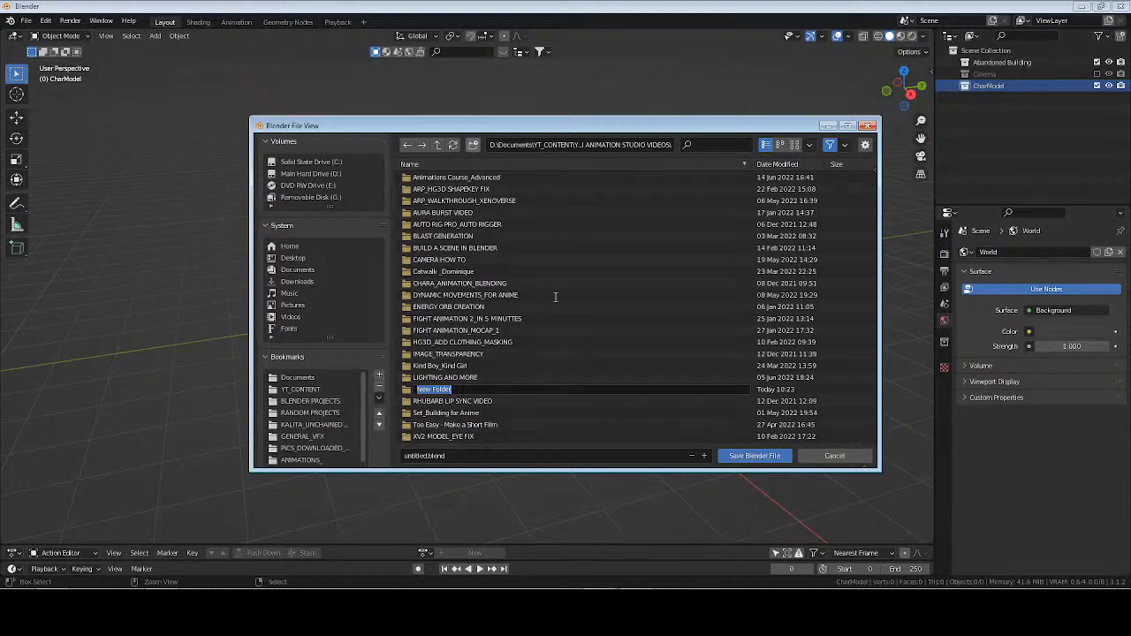
Name the new folder ZOMBIE ATTACK_SET BUILD and open it as the save location.
{"action": "type", "text": "ZOMBIE"}
{"action": "type", "text": "ATTACK SET BUILD"}
{"action": "key", "text": "Return"}
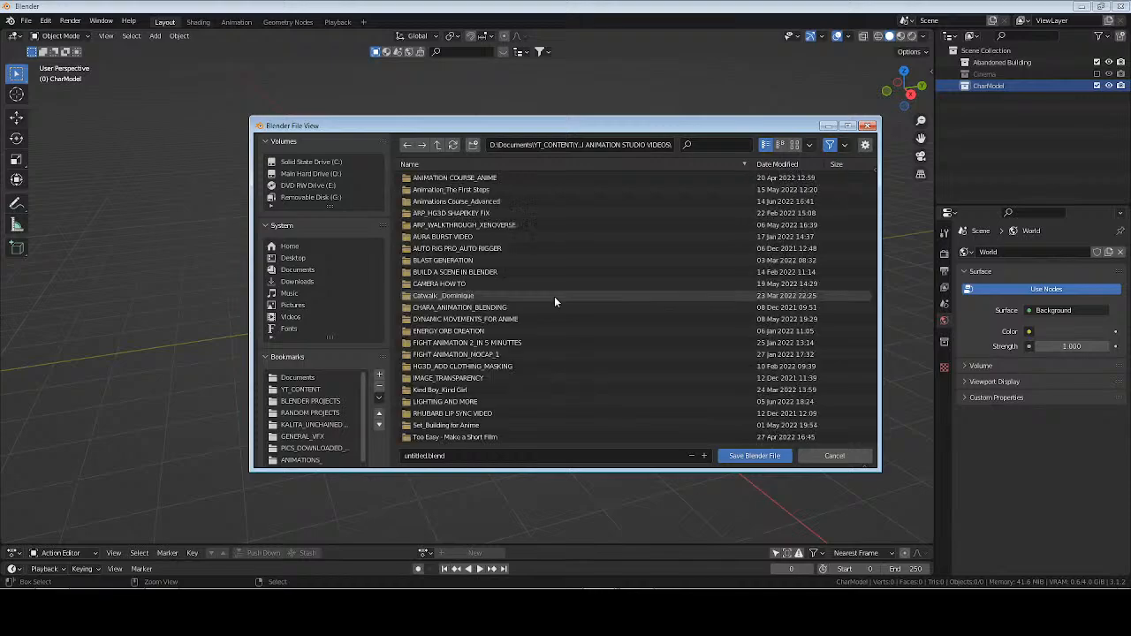
Save the project in this folder as ZOMBIE ATTAC_SET BUILD.blend.
{"action": "left_click", "coordinate": [473, 458]}
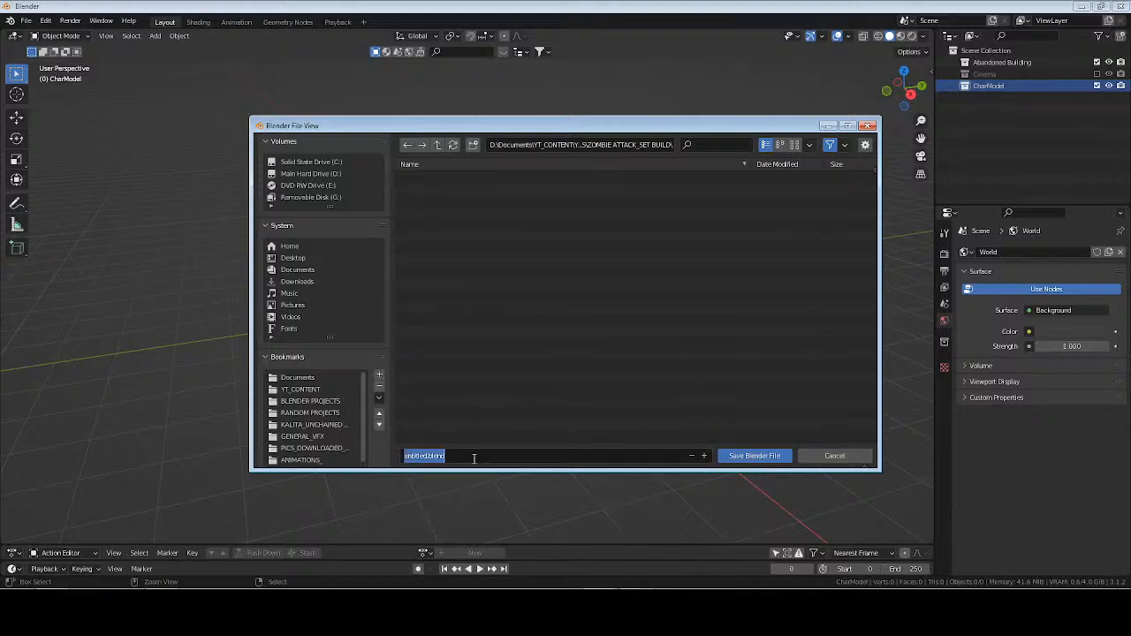
{"action": "type", "text": "ZOMBIE ATTACK"}
{"action": "key", "text": "BackSpace"}
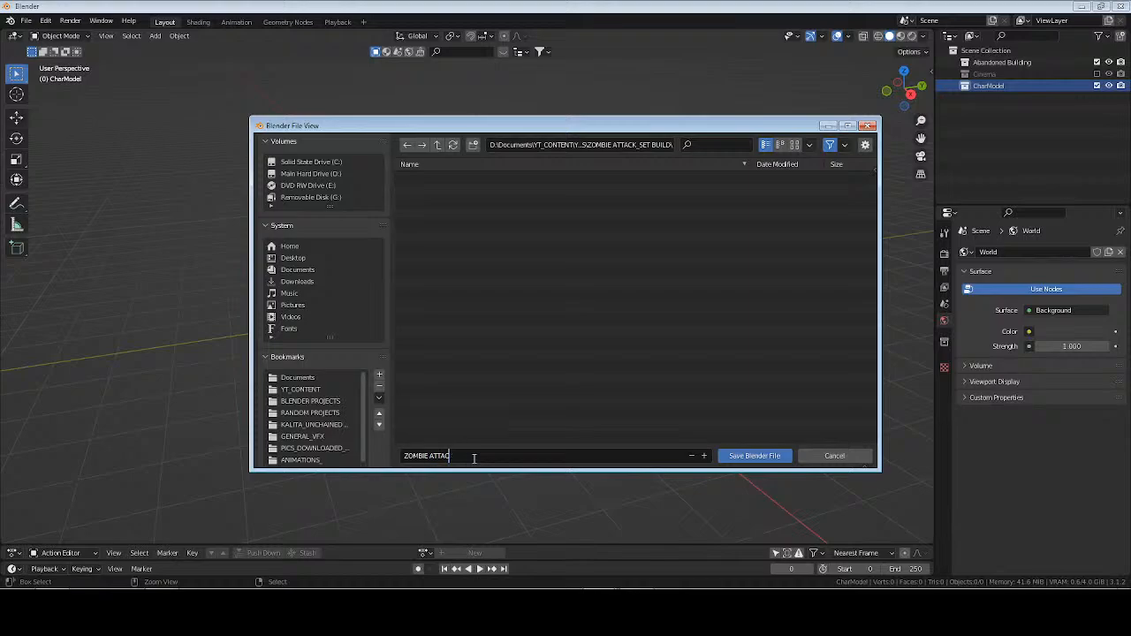
{"action": "type", "text": "_SET BUILD"}
{"action": "key", "text": "Return"}
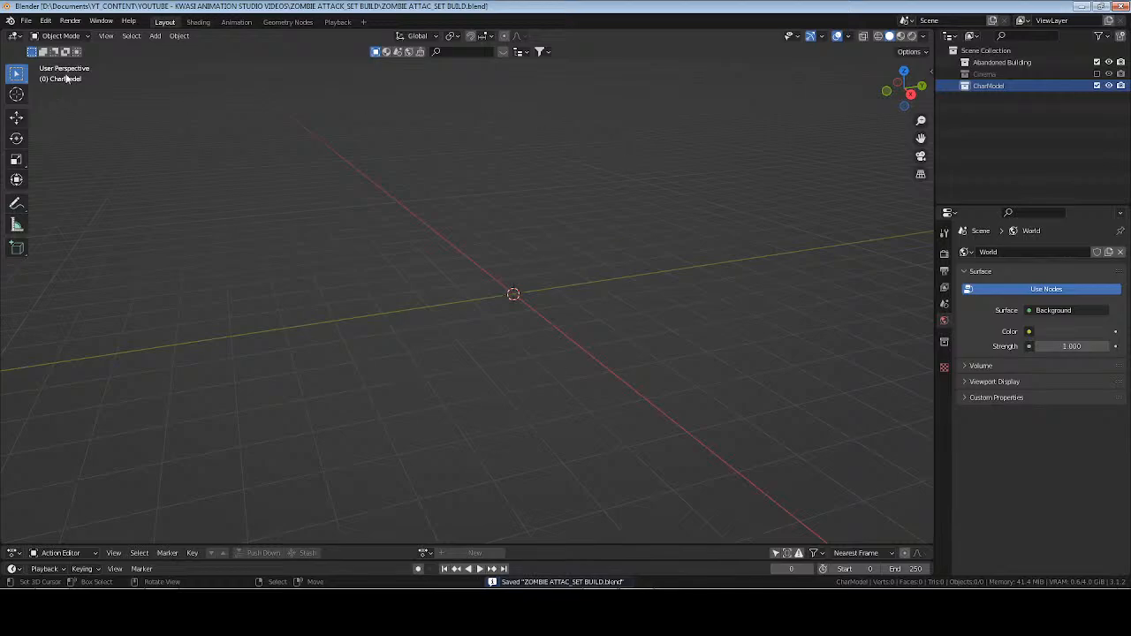
Start an Append and browse to the Char folder of the Aksara [zombie short] project in RANDOM PROJECTS.
{"action": "left_click", "coordinate": [26, 20]}
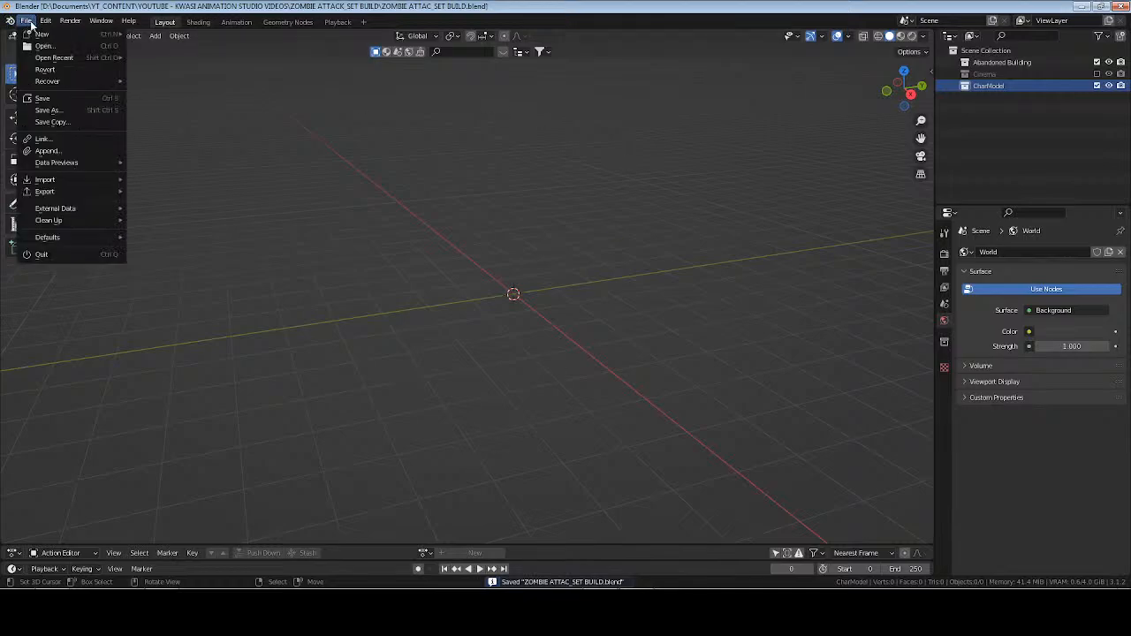
{"action": "left_click", "coordinate": [71, 151]}
{"action": "left_click", "coordinate": [317, 389]}
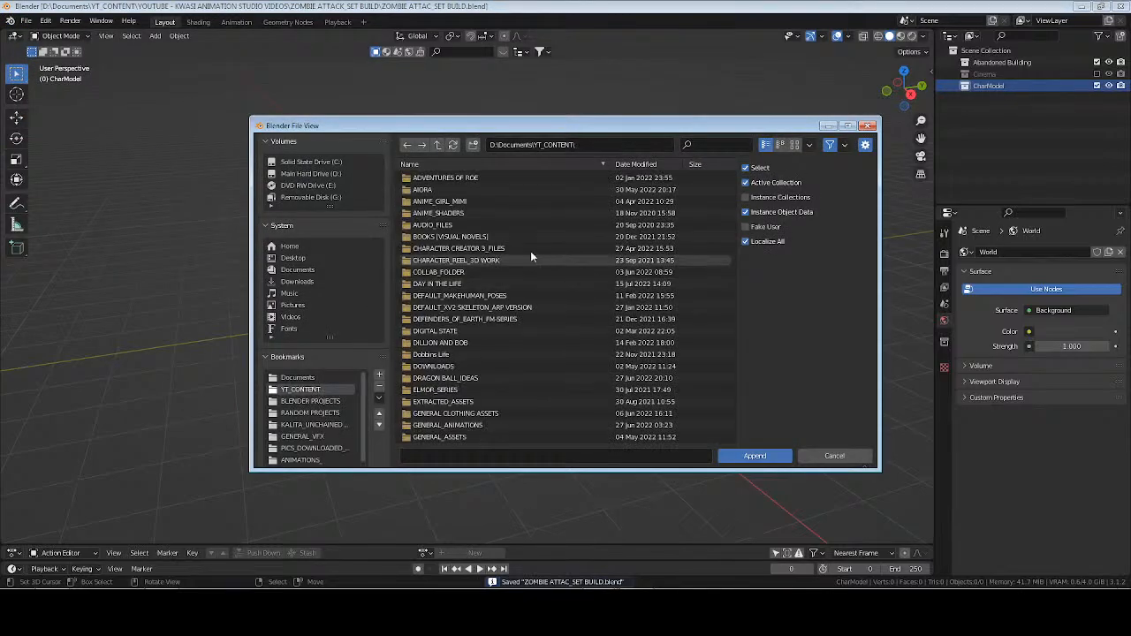
{"action": "left_click", "coordinate": [314, 412]}
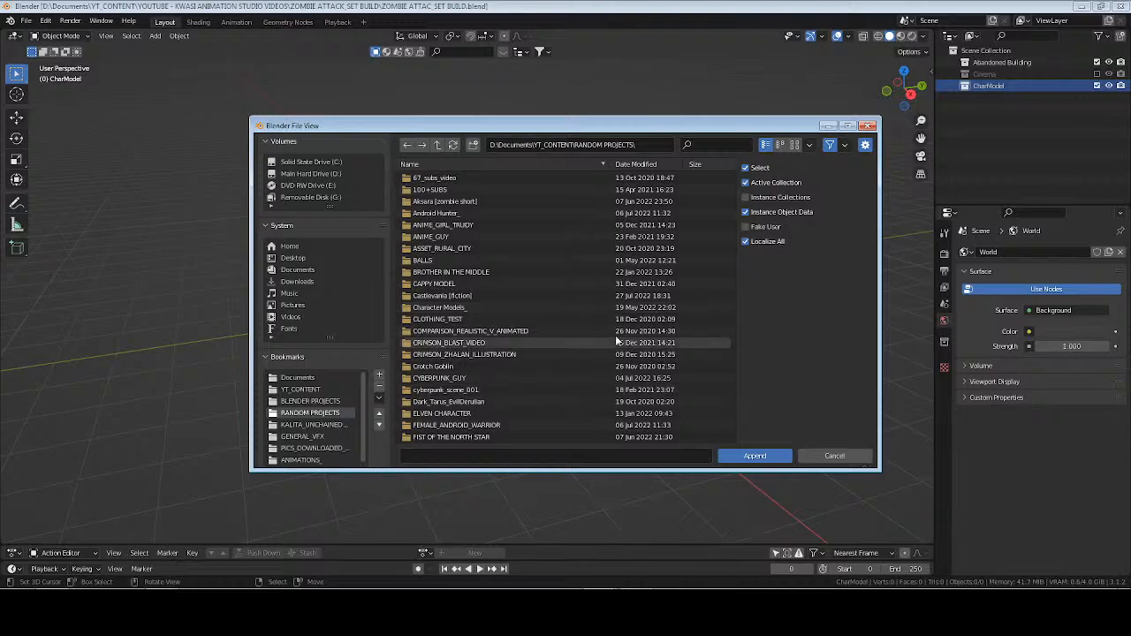
{"action": "double_click", "coordinate": [451, 201]}
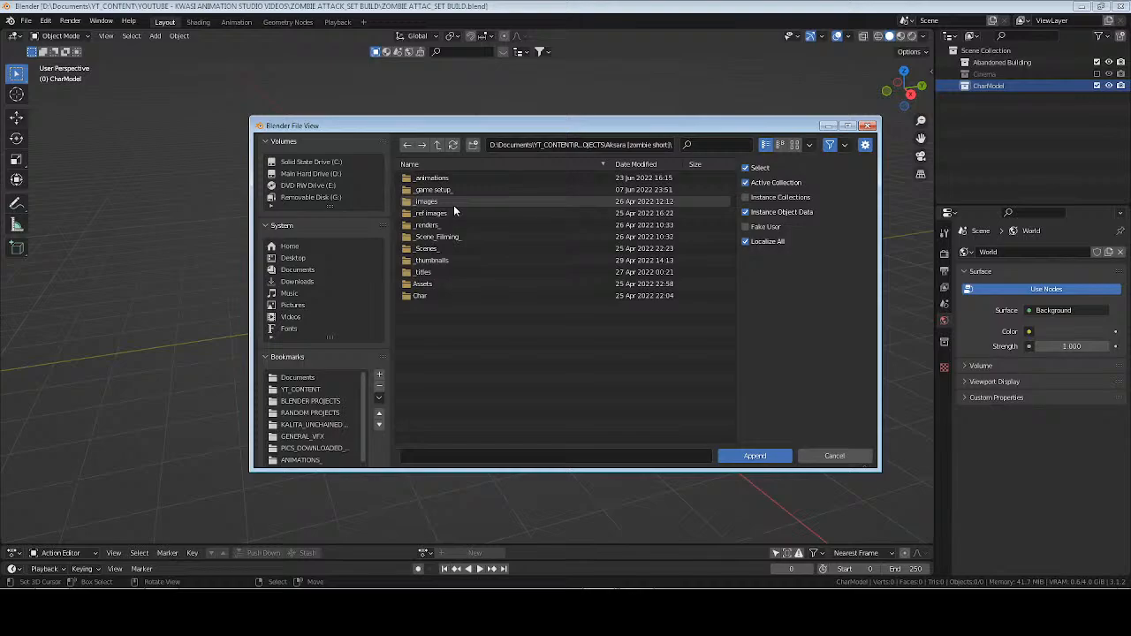
{"action": "left_click", "coordinate": [436, 295]}
{"action": "double_click", "coordinate": [436, 295]}
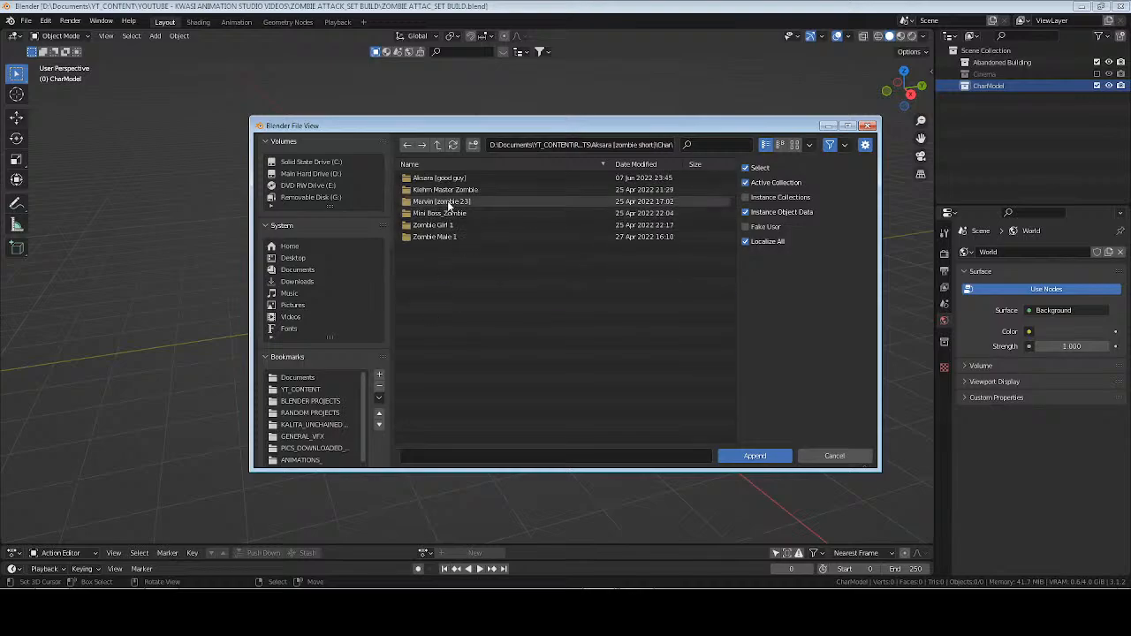
Append the Aksara collection from Aksara.blend in the Aksara [good guy] folder and frame the character.
{"action": "left_click", "coordinate": [445, 179]}
{"action": "double_click", "coordinate": [447, 180]}
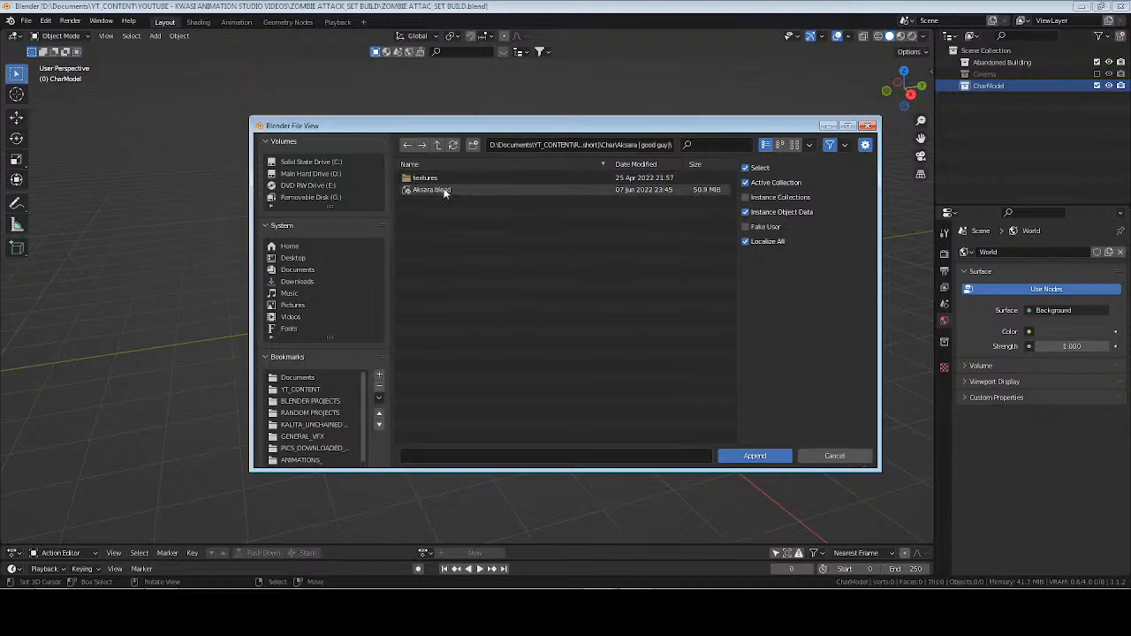
{"action": "double_click", "coordinate": [442, 188]}
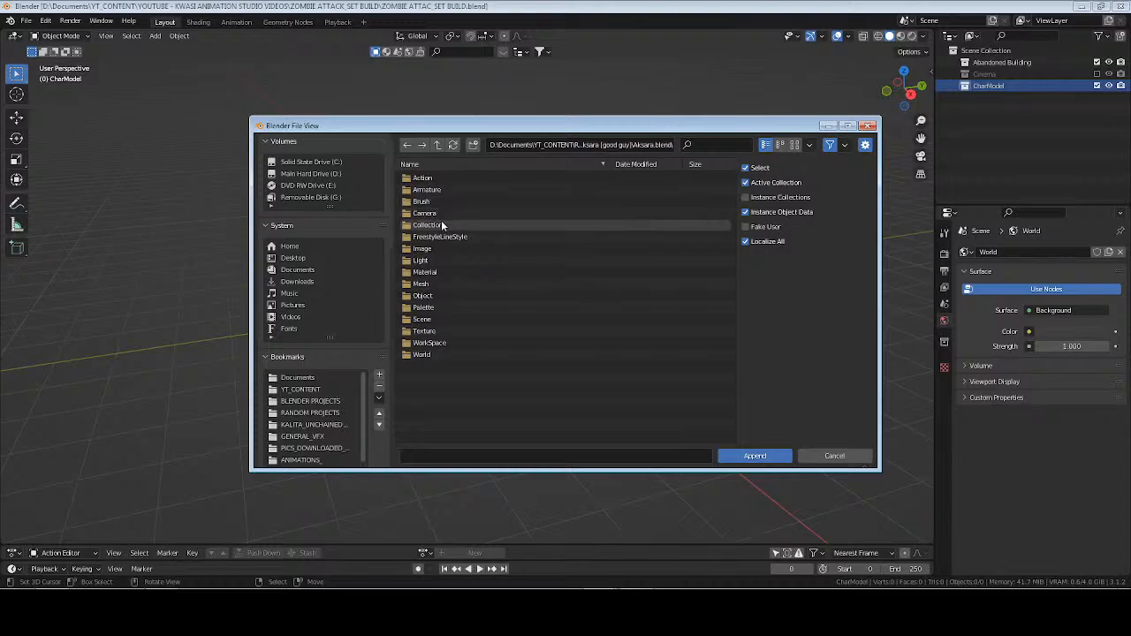
{"action": "double_click", "coordinate": [441, 223]}
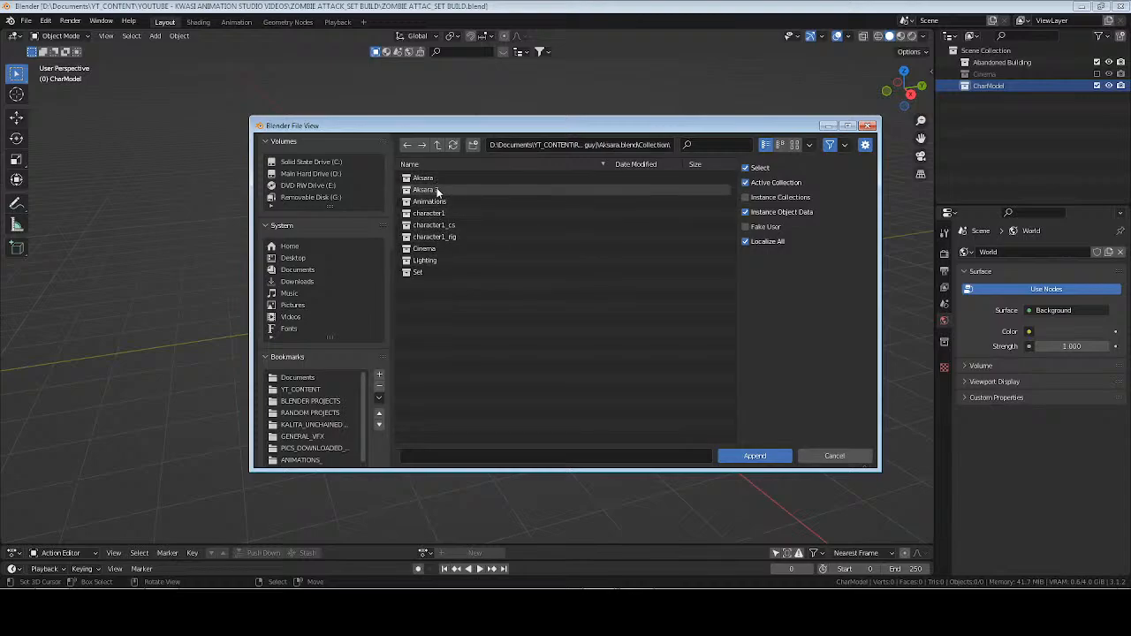
{"action": "left_click", "coordinate": [437, 189]}
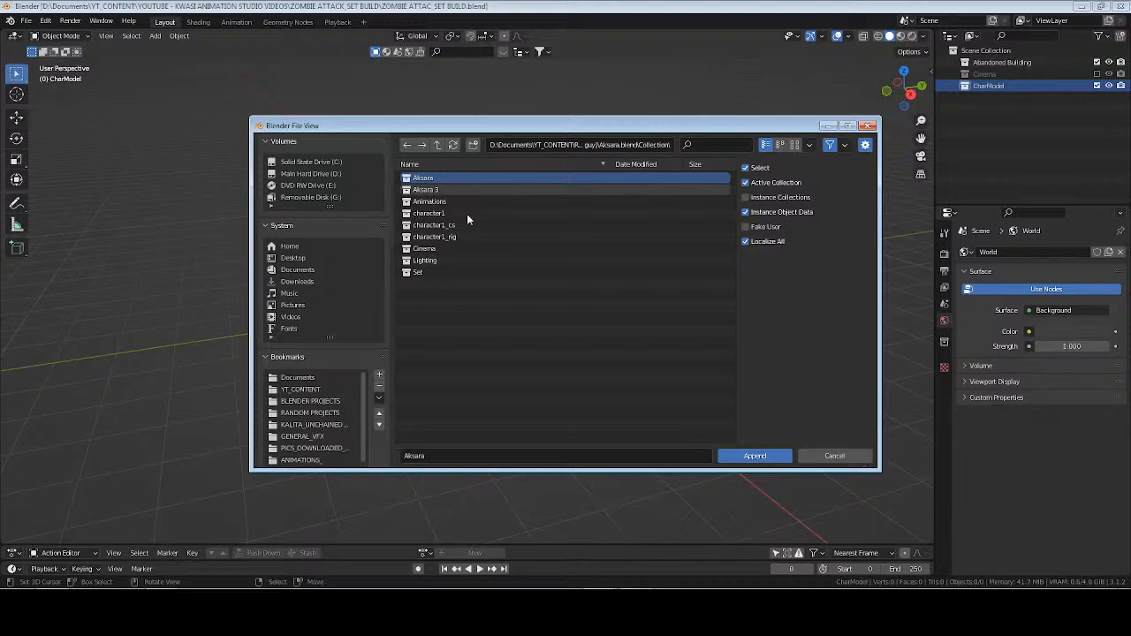
{"action": "left_click", "coordinate": [753, 456]}
{"action": "key", "text": "KP_Decimal"}
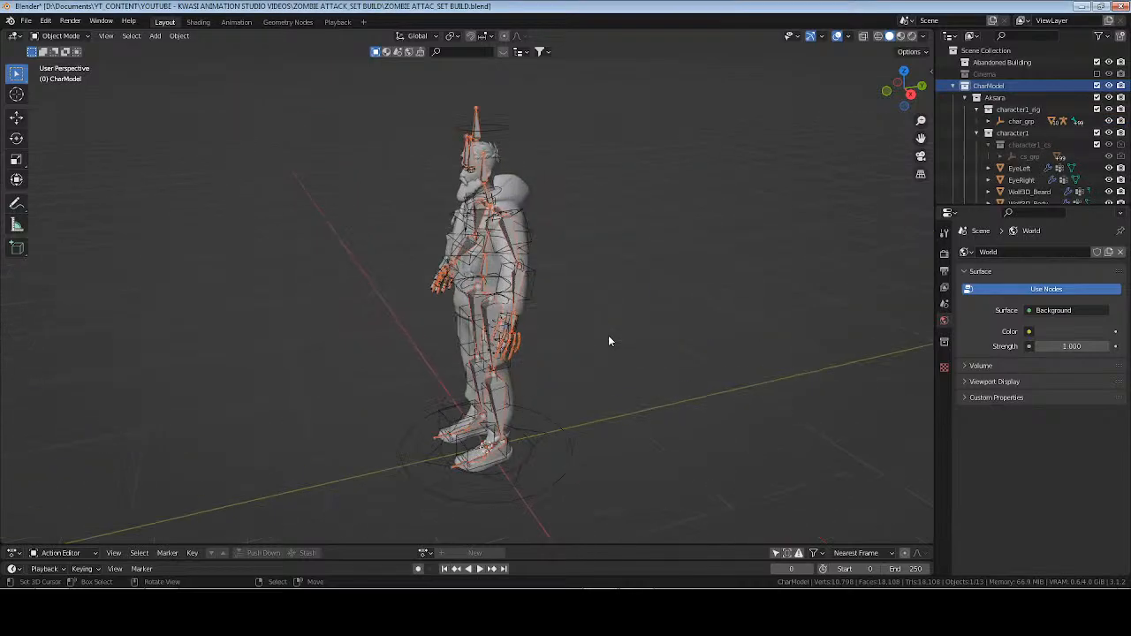
Deselect the character, then collapse the CharModel hierarchy and make Abandoned Building the active collection.
{"action": "middle_click_drag", "start_coordinate": [510, 312], "coordinate": [557, 282]}
{"action": "left_click", "coordinate": [473, 128]}
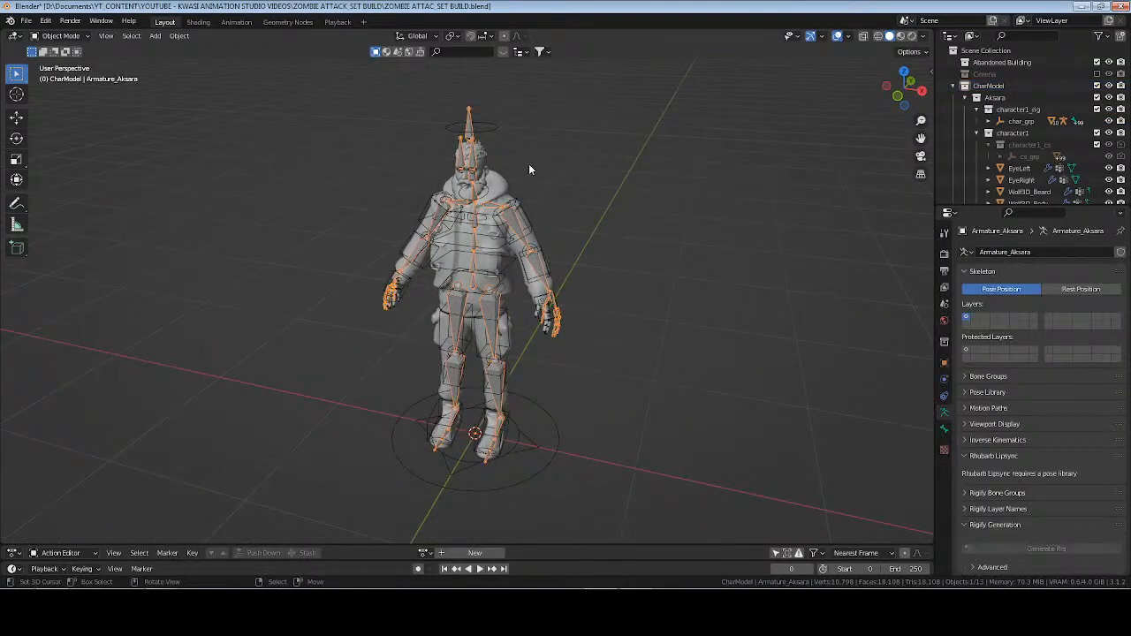
{"action": "left_click", "coordinate": [599, 228]}
{"action": "middle_click_drag", "start_coordinate": [600, 228], "coordinate": [548, 271]}
{"action": "left_click", "coordinate": [965, 98]}
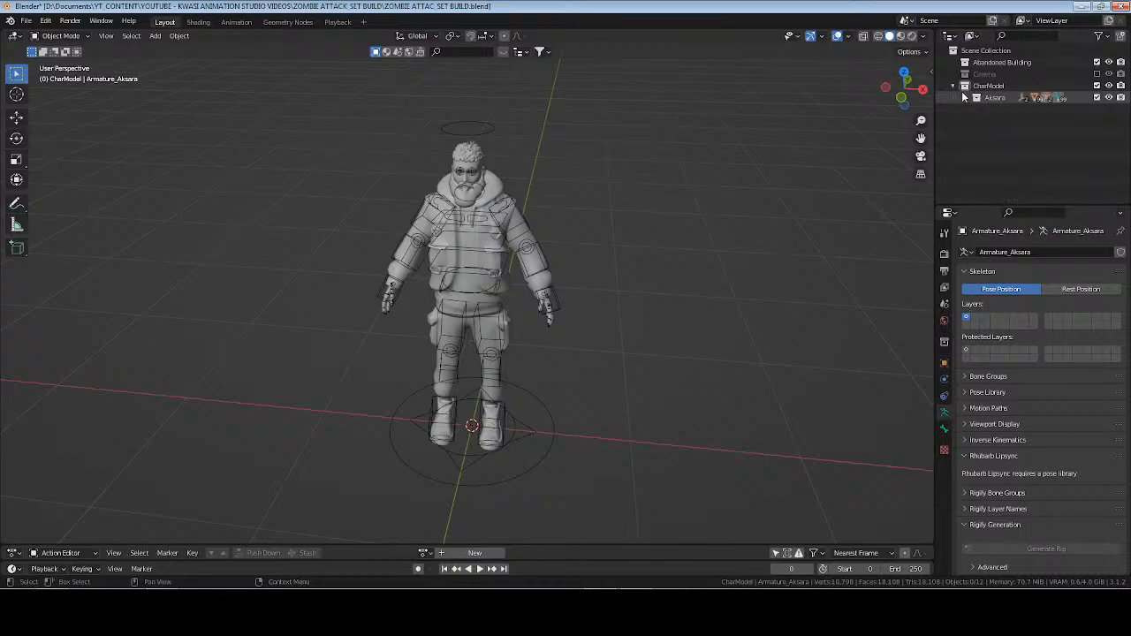
{"action": "left_click", "coordinate": [954, 87]}
{"action": "left_click", "coordinate": [992, 62]}
{"action": "middle_click_drag", "start_coordinate": [672, 212], "coordinate": [602, 208]}
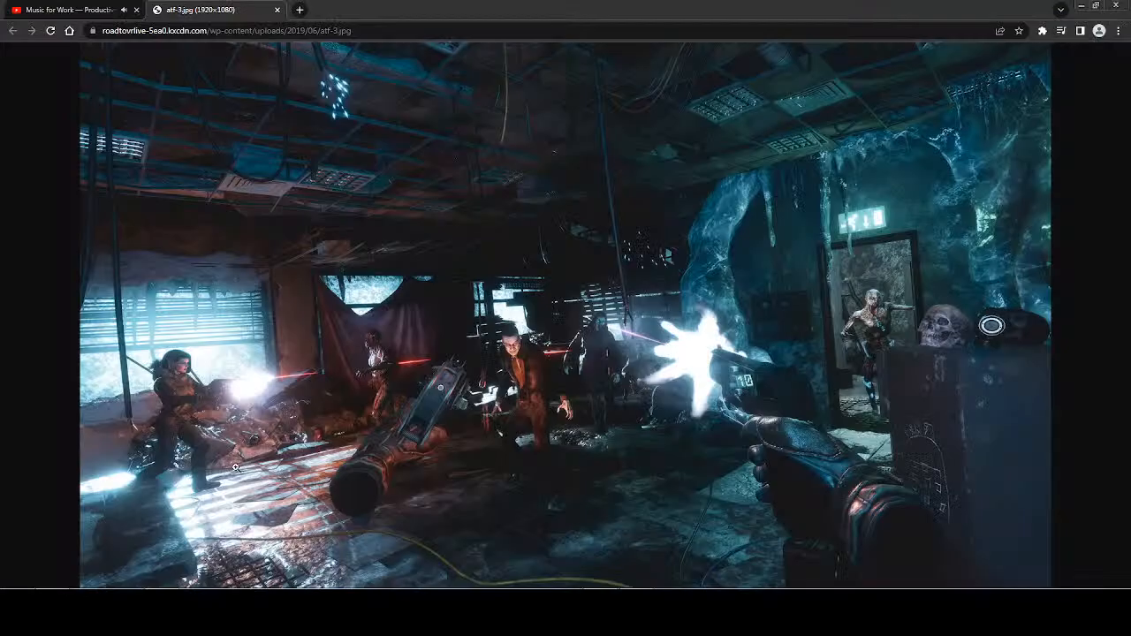
Switch to the web browser to examine the atf-3.jpg reference image, then return to Blender.
{"action": "left_click", "coordinate": [79, 9]}
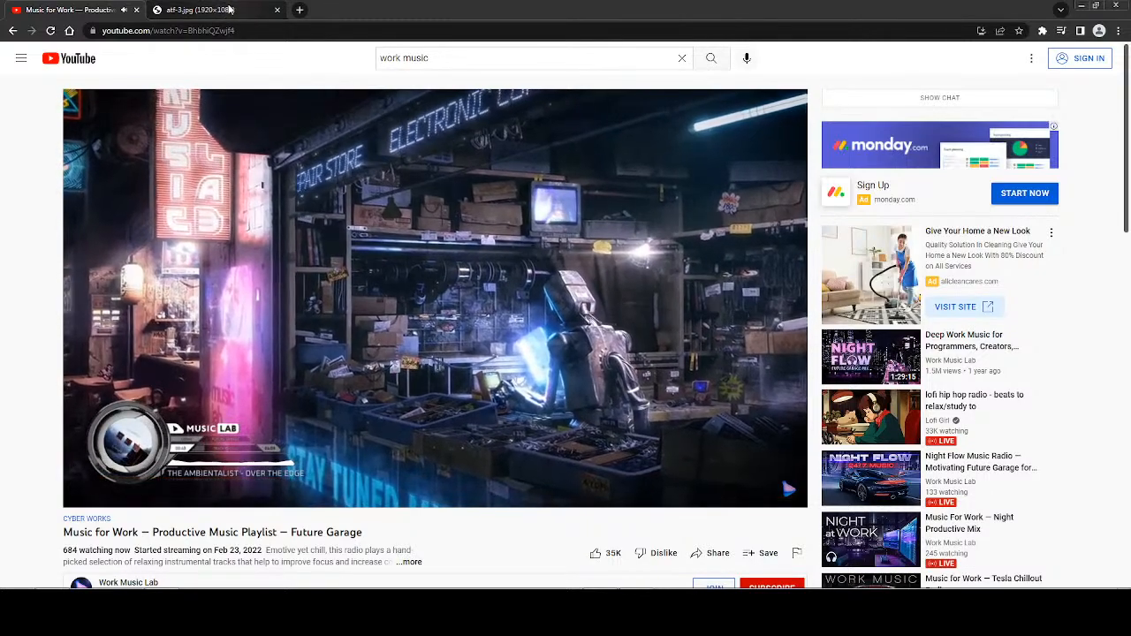
{"action": "left_click", "coordinate": [229, 10]}
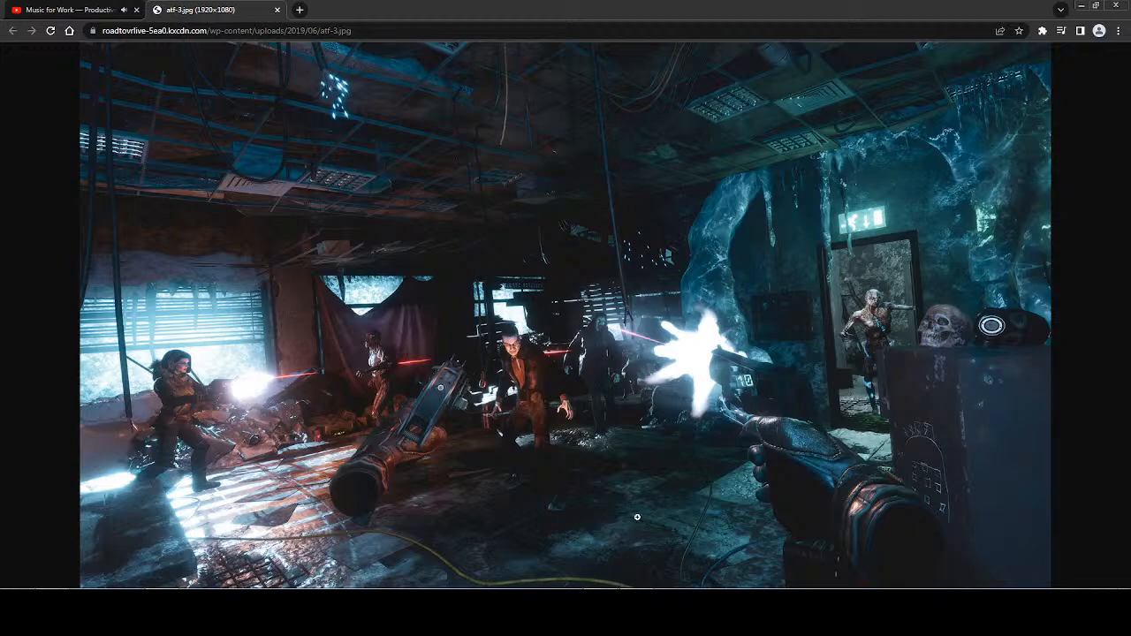
{"action": "left_click", "coordinate": [633, 610]}
Add a cube to the Abandoned Building collection and move it up 1 m along Z.
{"action": "middle_click_drag", "start_coordinate": [642, 303], "coordinate": [614, 278]}
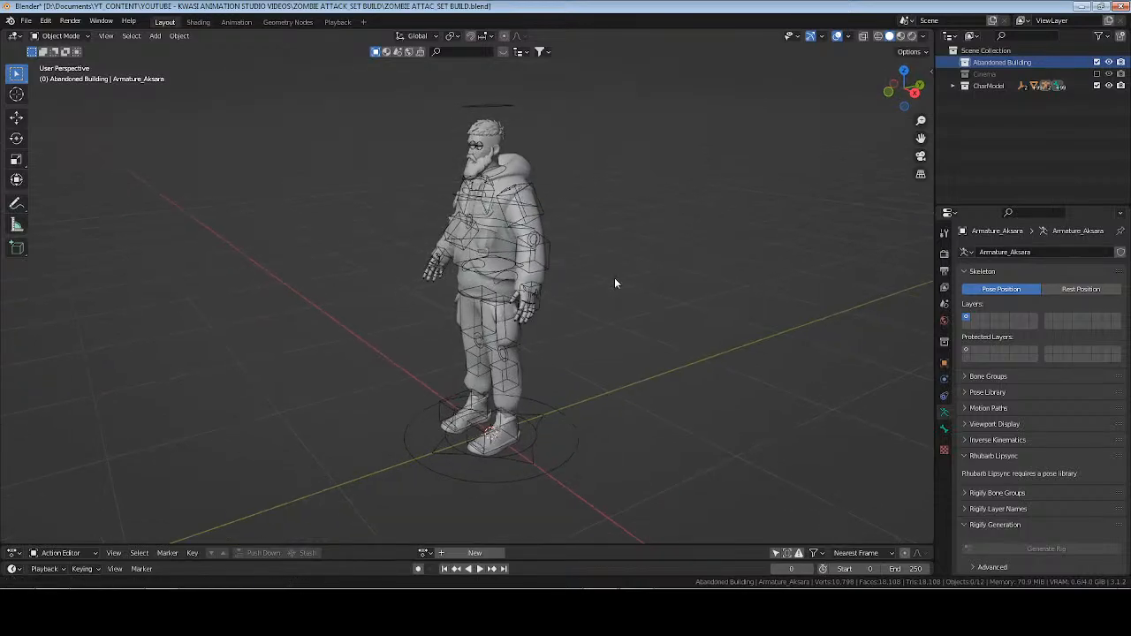
{"action": "key", "text": "shift+a"}
{"action": "mouse_move", "coordinate": [619, 227]}
{"action": "left_click", "coordinate": [676, 239]}
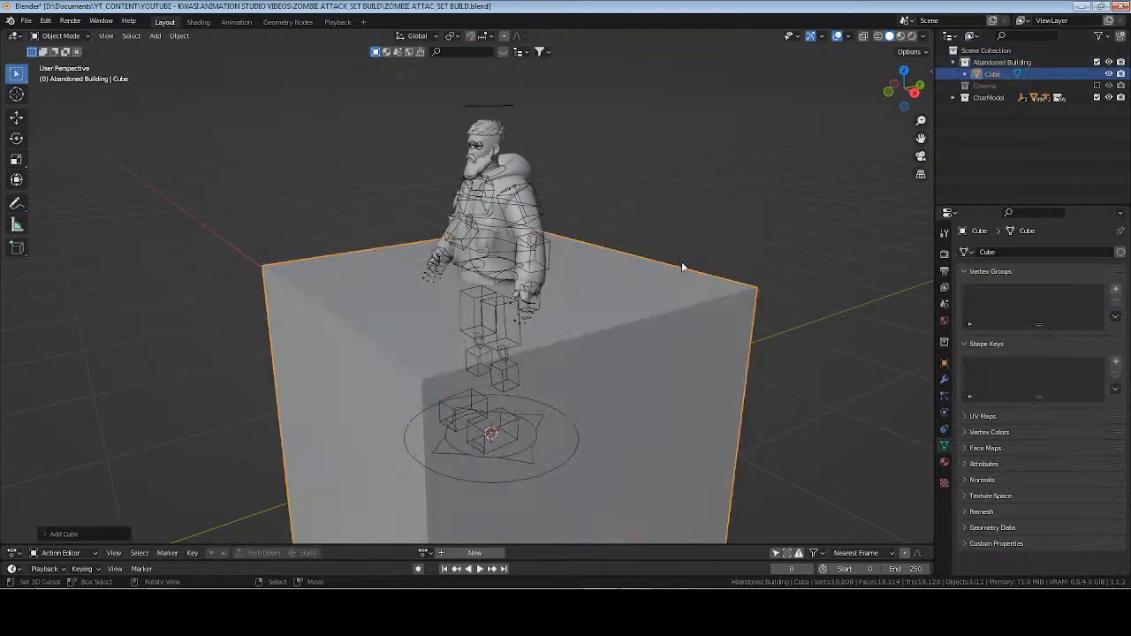
{"action": "key", "text": "g"}
{"action": "key", "text": "z"}
{"action": "key", "text": "1"}
{"action": "key", "text": "Return"}
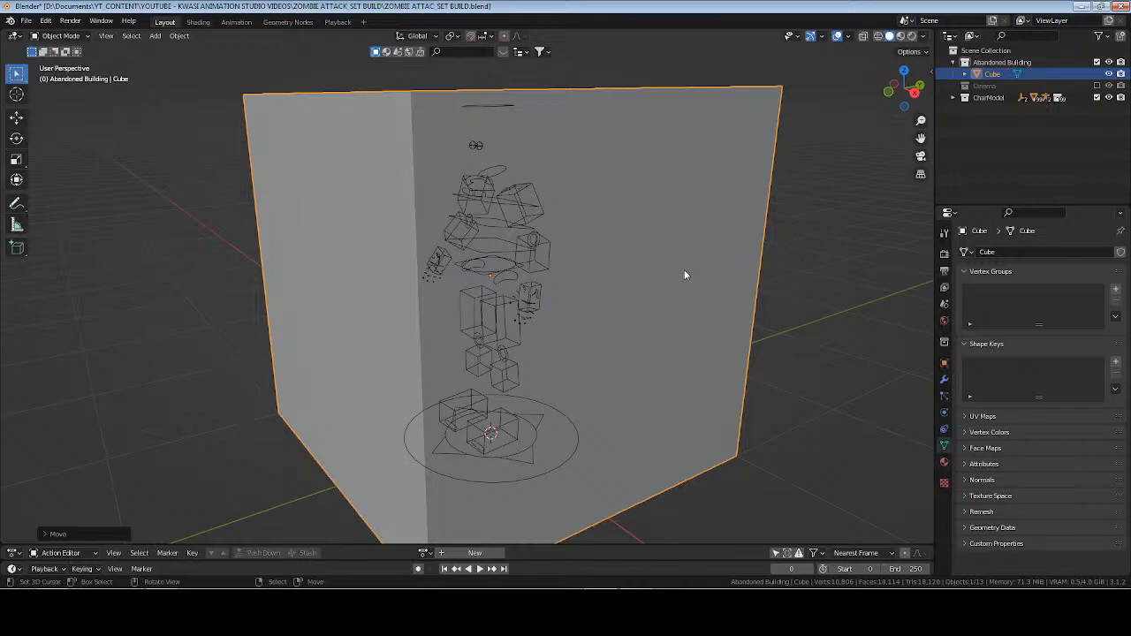
Apply all transforms to the raised cube and save the file.
{"action": "scroll", "coordinate": [684, 270], "scroll_direction": "down", "scroll_amount": 1}
{"action": "middle_click_drag", "start_coordinate": [604, 272], "coordinate": [656, 283]}
{"action": "scroll", "coordinate": [656, 283], "scroll_direction": "down", "scroll_amount": 4}
{"action": "key", "text": "ctrl+a"}
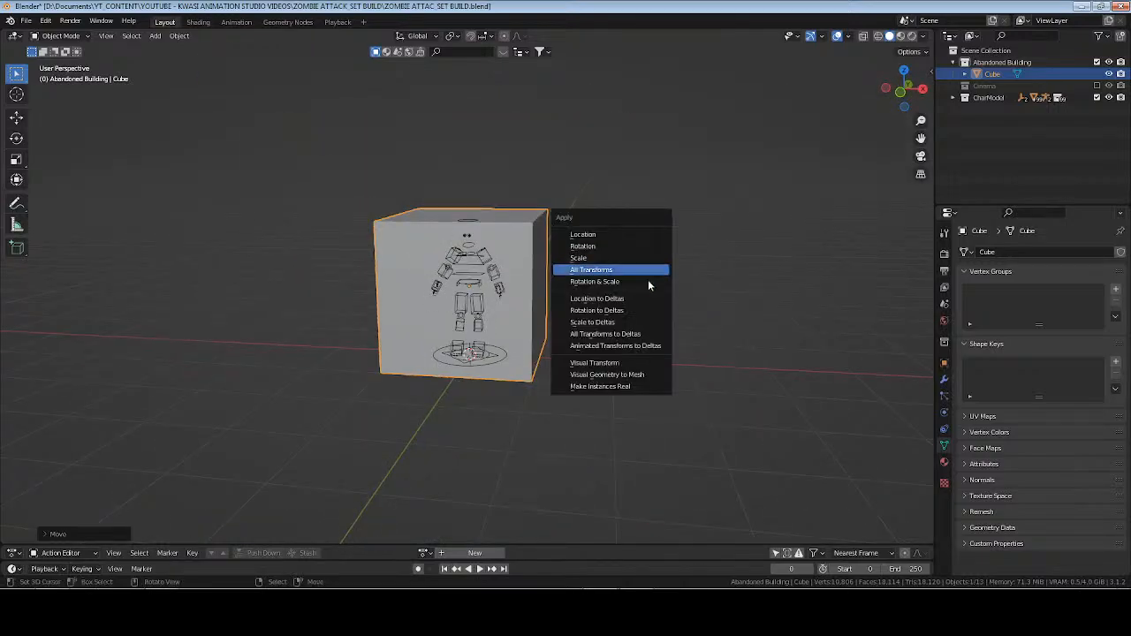
{"action": "left_click", "coordinate": [650, 269]}
{"action": "key", "text": "ctrl+s"}
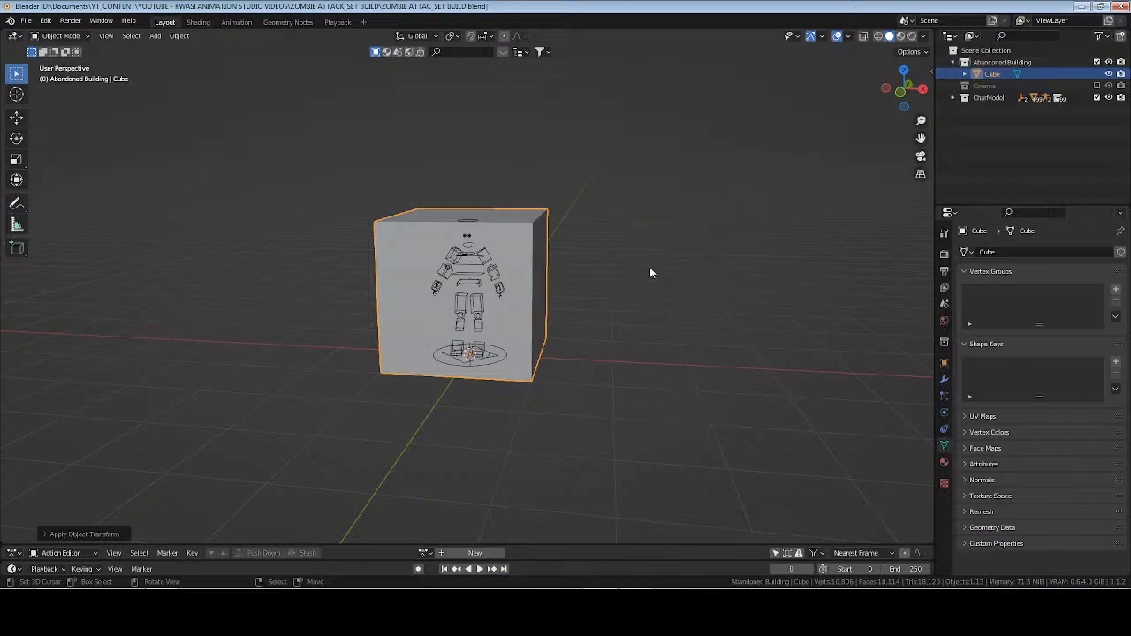
Set the cube's Z dimension to 10 ft.
{"action": "middle_click_drag", "start_coordinate": [650, 272], "coordinate": [630, 302]}
{"action": "scroll", "coordinate": [639, 306], "scroll_direction": "down", "scroll_amount": 3}
{"action": "key", "text": "n"}
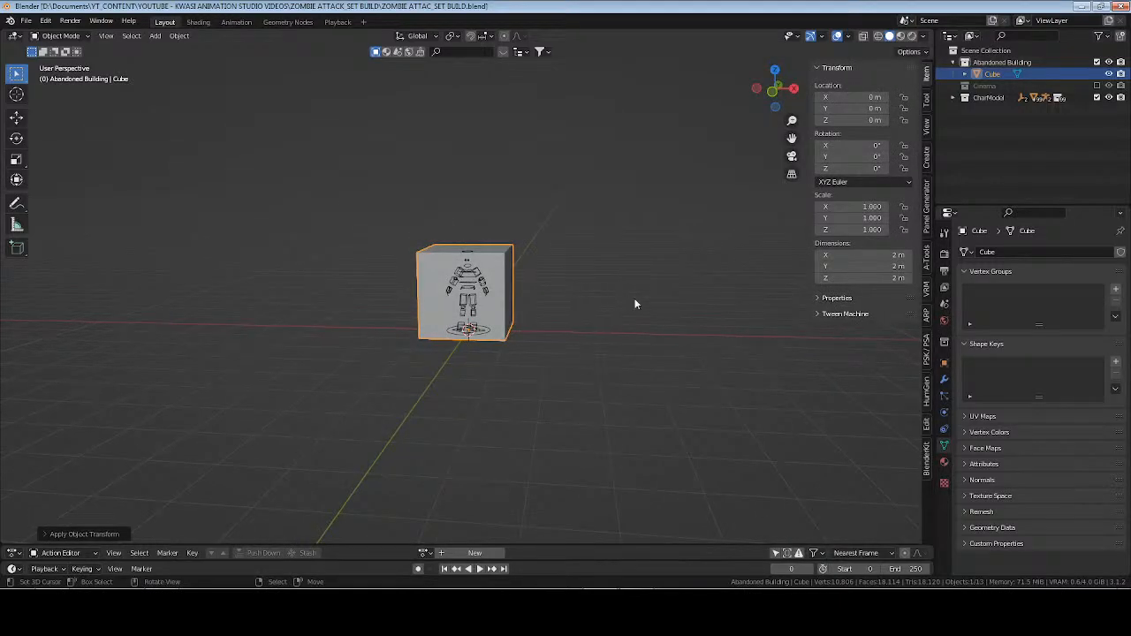
{"action": "left_click", "coordinate": [883, 279]}
{"action": "type", "text": "10ft"}
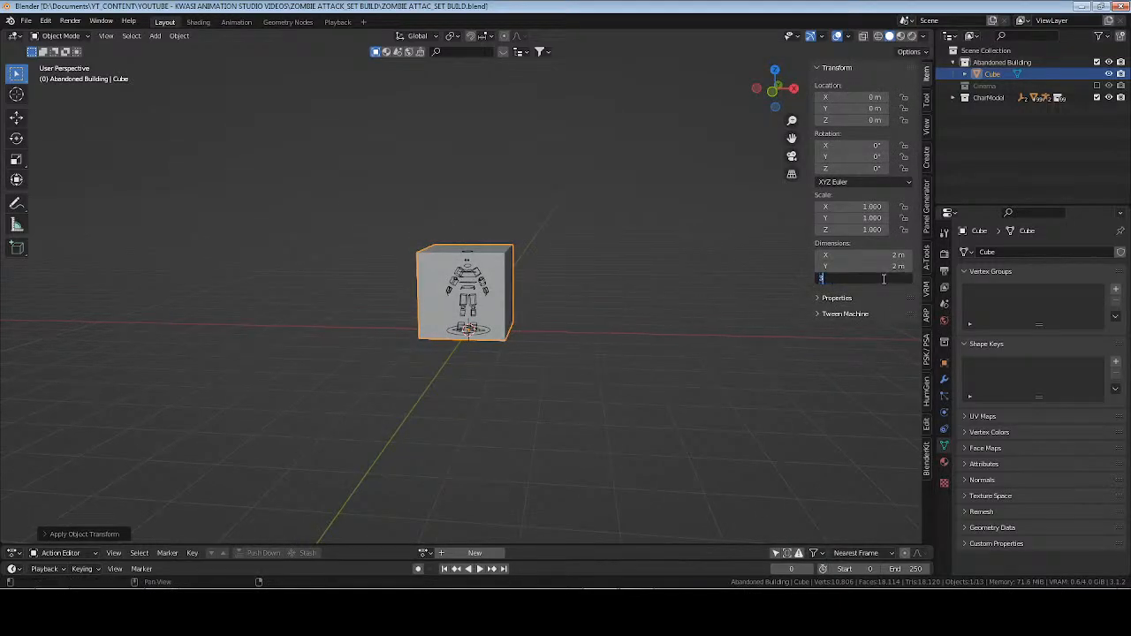
{"action": "key", "text": "Return"}
Apply all transforms to the resized cube and delete it from the scene.
{"action": "middle_click_drag", "start_coordinate": [722, 298], "coordinate": [598, 315]}
{"action": "key", "text": "ctrl+s"}
{"action": "key", "text": "ctrl+a"}
{"action": "left_click", "coordinate": [540, 271]}
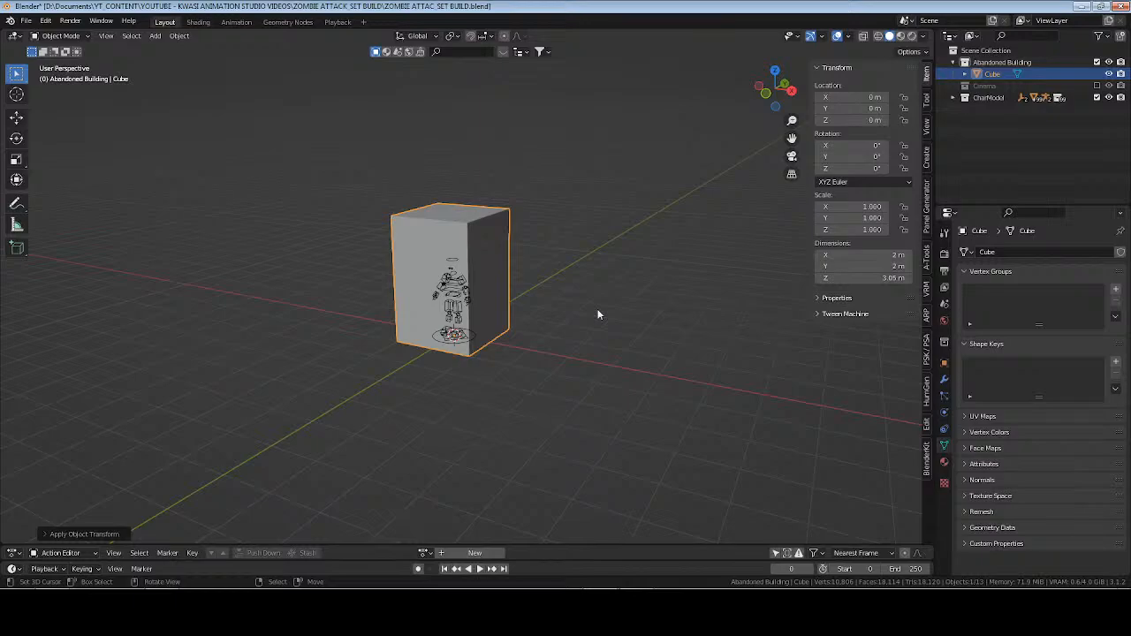
{"action": "key", "text": "x"}
{"action": "left_click", "coordinate": [646, 218]}
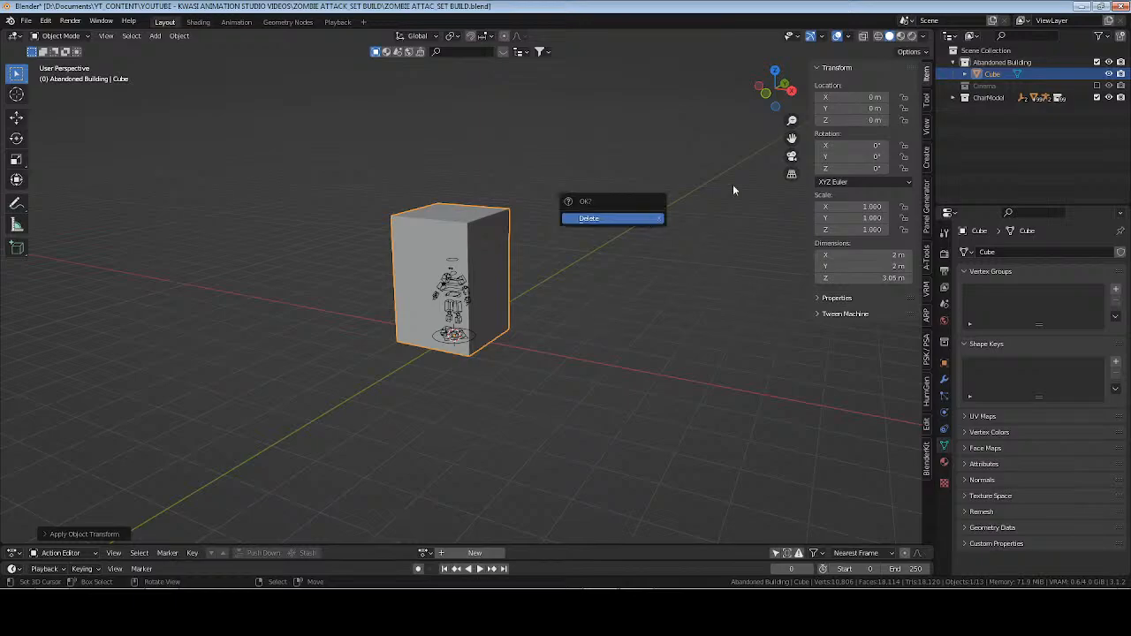
Add a plane mesh to the Abandoned Building collection.
{"action": "left_click", "coordinate": [998, 64]}
{"action": "key", "text": "shift+a"}
{"action": "mouse_move", "coordinate": [500, 155]}
{"action": "left_click", "coordinate": [548, 151]}
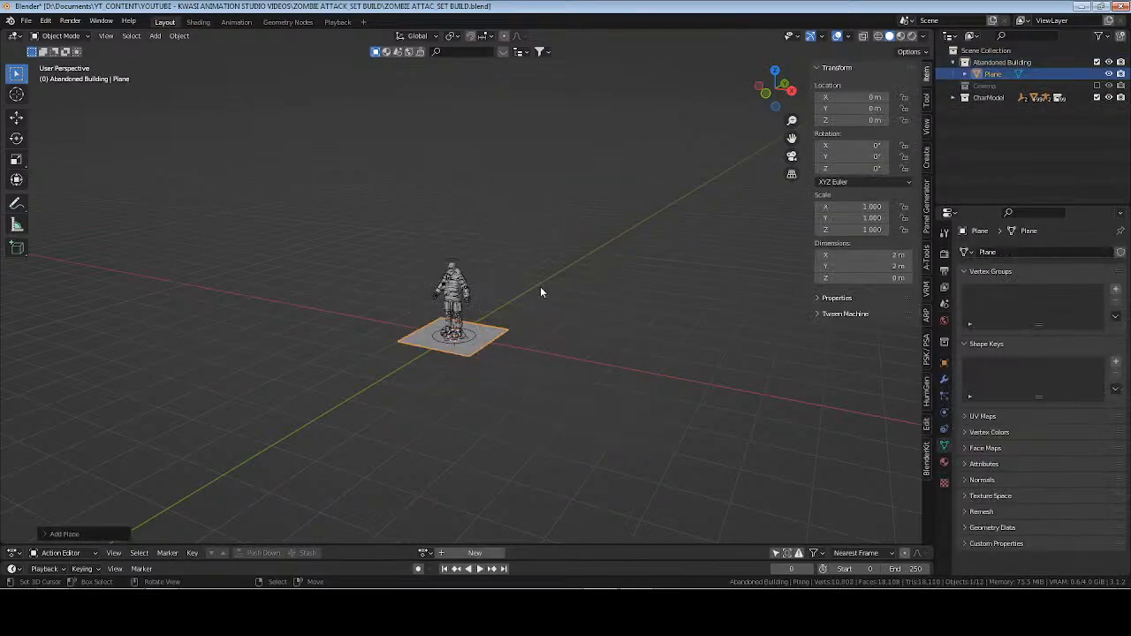
Turn on snapping in the top orthographic view and save the file.
{"action": "middle_click_drag", "start_coordinate": [540, 287], "coordinate": [481, 344]}
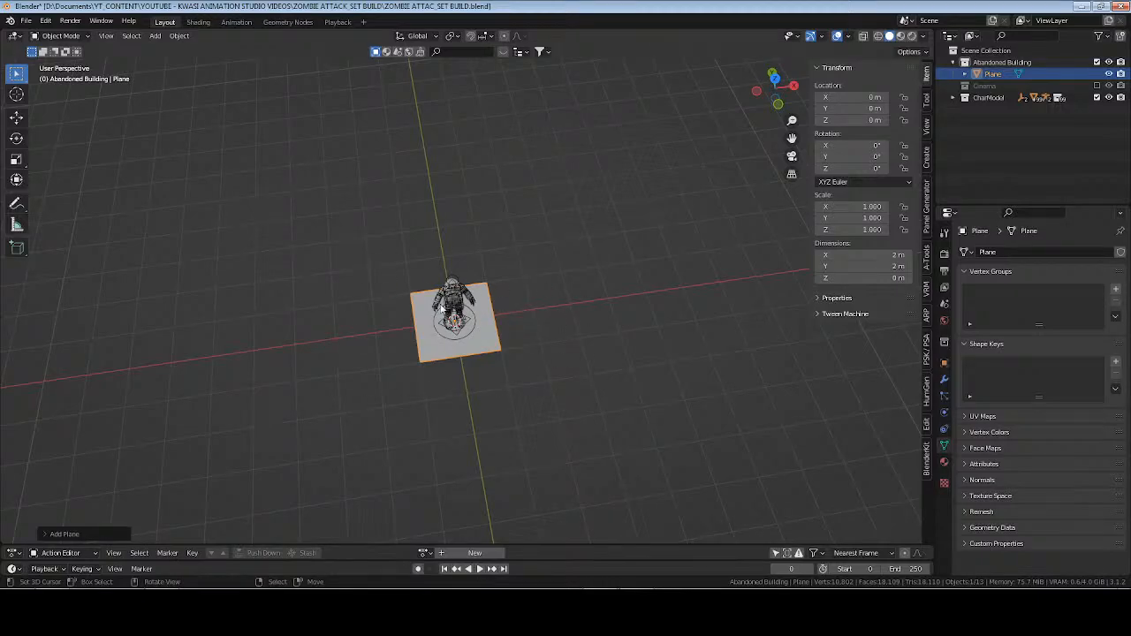
{"action": "key", "text": "KP_7"}
{"action": "middle_click_drag", "start_coordinate": [548, 402], "coordinate": [553, 402], "text": "alt"}
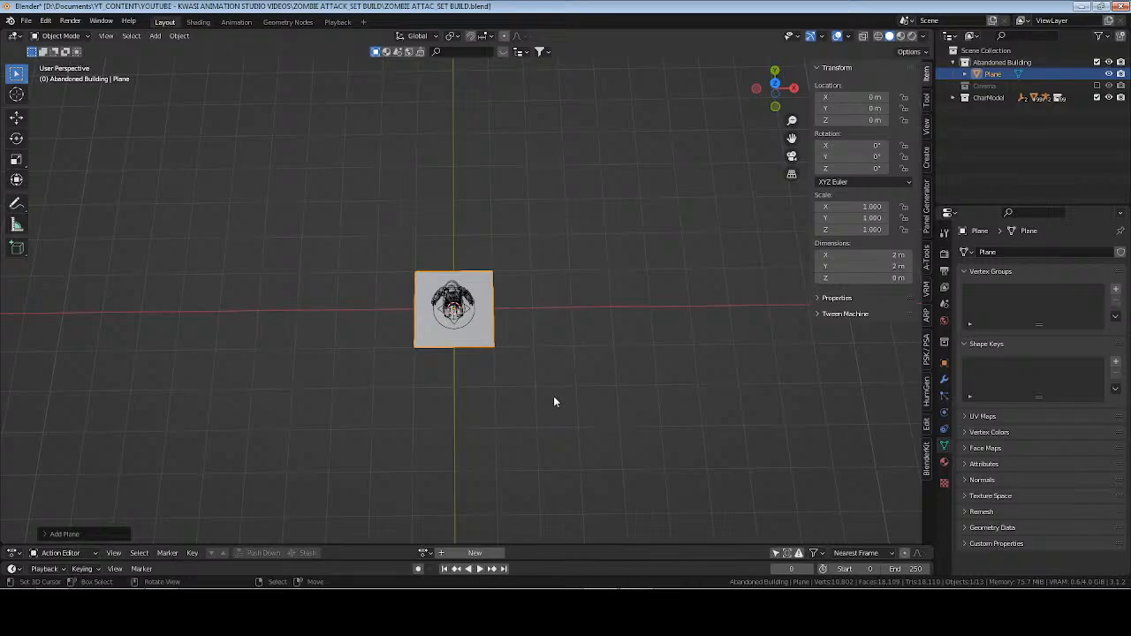
{"action": "key", "text": "KP_7"}
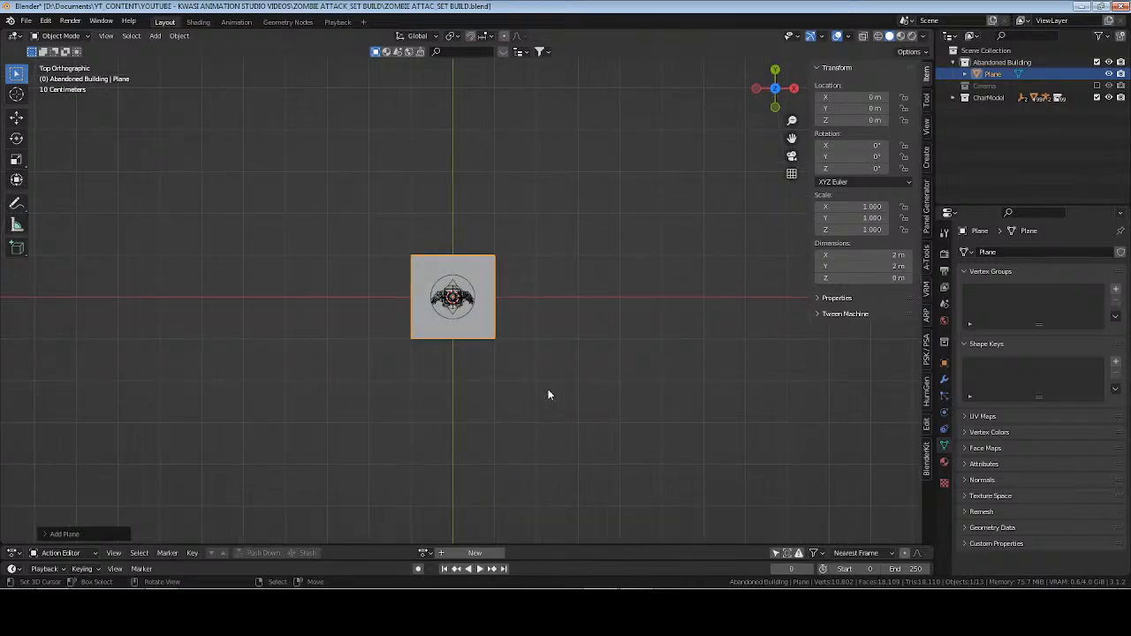
{"action": "scroll", "coordinate": [534, 370], "scroll_direction": "up", "scroll_amount": 2}
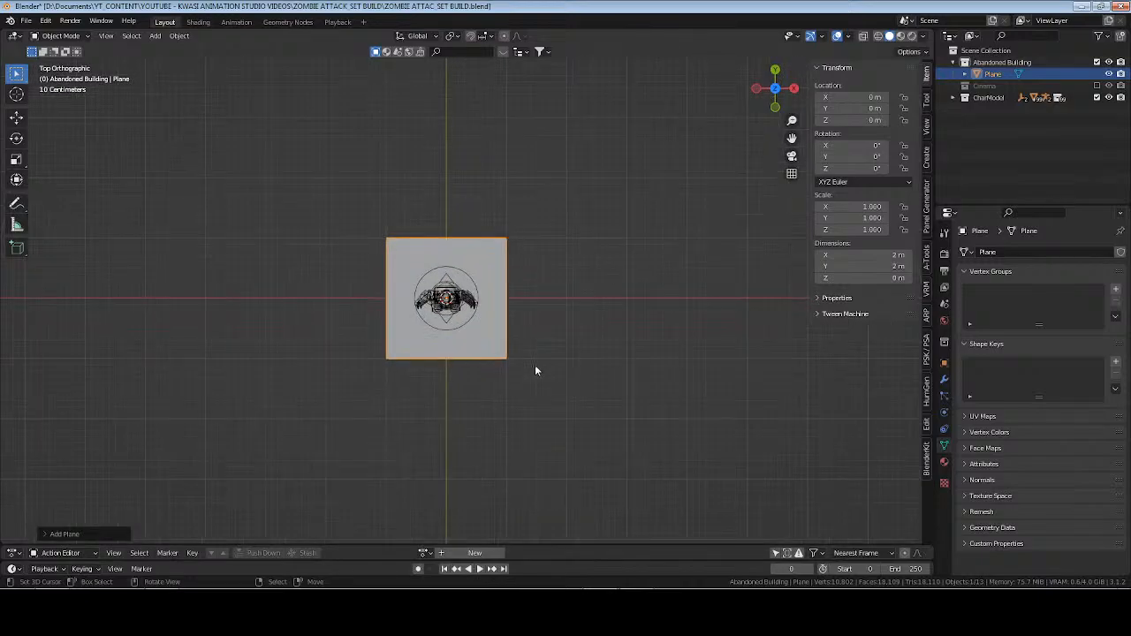
{"action": "left_click", "coordinate": [486, 40]}
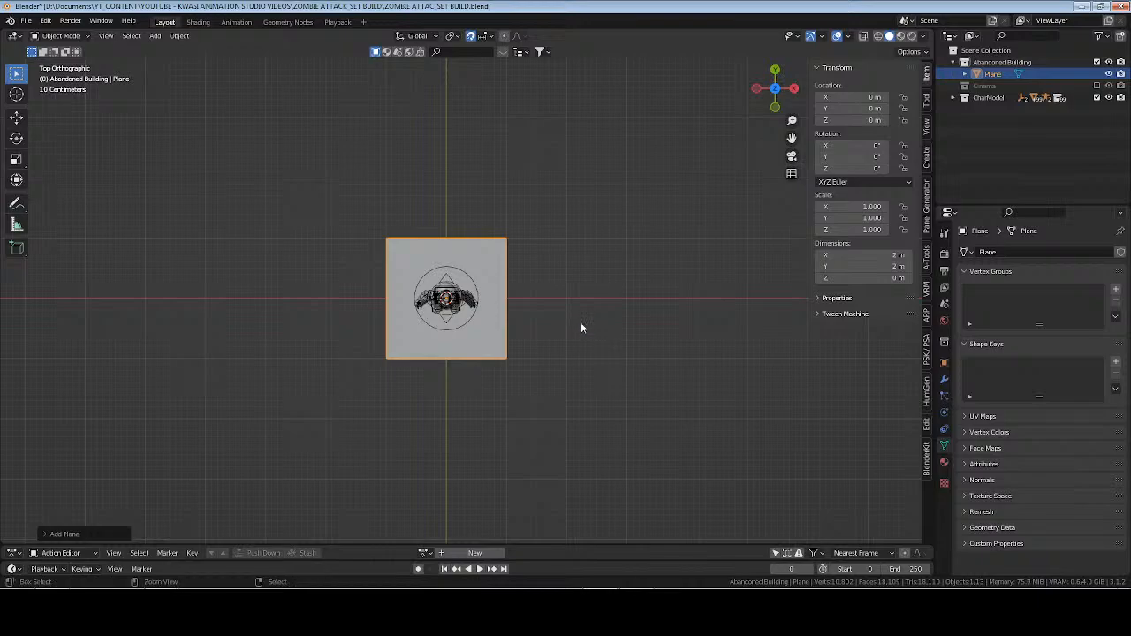
{"action": "key", "text": "ctrl+s"}
Enter Edit Mode on the plane, switch to edge selection and select its +X edge.
{"action": "key", "text": "Tab"}
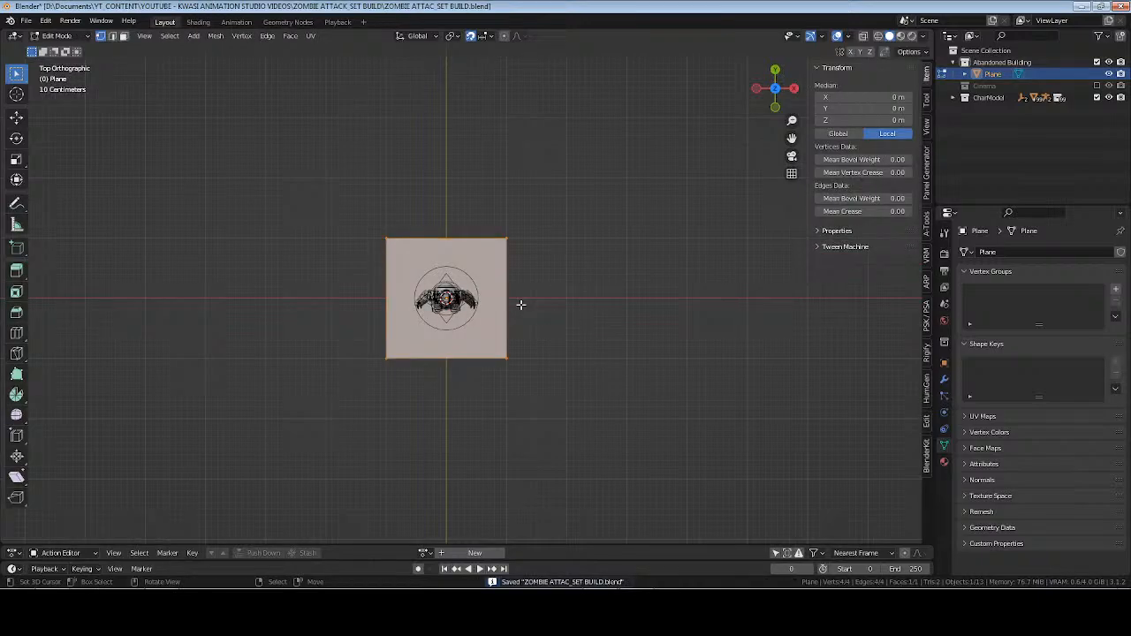
{"action": "key", "text": "2"}
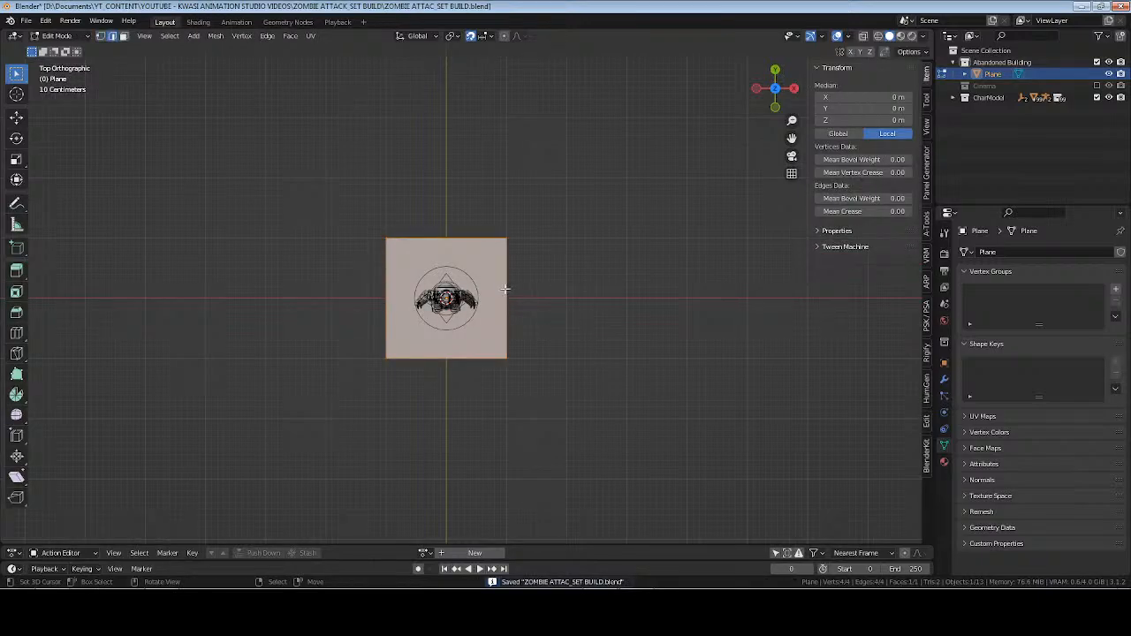
{"action": "left_click", "coordinate": [505, 292]}
{"action": "middle_click_drag", "start_coordinate": [630, 333], "coordinate": [637, 362], "text": "shift"}
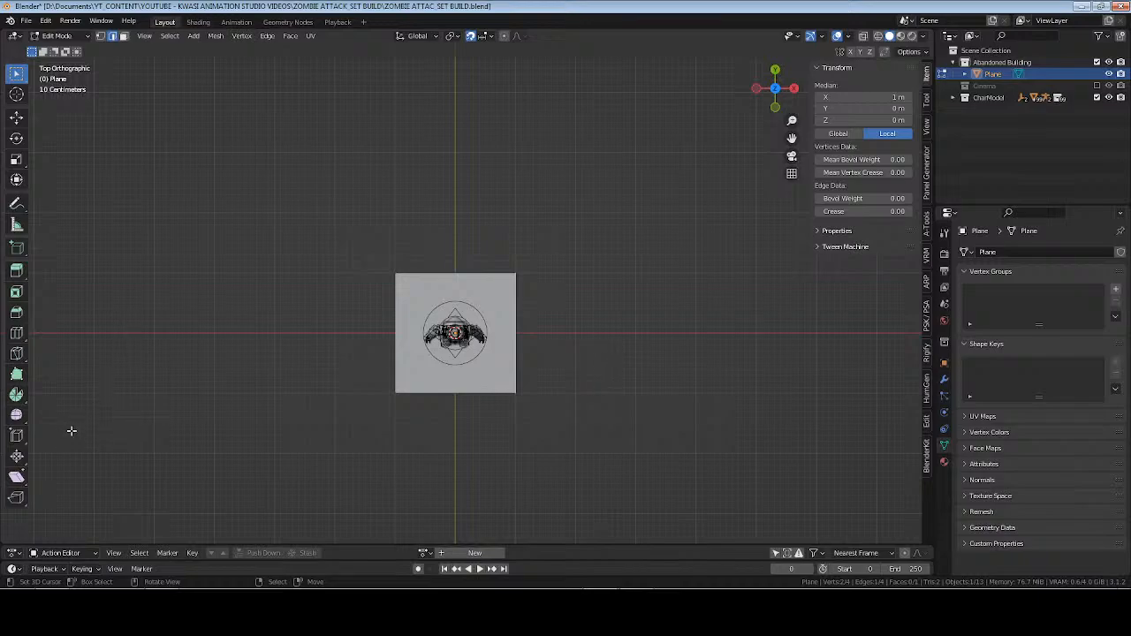
{"action": "left_click", "coordinate": [16, 436]}
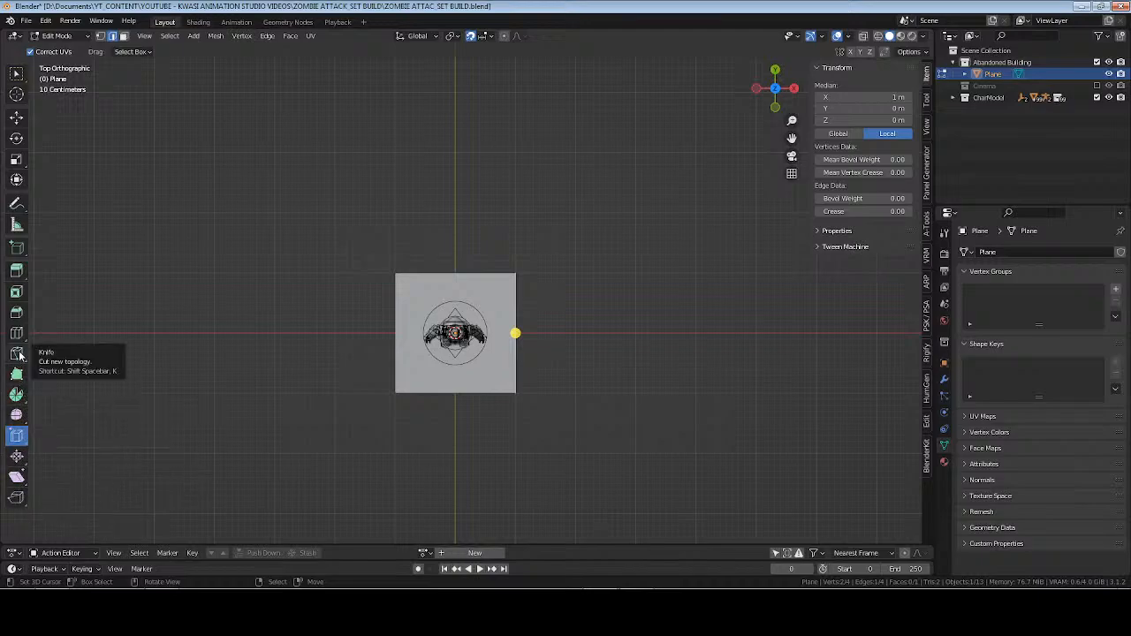
{"action": "left_click", "coordinate": [16, 271]}
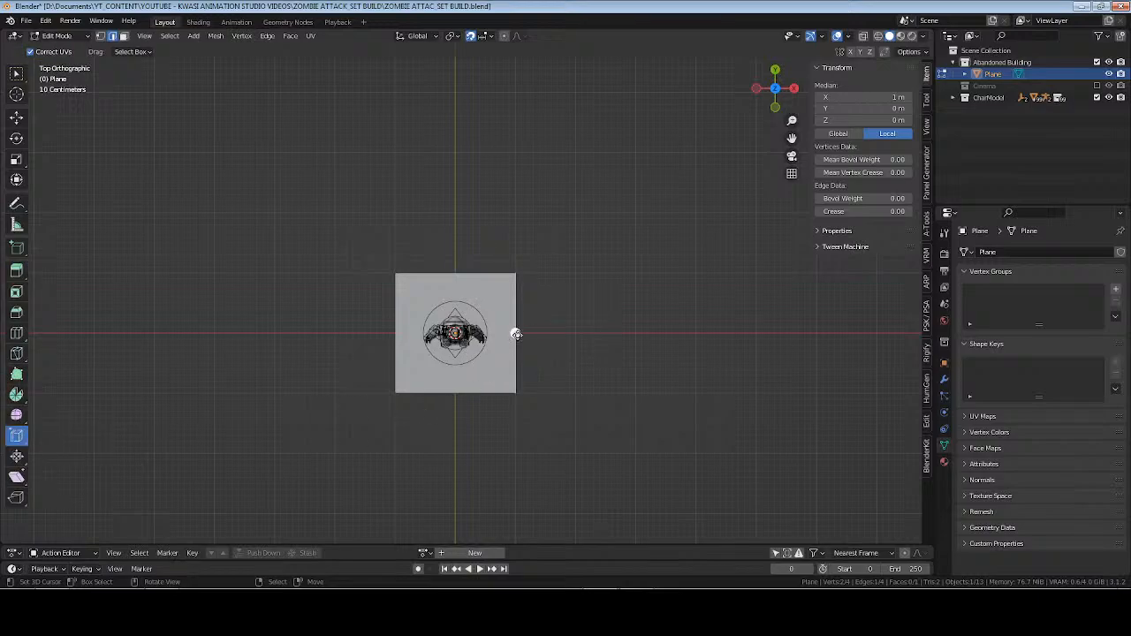
{"action": "key", "text": "g"}
{"action": "key", "text": "g"}
{"action": "left_click", "coordinate": [598, 338]}
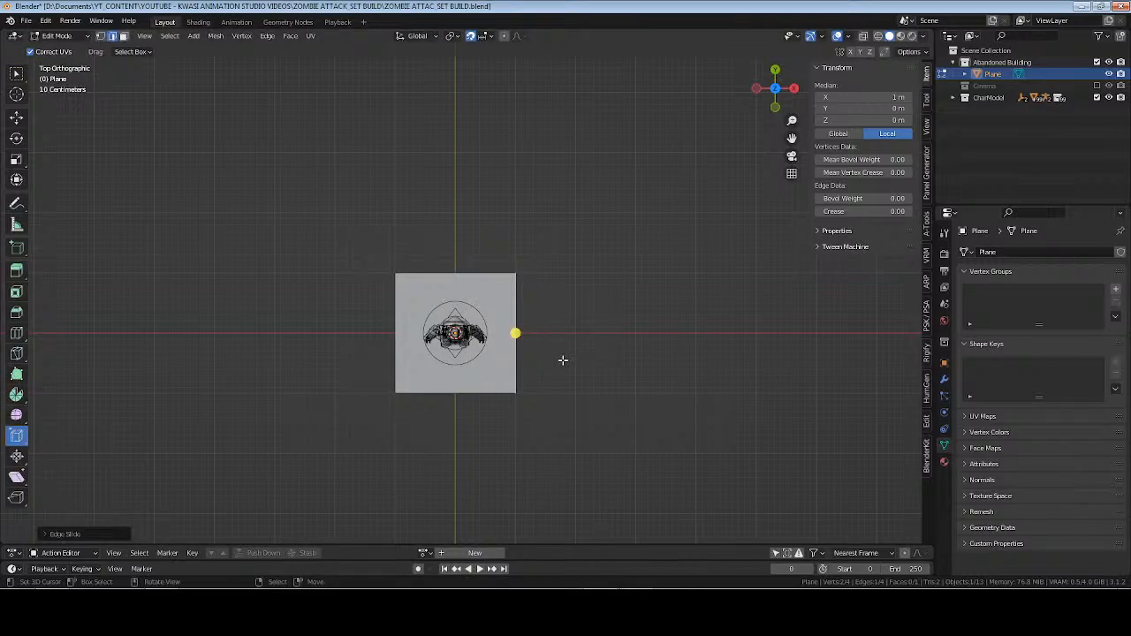
{"action": "key", "text": "ctrl+z"}
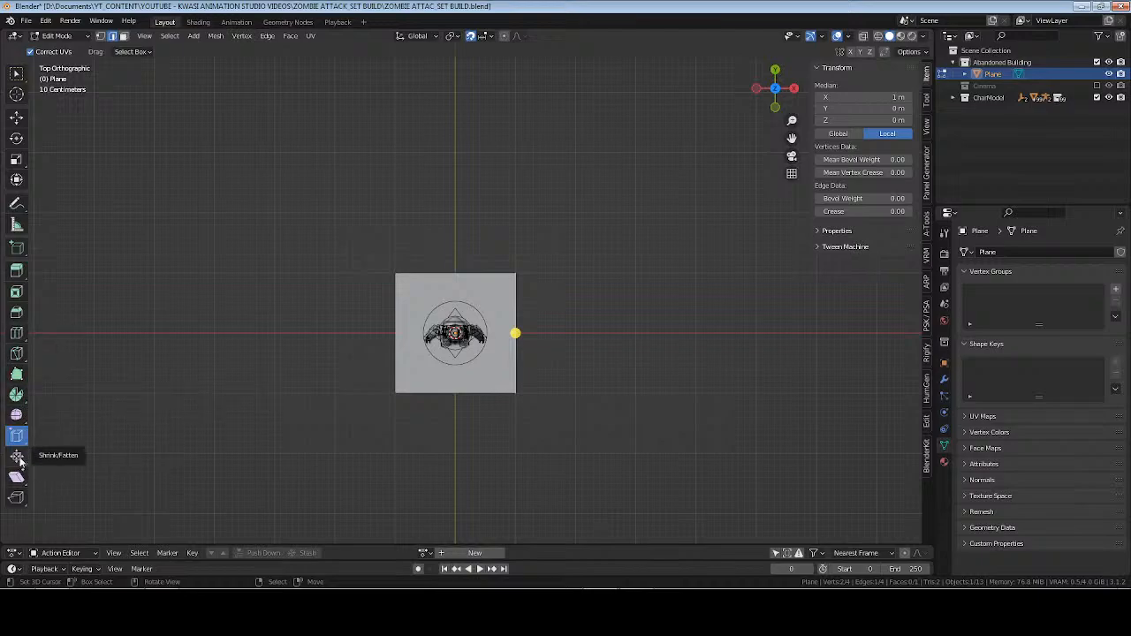
Extrude the plane's +X and −X edges outward in two 2 m segments each, forming a strip of five square faces.
{"action": "left_click", "coordinate": [16, 270]}
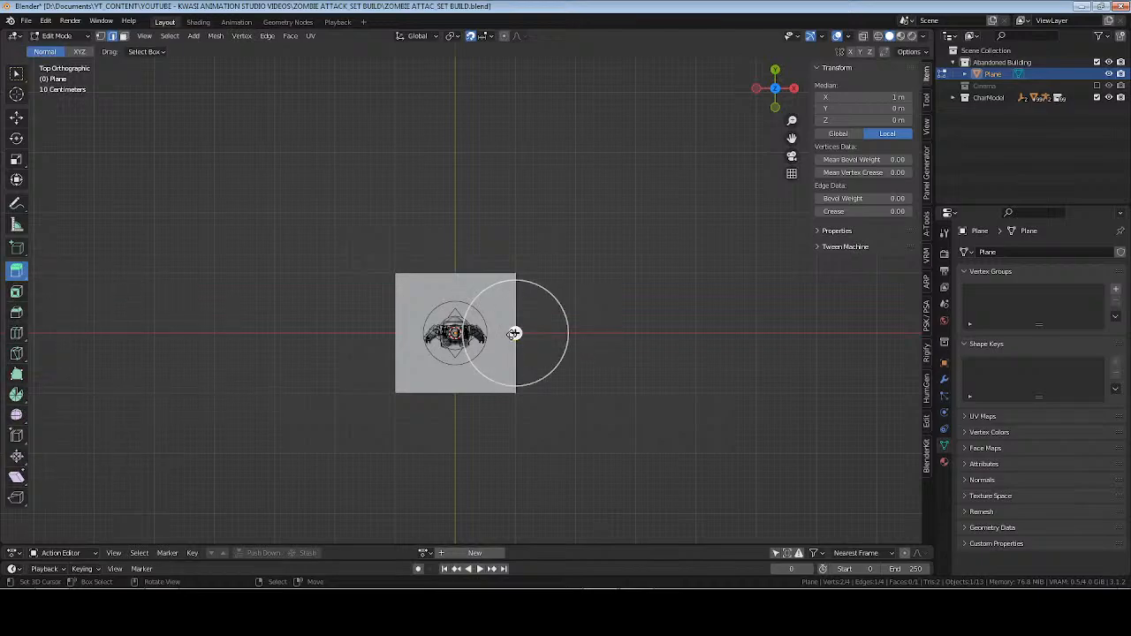
{"action": "left_click_drag", "start_coordinate": [513, 334], "coordinate": [639, 336]}
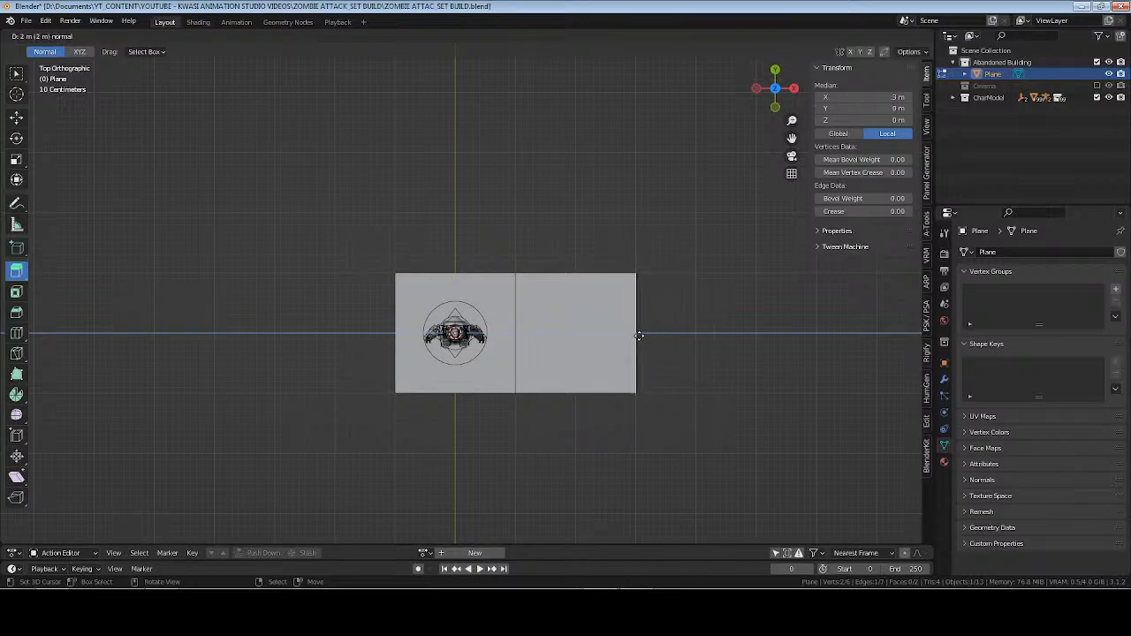
{"action": "middle_click_drag", "start_coordinate": [637, 333], "coordinate": [428, 352], "text": "shift"}
{"action": "left_click_drag", "start_coordinate": [430, 352], "coordinate": [552, 351]}
{"action": "middle_click_drag", "start_coordinate": [162, 364], "coordinate": [421, 373], "text": "shift"}
{"action": "left_click", "coordinate": [457, 354]}
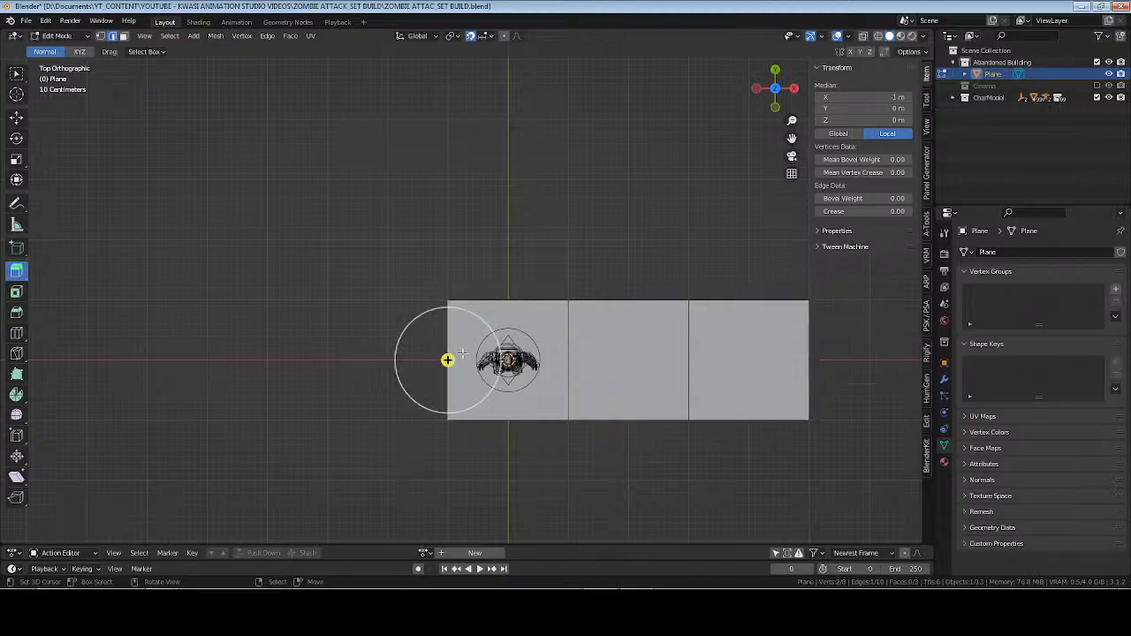
{"action": "left_click_drag", "start_coordinate": [449, 360], "coordinate": [206, 360]}
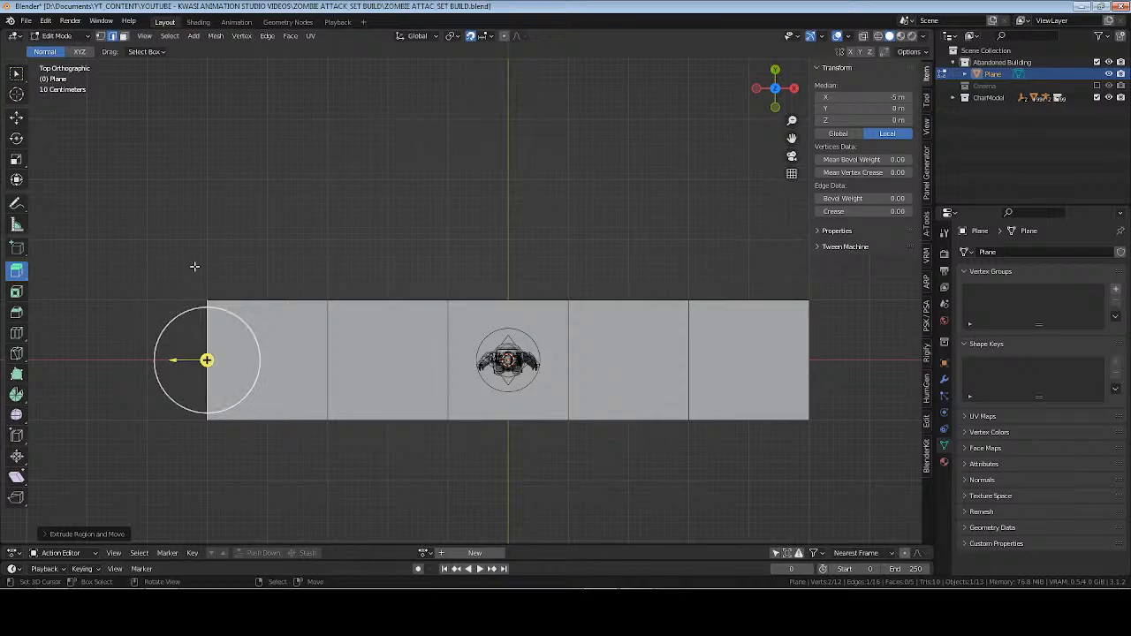
Select all five edges along the strip's +Y side and extrude them outward by 2 m.
{"action": "left_click", "coordinate": [741, 305], "text": "shift"}
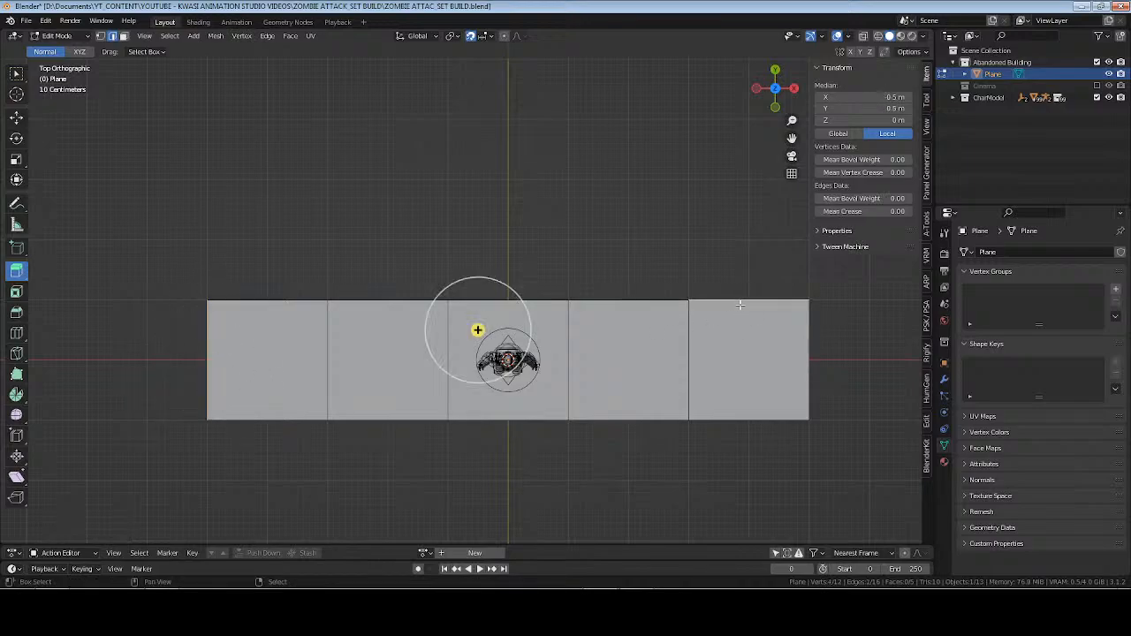
{"action": "left_click", "coordinate": [642, 306], "text": "shift"}
{"action": "left_click", "coordinate": [516, 307], "text": "alt"}
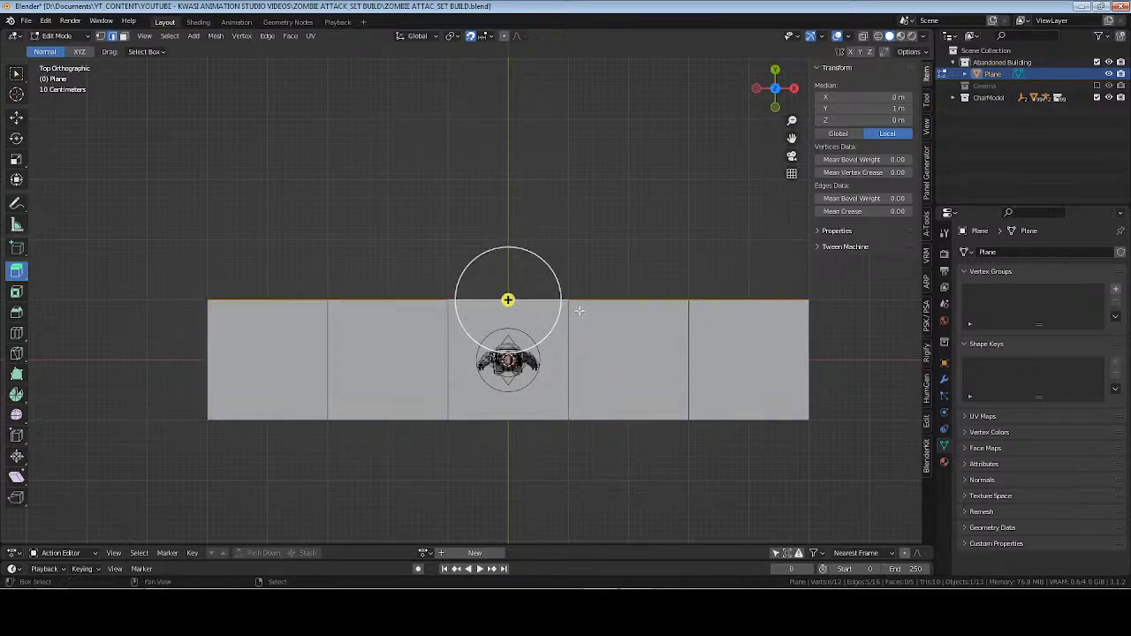
{"action": "middle_click_drag", "start_coordinate": [508, 298], "coordinate": [436, 374], "text": "shift"}
{"action": "left_click_drag", "start_coordinate": [438, 374], "coordinate": [449, 254]}
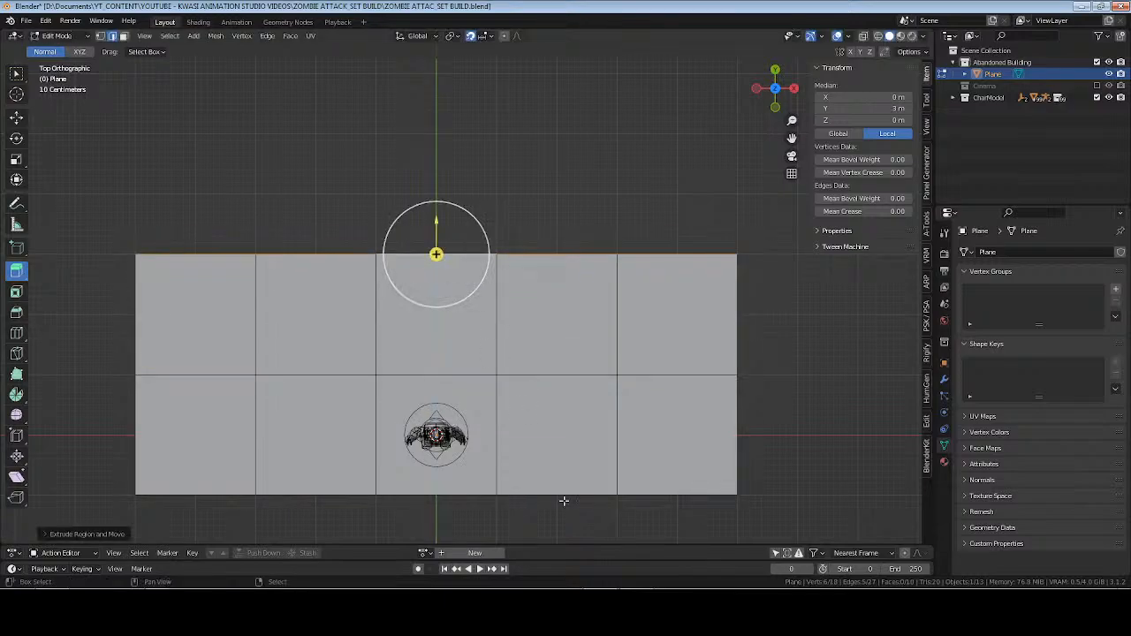
Select the edges along the floor's −Y side and extrude them outward to Y −5 m.
{"action": "middle_click_drag", "start_coordinate": [560, 496], "coordinate": [554, 305], "text": "shift"}
{"action": "left_click", "coordinate": [554, 305], "text": "alt"}
{"action": "left_click_drag", "start_coordinate": [430, 304], "coordinate": [430, 425]}
{"action": "middle_click_drag", "start_coordinate": [430, 425], "coordinate": [433, 305]}
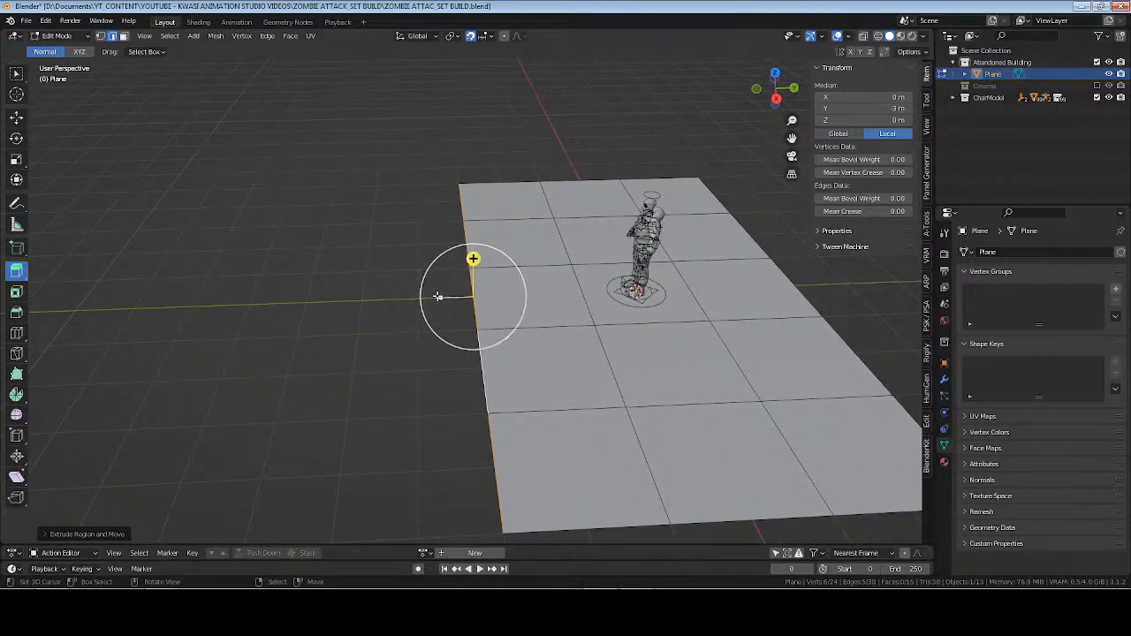
{"action": "left_click_drag", "start_coordinate": [438, 296], "coordinate": [429, 404]}
{"action": "key", "text": "KP_7"}
{"action": "middle_click_drag", "start_coordinate": [466, 237], "coordinate": [410, 264]}
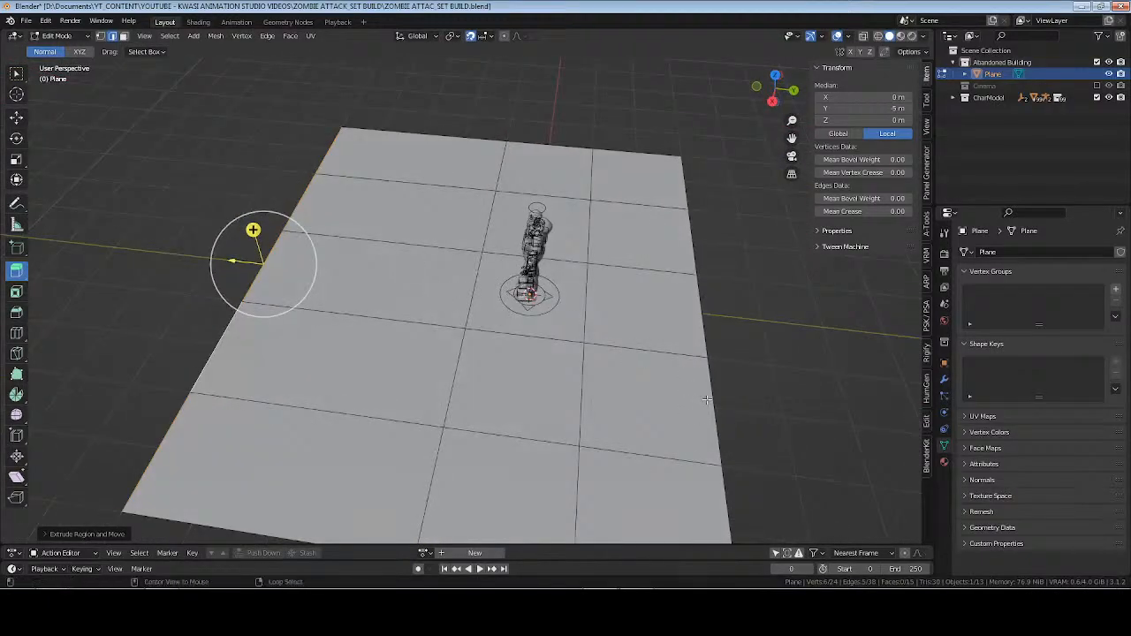
Select the floor's +Y border edges and extrude them outward to Y 5 m.
{"action": "left_click", "coordinate": [707, 400], "text": "alt"}
{"action": "middle_click_drag", "start_coordinate": [639, 369], "coordinate": [522, 340], "text": "shift"}
{"action": "middle_click_drag", "start_coordinate": [522, 341], "coordinate": [543, 323]}
{"action": "left_click_drag", "start_coordinate": [542, 231], "coordinate": [650, 230]}
{"action": "middle_click_drag", "start_coordinate": [381, 339], "coordinate": [501, 358]}
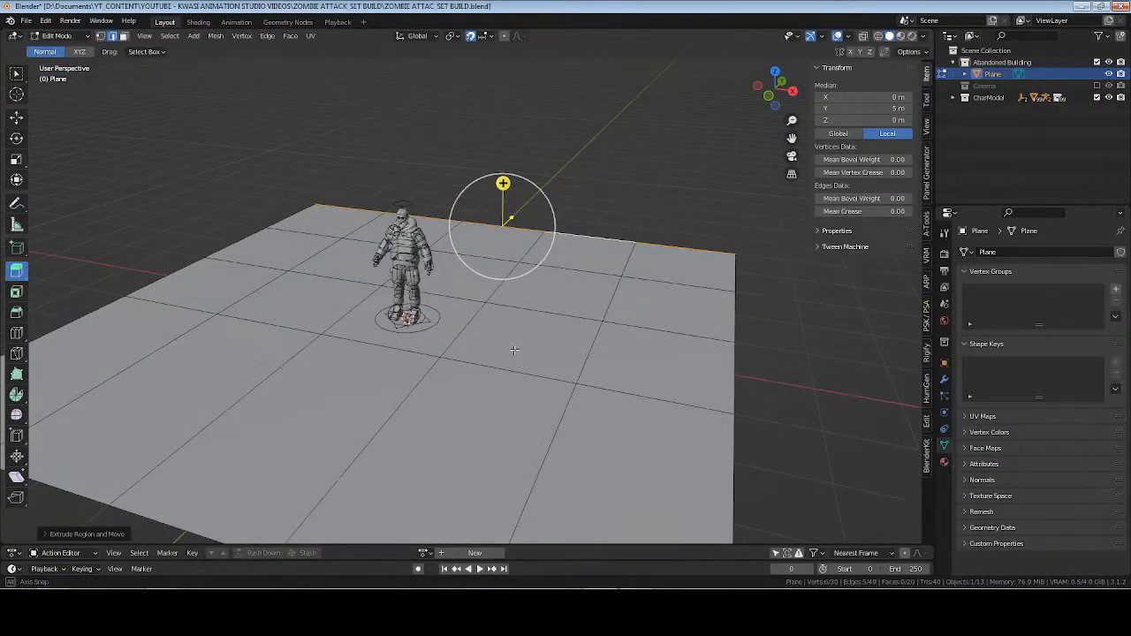
Undo the last extrusions on both Y sides of the floor.
{"action": "middle_click_drag", "start_coordinate": [501, 408], "coordinate": [510, 352], "text": "shift"}
{"action": "key", "text": "ctrl+z"}
{"action": "key", "text": "ctrl+z"}
{"action": "key", "text": "ctrl+z"}
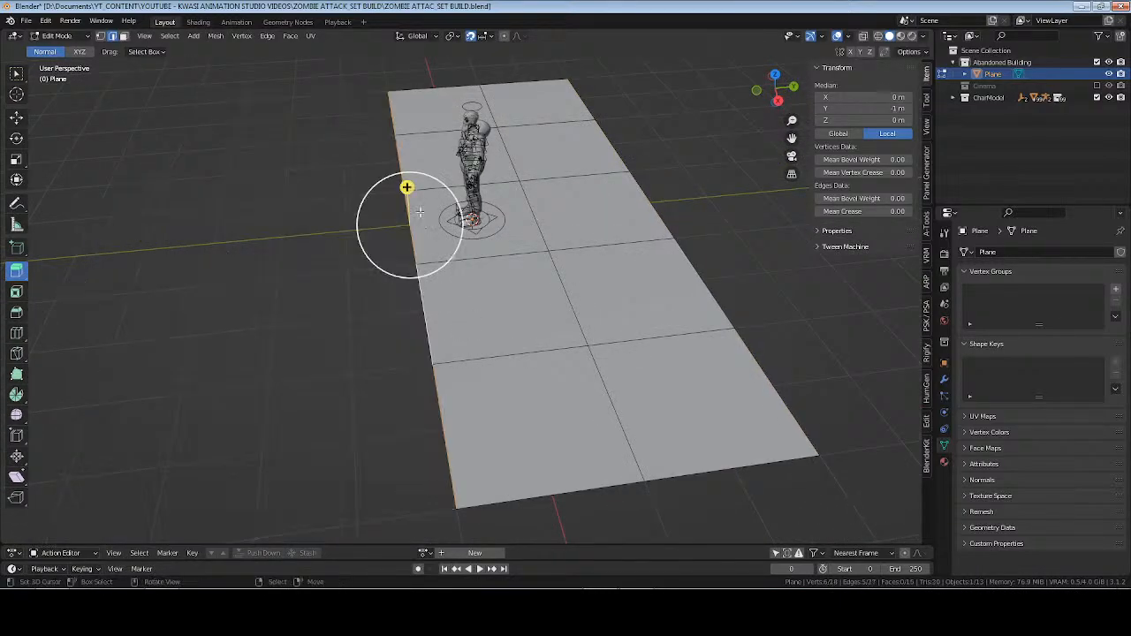
Extrude the floor's −Y border edges in two 2 m segments and its +Y border edges by 2 m.
{"action": "left_click_drag", "start_coordinate": [407, 188], "coordinate": [166, 206]}
{"action": "left_click", "coordinate": [700, 293], "text": "alt"}
{"action": "middle_click_drag", "start_coordinate": [680, 308], "coordinate": [436, 332], "text": "shift"}
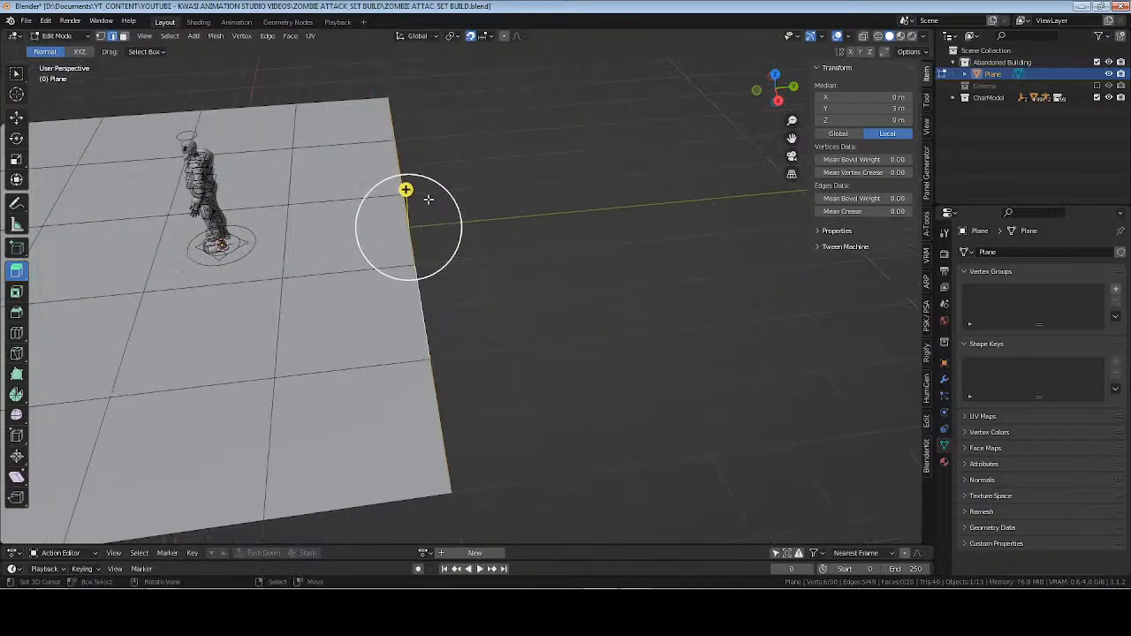
{"action": "left_click_drag", "start_coordinate": [406, 188], "coordinate": [518, 189]}
{"action": "middle_click_drag", "start_coordinate": [518, 189], "coordinate": [472, 353]}
{"action": "scroll", "coordinate": [599, 314], "scroll_direction": "down", "scroll_amount": 3}
{"action": "middle_click_drag", "start_coordinate": [667, 315], "coordinate": [597, 329], "text": "shift"}
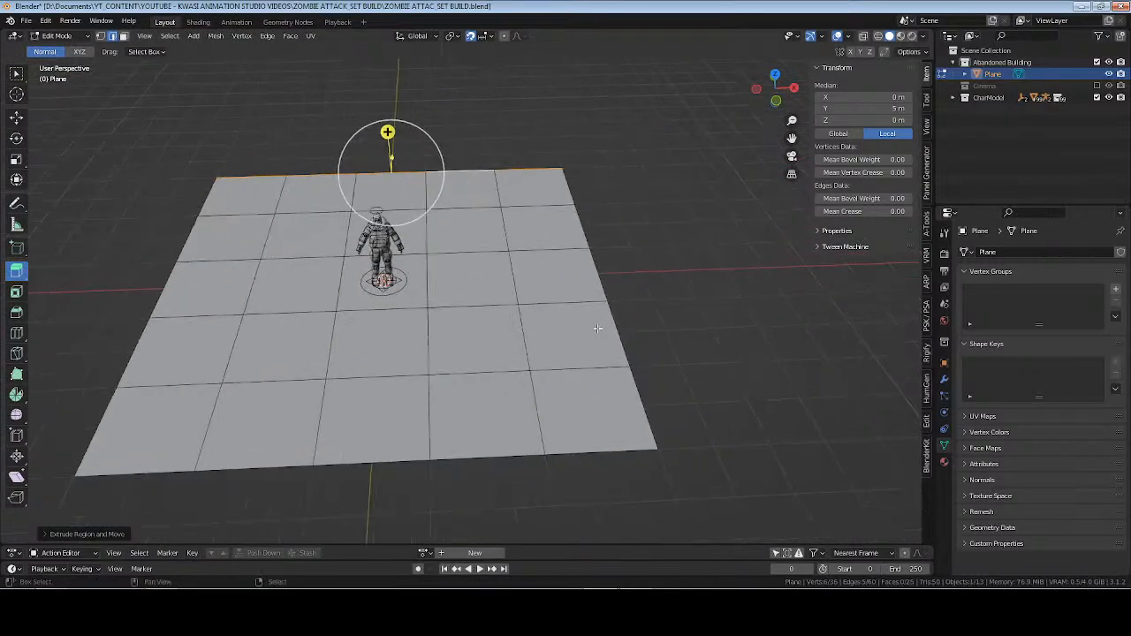
Extrude the border edges on the floor's +X and −X sides outward by 2 m each.
{"action": "left_click", "coordinate": [602, 250], "text": "alt"}
{"action": "left_click_drag", "start_coordinate": [604, 237], "coordinate": [695, 245]}
{"action": "middle_click_drag", "start_coordinate": [336, 375], "coordinate": [260, 377]}
{"action": "left_click", "coordinate": [302, 360], "text": "alt"}
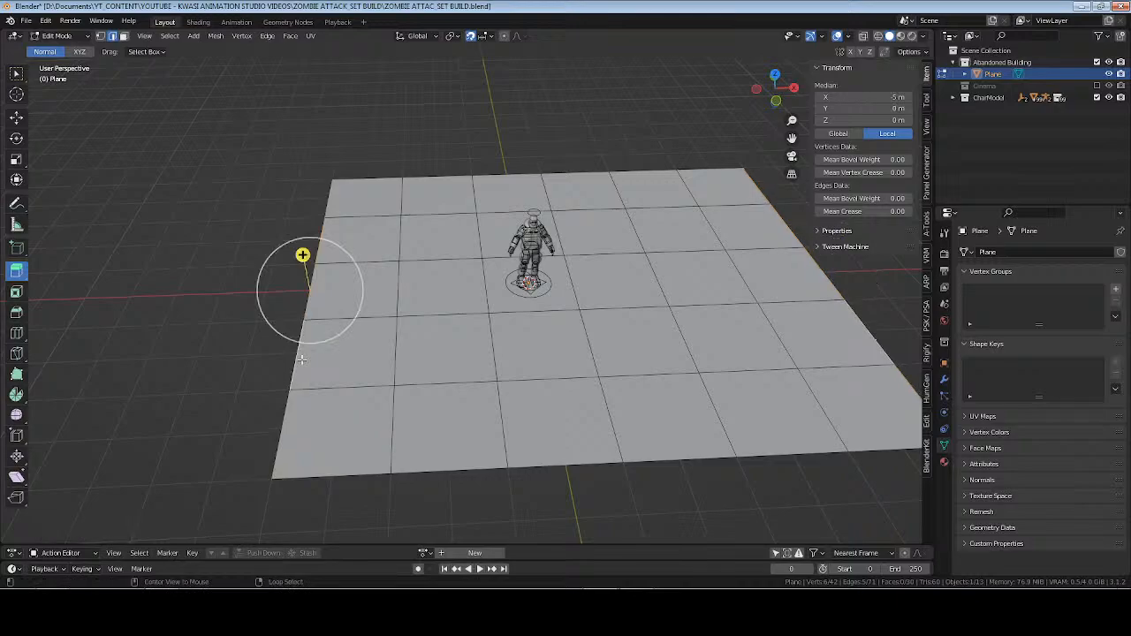
{"action": "left_click_drag", "start_coordinate": [302, 255], "coordinate": [212, 254]}
{"action": "middle_click_drag", "start_coordinate": [212, 254], "coordinate": [545, 362]}
{"action": "key", "text": "Tab"}
{"action": "key", "text": "Tab"}
Examine the grid spacing around the character by selecting individual floor faces in face selection mode.
{"action": "scroll", "coordinate": [541, 360], "scroll_direction": "up", "scroll_amount": 3}
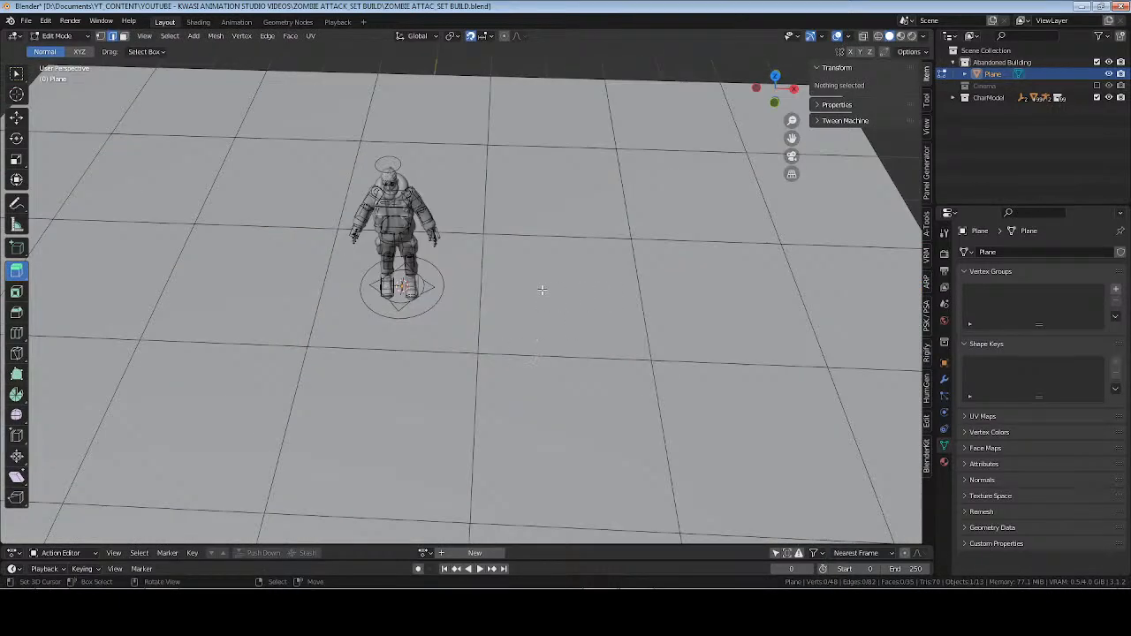
{"action": "key", "text": "3"}
{"action": "left_click", "coordinate": [587, 255]}
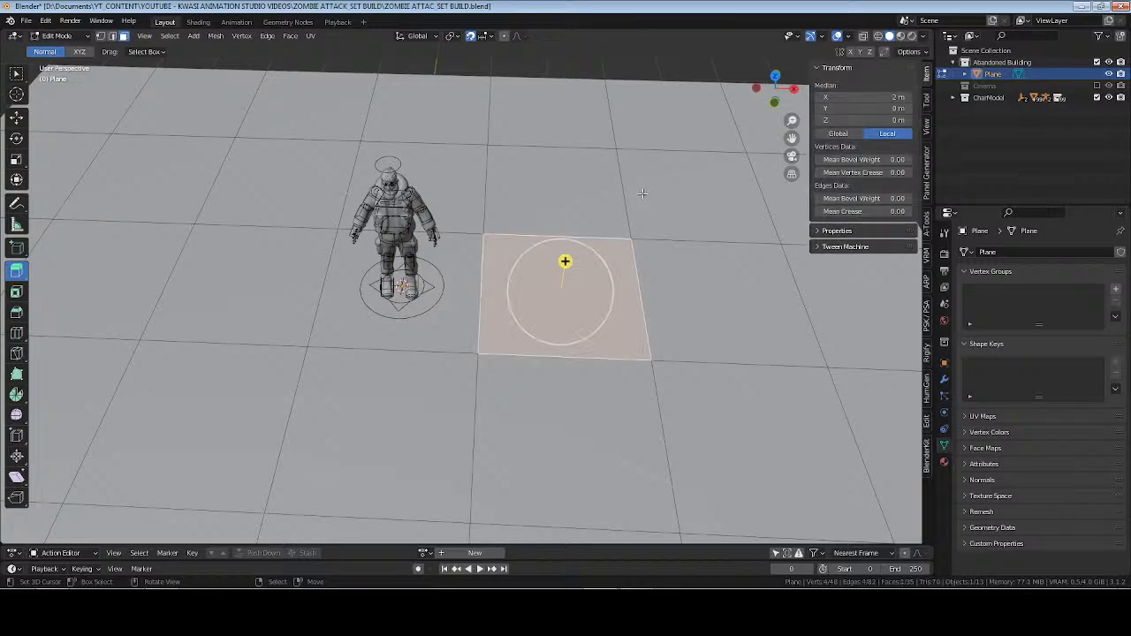
{"action": "left_click", "coordinate": [647, 194]}
{"action": "left_click", "coordinate": [679, 274]}
{"action": "left_click", "coordinate": [557, 204]}
{"action": "left_click", "coordinate": [372, 204]}
{"action": "left_click", "coordinate": [274, 211]}
{"action": "left_click", "coordinate": [274, 291]}
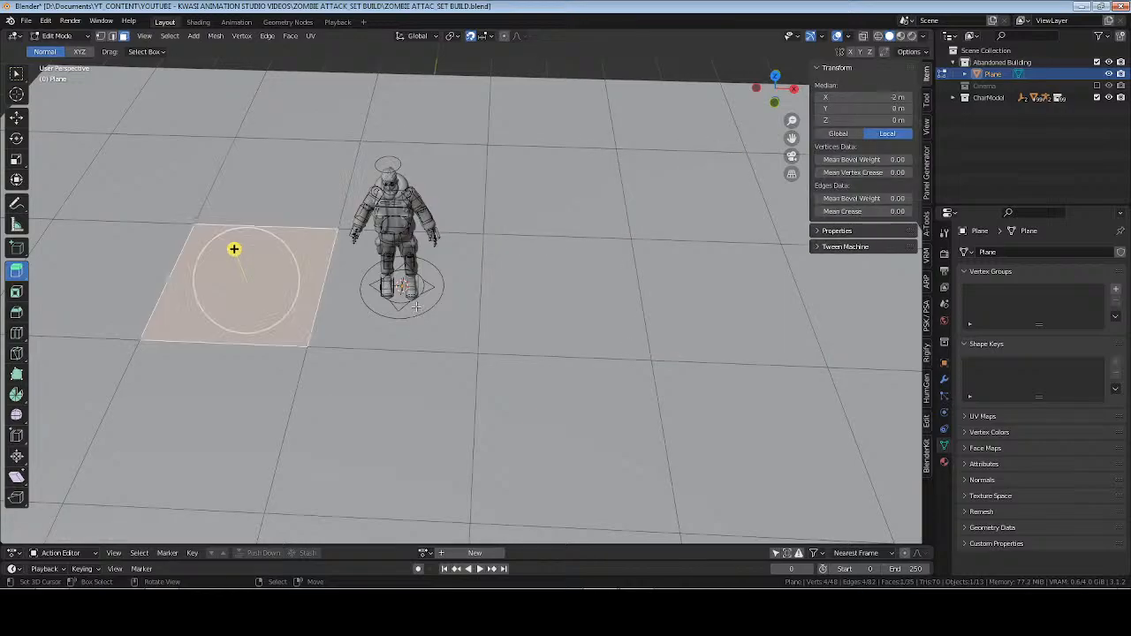
{"action": "left_click", "coordinate": [418, 307]}
Return to Object Mode, check the floor's dimensions against the character, and save the file.
{"action": "key", "text": "Tab"}
{"action": "scroll", "coordinate": [458, 299], "scroll_direction": "down", "scroll_amount": 2}
{"action": "middle_click_drag", "start_coordinate": [457, 299], "coordinate": [419, 309]}
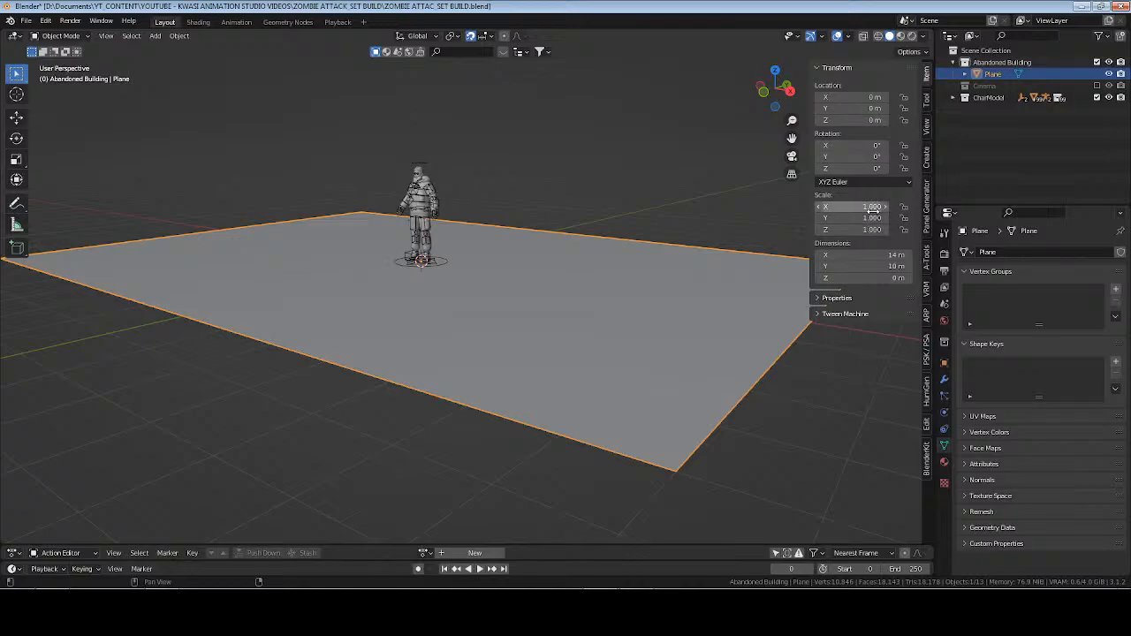
{"action": "middle_click_drag", "start_coordinate": [707, 283], "coordinate": [185, 334]}
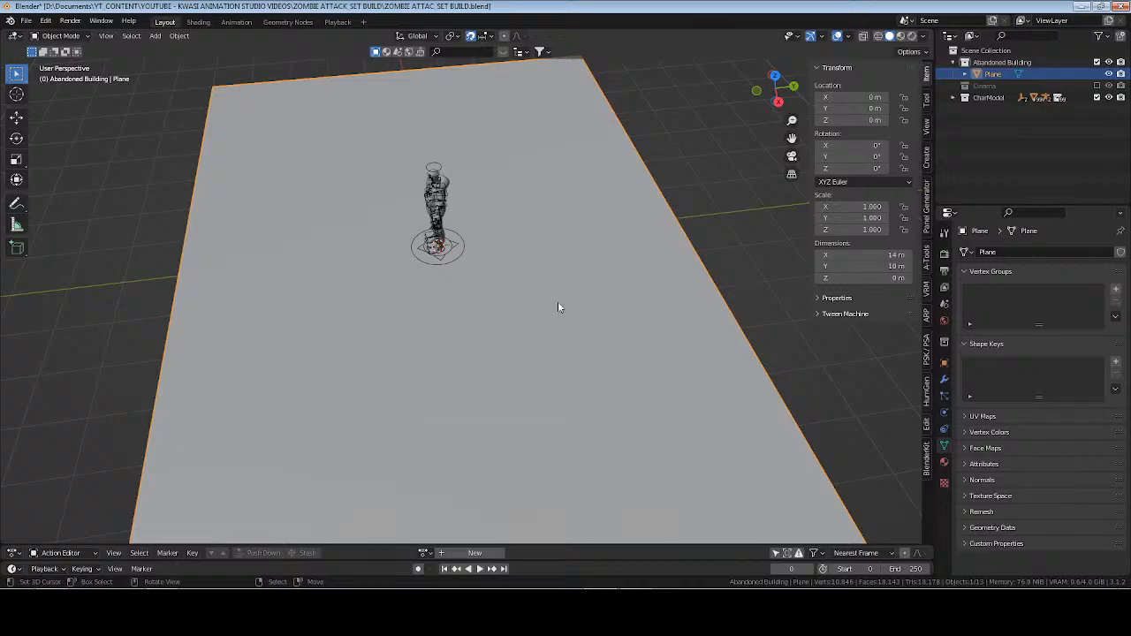
{"action": "middle_click_drag", "start_coordinate": [569, 273], "coordinate": [456, 299]}
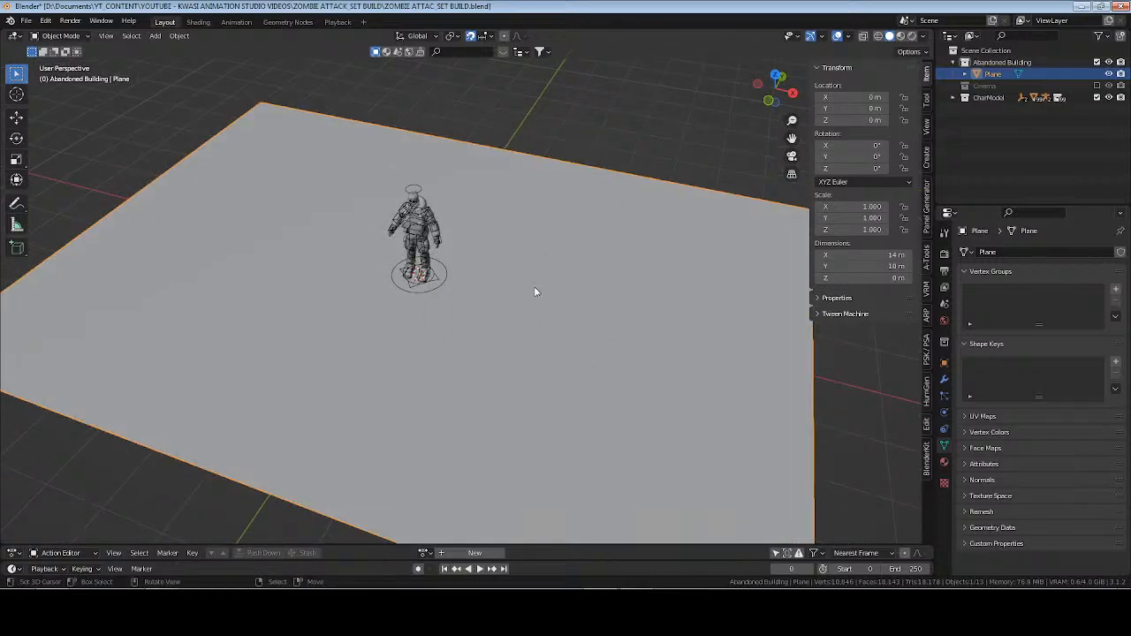
{"action": "middle_click_drag", "start_coordinate": [556, 351], "coordinate": [442, 318]}
{"action": "key", "text": "ctrl+s"}
Delete the outermost row of five faces along the floor's −X side in Edit Mode.
{"action": "middle_click_drag", "start_coordinate": [474, 283], "coordinate": [610, 335]}
{"action": "key", "text": "Tab"}
{"action": "scroll", "coordinate": [588, 287], "scroll_direction": "up", "scroll_amount": 3}
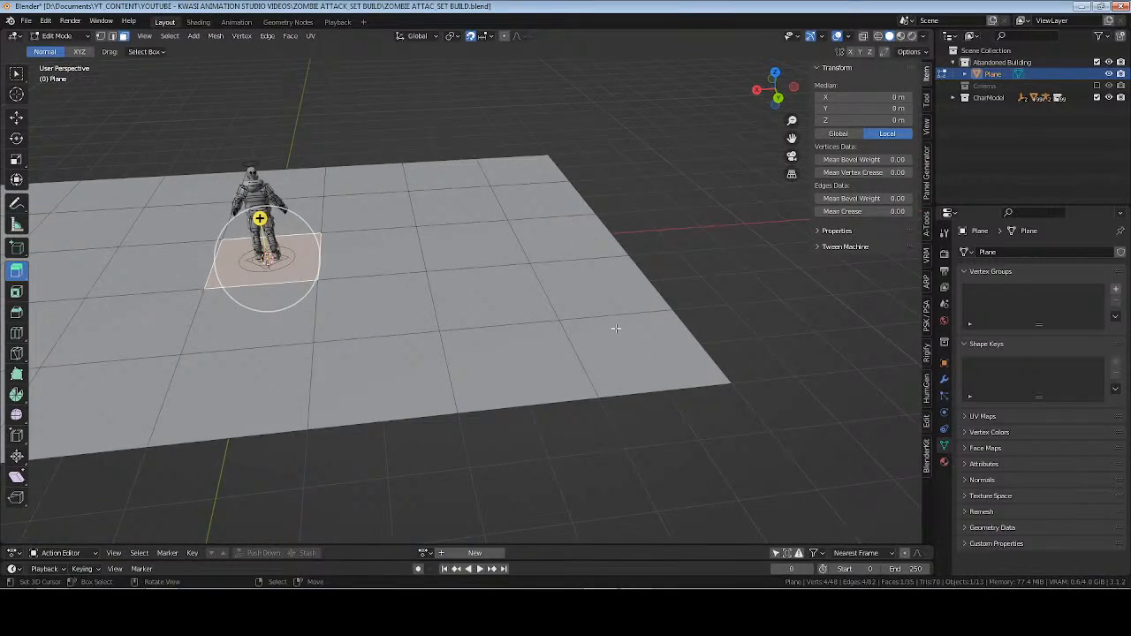
{"action": "left_click", "coordinate": [616, 320], "text": "alt"}
{"action": "key", "text": "x"}
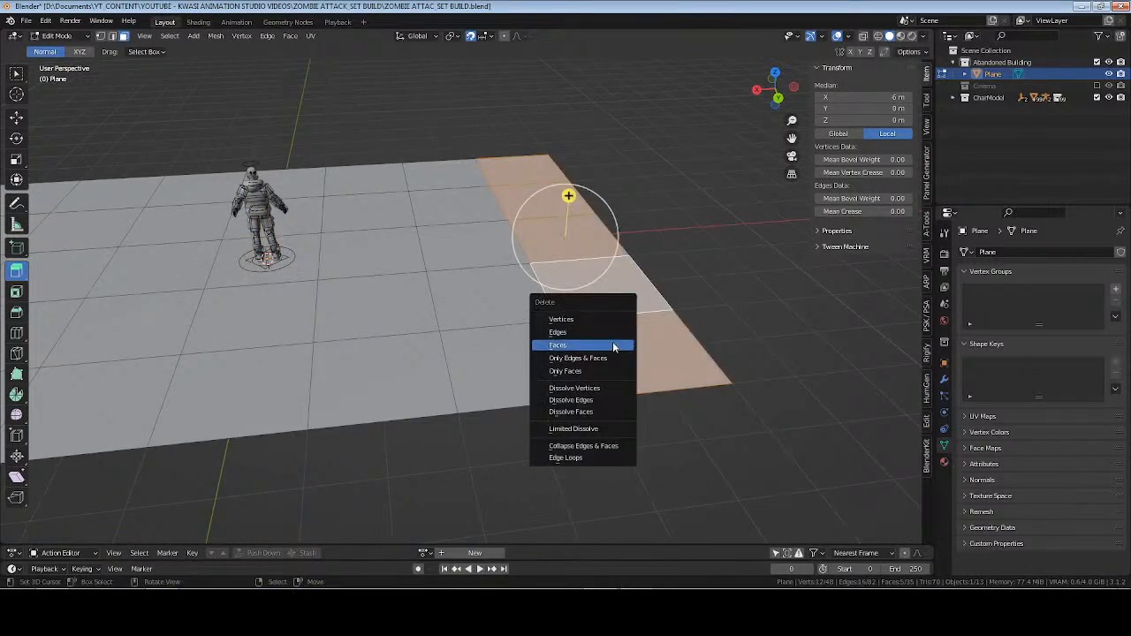
{"action": "left_click", "coordinate": [613, 343]}
{"action": "middle_click_drag", "start_coordinate": [612, 343], "coordinate": [351, 277]}
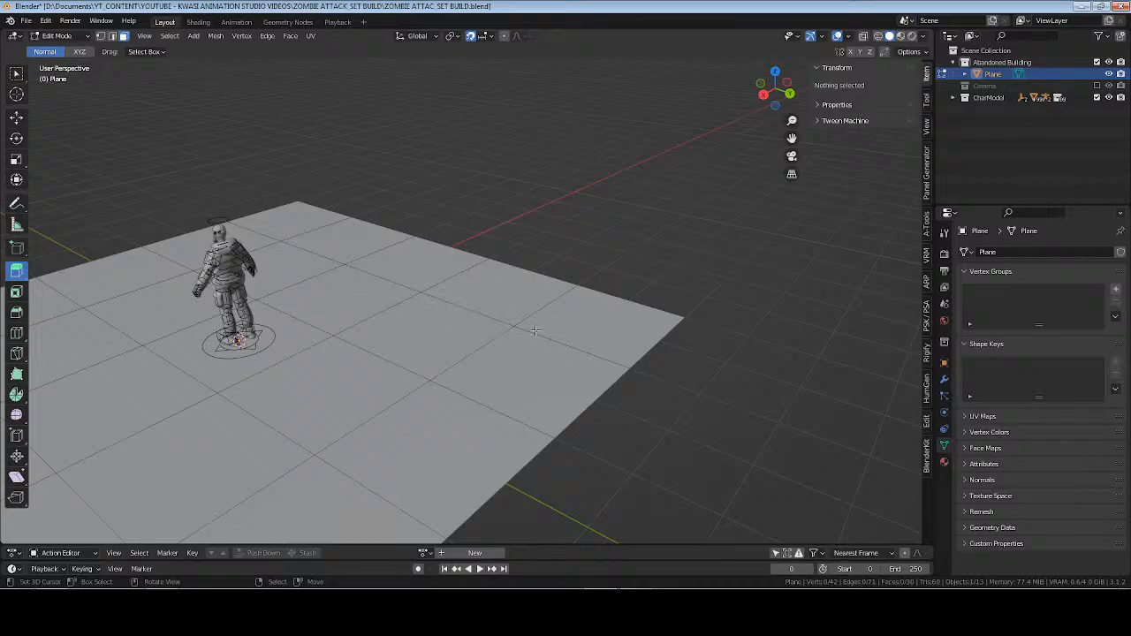
Try to extrude the border edges on the floor's −X side upward into a wall, working in the right side view.
{"action": "middle_click_drag", "start_coordinate": [535, 331], "coordinate": [580, 340]}
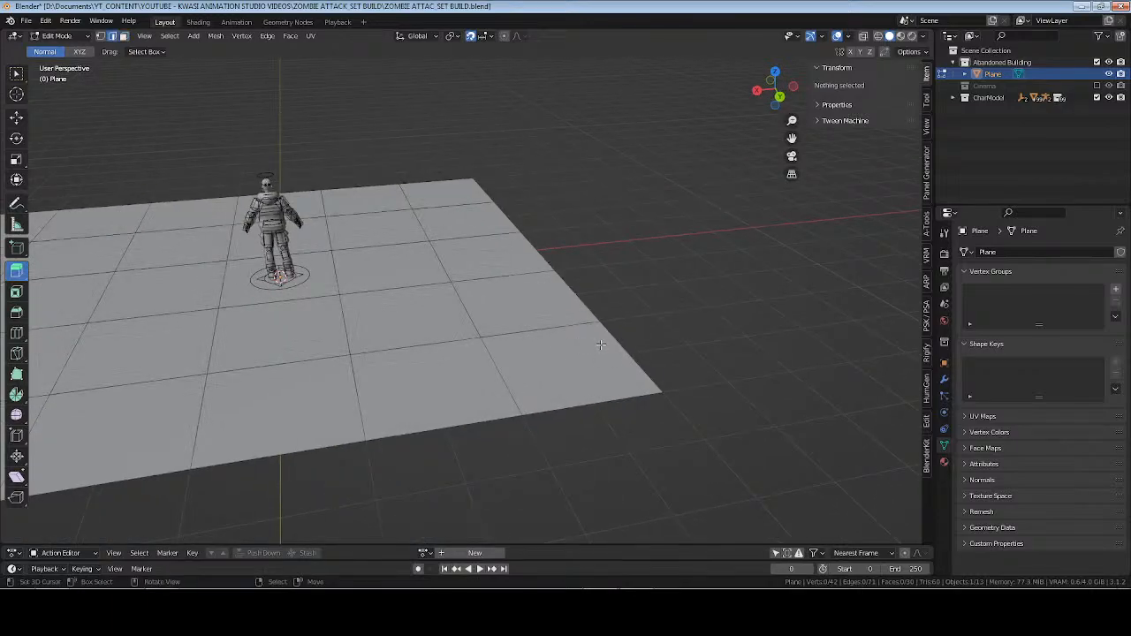
{"action": "left_click", "coordinate": [537, 250]}
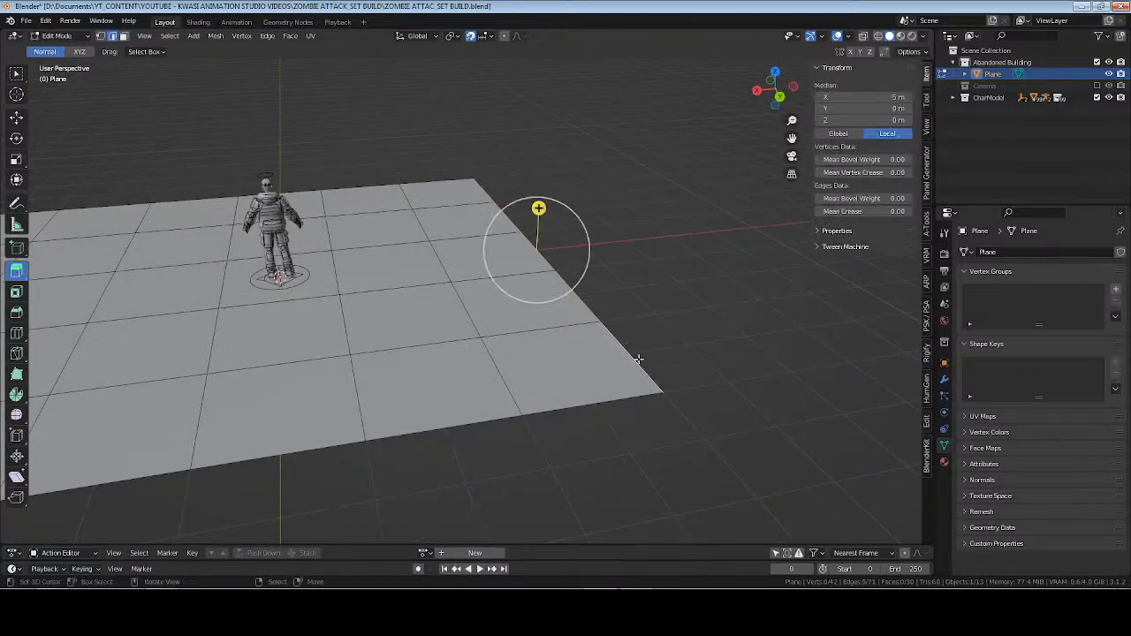
{"action": "middle_click_drag", "start_coordinate": [538, 250], "coordinate": [575, 277]}
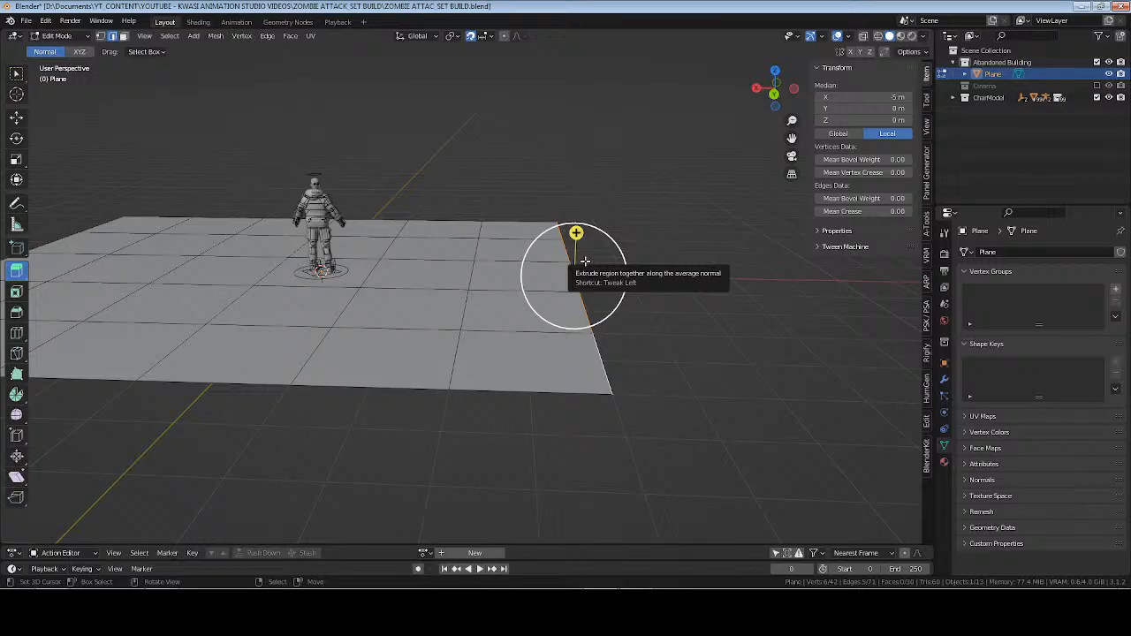
{"action": "key", "text": "KP_1"}
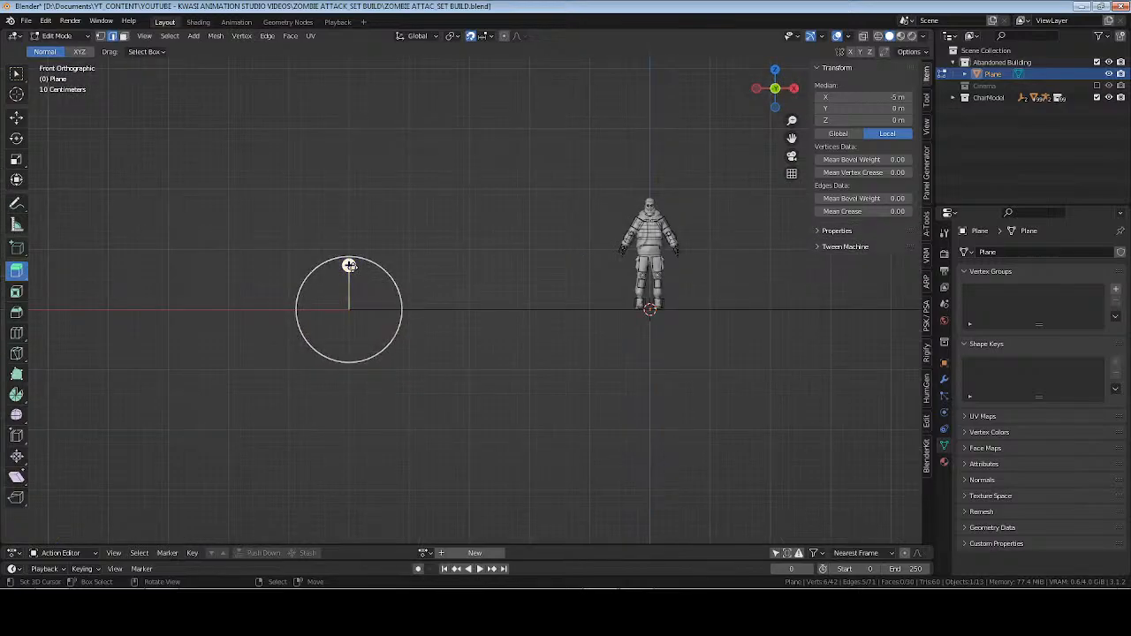
{"action": "middle_click_drag", "start_coordinate": [349, 265], "coordinate": [509, 246]}
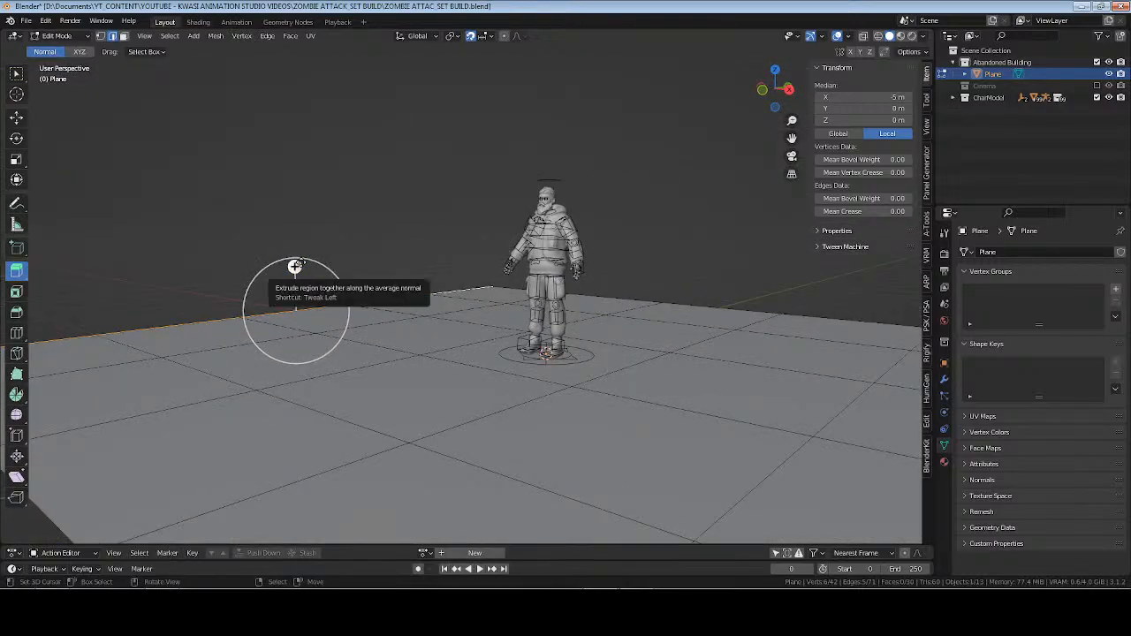
{"action": "key", "text": "KP_3"}
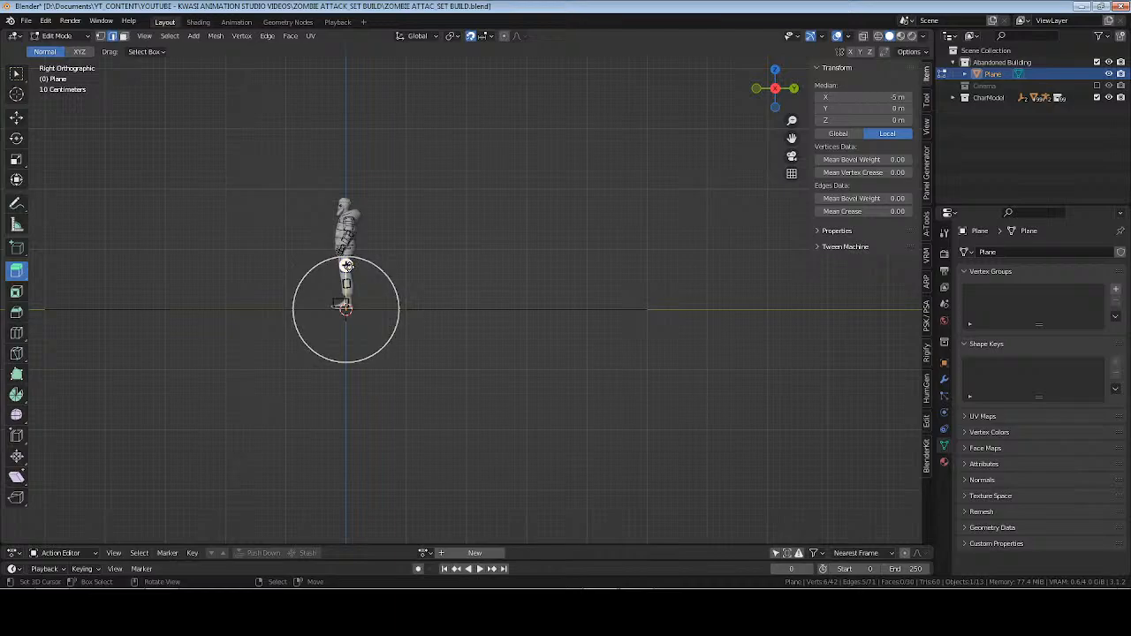
{"action": "left_click_drag", "start_coordinate": [347, 265], "coordinate": [358, 221]}
{"action": "left_click_drag", "start_coordinate": [358, 162], "coordinate": [359, 163]}
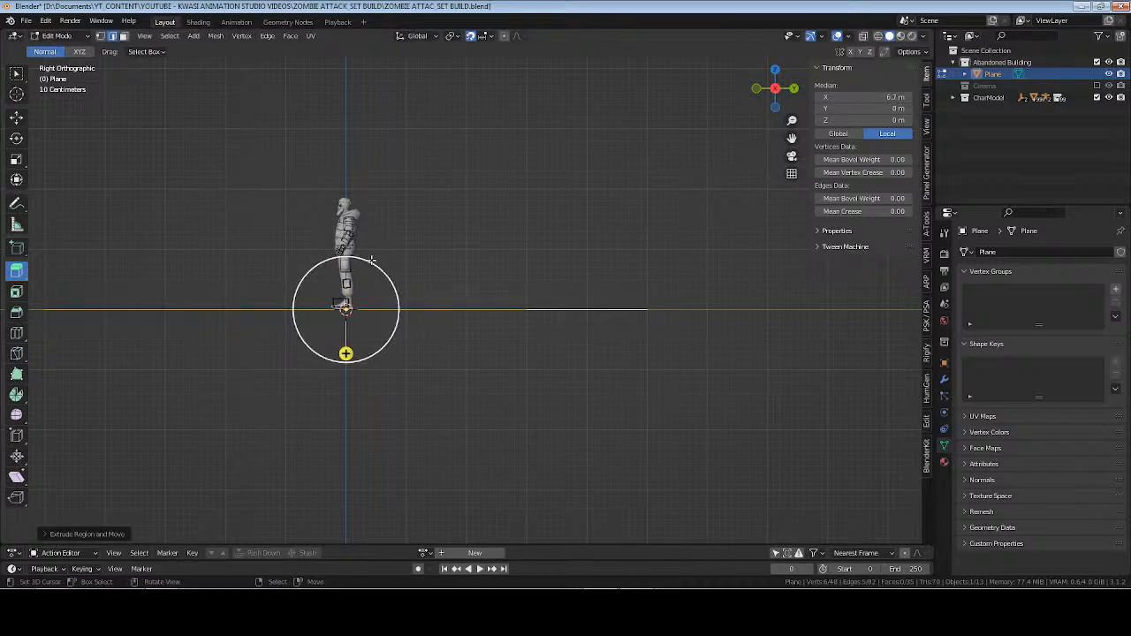
{"action": "key", "text": "ctrl+z"}
{"action": "middle_click_drag", "start_coordinate": [389, 250], "coordinate": [331, 273]}
{"action": "left_click_drag", "start_coordinate": [321, 249], "coordinate": [333, 204]}
{"action": "key", "text": "ctrl+z"}
Try the upward extrusion of the floor's −X border edges in the front view, and undo it.
{"action": "middle_click_drag", "start_coordinate": [335, 315], "coordinate": [376, 300]}
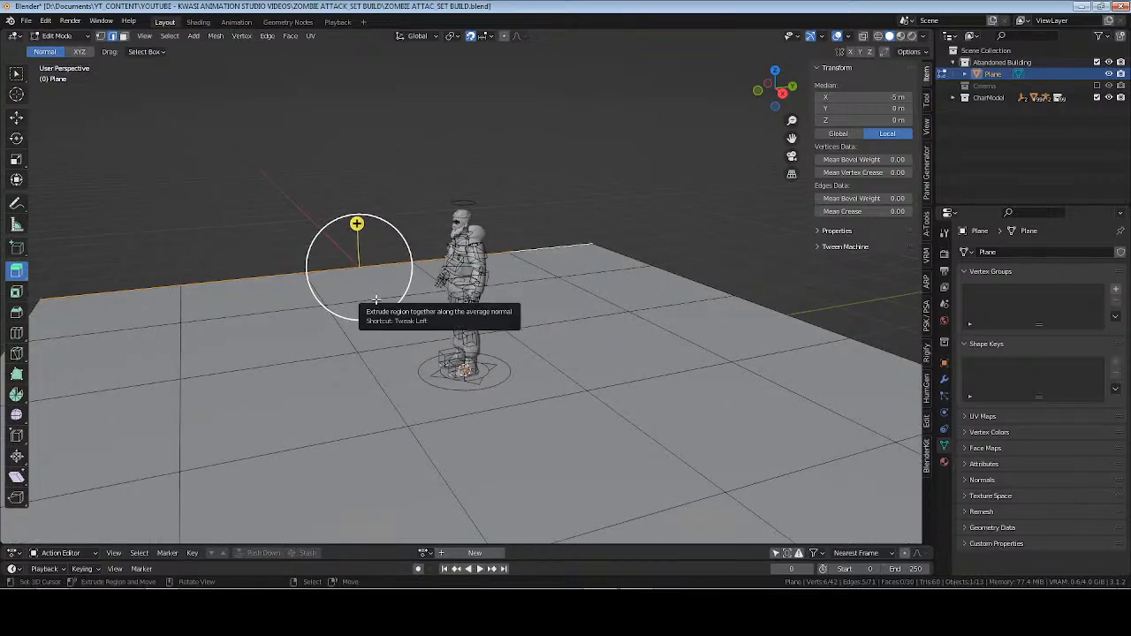
{"action": "middle_click_drag", "start_coordinate": [288, 326], "coordinate": [392, 310]}
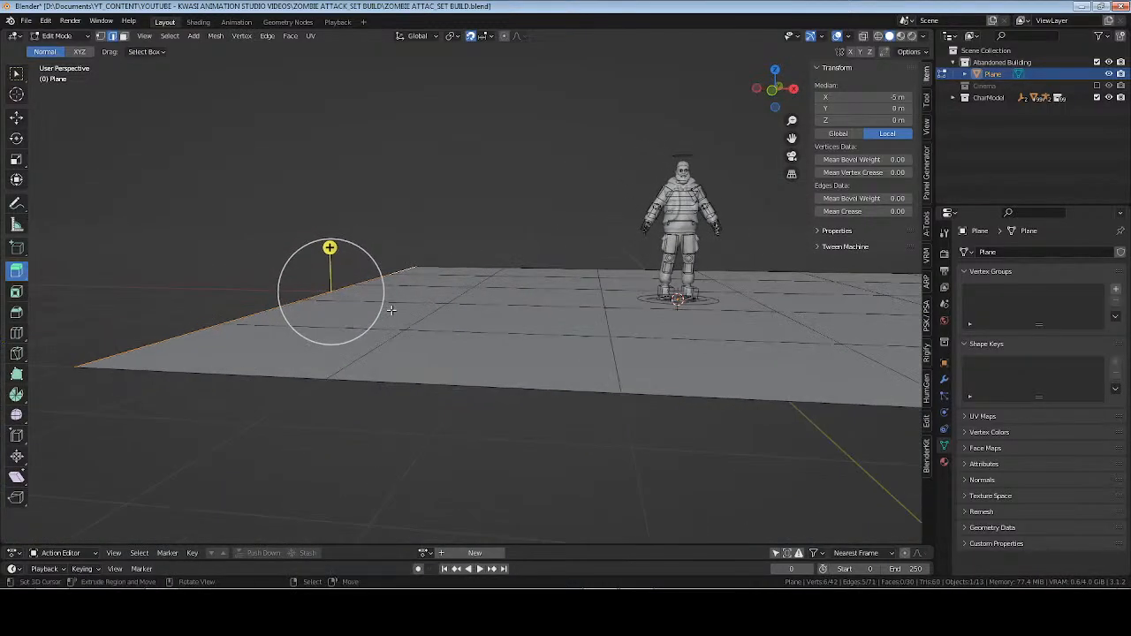
{"action": "key", "text": "KP_1"}
{"action": "left_click_drag", "start_coordinate": [357, 241], "coordinate": [372, 152]}
{"action": "middle_click_drag", "start_coordinate": [374, 155], "coordinate": [538, 250]}
{"action": "key", "text": "ctrl+z"}
{"action": "middle_click_drag", "start_coordinate": [410, 332], "coordinate": [392, 324]}
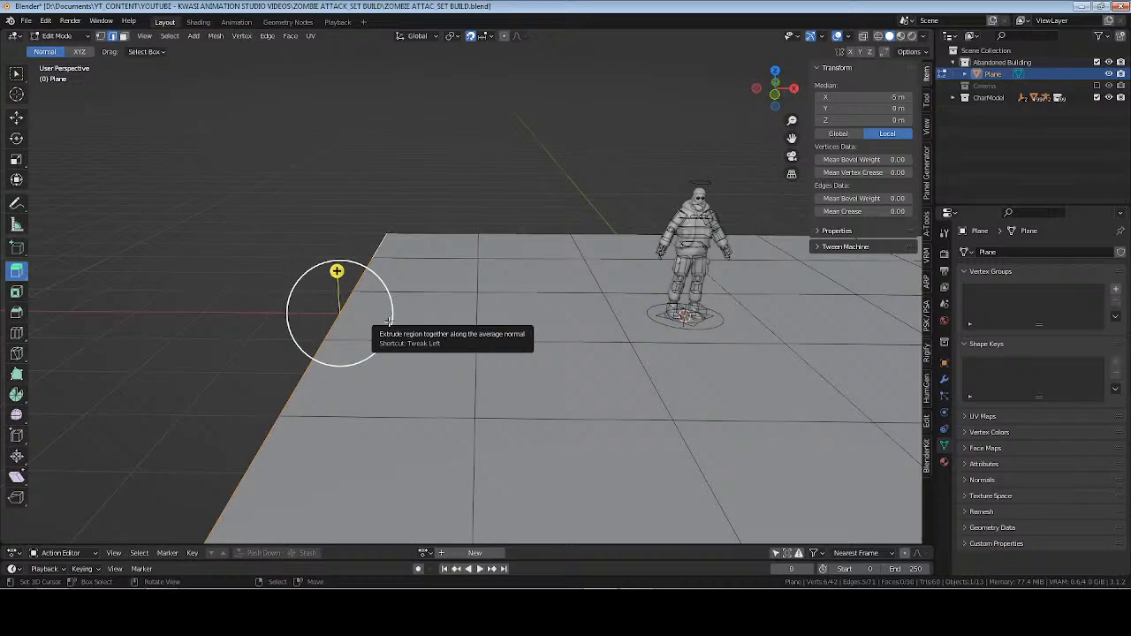
Extrude the floor's −X border edges in place and move them up 1 m along Z.
{"action": "left_click", "coordinate": [16, 73]}
{"action": "left_click", "coordinate": [15, 119]}
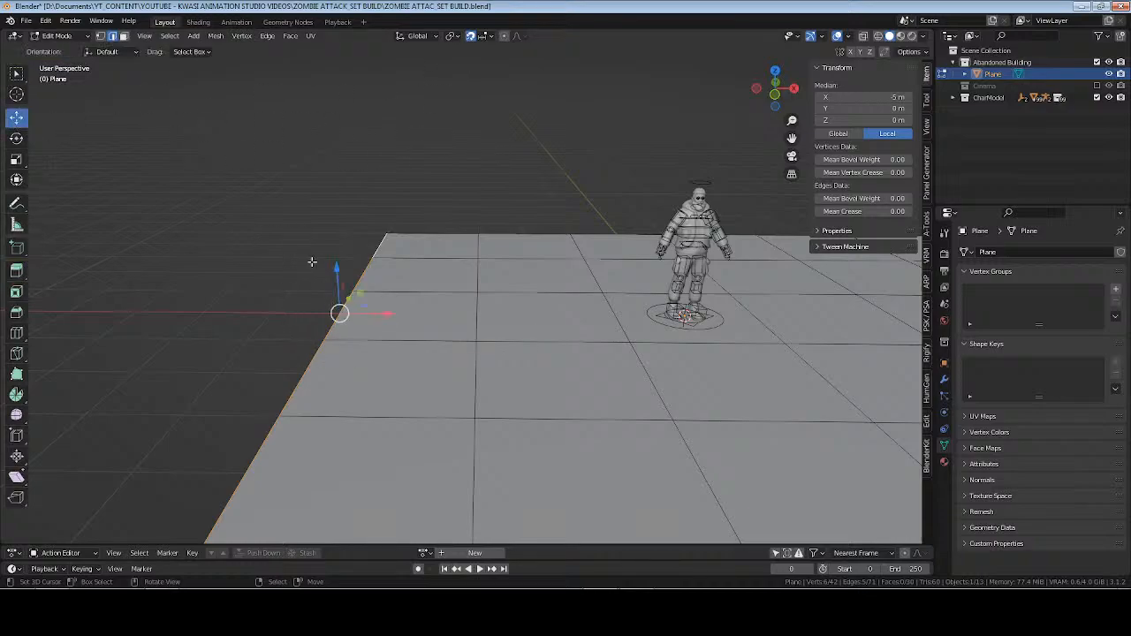
{"action": "key", "text": "KP_1"}
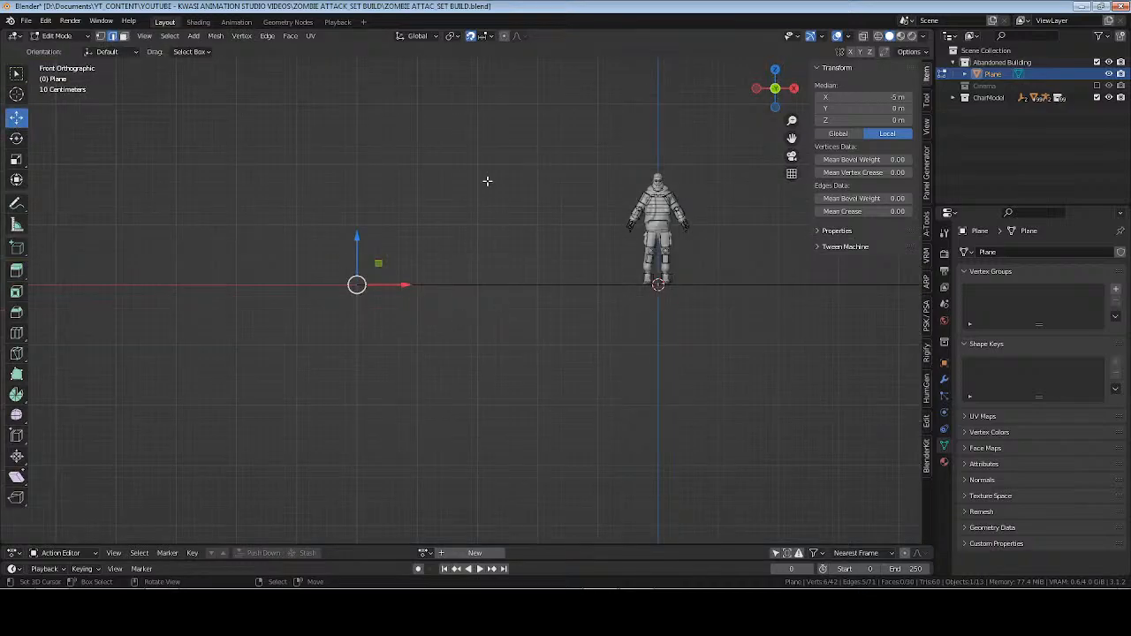
{"action": "middle_click_drag", "start_coordinate": [487, 181], "coordinate": [501, 305]}
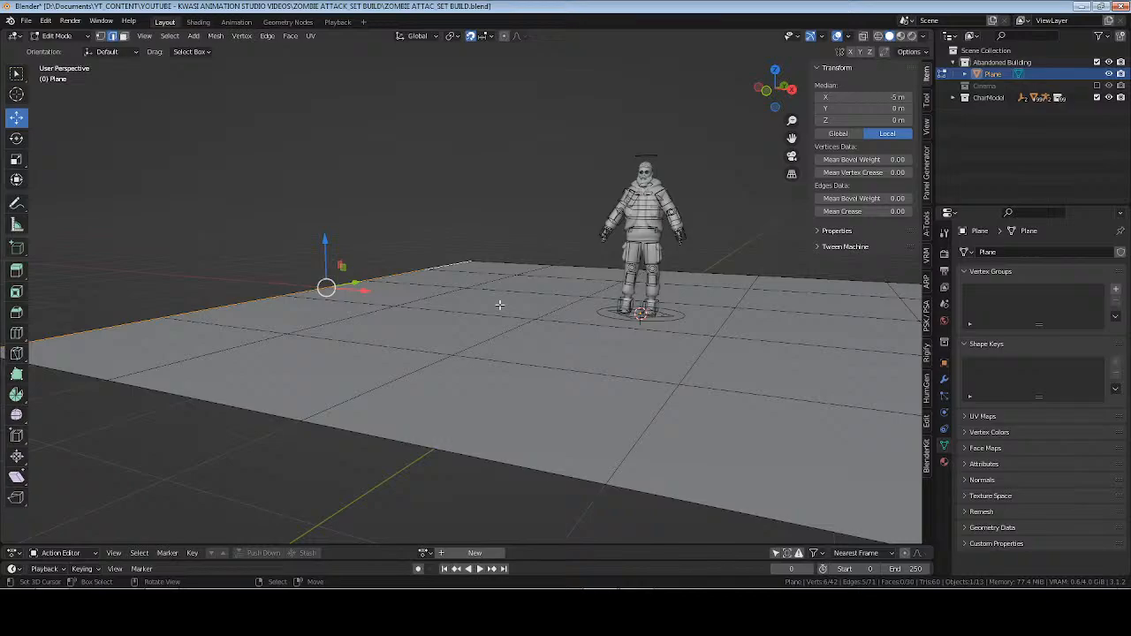
{"action": "key", "text": "e"}
{"action": "right_click", "coordinate": [382, 249]}
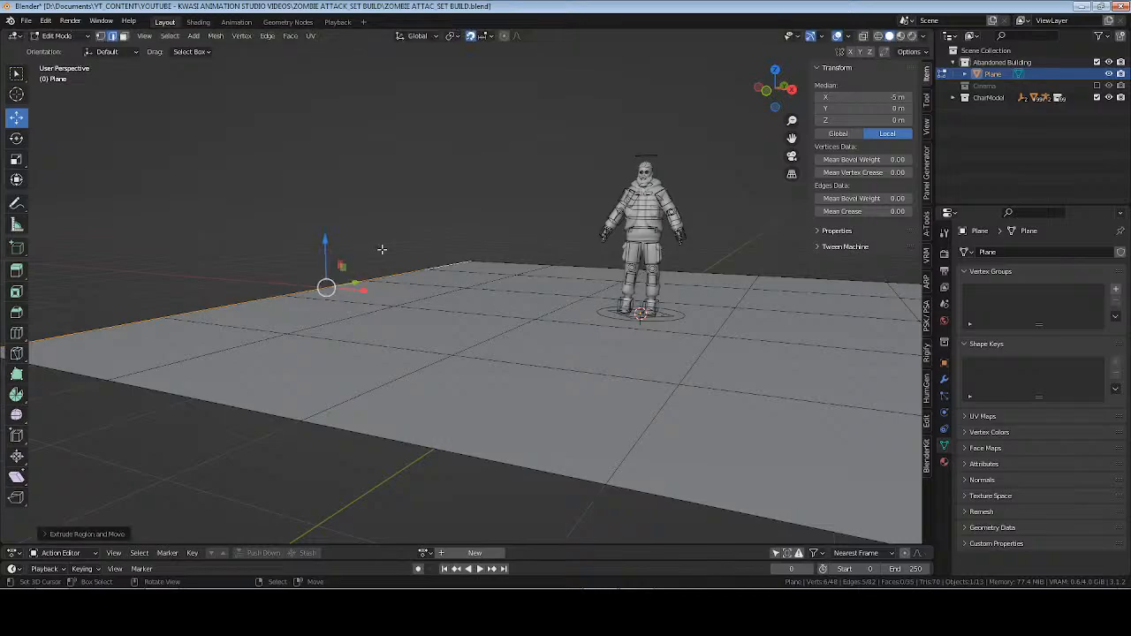
{"action": "key", "text": "g"}
{"action": "key", "text": "z"}
{"action": "left_click", "coordinate": [329, 178]}
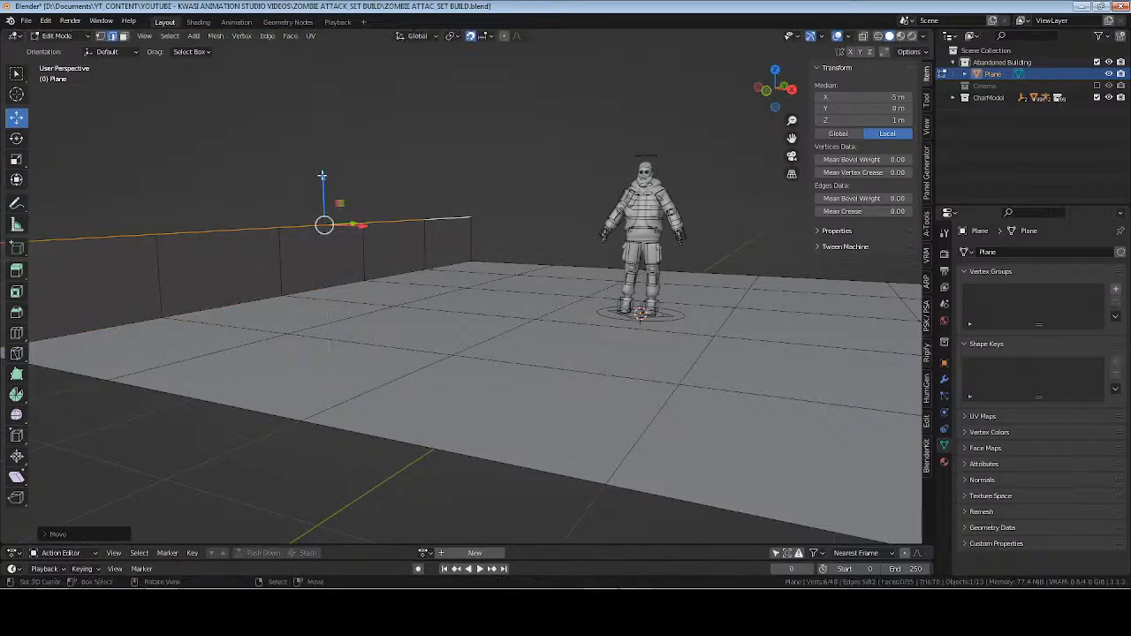
Raise the −X wall's top edges along Z in the side view to 3 m, and fine-tune their exact Z height.
{"action": "key", "text": "KP_3"}
{"action": "middle_click_drag", "start_coordinate": [356, 215], "coordinate": [356, 289], "text": "shift"}
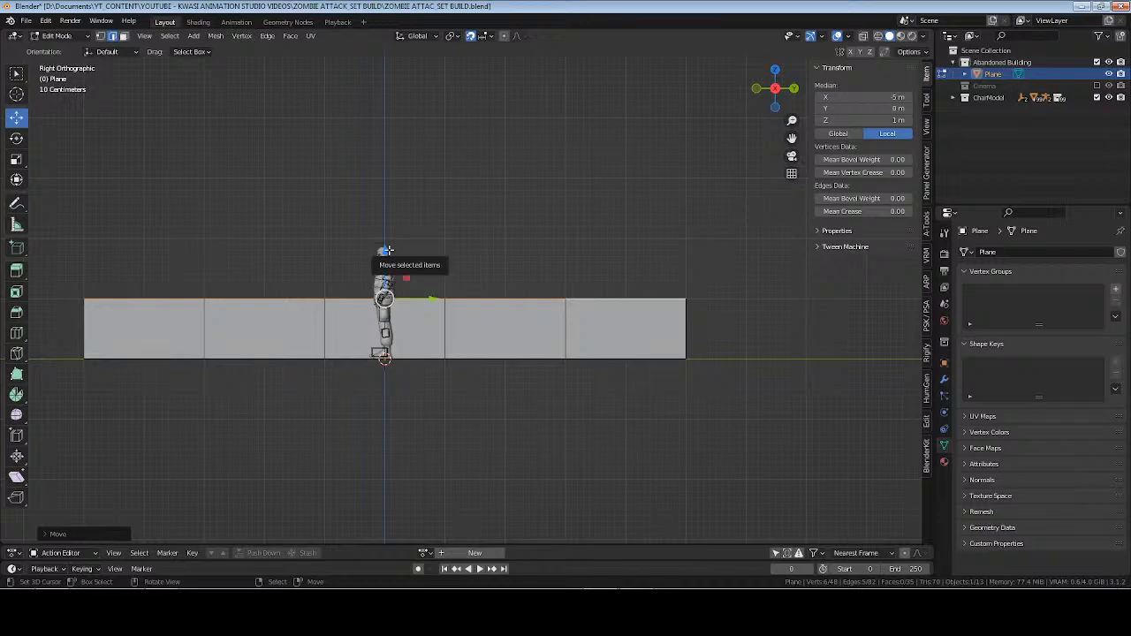
{"action": "key", "text": "g"}
{"action": "key", "text": "z"}
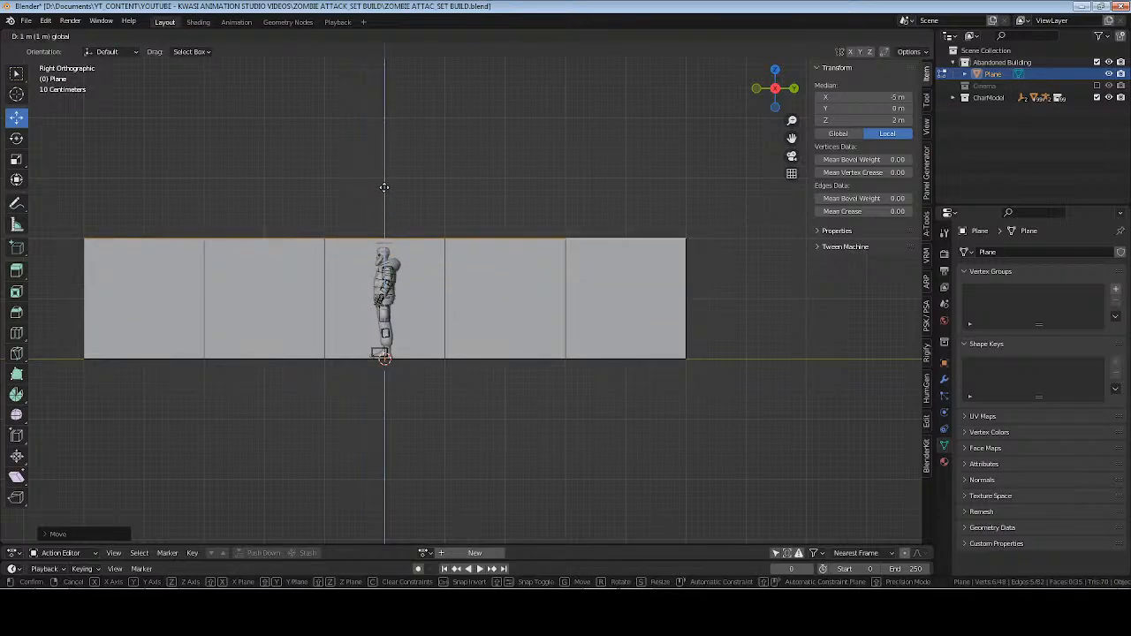
{"action": "left_click", "coordinate": [385, 189]}
{"action": "key", "text": "g"}
{"action": "key", "text": "z"}
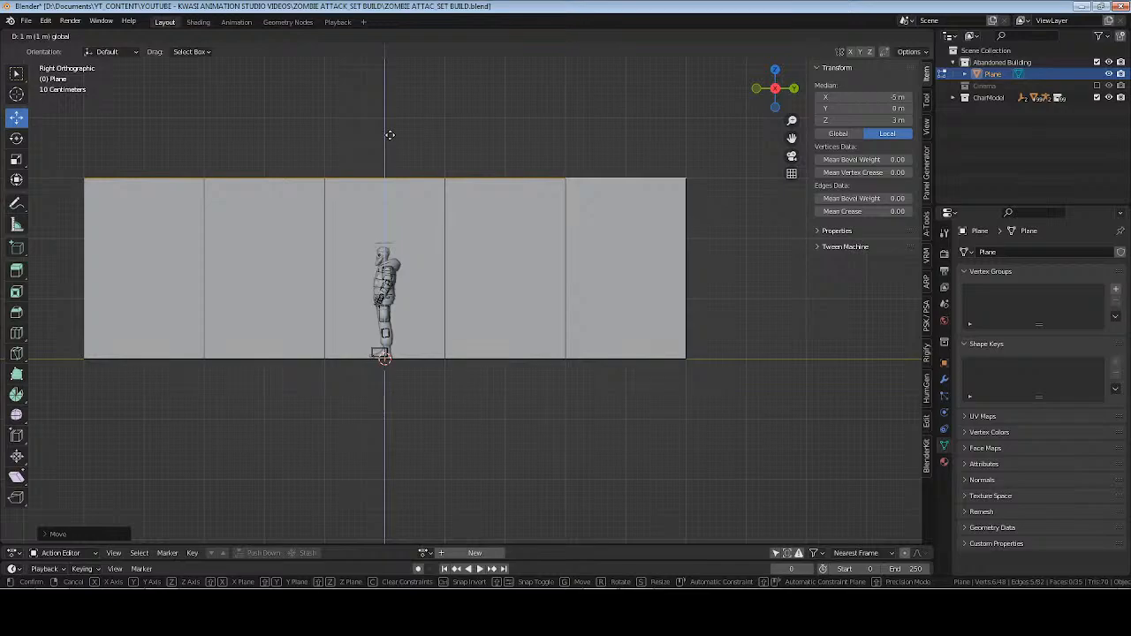
{"action": "left_click", "coordinate": [390, 134]}
{"action": "left_click", "coordinate": [886, 119]}
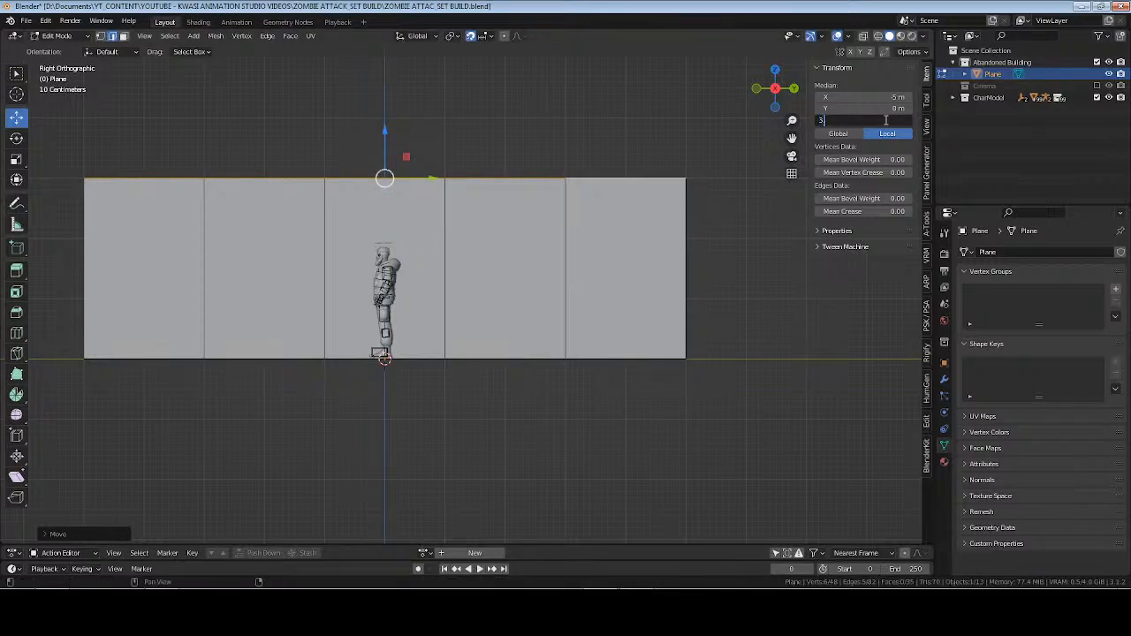
{"action": "key", "text": "Return"}
Extrude the border edges on the floor's +X side in place and set their median Z to 3.048 m.
{"action": "middle_click_drag", "start_coordinate": [318, 152], "coordinate": [424, 194]}
{"action": "scroll", "coordinate": [424, 194], "scroll_direction": "down", "scroll_amount": 6}
{"action": "middle_click_drag", "start_coordinate": [579, 265], "coordinate": [527, 302], "text": "shift"}
{"action": "middle_click_drag", "start_coordinate": [576, 356], "coordinate": [567, 327], "text": "shift"}
{"action": "left_click", "coordinate": [723, 392], "text": "alt"}
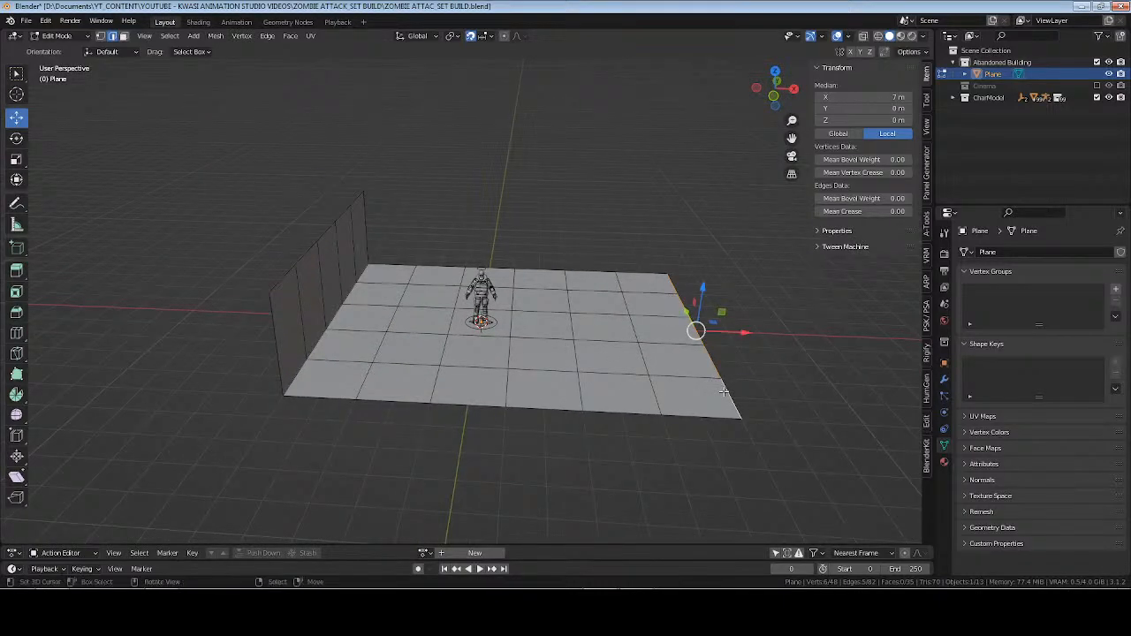
{"action": "key", "text": "e"}
{"action": "right_click", "coordinate": [724, 392]}
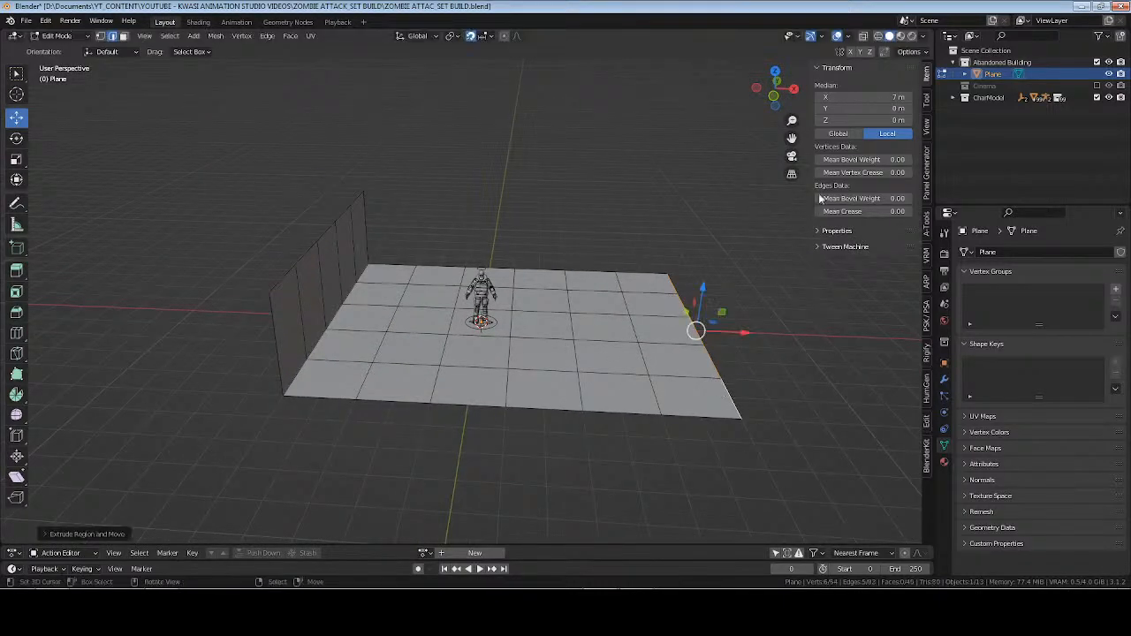
{"action": "left_click", "coordinate": [896, 121]}
{"action": "type", "text": "3.048"}
{"action": "key", "text": "Return"}
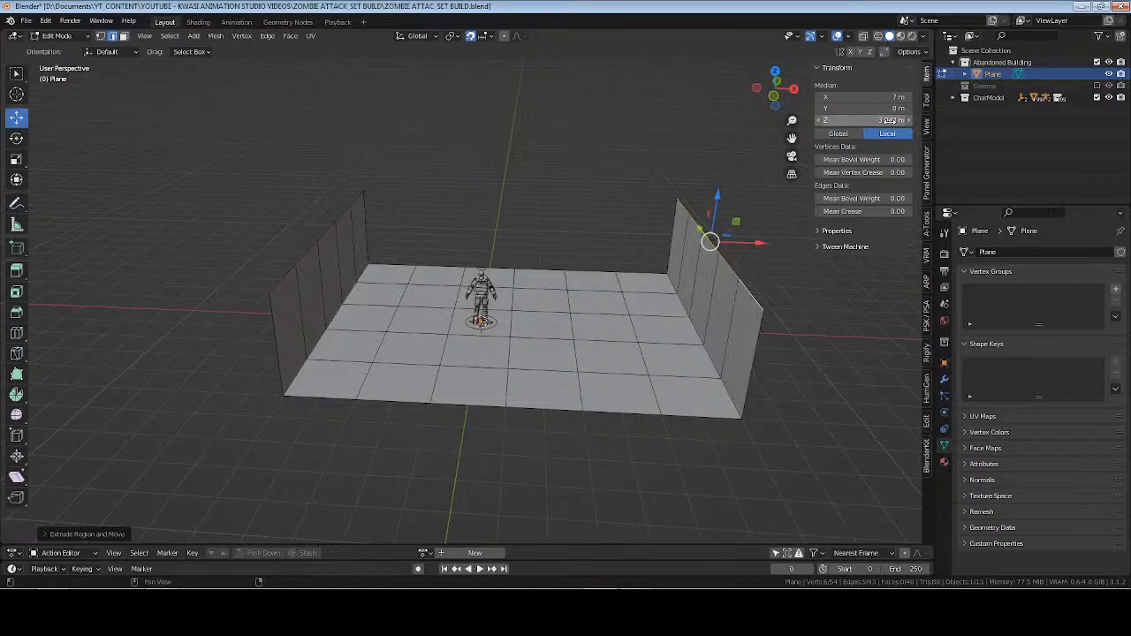
Undo the extrusions of both side walls.
{"action": "middle_click_drag", "start_coordinate": [424, 282], "coordinate": [426, 362]}
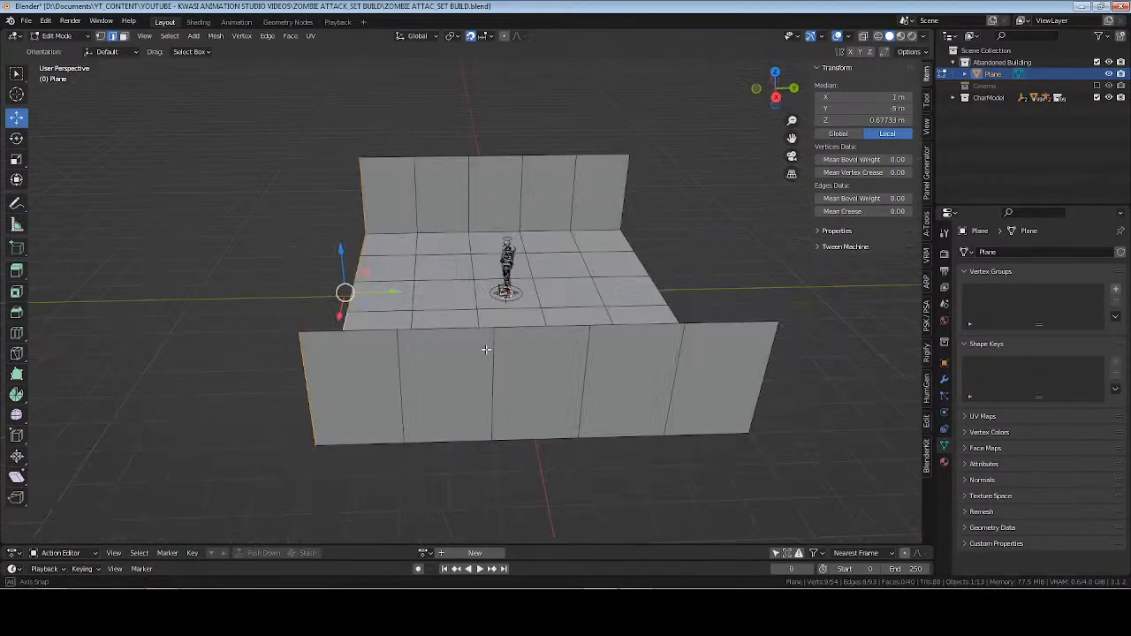
{"action": "middle_click_drag", "start_coordinate": [482, 345], "coordinate": [433, 256]}
{"action": "left_click", "coordinate": [453, 181], "text": "shift"}
{"action": "middle_click_drag", "start_coordinate": [453, 183], "coordinate": [349, 188]}
{"action": "left_click", "coordinate": [282, 189], "text": "shift"}
{"action": "middle_click_drag", "start_coordinate": [454, 206], "coordinate": [530, 298]}
{"action": "key", "text": "ctrl+z"}
{"action": "key", "text": "ctrl+z"}
{"action": "key", "text": "ctrl+z"}
{"action": "key", "text": "ctrl+z"}
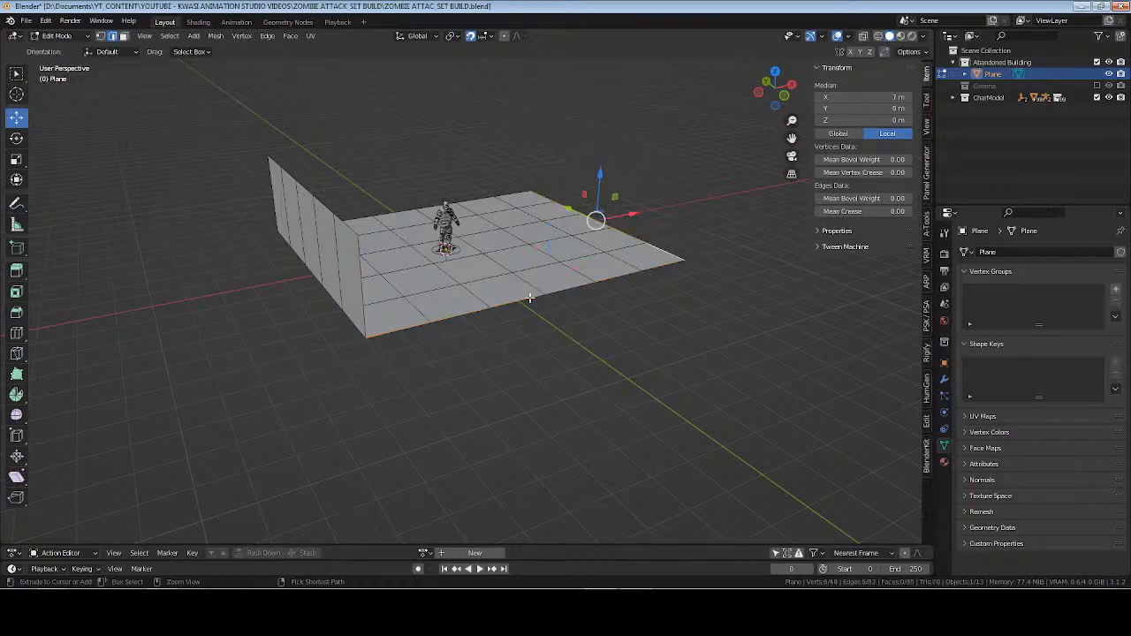
{"action": "key", "text": "ctrl+z"}
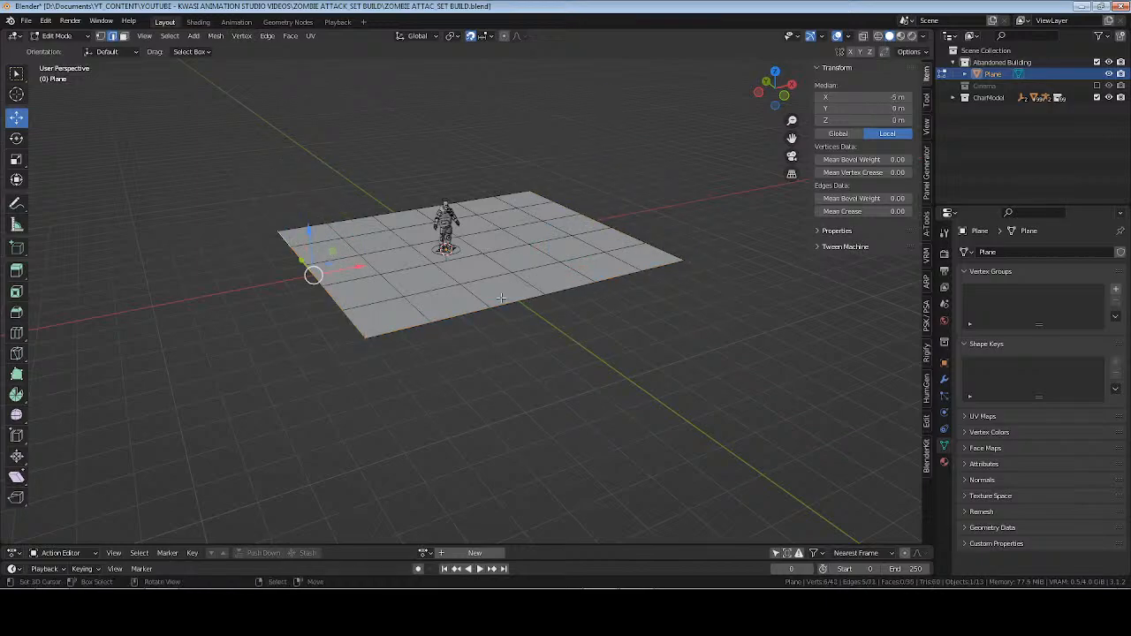
Extrude all border edges around the floor together in place and set their median Z to 3.048 m.
{"action": "left_click", "coordinate": [519, 301], "text": "alt"}
{"action": "left_click", "coordinate": [338, 298], "text": "alt+shift"}
{"action": "middle_click_drag", "start_coordinate": [339, 298], "coordinate": [437, 308]}
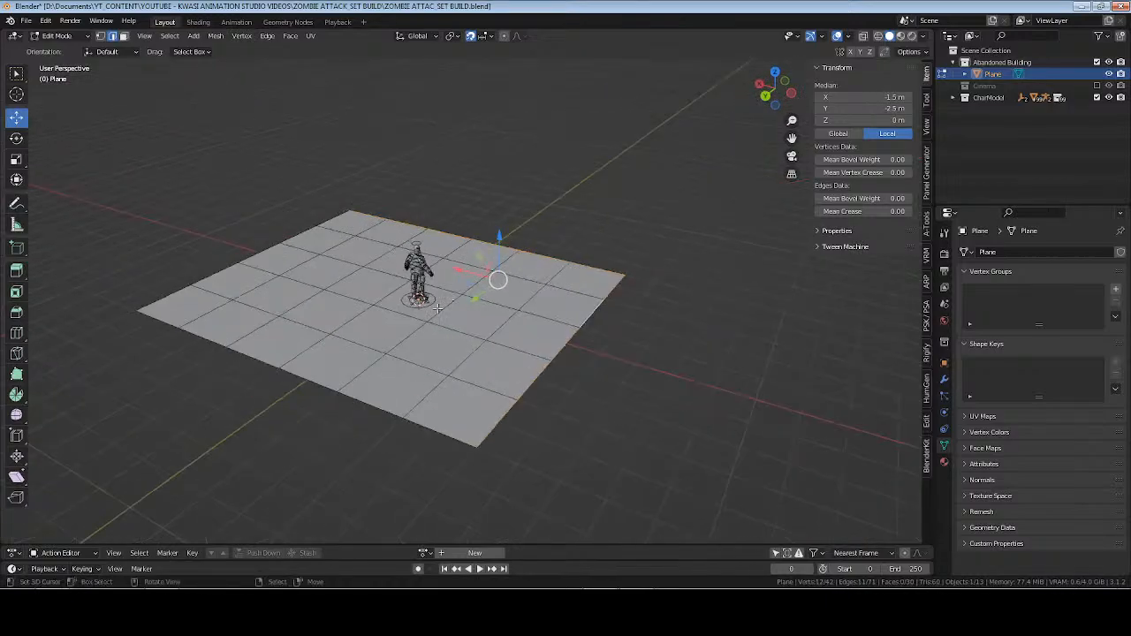
{"action": "left_click", "coordinate": [311, 373], "text": "alt+shift"}
{"action": "middle_click_drag", "start_coordinate": [250, 398], "coordinate": [371, 394]}
{"action": "left_click", "coordinate": [442, 411], "text": "alt+shift"}
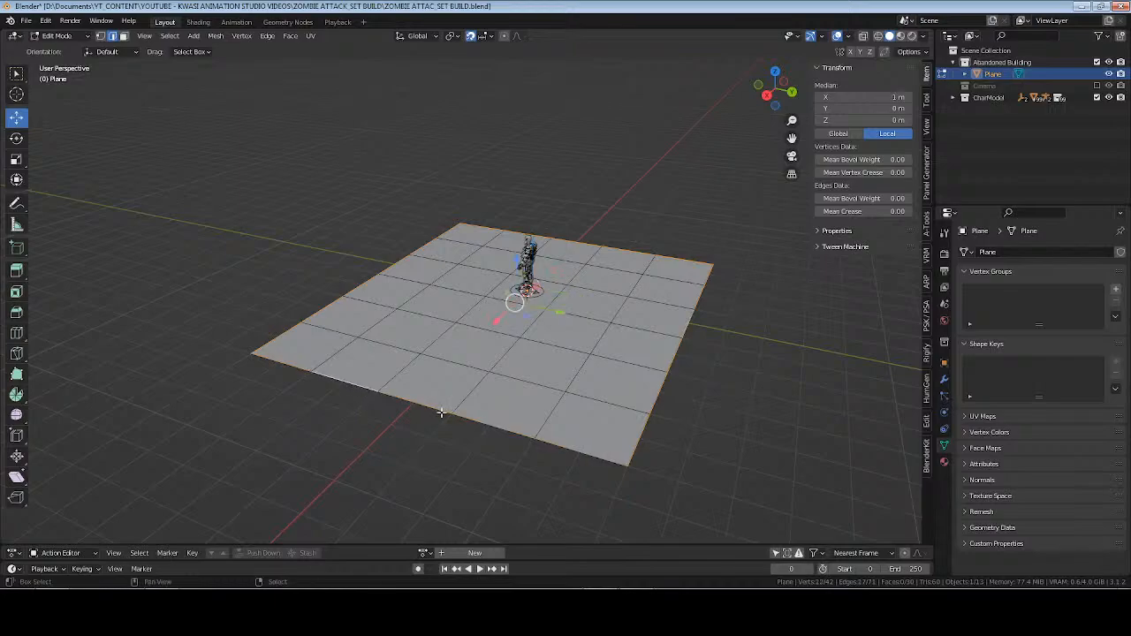
{"action": "key", "text": "e"}
{"action": "right_click", "coordinate": [499, 436]}
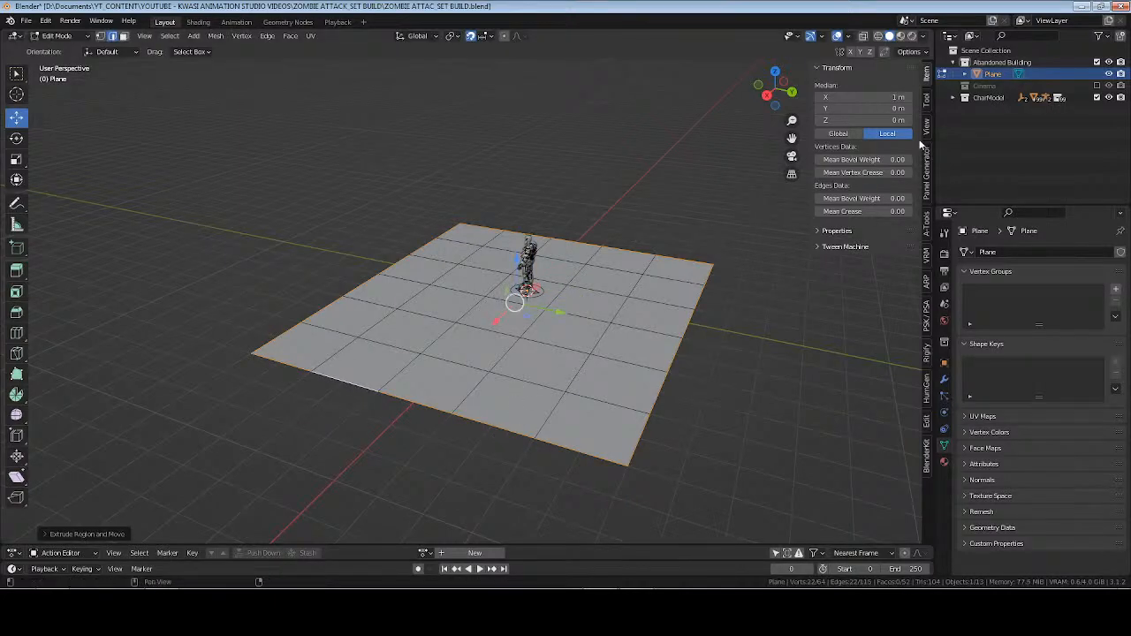
{"action": "left_click", "coordinate": [894, 119]}
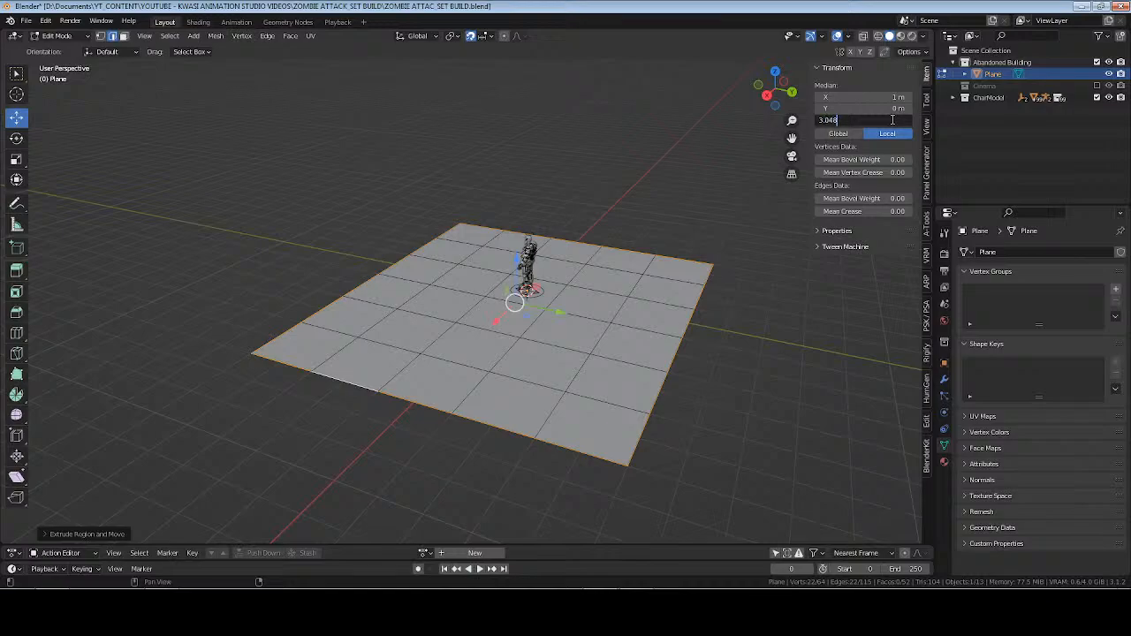
{"action": "type", "text": "3.048"}
{"action": "key", "text": "Return"}
Examine the walls around the floor and the character's scale from several angles in Object Mode and Edit Mode.
{"action": "key", "text": "Tab"}
{"action": "middle_click_drag", "start_coordinate": [659, 266], "coordinate": [543, 383]}
{"action": "scroll", "coordinate": [627, 328], "scroll_direction": "up", "scroll_amount": 3}
{"action": "key", "text": "Tab"}
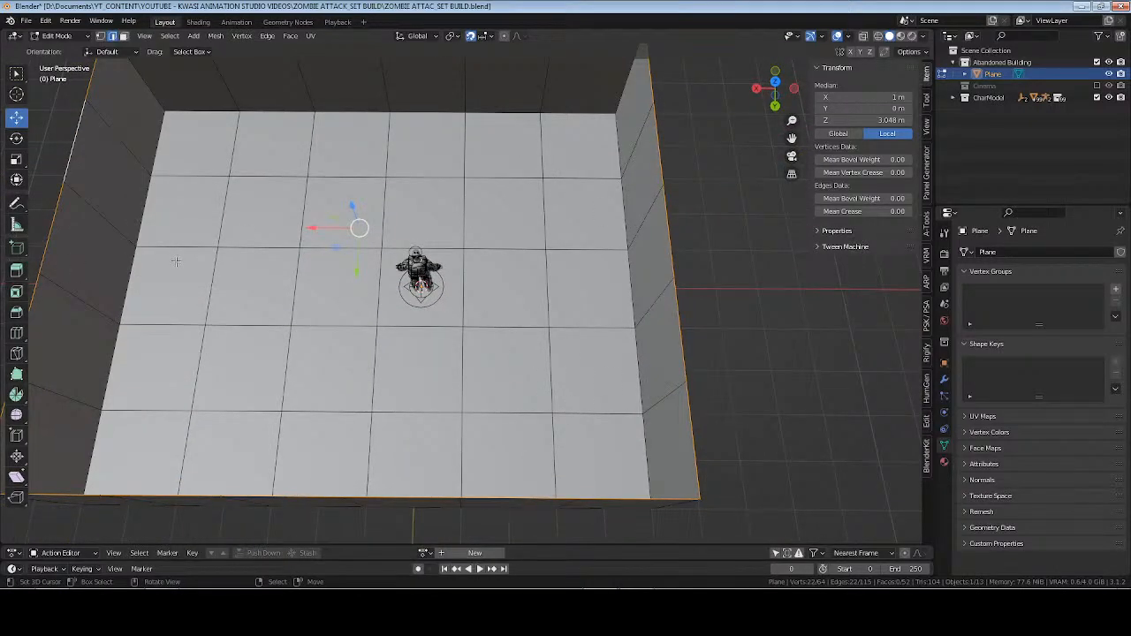
{"action": "middle_click_drag", "start_coordinate": [694, 209], "coordinate": [638, 267], "text": "shift"}
{"action": "middle_click_drag", "start_coordinate": [494, 291], "coordinate": [539, 319]}
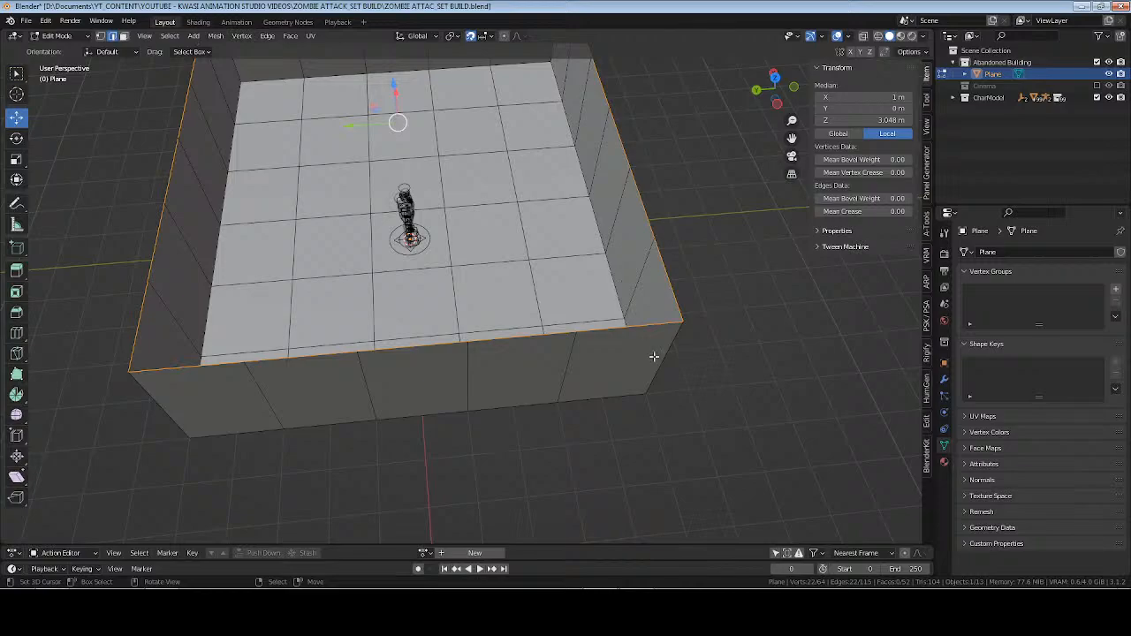
{"action": "middle_click_drag", "start_coordinate": [602, 321], "coordinate": [502, 236]}
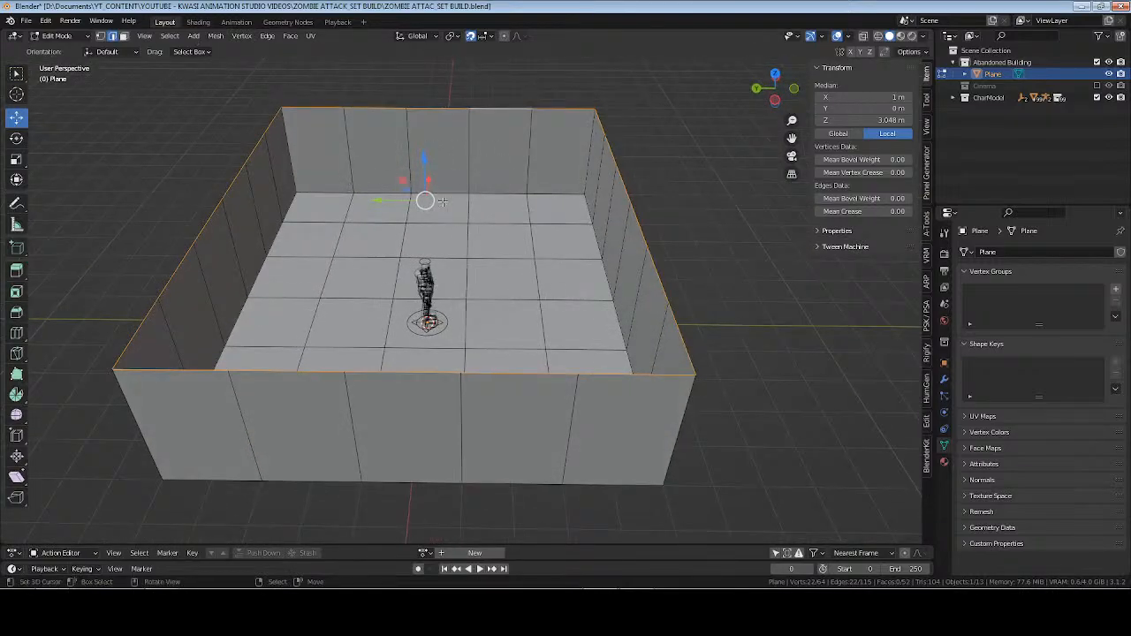
Select the base edge of the −X wall centred at Y 2 m and snap the 3D cursor to it.
{"action": "middle_click_drag", "start_coordinate": [135, 353], "coordinate": [344, 363]}
{"action": "middle_click_drag", "start_coordinate": [624, 344], "coordinate": [619, 307], "text": "shift"}
{"action": "right_click", "coordinate": [558, 308]}
{"action": "key", "text": "shift+s"}
{"action": "left_click", "coordinate": [557, 371]}
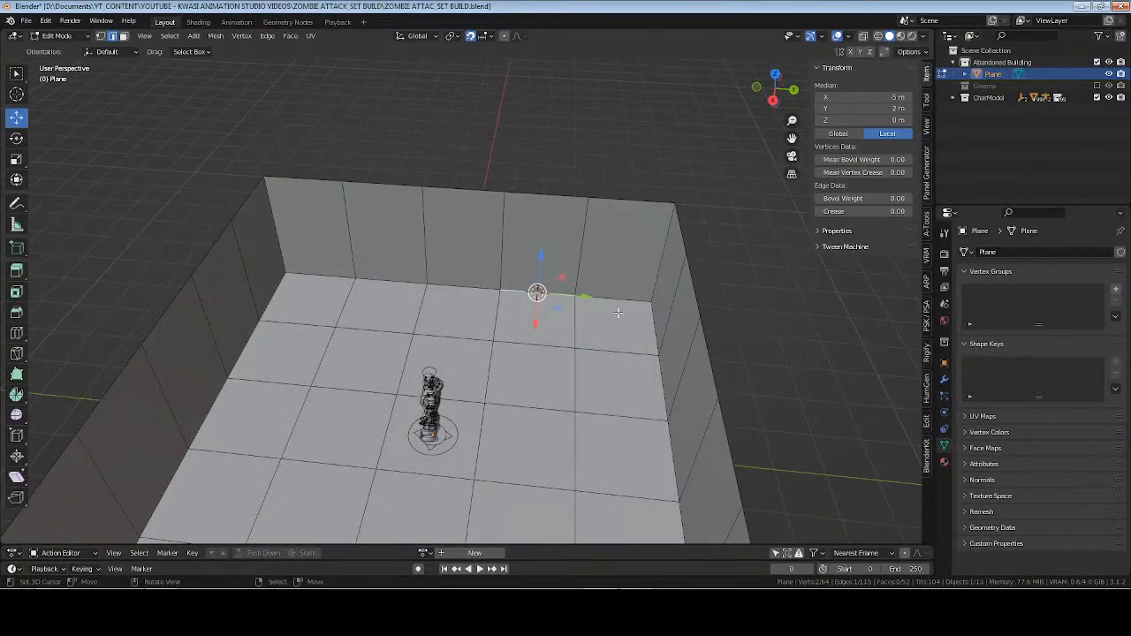
Rename both the floor-and-walls object and its mesh data as building in Object Mode, and save the file.
{"action": "key", "text": "Tab"}
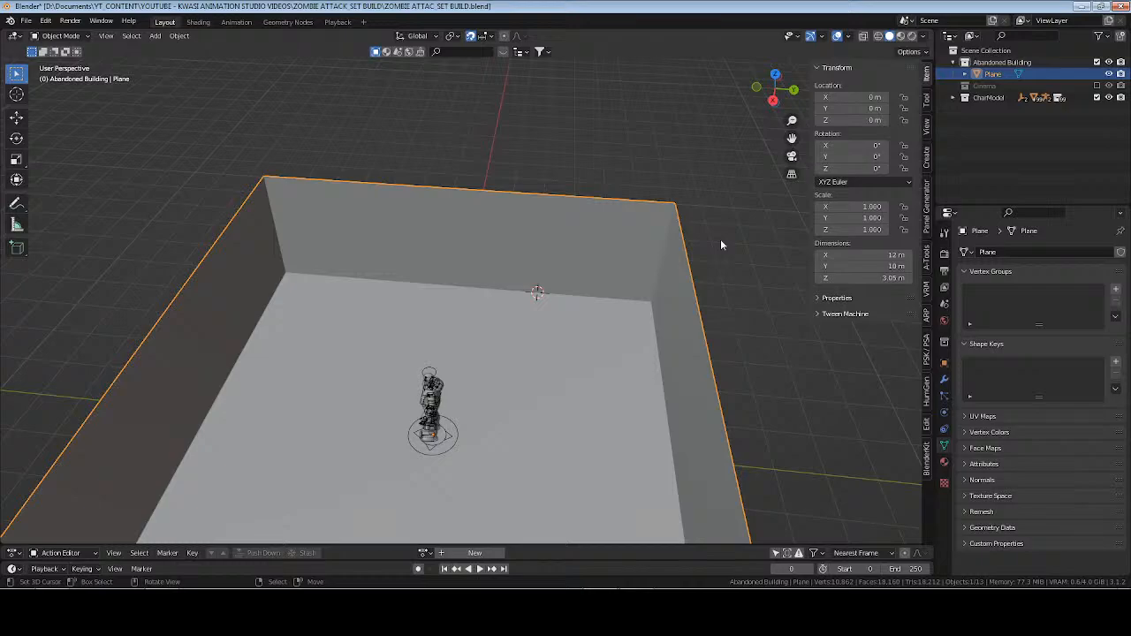
{"action": "key", "text": "F2"}
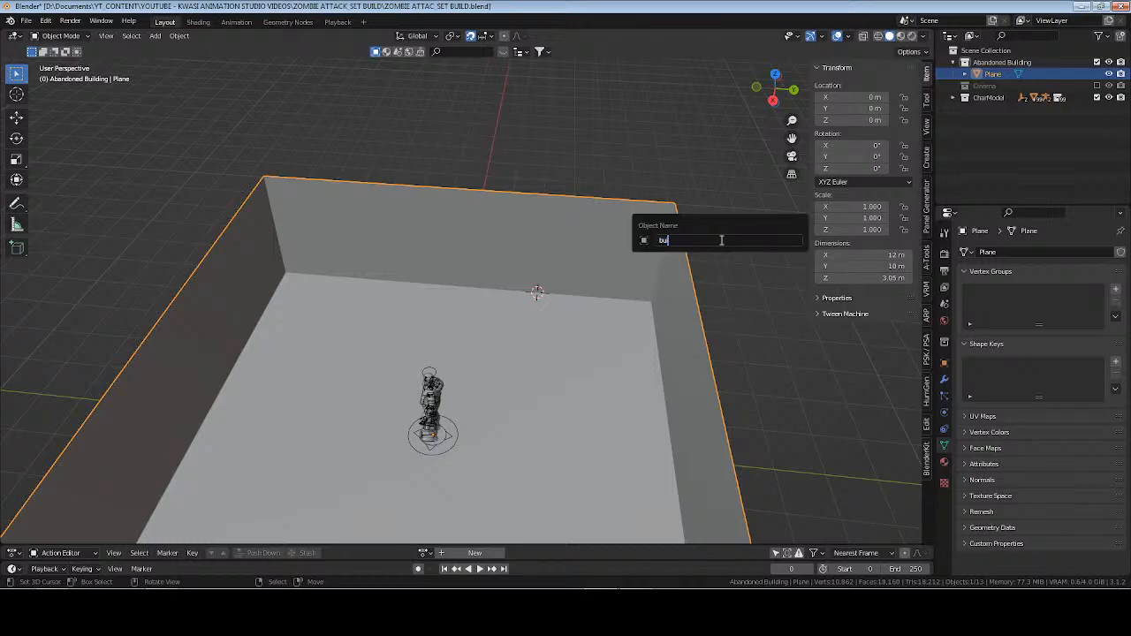
{"action": "key", "text": "Return"}
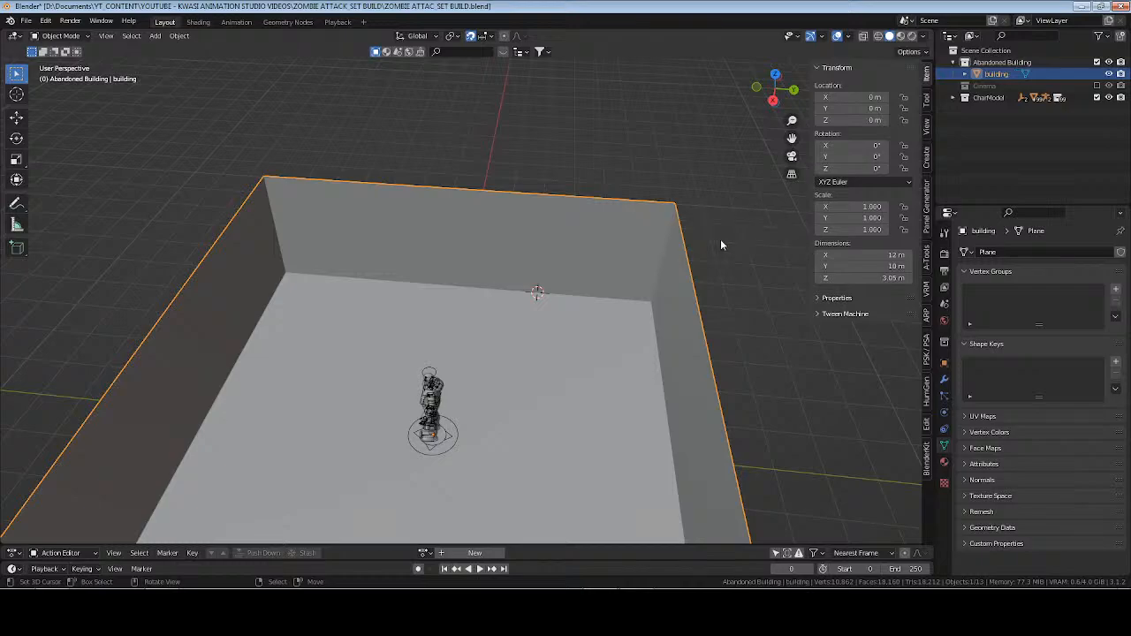
{"action": "left_click", "coordinate": [1008, 254]}
{"action": "type", "text": "b"}
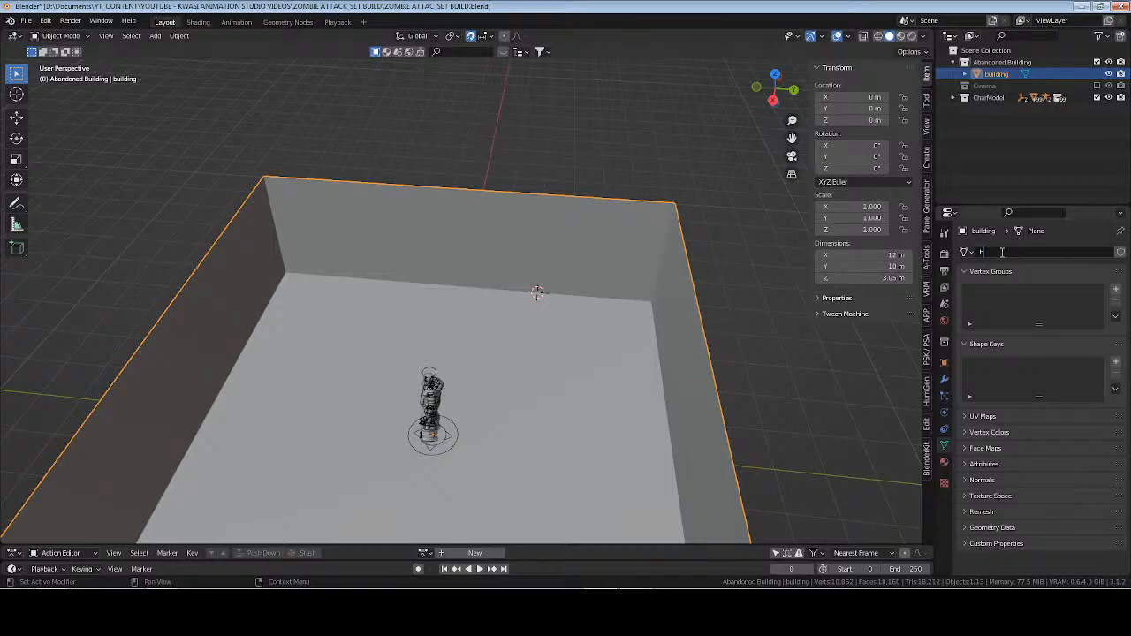
{"action": "type", "text": "uilding"}
{"action": "key", "text": "Return"}
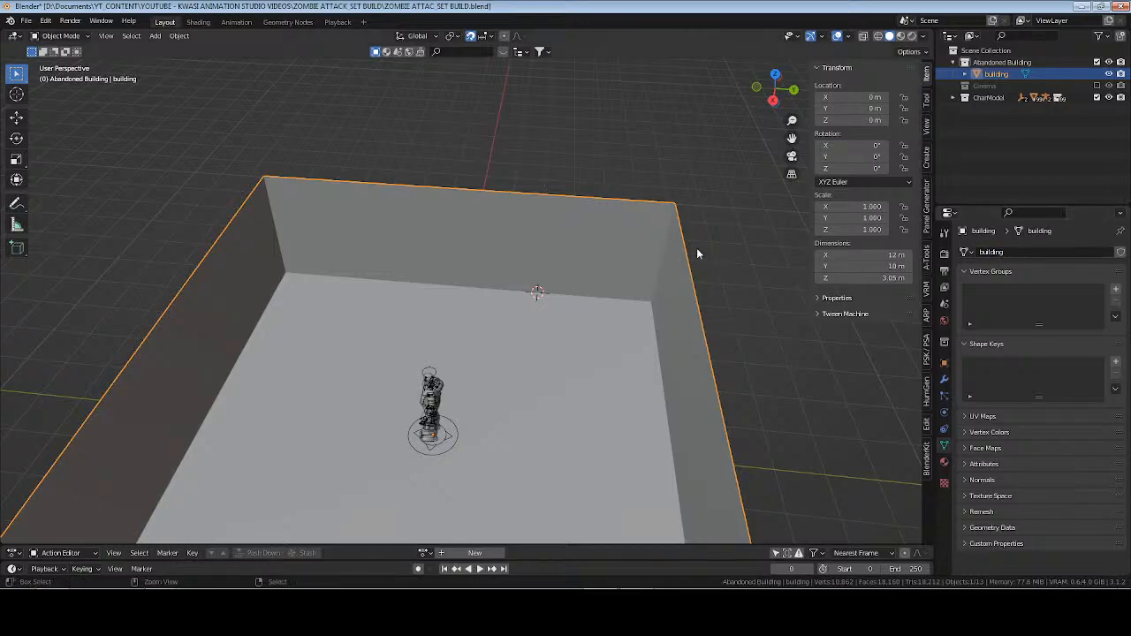
{"action": "key", "text": "ctrl+s"}
Add an Archimesh door at the 3D cursor on the wall's base, inside the Abandoned Building collection.
{"action": "middle_click_drag", "start_coordinate": [634, 336], "coordinate": [584, 321]}
{"action": "left_click", "coordinate": [1003, 61]}
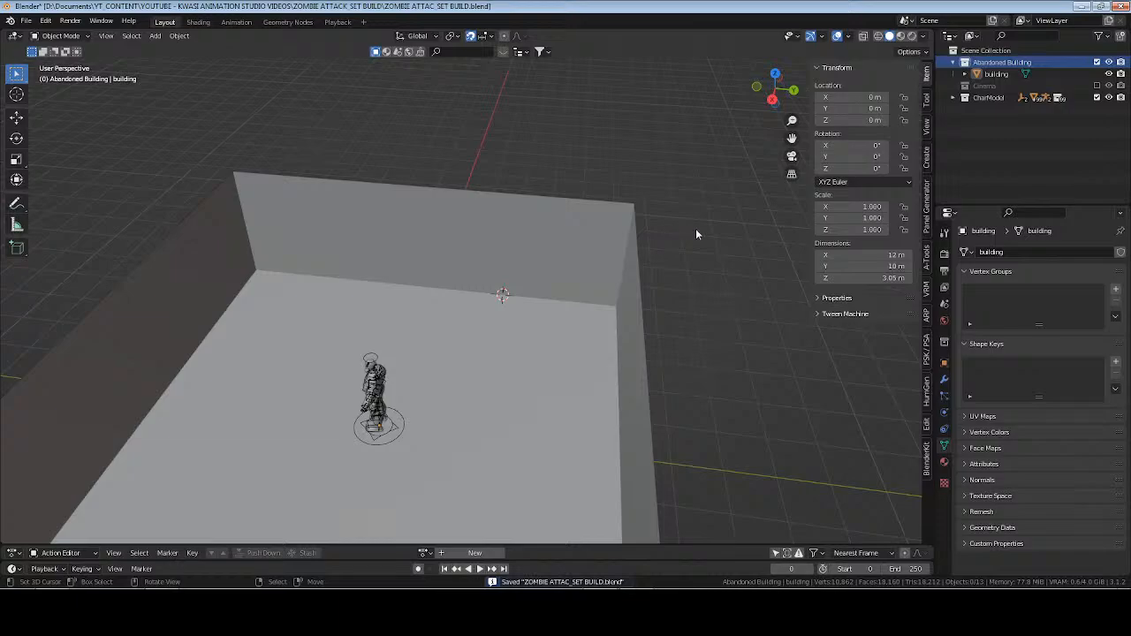
{"action": "key", "text": "shift+a"}
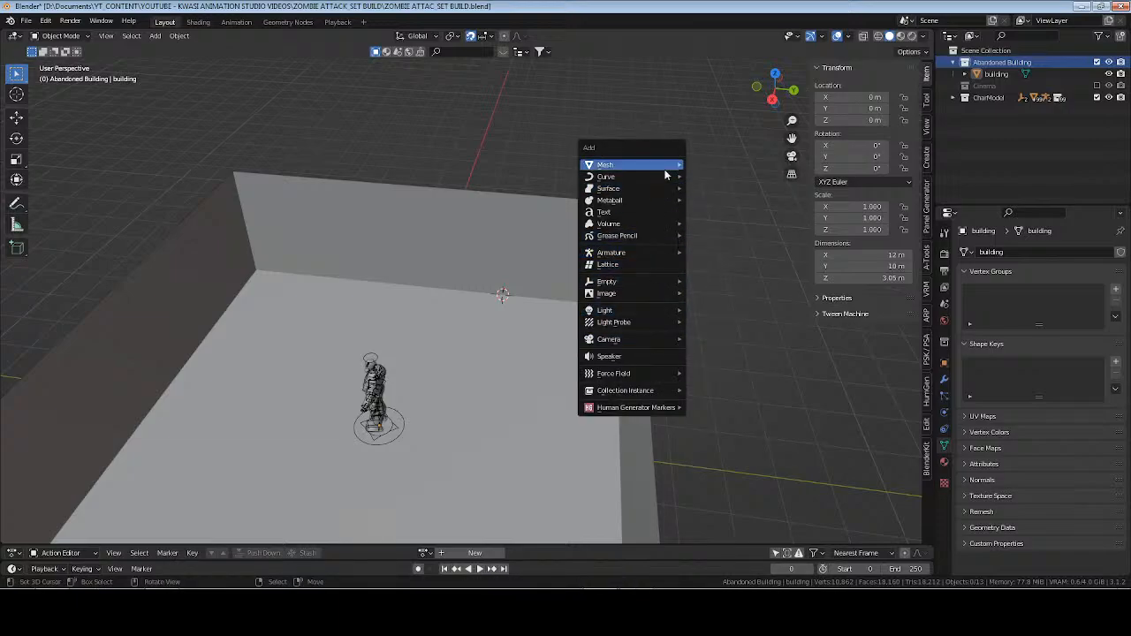
{"action": "mouse_move", "coordinate": [669, 165]}
{"action": "mouse_move", "coordinate": [730, 313]}
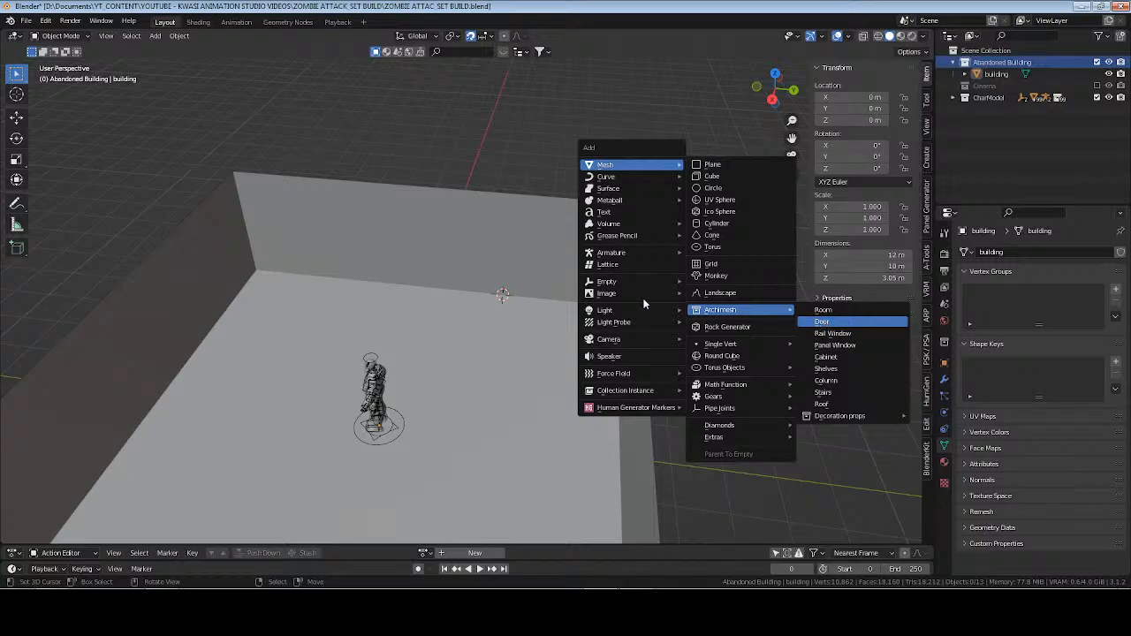
{"action": "left_click", "coordinate": [835, 322]}
Turn off the door's default Cycles materials and set its frame width to 1.20 and height to 2.13.
{"action": "left_click", "coordinate": [926, 163]}
{"action": "middle_click_drag", "start_coordinate": [738, 235], "coordinate": [529, 342]}
{"action": "scroll", "coordinate": [567, 315], "scroll_direction": "up", "scroll_amount": 3}
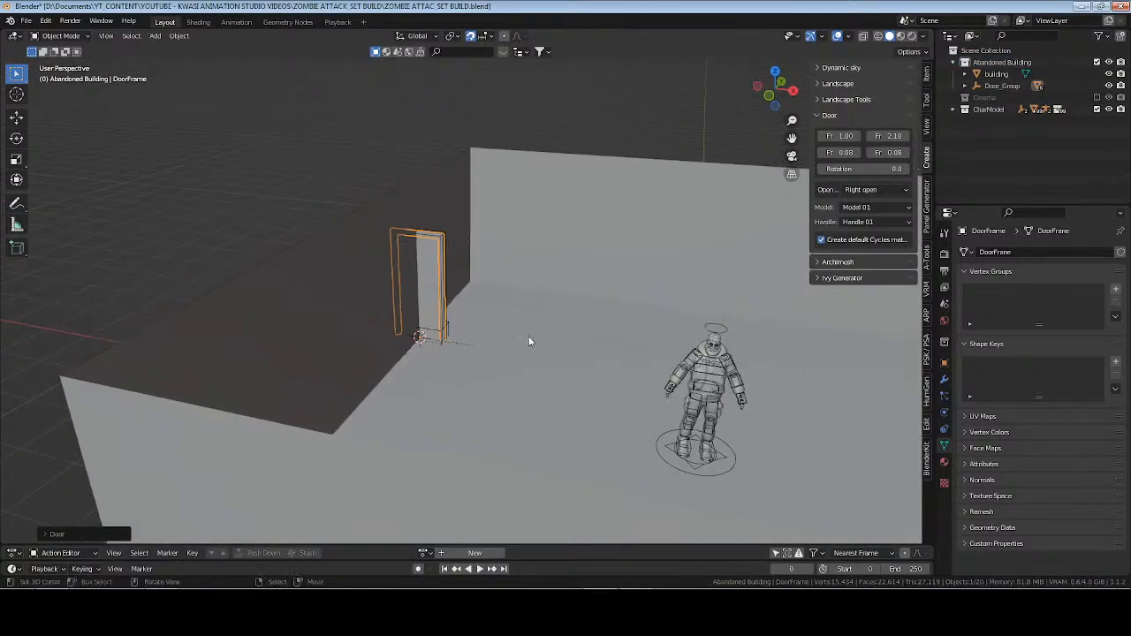
{"action": "key", "text": "KP_Decimal"}
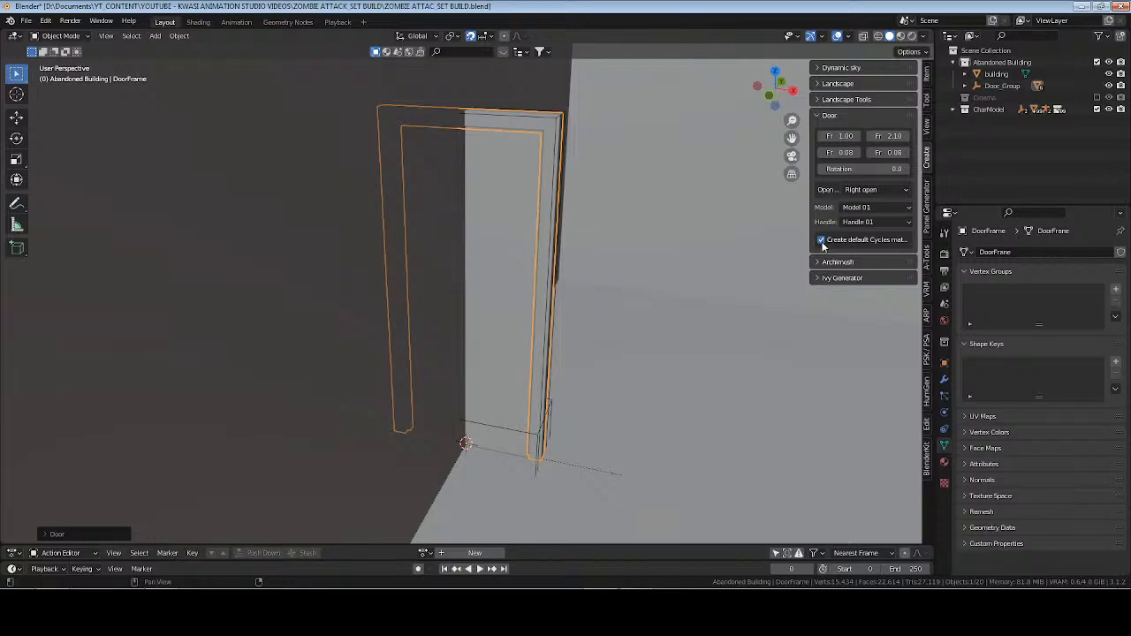
{"action": "middle_click_drag", "start_coordinate": [566, 376], "coordinate": [623, 400]}
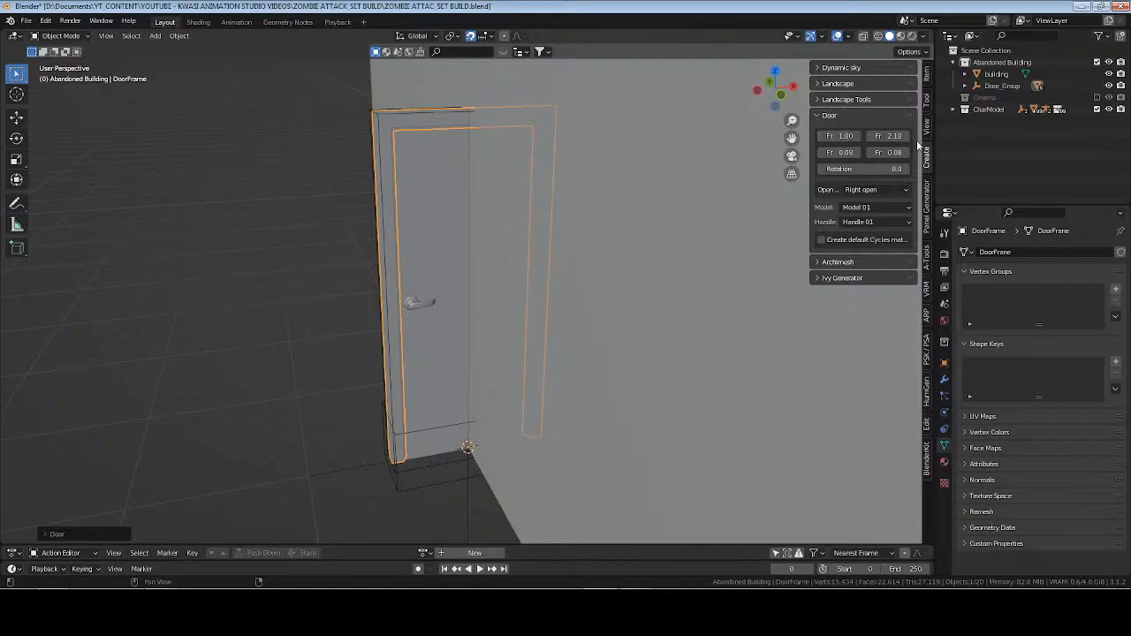
{"action": "left_click", "coordinate": [847, 137]}
{"action": "key", "text": "Tab"}
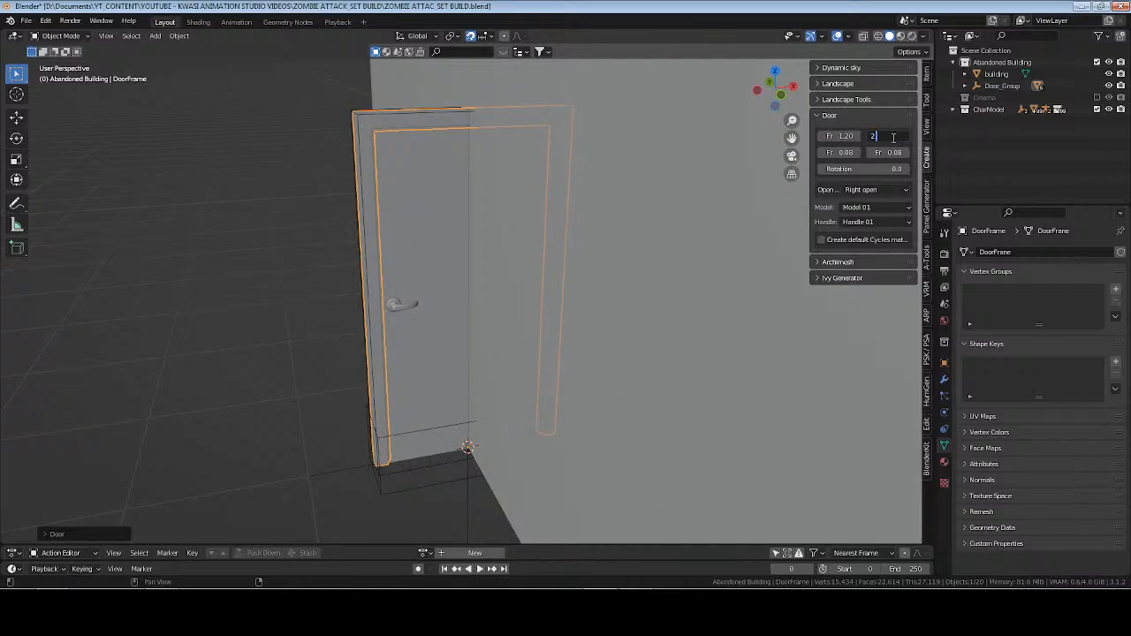
{"action": "key", "text": "Return"}
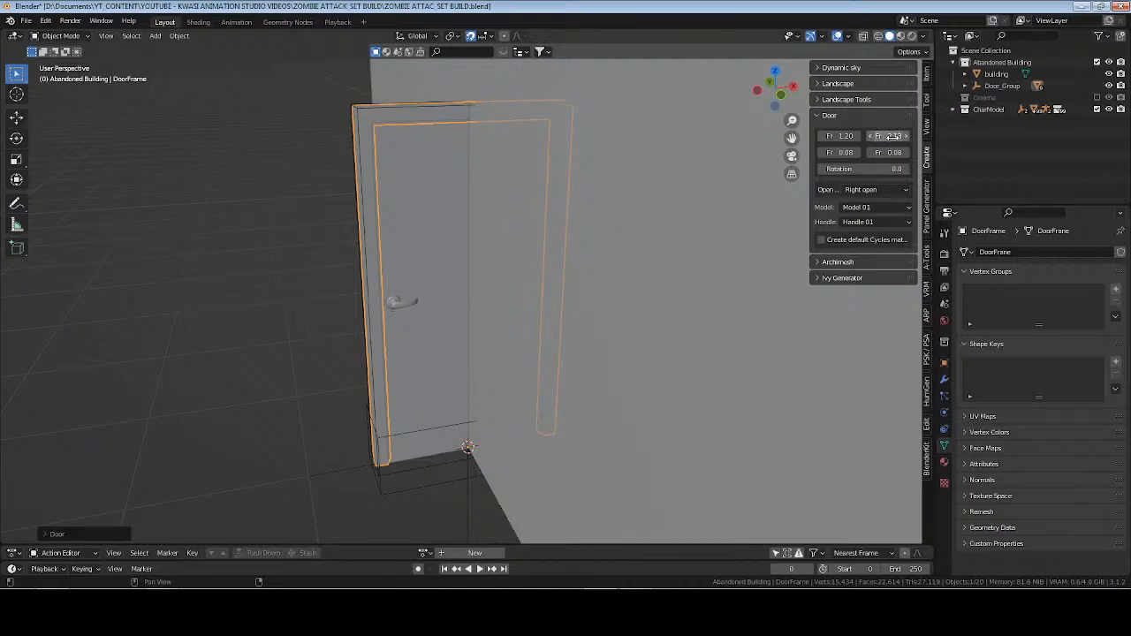
Try Handle 03 on the door, and set its handle model to Handle 04.
{"action": "left_click", "coordinate": [864, 221]}
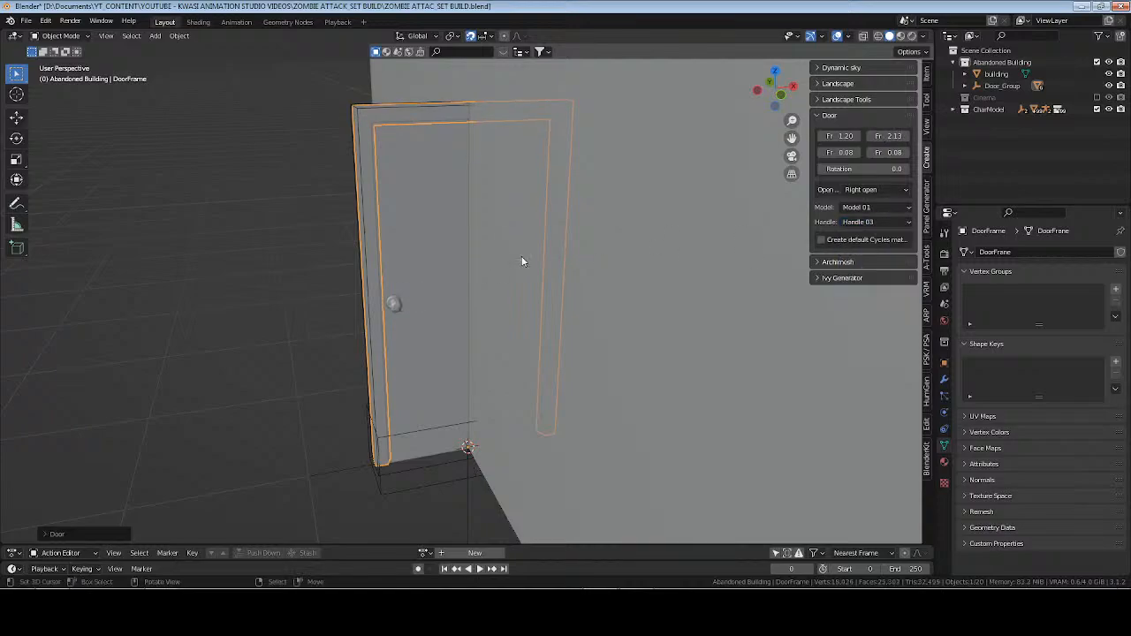
{"action": "middle_click_drag", "start_coordinate": [522, 261], "coordinate": [489, 304]}
{"action": "left_click", "coordinate": [877, 222]}
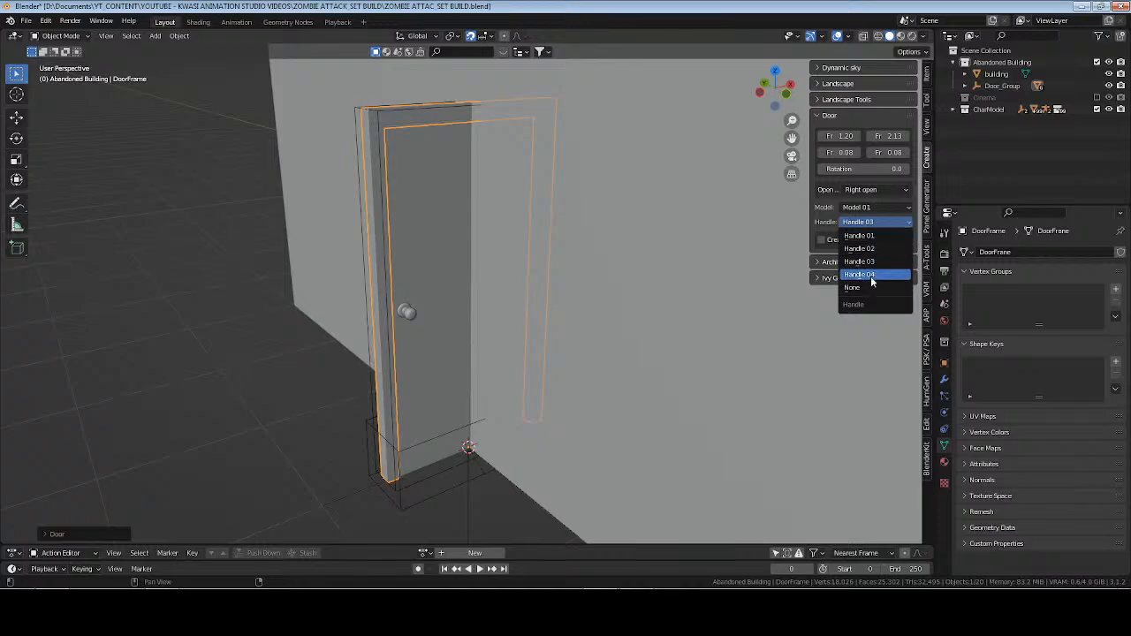
{"action": "key", "text": "Return"}
{"action": "middle_click_drag", "start_coordinate": [556, 305], "coordinate": [487, 305]}
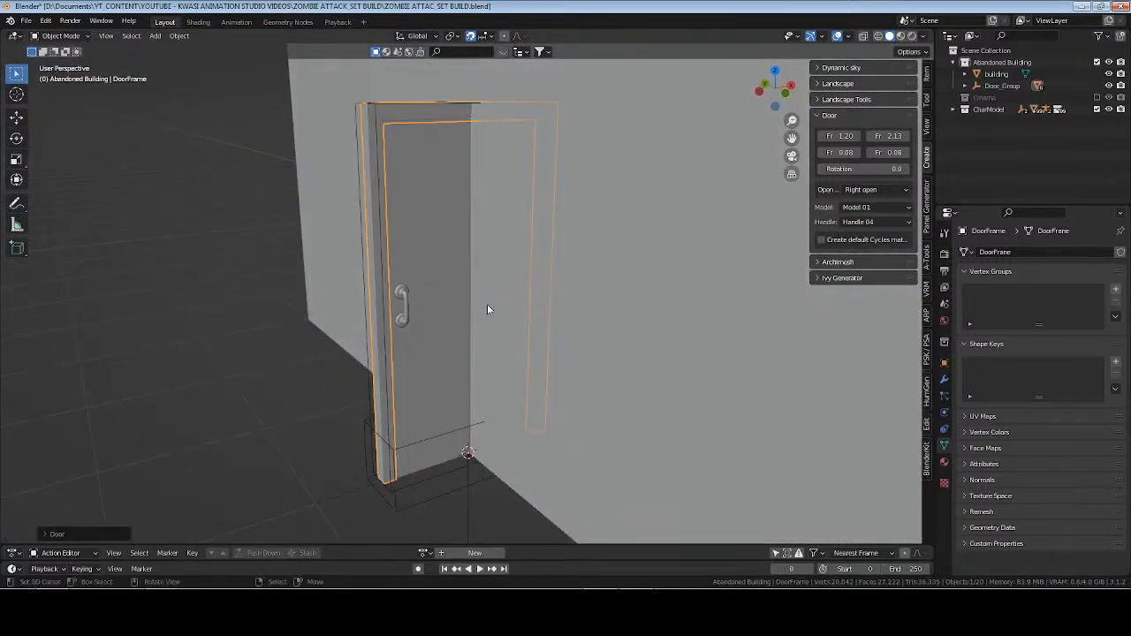
Set the Z rotation of Door_Group to 90° to align the door with the wall.
{"action": "left_click", "coordinate": [1002, 86]}
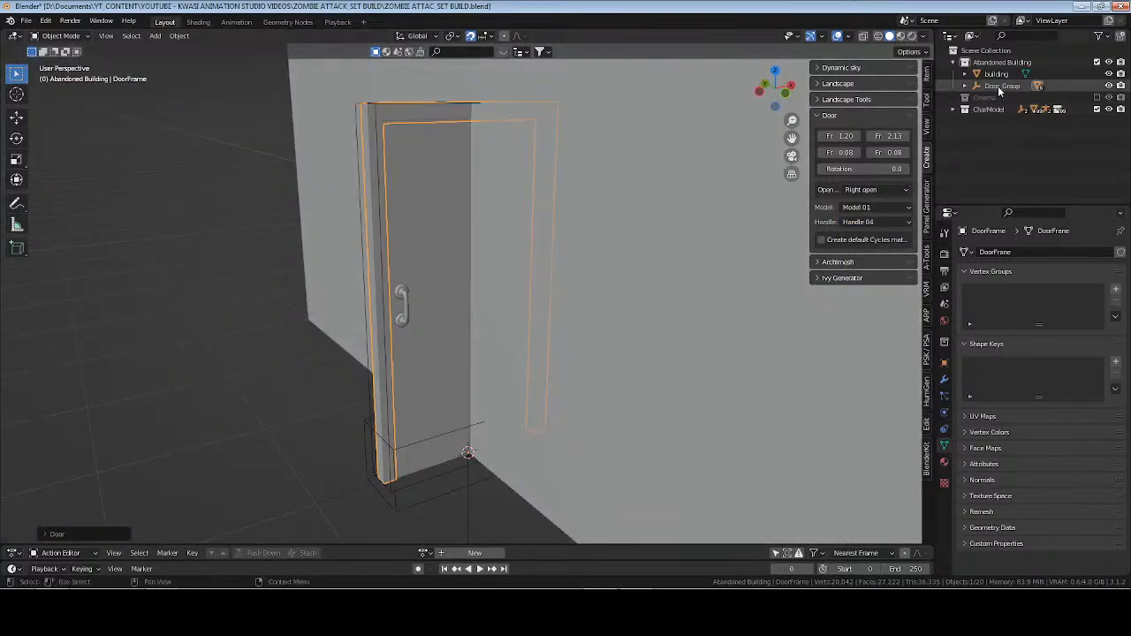
{"action": "left_click", "coordinate": [945, 363]}
{"action": "left_click_drag", "start_coordinate": [1062, 351], "coordinate": [889, 351]}
{"action": "double_click", "coordinate": [1061, 350]}
{"action": "type", "text": "0"}
{"action": "key", "text": "Return"}
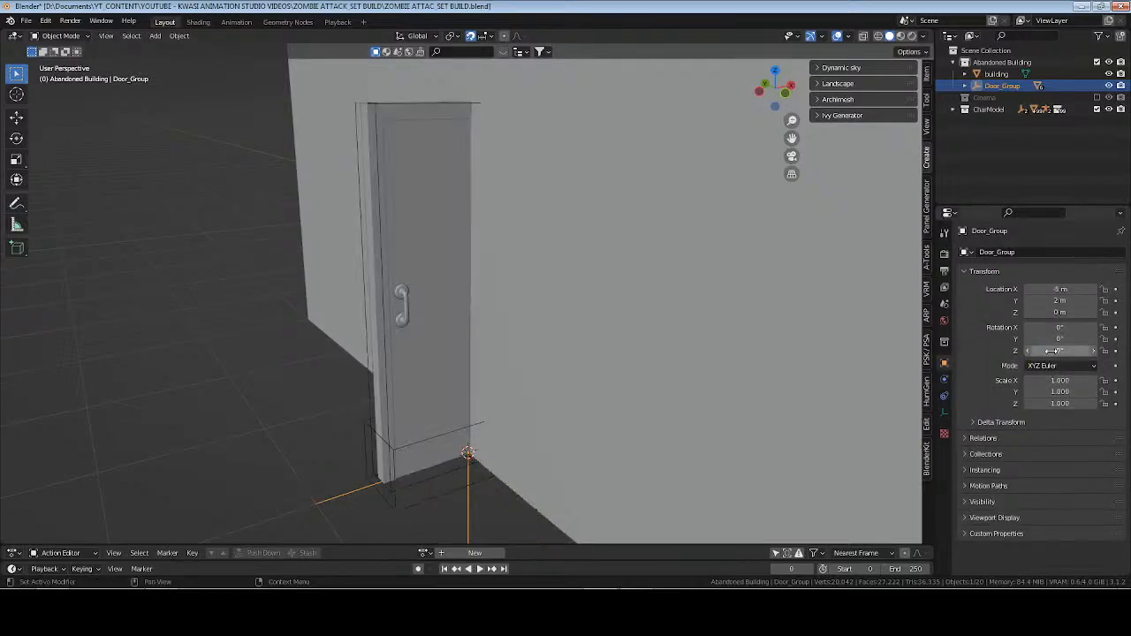
{"action": "left_click_drag", "start_coordinate": [1061, 351], "coordinate": [1070, 351]}
{"action": "left_click", "coordinate": [1052, 351]}
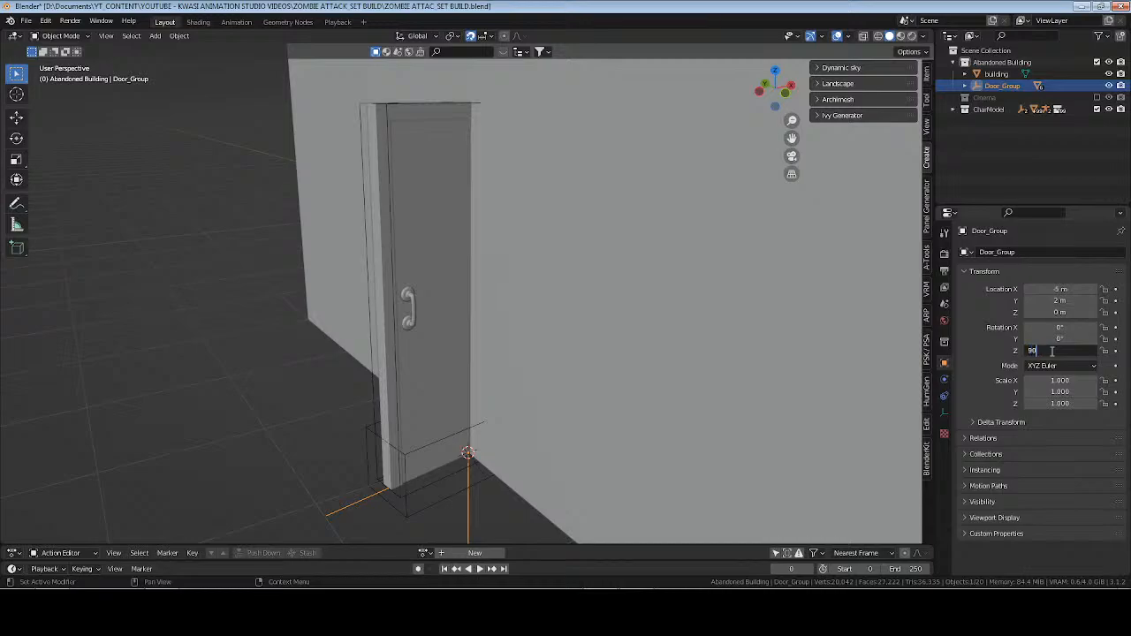
{"action": "key", "text": "Return"}
{"action": "scroll", "coordinate": [578, 275], "scroll_direction": "down", "scroll_amount": 4}
{"action": "middle_click_drag", "start_coordinate": [577, 276], "coordinate": [618, 294]}
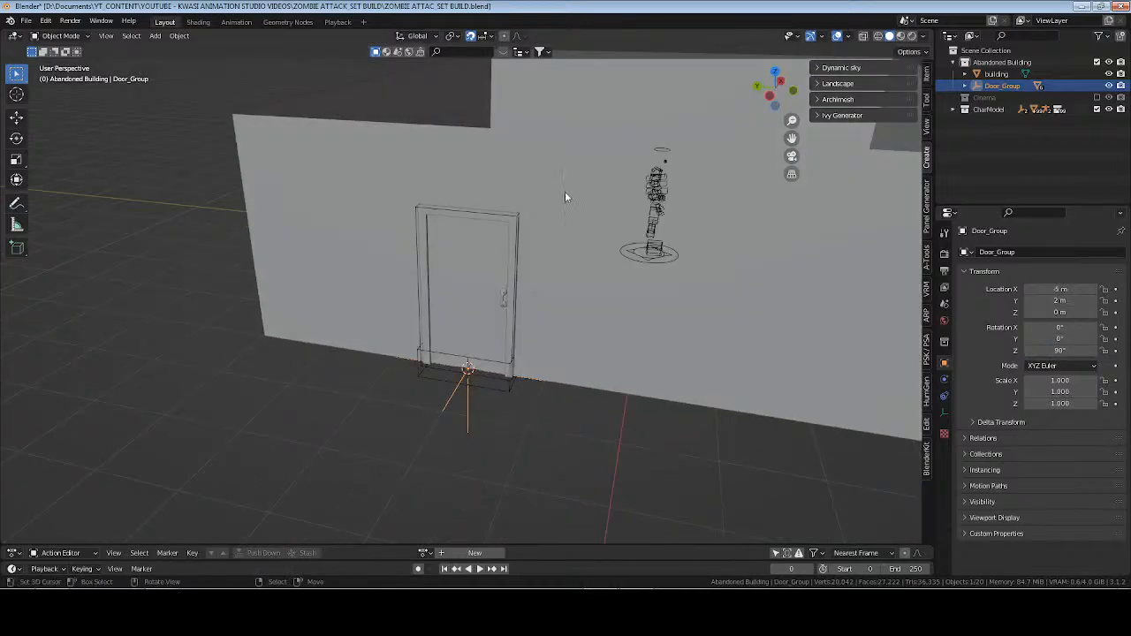
{"action": "middle_click_drag", "start_coordinate": [565, 191], "coordinate": [501, 209]}
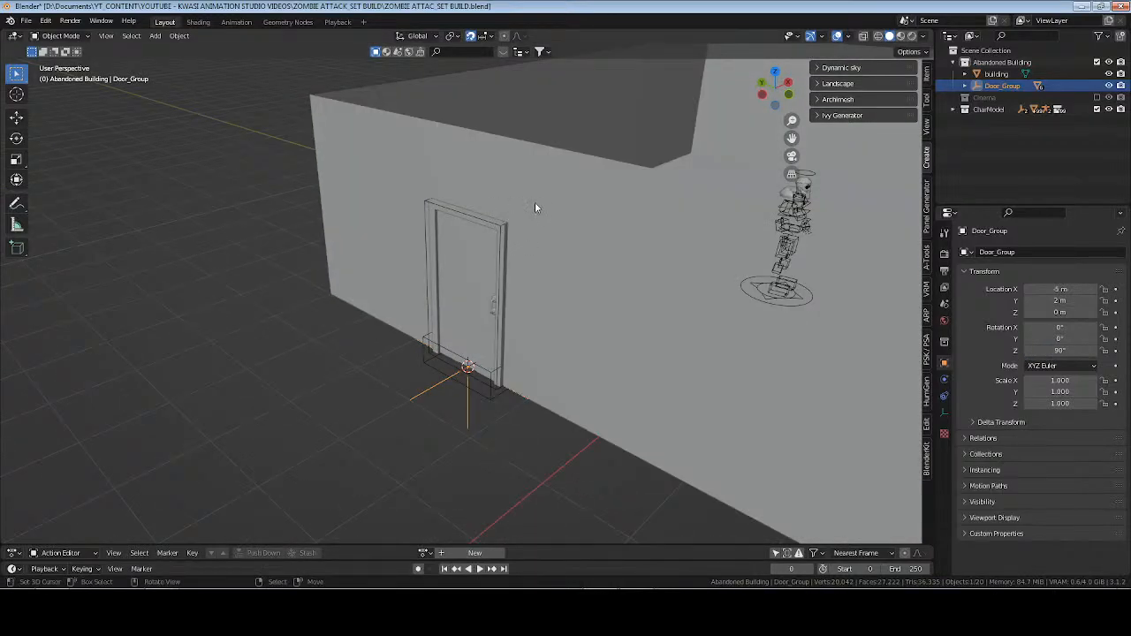
Try selecting the door's CTRL_Hole object together with the building, and check the building's modifiers.
{"action": "left_click", "coordinate": [501, 231]}
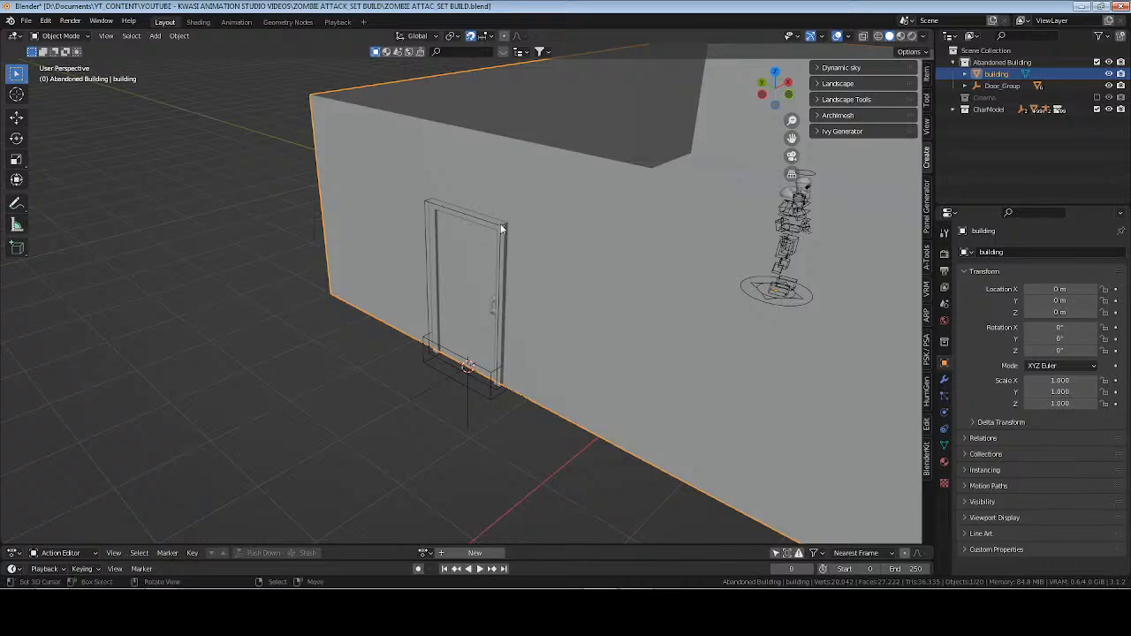
{"action": "left_click", "coordinate": [502, 232]}
{"action": "left_click", "coordinate": [569, 191], "text": "shift"}
{"action": "left_click", "coordinate": [562, 239]}
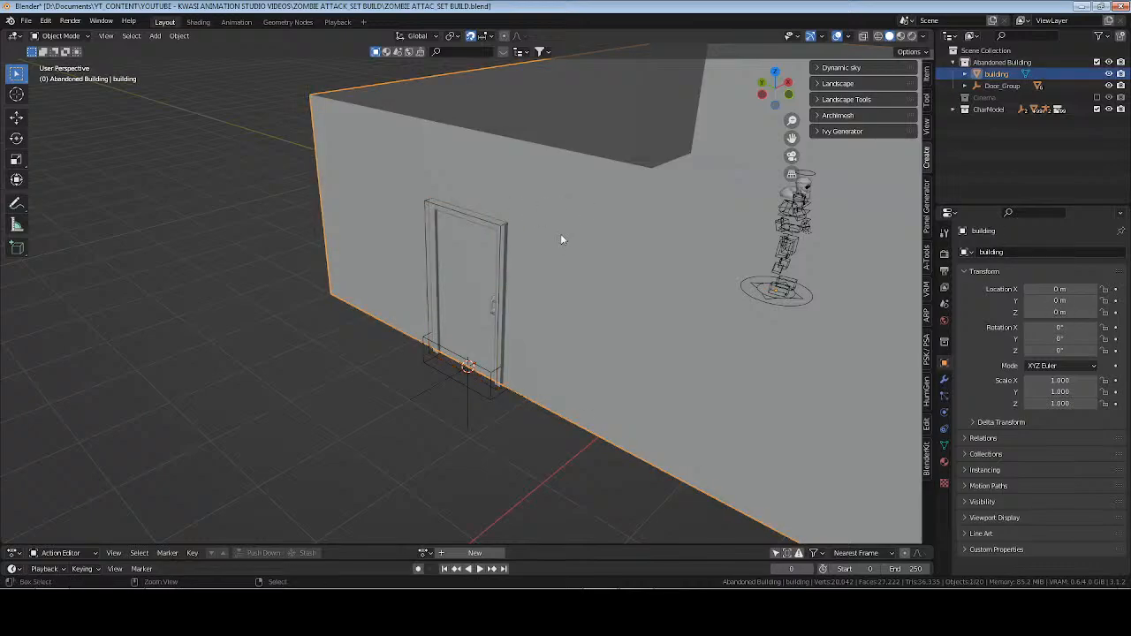
{"action": "middle_click_drag", "start_coordinate": [561, 238], "coordinate": [567, 287]}
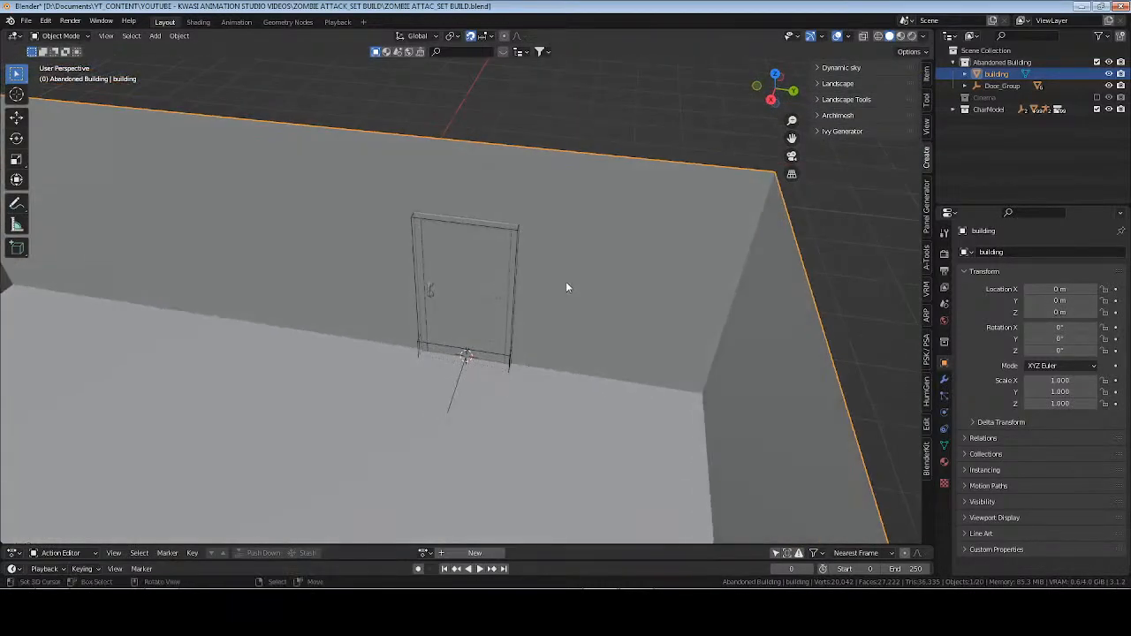
{"action": "left_click", "coordinate": [945, 380]}
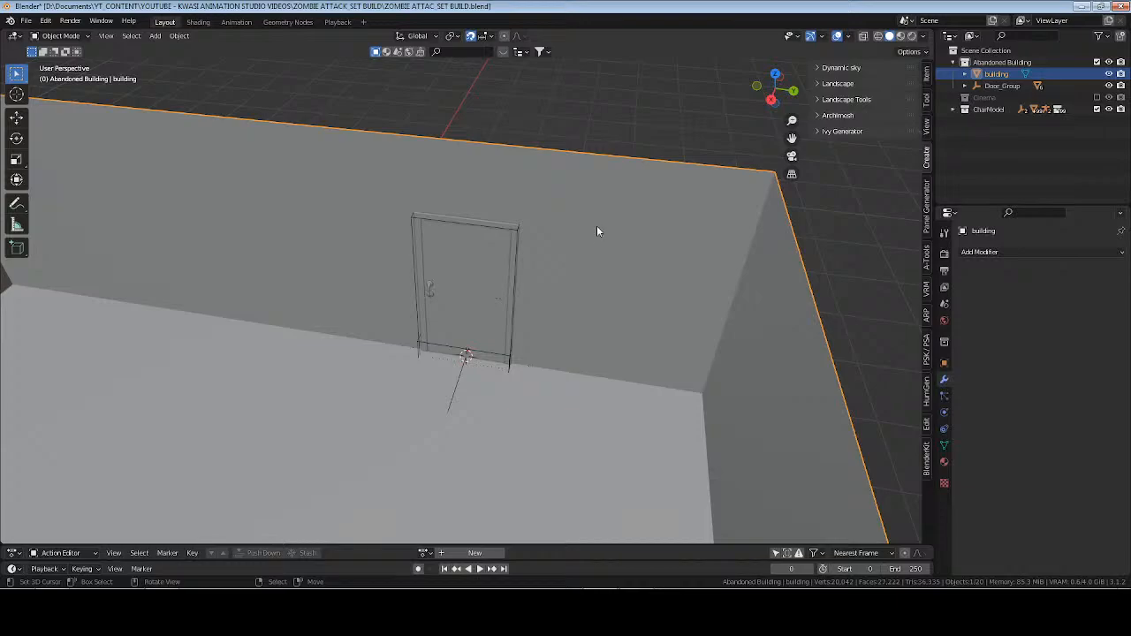
{"action": "left_click", "coordinate": [516, 230]}
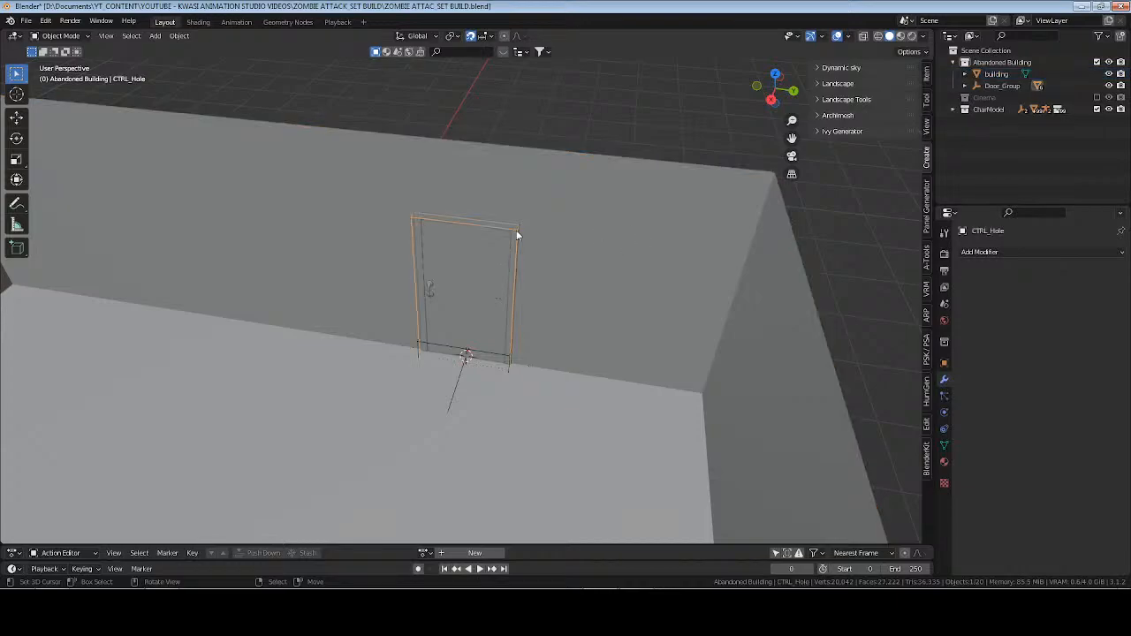
{"action": "left_click", "coordinate": [593, 213]}
{"action": "middle_click_drag", "start_coordinate": [654, 280], "coordinate": [485, 269]}
{"action": "left_click", "coordinate": [487, 275]}
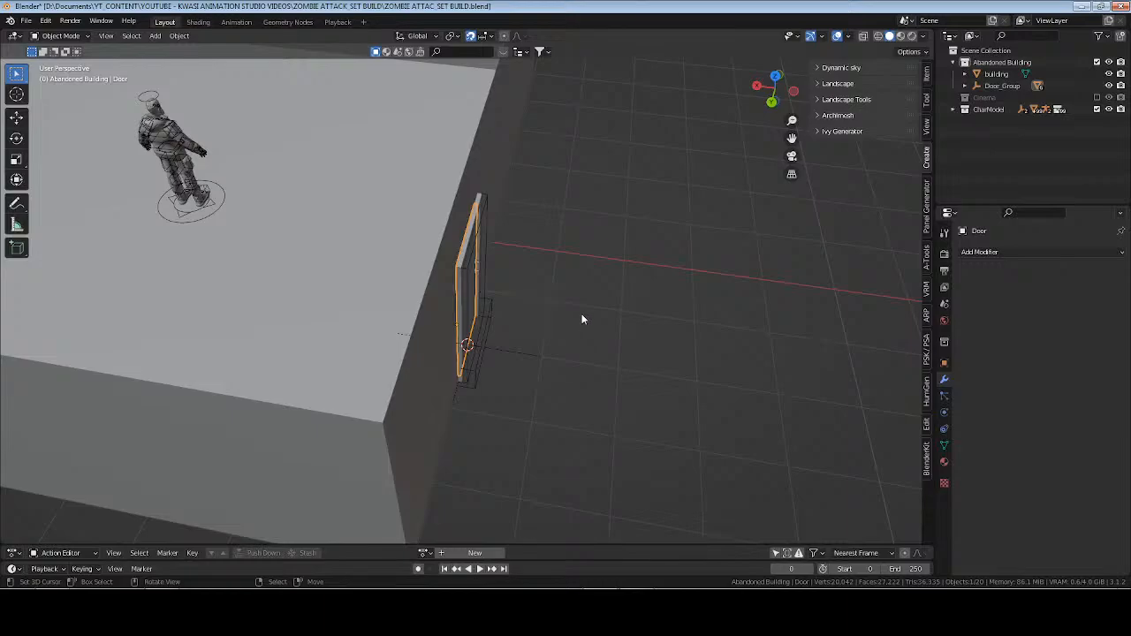
{"action": "key", "text": "Tab"}
{"action": "key", "text": "Tab"}
{"action": "middle_click_drag", "start_coordinate": [612, 334], "coordinate": [519, 305]}
{"action": "key", "text": "r"}
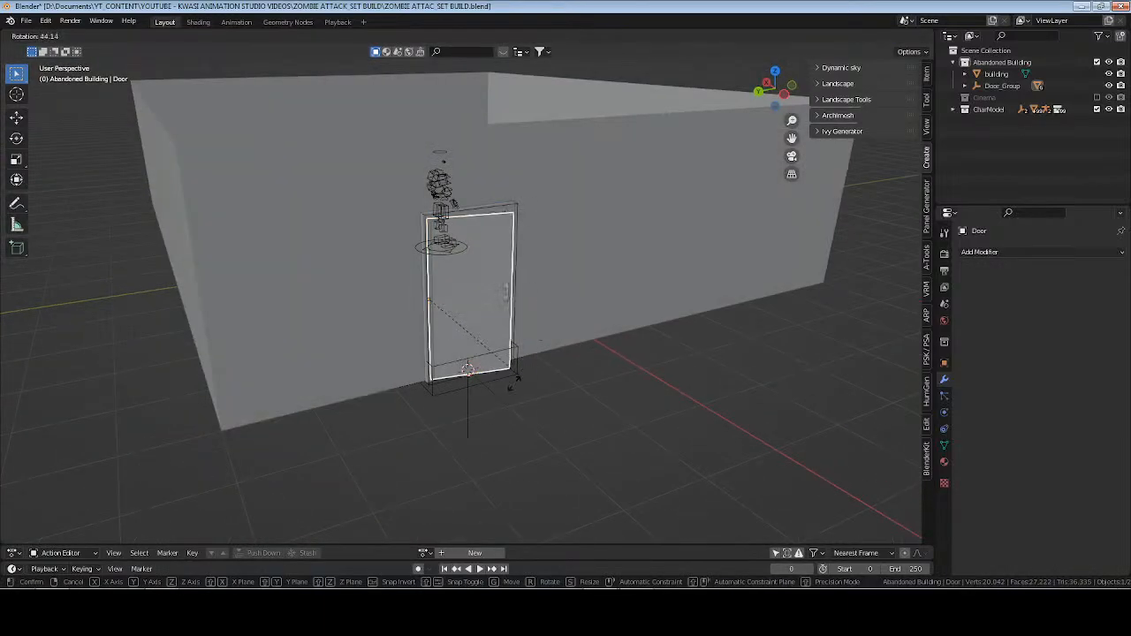
{"action": "right_click", "coordinate": [496, 270]}
{"action": "middle_click_drag", "start_coordinate": [496, 271], "coordinate": [375, 305]}
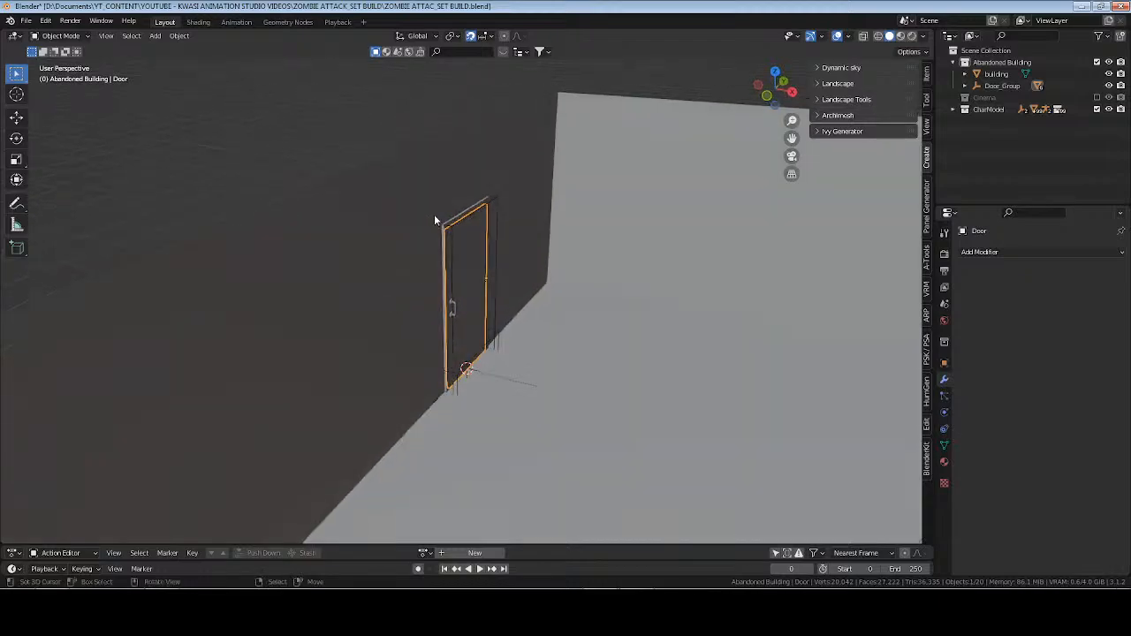
Inspect the wall faces around the door in Edit Mode, hiding Door_Group temporarily and showing it again in Object Mode.
{"action": "right_click", "coordinate": [434, 214]}
{"action": "key", "text": "Tab"}
{"action": "middle_click_drag", "start_coordinate": [527, 263], "coordinate": [613, 308]}
{"action": "key", "text": "alt+a"}
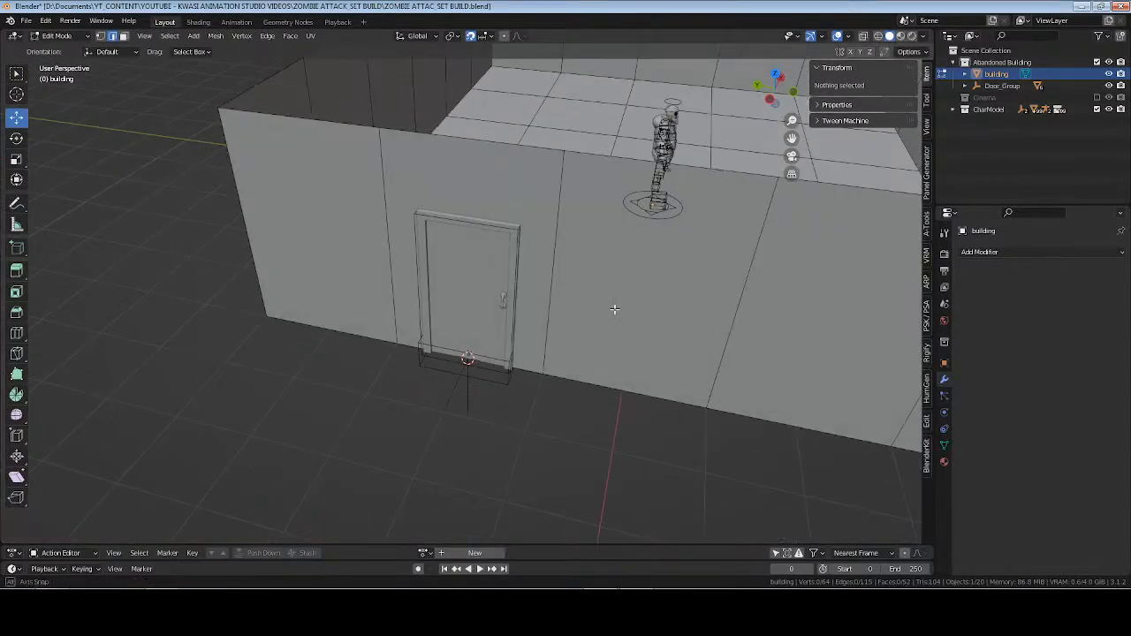
{"action": "left_click", "coordinate": [1110, 84]}
{"action": "key", "text": "Tab"}
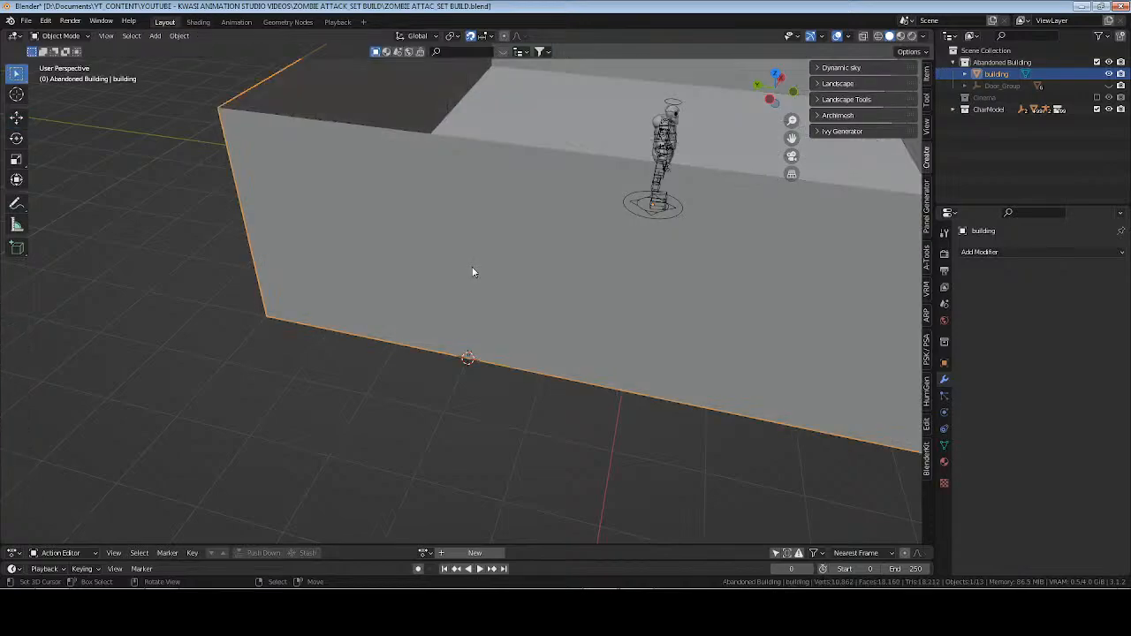
{"action": "left_click", "coordinate": [1111, 85]}
{"action": "middle_click_drag", "start_coordinate": [567, 246], "coordinate": [523, 250]}
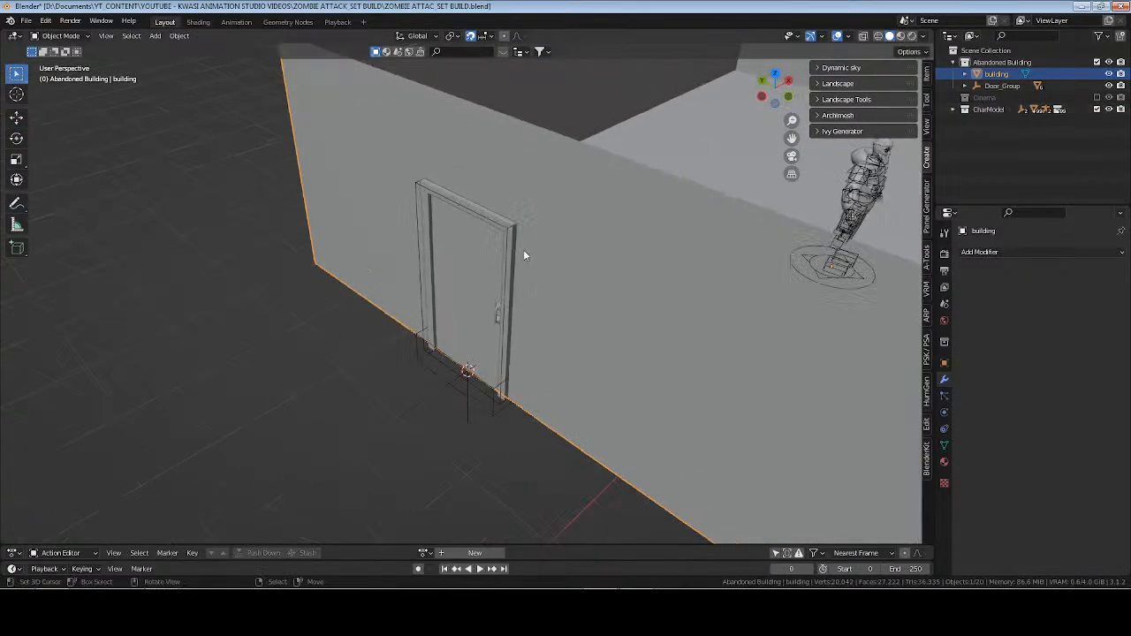
Try again to select the hole outline around the door along with the building from outside the wall.
{"action": "left_click", "coordinate": [504, 230]}
{"action": "left_click", "coordinate": [594, 215]}
{"action": "left_click", "coordinate": [509, 229]}
{"action": "left_click", "coordinate": [556, 206], "text": "shift"}
{"action": "left_click", "coordinate": [556, 203]}
{"action": "mouse_move", "coordinate": [550, 213]}
{"action": "middle_mouse_down"}
{"action": "mouse_move", "coordinate": [543, 228]}
{"action": "mouse_move", "coordinate": [534, 218]}
{"action": "middle_mouse_up"}
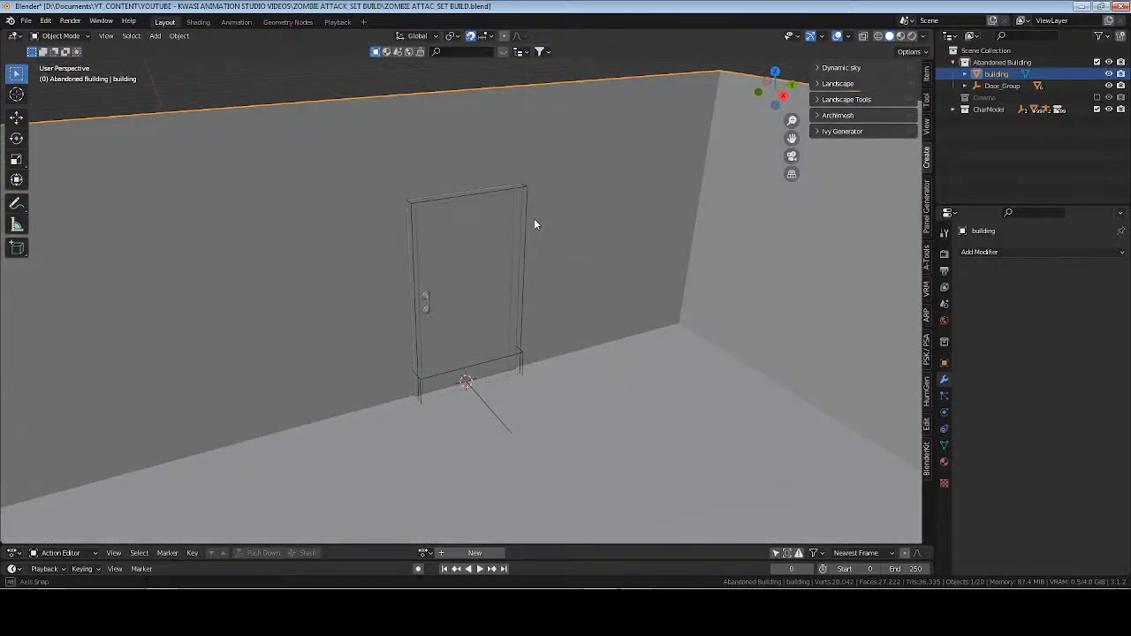
Rotate the door panel about the Z axis to swing it open into the room.
{"action": "left_click", "coordinate": [467, 277]}
{"action": "key", "text": "r"}
{"action": "key", "text": "z"}
{"action": "left_click", "coordinate": [569, 253]}
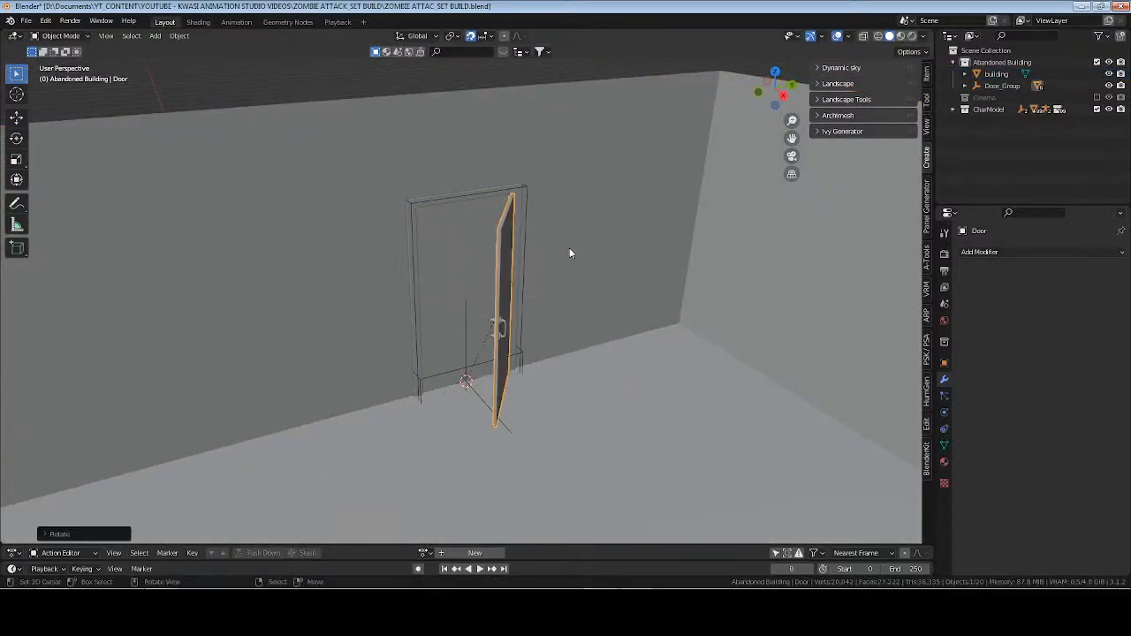
Try to subtract the door's CTRL_Hole object from the building with a Boolean difference.
{"action": "left_click", "coordinate": [526, 186]}
{"action": "left_click", "coordinate": [572, 150]}
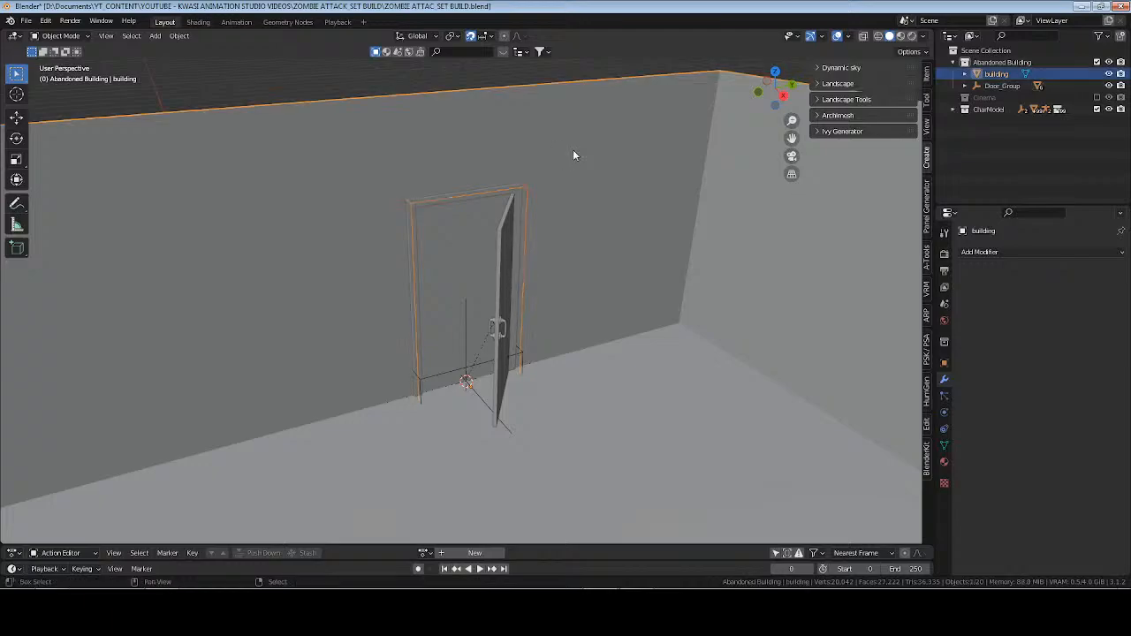
{"action": "left_click", "coordinate": [538, 179]}
{"action": "left_click", "coordinate": [528, 185], "text": "shift"}
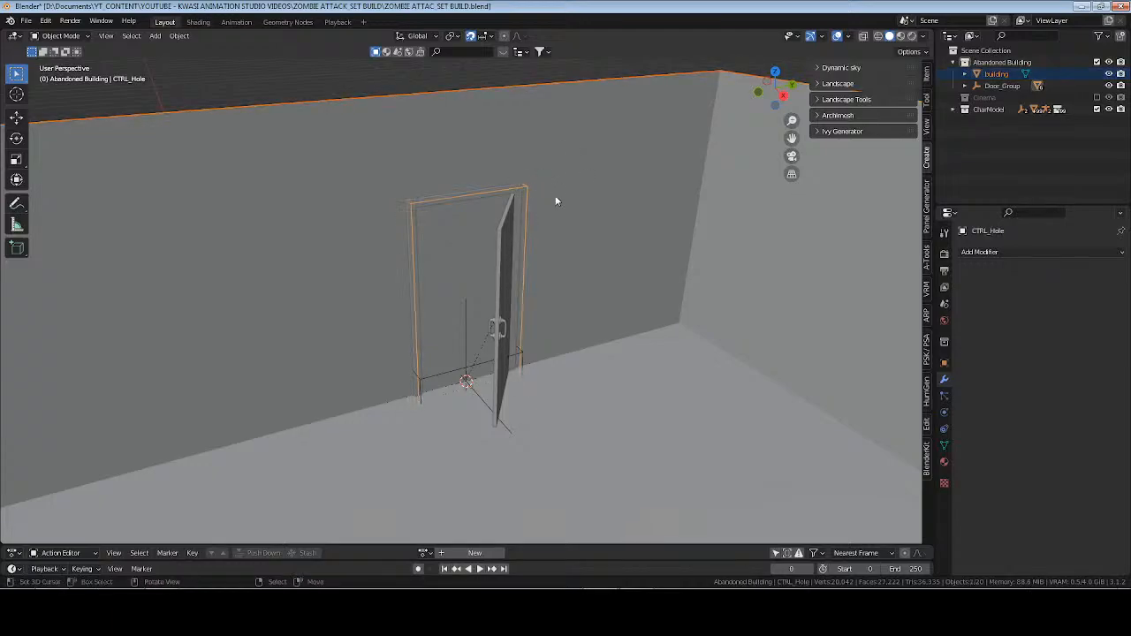
{"action": "key", "text": "ctrl+KP_Subtract"}
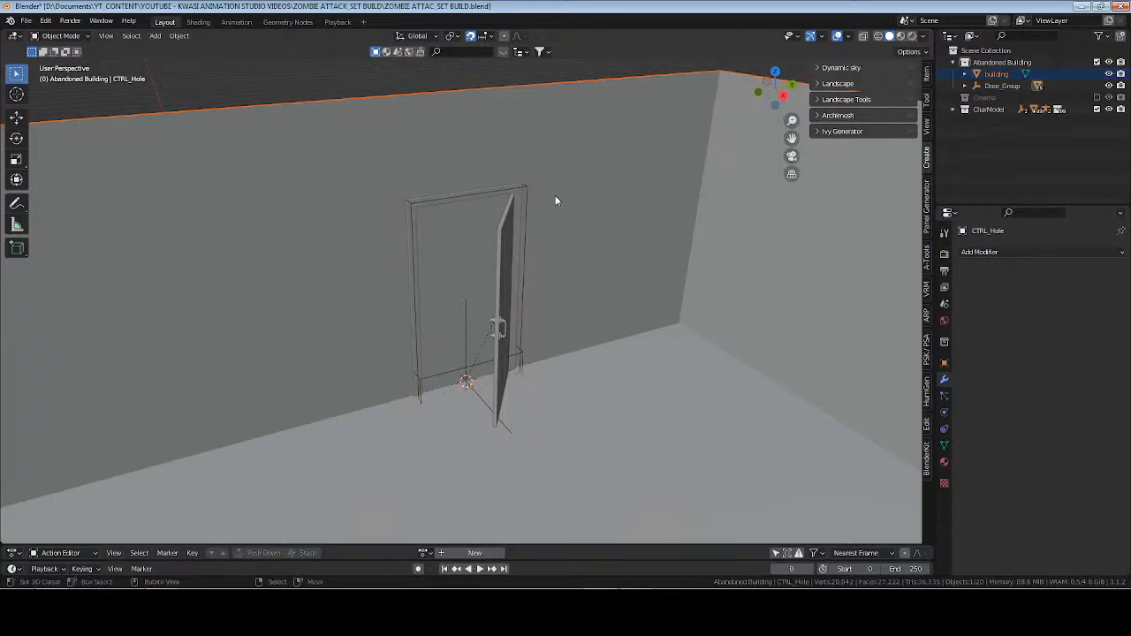
{"action": "middle_click_drag", "start_coordinate": [555, 197], "coordinate": [480, 251]}
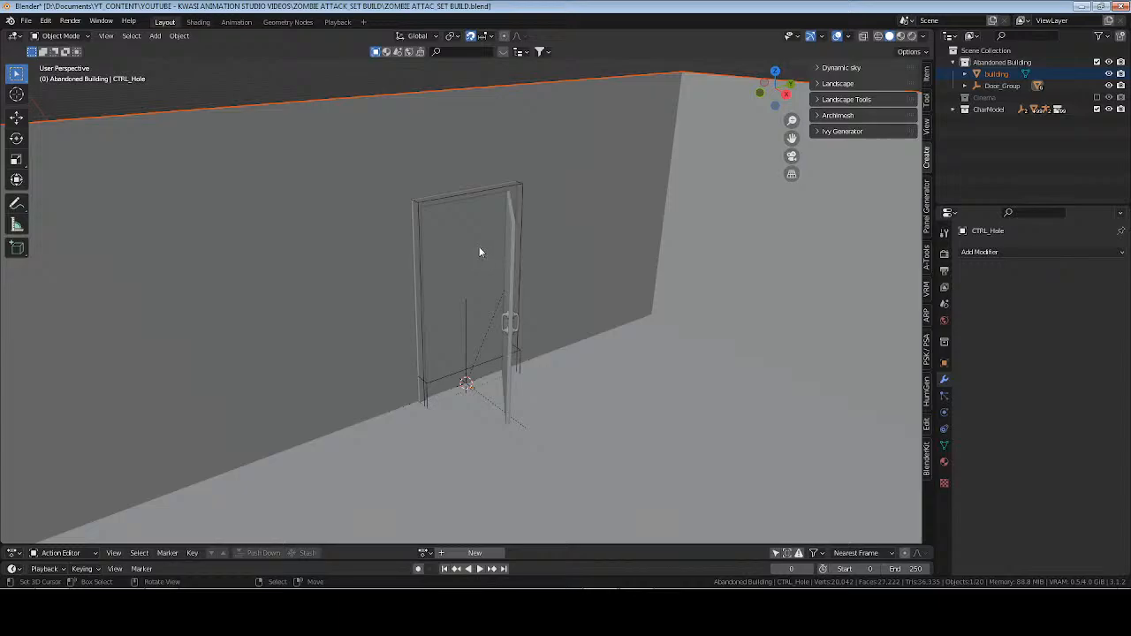
Examine the hole box and the surrounding wall faces in Edit Mode, then in Object Mode with only the building selected.
{"action": "key", "text": "Tab"}
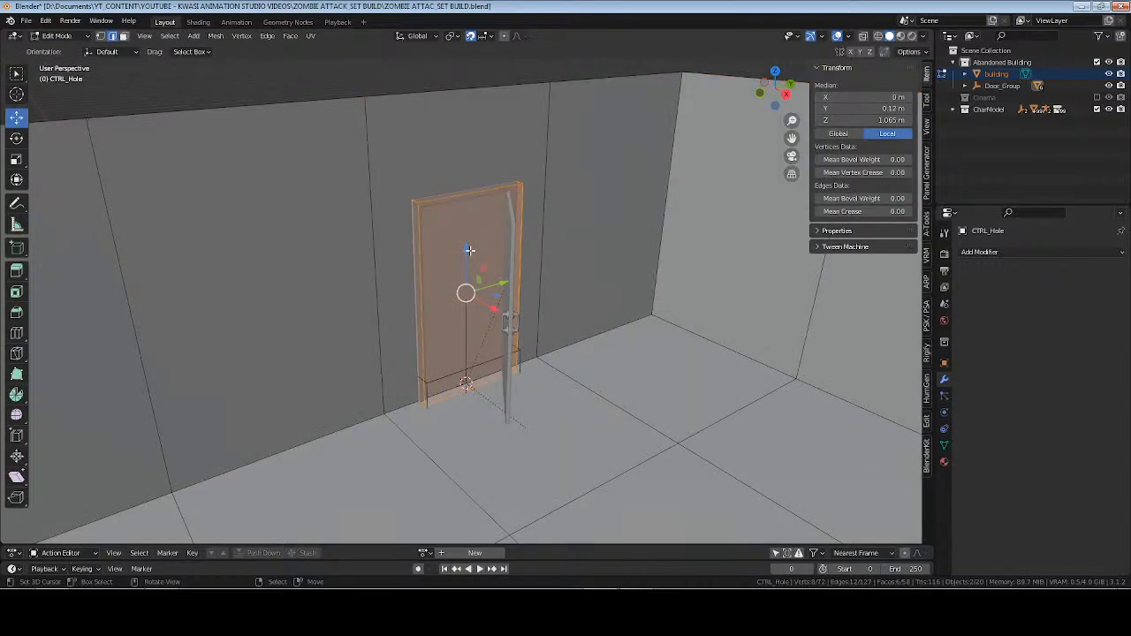
{"action": "middle_click_drag", "start_coordinate": [471, 251], "coordinate": [512, 264]}
{"action": "key", "text": "Tab"}
{"action": "left_click", "coordinate": [468, 169]}
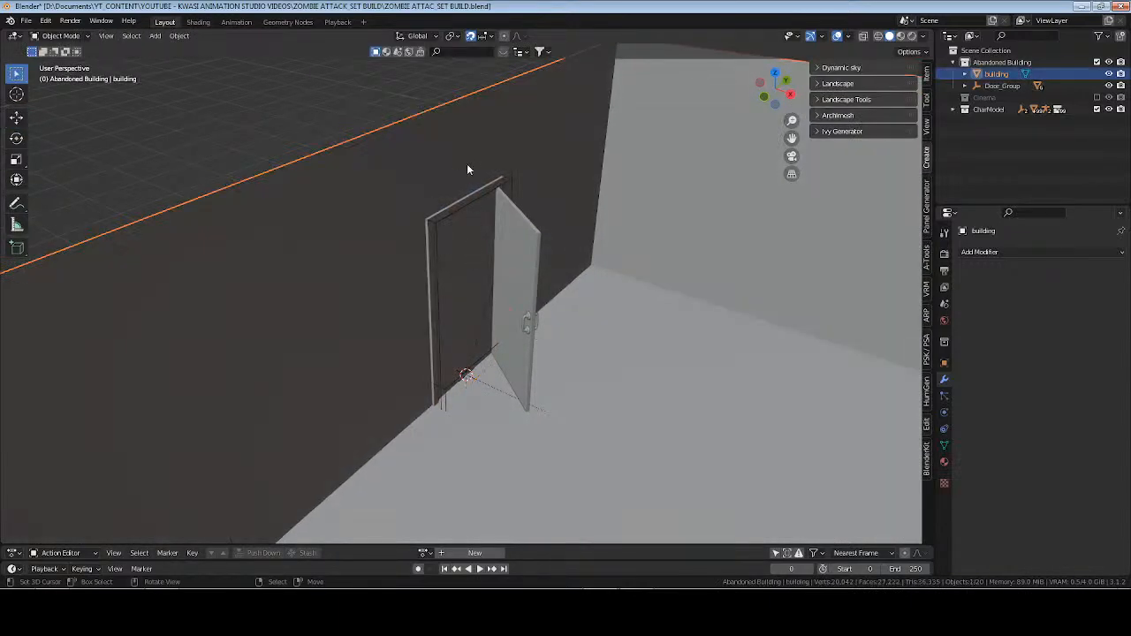
{"action": "key", "text": "Tab"}
{"action": "key", "text": "Tab"}
Undo the recent changes, stepping back through the undo history to the Select entry just before the 90° rotation.
{"action": "key", "text": "ctrl+z"}
{"action": "key", "text": "ctrl+z"}
{"action": "key", "text": "ctrl+z"}
{"action": "key", "text": "ctrl+z"}
{"action": "key", "text": "ctrl+z"}
{"action": "key", "text": "ctrl+z"}
{"action": "key", "text": "ctrl+z"}
{"action": "key", "text": "ctrl+z"}
{"action": "key", "text": "ctrl+z"}
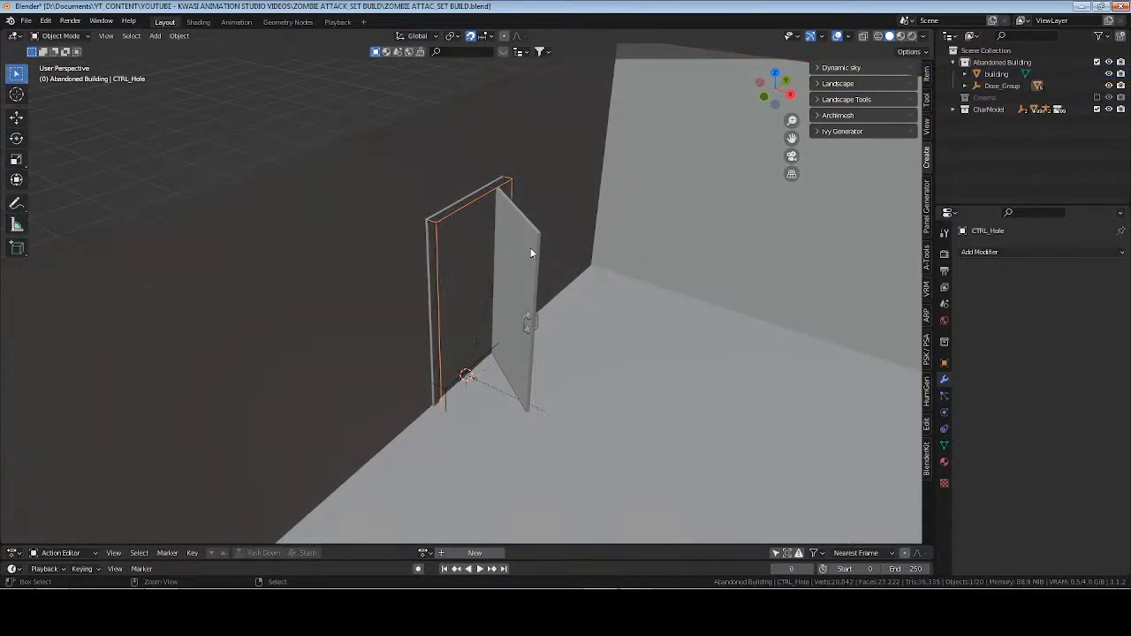
{"action": "left_click", "coordinate": [26, 20]}
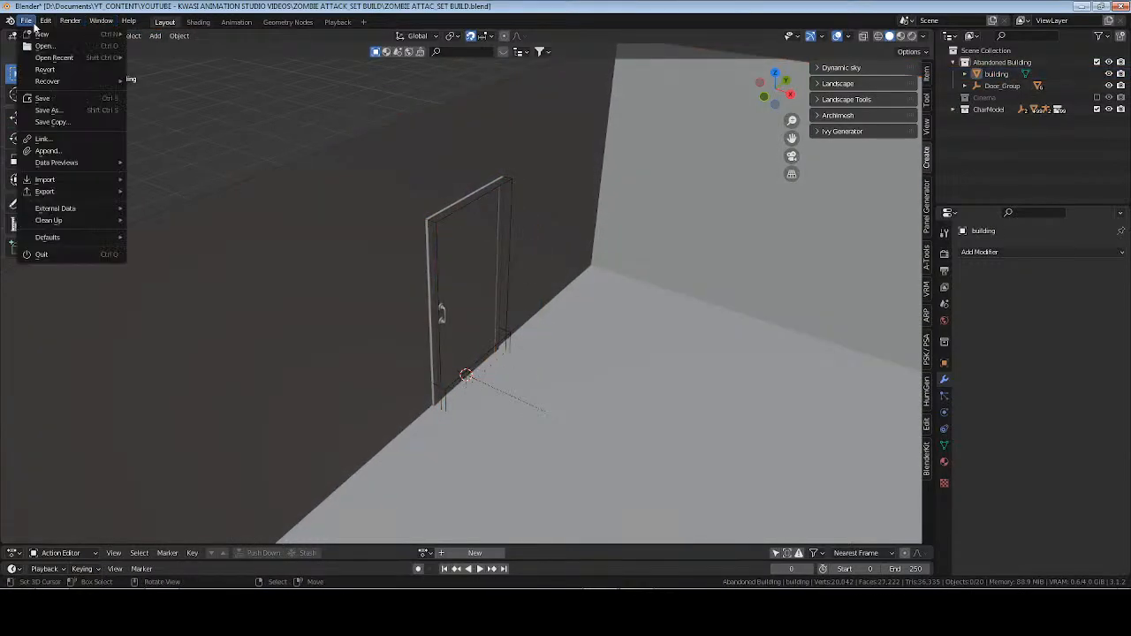
{"action": "mouse_move", "coordinate": [45, 21]}
{"action": "mouse_move", "coordinate": [98, 63]}
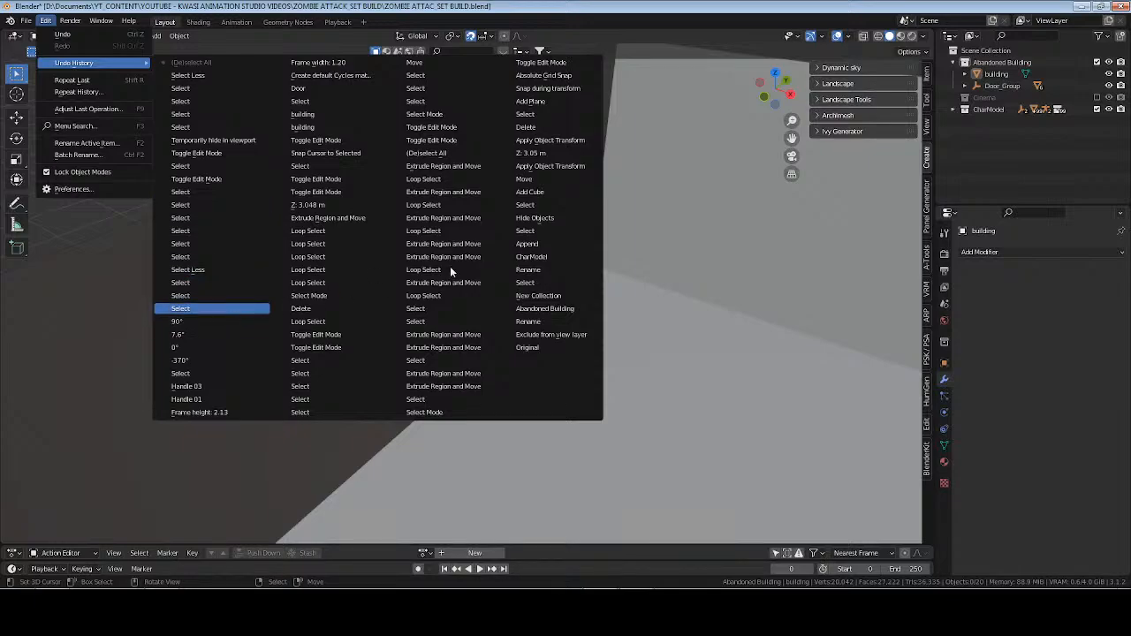
{"action": "left_click", "coordinate": [233, 309]}
{"action": "middle_click_drag", "start_coordinate": [436, 267], "coordinate": [521, 209]}
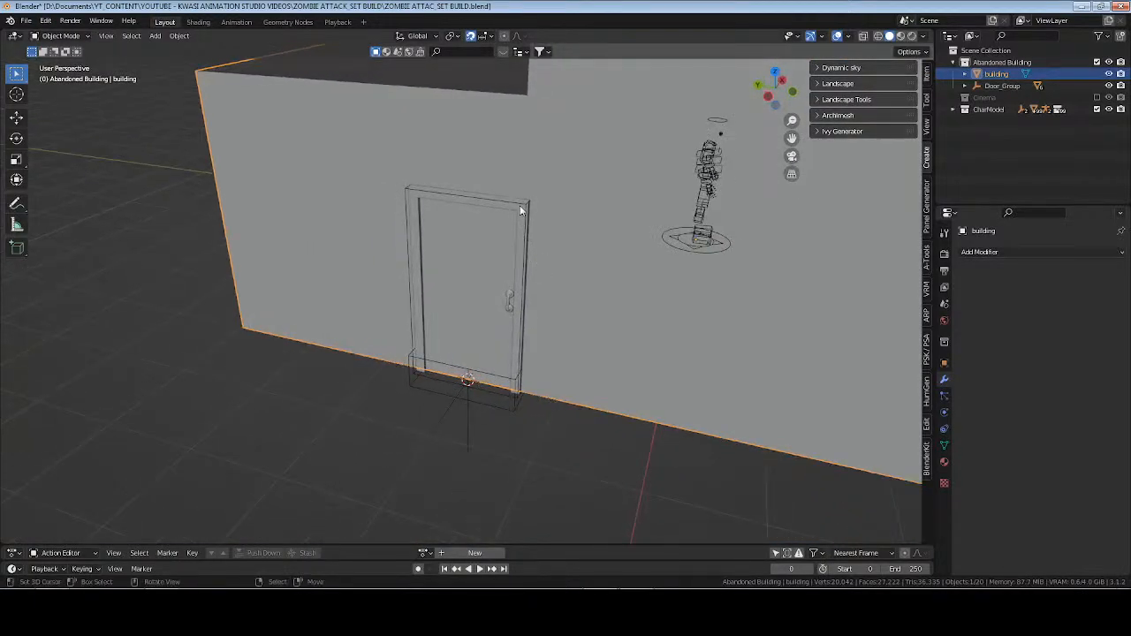
Select the door's CTRL_Hole outline together with the building as the active object, and check the tool options.
{"action": "left_click", "coordinate": [527, 207]}
{"action": "left_click", "coordinate": [593, 175], "text": "shift"}
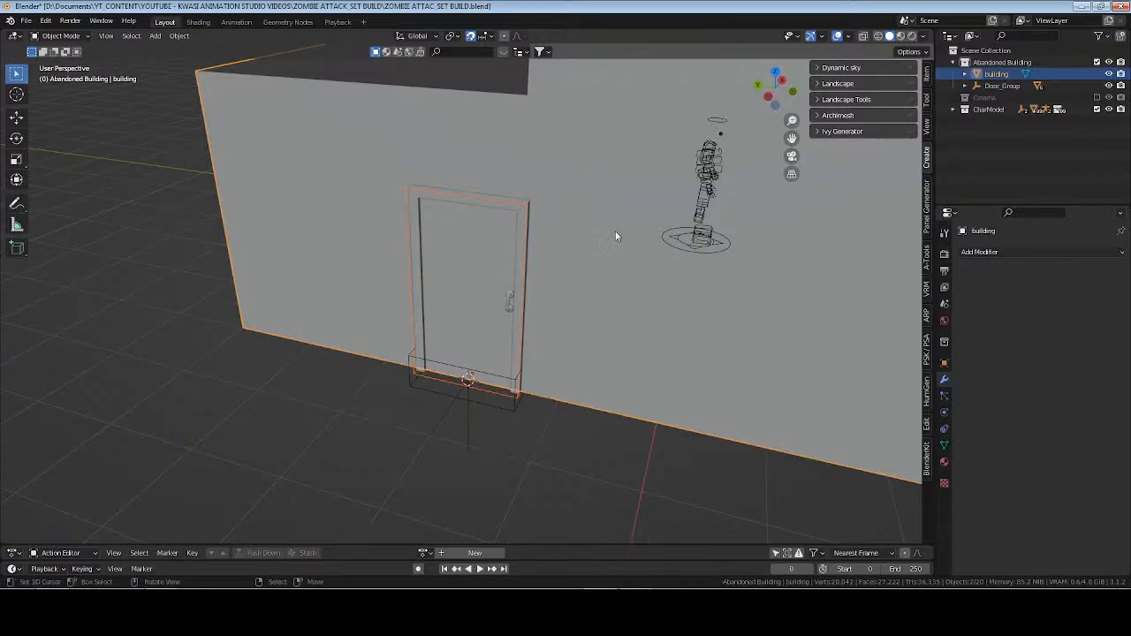
{"action": "left_click", "coordinate": [926, 99]}
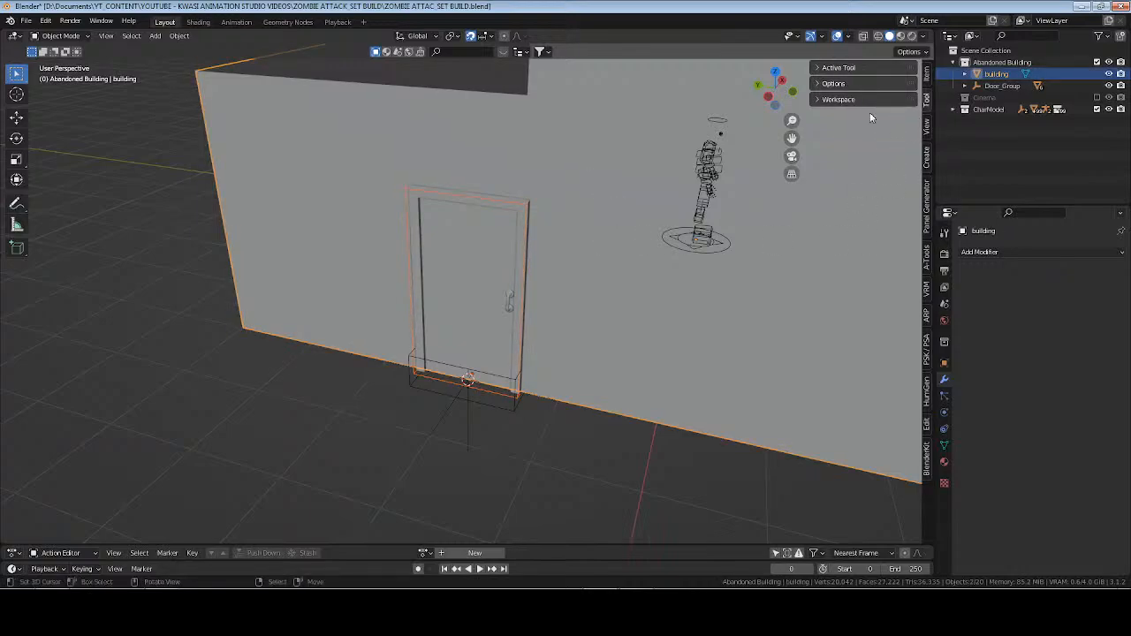
{"action": "left_click", "coordinate": [848, 82]}
{"action": "left_click", "coordinate": [848, 83]}
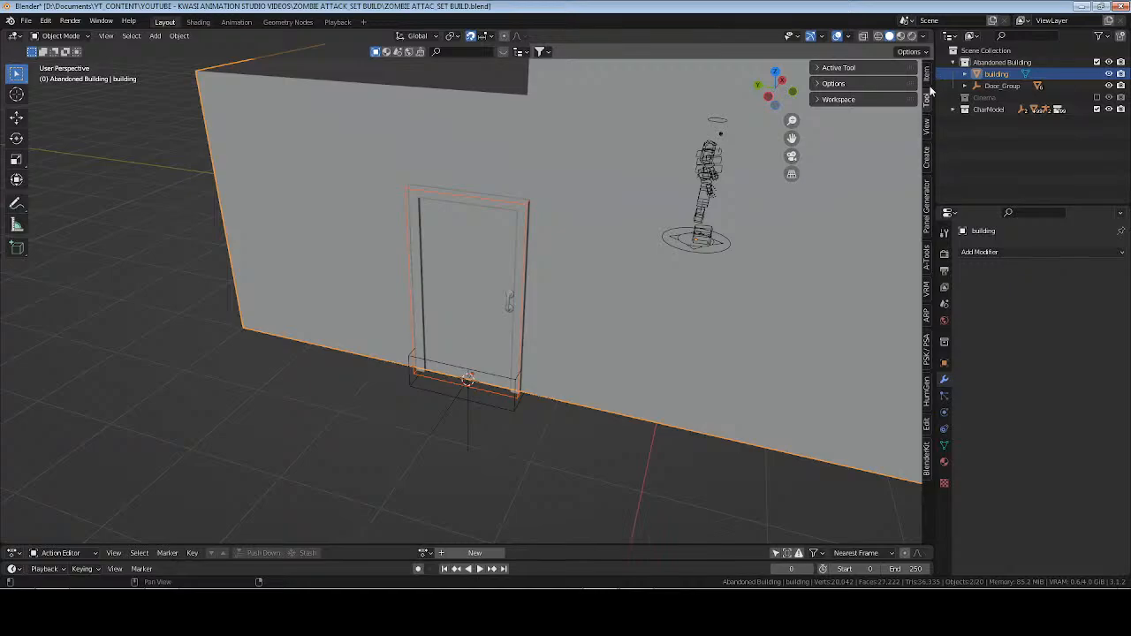
Search the add-ons for "bool" and enable the Object: Bool Tool add-on in the preferences.
{"action": "left_click", "coordinate": [45, 20]}
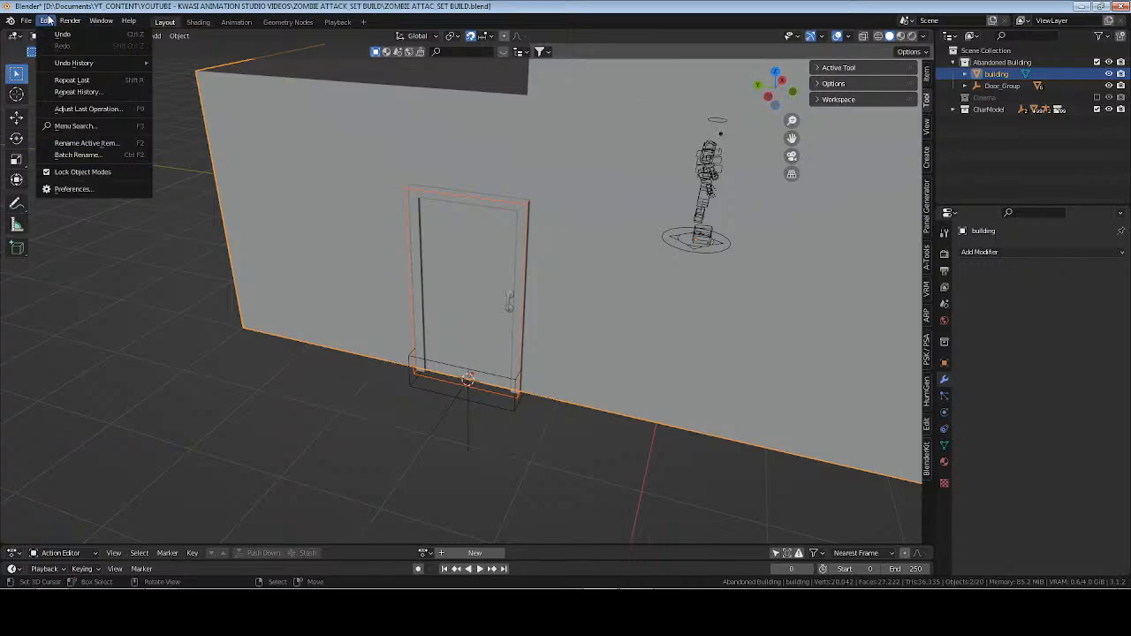
{"action": "left_click", "coordinate": [79, 189]}
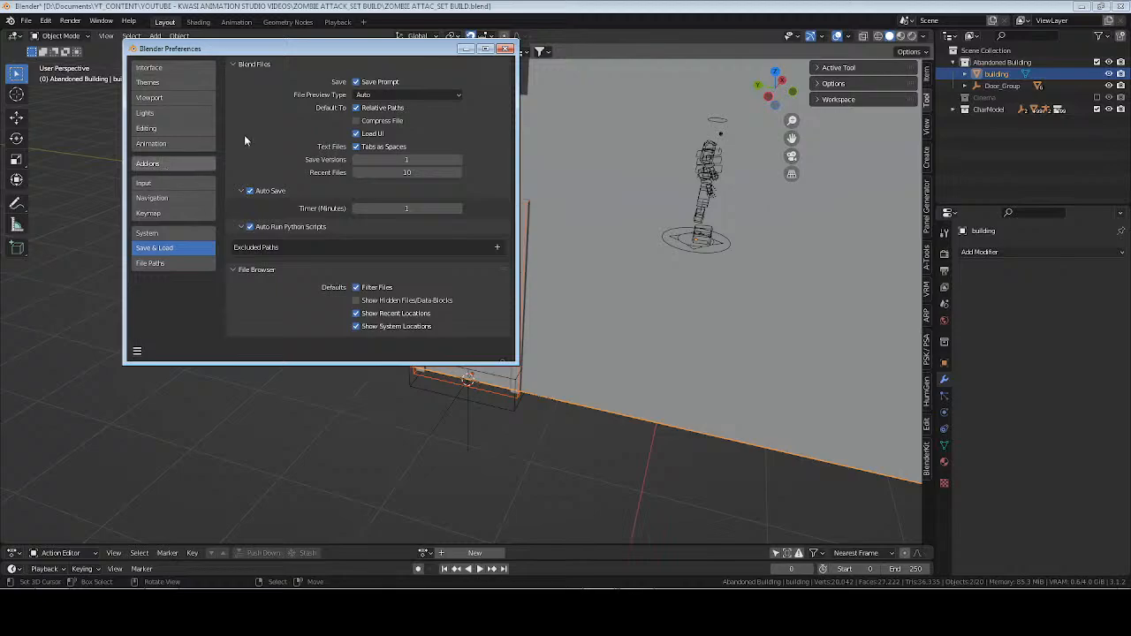
{"action": "left_click", "coordinate": [148, 163]}
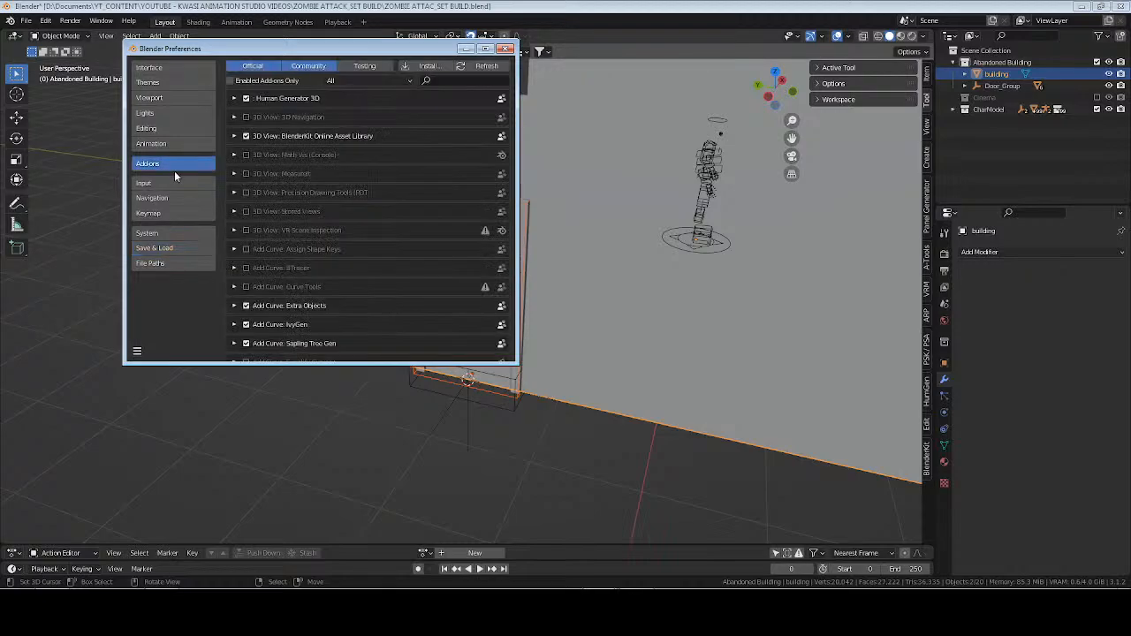
{"action": "left_click", "coordinate": [453, 80]}
{"action": "type", "text": "bool"}
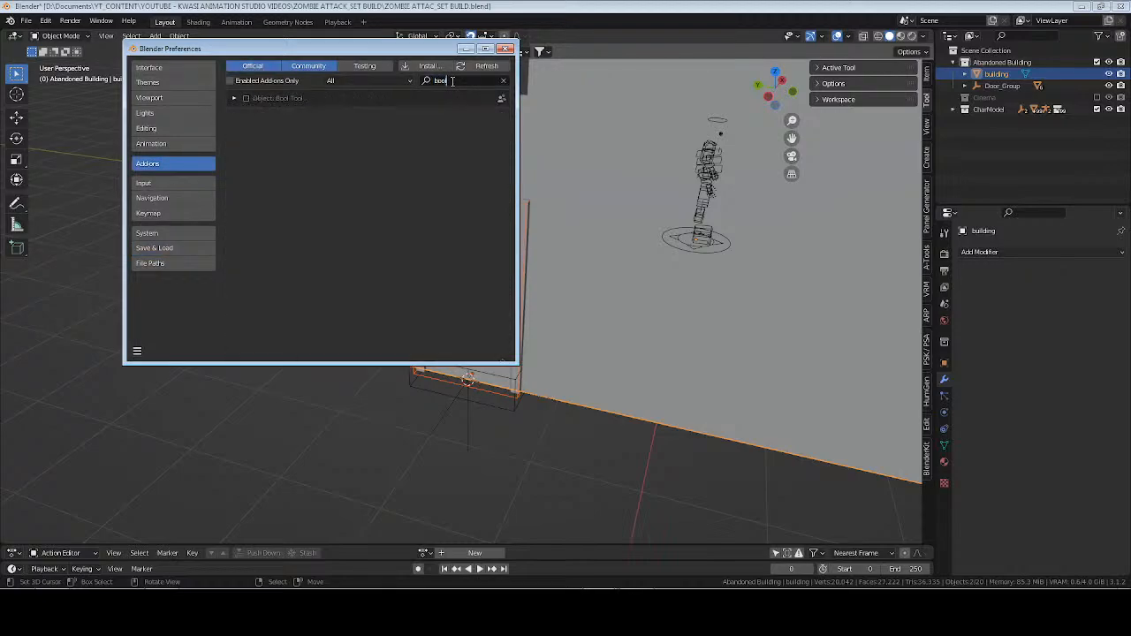
{"action": "left_click", "coordinate": [235, 97]}
{"action": "left_click", "coordinate": [245, 97]}
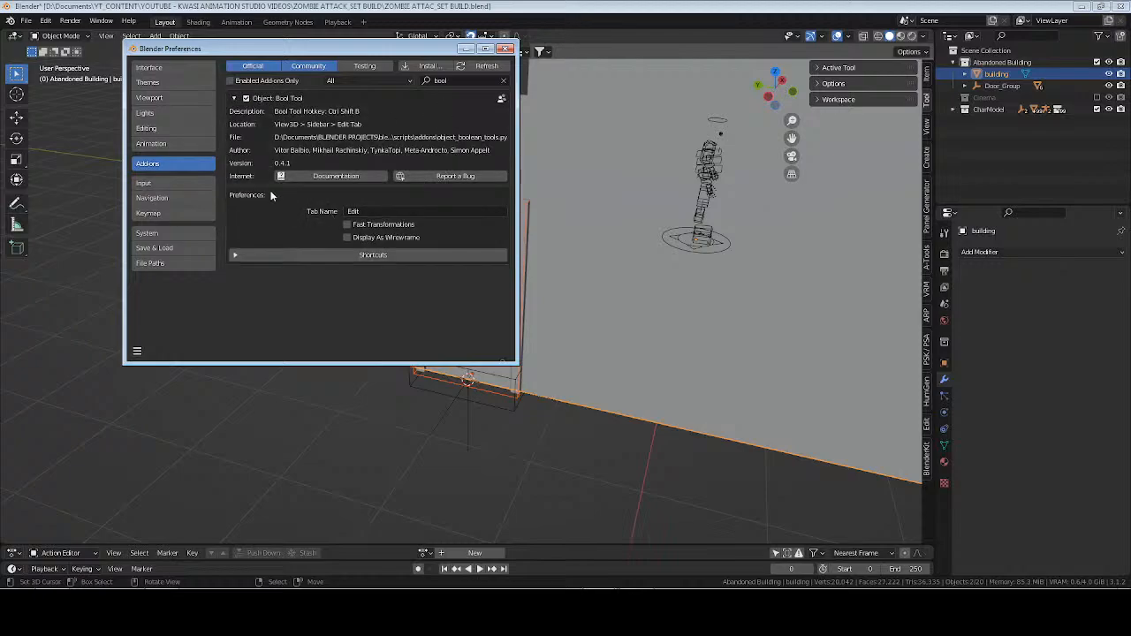
{"action": "left_click", "coordinate": [234, 98]}
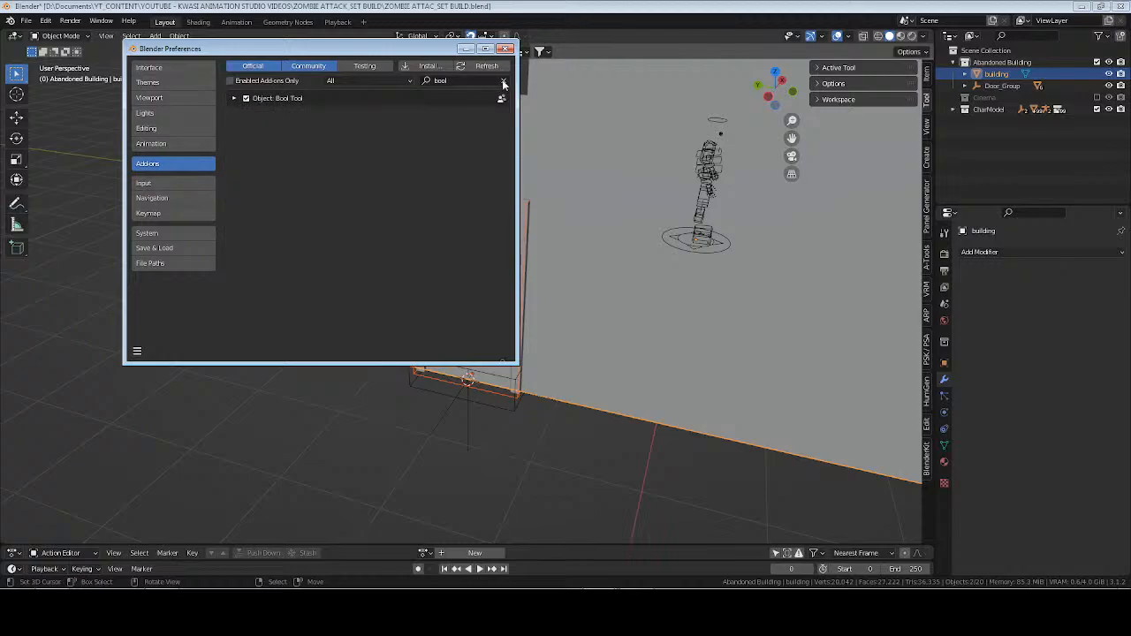
{"action": "left_click", "coordinate": [504, 80]}
{"action": "left_click", "coordinate": [505, 48]}
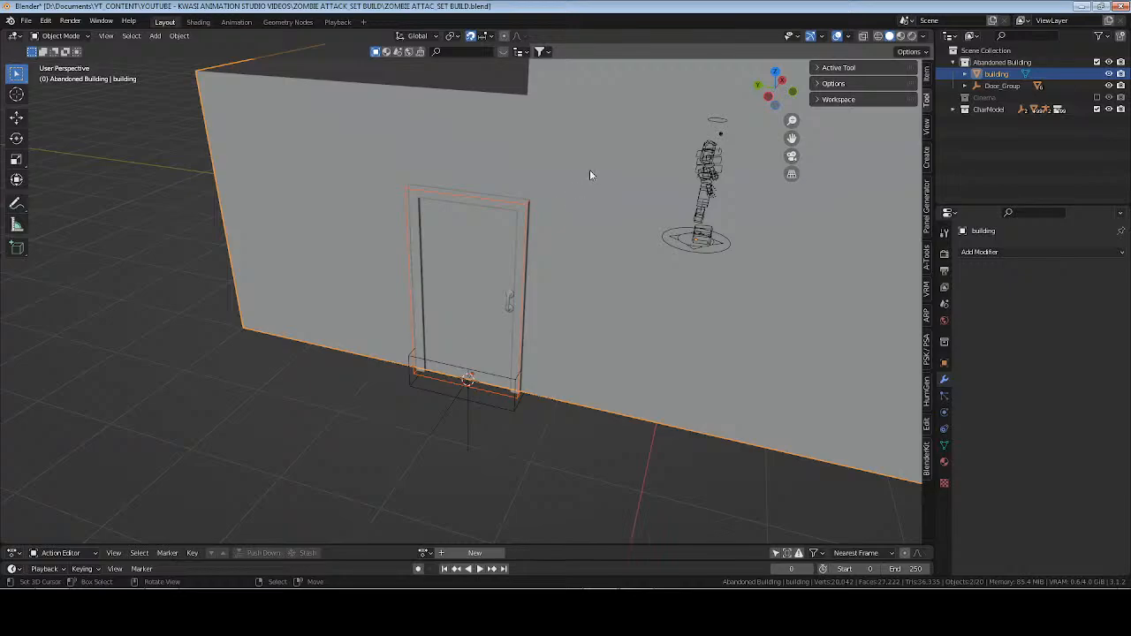
Subtract CTRL_Hole from the building with a Bool Tool difference, keeping Difference after trying the other operations, and set the solver to Fast.
{"action": "key", "text": "ctrl+shift+KP_Subtract"}
{"action": "middle_click_drag", "start_coordinate": [654, 248], "coordinate": [497, 250]}
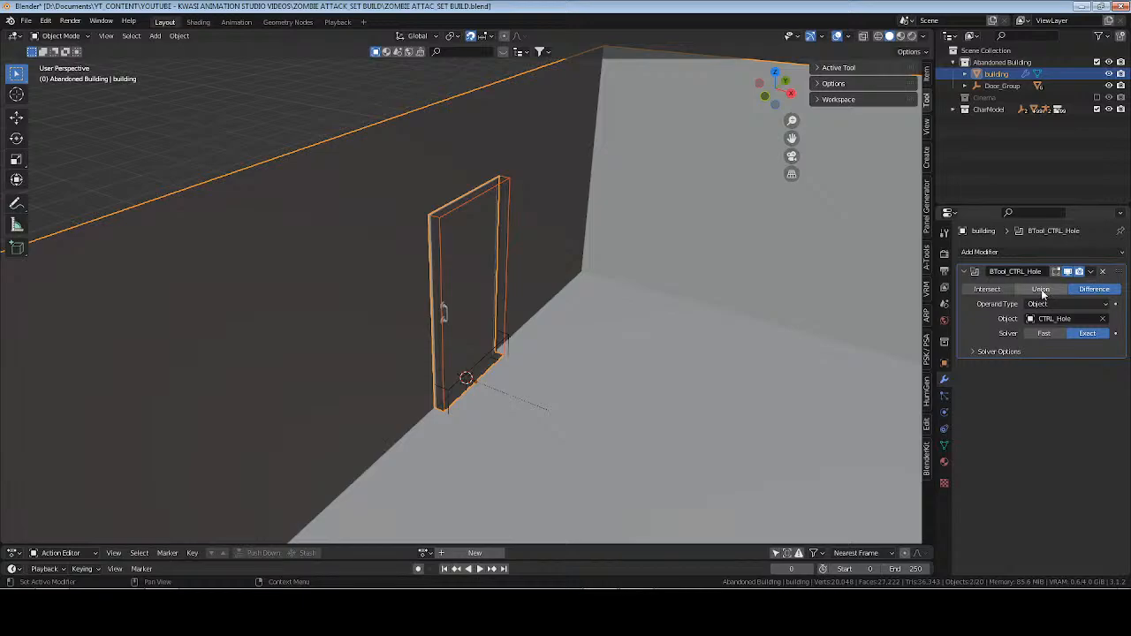
{"action": "left_click", "coordinate": [1041, 289]}
{"action": "left_click", "coordinate": [987, 289]}
{"action": "left_click", "coordinate": [1041, 289]}
{"action": "left_click", "coordinate": [1095, 289]}
{"action": "left_click", "coordinate": [1046, 333]}
Delete the selected hole box faces at the door in Edit Mode and apply the building's BTool_CTRL_Hole modifier.
{"action": "key", "text": "Tab"}
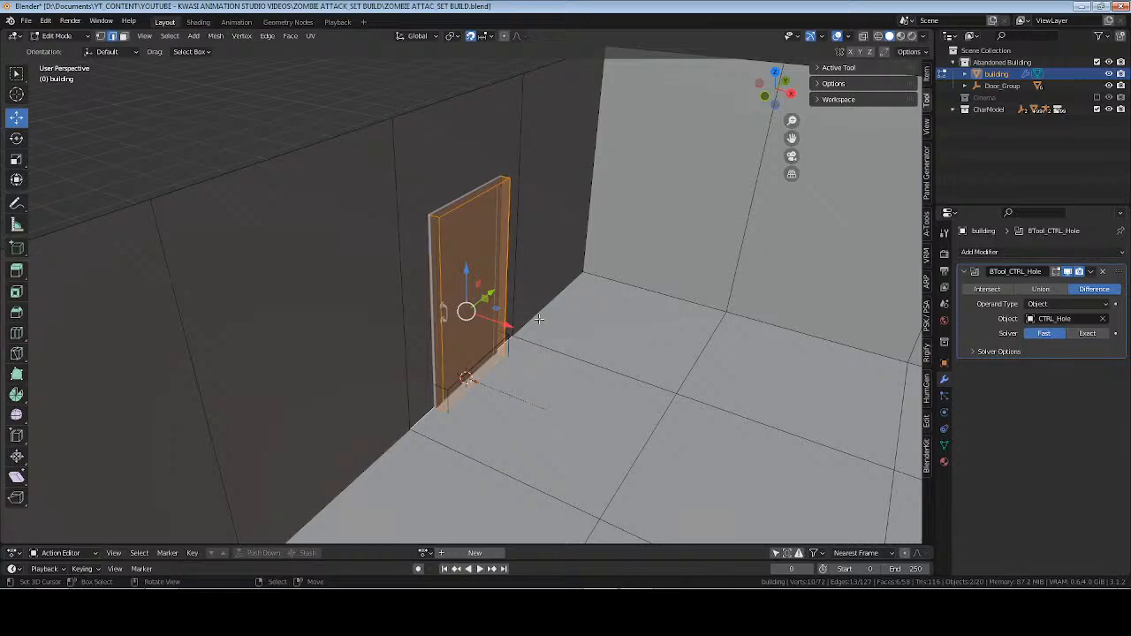
{"action": "key", "text": "x"}
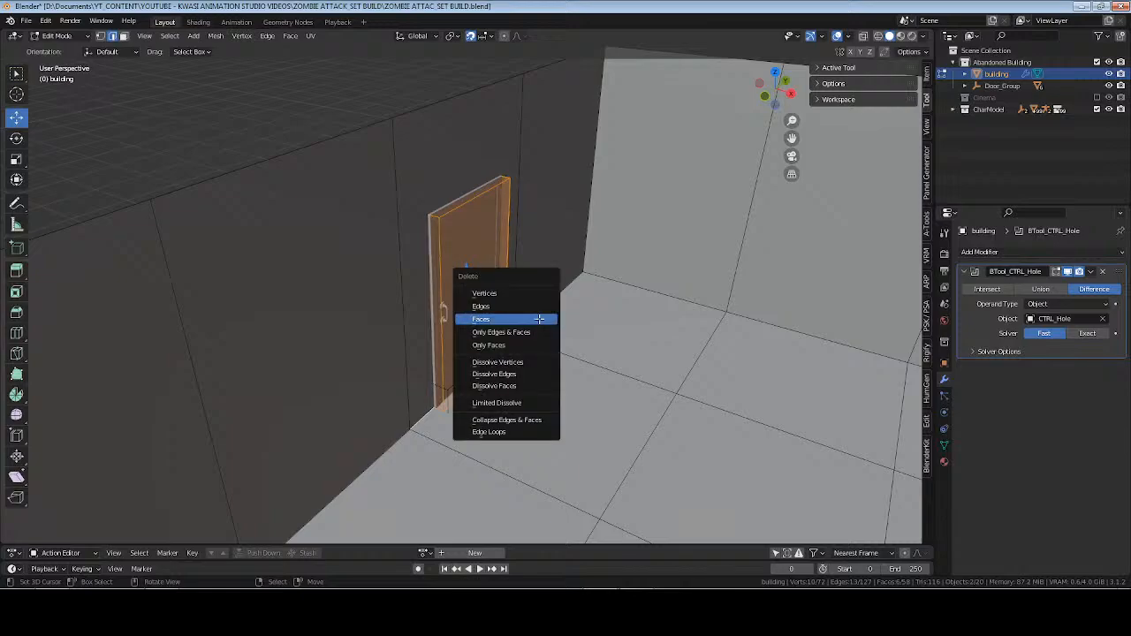
{"action": "left_click", "coordinate": [539, 319]}
{"action": "key", "text": "Tab"}
{"action": "middle_click_drag", "start_coordinate": [500, 325], "coordinate": [511, 289]}
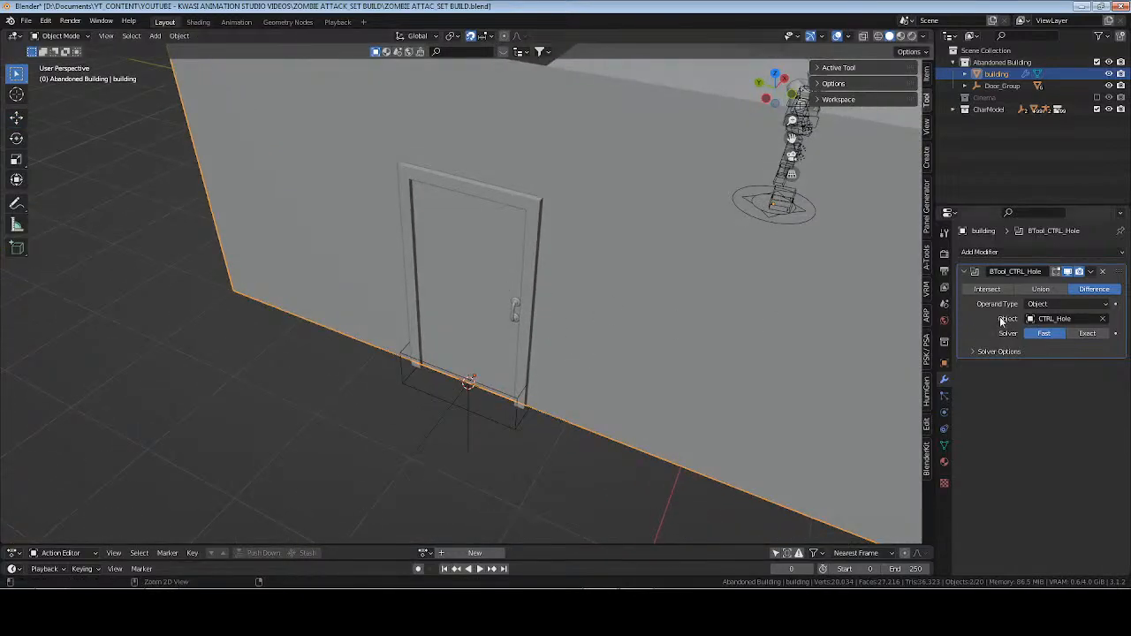
{"action": "key", "text": "ctrl+a"}
Swing the door panel open by setting its Z rotation to 65°.
{"action": "left_click", "coordinate": [437, 336]}
{"action": "key", "text": "r"}
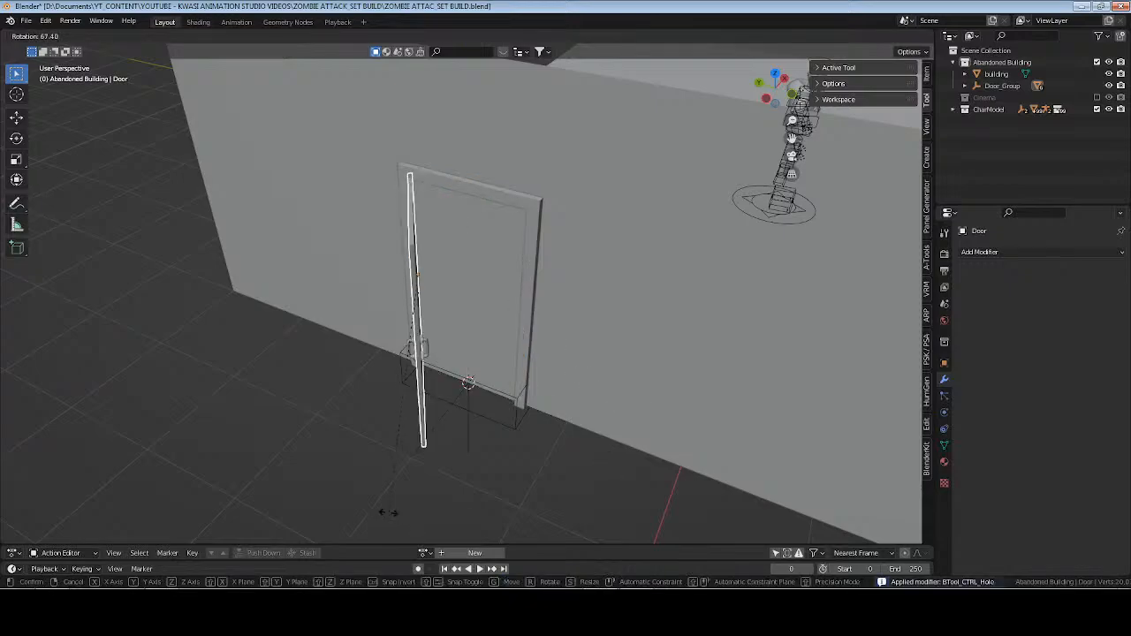
{"action": "right_click", "coordinate": [448, 322]}
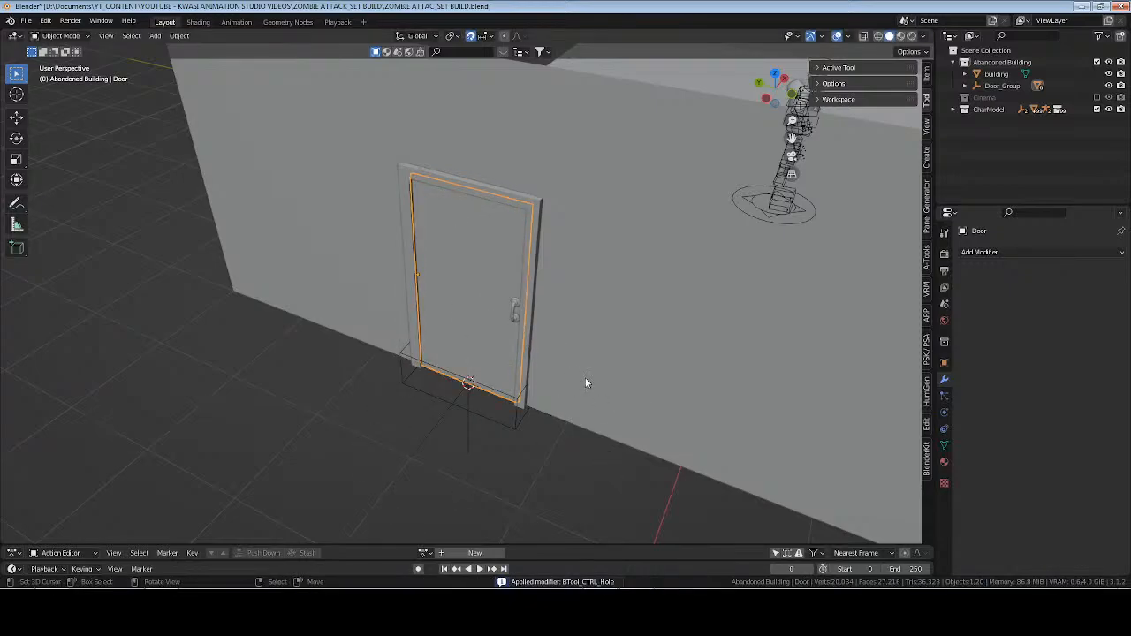
{"action": "left_click", "coordinate": [944, 362]}
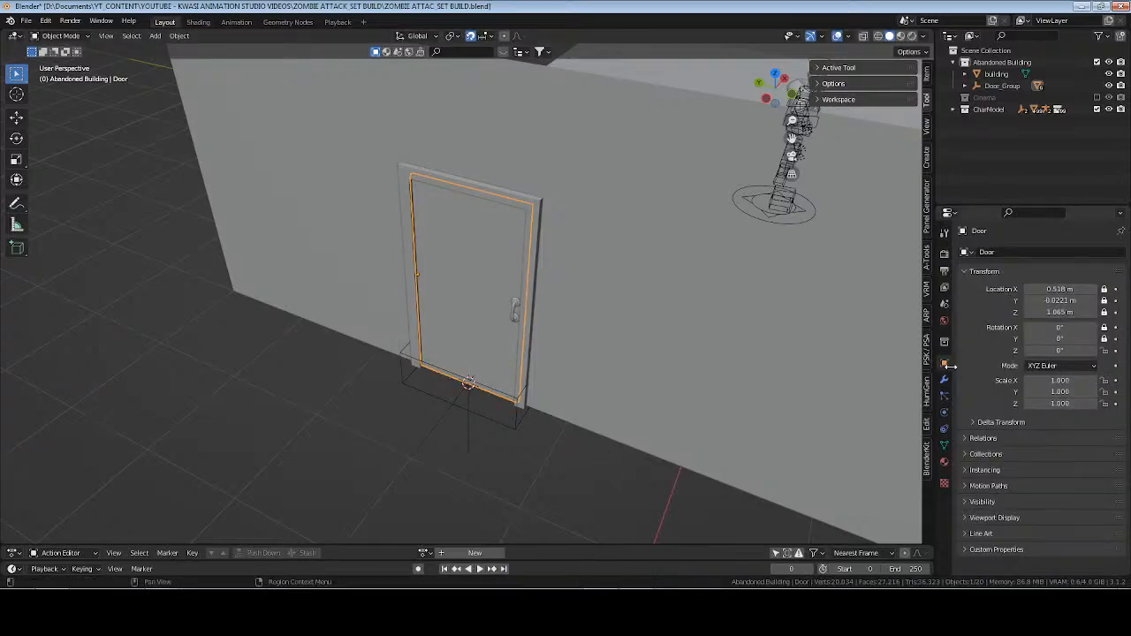
{"action": "double_click", "coordinate": [1065, 351]}
{"action": "type", "text": "65"}
{"action": "key", "text": "Return"}
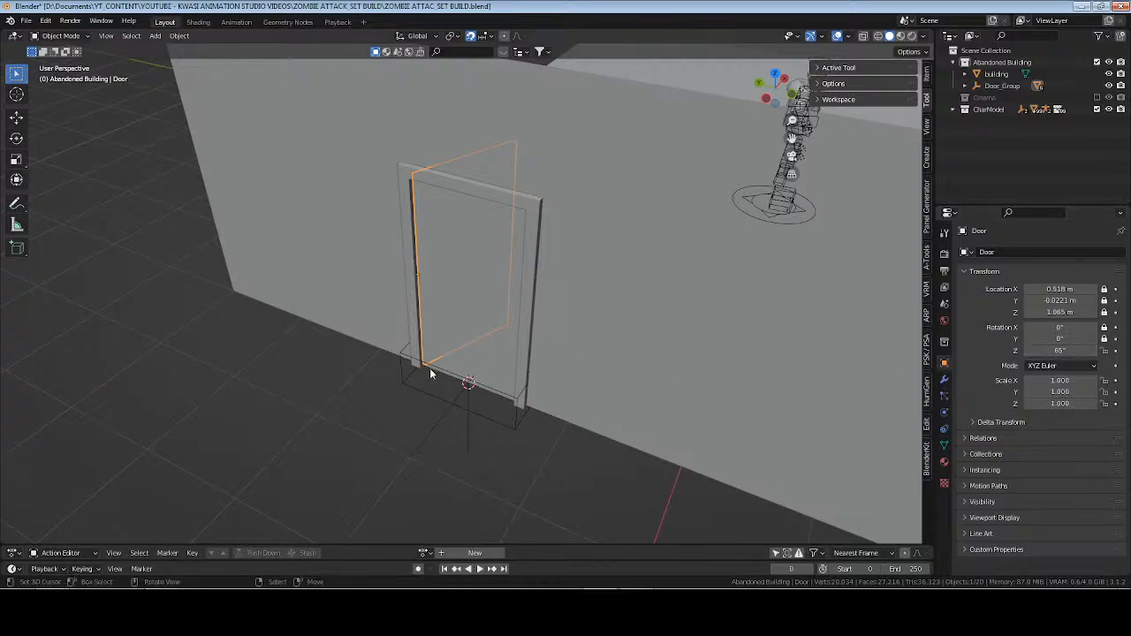
Examine the building's wall mesh around the door frame in Edit Mode from outside.
{"action": "left_click", "coordinate": [572, 268]}
{"action": "key", "text": "Tab"}
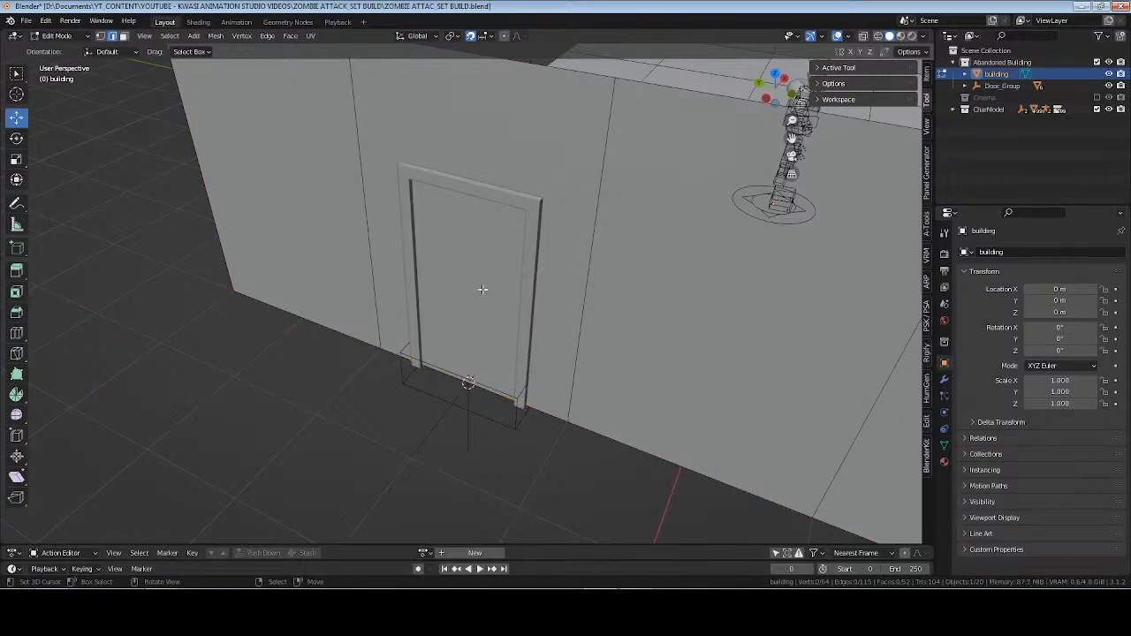
{"action": "middle_click_drag", "start_coordinate": [632, 293], "coordinate": [558, 318]}
{"action": "key", "text": "Tab"}
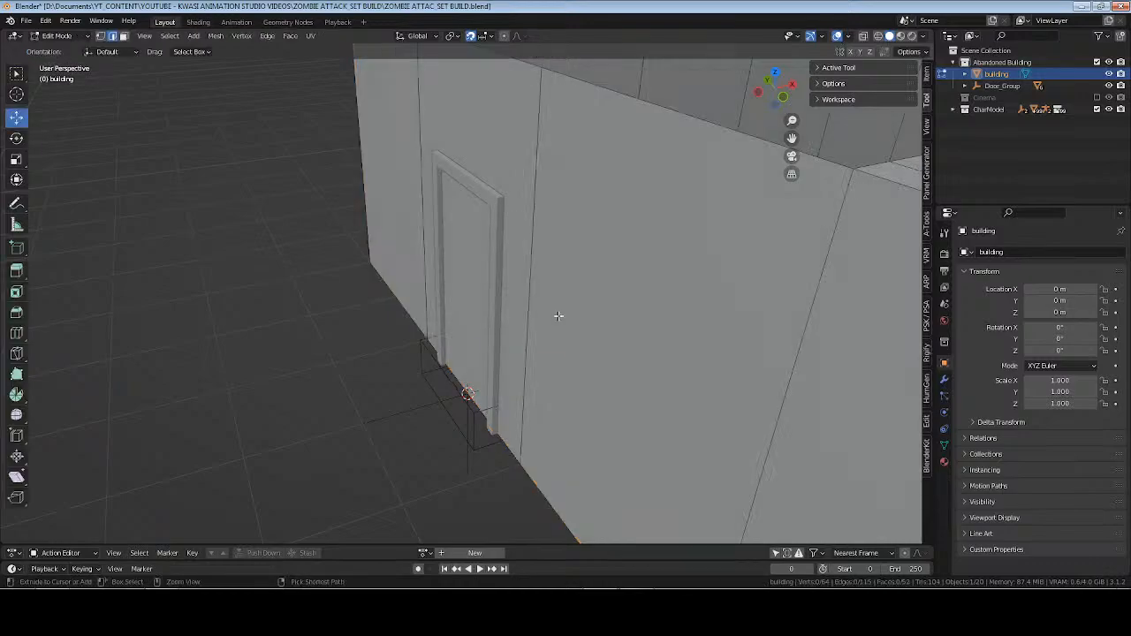
Undo the door rotation, the modifier application and the face deletion, back to the live Boolean modifier with the Fast solver.
{"action": "left_click", "coordinate": [558, 321]}
{"action": "left_click", "coordinate": [559, 321]}
{"action": "key", "text": "Tab"}
{"action": "key", "text": "Tab"}
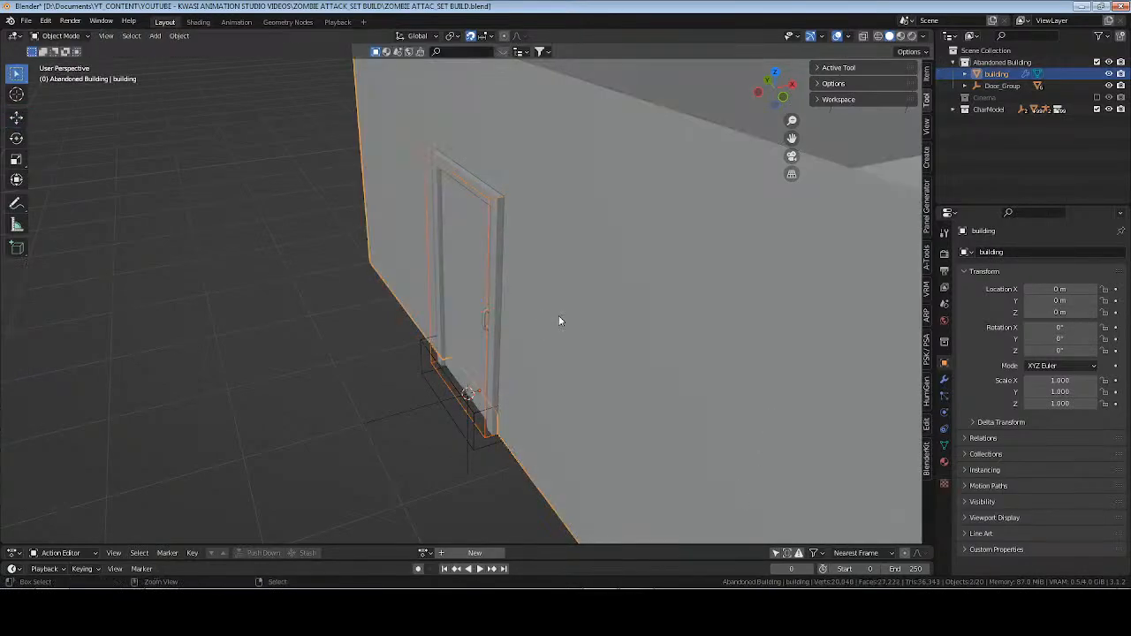
Apply the BTool_CTRL_Hole Boolean modifier on the building.
{"action": "middle_click_drag", "start_coordinate": [491, 314], "coordinate": [524, 273]}
{"action": "left_click", "coordinate": [944, 380]}
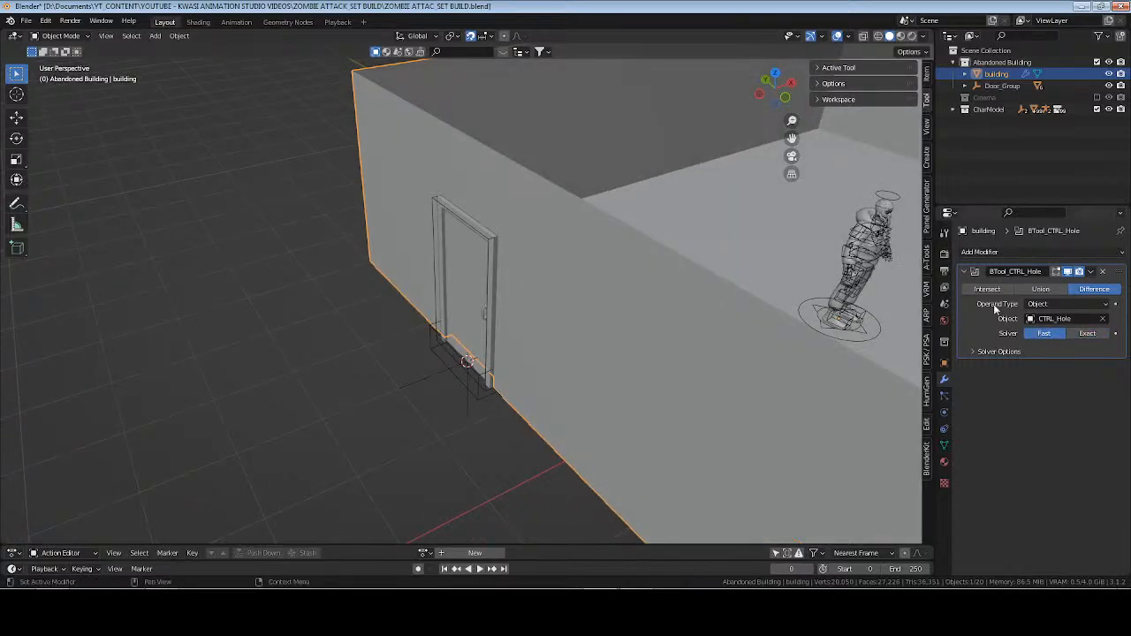
{"action": "key", "text": "ctrl+a"}
Delete the selected faces at the door opening from the building mesh in Edit Mode and return to Object Mode.
{"action": "middle_click_drag", "start_coordinate": [717, 315], "coordinate": [473, 275]}
{"action": "key", "text": "Tab"}
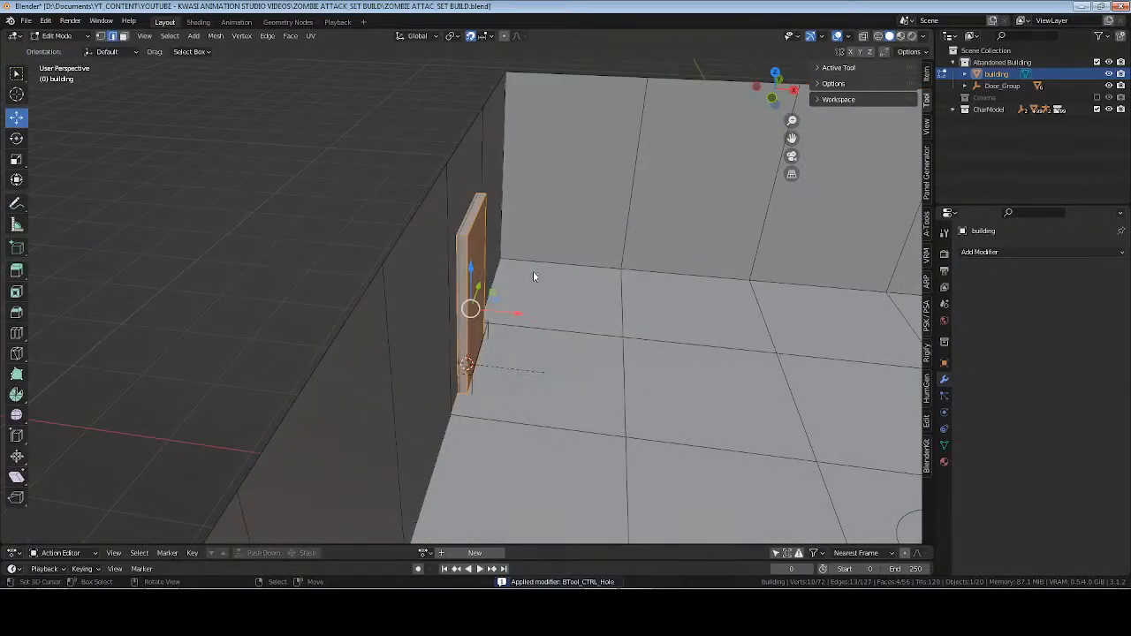
{"action": "key", "text": "x"}
{"action": "left_click", "coordinate": [531, 270]}
{"action": "key", "text": "Tab"}
Test-rotate the door panel without keeping the rotation, and examine the foot of the doorway from inside the room.
{"action": "left_click", "coordinate": [477, 282]}
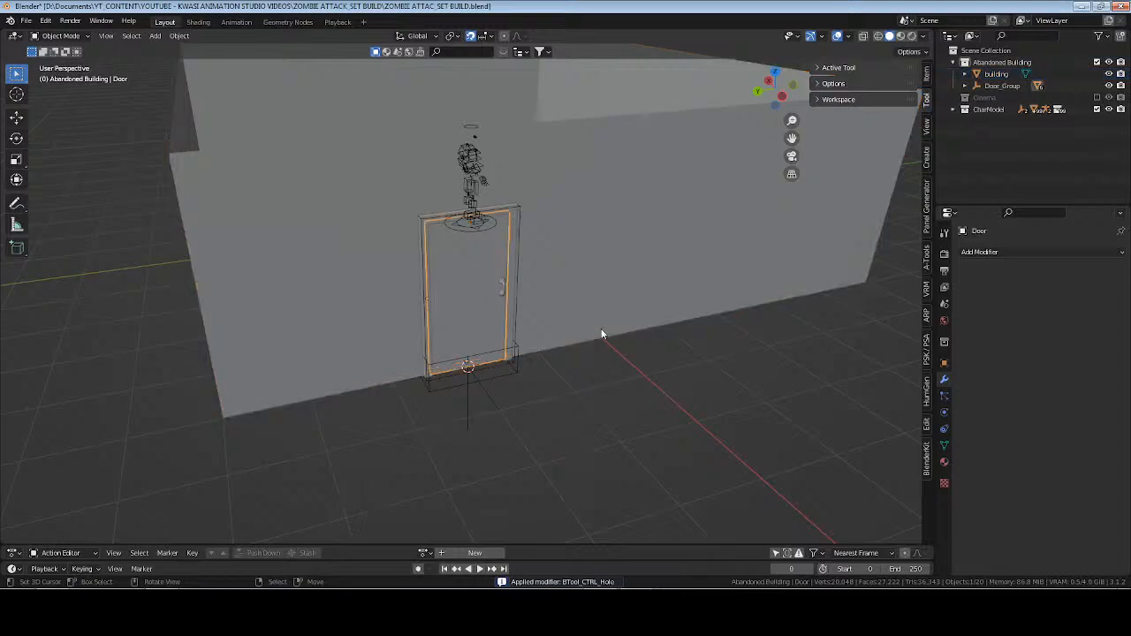
{"action": "key", "text": "r"}
{"action": "right_click", "coordinate": [555, 292]}
{"action": "middle_click_drag", "start_coordinate": [555, 292], "coordinate": [468, 290]}
{"action": "scroll", "coordinate": [513, 327], "scroll_direction": "up", "scroll_amount": 4}
{"action": "middle_click_drag", "start_coordinate": [552, 362], "coordinate": [547, 326], "text": "shift"}
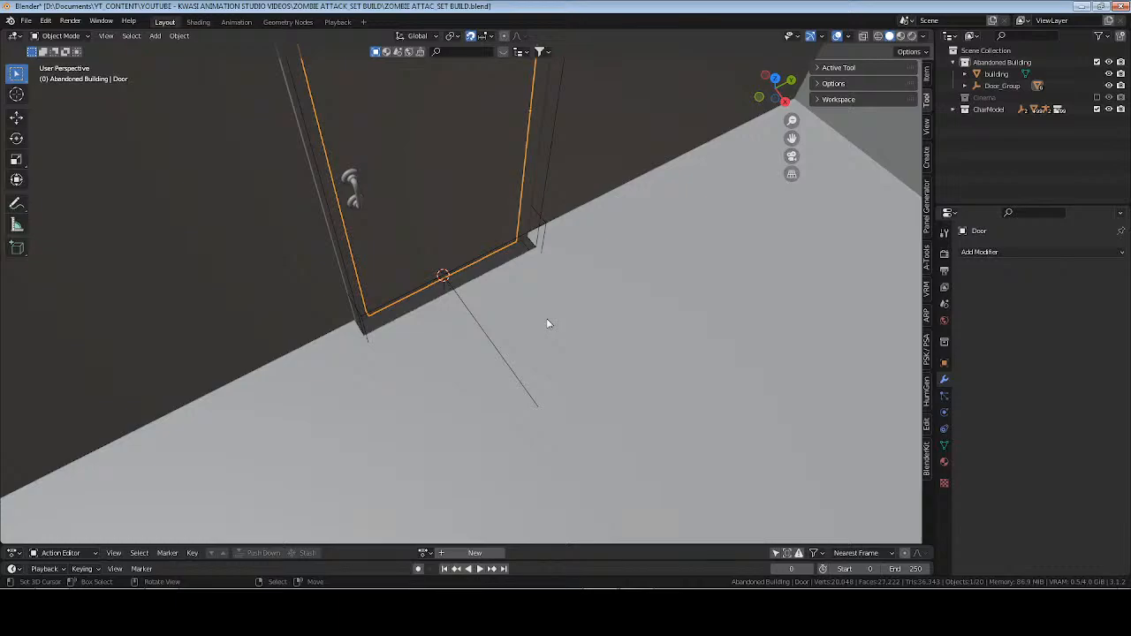
Dissolve the two stray vertices at the foot of the doorway in the building mesh.
{"action": "key", "text": "Tab"}
{"action": "key", "text": "Tab"}
{"action": "left_click", "coordinate": [592, 312]}
{"action": "key", "text": "Tab"}
{"action": "left_click", "coordinate": [507, 288]}
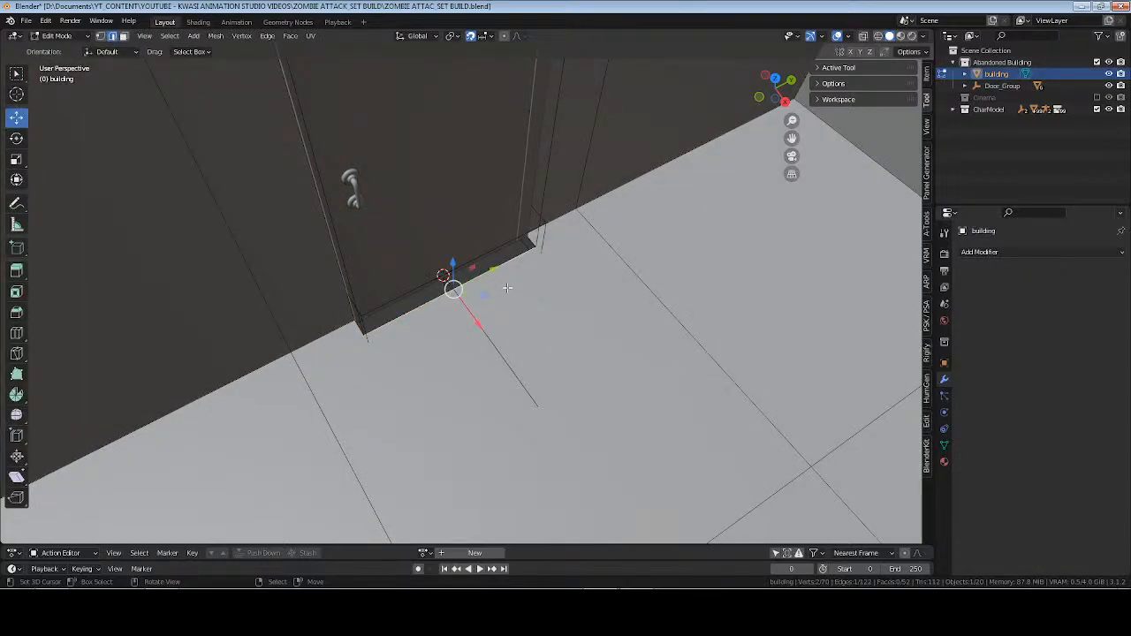
{"action": "key", "text": "1"}
{"action": "left_click", "coordinate": [367, 335]}
{"action": "key", "text": "ctrl+z"}
{"action": "key", "text": "x"}
{"action": "left_click", "coordinate": [575, 343]}
{"action": "middle_click_drag", "start_coordinate": [525, 339], "coordinate": [413, 368]}
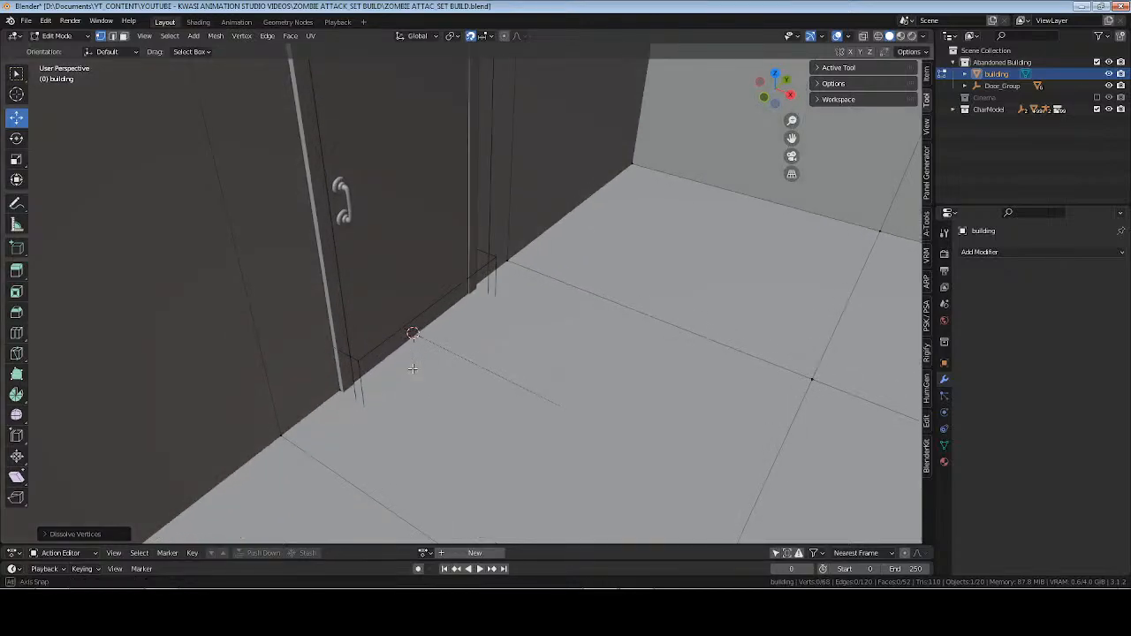
Isolate the building in local view and frame the foot of the doorway from inside the room.
{"action": "key", "text": "KP_Divide"}
{"action": "scroll", "coordinate": [389, 276], "scroll_direction": "up", "scroll_amount": 3}
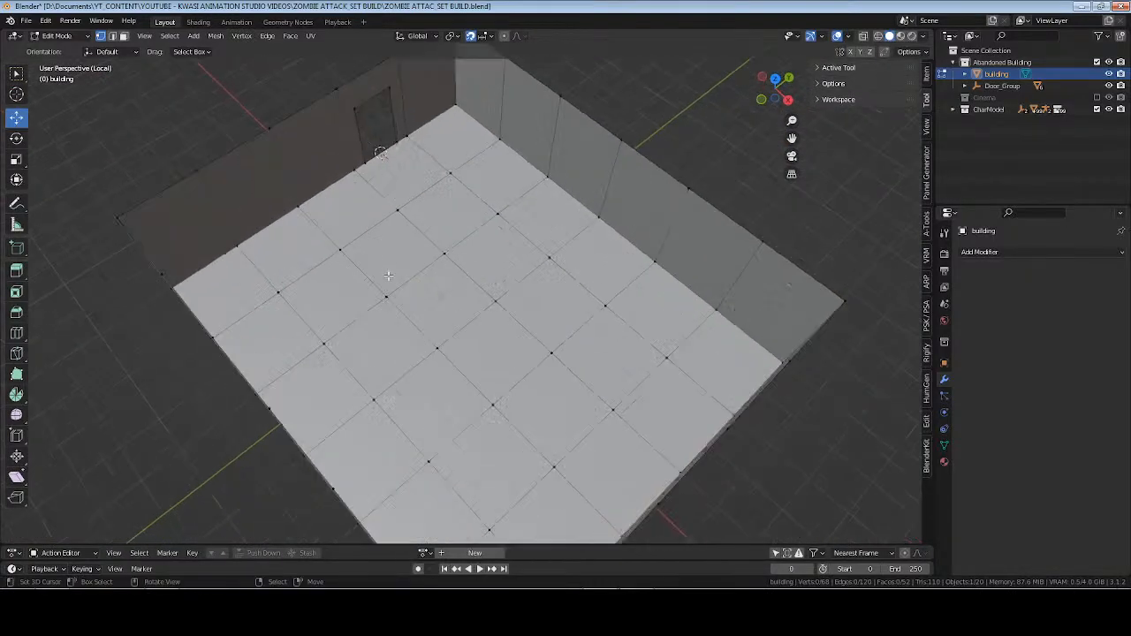
{"action": "middle_click_drag", "start_coordinate": [388, 276], "coordinate": [388, 304], "text": "shift"}
{"action": "left_click_drag", "start_coordinate": [357, 160], "coordinate": [406, 193]}
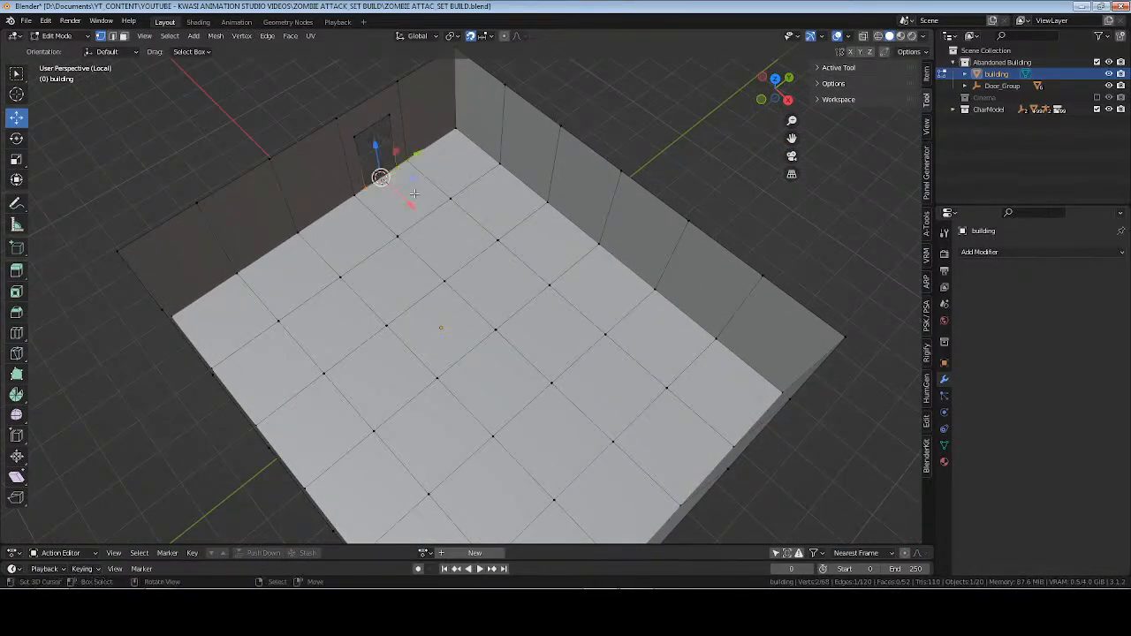
{"action": "key", "text": "KP_Decimal"}
{"action": "middle_click_drag", "start_coordinate": [483, 170], "coordinate": [535, 330]}
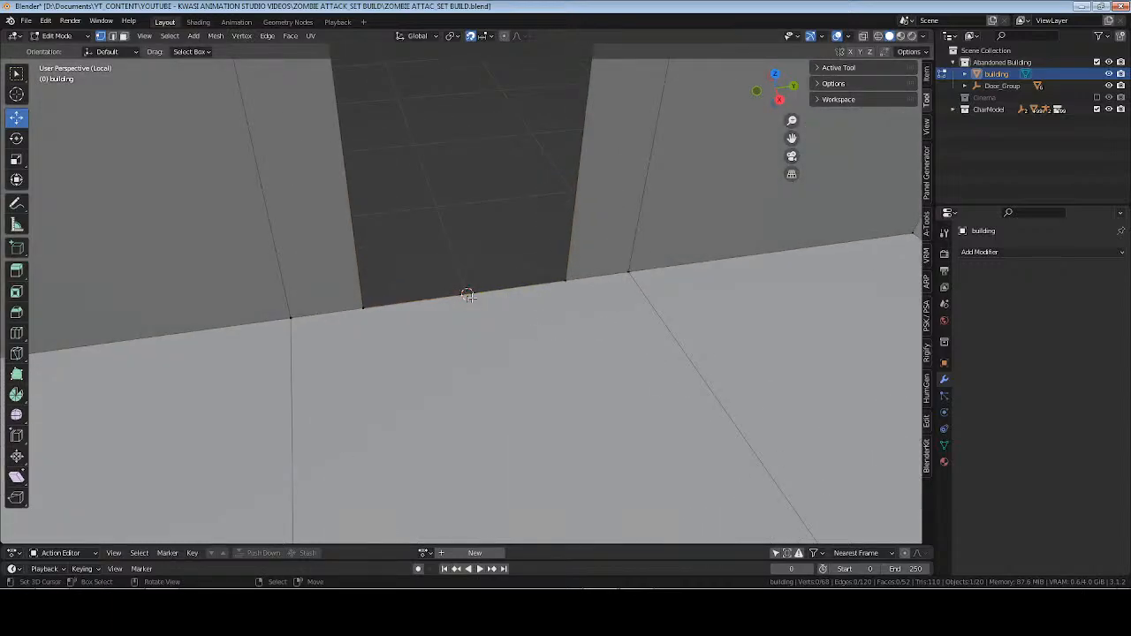
Test-move the doorway's bottom edge with snapping on, then with snapping turned off, without keeping the moves.
{"action": "key", "text": "2"}
{"action": "mouse_move", "coordinate": [463, 356]}
{"action": "middle_mouse_down"}
{"action": "mouse_move", "coordinate": [392, 328]}
{"action": "mouse_move", "coordinate": [536, 318]}
{"action": "mouse_move", "coordinate": [474, 352]}
{"action": "middle_mouse_up"}
{"action": "key", "text": "g"}
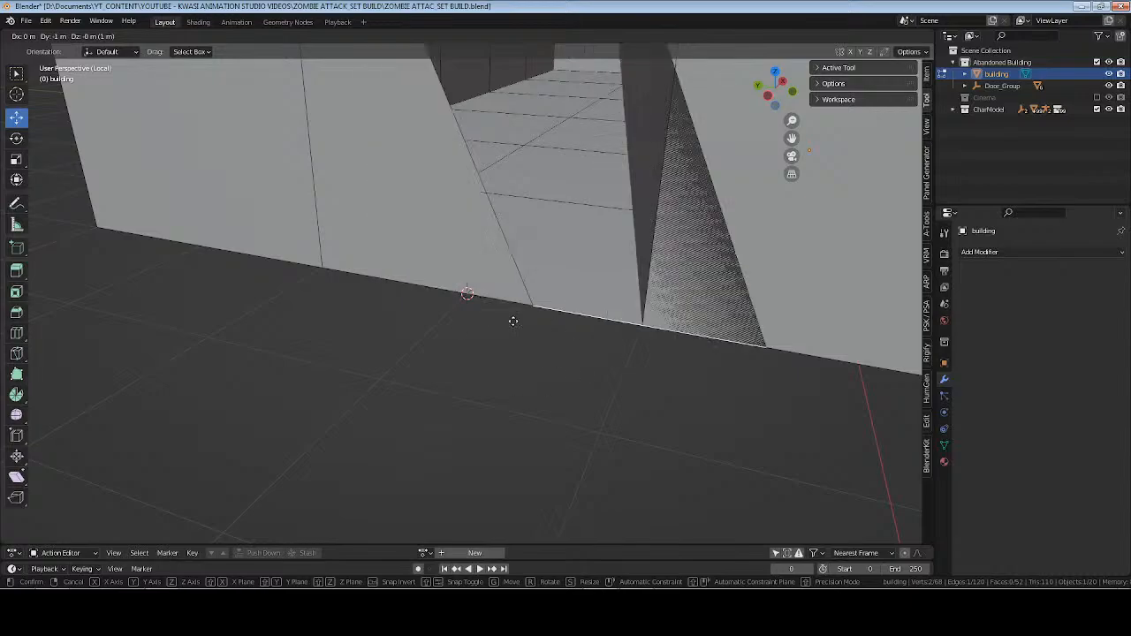
{"action": "right_click", "coordinate": [482, 326]}
{"action": "key", "text": "g"}
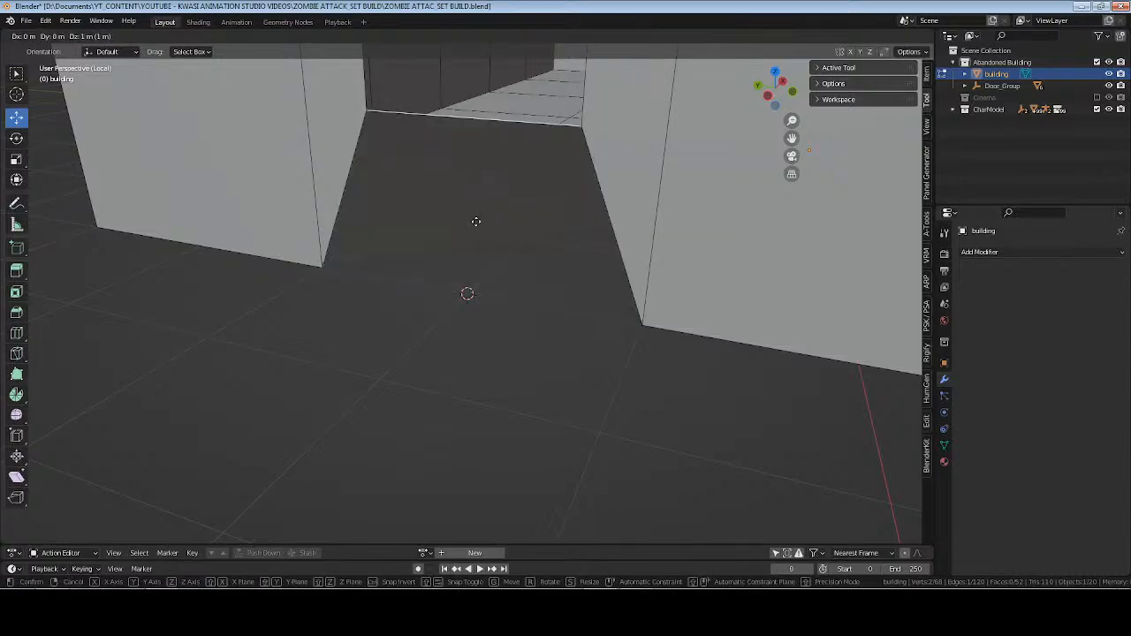
{"action": "right_click", "coordinate": [459, 340]}
{"action": "left_click", "coordinate": [470, 38]}
{"action": "key", "text": "g"}
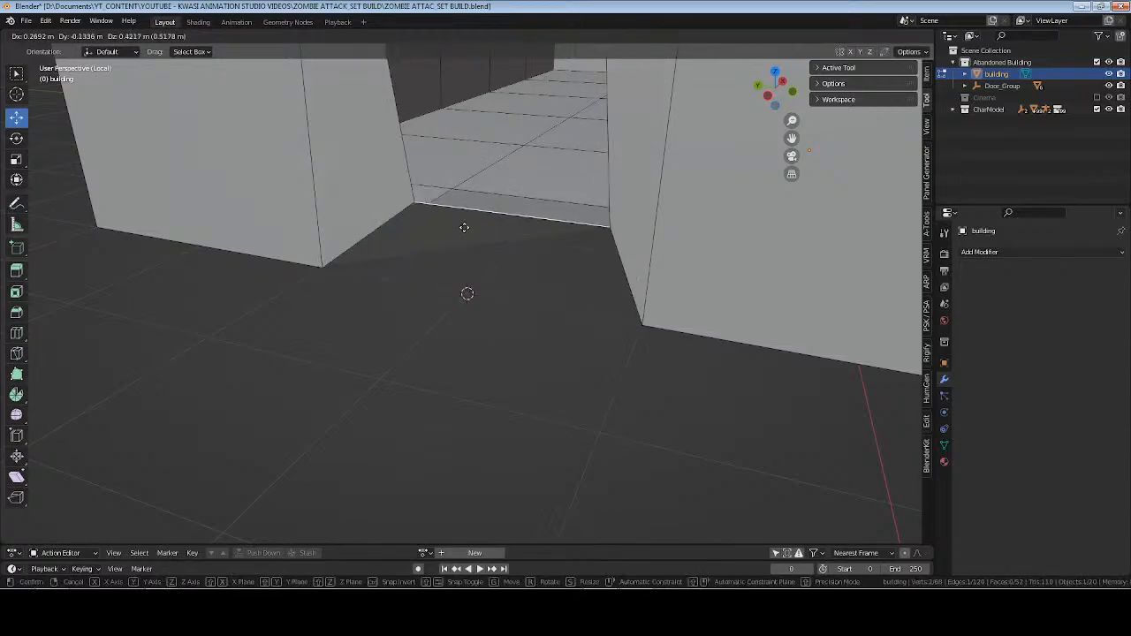
{"action": "left_click", "coordinate": [463, 243]}
Examine the edges and vertices along the foot of the doorway from inside and outside, leaving nothing selected.
{"action": "middle_click_drag", "start_coordinate": [562, 246], "coordinate": [600, 293]}
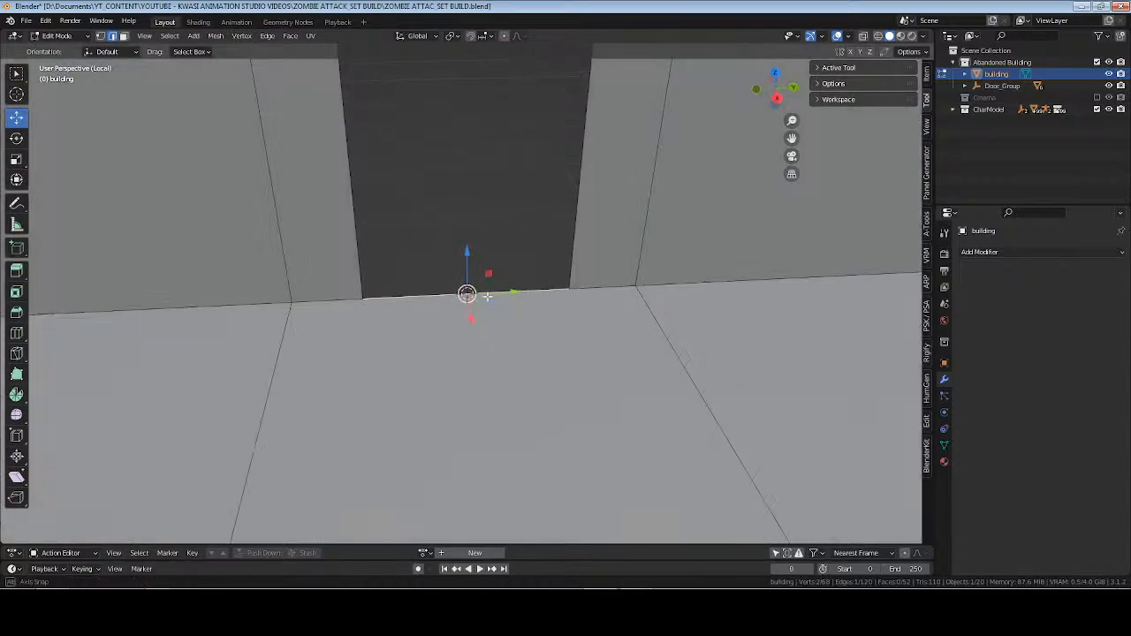
{"action": "right_click", "coordinate": [596, 294]}
{"action": "right_click", "coordinate": [336, 306], "text": "shift"}
{"action": "middle_click_drag", "start_coordinate": [461, 330], "coordinate": [486, 295]}
{"action": "right_click", "coordinate": [492, 302]}
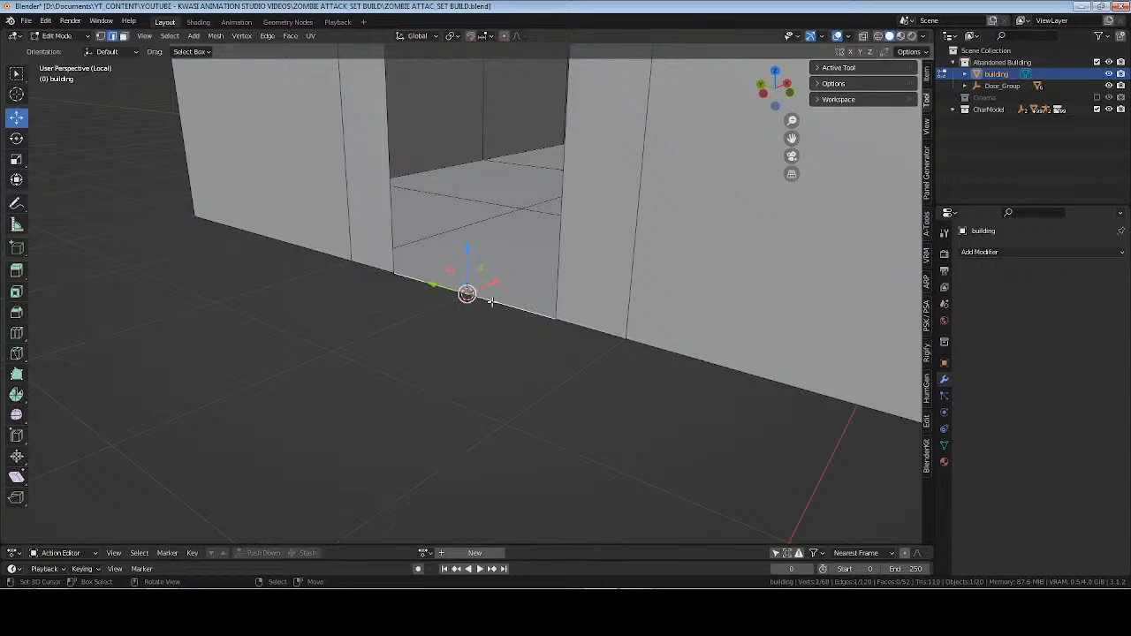
{"action": "key", "text": "alt+a"}
{"action": "middle_click_drag", "start_coordinate": [459, 239], "coordinate": [495, 264]}
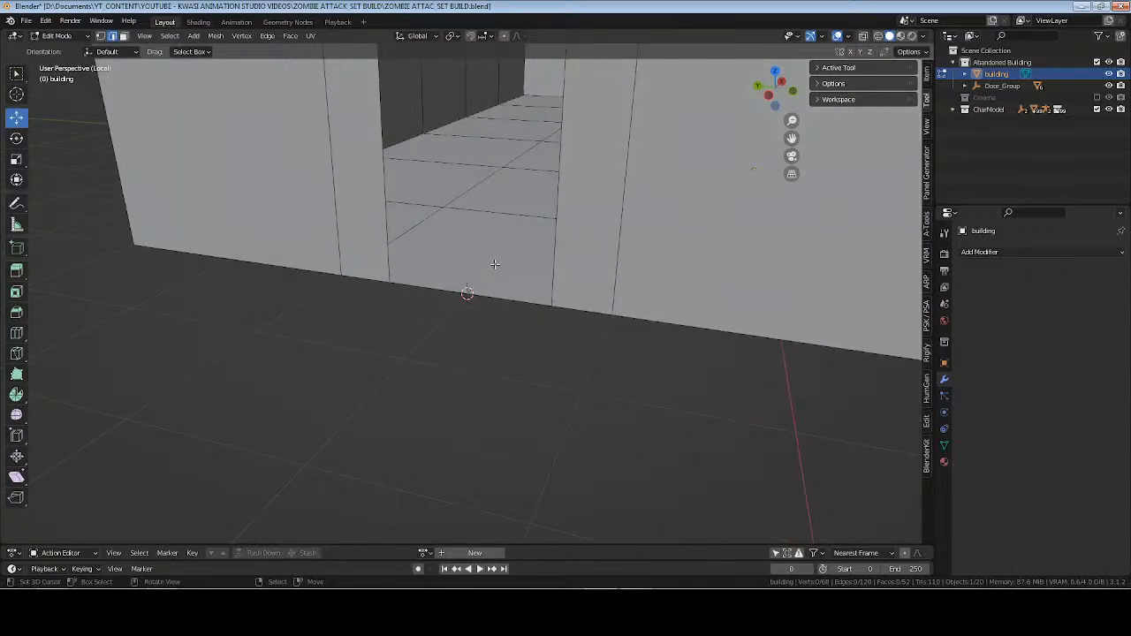
{"action": "middle_click_drag", "start_coordinate": [491, 265], "coordinate": [563, 324]}
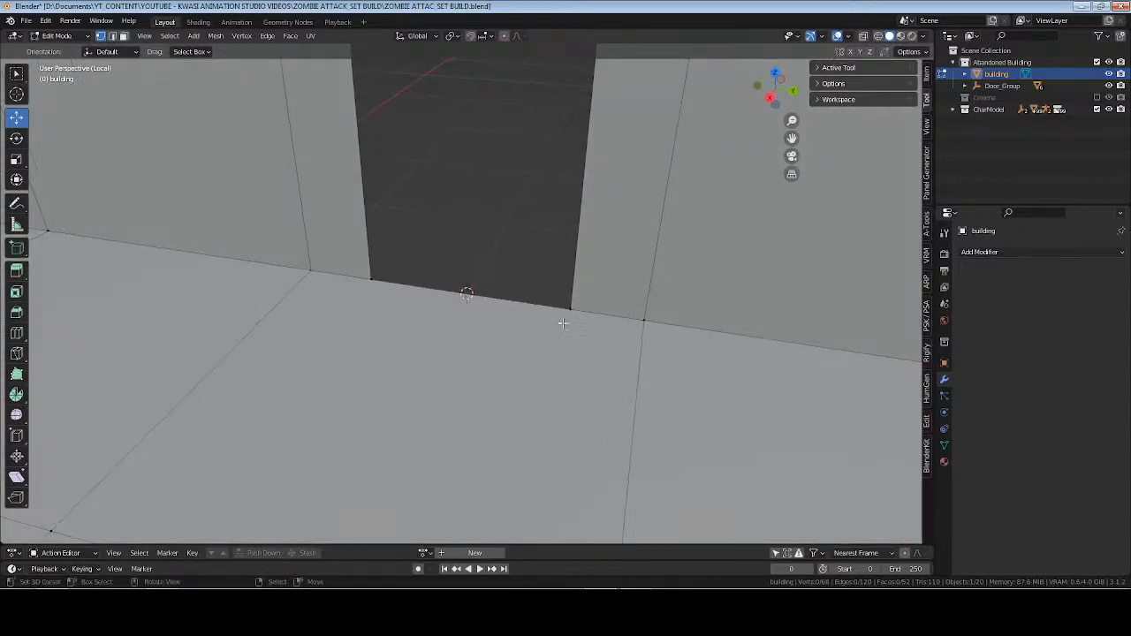
{"action": "right_click", "coordinate": [568, 309]}
{"action": "right_click", "coordinate": [373, 281], "text": "shift"}
{"action": "key", "text": "alt+a"}
{"action": "scroll", "coordinate": [473, 200], "scroll_direction": "down", "scroll_amount": 4}
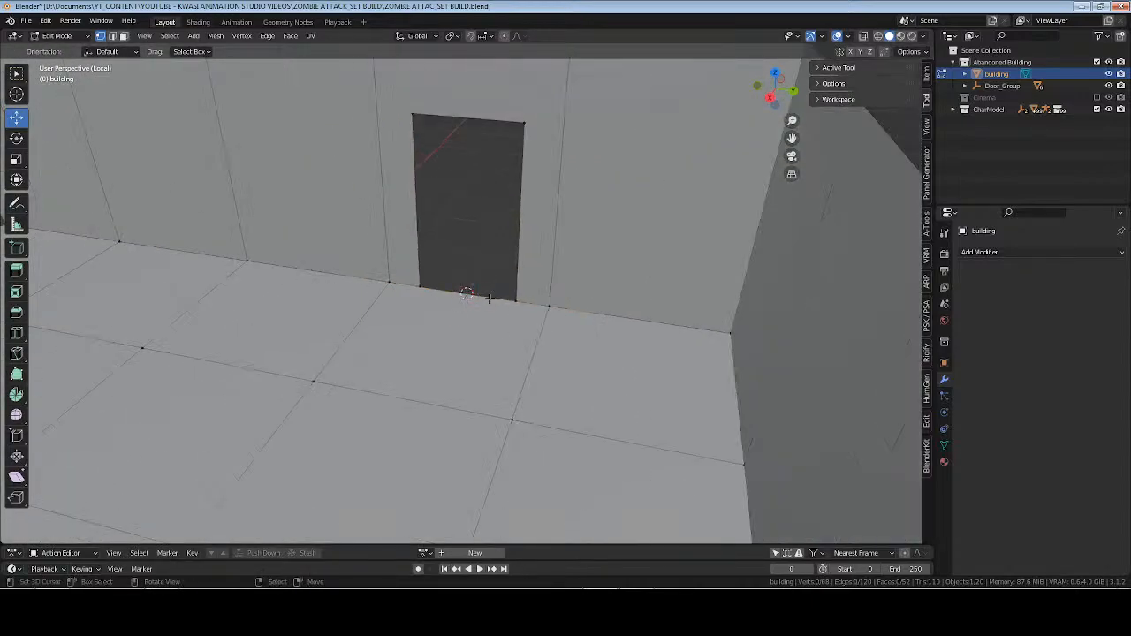
Return to Object Mode, leave the building's local view and deselect everything.
{"action": "key", "text": "Tab"}
{"action": "middle_click_drag", "start_coordinate": [473, 198], "coordinate": [421, 325], "text": "shift"}
{"action": "middle_click_drag", "start_coordinate": [490, 335], "coordinate": [538, 353]}
{"action": "key", "text": "KP_Divide"}
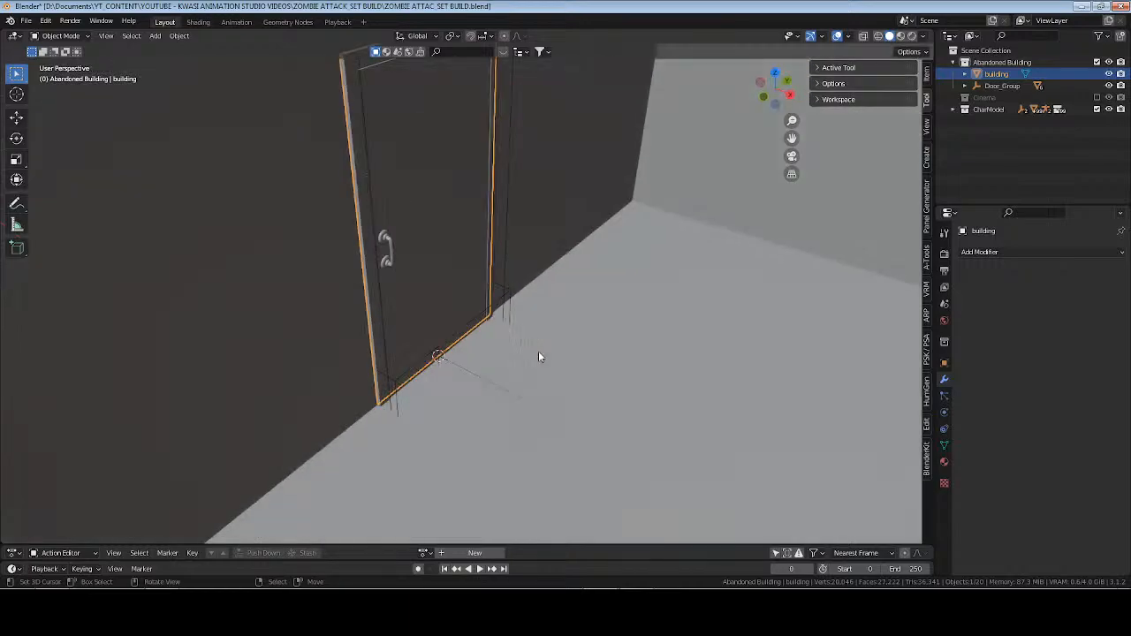
{"action": "scroll", "coordinate": [478, 301], "scroll_direction": "down", "scroll_amount": 4}
{"action": "key", "text": "alt+a"}
Snap the 3D cursor to the building's floor edge beside the far corner of the wall without a door.
{"action": "middle_click_drag", "start_coordinate": [400, 291], "coordinate": [498, 189]}
{"action": "left_click", "coordinate": [499, 192]}
{"action": "key", "text": "Tab"}
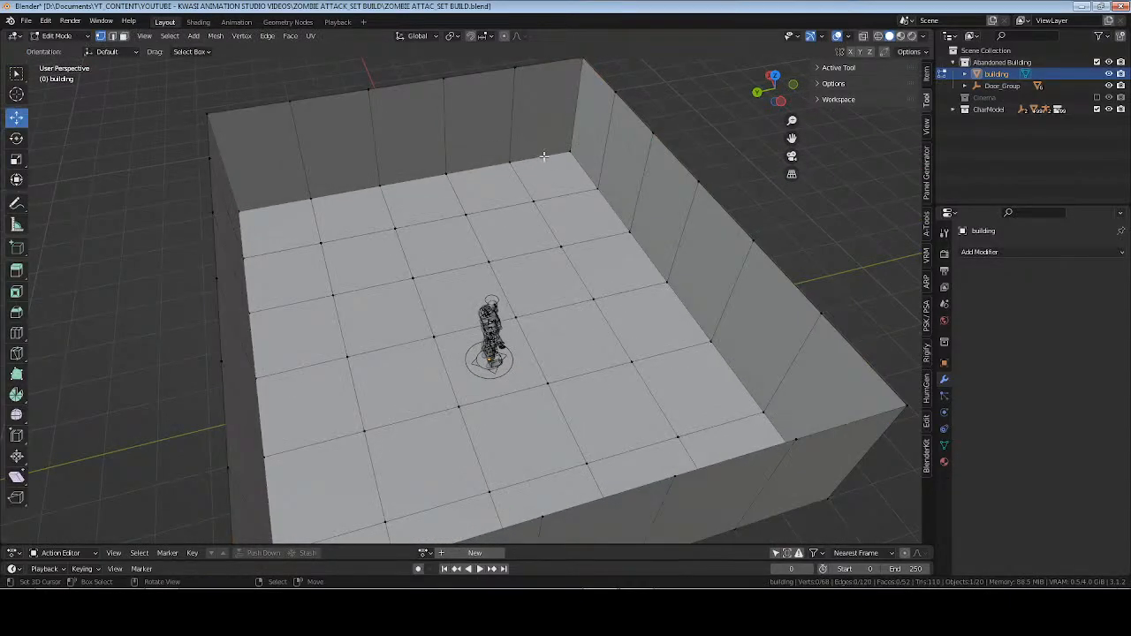
{"action": "right_click", "coordinate": [541, 155], "text": "shift"}
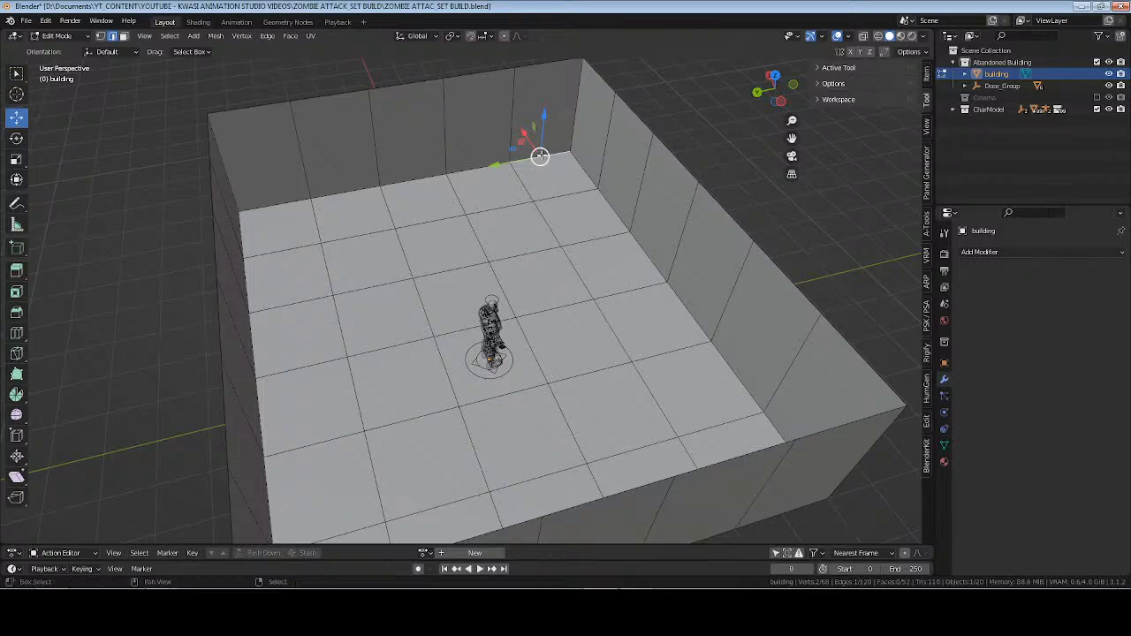
{"action": "key", "text": "shift+s"}
{"action": "key", "text": "8"}
{"action": "key", "text": "KP_Decimal"}
{"action": "scroll", "coordinate": [539, 154], "scroll_direction": "down", "scroll_amount": 4}
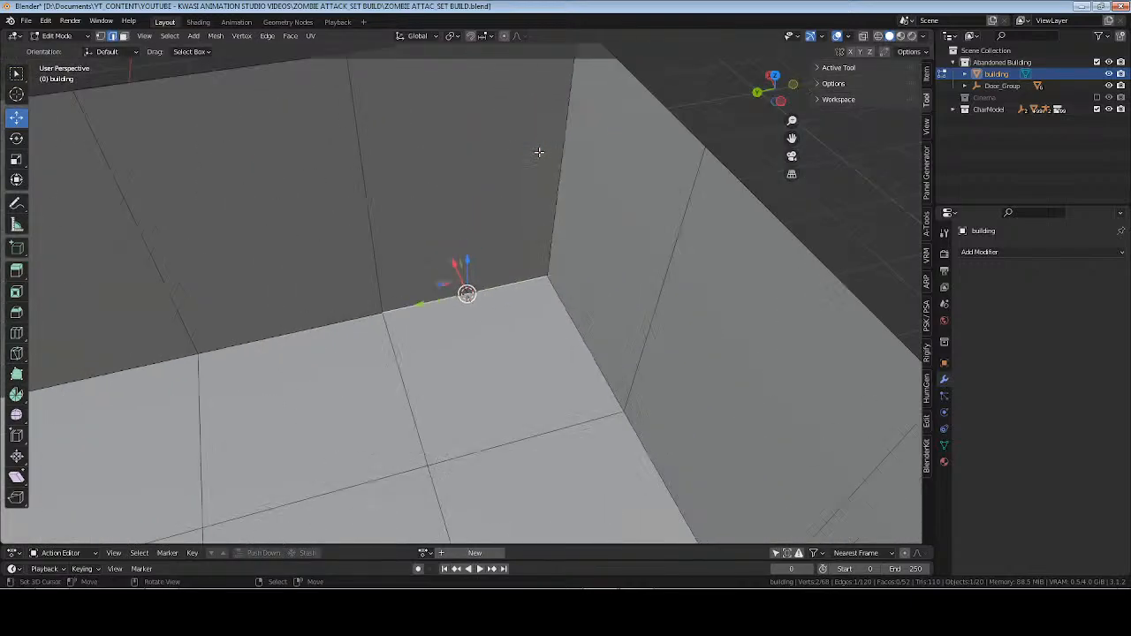
Return to Object Mode and add a second Archimesh door at the 3D cursor.
{"action": "key", "text": "Tab"}
{"action": "middle_click_drag", "start_coordinate": [502, 299], "coordinate": [751, 257]}
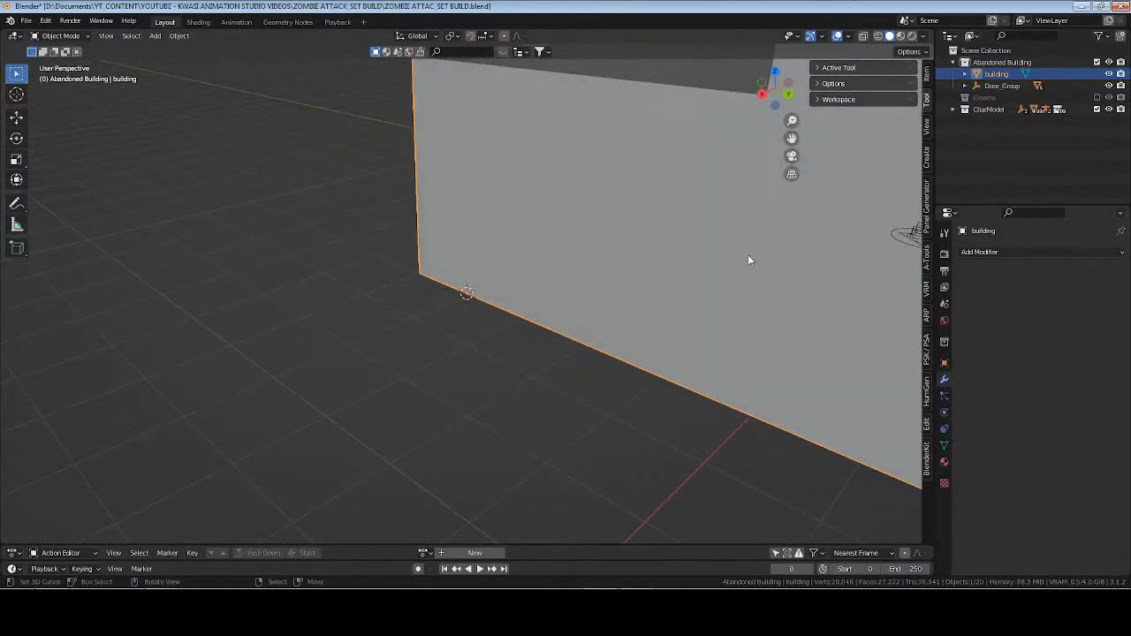
{"action": "left_click", "coordinate": [927, 160]}
{"action": "left_click", "coordinate": [840, 115]}
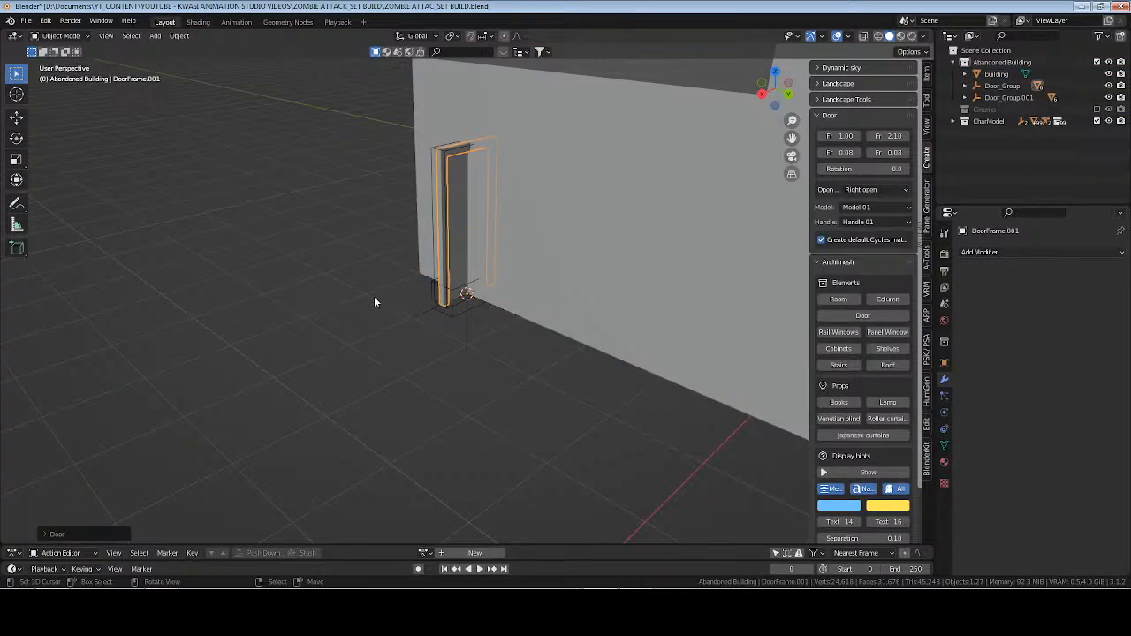
{"action": "middle_click_drag", "start_coordinate": [374, 296], "coordinate": [540, 300]}
Set the new door's frame width to 1.20 and frame height to 2.13.
{"action": "left_click", "coordinate": [840, 136]}
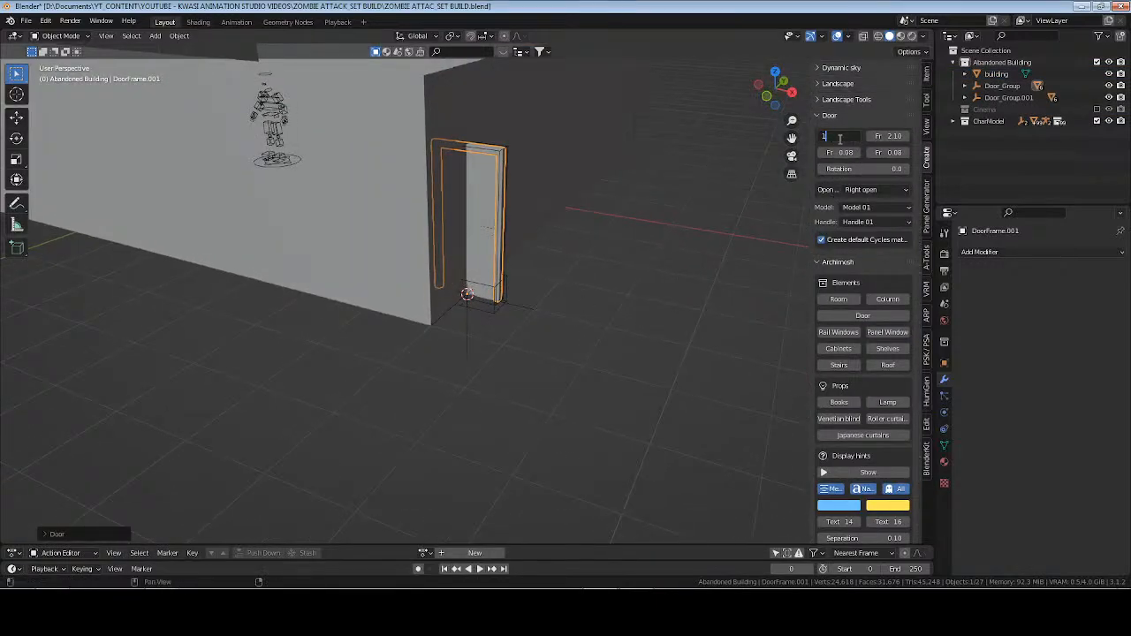
{"action": "type", "text": "1.2"}
{"action": "key", "text": "Return"}
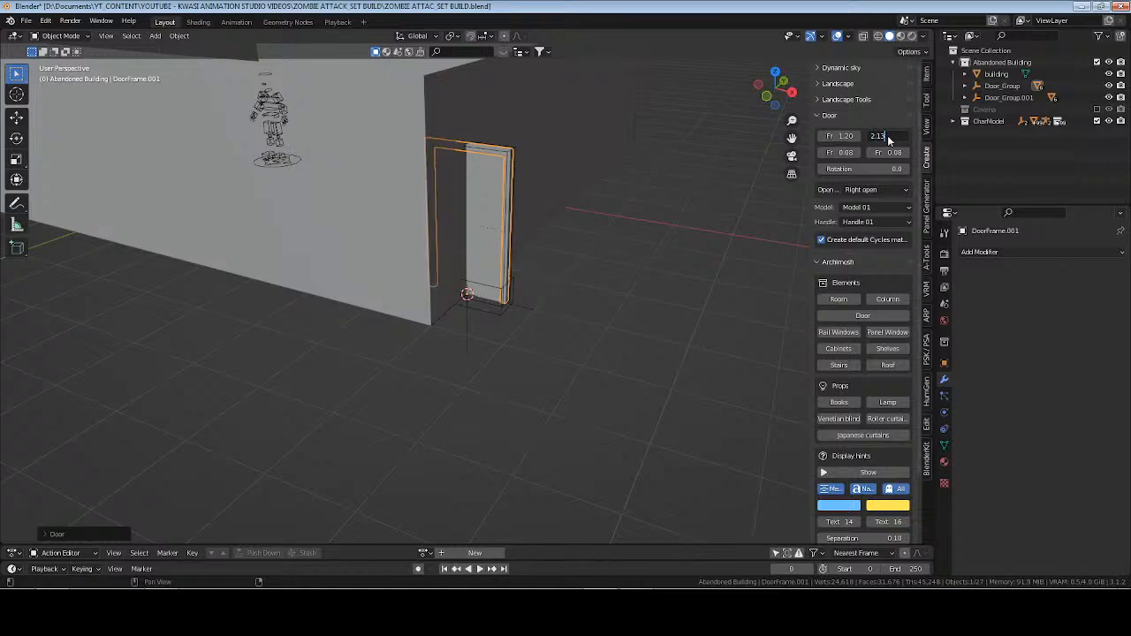
{"action": "left_click", "coordinate": [888, 140]}
{"action": "type", "text": "2.13"}
{"action": "key", "text": "Return"}
Give the new door Handle 04, turn off default Cycles material creation and keep Model 01.
{"action": "left_click", "coordinate": [858, 222]}
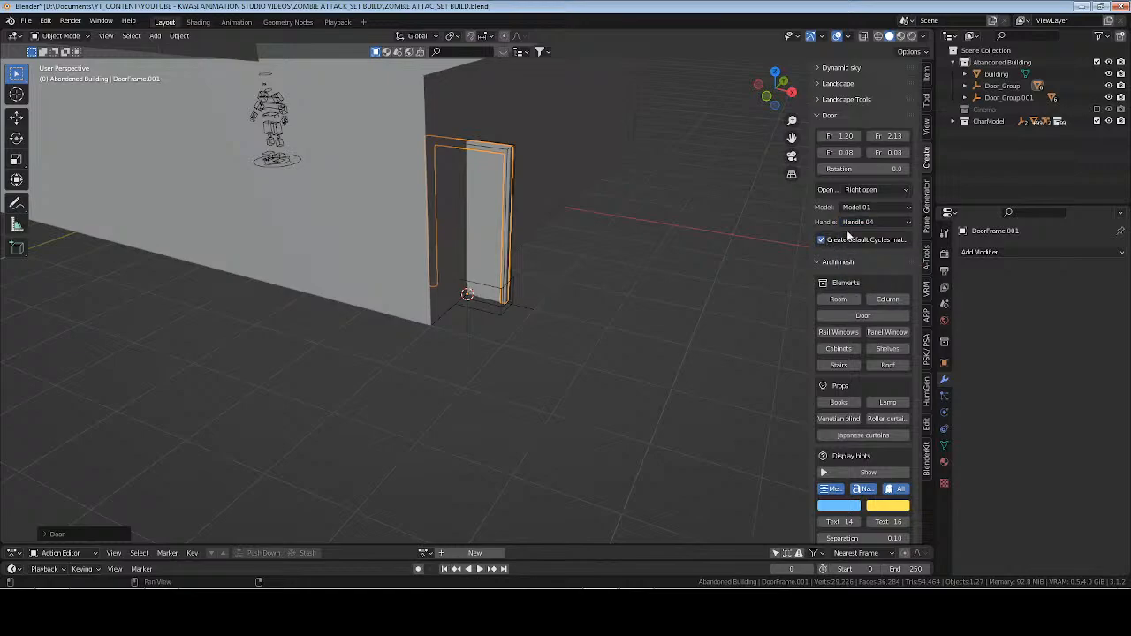
{"action": "left_click", "coordinate": [849, 237]}
{"action": "left_click", "coordinate": [880, 209]}
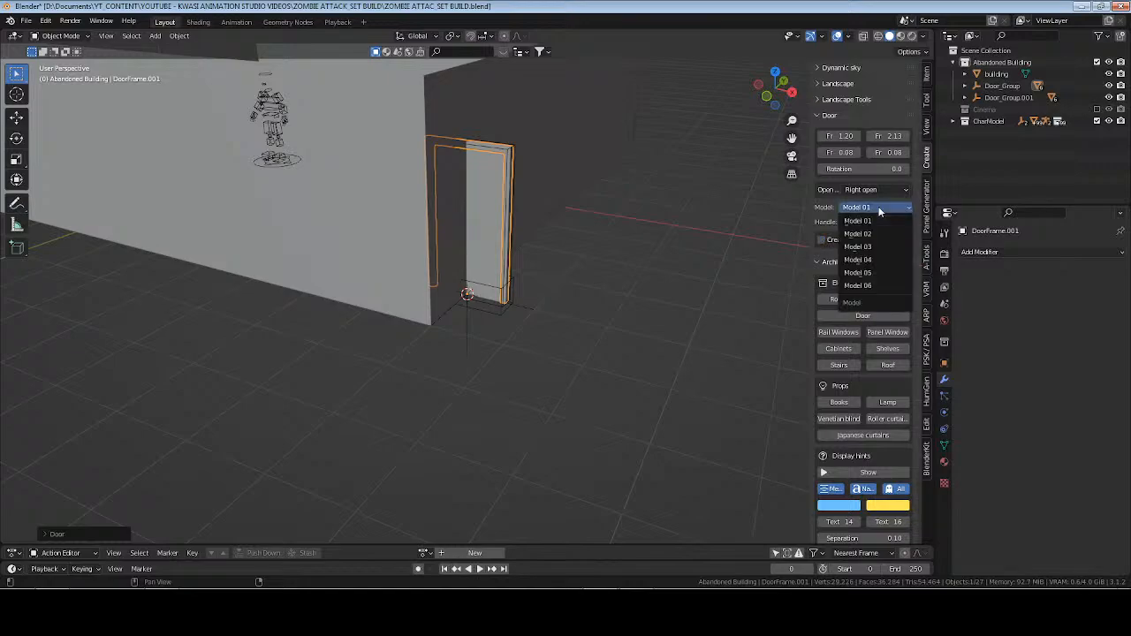
{"action": "middle_click_drag", "start_coordinate": [548, 221], "coordinate": [718, 255]}
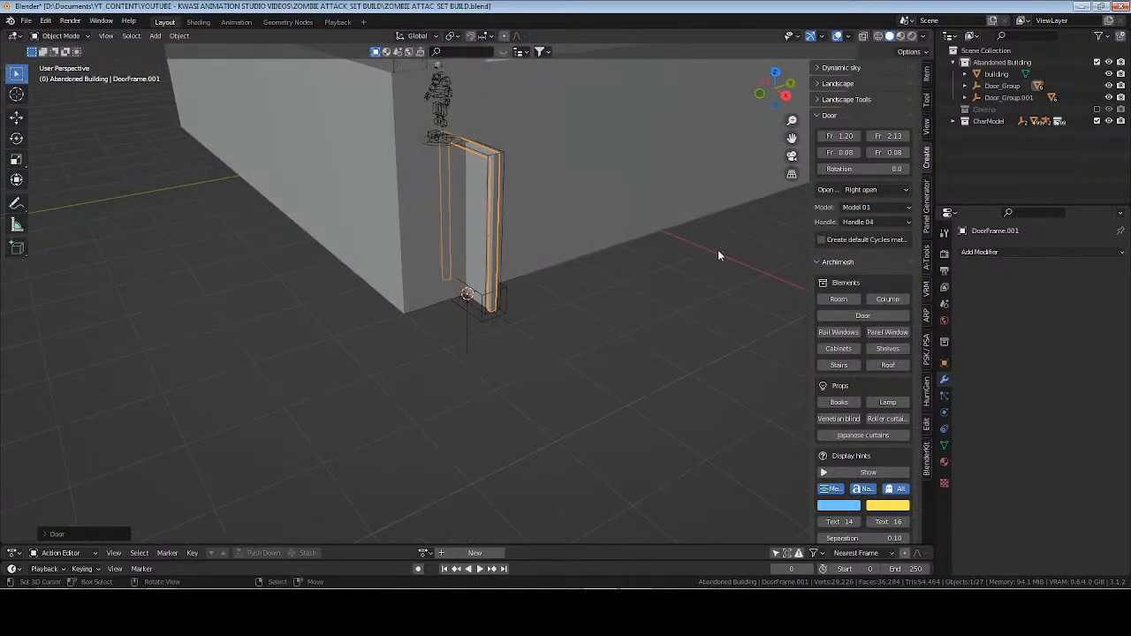
{"action": "left_click", "coordinate": [831, 116]}
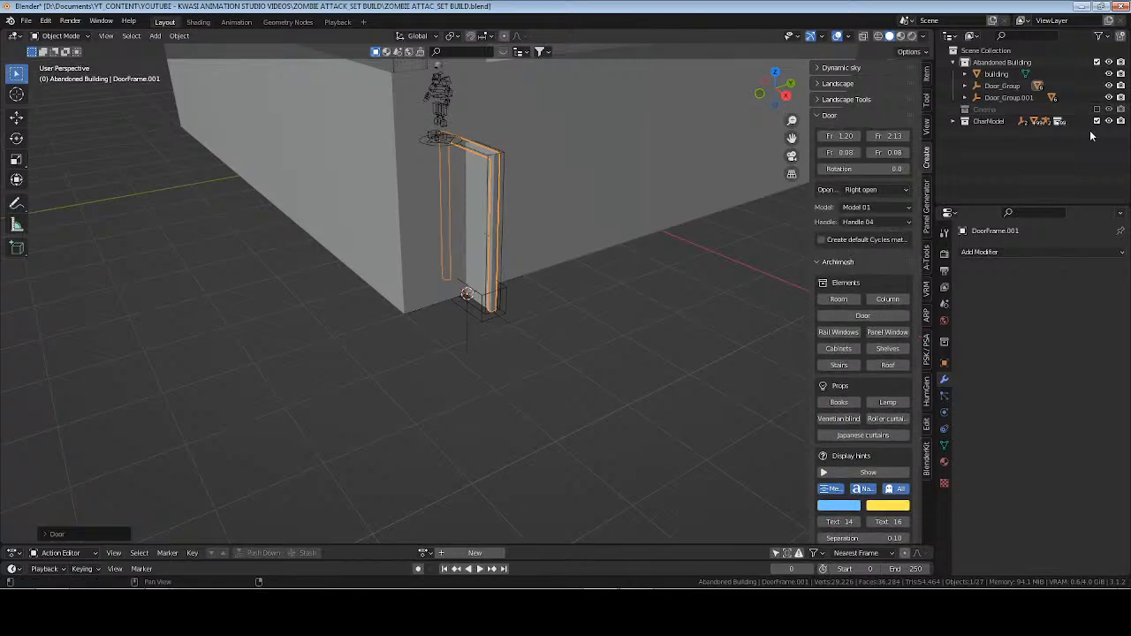
Set the Z rotation of the new door's group to -90° so the door lines up with the wall.
{"action": "left_click", "coordinate": [1002, 86]}
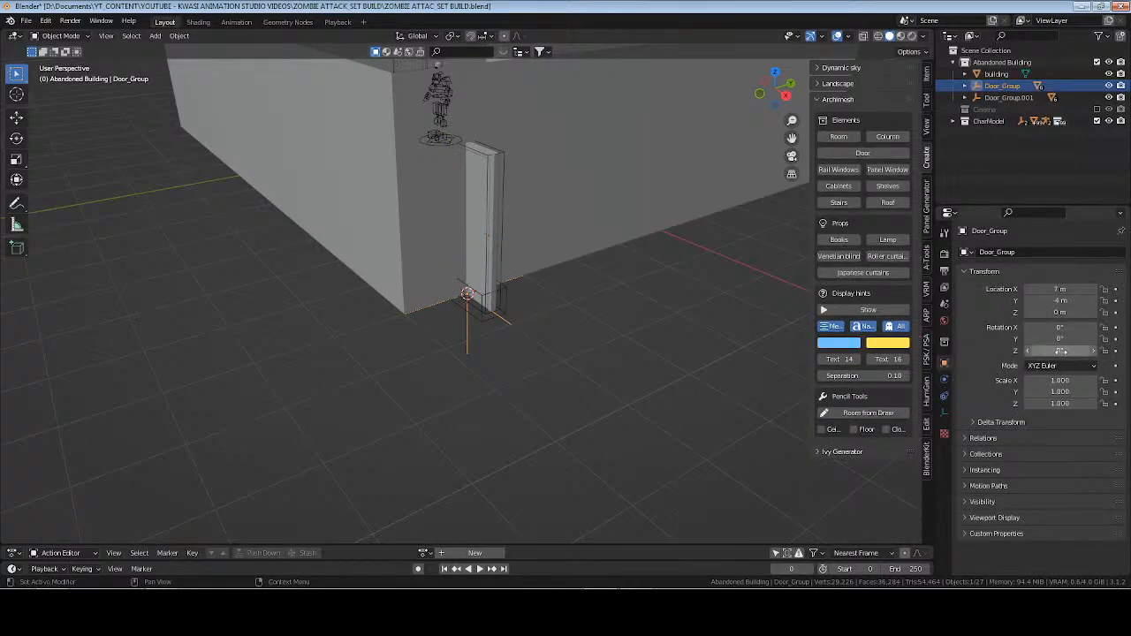
{"action": "left_click", "coordinate": [1061, 350]}
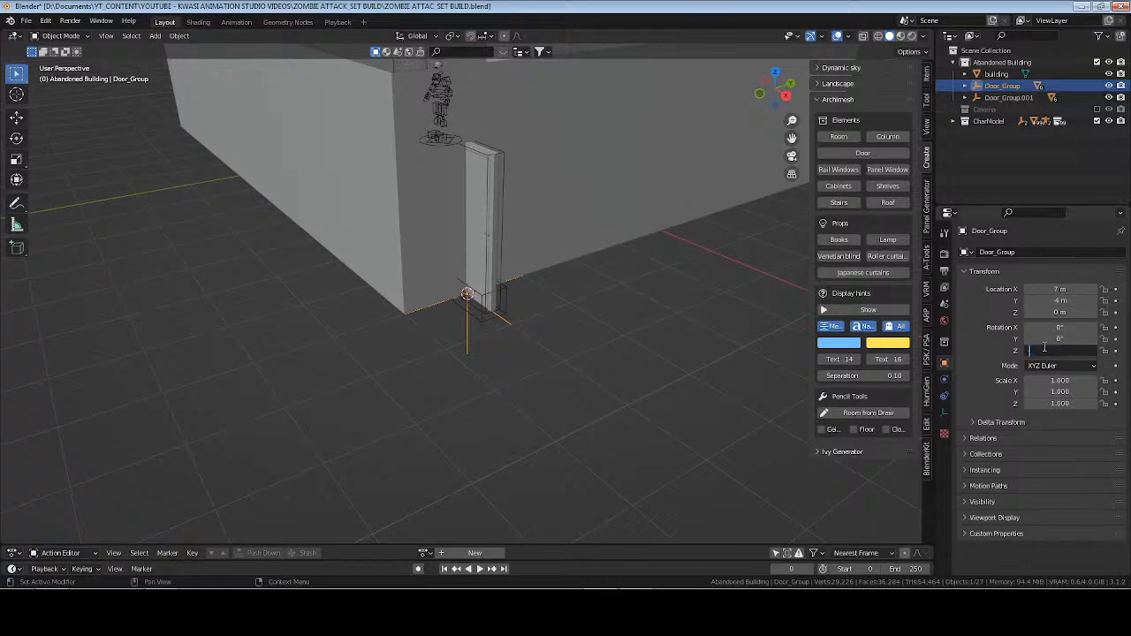
{"action": "type", "text": "90"}
{"action": "key", "text": "Return"}
{"action": "scroll", "coordinate": [551, 249], "scroll_direction": "up", "scroll_amount": 5}
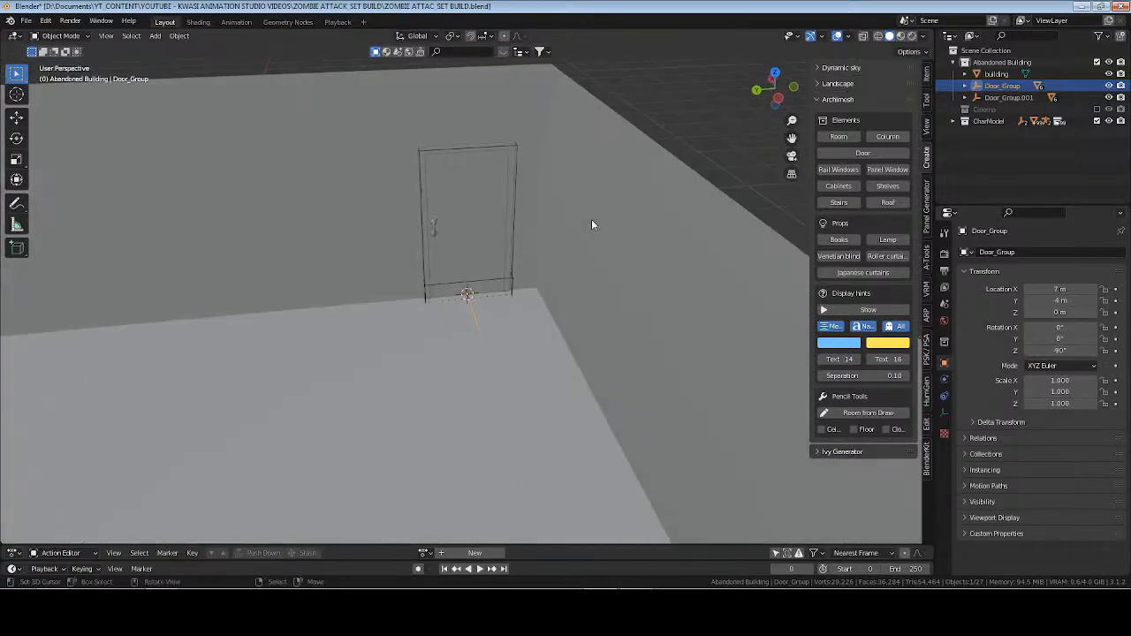
{"action": "scroll", "coordinate": [522, 256], "scroll_direction": "up", "scroll_amount": 3}
{"action": "middle_click_drag", "start_coordinate": [454, 283], "coordinate": [513, 263]}
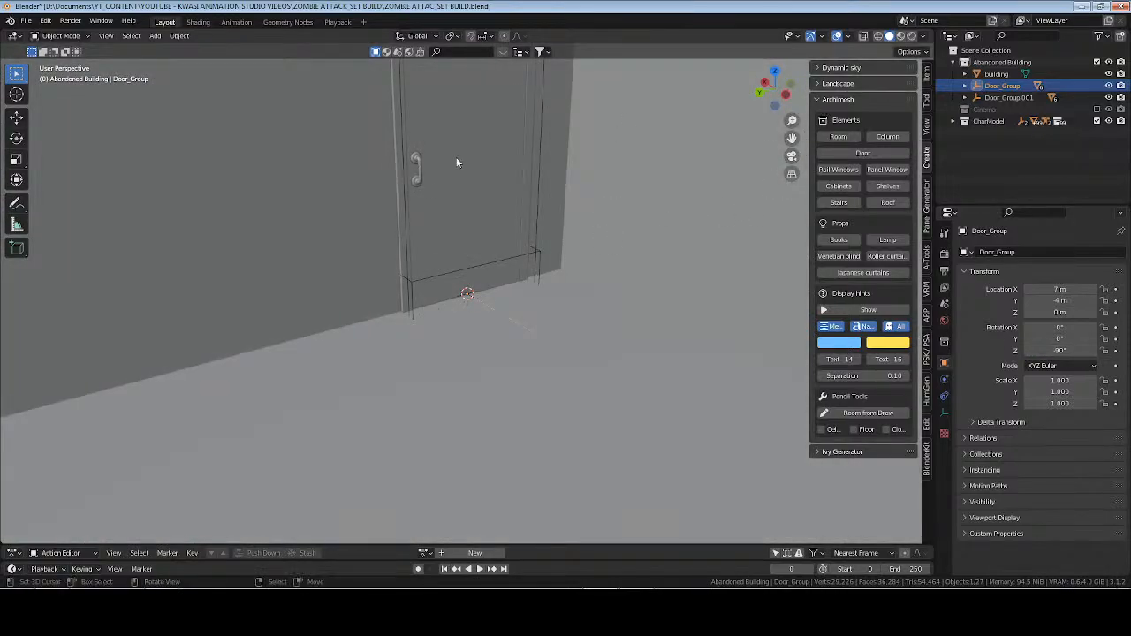
Check the new door's frame against the wall, hide the sidebar and save the file.
{"action": "left_click", "coordinate": [398, 155]}
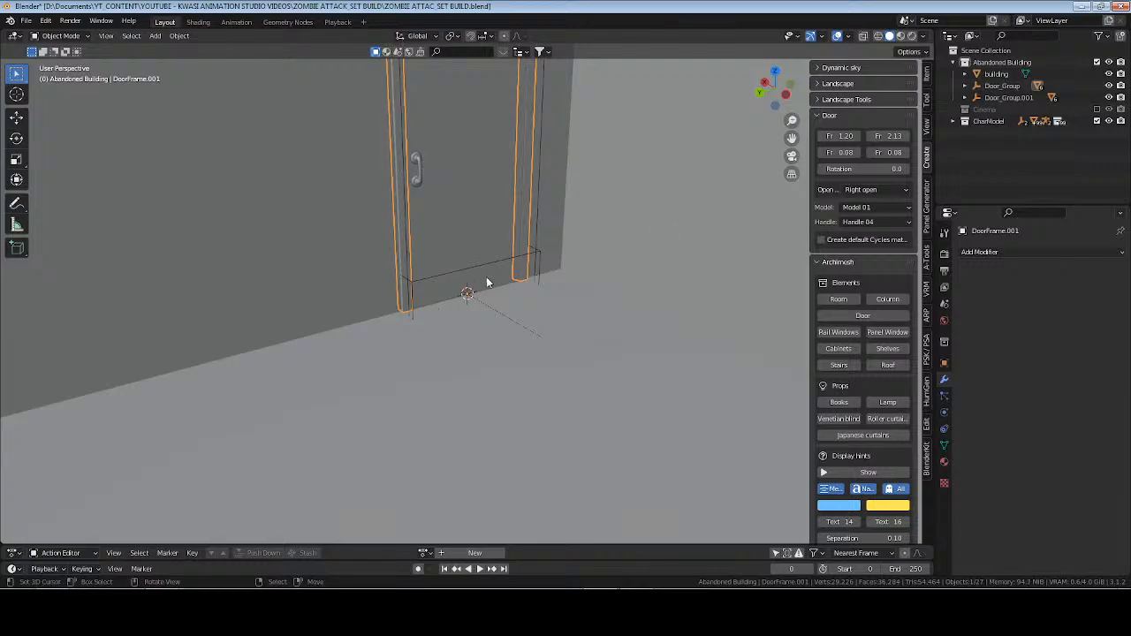
{"action": "left_click", "coordinate": [516, 327]}
{"action": "middle_click_drag", "start_coordinate": [516, 325], "coordinate": [576, 281]}
{"action": "key", "text": "n"}
{"action": "middle_click_drag", "start_coordinate": [472, 199], "coordinate": [491, 296], "text": "shift"}
{"action": "key", "text": "ctrl+s"}
{"action": "middle_click_drag", "start_coordinate": [391, 281], "coordinate": [414, 290]}
Cut the new door's hole object out of the building with a Bool Tool difference.
{"action": "left_click", "coordinate": [485, 257]}
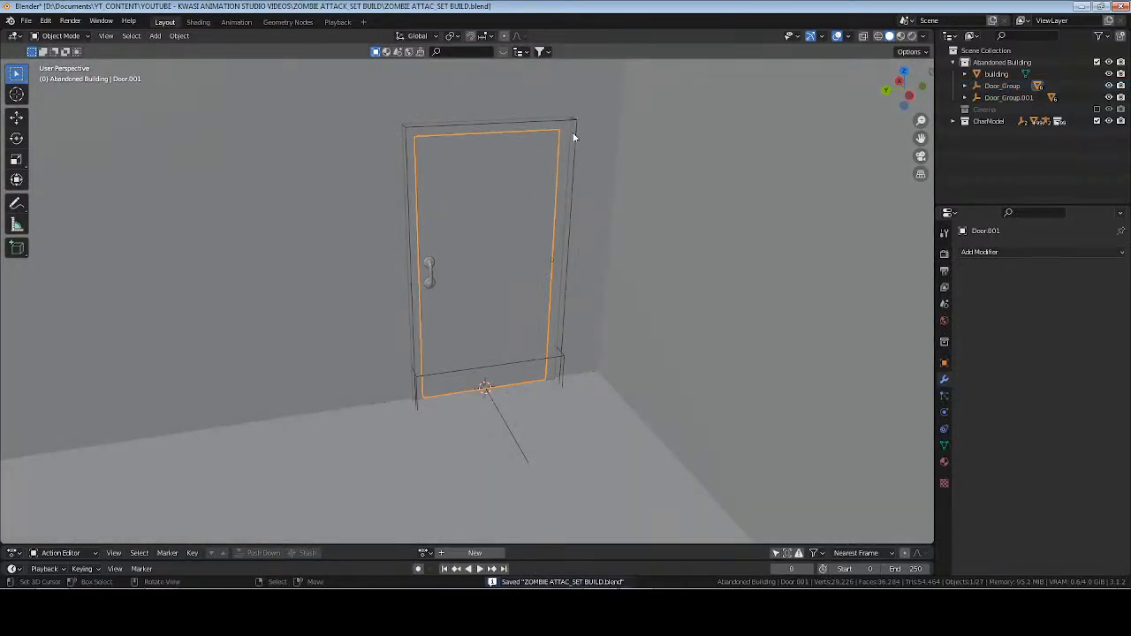
{"action": "left_click", "coordinate": [580, 93]}
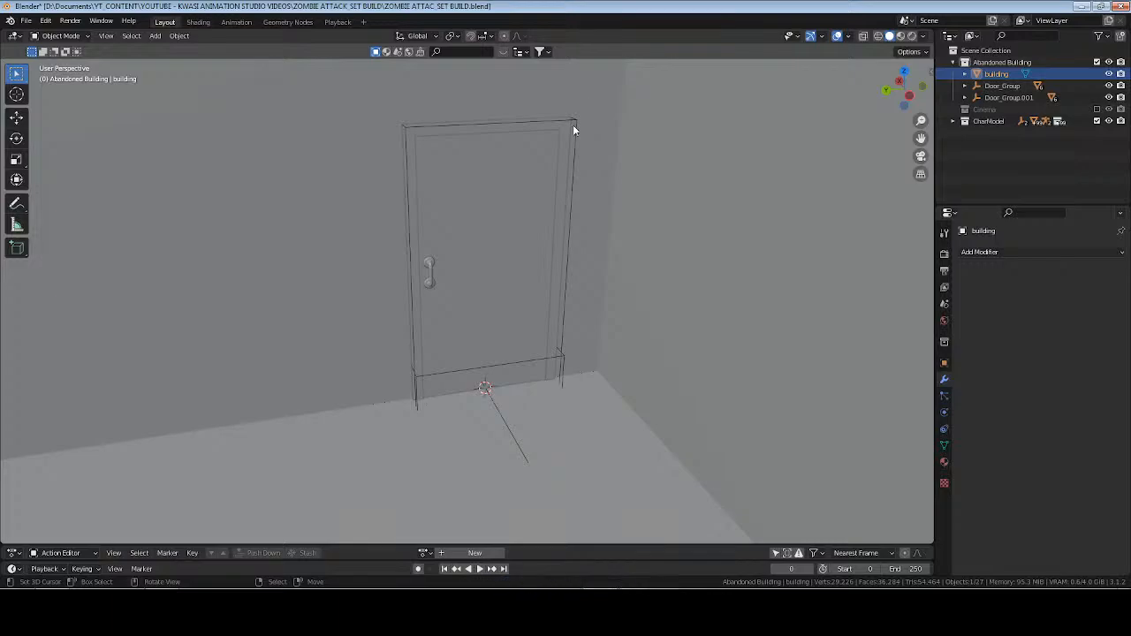
{"action": "left_click", "coordinate": [573, 124]}
{"action": "left_click", "coordinate": [586, 92], "text": "shift"}
{"action": "key", "text": "ctrl+KP_Subtract"}
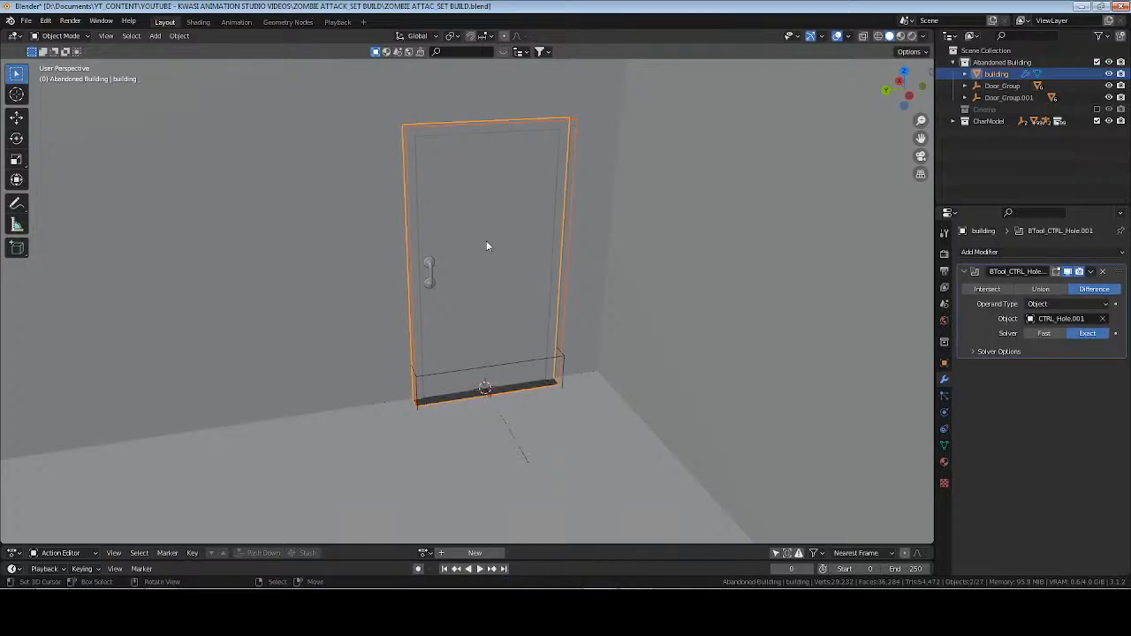
Apply the BTool_CTRL_Hole.001 modifier on the building and enter Edit Mode on the building alone.
{"action": "middle_click_drag", "start_coordinate": [487, 240], "coordinate": [496, 298]}
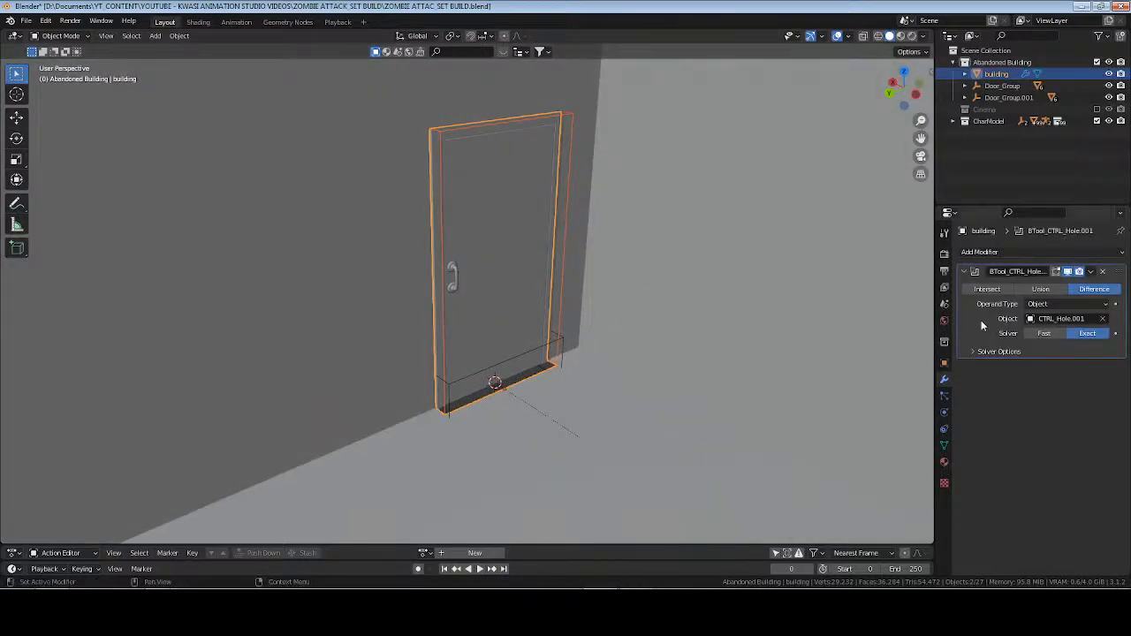
{"action": "key", "text": "ctrl+a"}
{"action": "key", "text": "Tab"}
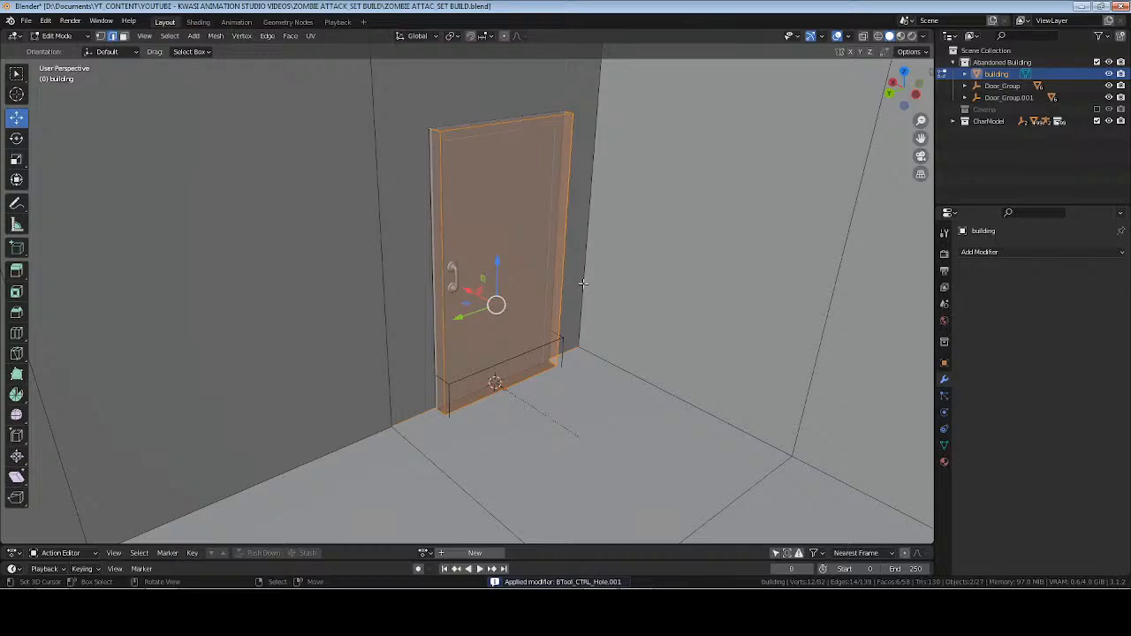
{"action": "key", "text": "Tab"}
Remove the leftover vertices of the building mesh along the new doorway's threshold, return to Object Mode and save the file.
{"action": "key", "text": "Tab"}
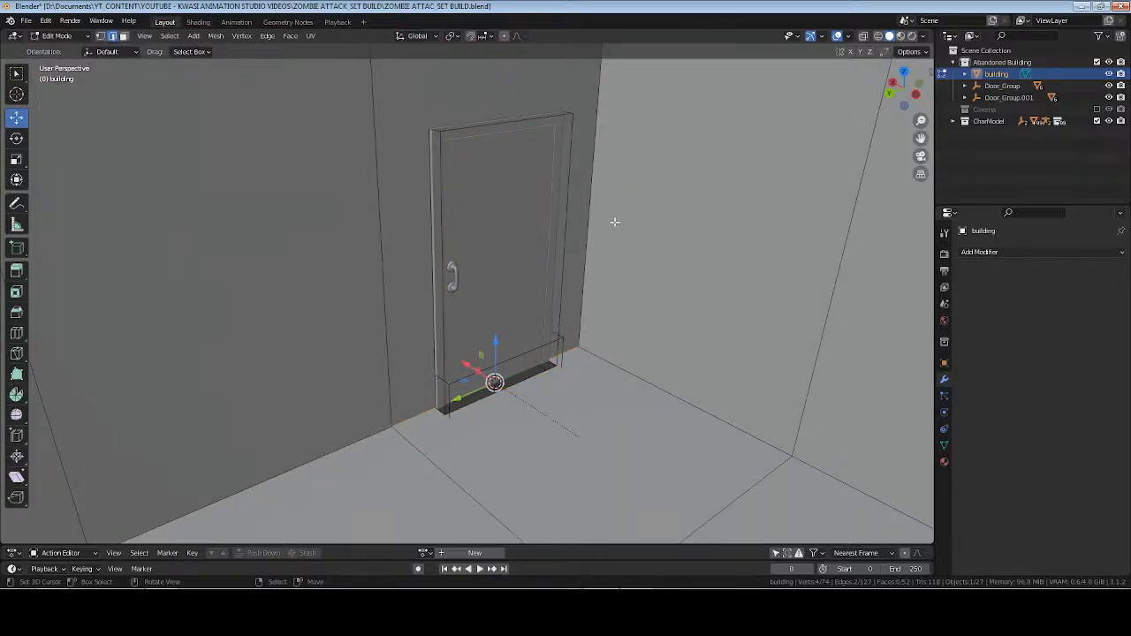
{"action": "key", "text": "Tab"}
{"action": "key", "text": "Tab"}
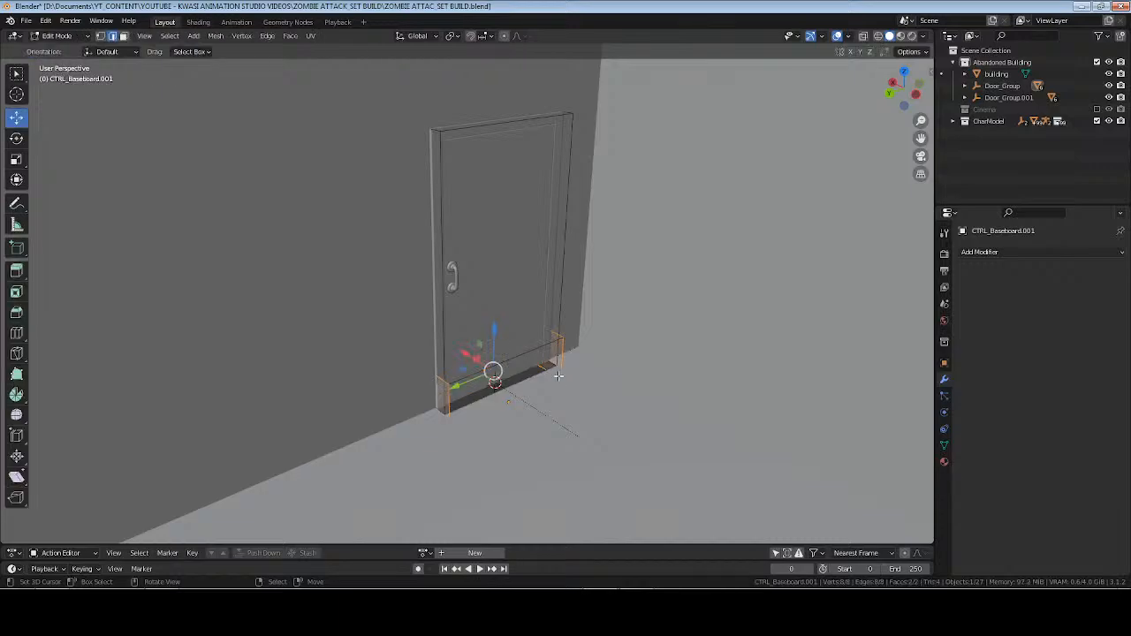
{"action": "key", "text": "Tab"}
{"action": "key", "text": "Tab"}
{"action": "middle_click_drag", "start_coordinate": [589, 403], "coordinate": [558, 412]}
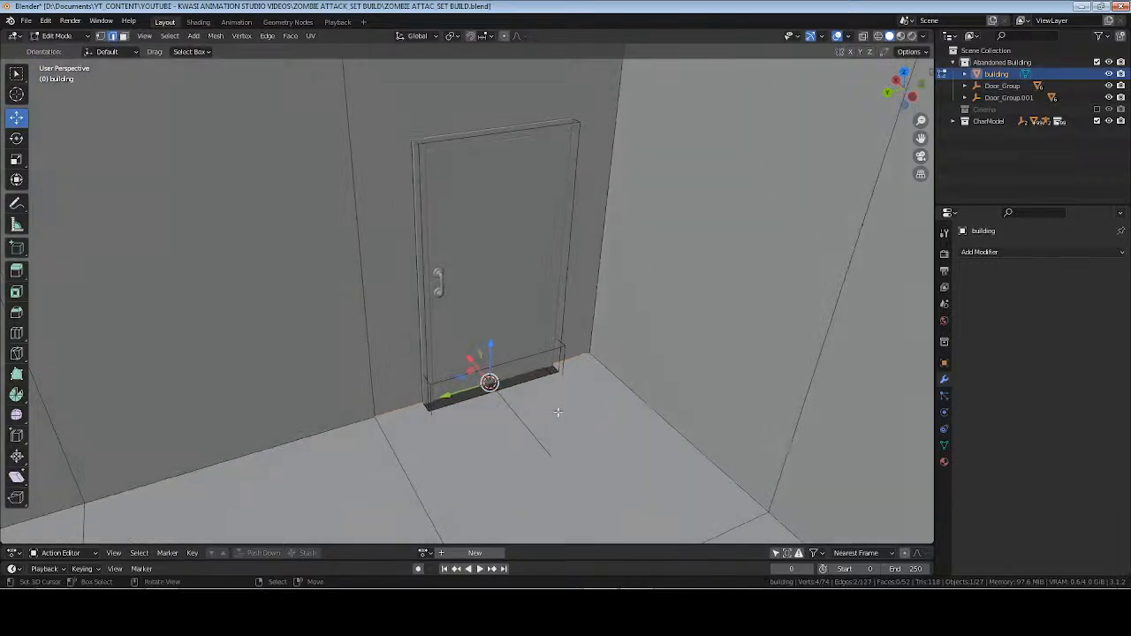
{"action": "key", "text": "1"}
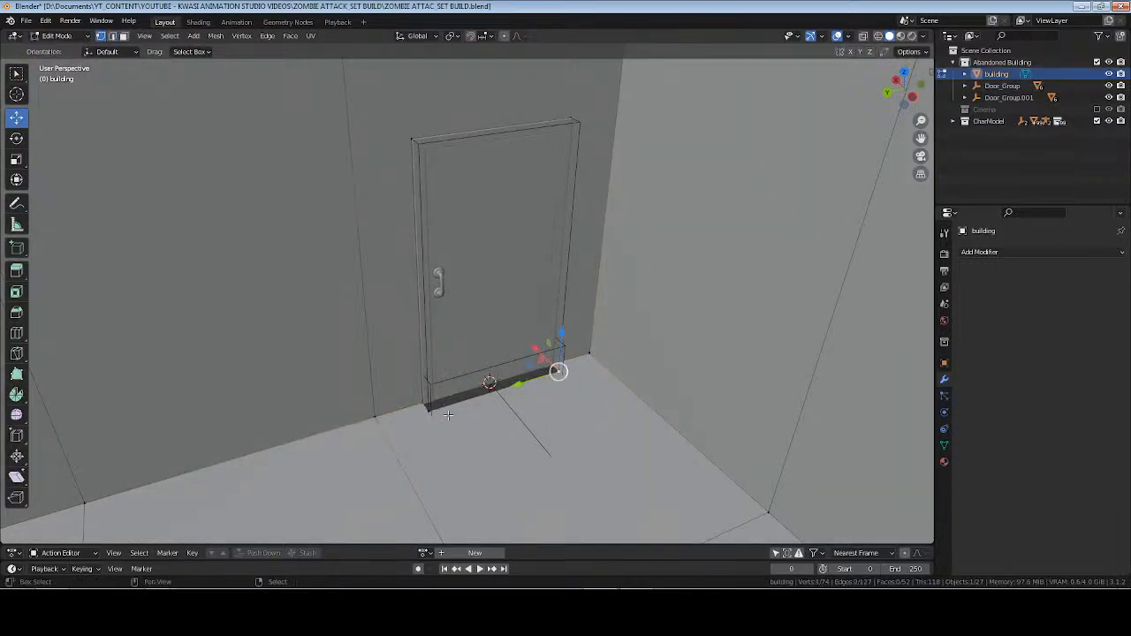
{"action": "key", "text": "x"}
{"action": "left_click", "coordinate": [549, 427]}
{"action": "key", "text": "Tab"}
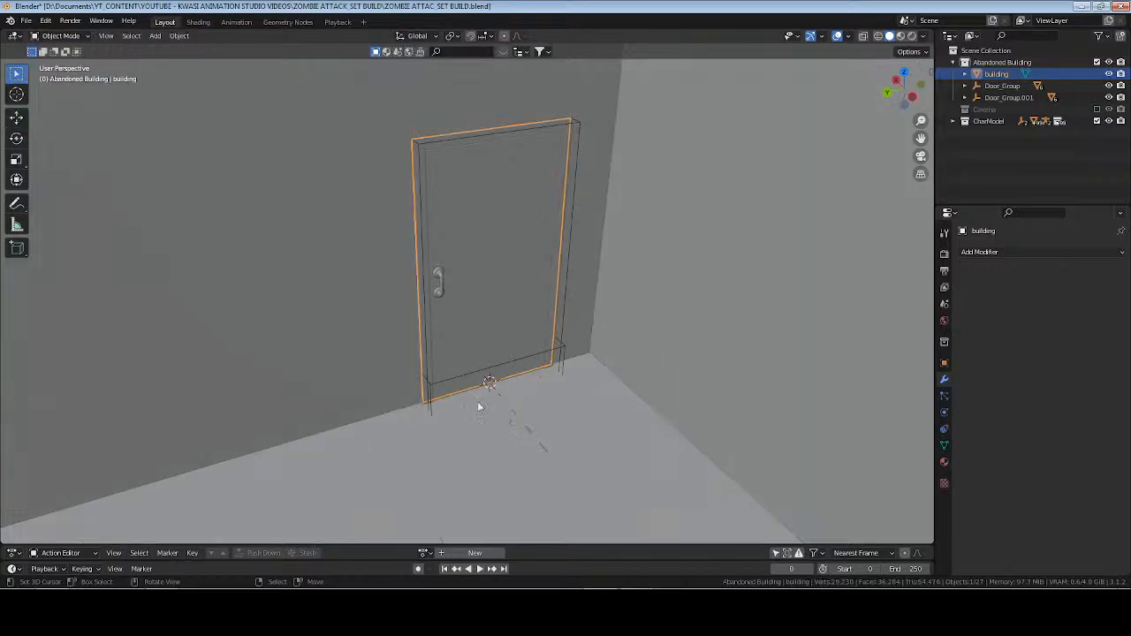
{"action": "scroll", "coordinate": [530, 397], "scroll_direction": "down", "scroll_amount": 5}
{"action": "scroll", "coordinate": [495, 383], "scroll_direction": "up", "scroll_amount": 5}
{"action": "key", "text": "ctrl+s"}
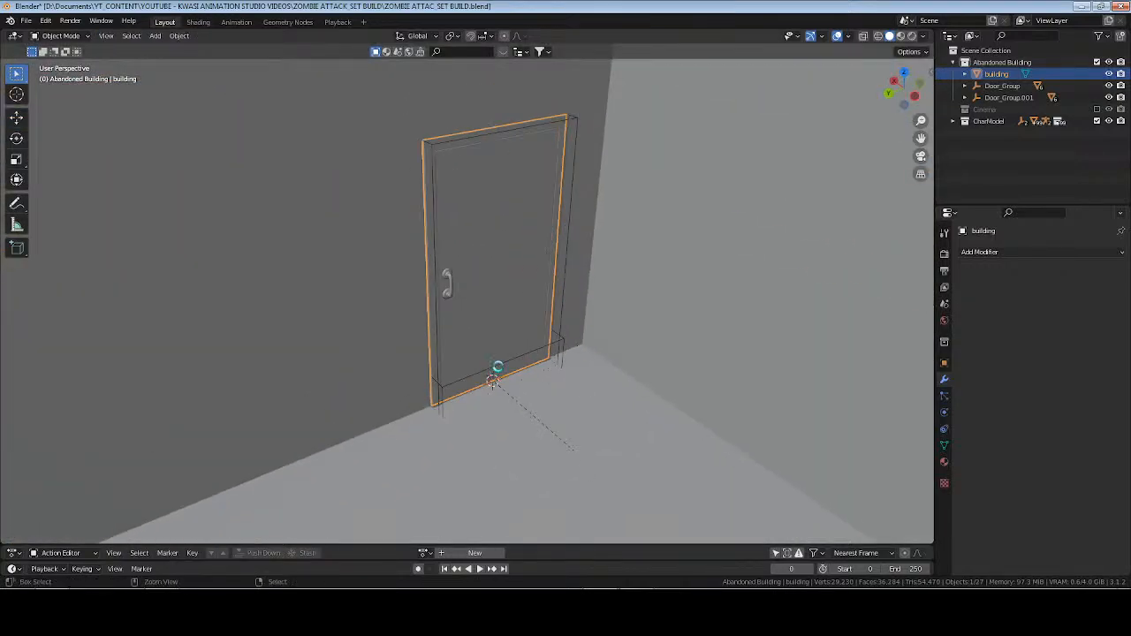
Swing the new door panel open by setting its Z rotation to 113°.
{"action": "middle_click_drag", "start_coordinate": [557, 319], "coordinate": [520, 346], "text": "shift"}
{"action": "key", "text": "alt+a"}
{"action": "middle_click_drag", "start_coordinate": [454, 390], "coordinate": [488, 381], "text": "shift"}
{"action": "middle_click_drag", "start_coordinate": [488, 381], "coordinate": [465, 374]}
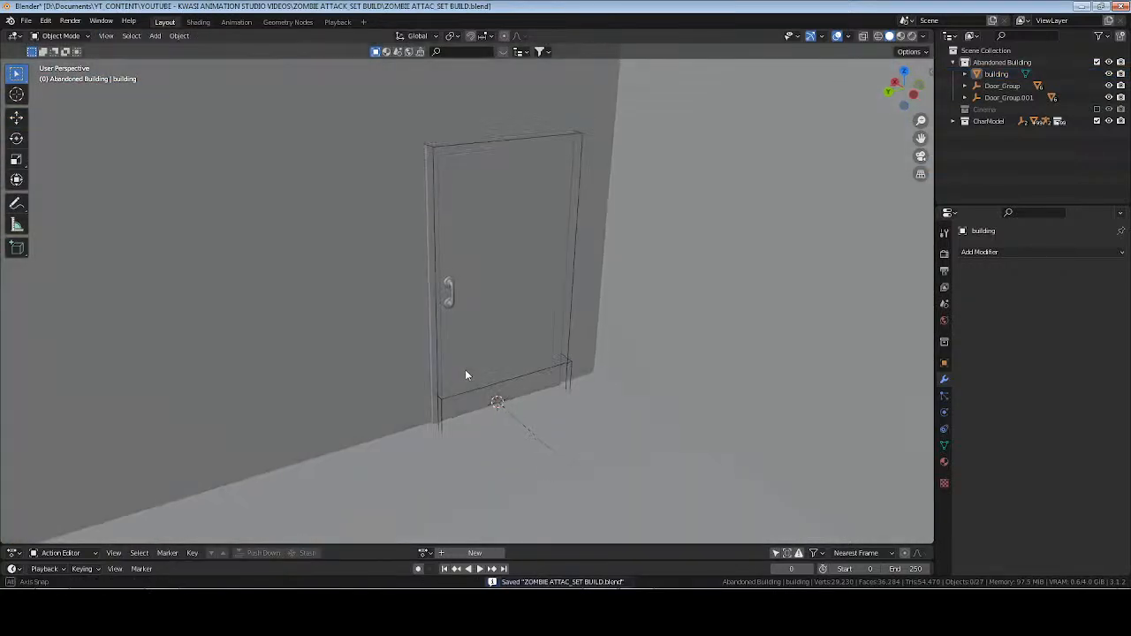
{"action": "left_click", "coordinate": [490, 300]}
{"action": "left_click", "coordinate": [944, 363]}
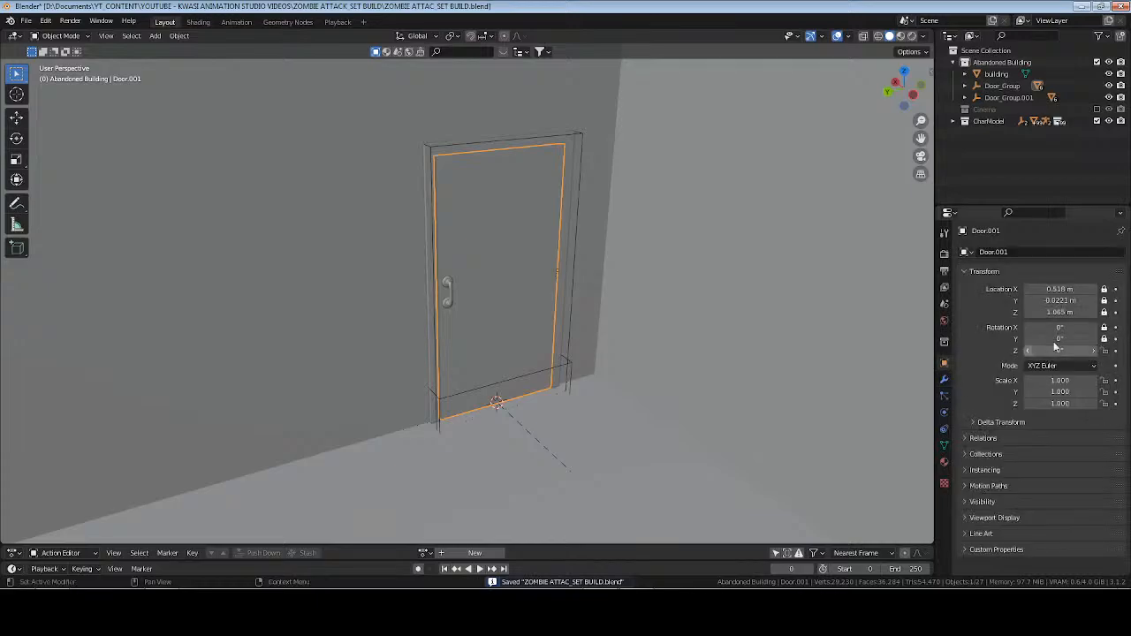
{"action": "double_click", "coordinate": [1070, 351]}
{"action": "type", "text": "90"}
{"action": "key", "text": "Return"}
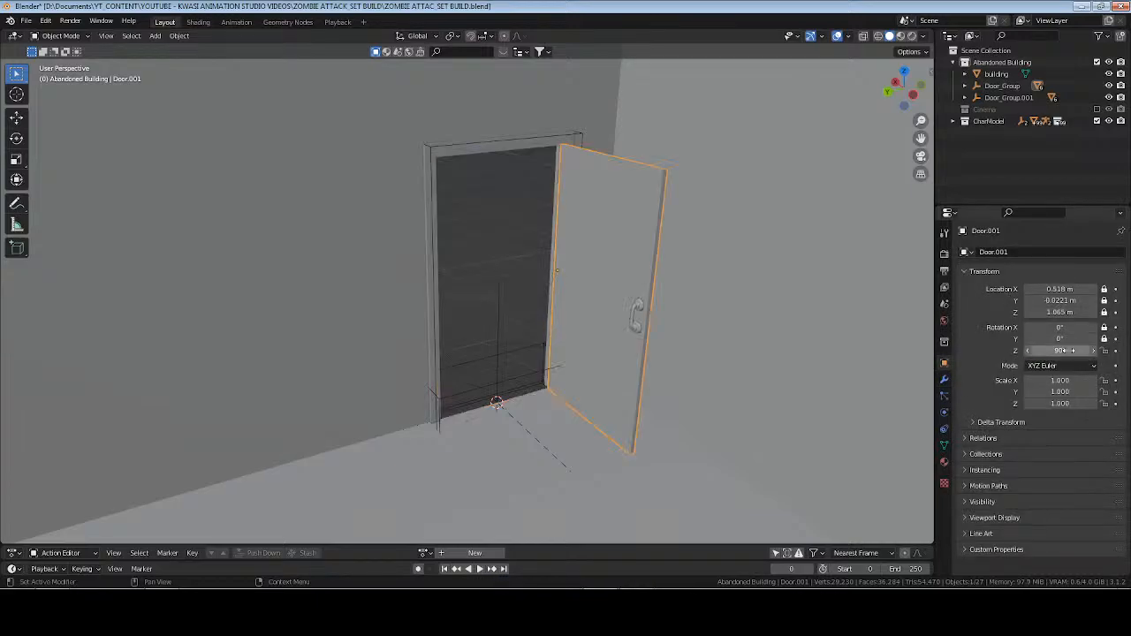
{"action": "left_click_drag", "start_coordinate": [1069, 351], "coordinate": [1092, 351]}
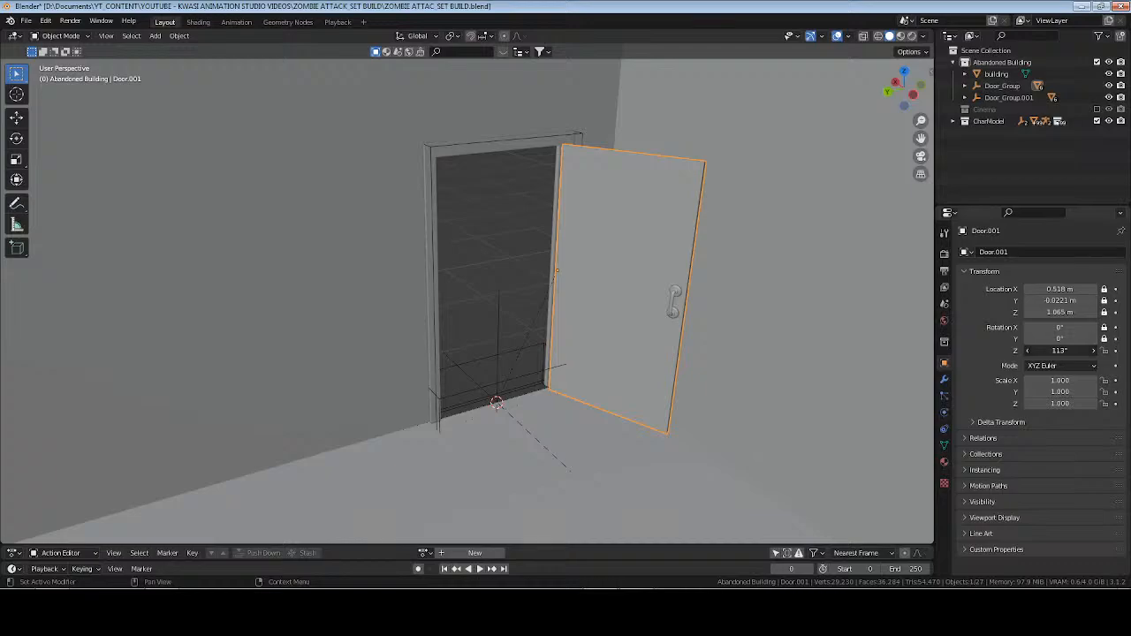
Add a plane to the Abandoned Building collection at the new doorway and move it 1 m outward along X.
{"action": "middle_click_drag", "start_coordinate": [533, 353], "coordinate": [585, 306]}
{"action": "left_click", "coordinate": [1024, 61]}
{"action": "key", "text": "shift+a"}
{"action": "mouse_move", "coordinate": [557, 167]}
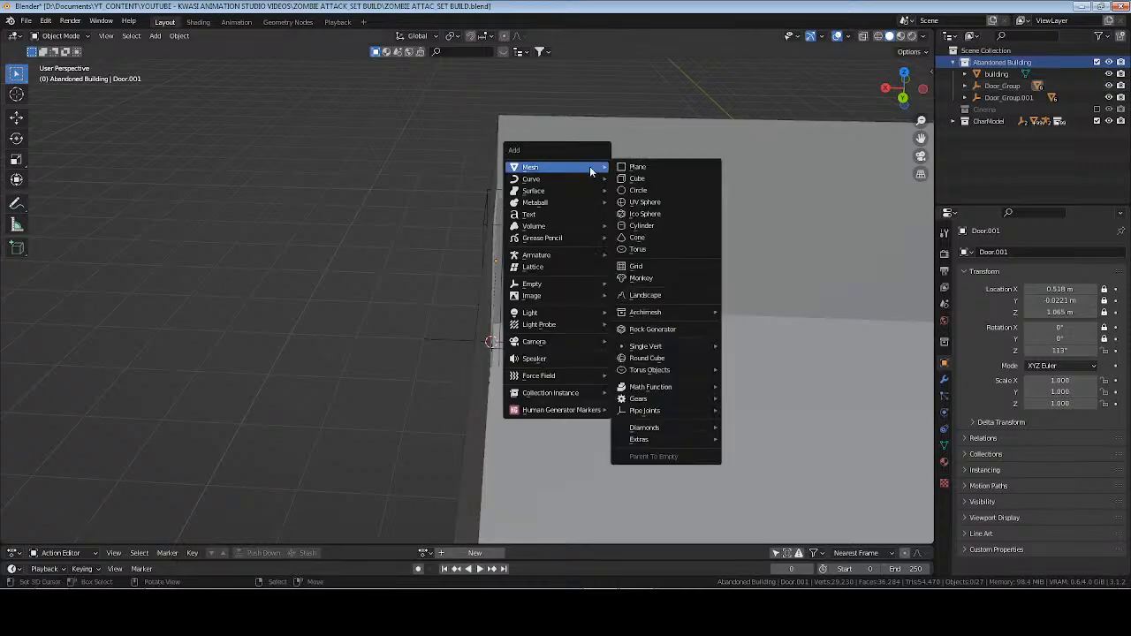
{"action": "left_click", "coordinate": [650, 166]}
{"action": "middle_click_drag", "start_coordinate": [457, 350], "coordinate": [495, 354]}
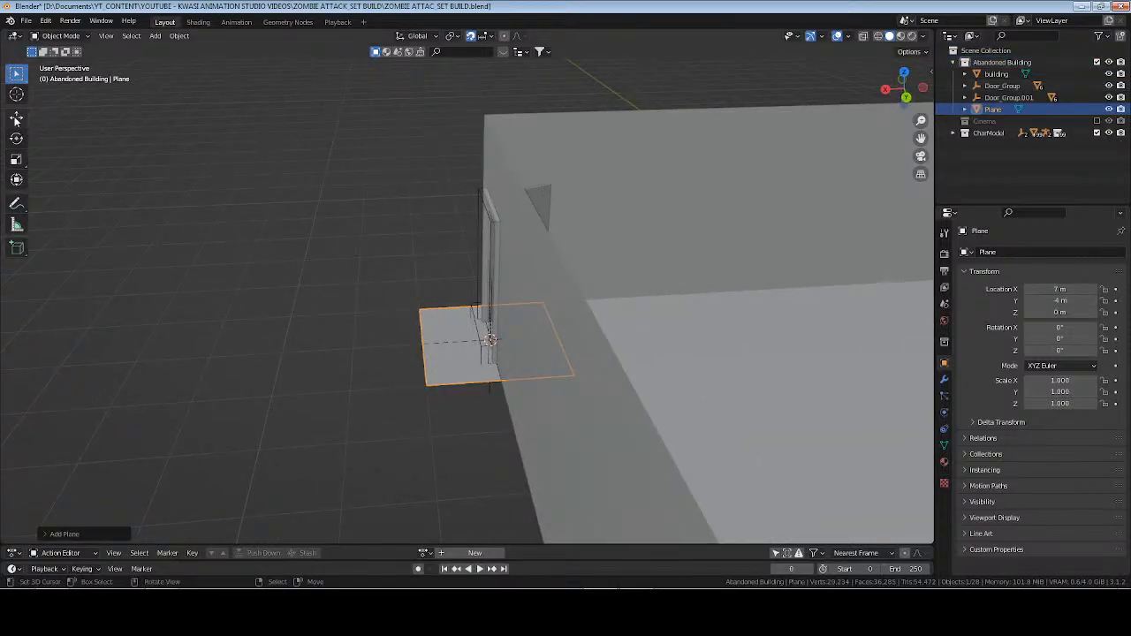
{"action": "left_click", "coordinate": [16, 117]}
{"action": "left_click_drag", "start_coordinate": [434, 343], "coordinate": [370, 345]}
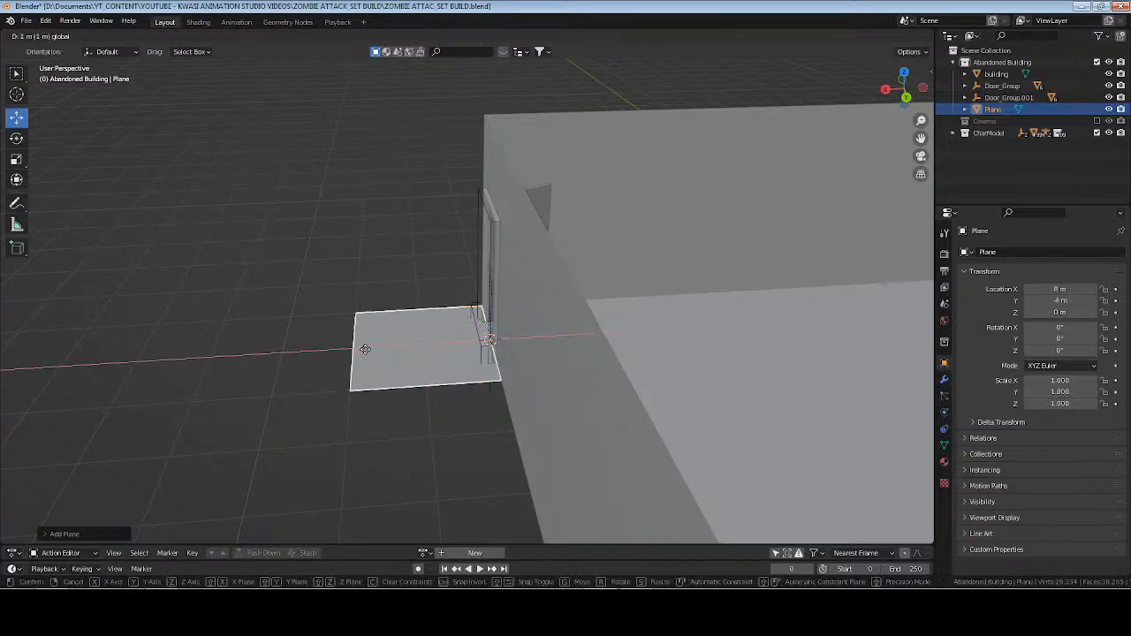
Extrude the plane's outer edge 2 m along X to lengthen the corridor floor outside the door.
{"action": "middle_click_drag", "start_coordinate": [516, 369], "coordinate": [566, 395]}
{"action": "key", "text": "Tab"}
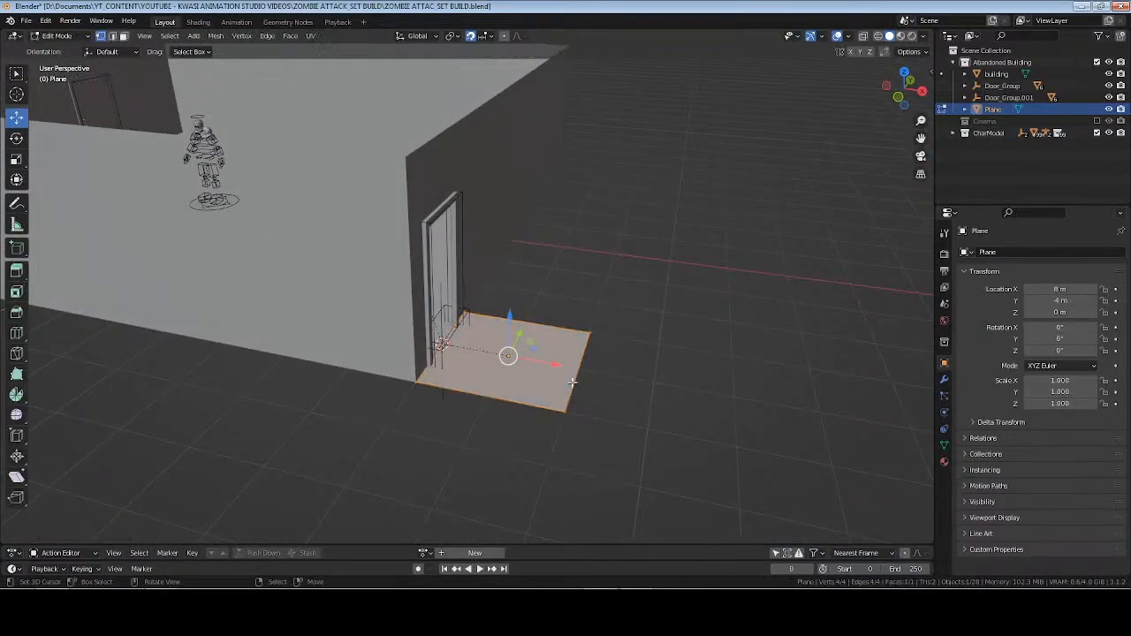
{"action": "left_click", "coordinate": [579, 370]}
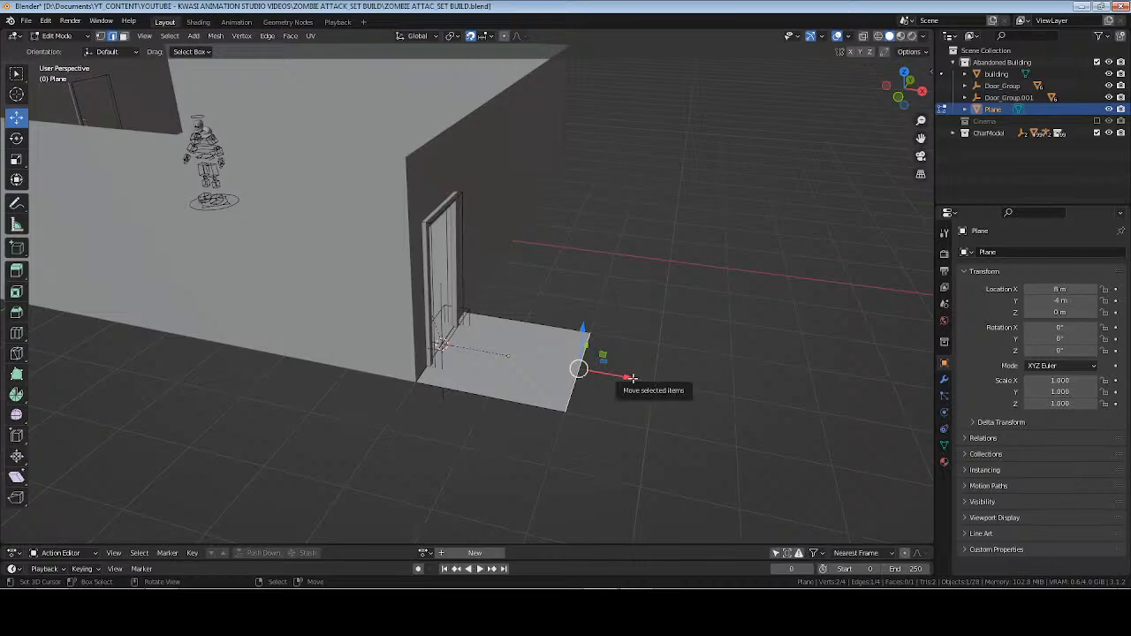
{"action": "key", "text": "e"}
{"action": "key", "text": "x"}
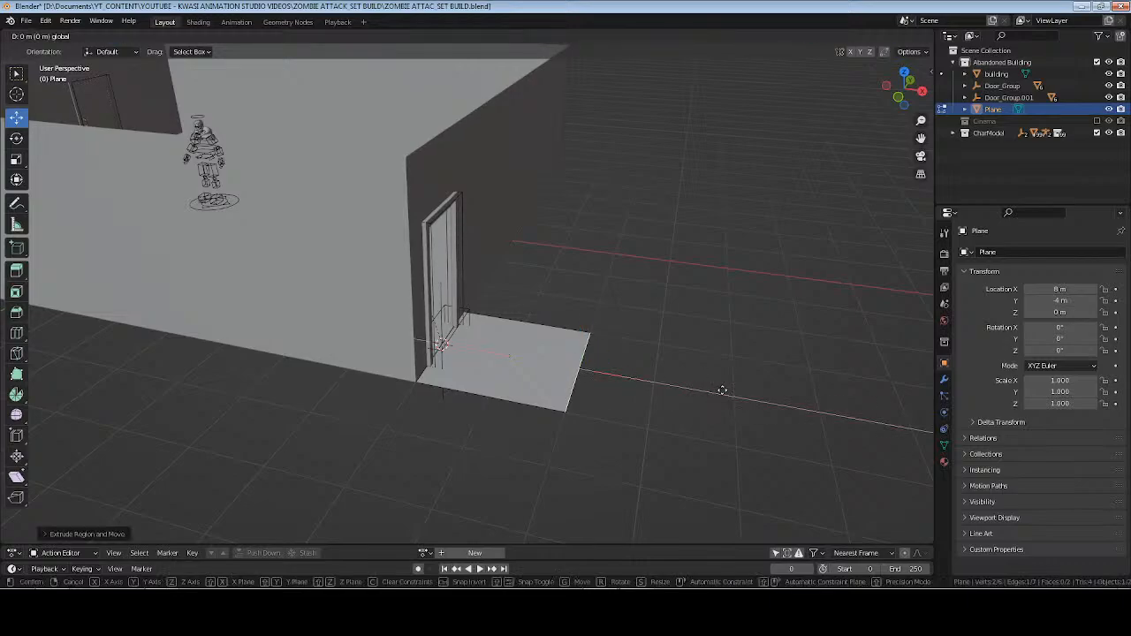
{"action": "left_click", "coordinate": [733, 397]}
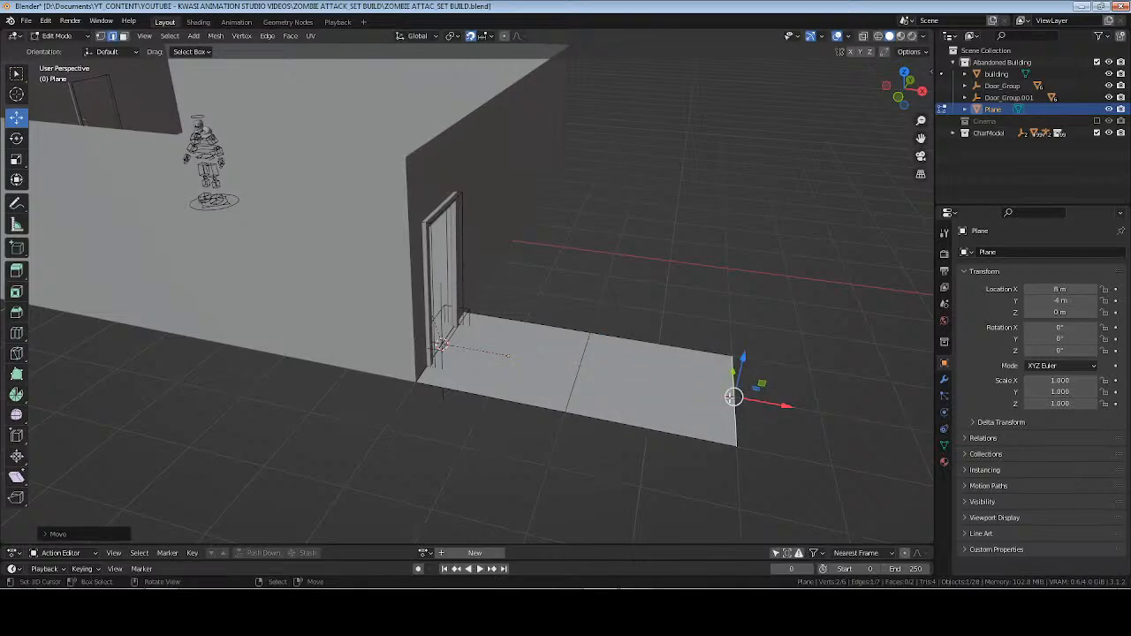
Extrude the two edges along one long side of the corridor floor 3 m upward to form a wall.
{"action": "left_click", "coordinate": [599, 419]}
{"action": "left_click", "coordinate": [528, 405], "text": "shift"}
{"action": "middle_click_drag", "start_coordinate": [647, 396], "coordinate": [572, 389]}
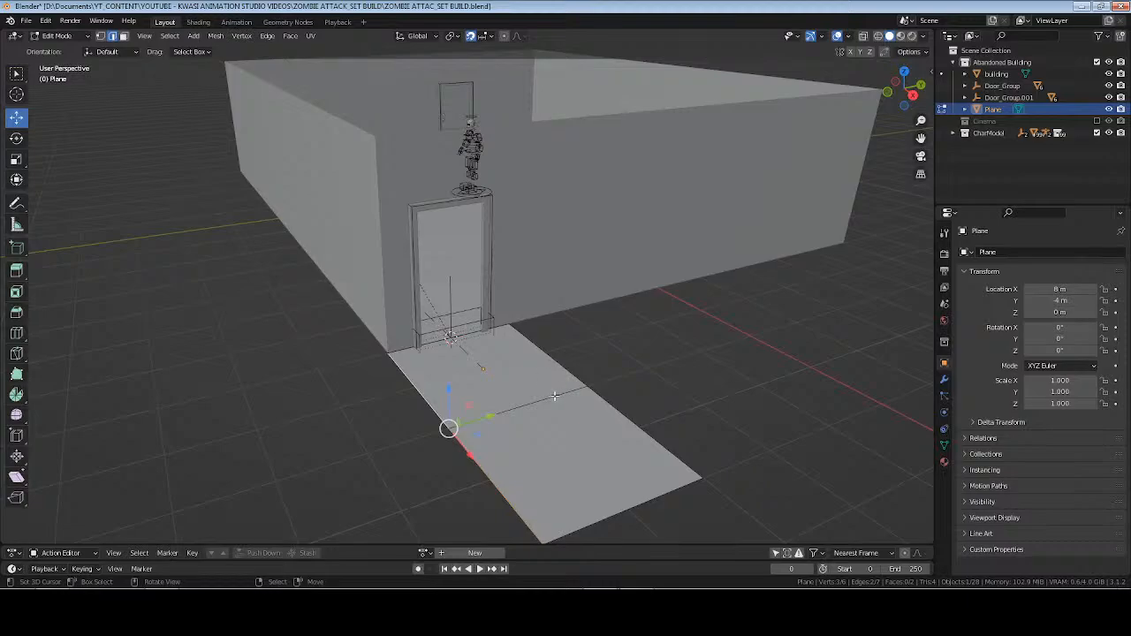
{"action": "key", "text": "e"}
{"action": "left_click", "coordinate": [555, 397]}
{"action": "left_click_drag", "start_coordinate": [450, 390], "coordinate": [461, 124]}
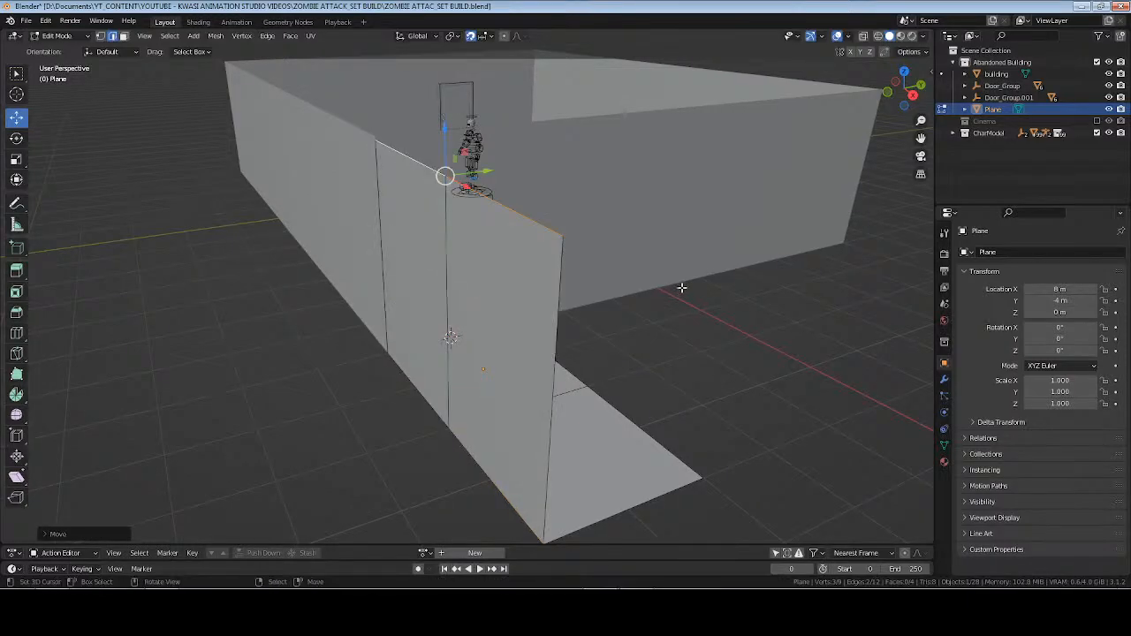
Set the Z position of the corridor wall's upper edges to 3.048 m, leave Edit Mode and save the file.
{"action": "key", "text": "n"}
{"action": "left_click", "coordinate": [926, 74]}
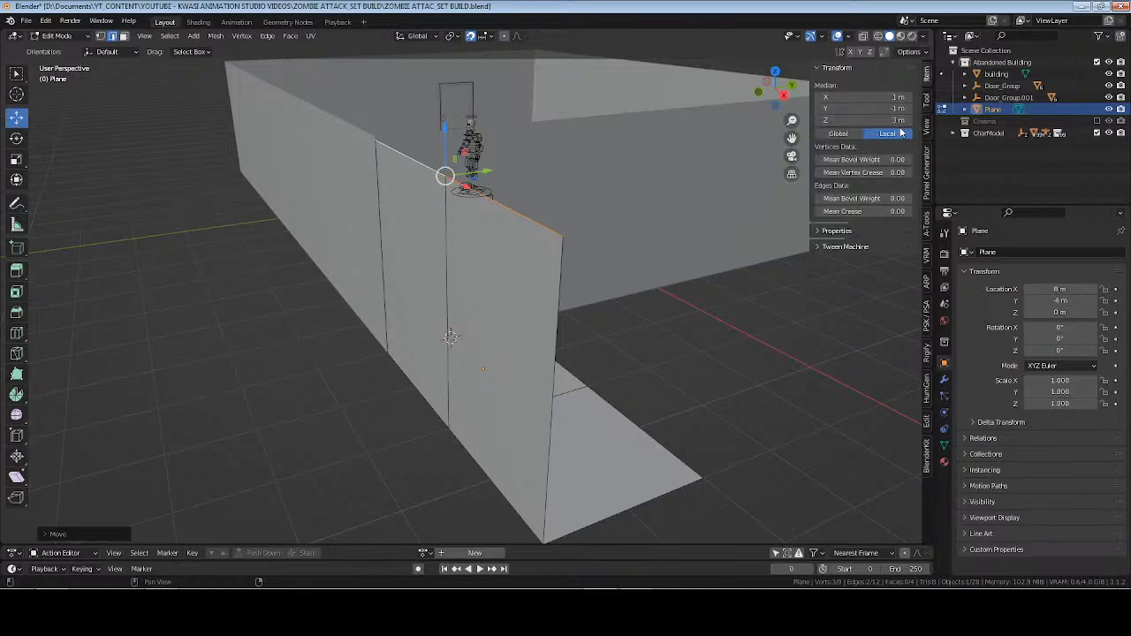
{"action": "left_click", "coordinate": [900, 119]}
{"action": "type", "text": "3.048"}
{"action": "key", "text": "Return"}
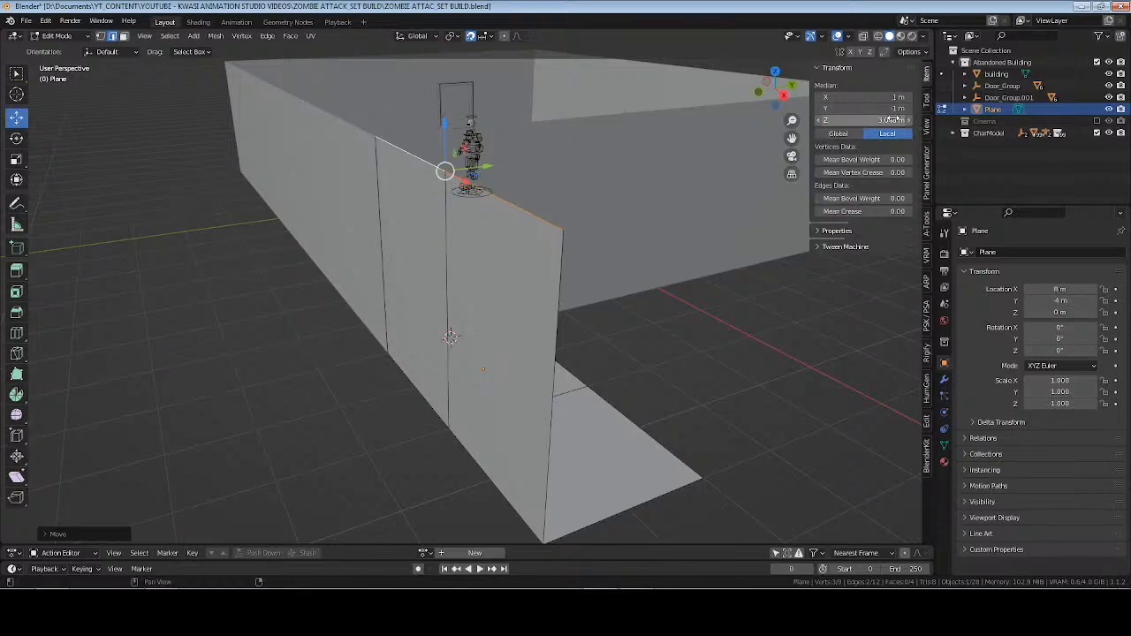
{"action": "key", "text": "Tab"}
{"action": "key", "text": "ctrl+s"}
Move the far end edges of the corridor floor and wall 2 m further out along X.
{"action": "middle_click_drag", "start_coordinate": [638, 250], "coordinate": [414, 257]}
{"action": "key", "text": "Tab"}
{"action": "left_click", "coordinate": [371, 374], "text": "alt"}
{"action": "left_click_drag", "start_coordinate": [415, 257], "coordinate": [250, 255]}
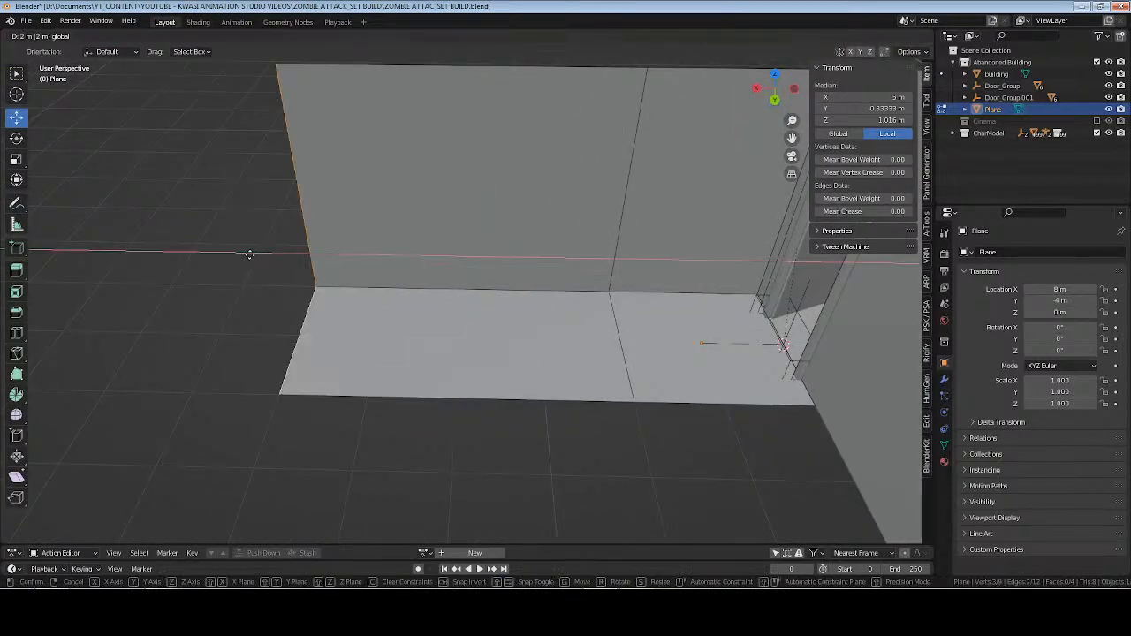
{"action": "left_click", "coordinate": [250, 255]}
{"action": "key", "text": "Tab"}
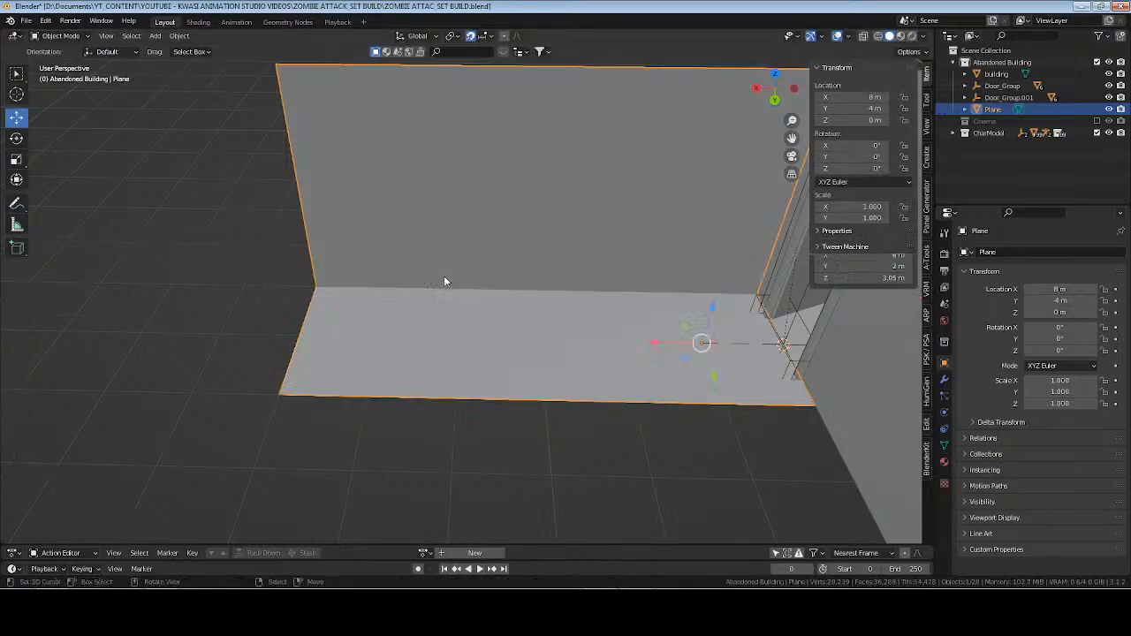
Extrude the corridor wall's upper edges along Y over the floor to form a ceiling, and deselect everything in Object Mode.
{"action": "middle_click_drag", "start_coordinate": [443, 276], "coordinate": [362, 190]}
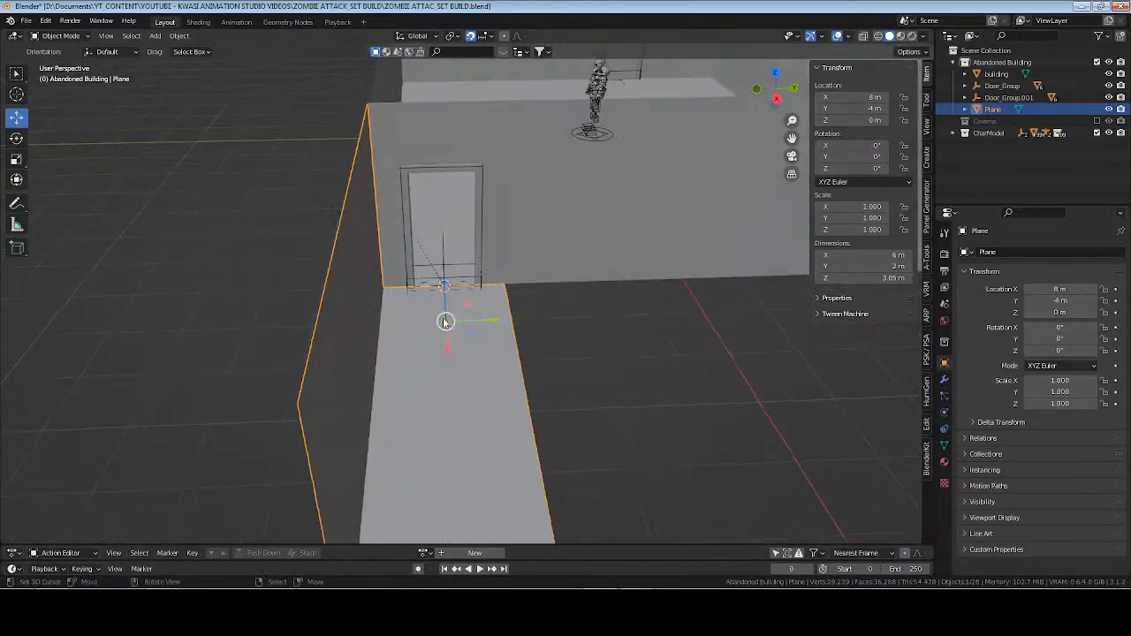
{"action": "key", "text": "Tab"}
{"action": "left_click", "coordinate": [345, 204]}
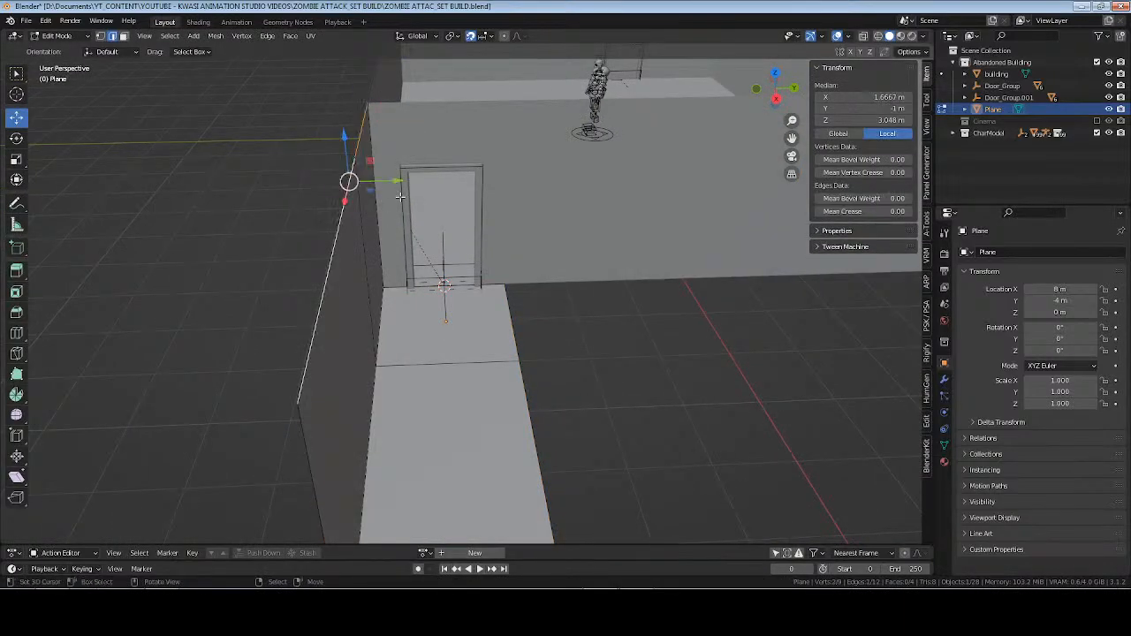
{"action": "key", "text": "e"}
{"action": "right_click", "coordinate": [411, 233]}
{"action": "left_click_drag", "start_coordinate": [385, 182], "coordinate": [577, 192]}
{"action": "left_click", "coordinate": [576, 191]}
{"action": "key", "text": "Tab"}
{"action": "middle_click_drag", "start_coordinate": [476, 288], "coordinate": [481, 285]}
{"action": "key", "text": "alt+a"}
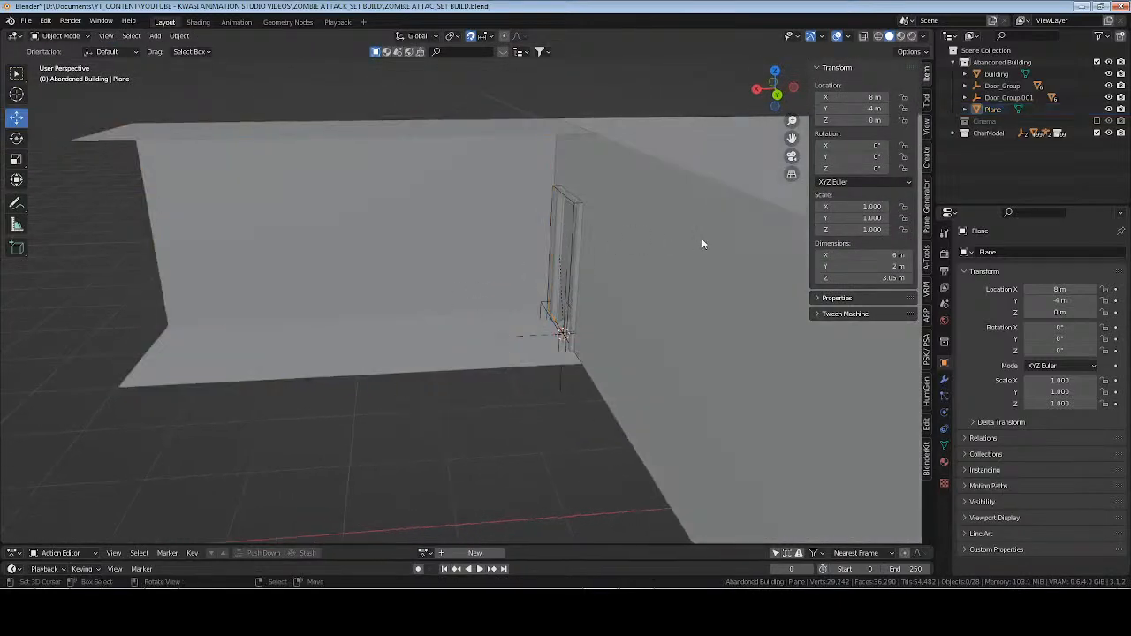
Select the character's rig from the CharModel collection, frame it in the view and rename the object Aksara_Rig.
{"action": "middle_click_drag", "start_coordinate": [704, 245], "coordinate": [580, 235]}
{"action": "middle_click_drag", "start_coordinate": [581, 347], "coordinate": [545, 248], "text": "shift"}
{"action": "scroll", "coordinate": [549, 295], "scroll_direction": "down", "scroll_amount": 2}
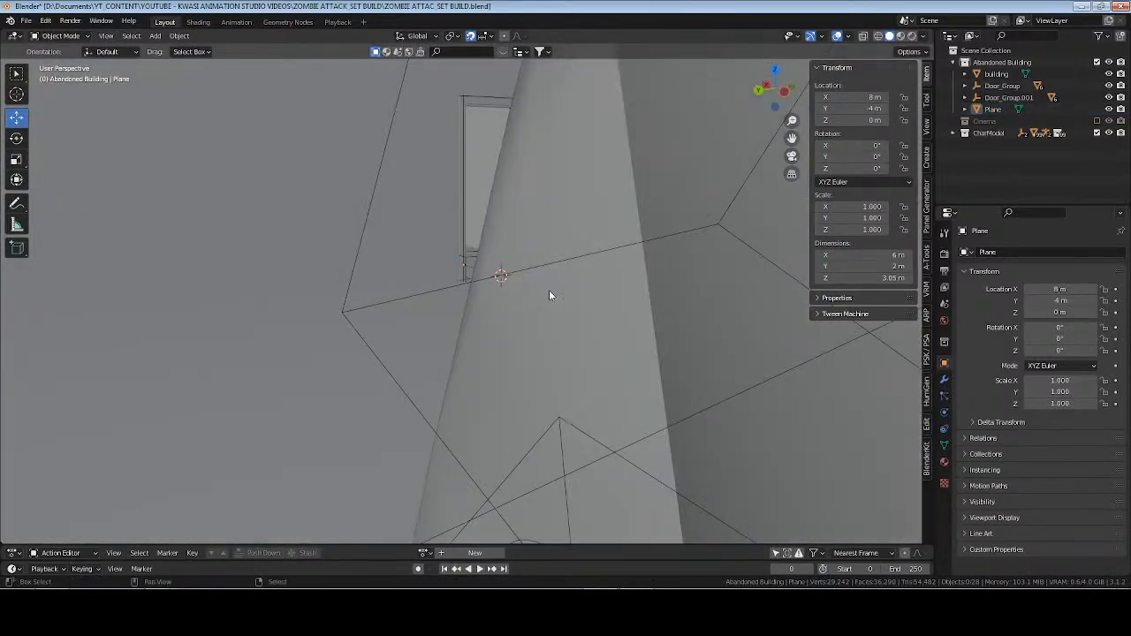
{"action": "scroll", "coordinate": [550, 297], "scroll_direction": "up", "scroll_amount": 2}
{"action": "middle_click_drag", "start_coordinate": [550, 297], "coordinate": [577, 331], "text": "shift"}
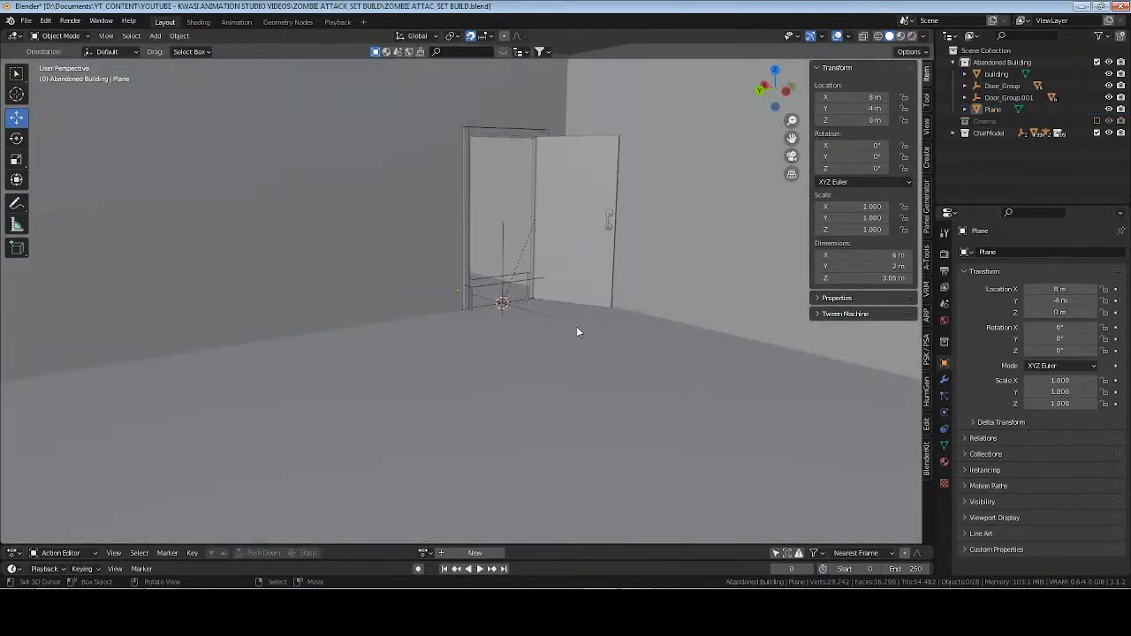
{"action": "left_click", "coordinate": [1036, 135]}
{"action": "left_click", "coordinate": [1025, 145]}
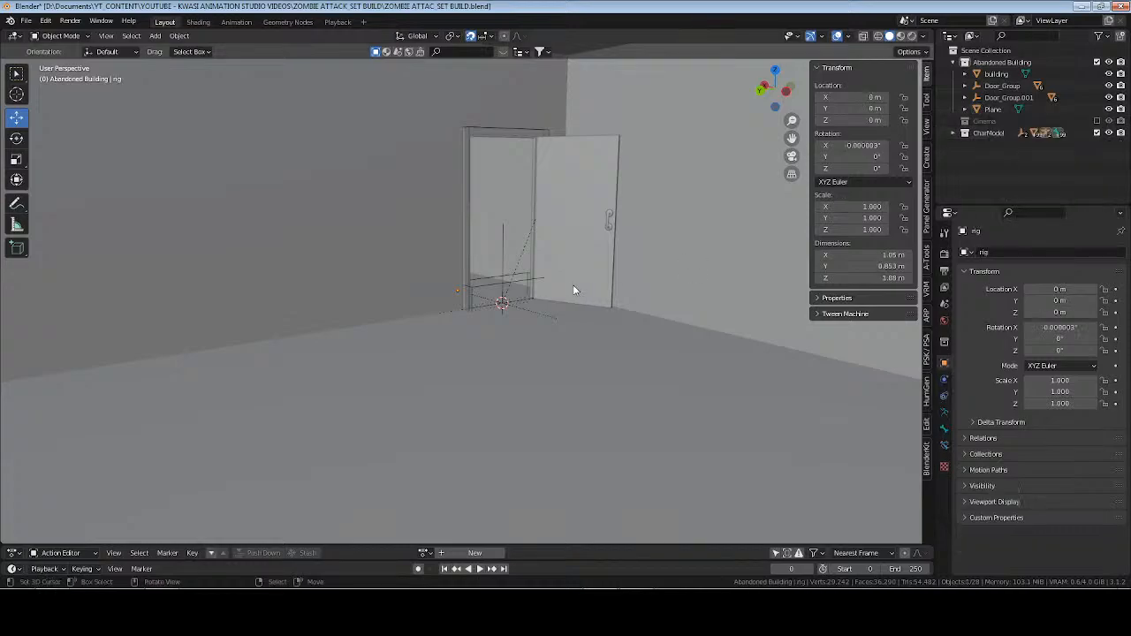
{"action": "key", "text": "KP_Decimal"}
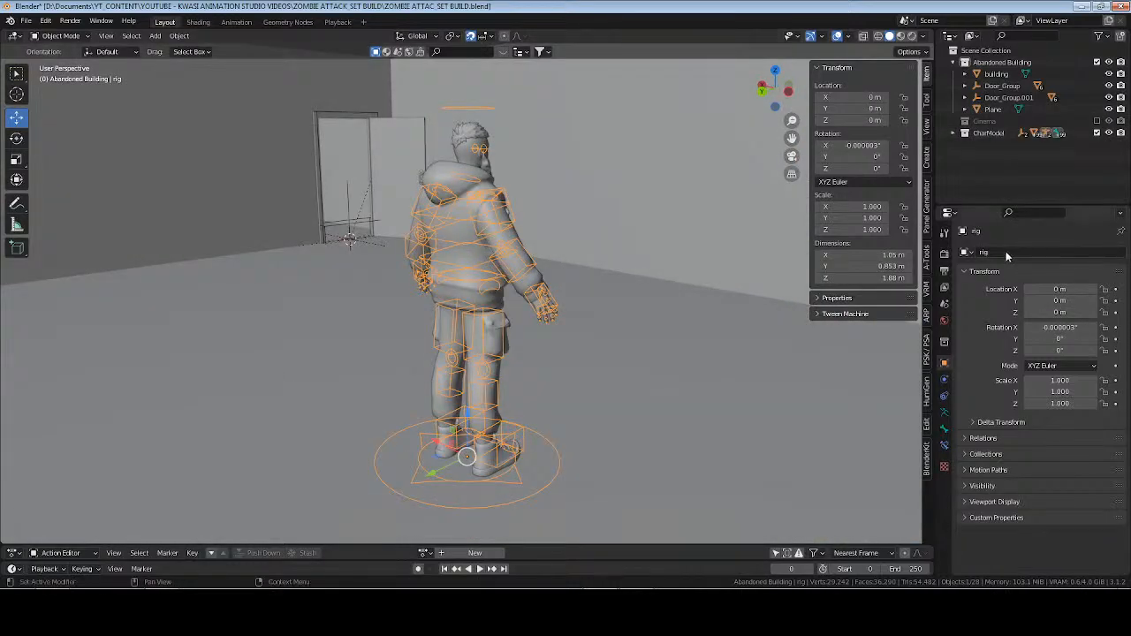
{"action": "left_click", "coordinate": [1006, 251]}
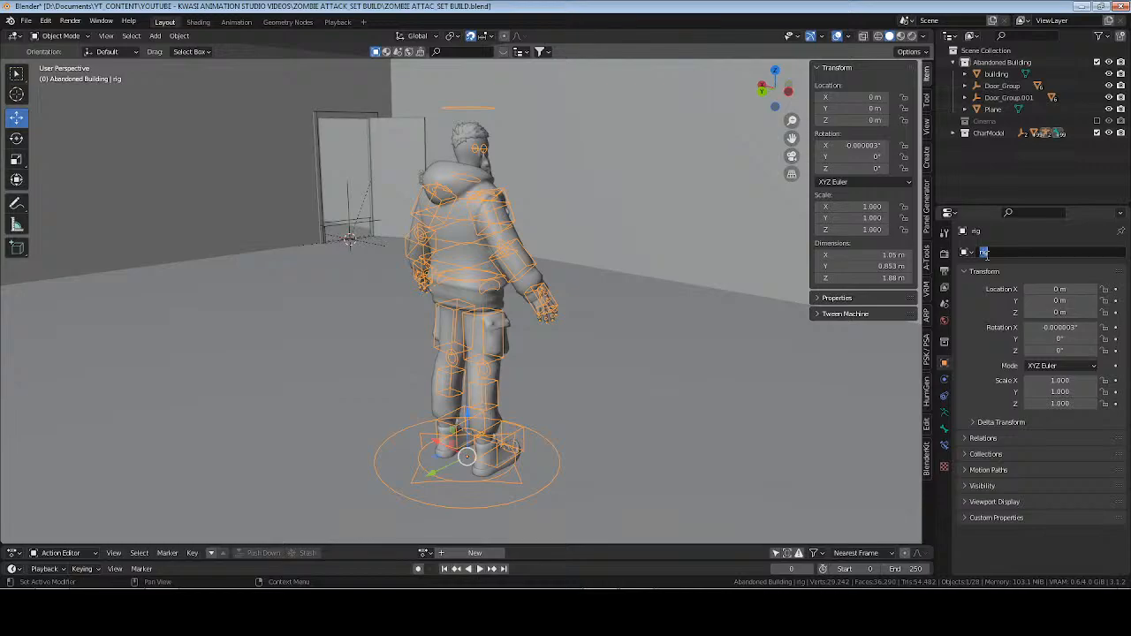
{"action": "type", "text": "Aksara_Rig"}
{"action": "key", "text": "Return"}
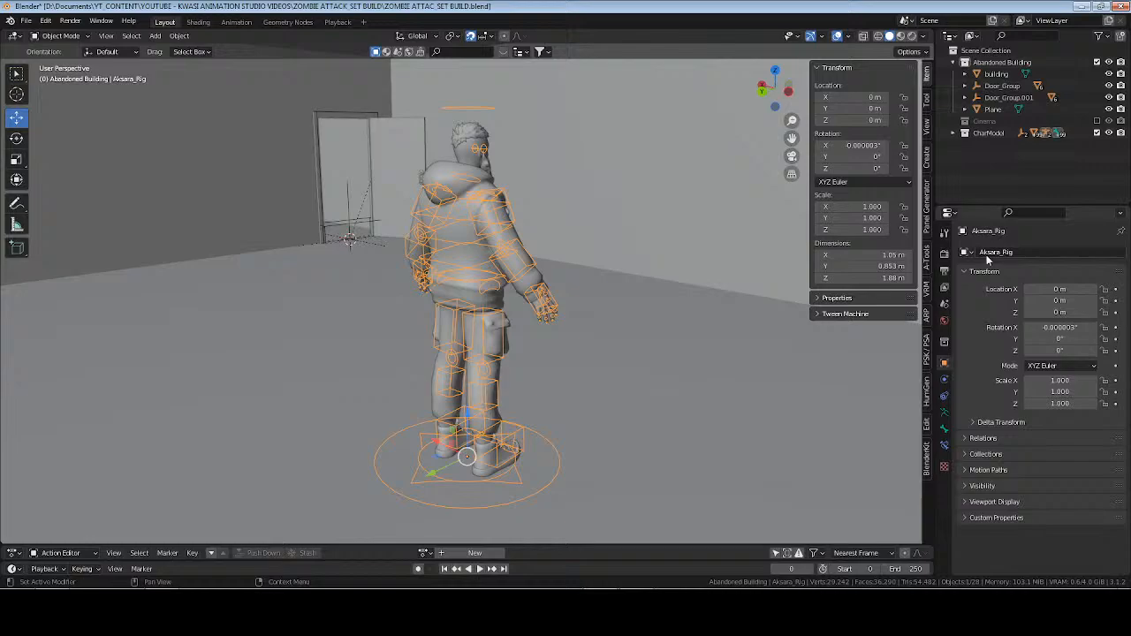
Locate Aksara_Rig in the CharModel hierarchy, collapse the Aksara collection again and open the rig's armature data properties.
{"action": "left_click", "coordinate": [954, 133]}
{"action": "left_click", "coordinate": [966, 145]}
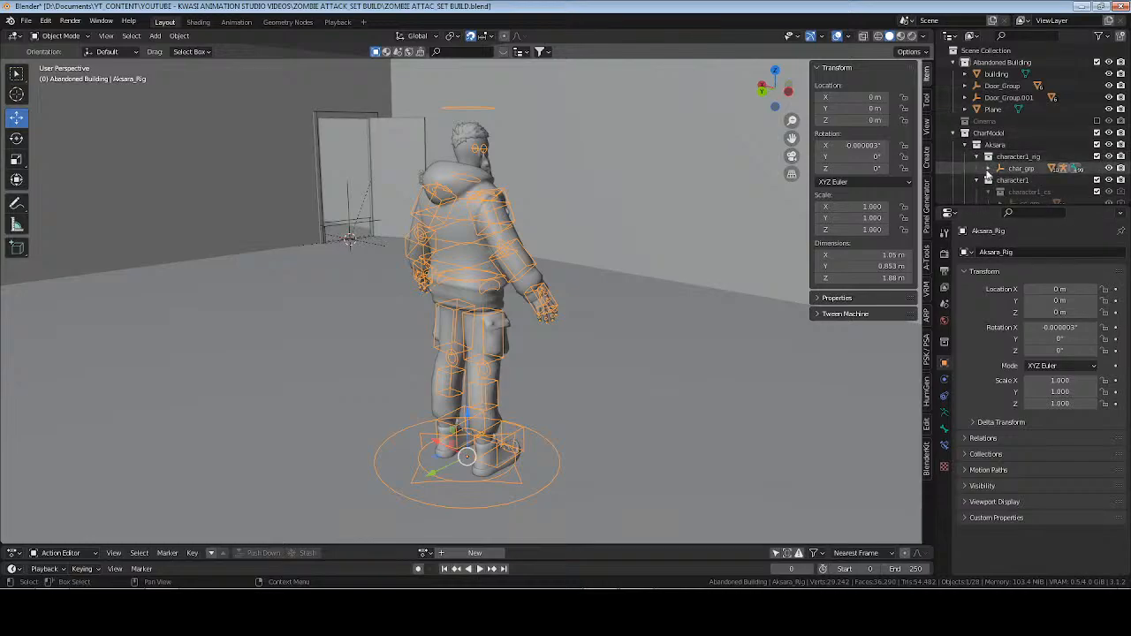
{"action": "left_click", "coordinate": [988, 169]}
{"action": "left_click", "coordinate": [1001, 182]}
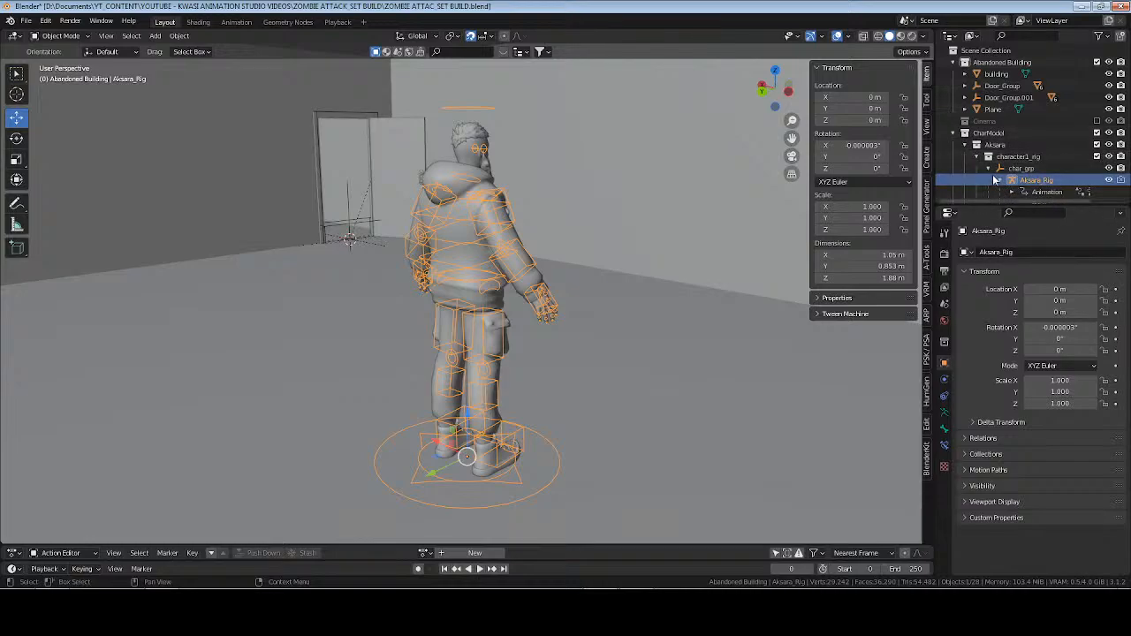
{"action": "left_click", "coordinate": [989, 169]}
{"action": "left_click", "coordinate": [977, 157]}
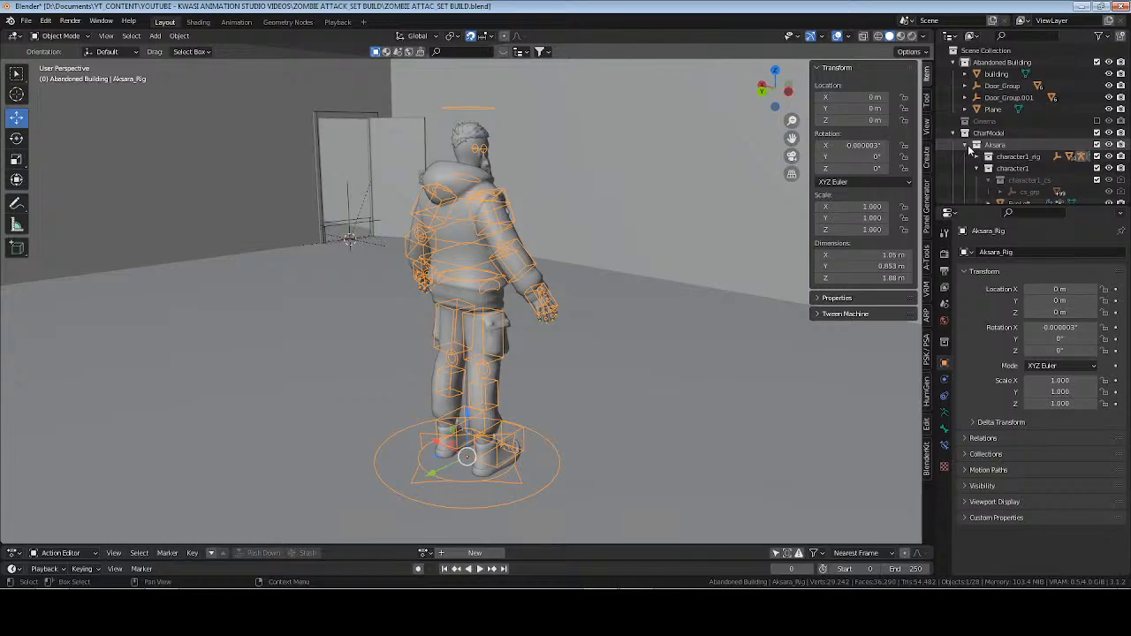
{"action": "left_click", "coordinate": [965, 145]}
{"action": "left_click", "coordinate": [944, 412]}
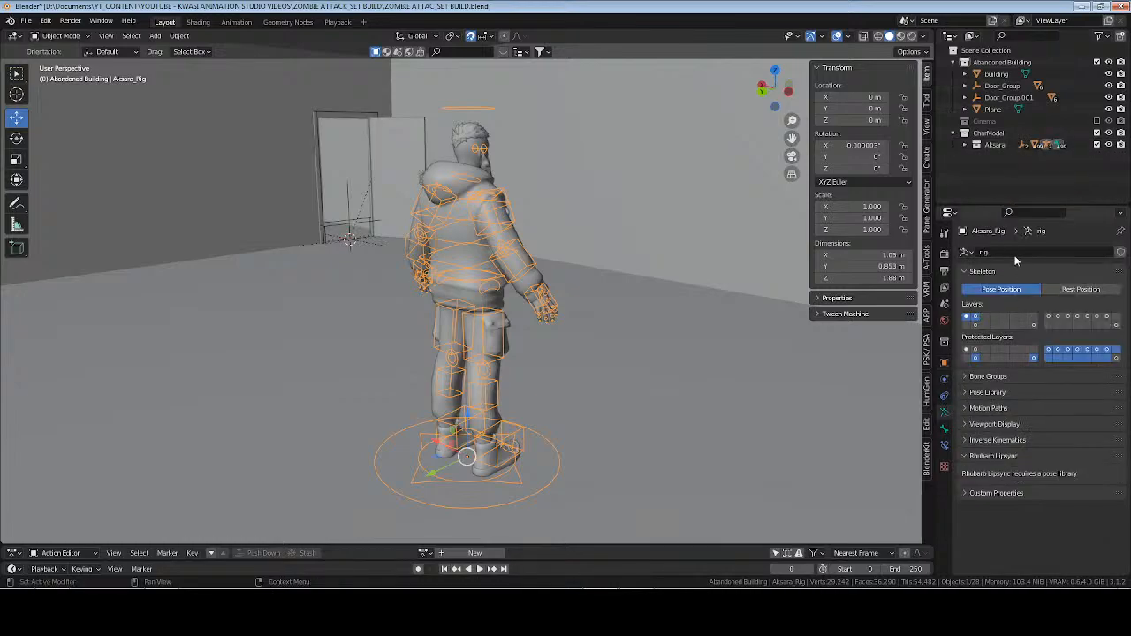
Rename the rig's armature data to Aksara_Rig, deselect the character and save the file.
{"action": "left_click", "coordinate": [1015, 254]}
{"action": "type", "text": "Aksara_Rig"}
{"action": "key", "text": "Return"}
{"action": "middle_click_drag", "start_coordinate": [430, 235], "coordinate": [520, 305]}
{"action": "key", "text": "alt+a"}
{"action": "key", "text": "ctrl+s"}
{"action": "scroll", "coordinate": [514, 254], "scroll_direction": "down", "scroll_amount": 10}
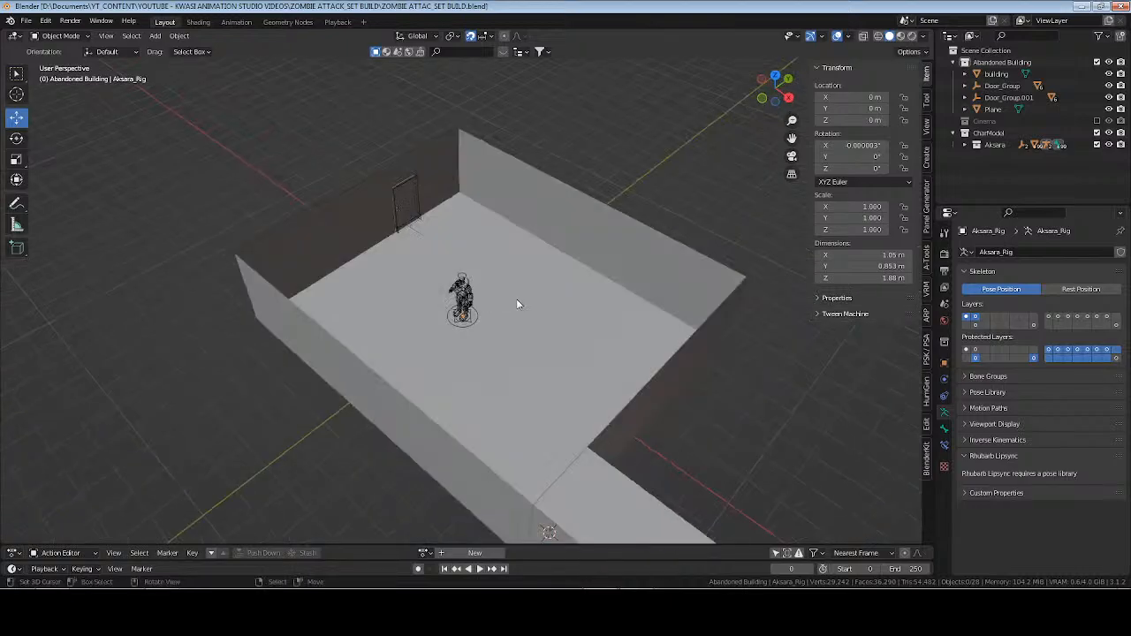
Open the building mesh in Edit Mode and clear its selection.
{"action": "right_click", "coordinate": [522, 294]}
{"action": "key", "text": "Tab"}
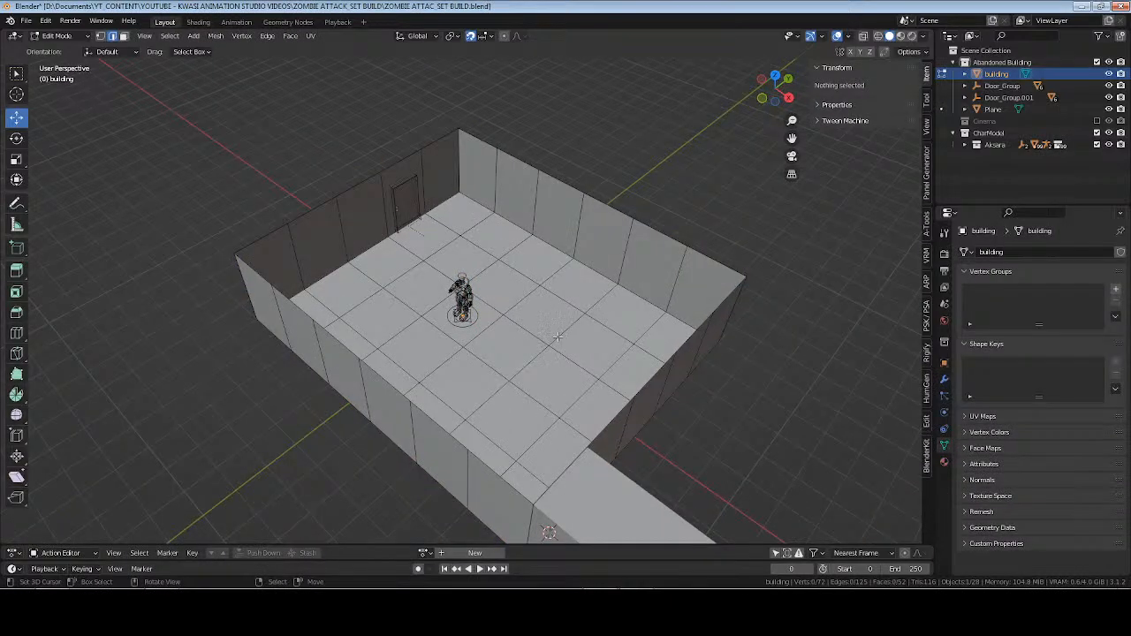
{"action": "middle_click_drag", "start_coordinate": [558, 337], "coordinate": [546, 364]}
{"action": "key", "text": "a"}
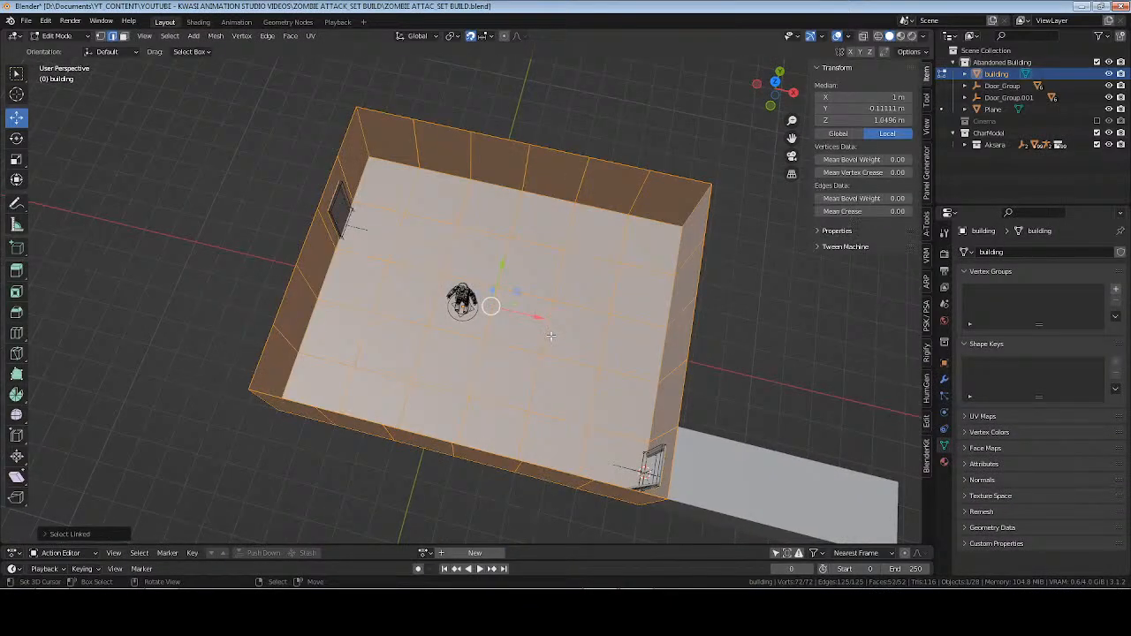
{"action": "key", "text": "alt+a"}
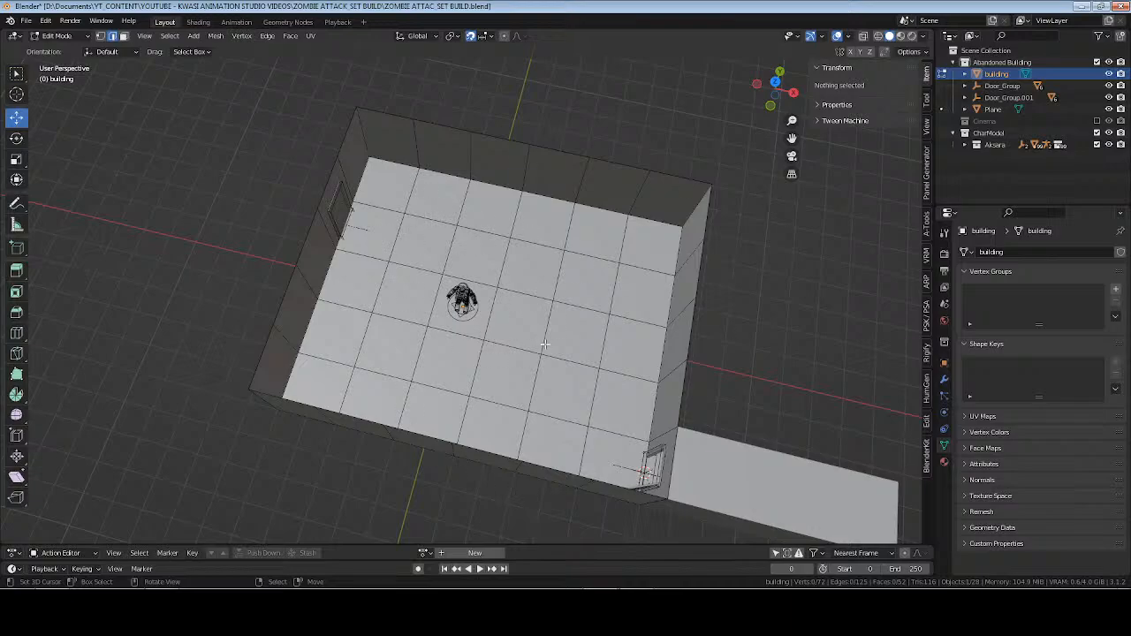
Select all floor faces of the main room from above and separate them into their own object.
{"action": "key", "text": "KP_7"}
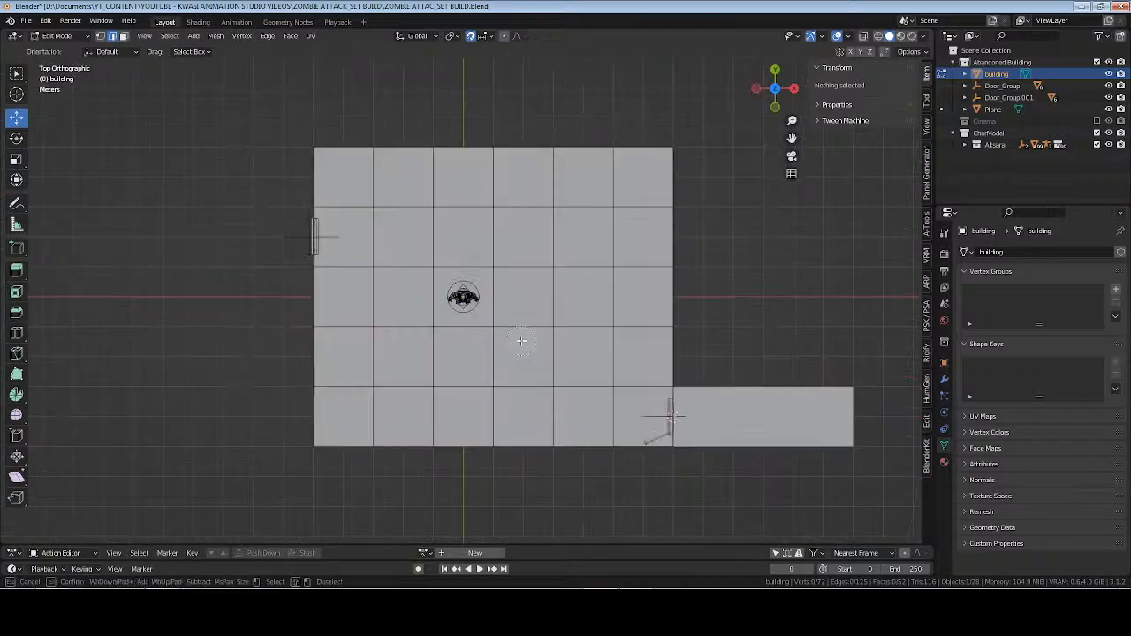
{"action": "key", "text": "c"}
{"action": "left_click", "coordinate": [370, 206]}
{"action": "key", "text": "alt+a"}
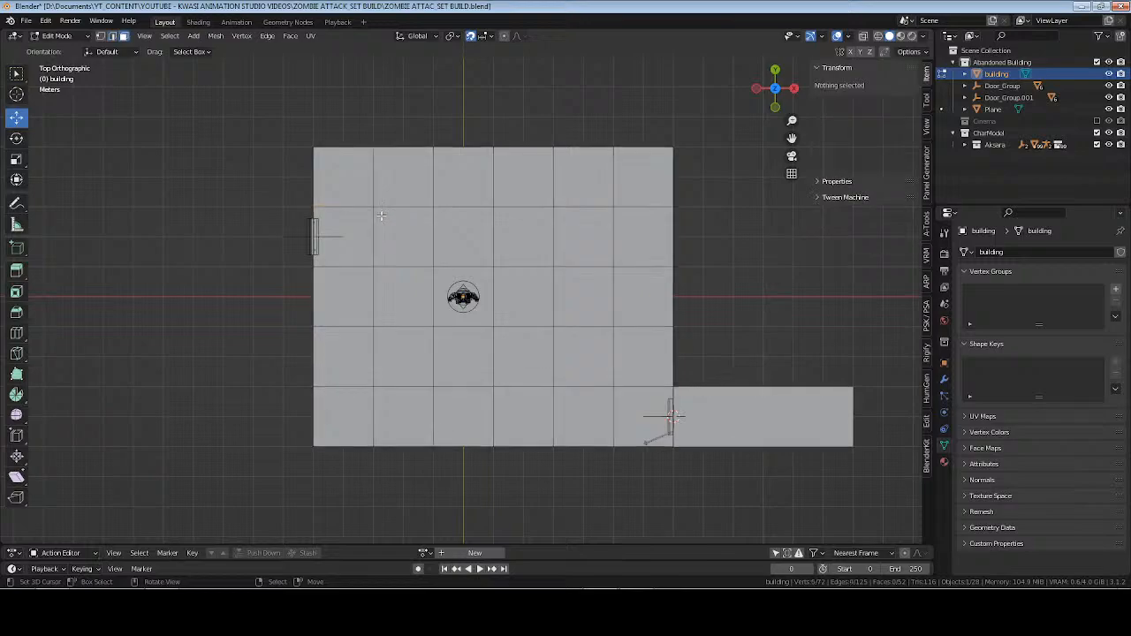
{"action": "mouse_move", "coordinate": [371, 206]}
{"action": "left_mouse_down"}
{"action": "mouse_move", "coordinate": [569, 206]}
{"action": "mouse_move", "coordinate": [624, 280]}
{"action": "mouse_move", "coordinate": [584, 407]}
{"action": "mouse_move", "coordinate": [371, 301]}
{"action": "mouse_move", "coordinate": [586, 309]}
{"action": "mouse_move", "coordinate": [406, 364]}
{"action": "mouse_move", "coordinate": [548, 273]}
{"action": "left_mouse_up"}
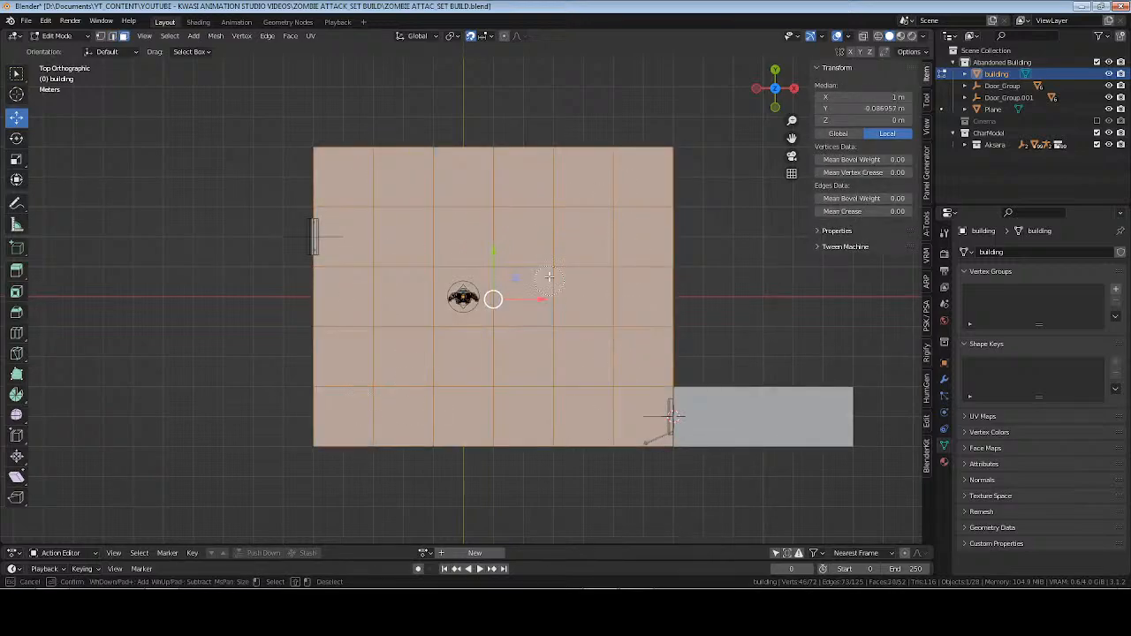
{"action": "key", "text": "Escape"}
{"action": "mouse_move", "coordinate": [548, 273]}
{"action": "middle_mouse_down"}
{"action": "mouse_move", "coordinate": [482, 296]}
{"action": "mouse_move", "coordinate": [475, 257]}
{"action": "mouse_move", "coordinate": [495, 278]}
{"action": "mouse_move", "coordinate": [535, 289]}
{"action": "mouse_move", "coordinate": [145, 368]}
{"action": "middle_mouse_up"}
{"action": "key", "text": "p"}
{"action": "left_click", "coordinate": [508, 284]}
{"action": "key", "text": "Tab"}
{"action": "left_click", "coordinate": [537, 288]}
{"action": "key", "text": "Tab"}
Open the corridor mesh in Edit Mode with none of its faces selected.
{"action": "key", "text": "Tab"}
{"action": "left_click", "coordinate": [162, 334]}
{"action": "key", "text": "Tab"}
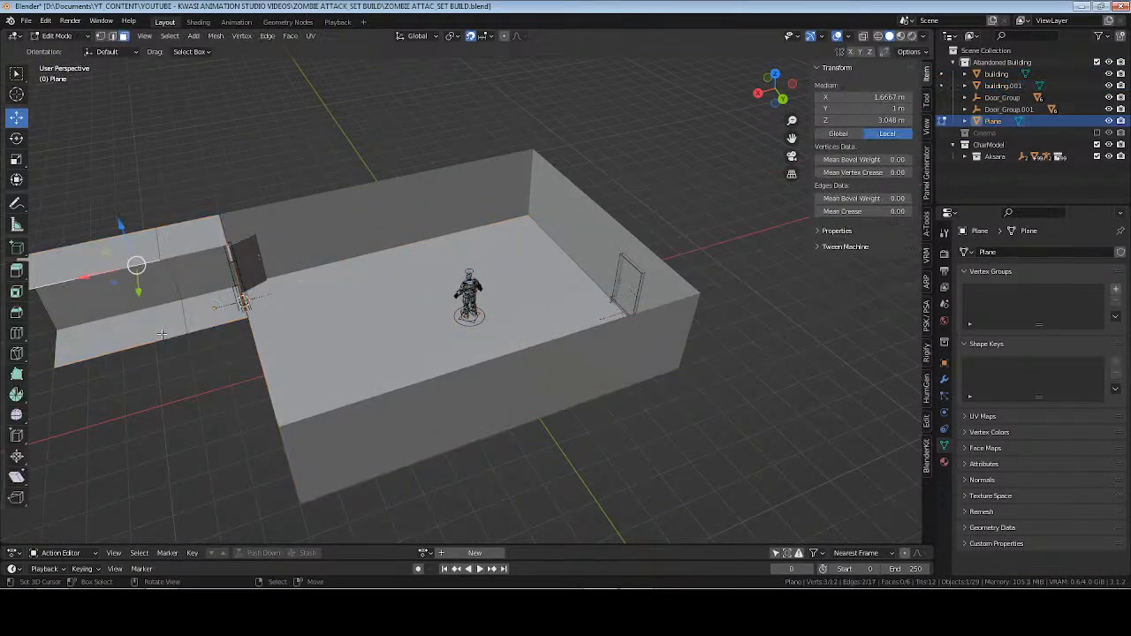
{"action": "left_click", "coordinate": [168, 322]}
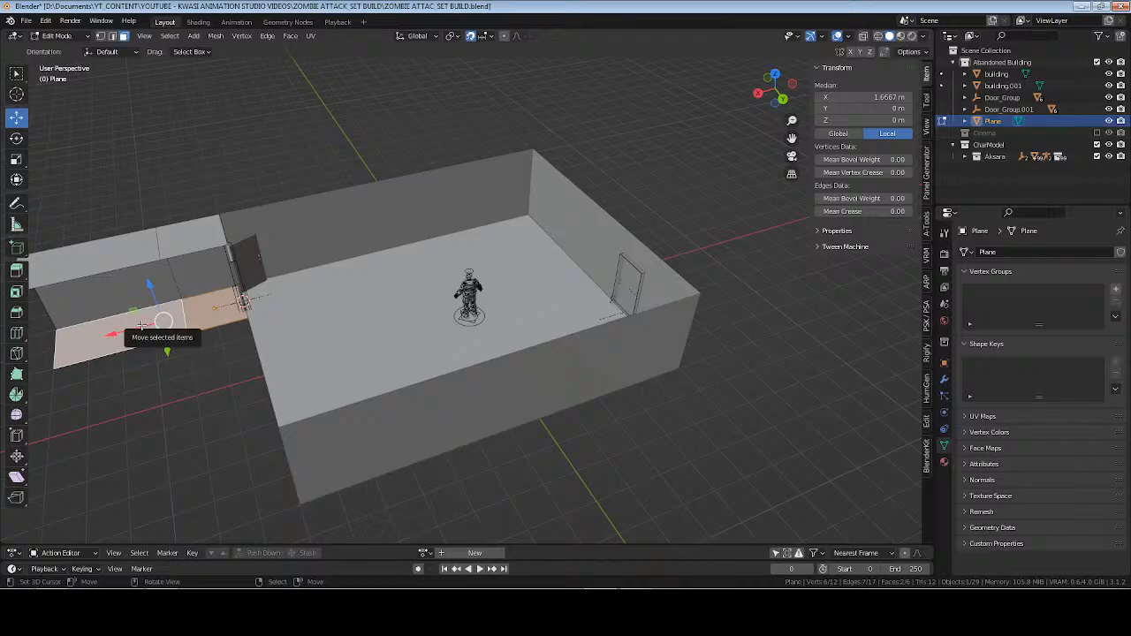
{"action": "middle_click_drag", "start_coordinate": [142, 318], "coordinate": [266, 329], "text": "shift"}
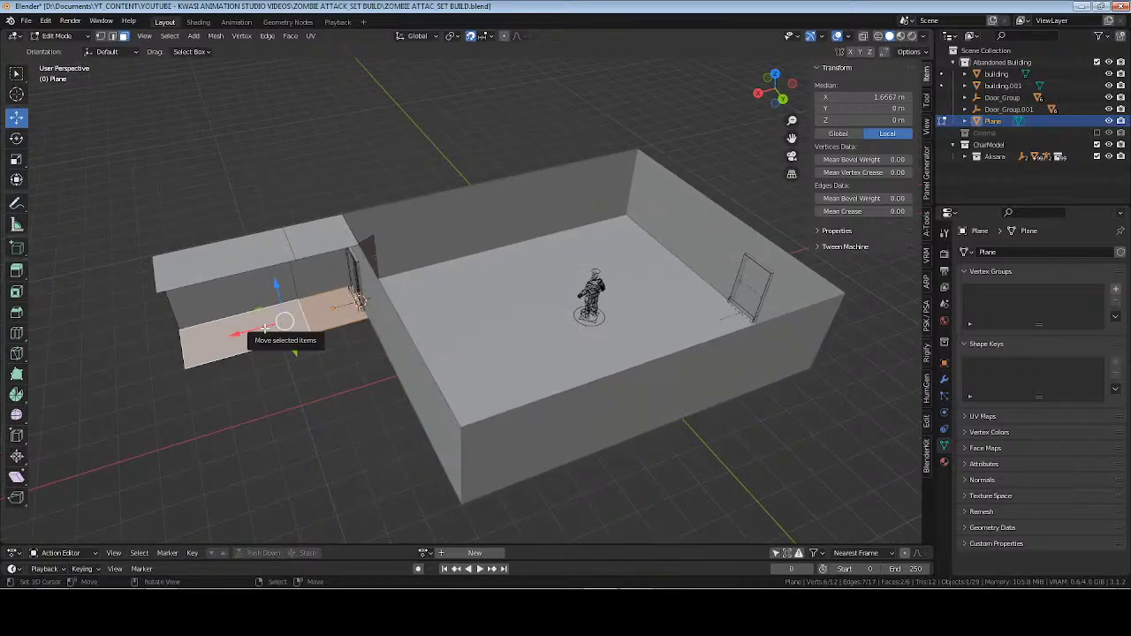
{"action": "key", "text": "Tab"}
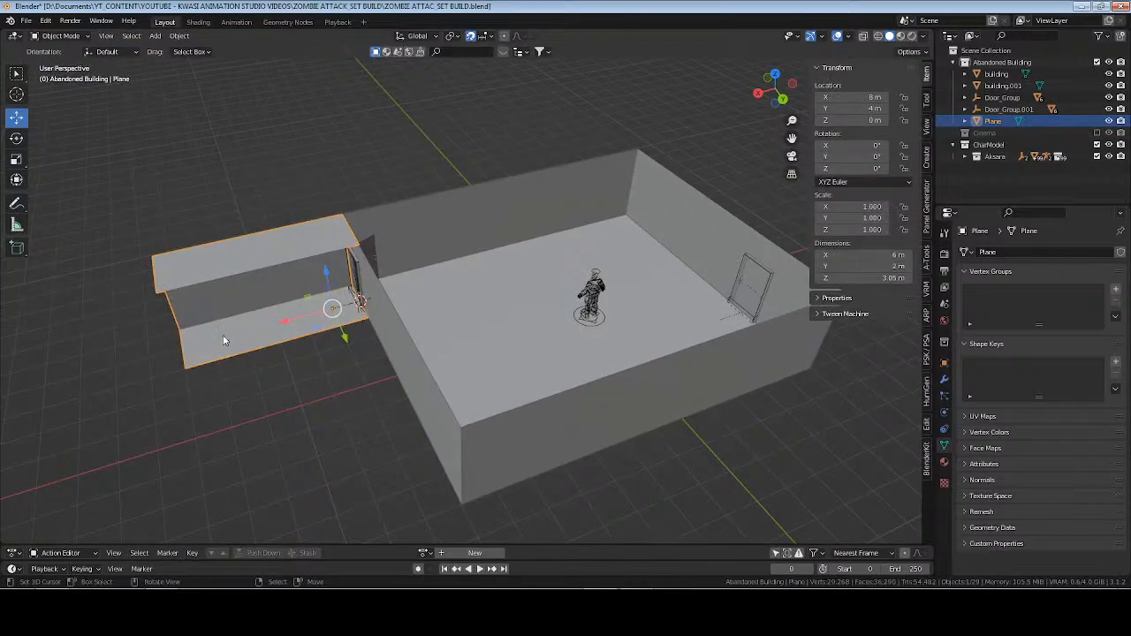
{"action": "key", "text": "Tab"}
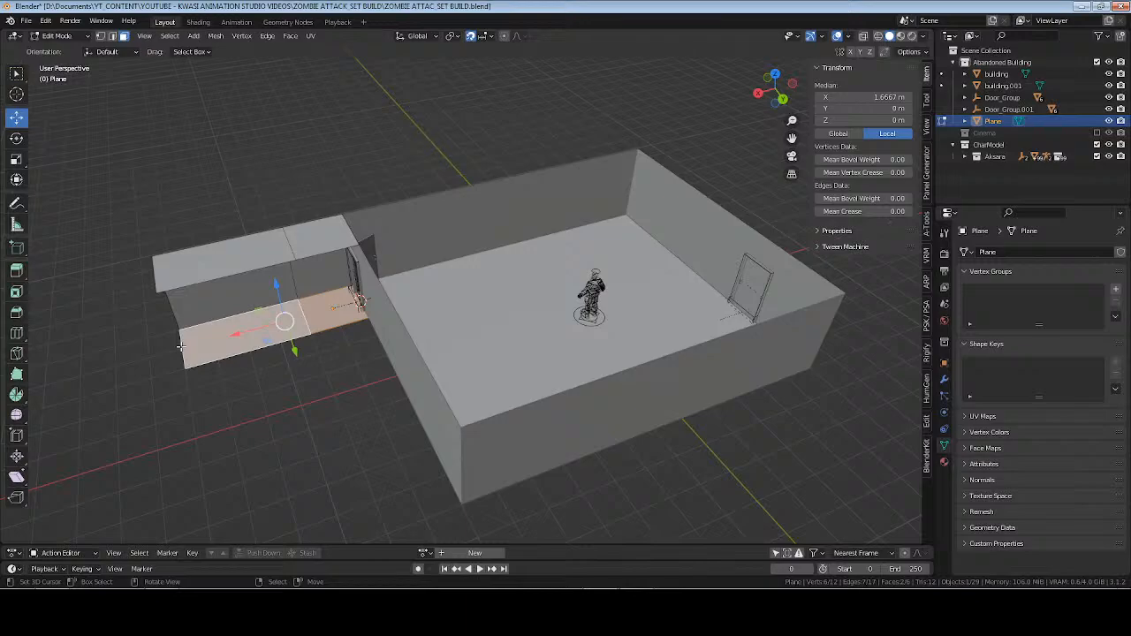
{"action": "key", "text": "alt+a"}
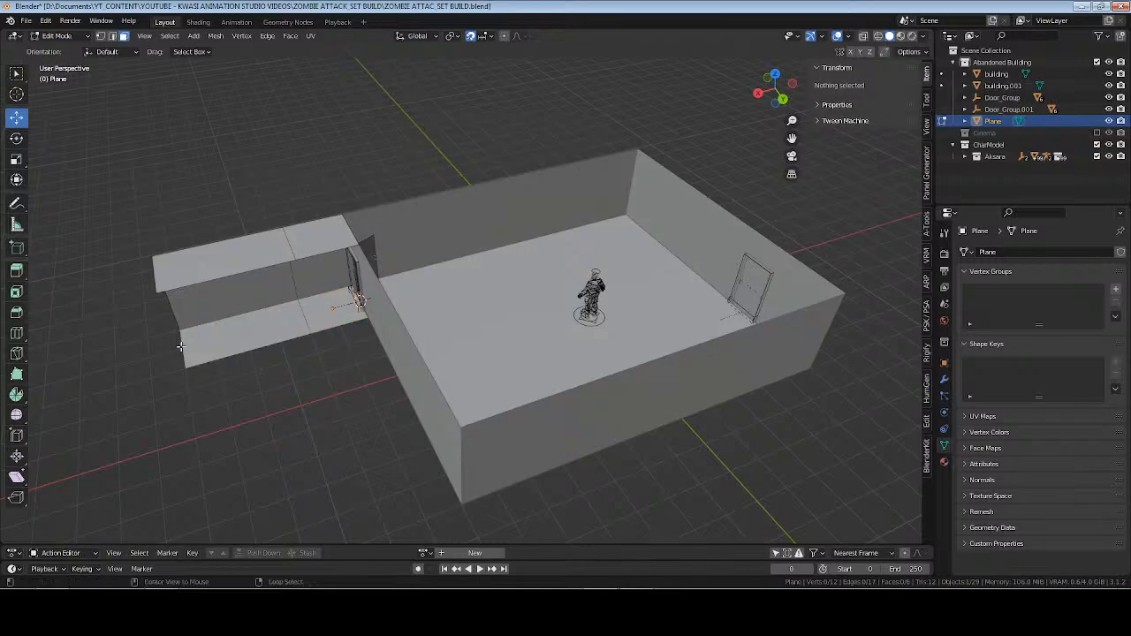
Move the corridor's far end edges -2 m along X, and extrude them 2 m back outward to add another segment.
{"action": "key", "text": "2"}
{"action": "left_click", "coordinate": [183, 345], "text": "alt"}
{"action": "type", "text": "gx"}
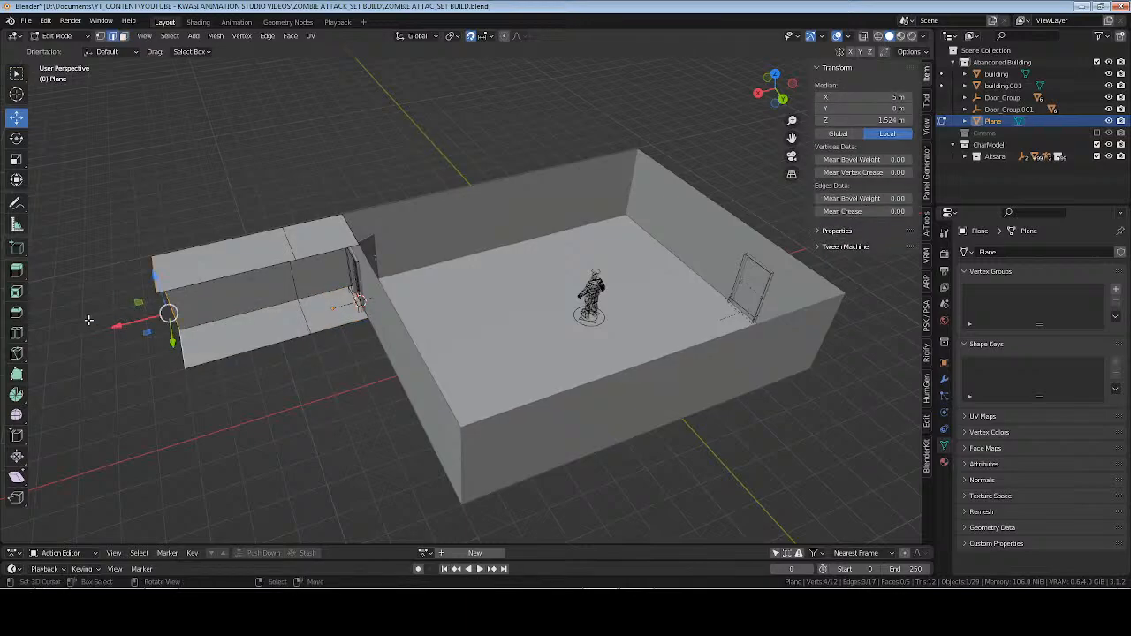
{"action": "type", "text": "-2"}
{"action": "key", "text": "Return"}
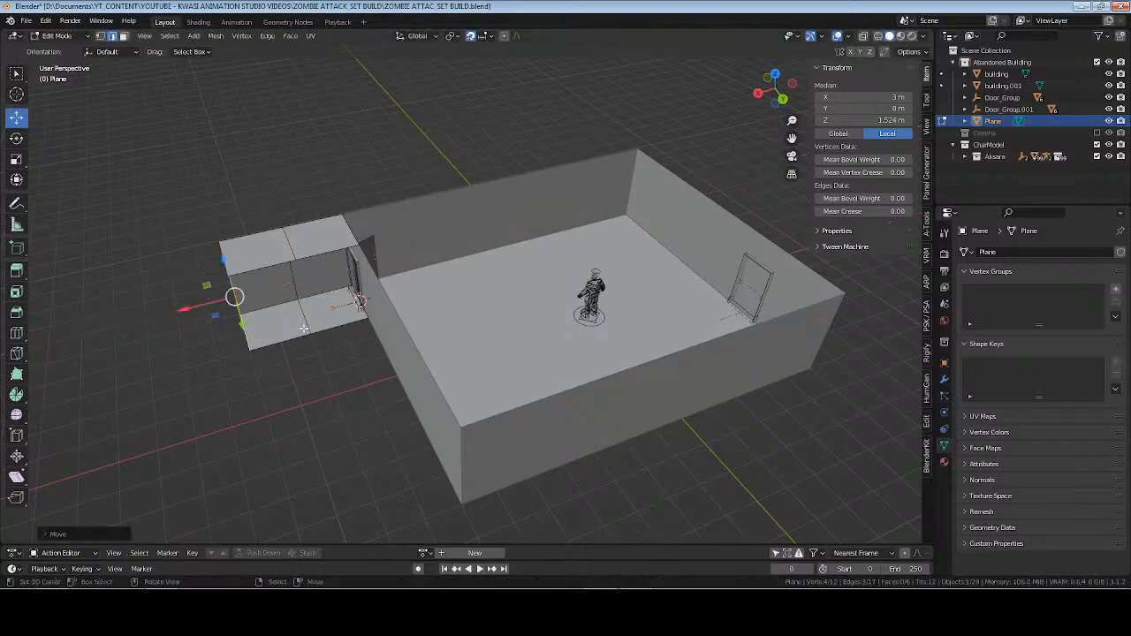
{"action": "left_click_drag", "start_coordinate": [191, 309], "coordinate": [126, 327]}
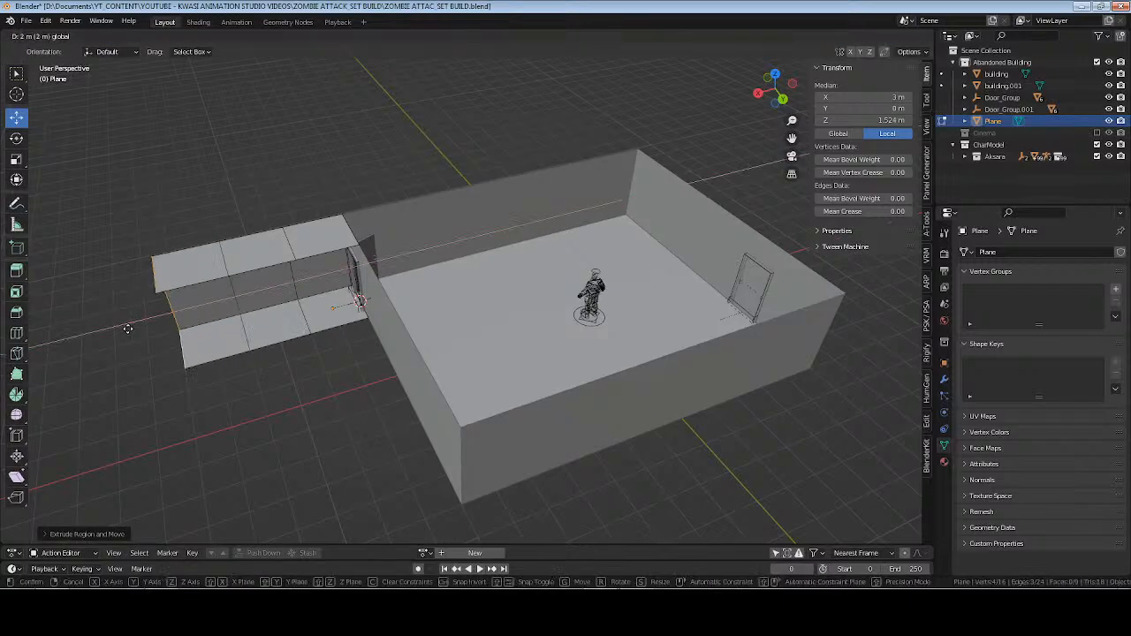
Separate the corridor's three floor faces into their own object and deselect everything in Object Mode.
{"action": "key", "text": "3"}
{"action": "left_click", "coordinate": [329, 316]}
{"action": "left_click", "coordinate": [278, 329], "text": "shift"}
{"action": "left_click", "coordinate": [223, 342], "text": "shift"}
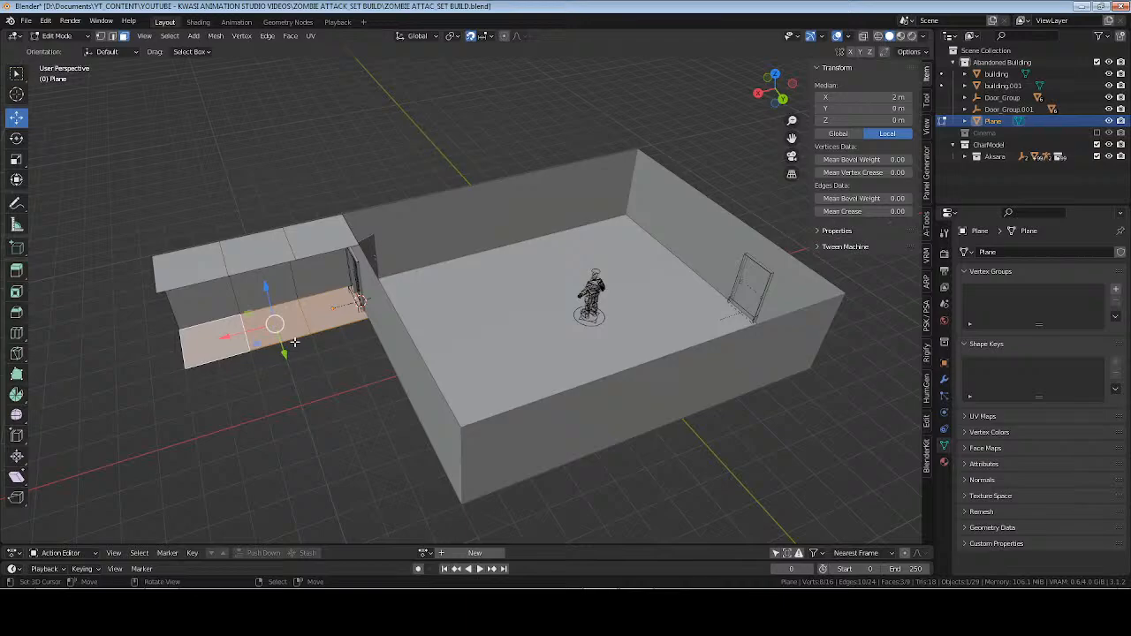
{"action": "key", "text": "p"}
{"action": "left_click", "coordinate": [291, 342]}
{"action": "key", "text": "Tab"}
{"action": "left_click", "coordinate": [343, 334]}
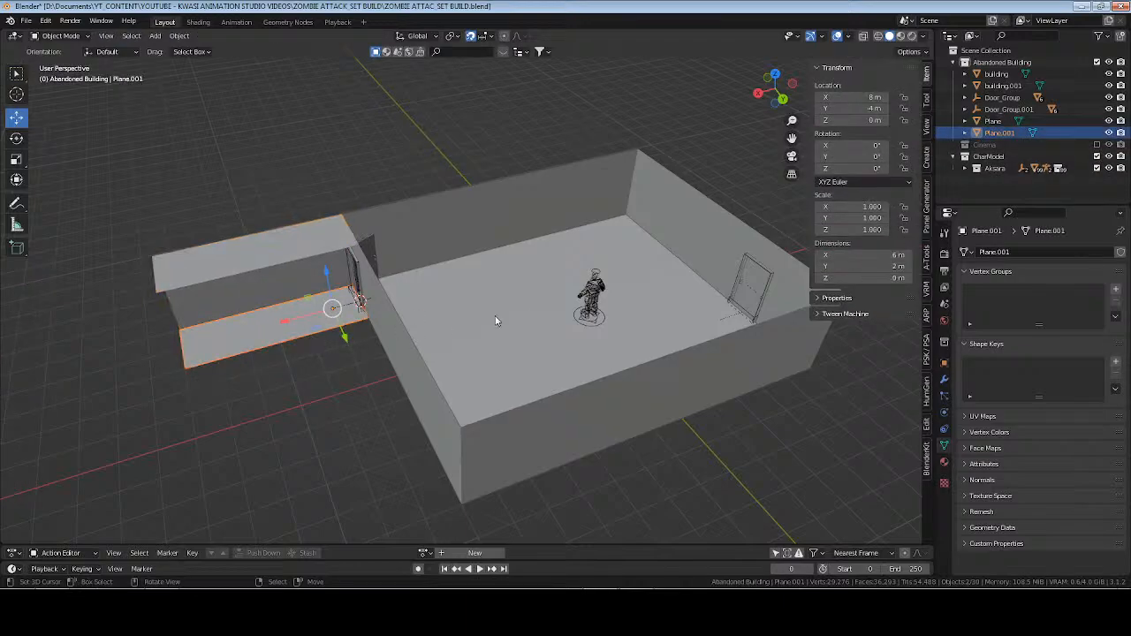
{"action": "key", "text": "alt+a"}
Select the separated main room floor and examine it from several angles.
{"action": "middle_click_drag", "start_coordinate": [610, 296], "coordinate": [524, 393]}
{"action": "left_click", "coordinate": [515, 300]}
{"action": "key", "text": "KP_Decimal"}
{"action": "key", "text": "alt+a"}
{"action": "scroll", "coordinate": [499, 349], "scroll_direction": "down", "scroll_amount": 7}
{"action": "left_click", "coordinate": [506, 344]}
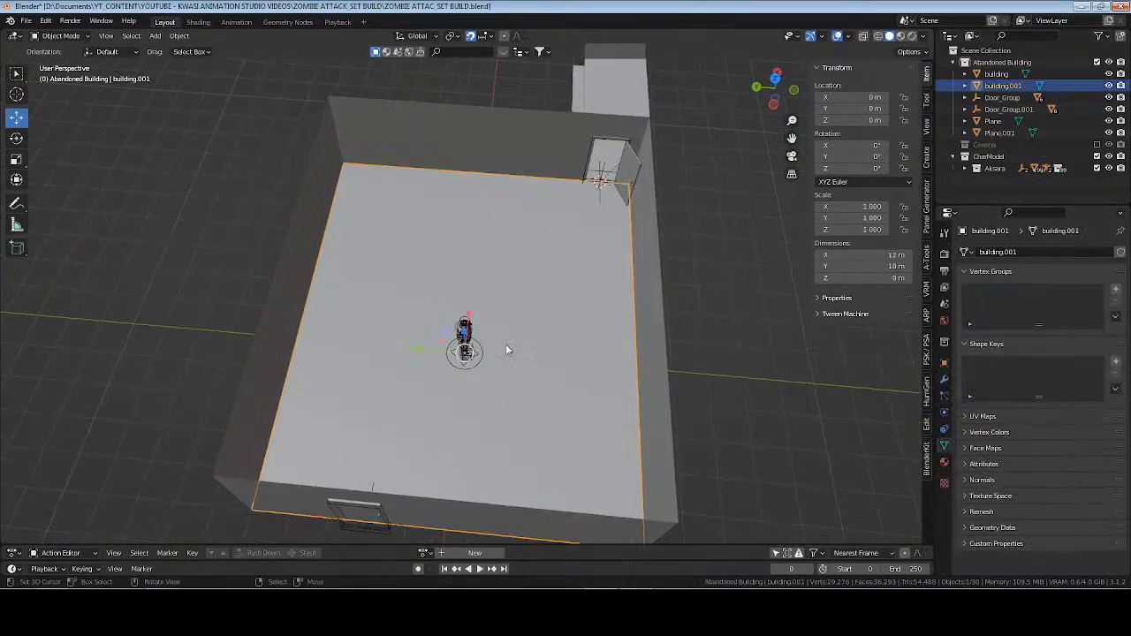
{"action": "middle_click_drag", "start_coordinate": [506, 343], "coordinate": [573, 365]}
{"action": "middle_click_drag", "start_coordinate": [526, 314], "coordinate": [593, 305]}
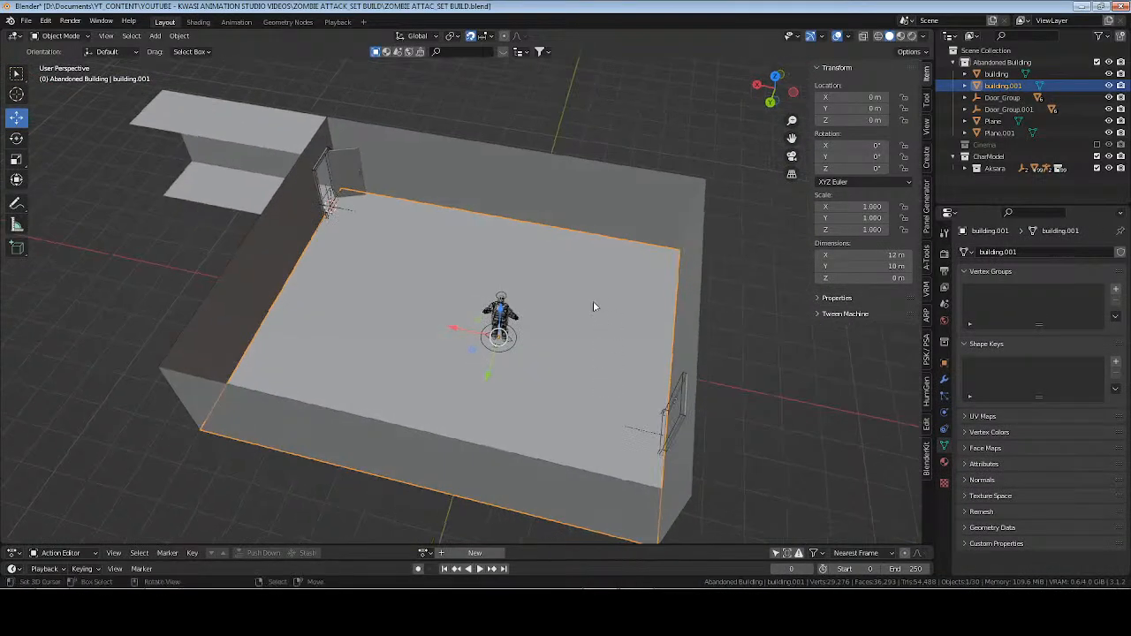
Add a plane, place the 3D cursor at the world origin and snap the plane to it.
{"action": "key", "text": "shift+a"}
{"action": "mouse_move", "coordinate": [580, 254]}
{"action": "left_click", "coordinate": [624, 260]}
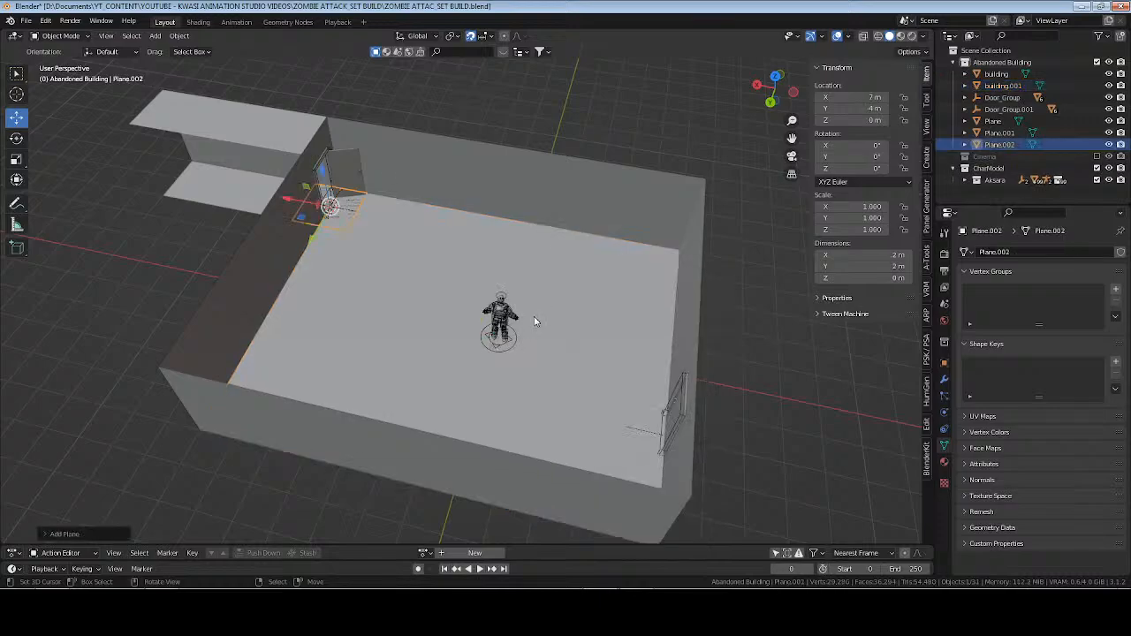
{"action": "key", "text": "shift+s"}
{"action": "key", "text": "Escape"}
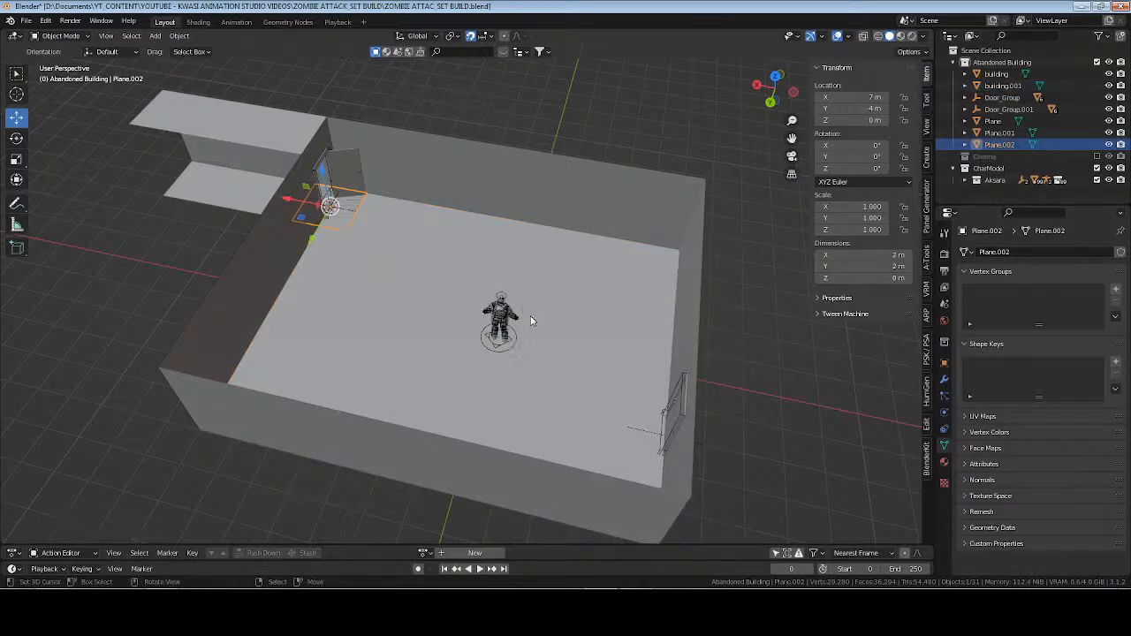
{"action": "key", "text": "shift+s"}
{"action": "key", "text": "Escape"}
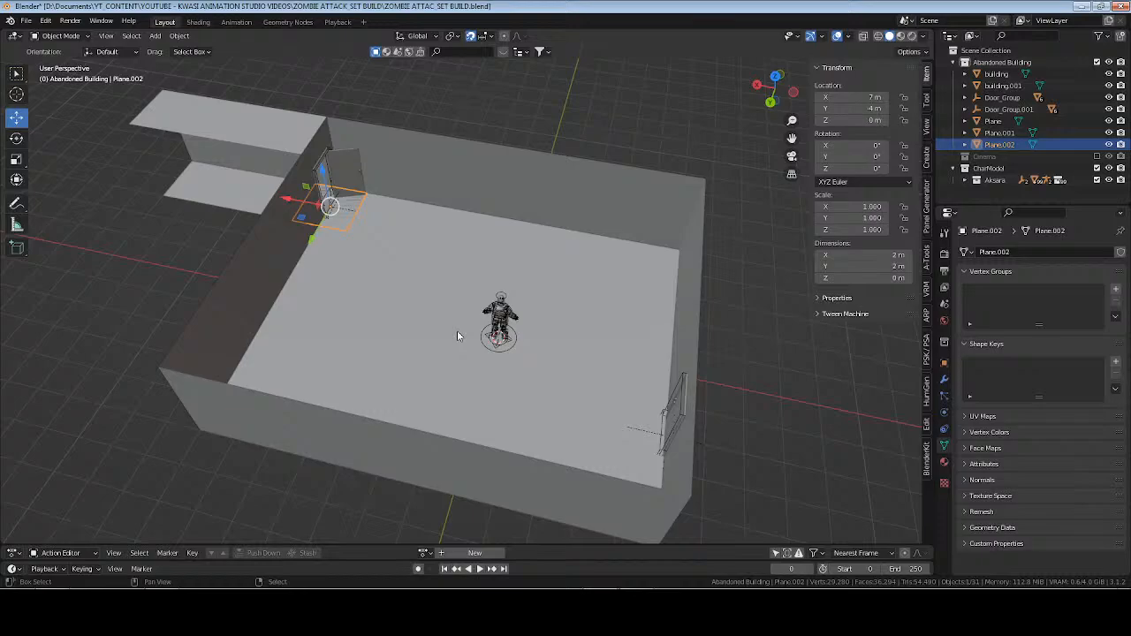
{"action": "key", "text": "shift+s"}
{"action": "left_click", "coordinate": [454, 283]}
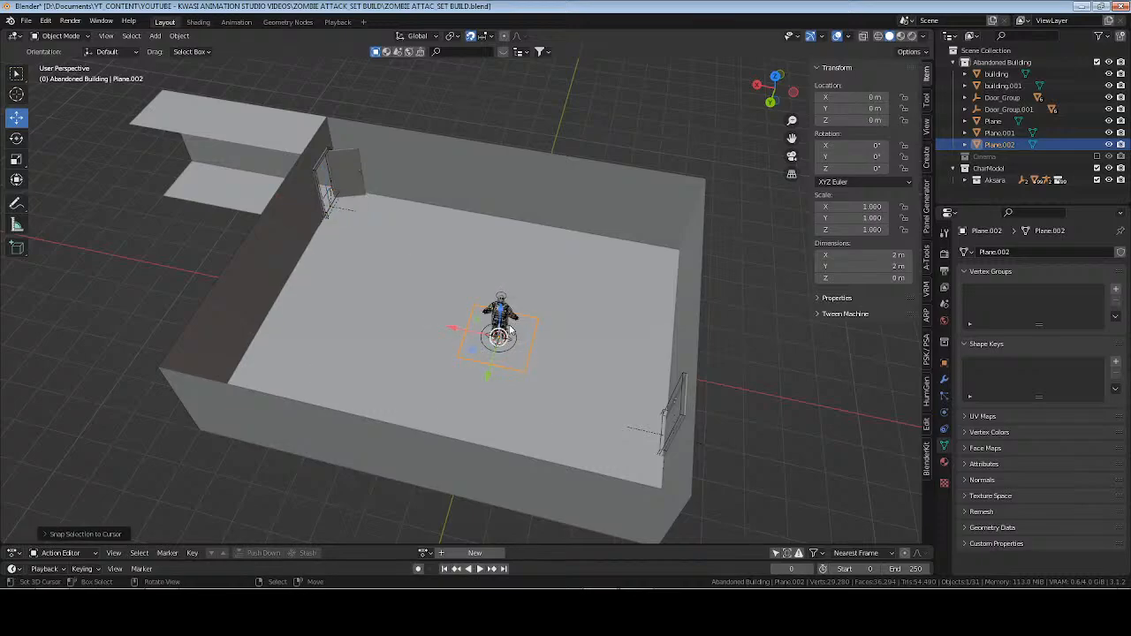
Raise the new plane to the top of the walls by setting its Z location to 3.048 m.
{"action": "key", "text": "KP_1"}
{"action": "left_click", "coordinate": [863, 121]}
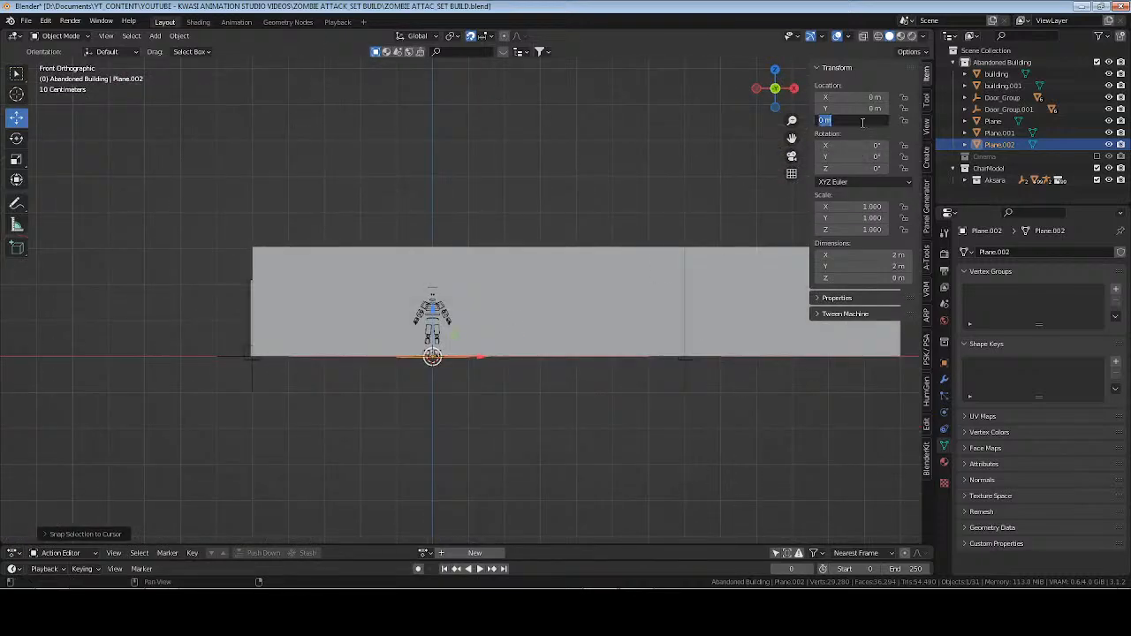
{"action": "type", "text": "3.048"}
{"action": "key", "text": "Return"}
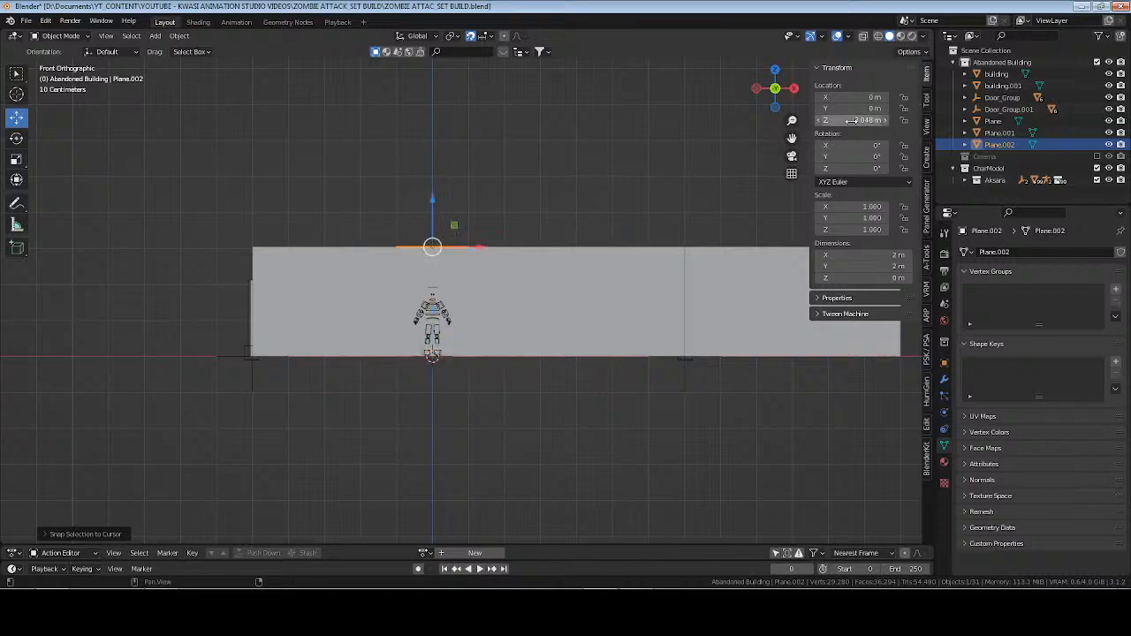
Set the raised plane's X and Y dimensions to 1 m each.
{"action": "middle_click_drag", "start_coordinate": [336, 168], "coordinate": [506, 249]}
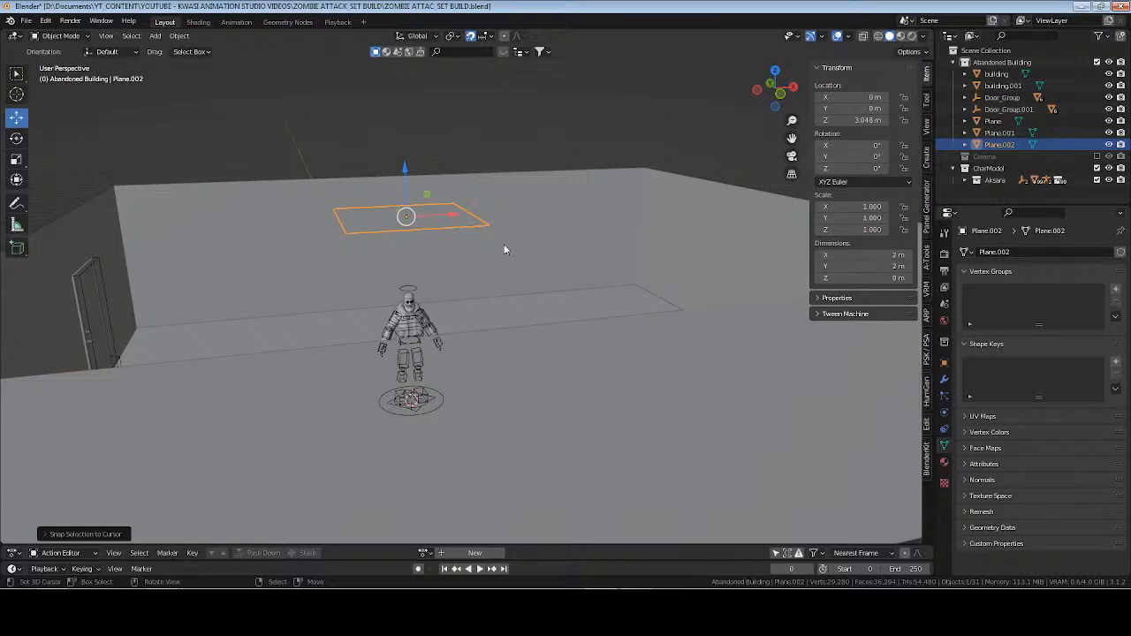
{"action": "scroll", "coordinate": [504, 245], "scroll_direction": "down", "scroll_amount": 4}
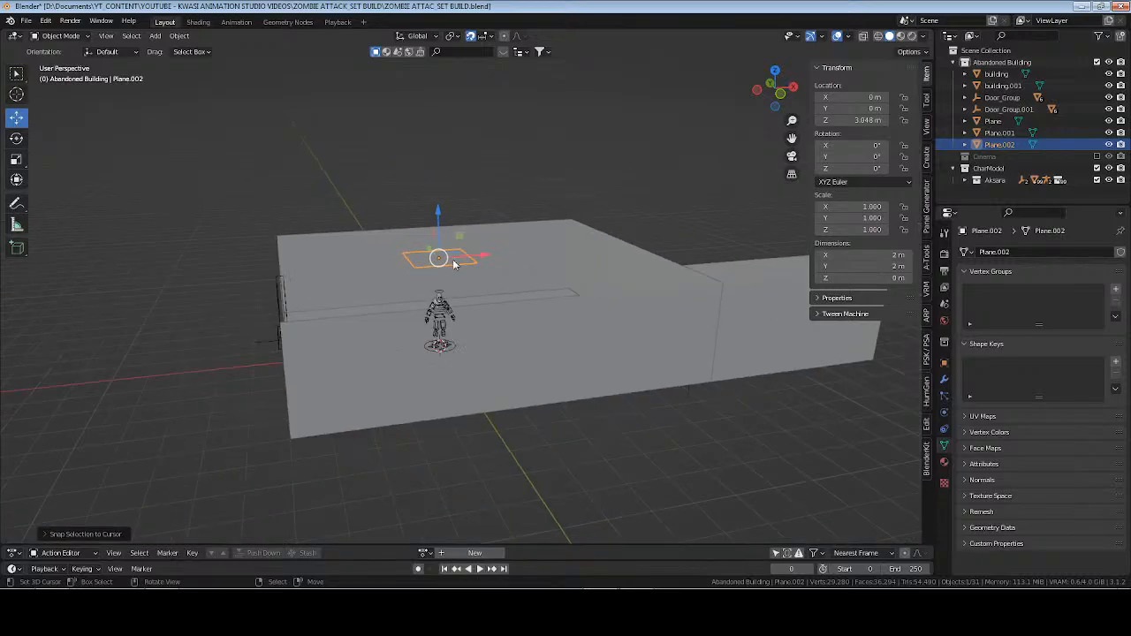
{"action": "middle_click_drag", "start_coordinate": [456, 263], "coordinate": [605, 341]}
{"action": "scroll", "coordinate": [550, 307], "scroll_direction": "up", "scroll_amount": 2}
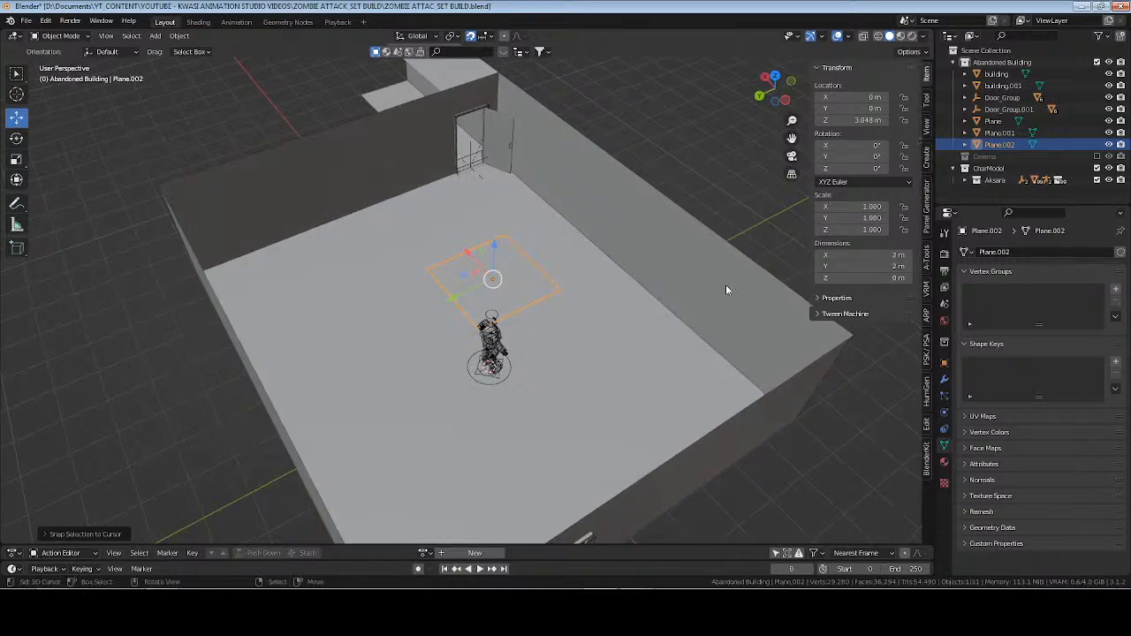
{"action": "left_click_drag", "start_coordinate": [882, 256], "coordinate": [882, 267]}
{"action": "type", "text": "1"}
{"action": "key", "text": "Return"}
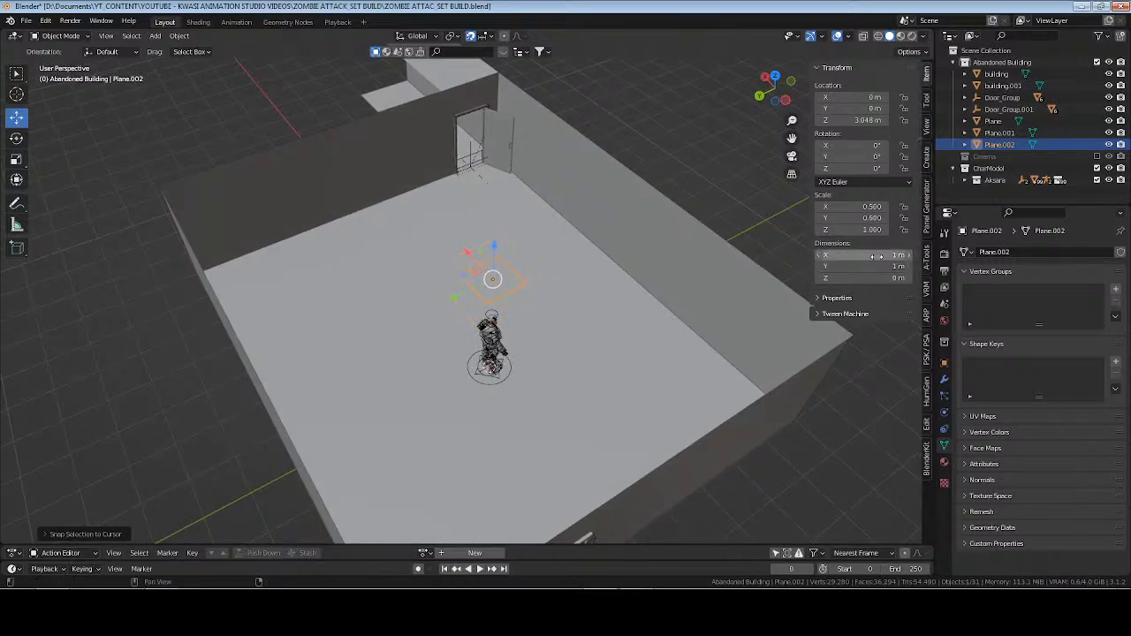
View the set from above, then switch to the browser to study the ceiling in the atf-3.jpg reference image.
{"action": "key", "text": "KP_7"}
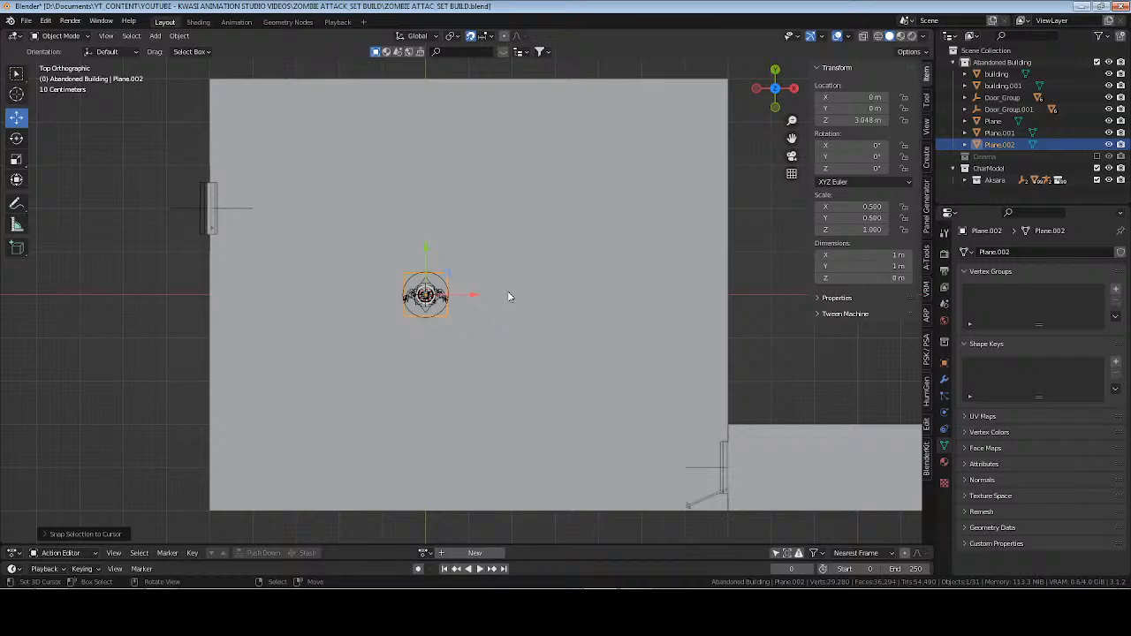
{"action": "key", "text": "a"}
{"action": "key", "text": "a"}
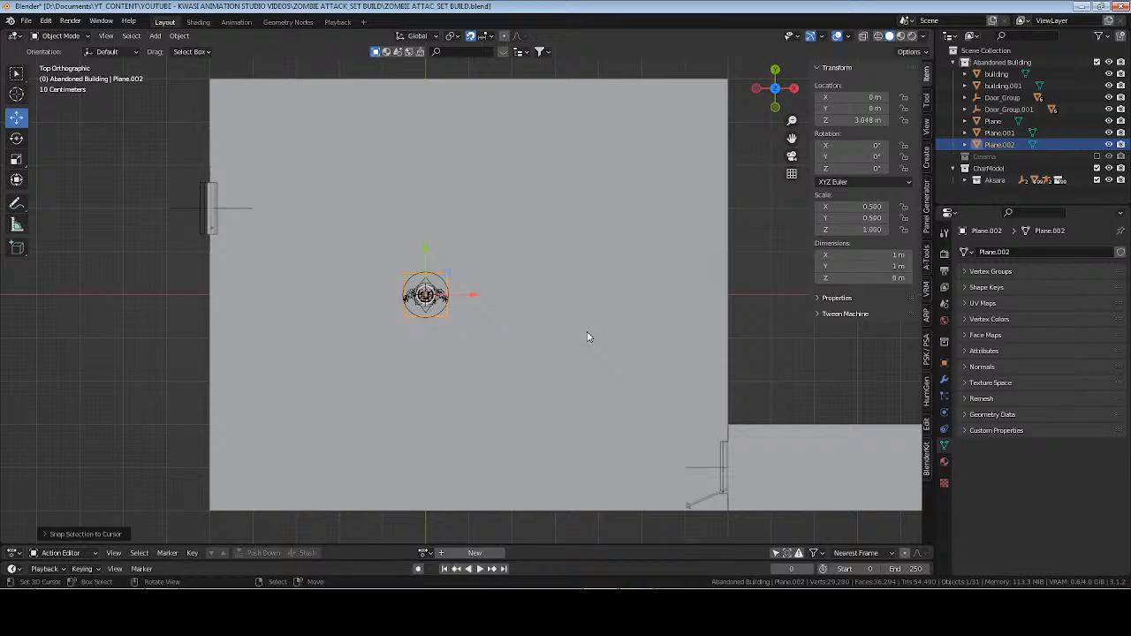
{"action": "key", "text": "alt+Tab"}
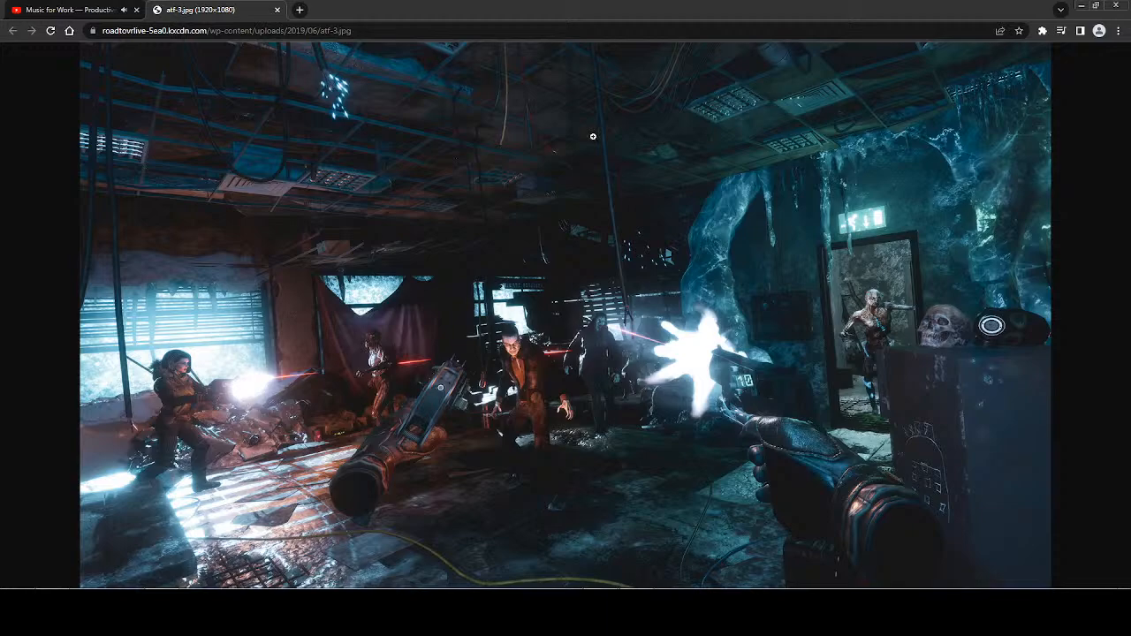
Return to Blender and lower the 1 m plane to a Z location of 2.9 m, working in a front wireframe view.
{"action": "key", "text": "alt+Tab"}
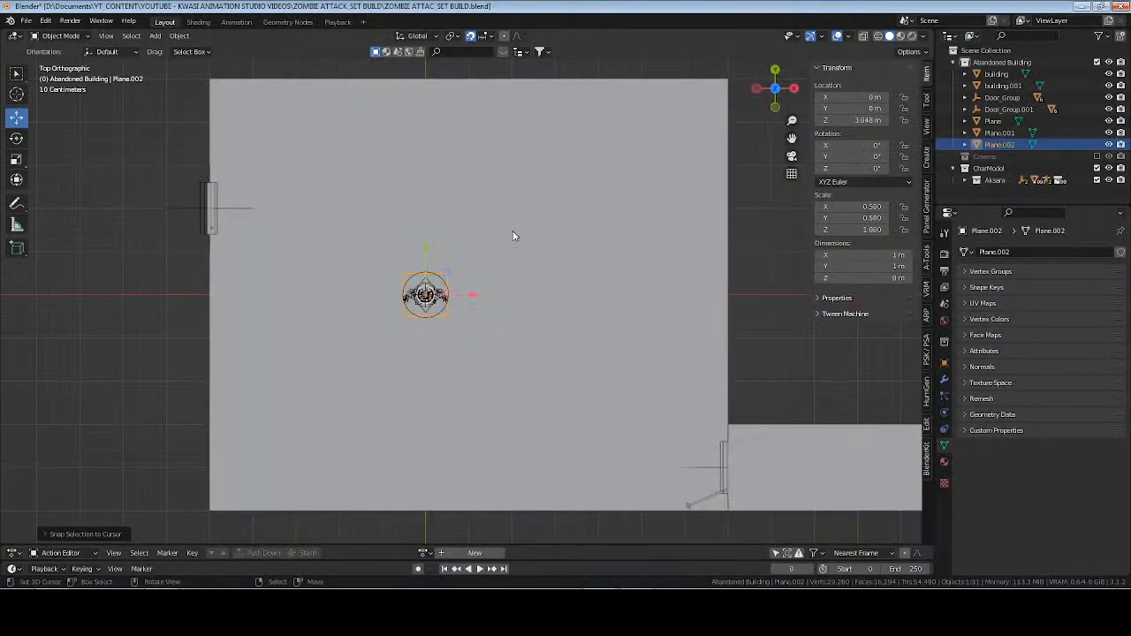
{"action": "middle_click_drag", "start_coordinate": [575, 375], "coordinate": [590, 272]}
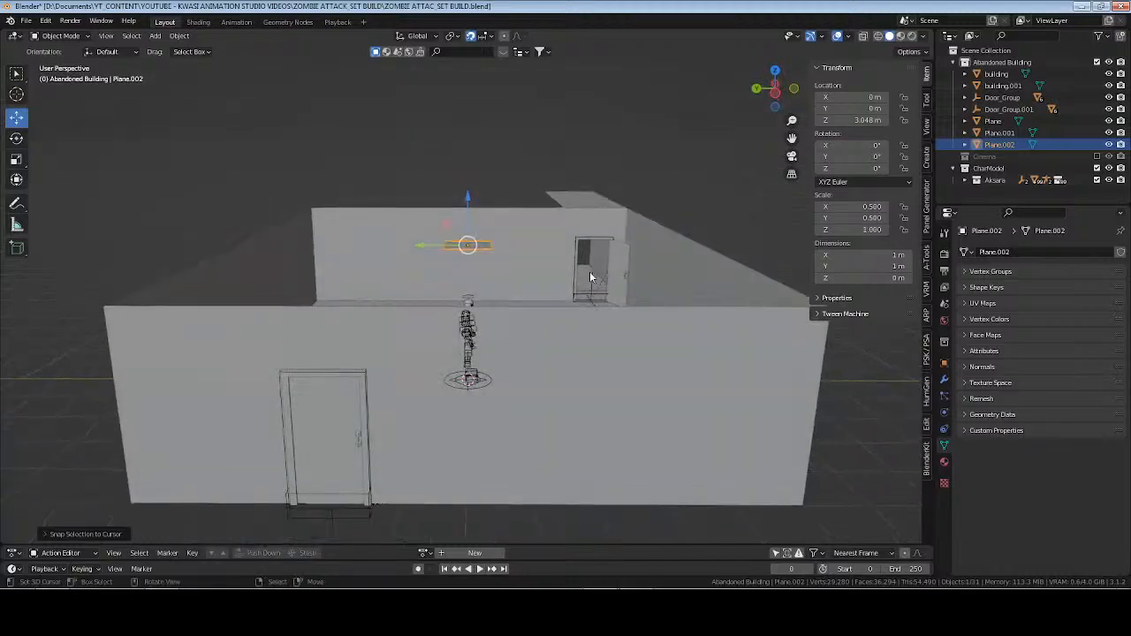
{"action": "key", "text": "KP_1"}
{"action": "key", "text": "z"}
{"action": "left_click", "coordinate": [454, 209]}
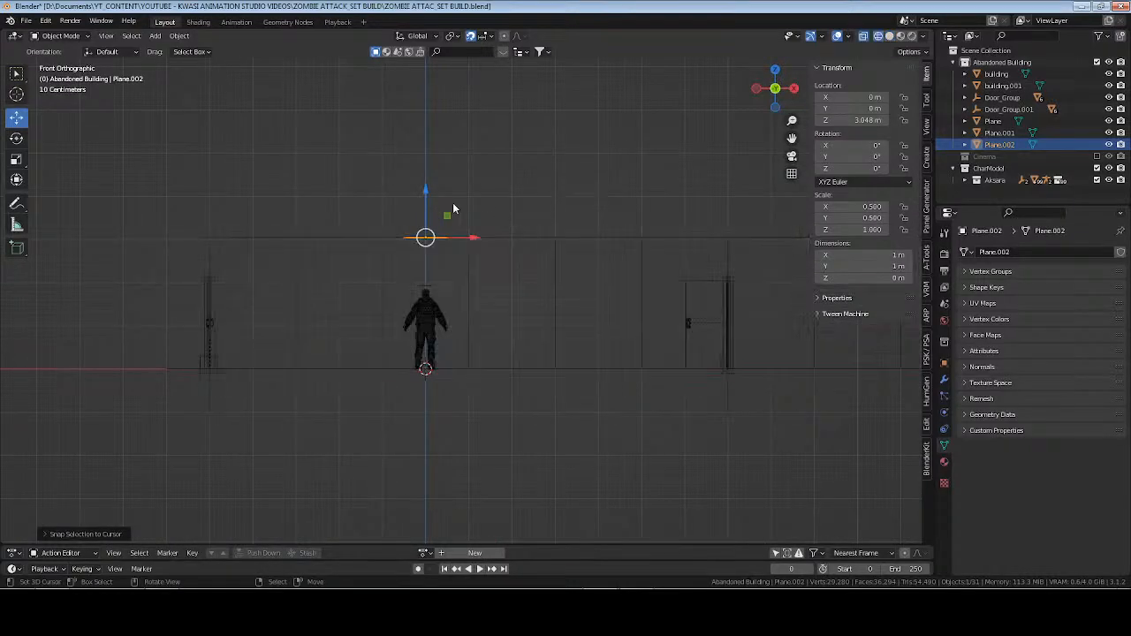
{"action": "left_click_drag", "start_coordinate": [426, 193], "coordinate": [427, 193]}
{"action": "key", "text": "KP_Divide"}
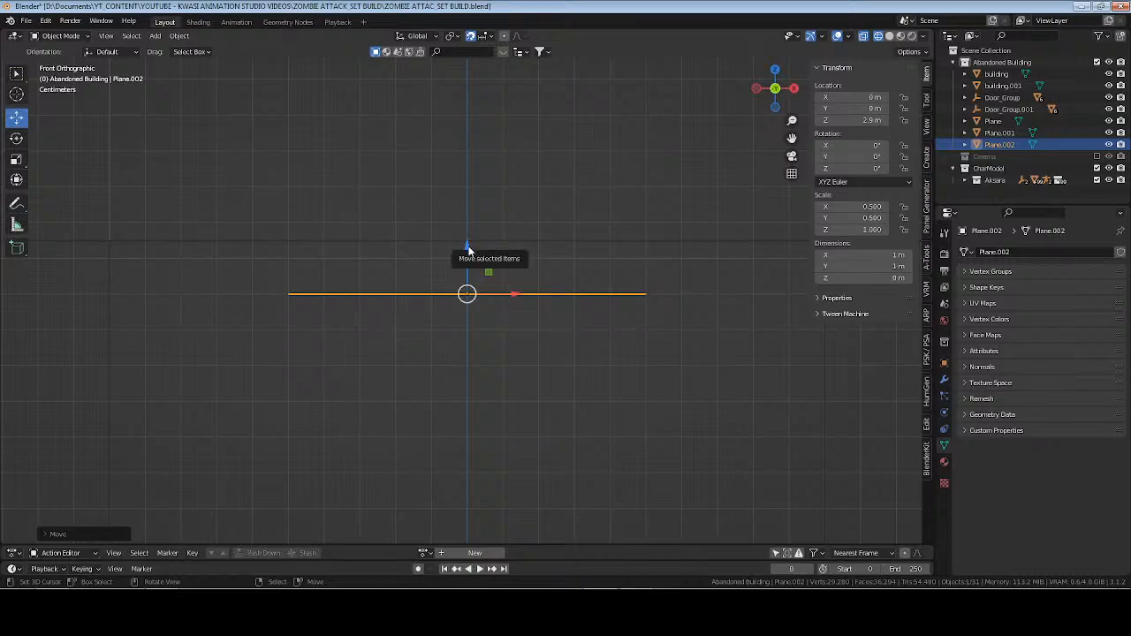
Try the 1 m plane at a Z height of 2.7 m, then raise it back to 2.9 m.
{"action": "left_click_drag", "start_coordinate": [469, 250], "coordinate": [467, 317]}
{"action": "scroll", "coordinate": [466, 299], "scroll_direction": "down", "scroll_amount": 8}
{"action": "middle_click_drag", "start_coordinate": [437, 343], "coordinate": [487, 326]}
{"action": "key", "text": "KP_1"}
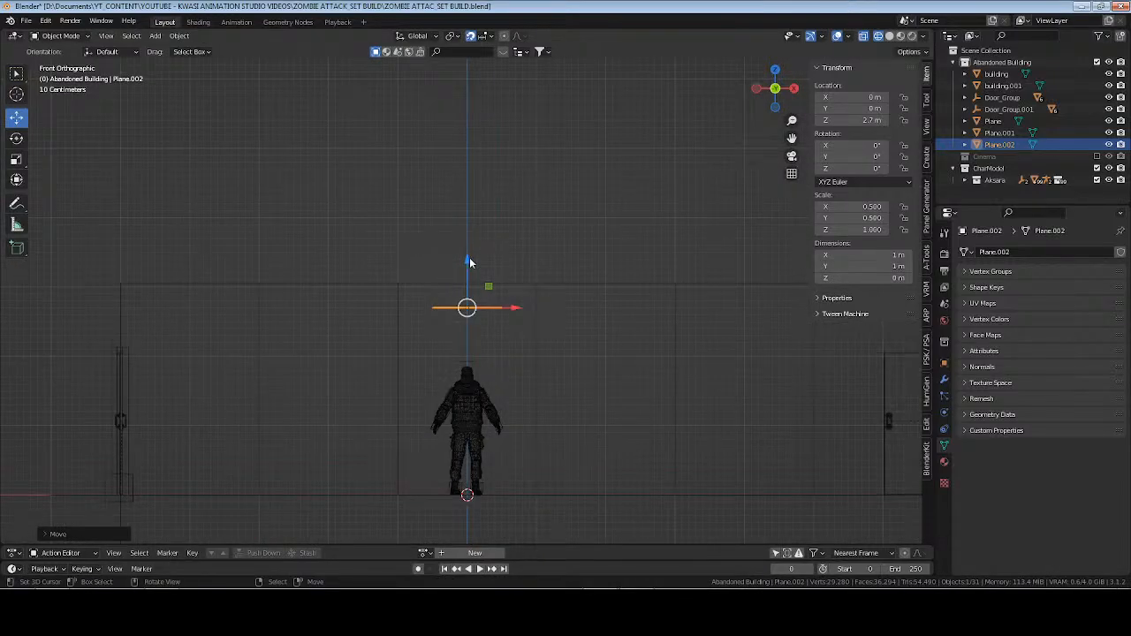
{"action": "left_click_drag", "start_coordinate": [469, 261], "coordinate": [470, 245]}
{"action": "middle_click_drag", "start_coordinate": [380, 328], "coordinate": [442, 348]}
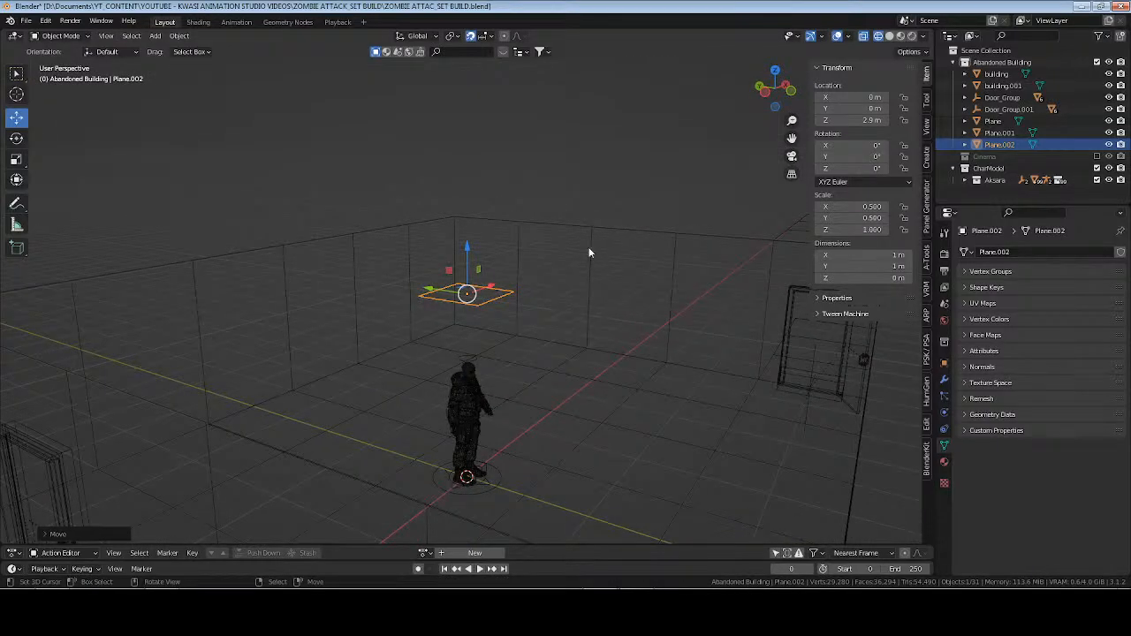
Switch to solid shading, duplicate the plane in place and set the copy's Z location to 3.048 m.
{"action": "middle_click_drag", "start_coordinate": [589, 253], "coordinate": [562, 266]}
{"action": "key", "text": "z"}
{"action": "left_click", "coordinate": [554, 260]}
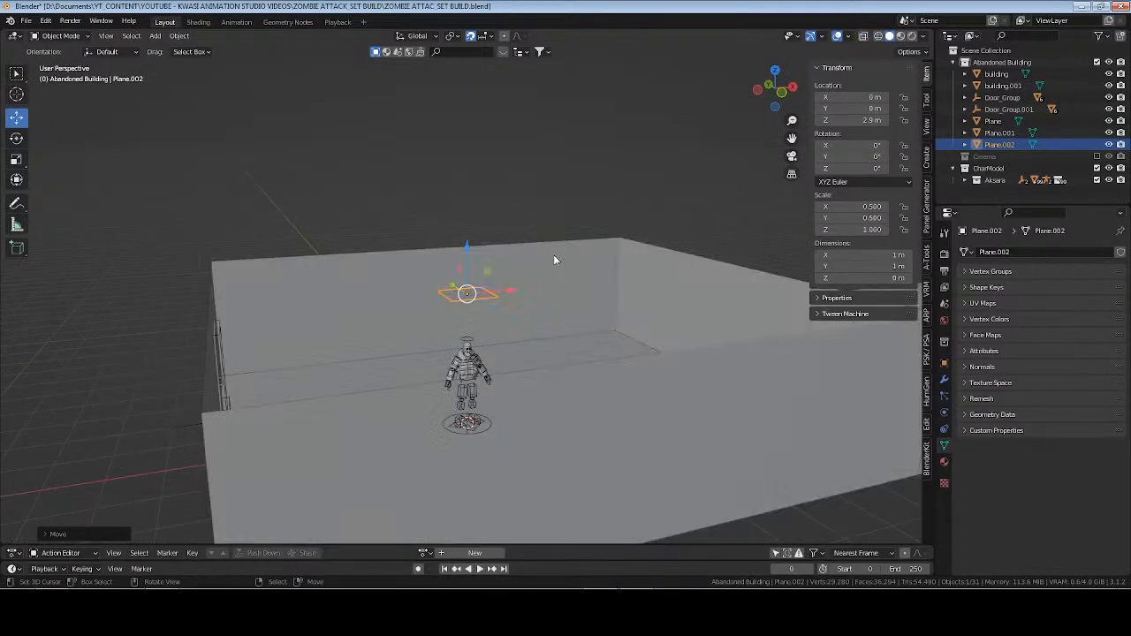
{"action": "key", "text": "shift+d"}
{"action": "key", "text": "Escape"}
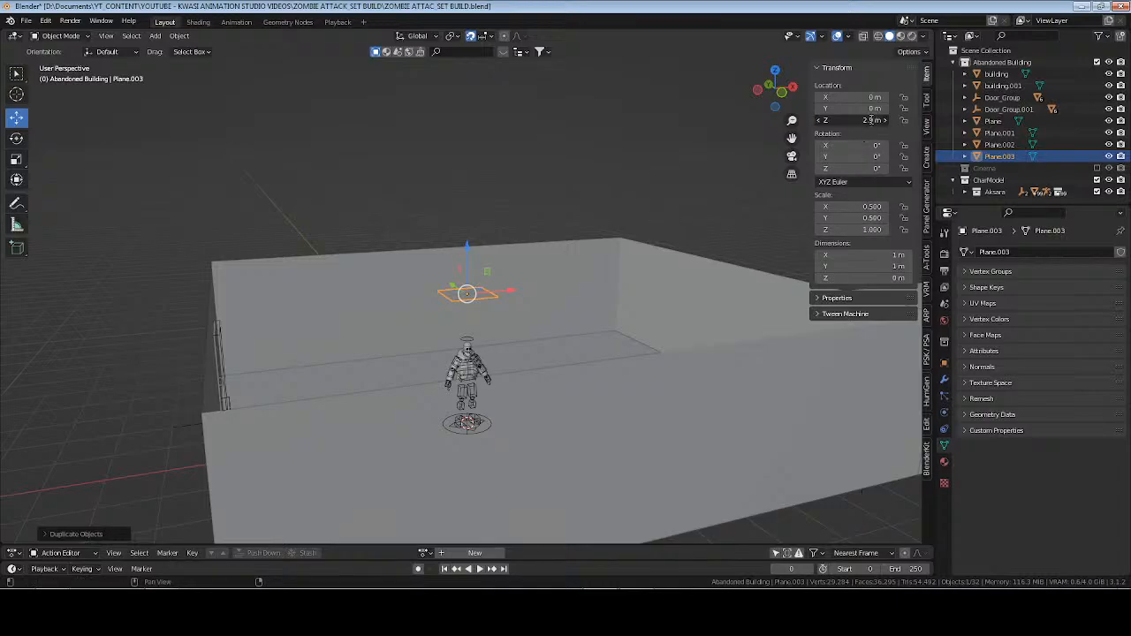
{"action": "left_click", "coordinate": [871, 119]}
{"action": "type", "text": "3.048"}
{"action": "key", "text": "Return"}
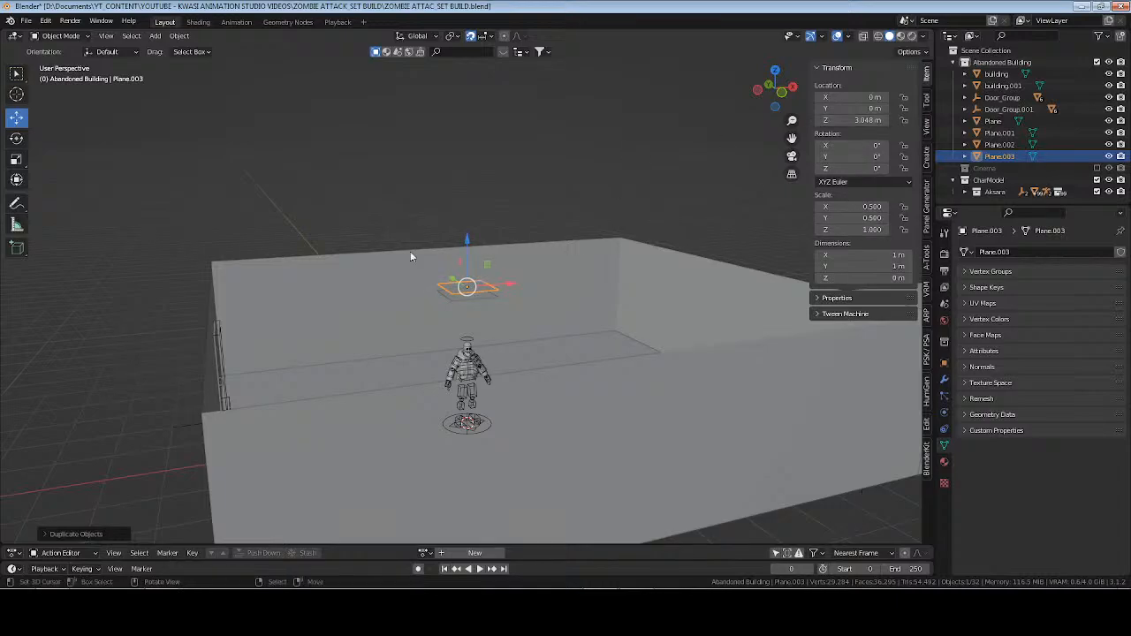
Set the duplicated plane's X and Y dimensions to 2 m each.
{"action": "middle_click_drag", "start_coordinate": [410, 251], "coordinate": [491, 339]}
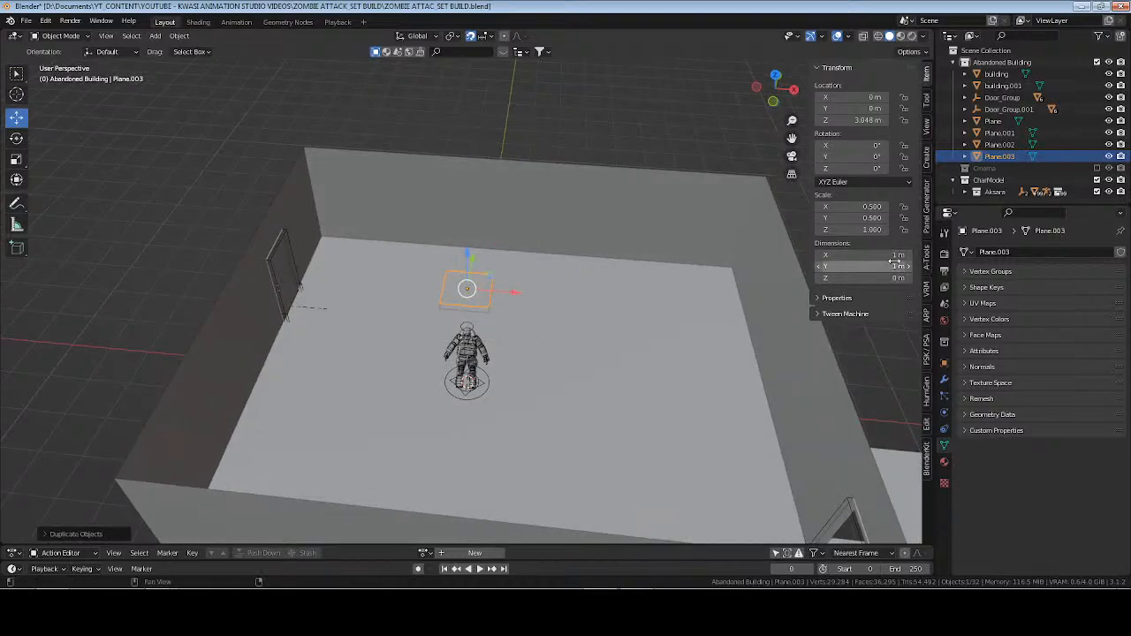
{"action": "left_click_drag", "start_coordinate": [871, 257], "coordinate": [870, 263]}
{"action": "type", "text": "2"}
{"action": "key", "text": "Return"}
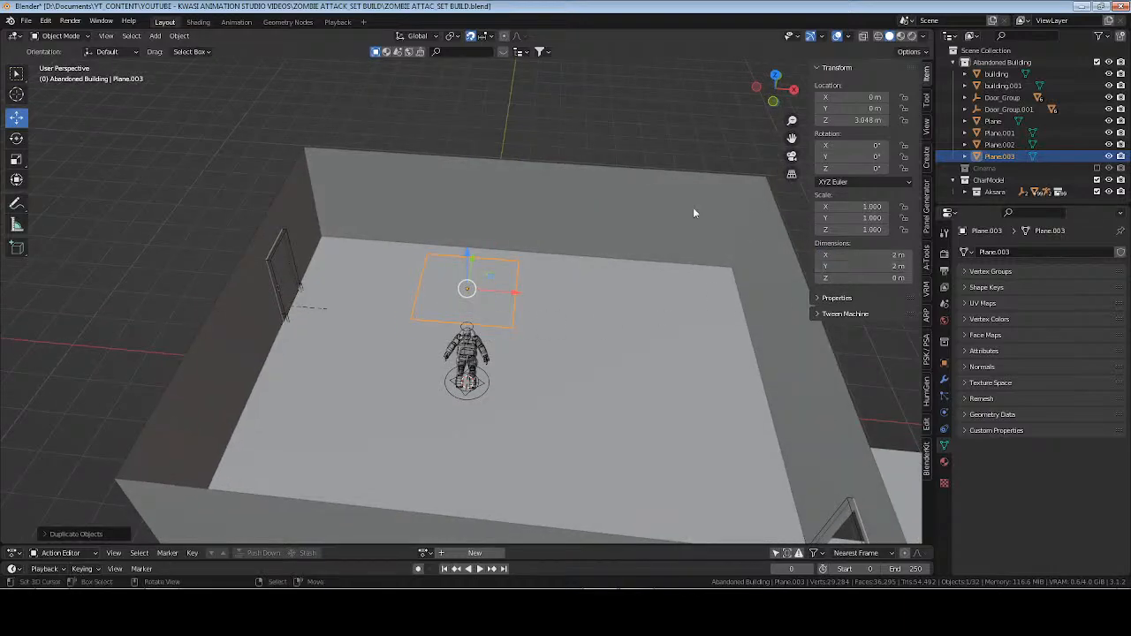
Apply the scale of the 2 m upper plane and of the 1 m plane below it.
{"action": "key", "text": "ctrl+a"}
{"action": "left_click", "coordinate": [580, 218]}
{"action": "middle_click_drag", "start_coordinate": [530, 300], "coordinate": [579, 275]}
{"action": "left_click", "coordinate": [1000, 144]}
{"action": "key", "text": "ctrl+a"}
{"action": "left_click", "coordinate": [581, 266]}
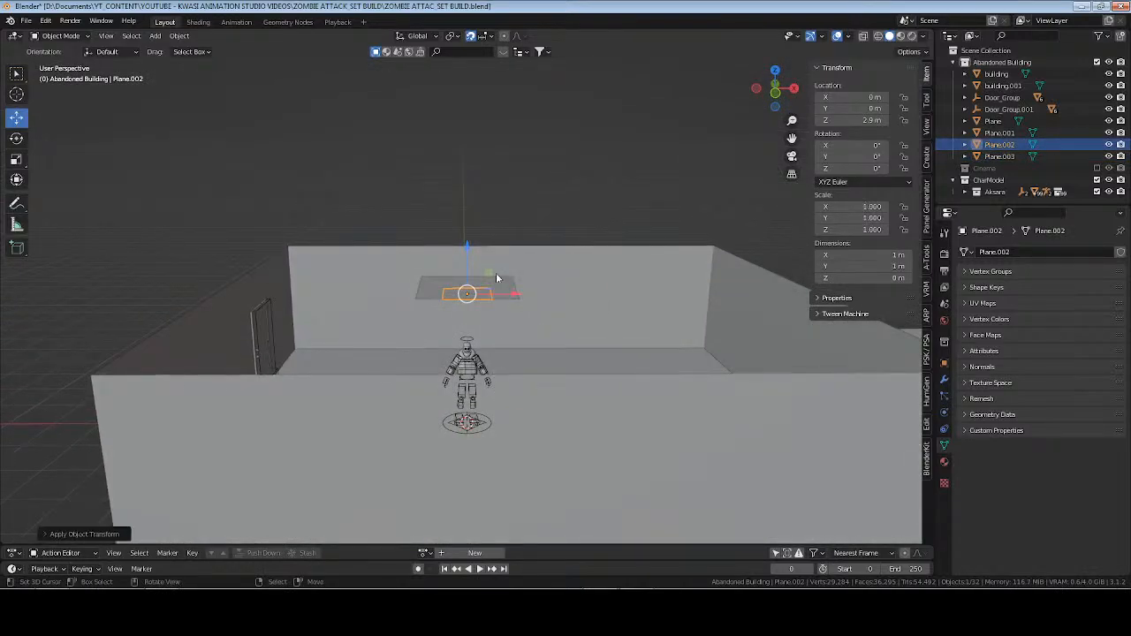
Rename the upper 2 m plane as ceiling.
{"action": "middle_click_drag", "start_coordinate": [498, 278], "coordinate": [500, 303]}
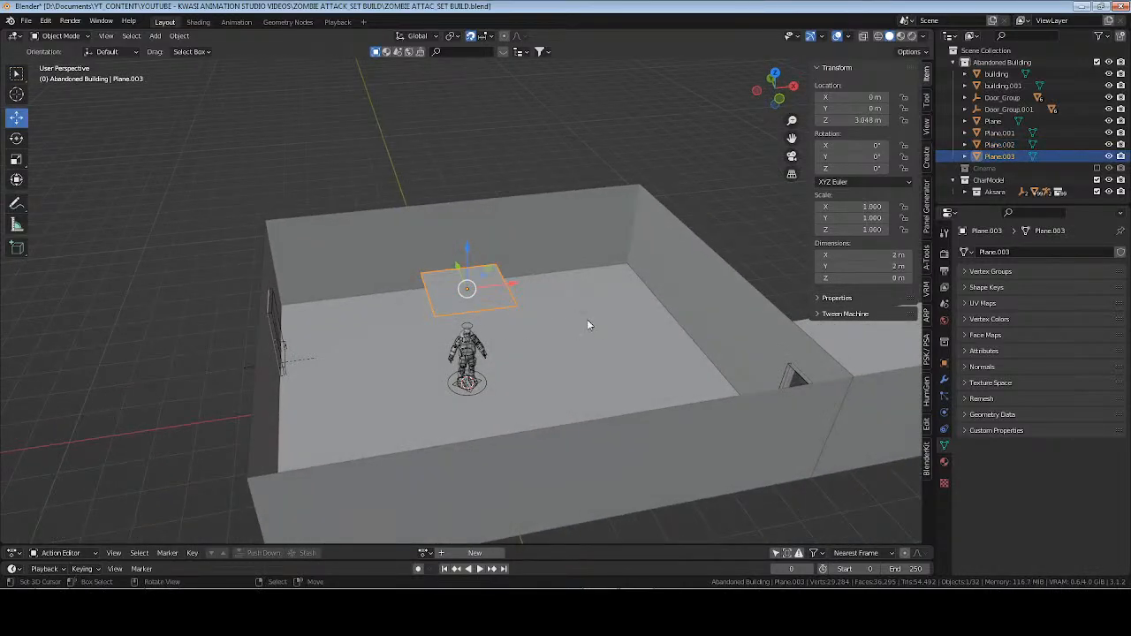
{"action": "key", "text": "F2"}
{"action": "type", "text": "cei"}
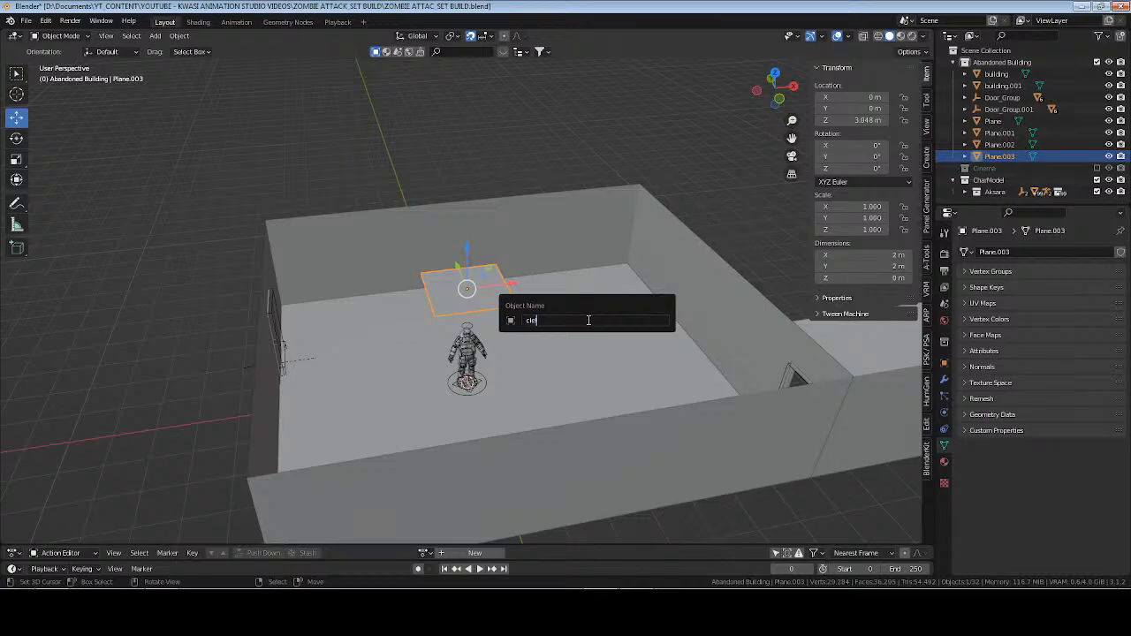
{"action": "type", "text": "lign"}
{"action": "key", "text": "Return"}
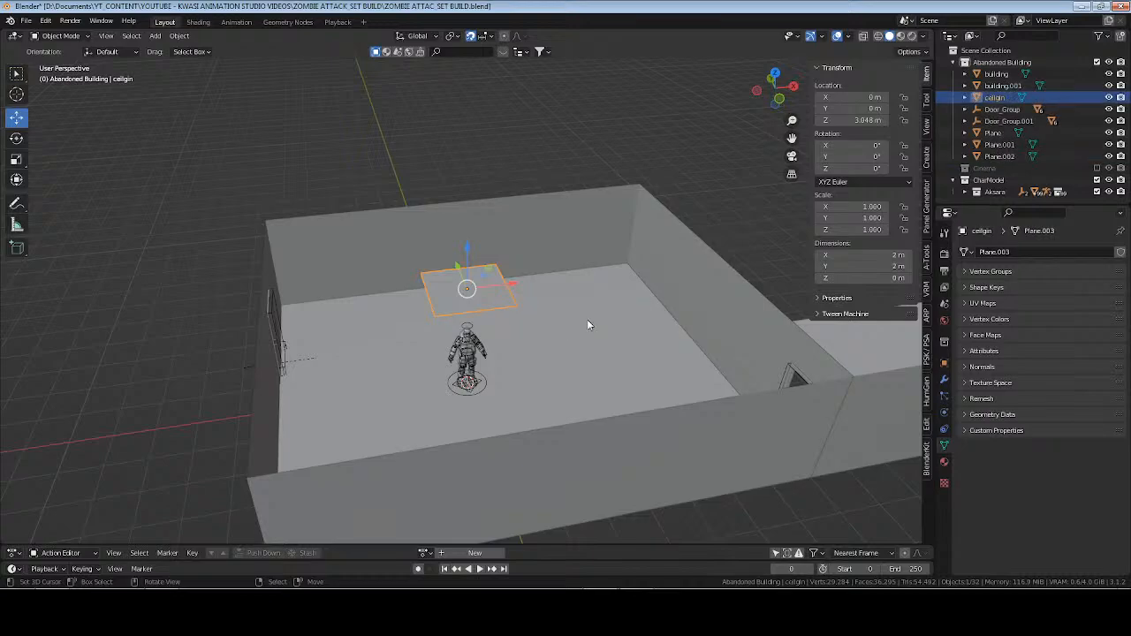
{"action": "key", "text": "F2"}
{"action": "type", "text": "ceilin"}
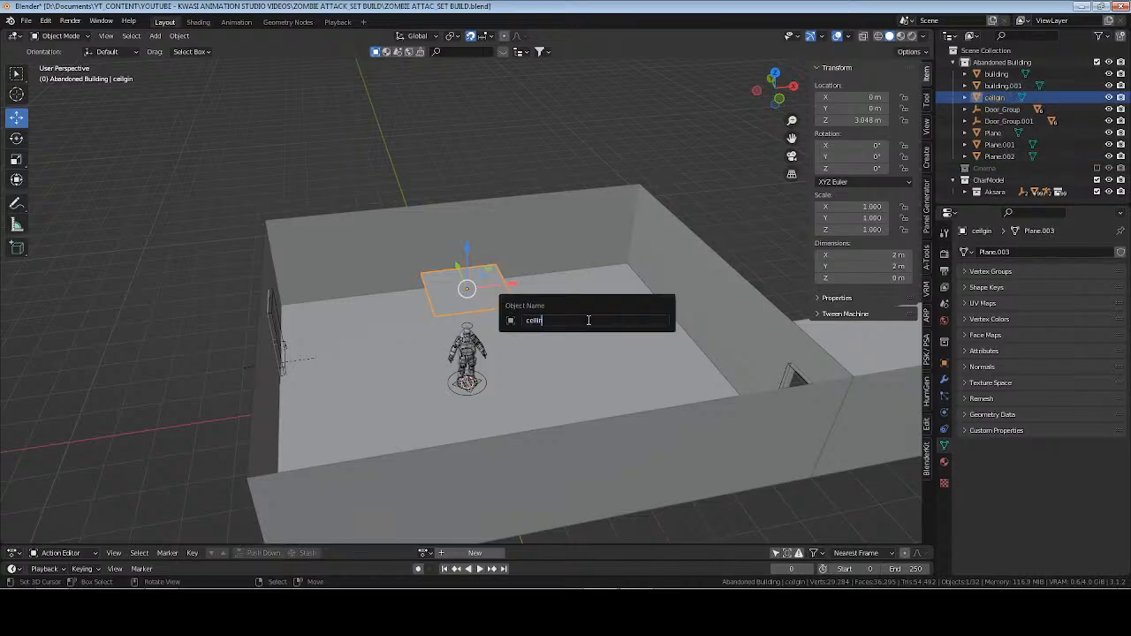
{"action": "type", "text": "g"}
{"action": "key", "text": "Return"}
Rename the lower 1 m plane as ceiling_tiles.
{"action": "left_click", "coordinate": [985, 156]}
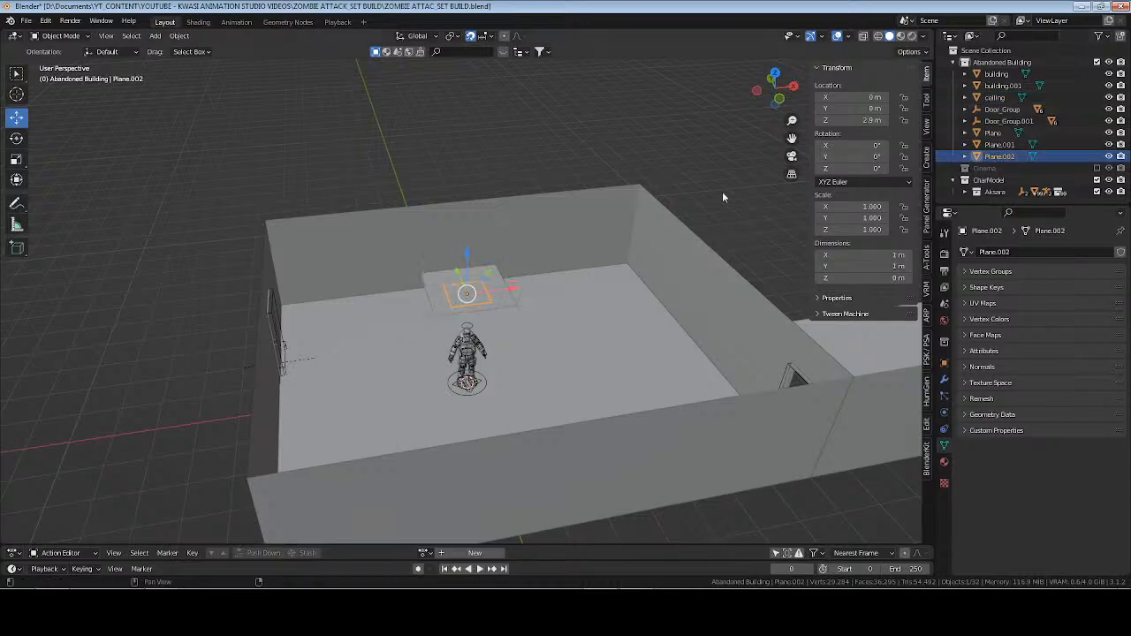
{"action": "key", "text": "F2"}
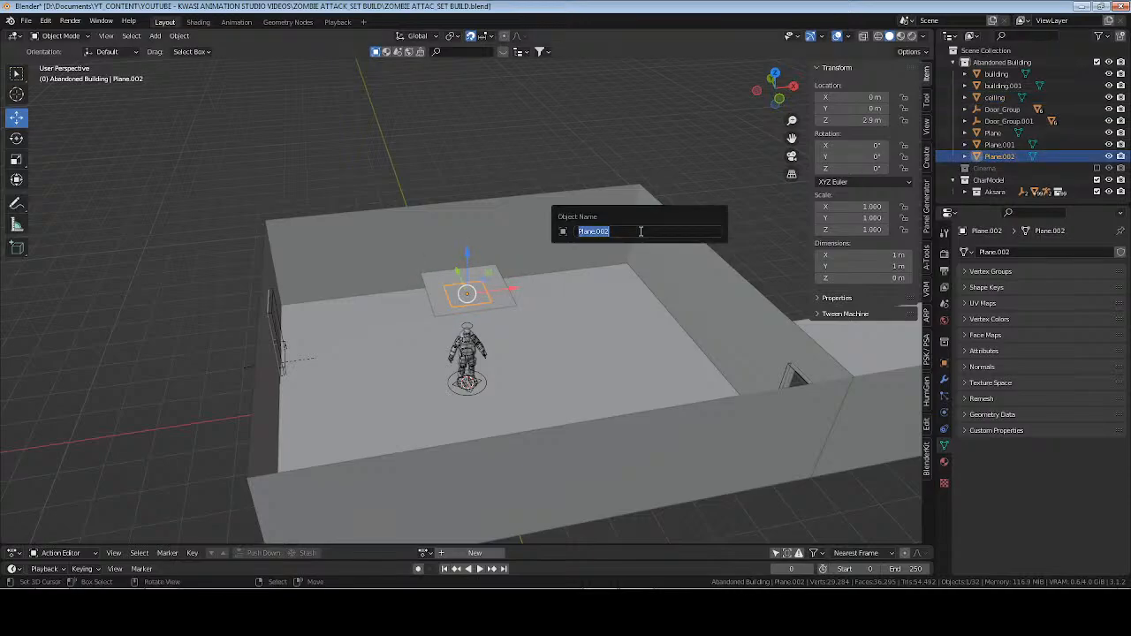
{"action": "type", "text": "ceiling_tiles"}
{"action": "key", "text": "Return"}
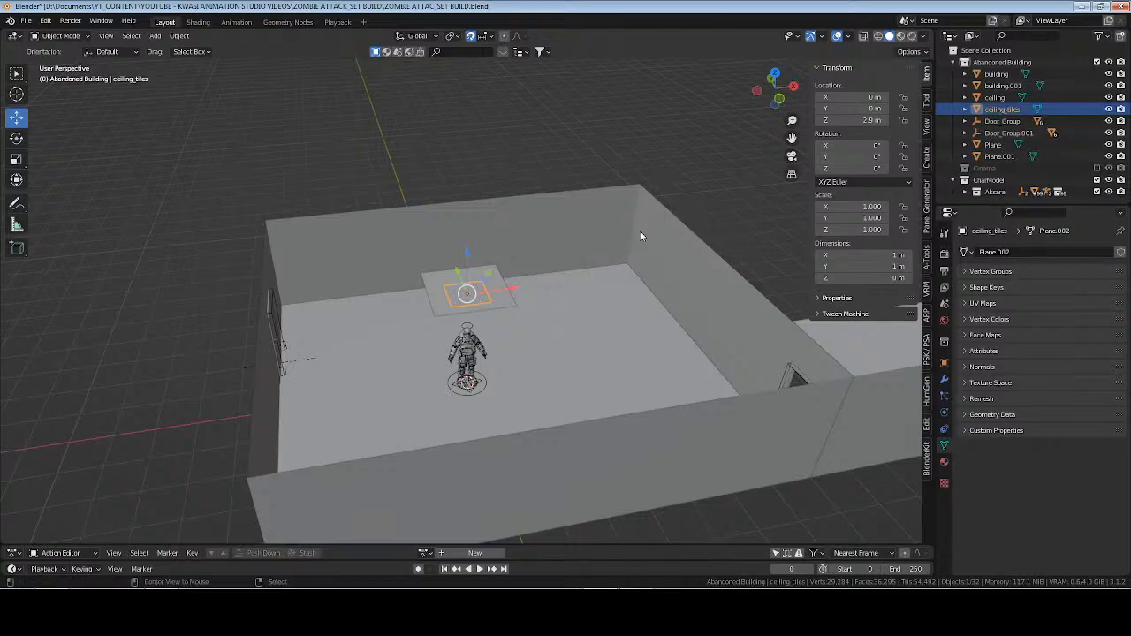
Save the file and hide the ceiling plane.
{"action": "key", "text": "alt+a"}
{"action": "key", "text": "ctrl+s"}
{"action": "left_click", "coordinate": [505, 302]}
{"action": "mouse_move", "coordinate": [564, 321]}
{"action": "middle_mouse_down"}
{"action": "mouse_move", "coordinate": [540, 298]}
{"action": "mouse_move", "coordinate": [545, 313]}
{"action": "middle_mouse_up"}
{"action": "key", "text": "h"}
In a top wireframe view, move the ceiling_tiles plane into the room's corner at X -4.5 m, Y -4.5 m.
{"action": "left_click", "coordinate": [460, 294]}
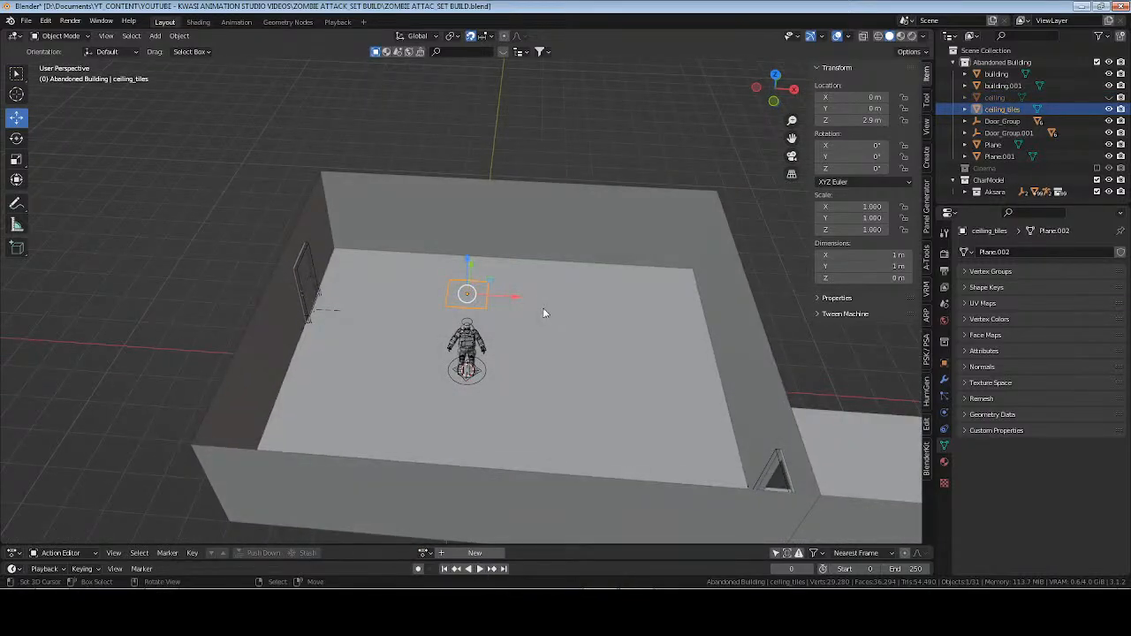
{"action": "key", "text": "KP_7"}
{"action": "key", "text": "z"}
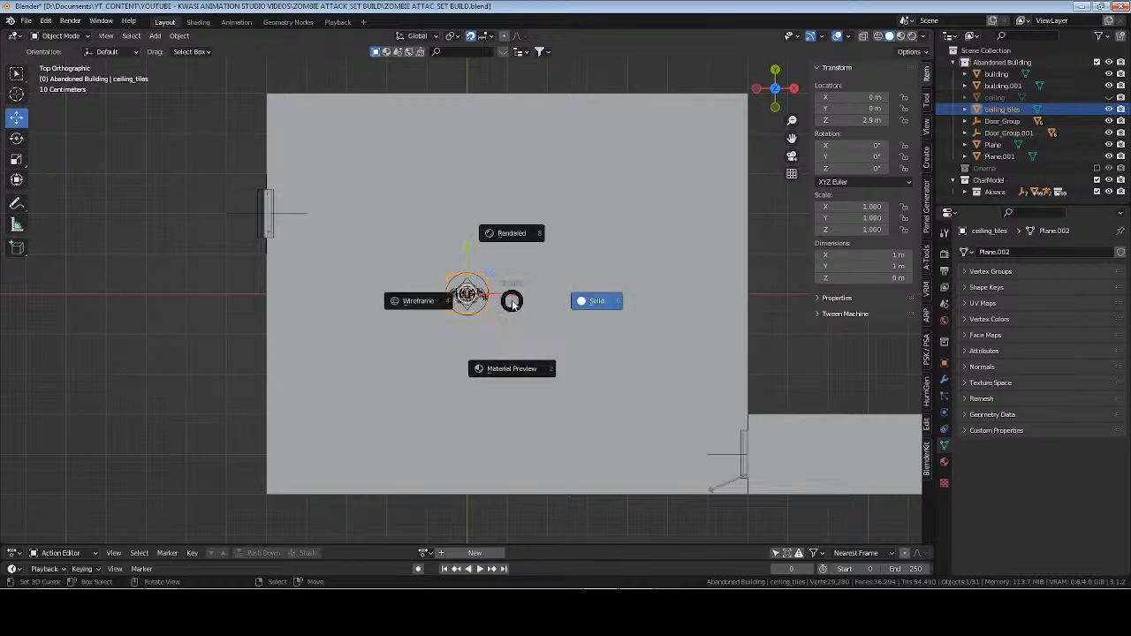
{"action": "left_click", "coordinate": [507, 303]}
{"action": "left_click_drag", "start_coordinate": [508, 298], "coordinate": [334, 292]}
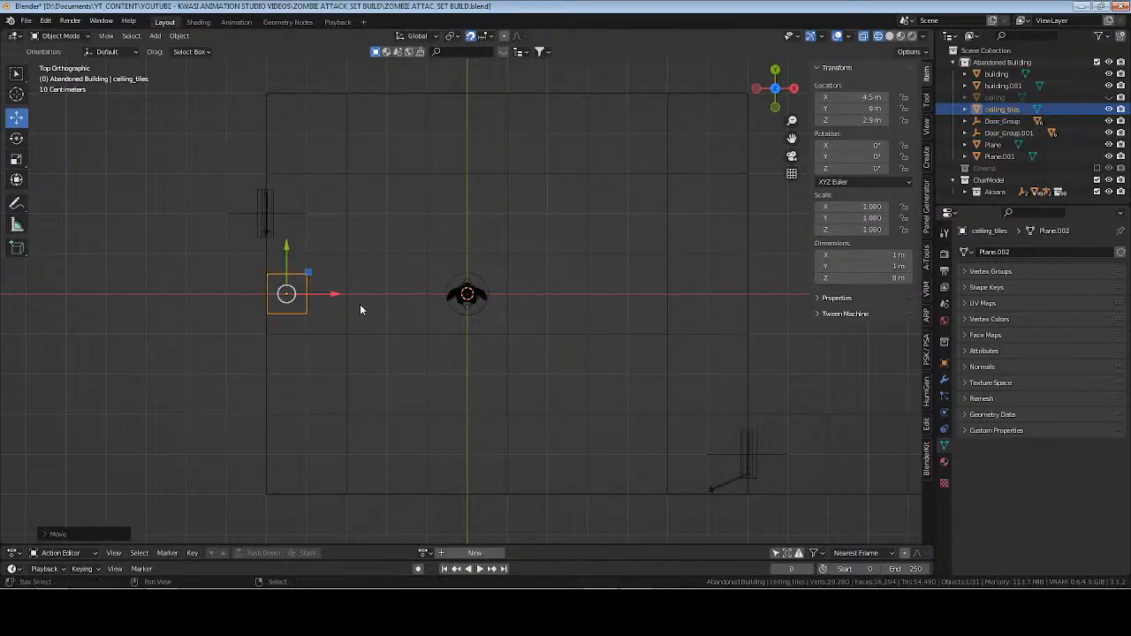
{"action": "middle_click_drag", "start_coordinate": [360, 304], "coordinate": [400, 266], "text": "shift"}
{"action": "left_click_drag", "start_coordinate": [327, 210], "coordinate": [315, 387]}
{"action": "middle_click_drag", "start_coordinate": [422, 432], "coordinate": [397, 390], "text": "shift"}
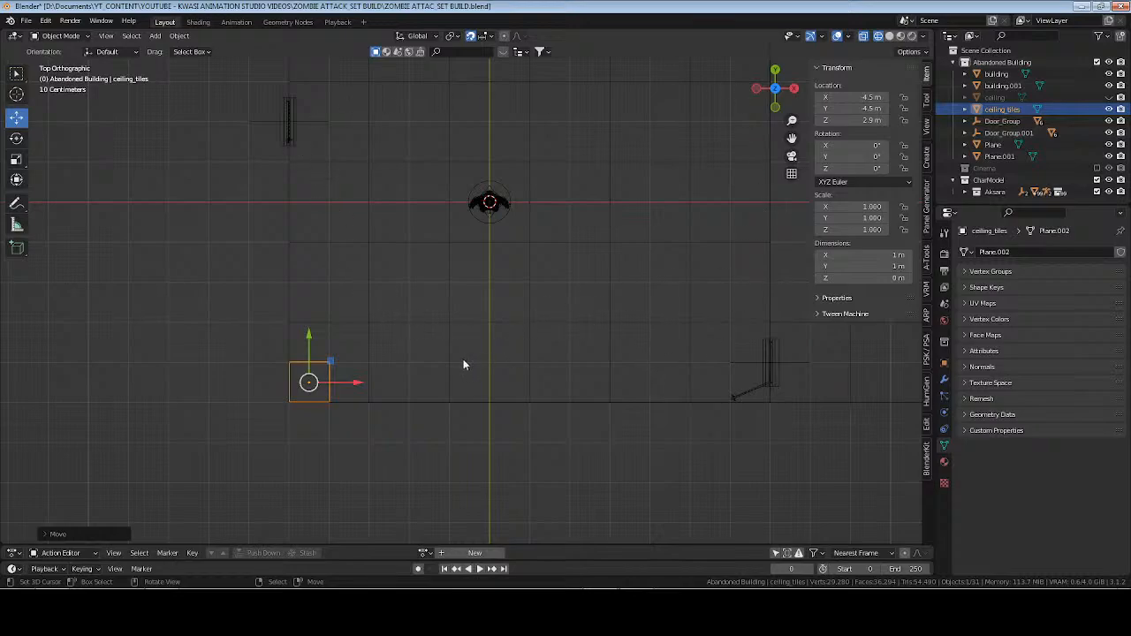
Try enlarging the ceiling_tiles plane to 2 m in X and Y, then undo the resize.
{"action": "left_click", "coordinate": [868, 255]}
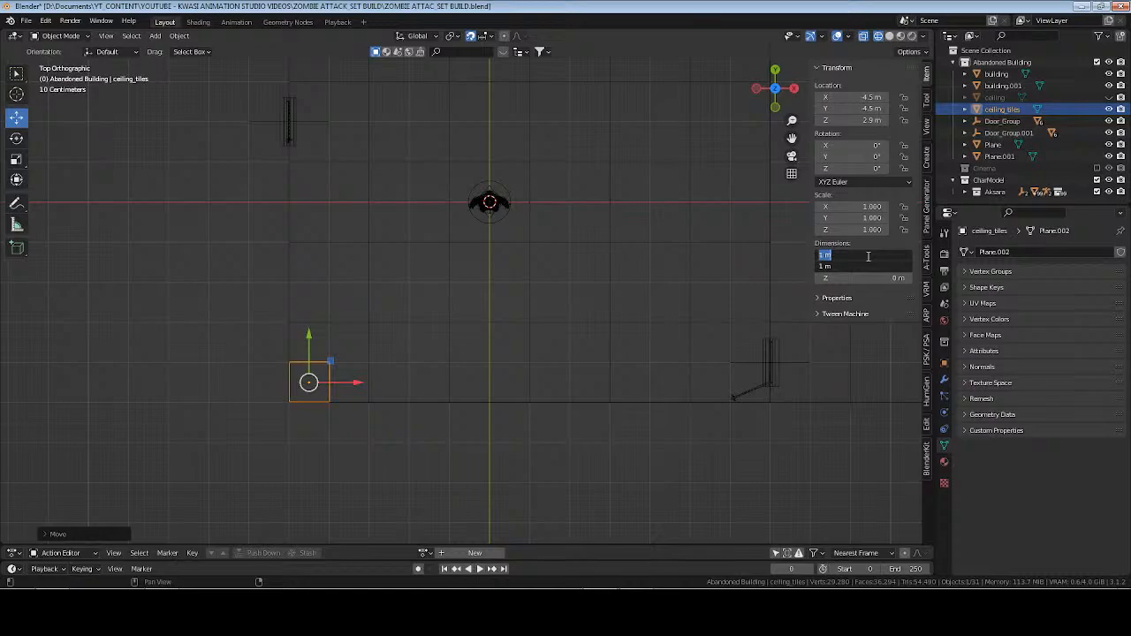
{"action": "type", "text": "2"}
{"action": "key", "text": "Return"}
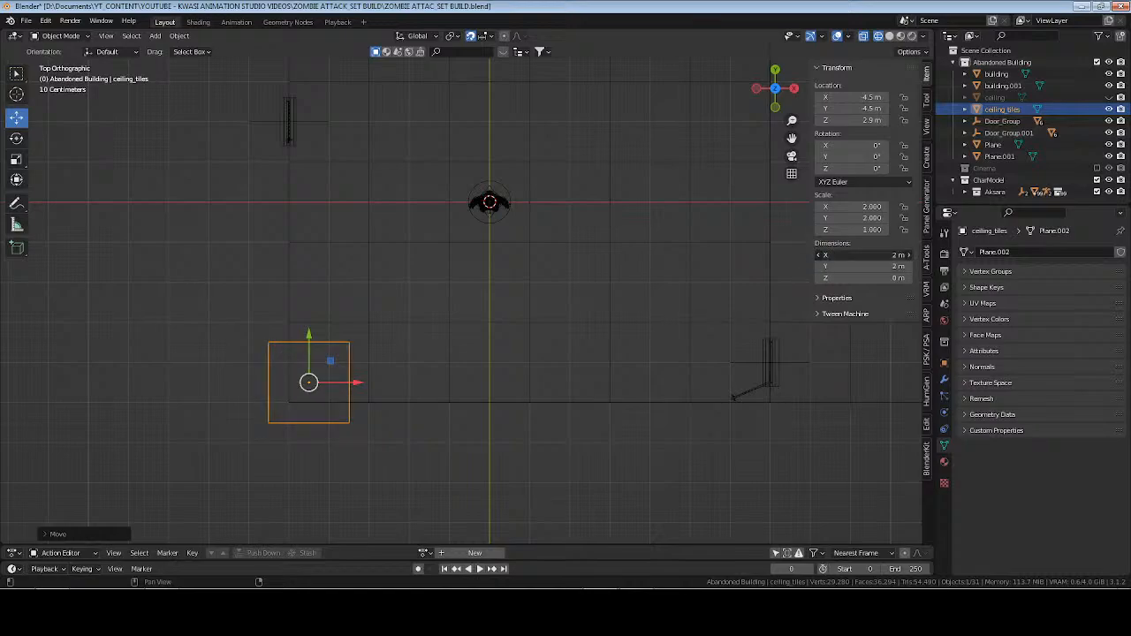
{"action": "key", "text": "ctrl+z"}
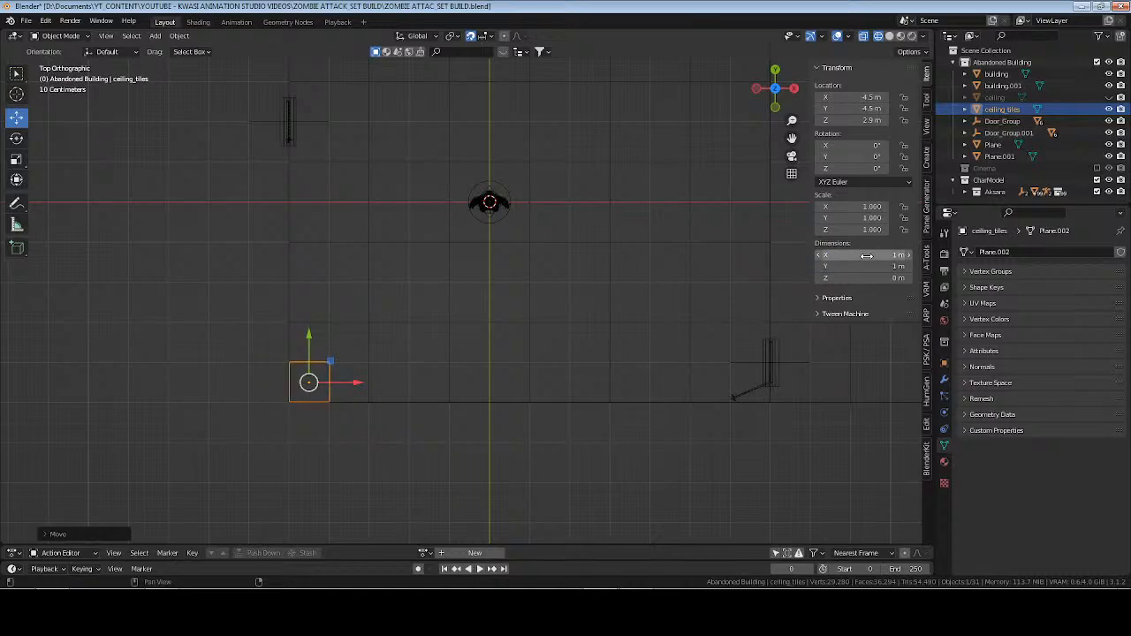
Save the file and apply the scale of the ceiling_tiles plane.
{"action": "key", "text": "ctrl+s"}
{"action": "key", "text": "ctrl+a"}
{"action": "left_click", "coordinate": [519, 250]}
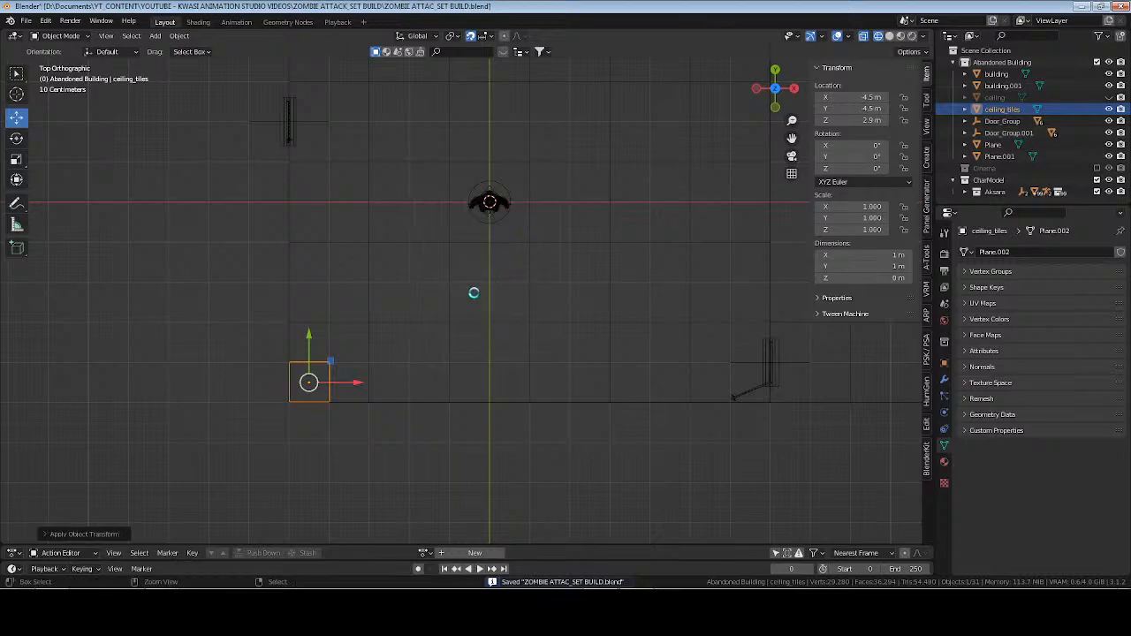
Move the ceiling_tiles plane into a new collection named Ceiling_Tiles.
{"action": "middle_click_drag", "start_coordinate": [452, 319], "coordinate": [445, 343], "text": "shift"}
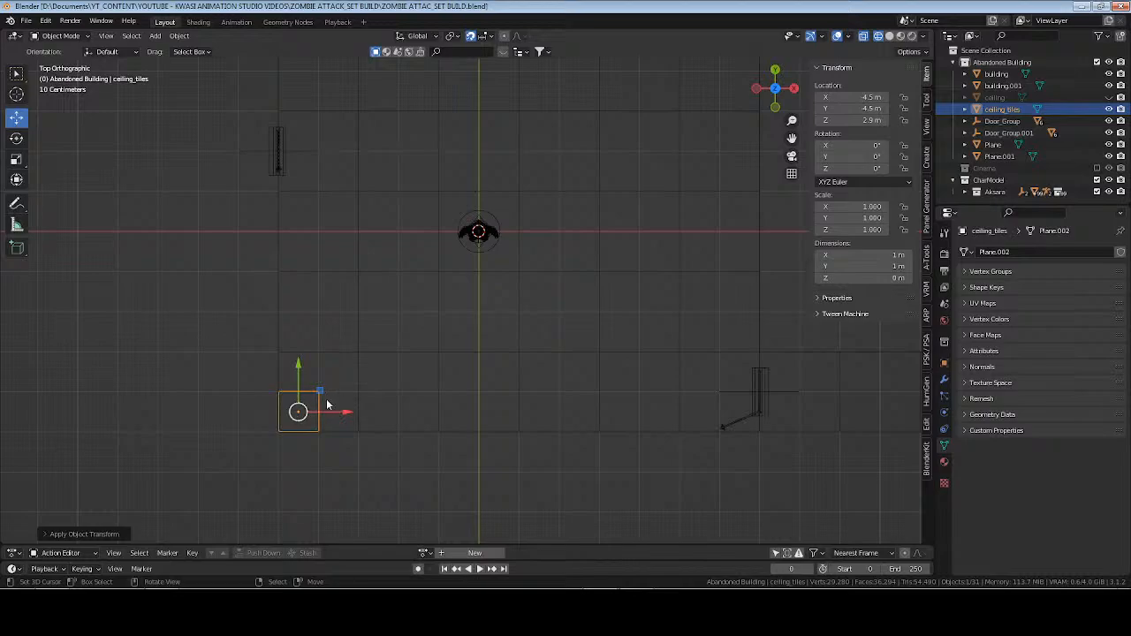
{"action": "key", "text": "m"}
{"action": "left_click", "coordinate": [596, 375]}
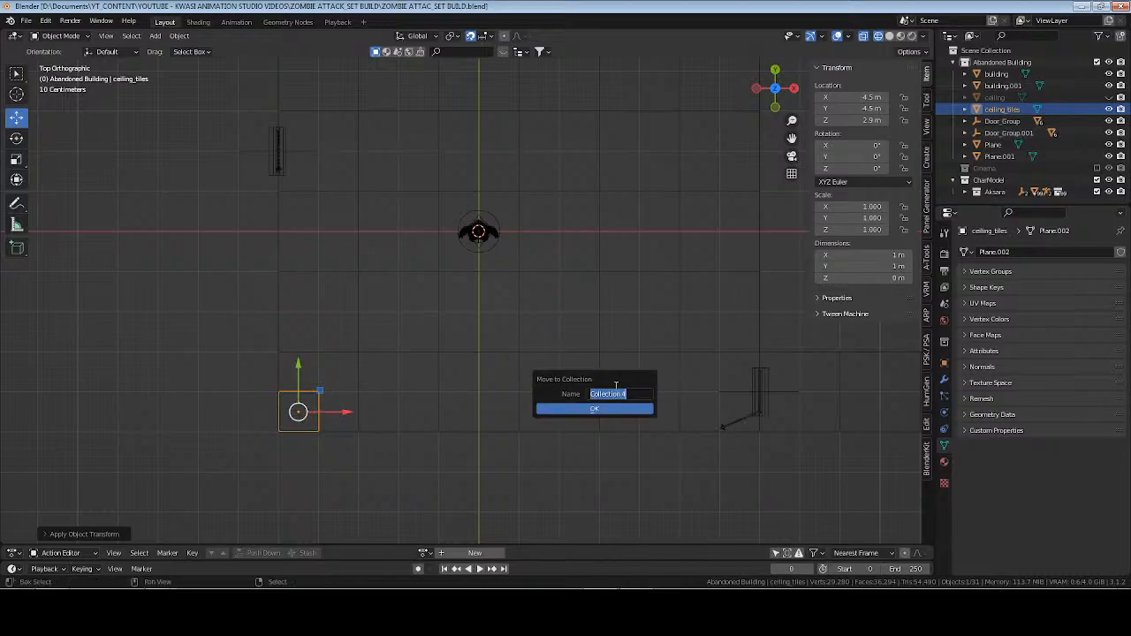
{"action": "type", "text": "Ceil"}
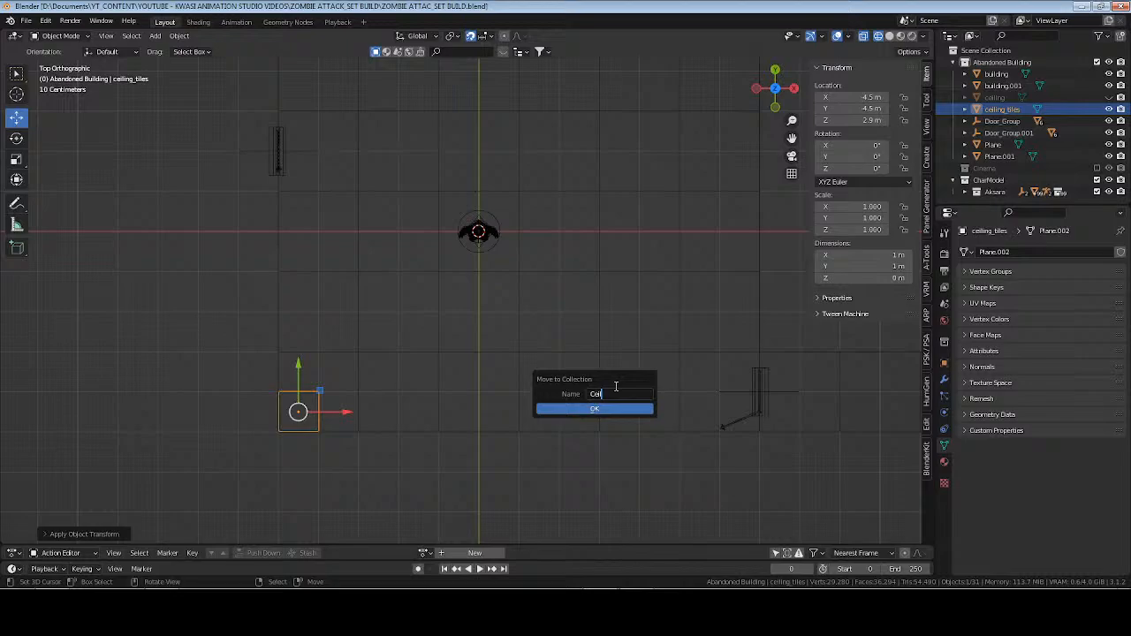
{"action": "type", "text": "ing "}
{"action": "type", "text": "Tiles"}
{"action": "key", "text": "Return"}
{"action": "key", "text": "Return"}
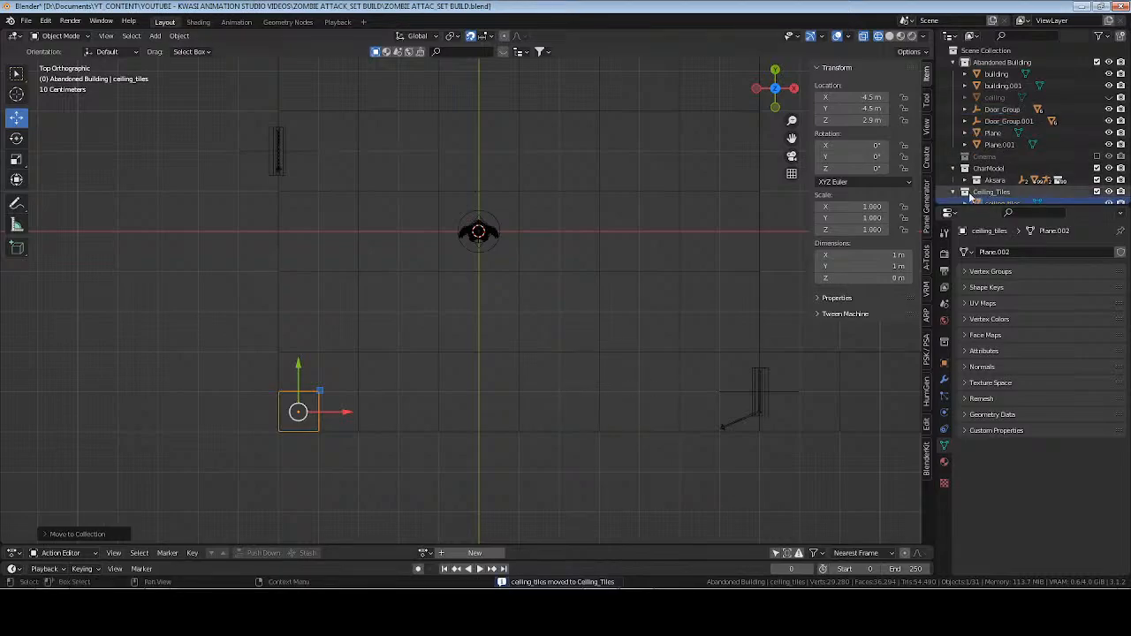
Nest the Ceiling_Tiles collection inside the Abandoned Building collection and select the ceiling_tiles plane within it.
{"action": "left_click_drag", "start_coordinate": [988, 194], "coordinate": [982, 93]}
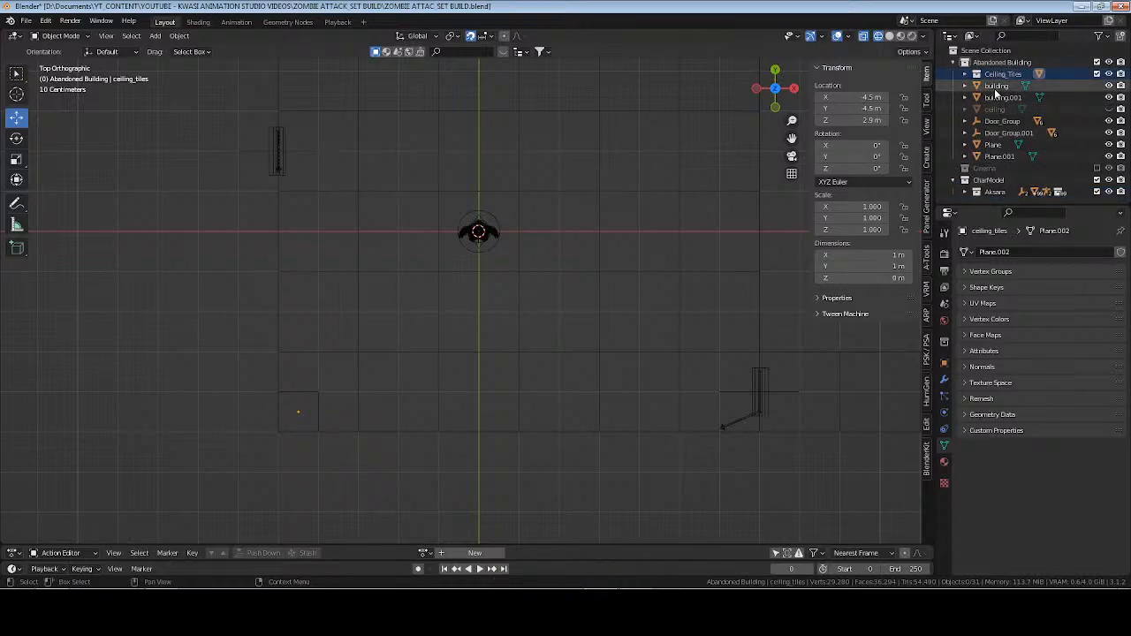
{"action": "left_click", "coordinate": [996, 86]}
{"action": "left_click", "coordinate": [1000, 157], "text": "shift"}
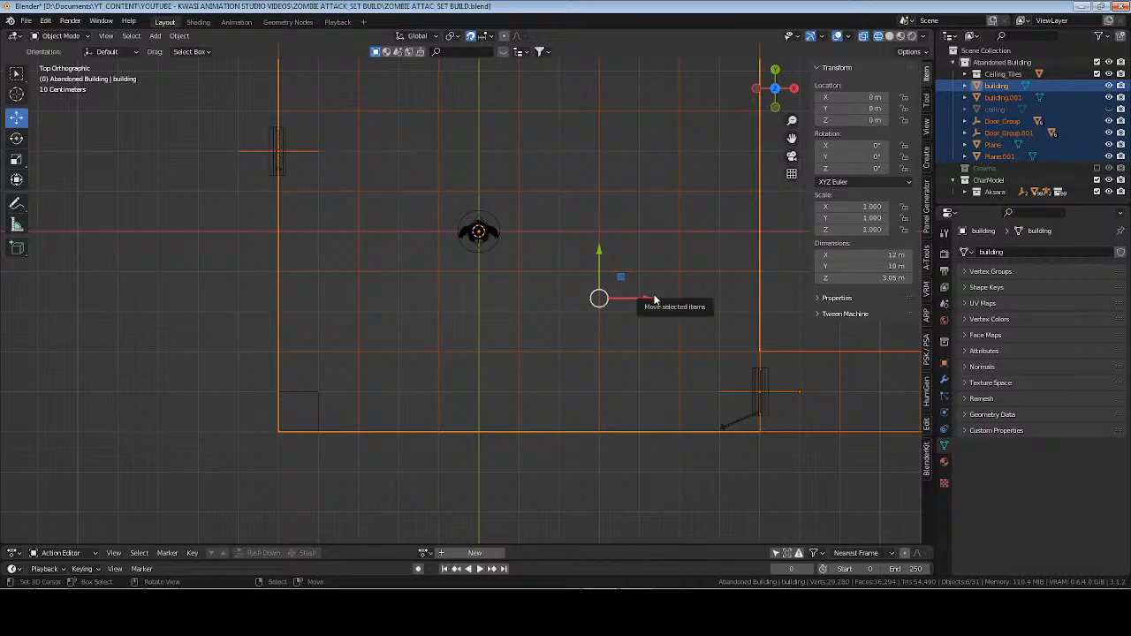
{"action": "key", "text": "alt+a"}
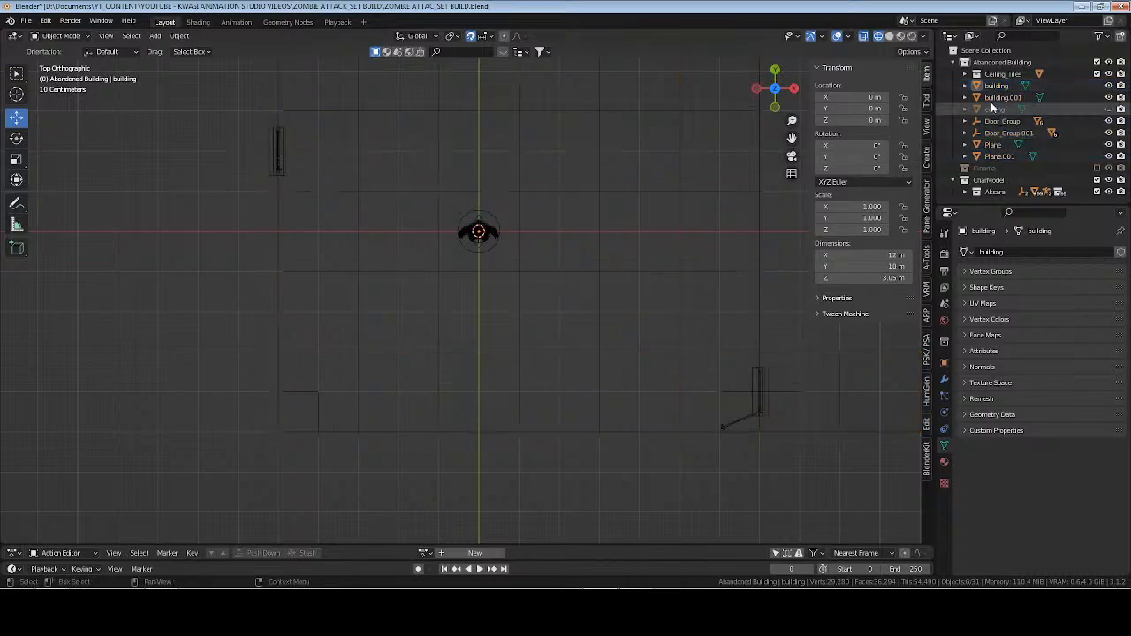
{"action": "left_click", "coordinate": [973, 77]}
{"action": "left_click", "coordinate": [1014, 85]}
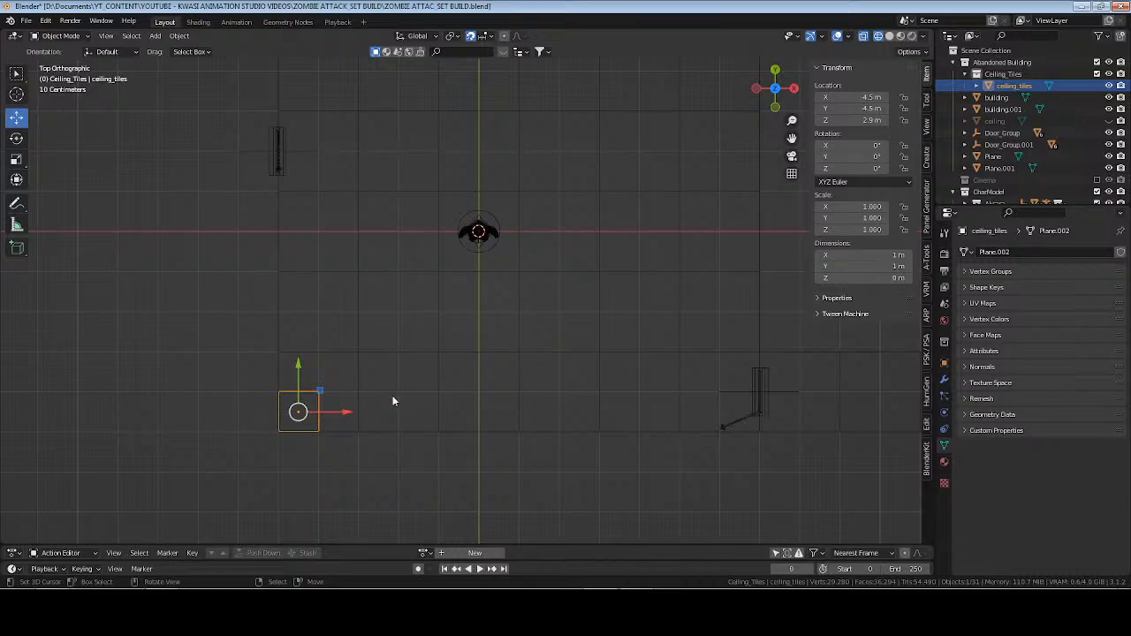
Extrude the far edge of the ceiling_tiles plane 1 m along Y to make a second square.
{"action": "key", "text": "Tab"}
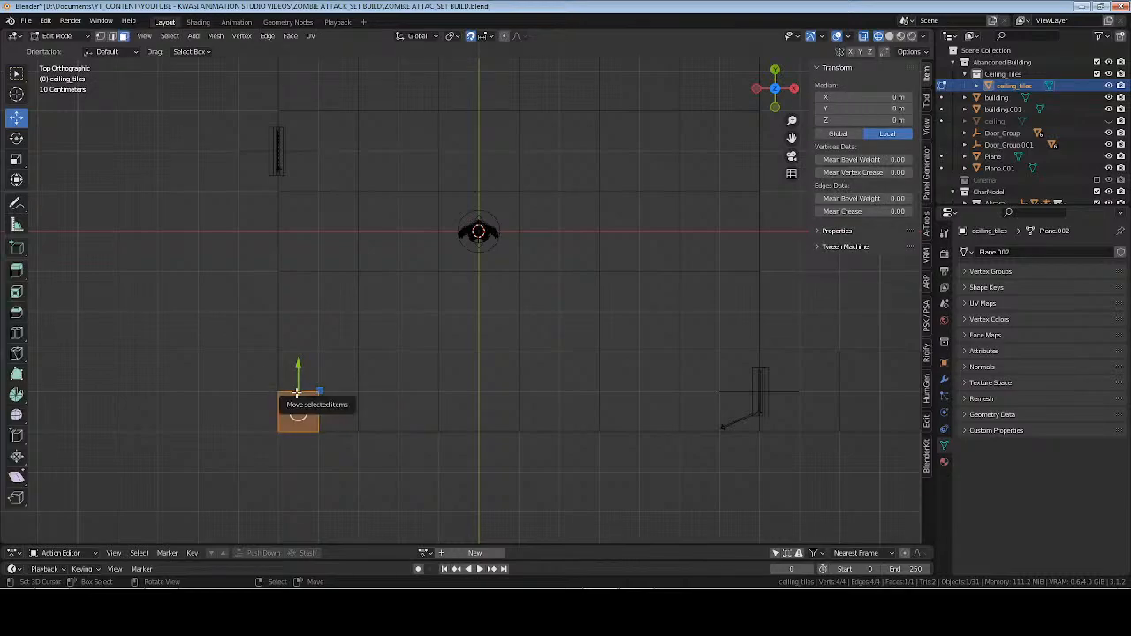
{"action": "left_click", "coordinate": [298, 391]}
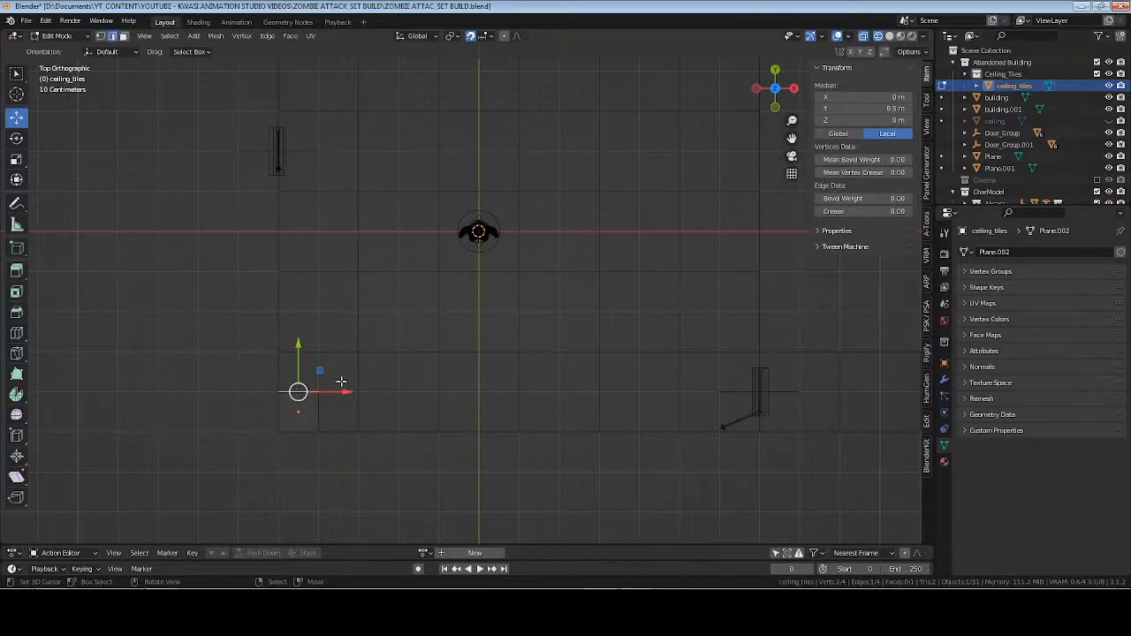
{"action": "middle_click_drag", "start_coordinate": [374, 369], "coordinate": [447, 348], "text": "shift"}
{"action": "scroll", "coordinate": [447, 348], "scroll_direction": "up", "scroll_amount": 2}
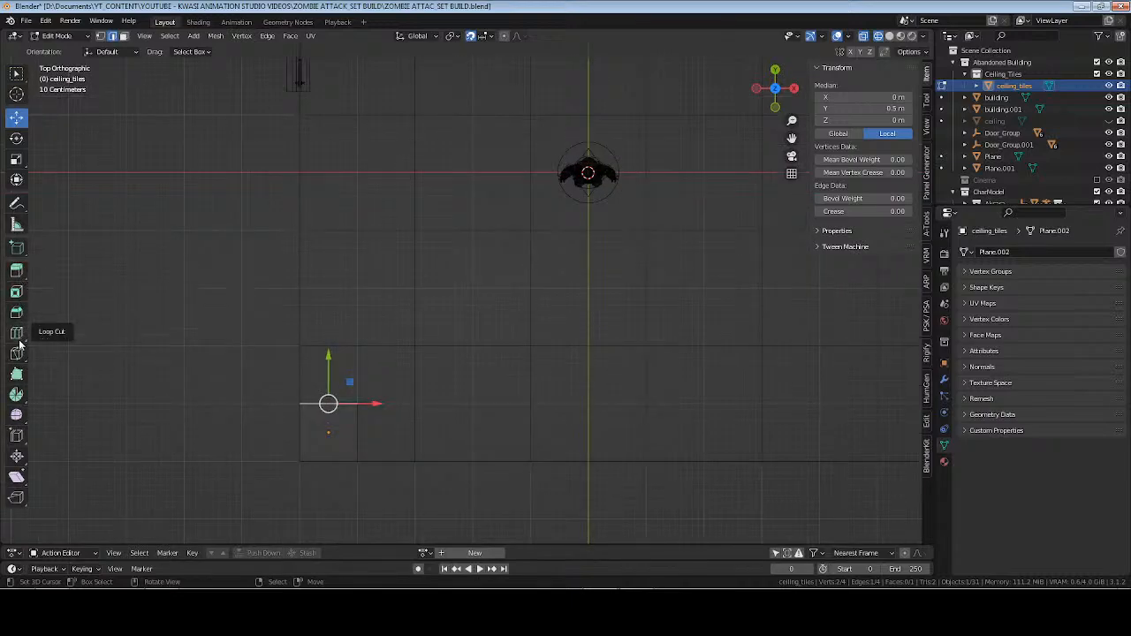
{"action": "left_click", "coordinate": [18, 270]}
{"action": "left_click_drag", "start_coordinate": [327, 402], "coordinate": [329, 343]}
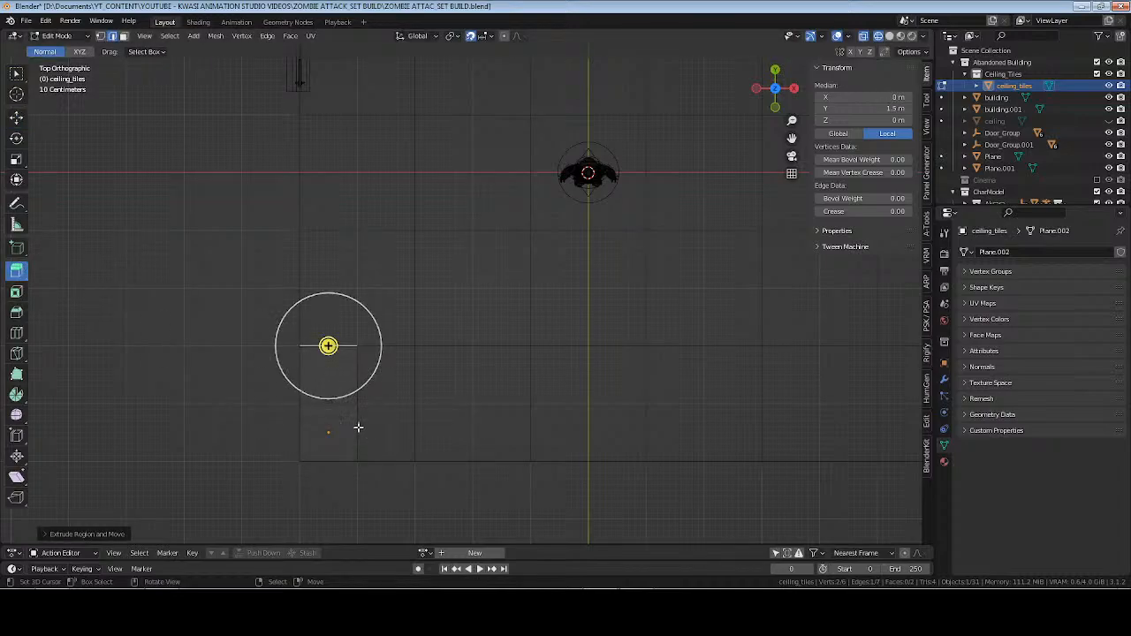
Extrude the right edges of both ceiling_tiles squares 1 m along X to form a 2 × 2 grid, and return to Object Mode.
{"action": "right_click", "coordinate": [359, 429]}
{"action": "left_click_drag", "start_coordinate": [381, 433], "coordinate": [416, 433]}
{"action": "right_click", "coordinate": [358, 374]}
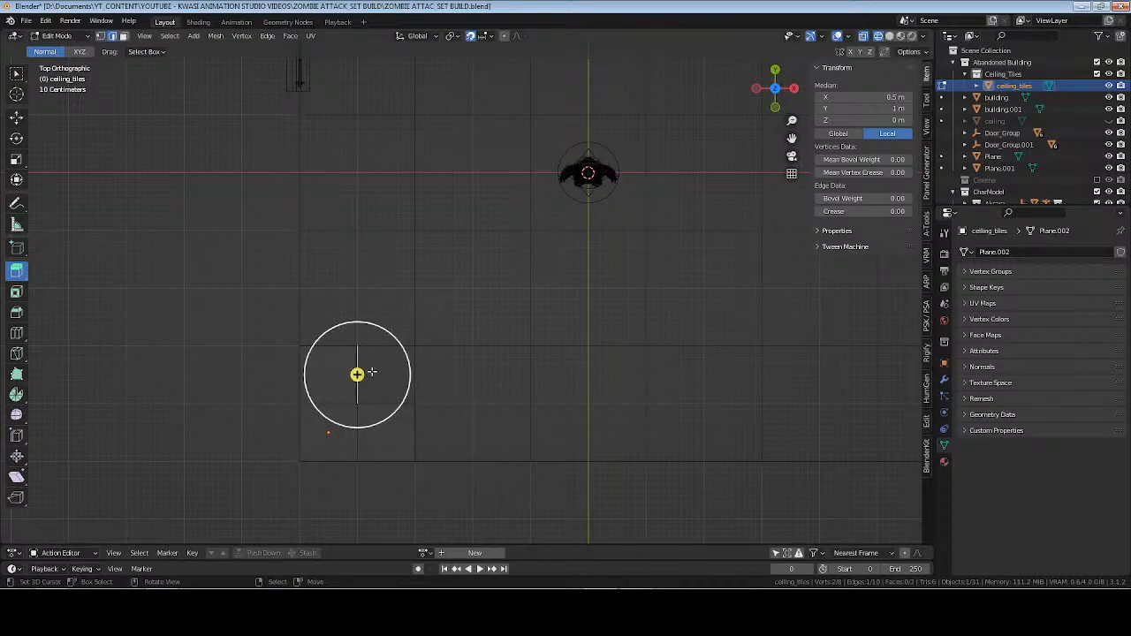
{"action": "left_click_drag", "start_coordinate": [357, 374], "coordinate": [414, 375]}
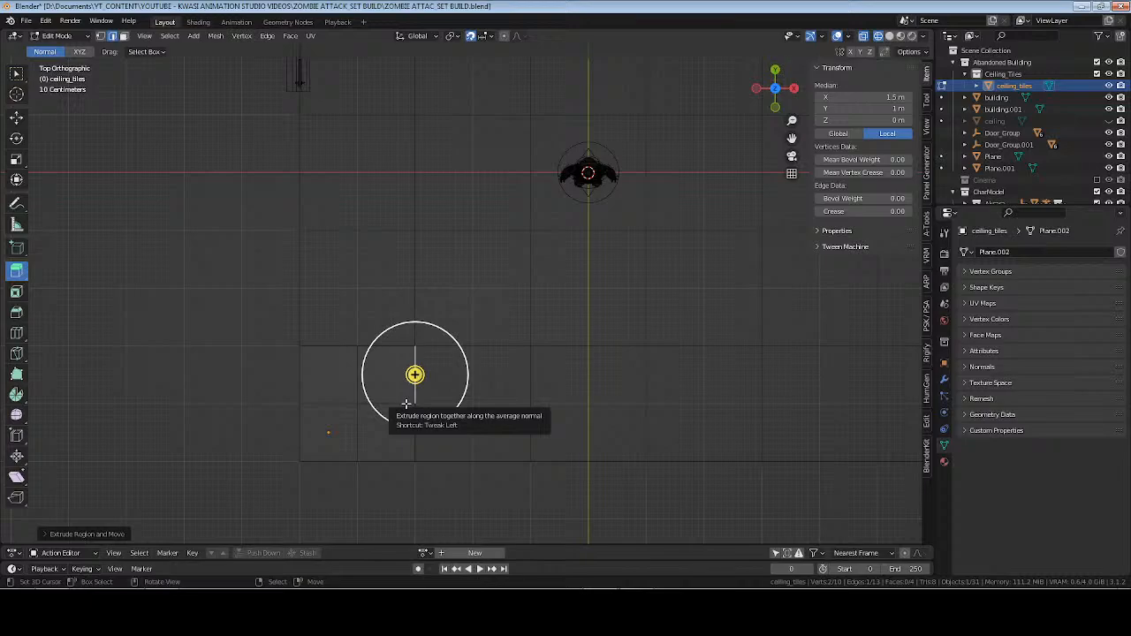
{"action": "key", "text": "Tab"}
{"action": "key", "text": "Tab"}
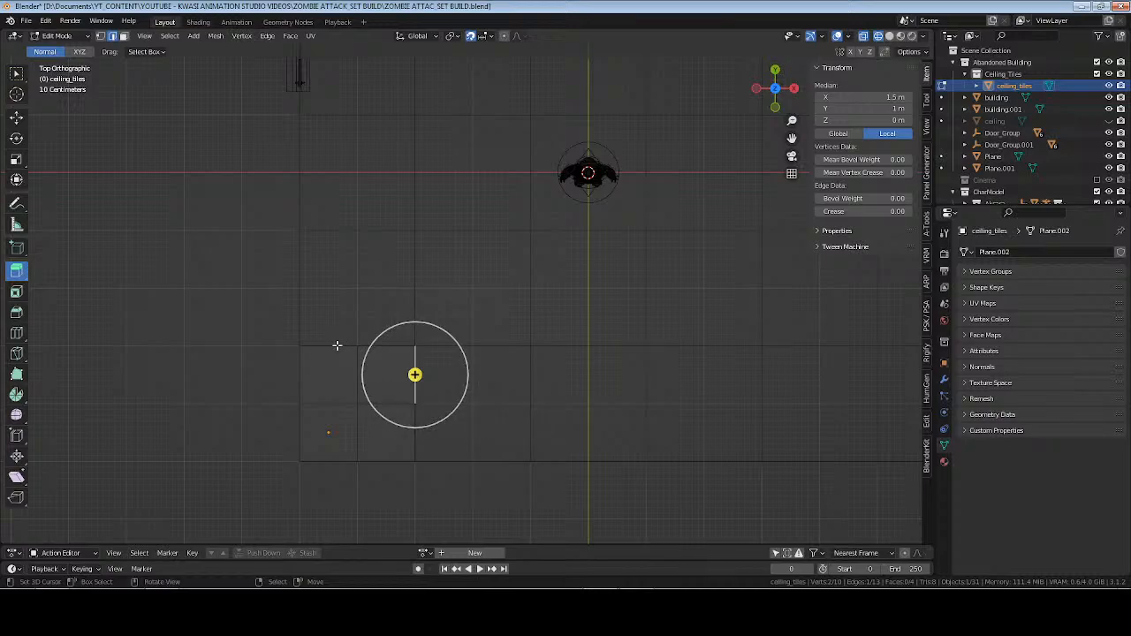
{"action": "key", "text": "Tab"}
Add an Array modifier to ceiling_tiles with a count of 6 so the tiles run the room's full width along X.
{"action": "middle_click_drag", "start_coordinate": [428, 360], "coordinate": [358, 387]}
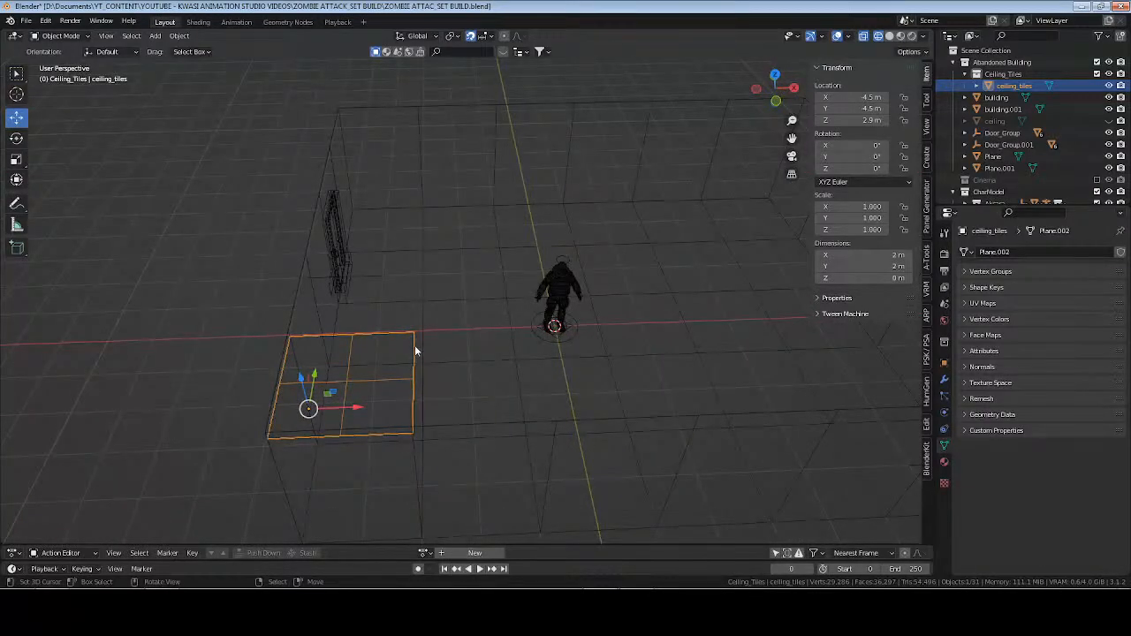
{"action": "left_click", "coordinate": [945, 379]}
{"action": "left_click", "coordinate": [1001, 255]}
{"action": "left_click", "coordinate": [887, 287]}
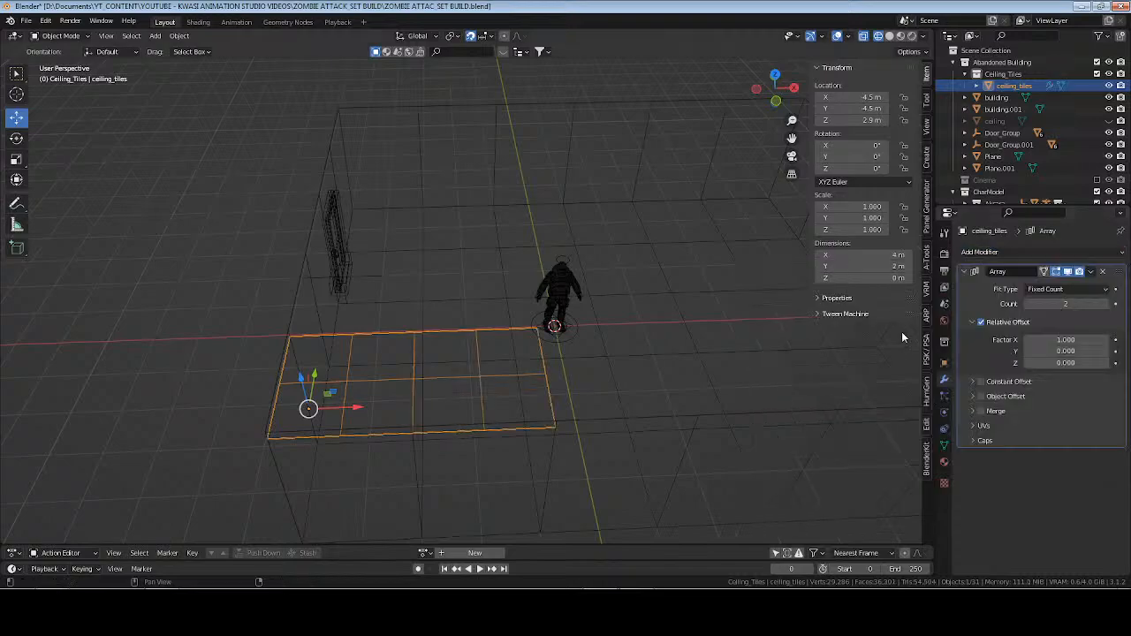
{"action": "key", "text": "KP_7"}
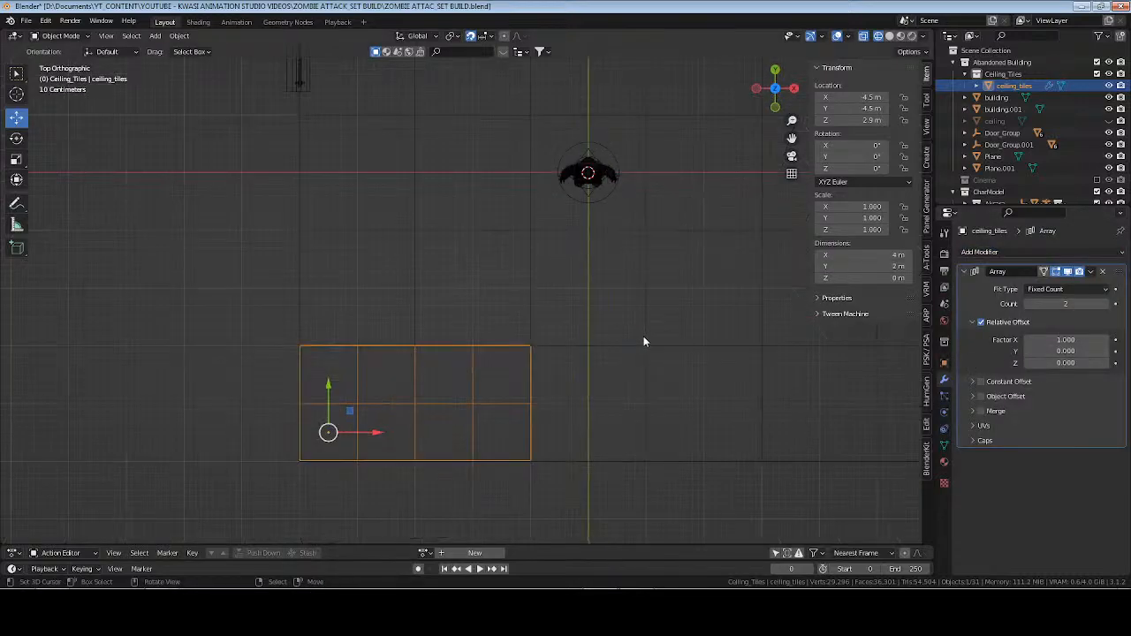
{"action": "middle_click_drag", "start_coordinate": [758, 375], "coordinate": [459, 315], "text": "shift"}
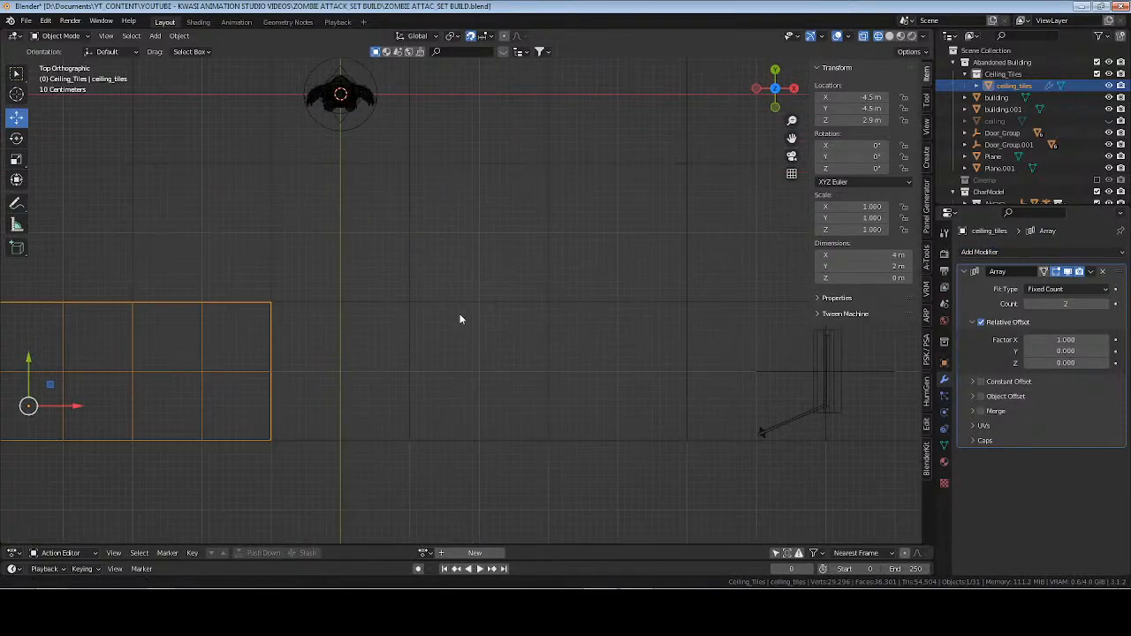
{"action": "scroll", "coordinate": [505, 323], "scroll_direction": "down", "scroll_amount": 4}
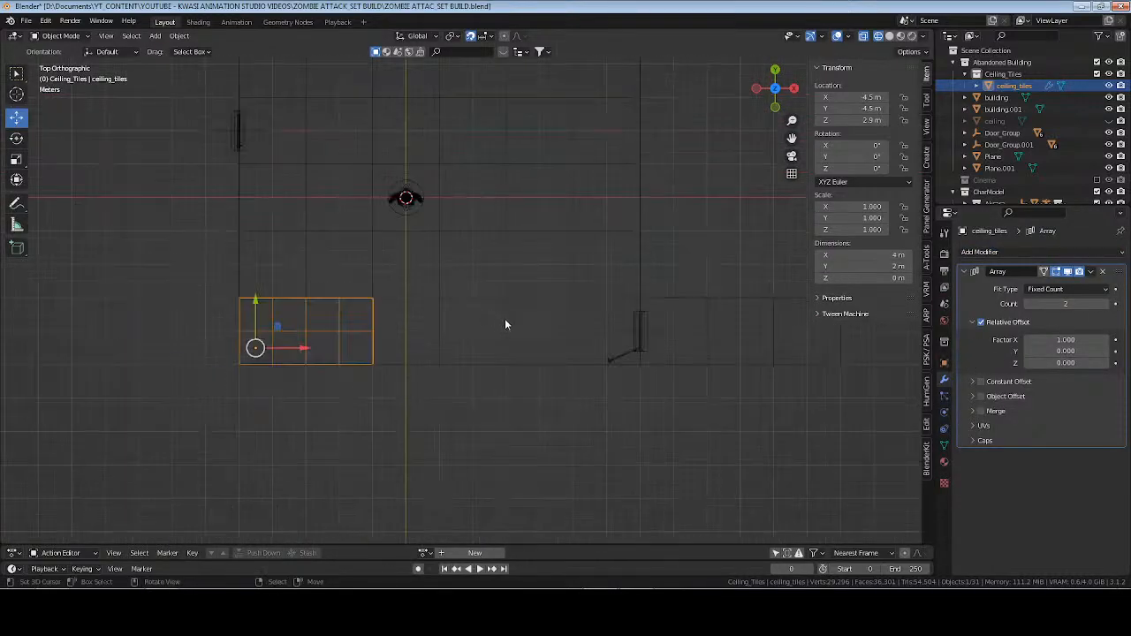
{"action": "left_click", "coordinate": [1109, 305]}
{"action": "left_click", "coordinate": [1108, 306]}
{"action": "left_click", "coordinate": [1108, 306]}
{"action": "left_click", "coordinate": [1109, 305]}
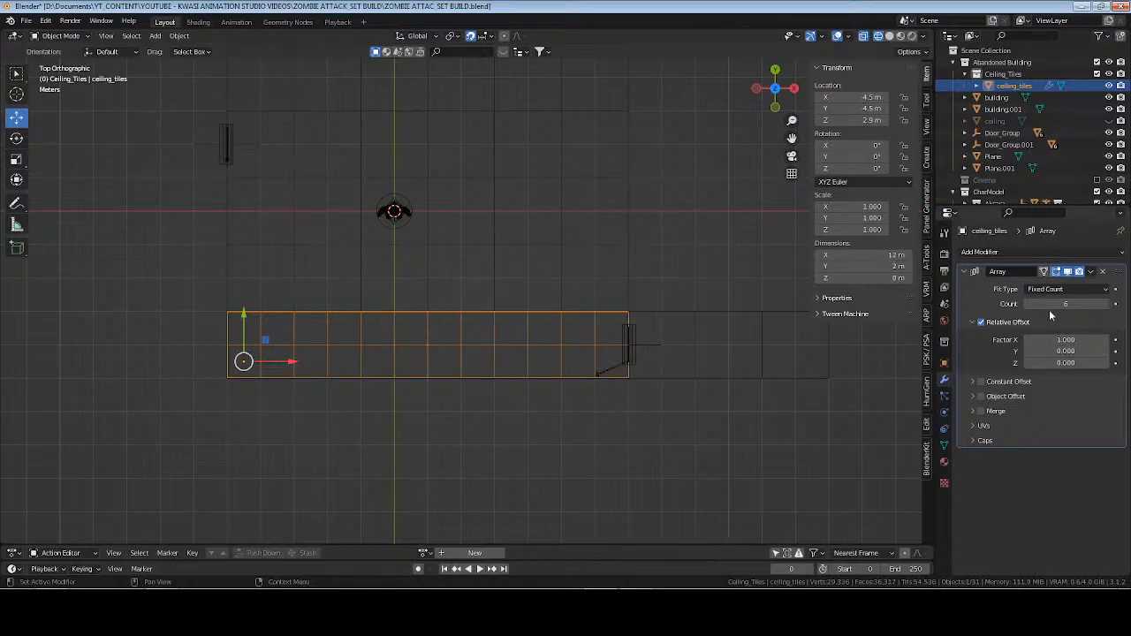
{"action": "left_click", "coordinate": [965, 270]}
Add a second Array modifier to ceiling_tiles with relative offset factors X 0 and Y 1 and a count of 5.
{"action": "left_click", "coordinate": [980, 252]}
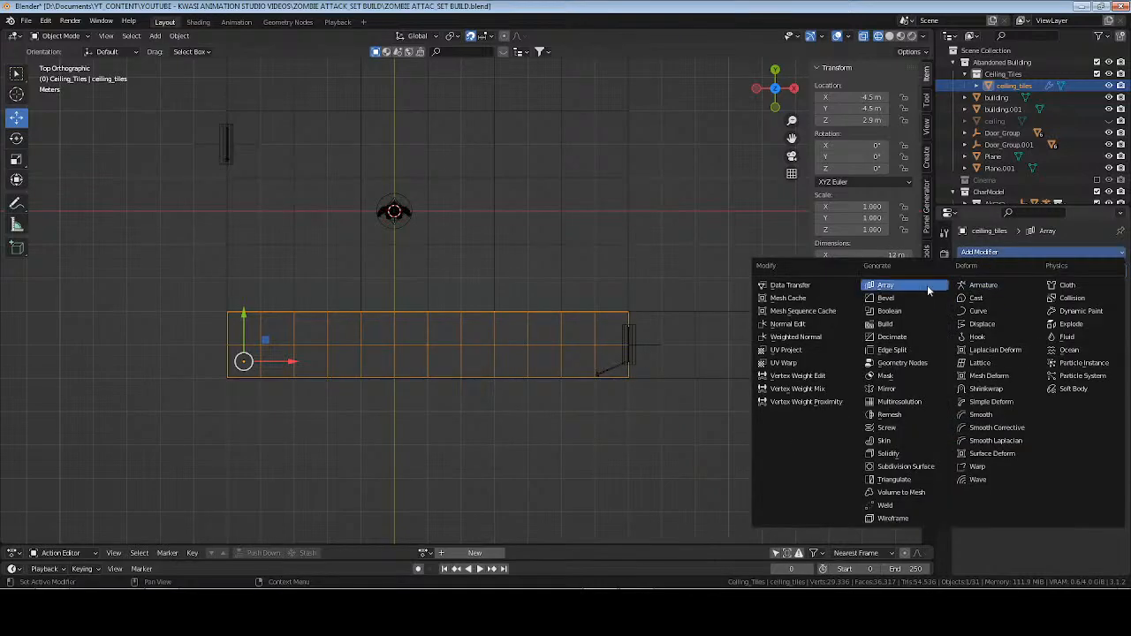
{"action": "left_click", "coordinate": [890, 286]}
{"action": "left_click", "coordinate": [1061, 355]}
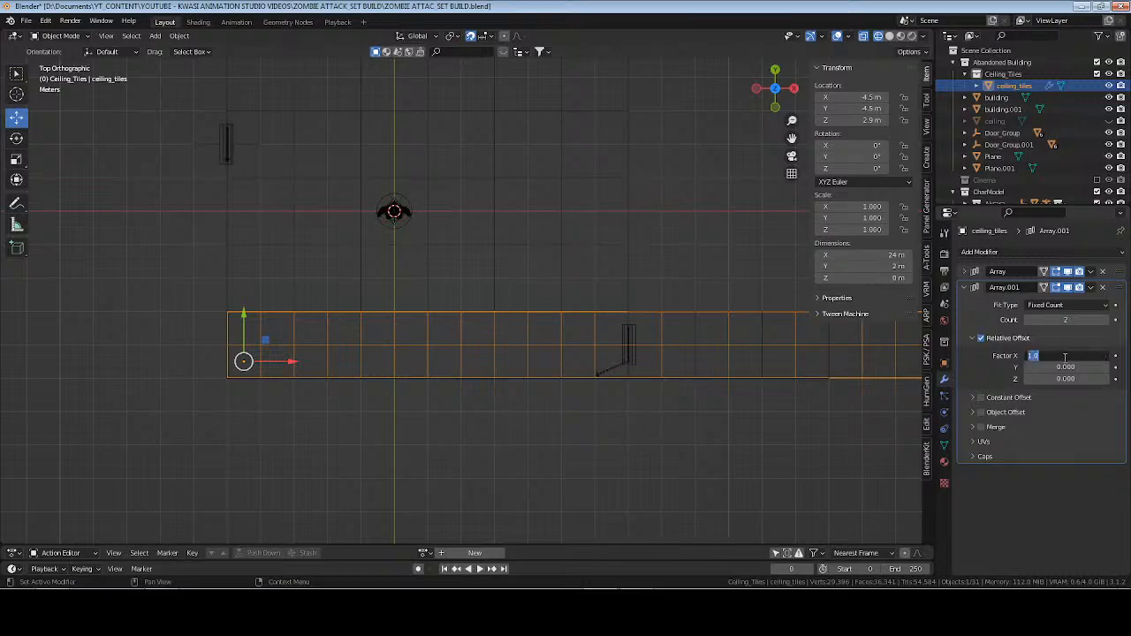
{"action": "type", "text": "0"}
{"action": "key", "text": "Return"}
{"action": "left_click", "coordinate": [1064, 367]}
{"action": "type", "text": "1"}
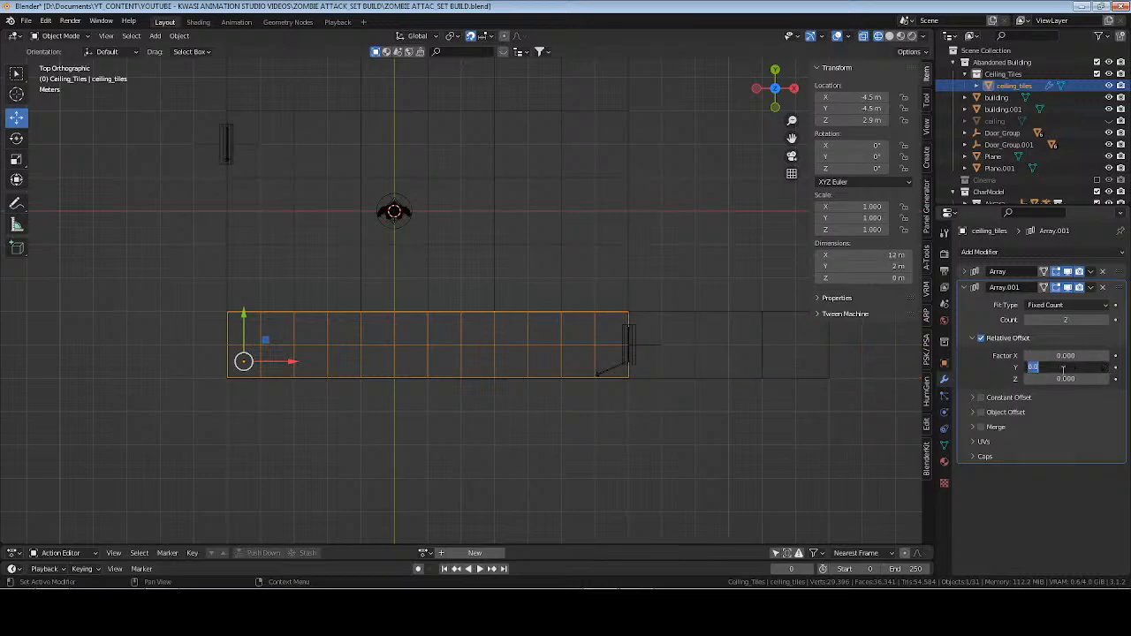
{"action": "key", "text": "Return"}
{"action": "middle_click_drag", "start_coordinate": [468, 182], "coordinate": [453, 294], "text": "shift"}
{"action": "left_click", "coordinate": [1113, 321]}
{"action": "left_click", "coordinate": [1113, 322]}
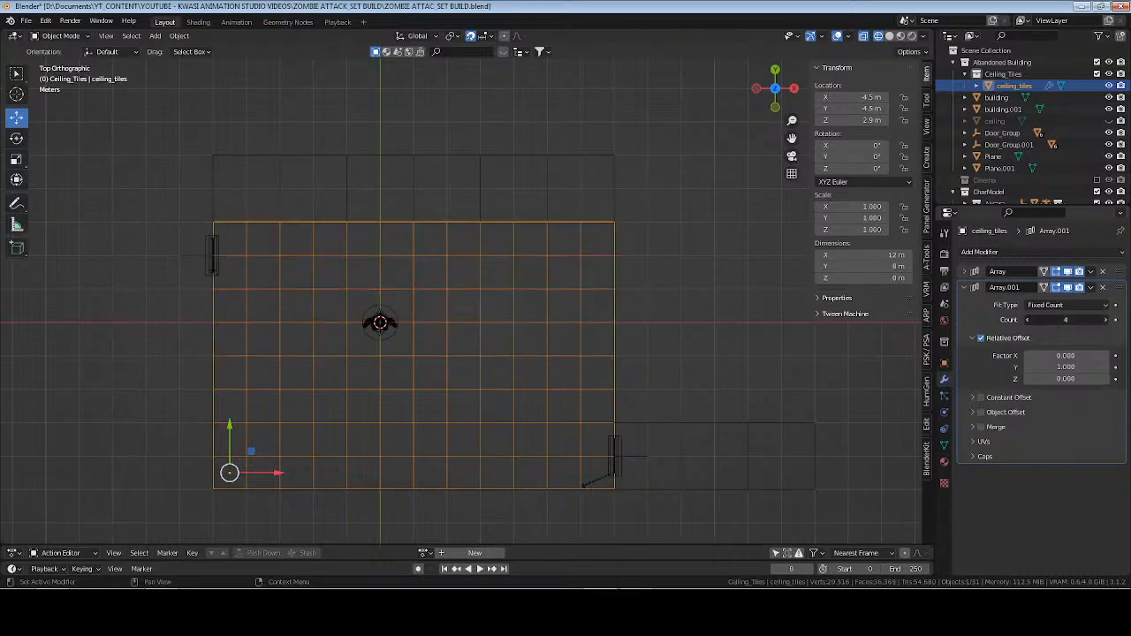
{"action": "left_click", "coordinate": [1113, 322]}
{"action": "middle_click_drag", "start_coordinate": [386, 399], "coordinate": [425, 313]}
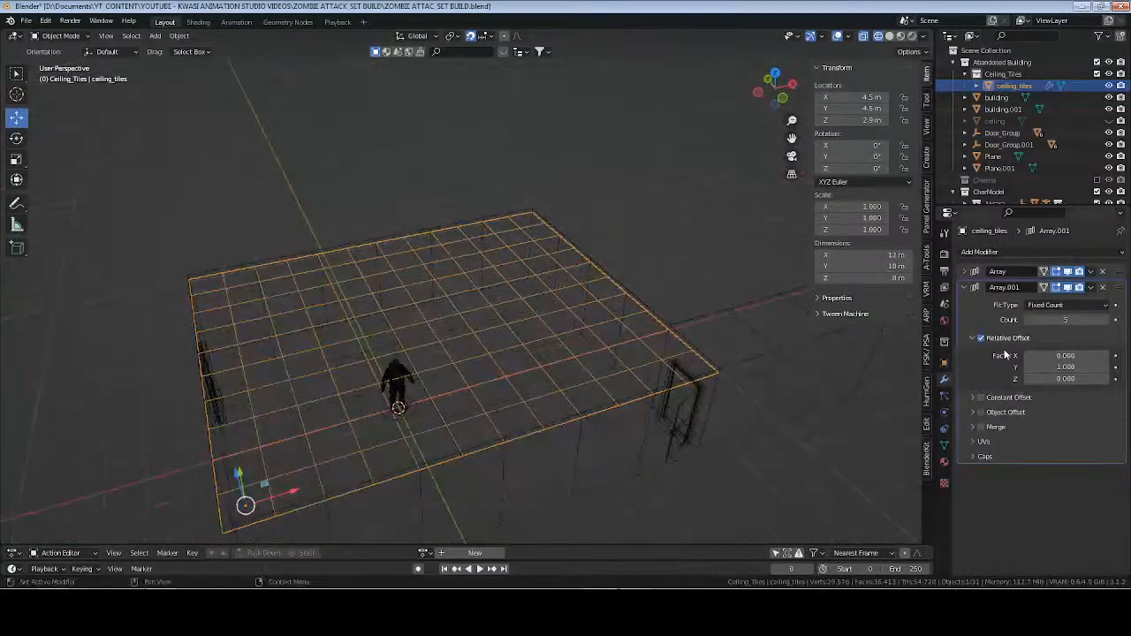
Apply both Array modifiers on the ceiling_tiles object.
{"action": "left_click", "coordinate": [965, 288]}
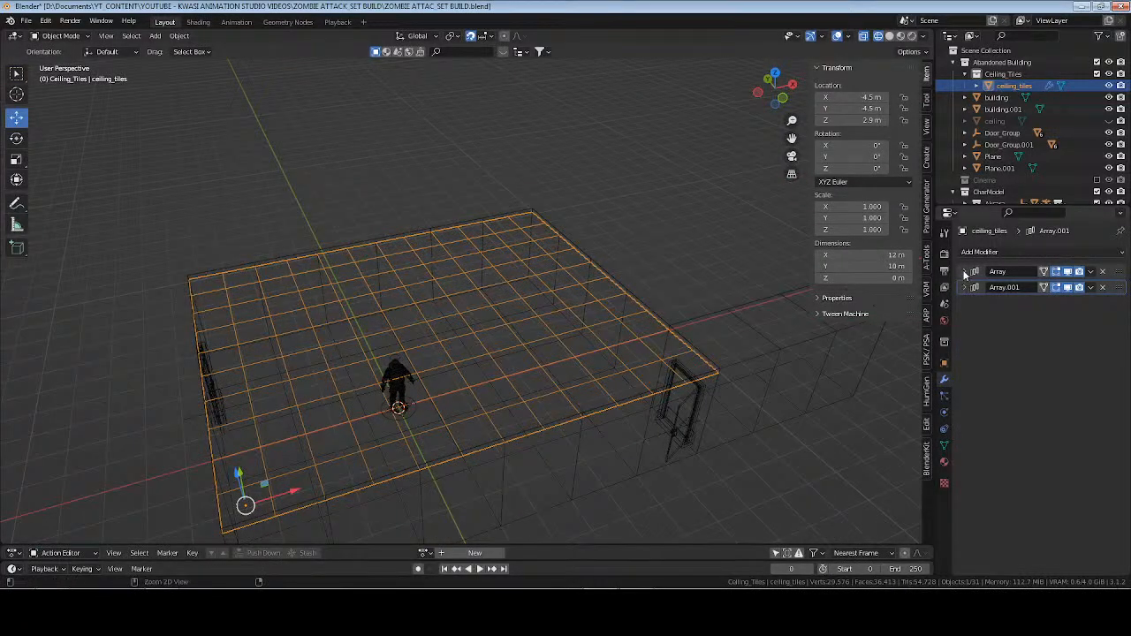
{"action": "key", "text": "ctrl+a"}
{"action": "key", "text": "ctrl+a"}
{"action": "middle_click_drag", "start_coordinate": [510, 404], "coordinate": [483, 389]}
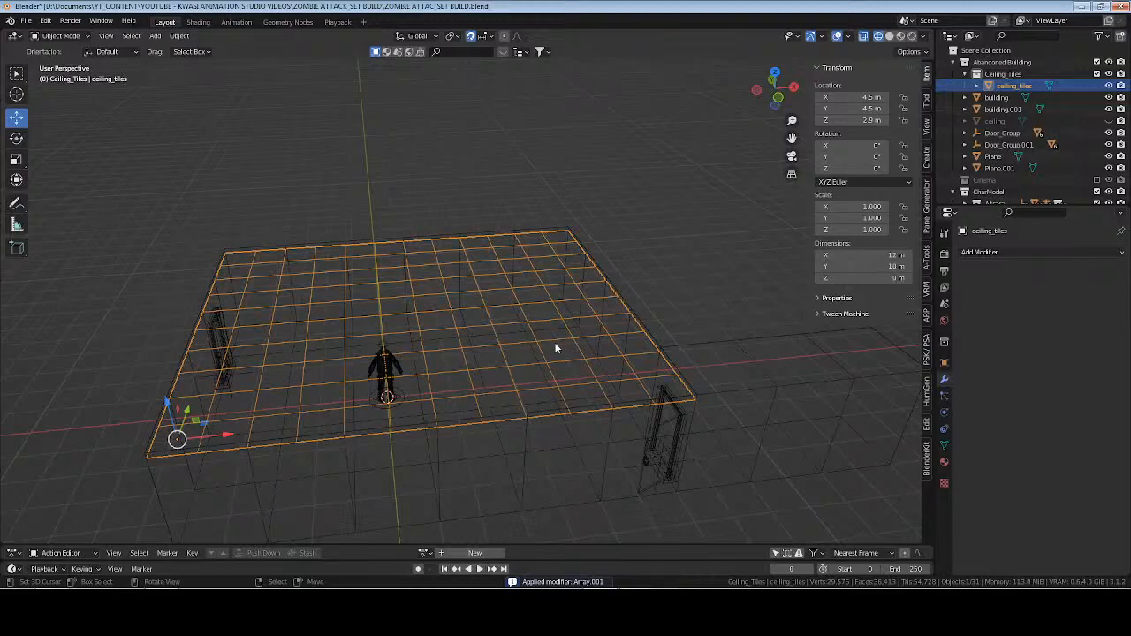
Select the entire ceiling_tiles mesh in Edit Mode with the Move tool active, and display the viewport in solid shading.
{"action": "key", "text": "Tab"}
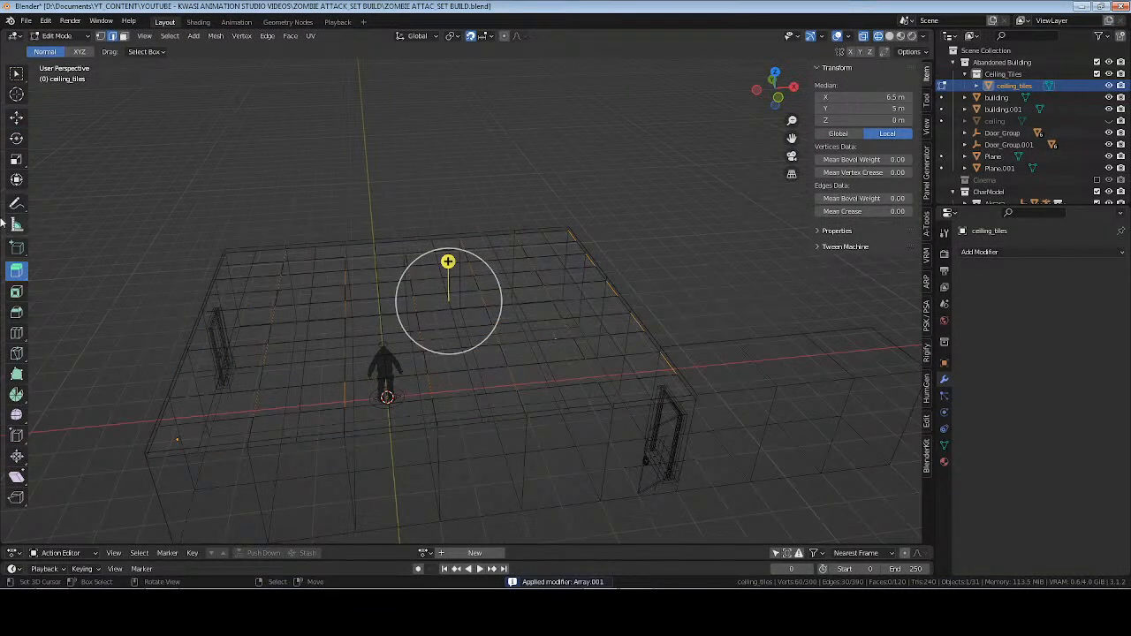
{"action": "left_click", "coordinate": [16, 117]}
{"action": "key", "text": "a"}
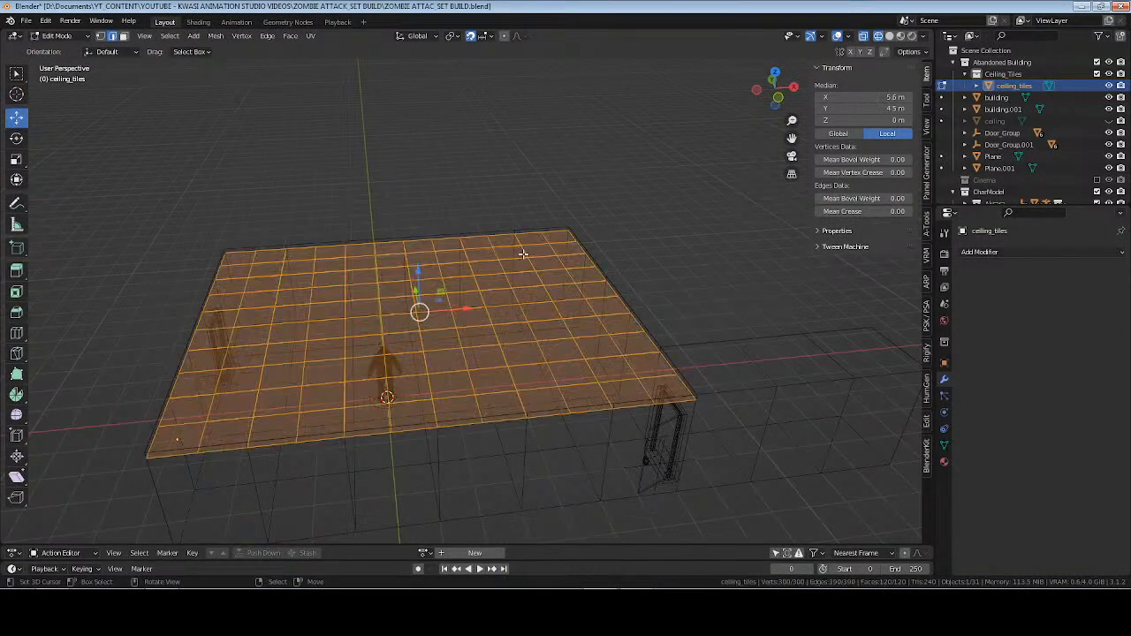
{"action": "key", "text": "z"}
{"action": "left_click", "coordinate": [606, 254]}
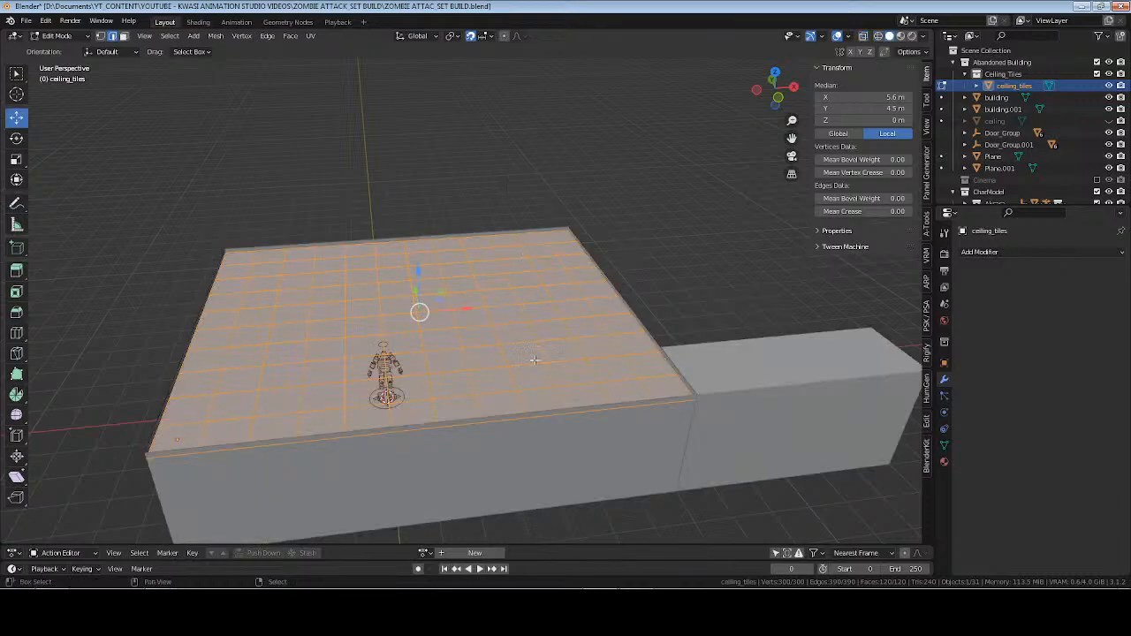
Try to separate the ceiling_tiles mesh into individual objects by loose parts, and return to Object Mode.
{"action": "middle_click_drag", "start_coordinate": [536, 357], "coordinate": [602, 327]}
{"action": "key", "text": "p"}
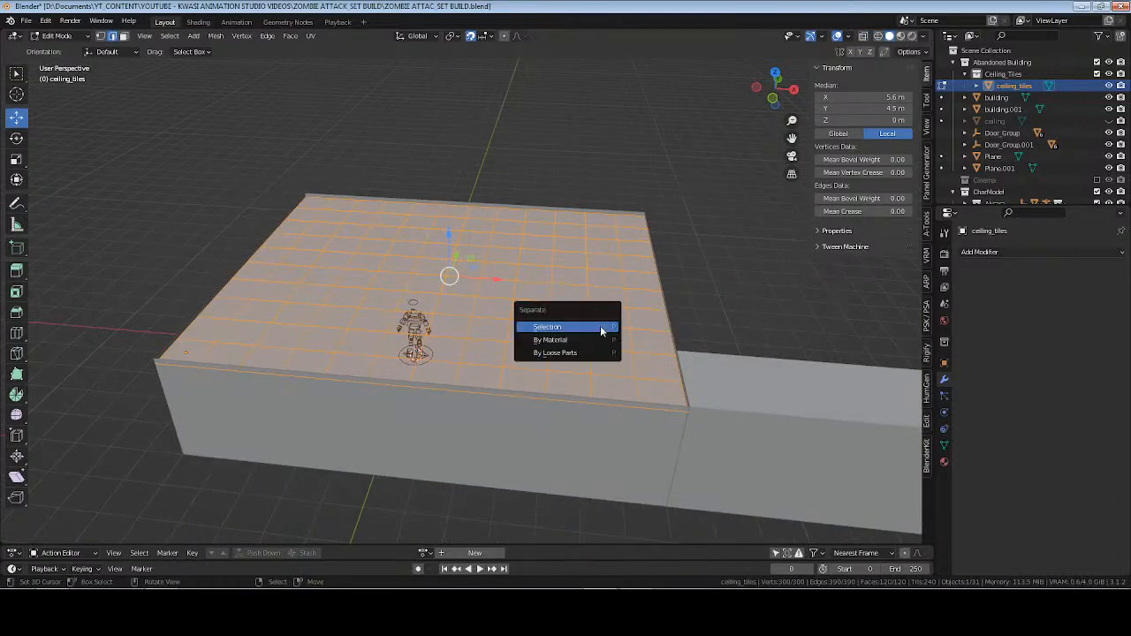
{"action": "left_click", "coordinate": [589, 353]}
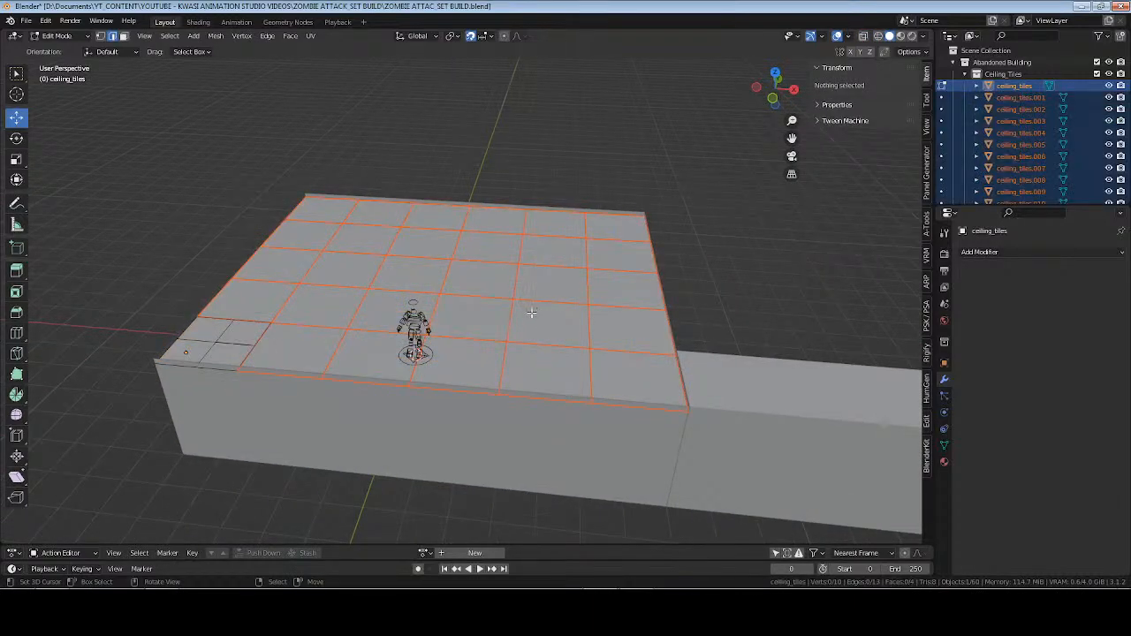
{"action": "middle_click_drag", "start_coordinate": [525, 312], "coordinate": [533, 336]}
{"action": "key", "text": "Tab"}
Examine how the separated ceiling tiles are divided, checking single tiles from above and from inside the room.
{"action": "left_click", "coordinate": [509, 358]}
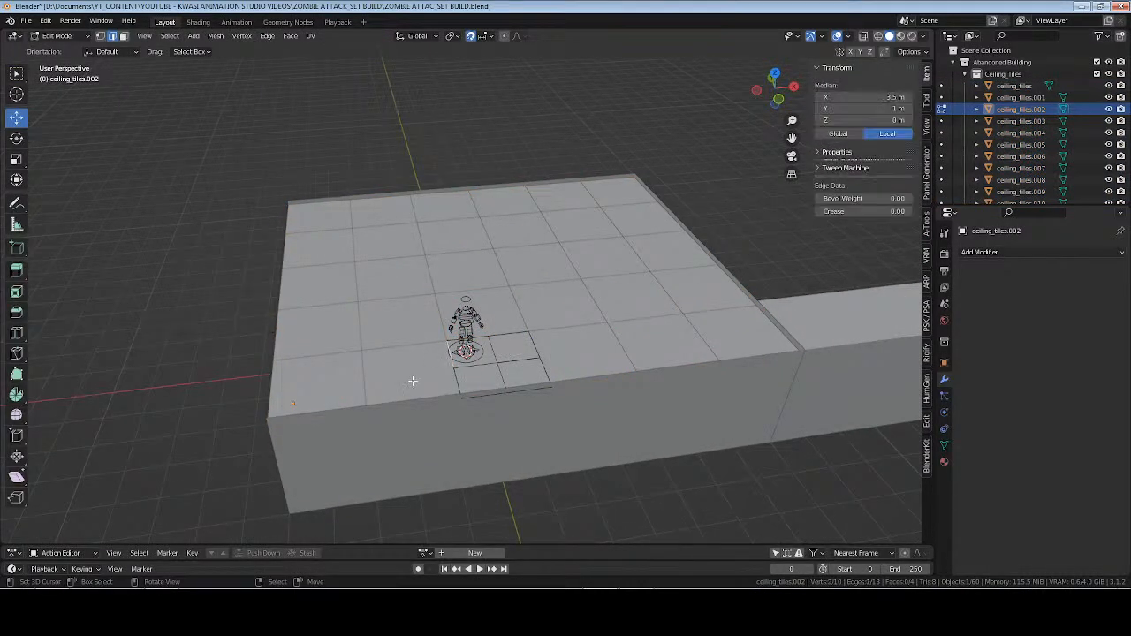
{"action": "left_click", "coordinate": [401, 383]}
{"action": "left_click", "coordinate": [320, 381]}
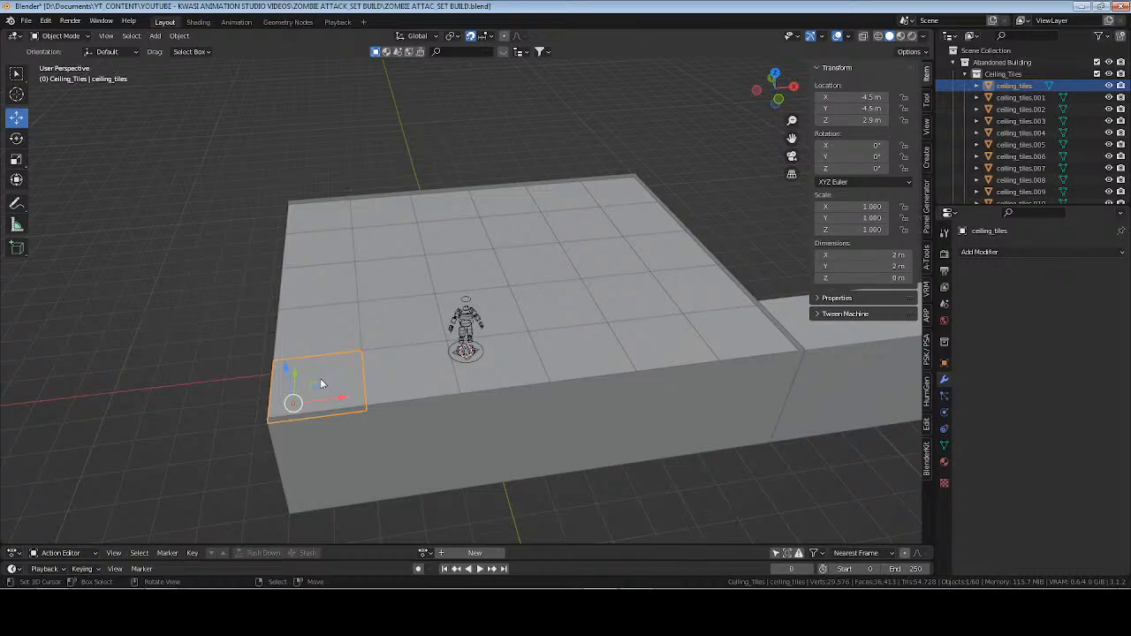
{"action": "key", "text": "Tab"}
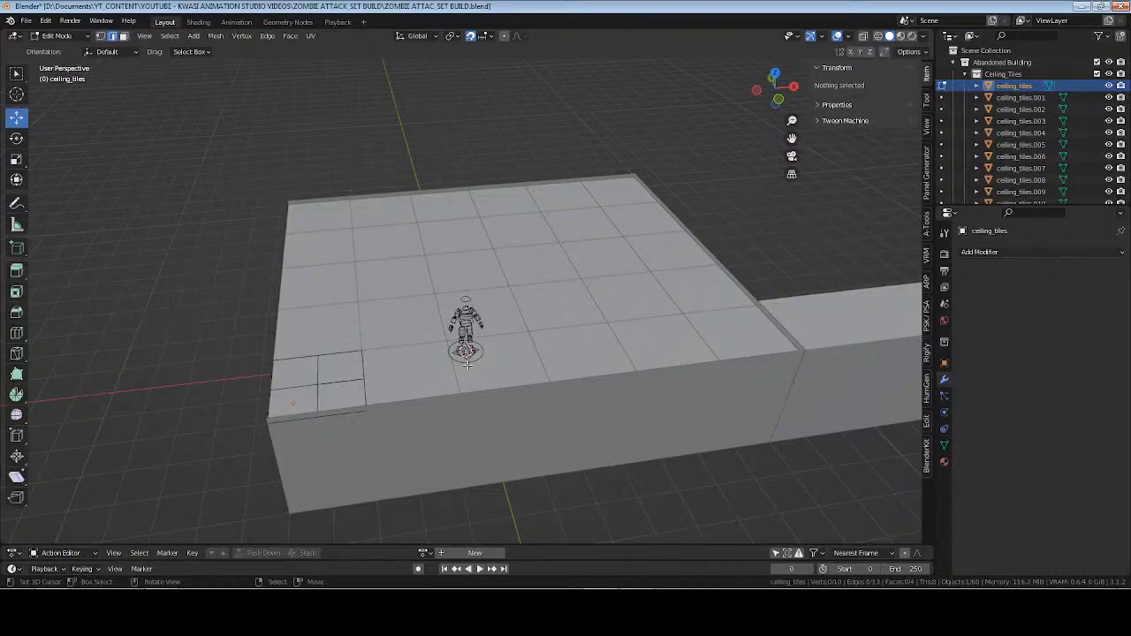
{"action": "key", "text": "Tab"}
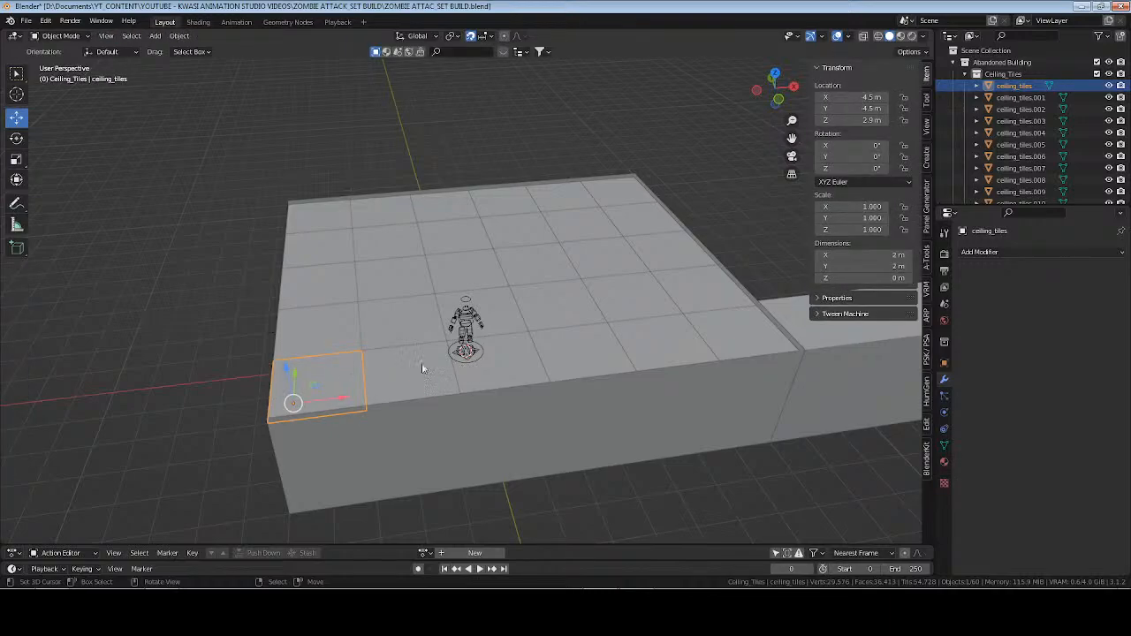
{"action": "middle_click_drag", "start_coordinate": [422, 362], "coordinate": [363, 352]}
{"action": "scroll", "coordinate": [378, 333], "scroll_direction": "up", "scroll_amount": 8}
{"action": "middle_click_drag", "start_coordinate": [563, 352], "coordinate": [530, 350]}
{"action": "key", "text": "Tab"}
Undo the tile selections and the separation of ceiling_tiles by loose parts.
{"action": "key", "text": "ctrl+z"}
{"action": "key", "text": "ctrl+z"}
{"action": "key", "text": "ctrl+z"}
{"action": "key", "text": "ctrl+z"}
{"action": "key", "text": "ctrl+z"}
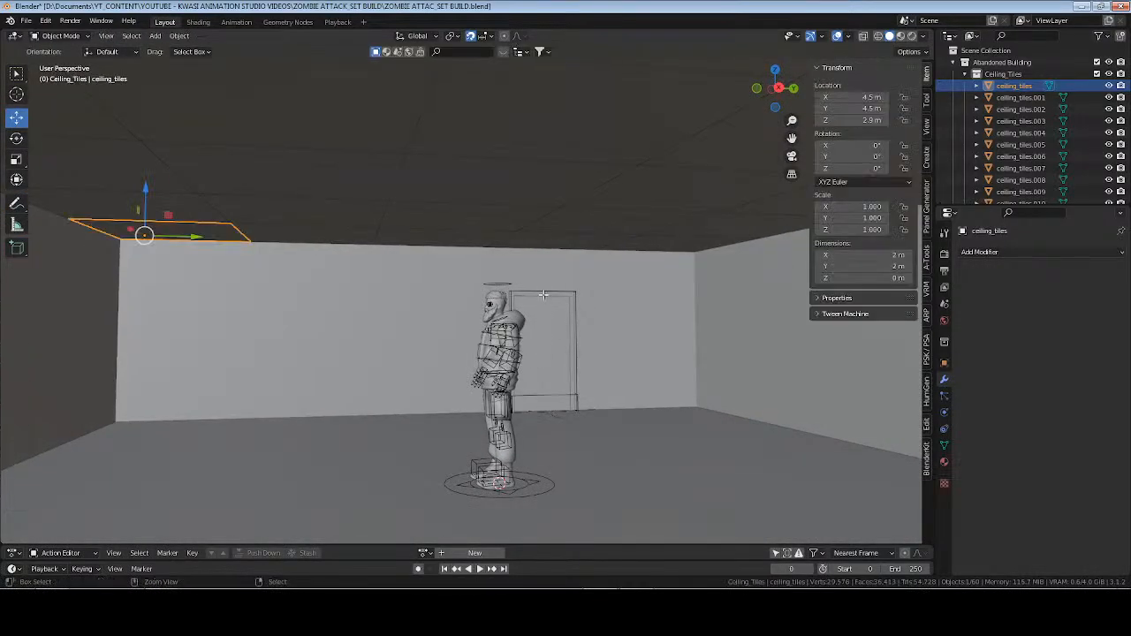
{"action": "key", "text": "ctrl+z"}
{"action": "key", "text": "ctrl+z"}
{"action": "key", "text": "ctrl+z"}
{"action": "key", "text": "ctrl+z"}
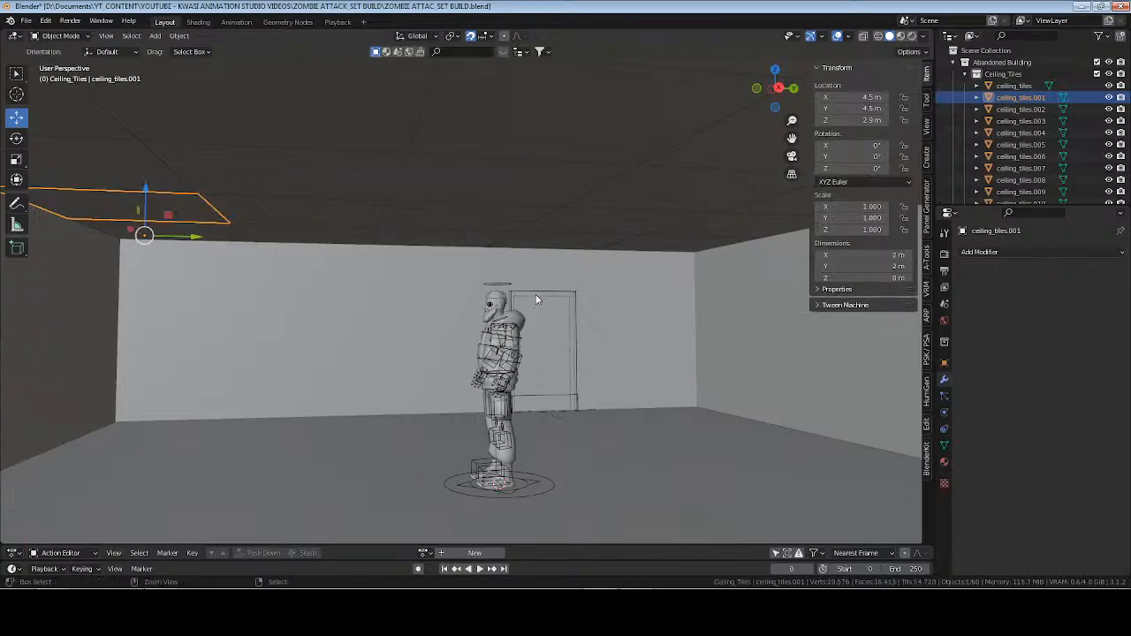
{"action": "key", "text": "ctrl+z"}
{"action": "key", "text": "ctrl+z"}
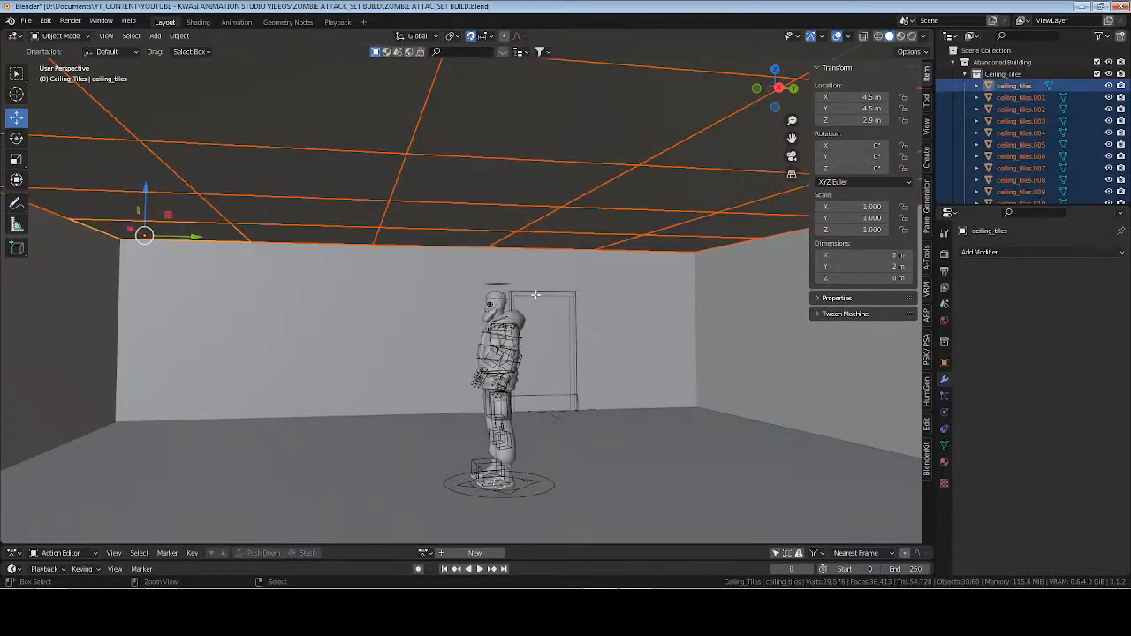
{"action": "key", "text": "ctrl+s"}
Examine the ceiling_tiles mesh from above in Edit Mode, checking an edge at the corner tile and the whole object's outline.
{"action": "middle_click_drag", "start_coordinate": [490, 260], "coordinate": [559, 286]}
{"action": "key", "text": "Tab"}
{"action": "scroll", "coordinate": [495, 284], "scroll_direction": "down", "scroll_amount": 3}
{"action": "key", "text": "Tab"}
{"action": "key", "text": "Tab"}
{"action": "key", "text": "Tab"}
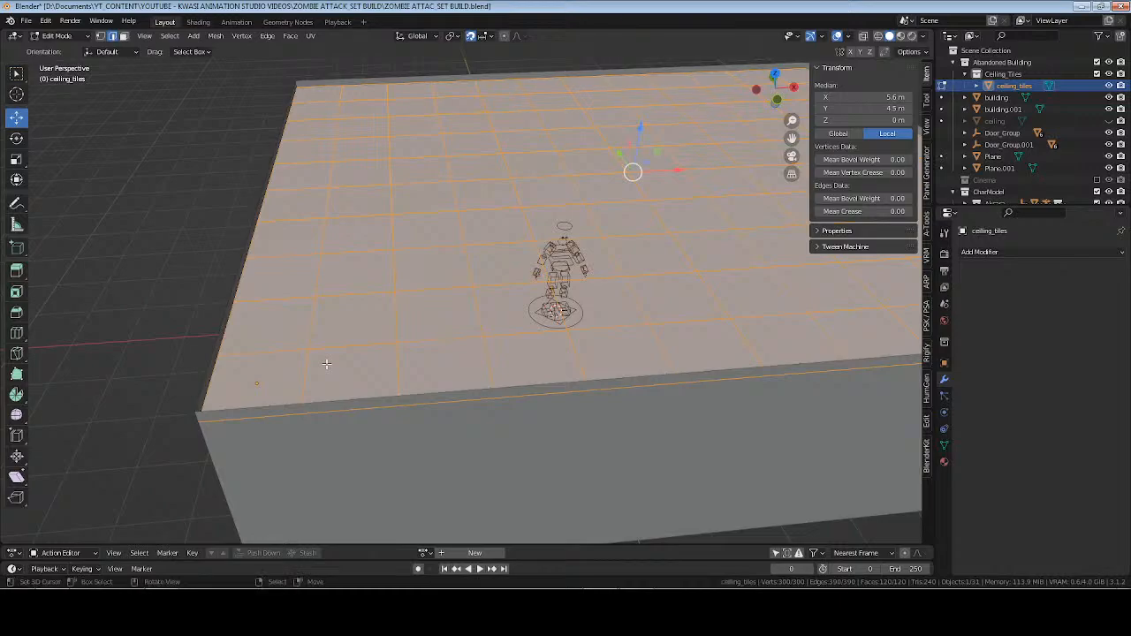
{"action": "middle_click_drag", "start_coordinate": [328, 363], "coordinate": [351, 355], "text": "shift"}
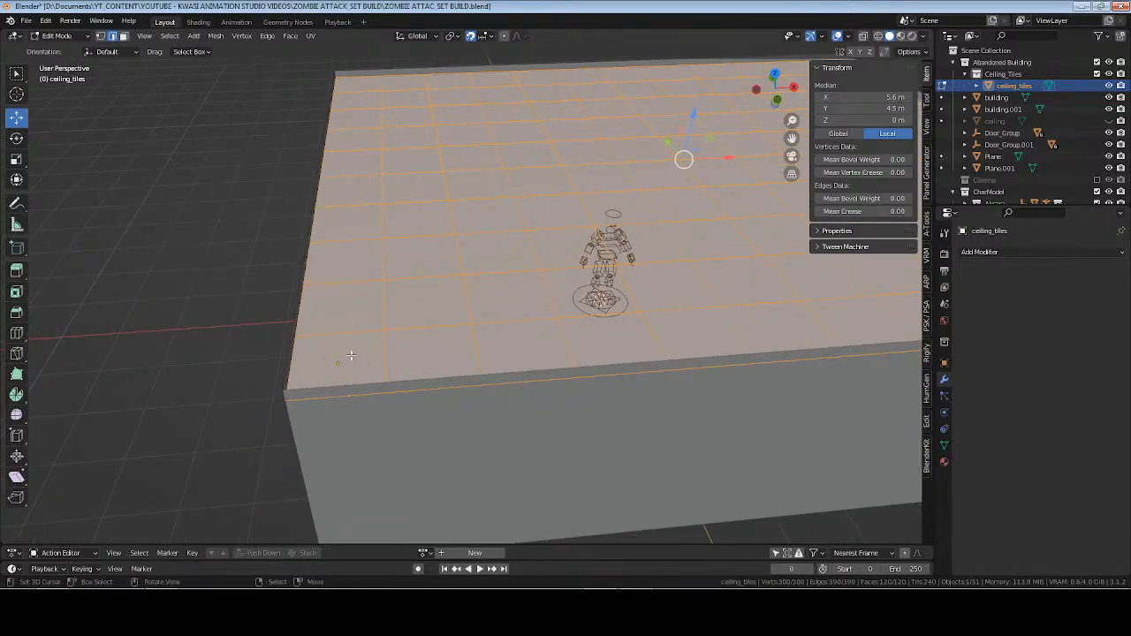
{"action": "right_click", "coordinate": [351, 355]}
{"action": "right_click", "coordinate": [351, 364]}
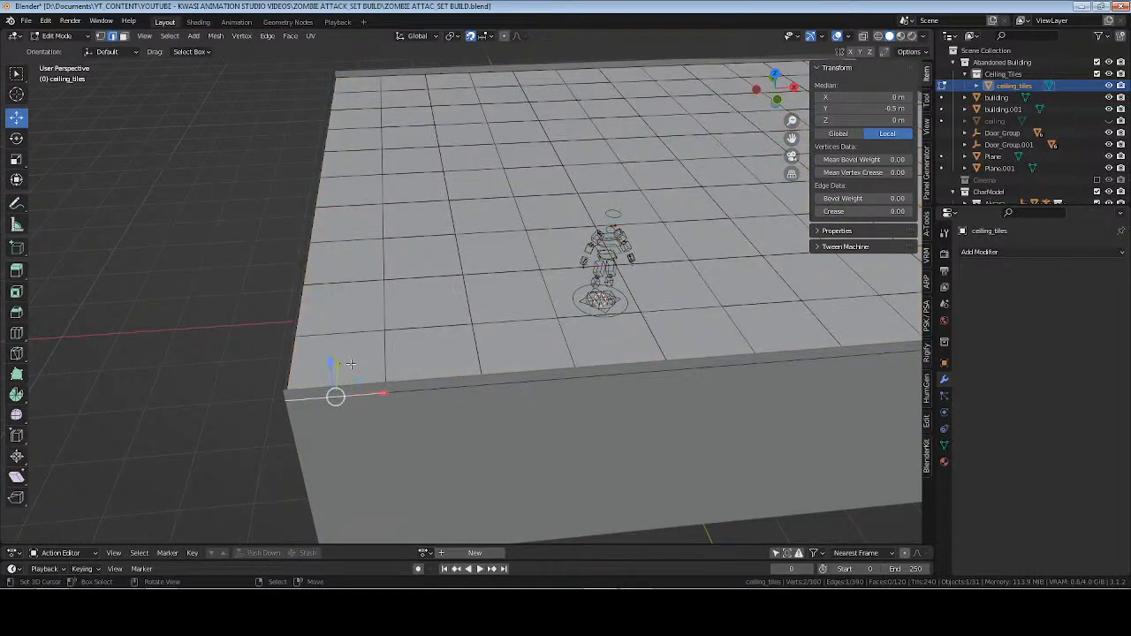
{"action": "key", "text": "Tab"}
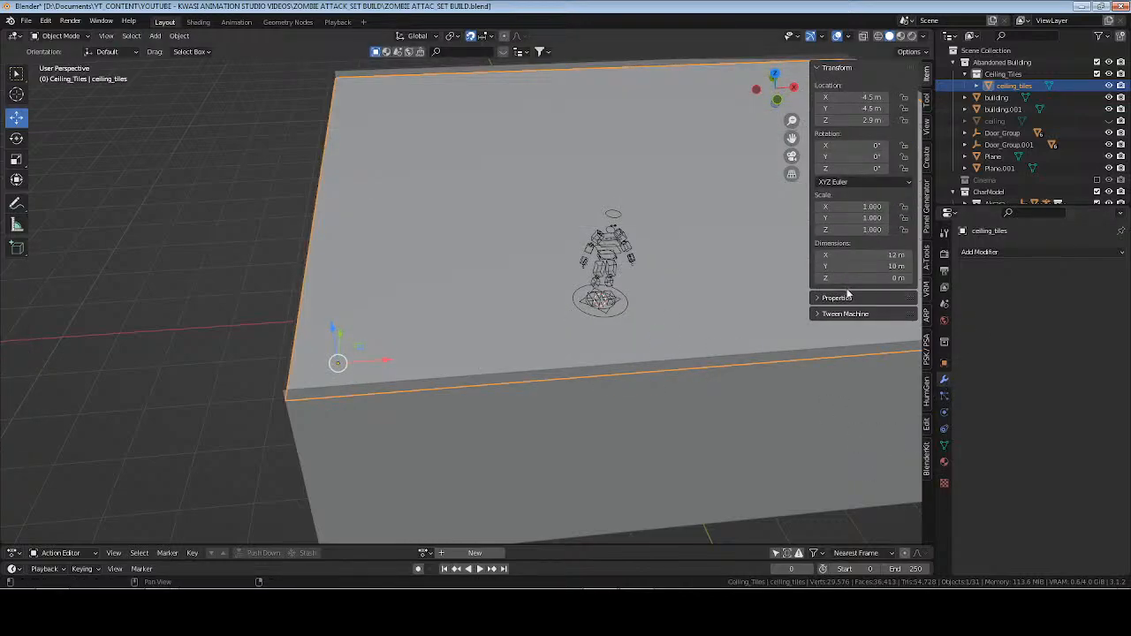
{"action": "key", "text": "Tab"}
Undo the applying of the two Array modifiers on ceiling_tiles and collapse the Array.001 settings.
{"action": "key", "text": "Tab"}
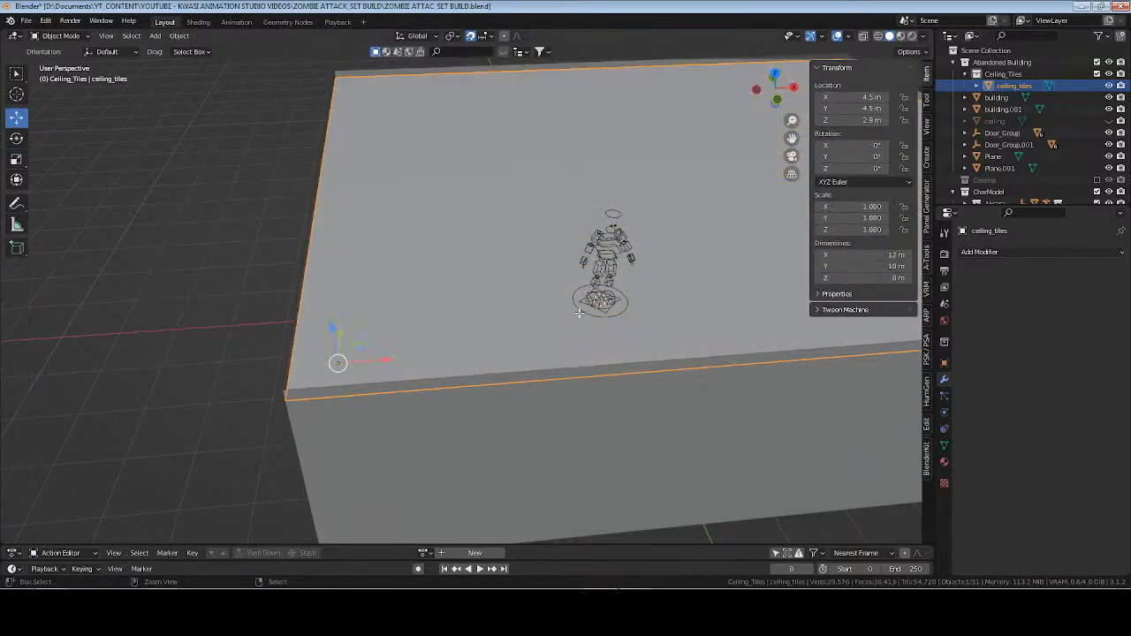
{"action": "key", "text": "Tab"}
{"action": "key", "text": "Tab"}
{"action": "key", "text": "ctrl+z"}
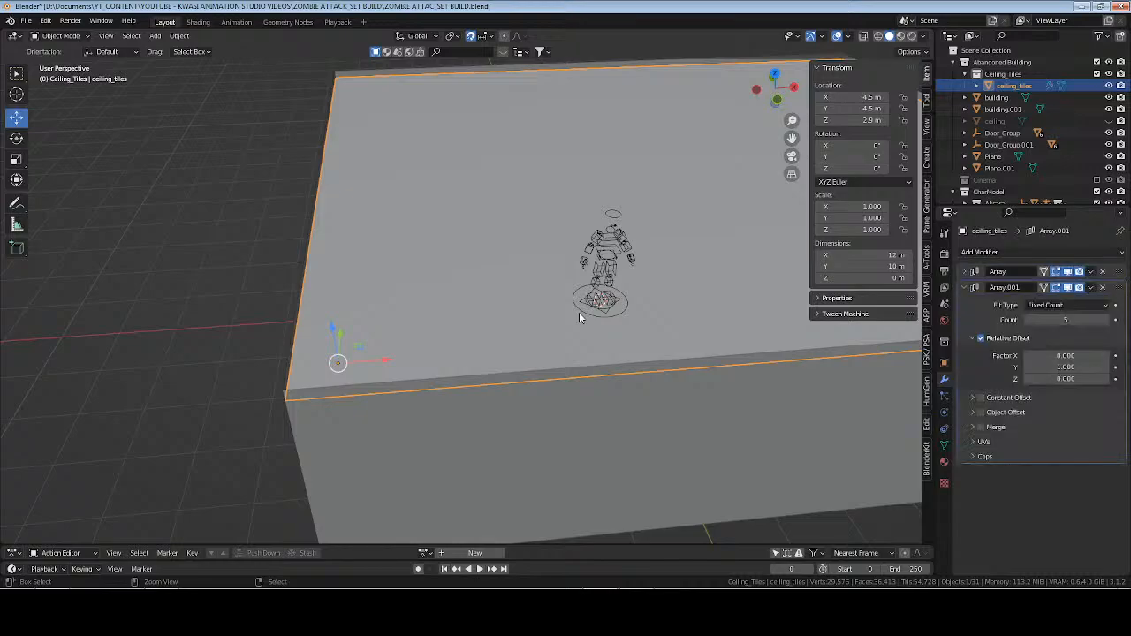
{"action": "left_click", "coordinate": [965, 287]}
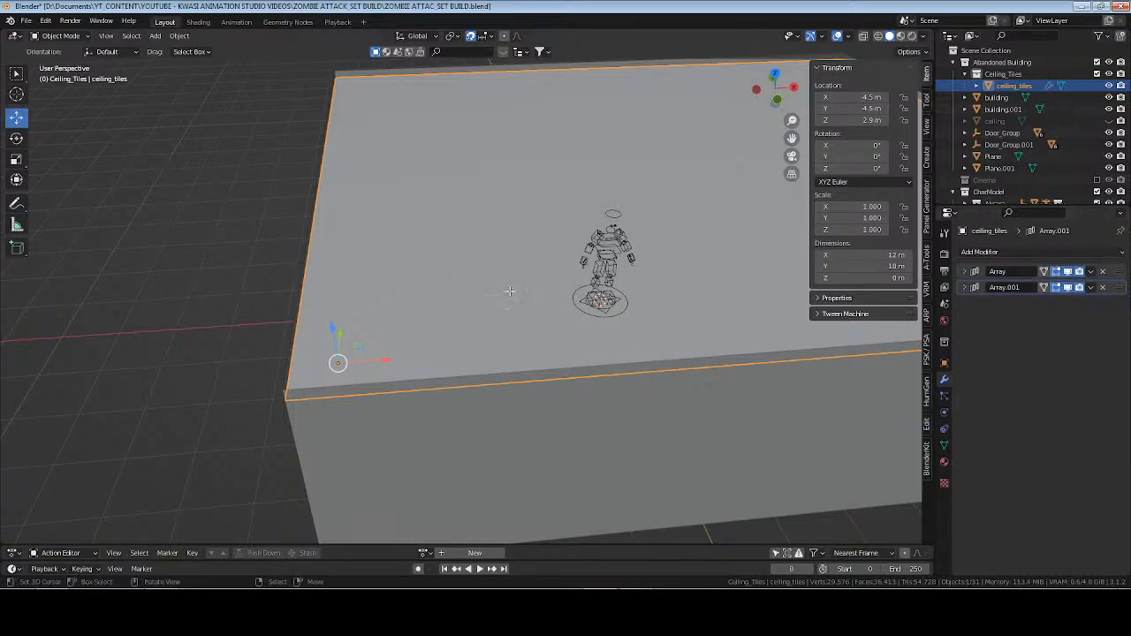
Select all four faces of the original corner tile of ceiling_tiles in face select mode.
{"action": "key", "text": "Tab"}
{"action": "middle_click_drag", "start_coordinate": [428, 327], "coordinate": [441, 327]}
{"action": "key", "text": "3"}
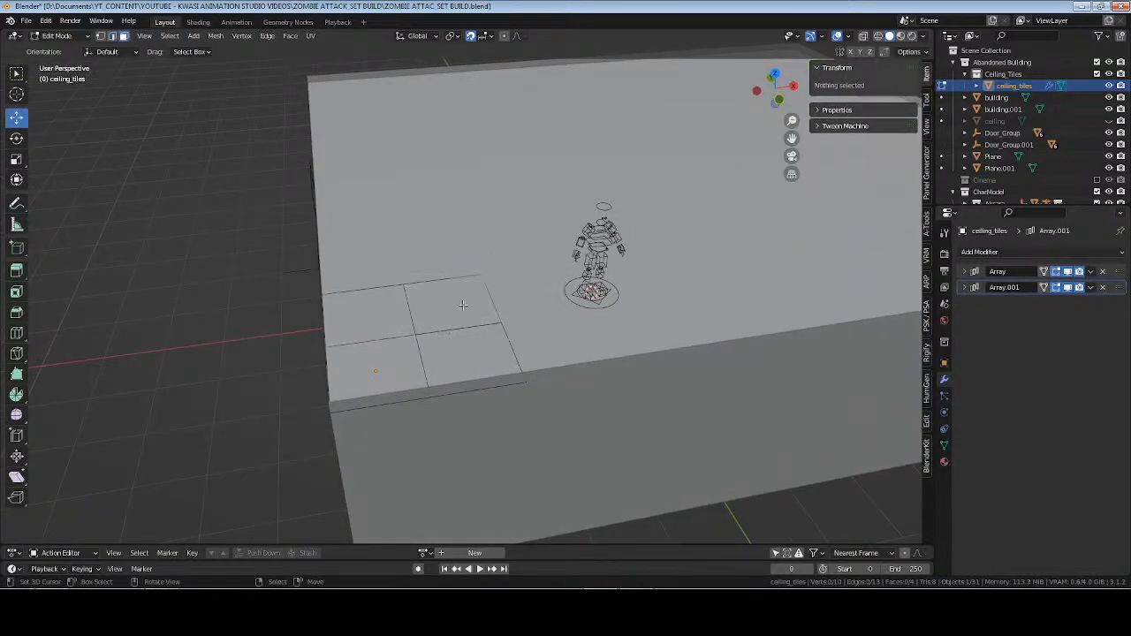
{"action": "left_click", "coordinate": [440, 326]}
{"action": "right_click", "coordinate": [380, 322], "text": "shift"}
{"action": "right_click", "coordinate": [460, 358], "text": "shift"}
{"action": "right_click", "coordinate": [396, 364], "text": "shift"}
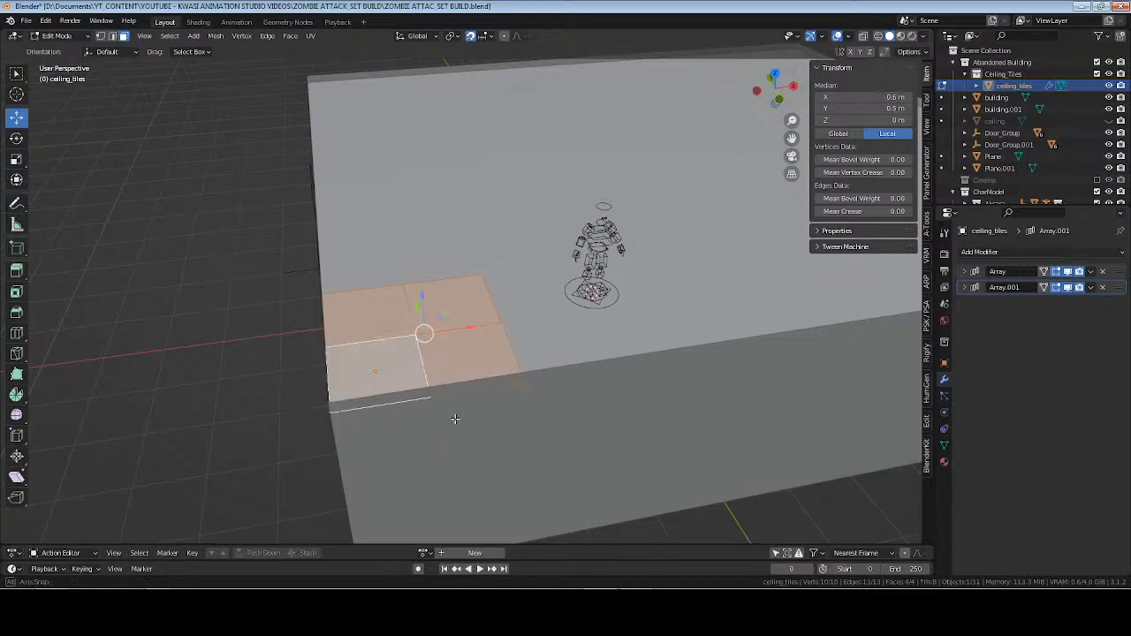
{"action": "middle_click_drag", "start_coordinate": [396, 365], "coordinate": [430, 426]}
{"action": "mouse_move", "coordinate": [500, 366]}
{"action": "middle_mouse_down"}
{"action": "mouse_move", "coordinate": [534, 368]}
{"action": "mouse_move", "coordinate": [515, 353]}
{"action": "middle_mouse_up"}
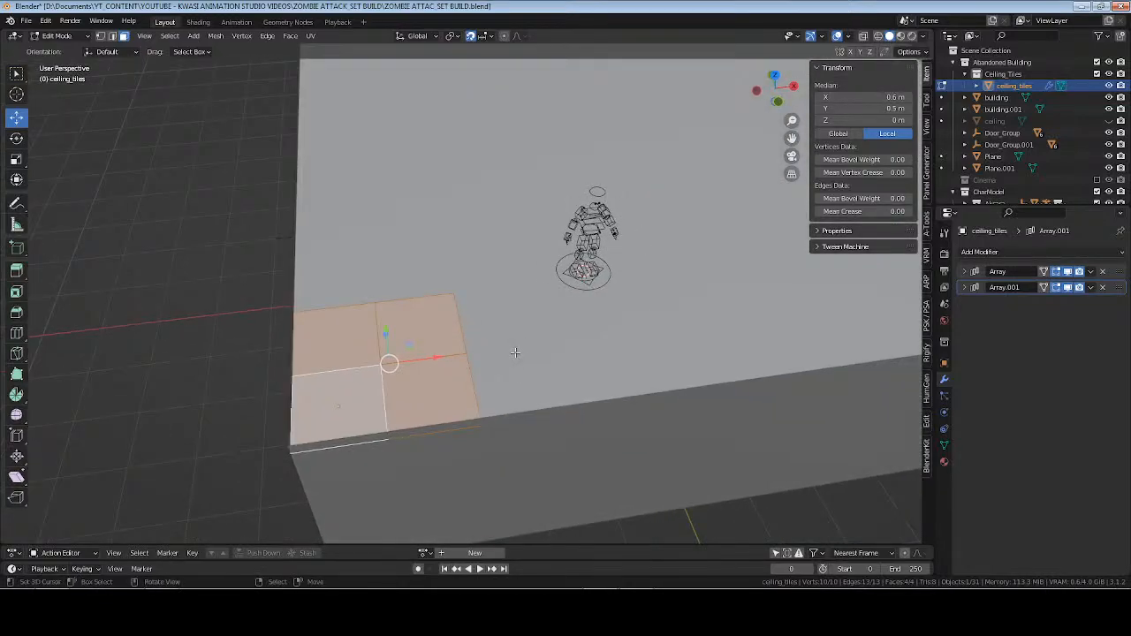
Try to separate the four corner tile faces by selection, undo it, and return to Object Mode.
{"action": "key", "text": "p"}
{"action": "left_click", "coordinate": [517, 354]}
{"action": "key", "text": "Tab"}
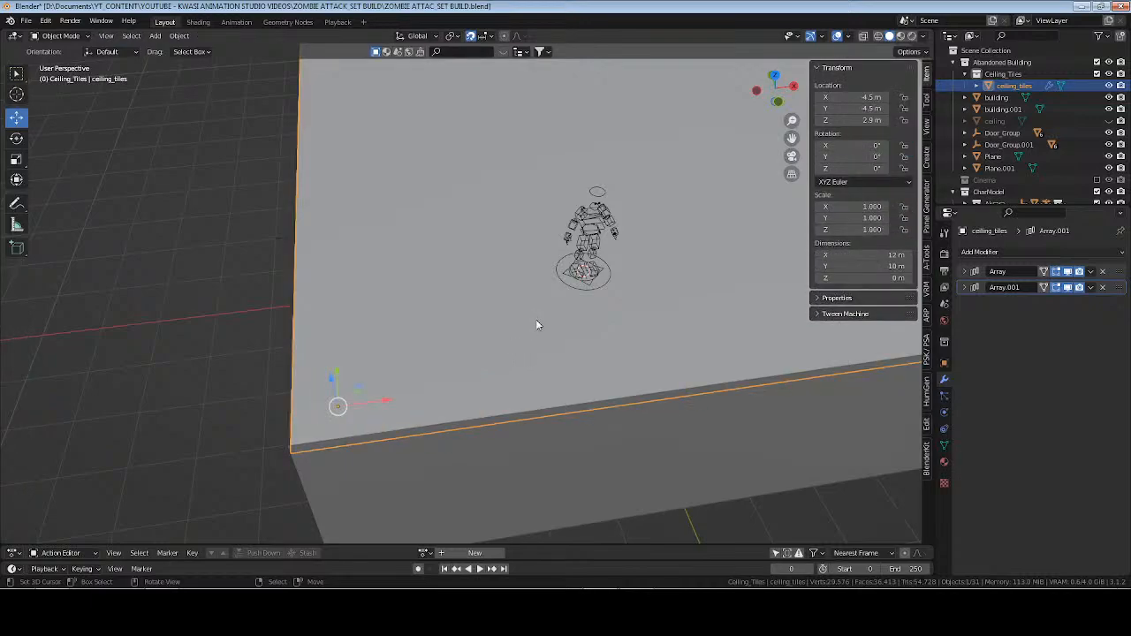
{"action": "key", "text": "Tab"}
{"action": "key", "text": "p"}
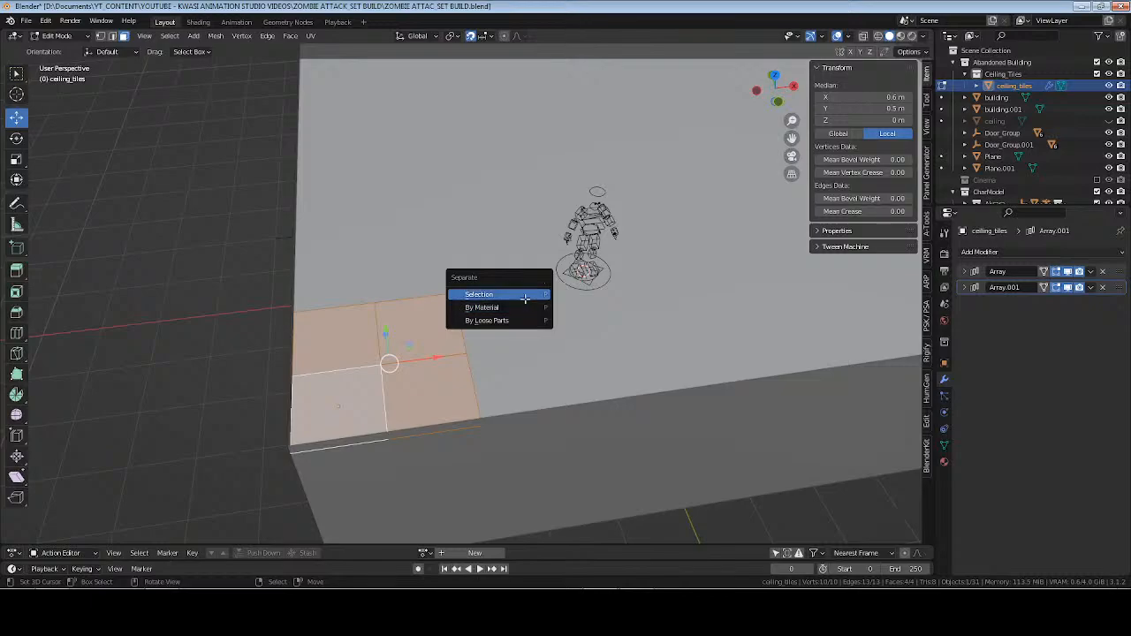
{"action": "left_click", "coordinate": [526, 294]}
{"action": "key", "text": "ctrl+z"}
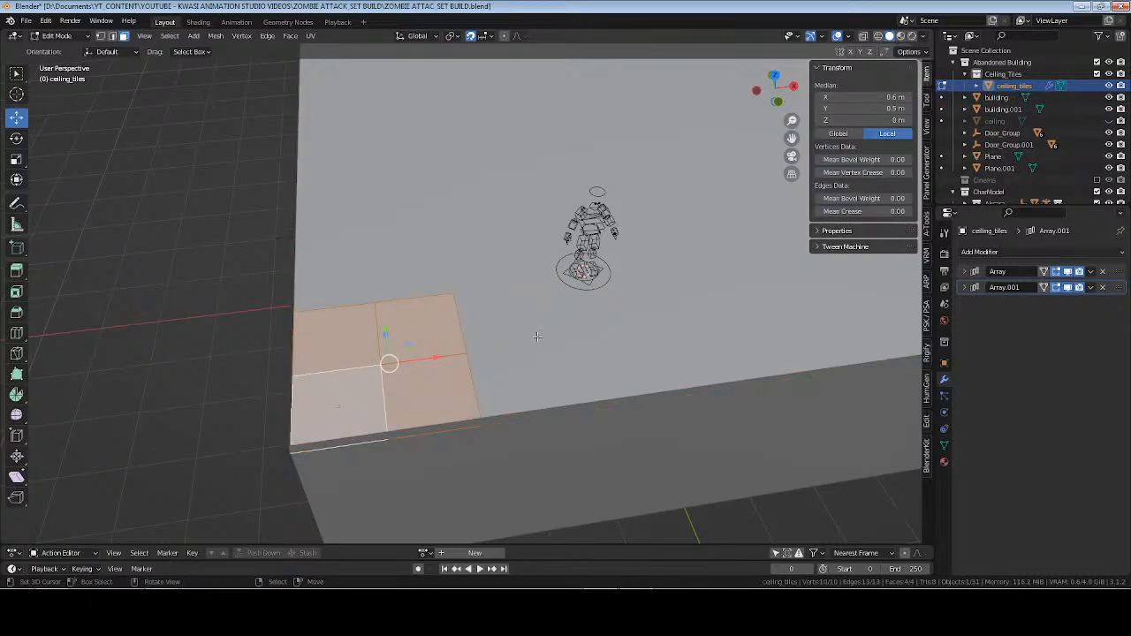
{"action": "key", "text": "p"}
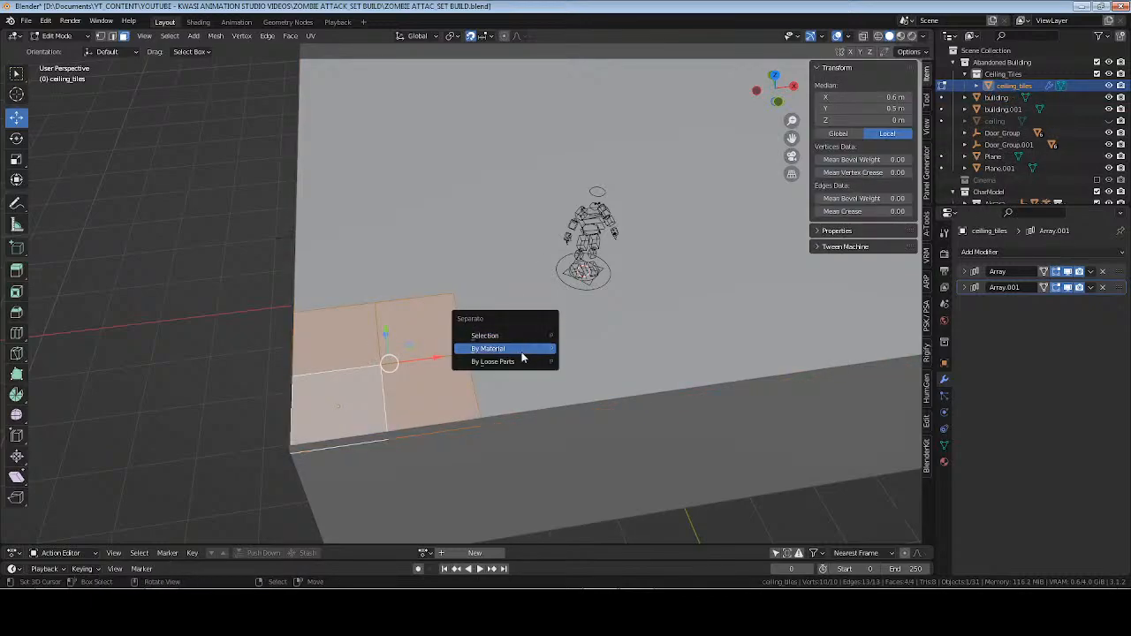
{"action": "key", "text": "Escape"}
{"action": "key", "text": "Tab"}
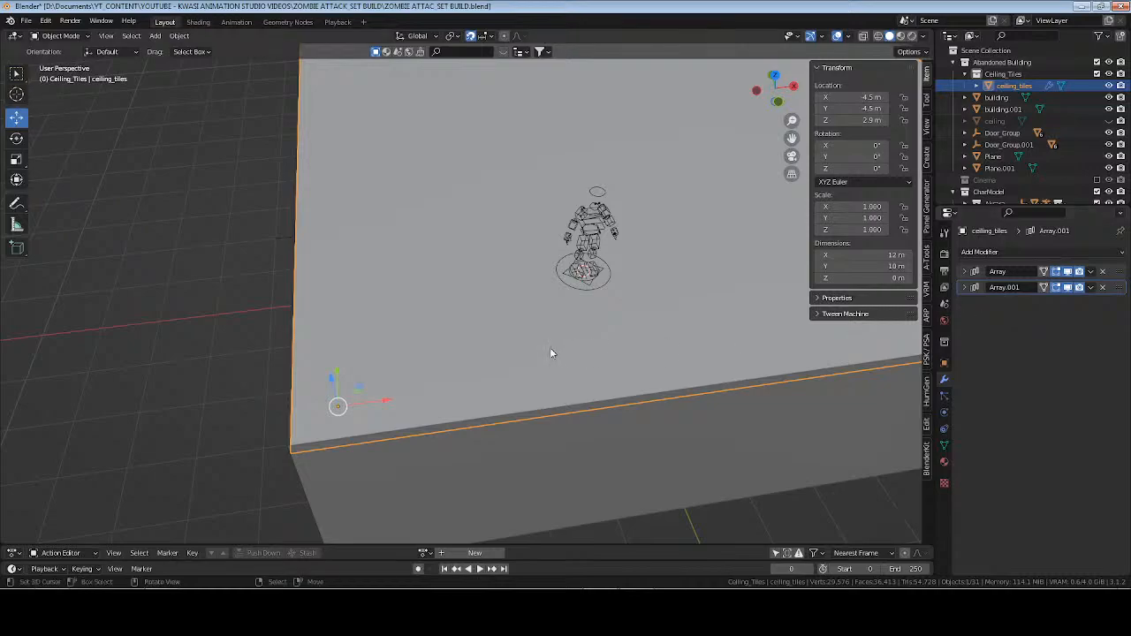
Delete the ceiling_tiles object from the Ceiling_Tiles collection.
{"action": "middle_click_drag", "start_coordinate": [550, 348], "coordinate": [425, 309]}
{"action": "key", "text": "Tab"}
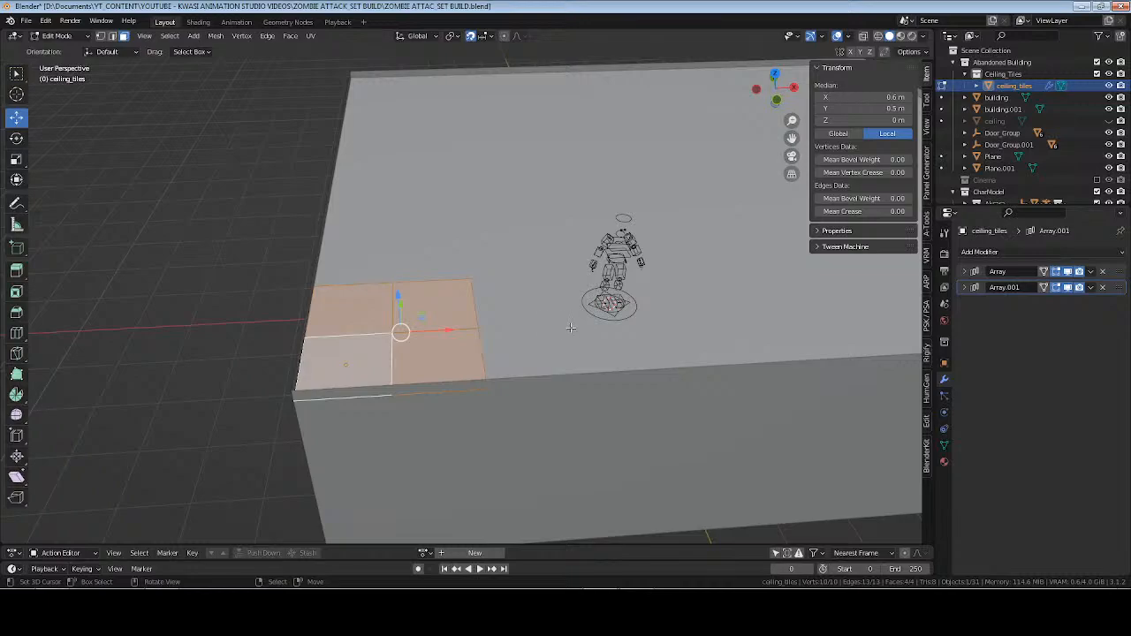
{"action": "key", "text": "Tab"}
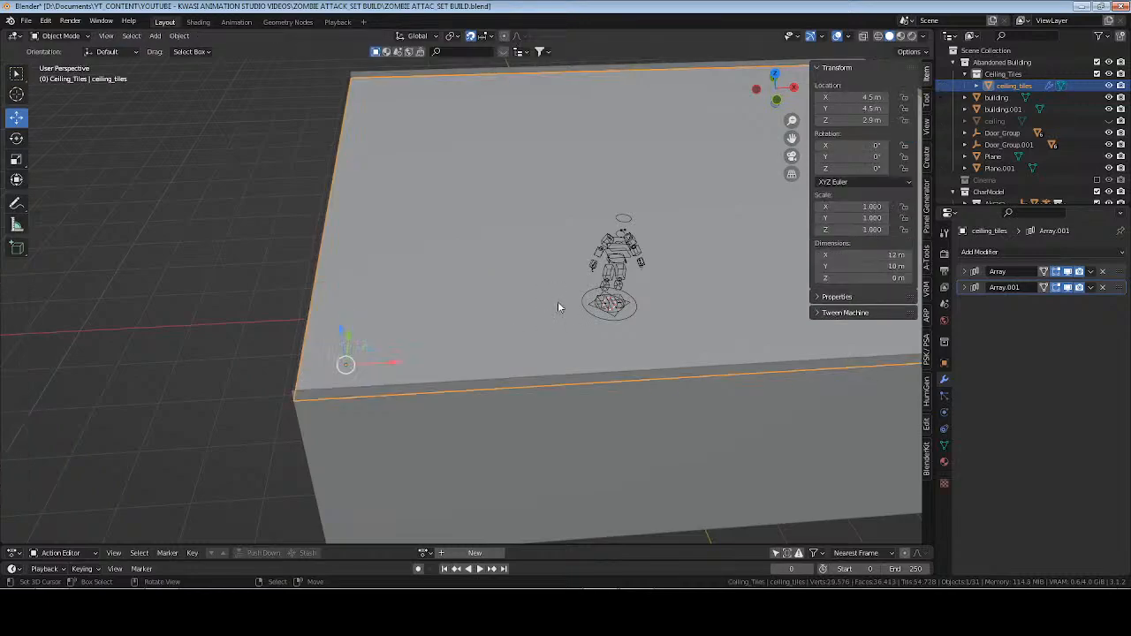
{"action": "key", "text": "x"}
{"action": "left_click", "coordinate": [561, 308]}
Add a plane to the Ceiling_Tiles collection and set its Z location to 3 m.
{"action": "left_click", "coordinate": [1003, 77]}
{"action": "key", "text": "shift+a"}
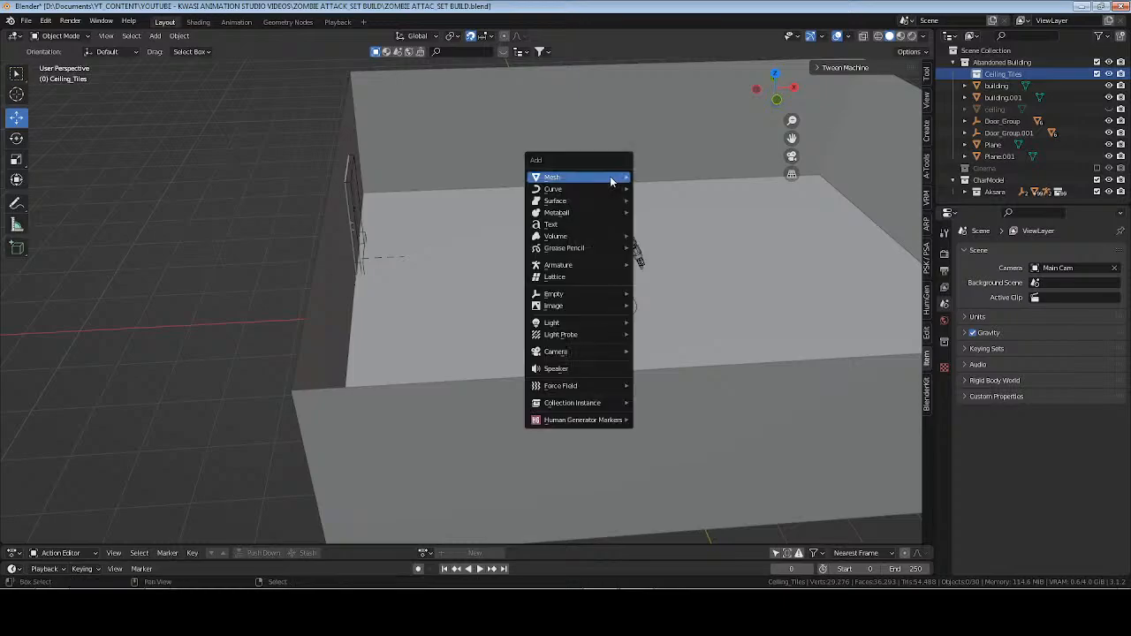
{"action": "mouse_move", "coordinate": [609, 177]}
{"action": "left_click", "coordinate": [674, 177]}
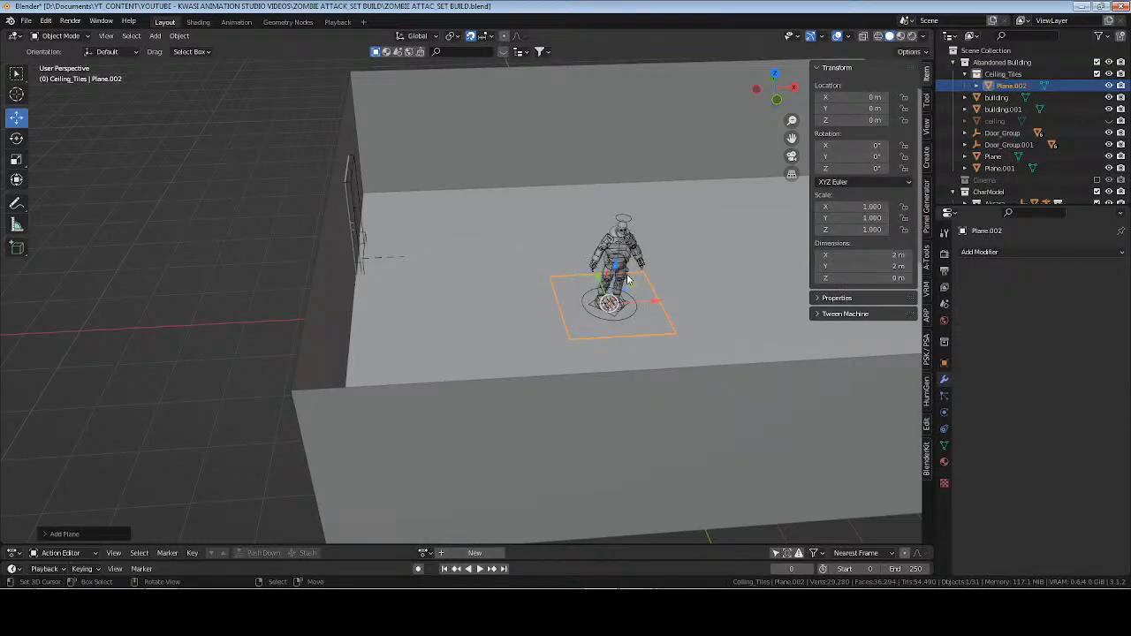
{"action": "left_click", "coordinate": [863, 120]}
{"action": "type", "text": "3"}
{"action": "key", "text": "Return"}
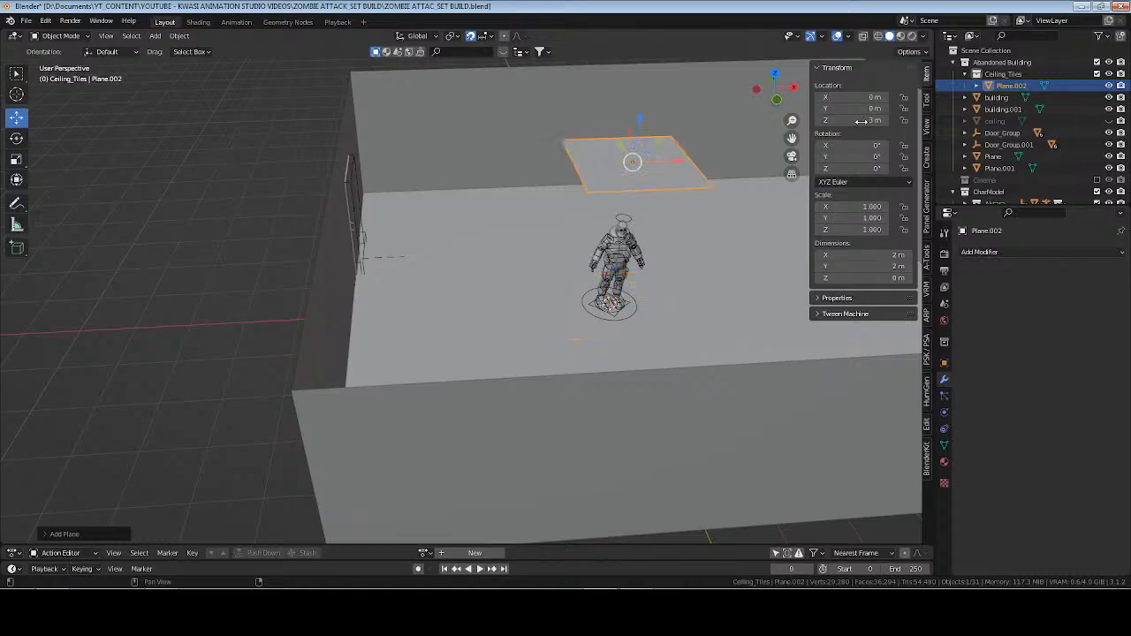
Lower the new plane along Z to 2.8 m in a front wireframe view.
{"action": "key", "text": "KP_1"}
{"action": "key", "text": "z"}
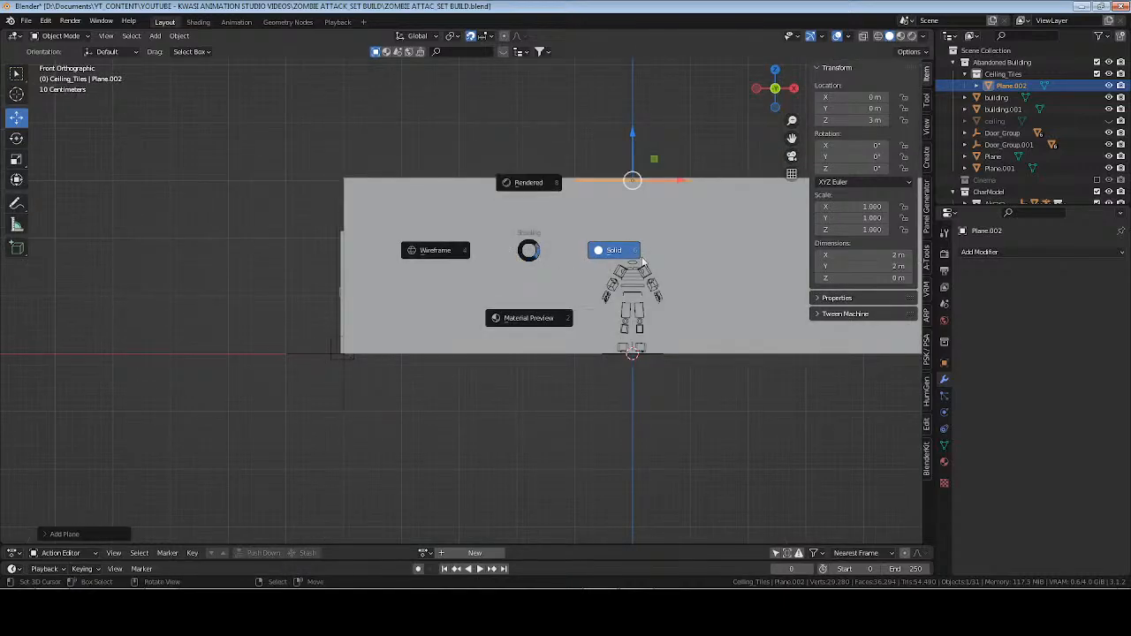
{"action": "left_click", "coordinate": [436, 251]}
{"action": "middle_click_drag", "start_coordinate": [678, 239], "coordinate": [513, 275], "text": "shift"}
{"action": "scroll", "coordinate": [513, 276], "scroll_direction": "up", "scroll_amount": 3}
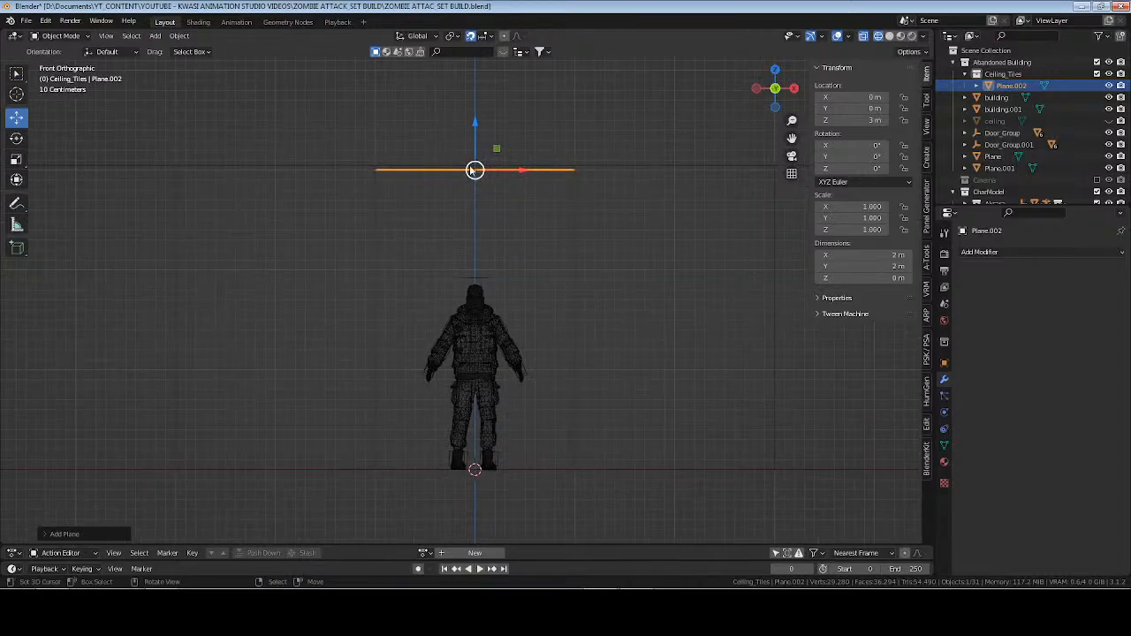
{"action": "key", "text": "g"}
{"action": "key", "text": "z"}
{"action": "left_click", "coordinate": [482, 146]}
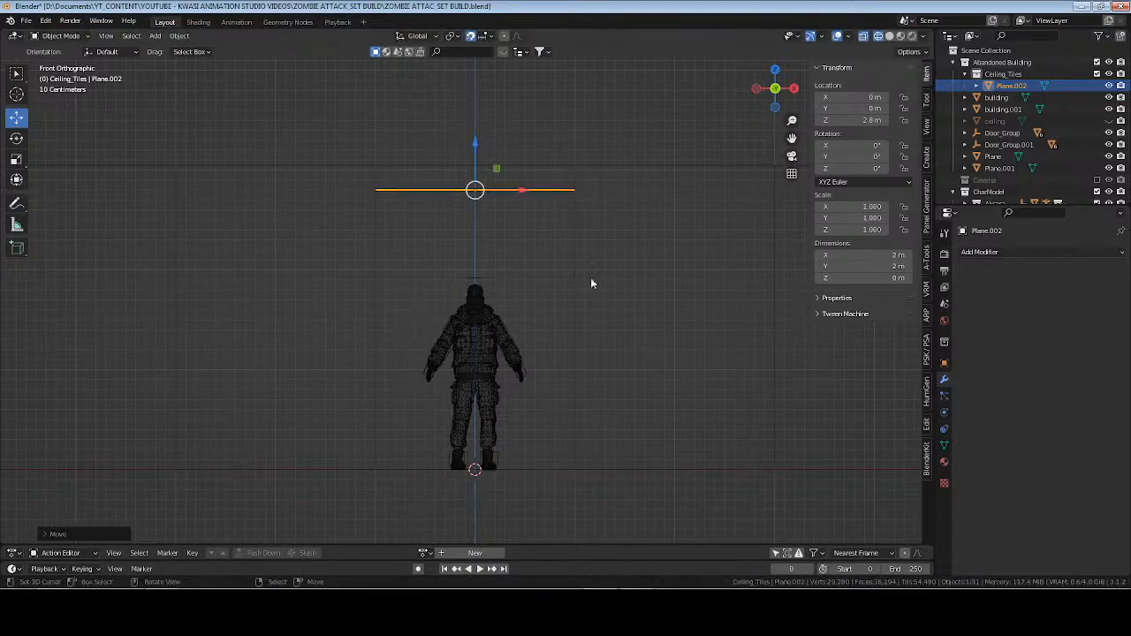
Save the file and display the viewport in solid shading again.
{"action": "mouse_move", "coordinate": [591, 280]}
{"action": "middle_mouse_down"}
{"action": "mouse_move", "coordinate": [481, 327]}
{"action": "mouse_move", "coordinate": [556, 351]}
{"action": "mouse_move", "coordinate": [515, 356]}
{"action": "middle_mouse_up"}
{"action": "key", "text": "ctrl+s"}
{"action": "scroll", "coordinate": [482, 327], "scroll_direction": "down", "scroll_amount": 4}
{"action": "key", "text": "z"}
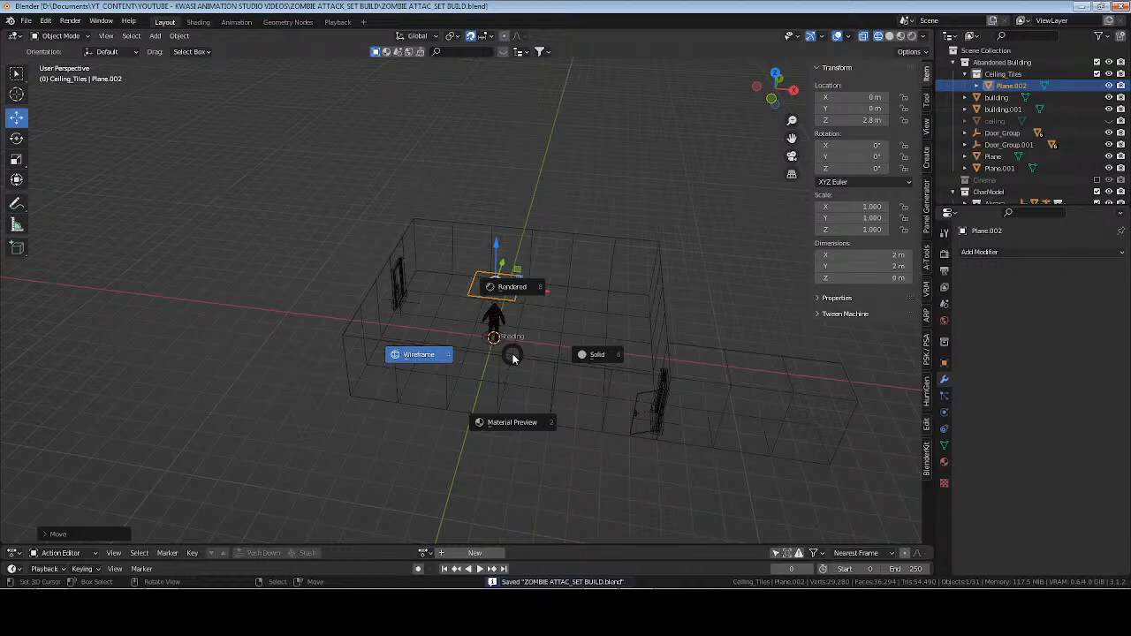
{"action": "left_click", "coordinate": [580, 355]}
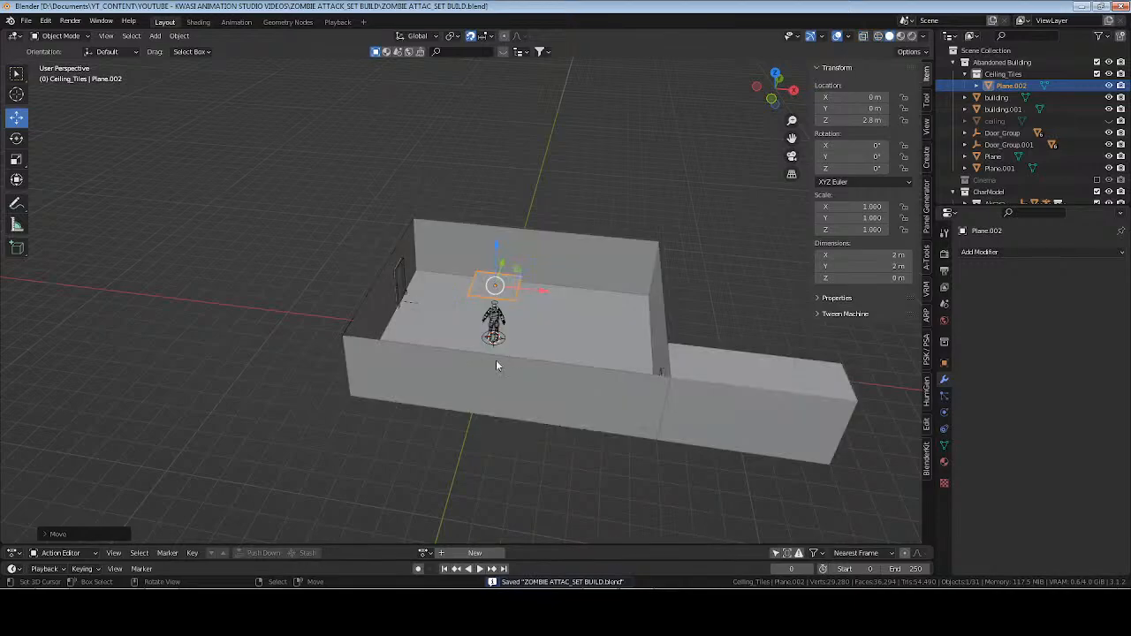
{"action": "scroll", "coordinate": [497, 361], "scroll_direction": "up", "scroll_amount": 3}
{"action": "middle_click_drag", "start_coordinate": [442, 348], "coordinate": [504, 383]}
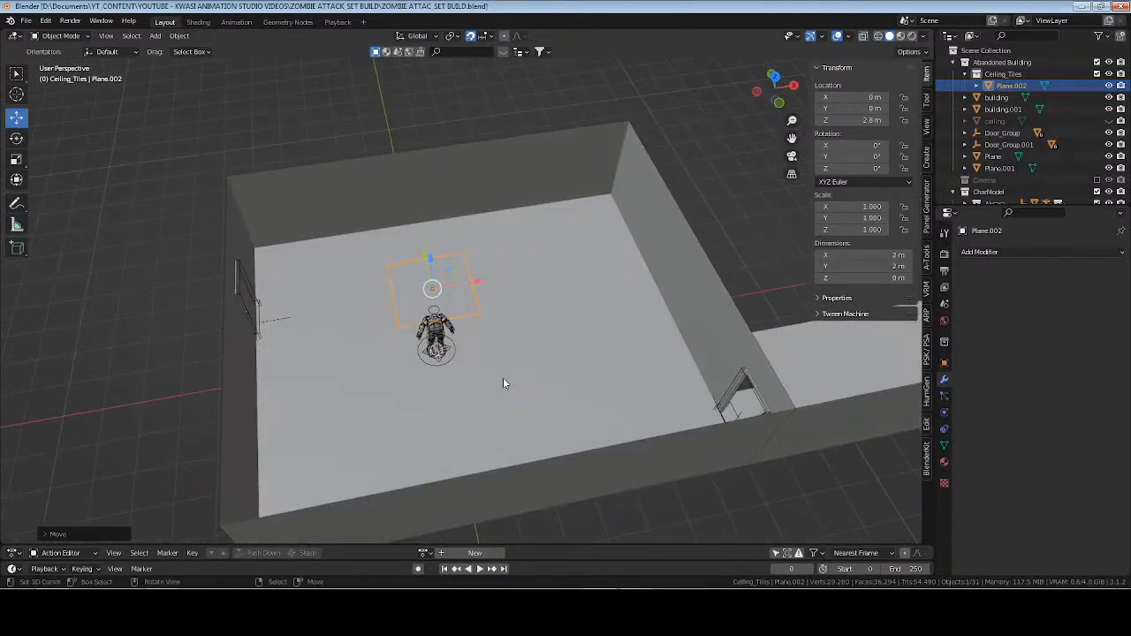
Move the plane into the room's corner at X -4 m and Y -4 m, using a top wireframe view.
{"action": "key", "text": "KP_7"}
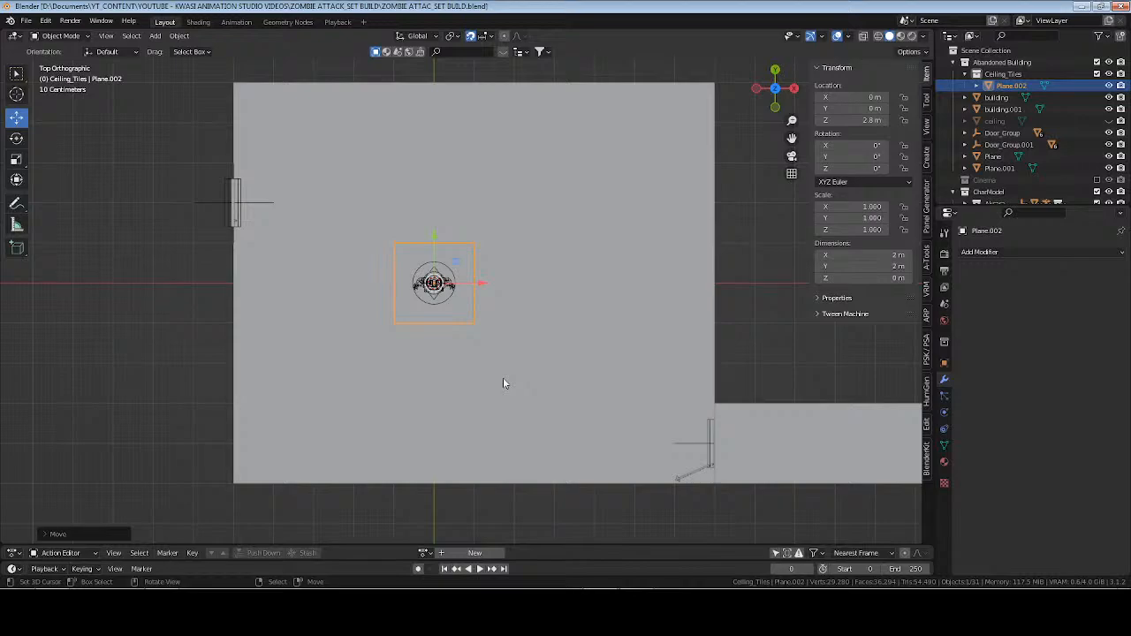
{"action": "key", "text": "z"}
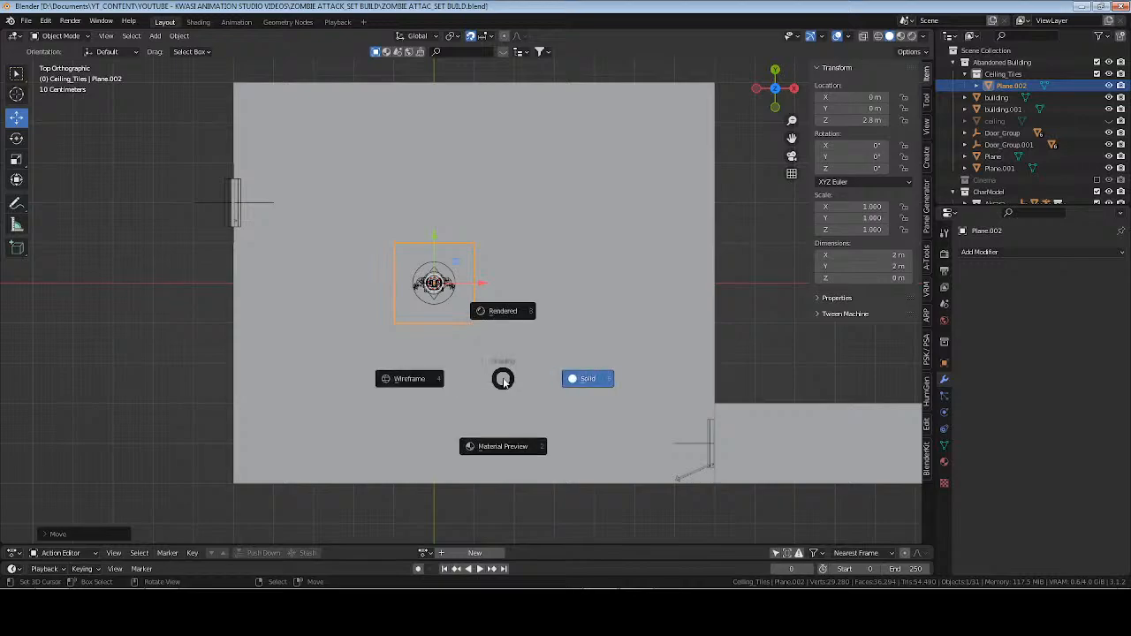
{"action": "left_click", "coordinate": [485, 344]}
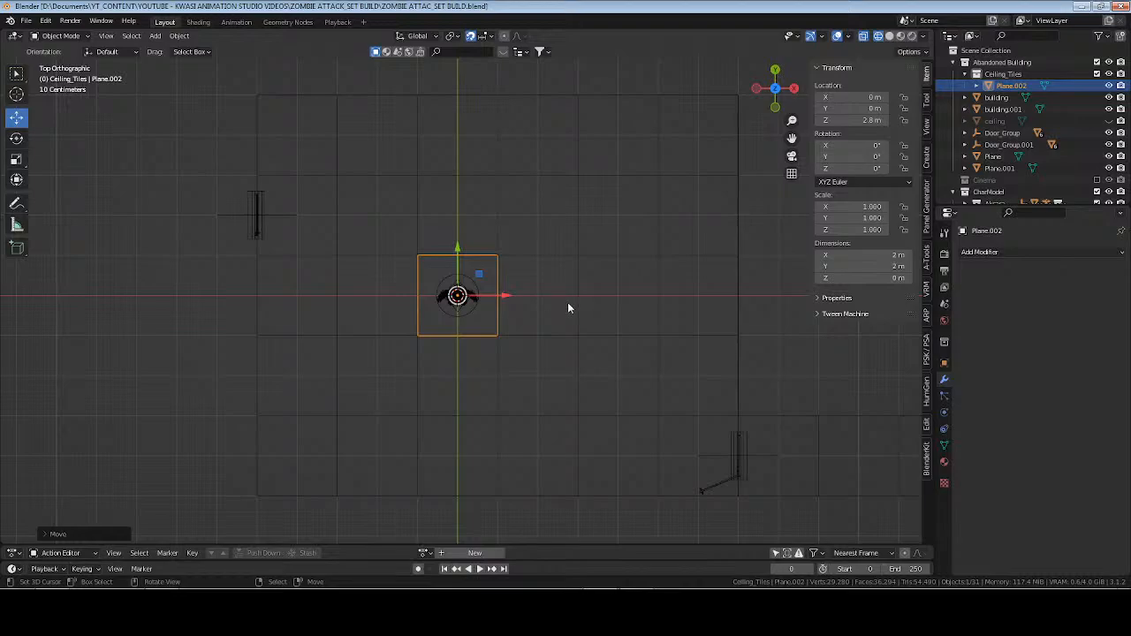
{"action": "left_click_drag", "start_coordinate": [511, 302], "coordinate": [340, 293]}
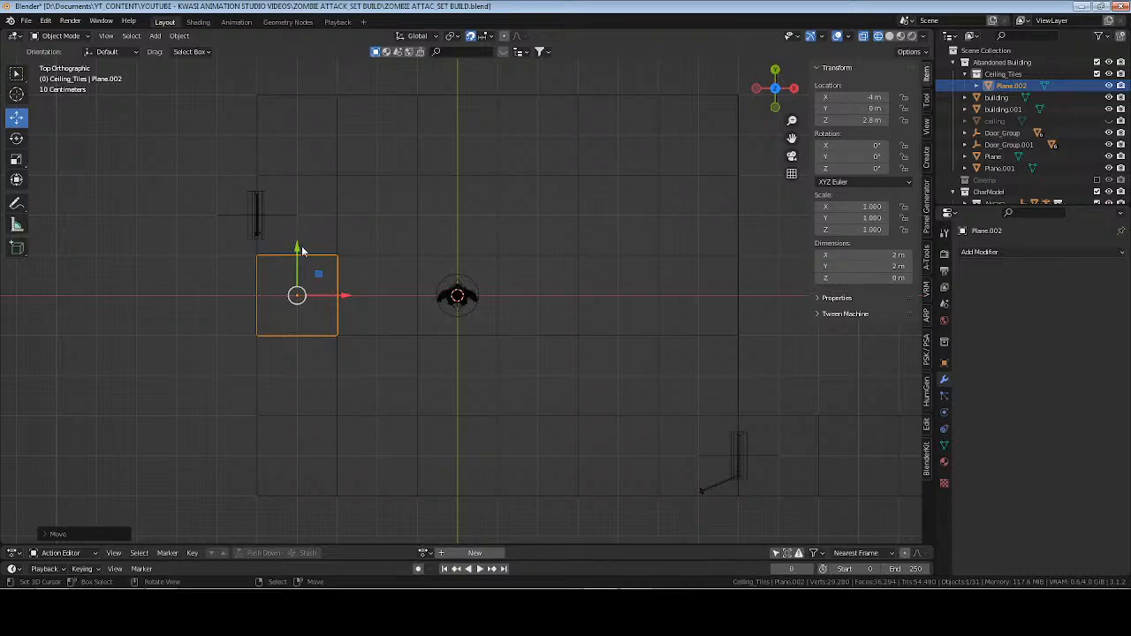
{"action": "left_click_drag", "start_coordinate": [302, 253], "coordinate": [287, 411]}
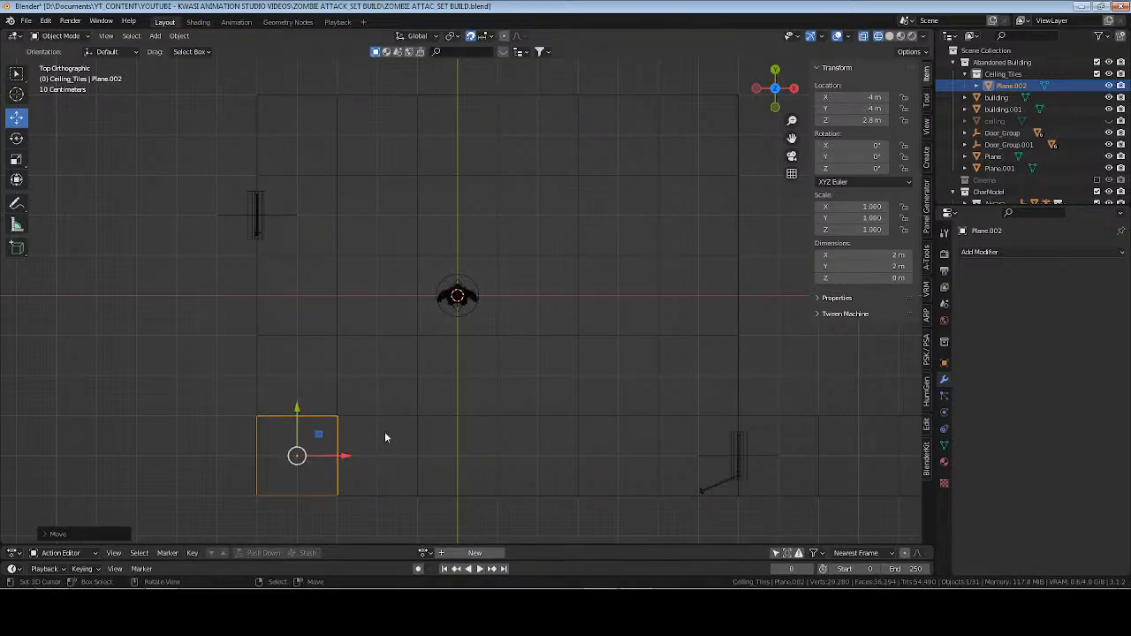
Divide the corner plane into four equal squares with one centred loop cut in each direction, and return to Object Mode.
{"action": "key", "text": "Tab"}
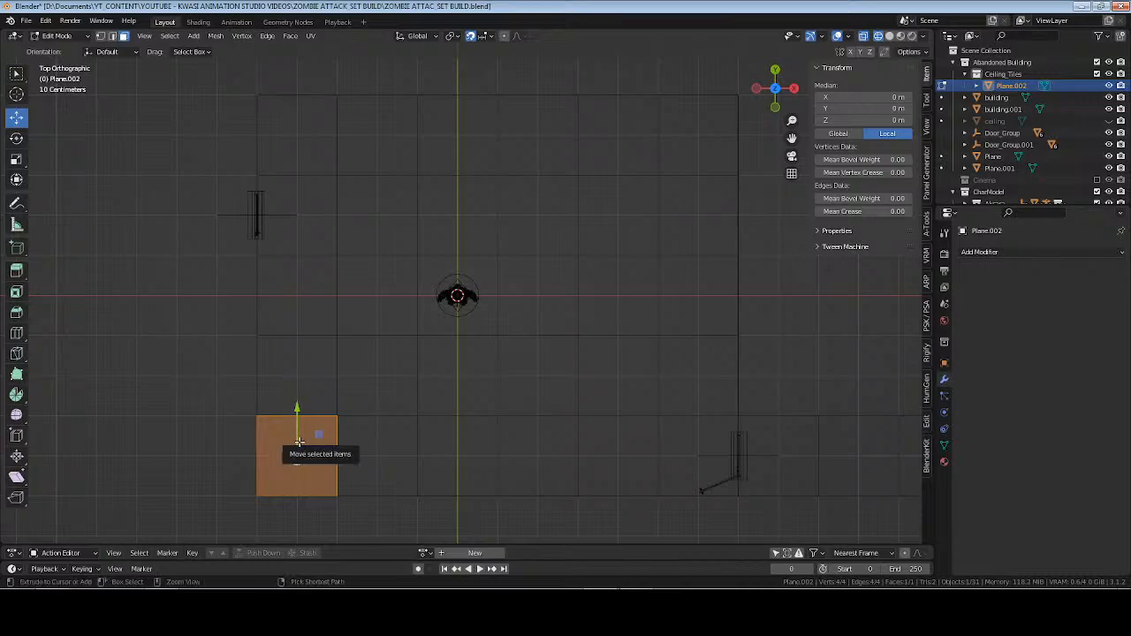
{"action": "key", "text": "ctrl+r"}
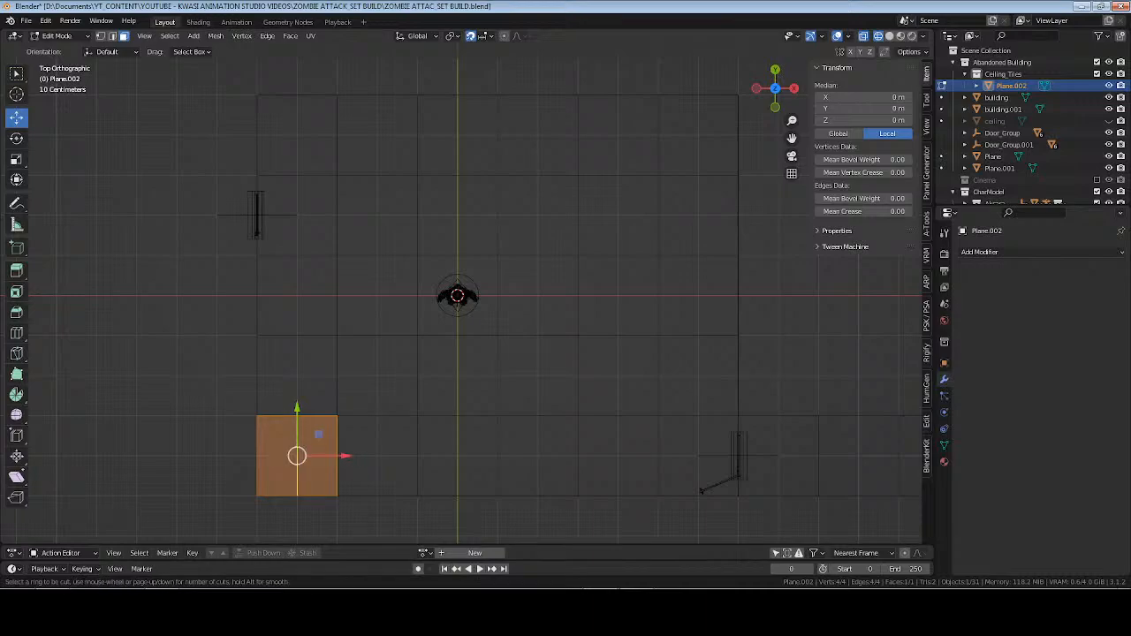
{"action": "left_click", "coordinate": [297, 446]}
{"action": "left_click", "coordinate": [296, 456]}
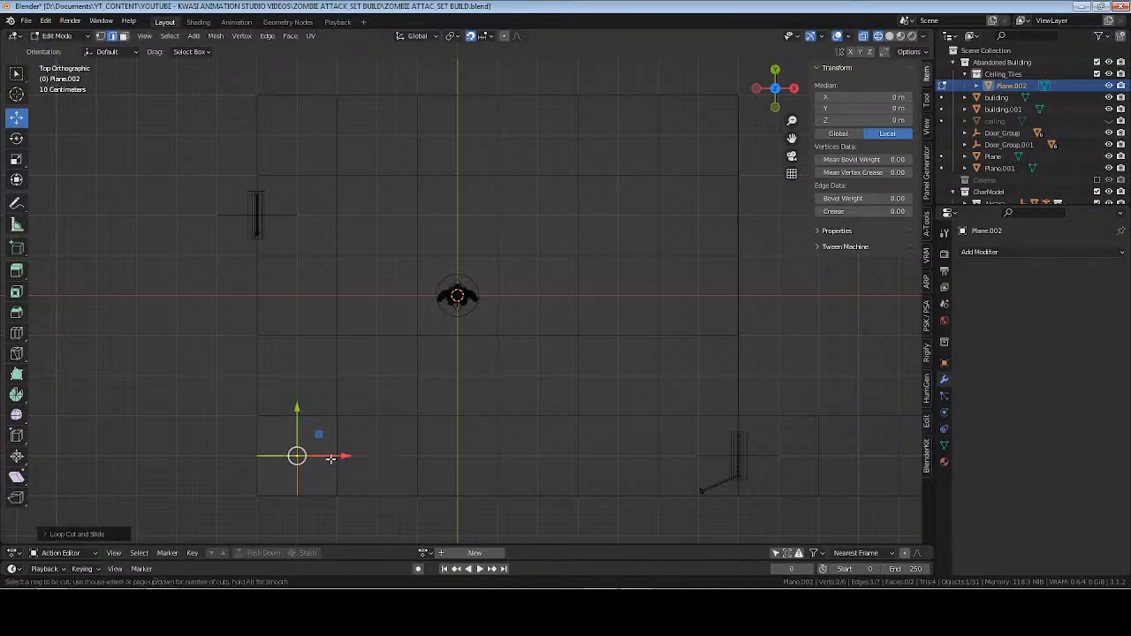
{"action": "key", "text": "Tab"}
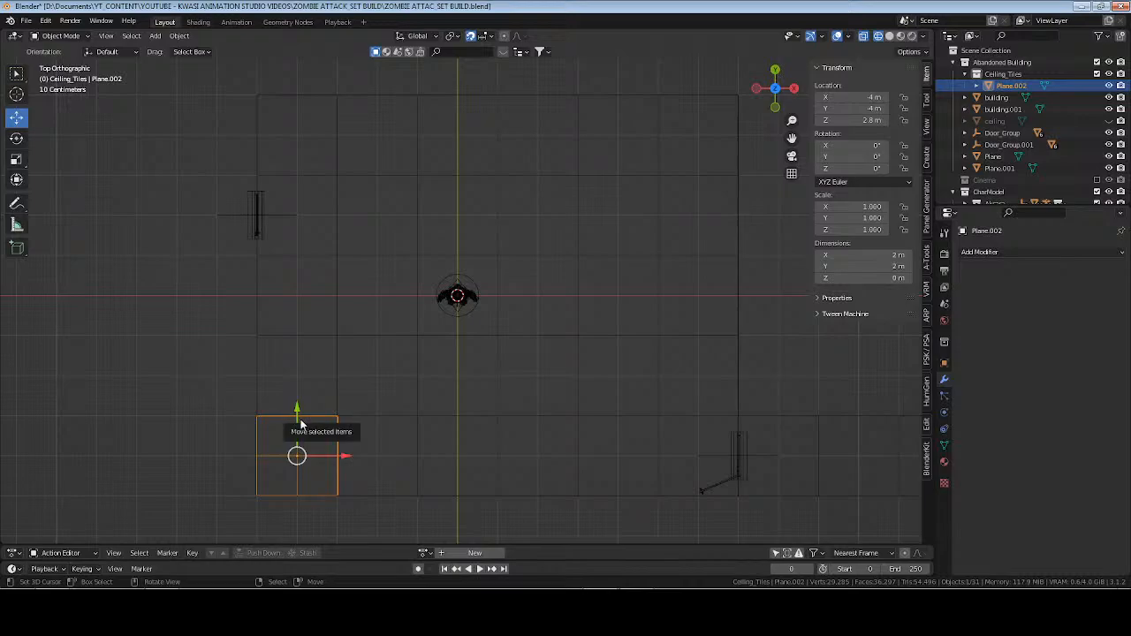
Remove the loop cuts from the corner plane, returning it to a single undivided face.
{"action": "key", "text": "Tab"}
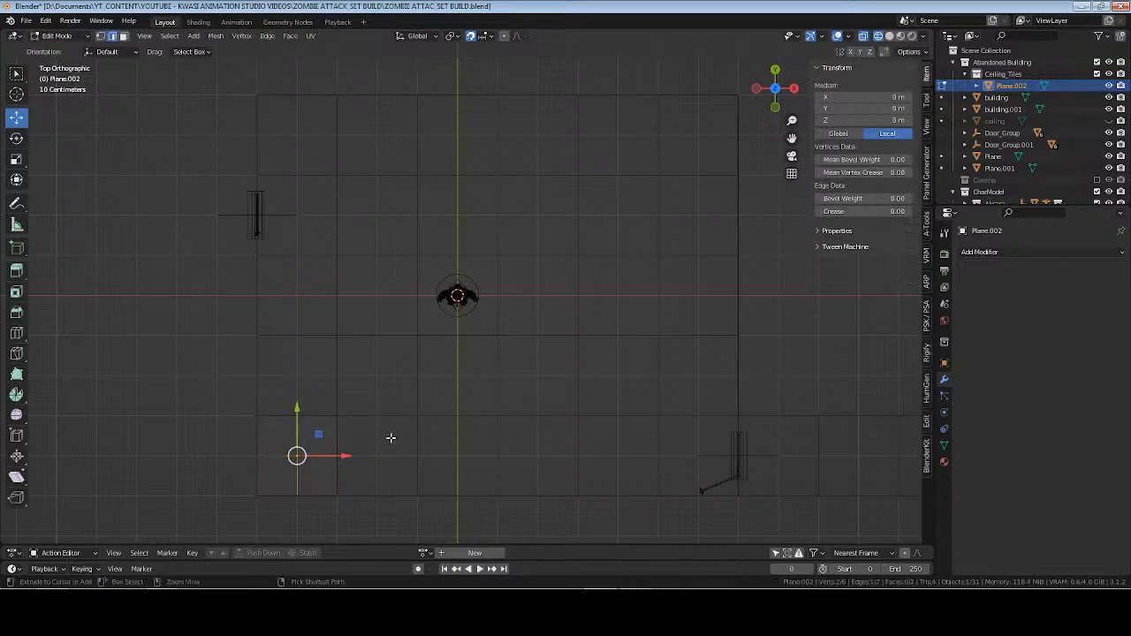
{"action": "key", "text": "a"}
{"action": "right_click", "coordinate": [300, 421]}
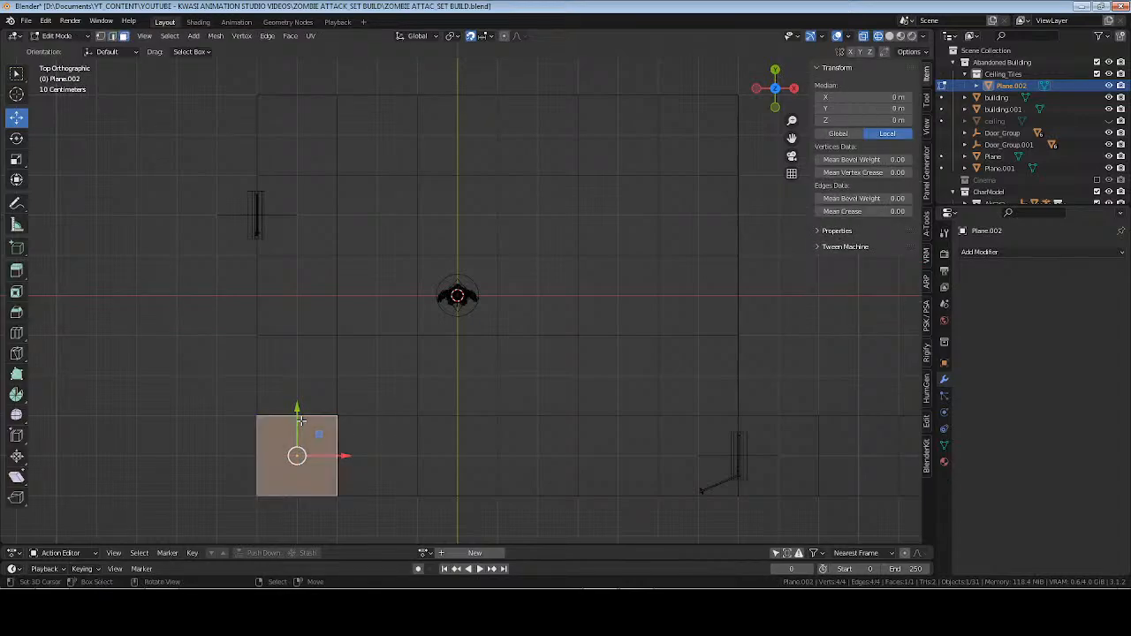
Stretch the corner plane to 12 m by 10 m by moving its two inner edges along Y and X to the opposite walls.
{"action": "middle_click_drag", "start_coordinate": [341, 355], "coordinate": [358, 389], "text": "shift"}
{"action": "key", "text": "2"}
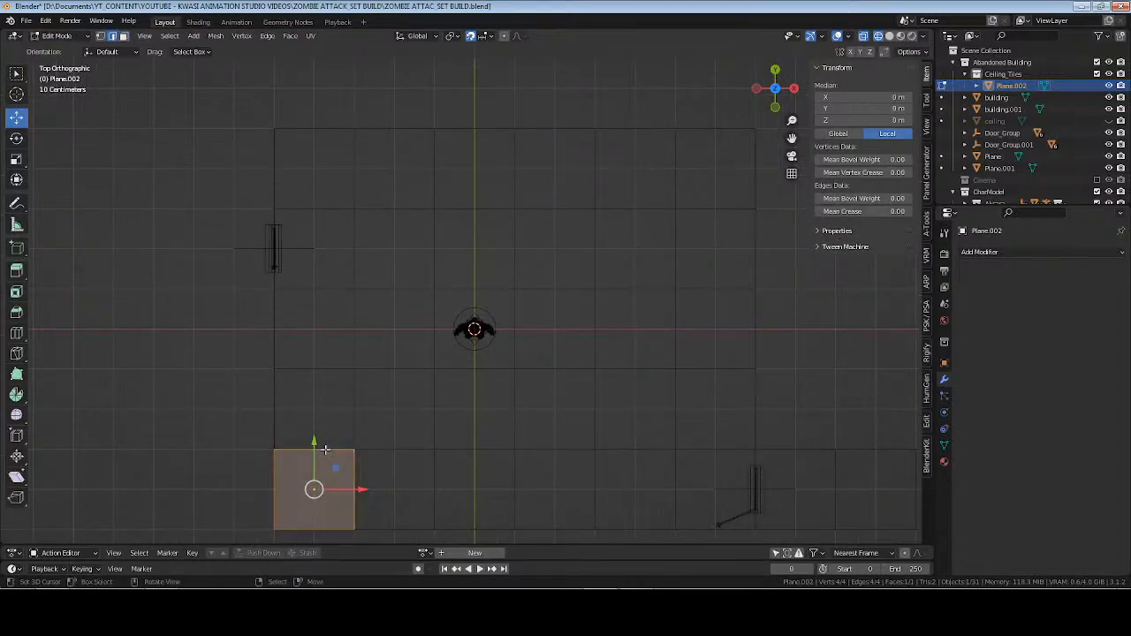
{"action": "left_click", "coordinate": [324, 450]}
{"action": "key", "text": "g"}
{"action": "key", "text": "y"}
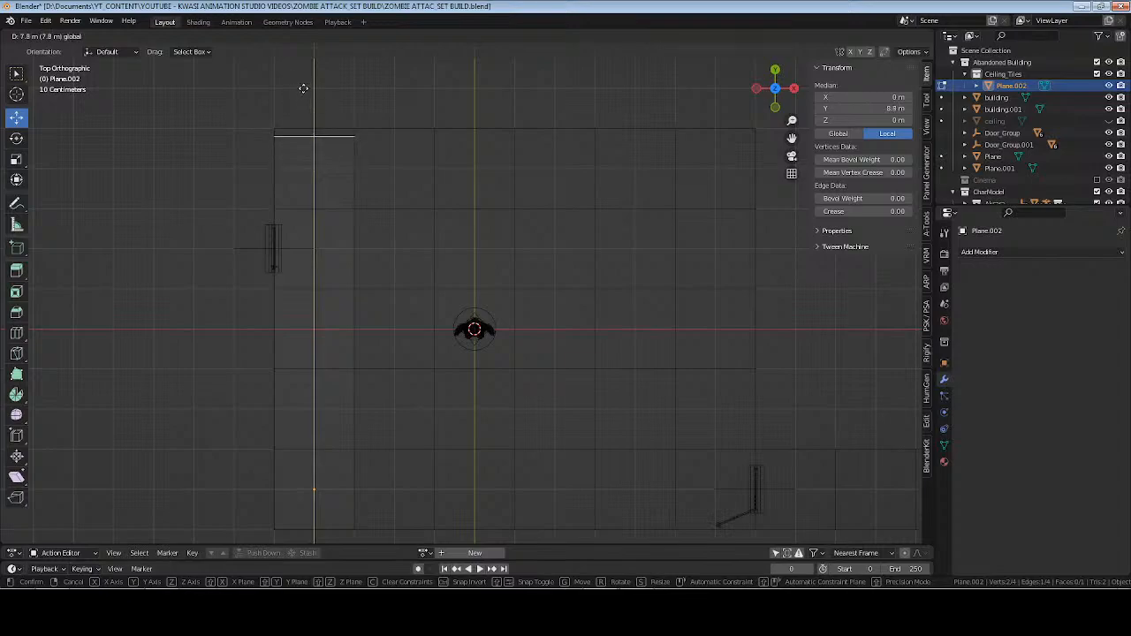
{"action": "left_click", "coordinate": [306, 83]}
{"action": "left_click", "coordinate": [356, 413]}
{"action": "key", "text": "g"}
{"action": "key", "text": "x"}
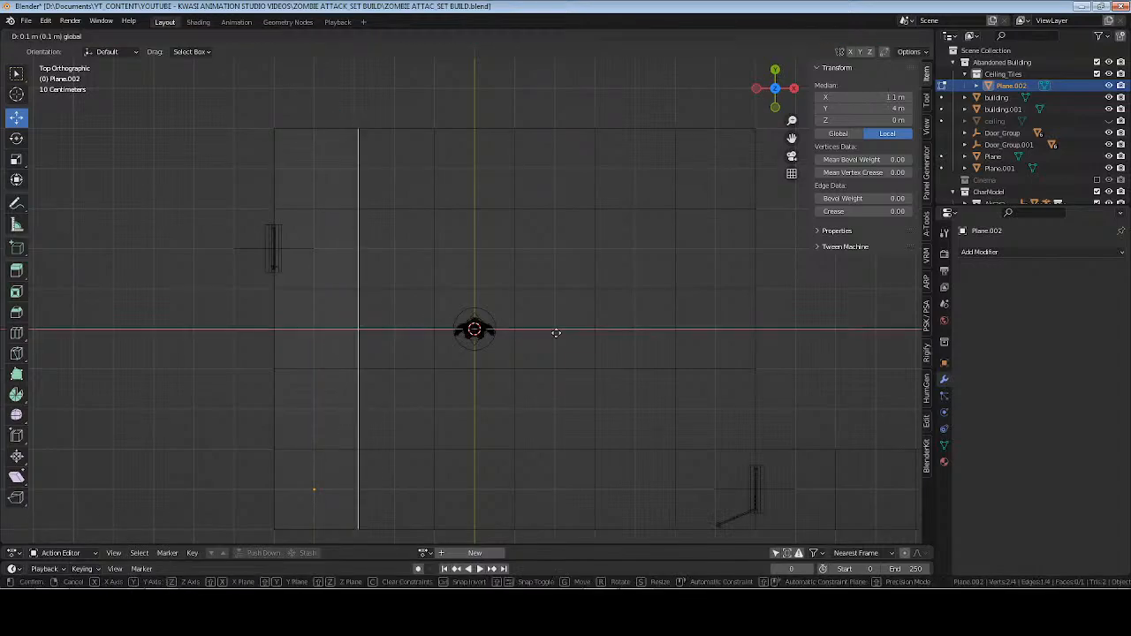
{"action": "left_click", "coordinate": [801, 331]}
{"action": "key", "text": "Tab"}
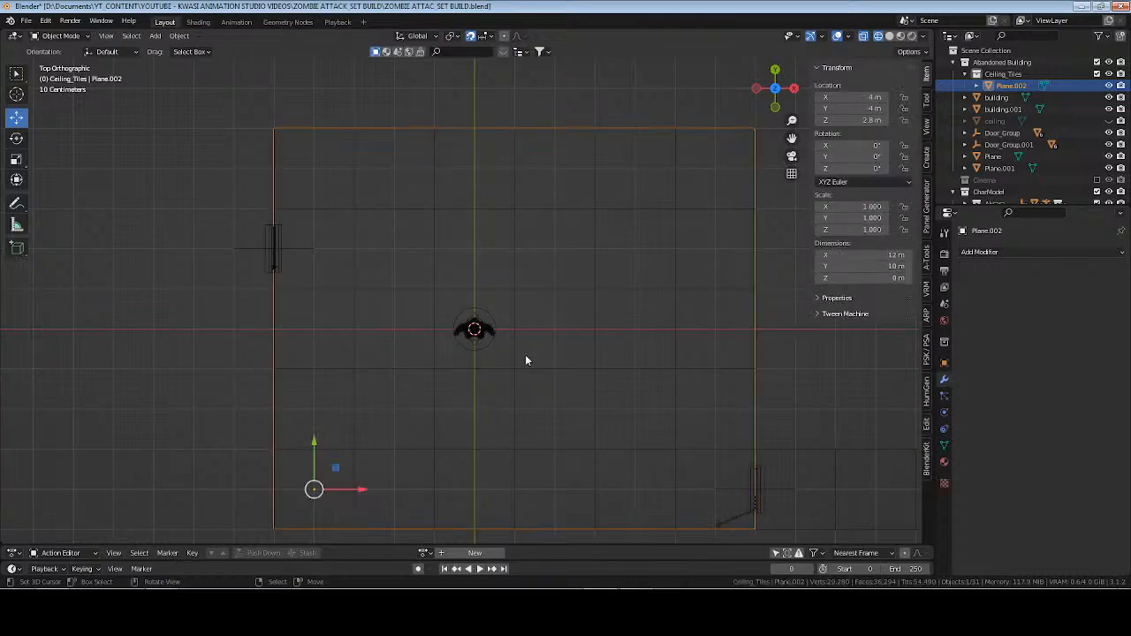
Set the ceiling plane's origin to its center of mass (surface) and apply its scale.
{"action": "left_click", "coordinate": [178, 36]}
{"action": "mouse_move", "coordinate": [231, 62]}
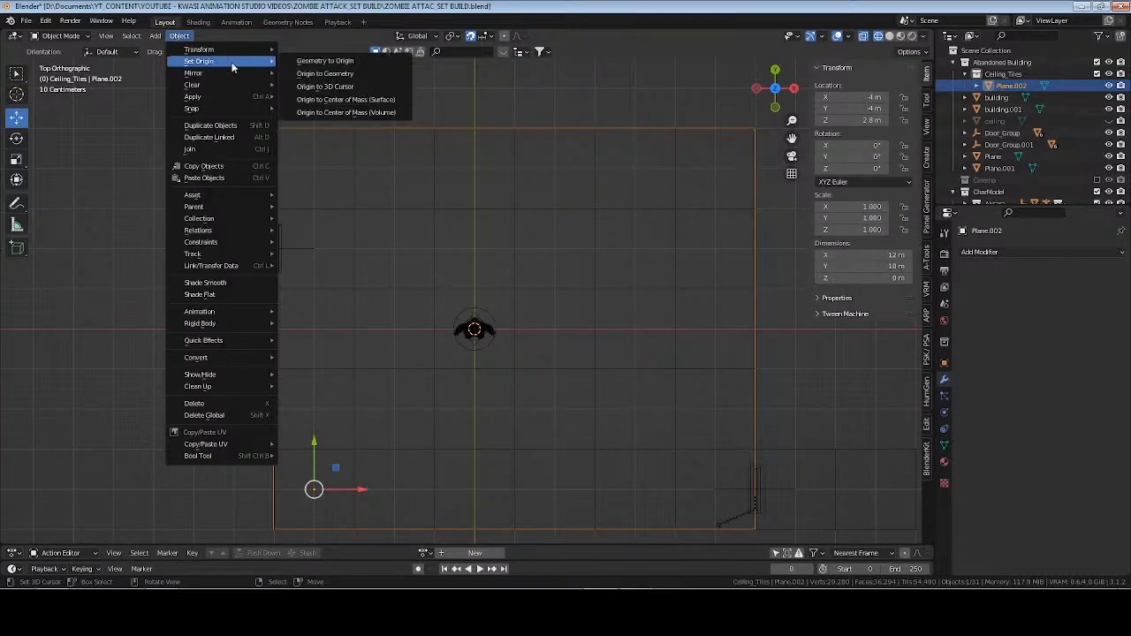
{"action": "left_click", "coordinate": [336, 102]}
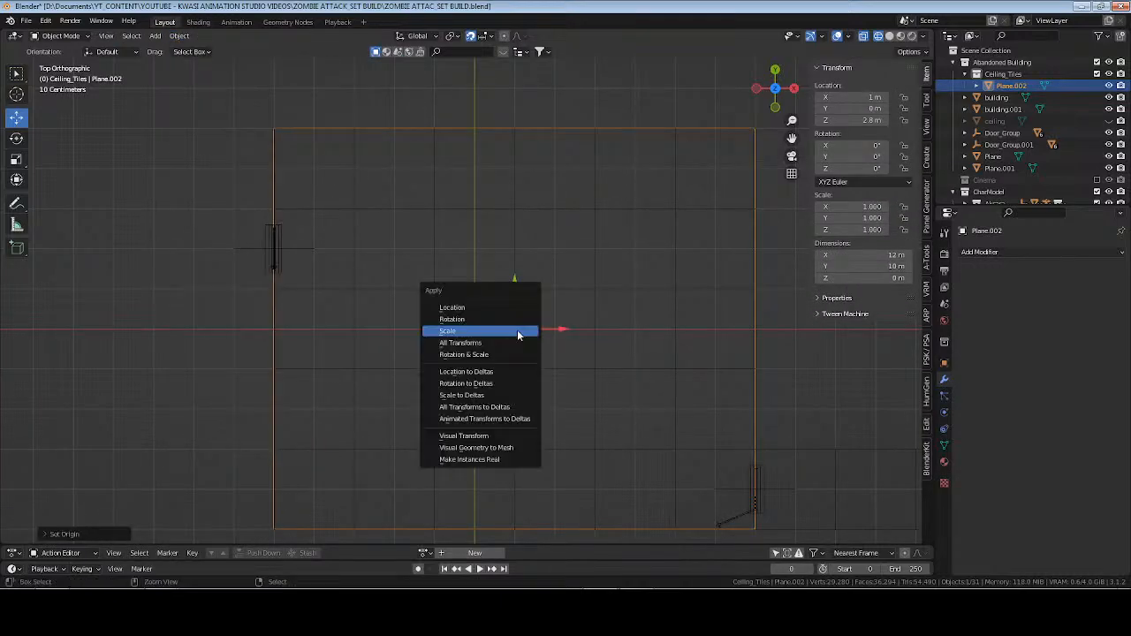
{"action": "key", "text": "ctrl+a"}
{"action": "left_click", "coordinate": [519, 331]}
Add 11 evenly spaced loop cuts across the ceiling plane's X length, without sliding them.
{"action": "key", "text": "Tab"}
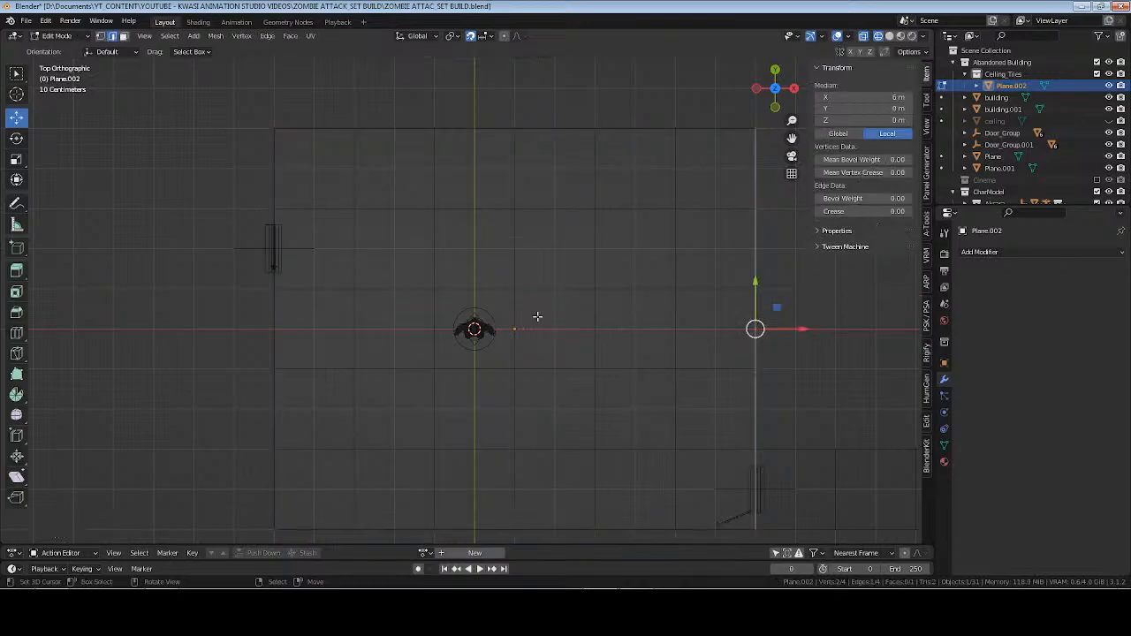
{"action": "key", "text": "a"}
{"action": "key", "text": "ctrl+r"}
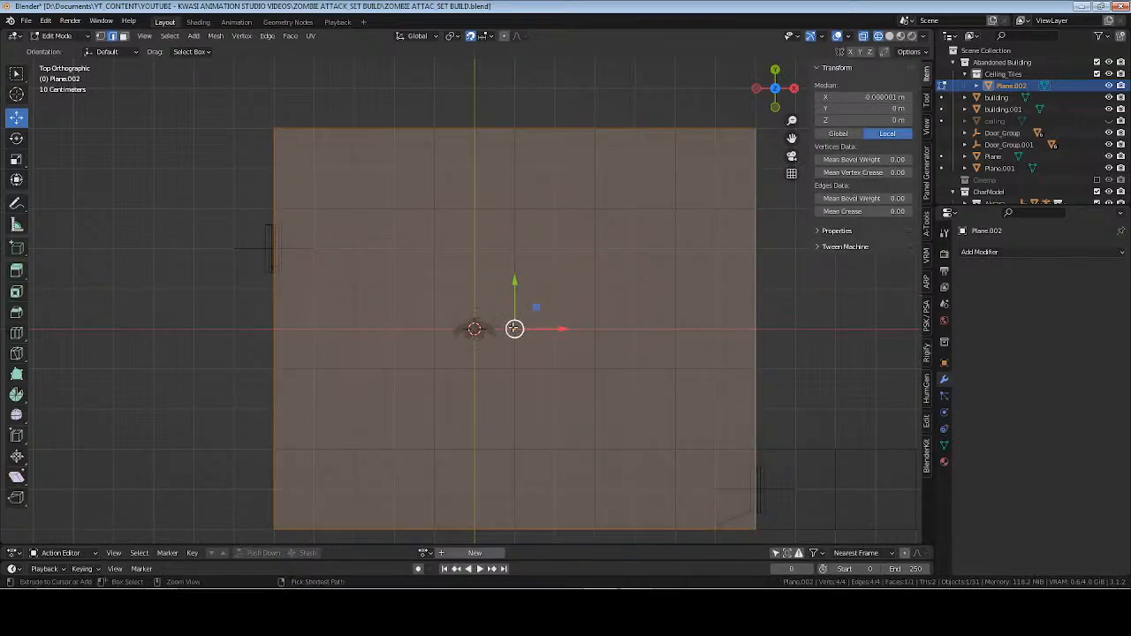
{"action": "scroll", "coordinate": [511, 510], "scroll_direction": "up", "scroll_amount": 1}
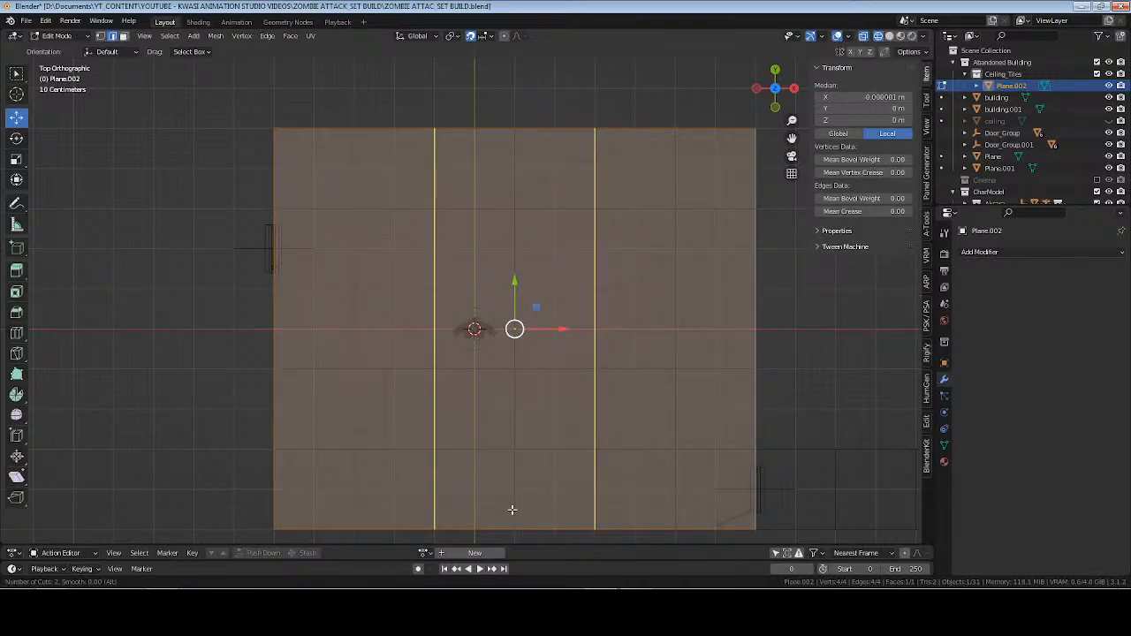
{"action": "scroll", "coordinate": [512, 510], "scroll_direction": "down", "scroll_amount": 1}
{"action": "scroll", "coordinate": [512, 510], "scroll_direction": "up", "scroll_amount": 1}
{"action": "scroll", "coordinate": [512, 510], "scroll_direction": "up", "scroll_amount": 5}
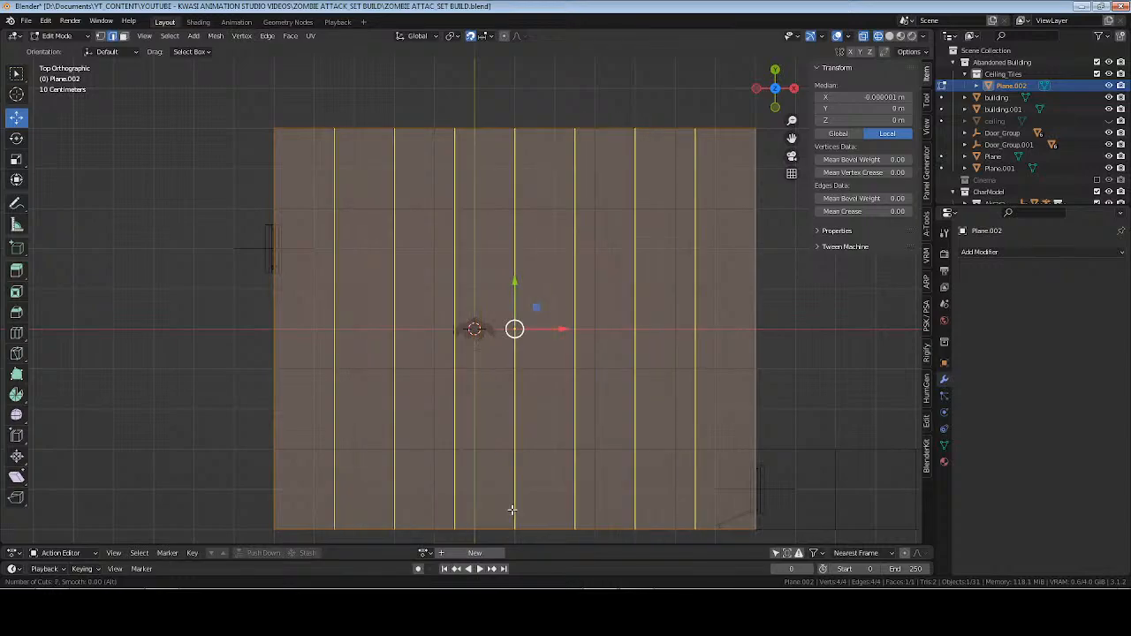
{"action": "scroll", "coordinate": [512, 510], "scroll_direction": "up", "scroll_amount": 4}
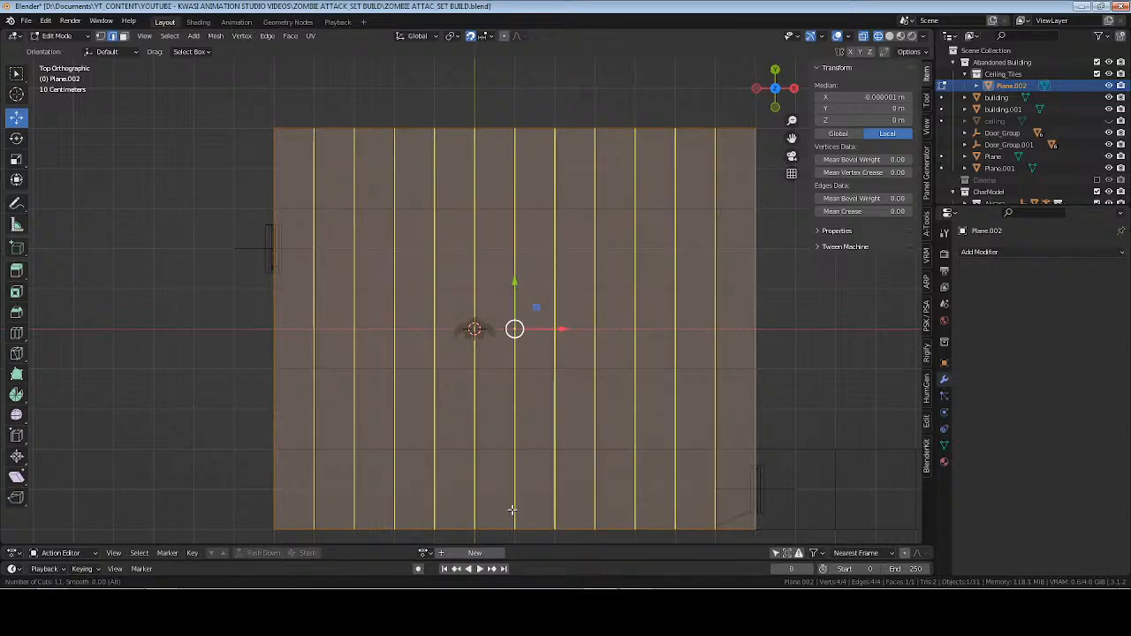
{"action": "left_click", "coordinate": [512, 510]}
{"action": "right_click", "coordinate": [512, 510]}
Add 9 evenly spaced loop cuts across the Y length to complete the grid of square tiles.
{"action": "key", "text": "ctrl+r"}
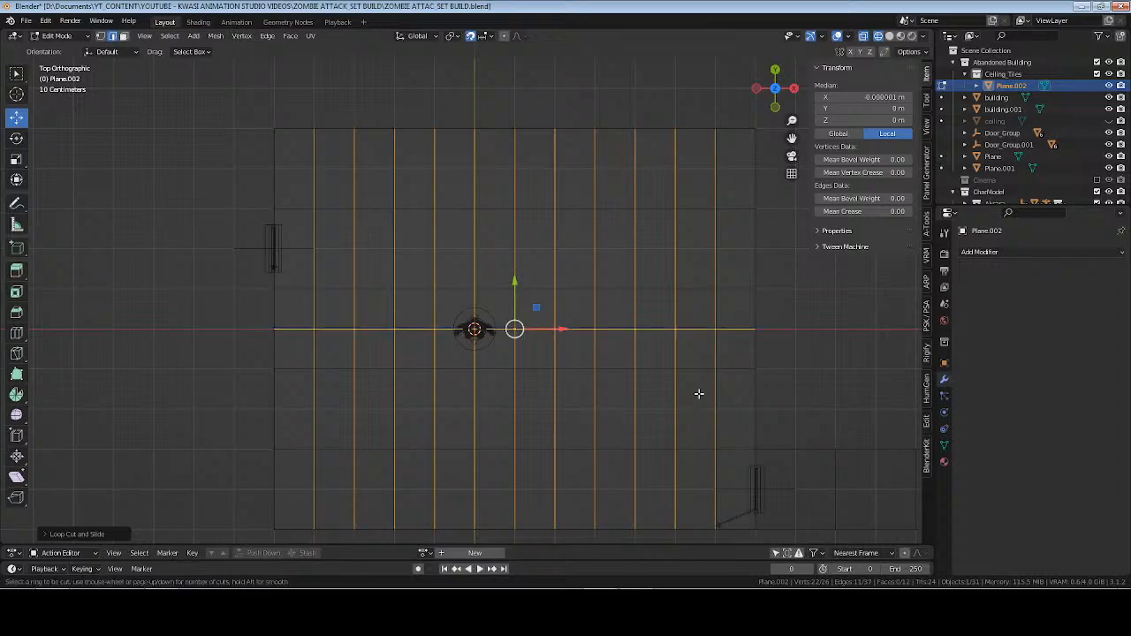
{"action": "scroll", "coordinate": [745, 399], "scroll_direction": "up", "scroll_amount": 8}
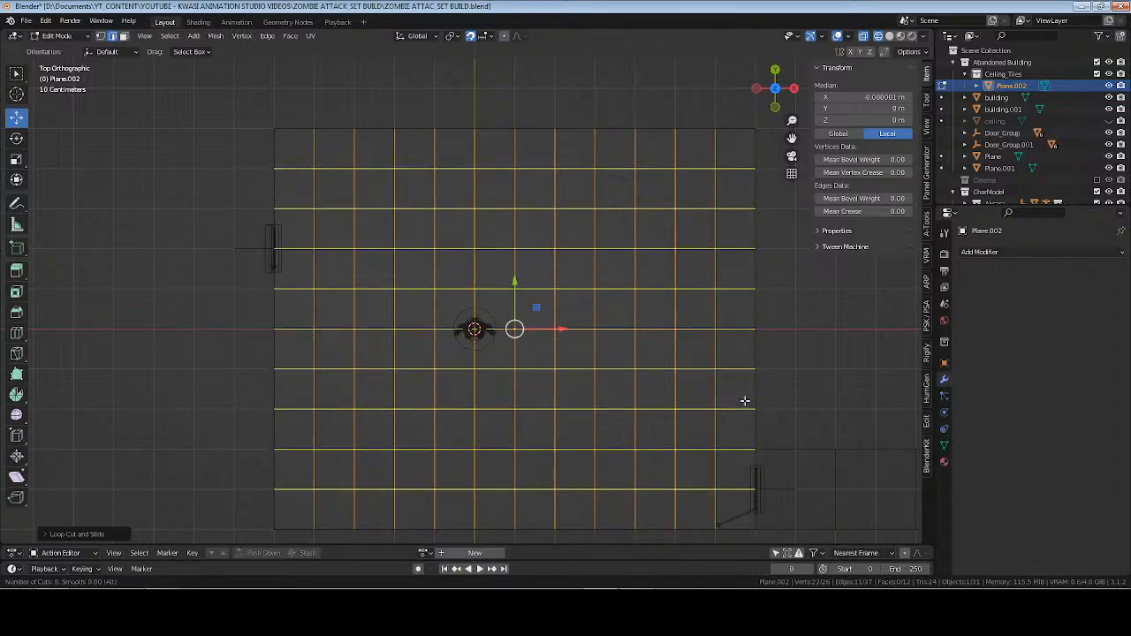
{"action": "left_click", "coordinate": [745, 401]}
{"action": "right_click", "coordinate": [745, 400]}
Try to separate the whole gridded ceiling plane by loose parts, and return to Object Mode.
{"action": "key", "text": "a"}
{"action": "middle_click_drag", "start_coordinate": [553, 374], "coordinate": [580, 354]}
{"action": "key", "text": "p"}
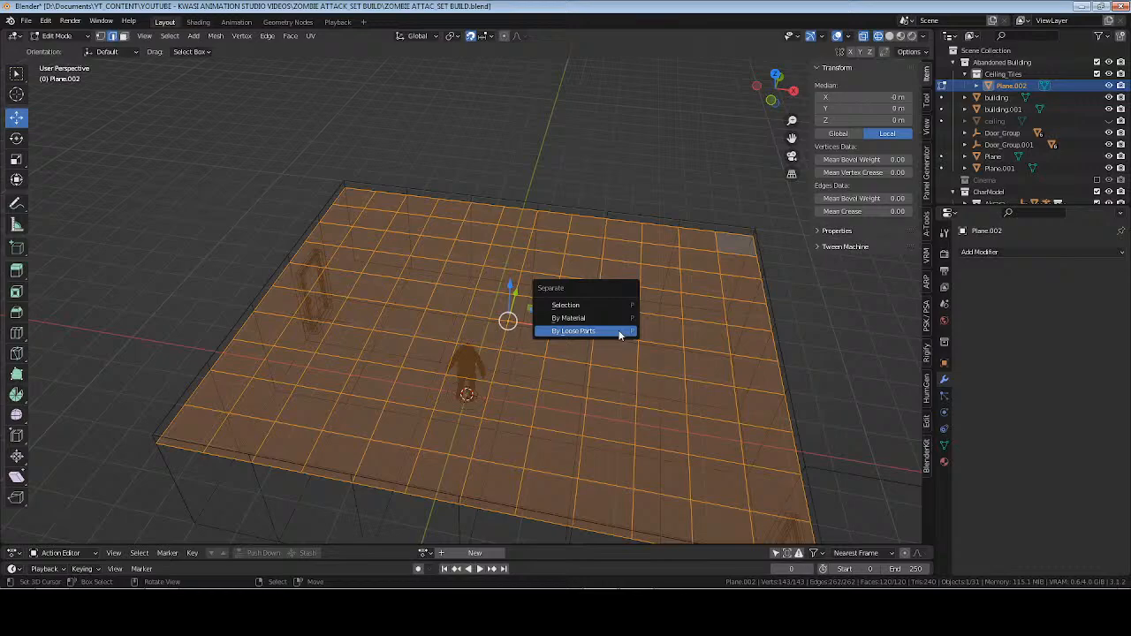
{"action": "left_click", "coordinate": [620, 333]}
{"action": "key", "text": "Tab"}
{"action": "middle_click_drag", "start_coordinate": [620, 334], "coordinate": [593, 350]}
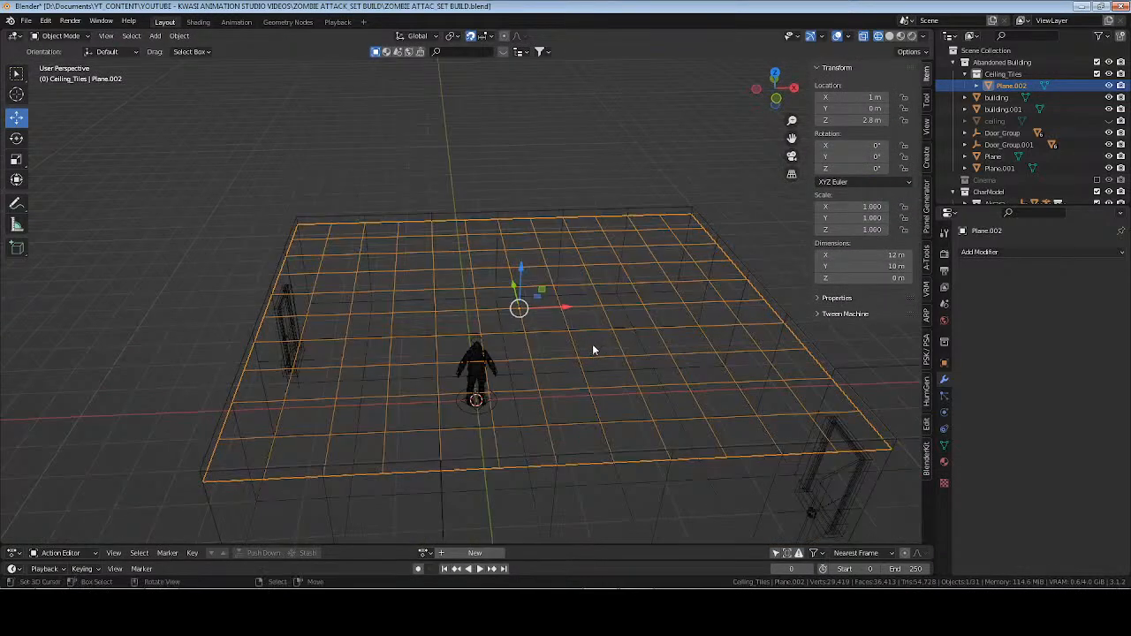
Reselect all the grid's faces in face selection mode and try again to separate them by loose parts.
{"action": "key", "text": "Tab"}
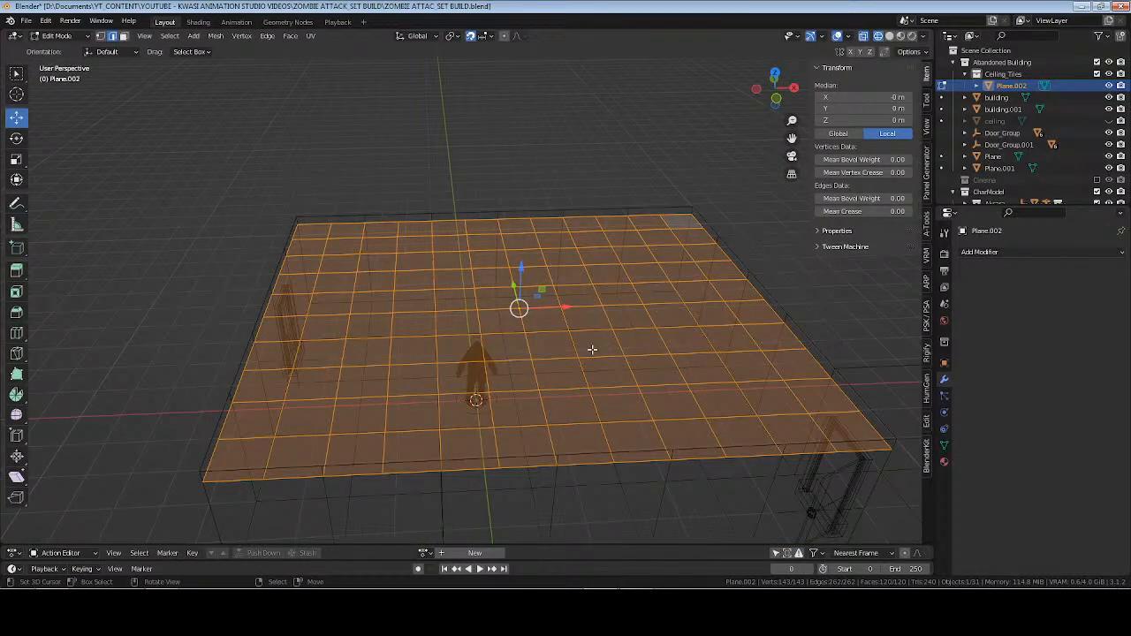
{"action": "mouse_move", "coordinate": [593, 350]}
{"action": "middle_mouse_down"}
{"action": "mouse_move", "coordinate": [572, 332]}
{"action": "mouse_move", "coordinate": [582, 342]}
{"action": "middle_mouse_up"}
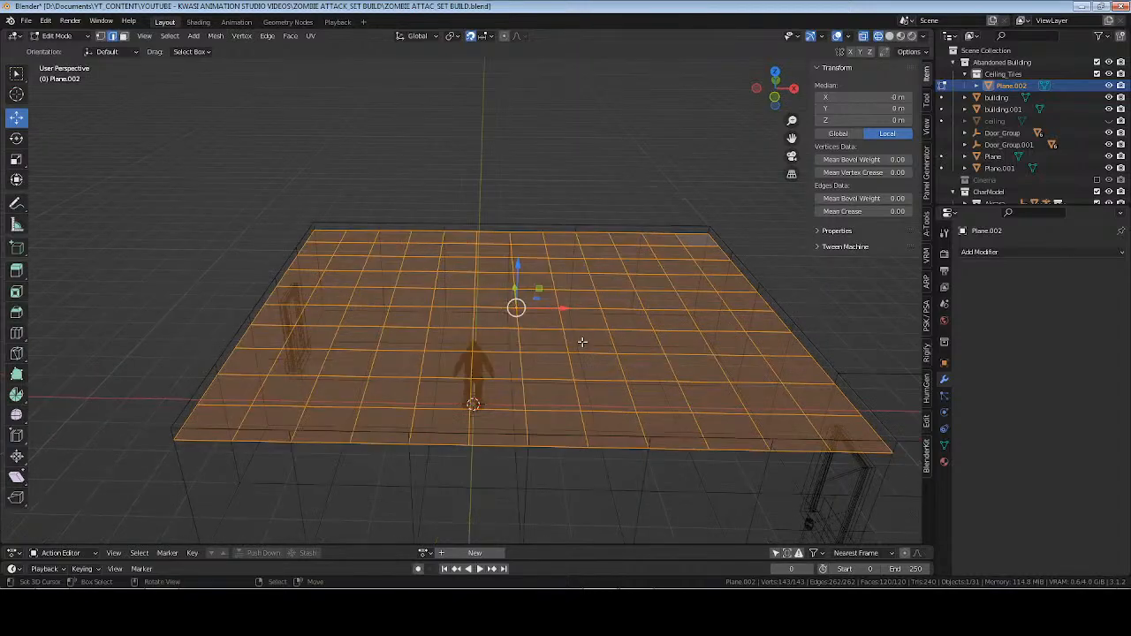
{"action": "left_click", "coordinate": [582, 342]}
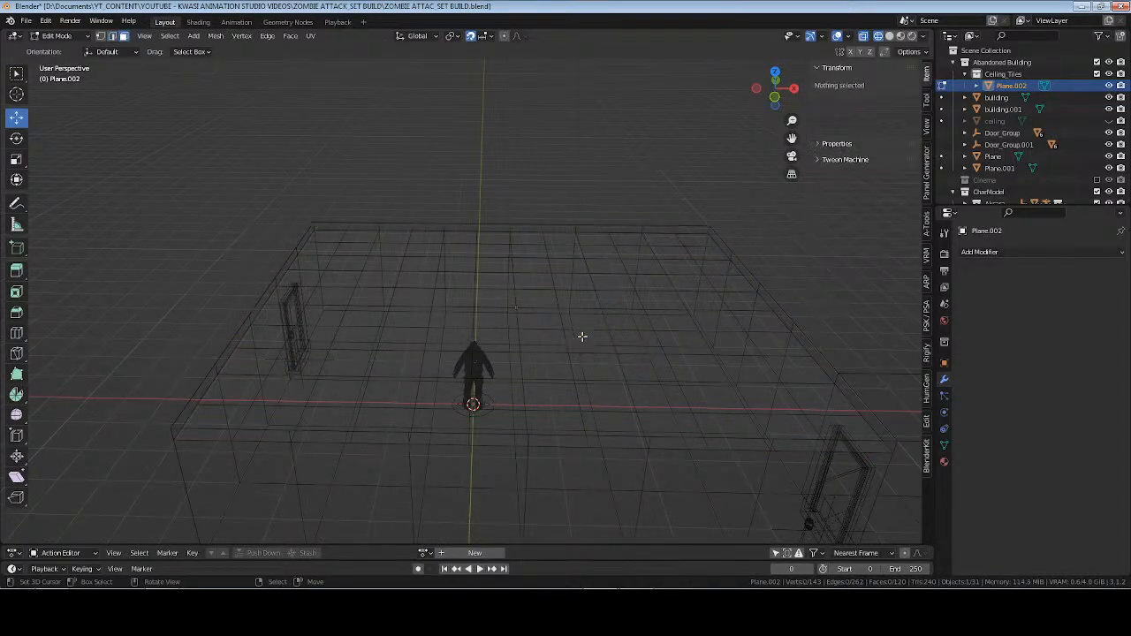
{"action": "key", "text": "a"}
{"action": "key", "text": "p"}
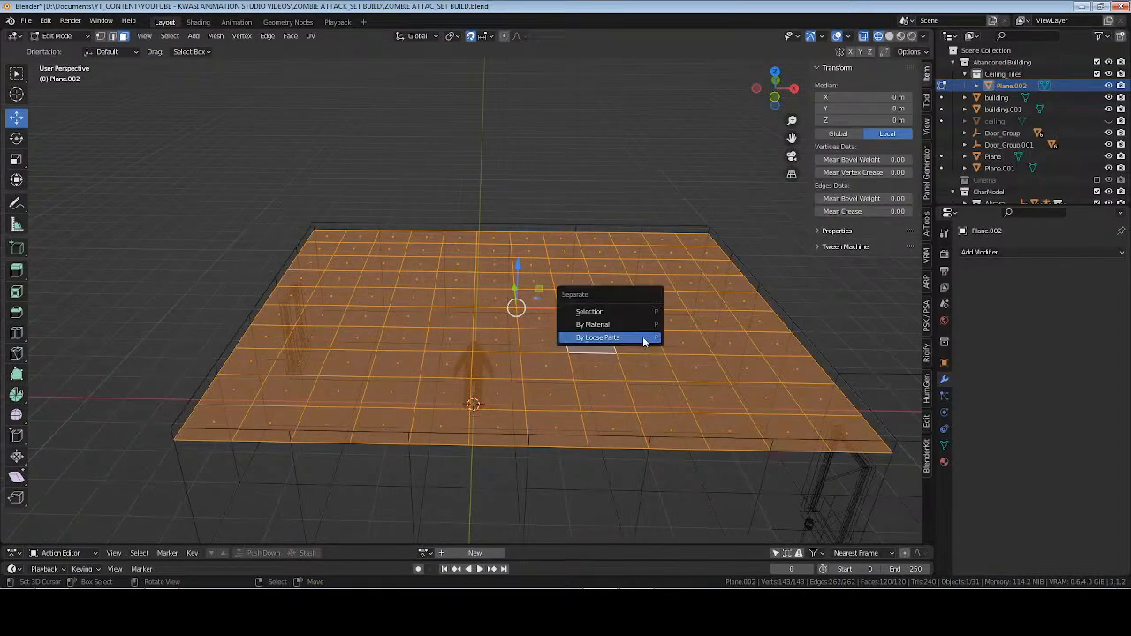
{"action": "left_click", "coordinate": [640, 337]}
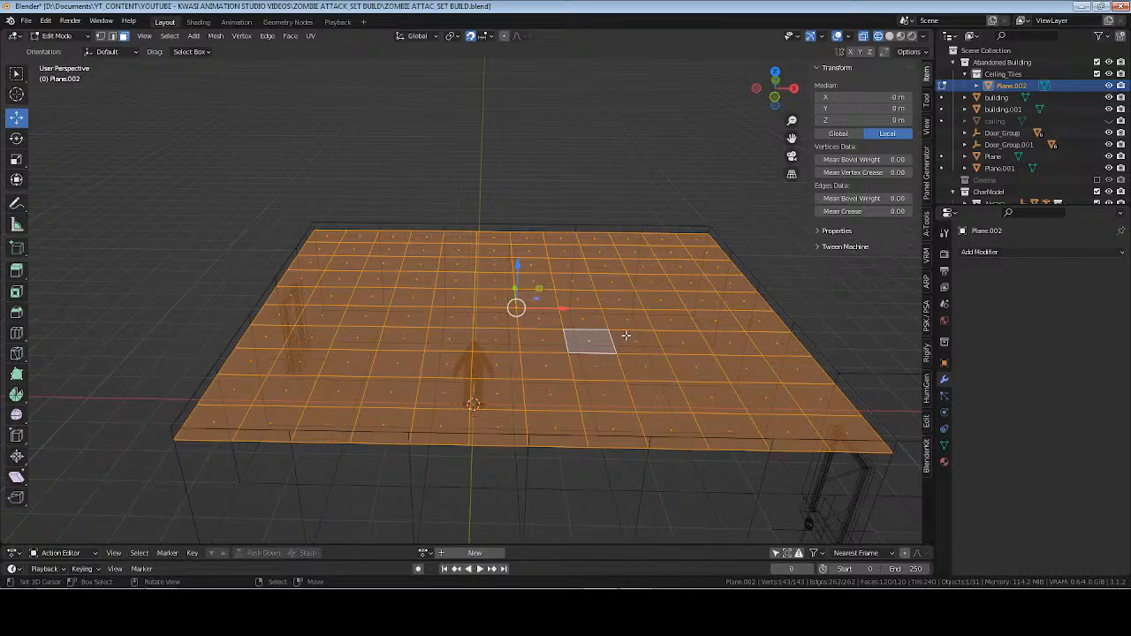
{"action": "key", "text": "Tab"}
{"action": "middle_click_drag", "start_coordinate": [623, 334], "coordinate": [603, 342]}
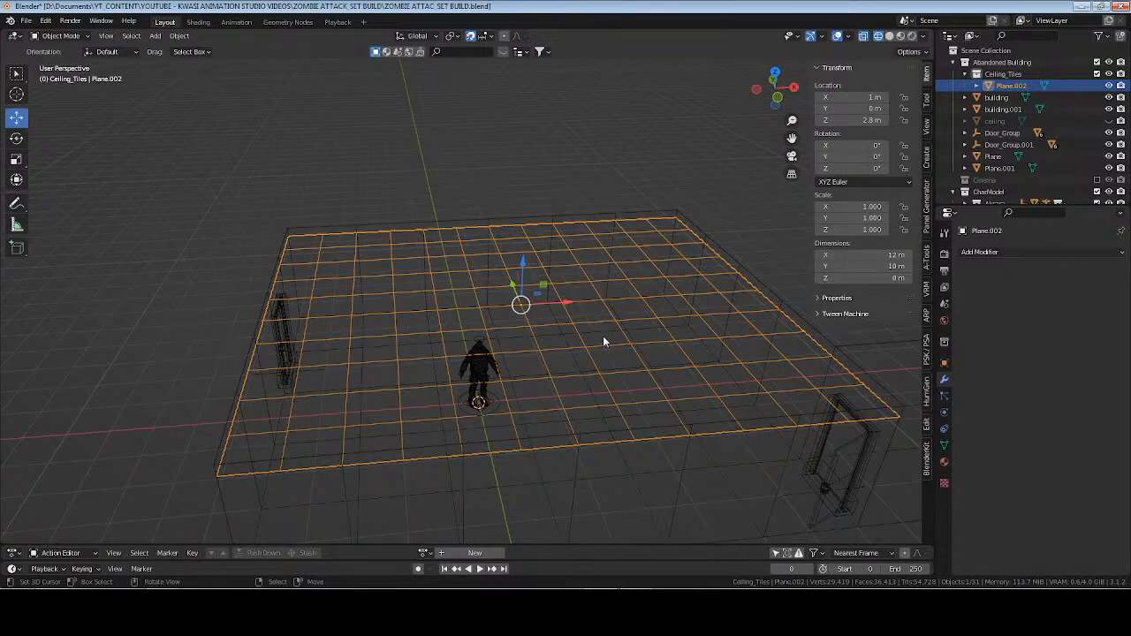
Isolate the ceiling plane in local view and try separating its faces by loose parts there.
{"action": "key", "text": "Tab"}
{"action": "key", "text": "KP_Divide"}
{"action": "middle_click_drag", "start_coordinate": [607, 337], "coordinate": [535, 351]}
{"action": "key", "text": "p"}
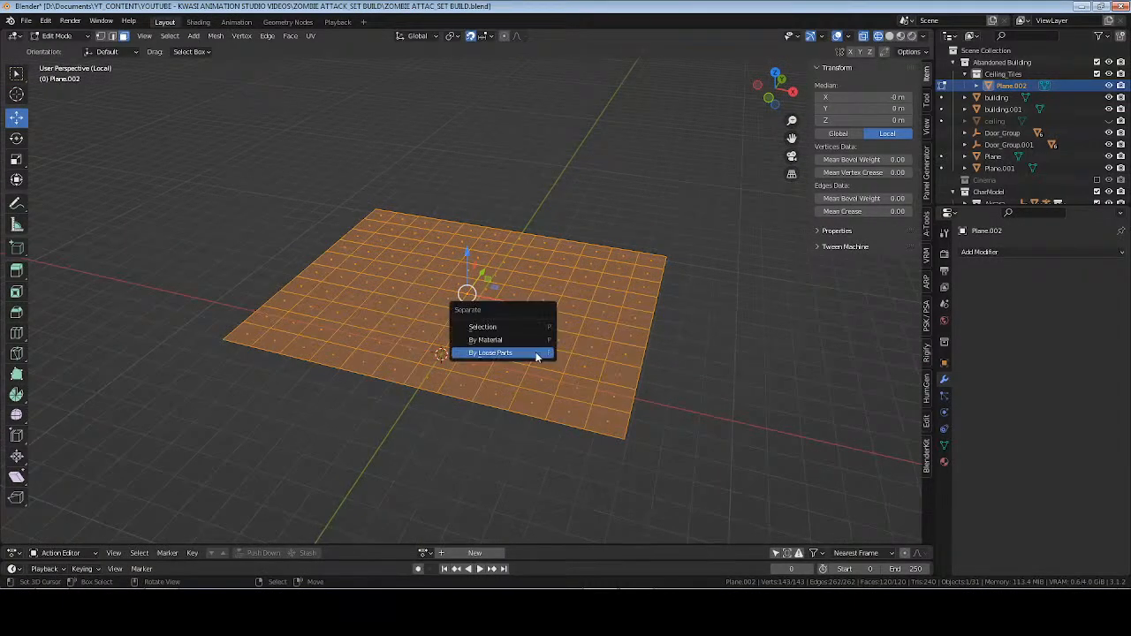
{"action": "left_click", "coordinate": [535, 354]}
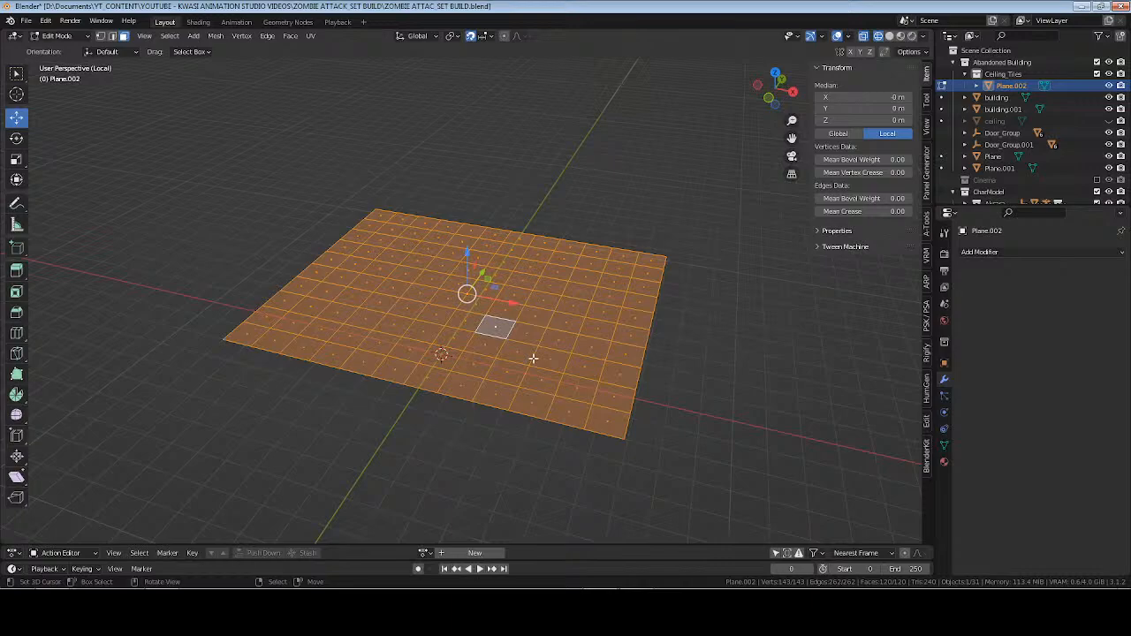
Select the ceiling grid's face loops row by row and try separating this selection by loose parts.
{"action": "left_click", "coordinate": [589, 416], "text": "alt"}
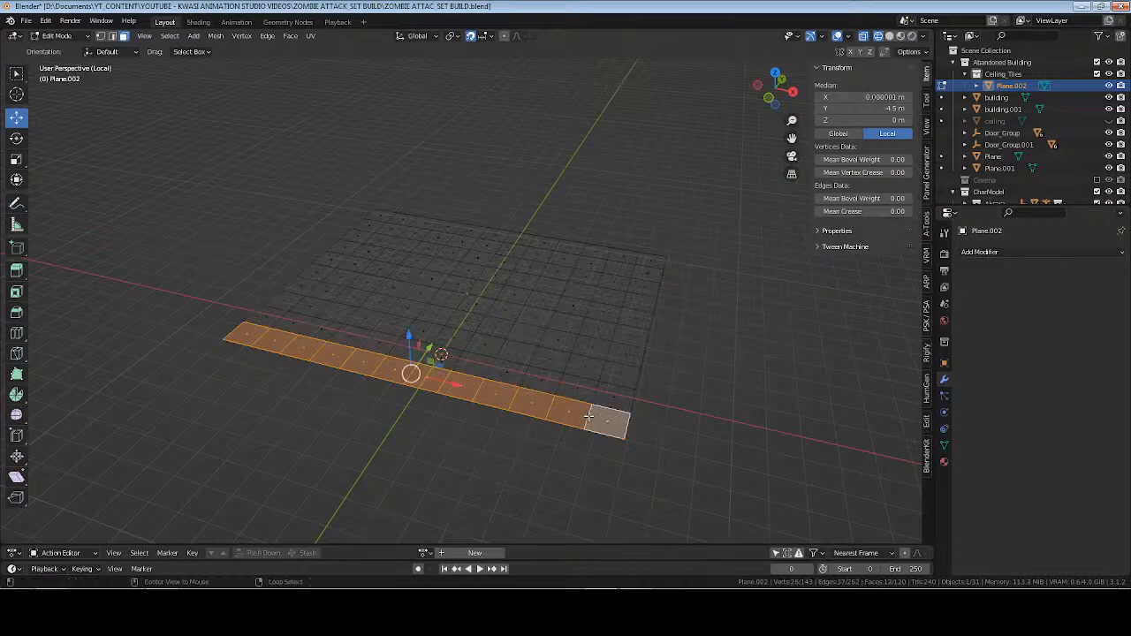
{"action": "left_click", "coordinate": [599, 378], "text": "alt+shift"}
{"action": "left_click", "coordinate": [604, 367], "text": "alt+shift"}
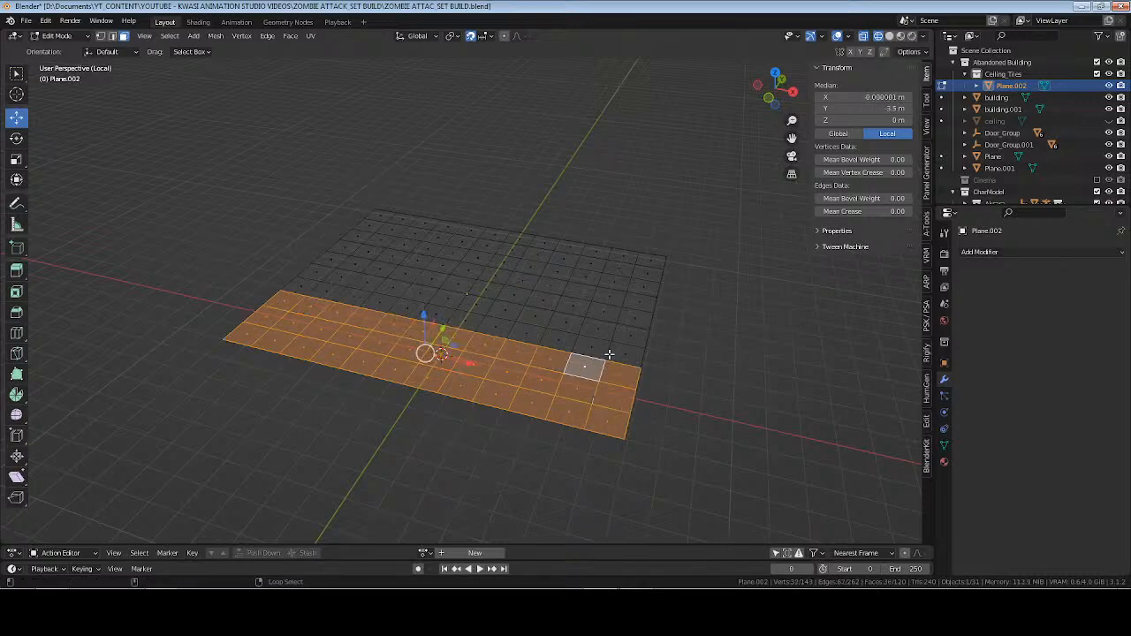
{"action": "left_click", "coordinate": [613, 343], "text": "alt+shift"}
{"action": "left_click", "coordinate": [620, 320], "text": "alt+shift"}
{"action": "left_click", "coordinate": [624, 310], "text": "alt+shift"}
{"action": "left_click", "coordinate": [629, 295], "text": "alt+shift"}
{"action": "left_click", "coordinate": [635, 281], "text": "alt+shift"}
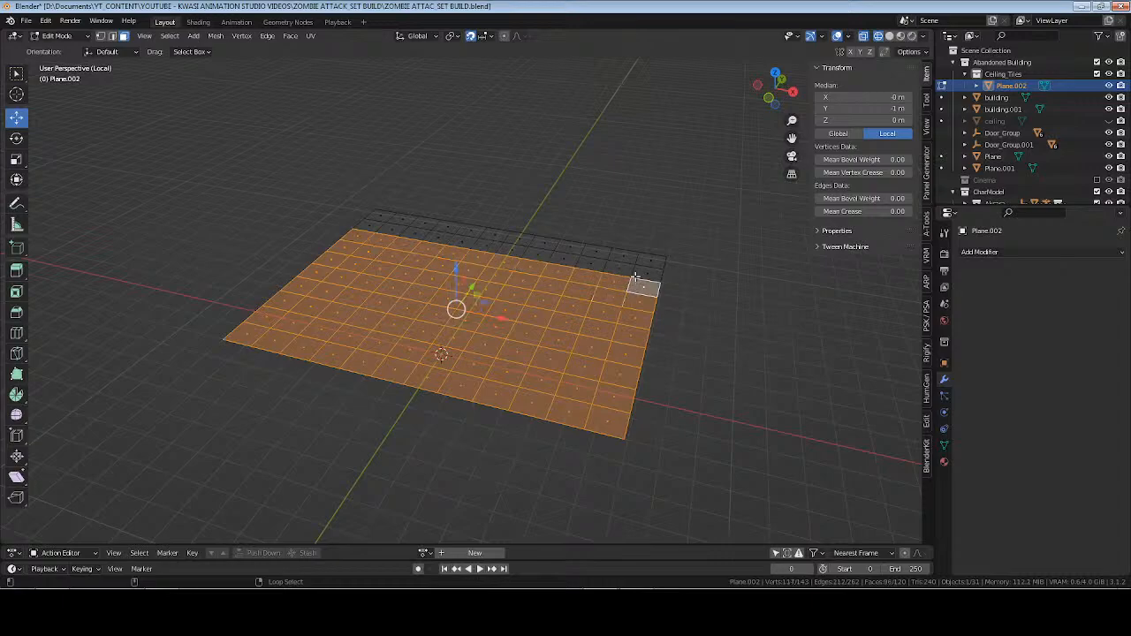
{"action": "left_click", "coordinate": [638, 265], "text": "alt+shift"}
{"action": "left_click", "coordinate": [638, 264], "text": "alt+shift"}
{"action": "key", "text": "p"}
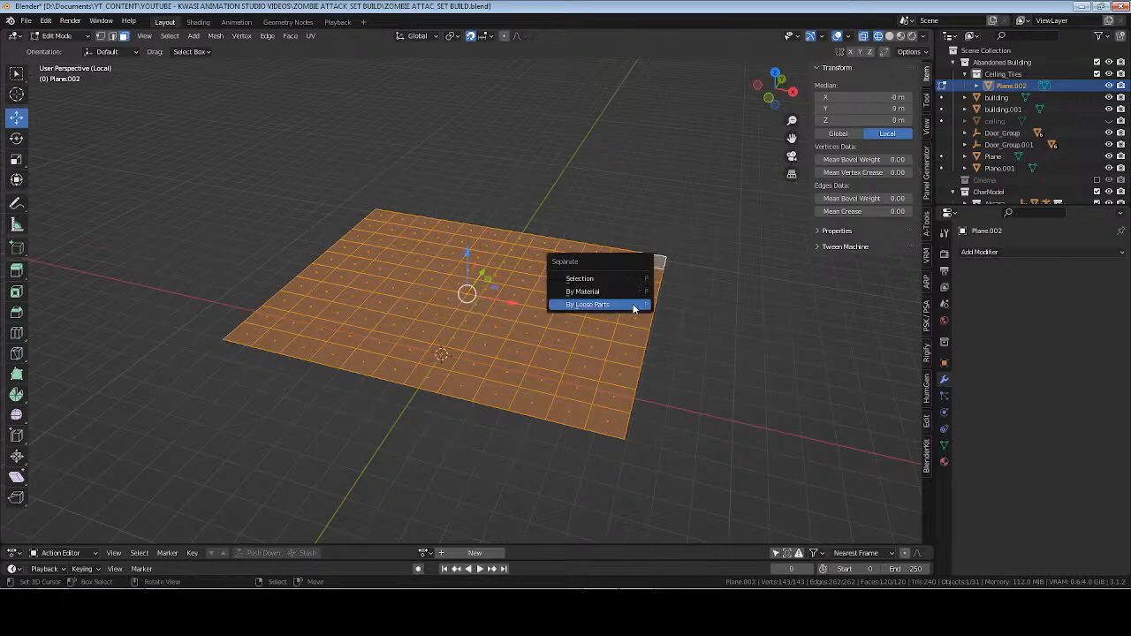
{"action": "left_click", "coordinate": [634, 306]}
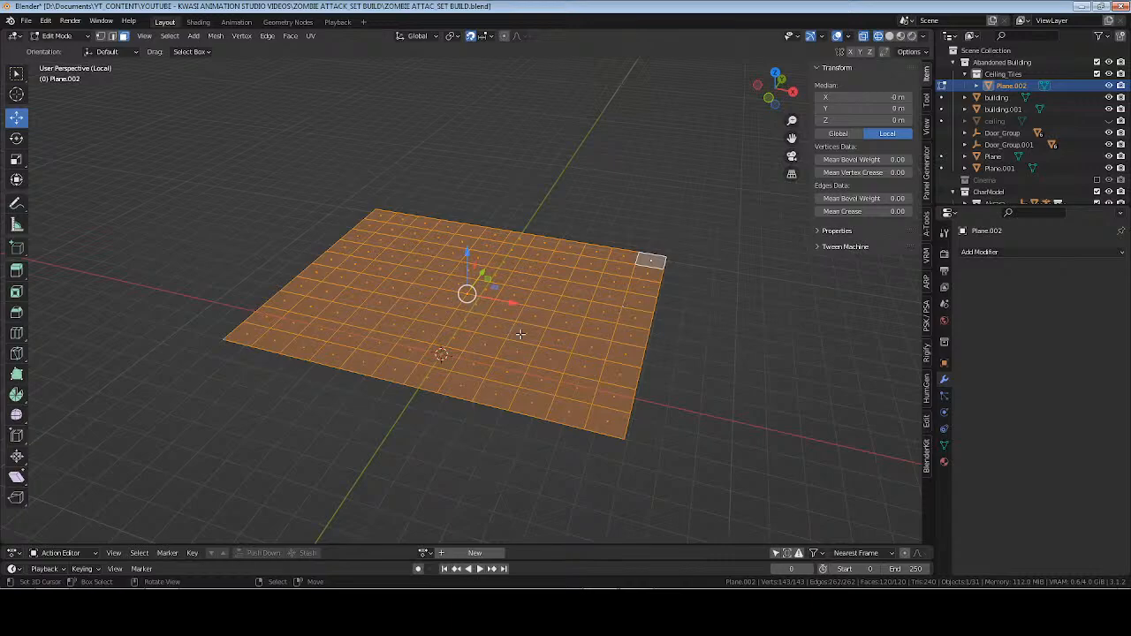
{"action": "key", "text": "Tab"}
{"action": "middle_click_drag", "start_coordinate": [521, 334], "coordinate": [538, 325]}
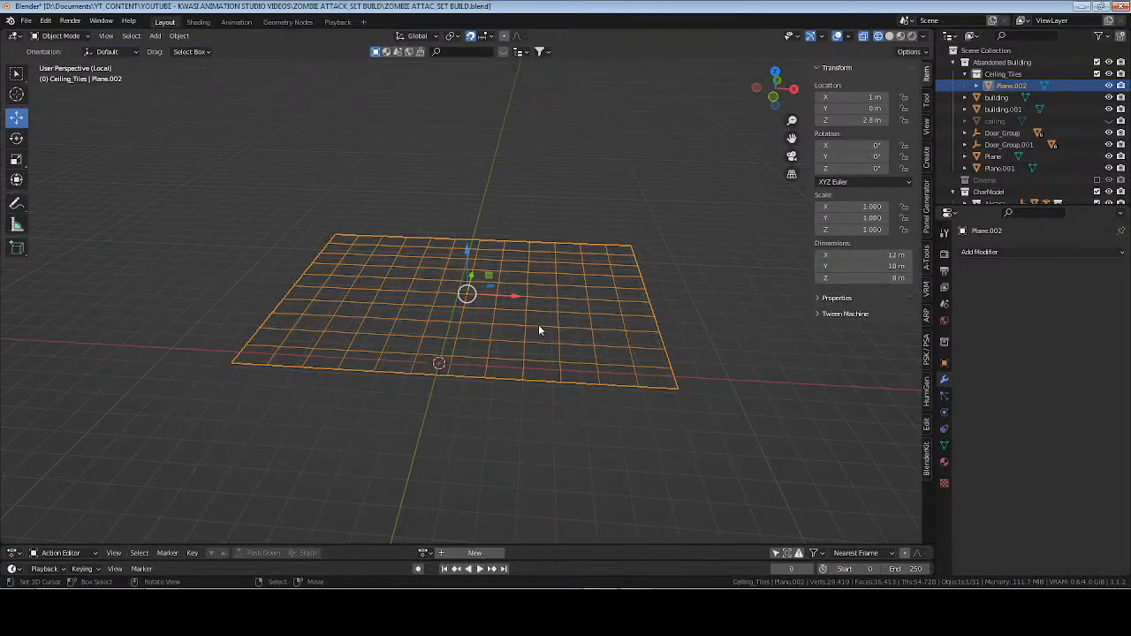
{"action": "key", "text": "Tab"}
{"action": "middle_click_drag", "start_coordinate": [538, 330], "coordinate": [461, 325]}
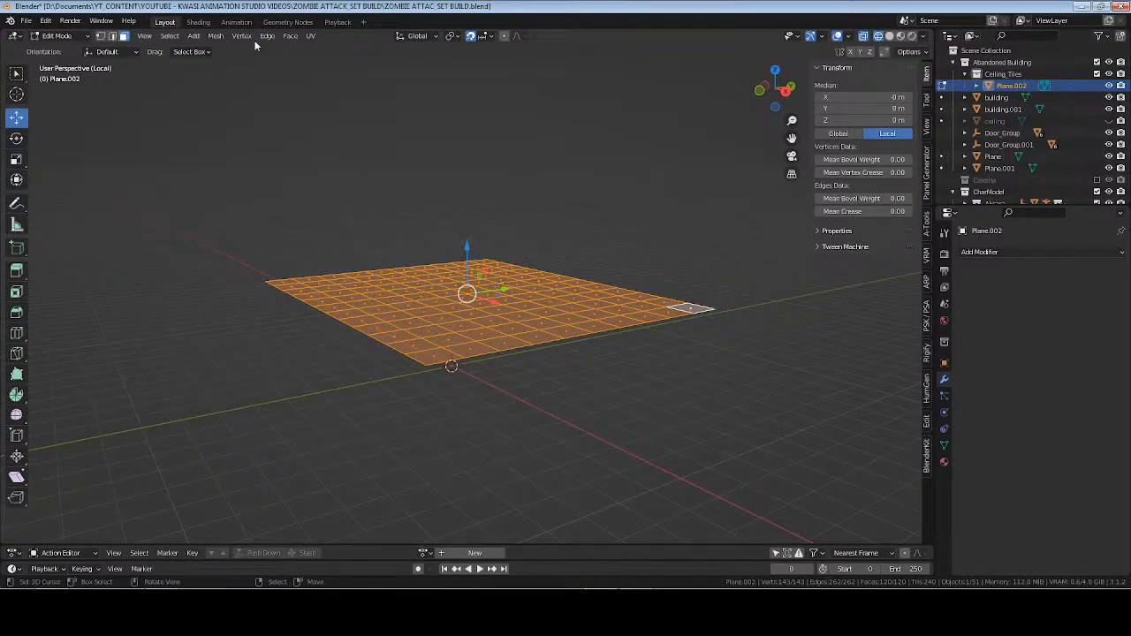
{"action": "left_click", "coordinate": [169, 36]}
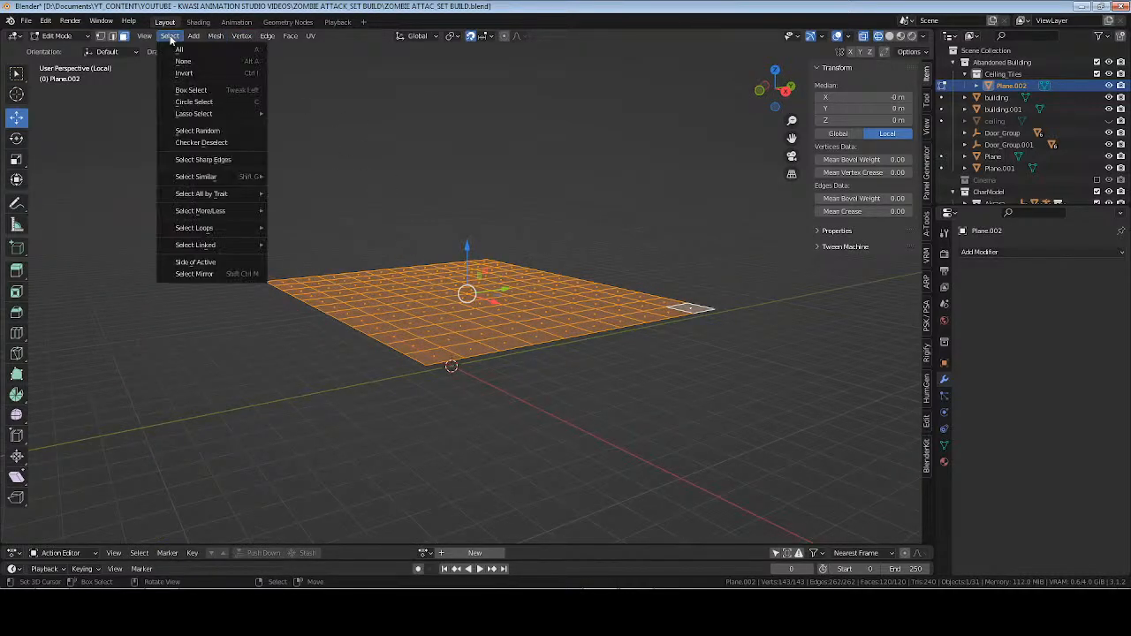
{"action": "mouse_move", "coordinate": [290, 38]}
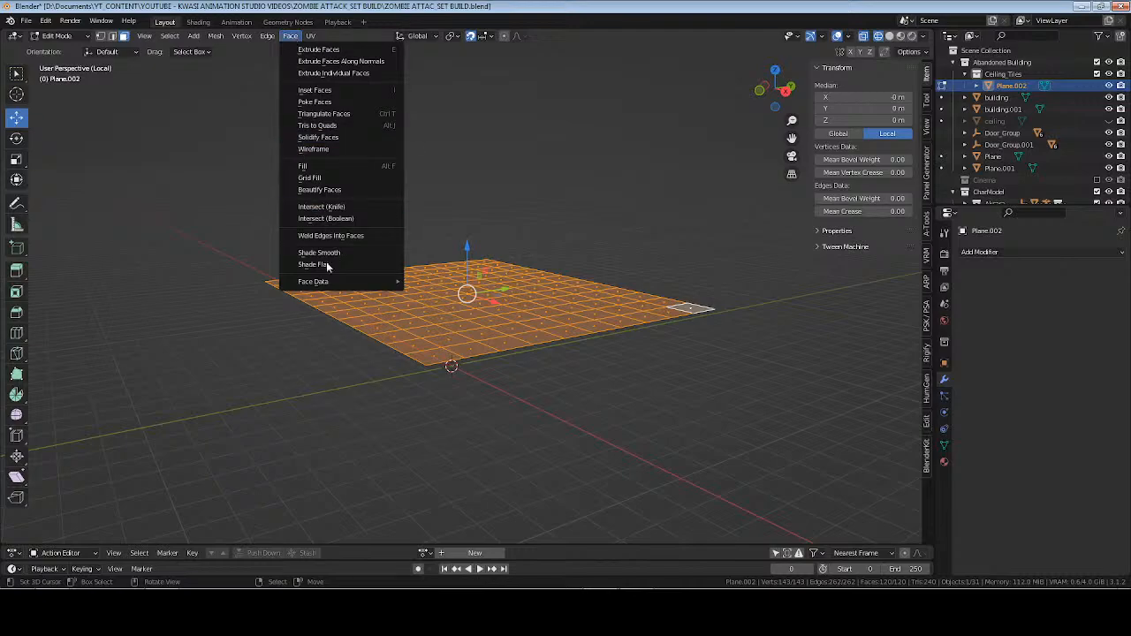
{"action": "mouse_move", "coordinate": [337, 283]}
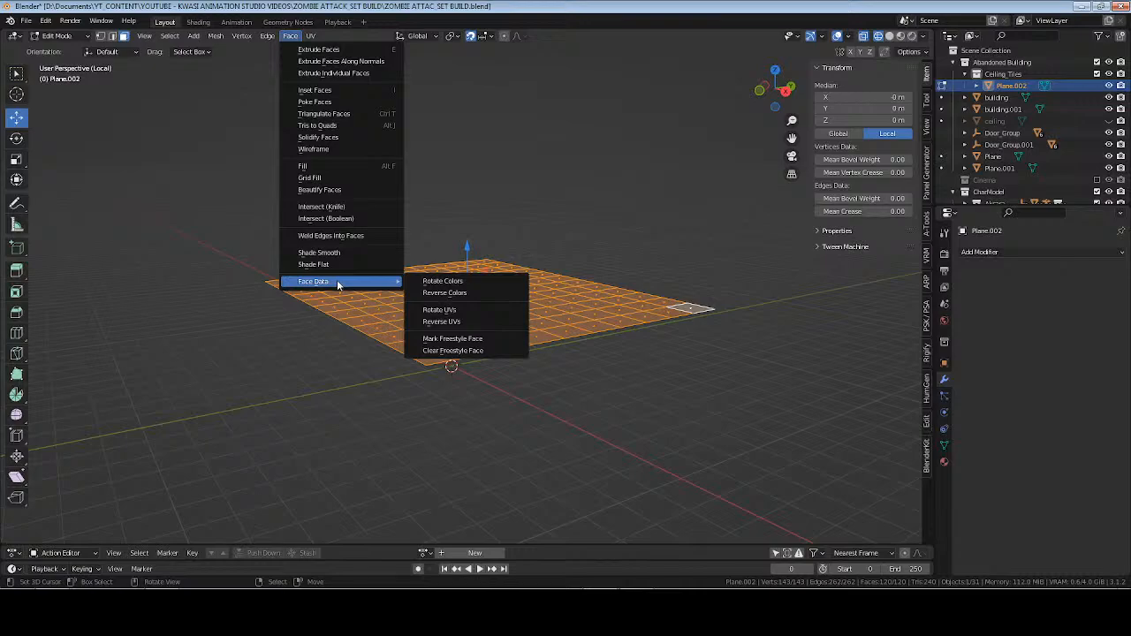
{"action": "key", "text": "Tab"}
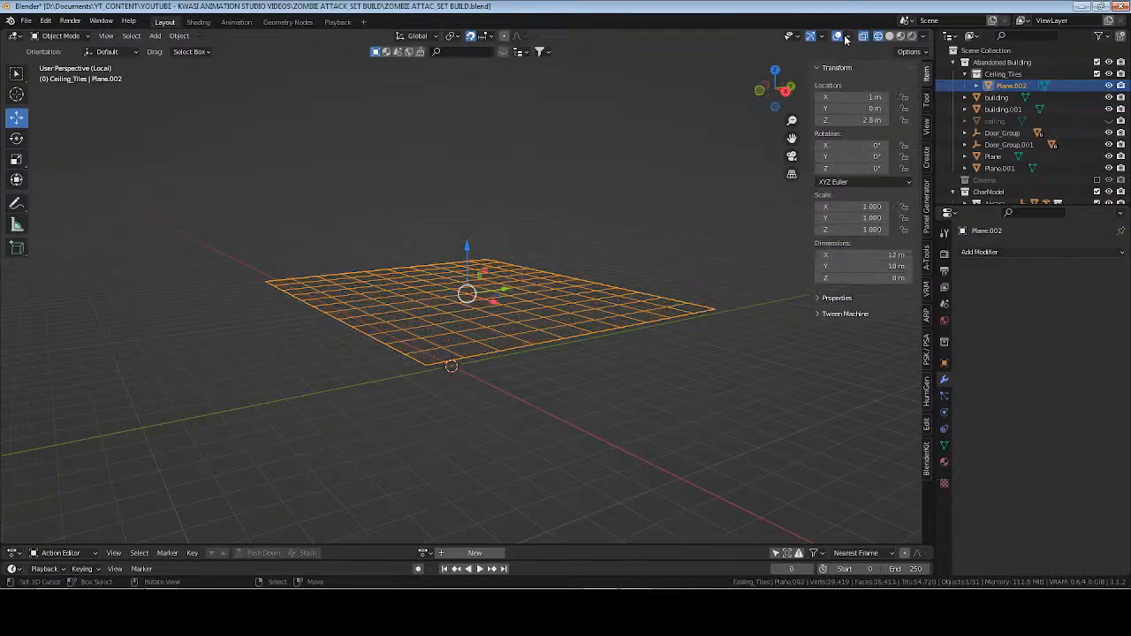
Rotate the ceiling plane 180° about X in solid shading, using the face orientation overlay only while flipping it.
{"action": "left_click", "coordinate": [889, 36]}
{"action": "left_click", "coordinate": [848, 37]}
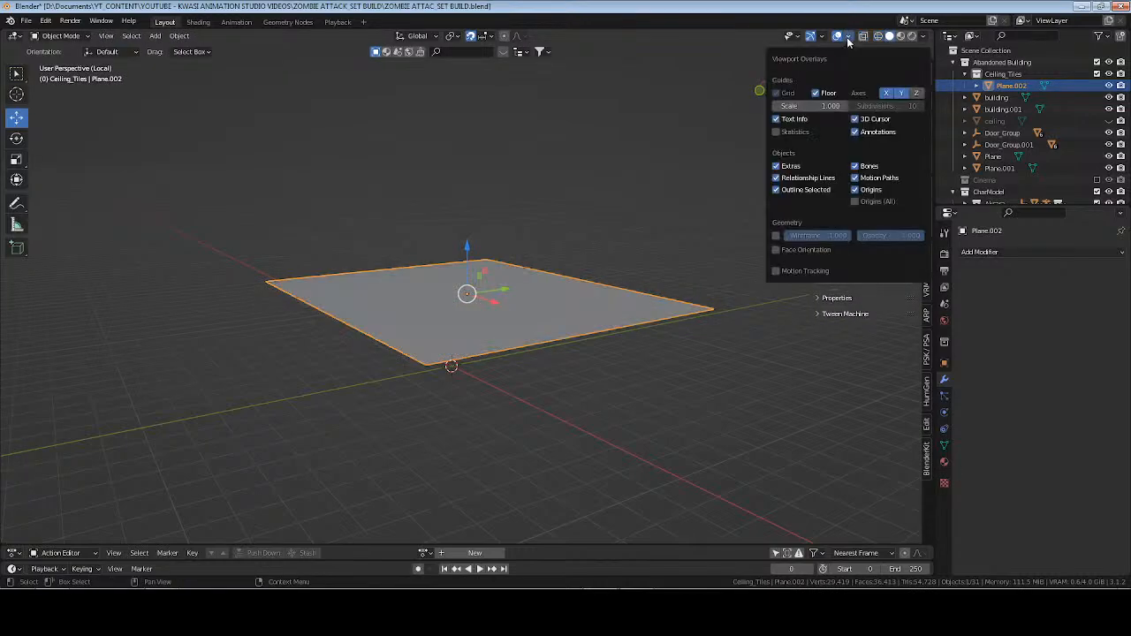
{"action": "left_click", "coordinate": [776, 249]}
{"action": "middle_click_drag", "start_coordinate": [531, 283], "coordinate": [526, 323]}
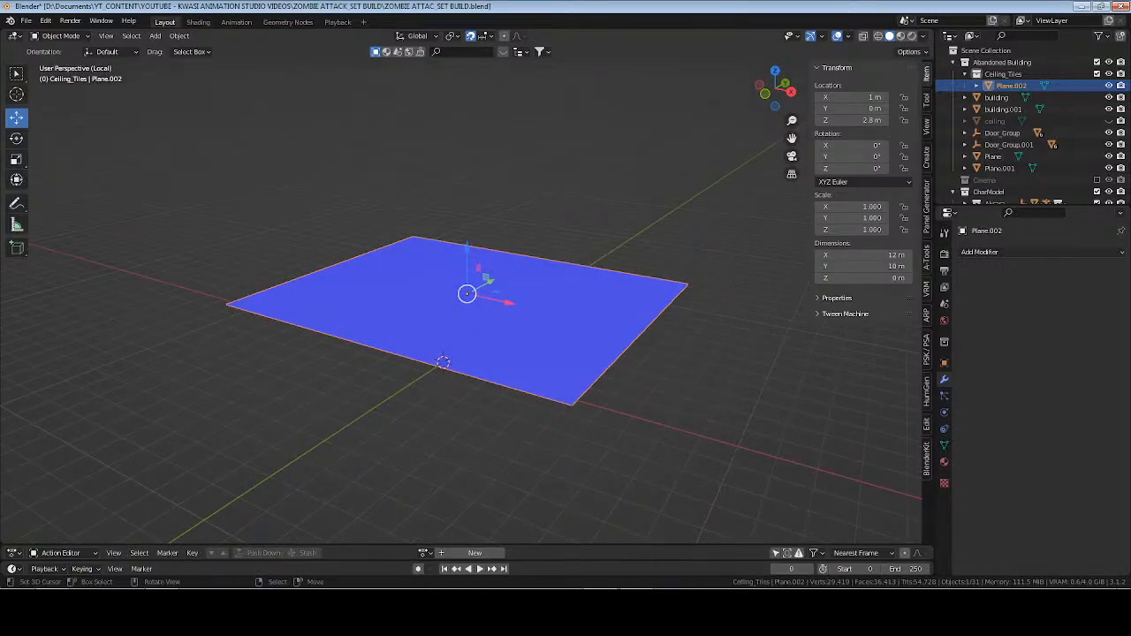
{"action": "type", "text": "rx180"}
{"action": "key", "text": "Return"}
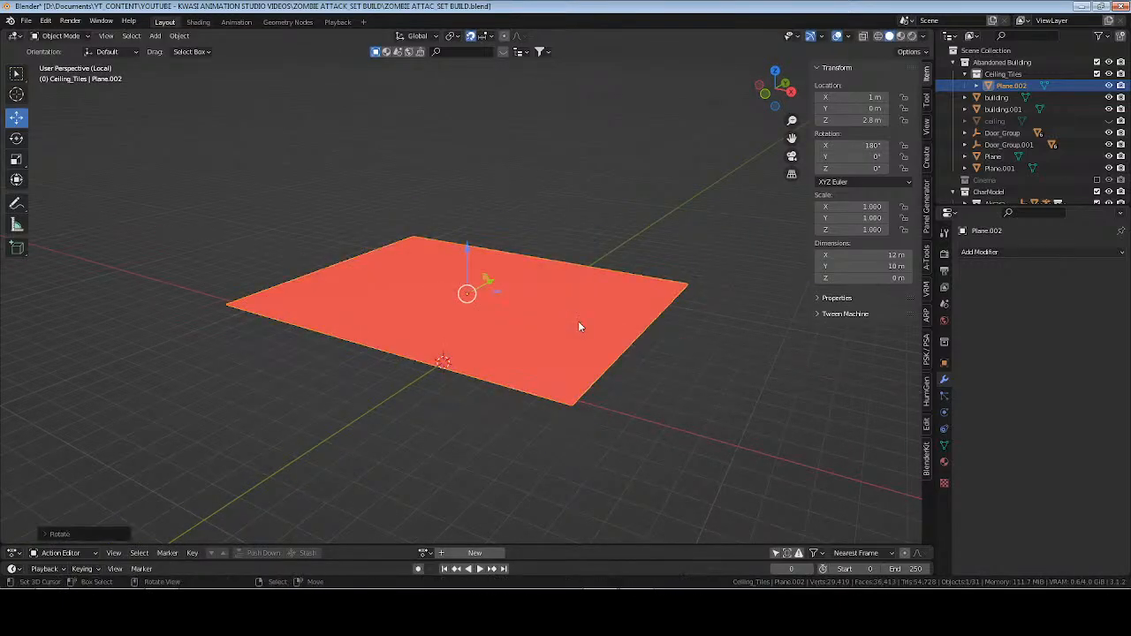
{"action": "left_click", "coordinate": [848, 37]}
{"action": "left_click", "coordinate": [786, 251]}
Apply the ceiling plane's rotation, location and scale, and set its origin back to the plane's own centre.
{"action": "key", "text": "ctrl+a"}
{"action": "left_click", "coordinate": [576, 188]}
{"action": "key", "text": "ctrl+a"}
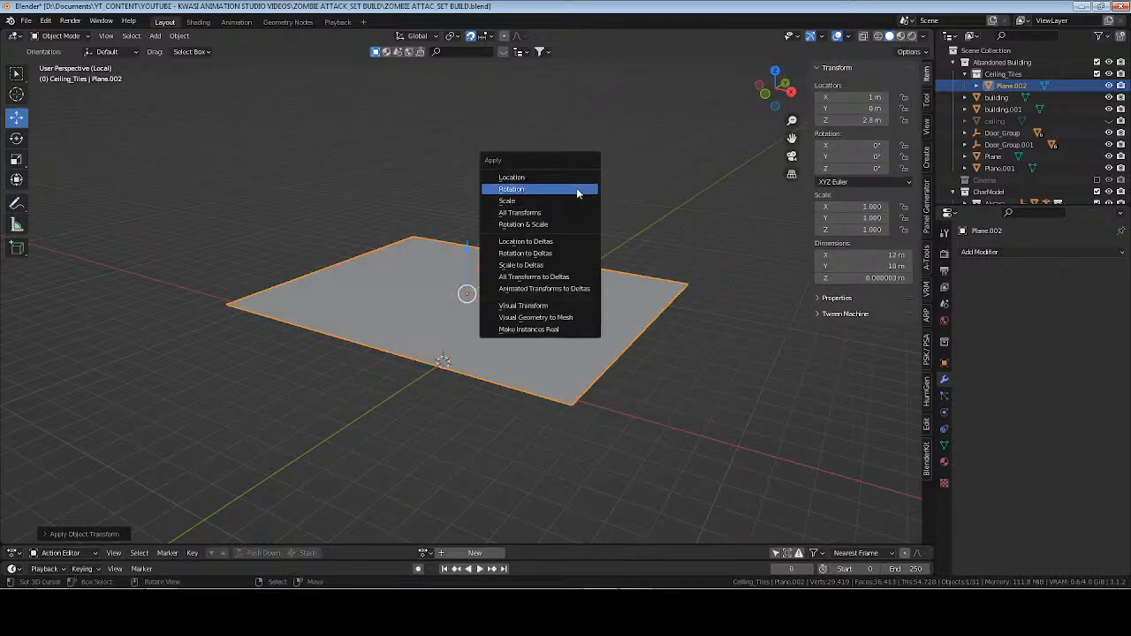
{"action": "left_click", "coordinate": [577, 181]}
{"action": "key", "text": "ctrl+a"}
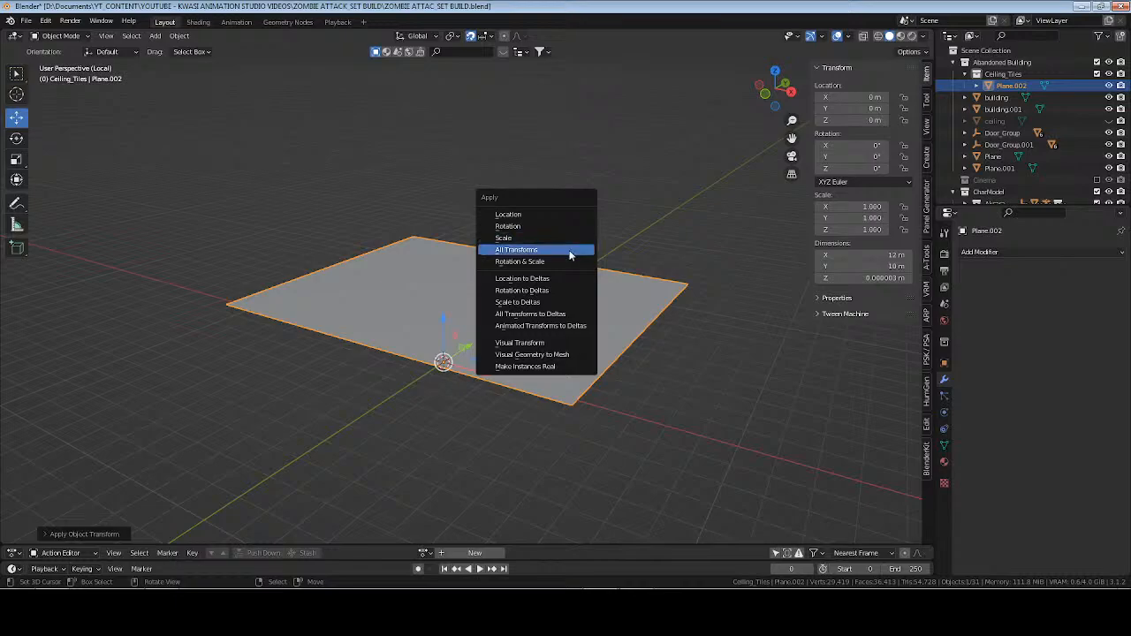
{"action": "left_click", "coordinate": [574, 239]}
{"action": "left_click", "coordinate": [177, 36]}
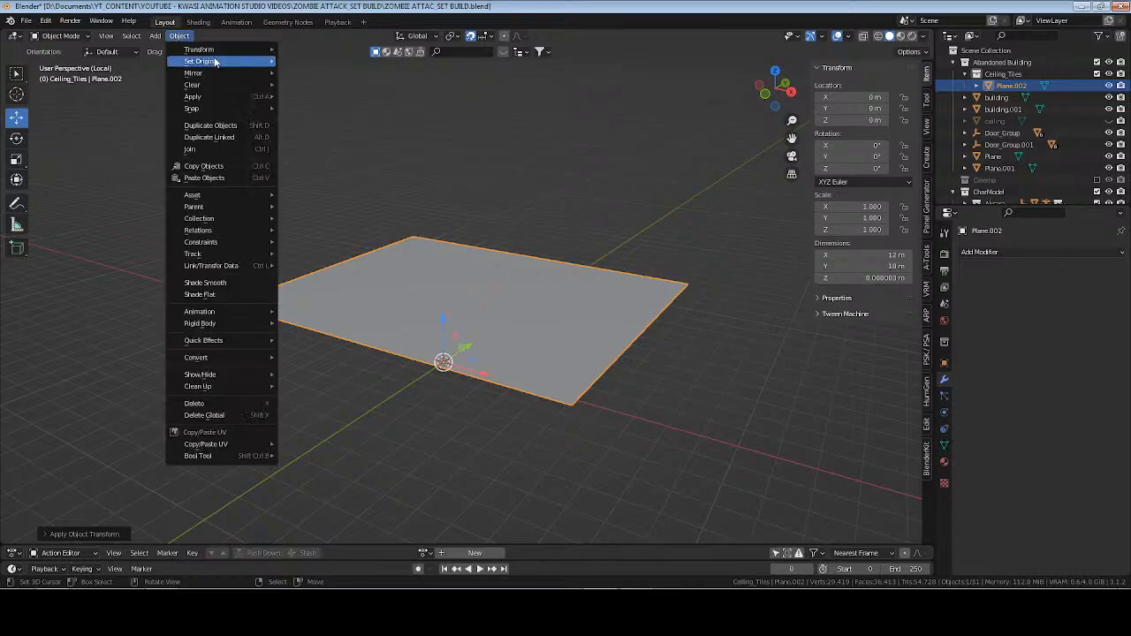
{"action": "mouse_move", "coordinate": [265, 60]}
{"action": "left_click", "coordinate": [353, 102]}
Try to separate the flipped plane's selected faces by loose parts, and return to Object Mode.
{"action": "key", "text": "Tab"}
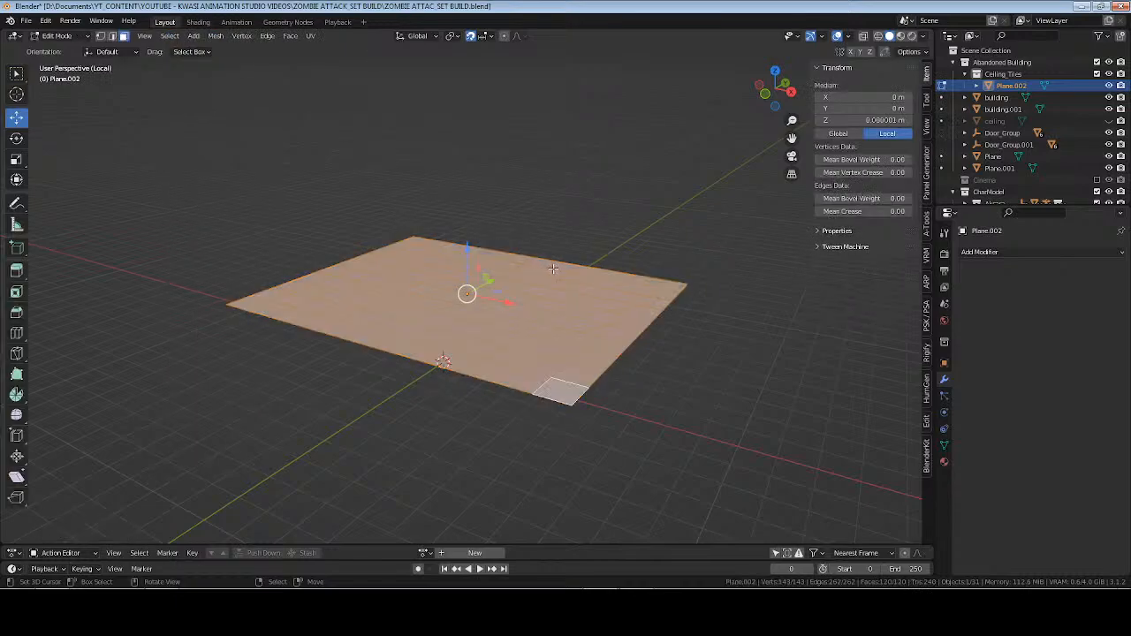
{"action": "key", "text": "p"}
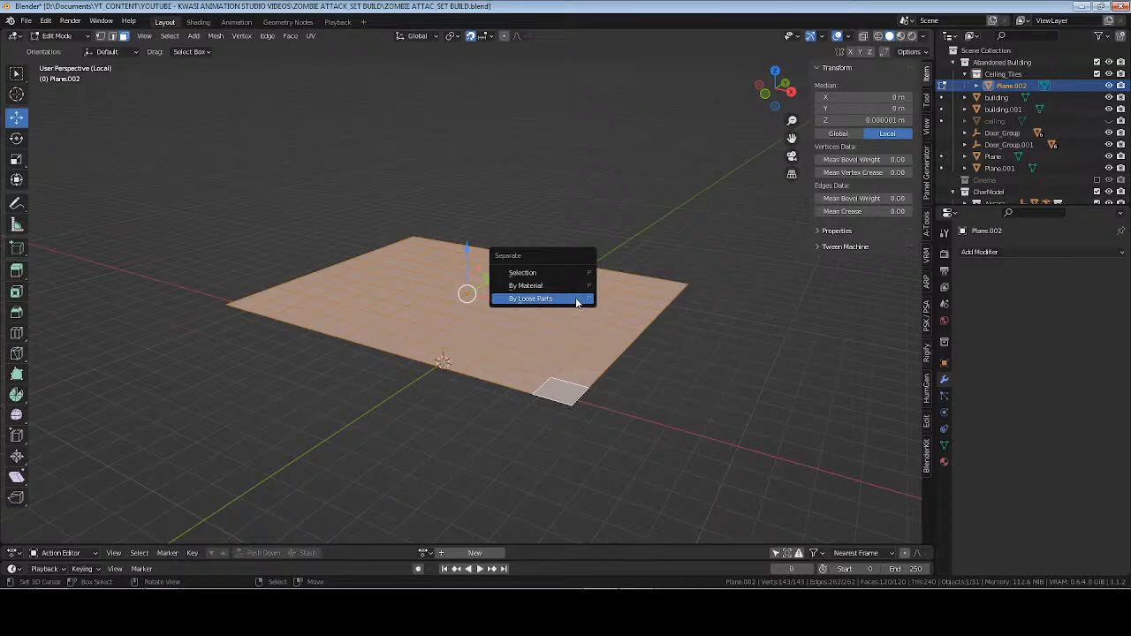
{"action": "left_click", "coordinate": [577, 300]}
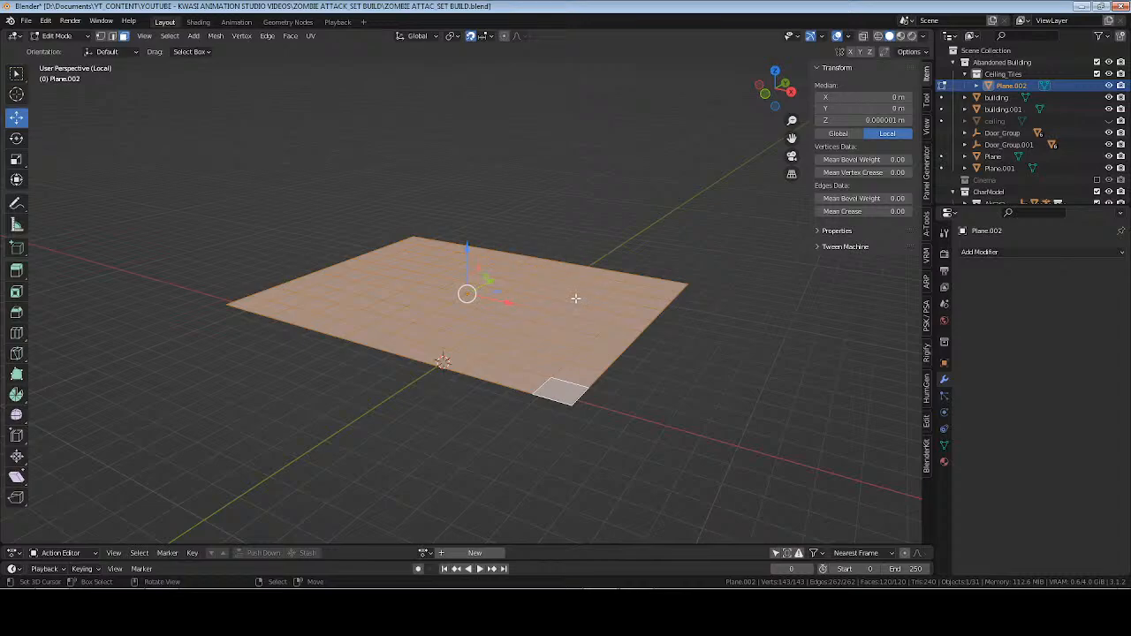
{"action": "key", "text": "Tab"}
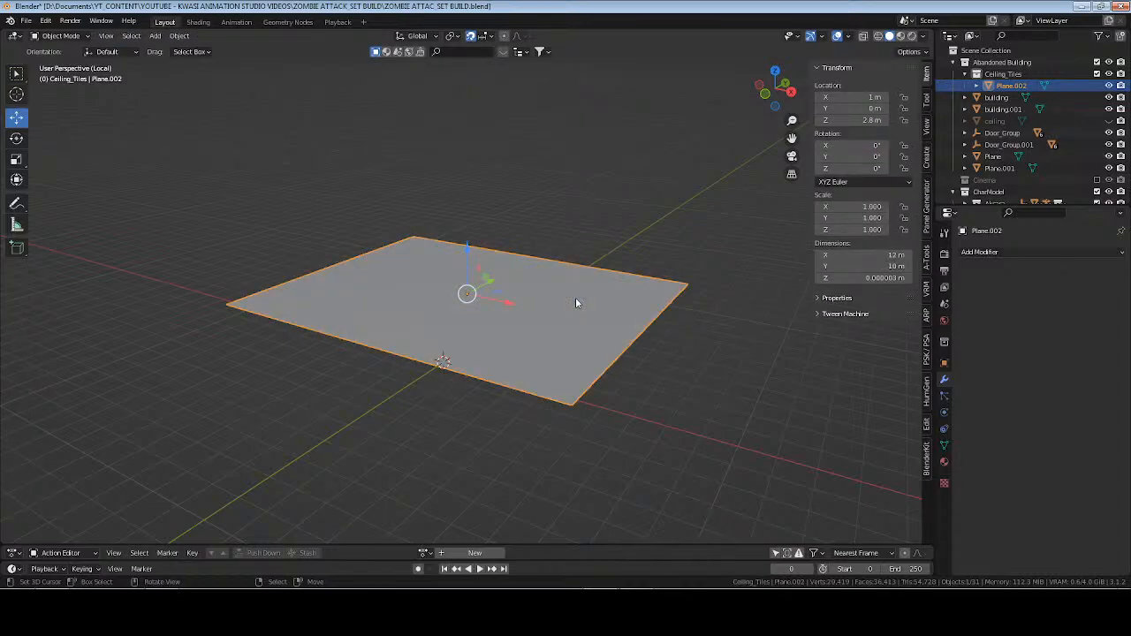
Rename the Plane.002 object to ceiling_tiles.
{"action": "key", "text": "F2"}
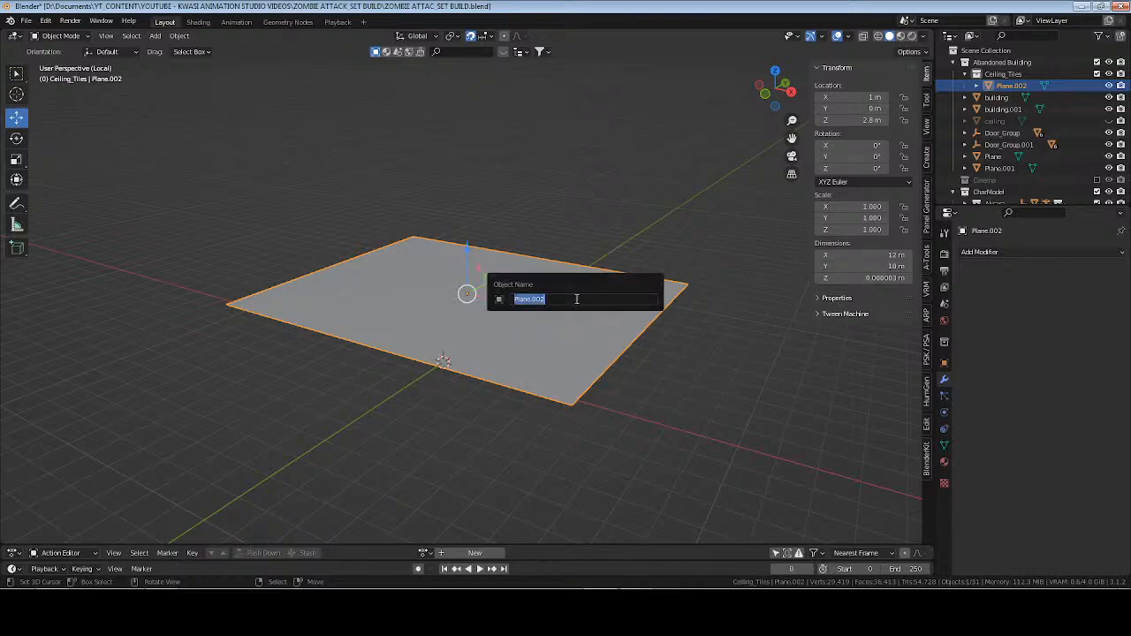
{"action": "type", "text": "ciel"}
{"action": "key", "text": "BackSpace"}
{"action": "key", "text": "BackSpace"}
{"action": "key", "text": "BackSpace"}
{"action": "type", "text": "eiling_tiles"}
{"action": "key", "text": "Return"}
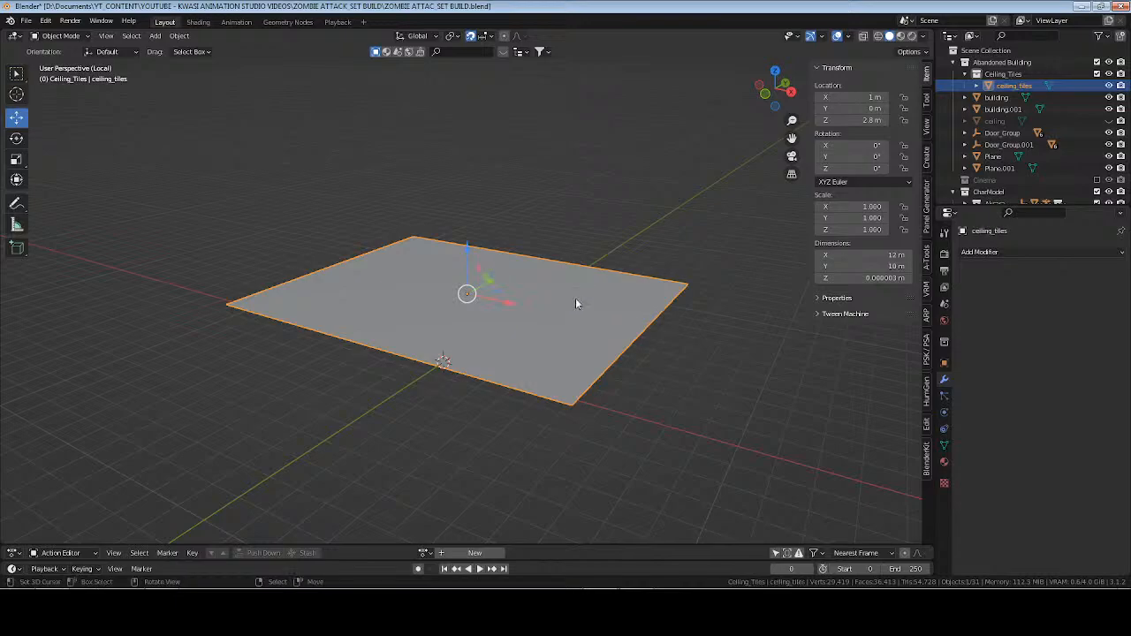
Rename the plane's mesh data to "ceiling tiles" and save the file.
{"action": "left_click", "coordinate": [945, 461]}
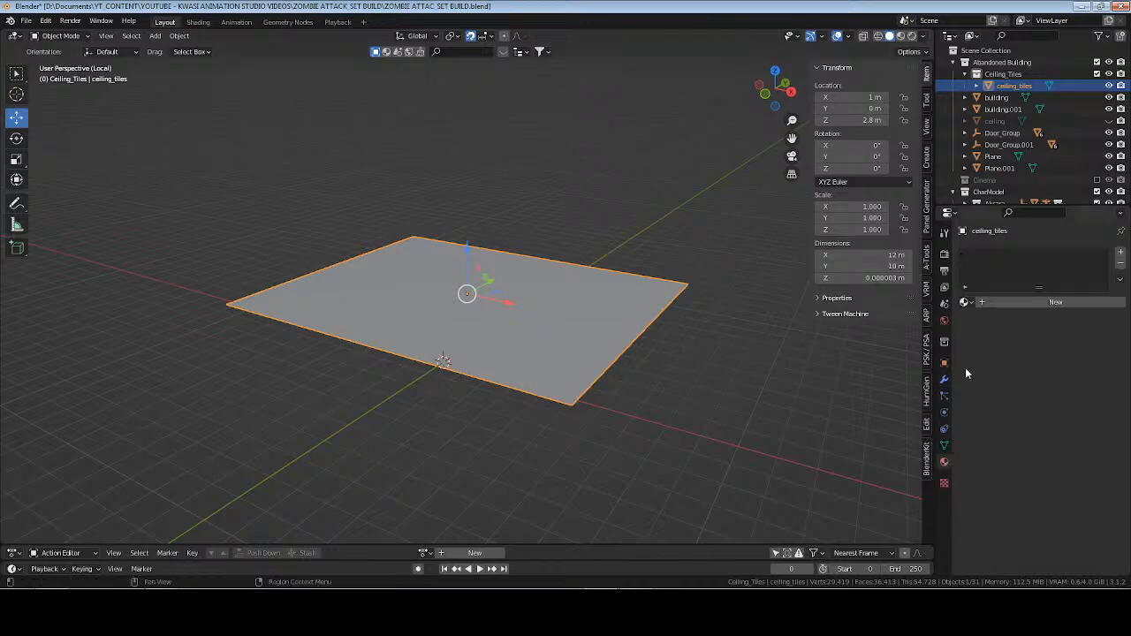
{"action": "left_click", "coordinate": [944, 444]}
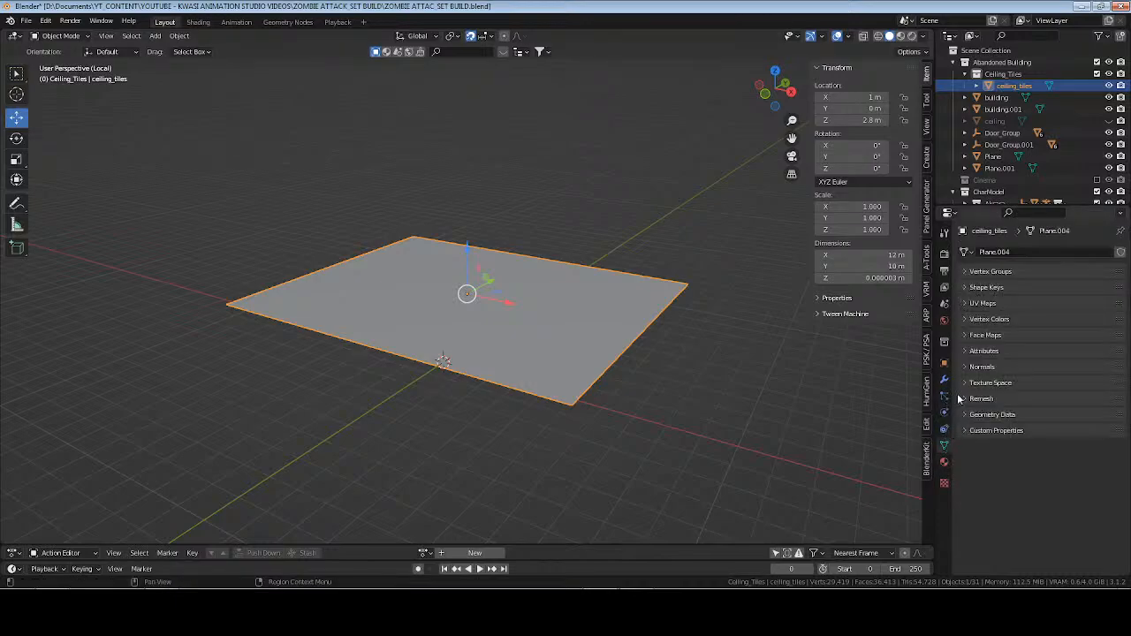
{"action": "left_click", "coordinate": [1018, 254]}
{"action": "type", "text": "c"}
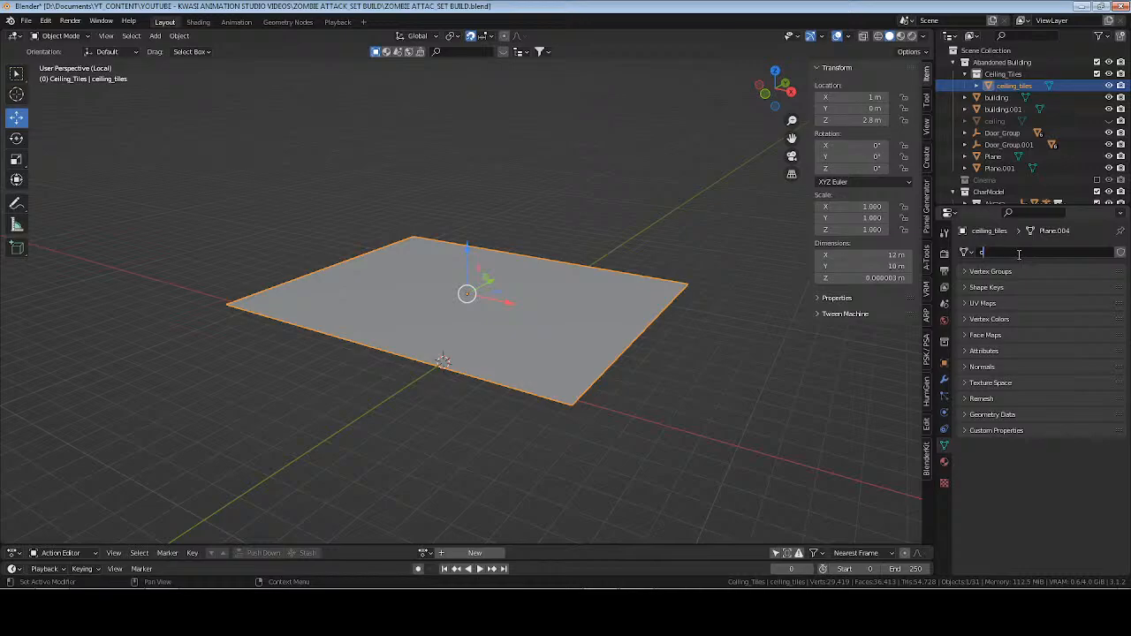
{"action": "type", "text": "eiling_tiles"}
{"action": "key", "text": "Return"}
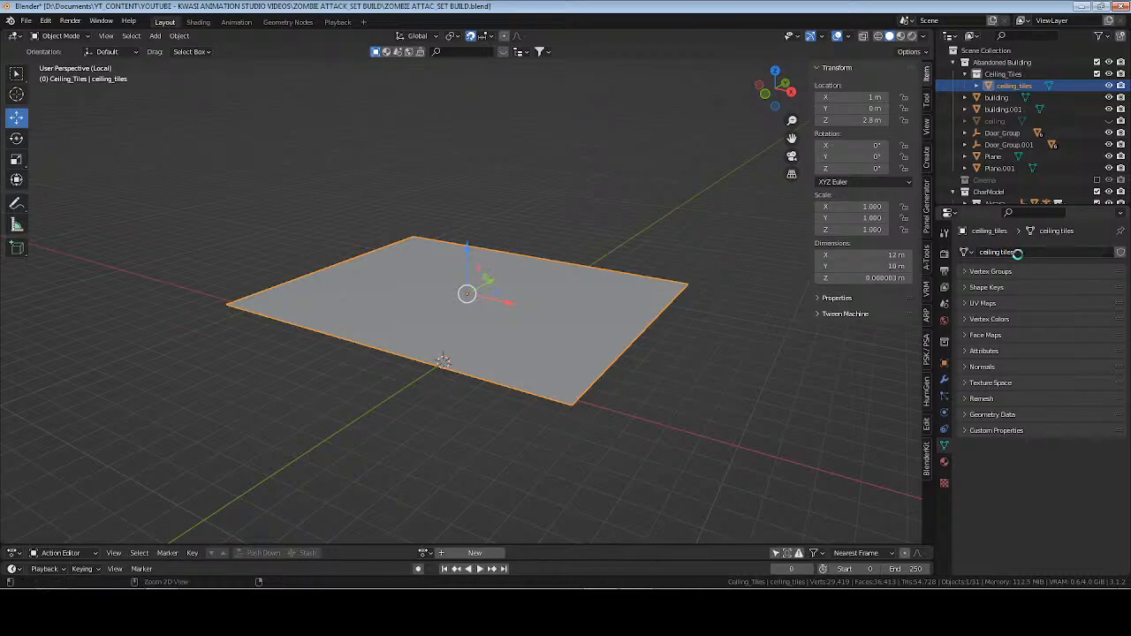
{"action": "key", "text": "ctrl+s"}
Reselect all faces of ceiling_tiles in Edit Mode and try again to separate them by loose parts.
{"action": "middle_click_drag", "start_coordinate": [748, 327], "coordinate": [657, 279]}
{"action": "key", "text": "Tab"}
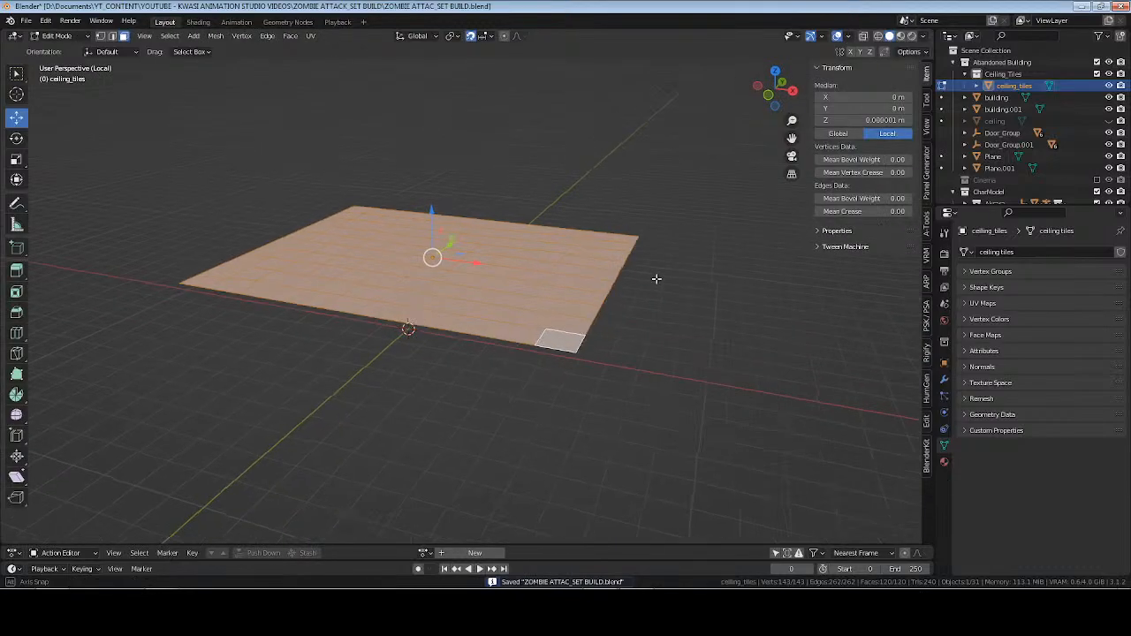
{"action": "left_click", "coordinate": [591, 277]}
{"action": "key", "text": "a"}
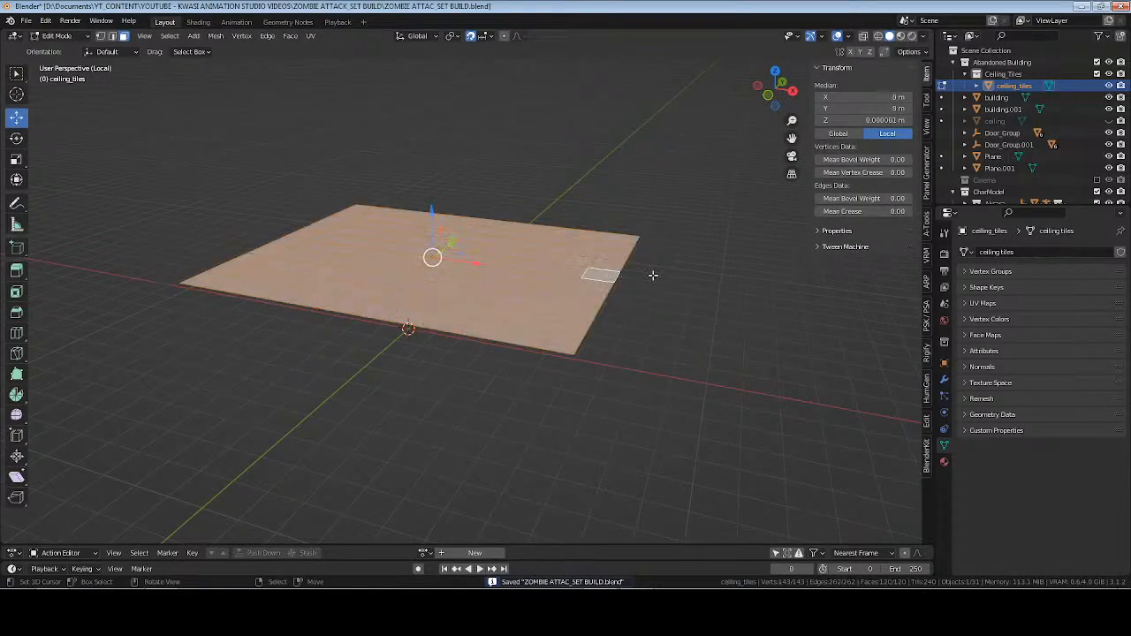
{"action": "key", "text": "p"}
{"action": "left_click", "coordinate": [669, 280]}
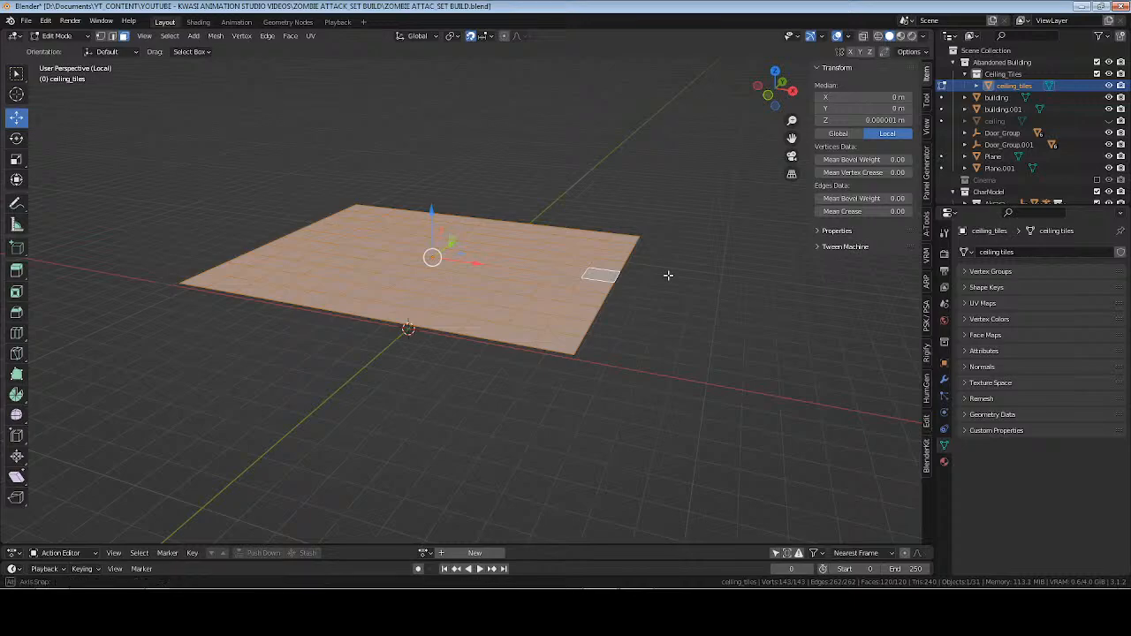
{"action": "middle_click_drag", "start_coordinate": [667, 273], "coordinate": [625, 298]}
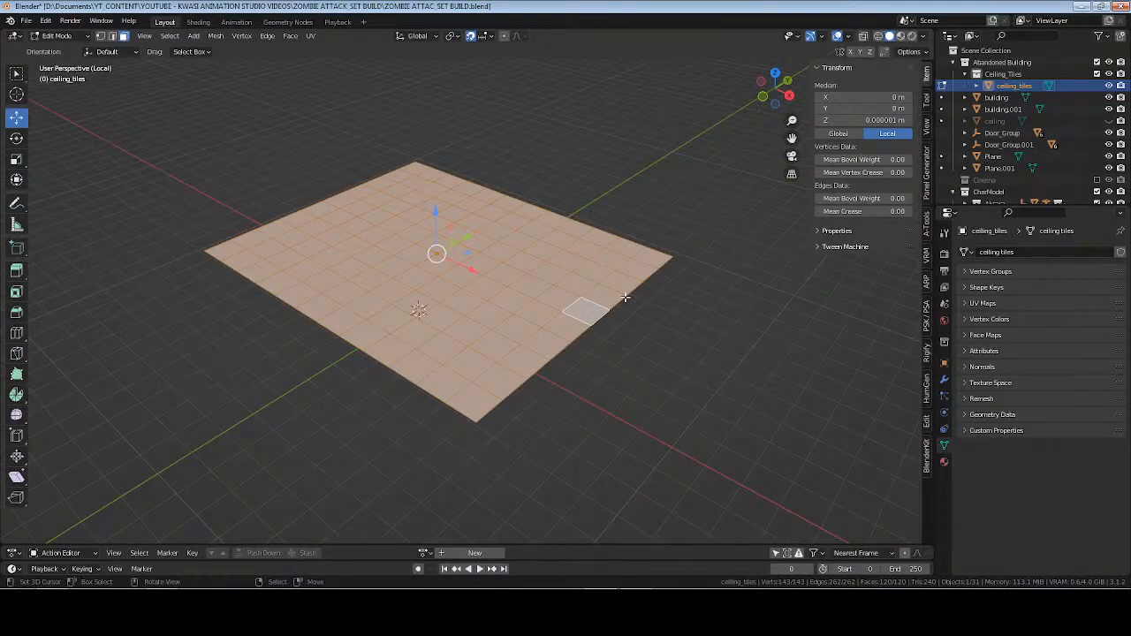
Test moving a single tile face, reselect the whole grid and try separating by loose parts once more.
{"action": "key", "text": "a"}
{"action": "left_click", "coordinate": [534, 283]}
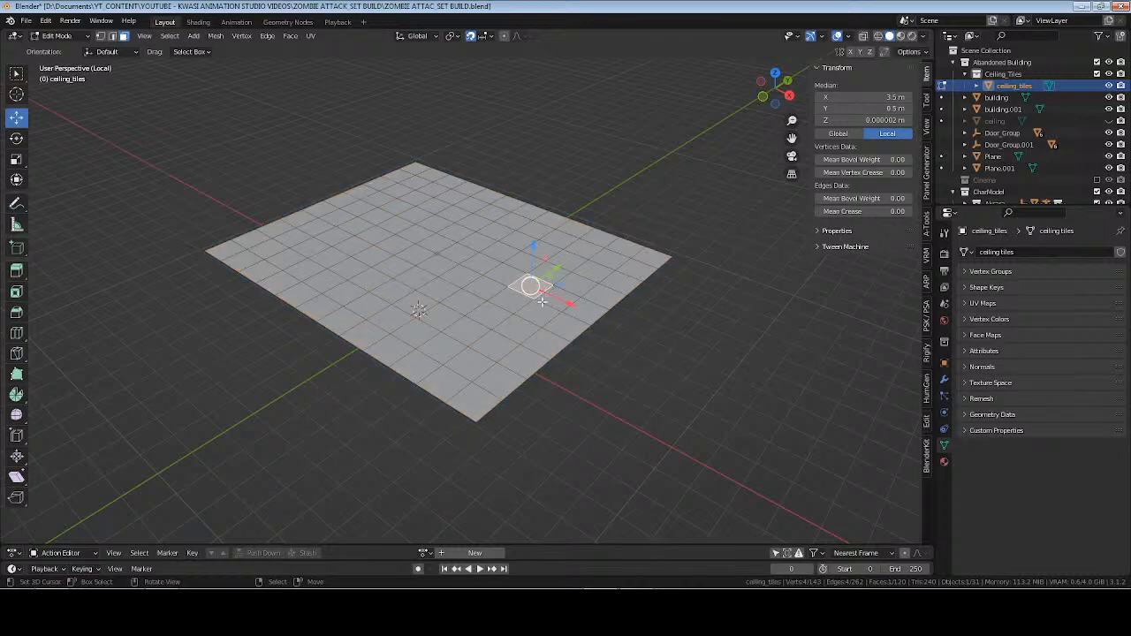
{"action": "key", "text": "g"}
{"action": "right_click", "coordinate": [542, 288]}
{"action": "key", "text": "a"}
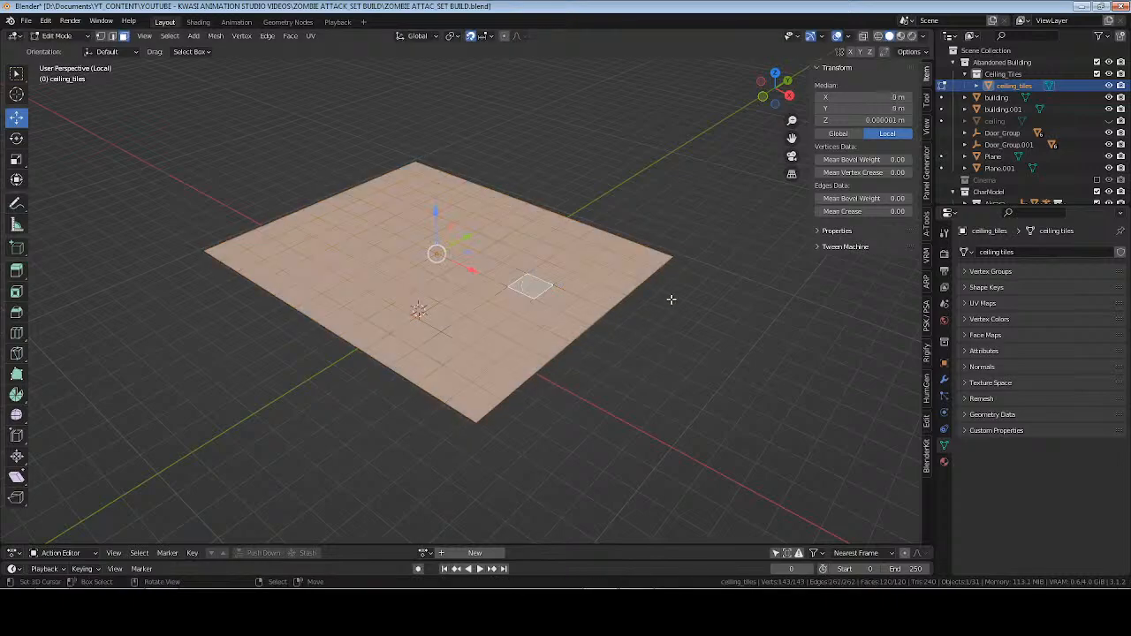
{"action": "key", "text": "p"}
{"action": "left_click", "coordinate": [672, 300]}
{"action": "key", "text": "Tab"}
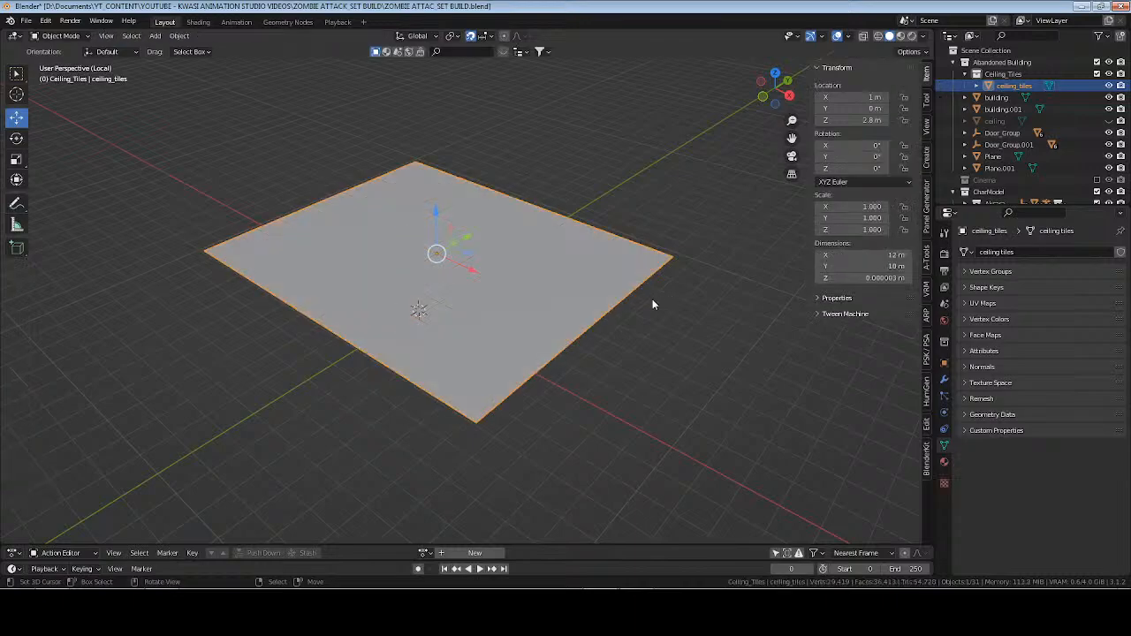
{"action": "key", "text": "Tab"}
{"action": "key", "text": "alt+a"}
{"action": "key", "text": "a"}
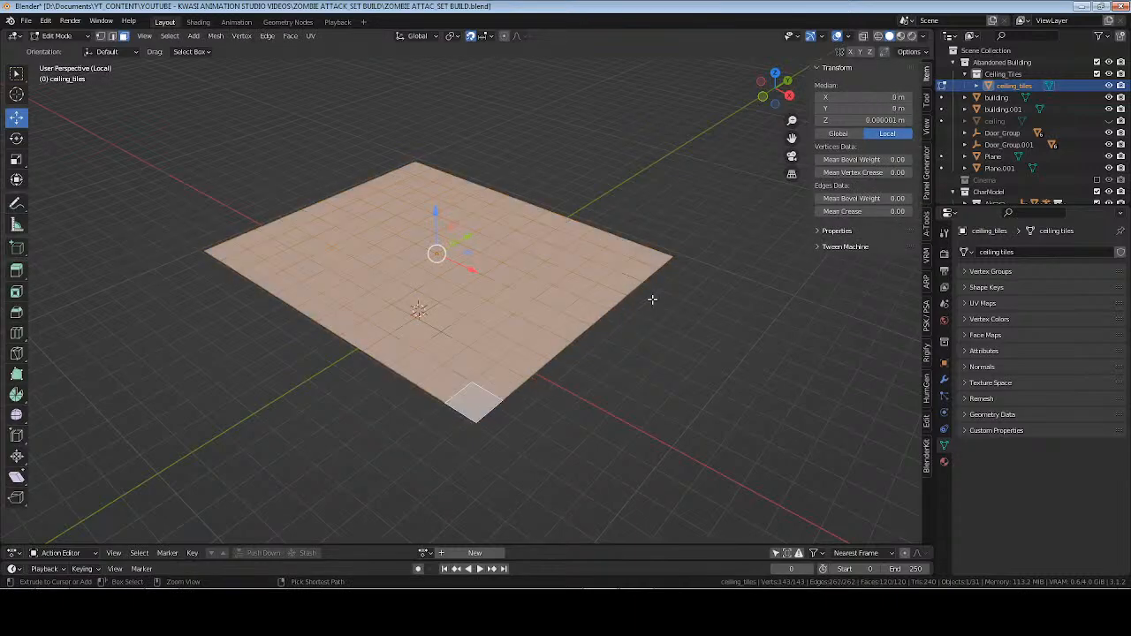
{"action": "left_click", "coordinate": [440, 256], "text": "shift"}
{"action": "left_click", "coordinate": [438, 258], "text": "shift"}
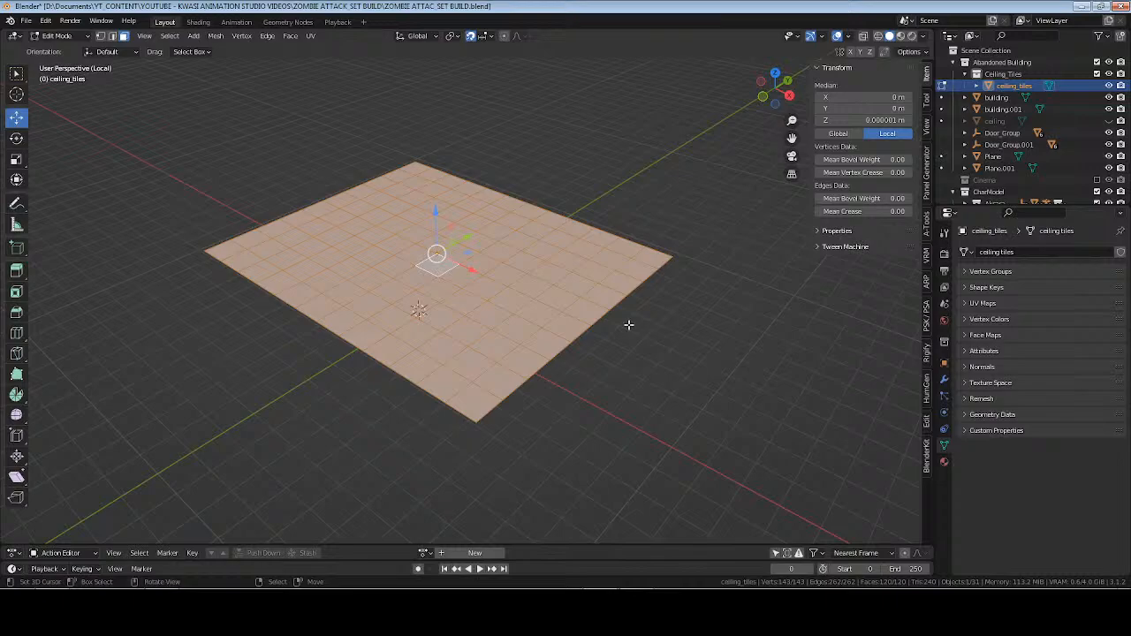
{"action": "key", "text": "p"}
{"action": "key", "text": "Escape"}
{"action": "middle_click_drag", "start_coordinate": [485, 326], "coordinate": [524, 315]}
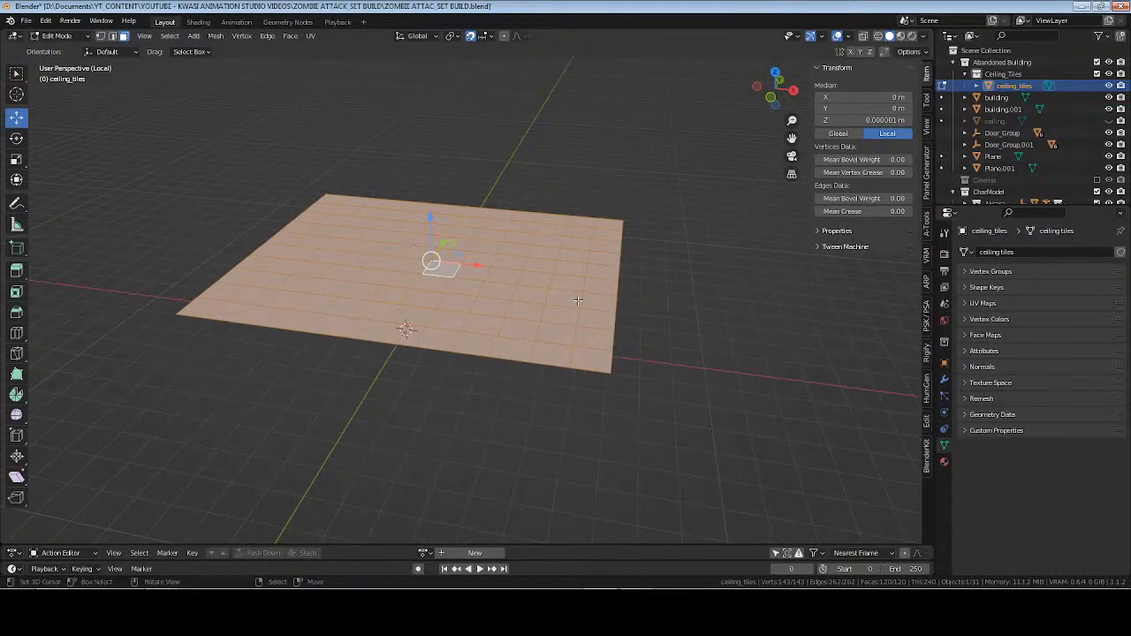
{"action": "left_click", "coordinate": [944, 379]}
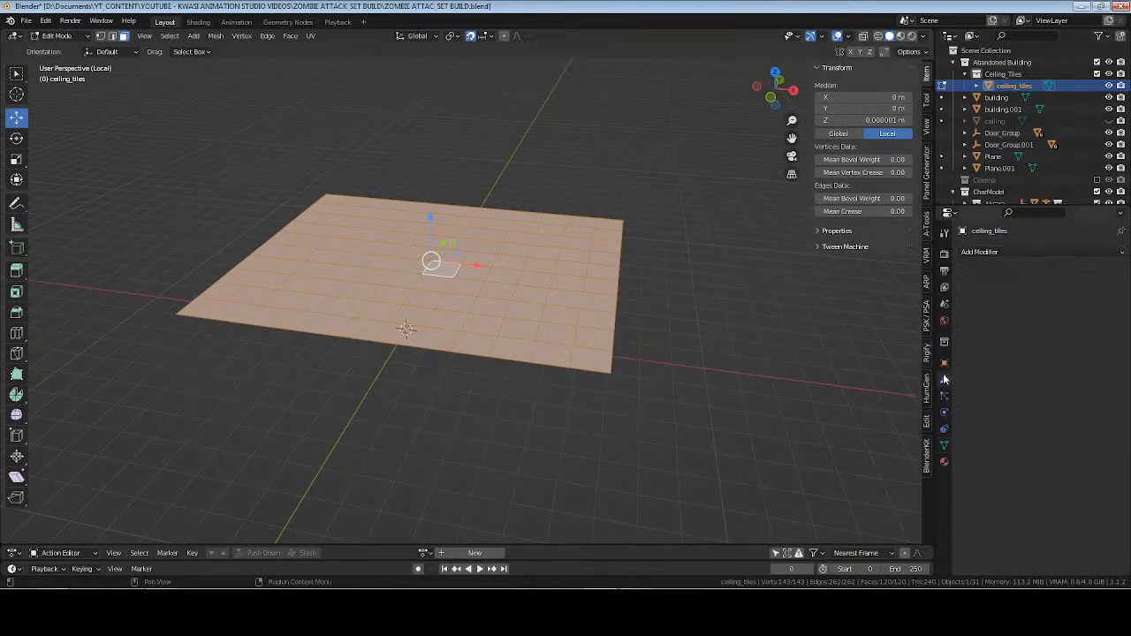
{"action": "left_click", "coordinate": [944, 445]}
Set the Z dimension of the ceiling_tiles plane to 0 m in Object Mode.
{"action": "middle_click_drag", "start_coordinate": [631, 362], "coordinate": [610, 362]}
{"action": "key", "text": "Tab"}
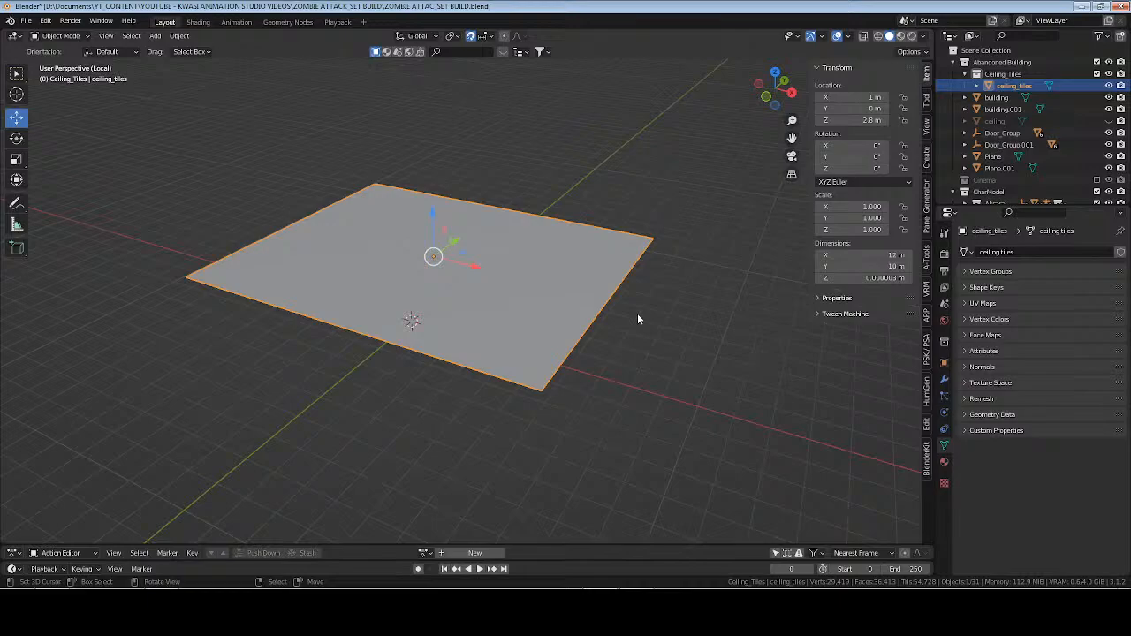
{"action": "middle_click_drag", "start_coordinate": [637, 312], "coordinate": [671, 278]}
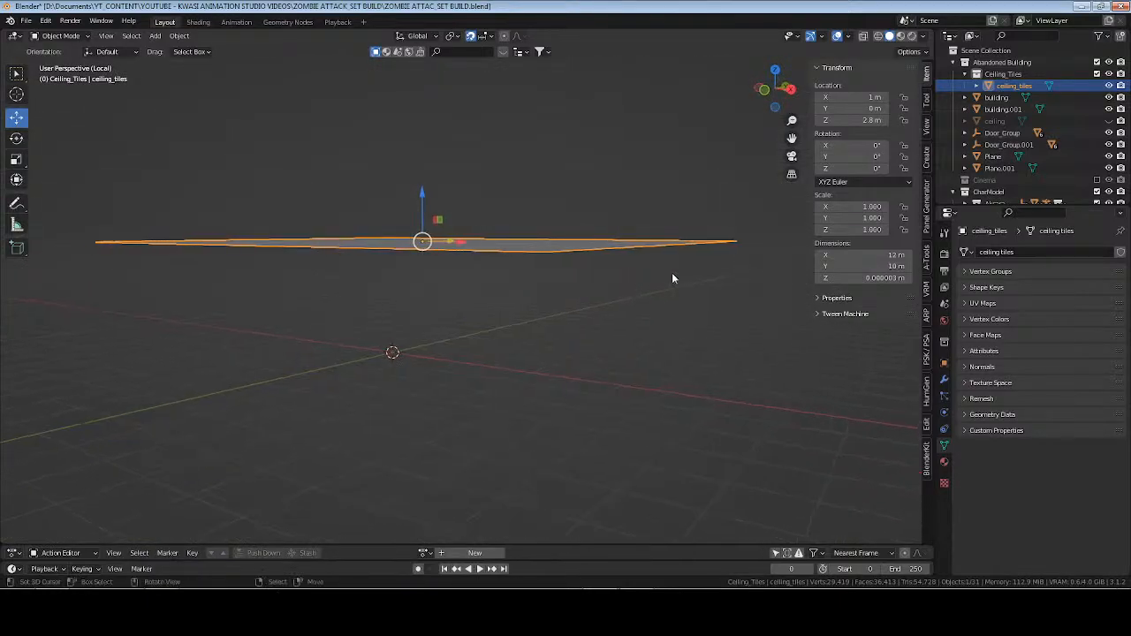
{"action": "left_click", "coordinate": [868, 278]}
{"action": "type", "text": "0"}
{"action": "key", "text": "Return"}
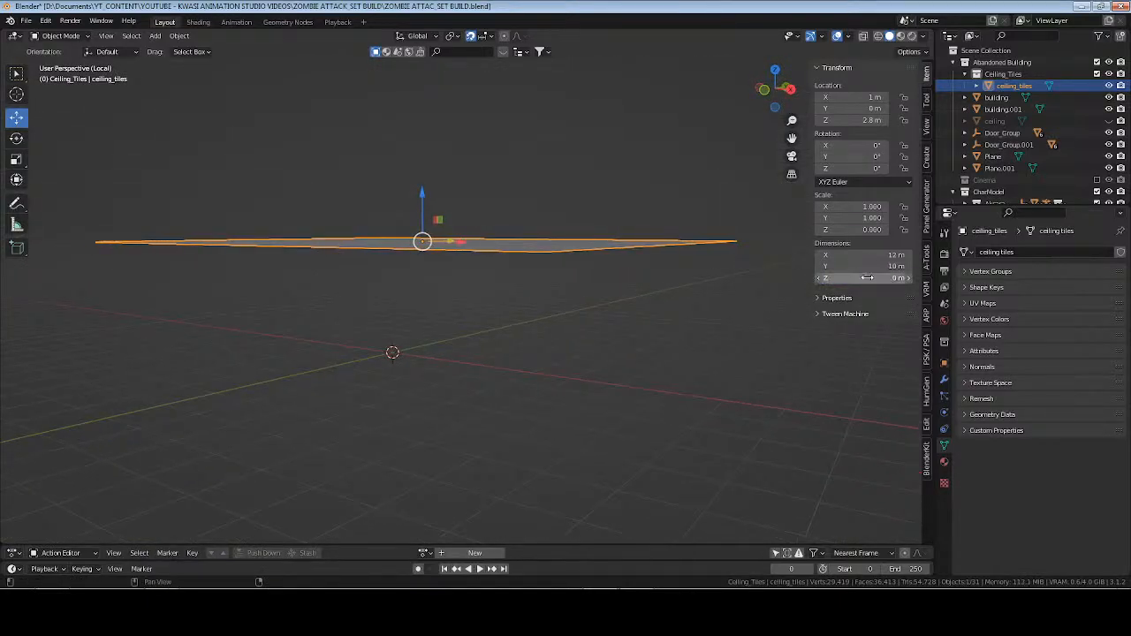
Apply the scale of the ceiling_tiles plane in Object Mode.
{"action": "key", "text": "ctrl+a"}
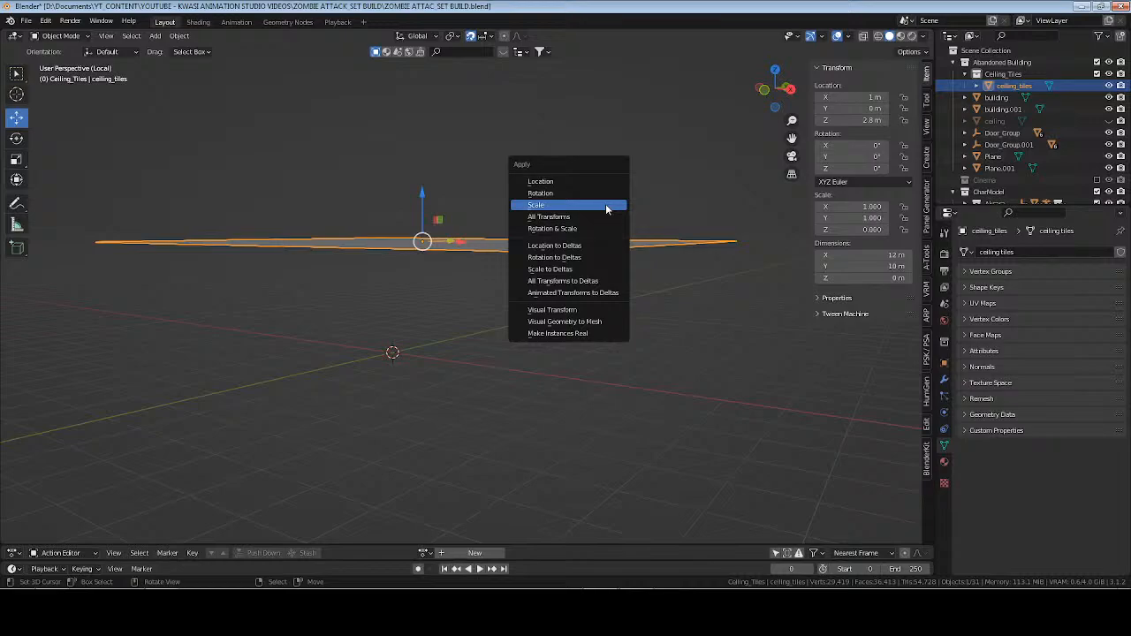
{"action": "left_click", "coordinate": [606, 203]}
{"action": "middle_click_drag", "start_coordinate": [606, 203], "coordinate": [475, 252]}
Try separating all faces of ceiling_tiles by loose parts and return to Object Mode.
{"action": "key", "text": "Tab"}
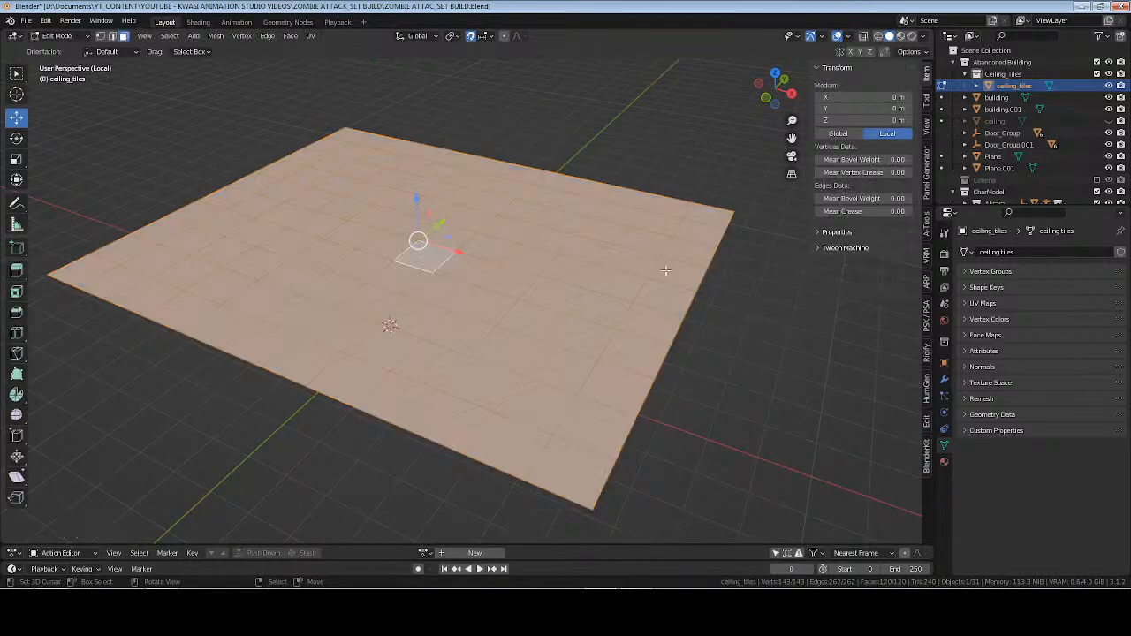
{"action": "key", "text": "p"}
{"action": "left_click", "coordinate": [667, 271]}
{"action": "key", "text": "Tab"}
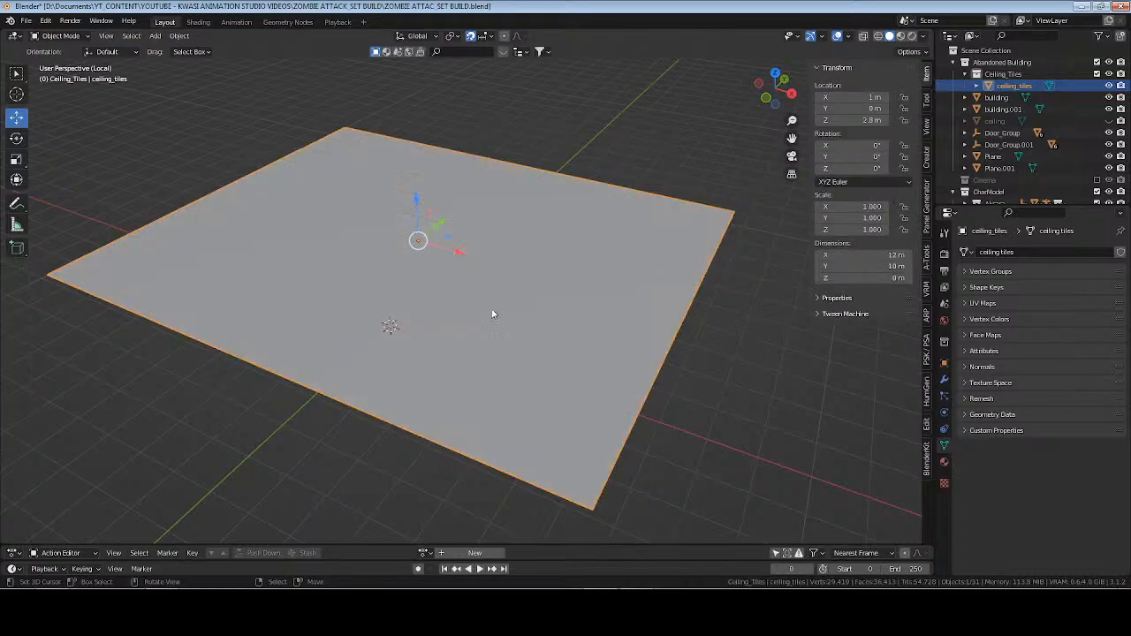
{"action": "middle_click_drag", "start_coordinate": [492, 312], "coordinate": [545, 307]}
{"action": "middle_click_drag", "start_coordinate": [644, 281], "coordinate": [597, 287]}
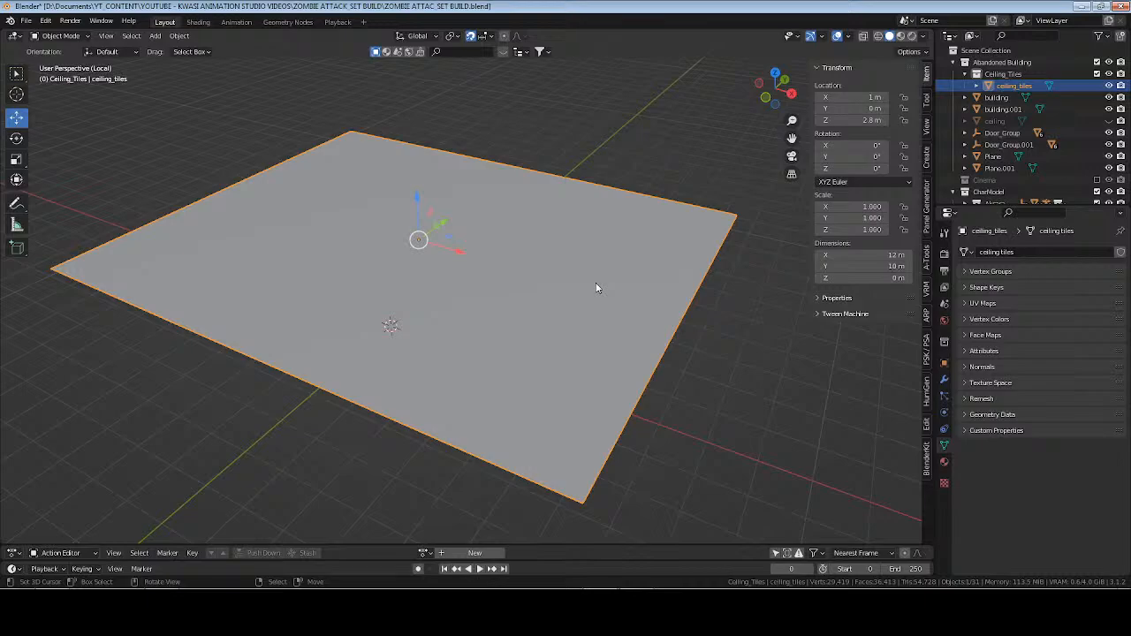
Pick a random set of ceiling_tiles faces with Select Random, starting from an empty selection, and delete those faces.
{"action": "key", "text": "Tab"}
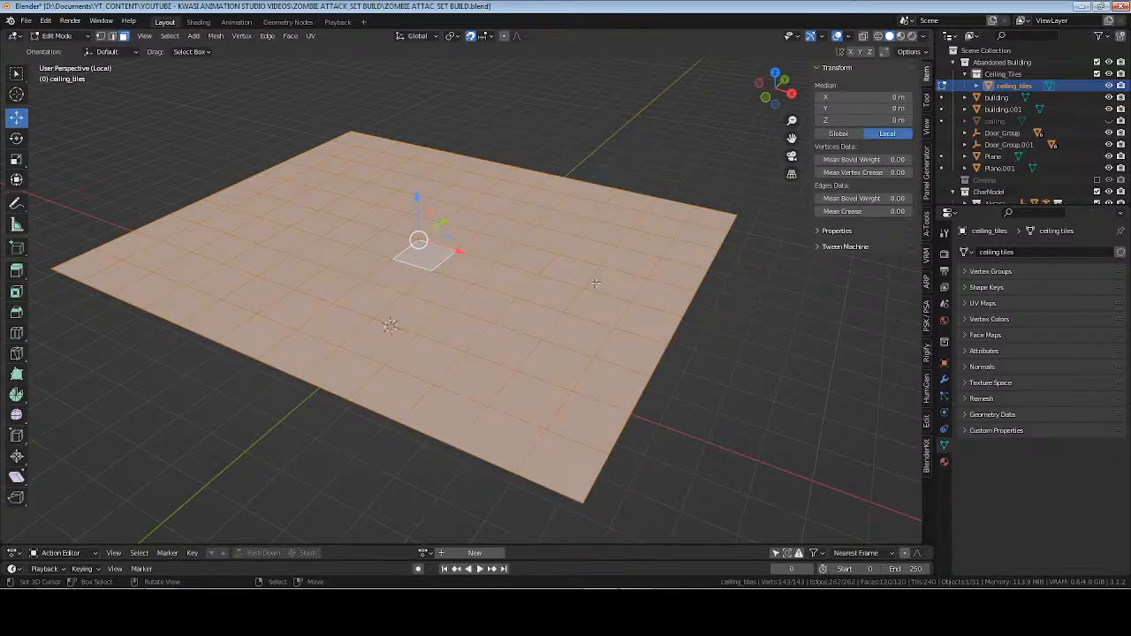
{"action": "key", "text": "F3"}
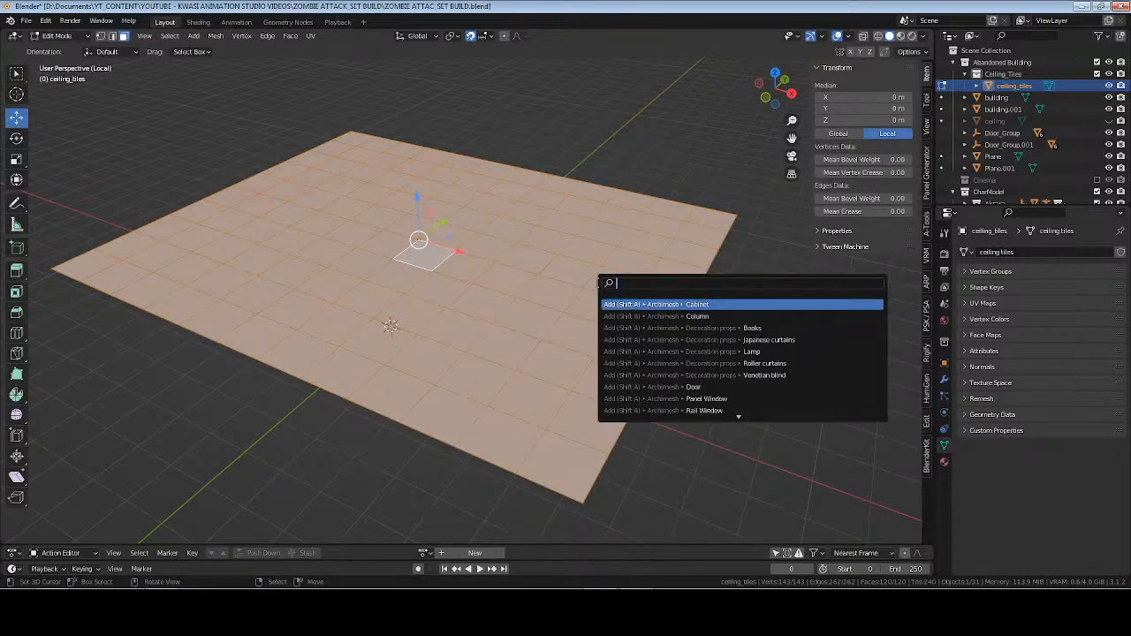
{"action": "type", "text": "random"}
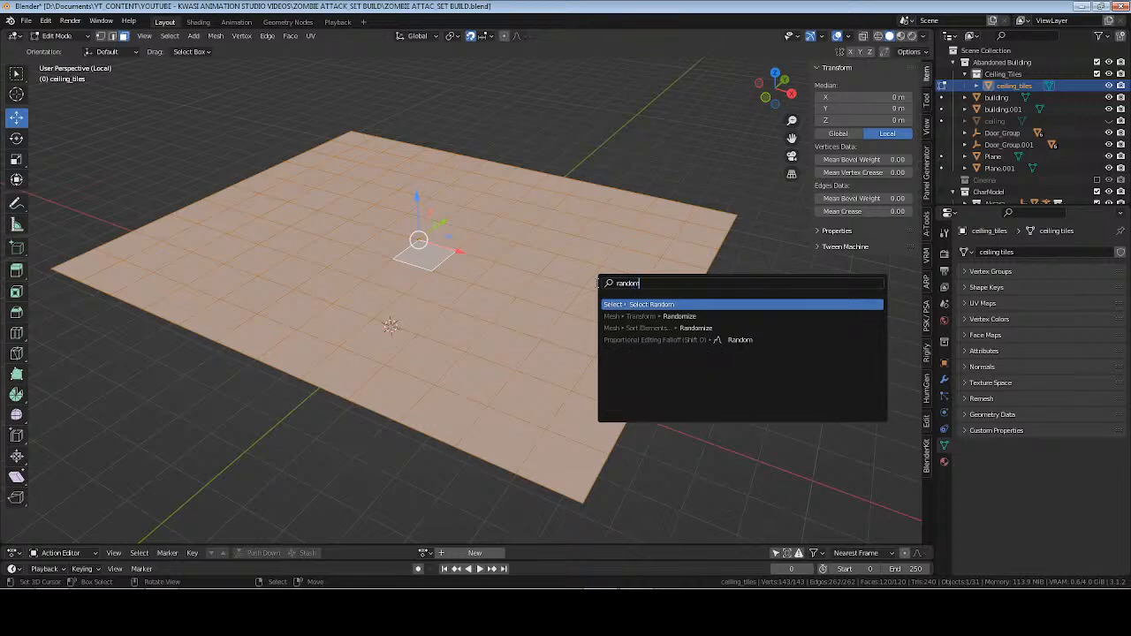
{"action": "key", "text": "Return"}
{"action": "key", "text": "alt+a"}
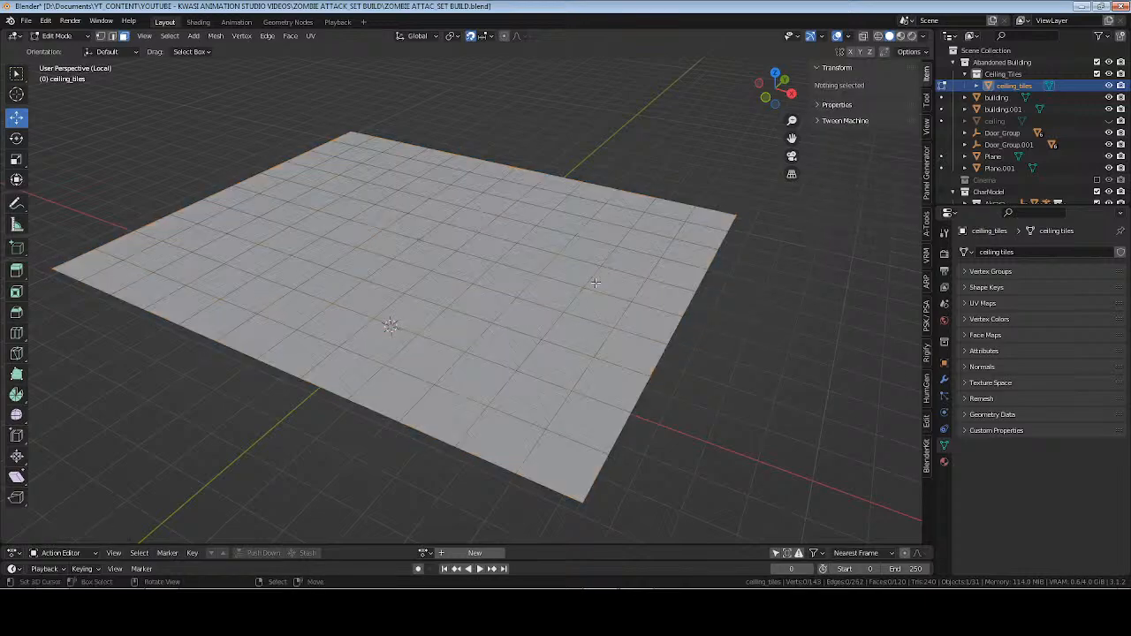
{"action": "key", "text": "F3"}
{"action": "key", "text": "Return"}
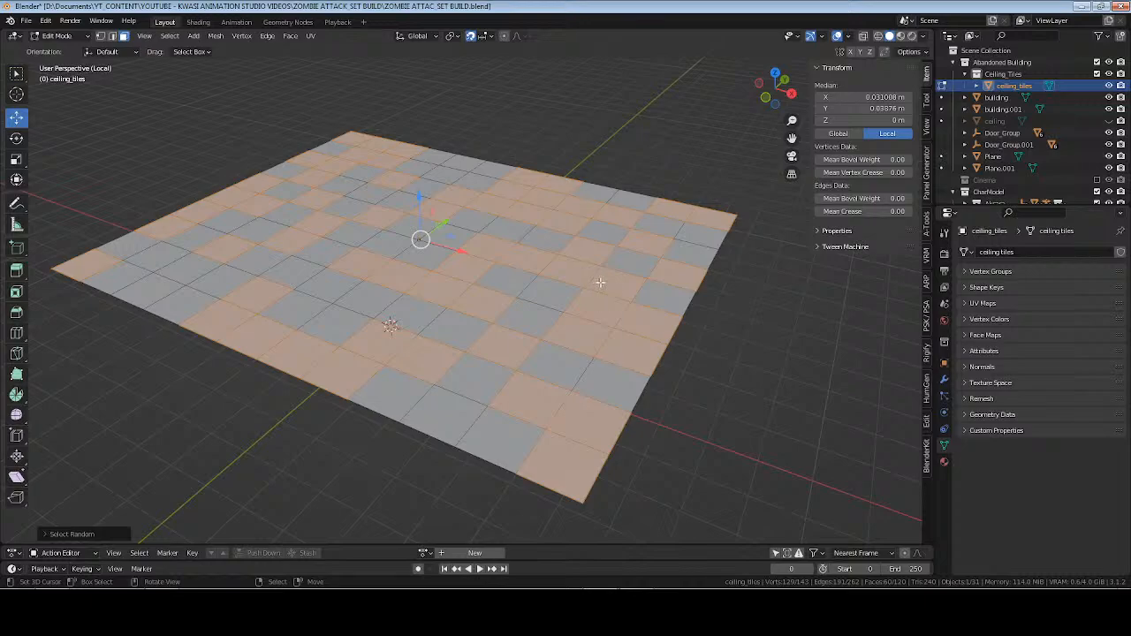
{"action": "key", "text": "x"}
{"action": "left_click", "coordinate": [594, 238]}
{"action": "middle_click_drag", "start_coordinate": [389, 300], "coordinate": [471, 336]}
Select all remaining tiles in top view with X-ray enabled, separate them by loose parts and return to Object Mode.
{"action": "key", "text": "Tab"}
{"action": "key", "text": "Tab"}
{"action": "key", "text": "a"}
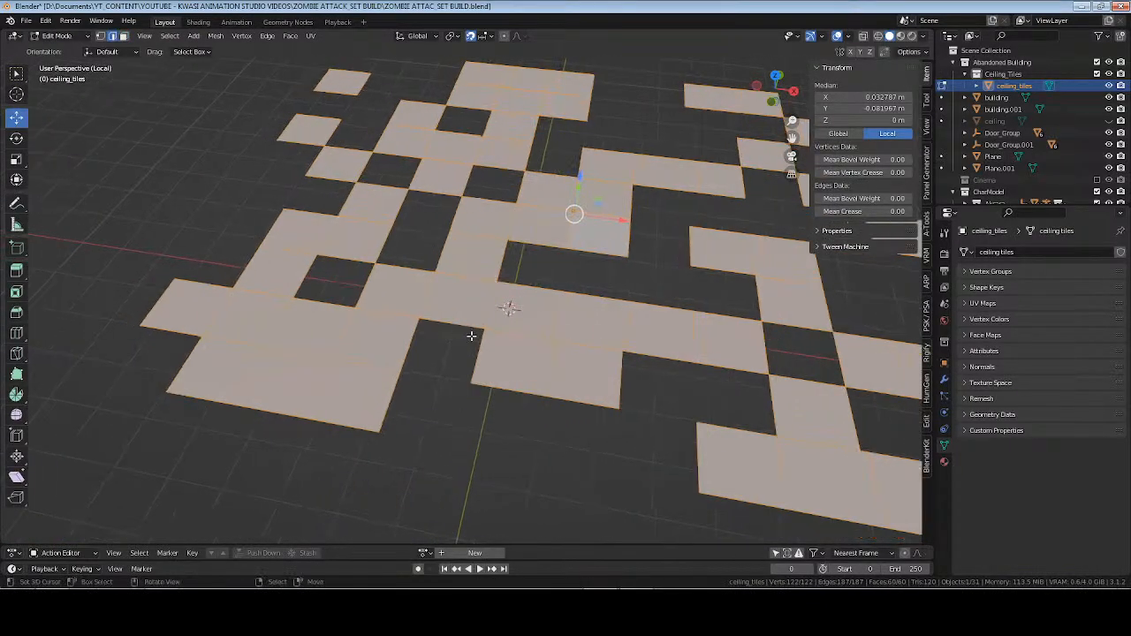
{"action": "key", "text": "KP_7"}
{"action": "key", "text": "alt+z"}
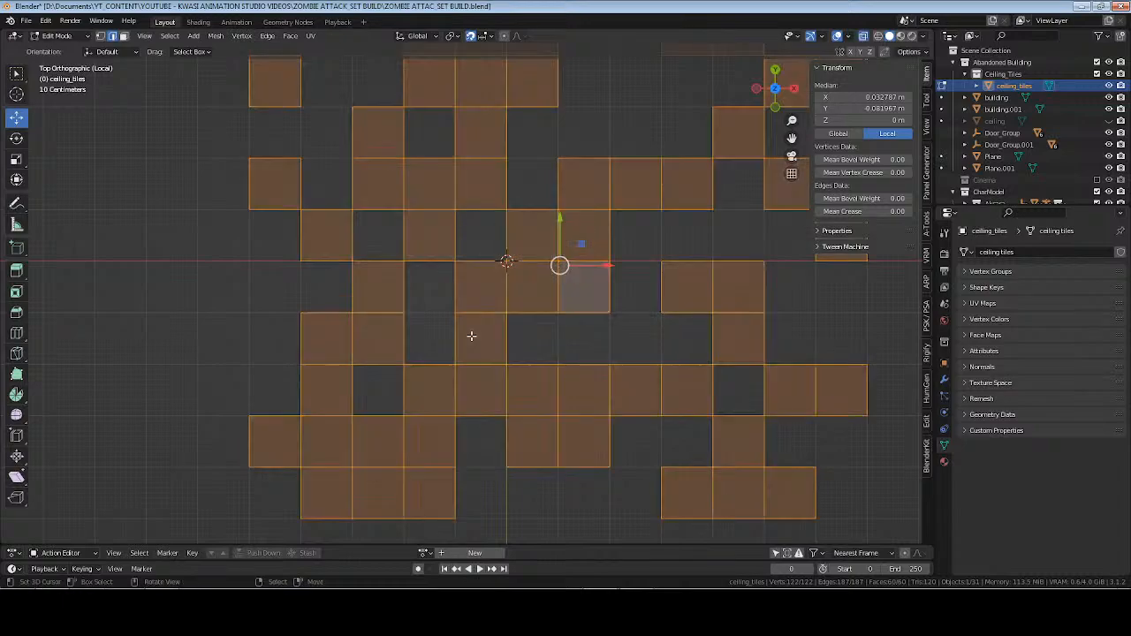
{"action": "key", "text": "c"}
{"action": "key", "text": "Escape"}
{"action": "key", "text": "alt+a"}
{"action": "middle_click_drag", "start_coordinate": [652, 285], "coordinate": [569, 309], "text": "shift"}
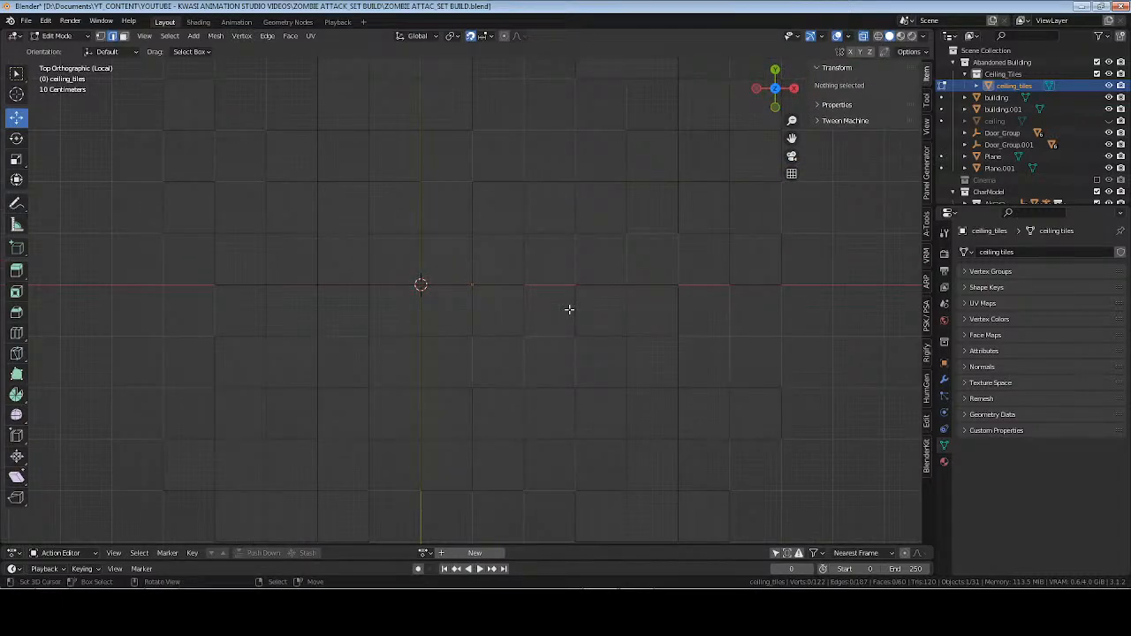
{"action": "key", "text": "a"}
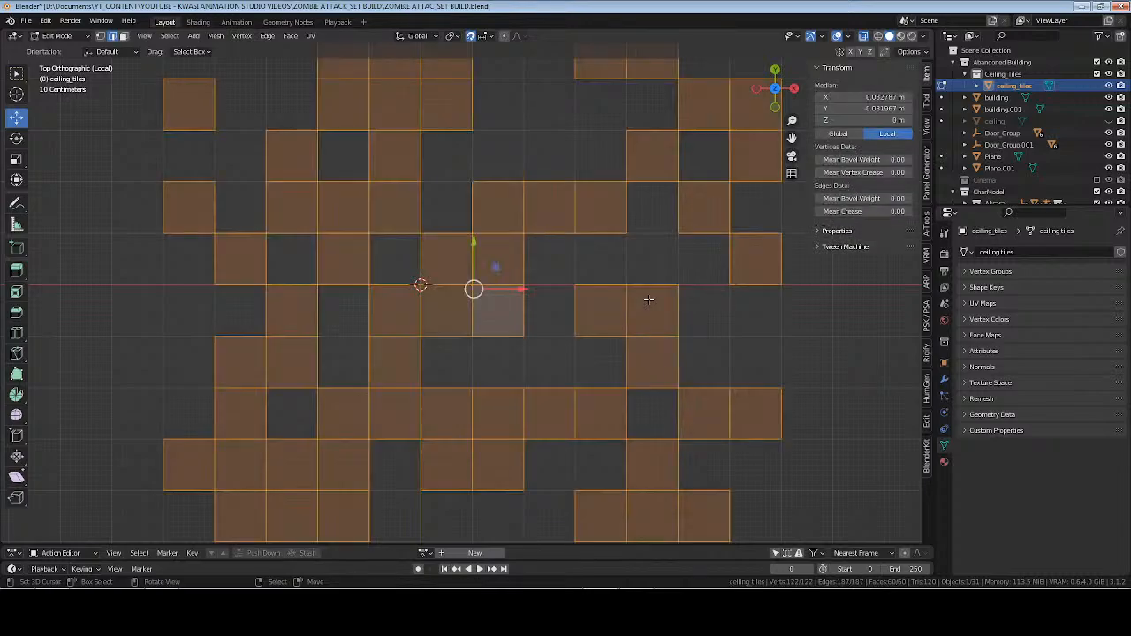
{"action": "key", "text": "p"}
{"action": "left_click", "coordinate": [650, 301]}
{"action": "key", "text": "Tab"}
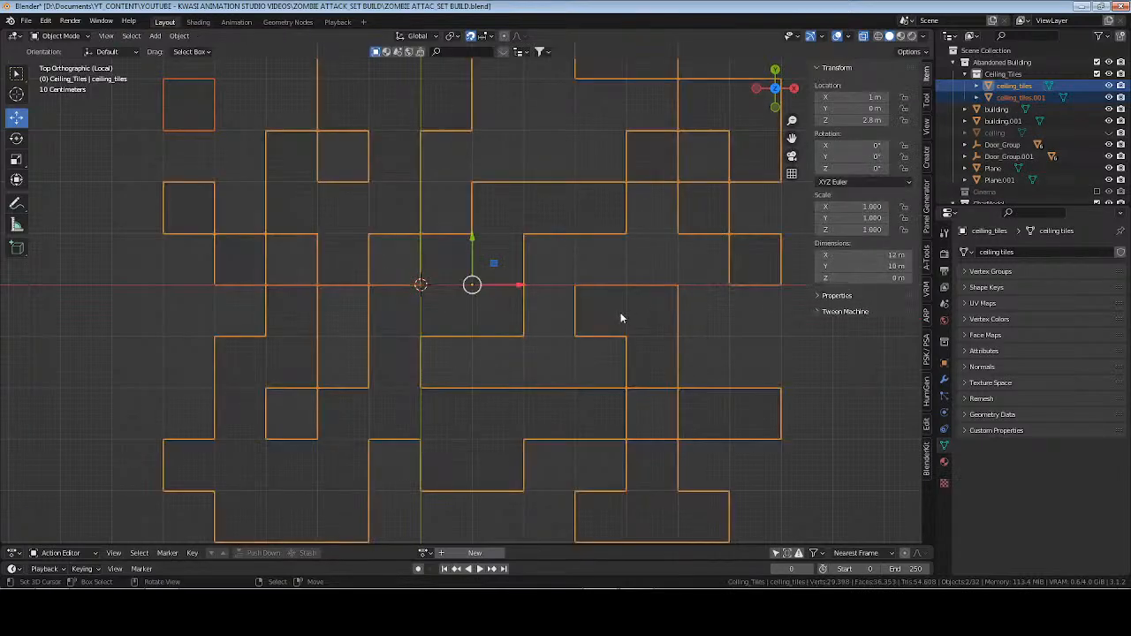
Join the separated pieces back into ceiling_tiles and select all its geometry in Edit Mode.
{"action": "middle_click_drag", "start_coordinate": [621, 312], "coordinate": [533, 326]}
{"action": "key", "text": "ctrl+j"}
{"action": "key", "text": "Tab"}
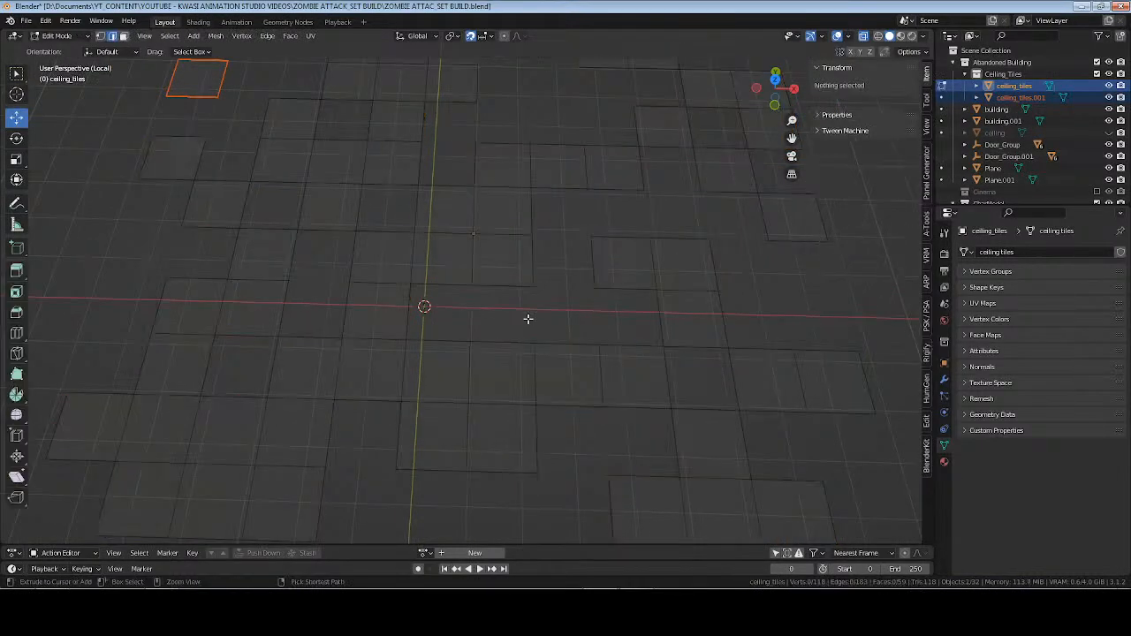
{"action": "key", "text": "a"}
{"action": "scroll", "coordinate": [537, 306], "scroll_direction": "down", "scroll_amount": 2}
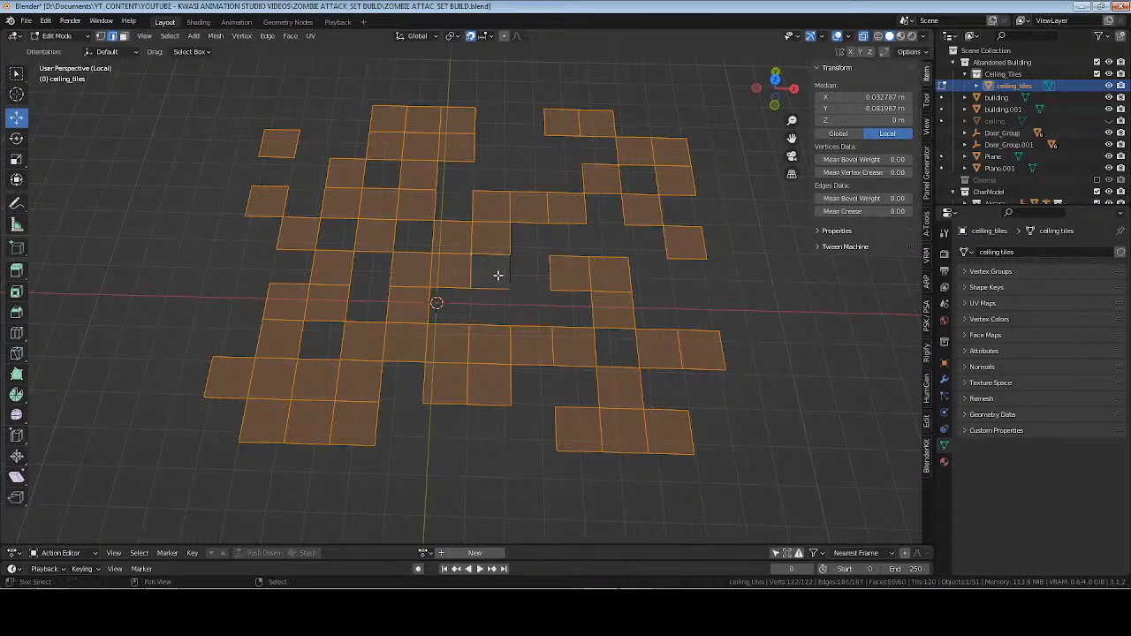
Try moving an edge near the grid's centre and, in face select mode, the single tile face beside it.
{"action": "left_click", "coordinate": [510, 287]}
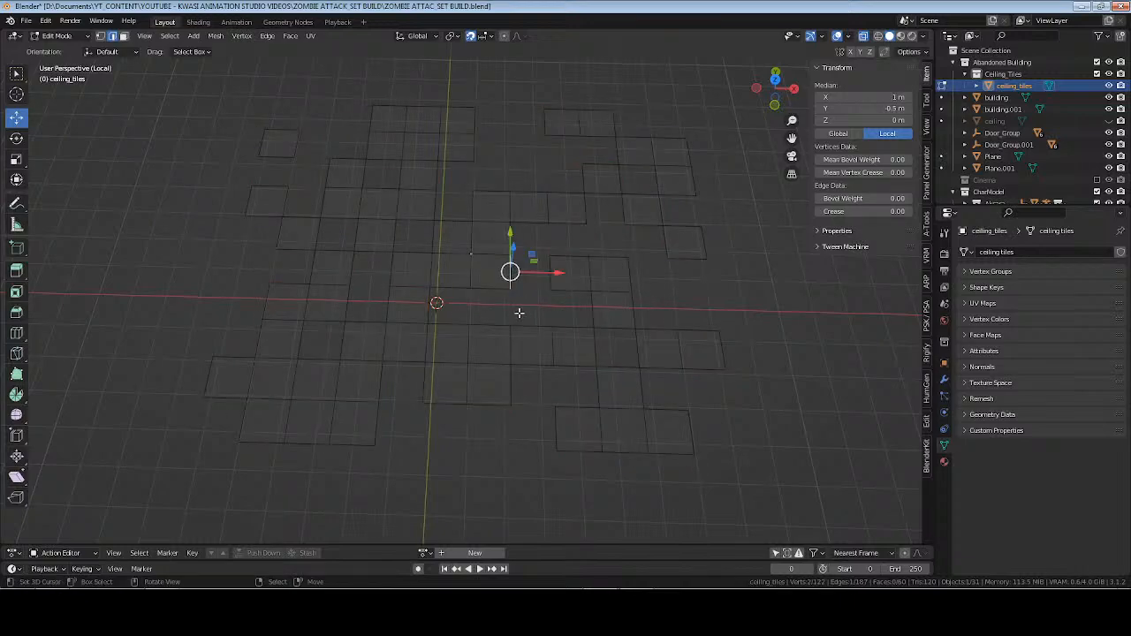
{"action": "key", "text": "g"}
{"action": "right_click", "coordinate": [520, 309]}
{"action": "key", "text": "3"}
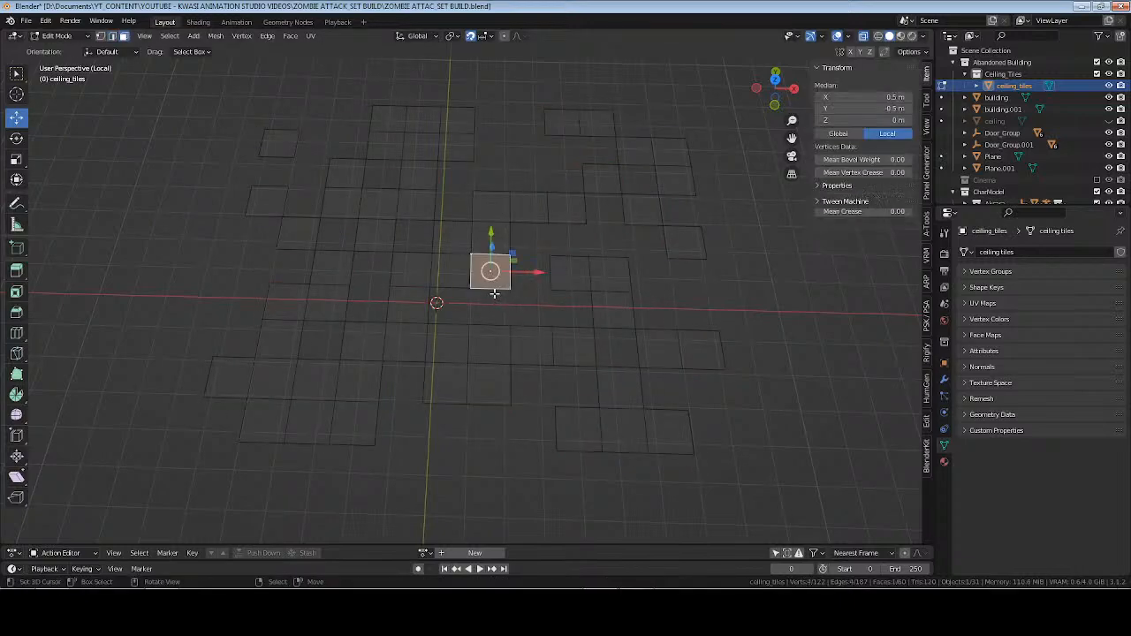
{"action": "key", "text": "g"}
{"action": "right_click", "coordinate": [527, 304]}
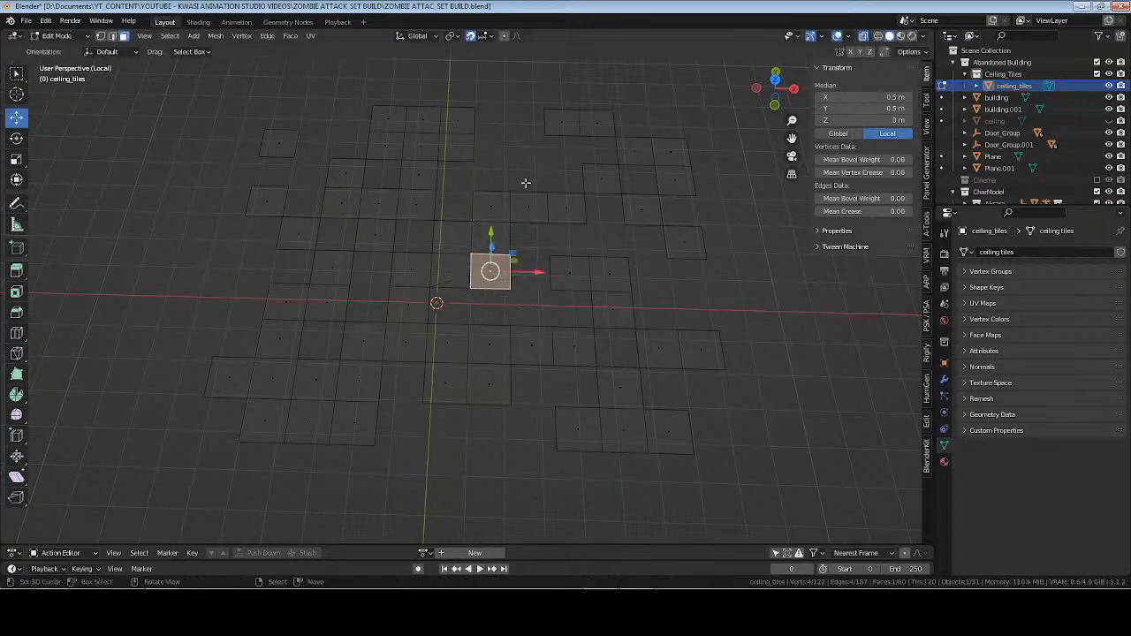
Separate all tile faces by loose parts once more and rejoin the pieces into ceiling_tiles.
{"action": "key", "text": "a"}
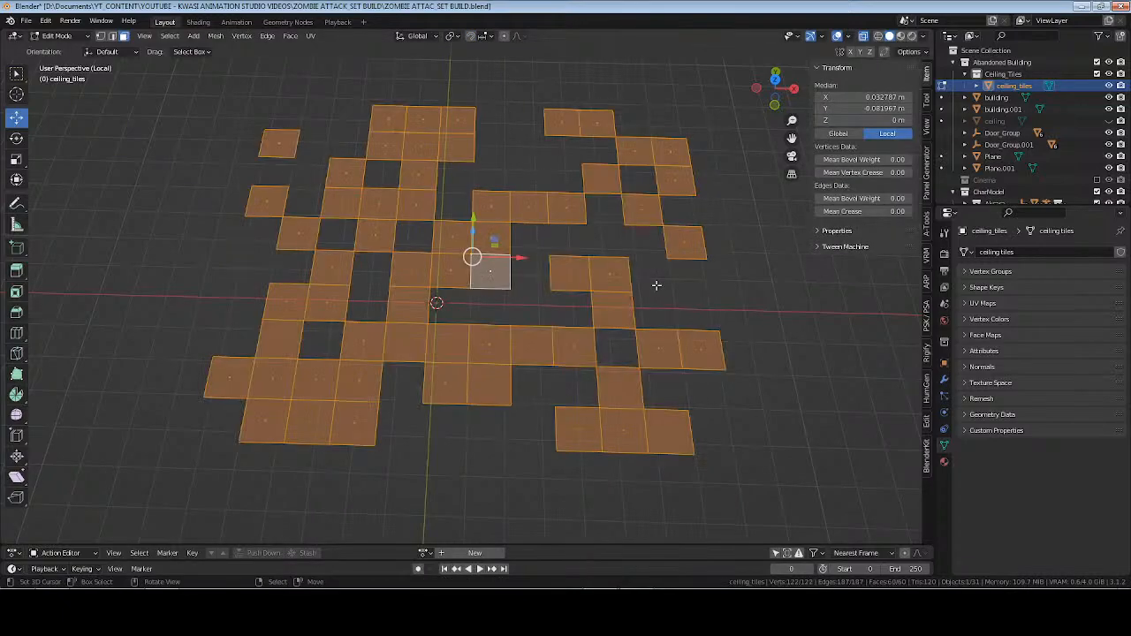
{"action": "key", "text": "p"}
{"action": "left_click", "coordinate": [657, 285]}
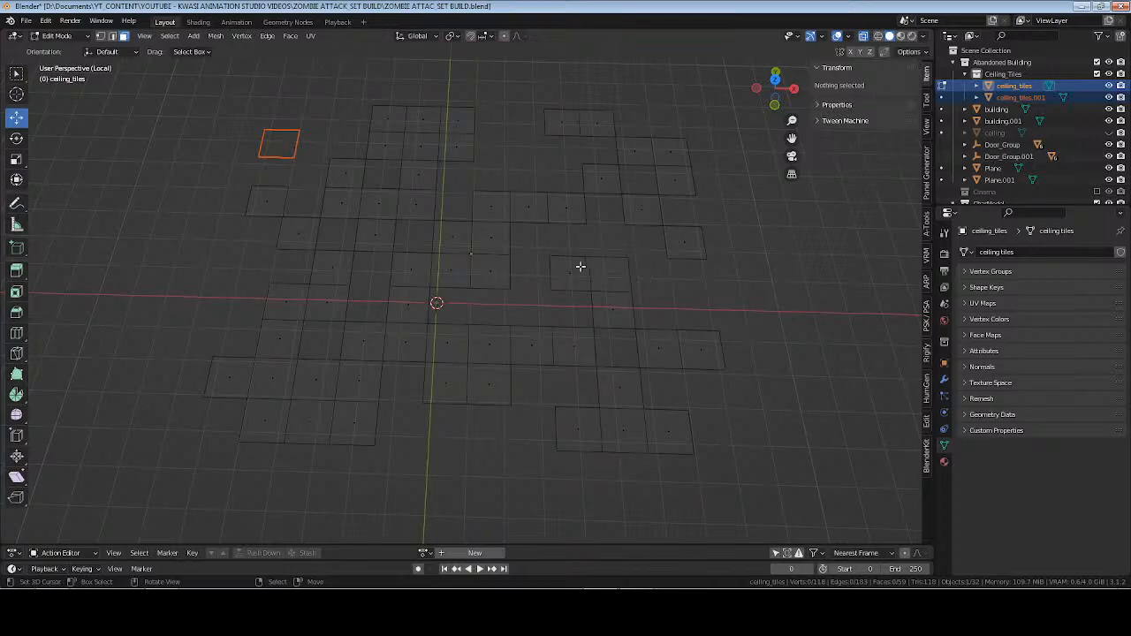
{"action": "key", "text": "Tab"}
{"action": "key", "text": "ctrl+j"}
Reselect every tile face in Edit Mode and run Select All by Trait > Loose Geometry on the mesh.
{"action": "key", "text": "Tab"}
{"action": "key", "text": "a"}
{"action": "key", "text": "a"}
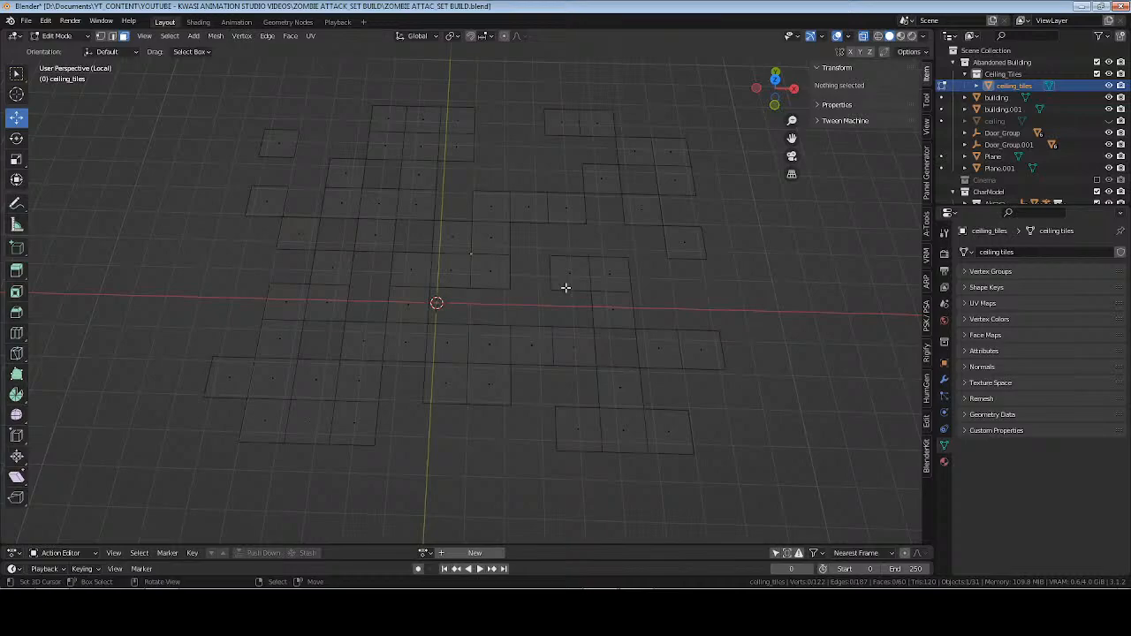
{"action": "key", "text": "a"}
{"action": "middle_click_drag", "start_coordinate": [565, 287], "coordinate": [577, 280]}
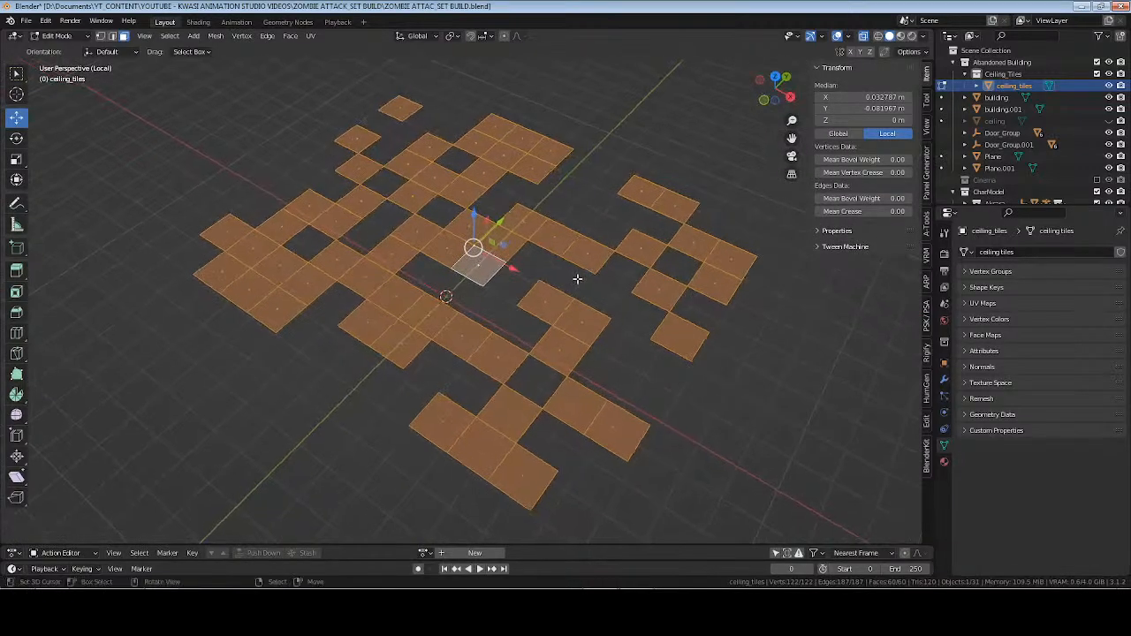
{"action": "key", "text": "F3"}
{"action": "type", "text": "loose"}
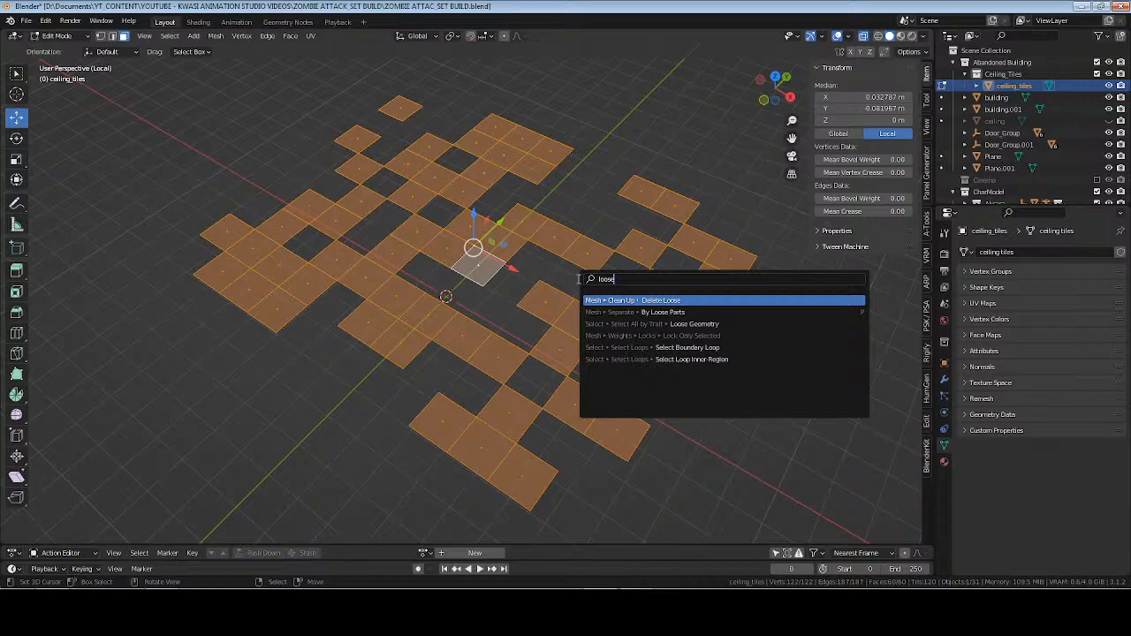
{"action": "key", "text": "Down"}
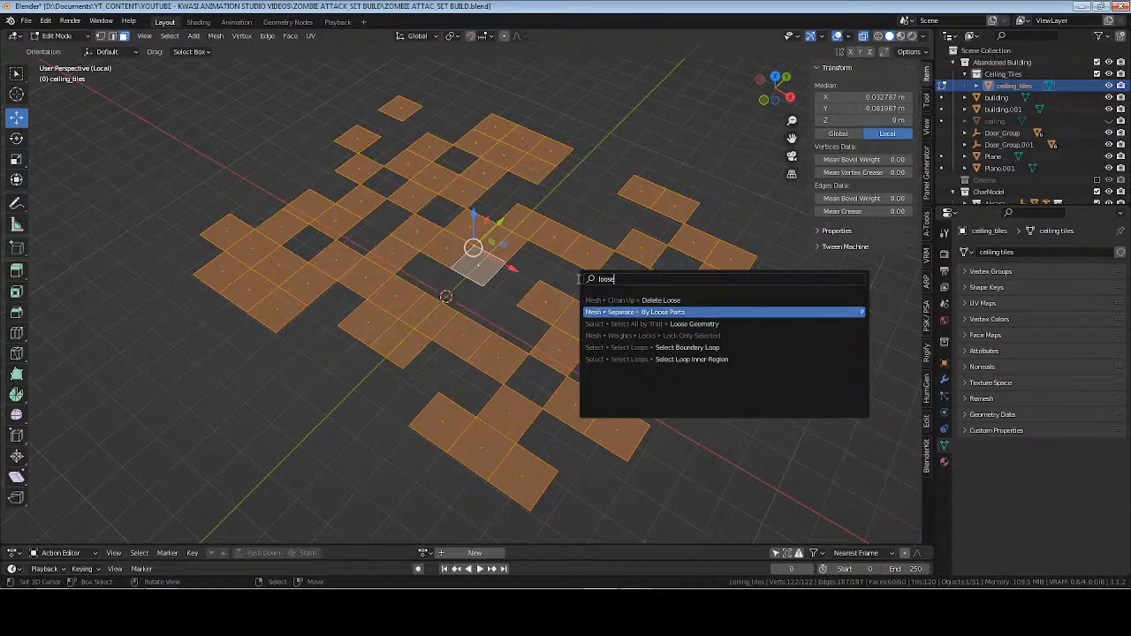
{"action": "key", "text": "Down"}
{"action": "key", "text": "Return"}
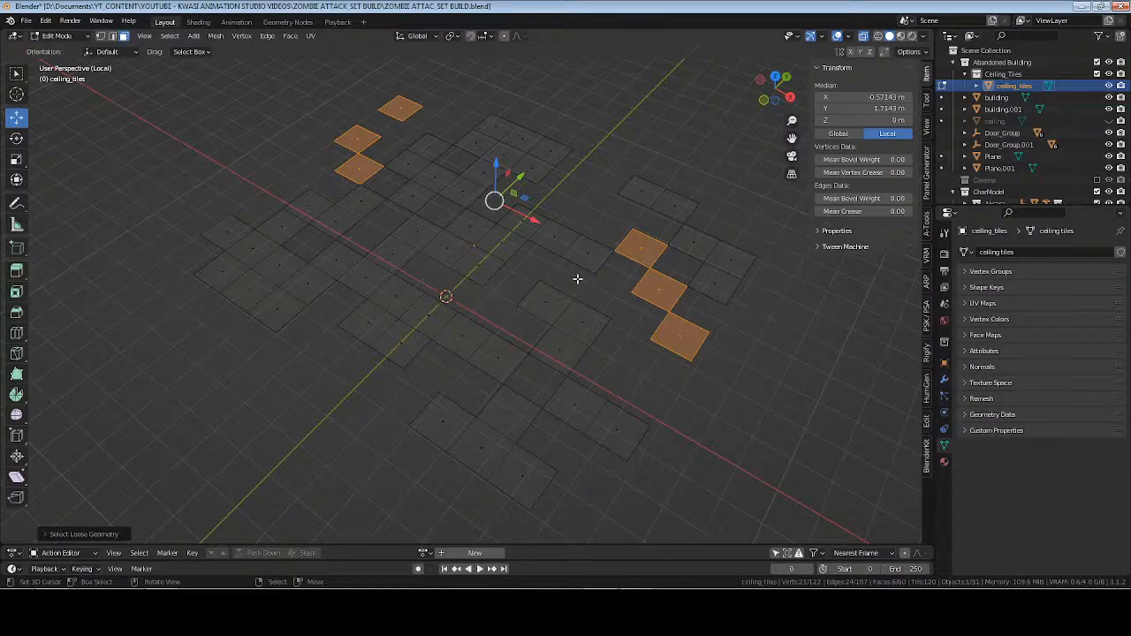
Toggle the Extend option of Select Loose Geometry and leave it enabled.
{"action": "left_click", "coordinate": [101, 535]}
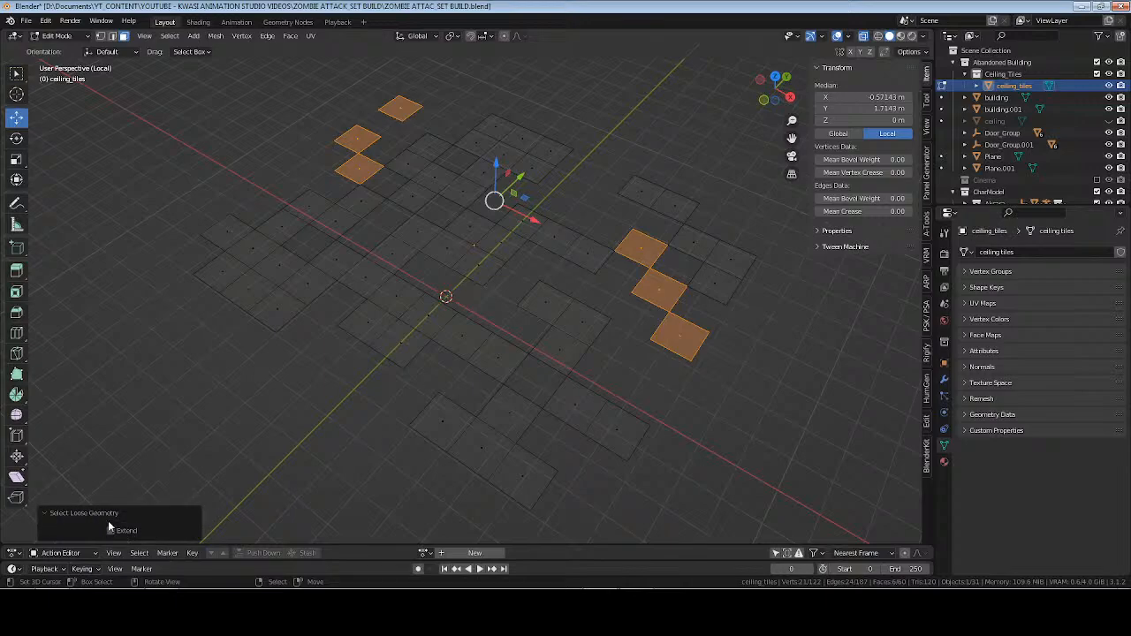
{"action": "left_click", "coordinate": [111, 531]}
{"action": "left_click", "coordinate": [112, 531]}
{"action": "left_click", "coordinate": [95, 513]}
{"action": "left_click", "coordinate": [98, 535]}
{"action": "left_click", "coordinate": [111, 531]}
Separate the selected tiles by loose parts, and undo back to the single selected tile near the grid's centre.
{"action": "key", "text": "p"}
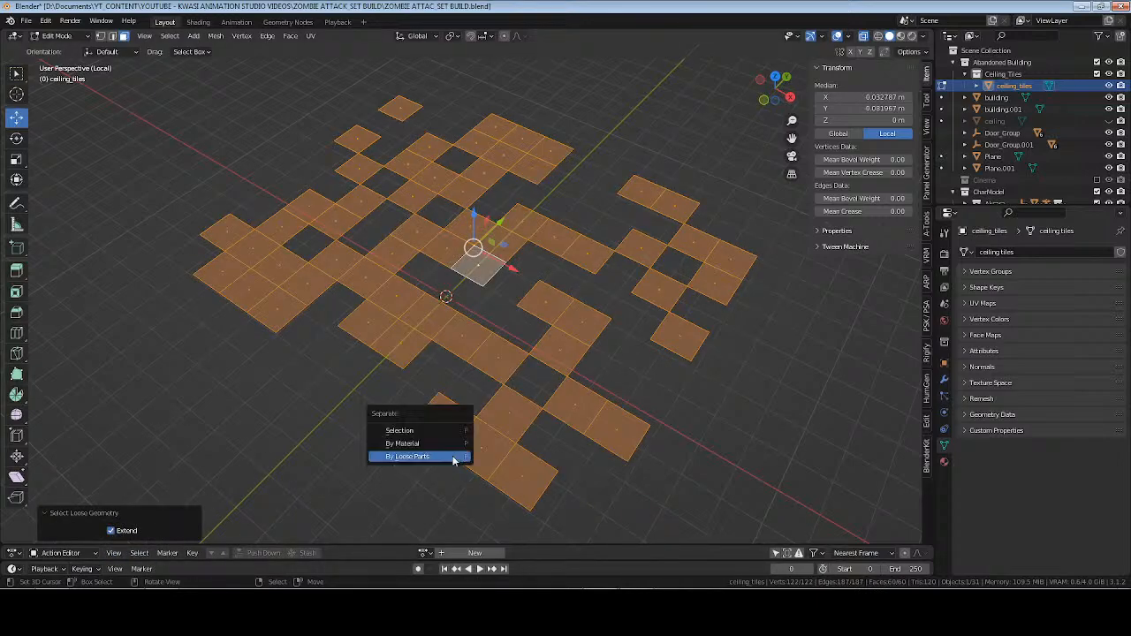
{"action": "left_click", "coordinate": [453, 457]}
{"action": "key", "text": "ctrl+z"}
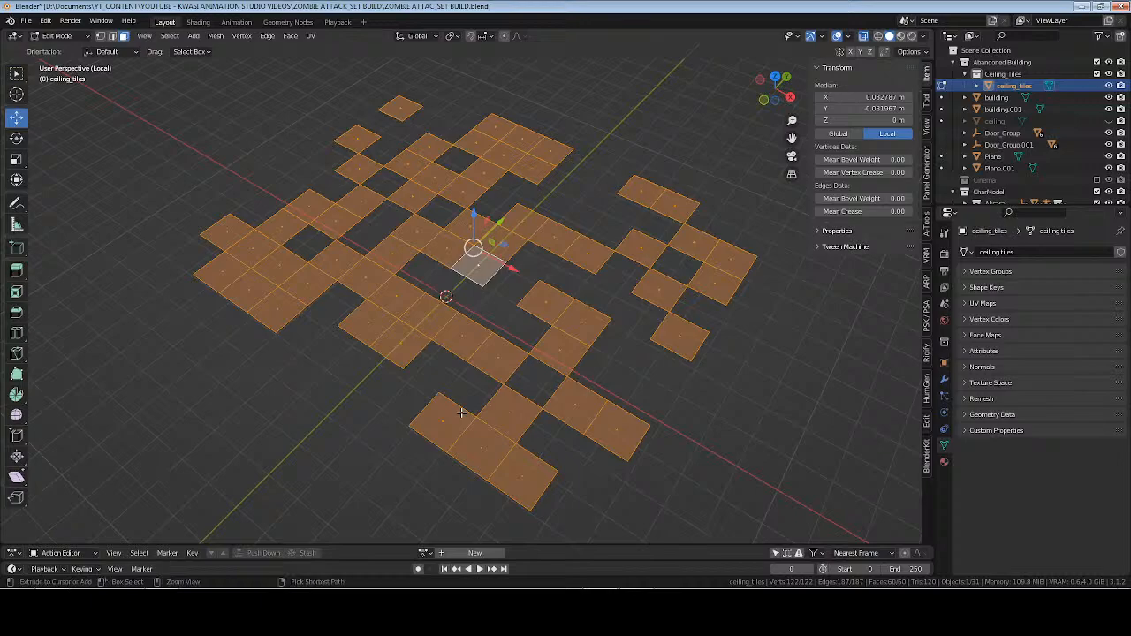
{"action": "key", "text": "ctrl+z"}
{"action": "key", "text": "ctrl+z"}
{"action": "key", "text": "ctrl+z"}
{"action": "key", "text": "ctrl+z"}
{"action": "key", "text": "ctrl+z"}
{"action": "key", "text": "ctrl+z"}
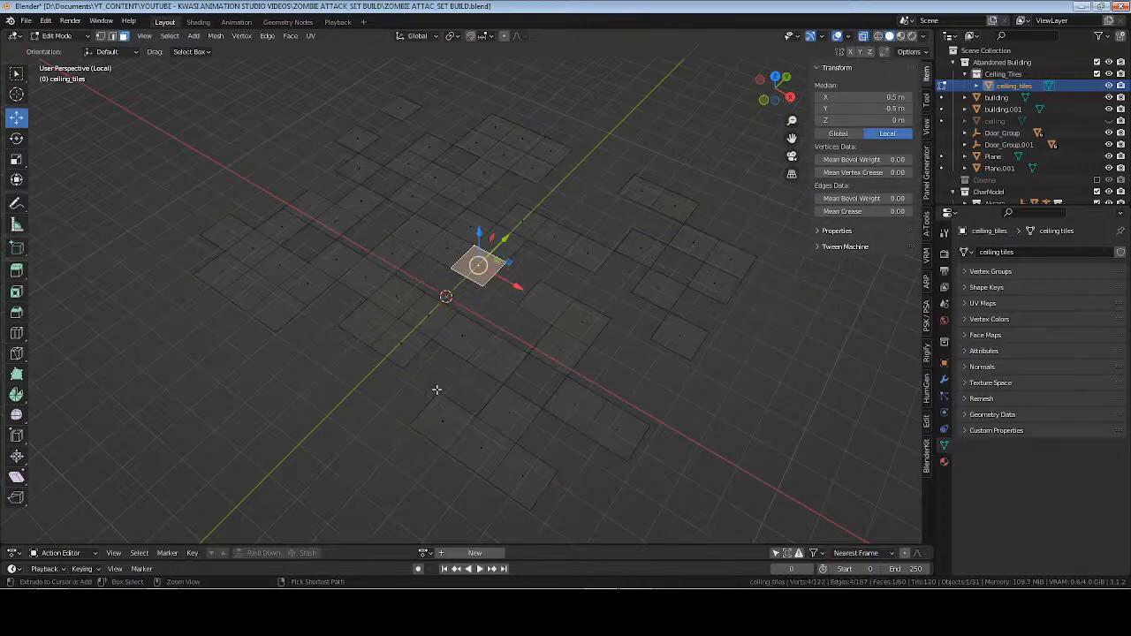
Select every tile of ceiling_tiles and run Select Loop Inner Region on the mesh.
{"action": "middle_click_drag", "start_coordinate": [457, 387], "coordinate": [538, 359]}
{"action": "key", "text": "Tab"}
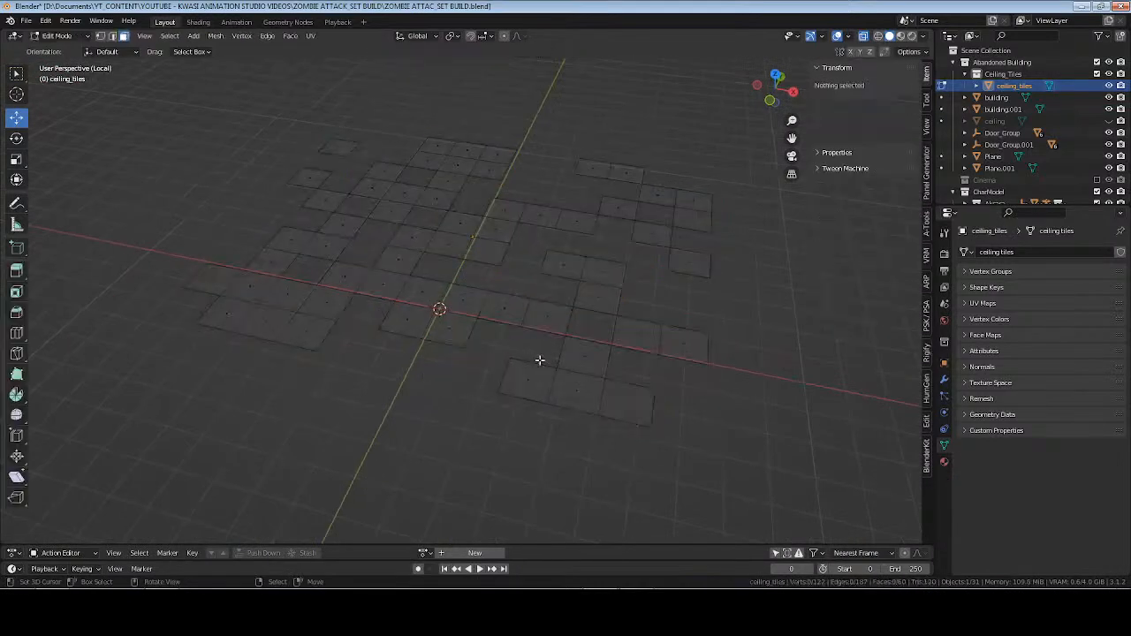
{"action": "key", "text": "a"}
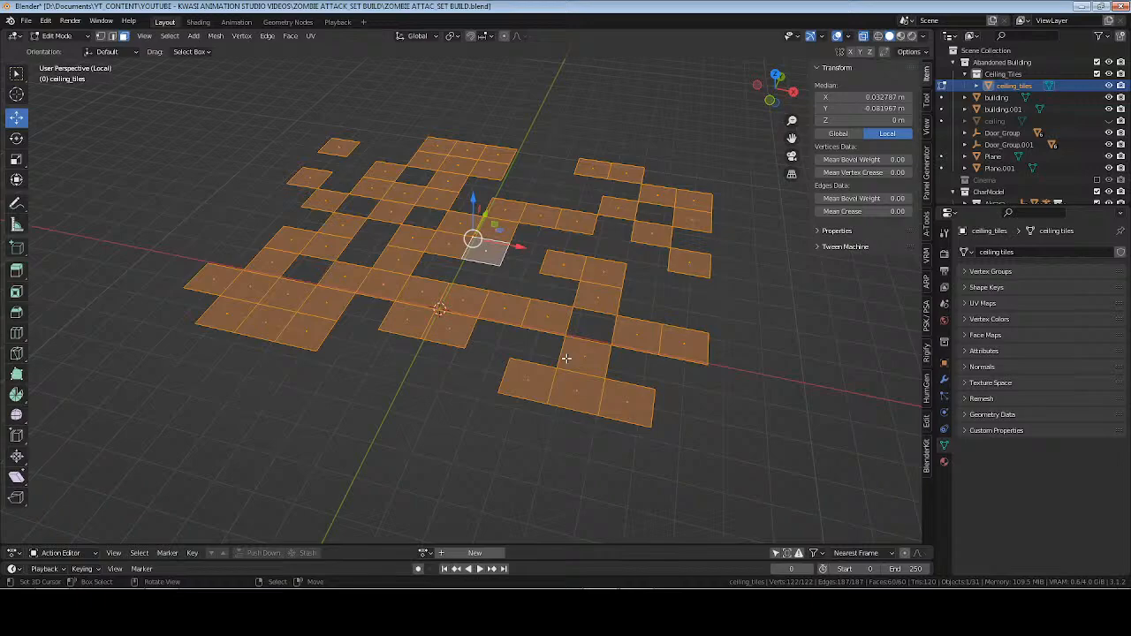
{"action": "key", "text": "F3"}
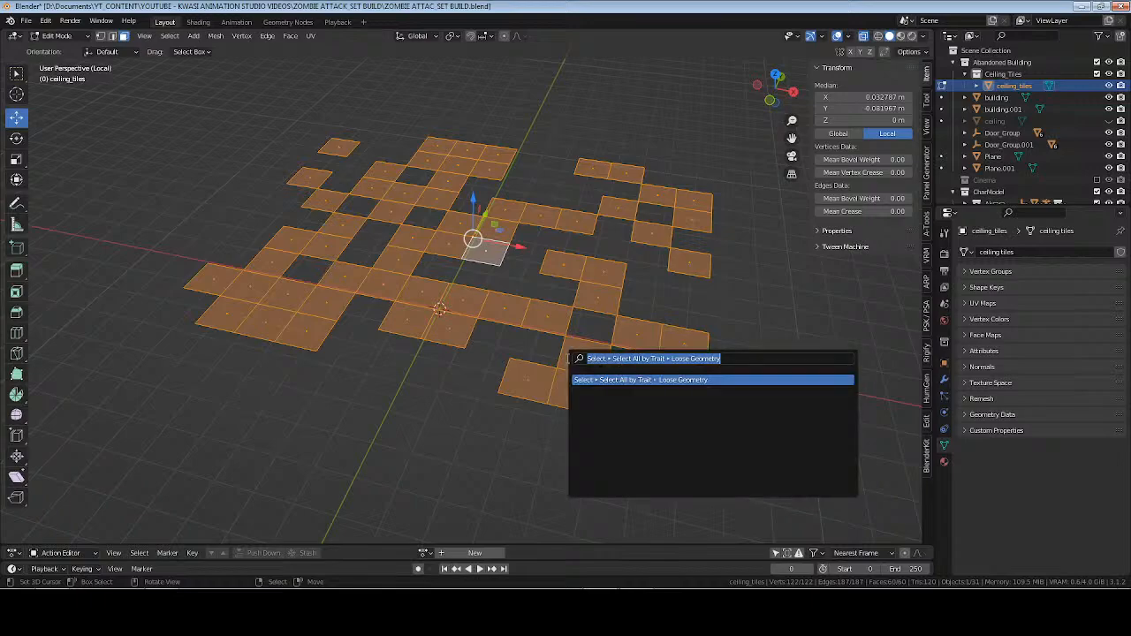
{"action": "type", "text": "loose"}
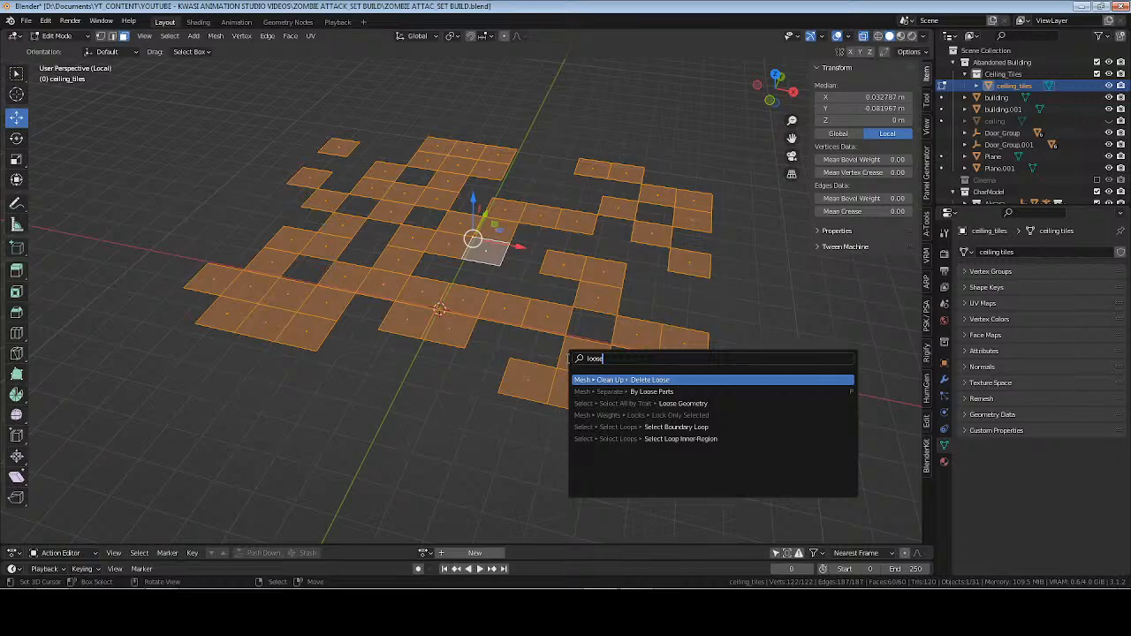
{"action": "key", "text": "Down"}
{"action": "key", "text": "Down"}
{"action": "key", "text": "Down"}
{"action": "key", "text": "Down"}
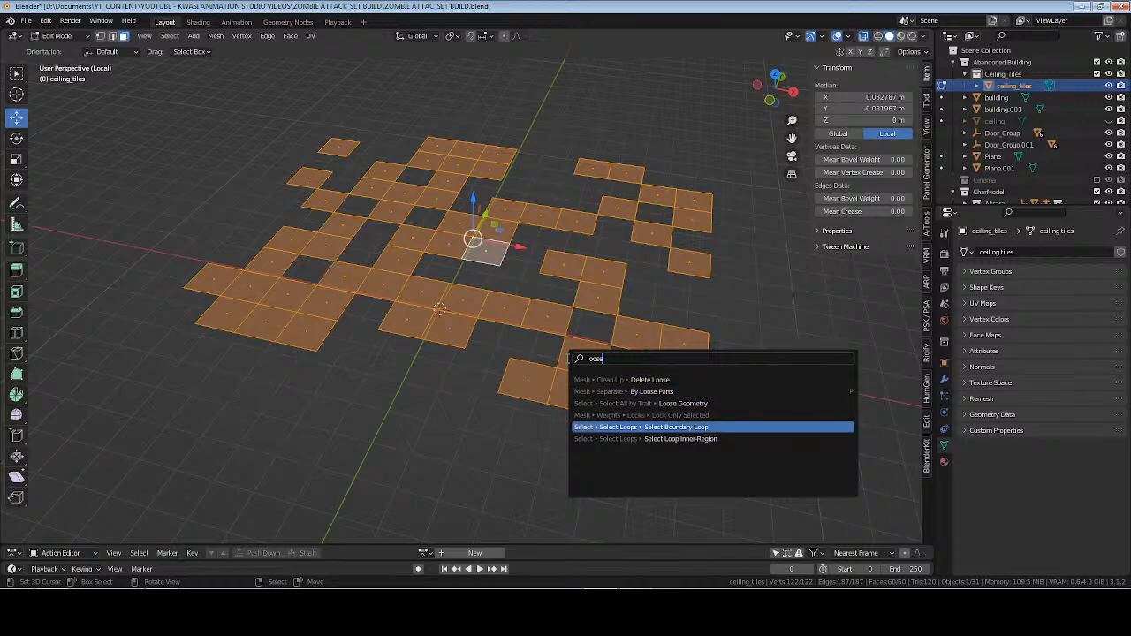
{"action": "key", "text": "Down"}
{"action": "key", "text": "Return"}
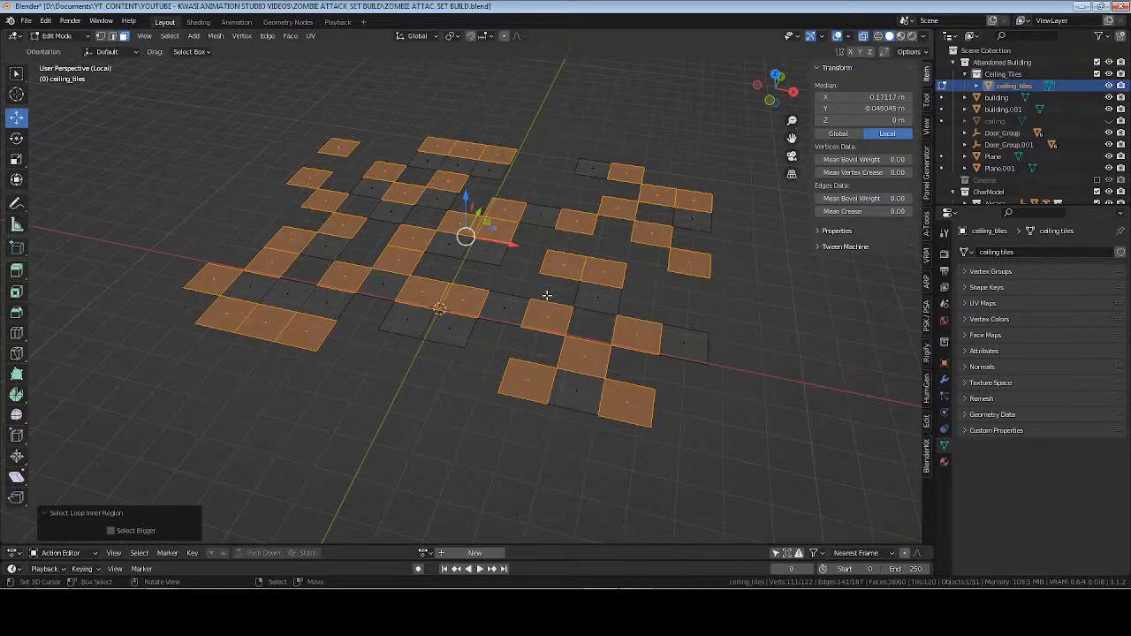
Bevel the selected tile edges with a width of about 0.0185 m in edge select mode, and delete the bevel strips.
{"action": "middle_click_drag", "start_coordinate": [547, 296], "coordinate": [603, 341]}
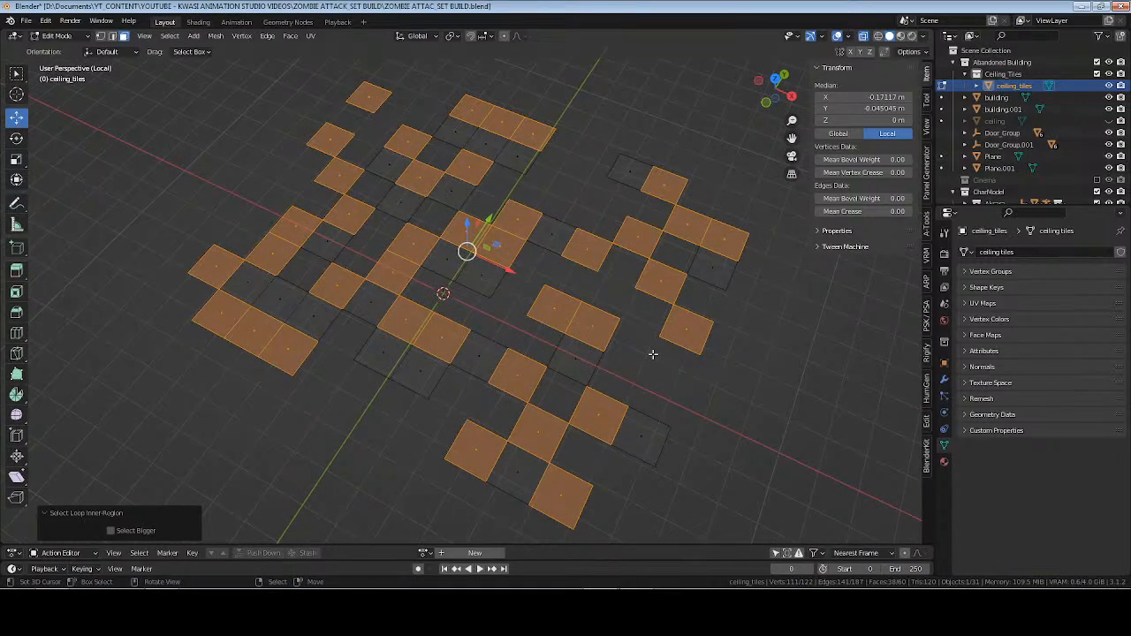
{"action": "key", "text": "2"}
{"action": "key", "text": "ctrl+b"}
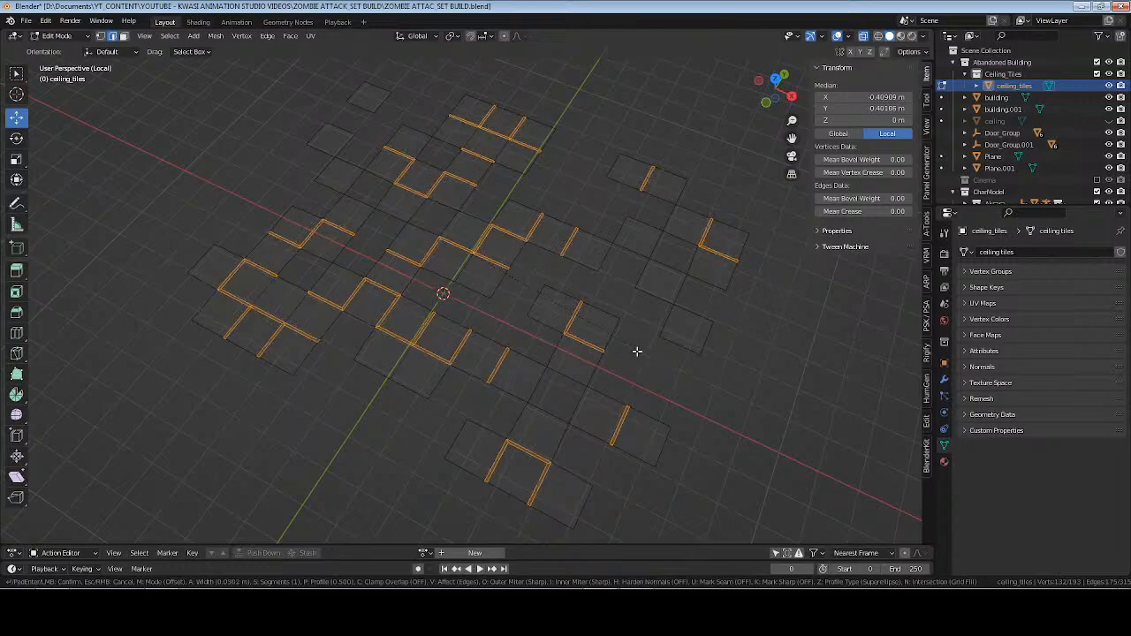
{"action": "left_click", "coordinate": [638, 350]}
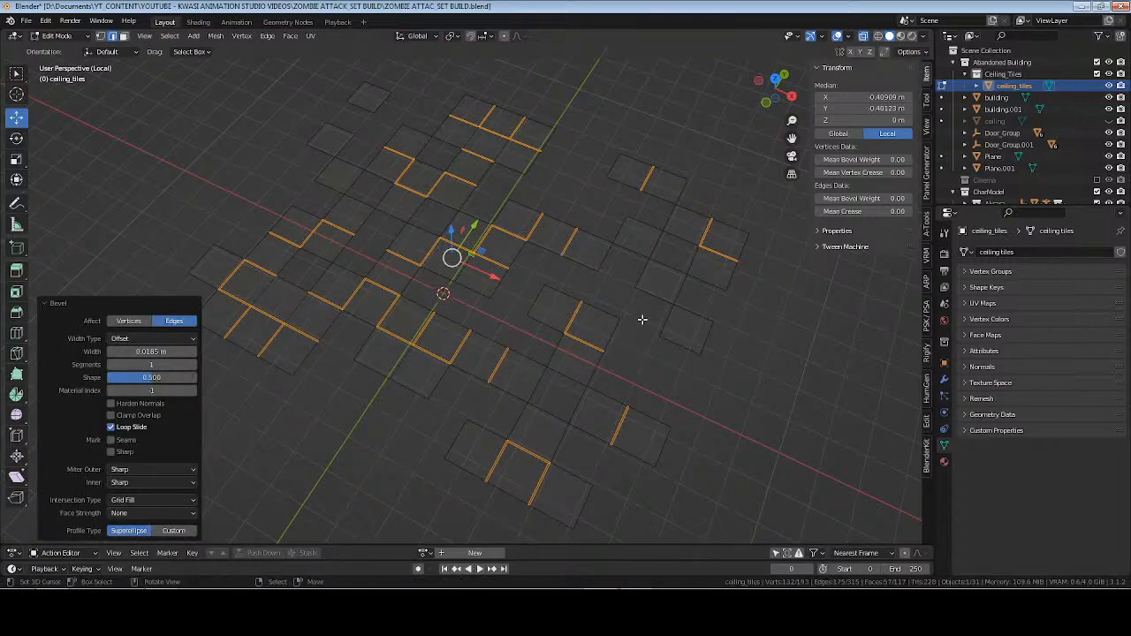
{"action": "key", "text": "x"}
{"action": "left_click", "coordinate": [642, 319]}
Return to Object Mode, exit local view, turn off X-ray, and frame the character rig from inside the room beneath the ceiling.
{"action": "key", "text": "Tab"}
{"action": "middle_click_drag", "start_coordinate": [641, 319], "coordinate": [580, 299]}
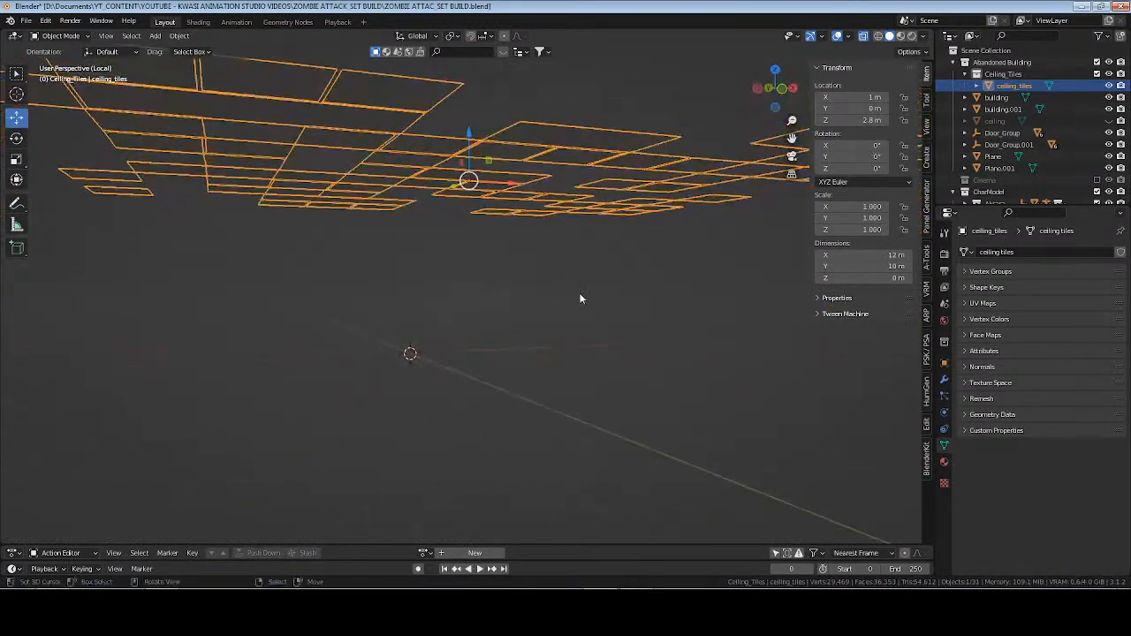
{"action": "key", "text": "KP_Divide"}
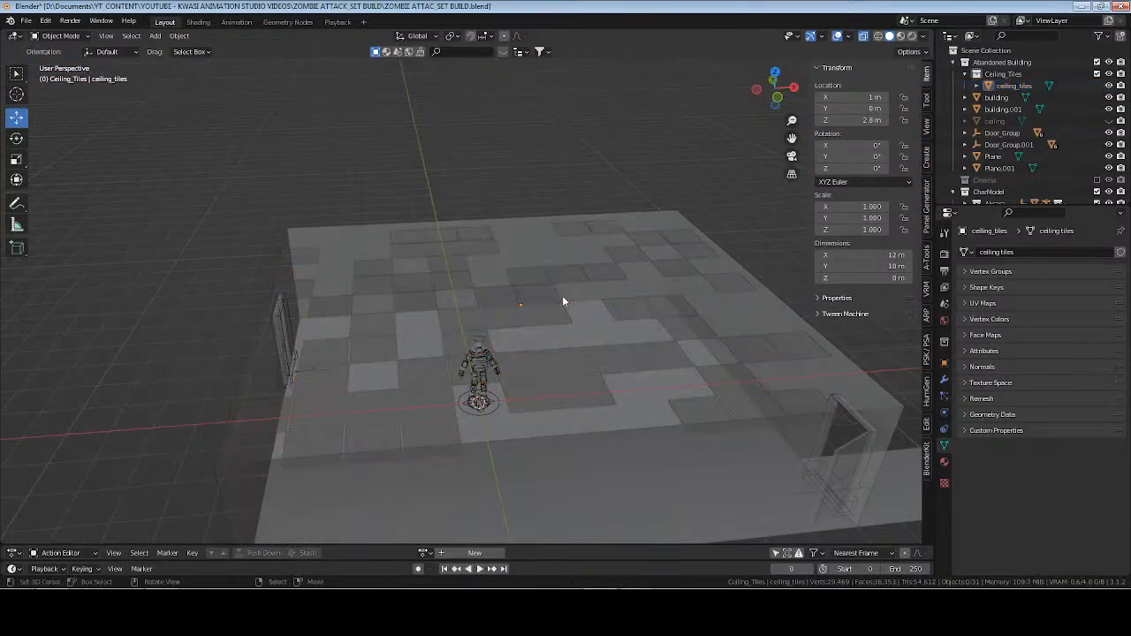
{"action": "key", "text": "alt+z"}
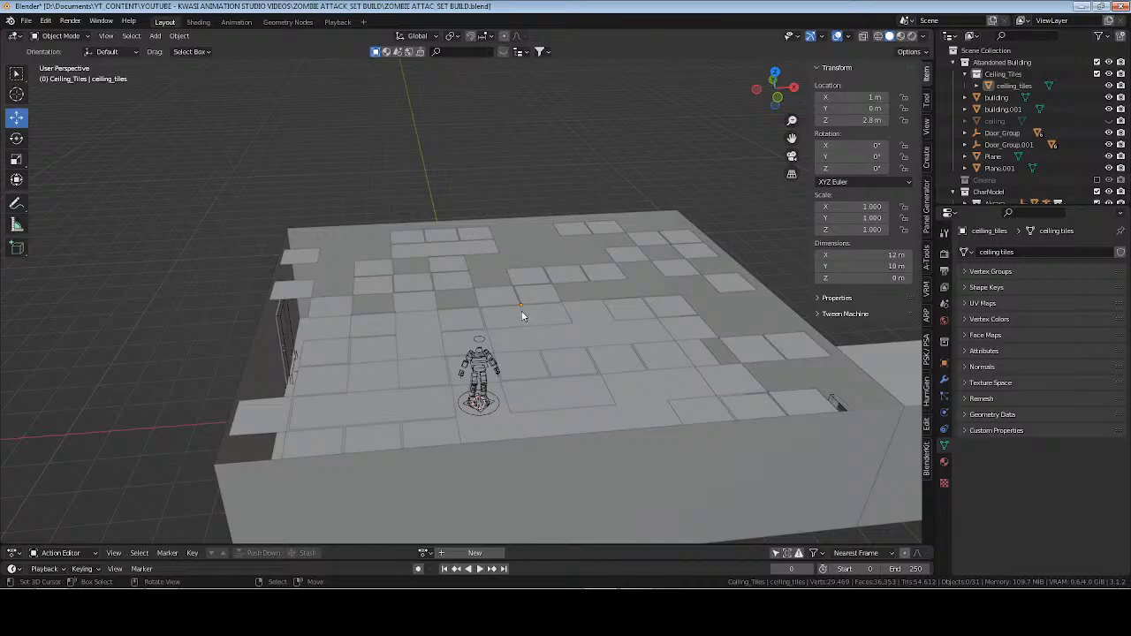
{"action": "mouse_move", "coordinate": [523, 315]}
{"action": "middle_mouse_down"}
{"action": "mouse_move", "coordinate": [485, 372]}
{"action": "mouse_move", "coordinate": [559, 315]}
{"action": "mouse_move", "coordinate": [503, 359]}
{"action": "mouse_move", "coordinate": [522, 374]}
{"action": "mouse_move", "coordinate": [602, 362]}
{"action": "mouse_move", "coordinate": [629, 341]}
{"action": "mouse_move", "coordinate": [634, 351]}
{"action": "mouse_move", "coordinate": [613, 359]}
{"action": "middle_mouse_up"}
{"action": "left_click", "coordinate": [490, 356]}
{"action": "key", "text": "KP_Decimal"}
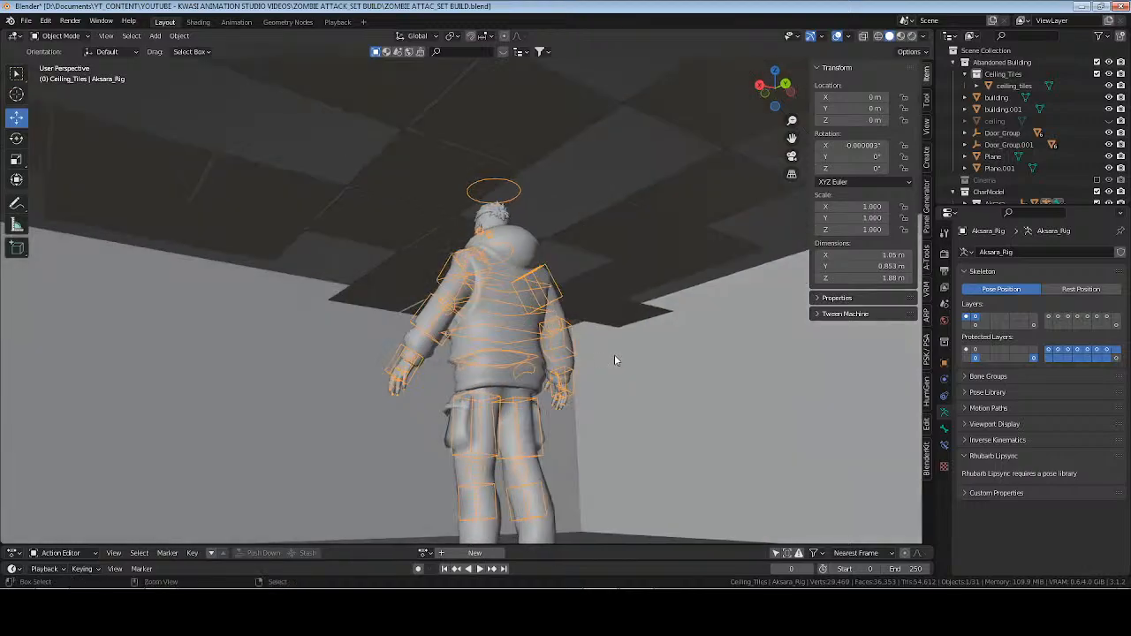
Put ceiling_tiles in Edit Mode and select its entire mesh.
{"action": "left_click", "coordinate": [594, 292]}
{"action": "key", "text": "Tab"}
{"action": "key", "text": "a"}
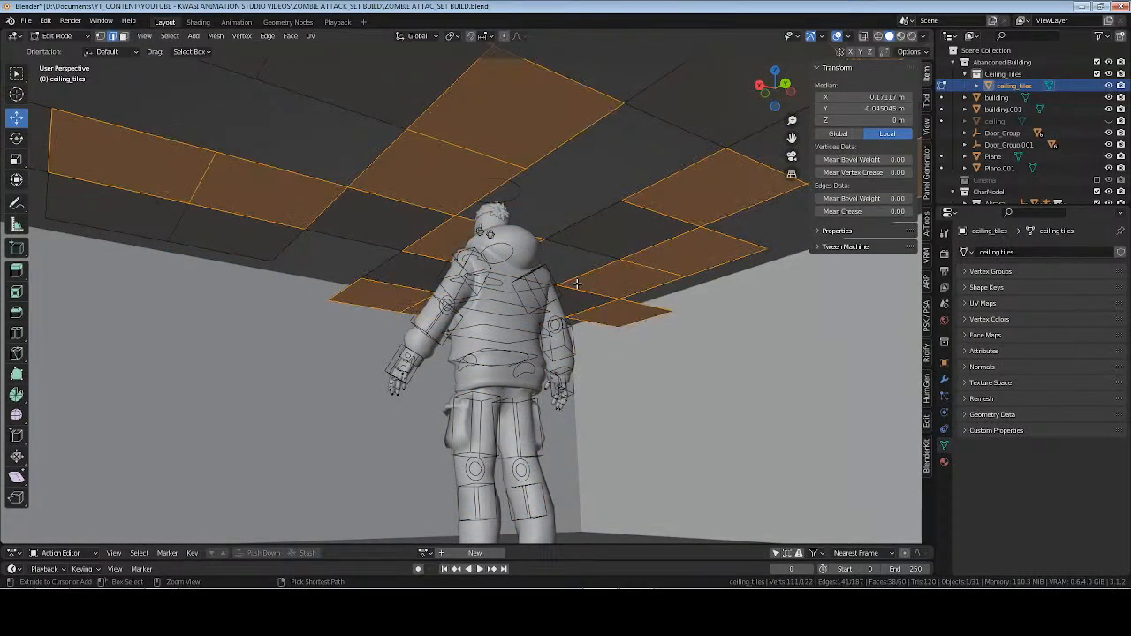
{"action": "middle_click_drag", "start_coordinate": [576, 285], "coordinate": [541, 299]}
{"action": "key", "text": "alt+a"}
{"action": "key", "text": "a"}
Extrude all the tile edges about 0.011 m upward along the Z axis with Extrude Edges.
{"action": "key", "text": "F3"}
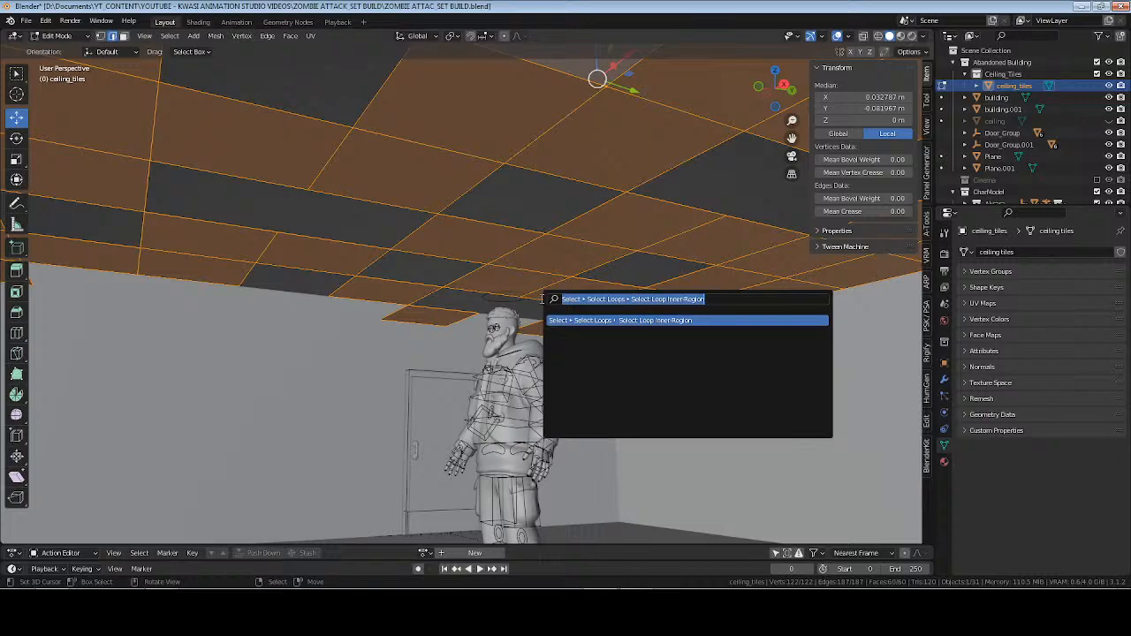
{"action": "type", "text": "edges"}
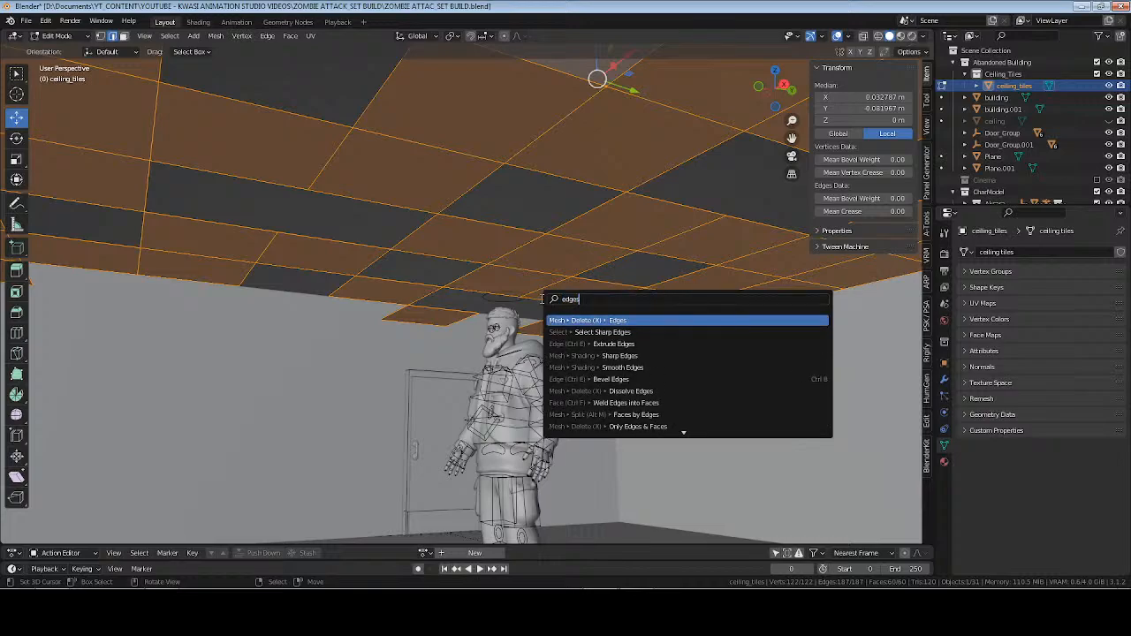
{"action": "key", "text": "Down"}
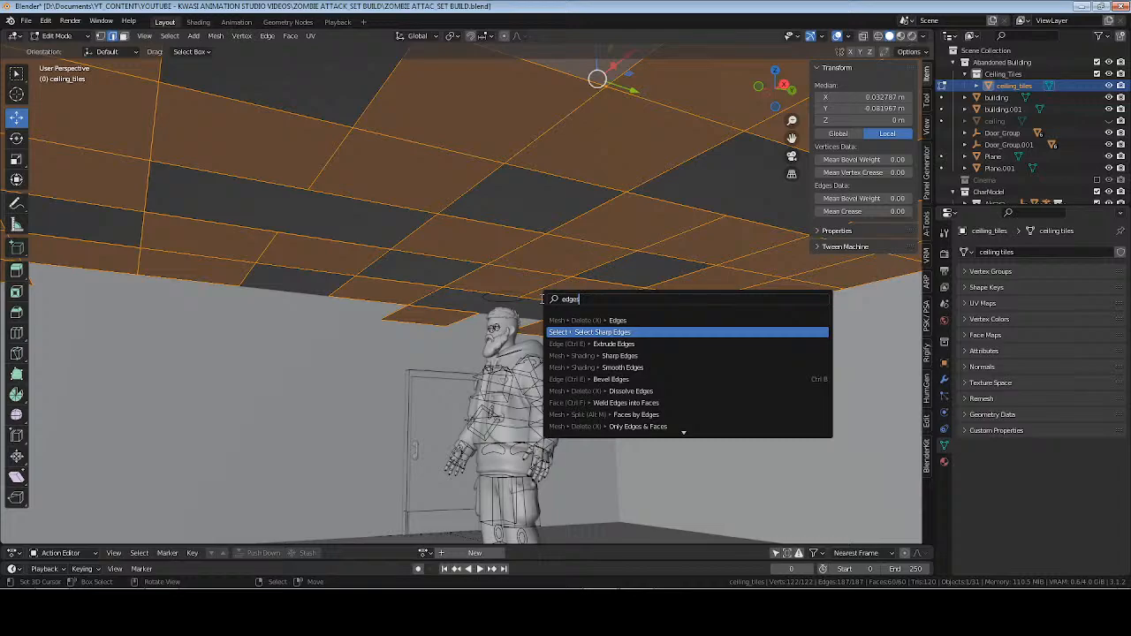
{"action": "key", "text": "Down"}
{"action": "key", "text": "Return"}
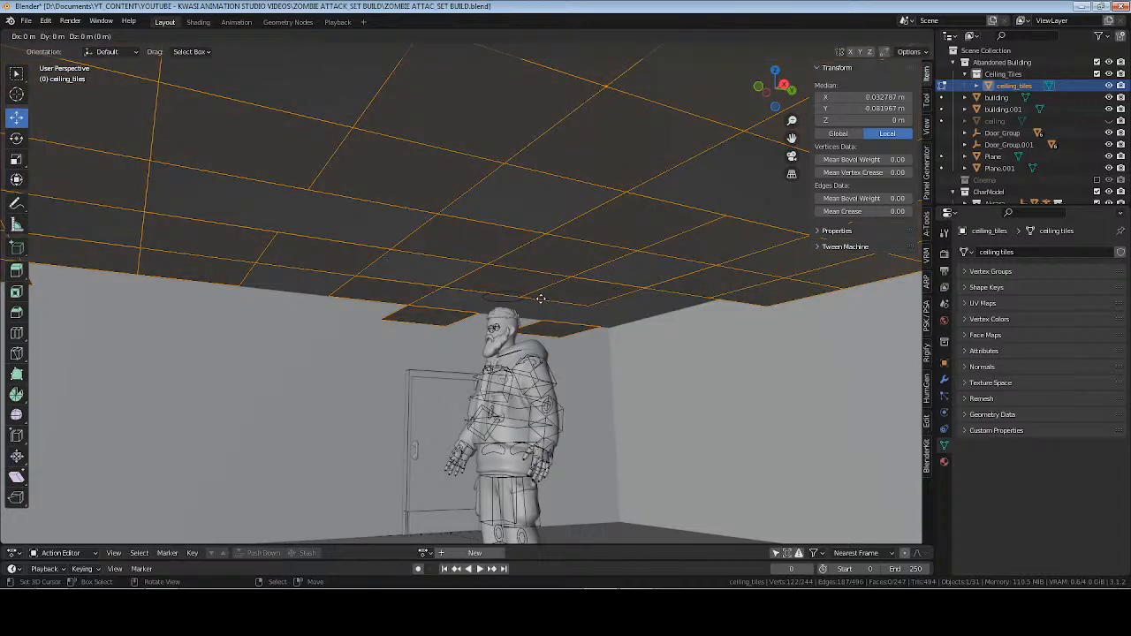
{"action": "key", "text": "z"}
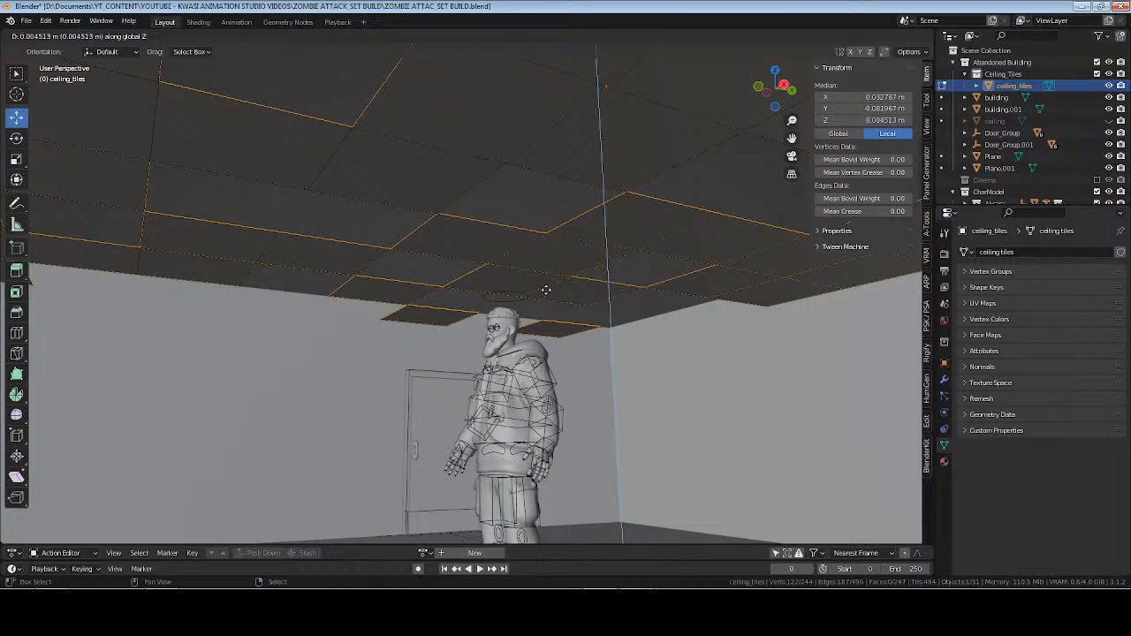
{"action": "left_click", "coordinate": [556, 232]}
{"action": "key", "text": "Tab"}
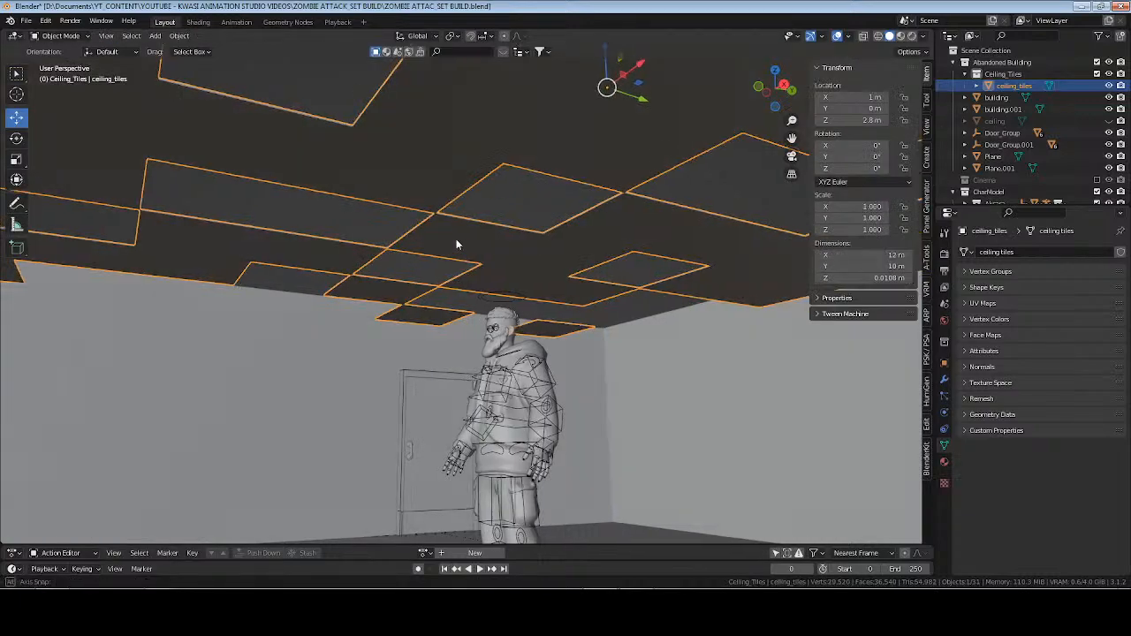
{"action": "middle_click_drag", "start_coordinate": [457, 245], "coordinate": [586, 249]}
Try Dissolve Edges on the extruded ceiling edges and delete their faces.
{"action": "key", "text": "Tab"}
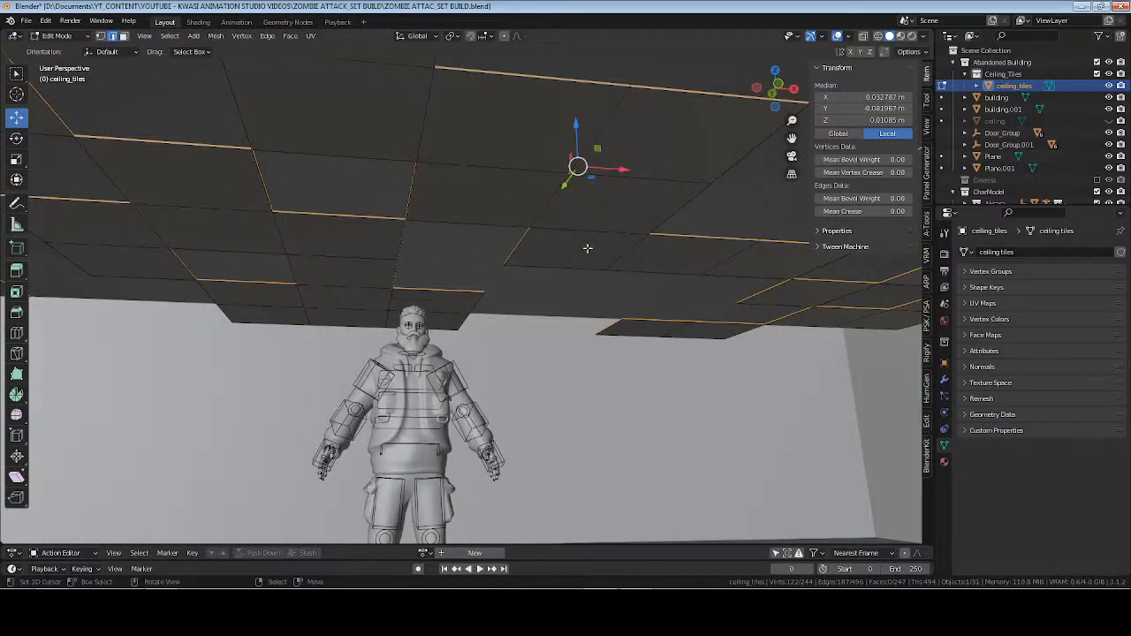
{"action": "key", "text": "x"}
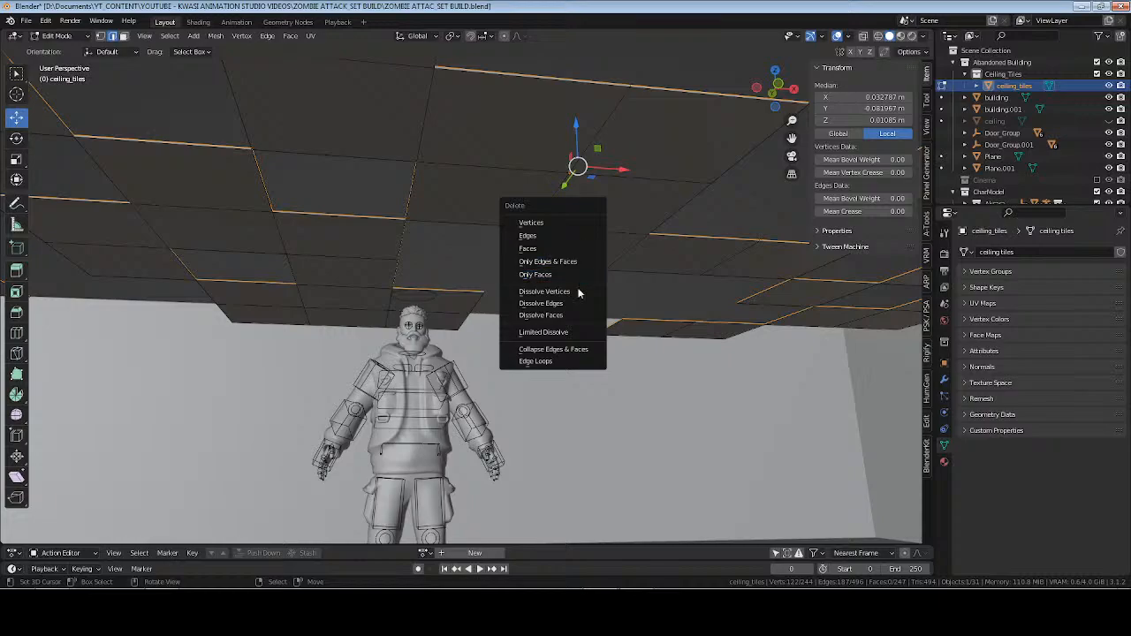
{"action": "left_click", "coordinate": [579, 302]}
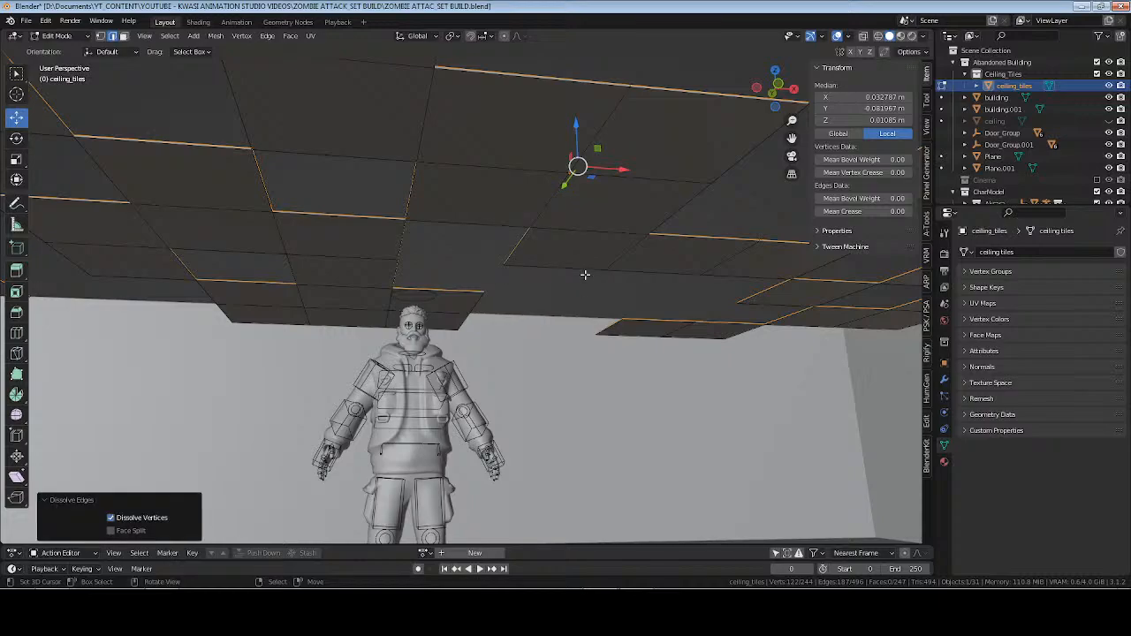
{"action": "key", "text": "x"}
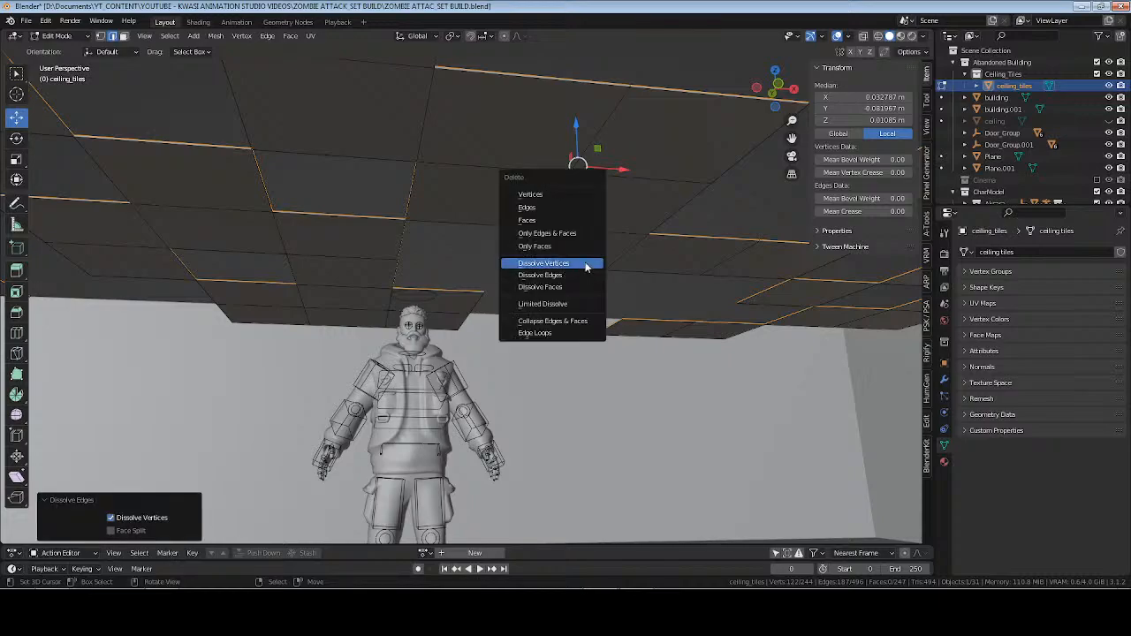
{"action": "left_click", "coordinate": [580, 273]}
{"action": "key", "text": "x"}
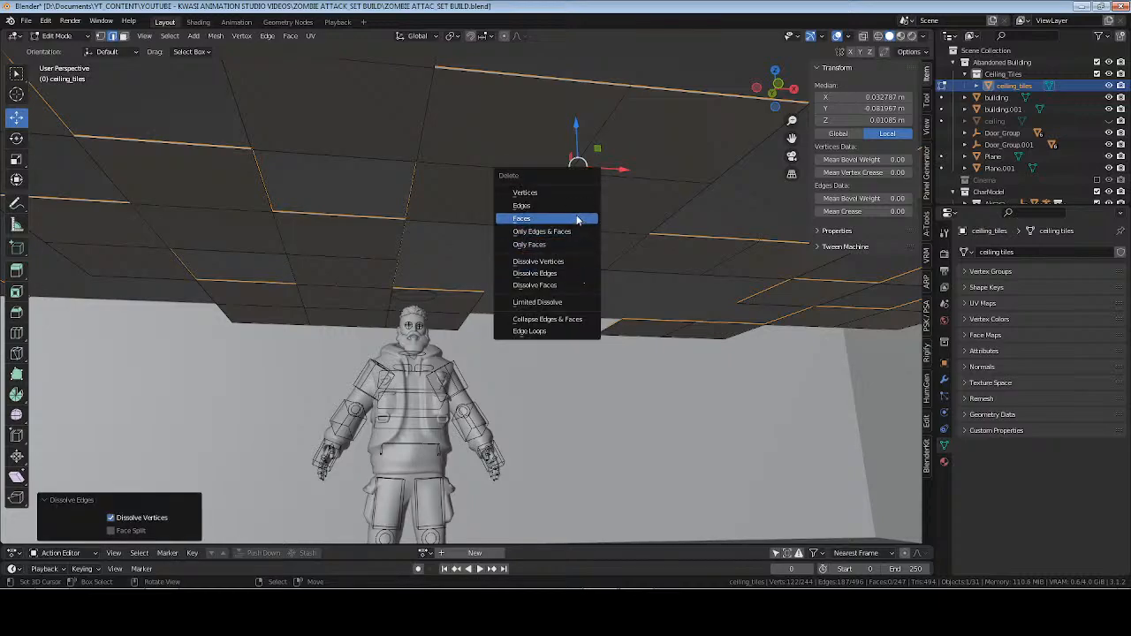
{"action": "left_click", "coordinate": [578, 220]}
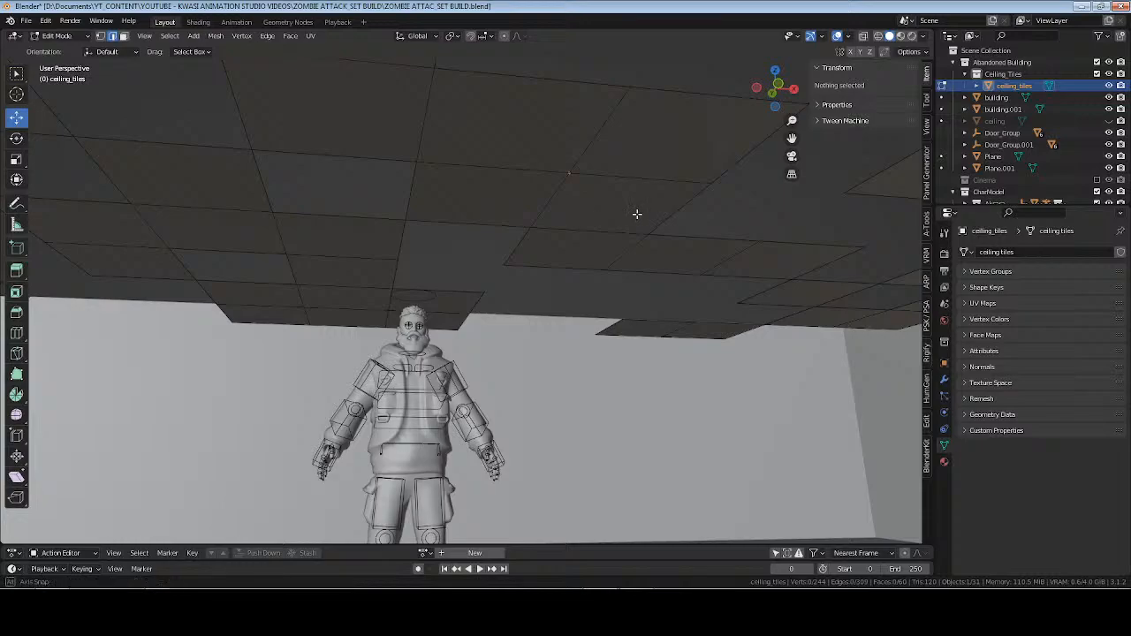
Restore the flat ceiling tiles by undoing the edge extrusion, and reselect the whole tile mesh.
{"action": "middle_click_drag", "start_coordinate": [636, 212], "coordinate": [586, 270]}
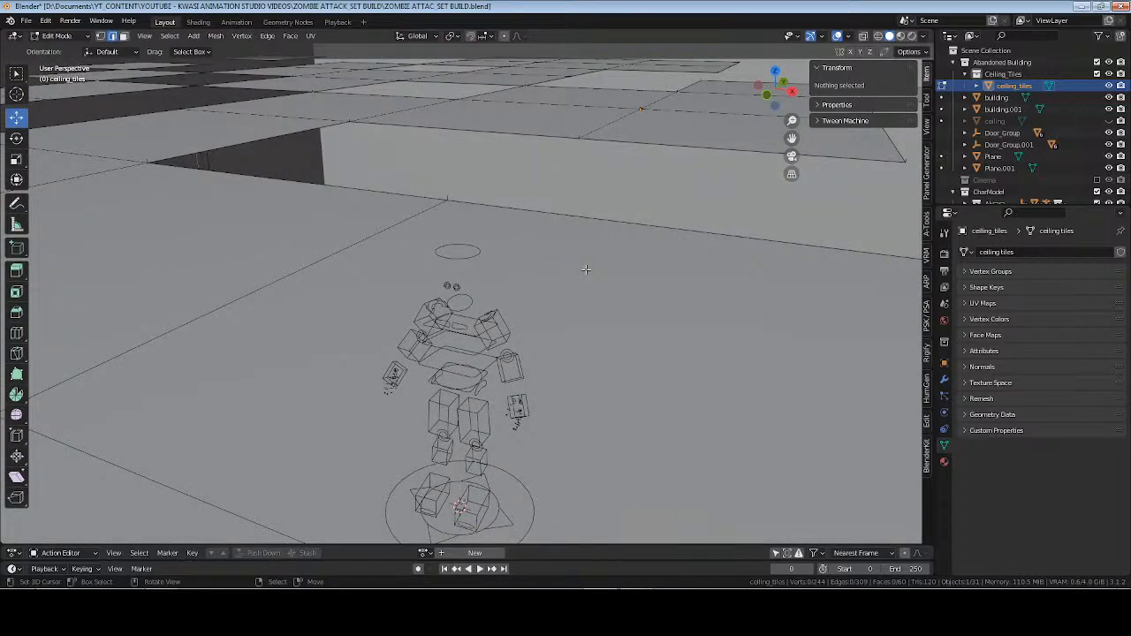
{"action": "key", "text": "a"}
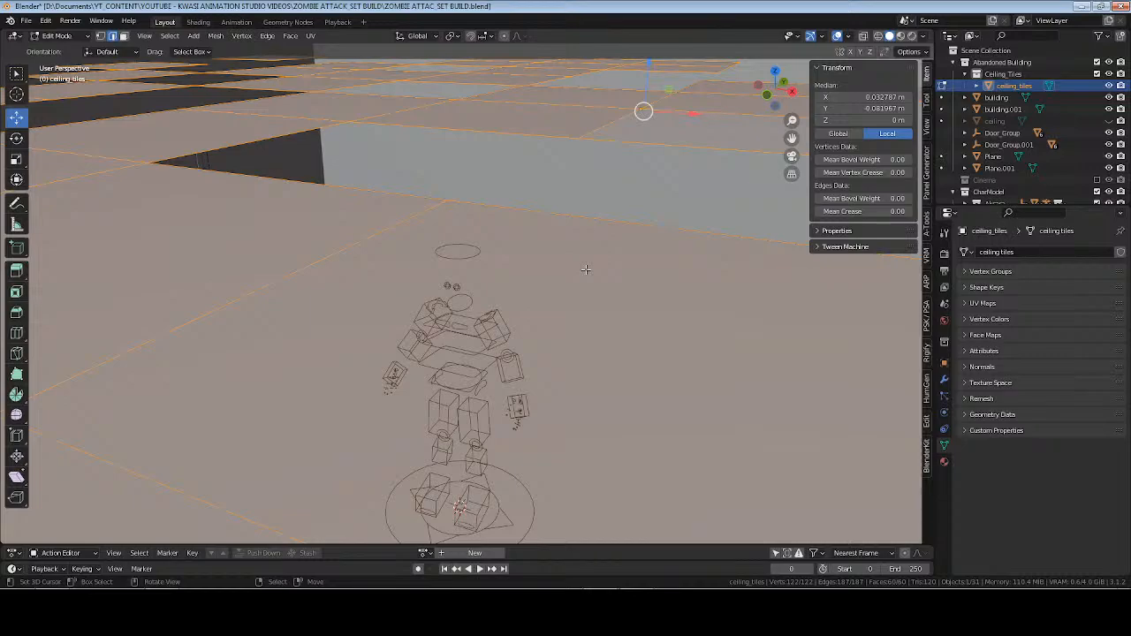
{"action": "key", "text": "alt+a"}
{"action": "middle_click_drag", "start_coordinate": [586, 270], "coordinate": [610, 247]}
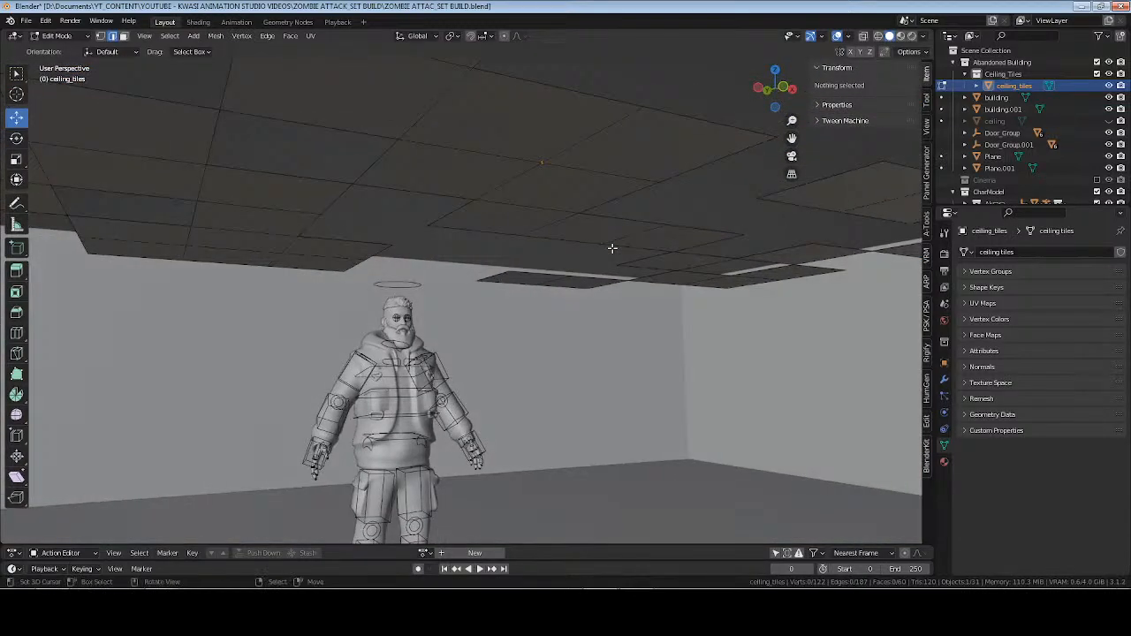
{"action": "key", "text": "a"}
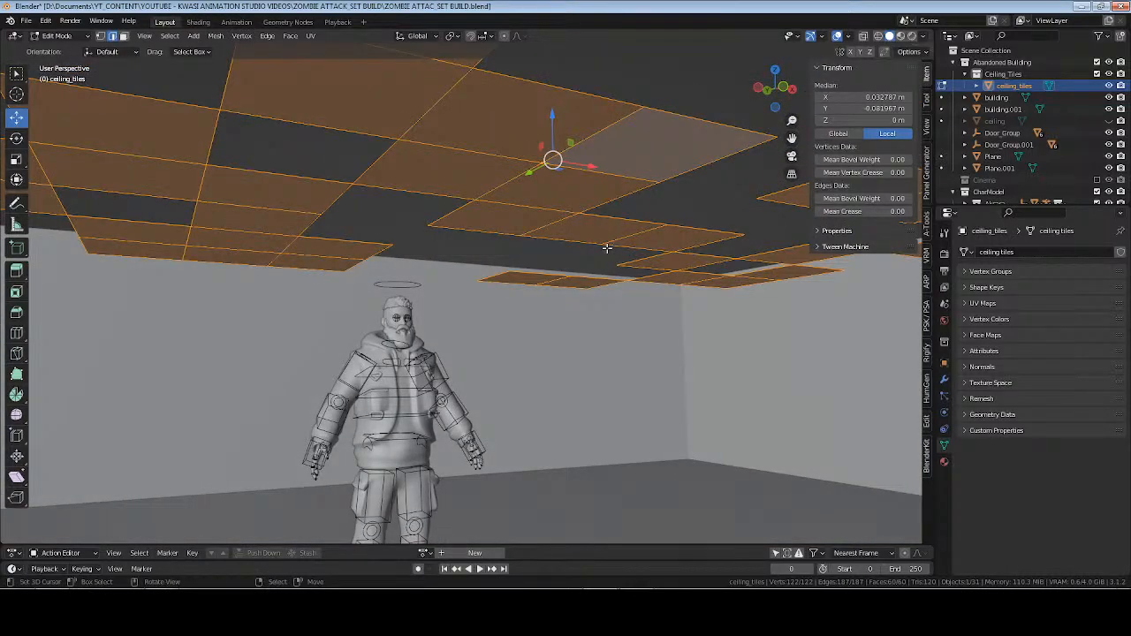
Bevel the selected ceiling tile edges with Bevel Edges at a width of about 0.0134 m.
{"action": "key", "text": "F3"}
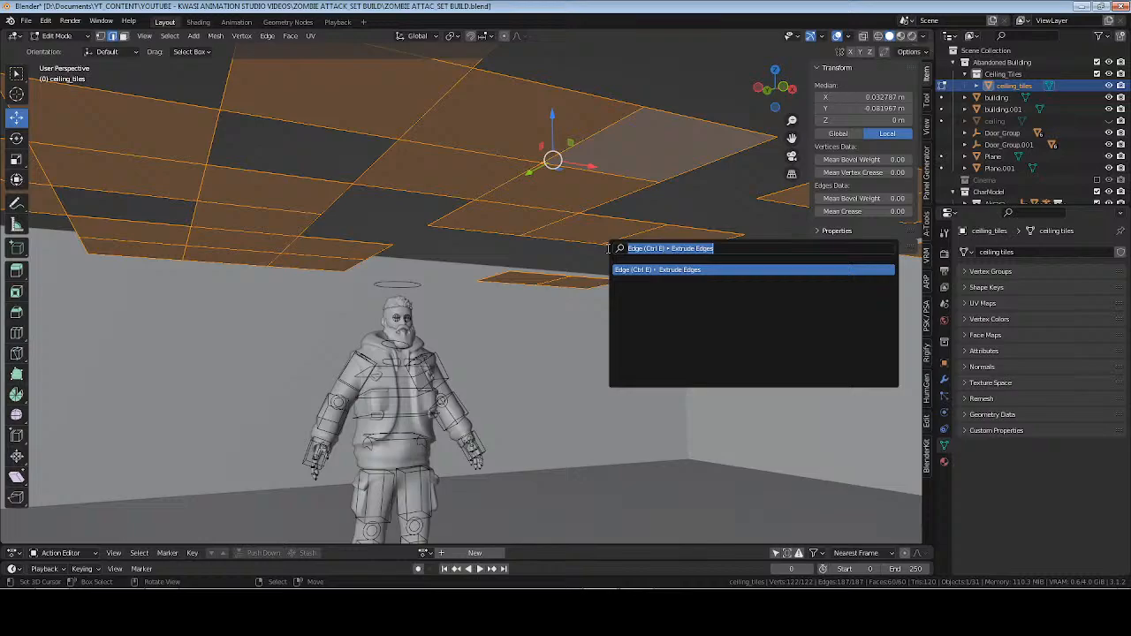
{"action": "type", "text": "edges"}
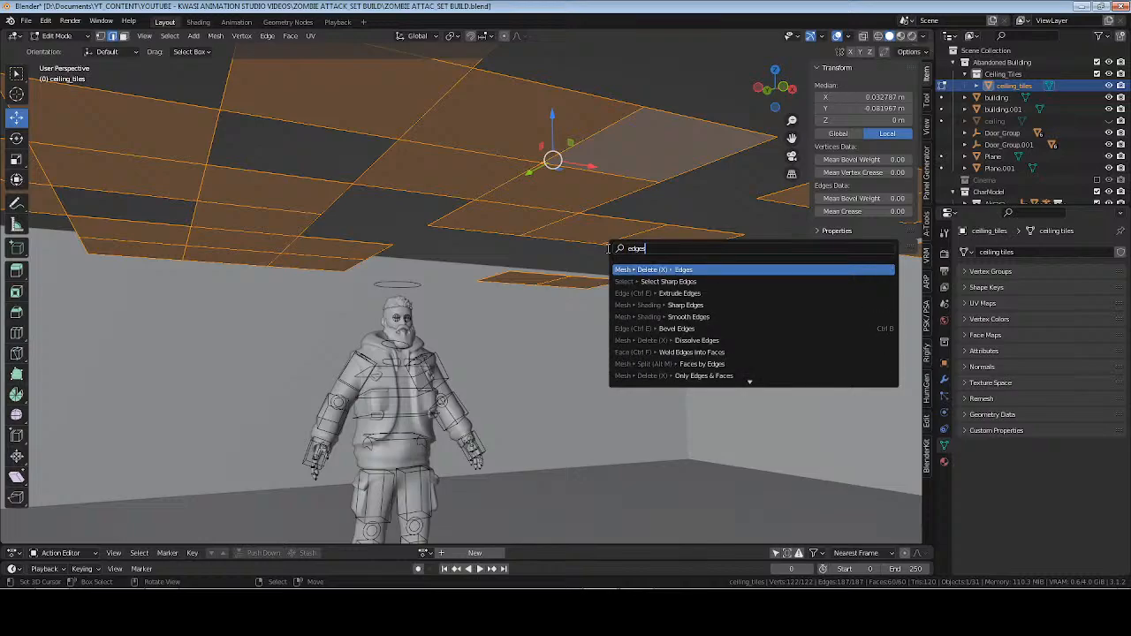
{"action": "key", "text": "Down"}
{"action": "key", "text": "Down"}
{"action": "key", "text": "Down"}
{"action": "key", "text": "Down"}
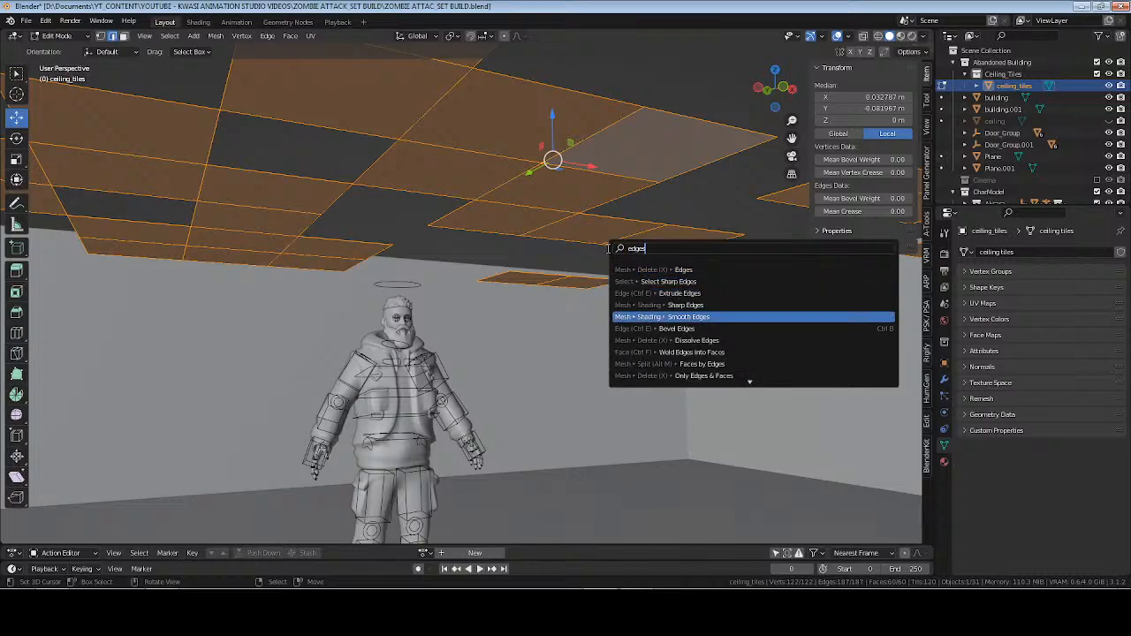
{"action": "key", "text": "Down"}
{"action": "key", "text": "Return"}
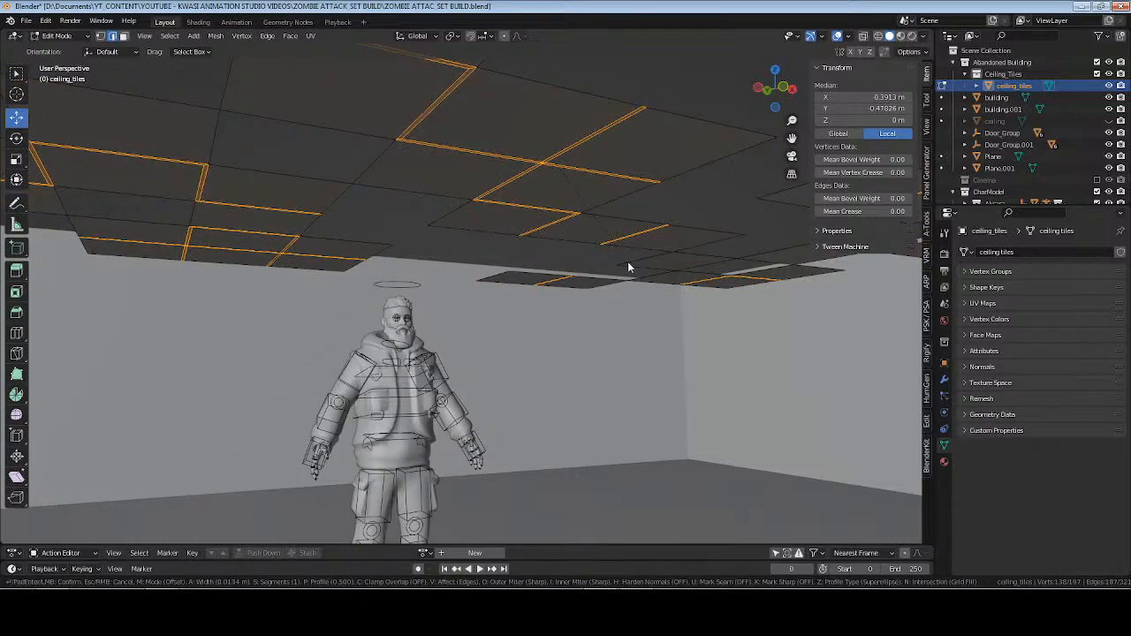
{"action": "left_click", "coordinate": [628, 262]}
Extrude the bevelled strips between the ceiling tiles slightly along their normal, deselect everything in Object Mode, and save the file.
{"action": "key", "text": "e"}
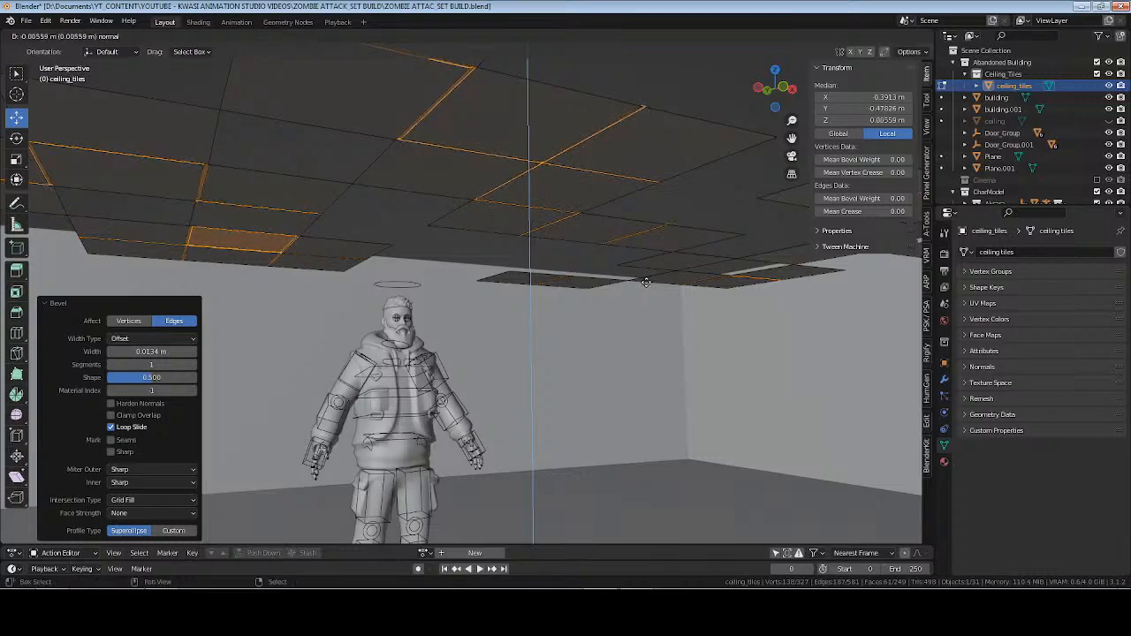
{"action": "left_click", "coordinate": [639, 277]}
{"action": "key", "text": "Tab"}
{"action": "middle_click_drag", "start_coordinate": [494, 218], "coordinate": [533, 306]}
{"action": "key", "text": "alt+a"}
{"action": "key", "text": "ctrl+s"}
Finish offsetting the bevelled strips between the ceiling tiles by about 0.0056 m along their normal.
{"action": "left_click", "coordinate": [641, 230]}
{"action": "scroll", "coordinate": [641, 224], "scroll_direction": "down", "scroll_amount": 6}
{"action": "scroll", "coordinate": [495, 382], "scroll_direction": "up", "scroll_amount": 3}
Snap the 3D cursor to the middle vertical edge of the building's long front wall in Edit Mode, and return to Object Mode.
{"action": "key", "text": "Tab"}
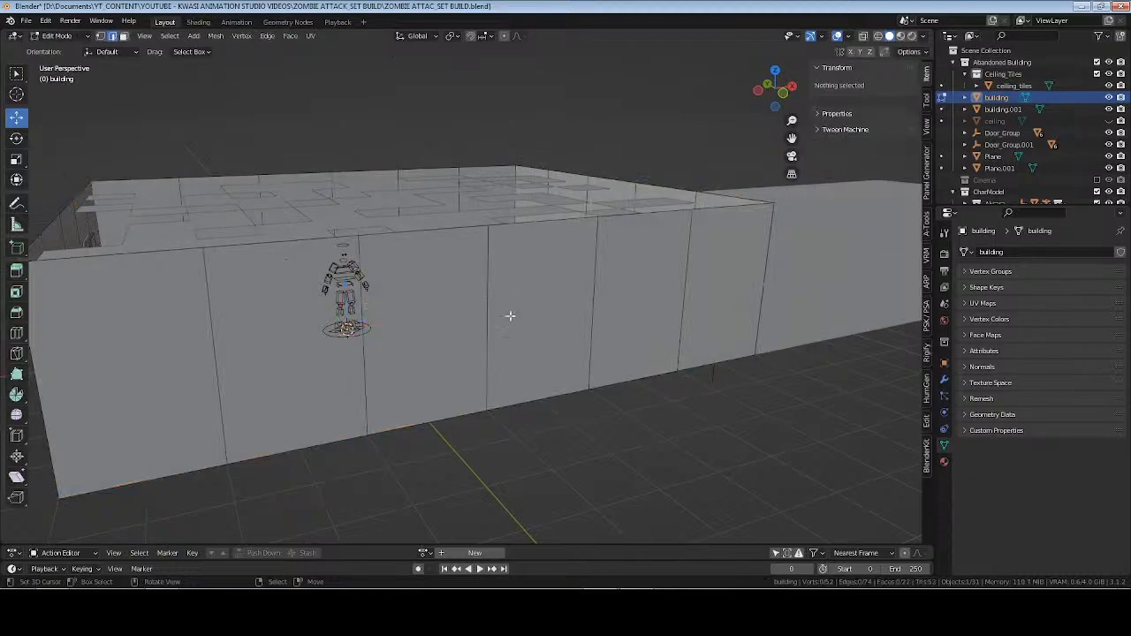
{"action": "left_click", "coordinate": [489, 313]}
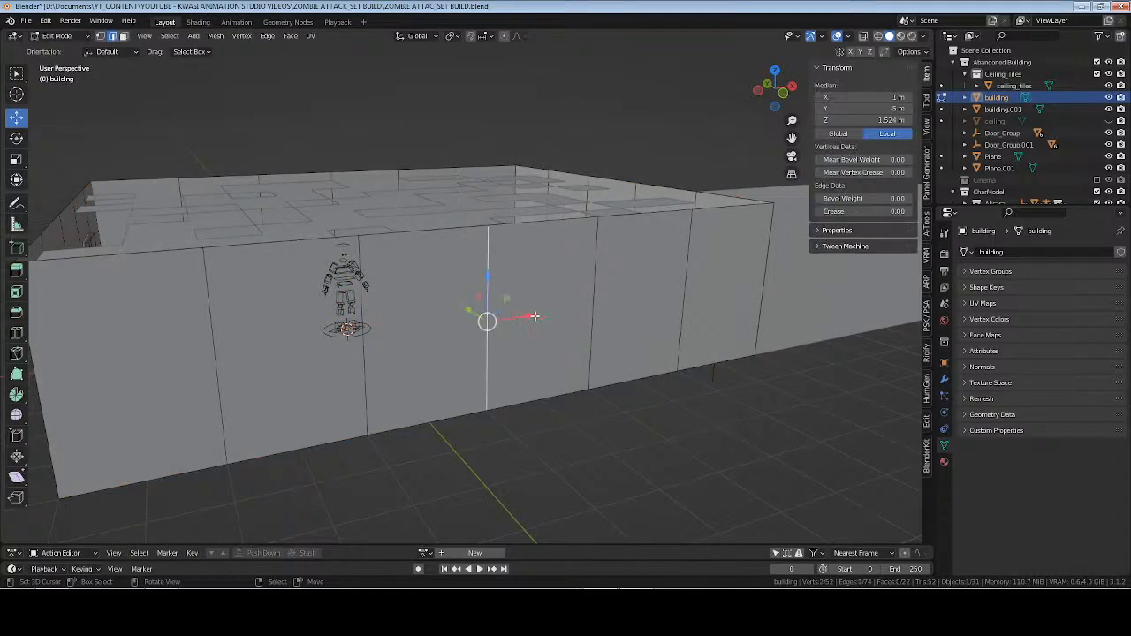
{"action": "key", "text": "shift+s"}
{"action": "left_click", "coordinate": [531, 381]}
{"action": "key", "text": "Tab"}
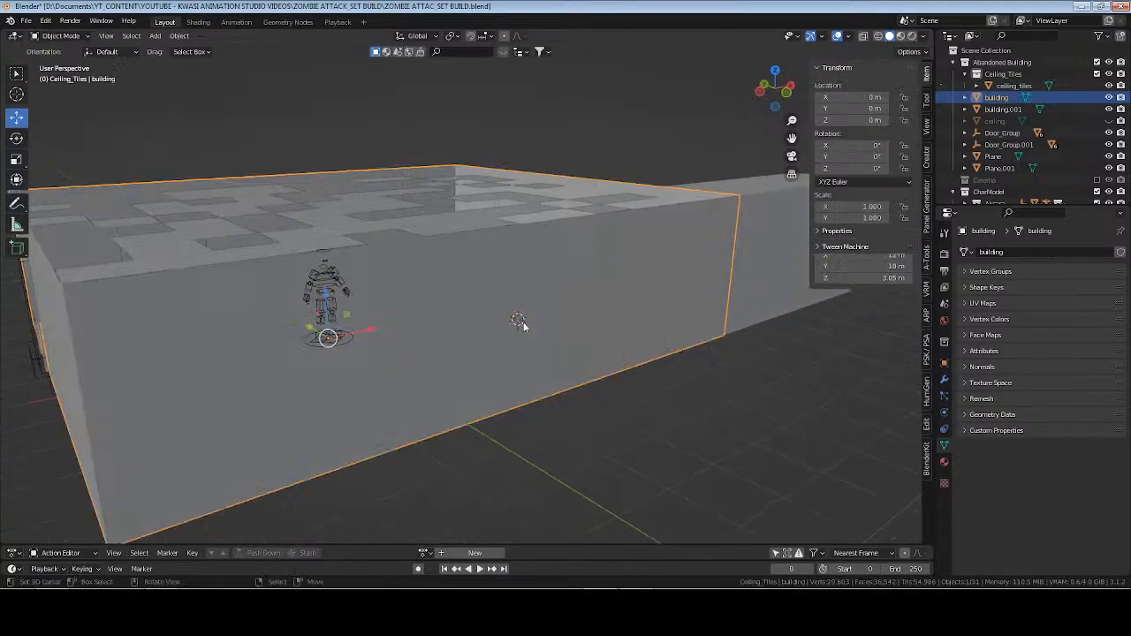
Make the Abandoned Building collection active and add a 2 m cube at the 3D cursor, viewed from the front.
{"action": "left_click", "coordinate": [970, 76]}
{"action": "left_click", "coordinate": [966, 75]}
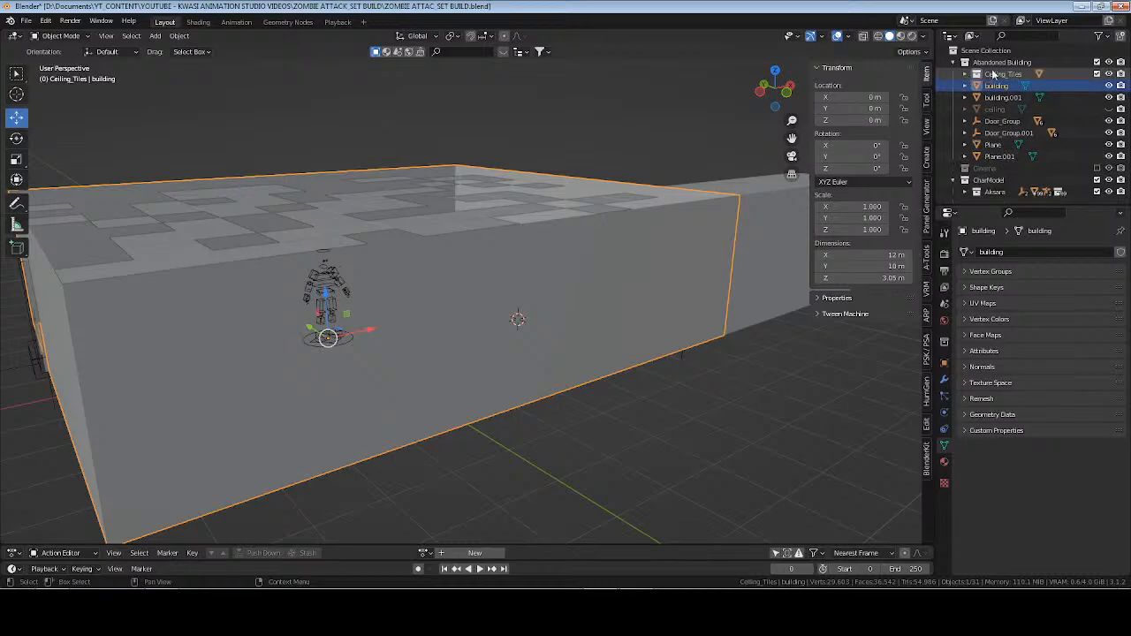
{"action": "left_click", "coordinate": [1002, 62]}
{"action": "key", "text": "shift+a"}
{"action": "mouse_move", "coordinate": [450, 330]}
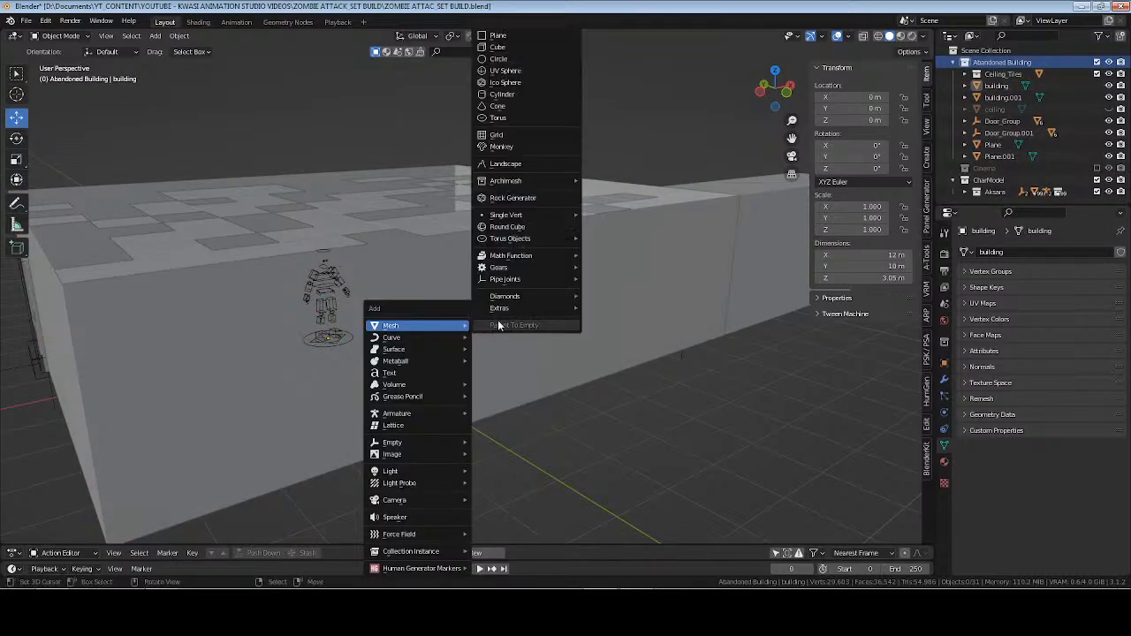
{"action": "left_click", "coordinate": [511, 46]}
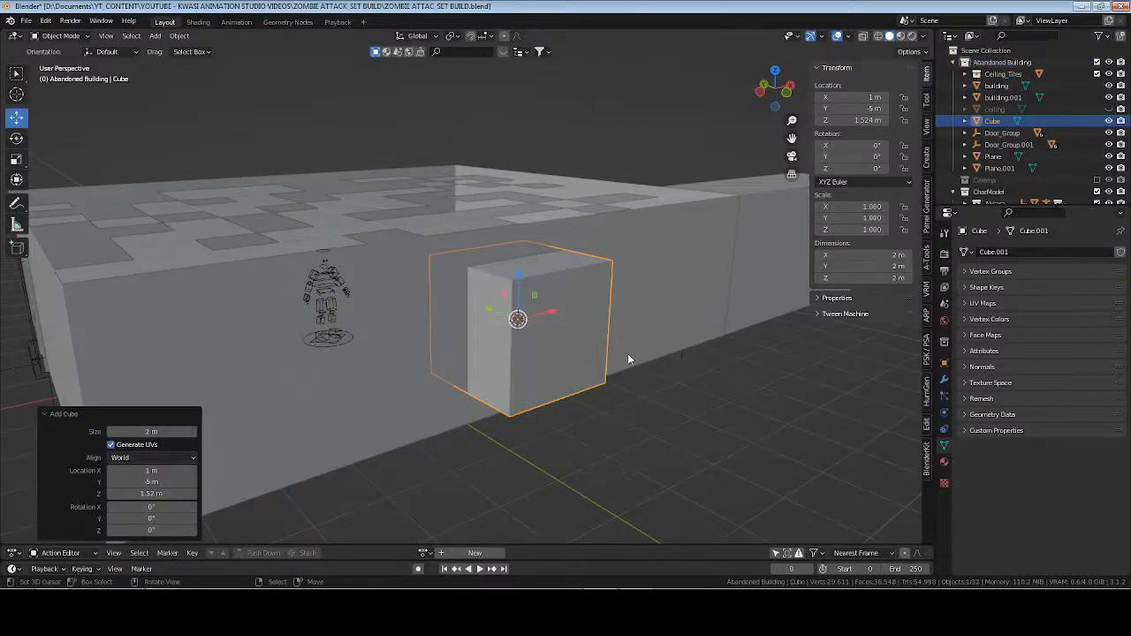
{"action": "left_click", "coordinate": [127, 417]}
{"action": "middle_click_drag", "start_coordinate": [682, 397], "coordinate": [626, 372]}
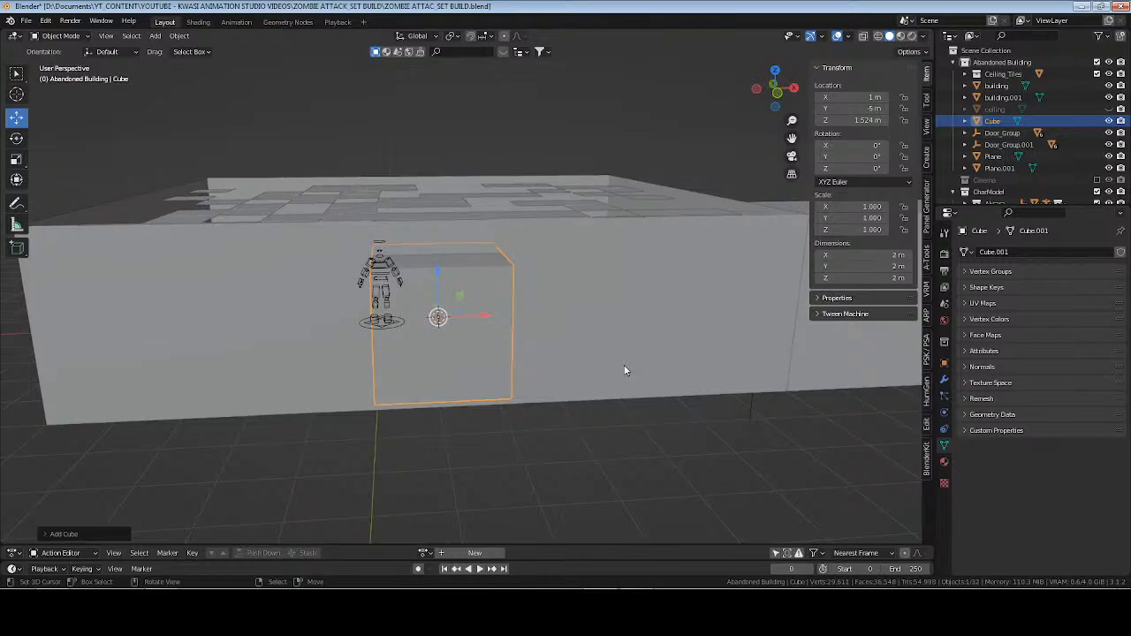
{"action": "key", "text": "KP_1"}
{"action": "key", "text": "s"}
{"action": "key", "text": "x"}
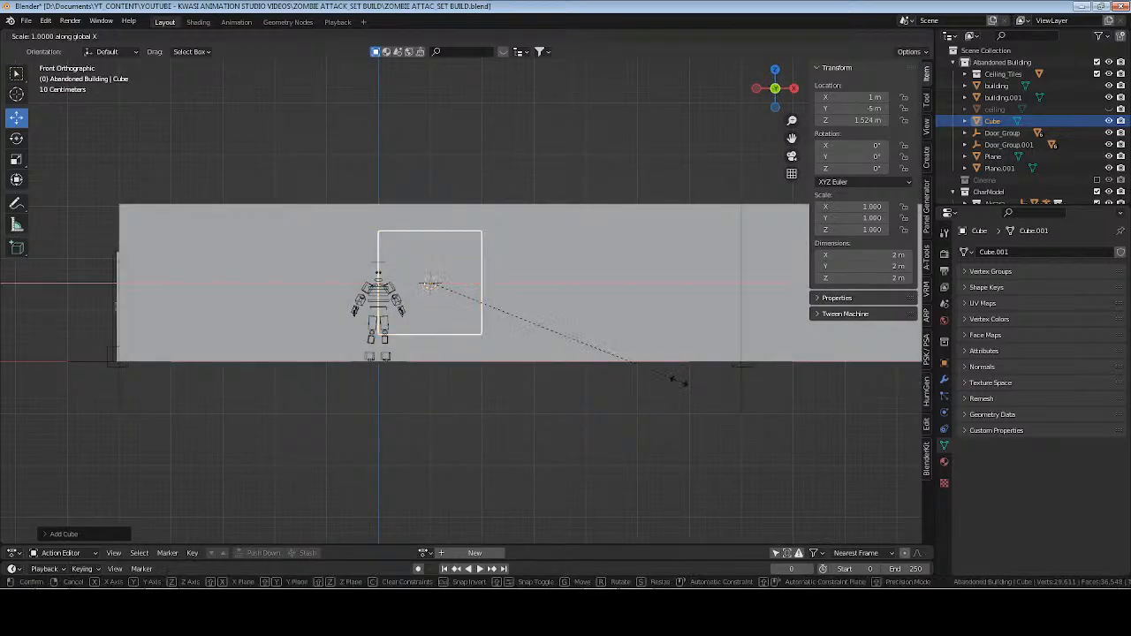
{"action": "key", "text": "Escape"}
Scale the cube along Z to about 1.51 m tall and raise it to Z 1.6 m.
{"action": "key", "text": "s"}
{"action": "key", "text": "z"}
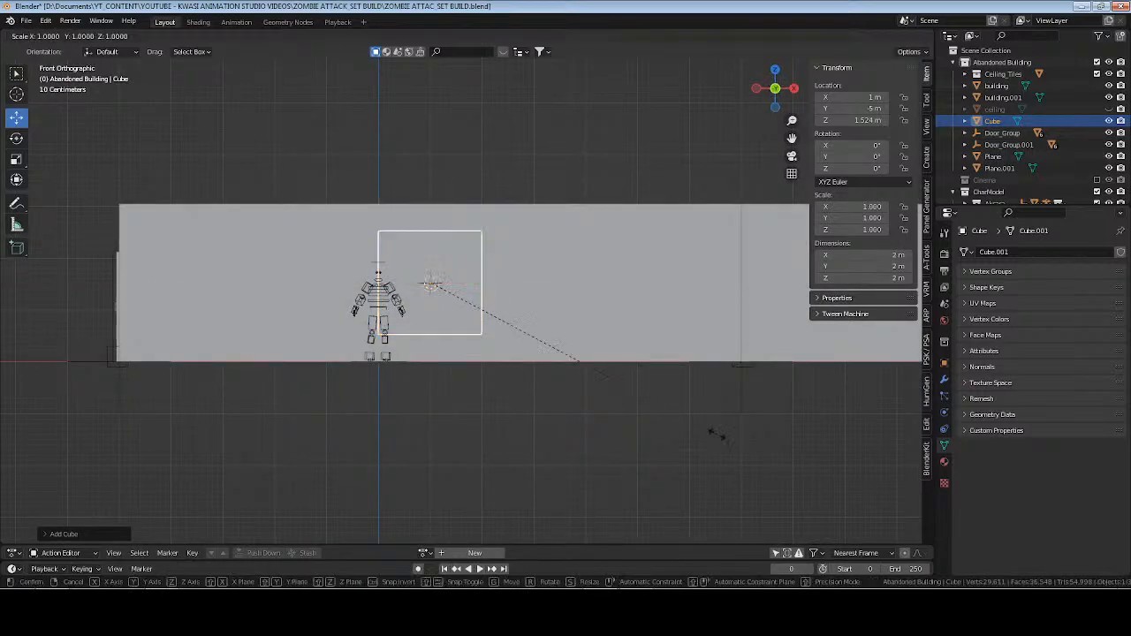
{"action": "left_click", "coordinate": [654, 378]}
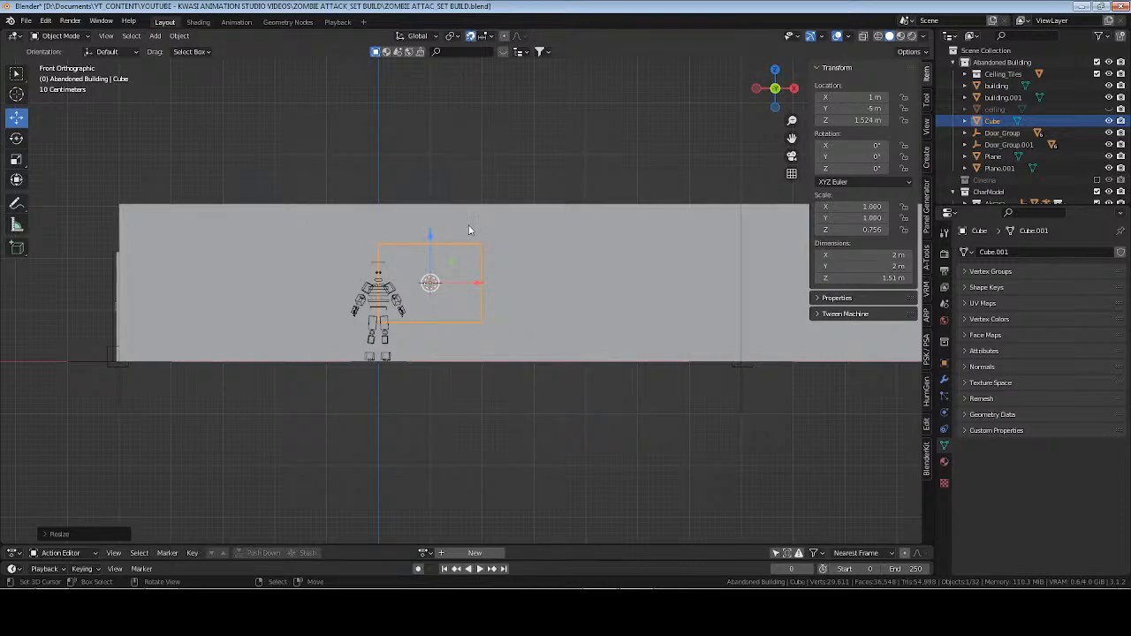
{"action": "key", "text": "KP_Decimal"}
{"action": "scroll", "coordinate": [471, 255], "scroll_direction": "down", "scroll_amount": 3}
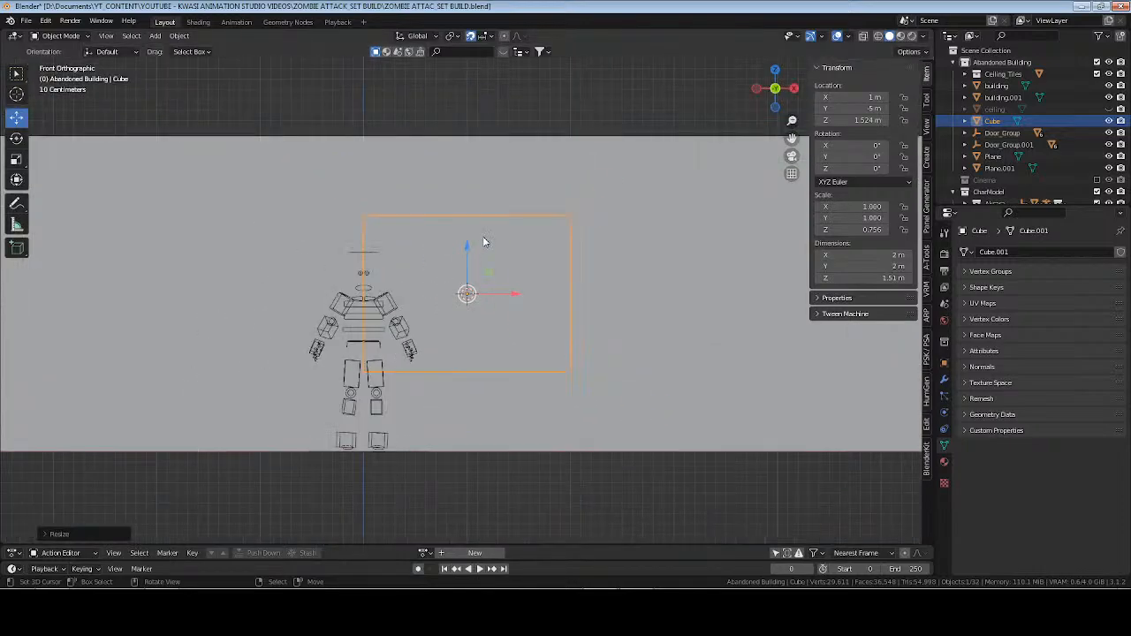
{"action": "left_click_drag", "start_coordinate": [469, 245], "coordinate": [468, 236]}
Set the cube's dimensions to 3 m in X and 0.1 m in Y.
{"action": "scroll", "coordinate": [624, 362], "scroll_direction": "down", "scroll_amount": 2}
{"action": "middle_click_drag", "start_coordinate": [618, 347], "coordinate": [603, 356]}
{"action": "middle_click_drag", "start_coordinate": [655, 311], "coordinate": [618, 354]}
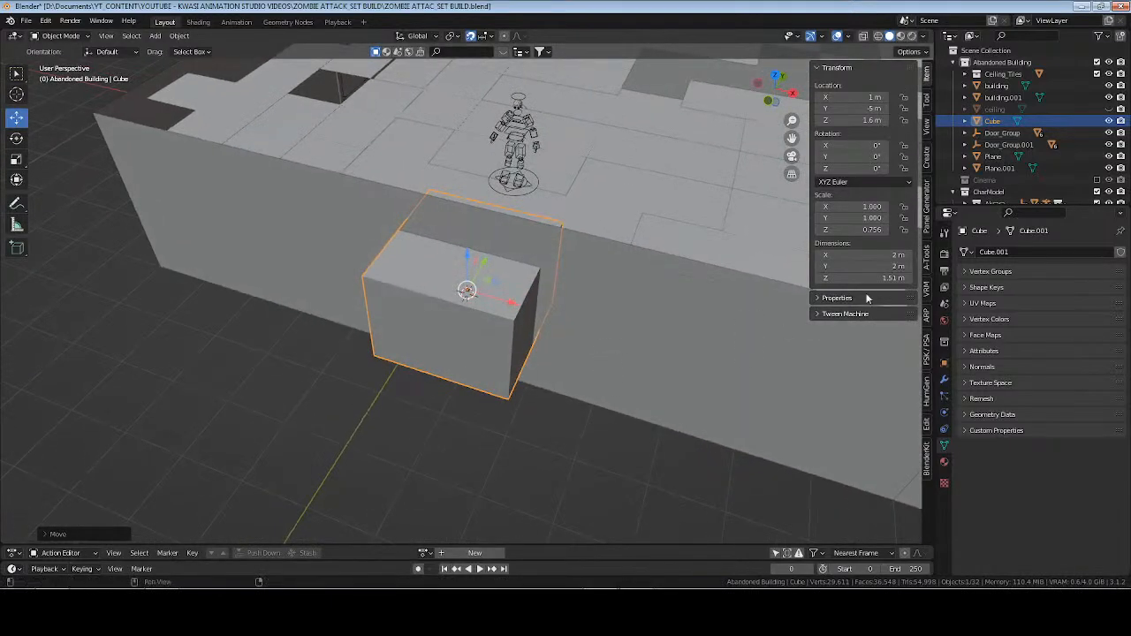
{"action": "left_click", "coordinate": [893, 255]}
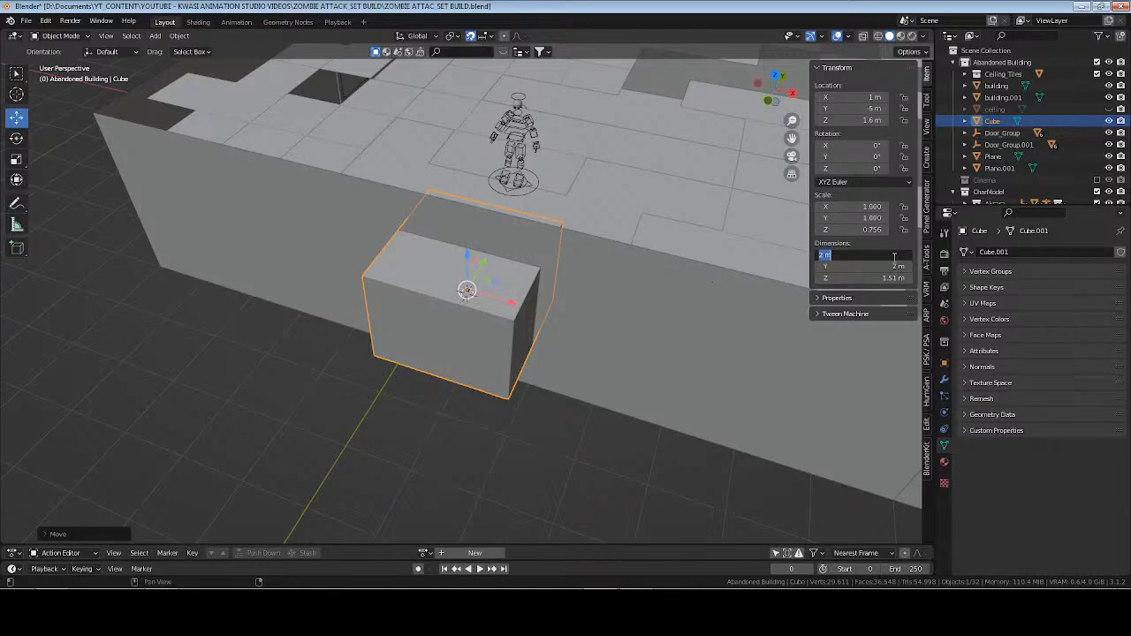
{"action": "type", "text": "3"}
{"action": "key", "text": "Return"}
{"action": "middle_click_drag", "start_coordinate": [648, 339], "coordinate": [635, 319]}
{"action": "left_click", "coordinate": [897, 267]}
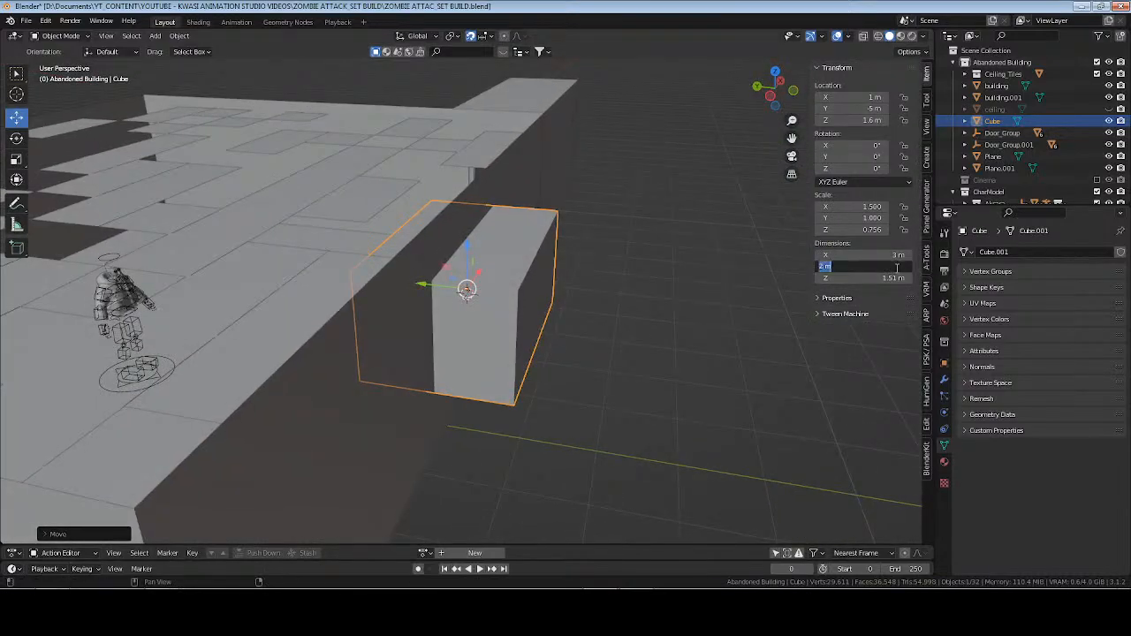
{"action": "key", "text": "BackSpace"}
{"action": "type", "text": "0.1"}
{"action": "key", "text": "Return"}
Move the thin box along the front wall to X 4.5 m.
{"action": "middle_click_drag", "start_coordinate": [800, 272], "coordinate": [490, 289]}
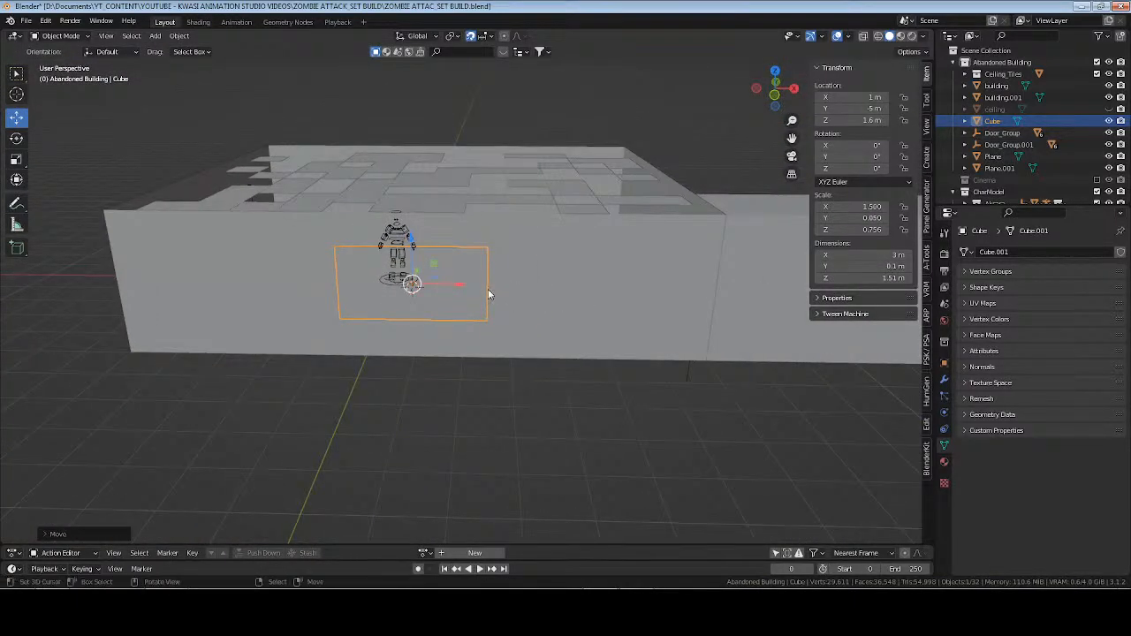
{"action": "key", "text": "KP_1"}
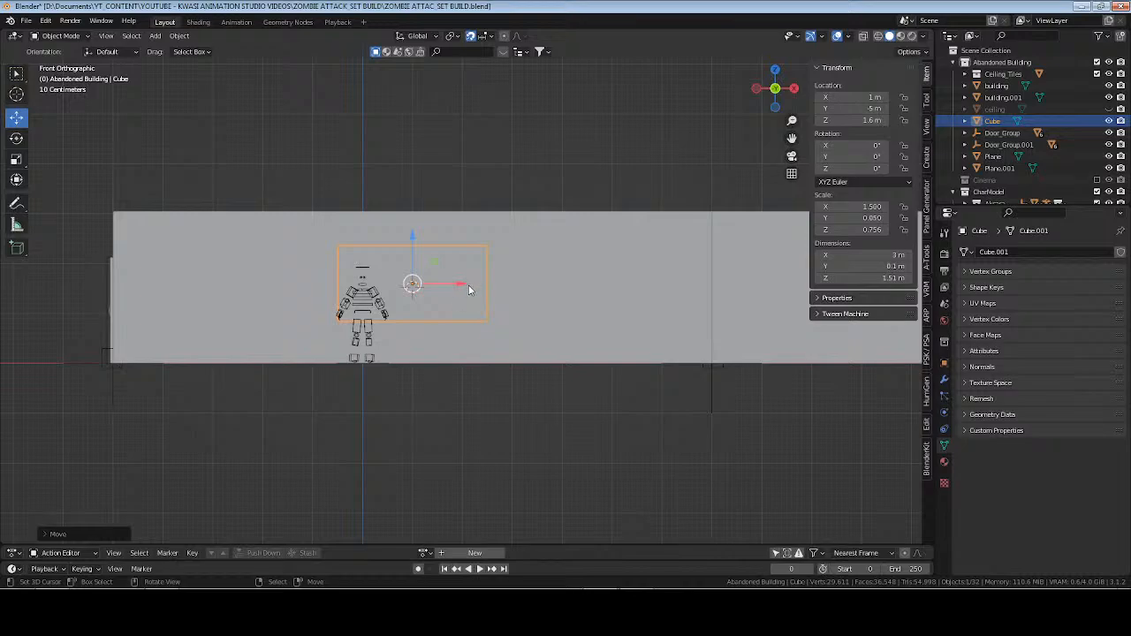
{"action": "left_click_drag", "start_coordinate": [469, 290], "coordinate": [633, 293]}
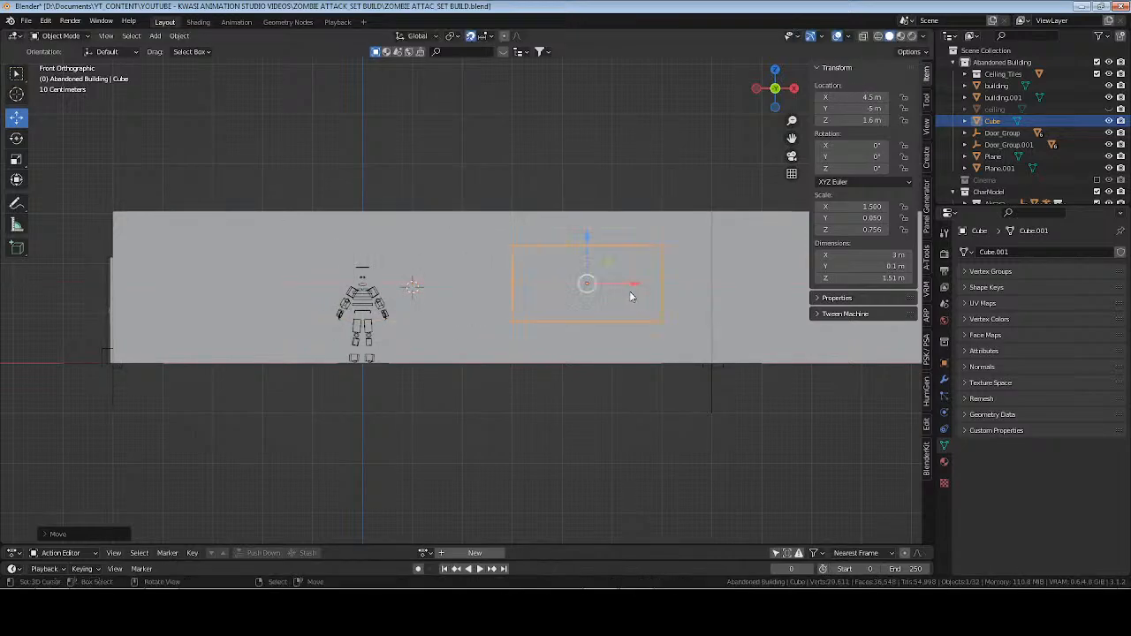
{"action": "middle_click_drag", "start_coordinate": [622, 286], "coordinate": [621, 323]}
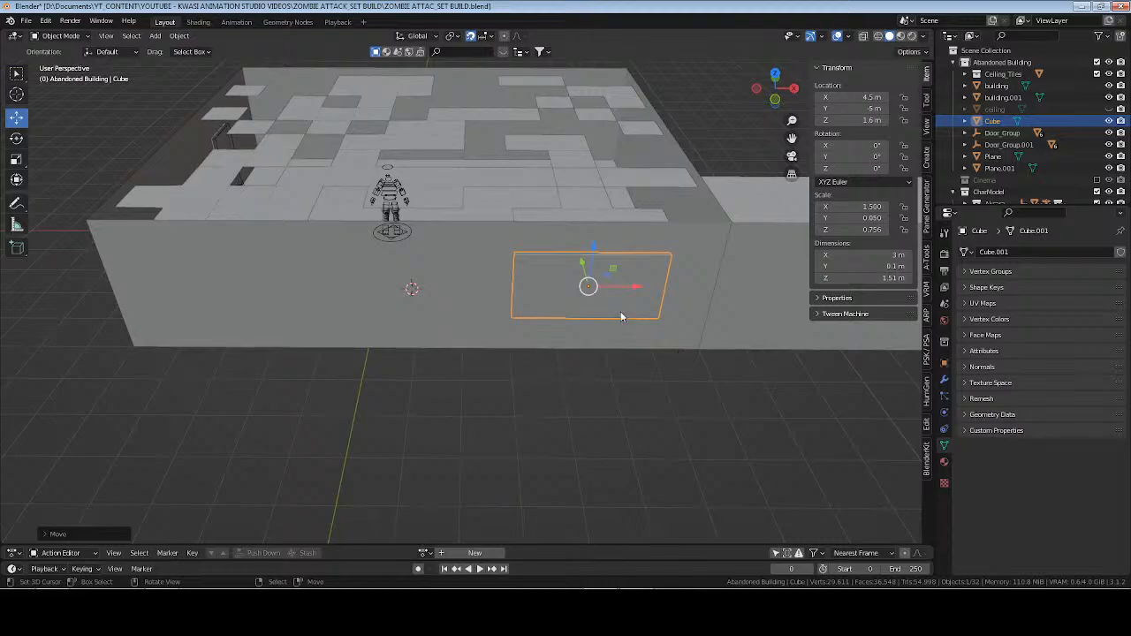
Rename both the box object and its mesh data as window, and save the file.
{"action": "key", "text": "F2"}
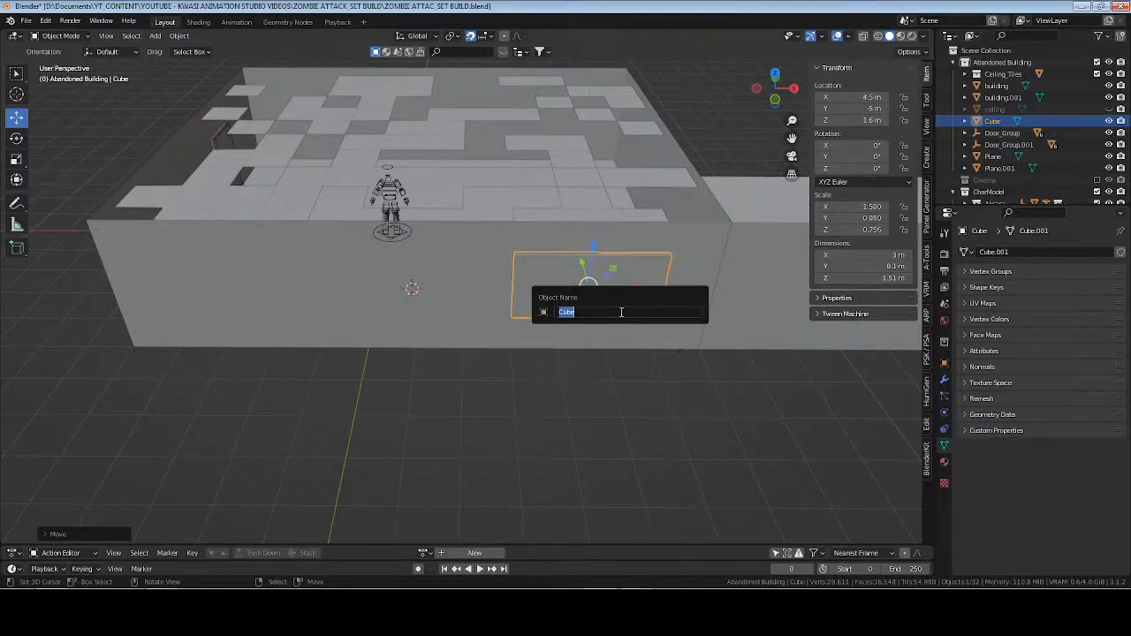
{"action": "type", "text": "window"}
{"action": "key", "text": "Return"}
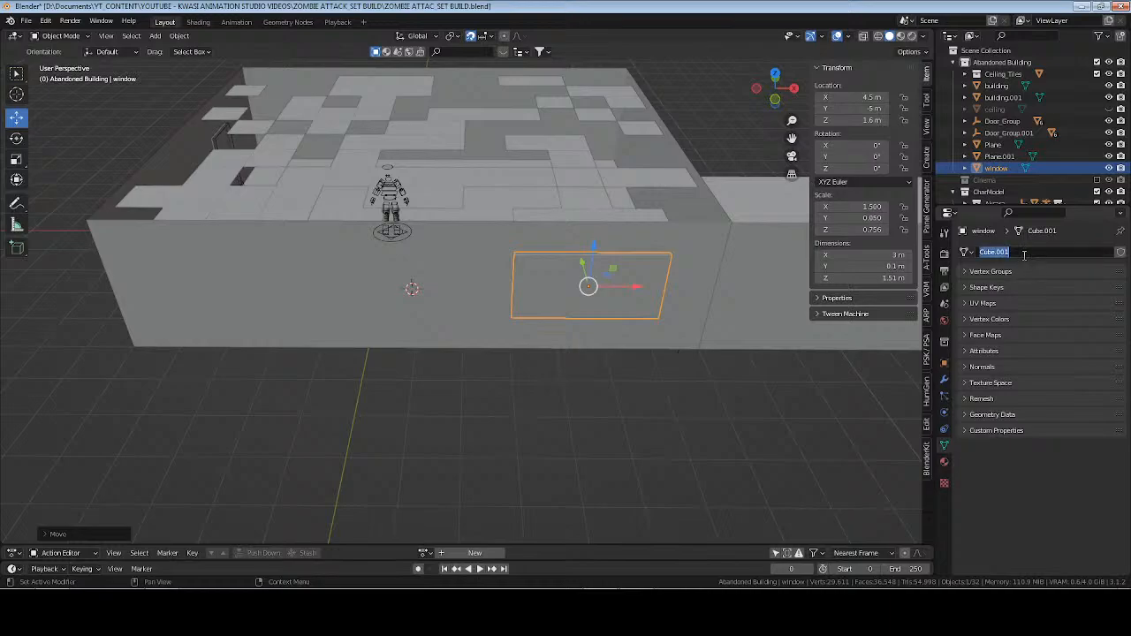
{"action": "type", "text": "window"}
{"action": "key", "text": "Return"}
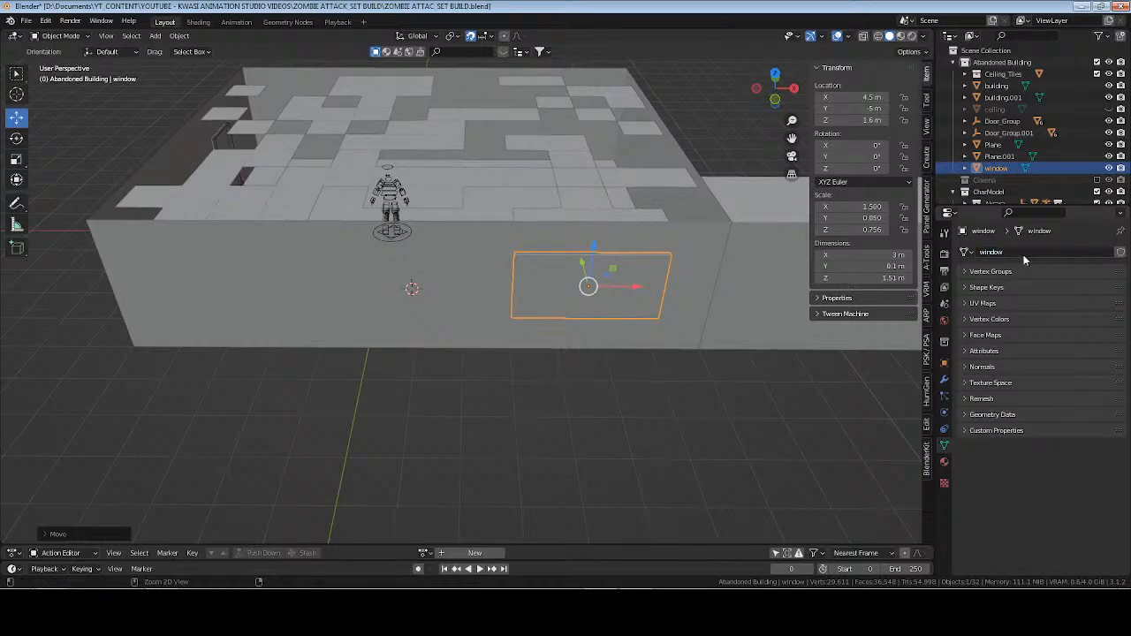
{"action": "key", "text": "ctrl+s"}
Switch to the browser and examine the windows in the zombie shooter reference image.
{"action": "key", "text": "KP_Decimal"}
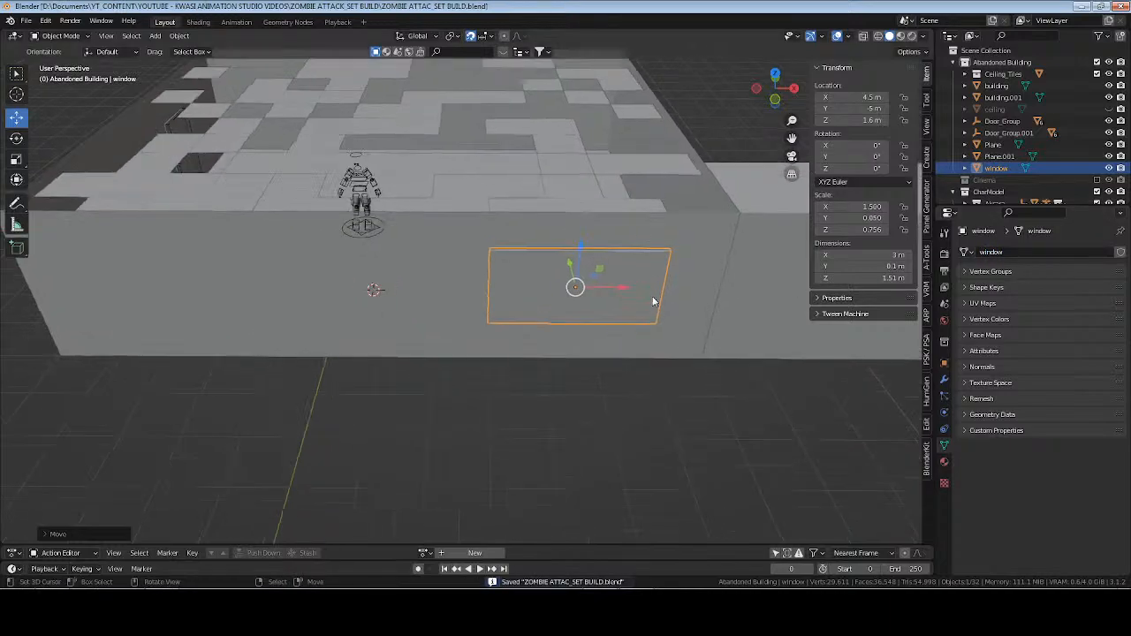
{"action": "key", "text": "alt+Tab"}
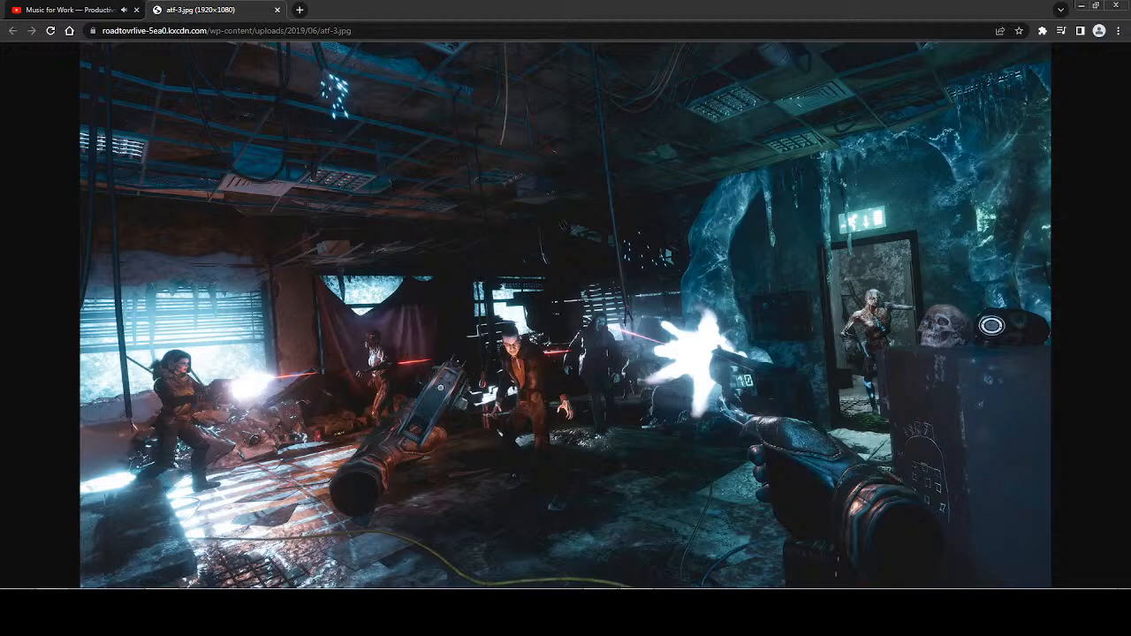
Switch back to Blender, then unhide and select the ceiling plane.
{"action": "key", "text": "alt+Tab"}
{"action": "middle_click_drag", "start_coordinate": [473, 293], "coordinate": [642, 289]}
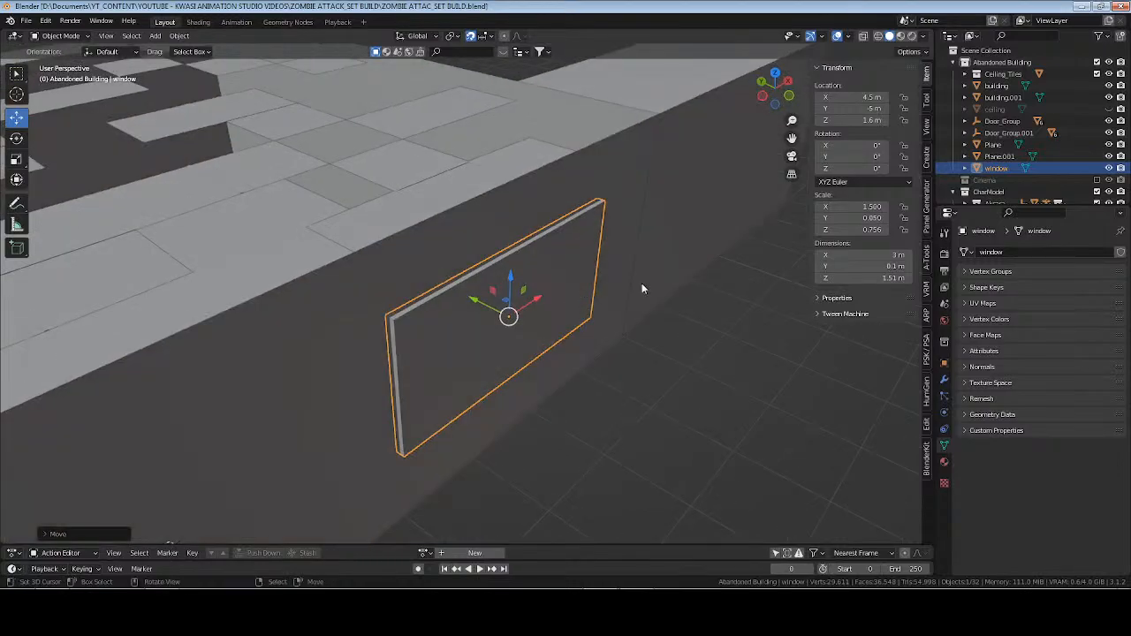
{"action": "left_click", "coordinate": [1109, 109]}
{"action": "left_click", "coordinate": [995, 109]}
{"action": "middle_click_drag", "start_coordinate": [477, 157], "coordinate": [482, 221]}
{"action": "middle_click_drag", "start_coordinate": [481, 220], "coordinate": [449, 291]}
Show the scene as wireframe from above and move the ceiling plane to X -4 m, Y -4 m at the room's corner.
{"action": "key", "text": "KP_7"}
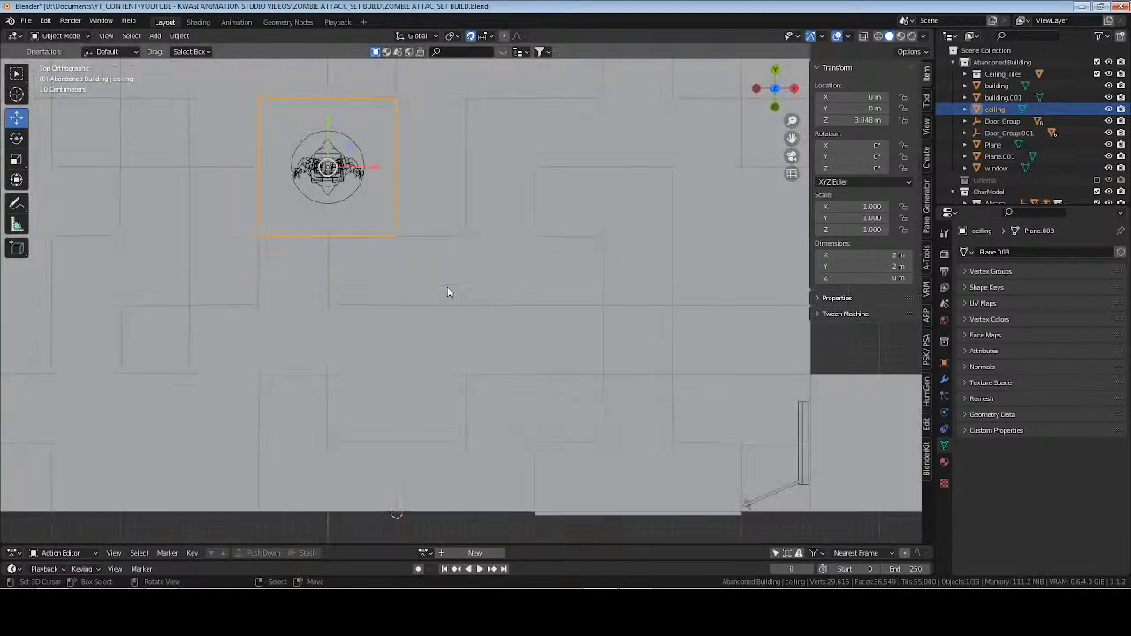
{"action": "scroll", "coordinate": [447, 292], "scroll_direction": "down", "scroll_amount": 5}
{"action": "scroll", "coordinate": [447, 299], "scroll_direction": "up", "scroll_amount": 2}
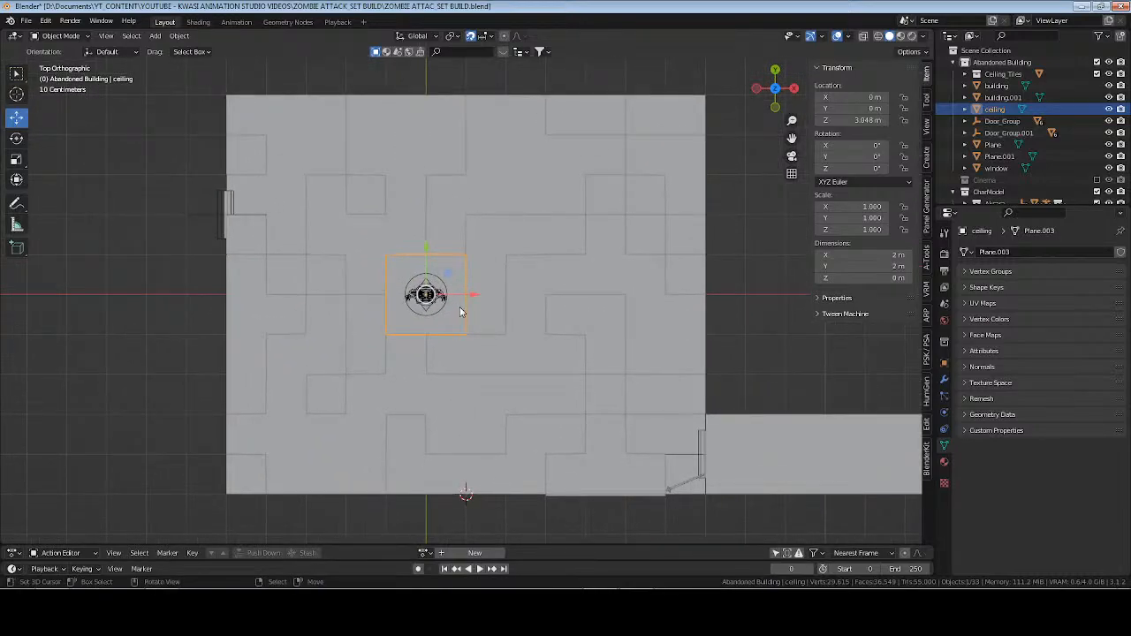
{"action": "key", "text": "Tab"}
{"action": "key", "text": "z"}
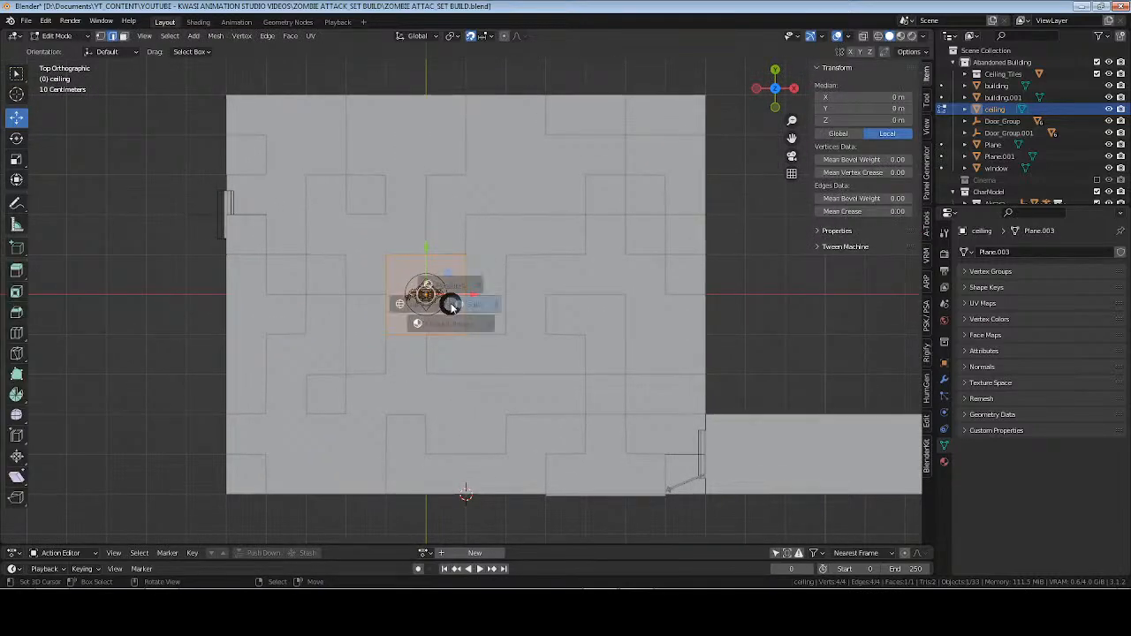
{"action": "left_click", "coordinate": [357, 304]}
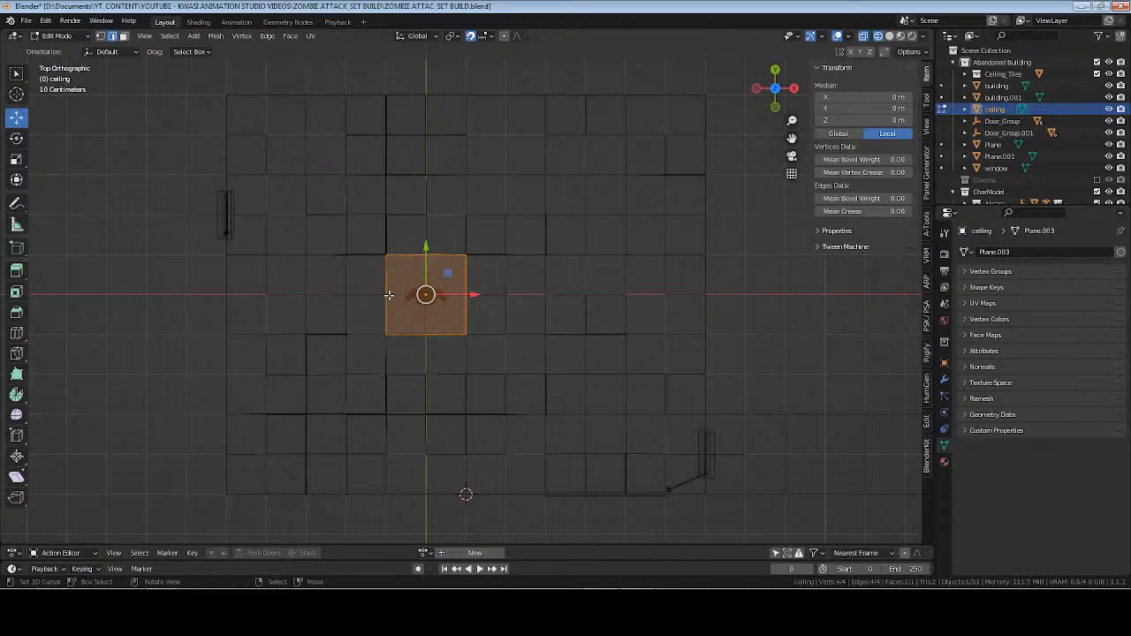
{"action": "right_click", "coordinate": [389, 295]}
{"action": "right_click", "coordinate": [428, 257]}
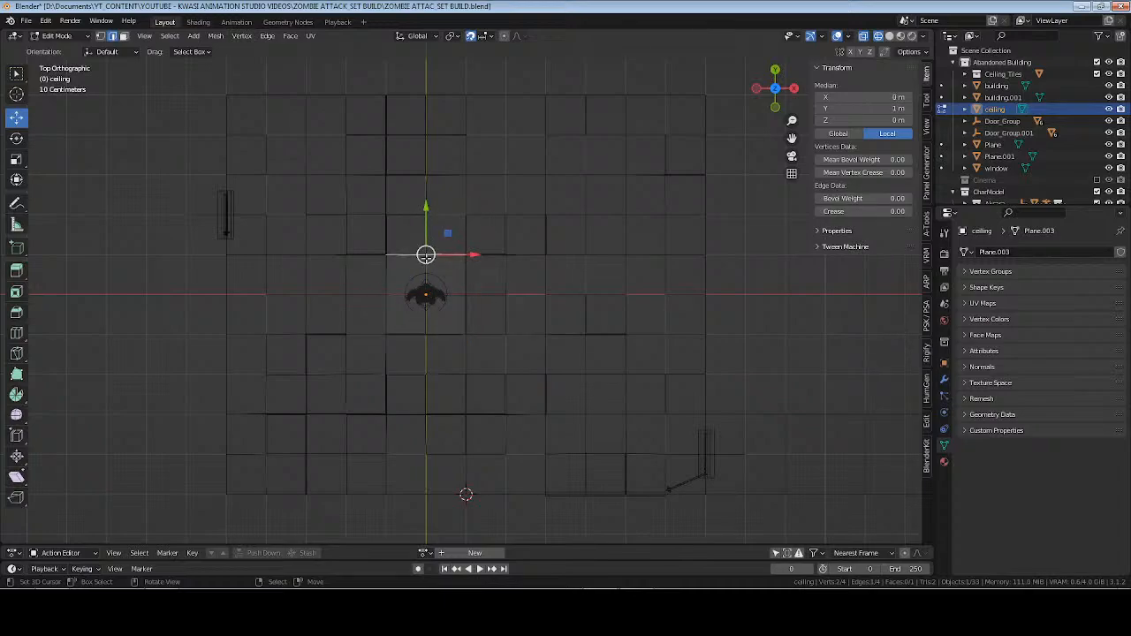
{"action": "key", "text": "Tab"}
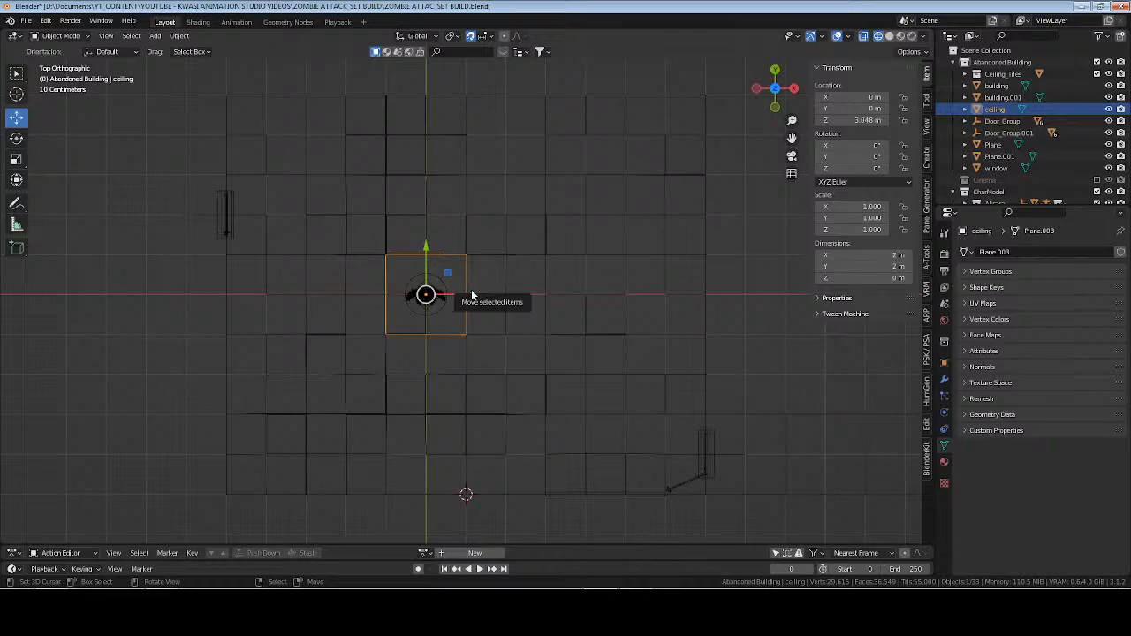
{"action": "key", "text": "g"}
{"action": "key", "text": "x"}
{"action": "left_click", "coordinate": [309, 282]}
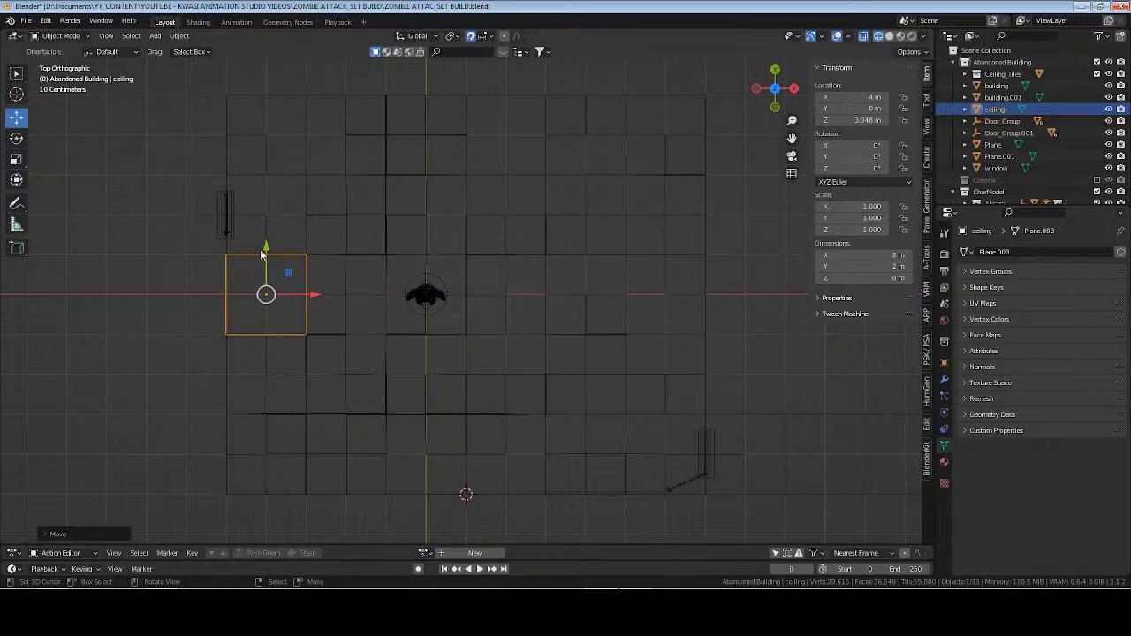
{"action": "left_click_drag", "start_coordinate": [261, 253], "coordinate": [267, 414]}
Extend the ceiling plane's far and side edges so that it covers the whole room at 12 m by 10 m.
{"action": "key", "text": "Tab"}
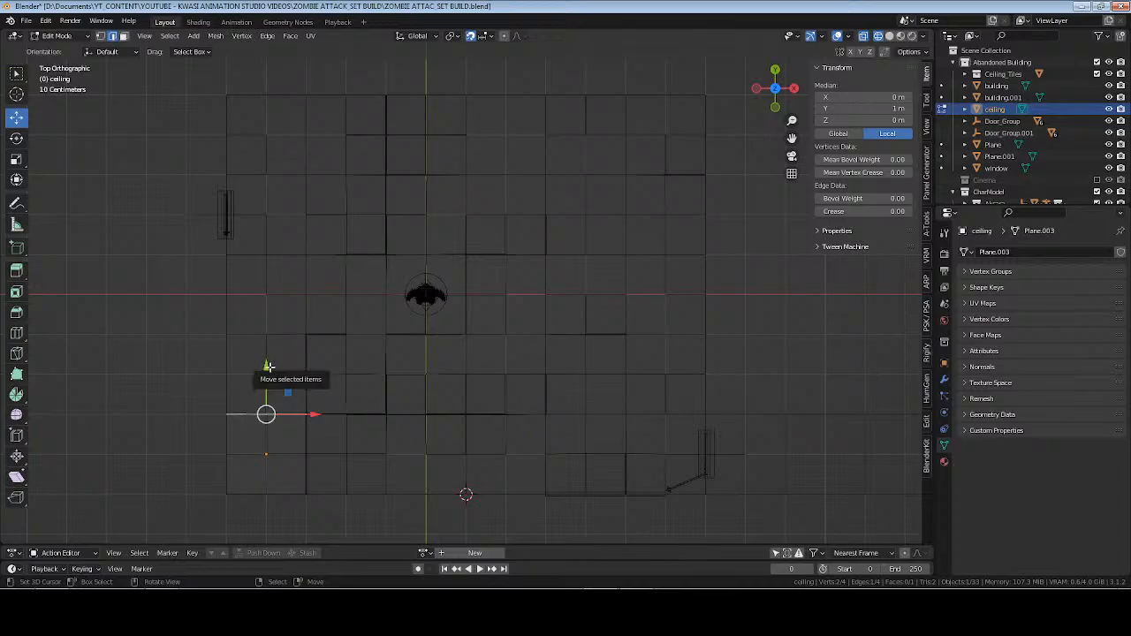
{"action": "left_click_drag", "start_coordinate": [268, 366], "coordinate": [280, 44]}
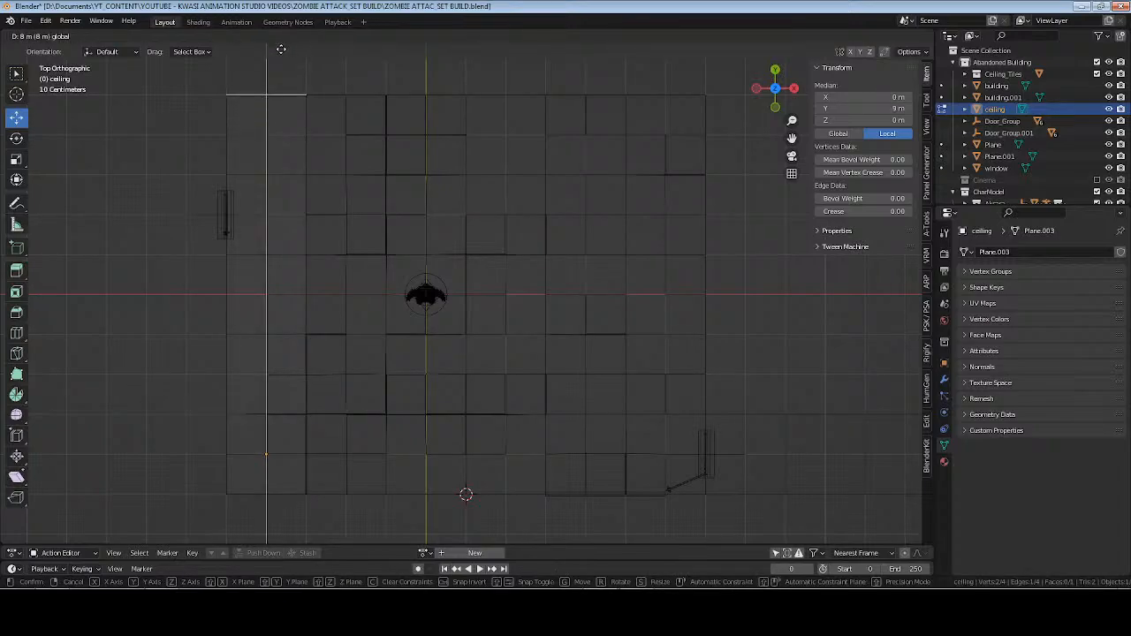
{"action": "left_click", "coordinate": [318, 255]}
{"action": "left_click_drag", "start_coordinate": [350, 297], "coordinate": [752, 306]}
{"action": "key", "text": "Tab"}
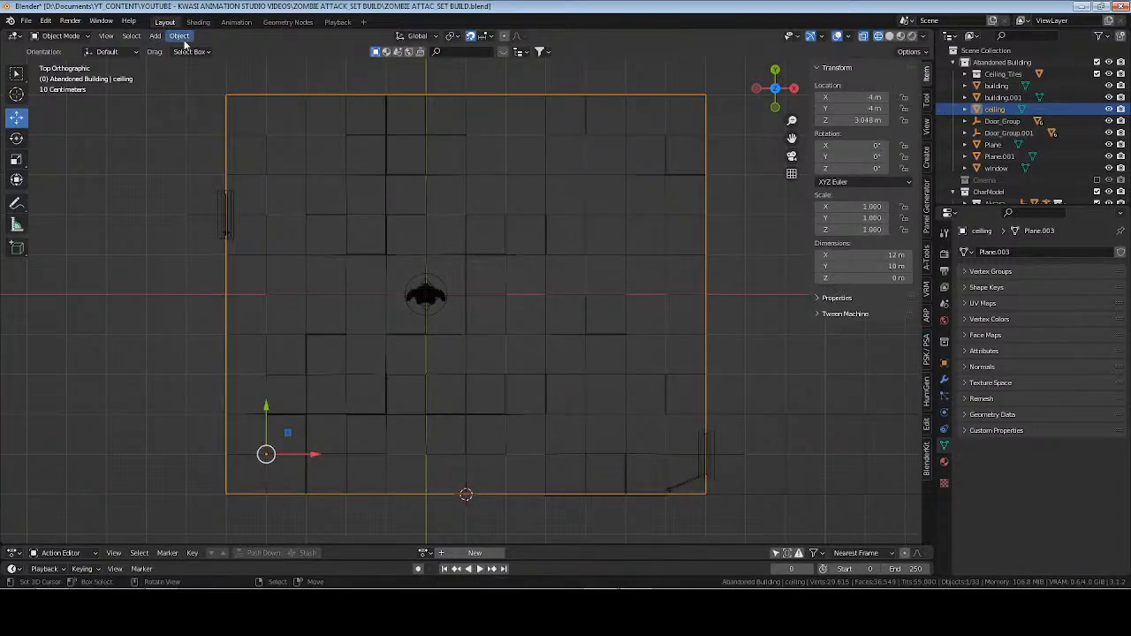
Set the ceiling's origin to its geometry, apply its object transform, and return to solid shading.
{"action": "left_click", "coordinate": [179, 35]}
{"action": "mouse_move", "coordinate": [221, 61]}
{"action": "left_click", "coordinate": [337, 100]}
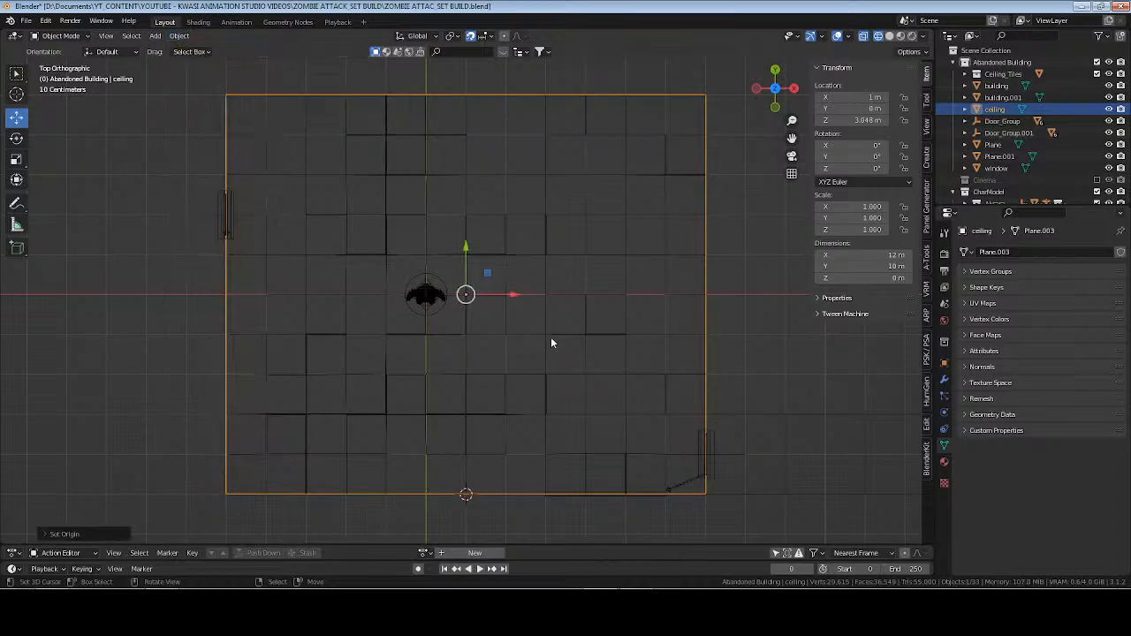
{"action": "middle_click_drag", "start_coordinate": [551, 337], "coordinate": [575, 282]}
{"action": "key", "text": "ctrl+a"}
{"action": "left_click", "coordinate": [541, 301]}
{"action": "key", "text": "z"}
{"action": "left_click", "coordinate": [656, 275]}
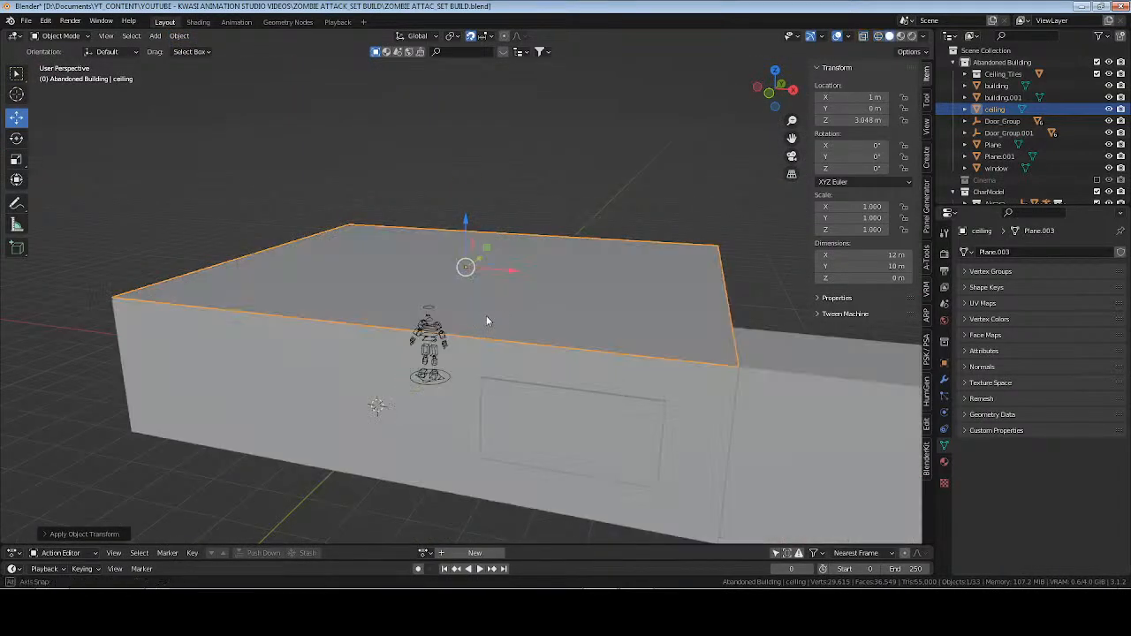
Add a Solidify modifier to the ceiling to make it 0.01 m thick.
{"action": "mouse_move", "coordinate": [487, 316]}
{"action": "middle_mouse_down"}
{"action": "mouse_move", "coordinate": [531, 320]}
{"action": "mouse_move", "coordinate": [508, 268]}
{"action": "mouse_move", "coordinate": [475, 273]}
{"action": "middle_mouse_up"}
{"action": "right_click", "coordinate": [565, 232]}
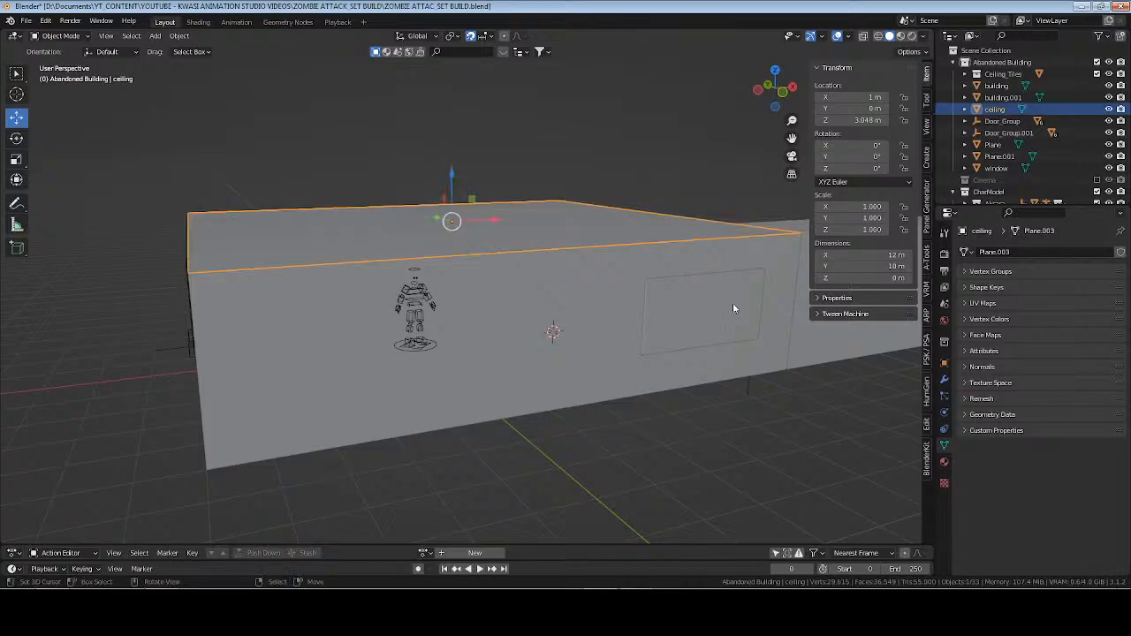
{"action": "left_click", "coordinate": [944, 378]}
{"action": "left_click", "coordinate": [999, 252]}
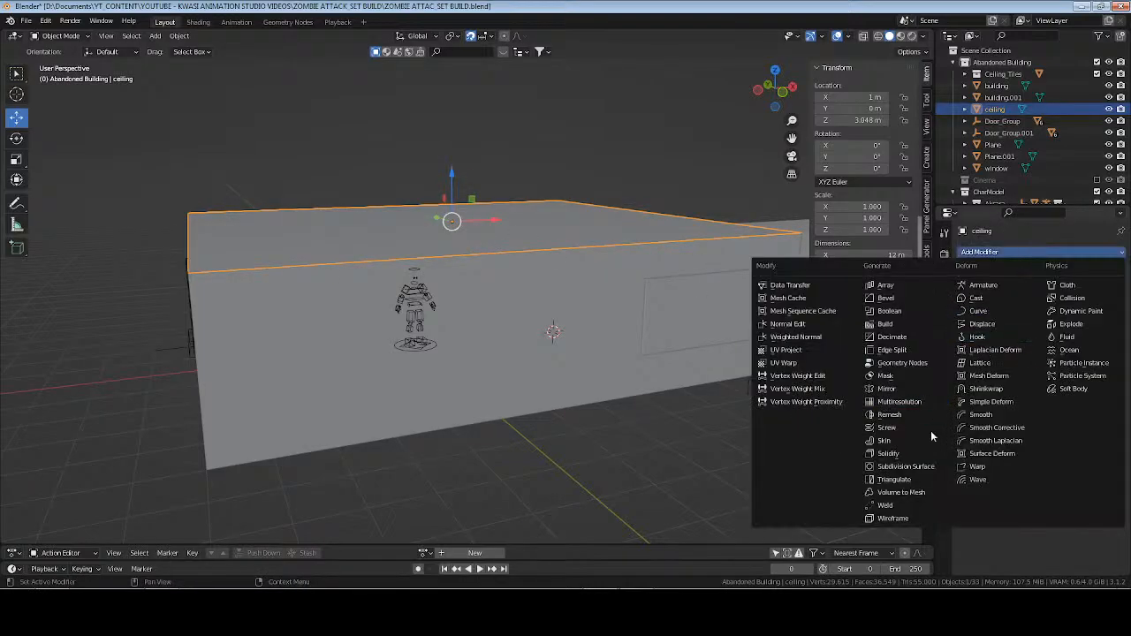
{"action": "left_click", "coordinate": [930, 452]}
{"action": "left_click", "coordinate": [1065, 303]}
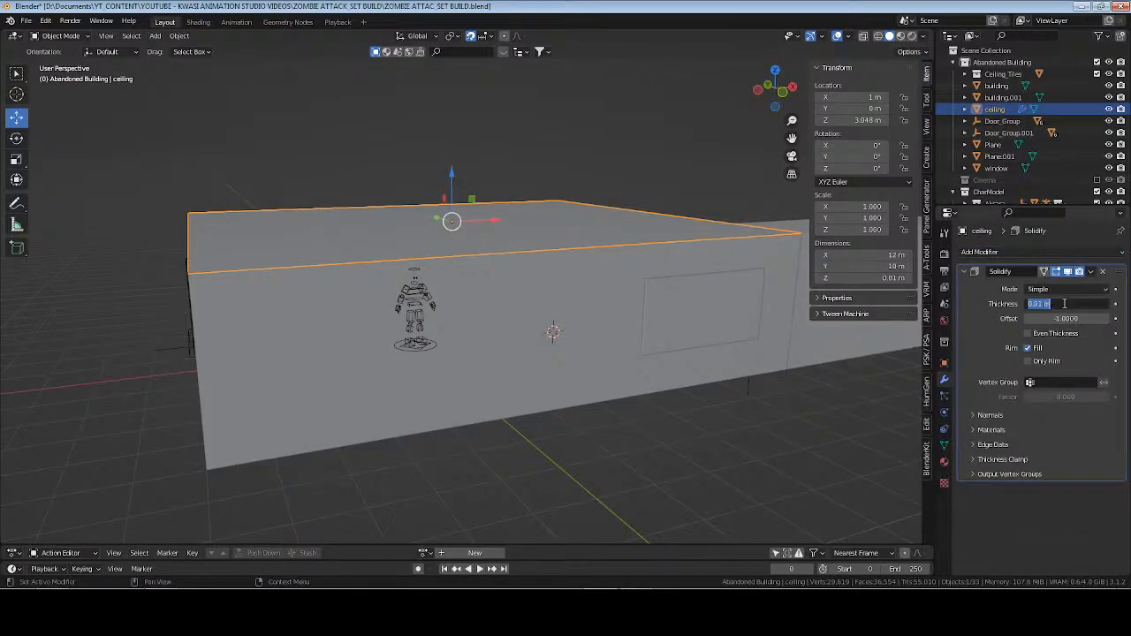
{"action": "type", "text": "0.1"}
{"action": "key", "text": "Return"}
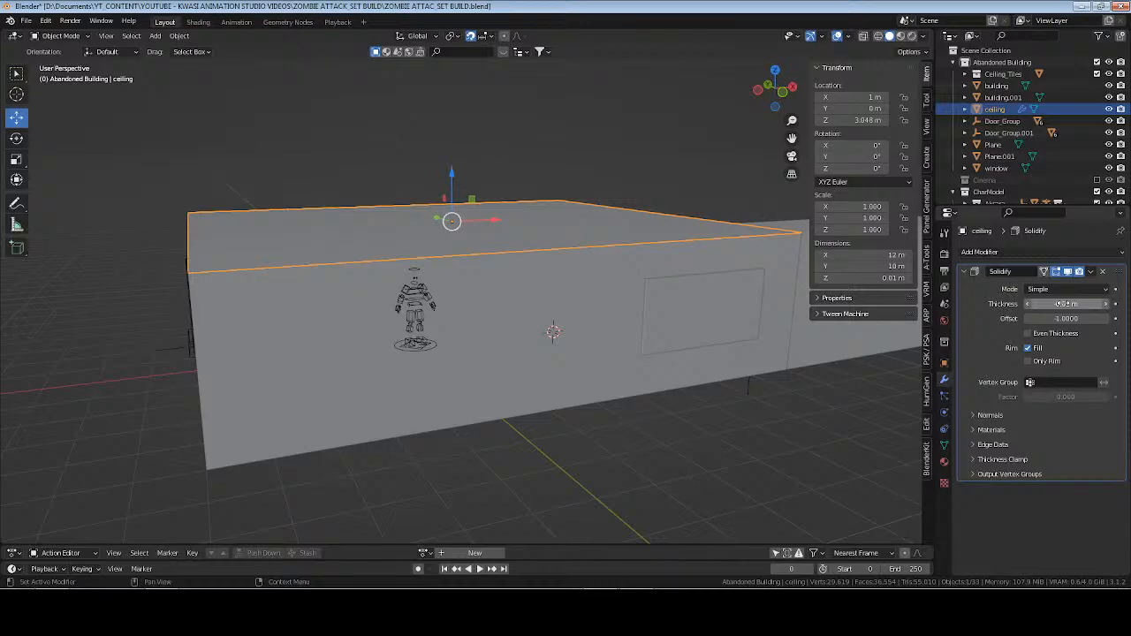
Apply the ceiling's Solidify modifier and object transform, deselect everything, and save the file.
{"action": "key", "text": "ctrl+a"}
{"action": "key", "text": "ctrl+a"}
{"action": "left_click", "coordinate": [531, 225]}
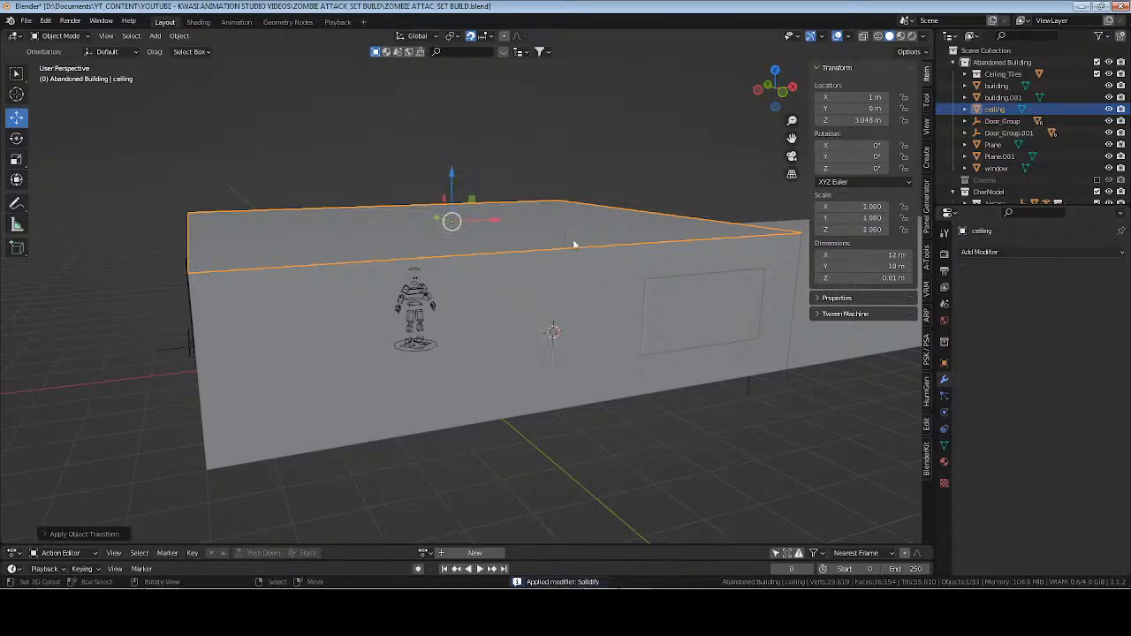
{"action": "key", "text": "alt+a"}
{"action": "key", "text": "ctrl+s"}
Make linked duplicates in place of the corridor's wall-and-ceiling piece and its floor plane.
{"action": "middle_click_drag", "start_coordinate": [417, 294], "coordinate": [415, 319]}
{"action": "left_click", "coordinate": [707, 326]}
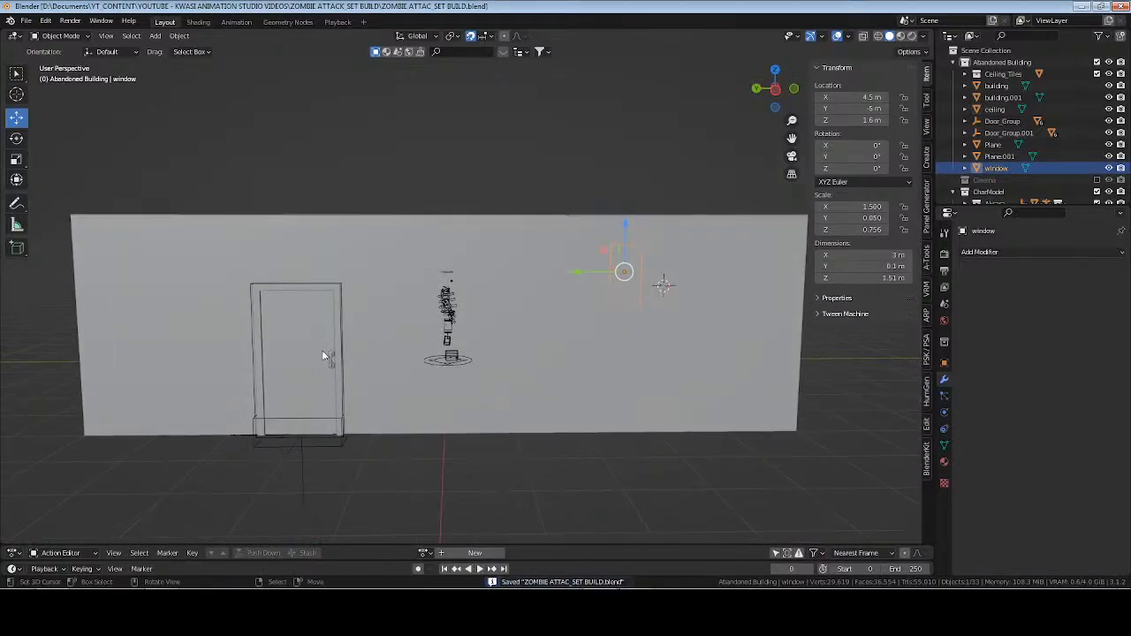
{"action": "left_click", "coordinate": [322, 350]}
{"action": "middle_click_drag", "start_coordinate": [321, 350], "coordinate": [616, 292]}
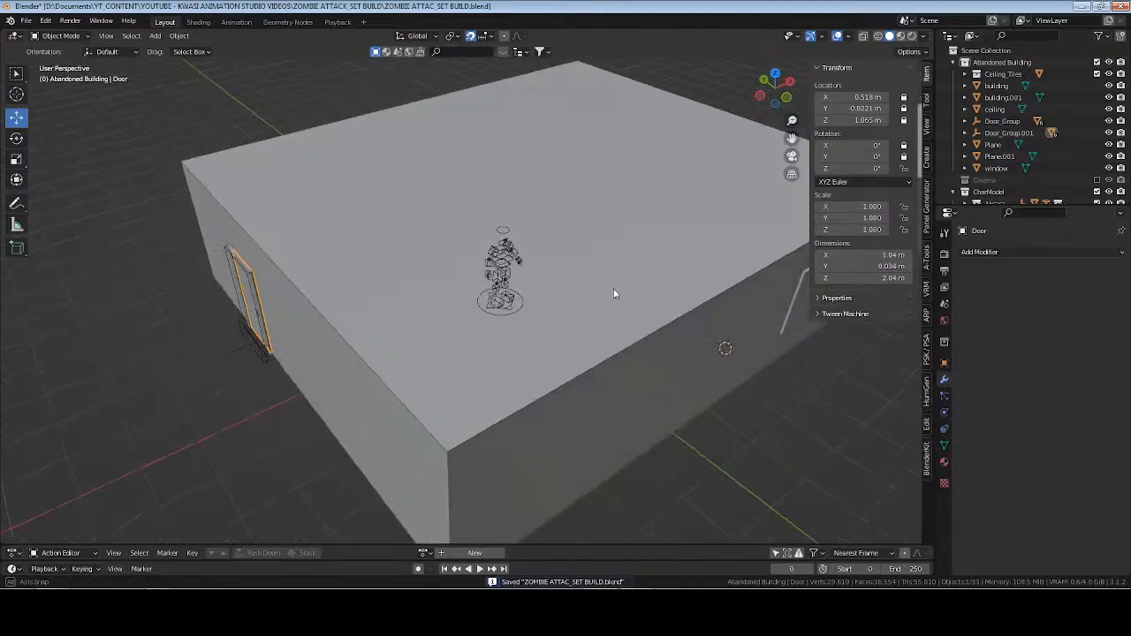
{"action": "middle_click_drag", "start_coordinate": [778, 214], "coordinate": [642, 246], "text": "shift"}
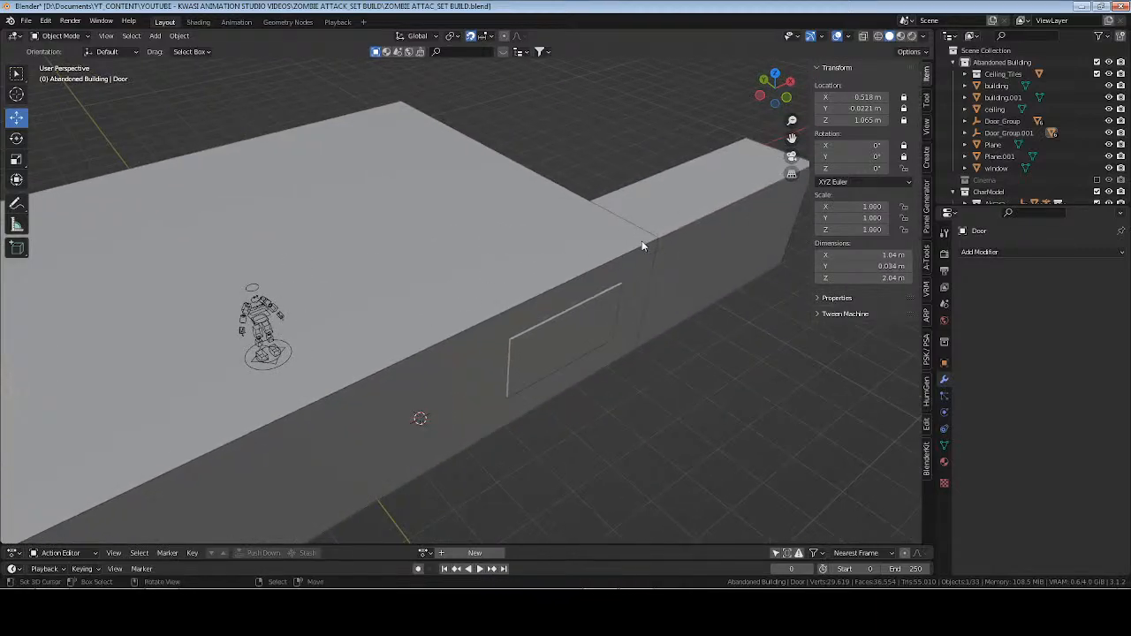
{"action": "left_click", "coordinate": [703, 223]}
{"action": "scroll", "coordinate": [708, 243], "scroll_direction": "down", "scroll_amount": 2}
{"action": "middle_click_drag", "start_coordinate": [714, 272], "coordinate": [507, 278]}
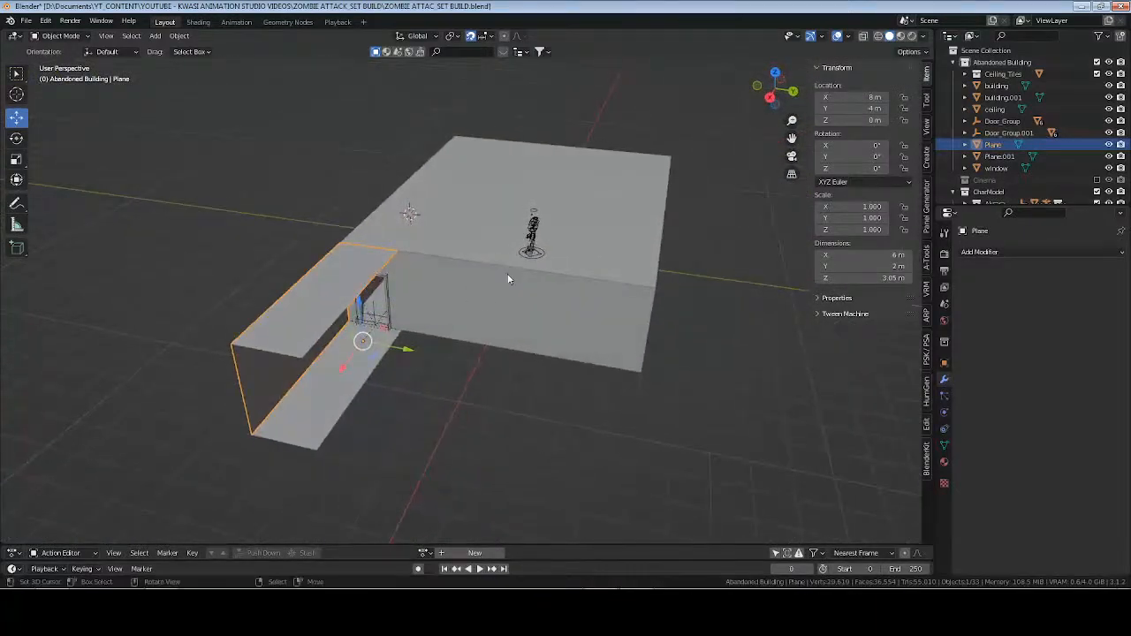
{"action": "left_click", "coordinate": [326, 375], "text": "shift"}
{"action": "middle_click_drag", "start_coordinate": [593, 334], "coordinate": [548, 323]}
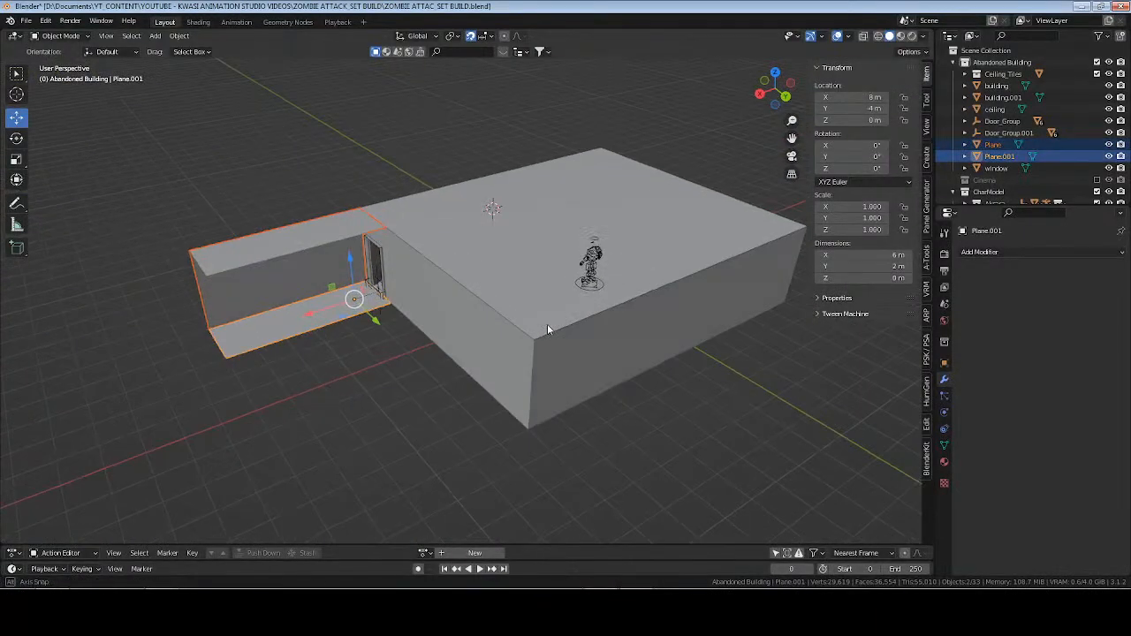
{"action": "key", "text": "alt+d"}
{"action": "right_click", "coordinate": [558, 276]}
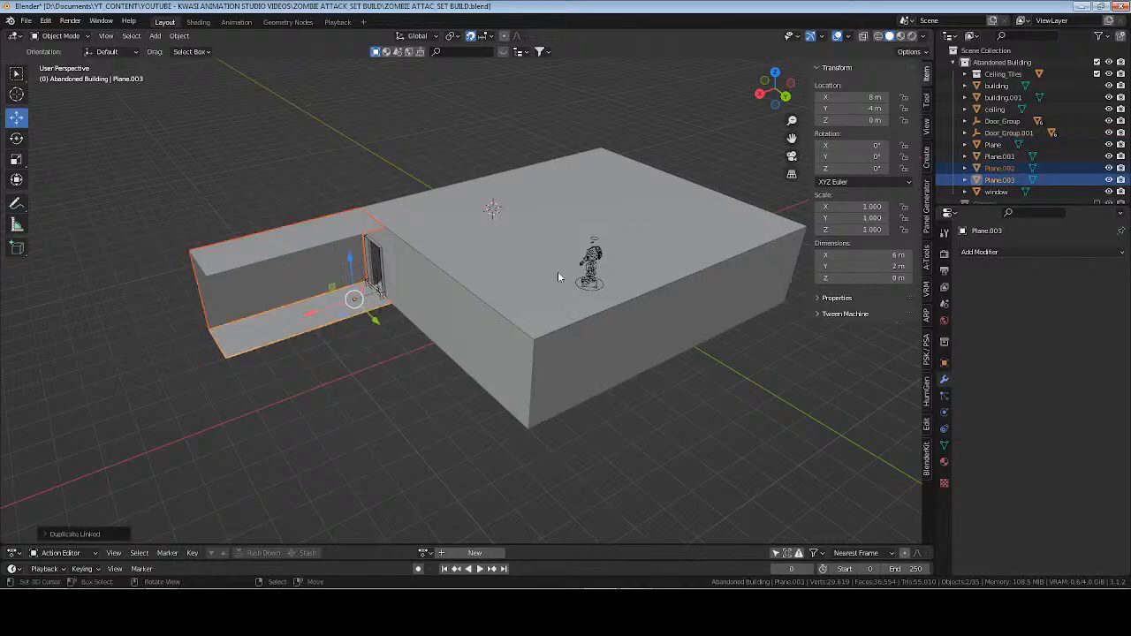
Rotate the duplicated corridor floor 180° about Z.
{"action": "left_click", "coordinate": [944, 363]}
{"action": "left_click", "coordinate": [1067, 351]}
{"action": "type", "text": "180"}
{"action": "key", "text": "Return"}
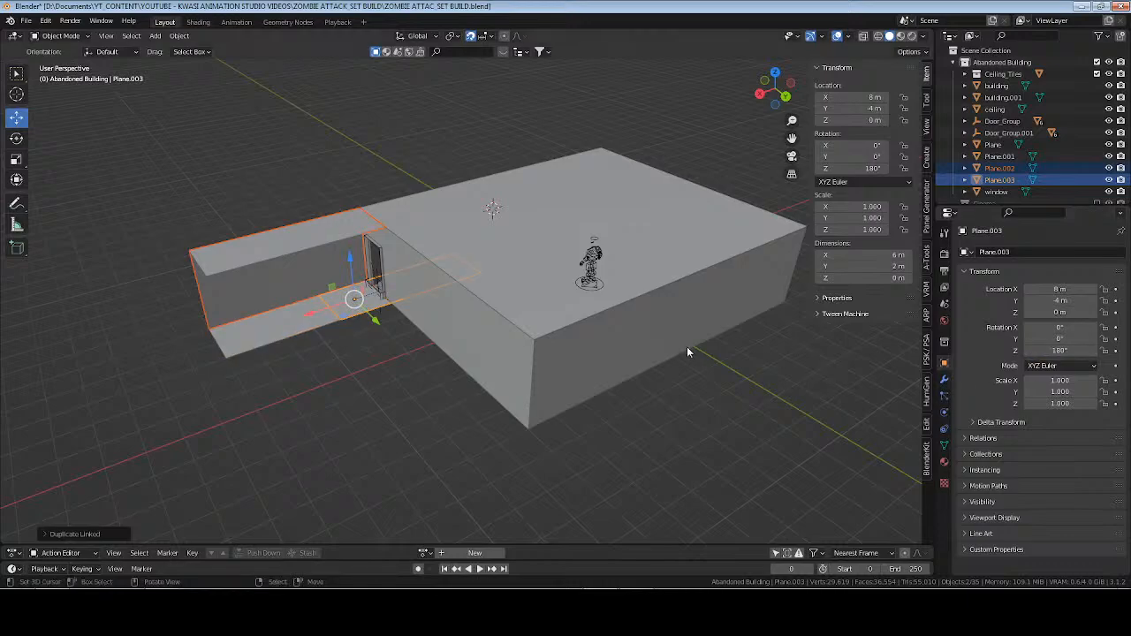
Move both duplicated corridor pieces to the opposite door, placing the floor's origin at X -10 m, Y 2 m.
{"action": "key", "text": "KP_7"}
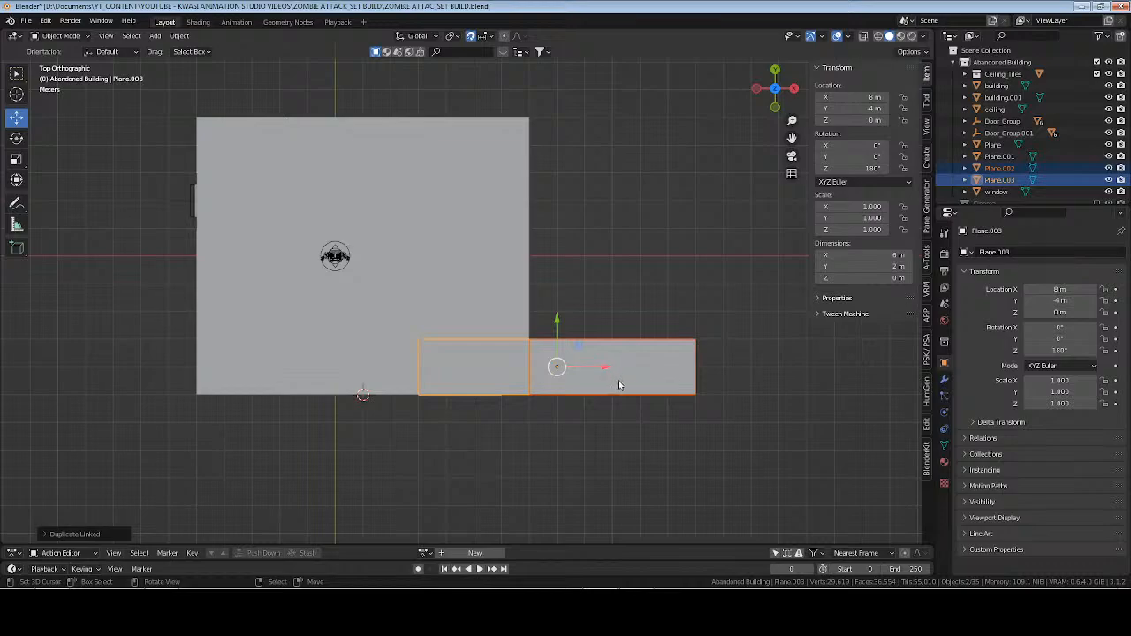
{"action": "key", "text": "alt+d"}
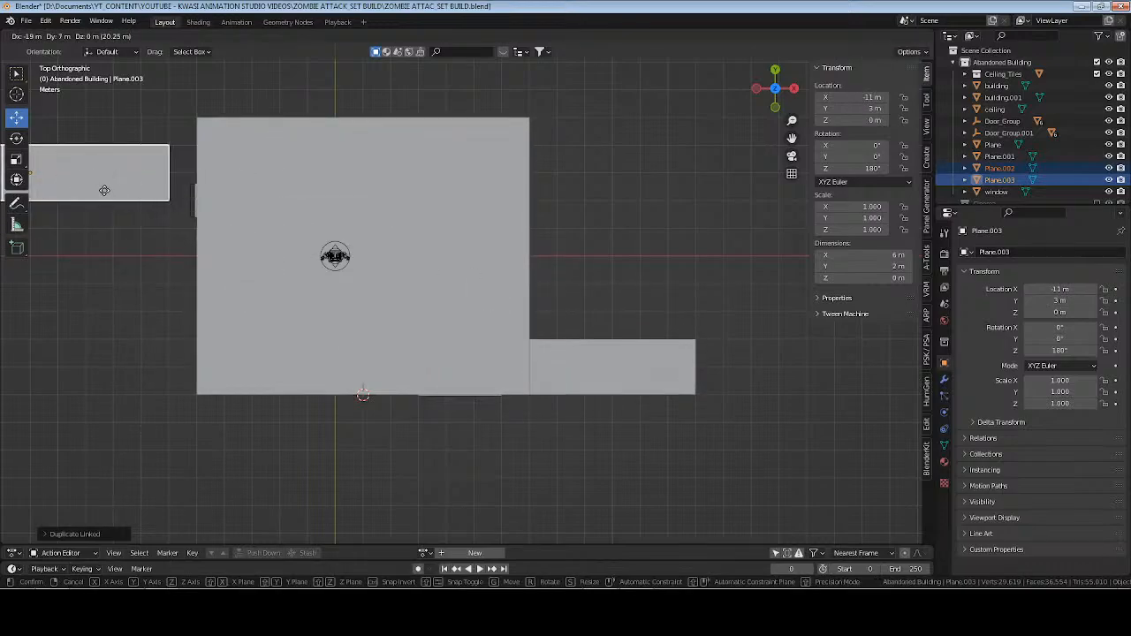
{"action": "left_click", "coordinate": [113, 203]}
{"action": "middle_click_drag", "start_coordinate": [262, 287], "coordinate": [370, 296], "text": "shift"}
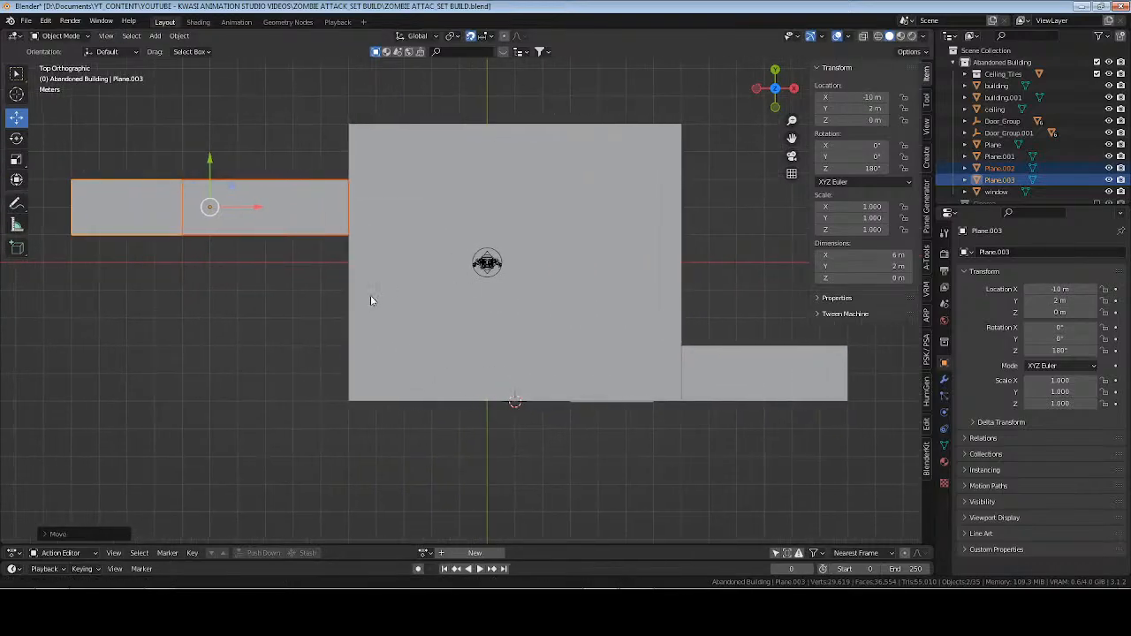
{"action": "left_click", "coordinate": [745, 383]}
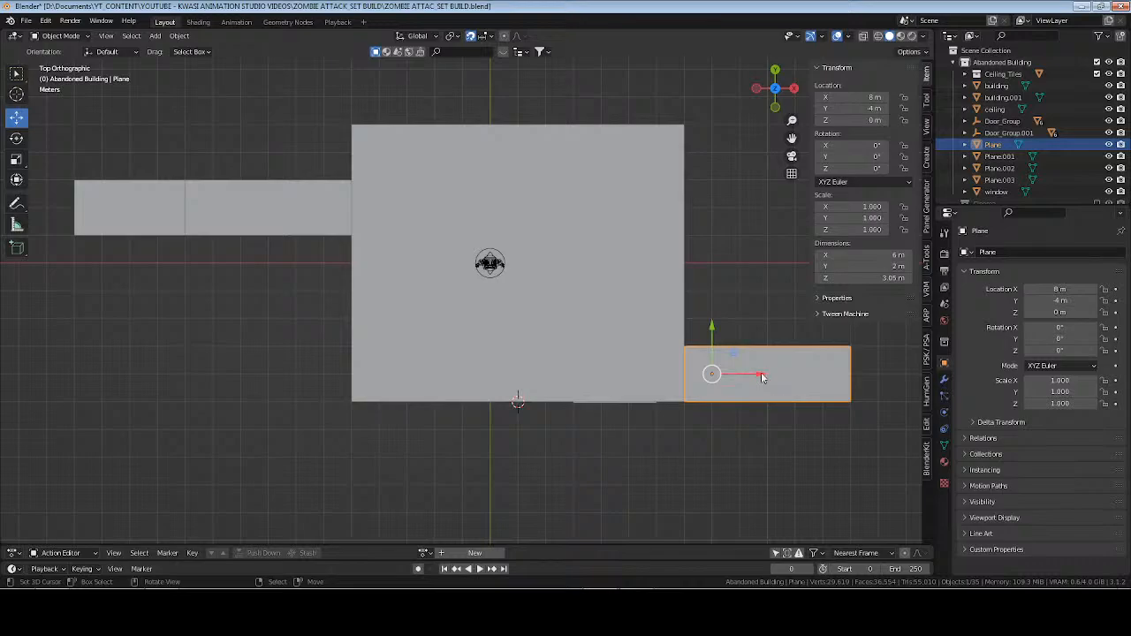
{"action": "left_click_drag", "start_coordinate": [762, 372], "coordinate": [187, 358]}
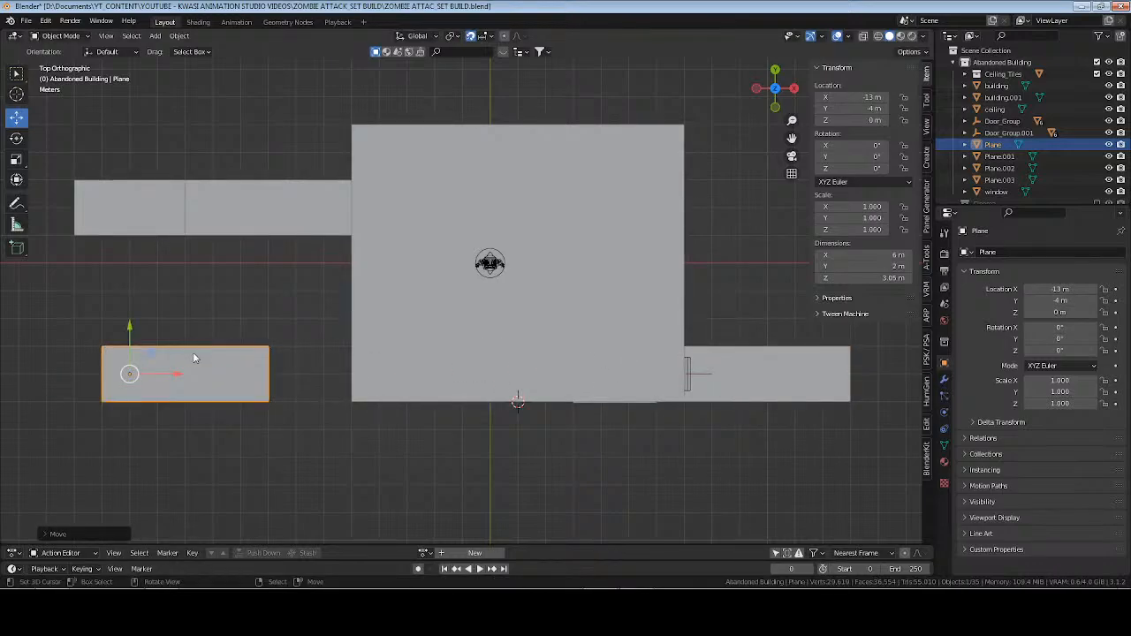
{"action": "key", "text": "ctrl+z"}
{"action": "middle_click_drag", "start_coordinate": [514, 419], "coordinate": [357, 318]}
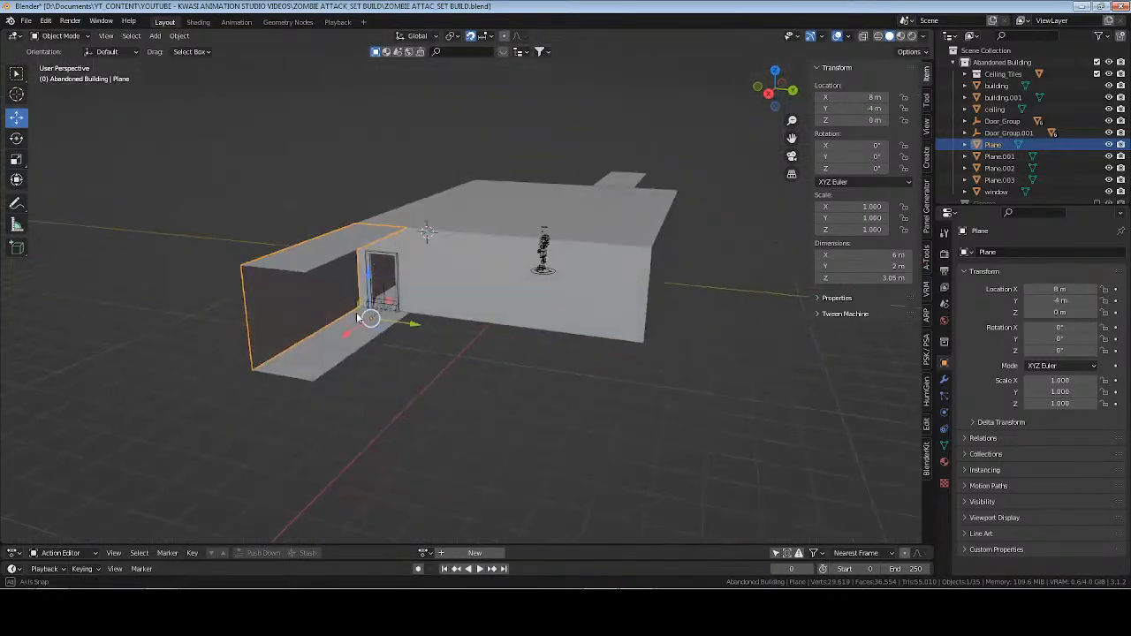
{"action": "key", "text": "g"}
{"action": "right_click", "coordinate": [355, 279]}
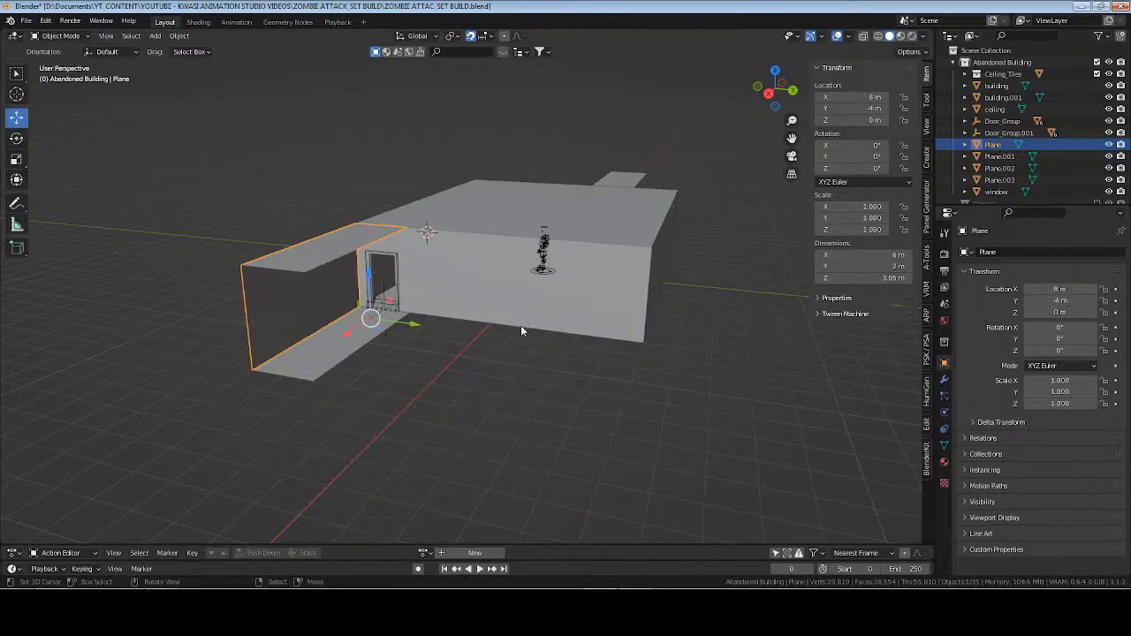
Move the duplicated corridor floor to X -6 m so it sits under the second corridor, and deselect it.
{"action": "middle_click_drag", "start_coordinate": [520, 330], "coordinate": [472, 279]}
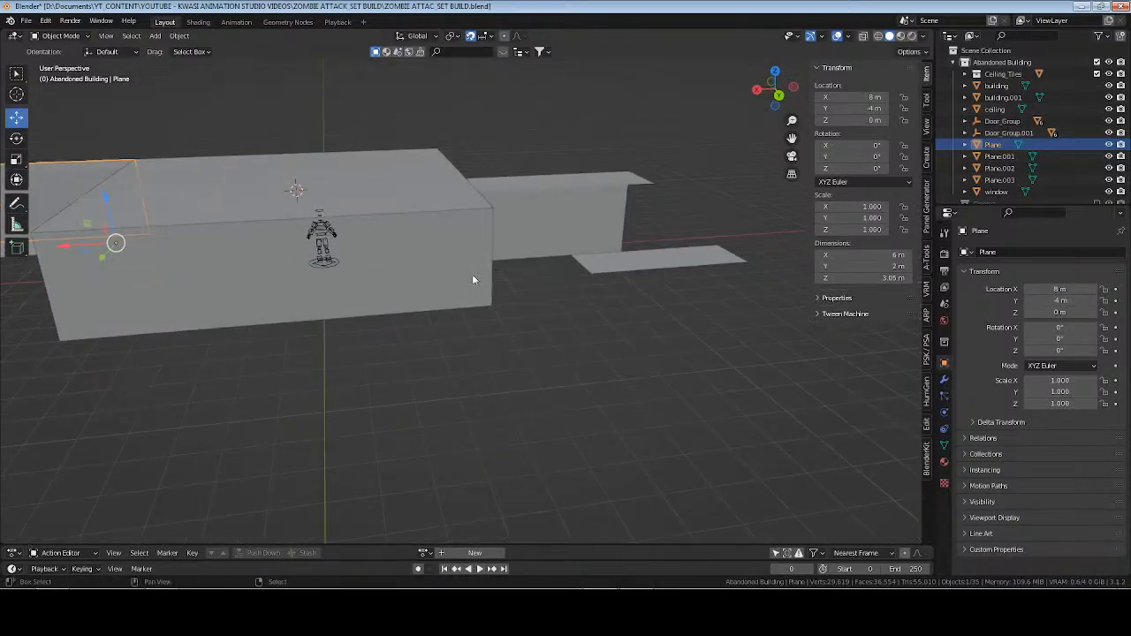
{"action": "middle_click_drag", "start_coordinate": [629, 255], "coordinate": [624, 296]}
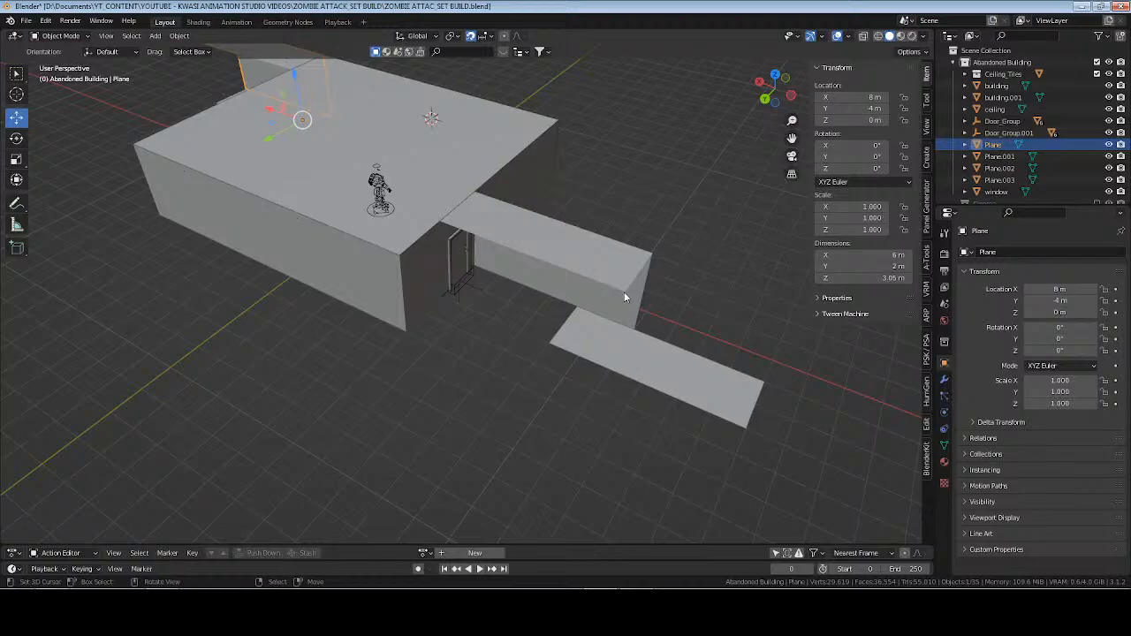
{"action": "left_click", "coordinate": [606, 337]}
{"action": "middle_click_drag", "start_coordinate": [607, 337], "coordinate": [601, 345]}
{"action": "left_click_drag", "start_coordinate": [570, 306], "coordinate": [444, 297]}
{"action": "middle_click_drag", "start_coordinate": [671, 307], "coordinate": [499, 291]}
{"action": "left_click", "coordinate": [515, 340]}
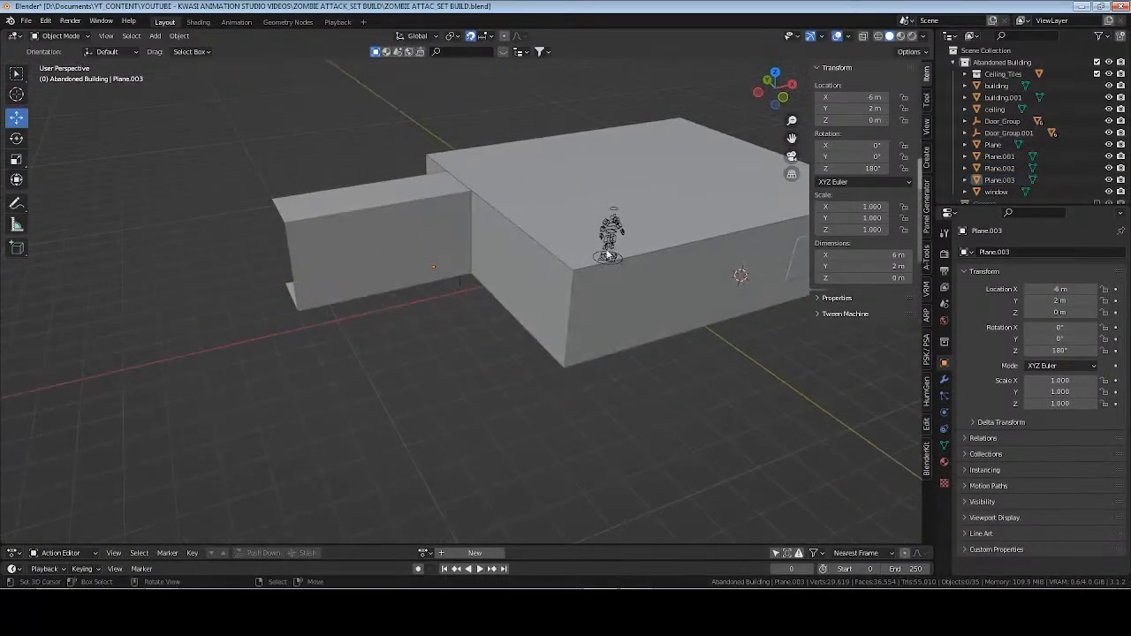
Try resetting the second corridor floor's Z rotation to 0°.
{"action": "middle_click_drag", "start_coordinate": [624, 206], "coordinate": [576, 239]}
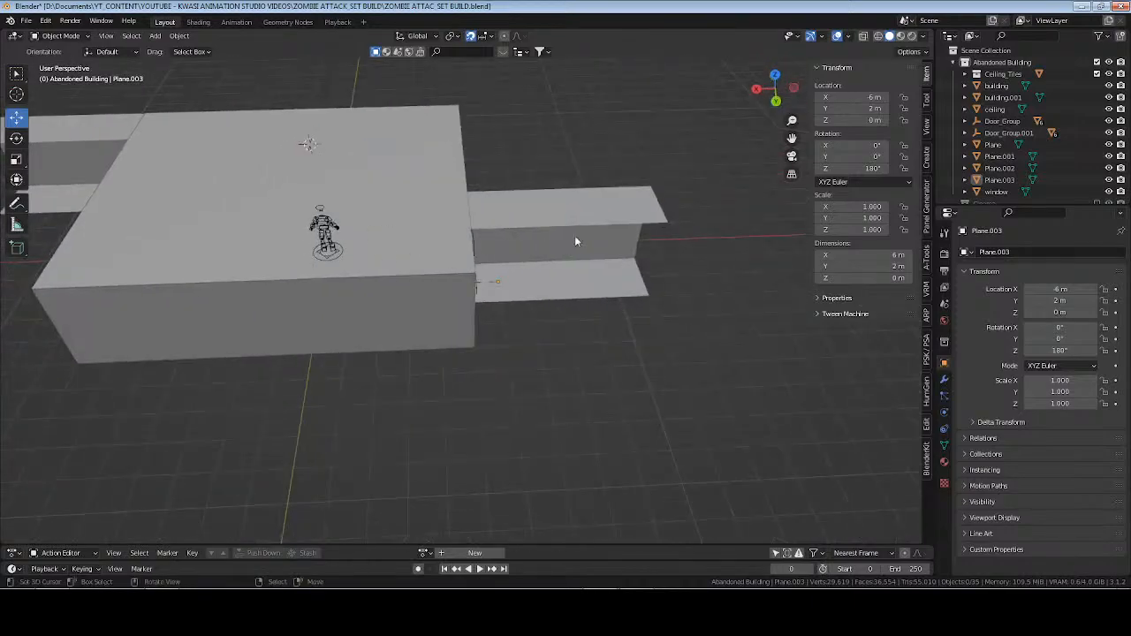
{"action": "left_click", "coordinate": [676, 270]}
{"action": "middle_click_drag", "start_coordinate": [684, 273], "coordinate": [755, 395]}
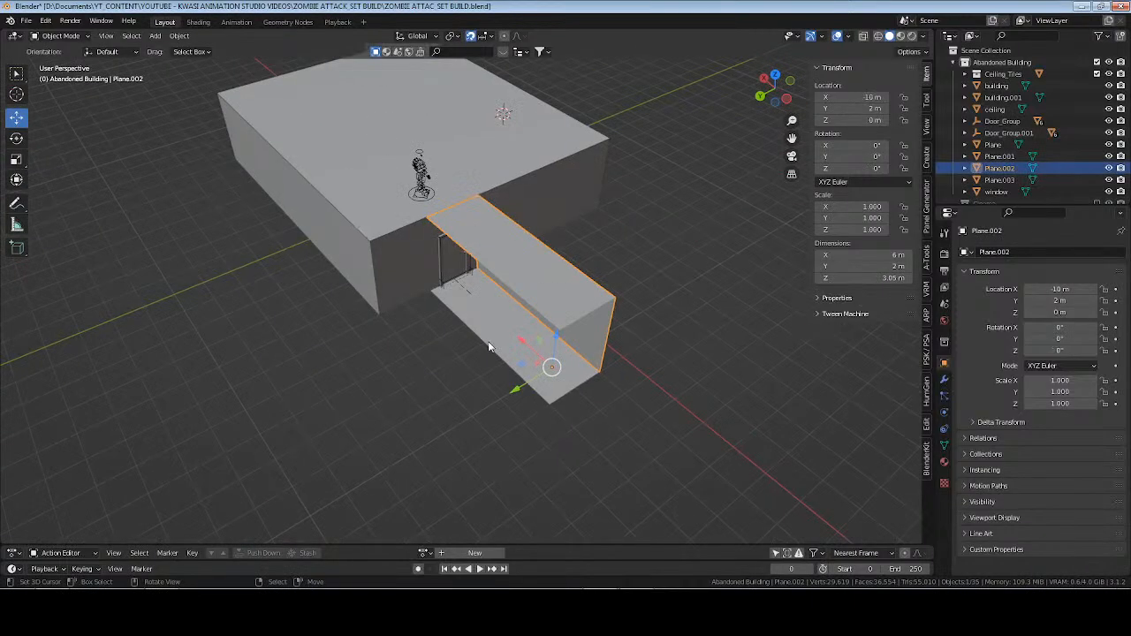
{"action": "double_click", "coordinate": [1060, 350]}
{"action": "type", "text": "0"}
{"action": "key", "text": "Return"}
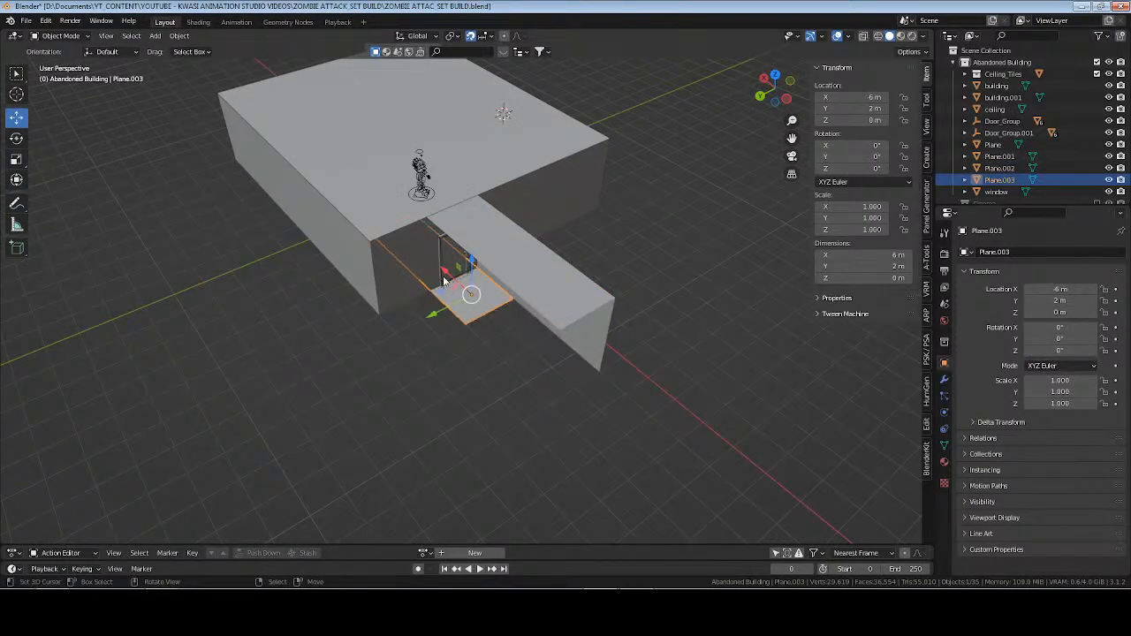
Rotate the second corridor's wall-and-ceiling piece to 180° about Z and move it along X to -6 m over its floor.
{"action": "left_click", "coordinate": [551, 306]}
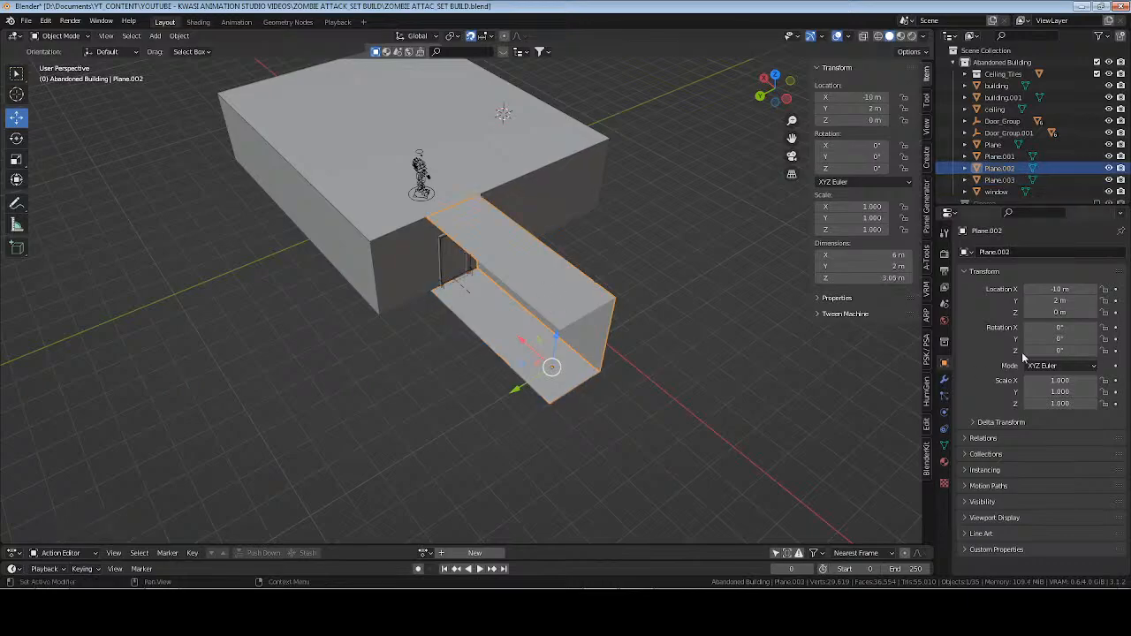
{"action": "double_click", "coordinate": [1060, 350]}
{"action": "type", "text": "180"}
{"action": "key", "text": "Return"}
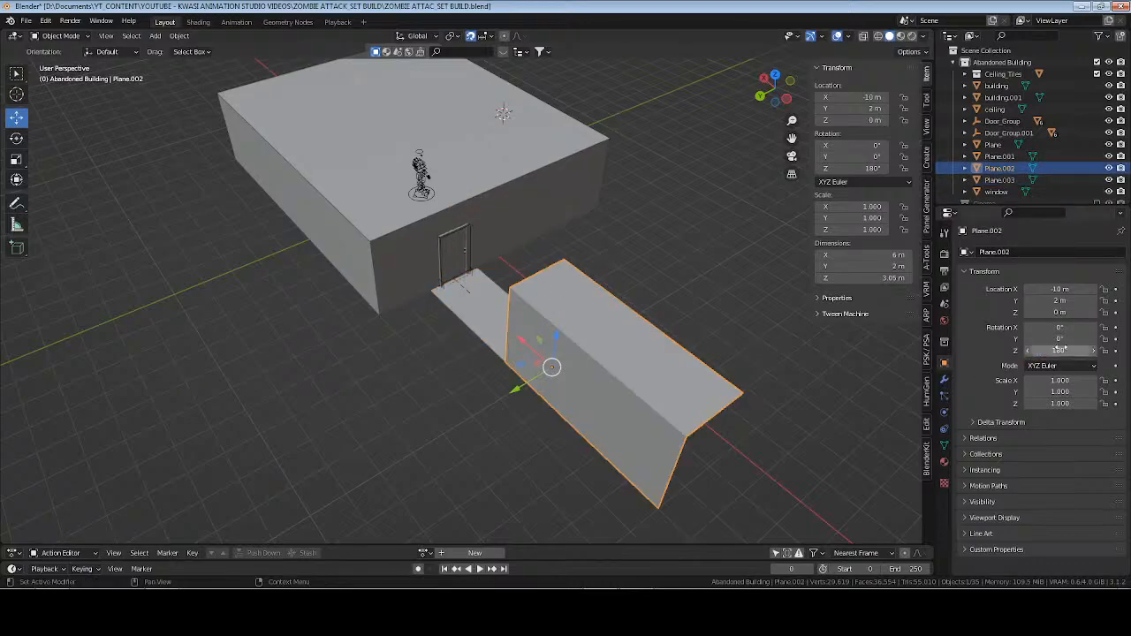
{"action": "key", "text": "g"}
{"action": "key", "text": "x"}
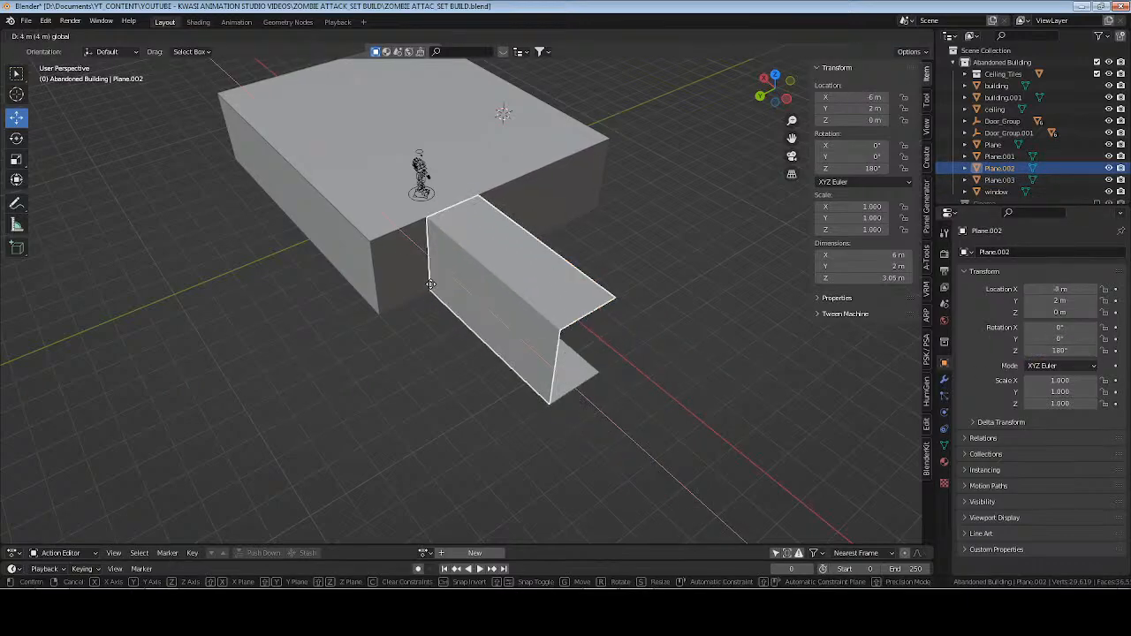
{"action": "left_click_drag", "start_coordinate": [431, 283], "coordinate": [430, 287]}
Swing the door beside the character open to 26.2° about Z and save the file.
{"action": "middle_click_drag", "start_coordinate": [430, 286], "coordinate": [474, 183]}
{"action": "scroll", "coordinate": [546, 263], "scroll_direction": "up", "scroll_amount": 6}
{"action": "left_click", "coordinate": [473, 183]}
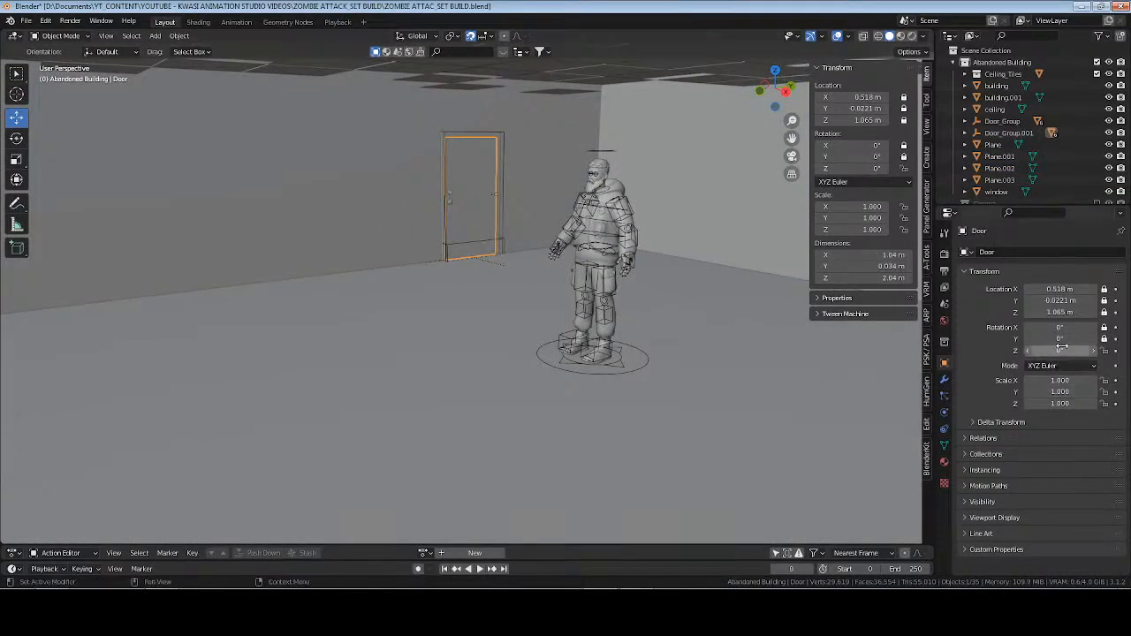
{"action": "left_click_drag", "start_coordinate": [1046, 351], "coordinate": [1067, 350]}
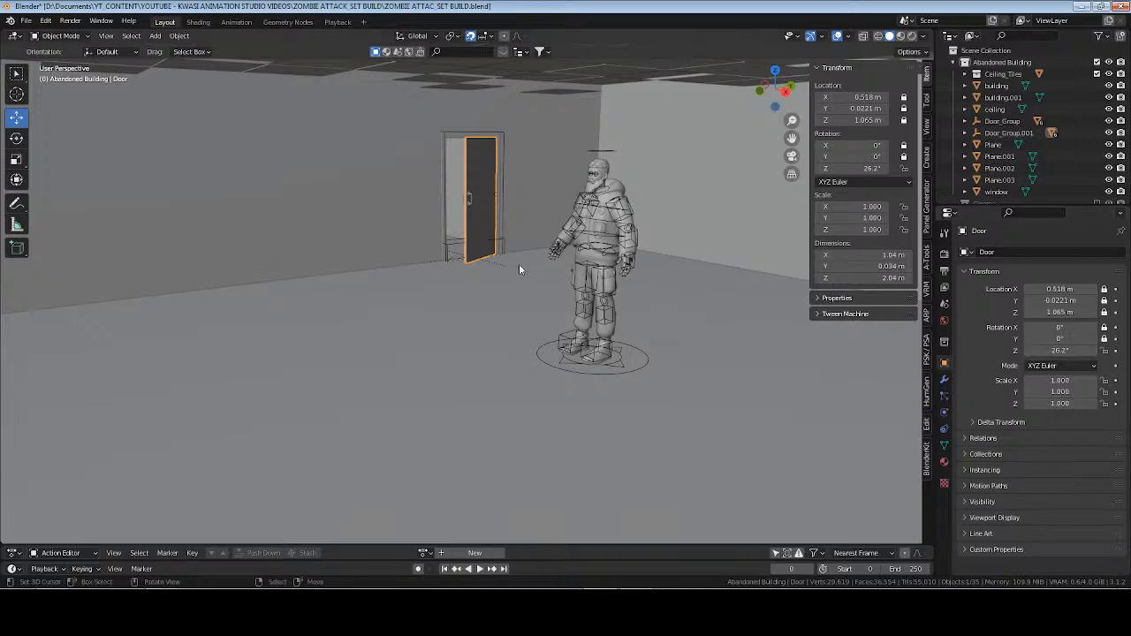
{"action": "left_click", "coordinate": [529, 258]}
{"action": "key", "text": "ctrl+s"}
Examine the room, its broken tiled ceiling and the attached corridors from inside and outside.
{"action": "middle_click_drag", "start_coordinate": [454, 247], "coordinate": [516, 173]}
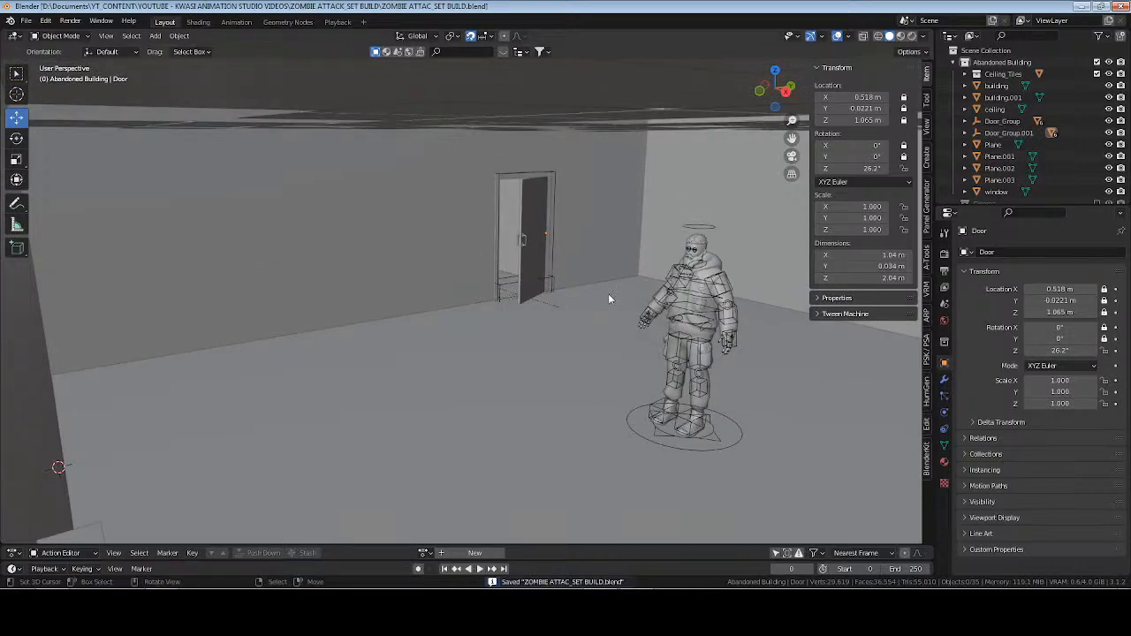
{"action": "middle_click_drag", "start_coordinate": [608, 299], "coordinate": [472, 268]}
{"action": "left_click", "coordinate": [510, 114]}
{"action": "middle_click_drag", "start_coordinate": [510, 114], "coordinate": [536, 168]}
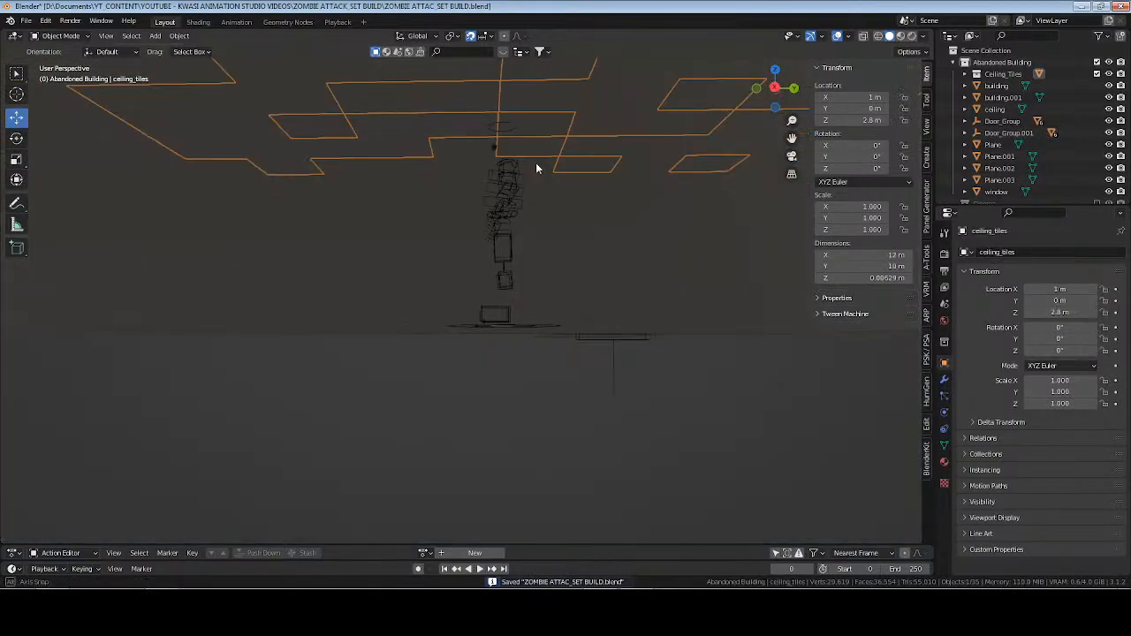
{"action": "scroll", "coordinate": [548, 166], "scroll_direction": "up", "scroll_amount": 3}
{"action": "middle_click_drag", "start_coordinate": [652, 151], "coordinate": [533, 245], "text": "shift"}
{"action": "scroll", "coordinate": [592, 177], "scroll_direction": "down", "scroll_amount": 5}
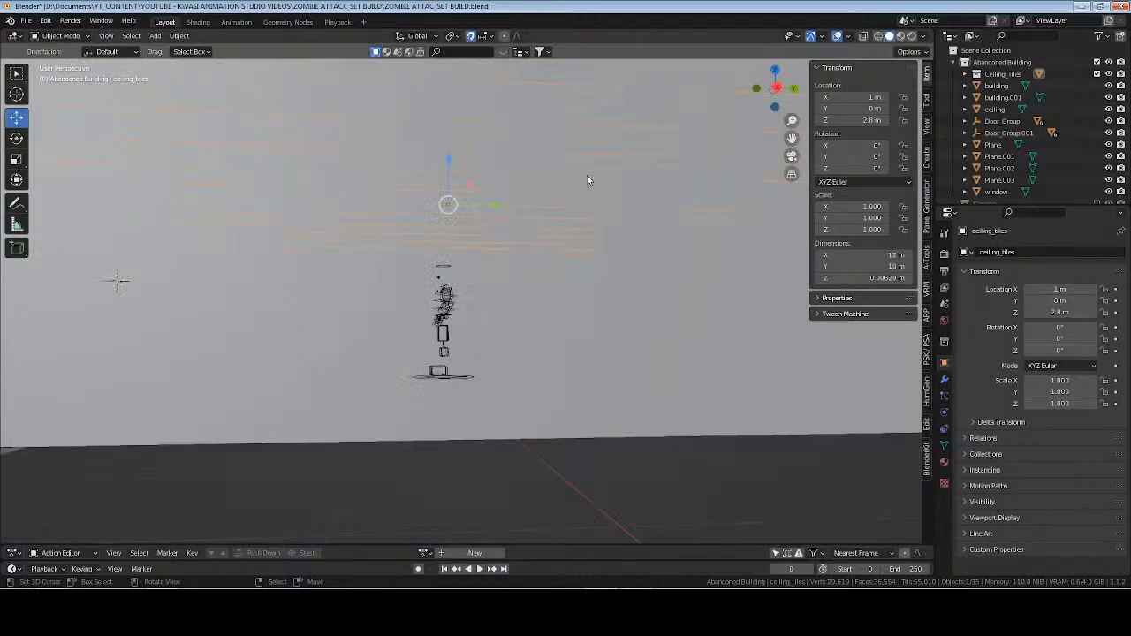
{"action": "middle_click_drag", "start_coordinate": [588, 180], "coordinate": [600, 281]}
{"action": "scroll", "coordinate": [575, 297], "scroll_direction": "up", "scroll_amount": 3}
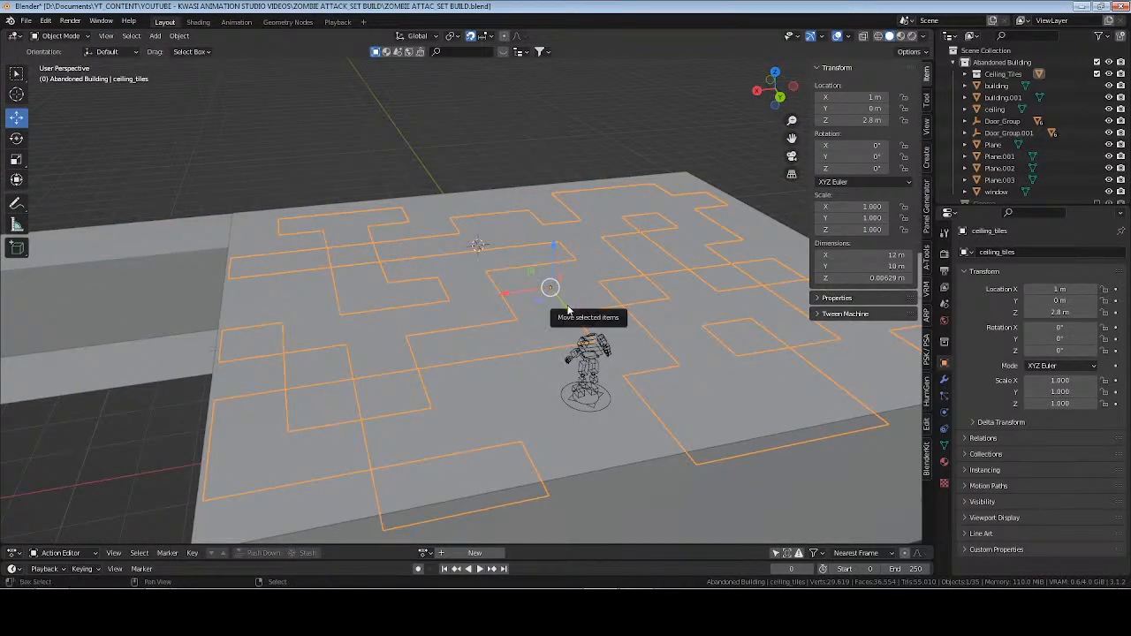
{"action": "middle_click_drag", "start_coordinate": [422, 306], "coordinate": [375, 209]}
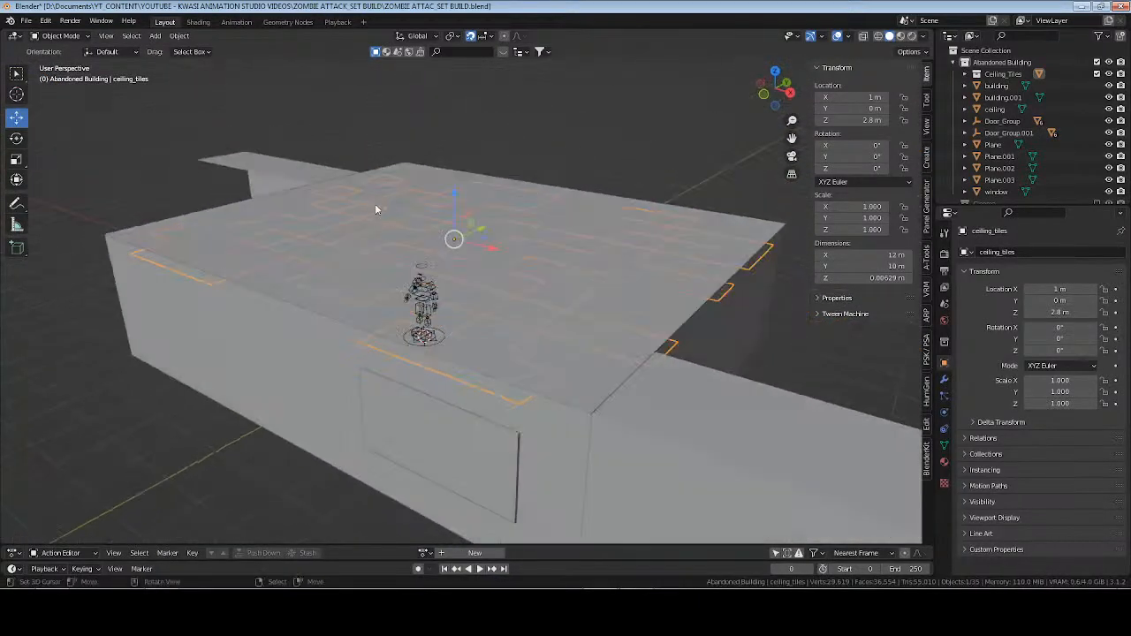
{"action": "key", "text": "alt+a"}
Select the window block in the outer wall and apply its scale.
{"action": "middle_click_drag", "start_coordinate": [488, 320], "coordinate": [515, 297]}
{"action": "right_click", "coordinate": [593, 336]}
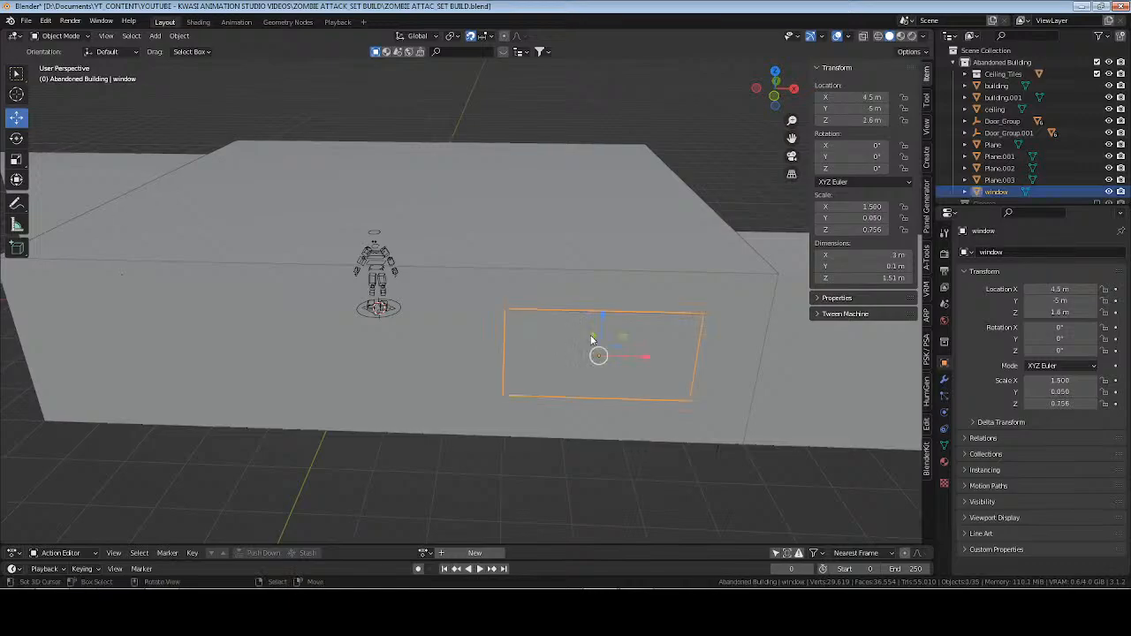
{"action": "middle_click_drag", "start_coordinate": [605, 358], "coordinate": [557, 305], "text": "shift"}
{"action": "key", "text": "KP_Decimal"}
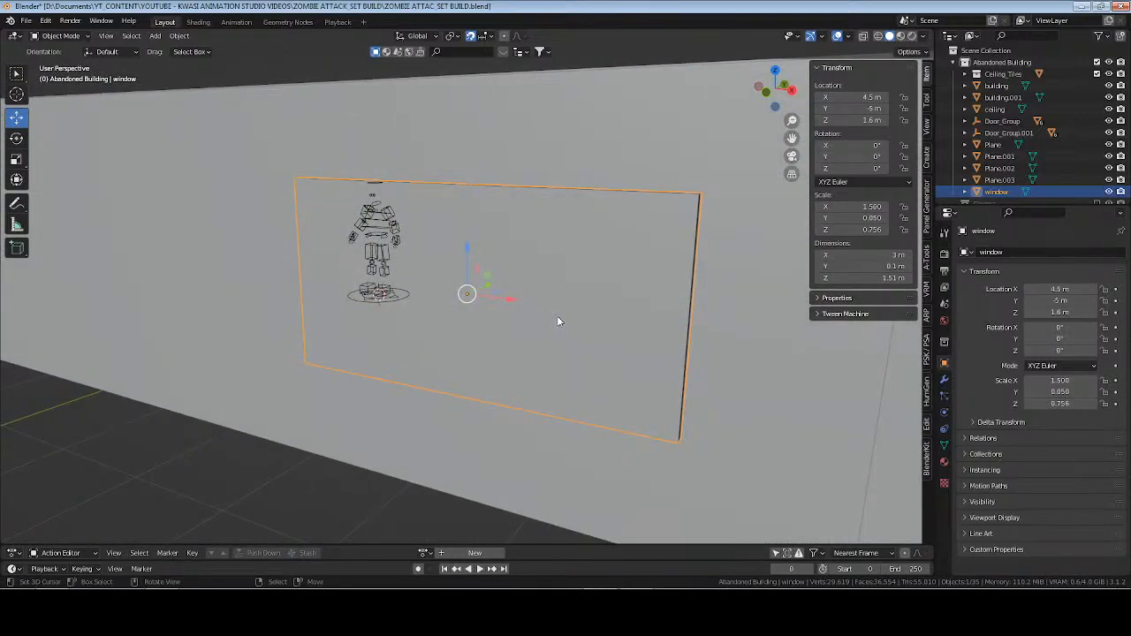
{"action": "key", "text": "ctrl+a"}
{"action": "left_click", "coordinate": [572, 268]}
Isolate the window block in local view and inset its two large opposite faces by about 0.02 m.
{"action": "key", "text": "Tab"}
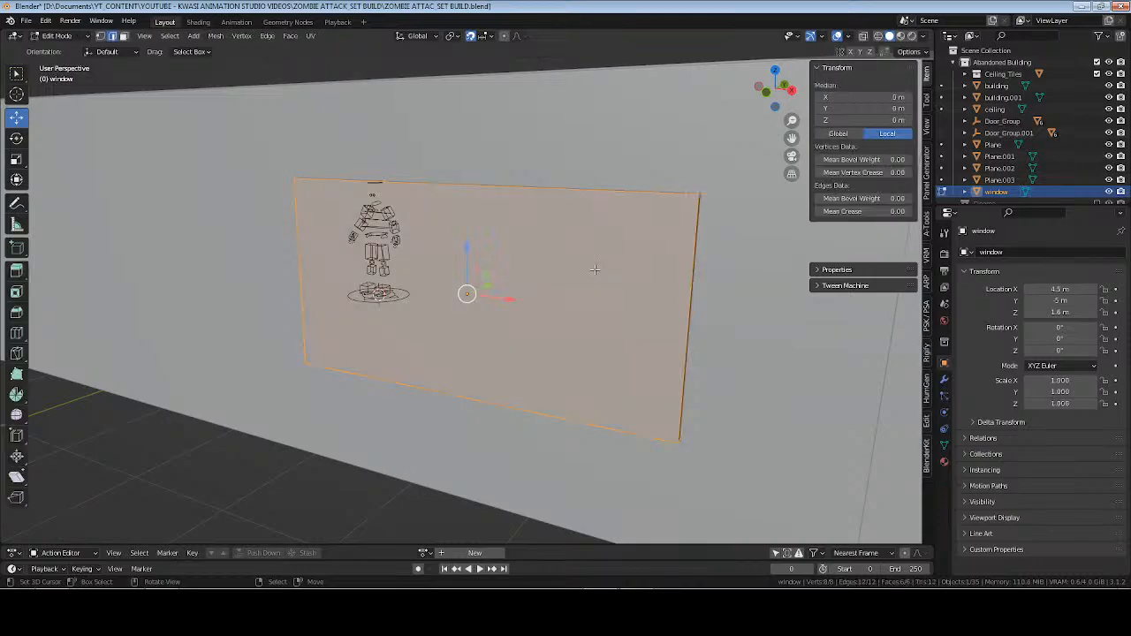
{"action": "key", "text": "alt+a"}
{"action": "key", "text": "KP_Divide"}
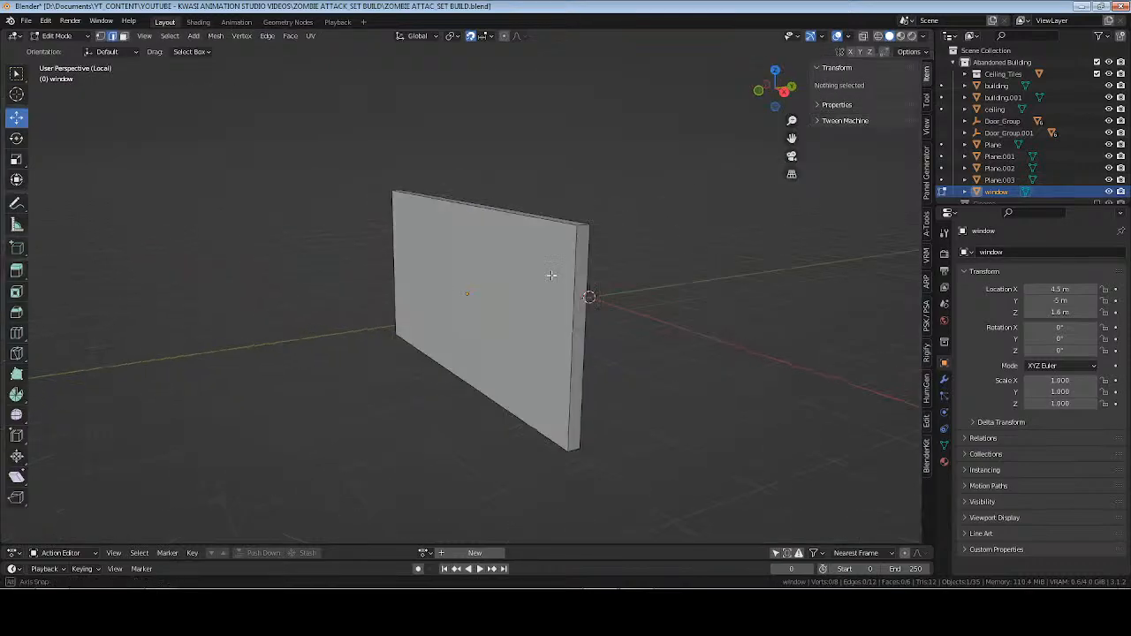
{"action": "middle_click_drag", "start_coordinate": [551, 273], "coordinate": [486, 311]}
{"action": "key", "text": "a"}
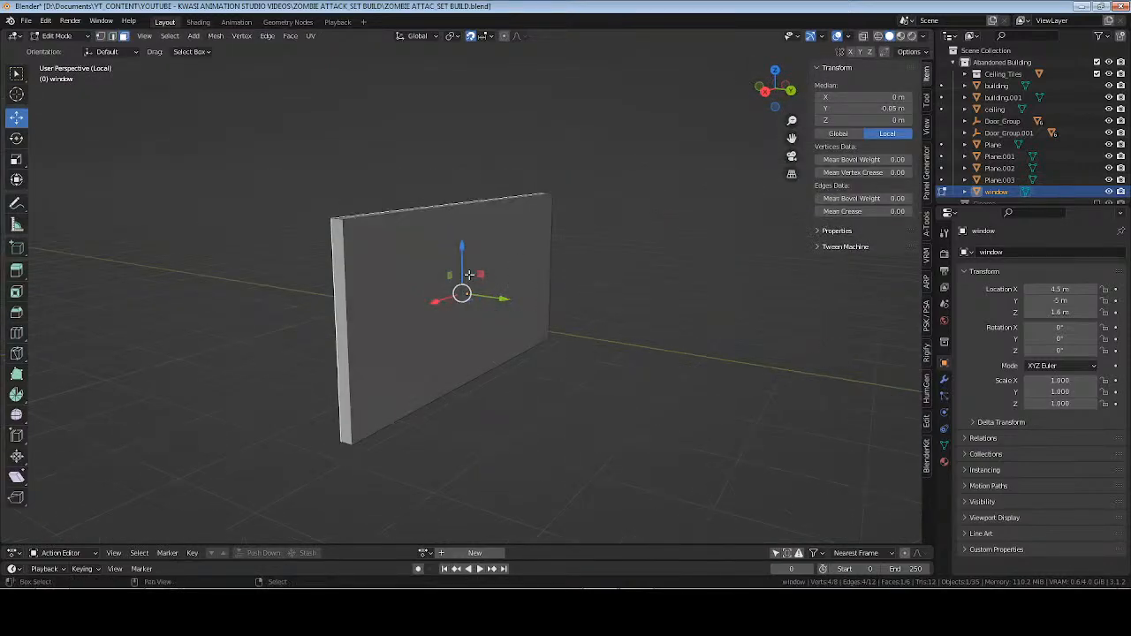
{"action": "left_click", "coordinate": [486, 311], "text": "shift"}
{"action": "scroll", "coordinate": [486, 311], "scroll_direction": "up", "scroll_amount": 2}
{"action": "key", "text": "i"}
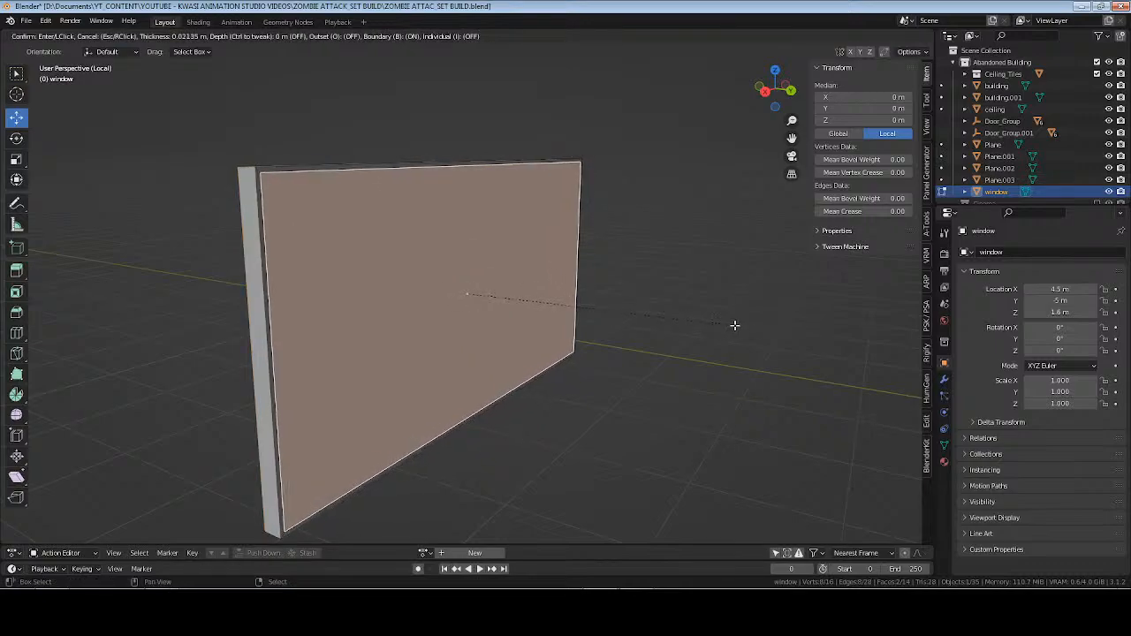
{"action": "left_click", "coordinate": [735, 326]}
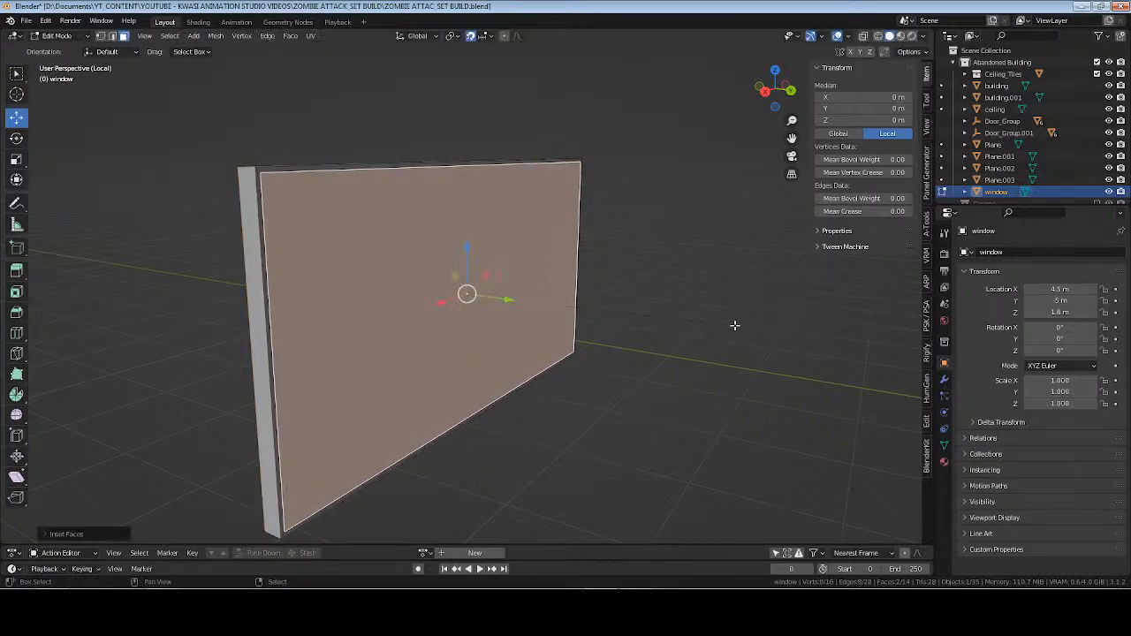
Extrude both inset window faces inward along their normals to form a recessed pane within the frame.
{"action": "key", "text": "alt+e"}
{"action": "left_click", "coordinate": [682, 343]}
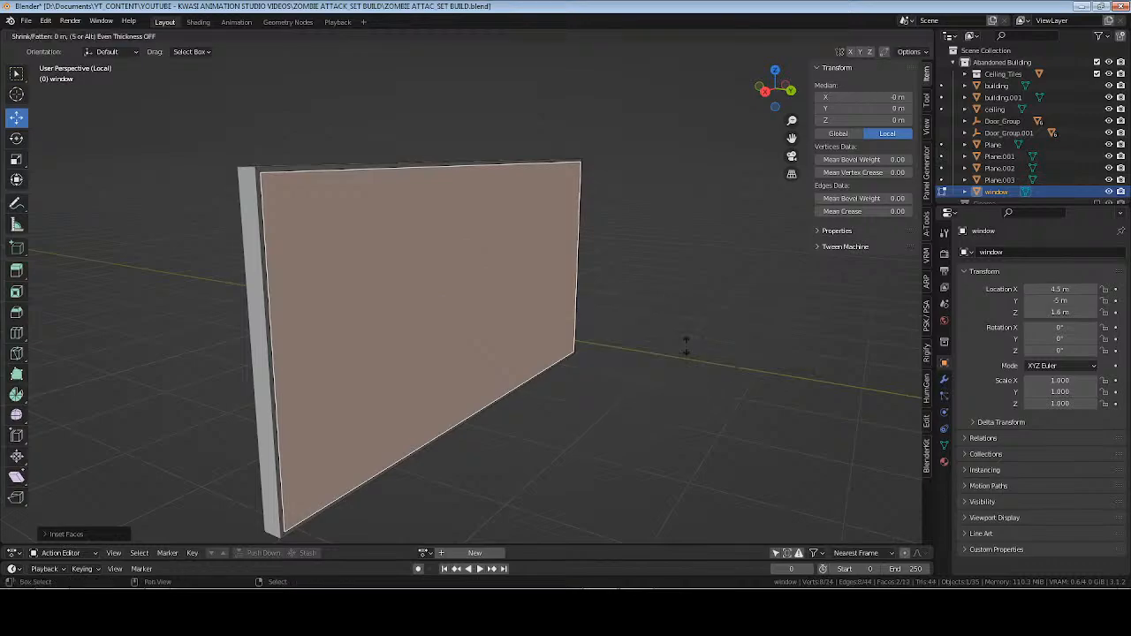
{"action": "left_click", "coordinate": [682, 371]}
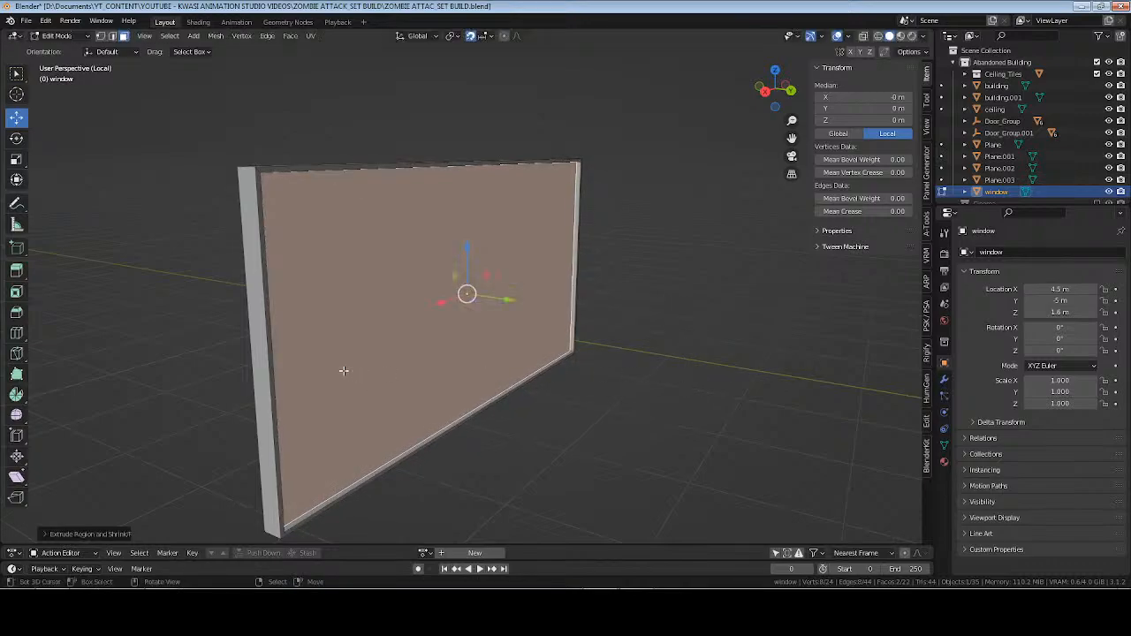
Add two material slots to the window, the second for the pane faces and the first for the frame, and save the file.
{"action": "middle_click_drag", "start_coordinate": [342, 374], "coordinate": [858, 472]}
{"action": "left_click", "coordinate": [944, 461]}
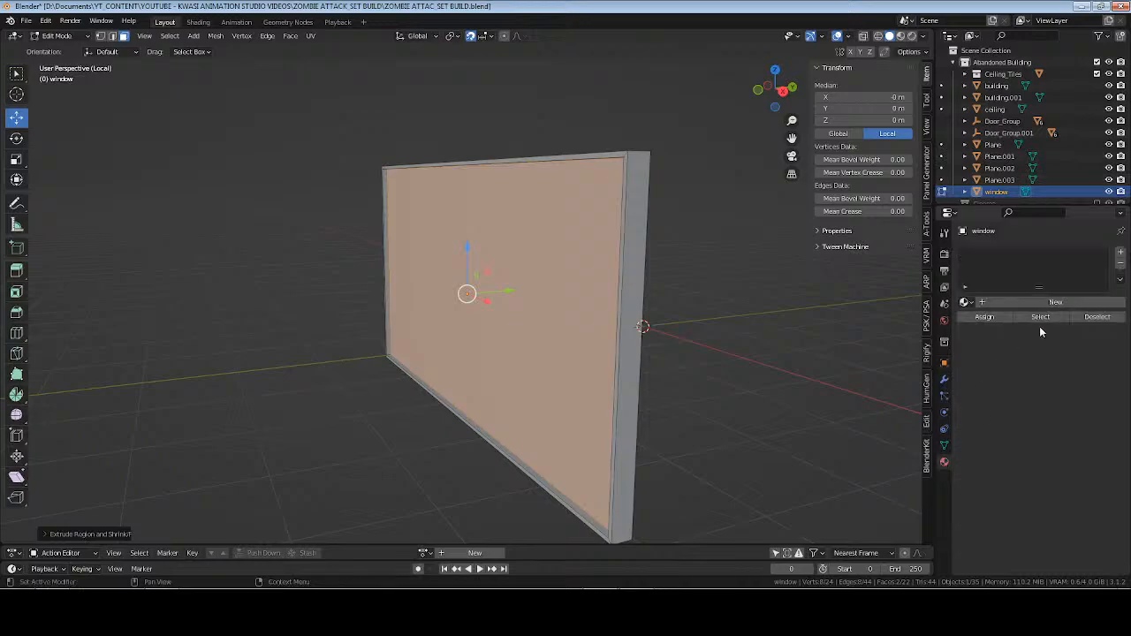
{"action": "left_click", "coordinate": [1121, 256]}
{"action": "left_click", "coordinate": [1121, 256]}
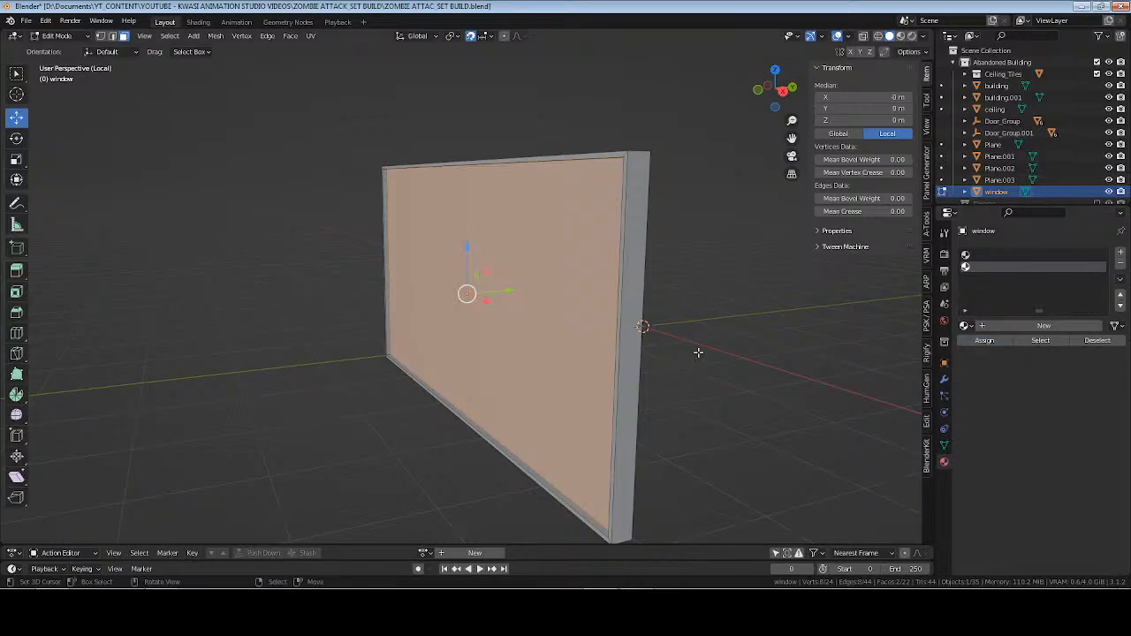
{"action": "key", "text": "ctrl+i"}
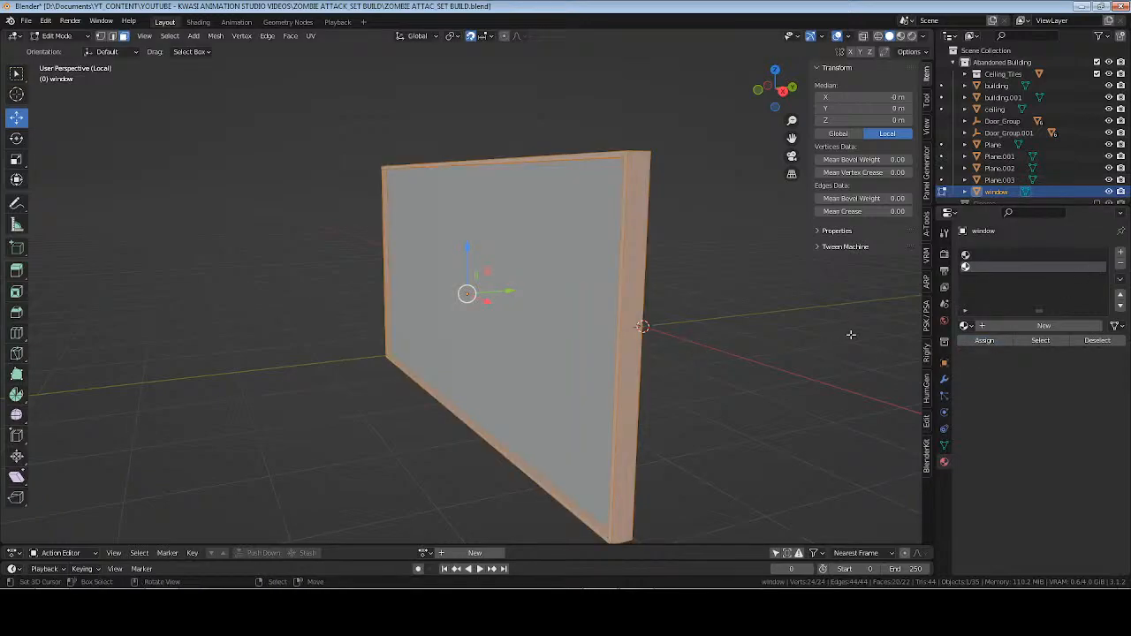
{"action": "left_click", "coordinate": [979, 256]}
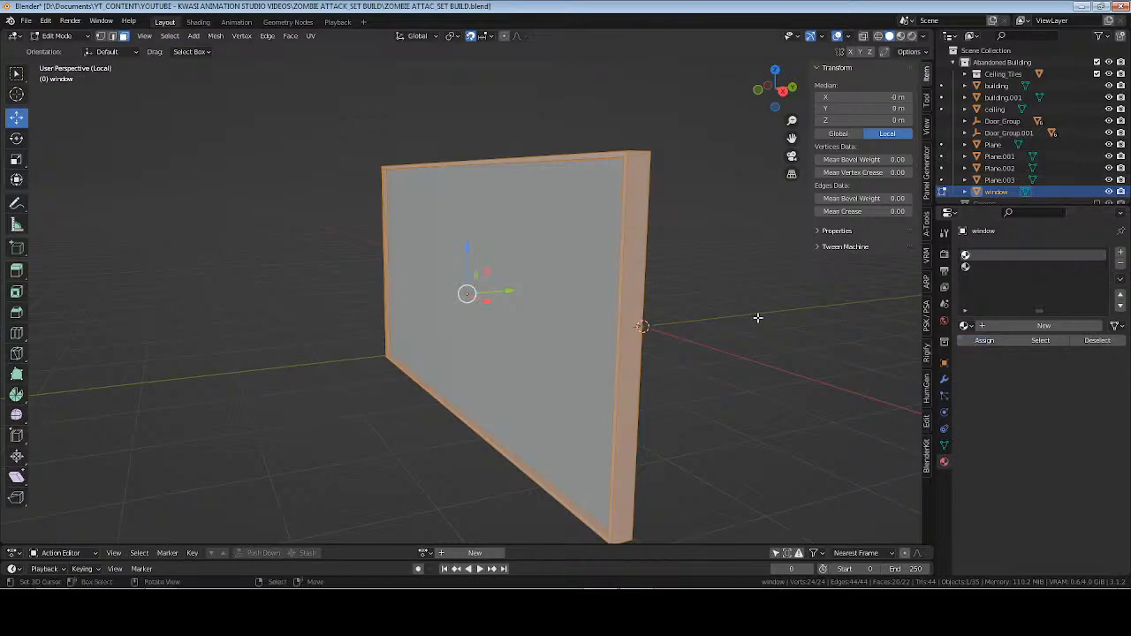
{"action": "key", "text": "Tab"}
{"action": "key", "text": "ctrl+s"}
Duplicate one pane face of the window in place and separate it by selection into its own object.
{"action": "middle_click_drag", "start_coordinate": [713, 313], "coordinate": [600, 309]}
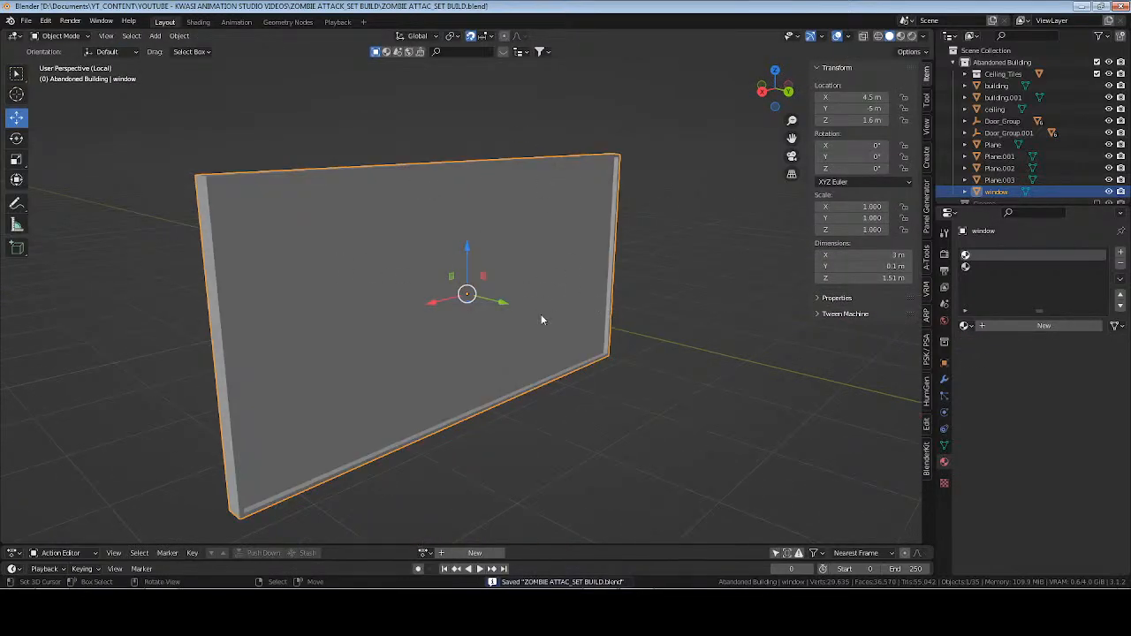
{"action": "middle_click_drag", "start_coordinate": [540, 314], "coordinate": [527, 350]}
{"action": "key", "text": "Tab"}
{"action": "left_click", "coordinate": [512, 256]}
{"action": "key", "text": "shift+d"}
{"action": "right_click", "coordinate": [525, 347]}
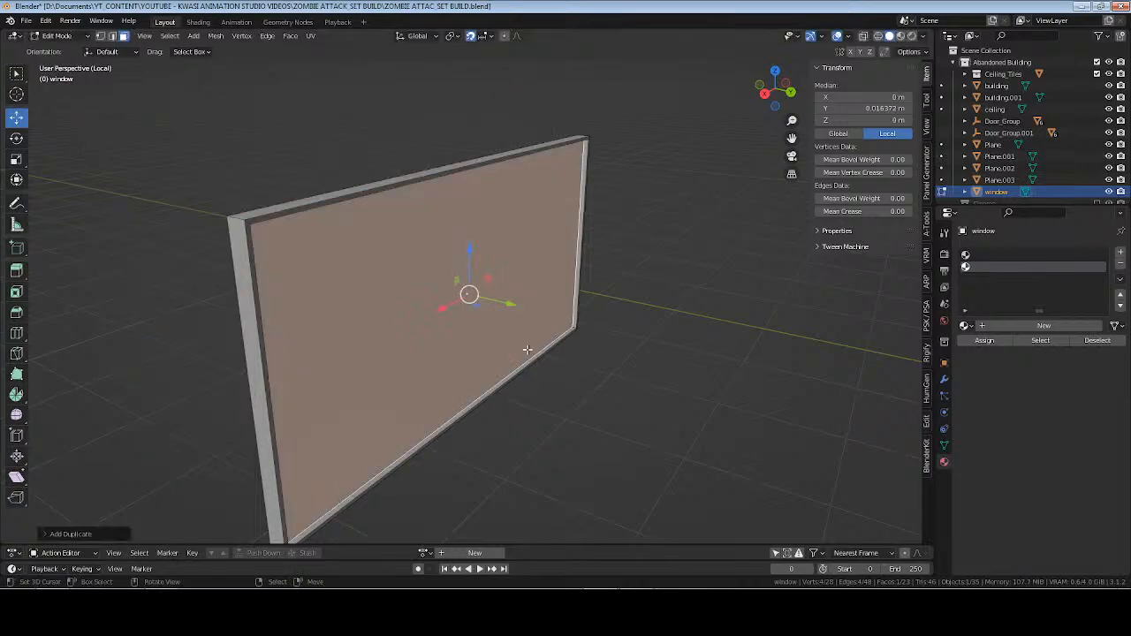
{"action": "key", "text": "p"}
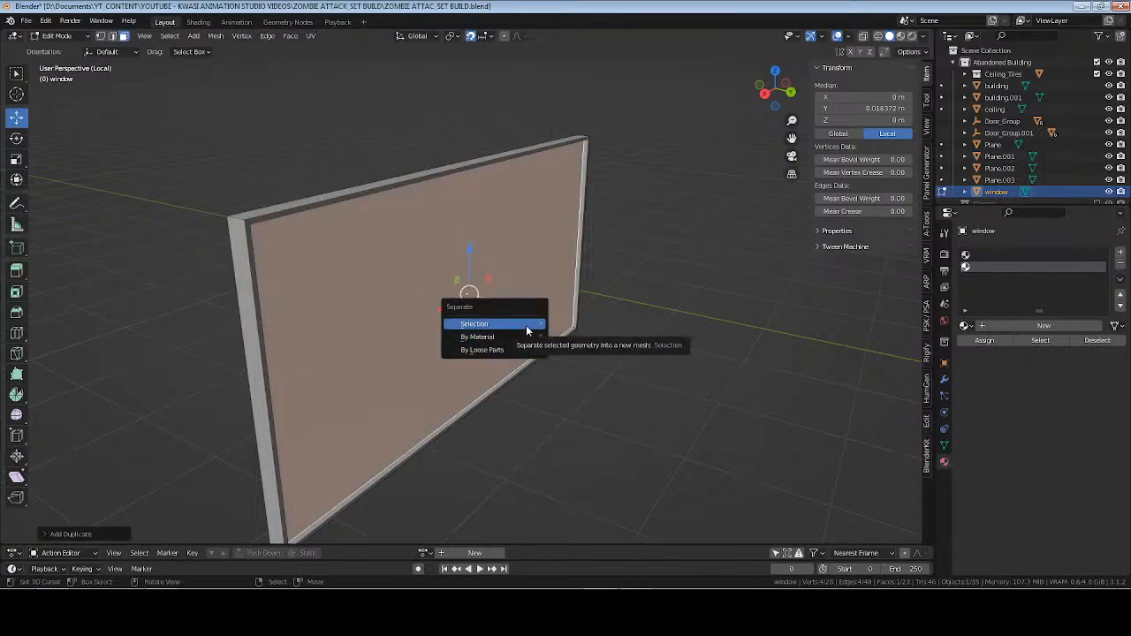
{"action": "left_click", "coordinate": [527, 324]}
{"action": "key", "text": "Tab"}
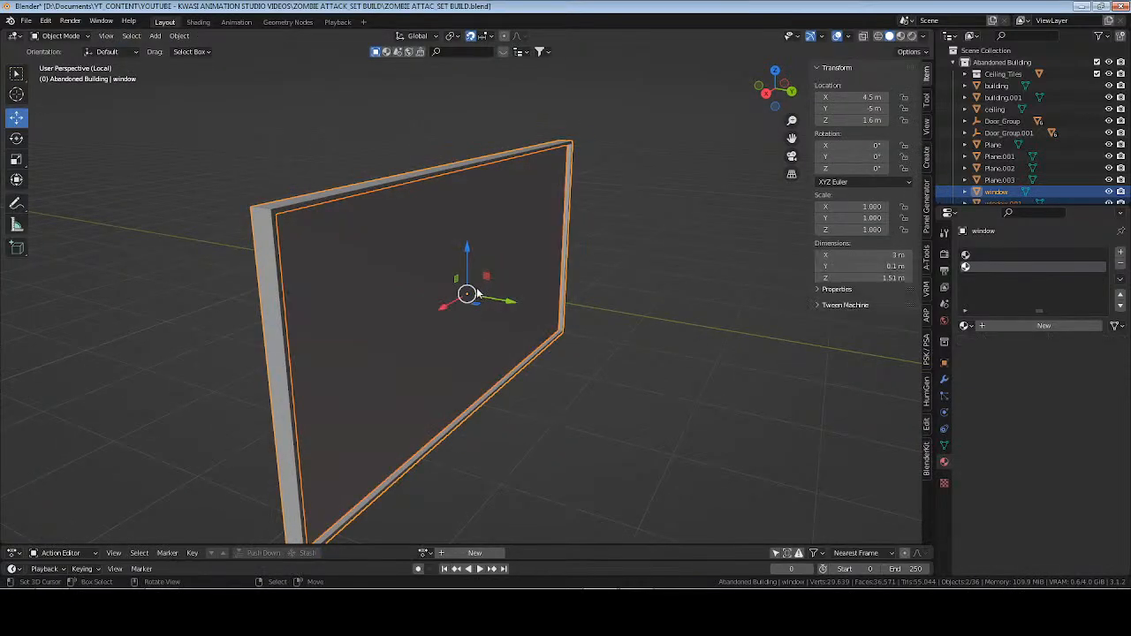
Move the separated pane 0.1 m along Y so it stands clear of the window frame.
{"action": "left_click", "coordinate": [496, 328]}
{"action": "middle_click_drag", "start_coordinate": [496, 328], "coordinate": [511, 306]}
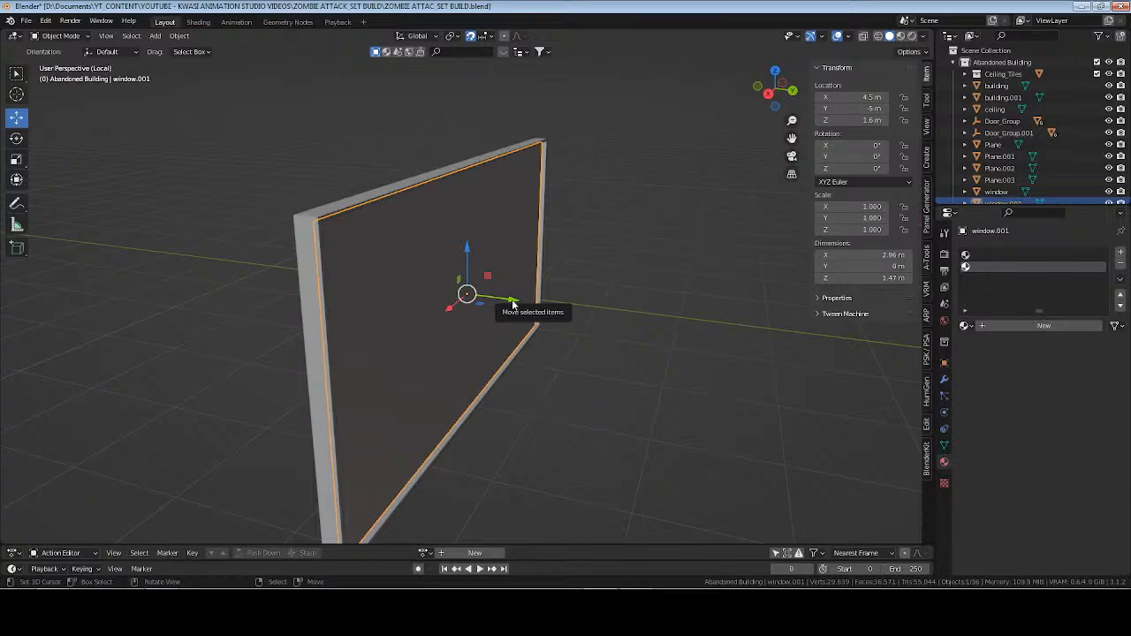
{"action": "key", "text": "KP_3"}
{"action": "left_click_drag", "start_coordinate": [513, 302], "coordinate": [525, 293]}
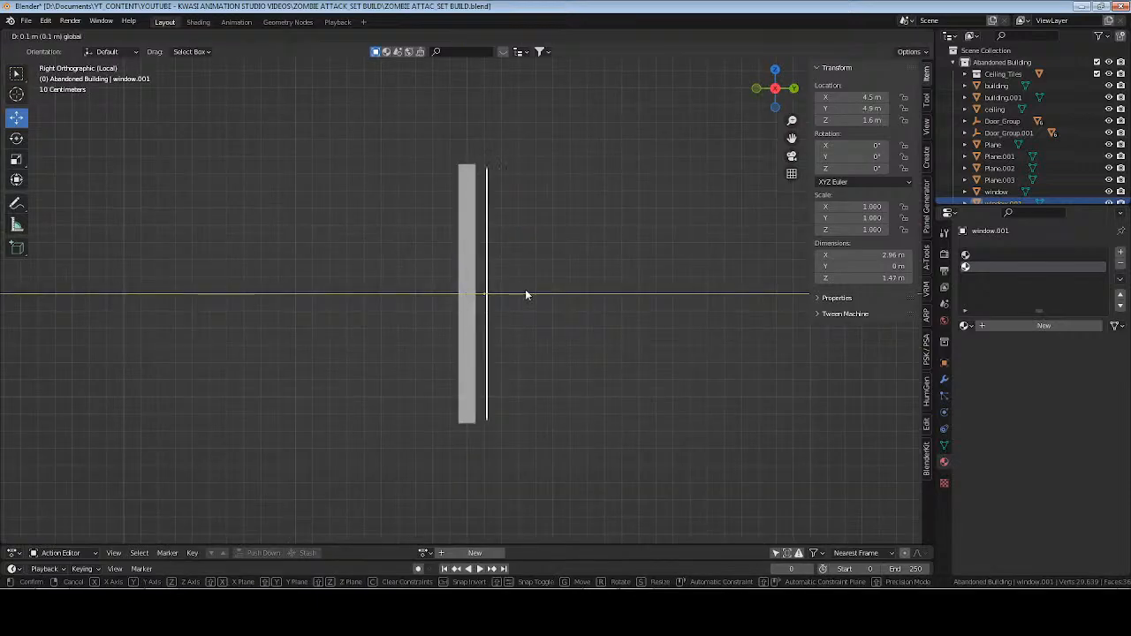
Divide the separated pane into narrow vertical strips with 32 evenly spaced loop cuts.
{"action": "middle_click_drag", "start_coordinate": [525, 293], "coordinate": [509, 265]}
{"action": "key", "text": "Tab"}
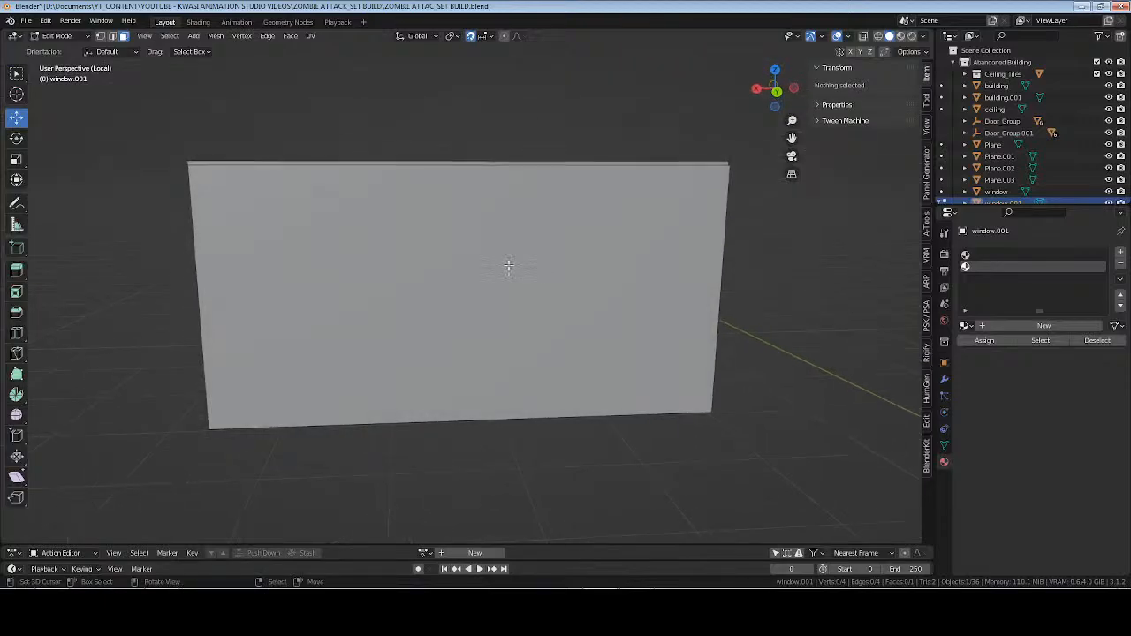
{"action": "left_click", "coordinate": [479, 248]}
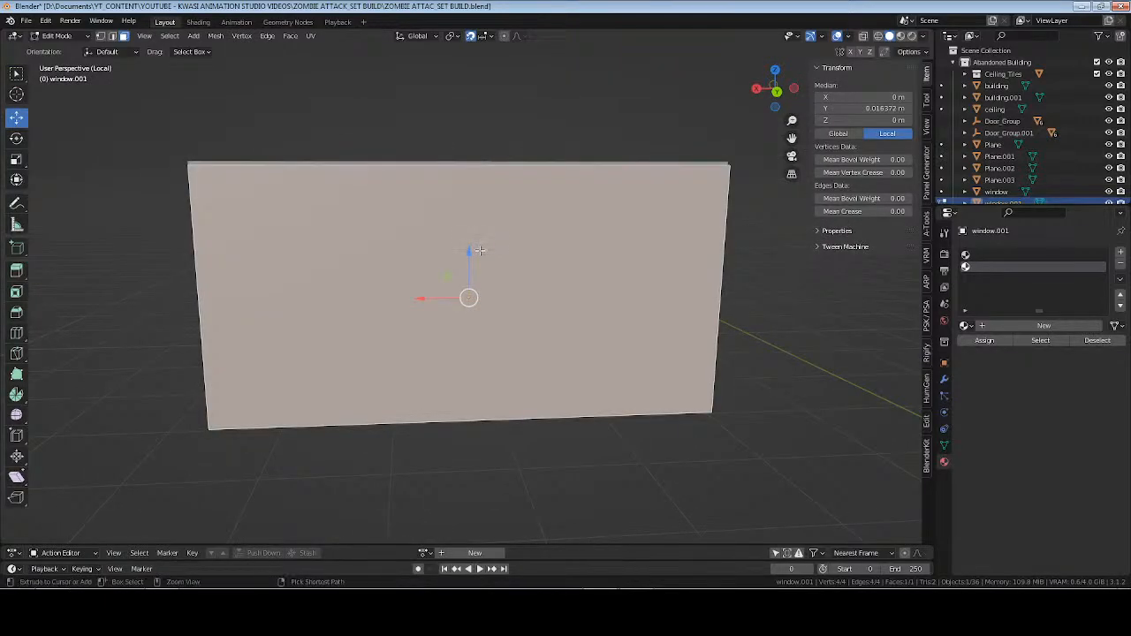
{"action": "key", "text": "ctrl+r"}
{"action": "scroll", "coordinate": [474, 409], "scroll_direction": "up", "scroll_amount": 8}
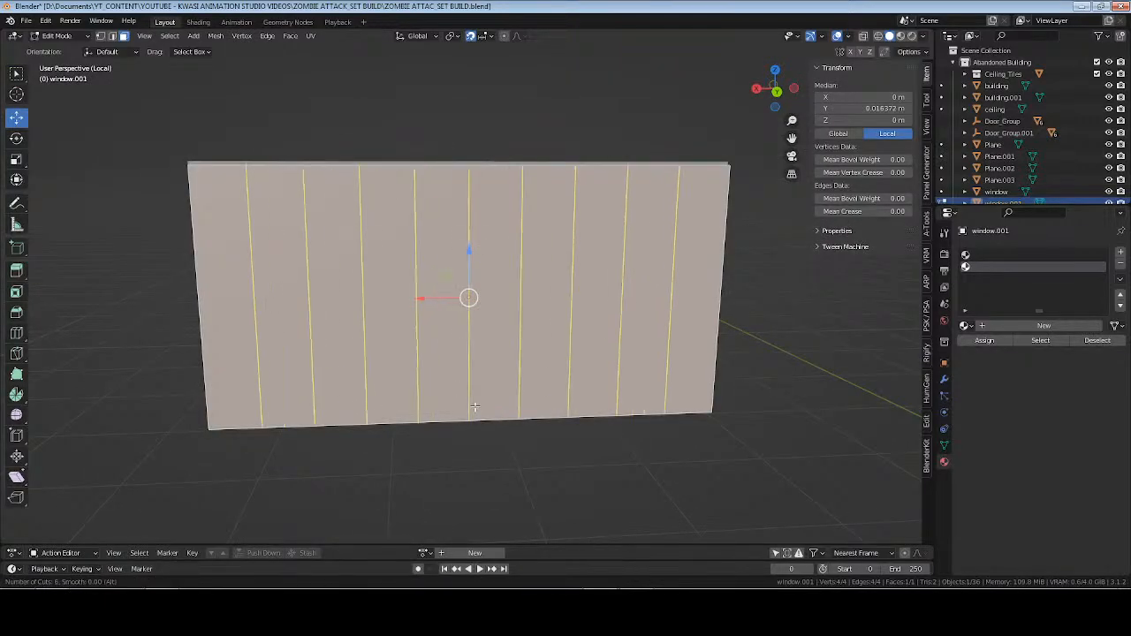
{"action": "scroll", "coordinate": [475, 407], "scroll_direction": "up", "scroll_amount": 10}
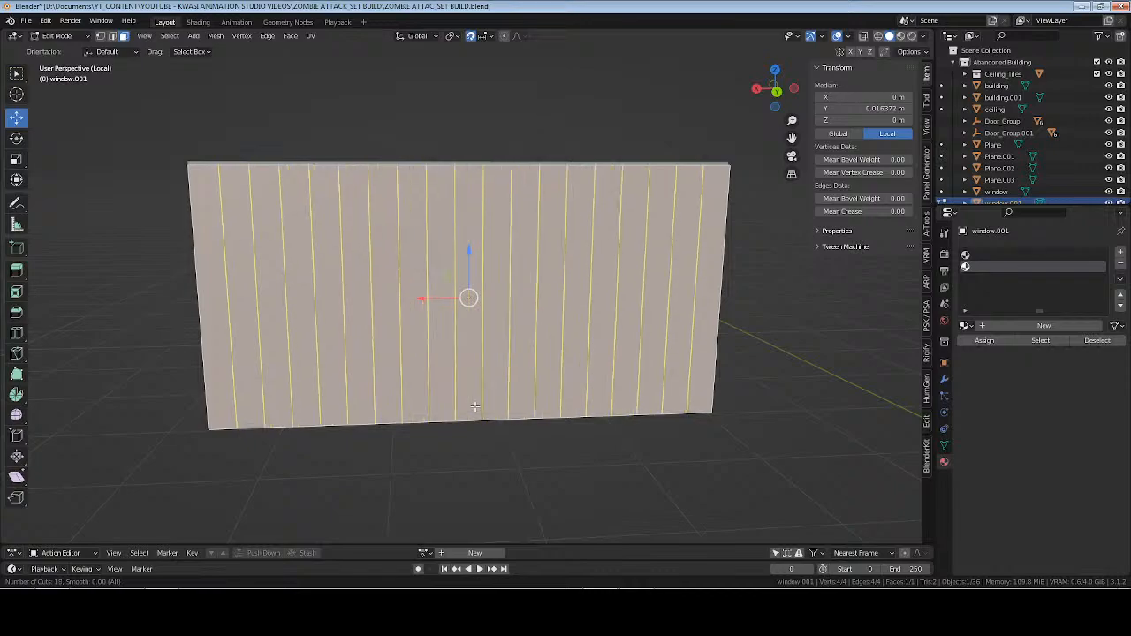
{"action": "scroll", "coordinate": [475, 407], "scroll_direction": "up", "scroll_amount": 13}
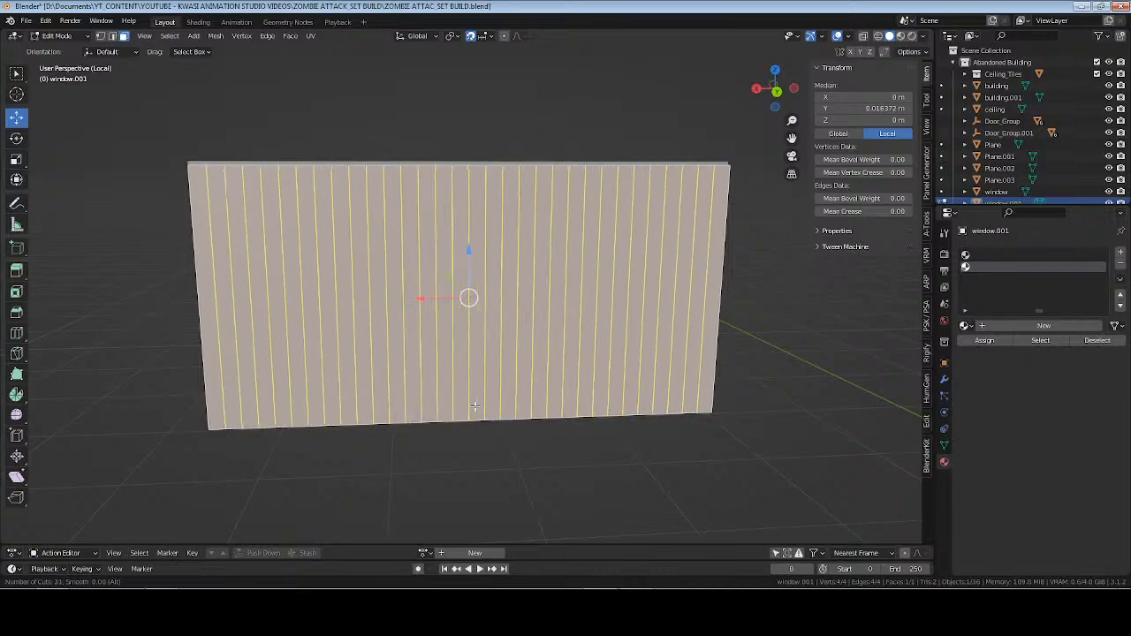
{"action": "left_click", "coordinate": [475, 406]}
{"action": "right_click", "coordinate": [475, 407]}
{"action": "scroll", "coordinate": [521, 380], "scroll_direction": "up", "scroll_amount": 2}
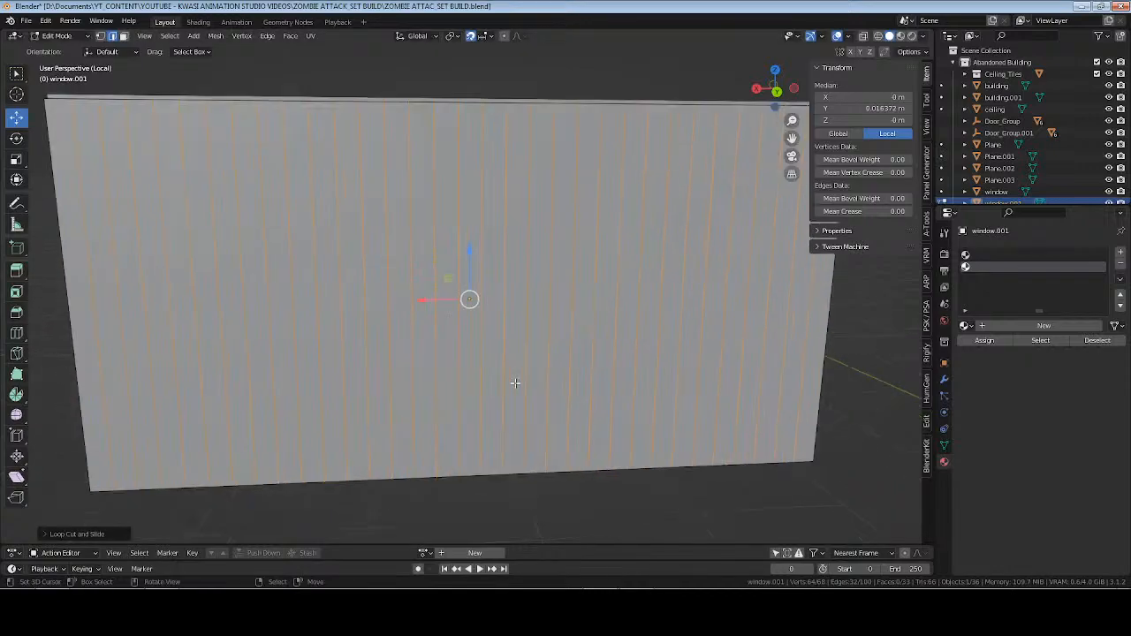
Bevel all the vertical cut edges to about 0.004 m and delete the resulting thin faces to separate the slats.
{"action": "middle_click_drag", "start_coordinate": [525, 365], "coordinate": [529, 355]}
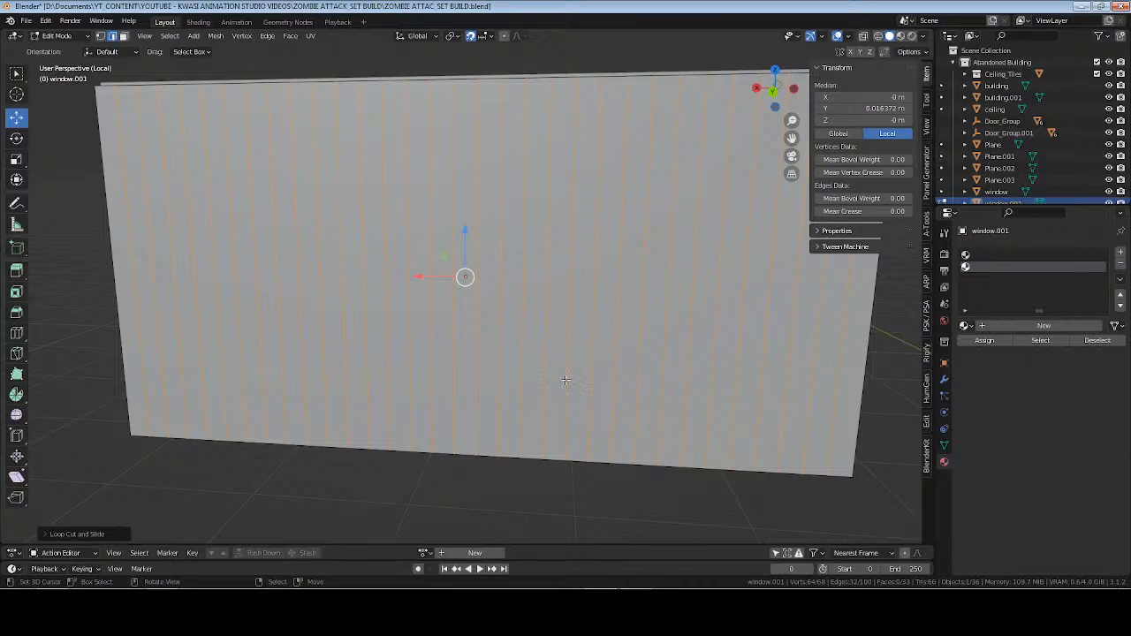
{"action": "key", "text": "ctrl"}
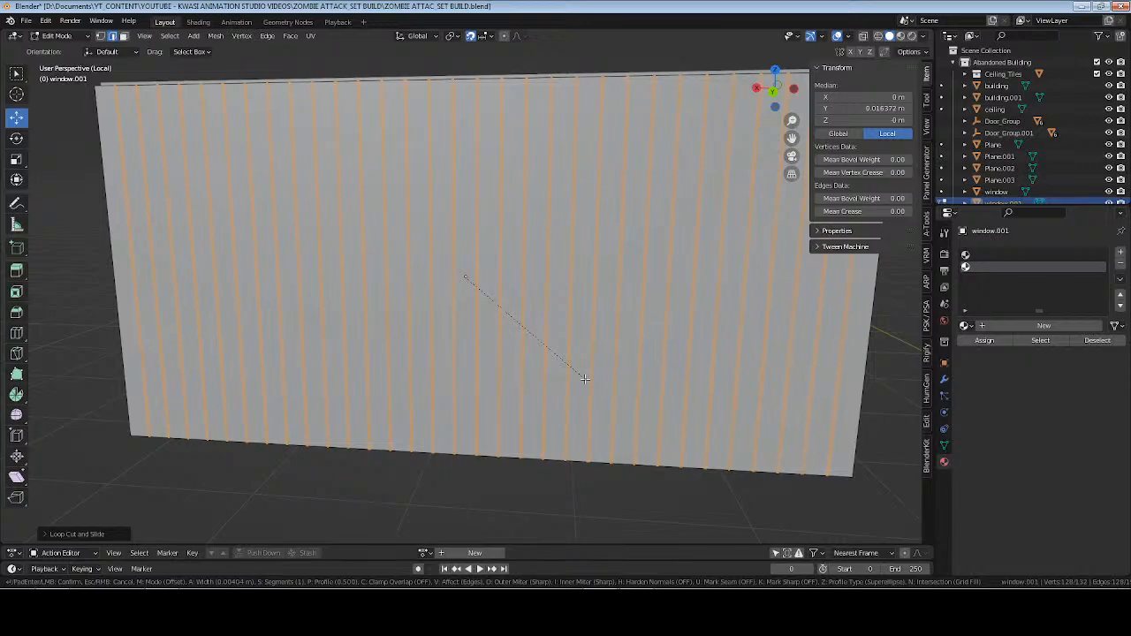
{"action": "left_click", "coordinate": [584, 378]}
{"action": "key", "text": "x"}
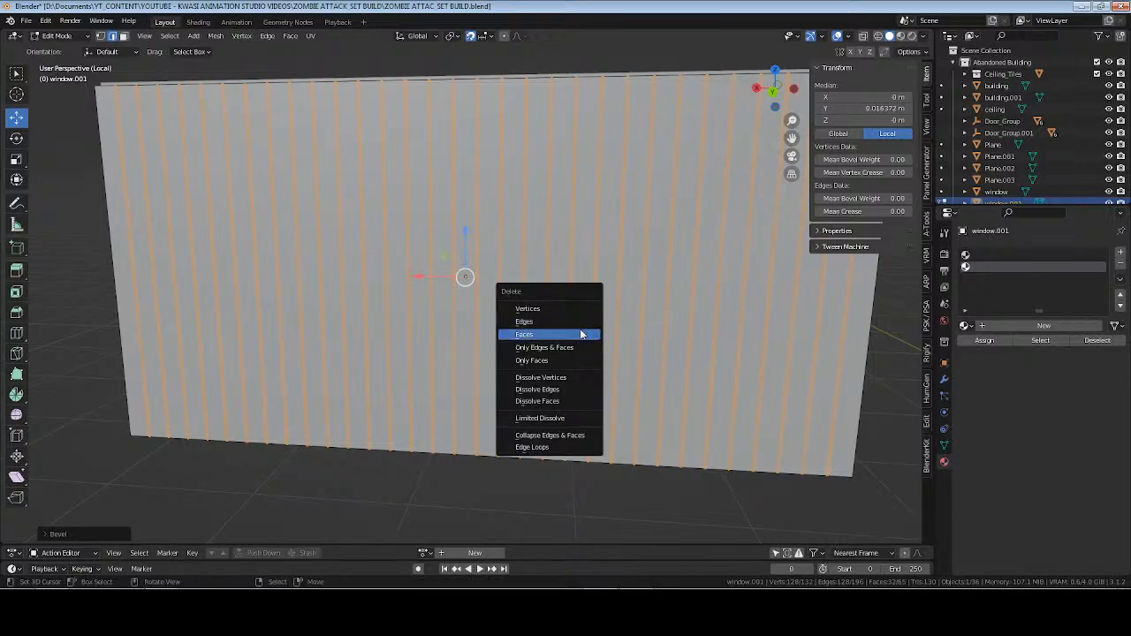
{"action": "left_click", "coordinate": [582, 334]}
Try to pick random parts of the slat mesh with Select Random in edge selection mode.
{"action": "middle_click_drag", "start_coordinate": [460, 280], "coordinate": [485, 285]}
{"action": "key", "text": "a"}
{"action": "scroll", "coordinate": [536, 284], "scroll_direction": "down", "scroll_amount": 1}
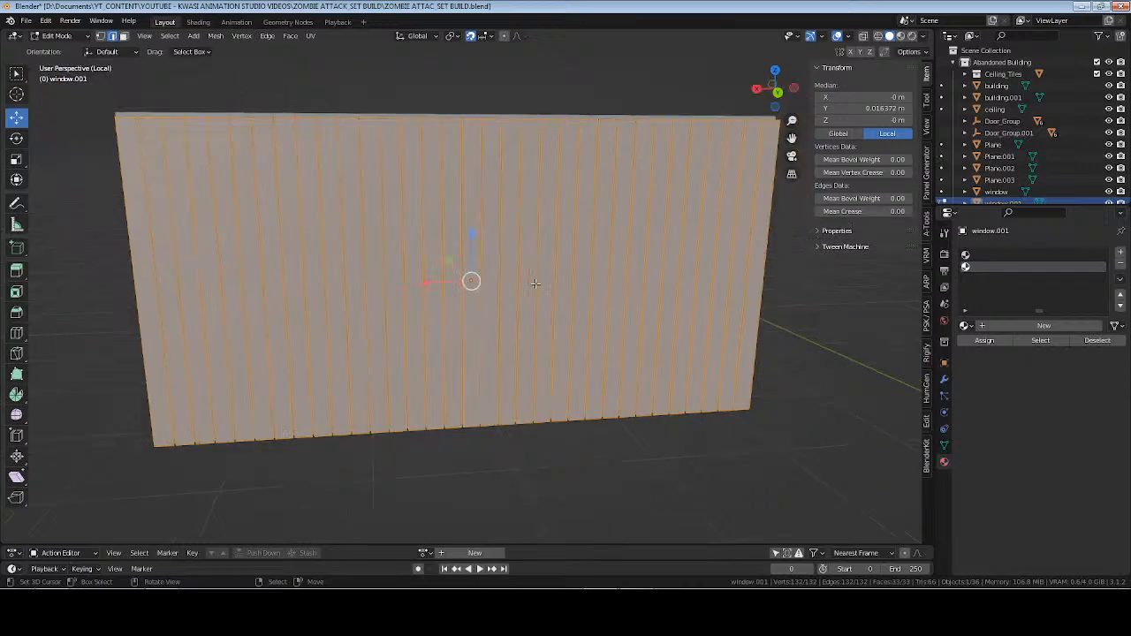
{"action": "key", "text": "F3"}
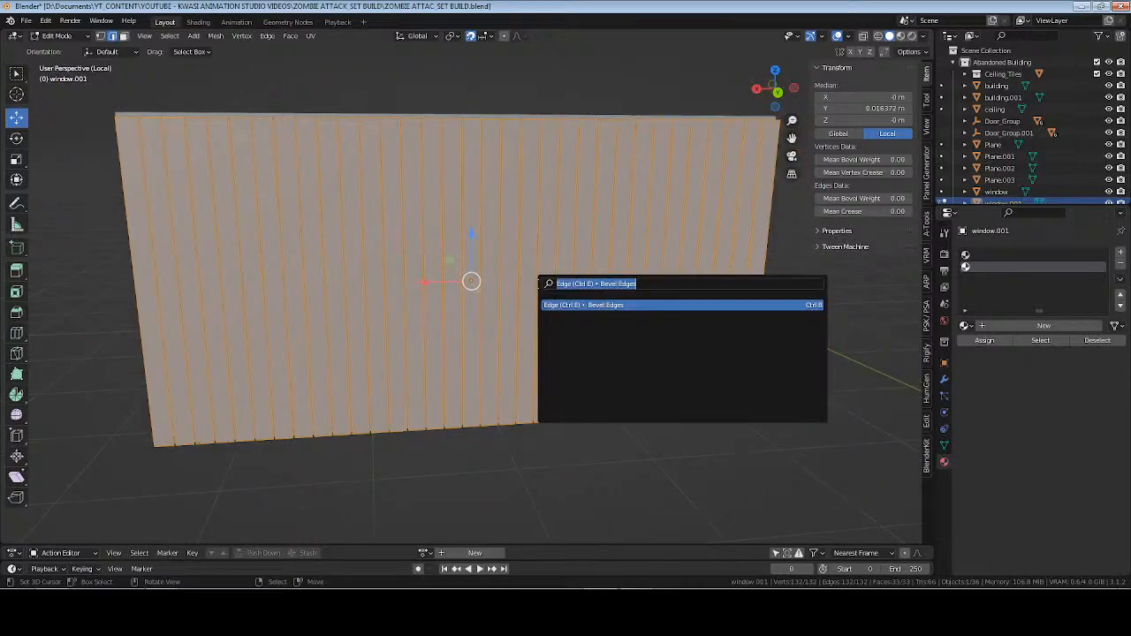
{"action": "key", "text": "Escape"}
{"action": "key", "text": "alt+a"}
{"action": "key", "text": "F3"}
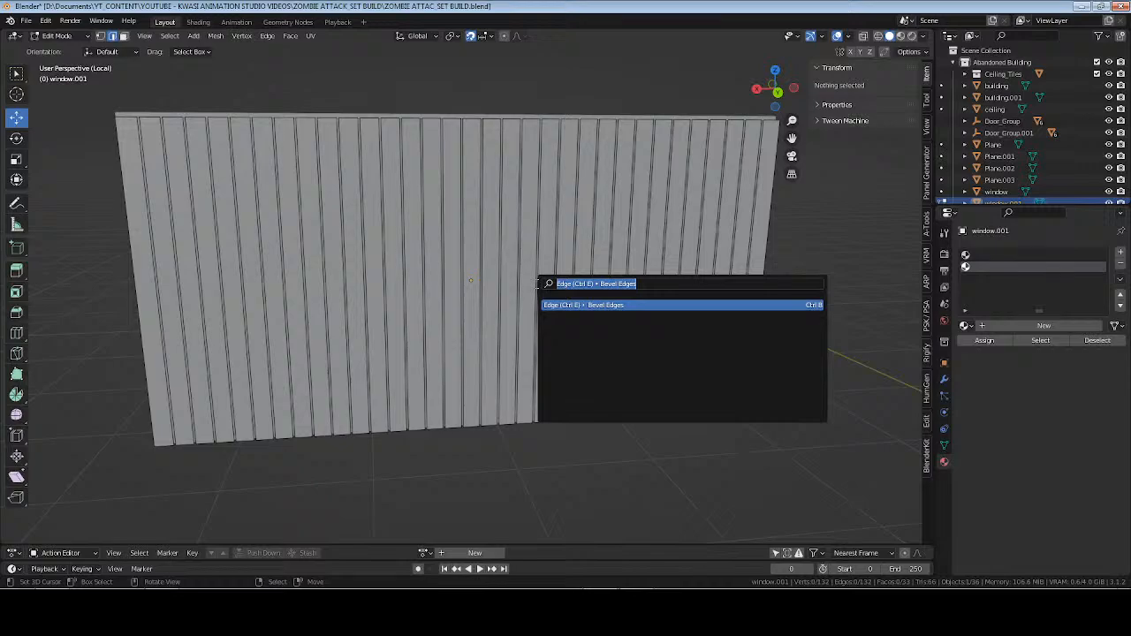
{"action": "type", "text": "random"}
{"action": "key", "text": "Return"}
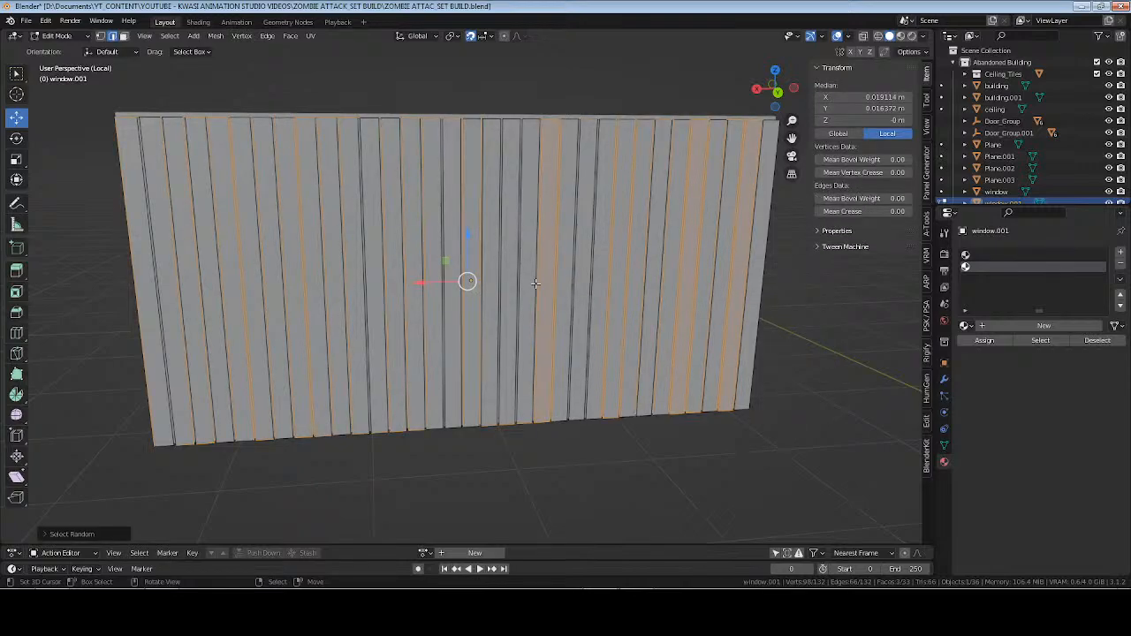
Switch to face selection, use Select Random on the slats, and delete the randomly selected faces.
{"action": "key", "text": "3"}
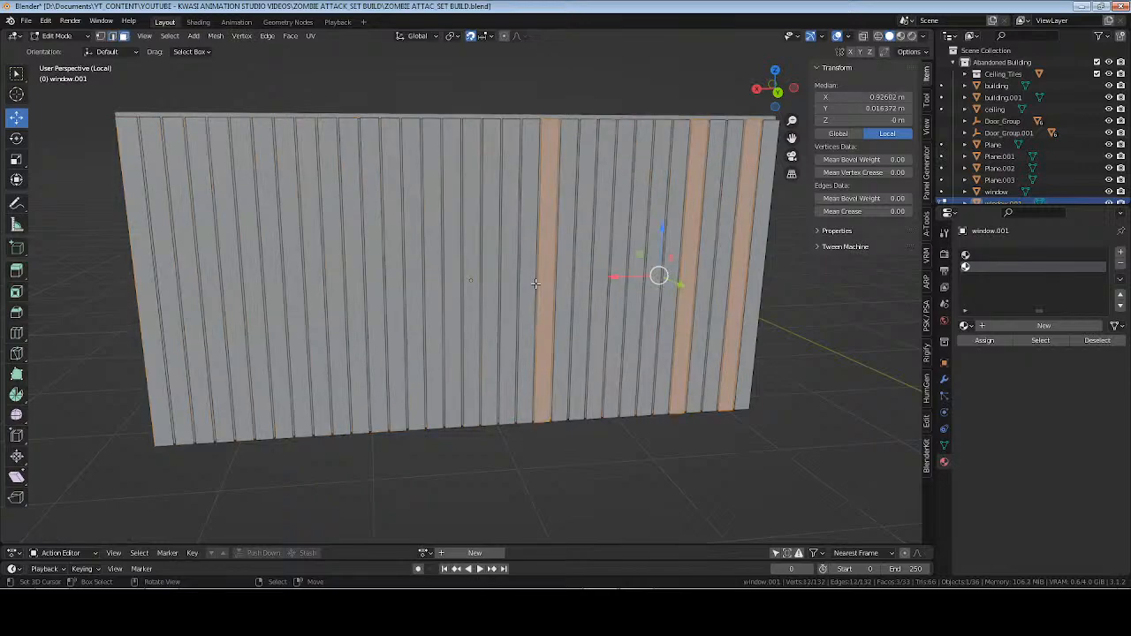
{"action": "key", "text": "alt+a"}
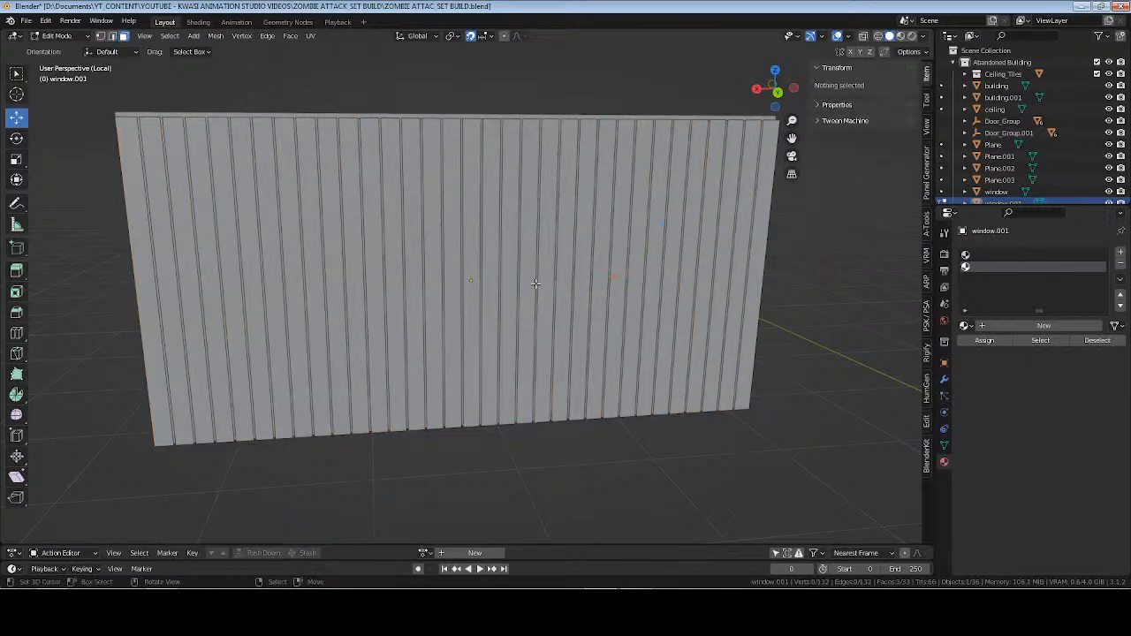
{"action": "key", "text": "F3"}
{"action": "key", "text": "Return"}
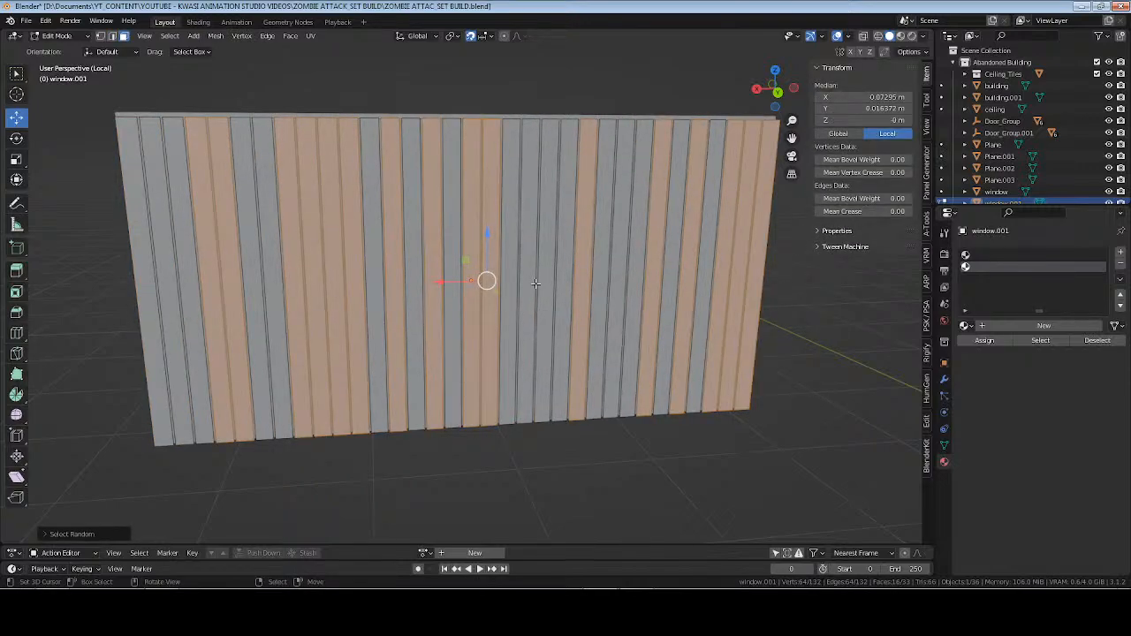
{"action": "key", "text": "x"}
{"action": "left_click", "coordinate": [538, 285]}
{"action": "middle_click_drag", "start_coordinate": [346, 308], "coordinate": [409, 295]}
{"action": "key", "text": "Tab"}
{"action": "middle_click_drag", "start_coordinate": [594, 281], "coordinate": [573, 303]}
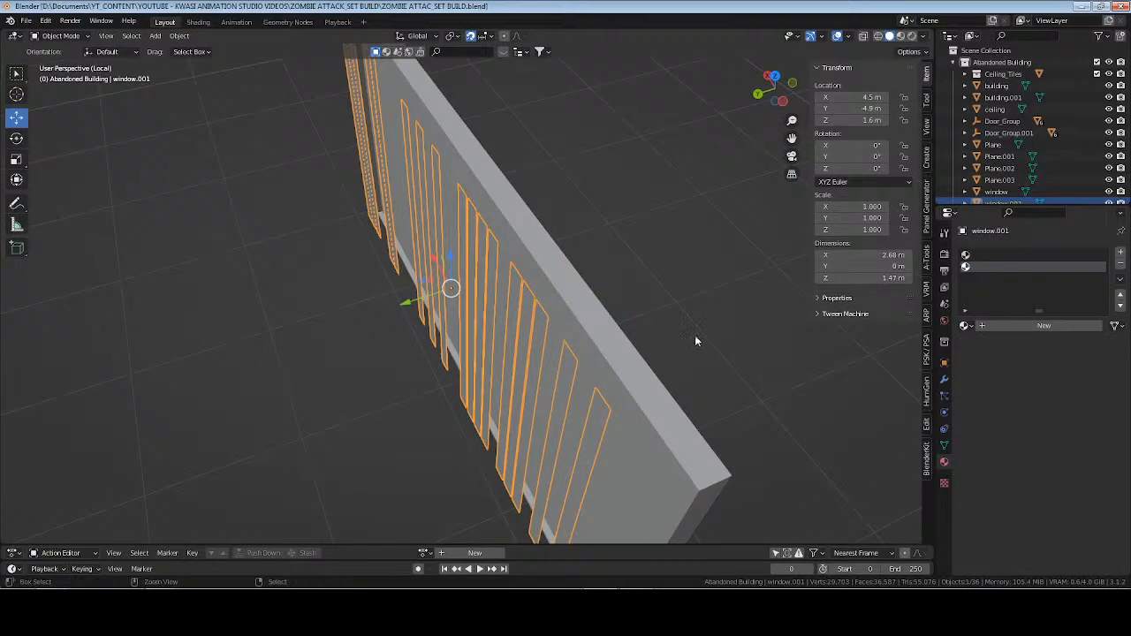
Save the file and add a Solidify modifier with a thickness of 0.006 m to the remaining slats.
{"action": "key", "text": "ctrl+s"}
{"action": "left_click", "coordinate": [944, 379]}
{"action": "left_click", "coordinate": [1011, 251]}
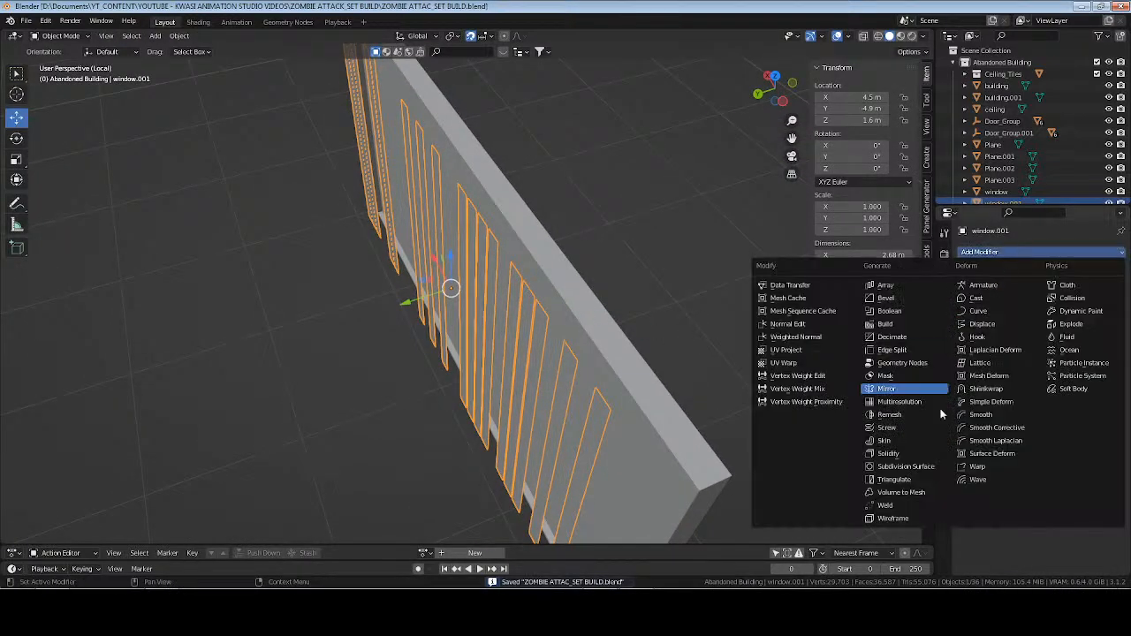
{"action": "left_click", "coordinate": [930, 453]}
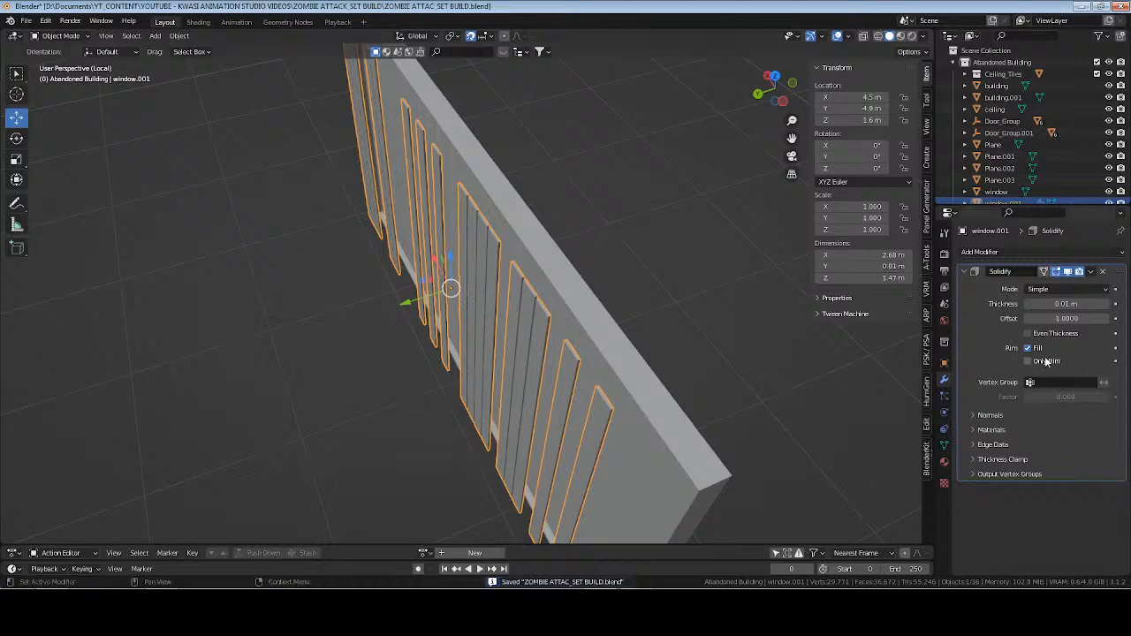
{"action": "mouse_move", "coordinate": [1069, 304]}
{"action": "left_mouse_down"}
{"action": "mouse_move", "coordinate": [1059, 304]}
{"action": "mouse_move", "coordinate": [1071, 305]}
{"action": "left_mouse_up"}
{"action": "left_click", "coordinate": [1073, 306]}
{"action": "type", "text": ".005"}
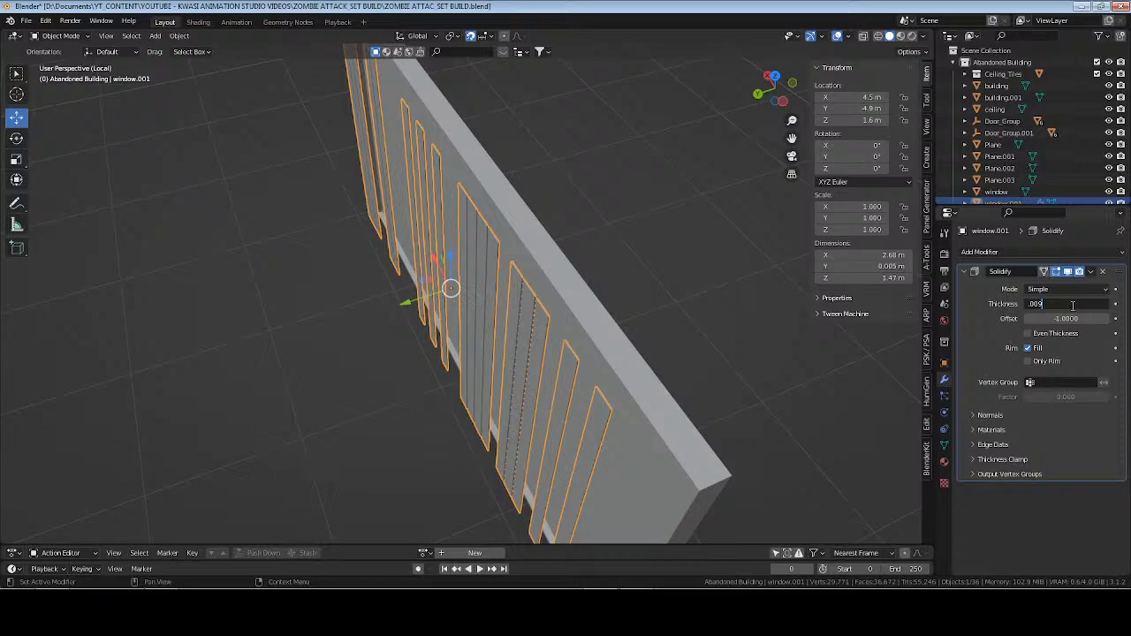
{"action": "key", "text": "Return"}
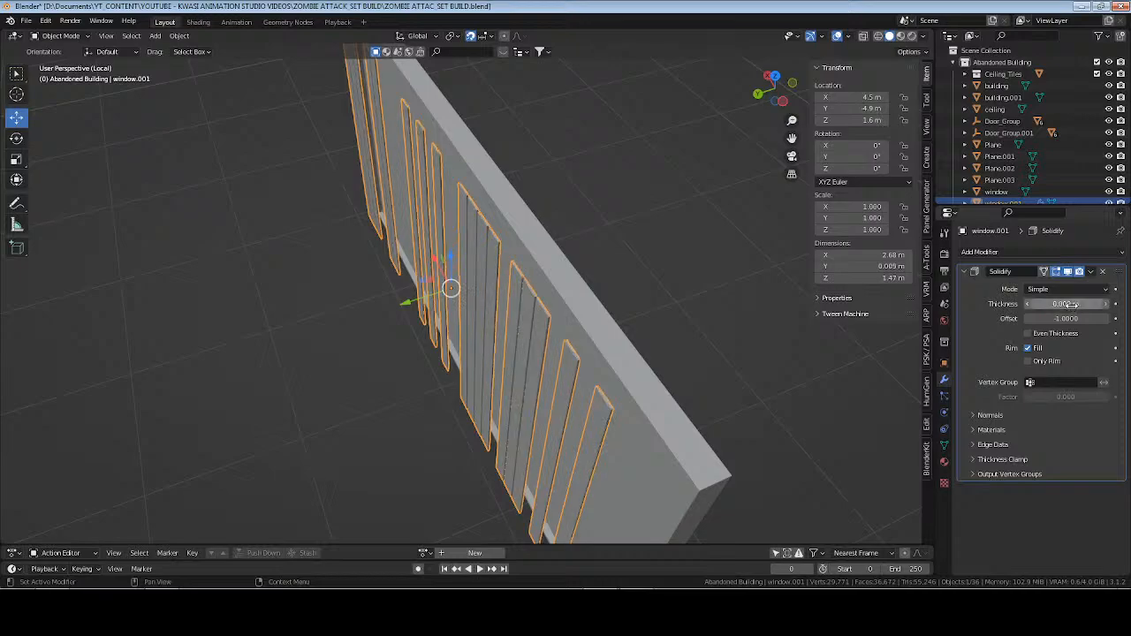
{"action": "left_click", "coordinate": [1072, 304]}
{"action": "type", "text": ".00"}
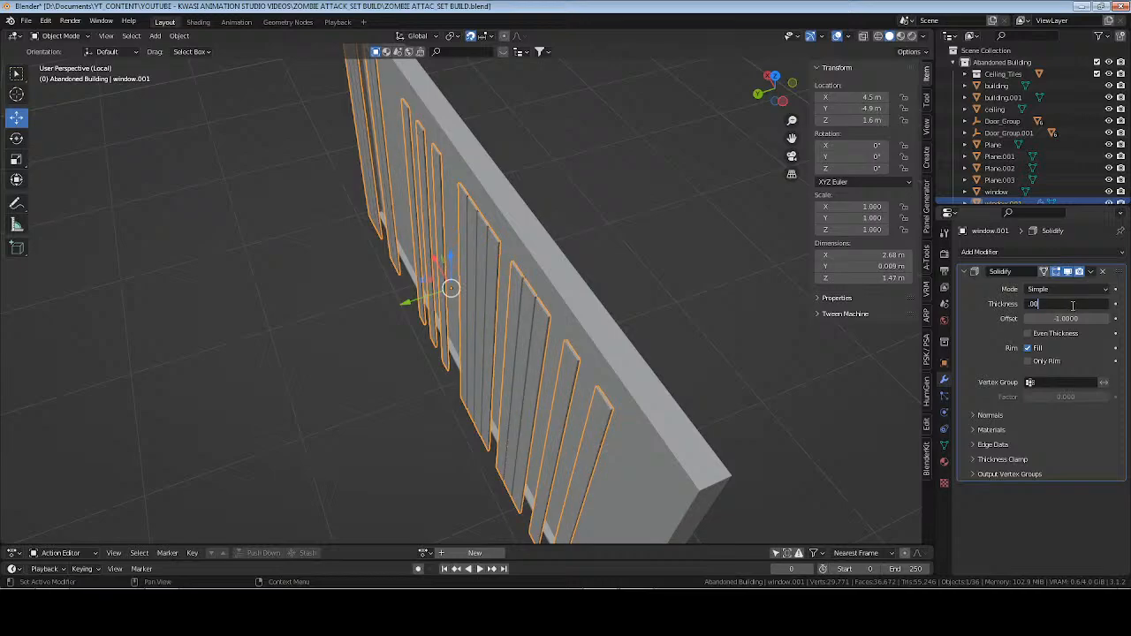
{"action": "type", "text": "6"}
{"action": "key", "text": "Return"}
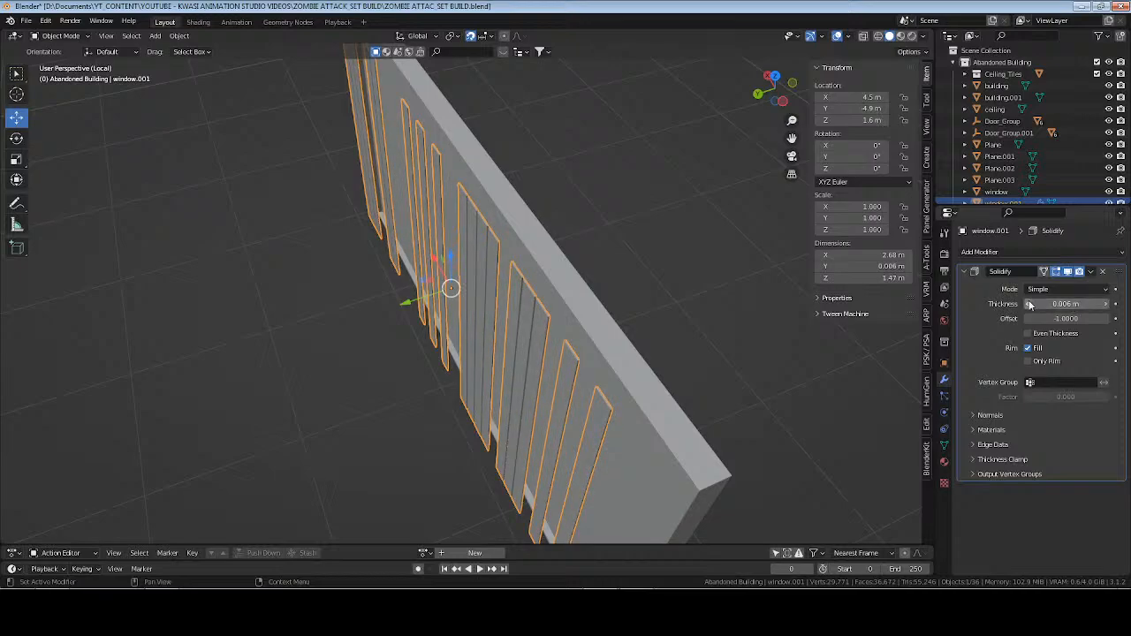
Show the isolated slats in front wireframe view, save the file, and open their mesh for editing with nothing selected.
{"action": "middle_click_drag", "start_coordinate": [477, 354], "coordinate": [615, 313]}
{"action": "key", "text": "KP_Divide"}
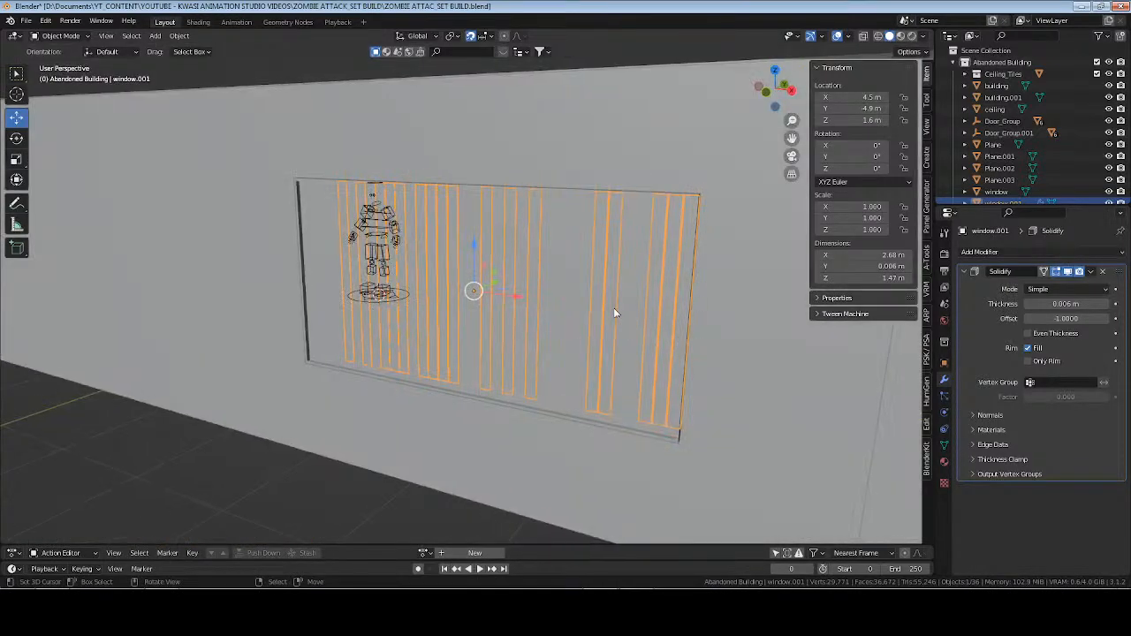
{"action": "key", "text": "KP_Divide"}
{"action": "key", "text": "KP_1"}
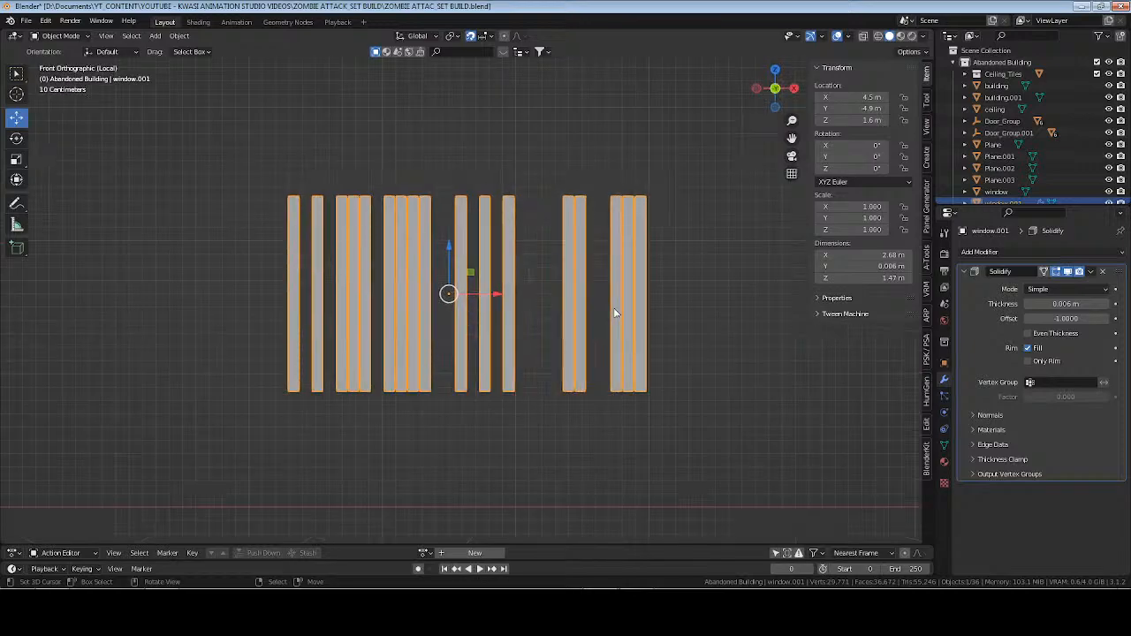
{"action": "middle_click_drag", "start_coordinate": [662, 321], "coordinate": [621, 324], "text": "shift"}
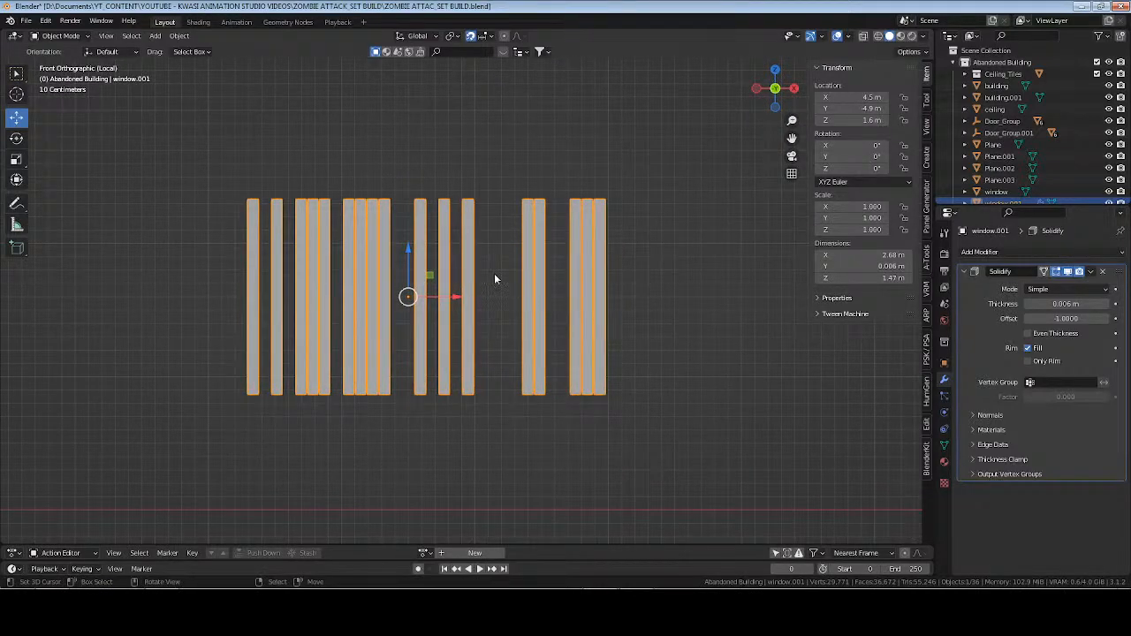
{"action": "scroll", "coordinate": [494, 275], "scroll_direction": "up", "scroll_amount": 1}
{"action": "key", "text": "z"}
{"action": "key", "text": "w"}
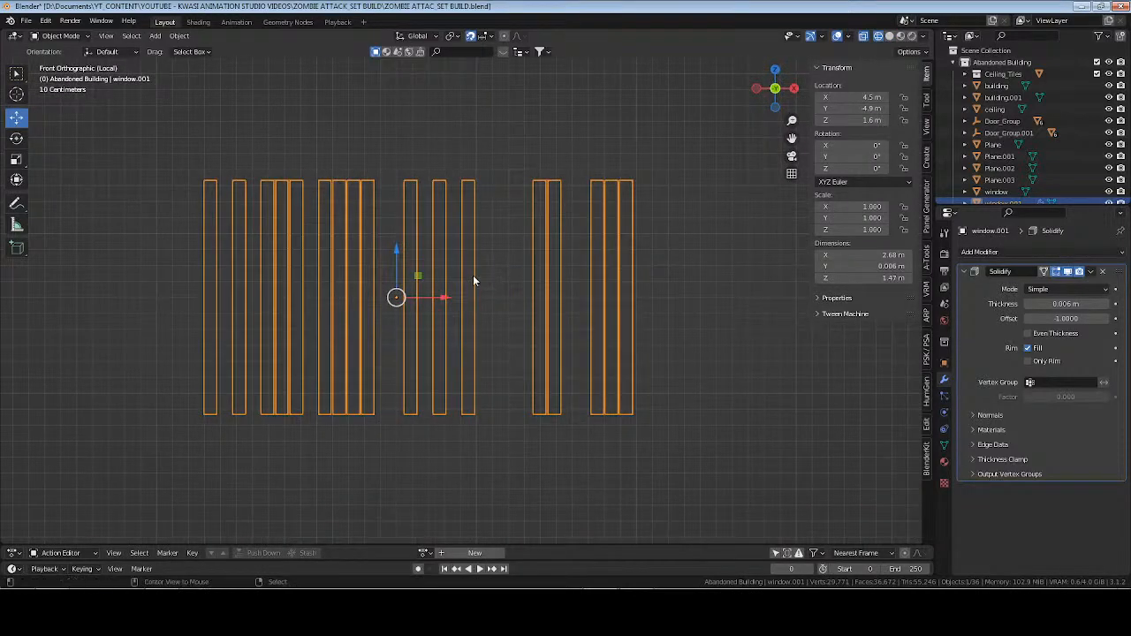
{"action": "key", "text": "alt+a"}
{"action": "key", "text": "ctrl+s"}
{"action": "key", "text": "Tab"}
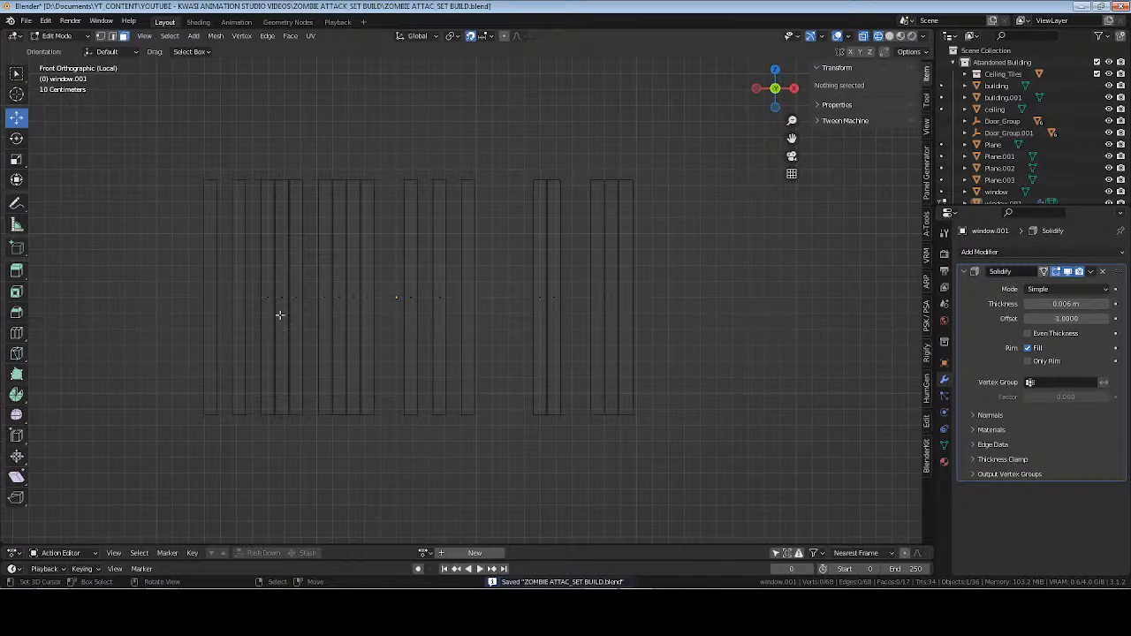
Knife a straight horizontal cut across all the slats at mid-height, using the angle constraint.
{"action": "key", "text": "k"}
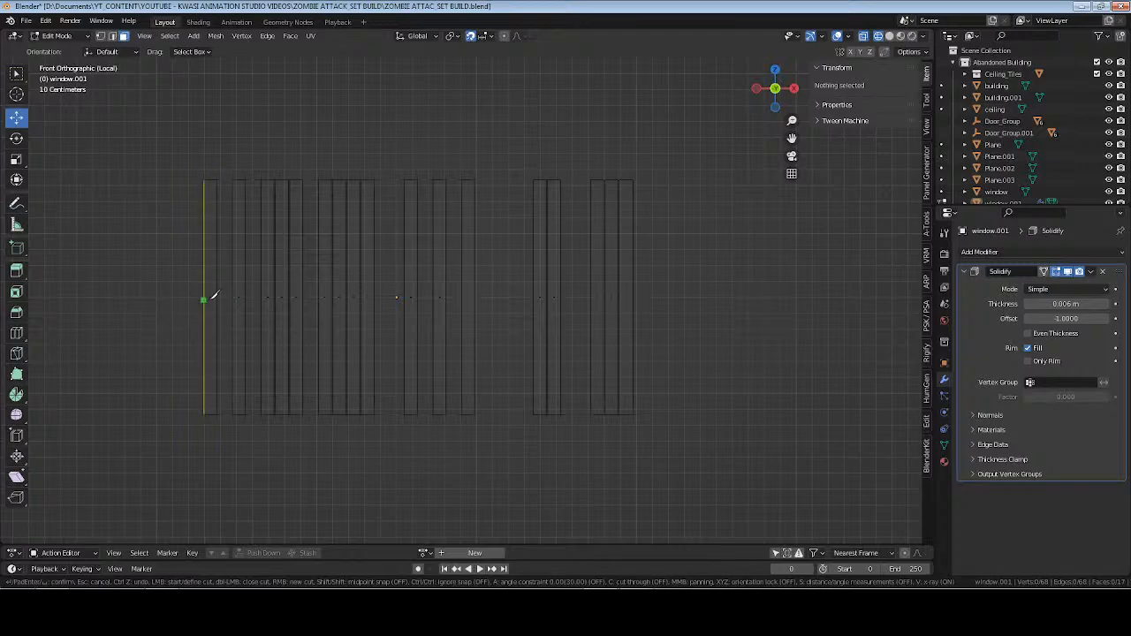
{"action": "left_click", "coordinate": [204, 297]}
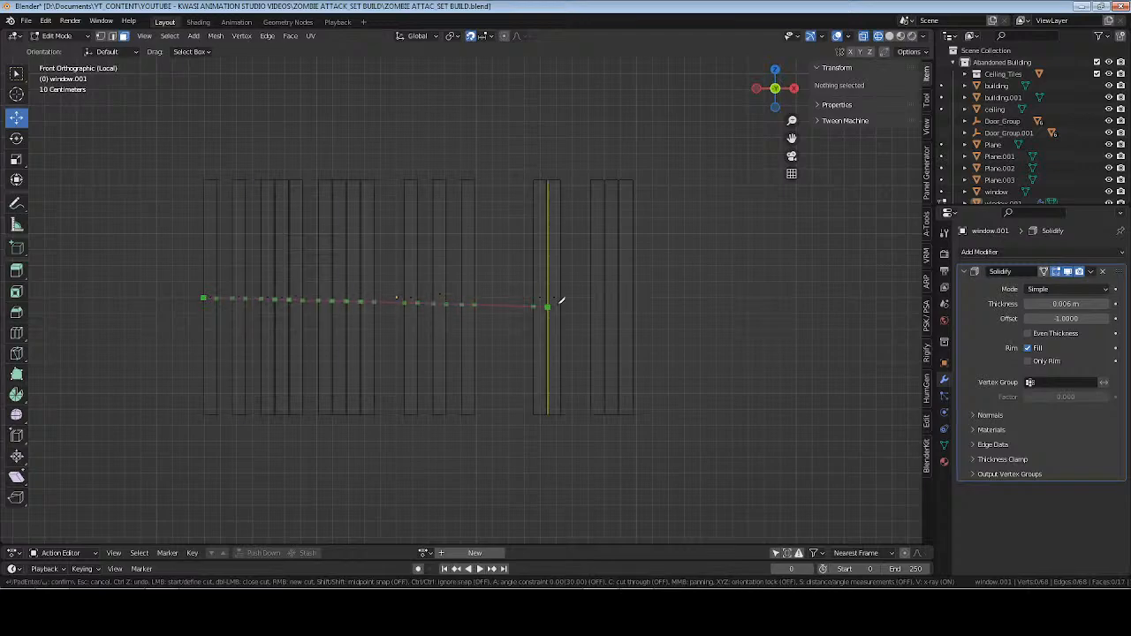
{"action": "key", "text": "a"}
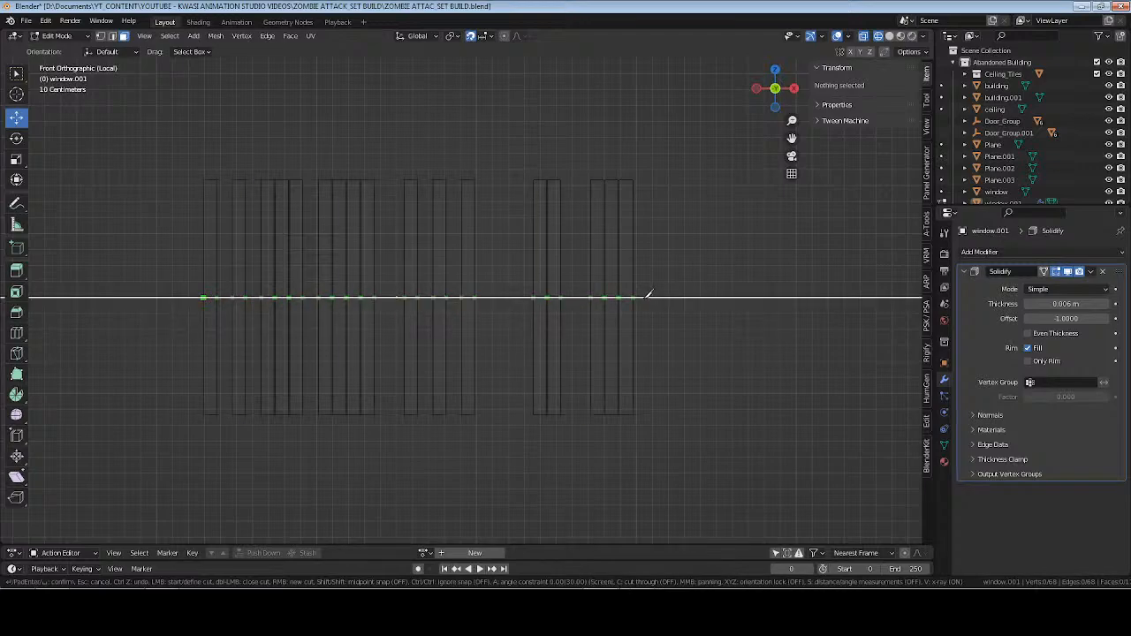
{"action": "key", "text": "c"}
{"action": "key", "text": "a"}
{"action": "key", "text": "a"}
{"action": "key", "text": "a"}
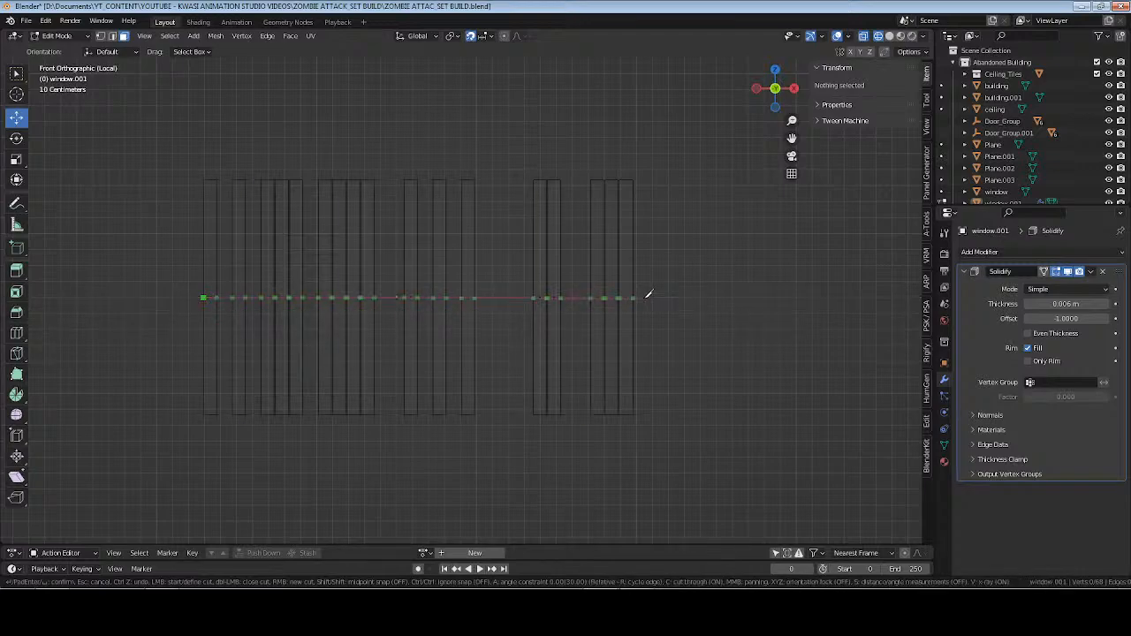
{"action": "key", "text": "c"}
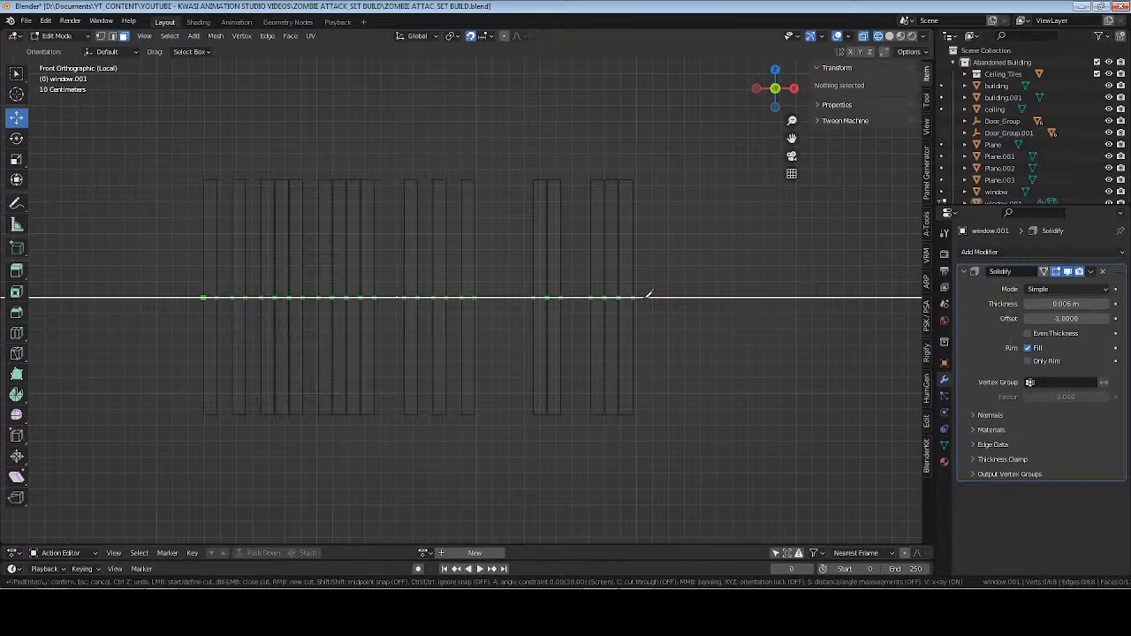
{"action": "key", "text": "Return"}
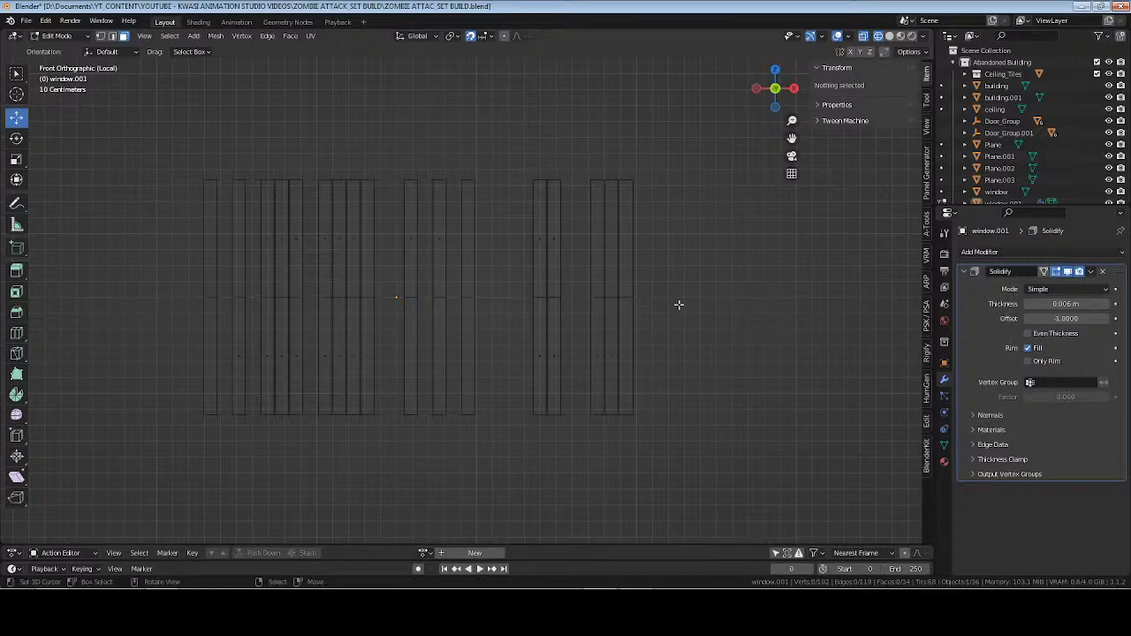
{"action": "middle_click_drag", "start_coordinate": [679, 305], "coordinate": [520, 292]}
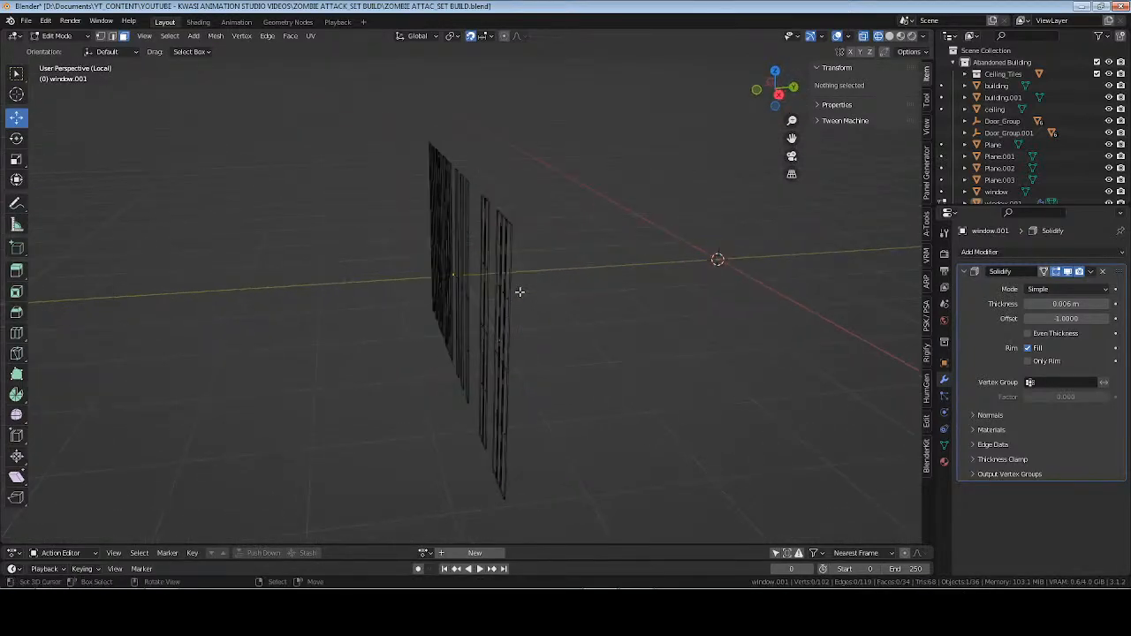
Try to knife a horizontal cut across all the slats, halfway between the mid-height cut and their lower ends.
{"action": "scroll", "coordinate": [524, 339], "scroll_direction": "up", "scroll_amount": 6}
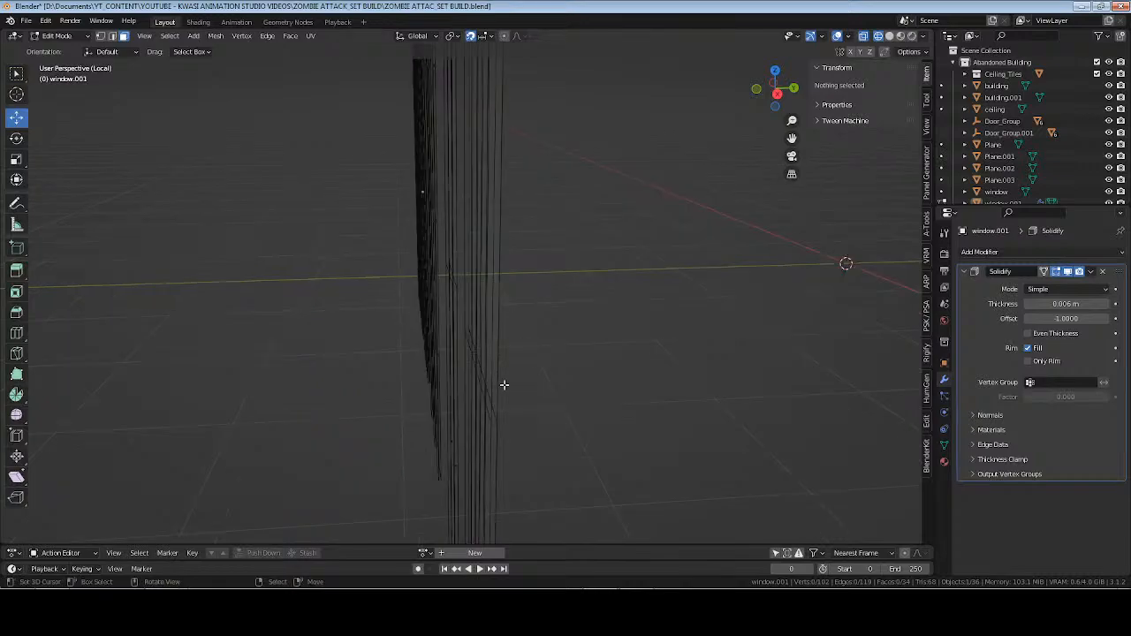
{"action": "middle_click_drag", "start_coordinate": [546, 355], "coordinate": [601, 334]}
{"action": "key", "text": "KP_1"}
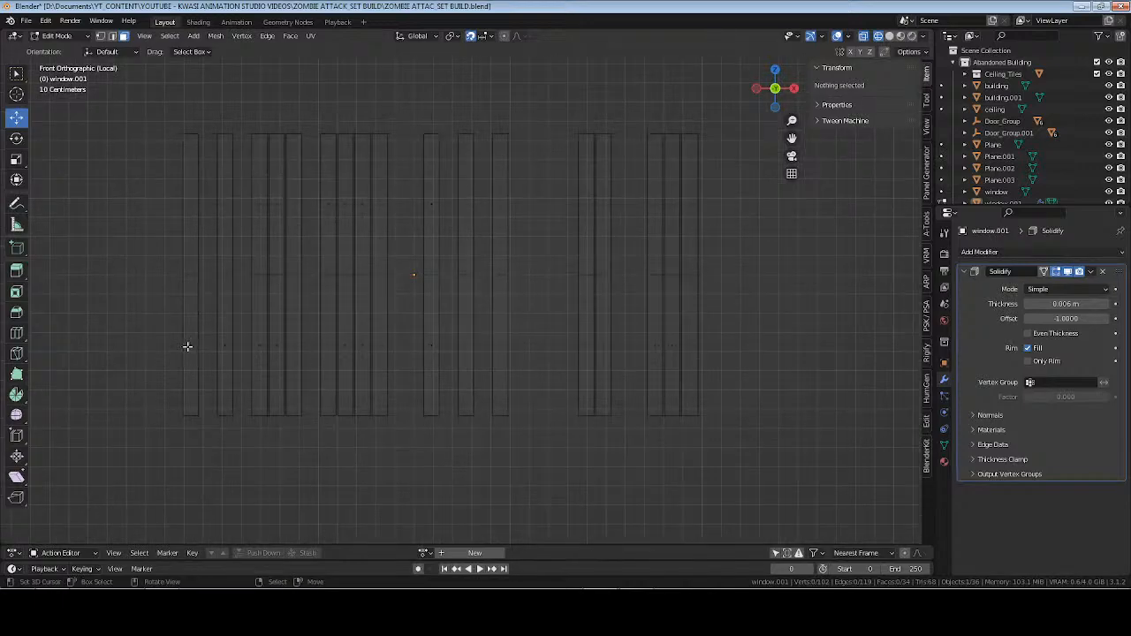
{"action": "key", "text": "k"}
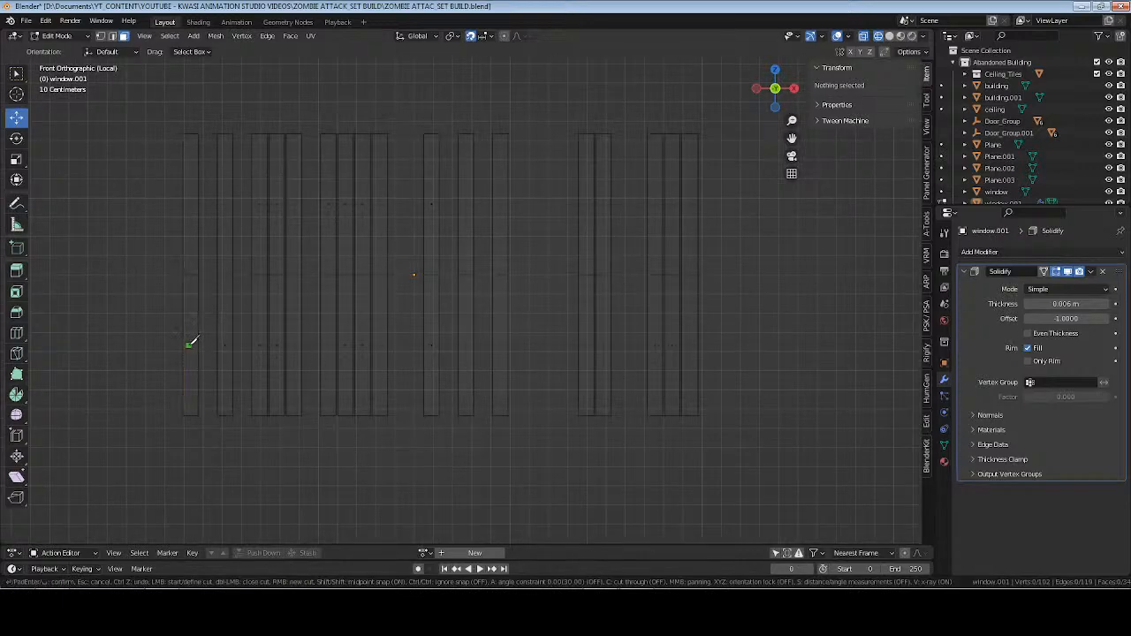
{"action": "left_click", "coordinate": [183, 346]}
{"action": "key", "text": "a"}
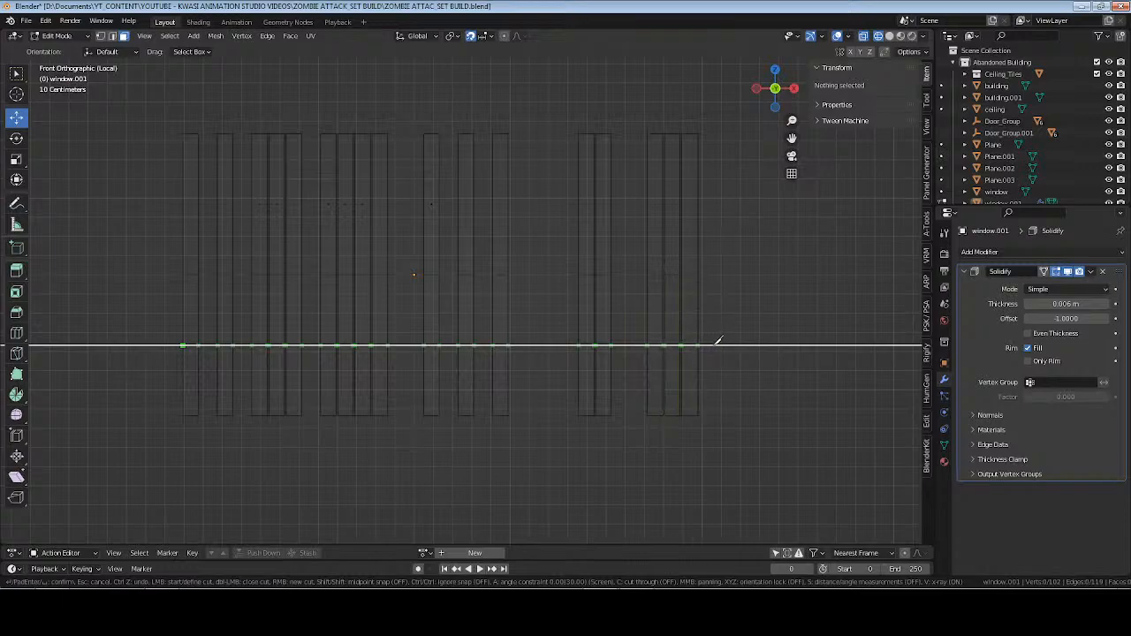
{"action": "key", "text": "x"}
{"action": "key", "text": "Return"}
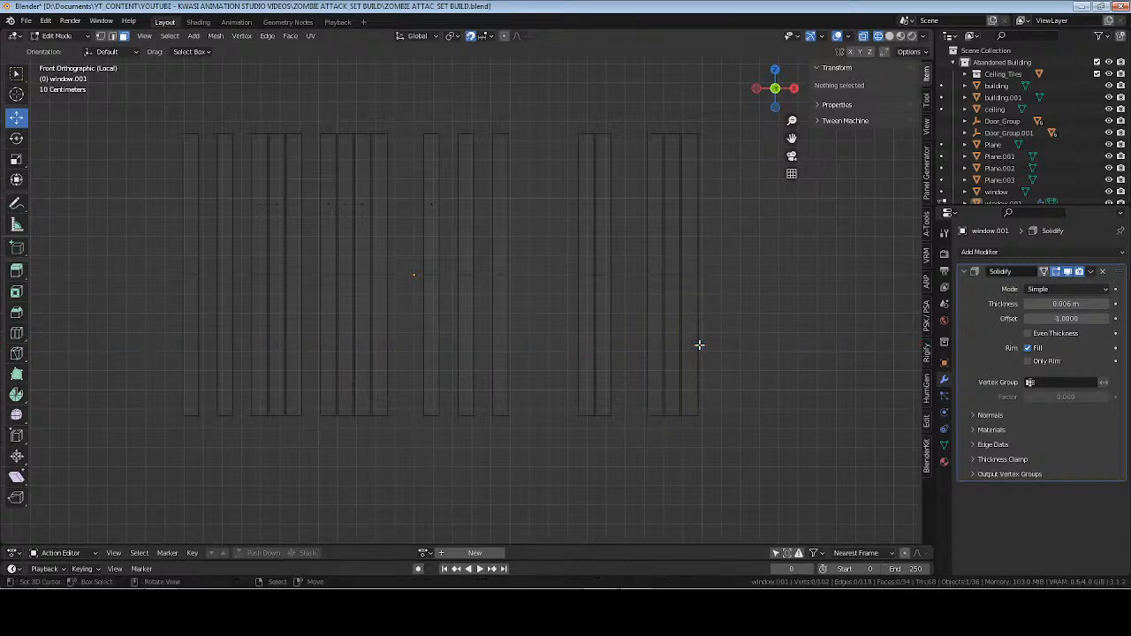
{"action": "key", "text": "shift+s"}
{"action": "key", "text": "1"}
{"action": "key", "text": "k"}
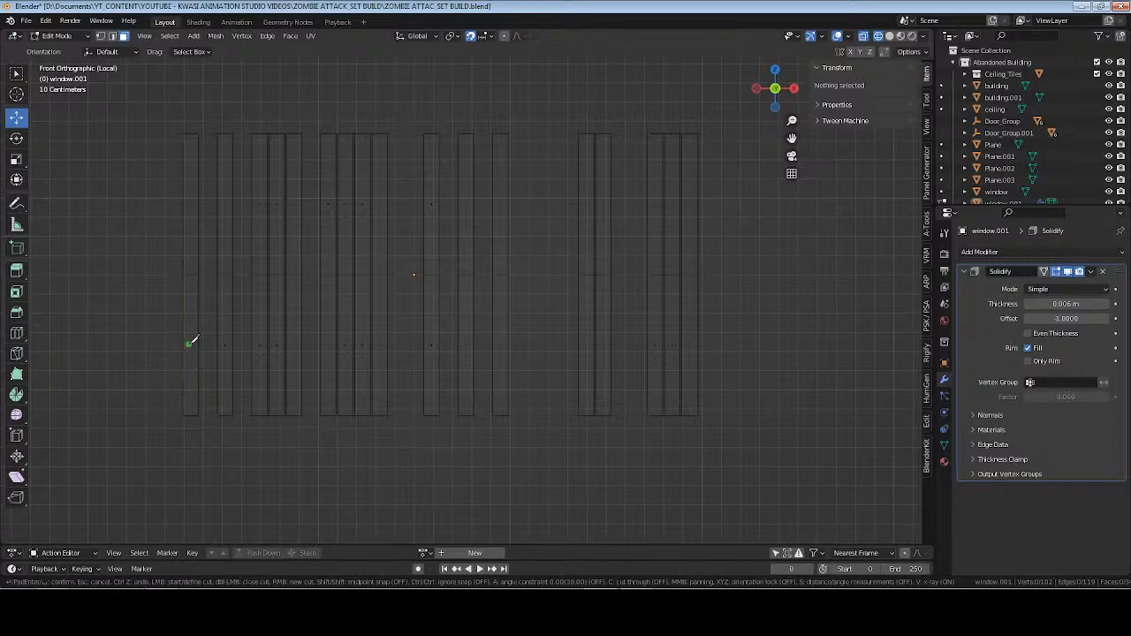
{"action": "key", "text": "a"}
{"action": "key", "text": "Escape"}
Knife a straight horizontal cut across all the slats at a quarter of their height, using midpoint snap and the angle constraint.
{"action": "key", "text": "k"}
{"action": "key", "text": "shift"}
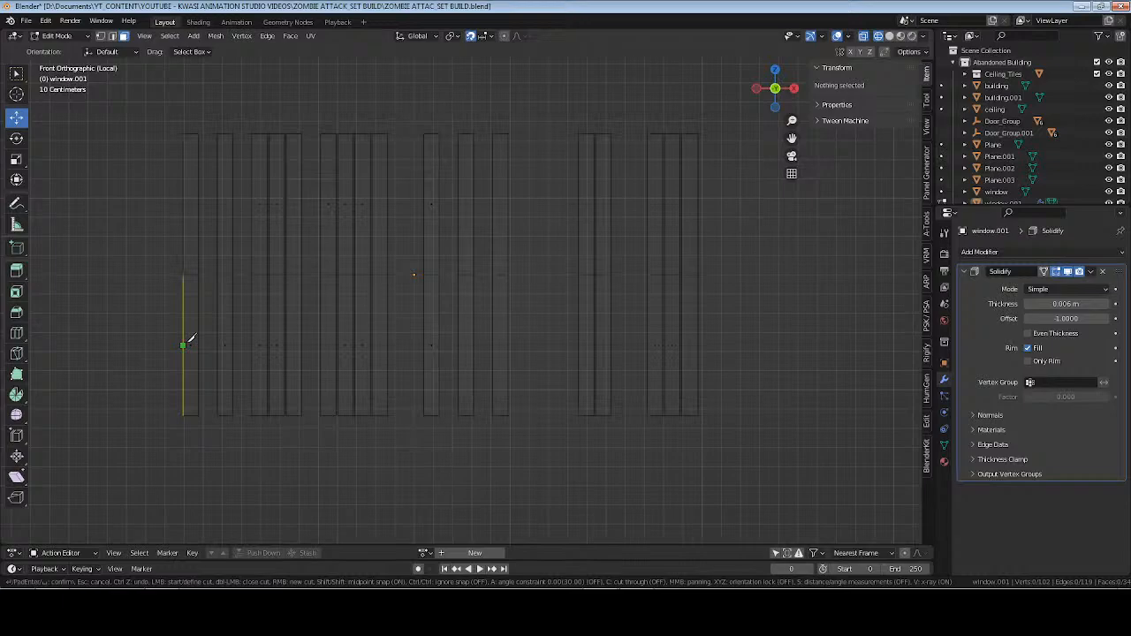
{"action": "left_click", "coordinate": [188, 340]}
{"action": "key", "text": "a"}
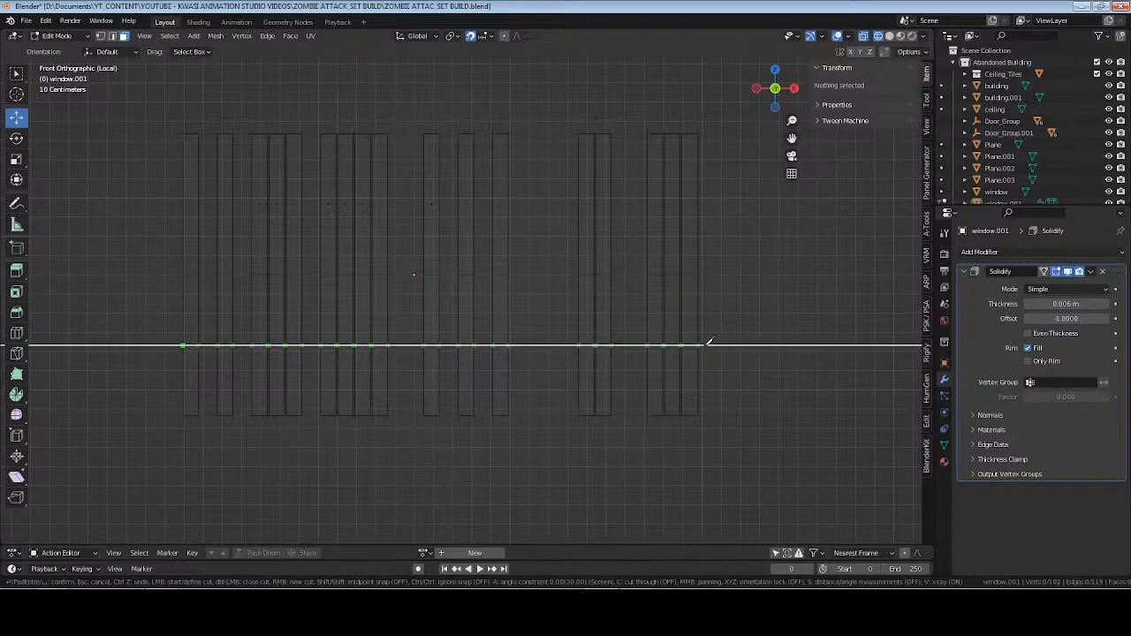
{"action": "left_click", "coordinate": [708, 344]}
{"action": "key", "text": "c"}
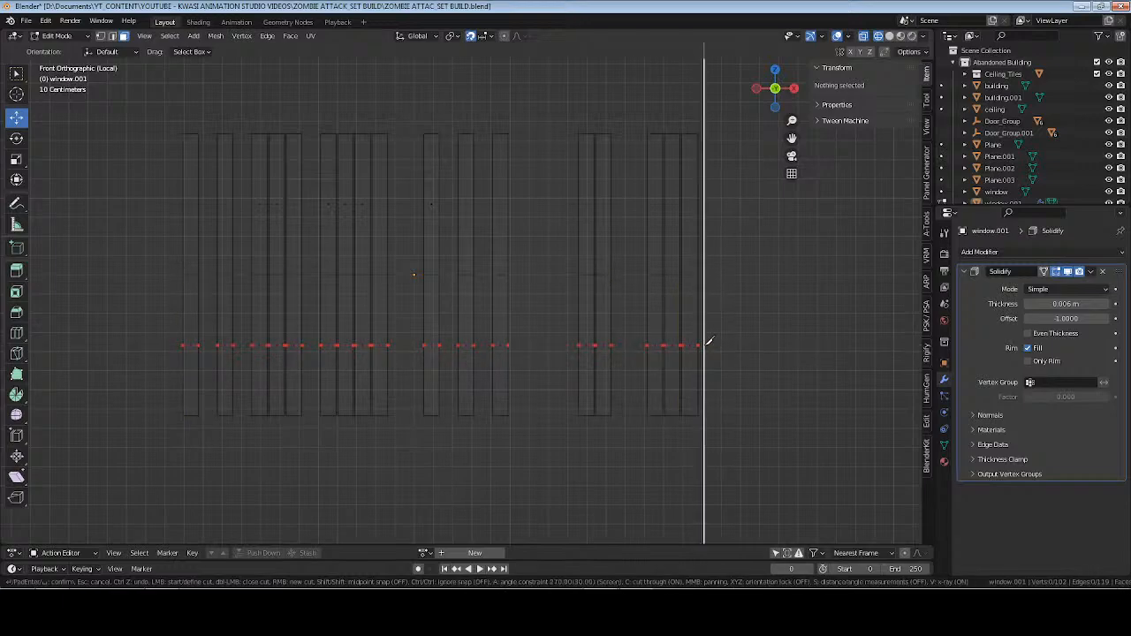
{"action": "right_click", "coordinate": [706, 345]}
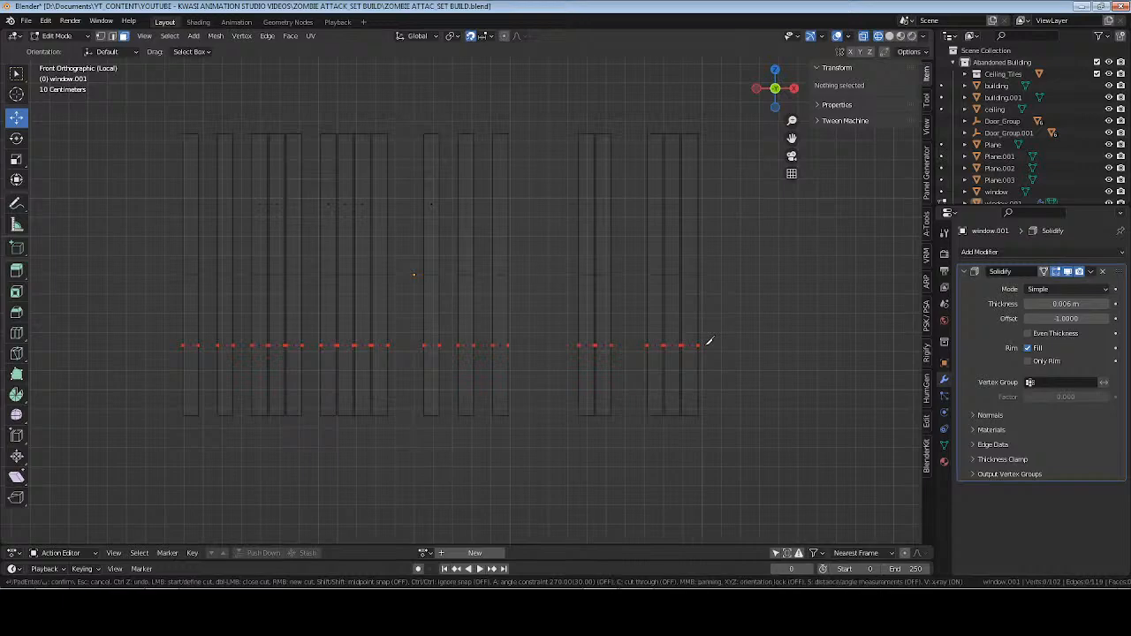
{"action": "key", "text": "a"}
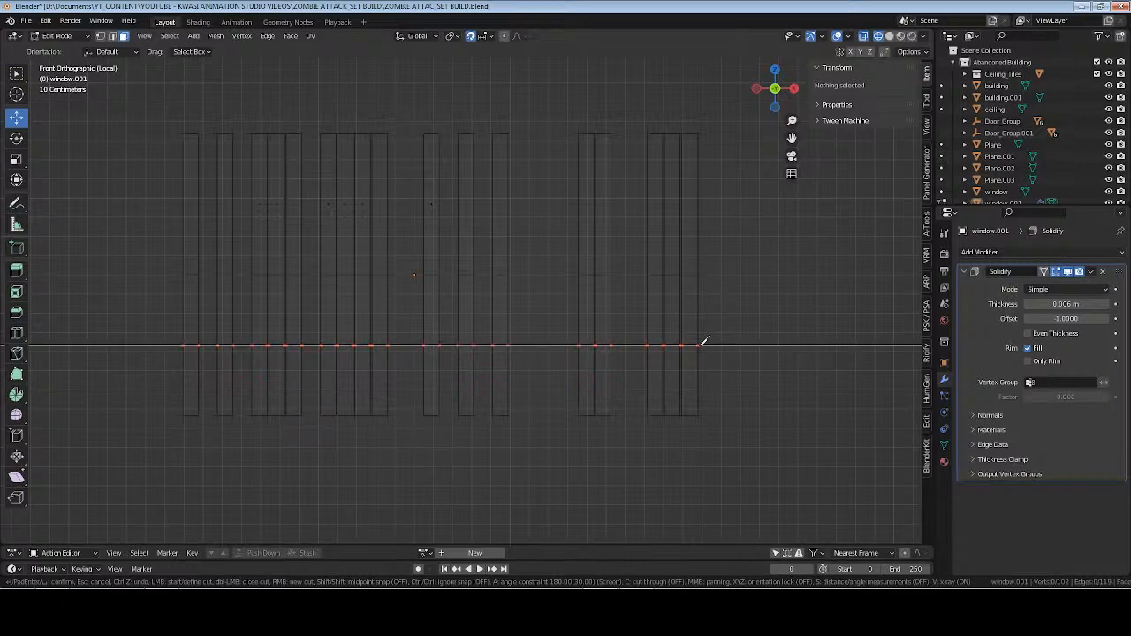
{"action": "key", "text": "c"}
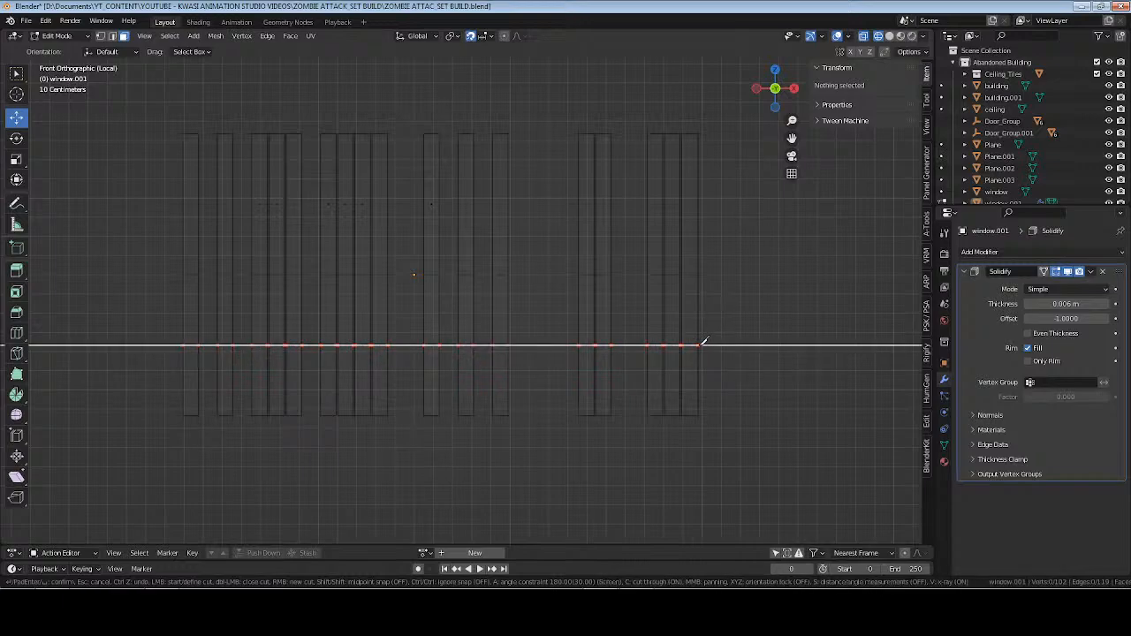
{"action": "key", "text": "Return"}
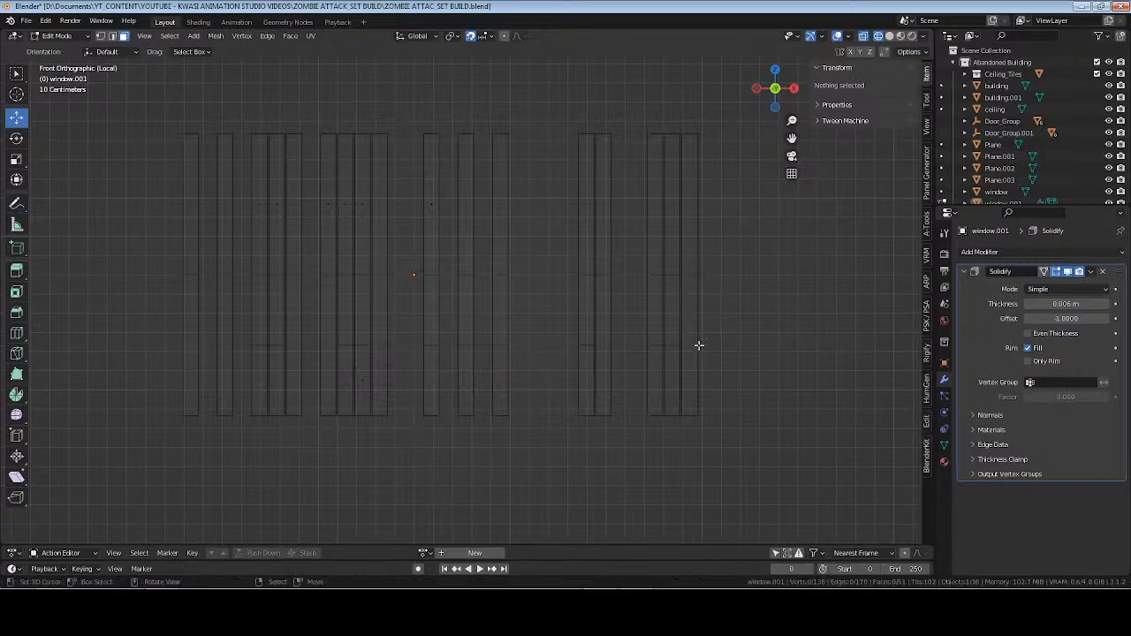
Inspect the slats and undo both horizontal knife cuts.
{"action": "middle_click_drag", "start_coordinate": [678, 344], "coordinate": [539, 303]}
{"action": "scroll", "coordinate": [539, 303], "scroll_direction": "up", "scroll_amount": 3}
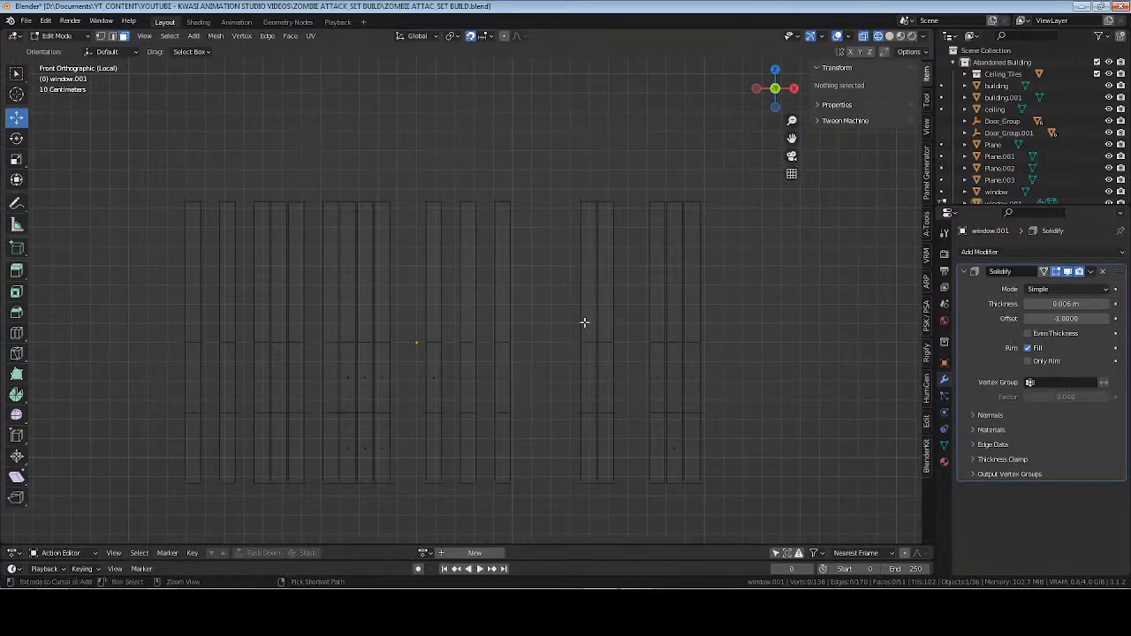
{"action": "key", "text": "ctrl+z"}
{"action": "key", "text": "ctrl+z"}
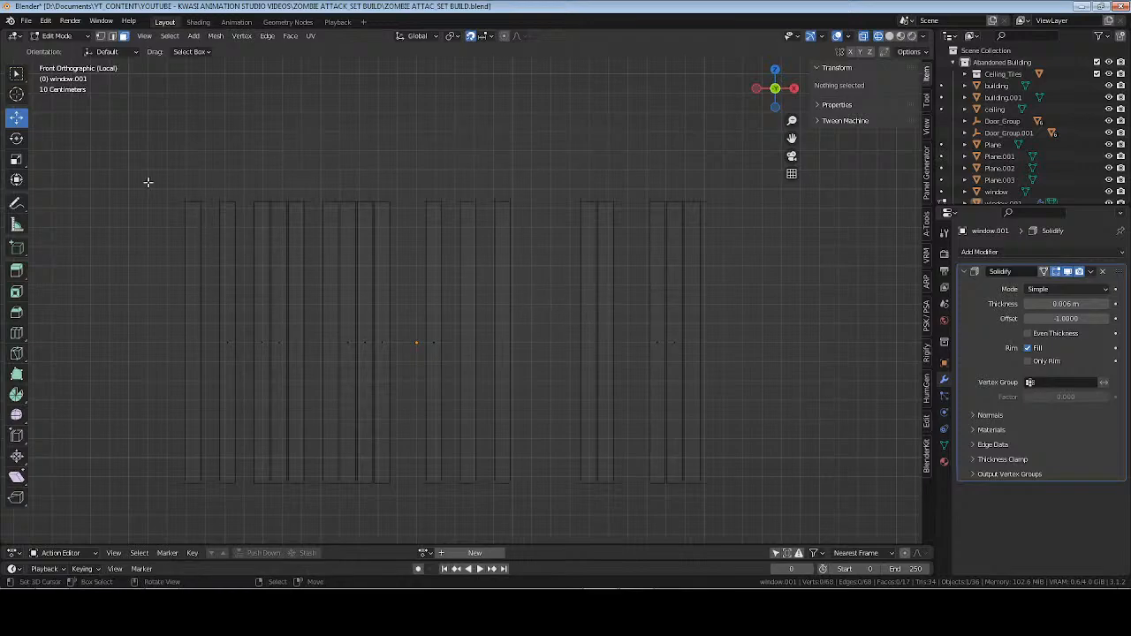
Select the upper vertices of all slats, turn snapping off, and enable proportional editing with Random falloff.
{"action": "key", "text": "1"}
{"action": "left_click_drag", "start_coordinate": [134, 177], "coordinate": [712, 231]}
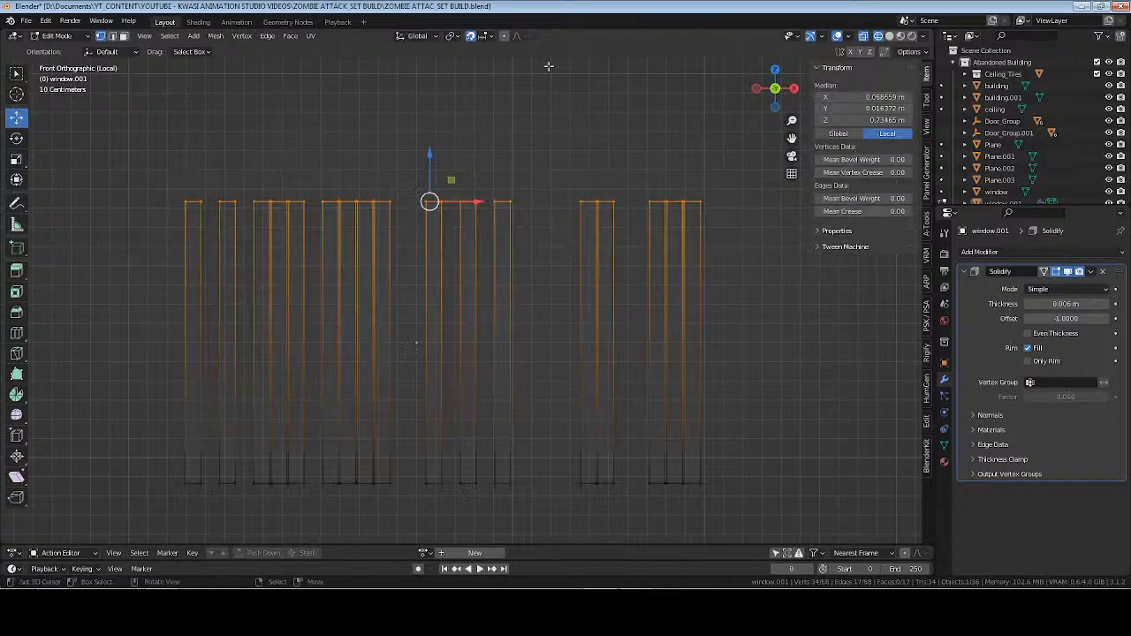
{"action": "left_click", "coordinate": [503, 37]}
{"action": "left_click", "coordinate": [482, 36]}
{"action": "left_click", "coordinate": [522, 37]}
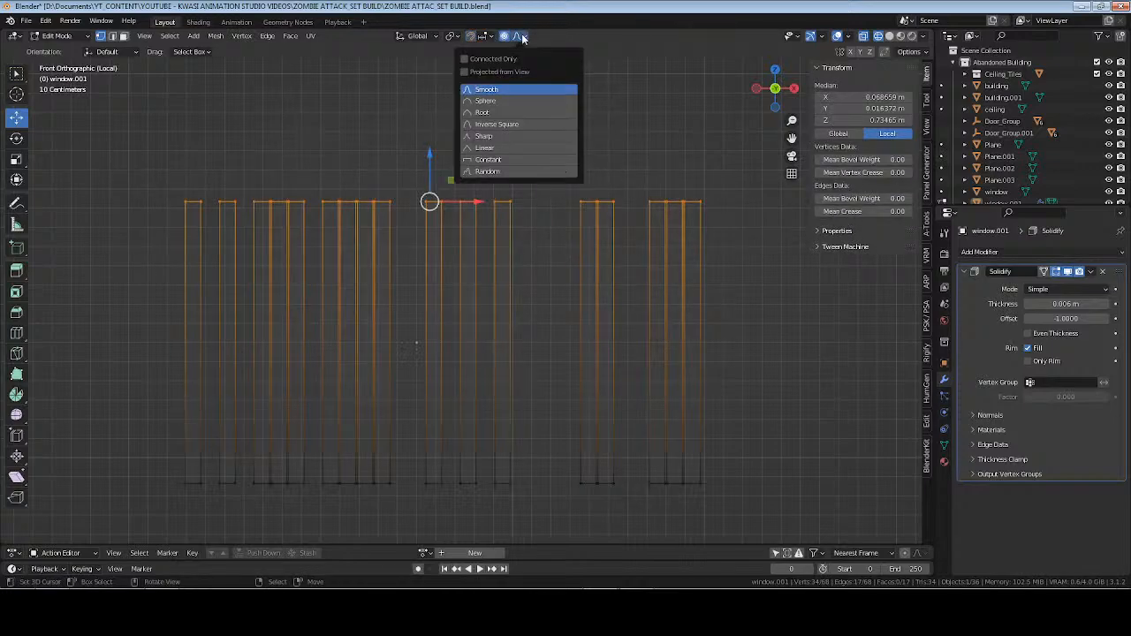
{"action": "left_click", "coordinate": [508, 173]}
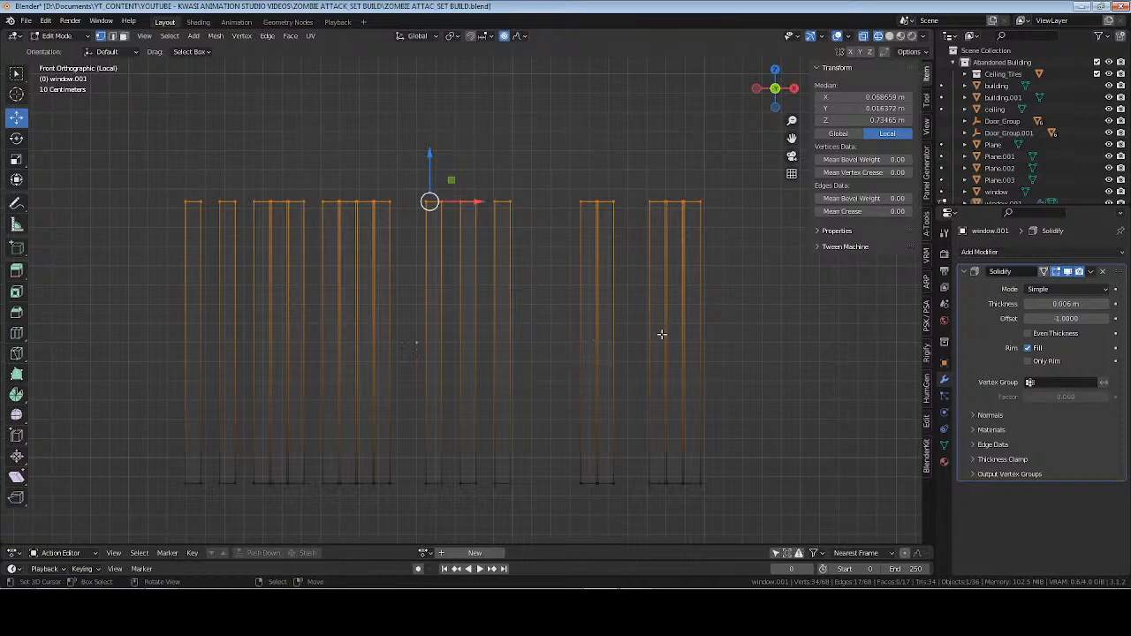
{"action": "key", "text": "s"}
{"action": "key", "text": "x"}
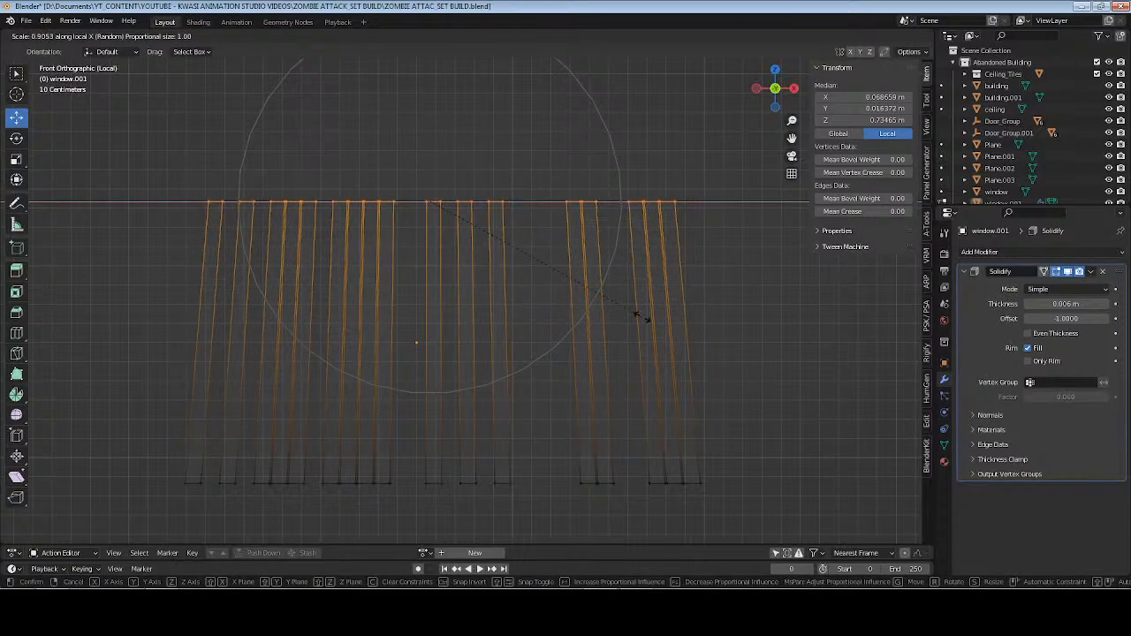
{"action": "key", "text": "Escape"}
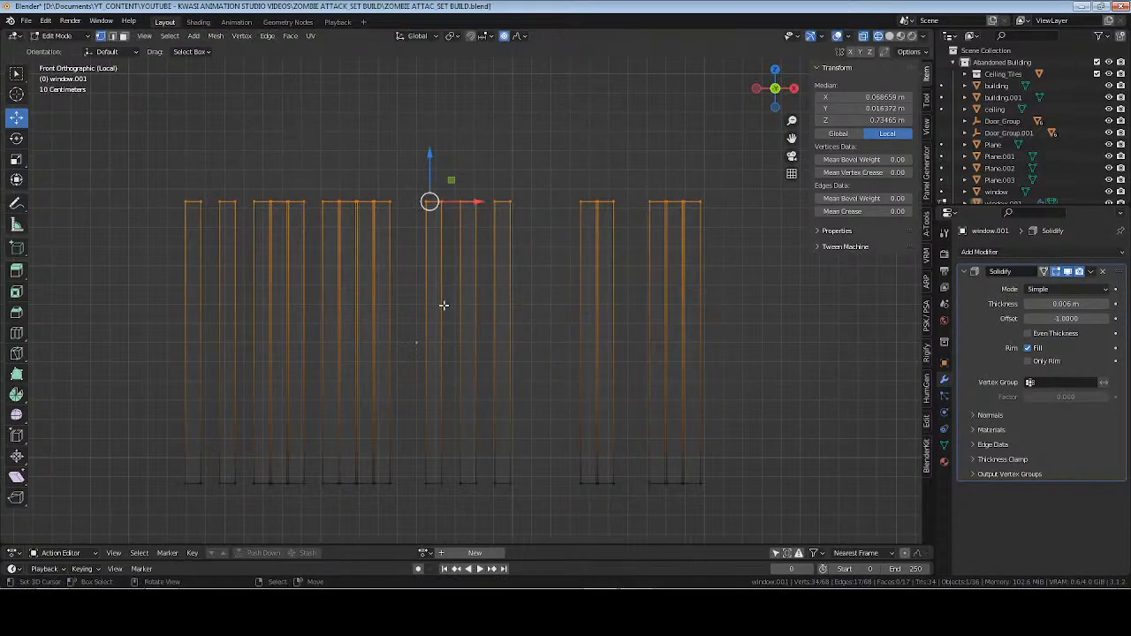
{"action": "key", "text": "alt+a"}
{"action": "key", "text": "k"}
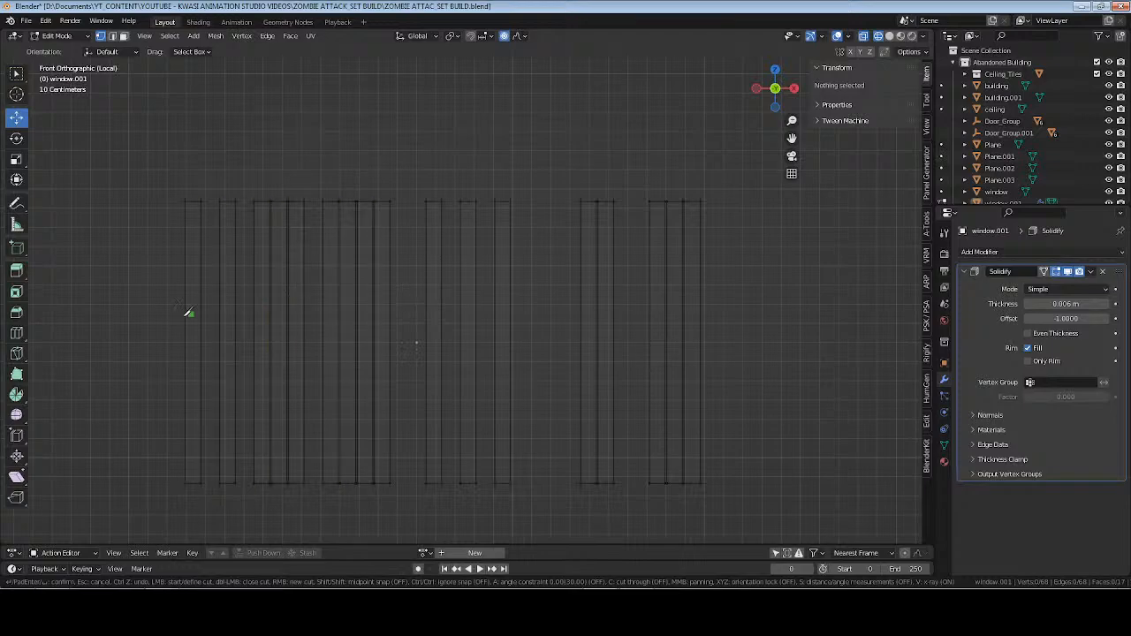
{"action": "key", "text": "shift"}
{"action": "left_click", "coordinate": [187, 343]}
{"action": "key", "text": "a"}
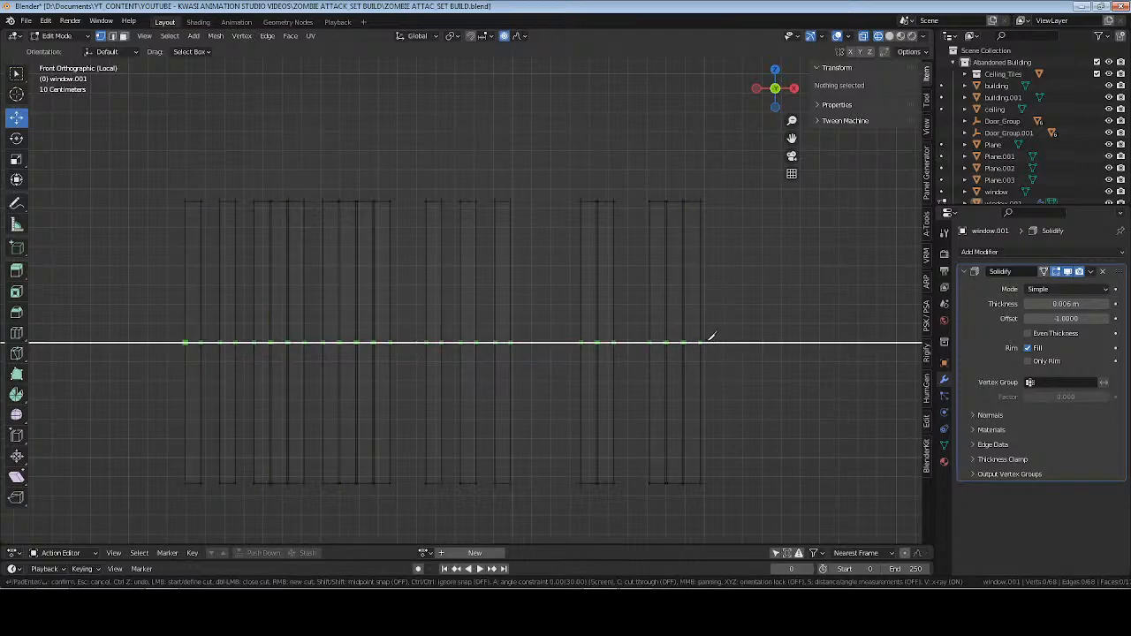
{"action": "key", "text": "c"}
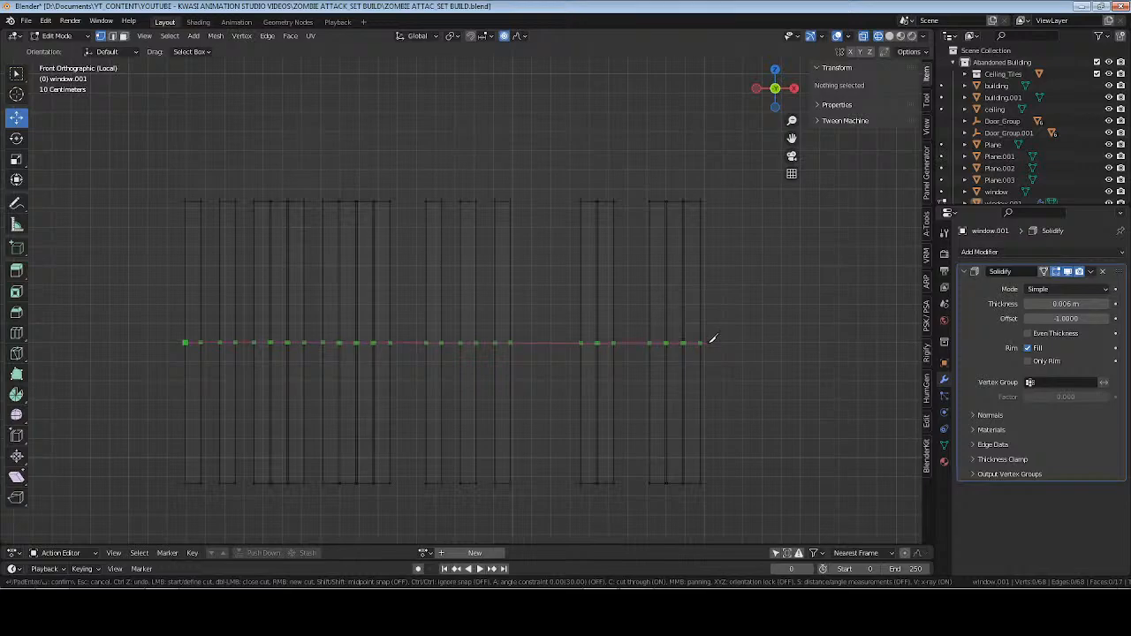
{"action": "key", "text": "c"}
{"action": "key", "text": "a"}
{"action": "key", "text": "c"}
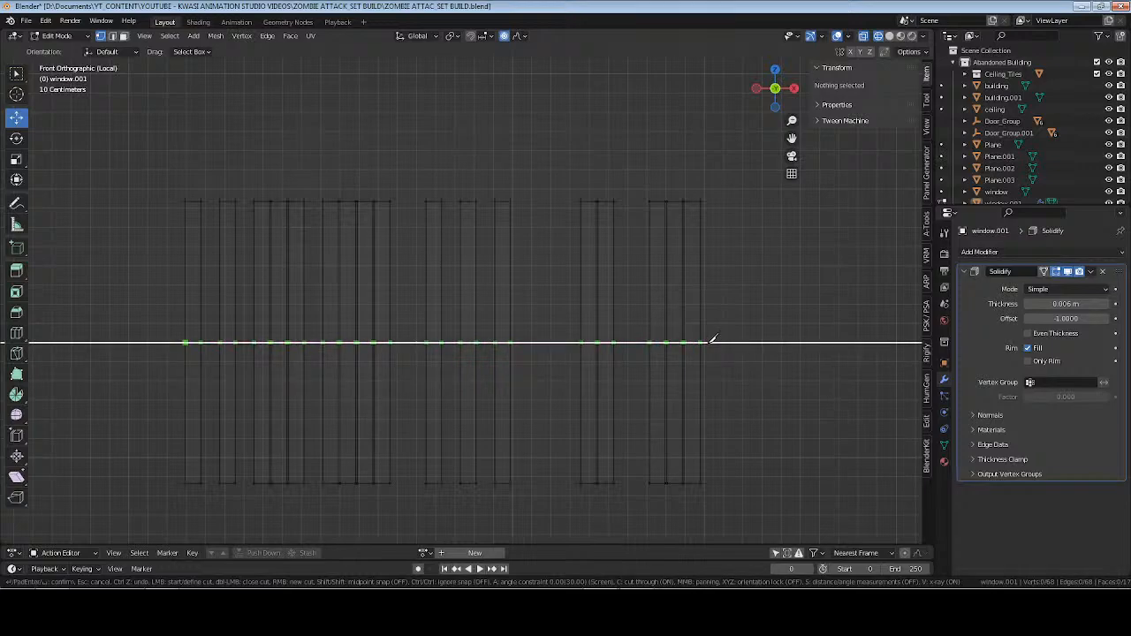
{"action": "key", "text": "Escape"}
Knife a straight horizontal cut across all the slats at mid-height, using the angle constraint and the X orientation lock.
{"action": "key", "text": "k"}
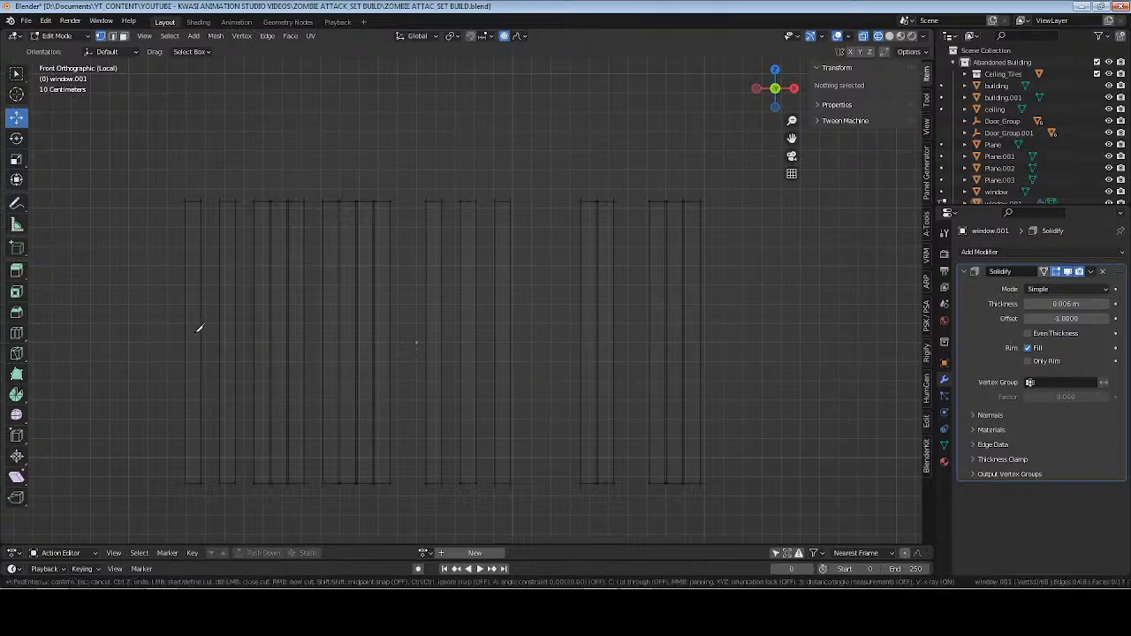
{"action": "left_click", "coordinate": [186, 341]}
{"action": "key", "text": "a"}
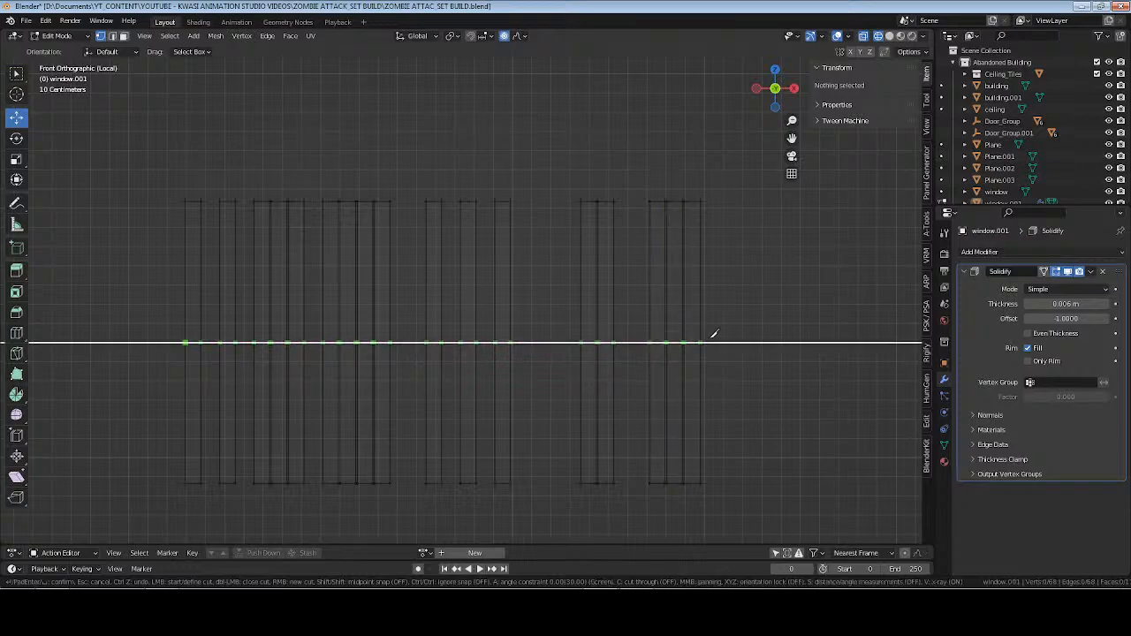
{"action": "left_click", "coordinate": [712, 342]}
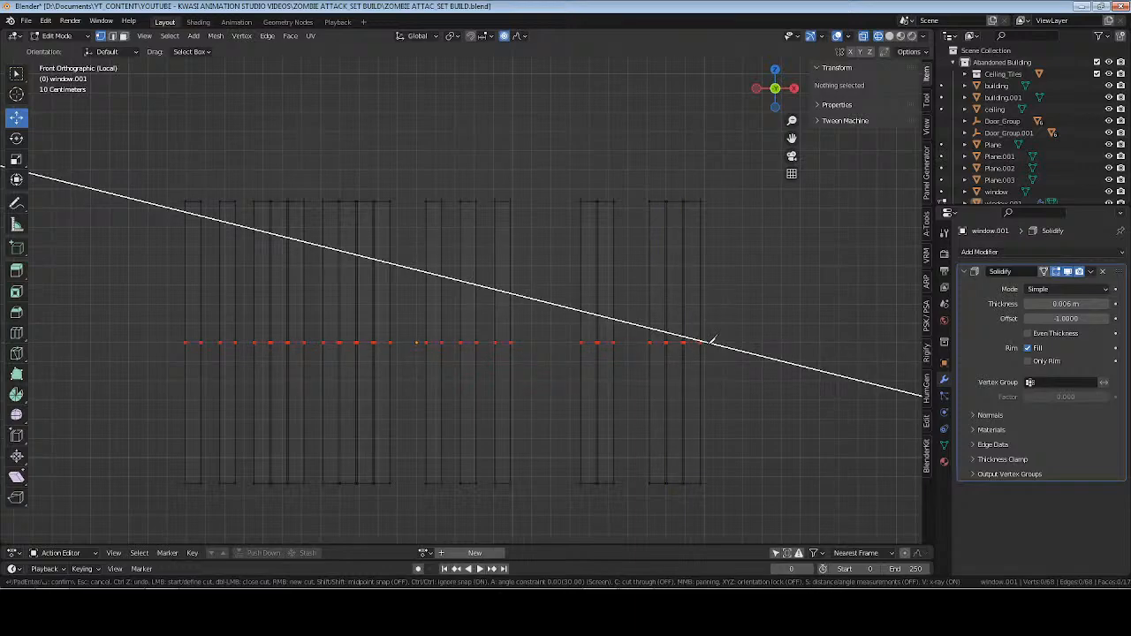
{"action": "key", "text": "a"}
{"action": "key", "text": "a"}
{"action": "key", "text": "a"}
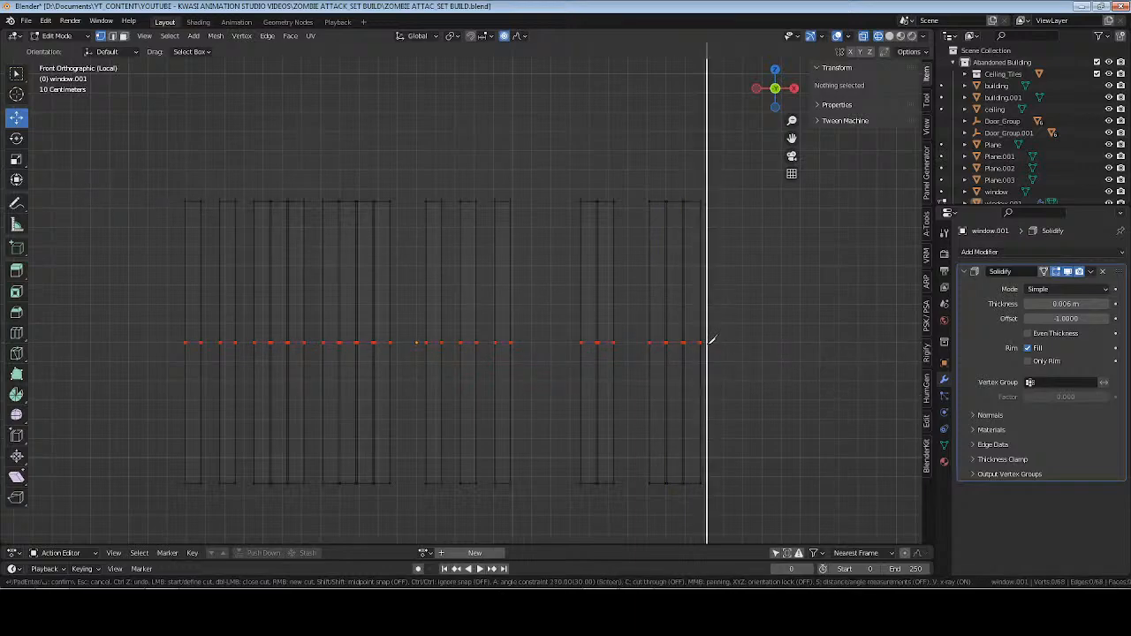
{"action": "key", "text": "x"}
{"action": "key", "text": "a"}
{"action": "key", "text": "a"}
{"action": "key", "text": "a"}
{"action": "key", "text": "a"}
{"action": "key", "text": "a"}
{"action": "key", "text": "a"}
{"action": "key", "text": "x"}
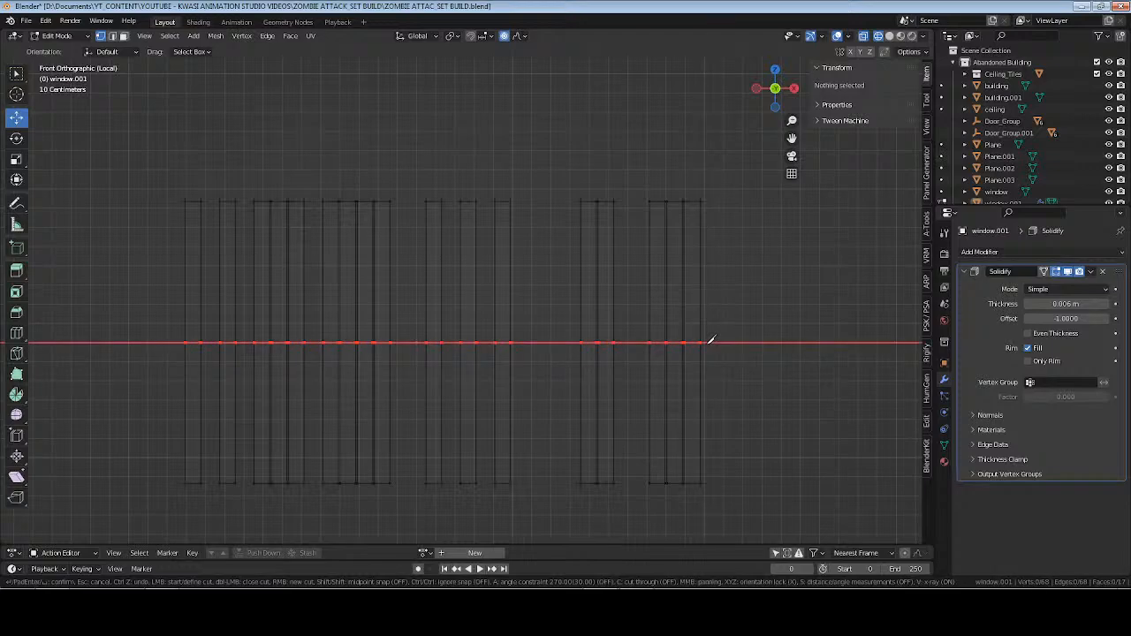
{"action": "key", "text": "Return"}
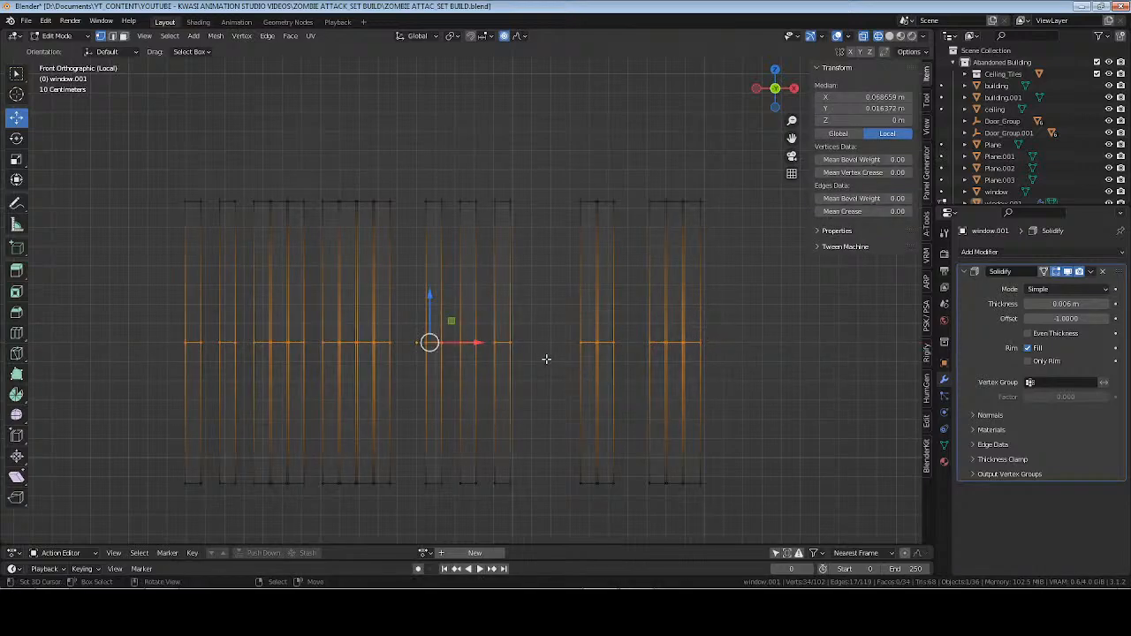
{"action": "left_click_drag", "start_coordinate": [175, 187], "coordinate": [705, 284]}
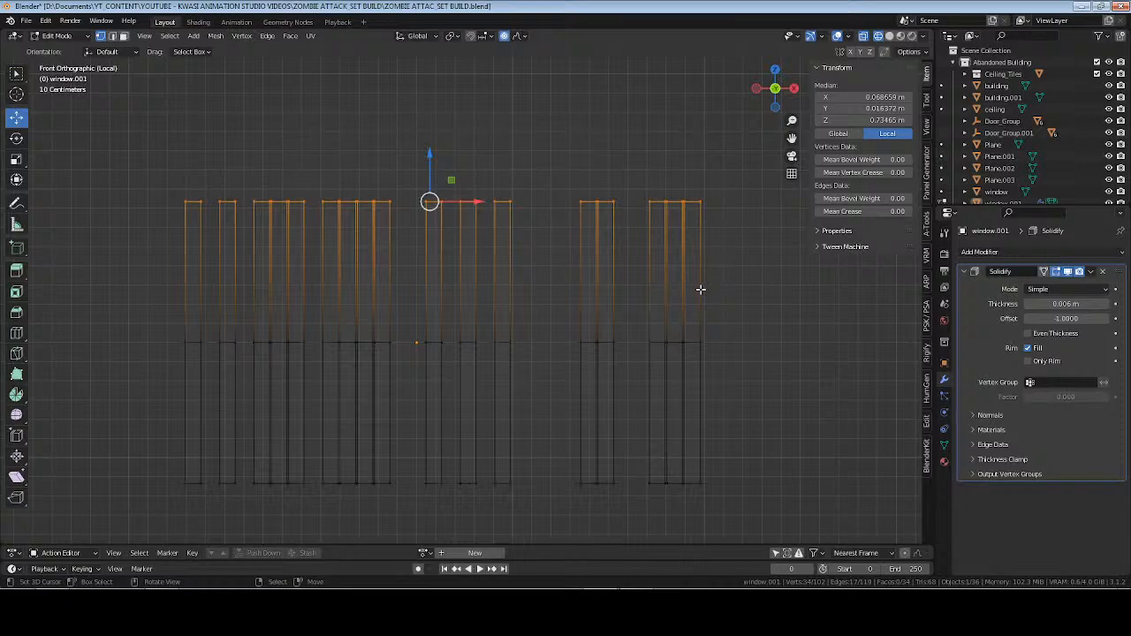
{"action": "key", "text": "F3"}
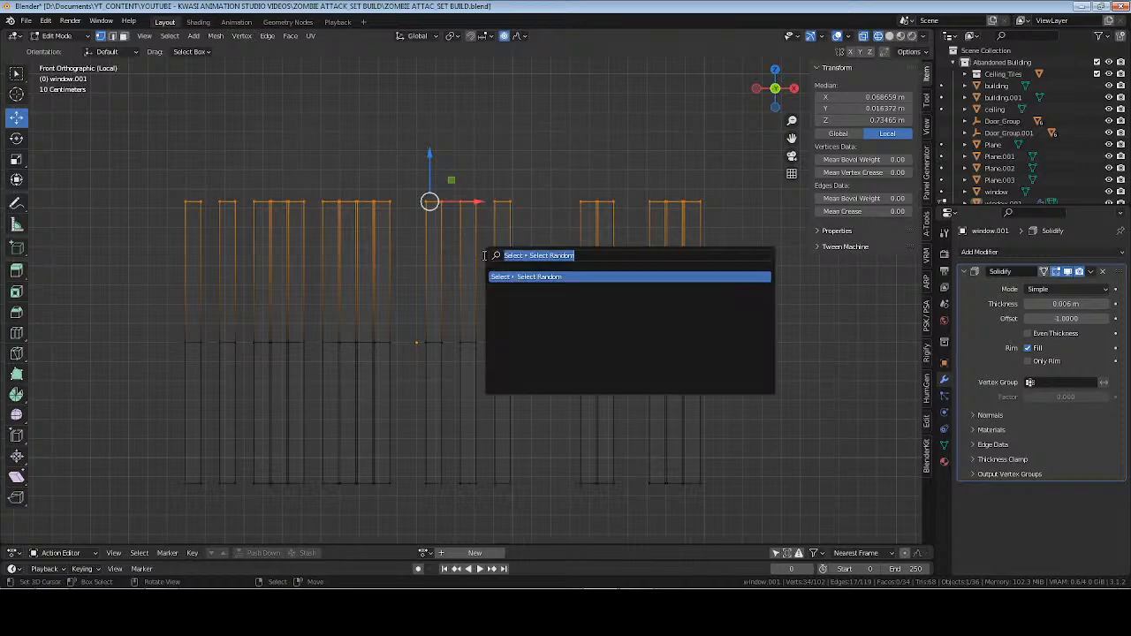
{"action": "key", "text": "Return"}
{"action": "key", "text": "alt+a"}
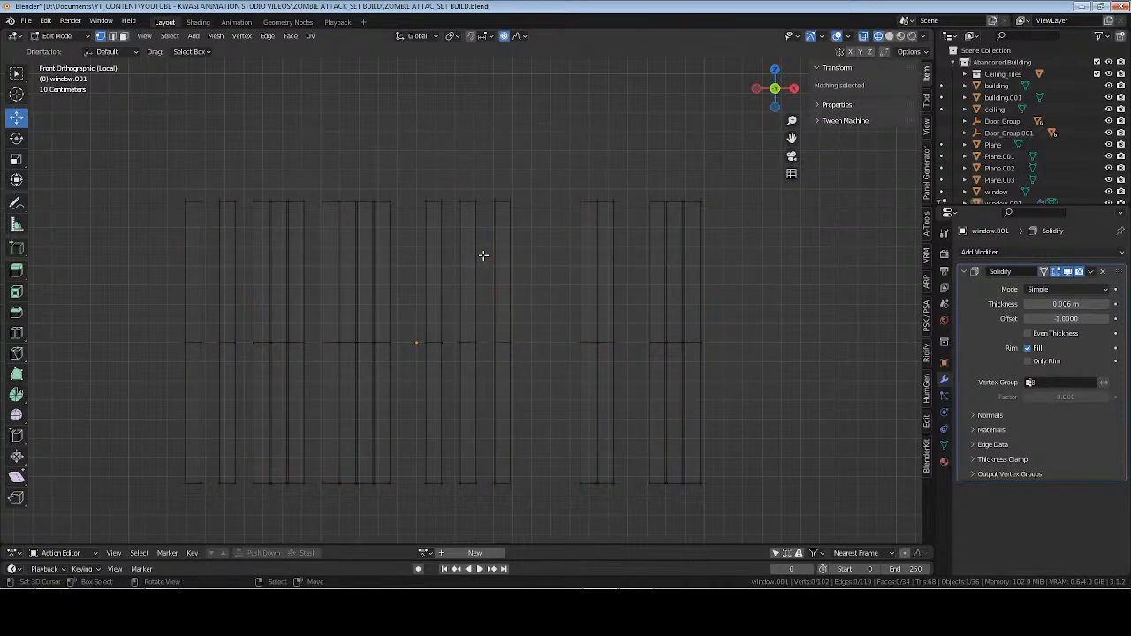
Select Random slat vertices, deselect those from mid-height down, and scale the remaining upper ones to about 0.99 with proportional size 0.47.
{"action": "key", "text": "F3"}
{"action": "key", "text": "Return"}
{"action": "left_click_drag", "start_coordinate": [101, 308], "coordinate": [831, 522], "text": "ctrl"}
{"action": "key", "text": "s"}
{"action": "scroll", "coordinate": [749, 347], "scroll_direction": "up", "scroll_amount": 8}
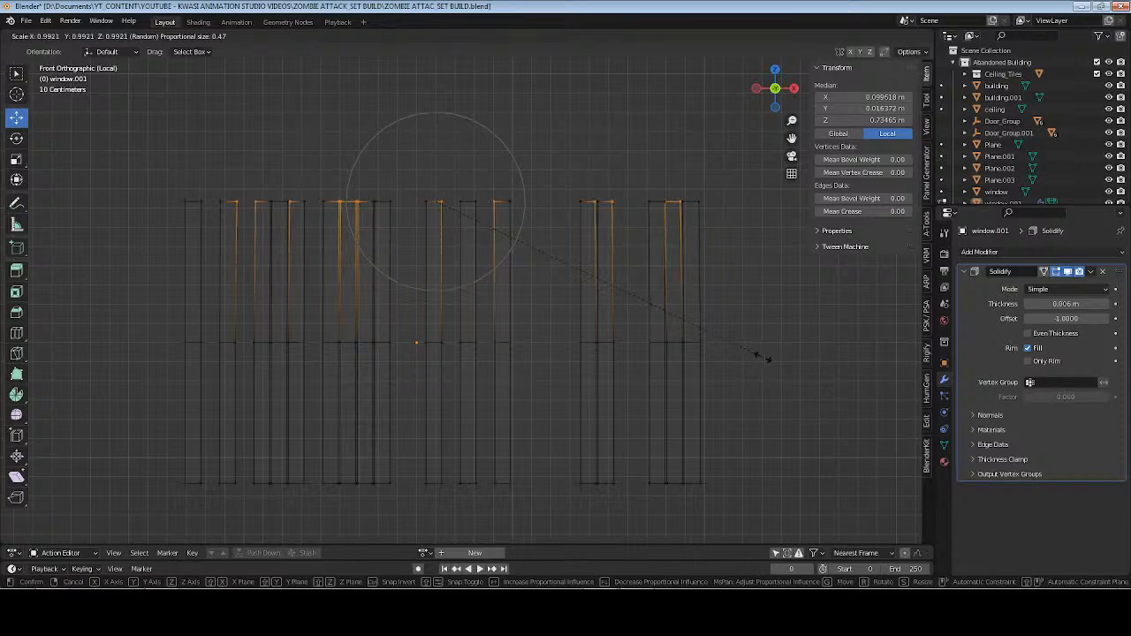
{"action": "left_click", "coordinate": [757, 356]}
{"action": "left_click_drag", "start_coordinate": [144, 338], "coordinate": [668, 356]}
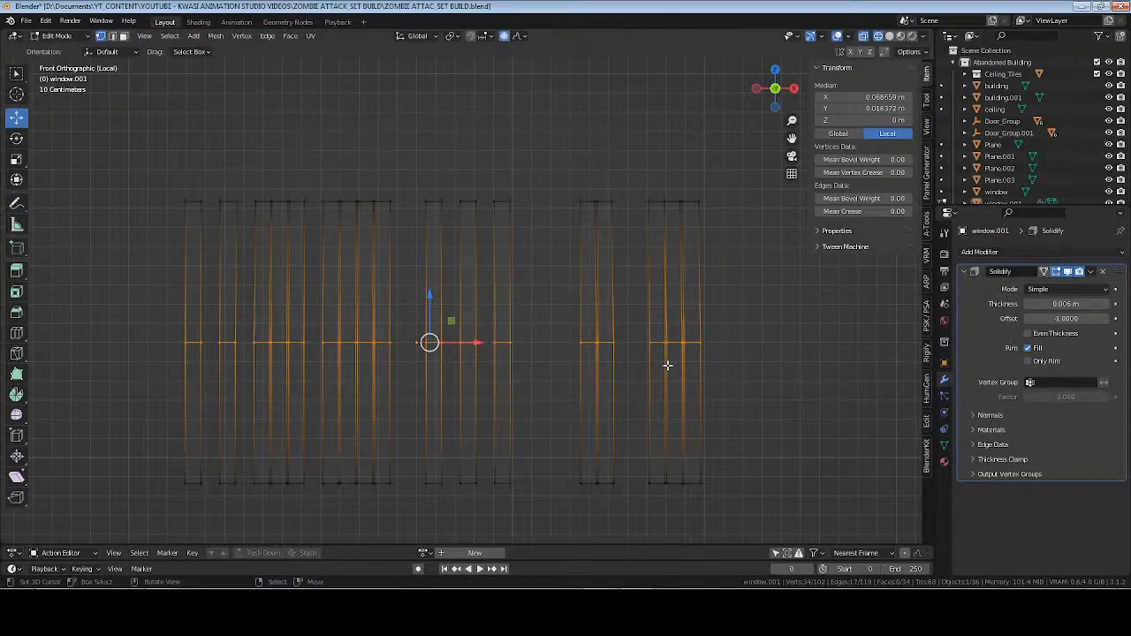
{"action": "key", "text": "F3"}
{"action": "type", "text": "check"}
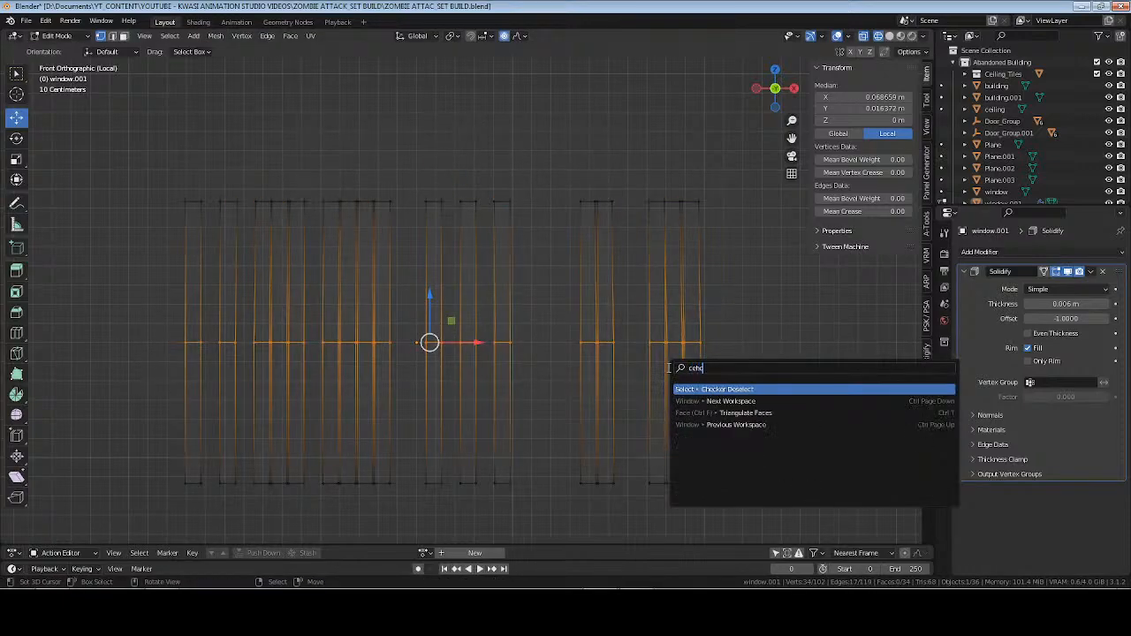
{"action": "key", "text": "Return"}
{"action": "key", "text": "alt+a"}
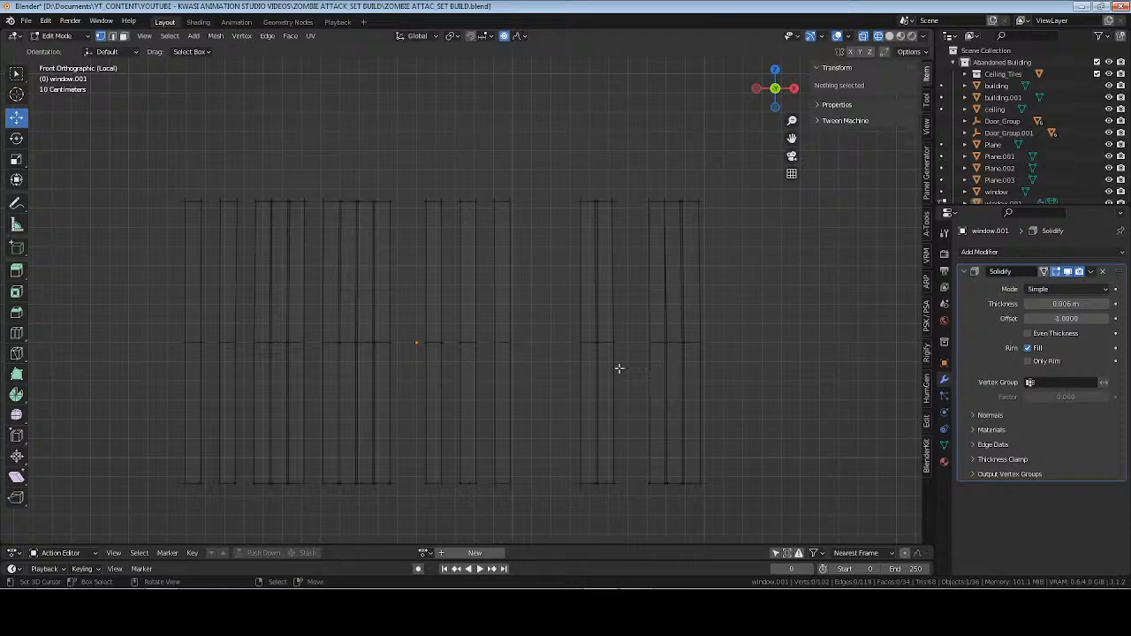
Select Random slat vertices, deselect the upper and lower rows, and scale the remaining mid-height ones to about 0.98 with proportional size 1.10.
{"action": "key", "text": "F3"}
{"action": "type", "text": "random"}
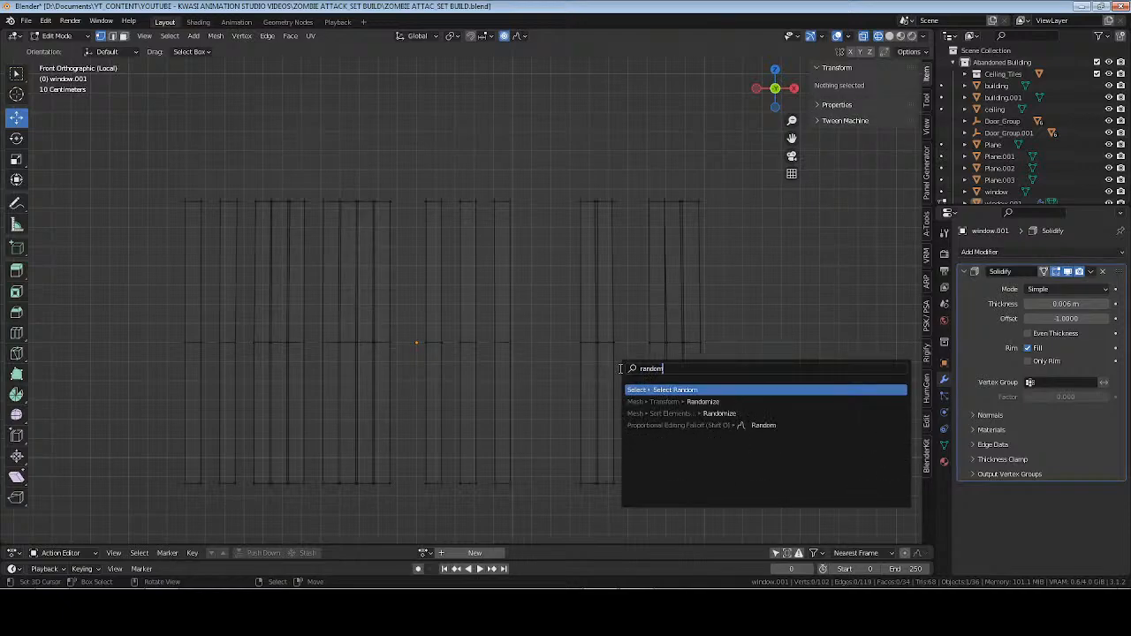
{"action": "key", "text": "Return"}
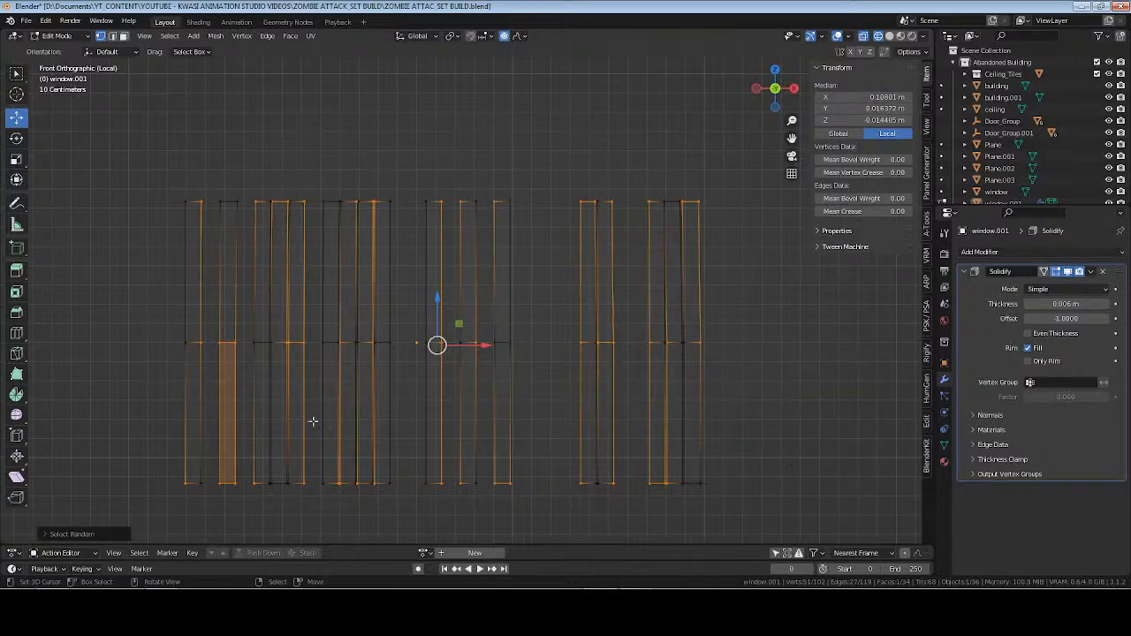
{"action": "left_click_drag", "start_coordinate": [159, 172], "coordinate": [813, 216], "text": "ctrl"}
{"action": "left_click_drag", "start_coordinate": [115, 431], "coordinate": [707, 536], "text": "ctrl"}
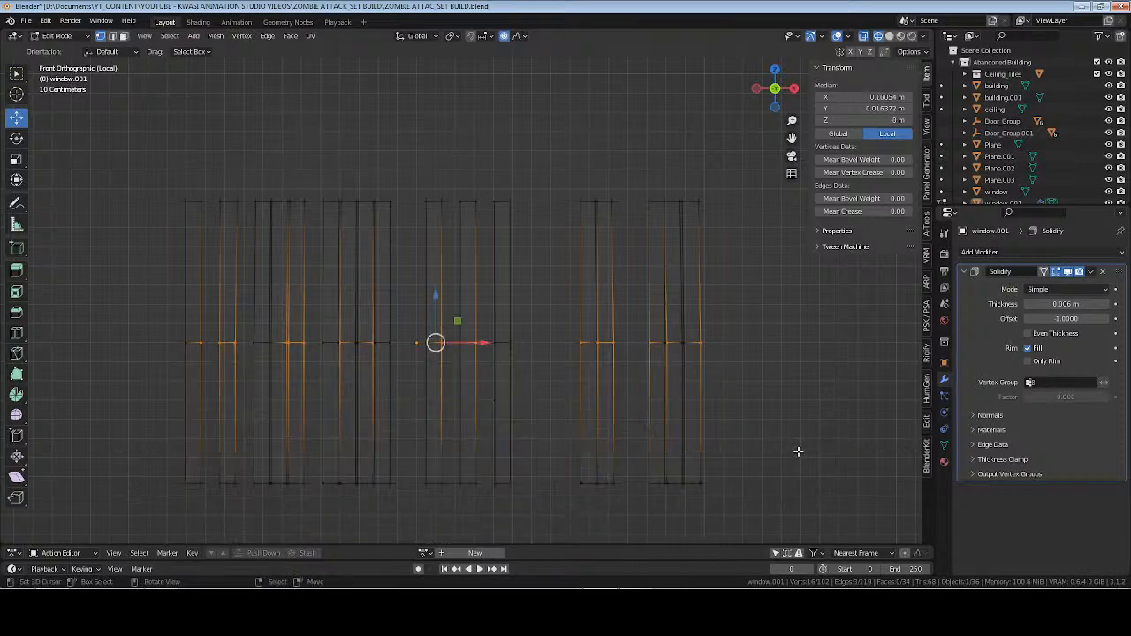
{"action": "key", "text": "s"}
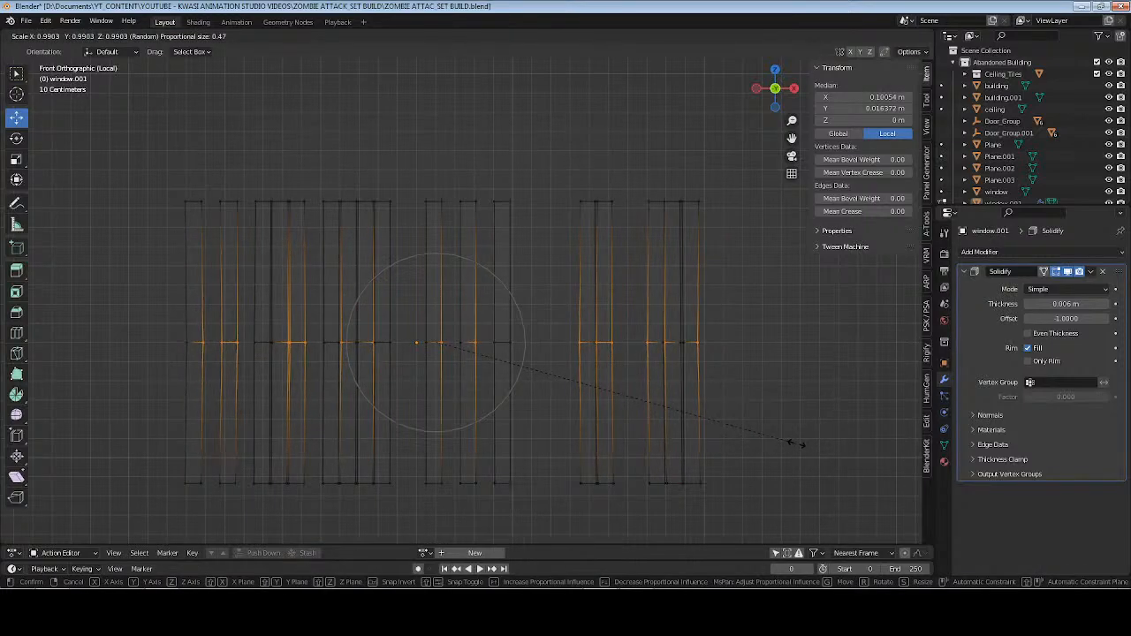
{"action": "scroll", "coordinate": [797, 444], "scroll_direction": "down", "scroll_amount": 2}
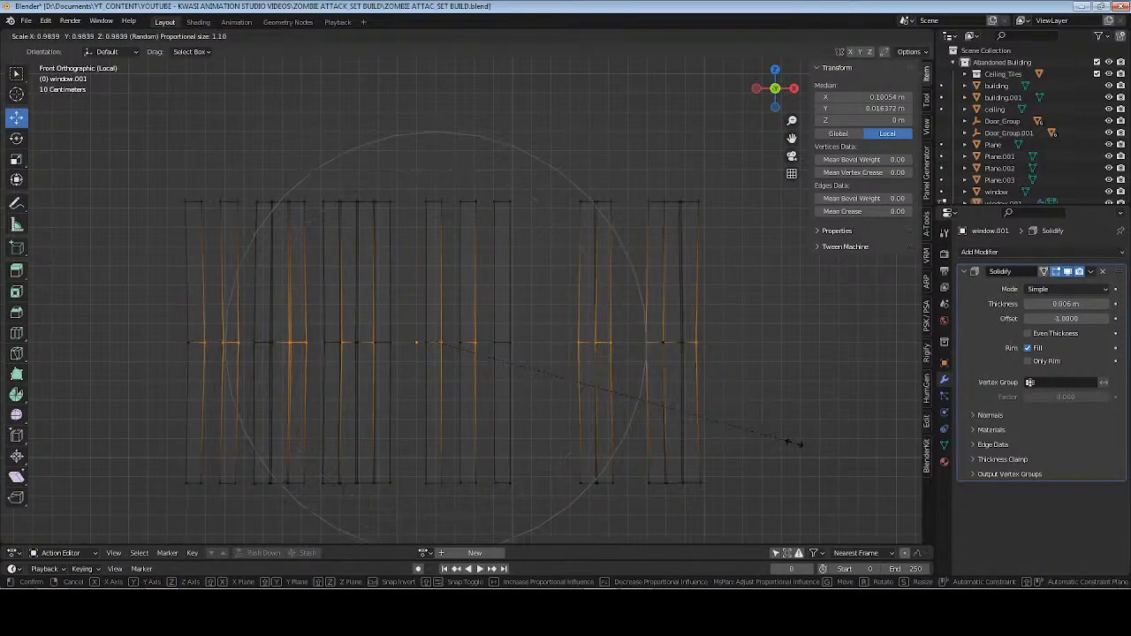
{"action": "left_click", "coordinate": [797, 444]}
Repeat Select Random, deselect everything from mid-height up, and scale the remaining lower slat vertices to about 0.95 with proportional size 1.10.
{"action": "left_click_drag", "start_coordinate": [121, 453], "coordinate": [876, 497]}
{"action": "key", "text": "alt+a"}
{"action": "key", "text": "shift+r"}
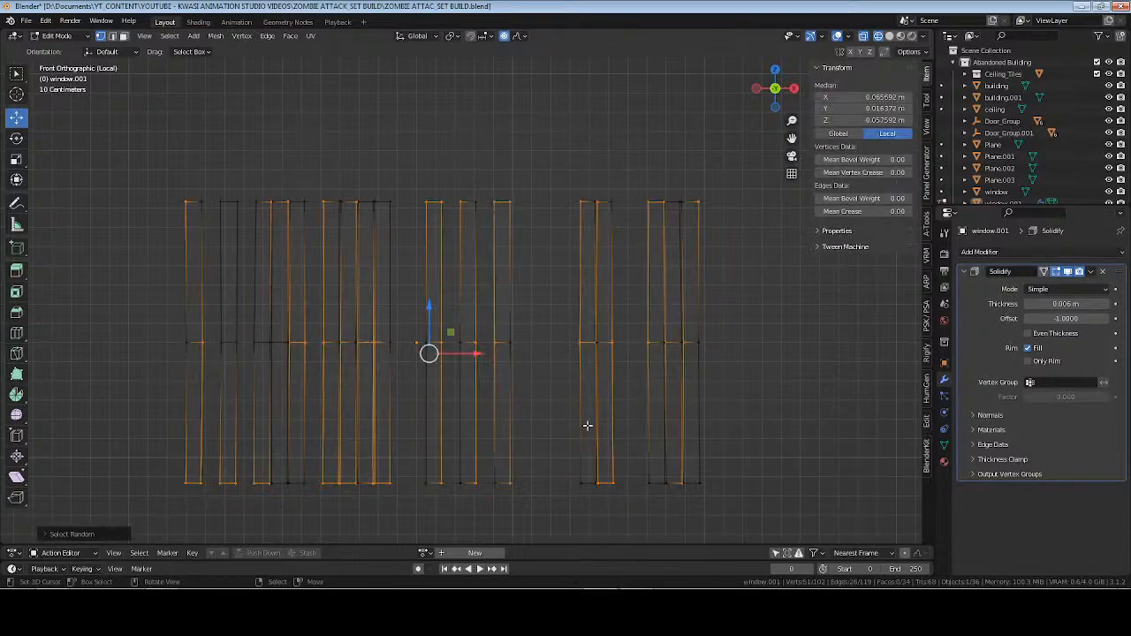
{"action": "left_click_drag", "start_coordinate": [128, 159], "coordinate": [776, 355], "text": "ctrl"}
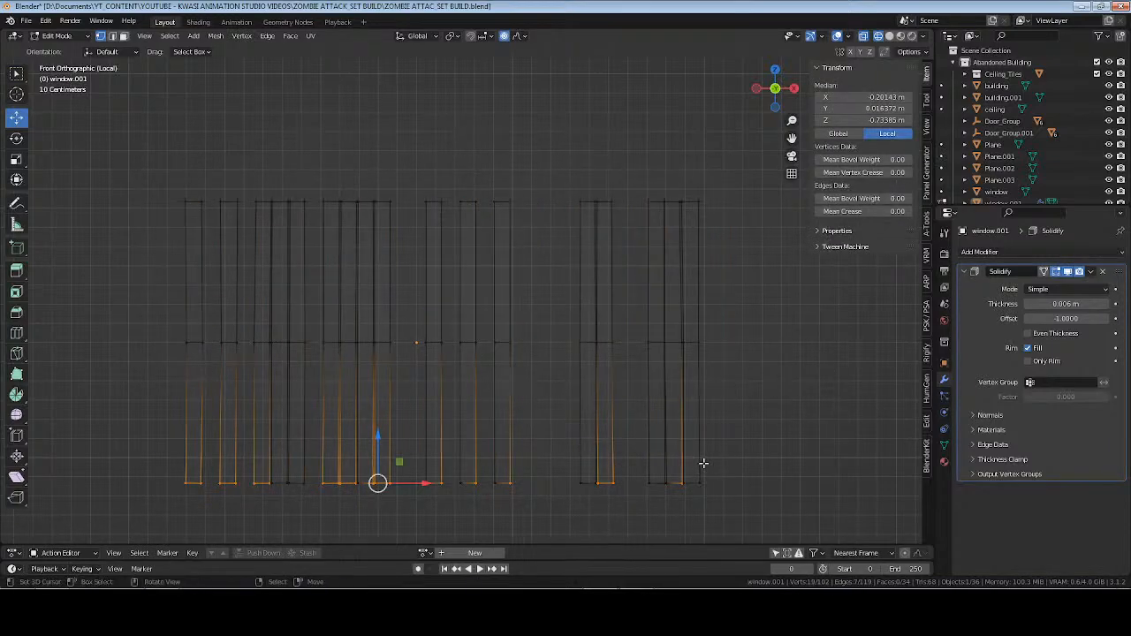
{"action": "key", "text": "s"}
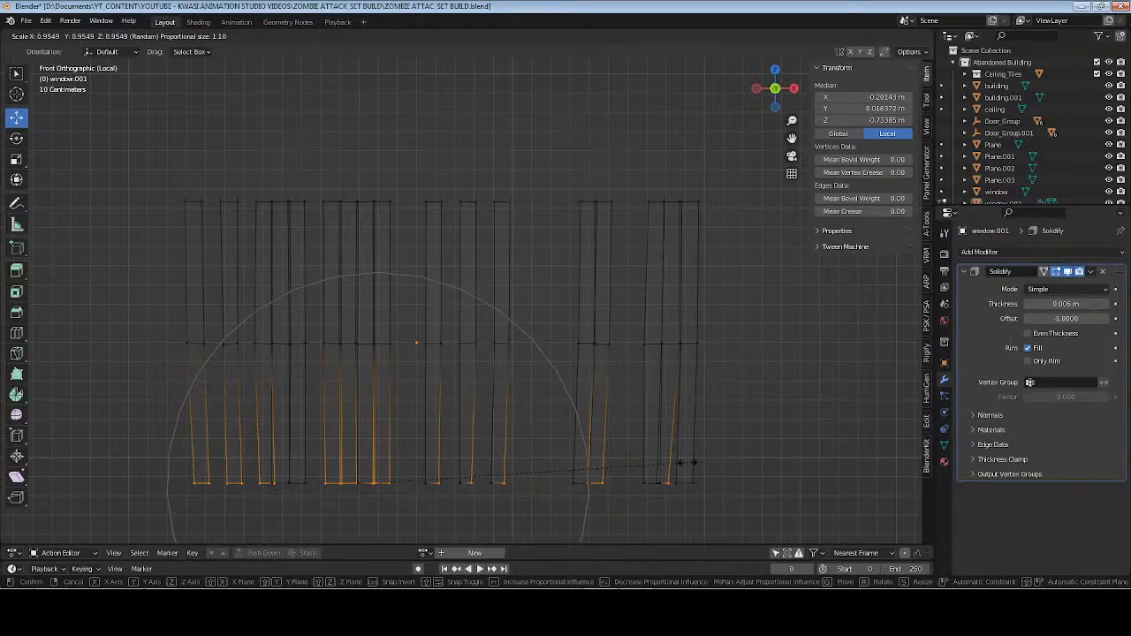
{"action": "left_click", "coordinate": [687, 463]}
Try to move all mid-height slat vertices along Y by about -0.014 m with Random proportional falloff.
{"action": "key", "text": "Tab"}
{"action": "scroll", "coordinate": [585, 387], "scroll_direction": "down", "scroll_amount": 2}
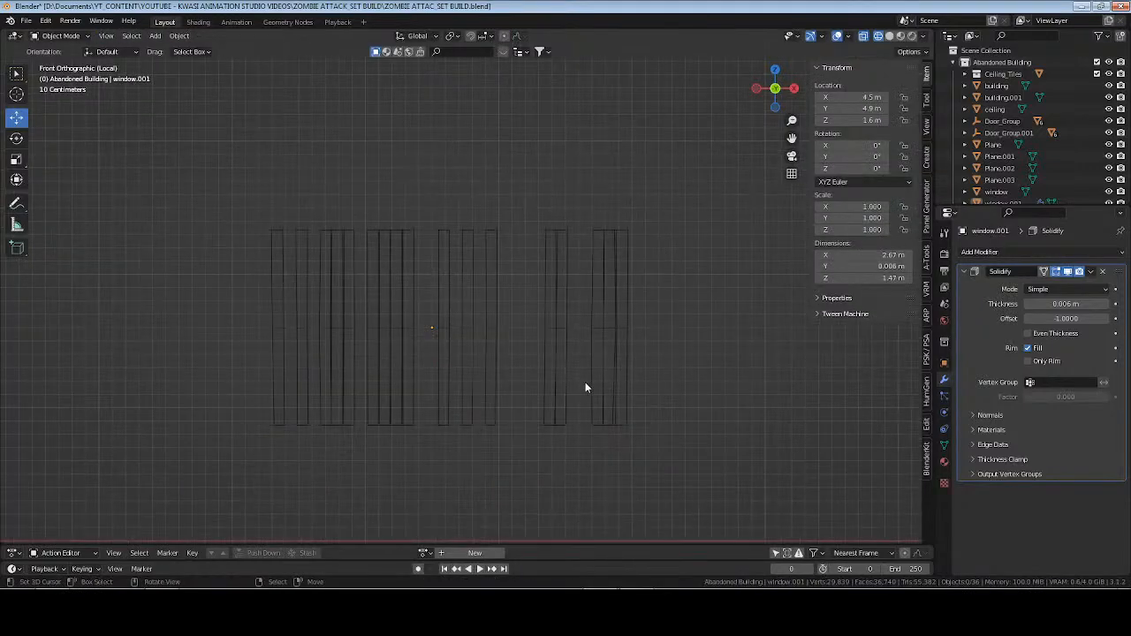
{"action": "middle_click_drag", "start_coordinate": [585, 387], "coordinate": [458, 401]}
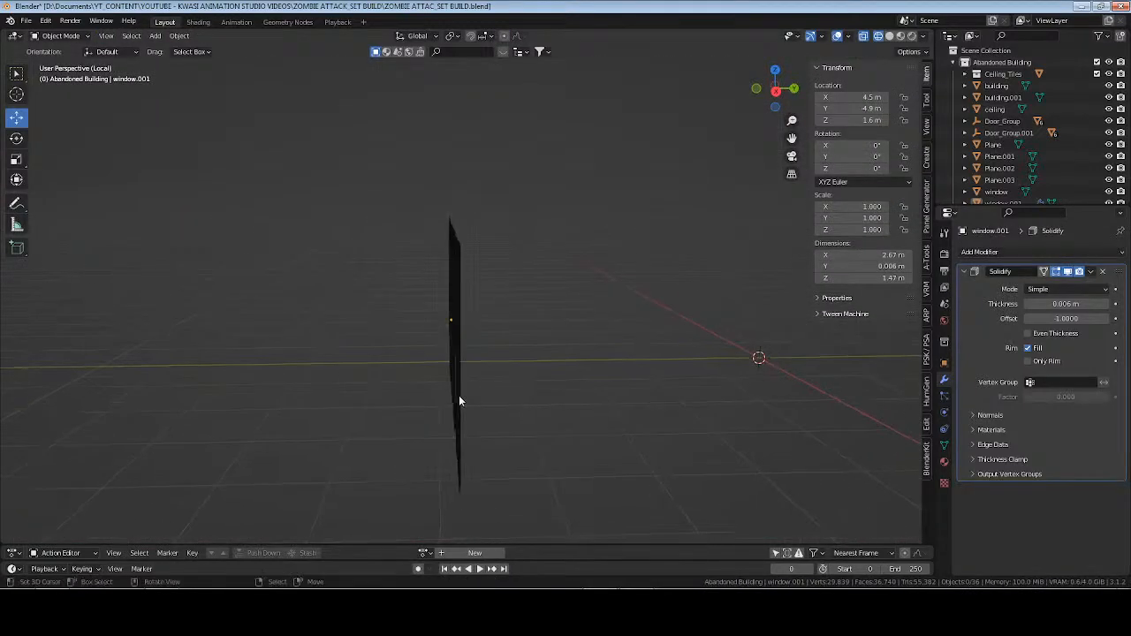
{"action": "key", "text": "KP_3"}
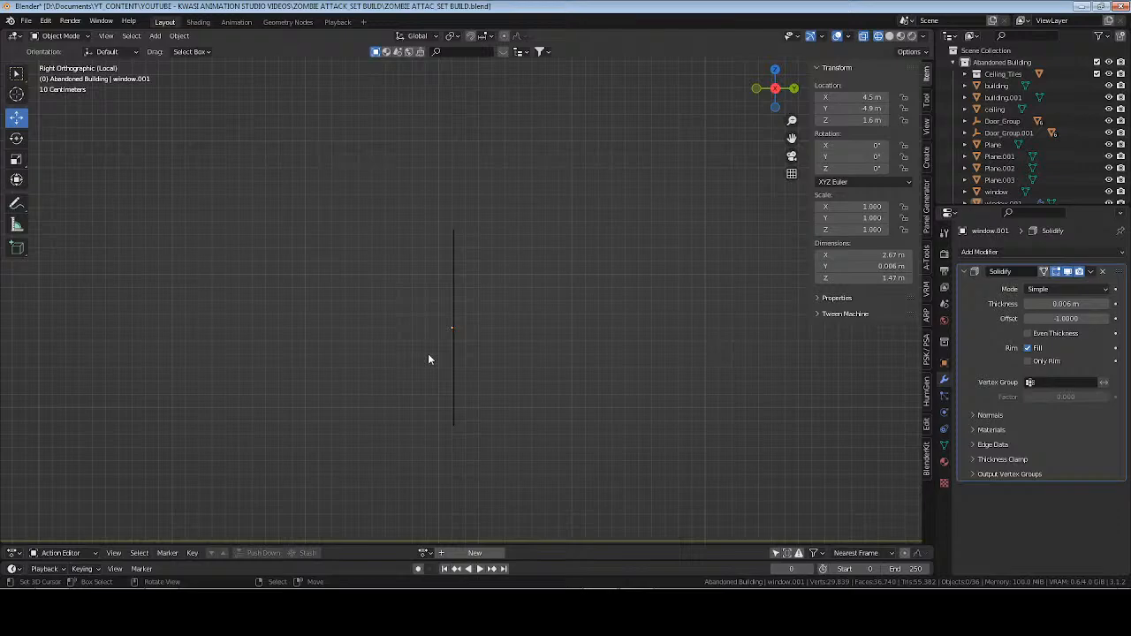
{"action": "key", "text": "Tab"}
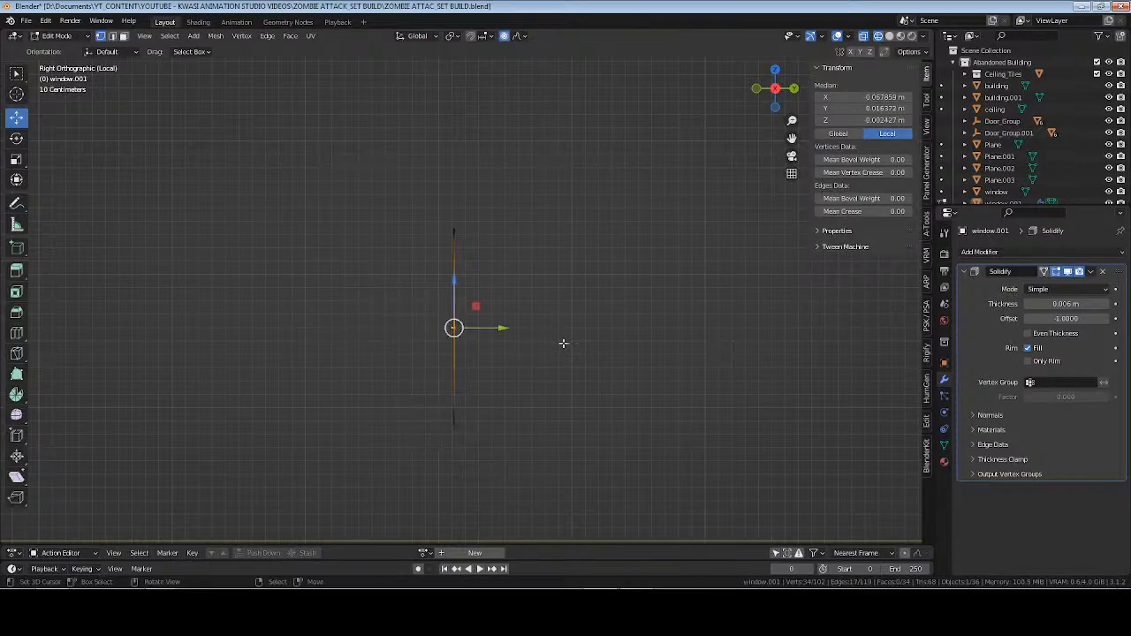
{"action": "left_click", "coordinate": [520, 38]}
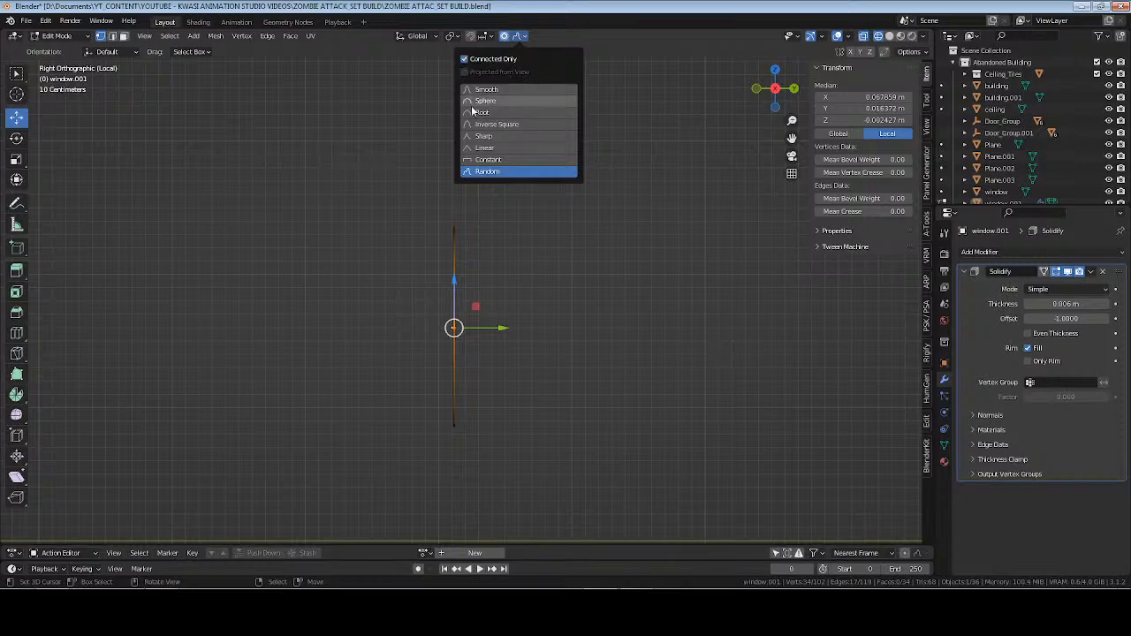
{"action": "left_click", "coordinate": [488, 172]}
{"action": "middle_click_drag", "start_coordinate": [509, 340], "coordinate": [598, 395]}
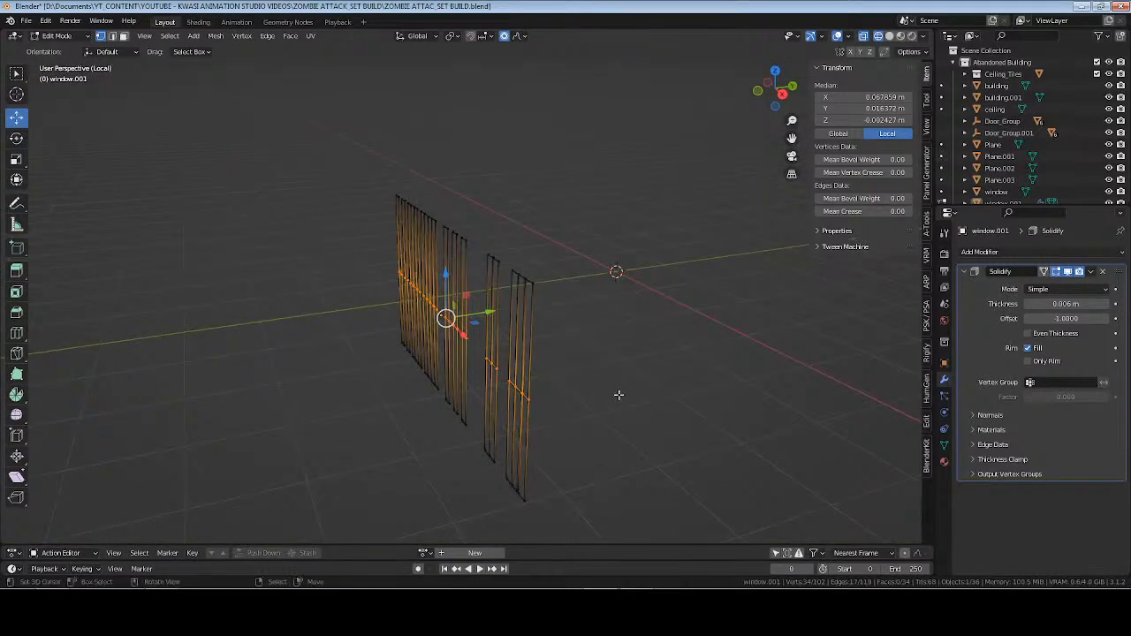
{"action": "left_click_drag", "start_coordinate": [480, 312], "coordinate": [493, 312]}
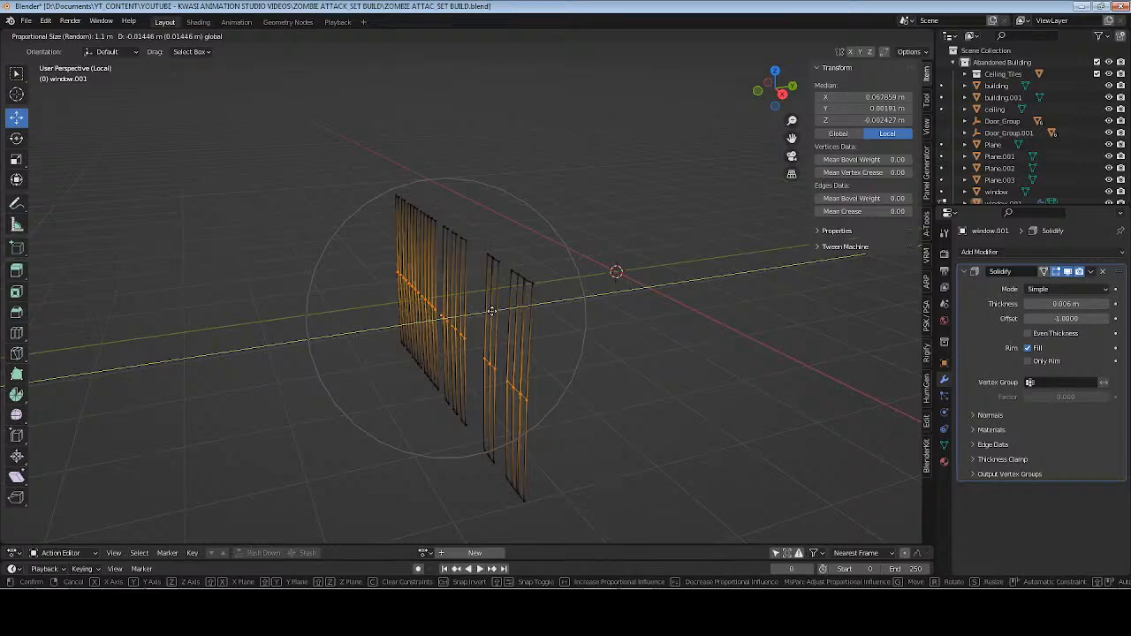
{"action": "left_click_drag", "start_coordinate": [492, 312], "coordinate": [491, 312]}
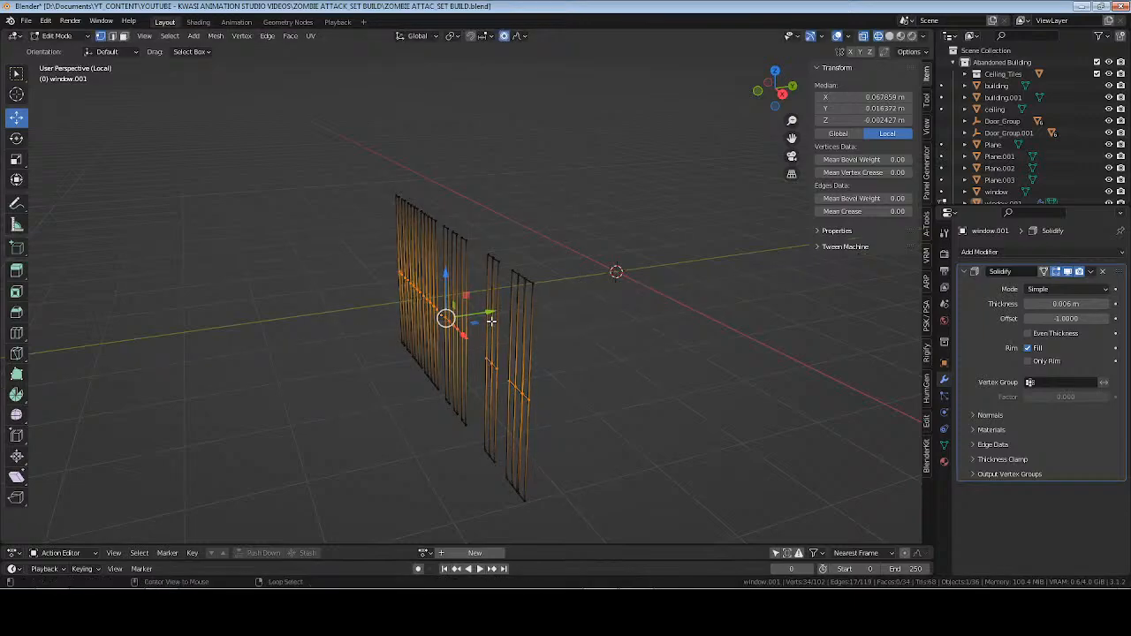
Select Random slat vertices, keep only the mid-height ones, and shift them along negative Y with Random falloff and proportional size 1.1 m.
{"action": "key", "text": "alt+a"}
{"action": "key", "text": "ctrl+shift+z"}
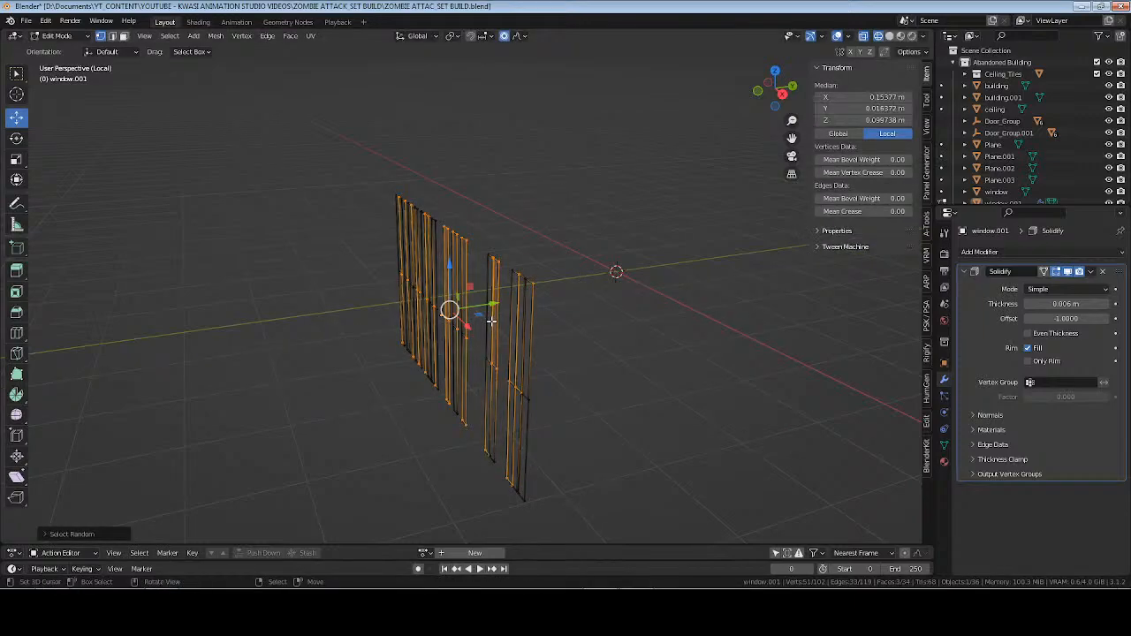
{"action": "middle_click_drag", "start_coordinate": [361, 329], "coordinate": [453, 316]}
{"action": "key", "text": "KP_1"}
{"action": "left_click_drag", "start_coordinate": [223, 192], "coordinate": [772, 298], "text": "ctrl"}
{"action": "left_click_drag", "start_coordinate": [234, 374], "coordinate": [791, 473], "text": "ctrl"}
{"action": "middle_click_drag", "start_coordinate": [791, 473], "coordinate": [575, 369]}
{"action": "key", "text": "g"}
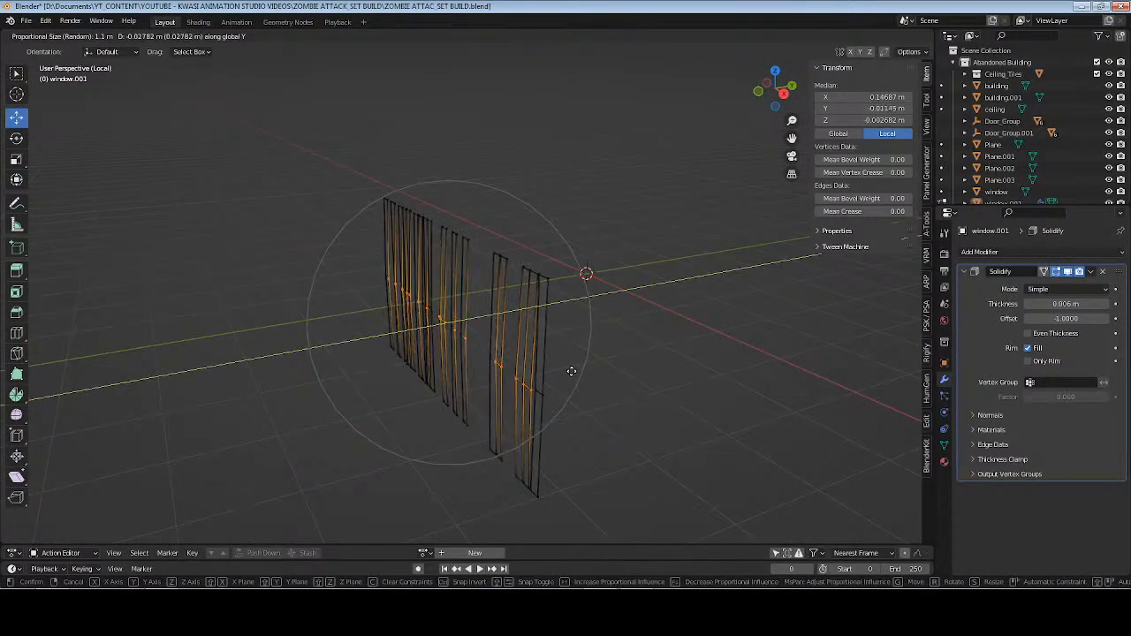
{"action": "left_click", "coordinate": [555, 371]}
{"action": "middle_click_drag", "start_coordinate": [556, 371], "coordinate": [485, 383]}
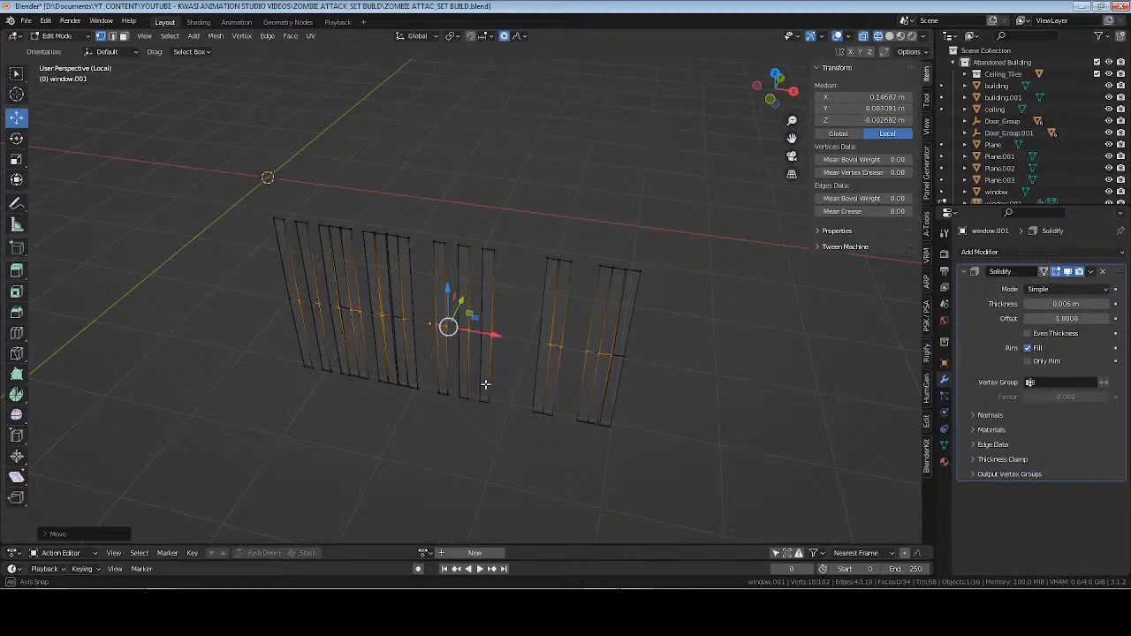
{"action": "key", "text": "g"}
{"action": "left_click", "coordinate": [496, 337]}
Return to Object Mode, leave local view, switch to solid shading, and inspect the blinds in the window opening up close.
{"action": "key", "text": "Tab"}
{"action": "middle_click_drag", "start_coordinate": [656, 395], "coordinate": [519, 347]}
{"action": "key", "text": "KP_Divide"}
{"action": "key", "text": "z"}
{"action": "left_click", "coordinate": [650, 368]}
{"action": "mouse_move", "coordinate": [592, 327]}
{"action": "middle_mouse_down"}
{"action": "mouse_move", "coordinate": [482, 308]}
{"action": "mouse_move", "coordinate": [480, 235]}
{"action": "middle_mouse_up"}
{"action": "scroll", "coordinate": [494, 305], "scroll_direction": "up", "scroll_amount": 2}
{"action": "left_click", "coordinate": [512, 203]}
{"action": "key", "text": "KP_Decimal"}
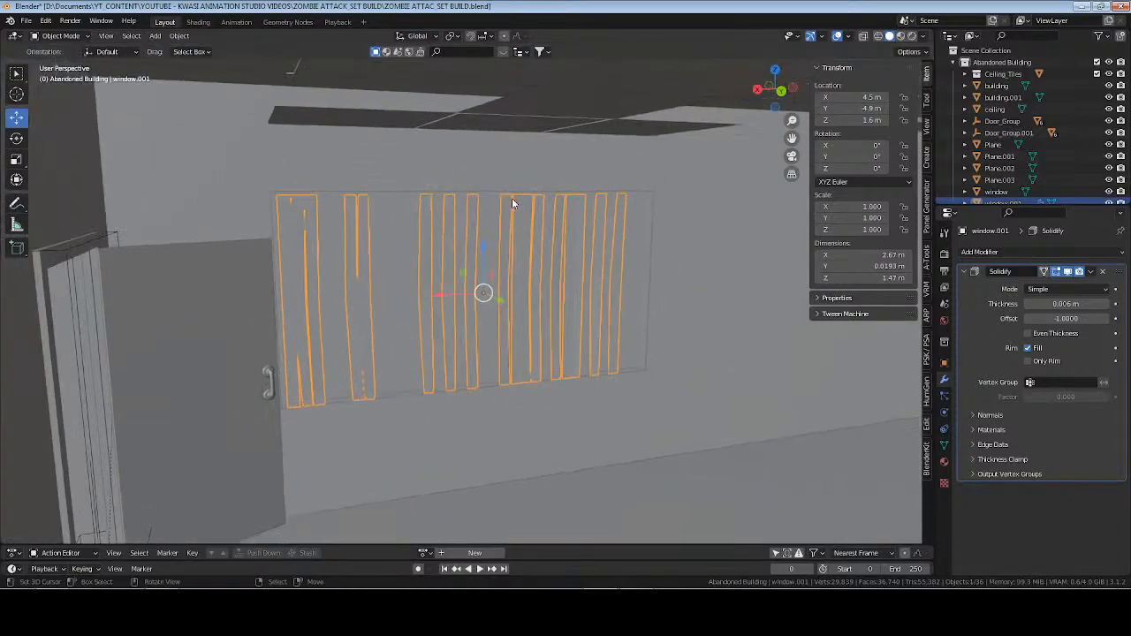
{"action": "scroll", "coordinate": [512, 204], "scroll_direction": "up", "scroll_amount": 4}
{"action": "middle_click_drag", "start_coordinate": [578, 213], "coordinate": [524, 307]}
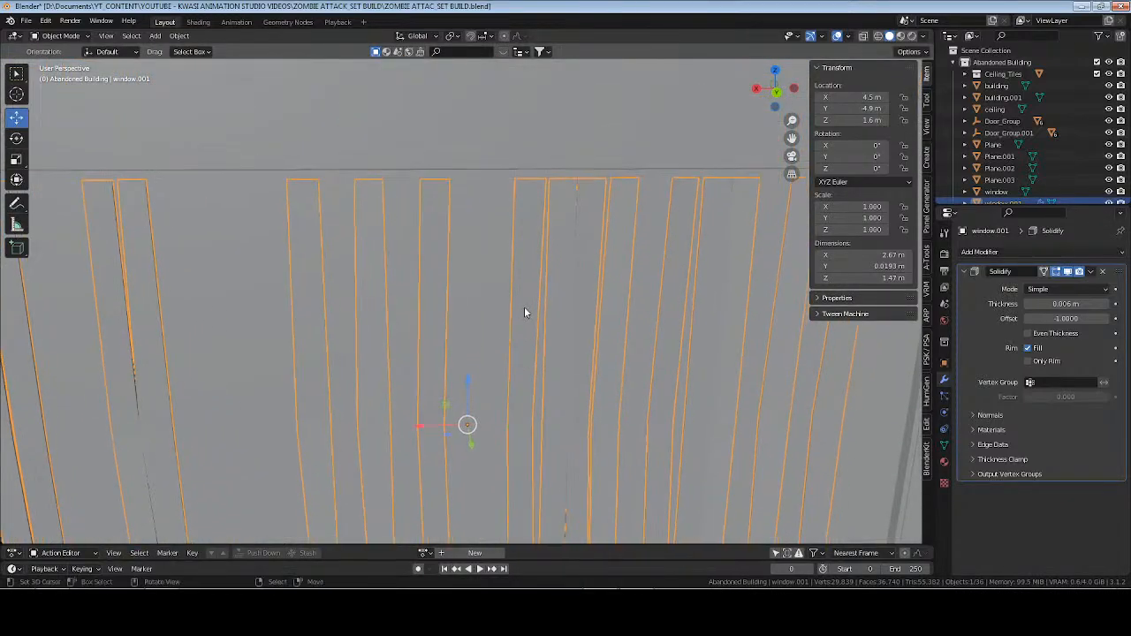
Isolate the blinds in local view, select the upper vertices of the slats, and snap the 3D cursor to them.
{"action": "key", "text": "KP_1"}
{"action": "key", "text": "KP_Divide"}
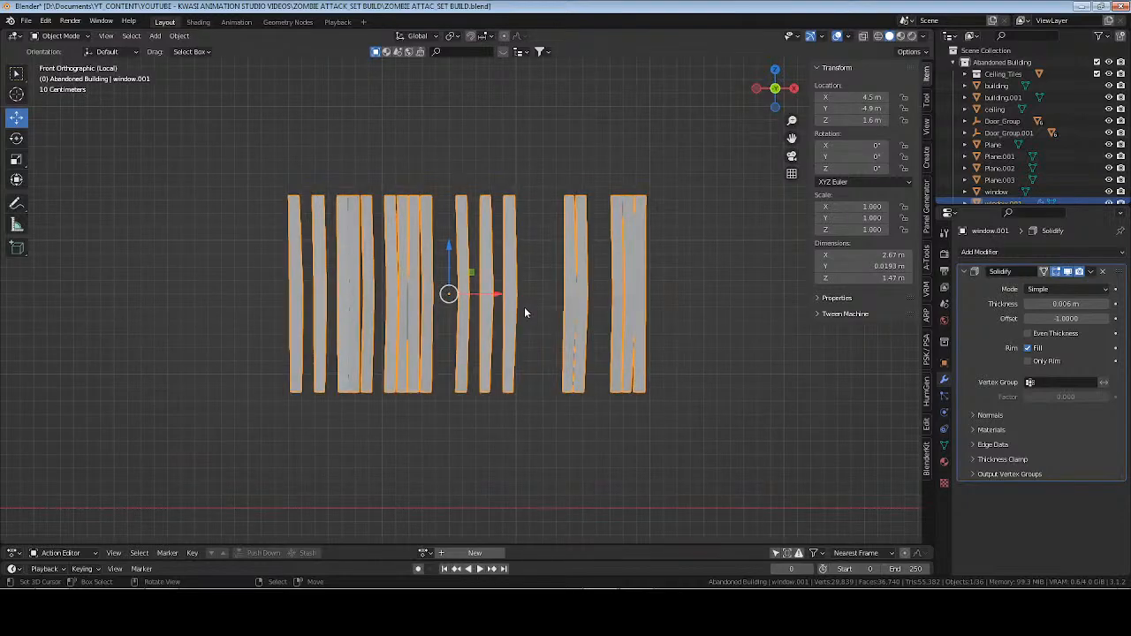
{"action": "scroll", "coordinate": [515, 303], "scroll_direction": "up", "scroll_amount": 2}
{"action": "key", "text": "Tab"}
{"action": "left_click_drag", "start_coordinate": [106, 228], "coordinate": [875, 293]}
{"action": "key", "text": "shift+s"}
{"action": "left_click", "coordinate": [530, 271]}
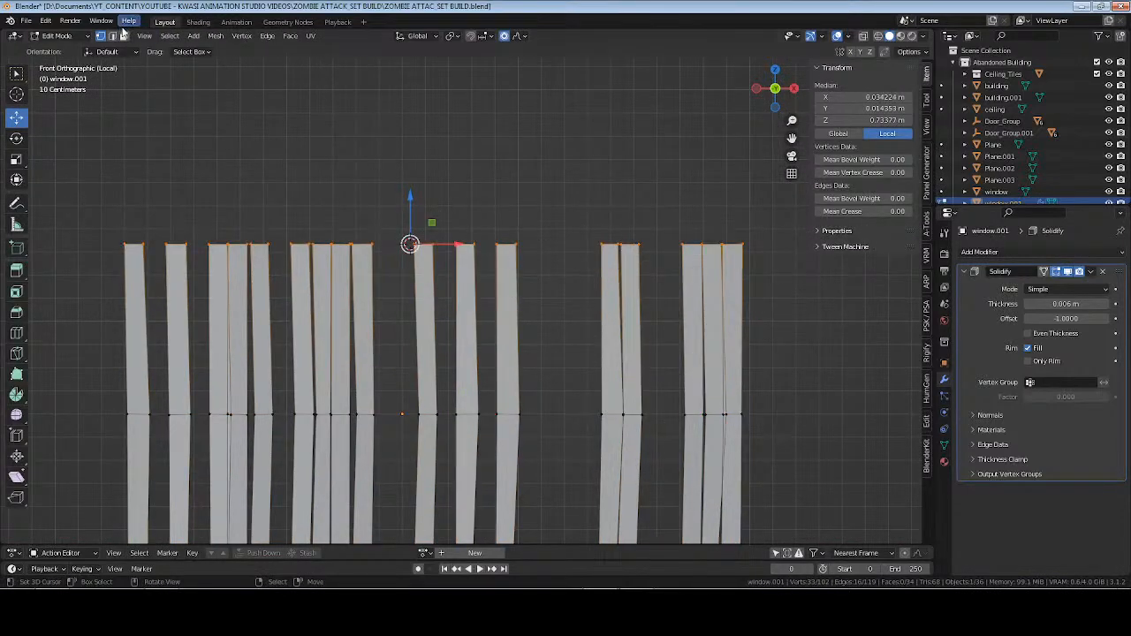
Set the blinds' origin to the 3D cursor in Object Mode.
{"action": "key", "text": "Tab"}
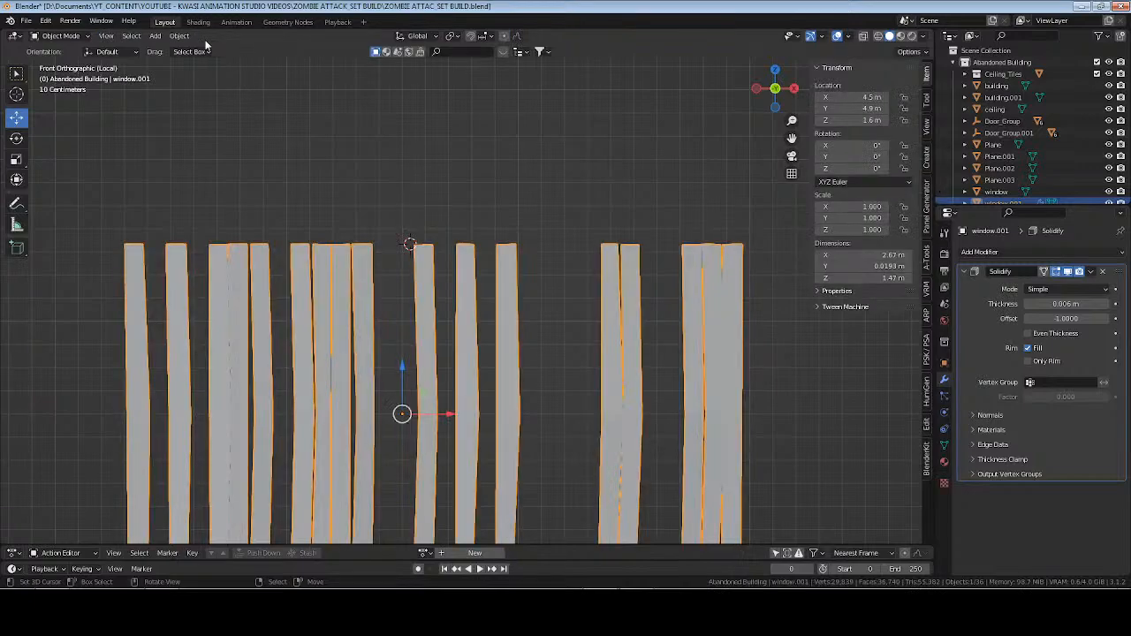
{"action": "left_click", "coordinate": [180, 36]}
{"action": "mouse_move", "coordinate": [220, 66]}
{"action": "left_click", "coordinate": [324, 86]}
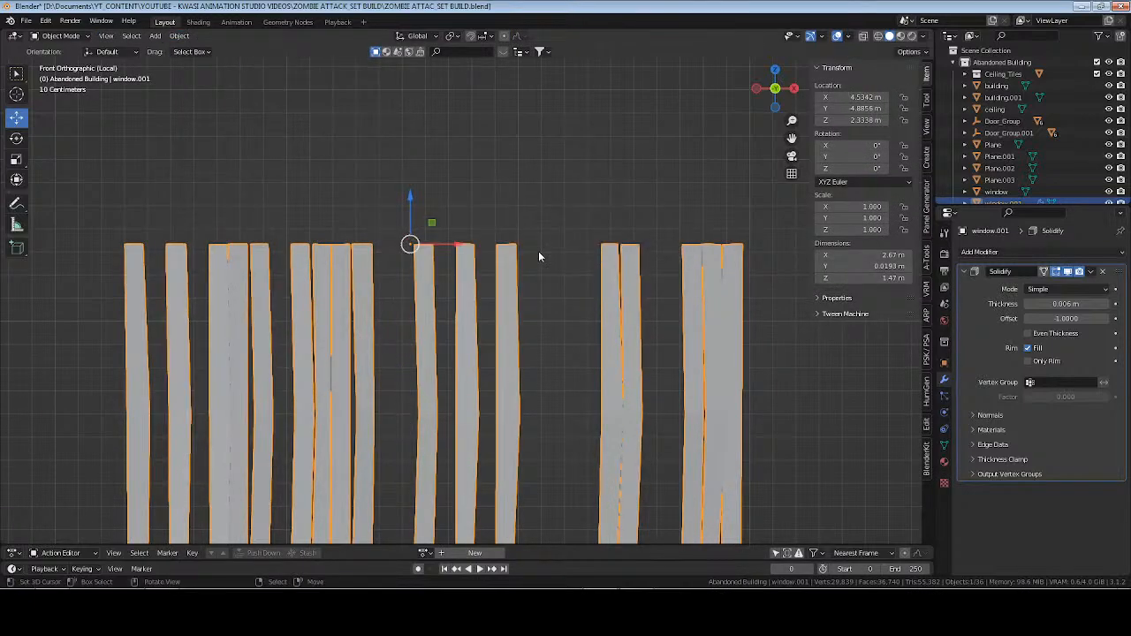
Leave local view and move the blinds along Y into the window opening, to a Y location of about -4.95 m.
{"action": "key", "text": "KP_Divide"}
{"action": "middle_click_drag", "start_coordinate": [547, 227], "coordinate": [518, 213]}
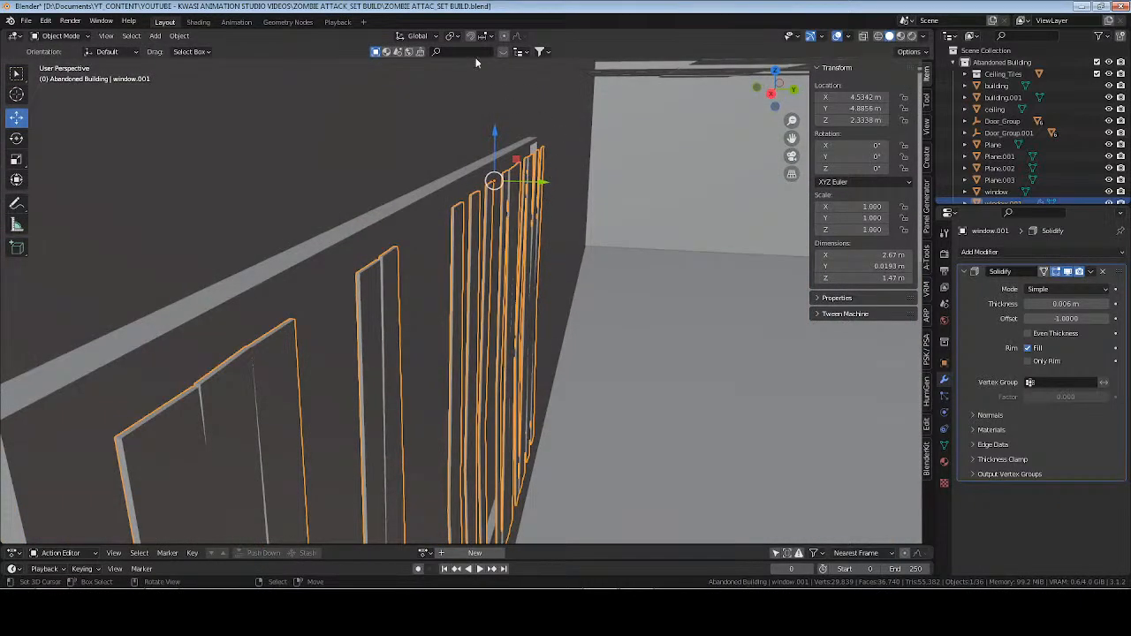
{"action": "middle_click_drag", "start_coordinate": [428, 233], "coordinate": [453, 234]}
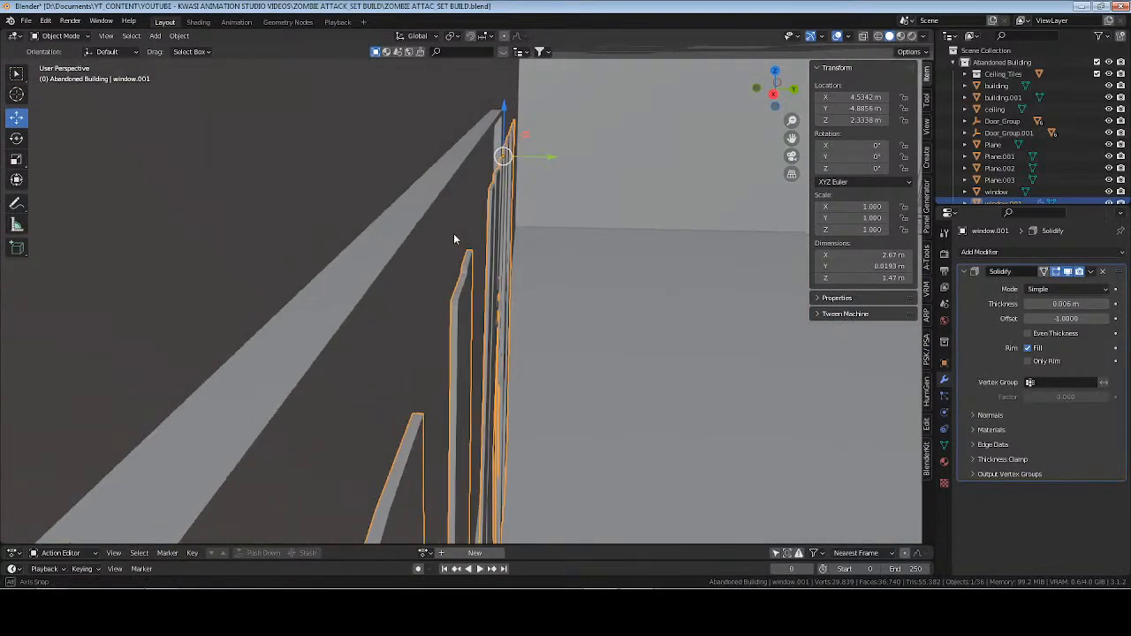
{"action": "key", "text": "g"}
{"action": "key", "text": "y"}
{"action": "left_click_drag", "start_coordinate": [525, 154], "coordinate": [511, 154]}
{"action": "left_click", "coordinate": [535, 188]}
Raise the blinds along Z to a location of about 2.34 m, deselect them, and save the file.
{"action": "middle_click_drag", "start_coordinate": [535, 188], "coordinate": [495, 168]}
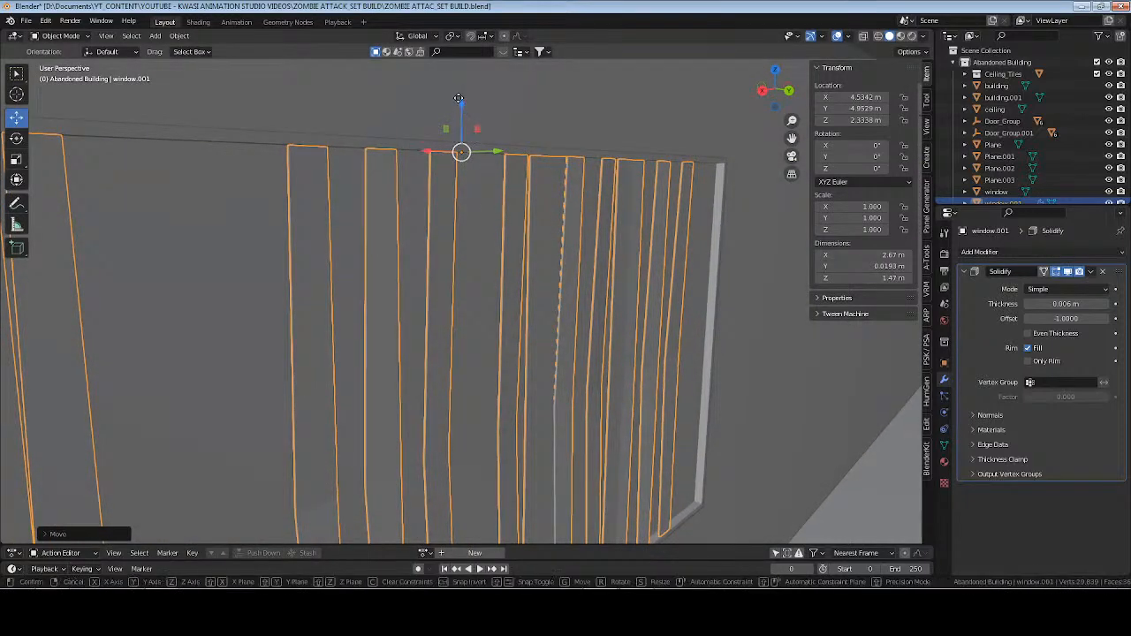
{"action": "key", "text": "g"}
{"action": "key", "text": "z"}
{"action": "left_click_drag", "start_coordinate": [459, 85], "coordinate": [458, 75]}
{"action": "left_click", "coordinate": [459, 75]}
{"action": "middle_click_drag", "start_coordinate": [459, 76], "coordinate": [497, 351]}
{"action": "key", "text": "alt+a"}
{"action": "key", "text": "ctrl+s"}
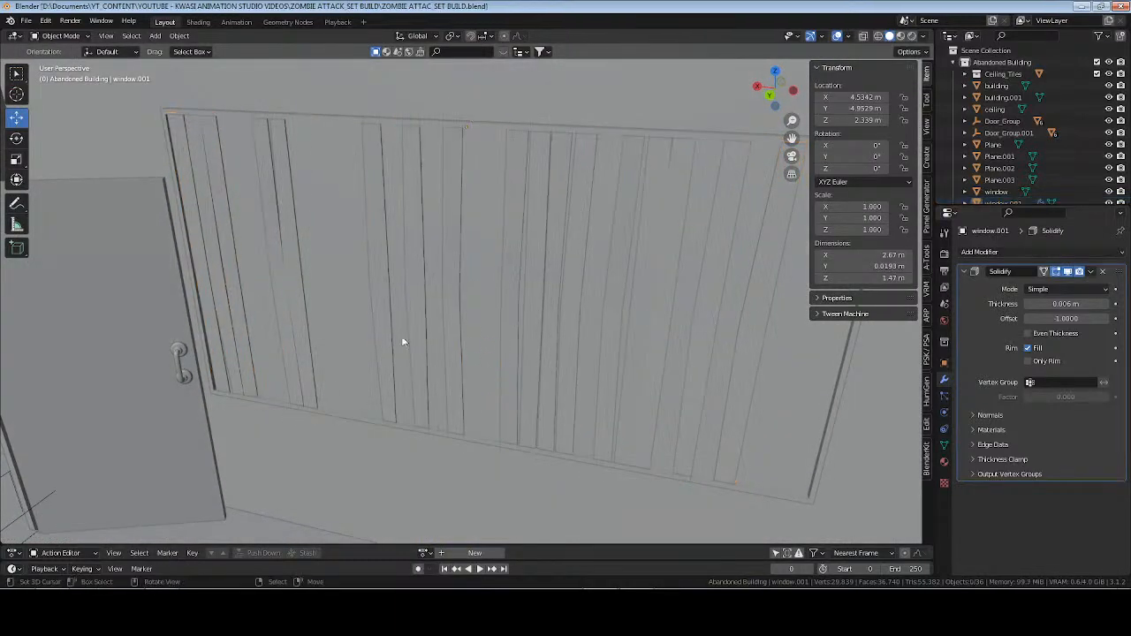
Select the blinds again and remove both of their material slots.
{"action": "middle_click_drag", "start_coordinate": [401, 339], "coordinate": [503, 263]}
{"action": "left_click", "coordinate": [499, 251]}
{"action": "middle_click_drag", "start_coordinate": [621, 285], "coordinate": [595, 294], "text": "shift"}
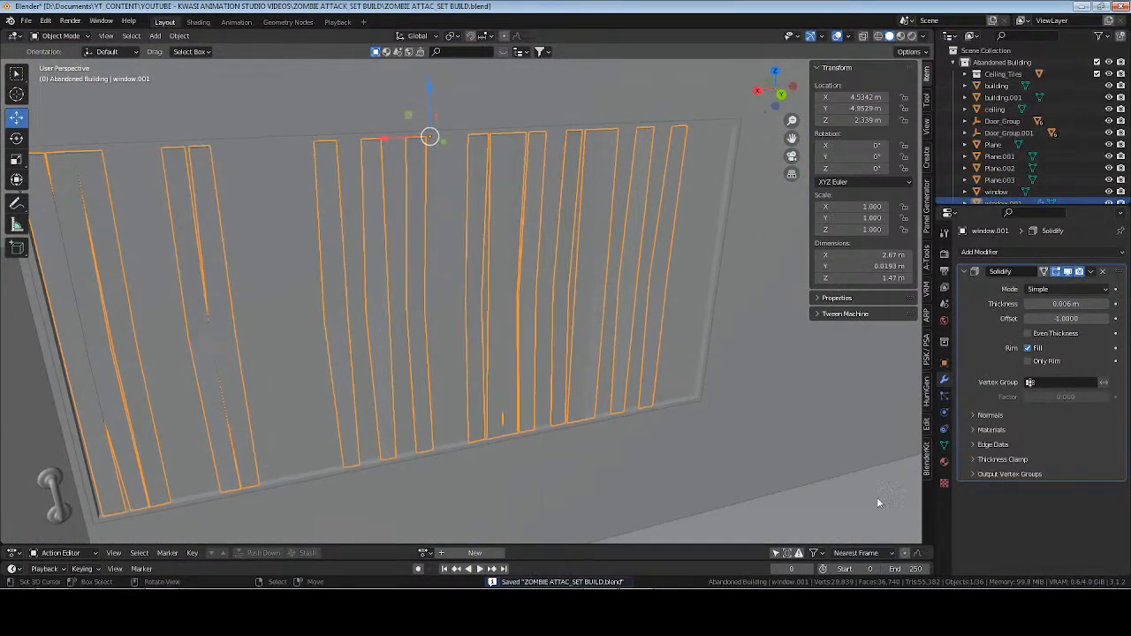
{"action": "left_click", "coordinate": [945, 463]}
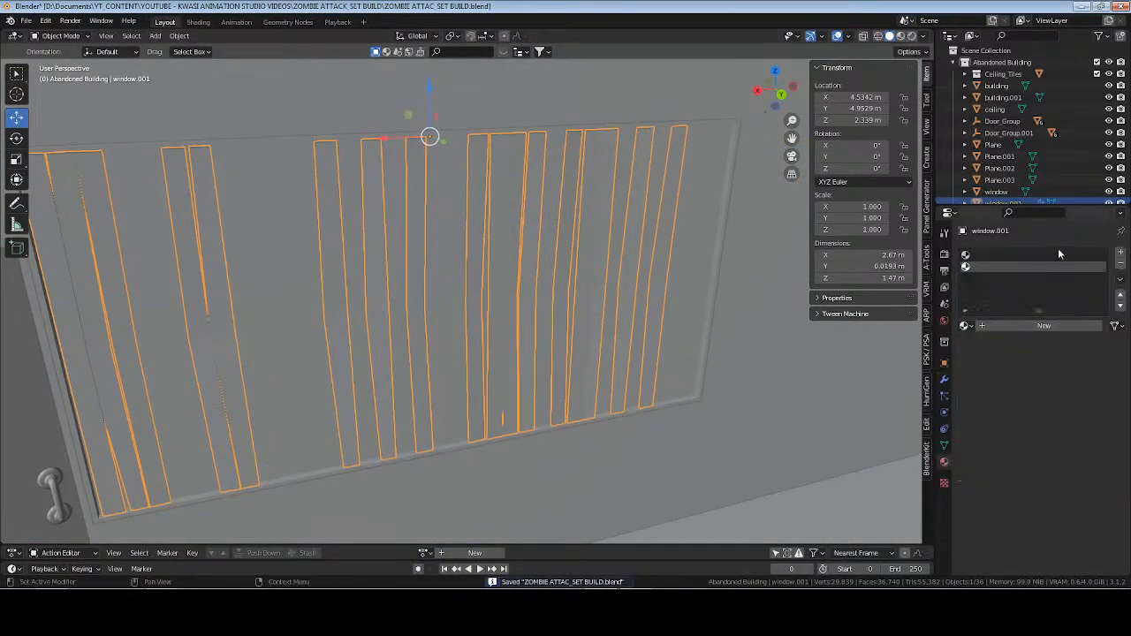
{"action": "left_click", "coordinate": [1121, 264]}
{"action": "left_click", "coordinate": [1121, 265]}
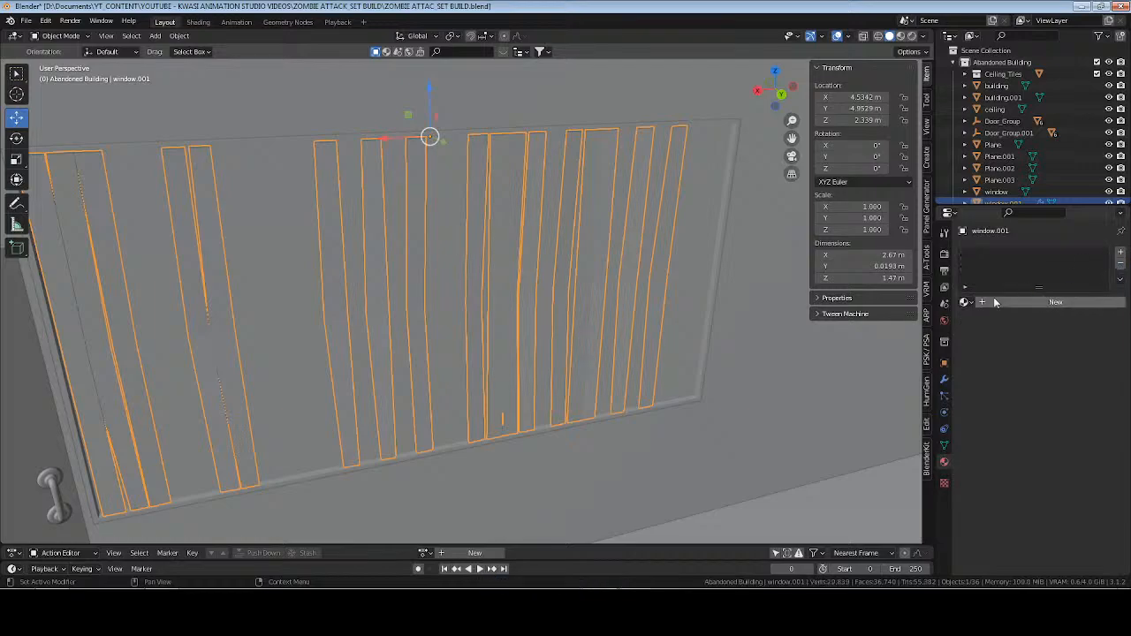
Add an empty material slot to the blinds, save the file, and deselect everything.
{"action": "left_click", "coordinate": [1120, 253]}
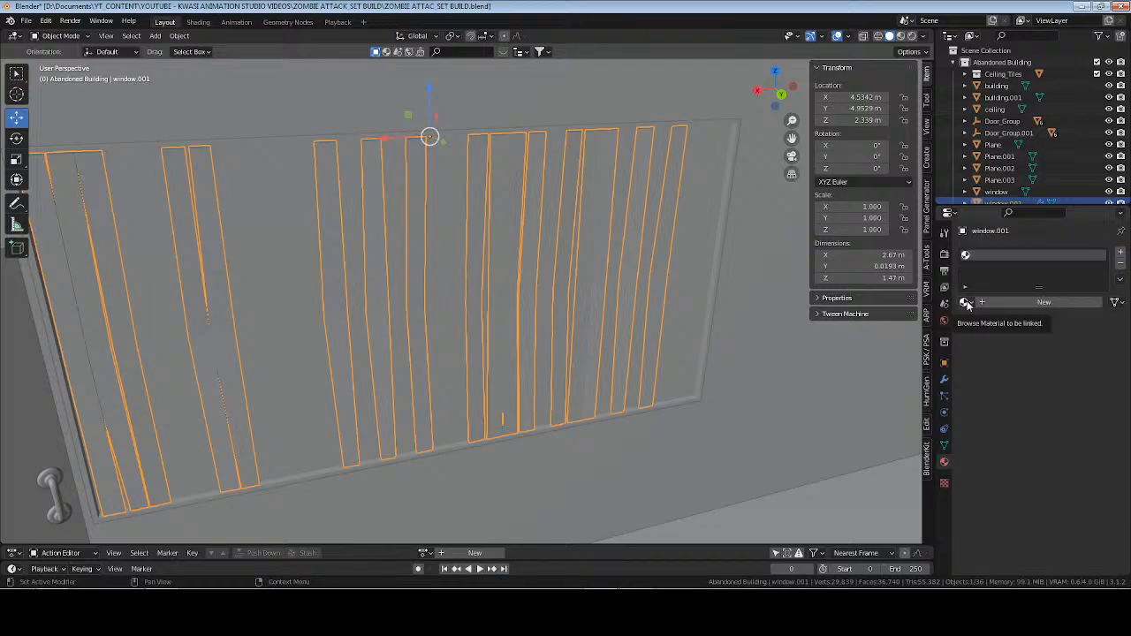
{"action": "key", "text": "ctrl+s"}
{"action": "middle_click_drag", "start_coordinate": [476, 228], "coordinate": [616, 239]}
{"action": "key", "text": "alt+a"}
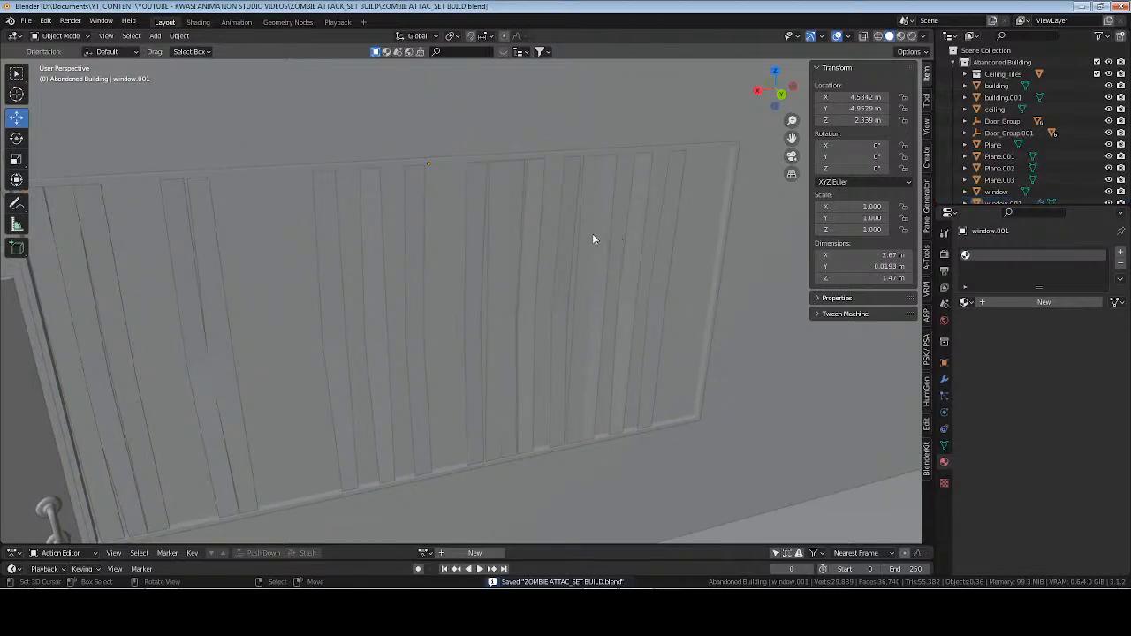
Select the blinds in the viewport and rename the object as blinds.
{"action": "left_click", "coordinate": [601, 283]}
{"action": "key", "text": "F2"}
{"action": "type", "text": "bler"}
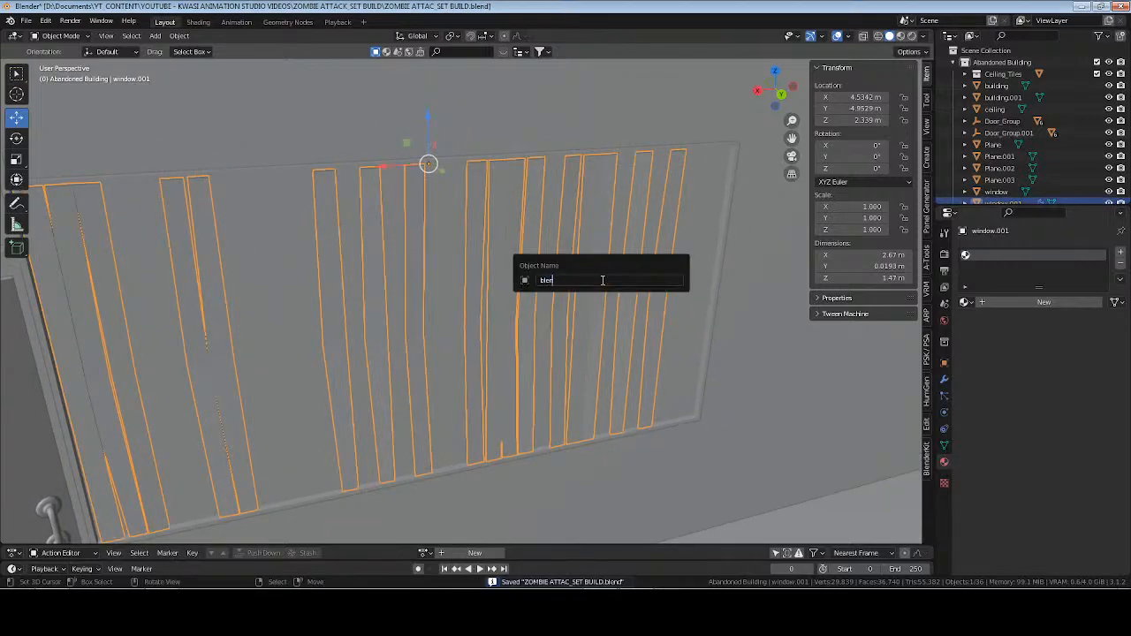
{"action": "type", "text": "ds"}
{"action": "key", "text": "Return"}
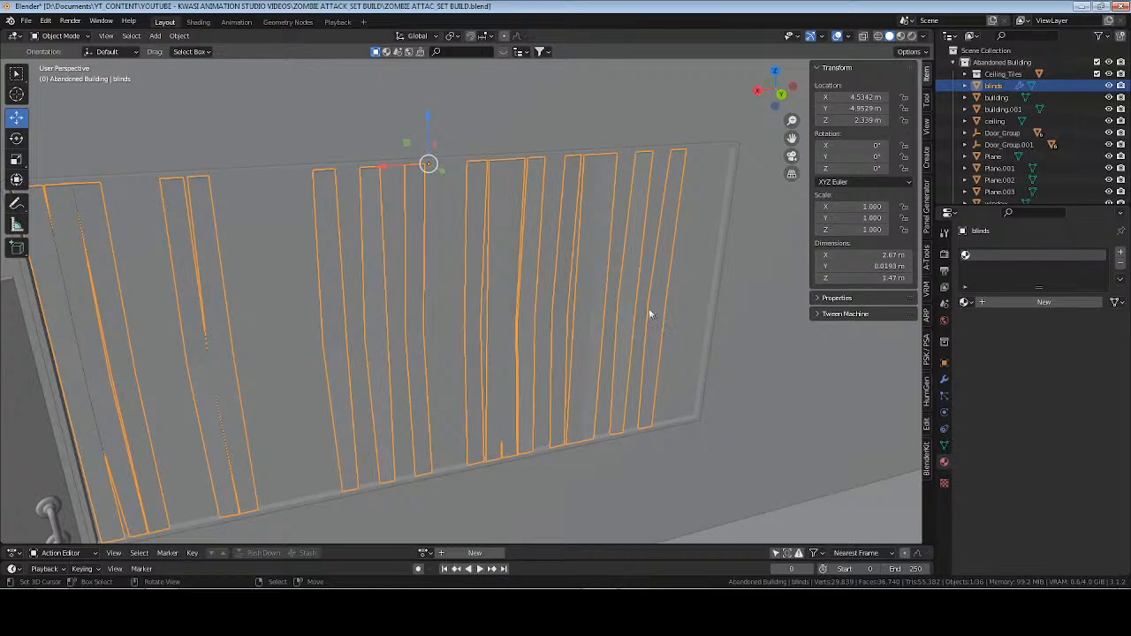
Rename the blinds object's mesh data as blinds and save the file.
{"action": "left_click", "coordinate": [944, 444]}
{"action": "left_click", "coordinate": [1025, 253]}
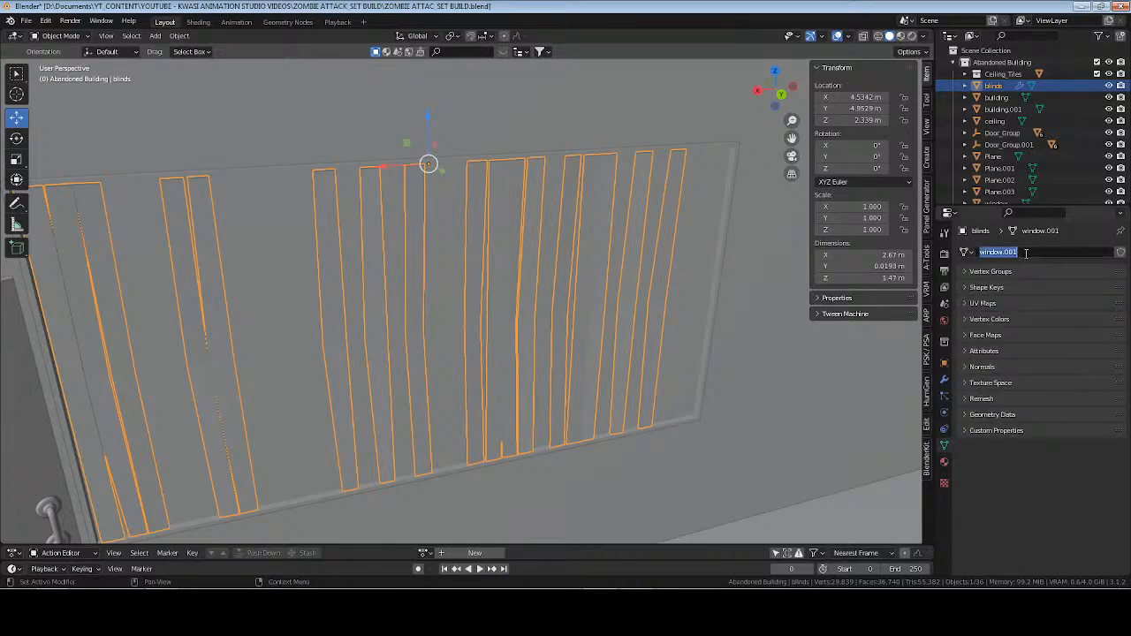
{"action": "type", "text": "blinds"}
{"action": "key", "text": "Return"}
{"action": "key", "text": "ctrl+s"}
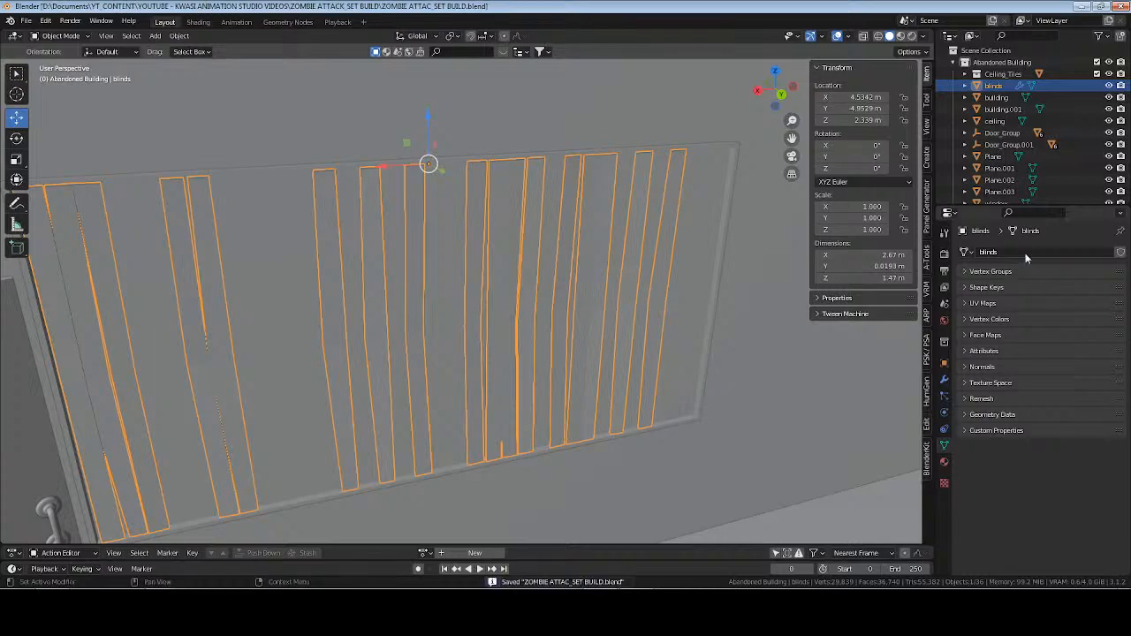
Try to parent the window to the blinds with Object (Keep Transform).
{"action": "middle_click_drag", "start_coordinate": [524, 290], "coordinate": [474, 284]}
{"action": "scroll", "coordinate": [556, 272], "scroll_direction": "up", "scroll_amount": 3}
{"action": "middle_click_drag", "start_coordinate": [632, 273], "coordinate": [523, 287], "text": "shift"}
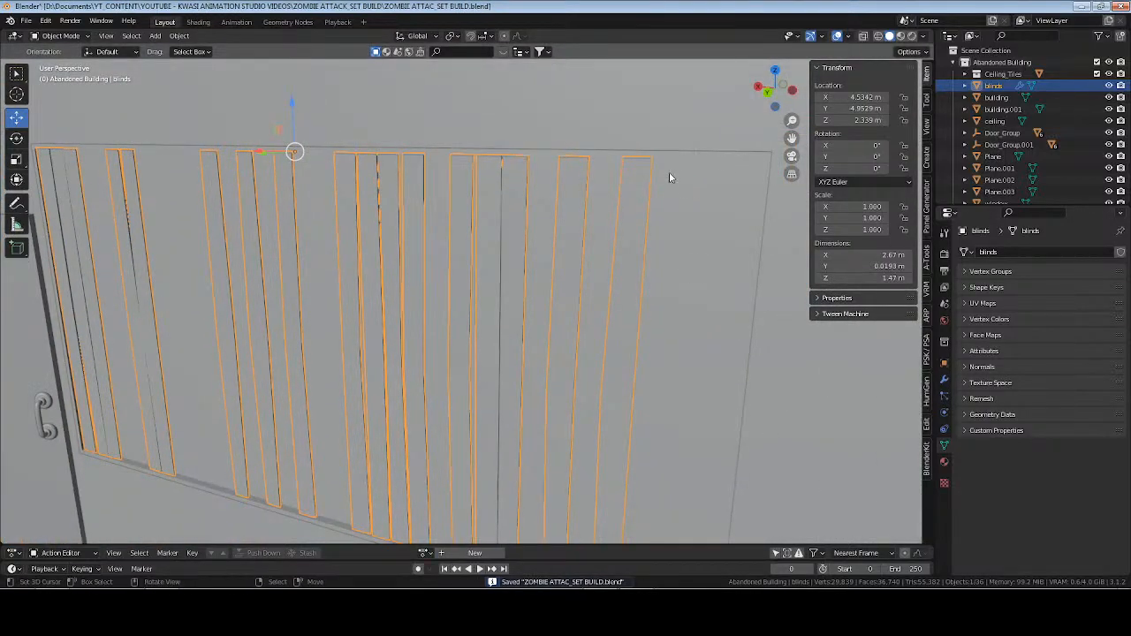
{"action": "left_click", "coordinate": [654, 191]}
{"action": "left_click", "coordinate": [634, 212], "text": "shift"}
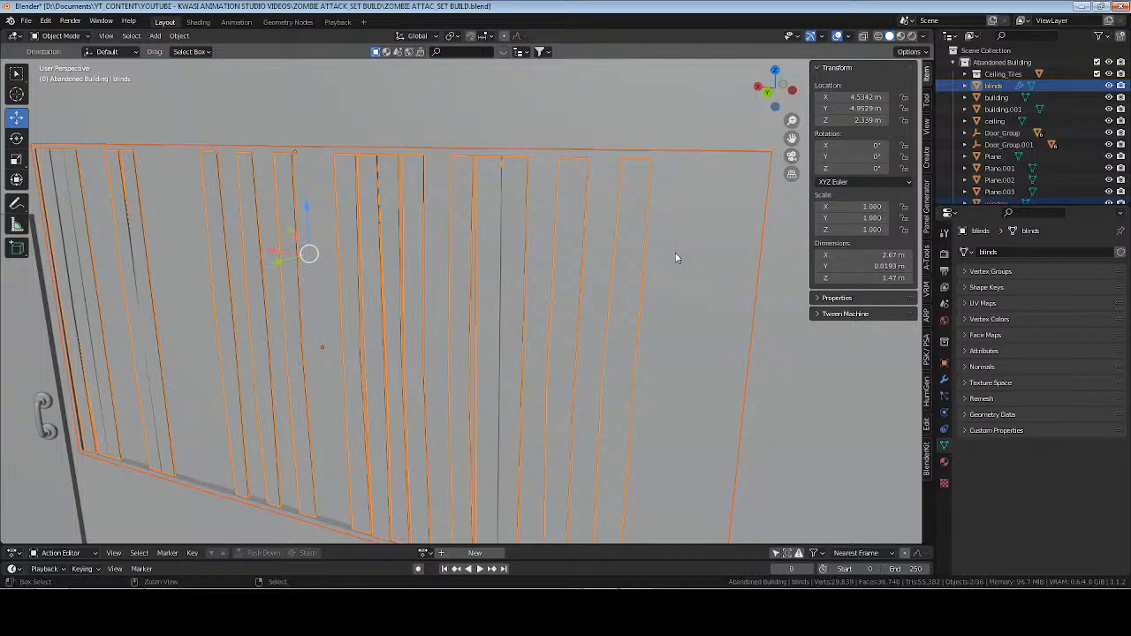
{"action": "key", "text": "ctrl+p"}
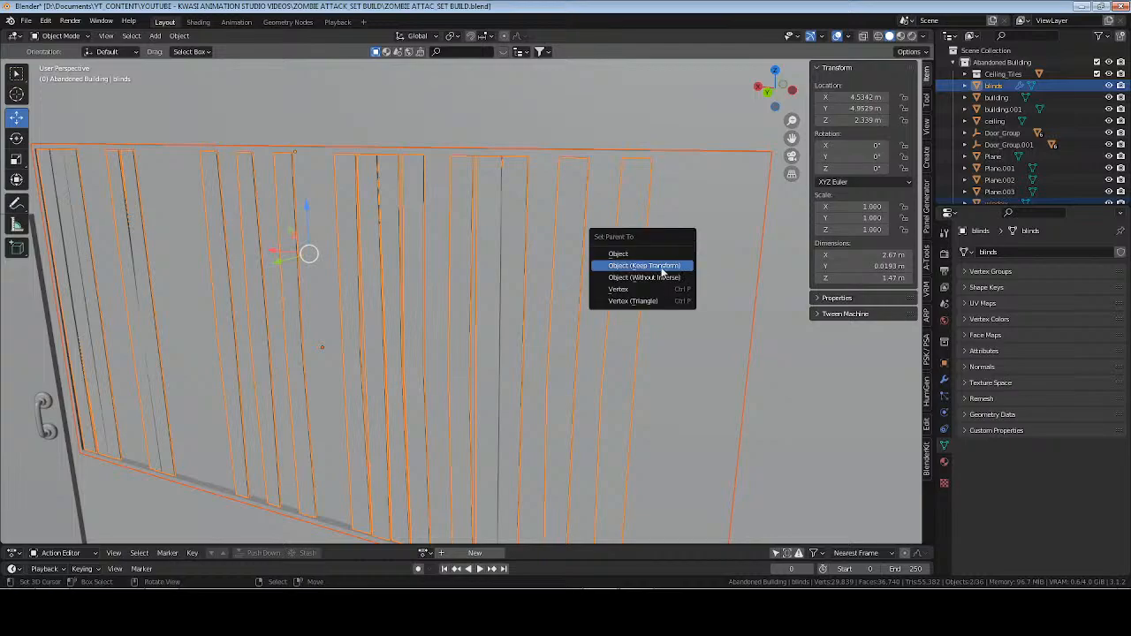
{"action": "left_click", "coordinate": [662, 273]}
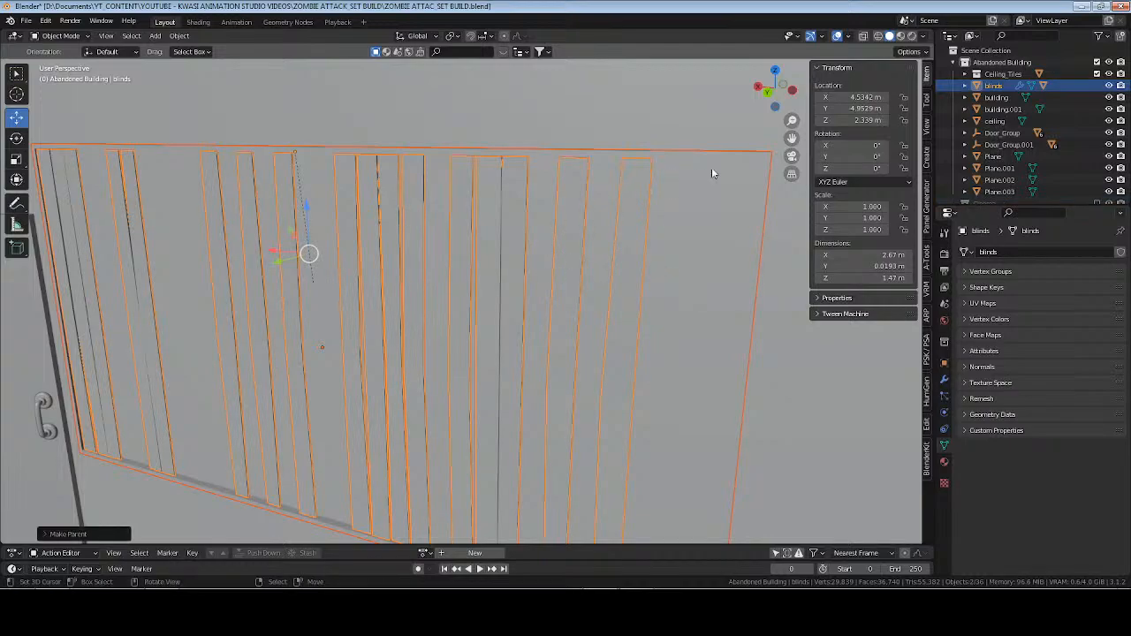
{"action": "key", "text": "ctrl+z"}
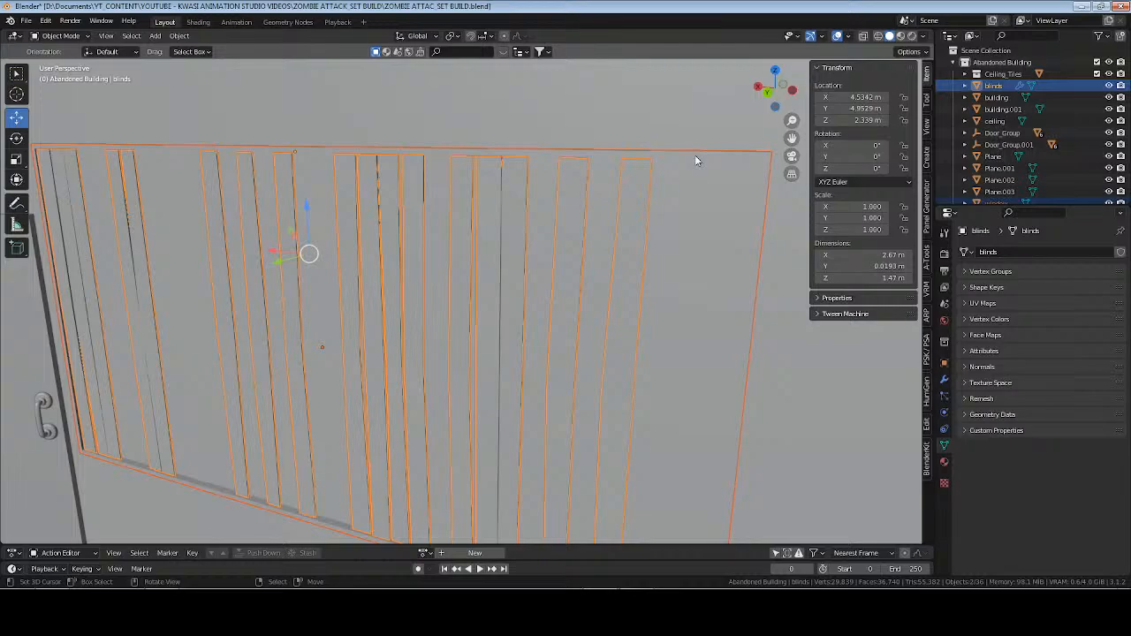
{"action": "key", "text": "ctrl+z"}
Parent the blinds to the window with Object (Keep Transform), keeping the window as the active object.
{"action": "key", "text": "ctrl+p"}
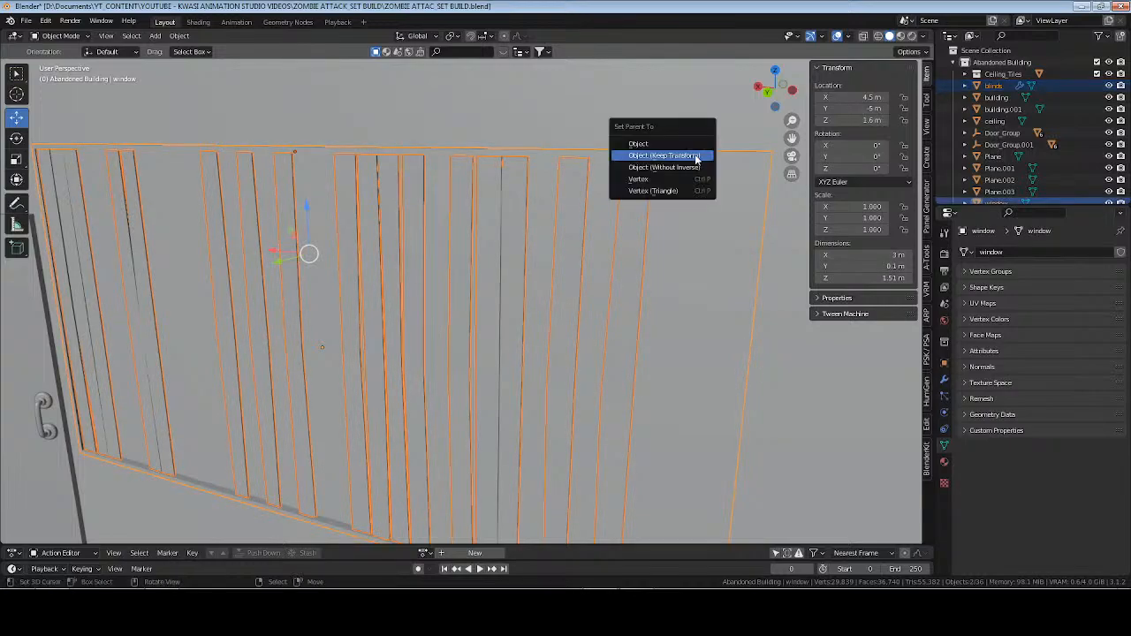
{"action": "left_click", "coordinate": [696, 157]}
{"action": "left_click", "coordinate": [693, 151]}
Select the window together with its child blinds, and turn on X-ray and snapping in the front orthographic view.
{"action": "scroll", "coordinate": [714, 169], "scroll_direction": "down", "scroll_amount": 1}
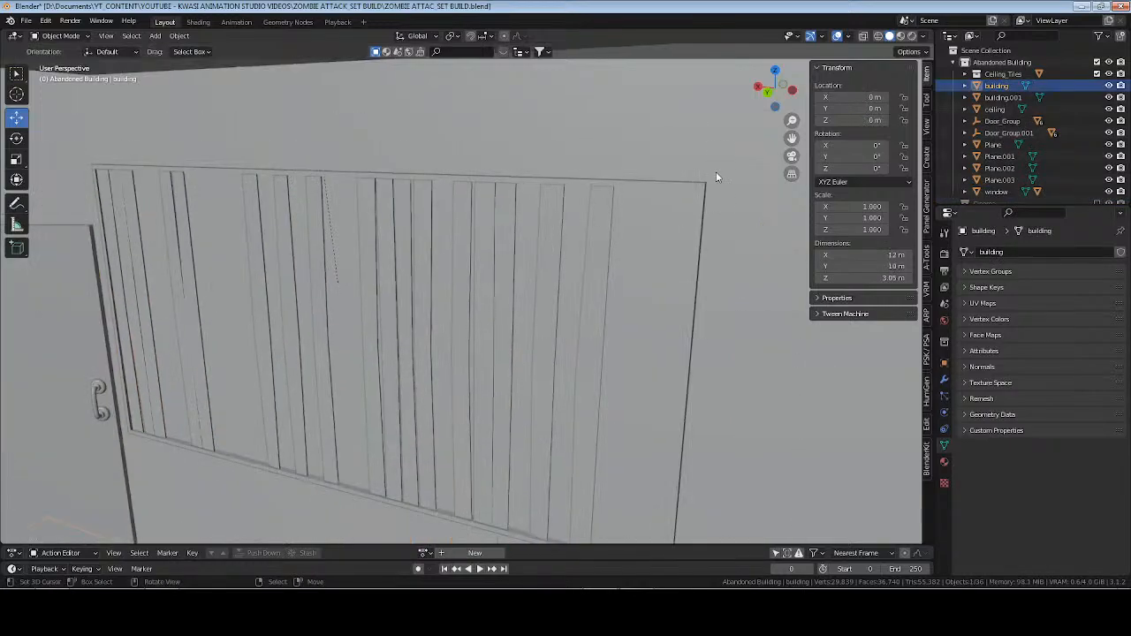
{"action": "middle_click_drag", "start_coordinate": [716, 172], "coordinate": [580, 244]}
{"action": "left_click", "coordinate": [656, 178]}
{"action": "scroll", "coordinate": [657, 178], "scroll_direction": "down", "scroll_amount": 4}
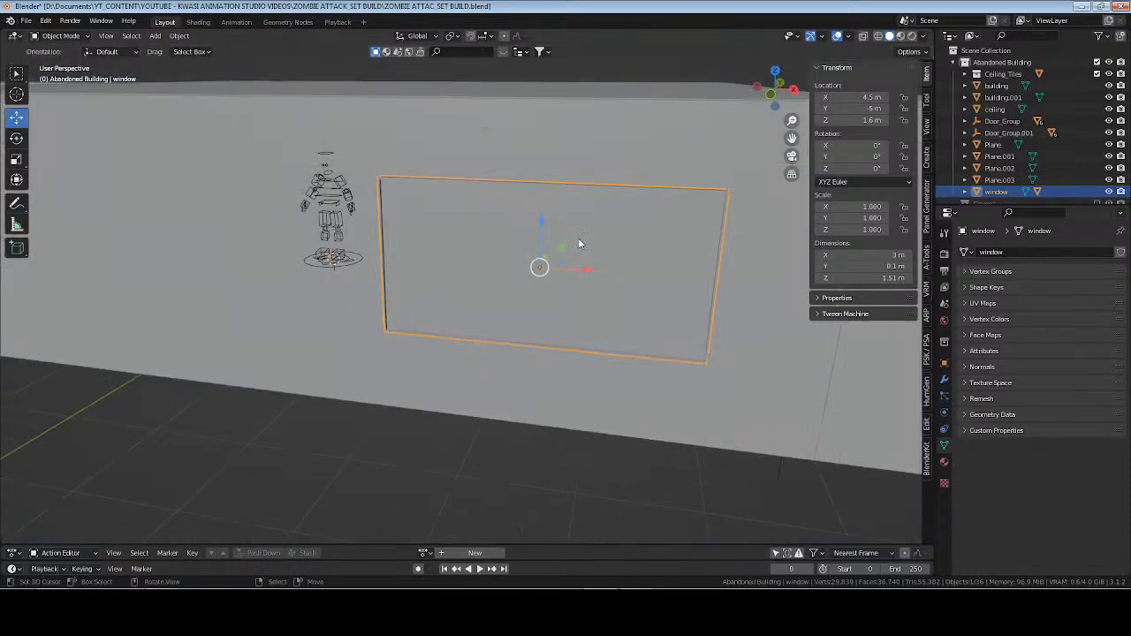
{"action": "scroll", "coordinate": [999, 159], "scroll_direction": "down", "scroll_amount": 2}
{"action": "right_click", "coordinate": [997, 157]}
{"action": "left_click", "coordinate": [993, 192]}
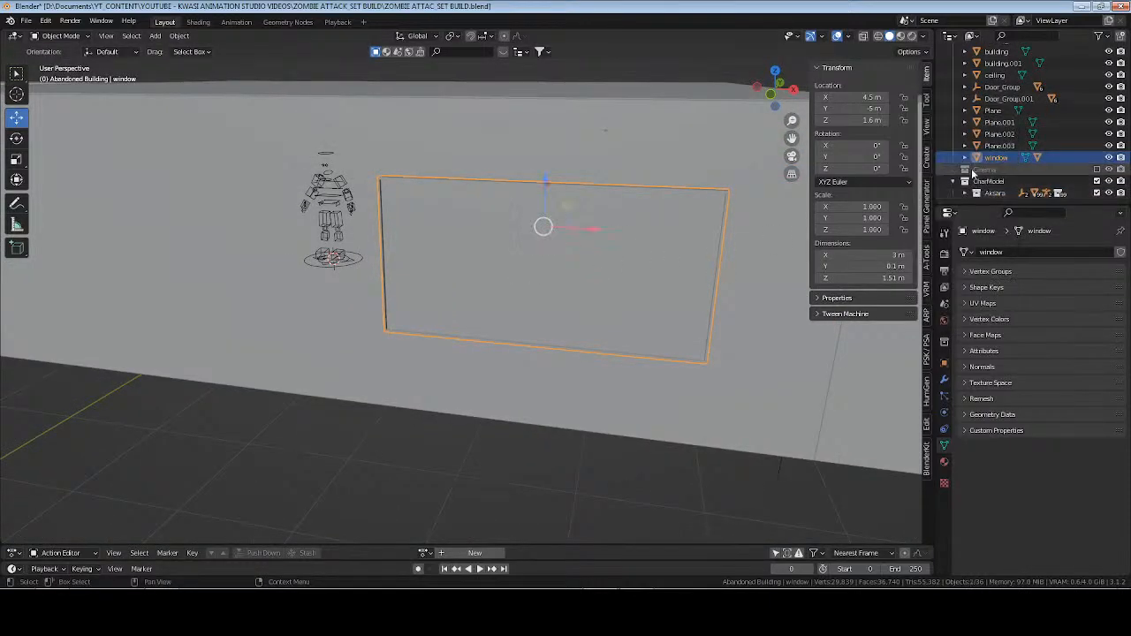
{"action": "key", "text": "alt+z"}
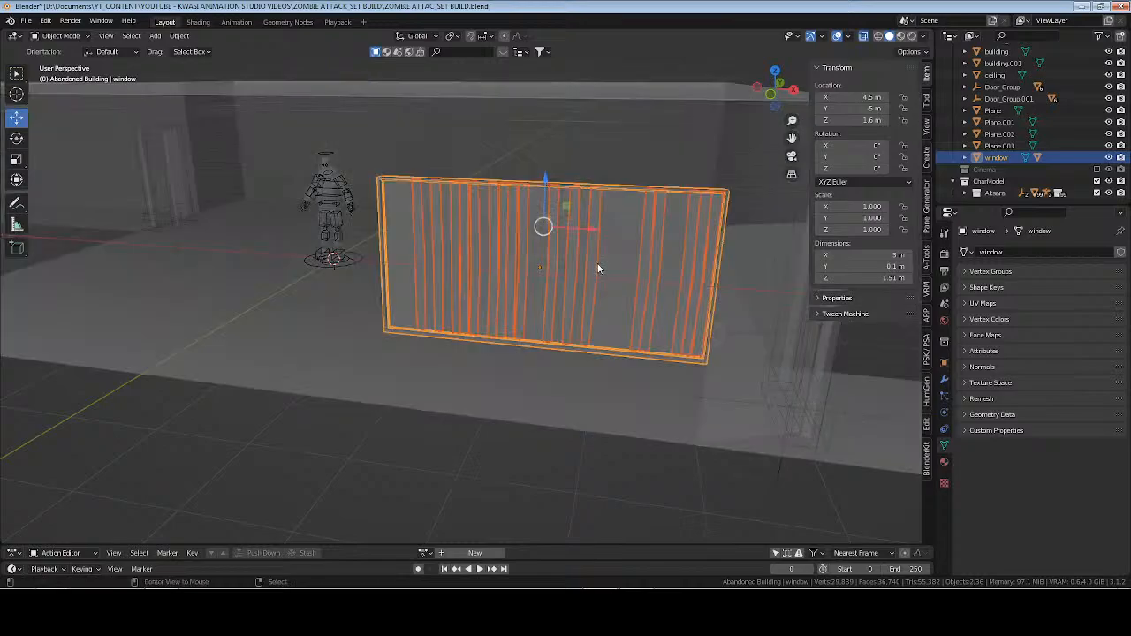
{"action": "key", "text": "KP_1"}
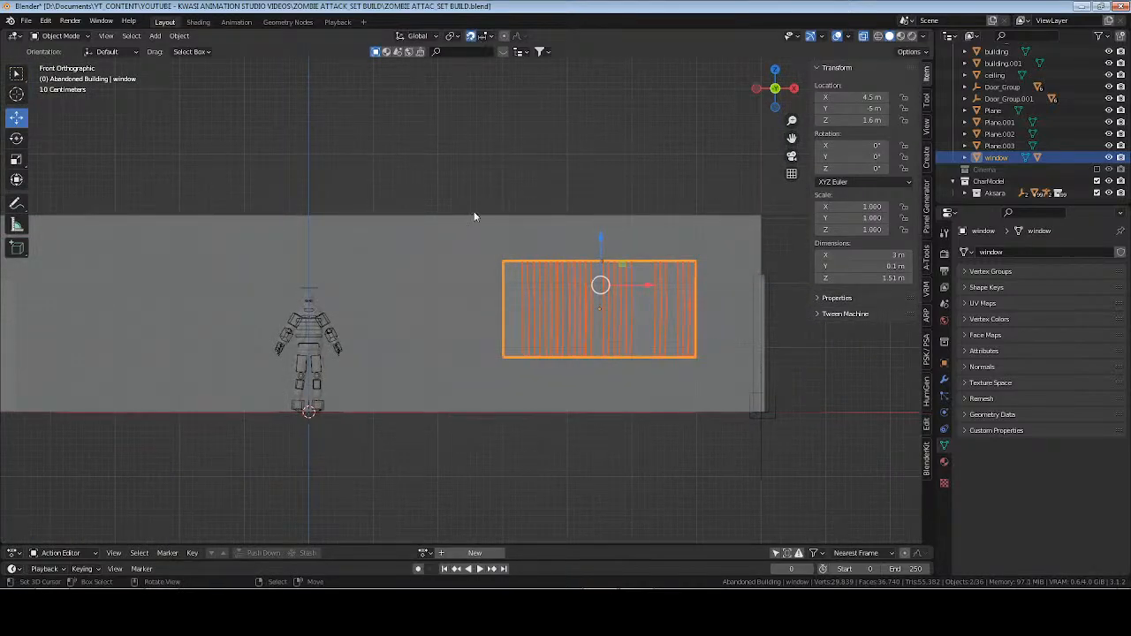
{"action": "middle_click_drag", "start_coordinate": [404, 301], "coordinate": [480, 291], "text": "shift"}
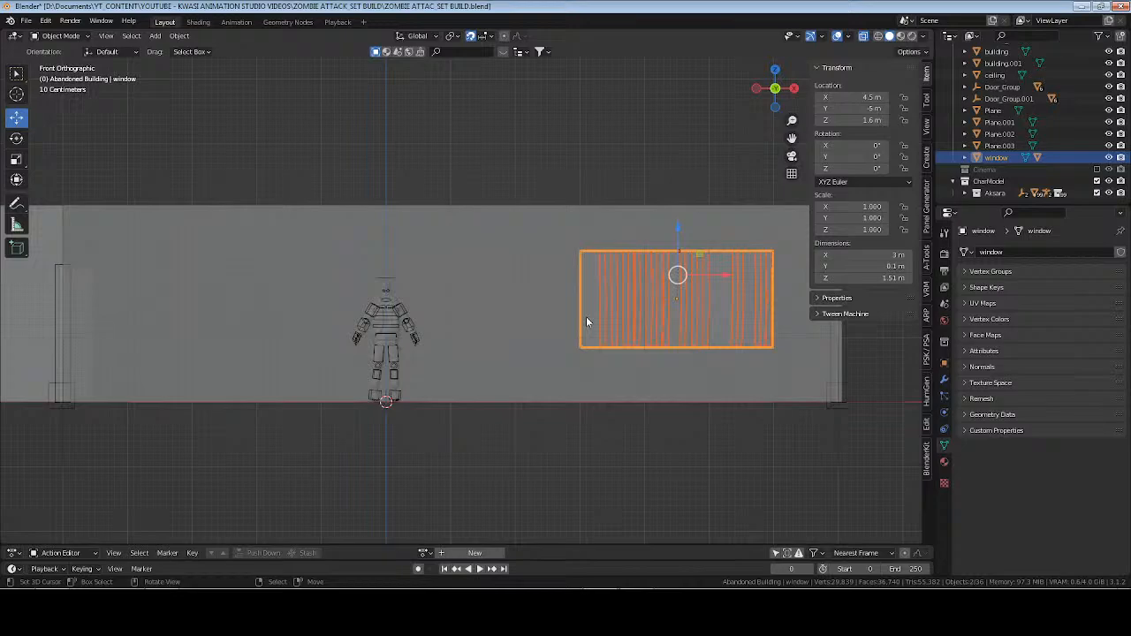
Make a linked duplicate of the window and its blinds and move it along X to 0 m.
{"action": "key", "text": "alt+d"}
{"action": "right_click", "coordinate": [619, 322]}
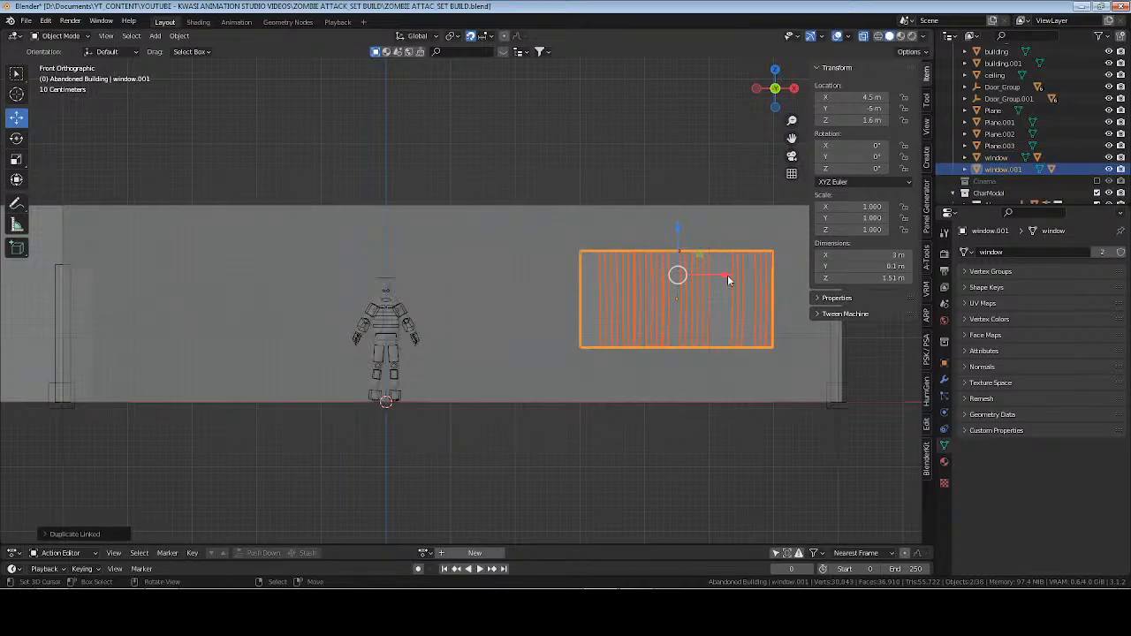
{"action": "left_click_drag", "start_coordinate": [725, 275], "coordinate": [439, 278]}
Shift the copied window to X 0.5 m, and place a linked duplicate of it and its blinds at X -3 m.
{"action": "middle_click_drag", "start_coordinate": [340, 356], "coordinate": [285, 360], "text": "shift"}
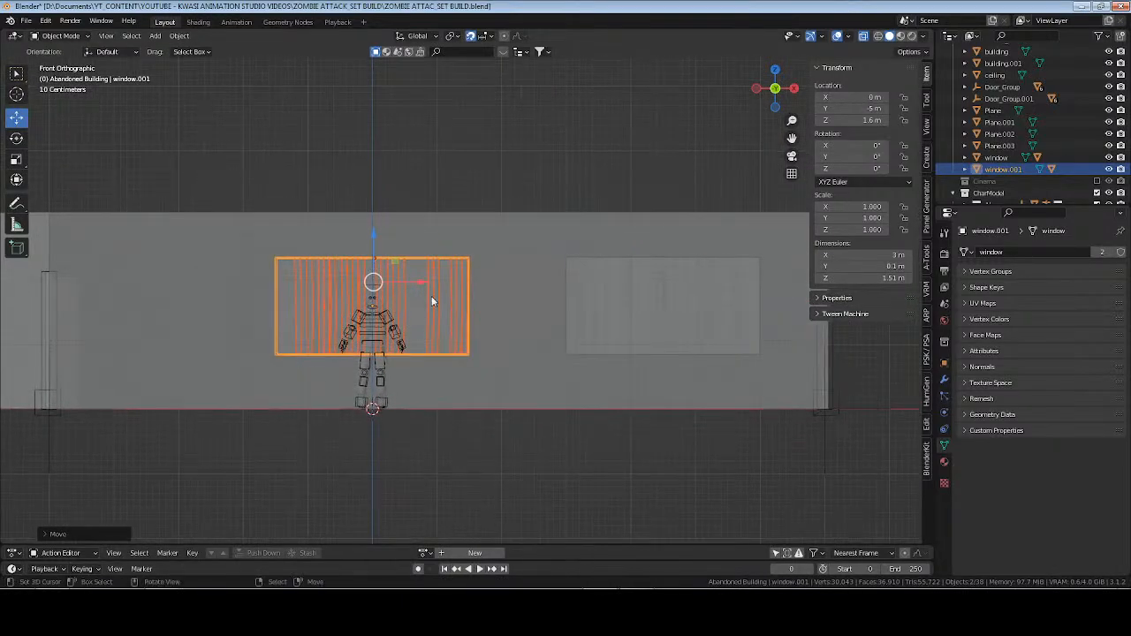
{"action": "left_click_drag", "start_coordinate": [425, 286], "coordinate": [224, 281]}
{"action": "key", "text": "alt+d"}
{"action": "right_click", "coordinate": [471, 326]}
{"action": "middle_click_drag", "start_coordinate": [520, 317], "coordinate": [368, 313], "text": "shift"}
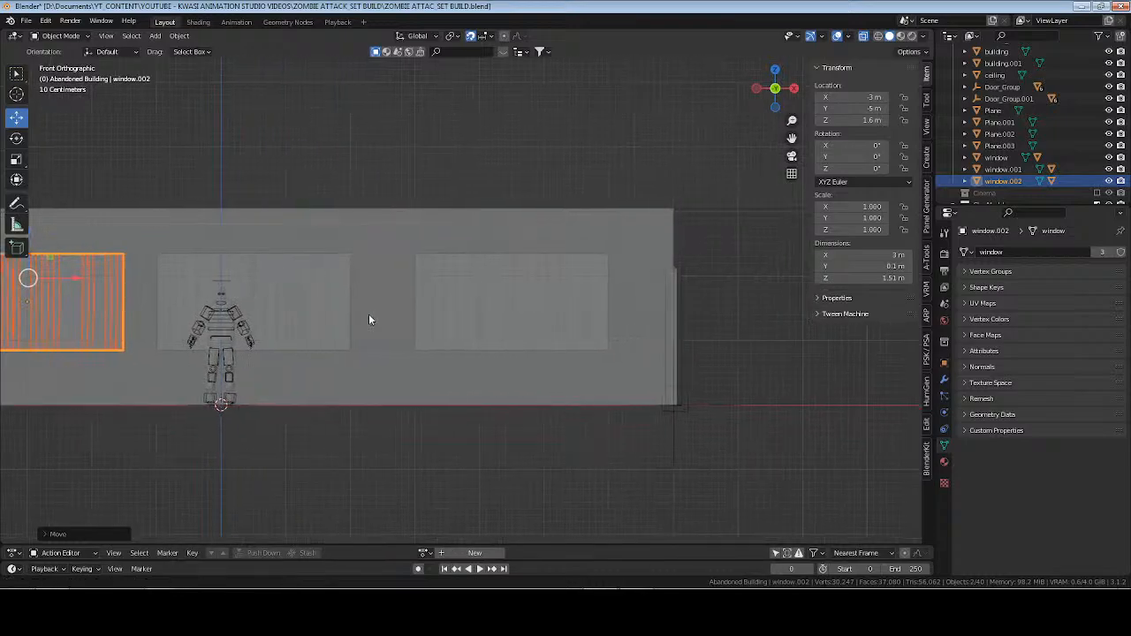
Select the original window with its blinds and move them along X to 4.9 m.
{"action": "right_click", "coordinate": [1003, 160]}
{"action": "left_click", "coordinate": [958, 158]}
{"action": "key", "text": "g"}
{"action": "key", "text": "x"}
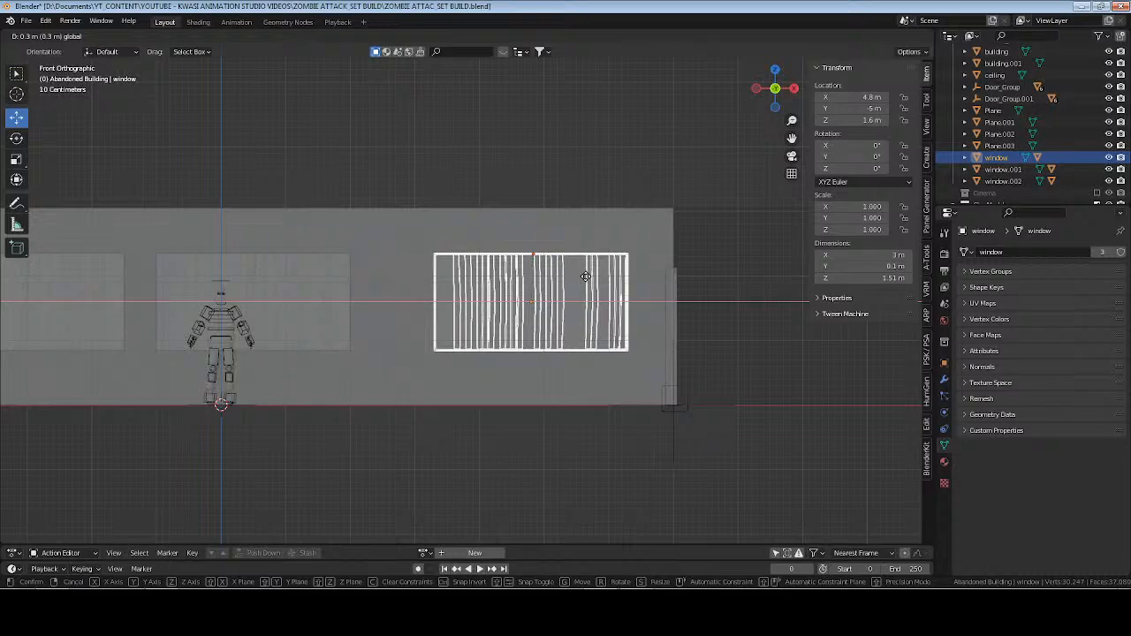
{"action": "left_click", "coordinate": [585, 276]}
Select the middle window, window.001, with its blinds and move them along X to 1 m.
{"action": "left_click", "coordinate": [1003, 169]}
{"action": "right_click", "coordinate": [1007, 169]}
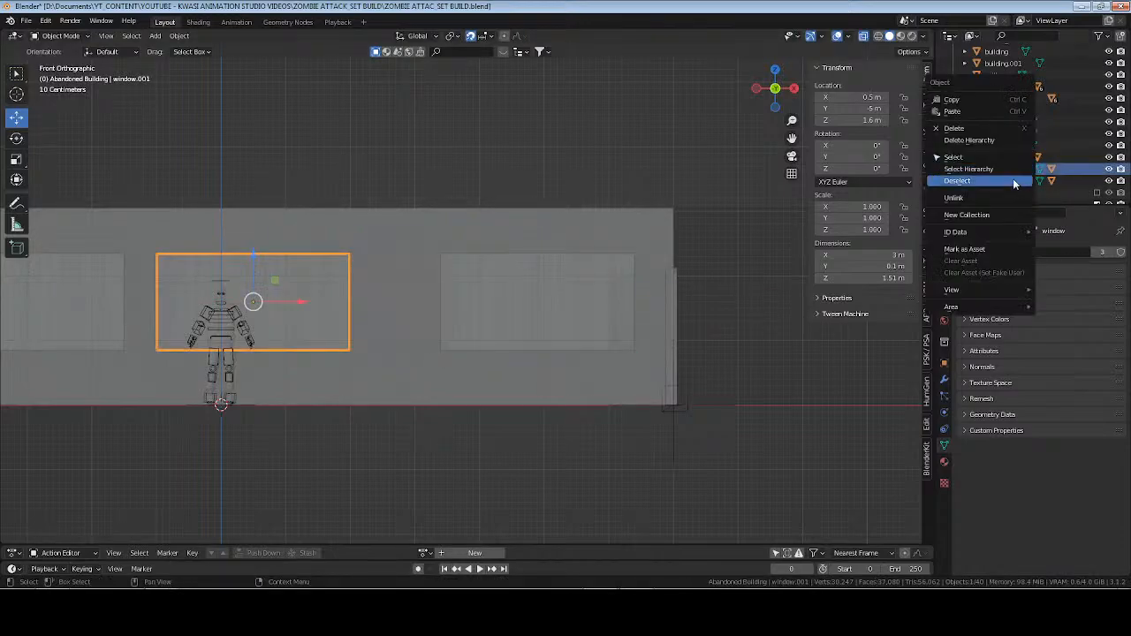
{"action": "left_click", "coordinate": [1015, 181]}
{"action": "key", "text": "g"}
{"action": "key", "text": "x"}
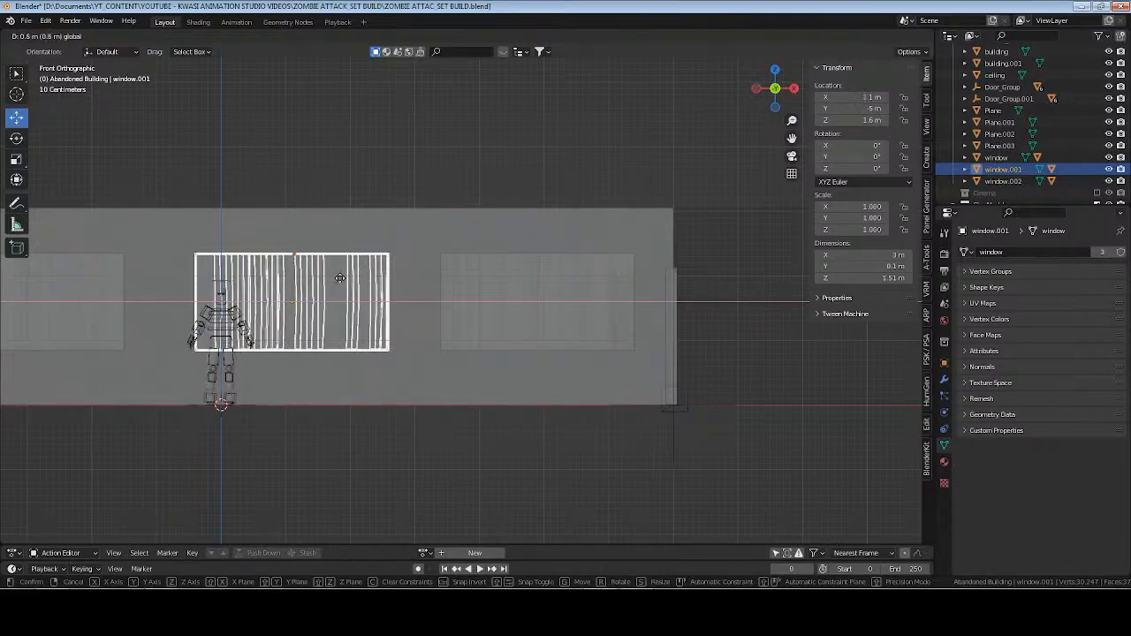
{"action": "left_click", "coordinate": [334, 279]}
Return to a perspective view of the room, turn off X-ray, deselect everything, and save the file.
{"action": "middle_click_drag", "start_coordinate": [331, 362], "coordinate": [563, 329], "text": "shift"}
{"action": "key", "text": "alt+z"}
{"action": "scroll", "coordinate": [559, 305], "scroll_direction": "up", "scroll_amount": 4}
{"action": "scroll", "coordinate": [564, 329], "scroll_direction": "down", "scroll_amount": 4}
{"action": "key", "text": "ctrl+s"}
Select the three windows with the building as the active object, and cut their openings through its wall with a Boolean difference.
{"action": "scroll", "coordinate": [592, 331], "scroll_direction": "up", "scroll_amount": 2}
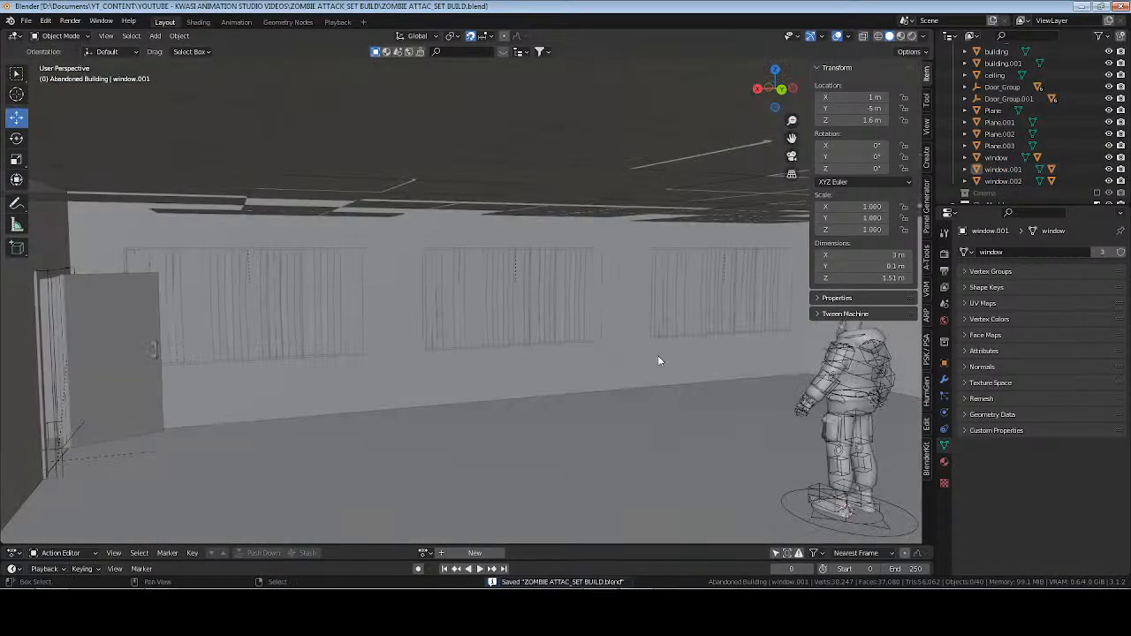
{"action": "middle_click_drag", "start_coordinate": [658, 355], "coordinate": [480, 332]}
{"action": "scroll", "coordinate": [479, 332], "scroll_direction": "up", "scroll_amount": 3}
{"action": "middle_click_drag", "start_coordinate": [268, 320], "coordinate": [584, 355]}
{"action": "middle_click_drag", "start_coordinate": [404, 340], "coordinate": [481, 311]}
{"action": "scroll", "coordinate": [481, 311], "scroll_direction": "down", "scroll_amount": 3}
{"action": "middle_click_drag", "start_coordinate": [567, 265], "coordinate": [528, 290], "text": "shift"}
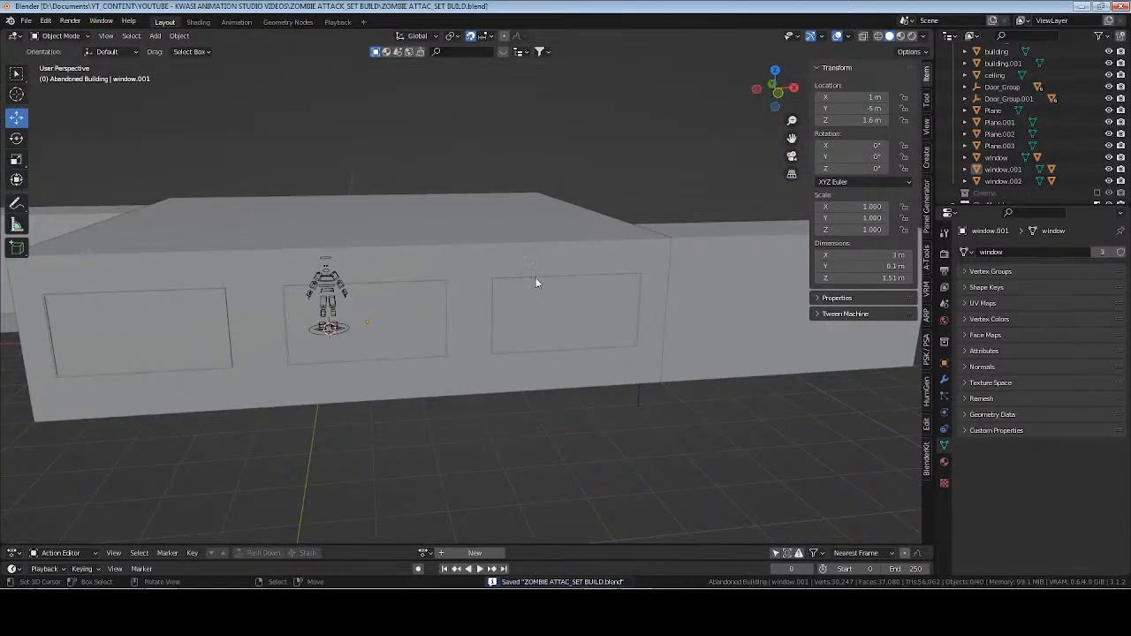
{"action": "left_click", "coordinate": [1003, 168]}
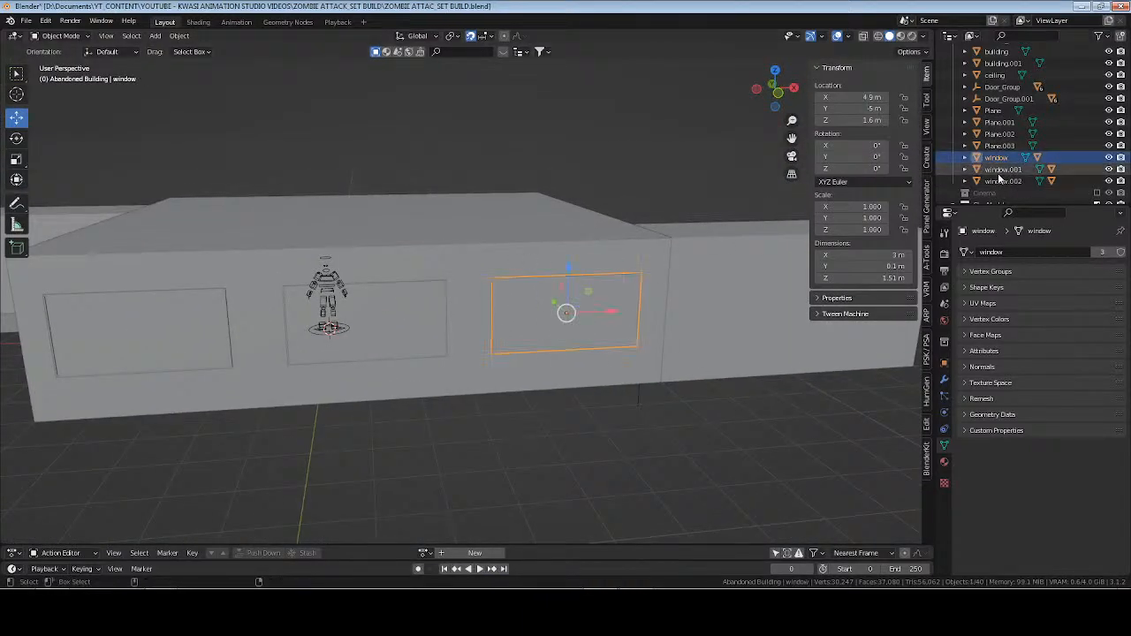
{"action": "left_click", "coordinate": [1001, 181], "text": "shift"}
{"action": "left_click", "coordinate": [997, 158], "text": "ctrl"}
{"action": "left_click", "coordinate": [483, 260], "text": "shift"}
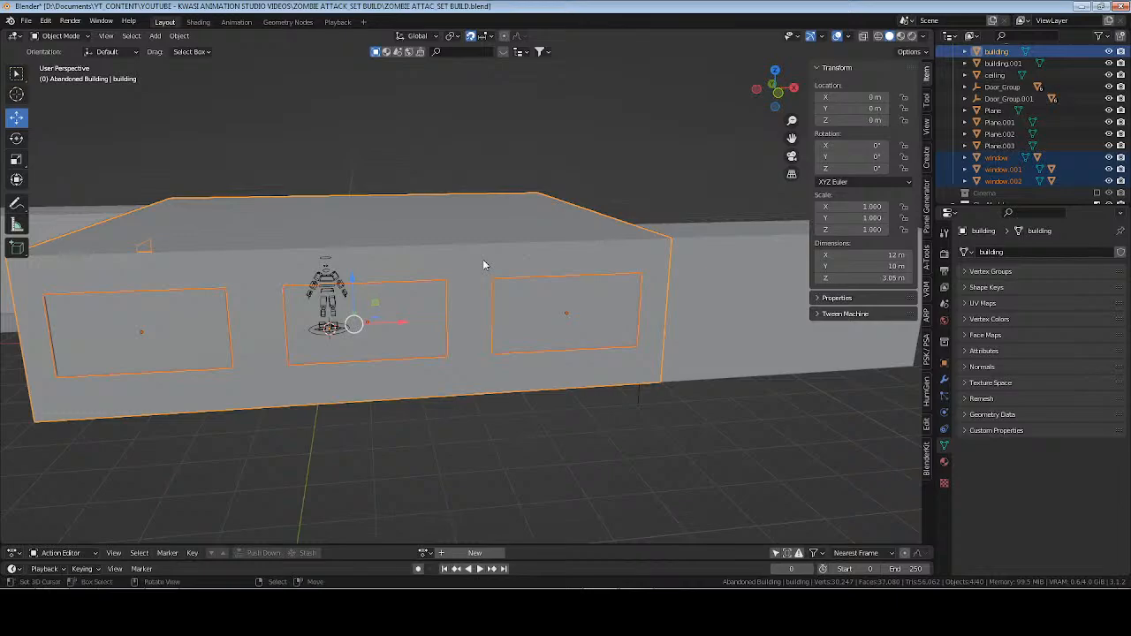
{"action": "key", "text": "ctrl+KP_Subtract"}
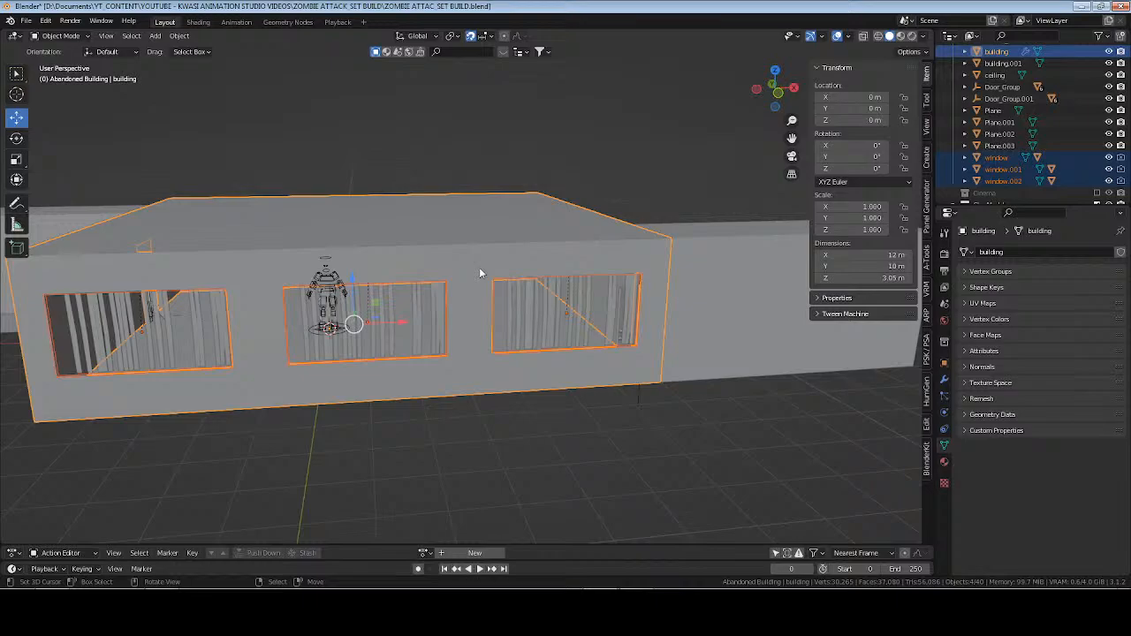
Set the viewport Display As option to Solid for the original window and for window.001.
{"action": "scroll", "coordinate": [479, 269], "scroll_direction": "up", "scroll_amount": 3}
{"action": "middle_click_drag", "start_coordinate": [479, 269], "coordinate": [517, 281]}
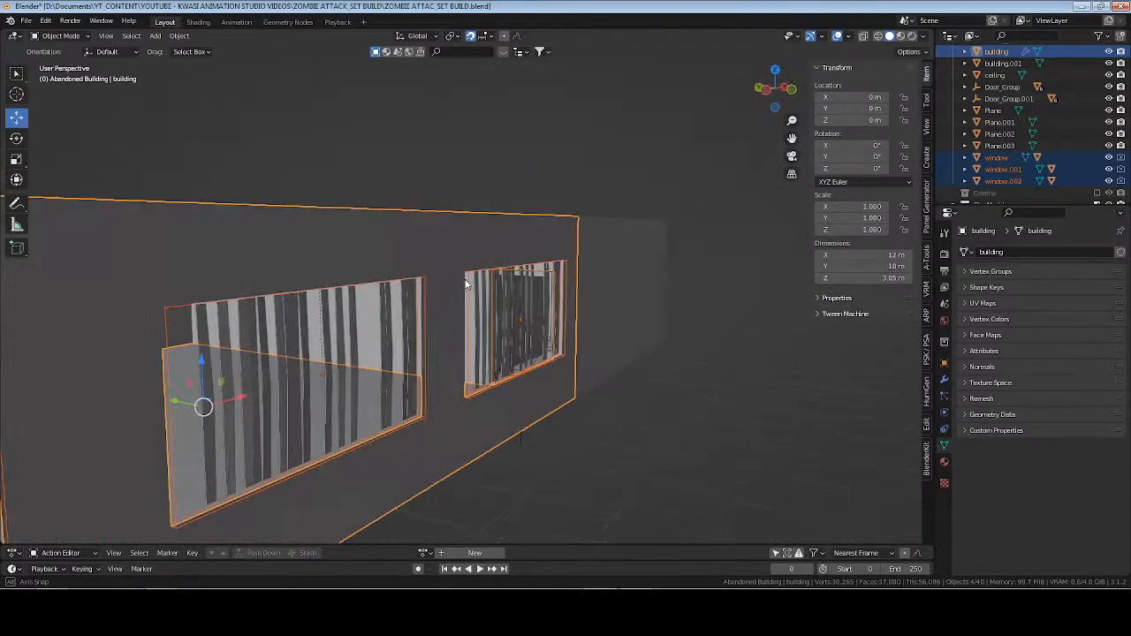
{"action": "left_click", "coordinate": [999, 157]}
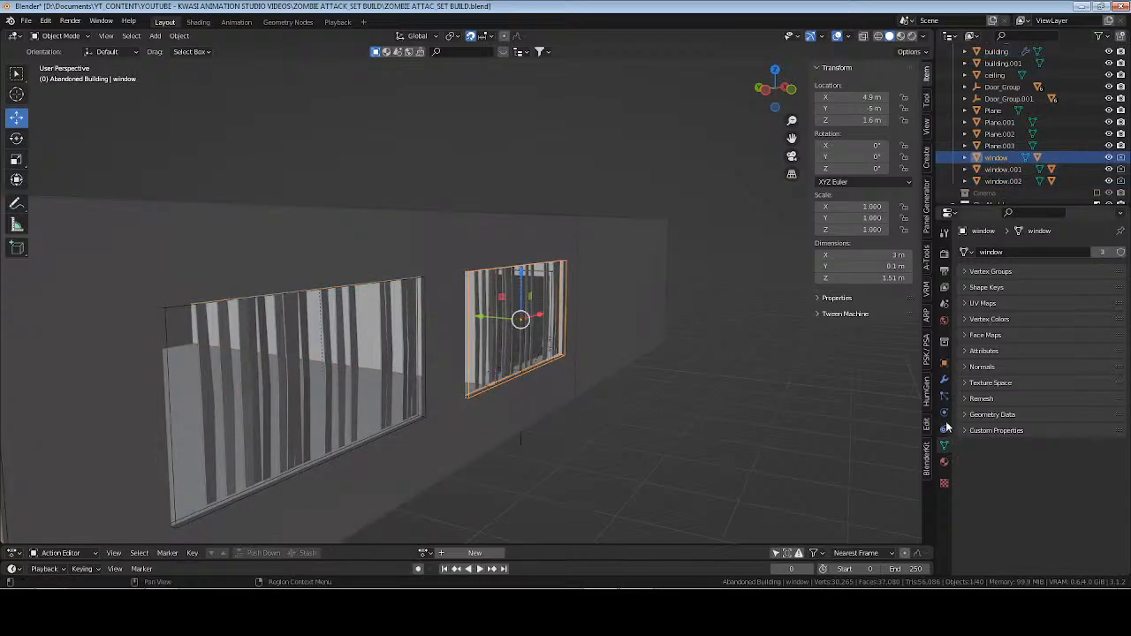
{"action": "left_click", "coordinate": [945, 365]}
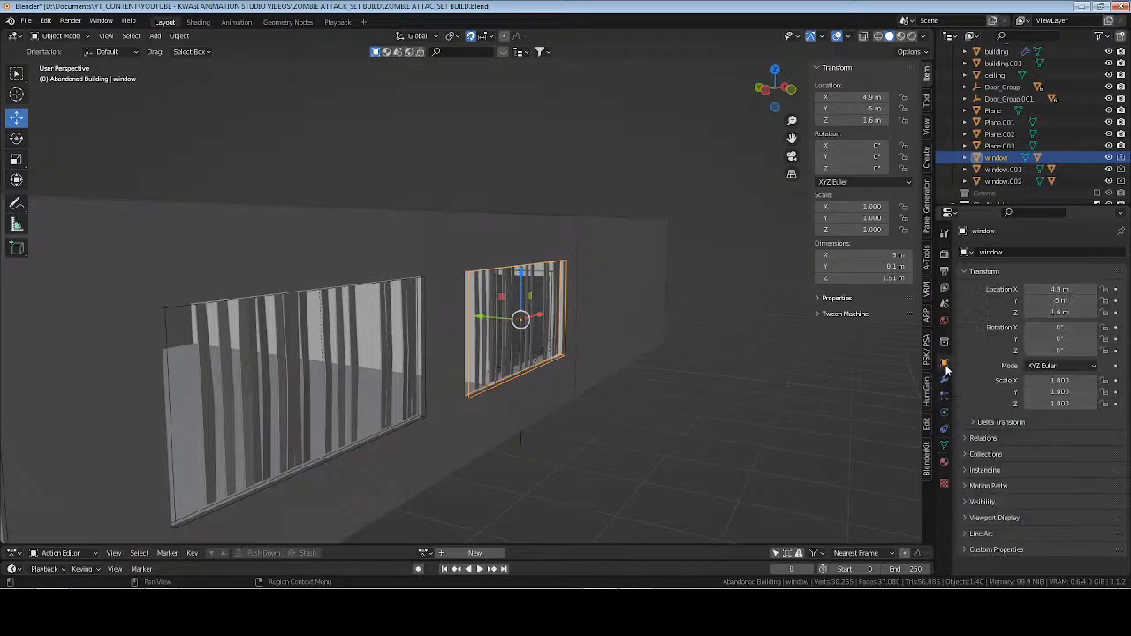
{"action": "left_click", "coordinate": [996, 518]}
{"action": "scroll", "coordinate": [995, 518], "scroll_direction": "down", "scroll_amount": 3}
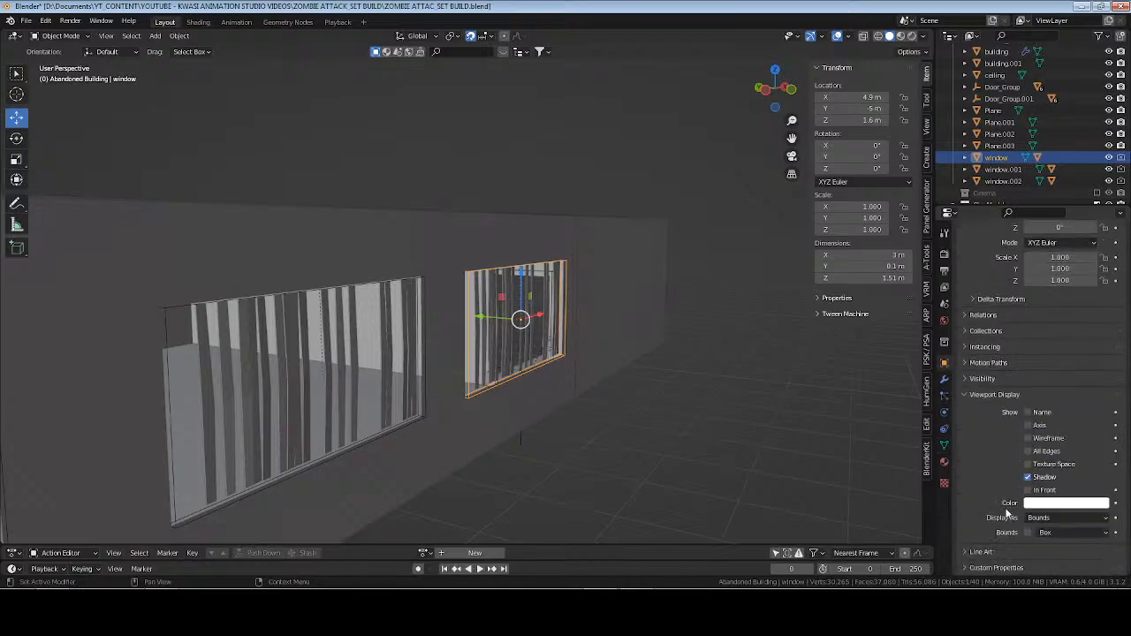
{"action": "left_click", "coordinate": [1052, 518]}
{"action": "left_click", "coordinate": [1050, 480]}
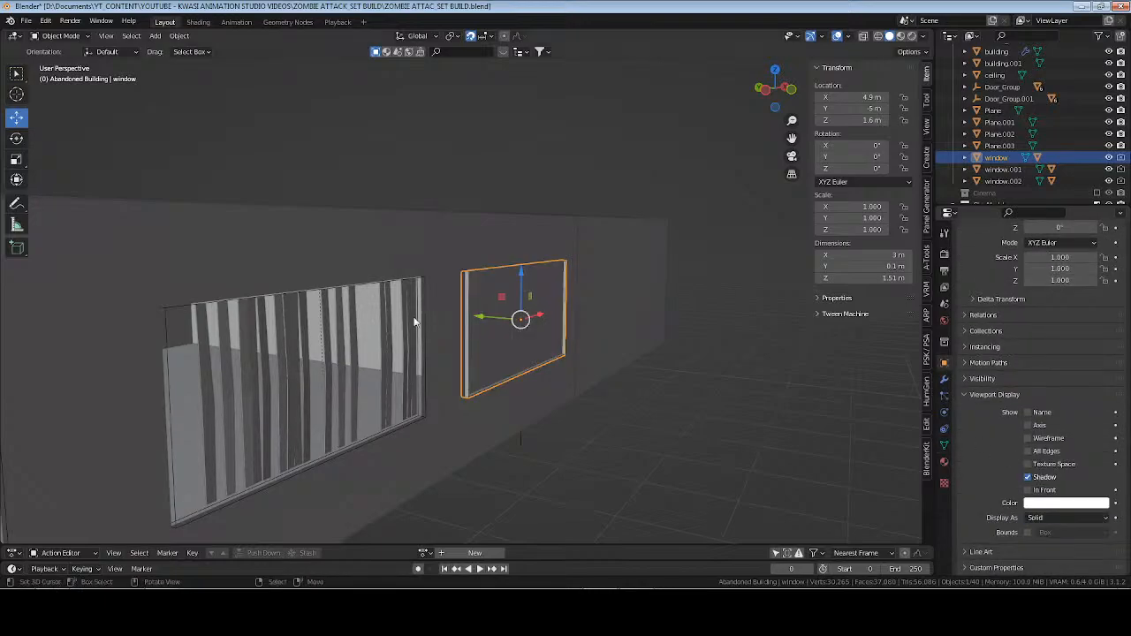
{"action": "left_click", "coordinate": [1054, 520]}
{"action": "left_click", "coordinate": [1057, 480]}
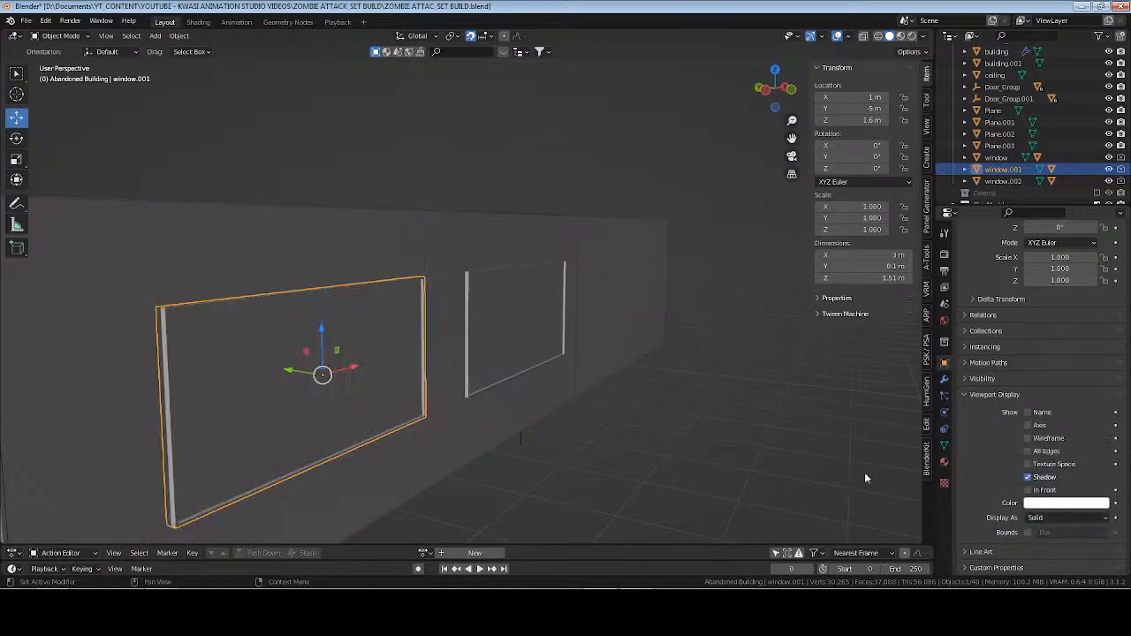
Set the viewport Display As option to Solid for window.002.
{"action": "middle_click_drag", "start_coordinate": [865, 472], "coordinate": [648, 381]}
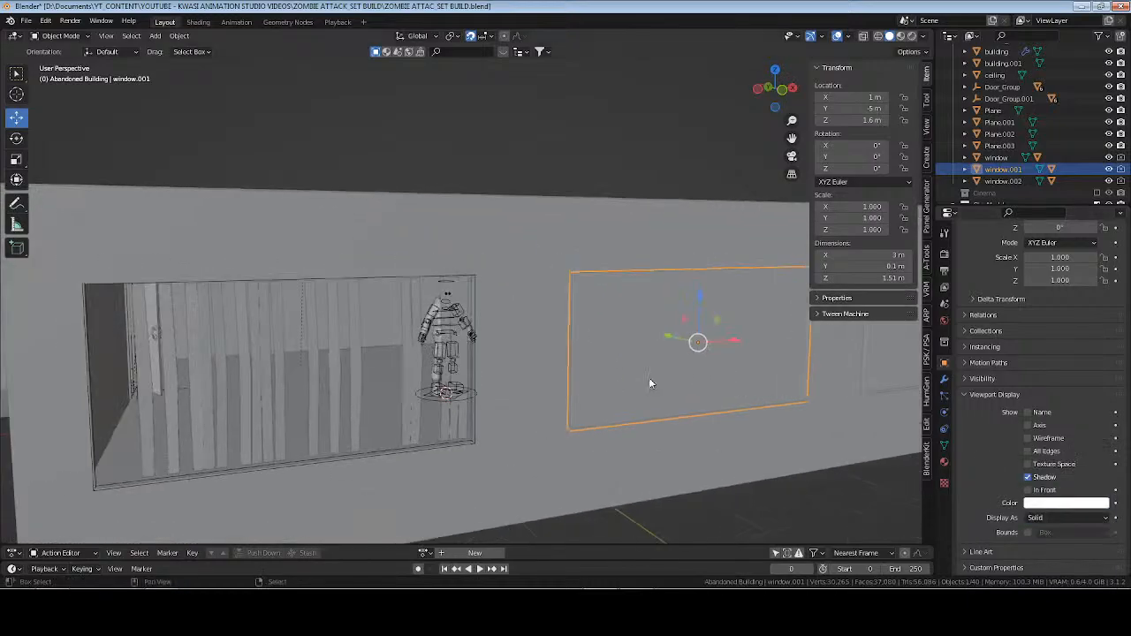
{"action": "left_click", "coordinate": [1003, 182]}
{"action": "left_click", "coordinate": [1044, 523]}
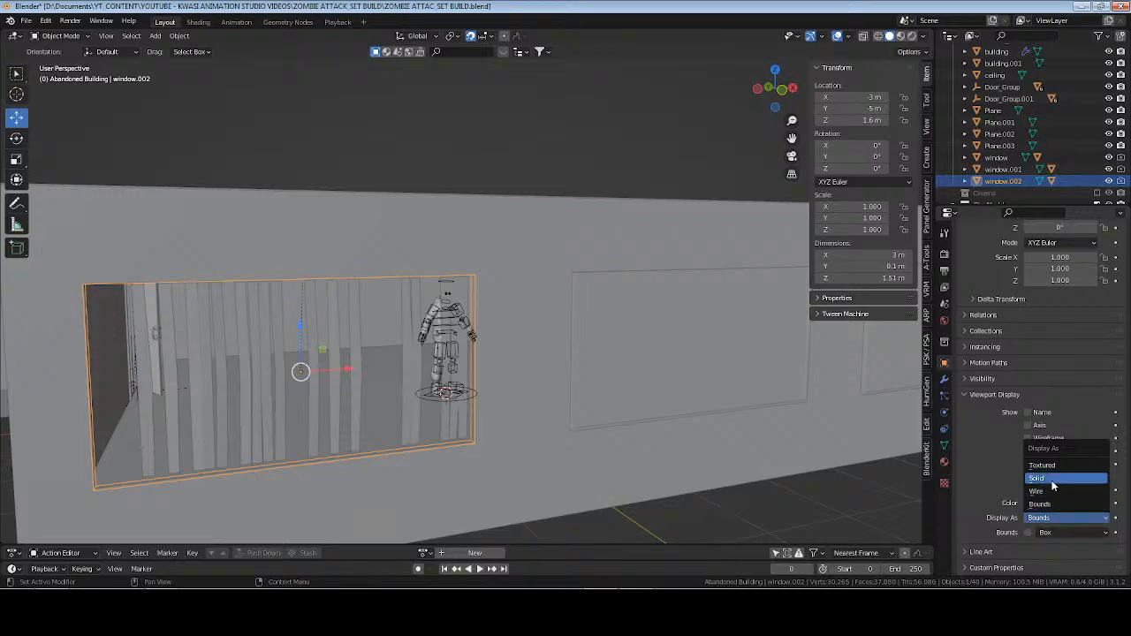
{"action": "left_click", "coordinate": [1053, 480]}
Temporarily hide the three windows to inspect the openings cut in the building's wall, and show them again.
{"action": "middle_click_drag", "start_coordinate": [354, 343], "coordinate": [581, 289]}
{"action": "scroll", "coordinate": [522, 316], "scroll_direction": "up", "scroll_amount": 5}
{"action": "scroll", "coordinate": [657, 289], "scroll_direction": "down", "scroll_amount": 10}
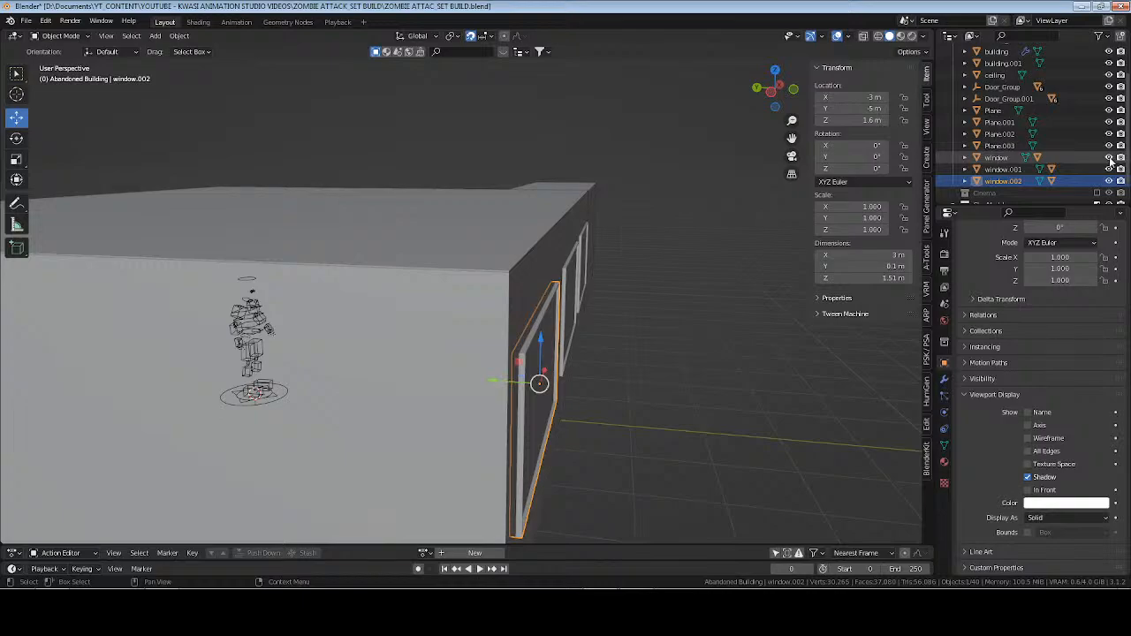
{"action": "left_click_drag", "start_coordinate": [1110, 158], "coordinate": [1110, 182]}
{"action": "middle_click_drag", "start_coordinate": [751, 251], "coordinate": [610, 266]}
{"action": "middle_click_drag", "start_coordinate": [679, 287], "coordinate": [686, 252]}
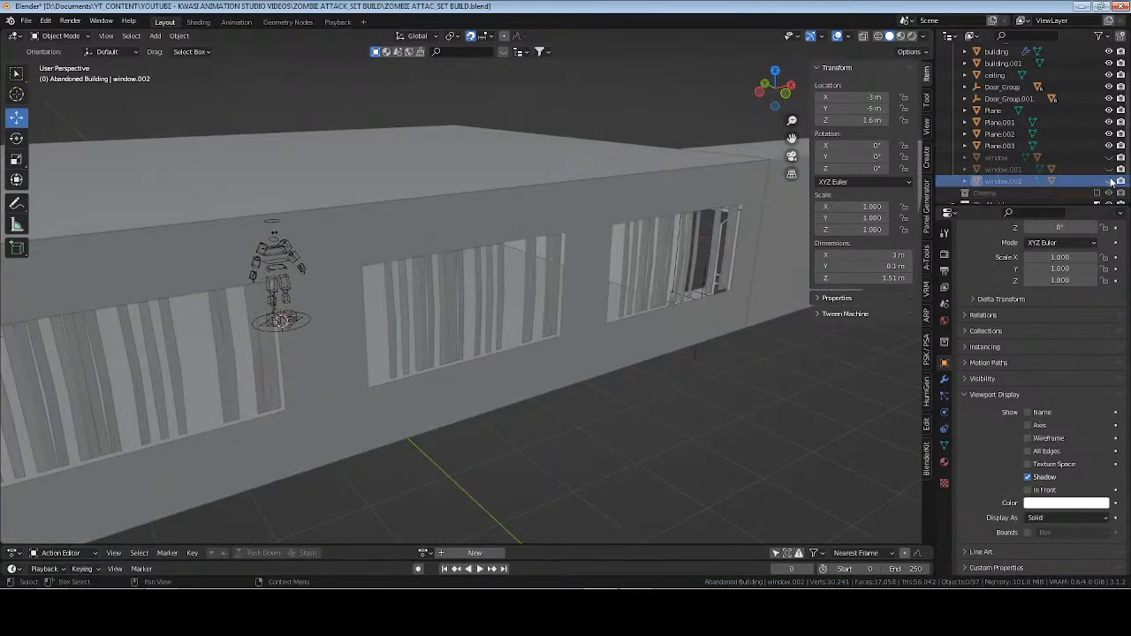
{"action": "left_click_drag", "start_coordinate": [1110, 181], "coordinate": [1109, 158]}
{"action": "middle_click_drag", "start_coordinate": [511, 232], "coordinate": [641, 201]}
Apply the building's three Boolean modifiers for the window openings, deselect the building, and save the file.
{"action": "key", "text": "ctrl+s"}
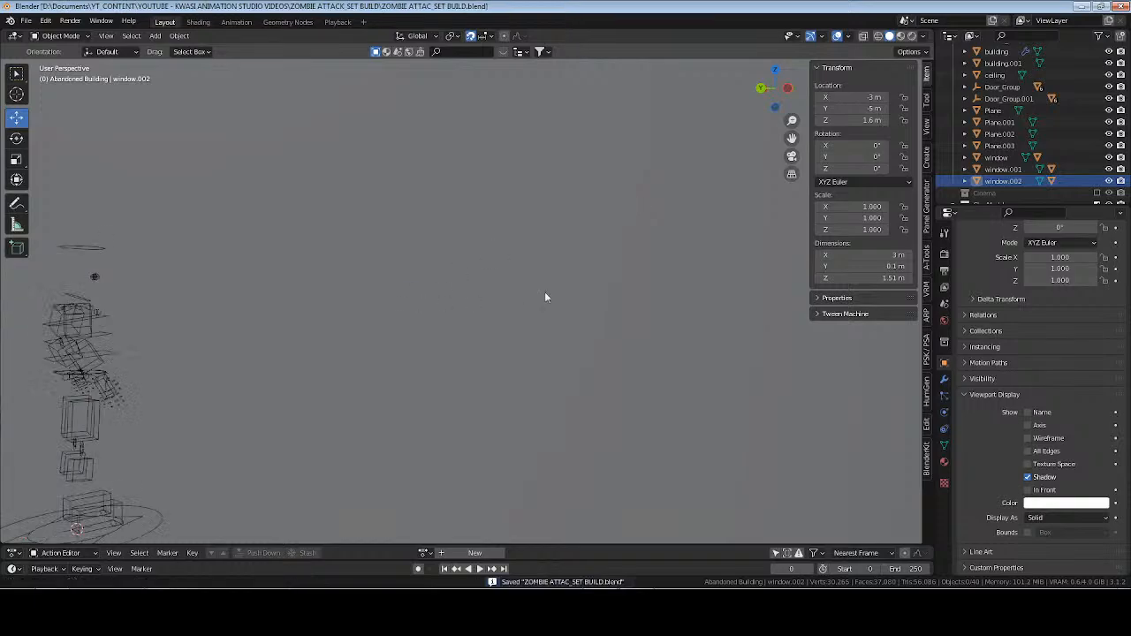
{"action": "scroll", "coordinate": [545, 297], "scroll_direction": "down", "scroll_amount": 5}
{"action": "left_click", "coordinate": [996, 51]}
{"action": "left_click", "coordinate": [943, 380]}
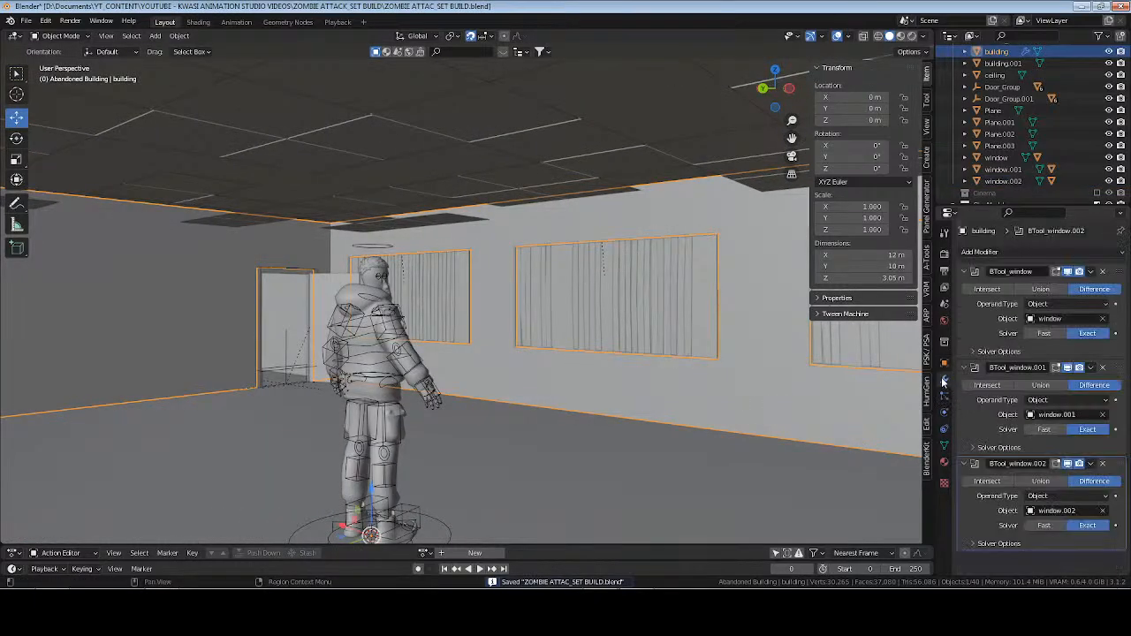
{"action": "key", "text": "ctrl+a"}
{"action": "key", "text": "ctrl+a"}
{"action": "key", "text": "ctrl+a"}
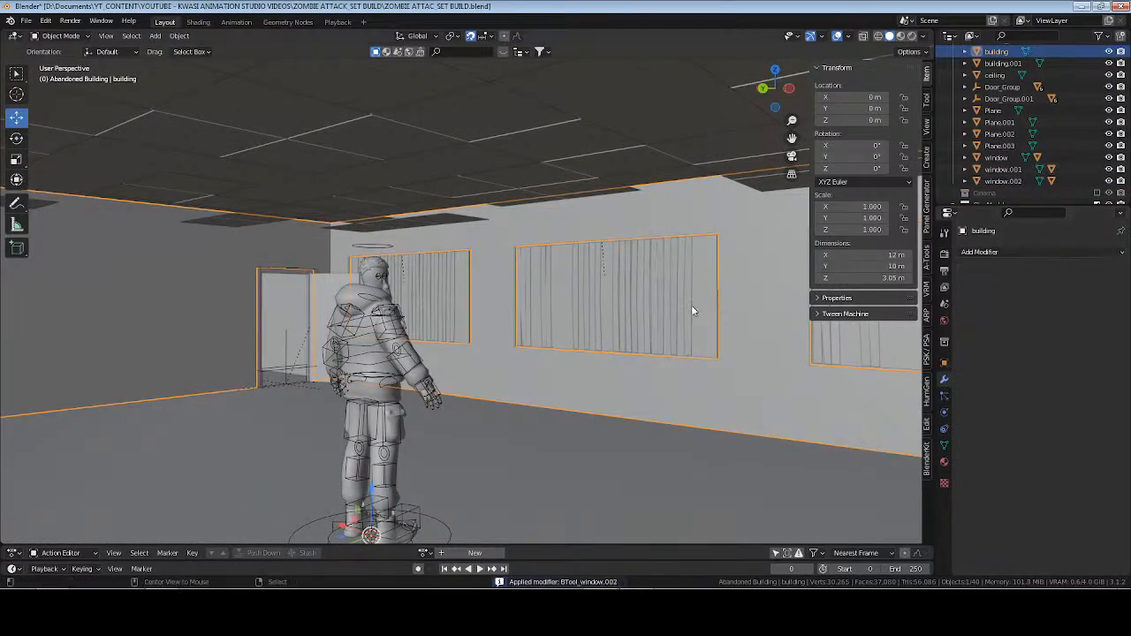
{"action": "left_click", "coordinate": [666, 288]}
{"action": "key", "text": "ctrl+s"}
Collapse the Abandoned Building and CharModel collections, and add a new collection named lighting under the Scene Collection.
{"action": "middle_click_drag", "start_coordinate": [532, 311], "coordinate": [734, 246]}
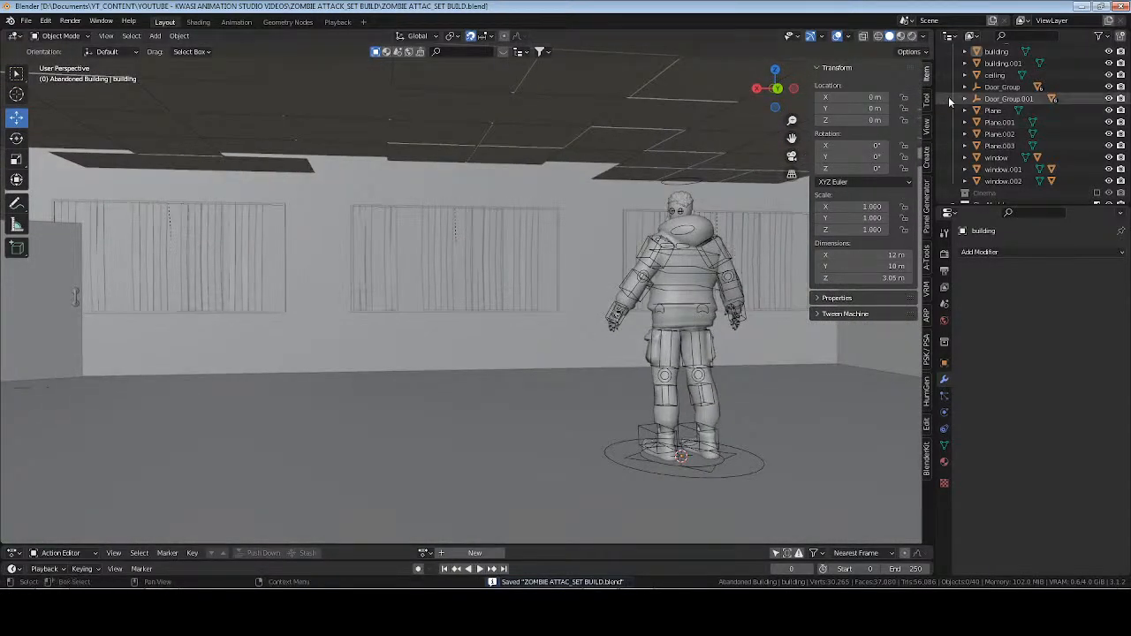
{"action": "scroll", "coordinate": [961, 134], "scroll_direction": "up", "scroll_amount": 2}
{"action": "left_click", "coordinate": [966, 62]}
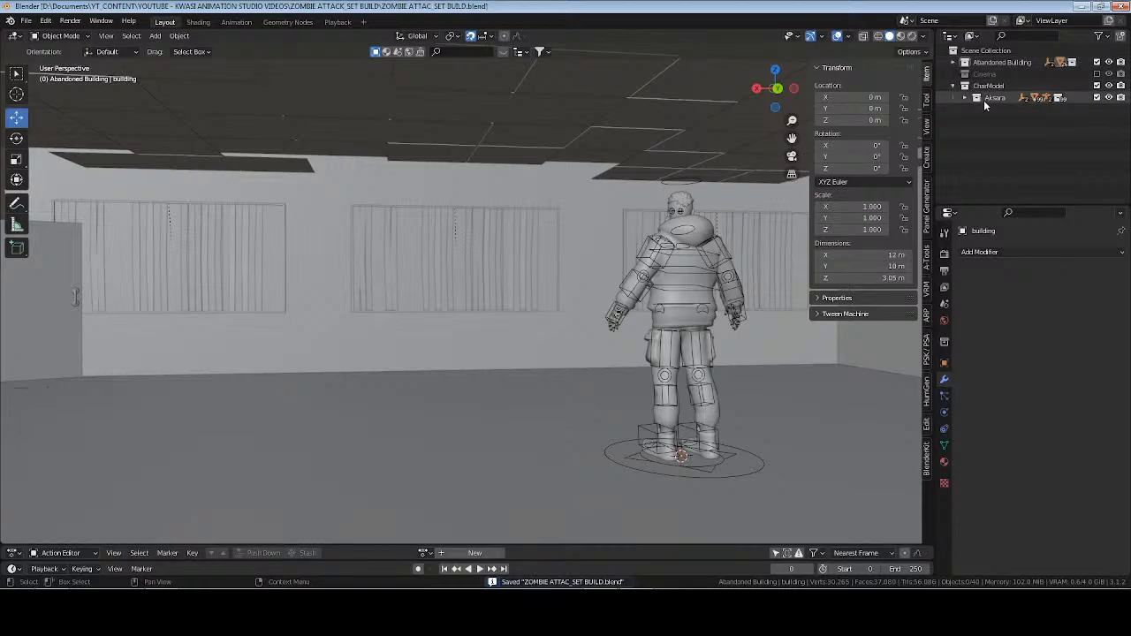
{"action": "left_click", "coordinate": [953, 87]}
{"action": "right_click", "coordinate": [978, 54]}
{"action": "left_click", "coordinate": [978, 53]}
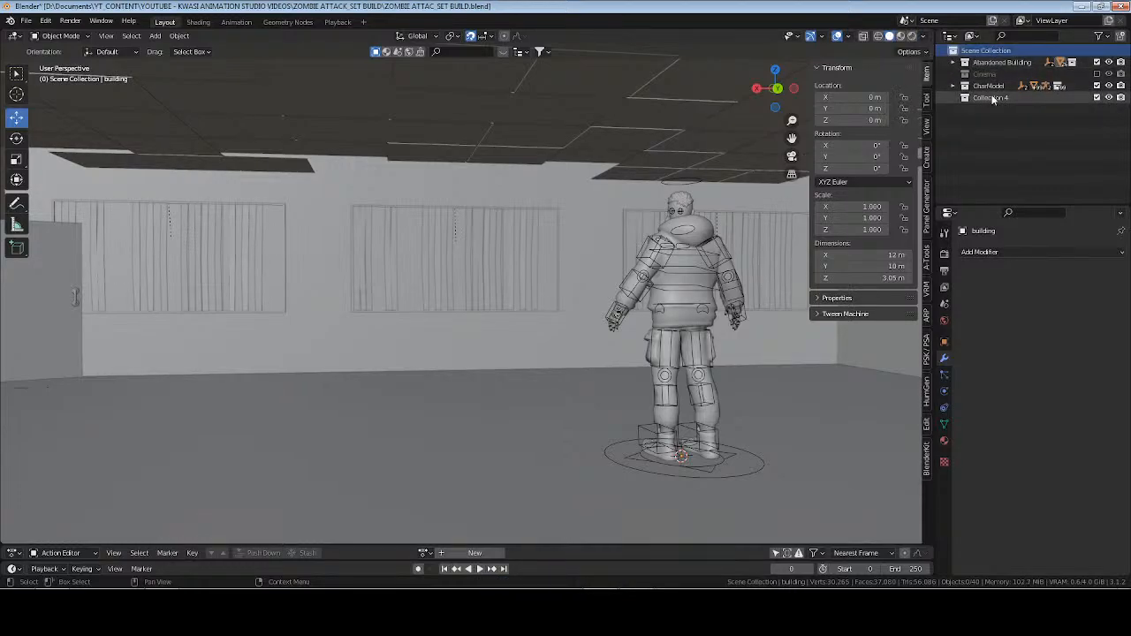
{"action": "left_click", "coordinate": [992, 99]}
{"action": "double_click", "coordinate": [993, 99]}
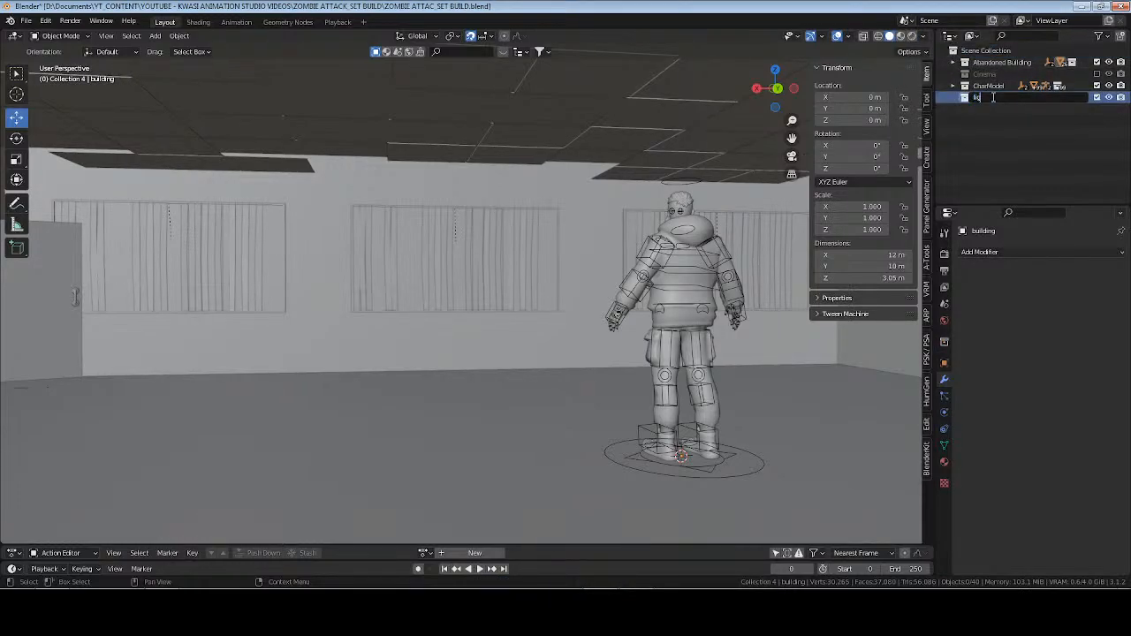
{"action": "type", "text": "lighting"}
{"action": "key", "text": "Return"}
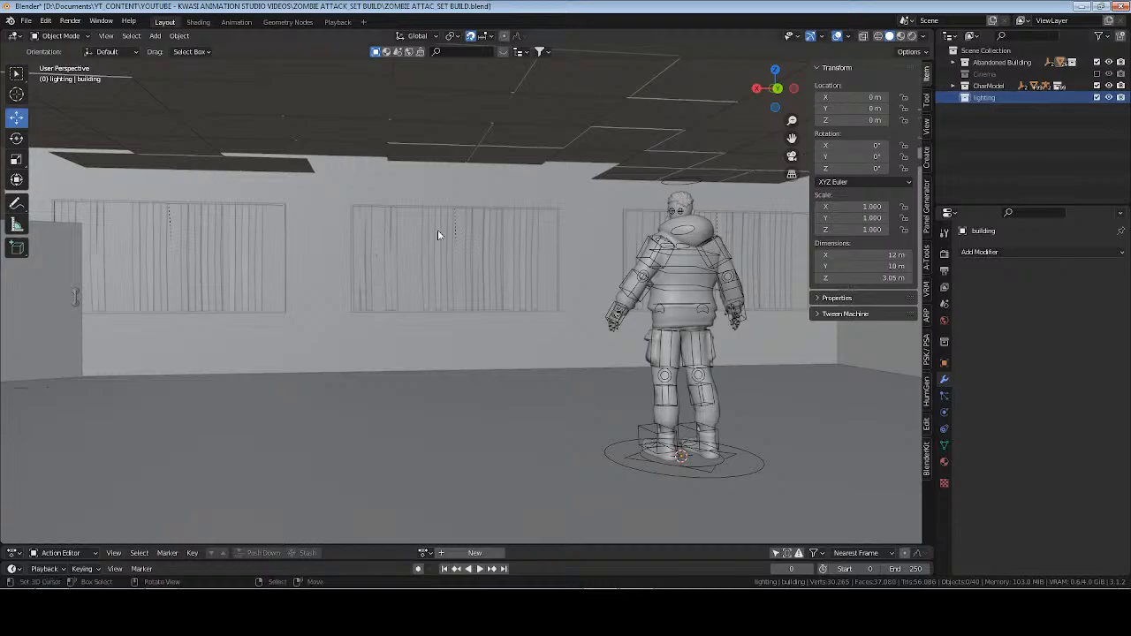
Switch the viewport to rendered shading and set the world background strength to 0.
{"action": "left_click", "coordinate": [911, 36]}
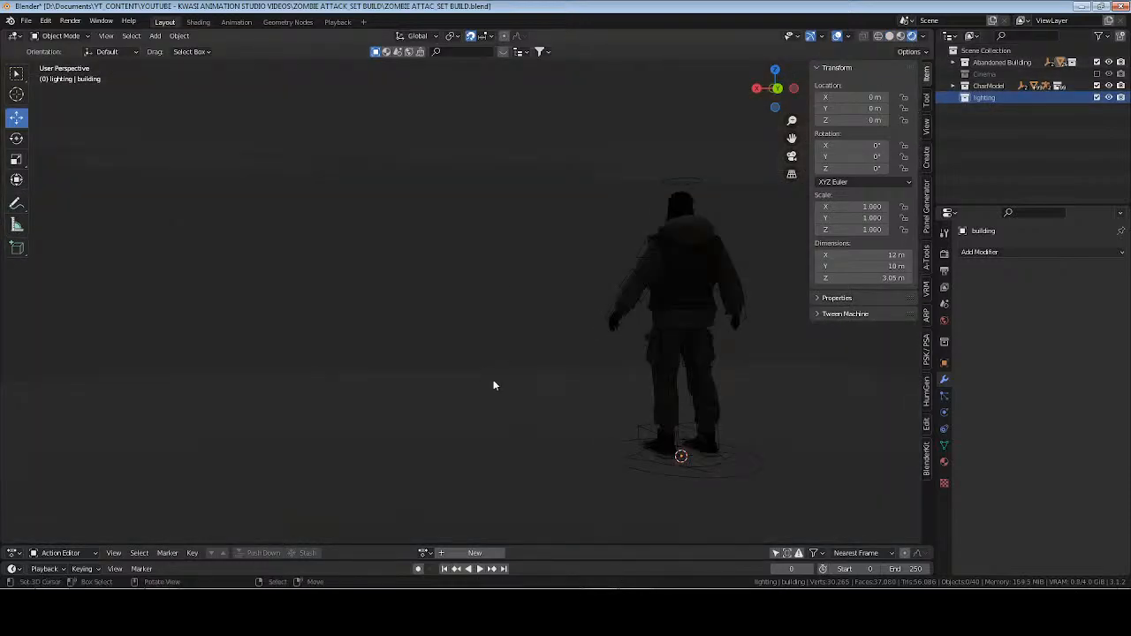
{"action": "middle_click_drag", "start_coordinate": [458, 291], "coordinate": [454, 370], "text": "shift"}
{"action": "scroll", "coordinate": [358, 350], "scroll_direction": "down", "scroll_amount": 5}
{"action": "middle_click_drag", "start_coordinate": [358, 354], "coordinate": [745, 307]}
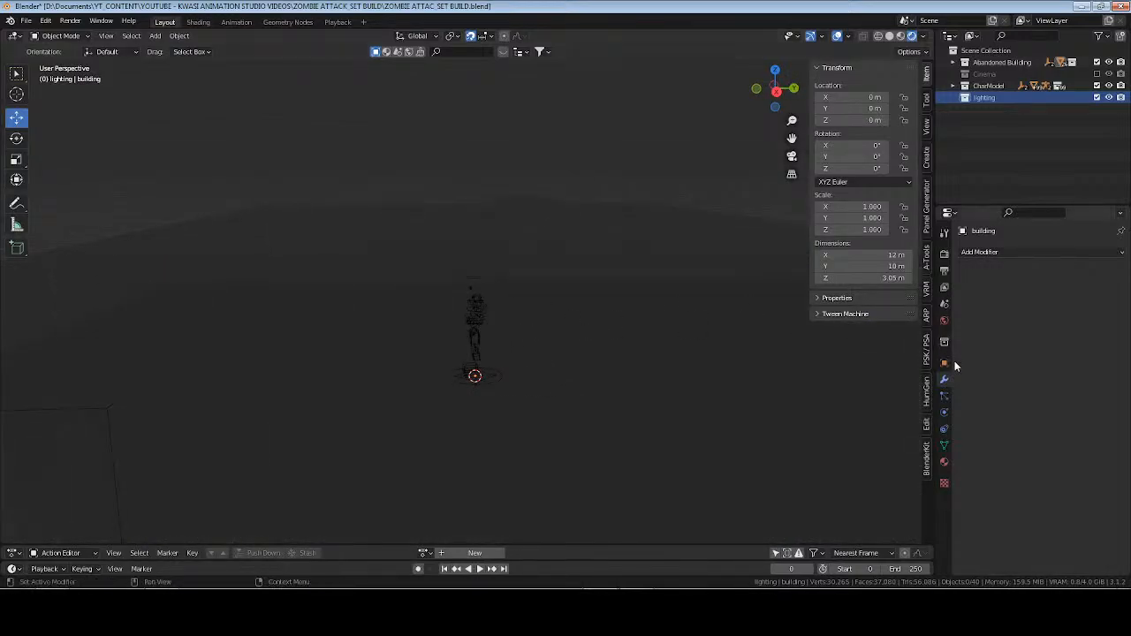
{"action": "left_click", "coordinate": [944, 322]}
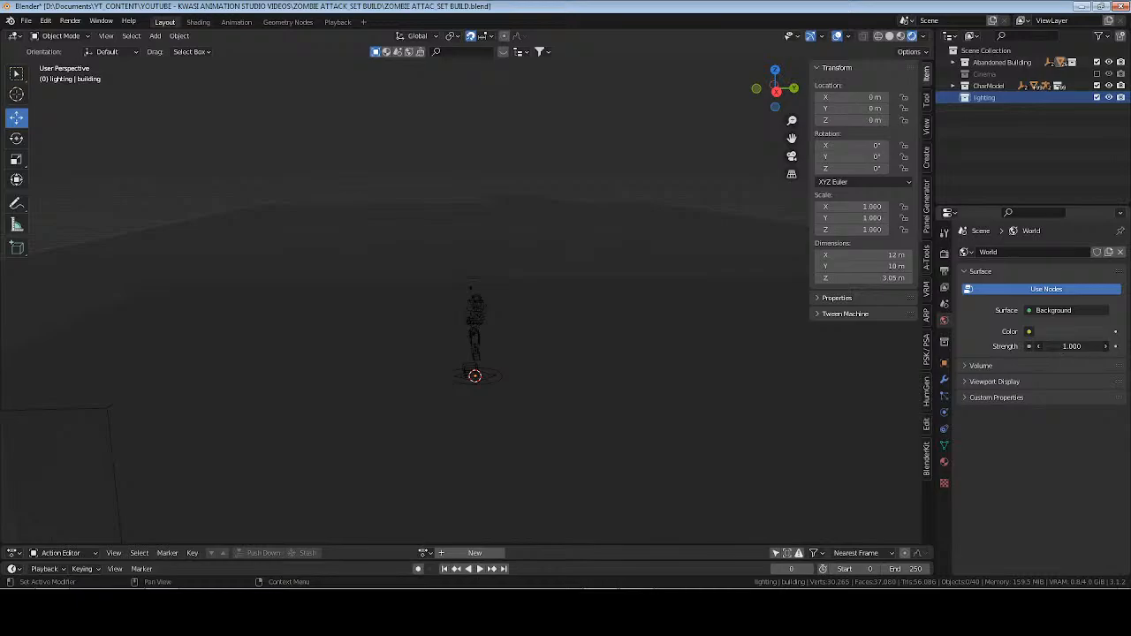
{"action": "type", "text": "0"}
{"action": "key", "text": "Return"}
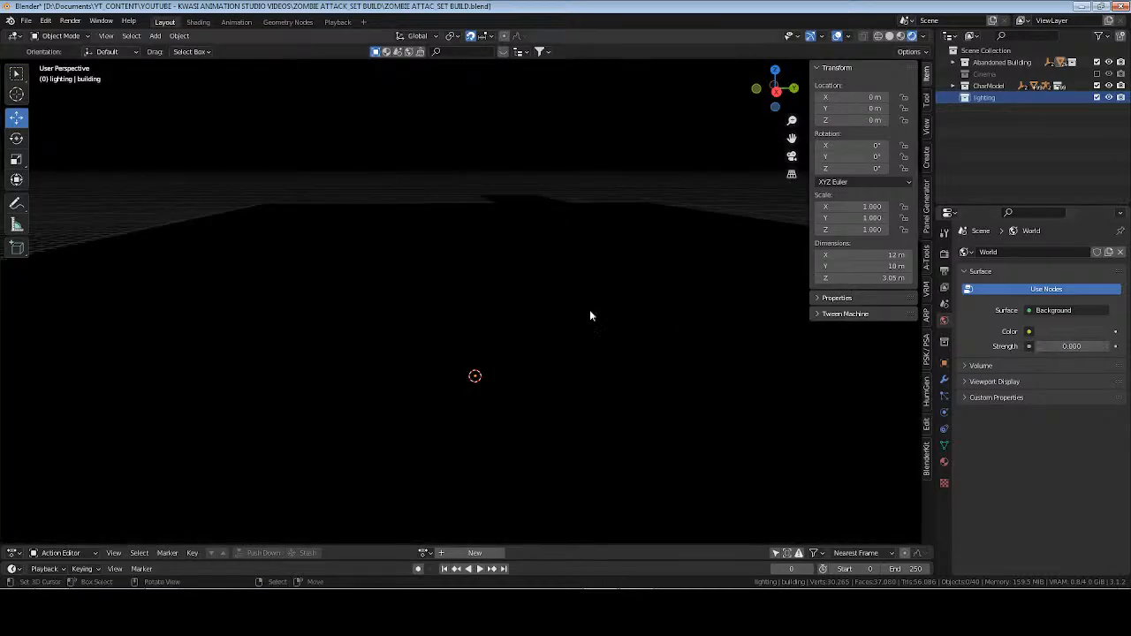
Start adding a light object to the lighting collection.
{"action": "key", "text": "shift+a"}
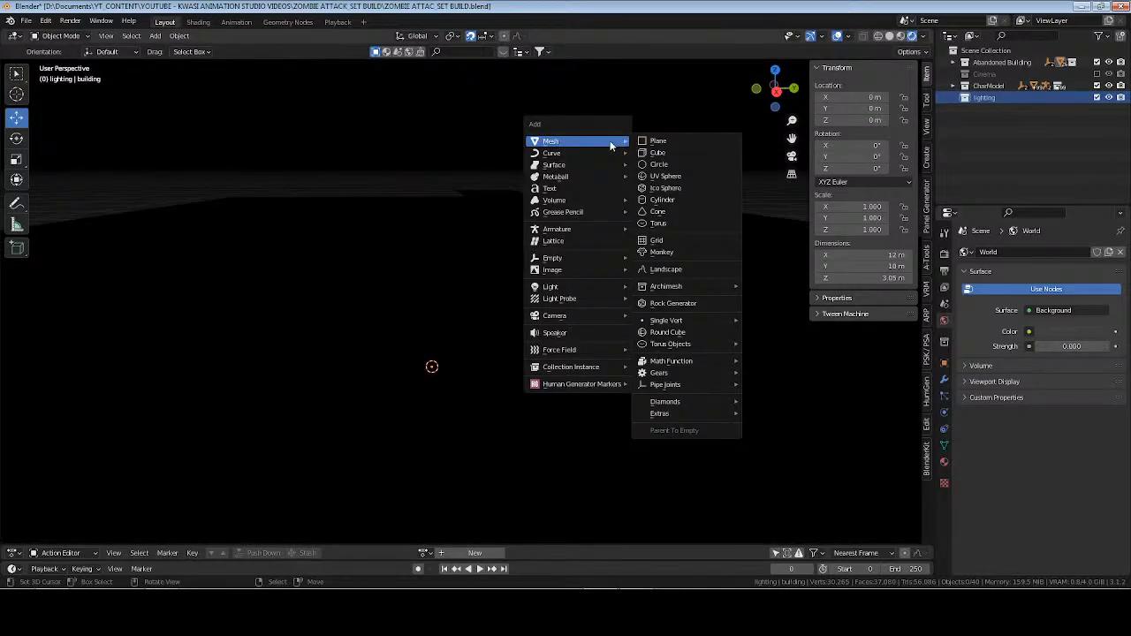
{"action": "mouse_move", "coordinate": [597, 287]}
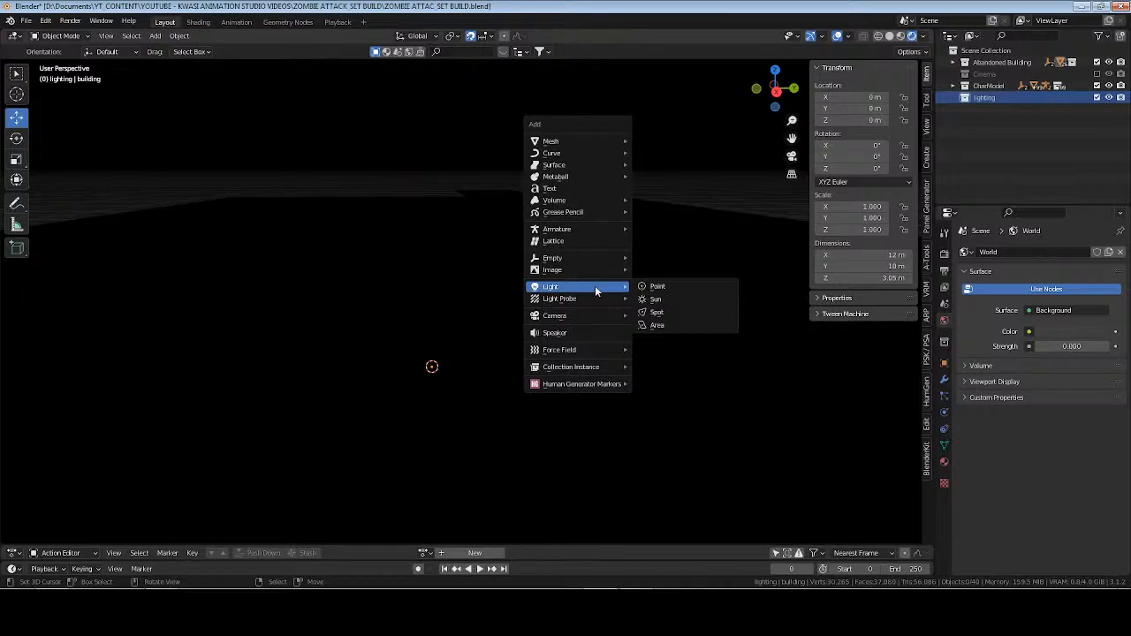
{"action": "left_click", "coordinate": [634, 324]}
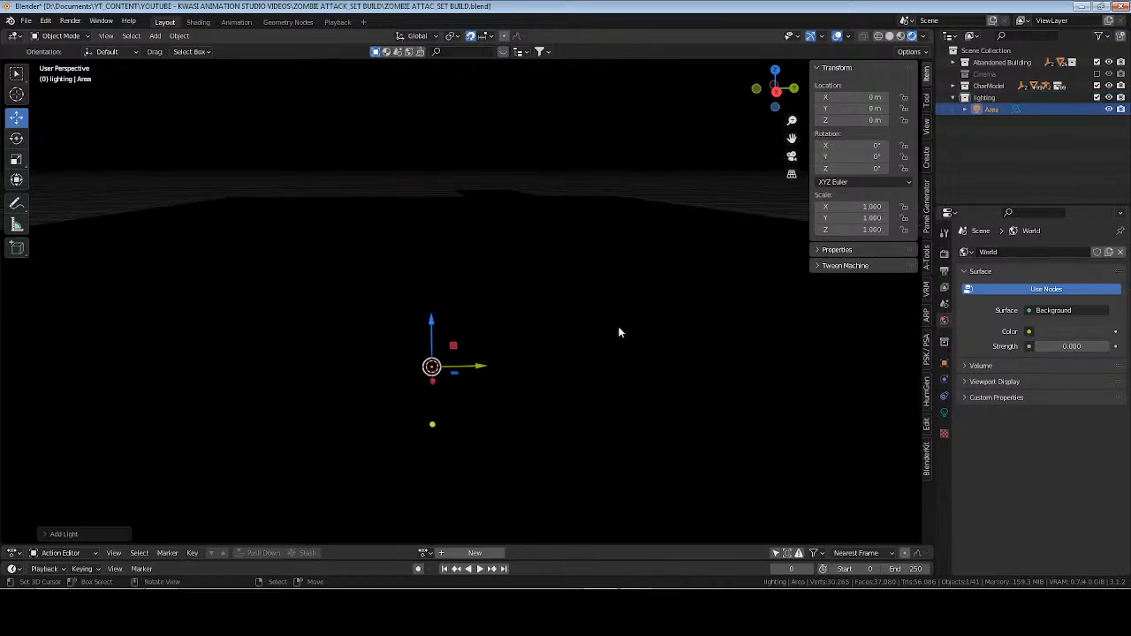
{"action": "key", "text": "x"}
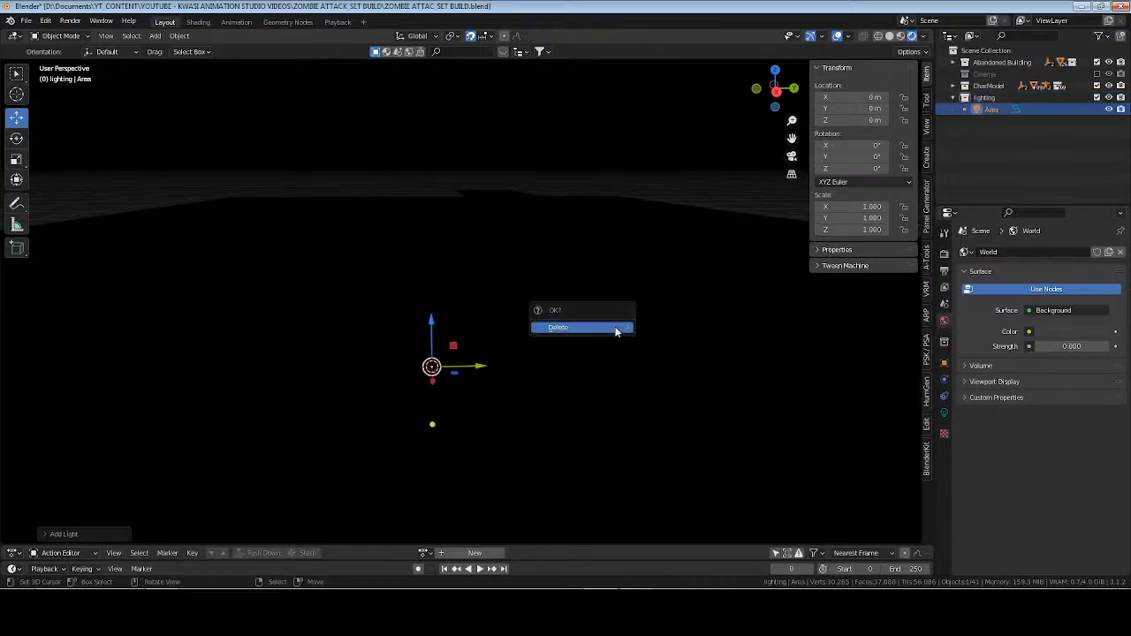
{"action": "left_click", "coordinate": [613, 329]}
Add a spot light to the lighting collection and, with snapping off, move it outside the building to about Y -11.06 m.
{"action": "key", "text": "shift+a"}
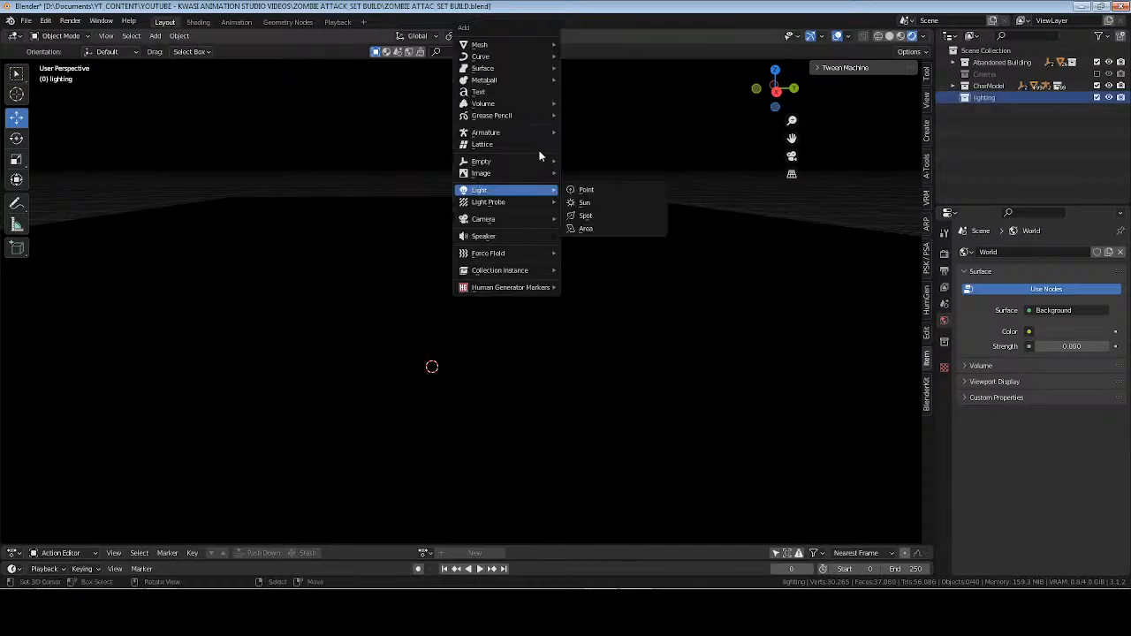
{"action": "mouse_move", "coordinate": [538, 189]}
{"action": "left_click", "coordinate": [596, 220]}
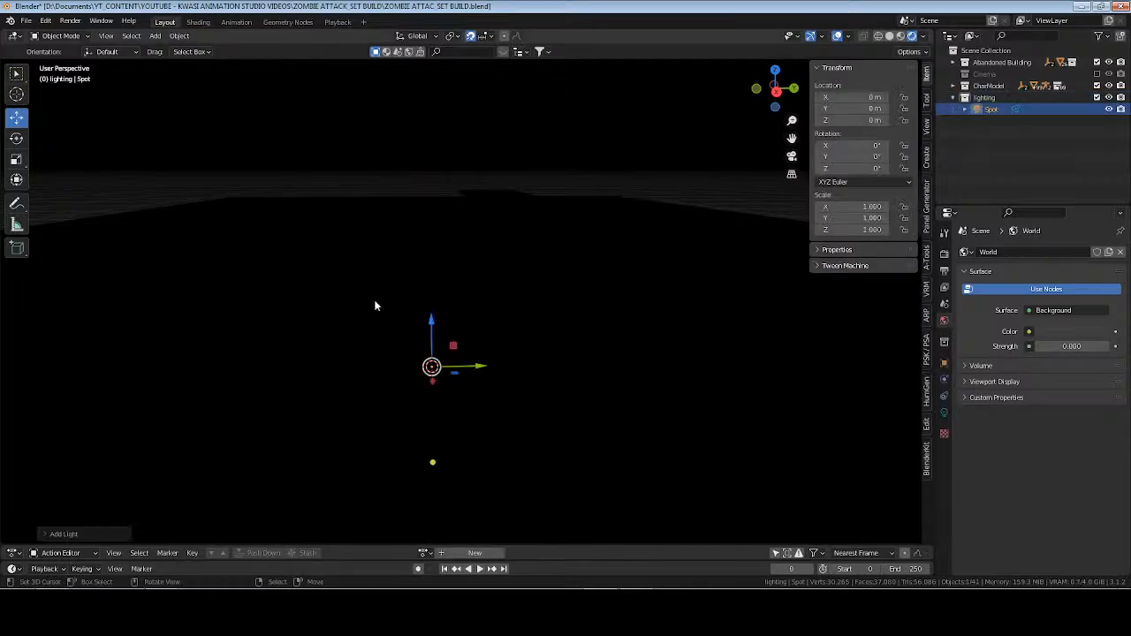
{"action": "scroll", "coordinate": [461, 343], "scroll_direction": "down", "scroll_amount": 8}
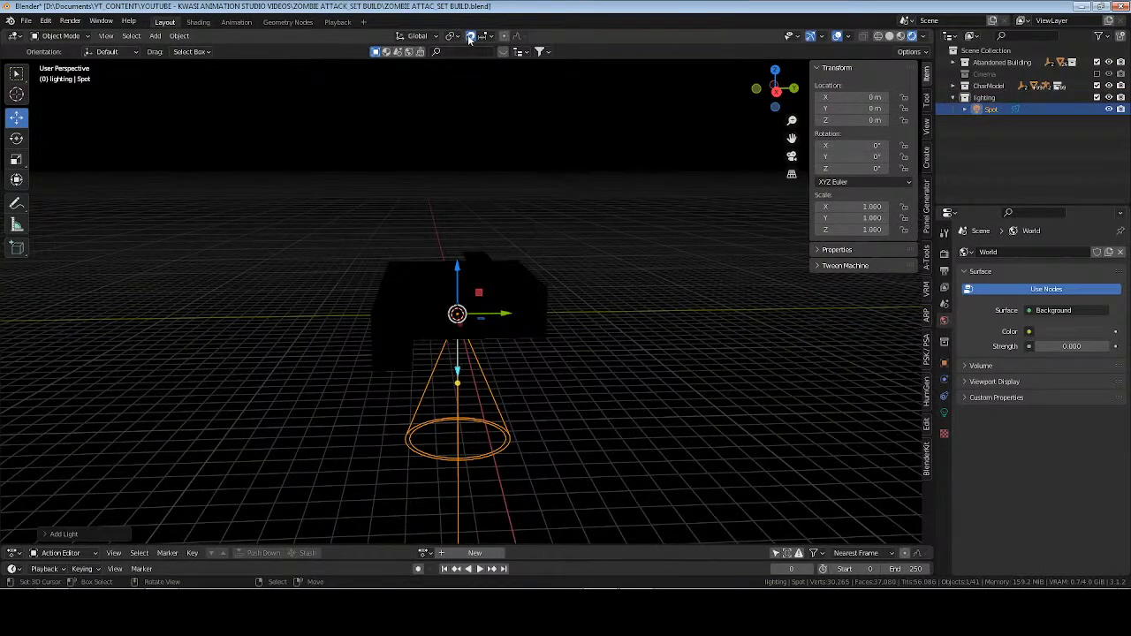
{"action": "left_click_drag", "start_coordinate": [506, 315], "coordinate": [346, 301]}
{"action": "mouse_move", "coordinate": [387, 322]}
{"action": "middle_mouse_down"}
{"action": "mouse_move", "coordinate": [539, 375]}
{"action": "mouse_move", "coordinate": [534, 398]}
{"action": "mouse_move", "coordinate": [738, 442]}
{"action": "middle_mouse_up"}
{"action": "scroll", "coordinate": [537, 380], "scroll_direction": "up", "scroll_amount": 3}
Switch the viewport to material preview and raise the spot light to about Z 5.69 m.
{"action": "left_click", "coordinate": [902, 36]}
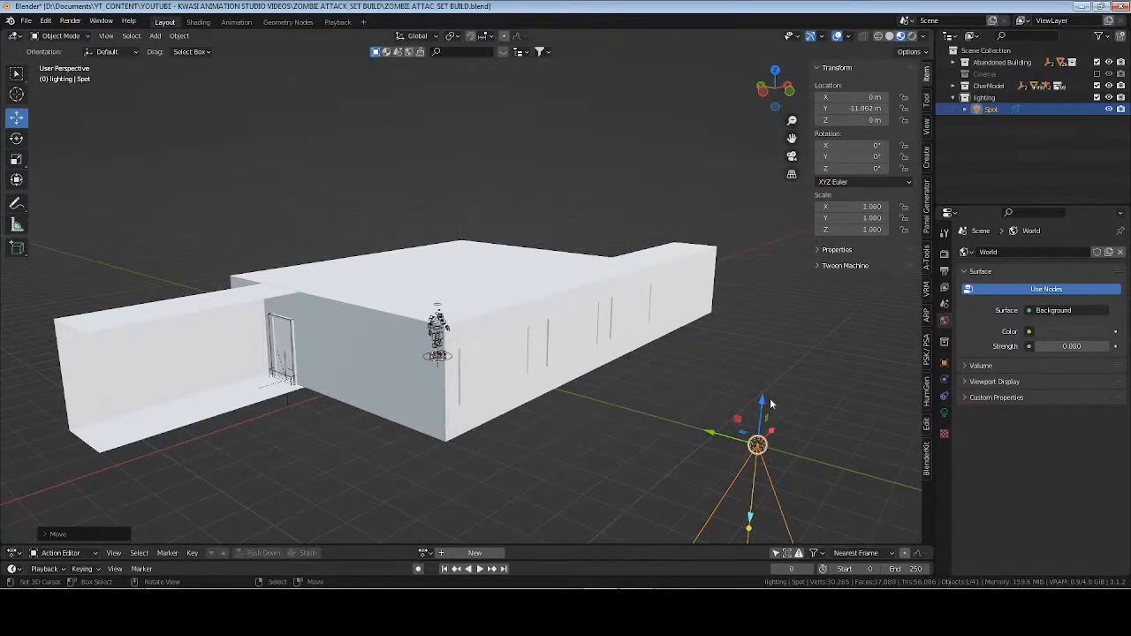
{"action": "left_click_drag", "start_coordinate": [769, 404], "coordinate": [770, 215]}
{"action": "middle_click_drag", "start_coordinate": [769, 215], "coordinate": [618, 218]}
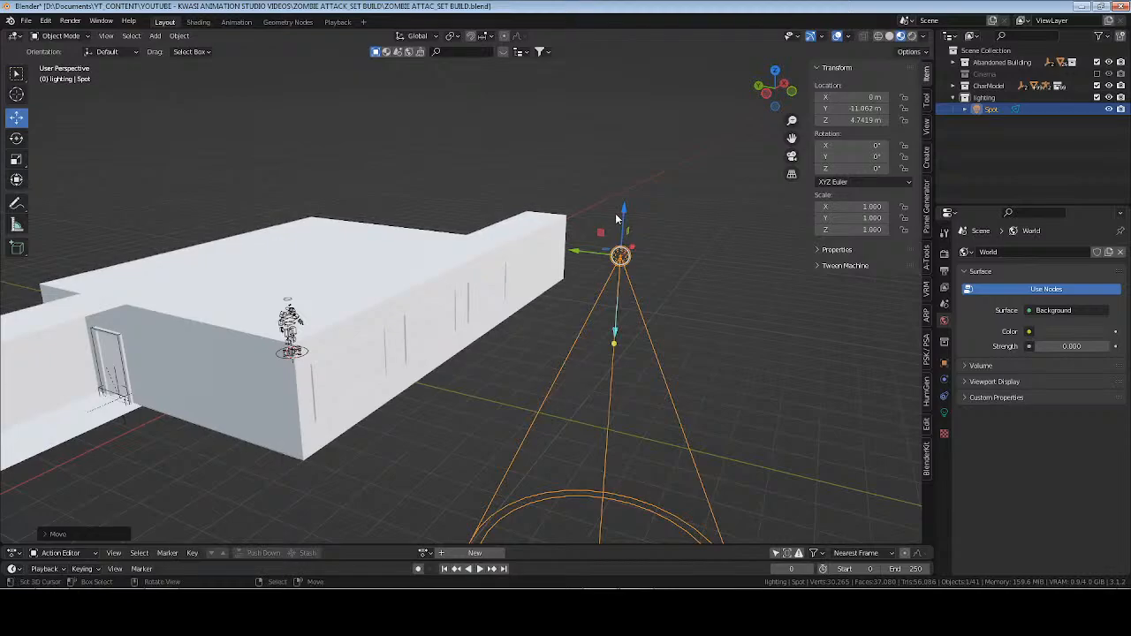
{"action": "left_click_drag", "start_coordinate": [623, 210], "coordinate": [624, 174]}
{"action": "middle_click_drag", "start_coordinate": [486, 267], "coordinate": [597, 316]}
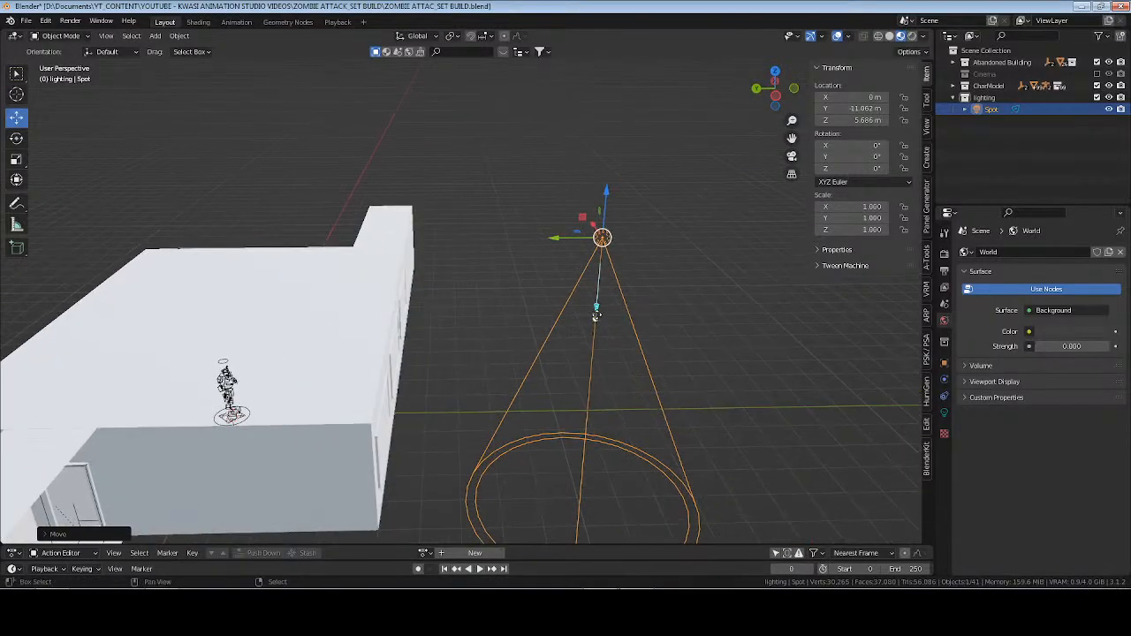
{"action": "middle_click_drag", "start_coordinate": [518, 361], "coordinate": [398, 305]}
Open the wall window's mesh for editing and create a new material named glass in its empty second slot.
{"action": "left_click", "coordinate": [399, 285]}
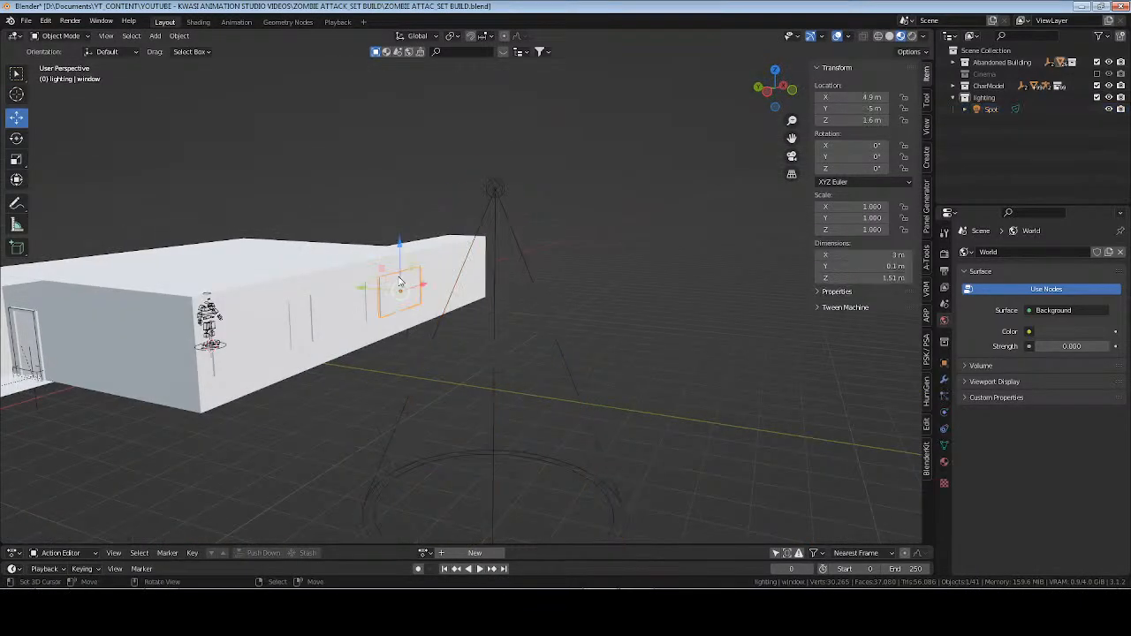
{"action": "middle_click_drag", "start_coordinate": [662, 339], "coordinate": [529, 347]}
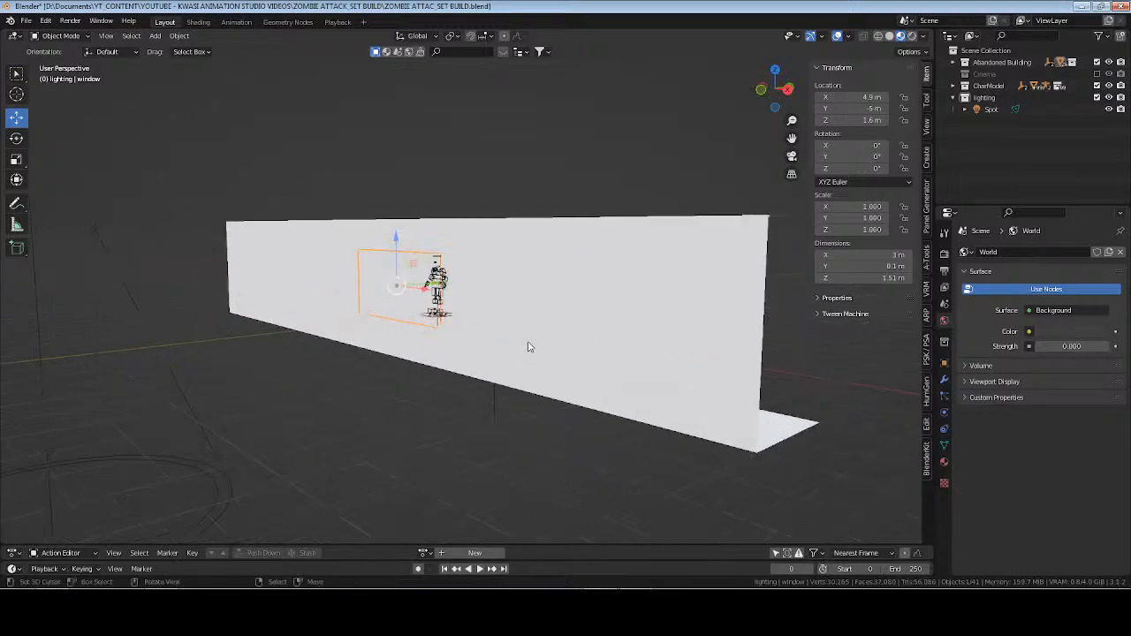
{"action": "key", "text": "KP_Decimal"}
{"action": "key", "text": "Tab"}
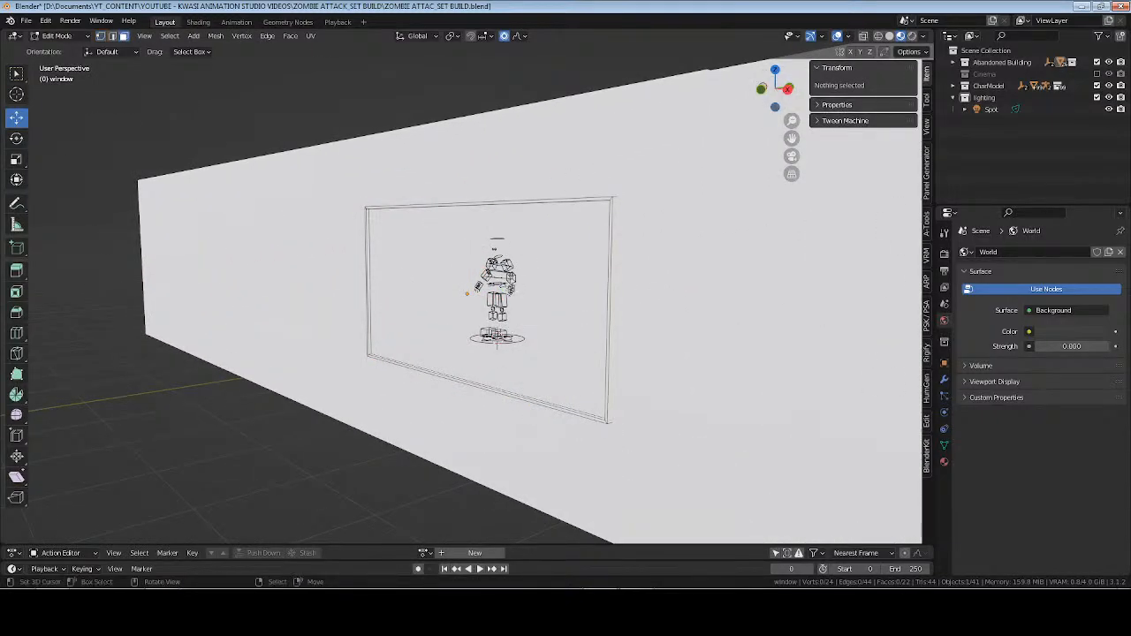
{"action": "left_click", "coordinate": [945, 458]}
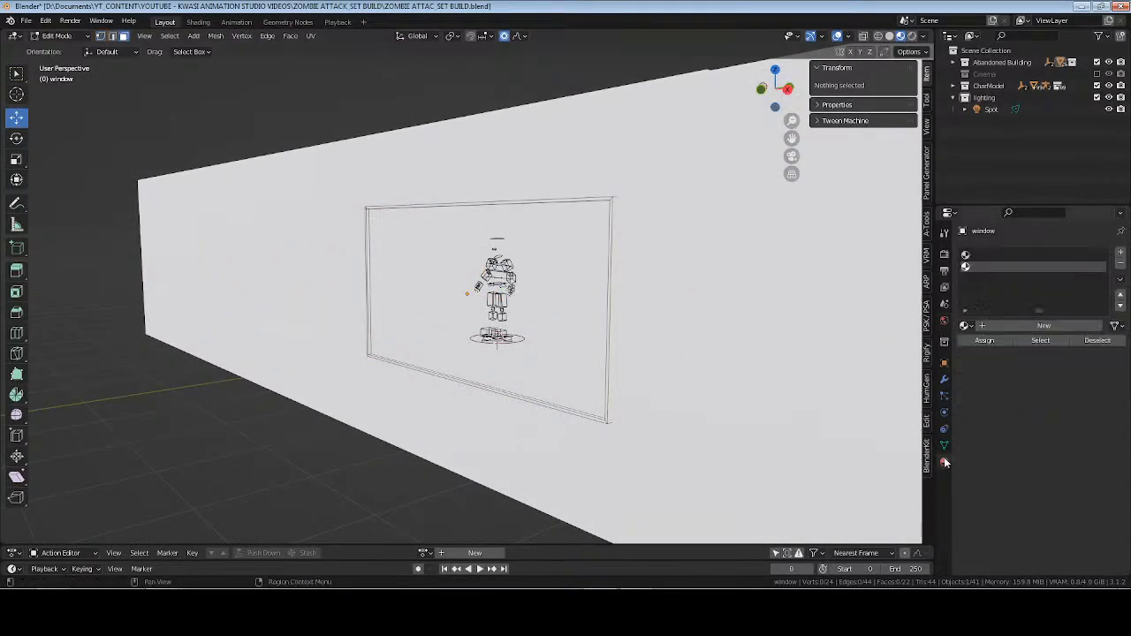
{"action": "left_click", "coordinate": [1006, 327]}
{"action": "double_click", "coordinate": [994, 326]}
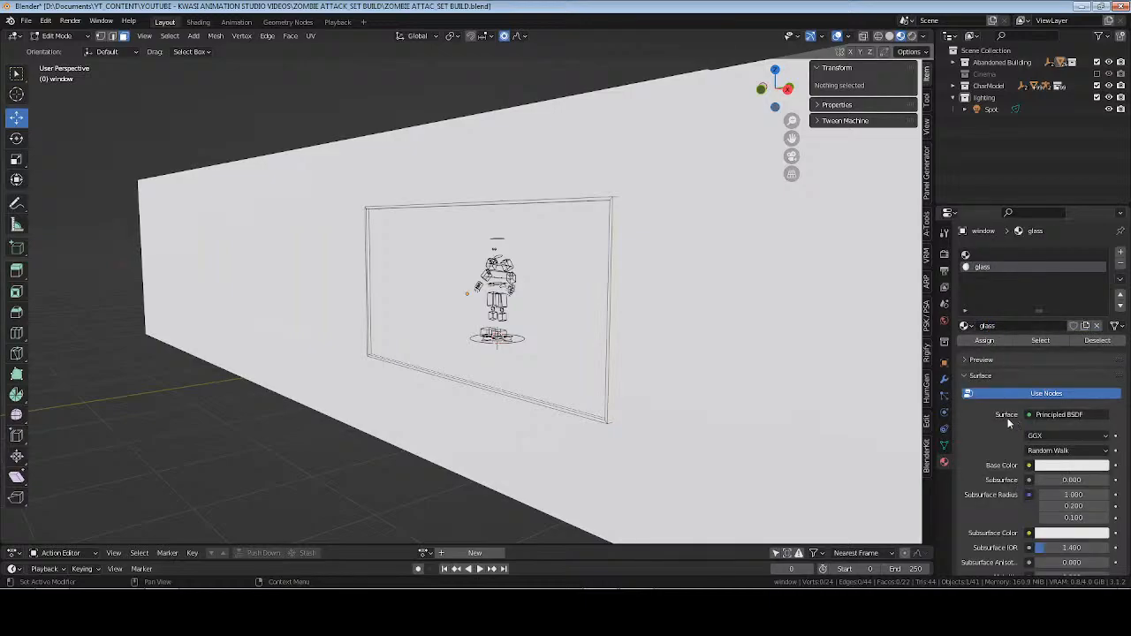
Set the glass material's roughness to 0, transmission to 1 and IOR to 1.
{"action": "scroll", "coordinate": [1009, 424], "scroll_direction": "down", "scroll_amount": 4}
{"action": "left_click_drag", "start_coordinate": [1072, 480], "coordinate": [1038, 473]}
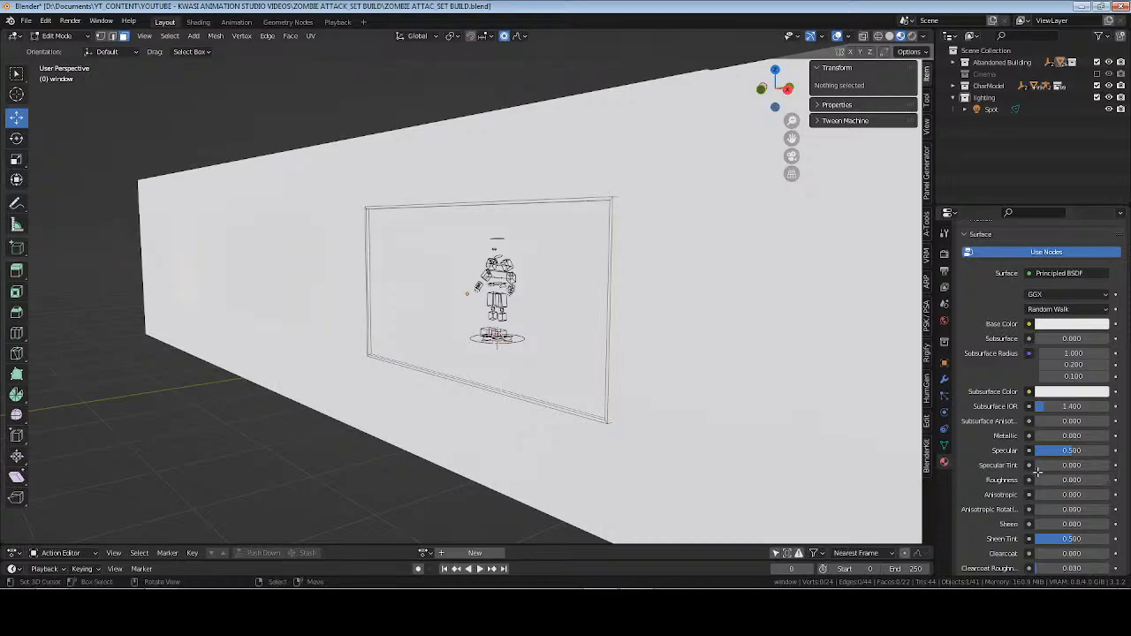
{"action": "scroll", "coordinate": [1001, 451], "scroll_direction": "down", "scroll_amount": 3}
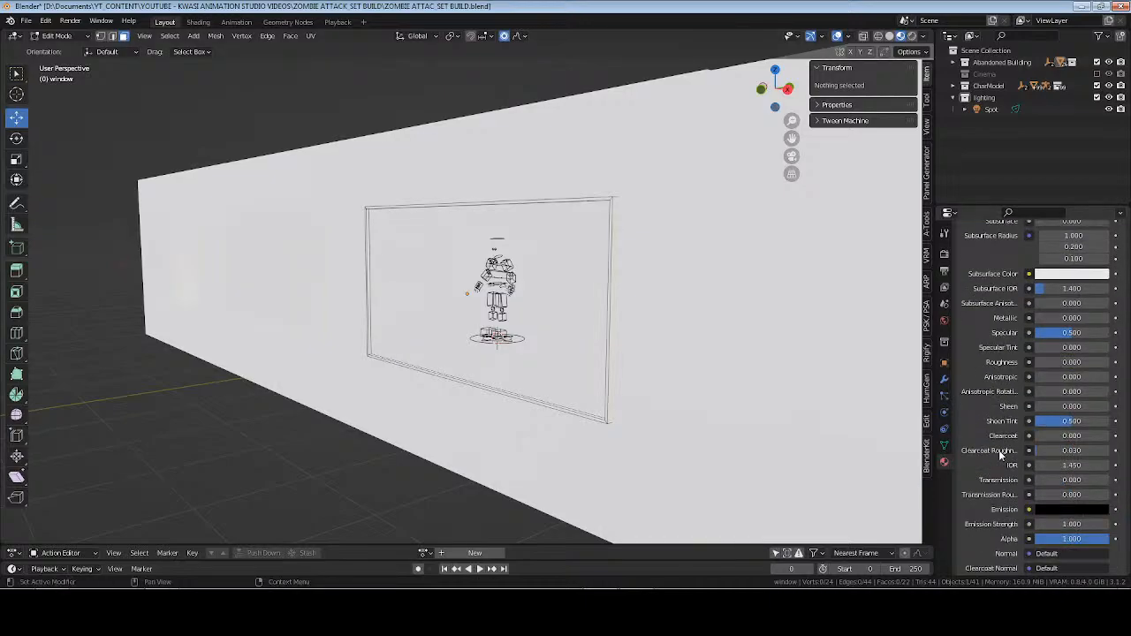
{"action": "scroll", "coordinate": [999, 450], "scroll_direction": "down", "scroll_amount": 4}
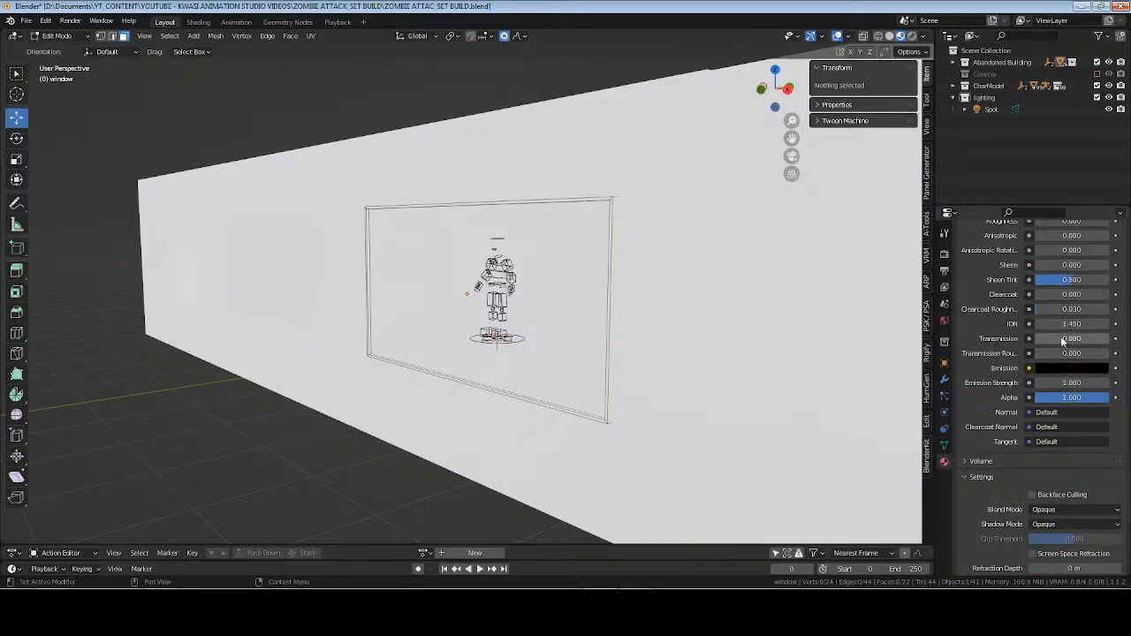
{"action": "left_click", "coordinate": [1063, 339]}
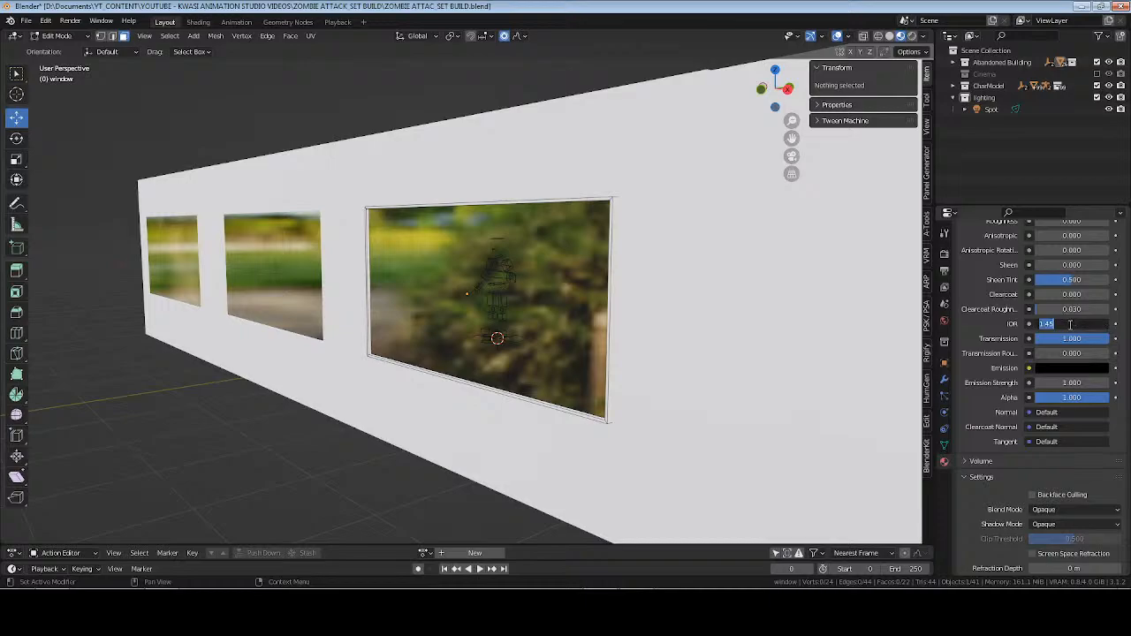
Set the glass material's shadow mode to None and enable Screen Space Refraction.
{"action": "left_click", "coordinate": [944, 254]}
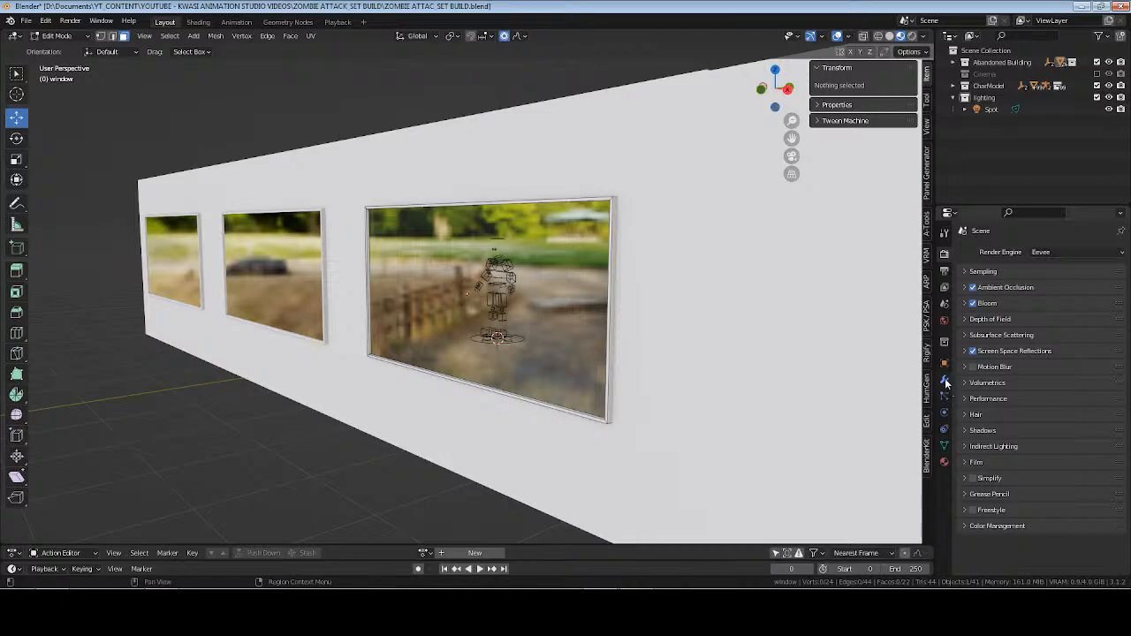
{"action": "left_click", "coordinate": [944, 462]}
{"action": "scroll", "coordinate": [994, 437], "scroll_direction": "down", "scroll_amount": 10}
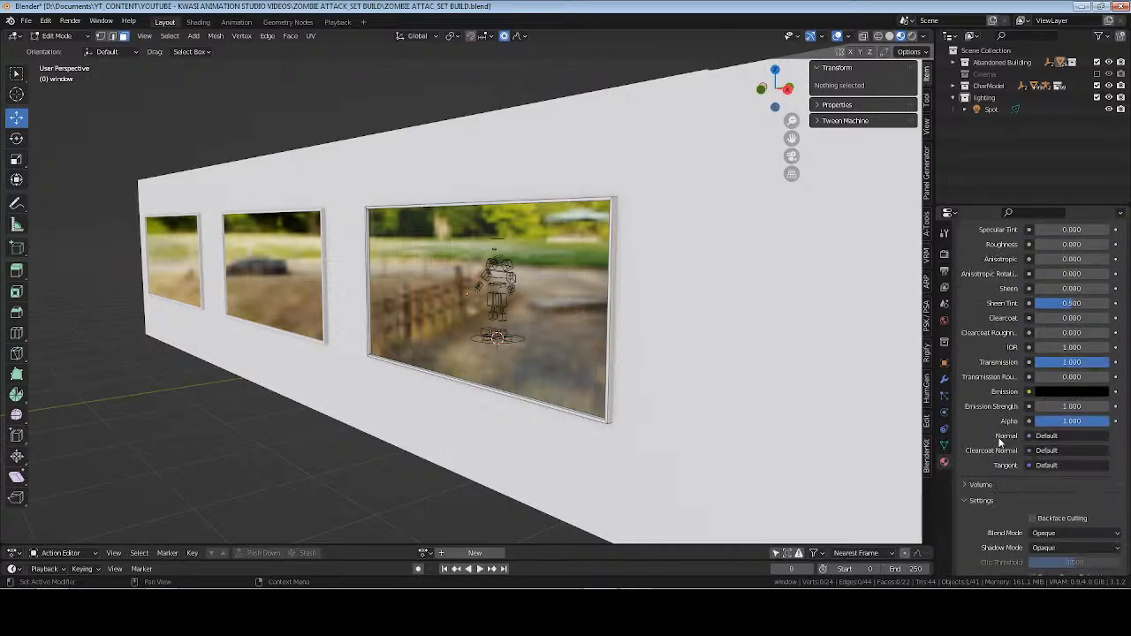
{"action": "left_click", "coordinate": [1064, 447]}
{"action": "left_click", "coordinate": [1055, 431]}
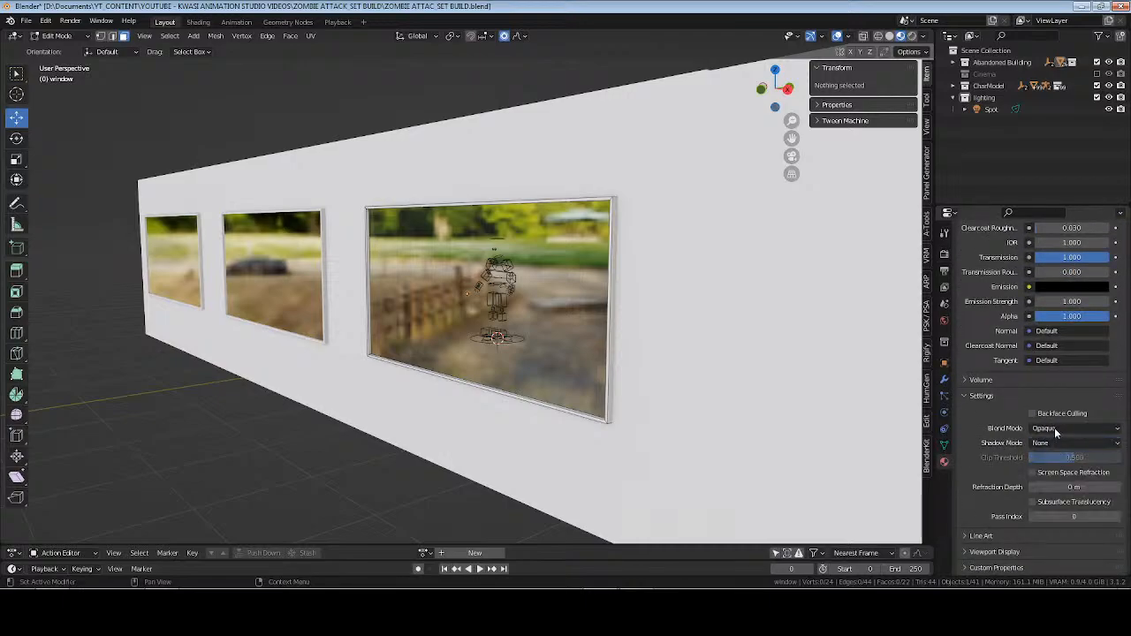
{"action": "left_click", "coordinate": [1034, 474]}
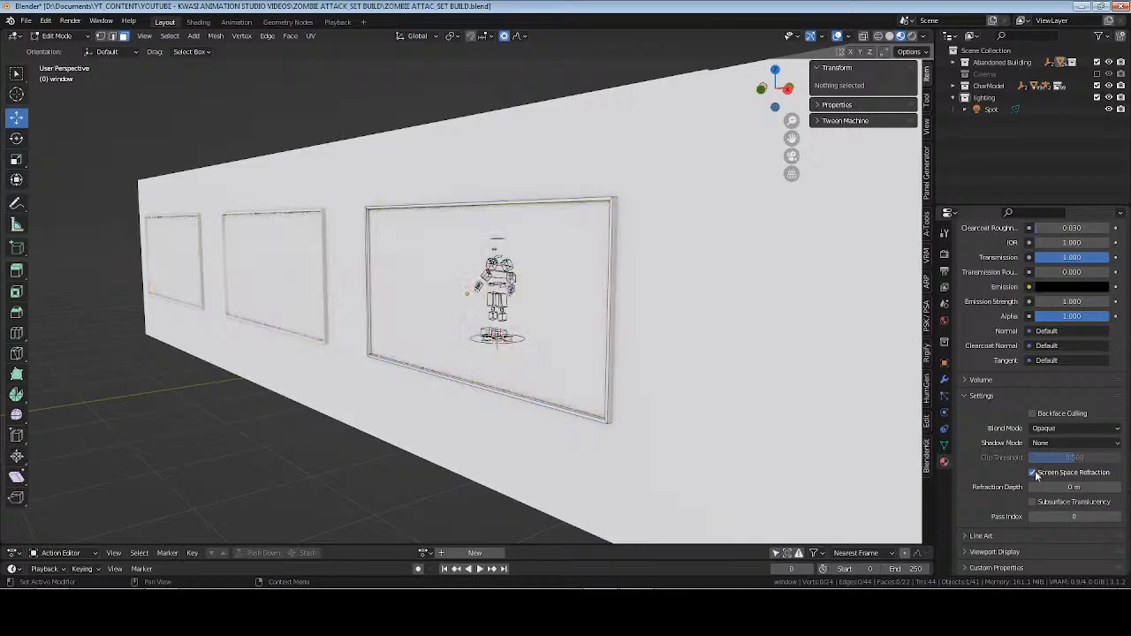
Return the window to Object Mode and save the file.
{"action": "middle_click_drag", "start_coordinate": [327, 297], "coordinate": [529, 316]}
{"action": "scroll", "coordinate": [373, 305], "scroll_direction": "down", "scroll_amount": 4}
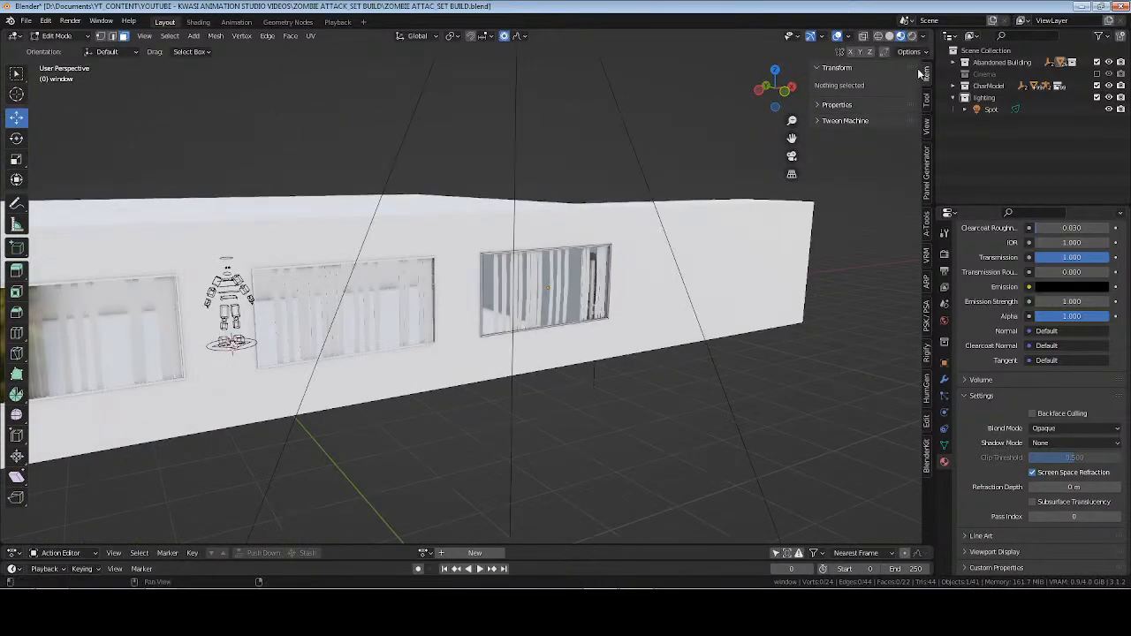
{"action": "key", "text": "Tab"}
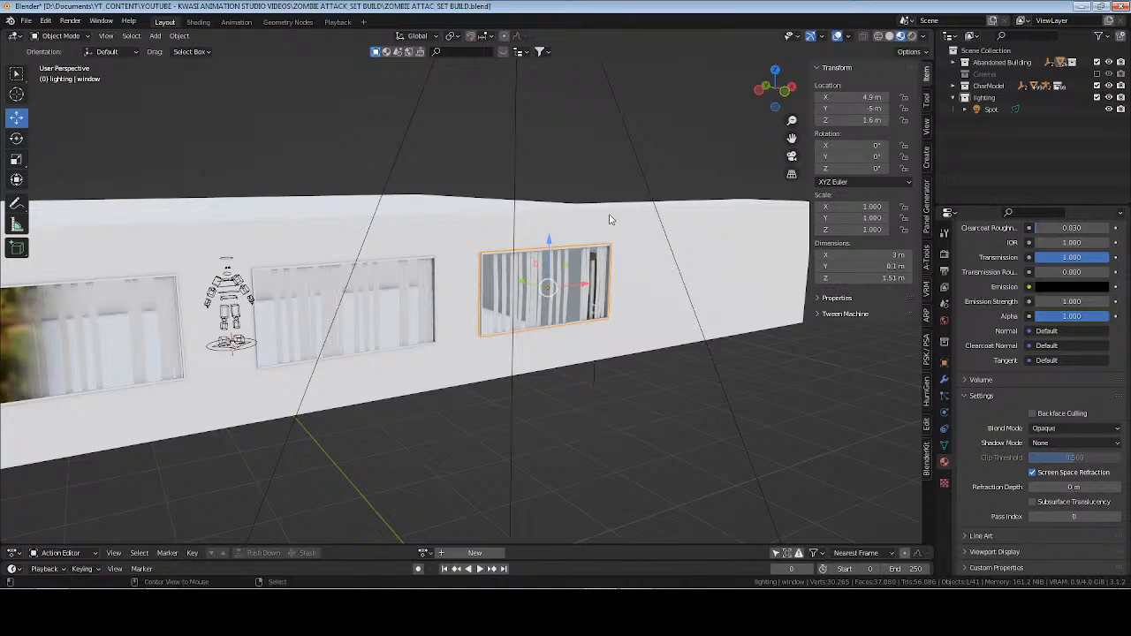
{"action": "key", "text": "ctrl+s"}
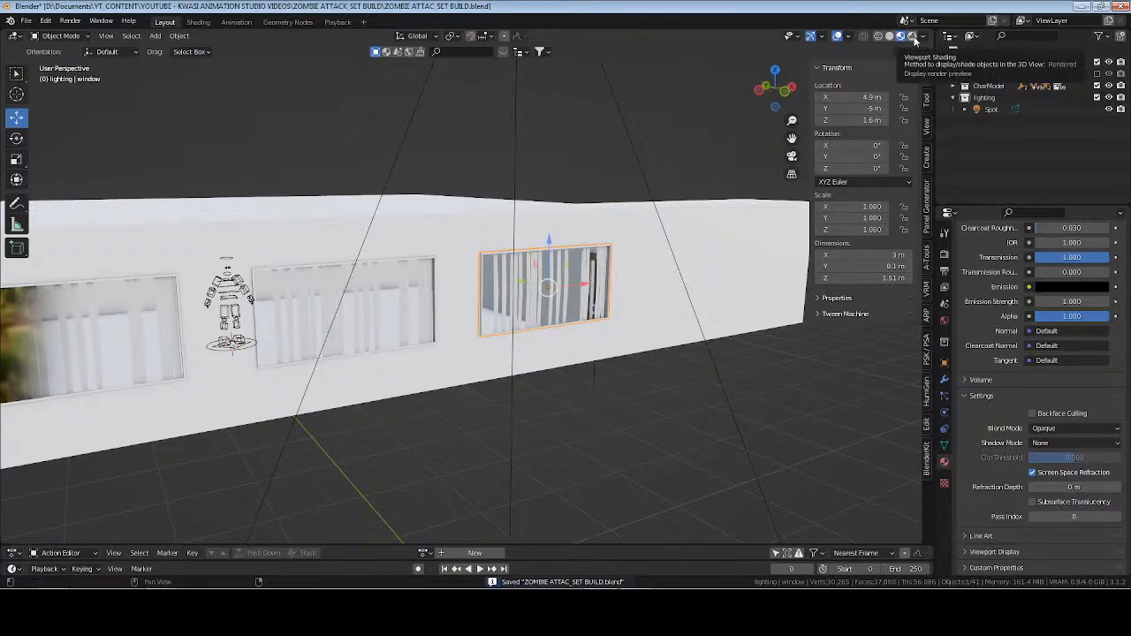
Switch to rendered shading and enable contact shadows and custom distance on the spot light.
{"action": "left_click", "coordinate": [915, 37]}
{"action": "mouse_move", "coordinate": [495, 292]}
{"action": "middle_mouse_down"}
{"action": "mouse_move", "coordinate": [574, 336]}
{"action": "mouse_move", "coordinate": [389, 359]}
{"action": "middle_mouse_up"}
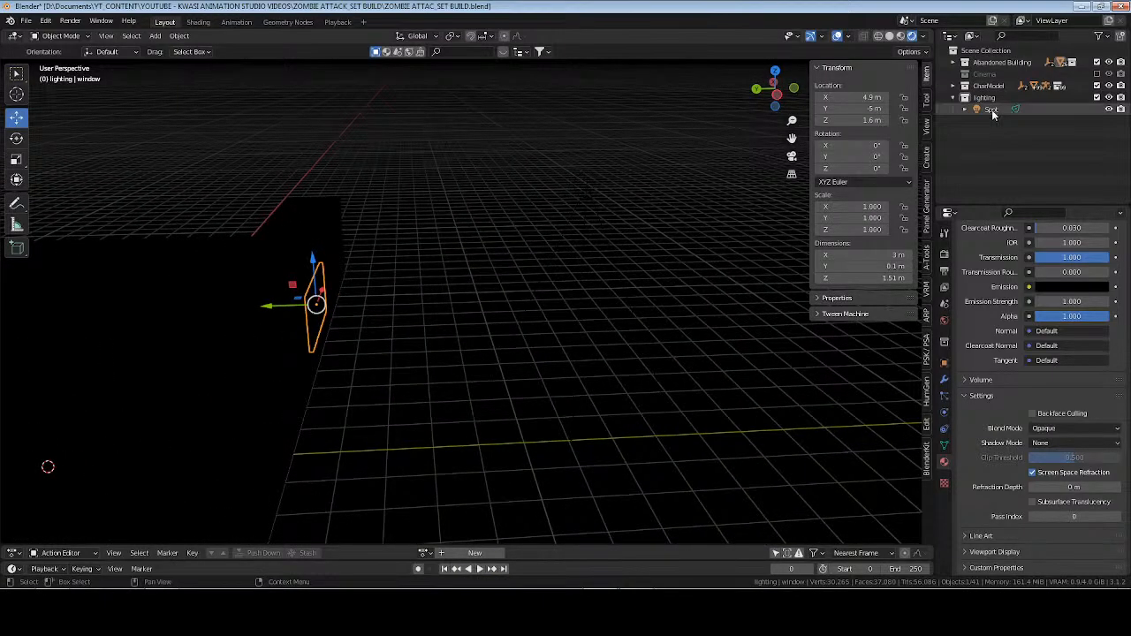
{"action": "left_click", "coordinate": [992, 111]}
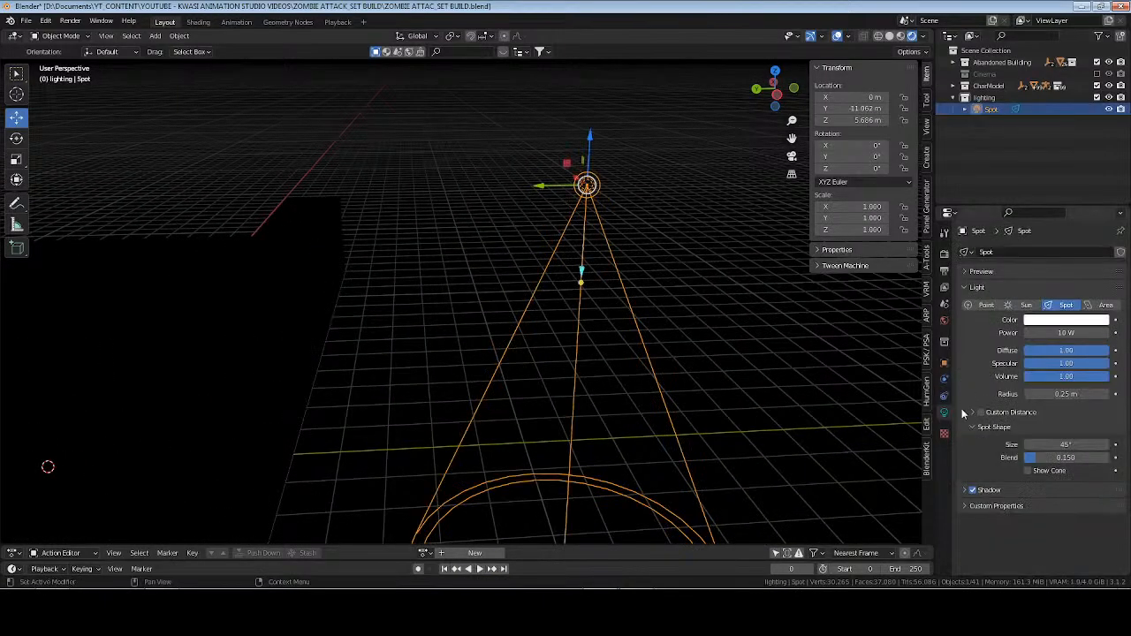
{"action": "left_click", "coordinate": [983, 491]}
{"action": "left_click", "coordinate": [981, 539]}
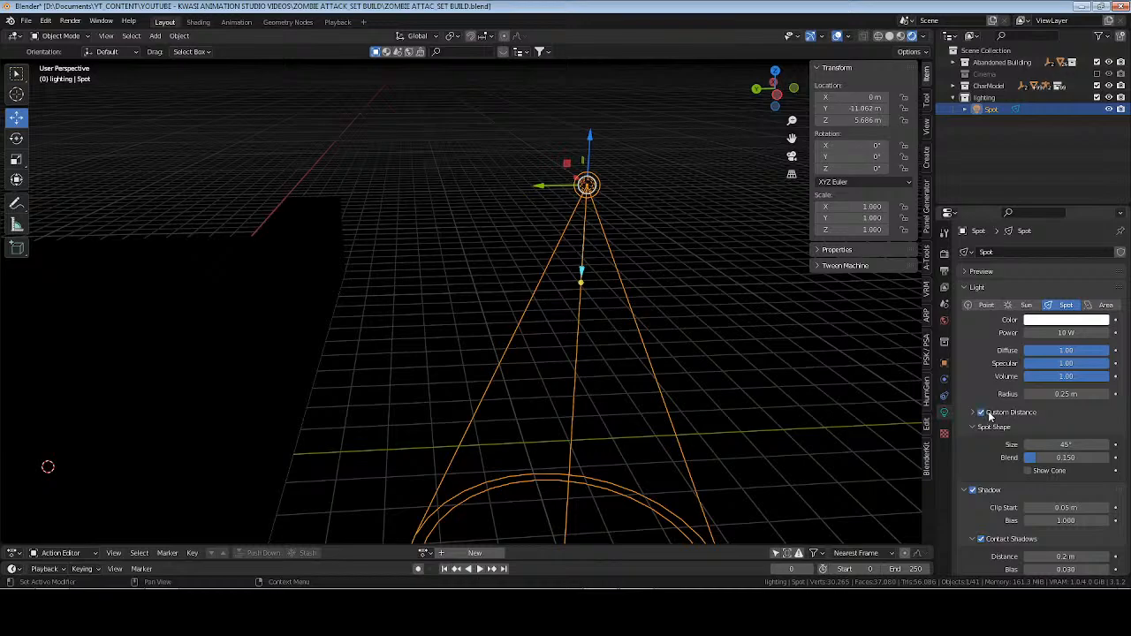
{"action": "left_click", "coordinate": [990, 413]}
Set the spot light's power to 1600 W and its color to light blue.
{"action": "left_click", "coordinate": [1066, 333]}
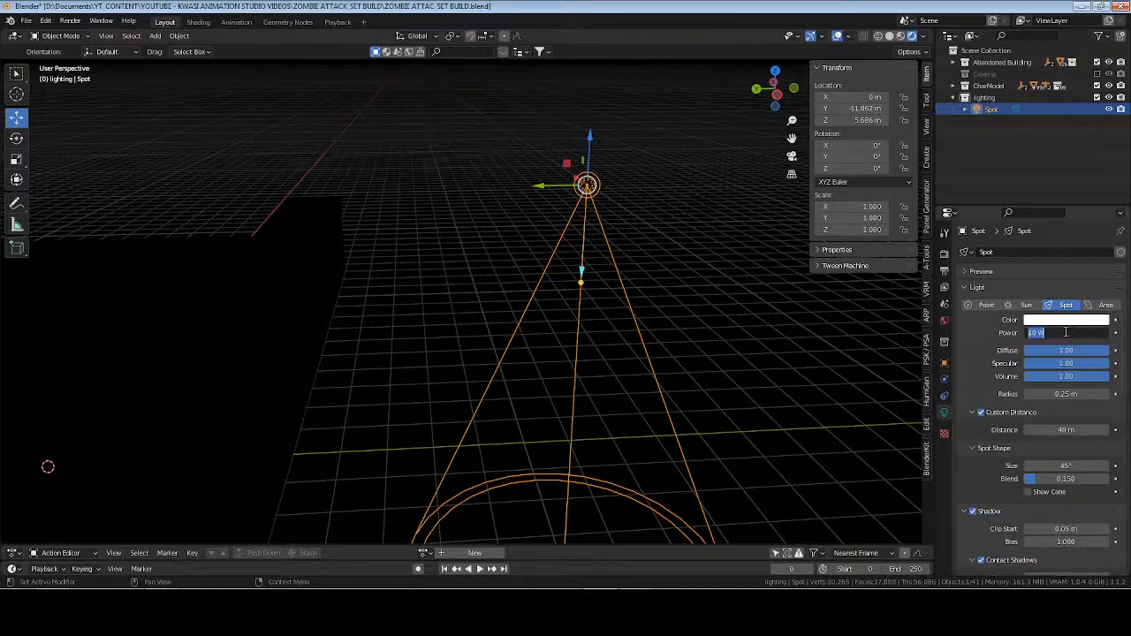
{"action": "type", "text": "1600"}
{"action": "key", "text": "Return"}
{"action": "left_click", "coordinate": [1066, 320]}
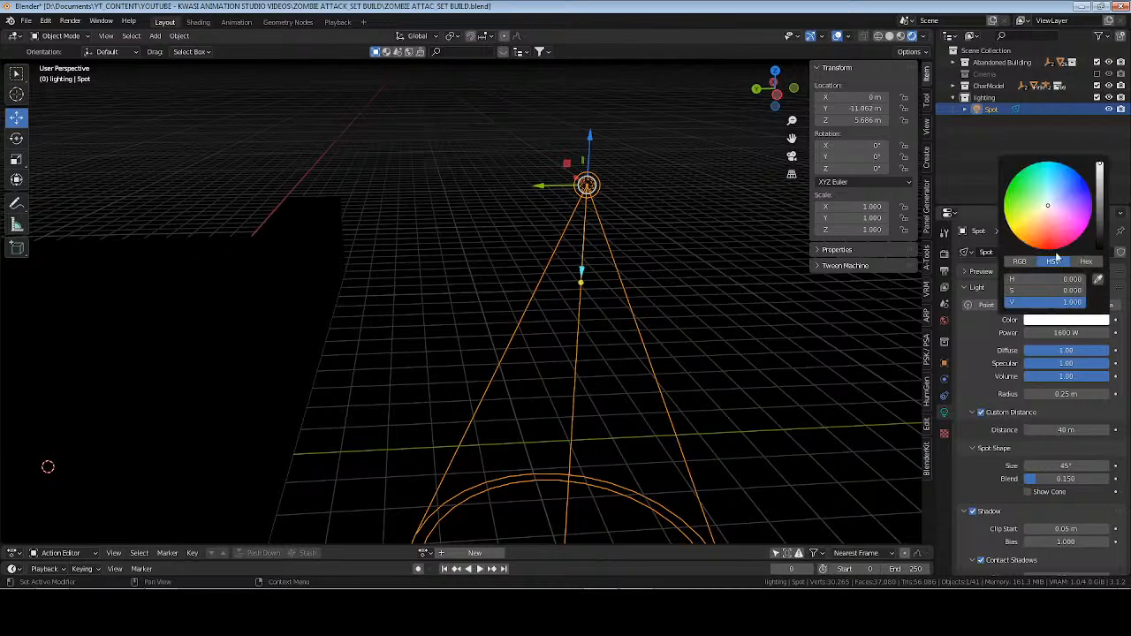
{"action": "left_click", "coordinate": [1056, 194]}
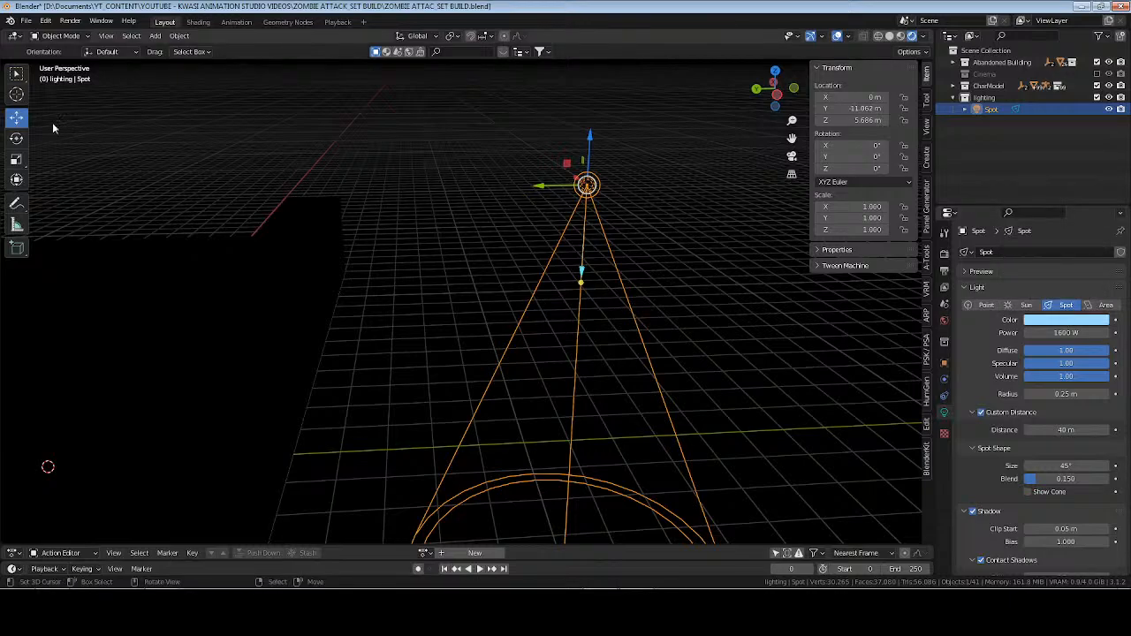
Rotate the spot light to aim at the building's windows, about X 52.3°, Y 18.5°, Z -8.8°.
{"action": "left_click", "coordinate": [18, 141]}
{"action": "middle_click_drag", "start_coordinate": [643, 260], "coordinate": [608, 252]}
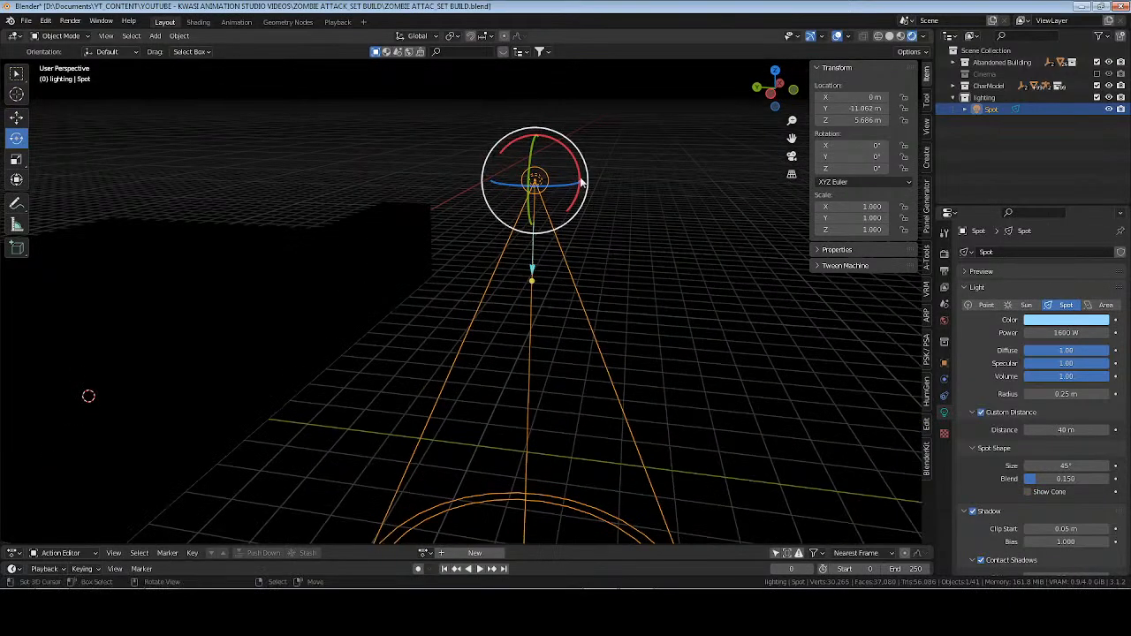
{"action": "left_click_drag", "start_coordinate": [577, 152], "coordinate": [583, 201]}
From the right view, lower the spot light to about Z 3.3 m and tilt it up to about X 74.5°.
{"action": "left_click", "coordinate": [16, 182]}
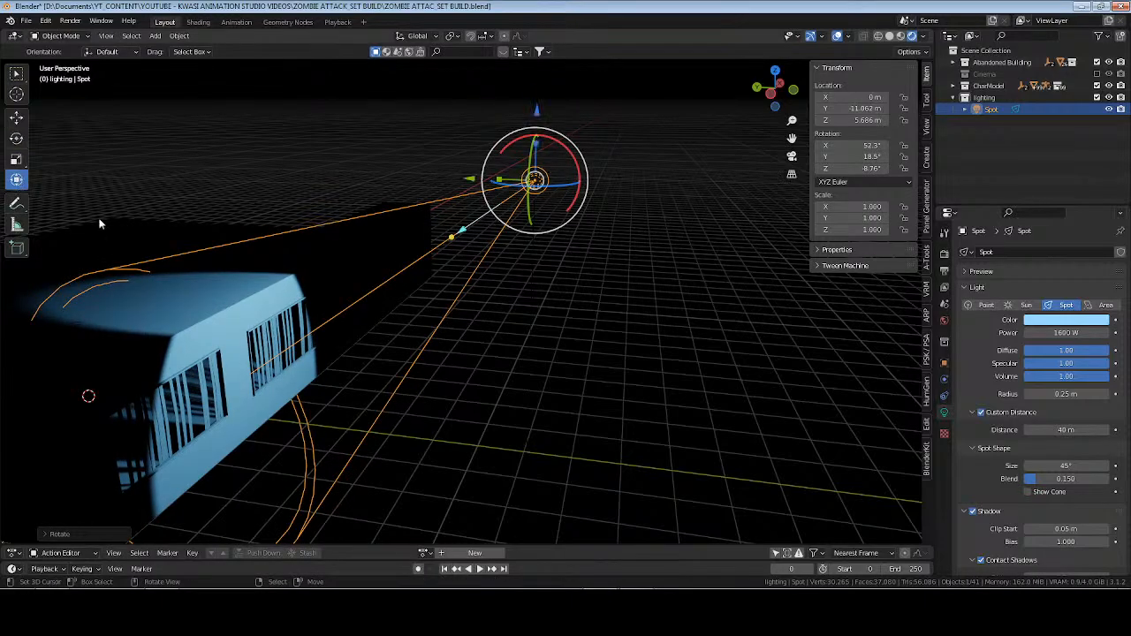
{"action": "key", "text": "KP_3"}
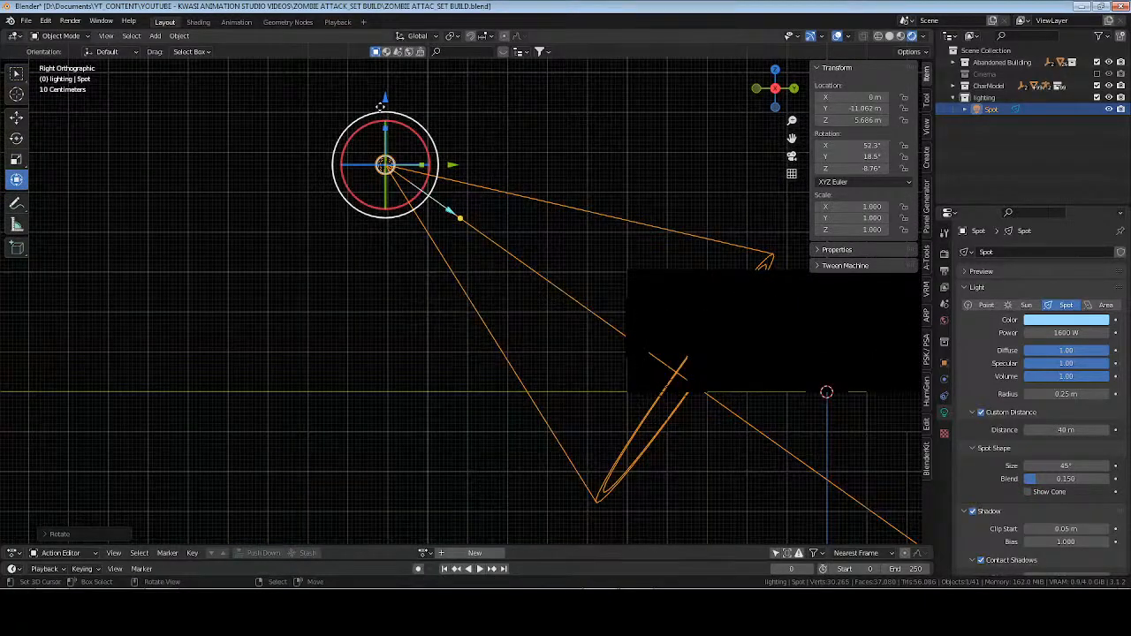
{"action": "left_click_drag", "start_coordinate": [385, 97], "coordinate": [371, 191]}
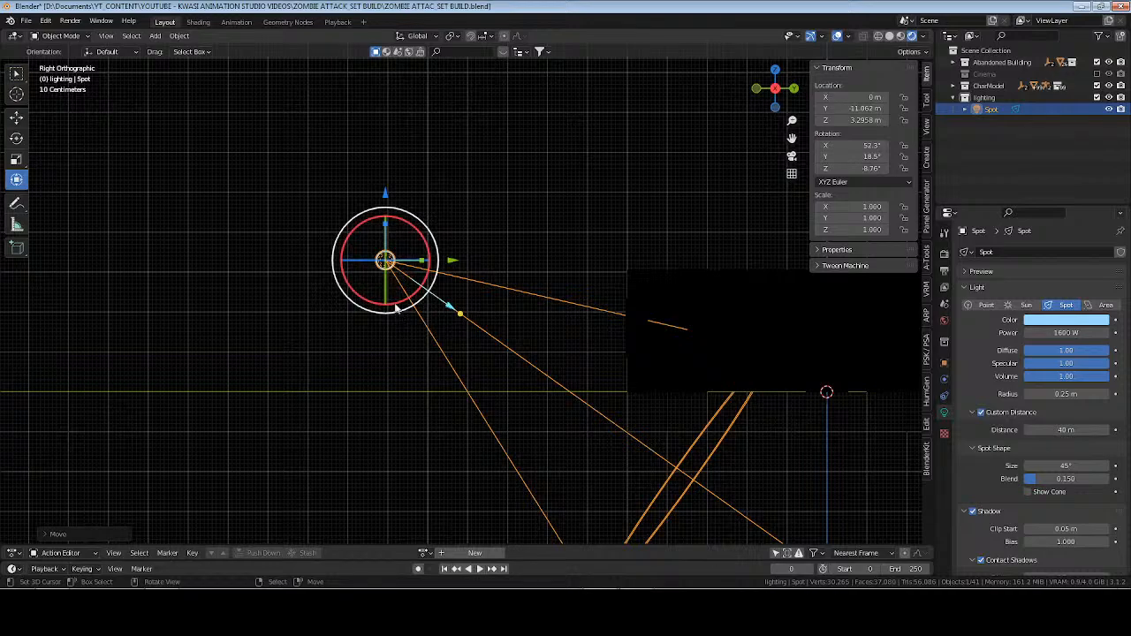
{"action": "left_click_drag", "start_coordinate": [402, 308], "coordinate": [459, 294]}
Select the Aksara_Rig character rig and frame it to view the lighting inside the building.
{"action": "left_click", "coordinate": [1046, 87]}
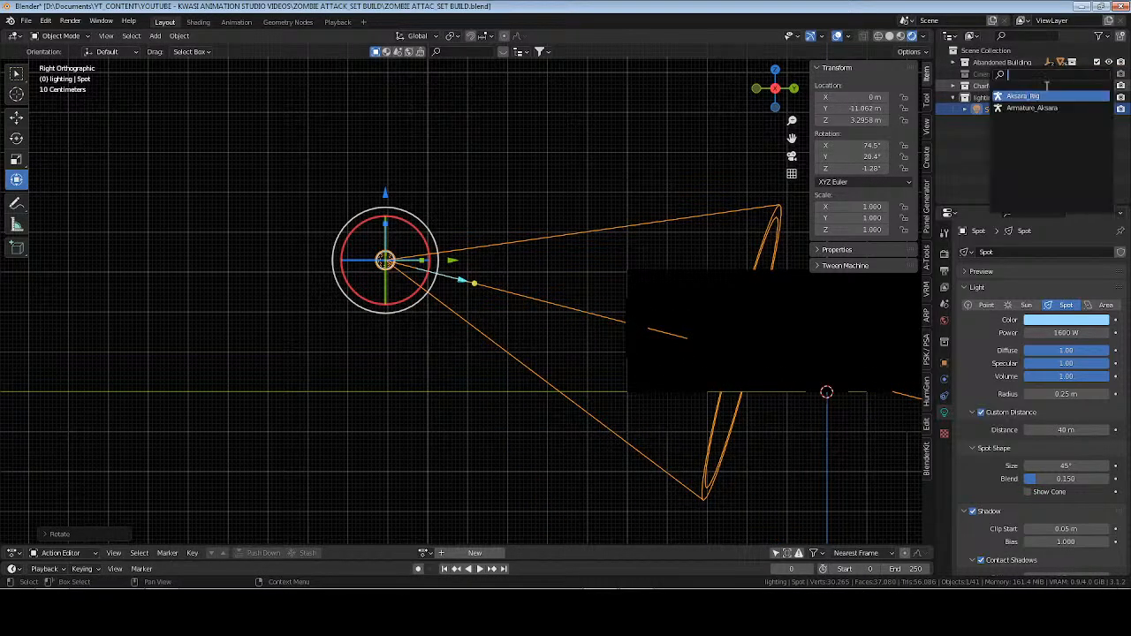
{"action": "left_click", "coordinate": [1045, 95]}
{"action": "key", "text": "KP_Decimal"}
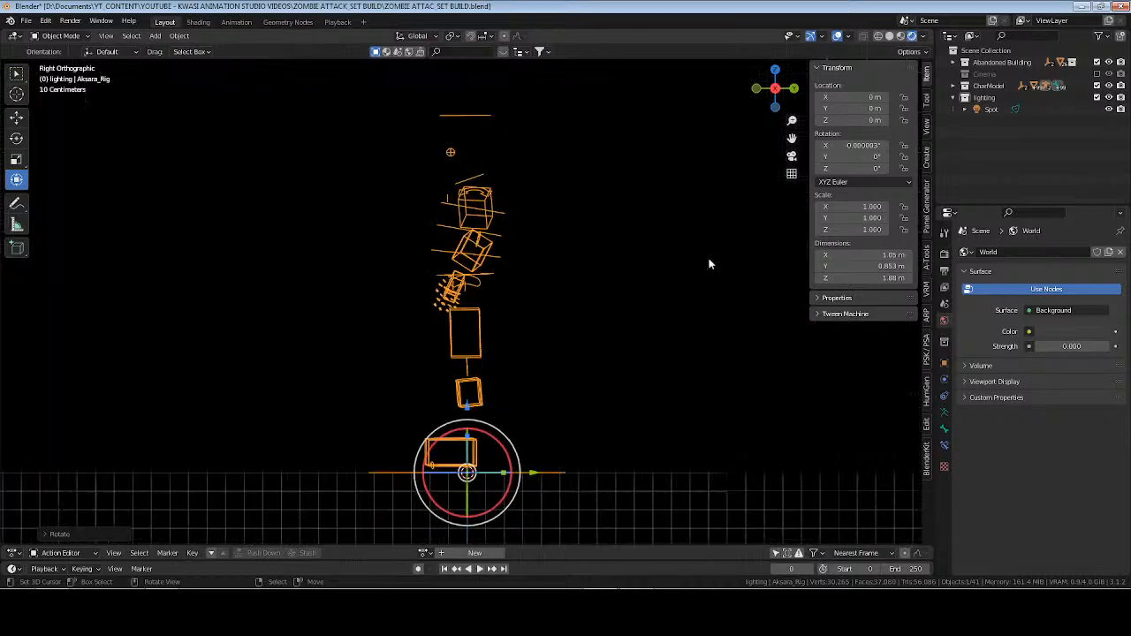
{"action": "middle_click_drag", "start_coordinate": [523, 285], "coordinate": [567, 333]}
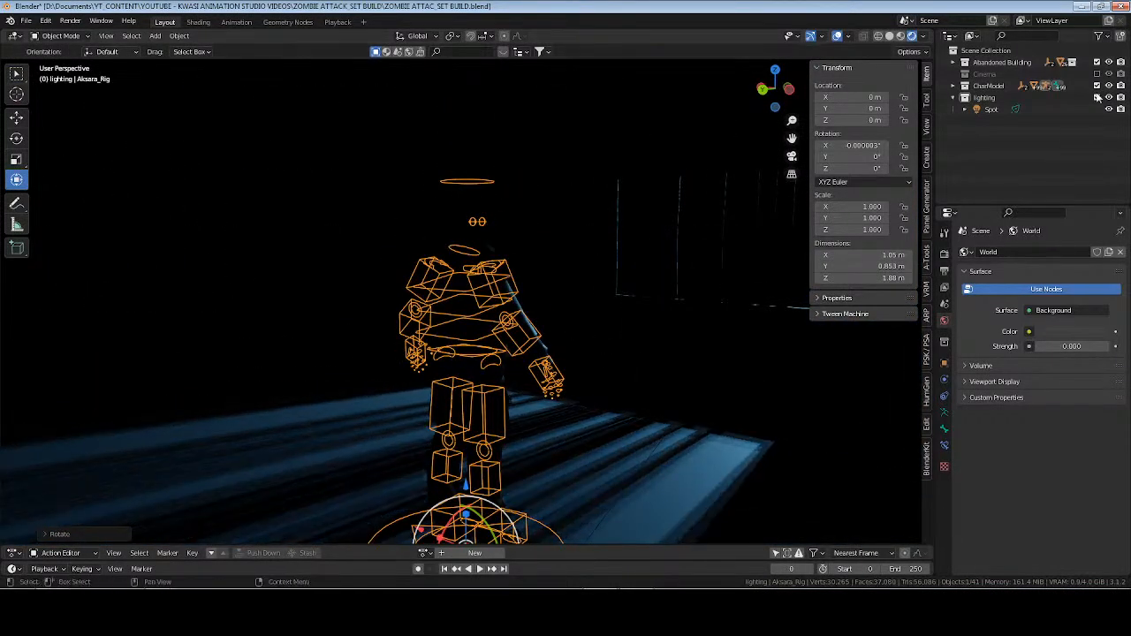
Set the spot light's power to 120000 W.
{"action": "left_click", "coordinate": [993, 109]}
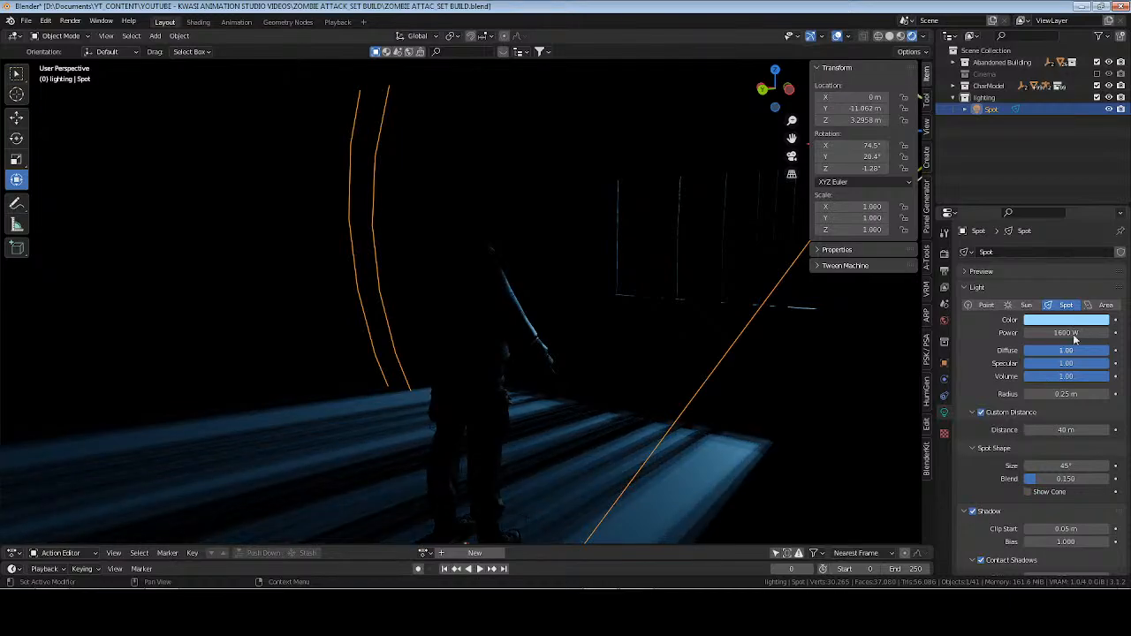
{"action": "left_click", "coordinate": [1073, 332]}
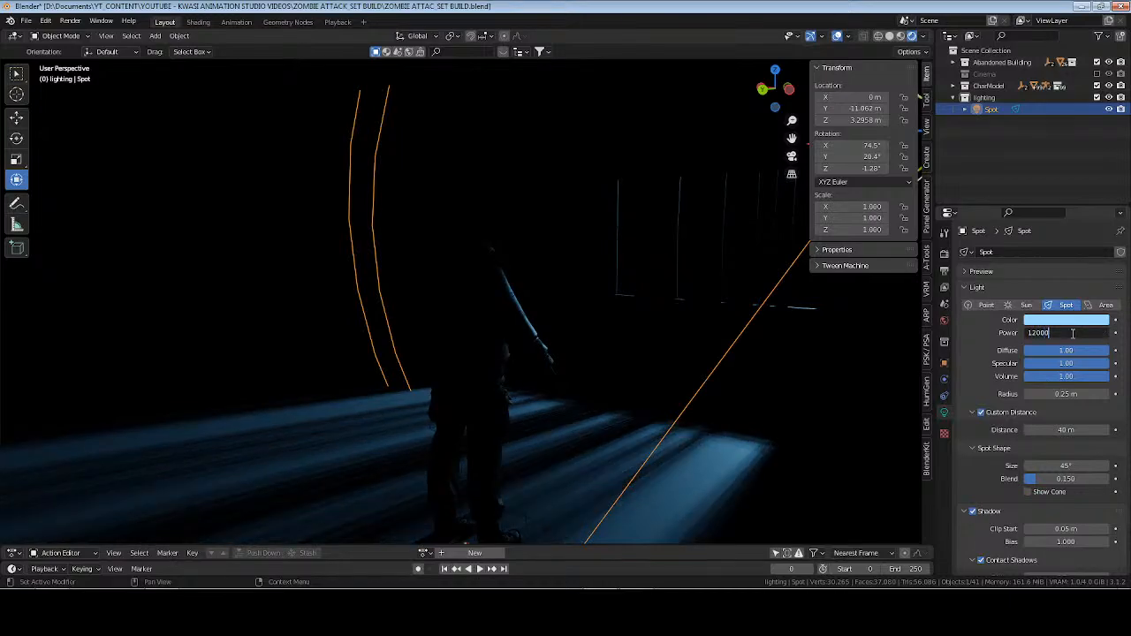
{"action": "type", "text": "120000"}
{"action": "key", "text": "Return"}
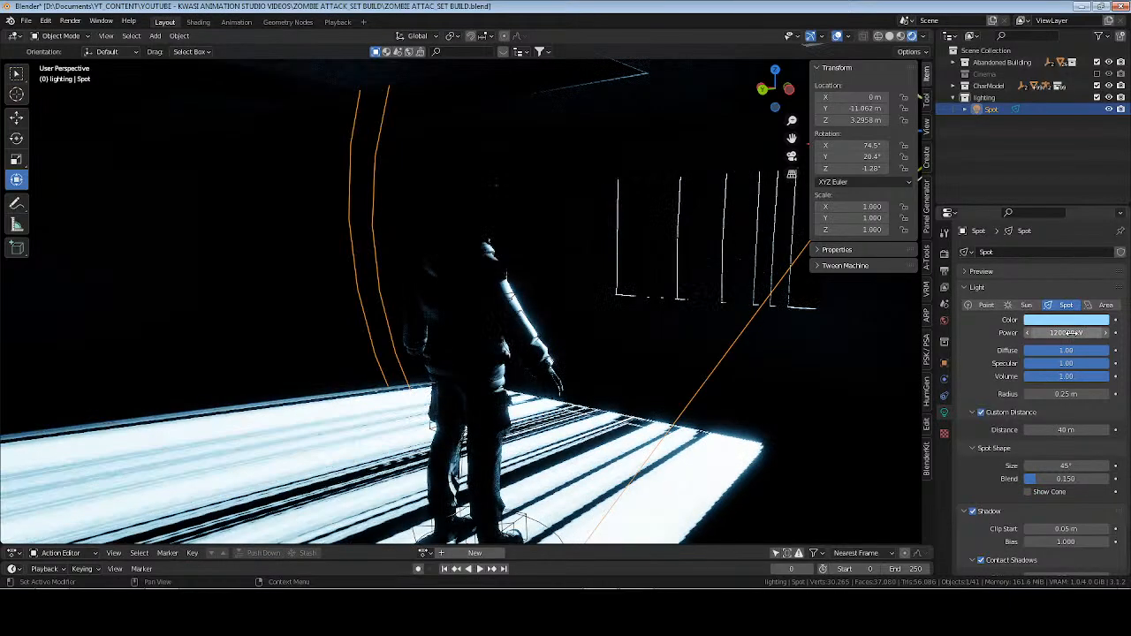
Lower the spot light to about Z 2.19 m.
{"action": "mouse_move", "coordinate": [912, 325]}
{"action": "middle_mouse_down"}
{"action": "mouse_move", "coordinate": [357, 297]}
{"action": "mouse_move", "coordinate": [411, 305]}
{"action": "middle_mouse_up"}
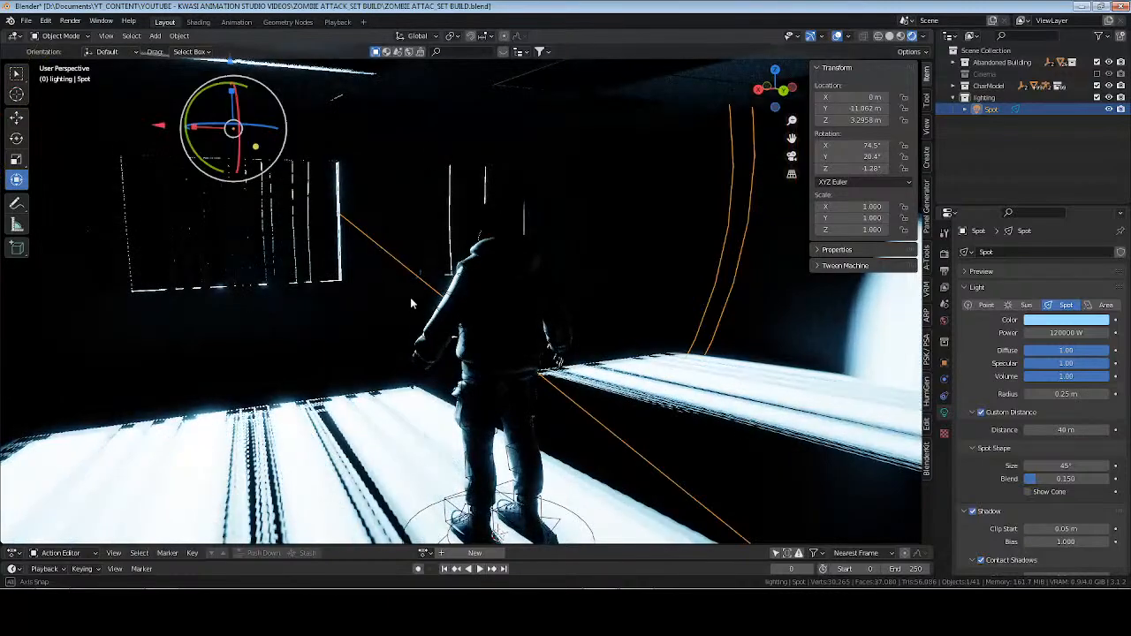
{"action": "middle_click_drag", "start_coordinate": [240, 144], "coordinate": [229, 84]}
{"action": "left_click_drag", "start_coordinate": [228, 84], "coordinate": [230, 142]}
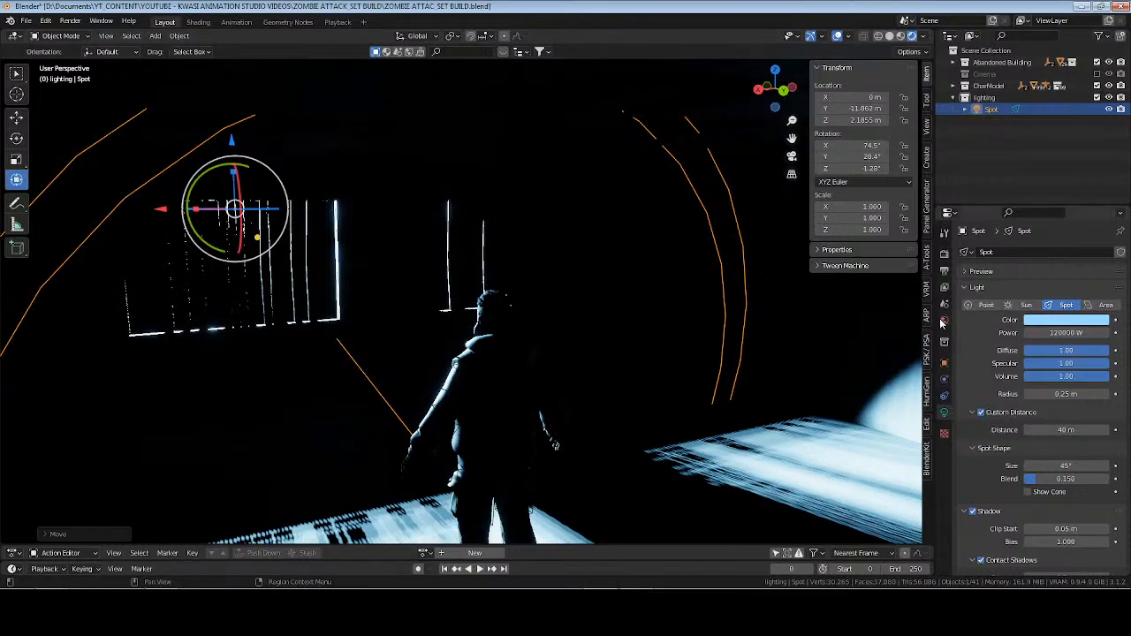
Rotate the spot light to about X 79.2°, Y 20.2°, Z 2.85° and shift it sideways to about X 1.1 m.
{"action": "left_click", "coordinate": [944, 362]}
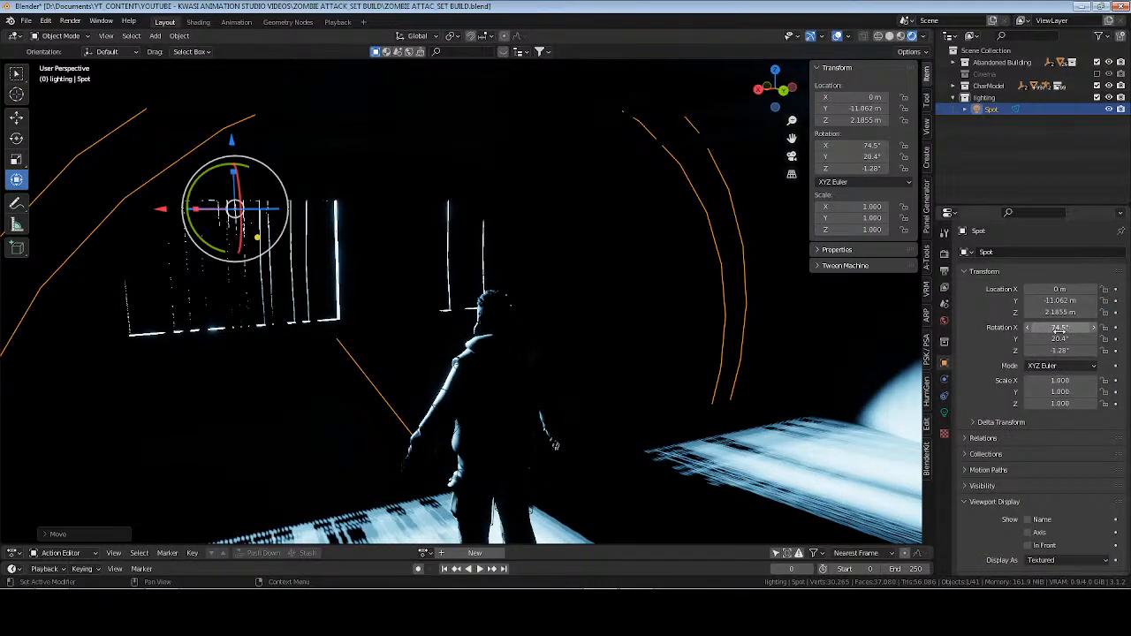
{"action": "scroll", "coordinate": [356, 280], "scroll_direction": "down", "scroll_amount": 10}
{"action": "middle_click_drag", "start_coordinate": [336, 261], "coordinate": [479, 287]}
{"action": "key", "text": "r"}
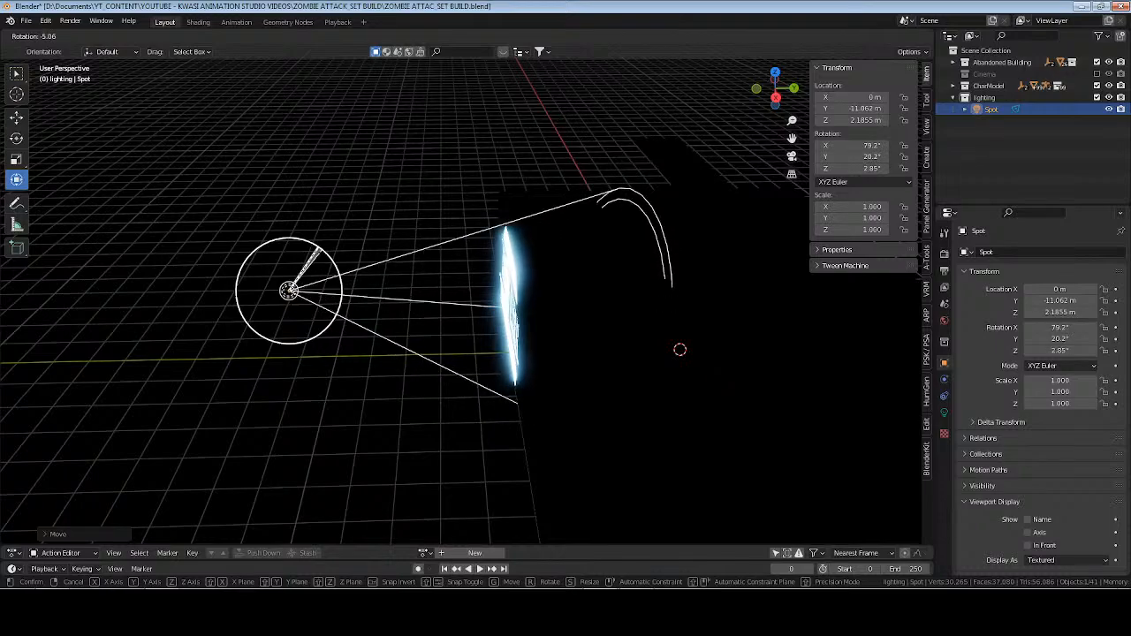
{"action": "left_click_drag", "start_coordinate": [319, 249], "coordinate": [320, 249]}
{"action": "middle_click_drag", "start_coordinate": [209, 351], "coordinate": [325, 352]}
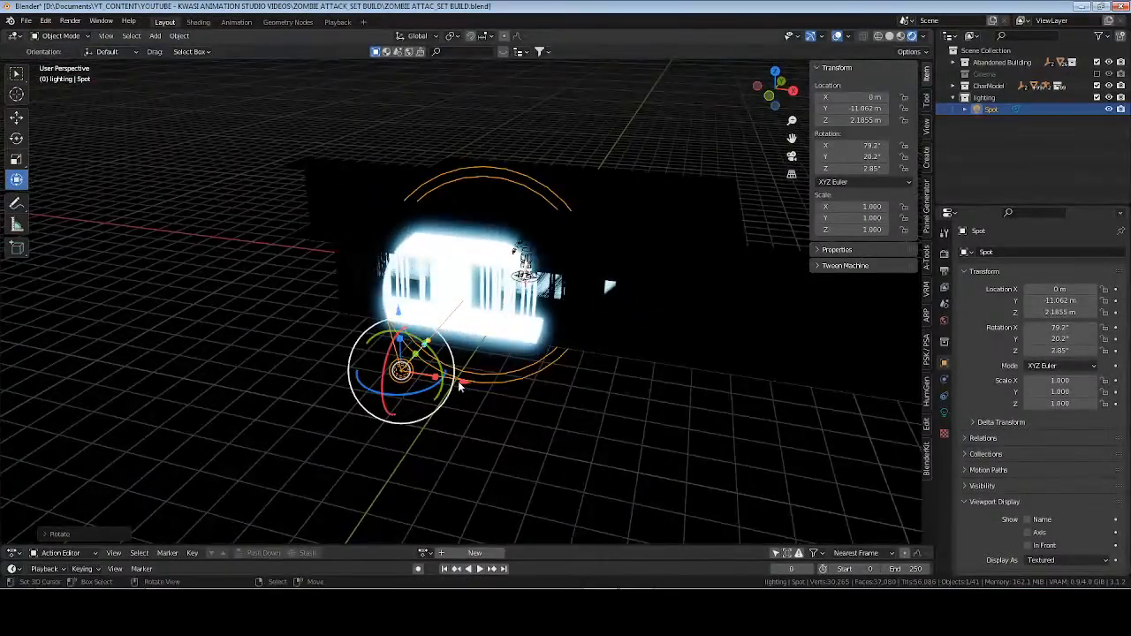
{"action": "left_click_drag", "start_coordinate": [460, 386], "coordinate": [510, 386]}
Set the spot shape's blend to about 0.511 and its size to 120°.
{"action": "left_click", "coordinate": [944, 416]}
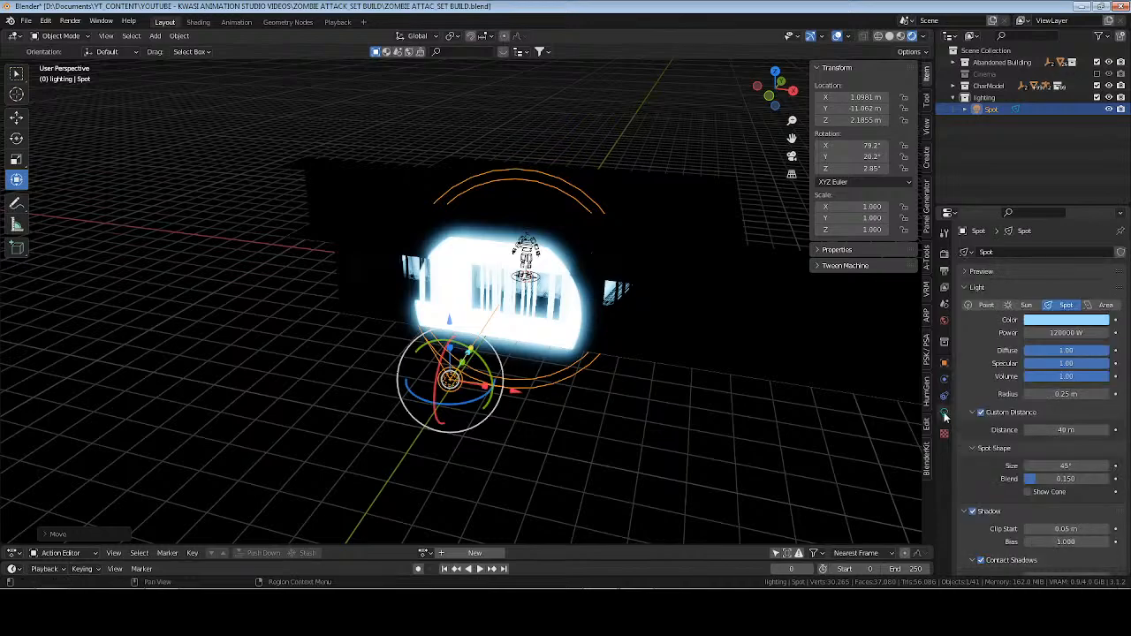
{"action": "left_click_drag", "start_coordinate": [1055, 480], "coordinate": [1106, 466]}
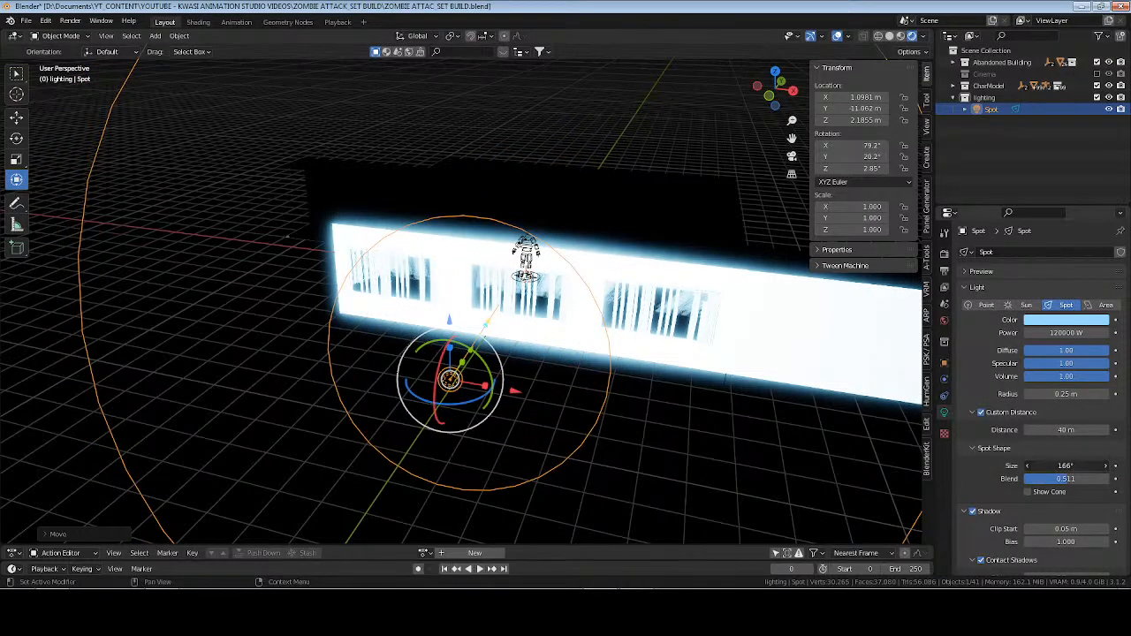
{"action": "type", "text": "120"}
{"action": "key", "text": "Return"}
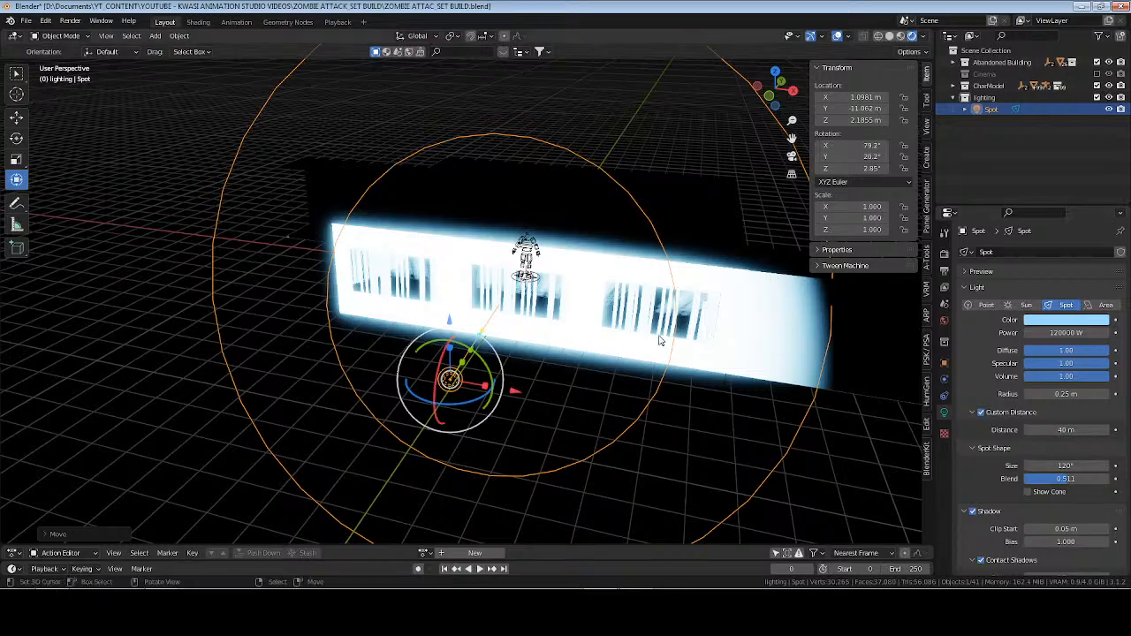
Move the spot light away from the building to about Y -18.5 m, rotate it to about X 85.8°, Y 19.1°, Z 6.9°, and save the file.
{"action": "middle_click_drag", "start_coordinate": [619, 354], "coordinate": [474, 299]}
{"action": "middle_click_drag", "start_coordinate": [616, 349], "coordinate": [289, 321]}
{"action": "left_click_drag", "start_coordinate": [413, 294], "coordinate": [208, 266]}
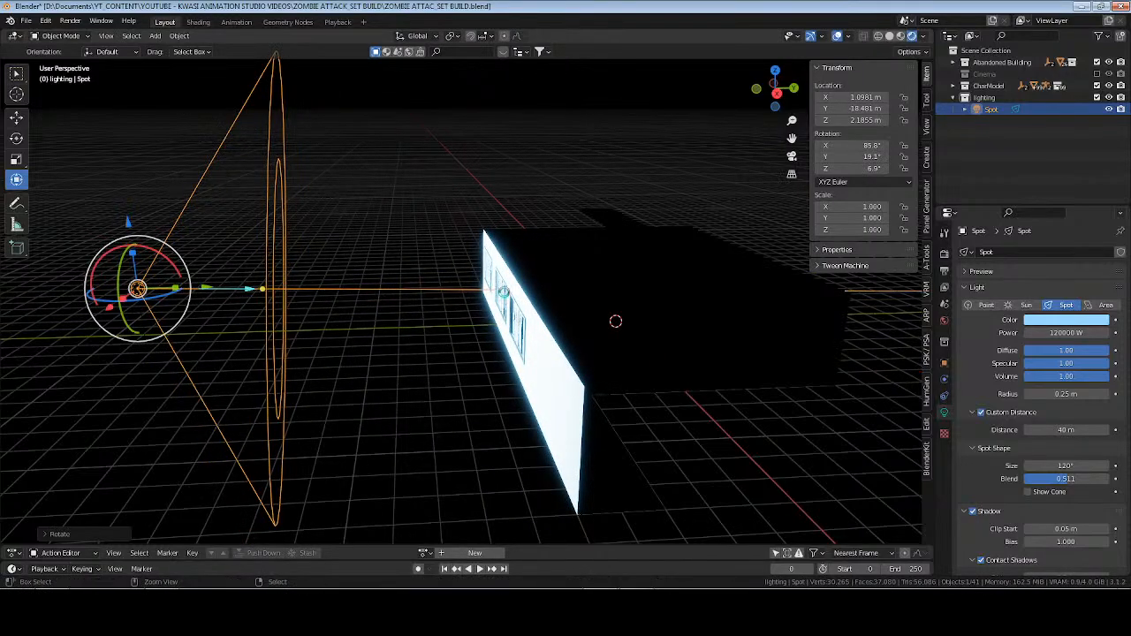
Select Aksara_Rig, frame it, and look at the window light falling on the character and back wall.
{"action": "left_click", "coordinate": [1043, 86]}
{"action": "left_click", "coordinate": [1025, 98]}
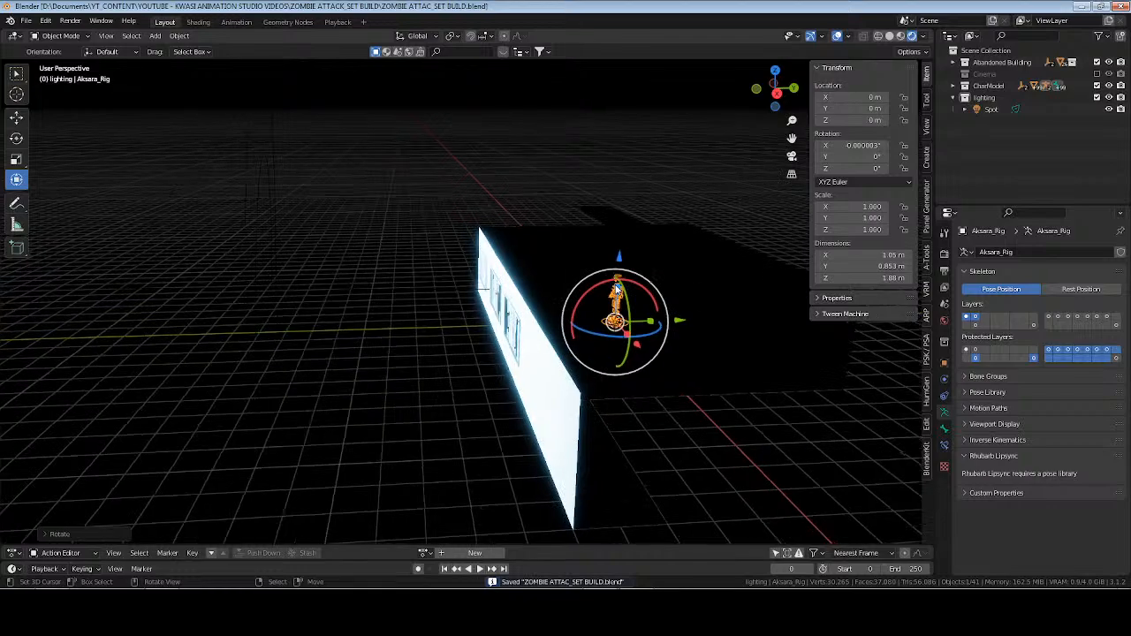
{"action": "key", "text": "KP_Decimal"}
{"action": "middle_click_drag", "start_coordinate": [516, 276], "coordinate": [717, 305]}
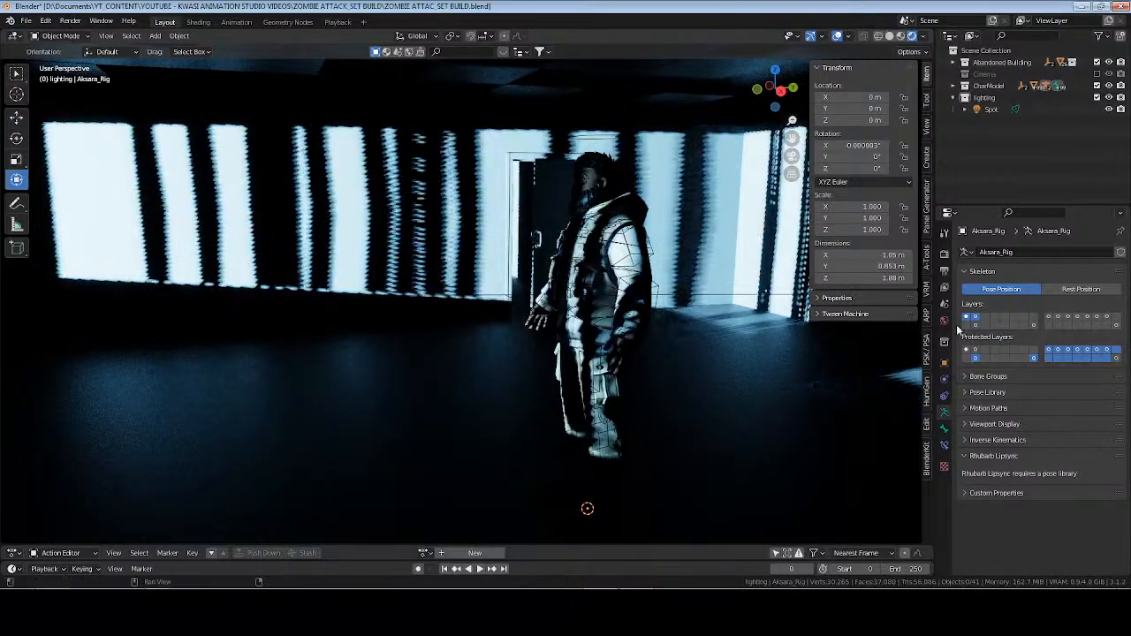
Raise the spot light to about Z 3.88 m, tilt it to about X 80.3°, and save the file.
{"action": "left_click", "coordinate": [986, 111]}
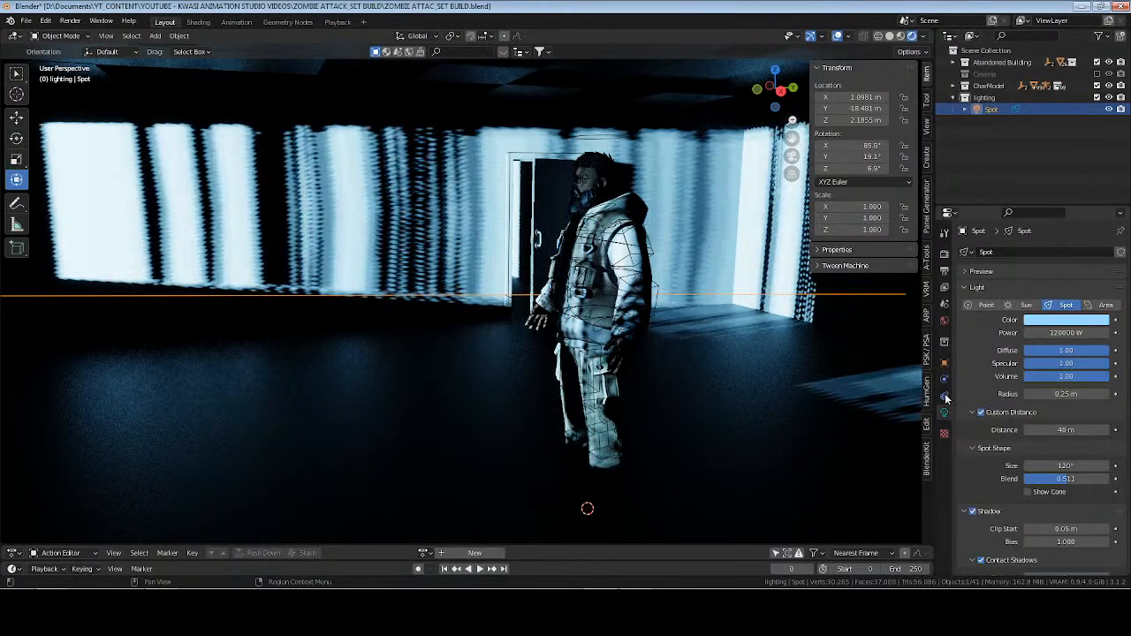
{"action": "left_click", "coordinate": [944, 364]}
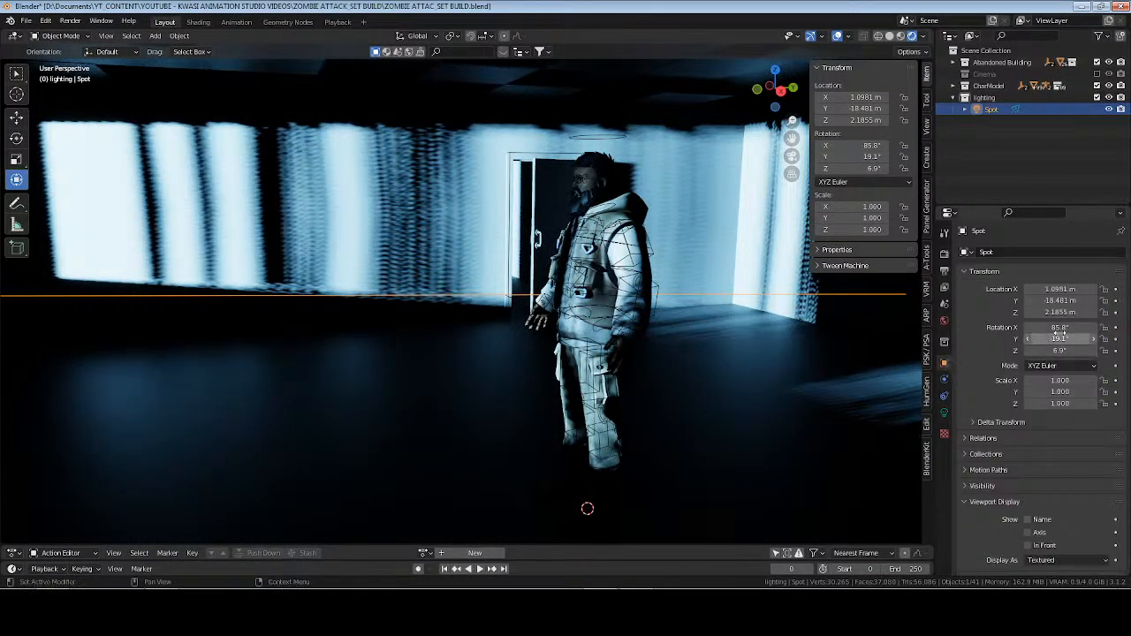
{"action": "left_click_drag", "start_coordinate": [1059, 327], "coordinate": [1046, 328]}
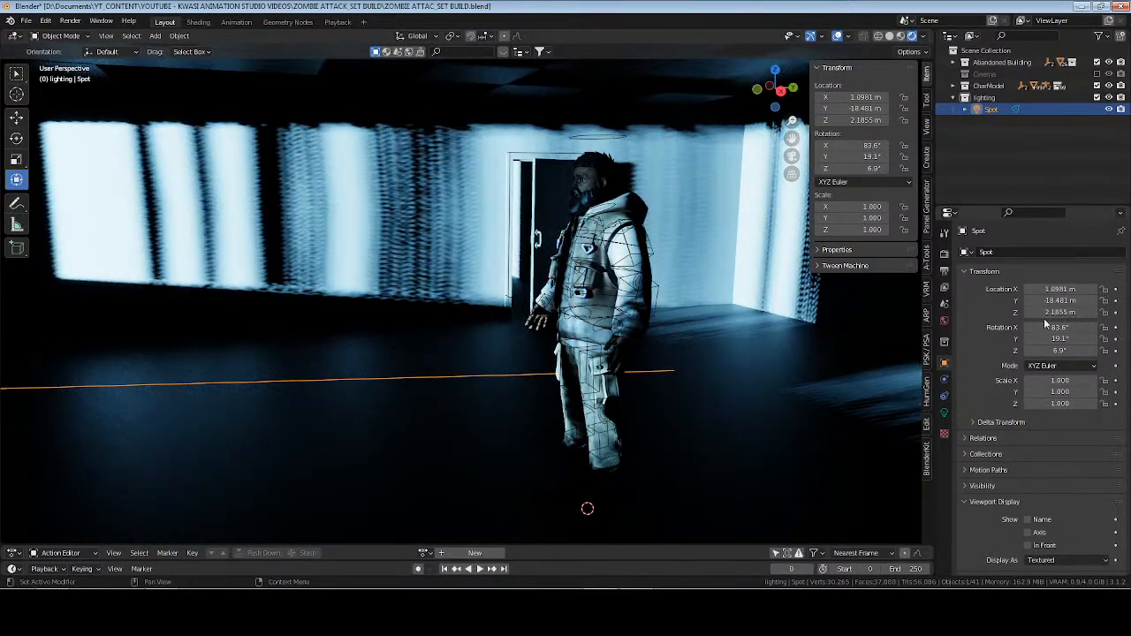
{"action": "mouse_move", "coordinate": [1061, 312]}
{"action": "left_mouse_down"}
{"action": "mouse_move", "coordinate": [1103, 312]}
{"action": "mouse_move", "coordinate": [1051, 328]}
{"action": "left_mouse_up"}
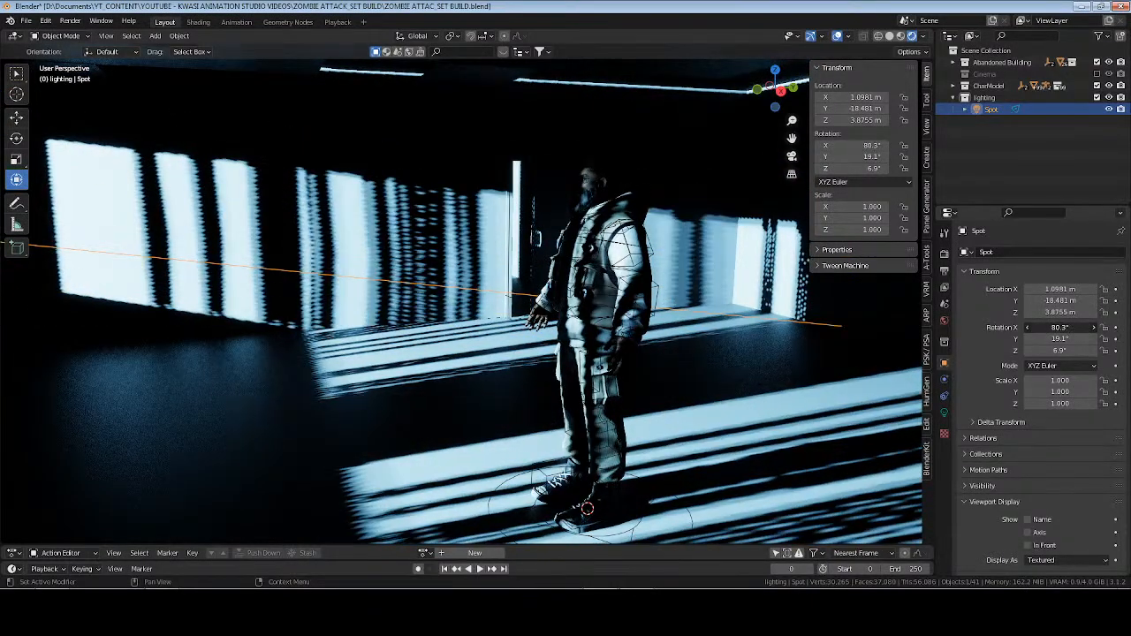
{"action": "key", "text": "ctrl+s"}
Move the spot light to about Y -24.9 m, Z 5.47 m, tilt it to X 77.2°, and set its custom distance to 60 m.
{"action": "middle_click_drag", "start_coordinate": [613, 303], "coordinate": [523, 333]}
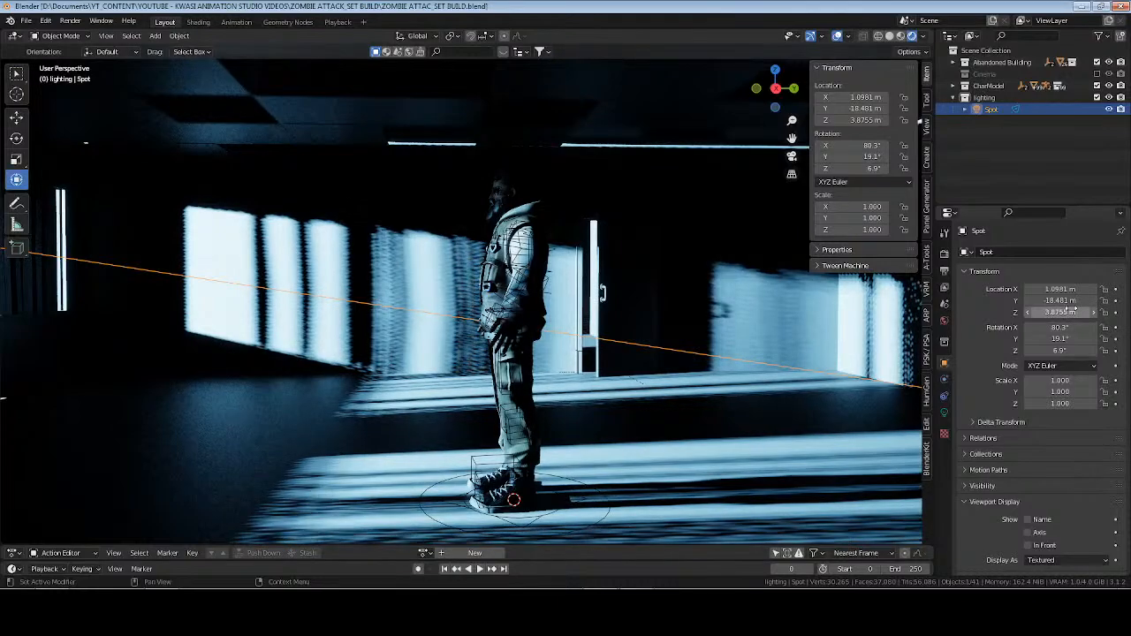
{"action": "mouse_move", "coordinate": [1061, 301]}
{"action": "left_mouse_down"}
{"action": "mouse_move", "coordinate": [1016, 301]}
{"action": "mouse_move", "coordinate": [1057, 301]}
{"action": "mouse_move", "coordinate": [1045, 301]}
{"action": "mouse_move", "coordinate": [1070, 327]}
{"action": "mouse_move", "coordinate": [1055, 315]}
{"action": "left_mouse_up"}
{"action": "scroll", "coordinate": [378, 327], "scroll_direction": "down", "scroll_amount": 14}
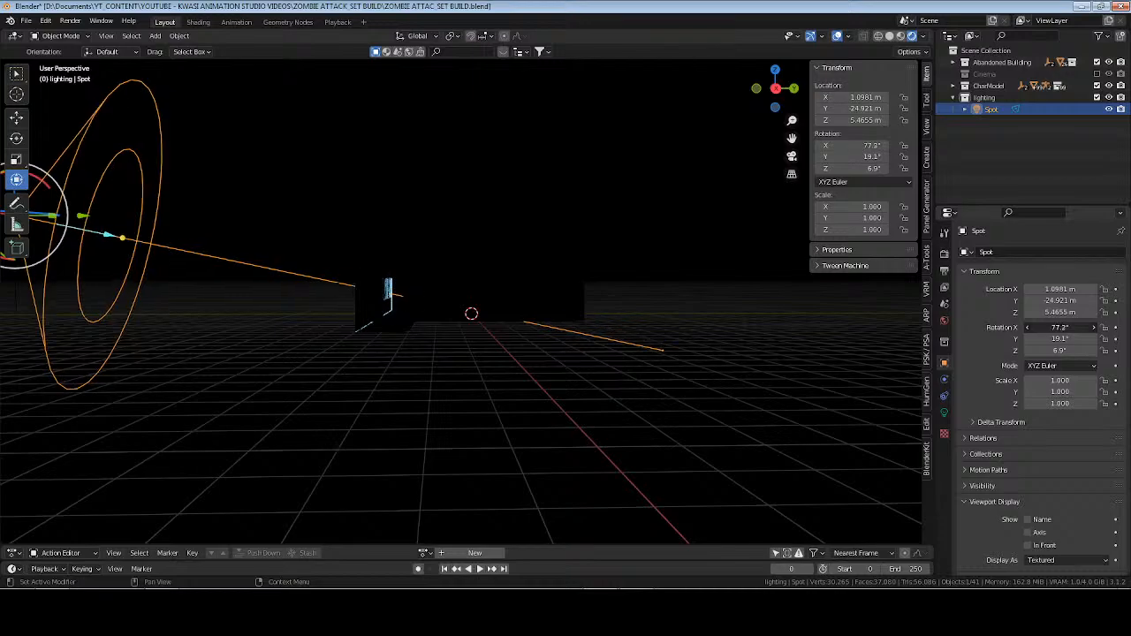
{"action": "left_click", "coordinate": [944, 413]}
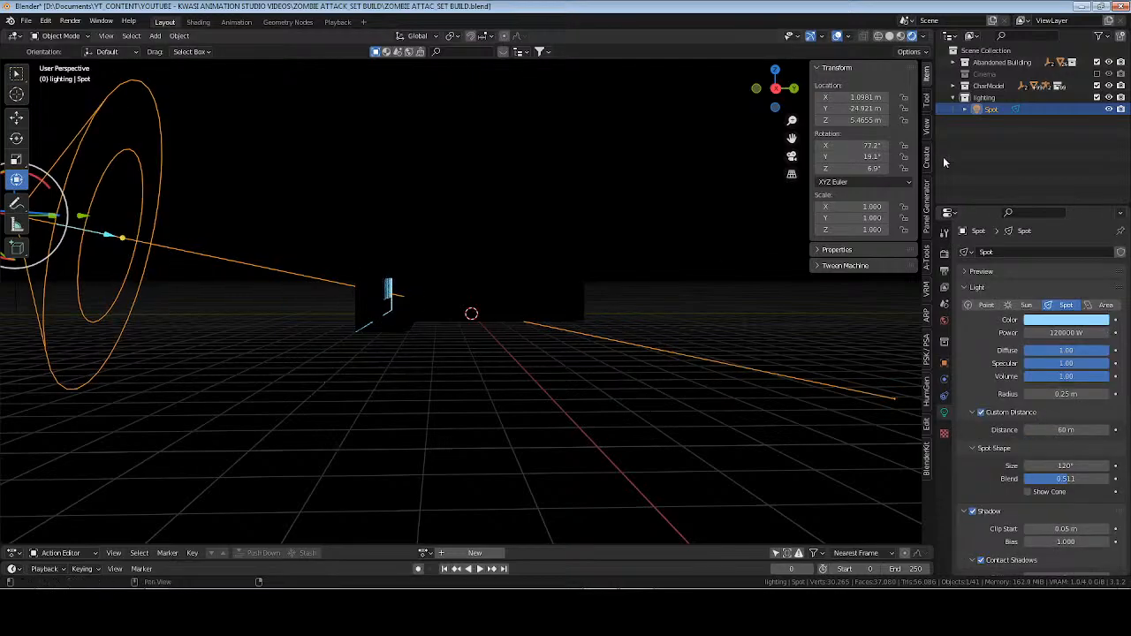
Frame Aksara_Rig to check the light and blind shadows around the character from another side, and save the file.
{"action": "left_click", "coordinate": [1042, 86]}
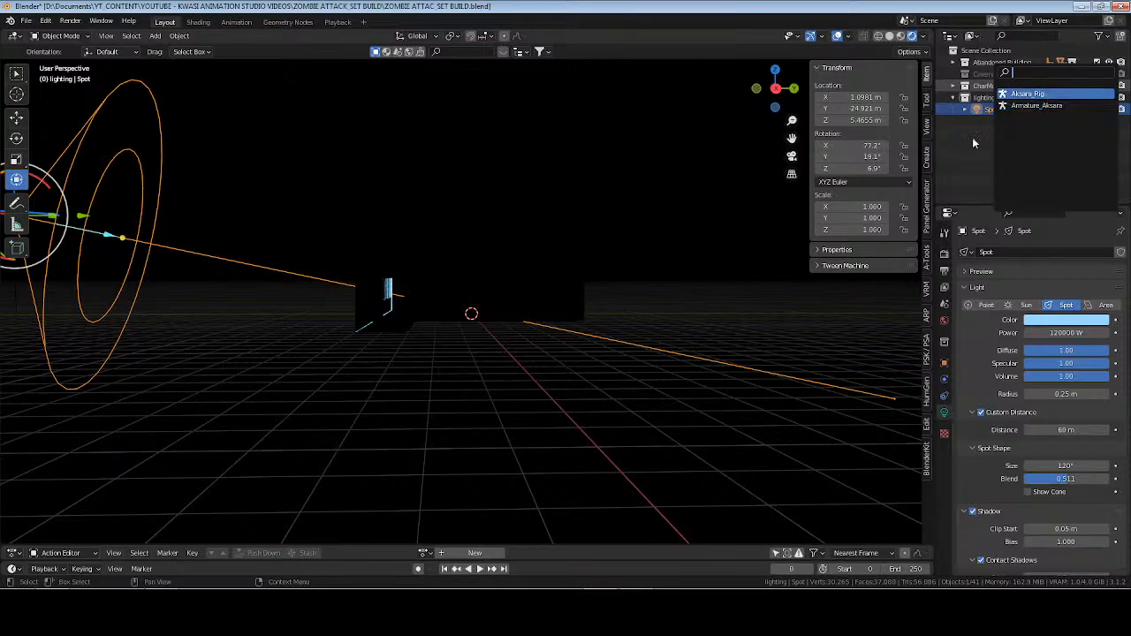
{"action": "left_click", "coordinate": [1029, 94]}
{"action": "key", "text": "KP_Decimal"}
{"action": "key", "text": "alt+a"}
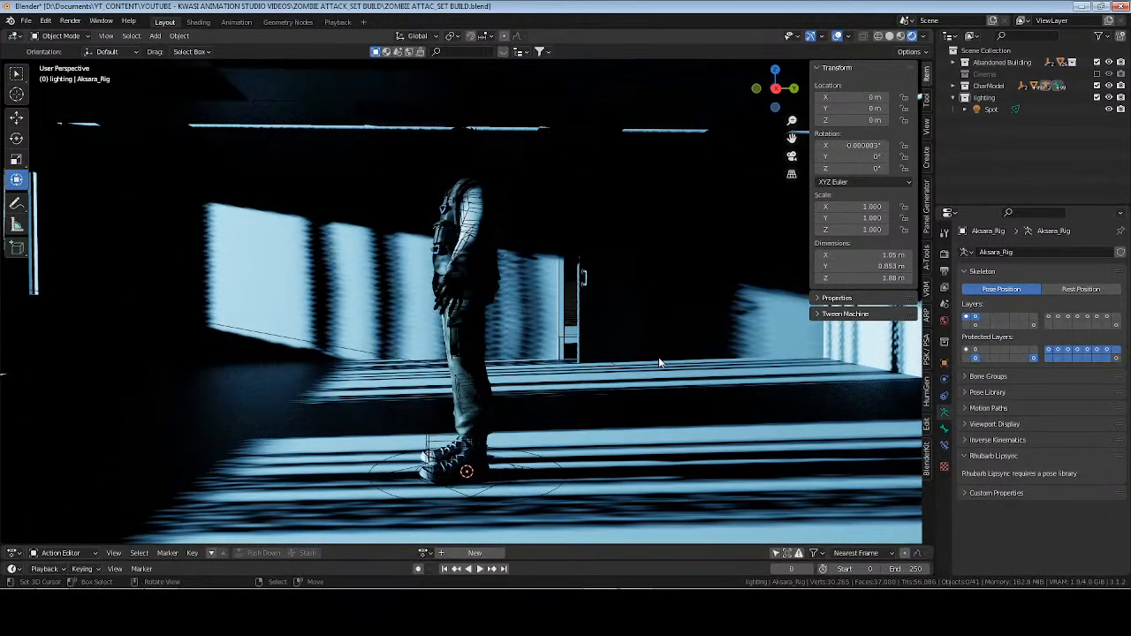
{"action": "middle_click_drag", "start_coordinate": [658, 361], "coordinate": [553, 380]}
{"action": "key", "text": "ctrl+s"}
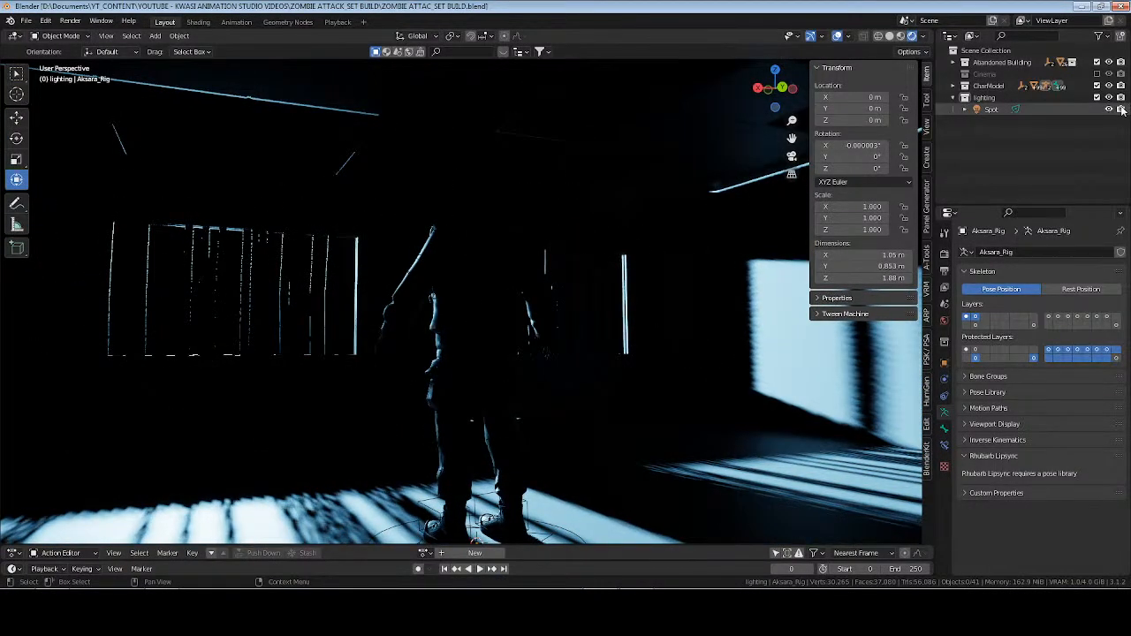
Hide the spot light in the viewport and renders, and add a sun light to the lighting collection.
{"action": "left_click", "coordinate": [967, 98]}
{"action": "left_click", "coordinate": [980, 99]}
{"action": "key", "text": "shift+a"}
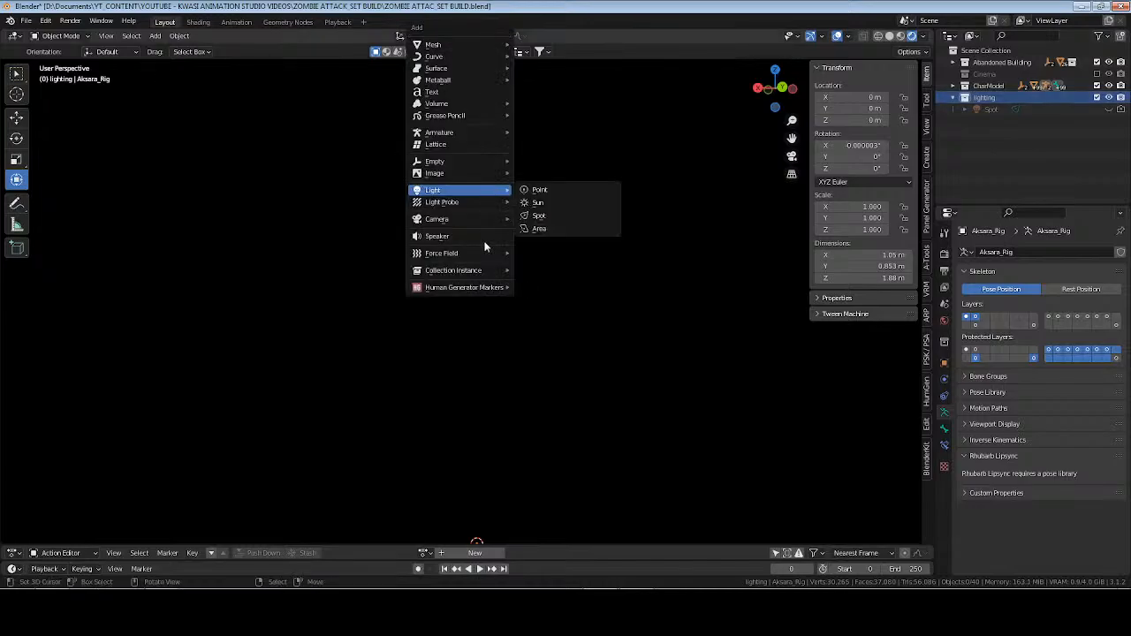
{"action": "left_click", "coordinate": [567, 203]}
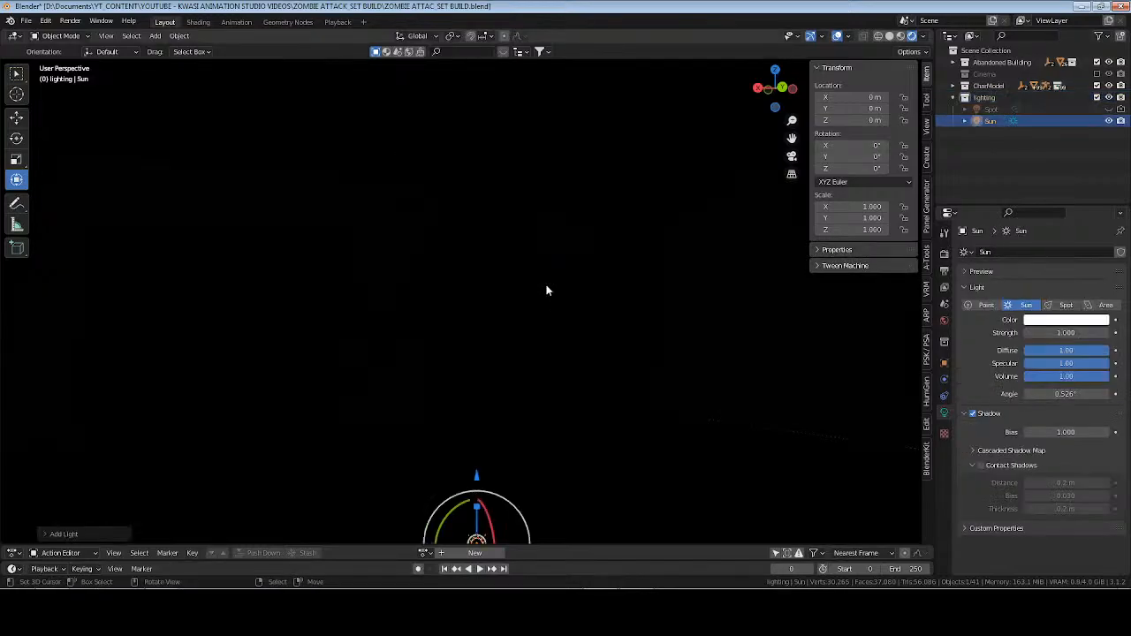
Place the sun light at Z 60 m and set its strength to 30 with contact shadows enabled.
{"action": "left_click", "coordinate": [945, 363]}
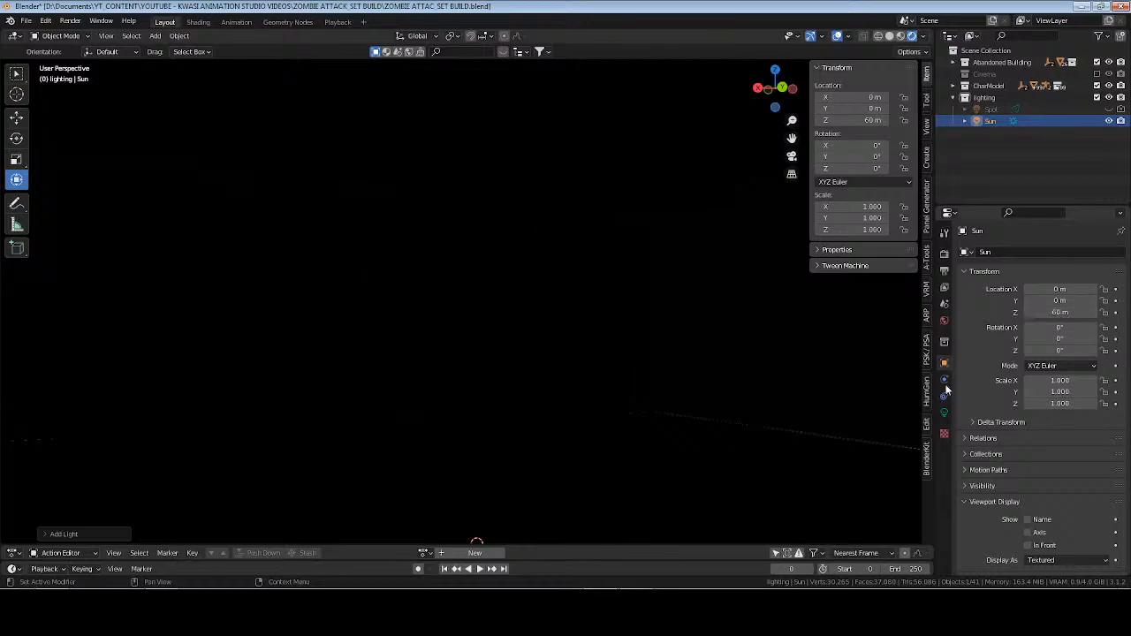
{"action": "left_click", "coordinate": [944, 414]}
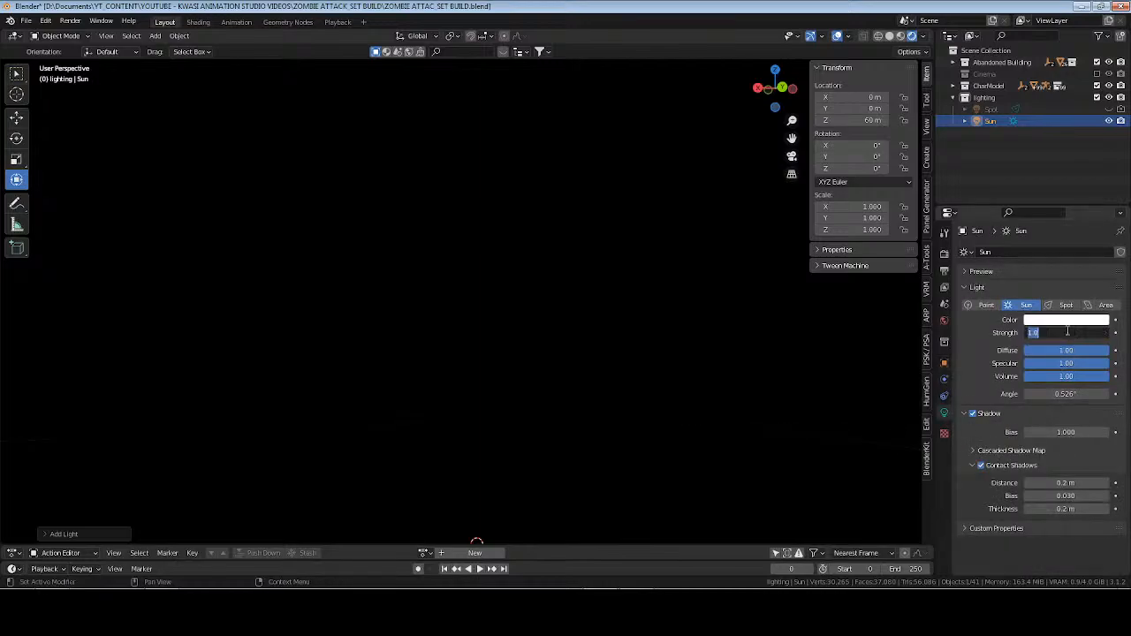
{"action": "type", "text": "30"}
{"action": "key", "text": "Return"}
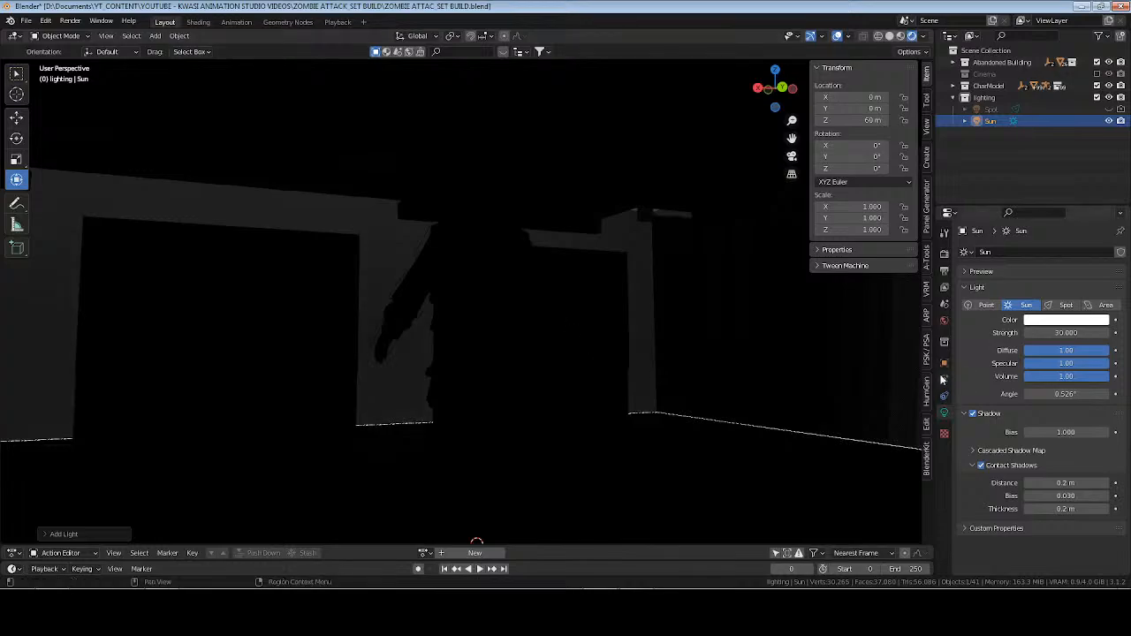
Tilt the sun light to about X 71.9° so it shines through the windows, and save the file.
{"action": "left_click", "coordinate": [944, 363]}
{"action": "left_click_drag", "start_coordinate": [1060, 327], "coordinate": [1100, 327]}
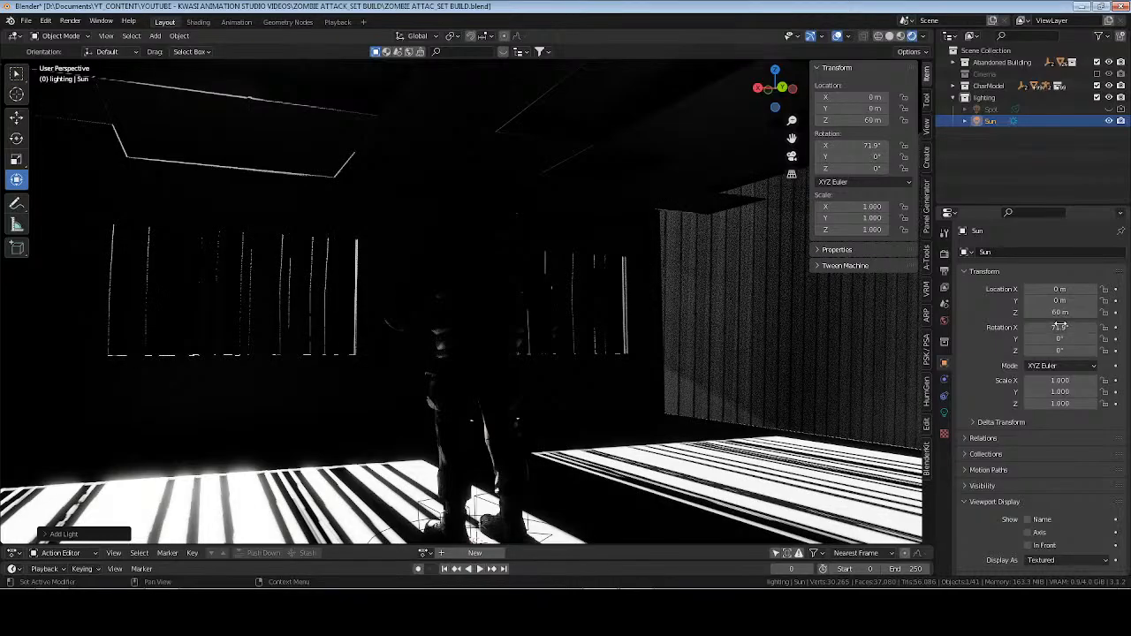
{"action": "middle_click_drag", "start_coordinate": [252, 339], "coordinate": [566, 347]}
Tint the sun light pale blue with hue 0.578, saturation 0.638 and value 1.
{"action": "left_click", "coordinate": [944, 413]}
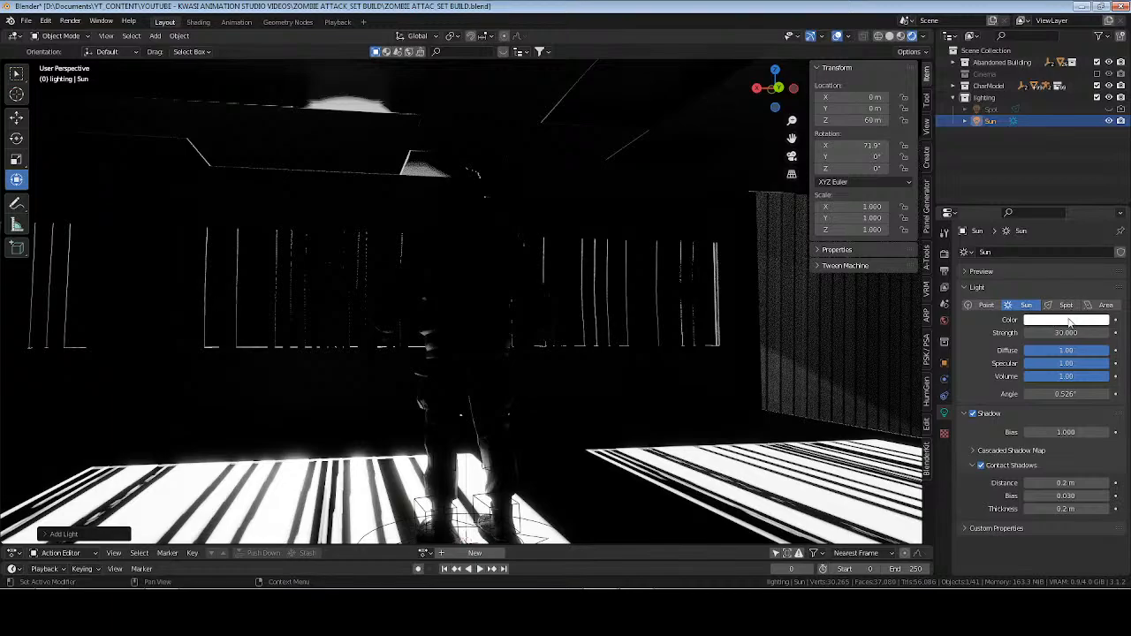
{"action": "left_click", "coordinate": [1070, 321]}
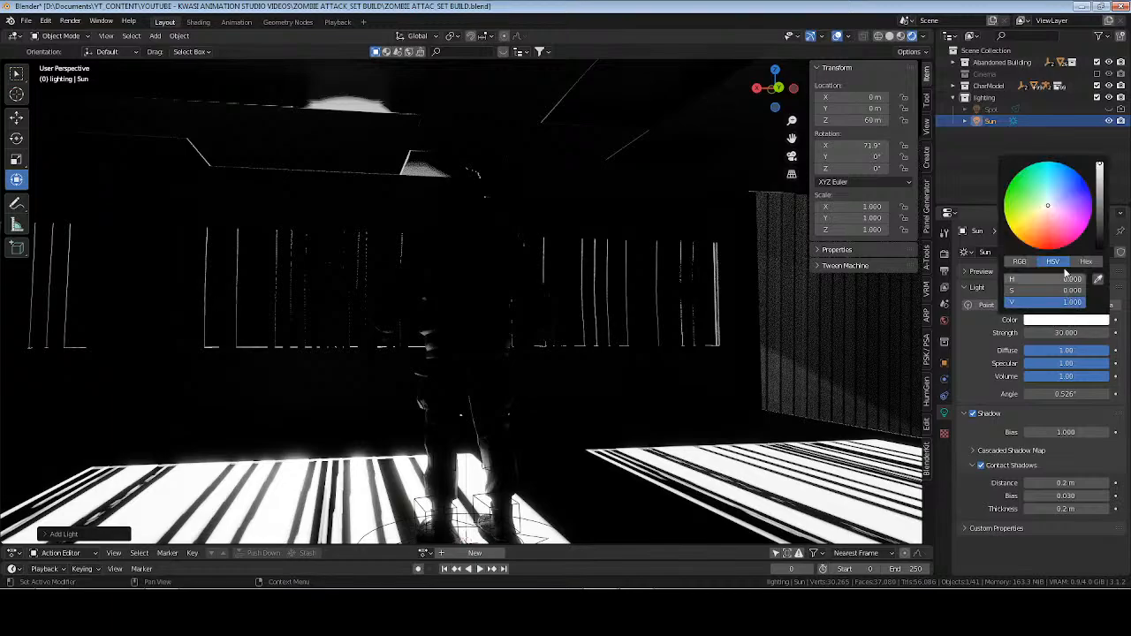
{"action": "left_click", "coordinate": [1056, 195]}
{"action": "left_click", "coordinate": [1065, 187]}
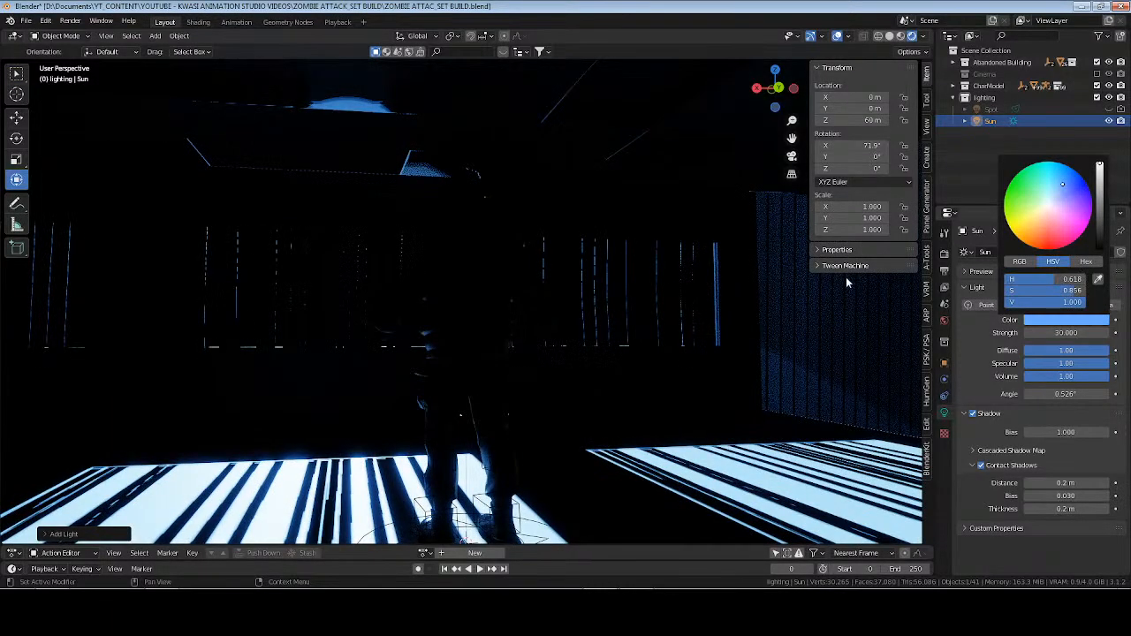
{"action": "left_click", "coordinate": [1068, 320]}
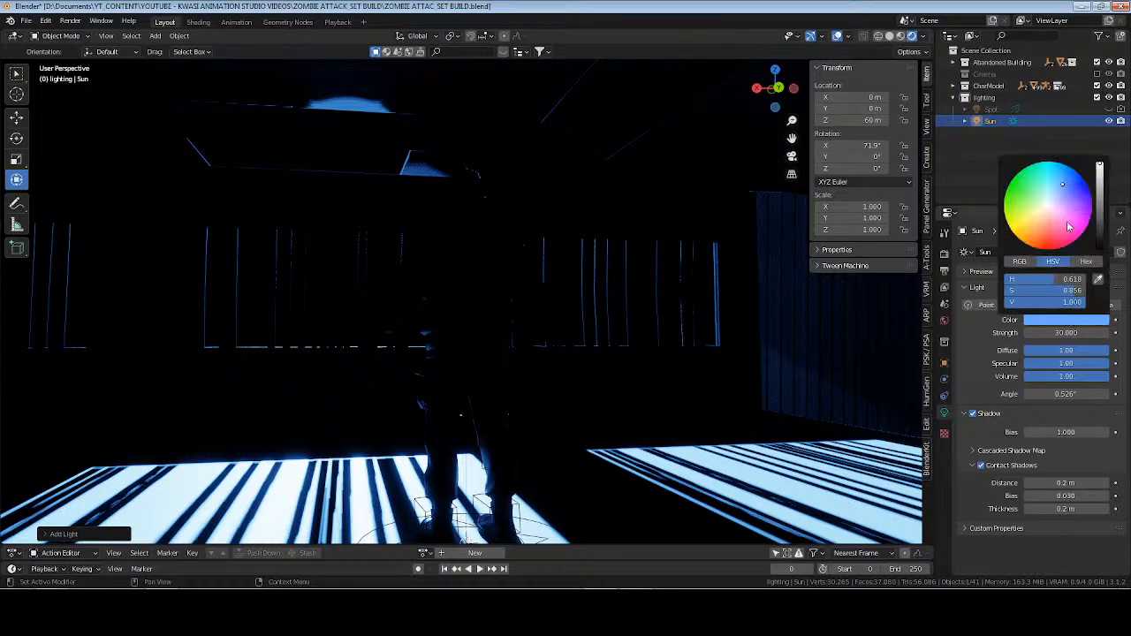
{"action": "left_click_drag", "start_coordinate": [1061, 188], "coordinate": [1053, 191]}
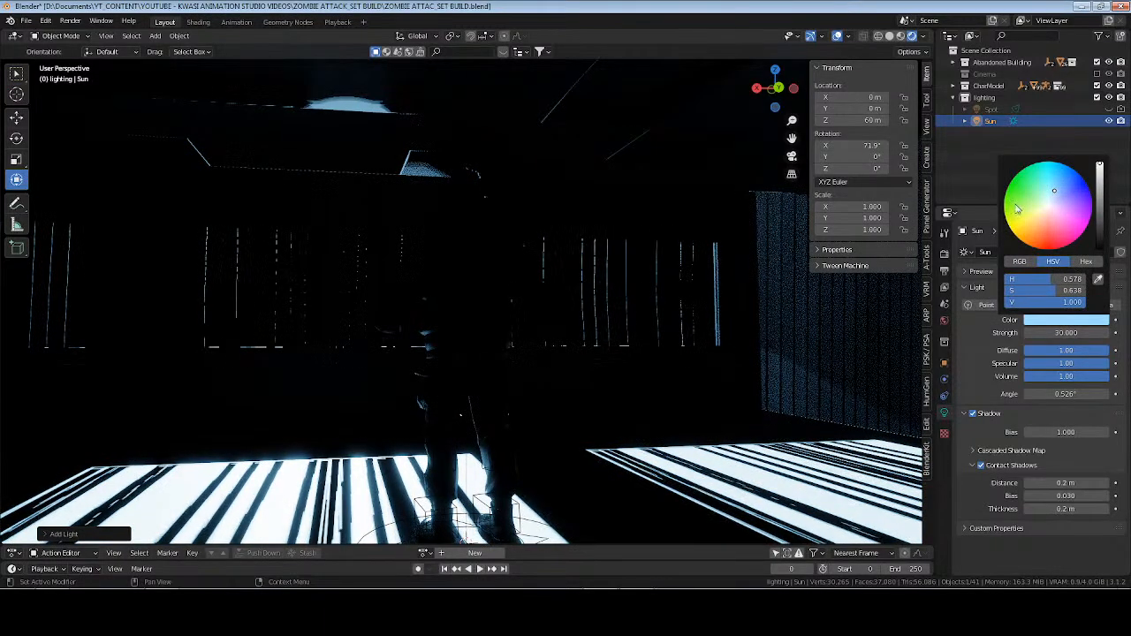
{"action": "middle_click_drag", "start_coordinate": [522, 408], "coordinate": [612, 351]}
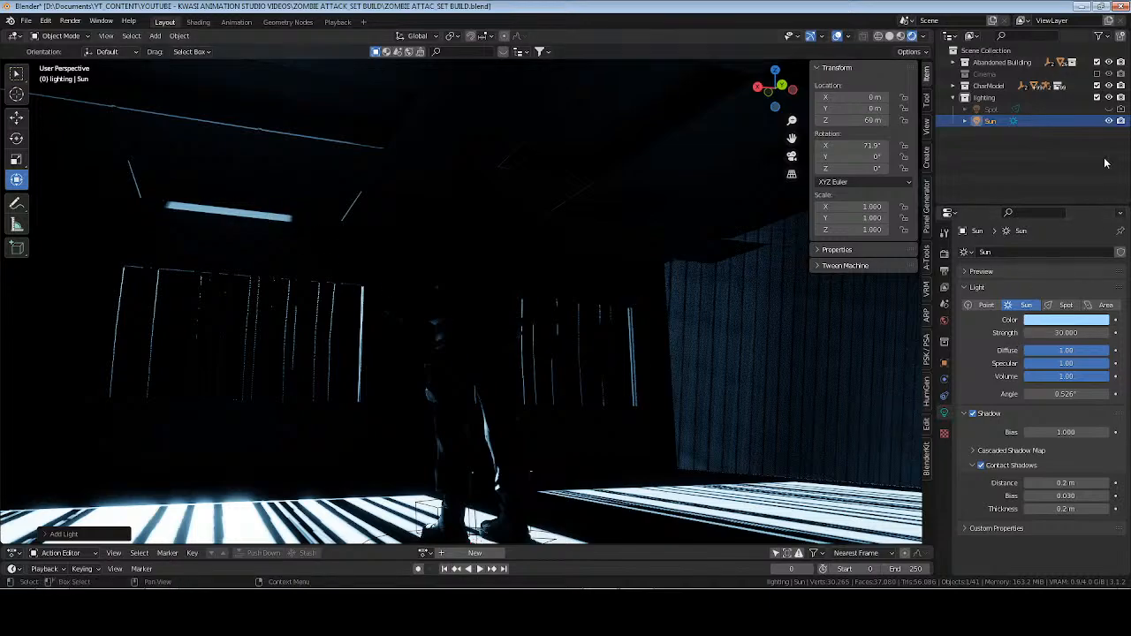
Swap the sun light for the spot light in the viewport and renders, and set the spot's power to 130000 W.
{"action": "left_click", "coordinate": [1121, 122]}
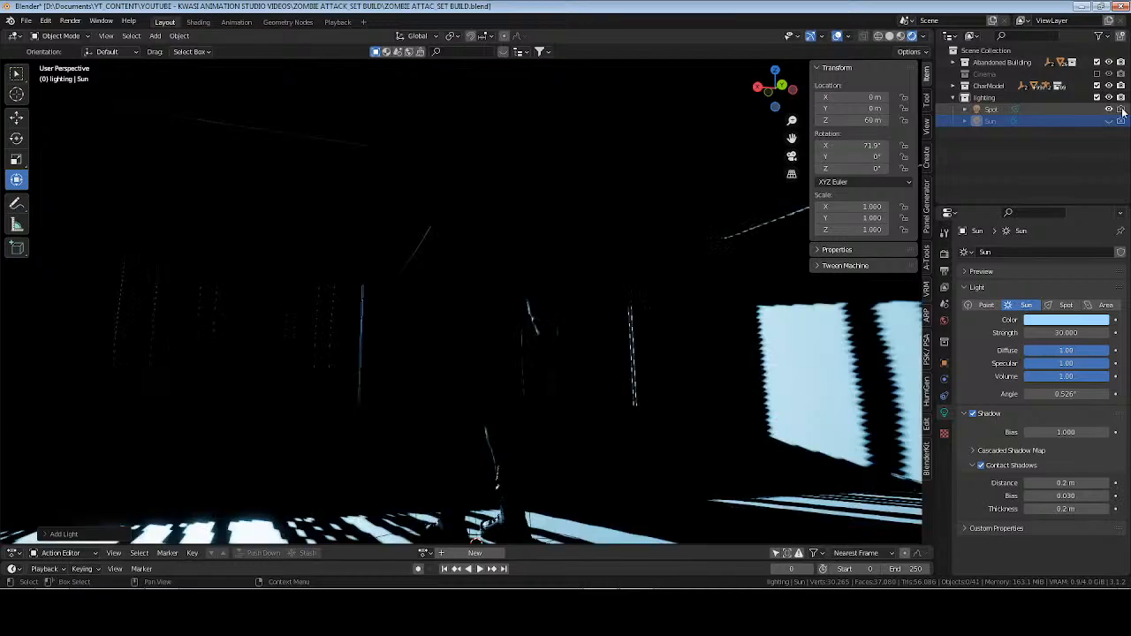
{"action": "middle_click_drag", "start_coordinate": [504, 327], "coordinate": [533, 356]}
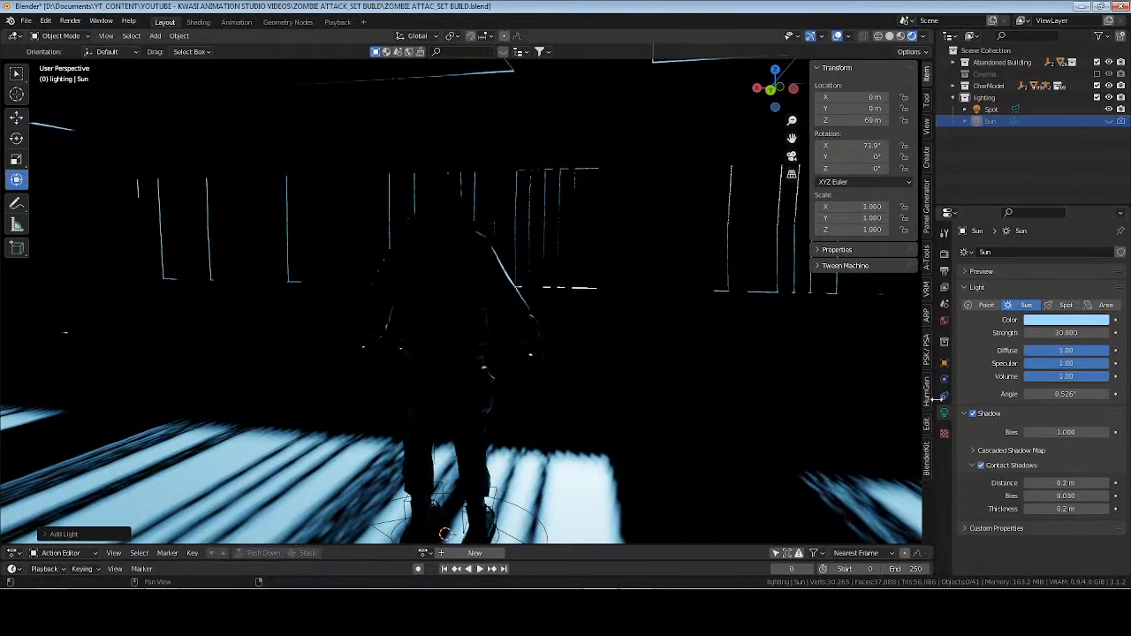
{"action": "left_click", "coordinate": [991, 109]}
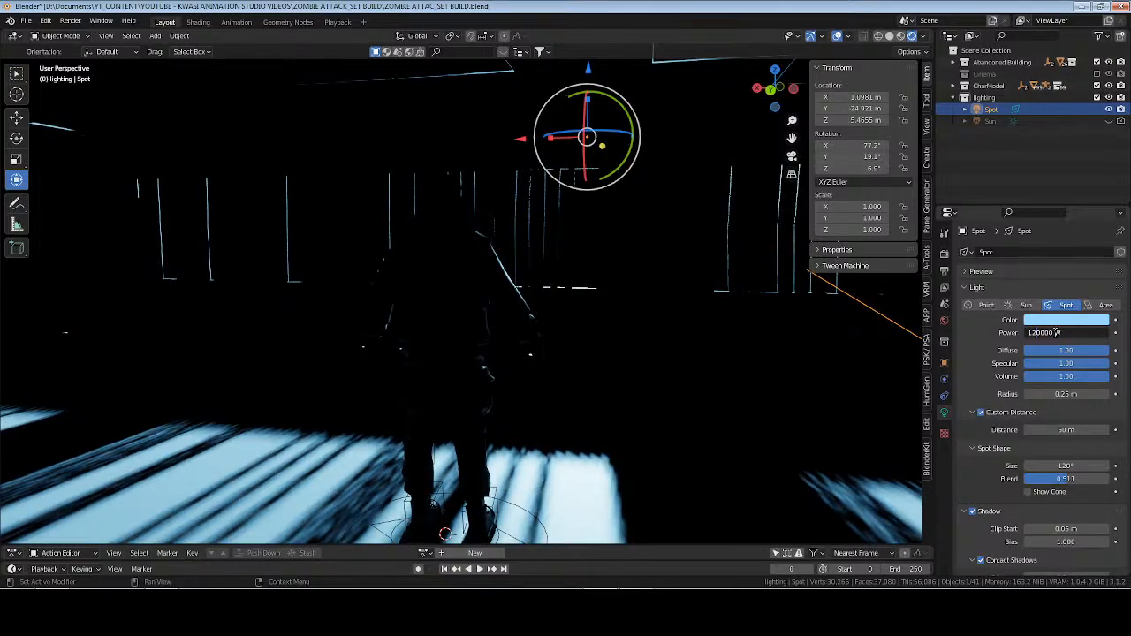
{"action": "key", "text": "Return"}
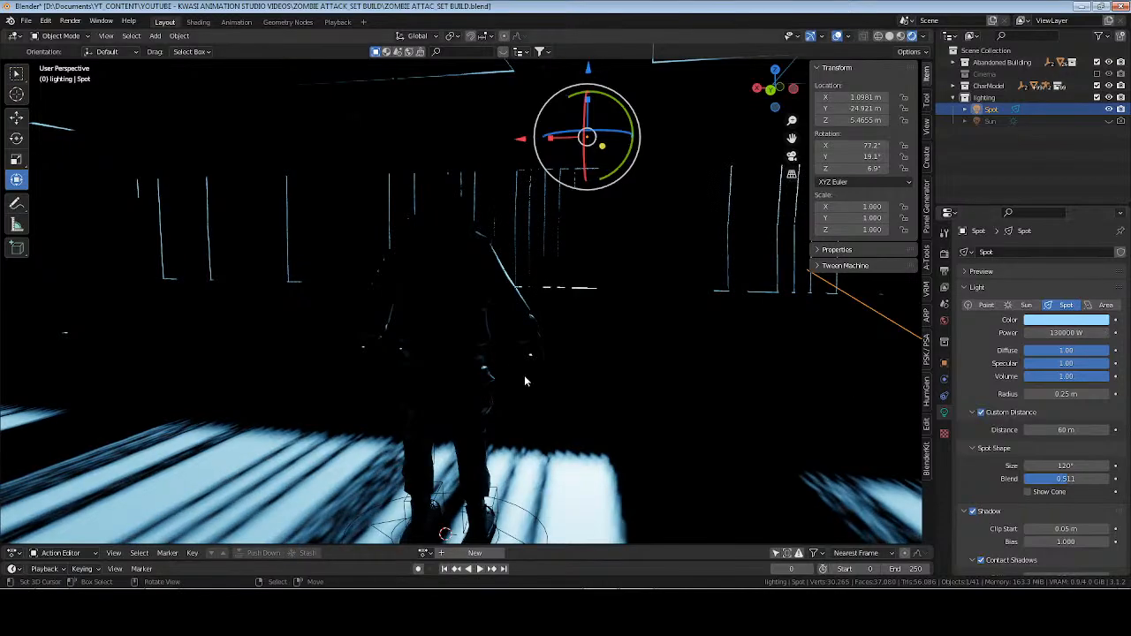
{"action": "middle_click_drag", "start_coordinate": [524, 375], "coordinate": [637, 353]}
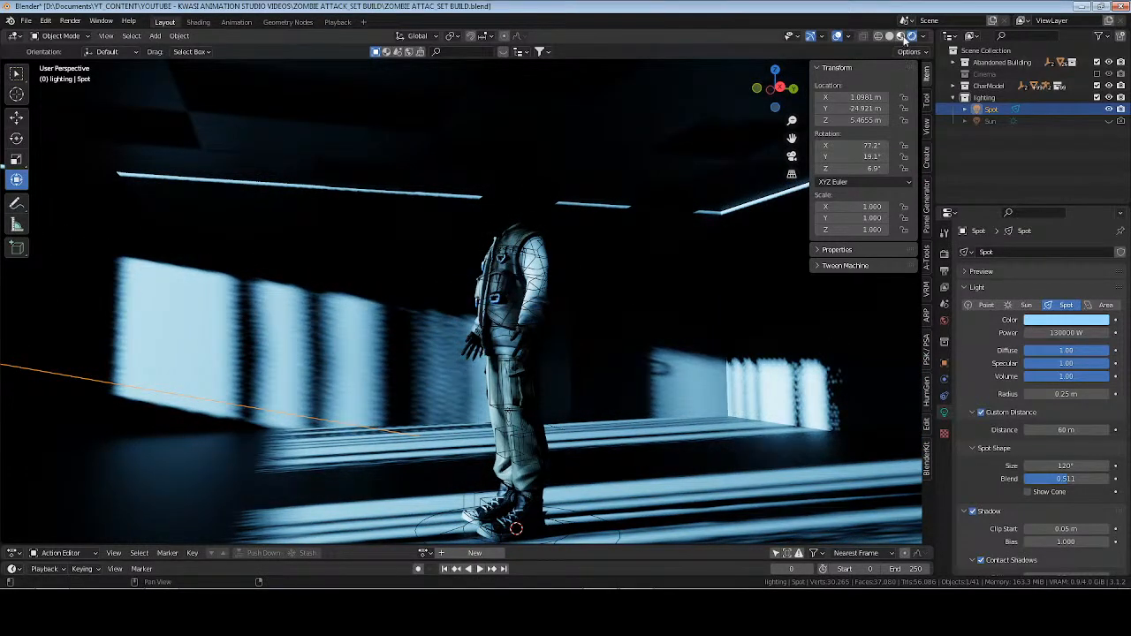
Preview the room in material shading and compare it with the atf-3.jpg reference image in the browser.
{"action": "left_click", "coordinate": [901, 36]}
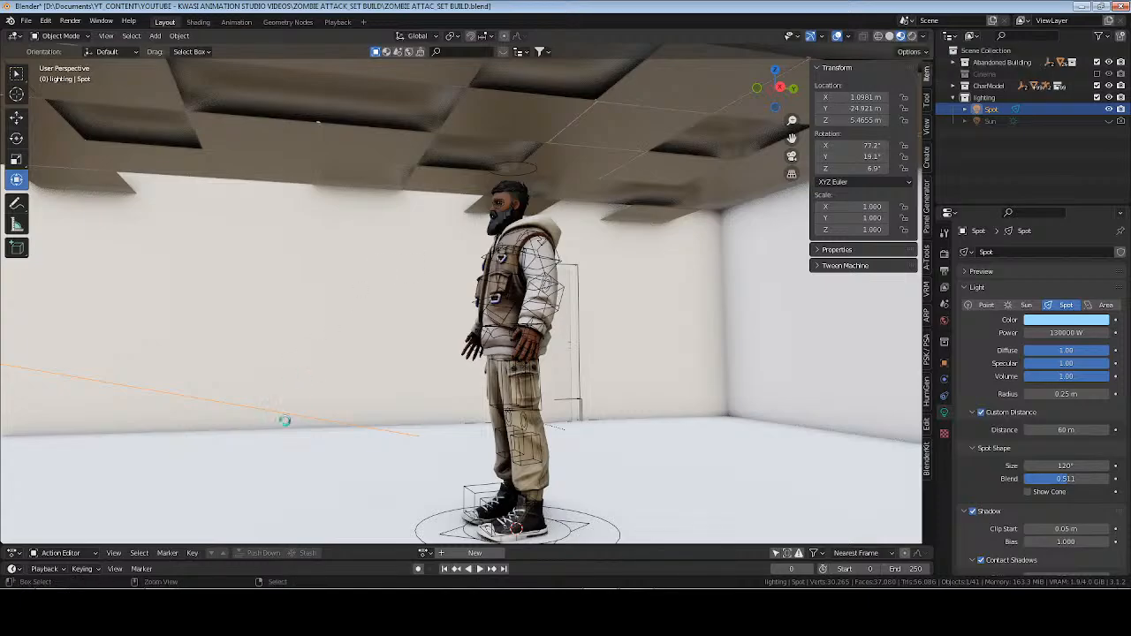
{"action": "key", "text": "alt+Tab"}
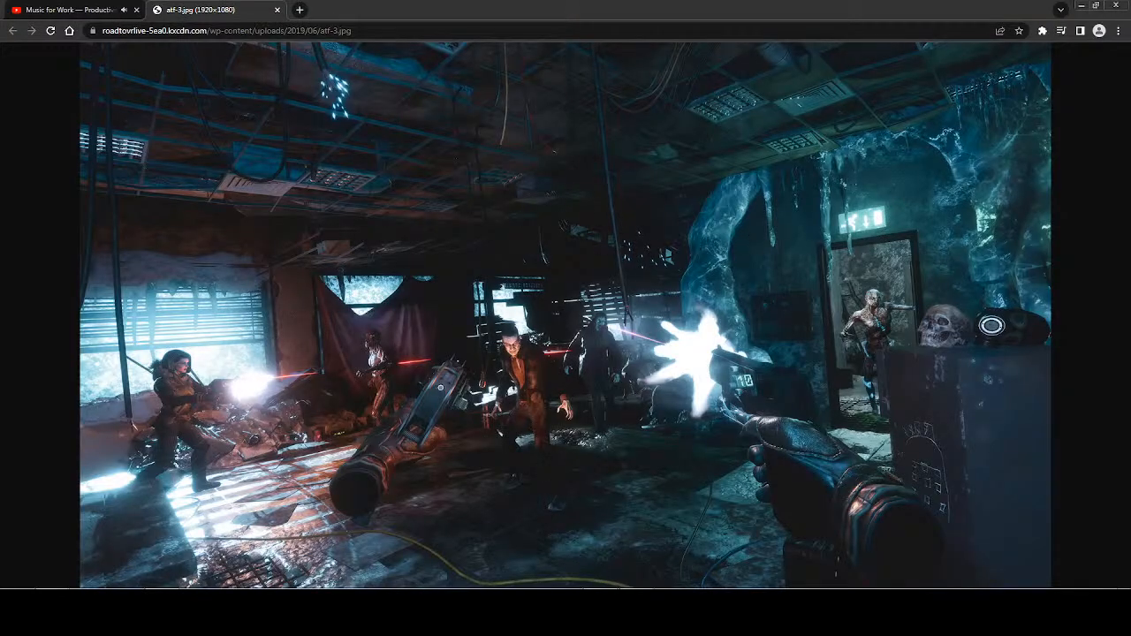
{"action": "key", "text": "alt+Tab"}
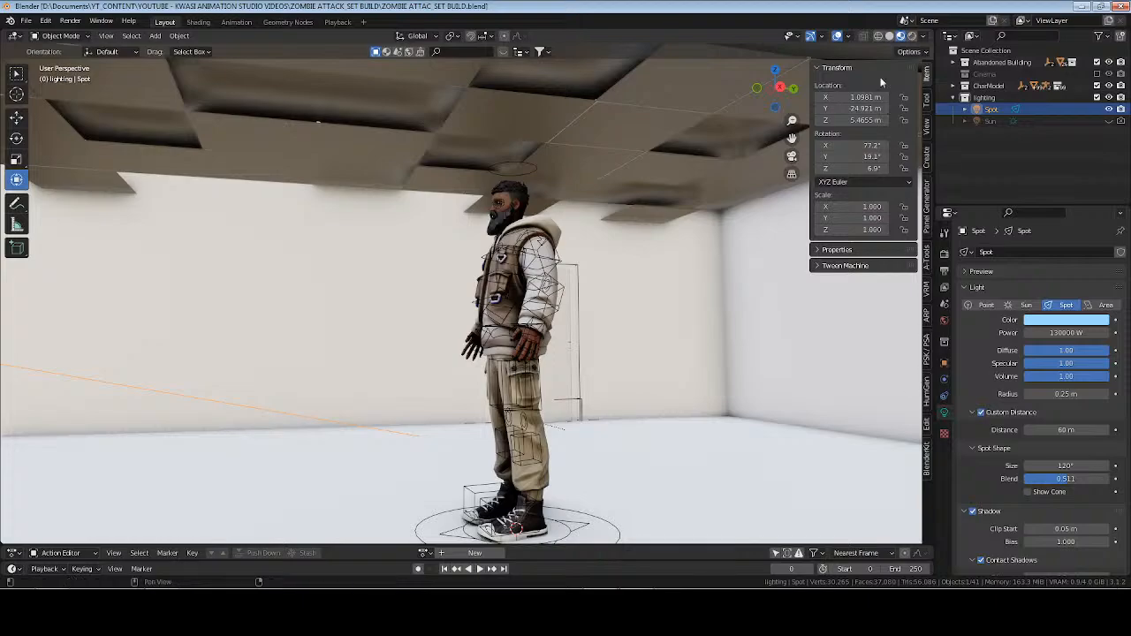
In rendered shading, set the world background strength to 1 and tint its color dark blue-green with hue 0.519 and saturation 0.430.
{"action": "left_click", "coordinate": [912, 37]}
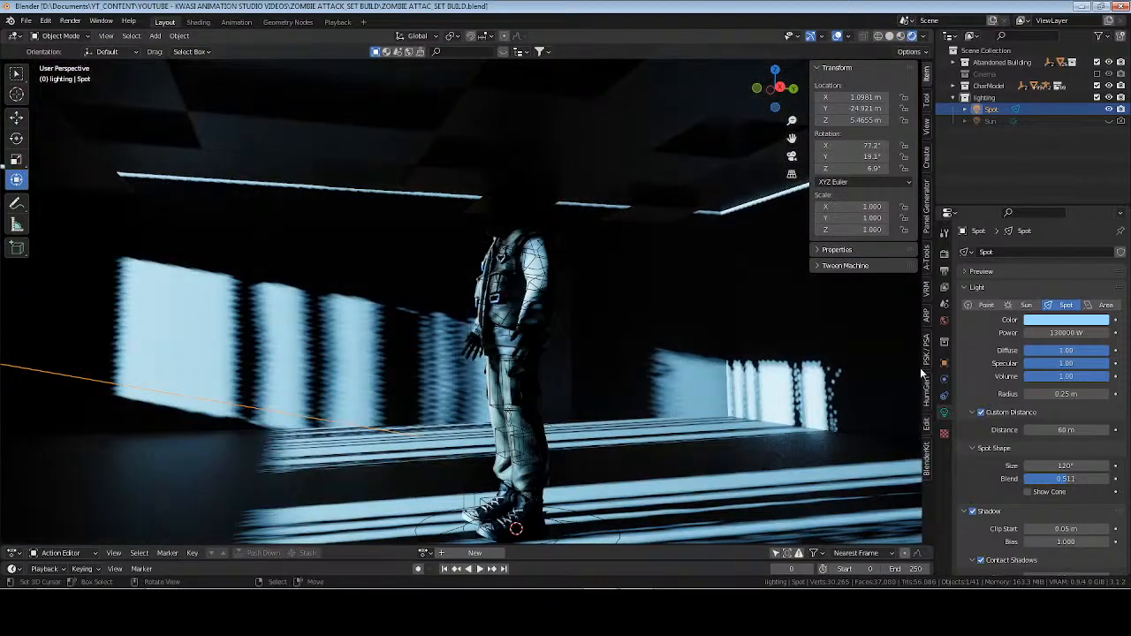
{"action": "left_click", "coordinate": [944, 323]}
{"action": "left_click", "coordinate": [1060, 332]}
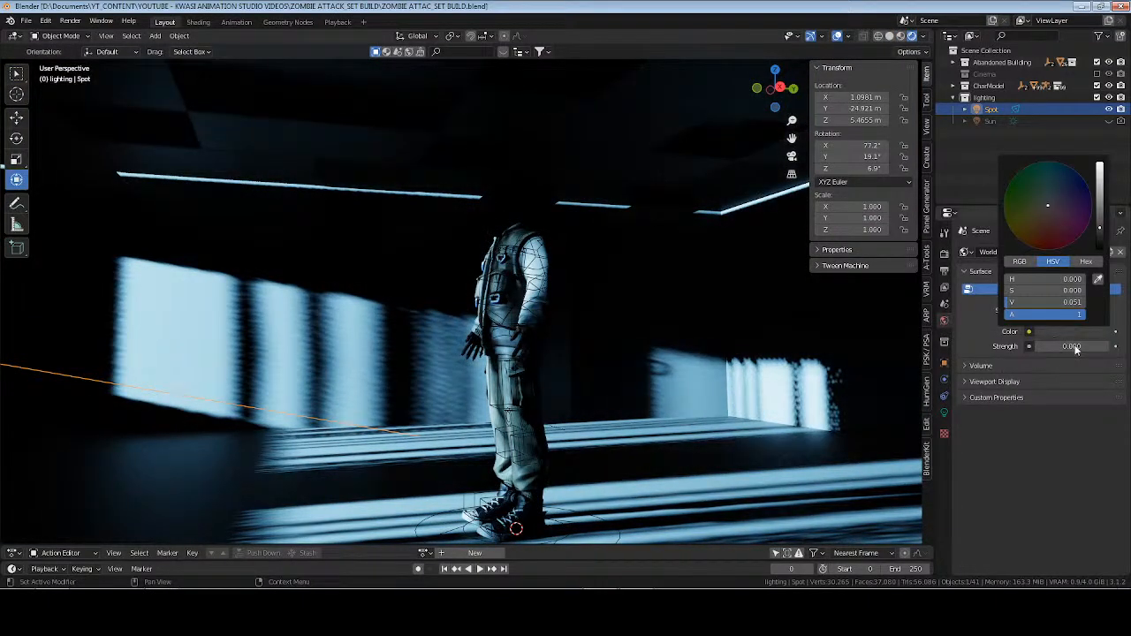
{"action": "left_click_drag", "start_coordinate": [1073, 346], "coordinate": [1071, 346]}
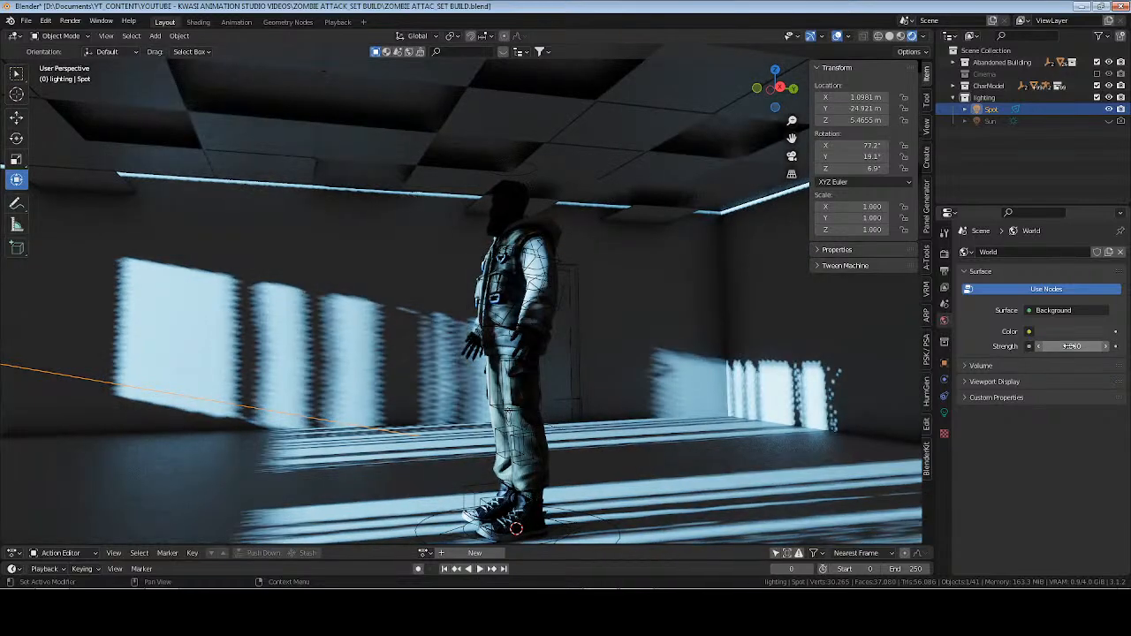
{"action": "left_click", "coordinate": [1063, 332]}
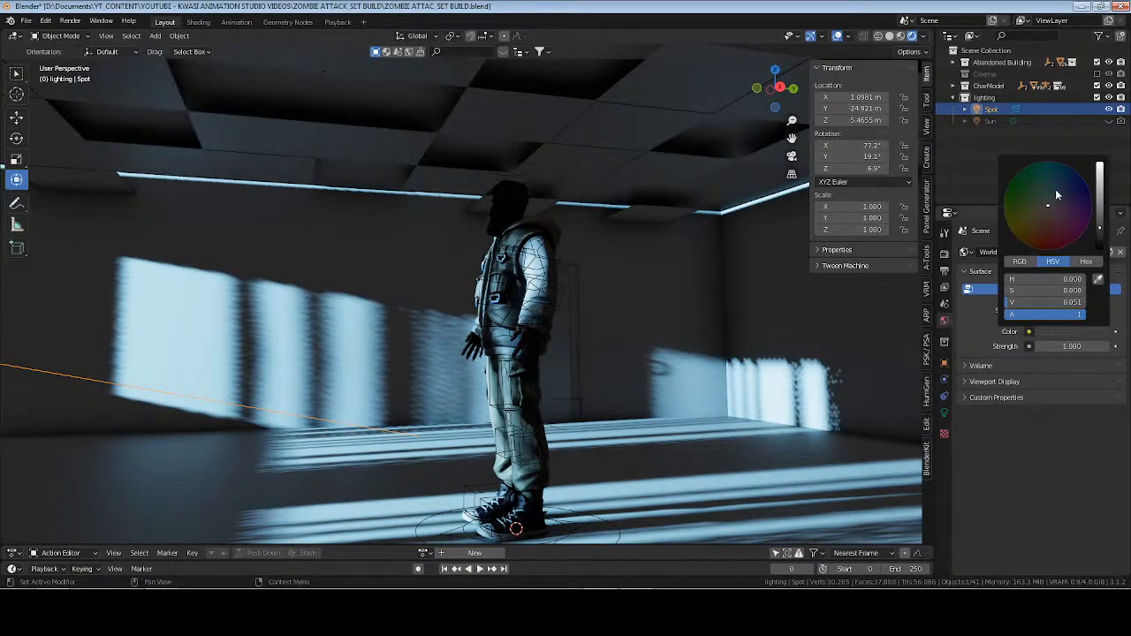
{"action": "left_click_drag", "start_coordinate": [1049, 205], "coordinate": [1050, 192]}
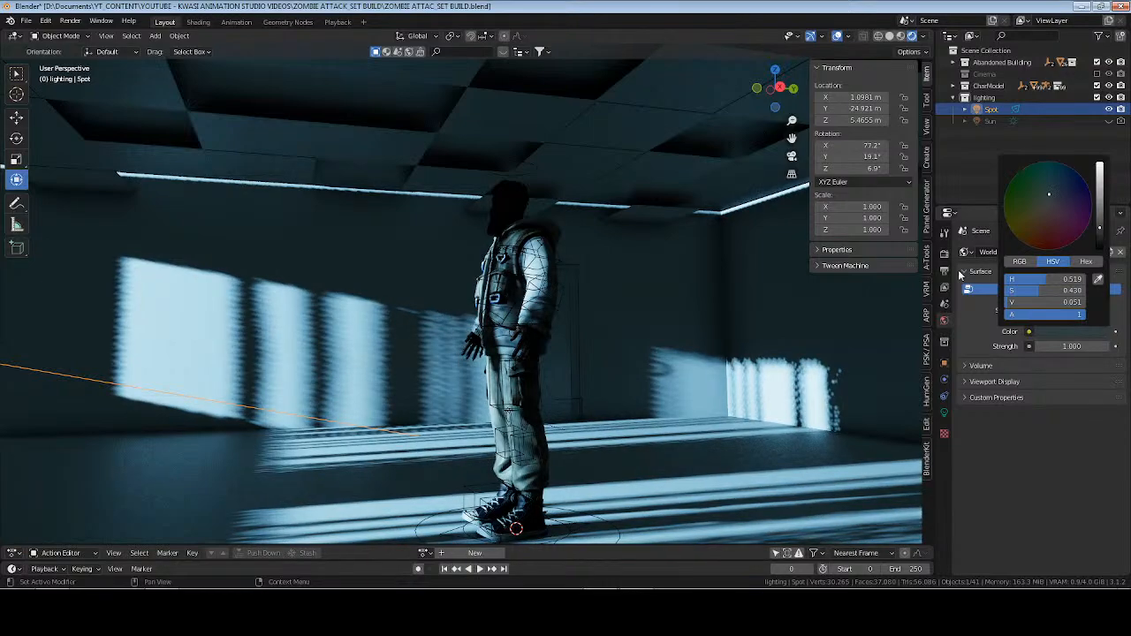
Lower the world background strength to 0.85, check the ambient light around the character, and save the file.
{"action": "middle_click_drag", "start_coordinate": [517, 299], "coordinate": [530, 319]}
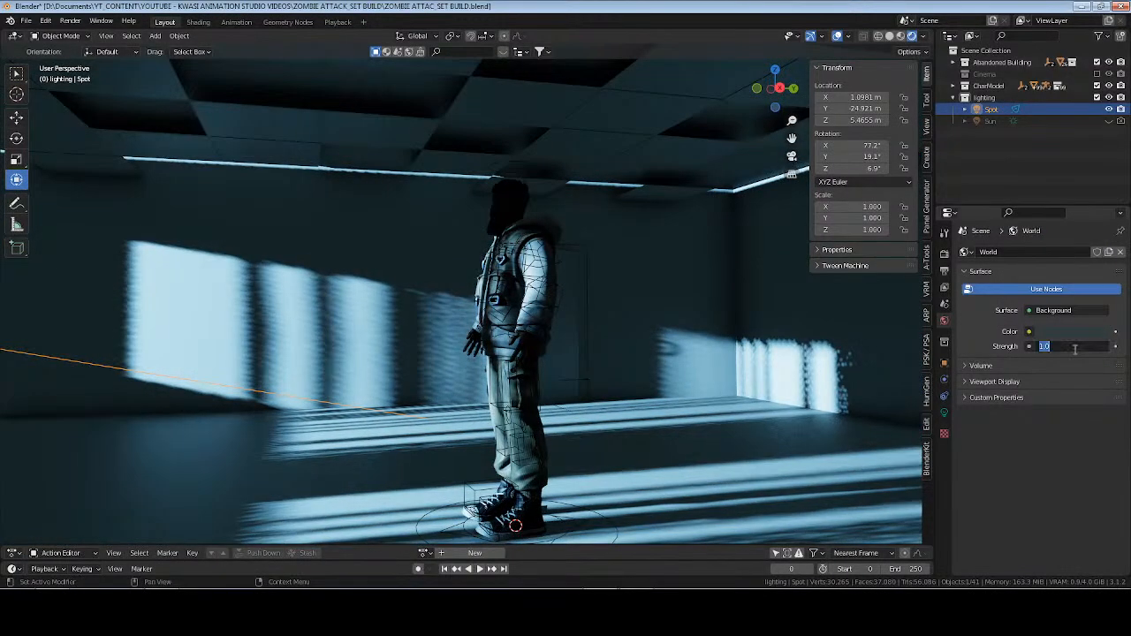
{"action": "key", "text": "Return"}
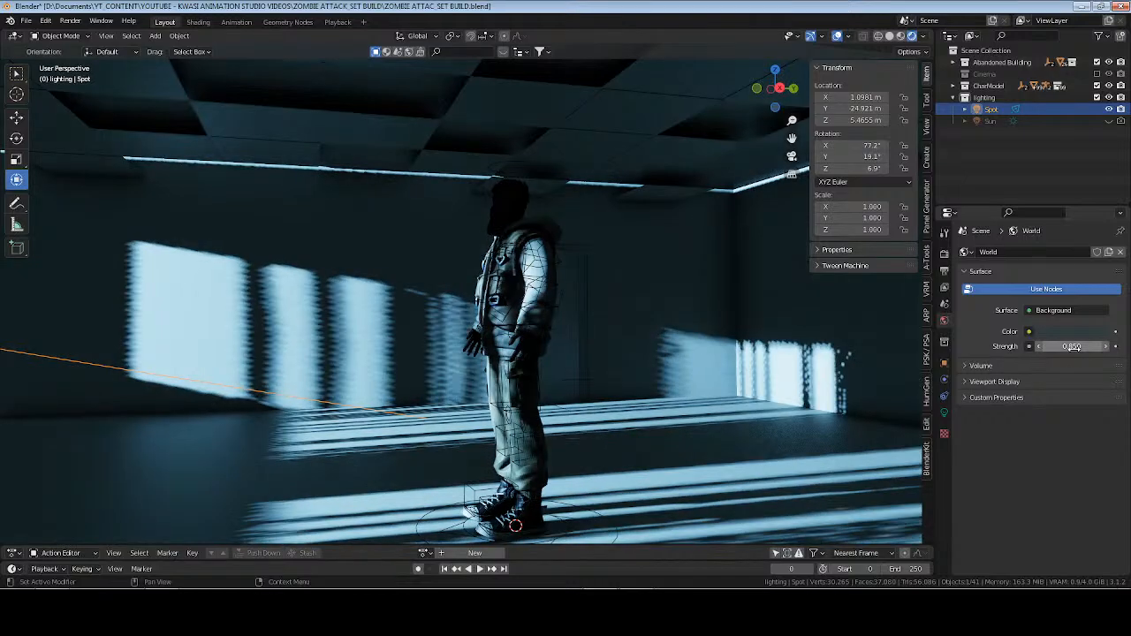
{"action": "middle_click_drag", "start_coordinate": [587, 274], "coordinate": [401, 292]}
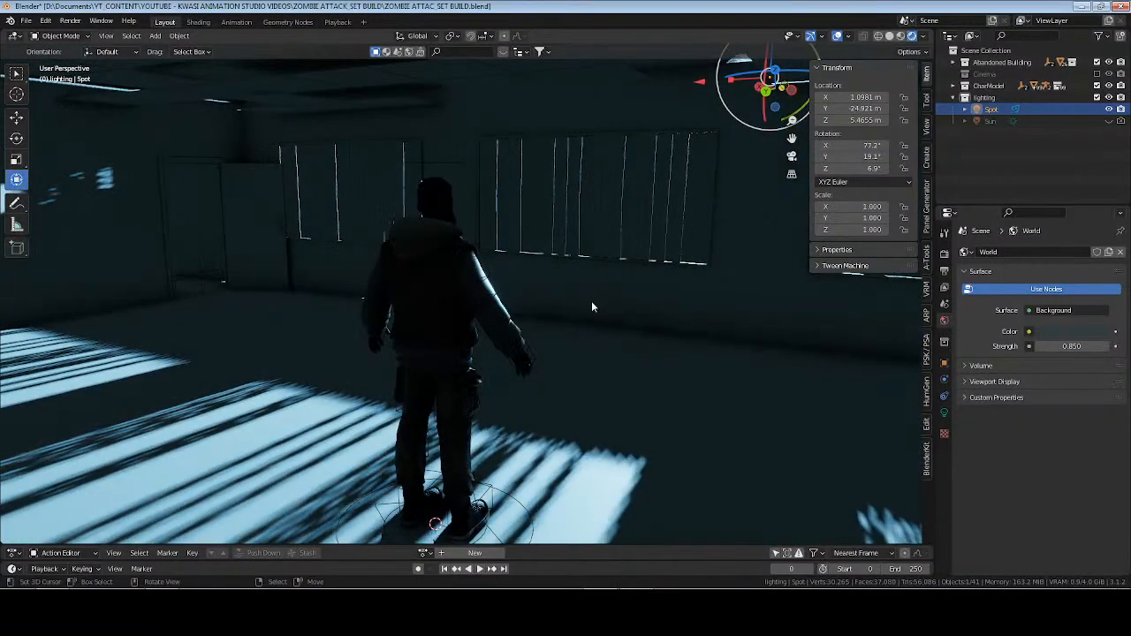
{"action": "middle_click_drag", "start_coordinate": [581, 301], "coordinate": [459, 357]}
{"action": "key", "text": "ctrl+s"}
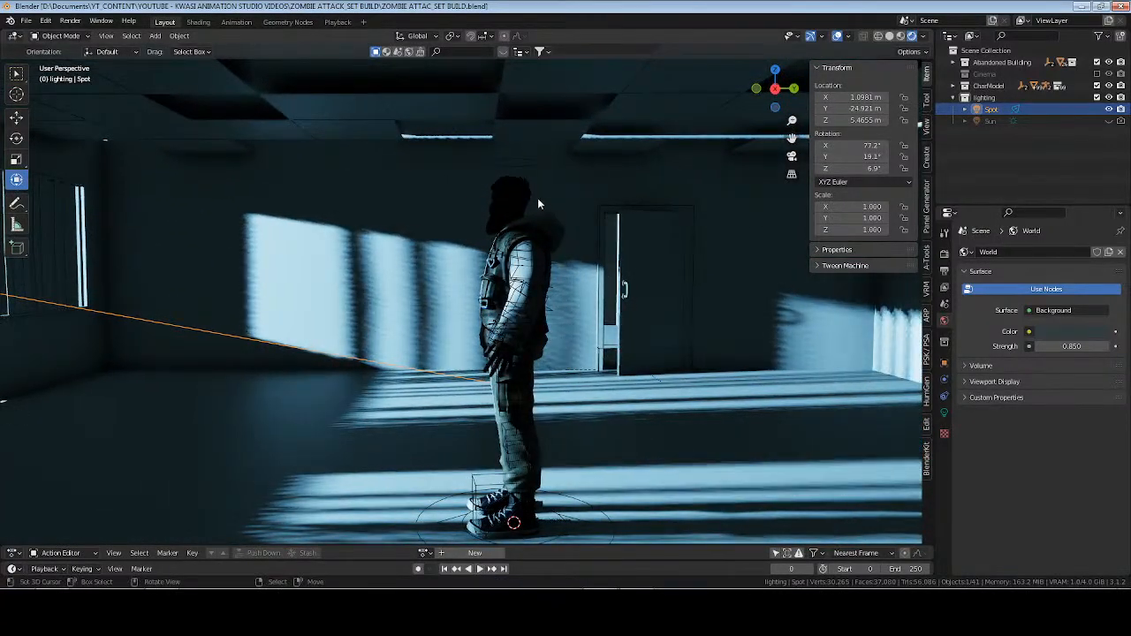
In solid shading, extrude the outer end edges of the corridor's wall and ceiling mesh 2 m outward along X.
{"action": "scroll", "coordinate": [506, 175], "scroll_direction": "down", "scroll_amount": 2}
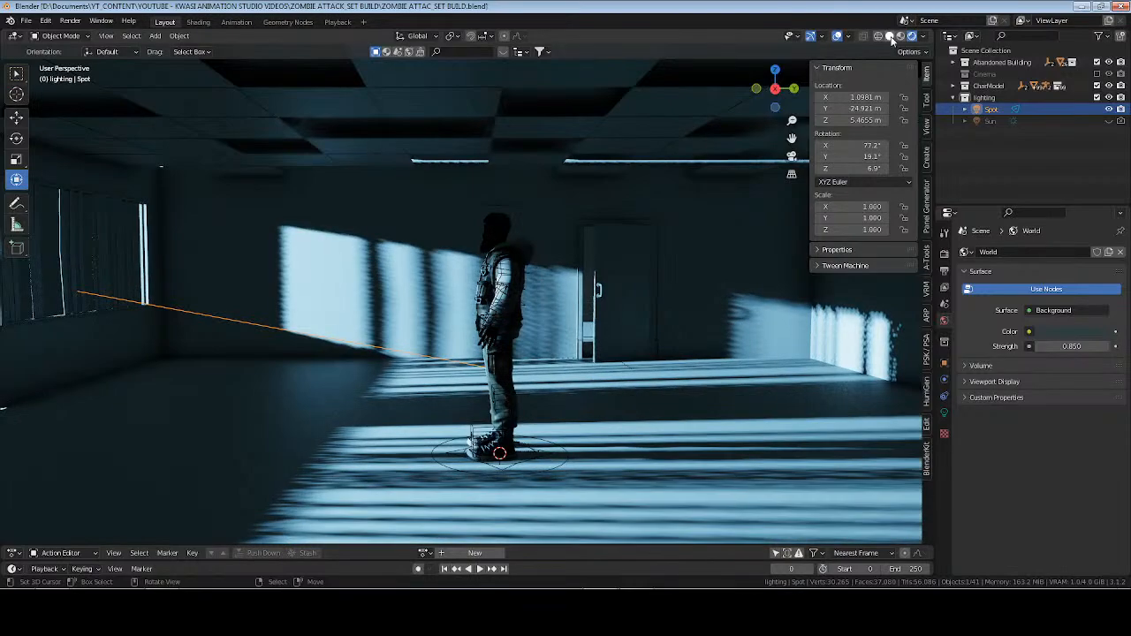
{"action": "left_click", "coordinate": [890, 37]}
{"action": "scroll", "coordinate": [522, 182], "scroll_direction": "down", "scroll_amount": 6}
{"action": "middle_click_drag", "start_coordinate": [522, 181], "coordinate": [435, 276]}
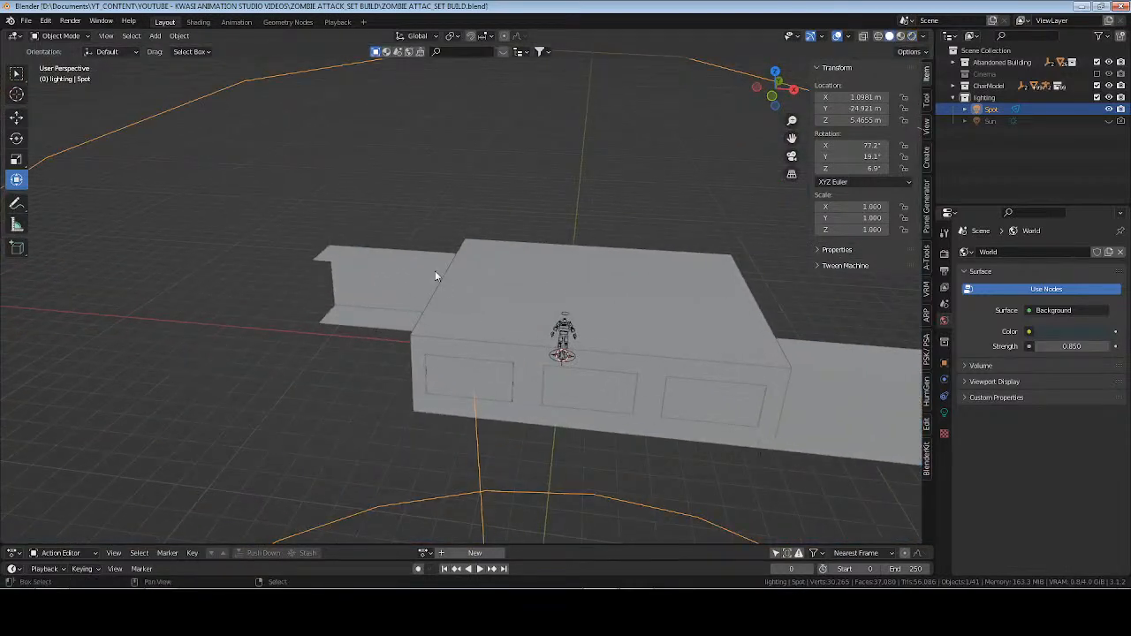
{"action": "left_click", "coordinate": [370, 299]}
{"action": "key", "text": "KP_Decimal"}
{"action": "middle_click_drag", "start_coordinate": [371, 298], "coordinate": [404, 308]}
{"action": "key", "text": "Tab"}
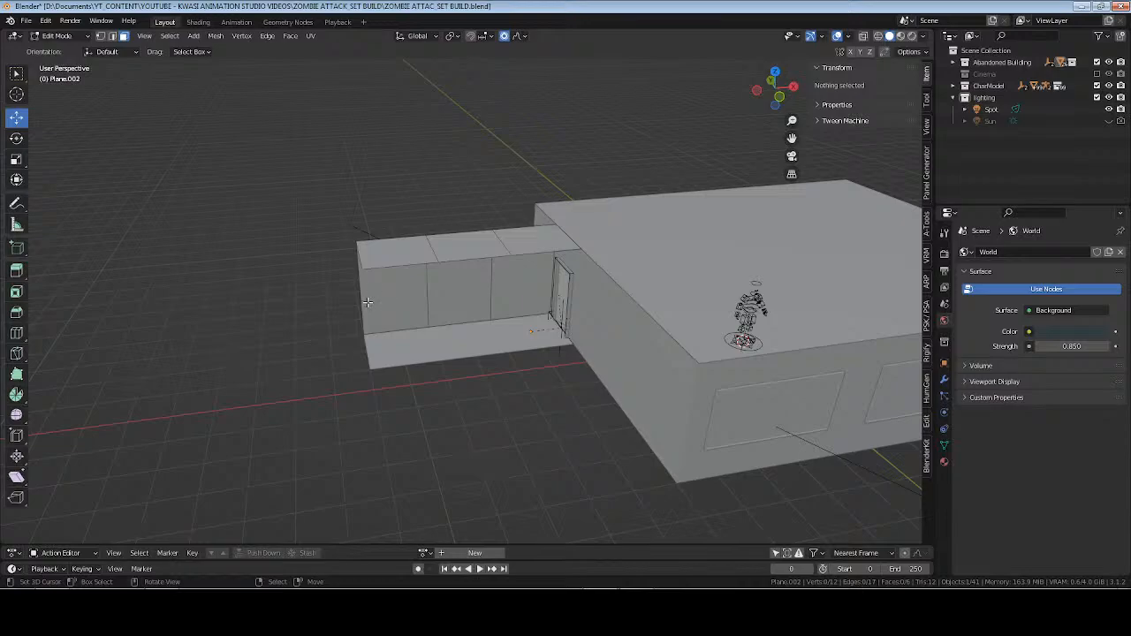
{"action": "left_click", "coordinate": [360, 303], "text": "alt"}
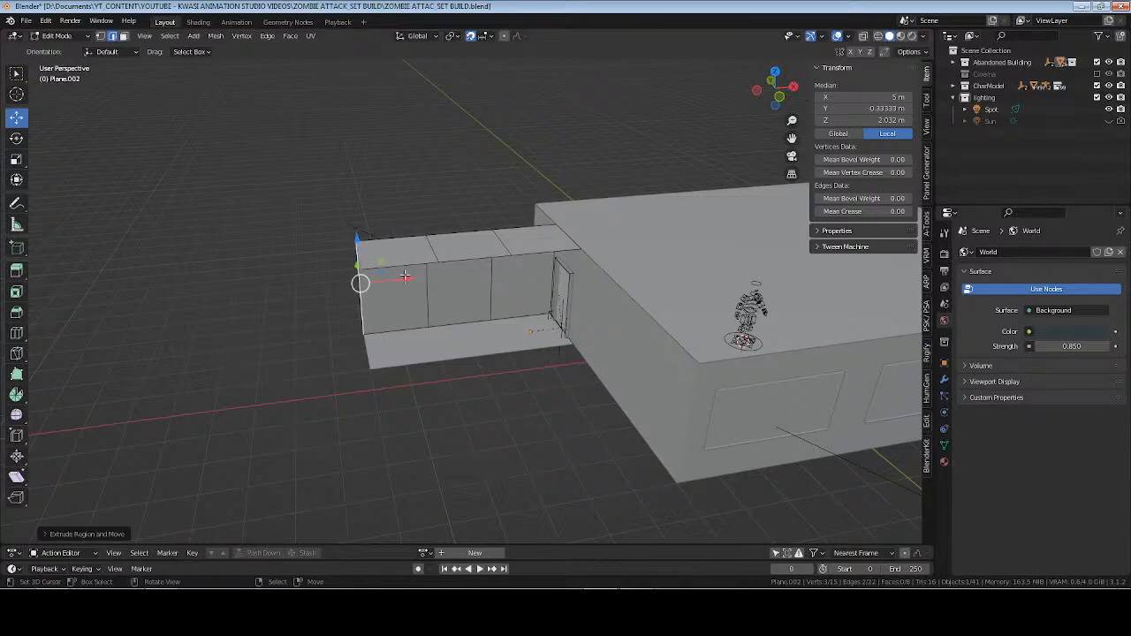
{"action": "key", "text": "g"}
{"action": "key", "text": "x"}
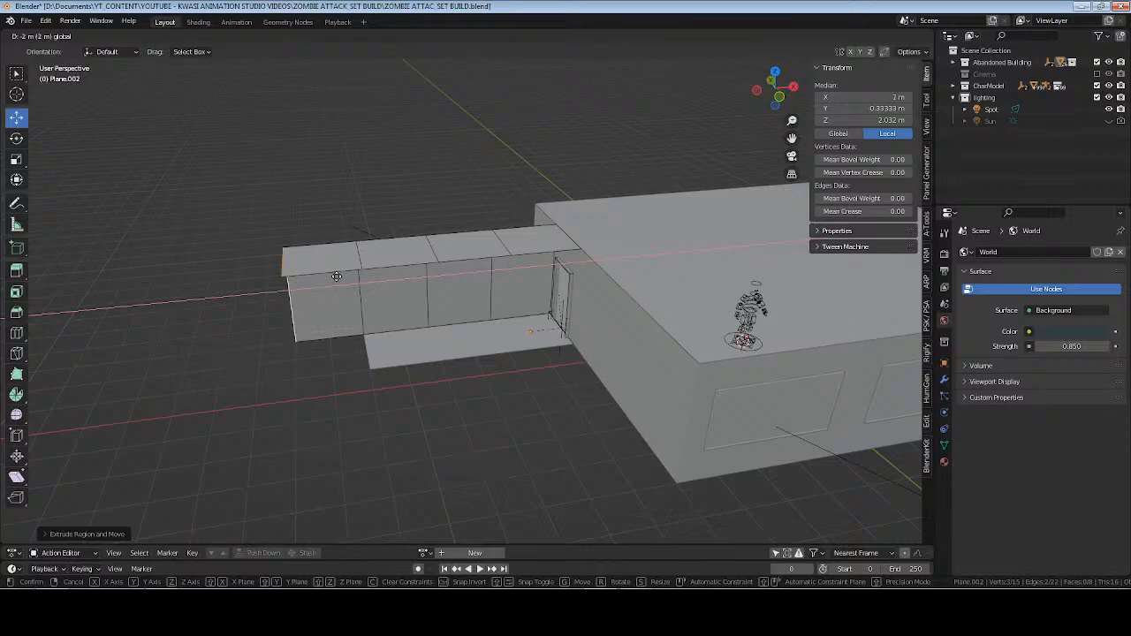
{"action": "key", "text": "Return"}
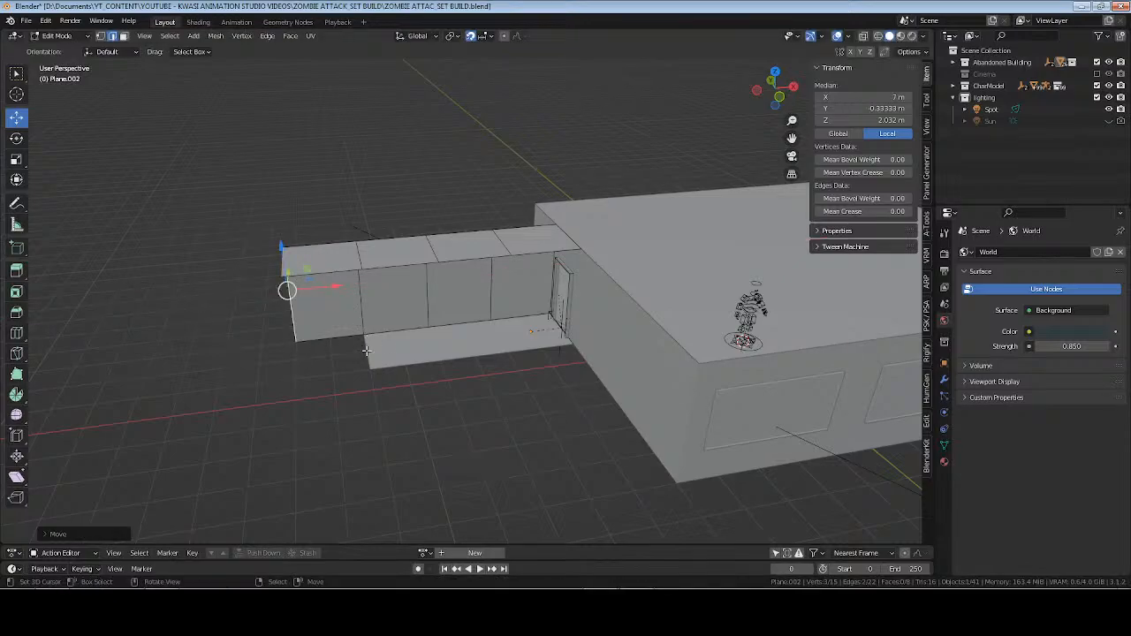
Extrude the end edge of the corridor floor 2 m outward along X to match the wall, and save the file.
{"action": "key", "text": "Tab"}
{"action": "left_click", "coordinate": [370, 352]}
{"action": "key", "text": "Tab"}
{"action": "left_click", "coordinate": [367, 351]}
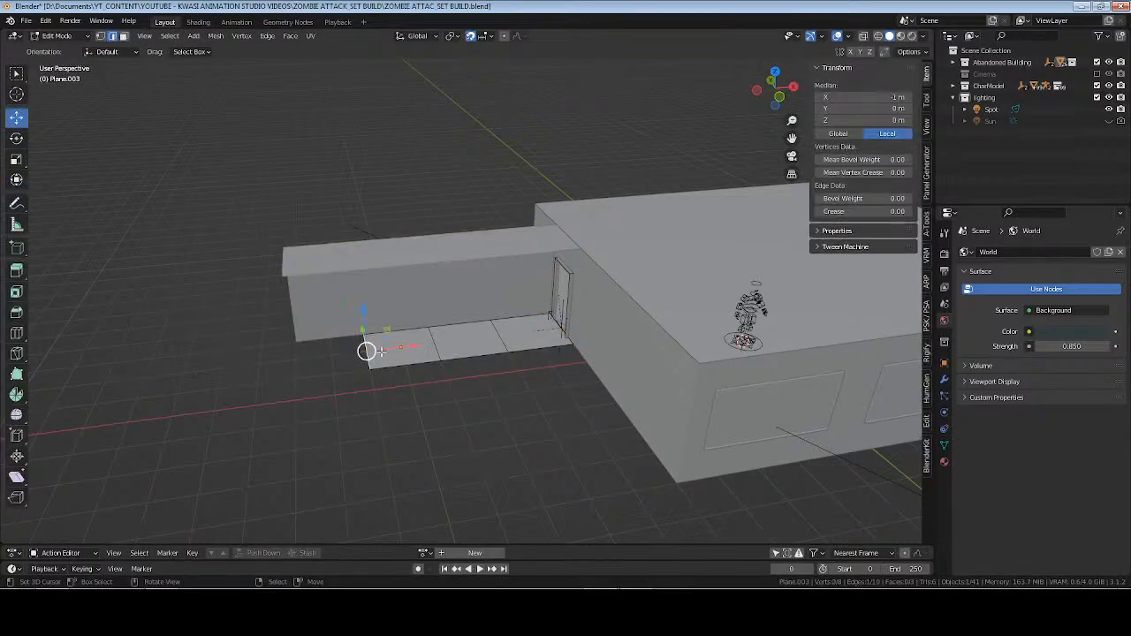
{"action": "key", "text": "e"}
{"action": "key", "text": "x"}
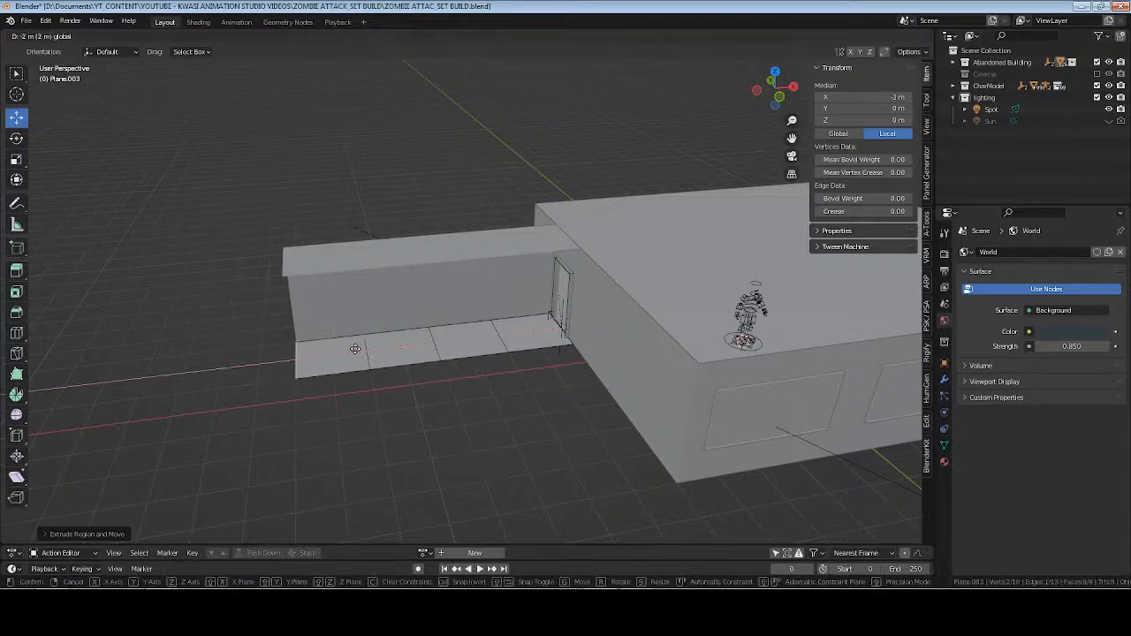
{"action": "key", "text": "Return"}
{"action": "key", "text": "Tab"}
{"action": "key", "text": "ctrl+s"}
Frame Aksara_Rig inside the room and view the character in rendered shading.
{"action": "middle_click_drag", "start_coordinate": [542, 333], "coordinate": [730, 417]}
{"action": "left_click", "coordinate": [570, 324]}
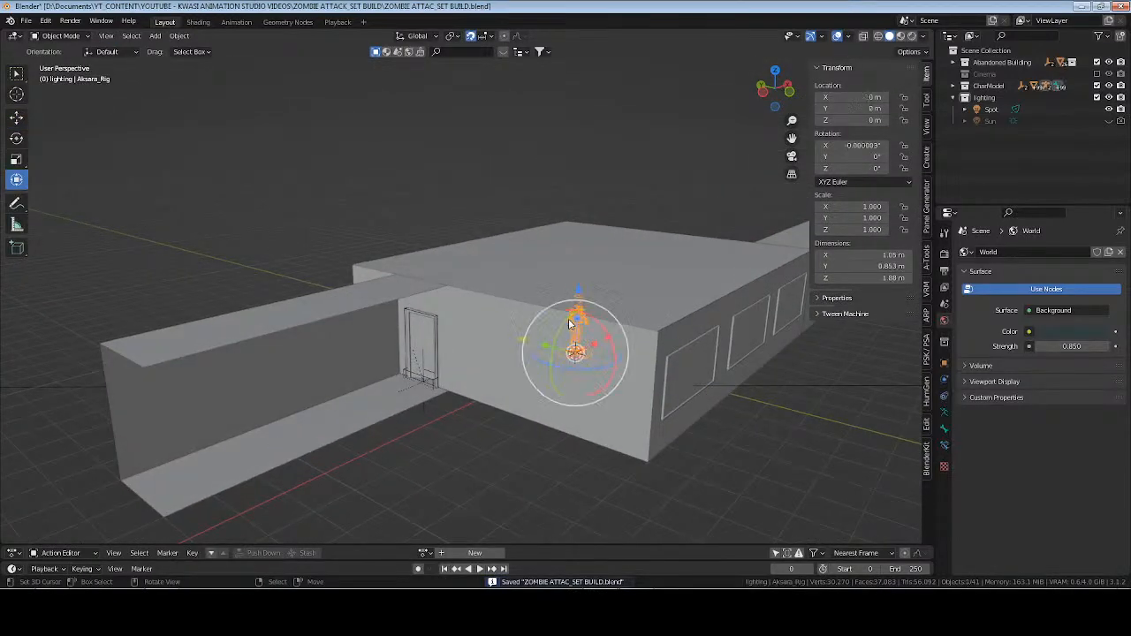
{"action": "key", "text": "KP_Decimal"}
{"action": "middle_click_drag", "start_coordinate": [568, 319], "coordinate": [632, 313]}
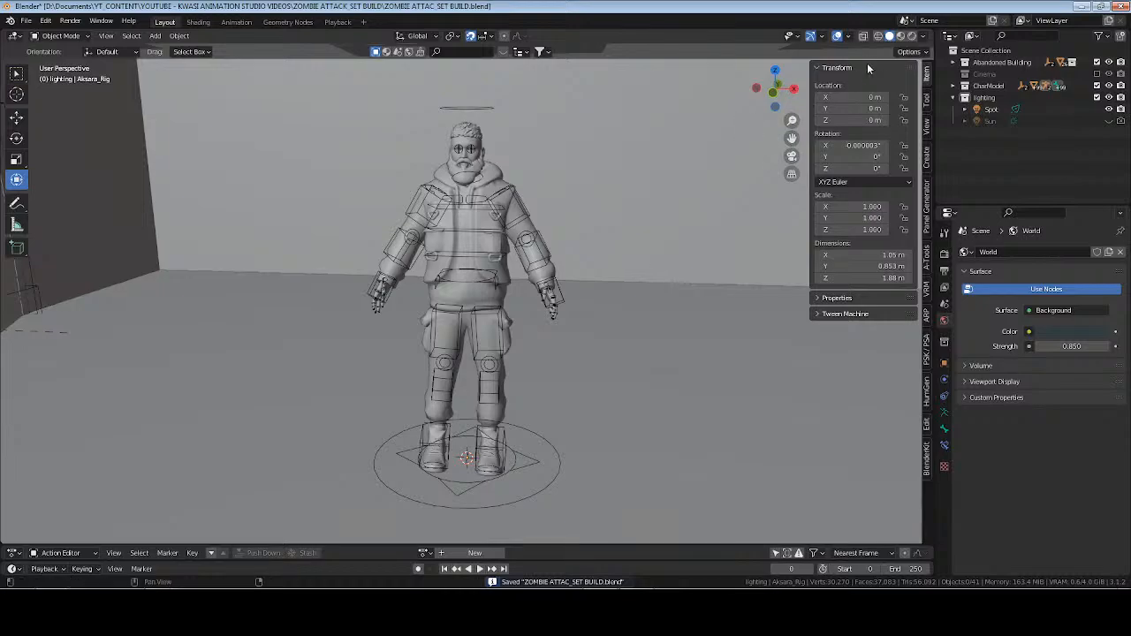
{"action": "left_click", "coordinate": [912, 36]}
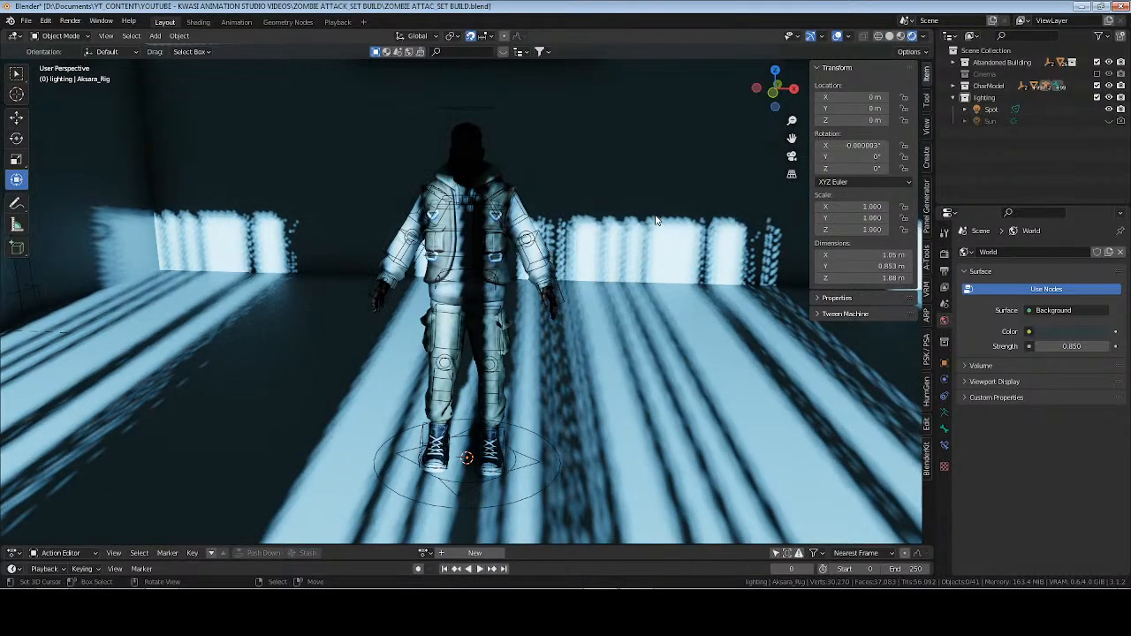
Hide the transform sidebar and inspect the lit building and its lengthened corridor from outside.
{"action": "key", "text": "n"}
{"action": "mouse_move", "coordinate": [495, 265]}
{"action": "middle_mouse_down"}
{"action": "mouse_move", "coordinate": [602, 257]}
{"action": "mouse_move", "coordinate": [582, 247]}
{"action": "mouse_move", "coordinate": [679, 276]}
{"action": "middle_mouse_up"}
{"action": "scroll", "coordinate": [595, 256], "scroll_direction": "down", "scroll_amount": 7}
{"action": "scroll", "coordinate": [596, 255], "scroll_direction": "down", "scroll_amount": 5}
{"action": "middle_click_drag", "start_coordinate": [372, 309], "coordinate": [579, 383], "text": "shift"}
{"action": "scroll", "coordinate": [578, 383], "scroll_direction": "up", "scroll_amount": 4}
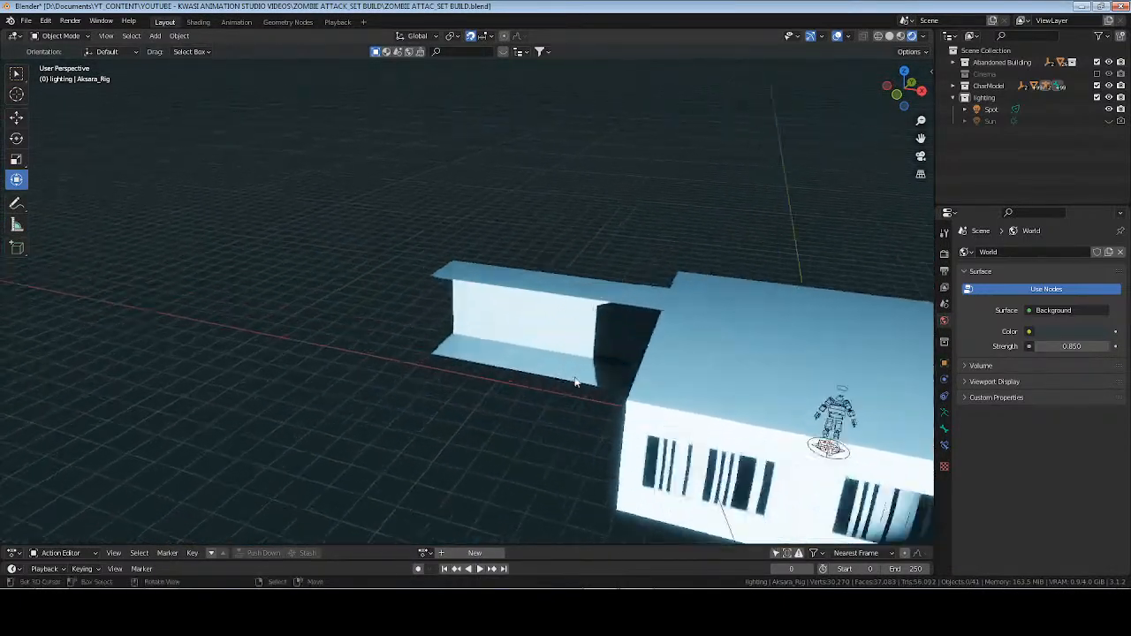
In solid shading, extrude the outer end edge of the corridor's ceiling straight down to floor level to form an end wall.
{"action": "left_click", "coordinate": [889, 36]}
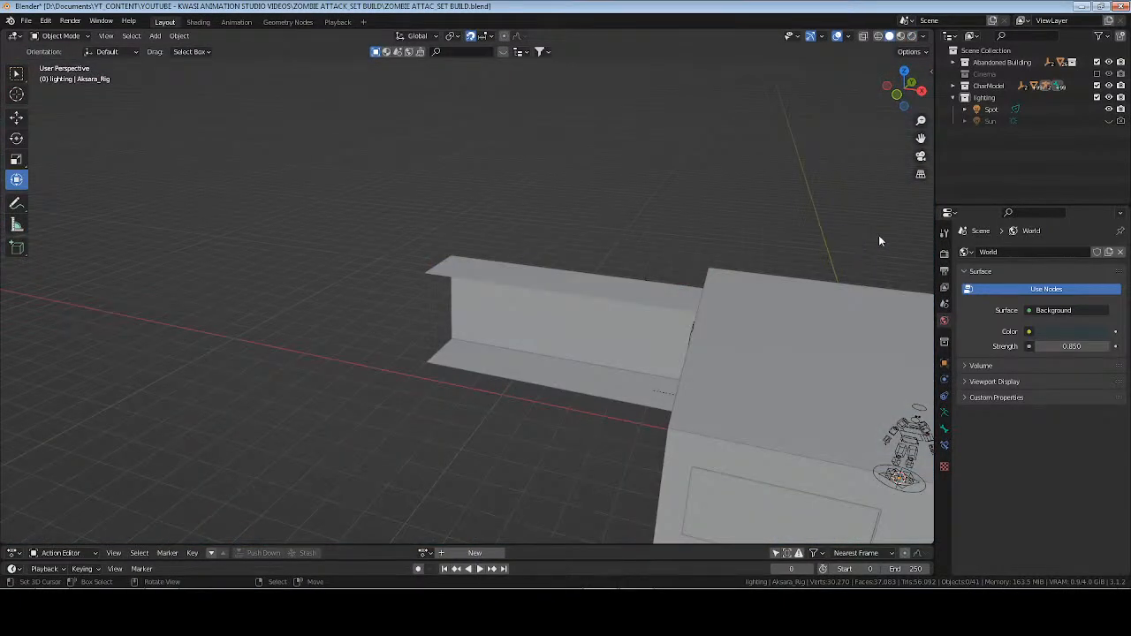
{"action": "middle_click_drag", "start_coordinate": [545, 344], "coordinate": [440, 340]}
{"action": "left_click", "coordinate": [436, 338]}
{"action": "key", "text": "Tab"}
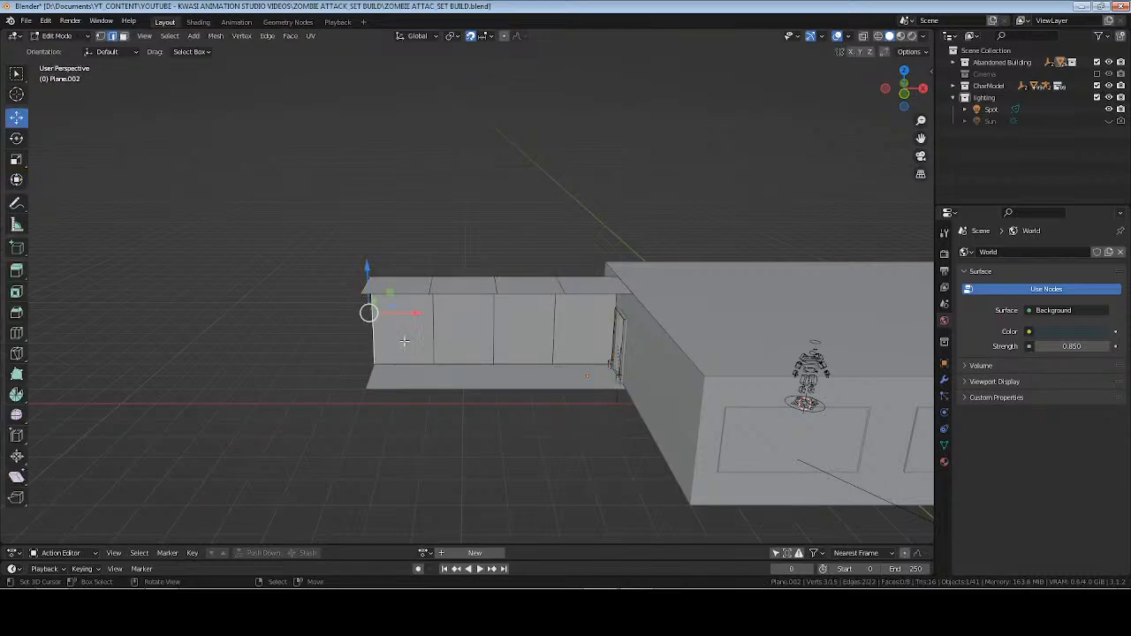
{"action": "middle_click_drag", "start_coordinate": [368, 315], "coordinate": [419, 378]}
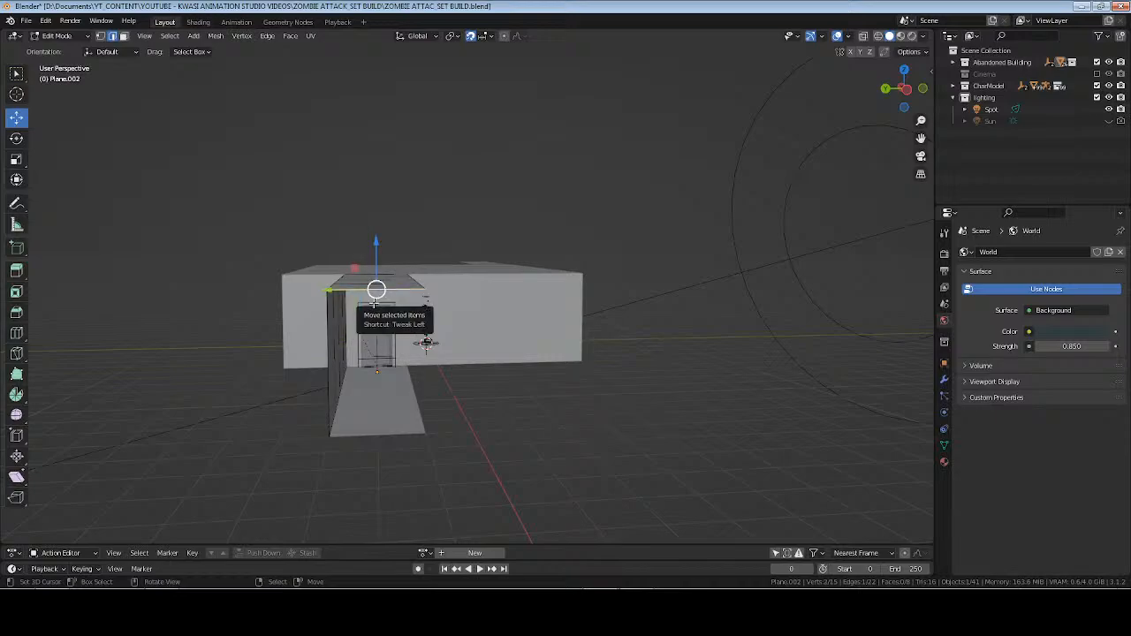
{"action": "key", "text": "e"}
{"action": "left_click", "coordinate": [373, 304]}
{"action": "left_click_drag", "start_coordinate": [376, 238], "coordinate": [376, 384]}
Extrude the side edges of the corridor's end wall and last ceiling section outward along Y, and save the file.
{"action": "middle_click_drag", "start_coordinate": [375, 383], "coordinate": [490, 307]}
{"action": "left_click", "coordinate": [449, 262]}
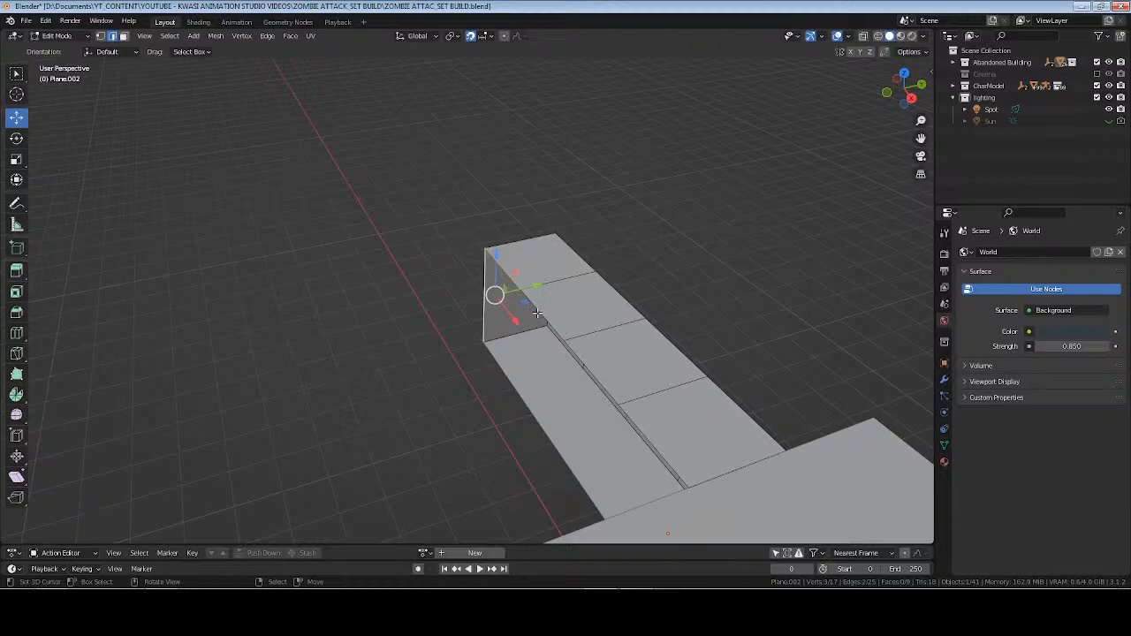
{"action": "key", "text": "e"}
{"action": "key", "text": "y"}
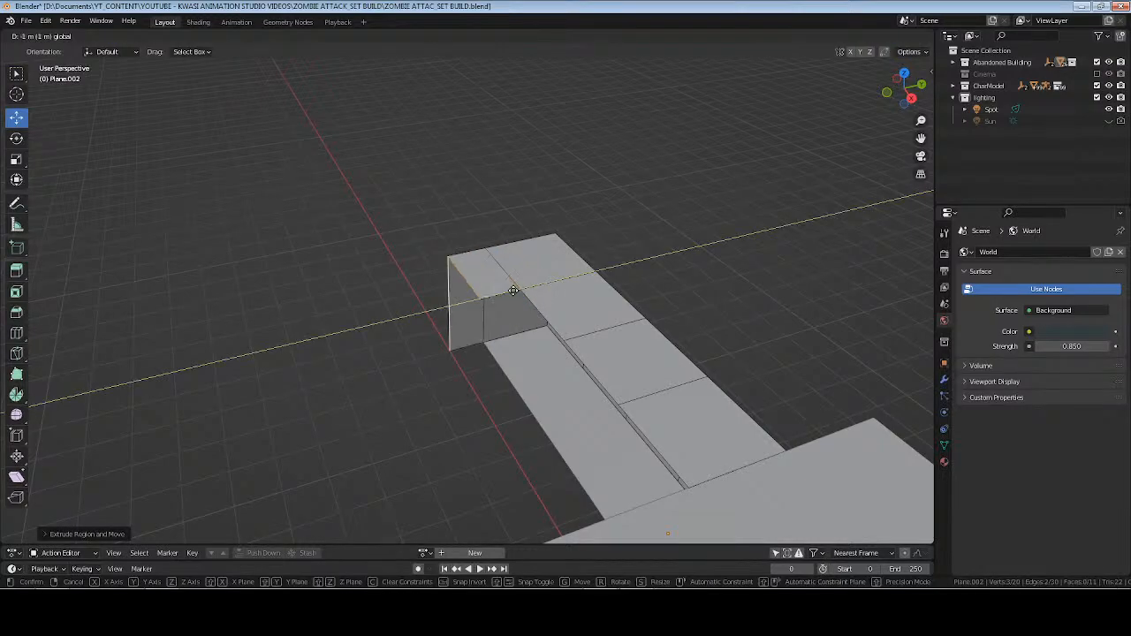
{"action": "left_click", "coordinate": [491, 297]}
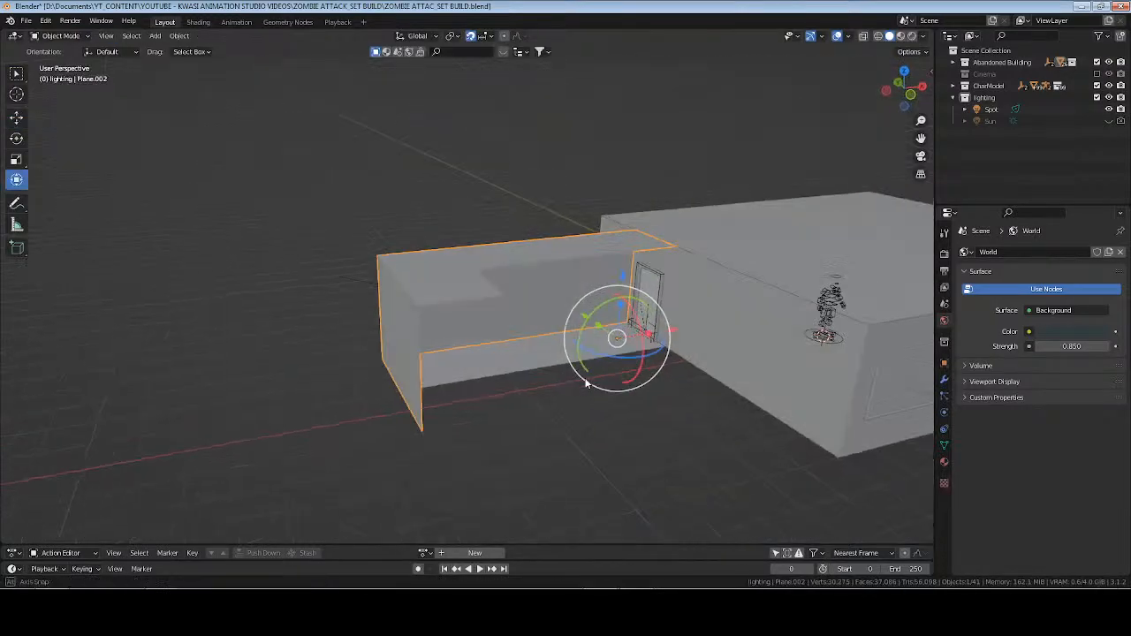
{"action": "left_click", "coordinate": [599, 378]}
{"action": "key", "text": "ctrl+s"}
Frame Aksara_Rig inside the room, save the file, and inspect the character and room in rendered shading.
{"action": "middle_click_drag", "start_coordinate": [767, 290], "coordinate": [357, 381]}
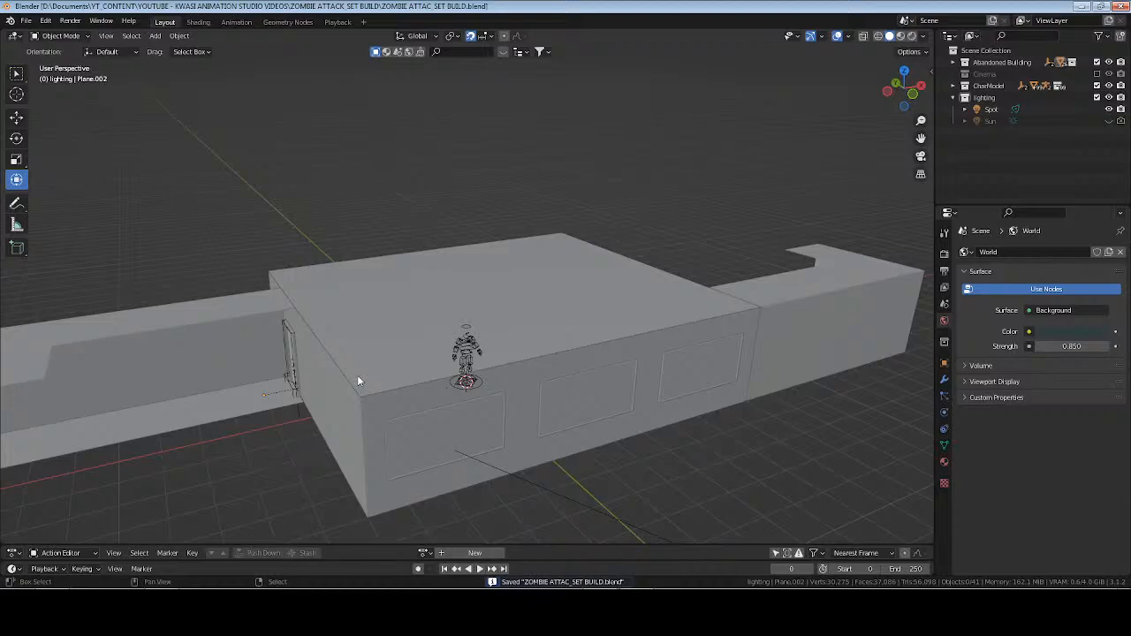
{"action": "middle_click_drag", "start_coordinate": [443, 356], "coordinate": [458, 359]}
{"action": "left_click", "coordinate": [433, 367]}
{"action": "key", "text": "KP_Decimal"}
{"action": "key", "text": "alt+a"}
{"action": "key", "text": "ctrl+s"}
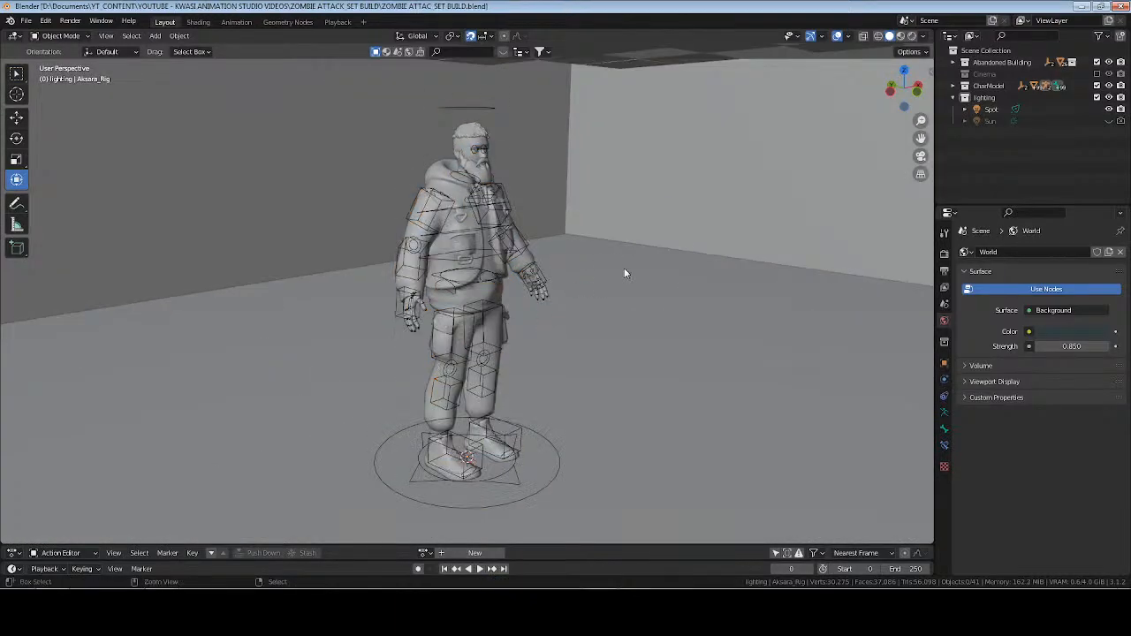
{"action": "middle_click_drag", "start_coordinate": [624, 273], "coordinate": [524, 347]}
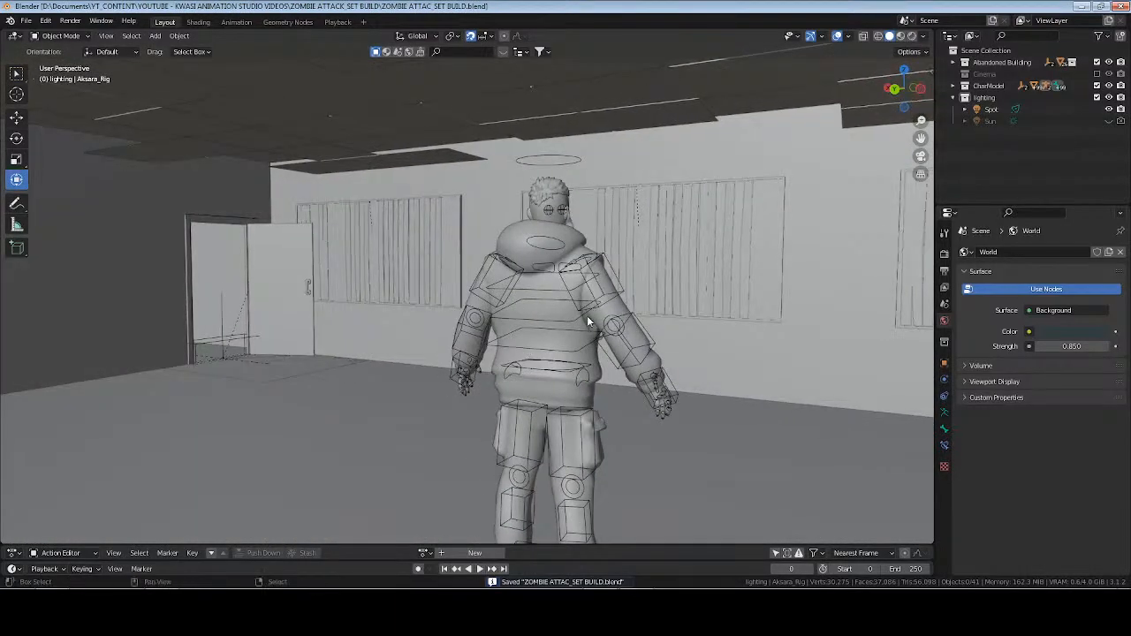
{"action": "middle_click_drag", "start_coordinate": [589, 323], "coordinate": [542, 283]}
{"action": "left_click", "coordinate": [911, 36]}
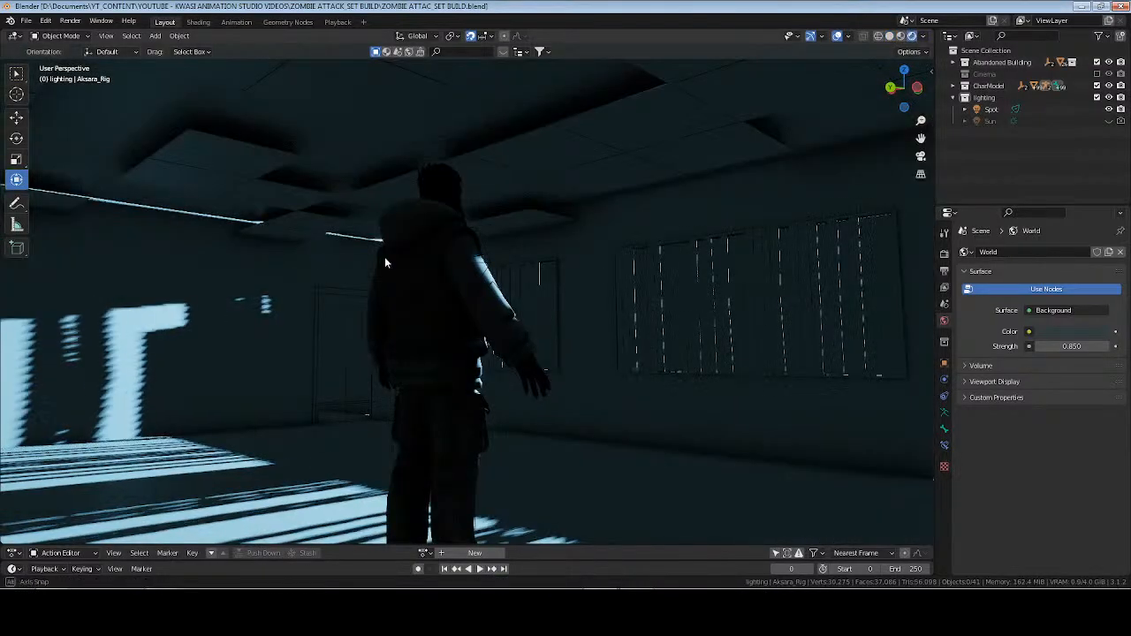
{"action": "mouse_move", "coordinate": [384, 256]}
{"action": "middle_mouse_down"}
{"action": "mouse_move", "coordinate": [625, 256]}
{"action": "mouse_move", "coordinate": [606, 274]}
{"action": "mouse_move", "coordinate": [444, 287]}
{"action": "mouse_move", "coordinate": [323, 273]}
{"action": "middle_mouse_up"}
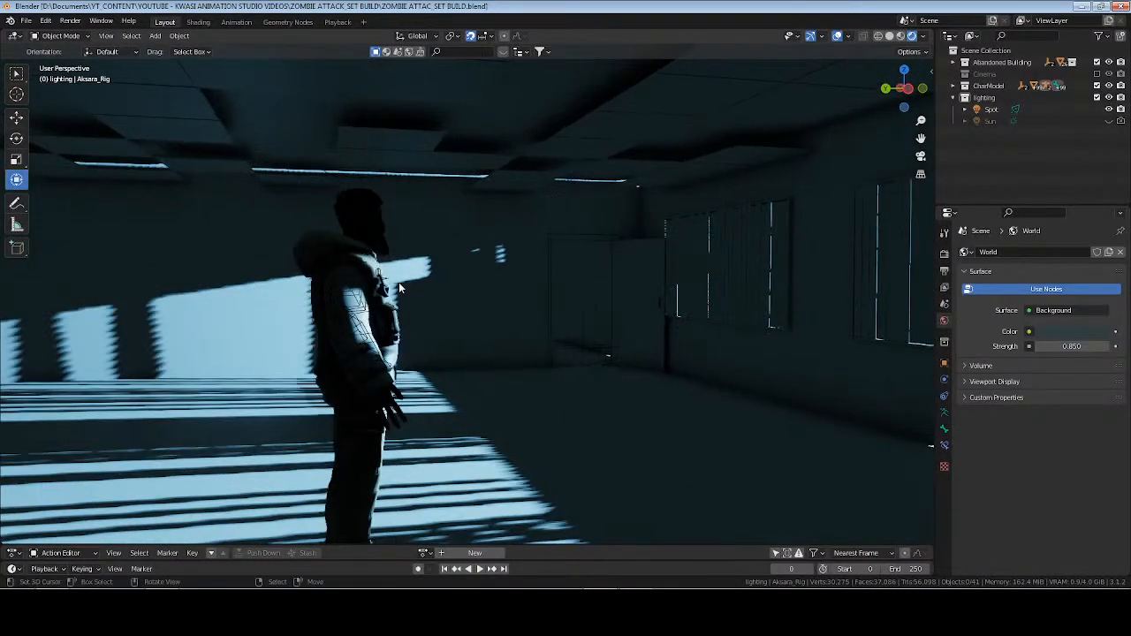
Rotate the open room door beside the windows around the Z axis to adjust how far it stands open.
{"action": "left_click", "coordinate": [649, 270]}
{"action": "key", "text": "KP_Decimal"}
{"action": "middle_click_drag", "start_coordinate": [411, 327], "coordinate": [432, 333]}
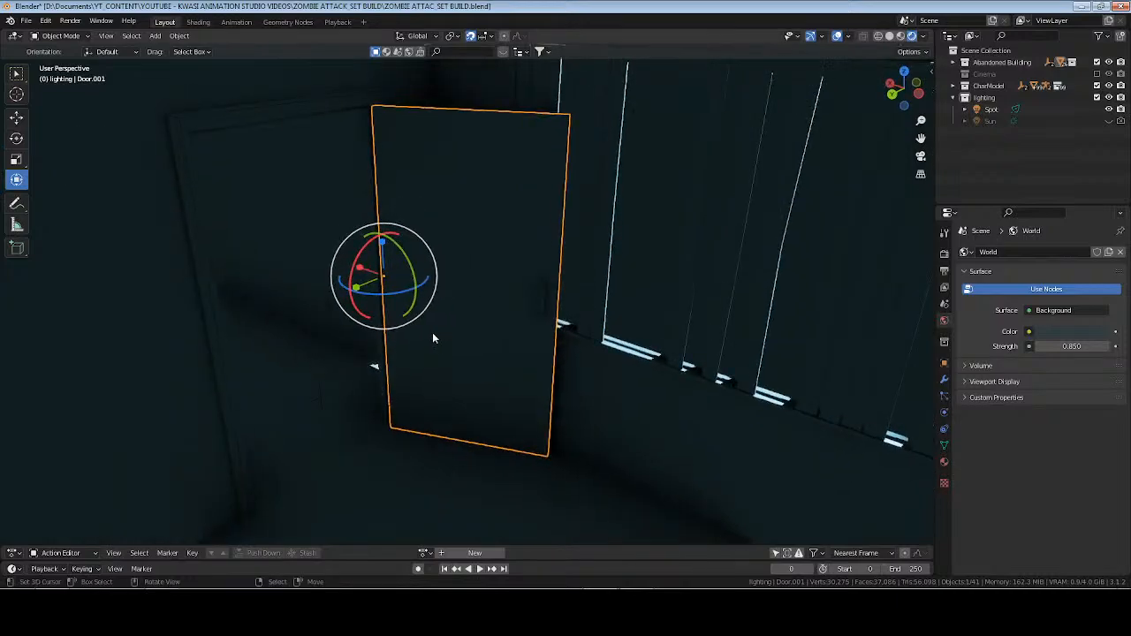
{"action": "key", "text": "r"}
{"action": "key", "text": "z"}
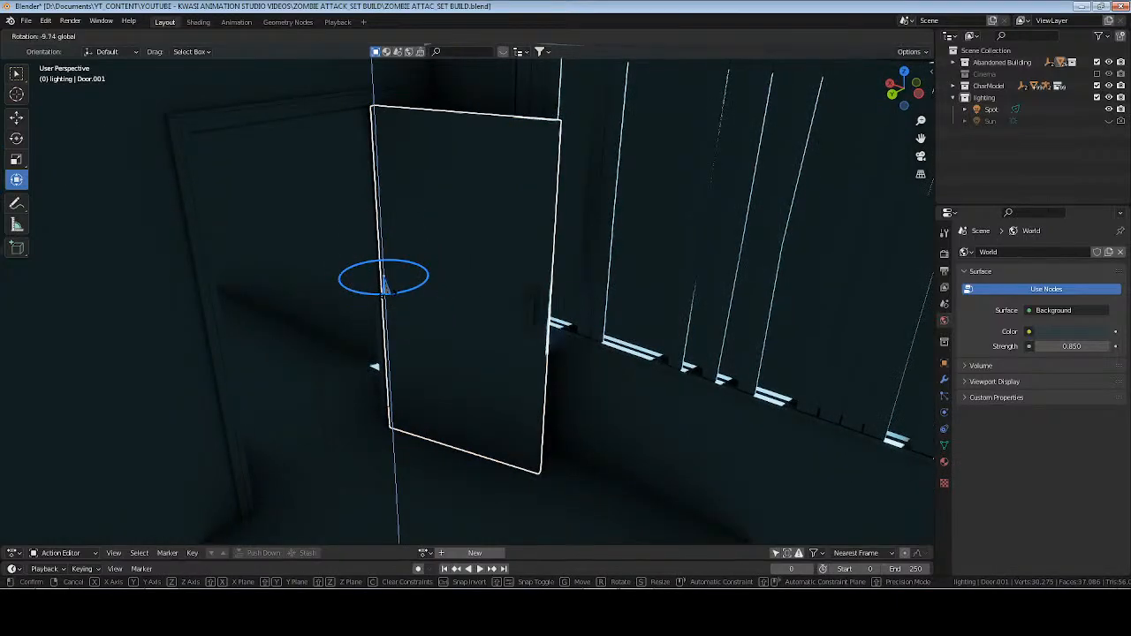
{"action": "left_click_drag", "start_coordinate": [391, 294], "coordinate": [391, 294]}
{"action": "middle_click_drag", "start_coordinate": [603, 350], "coordinate": [563, 348]}
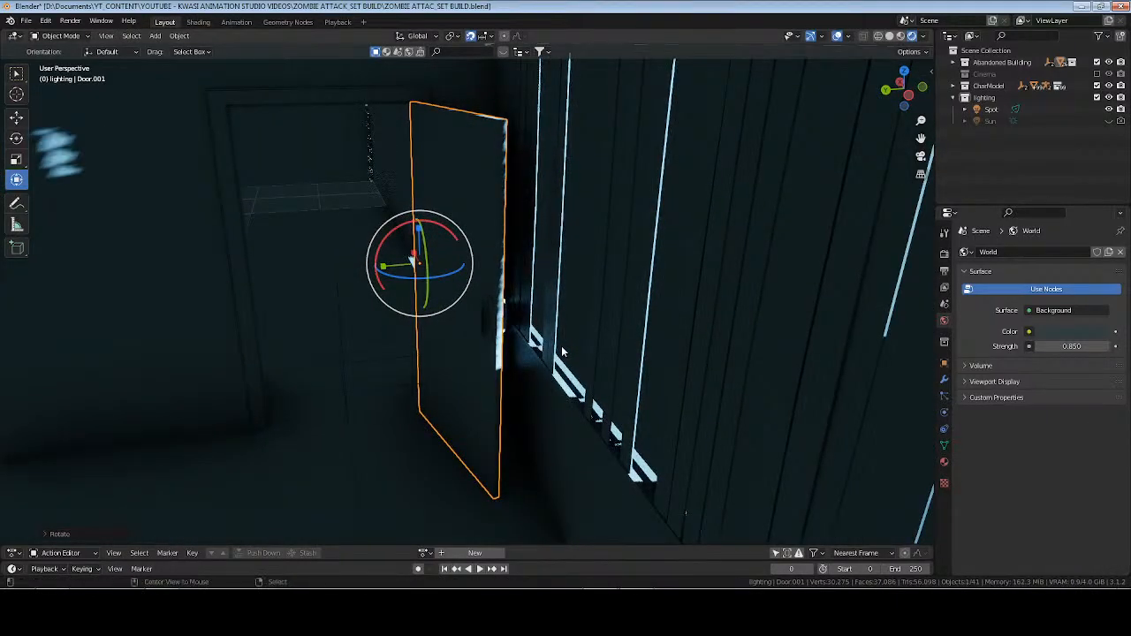
{"action": "key", "text": "alt+a"}
In material preview, add a plane mesh to the lighting collection and rotate it 90° around X so it stands upright.
{"action": "middle_click_drag", "start_coordinate": [474, 323], "coordinate": [454, 342]}
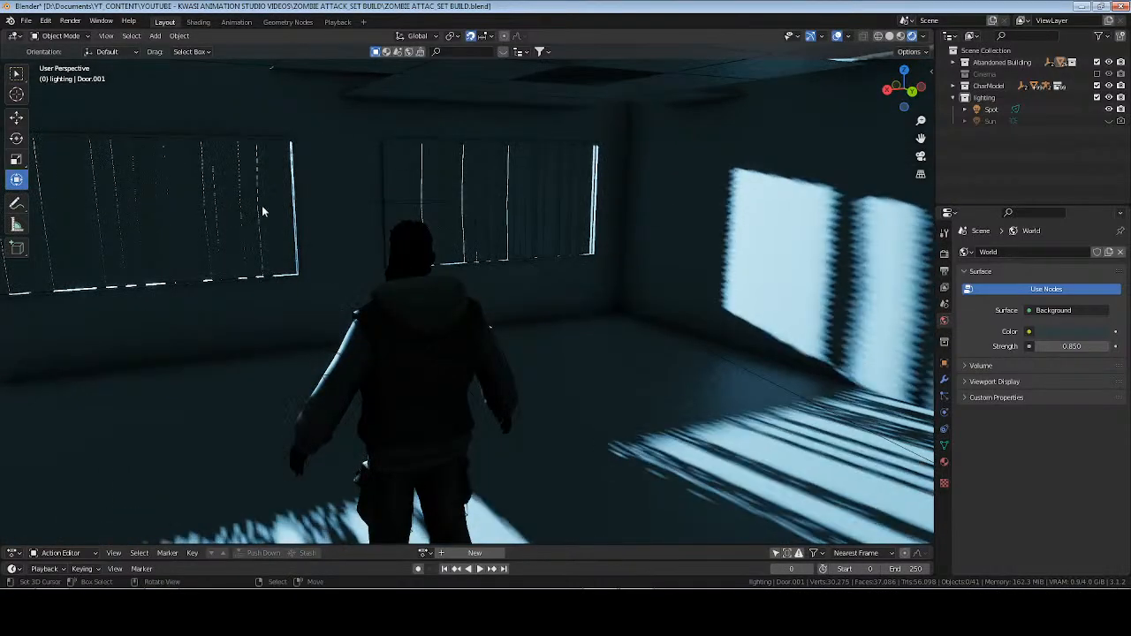
{"action": "left_click", "coordinate": [899, 38]}
{"action": "left_click", "coordinate": [980, 99]}
{"action": "scroll", "coordinate": [322, 146], "scroll_direction": "down", "scroll_amount": 7}
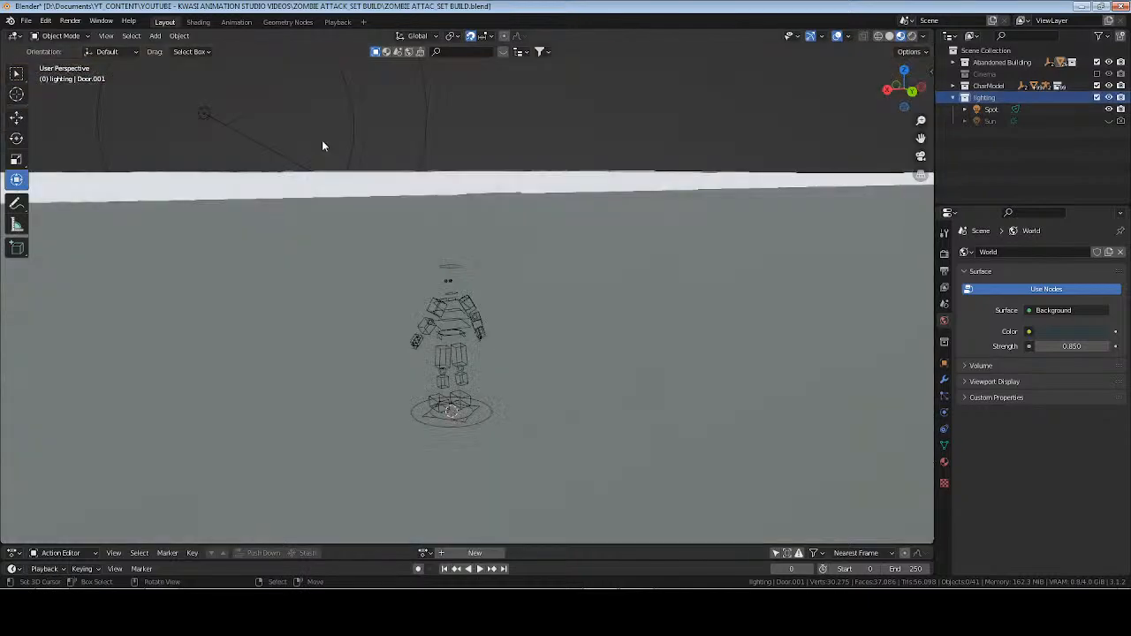
{"action": "scroll", "coordinate": [322, 146], "scroll_direction": "down", "scroll_amount": 5}
{"action": "middle_click_drag", "start_coordinate": [322, 146], "coordinate": [539, 222]}
{"action": "key", "text": "shift+a"}
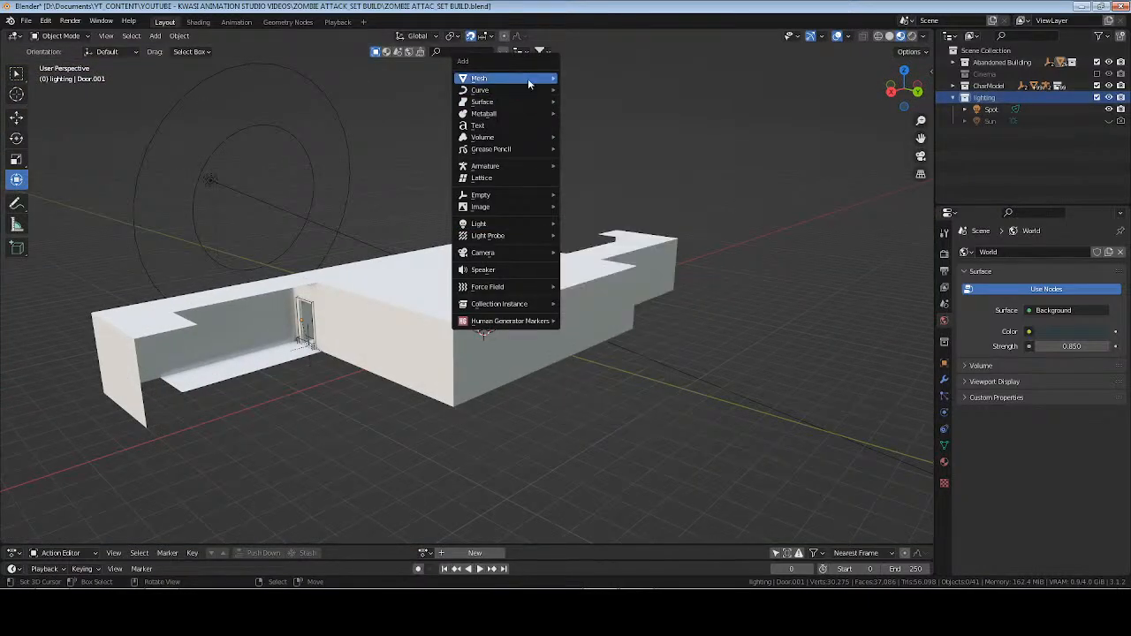
{"action": "mouse_move", "coordinate": [528, 78]}
{"action": "left_click", "coordinate": [610, 78]}
{"action": "type", "text": "r"}
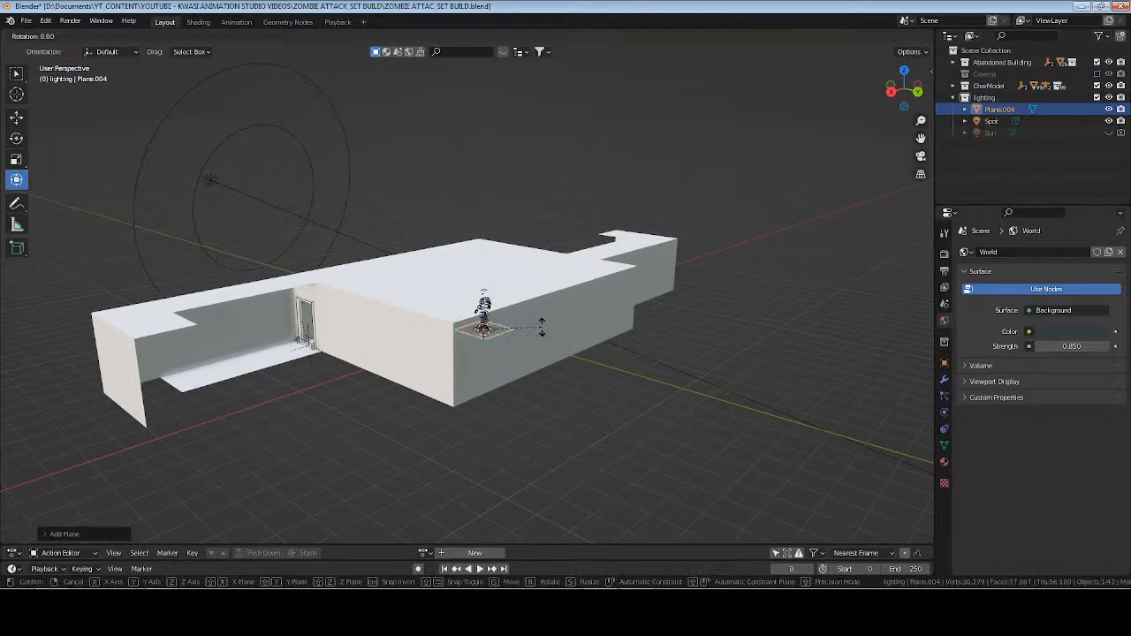
{"action": "type", "text": "x90"}
{"action": "key", "text": "Return"}
Frame the new plane and display face orientation to check which way it faces.
{"action": "key", "text": "KP_Decimal"}
{"action": "middle_click_drag", "start_coordinate": [266, 377], "coordinate": [796, 81]}
{"action": "left_click", "coordinate": [850, 35]}
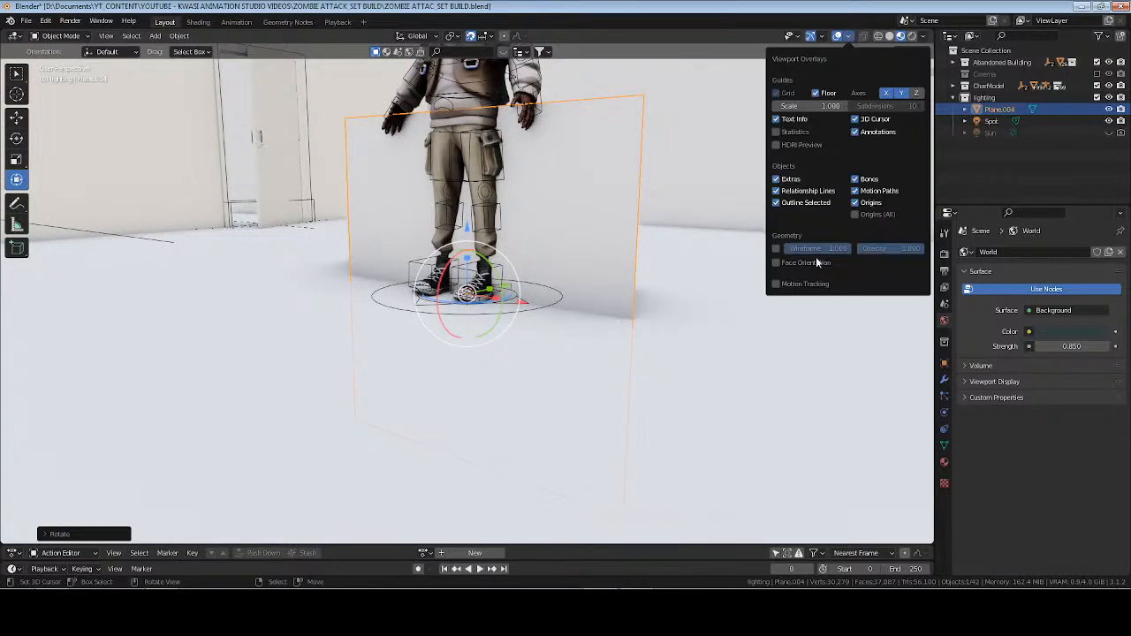
{"action": "left_click", "coordinate": [805, 264]}
{"action": "left_click", "coordinate": [805, 264]}
{"action": "left_click", "coordinate": [944, 365]}
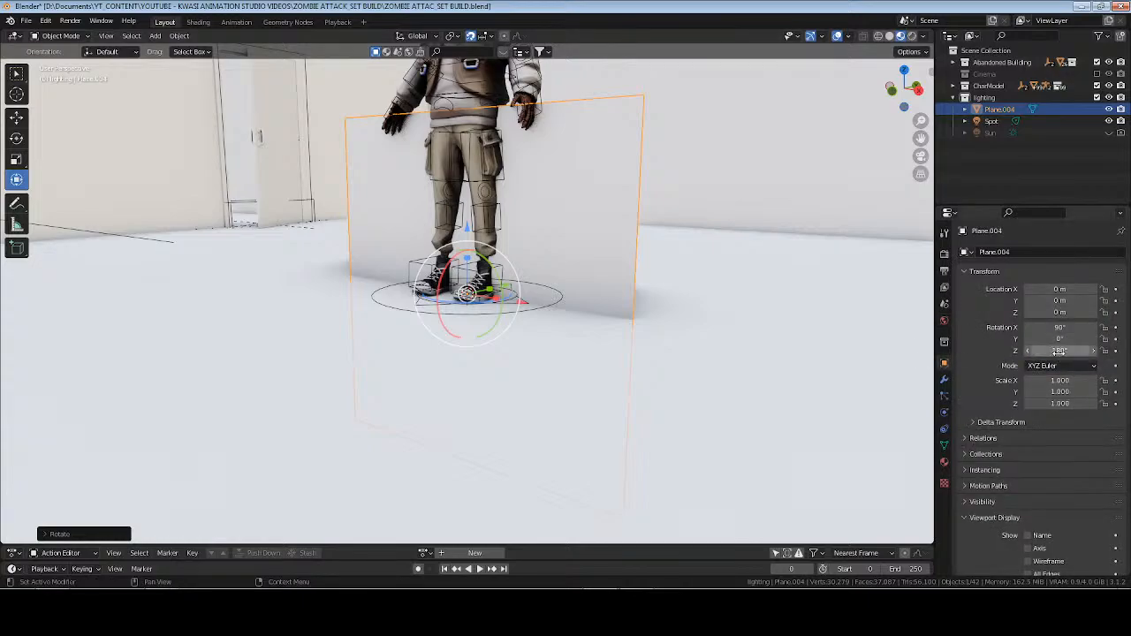
{"action": "left_click", "coordinate": [848, 37]}
{"action": "left_click", "coordinate": [778, 262]}
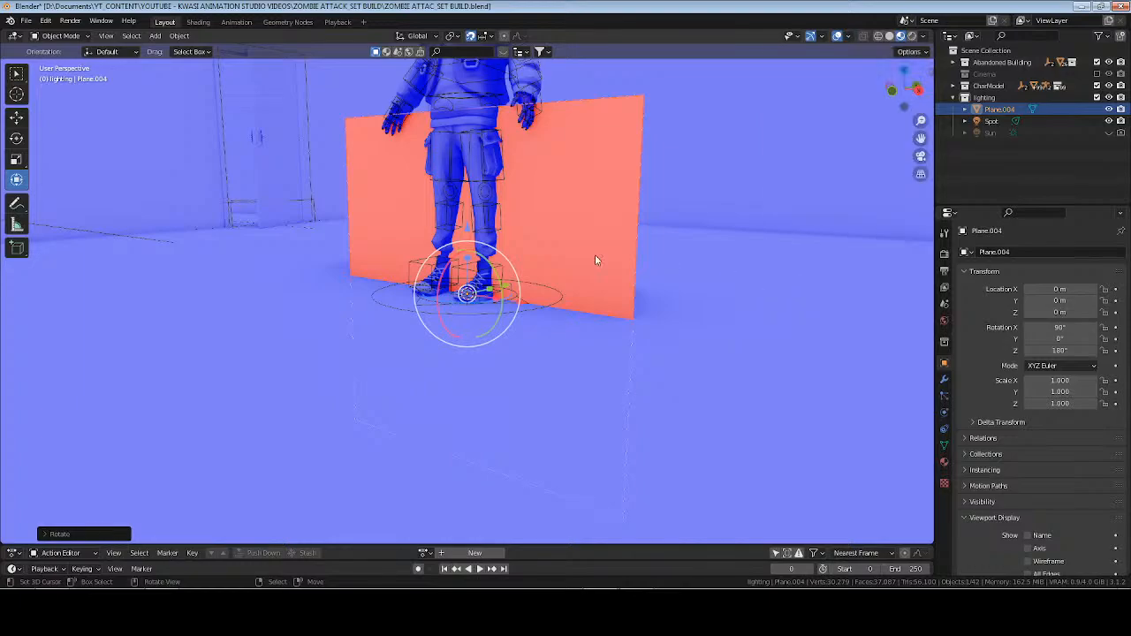
Raise the upright plane 1 m along Z and turn off the face orientation display.
{"action": "key", "text": "g"}
{"action": "key", "text": "z"}
{"action": "key", "text": "1"}
{"action": "key", "text": "Return"}
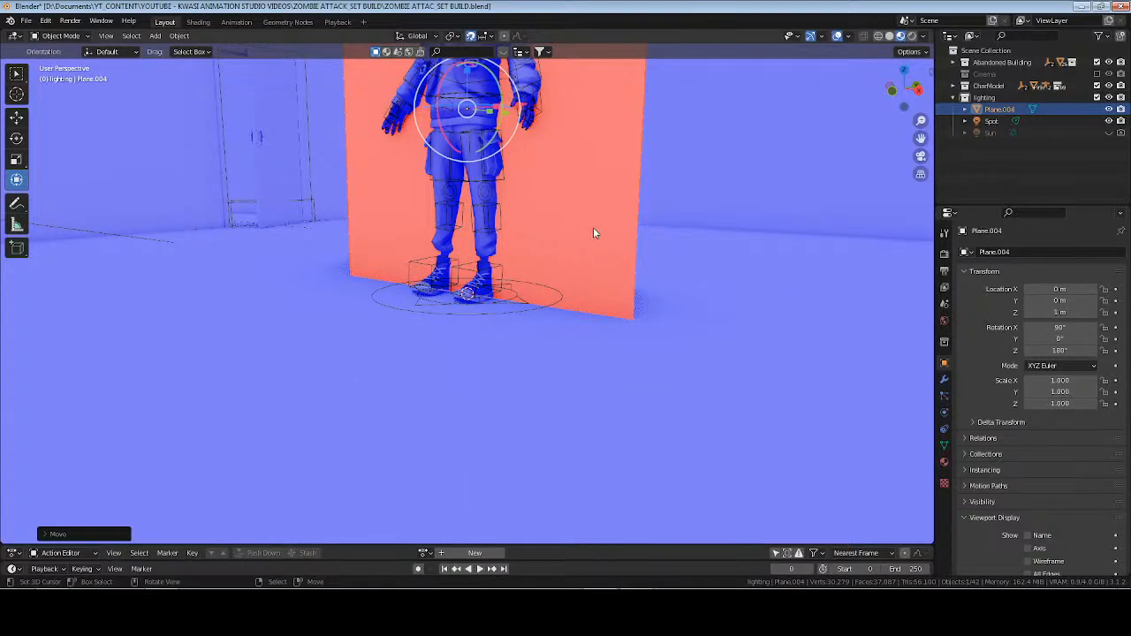
{"action": "left_click", "coordinate": [849, 37]}
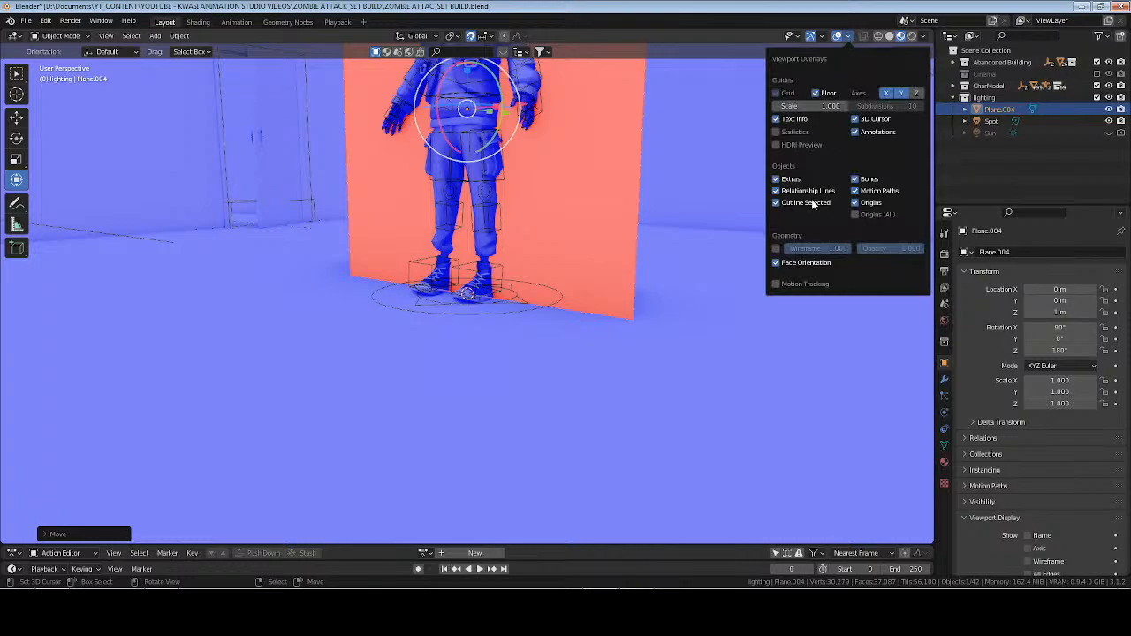
{"action": "left_click", "coordinate": [778, 263]}
Save the file, and in solid shading move the plane along Y to -20 m, outside the building's windows.
{"action": "key", "text": "ctrl+s"}
{"action": "left_click", "coordinate": [891, 38]}
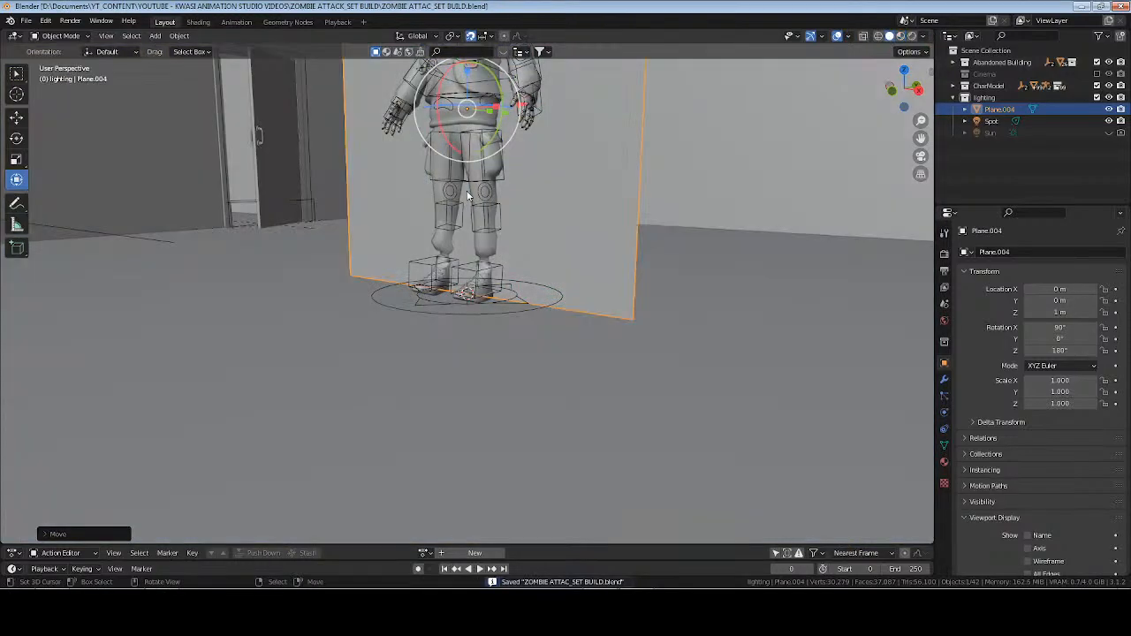
{"action": "scroll", "coordinate": [491, 200], "scroll_direction": "down", "scroll_amount": 13}
{"action": "middle_click_drag", "start_coordinate": [492, 201], "coordinate": [519, 280]}
{"action": "left_click_drag", "start_coordinate": [519, 280], "coordinate": [390, 294]}
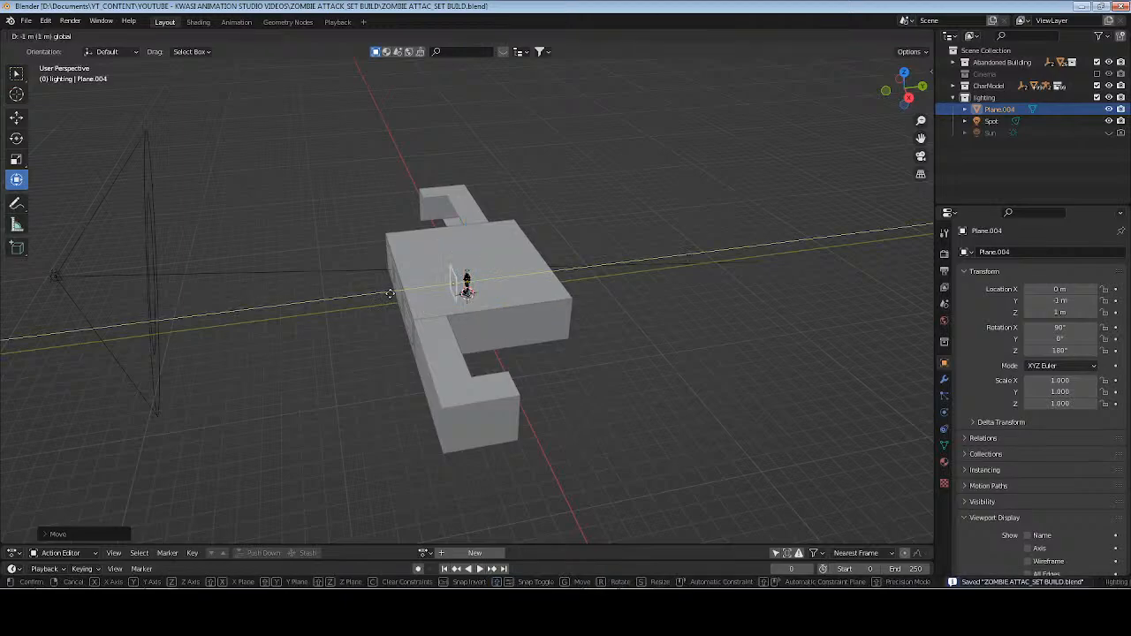
{"action": "left_click_drag", "start_coordinate": [224, 316], "coordinate": [224, 315]}
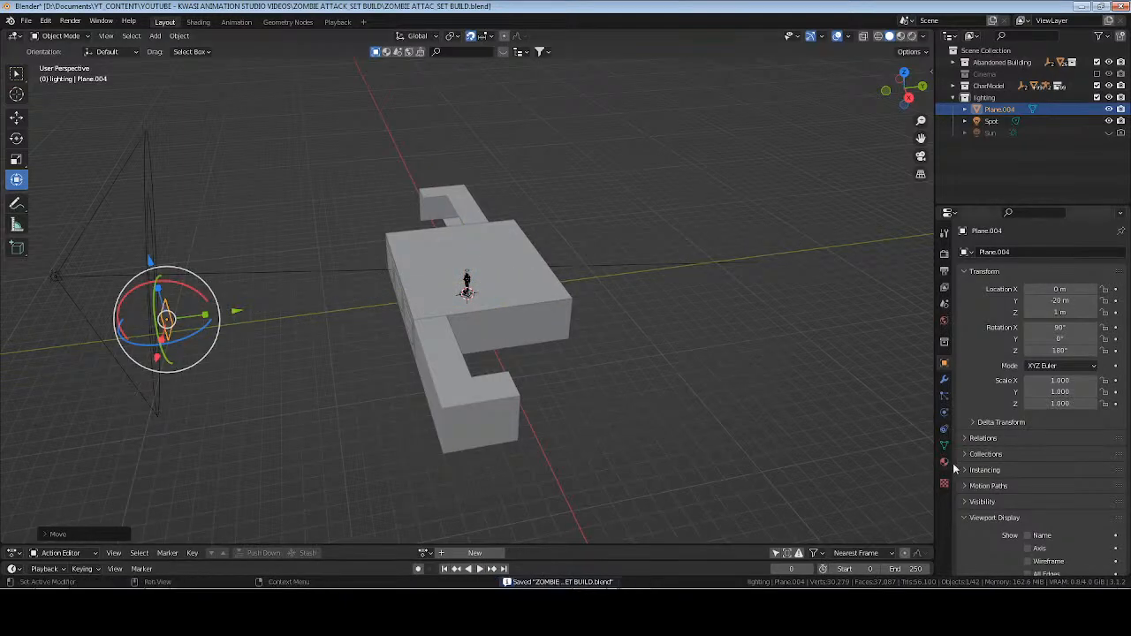
Give the plane a new Emission material named "outside source" with strength 20 and shadow mode None.
{"action": "left_click", "coordinate": [945, 463]}
{"action": "left_click", "coordinate": [1034, 303]}
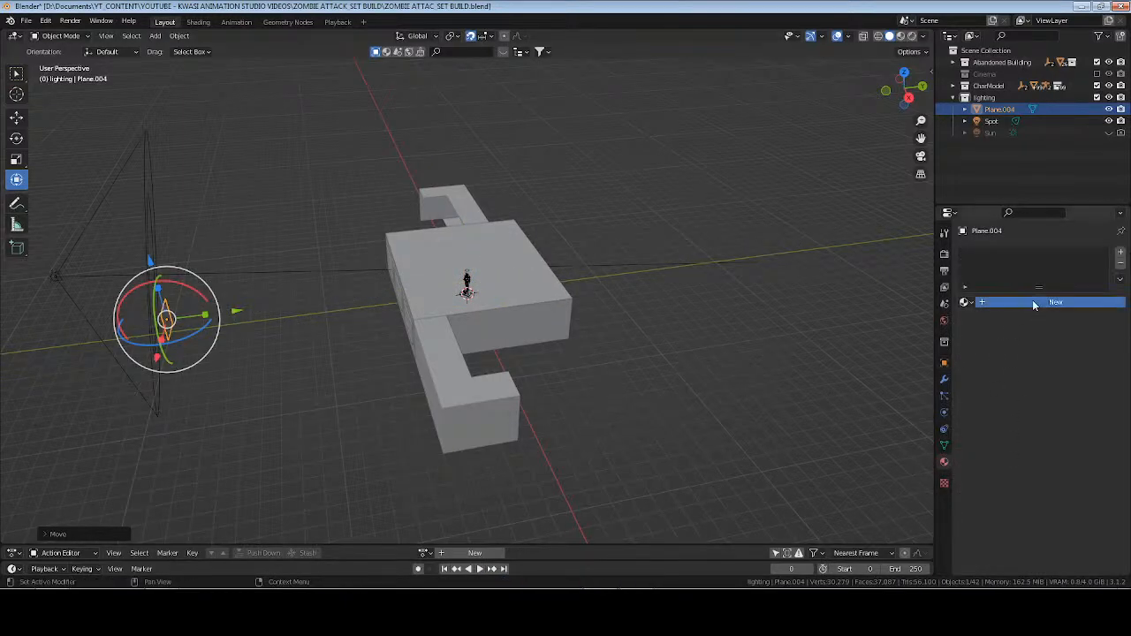
{"action": "left_click", "coordinate": [1059, 377]}
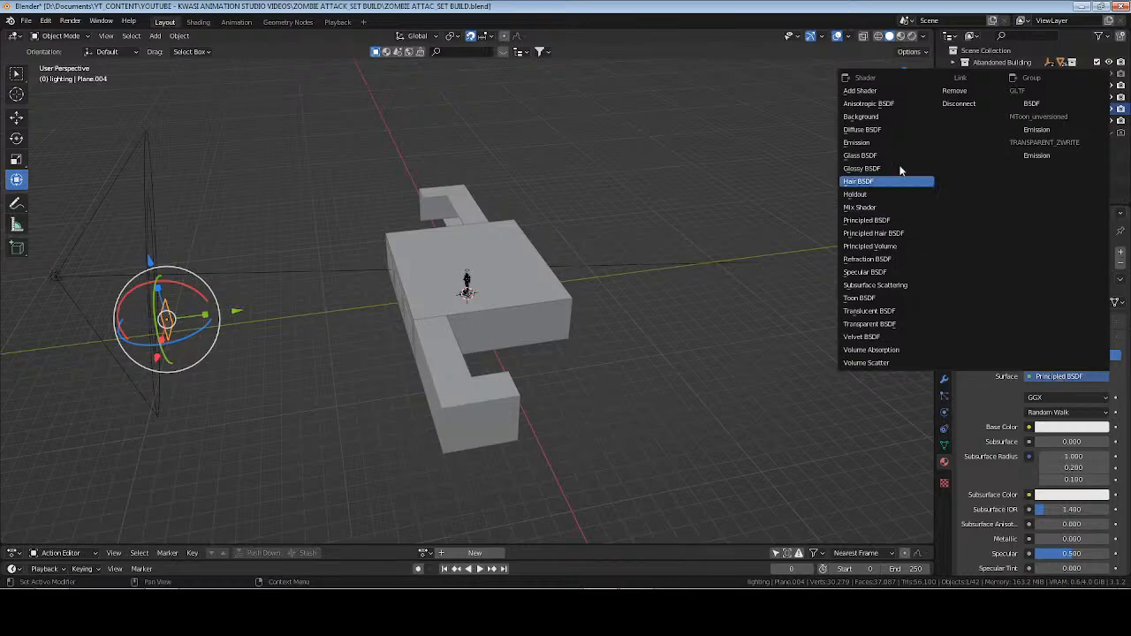
{"action": "left_click", "coordinate": [862, 142]}
{"action": "left_click", "coordinate": [1047, 495]}
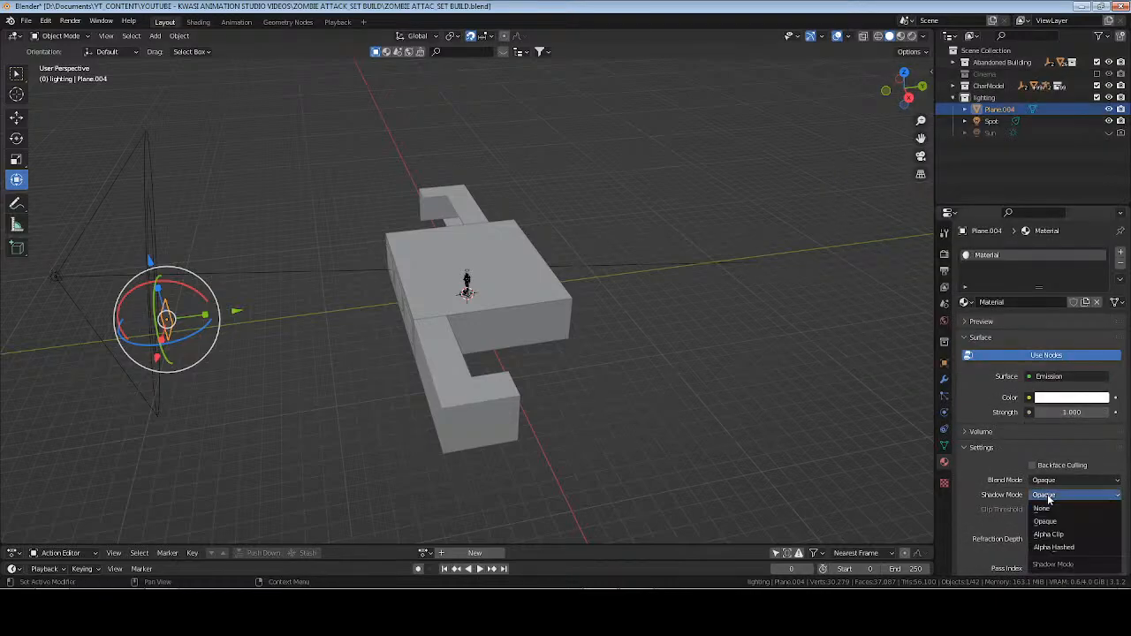
{"action": "left_click", "coordinate": [1049, 510]}
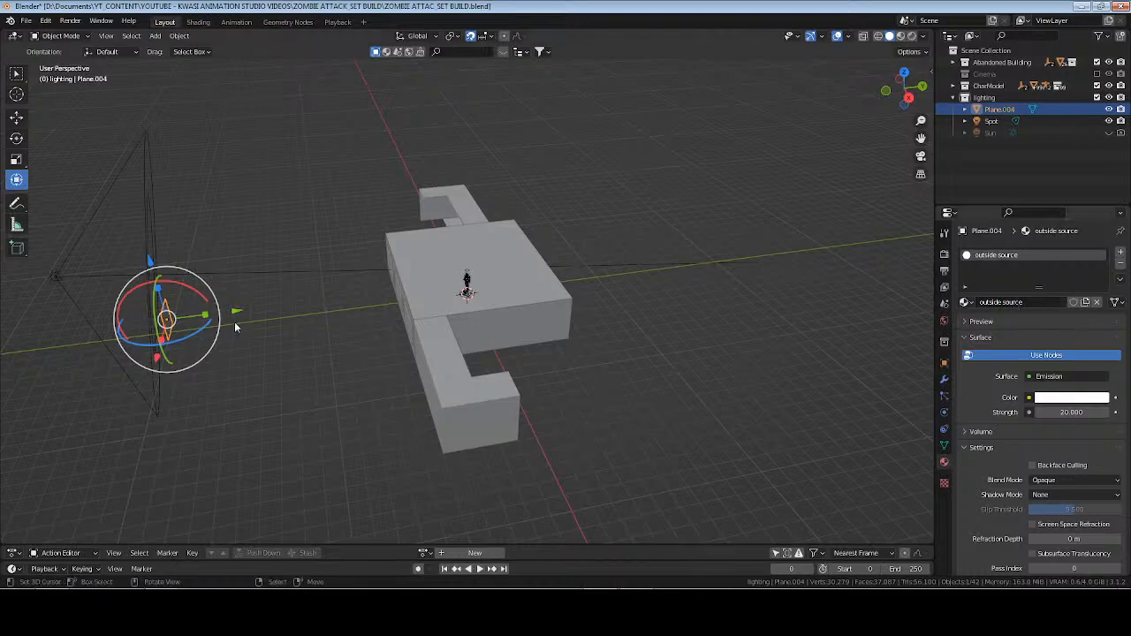
In edit mode, scale the plane's mesh about 11 times along X so it spans the length of the building.
{"action": "middle_click_drag", "start_coordinate": [235, 327], "coordinate": [469, 336]}
{"action": "key", "text": "Tab"}
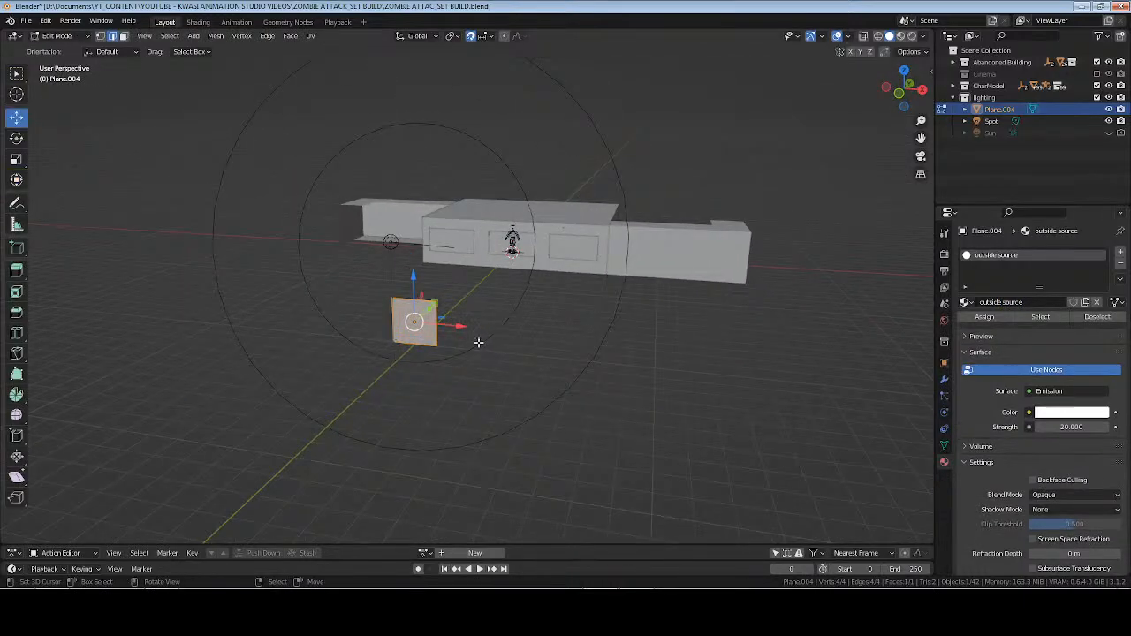
{"action": "key", "text": "x"}
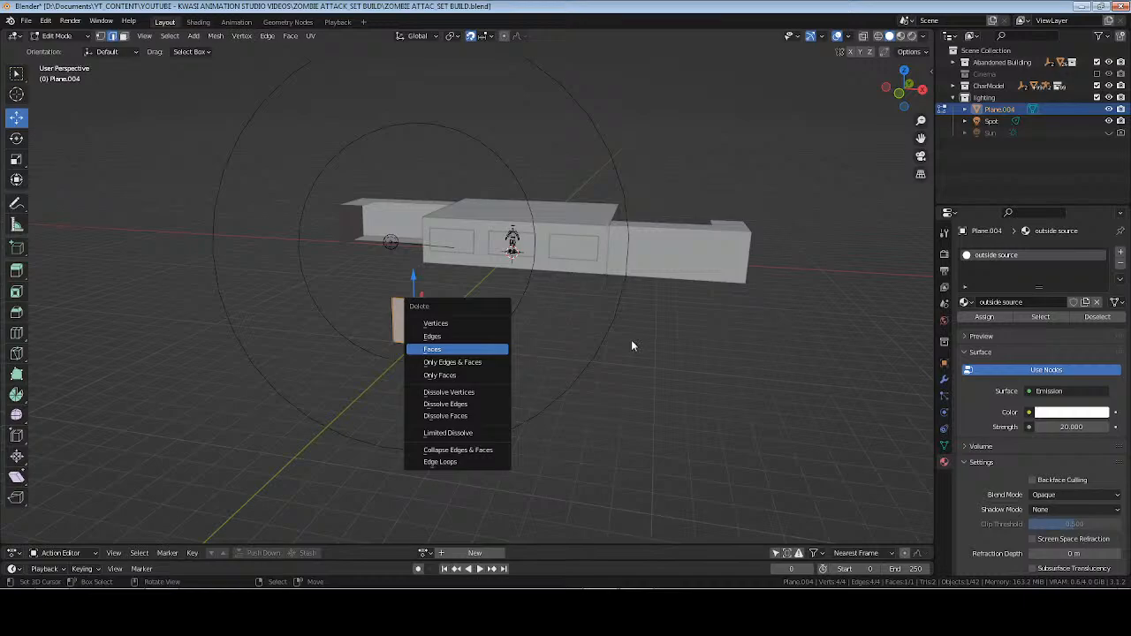
{"action": "key", "text": "Escape"}
{"action": "key", "text": "s"}
{"action": "key", "text": "x"}
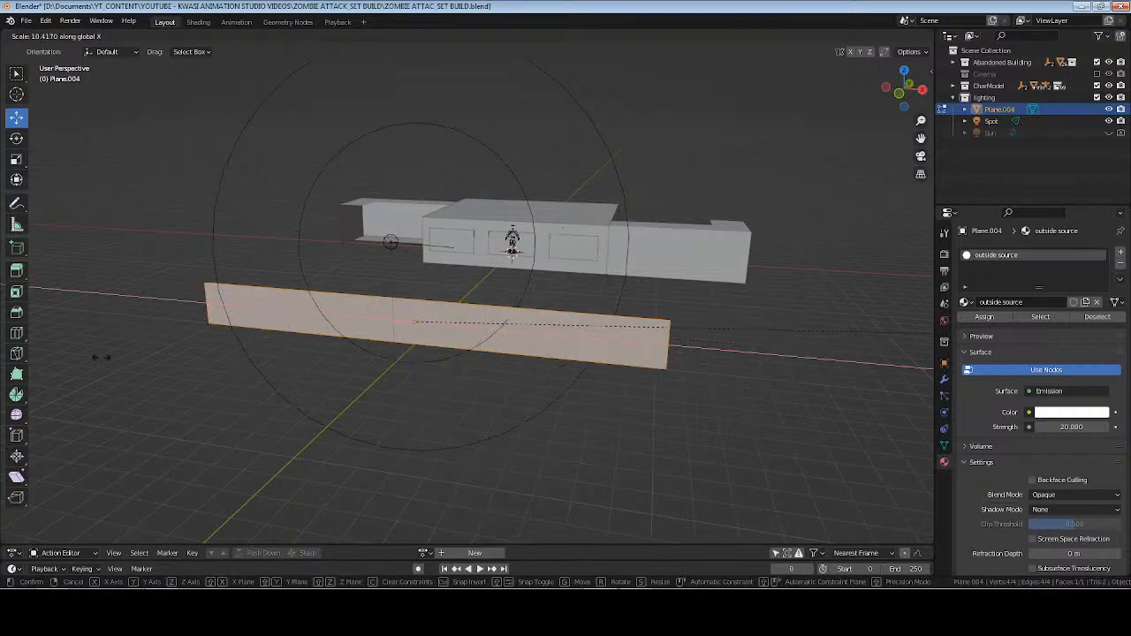
{"action": "left_click", "coordinate": [185, 358]}
Move the light plane's top edge up along Z so it stands taller than the building, and leave edit mode.
{"action": "middle_click_drag", "start_coordinate": [471, 132], "coordinate": [554, 219]}
{"action": "left_click", "coordinate": [561, 227]}
{"action": "key", "text": "g"}
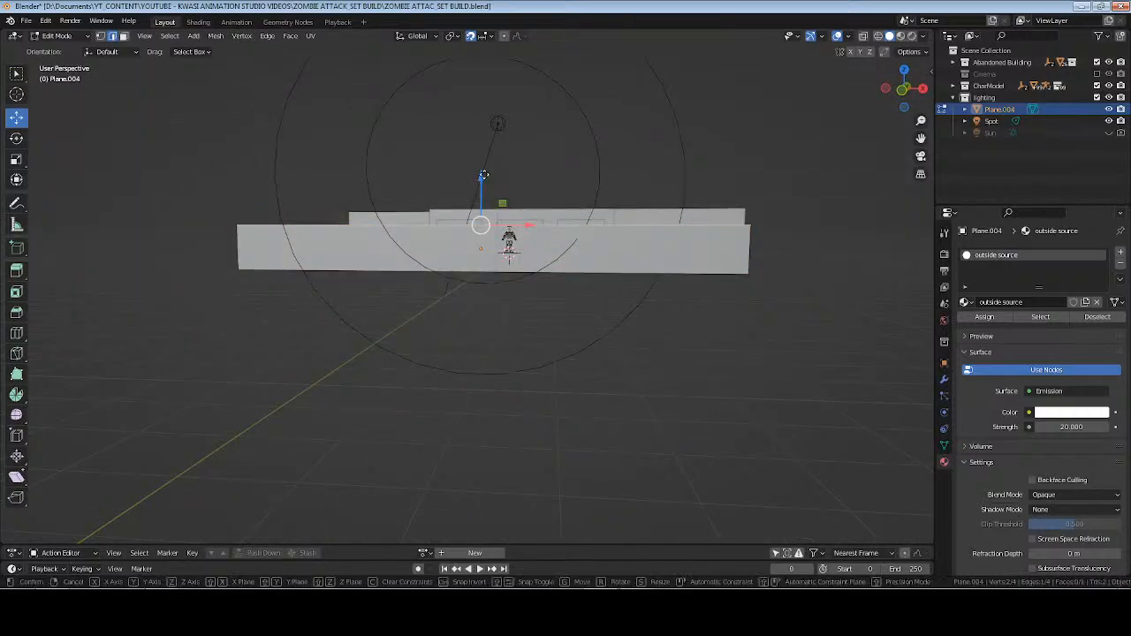
{"action": "key", "text": "z"}
{"action": "left_click", "coordinate": [496, 112]}
{"action": "middle_click_drag", "start_coordinate": [496, 112], "coordinate": [603, 186]}
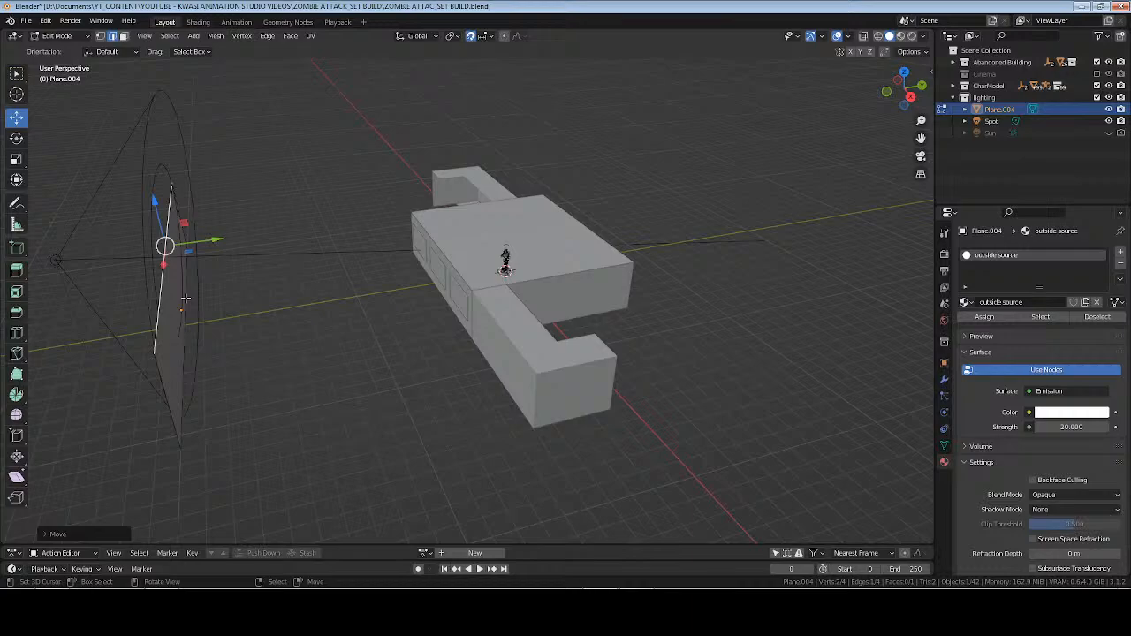
{"action": "key", "text": "Tab"}
Frame the character rig inside the room in rendered shading and examine the light coming through the windows.
{"action": "left_click_drag", "start_coordinate": [252, 303], "coordinate": [440, 313]}
{"action": "left_click", "coordinate": [504, 263]}
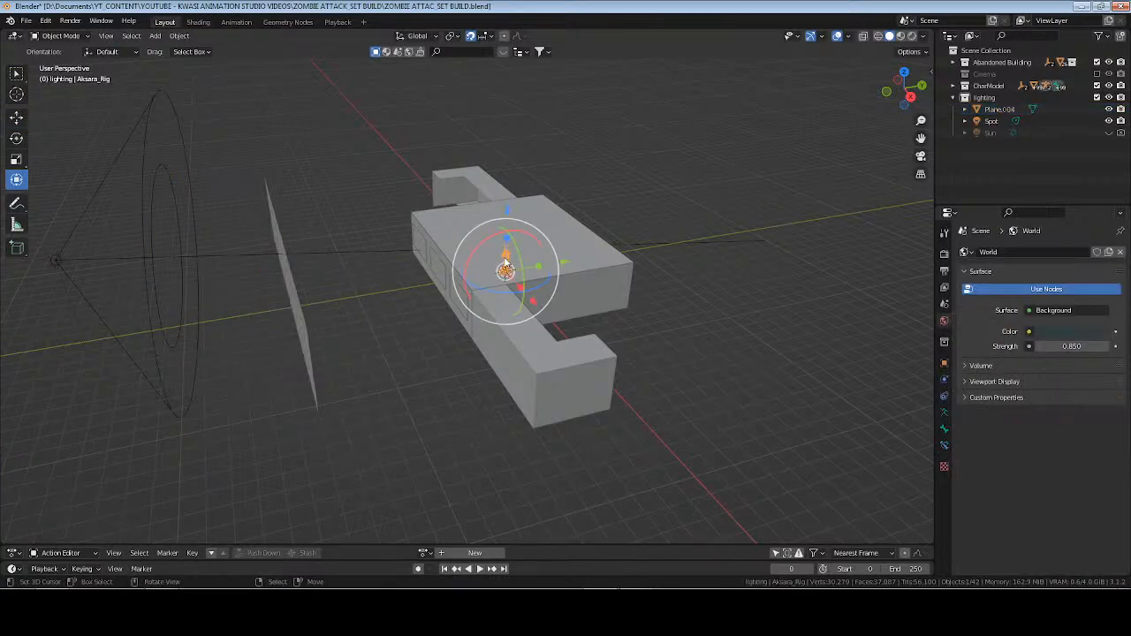
{"action": "key", "text": "KP_Decimal"}
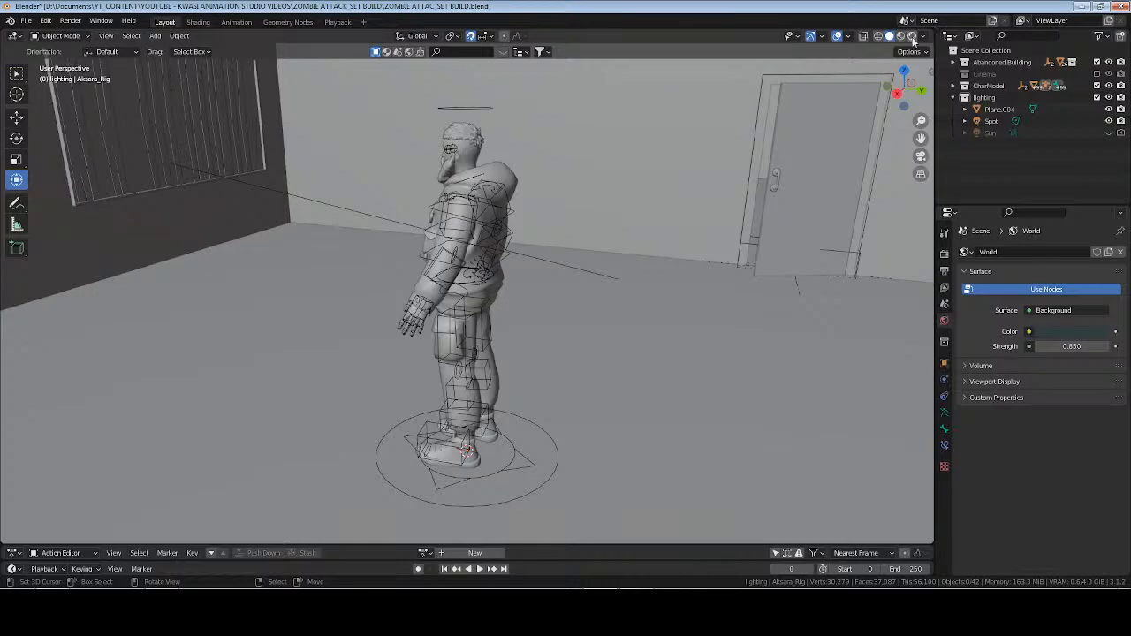
{"action": "left_click", "coordinate": [916, 38]}
{"action": "left_click", "coordinate": [912, 36]}
{"action": "mouse_move", "coordinate": [539, 247]}
{"action": "middle_mouse_down"}
{"action": "mouse_move", "coordinate": [369, 250]}
{"action": "mouse_move", "coordinate": [419, 253]}
{"action": "middle_mouse_up"}
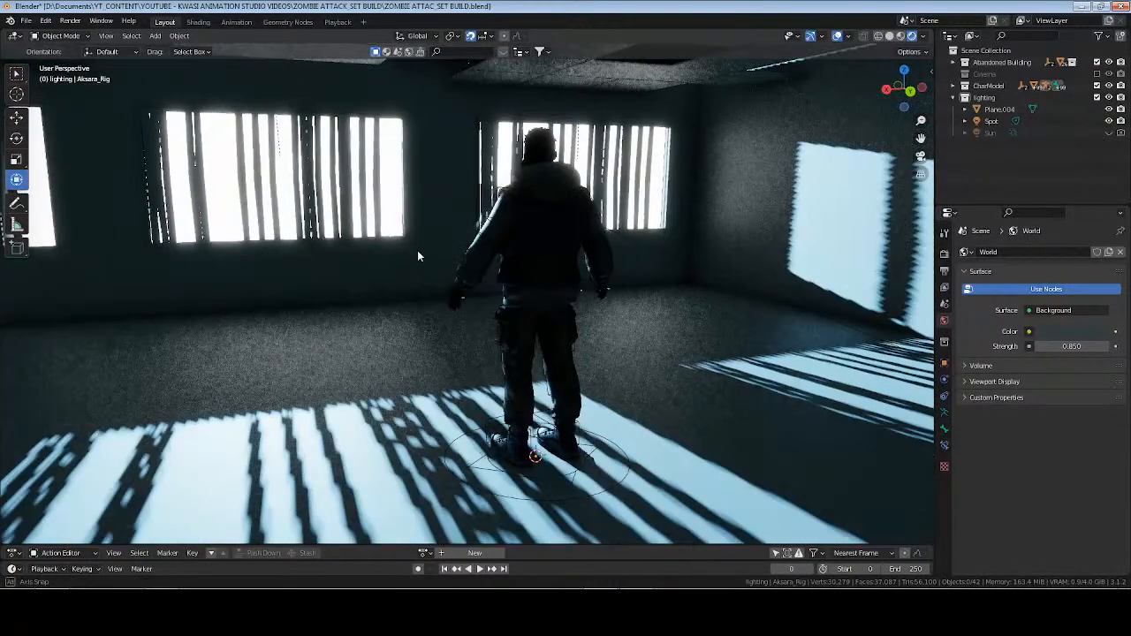
Give the light plane's emission a pale cyan colour and save the file.
{"action": "left_click", "coordinate": [1000, 109]}
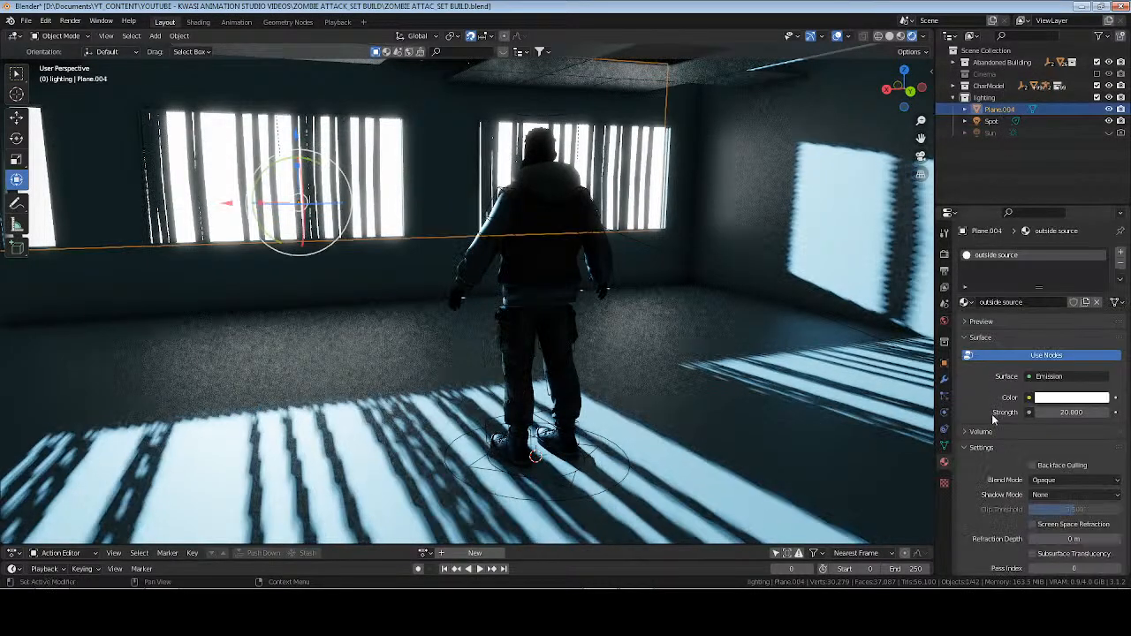
{"action": "left_click", "coordinate": [1072, 398]}
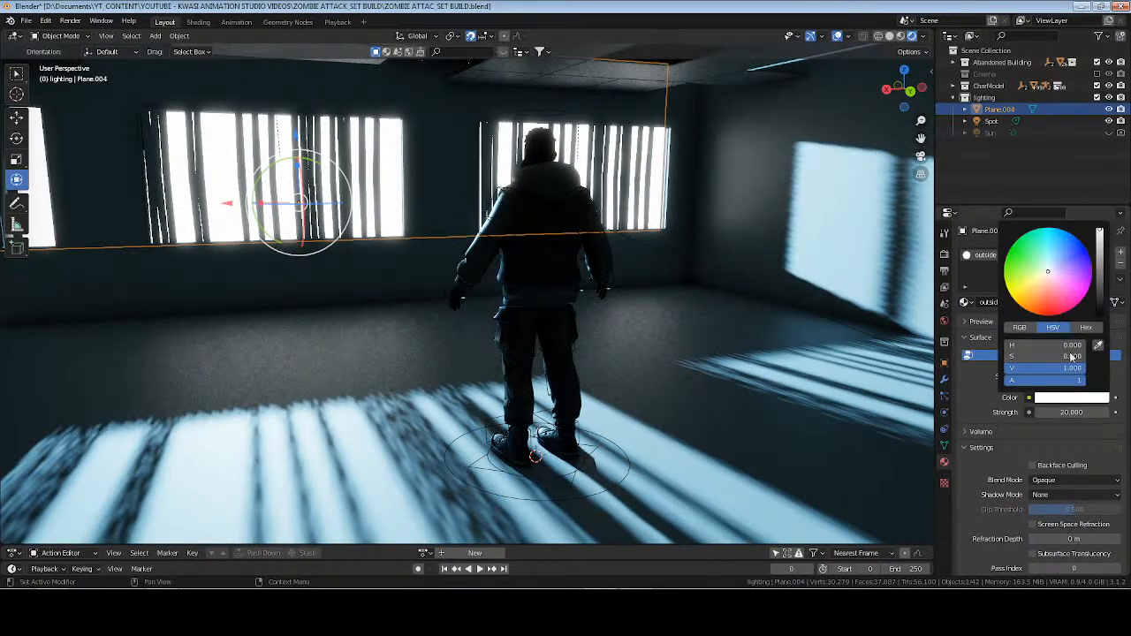
{"action": "left_click", "coordinate": [1051, 267]}
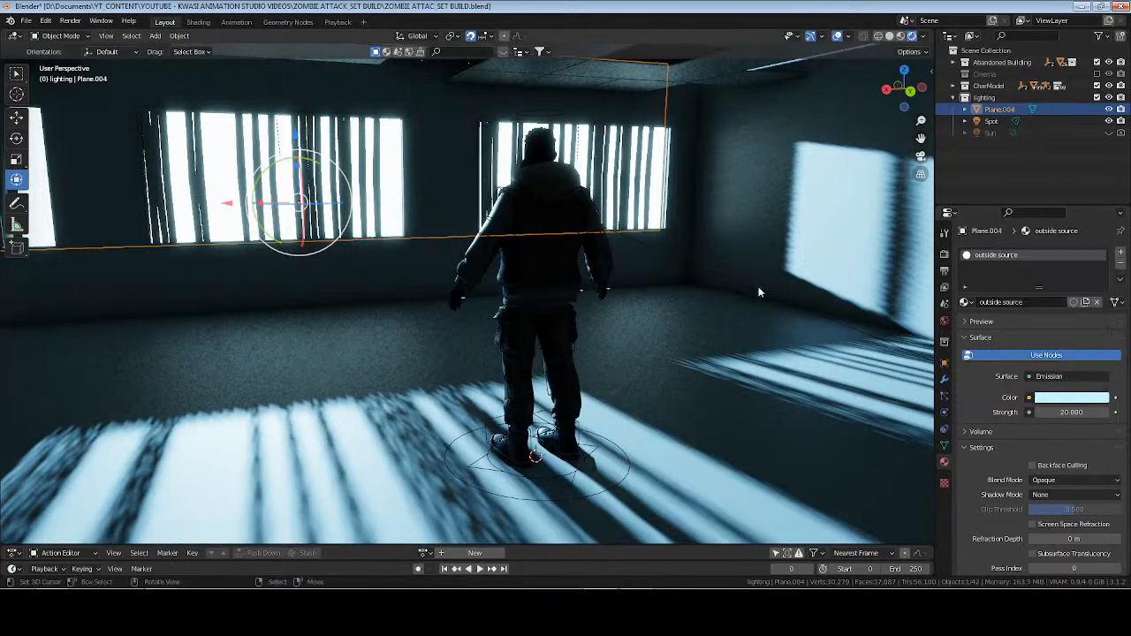
{"action": "left_click", "coordinate": [424, 255]}
{"action": "key", "text": "ctrl+s"}
Set the light plane's emission strength to 4.640 and save the file.
{"action": "middle_click_drag", "start_coordinate": [221, 250], "coordinate": [608, 296]}
{"action": "double_click", "coordinate": [1065, 412]}
{"action": "type", "text": "5"}
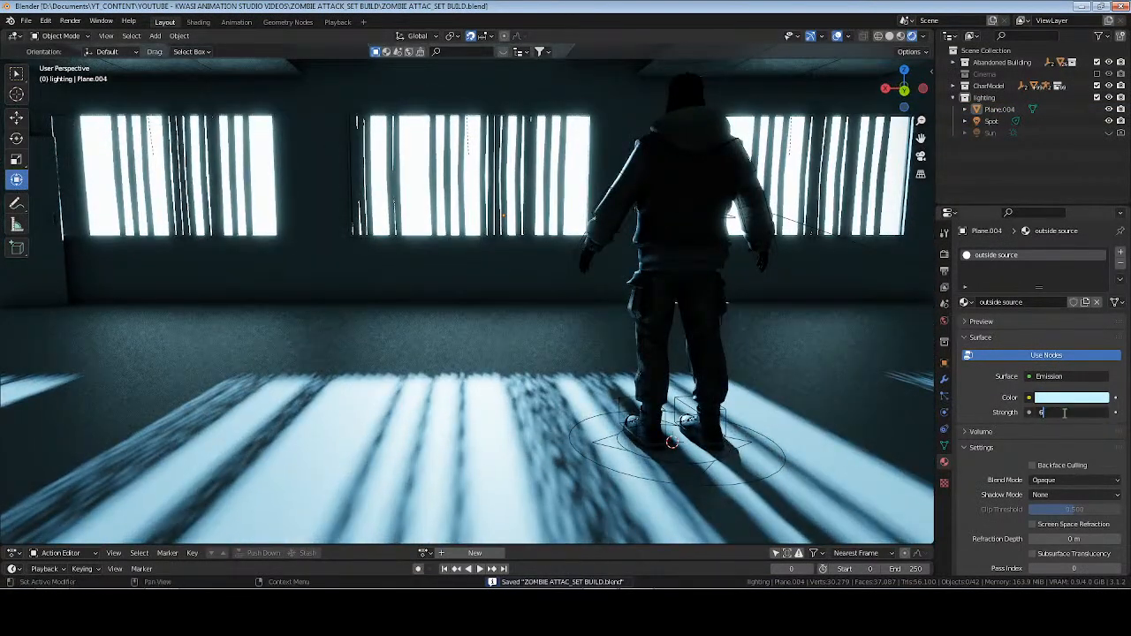
{"action": "key", "text": "Return"}
{"action": "mouse_move", "coordinate": [1065, 412]}
{"action": "left_mouse_down"}
{"action": "mouse_move", "coordinate": [1035, 411]}
{"action": "mouse_move", "coordinate": [1058, 412]}
{"action": "left_mouse_up"}
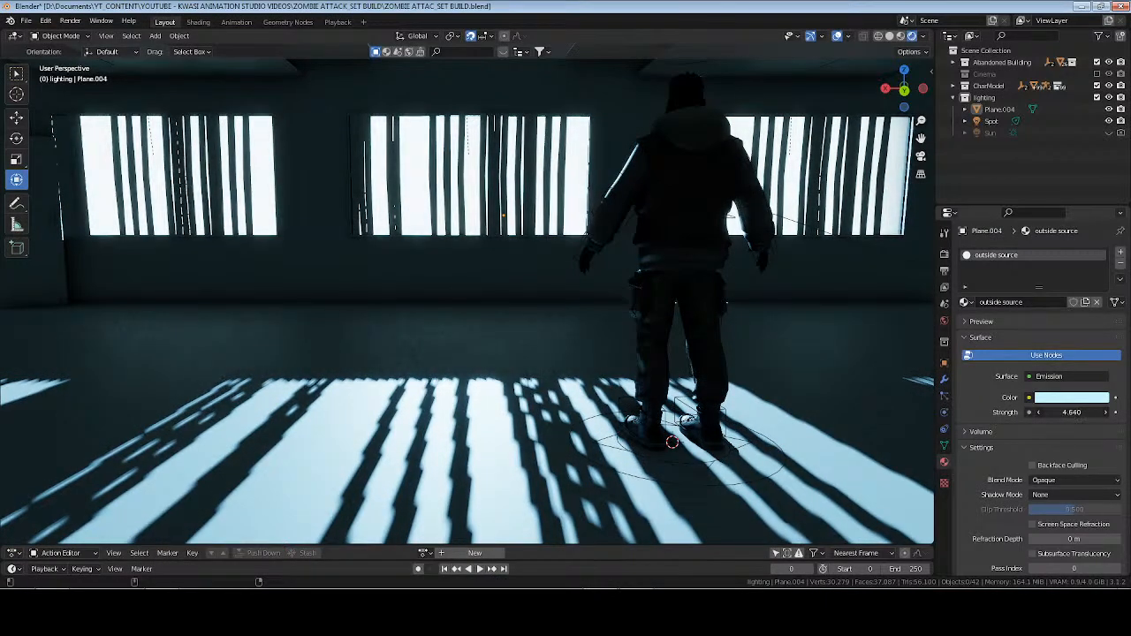
{"action": "key", "text": "ctrl+s"}
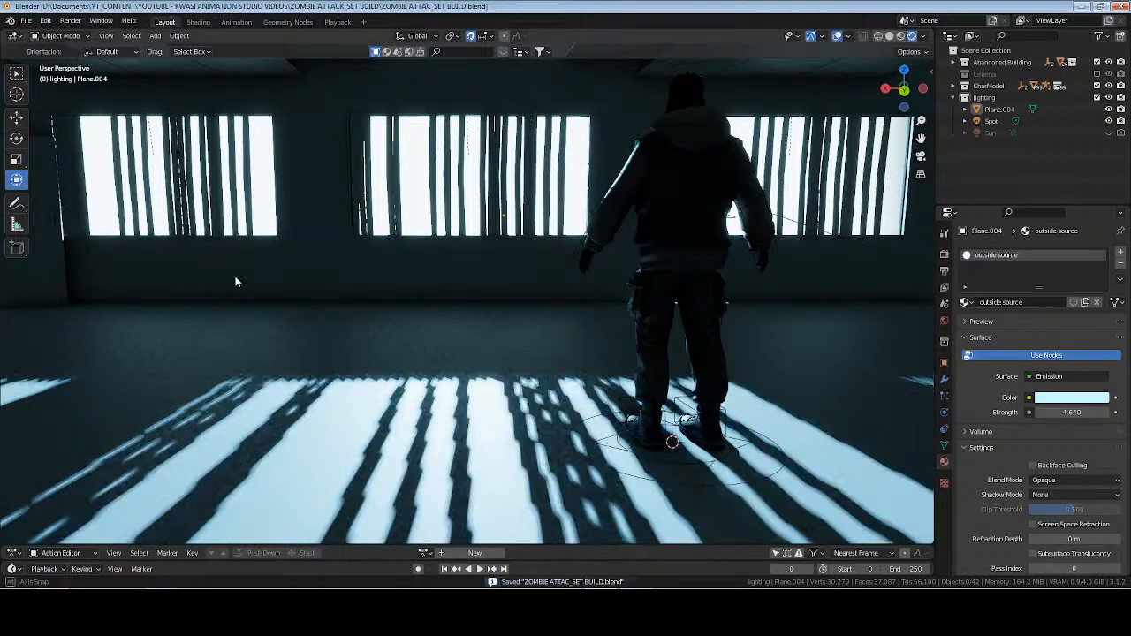
In solid shading, extrude both vertical end edges of the light plane along Y towards the building.
{"action": "middle_click_drag", "start_coordinate": [235, 281], "coordinate": [263, 272]}
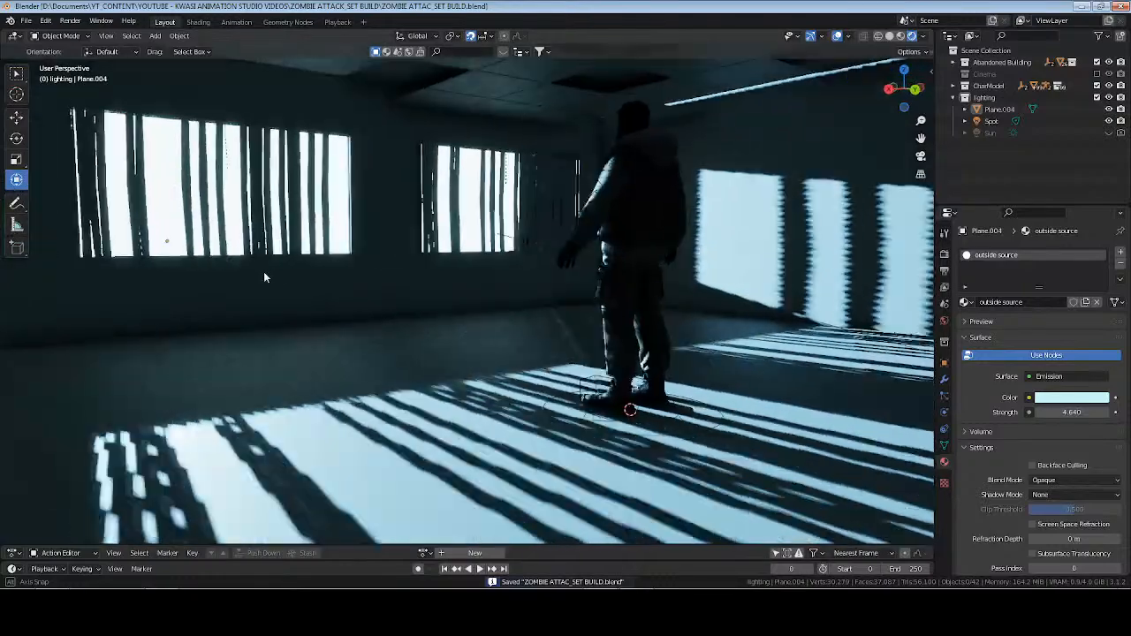
{"action": "scroll", "coordinate": [539, 230], "scroll_direction": "down", "scroll_amount": 6}
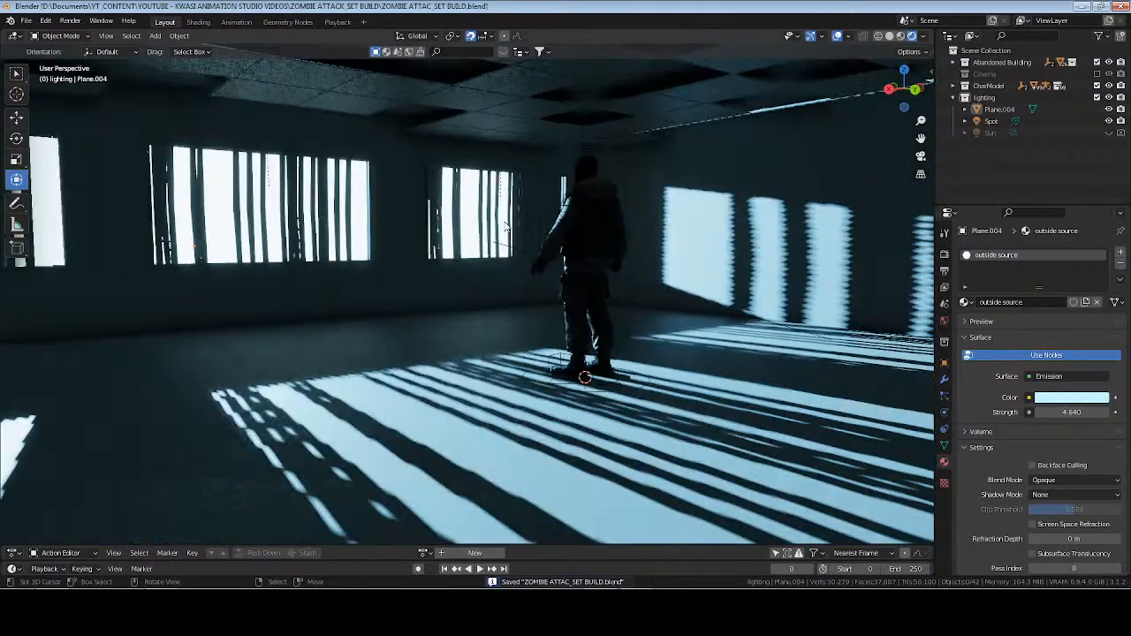
{"action": "middle_click_drag", "start_coordinate": [539, 230], "coordinate": [706, 123]}
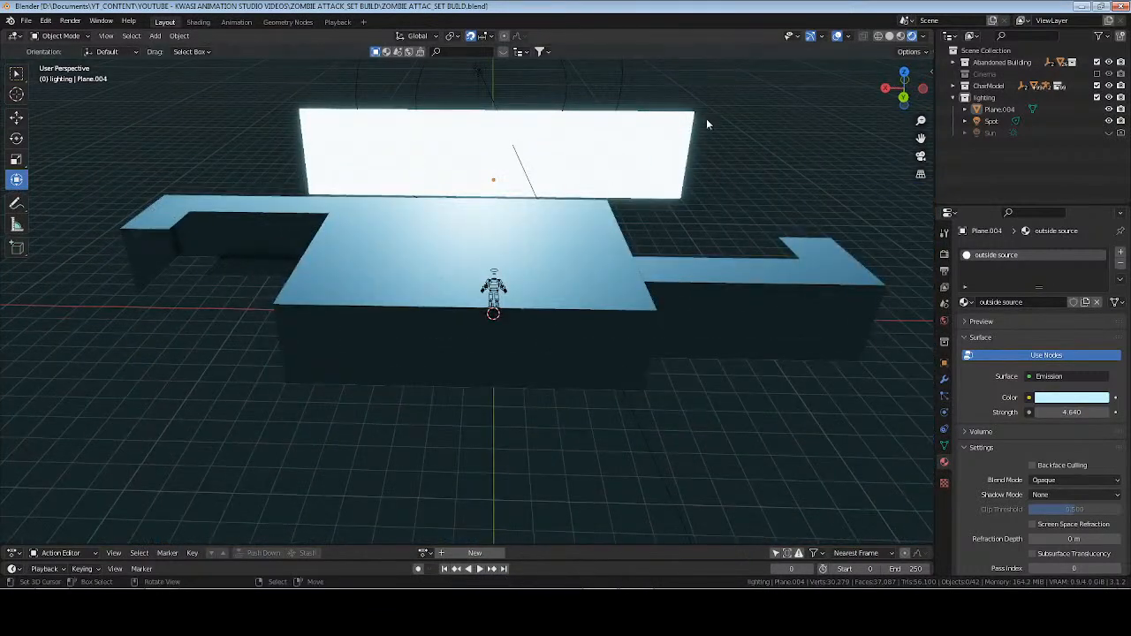
{"action": "left_click", "coordinate": [889, 36]}
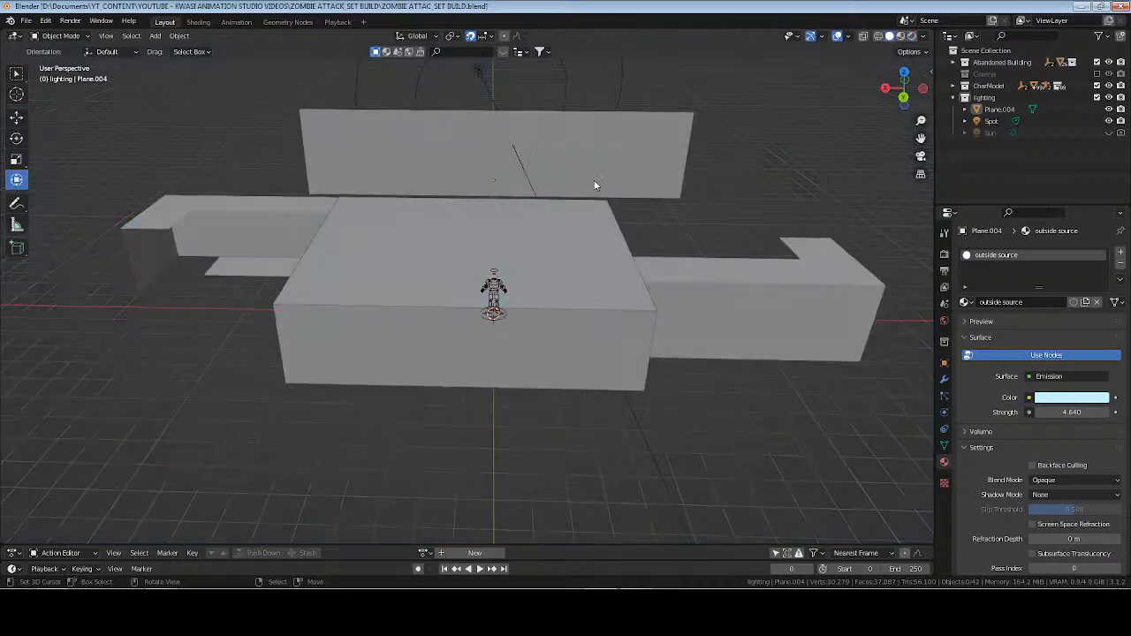
{"action": "key", "text": "Tab"}
{"action": "left_click", "coordinate": [680, 155]}
{"action": "middle_click_drag", "start_coordinate": [661, 170], "coordinate": [693, 189]}
{"action": "middle_click_drag", "start_coordinate": [207, 255], "coordinate": [283, 211]}
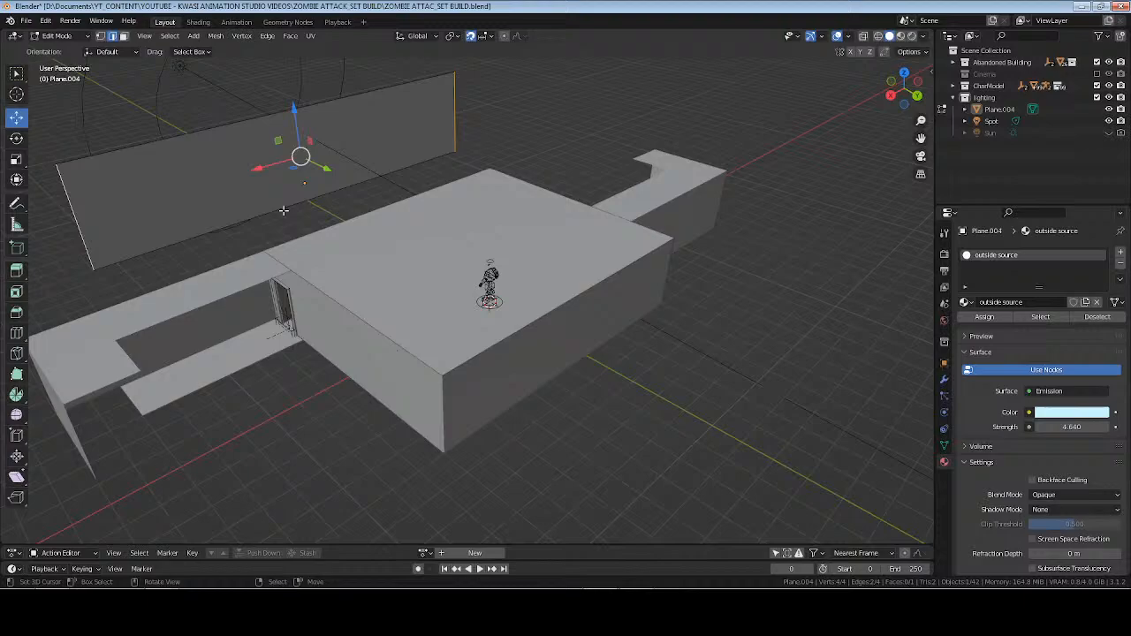
{"action": "key", "text": "e"}
{"action": "right_click", "coordinate": [330, 178]}
{"action": "left_click_drag", "start_coordinate": [325, 169], "coordinate": [411, 205]}
Move the two extruded end edges further along Y, close to the building's window wall, and leave edit mode.
{"action": "middle_click_drag", "start_coordinate": [412, 206], "coordinate": [338, 258]}
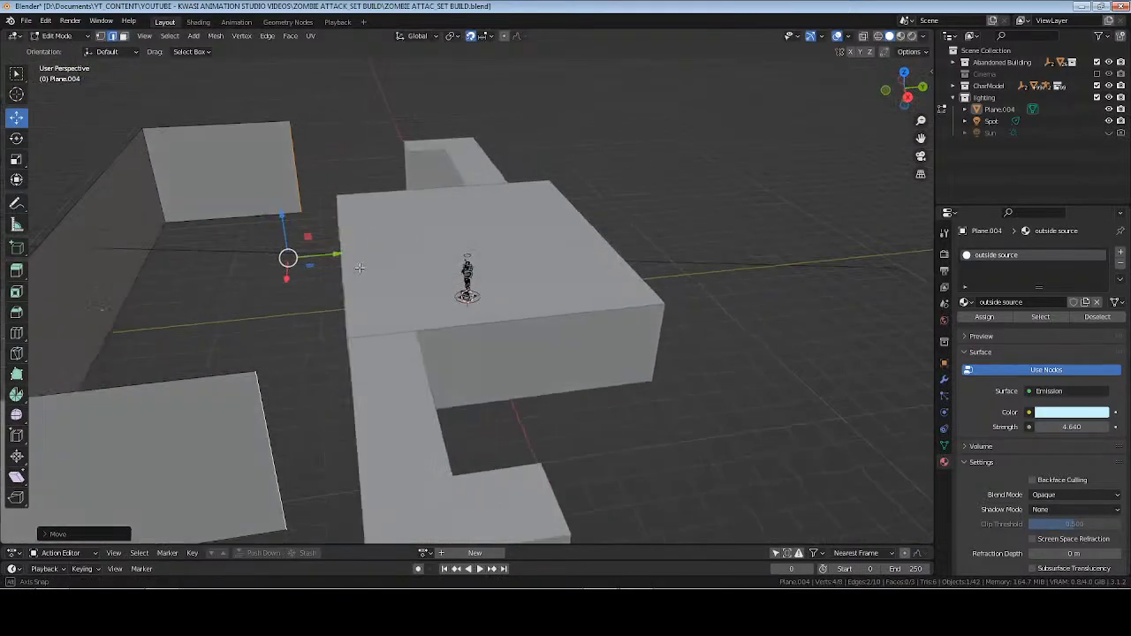
{"action": "left_click_drag", "start_coordinate": [339, 253], "coordinate": [339, 252]}
{"action": "left_click_drag", "start_coordinate": [350, 251], "coordinate": [351, 251]}
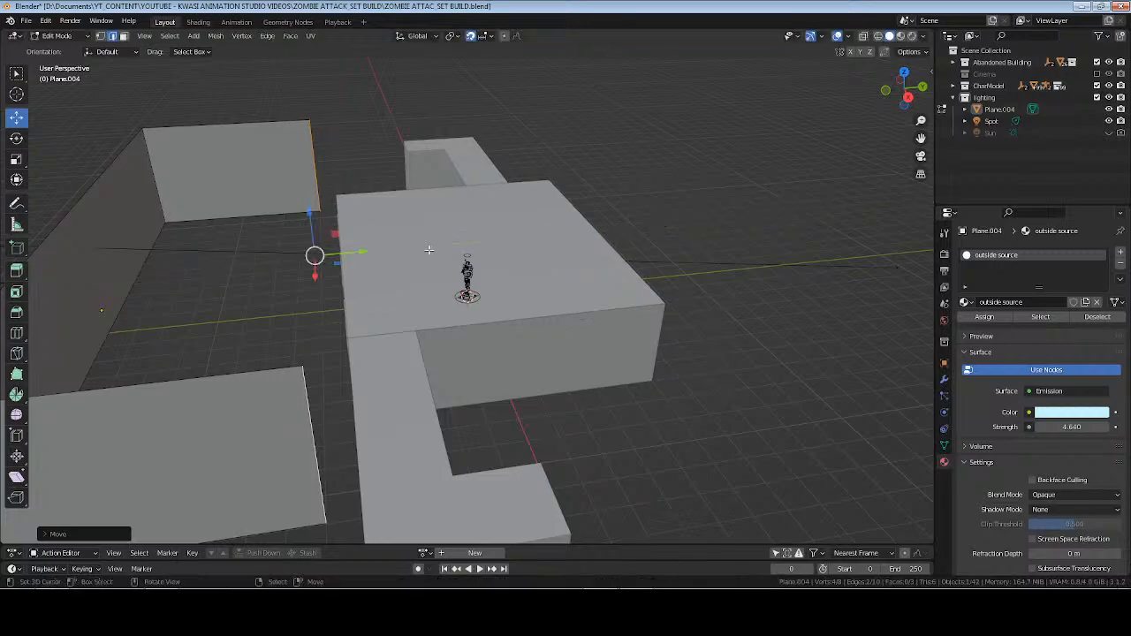
{"action": "middle_click_drag", "start_coordinate": [429, 253], "coordinate": [327, 295]}
{"action": "key", "text": "Tab"}
{"action": "middle_click_drag", "start_coordinate": [429, 313], "coordinate": [435, 283]}
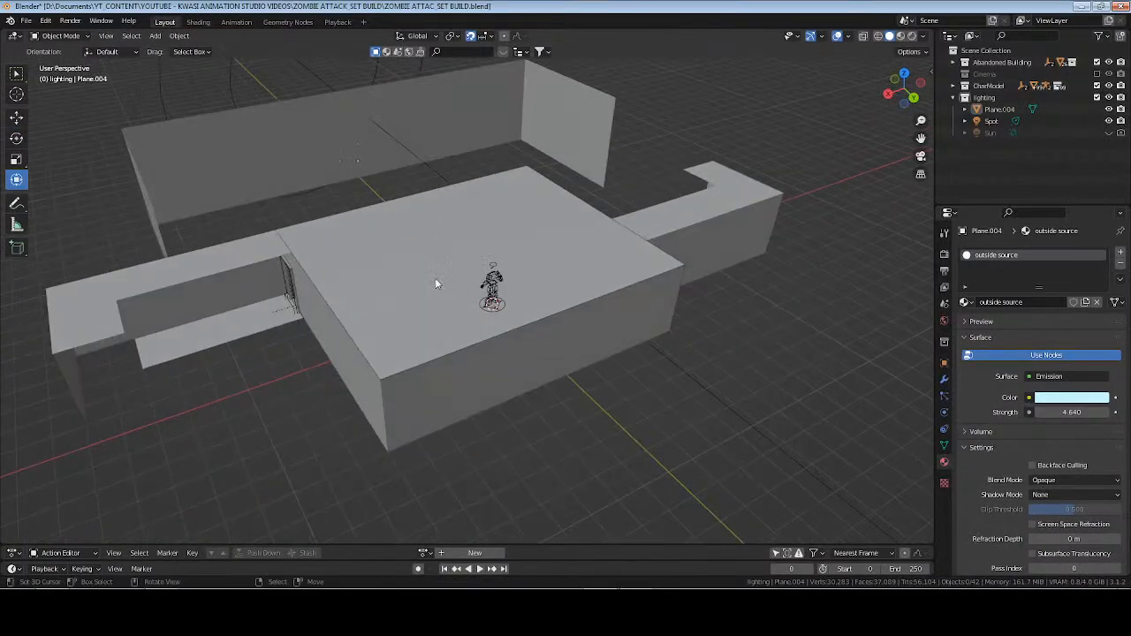
Save the file, frame the character rig, and examine the room around it in rendered shading.
{"action": "left_click", "coordinate": [492, 289]}
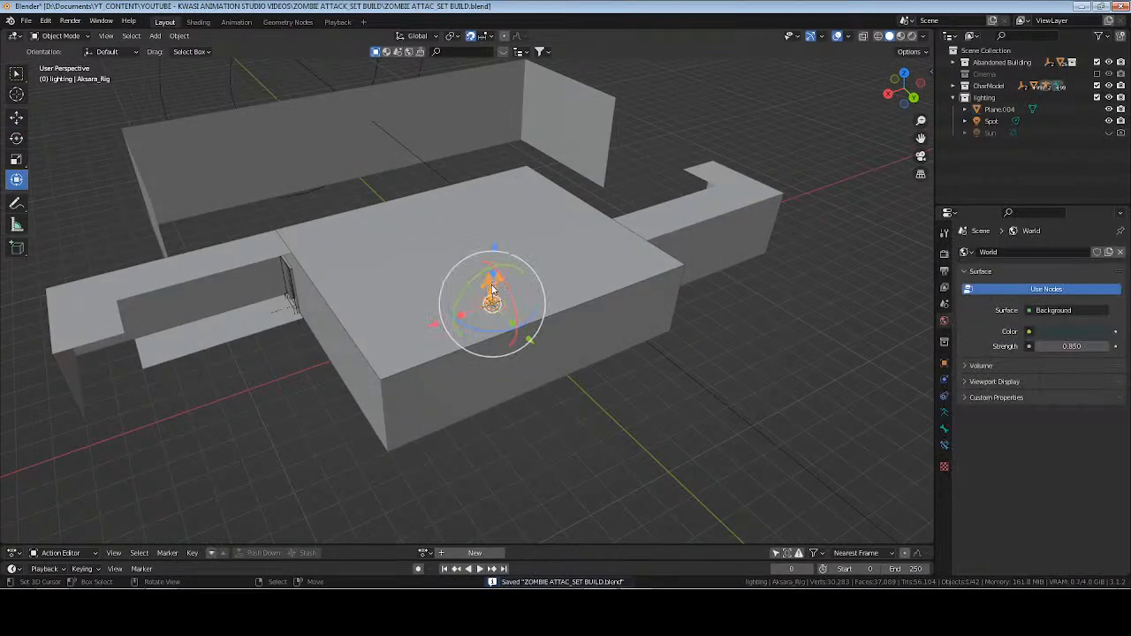
{"action": "key", "text": "KP_Decimal"}
{"action": "key", "text": "alt+a"}
{"action": "key", "text": "z"}
{"action": "key", "text": "8"}
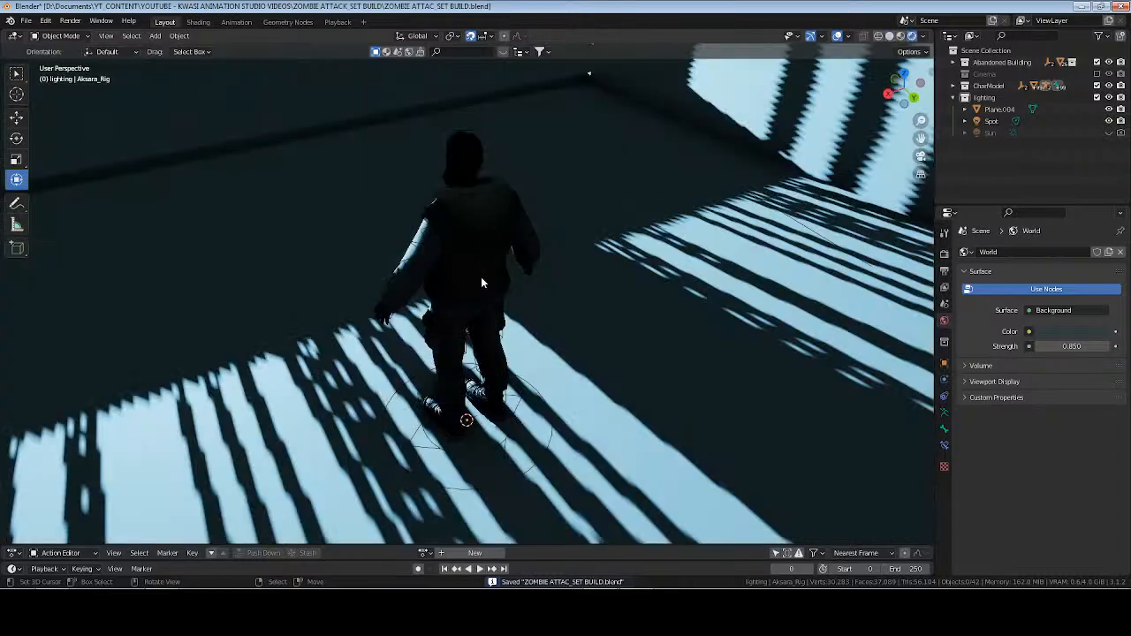
{"action": "mouse_move", "coordinate": [482, 281]}
{"action": "middle_mouse_down"}
{"action": "mouse_move", "coordinate": [606, 271]}
{"action": "mouse_move", "coordinate": [523, 264]}
{"action": "mouse_move", "coordinate": [576, 257]}
{"action": "mouse_move", "coordinate": [533, 308]}
{"action": "mouse_move", "coordinate": [624, 303]}
{"action": "mouse_move", "coordinate": [537, 304]}
{"action": "mouse_move", "coordinate": [466, 163]}
{"action": "middle_mouse_up"}
Frame the character's hair to examine the lighting on the head and shoulders, and save the file.
{"action": "left_click", "coordinate": [466, 164]}
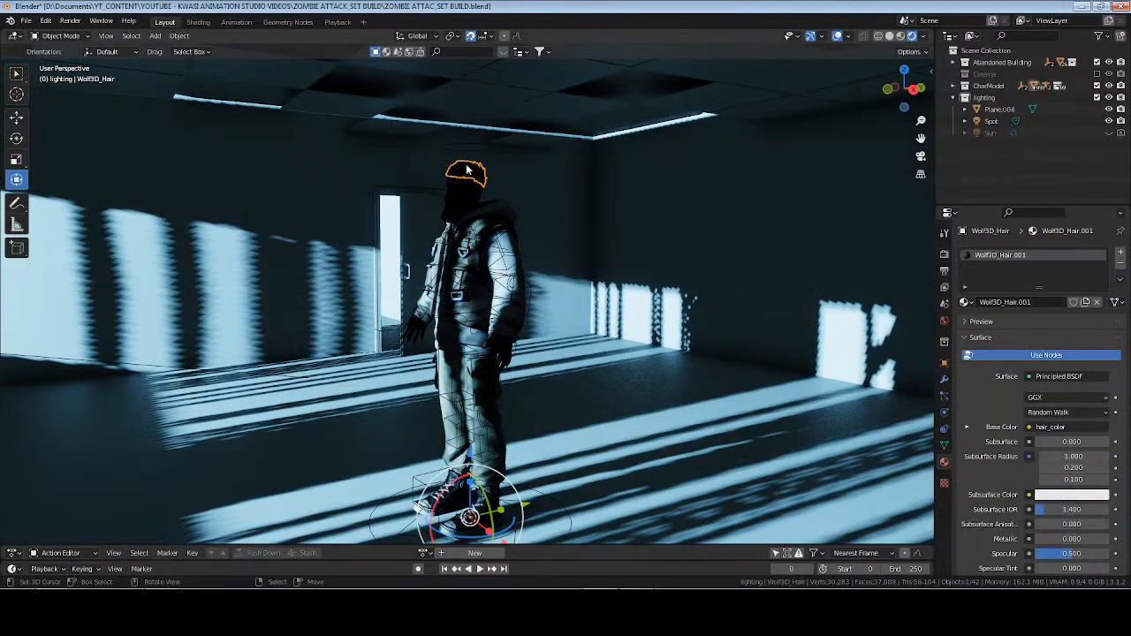
{"action": "key", "text": "KP_Decimal"}
{"action": "scroll", "coordinate": [456, 311], "scroll_direction": "down", "scroll_amount": 1}
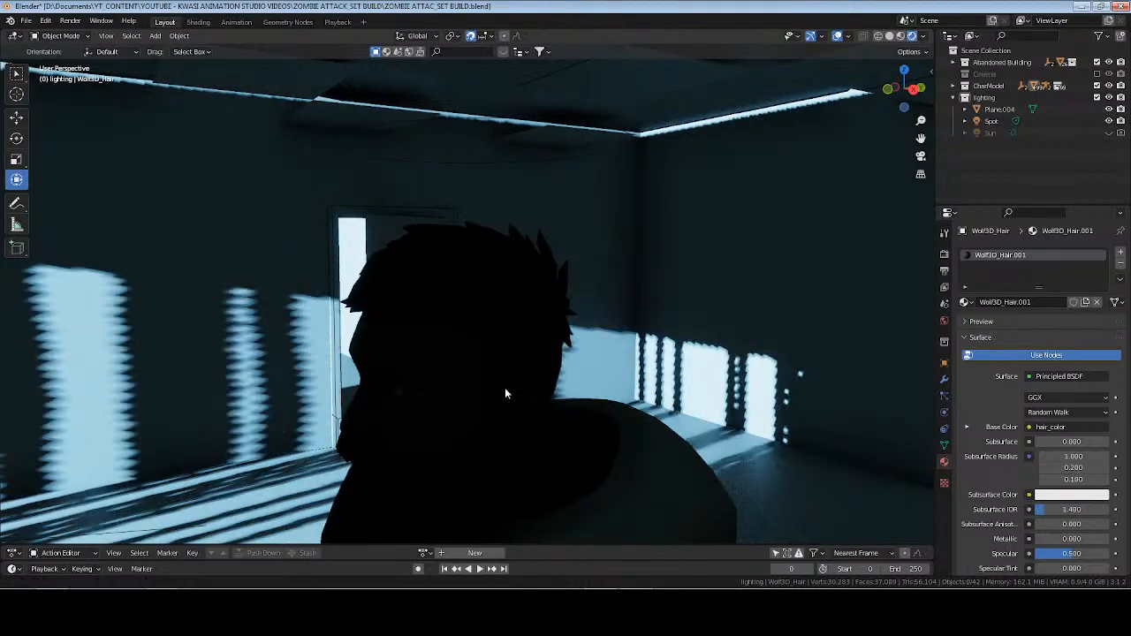
{"action": "middle_click_drag", "start_coordinate": [505, 388], "coordinate": [600, 193], "text": "shift"}
{"action": "key", "text": "ctrl+s"}
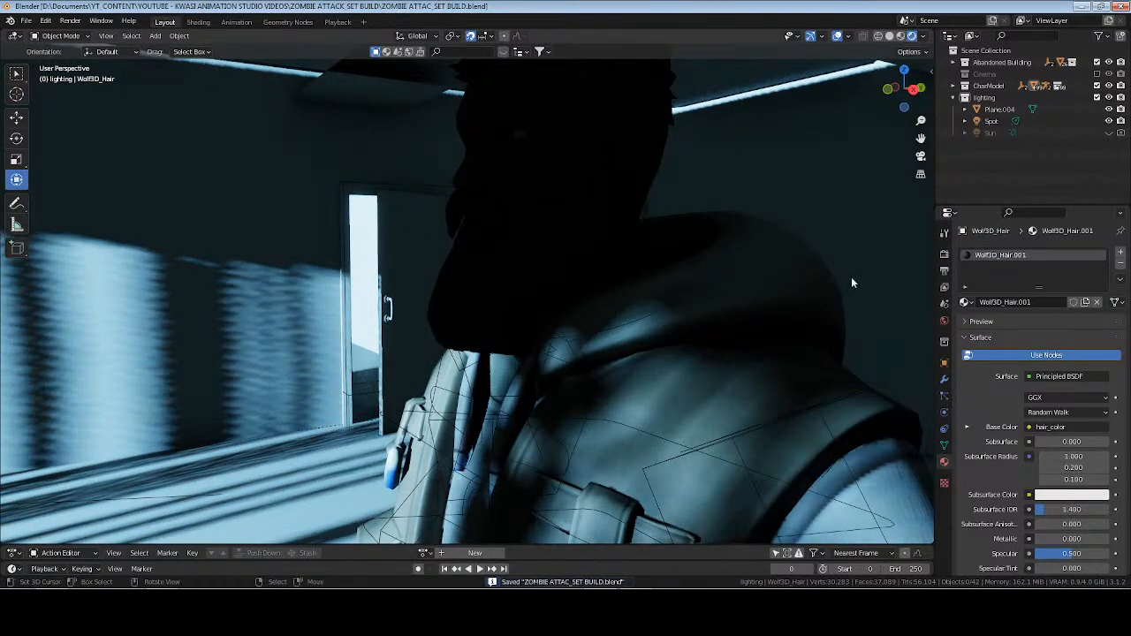
Set the world background strength to 1.2 and save the file.
{"action": "left_click", "coordinate": [944, 322]}
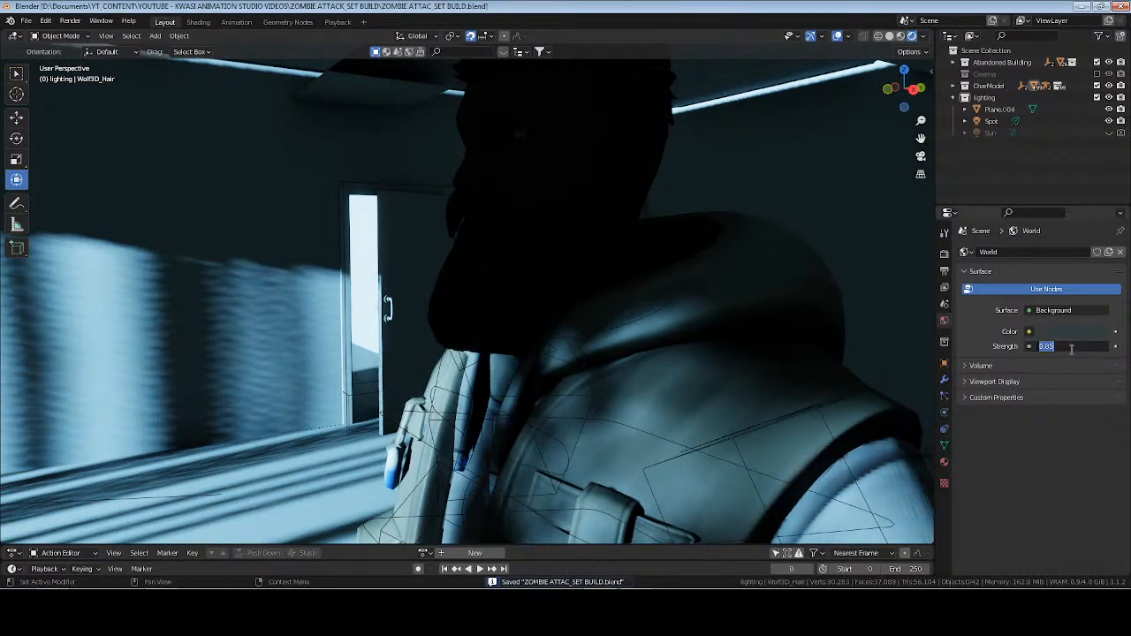
{"action": "key", "text": "Return"}
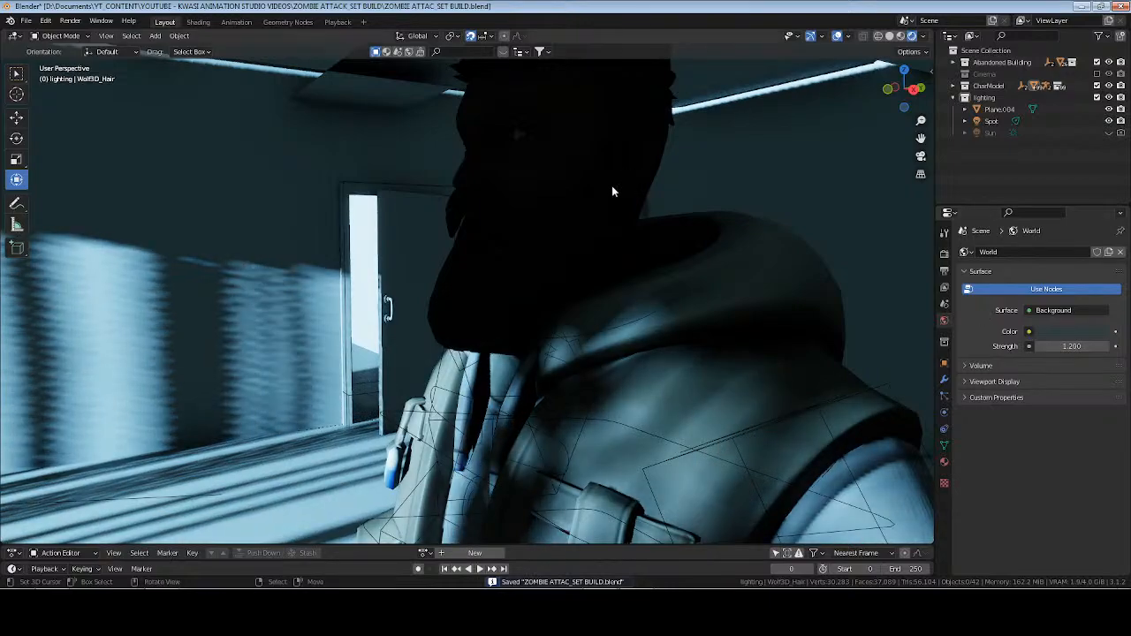
{"action": "middle_click_drag", "start_coordinate": [611, 186], "coordinate": [398, 223]}
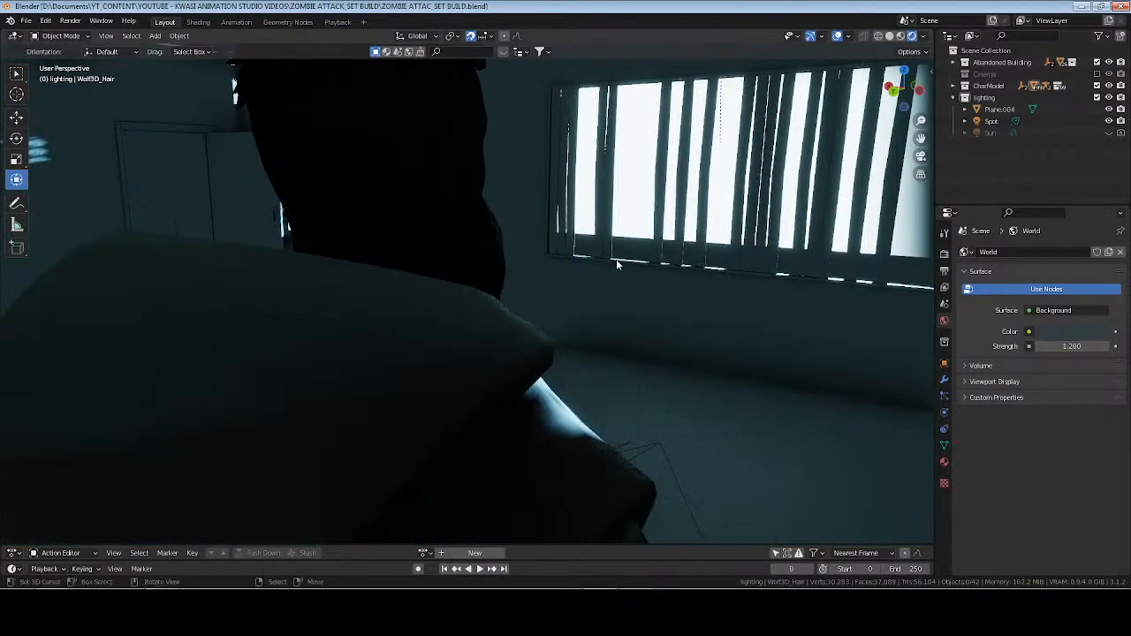
{"action": "key", "text": "ctrl+s"}
Examine the lighting around the character and look through the Eevee shadow and volumetrics render settings.
{"action": "middle_click_drag", "start_coordinate": [617, 264], "coordinate": [522, 219]}
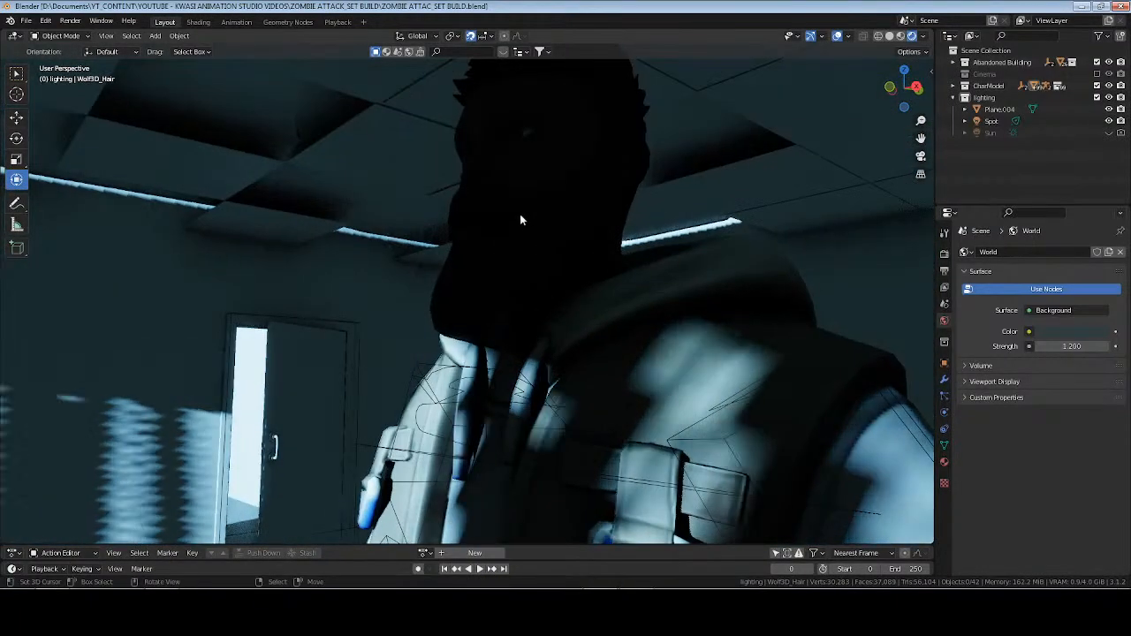
{"action": "scroll", "coordinate": [518, 214], "scroll_direction": "down", "scroll_amount": 7}
{"action": "middle_click_drag", "start_coordinate": [553, 154], "coordinate": [919, 265], "text": "shift"}
{"action": "left_click", "coordinate": [946, 253]}
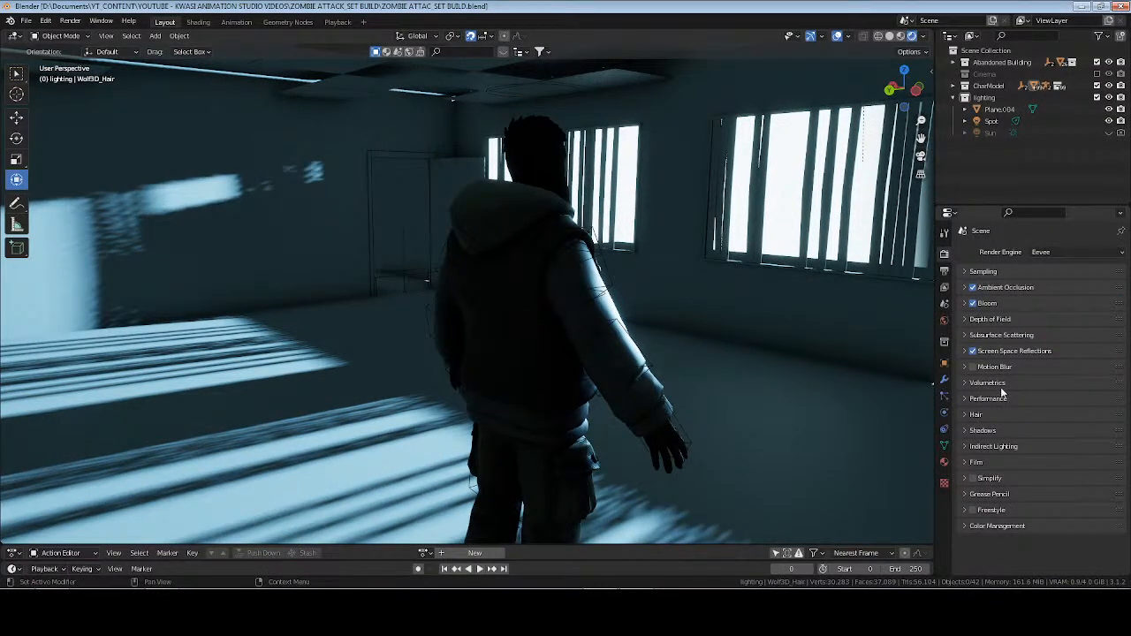
{"action": "left_click", "coordinate": [983, 431]}
{"action": "left_click", "coordinate": [983, 430]}
{"action": "left_click", "coordinate": [994, 383]}
{"action": "left_click", "coordinate": [995, 383]}
{"action": "left_click", "coordinate": [995, 383]}
{"action": "left_click", "coordinate": [994, 382]}
{"action": "middle_click_drag", "start_coordinate": [503, 305], "coordinate": [663, 280]}
Rename the light plane "outside source" and save the file.
{"action": "left_click", "coordinate": [999, 109]}
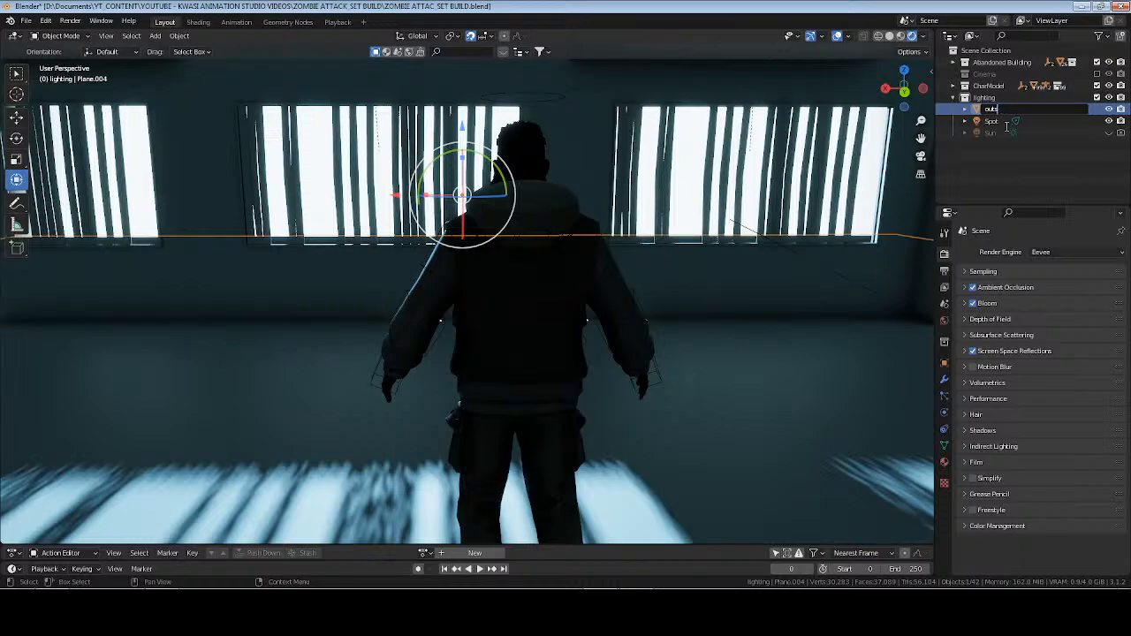
{"action": "type", "text": "e sourc"}
{"action": "key", "text": "Return"}
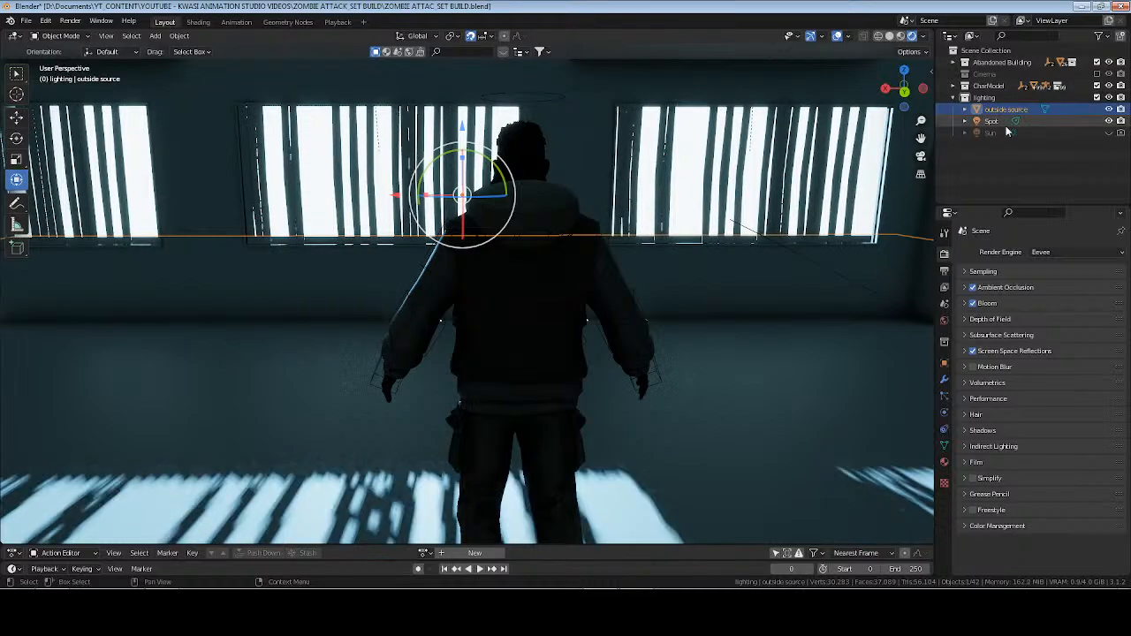
{"action": "key", "text": "ctrl+s"}
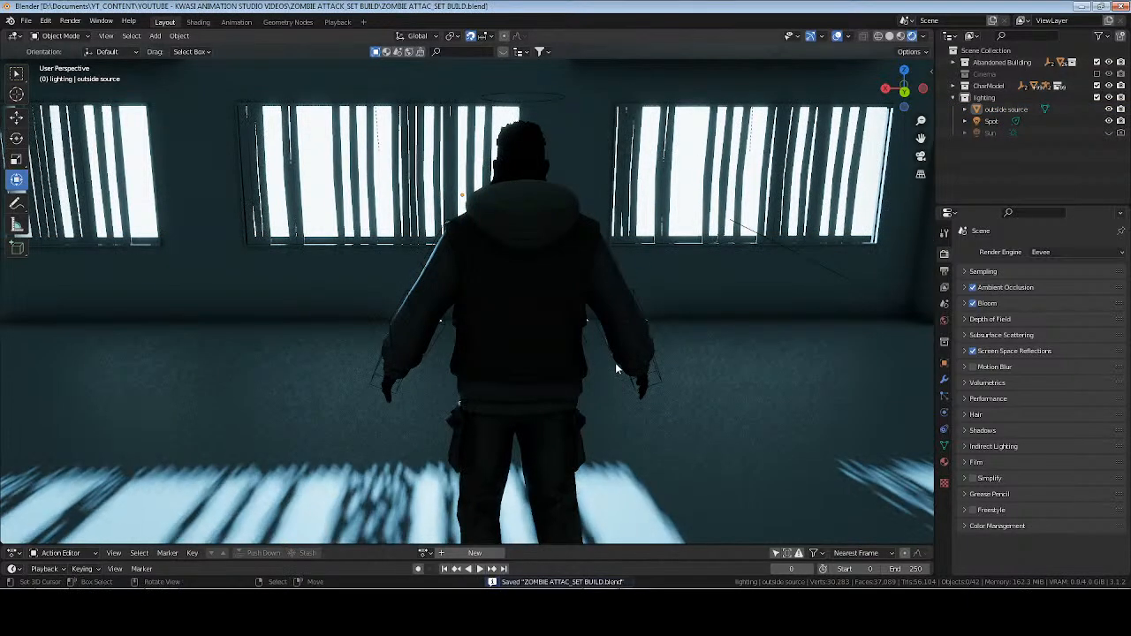
{"action": "middle_click_drag", "start_coordinate": [615, 362], "coordinate": [624, 243]}
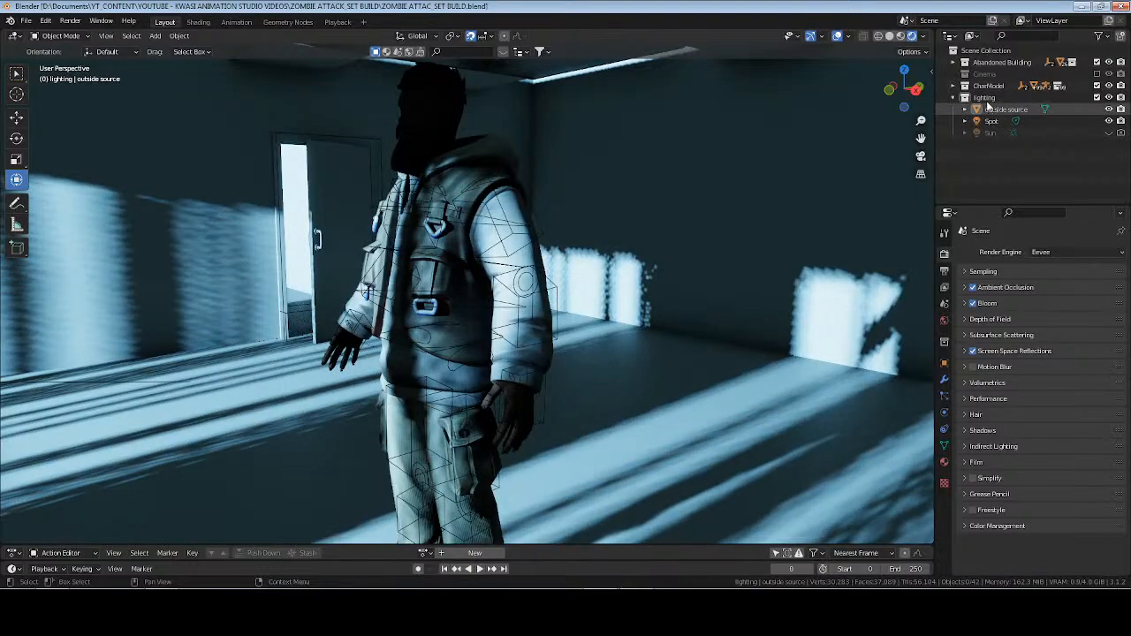
{"action": "left_click", "coordinate": [980, 99]}
{"action": "scroll", "coordinate": [404, 160], "scroll_direction": "down", "scroll_amount": 10}
{"action": "scroll", "coordinate": [404, 165], "scroll_direction": "up", "scroll_amount": 1}
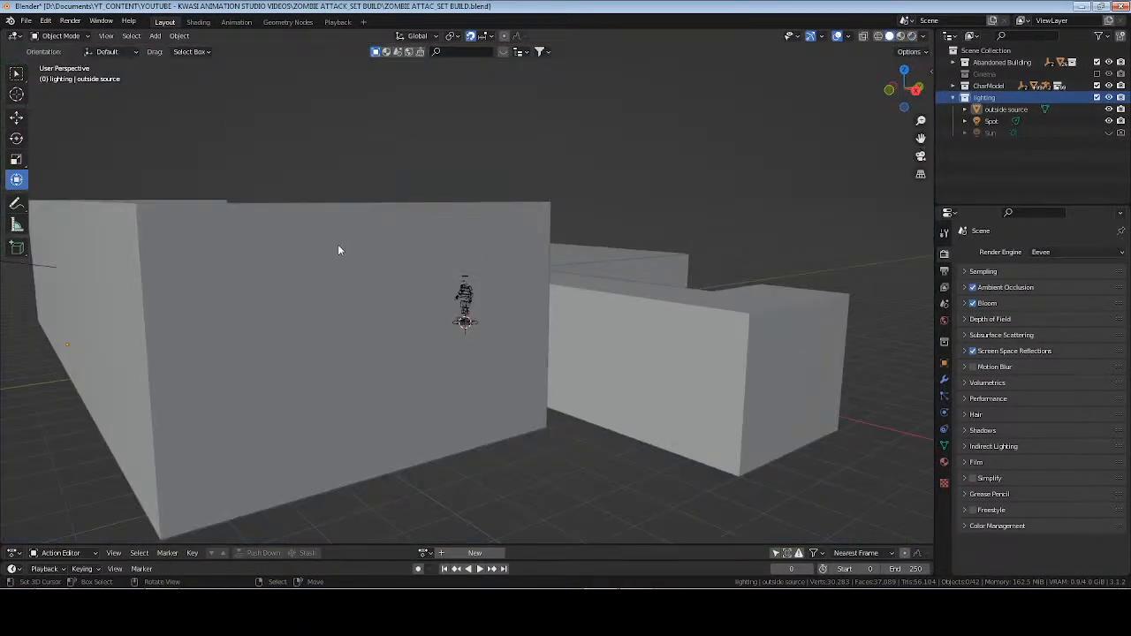
{"action": "middle_click_drag", "start_coordinate": [339, 246], "coordinate": [527, 329]}
{"action": "key", "text": "shift+a"}
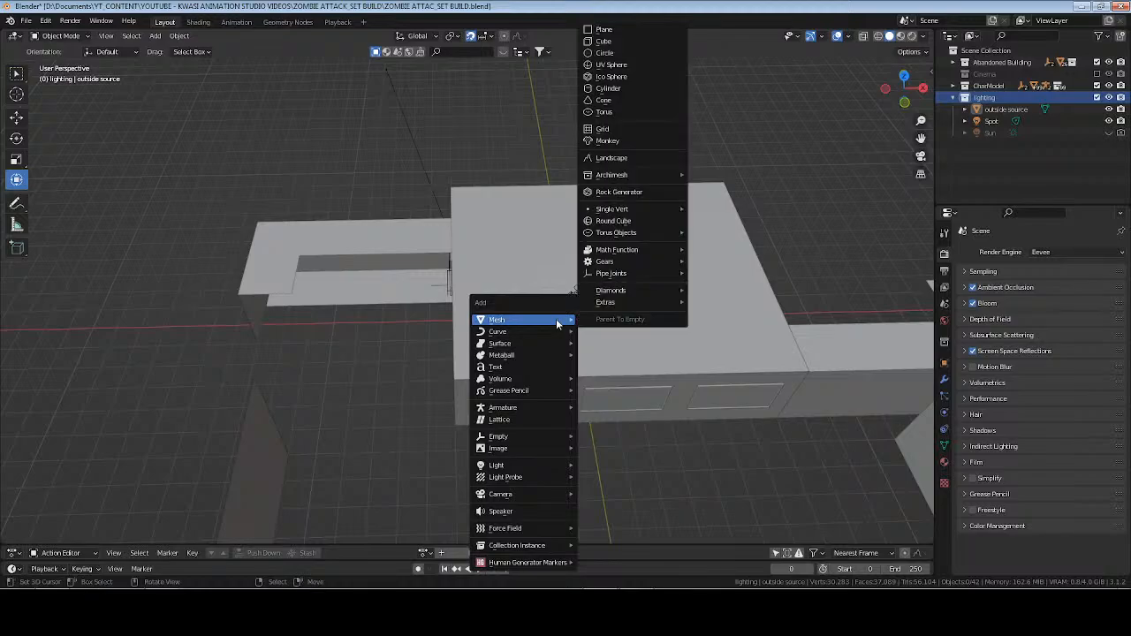
{"action": "scroll", "coordinate": [626, 358], "scroll_direction": "down", "scroll_amount": 1}
Set the spotlight's Z and Y rotation to 0°.
{"action": "middle_click_drag", "start_coordinate": [627, 358], "coordinate": [575, 267], "text": "shift"}
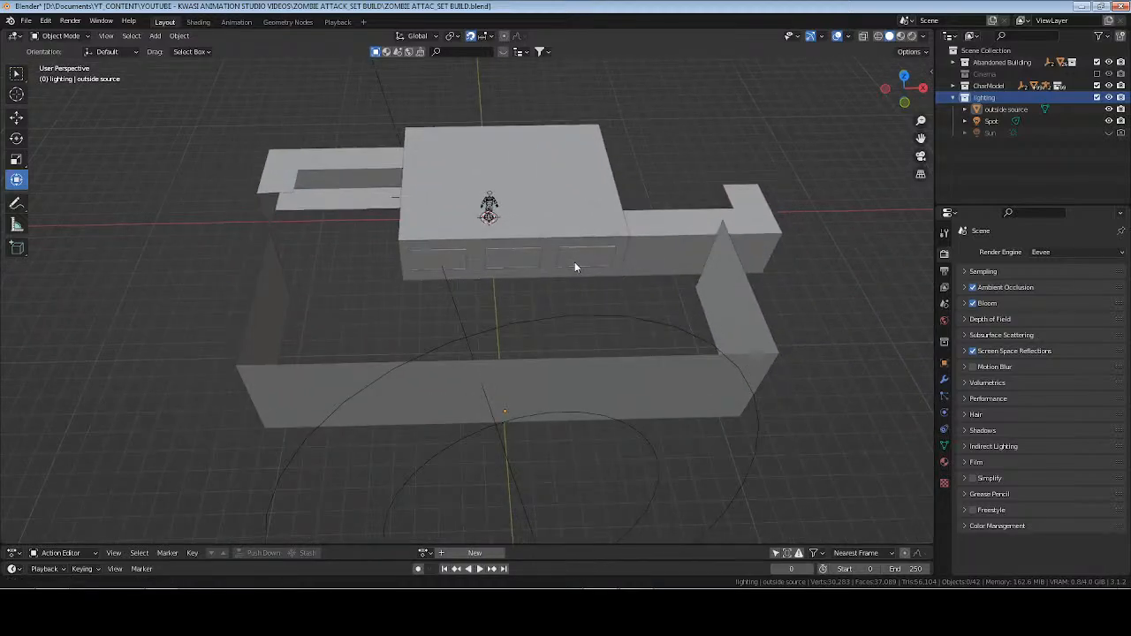
{"action": "left_click", "coordinate": [573, 416]}
{"action": "left_click", "coordinate": [945, 364]}
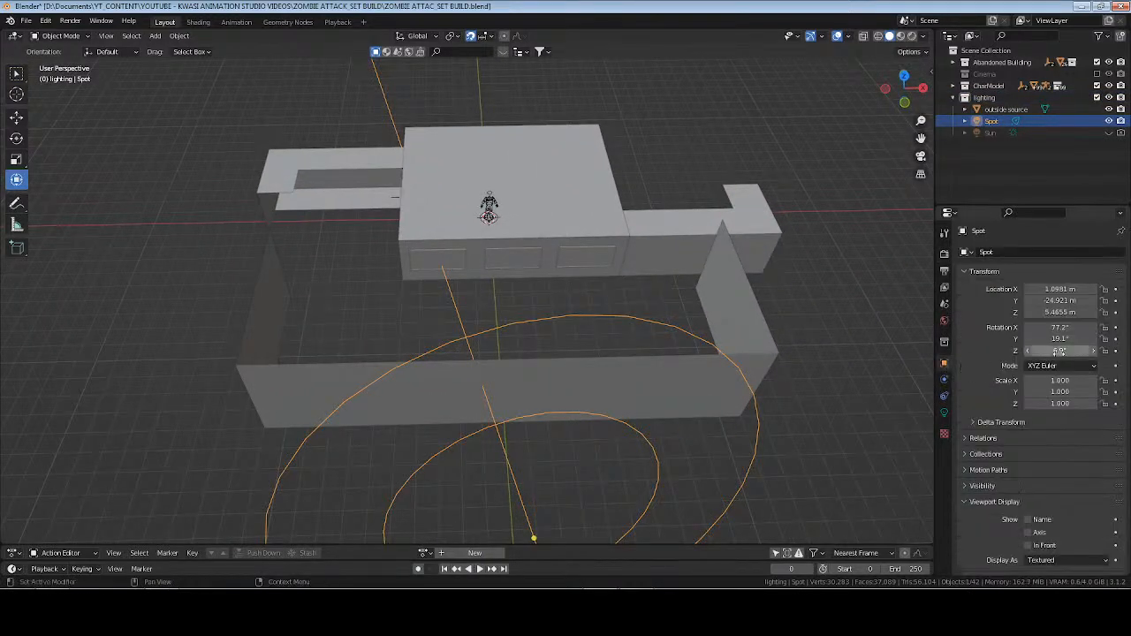
{"action": "type", "text": "0"}
{"action": "key", "text": "Return"}
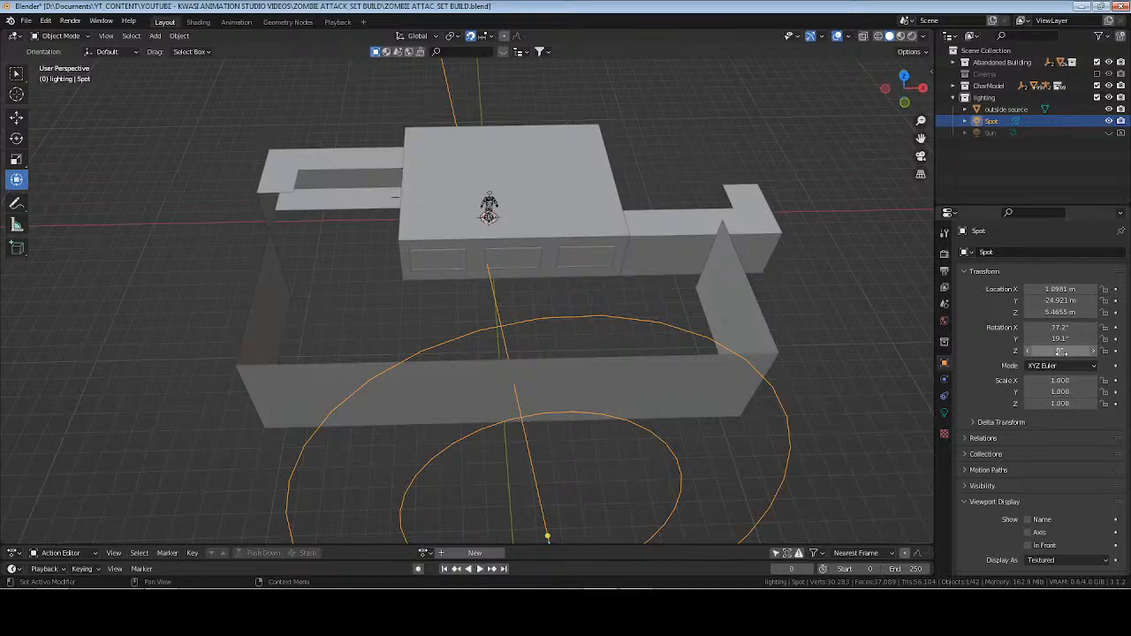
{"action": "scroll", "coordinate": [642, 365], "scroll_direction": "down", "scroll_amount": 4}
{"action": "scroll", "coordinate": [637, 349], "scroll_direction": "up", "scroll_amount": 3}
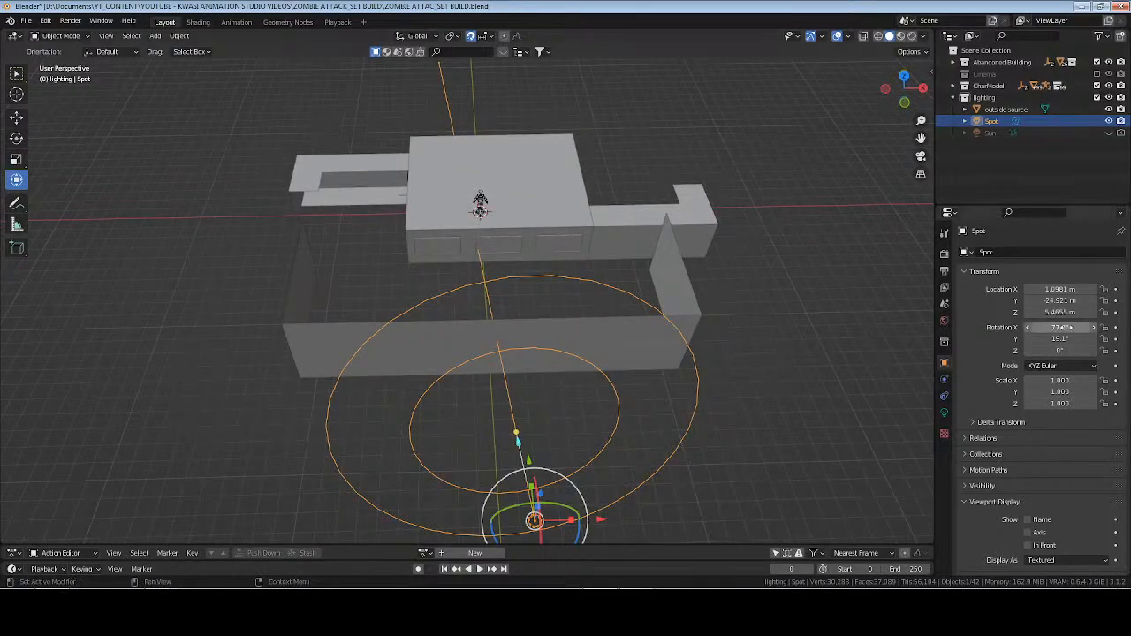
{"action": "type", "text": "0"}
{"action": "key", "text": "Return"}
Tilt the spotlight toward the building with an X rotation of about 80.4°, checking it in rendered shading.
{"action": "middle_click_drag", "start_coordinate": [477, 354], "coordinate": [690, 354]}
{"action": "left_click_drag", "start_coordinate": [1061, 330], "coordinate": [1116, 330]}
{"action": "middle_click_drag", "start_coordinate": [683, 352], "coordinate": [572, 343]}
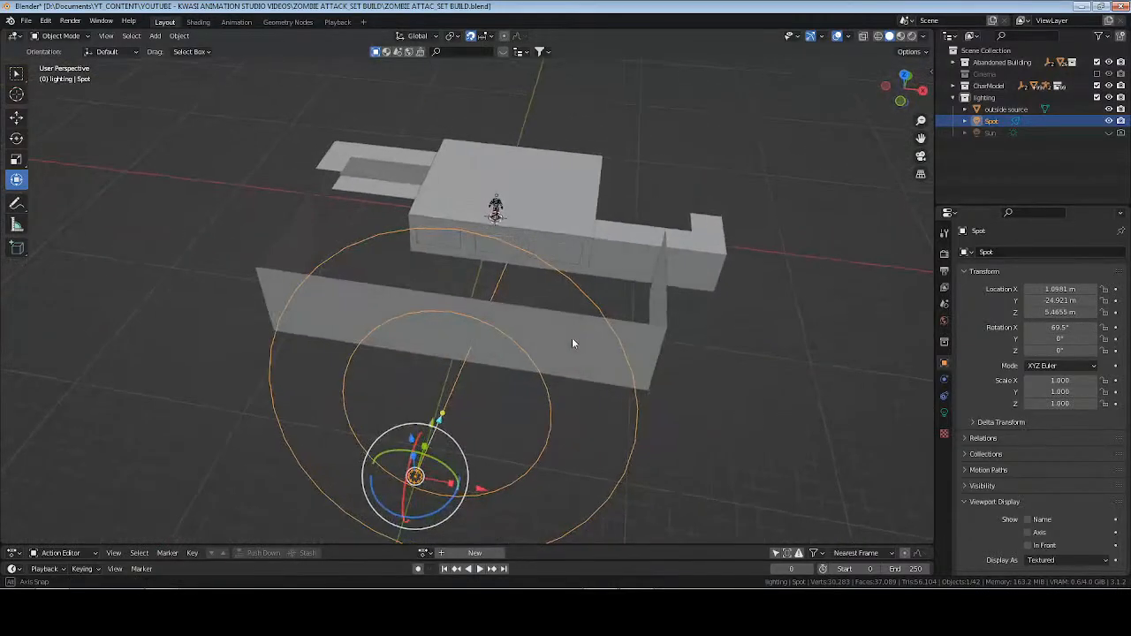
{"action": "left_click_drag", "start_coordinate": [1043, 327], "coordinate": [1069, 327]}
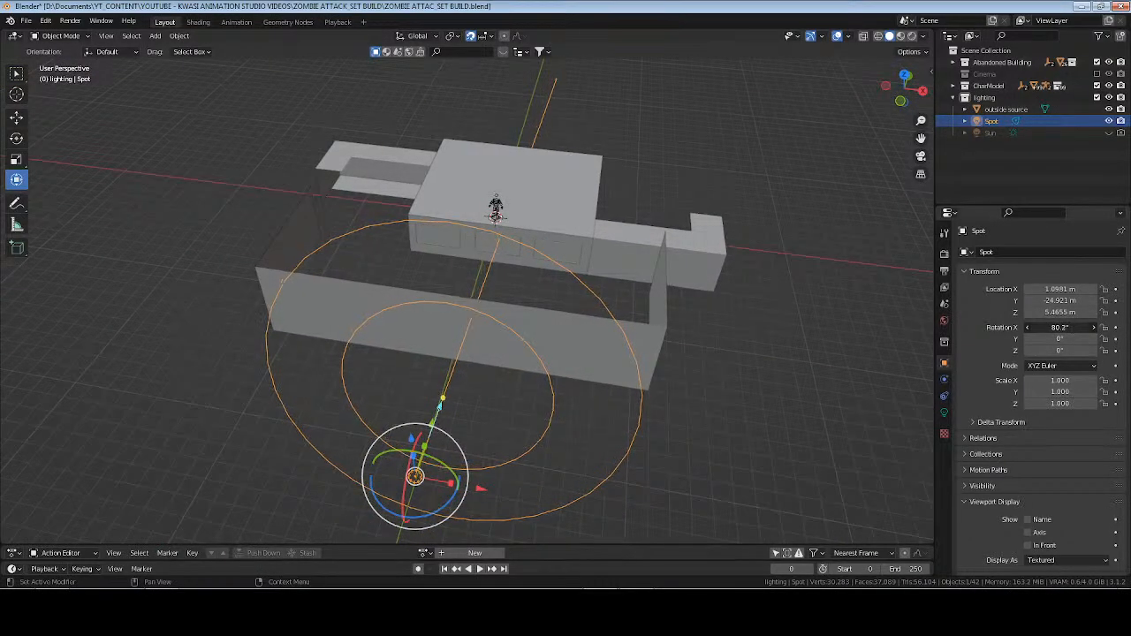
{"action": "left_click", "coordinate": [914, 37]}
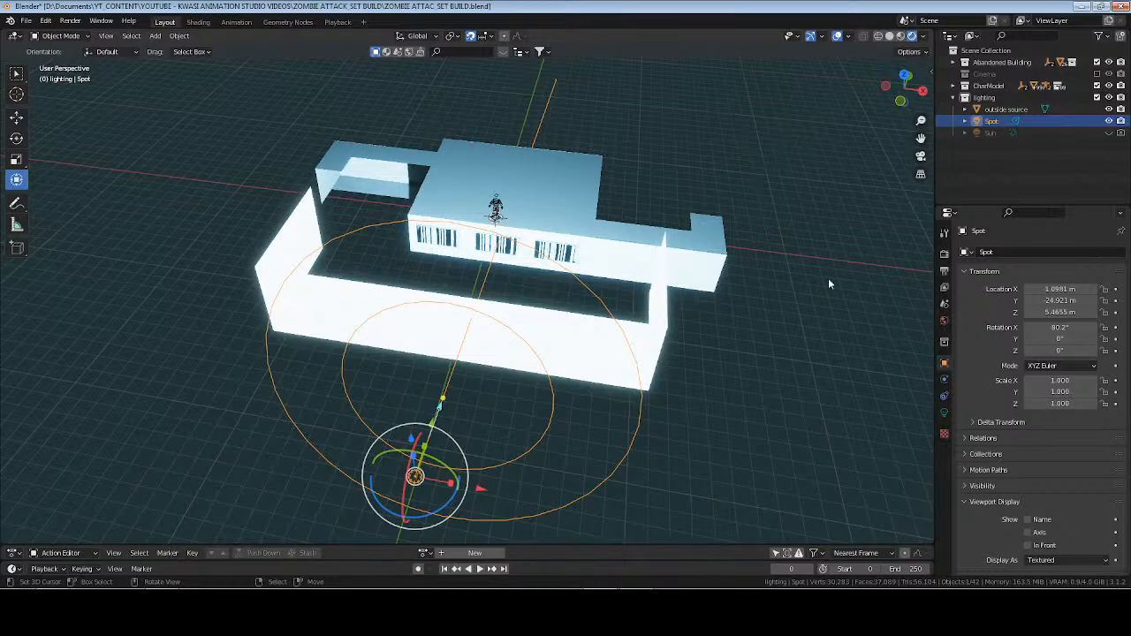
{"action": "left_click_drag", "start_coordinate": [1061, 327], "coordinate": [1064, 327]}
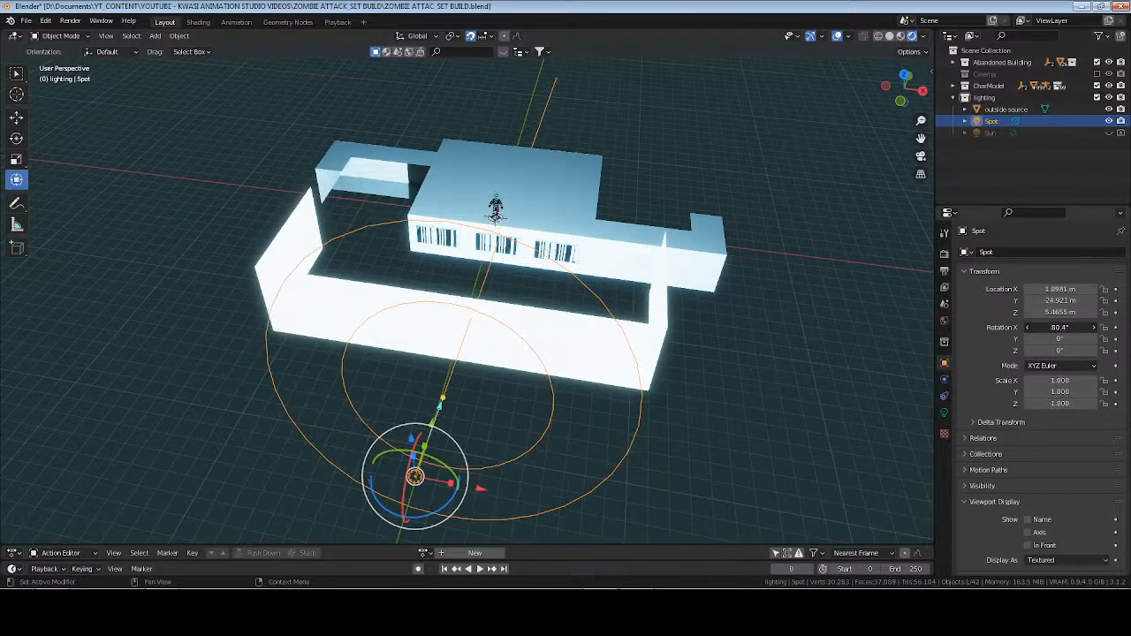
Frame the character rig to examine the room lighting around it, clear the selection and save the file.
{"action": "left_click", "coordinate": [496, 206]}
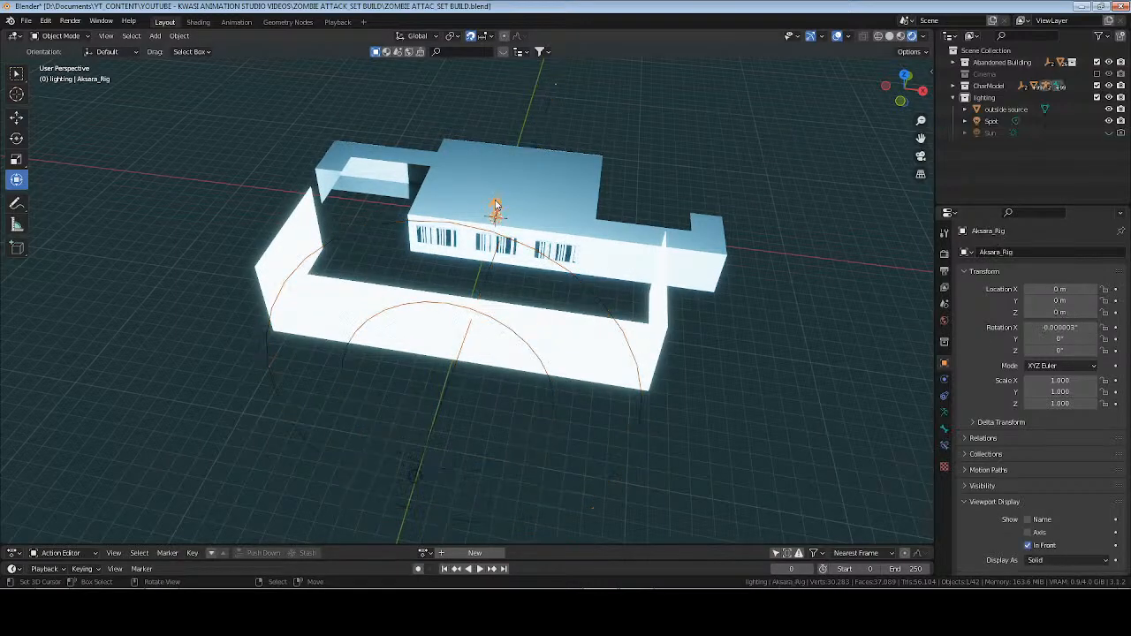
{"action": "key", "text": "KP_Divide"}
{"action": "middle_click_drag", "start_coordinate": [543, 246], "coordinate": [572, 212]}
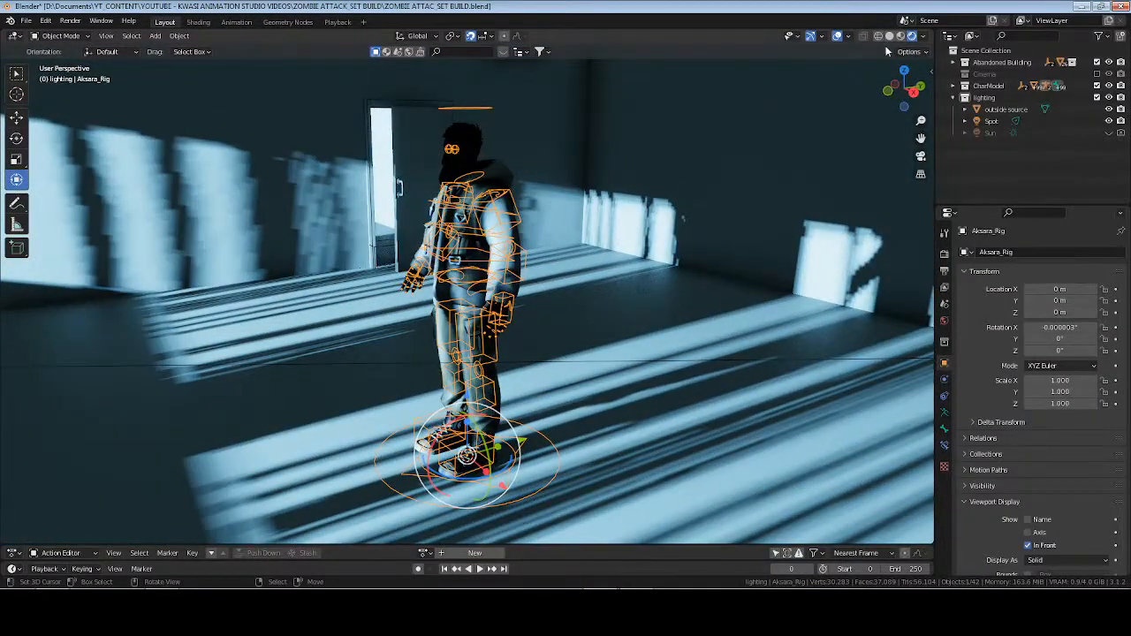
{"action": "left_click", "coordinate": [890, 37]}
{"action": "scroll", "coordinate": [543, 156], "scroll_direction": "down", "scroll_amount": 8}
{"action": "middle_click_drag", "start_coordinate": [397, 276], "coordinate": [650, 261]}
{"action": "key", "text": "alt+a"}
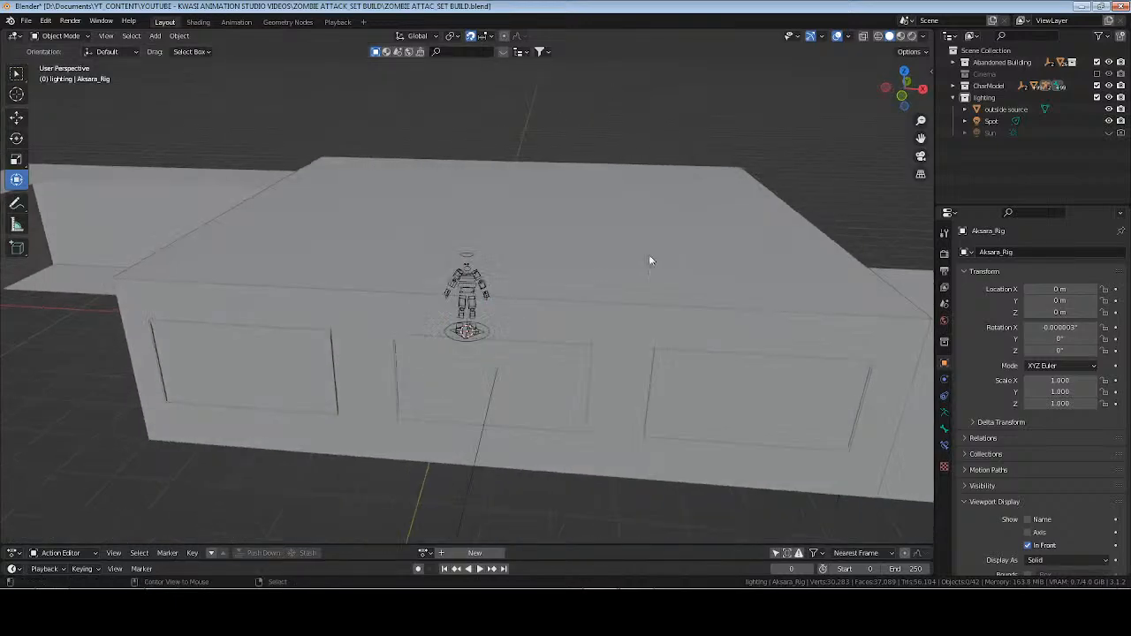
{"action": "key", "text": "ctrl+s"}
Add an area light to the lighting collection and raise it to 3 m on Z.
{"action": "key", "text": "shift+a"}
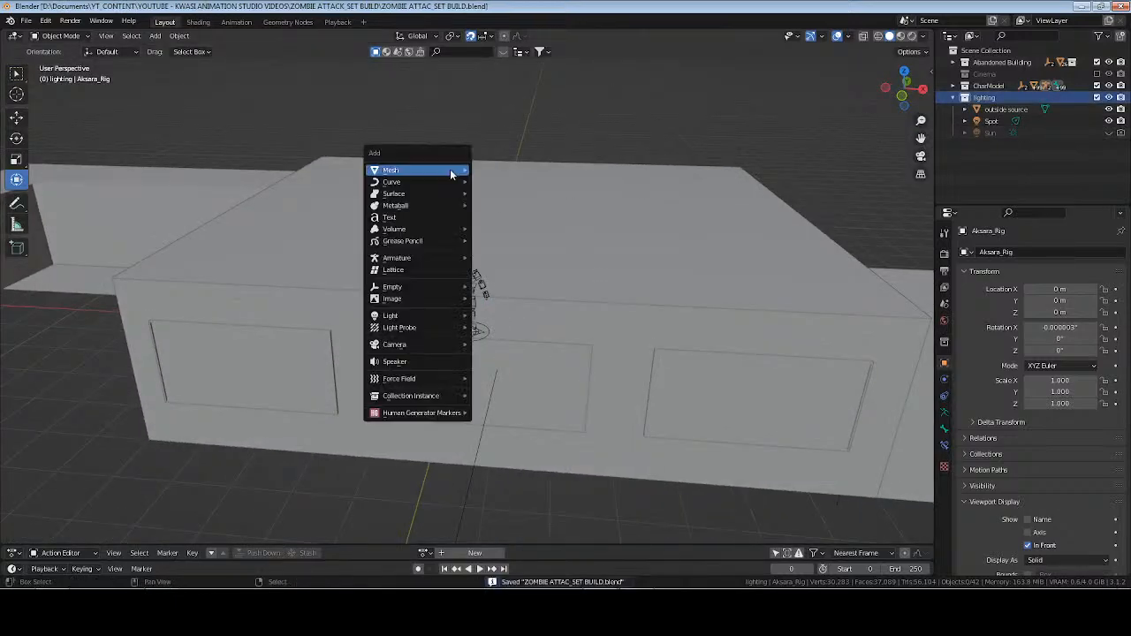
{"action": "mouse_move", "coordinate": [425, 318]}
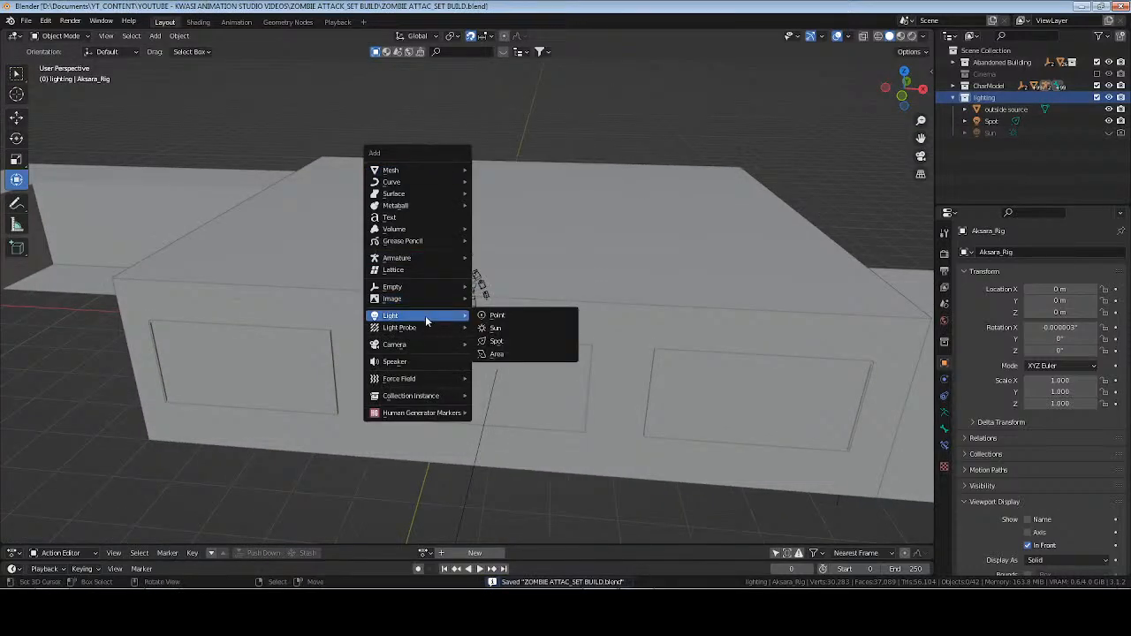
{"action": "left_click", "coordinate": [520, 354]}
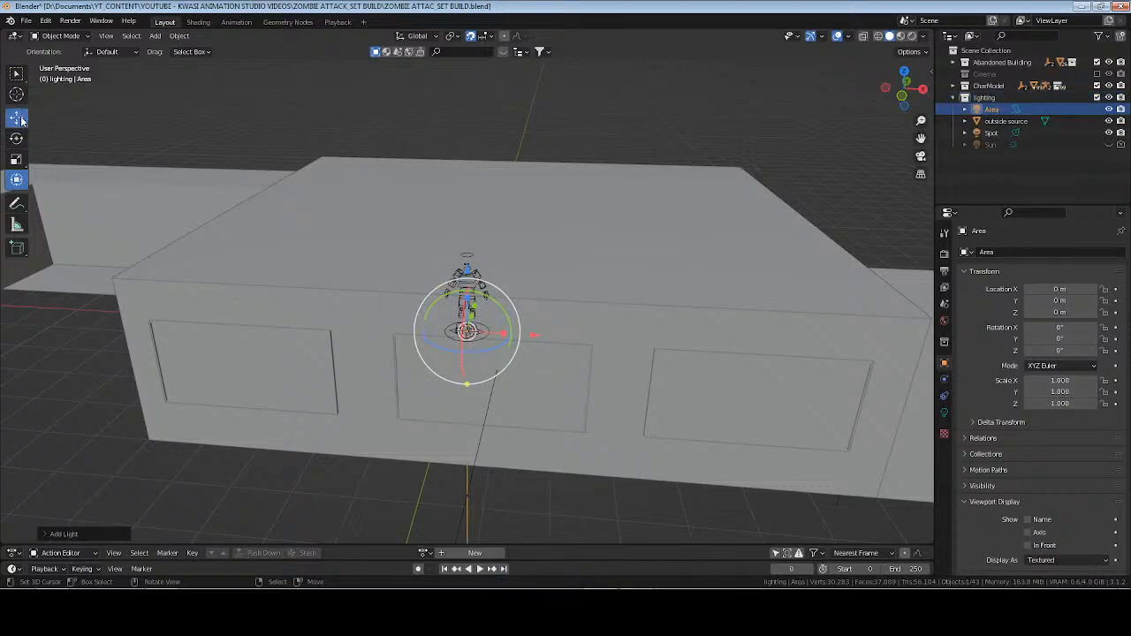
{"action": "key", "text": "g"}
{"action": "key", "text": "z"}
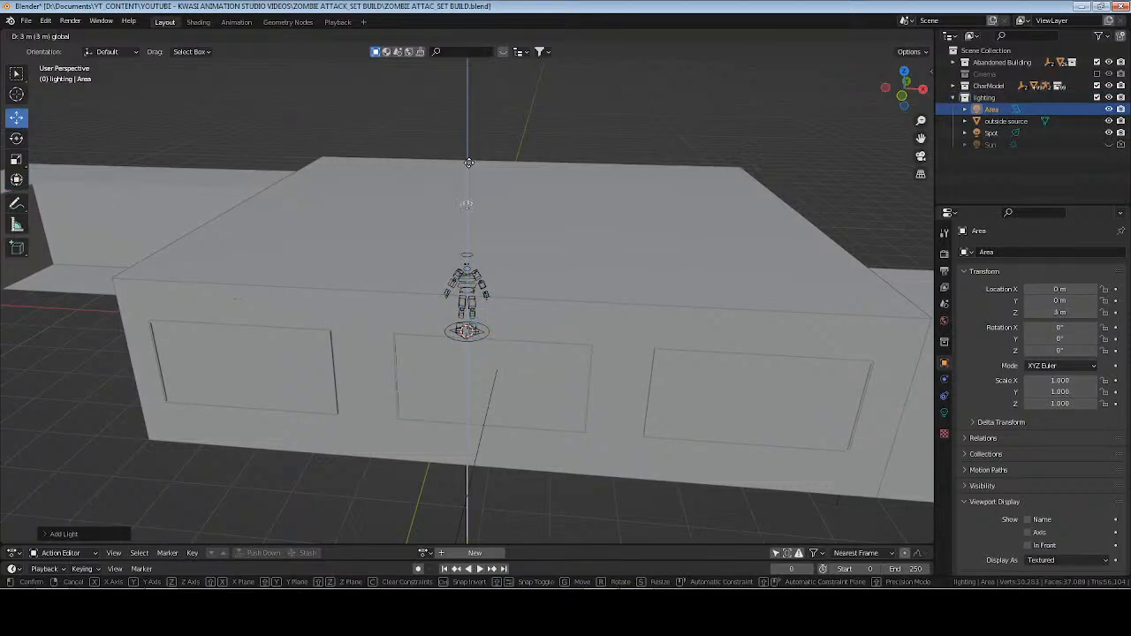
{"action": "left_click", "coordinate": [472, 148]}
Move the area light over the hallway beside the main room, to X -7.5 m and Y 2.1 m.
{"action": "middle_click_drag", "start_coordinate": [354, 170], "coordinate": [397, 183]}
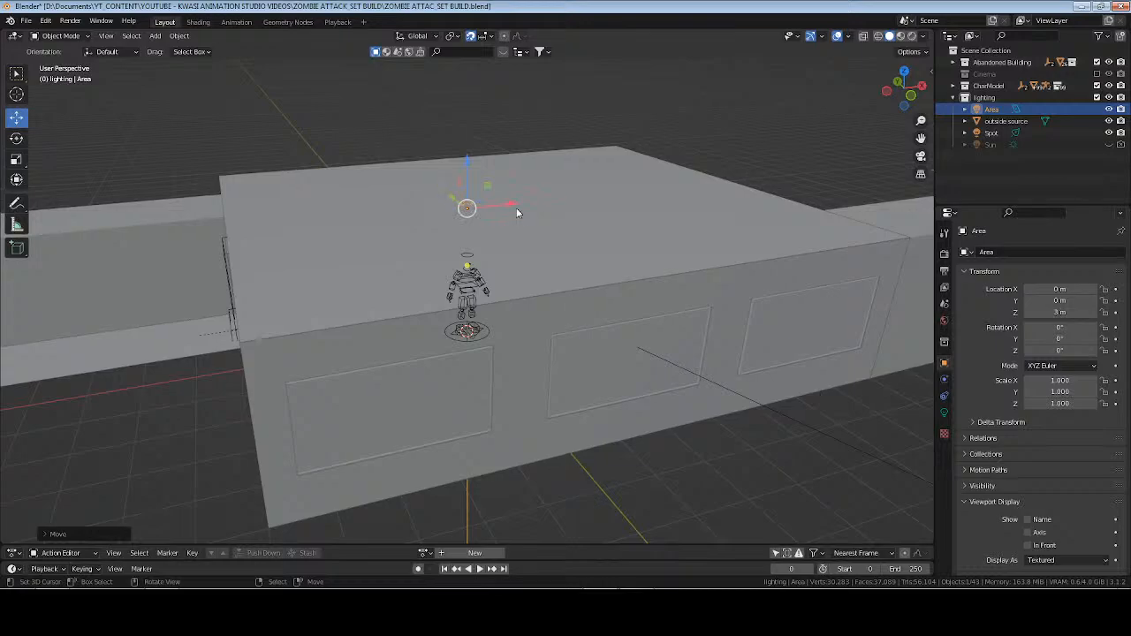
{"action": "key", "text": "g"}
{"action": "key", "text": "x"}
{"action": "left_click", "coordinate": [233, 215]}
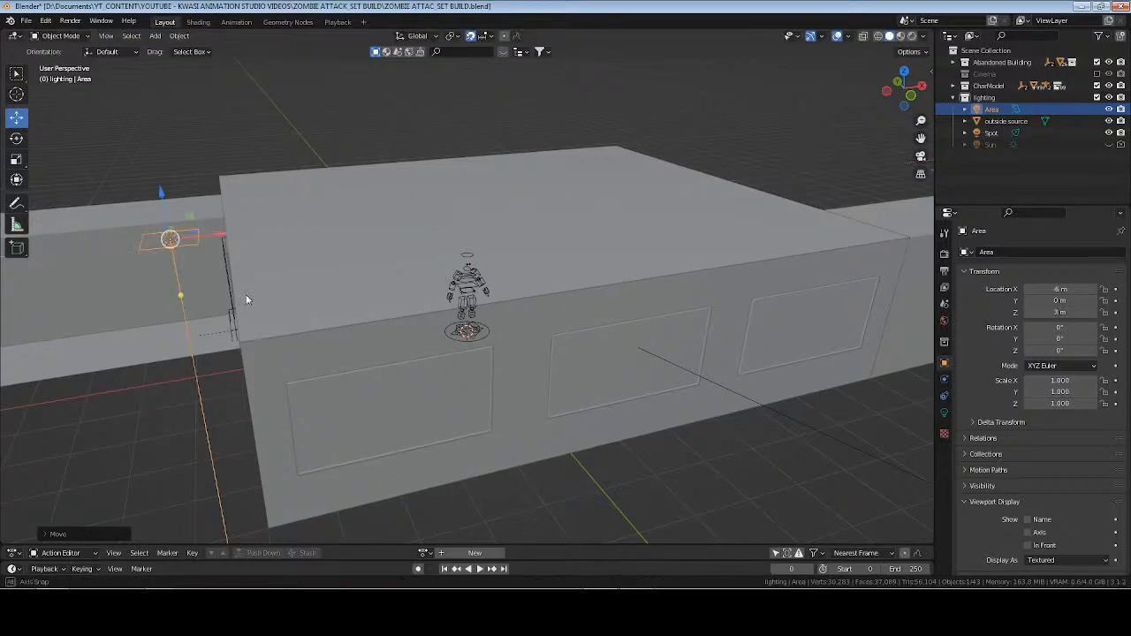
{"action": "middle_click_drag", "start_coordinate": [246, 295], "coordinate": [393, 313]}
{"action": "key", "text": "KP_7"}
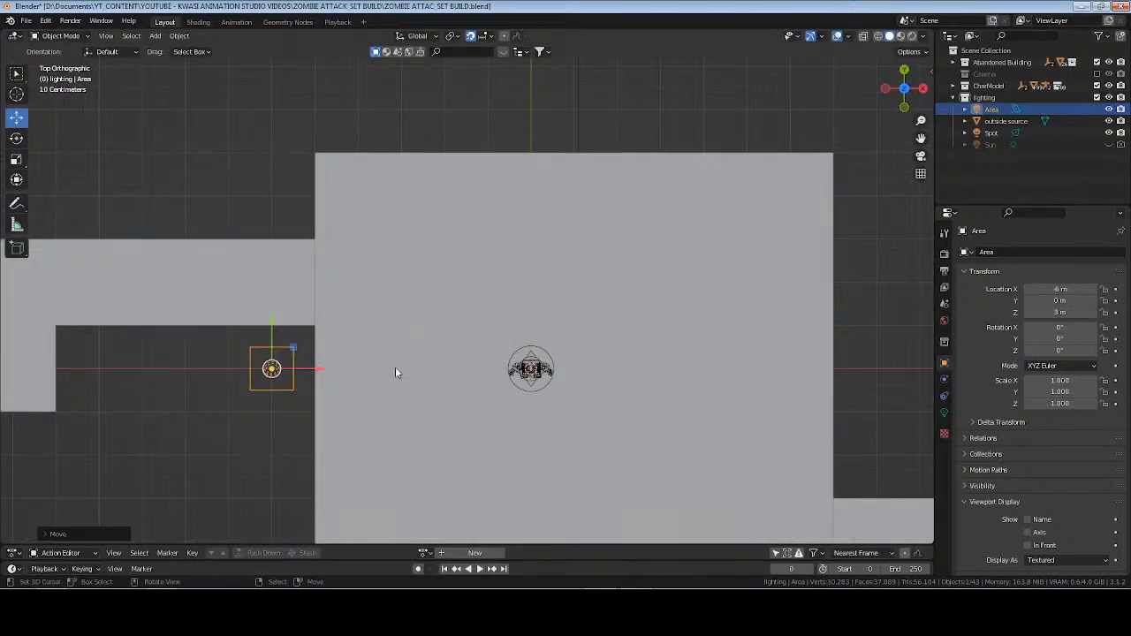
{"action": "key", "text": "g"}
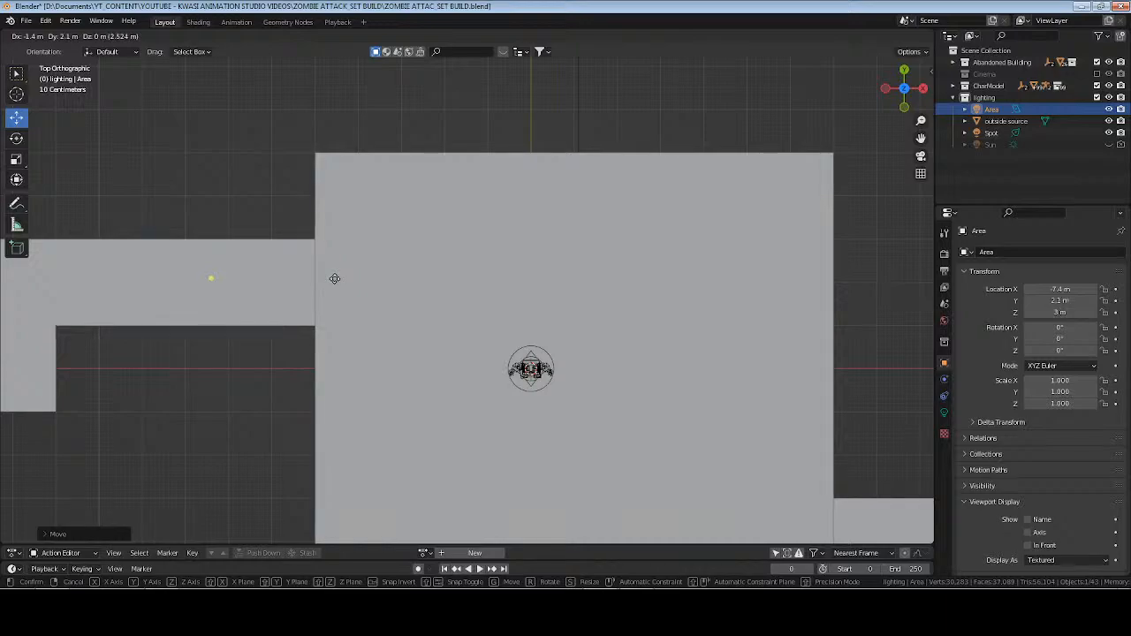
{"action": "left_click", "coordinate": [332, 277]}
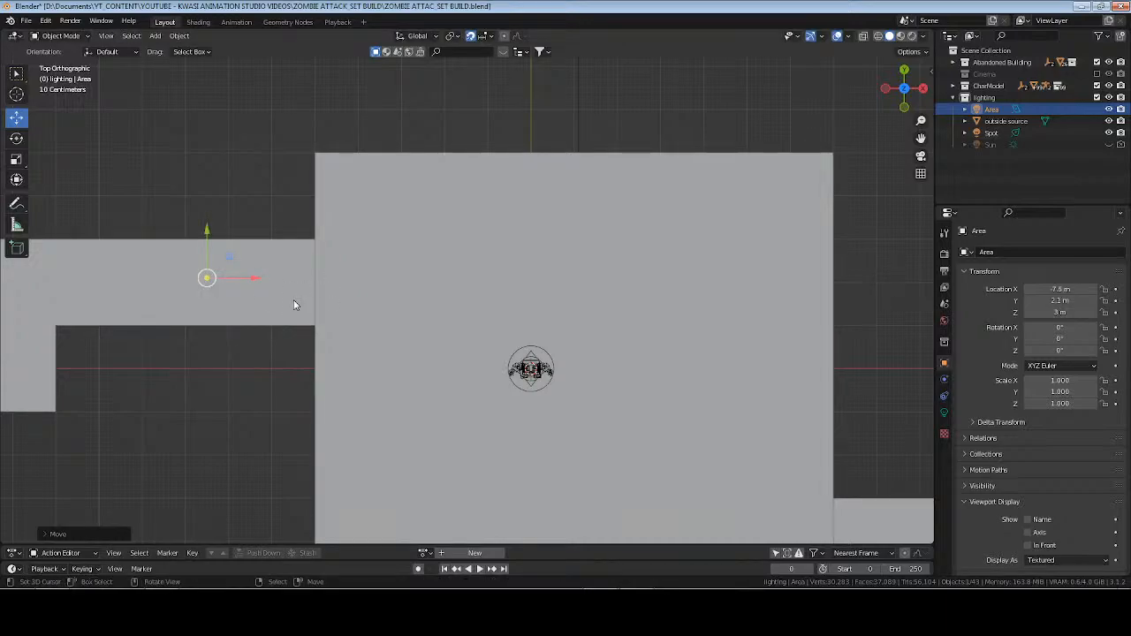
Examine the area light's height against the hallway ceiling in wireframe and its rendered effect through the doorway.
{"action": "key", "text": "z"}
{"action": "key", "text": "4"}
{"action": "key", "text": "KP_1"}
{"action": "key", "text": "KP_Decimal"}
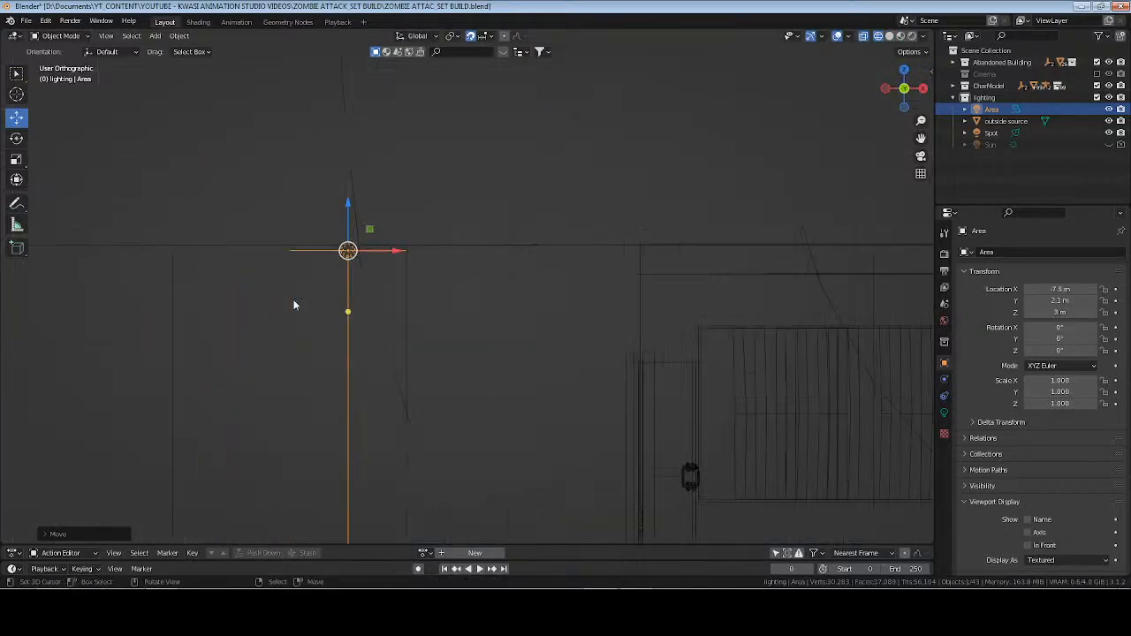
{"action": "middle_click_drag", "start_coordinate": [644, 308], "coordinate": [851, 451], "text": "shift"}
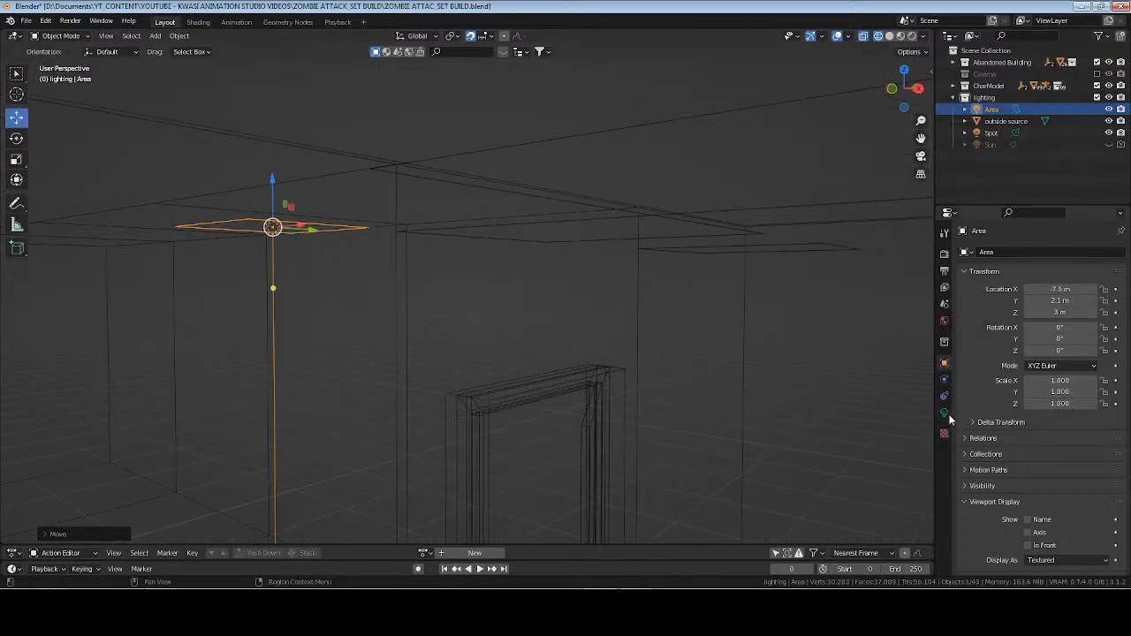
{"action": "left_click", "coordinate": [913, 36]}
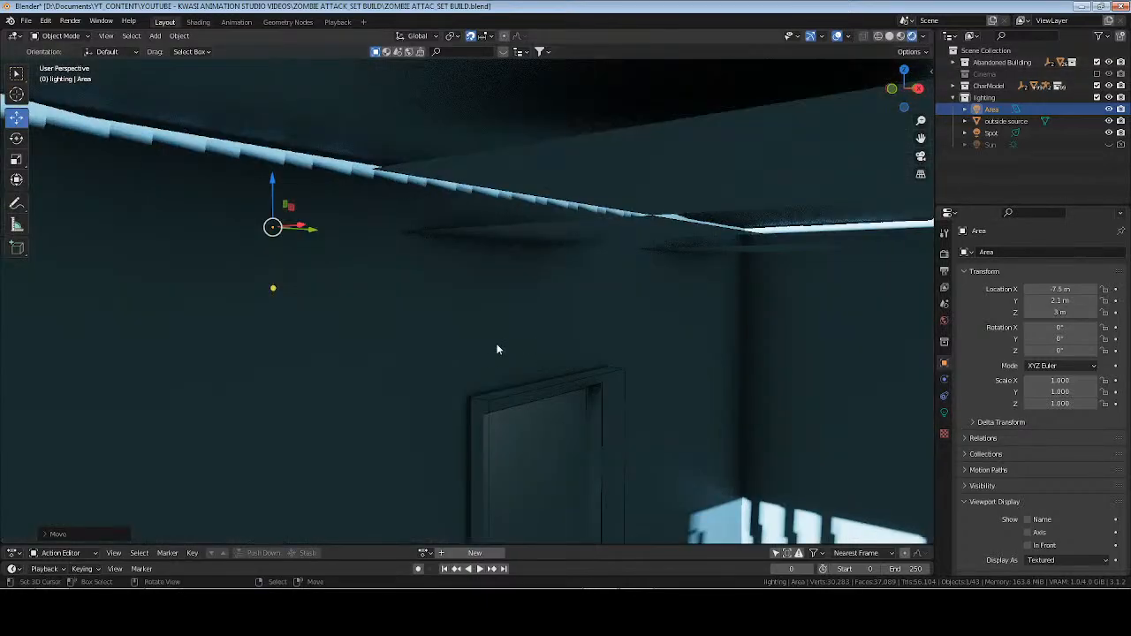
{"action": "mouse_move", "coordinate": [497, 349]}
{"action": "middle_mouse_down"}
{"action": "mouse_move", "coordinate": [536, 300]}
{"action": "mouse_move", "coordinate": [507, 312]}
{"action": "mouse_move", "coordinate": [415, 188]}
{"action": "mouse_move", "coordinate": [412, 265]}
{"action": "middle_mouse_up"}
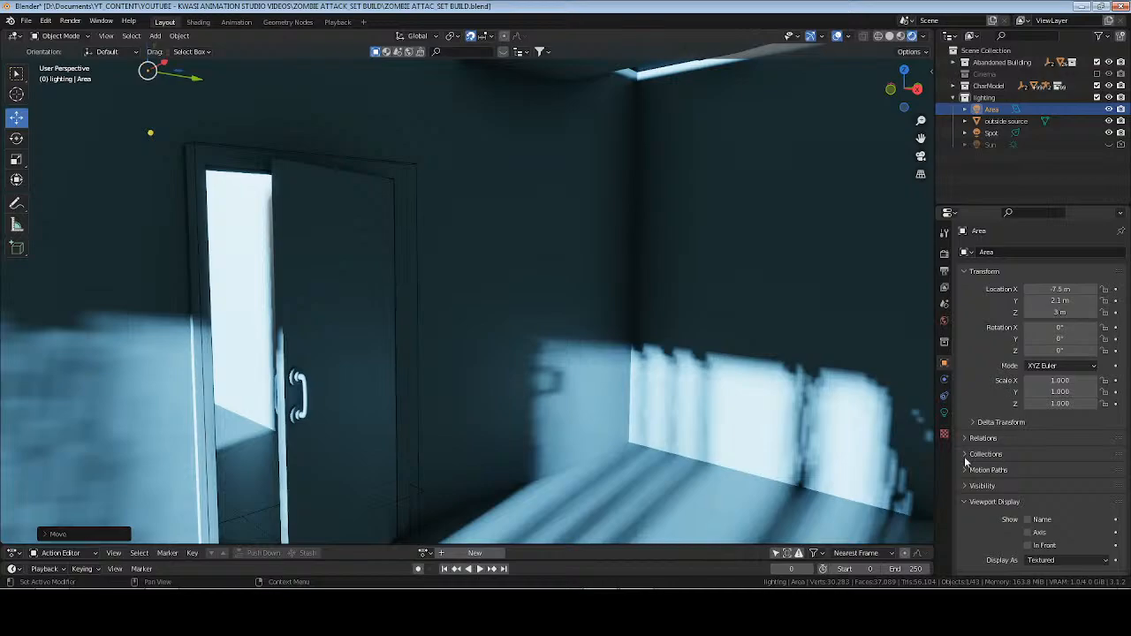
Enable Custom Distance and Contact Shadows for the area light.
{"action": "left_click", "coordinate": [944, 413]}
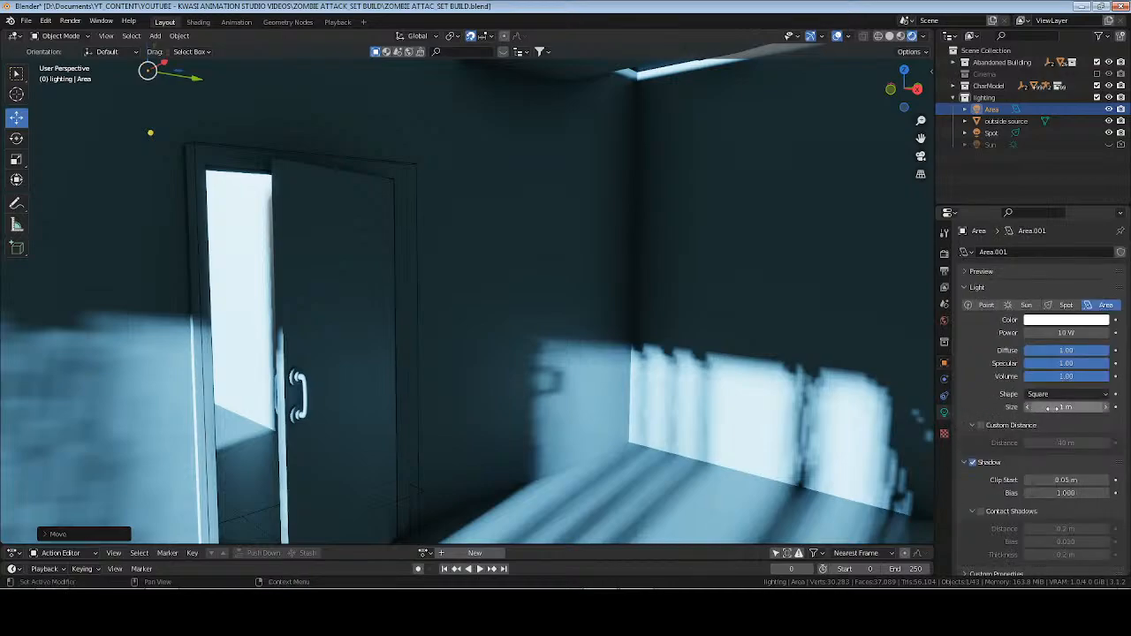
{"action": "left_click", "coordinate": [988, 427]}
{"action": "left_click", "coordinate": [980, 426]}
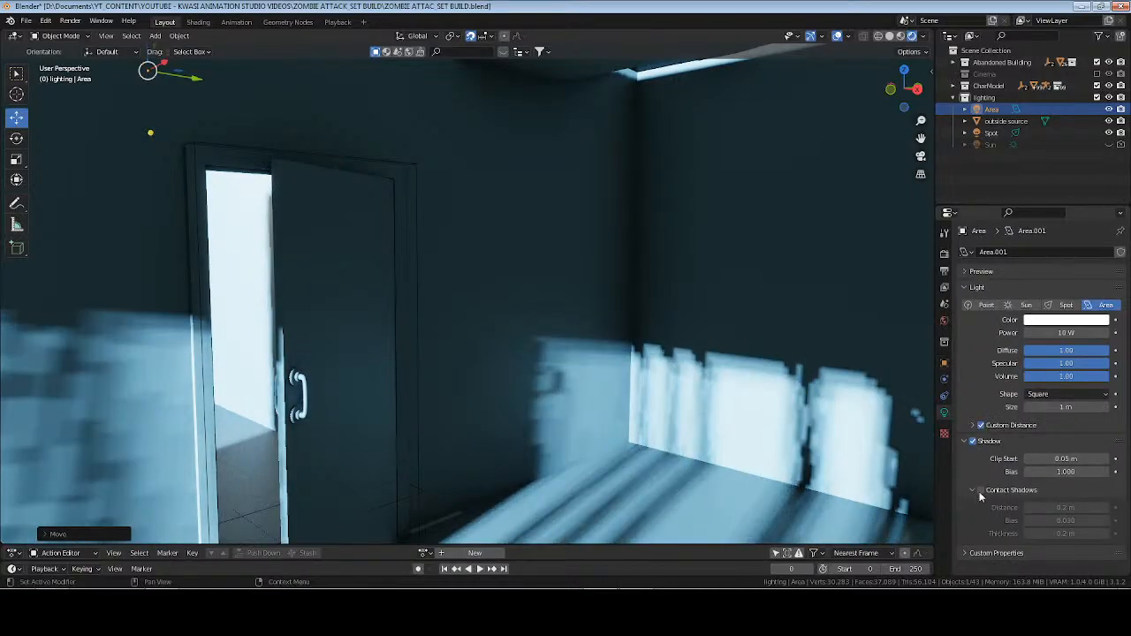
{"action": "left_click", "coordinate": [979, 491]}
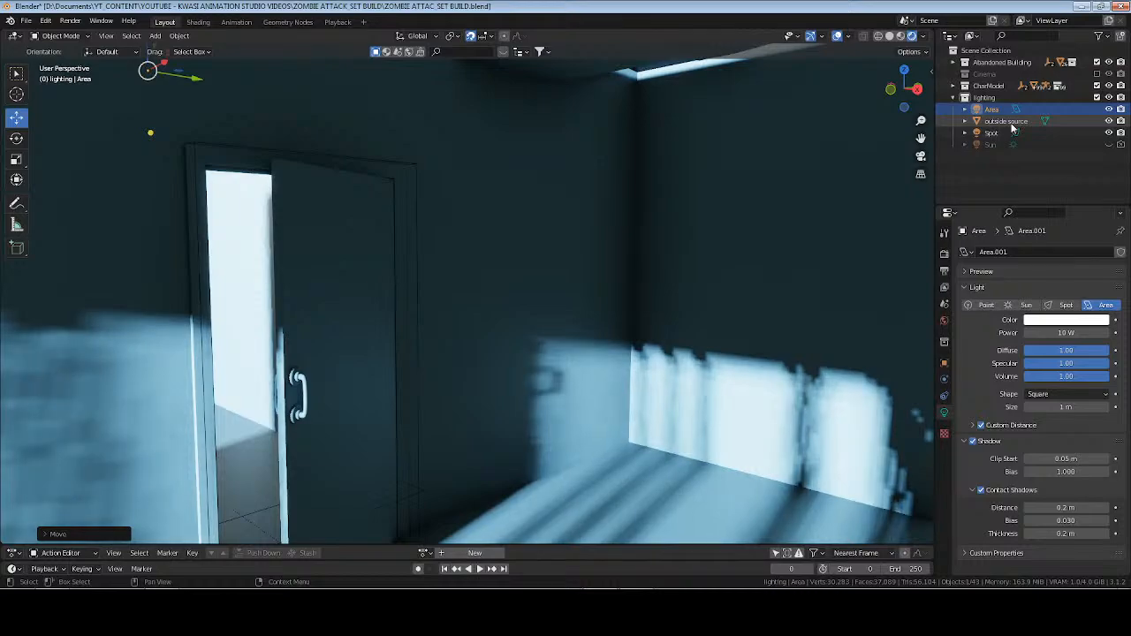
Set the area light's power to 60 W and its color to a warm pale yellow-orange.
{"action": "left_click", "coordinate": [1064, 337]}
{"action": "type", "text": "60"}
{"action": "key", "text": "Return"}
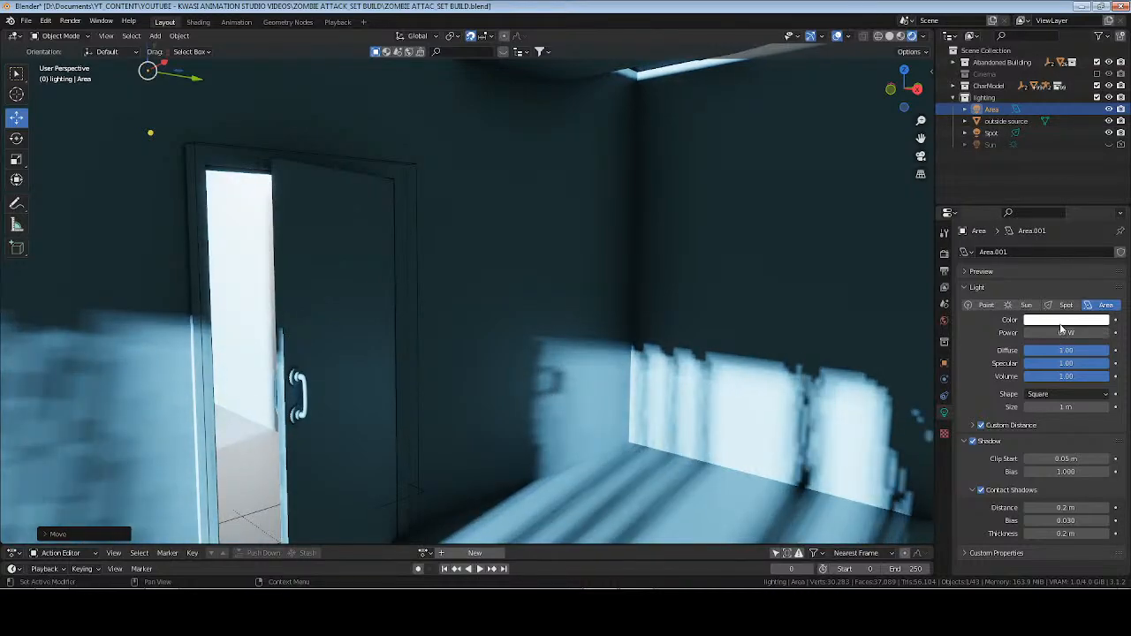
{"action": "left_click", "coordinate": [1062, 321]}
{"action": "left_click_drag", "start_coordinate": [1039, 228], "coordinate": [1036, 217]}
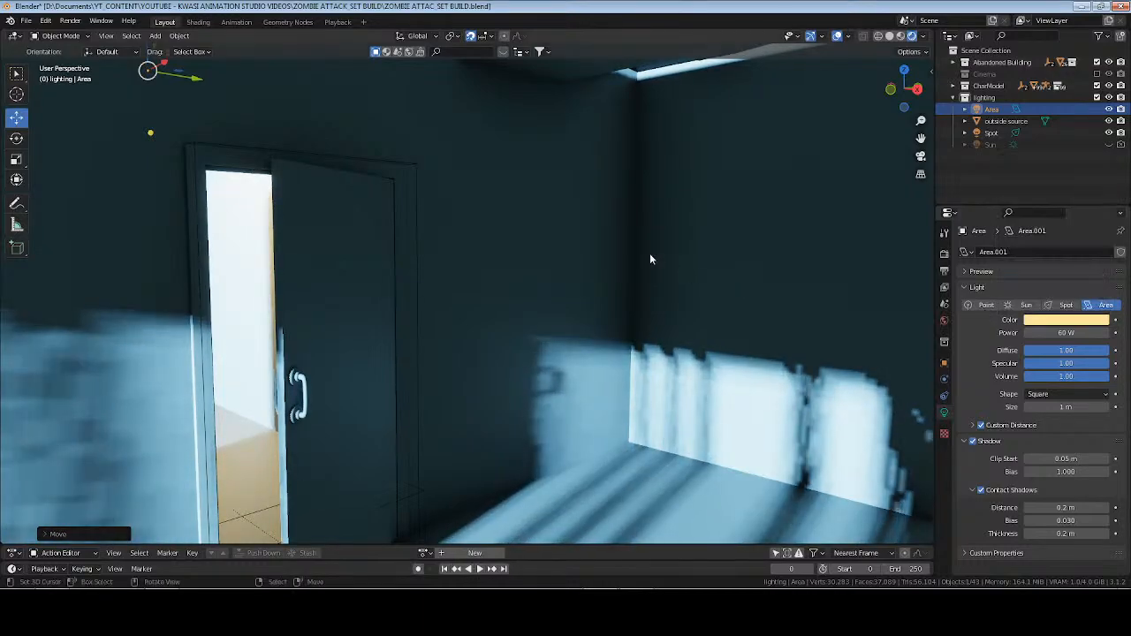
Open the hallway mesh beside the main room for editing in solid view.
{"action": "left_click", "coordinate": [890, 37]}
{"action": "scroll", "coordinate": [424, 194], "scroll_direction": "down", "scroll_amount": 5}
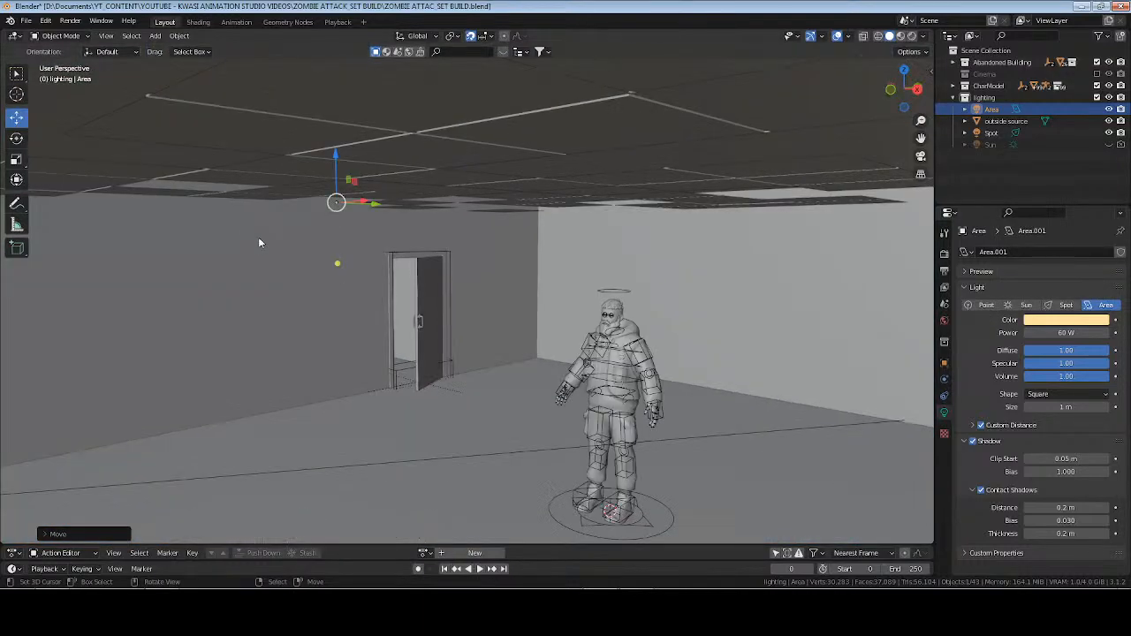
{"action": "mouse_move", "coordinate": [258, 239]}
{"action": "middle_mouse_down"}
{"action": "mouse_move", "coordinate": [361, 295]}
{"action": "mouse_move", "coordinate": [313, 283]}
{"action": "mouse_move", "coordinate": [423, 288]}
{"action": "middle_mouse_up"}
{"action": "left_click", "coordinate": [347, 287]}
{"action": "key", "text": "Tab"}
{"action": "scroll", "coordinate": [346, 282], "scroll_direction": "down", "scroll_amount": 5}
{"action": "scroll", "coordinate": [424, 288], "scroll_direction": "up", "scroll_amount": 1}
{"action": "scroll", "coordinate": [405, 324], "scroll_direction": "up", "scroll_amount": 3}
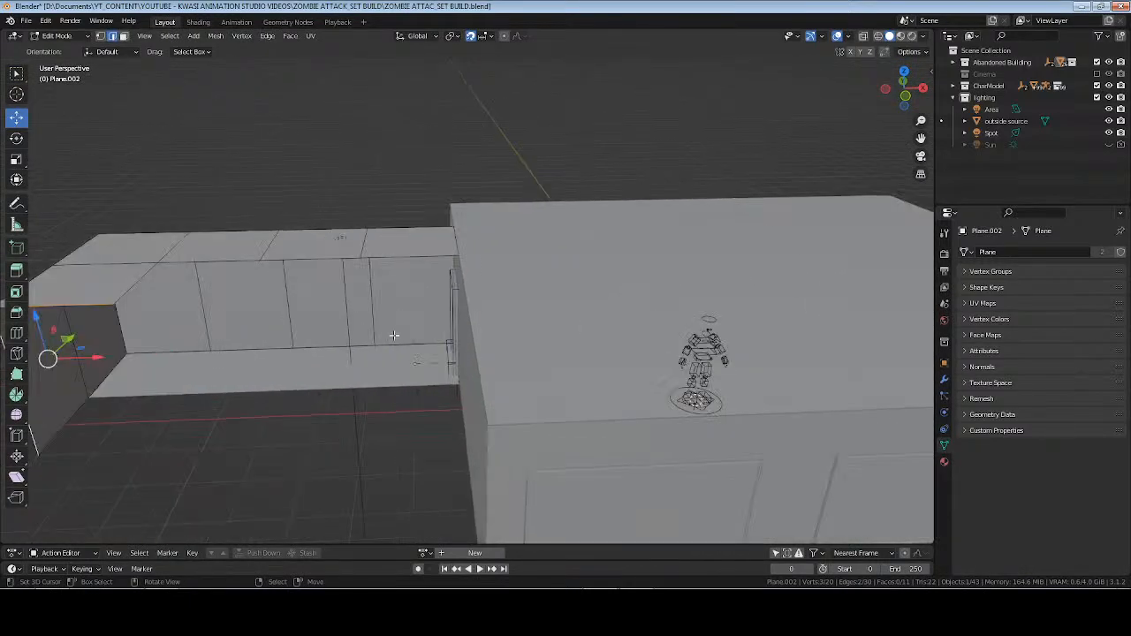
Duplicate the four faces of the hallway's long wall and move the copy across to close the hallway's open side.
{"action": "middle_click_drag", "start_coordinate": [394, 336], "coordinate": [510, 315], "text": "shift"}
{"action": "left_click", "coordinate": [491, 283]}
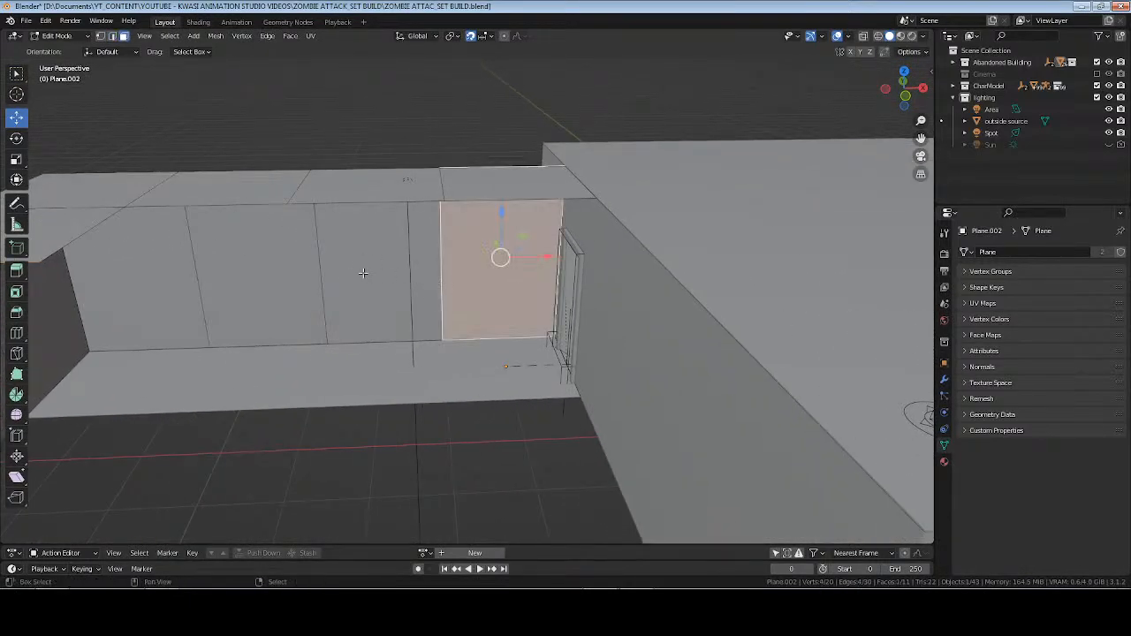
{"action": "left_click", "coordinate": [361, 271], "text": "shift"}
{"action": "left_click", "coordinate": [253, 271], "text": "shift"}
{"action": "left_click", "coordinate": [164, 278], "text": "shift"}
{"action": "key", "text": "shift+d"}
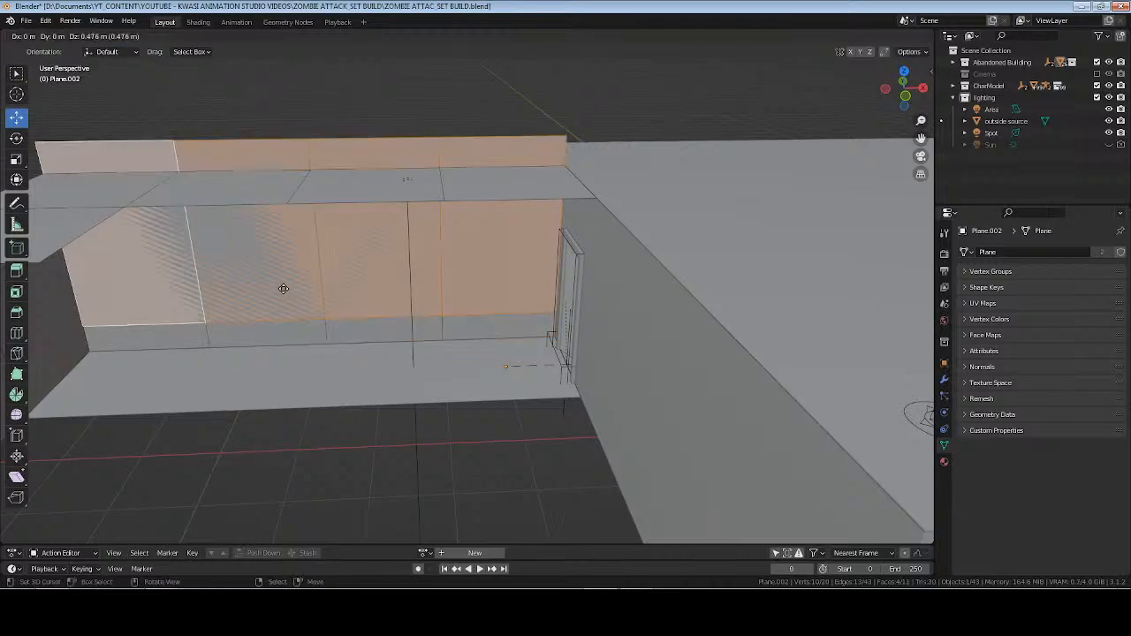
{"action": "right_click", "coordinate": [283, 287]}
{"action": "middle_click_drag", "start_coordinate": [283, 287], "coordinate": [416, 225]}
{"action": "left_click_drag", "start_coordinate": [459, 176], "coordinate": [360, 193]}
{"action": "key", "text": "Tab"}
{"action": "middle_click_drag", "start_coordinate": [315, 263], "coordinate": [404, 233]}
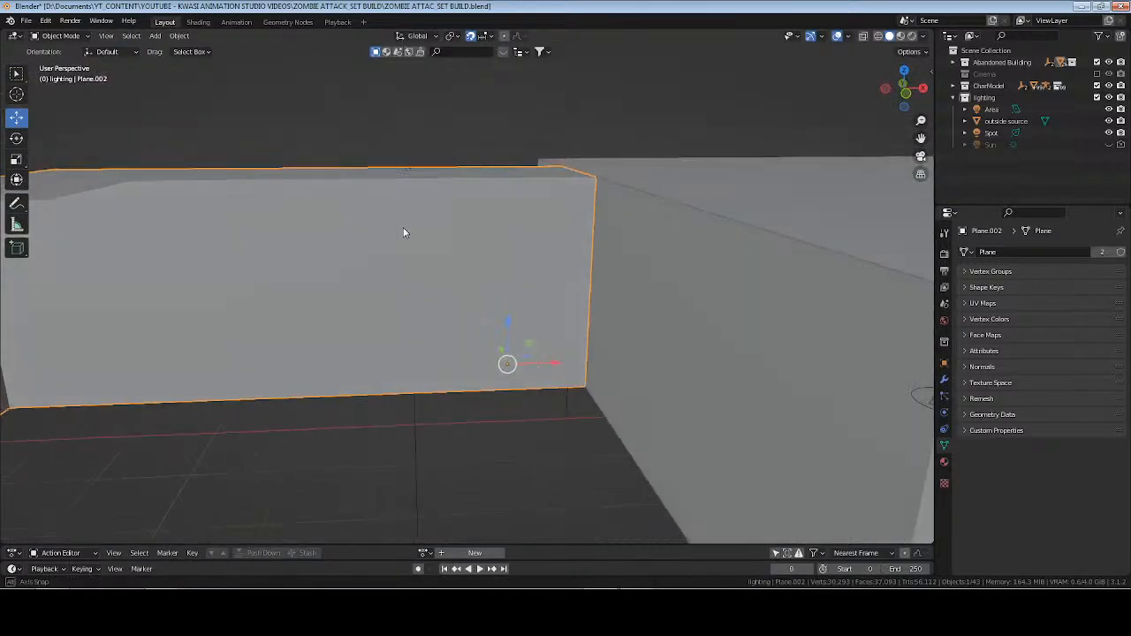
Save the file and check the enclosed hallway's warm light through the doorway in rendered view.
{"action": "key", "text": "ctrl+s"}
{"action": "middle_click_drag", "start_coordinate": [617, 248], "coordinate": [415, 219]}
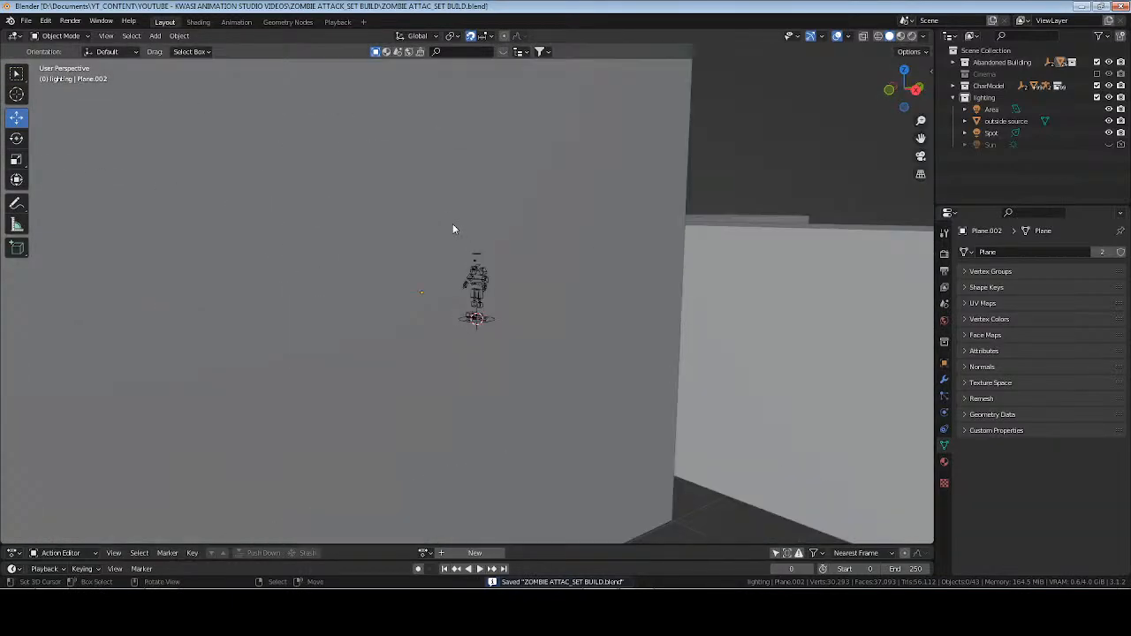
{"action": "scroll", "coordinate": [454, 226], "scroll_direction": "down", "scroll_amount": 3}
{"action": "middle_click_drag", "start_coordinate": [454, 226], "coordinate": [464, 280]}
{"action": "scroll", "coordinate": [465, 280], "scroll_direction": "up", "scroll_amount": 12}
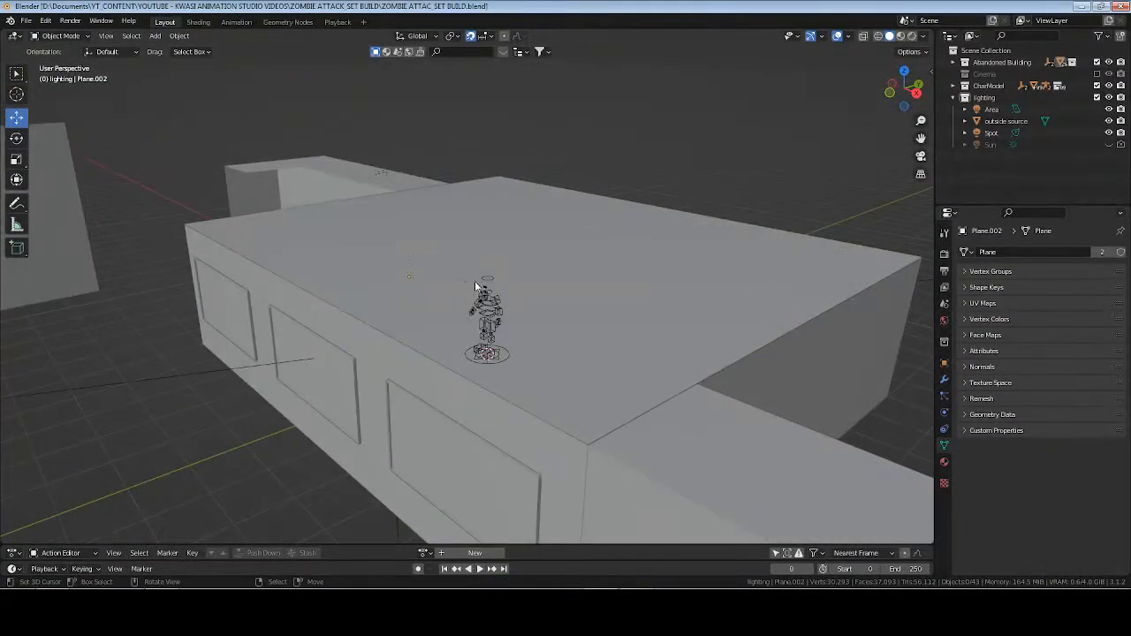
{"action": "middle_click_drag", "start_coordinate": [588, 295], "coordinate": [741, 157]}
{"action": "scroll", "coordinate": [560, 277], "scroll_direction": "down", "scroll_amount": 3}
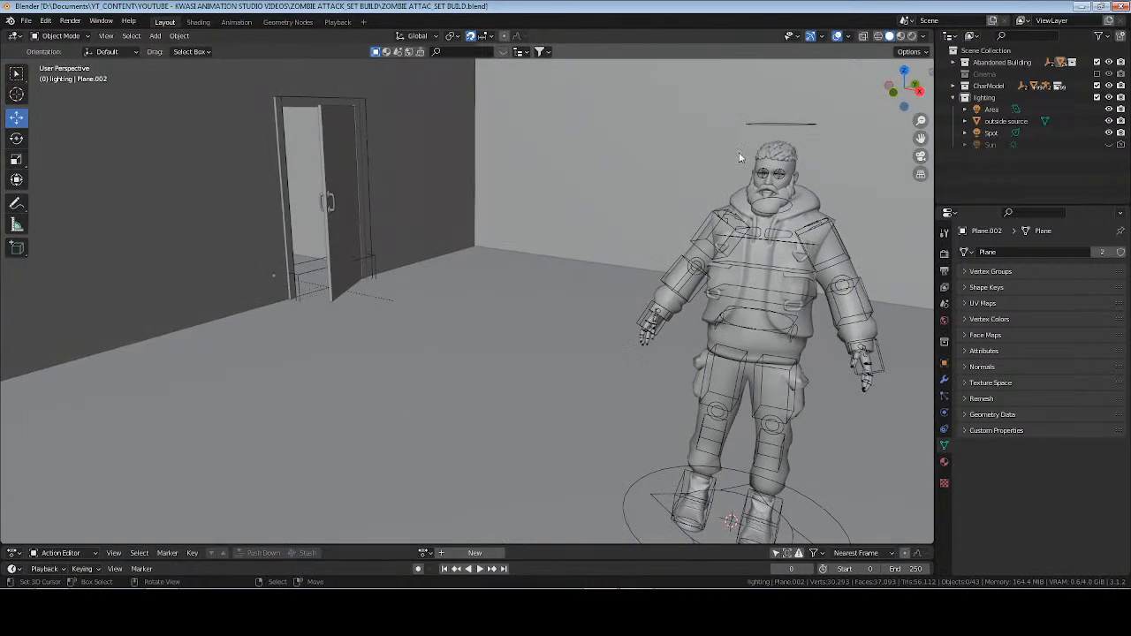
{"action": "left_click", "coordinate": [913, 35]}
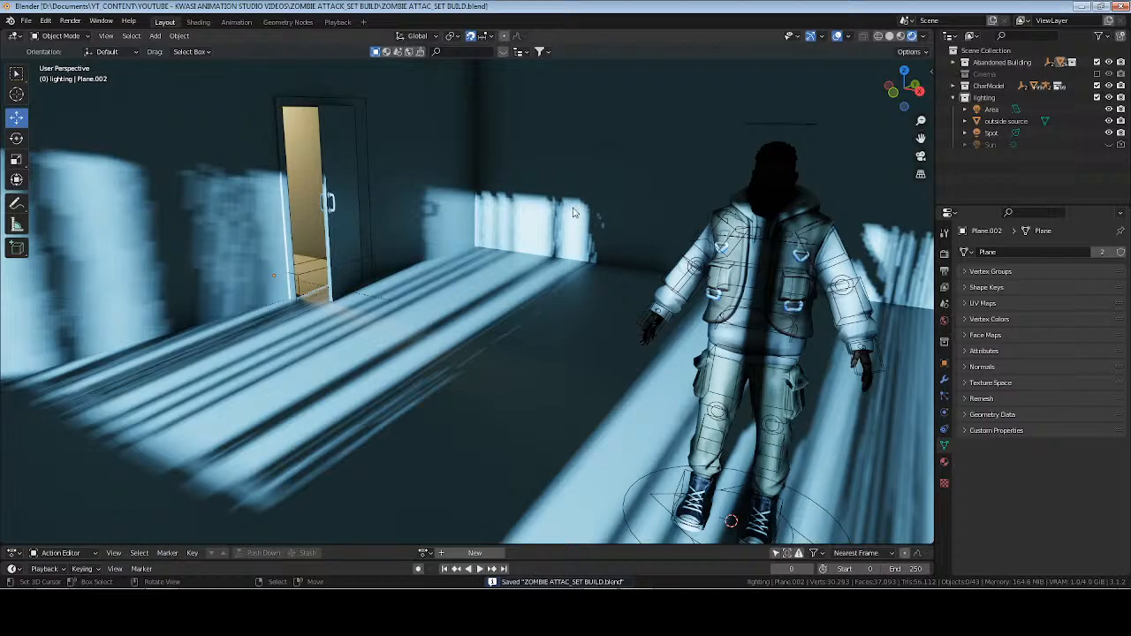
{"action": "middle_click_drag", "start_coordinate": [537, 246], "coordinate": [515, 246]}
{"action": "mouse_move", "coordinate": [524, 246]}
{"action": "middle_mouse_down"}
{"action": "mouse_move", "coordinate": [546, 242]}
{"action": "mouse_move", "coordinate": [296, 240]}
{"action": "middle_mouse_up"}
Make a linked duplicate of the hallway area light and move it about 16.5 m in X and -6.1 m in Y over the opposite hallway.
{"action": "left_click", "coordinate": [892, 37]}
{"action": "scroll", "coordinate": [378, 215], "scroll_direction": "down", "scroll_amount": 7}
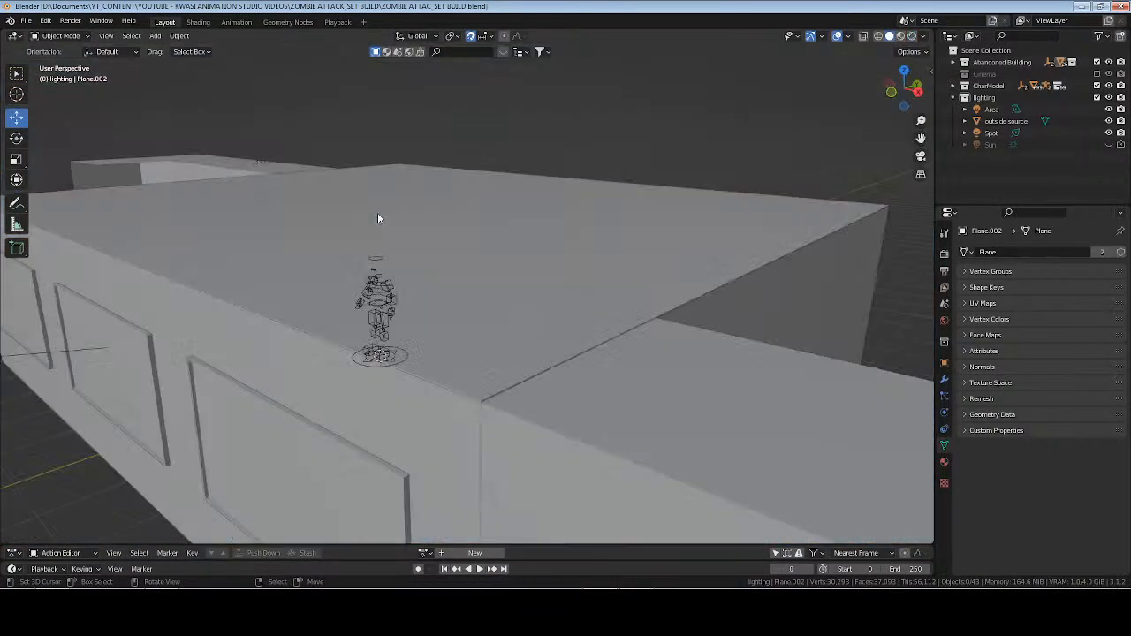
{"action": "mouse_move", "coordinate": [377, 215]}
{"action": "middle_mouse_down"}
{"action": "mouse_move", "coordinate": [376, 284]}
{"action": "mouse_move", "coordinate": [408, 281]}
{"action": "mouse_move", "coordinate": [384, 278]}
{"action": "middle_mouse_up"}
{"action": "left_click", "coordinate": [274, 211]}
{"action": "left_click", "coordinate": [275, 207]}
{"action": "key", "text": "KP_7"}
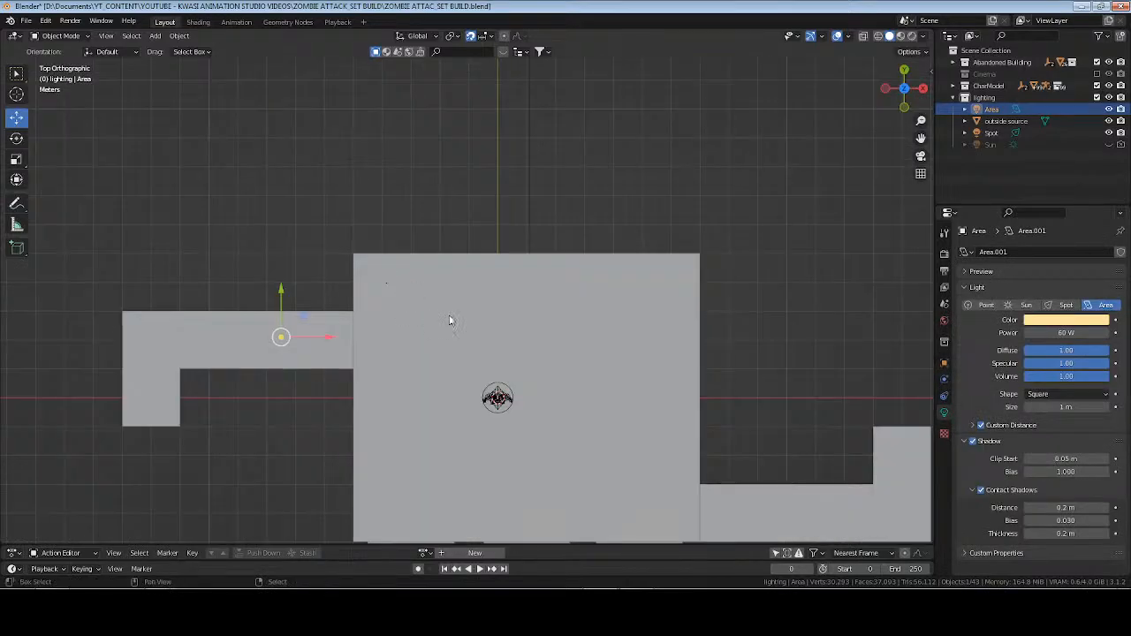
{"action": "middle_click_drag", "start_coordinate": [450, 318], "coordinate": [336, 246], "text": "shift"}
{"action": "key", "text": "alt+d"}
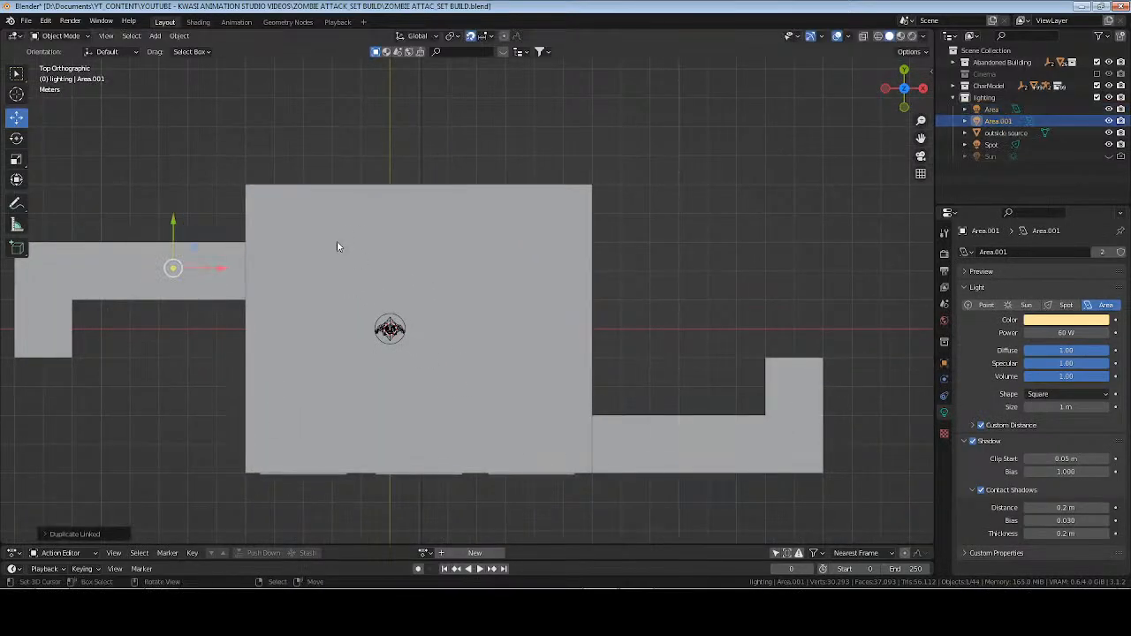
{"action": "key", "text": "g"}
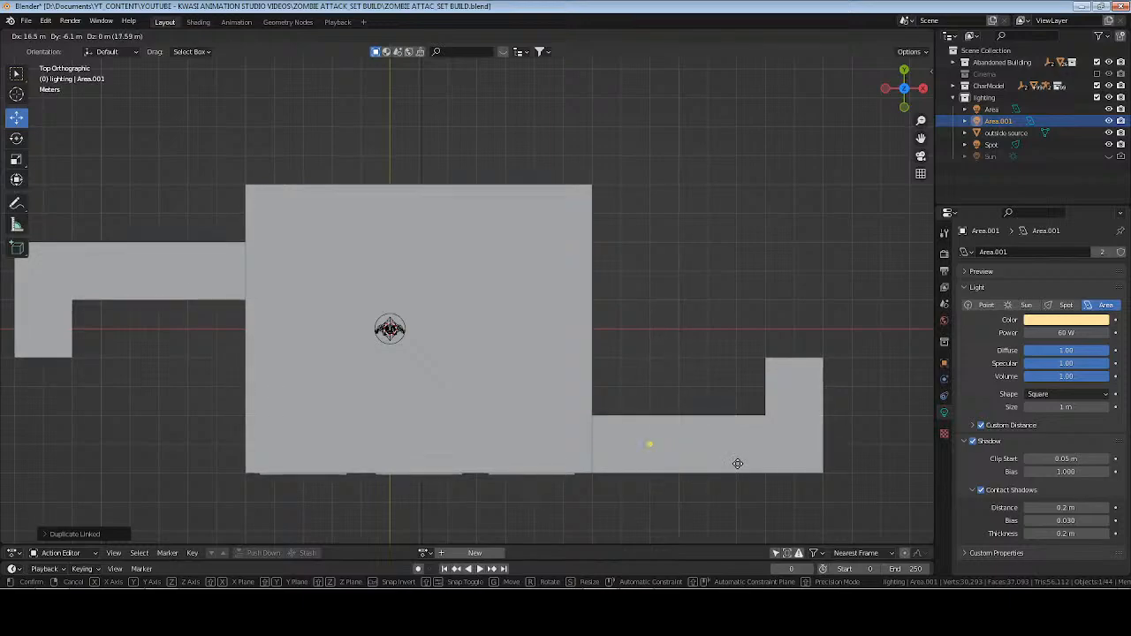
{"action": "left_click", "coordinate": [738, 463]}
Shift the duplicated area light along the opposite hallway to X 9.5 m, keeping it centered across the hallway's width.
{"action": "key", "text": "KP_Decimal"}
{"action": "scroll", "coordinate": [519, 255], "scroll_direction": "down", "scroll_amount": 8}
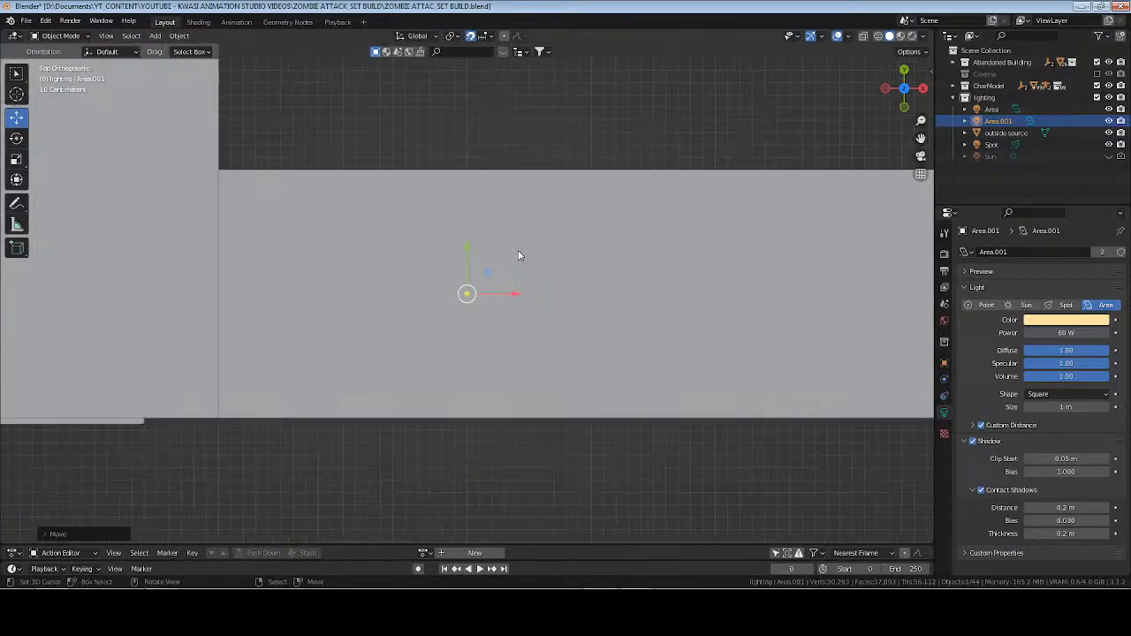
{"action": "key", "text": "g"}
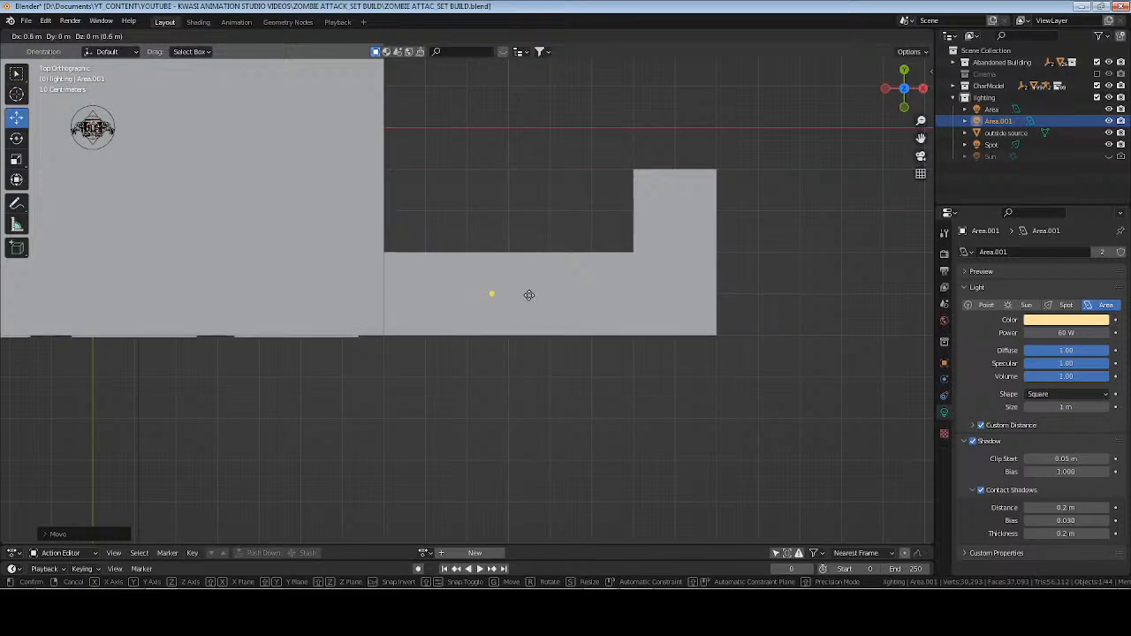
{"action": "left_click", "coordinate": [525, 294]}
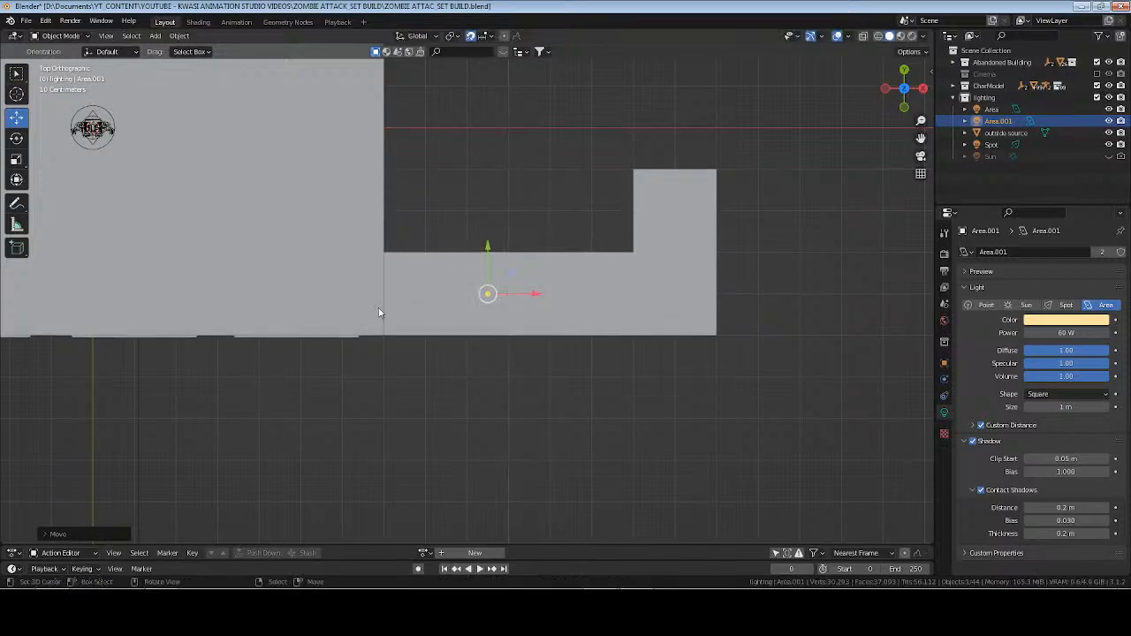
Examine the duplicated light's effect through the second doorway from inside the main room in rendered view.
{"action": "middle_click_drag", "start_coordinate": [379, 313], "coordinate": [566, 213]}
{"action": "scroll", "coordinate": [556, 274], "scroll_direction": "up", "scroll_amount": 5}
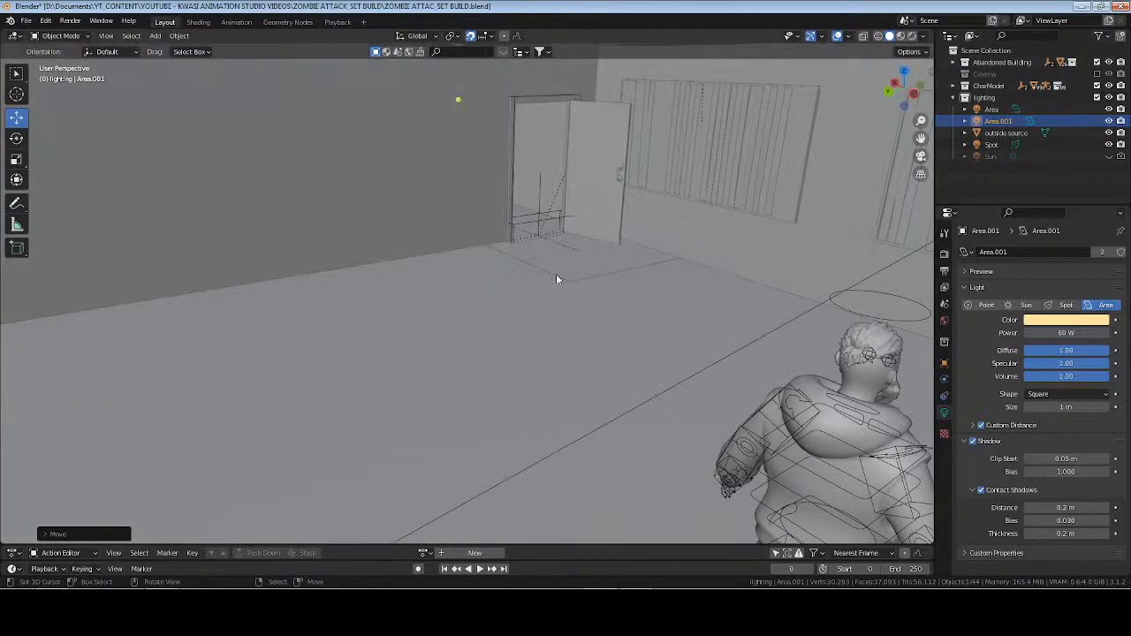
{"action": "middle_click_drag", "start_coordinate": [681, 340], "coordinate": [579, 347]}
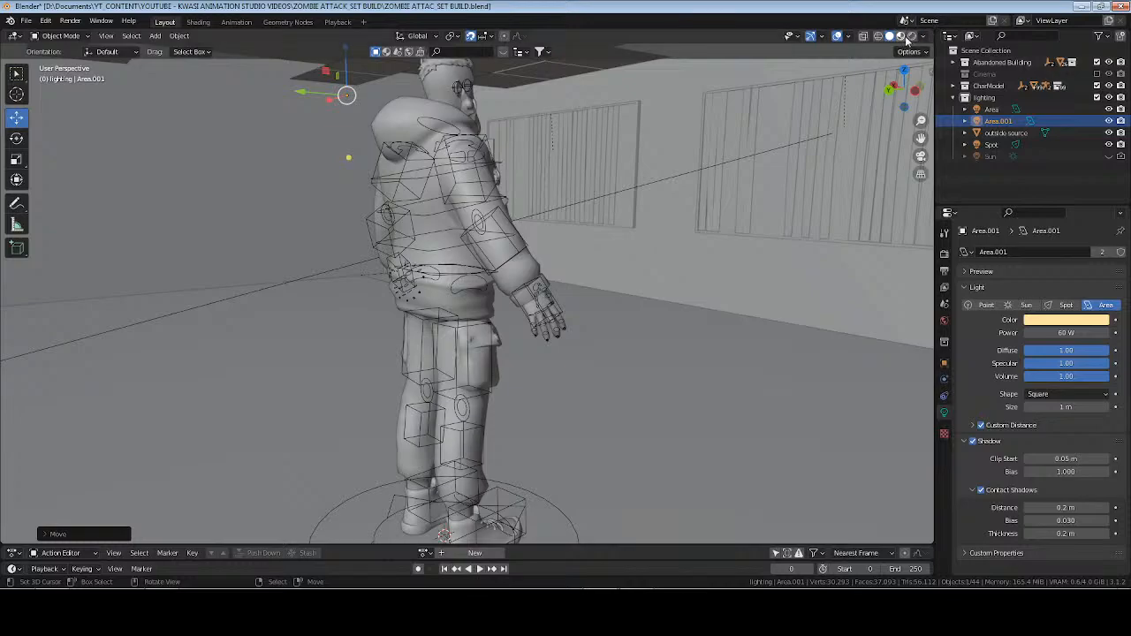
{"action": "left_click", "coordinate": [912, 36]}
{"action": "middle_click_drag", "start_coordinate": [517, 245], "coordinate": [520, 249]}
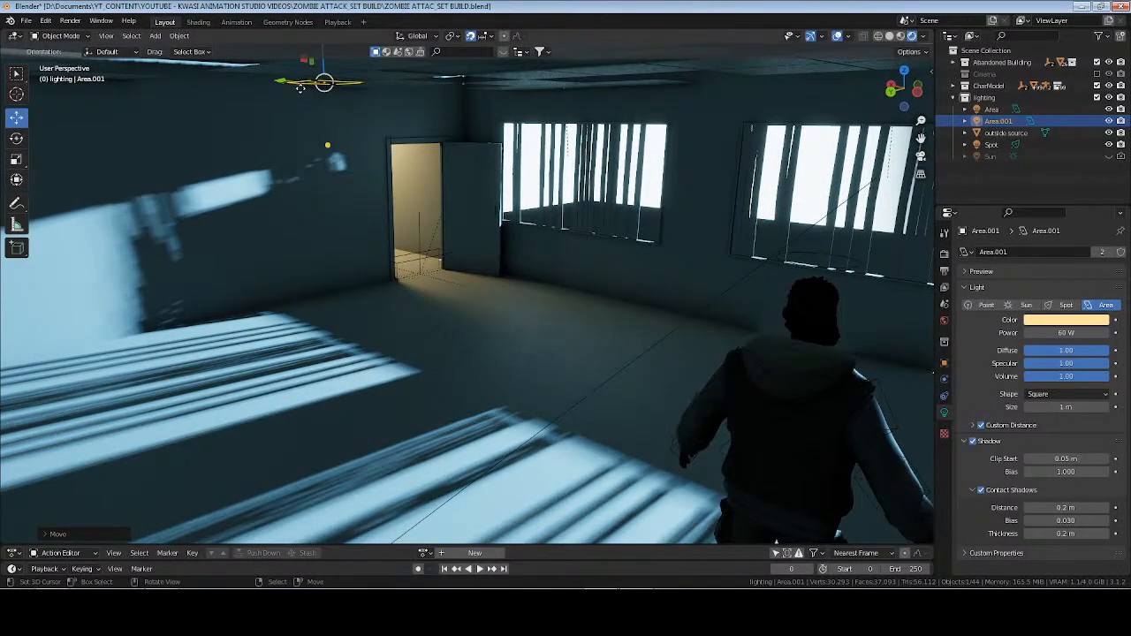
Set the duplicated area light's X location to 9.13 m and save the file.
{"action": "left_click", "coordinate": [944, 363]}
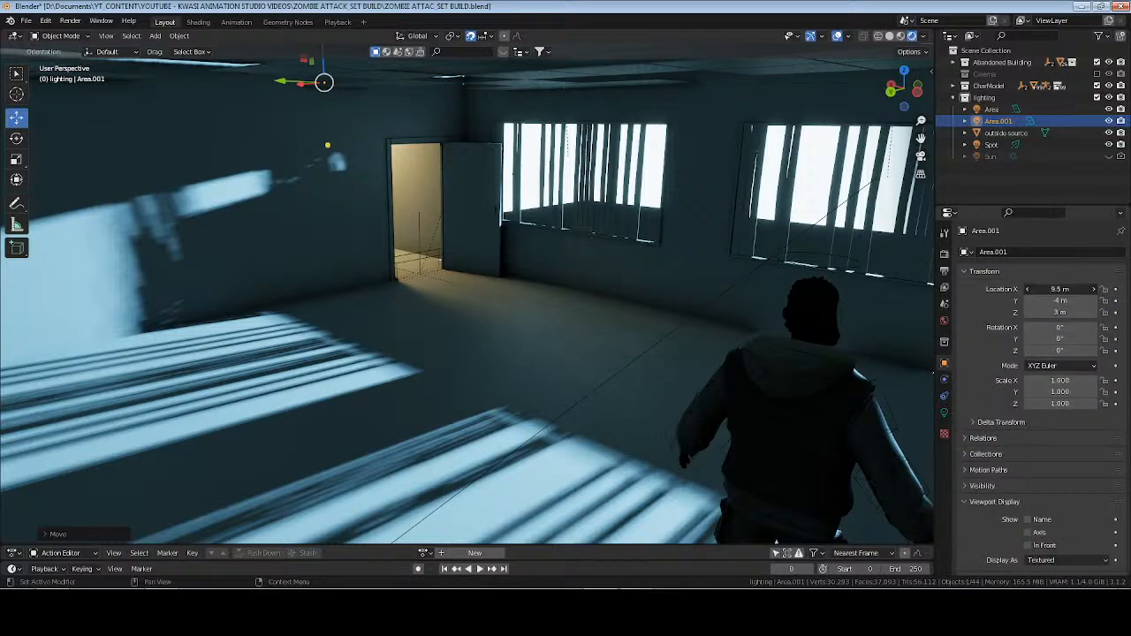
{"action": "mouse_move", "coordinate": [1060, 289]}
{"action": "left_mouse_down"}
{"action": "mouse_move", "coordinate": [1071, 289]}
{"action": "mouse_move", "coordinate": [1044, 289]}
{"action": "left_mouse_up"}
{"action": "middle_click_drag", "start_coordinate": [653, 279], "coordinate": [623, 283]}
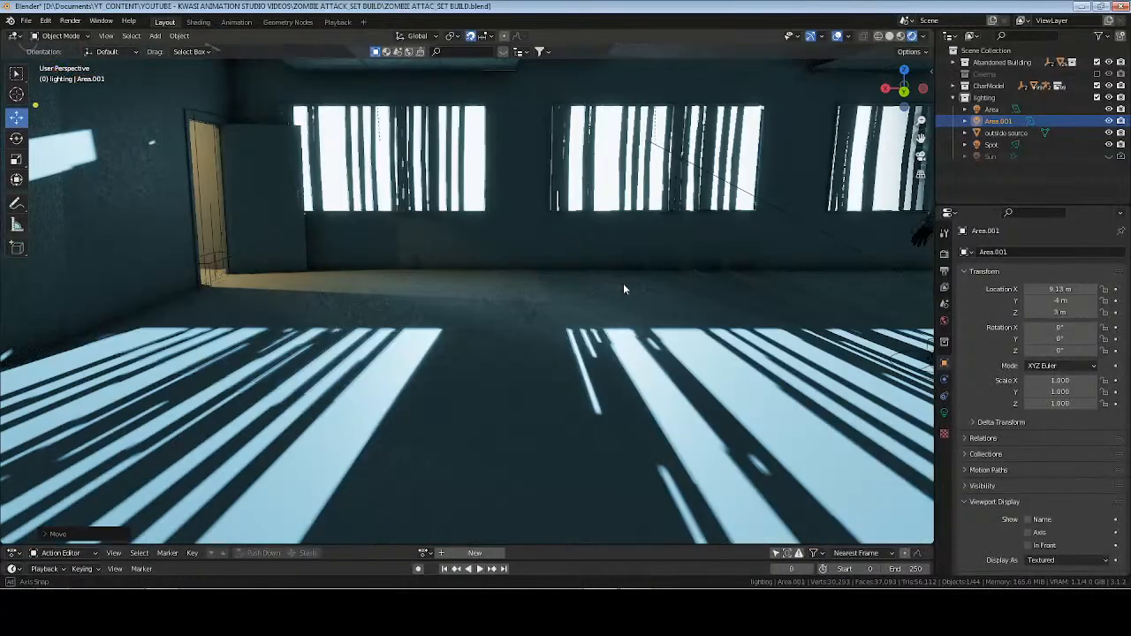
{"action": "key", "text": "ctrl+s"}
{"action": "middle_click_drag", "start_coordinate": [774, 285], "coordinate": [586, 320], "text": "shift"}
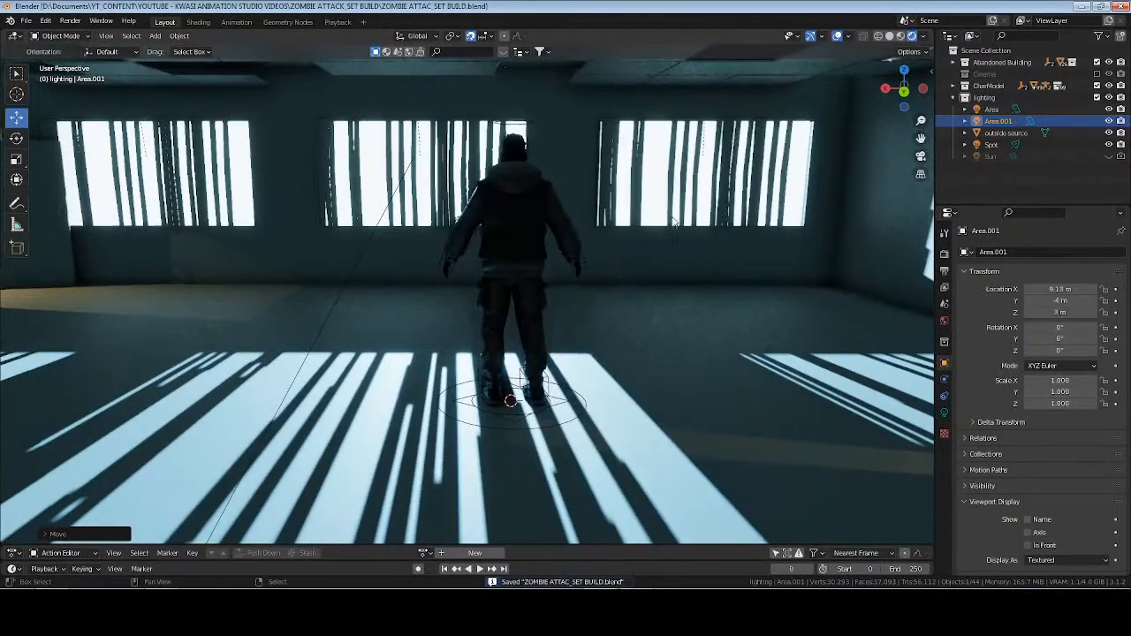
Return to solid view, collapse the lighting collection, and add a cube to the Abandoned Building collection.
{"action": "left_click", "coordinate": [889, 36]}
{"action": "middle_click_drag", "start_coordinate": [388, 349], "coordinate": [593, 328], "text": "shift"}
{"action": "middle_click_drag", "start_coordinate": [523, 334], "coordinate": [582, 337]}
{"action": "mouse_move", "coordinate": [769, 297]}
{"action": "middle_mouse_down", "text": "shift"}
{"action": "mouse_move", "coordinate": [492, 320]}
{"action": "mouse_move", "coordinate": [484, 335]}
{"action": "middle_mouse_up", "text": "shift"}
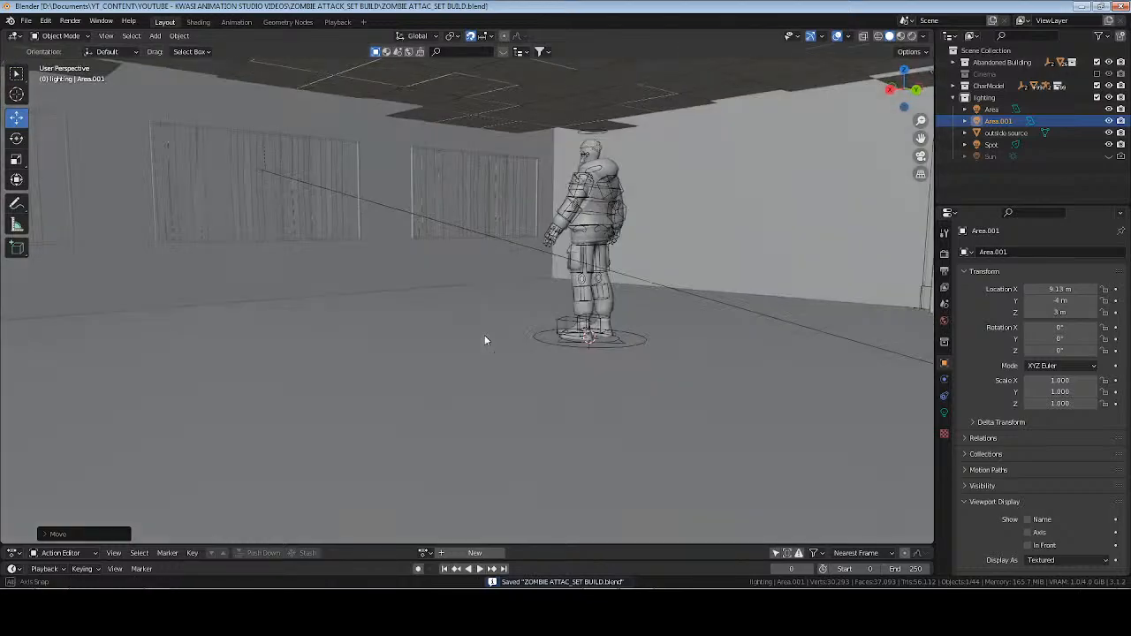
{"action": "middle_click_drag", "start_coordinate": [651, 348], "coordinate": [601, 363], "text": "shift"}
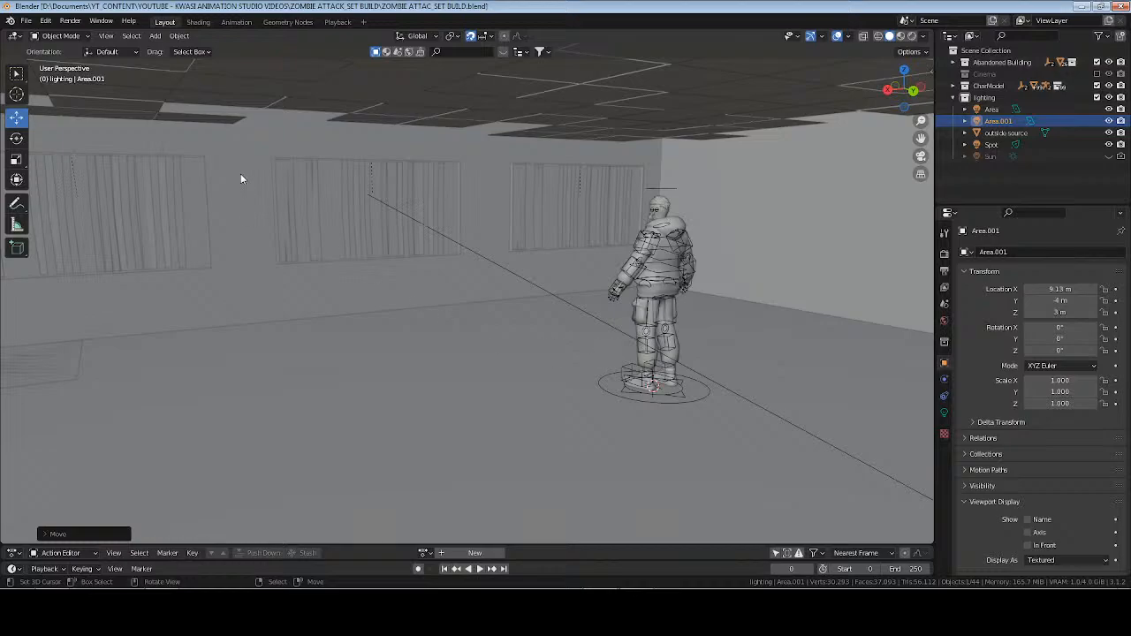
{"action": "middle_click_drag", "start_coordinate": [566, 257], "coordinate": [522, 253]}
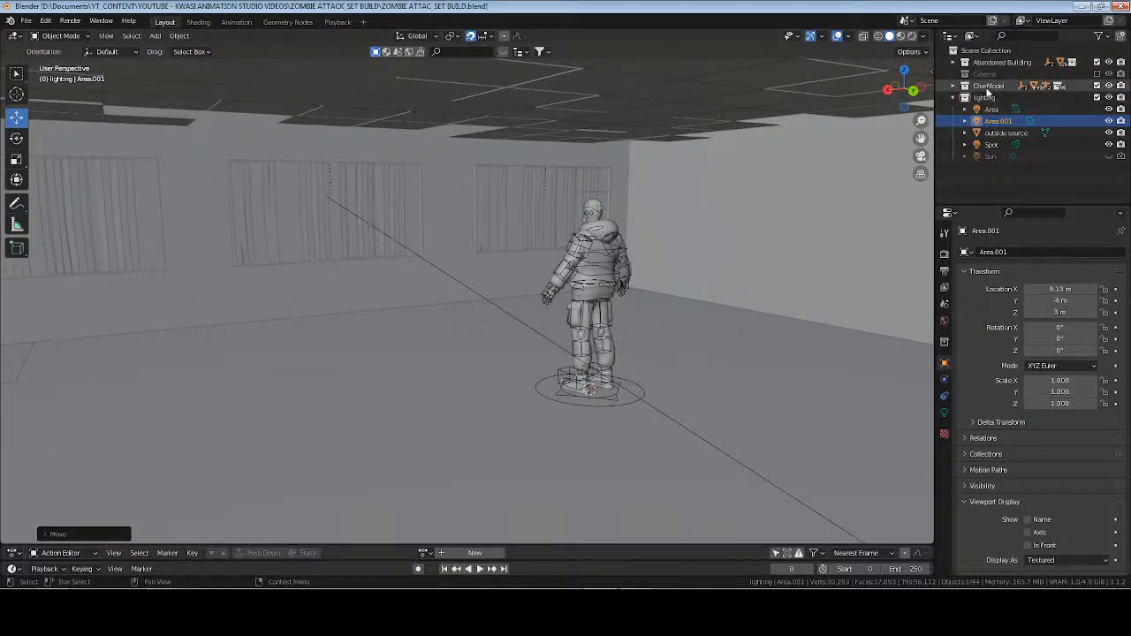
{"action": "left_click", "coordinate": [953, 97]}
{"action": "left_click", "coordinate": [990, 64]}
{"action": "key", "text": "shift+a"}
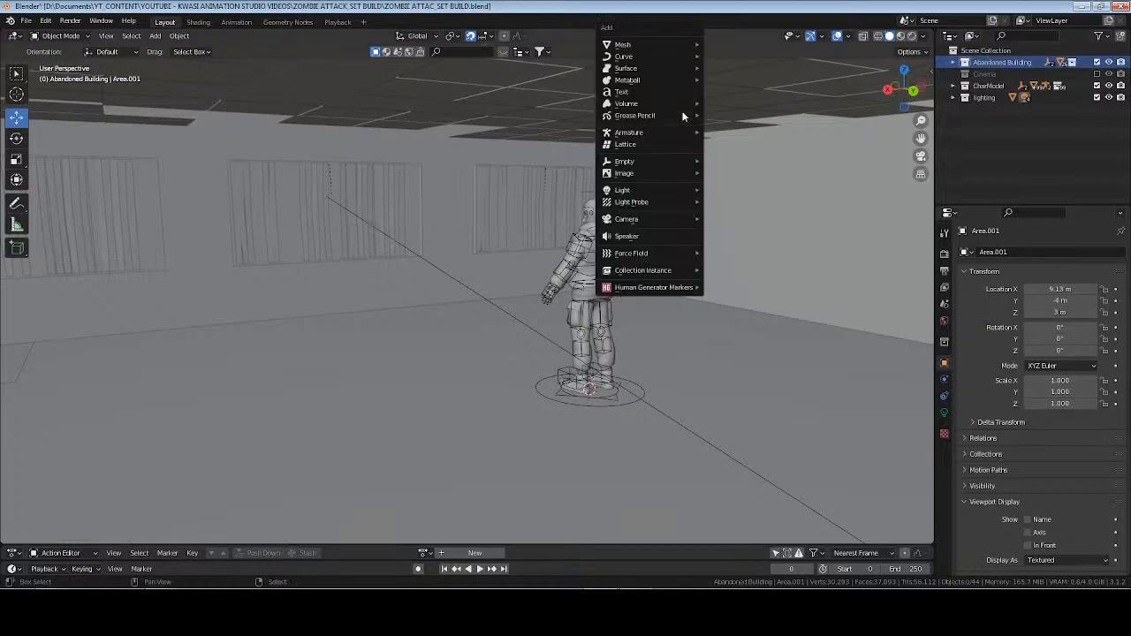
{"action": "mouse_move", "coordinate": [677, 51]}
{"action": "left_click", "coordinate": [744, 52]}
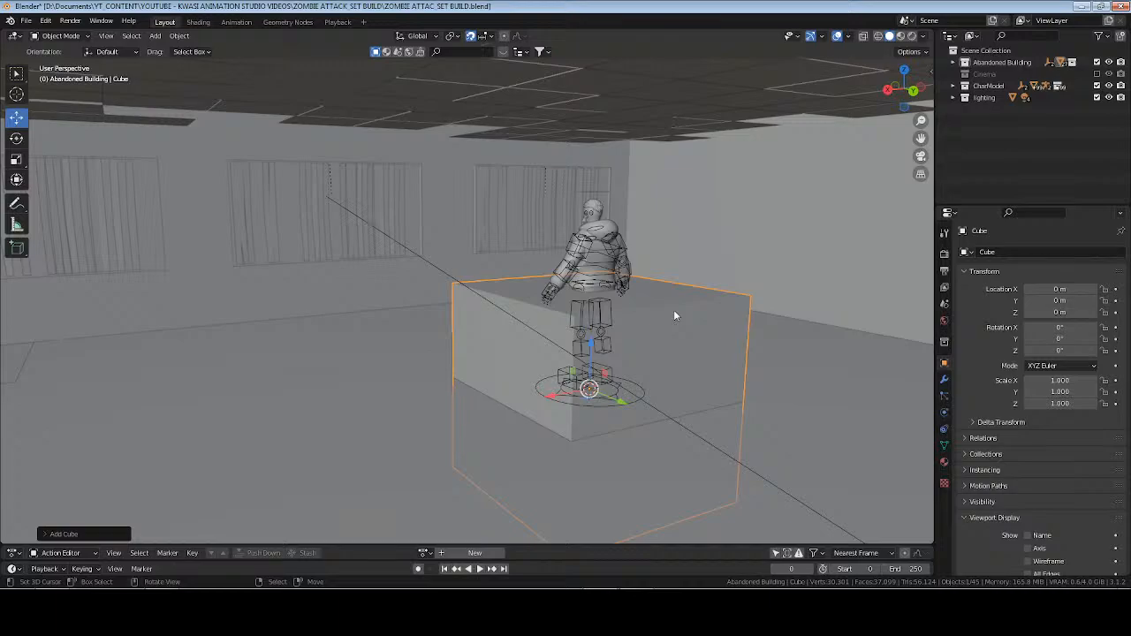
{"action": "type", "text": "gx-1"}
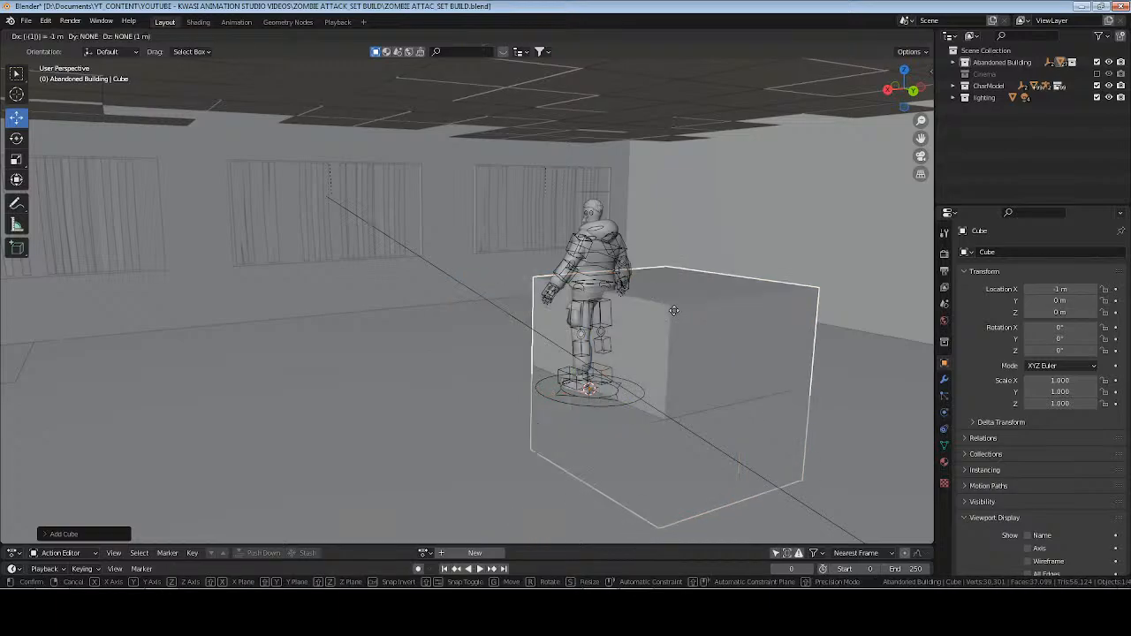
{"action": "key", "text": "Escape"}
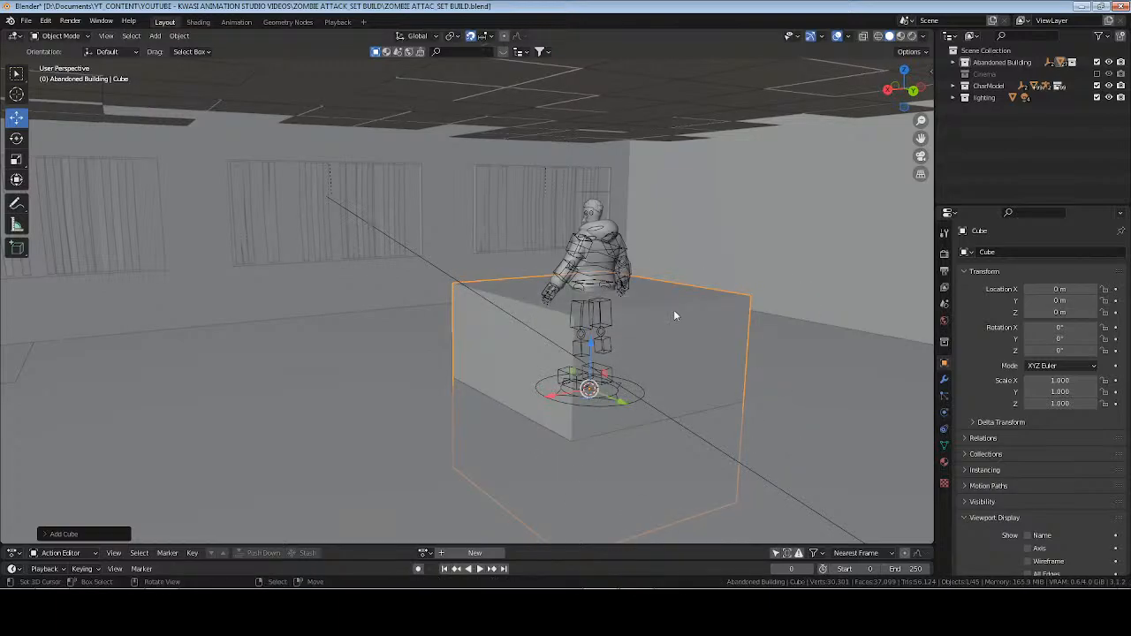
Move the new cube down 1 m along Z and apply all of its transforms.
{"action": "type", "text": "gz-1"}
{"action": "key", "text": "Return"}
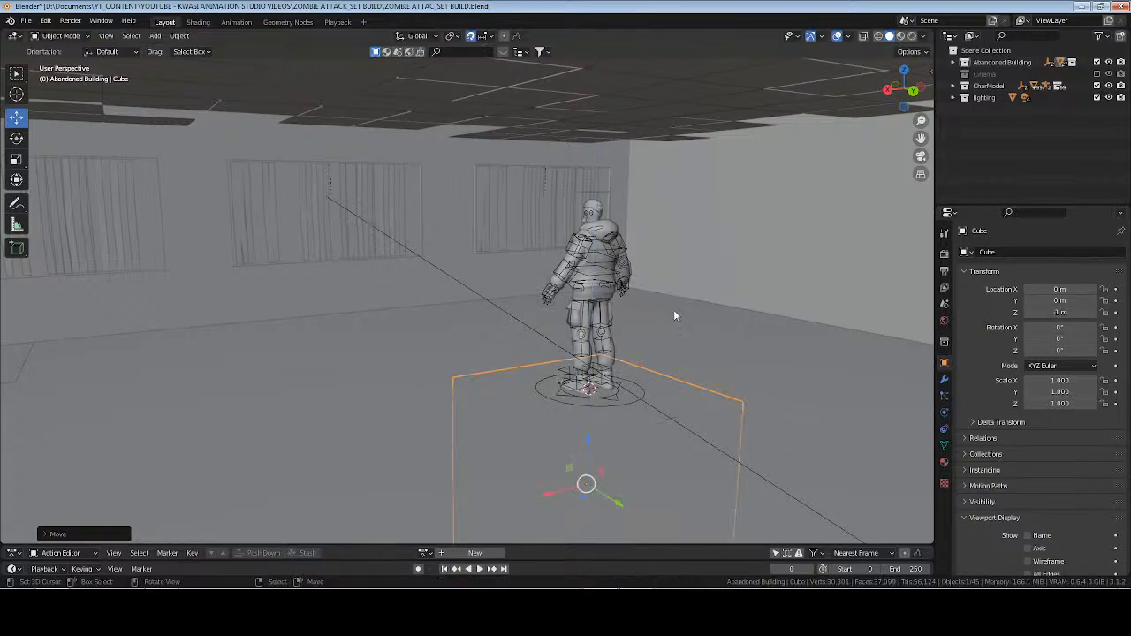
{"action": "key", "text": "ctrl+a"}
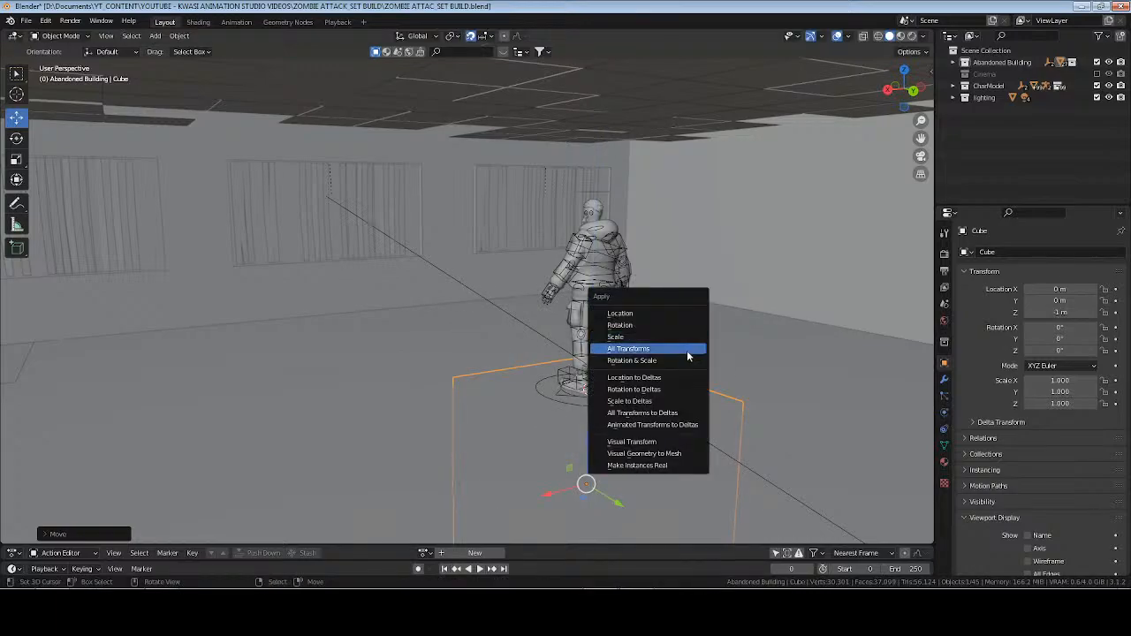
{"action": "left_click", "coordinate": [657, 346]}
Set the cube's Z dimension to 0.03 m, and its X dimension first to 0.1 m and finally to 1 m.
{"action": "scroll", "coordinate": [763, 414], "scroll_direction": "up", "scroll_amount": 5}
{"action": "key", "text": "n"}
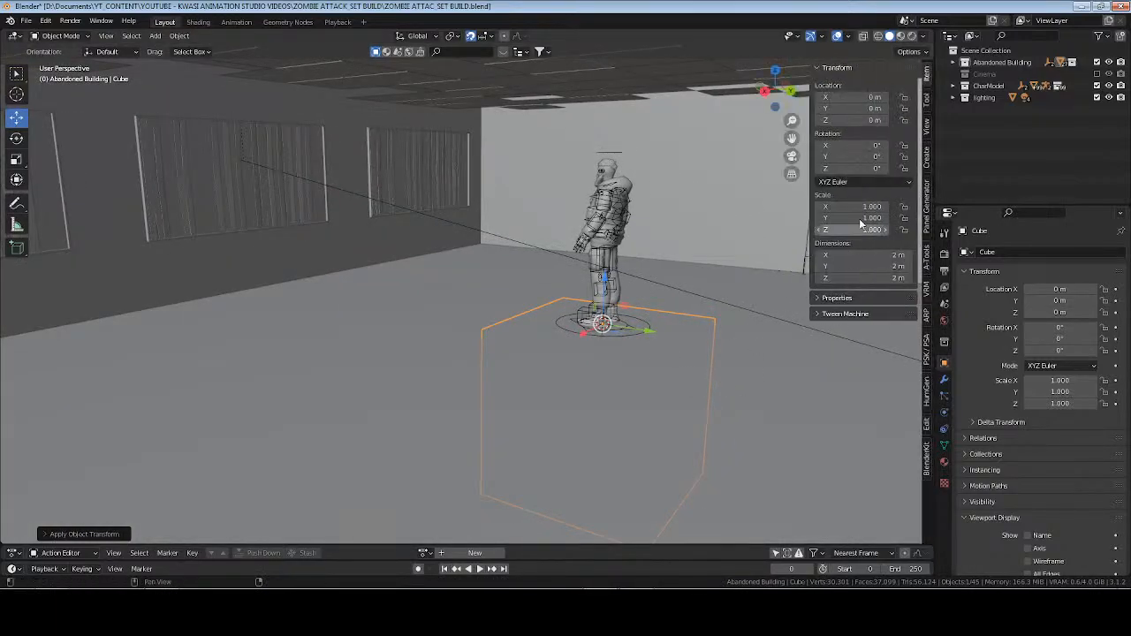
{"action": "left_click", "coordinate": [889, 278]}
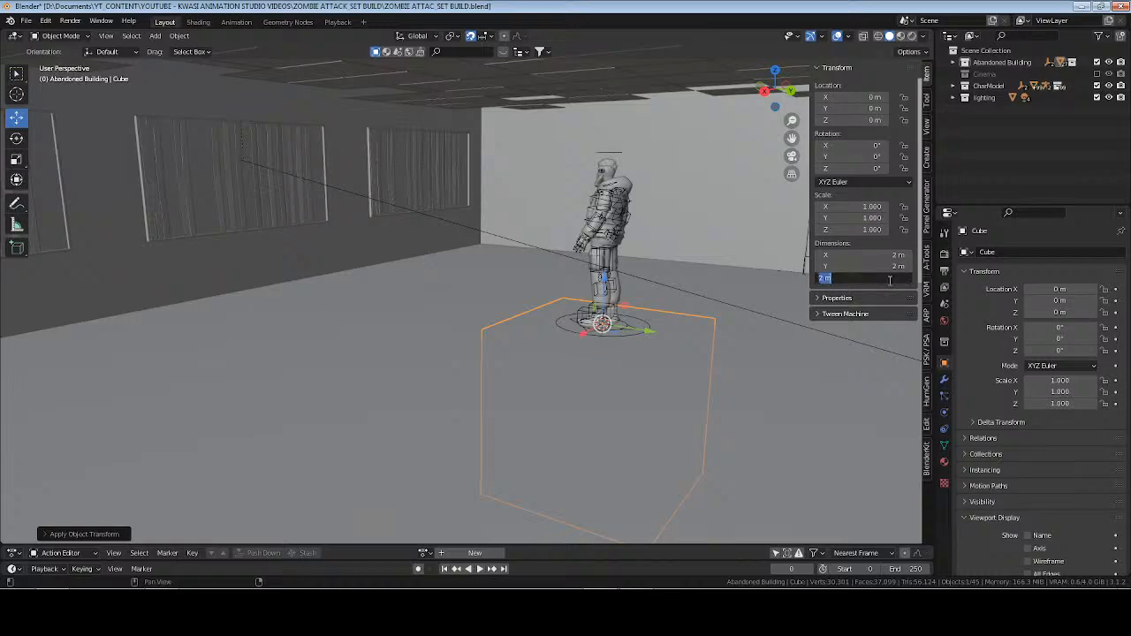
{"action": "type", "text": "0.03"}
{"action": "key", "text": "Return"}
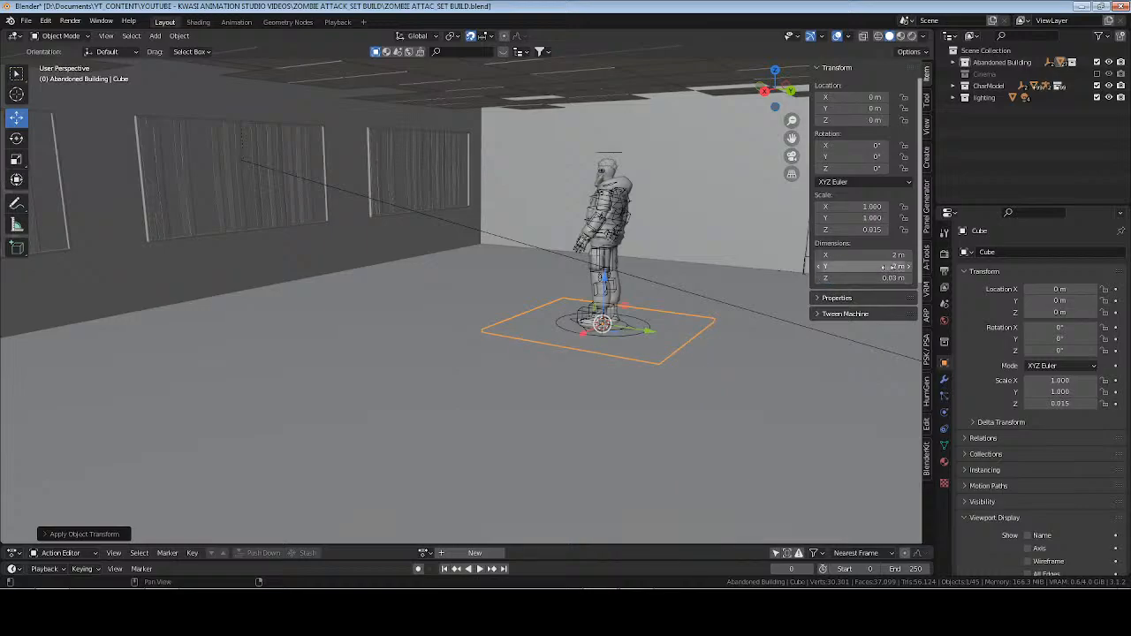
{"action": "left_click", "coordinate": [889, 254]}
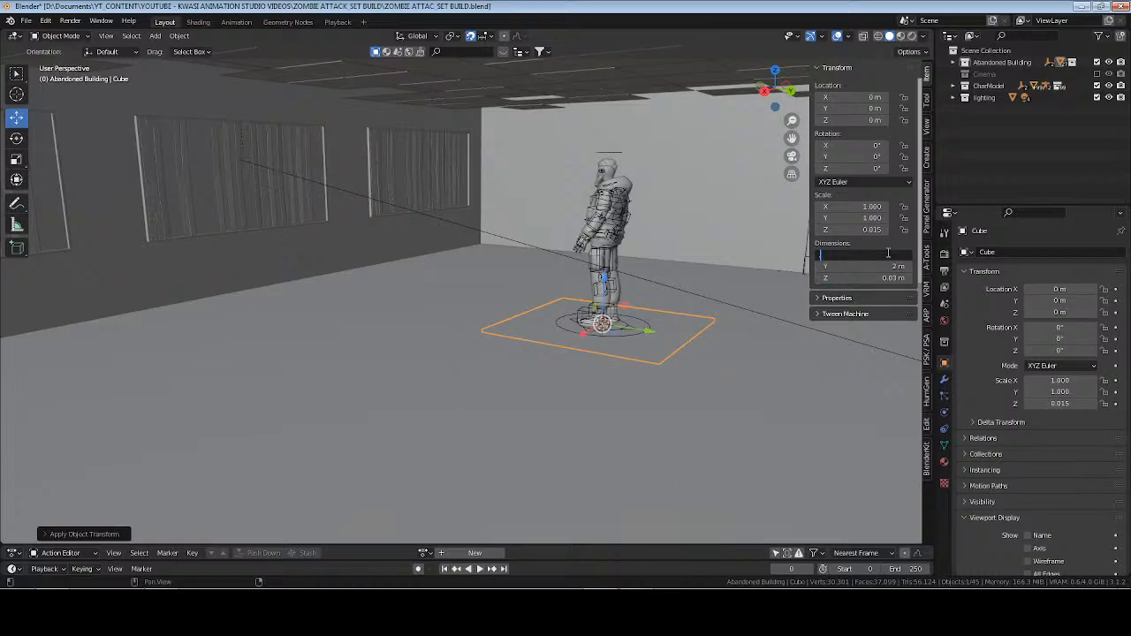
{"action": "type", "text": "0.1"}
{"action": "key", "text": "Return"}
{"action": "left_click", "coordinate": [888, 254]}
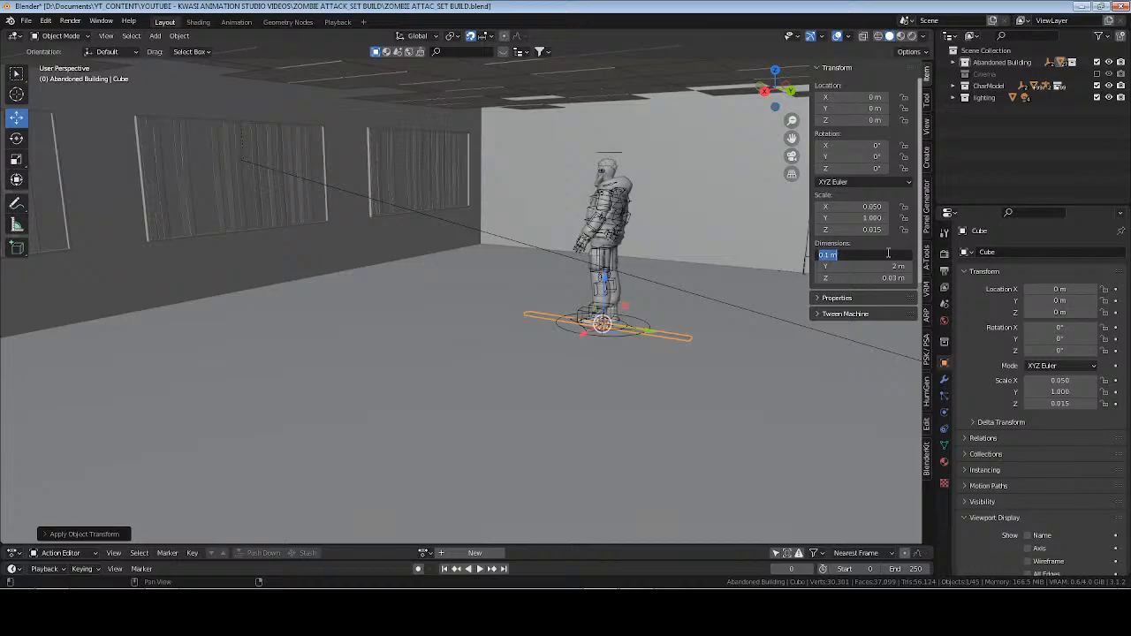
{"action": "type", "text": "1"}
{"action": "key", "text": "Return"}
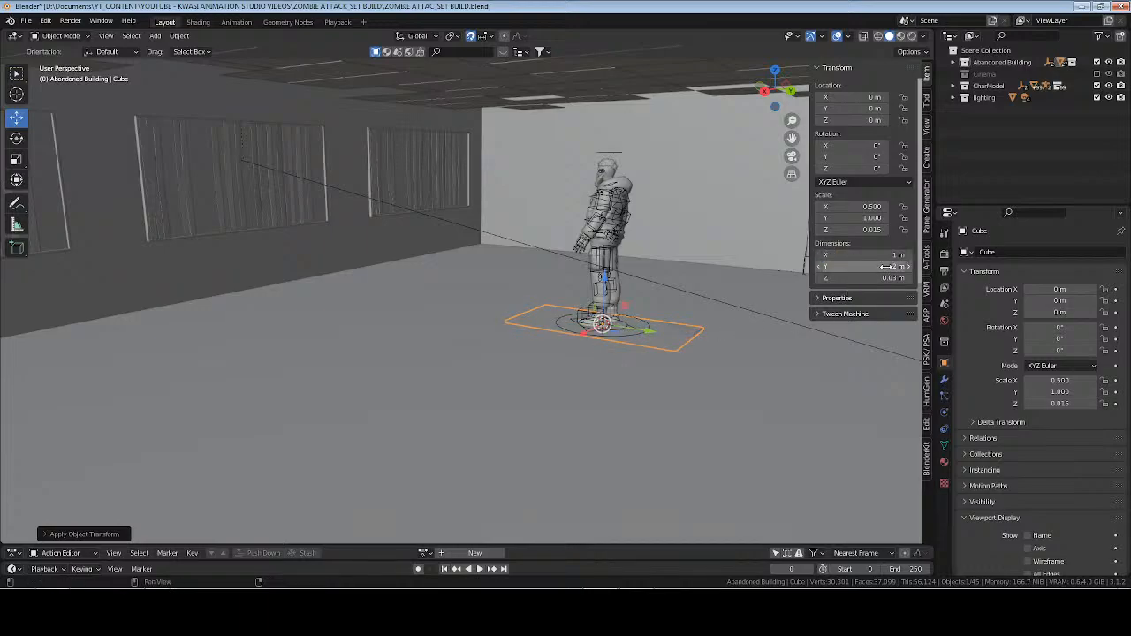
Set the slab's Z dimension to 0.1 m, and its X dimension to 0.7 m and finally to 0.3 m.
{"action": "left_click", "coordinate": [889, 278]}
{"action": "type", "text": "0.1"}
{"action": "key", "text": "Return"}
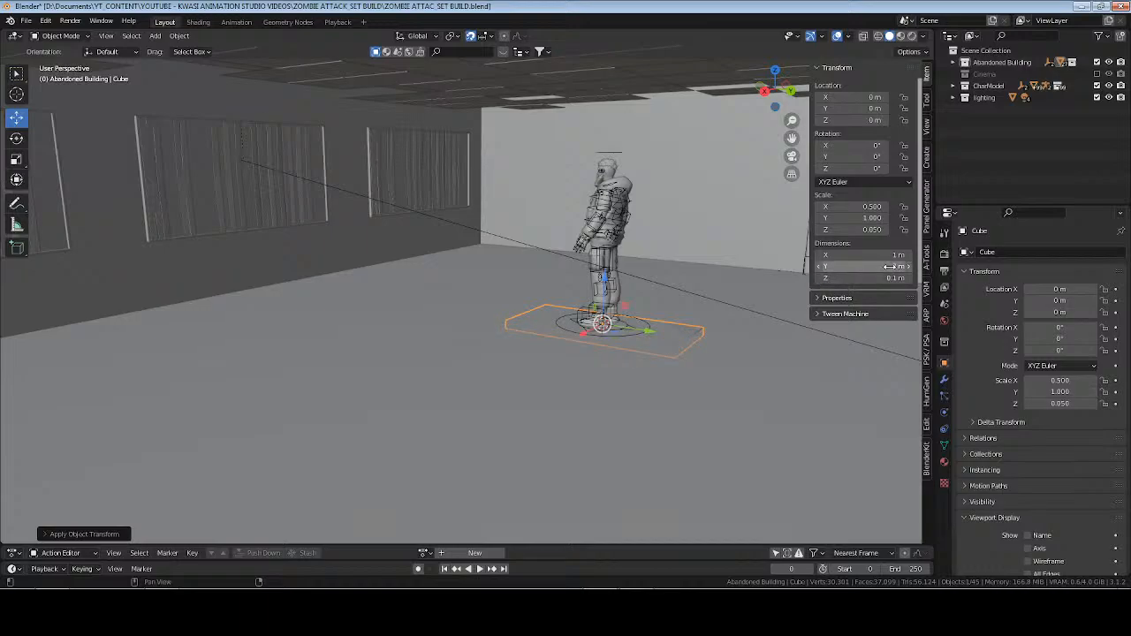
{"action": "left_click", "coordinate": [893, 254]}
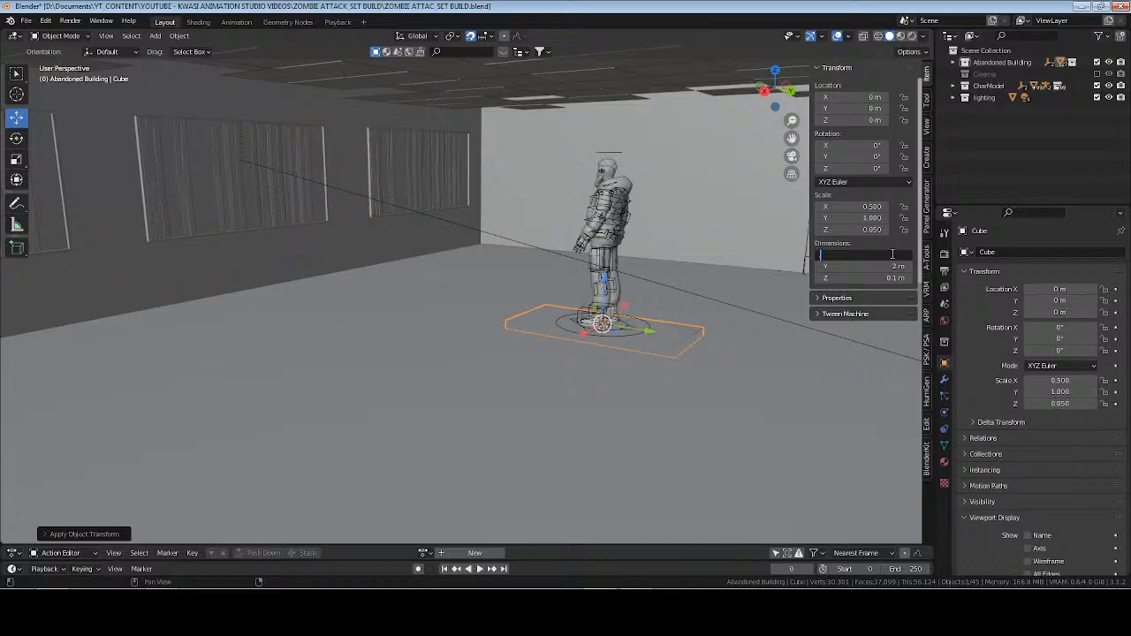
{"action": "key", "text": "Return"}
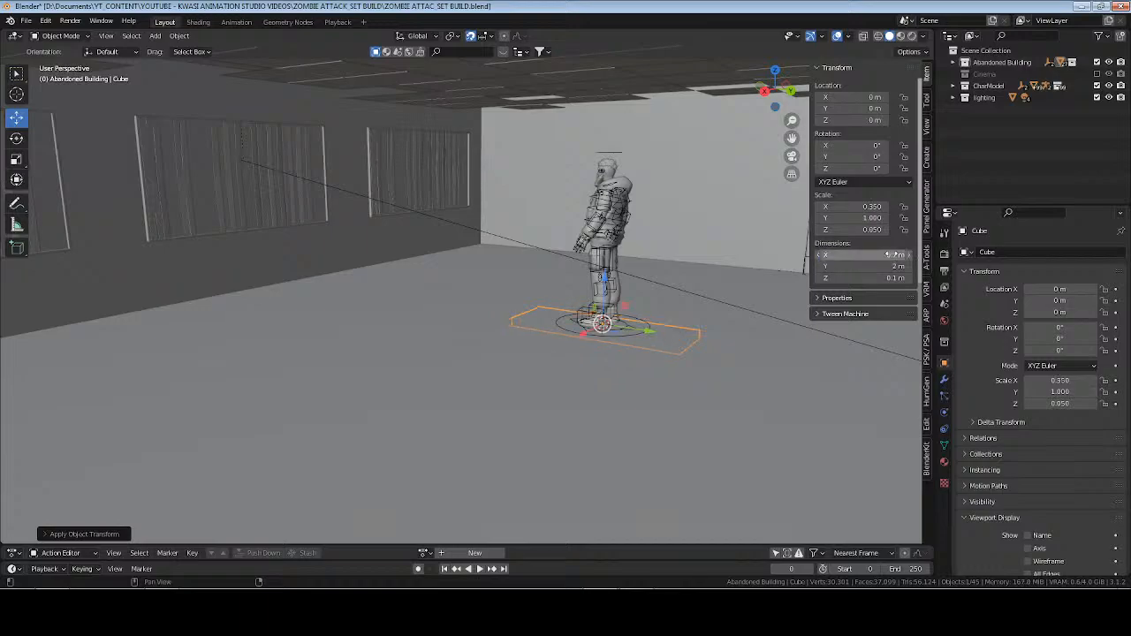
{"action": "left_click", "coordinate": [892, 255]}
{"action": "type", "text": ".3"}
{"action": "key", "text": "Return"}
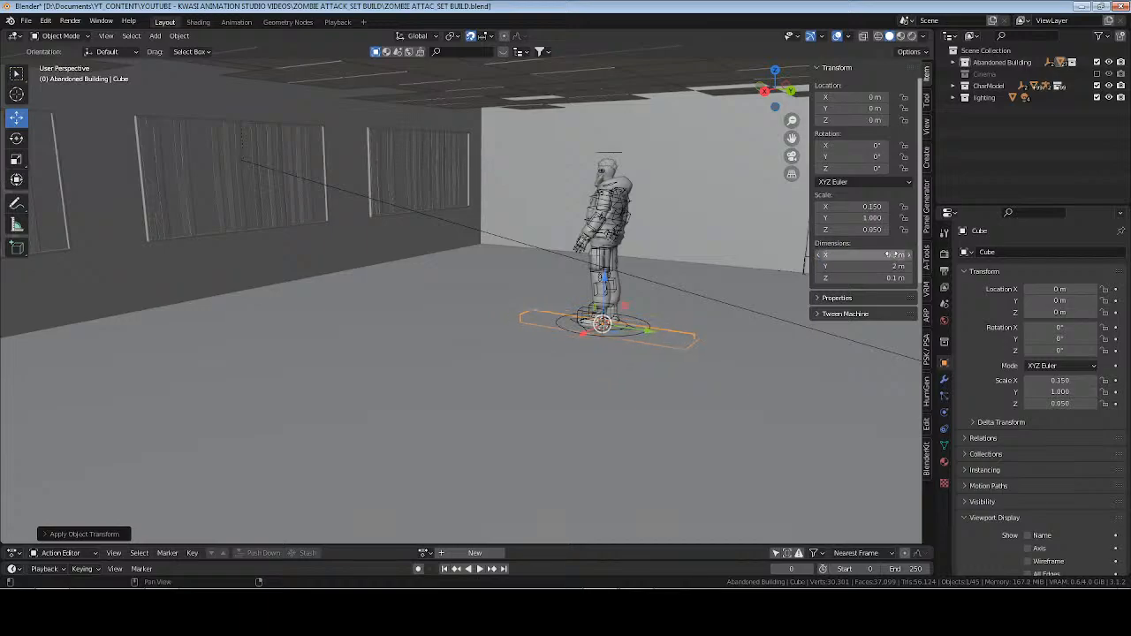
Raise the slab straight up to a Z location of 1 m, at the character's waist.
{"action": "key", "text": "KP_Decimal"}
{"action": "middle_click_drag", "start_coordinate": [703, 327], "coordinate": [495, 260]}
{"action": "left_click_drag", "start_coordinate": [468, 246], "coordinate": [469, 115]}
{"action": "middle_click_drag", "start_coordinate": [545, 123], "coordinate": [727, 293], "text": "shift"}
Set the slab's dimensions to X 0.13 m, Y 1 m and Z 0.04 m, and apply its scale.
{"action": "mouse_move", "coordinate": [897, 267]}
{"action": "left_mouse_down"}
{"action": "mouse_move", "coordinate": [880, 267]}
{"action": "mouse_move", "coordinate": [895, 267]}
{"action": "left_mouse_up"}
{"action": "type", "text": "1"}
{"action": "key", "text": "Return"}
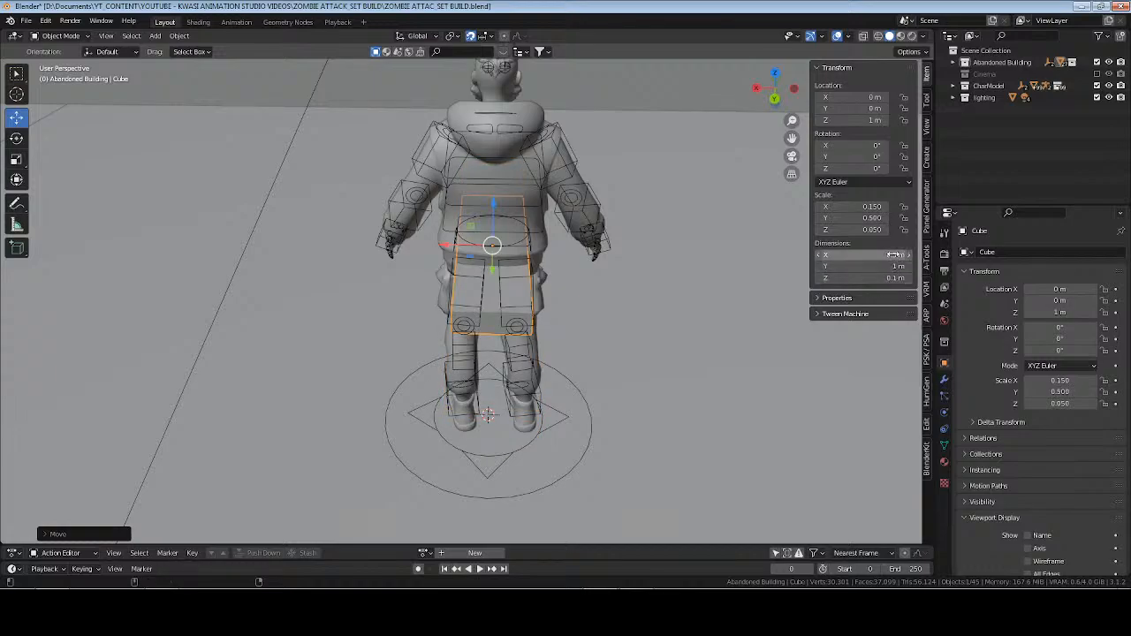
{"action": "mouse_move", "coordinate": [897, 256]}
{"action": "left_mouse_down"}
{"action": "mouse_move", "coordinate": [876, 256]}
{"action": "mouse_move", "coordinate": [889, 255]}
{"action": "left_mouse_up"}
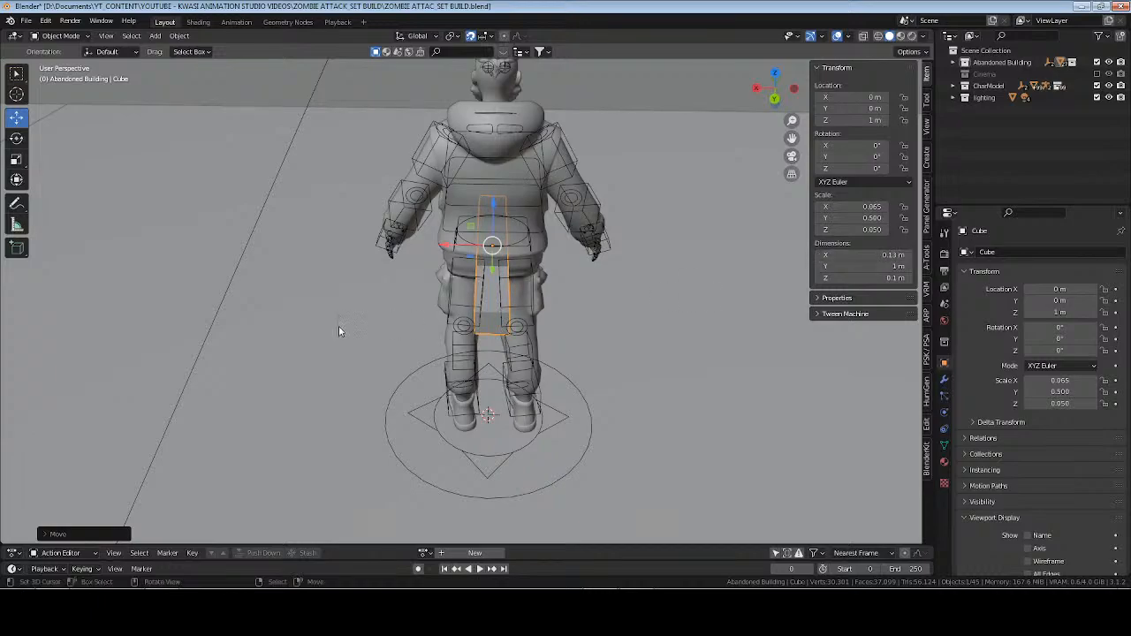
{"action": "middle_click_drag", "start_coordinate": [338, 326], "coordinate": [486, 312]}
{"action": "left_click_drag", "start_coordinate": [894, 281], "coordinate": [854, 281]}
{"action": "key", "text": "ctrl+a"}
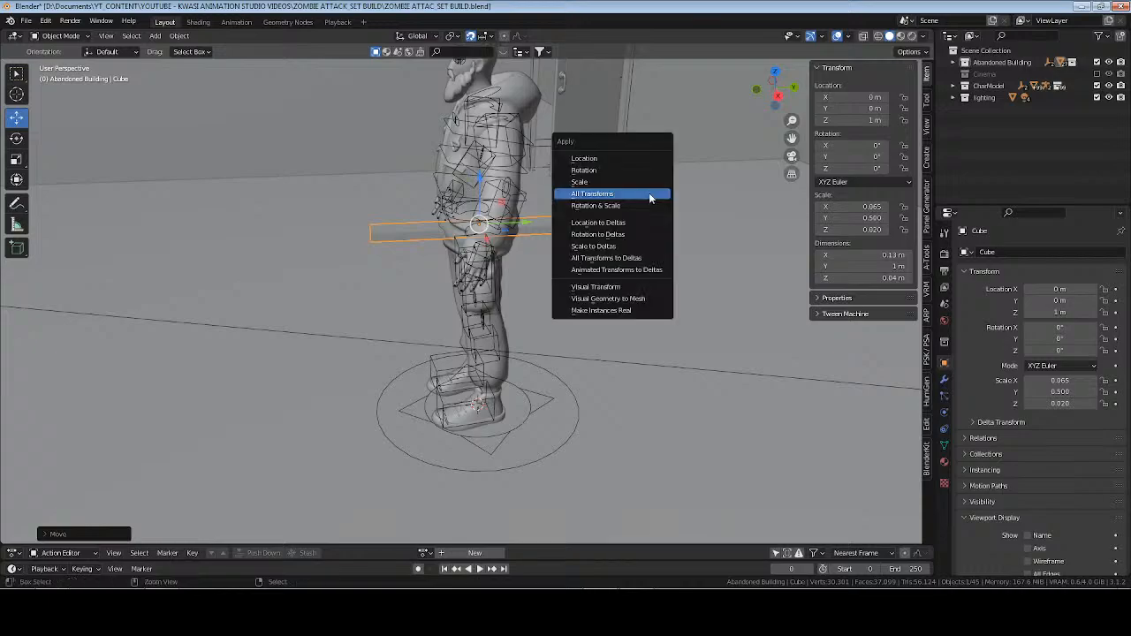
{"action": "left_click", "coordinate": [646, 182]}
Examine the dimensions of the ceiling and the building objects to judge how long the beam must be.
{"action": "middle_click_drag", "start_coordinate": [619, 204], "coordinate": [539, 238]}
{"action": "scroll", "coordinate": [529, 233], "scroll_direction": "down", "scroll_amount": 4}
{"action": "mouse_move", "coordinate": [550, 281]}
{"action": "middle_mouse_down"}
{"action": "mouse_move", "coordinate": [561, 242]}
{"action": "mouse_move", "coordinate": [606, 255]}
{"action": "mouse_move", "coordinate": [561, 276]}
{"action": "middle_mouse_up"}
{"action": "left_click", "coordinate": [599, 190]}
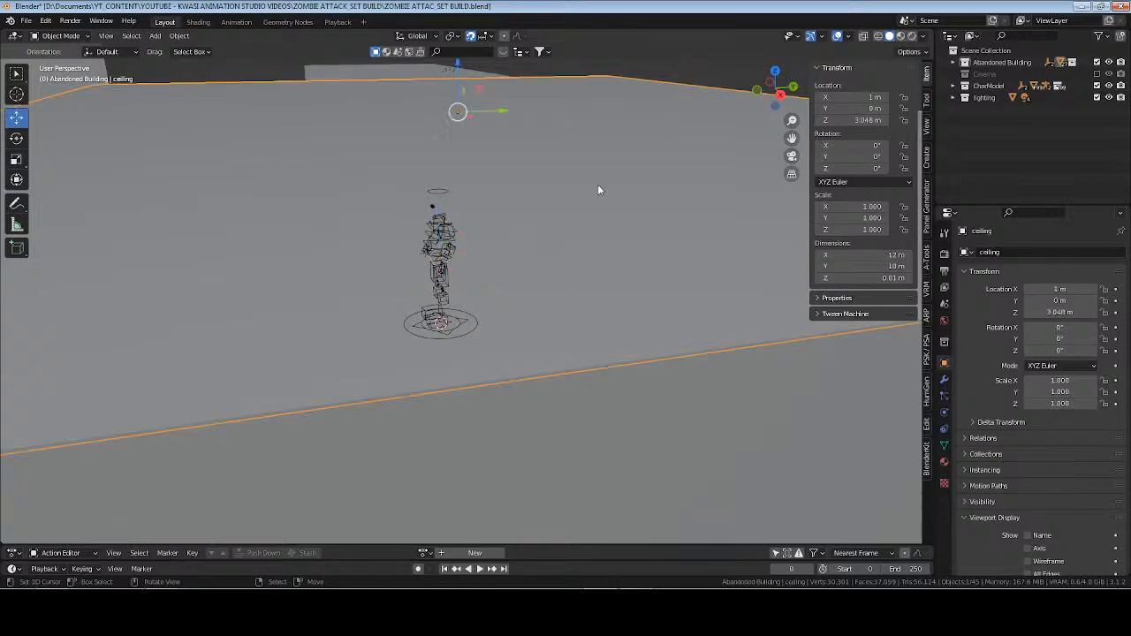
{"action": "left_click", "coordinate": [597, 442]}
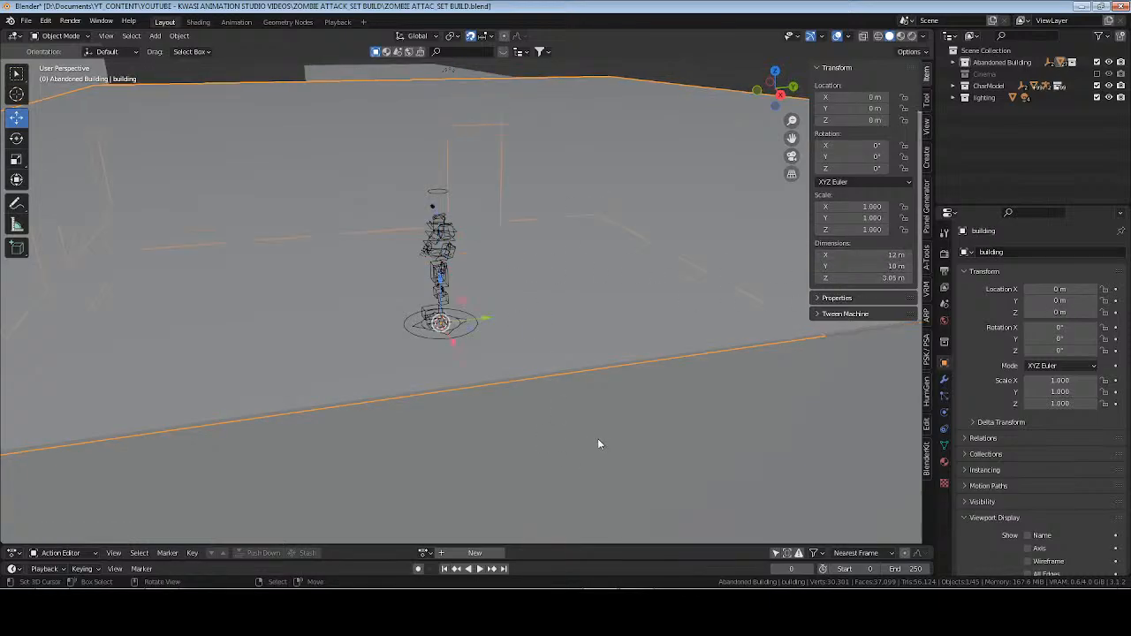
{"action": "middle_click_drag", "start_coordinate": [598, 442], "coordinate": [563, 270]}
{"action": "left_click", "coordinate": [587, 202]}
{"action": "scroll", "coordinate": [563, 270], "scroll_direction": "up", "scroll_amount": 2}
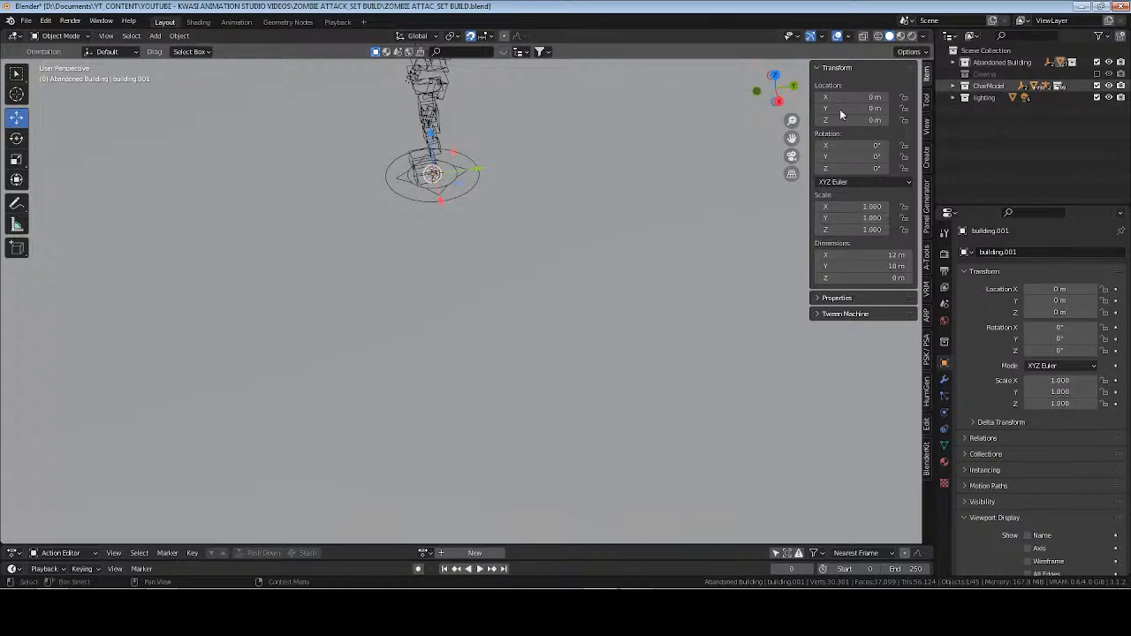
{"action": "scroll", "coordinate": [421, 241], "scroll_direction": "up", "scroll_amount": 3}
Reselect the thin beam at the character's waist and set its Y dimension to 12 m.
{"action": "middle_click_drag", "start_coordinate": [421, 241], "coordinate": [611, 198]}
{"action": "left_click", "coordinate": [611, 193]}
{"action": "left_click", "coordinate": [876, 267]}
{"action": "type", "text": "12"}
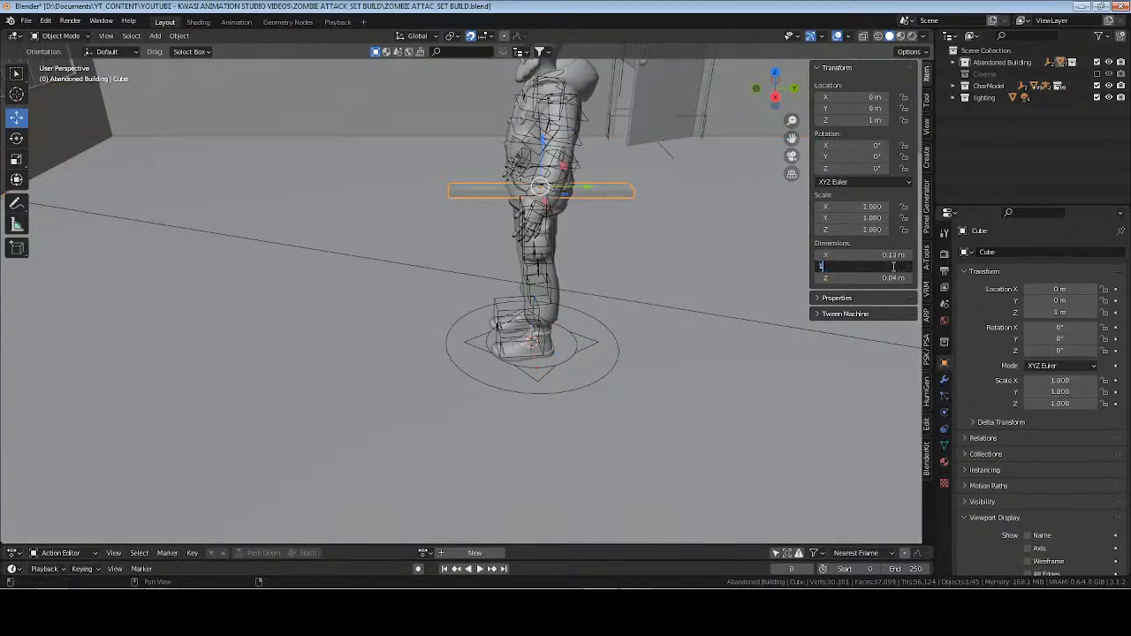
{"action": "key", "text": "Return"}
Shorten the beam to a Y dimension of 10 m to match the room's depth.
{"action": "scroll", "coordinate": [461, 252], "scroll_direction": "down", "scroll_amount": 5}
{"action": "middle_click_drag", "start_coordinate": [462, 252], "coordinate": [541, 301]}
{"action": "scroll", "coordinate": [572, 309], "scroll_direction": "up", "scroll_amount": 3}
{"action": "left_click", "coordinate": [895, 267]}
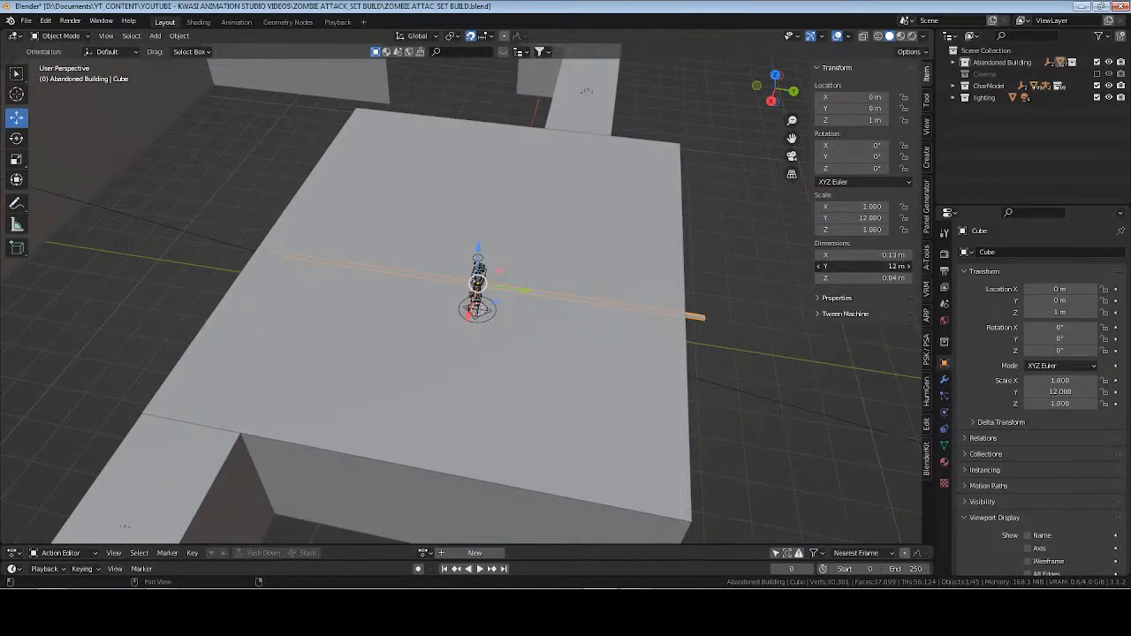
{"action": "type", "text": "10"}
{"action": "key", "text": "Return"}
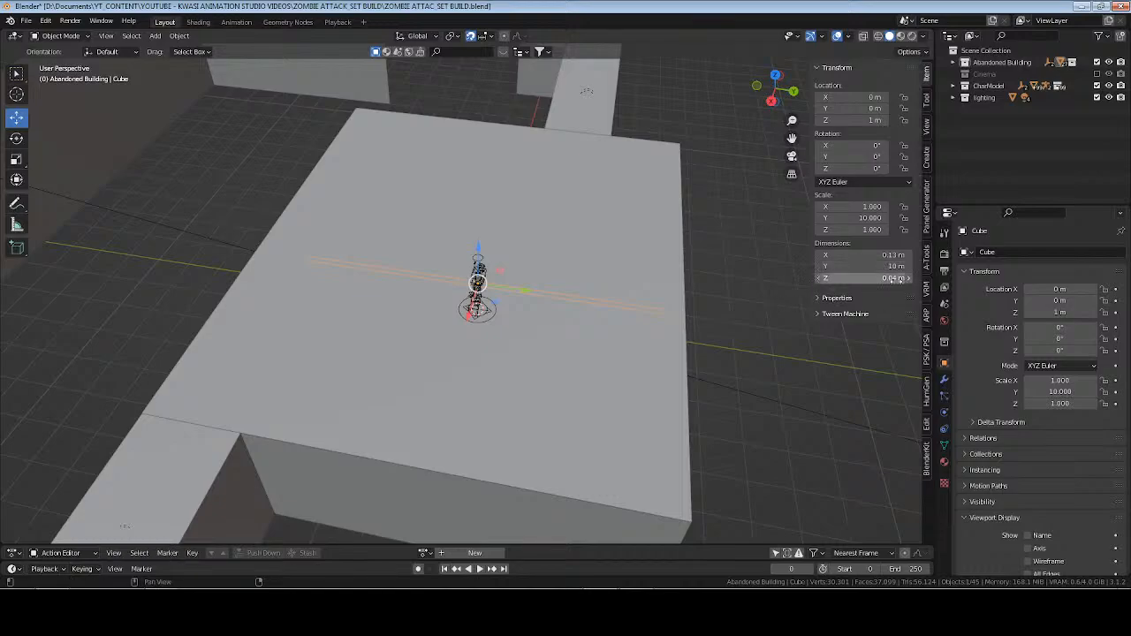
Try a Y dimension of about 10.7 m on the beam, compare it with the room in wireframe top view, and restore 10 m.
{"action": "left_click_drag", "start_coordinate": [880, 268], "coordinate": [883, 267]}
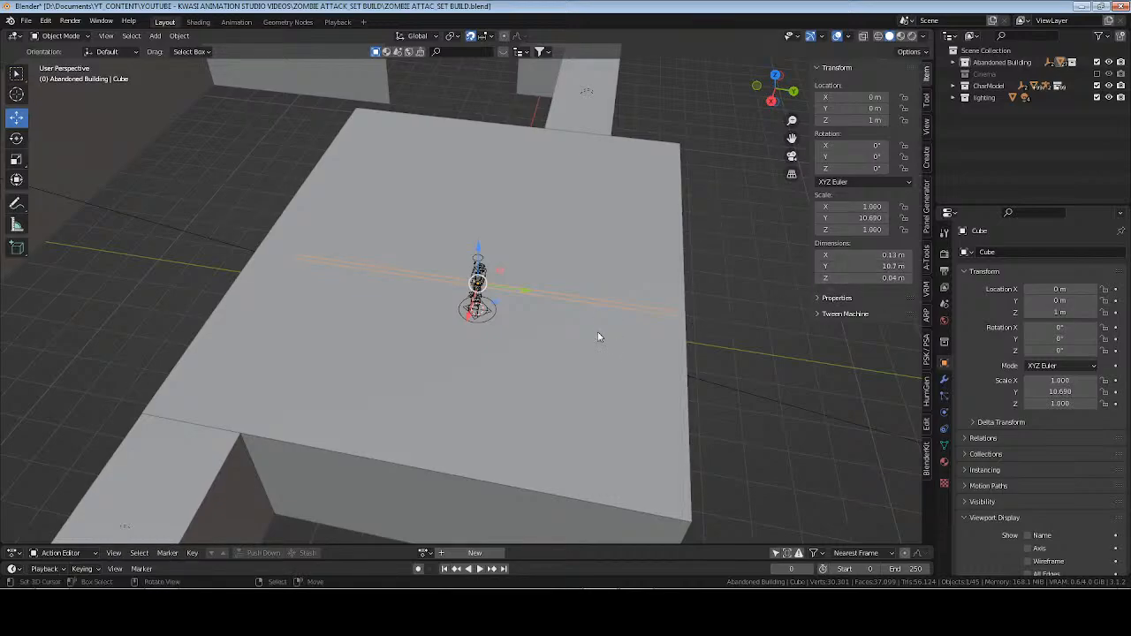
{"action": "key", "text": "KP_7"}
{"action": "key", "text": "z"}
{"action": "left_click", "coordinate": [589, 326]}
{"action": "scroll", "coordinate": [590, 327], "scroll_direction": "up", "scroll_amount": 1}
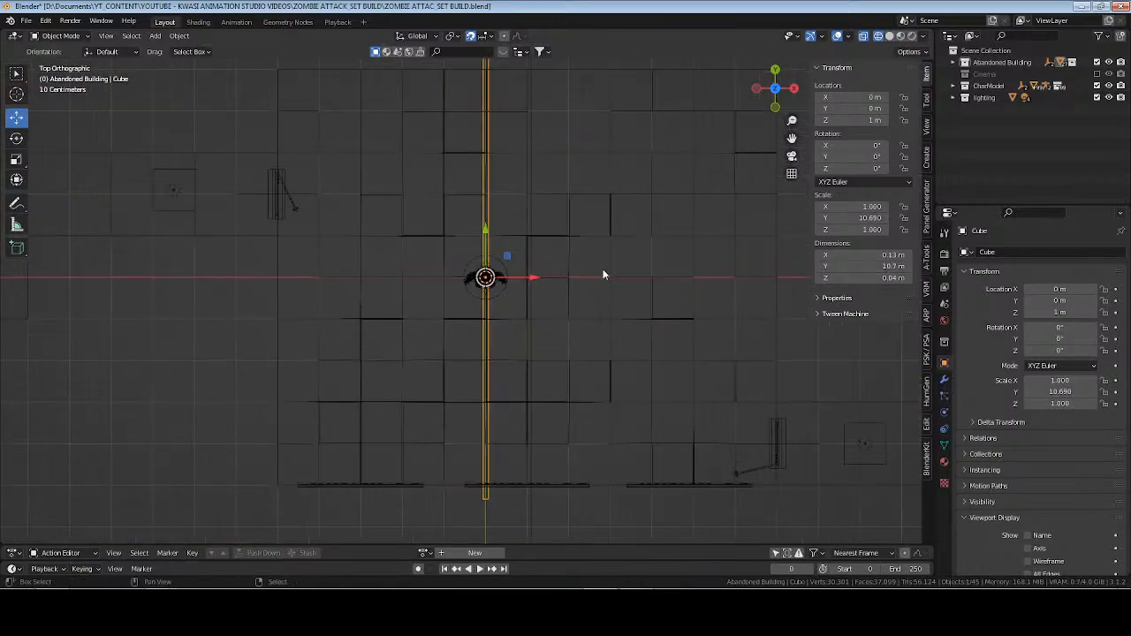
{"action": "middle_click_drag", "start_coordinate": [603, 269], "coordinate": [600, 314], "text": "shift"}
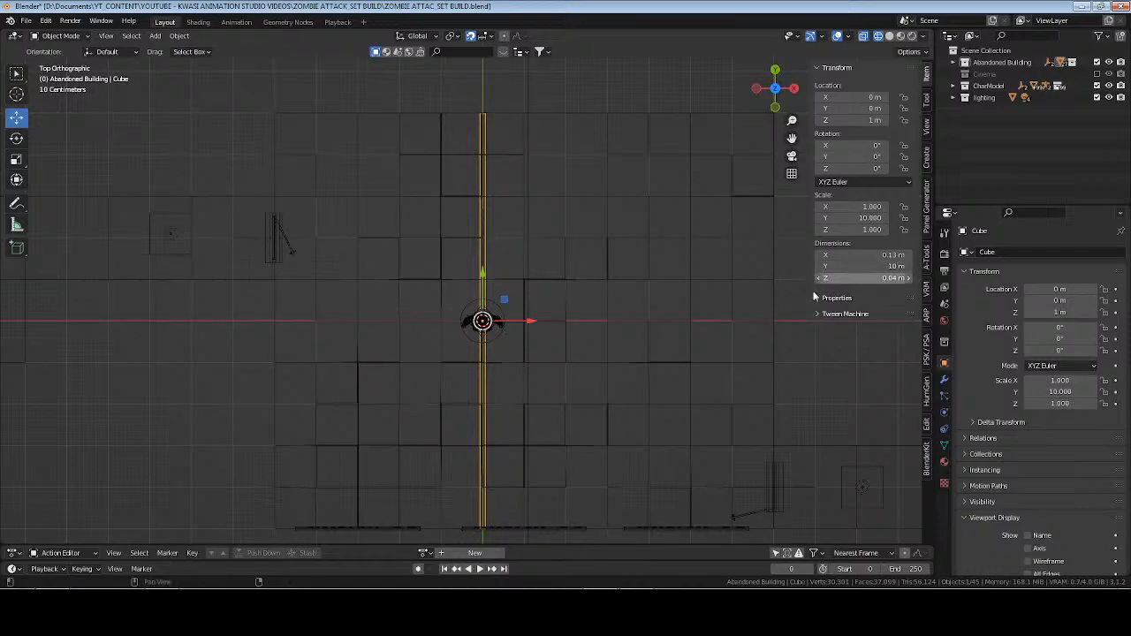
Raise the beam to a Z location of about 2.846 m, just below the ceiling, and check it in solid shading.
{"action": "key", "text": "KP_3"}
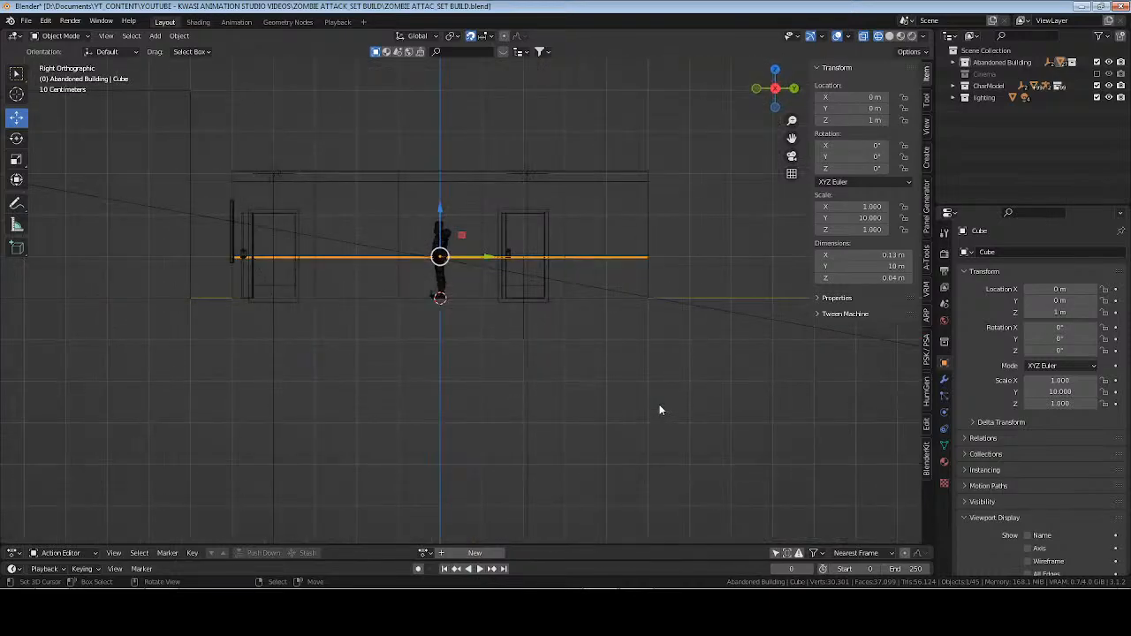
{"action": "scroll", "coordinate": [456, 355], "scroll_direction": "up", "scroll_amount": 3}
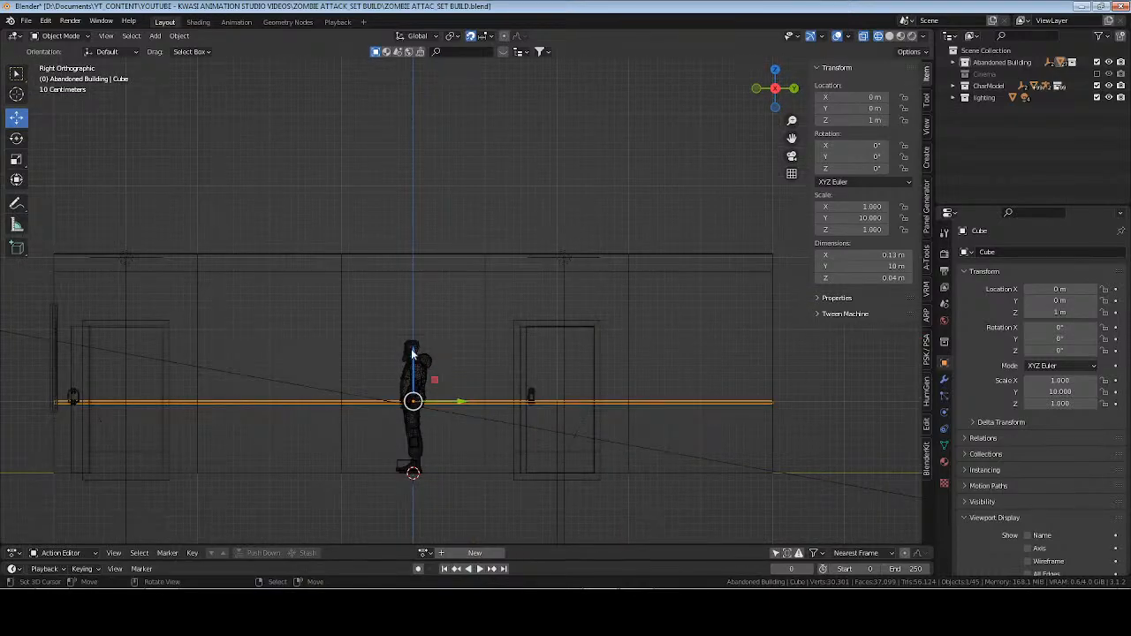
{"action": "left_click_drag", "start_coordinate": [412, 354], "coordinate": [417, 225]}
{"action": "scroll", "coordinate": [423, 265], "scroll_direction": "up", "scroll_amount": 4}
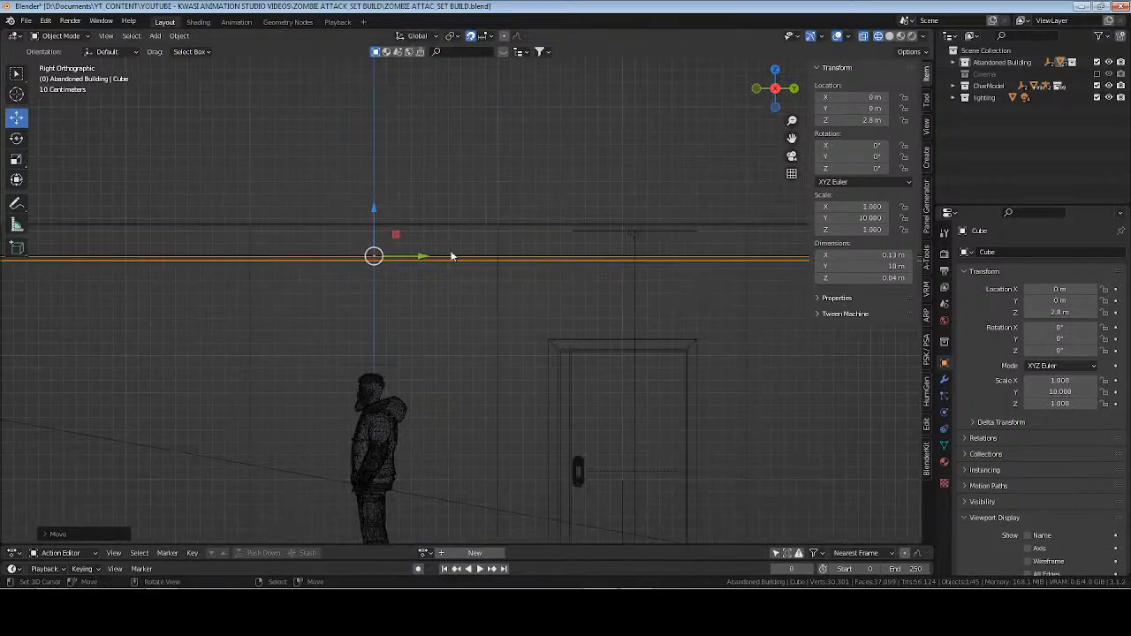
{"action": "scroll", "coordinate": [449, 266], "scroll_direction": "down", "scroll_amount": 1}
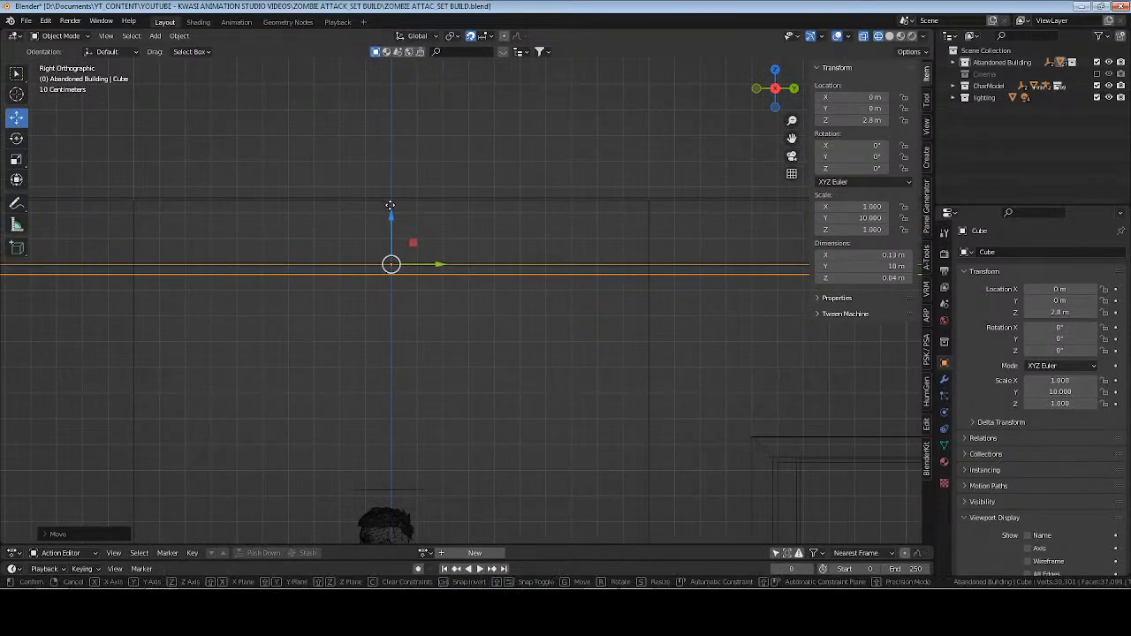
{"action": "left_click_drag", "start_coordinate": [392, 217], "coordinate": [395, 200]}
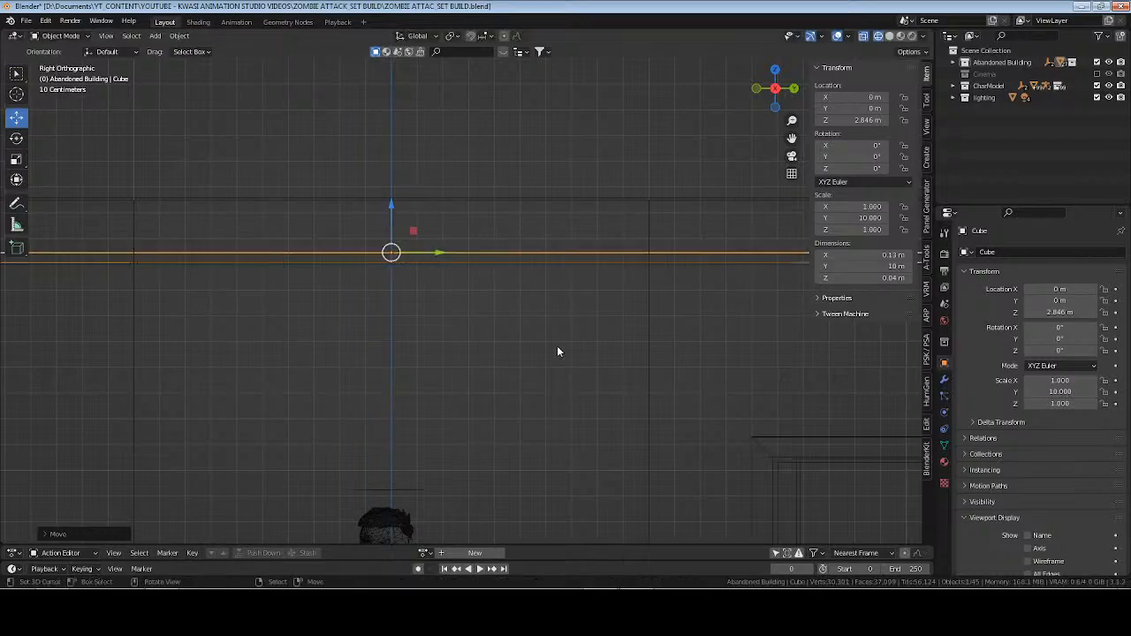
{"action": "middle_click_drag", "start_coordinate": [558, 348], "coordinate": [610, 95]}
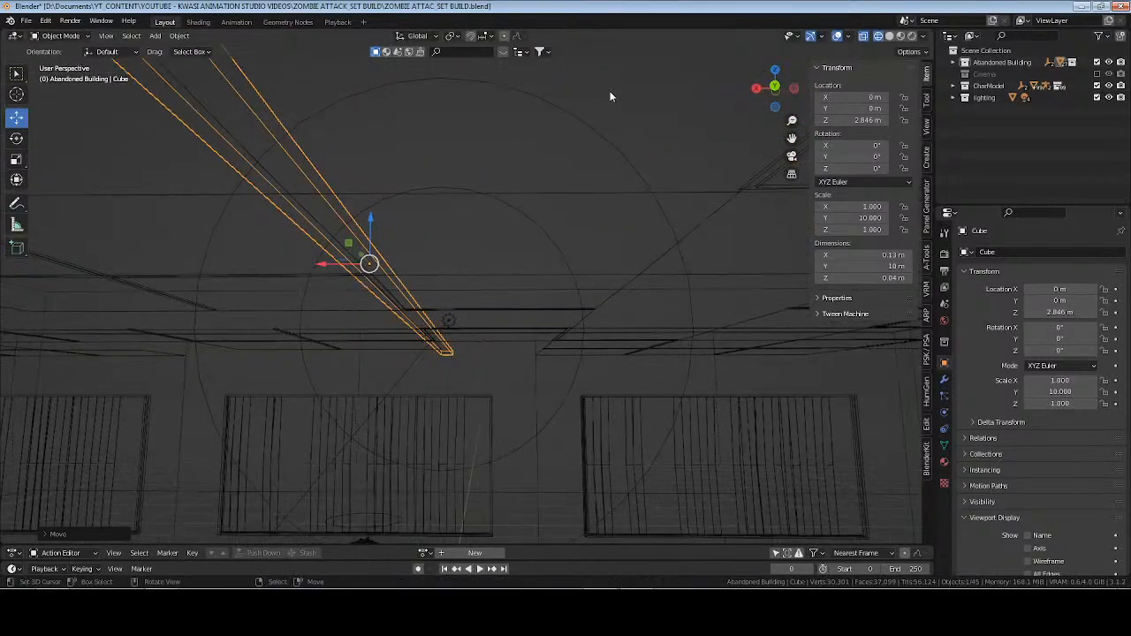
{"action": "left_click", "coordinate": [889, 36]}
{"action": "mouse_move", "coordinate": [476, 283]}
{"action": "middle_mouse_down"}
{"action": "mouse_move", "coordinate": [446, 280]}
{"action": "mouse_move", "coordinate": [404, 310]}
{"action": "mouse_move", "coordinate": [566, 302]}
{"action": "mouse_move", "coordinate": [530, 305]}
{"action": "mouse_move", "coordinate": [536, 326]}
{"action": "mouse_move", "coordinate": [504, 365]}
{"action": "mouse_move", "coordinate": [513, 386]}
{"action": "middle_mouse_up"}
Save the file and, in wireframe top view, move the beam along X to about -4.1 m near the room's side wall.
{"action": "scroll", "coordinate": [521, 306], "scroll_direction": "down", "scroll_amount": 12}
{"action": "key", "text": "KP_7"}
{"action": "scroll", "coordinate": [513, 387], "scroll_direction": "up", "scroll_amount": 6}
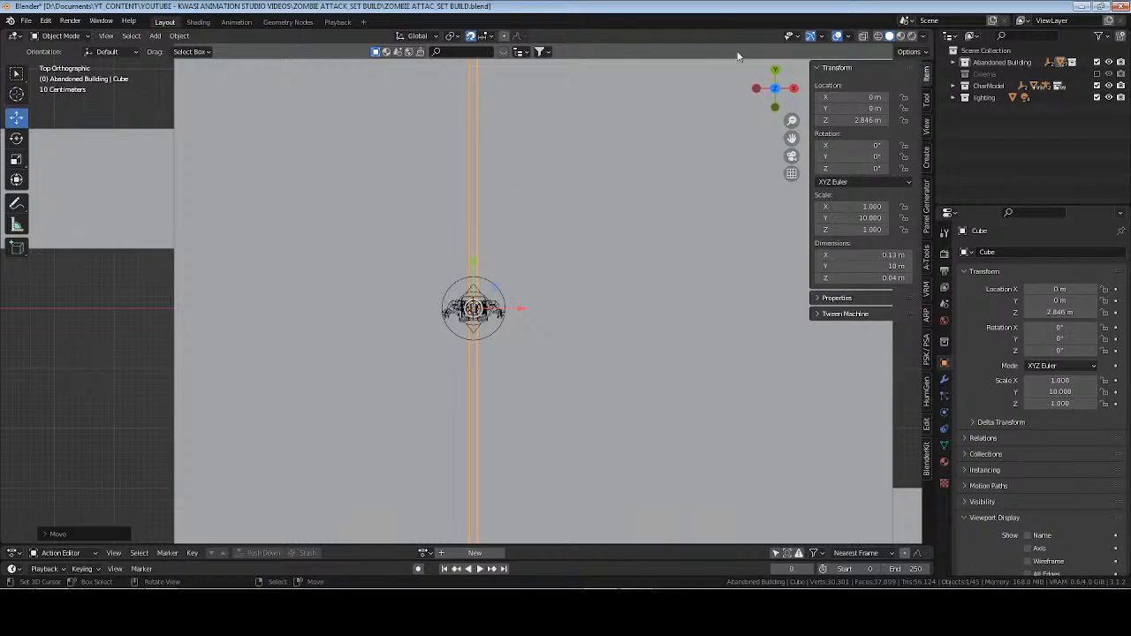
{"action": "left_click", "coordinate": [878, 36]}
{"action": "key", "text": "ctrl+s"}
{"action": "middle_click_drag", "start_coordinate": [539, 350], "coordinate": [626, 264], "text": "shift"}
{"action": "left_click_drag", "start_coordinate": [599, 221], "coordinate": [363, 215]}
{"action": "scroll", "coordinate": [423, 221], "scroll_direction": "down", "scroll_amount": 3}
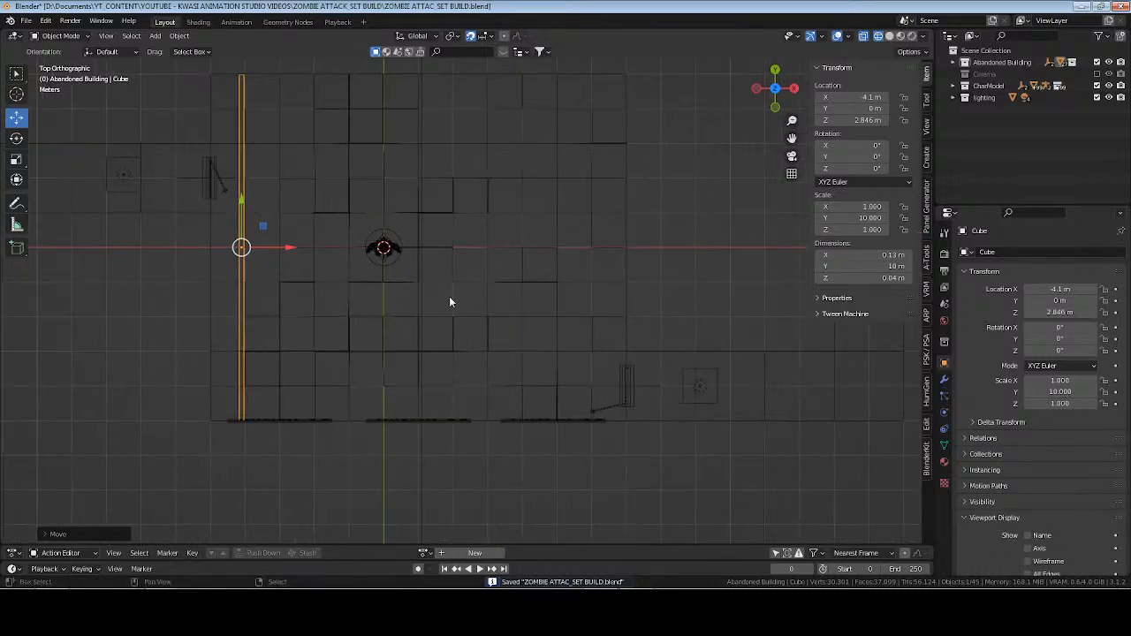
Add an Array modifier to the beam and try relative X offset factors of 6 and 12.
{"action": "left_click", "coordinate": [945, 381]}
{"action": "left_click", "coordinate": [1014, 253]}
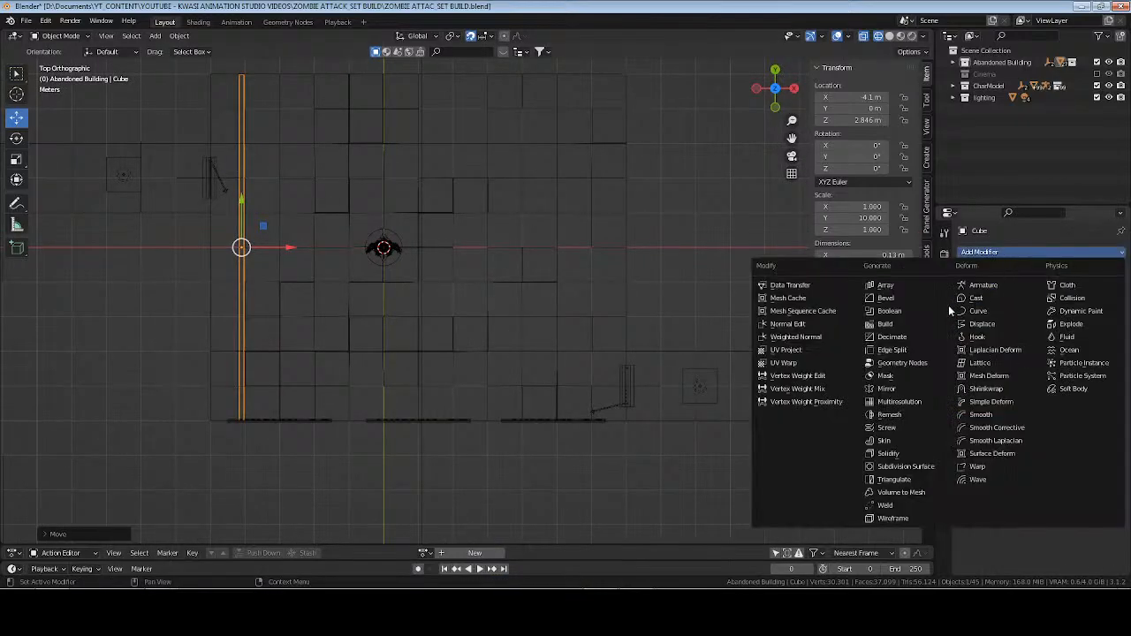
{"action": "left_click", "coordinate": [893, 290]}
{"action": "left_click", "coordinate": [1069, 339]}
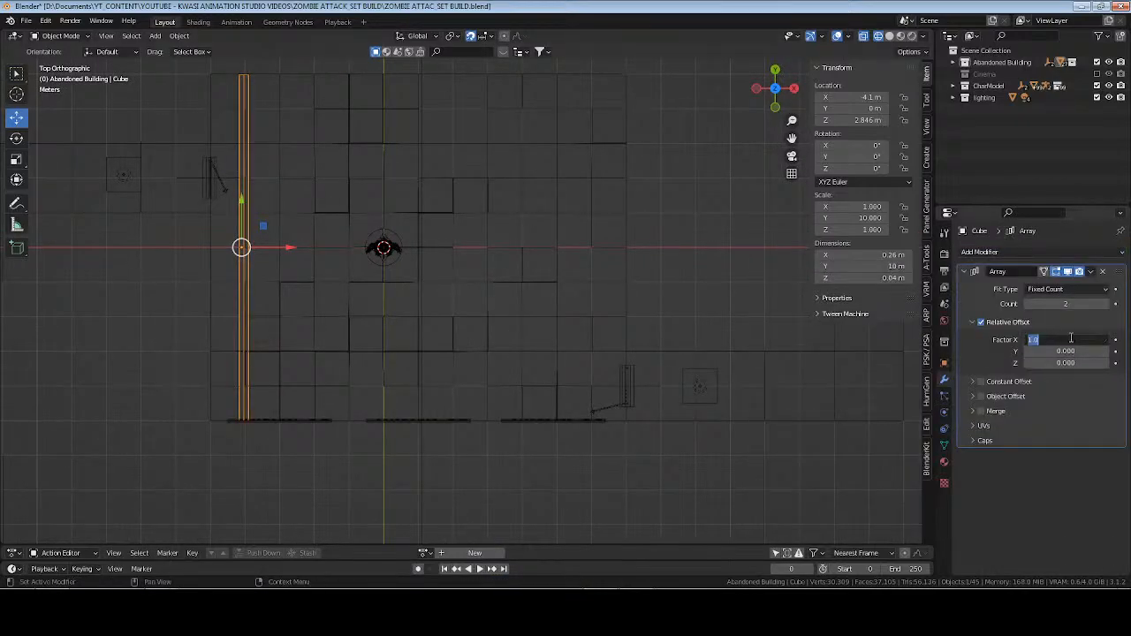
{"action": "type", "text": "6"}
{"action": "key", "text": "Return"}
{"action": "left_click", "coordinate": [1069, 340]}
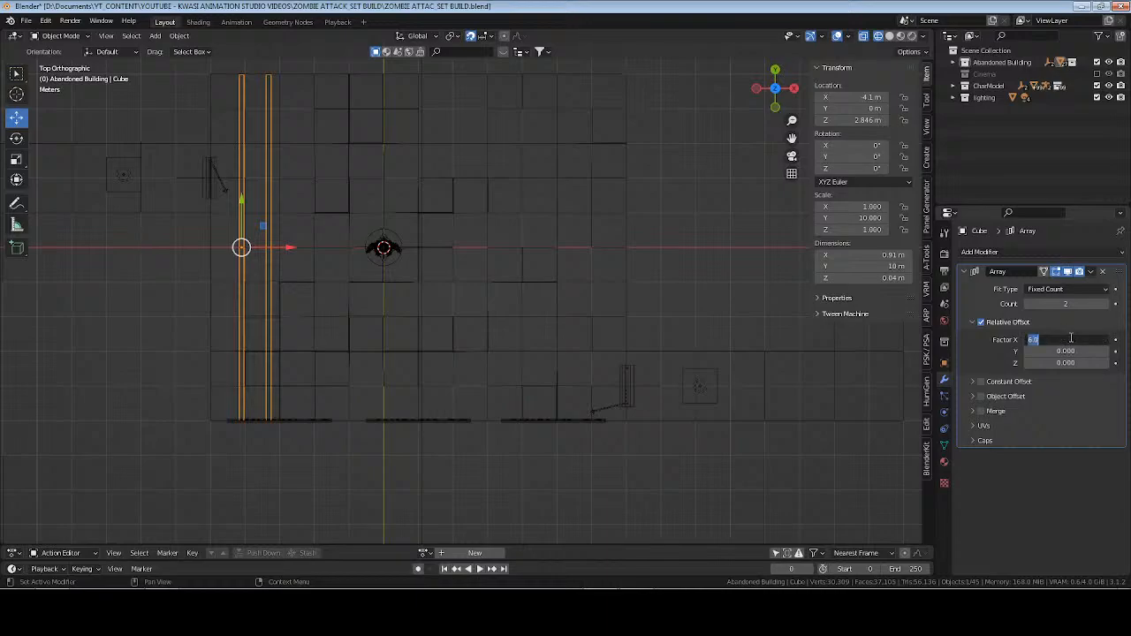
{"action": "type", "text": "12"}
{"action": "key", "text": "Return"}
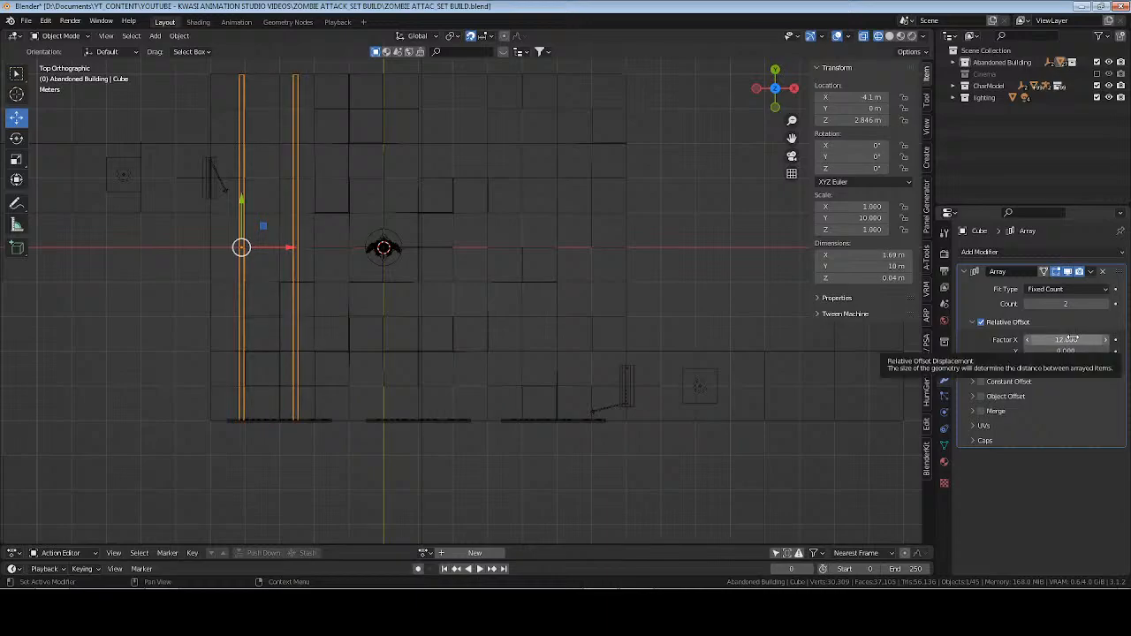
Widen the beam array's relative X offset factor to 15.570 and raise its count to 6 to span the room.
{"action": "scroll", "coordinate": [487, 289], "scroll_direction": "up", "scroll_amount": 3}
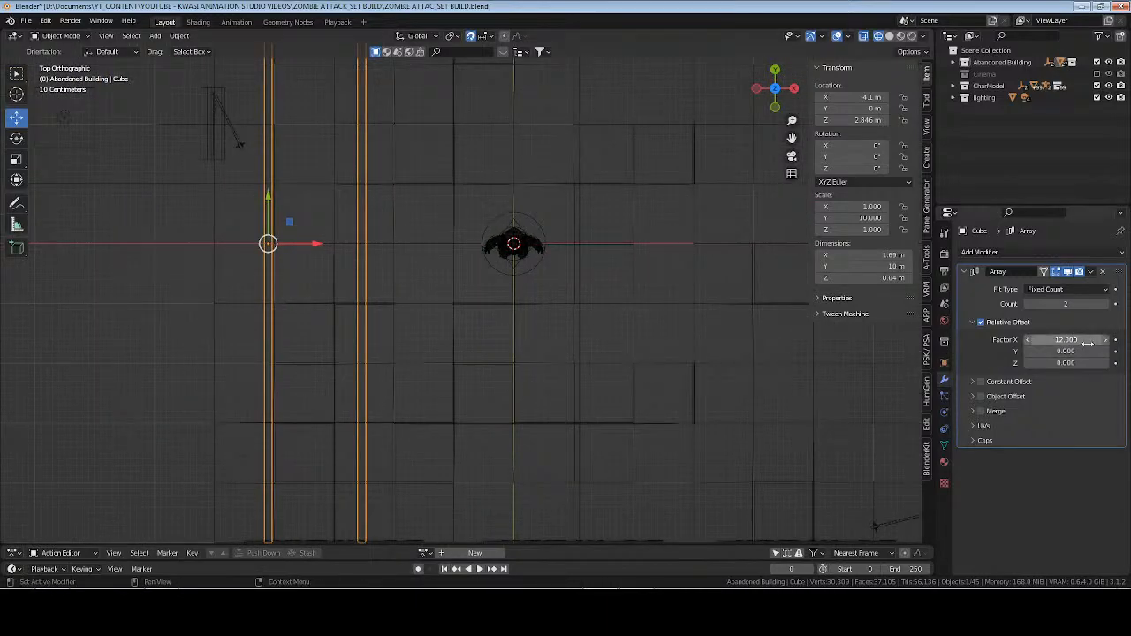
{"action": "left_click_drag", "start_coordinate": [1066, 340], "coordinate": [1108, 339]}
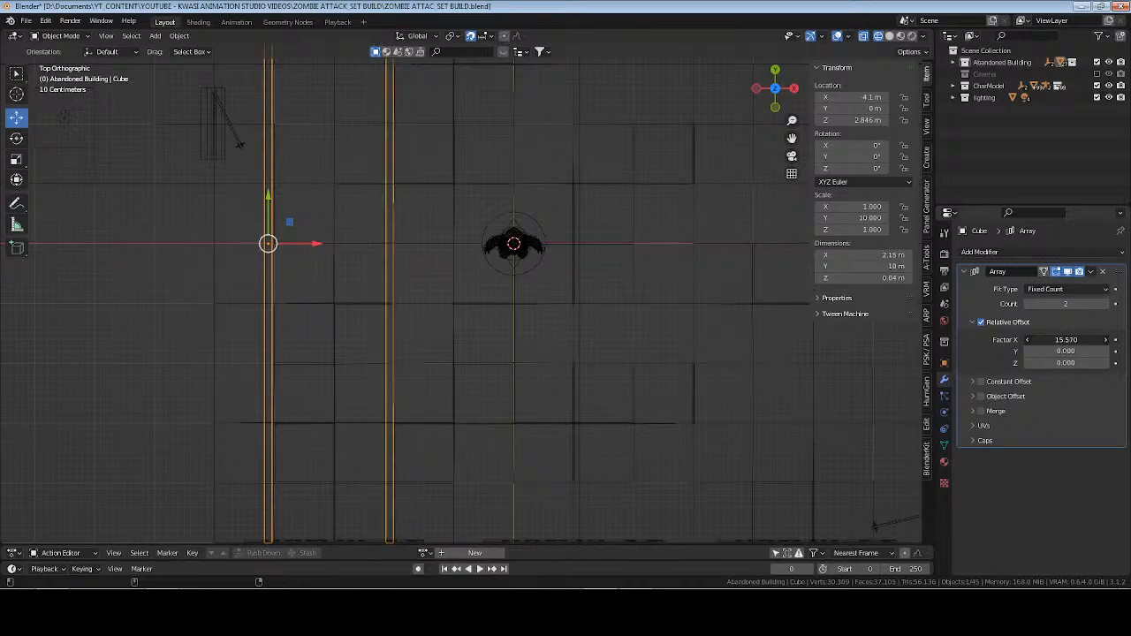
{"action": "scroll", "coordinate": [502, 323], "scroll_direction": "down", "scroll_amount": 5}
{"action": "scroll", "coordinate": [502, 323], "scroll_direction": "up", "scroll_amount": 2}
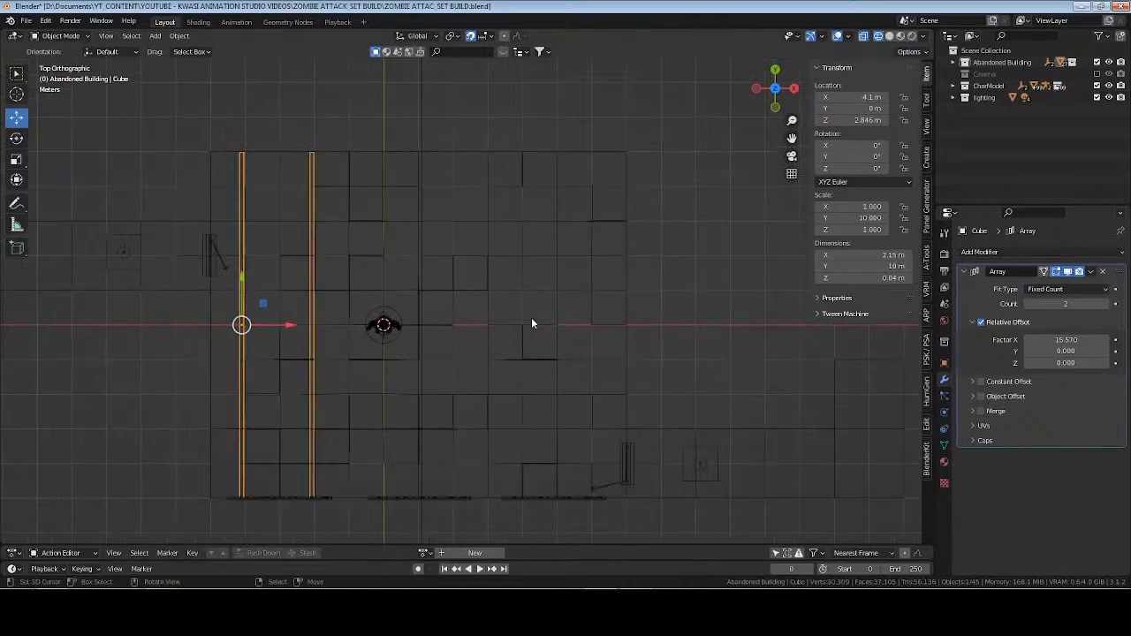
{"action": "left_click", "coordinate": [1108, 304]}
{"action": "left_click", "coordinate": [1108, 304]}
{"action": "left_click", "coordinate": [1109, 304]}
{"action": "left_click", "coordinate": [1109, 304]}
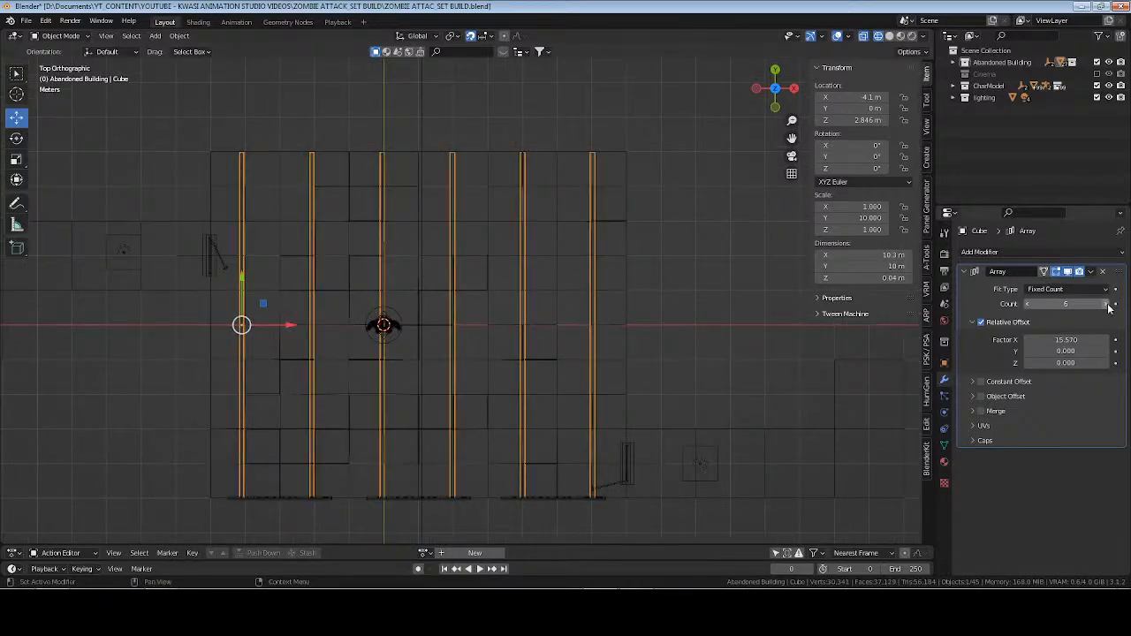
{"action": "middle_click_drag", "start_coordinate": [839, 274], "coordinate": [504, 372]}
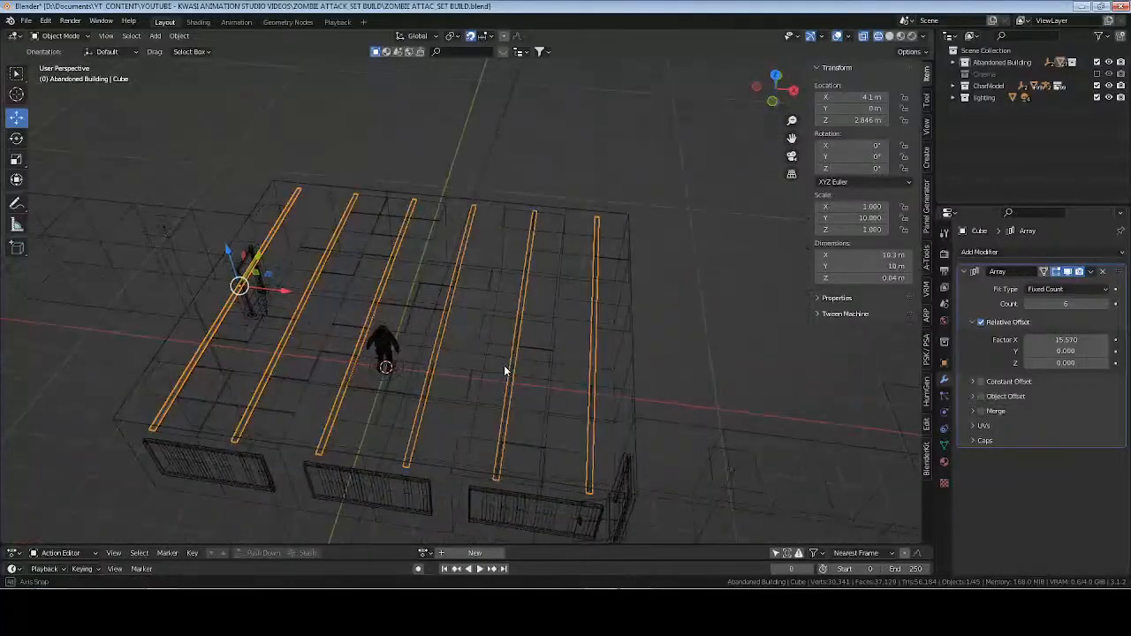
Collapse the Array modifier settings and rename the beam object as "ceiling beams".
{"action": "left_click", "coordinate": [968, 273]}
{"action": "left_click", "coordinate": [945, 445]}
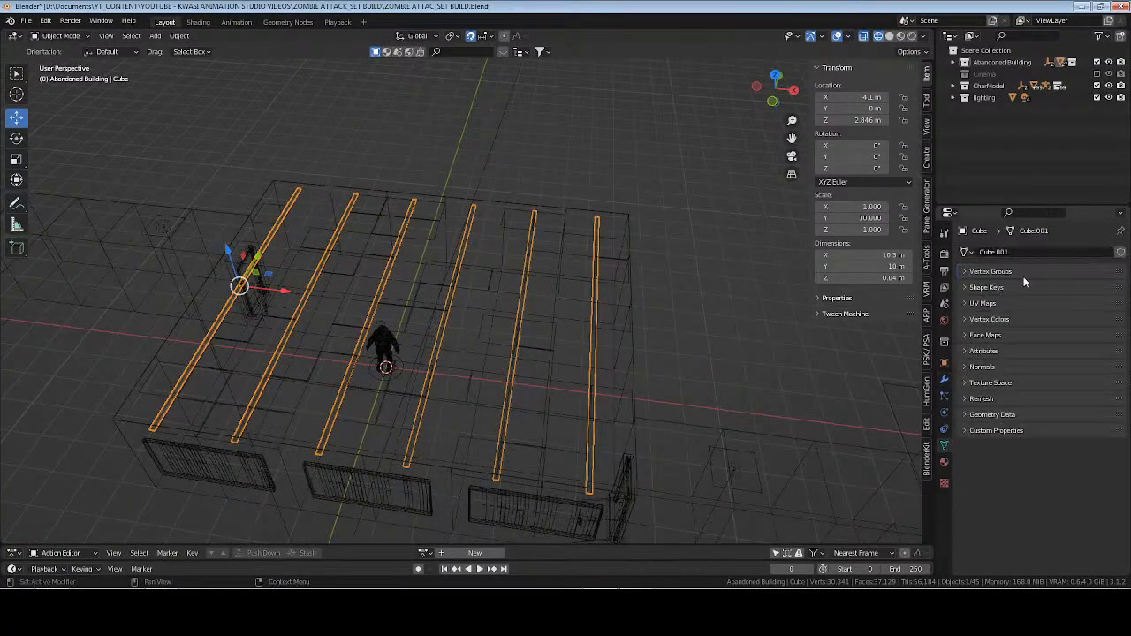
{"action": "key", "text": "F2"}
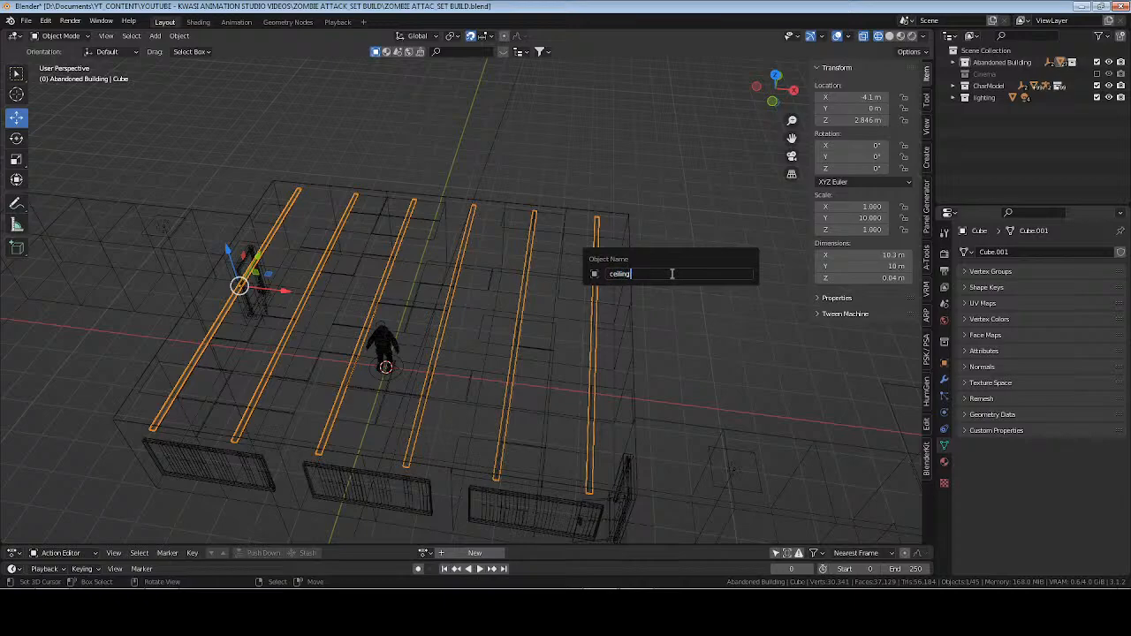
{"action": "type", "text": "ceiling beams"}
{"action": "key", "text": "Return"}
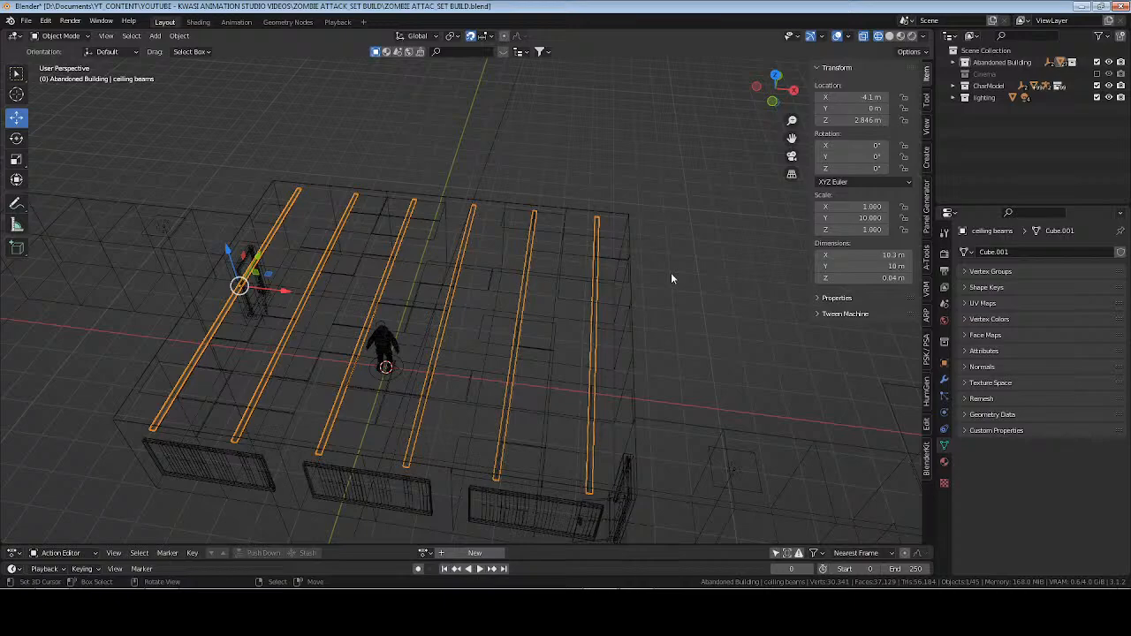
Rename the beam object's mesh data as "ceiling beams".
{"action": "left_click", "coordinate": [1029, 251]}
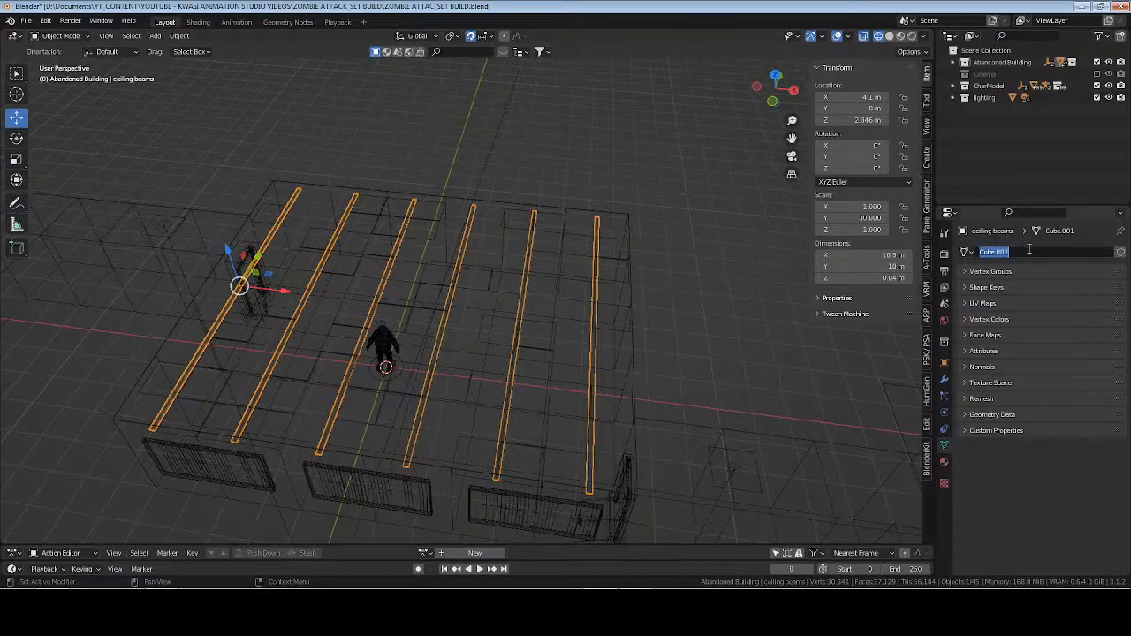
{"action": "type", "text": "ceiling beams"}
{"action": "key", "text": "Return"}
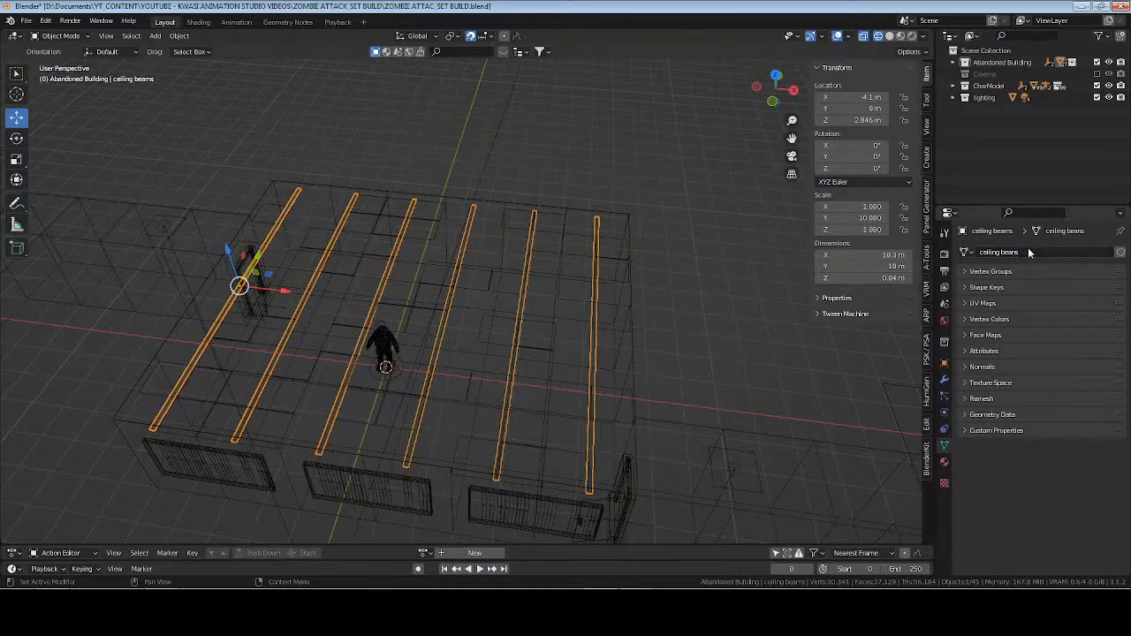
{"action": "left_click", "coordinate": [1029, 251]}
{"action": "left_click", "coordinate": [1029, 251]}
{"action": "key", "text": "BackSpace"}
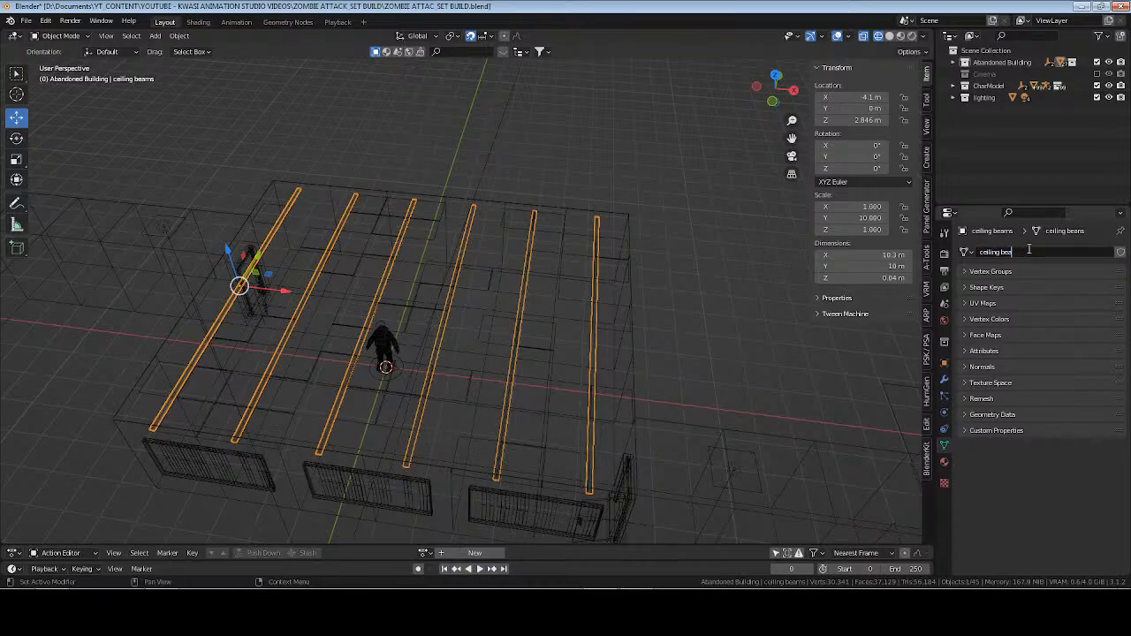
{"action": "key", "text": "Return"}
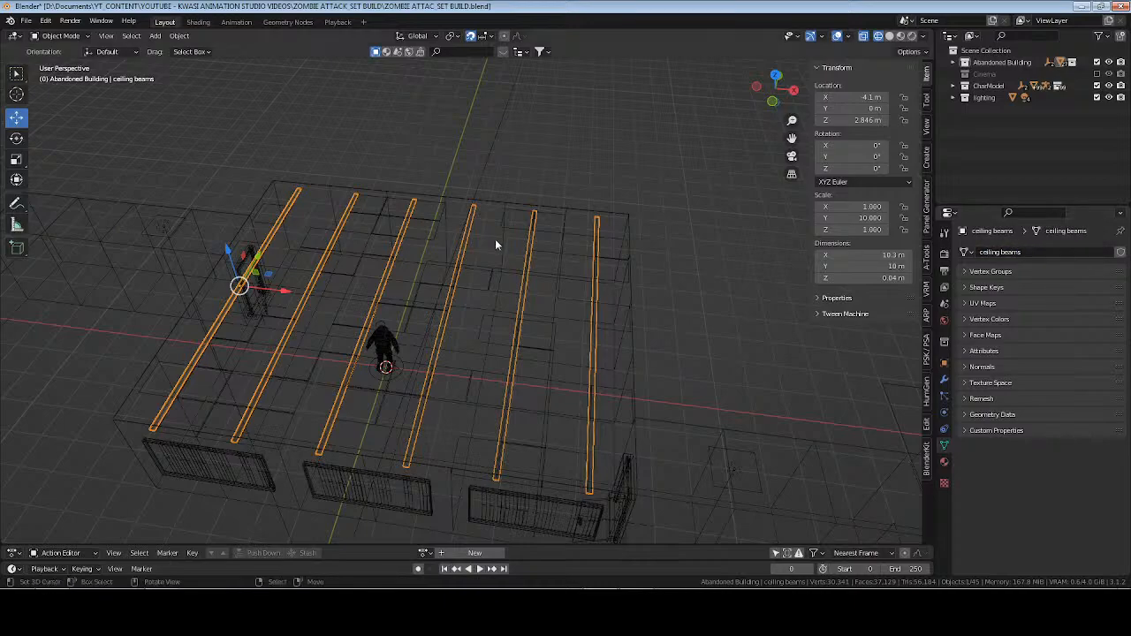
Make a linked duplicate of the ceiling beams, undo its 180 offset along Z, and set its Z rotation to 90°.
{"action": "key", "text": "alt+d"}
{"action": "type", "text": "rz"}
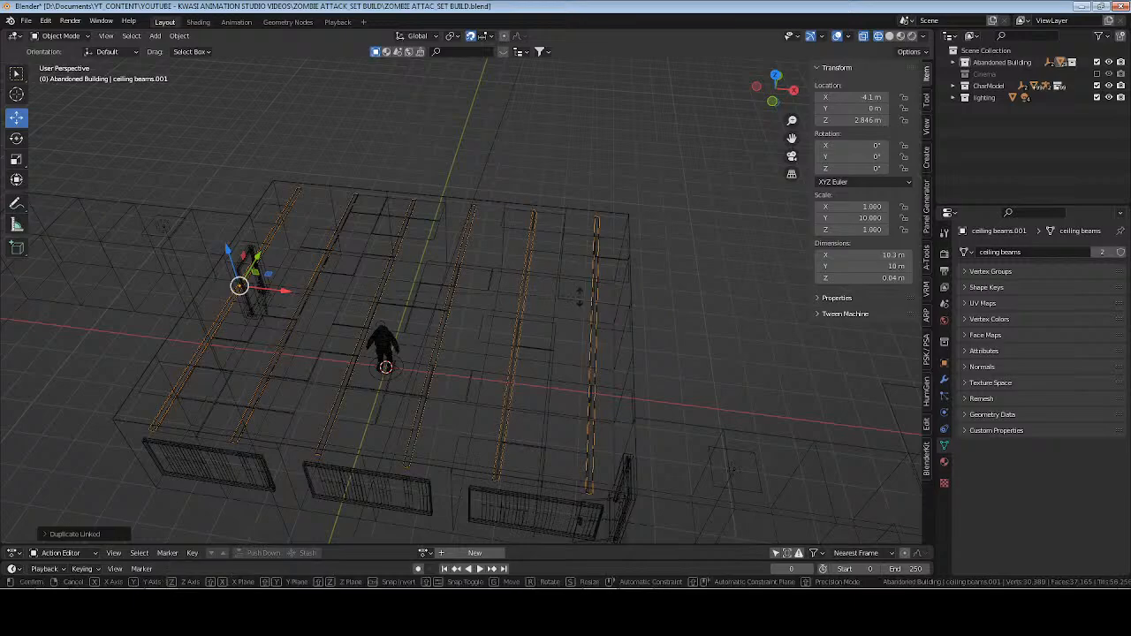
{"action": "type", "text": "180"}
{"action": "key", "text": "Return"}
{"action": "key", "text": "ctrl+z"}
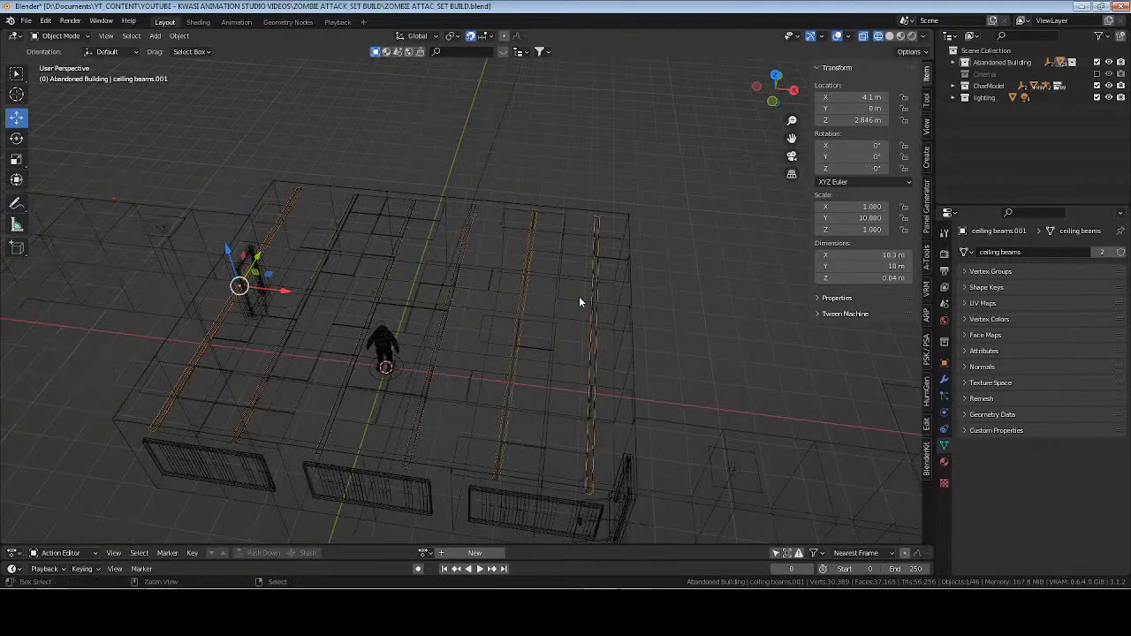
{"action": "left_click", "coordinate": [944, 362]}
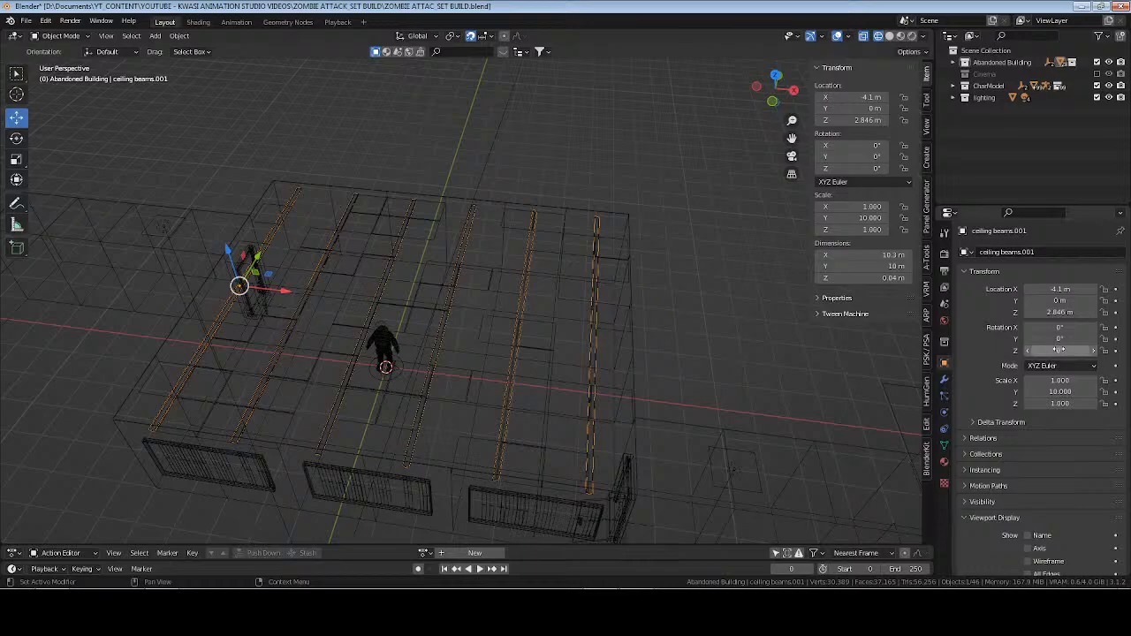
{"action": "left_click", "coordinate": [1060, 350]}
{"action": "type", "text": "90"}
{"action": "key", "text": "Return"}
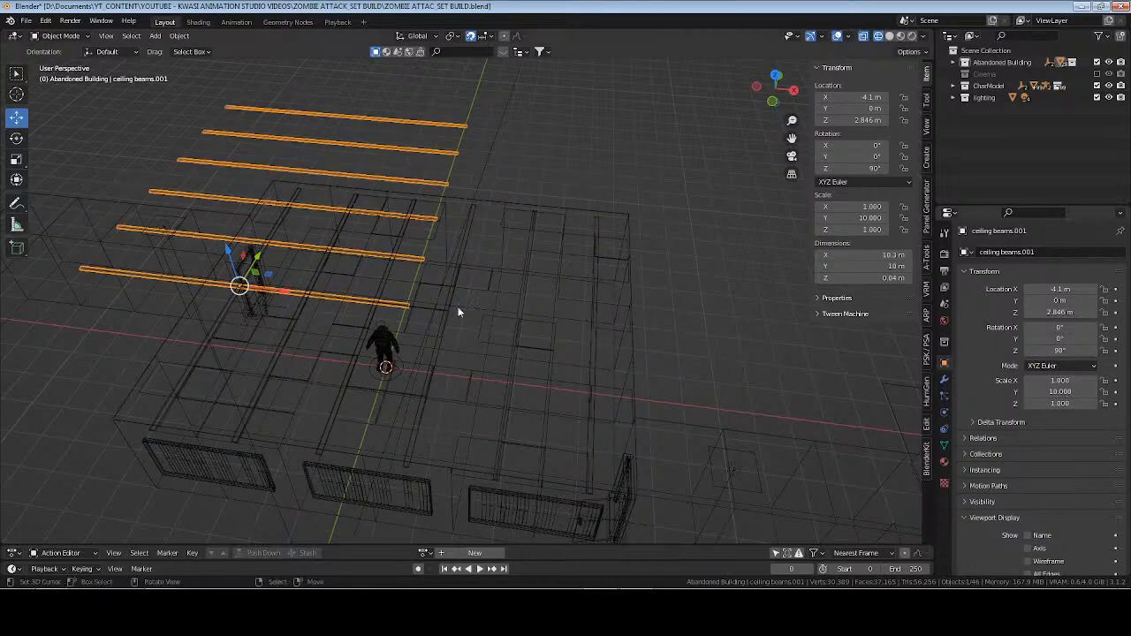
In top view, move the rotated linked duplicate to X 1 m and Y -4 m across the original beams.
{"action": "key", "text": "KP_7"}
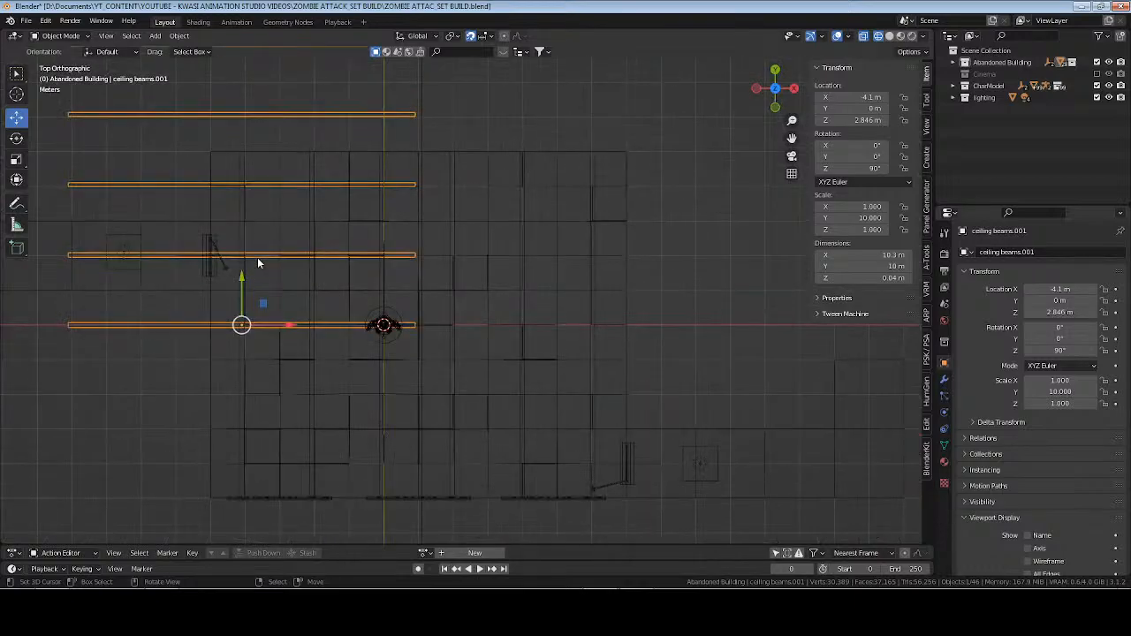
{"action": "left_click_drag", "start_coordinate": [239, 278], "coordinate": [233, 445]}
{"action": "left_click_drag", "start_coordinate": [297, 499], "coordinate": [473, 497]}
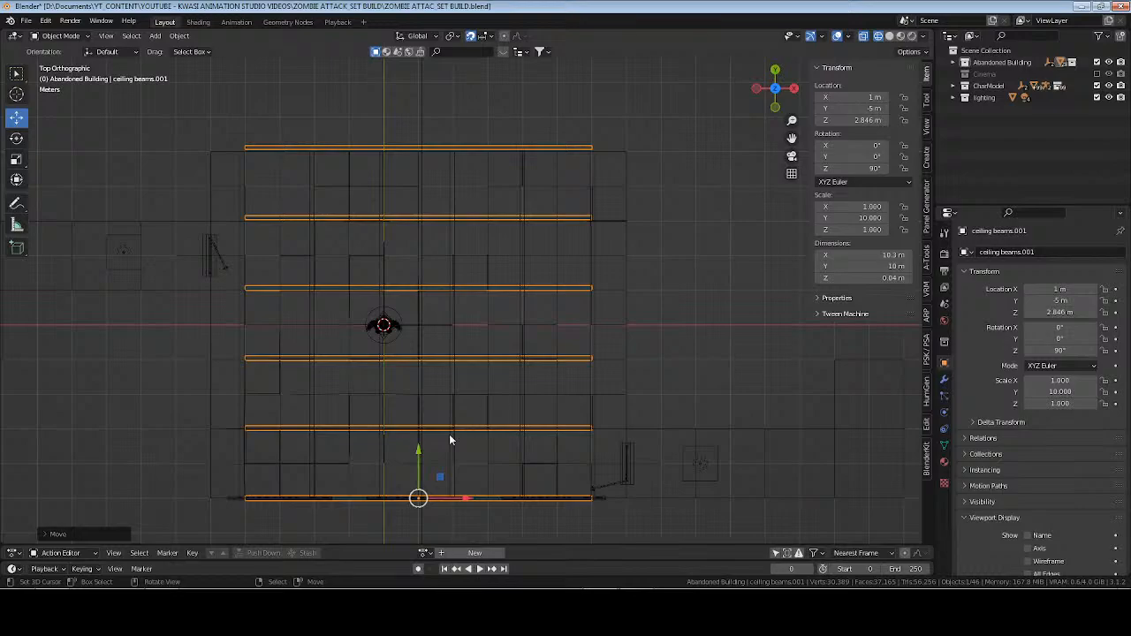
{"action": "left_click_drag", "start_coordinate": [418, 464], "coordinate": [475, 438]}
{"action": "scroll", "coordinate": [482, 433], "scroll_direction": "up", "scroll_amount": 2}
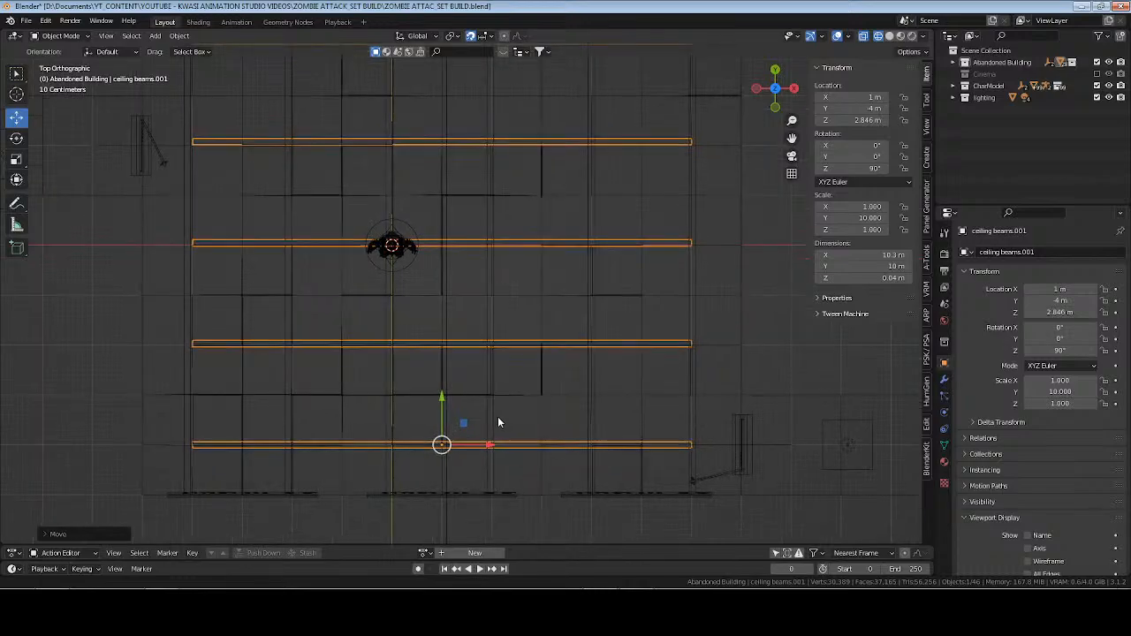
{"action": "middle_click_drag", "start_coordinate": [498, 423], "coordinate": [573, 354]}
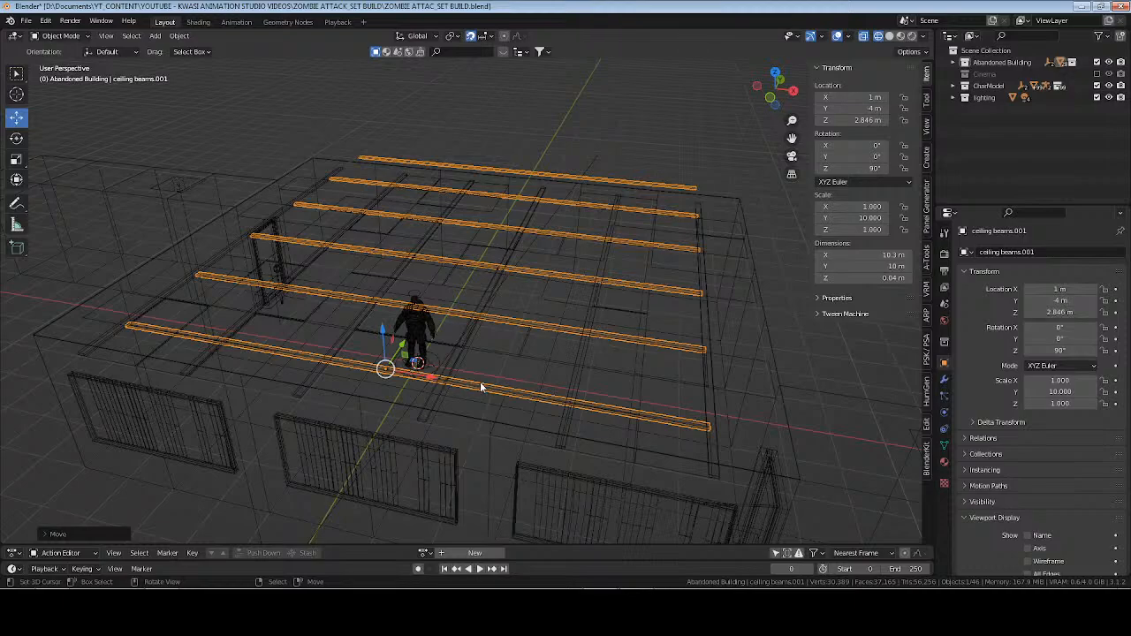
Remove the linked duplicate of the beams and restore the selection of the original ceiling beams.
{"action": "key", "text": "x"}
{"action": "left_click", "coordinate": [507, 351]}
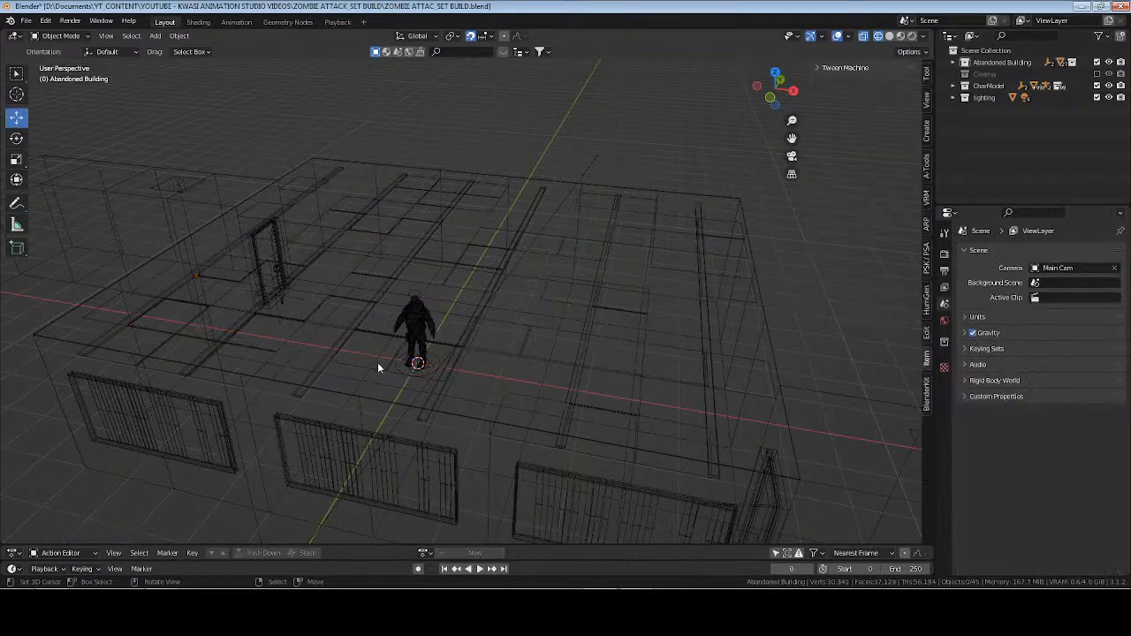
{"action": "key", "text": "ctrl+z"}
{"action": "key", "text": "ctrl+z"}
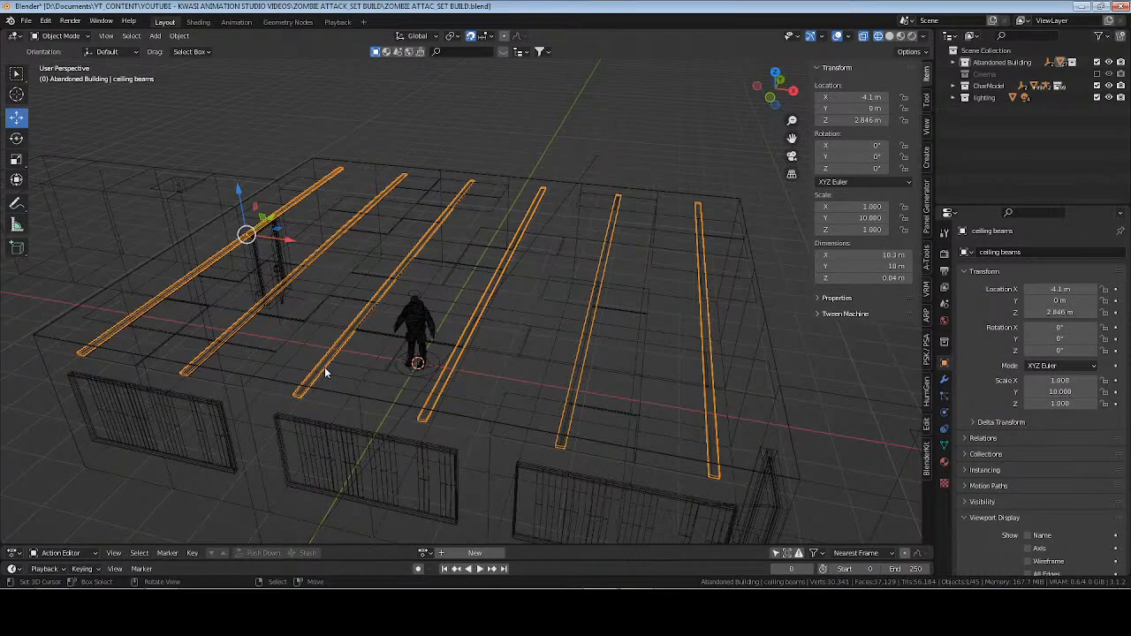
Make an independent duplicate of the ceiling beams in place and set its Z rotation to 90°.
{"action": "key", "text": "shift+d"}
{"action": "right_click", "coordinate": [481, 328]}
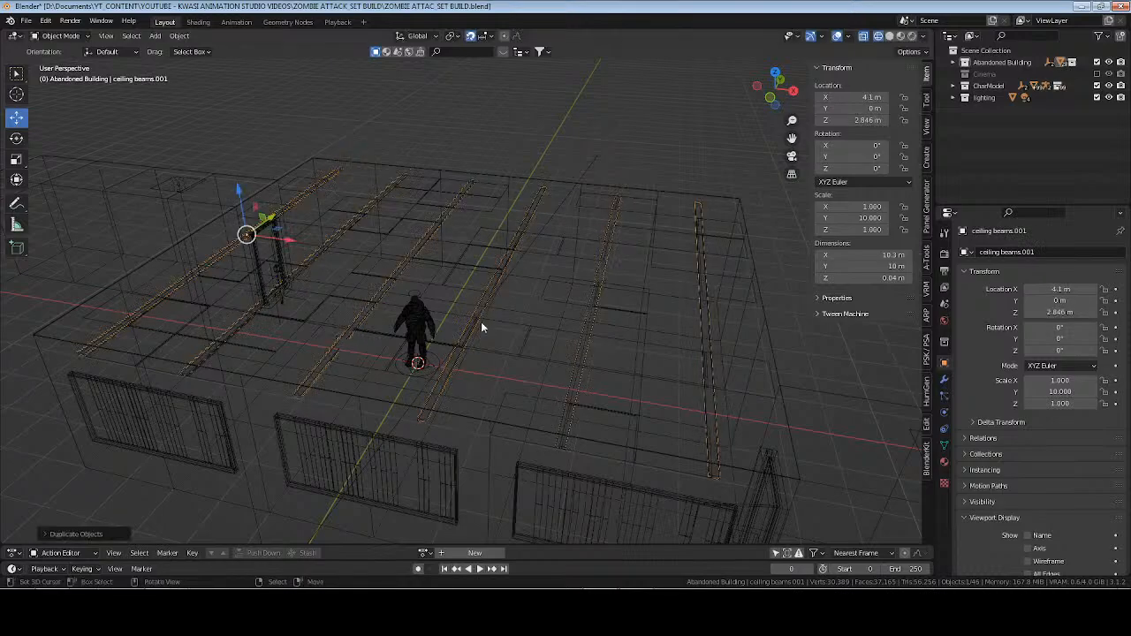
{"action": "double_click", "coordinate": [1061, 351]}
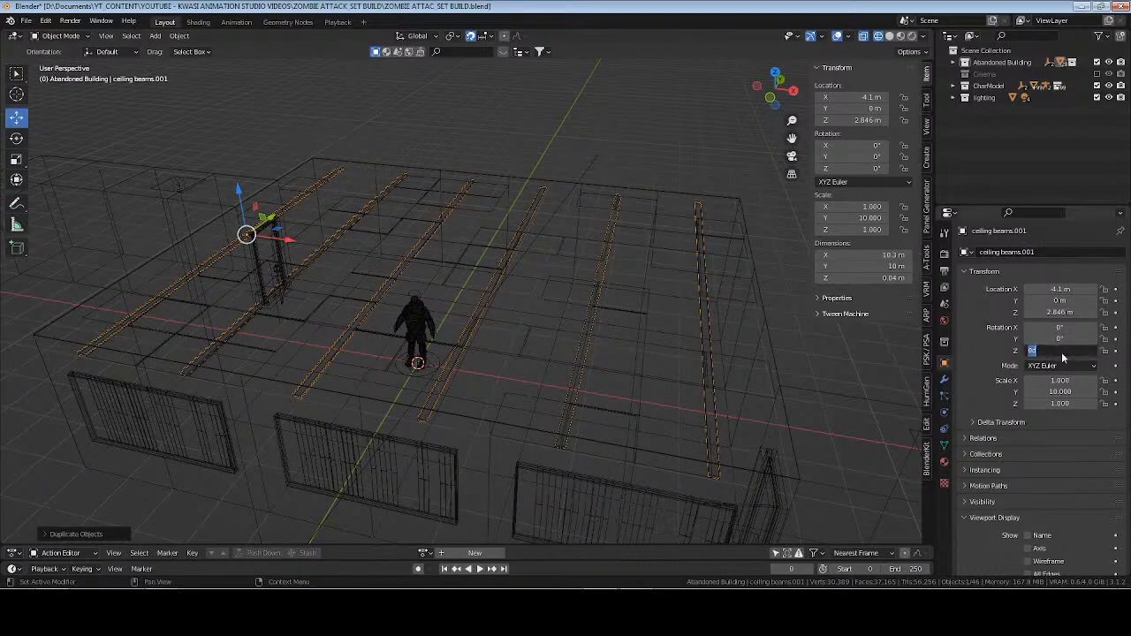
{"action": "type", "text": "90"}
{"action": "key", "text": "Return"}
In top view, move the rotated beam copy to X 1 m and Y -4.1 m inside the room.
{"action": "key", "text": "KP_7"}
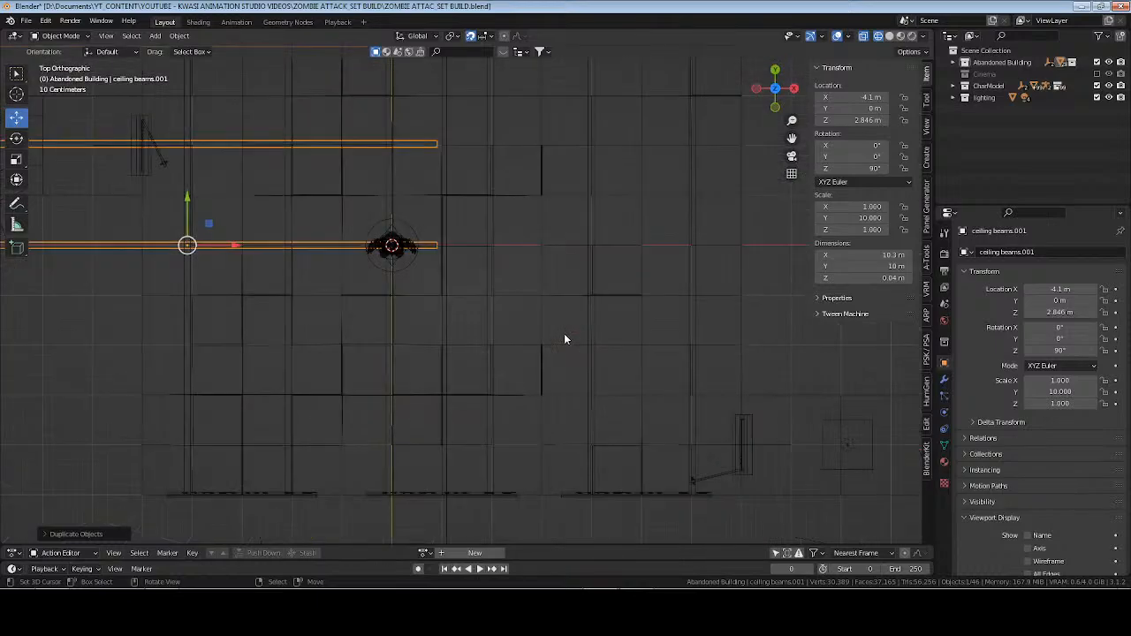
{"action": "key", "text": "g"}
{"action": "key", "text": "x"}
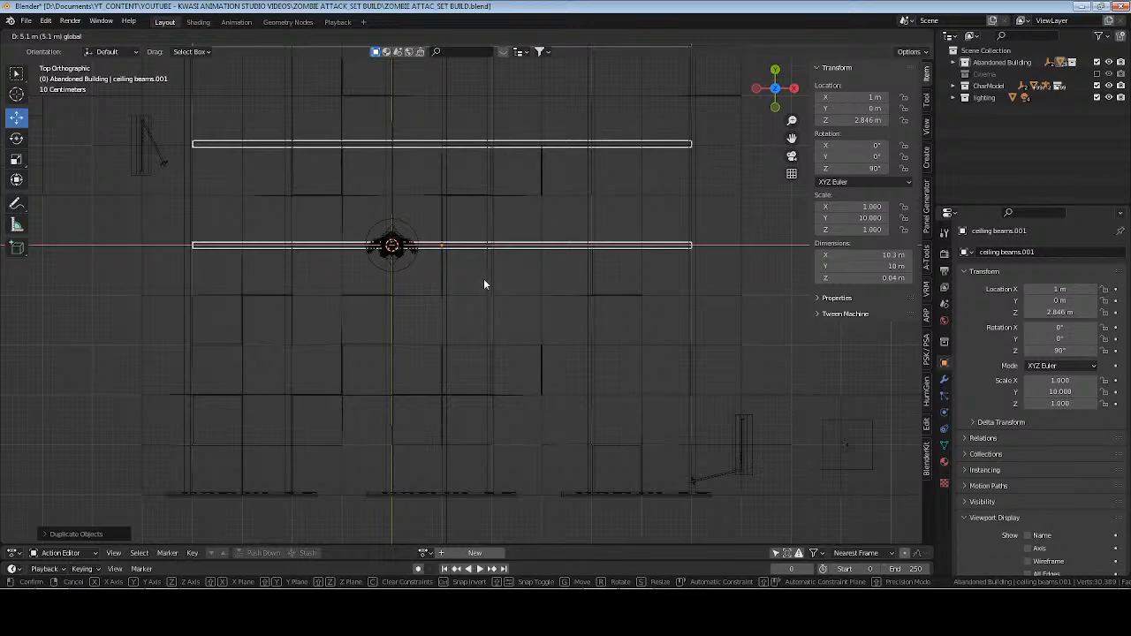
{"action": "left_click", "coordinate": [485, 284]}
{"action": "left_click_drag", "start_coordinate": [490, 246], "coordinate": [492, 246]}
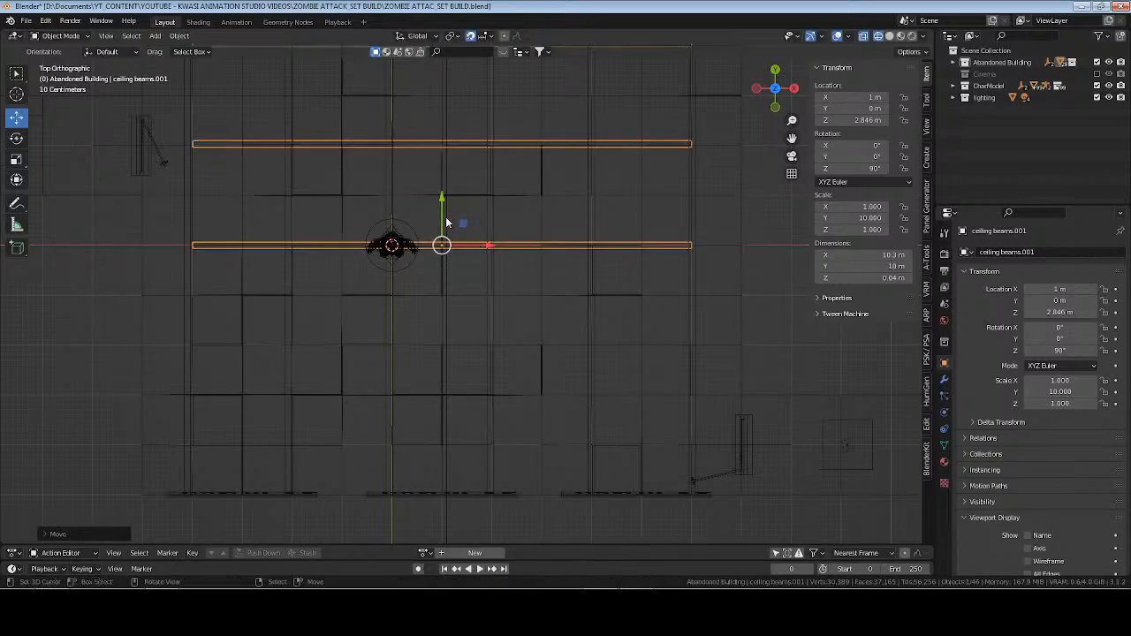
{"action": "left_click_drag", "start_coordinate": [442, 197], "coordinate": [439, 401]}
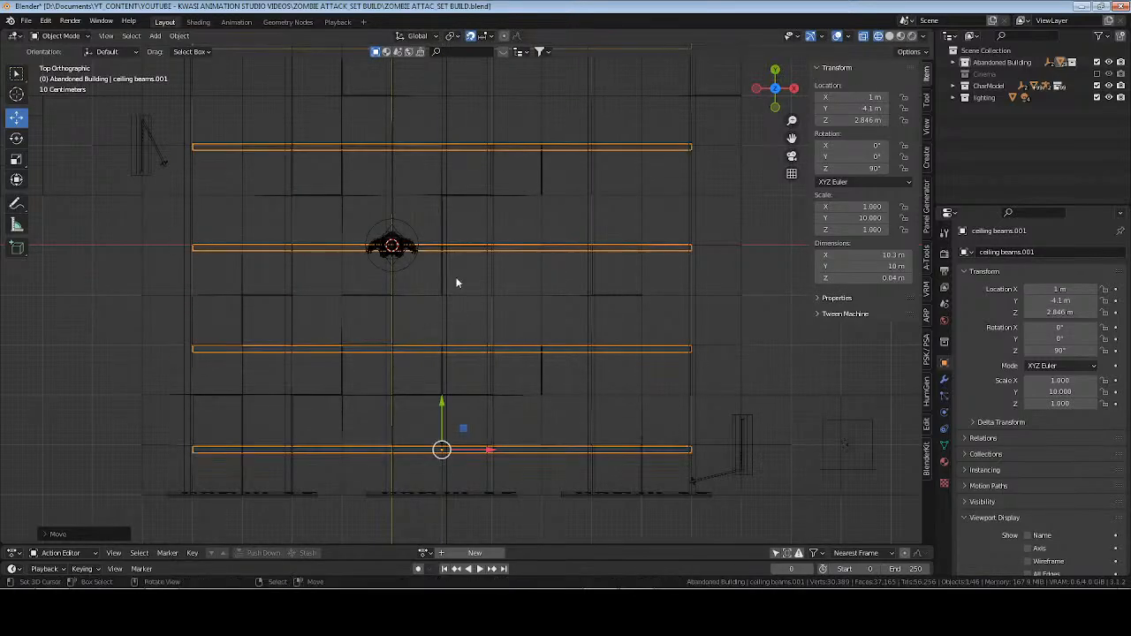
Reduce the Array modifier's relative X offset factor on the crosswise beams to about 13.310 to fit the room.
{"action": "scroll", "coordinate": [452, 325], "scroll_direction": "down", "scroll_amount": 2}
{"action": "left_click", "coordinate": [944, 379]}
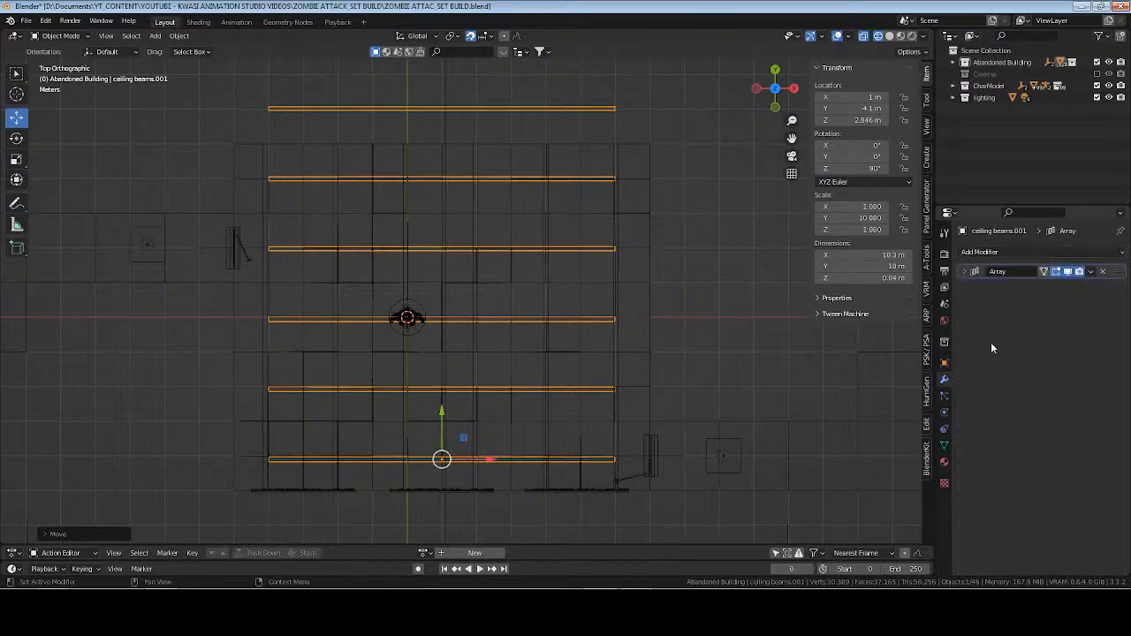
{"action": "left_click", "coordinate": [965, 272]}
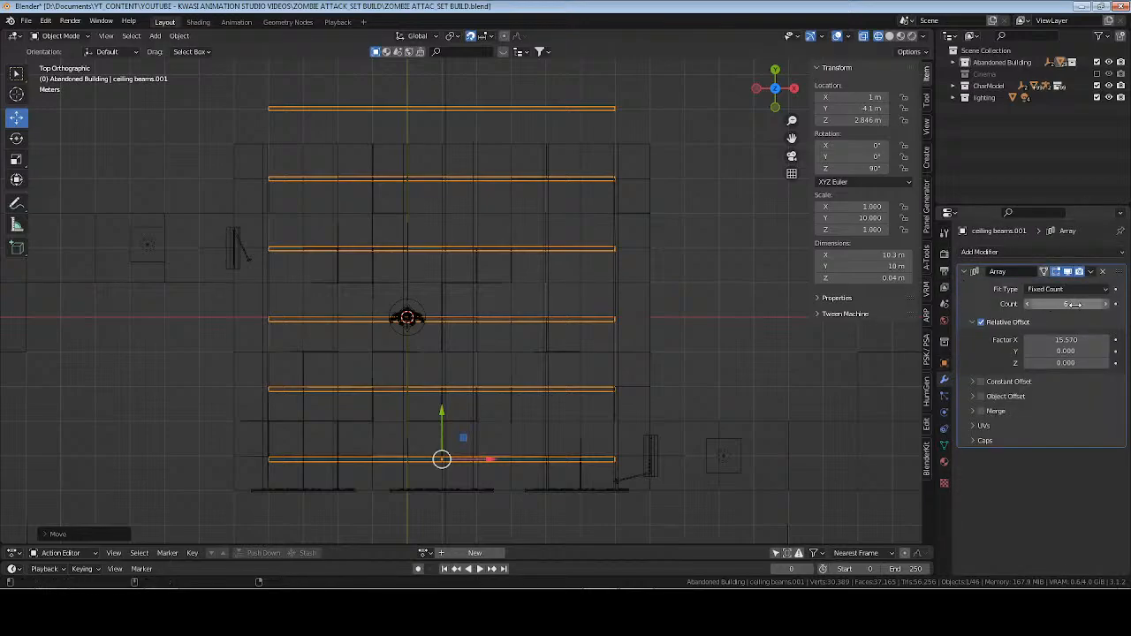
{"action": "left_click_drag", "start_coordinate": [1067, 340], "coordinate": [1039, 339]}
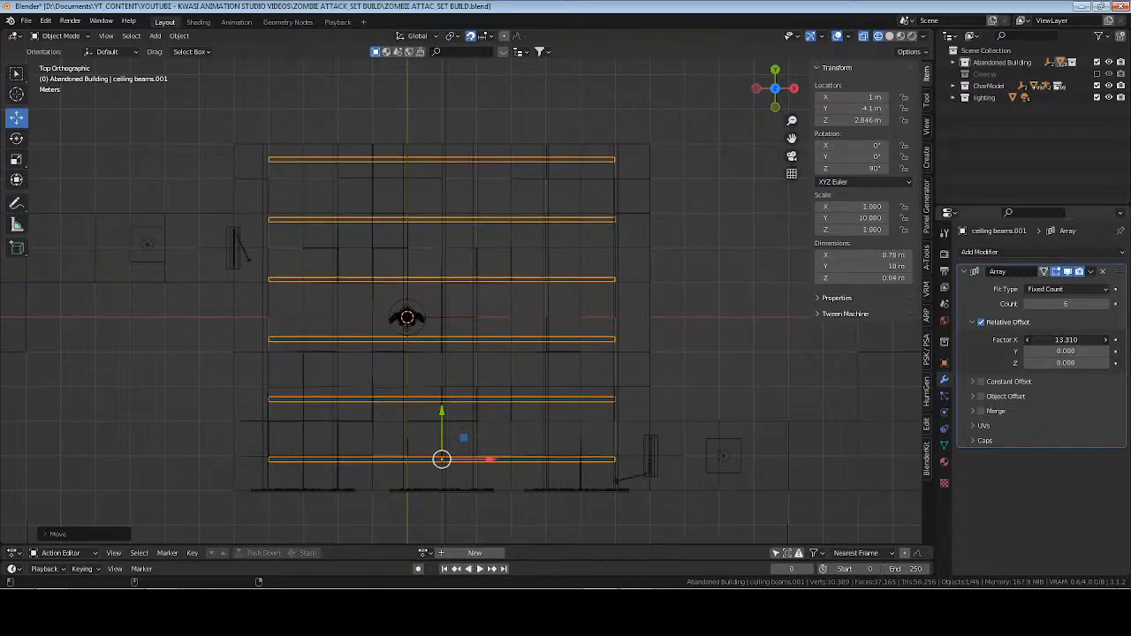
Set the crosswise ceiling beams' Y dimension to about 12 m so they span the full room width, and save the file.
{"action": "left_click", "coordinate": [966, 272]}
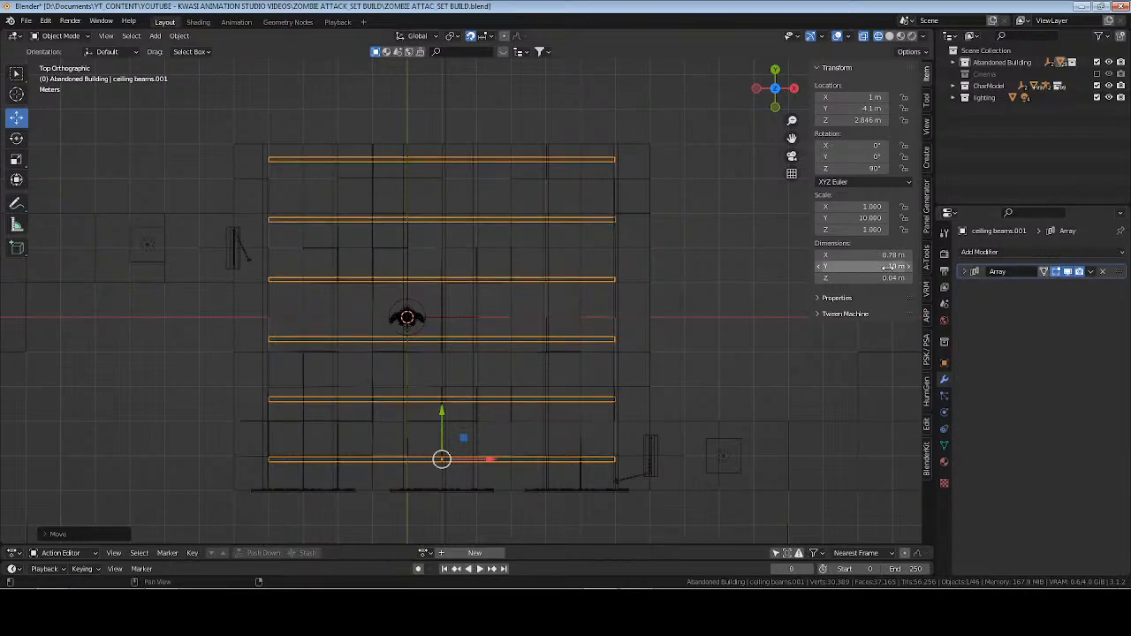
{"action": "left_click", "coordinate": [888, 267]}
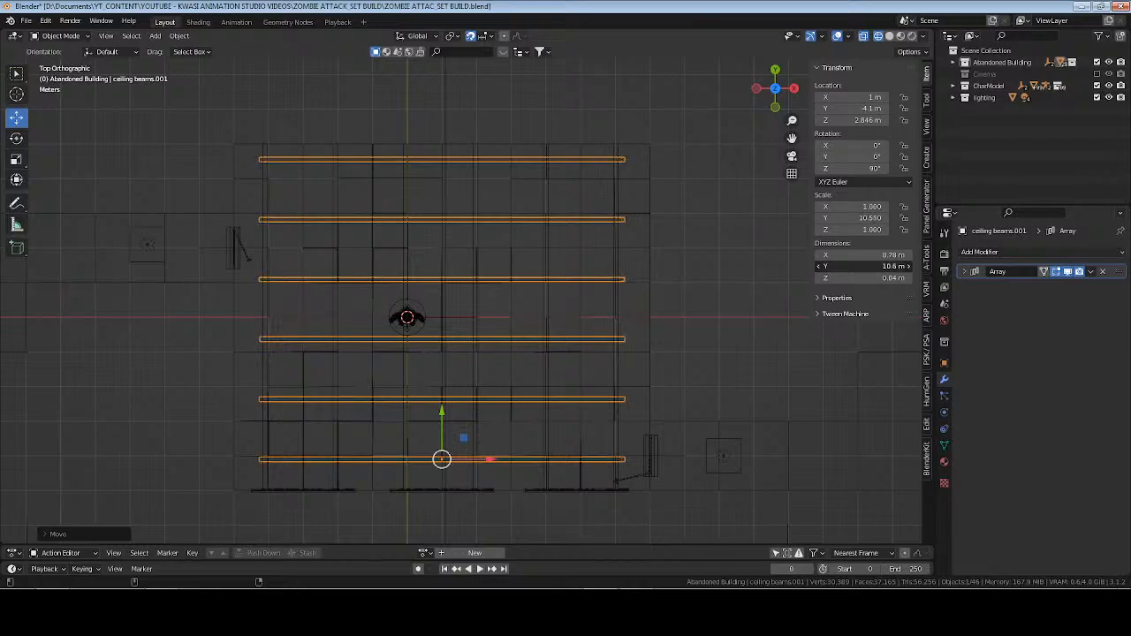
{"action": "left_click_drag", "start_coordinate": [889, 266], "coordinate": [897, 266]}
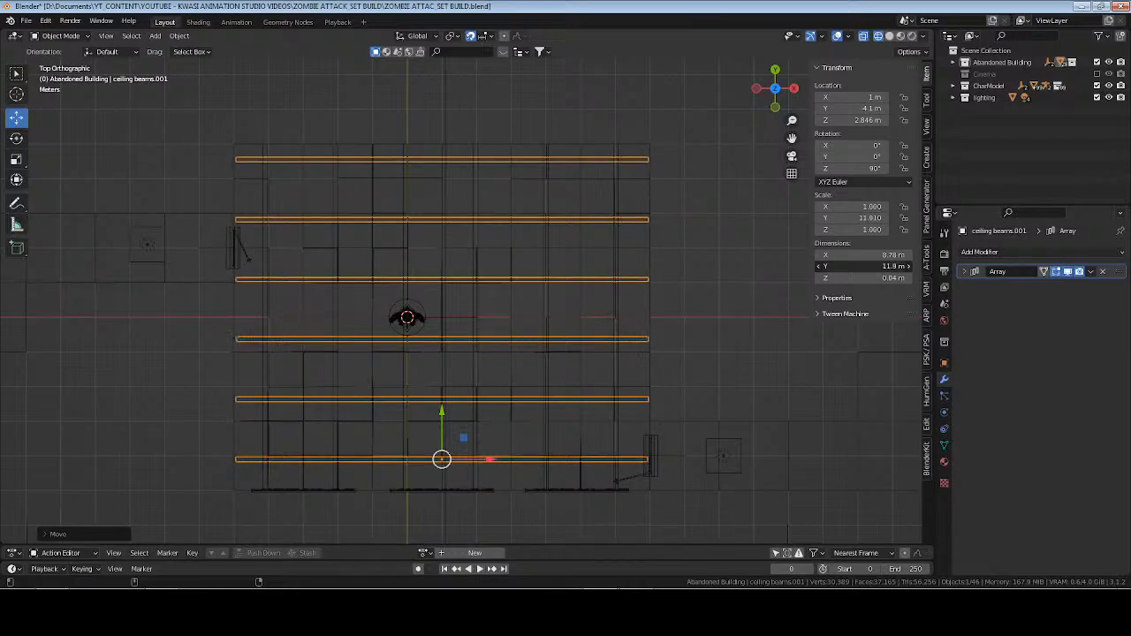
{"action": "key", "text": "ctrl+s"}
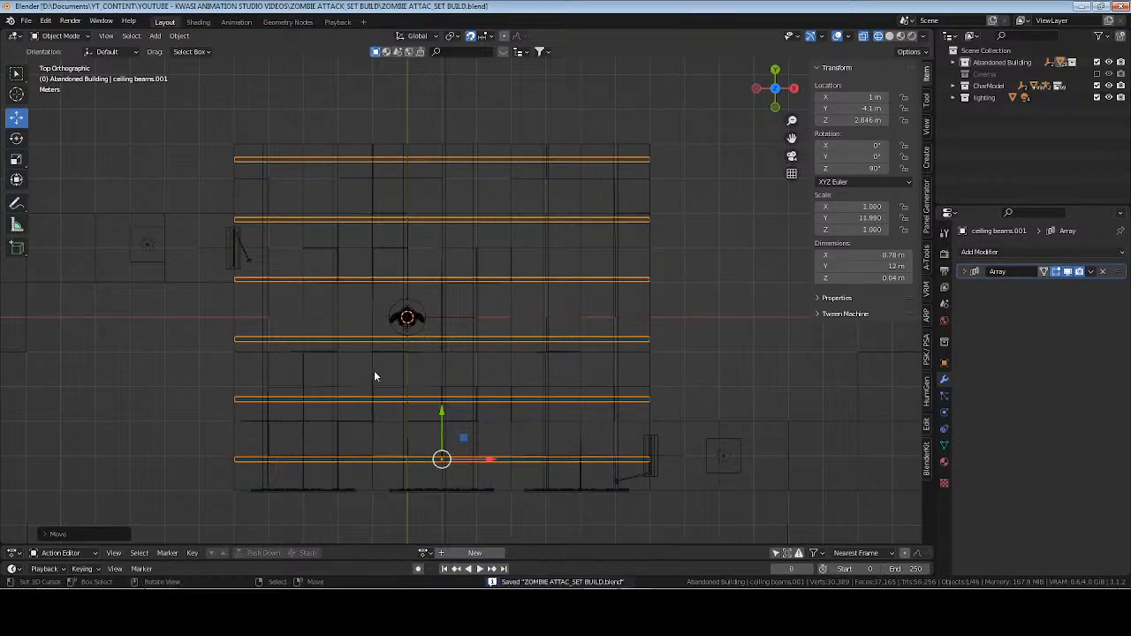
Examine the crossing ceiling beams from inside the room in solid, rendered and material preview shading.
{"action": "middle_click_drag", "start_coordinate": [375, 372], "coordinate": [369, 306]}
{"action": "scroll", "coordinate": [416, 336], "scroll_direction": "up", "scroll_amount": 4}
{"action": "middle_click_drag", "start_coordinate": [492, 382], "coordinate": [490, 301]}
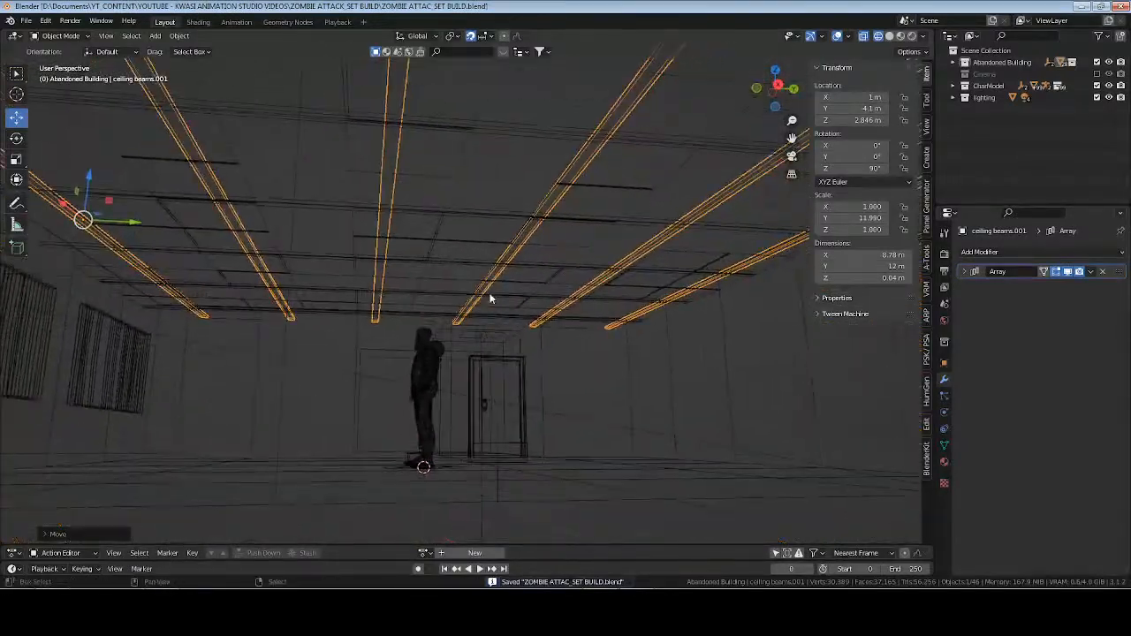
{"action": "left_click", "coordinate": [890, 36]}
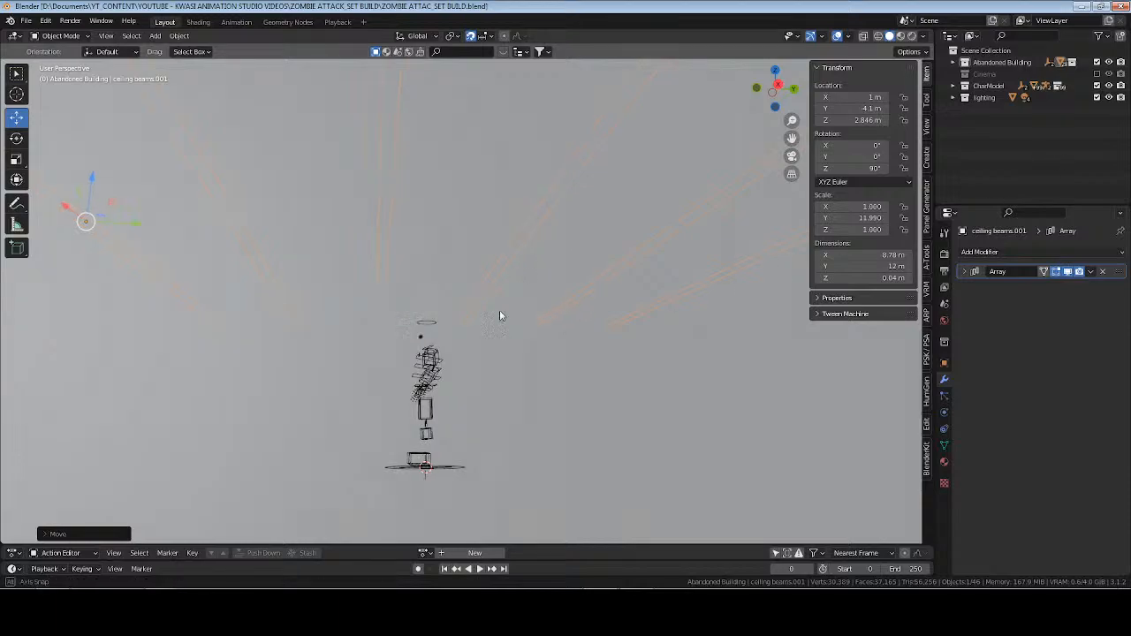
{"action": "middle_click_drag", "start_coordinate": [500, 315], "coordinate": [922, 39]}
{"action": "key", "text": "ctrl+s"}
{"action": "scroll", "coordinate": [520, 227], "scroll_direction": "up", "scroll_amount": 1}
{"action": "left_click", "coordinate": [914, 36]}
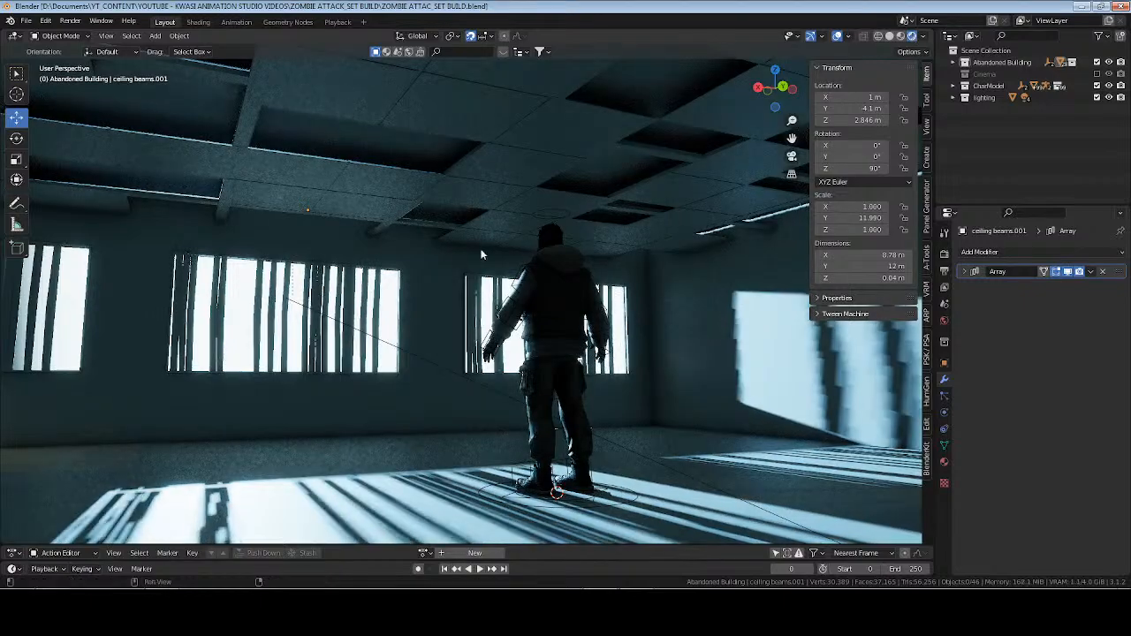
{"action": "mouse_move", "coordinate": [376, 242]}
{"action": "middle_mouse_down"}
{"action": "mouse_move", "coordinate": [523, 226]}
{"action": "mouse_move", "coordinate": [614, 227]}
{"action": "mouse_move", "coordinate": [653, 241]}
{"action": "mouse_move", "coordinate": [503, 245]}
{"action": "mouse_move", "coordinate": [541, 228]}
{"action": "mouse_move", "coordinate": [688, 240]}
{"action": "mouse_move", "coordinate": [478, 200]}
{"action": "mouse_move", "coordinate": [464, 139]}
{"action": "middle_mouse_up"}
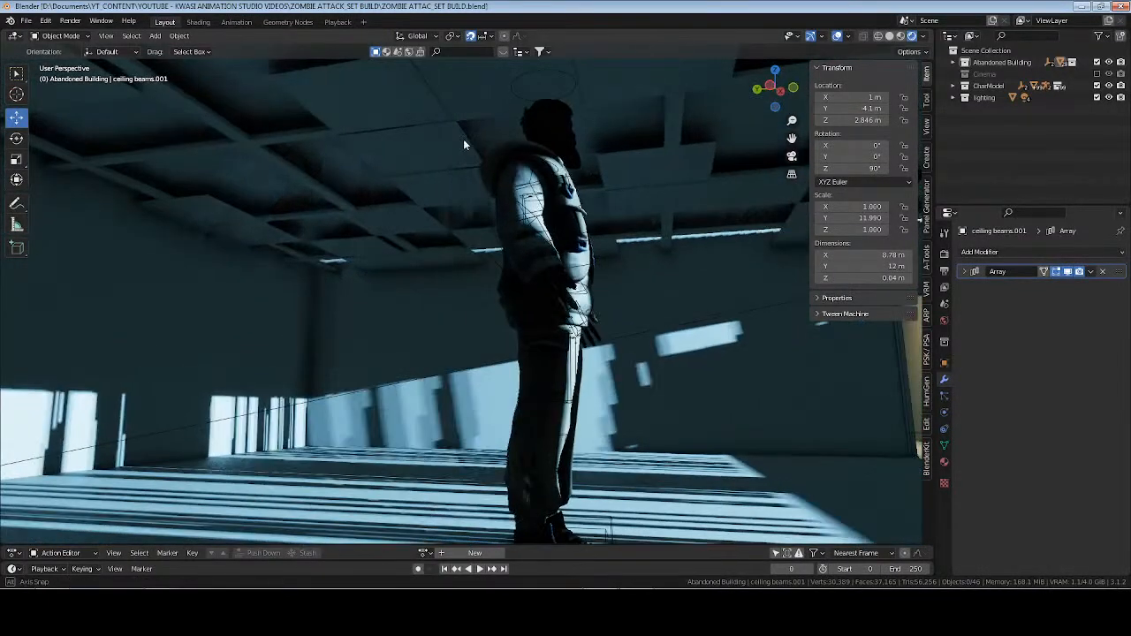
{"action": "middle_click_drag", "start_coordinate": [673, 85], "coordinate": [503, 203]}
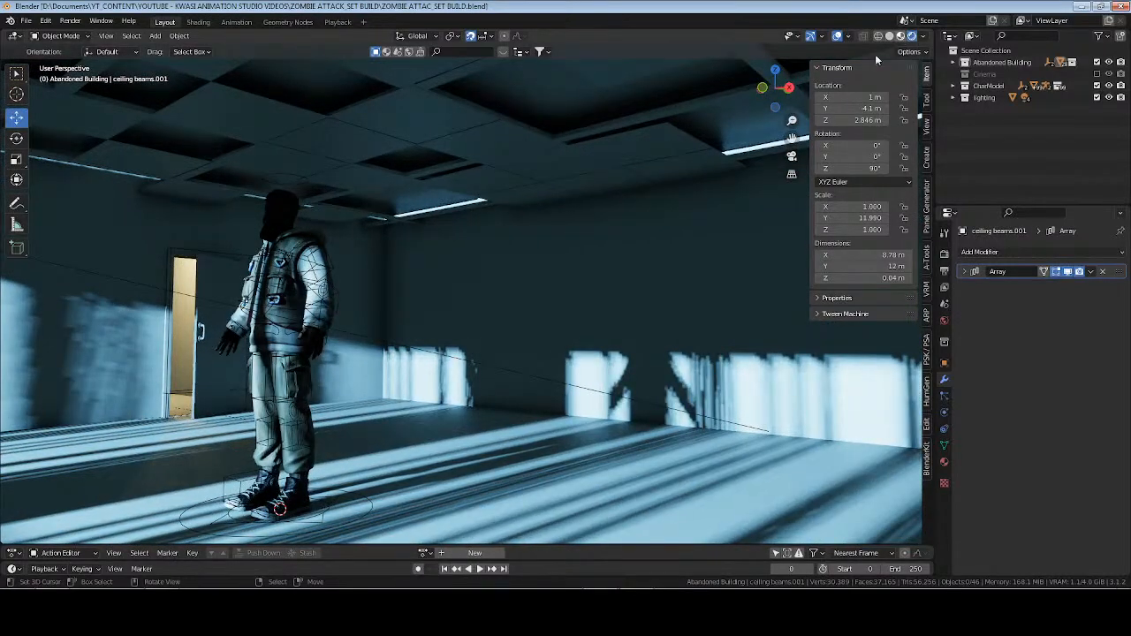
{"action": "left_click", "coordinate": [901, 36]}
{"action": "scroll", "coordinate": [531, 193], "scroll_direction": "down", "scroll_amount": 4}
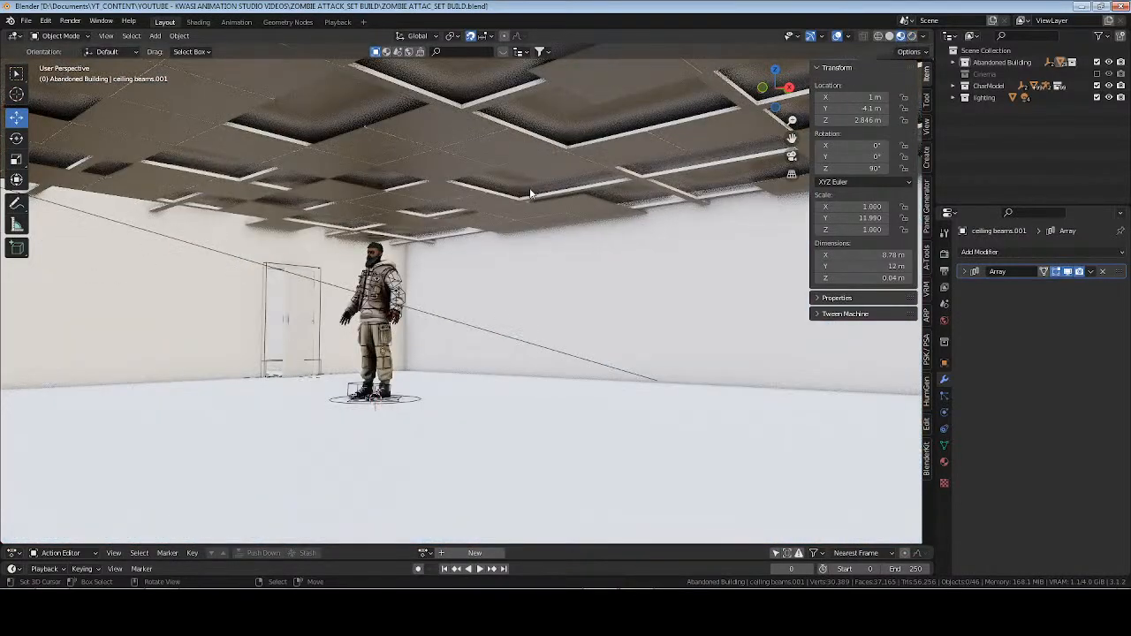
In the Abandoned Building collection, add a cylinder mesh, rotate it 90° about X and raise it 1 m on Z.
{"action": "left_click", "coordinate": [890, 36]}
{"action": "left_click", "coordinate": [995, 64]}
{"action": "key", "text": "shift+a"}
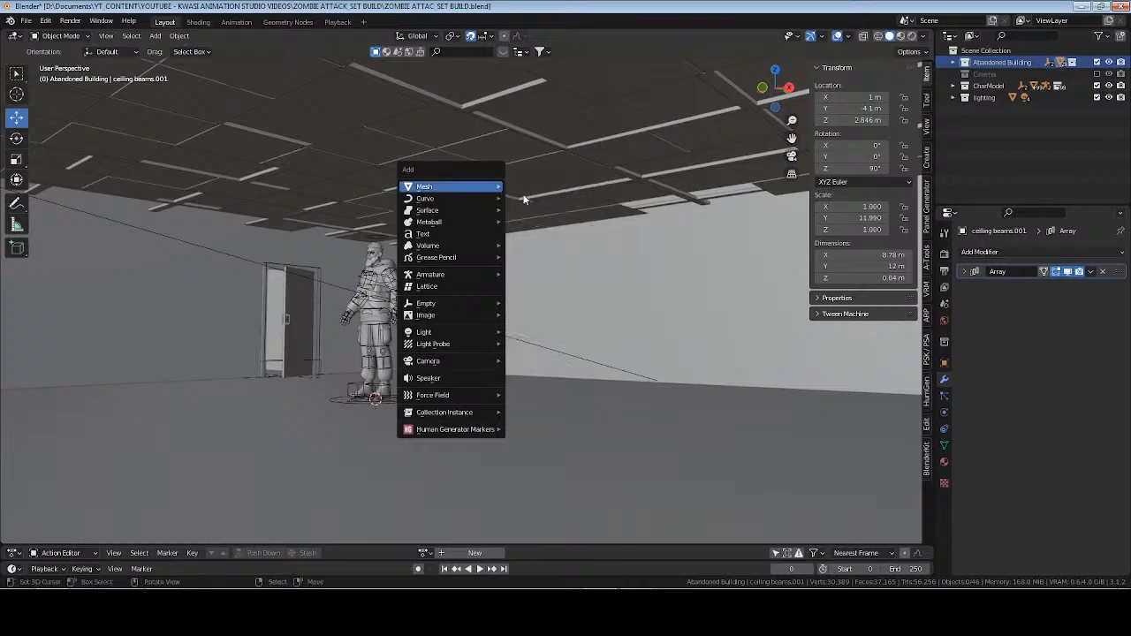
{"action": "mouse_move", "coordinate": [478, 187]}
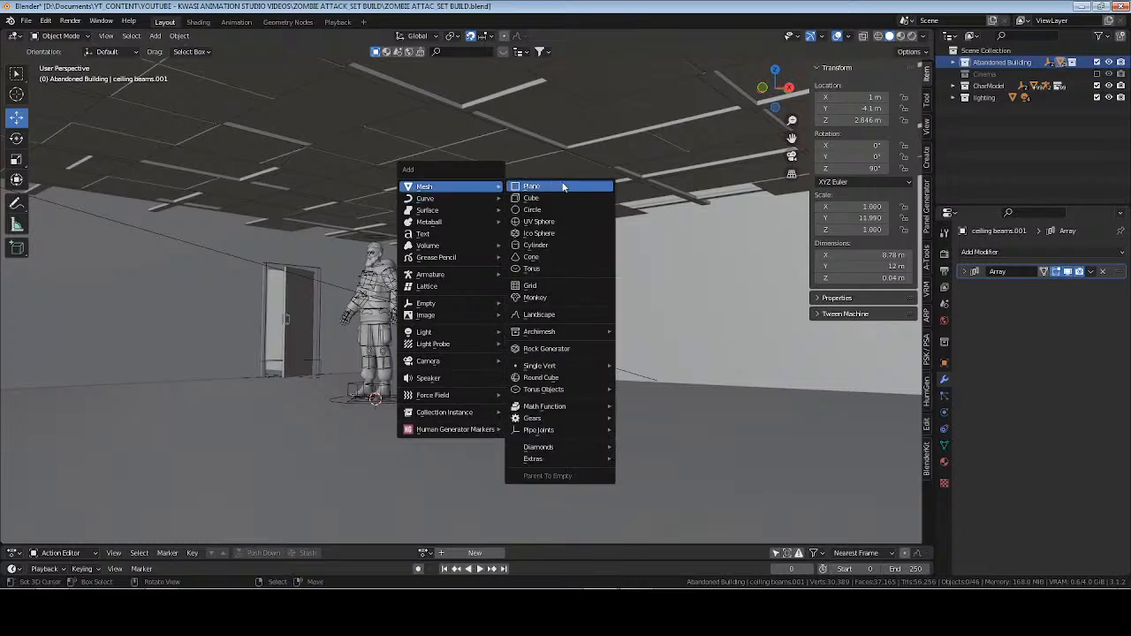
{"action": "left_click", "coordinate": [563, 245]}
{"action": "type", "text": "r"}
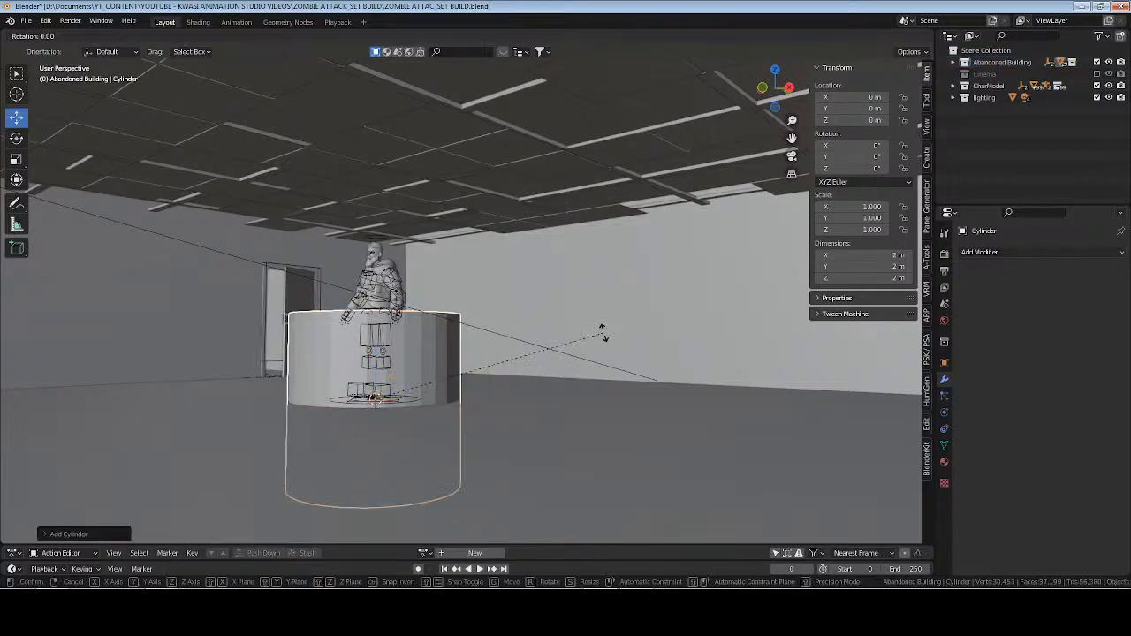
{"action": "type", "text": "x90"}
{"action": "key", "text": "Return"}
{"action": "type", "text": "z1"}
{"action": "key", "text": "Return"}
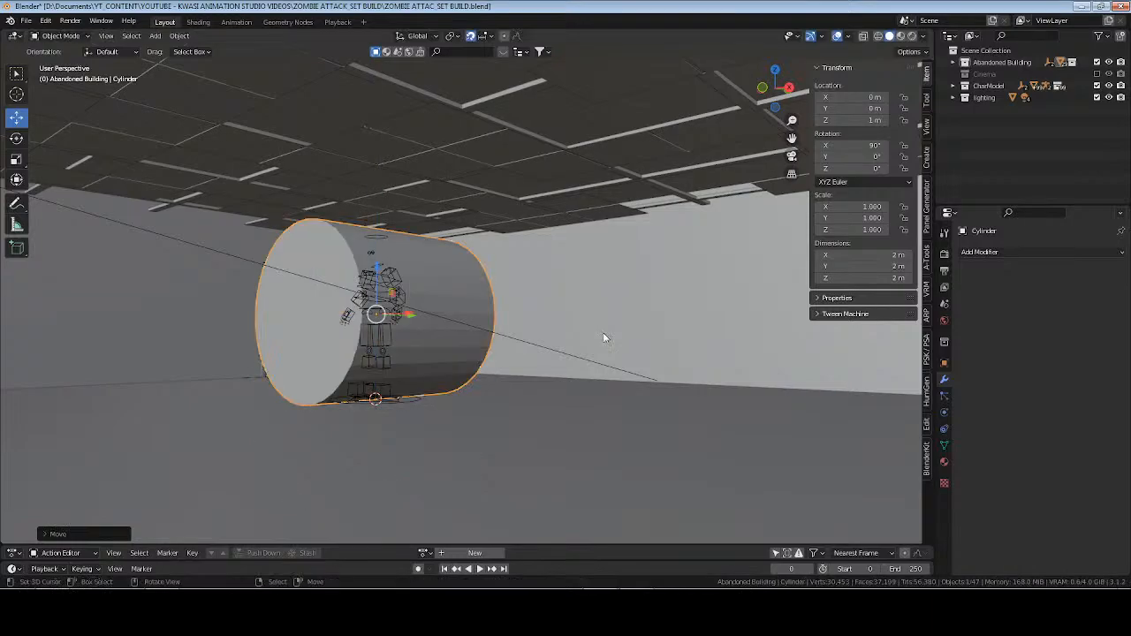
Apply the cylinder's rotation and scale it on all axes except Y to a thin pipe about 0.092 m in diameter.
{"action": "key", "text": "ctrl+a"}
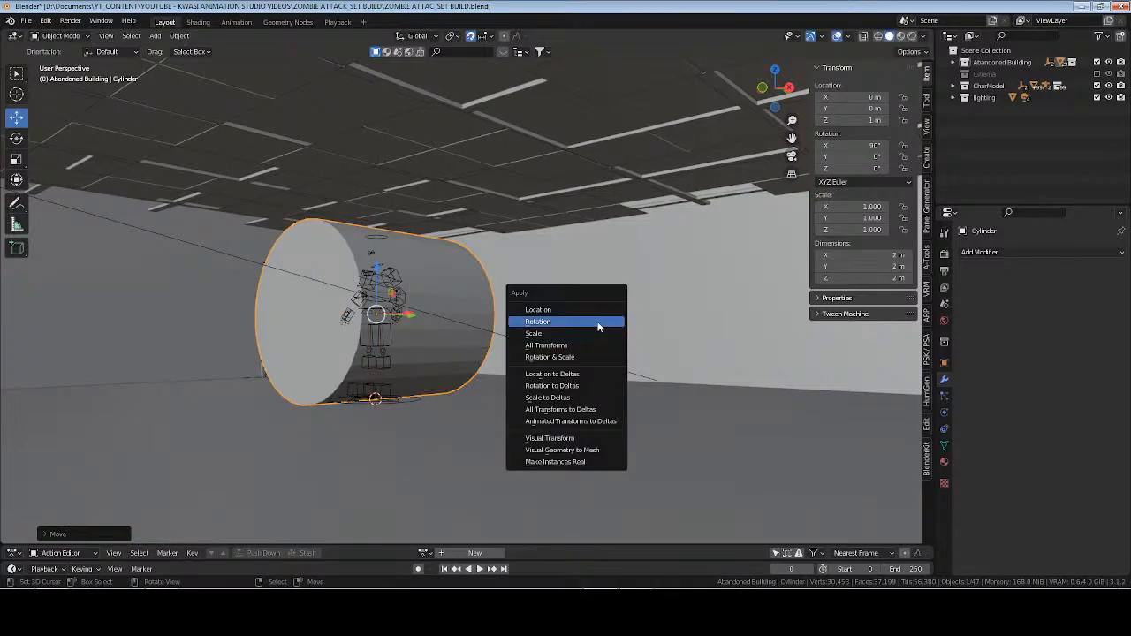
{"action": "left_click", "coordinate": [563, 318]}
{"action": "key", "text": "ctrl+a"}
{"action": "left_click", "coordinate": [559, 282]}
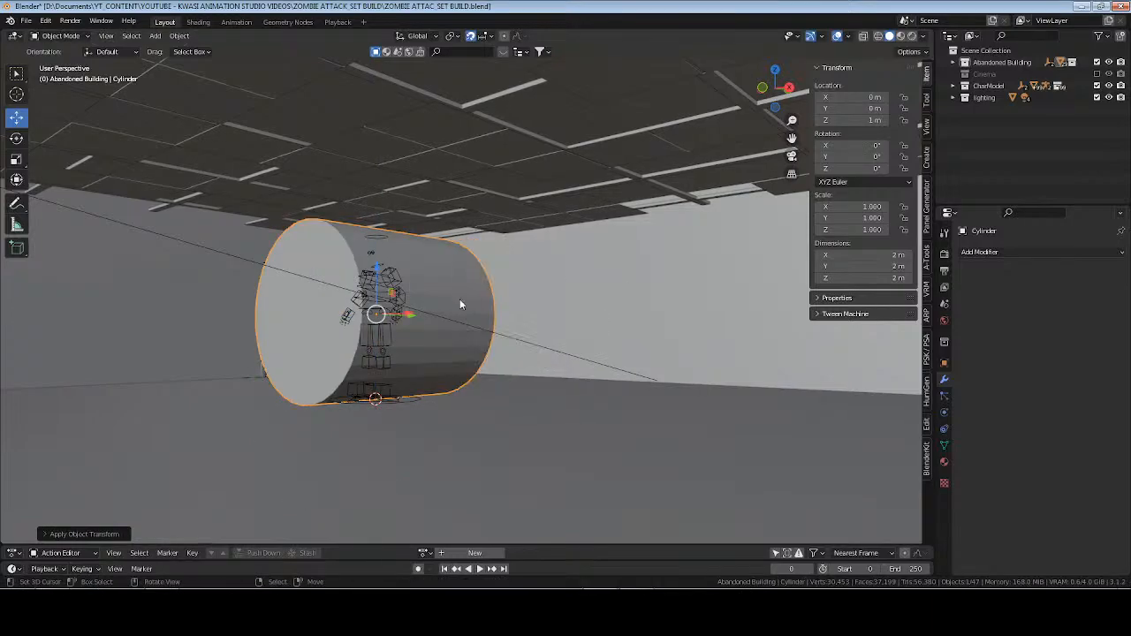
{"action": "scroll", "coordinate": [567, 347], "scroll_direction": "up", "scroll_amount": 3}
{"action": "scroll", "coordinate": [566, 347], "scroll_direction": "down", "scroll_amount": 4}
{"action": "key", "text": "s"}
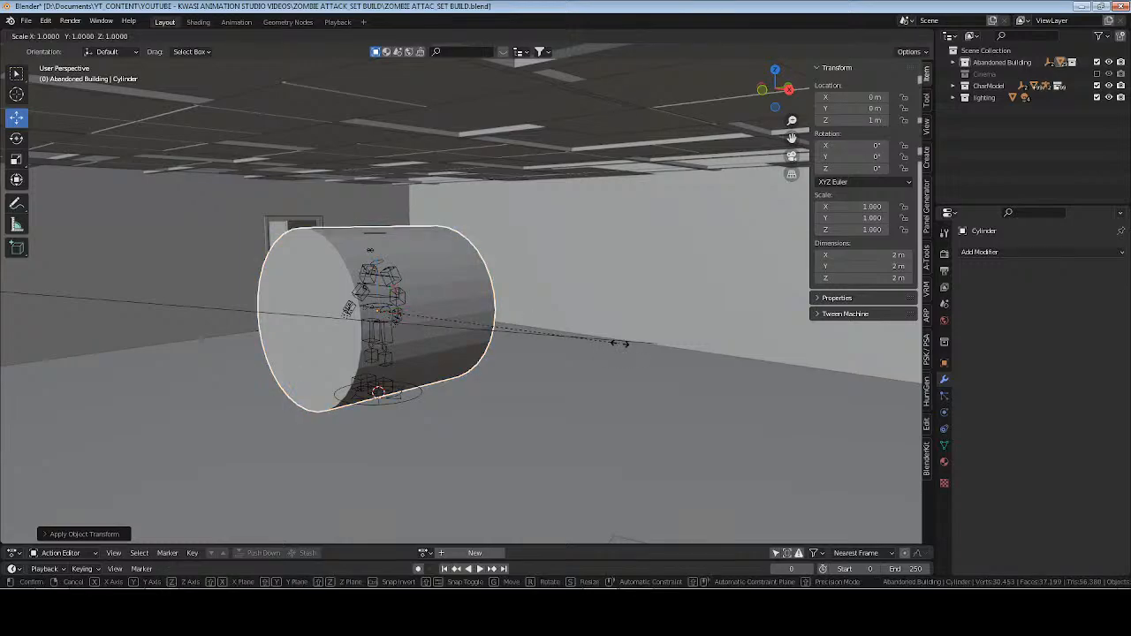
{"action": "key", "text": "shift+y"}
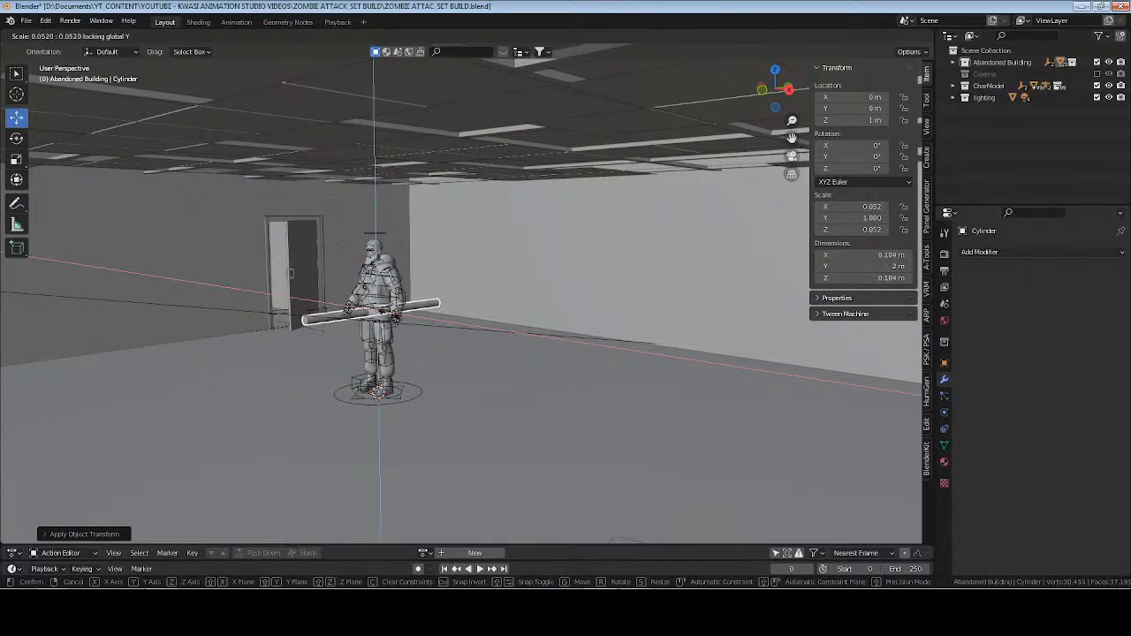
{"action": "left_click", "coordinate": [389, 316]}
Set the pipe's Z rotation to 90° and apply its rotation and scale.
{"action": "middle_click_drag", "start_coordinate": [409, 318], "coordinate": [542, 323]}
{"action": "scroll", "coordinate": [459, 323], "scroll_direction": "up", "scroll_amount": 2}
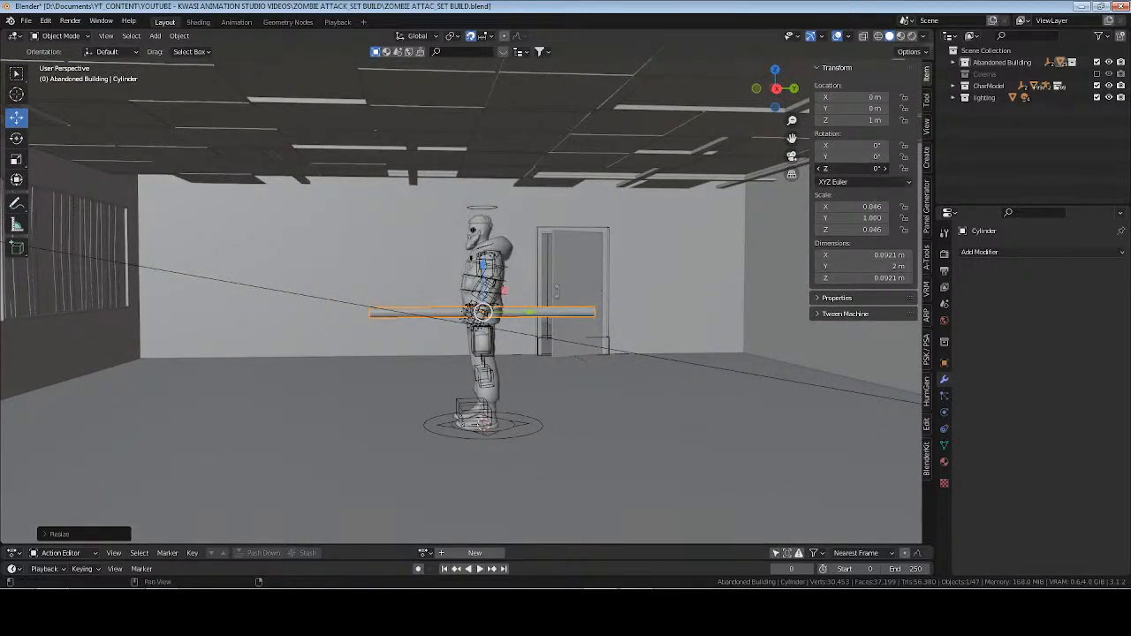
{"action": "left_click", "coordinate": [872, 169]}
{"action": "type", "text": "90"}
{"action": "key", "text": "Return"}
{"action": "key", "text": "ctrl+a"}
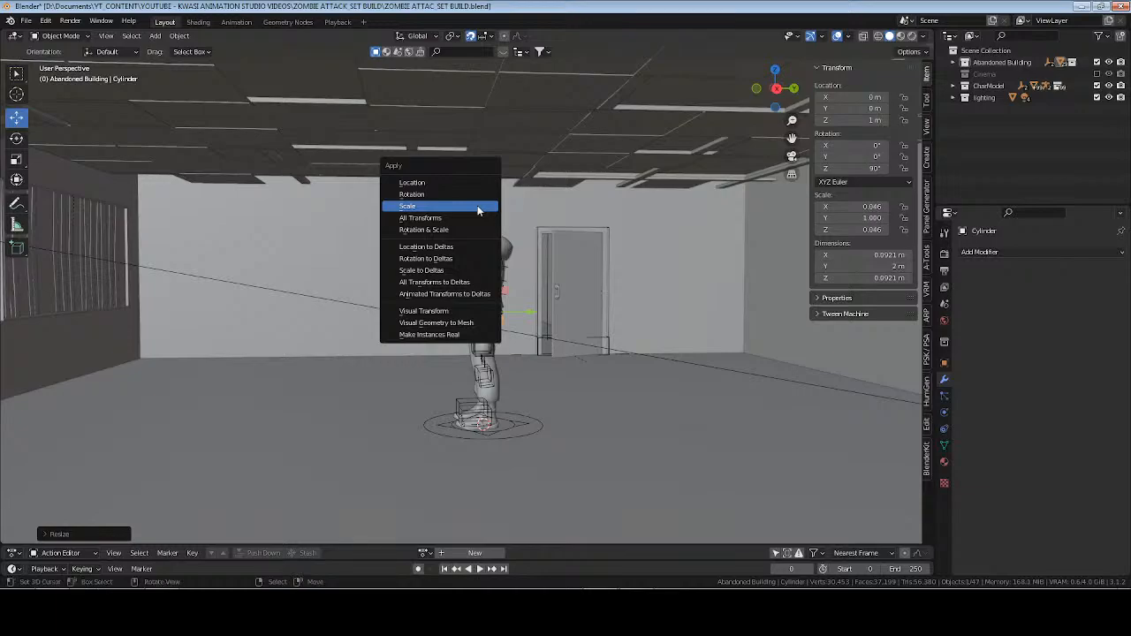
{"action": "left_click", "coordinate": [478, 199]}
{"action": "key", "text": "ctrl+a"}
{"action": "left_click", "coordinate": [608, 258]}
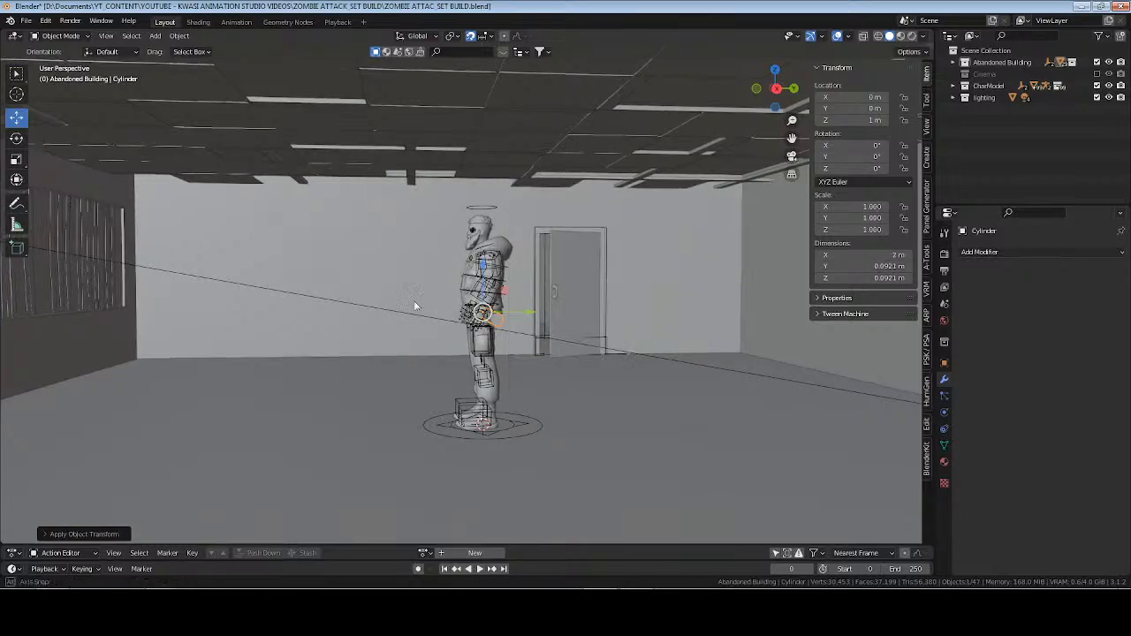
Raise the pipe to a height of Z 3 m, at ceiling level.
{"action": "middle_click_drag", "start_coordinate": [407, 302], "coordinate": [460, 306]}
{"action": "left_click_drag", "start_coordinate": [435, 266], "coordinate": [431, 87]}
{"action": "middle_click_drag", "start_coordinate": [478, 162], "coordinate": [492, 228], "text": "shift"}
Shade the pipe smooth and enable Auto Smooth for its normals.
{"action": "right_click", "coordinate": [491, 219]}
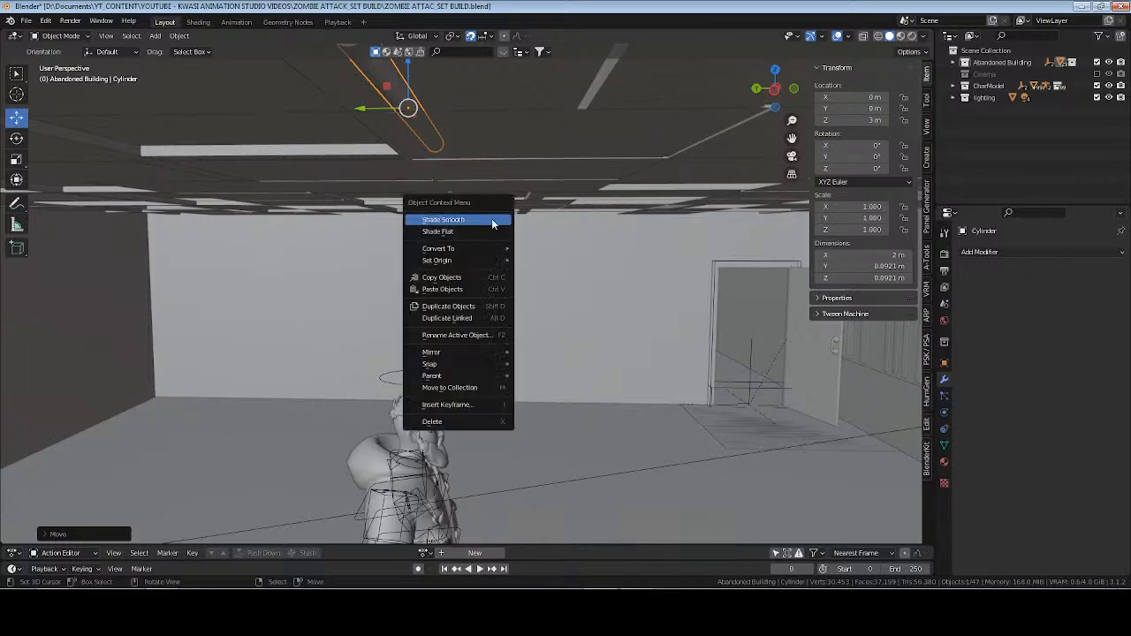
{"action": "left_click", "coordinate": [944, 447]}
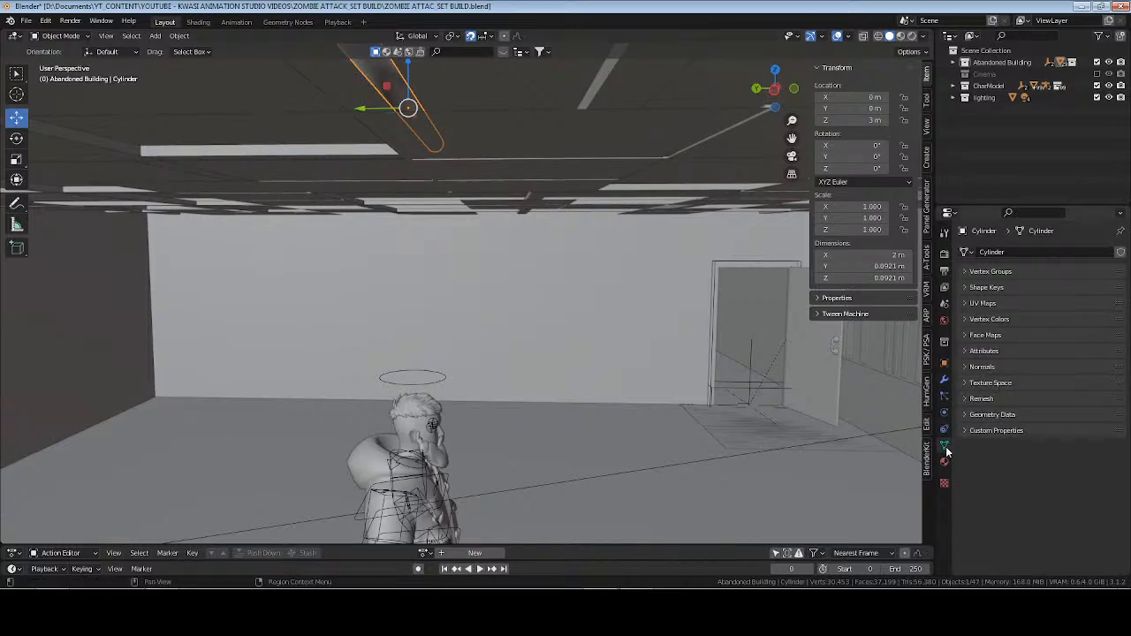
{"action": "left_click", "coordinate": [985, 366]}
{"action": "left_click", "coordinate": [1026, 385]}
Show the scene as wireframe in top view and move the pipe to Y -1.5 m.
{"action": "middle_click_drag", "start_coordinate": [333, 215], "coordinate": [475, 271]}
{"action": "left_click", "coordinate": [381, 267]}
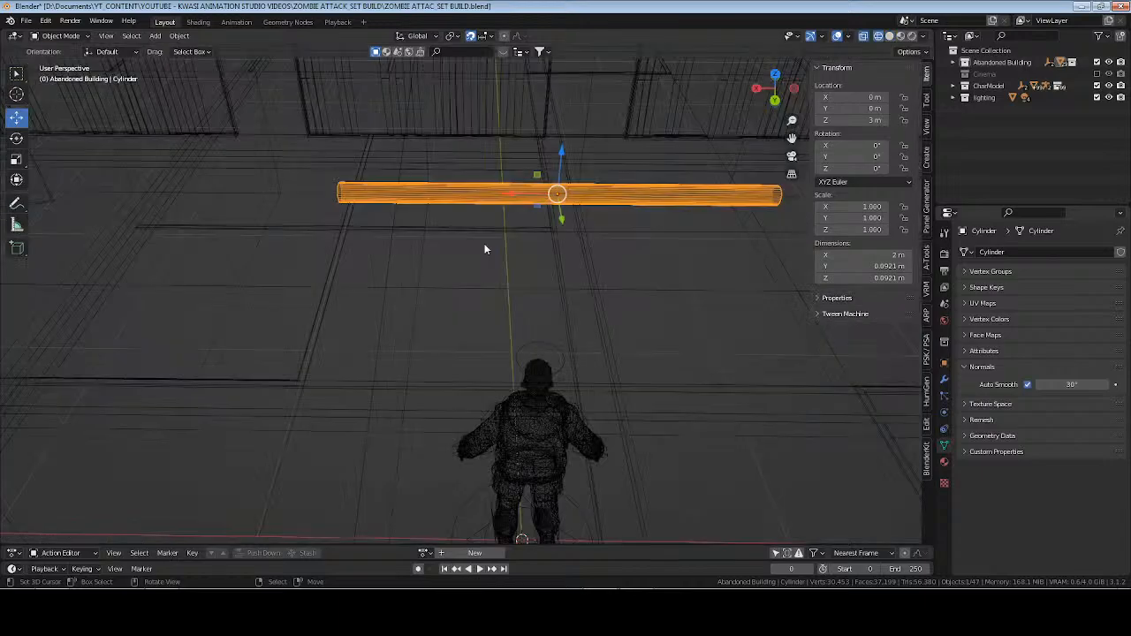
{"action": "mouse_move", "coordinate": [485, 242]}
{"action": "middle_mouse_down"}
{"action": "mouse_move", "coordinate": [495, 319]}
{"action": "mouse_move", "coordinate": [503, 310]}
{"action": "middle_mouse_up"}
{"action": "scroll", "coordinate": [485, 287], "scroll_direction": "down", "scroll_amount": 3}
{"action": "key", "text": "KP_7"}
{"action": "scroll", "coordinate": [486, 285], "scroll_direction": "down", "scroll_amount": 4}
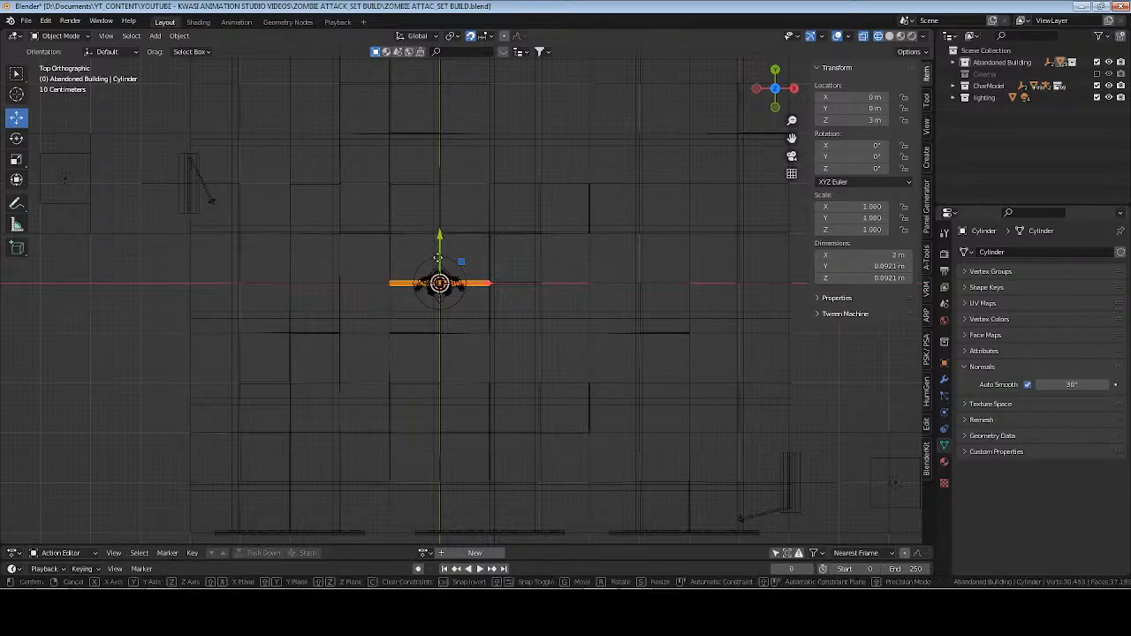
{"action": "left_click_drag", "start_coordinate": [443, 240], "coordinate": [439, 311]}
{"action": "middle_click_drag", "start_coordinate": [472, 421], "coordinate": [513, 405], "text": "shift"}
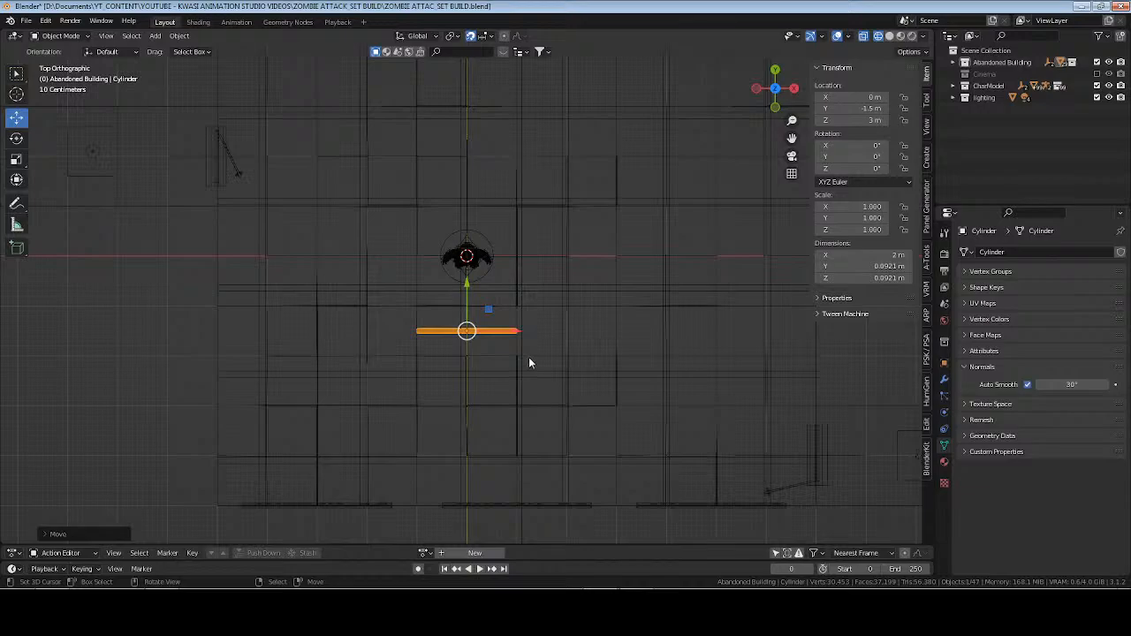
In Edit Mode, extend both end faces of the pipe along X to the room's side walls, making it about 12 m long.
{"action": "key", "text": "Tab"}
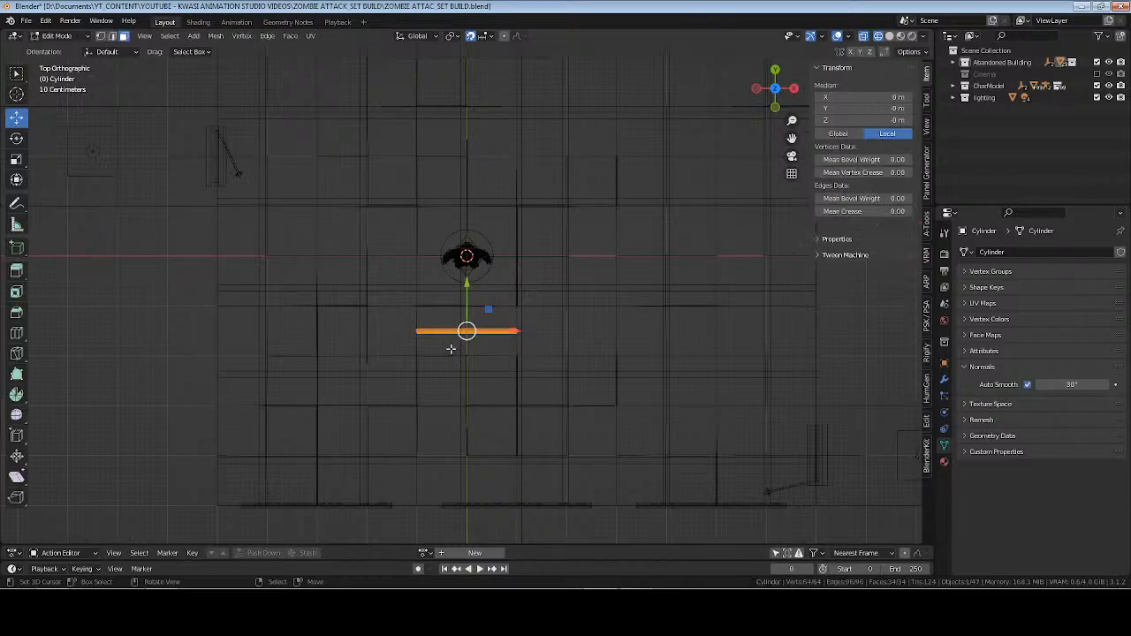
{"action": "left_click_drag", "start_coordinate": [404, 322], "coordinate": [337, 323]}
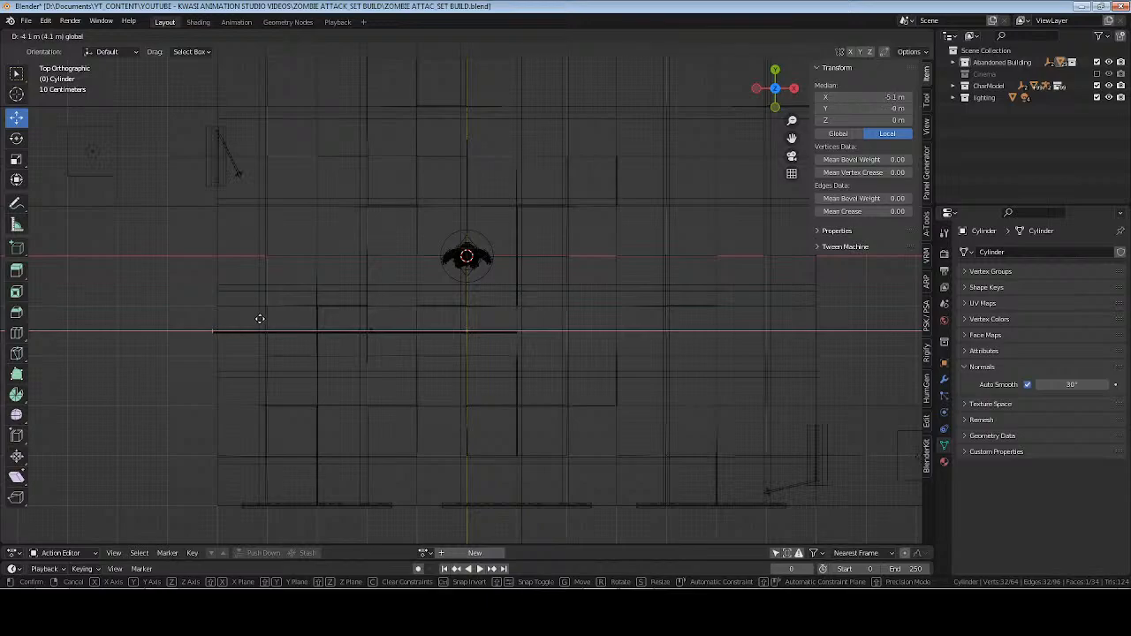
{"action": "left_click_drag", "start_coordinate": [265, 319], "coordinate": [266, 319]}
{"action": "left_click_drag", "start_coordinate": [467, 314], "coordinate": [663, 389]}
{"action": "middle_click_drag", "start_coordinate": [607, 369], "coordinate": [453, 380], "text": "shift"}
{"action": "left_click_drag", "start_coordinate": [413, 346], "coordinate": [581, 342]}
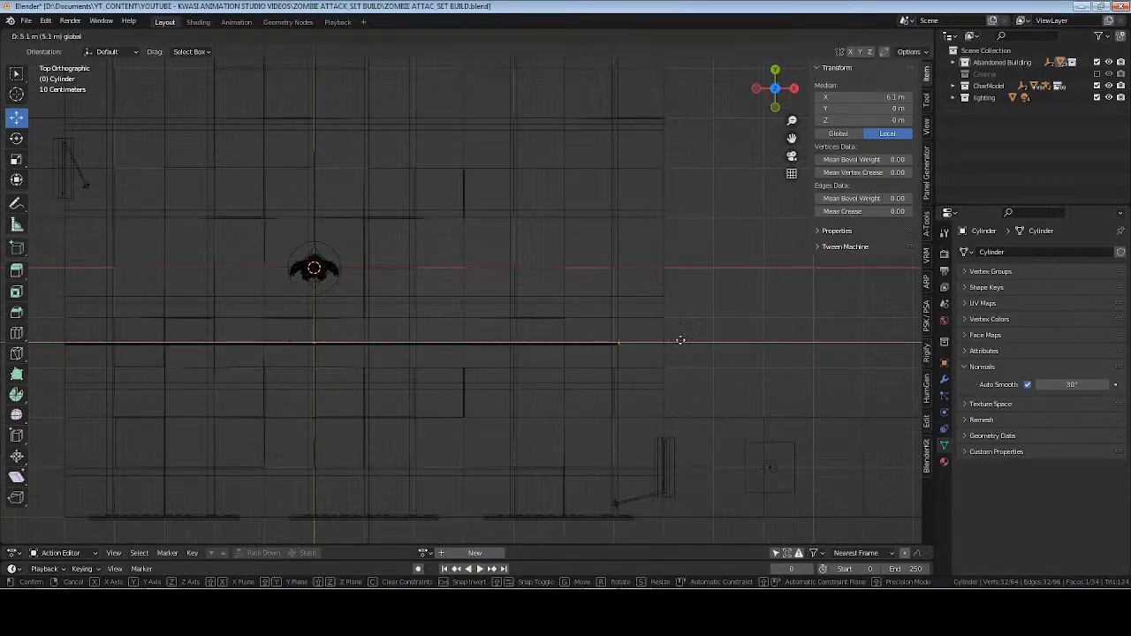
{"action": "left_click_drag", "start_coordinate": [709, 340], "coordinate": [709, 340]}
{"action": "middle_click_drag", "start_coordinate": [258, 387], "coordinate": [391, 389], "text": "shift"}
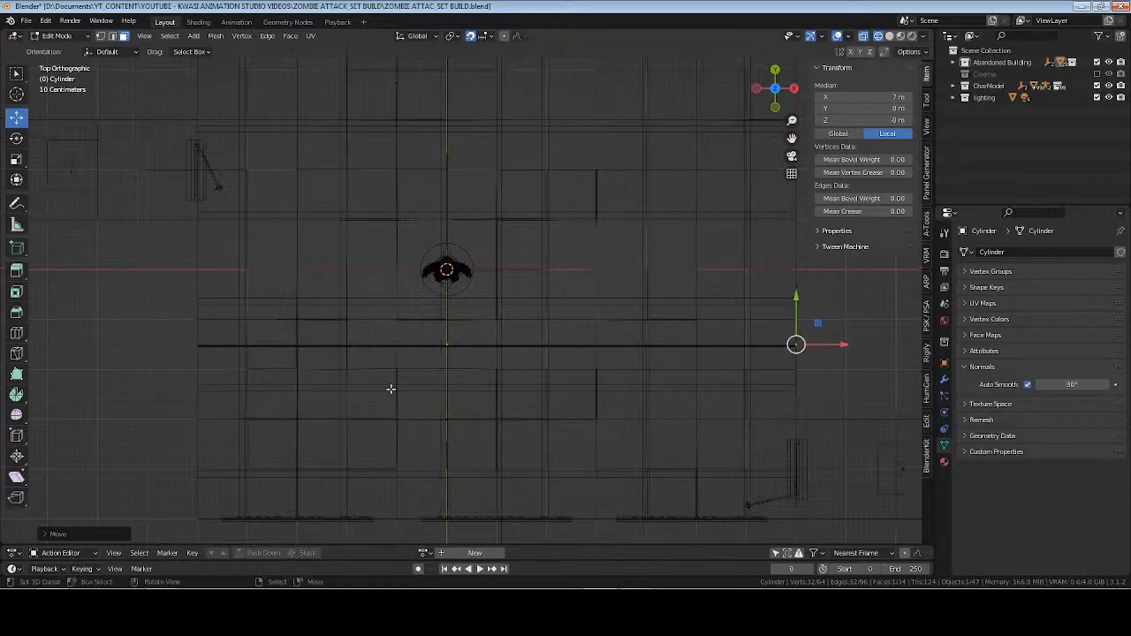
{"action": "key", "text": "Tab"}
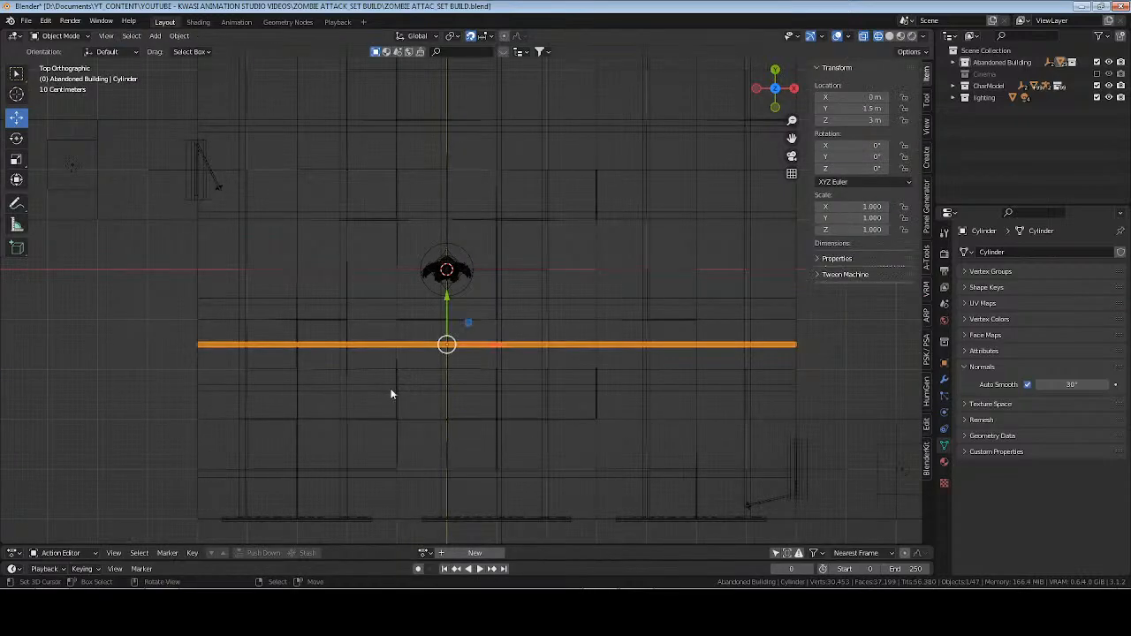
Apply the pipe's scale, set its origin to its own centre and save the file.
{"action": "key", "text": "ctrl+a"}
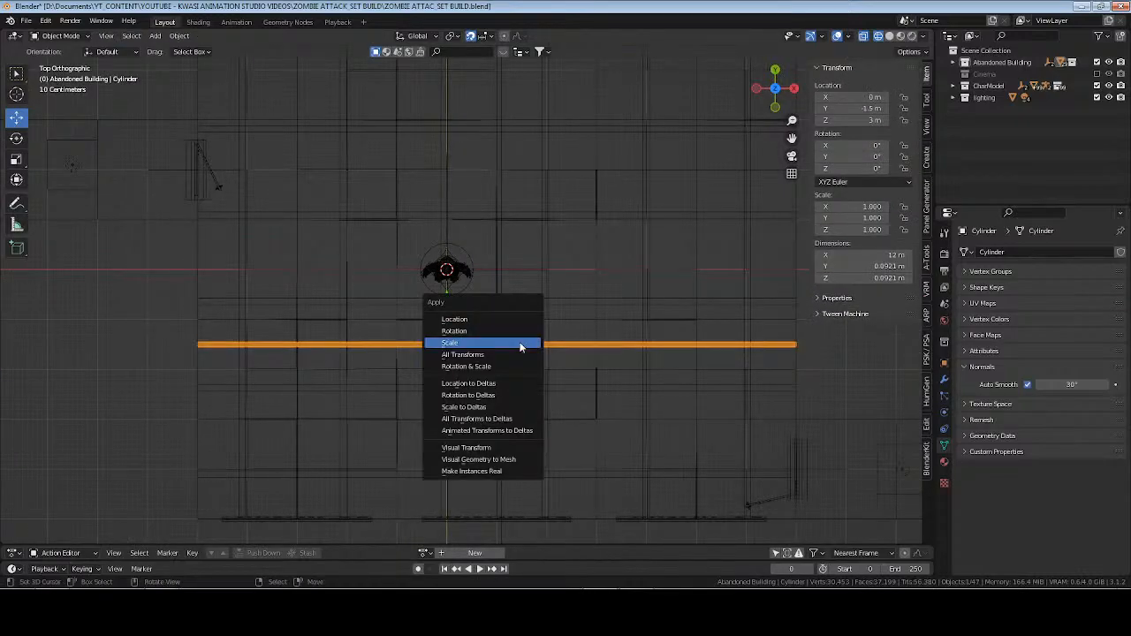
{"action": "left_click", "coordinate": [520, 343]}
{"action": "middle_click_drag", "start_coordinate": [518, 369], "coordinate": [535, 442]}
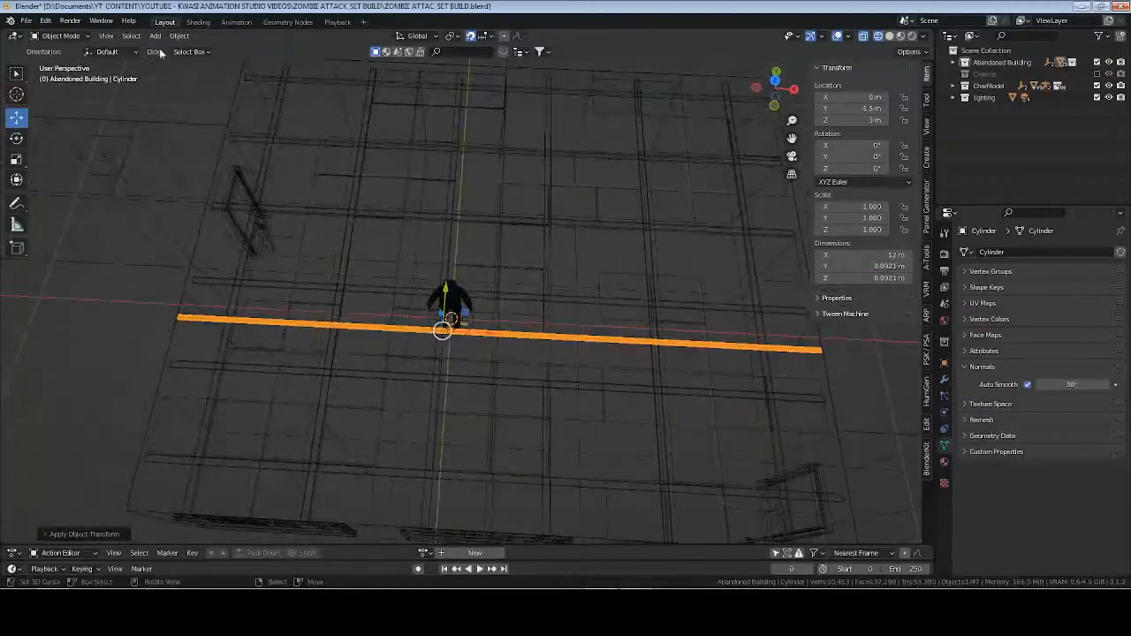
{"action": "left_click", "coordinate": [180, 37]}
{"action": "mouse_move", "coordinate": [222, 60]}
{"action": "left_click", "coordinate": [309, 99]}
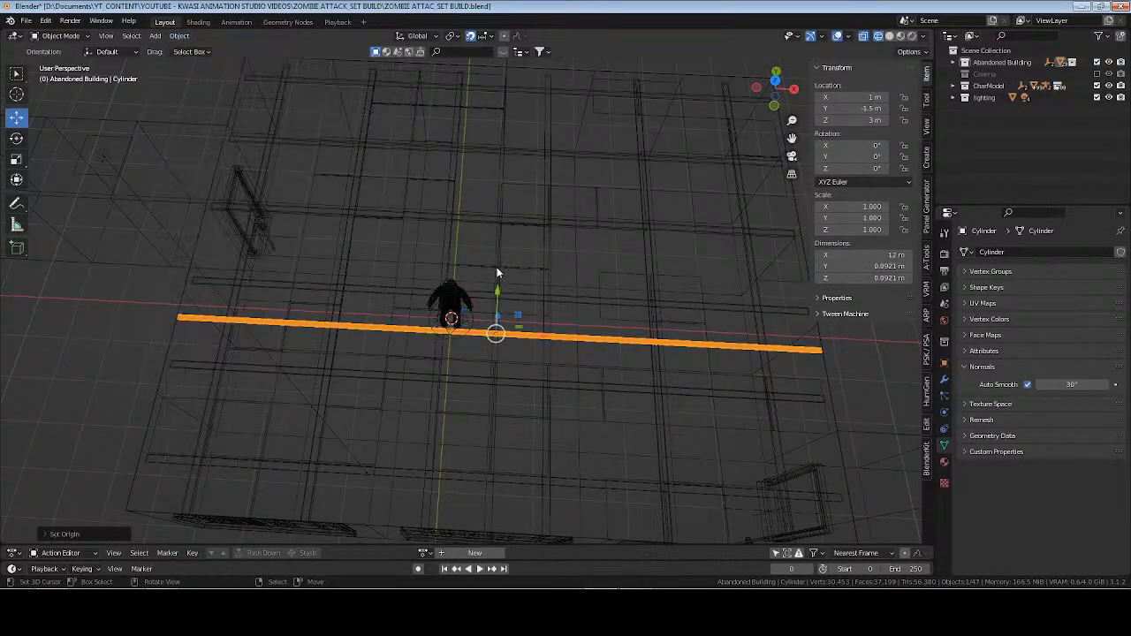
{"action": "key", "text": "ctrl+s"}
Isolate the long pipe in local view with solid shading.
{"action": "mouse_move", "coordinate": [589, 348]}
{"action": "middle_mouse_down"}
{"action": "mouse_move", "coordinate": [507, 286]}
{"action": "mouse_move", "coordinate": [518, 285]}
{"action": "mouse_move", "coordinate": [477, 280]}
{"action": "mouse_move", "coordinate": [550, 289]}
{"action": "middle_mouse_up"}
{"action": "key", "text": "KP_Divide"}
{"action": "key", "text": "Tab"}
{"action": "key", "text": "Tab"}
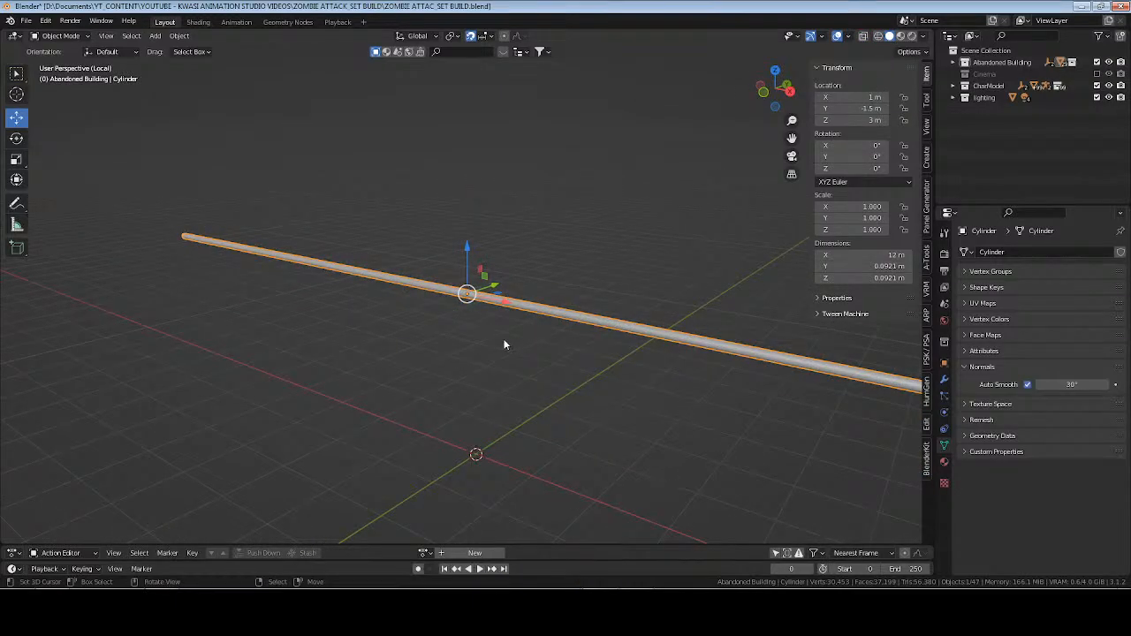
In Edit Mode, cut an edge loop around the pipe's middle and another near its +X end, at local X 5.4 m.
{"action": "middle_click_drag", "start_coordinate": [524, 281], "coordinate": [646, 293]}
{"action": "key", "text": "Tab"}
{"action": "key", "text": "alt+a"}
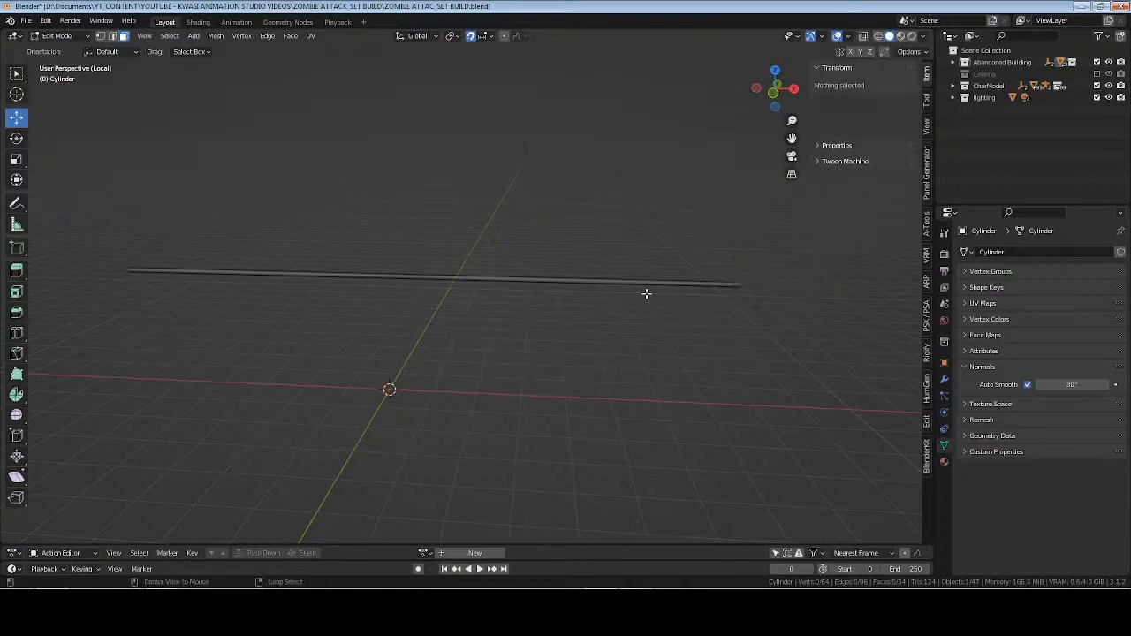
{"action": "key", "text": "ctrl+r"}
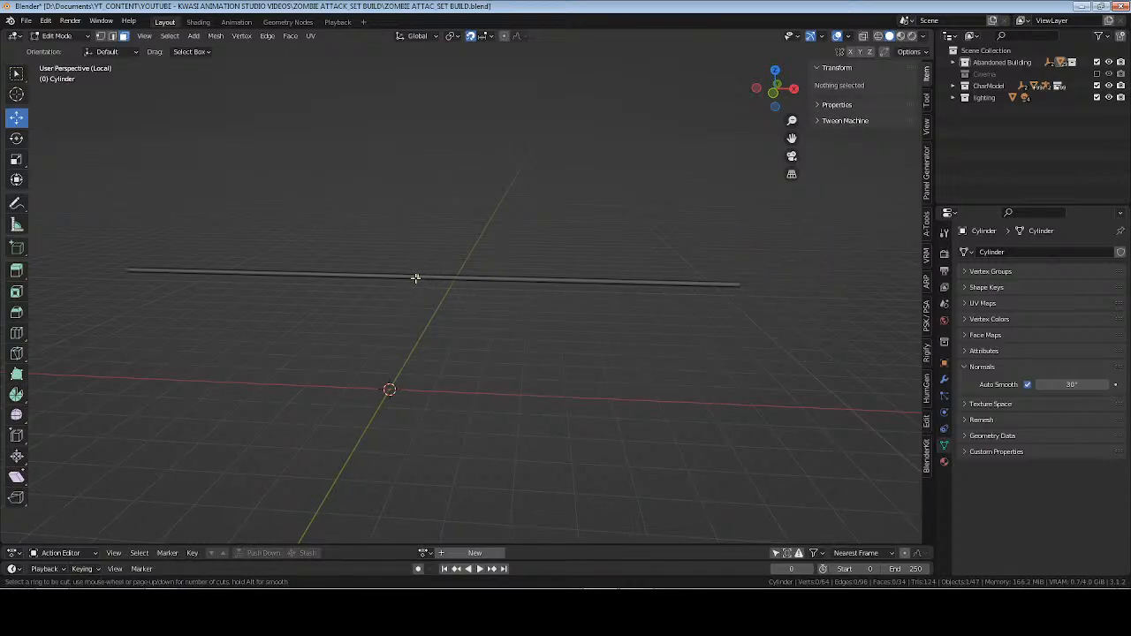
{"action": "left_click", "coordinate": [415, 277]}
{"action": "right_click", "coordinate": [417, 277]}
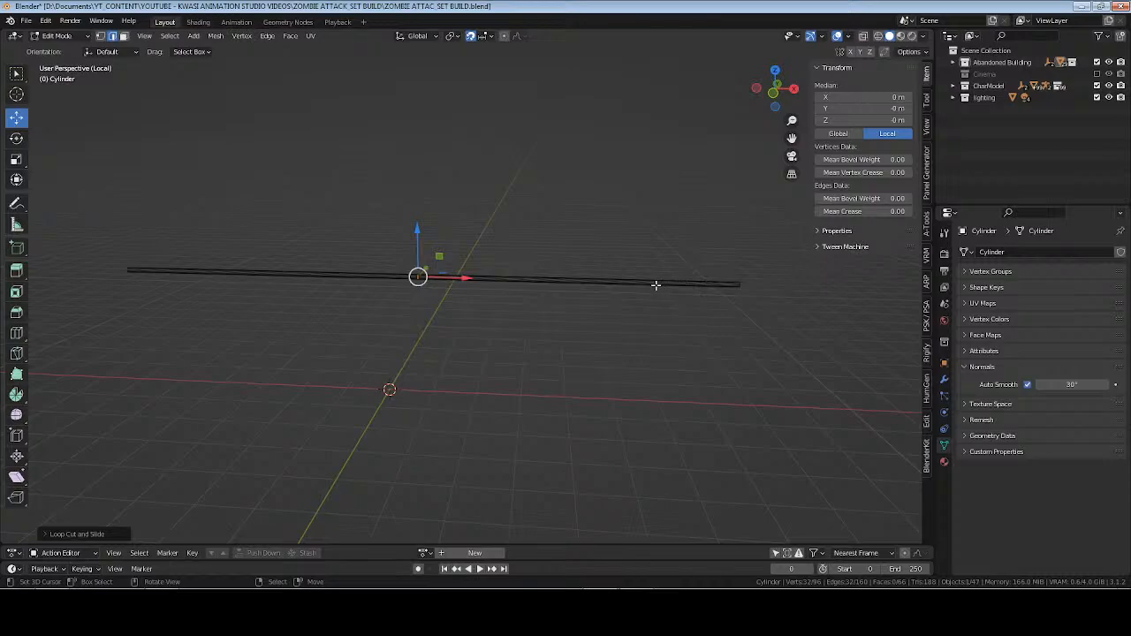
{"action": "key", "text": "g"}
{"action": "key", "text": "g"}
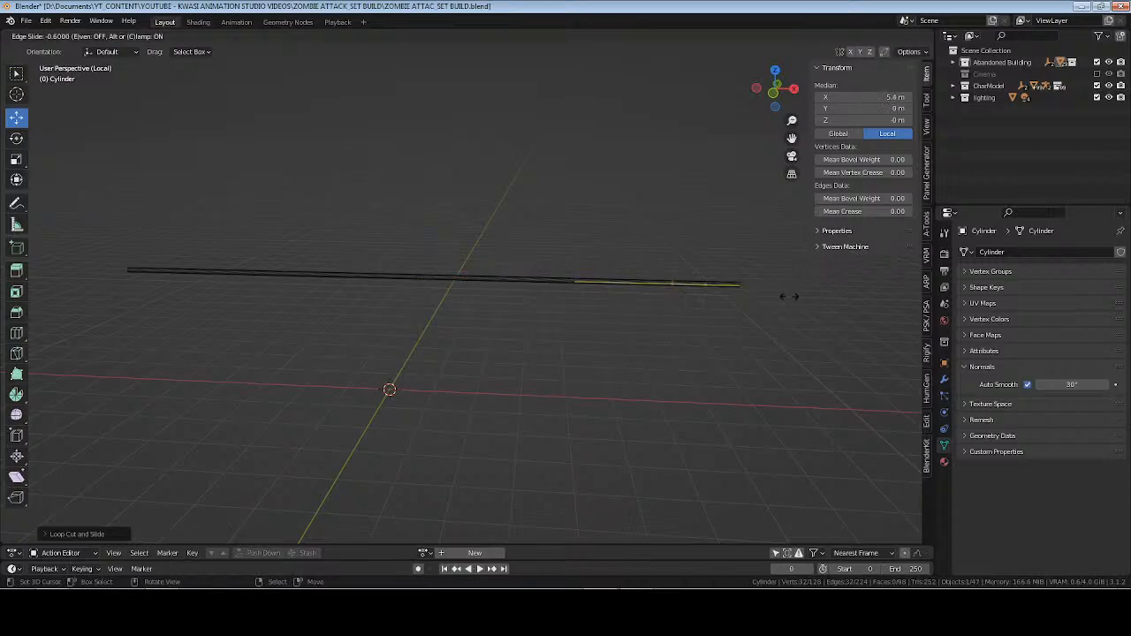
{"action": "left_click", "coordinate": [789, 296]}
Cut another edge loop near the pipe's opposite end, at local X -5.4 m.
{"action": "key", "text": "ctrl+r"}
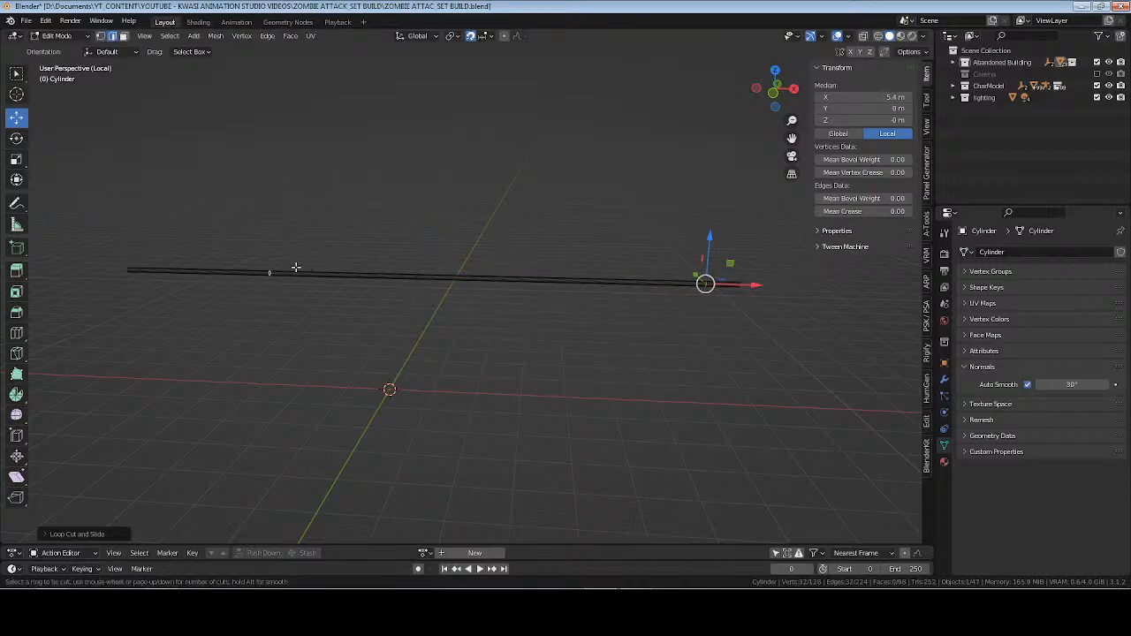
{"action": "left_click", "coordinate": [296, 267]}
{"action": "left_click", "coordinate": [180, 265]}
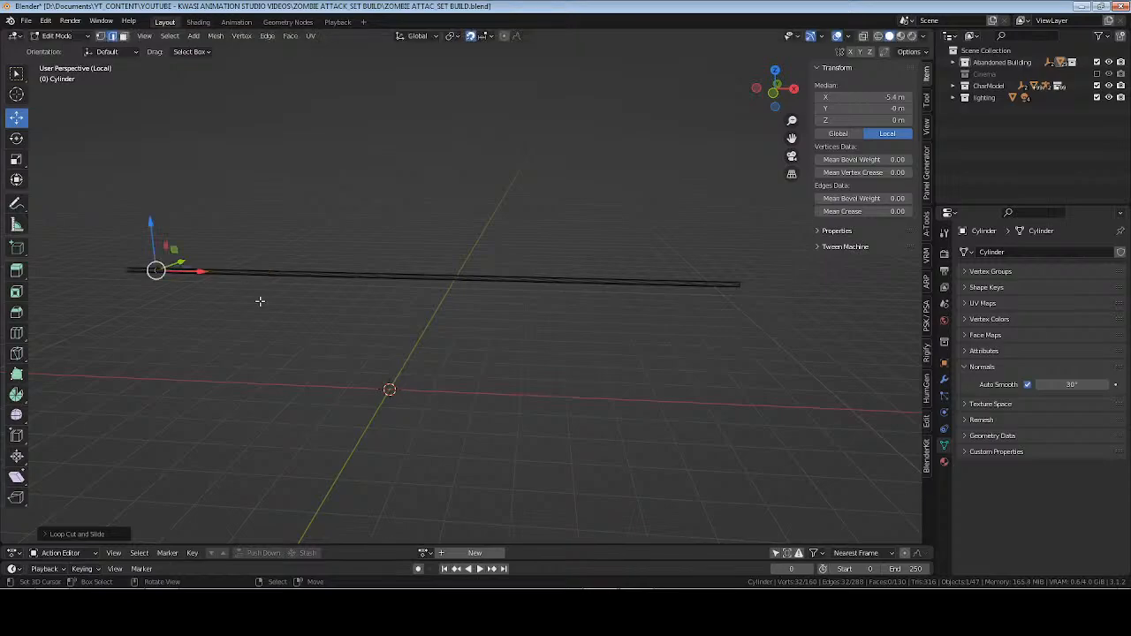
Bevel the edge loop near the pipe's +X end into a narrow band, with a width of about 0.02 m.
{"action": "left_click", "coordinate": [703, 276], "text": "alt"}
{"action": "key", "text": "KP_Decimal"}
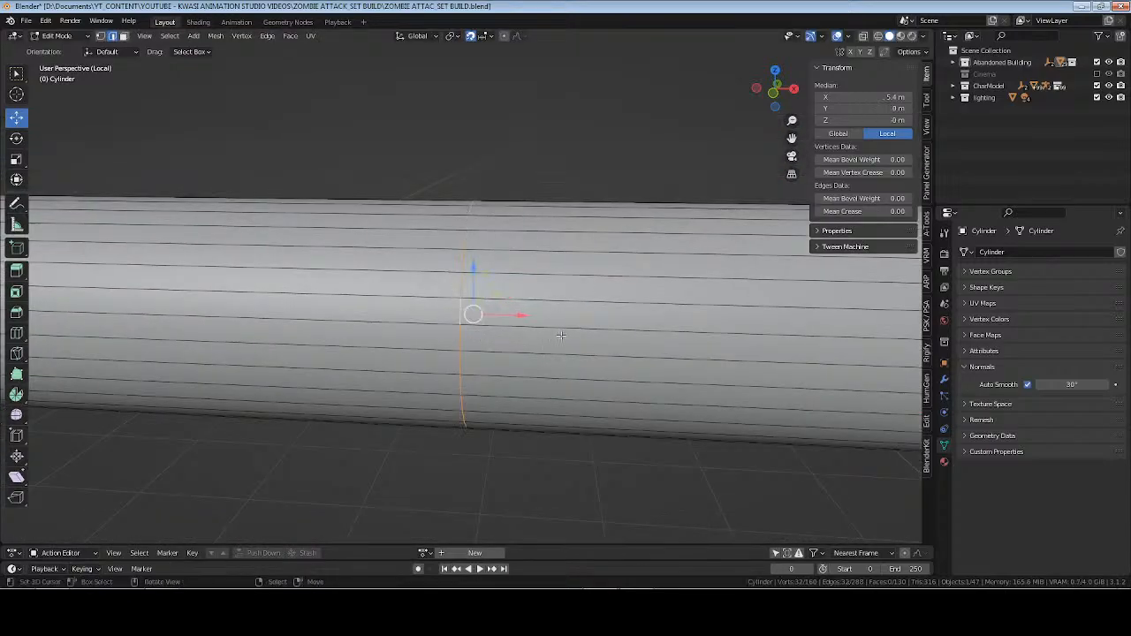
{"action": "key", "text": "ctrl+b"}
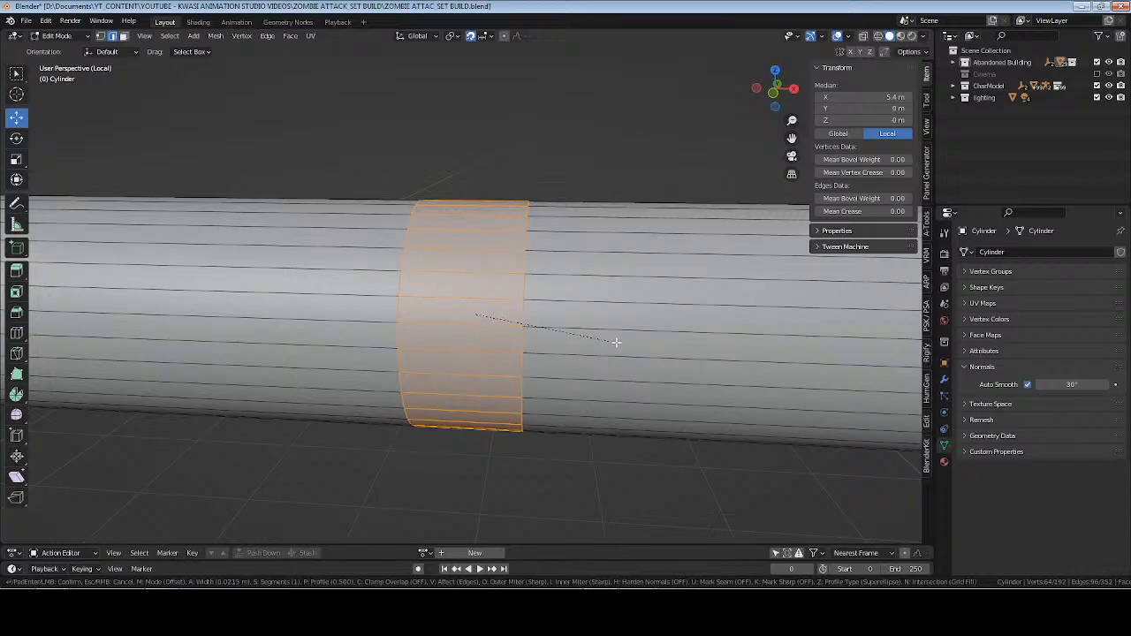
{"action": "left_click", "coordinate": [616, 342]}
Extrude the band's faces outward along their normals to form a raised collar around the pipe.
{"action": "middle_click_drag", "start_coordinate": [616, 341], "coordinate": [592, 350]}
{"action": "key", "text": "alt+e"}
{"action": "left_click", "coordinate": [584, 361]}
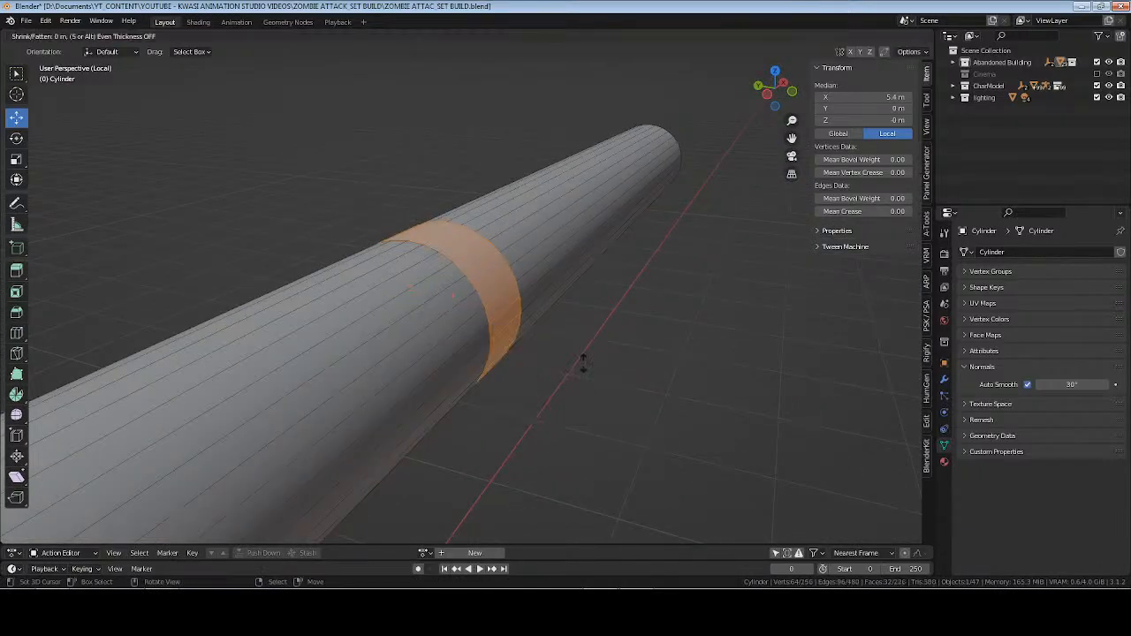
{"action": "left_click", "coordinate": [590, 343]}
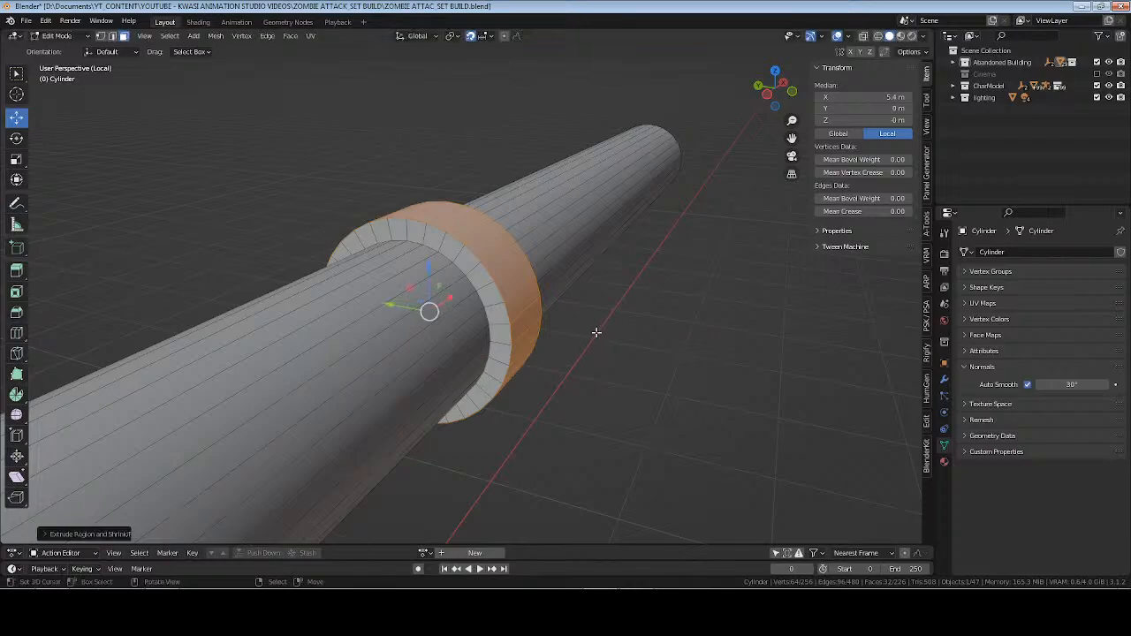
Select the edge loop near the pipe's -X end and bevel it into a band, with a width of about 0.026 m.
{"action": "middle_click_drag", "start_coordinate": [589, 342], "coordinate": [622, 424]}
{"action": "scroll", "coordinate": [476, 347], "scroll_direction": "down", "scroll_amount": 6}
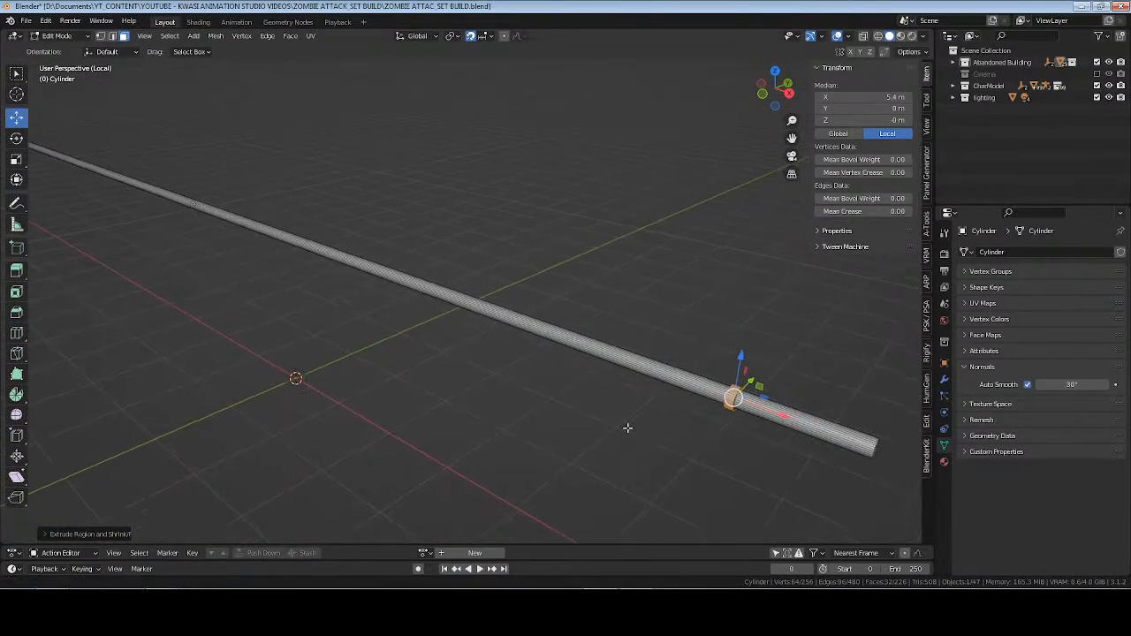
{"action": "middle_click_drag", "start_coordinate": [279, 287], "coordinate": [167, 232]}
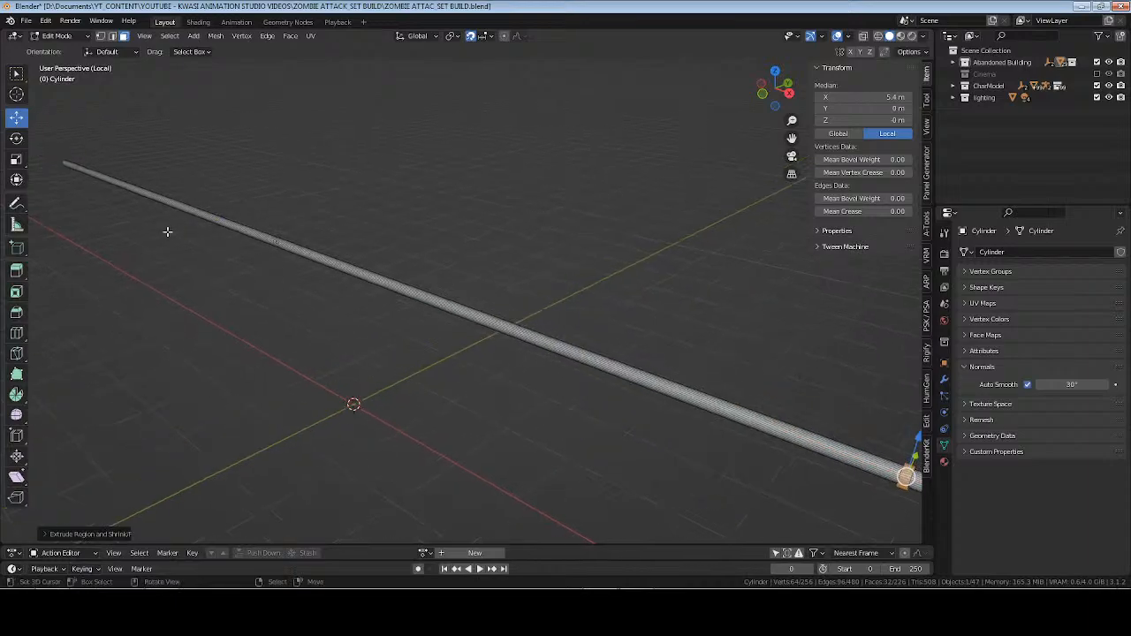
{"action": "left_click_drag", "start_coordinate": [118, 159], "coordinate": [73, 195]}
{"action": "key", "text": "KP_Decimal"}
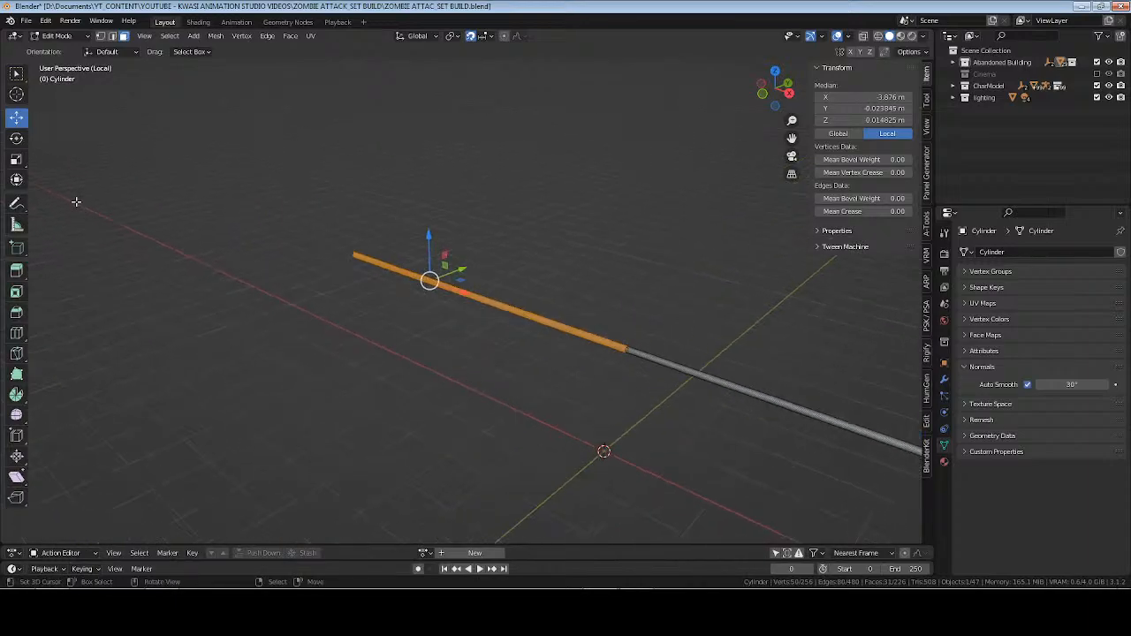
{"action": "key", "text": "2"}
{"action": "key", "text": "alt+a"}
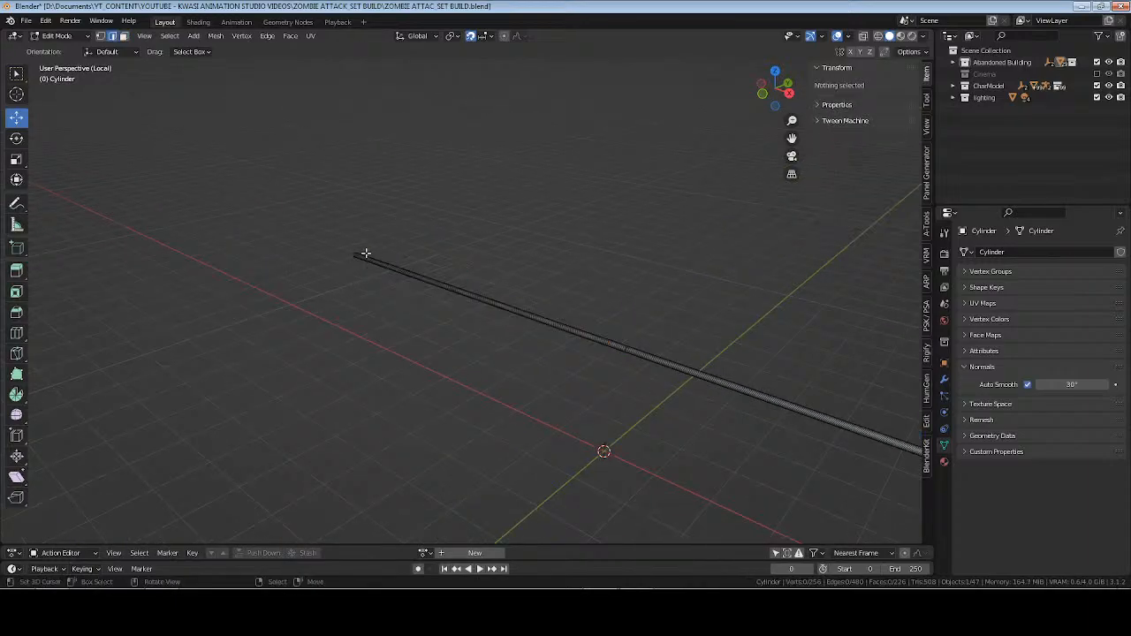
{"action": "left_click_drag", "start_coordinate": [365, 252], "coordinate": [390, 291]}
{"action": "key", "text": "KP_Decimal"}
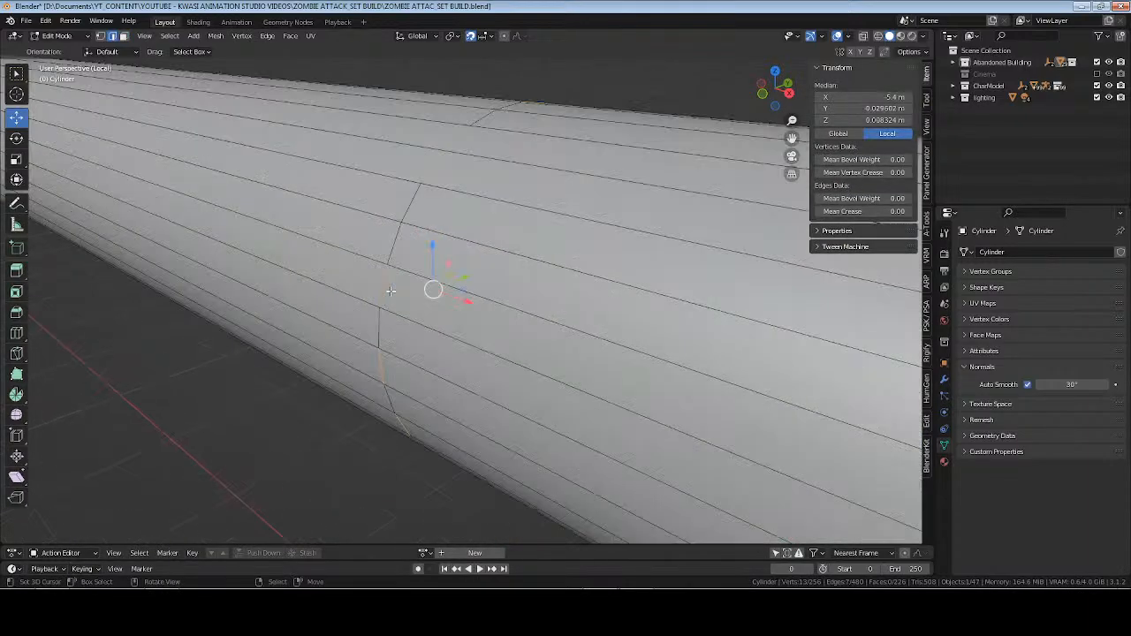
{"action": "left_click", "coordinate": [392, 241], "text": "alt"}
{"action": "scroll", "coordinate": [408, 257], "scroll_direction": "down", "scroll_amount": 3}
{"action": "middle_click_drag", "start_coordinate": [433, 279], "coordinate": [518, 300]}
{"action": "scroll", "coordinate": [536, 299], "scroll_direction": "down", "scroll_amount": 2}
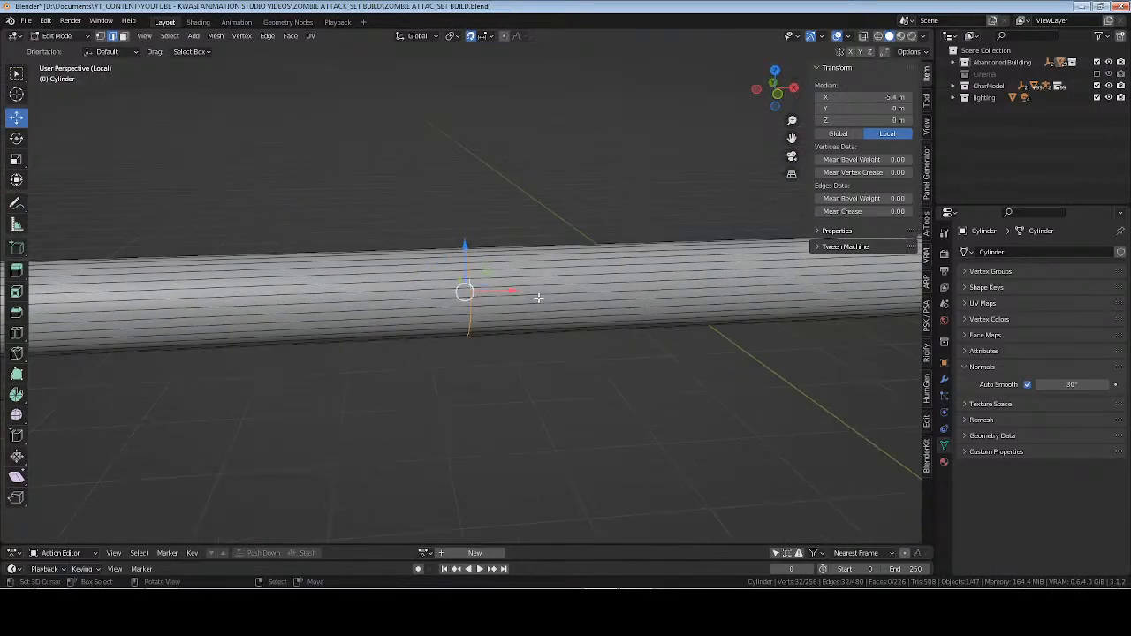
{"action": "key", "text": "ctrl+b"}
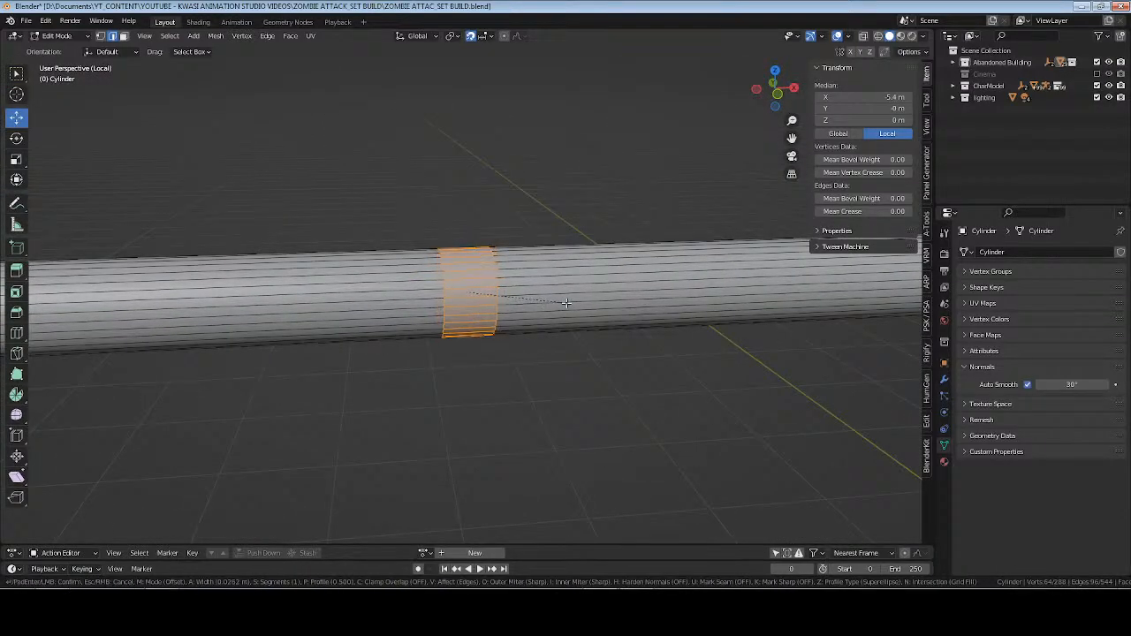
{"action": "left_click", "coordinate": [569, 303]}
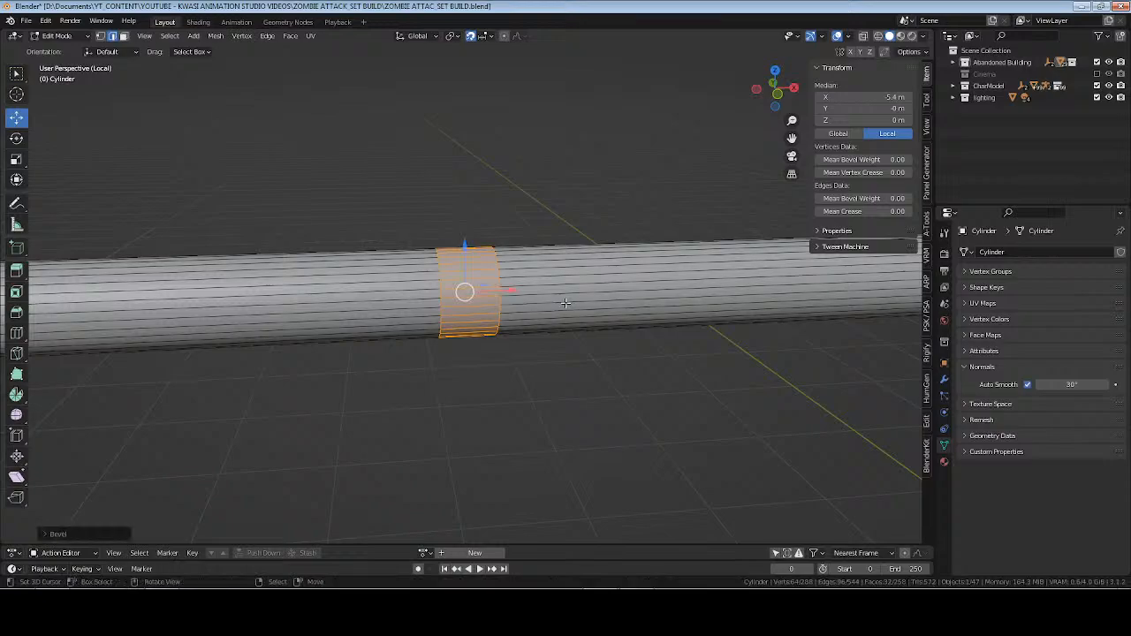
Extrude the second band along its normals by about 0.016 m to form a matching collar and return to Object Mode.
{"action": "middle_click_drag", "start_coordinate": [462, 293], "coordinate": [455, 293]}
{"action": "key", "text": "alt+e"}
{"action": "left_click", "coordinate": [522, 330]}
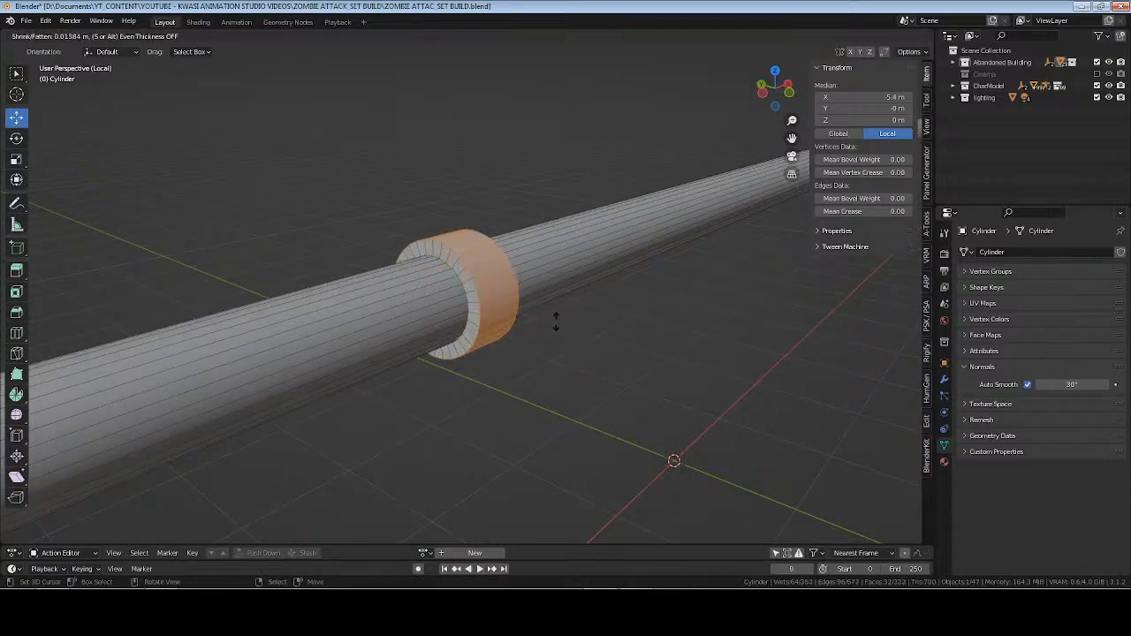
{"action": "left_click", "coordinate": [548, 298]}
{"action": "key", "text": "Tab"}
Leave the isolated view of the pipe, deselect everything and save the file.
{"action": "scroll", "coordinate": [539, 292], "scroll_direction": "down", "scroll_amount": 5}
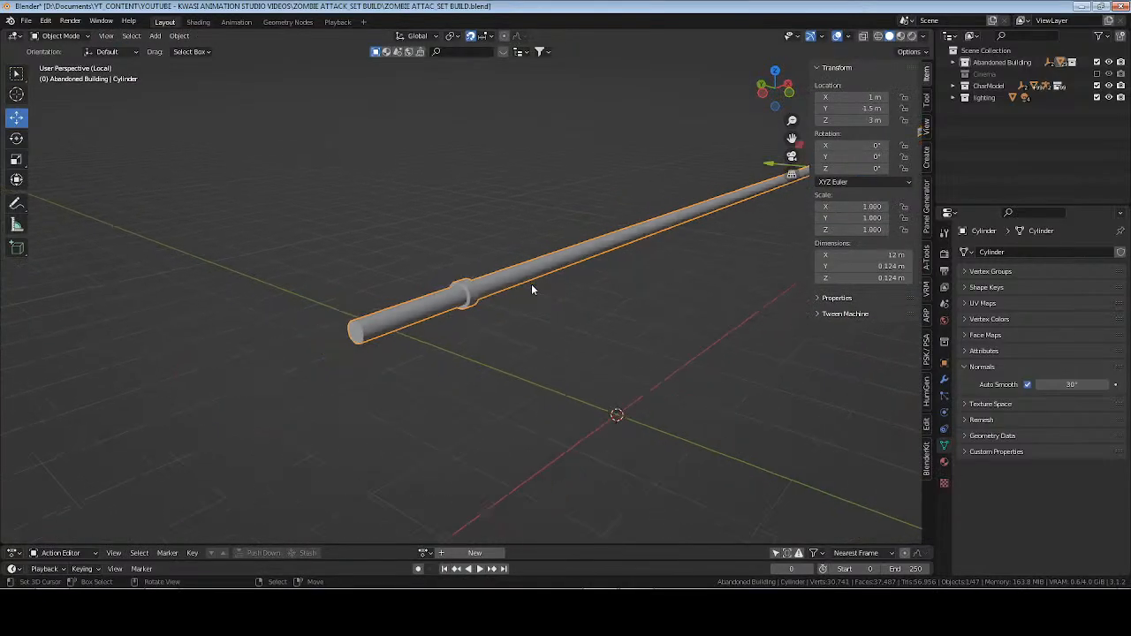
{"action": "middle_click_drag", "start_coordinate": [612, 313], "coordinate": [402, 297]}
{"action": "key", "text": "KP_Divide"}
{"action": "key", "text": "alt+a"}
{"action": "key", "text": "ctrl+s"}
Select the collared pipe, show the scene as wireframe in top view and move the pipe to Y -3.2 m.
{"action": "scroll", "coordinate": [533, 352], "scroll_direction": "up", "scroll_amount": 5}
{"action": "left_click", "coordinate": [416, 157]}
{"action": "scroll", "coordinate": [539, 209], "scroll_direction": "down", "scroll_amount": 6}
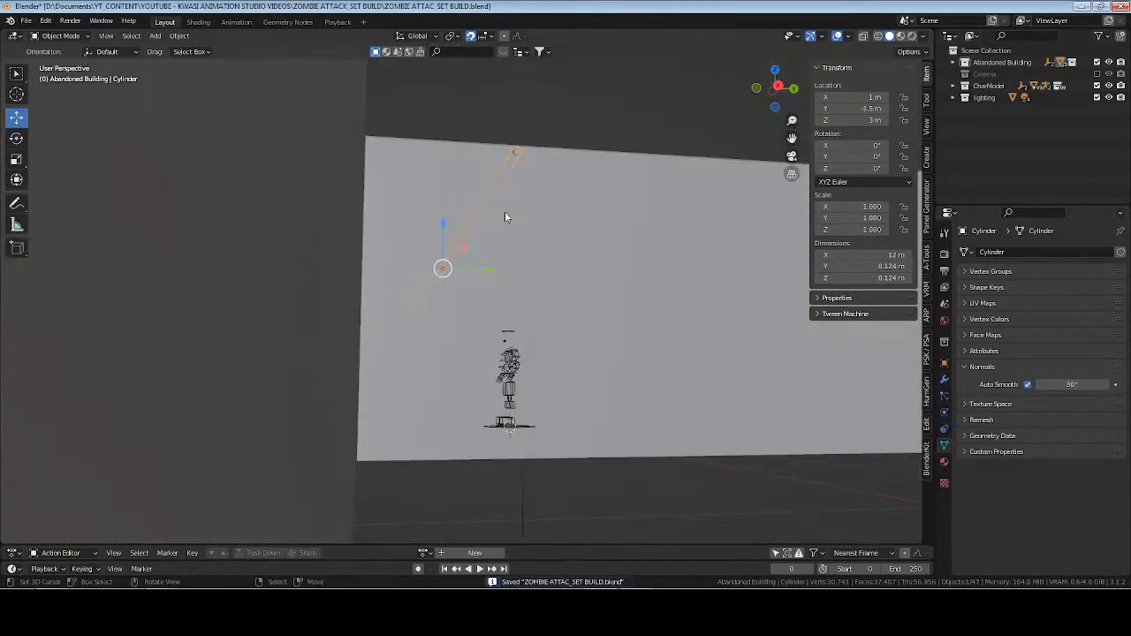
{"action": "middle_click_drag", "start_coordinate": [504, 215], "coordinate": [494, 301]}
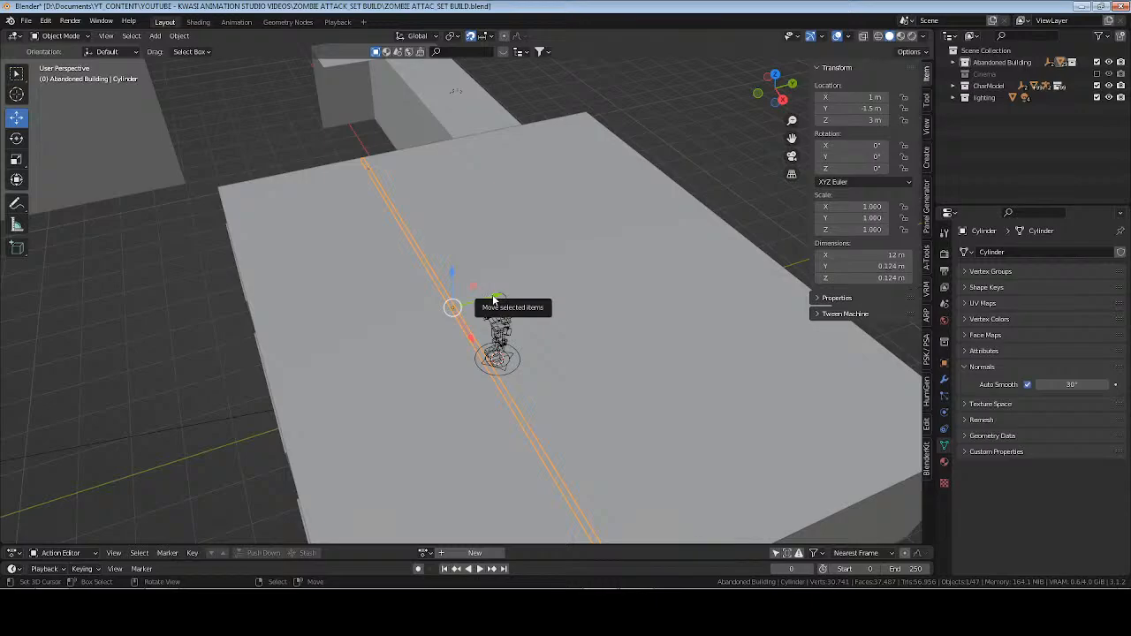
{"action": "key", "text": "z"}
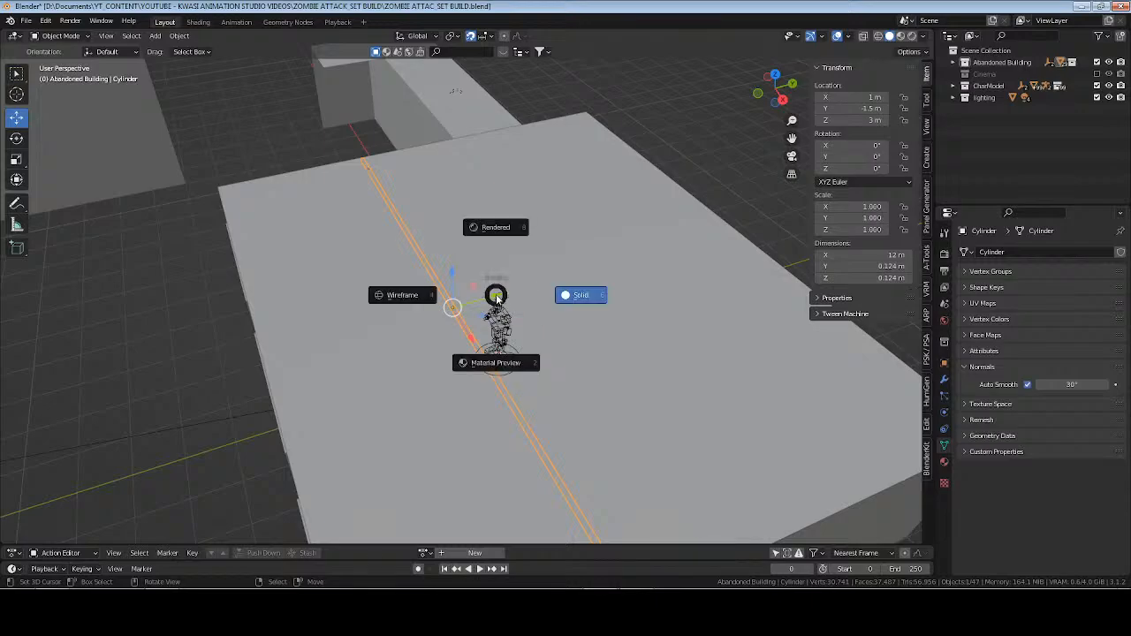
{"action": "key", "text": "4"}
{"action": "mouse_move", "coordinate": [507, 310]}
{"action": "middle_mouse_down"}
{"action": "mouse_move", "coordinate": [485, 345]}
{"action": "mouse_move", "coordinate": [501, 305]}
{"action": "middle_mouse_up"}
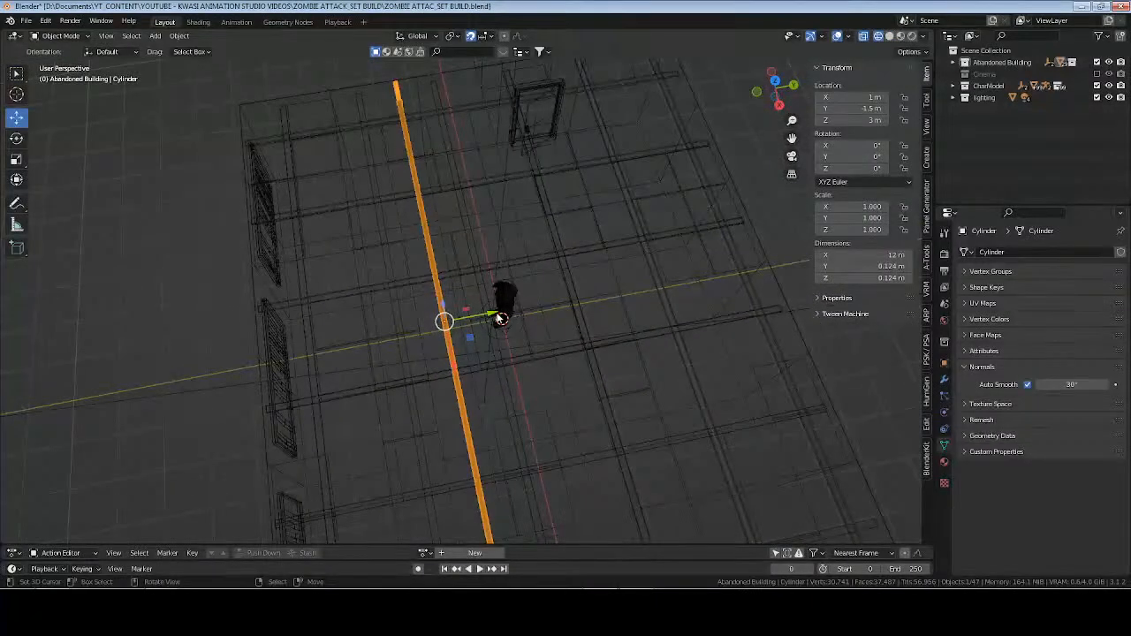
{"action": "left_click_drag", "start_coordinate": [501, 318], "coordinate": [393, 320]}
{"action": "key", "text": "KP_7"}
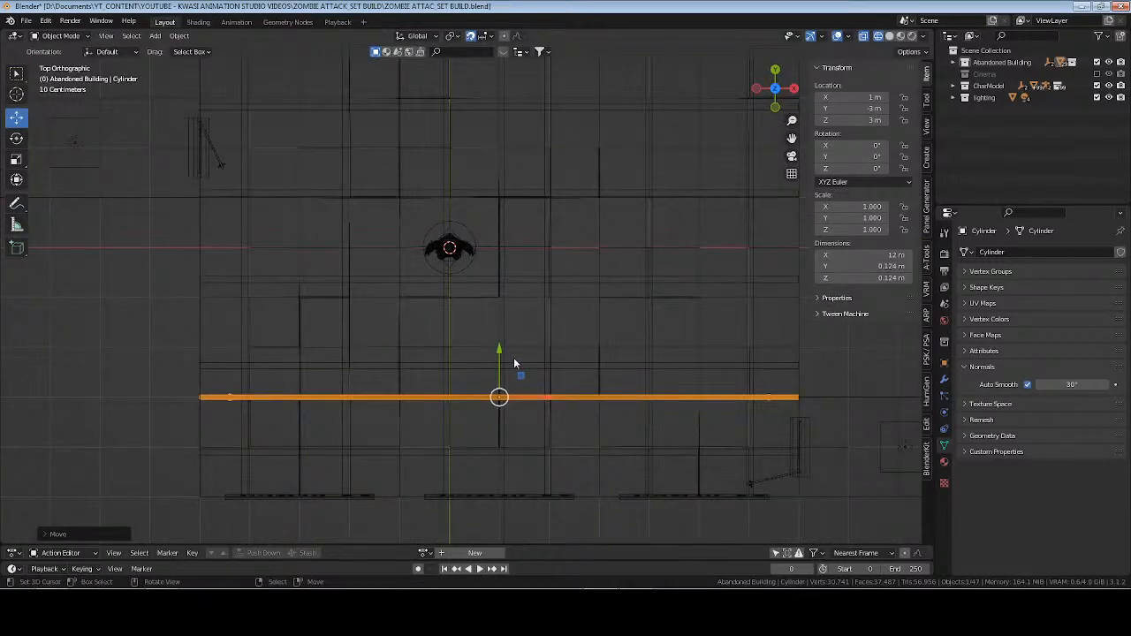
{"action": "left_click_drag", "start_coordinate": [500, 350], "coordinate": [501, 360]}
Make a linked duplicate of the pipe and move it across the room to Y 3 m.
{"action": "middle_click_drag", "start_coordinate": [607, 357], "coordinate": [545, 376], "text": "shift"}
{"action": "key", "text": "alt+d"}
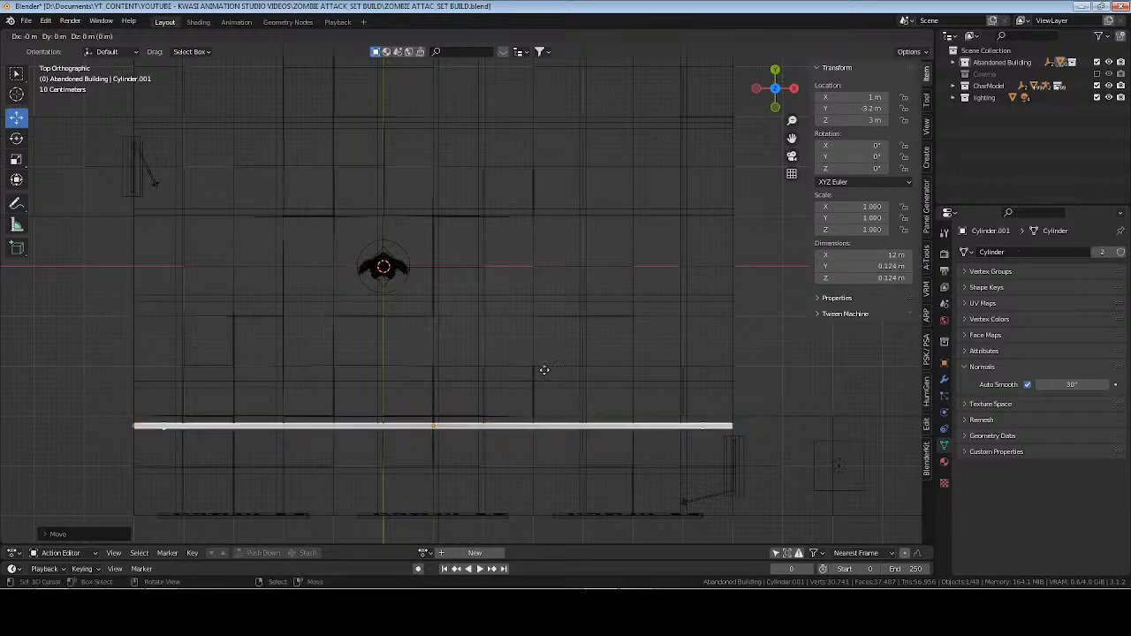
{"action": "key", "text": "Escape"}
{"action": "left_click_drag", "start_coordinate": [433, 380], "coordinate": [448, 67]}
{"action": "middle_click_drag", "start_coordinate": [489, 178], "coordinate": [463, 273], "text": "shift"}
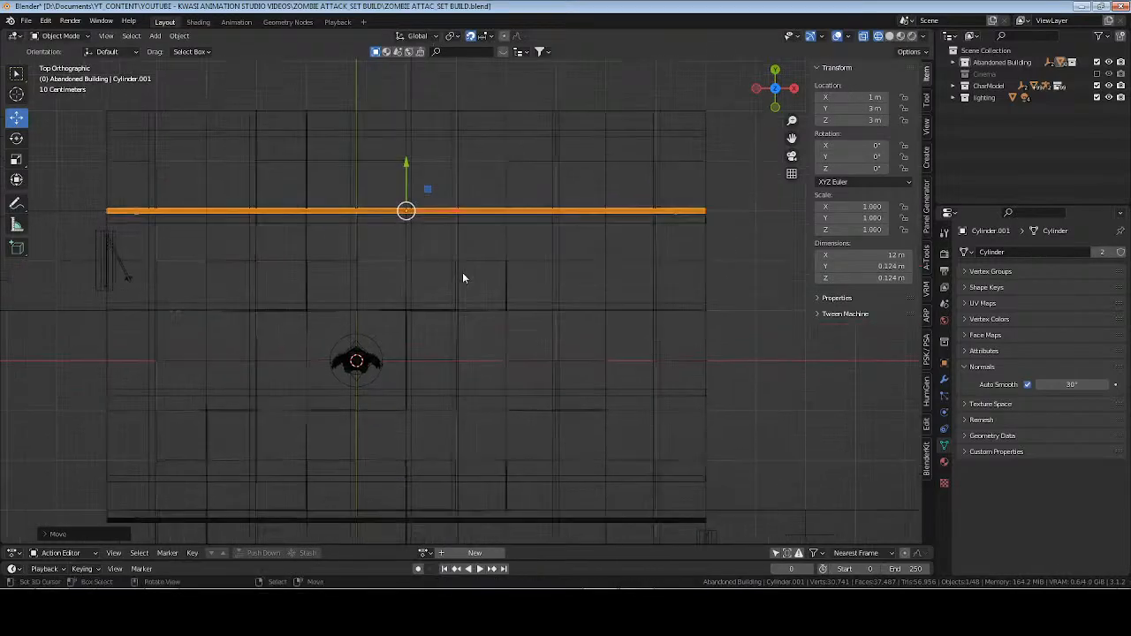
{"action": "key", "text": "shift+d"}
{"action": "key", "text": "Escape"}
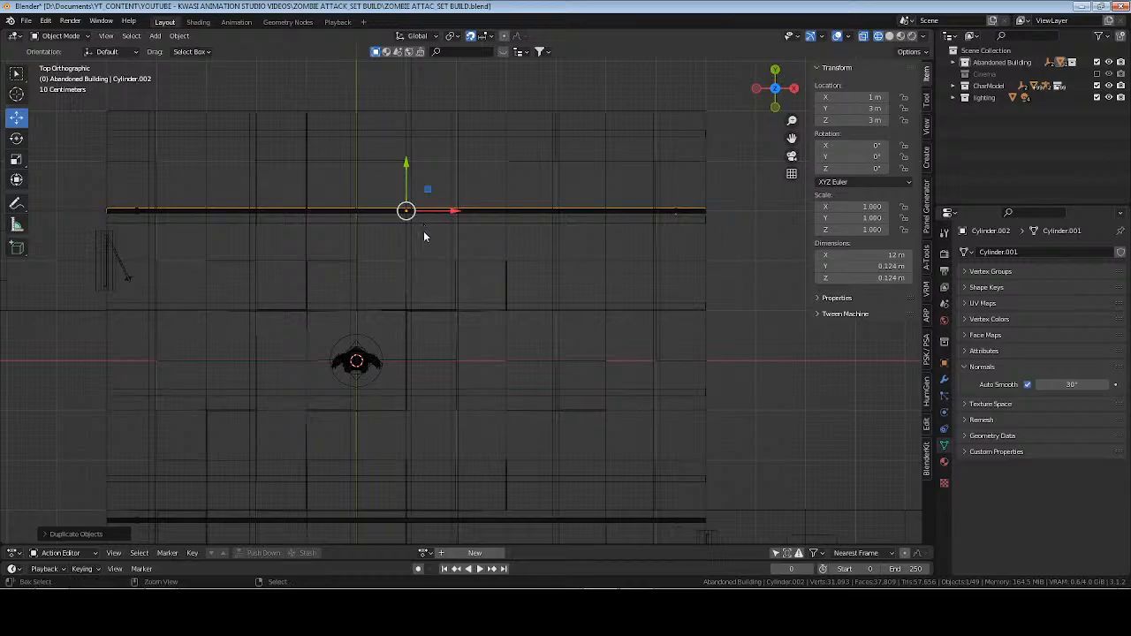
{"action": "key", "text": "x"}
{"action": "left_click", "coordinate": [448, 265]}
{"action": "left_click", "coordinate": [446, 229]}
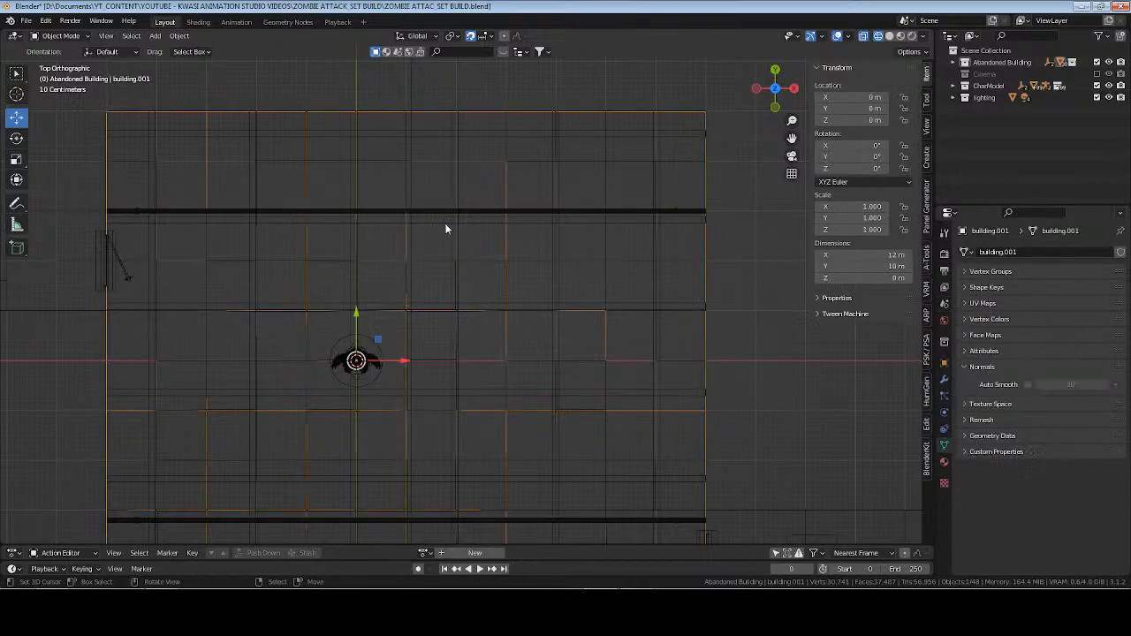
Make a linked duplicate of the pipe at Y 3 m, move it to Y 3.2 m and save the file.
{"action": "left_click", "coordinate": [440, 214]}
{"action": "key", "text": "alt+d"}
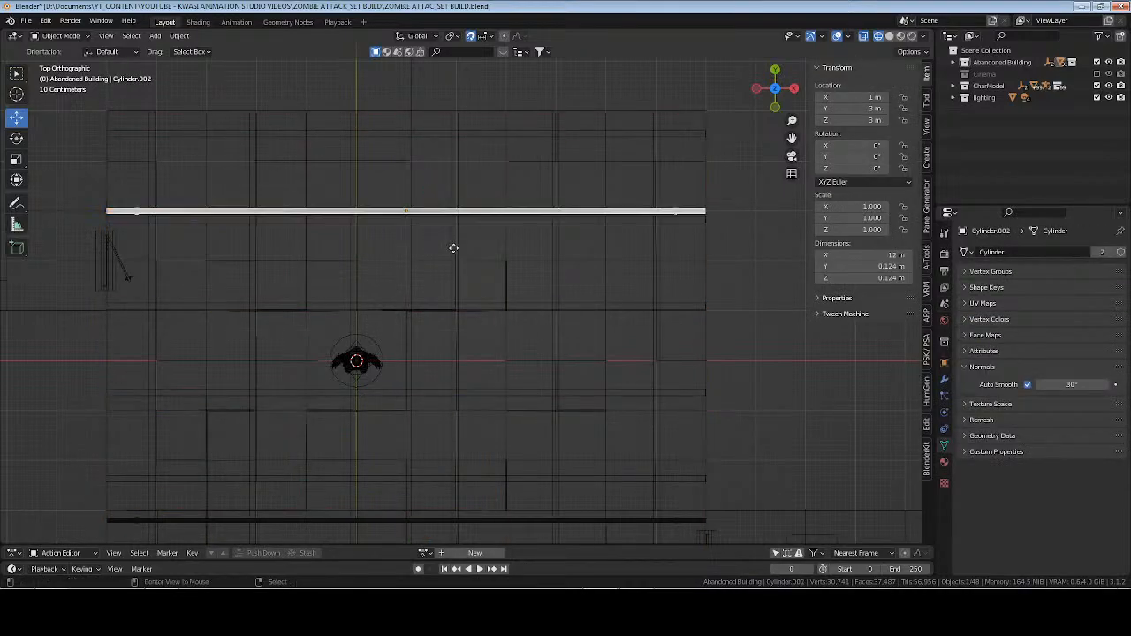
{"action": "key", "text": "Escape"}
{"action": "left_click_drag", "start_coordinate": [406, 173], "coordinate": [405, 151]}
{"action": "middle_click_drag", "start_coordinate": [405, 151], "coordinate": [504, 277]}
{"action": "left_click", "coordinate": [404, 260]}
{"action": "key", "text": "ctrl+s"}
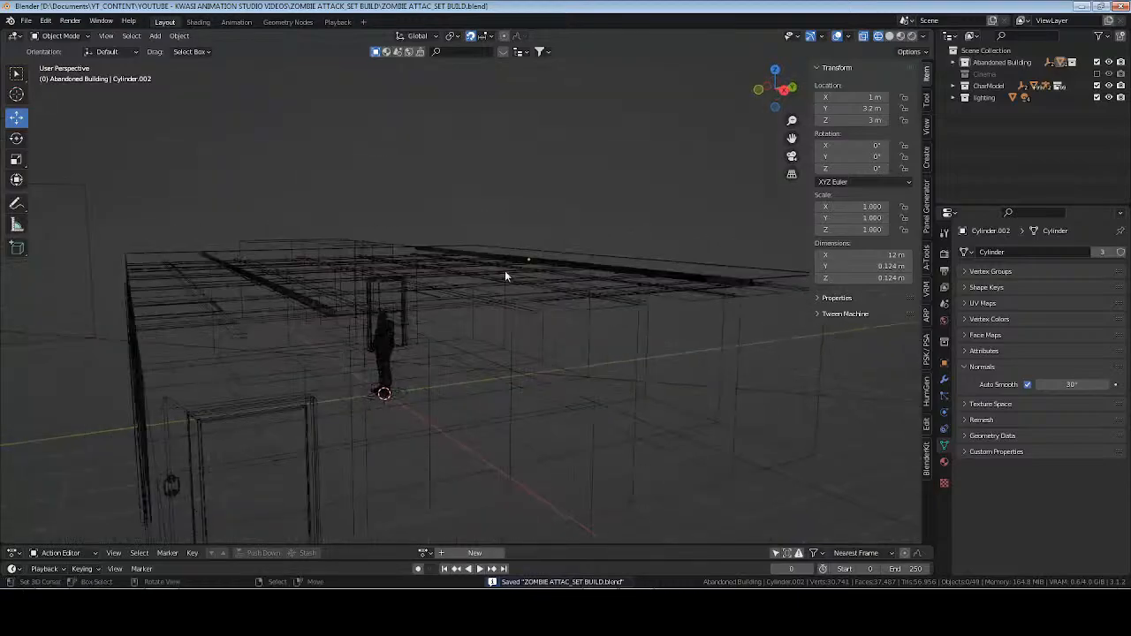
Frame the character rig inside the room in solid shading and hide the transform sidebar.
{"action": "left_click", "coordinate": [386, 343]}
{"action": "key", "text": "KP_Decimal"}
{"action": "key", "text": "z"}
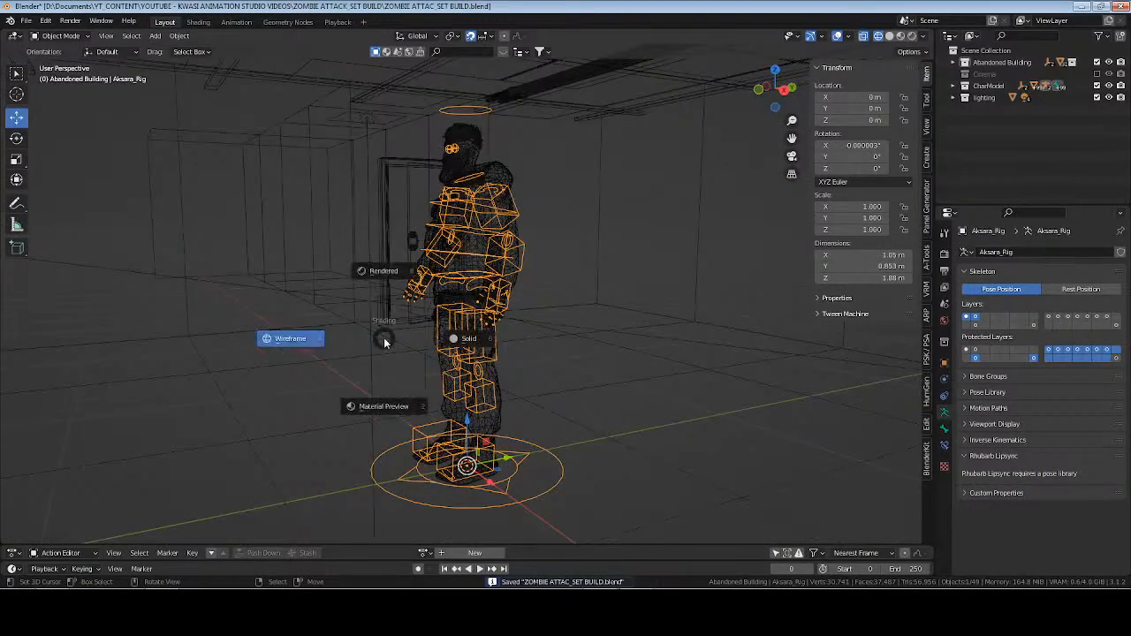
{"action": "left_click", "coordinate": [436, 325]}
{"action": "middle_click_drag", "start_coordinate": [436, 326], "coordinate": [596, 278]}
{"action": "key", "text": "n"}
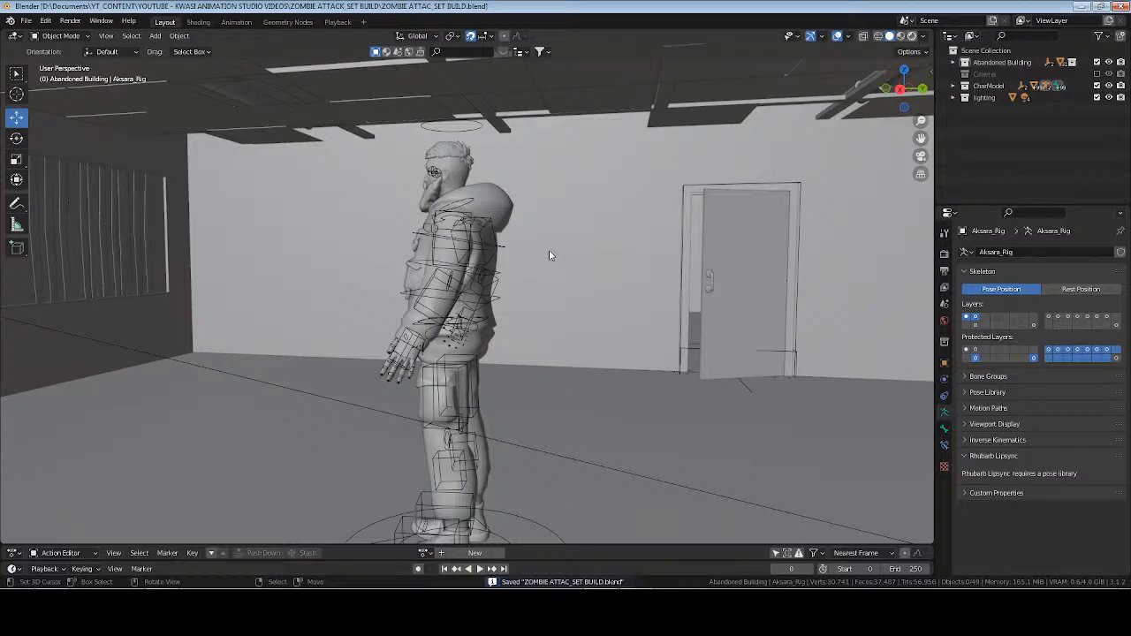
Show the room in rendered shading, view the ceiling from below and select the original pipe at Y -3.2 m.
{"action": "key", "text": "z"}
{"action": "left_click", "coordinate": [549, 212]}
{"action": "mouse_move", "coordinate": [424, 247]}
{"action": "middle_mouse_down"}
{"action": "mouse_move", "coordinate": [454, 231]}
{"action": "mouse_move", "coordinate": [330, 220]}
{"action": "mouse_move", "coordinate": [286, 230]}
{"action": "mouse_move", "coordinate": [274, 216]}
{"action": "middle_mouse_up"}
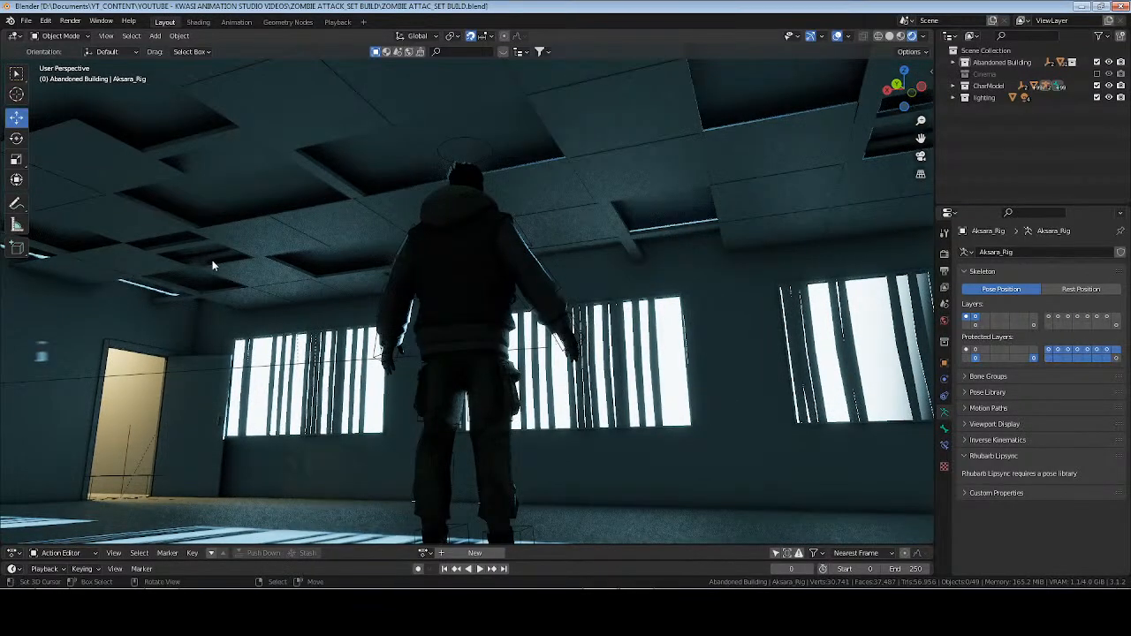
{"action": "left_click", "coordinate": [520, 208]}
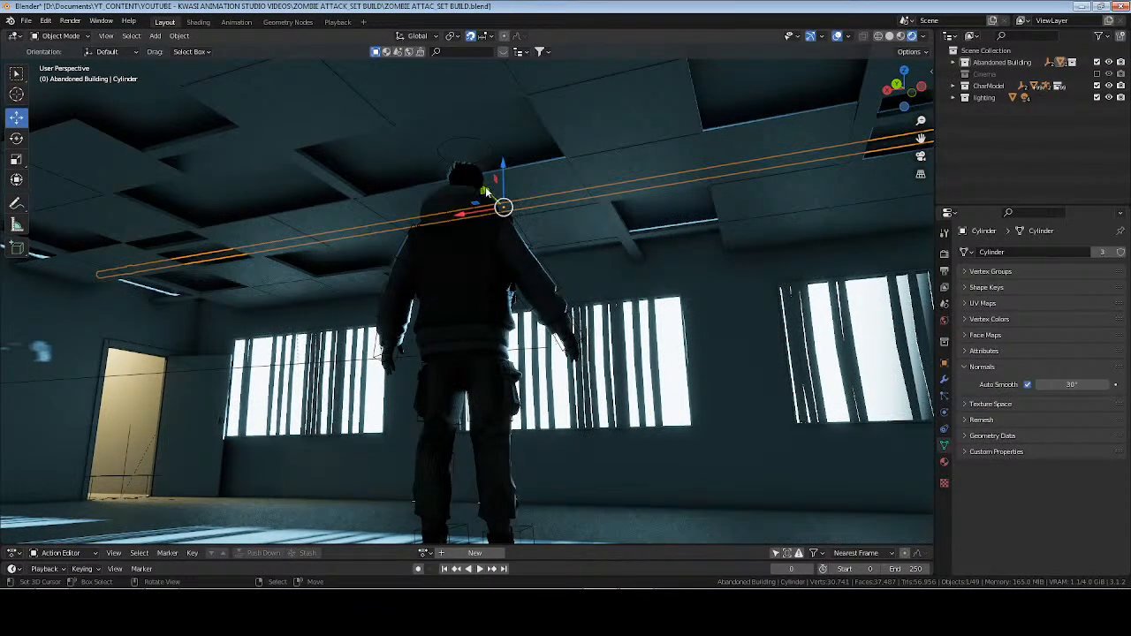
Shift the selected ceiling pipe slightly along the Y axis and save the file.
{"action": "left_click_drag", "start_coordinate": [485, 191], "coordinate": [465, 176]}
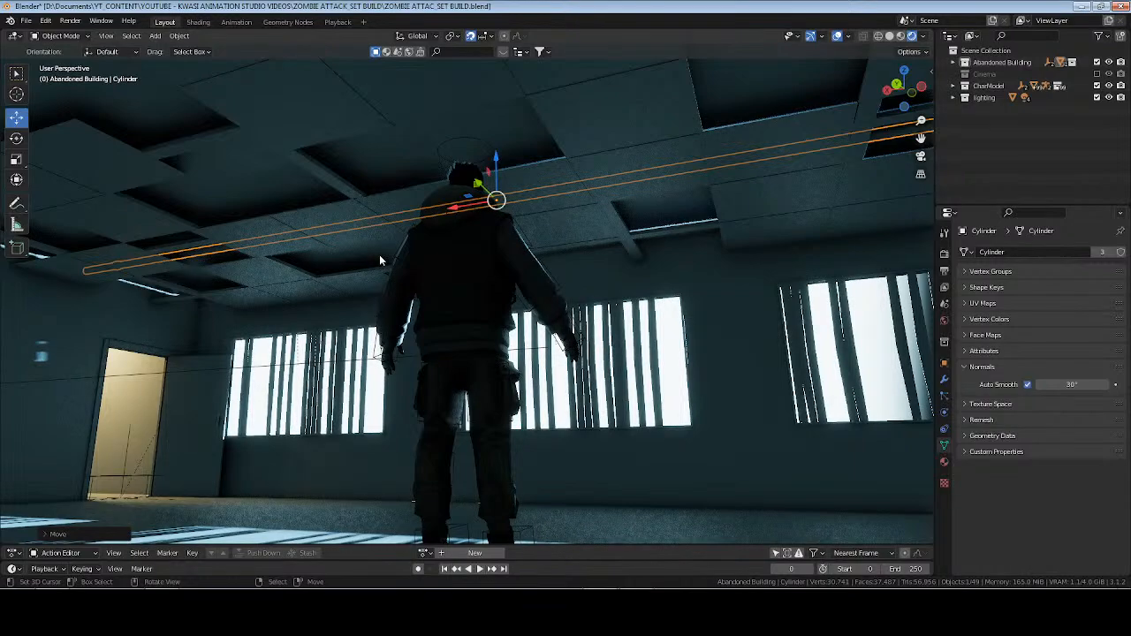
{"action": "left_click", "coordinate": [379, 255]}
{"action": "key", "text": "ctrl+s"}
Open the shading workspace in material preview and frame the character rig inside the room with nothing selected.
{"action": "middle_click_drag", "start_coordinate": [379, 254], "coordinate": [549, 301]}
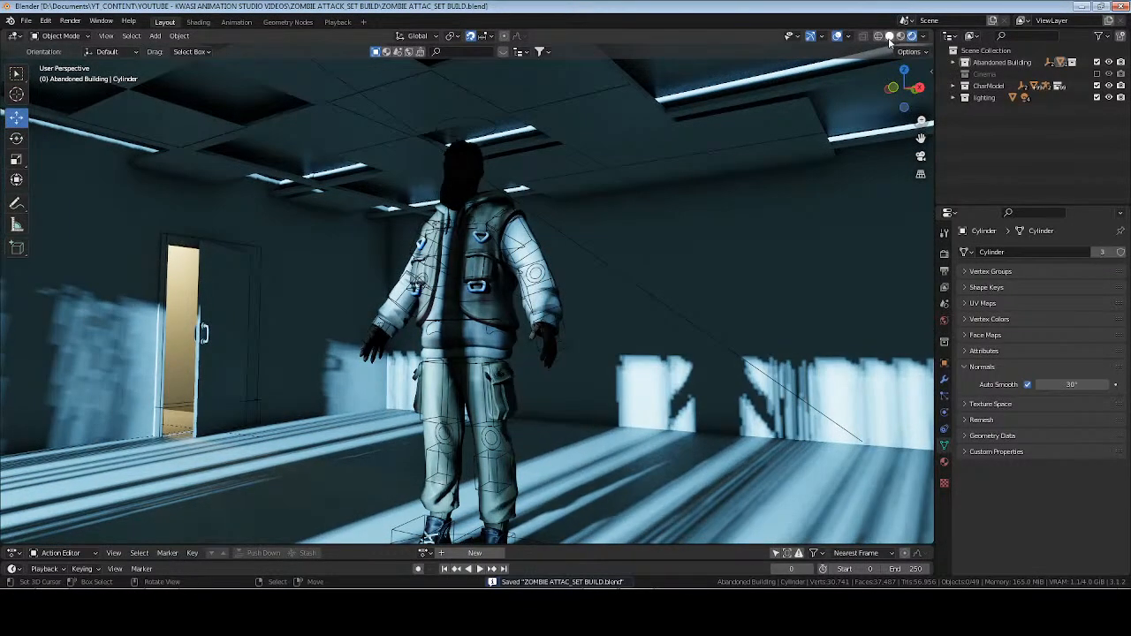
{"action": "left_click", "coordinate": [889, 36]}
{"action": "left_click", "coordinate": [900, 36]}
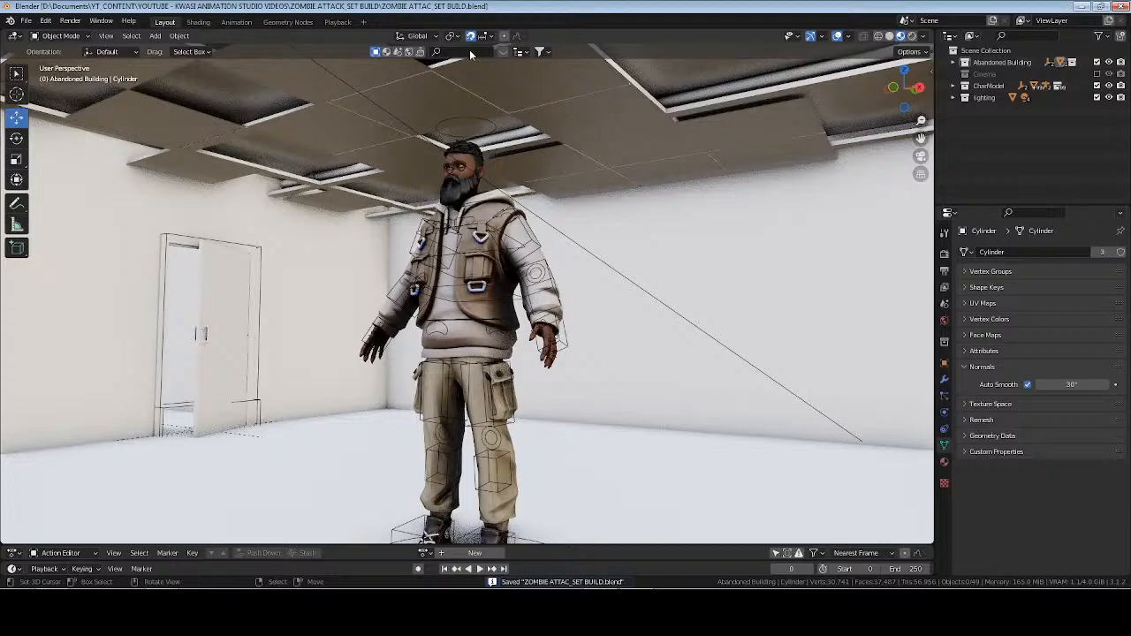
{"action": "left_click", "coordinate": [198, 21]}
{"action": "left_click", "coordinate": [606, 217]}
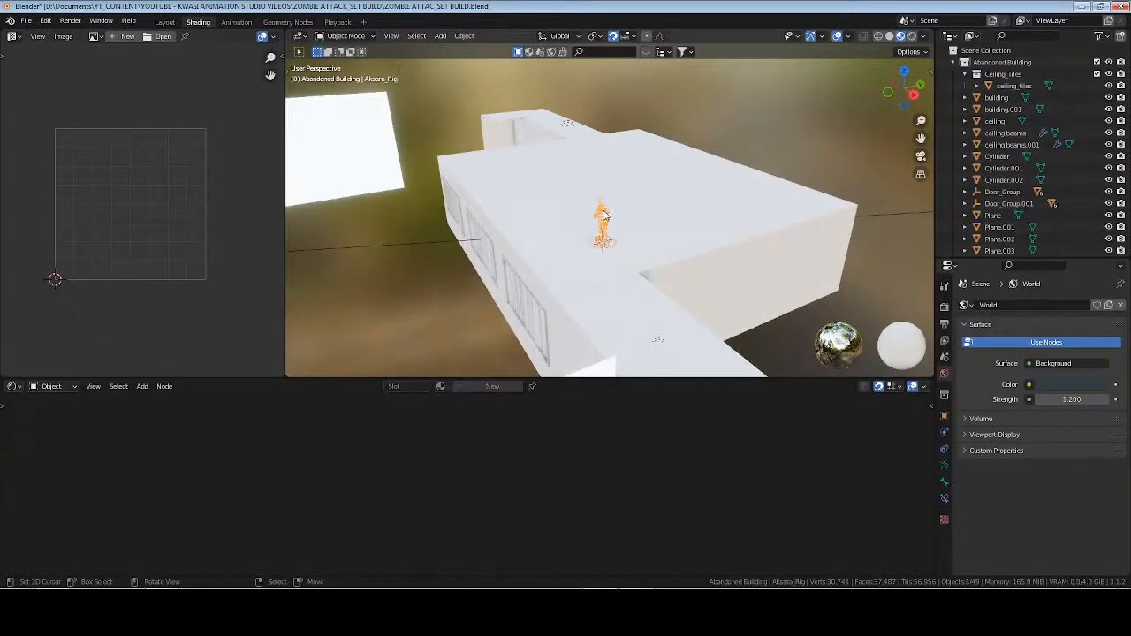
{"action": "key", "text": "KP_Decimal"}
{"action": "key", "text": "alt+a"}
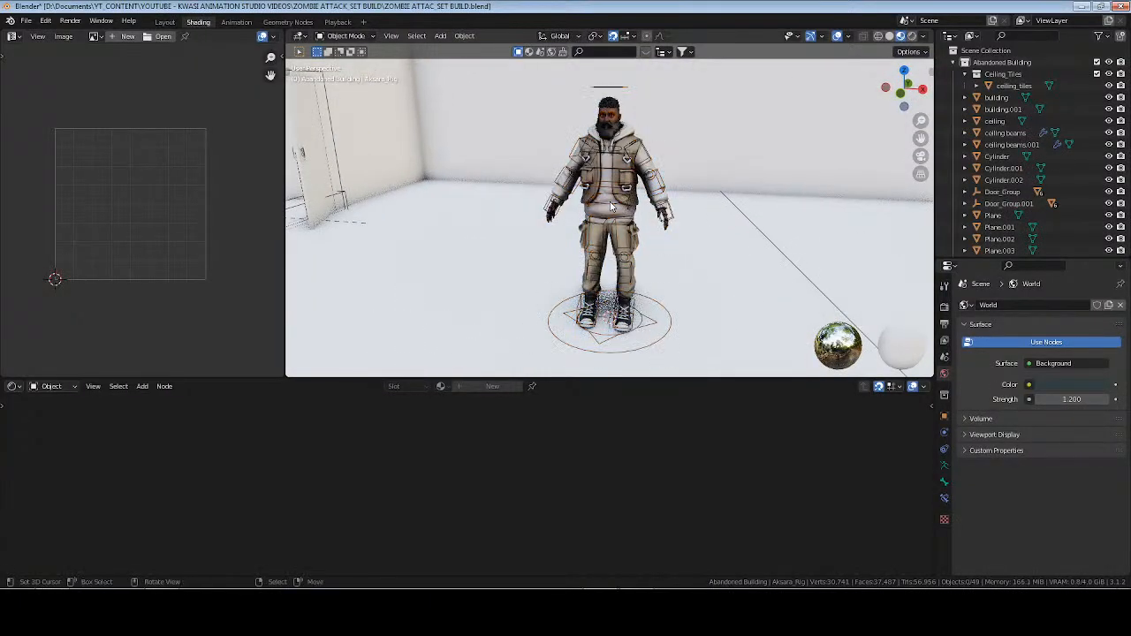
Create a new material named Flooring on the room's floor object building.001 and save the file.
{"action": "left_click", "coordinate": [722, 284]}
{"action": "middle_click_drag", "start_coordinate": [734, 283], "coordinate": [716, 265]}
{"action": "left_click", "coordinate": [944, 515]}
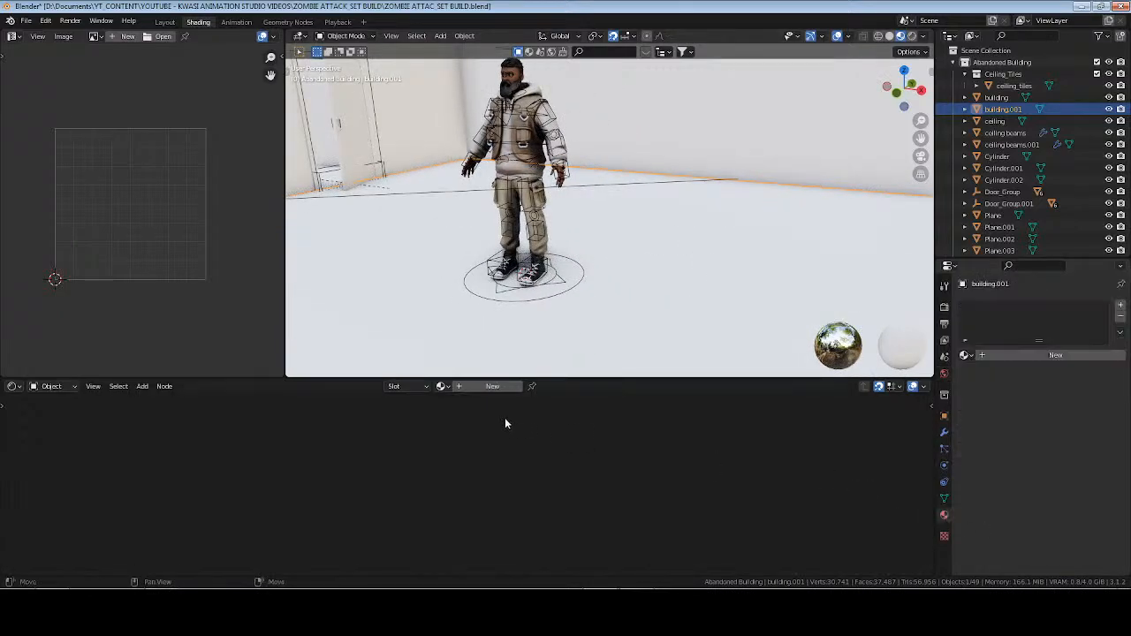
{"action": "left_click", "coordinate": [481, 387]}
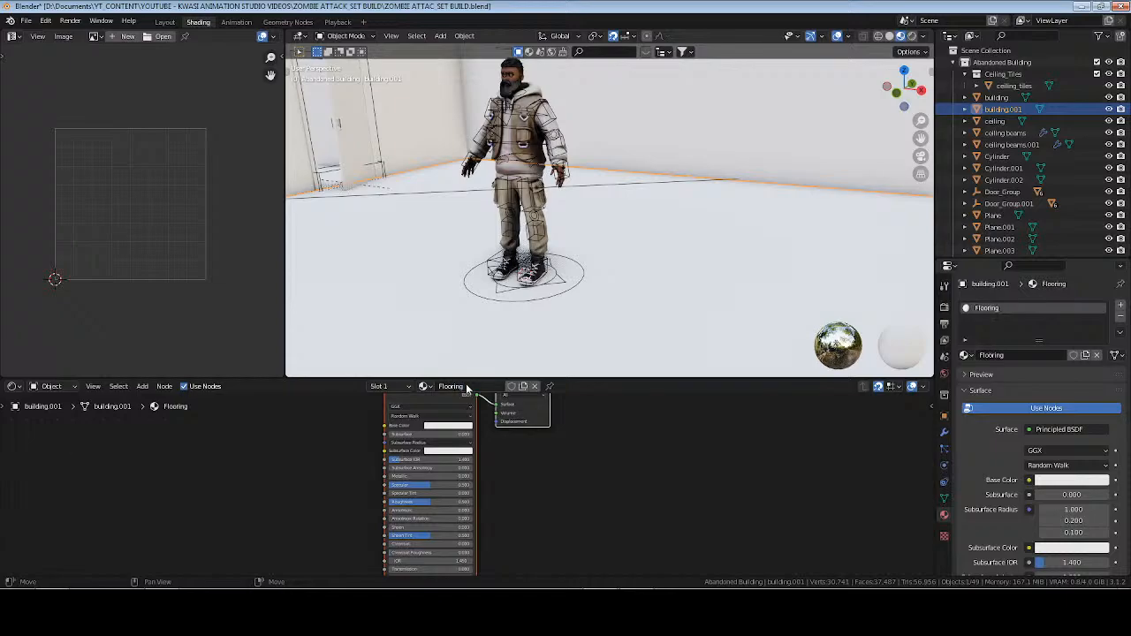
{"action": "middle_click_drag", "start_coordinate": [334, 446], "coordinate": [563, 455]}
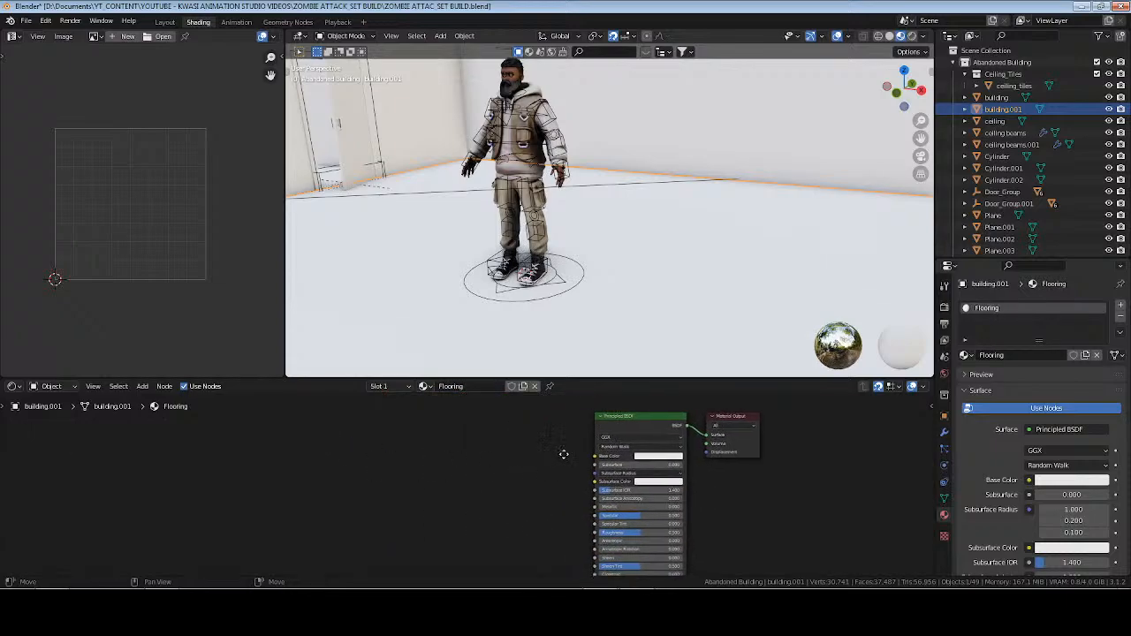
{"action": "key", "text": "ctrl+s"}
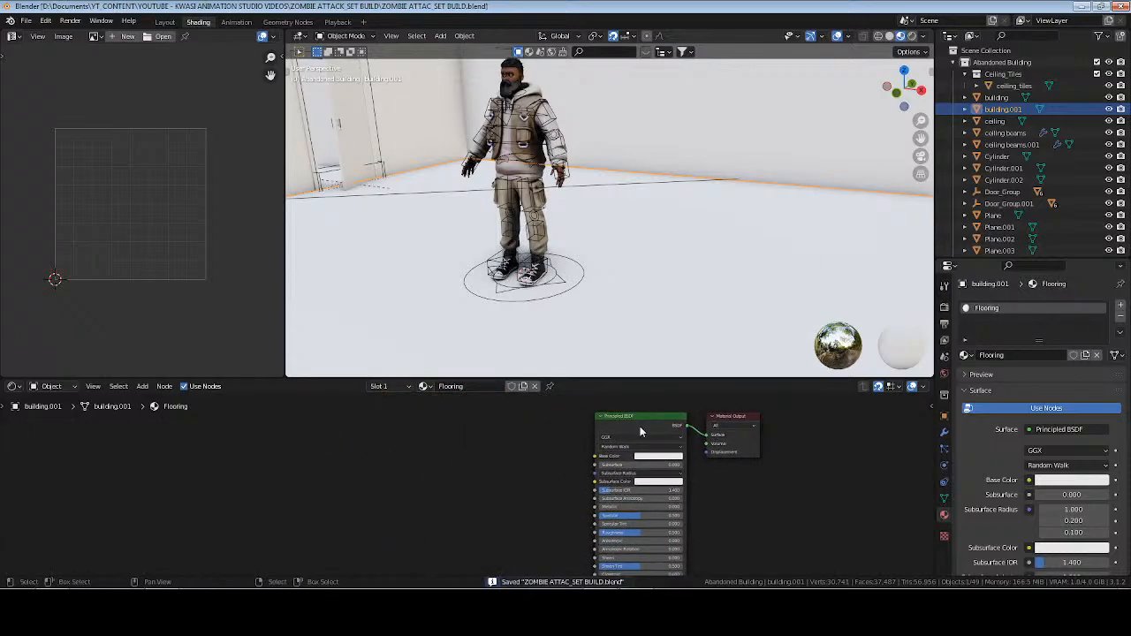
Start the Principled Texture Setup on the Flooring material's Principled BSDF node and browse to the OPENED ASSETS folder.
{"action": "left_click", "coordinate": [641, 428]}
{"action": "middle_click_drag", "start_coordinate": [761, 497], "coordinate": [772, 488]}
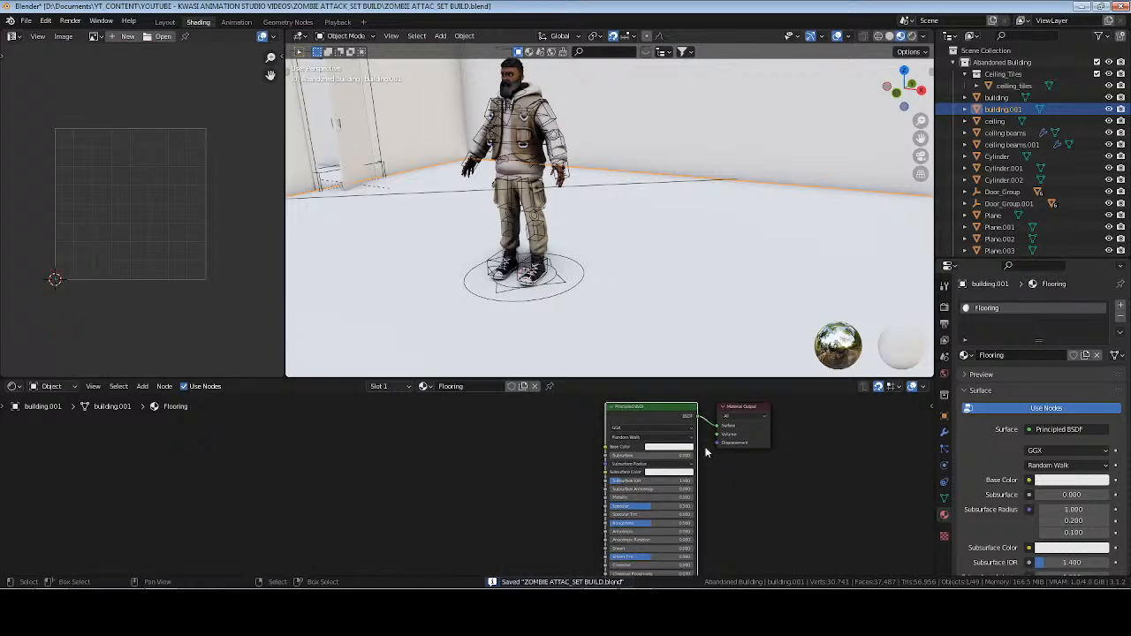
{"action": "key", "text": "ctrl+shift+t"}
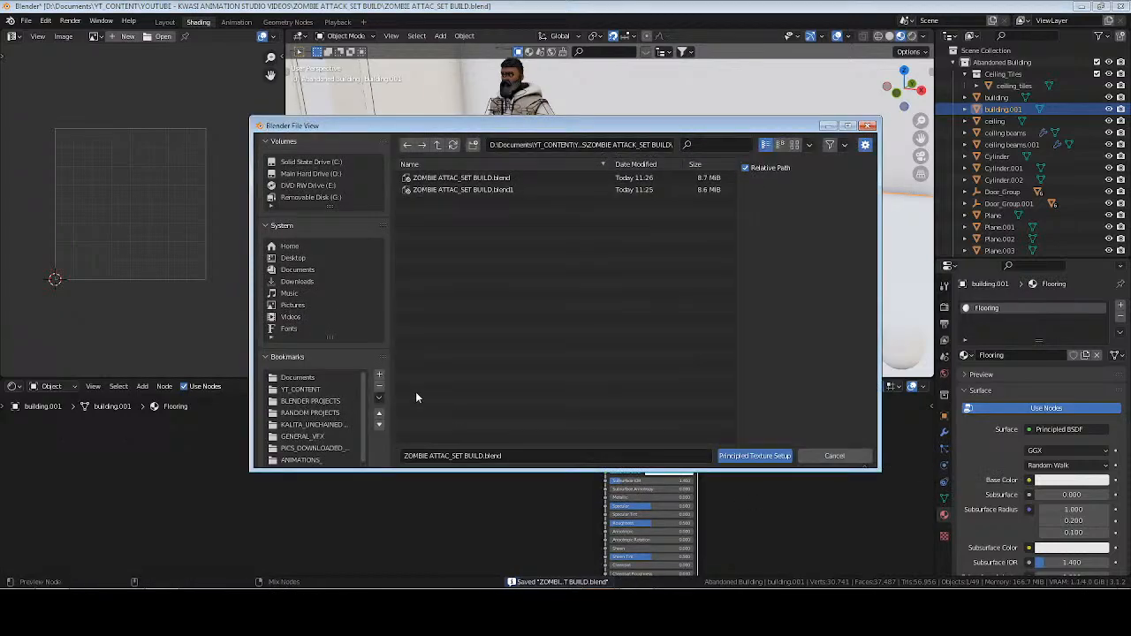
{"action": "scroll", "coordinate": [324, 427], "scroll_direction": "down", "scroll_amount": 1}
{"action": "left_click", "coordinate": [323, 428]}
{"action": "double_click", "coordinate": [430, 250]}
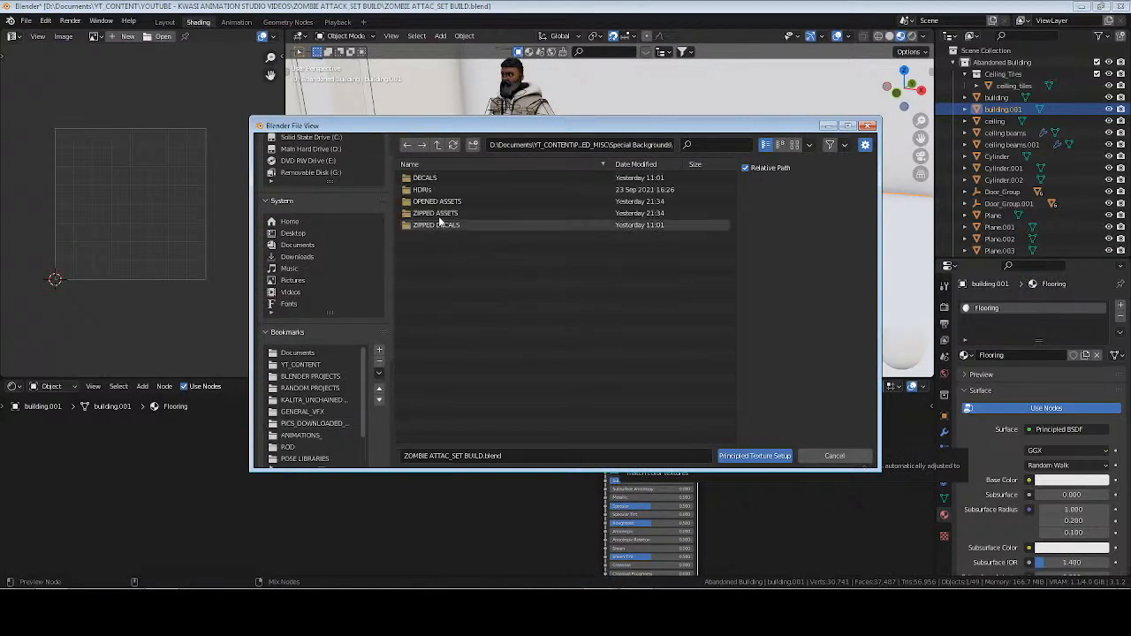
{"action": "double_click", "coordinate": [439, 206]}
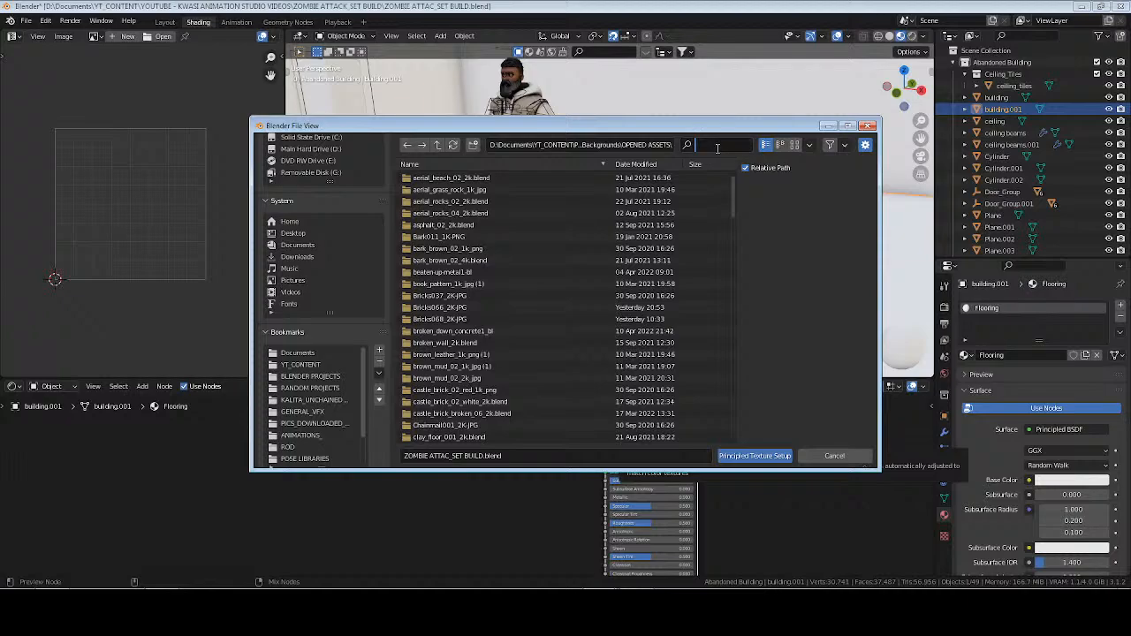
Search the assets for "stone" and then "floor", and open the textures folder of concrete_floor_painted_2k.blend.
{"action": "type", "text": "stone"}
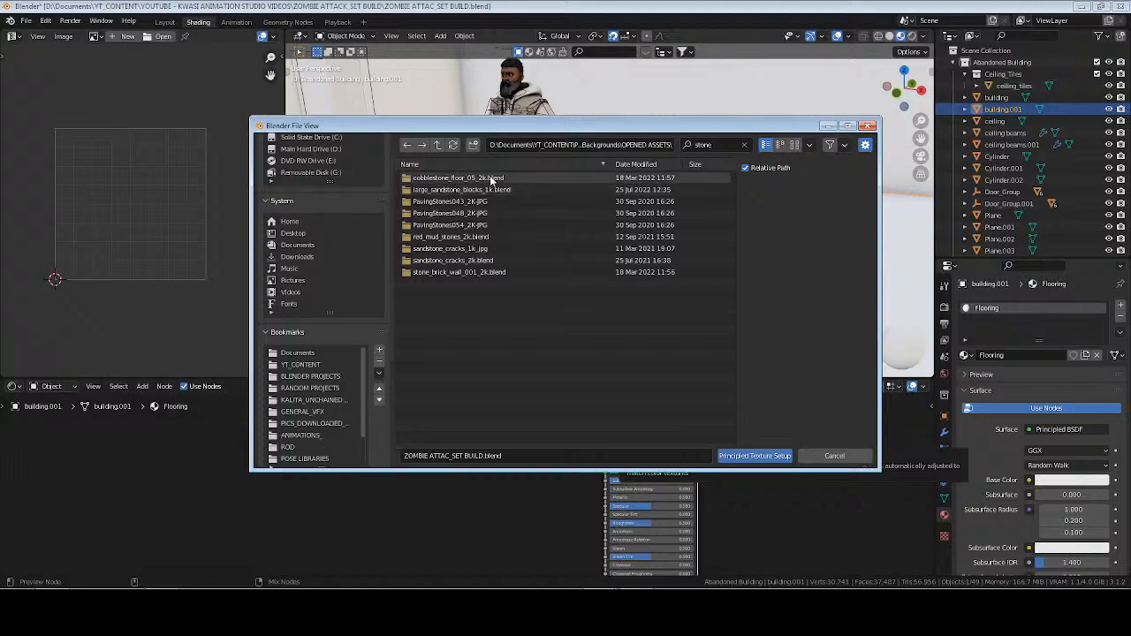
{"action": "left_click", "coordinate": [744, 145]}
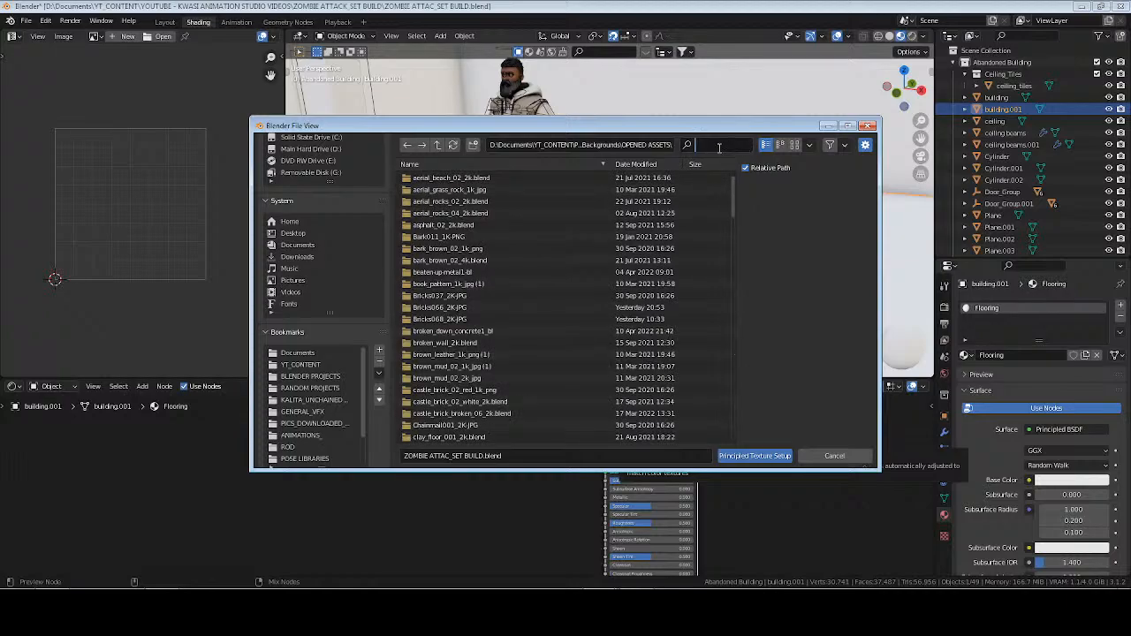
{"action": "type", "text": "floor"}
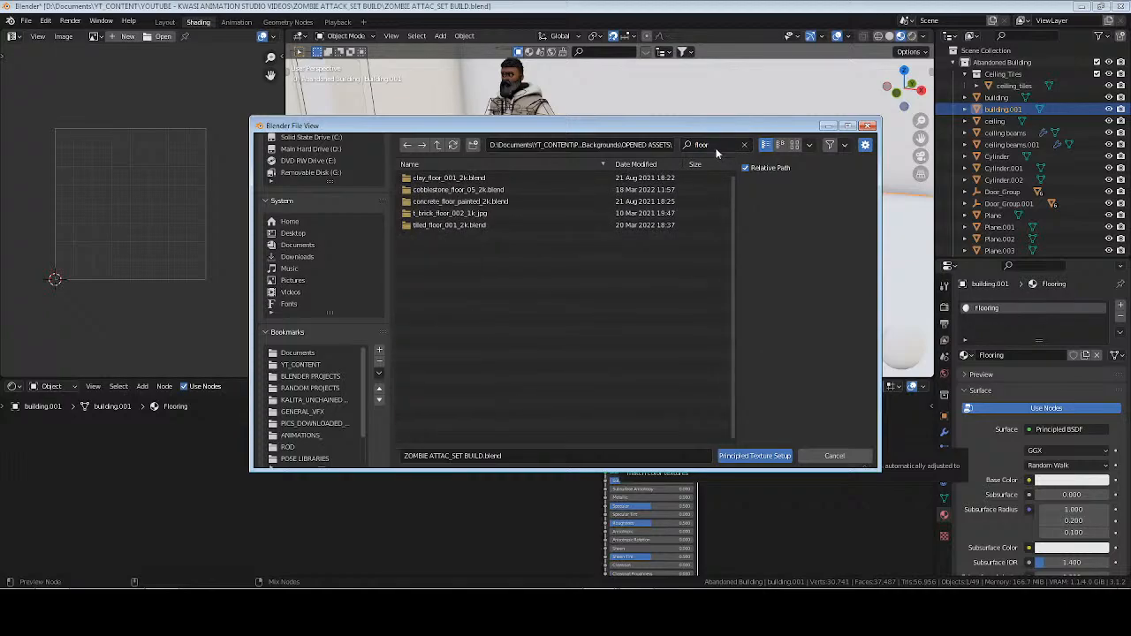
{"action": "double_click", "coordinate": [459, 203]}
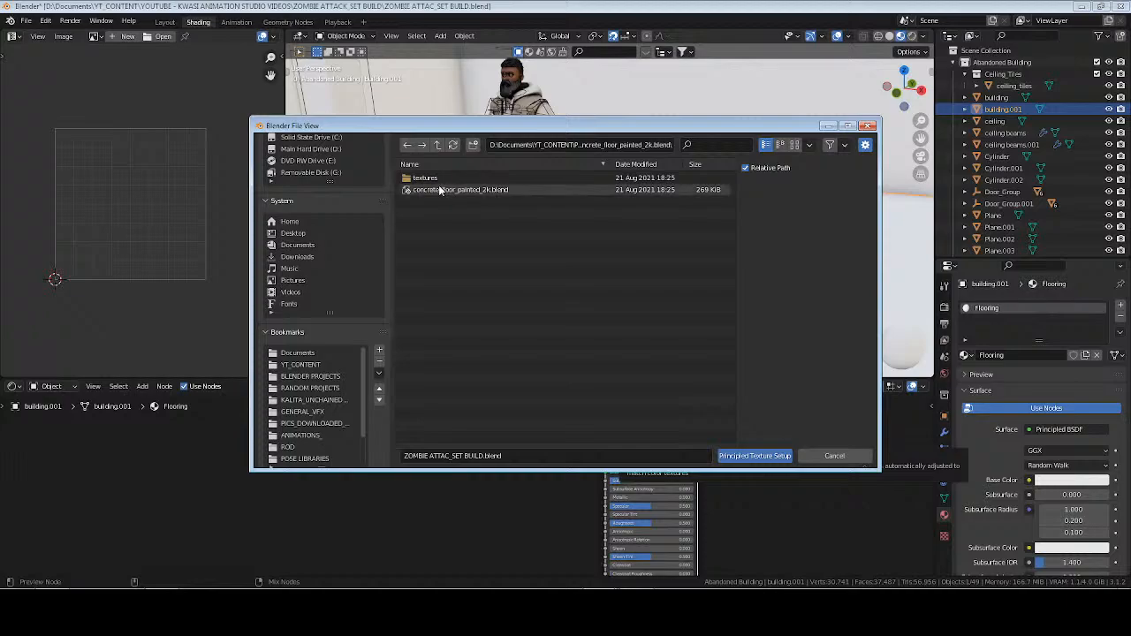
{"action": "double_click", "coordinate": [425, 180]}
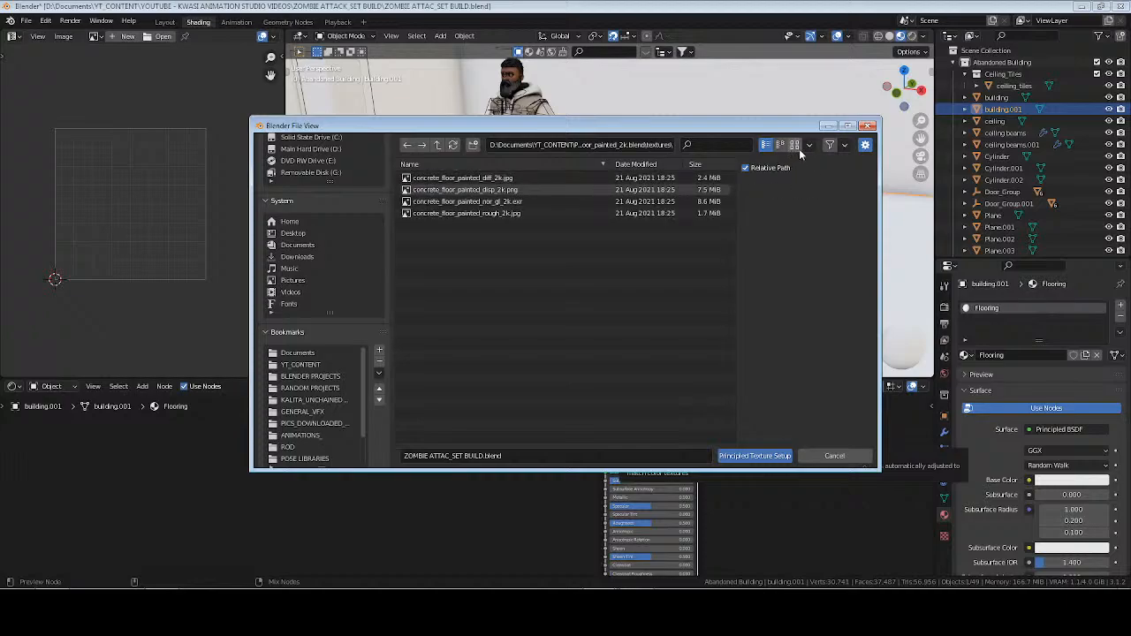
Load the diff, nor_gl and rough maps of concrete_floor_painted into the Flooring material, leaving out the displacement map.
{"action": "left_click", "coordinate": [795, 145]}
{"action": "left_click", "coordinate": [441, 207]}
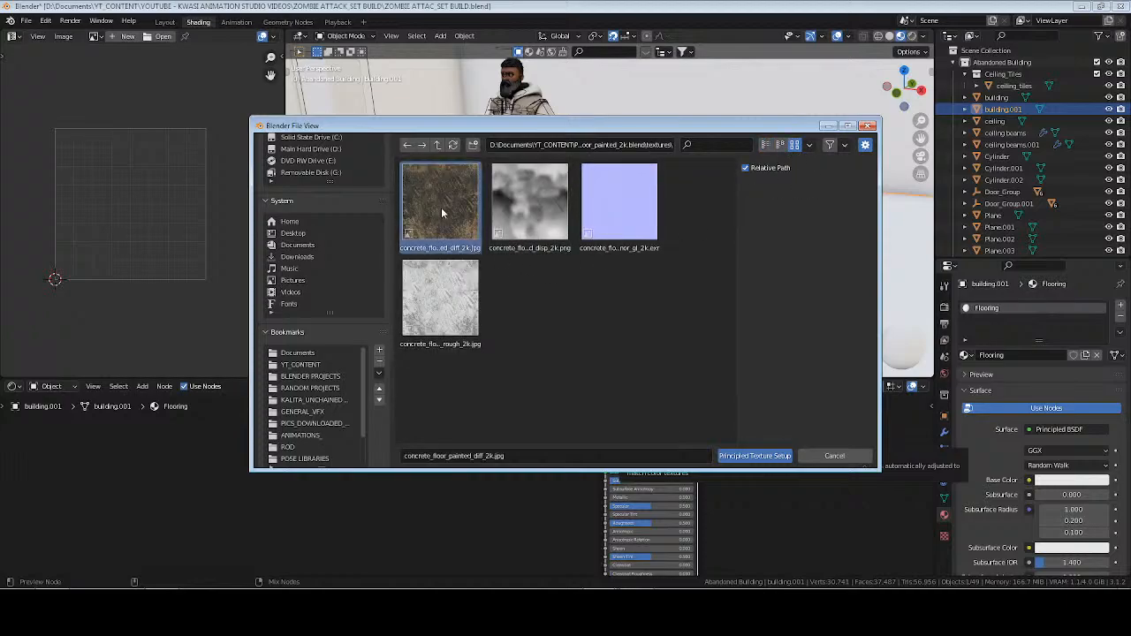
{"action": "left_click", "coordinate": [618, 212], "text": "shift"}
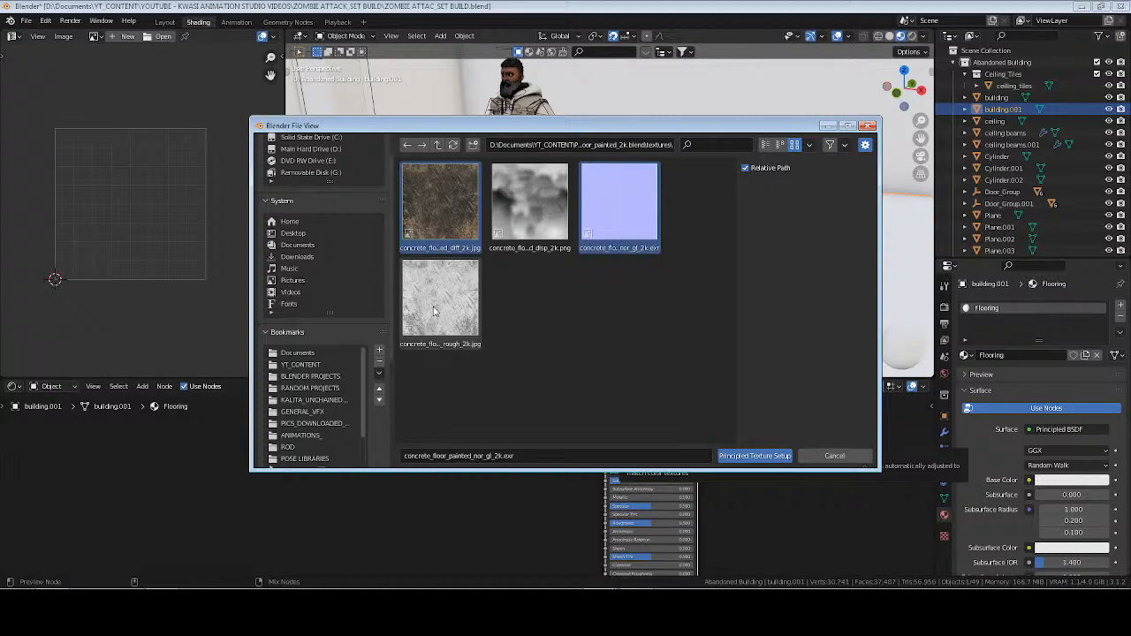
{"action": "left_click", "coordinate": [440, 299], "text": "shift"}
{"action": "left_click", "coordinate": [756, 456]}
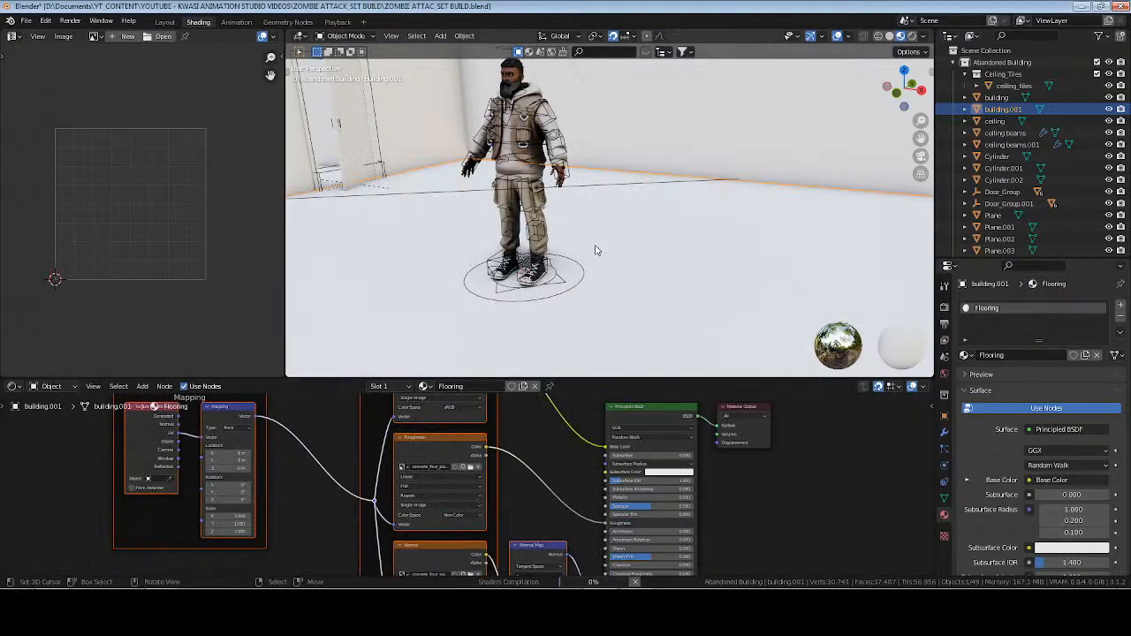
Unwrap the single floor face under the character with Smart UV Project using the default settings.
{"action": "key", "text": "Tab"}
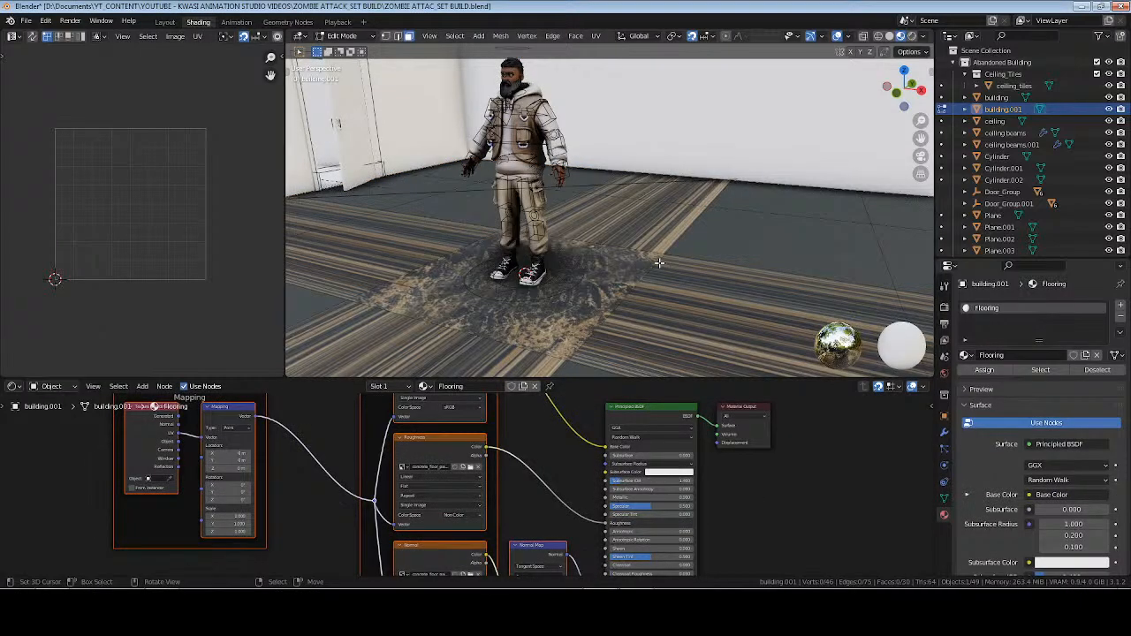
{"action": "key", "text": "a"}
{"action": "left_click", "coordinate": [600, 290]}
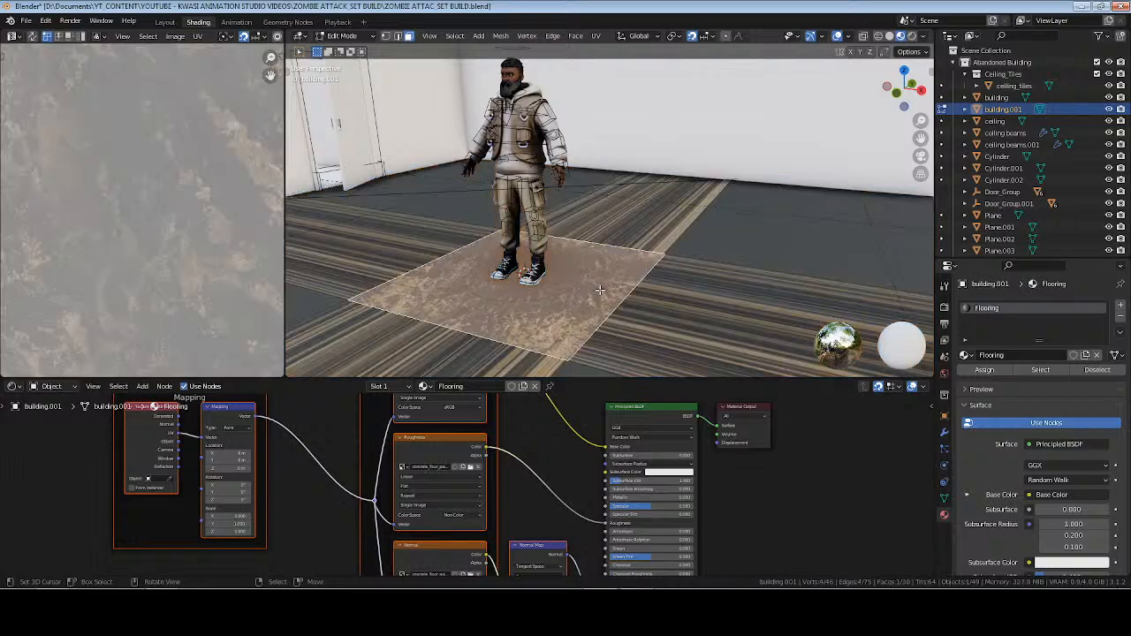
{"action": "middle_click_drag", "start_coordinate": [601, 290], "coordinate": [692, 222], "text": "shift"}
{"action": "scroll", "coordinate": [708, 239], "scroll_direction": "up", "scroll_amount": 5}
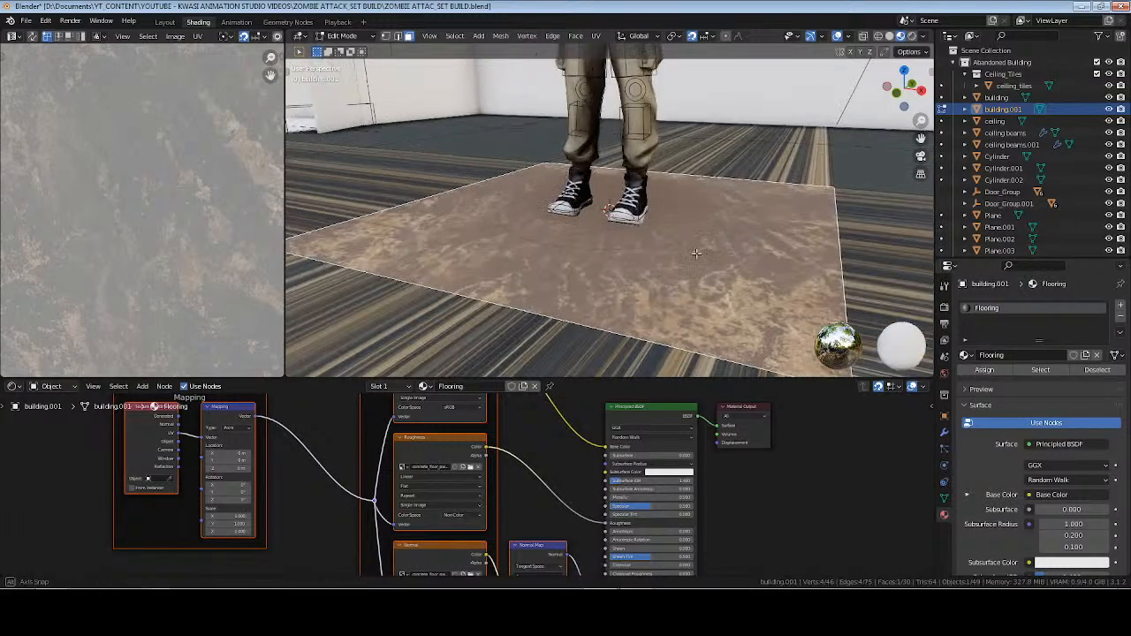
{"action": "left_click", "coordinate": [739, 497]}
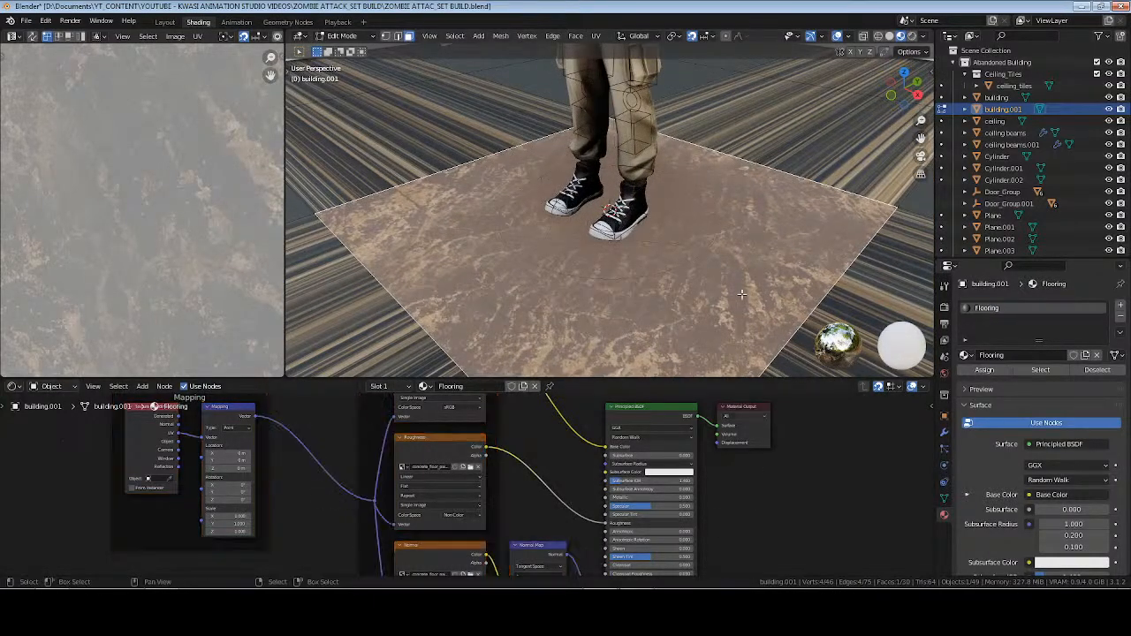
{"action": "key", "text": "Home"}
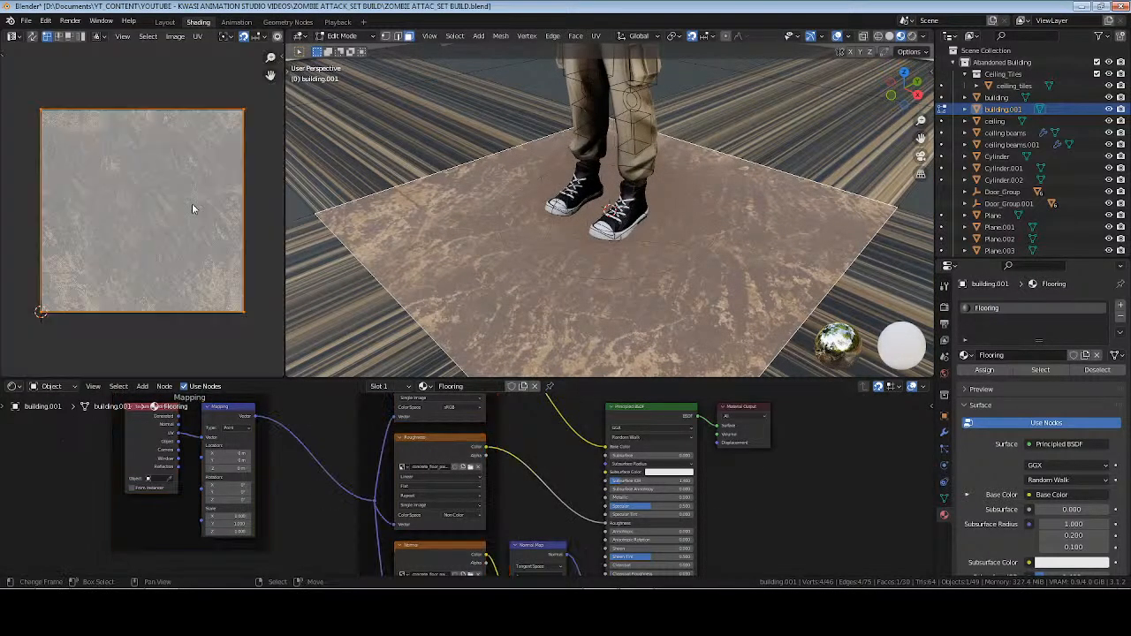
{"action": "key", "text": "u"}
{"action": "left_click", "coordinate": [803, 222]}
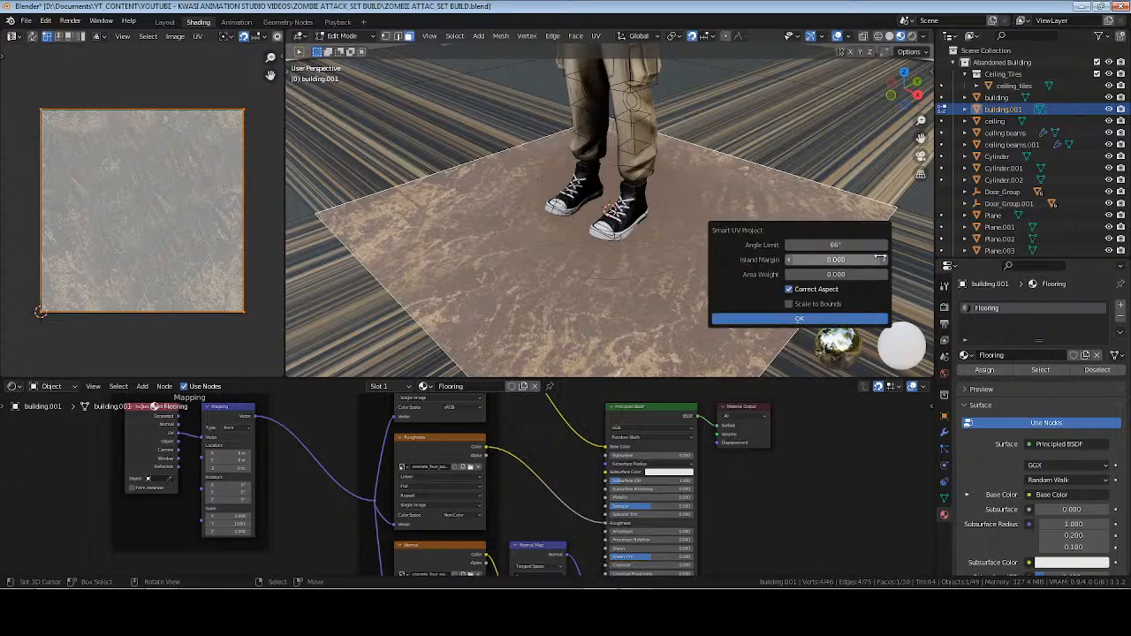
{"action": "left_click", "coordinate": [803, 320]}
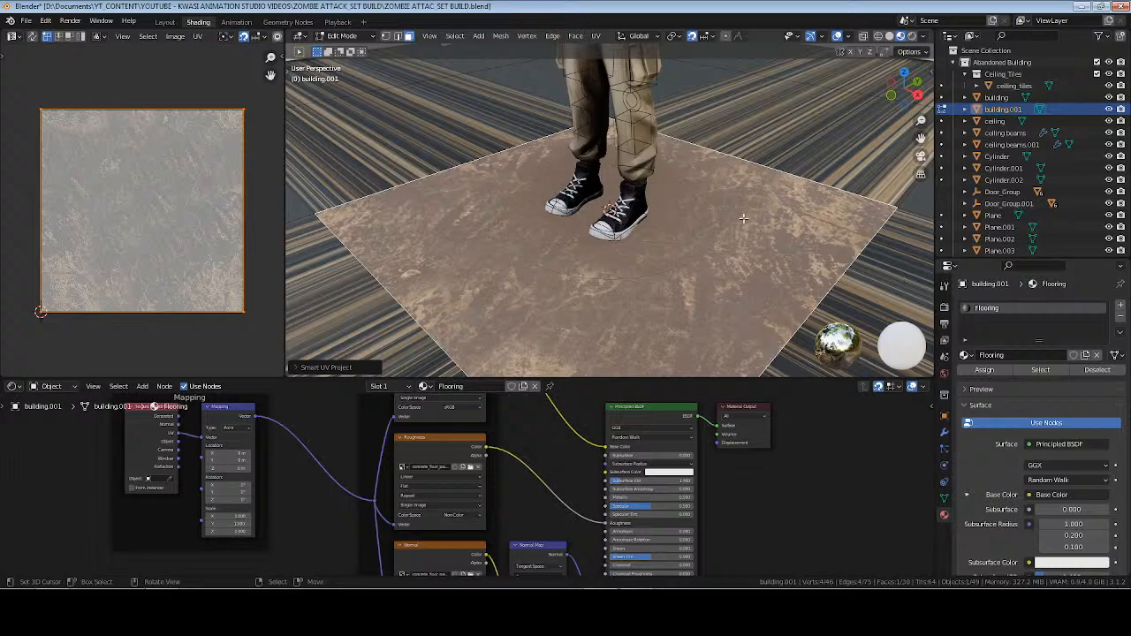
Select all faces using the Flooring material and unwrap them with Follow Active Quads from the face under the character.
{"action": "left_click", "coordinate": [1059, 374]}
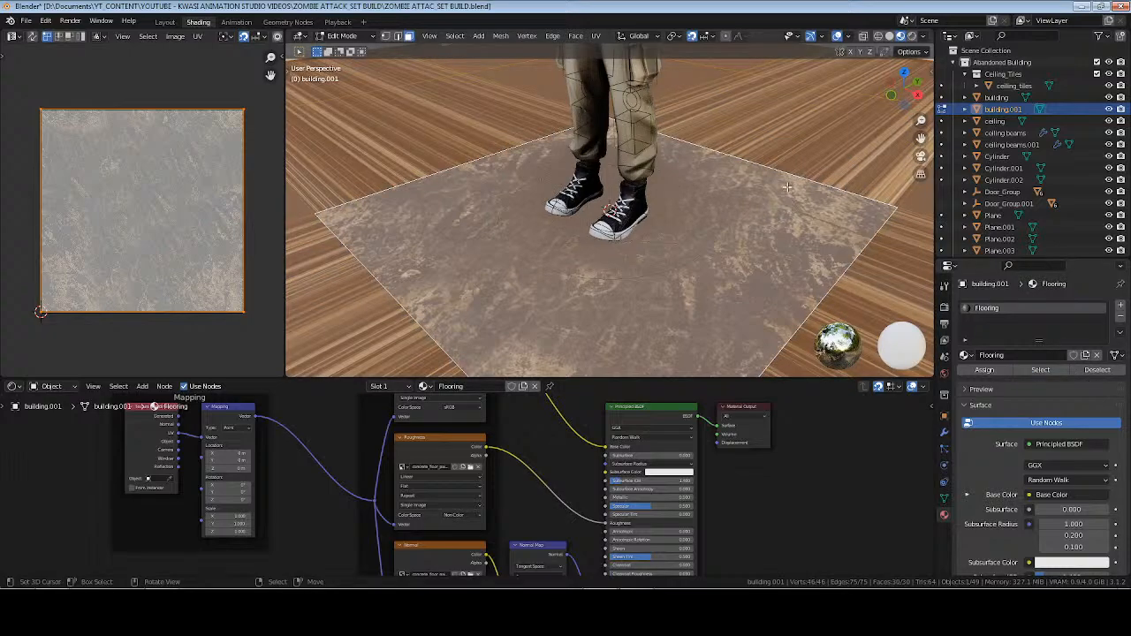
{"action": "key", "text": "u"}
{"action": "left_click", "coordinate": [783, 209]}
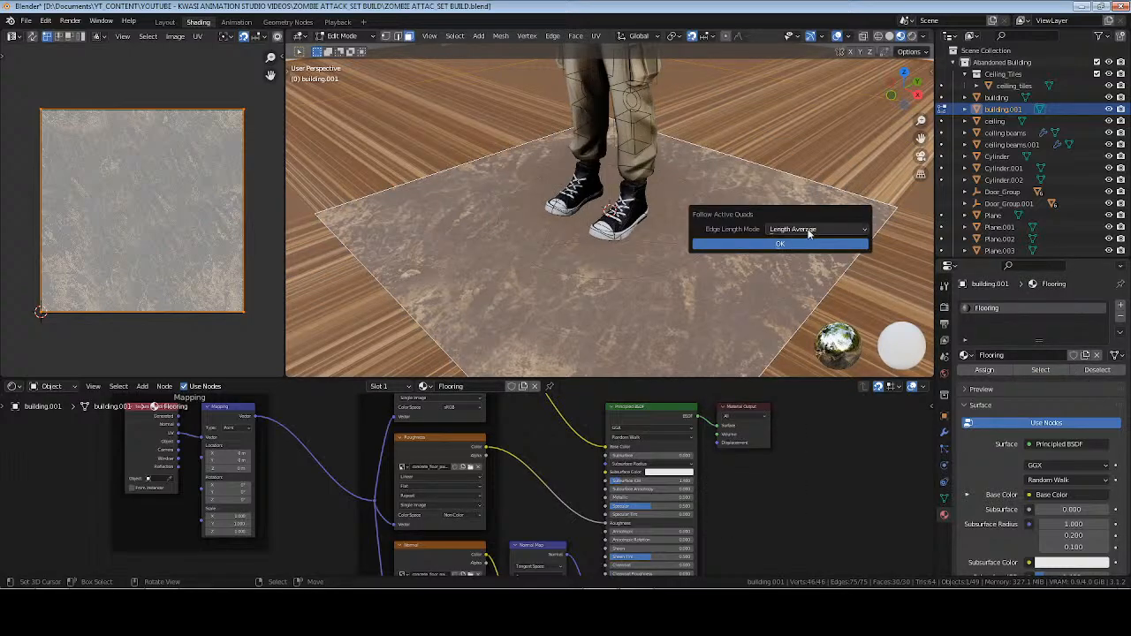
{"action": "left_click", "coordinate": [809, 233]}
{"action": "left_click", "coordinate": [778, 246]}
{"action": "left_click", "coordinate": [752, 245]}
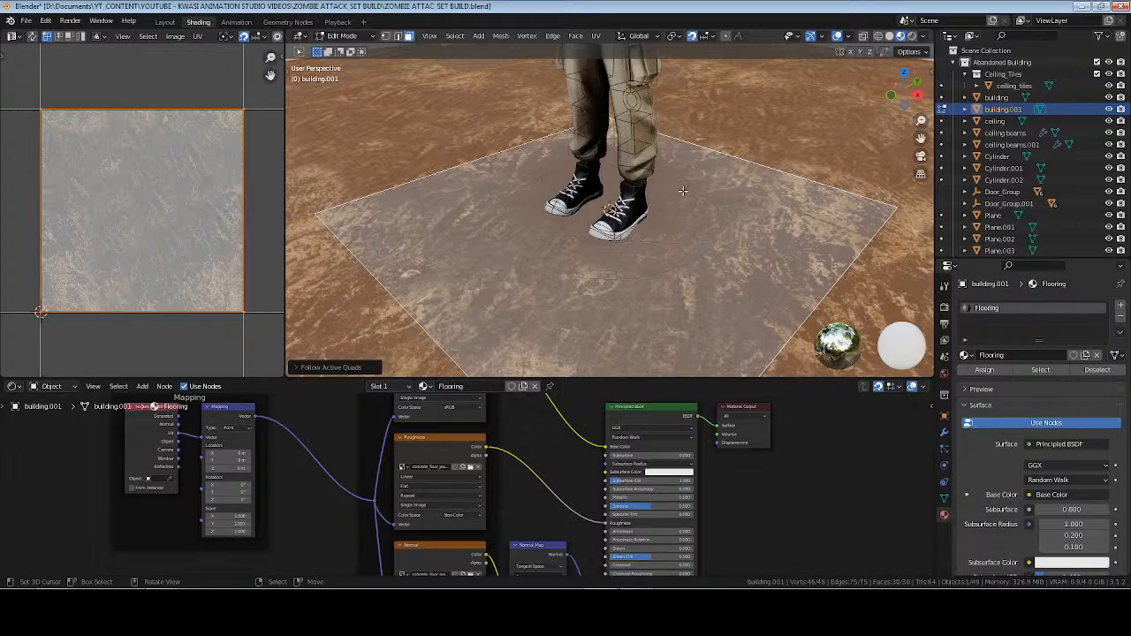
Unwrap the floor face in front of the open door separately and save the file.
{"action": "key", "text": "Tab"}
{"action": "scroll", "coordinate": [683, 190], "scroll_direction": "down", "scroll_amount": 3}
{"action": "middle_click_drag", "start_coordinate": [647, 226], "coordinate": [756, 125]}
{"action": "key", "text": "Tab"}
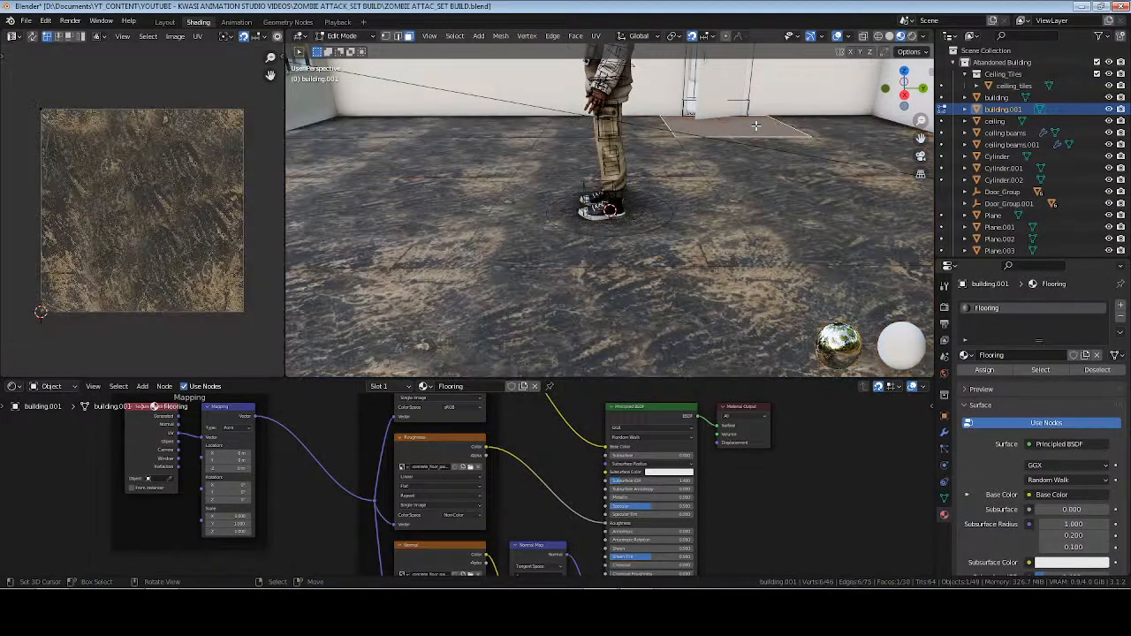
{"action": "key", "text": "KP_Decimal"}
{"action": "scroll", "coordinate": [656, 203], "scroll_direction": "up", "scroll_amount": 3}
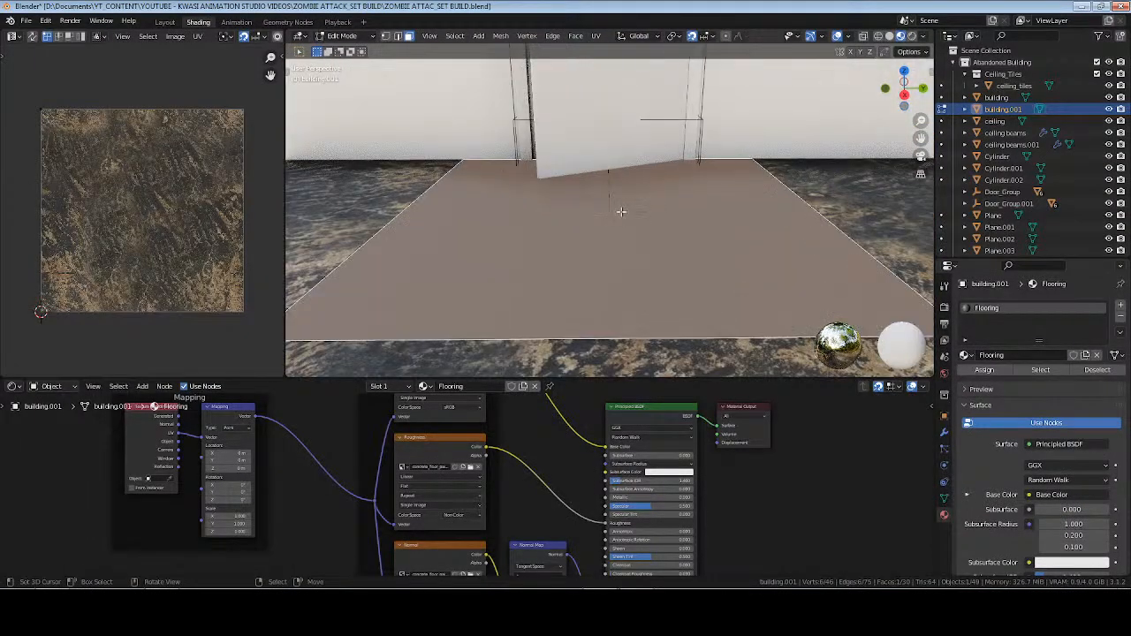
{"action": "middle_click_drag", "start_coordinate": [622, 214], "coordinate": [512, 203]}
{"action": "key", "text": "u"}
{"action": "left_click", "coordinate": [692, 262]}
{"action": "key", "text": "Tab"}
{"action": "key", "text": "ctrl+s"}
Move the separate plane overlapping the floor face in front of the open door clear of that face.
{"action": "key", "text": "Tab"}
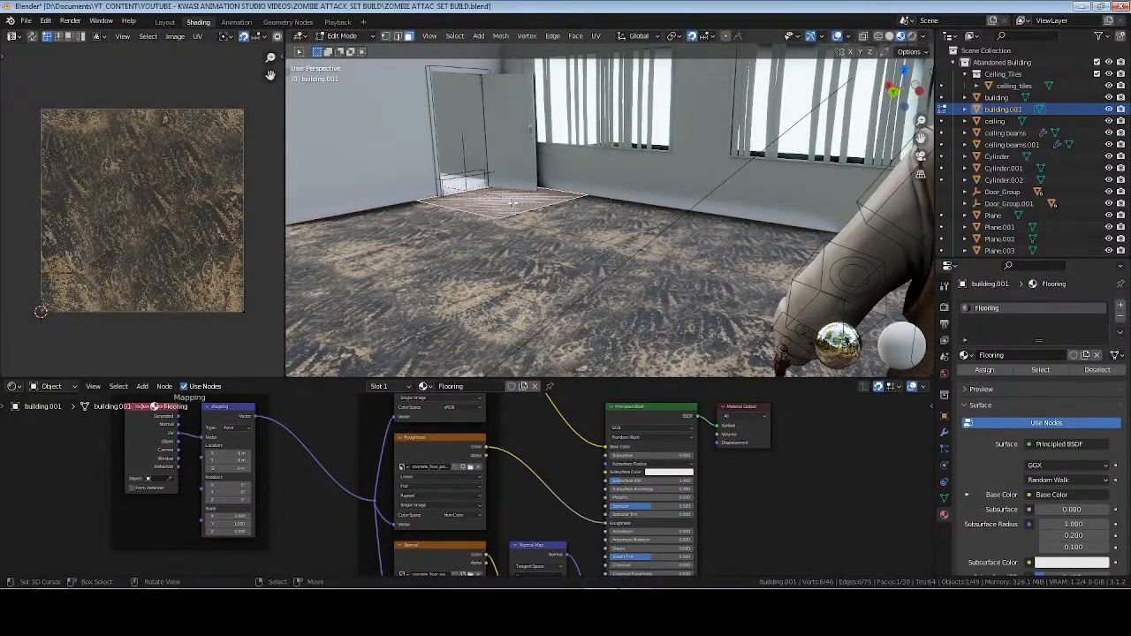
{"action": "key", "text": "KP_Decimal"}
{"action": "middle_click_drag", "start_coordinate": [584, 212], "coordinate": [641, 246]}
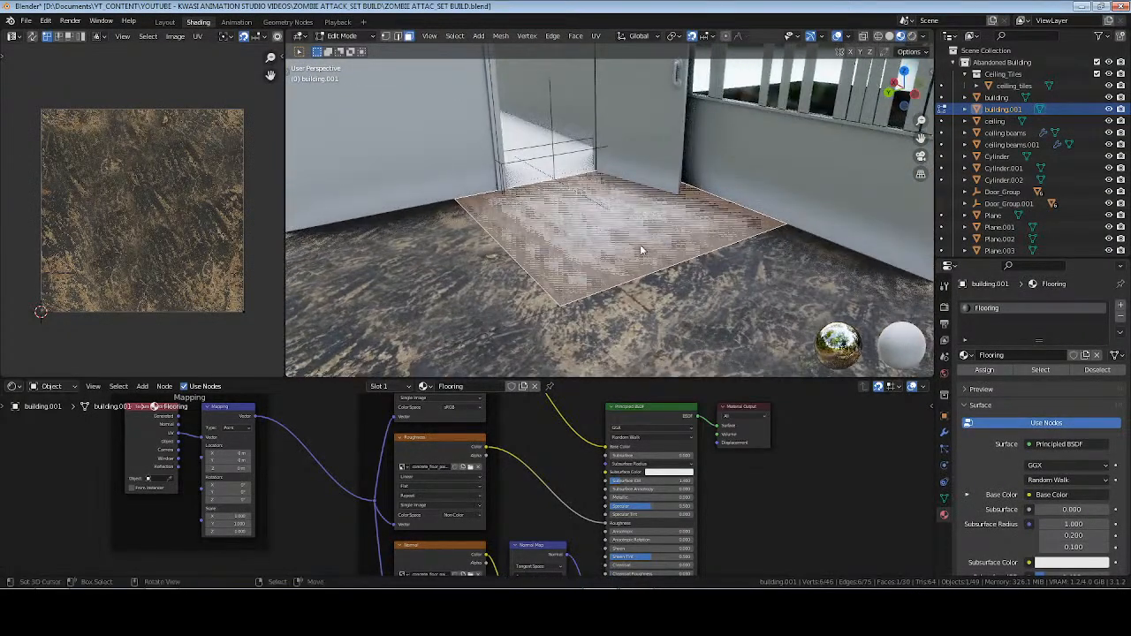
{"action": "key", "text": "Tab"}
{"action": "left_click", "coordinate": [594, 267]}
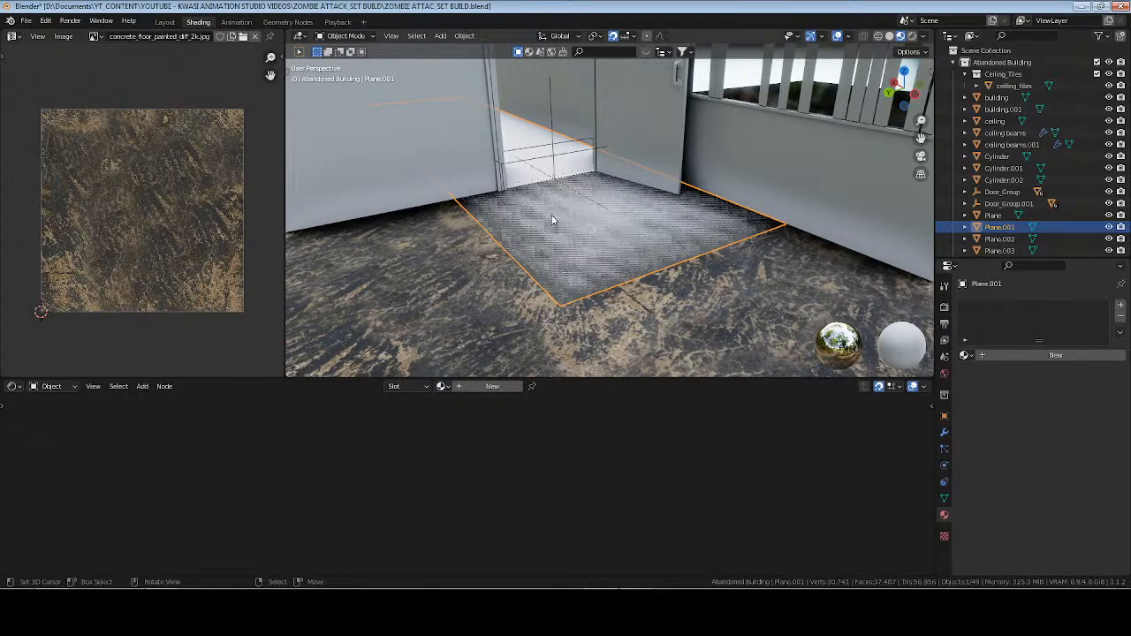
{"action": "key", "text": "t"}
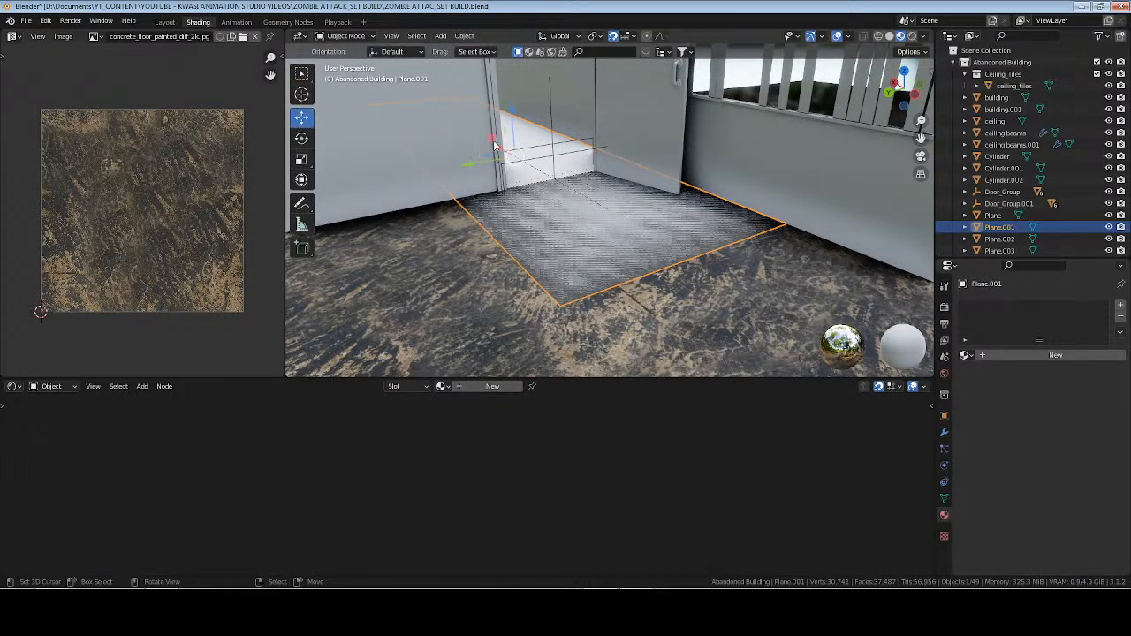
{"action": "left_click_drag", "start_coordinate": [497, 152], "coordinate": [581, 276]}
Unwrap the building.001 floor face in front of the open door with Cube Projection and save the file.
{"action": "left_click", "coordinate": [618, 228]}
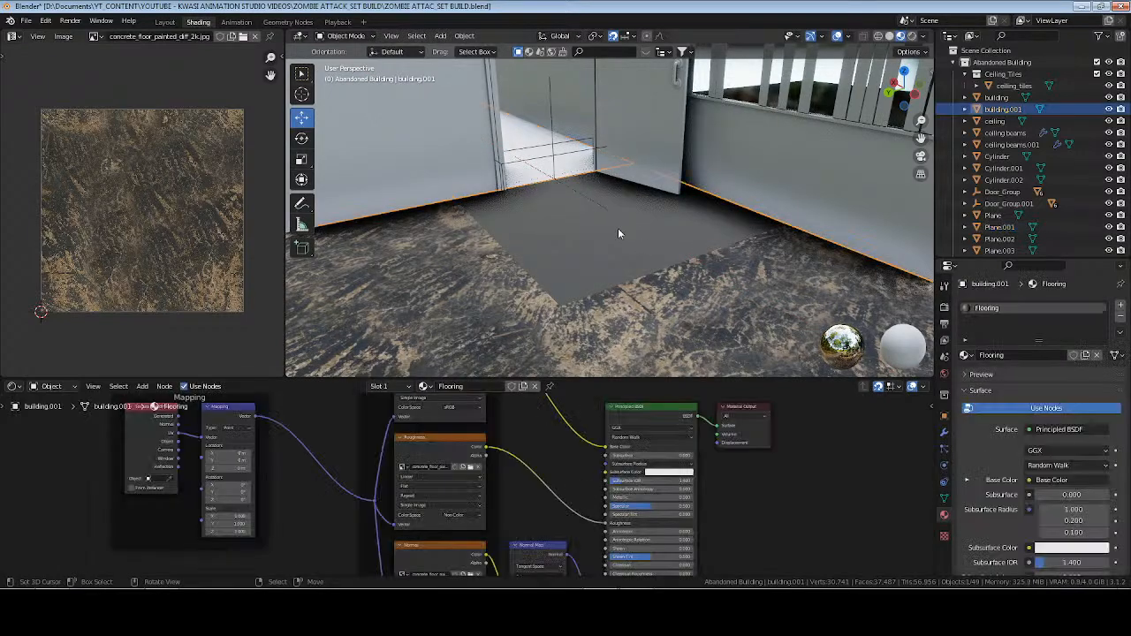
{"action": "key", "text": "Tab"}
{"action": "right_click", "coordinate": [655, 224]}
{"action": "left_click", "coordinate": [656, 227]}
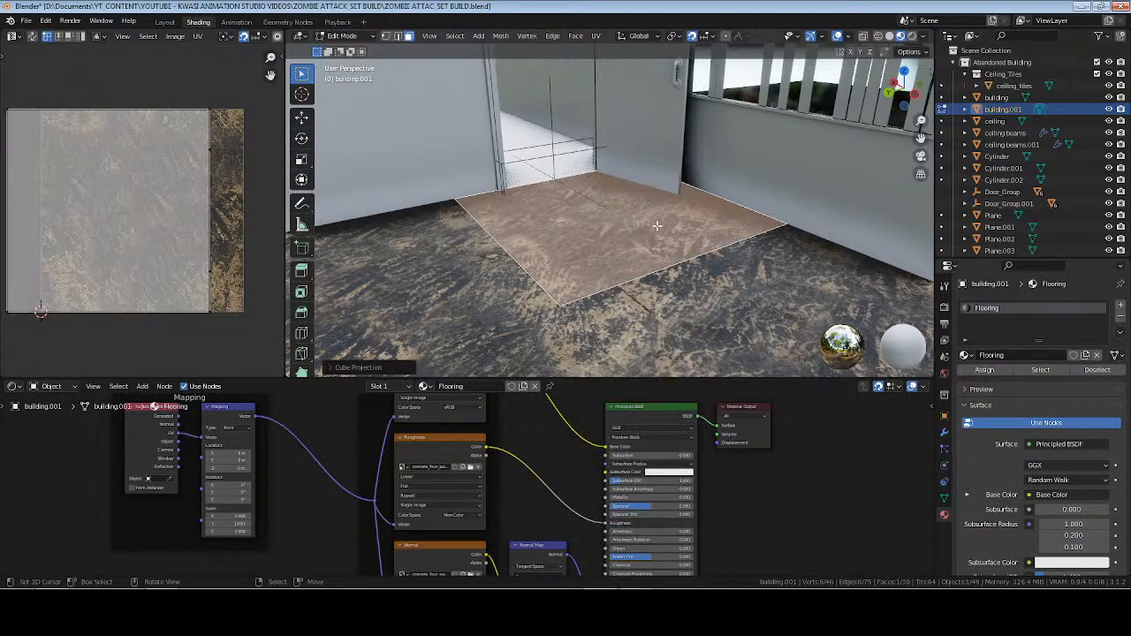
{"action": "key", "text": "Tab"}
{"action": "key", "text": "ctrl+s"}
Collapse the Abandoned Building, Aksara and lighting collections, then select the character rig and centre the view on it.
{"action": "left_click", "coordinate": [965, 62]}
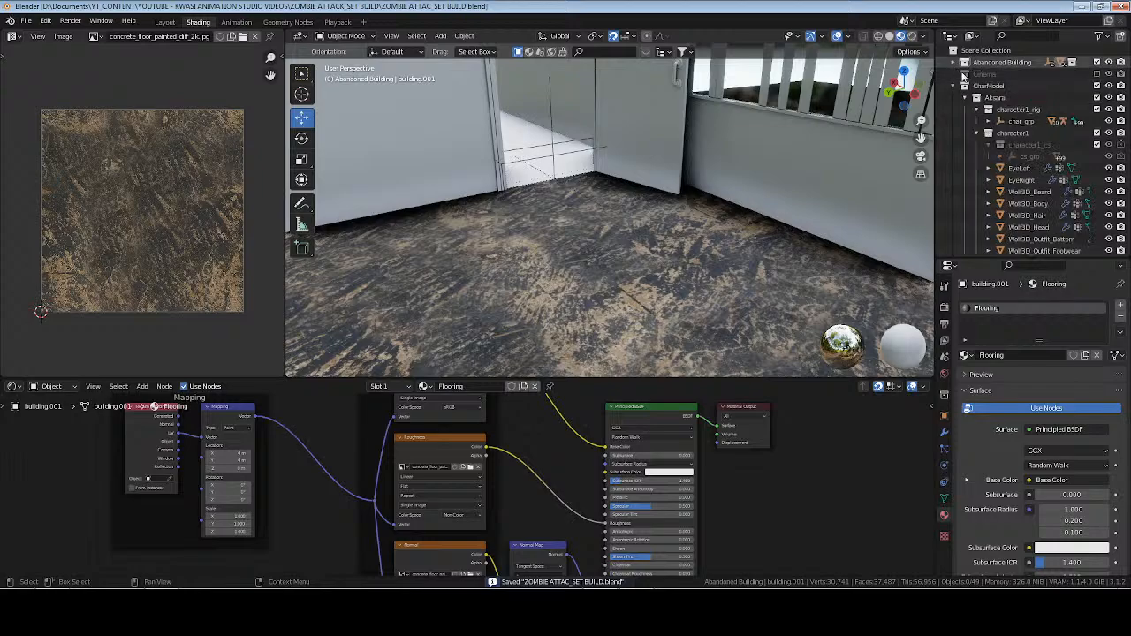
{"action": "left_click", "coordinate": [976, 97]}
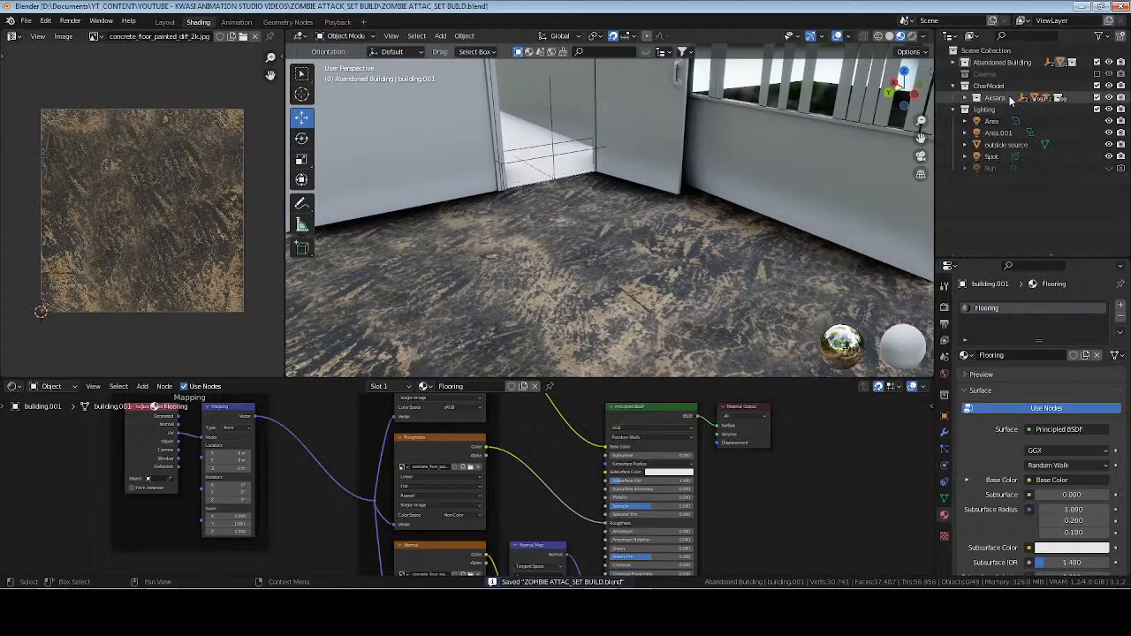
{"action": "left_click", "coordinate": [965, 109]}
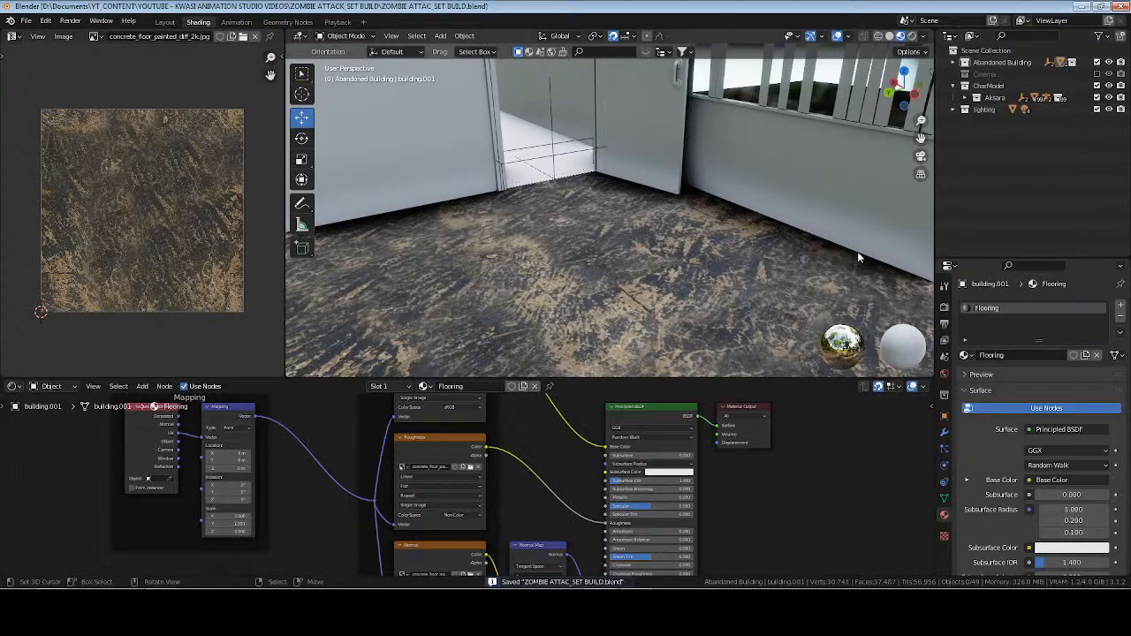
{"action": "left_click", "coordinate": [1045, 99]}
{"action": "left_click", "coordinate": [1030, 105]}
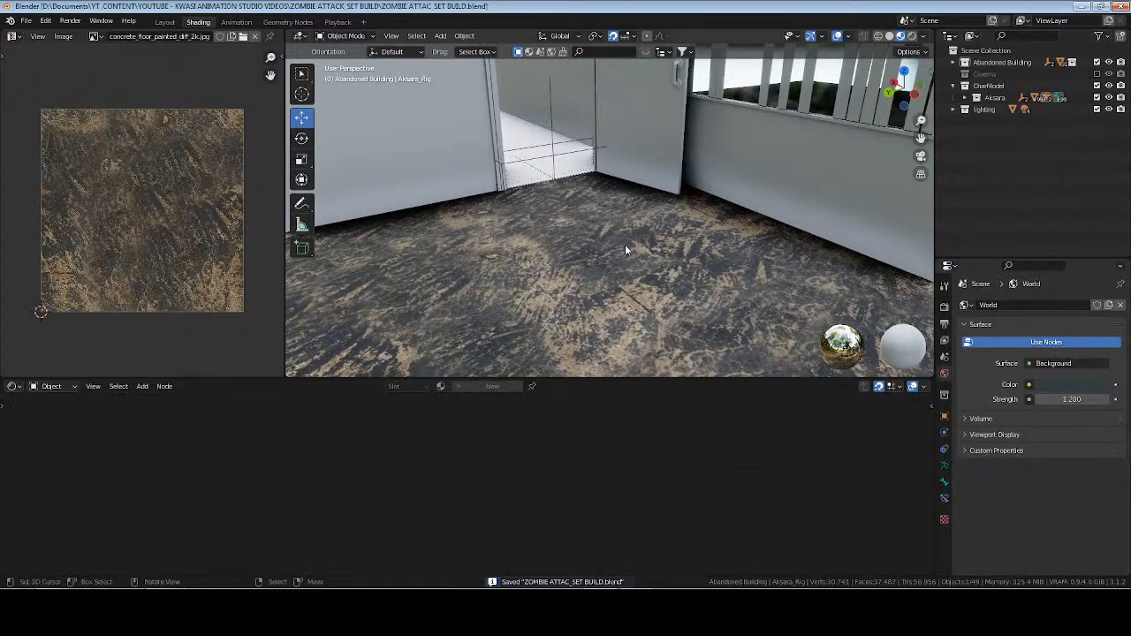
{"action": "key", "text": "KP_Decimal"}
{"action": "middle_click_drag", "start_coordinate": [595, 249], "coordinate": [616, 247]}
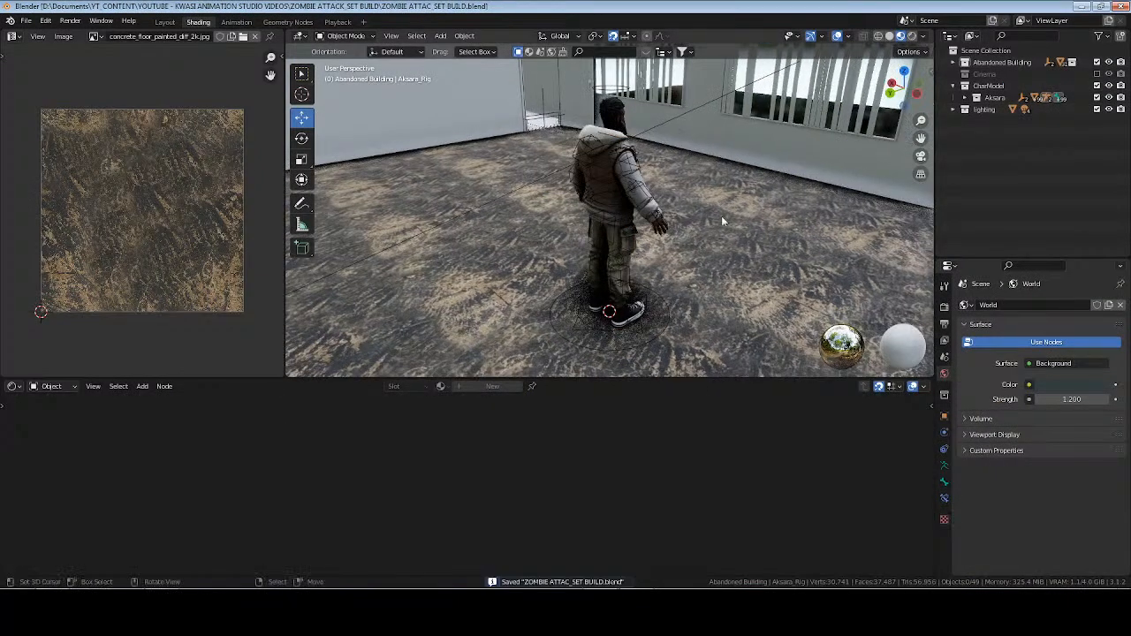
Create a new collection under the scene collection and name it centerpoint.
{"action": "right_click", "coordinate": [985, 50]}
{"action": "left_click", "coordinate": [985, 53]}
{"action": "left_click", "coordinate": [990, 121]}
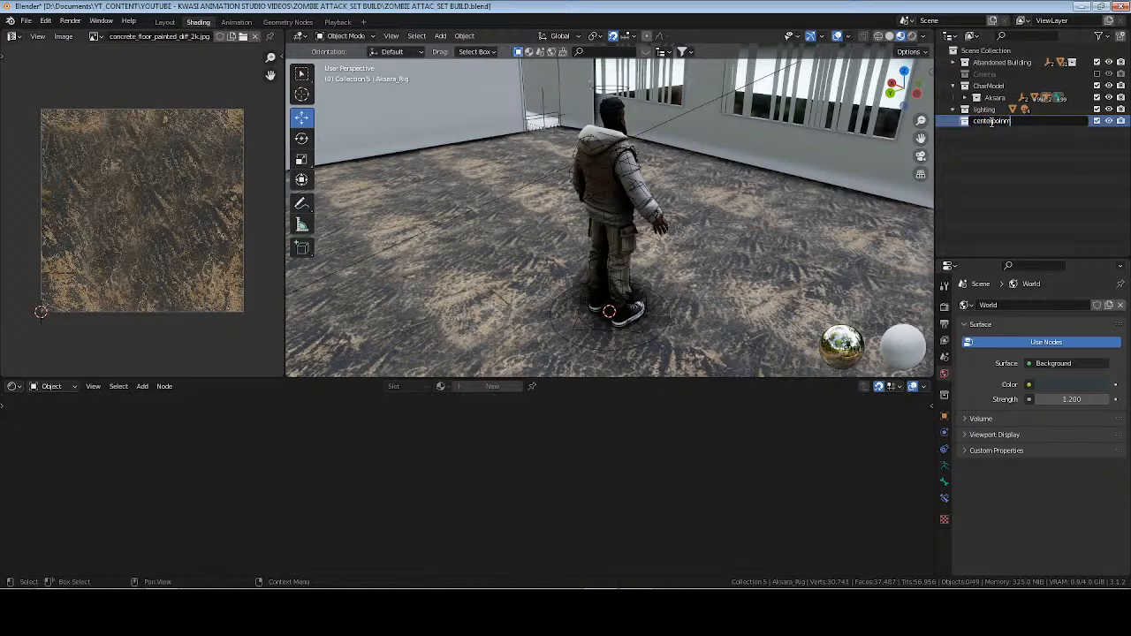
{"action": "type", "text": "centerpoint"}
{"action": "key", "text": "Return"}
Add a sphere empty to the centerpoint collection, scale it down and raise it about 1 m to the character's waist.
{"action": "key", "text": "shift+a"}
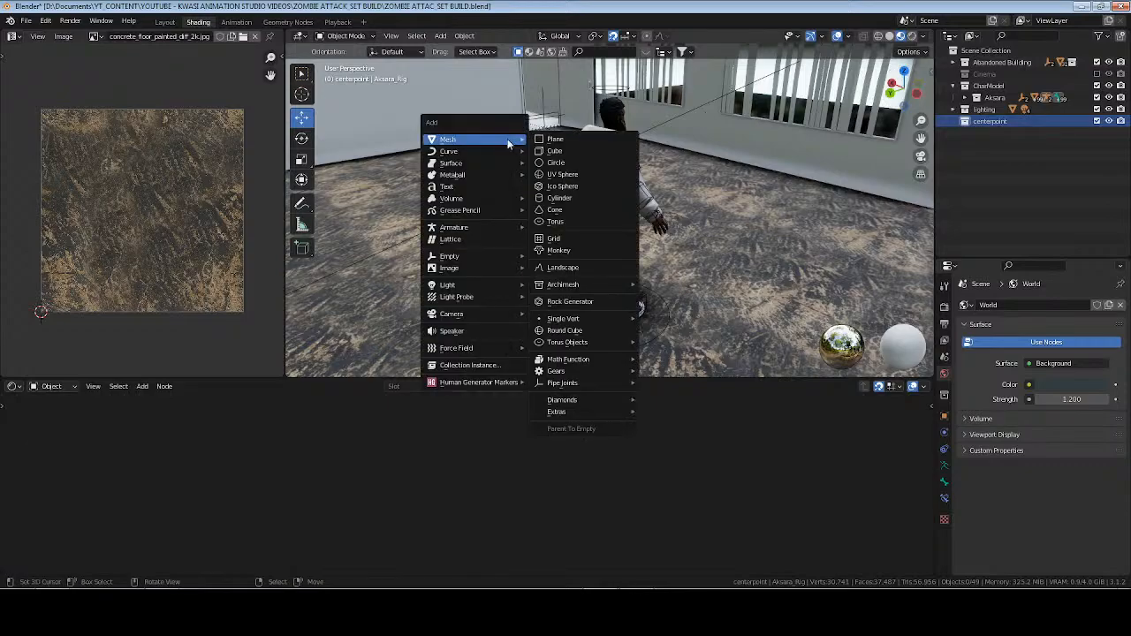
{"action": "mouse_move", "coordinate": [495, 256]}
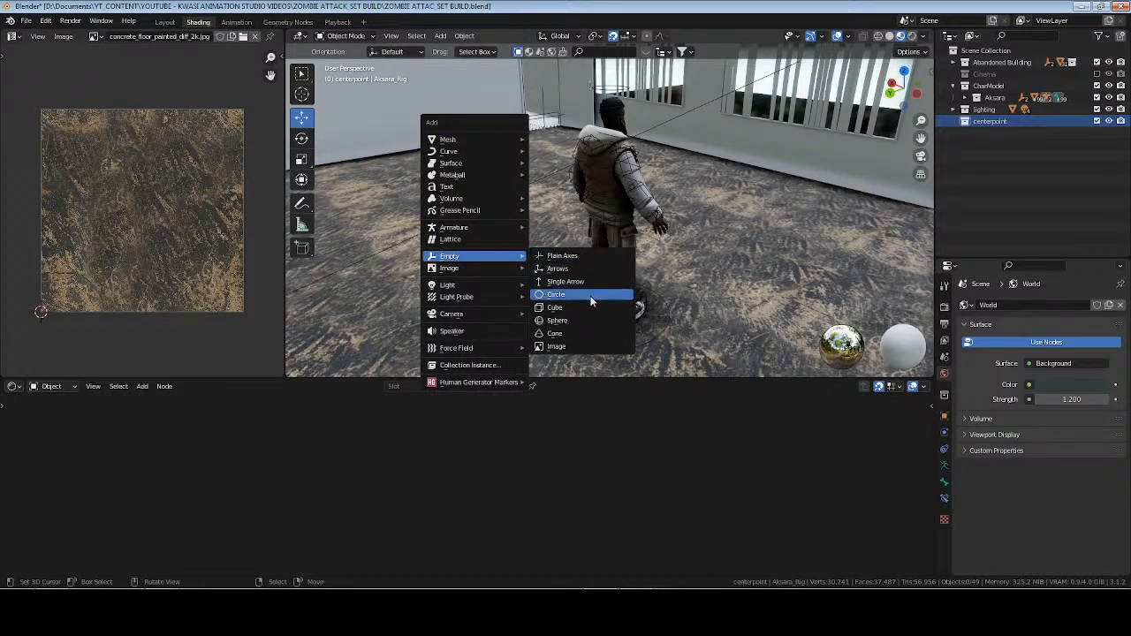
{"action": "left_click", "coordinate": [589, 320]}
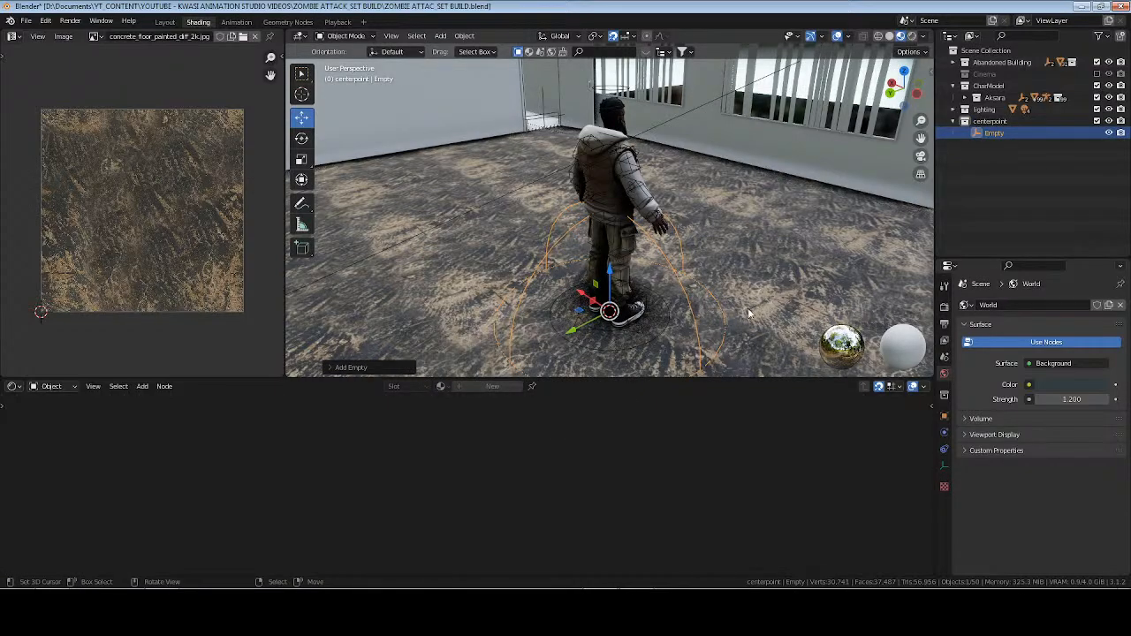
{"action": "key", "text": "s"}
{"action": "left_click", "coordinate": [691, 312]}
{"action": "left_click_drag", "start_coordinate": [610, 269], "coordinate": [621, 211]}
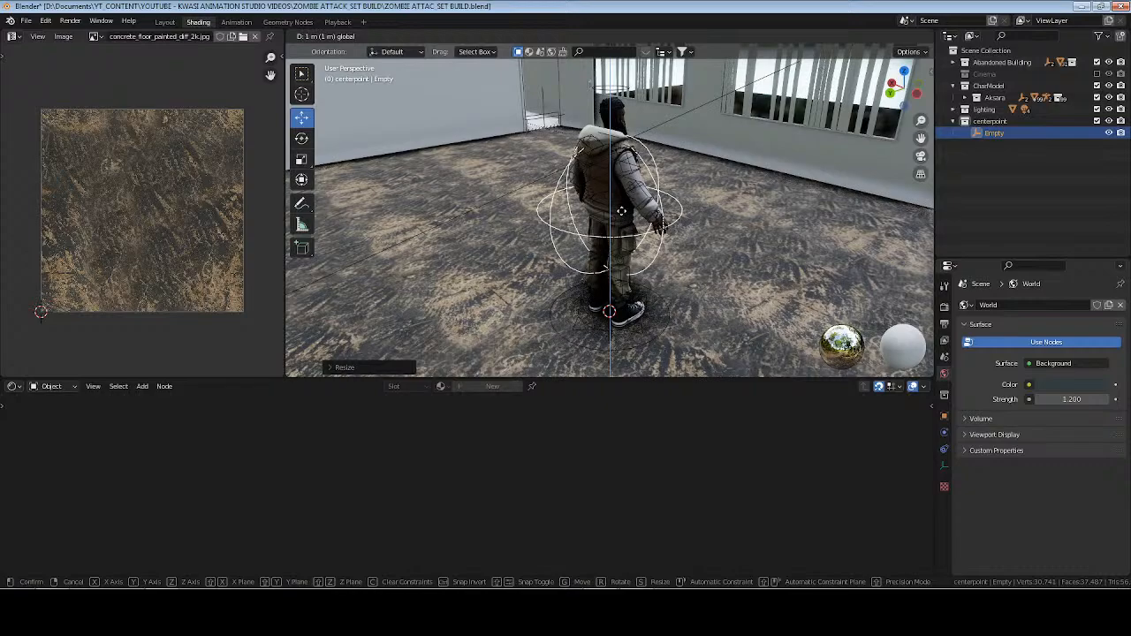
{"action": "left_click", "coordinate": [622, 212]}
{"action": "key", "text": "s"}
{"action": "left_click", "coordinate": [725, 210]}
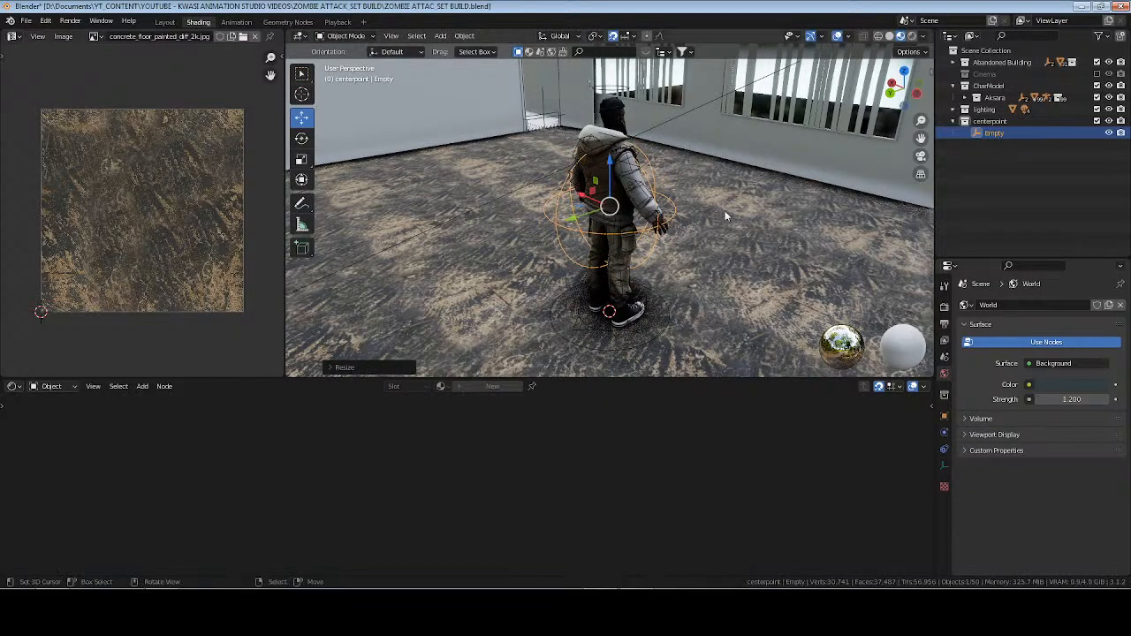
Apply the empty's transform, rename it center and save the file.
{"action": "key", "text": "ctrl+a"}
{"action": "left_click", "coordinate": [723, 208]}
{"action": "key", "text": "F2"}
{"action": "type", "text": "center"}
{"action": "key", "text": "Return"}
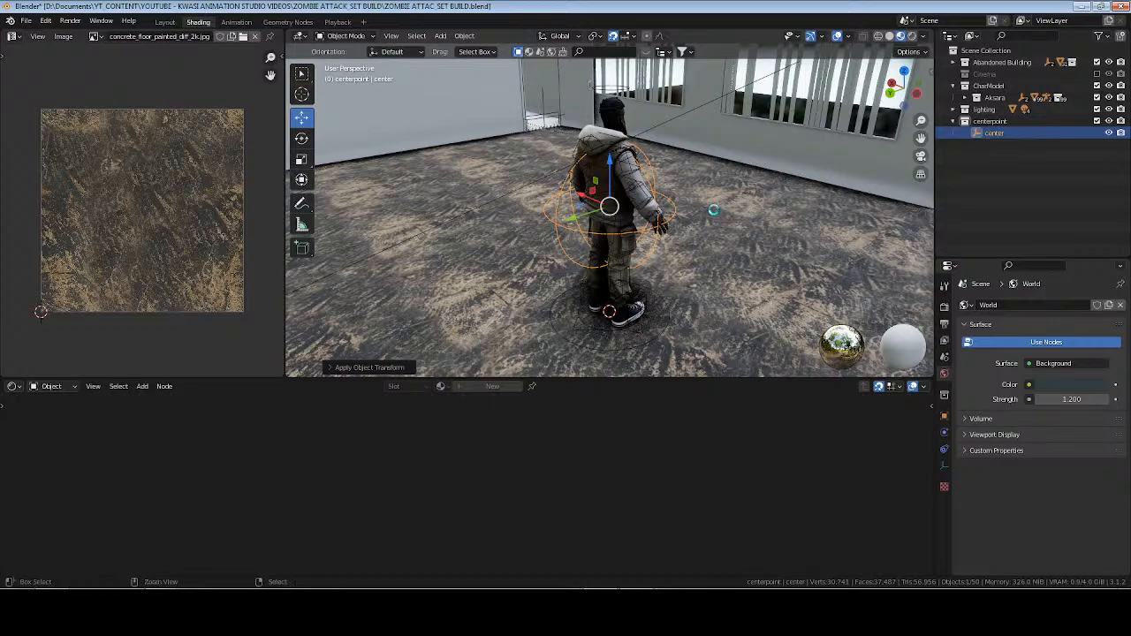
{"action": "key", "text": "ctrl+s"}
Select the floor and move the Flooring material's Principled BSDF and Material Output nodes farther from the texture nodes.
{"action": "mouse_move", "coordinate": [713, 210]}
{"action": "middle_mouse_down"}
{"action": "mouse_move", "coordinate": [701, 230]}
{"action": "mouse_move", "coordinate": [461, 209]}
{"action": "mouse_move", "coordinate": [710, 212]}
{"action": "middle_mouse_up"}
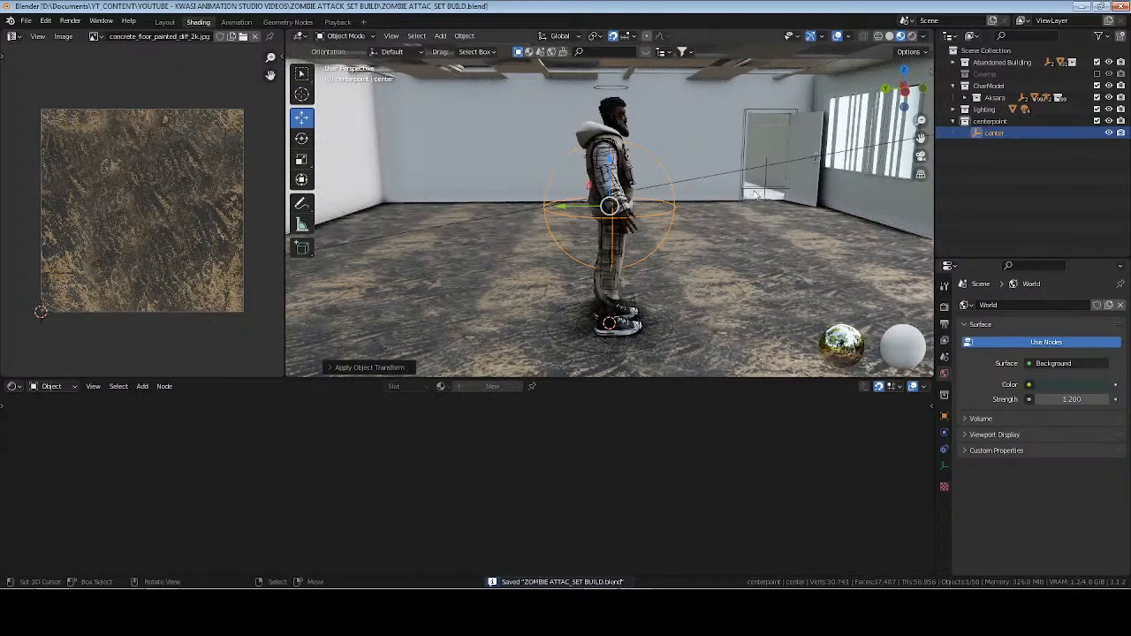
{"action": "left_click", "coordinate": [716, 270]}
{"action": "scroll", "coordinate": [533, 481], "scroll_direction": "down", "scroll_amount": 1}
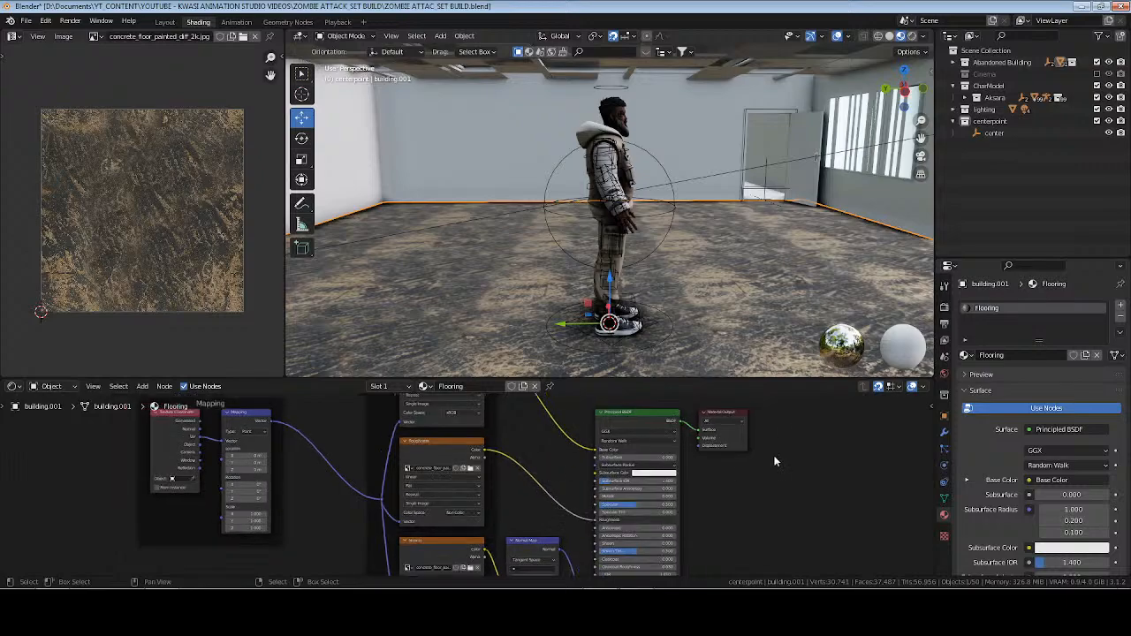
{"action": "middle_click_drag", "start_coordinate": [794, 413], "coordinate": [684, 429]}
{"action": "left_click_drag", "start_coordinate": [685, 428], "coordinate": [527, 500]}
{"action": "key", "text": "g"}
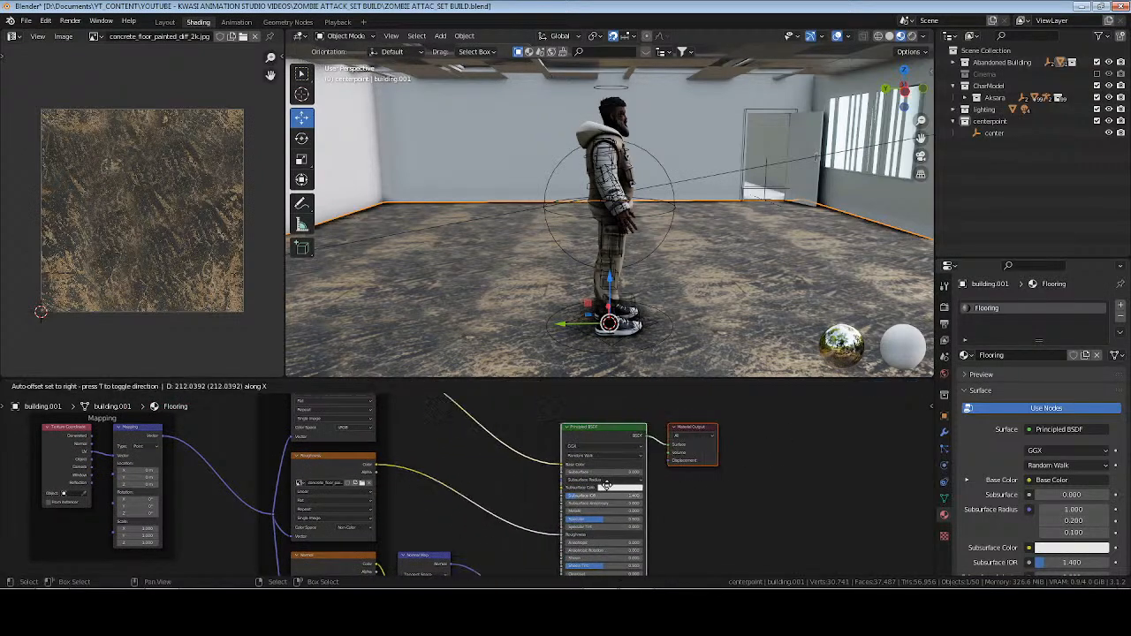
{"action": "left_click", "coordinate": [670, 479]}
{"action": "left_click", "coordinate": [485, 490]}
Insert a ColorRamp node between the Roughness texture and the Principled BSDF's Roughness input.
{"action": "scroll", "coordinate": [484, 486], "scroll_direction": "up", "scroll_amount": 4}
{"action": "scroll", "coordinate": [484, 491], "scroll_direction": "down", "scroll_amount": 1}
{"action": "key", "text": "shift+a"}
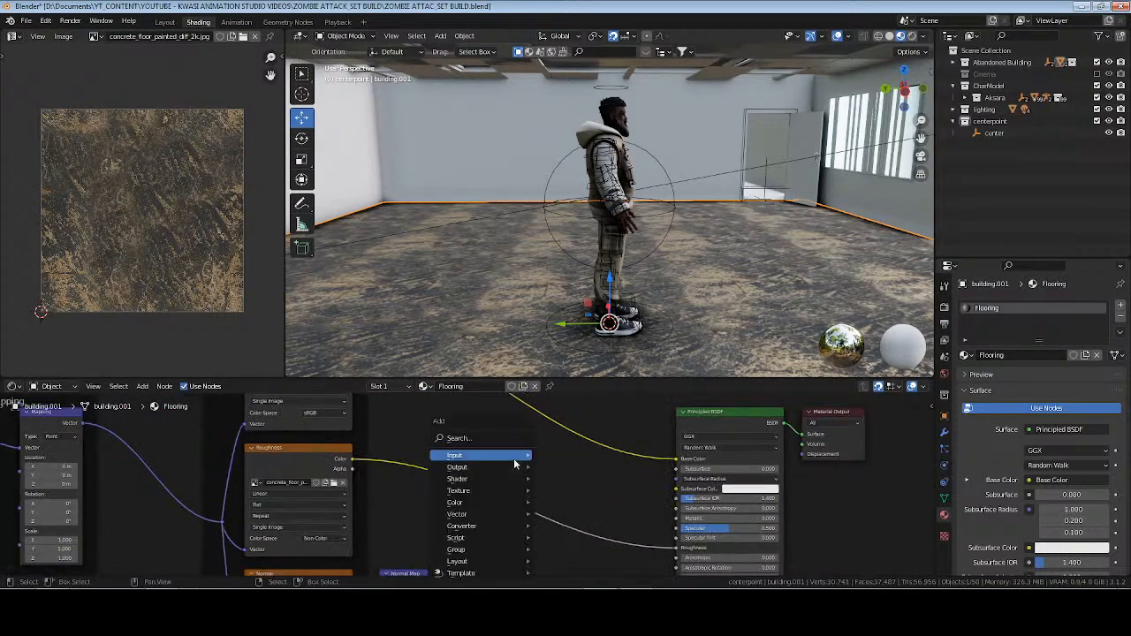
{"action": "type", "text": "col"}
{"action": "key", "text": "Return"}
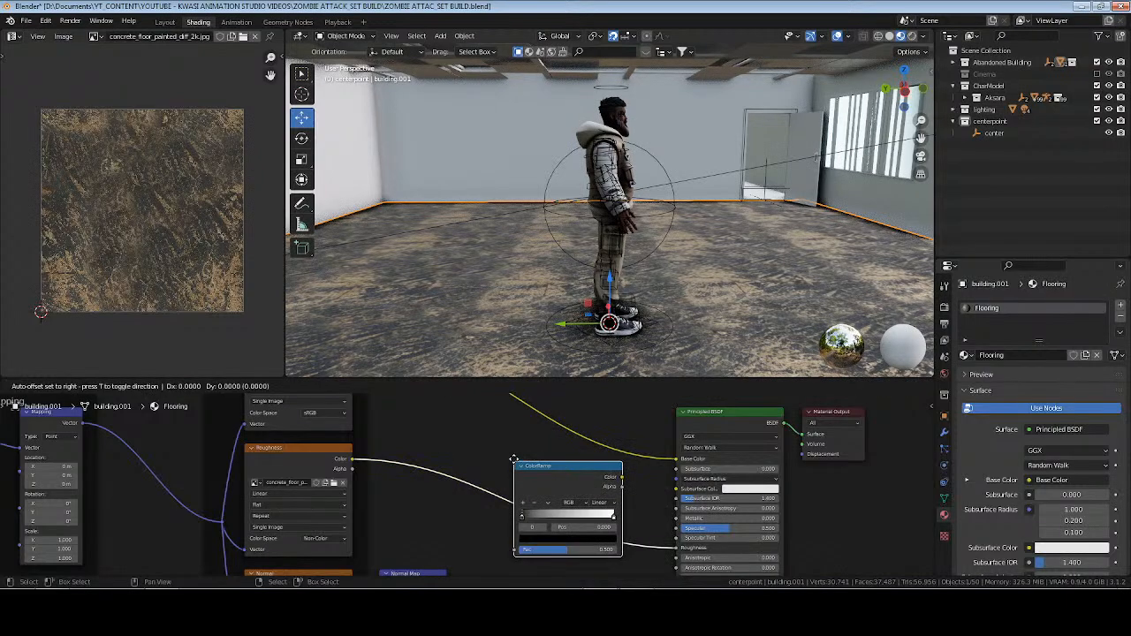
{"action": "left_click", "coordinate": [411, 448]}
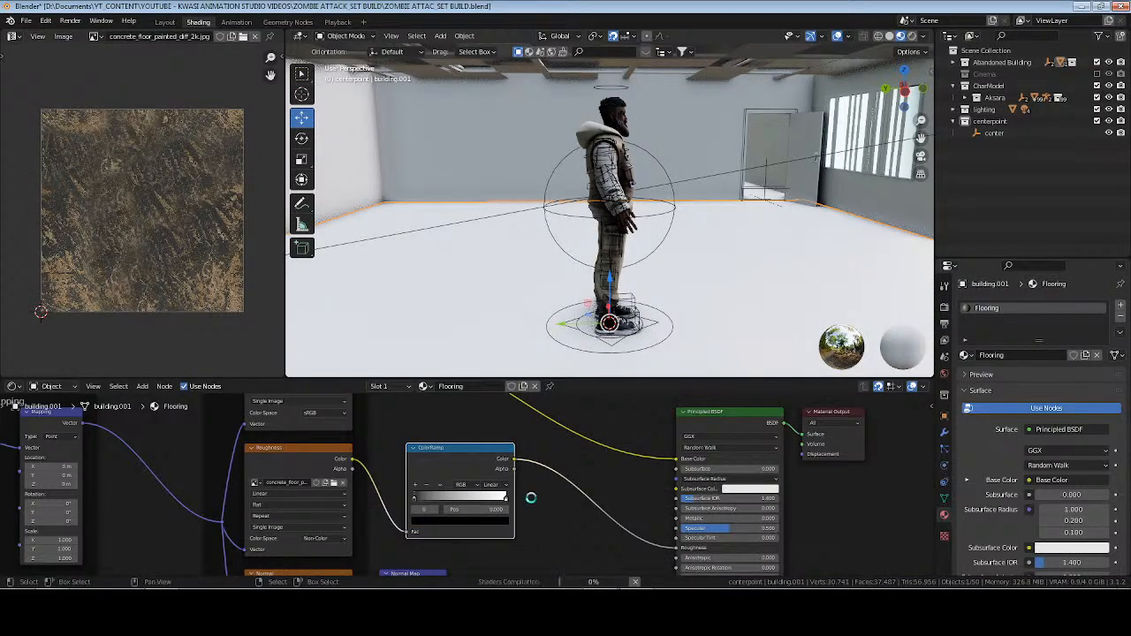
{"action": "key", "text": "alt+Tab"}
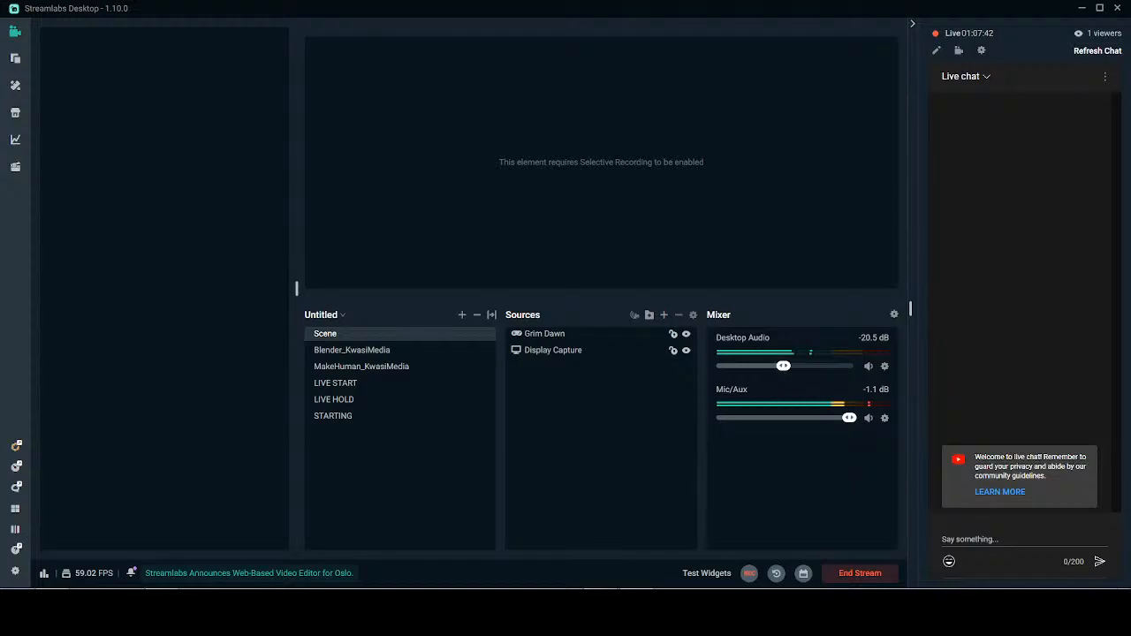
{"action": "key", "text": "alt+Tab"}
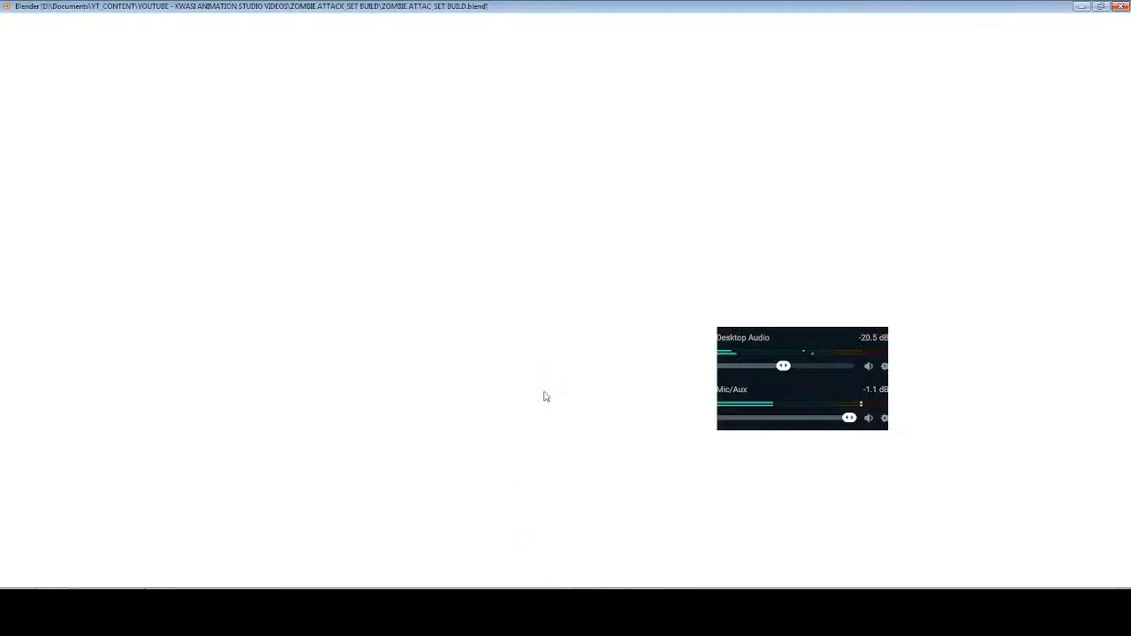
Adjust the roughness ColorRamp in rendered shading, moving the black stop near the middle and the white stop to 0.909, and save.
{"action": "scroll", "coordinate": [537, 489], "scroll_direction": "up", "scroll_amount": 2}
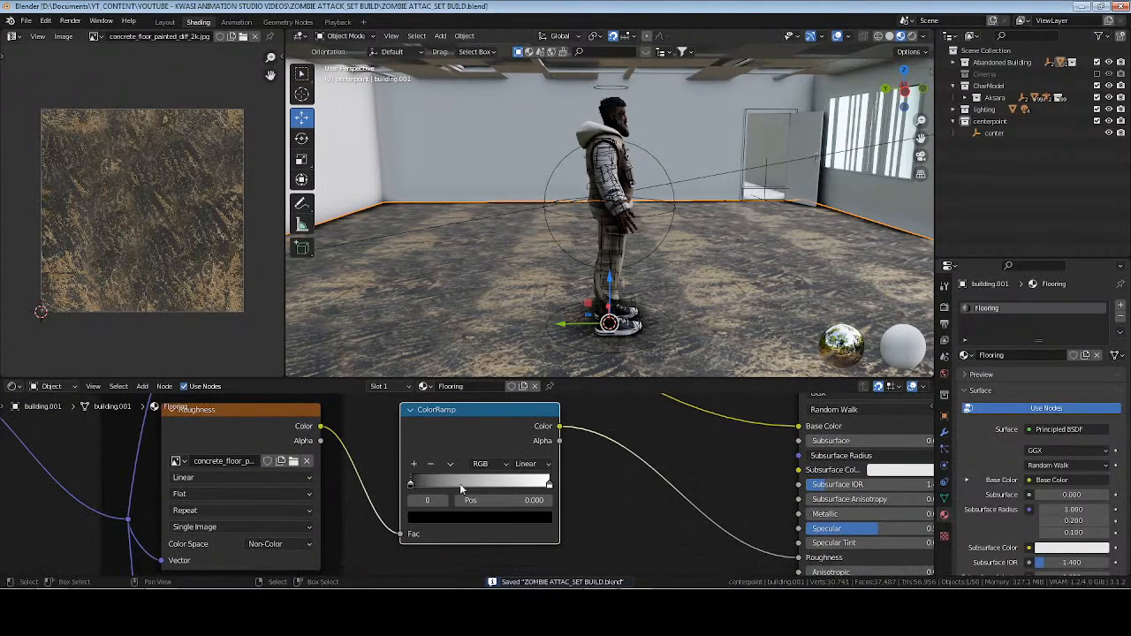
{"action": "left_click_drag", "start_coordinate": [411, 484], "coordinate": [471, 479]}
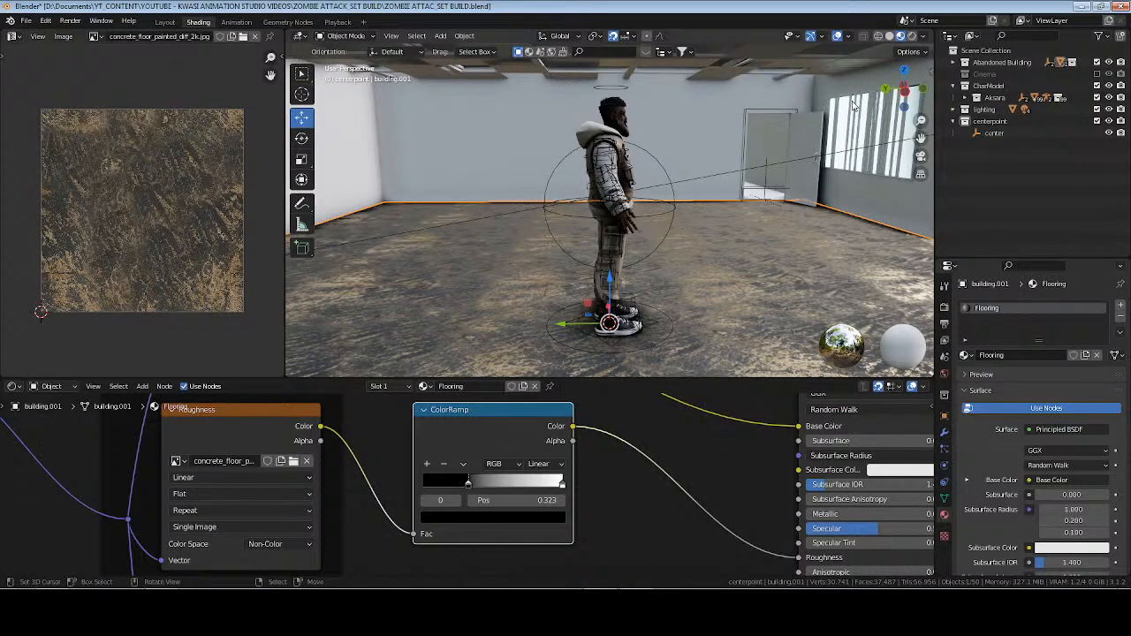
{"action": "left_click", "coordinate": [913, 36]}
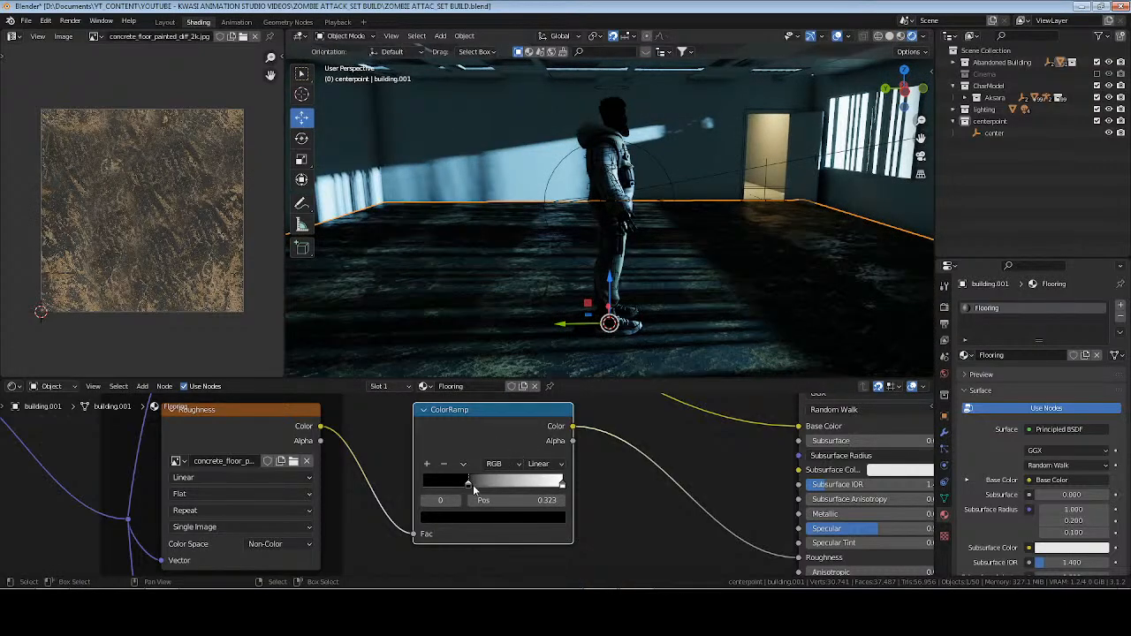
{"action": "left_click_drag", "start_coordinate": [473, 484], "coordinate": [479, 484]}
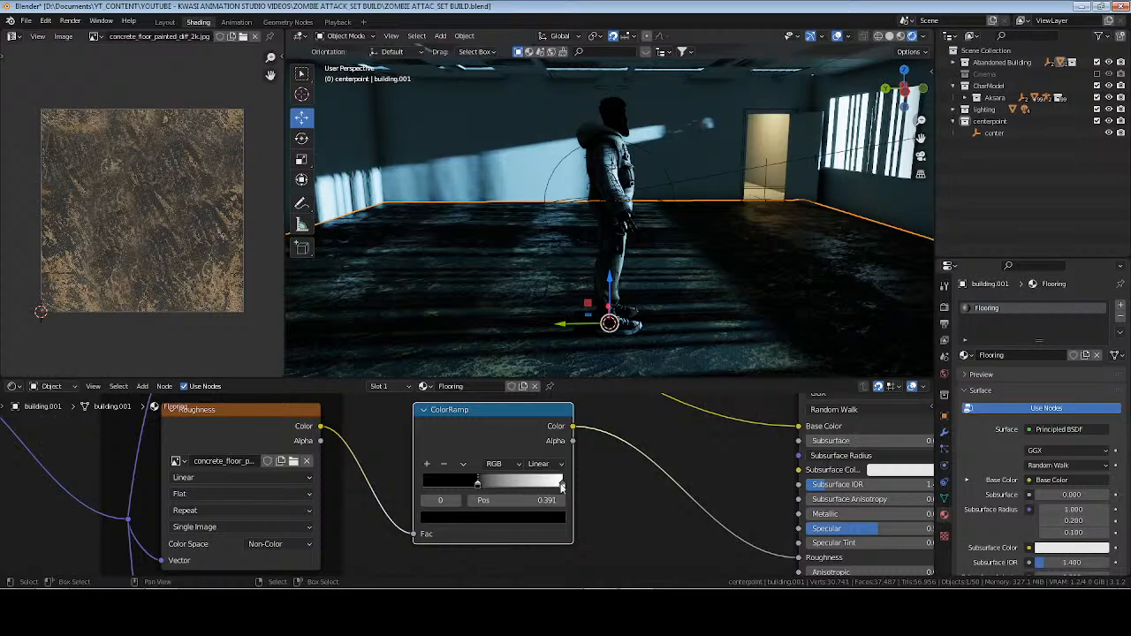
{"action": "mouse_move", "coordinate": [561, 486]}
{"action": "left_mouse_down"}
{"action": "mouse_move", "coordinate": [456, 485]}
{"action": "mouse_move", "coordinate": [550, 485]}
{"action": "left_mouse_up"}
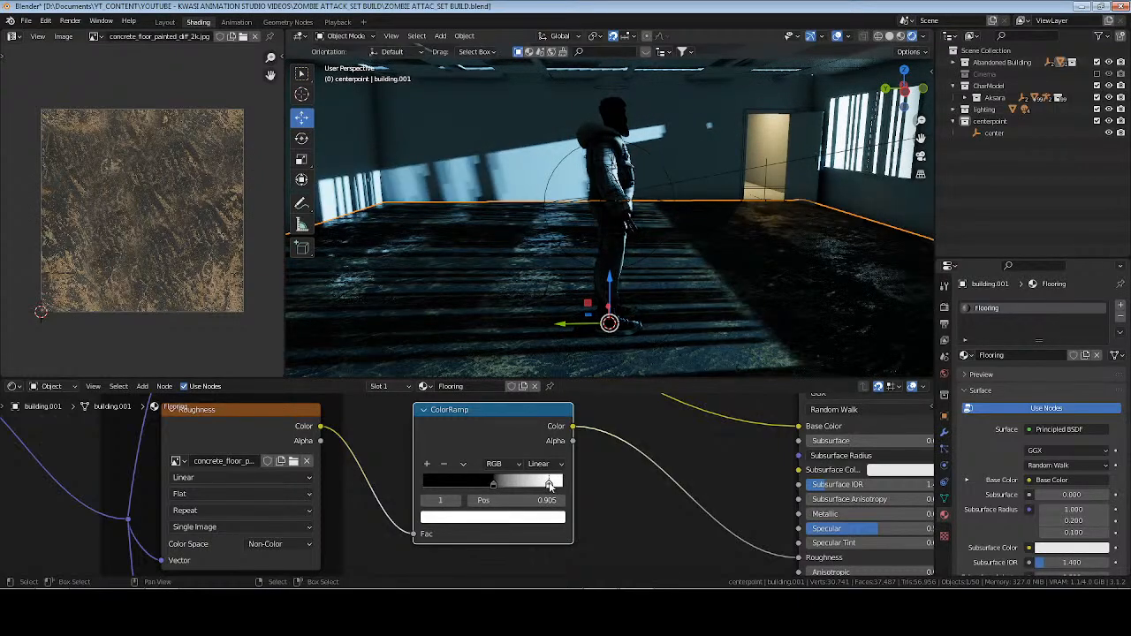
{"action": "left_click", "coordinate": [688, 439]}
{"action": "key", "text": "ctrl+s"}
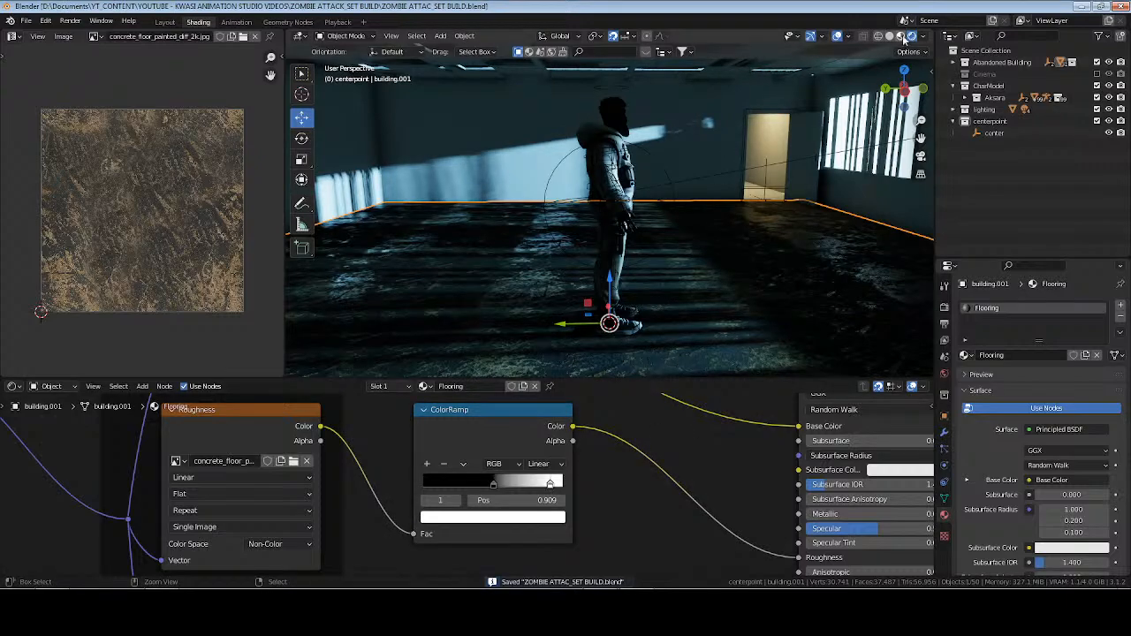
Return the viewport to Material Preview and change its lighting environment to the bright interior HDRI.
{"action": "left_click", "coordinate": [901, 36]}
{"action": "middle_click_drag", "start_coordinate": [513, 261], "coordinate": [590, 251]}
{"action": "left_click", "coordinate": [923, 38]}
{"action": "left_click", "coordinate": [881, 145]}
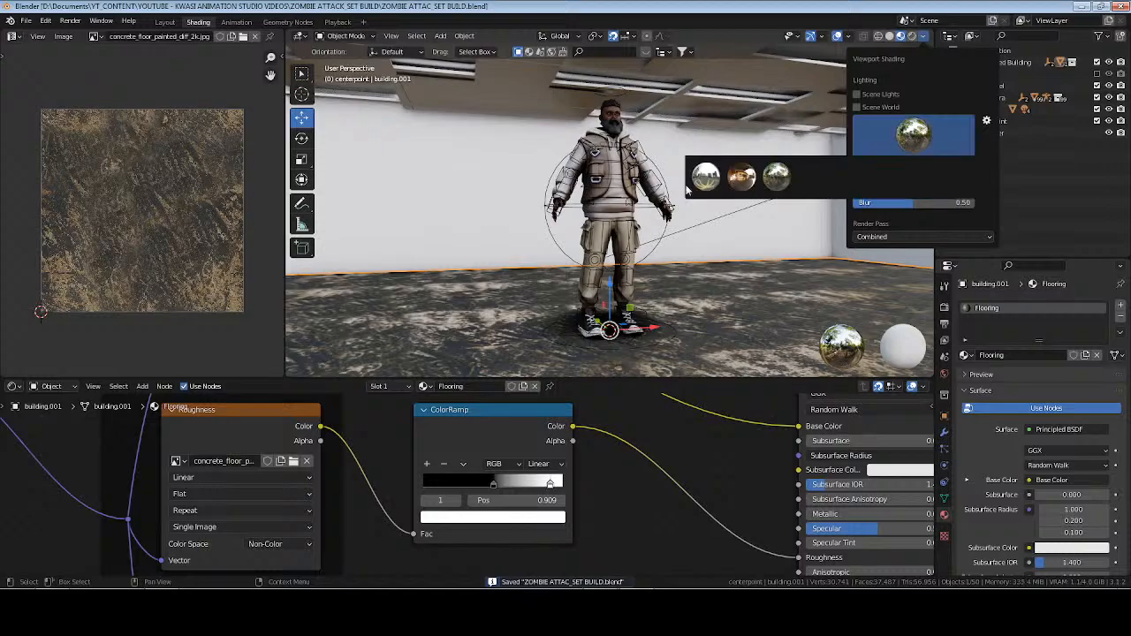
{"action": "left_click", "coordinate": [704, 177]}
{"action": "middle_click_drag", "start_coordinate": [442, 258], "coordinate": [822, 262]}
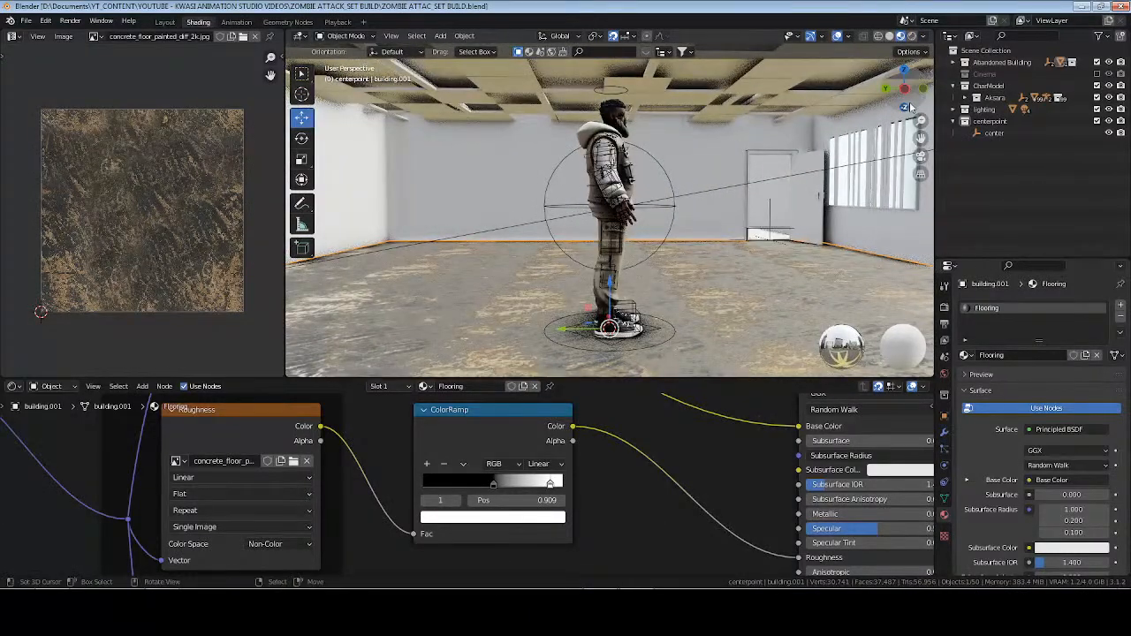
Check the floor's reflections in rendered shading, return to Material Preview and save the file.
{"action": "left_click", "coordinate": [914, 38]}
{"action": "mouse_move", "coordinate": [629, 217]}
{"action": "middle_mouse_down"}
{"action": "mouse_move", "coordinate": [579, 257]}
{"action": "mouse_move", "coordinate": [612, 238]}
{"action": "mouse_move", "coordinate": [737, 221]}
{"action": "mouse_move", "coordinate": [644, 248]}
{"action": "middle_mouse_up"}
{"action": "left_click", "coordinate": [901, 36]}
{"action": "key", "text": "ctrl+s"}
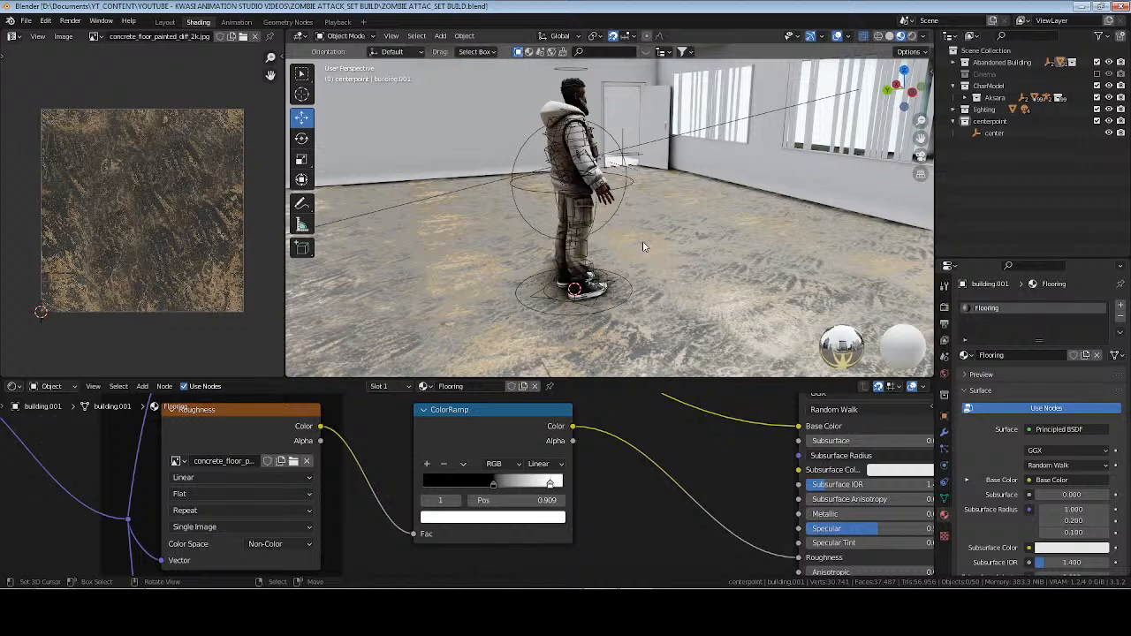
Select the hallway floor plane beyond the room's doorway and open it in Edit Mode.
{"action": "middle_click_drag", "start_coordinate": [642, 246], "coordinate": [484, 331]}
{"action": "scroll", "coordinate": [624, 241], "scroll_direction": "down", "scroll_amount": 13}
{"action": "scroll", "coordinate": [646, 264], "scroll_direction": "up", "scroll_amount": 4}
{"action": "left_click", "coordinate": [478, 320]}
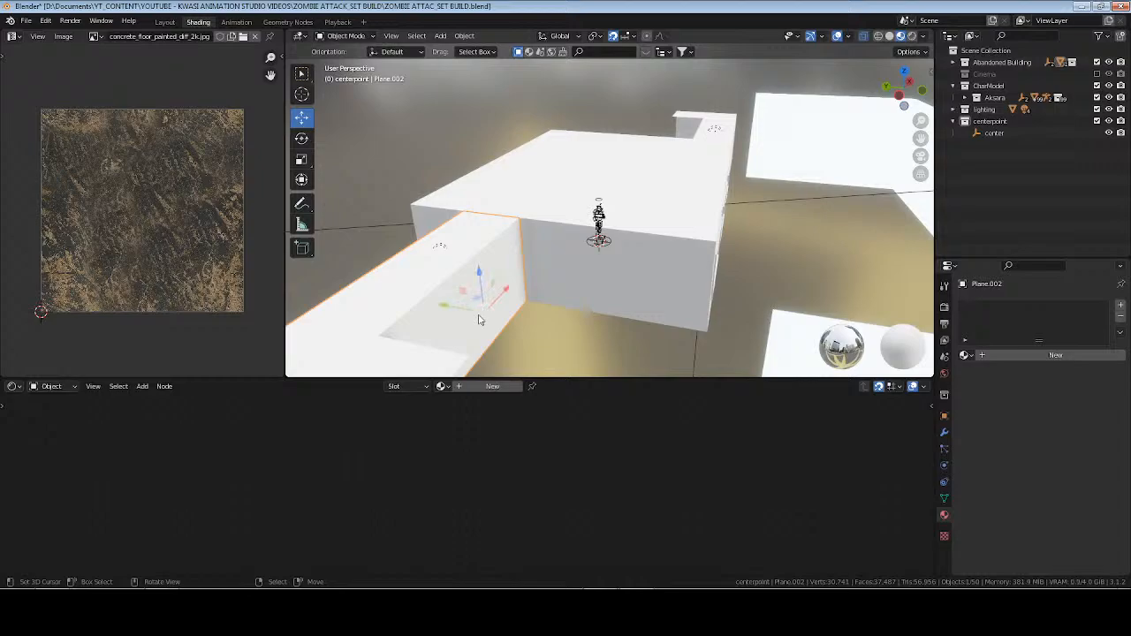
{"action": "key", "text": "KP_Decimal"}
{"action": "scroll", "coordinate": [480, 321], "scroll_direction": "up", "scroll_amount": 3}
{"action": "middle_click_drag", "start_coordinate": [541, 292], "coordinate": [572, 327]}
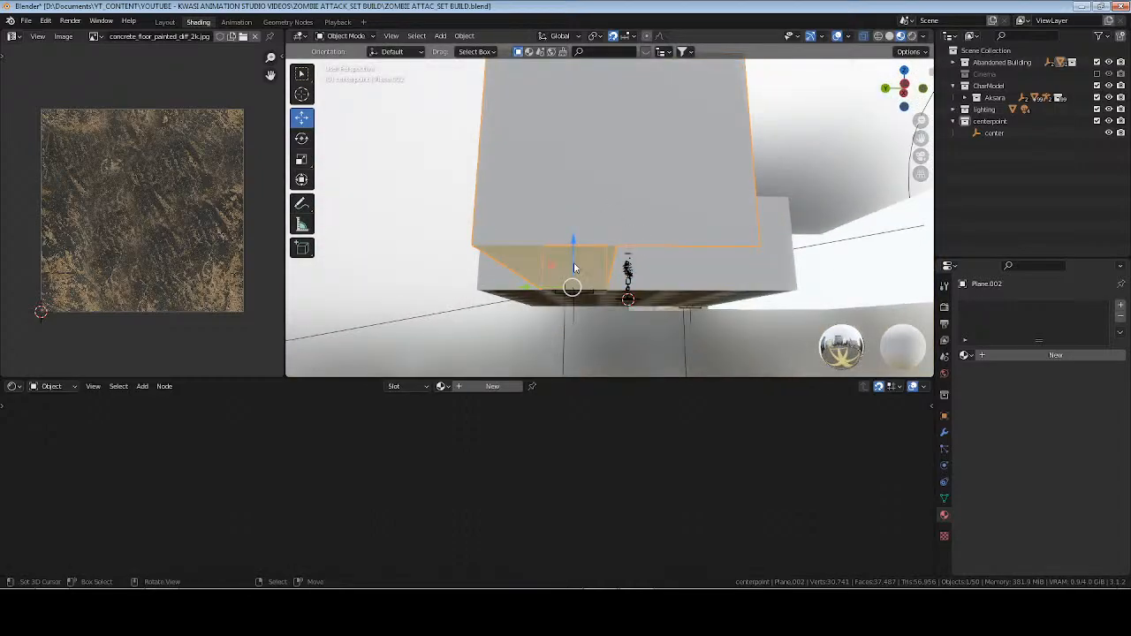
{"action": "key", "text": "KP_Decimal"}
{"action": "middle_click_drag", "start_coordinate": [751, 257], "coordinate": [682, 260]}
{"action": "scroll", "coordinate": [617, 277], "scroll_direction": "up", "scroll_amount": 3}
{"action": "key", "text": "Tab"}
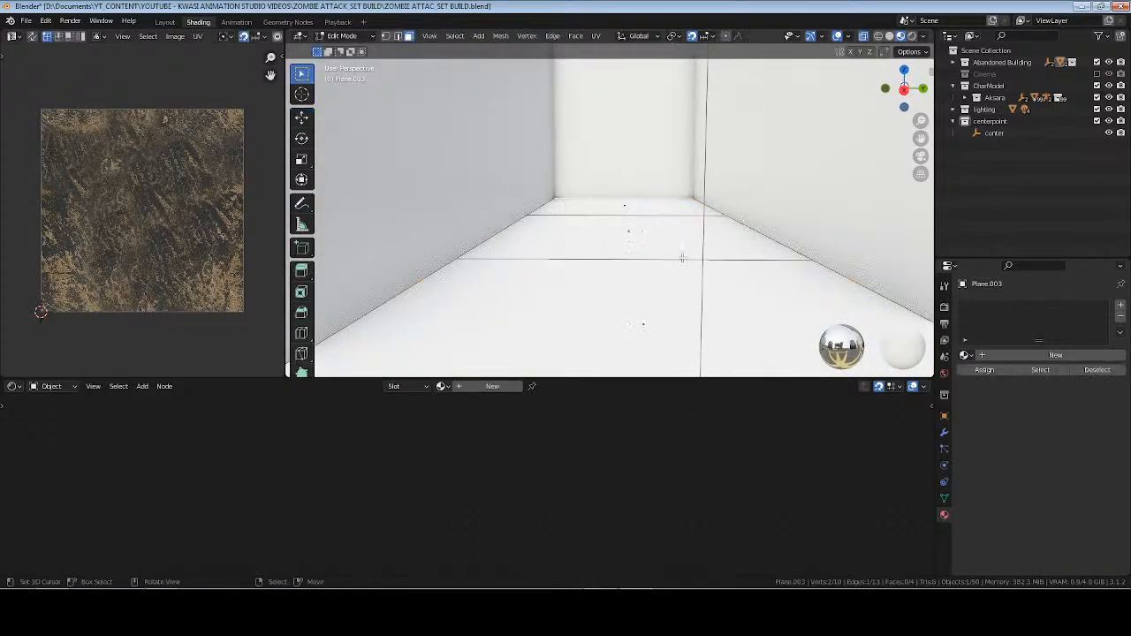
Make the nearest hallway floor face active and give the plane the existing Flooring material.
{"action": "key", "text": "a"}
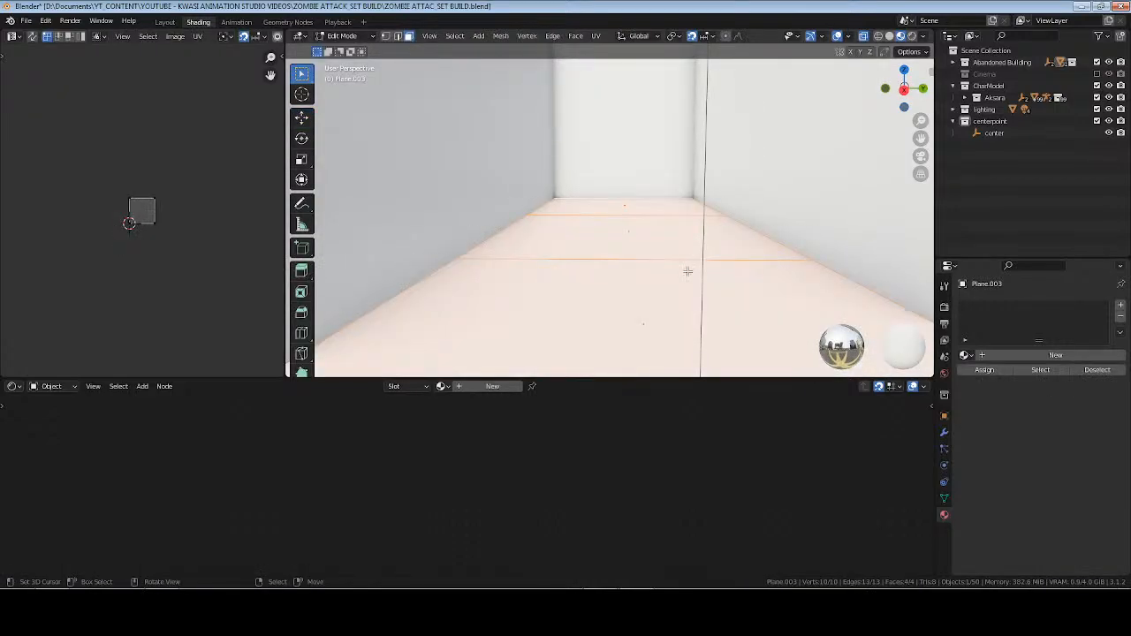
{"action": "left_click", "coordinate": [673, 301]}
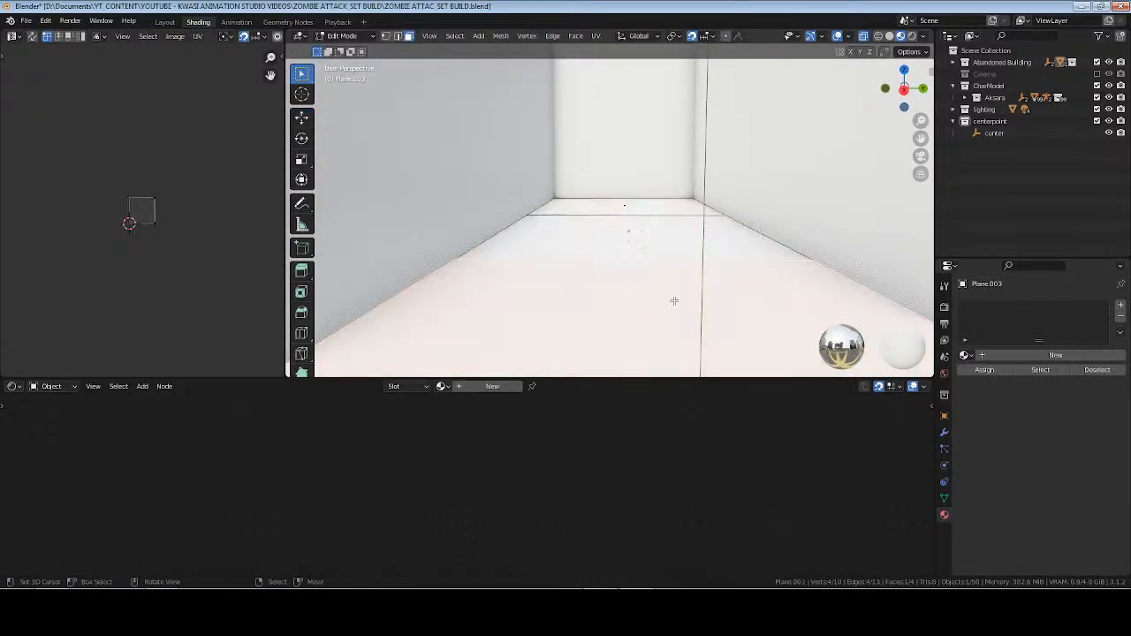
{"action": "left_click", "coordinate": [967, 355]}
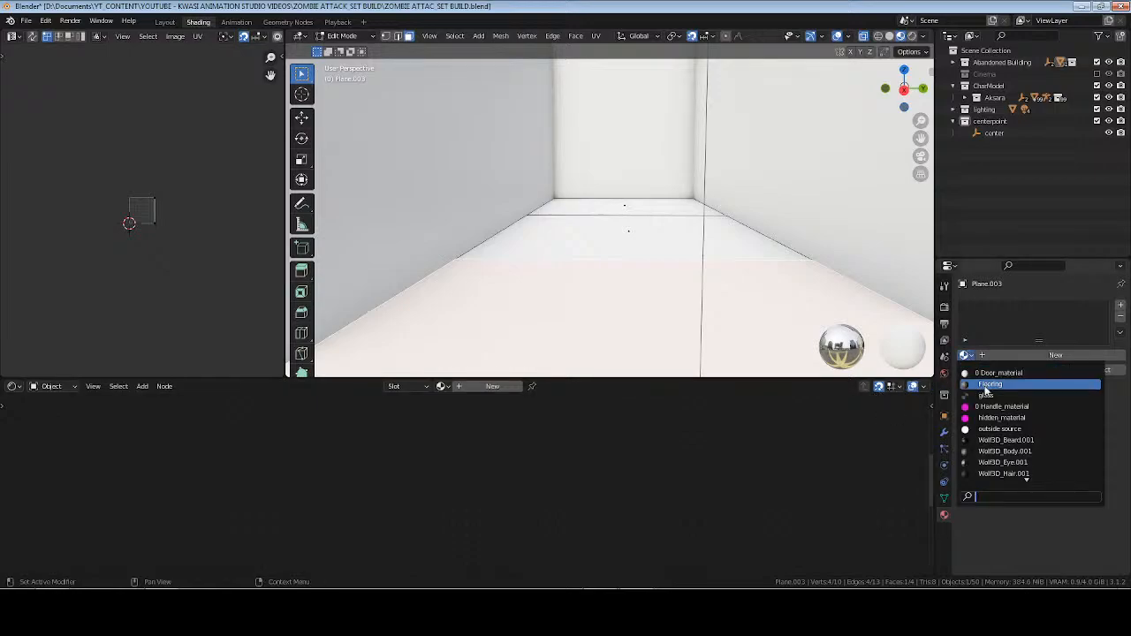
{"action": "left_click", "coordinate": [989, 386]}
Unwrap the selected hallway floor face with Smart UV Project.
{"action": "key", "text": "u"}
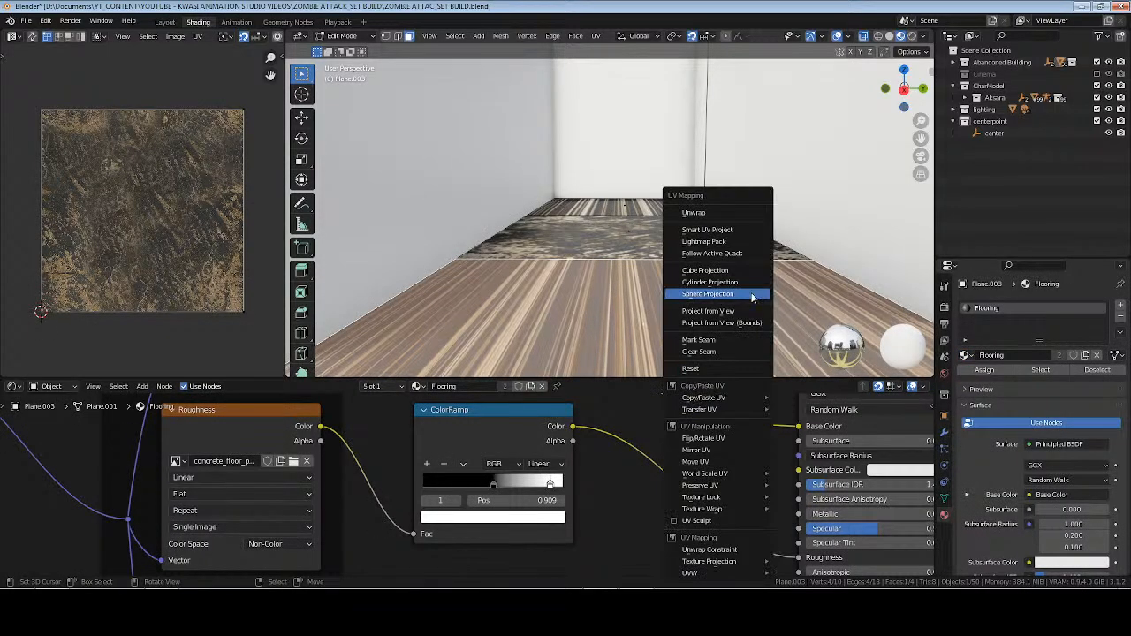
{"action": "left_click", "coordinate": [745, 230]}
{"action": "left_click", "coordinate": [751, 328]}
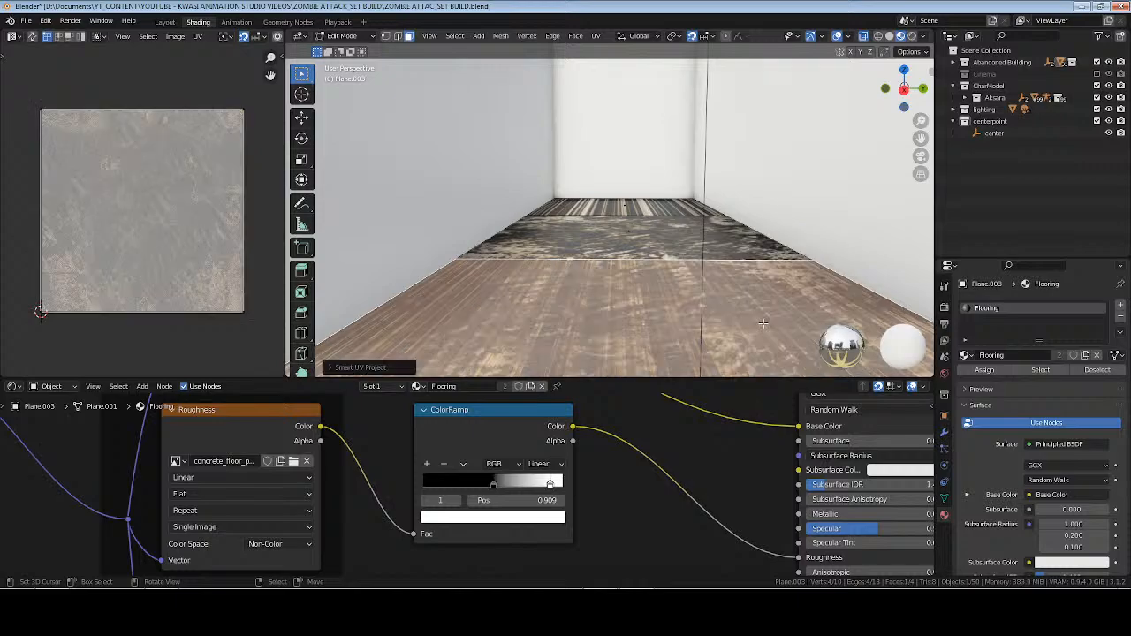
Unwrap all hallway floor faces with Follow Active Quads from the active face, leave Edit Mode, deselect the plane and save the file.
{"action": "key", "text": "a"}
{"action": "key", "text": "u"}
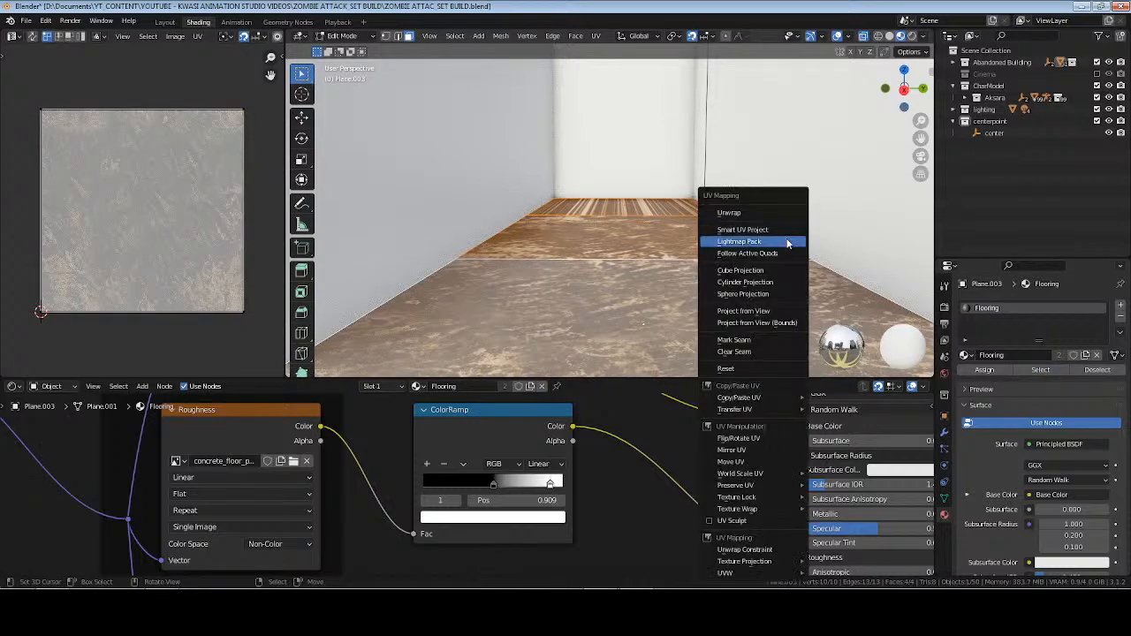
{"action": "left_click", "coordinate": [790, 255]}
{"action": "left_click", "coordinate": [789, 286]}
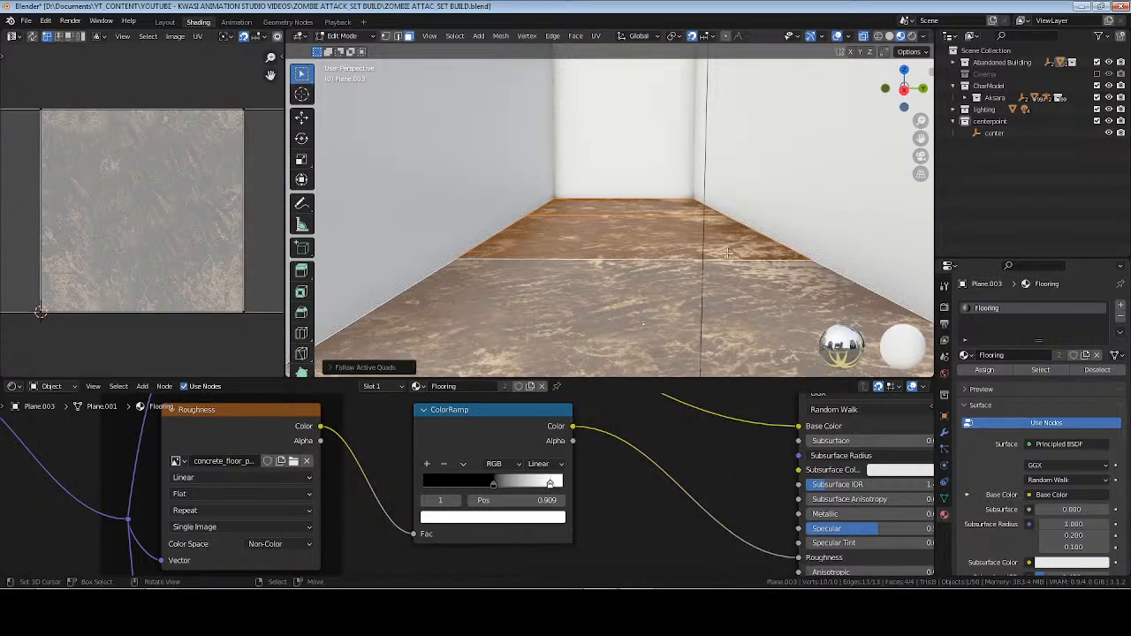
{"action": "key", "text": "Tab"}
{"action": "scroll", "coordinate": [717, 254], "scroll_direction": "down", "scroll_amount": 6}
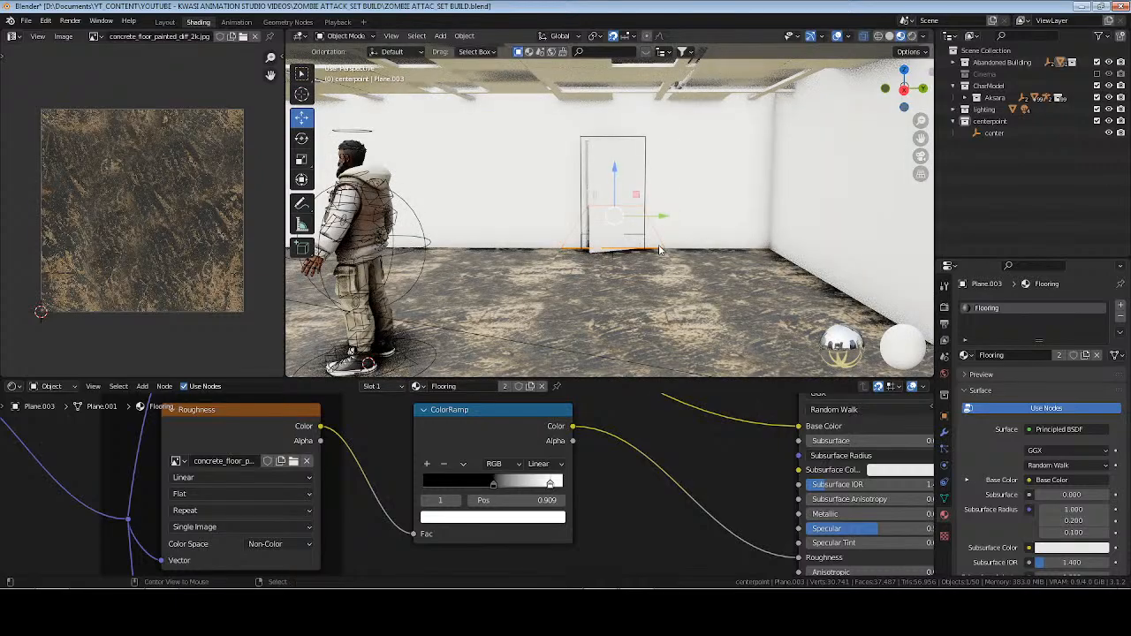
{"action": "key", "text": "alt+a"}
{"action": "key", "text": "ctrl+s"}
Check the room's and hallway's flooring in rendered shading, return to Material Preview and save the file.
{"action": "middle_click_drag", "start_coordinate": [575, 257], "coordinate": [734, 282]}
{"action": "middle_click_drag", "start_coordinate": [822, 310], "coordinate": [766, 242], "text": "shift"}
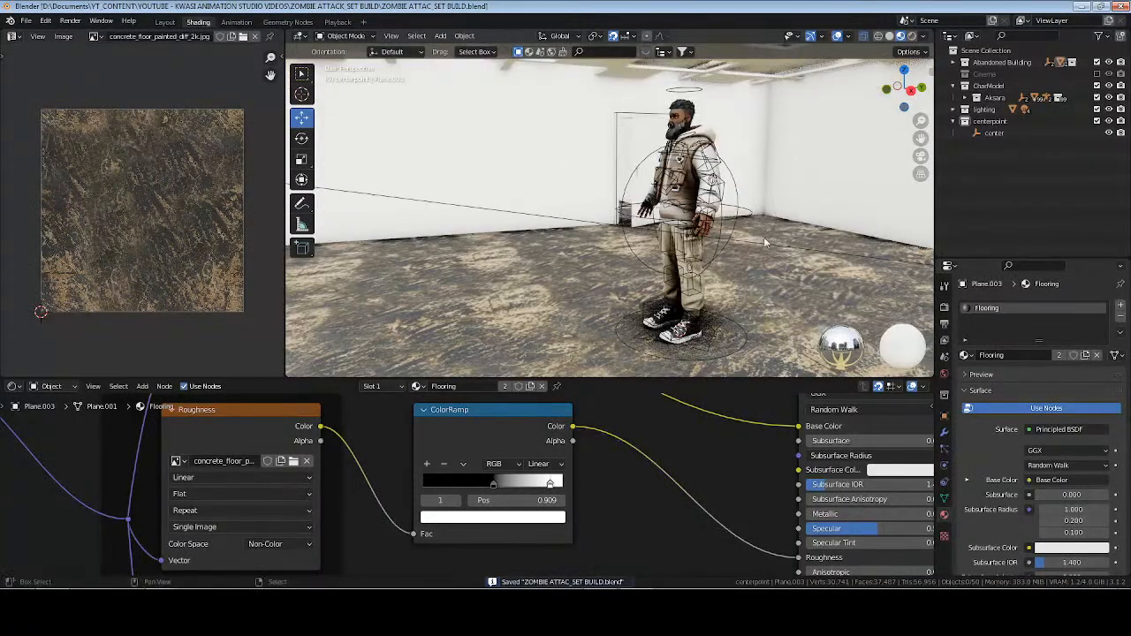
{"action": "left_click", "coordinate": [912, 36]}
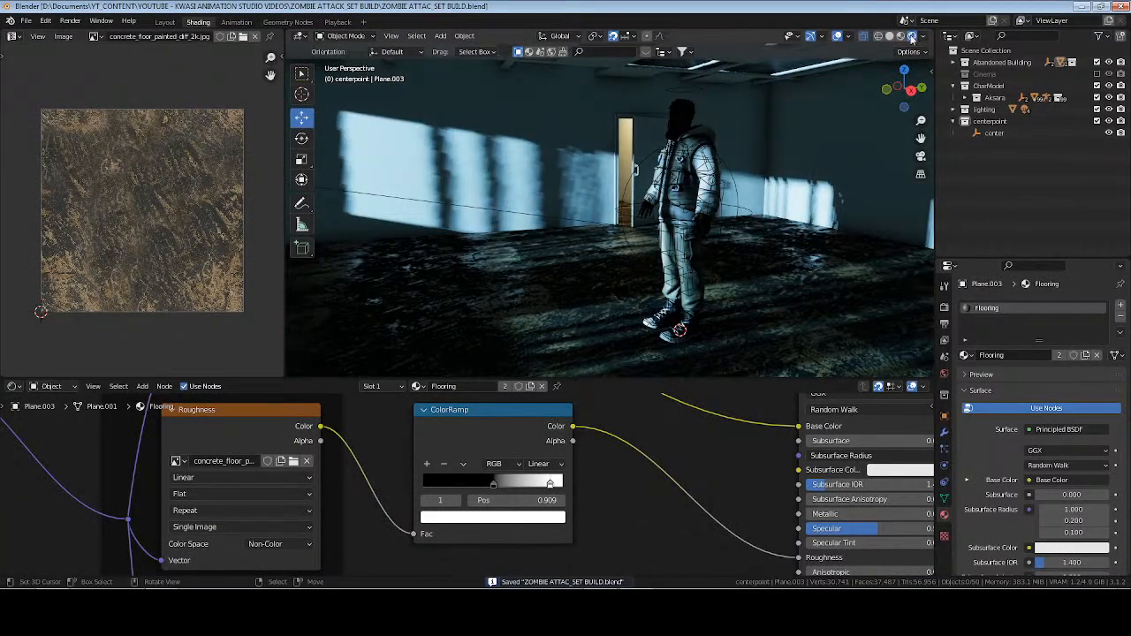
{"action": "left_click", "coordinate": [901, 37]}
{"action": "mouse_move", "coordinate": [746, 283]}
{"action": "middle_mouse_down"}
{"action": "mouse_move", "coordinate": [746, 233]}
{"action": "mouse_move", "coordinate": [788, 217]}
{"action": "mouse_move", "coordinate": [581, 224]}
{"action": "mouse_move", "coordinate": [522, 245]}
{"action": "mouse_move", "coordinate": [616, 245]}
{"action": "mouse_move", "coordinate": [654, 221]}
{"action": "middle_mouse_up"}
{"action": "middle_click_drag", "start_coordinate": [687, 228], "coordinate": [634, 251]}
{"action": "scroll", "coordinate": [698, 246], "scroll_direction": "up", "scroll_amount": 3}
{"action": "key", "text": "ctrl+s"}
Create a new material named Wall on the building walls object and save the file.
{"action": "left_click", "coordinate": [714, 234]}
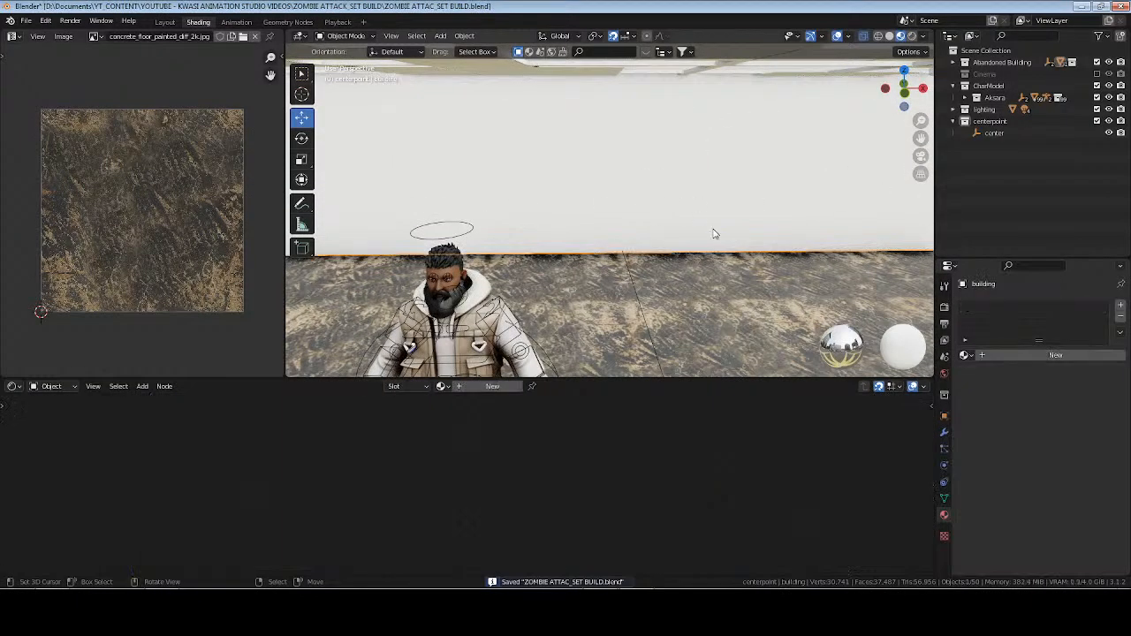
{"action": "left_click", "coordinate": [1028, 356]}
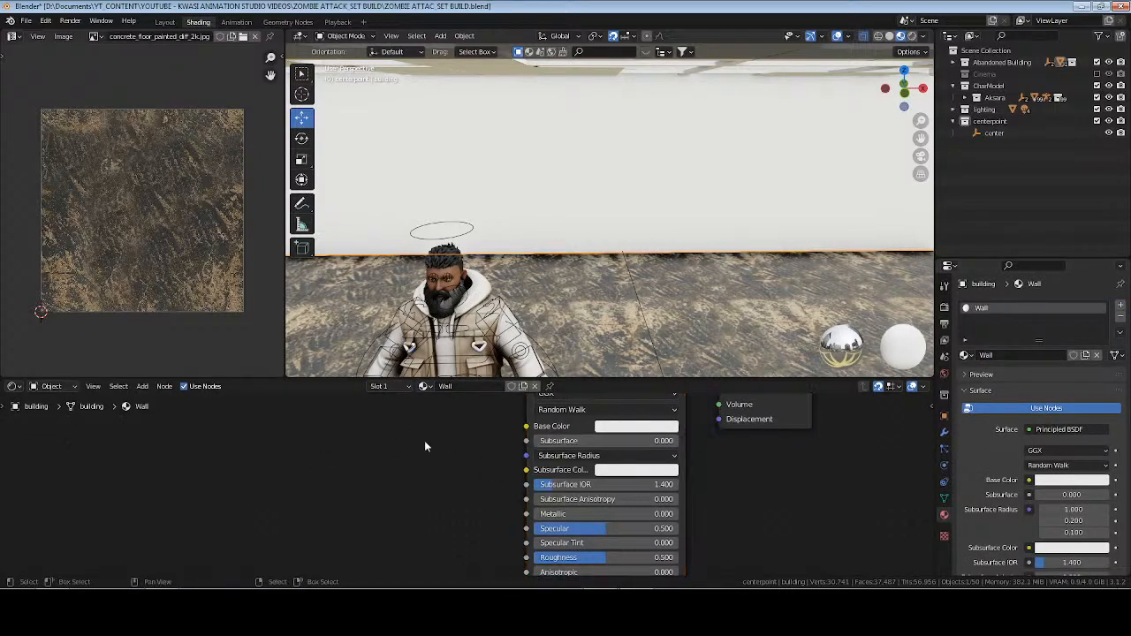
{"action": "middle_click_drag", "start_coordinate": [425, 446], "coordinate": [574, 452]}
{"action": "key", "text": "ctrl+s"}
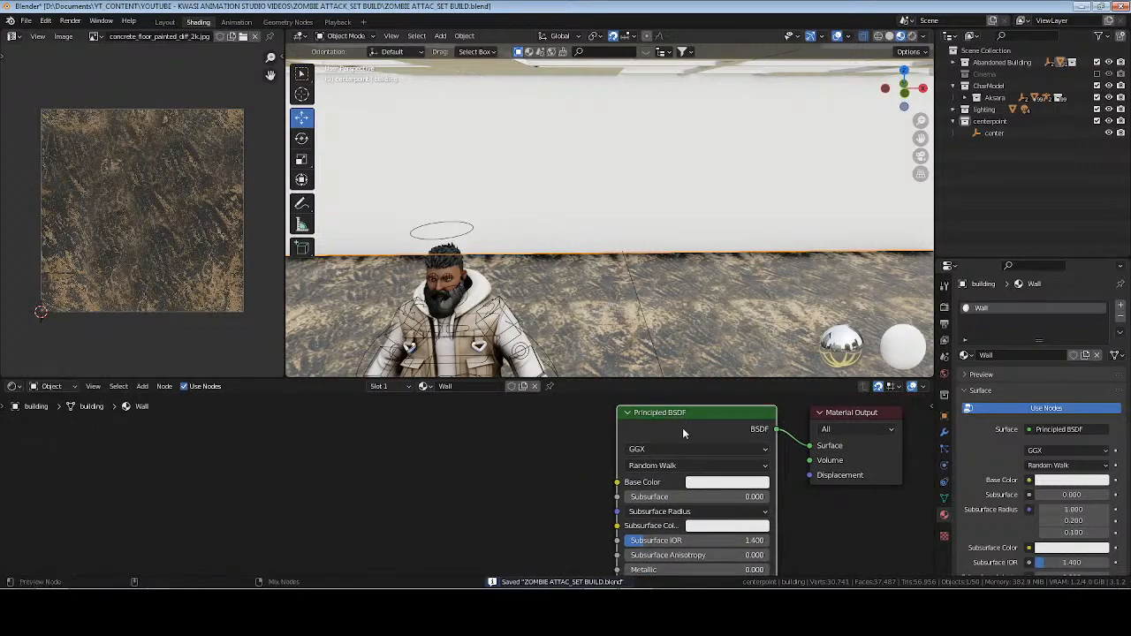
Start a Principled Texture Setup for the Wall shader and find the PaintedPlaster010_1K-PNG folder by searching the opened assets for "painted".
{"action": "key", "text": "ctrl+shift+t"}
{"action": "left_click", "coordinate": [438, 146]}
{"action": "left_click", "coordinate": [437, 146]}
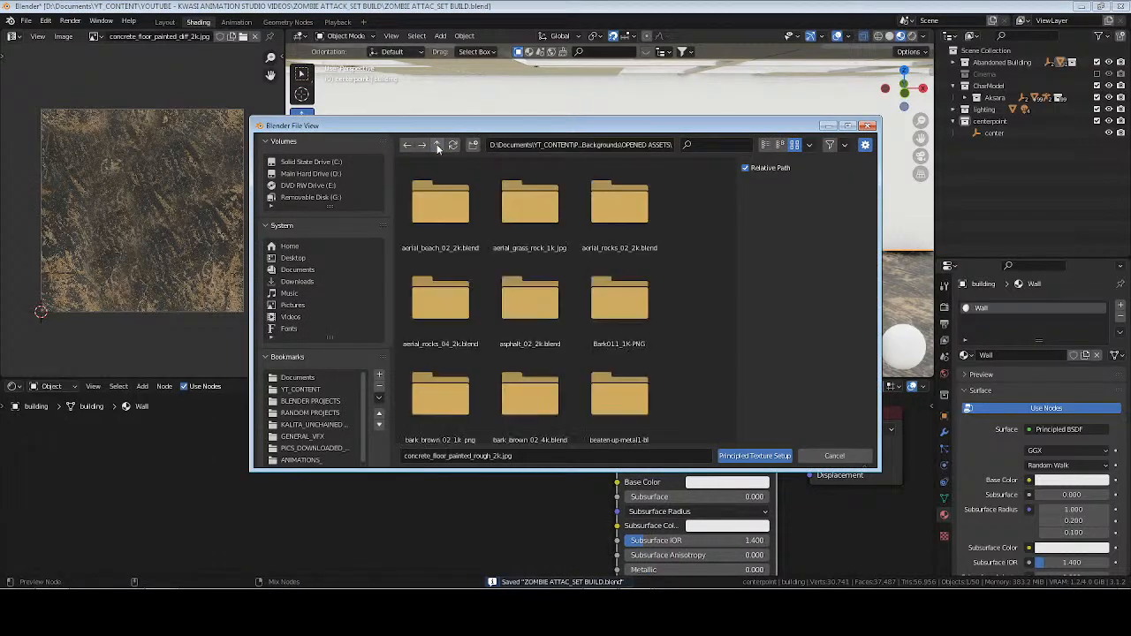
{"action": "left_click", "coordinate": [710, 146]}
{"action": "type", "text": "pa"}
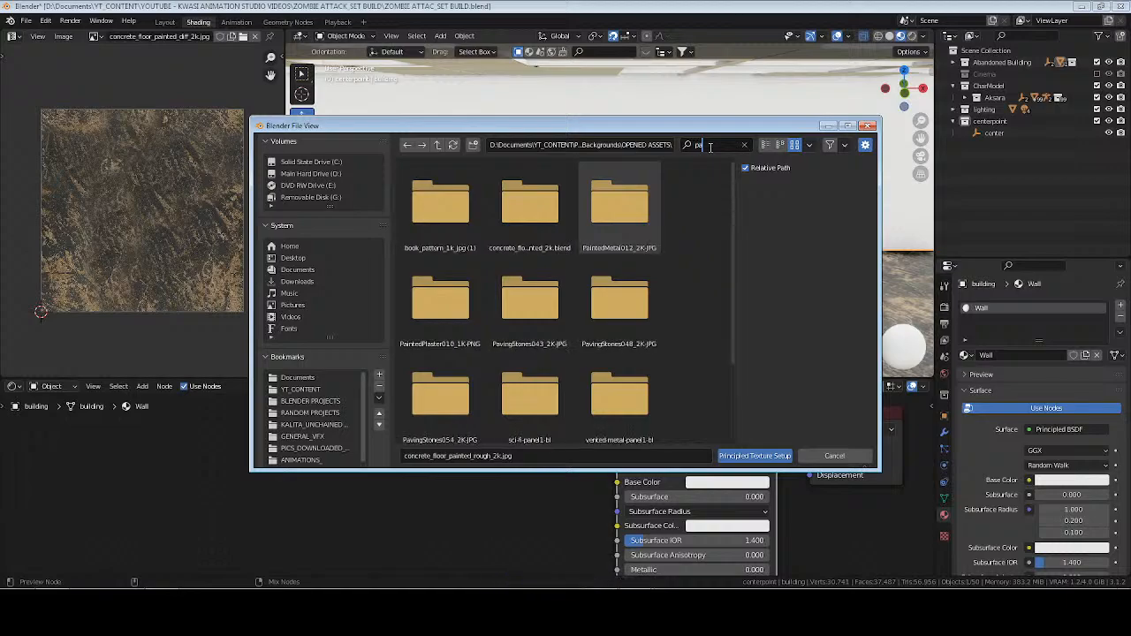
{"action": "type", "text": "inted"}
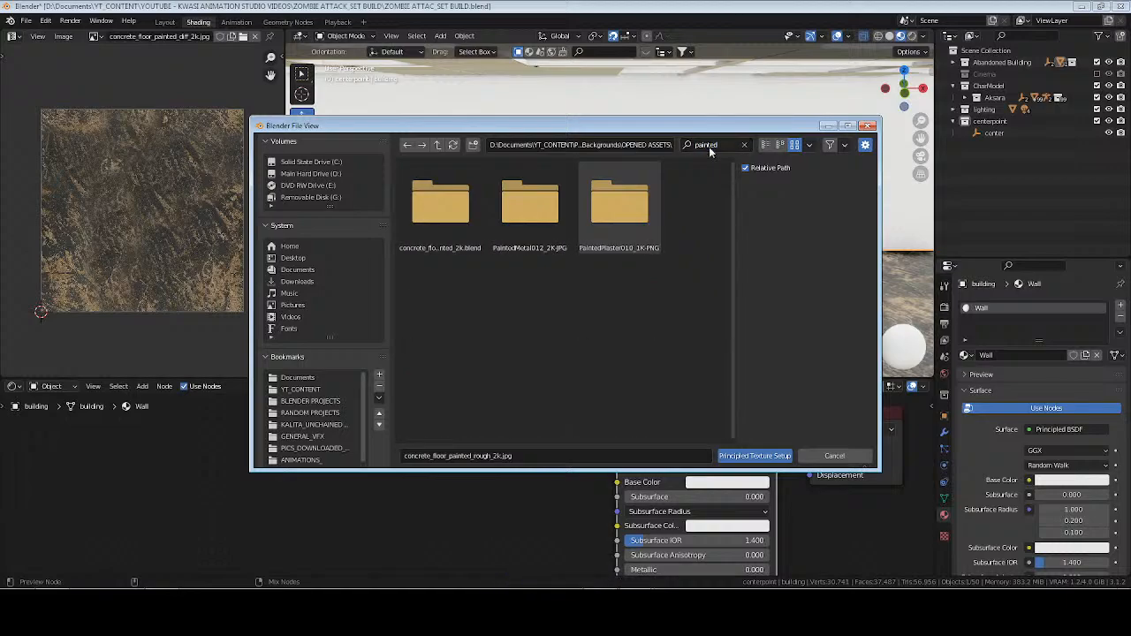
{"action": "left_click", "coordinate": [622, 212]}
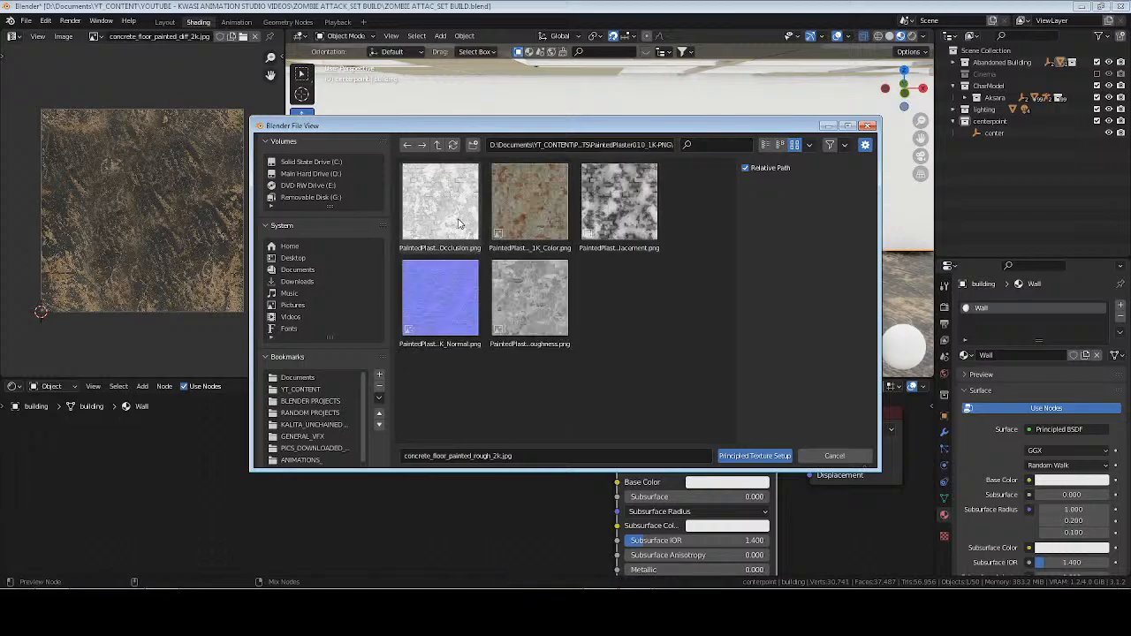
Load the PaintedPlaster010 Color, Roughness and Normal maps into the Wall material's Principled BSDF.
{"action": "left_click", "coordinate": [541, 216]}
{"action": "left_click", "coordinate": [531, 305], "text": "shift"}
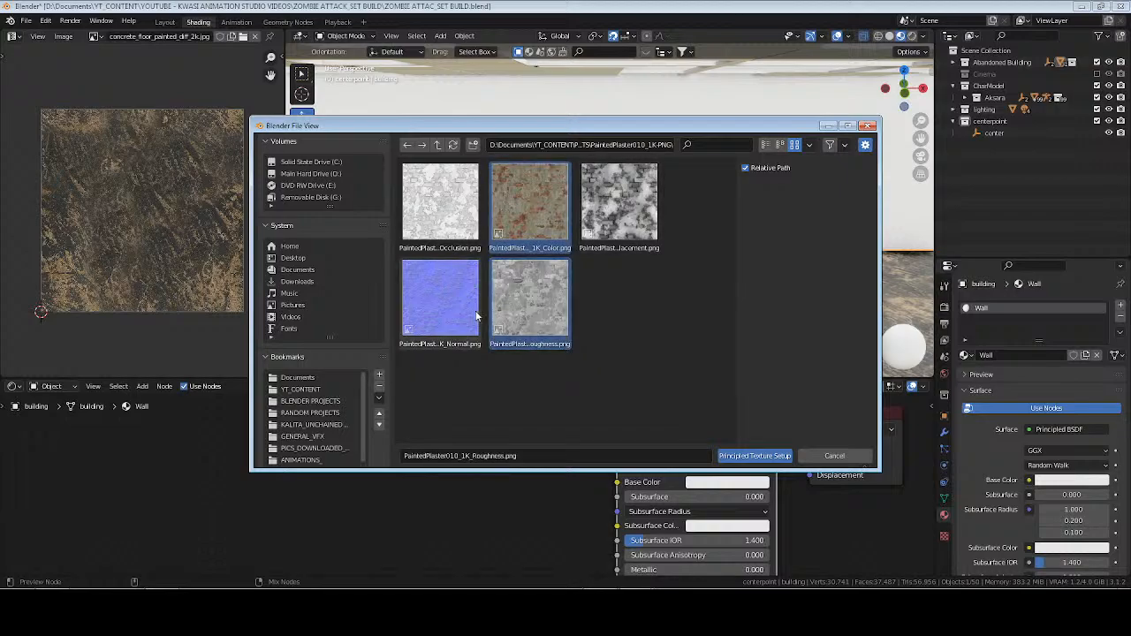
{"action": "left_click", "coordinate": [442, 305], "text": "shift"}
{"action": "left_click", "coordinate": [778, 459]}
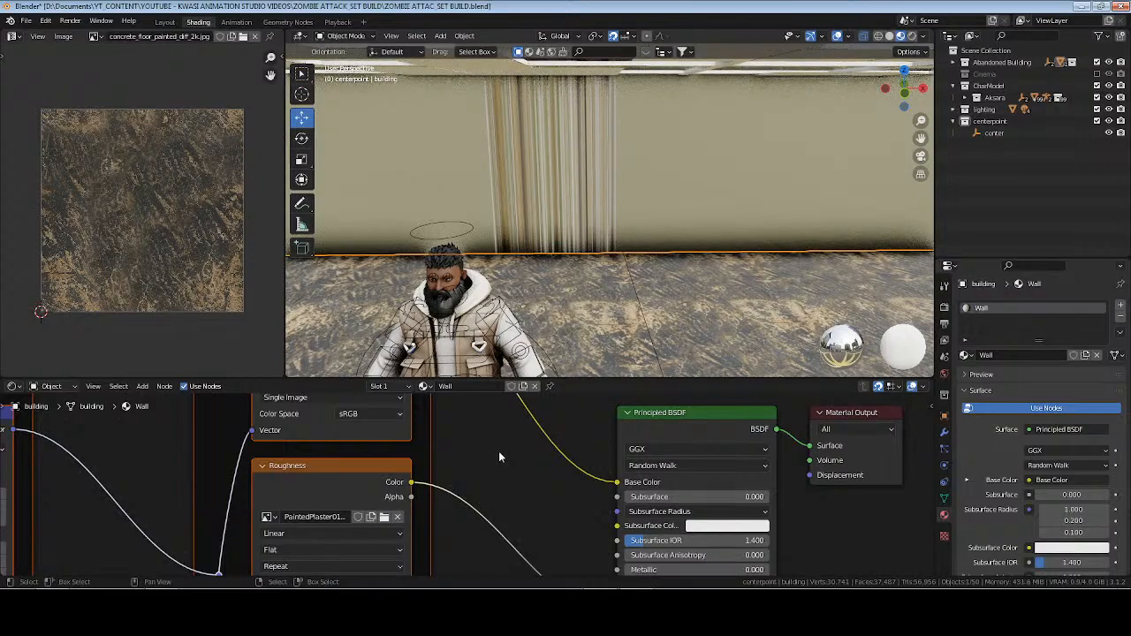
{"action": "left_click", "coordinate": [499, 457]}
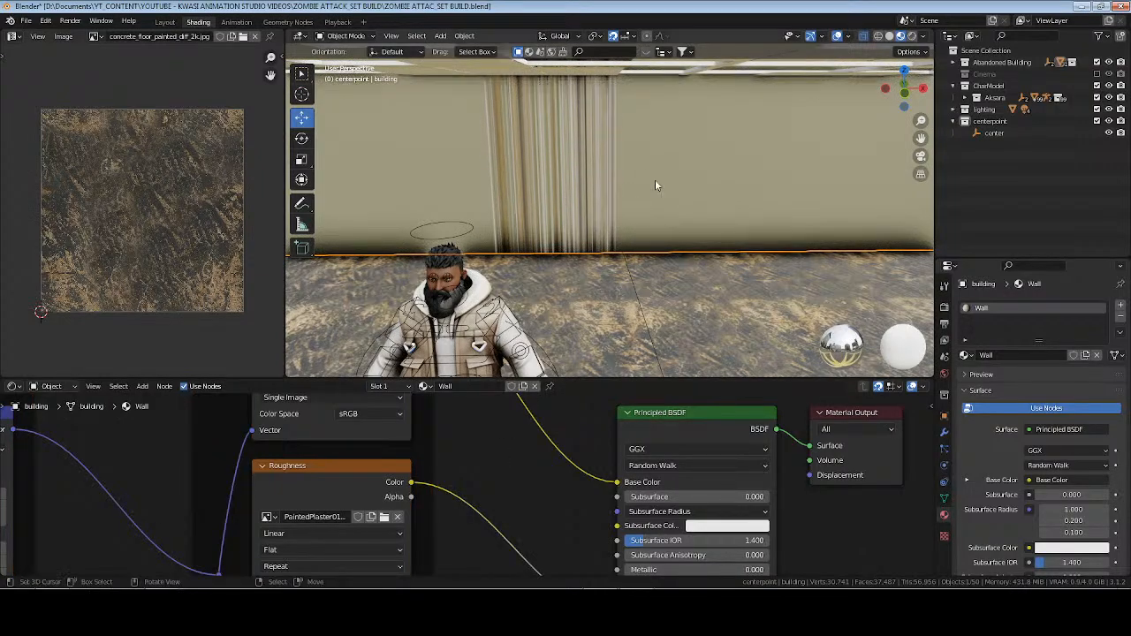
Open the building walls object in Edit Mode with its outer wall faces in view.
{"action": "scroll", "coordinate": [656, 185], "scroll_direction": "down", "scroll_amount": 10}
{"action": "middle_click_drag", "start_coordinate": [669, 225], "coordinate": [628, 246]}
{"action": "scroll", "coordinate": [629, 248], "scroll_direction": "up", "scroll_amount": 3}
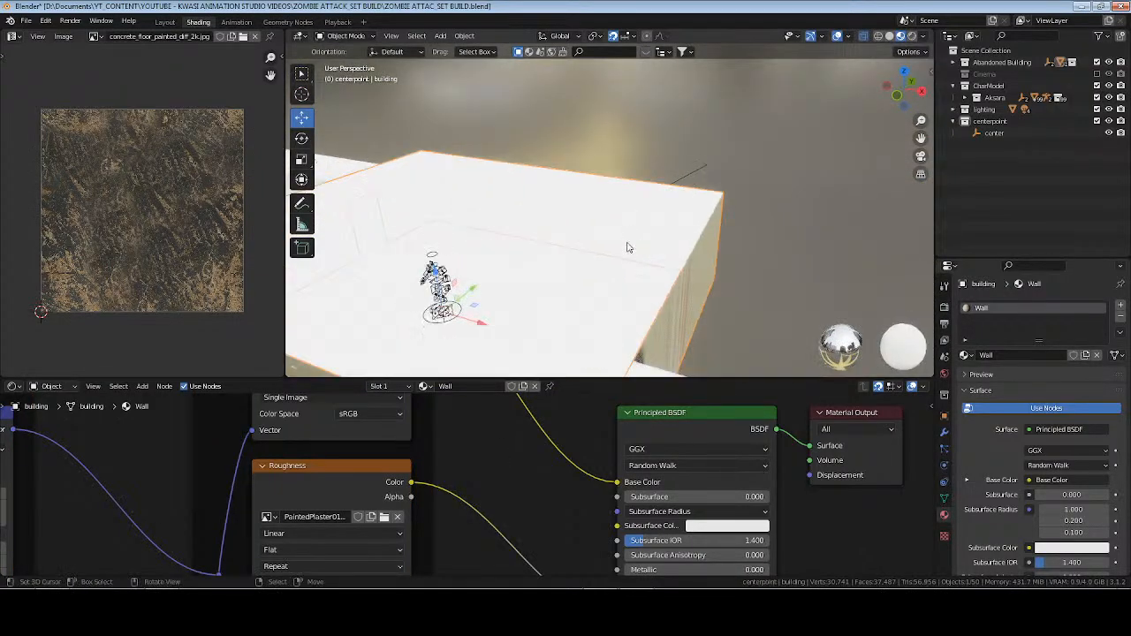
{"action": "key", "text": "Tab"}
{"action": "scroll", "coordinate": [563, 272], "scroll_direction": "down", "scroll_amount": 3}
{"action": "middle_click_drag", "start_coordinate": [563, 272], "coordinate": [505, 192]}
{"action": "scroll", "coordinate": [504, 192], "scroll_direction": "down", "scroll_amount": 2}
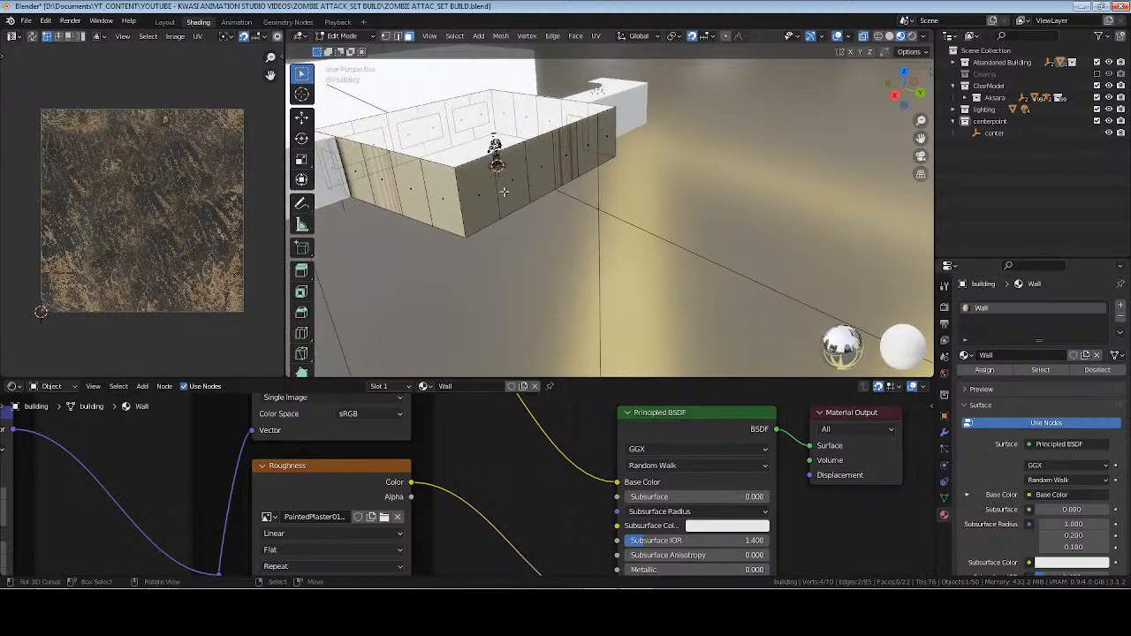
Select the second panel from the corner on the long outer wall and unwrap it with Smart UV Project.
{"action": "left_click", "coordinate": [510, 181]}
{"action": "key", "text": "KP_Decimal"}
{"action": "middle_click_drag", "start_coordinate": [728, 186], "coordinate": [648, 182]}
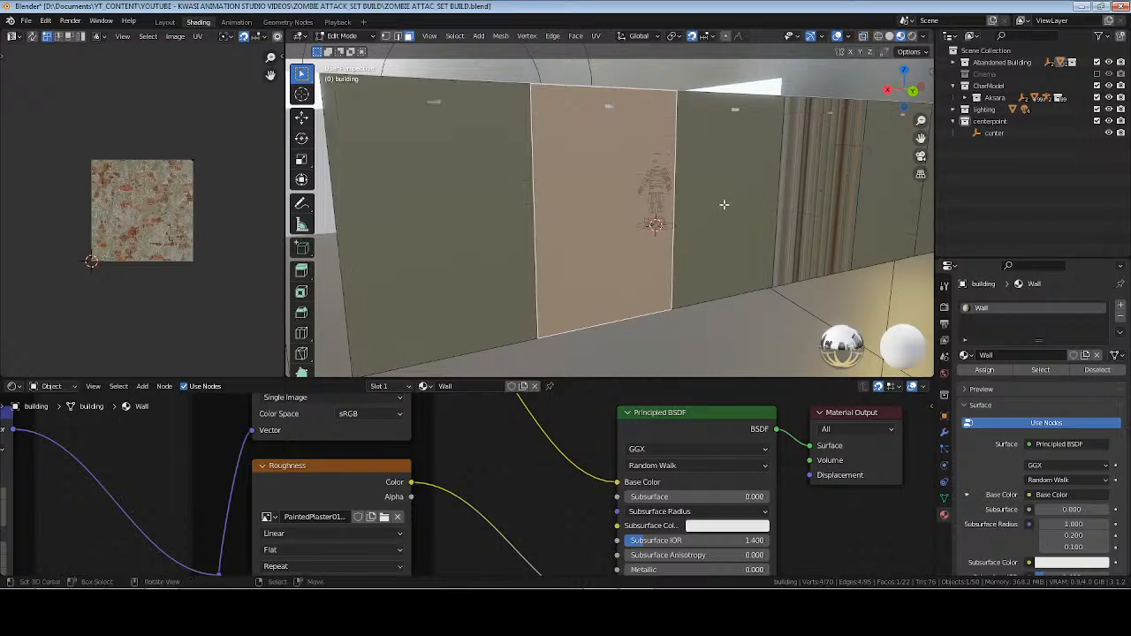
{"action": "key", "text": "u"}
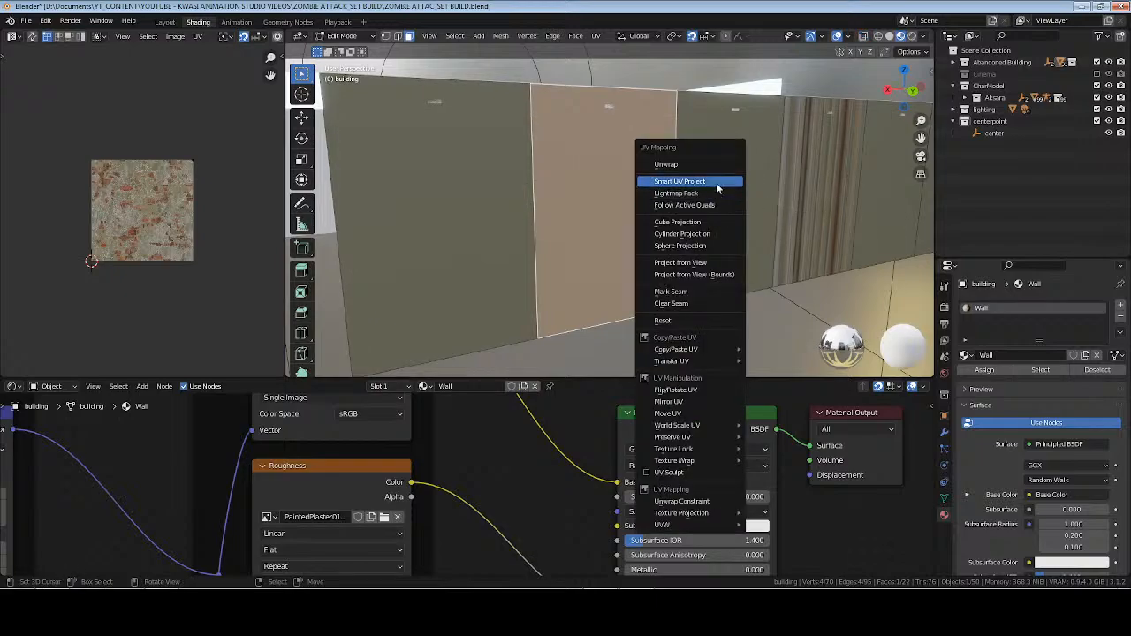
{"action": "left_click", "coordinate": [718, 181]}
{"action": "left_click", "coordinate": [716, 278]}
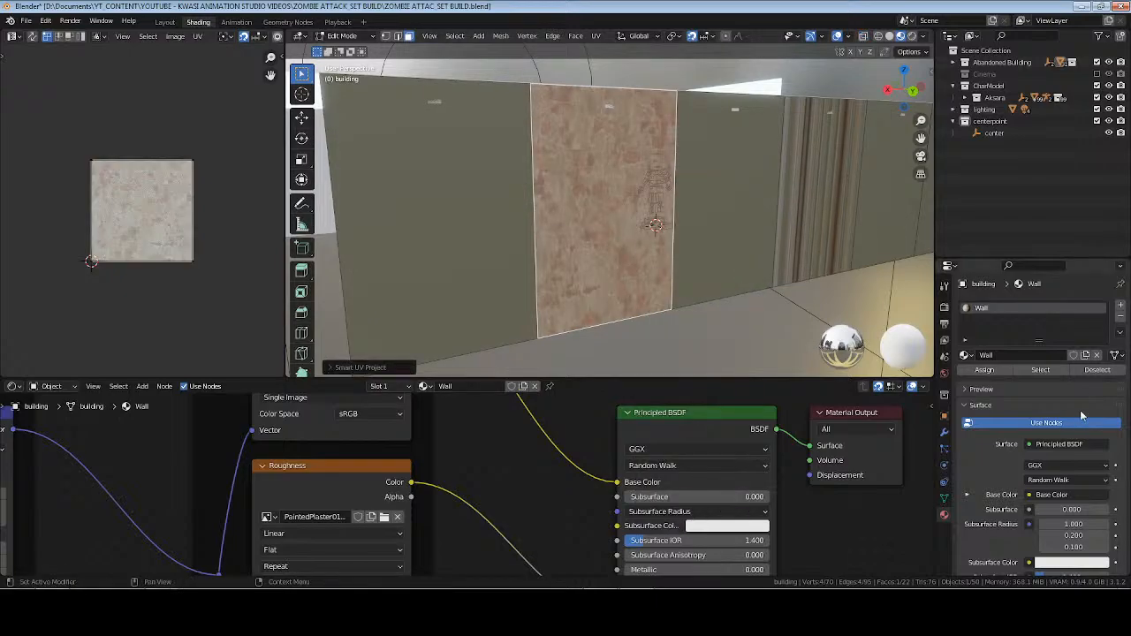
Select all faces using the Wall material, unwrap them with Follow Active Quads and return to Object Mode.
{"action": "left_click", "coordinate": [1054, 371]}
{"action": "key", "text": "u"}
{"action": "left_click", "coordinate": [790, 253]}
{"action": "left_click", "coordinate": [790, 285]}
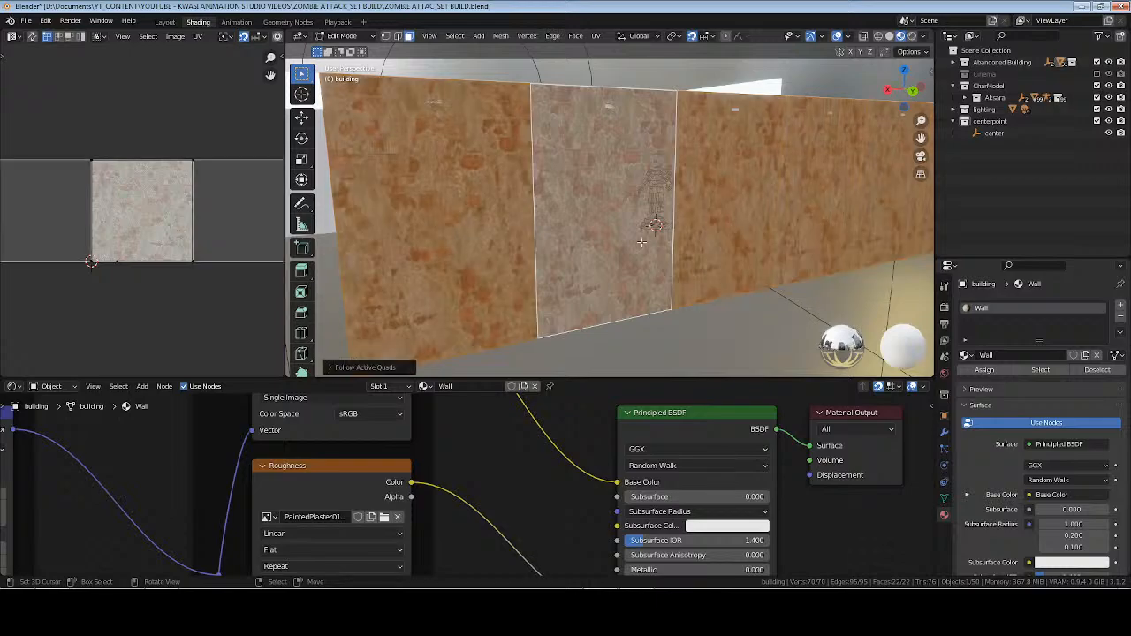
{"action": "key", "text": "Tab"}
{"action": "middle_click_drag", "start_coordinate": [500, 243], "coordinate": [664, 227]}
{"action": "scroll", "coordinate": [666, 227], "scroll_direction": "up", "scroll_amount": 8}
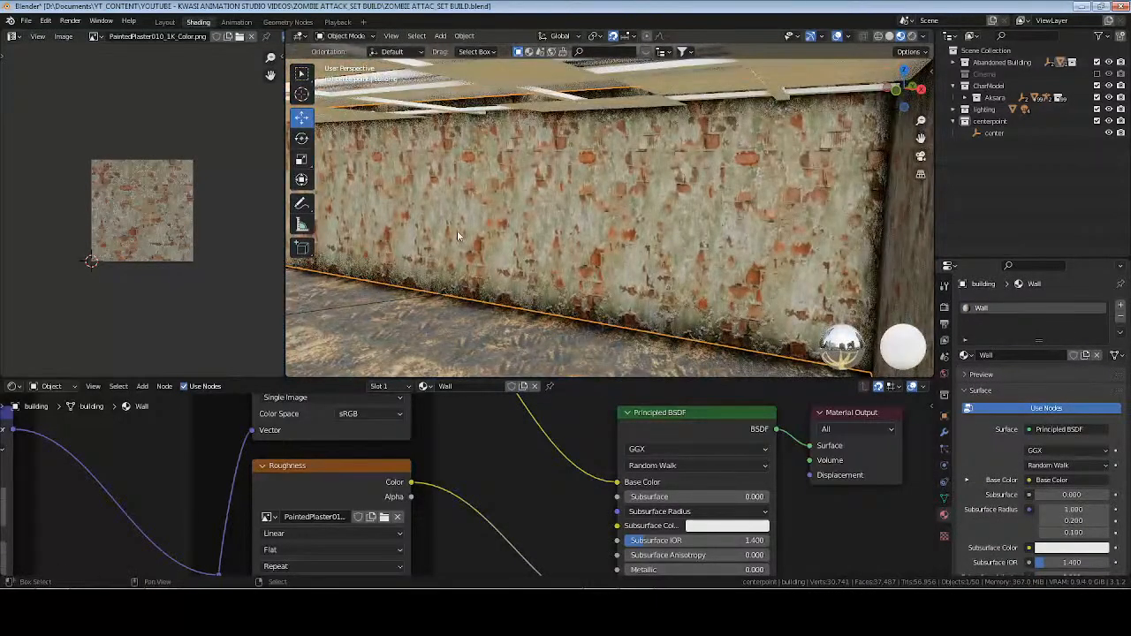
Inspect the plaster walls inside the room, deselect everything, save the file and check the walls in rendered shading.
{"action": "middle_click_drag", "start_coordinate": [457, 235], "coordinate": [752, 171], "text": "shift"}
{"action": "scroll", "coordinate": [698, 216], "scroll_direction": "down", "scroll_amount": 4}
{"action": "middle_click_drag", "start_coordinate": [697, 216], "coordinate": [647, 244]}
{"action": "scroll", "coordinate": [726, 223], "scroll_direction": "up", "scroll_amount": 1}
{"action": "key", "text": "alt+a"}
{"action": "key", "text": "ctrl+s"}
{"action": "left_click", "coordinate": [913, 37]}
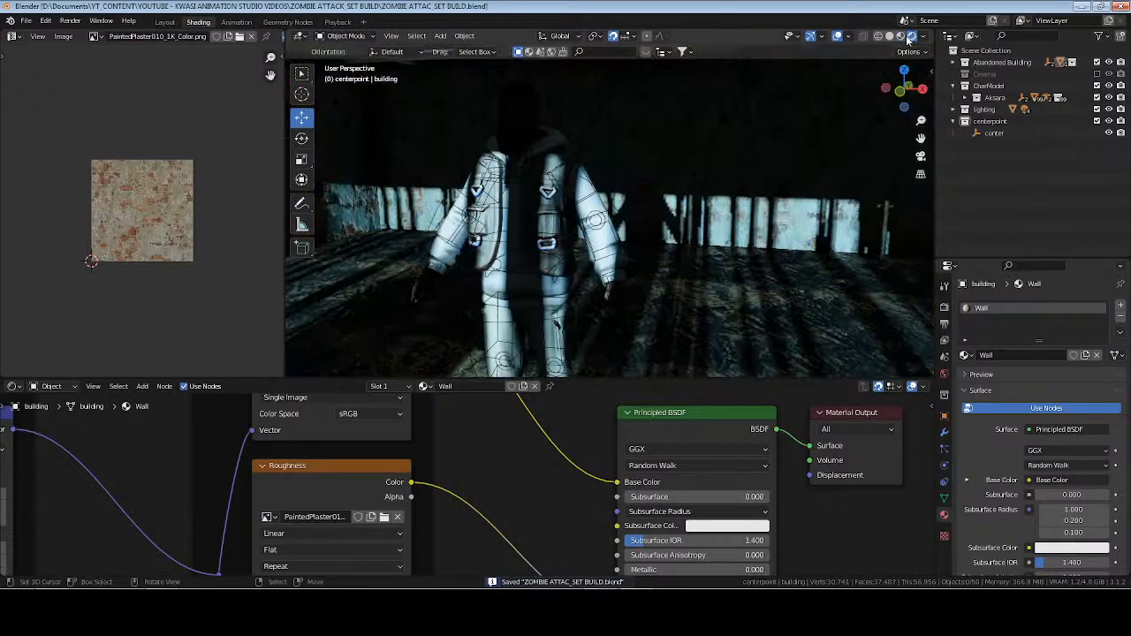
{"action": "mouse_move", "coordinate": [784, 216]}
{"action": "middle_mouse_down"}
{"action": "mouse_move", "coordinate": [555, 224]}
{"action": "mouse_move", "coordinate": [692, 237]}
{"action": "mouse_move", "coordinate": [590, 233]}
{"action": "mouse_move", "coordinate": [654, 142]}
{"action": "mouse_move", "coordinate": [630, 168]}
{"action": "middle_mouse_up"}
Open the building walls in Edit Mode with material preview and unwrap the stretched panel beside the door with Smart UV Project.
{"action": "key", "text": "Tab"}
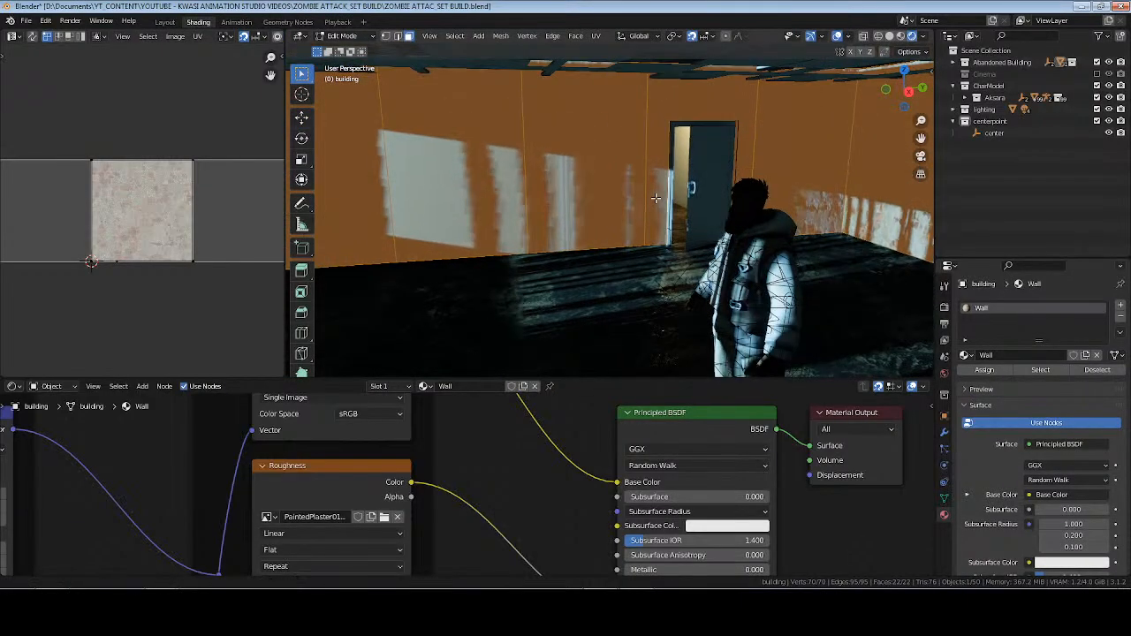
{"action": "left_click", "coordinate": [900, 37]}
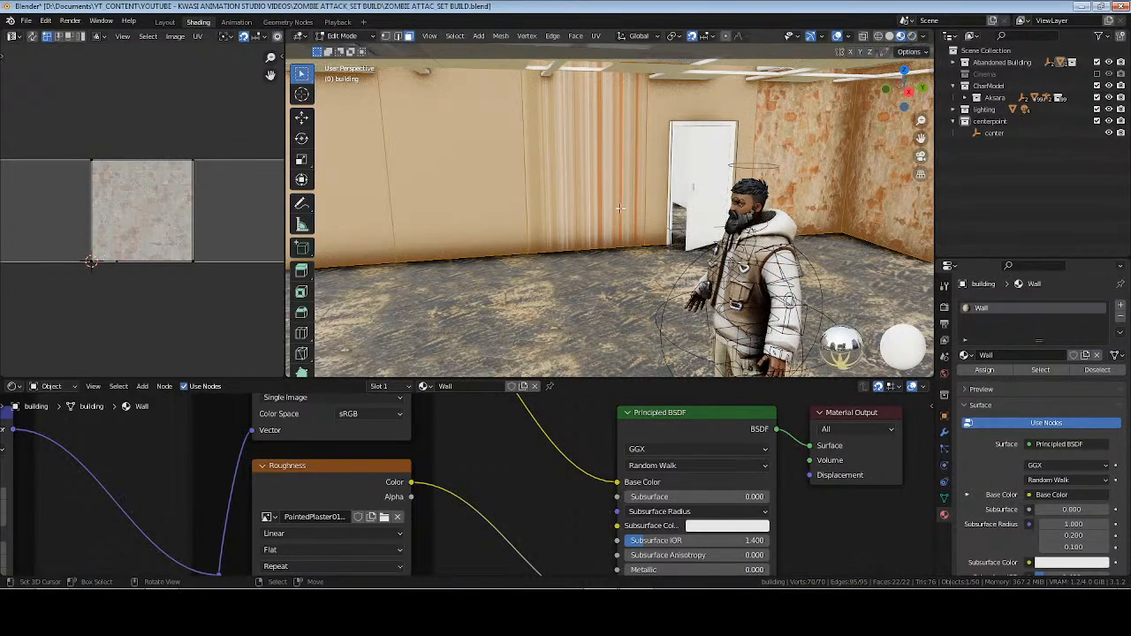
{"action": "left_click", "coordinate": [601, 116]}
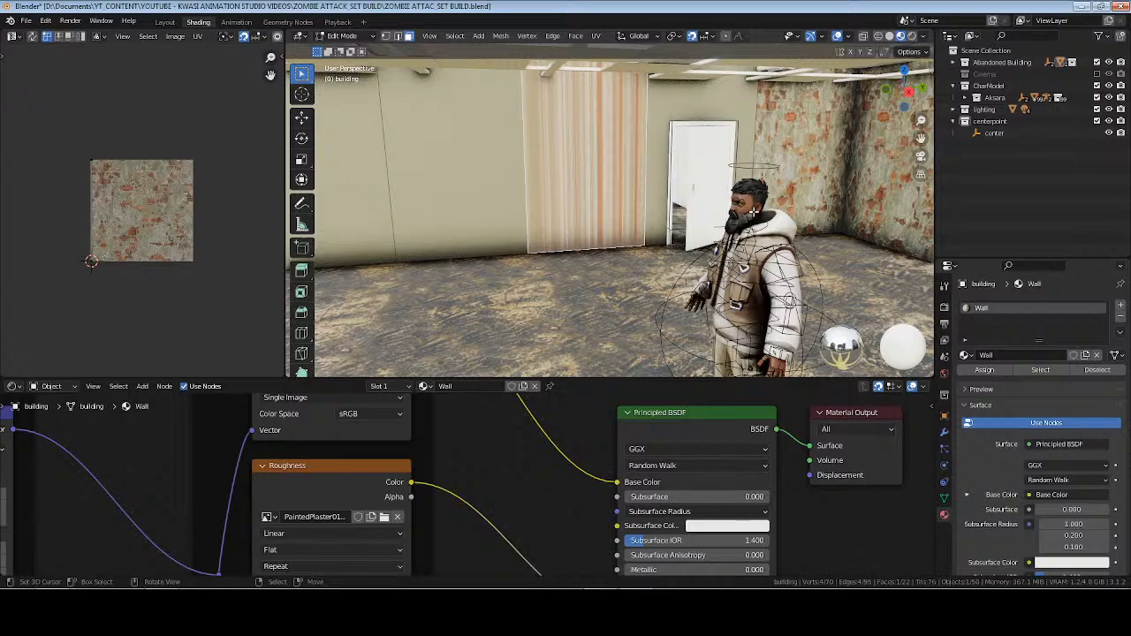
{"action": "key", "text": "u"}
{"action": "left_click", "coordinate": [752, 188]}
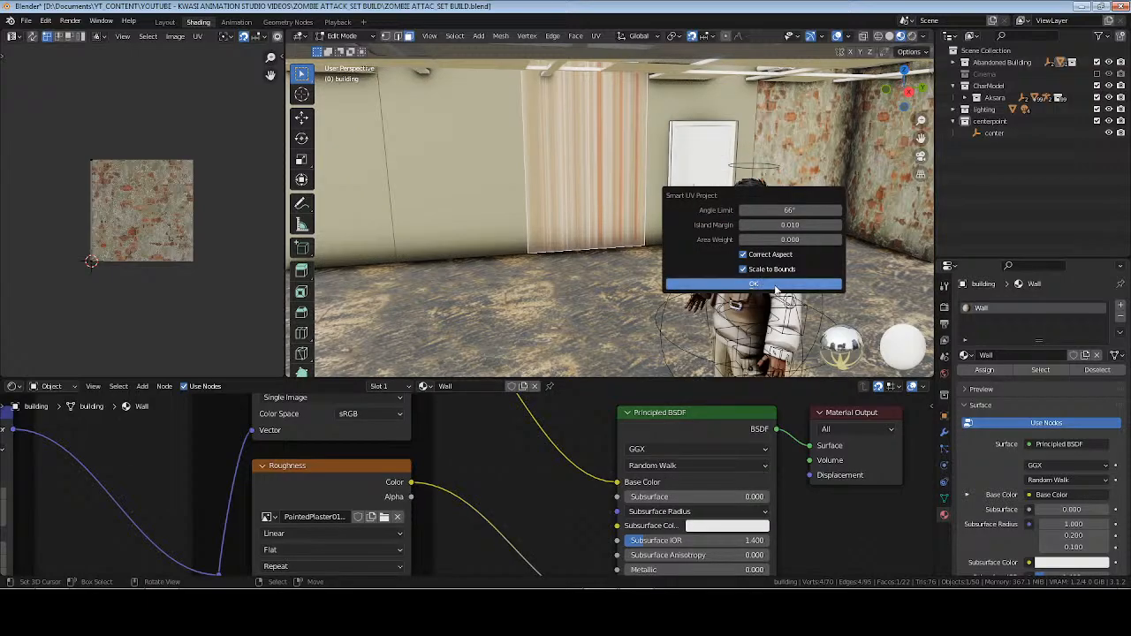
{"action": "left_click", "coordinate": [776, 284]}
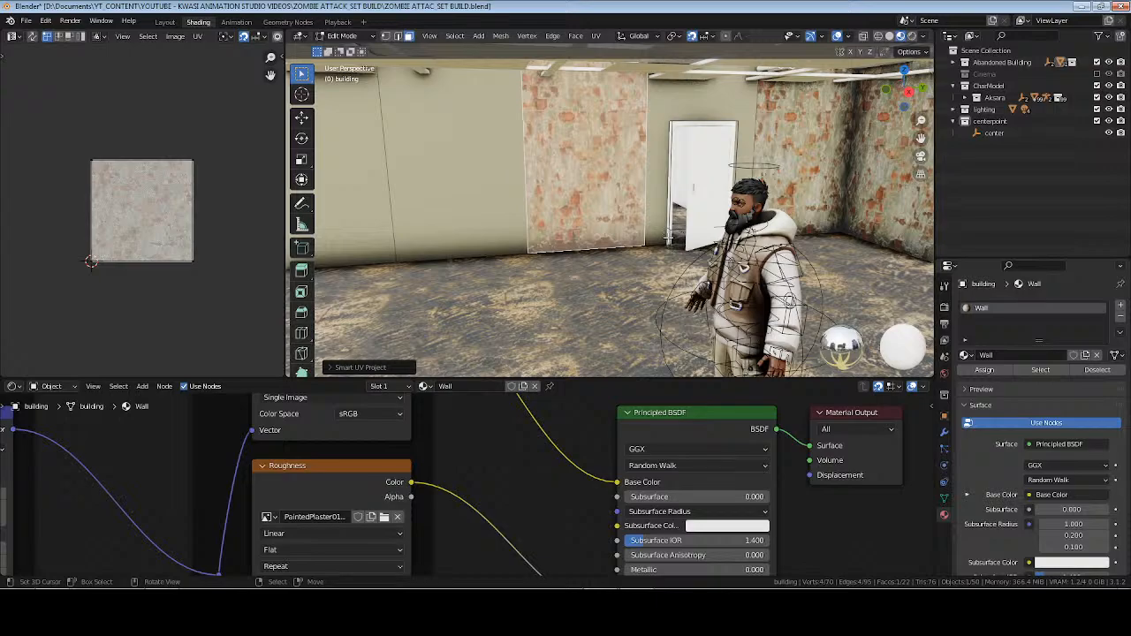
Select all faces using the Wall material and unwrap them with Follow Active Quads, using Even edge length mode.
{"action": "left_click", "coordinate": [1045, 371]}
{"action": "key", "text": "u"}
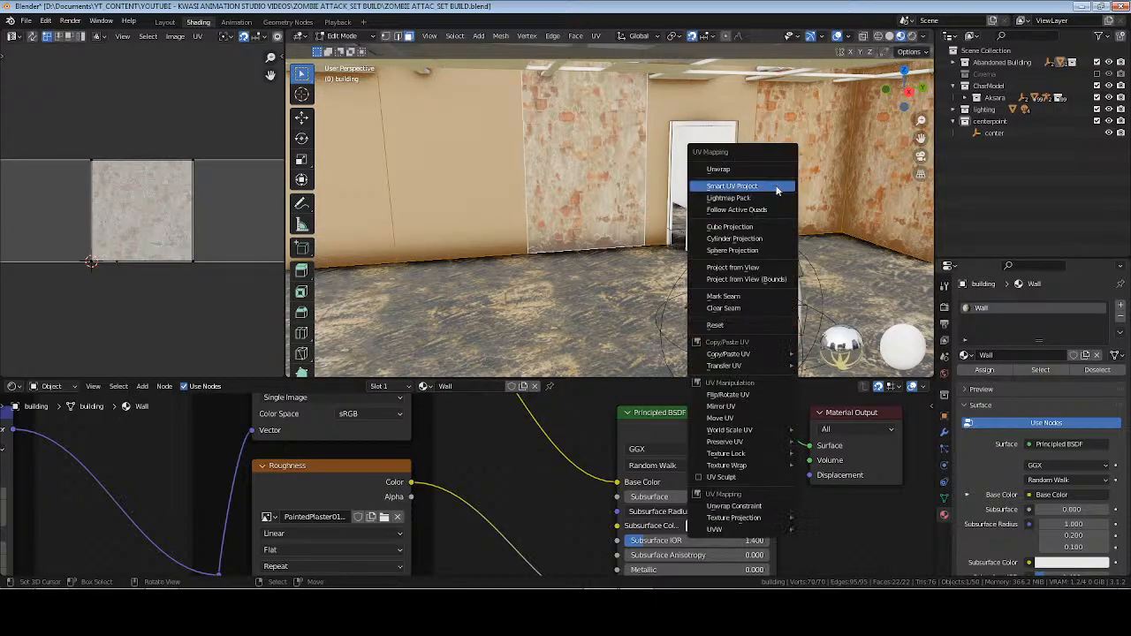
{"action": "left_click", "coordinate": [773, 217]}
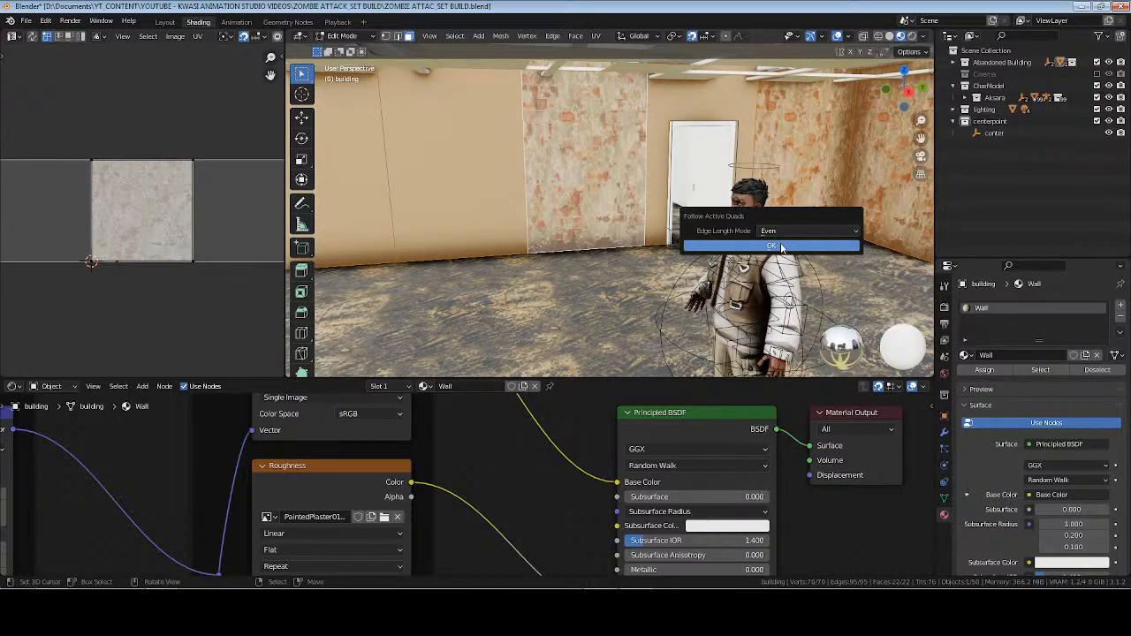
{"action": "left_click", "coordinate": [770, 247]}
Unwrap the wall panel around the door with Cube Projection and save the file from Object Mode.
{"action": "right_click", "coordinate": [701, 104]}
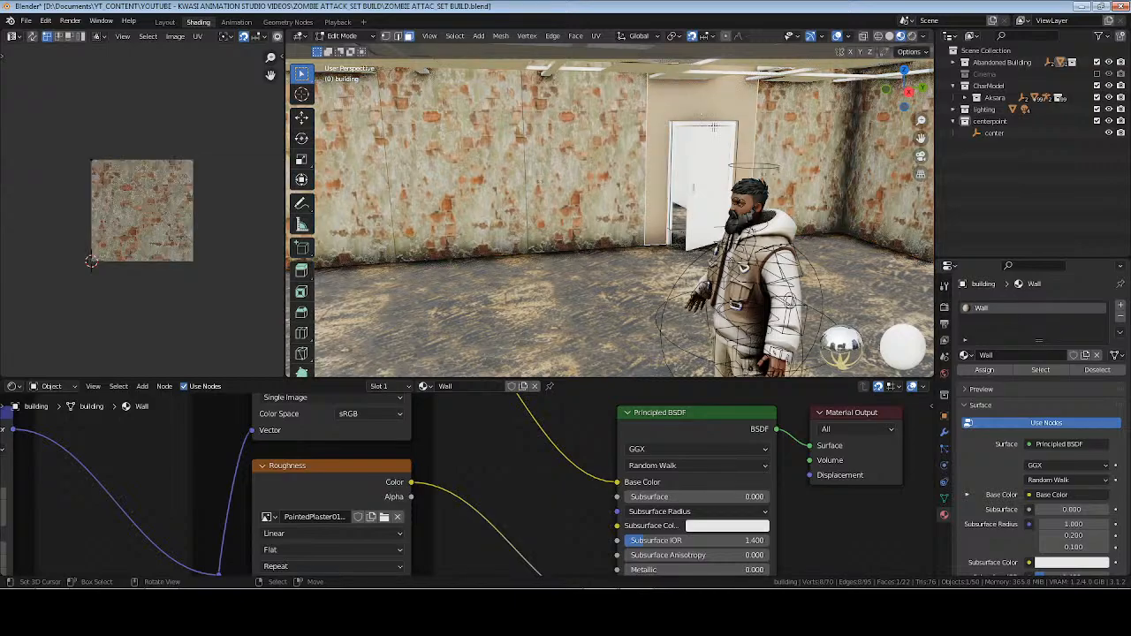
{"action": "key", "text": "u"}
{"action": "left_click", "coordinate": [763, 168]}
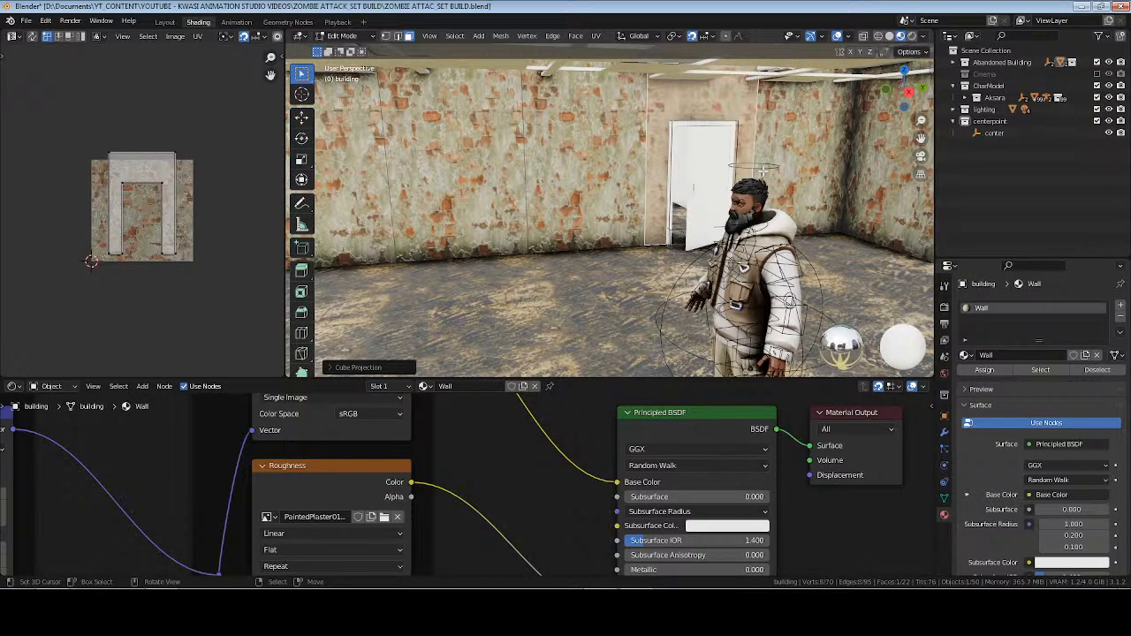
{"action": "key", "text": "Tab"}
{"action": "key", "text": "ctrl+s"}
Unwrap the door panel adjoining the windowed wall with Cube Projection and return to Object Mode.
{"action": "middle_click_drag", "start_coordinate": [703, 190], "coordinate": [520, 130]}
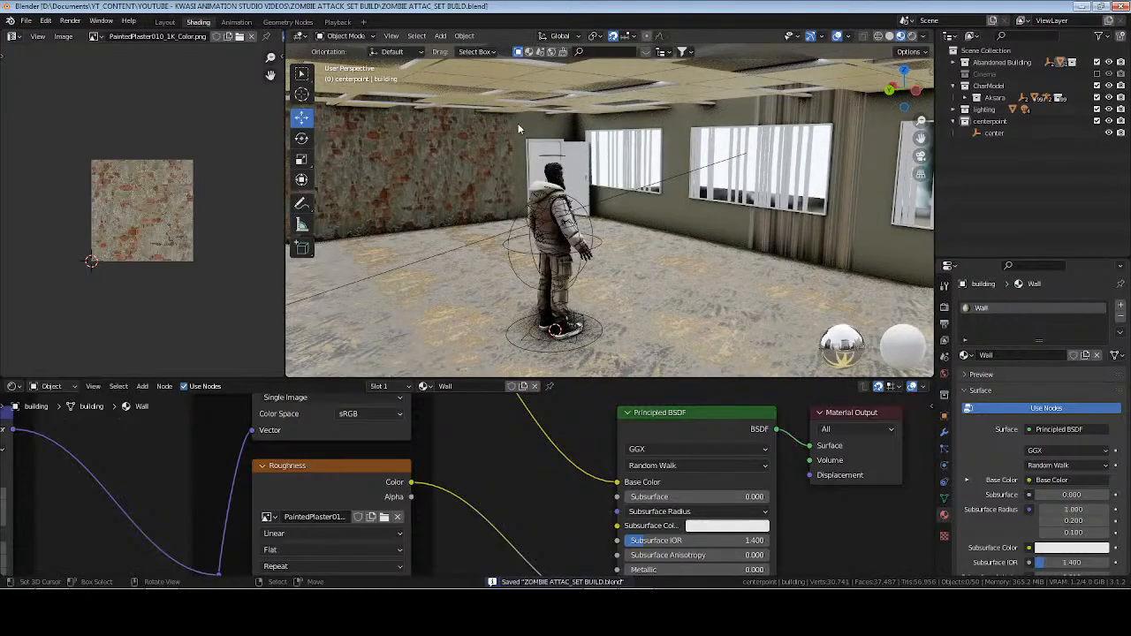
{"action": "key", "text": "Tab"}
{"action": "key", "text": "u"}
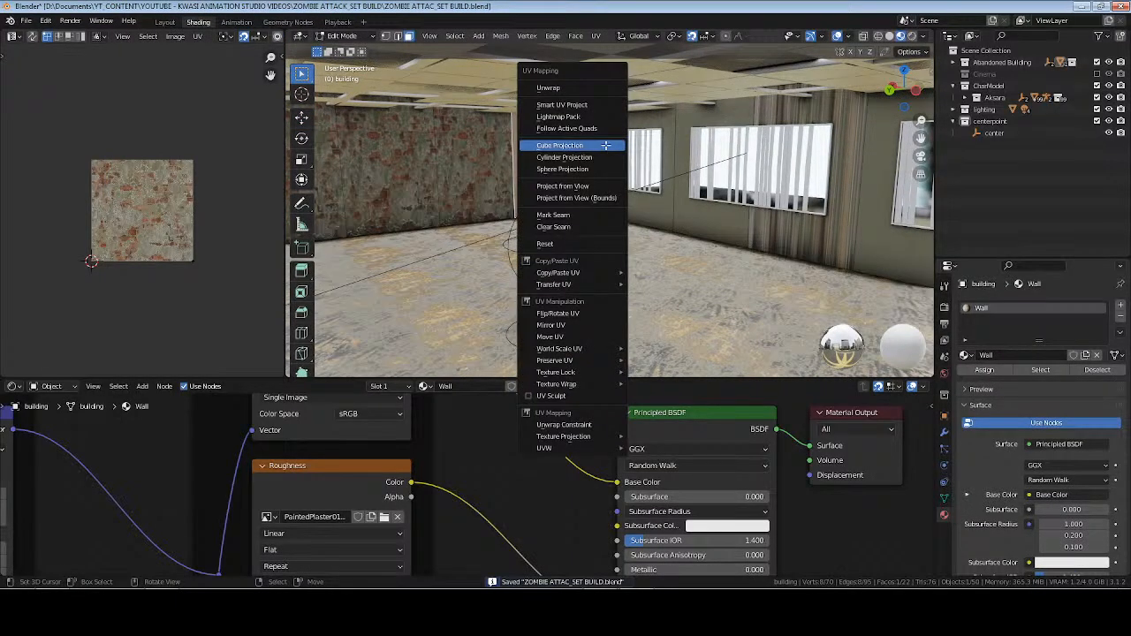
{"action": "left_click", "coordinate": [607, 145]}
{"action": "key", "text": "Tab"}
Select all six panels of the windowed wall in Edit Mode and unwrap them together with Cube Projection.
{"action": "middle_click_drag", "start_coordinate": [619, 159], "coordinate": [695, 213]}
{"action": "key", "text": "Tab"}
{"action": "left_click", "coordinate": [749, 213]}
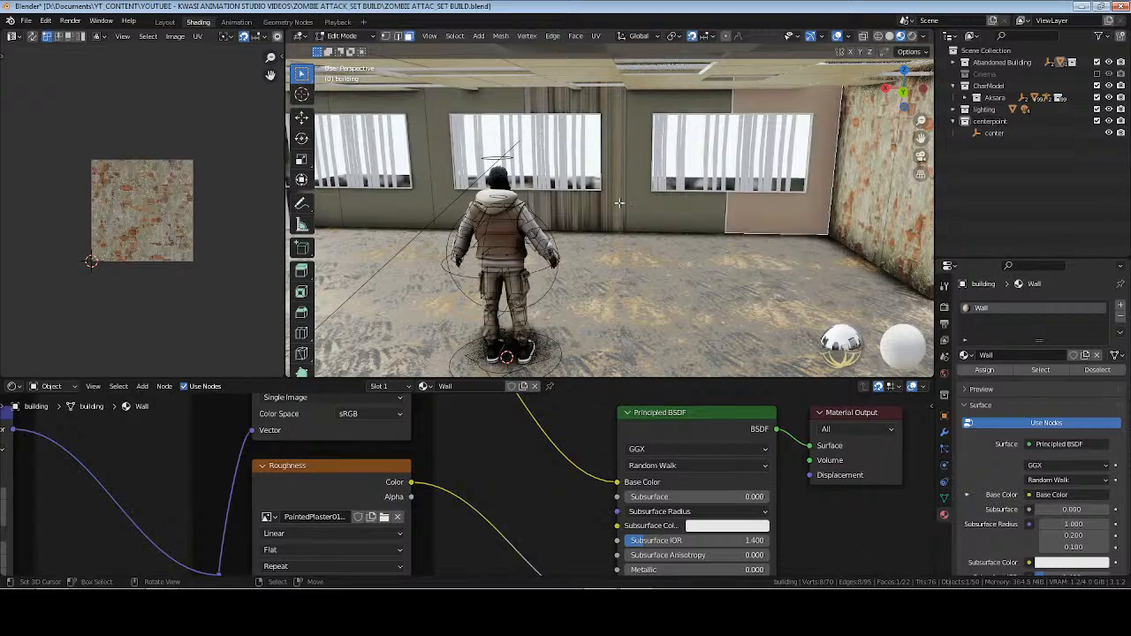
{"action": "left_click", "coordinate": [678, 212], "text": "shift"}
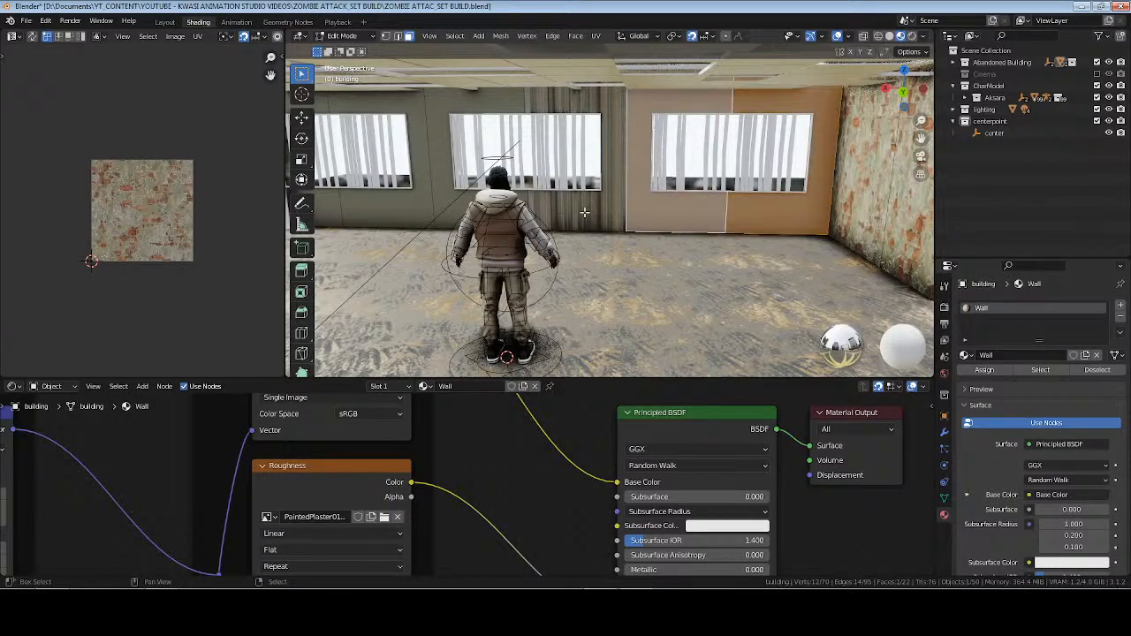
{"action": "left_click", "coordinate": [585, 213], "text": "shift"}
{"action": "left_click", "coordinate": [455, 210], "text": "shift"}
{"action": "left_click", "coordinate": [377, 208], "text": "shift"}
{"action": "middle_click_drag", "start_coordinate": [377, 208], "coordinate": [441, 207], "text": "shift"}
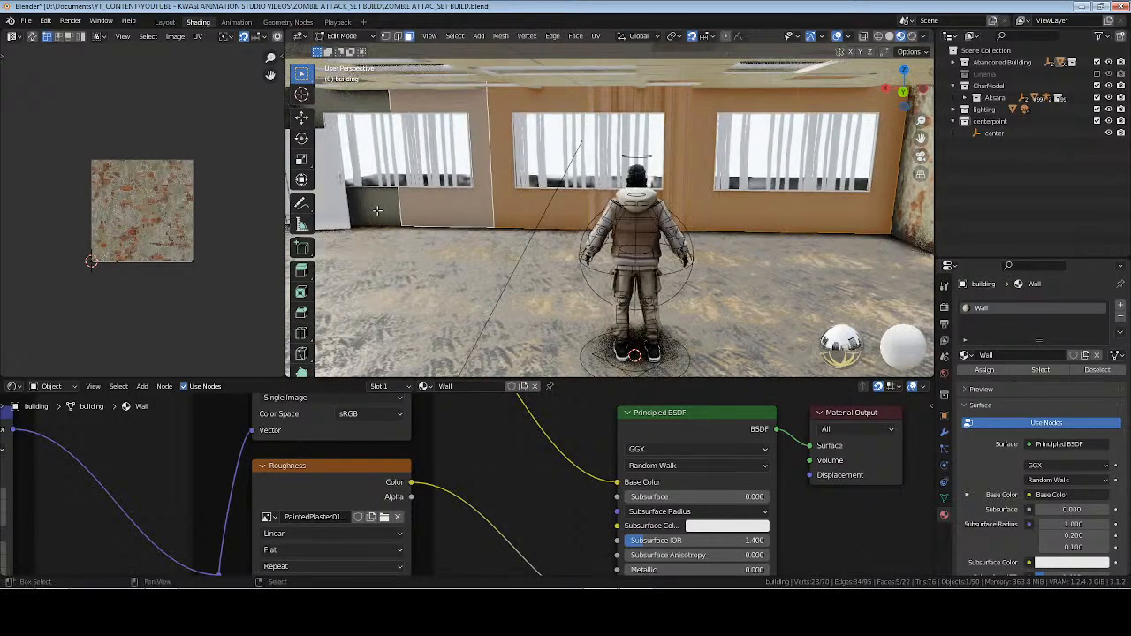
{"action": "left_click", "coordinate": [370, 209], "text": "shift"}
{"action": "middle_click_drag", "start_coordinate": [370, 208], "coordinate": [365, 207]}
{"action": "key", "text": "u"}
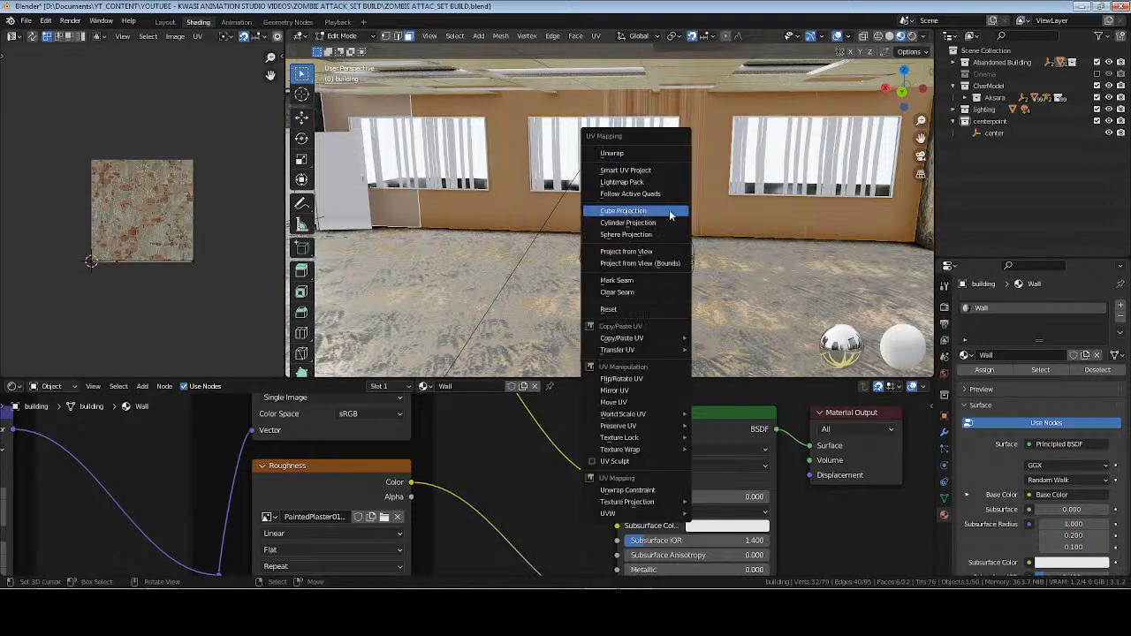
{"action": "left_click", "coordinate": [670, 214]}
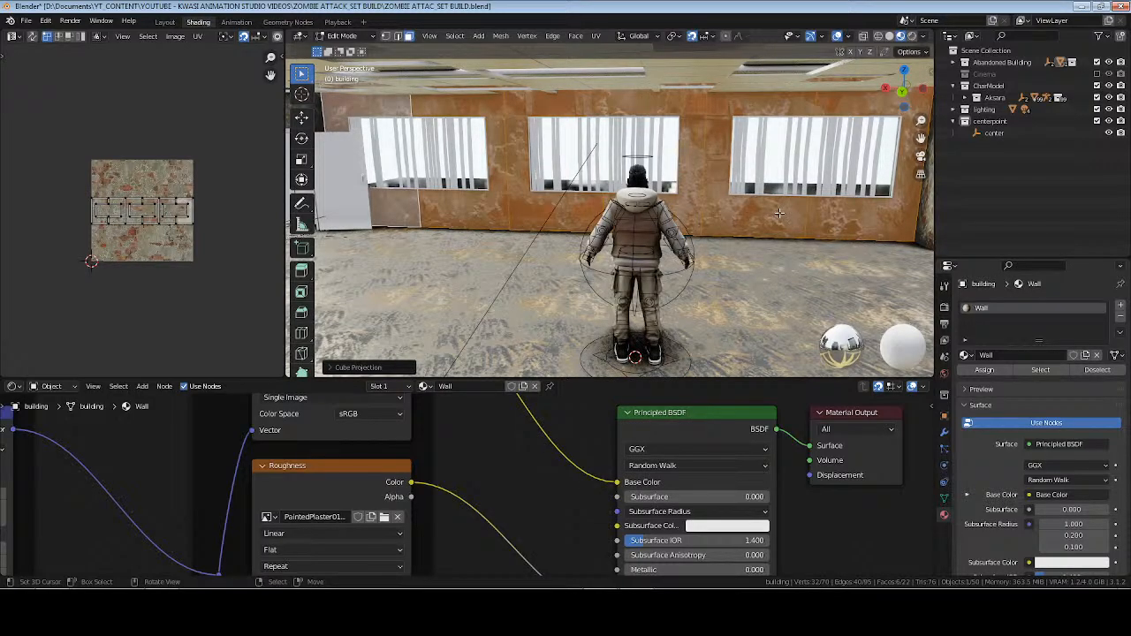
Unwrap only the third panel from the far corner of the windowed wall with Smart UV Project.
{"action": "left_click", "coordinate": [694, 206]}
{"action": "key", "text": "u"}
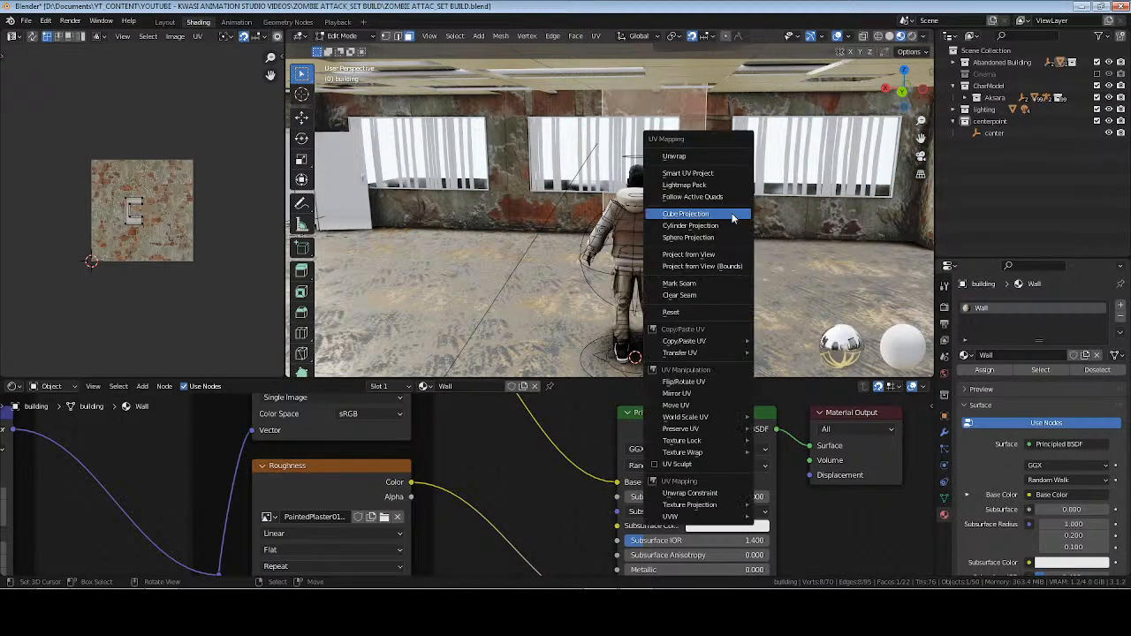
{"action": "left_click", "coordinate": [726, 173]}
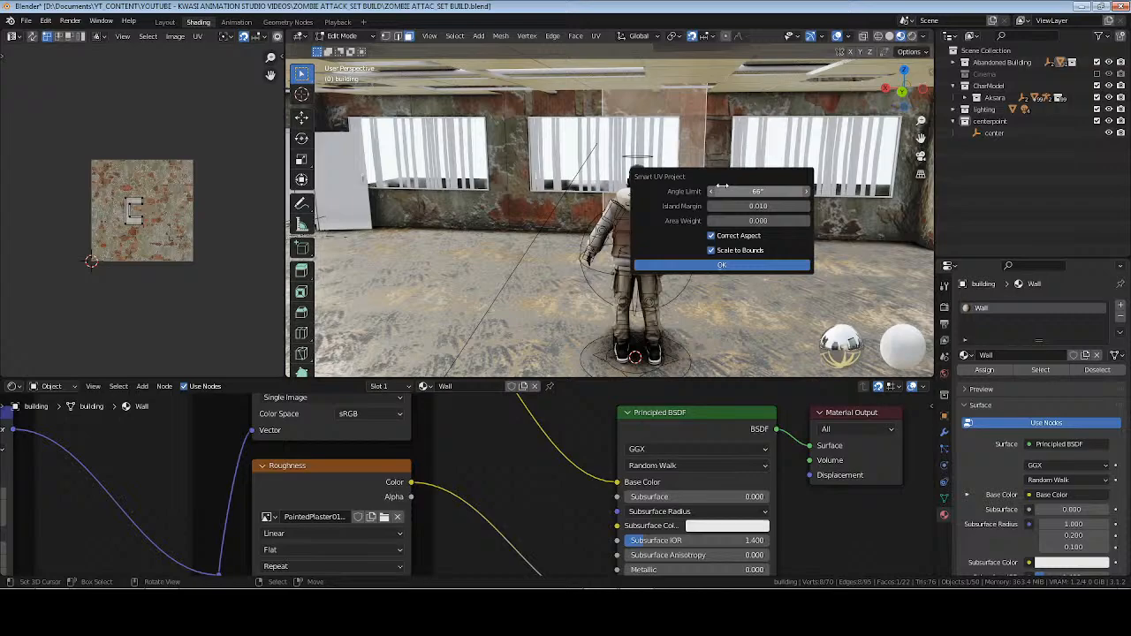
{"action": "left_click", "coordinate": [738, 263]}
Try to unwrap all six windowed wall panels with Follow Active Quads, using the Smart UV projected panel as the active face.
{"action": "left_click", "coordinate": [841, 222], "text": "shift"}
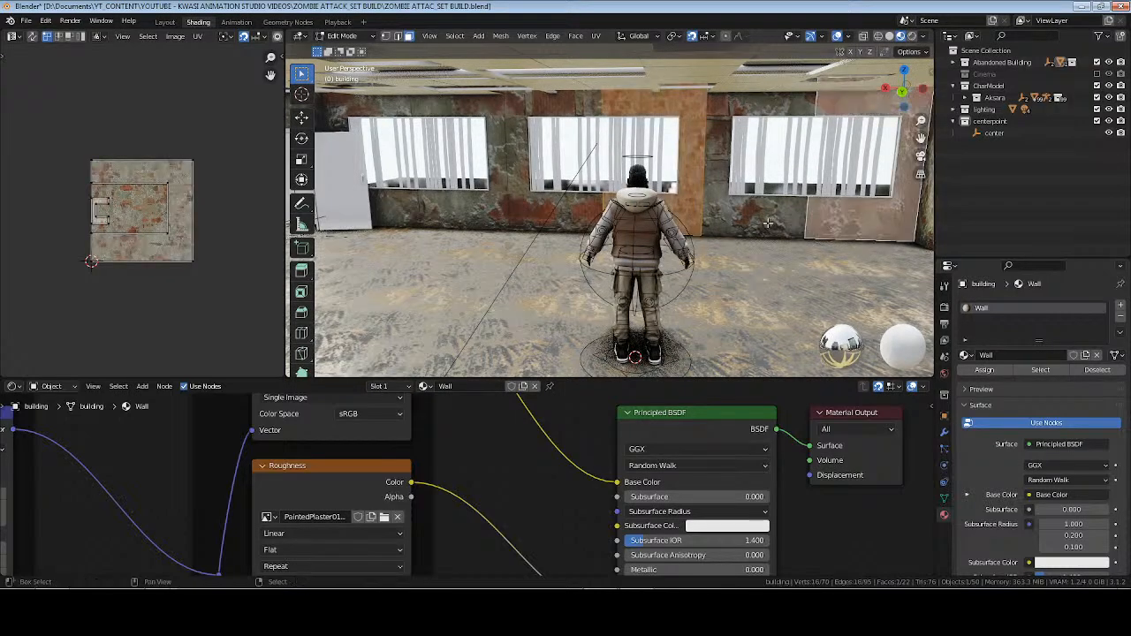
{"action": "left_click", "coordinate": [756, 224], "text": "shift"}
{"action": "left_click", "coordinate": [541, 220], "text": "shift"}
{"action": "left_click", "coordinate": [419, 209], "text": "shift"}
{"action": "left_click", "coordinate": [406, 208], "text": "shift"}
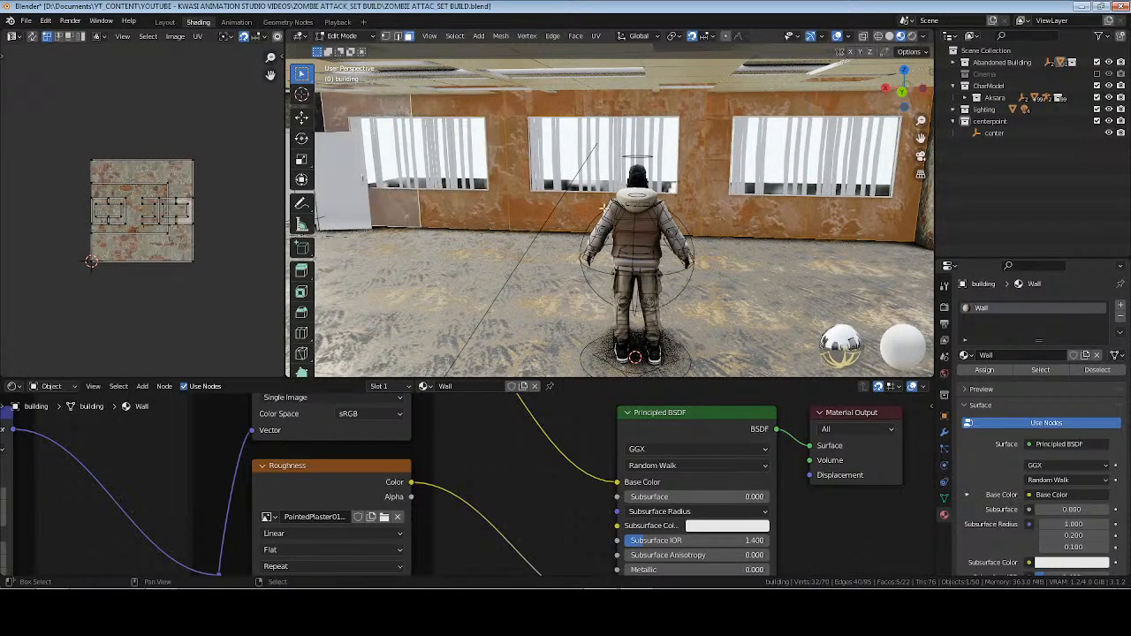
{"action": "left_click", "coordinate": [700, 212], "text": "shift"}
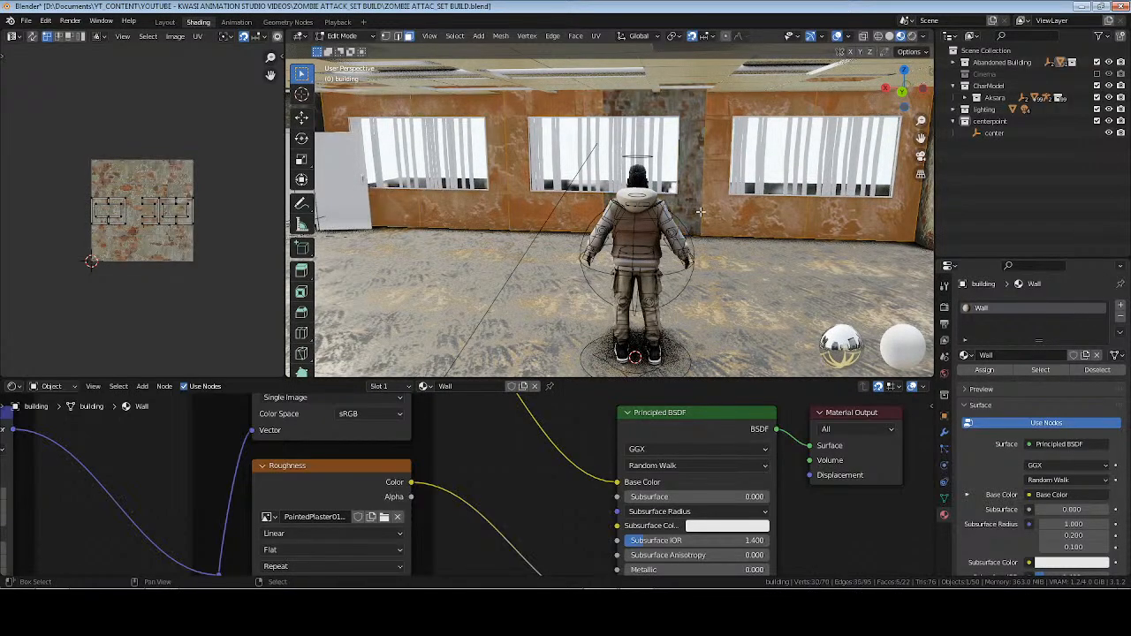
{"action": "left_click", "coordinate": [698, 112], "text": "shift"}
{"action": "key", "text": "u"}
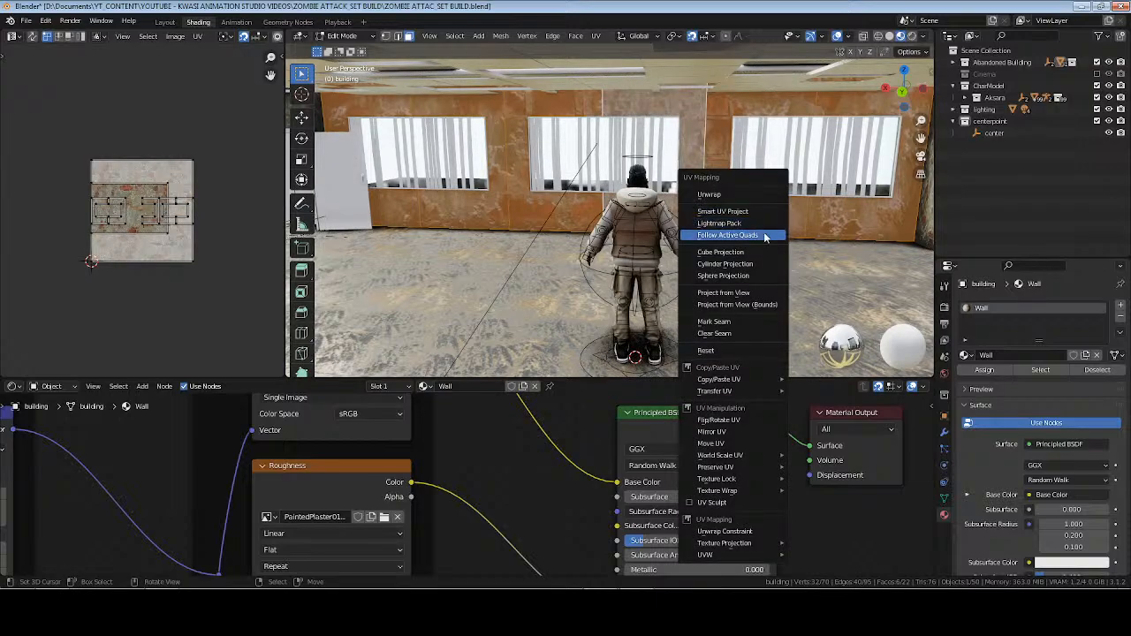
{"action": "left_click", "coordinate": [761, 234]}
{"action": "left_click", "coordinate": [783, 270]}
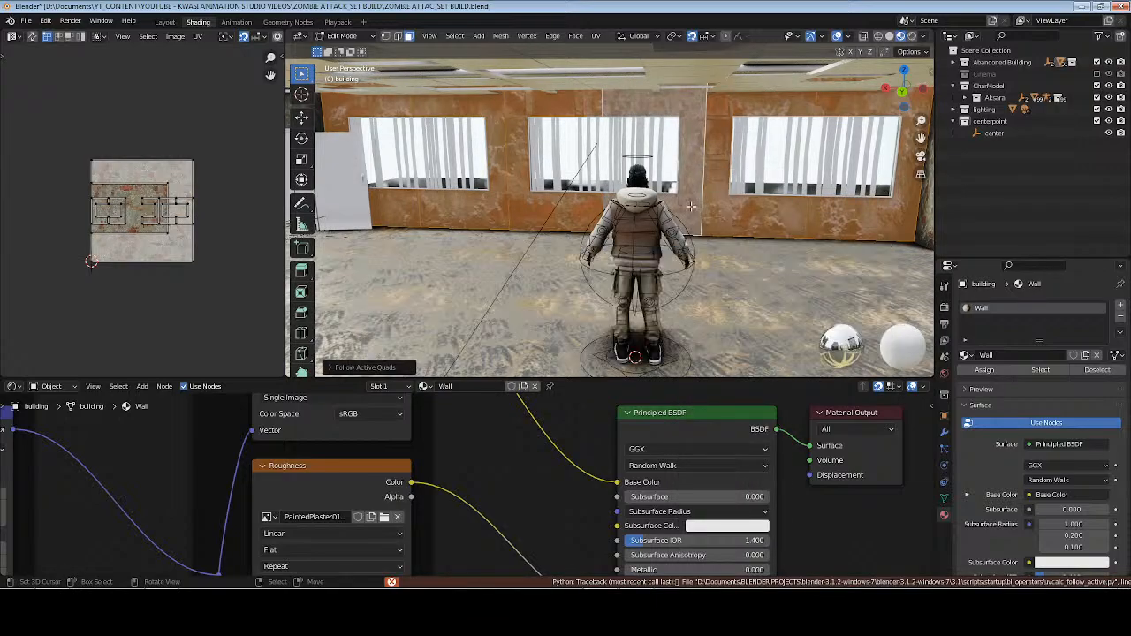
Unwrap the panels of the windowed wall one at a time with Cube Projection and return to Object Mode.
{"action": "key", "text": "u"}
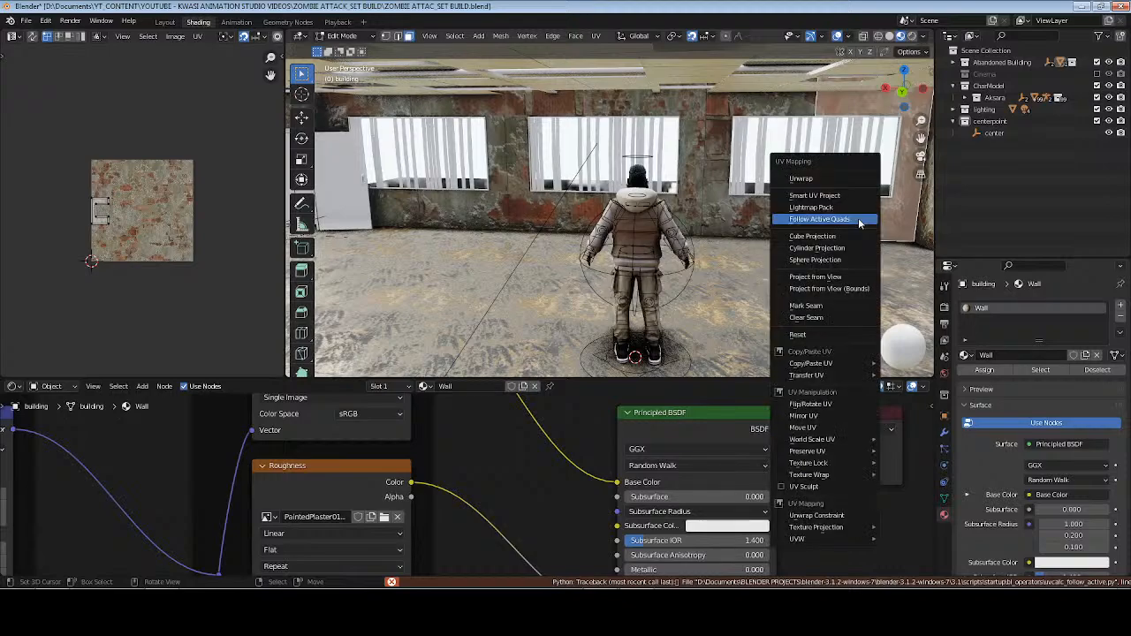
{"action": "left_click", "coordinate": [782, 233]}
{"action": "left_click", "coordinate": [768, 230]}
{"action": "key", "text": "u"}
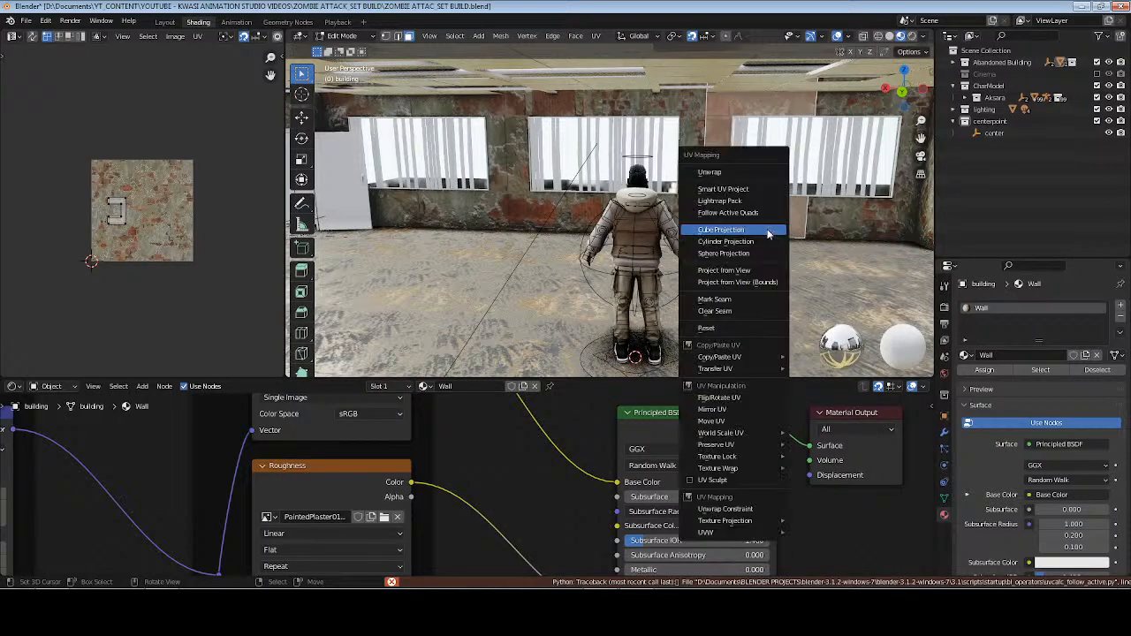
{"action": "left_click", "coordinate": [768, 228]}
{"action": "left_click", "coordinate": [521, 204]}
{"action": "key", "text": "u"}
{"action": "left_click", "coordinate": [521, 205]}
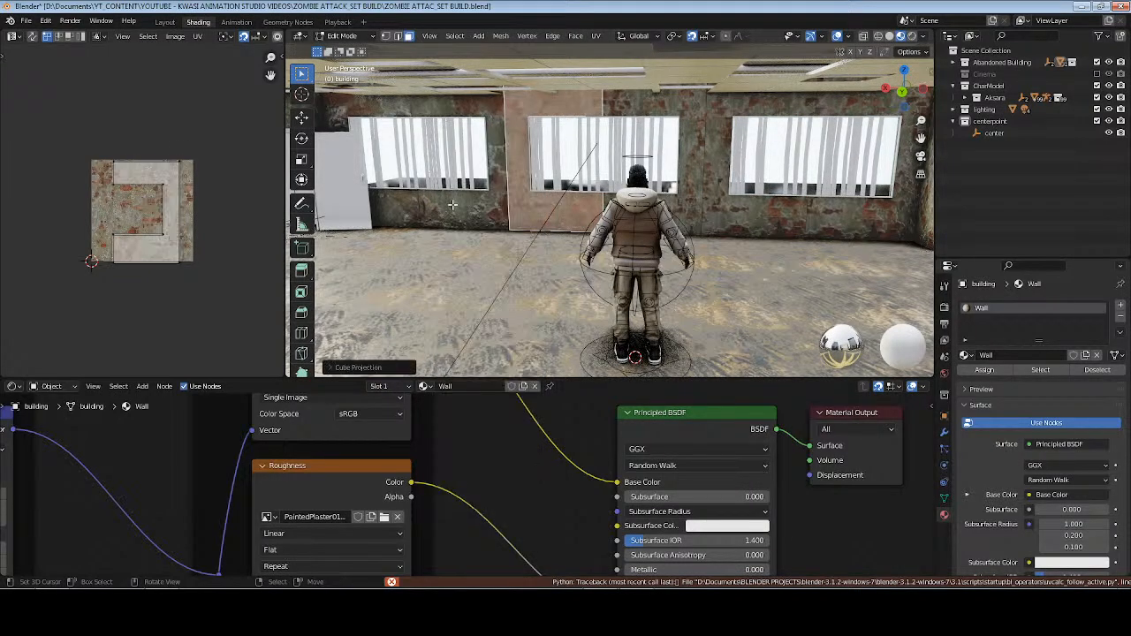
{"action": "left_click", "coordinate": [416, 207]}
{"action": "key", "text": "u"}
{"action": "left_click", "coordinate": [416, 207]}
{"action": "key", "text": "u"}
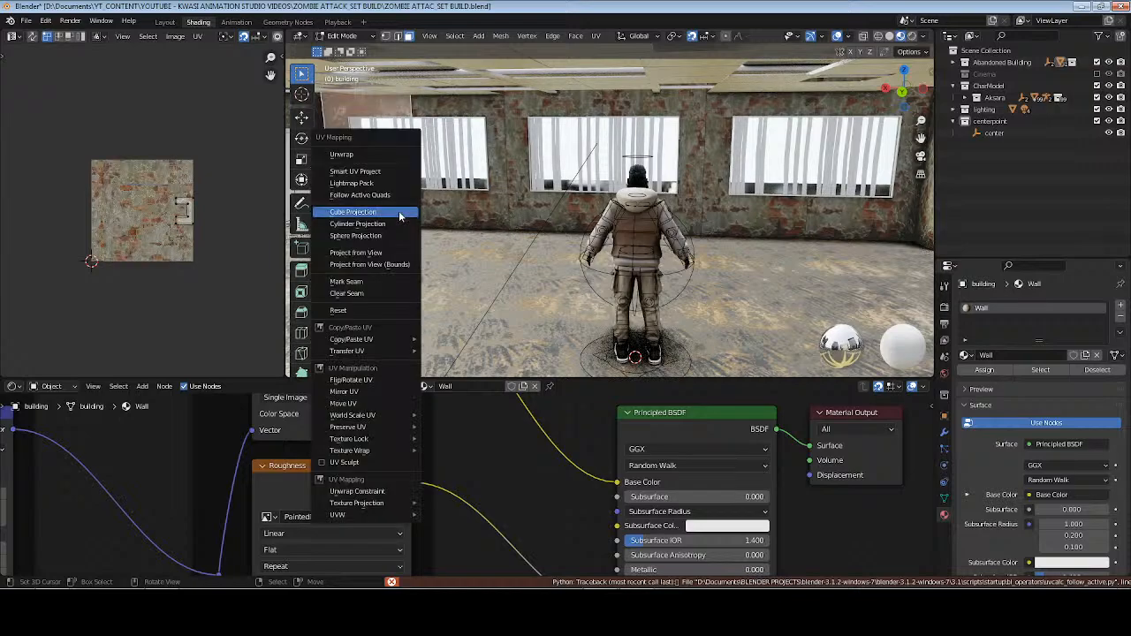
{"action": "left_click", "coordinate": [399, 213]}
{"action": "key", "text": "Tab"}
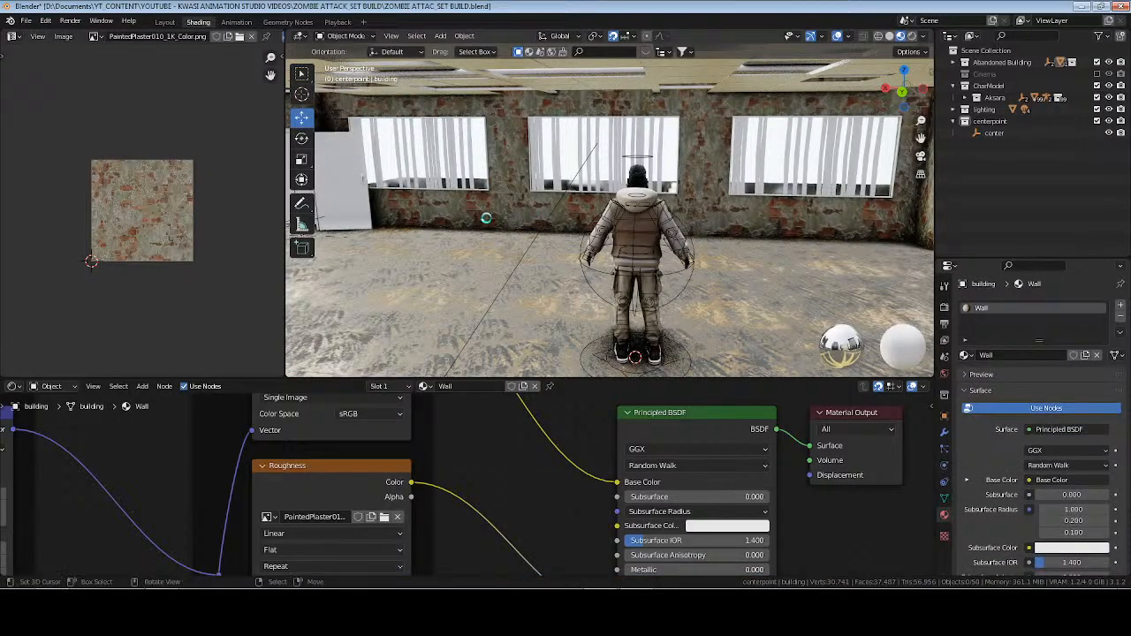
Save the file and inspect the plaster walls around the room in rendered shading.
{"action": "key", "text": "ctrl+s"}
{"action": "mouse_move", "coordinate": [486, 217]}
{"action": "middle_mouse_down", "text": "shift"}
{"action": "mouse_move", "coordinate": [616, 209]}
{"action": "mouse_move", "coordinate": [606, 217]}
{"action": "middle_mouse_up", "text": "shift"}
{"action": "middle_click_drag", "start_coordinate": [707, 212], "coordinate": [624, 210], "text": "shift"}
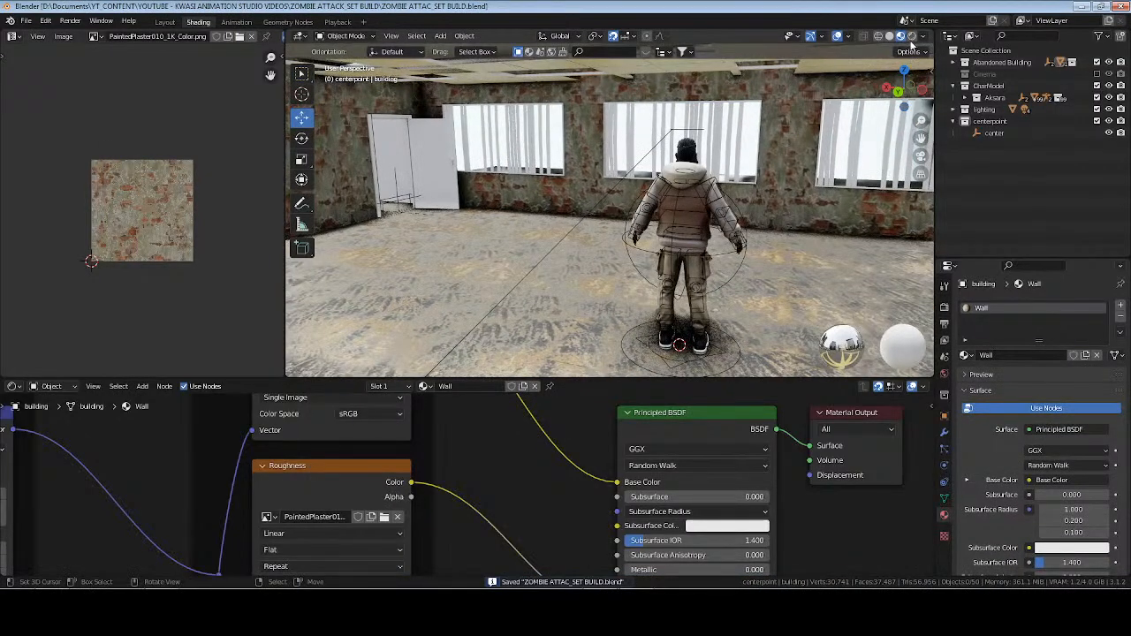
{"action": "left_click", "coordinate": [911, 36]}
{"action": "mouse_move", "coordinate": [637, 292]}
{"action": "middle_mouse_down"}
{"action": "mouse_move", "coordinate": [684, 328]}
{"action": "mouse_move", "coordinate": [615, 190]}
{"action": "mouse_move", "coordinate": [734, 182]}
{"action": "mouse_move", "coordinate": [758, 192]}
{"action": "mouse_move", "coordinate": [528, 223]}
{"action": "mouse_move", "coordinate": [717, 223]}
{"action": "mouse_move", "coordinate": [684, 265]}
{"action": "mouse_move", "coordinate": [616, 255]}
{"action": "mouse_move", "coordinate": [703, 216]}
{"action": "middle_mouse_up"}
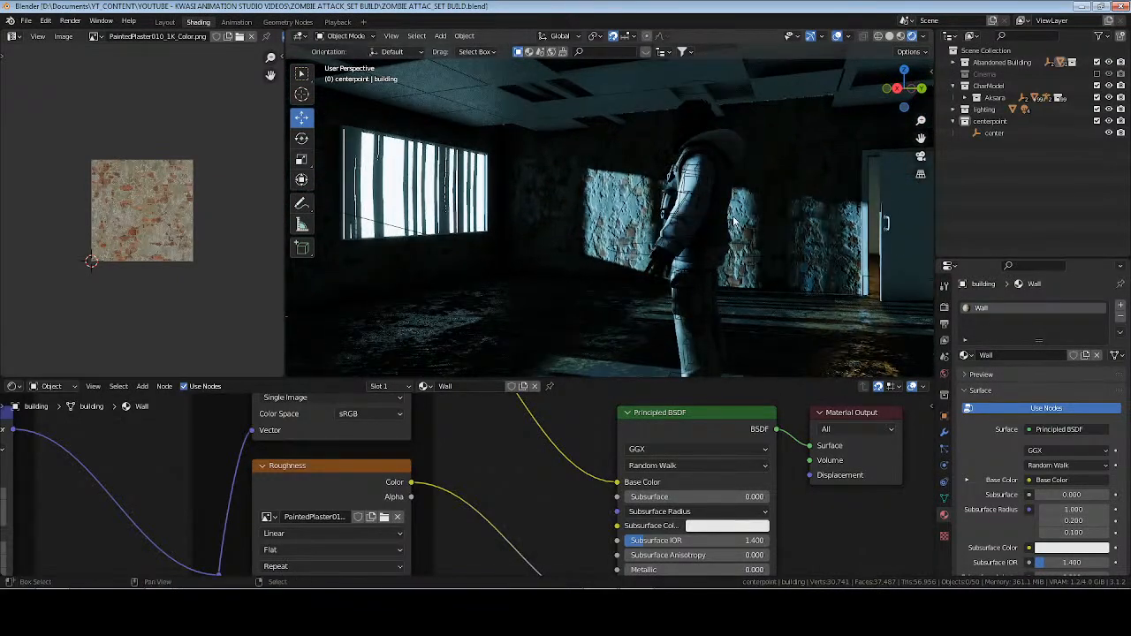
{"action": "key", "text": "ctrl+s"}
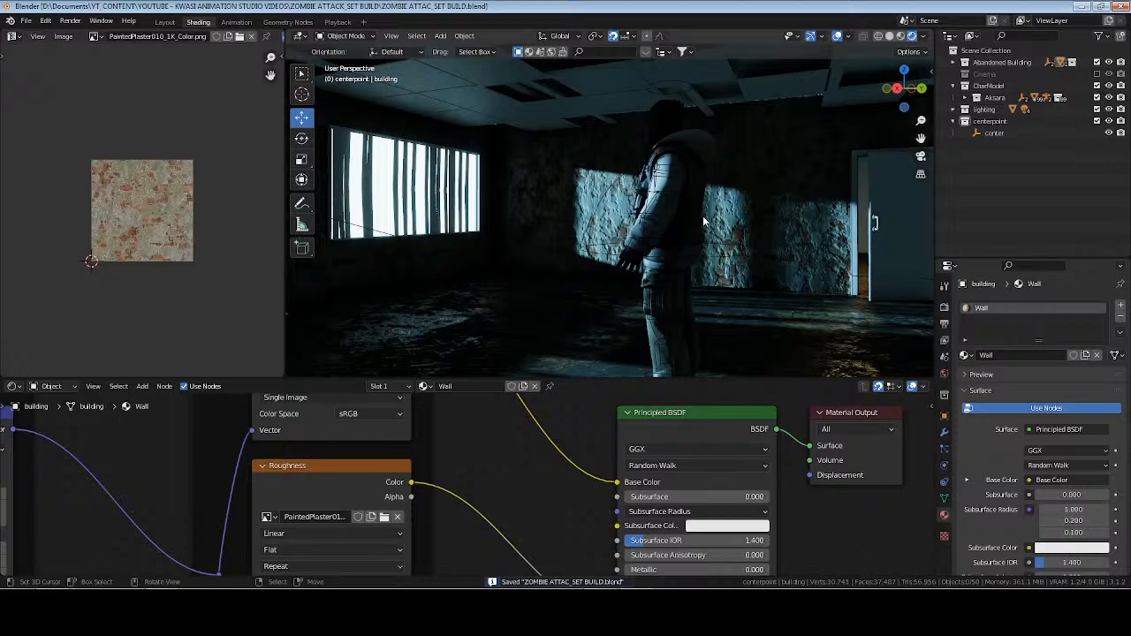
Select the ceiling beams and inspect them together with the ceiling in rendered shading.
{"action": "middle_click_drag", "start_coordinate": [631, 200], "coordinate": [478, 144]}
{"action": "left_click", "coordinate": [445, 101]}
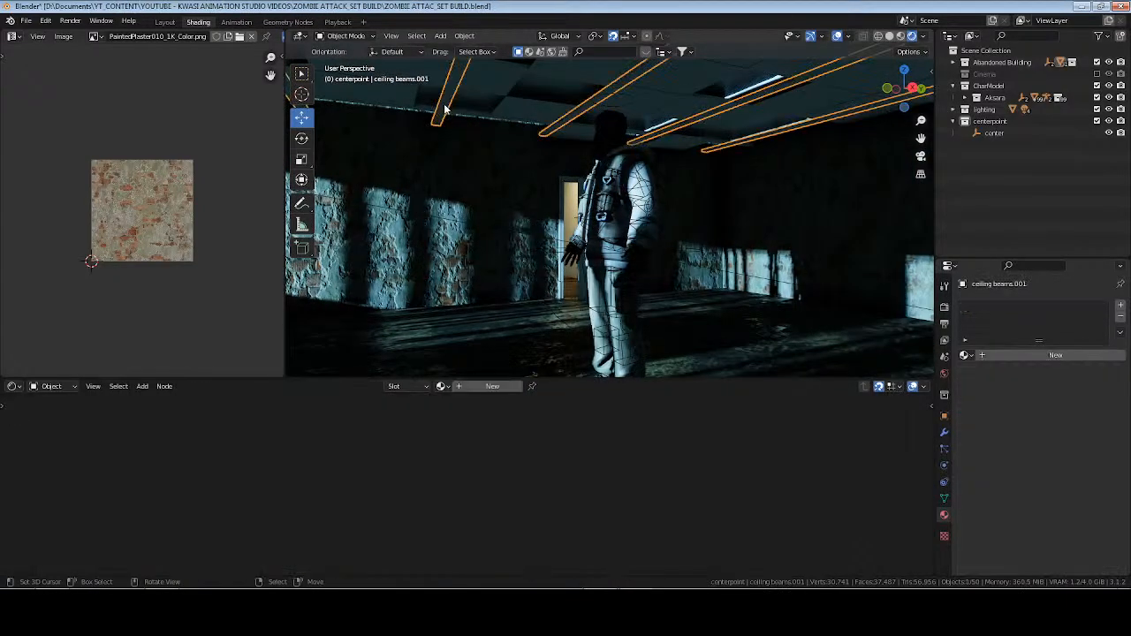
{"action": "middle_click_drag", "start_coordinate": [550, 130], "coordinate": [490, 187]}
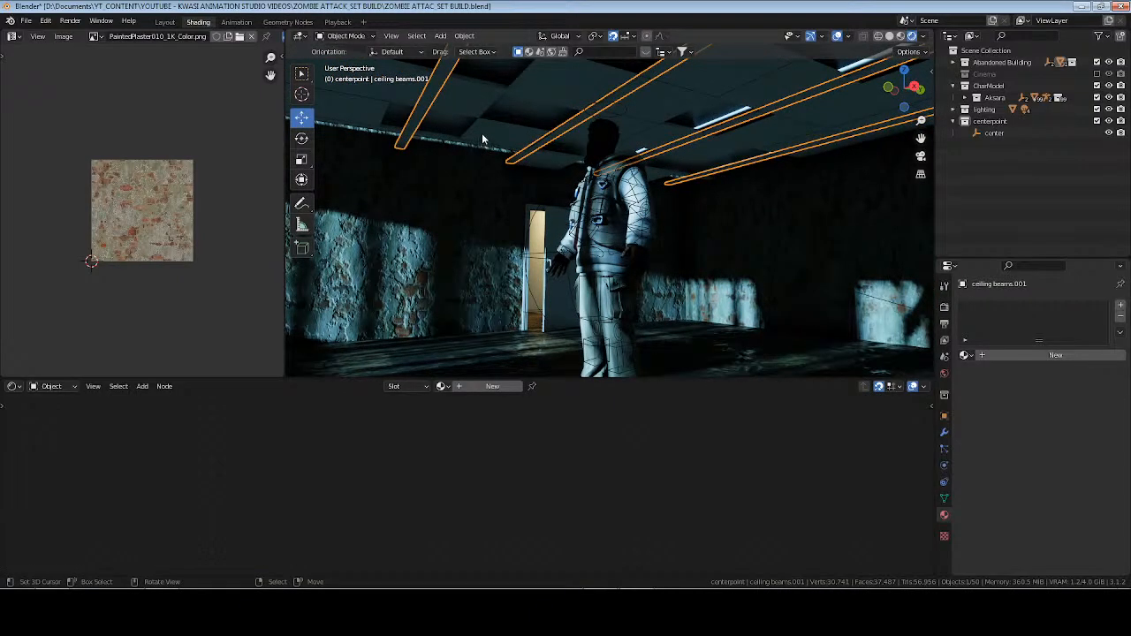
{"action": "mouse_move", "coordinate": [581, 160]}
{"action": "middle_mouse_down"}
{"action": "mouse_move", "coordinate": [567, 166]}
{"action": "mouse_move", "coordinate": [641, 167]}
{"action": "mouse_move", "coordinate": [537, 181]}
{"action": "mouse_move", "coordinate": [599, 161]}
{"action": "middle_mouse_up"}
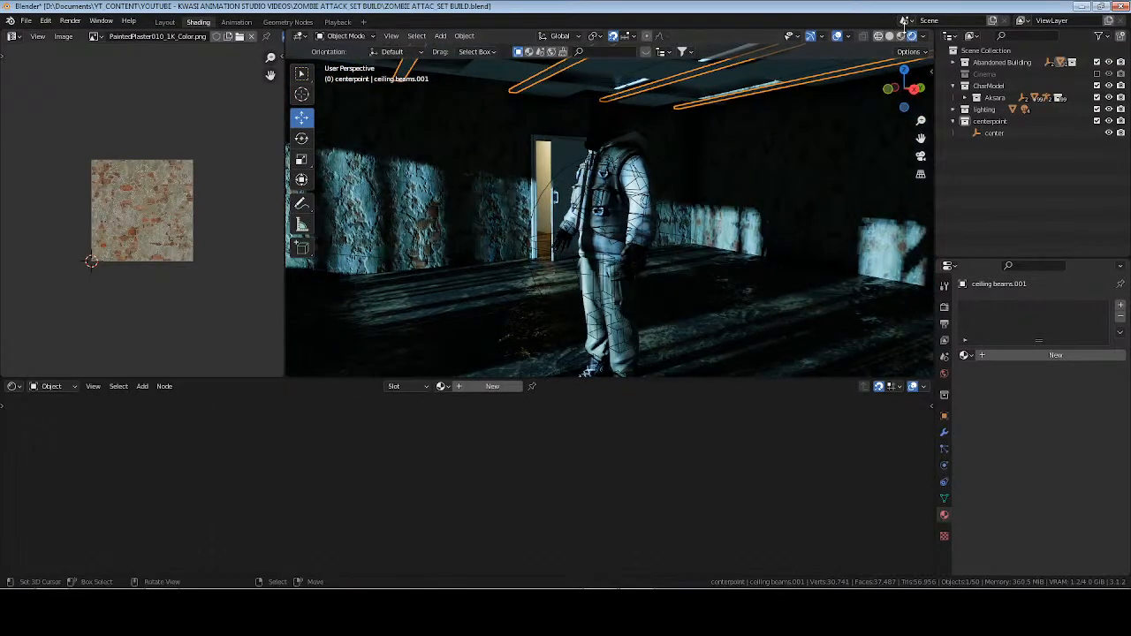
Switch to material preview shading and open the untextured hallway walls object in Edit Mode from outside the building.
{"action": "left_click", "coordinate": [901, 36]}
{"action": "scroll", "coordinate": [769, 182], "scroll_direction": "down", "scroll_amount": 8}
{"action": "middle_click_drag", "start_coordinate": [768, 182], "coordinate": [644, 236]}
{"action": "left_click", "coordinate": [647, 272]}
{"action": "key", "text": "Tab"}
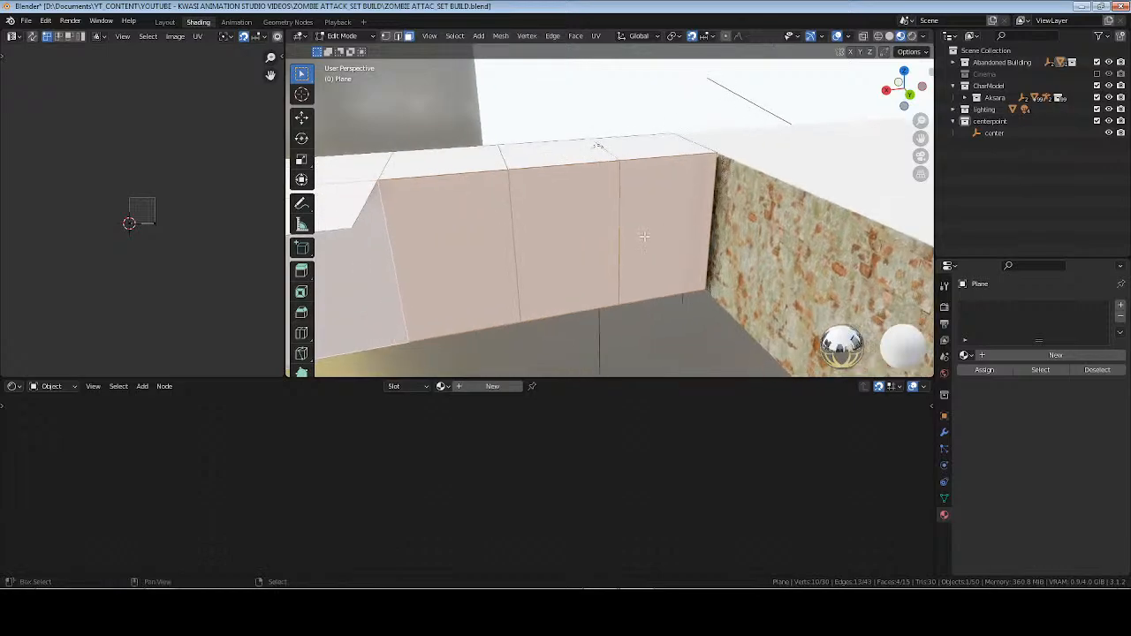
Select the outer side wall faces along the hallway, continuing around to its end.
{"action": "left_click", "coordinate": [644, 236]}
{"action": "left_click", "coordinate": [565, 237], "text": "shift"}
{"action": "left_click", "coordinate": [436, 245], "text": "shift"}
{"action": "left_click", "coordinate": [353, 258], "text": "shift"}
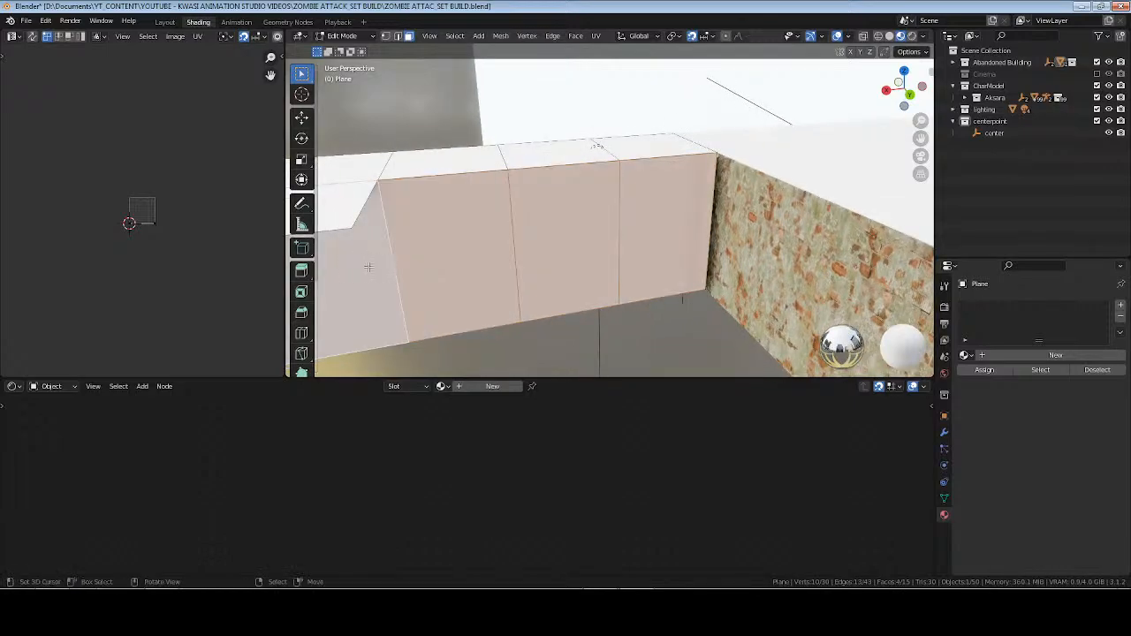
{"action": "middle_click_drag", "start_coordinate": [367, 267], "coordinate": [657, 214]}
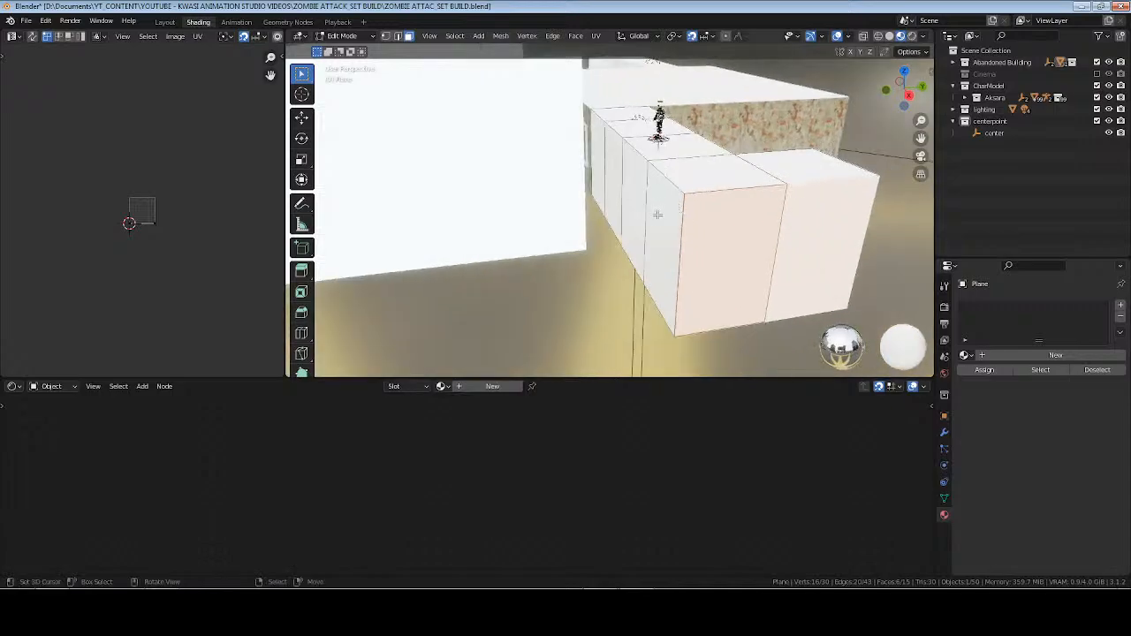
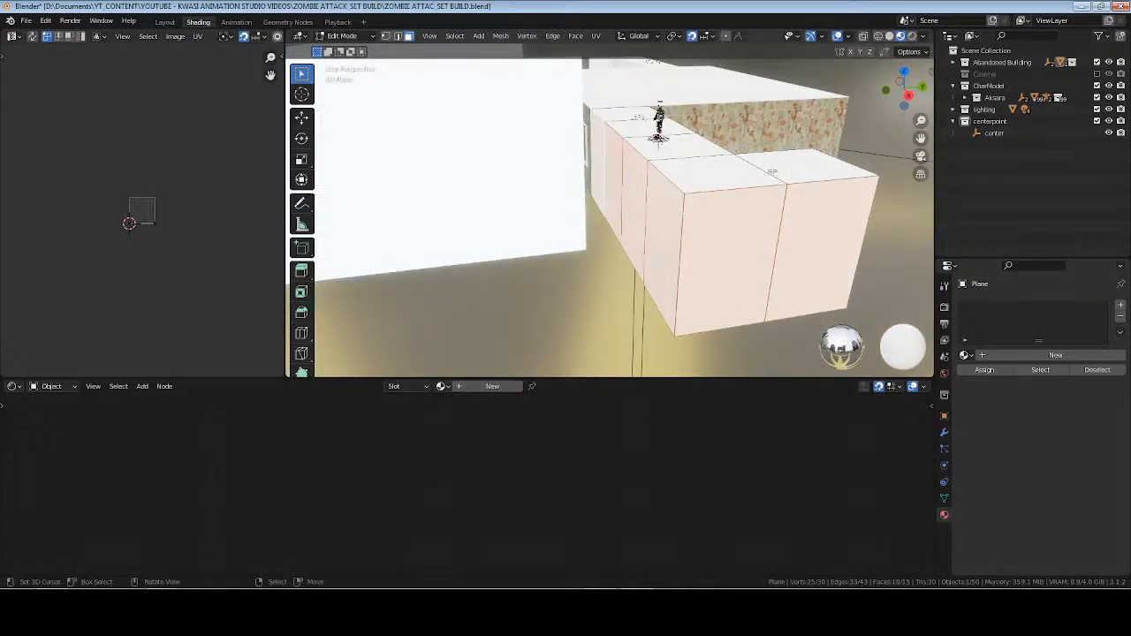
Separate the hallway's ceiling faces from the walls into their own object and select it in Object Mode.
{"action": "left_click", "coordinate": [711, 177]}
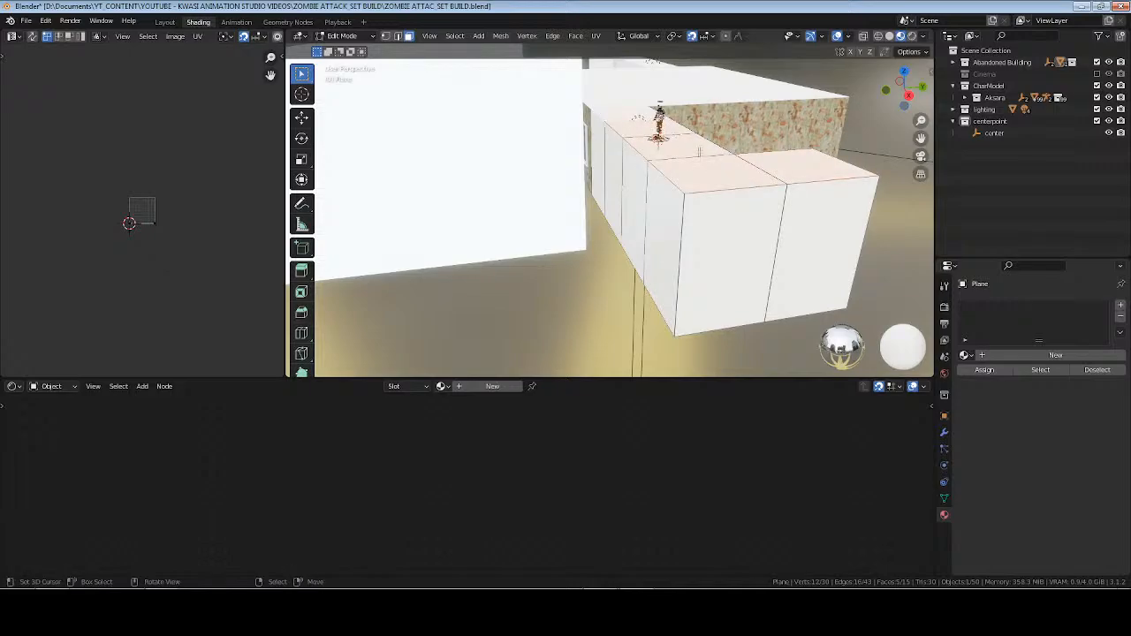
{"action": "key", "text": "p"}
{"action": "left_click", "coordinate": [698, 152]}
{"action": "key", "text": "Tab"}
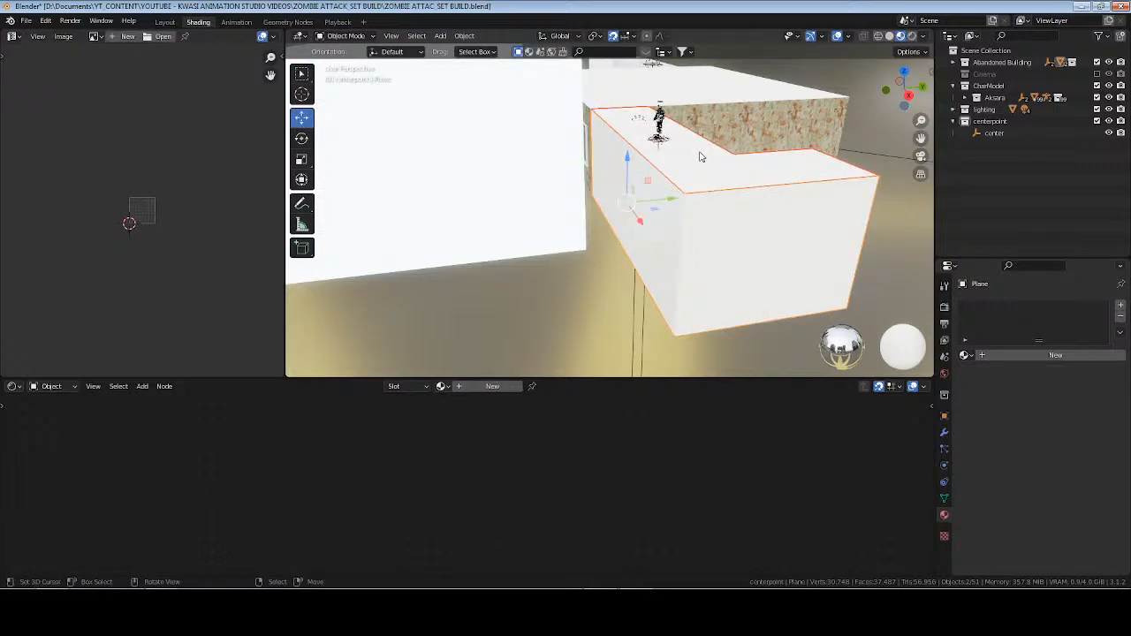
{"action": "left_click", "coordinate": [734, 187]}
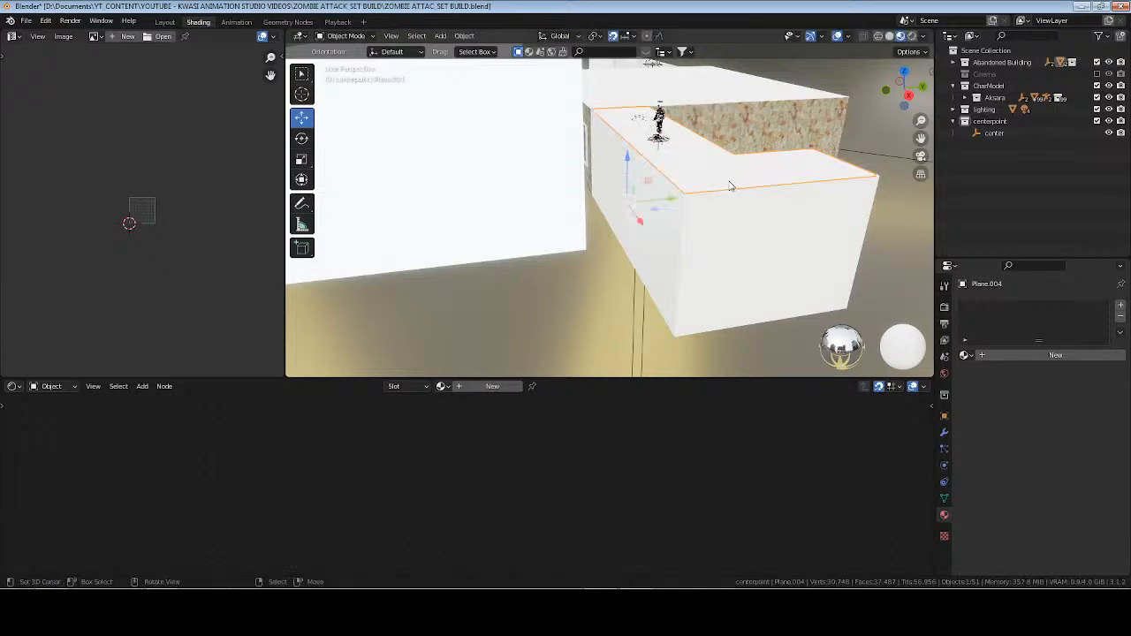
Check the separated hallway walls and ceiling as individual objects, from both the outer and inner sides.
{"action": "left_click", "coordinate": [721, 236]}
{"action": "middle_click_drag", "start_coordinate": [723, 238], "coordinate": [771, 221]}
{"action": "key", "text": "Tab"}
{"action": "middle_click_drag", "start_coordinate": [716, 256], "coordinate": [617, 212]}
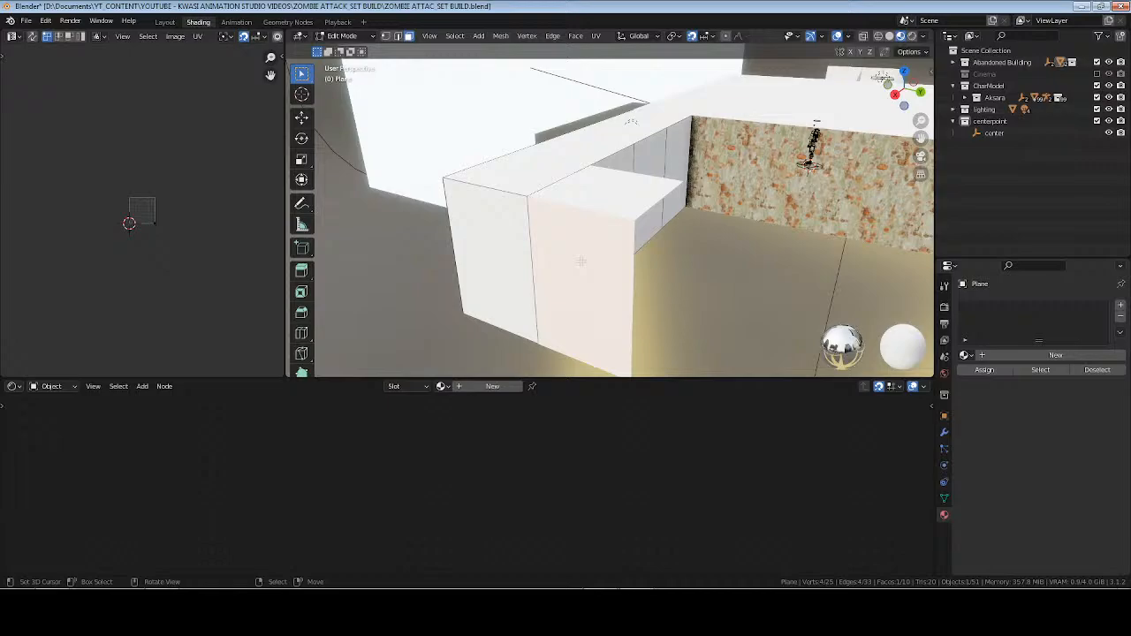
{"action": "key", "text": "Tab"}
{"action": "left_click", "coordinate": [598, 206]}
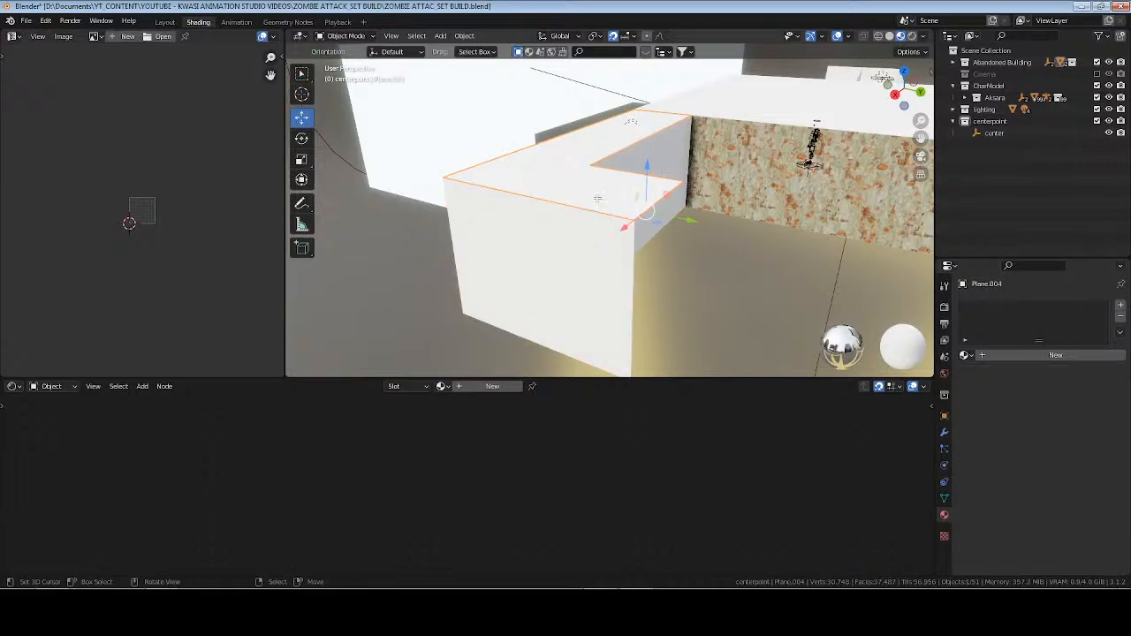
{"action": "key", "text": "Tab"}
Open the hallway walls in Edit Mode, select the end and outer side faces, and apply the existing Wall material.
{"action": "key", "text": "Tab"}
{"action": "left_click", "coordinate": [588, 264]}
{"action": "key", "text": "Tab"}
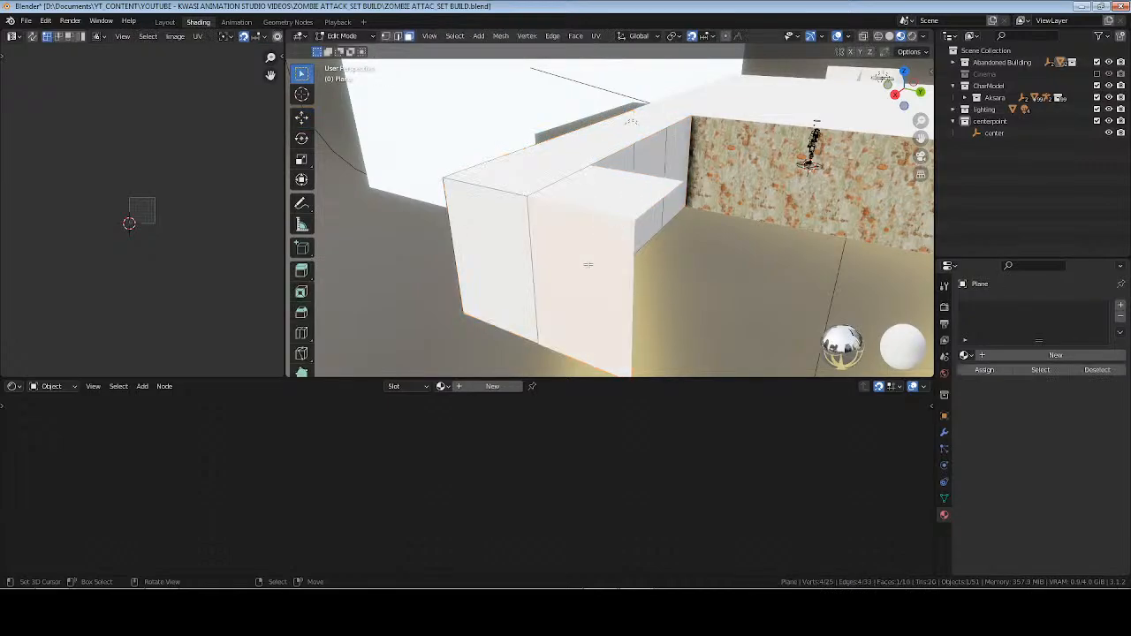
{"action": "left_click", "coordinate": [511, 260], "text": "shift"}
{"action": "middle_click_drag", "start_coordinate": [511, 254], "coordinate": [714, 233]}
{"action": "left_click", "coordinate": [728, 226], "text": "shift"}
{"action": "left_click", "coordinate": [669, 194], "text": "shift"}
{"action": "left_click", "coordinate": [636, 173], "text": "shift"}
{"action": "middle_click_drag", "start_coordinate": [637, 174], "coordinate": [602, 156]}
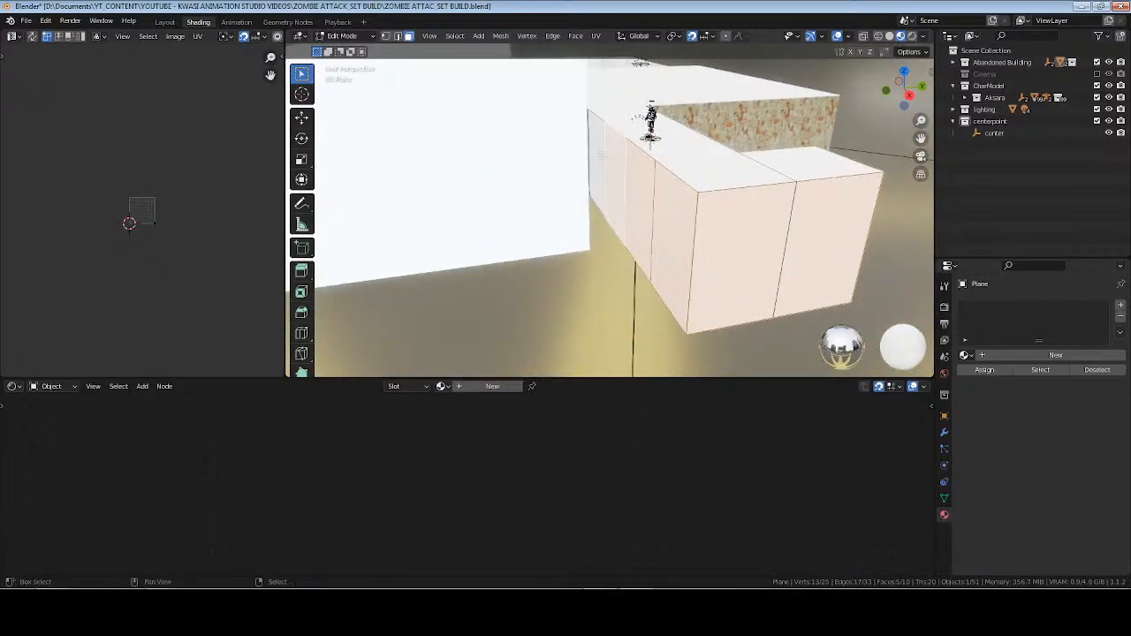
{"action": "left_click", "coordinate": [967, 354]}
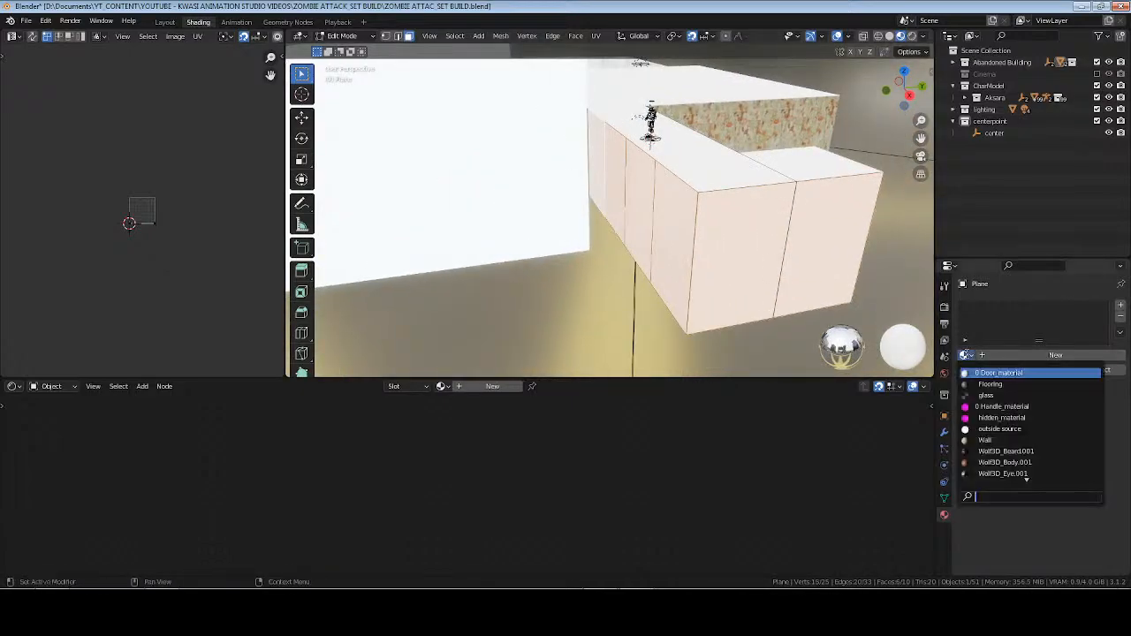
{"action": "left_click", "coordinate": [990, 440]}
Unwrap the end wall face beside the outer corner with Smart UV Project, scaled to bounds.
{"action": "left_click", "coordinate": [749, 245]}
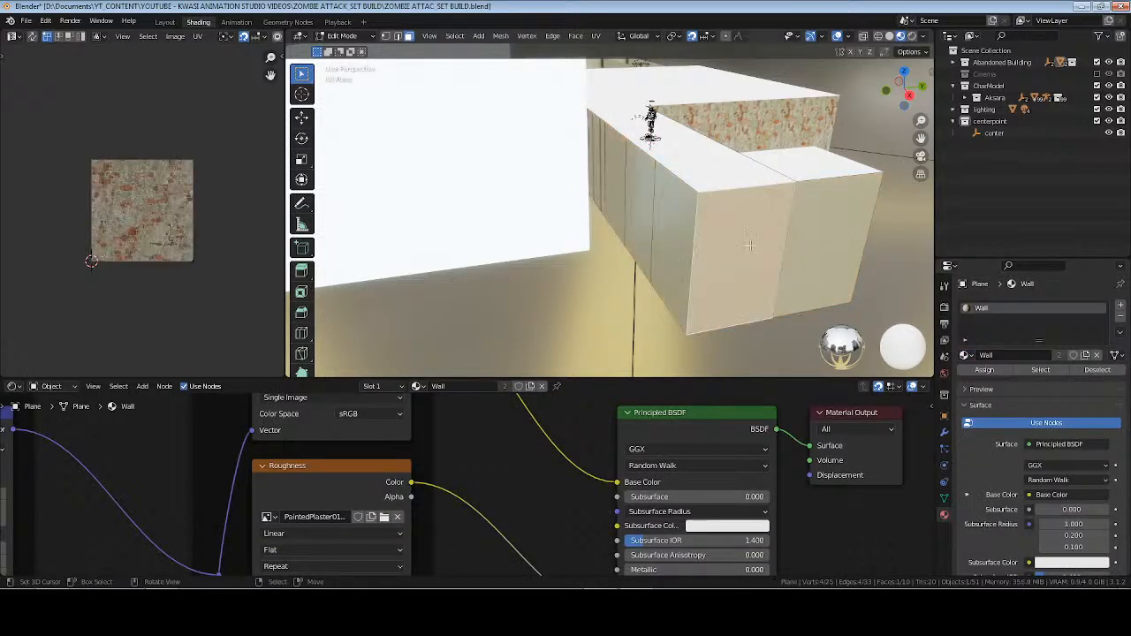
{"action": "key", "text": "u"}
{"action": "left_click", "coordinate": [791, 212]}
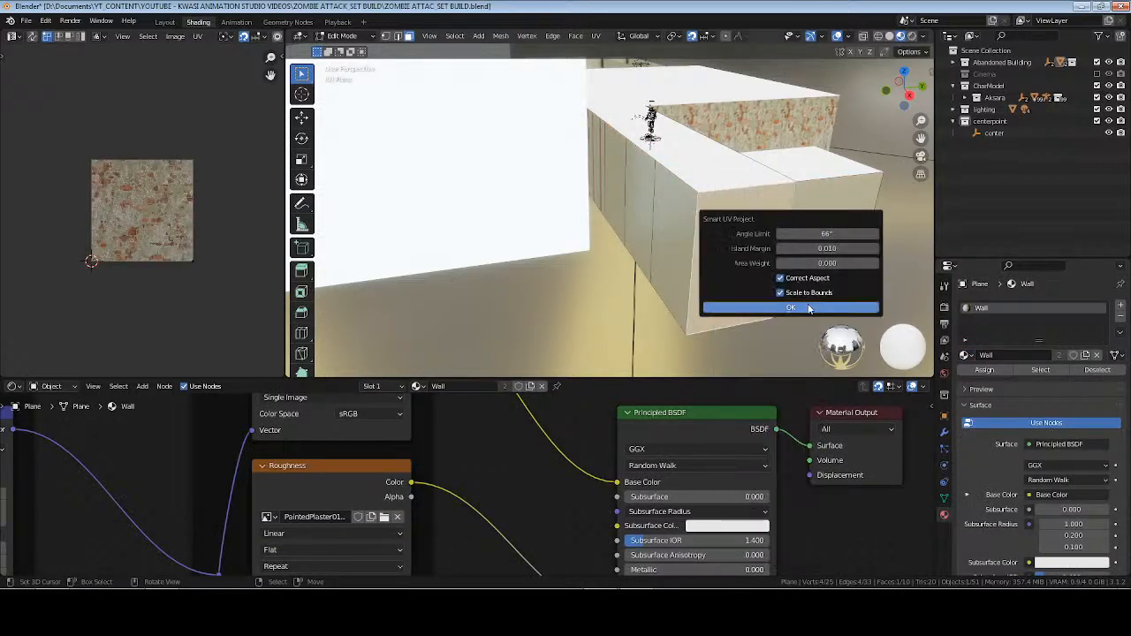
{"action": "left_click", "coordinate": [800, 307]}
Select all faces using the Wall material and unwrap them from the active end face with Follow Active Quads.
{"action": "left_click", "coordinate": [1041, 371]}
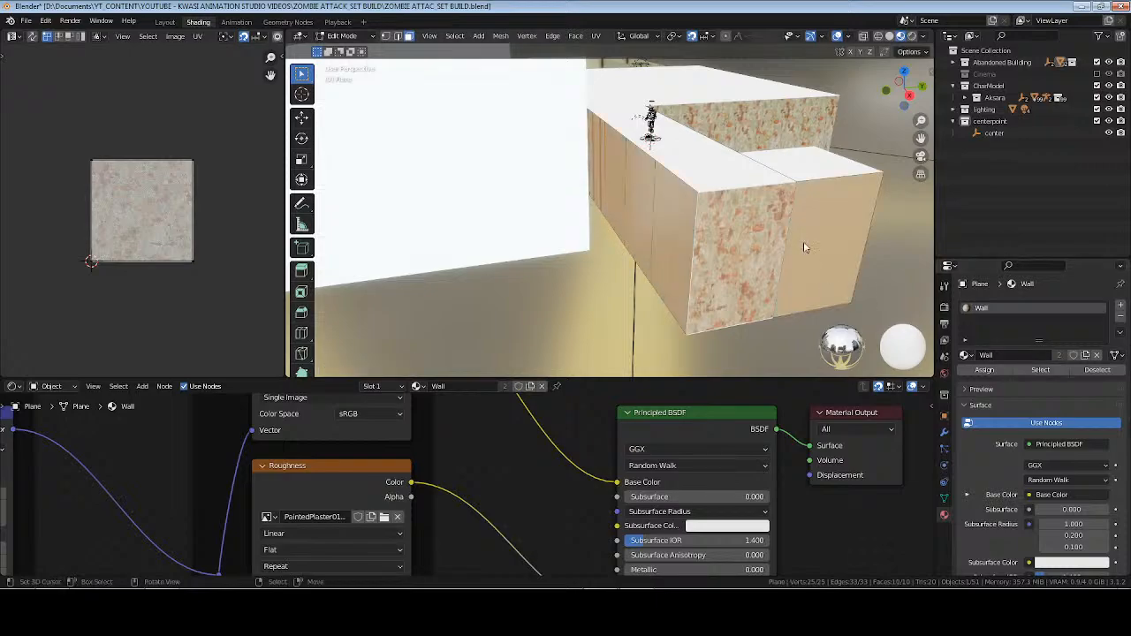
{"action": "key", "text": "u"}
{"action": "left_click", "coordinate": [778, 256]}
{"action": "left_click", "coordinate": [798, 293]}
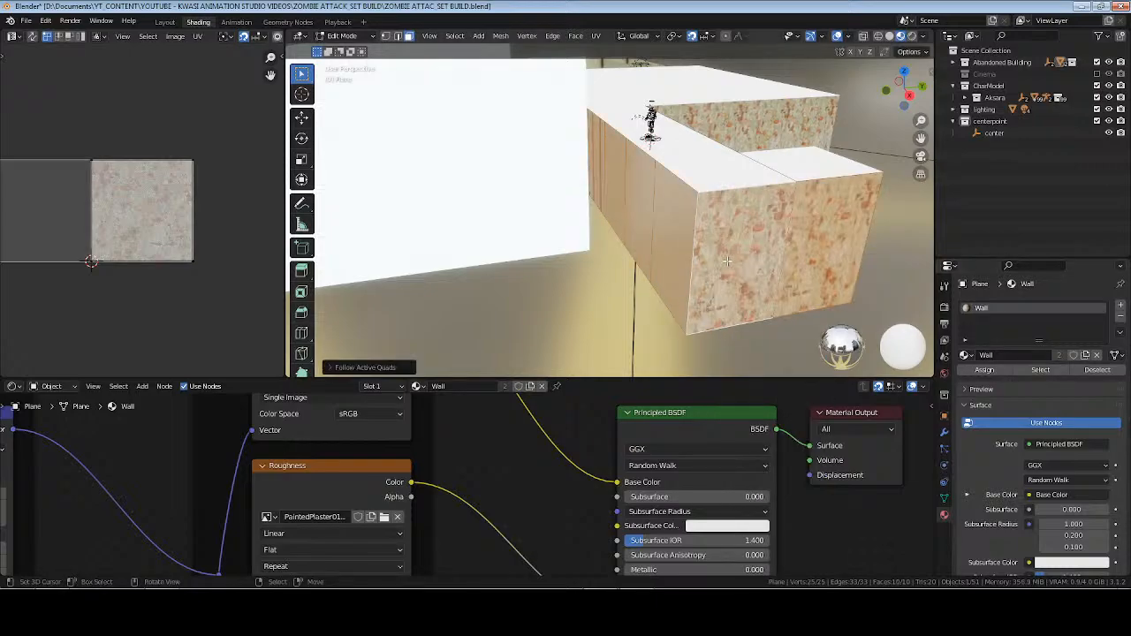
Unwrap the inner hallway wall face nearest the textured room wall with Smart UV Project.
{"action": "middle_click_drag", "start_coordinate": [723, 256], "coordinate": [586, 187]}
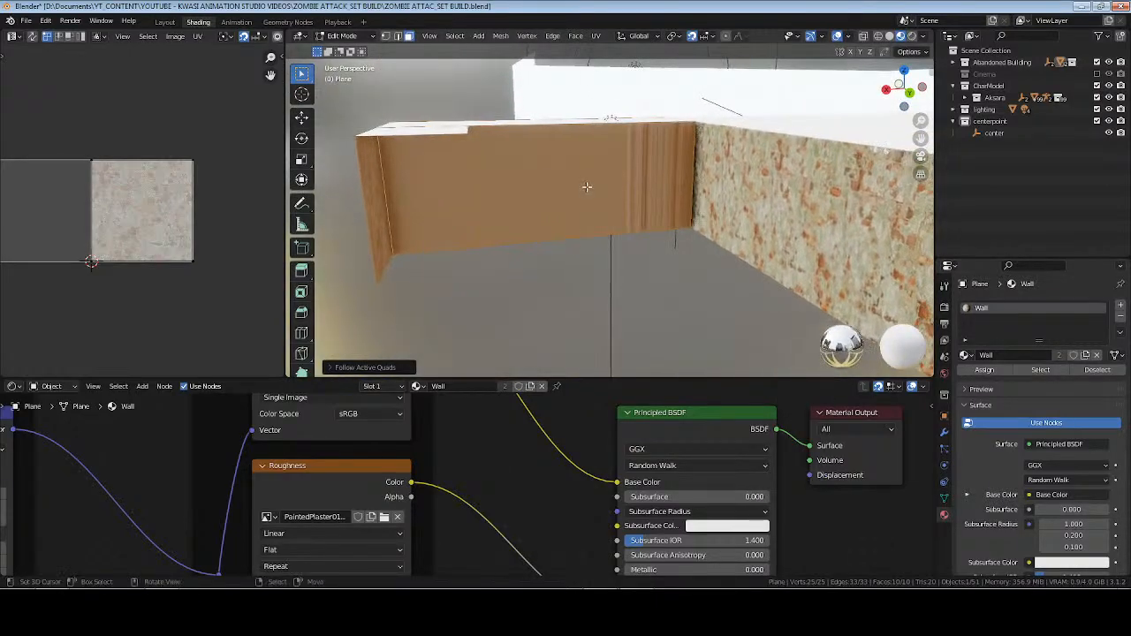
{"action": "left_click", "coordinate": [631, 172]}
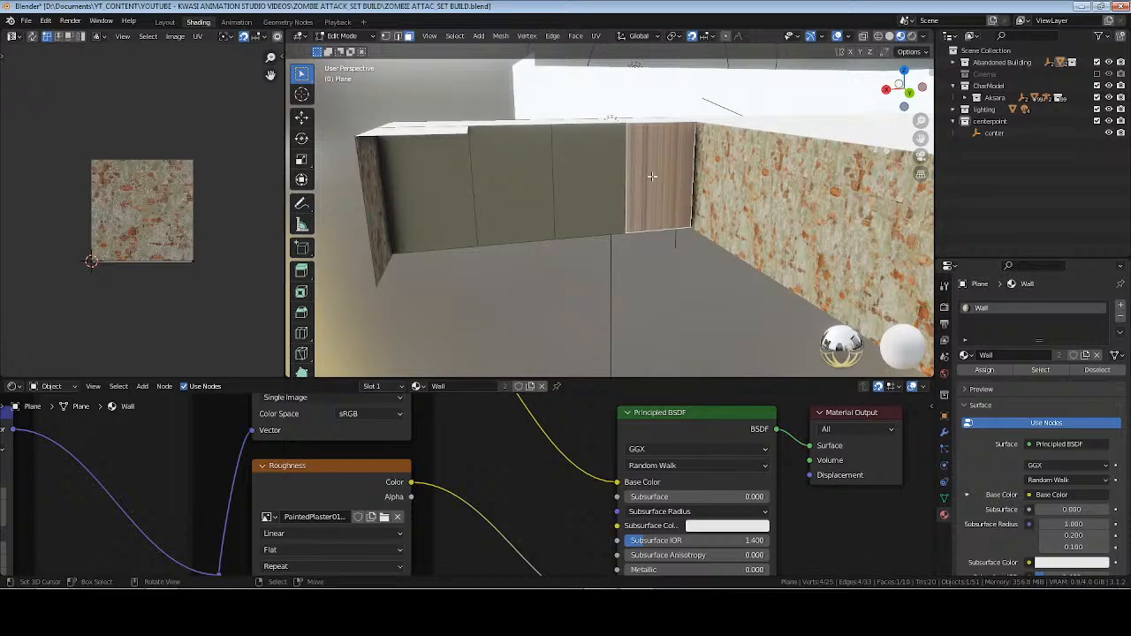
{"action": "key", "text": "u"}
{"action": "left_click", "coordinate": [654, 157]}
{"action": "left_click", "coordinate": [641, 250]}
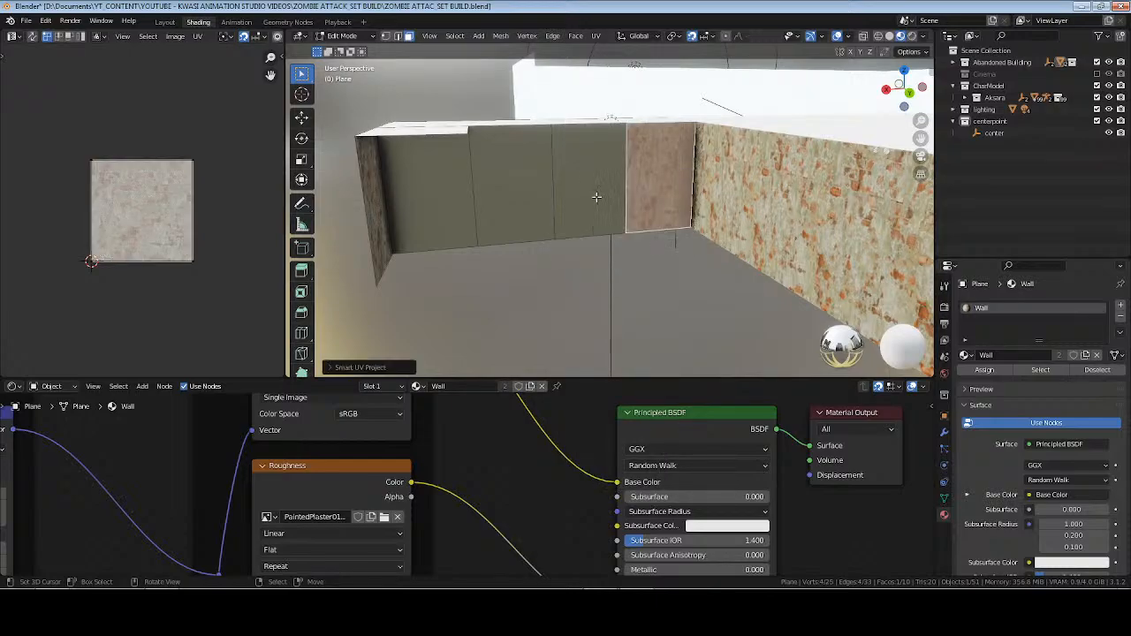
Try to unwrap the four inner hallway wall faces together with Follow Active Quads.
{"action": "left_click", "coordinate": [573, 180], "text": "shift"}
{"action": "left_click", "coordinate": [516, 181], "text": "shift"}
{"action": "left_click", "coordinate": [444, 182], "text": "shift"}
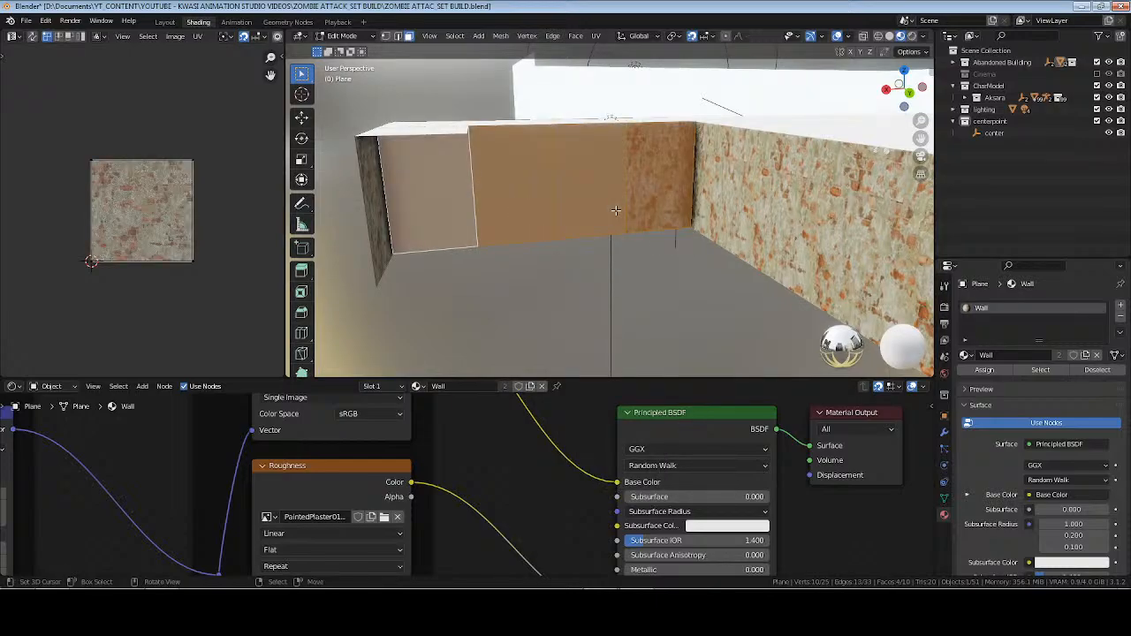
{"action": "key", "text": "u"}
{"action": "left_click", "coordinate": [610, 240]}
{"action": "left_click", "coordinate": [648, 268]}
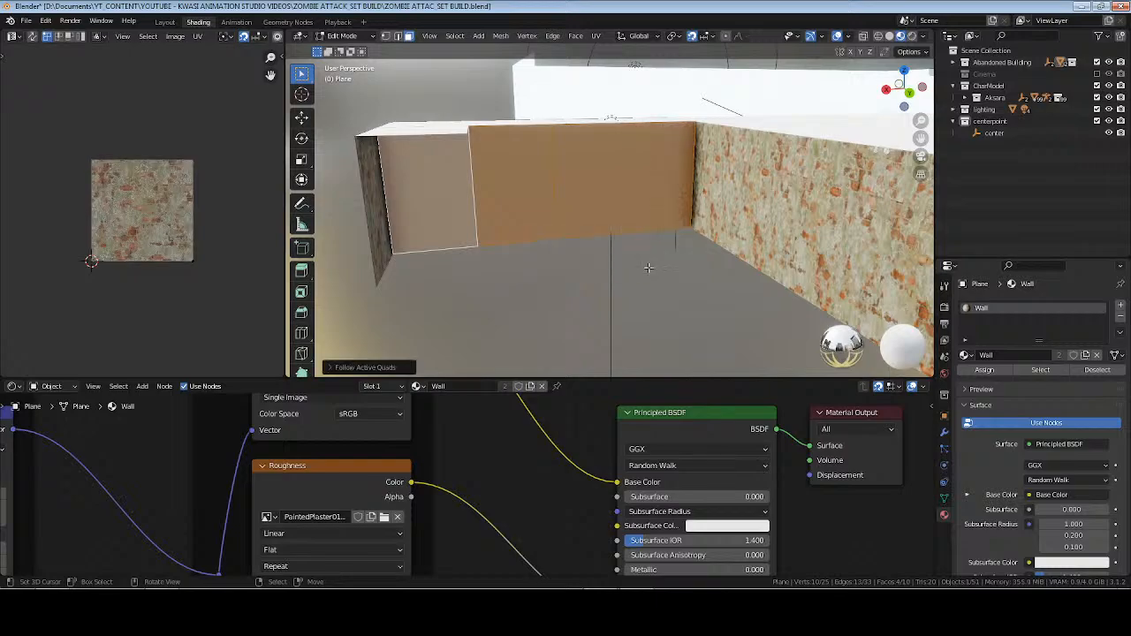
Apply Cube Projection to the four inner hallway wall faces, and again to the face nearest the room alone.
{"action": "key", "text": "u"}
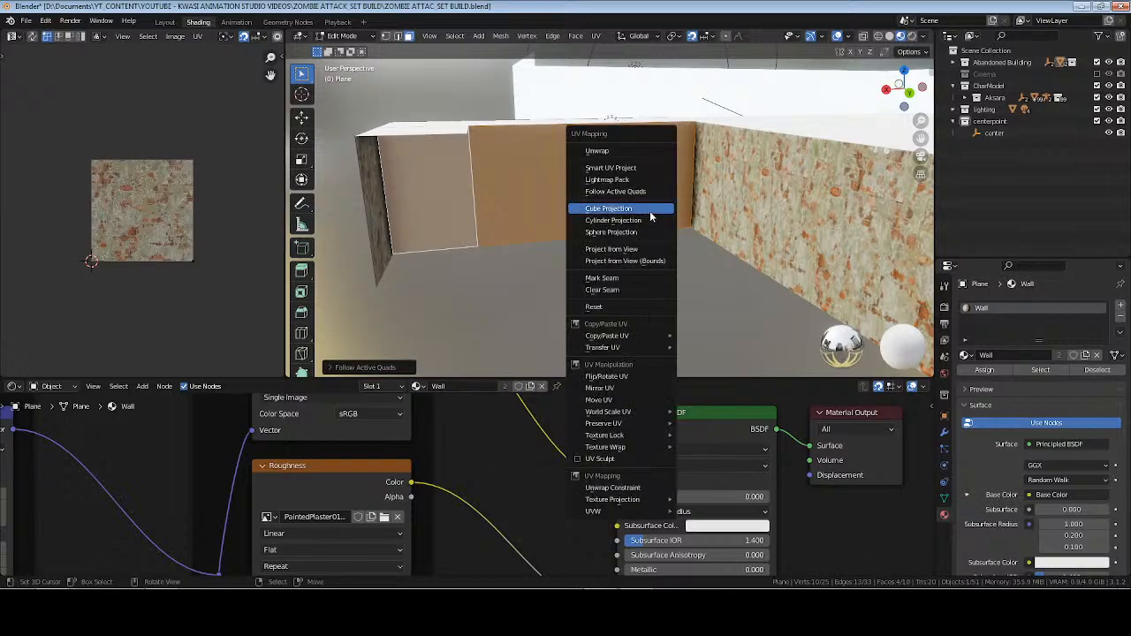
{"action": "left_click", "coordinate": [650, 207]}
{"action": "left_click", "coordinate": [669, 181]}
{"action": "key", "text": "u"}
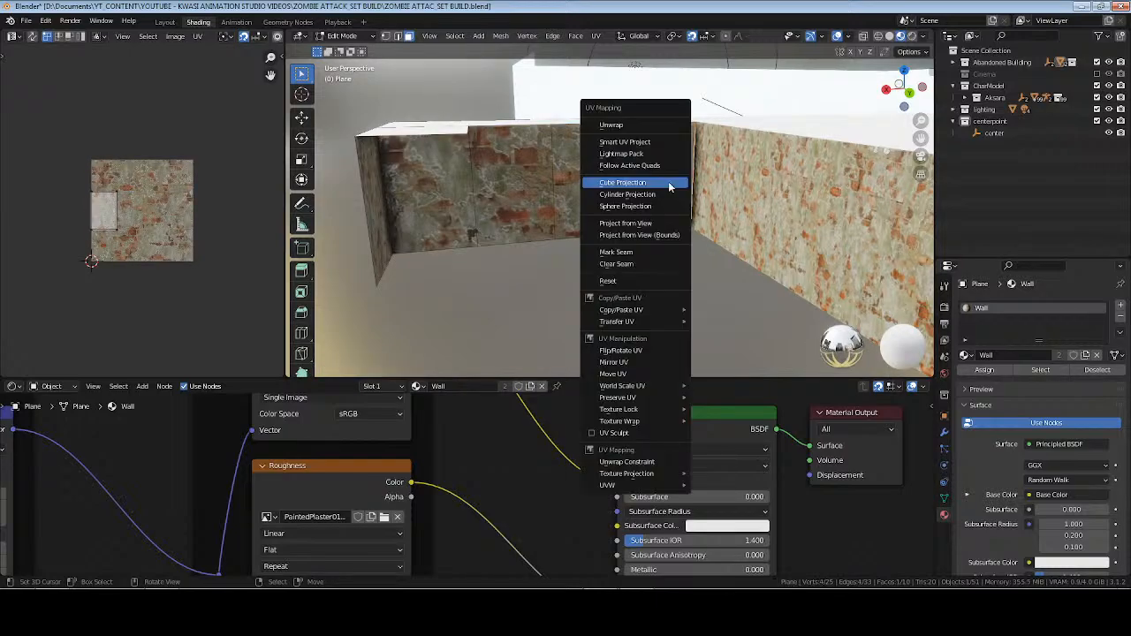
{"action": "left_click", "coordinate": [621, 186]}
Select the other three inner hallway wall faces and unwrap them together with Cube Projection.
{"action": "left_click", "coordinate": [597, 186]}
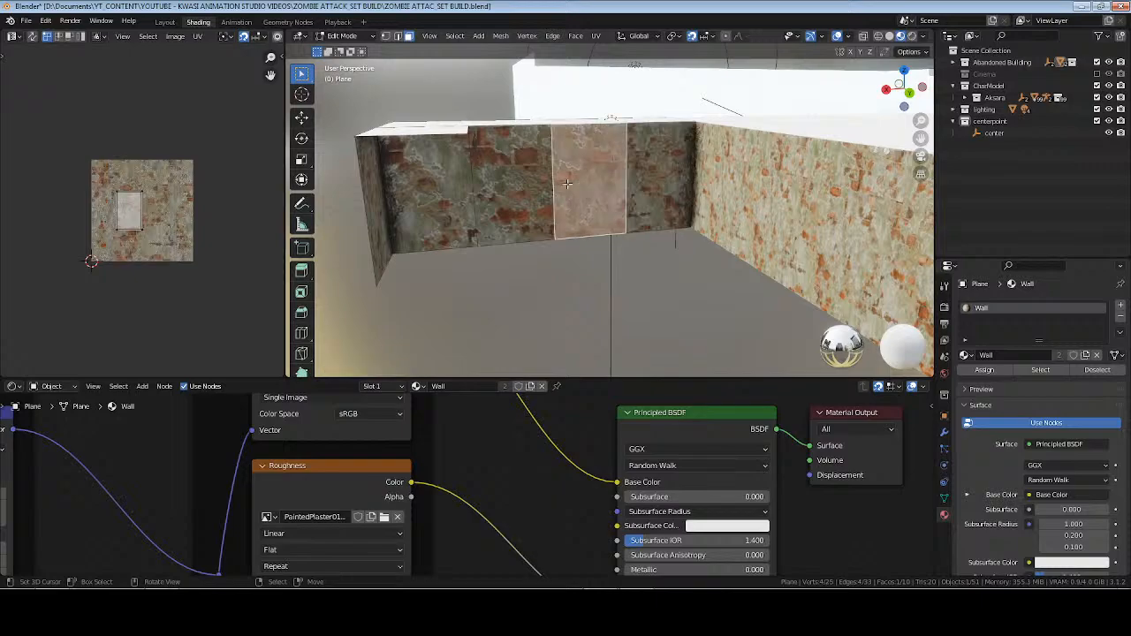
{"action": "left_click", "coordinate": [520, 189], "text": "shift"}
{"action": "left_click", "coordinate": [439, 190], "text": "shift"}
{"action": "key", "text": "u"}
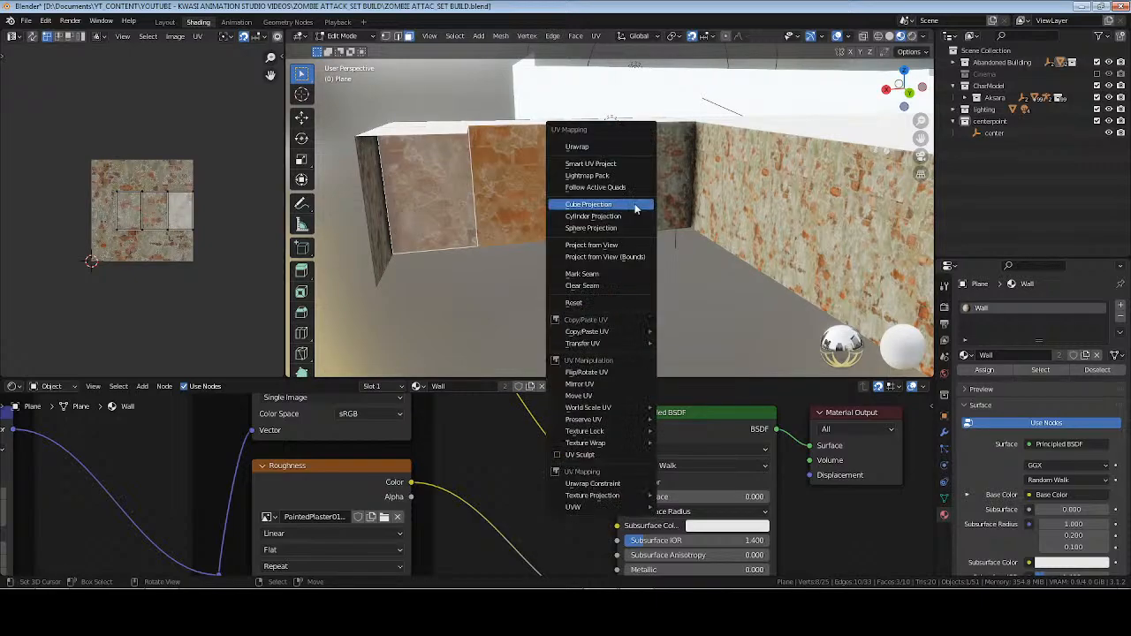
{"action": "left_click", "coordinate": [634, 204]}
Unwrap each of the three remaining inner hallway wall faces individually with Cube Projection.
{"action": "left_click", "coordinate": [606, 191]}
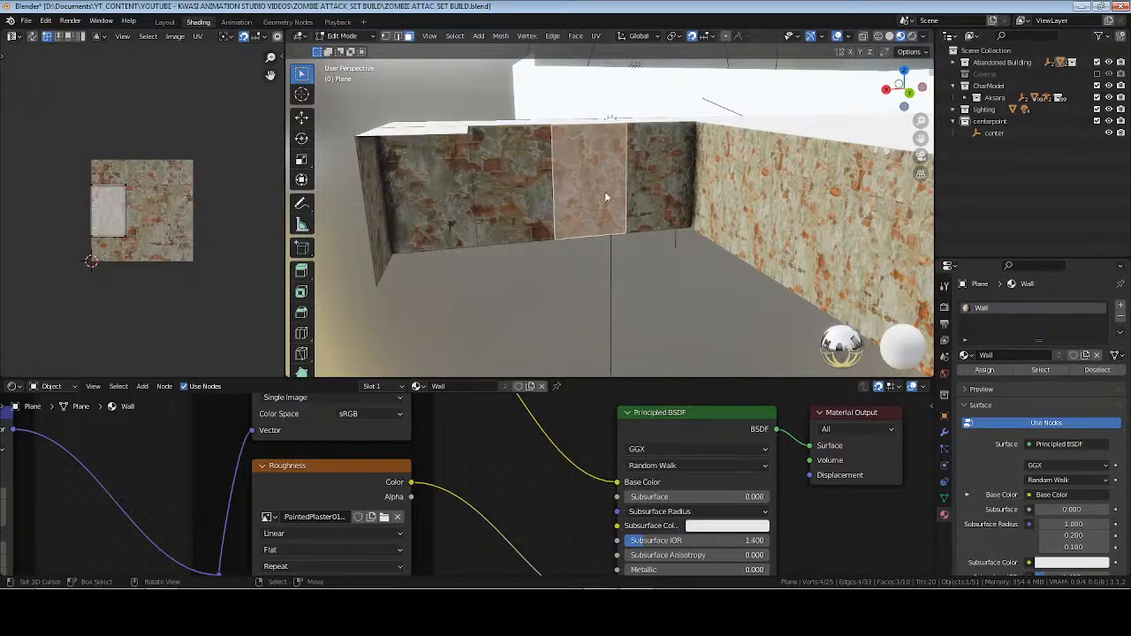
{"action": "key", "text": "u"}
{"action": "left_click", "coordinate": [599, 193]}
{"action": "left_click", "coordinate": [532, 193]}
{"action": "key", "text": "u"}
{"action": "left_click", "coordinate": [514, 193]}
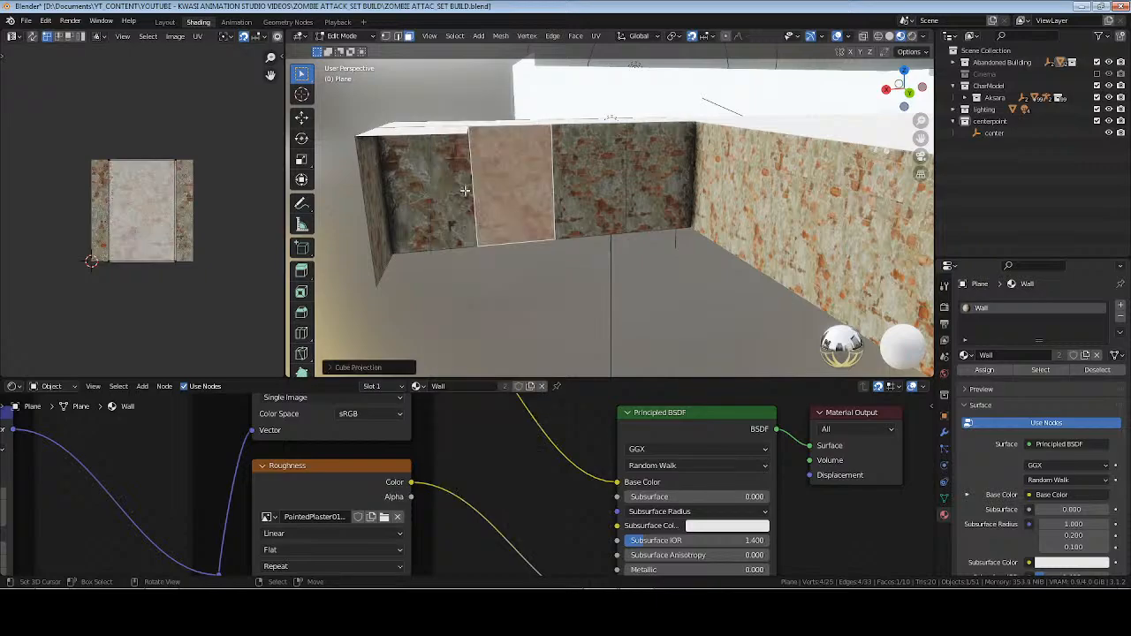
{"action": "left_click", "coordinate": [460, 192]}
{"action": "key", "text": "u"}
{"action": "left_click", "coordinate": [464, 191]}
Unwrap the outer side wall face next to the hallway's end corner with Cube Projection.
{"action": "middle_click_drag", "start_coordinate": [464, 191], "coordinate": [605, 232]}
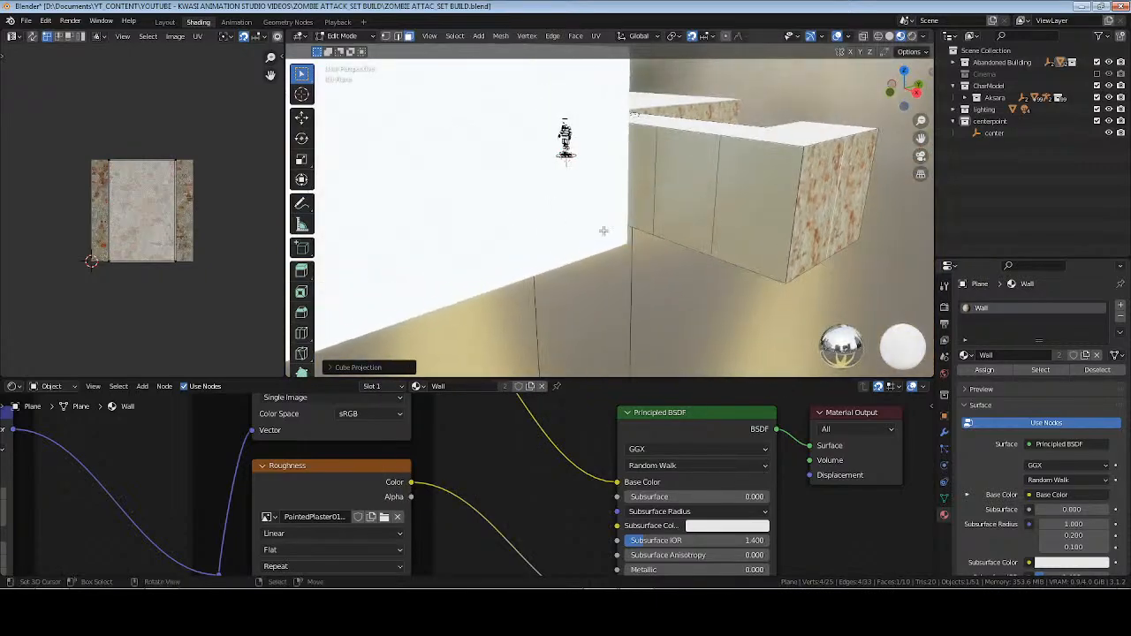
{"action": "left_click", "coordinate": [756, 183]}
{"action": "middle_click_drag", "start_coordinate": [763, 183], "coordinate": [654, 183]}
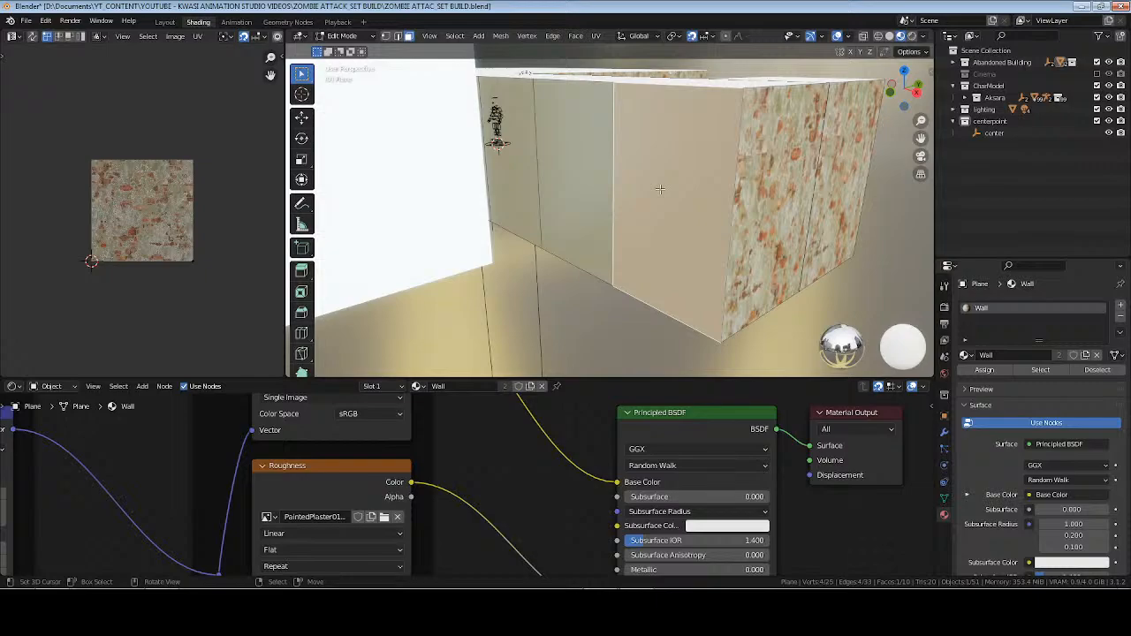
{"action": "key", "text": "u"}
{"action": "left_click", "coordinate": [660, 191]}
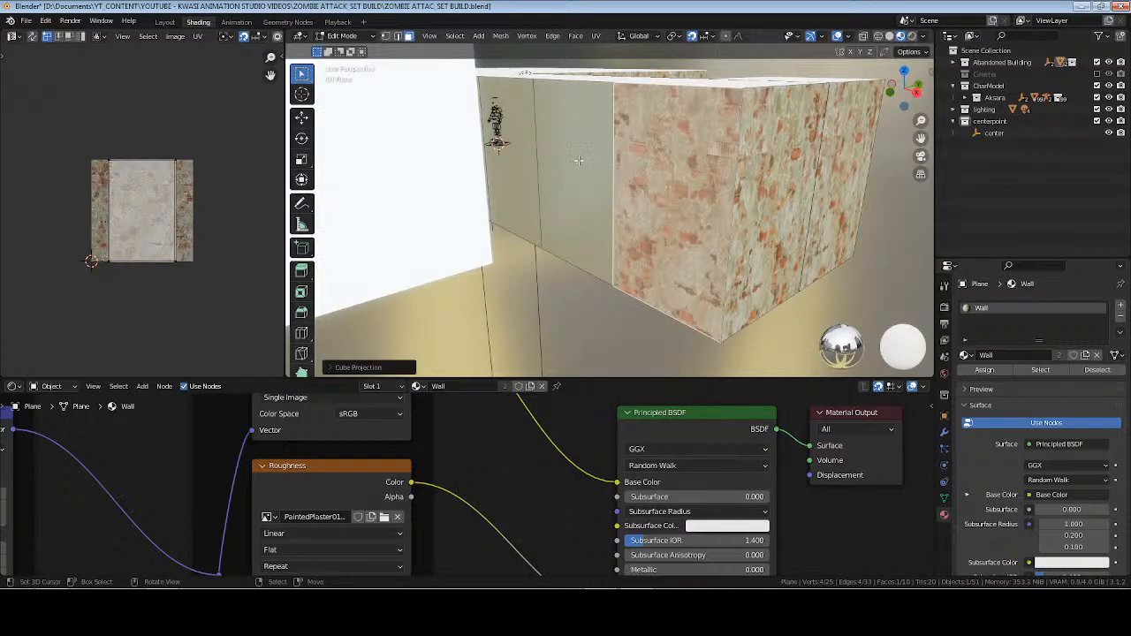
Extend the corner face's UVs along the remaining outer side faces using Follow Active Quads with Even edge length.
{"action": "middle_click_drag", "start_coordinate": [578, 160], "coordinate": [543, 170]}
{"action": "left_click", "coordinate": [505, 170], "text": "shift"}
{"action": "left_click", "coordinate": [473, 127], "text": "shift"}
{"action": "middle_click_drag", "start_coordinate": [530, 269], "coordinate": [616, 229]}
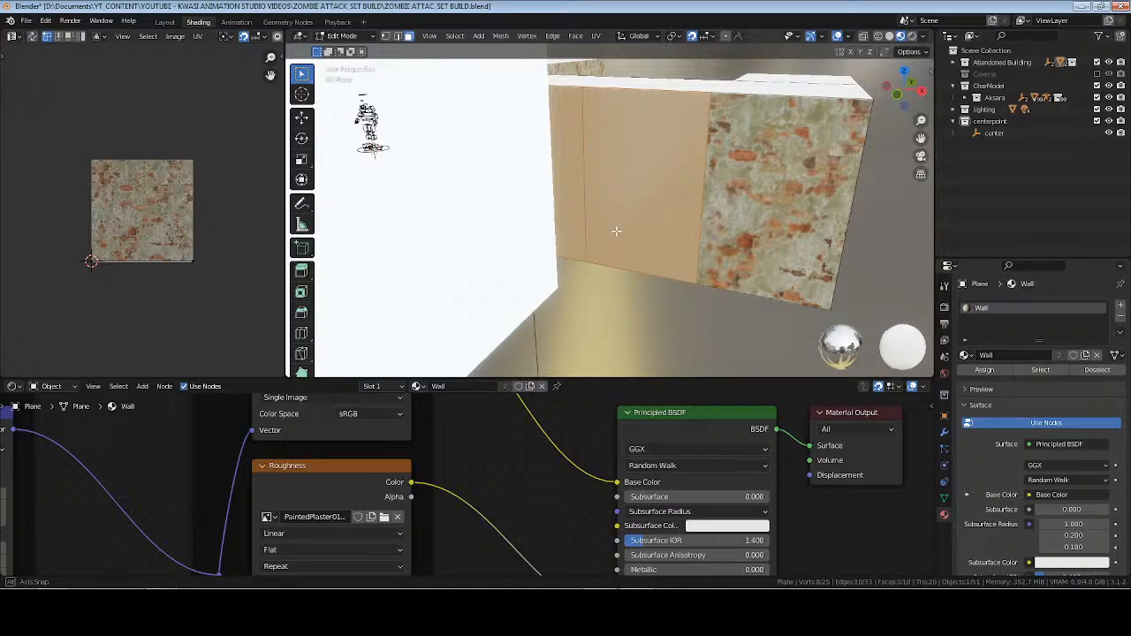
{"action": "left_click", "coordinate": [769, 162], "text": "shift"}
{"action": "key", "text": "u"}
{"action": "left_click", "coordinate": [771, 147]}
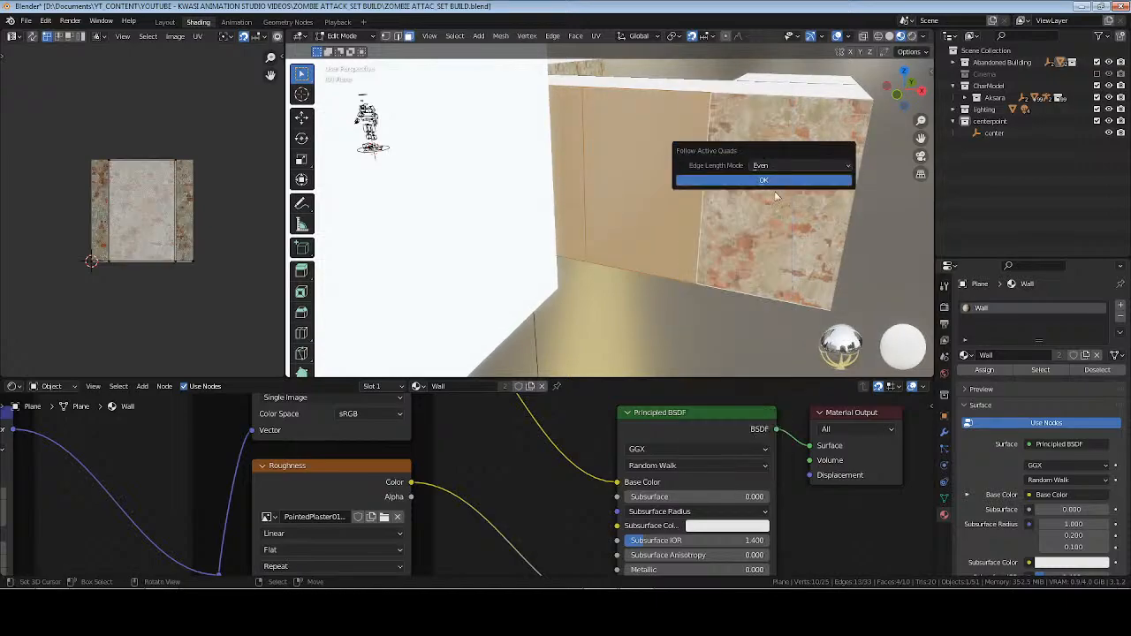
{"action": "left_click", "coordinate": [763, 180]}
Return to Object Mode, save the file, and inspect the textured hallway walls with nothing selected.
{"action": "key", "text": "Tab"}
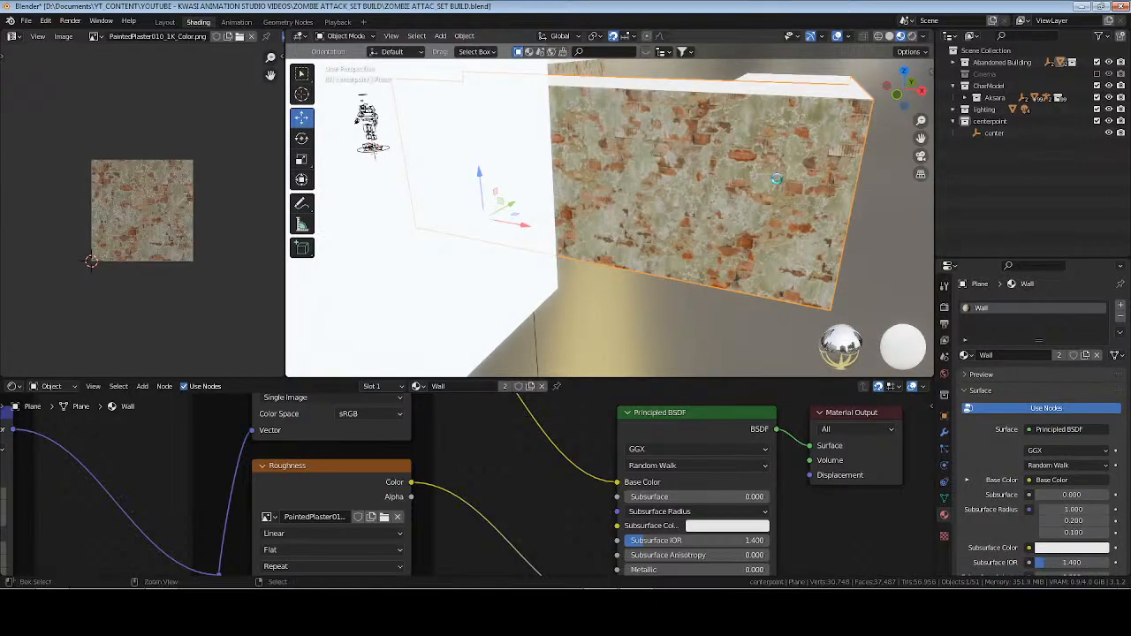
{"action": "key", "text": "ctrl+s"}
{"action": "middle_click_drag", "start_coordinate": [777, 179], "coordinate": [605, 188]}
{"action": "key", "text": "alt+a"}
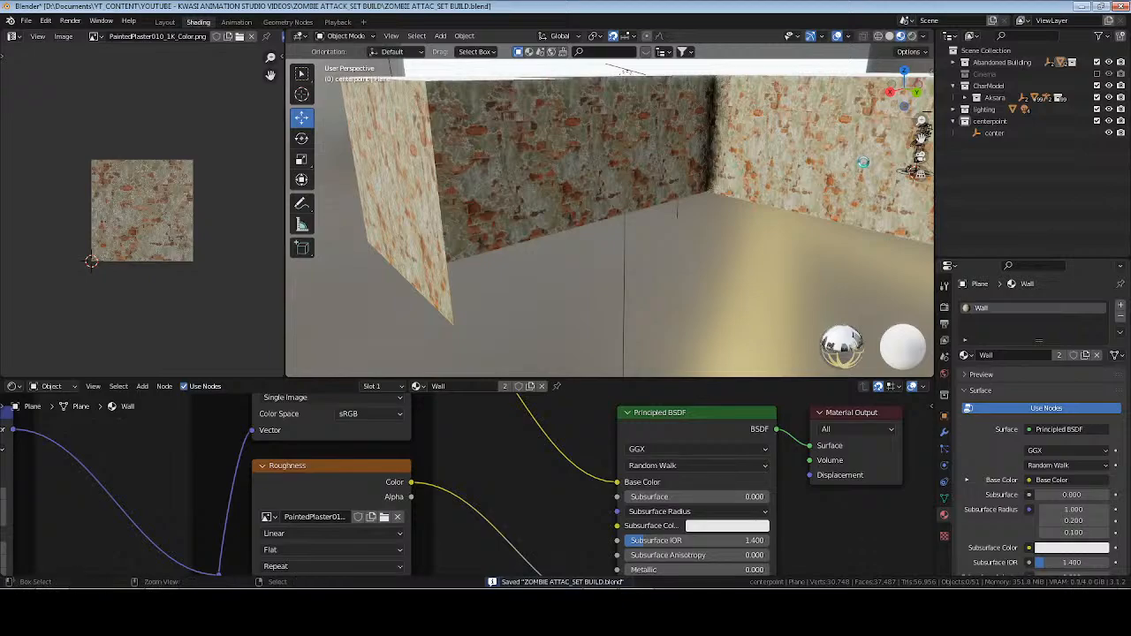
{"action": "middle_click_drag", "start_coordinate": [863, 163], "coordinate": [772, 198], "text": "shift"}
Focus the view on the center empty and inspect the room and its doorway in rendered shading.
{"action": "left_click", "coordinate": [894, 152]}
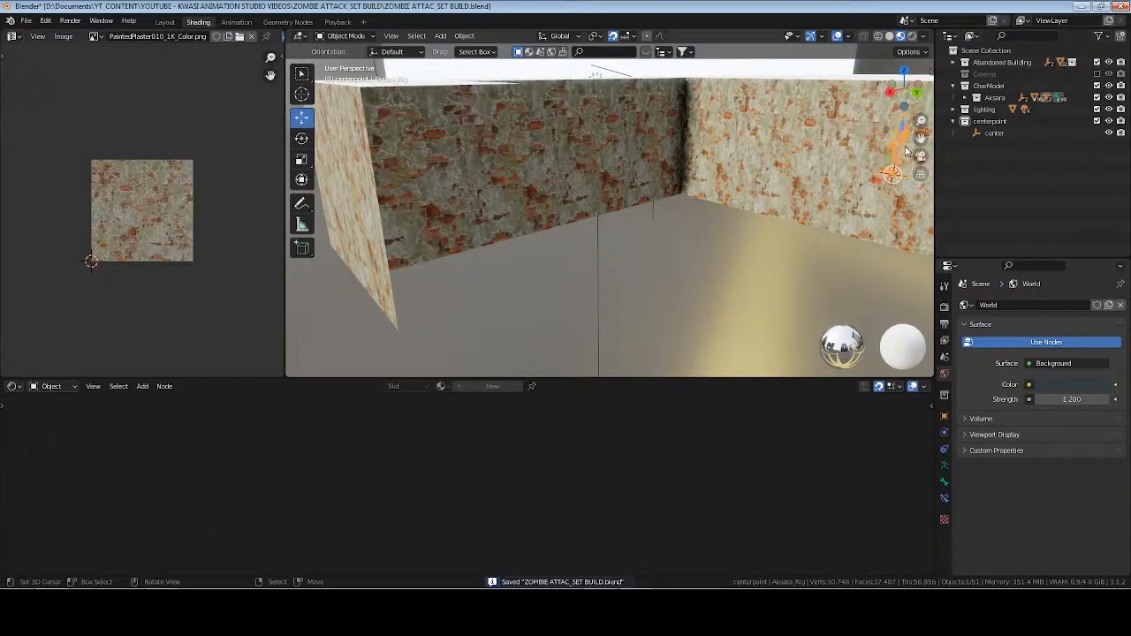
{"action": "left_click", "coordinate": [983, 134]}
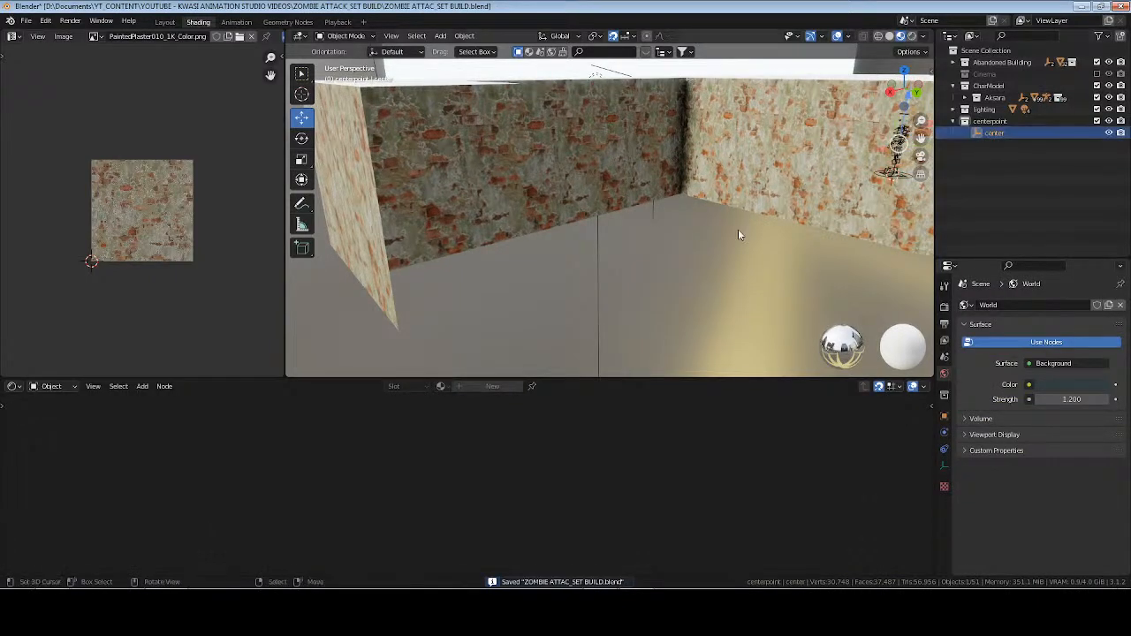
{"action": "key", "text": "KP_Decimal"}
{"action": "mouse_move", "coordinate": [729, 218]}
{"action": "middle_mouse_down"}
{"action": "mouse_move", "coordinate": [581, 209]}
{"action": "mouse_move", "coordinate": [648, 190]}
{"action": "mouse_move", "coordinate": [634, 196]}
{"action": "mouse_move", "coordinate": [665, 198]}
{"action": "mouse_move", "coordinate": [682, 225]}
{"action": "mouse_move", "coordinate": [703, 221]}
{"action": "mouse_move", "coordinate": [649, 217]}
{"action": "mouse_move", "coordinate": [665, 221]}
{"action": "middle_mouse_up"}
{"action": "left_click", "coordinate": [913, 35]}
{"action": "scroll", "coordinate": [630, 187], "scroll_direction": "down", "scroll_amount": 9}
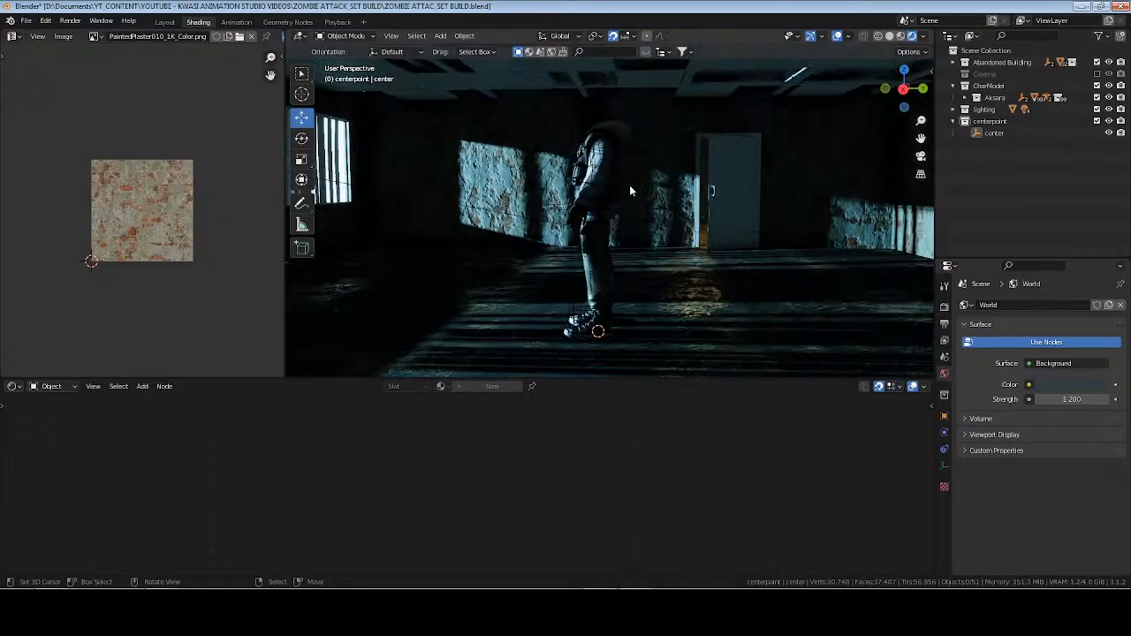
Switch to solid shading and delete the outermost outer side wall face at the hallway's far end, returning to Object Mode.
{"action": "left_click", "coordinate": [889, 35]}
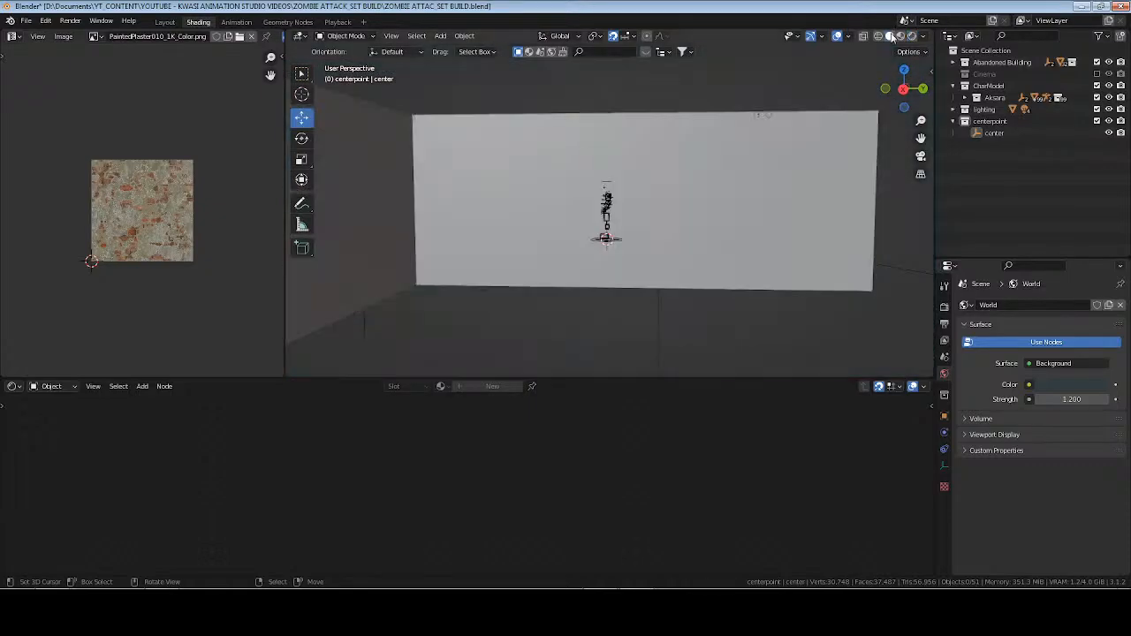
{"action": "mouse_move", "coordinate": [601, 234]}
{"action": "middle_mouse_down"}
{"action": "mouse_move", "coordinate": [470, 248]}
{"action": "mouse_move", "coordinate": [490, 248]}
{"action": "middle_mouse_up"}
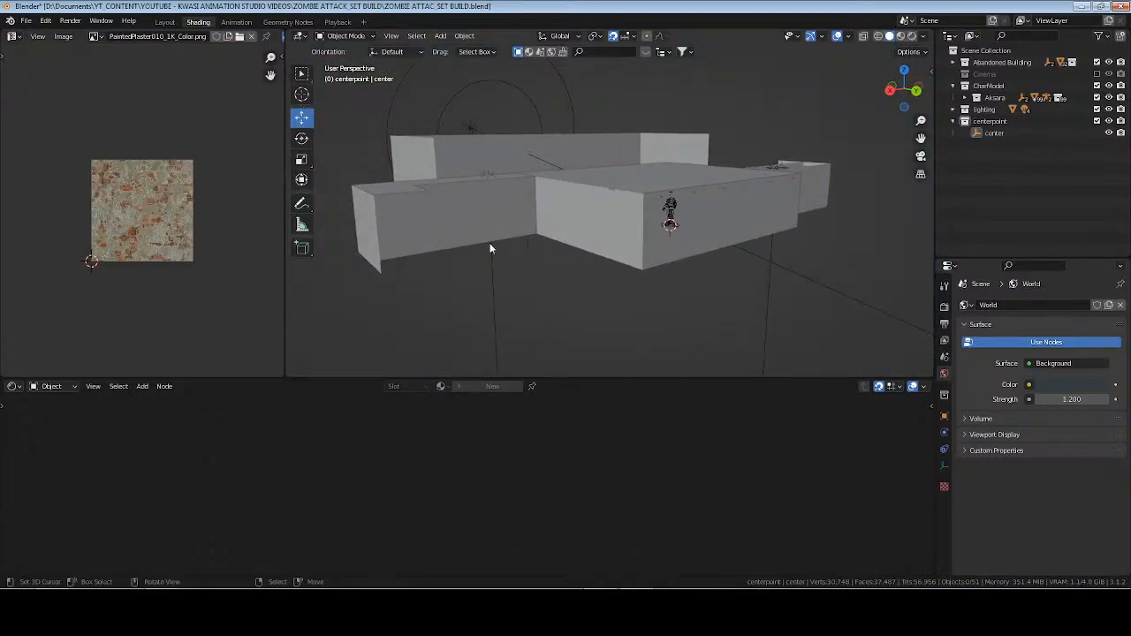
{"action": "left_click", "coordinate": [422, 224]}
{"action": "key", "text": "Tab"}
{"action": "scroll", "coordinate": [346, 214], "scroll_direction": "up", "scroll_amount": 3}
{"action": "left_click", "coordinate": [346, 214]}
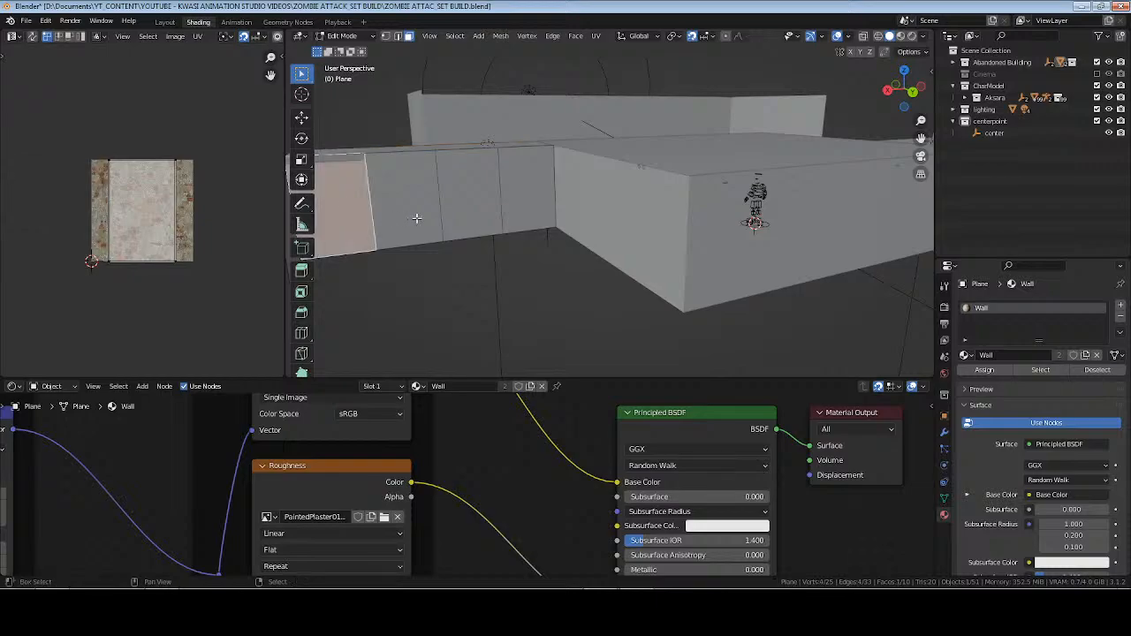
{"action": "middle_click_drag", "start_coordinate": [346, 214], "coordinate": [500, 214]}
{"action": "key", "text": "x"}
{"action": "left_click", "coordinate": [499, 213]}
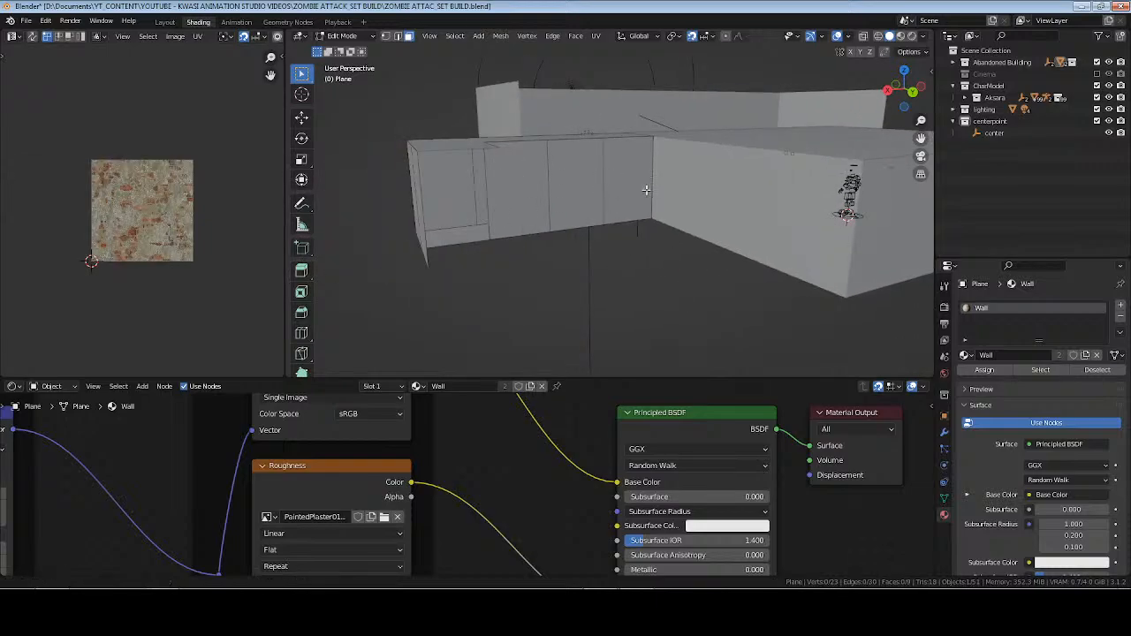
{"action": "middle_click_drag", "start_coordinate": [626, 196], "coordinate": [618, 217]}
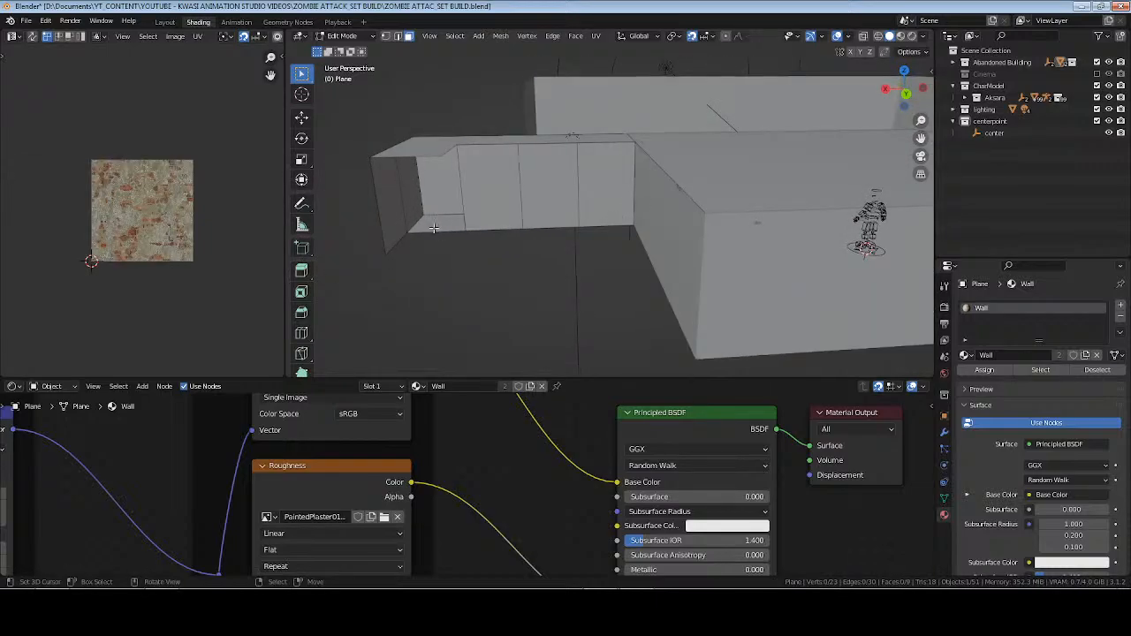
{"action": "key", "text": "Tab"}
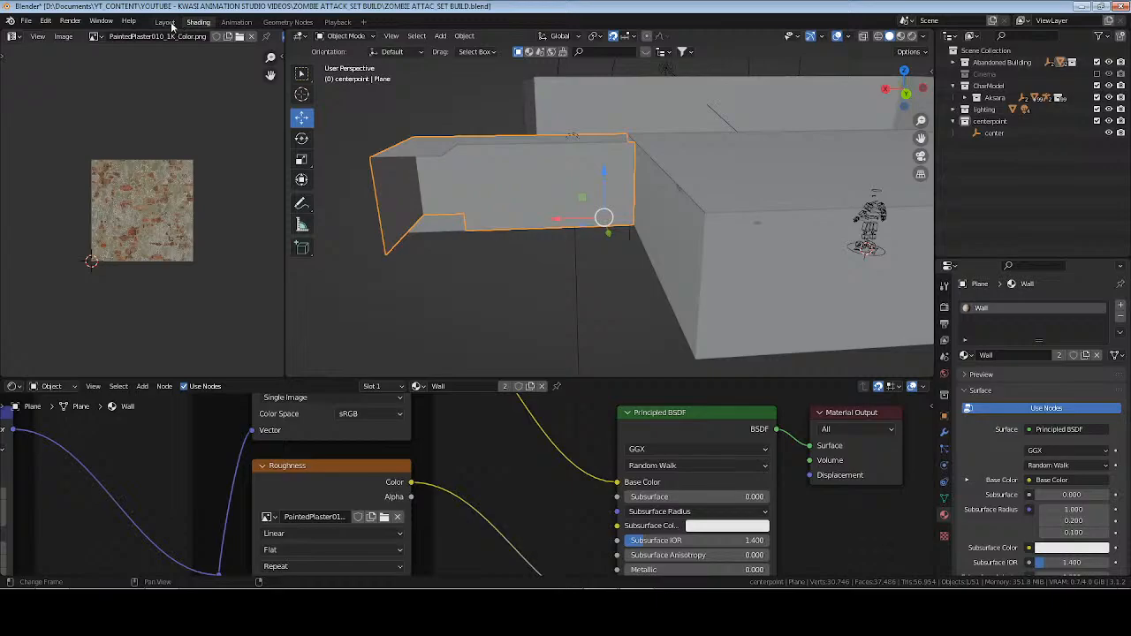
Switch to the Layout workspace in solid shading and snap the 3D cursor to the floor face at the hallway's open end.
{"action": "left_click", "coordinate": [169, 23]}
{"action": "left_click", "coordinate": [879, 37]}
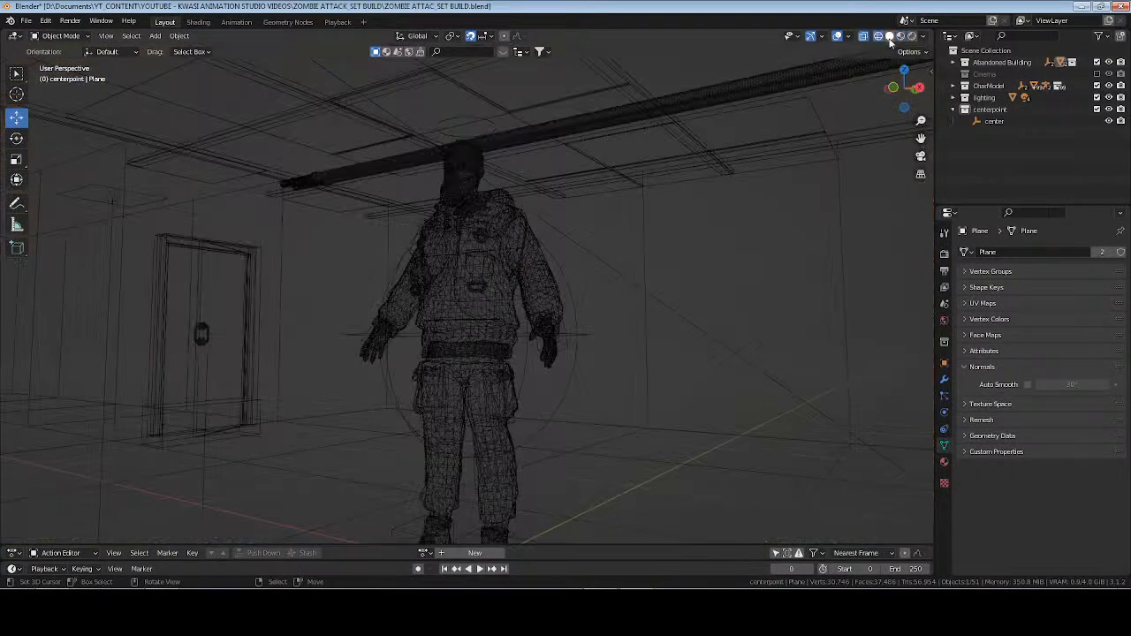
{"action": "left_click", "coordinate": [890, 38]}
{"action": "scroll", "coordinate": [395, 327], "scroll_direction": "down", "scroll_amount": 7}
{"action": "mouse_move", "coordinate": [557, 317]}
{"action": "middle_mouse_down"}
{"action": "mouse_move", "coordinate": [356, 324]}
{"action": "mouse_move", "coordinate": [479, 344]}
{"action": "mouse_move", "coordinate": [570, 333]}
{"action": "middle_mouse_up"}
{"action": "scroll", "coordinate": [501, 322], "scroll_direction": "down", "scroll_amount": 5}
{"action": "scroll", "coordinate": [364, 353], "scroll_direction": "up", "scroll_amount": 4}
{"action": "scroll", "coordinate": [500, 335], "scroll_direction": "up", "scroll_amount": 2}
{"action": "left_click", "coordinate": [993, 99]}
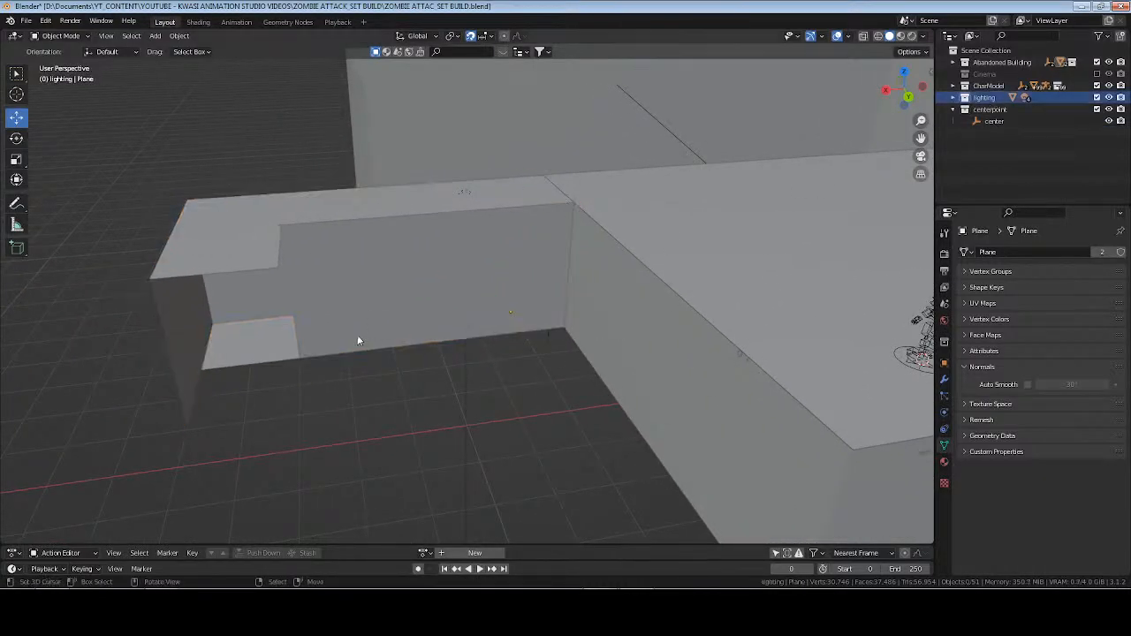
{"action": "left_click", "coordinate": [233, 352]}
{"action": "key", "text": "Tab"}
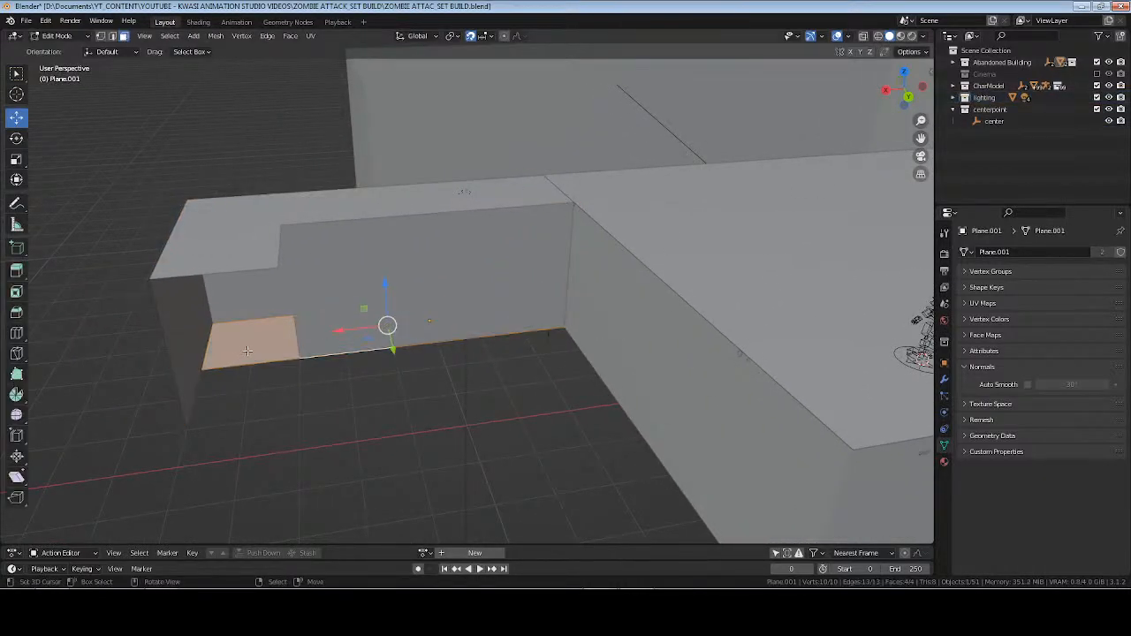
{"action": "key", "text": "ctrl+Tab"}
{"action": "key", "text": "Tab"}
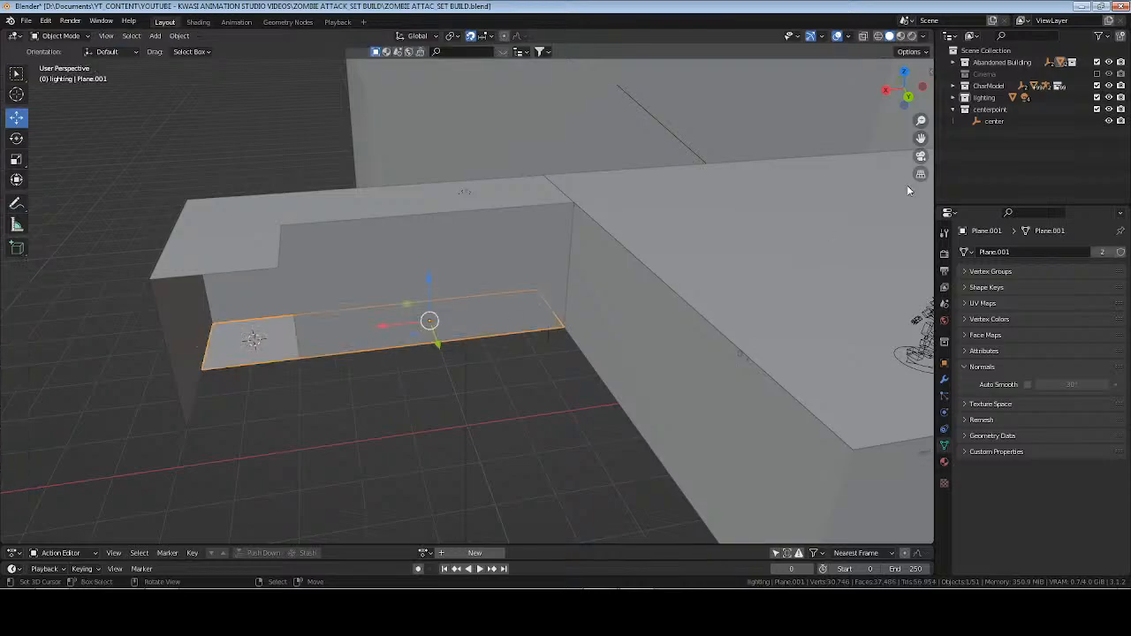
Add a point light at the 3D cursor in the lighting collection and raise it above the hallway floor.
{"action": "left_click", "coordinate": [983, 97]}
{"action": "key", "text": "shift+a"}
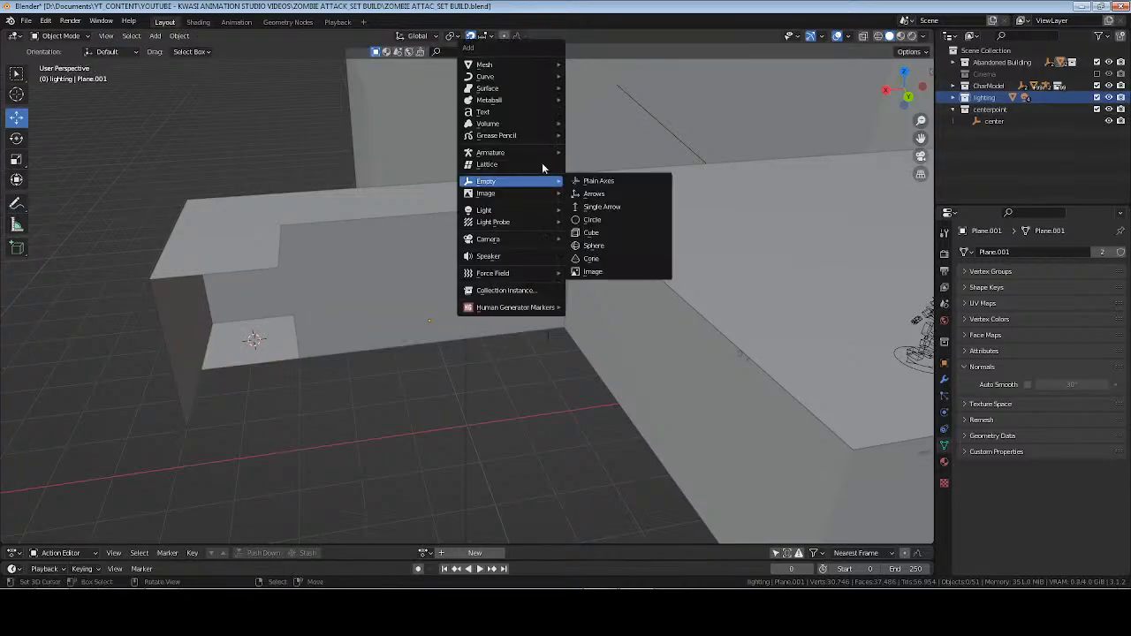
{"action": "mouse_move", "coordinate": [540, 208]}
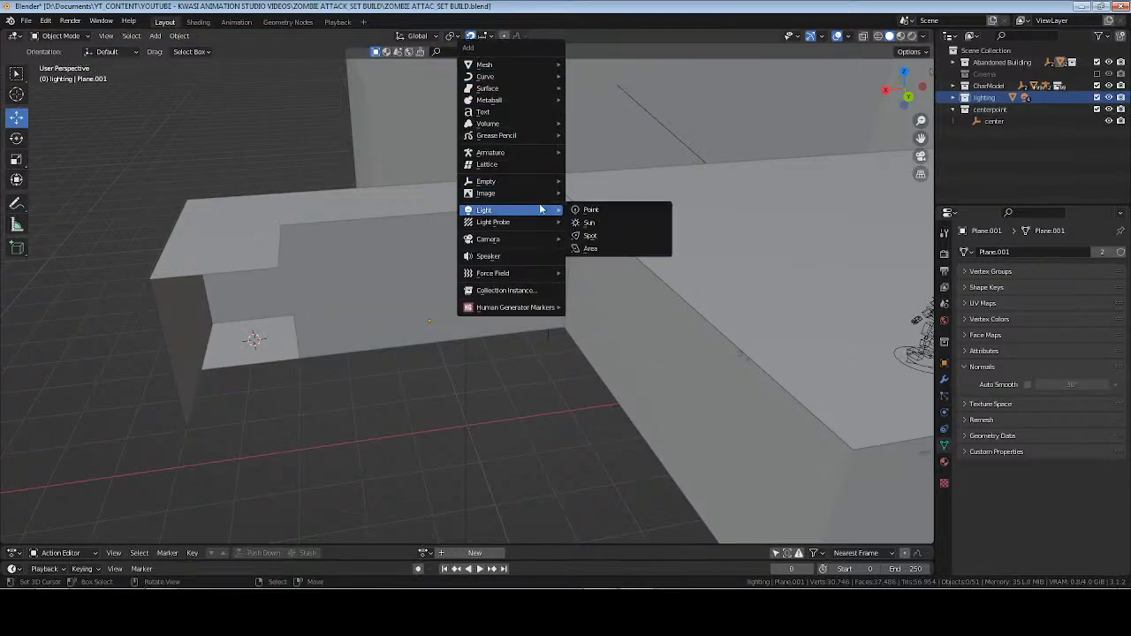
{"action": "left_click", "coordinate": [624, 211]}
{"action": "middle_click_drag", "start_coordinate": [484, 246], "coordinate": [272, 328]}
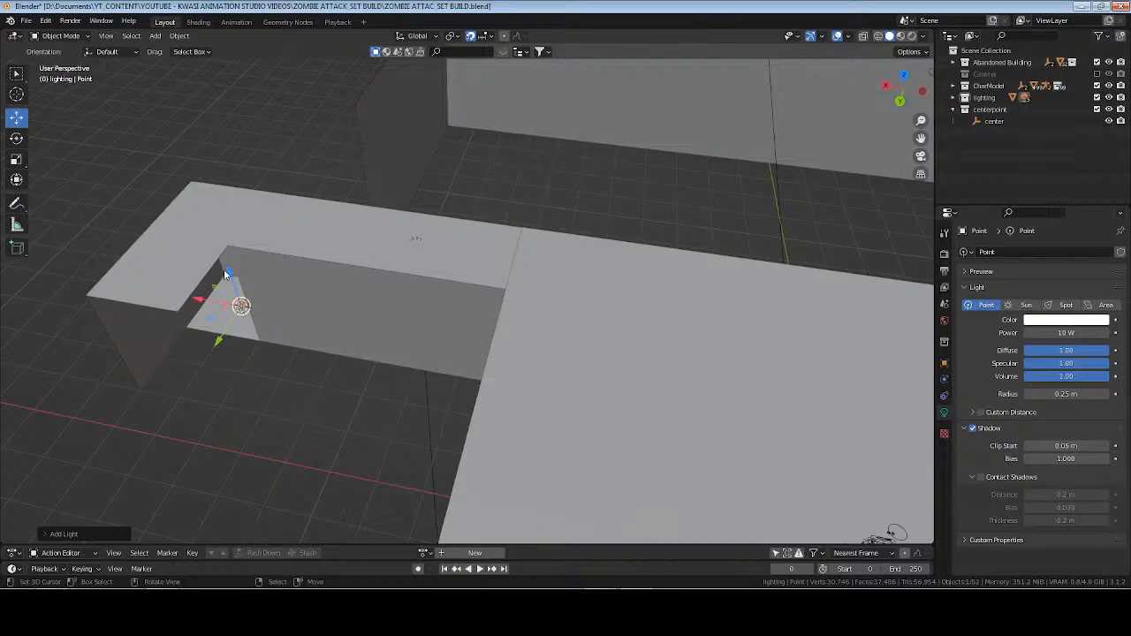
{"action": "left_click_drag", "start_coordinate": [226, 274], "coordinate": [172, 303]}
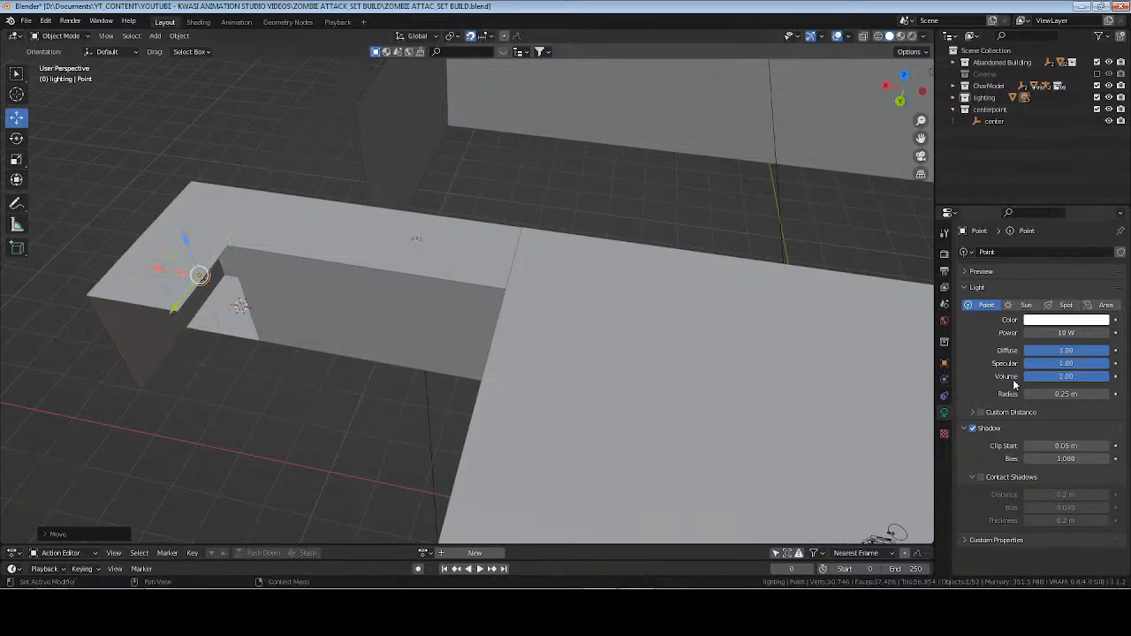
Enable Custom Distance and Contact Shadows on the point light, and set its power to 75 W and color to red.
{"action": "left_click", "coordinate": [981, 477]}
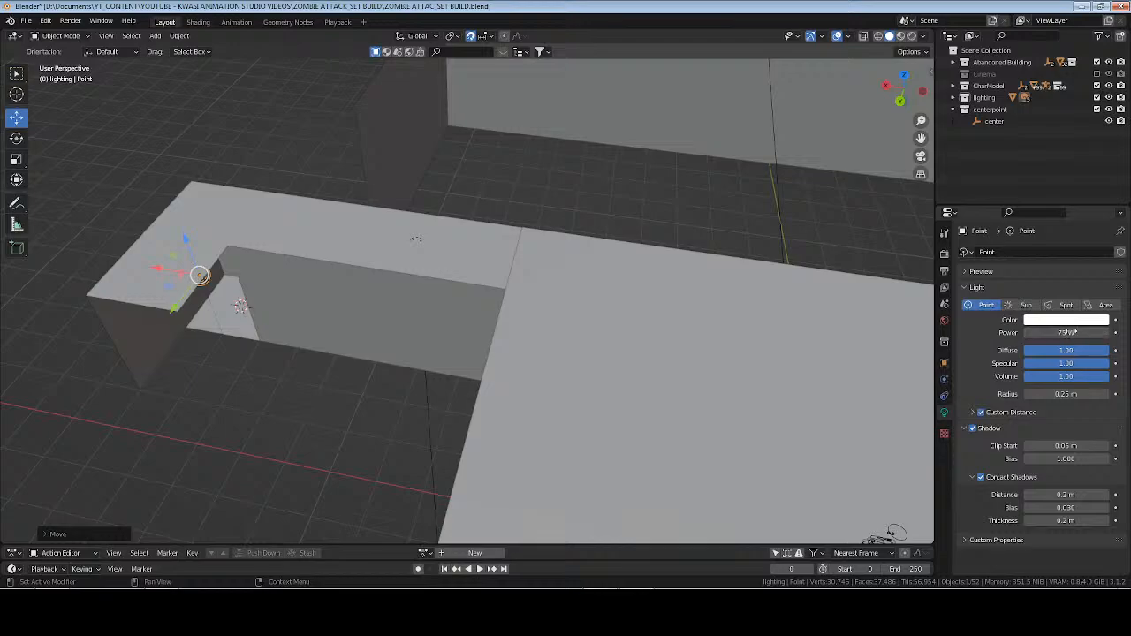
{"action": "left_click", "coordinate": [1071, 320]}
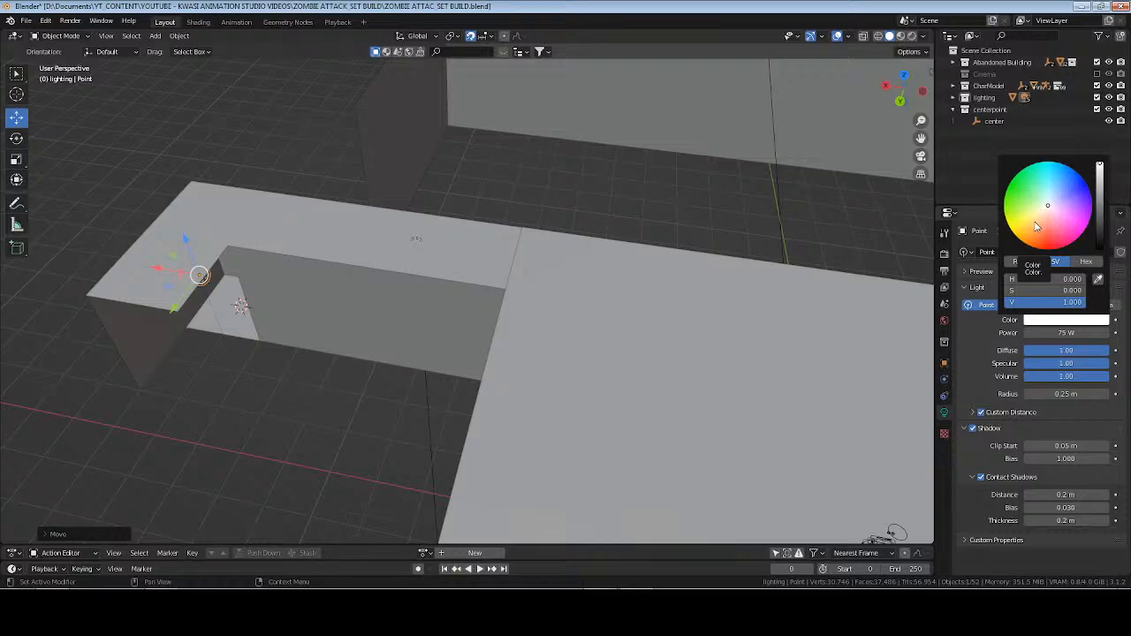
{"action": "left_click_drag", "start_coordinate": [1043, 251], "coordinate": [1046, 249]}
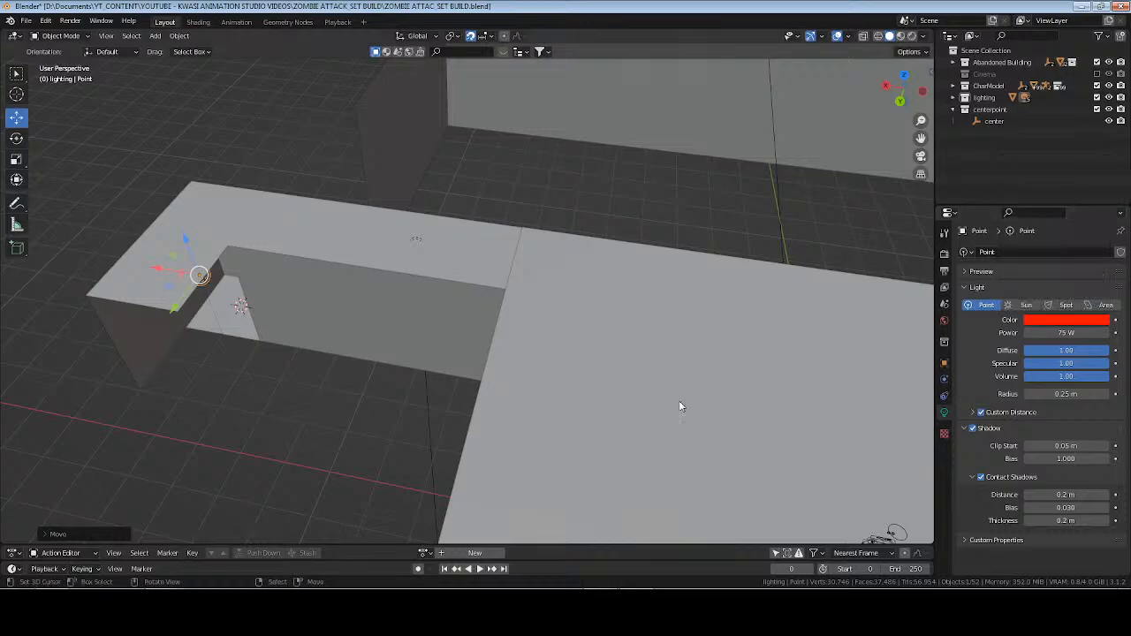
View the doorway from inside the room in rendered shading and set the red point light's power to 120 W.
{"action": "middle_click_drag", "start_coordinate": [655, 407], "coordinate": [582, 351]}
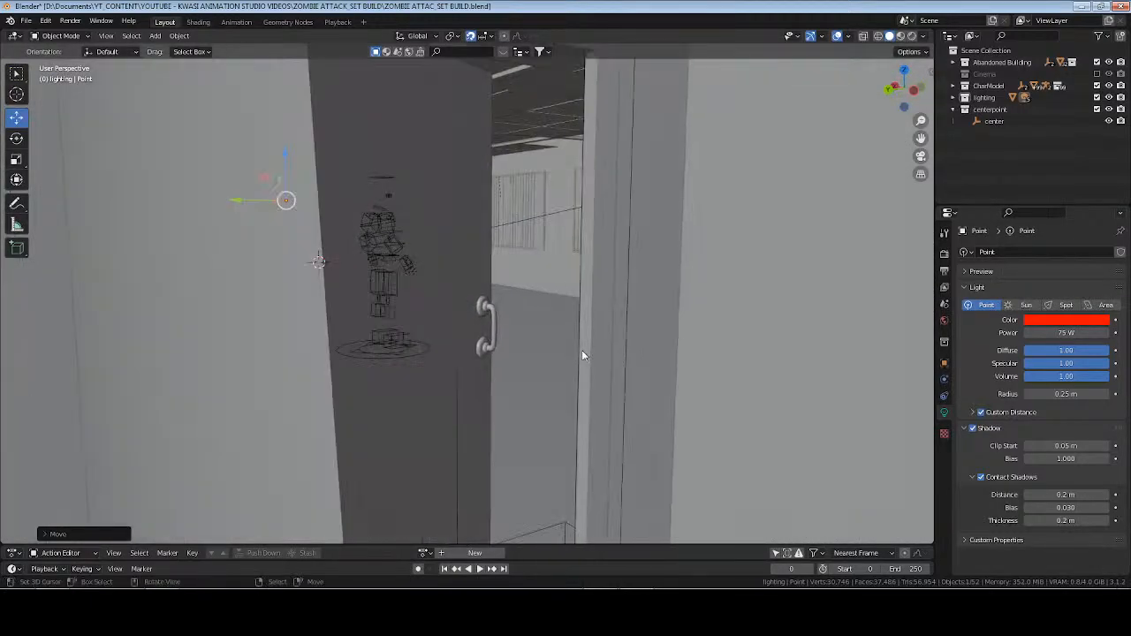
{"action": "scroll", "coordinate": [582, 351], "scroll_direction": "up", "scroll_amount": 3}
{"action": "middle_click_drag", "start_coordinate": [531, 317], "coordinate": [566, 371], "text": "shift"}
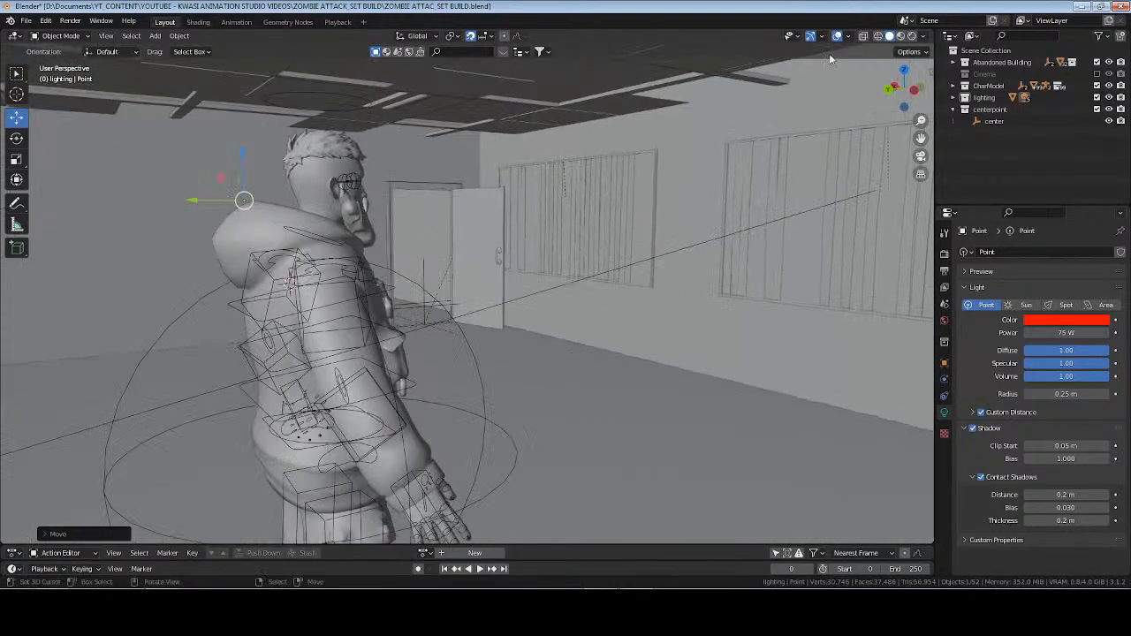
{"action": "left_click", "coordinate": [913, 37]}
{"action": "middle_click_drag", "start_coordinate": [566, 283], "coordinate": [512, 281]}
{"action": "left_click", "coordinate": [1067, 333]}
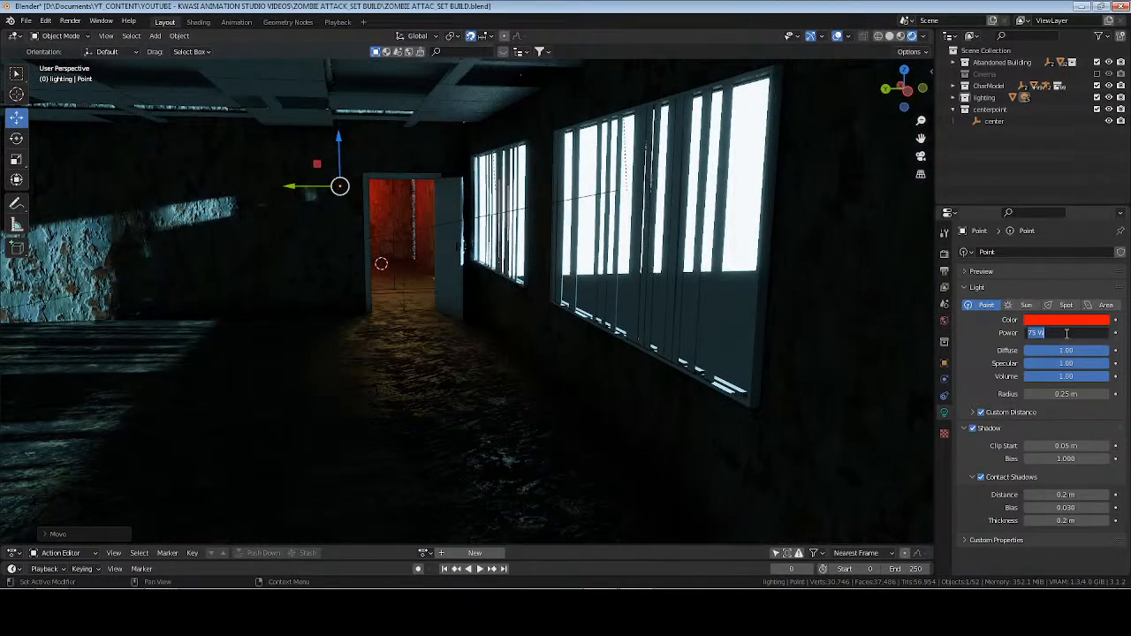
{"action": "type", "text": "120"}
{"action": "key", "text": "Return"}
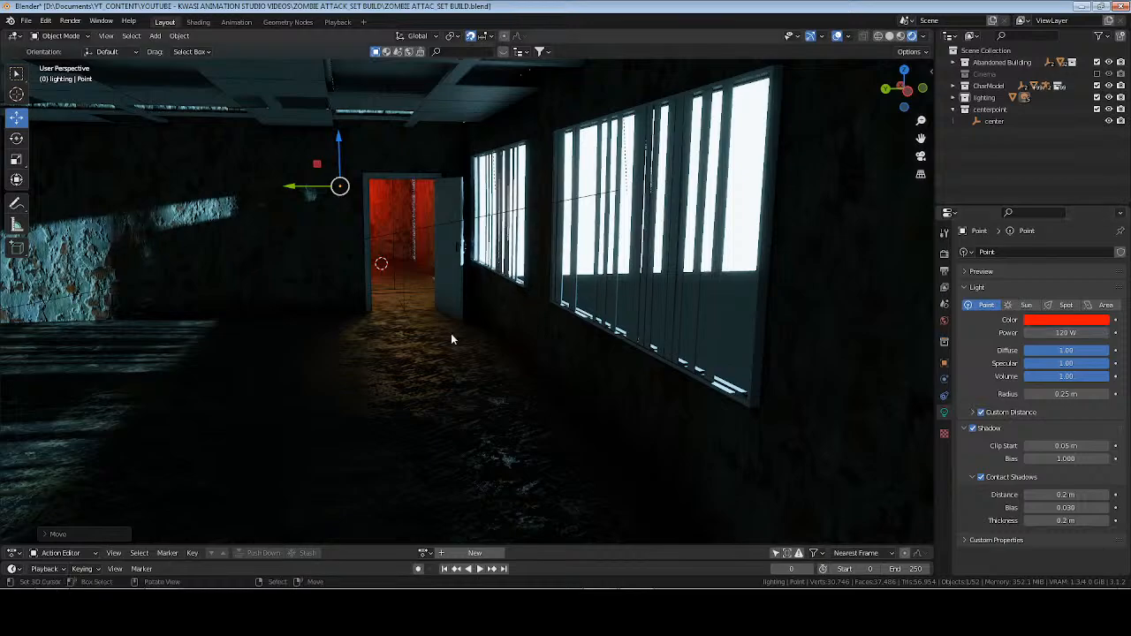
Move the red point light along Y away from the doorway opening and snap the 3D cursor to it.
{"action": "scroll", "coordinate": [452, 333], "scroll_direction": "up", "scroll_amount": 1}
{"action": "scroll", "coordinate": [454, 337], "scroll_direction": "up", "scroll_amount": 6}
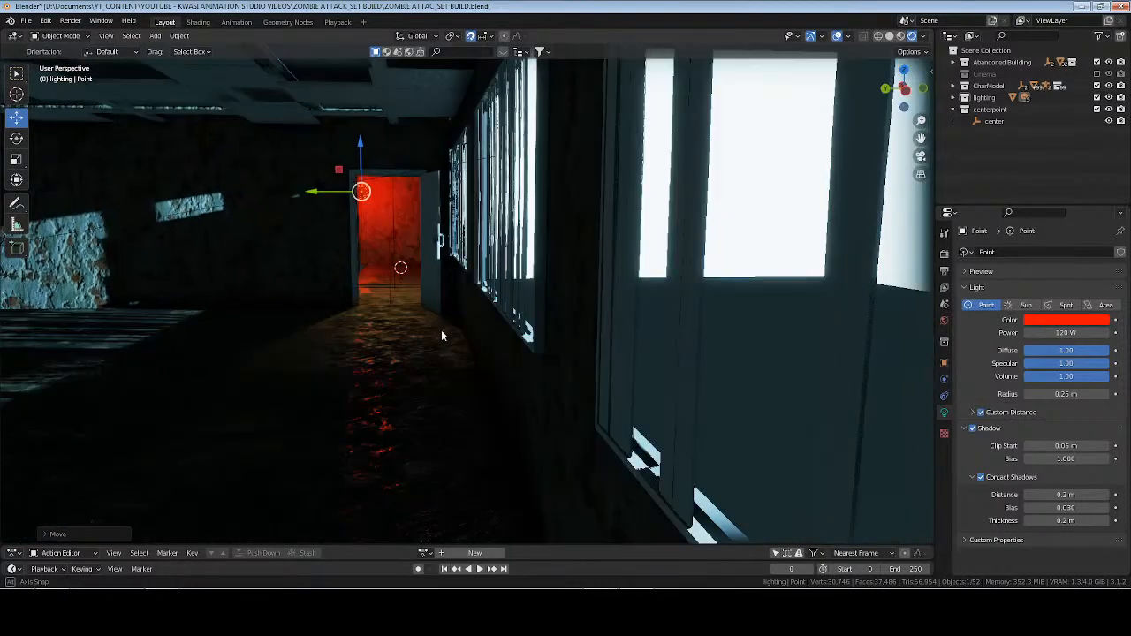
{"action": "middle_click_drag", "start_coordinate": [445, 336], "coordinate": [452, 336]}
{"action": "left_click_drag", "start_coordinate": [305, 193], "coordinate": [286, 192]}
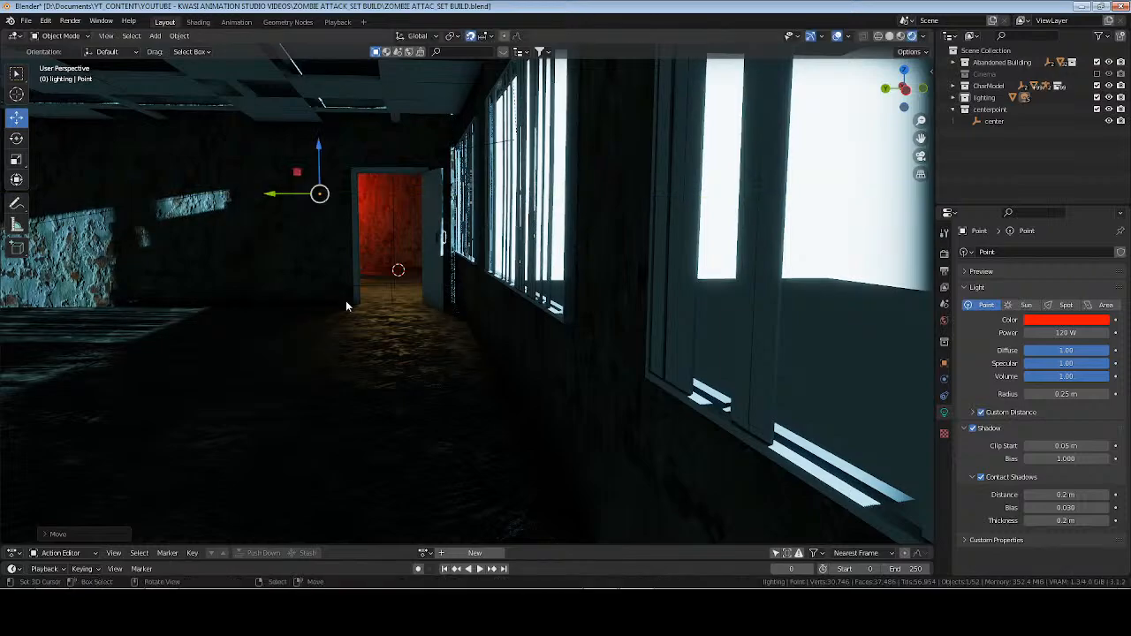
{"action": "middle_click_drag", "start_coordinate": [346, 301], "coordinate": [367, 308]}
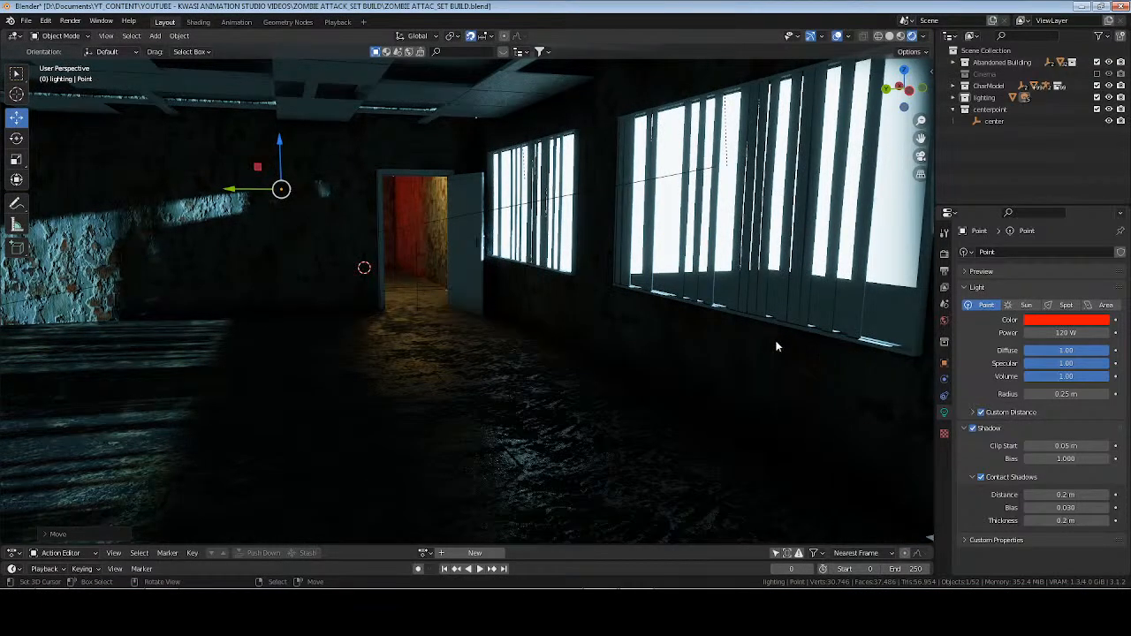
{"action": "key", "text": "shift+s"}
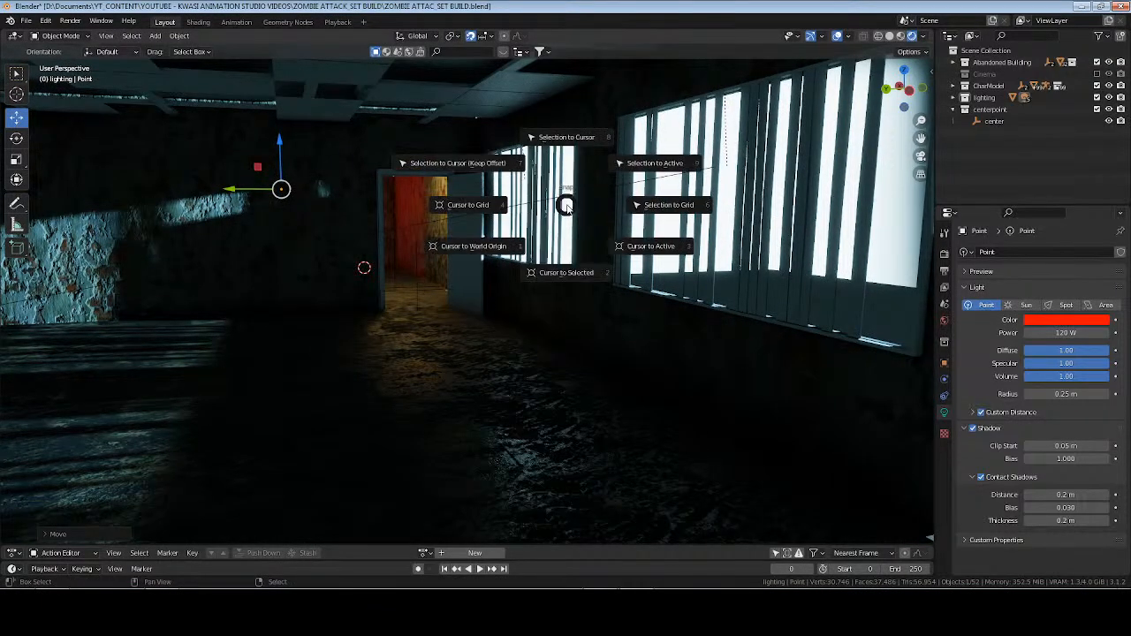
{"action": "left_click", "coordinate": [565, 272]}
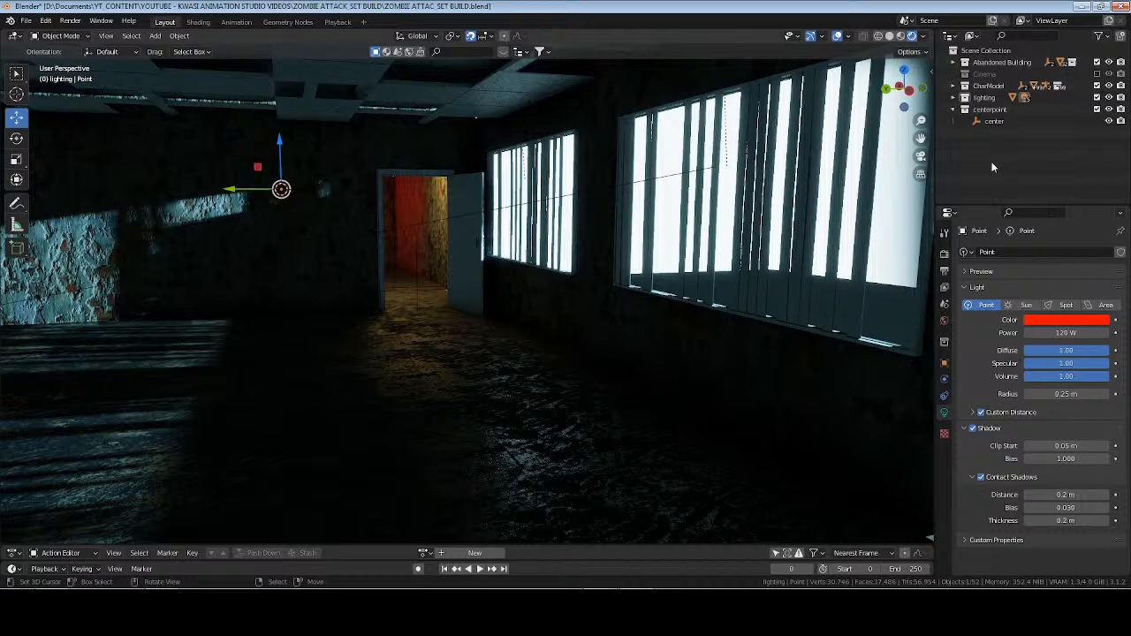
Delete the point light and add an area light at the 3D cursor in the lighting collection.
{"action": "left_click", "coordinate": [952, 98]}
{"action": "key", "text": "x"}
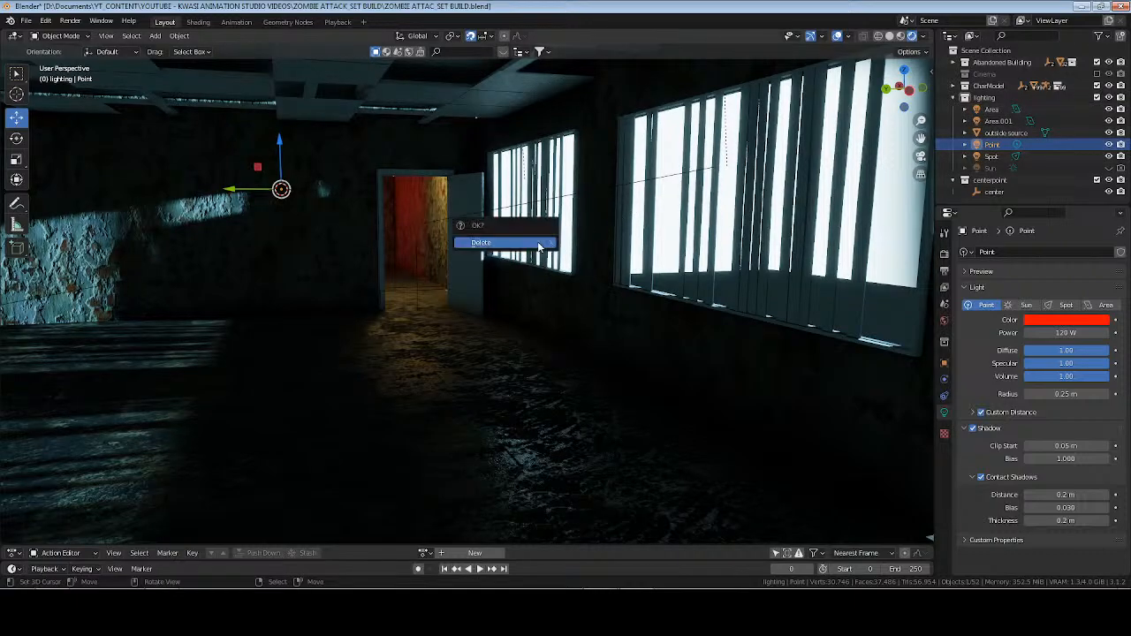
{"action": "left_click", "coordinate": [505, 243]}
{"action": "left_click", "coordinate": [989, 99]}
{"action": "key", "text": "shift+a"}
{"action": "mouse_move", "coordinate": [469, 192]}
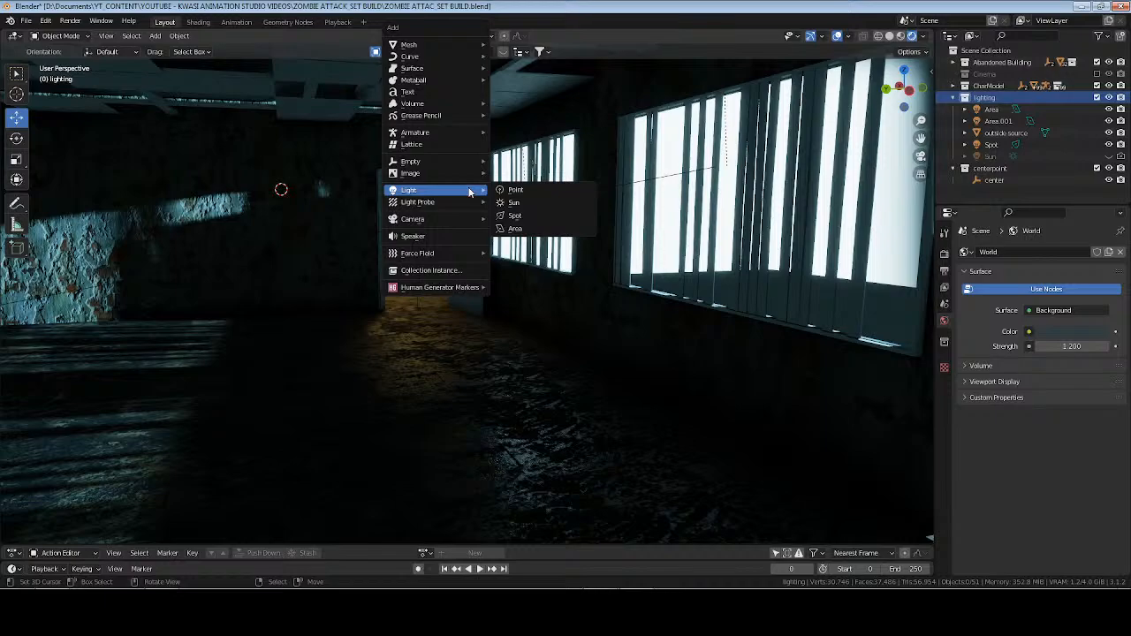
{"action": "left_click", "coordinate": [526, 230]}
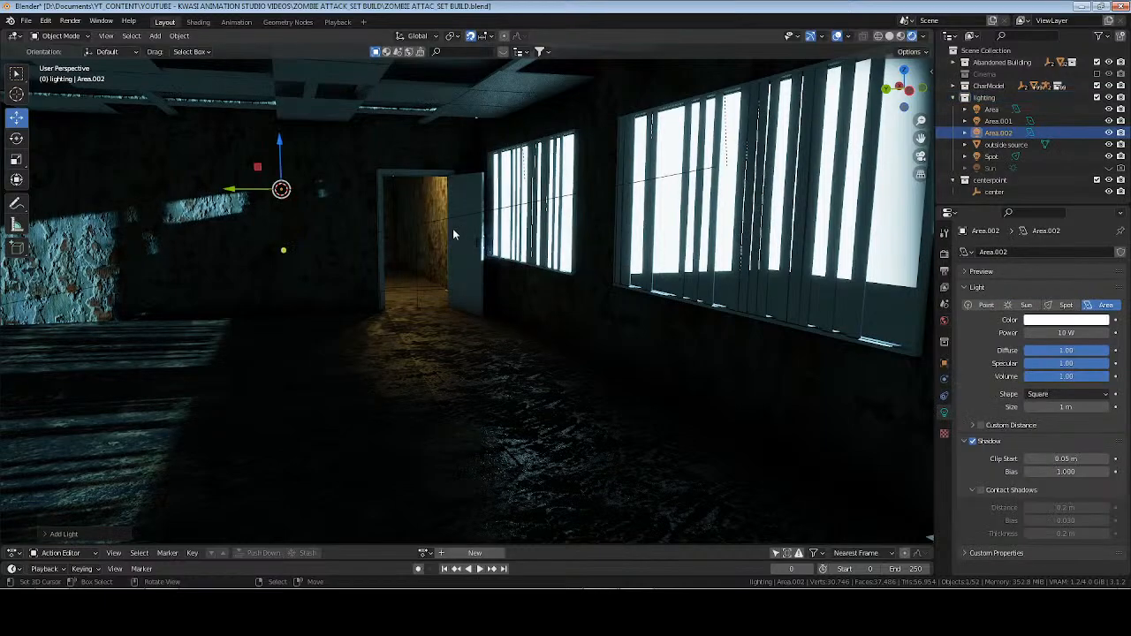
Set the new area light to 120 W with a red color, enabling Custom Distance and Contact Shadows.
{"action": "left_click", "coordinate": [1059, 332]}
{"action": "type", "text": "120"}
{"action": "key", "text": "Return"}
{"action": "left_click", "coordinate": [980, 425]}
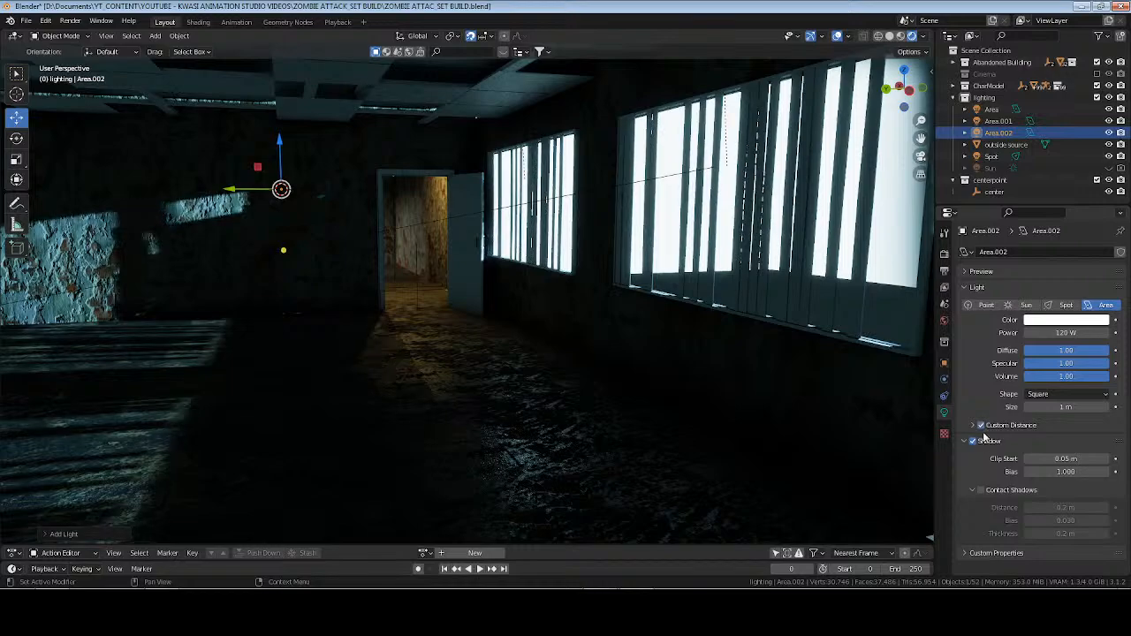
{"action": "left_click", "coordinate": [981, 489]}
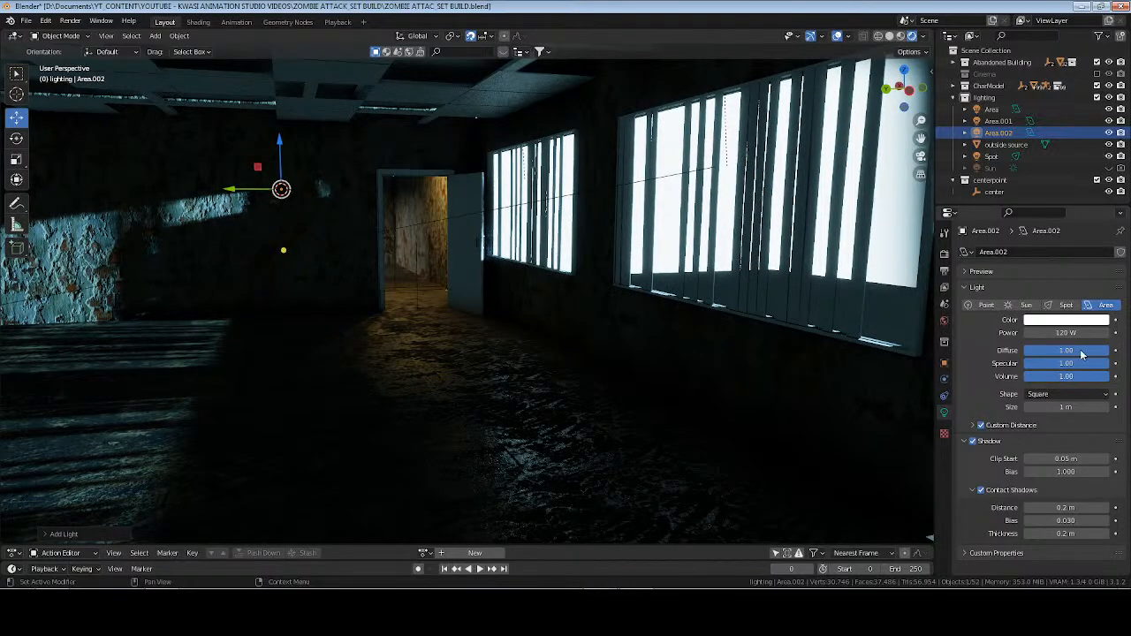
{"action": "left_click", "coordinate": [1063, 320]}
{"action": "left_click", "coordinate": [1048, 249]}
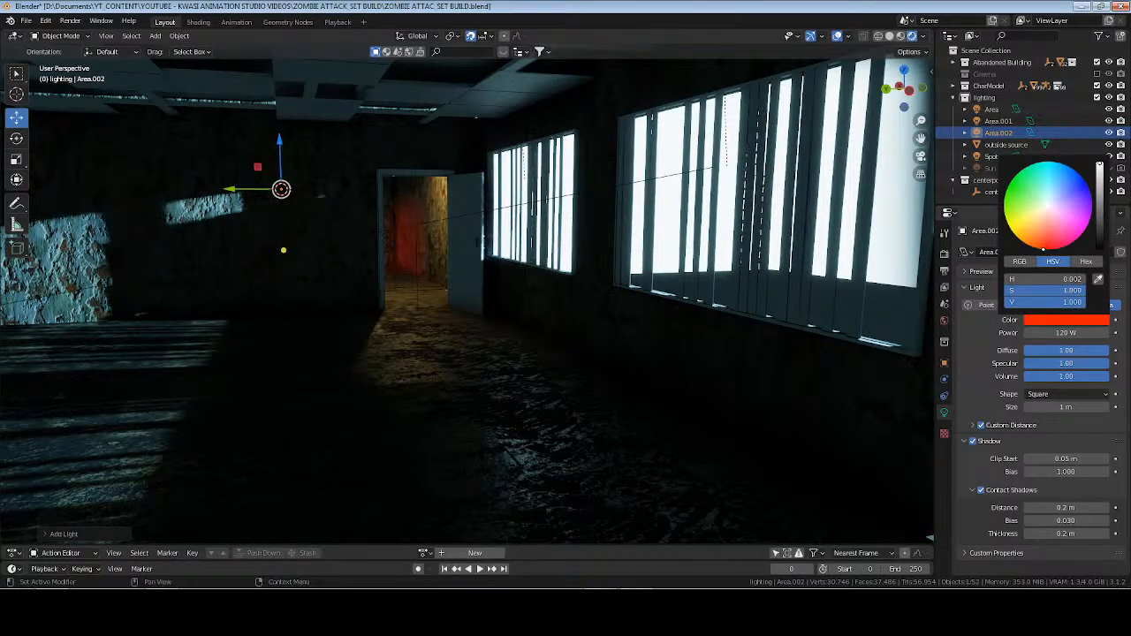
Rotate the area light to -50.4° on X and -39.1° on Z, and focus the view on it.
{"action": "left_click", "coordinate": [945, 363]}
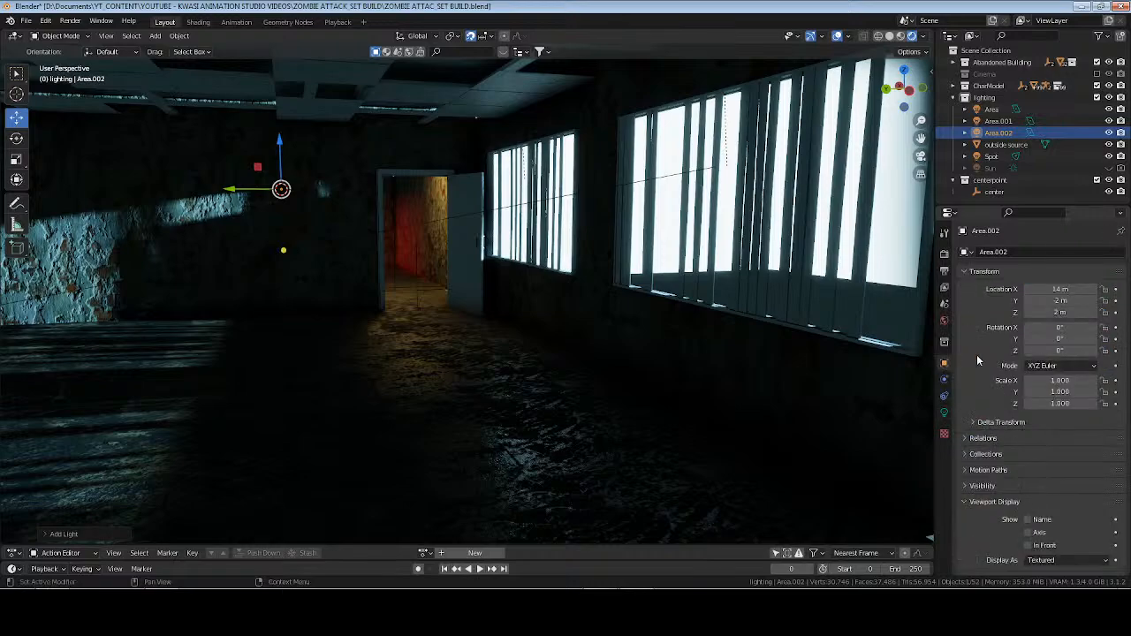
{"action": "left_click_drag", "start_coordinate": [1056, 328], "coordinate": [1036, 351]}
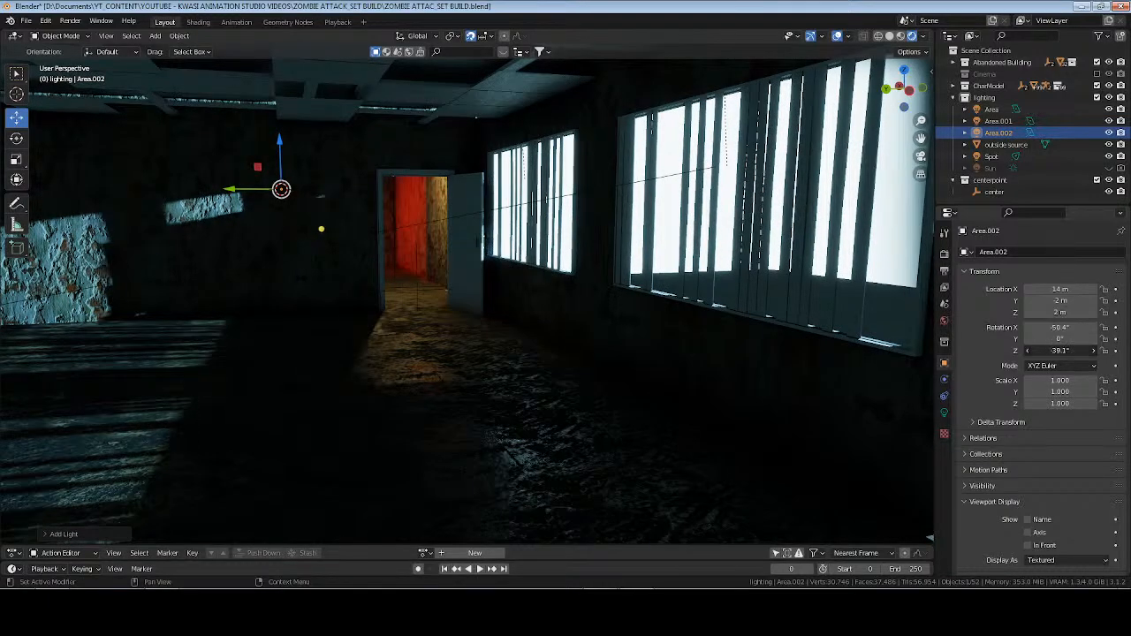
{"action": "key", "text": "KP_Decimal"}
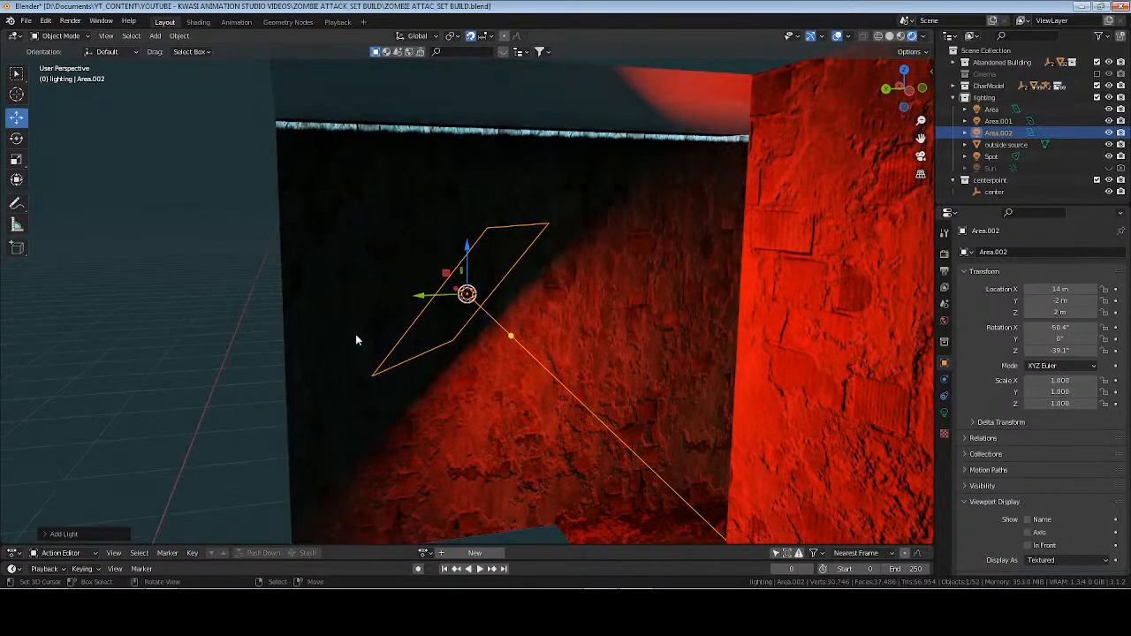
Raise the red area light in the hallway along Z to a height of 2.4 m.
{"action": "middle_click_drag", "start_coordinate": [356, 341], "coordinate": [482, 250]}
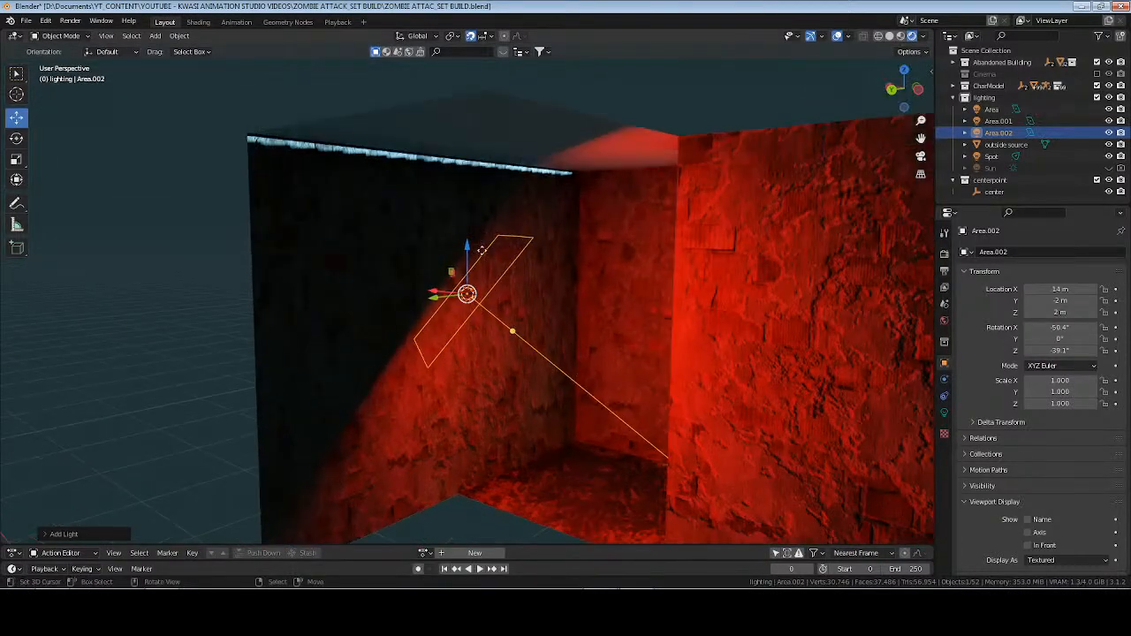
{"action": "left_click_drag", "start_coordinate": [469, 248], "coordinate": [458, 185]}
{"action": "scroll", "coordinate": [458, 185], "scroll_direction": "down", "scroll_amount": 6}
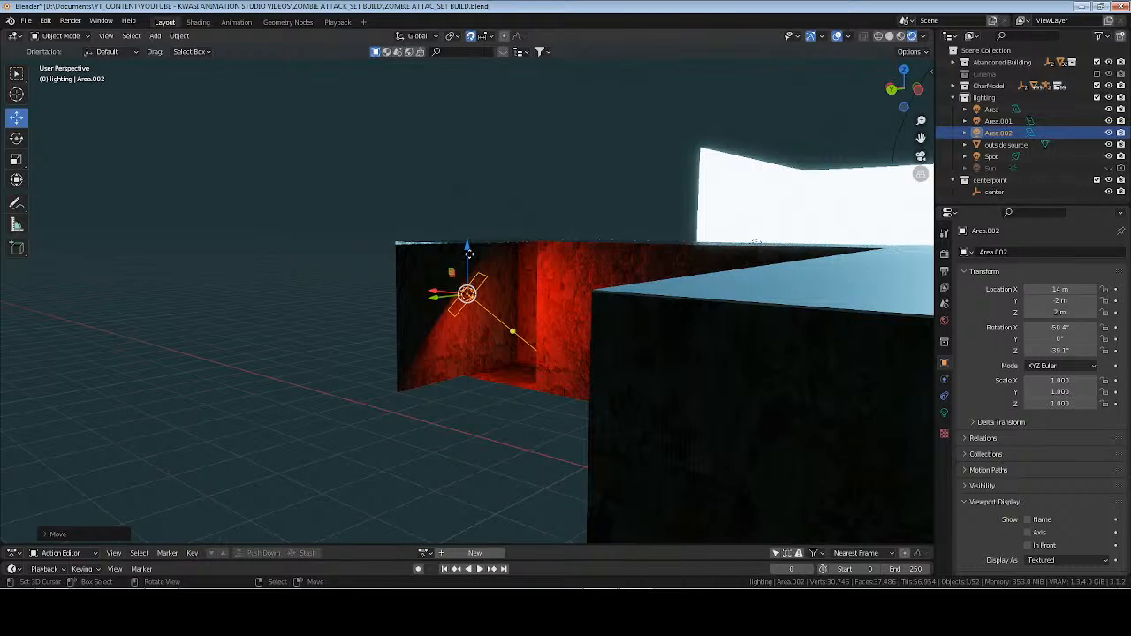
{"action": "left_click_drag", "start_coordinate": [470, 243], "coordinate": [470, 228]}
{"action": "key", "text": "KP_1"}
{"action": "middle_click_drag", "start_coordinate": [469, 228], "coordinate": [530, 375]}
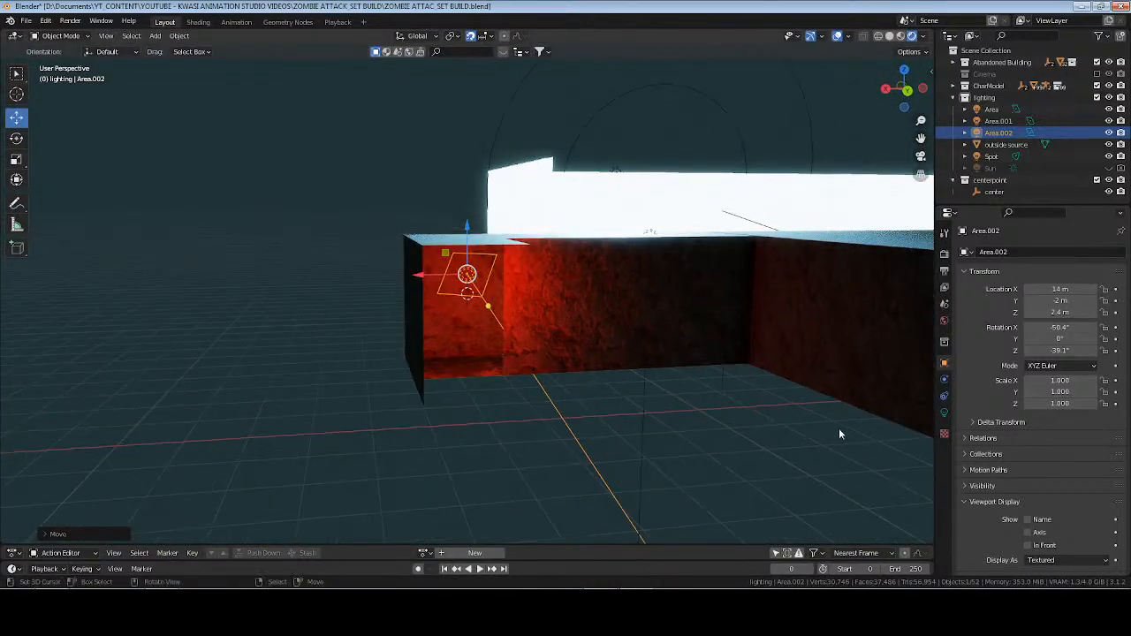
Set the red area light's power to 240 W and save the file.
{"action": "left_click", "coordinate": [944, 413]}
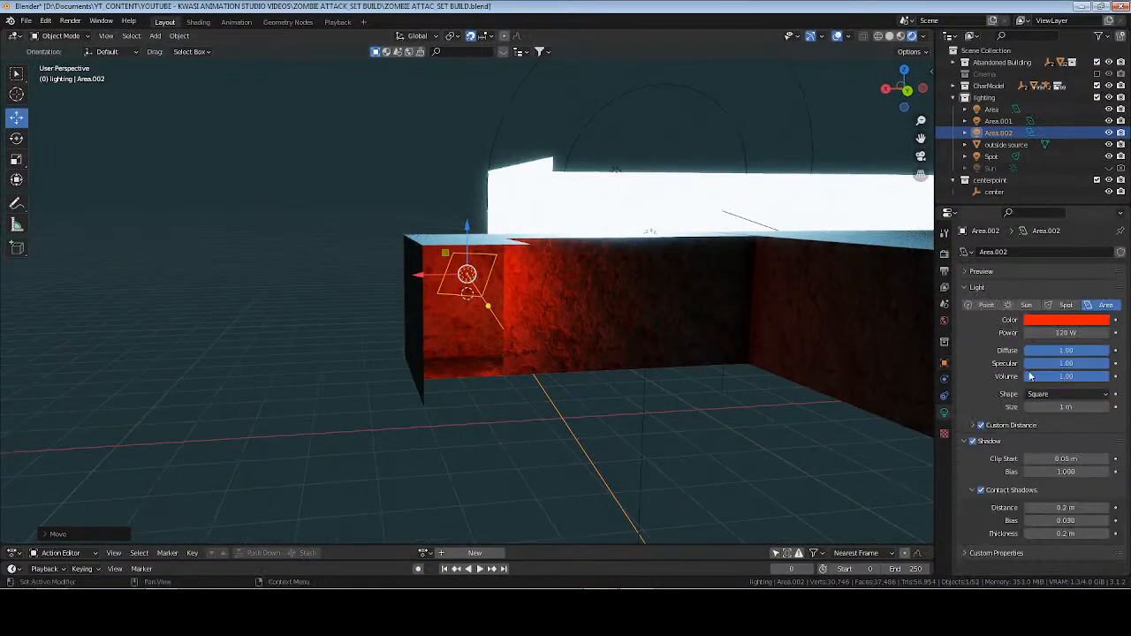
{"action": "left_click", "coordinate": [1070, 334]}
{"action": "type", "text": "240"}
{"action": "key", "text": "Return"}
{"action": "key", "text": "ctrl+s"}
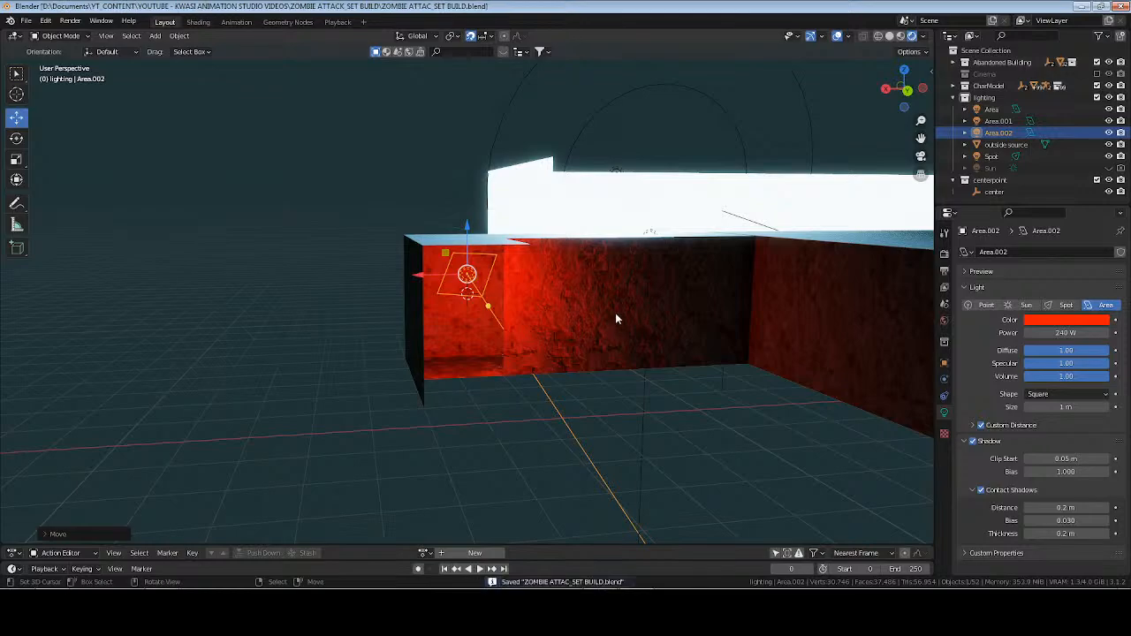
Move the red area light slightly along positive Y in the top view and save the file.
{"action": "key", "text": "KP_3"}
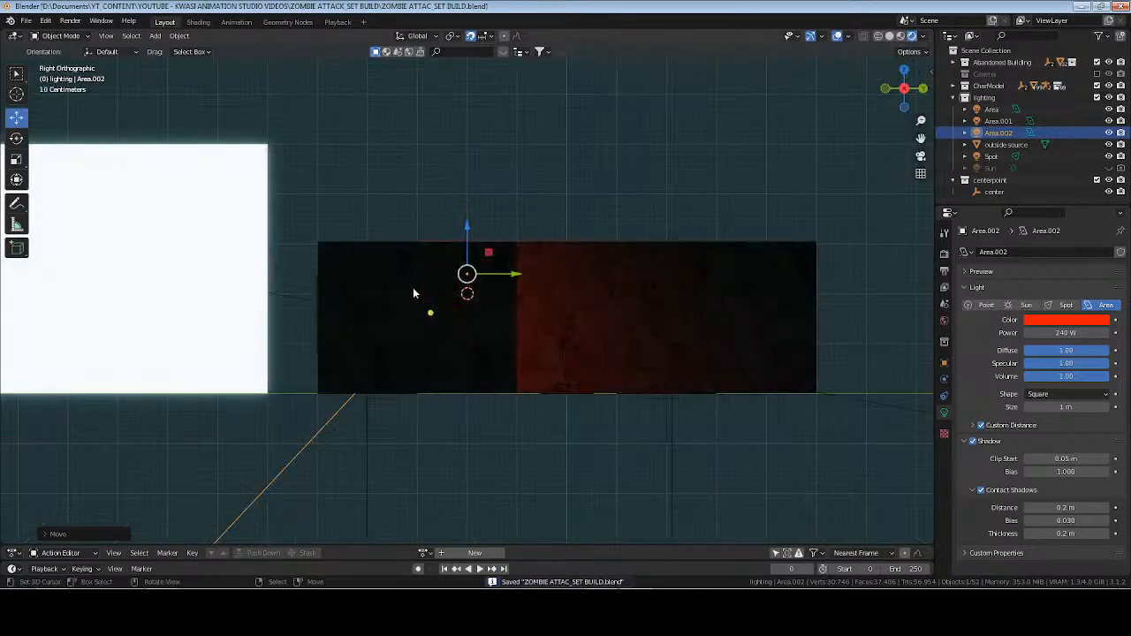
{"action": "key", "text": "KP_1"}
{"action": "key", "text": "KP_7"}
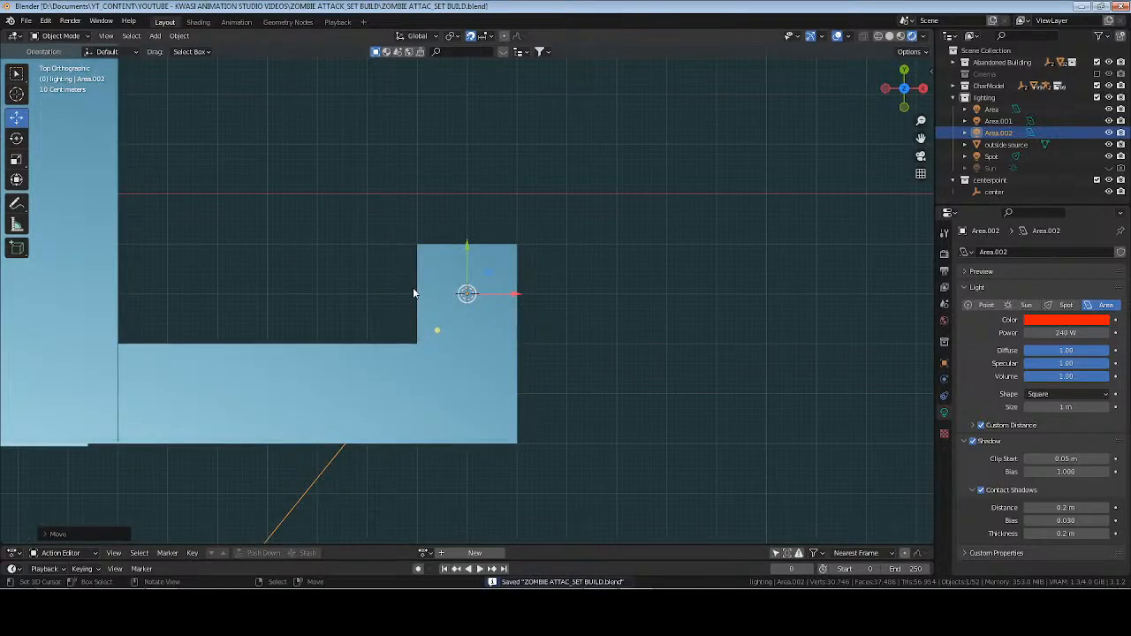
{"action": "key", "text": "g"}
{"action": "key", "text": "y"}
{"action": "left_click", "coordinate": [466, 192]}
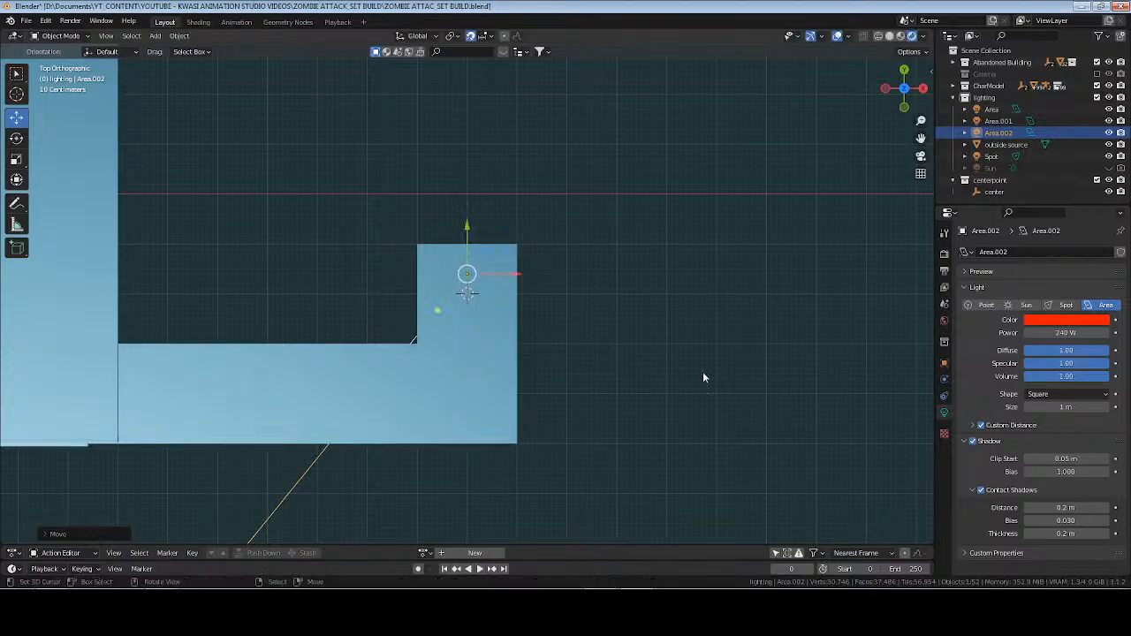
{"action": "middle_click_drag", "start_coordinate": [702, 371], "coordinate": [567, 308]}
{"action": "middle_click_drag", "start_coordinate": [729, 317], "coordinate": [672, 318]}
{"action": "key", "text": "ctrl+s"}
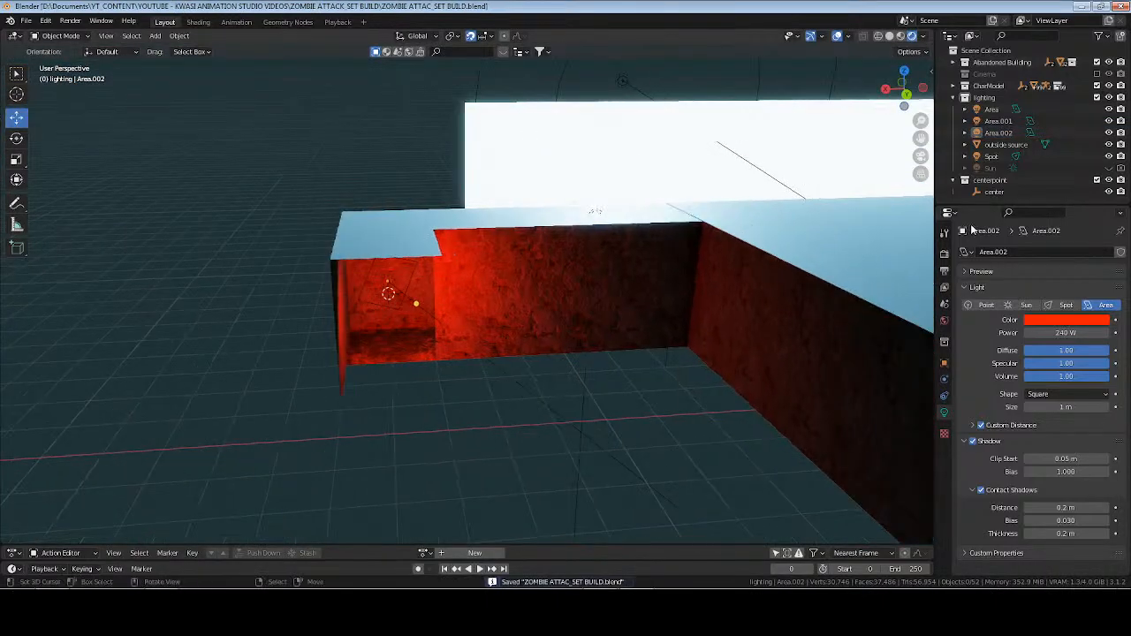
Focus on the center empty and examine how the red light shows through the doorway from inside the room.
{"action": "left_click", "coordinate": [992, 191]}
{"action": "key", "text": "KP_Decimal"}
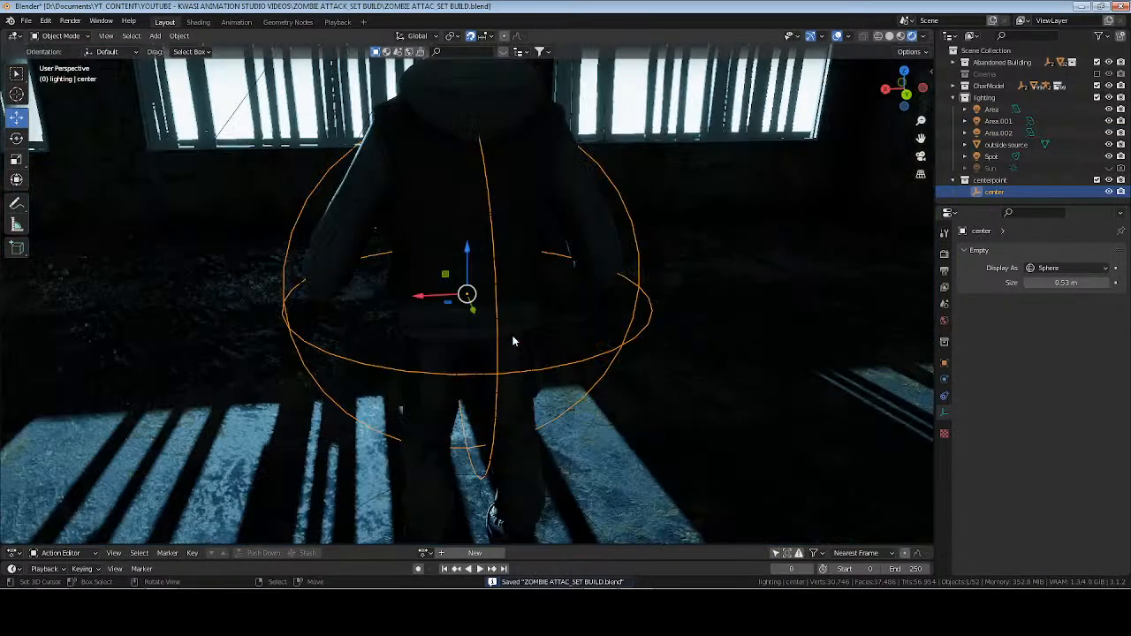
{"action": "key", "text": "alt+a"}
{"action": "middle_click_drag", "start_coordinate": [609, 329], "coordinate": [495, 270]}
{"action": "middle_click_drag", "start_coordinate": [562, 208], "coordinate": [353, 256], "text": "shift"}
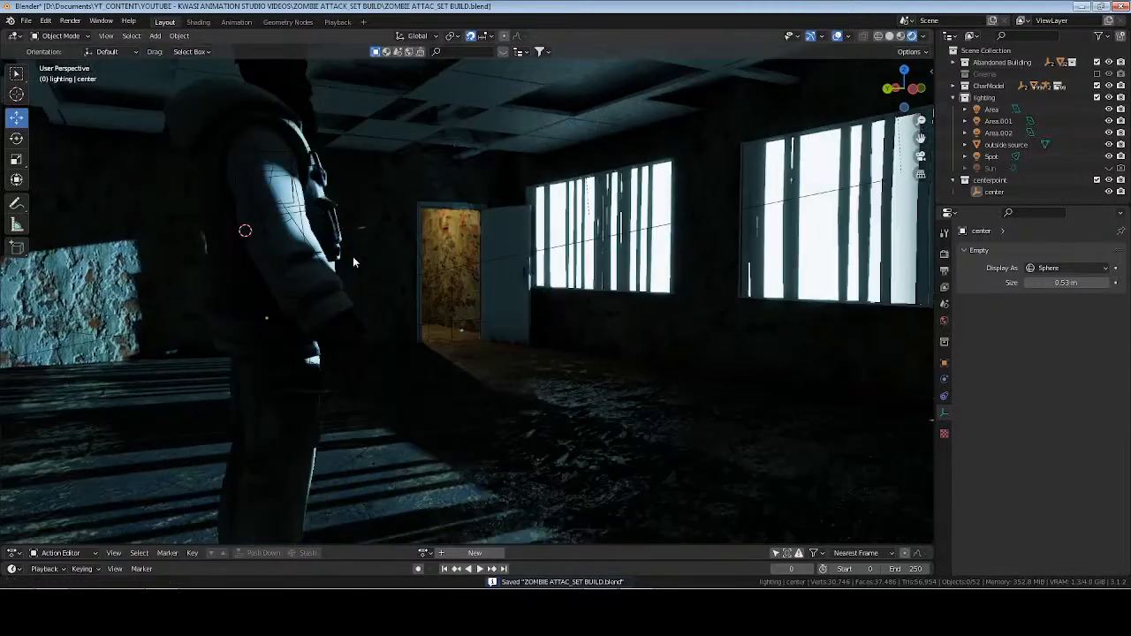
{"action": "middle_click_drag", "start_coordinate": [577, 283], "coordinate": [570, 283]}
{"action": "middle_click_drag", "start_coordinate": [688, 297], "coordinate": [395, 295], "text": "shift"}
{"action": "middle_click_drag", "start_coordinate": [520, 384], "coordinate": [529, 383]}
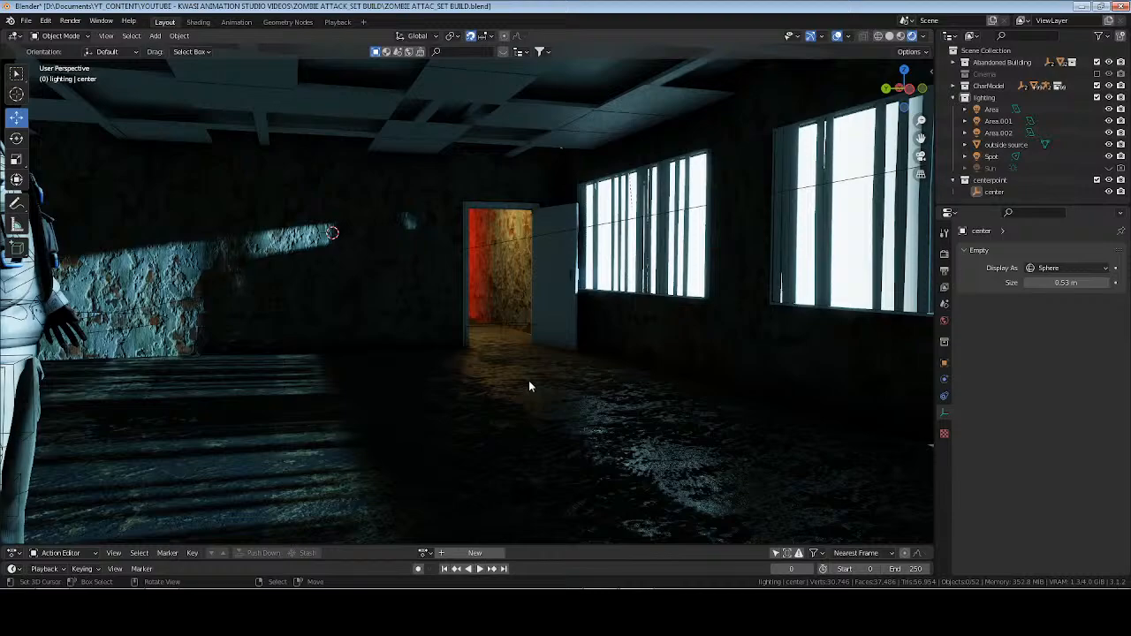
Move the red area light Area.002 to about 14.3 m on X and -2.6 m on Y.
{"action": "left_click", "coordinate": [997, 134]}
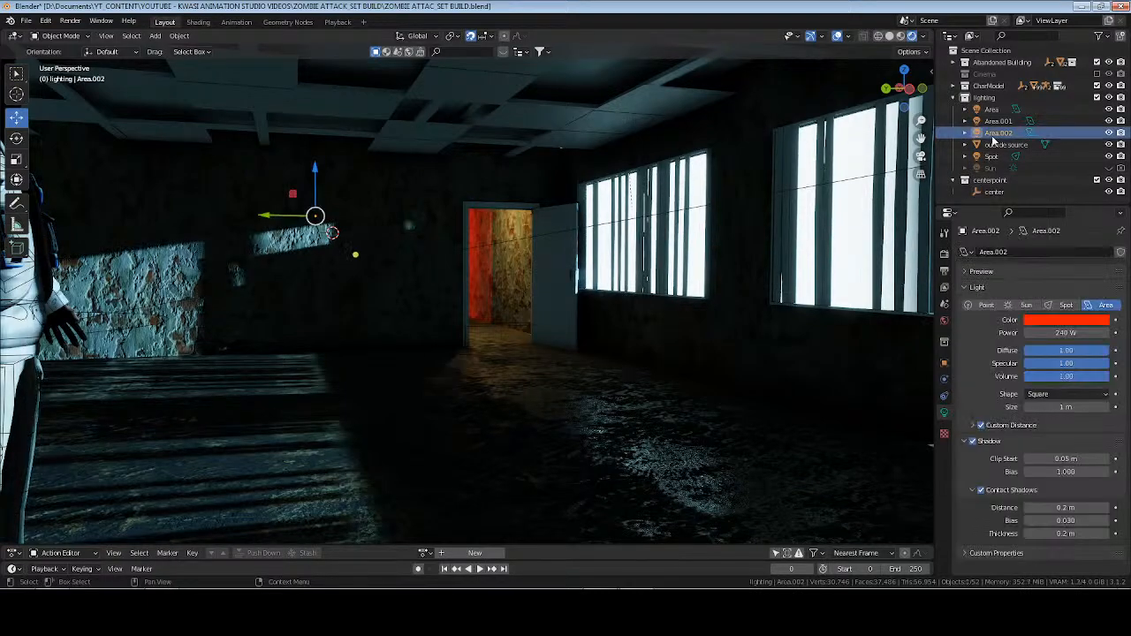
{"action": "key", "text": "KP_Decimal"}
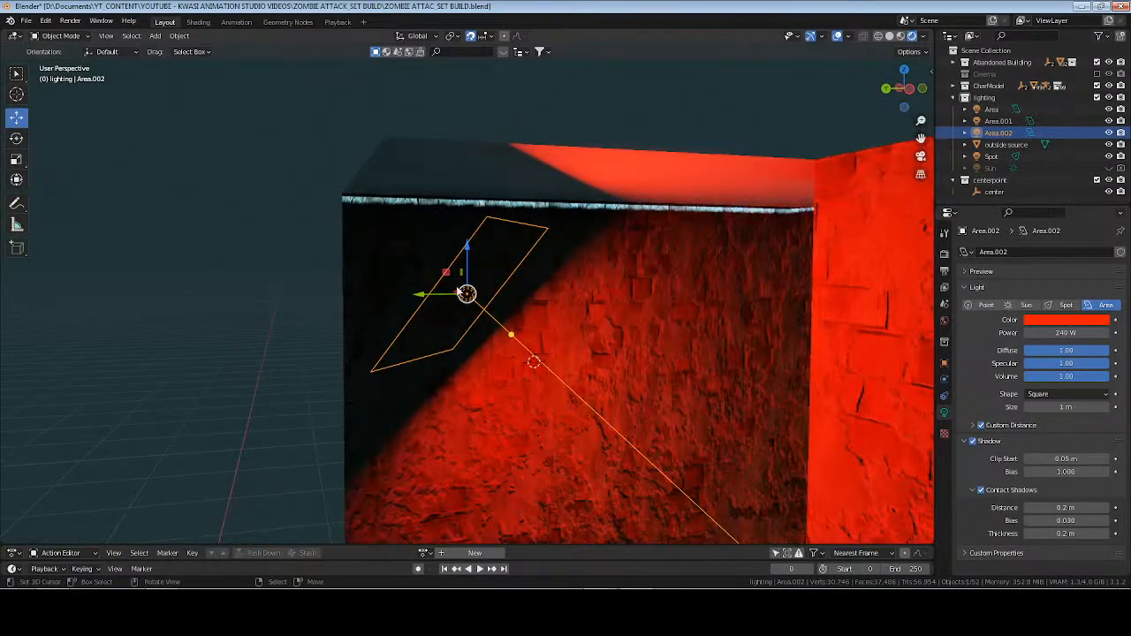
{"action": "scroll", "coordinate": [389, 234], "scroll_direction": "down", "scroll_amount": 3}
{"action": "key", "text": "KP_7"}
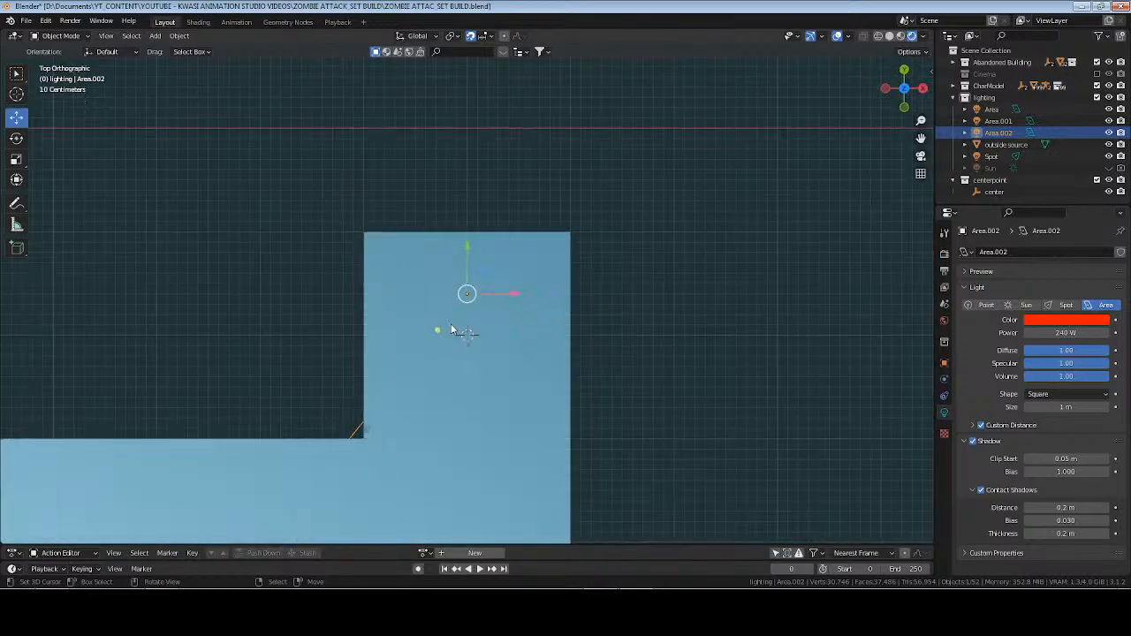
{"action": "left_click_drag", "start_coordinate": [467, 244], "coordinate": [467, 270]}
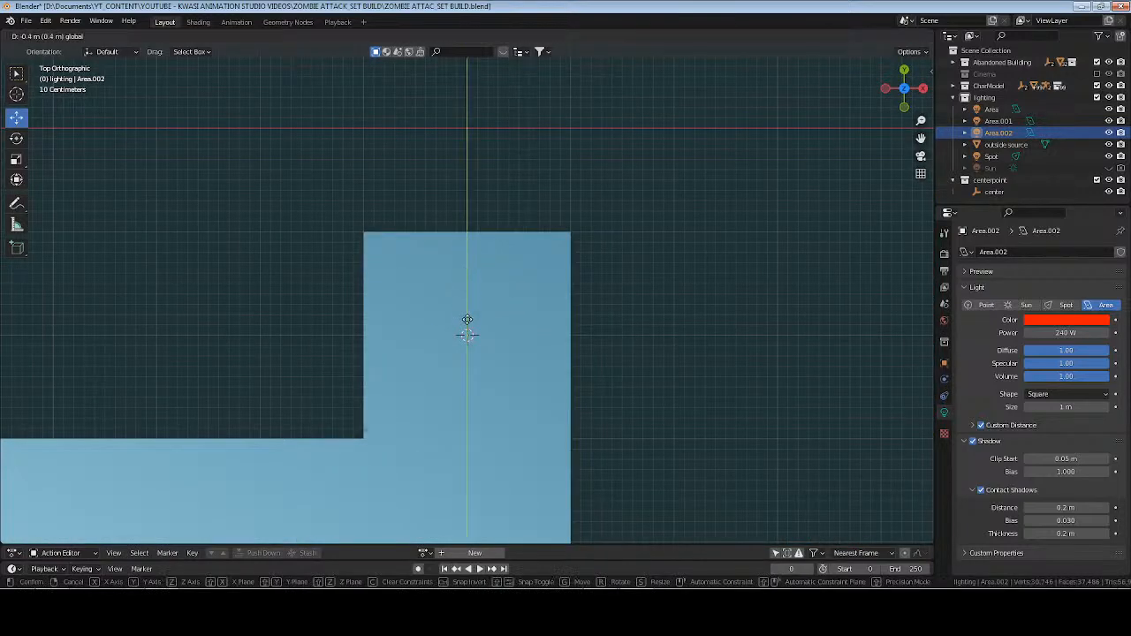
{"action": "left_click_drag", "start_coordinate": [466, 338], "coordinate": [465, 338]}
{"action": "left_click_drag", "start_coordinate": [515, 397], "coordinate": [545, 398]}
{"action": "middle_click_drag", "start_coordinate": [545, 398], "coordinate": [591, 336]}
Rotate the red area light to -82.5° on X and -54.4° on Z, and save the file.
{"action": "left_click", "coordinate": [944, 363]}
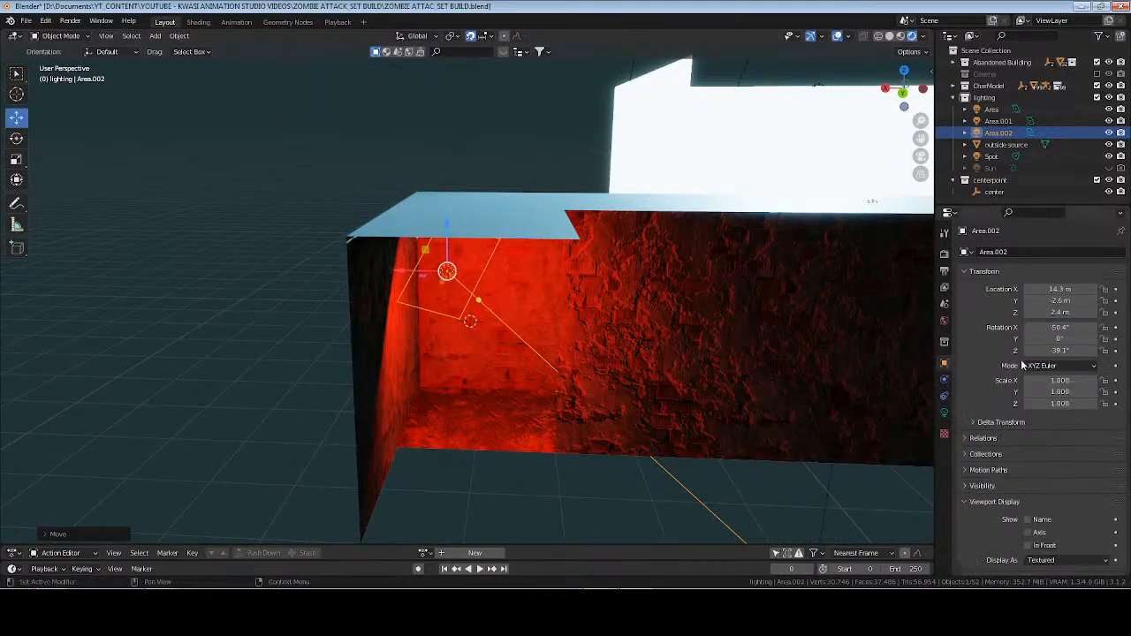
{"action": "left_click_drag", "start_coordinate": [1061, 328], "coordinate": [1043, 351]}
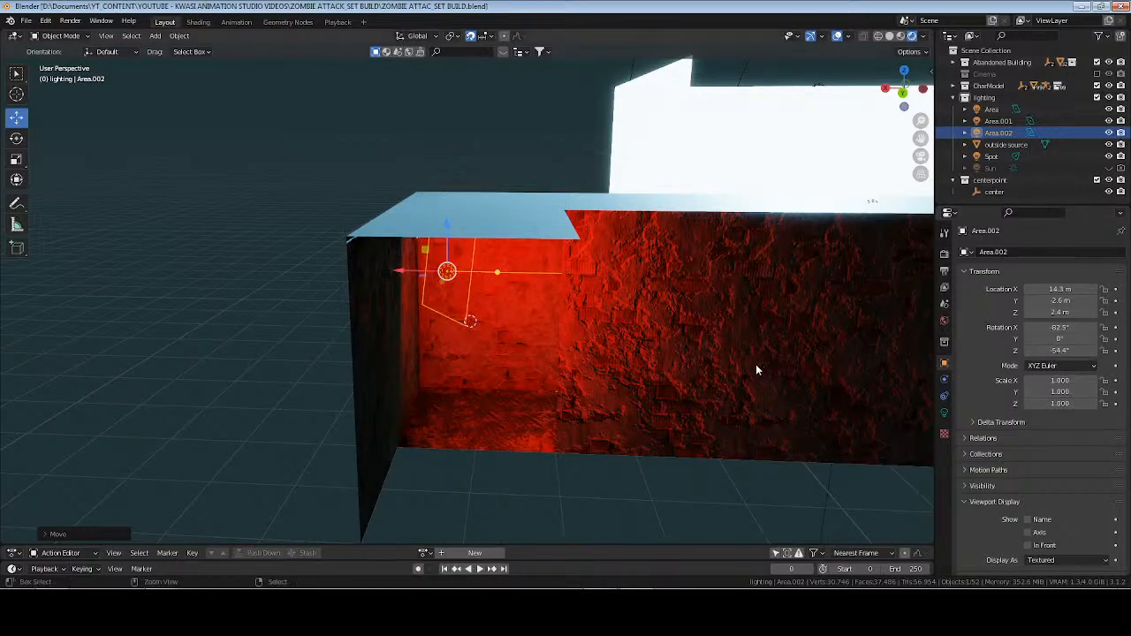
{"action": "key", "text": "ctrl+s"}
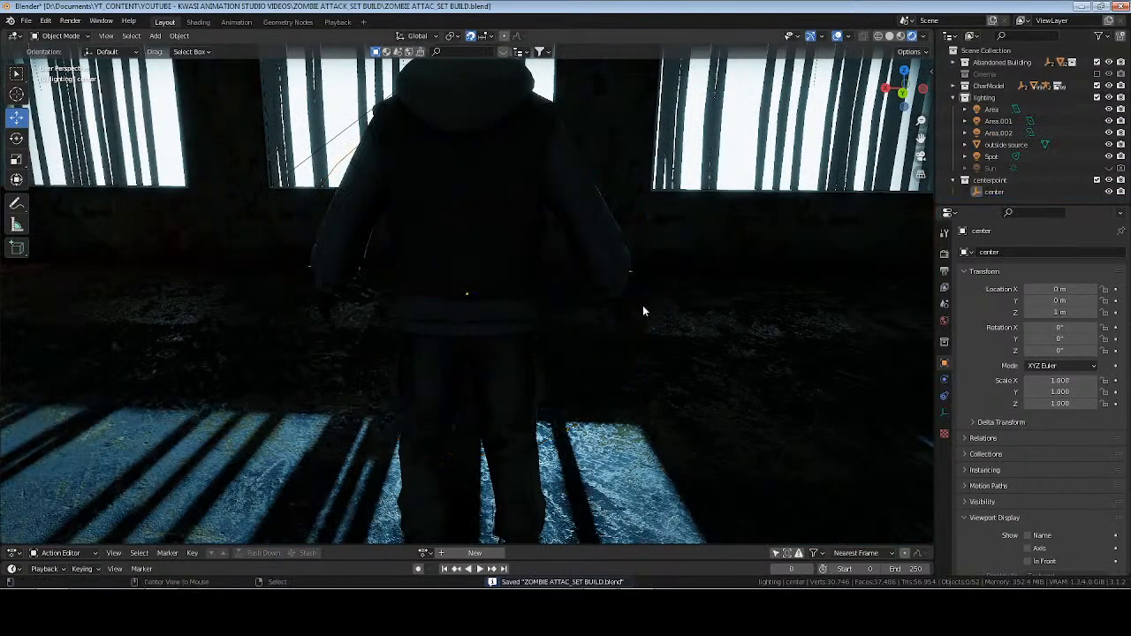
Examine the red and orange glow in the doorway from inside the room and save the file.
{"action": "middle_click_drag", "start_coordinate": [643, 309], "coordinate": [608, 314]}
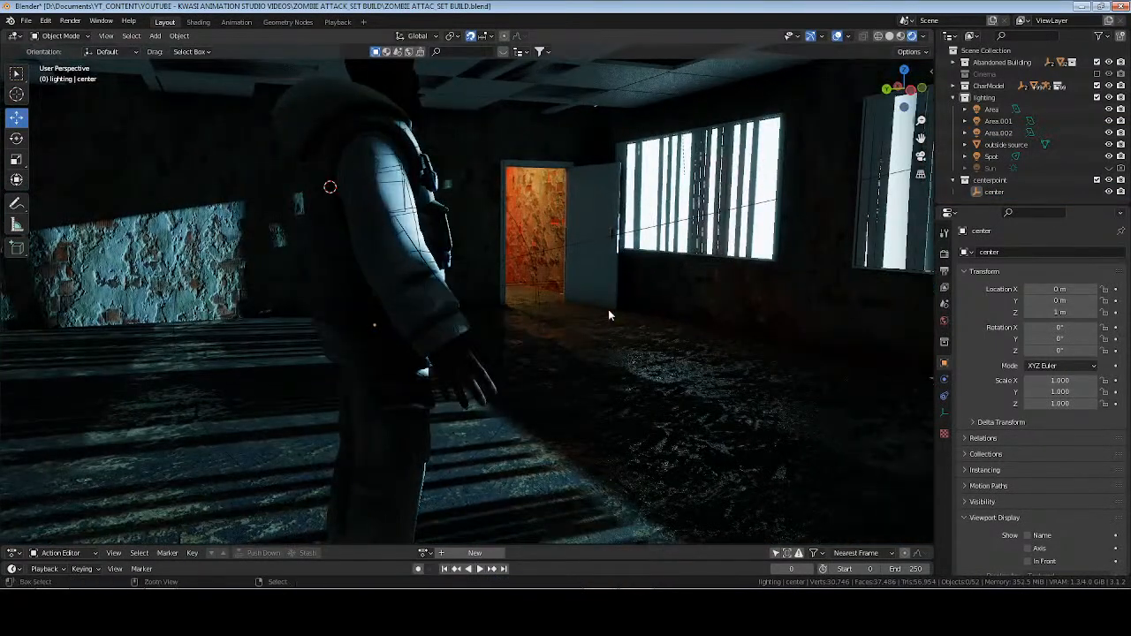
{"action": "key", "text": "ctrl+s"}
{"action": "mouse_move", "coordinate": [356, 354]}
{"action": "middle_mouse_down"}
{"action": "mouse_move", "coordinate": [636, 350]}
{"action": "mouse_move", "coordinate": [338, 344]}
{"action": "mouse_move", "coordinate": [347, 344]}
{"action": "middle_mouse_up"}
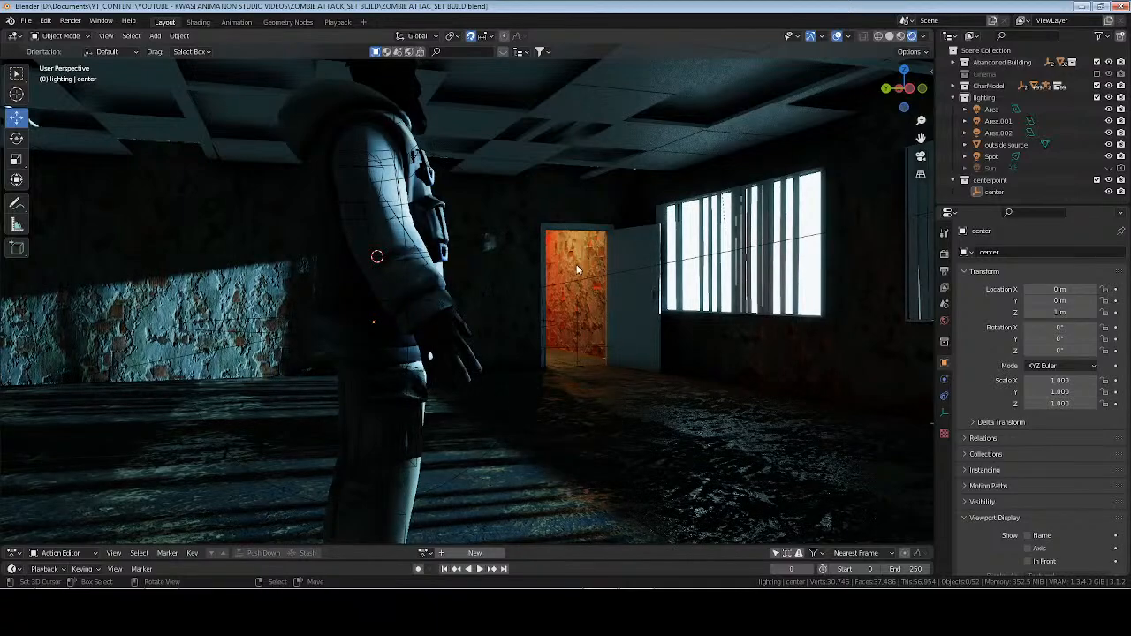
{"action": "middle_click_drag", "start_coordinate": [576, 336], "coordinate": [692, 126]}
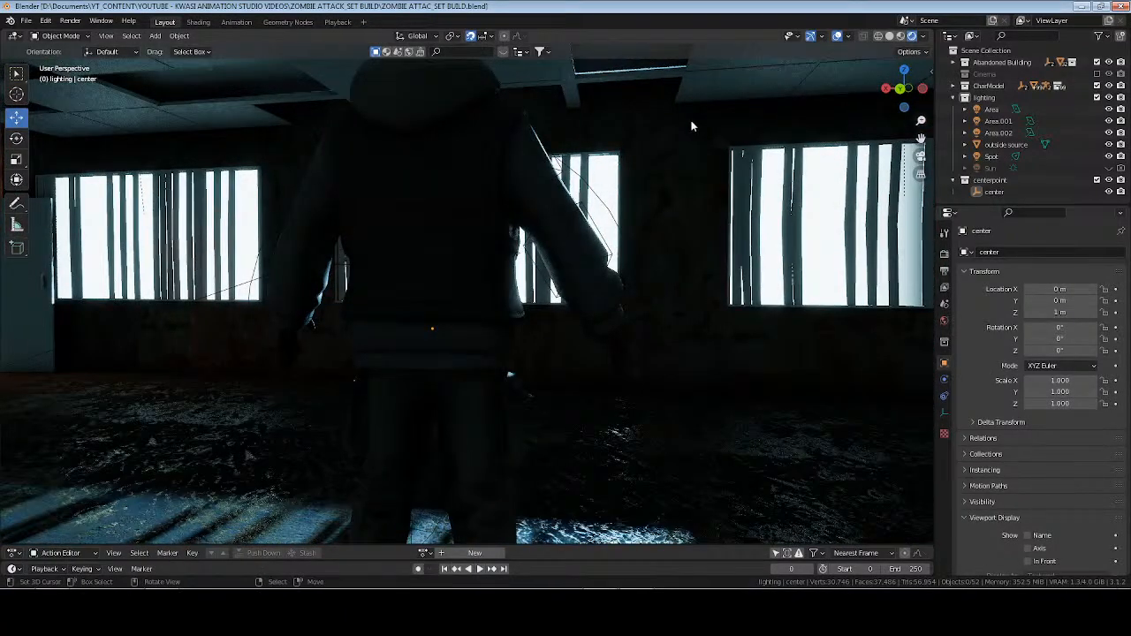
Set the layout viewport to solid shading and switch to the Shading workspace with material preview.
{"action": "left_click", "coordinate": [901, 36]}
{"action": "left_click", "coordinate": [889, 37]}
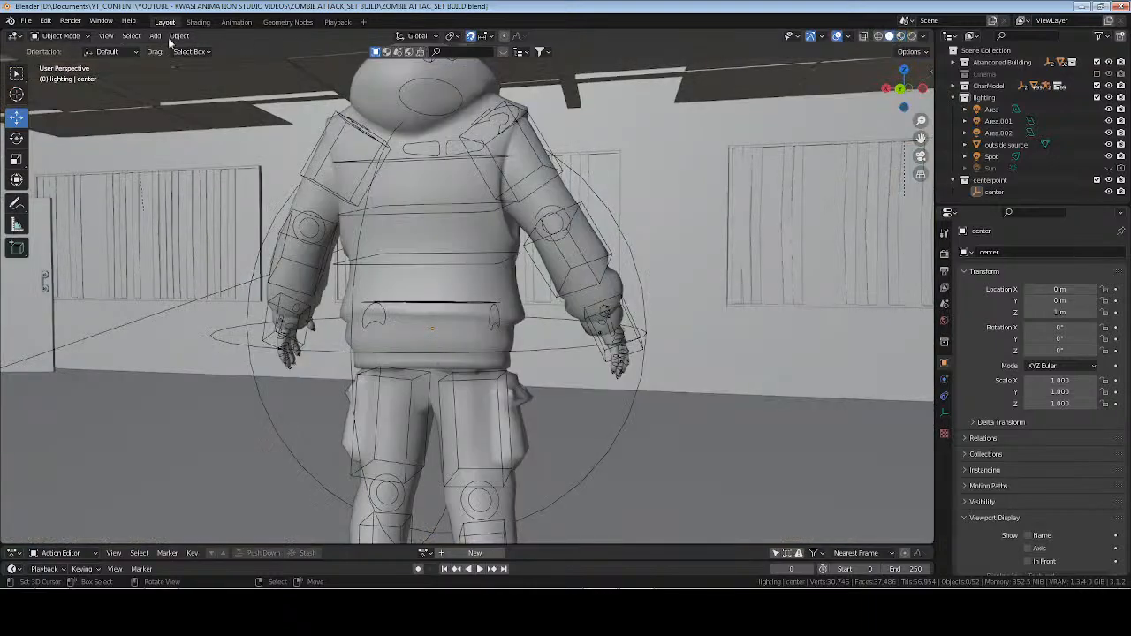
{"action": "left_click", "coordinate": [198, 22]}
{"action": "left_click", "coordinate": [902, 37]}
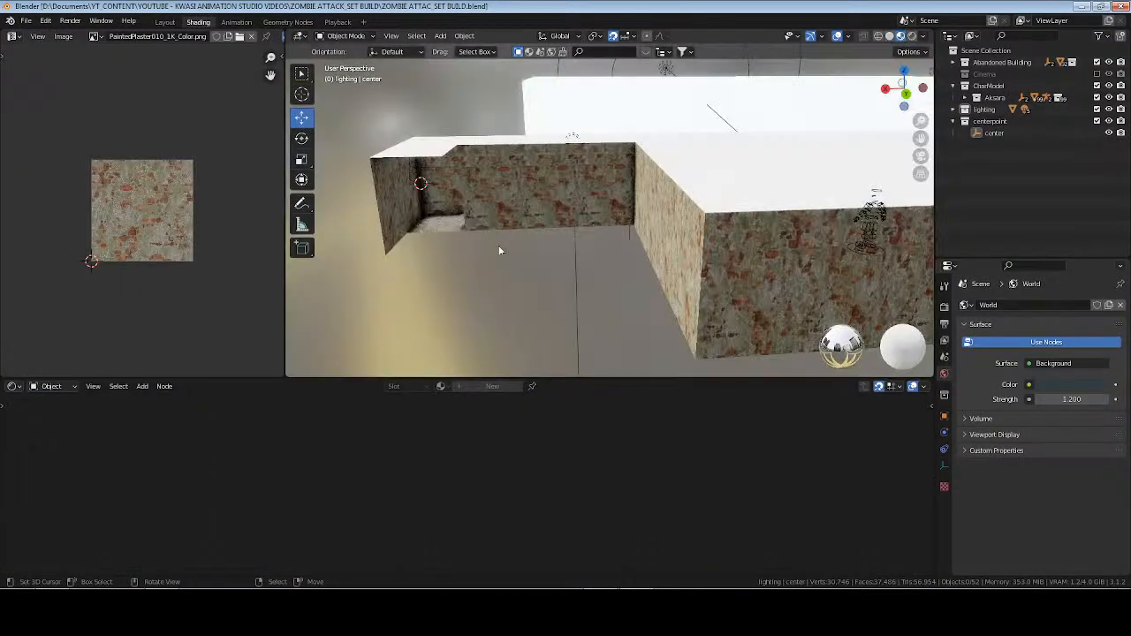
Select the ceiling plane, give it a new material named "ceiling", and save the file.
{"action": "middle_click_drag", "start_coordinate": [717, 162], "coordinate": [668, 229]}
{"action": "left_click", "coordinate": [743, 205]}
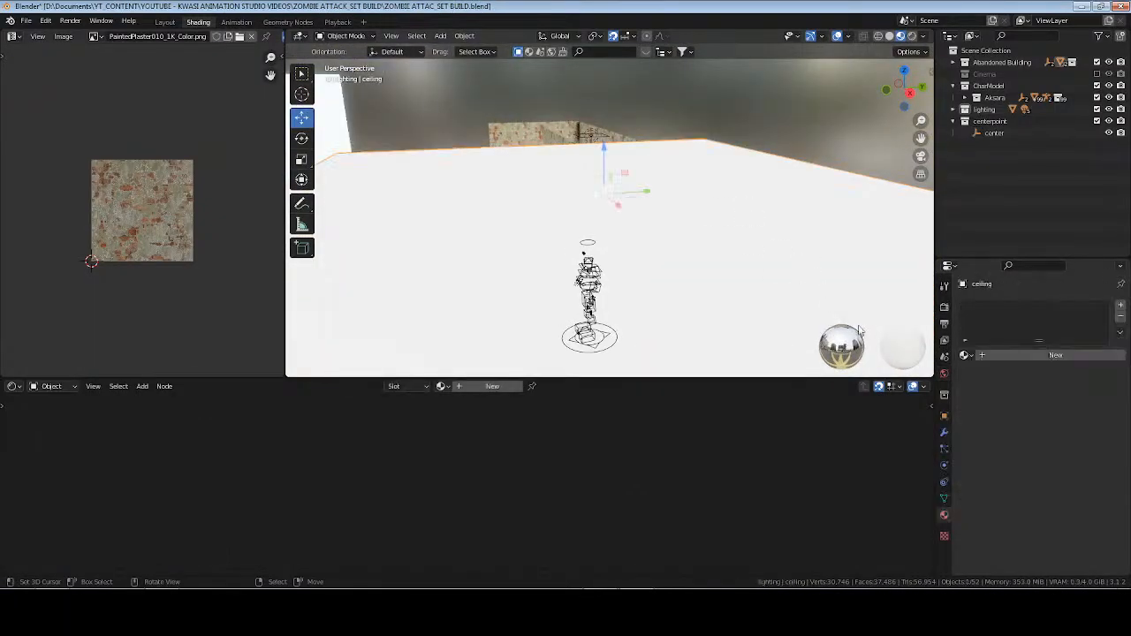
{"action": "left_click", "coordinate": [492, 387]}
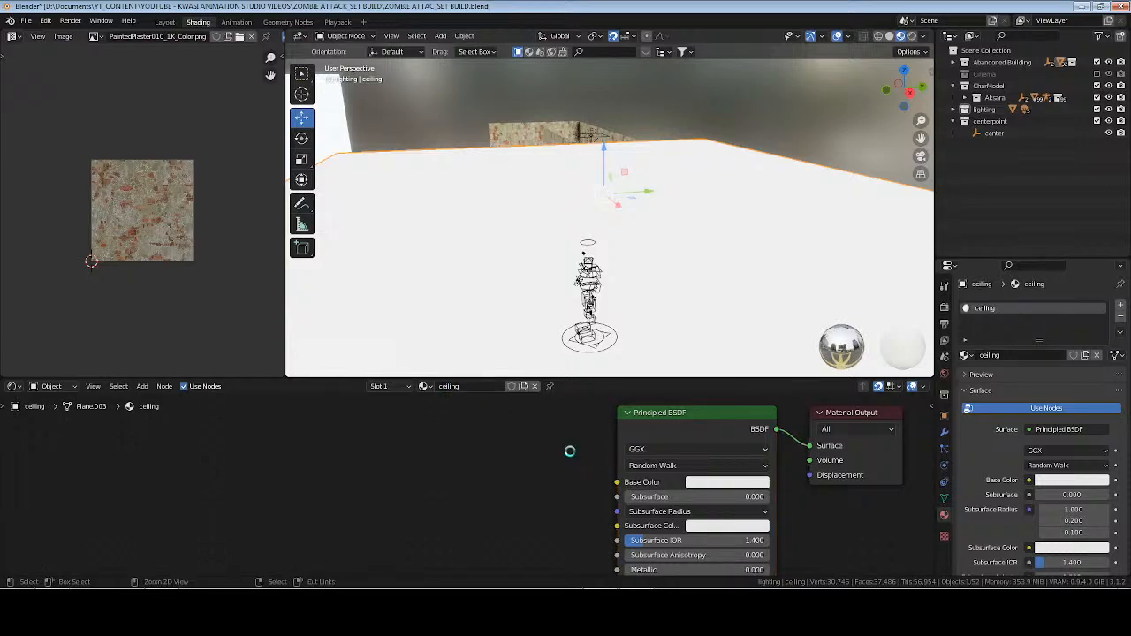
{"action": "key", "text": "ctrl+s"}
Start Principled Texture Setup on the ceiling's Principled BSDF, search the OPENED ASSETS folder for "plaster", and check the PaintedPlaster010_1K-PNG folder.
{"action": "left_click", "coordinate": [717, 438]}
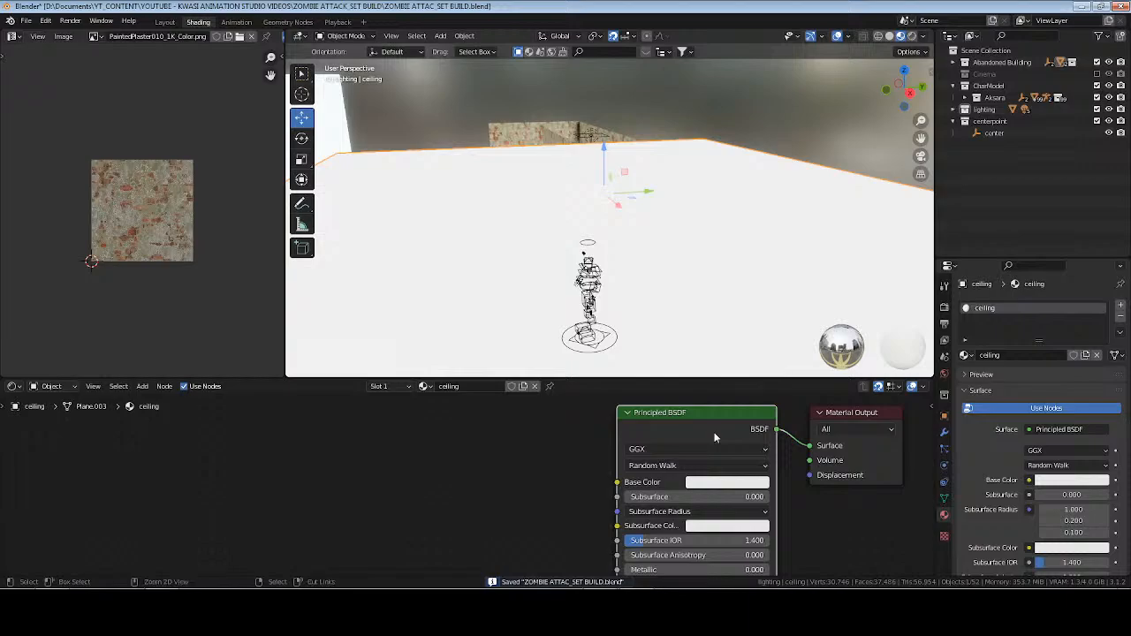
{"action": "key", "text": "ctrl+shift+t"}
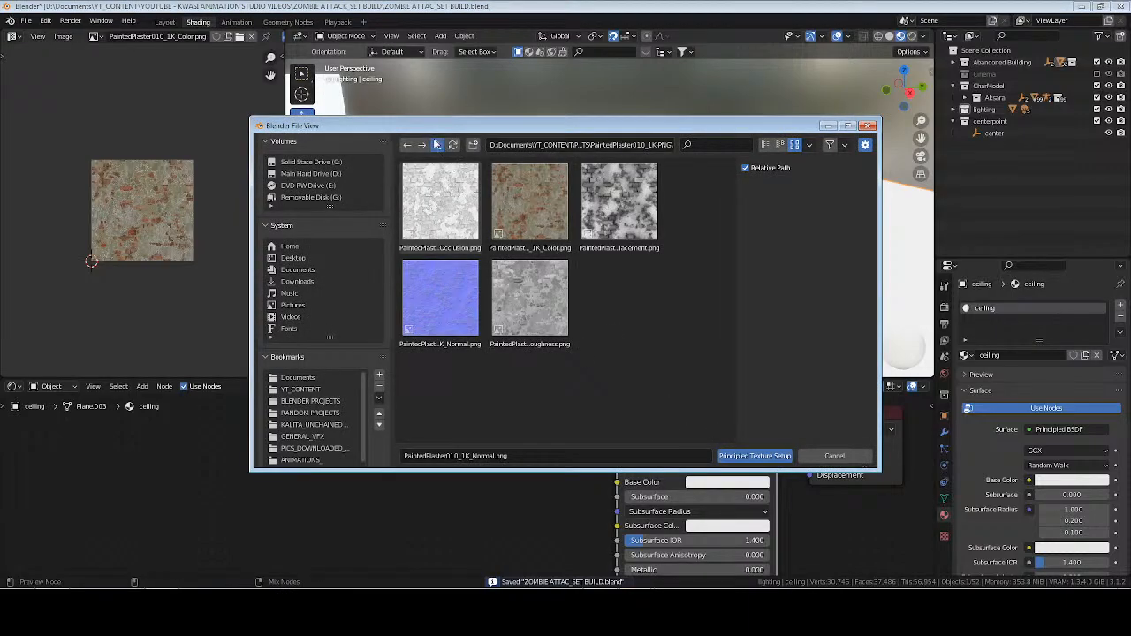
{"action": "left_click", "coordinate": [436, 145]}
{"action": "left_click", "coordinate": [703, 146]}
{"action": "type", "text": "p"}
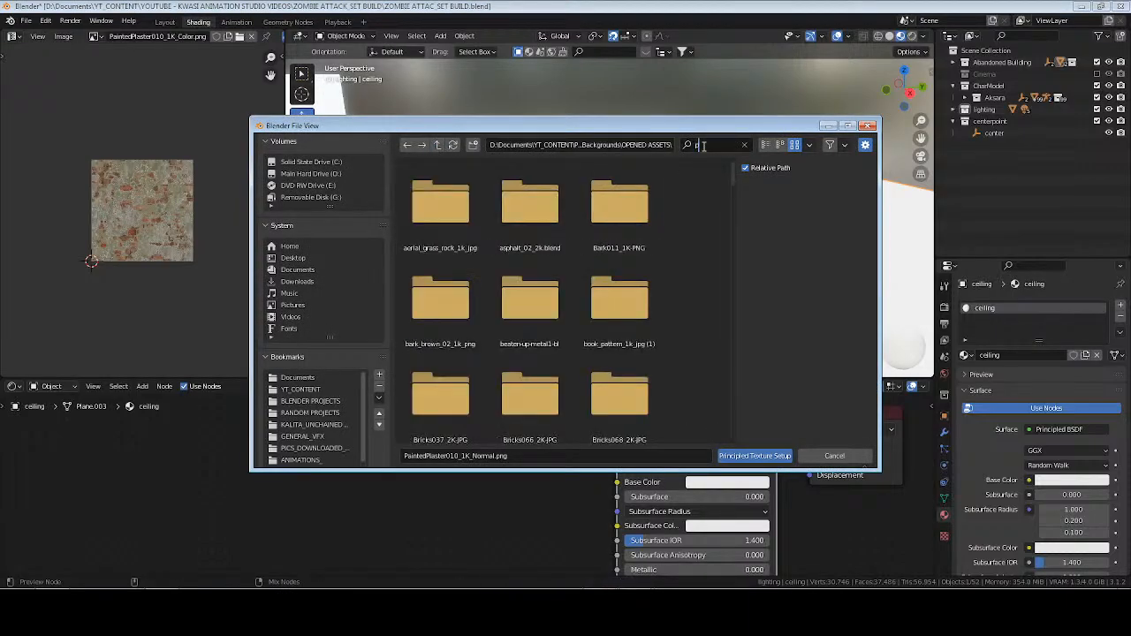
{"action": "type", "text": "laster"}
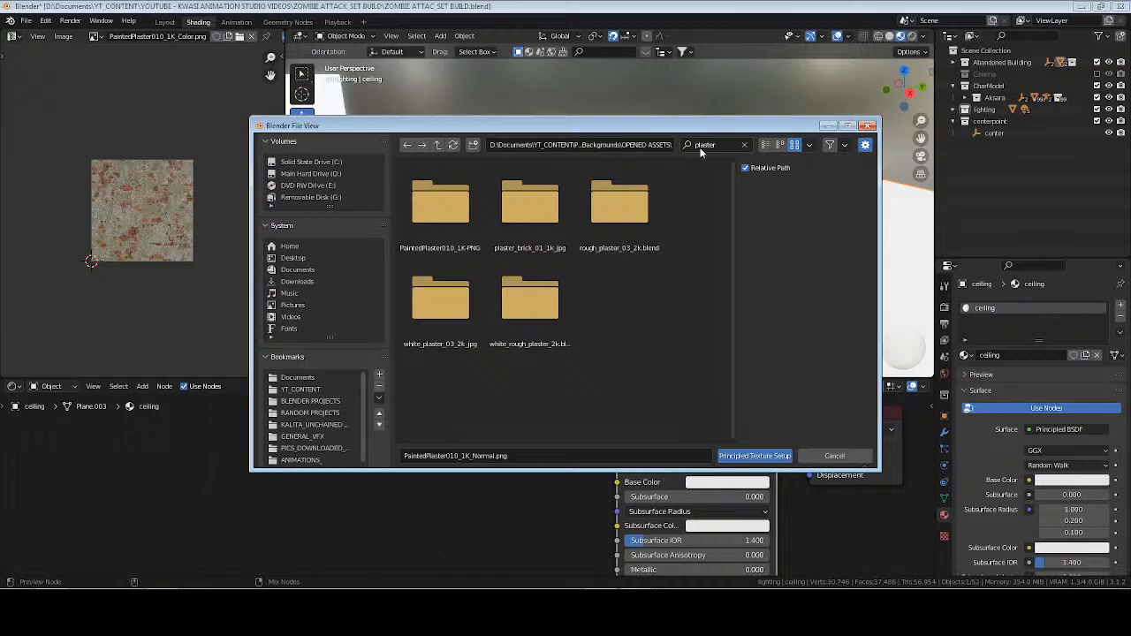
{"action": "double_click", "coordinate": [440, 205]}
{"action": "left_click", "coordinate": [436, 144]}
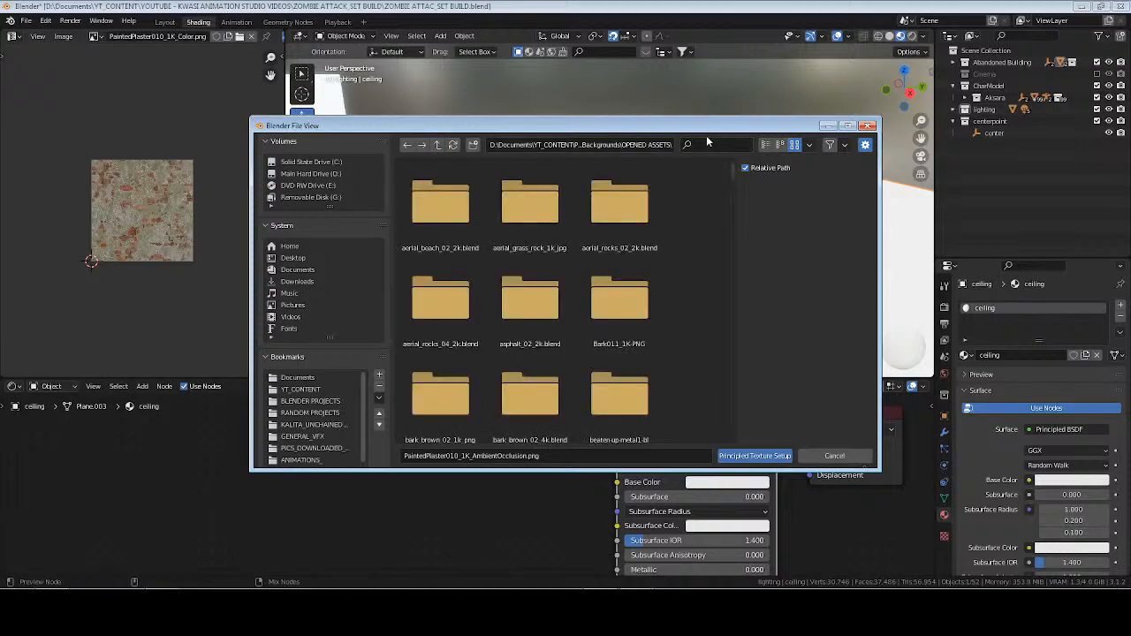
Search for "plaster" and load the diffuse, normal and roughness maps from white_plaster_03_2k_jpg into the ceiling material.
{"action": "type", "text": "plaster"}
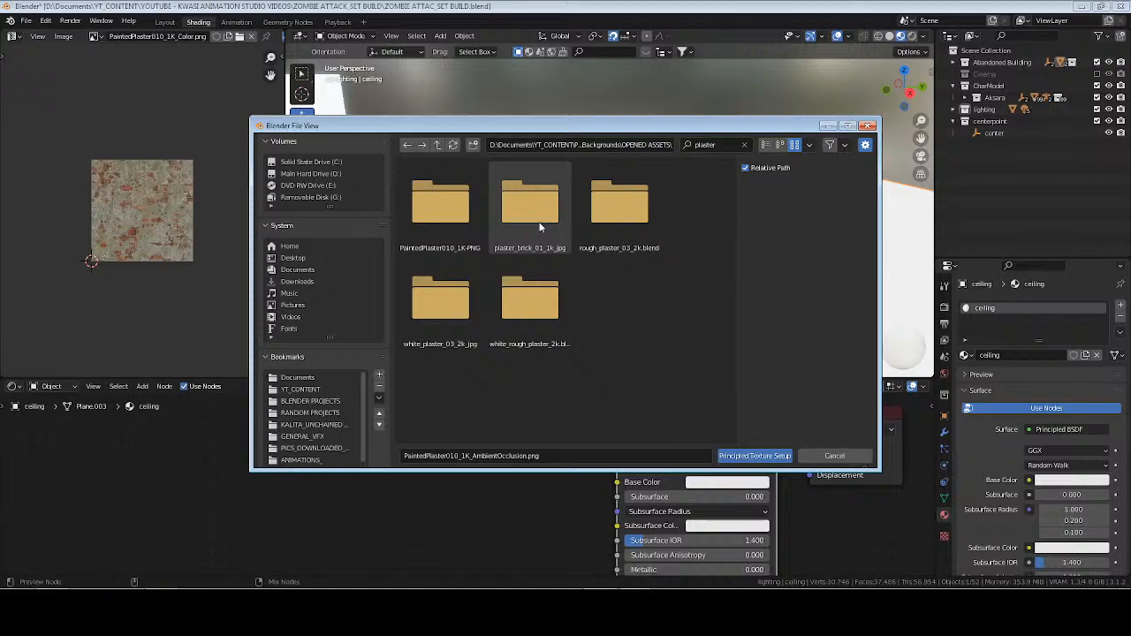
{"action": "double_click", "coordinate": [457, 302]}
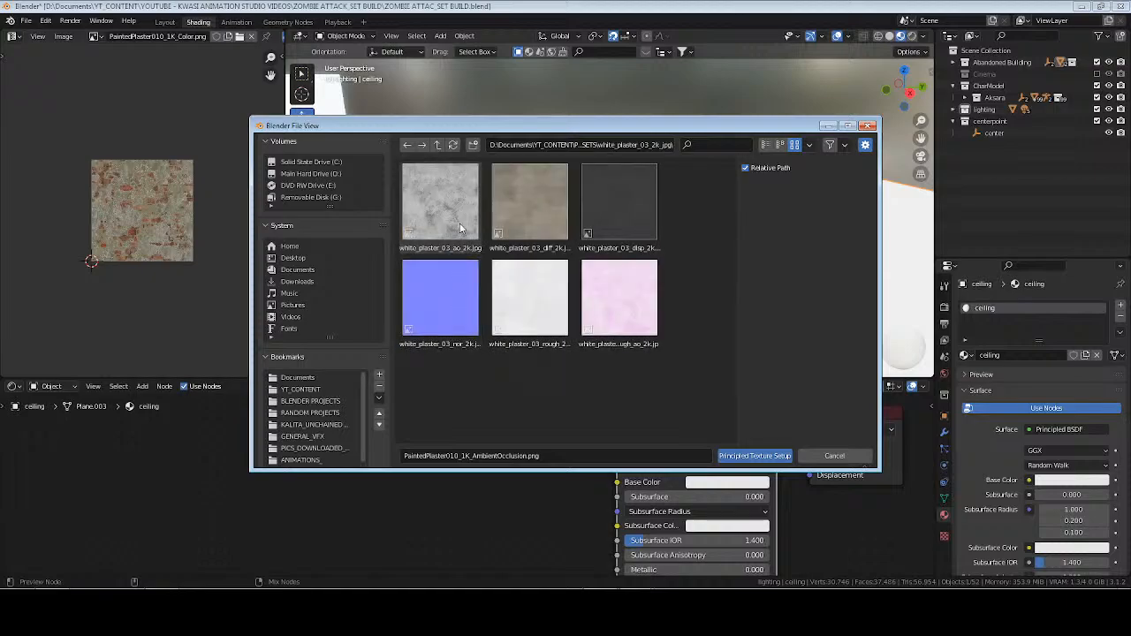
{"action": "left_click", "coordinate": [525, 207]}
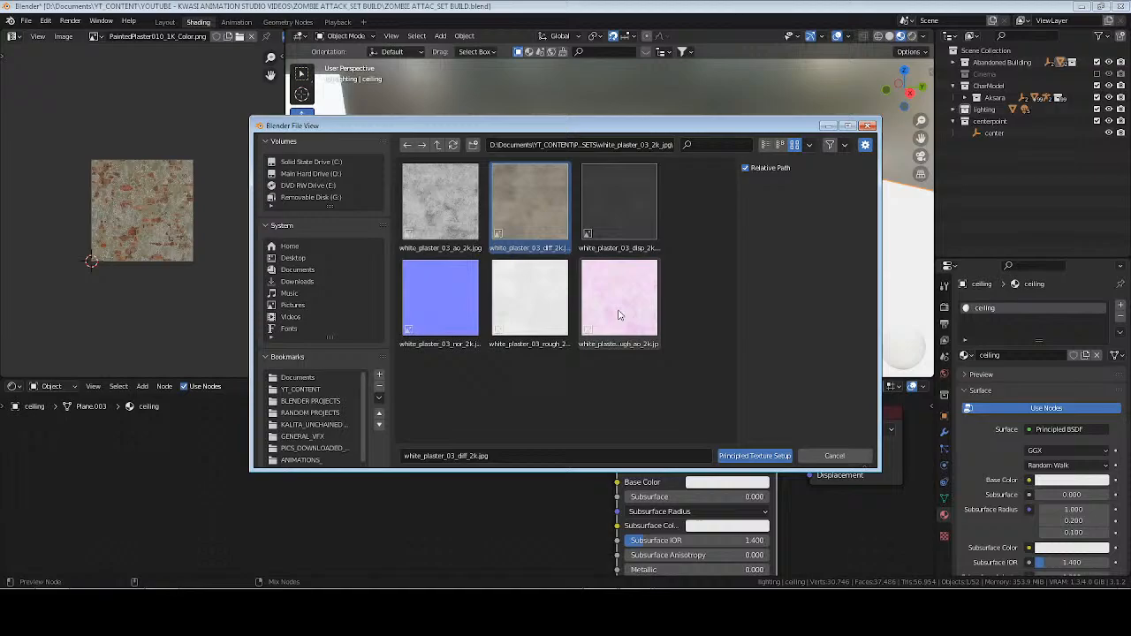
{"action": "left_click", "coordinate": [451, 308], "text": "ctrl"}
{"action": "left_click", "coordinate": [529, 299], "text": "ctrl"}
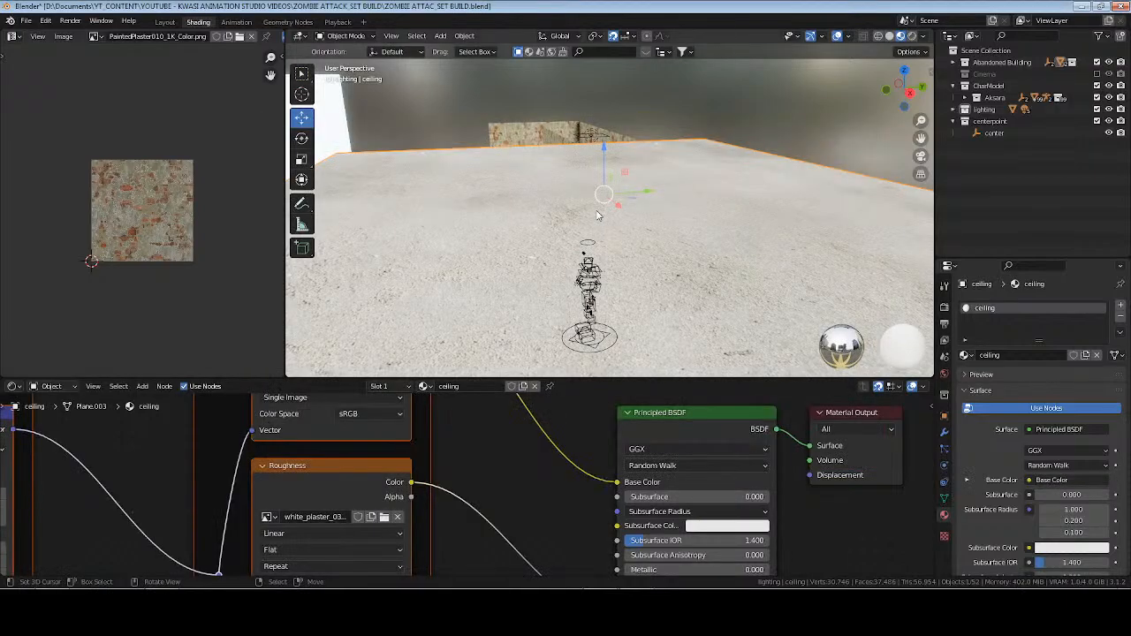
{"action": "middle_click_drag", "start_coordinate": [626, 191], "coordinate": [653, 225]}
Unwrap all faces of the ceiling with Cube Projection and return to Object Mode.
{"action": "key", "text": "Tab"}
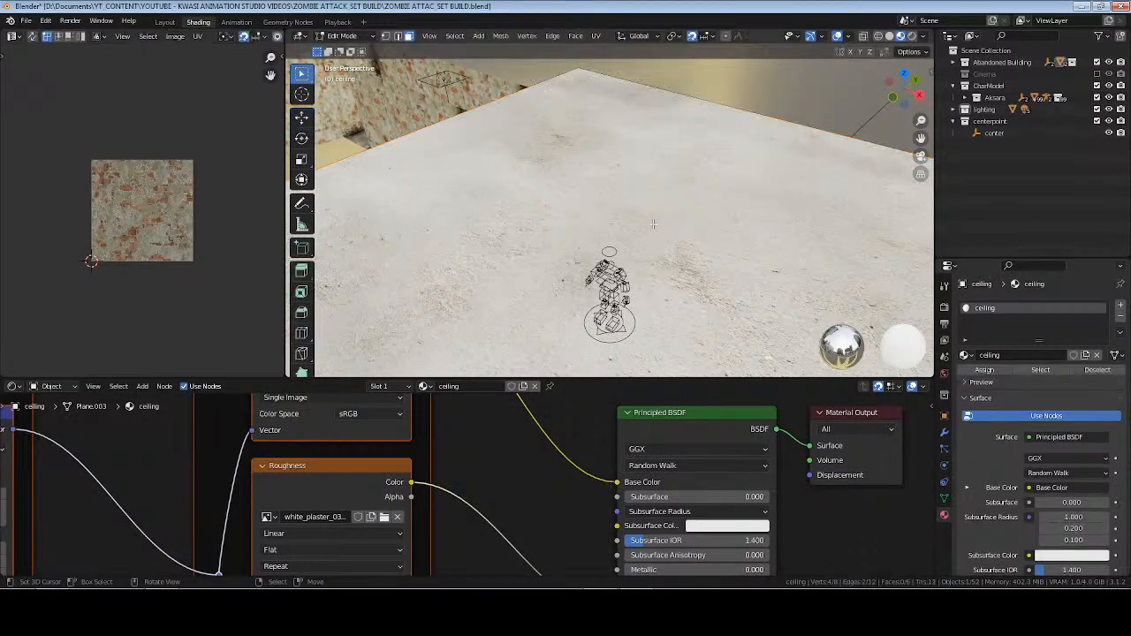
{"action": "scroll", "coordinate": [654, 224], "scroll_direction": "down", "scroll_amount": 3}
{"action": "key", "text": "a"}
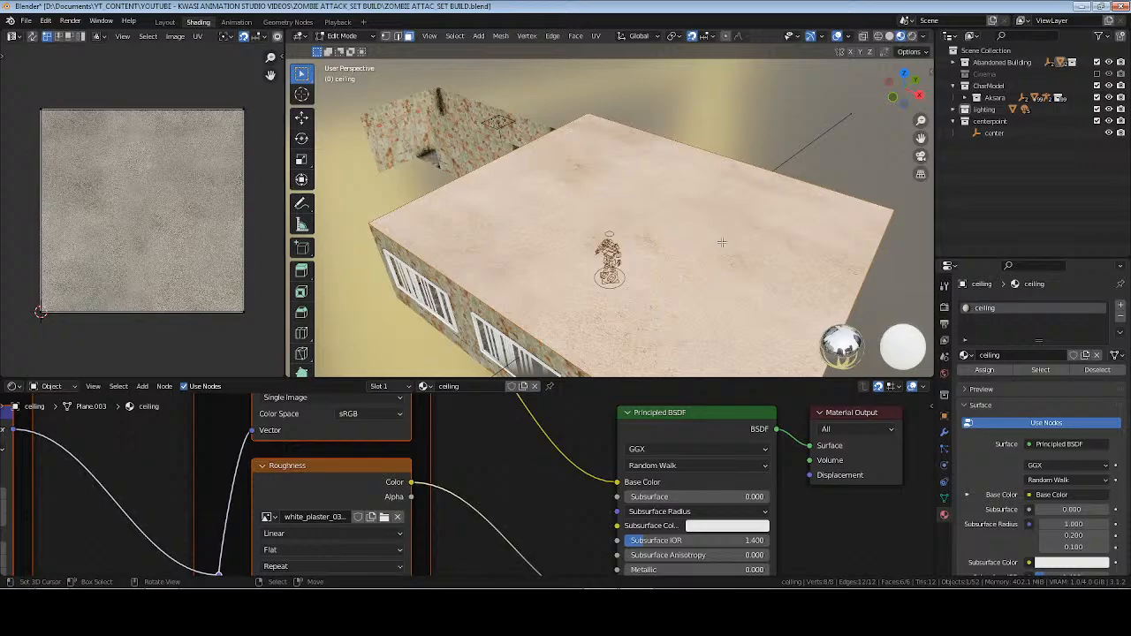
{"action": "key", "text": "u"}
{"action": "left_click", "coordinate": [718, 256]}
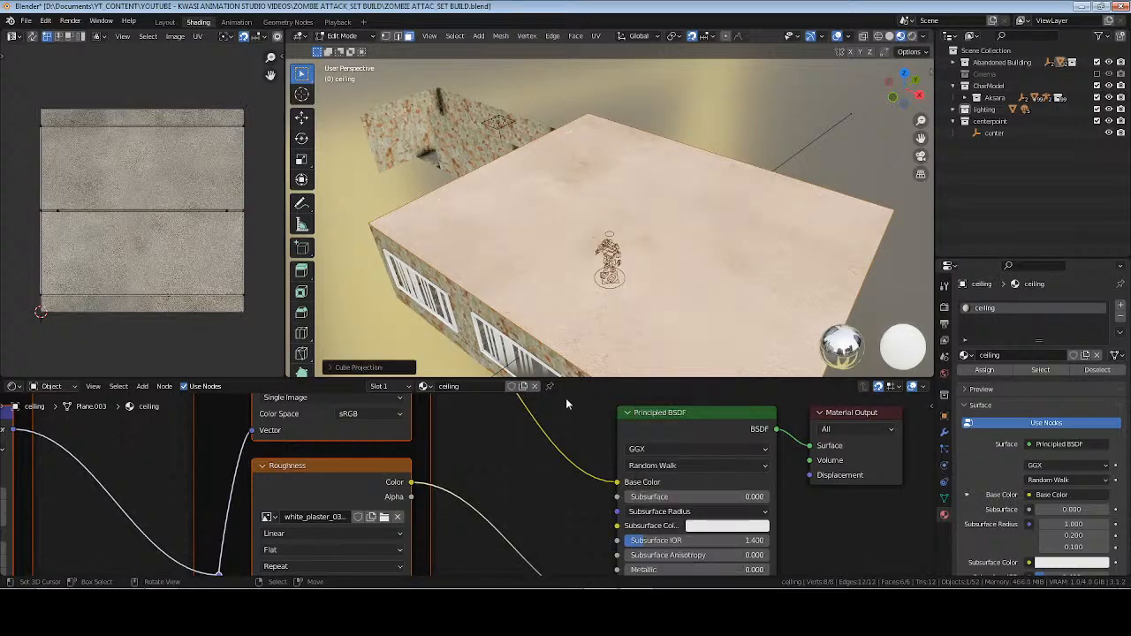
{"action": "key", "text": "Tab"}
{"action": "middle_click_drag", "start_coordinate": [681, 214], "coordinate": [678, 230]}
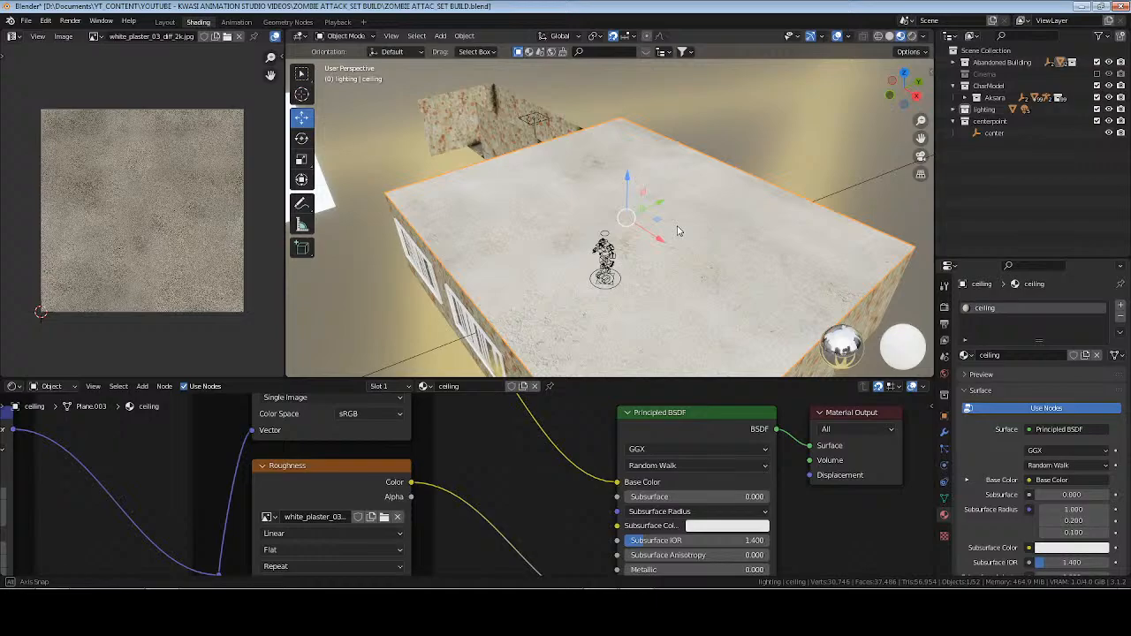
Scale up all of the ceiling's UVs so the plaster texture repeats more densely, and save the file.
{"action": "key", "text": "Tab"}
{"action": "key", "text": "a"}
{"action": "key", "text": "s"}
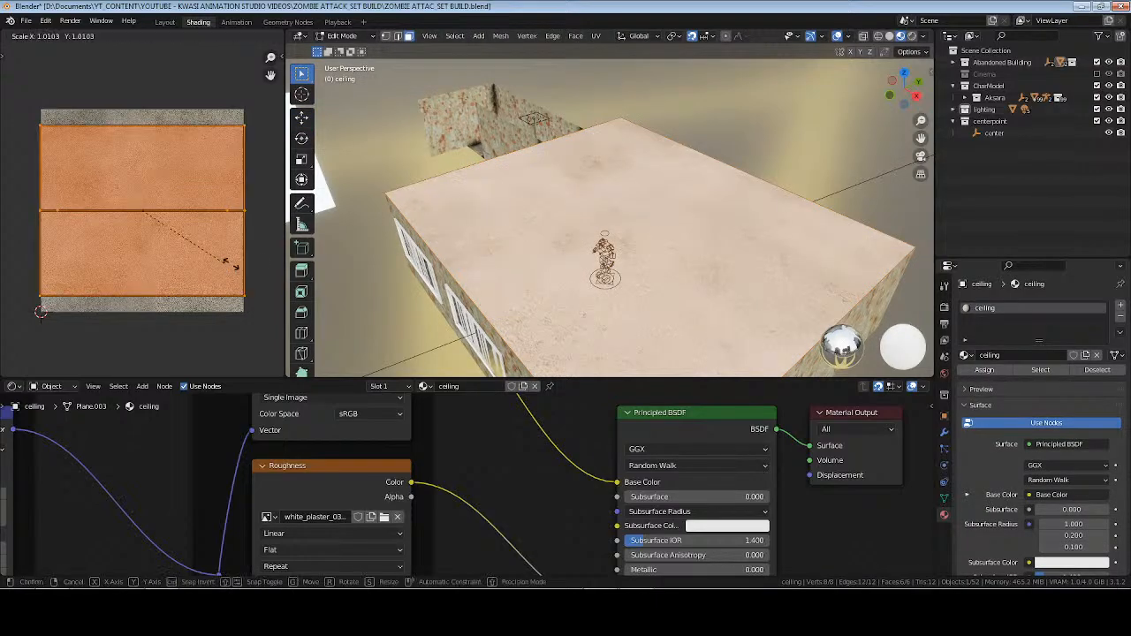
{"action": "left_click", "coordinate": [278, 260]}
{"action": "key", "text": "Tab"}
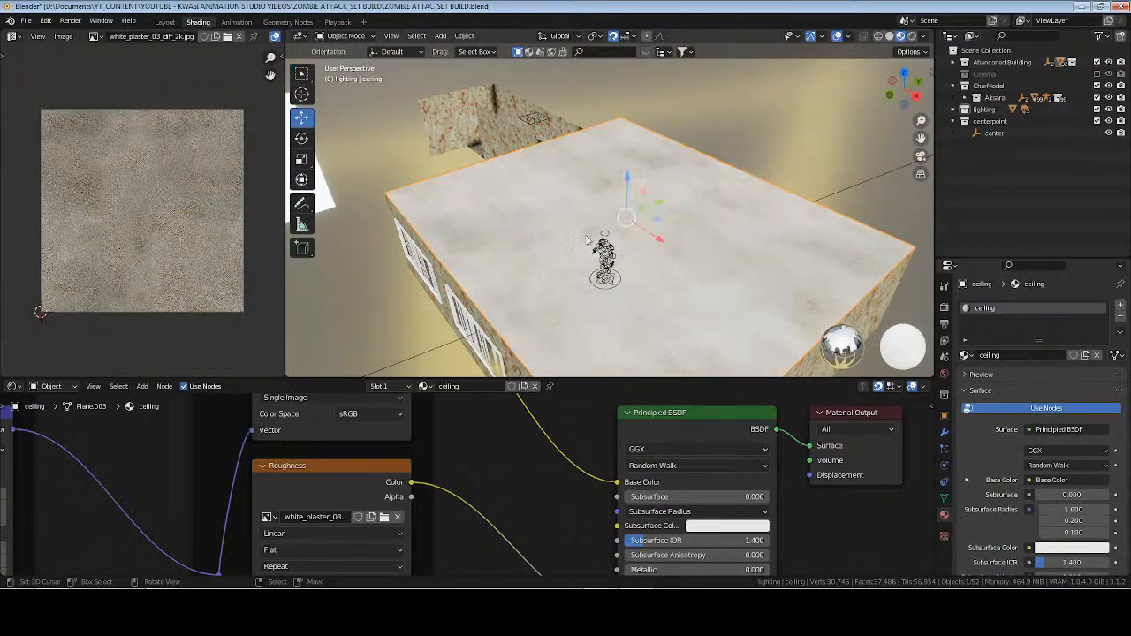
{"action": "middle_click_drag", "start_coordinate": [698, 230], "coordinate": [741, 216]}
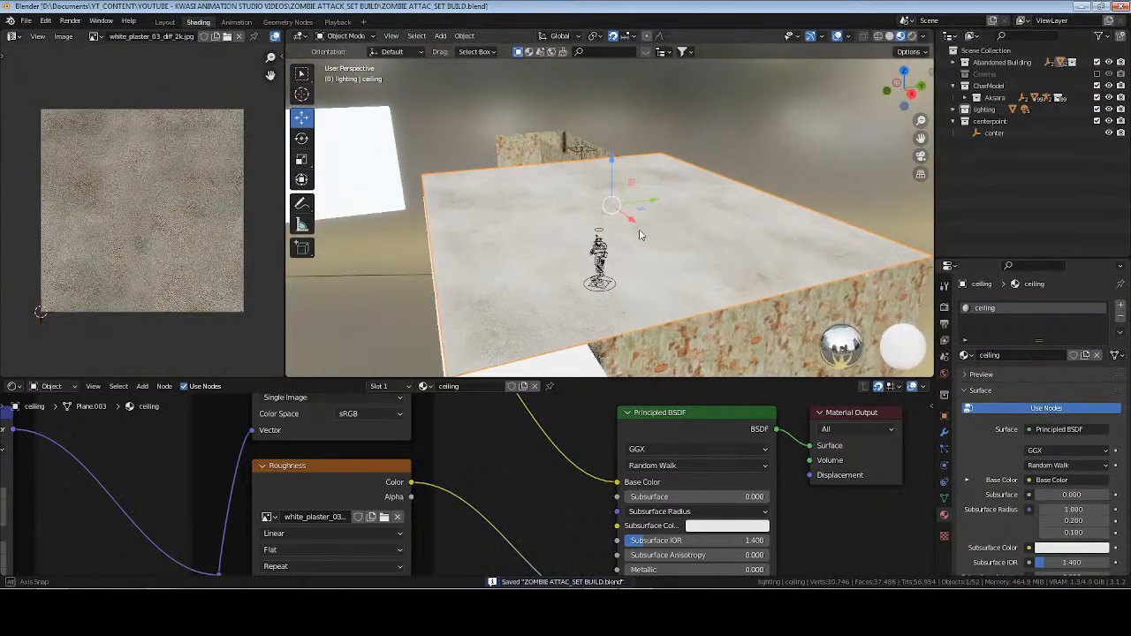
{"action": "key", "text": "ctrl+s"}
Frame the center object and examine the ceiling from inside the room in rendered shading, returning to material preview.
{"action": "left_click", "coordinate": [994, 134]}
{"action": "key", "text": "KP_Decimal"}
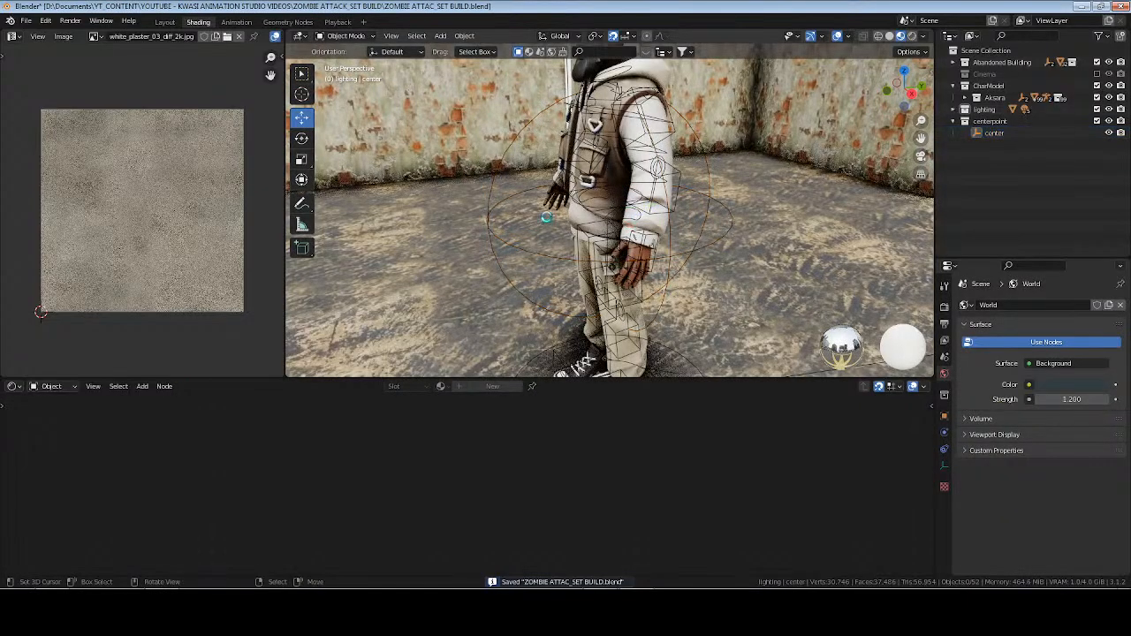
{"action": "mouse_move", "coordinate": [601, 176]}
{"action": "middle_mouse_down"}
{"action": "mouse_move", "coordinate": [622, 168]}
{"action": "mouse_move", "coordinate": [621, 212]}
{"action": "mouse_move", "coordinate": [565, 207]}
{"action": "mouse_move", "coordinate": [568, 228]}
{"action": "mouse_move", "coordinate": [677, 247]}
{"action": "mouse_move", "coordinate": [548, 258]}
{"action": "middle_mouse_up"}
{"action": "left_click", "coordinate": [912, 36]}
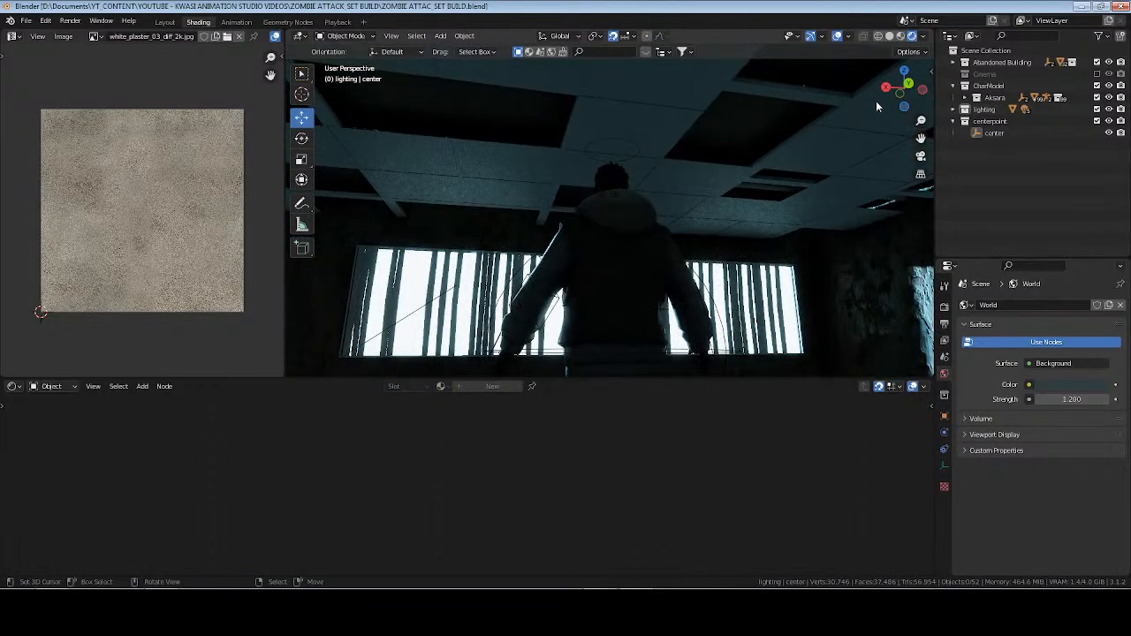
{"action": "left_click", "coordinate": [901, 37]}
{"action": "mouse_move", "coordinate": [523, 159]}
{"action": "middle_mouse_down"}
{"action": "mouse_move", "coordinate": [576, 160]}
{"action": "mouse_move", "coordinate": [655, 135]}
{"action": "mouse_move", "coordinate": [656, 117]}
{"action": "middle_mouse_up"}
Select the ceiling beams.001 object, give it a new material named "beams", and save the file.
{"action": "left_click", "coordinate": [700, 176]}
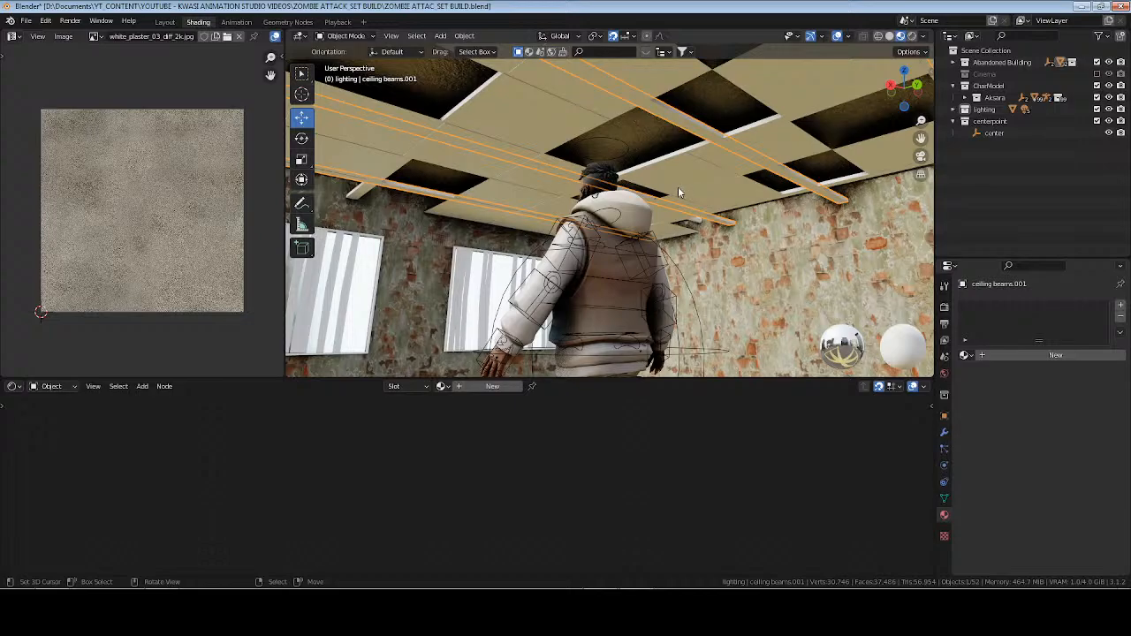
{"action": "middle_click_drag", "start_coordinate": [675, 89], "coordinate": [597, 341]}
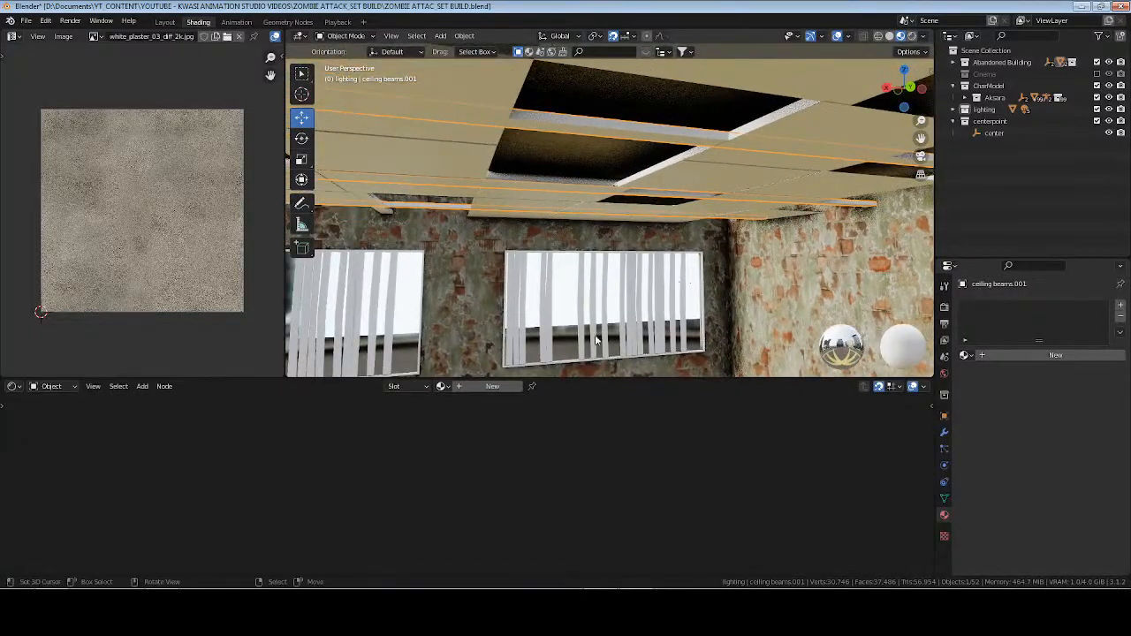
{"action": "double_click", "coordinate": [468, 387]}
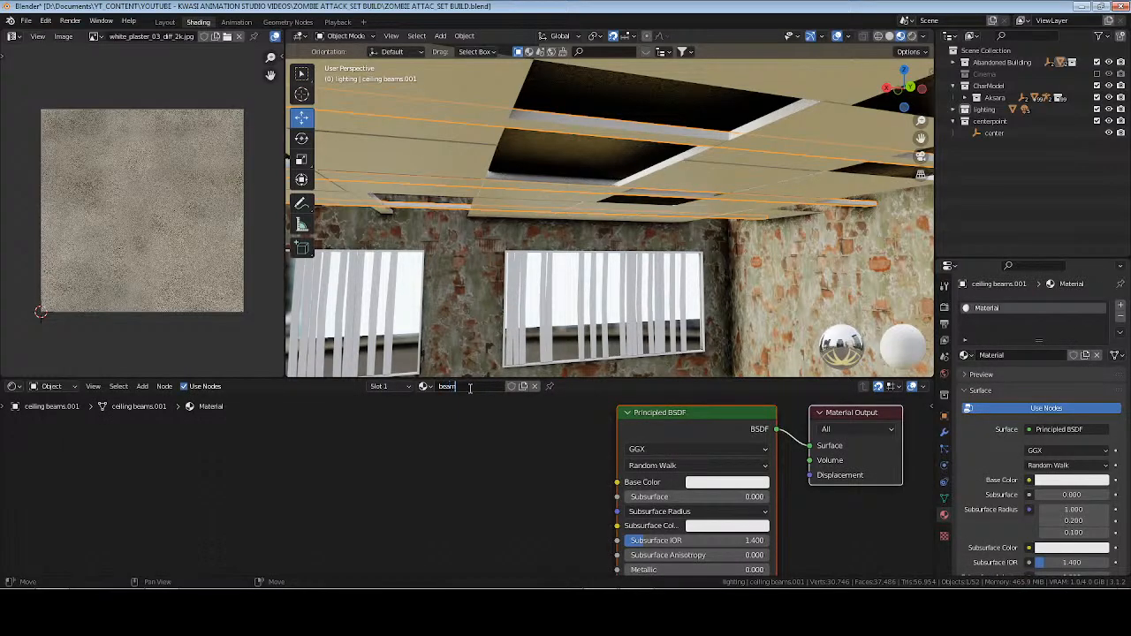
{"action": "key", "text": "ctrl+s"}
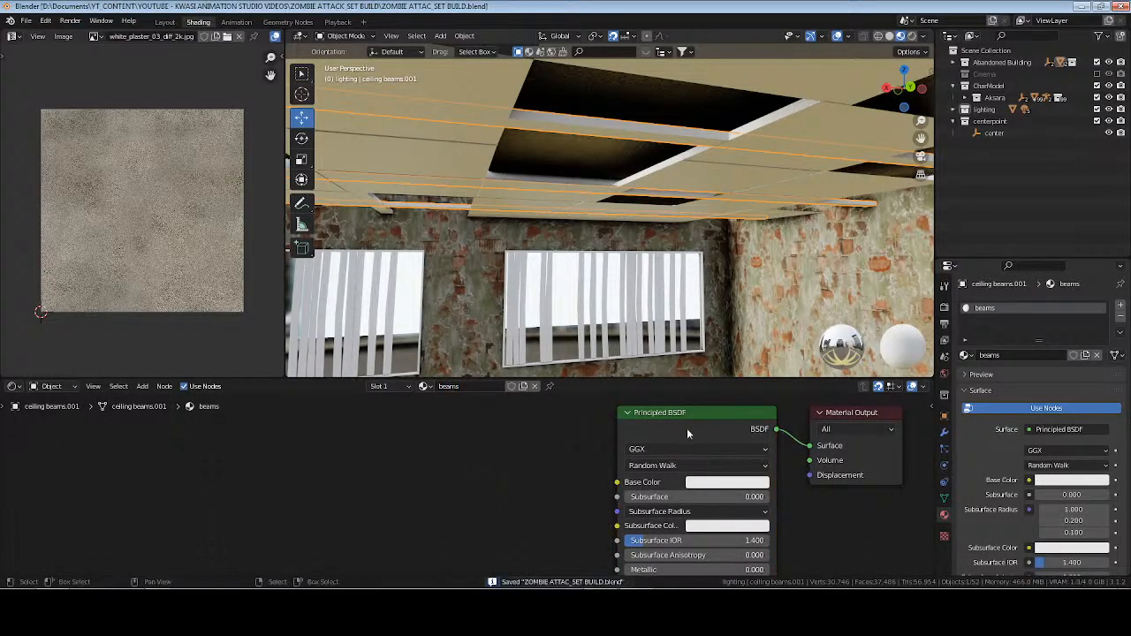
Start Principled Texture Setup on the beams' Principled BSDF, search the OPENED ASSETS folder for "metal", and check the worn-metal4-bl folder.
{"action": "key", "text": "ctrl+shift+t"}
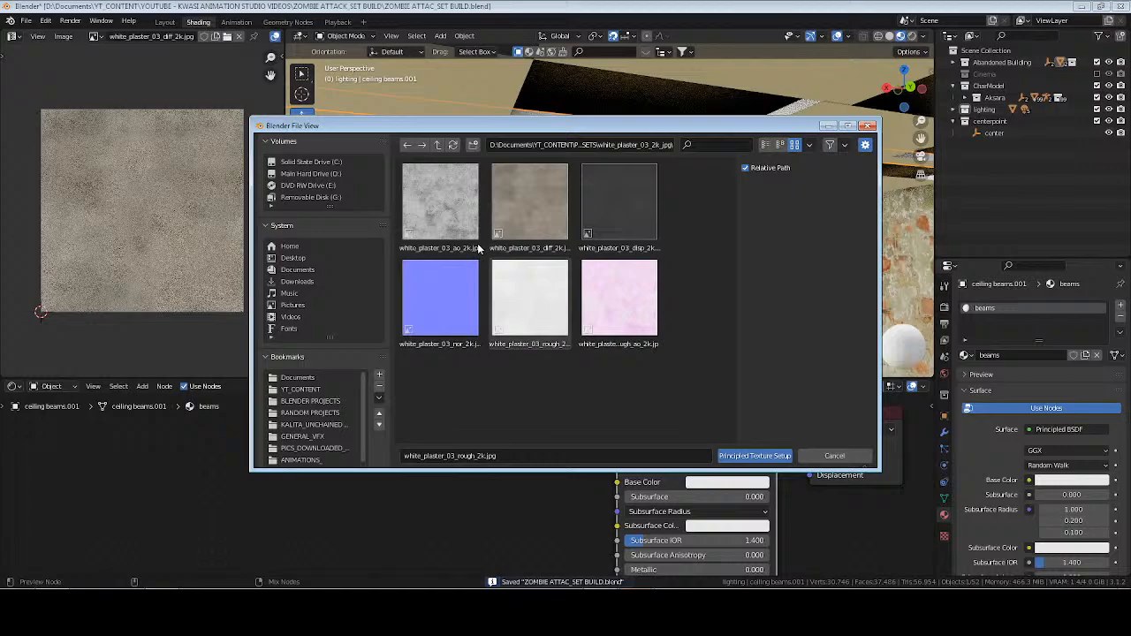
{"action": "left_click", "coordinate": [438, 144]}
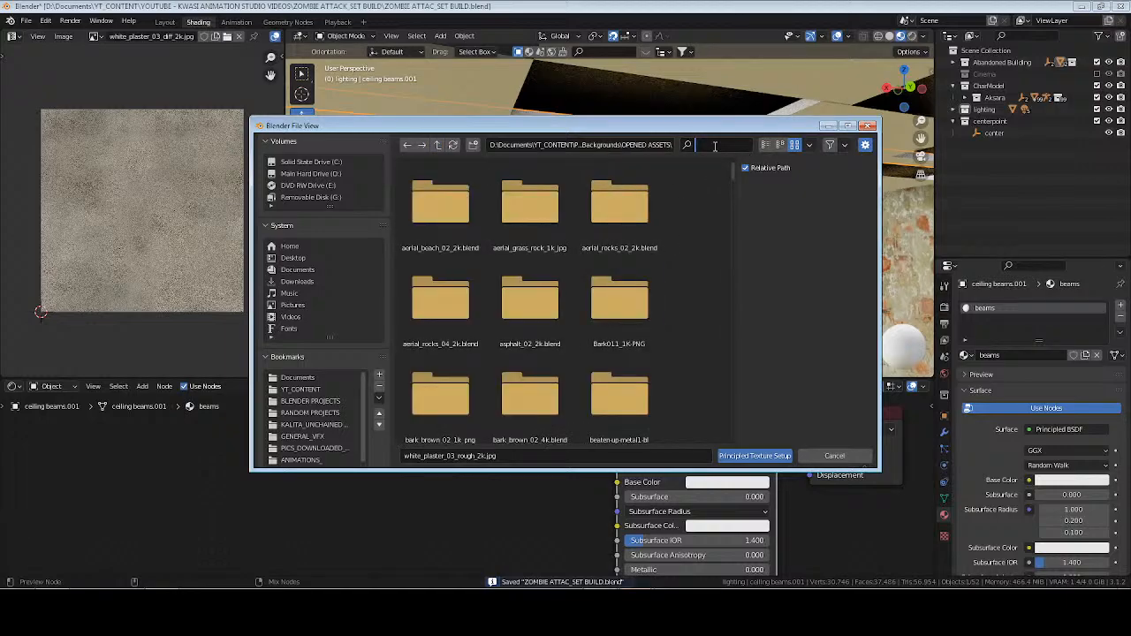
{"action": "type", "text": "metal"}
{"action": "key", "text": "Return"}
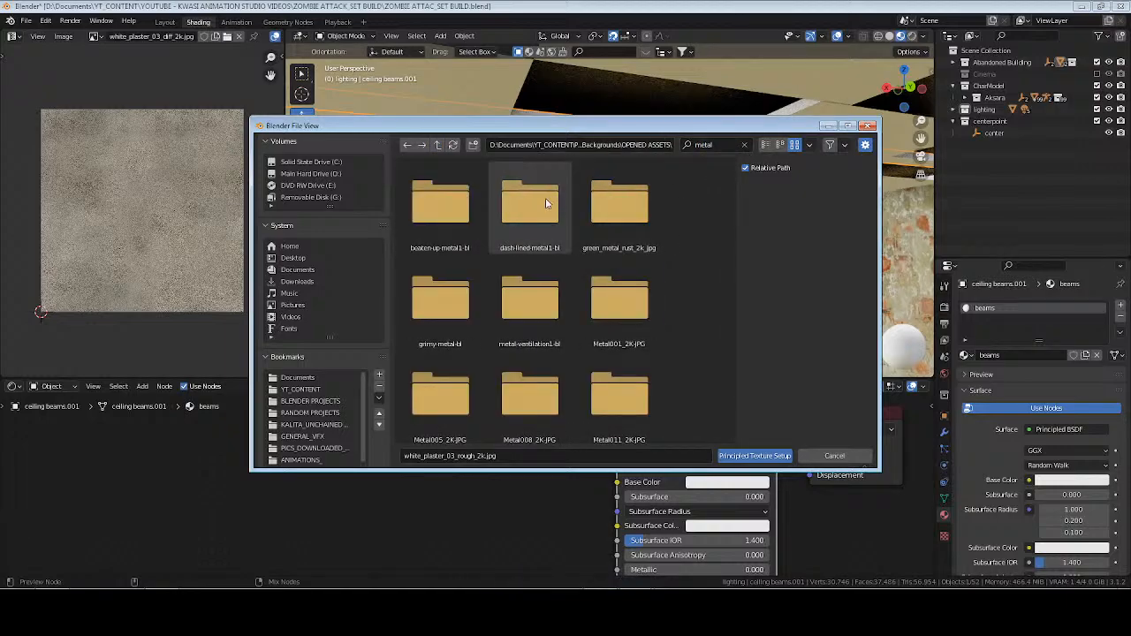
{"action": "scroll", "coordinate": [551, 292], "scroll_direction": "down", "scroll_amount": 5}
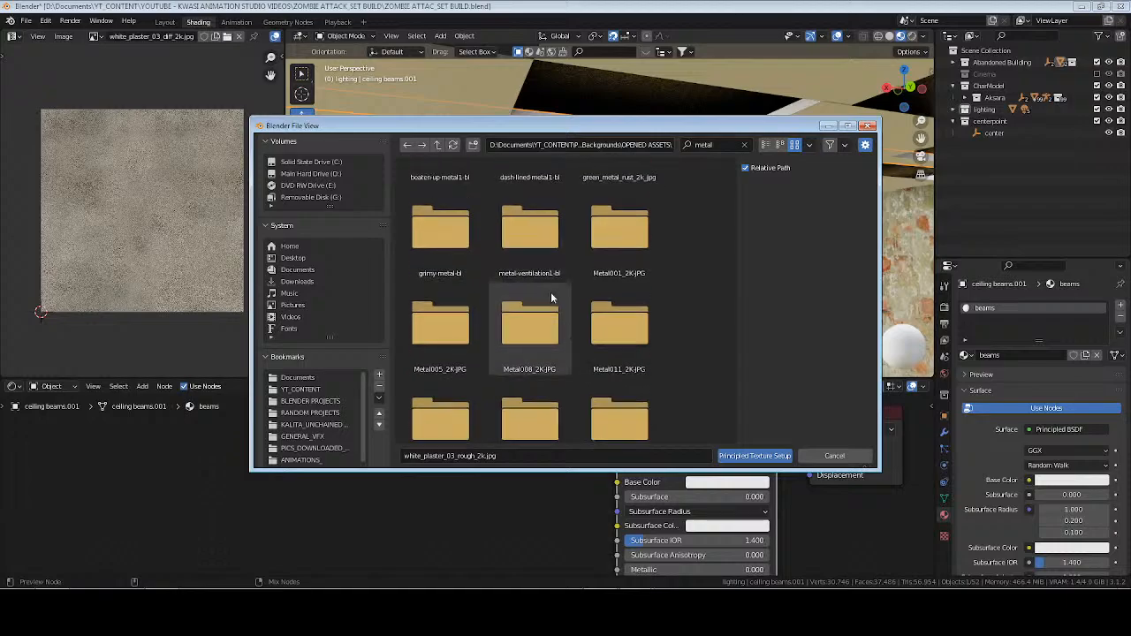
{"action": "left_click_drag", "start_coordinate": [729, 265], "coordinate": [733, 395]}
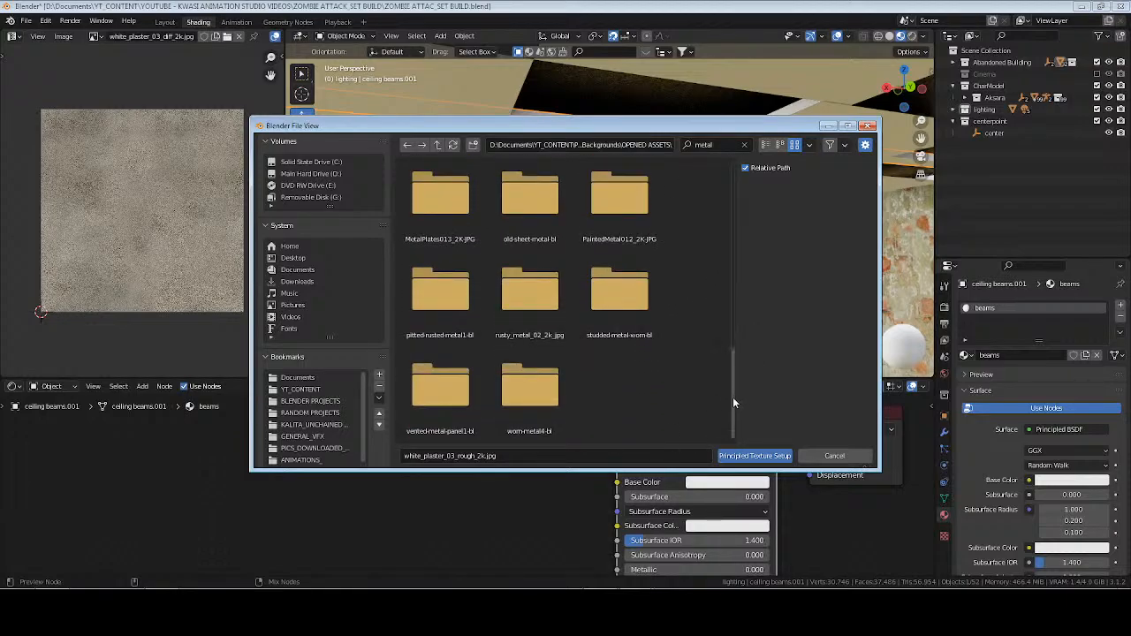
{"action": "double_click", "coordinate": [522, 408]}
{"action": "double_click", "coordinate": [445, 206]}
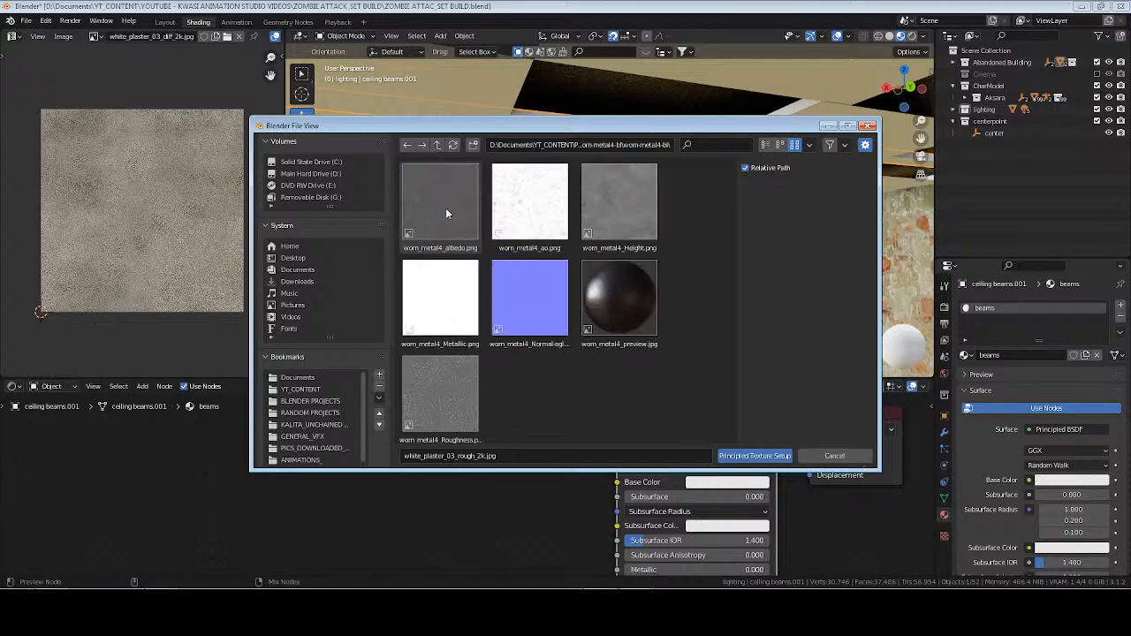
Return to the OPENED ASSETS folder, search for "rust", and open the inner pitted-rusted-metal1-bl folder.
{"action": "left_click", "coordinate": [437, 144]}
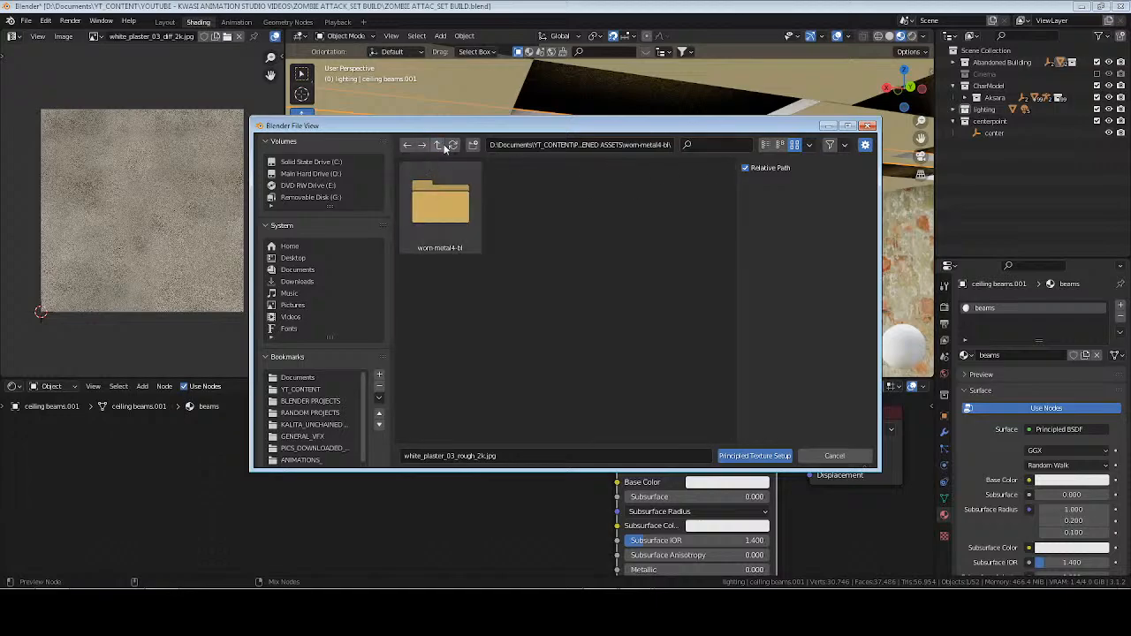
{"action": "left_click", "coordinate": [437, 144]}
{"action": "left_click", "coordinate": [722, 145]}
{"action": "type", "text": "rust"}
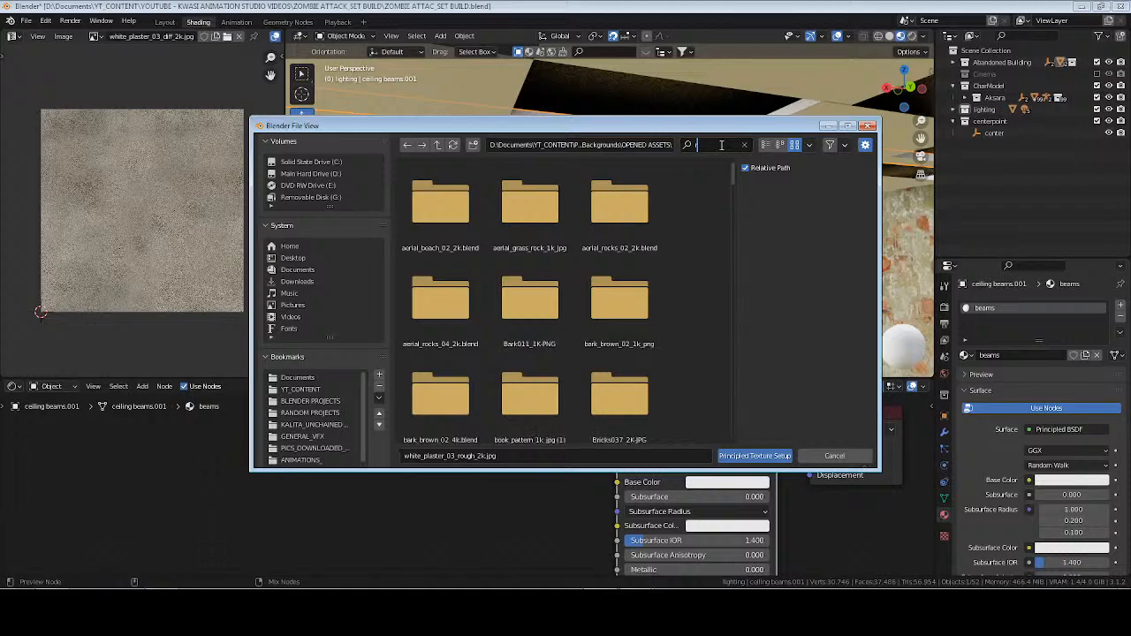
{"action": "key", "text": "Return"}
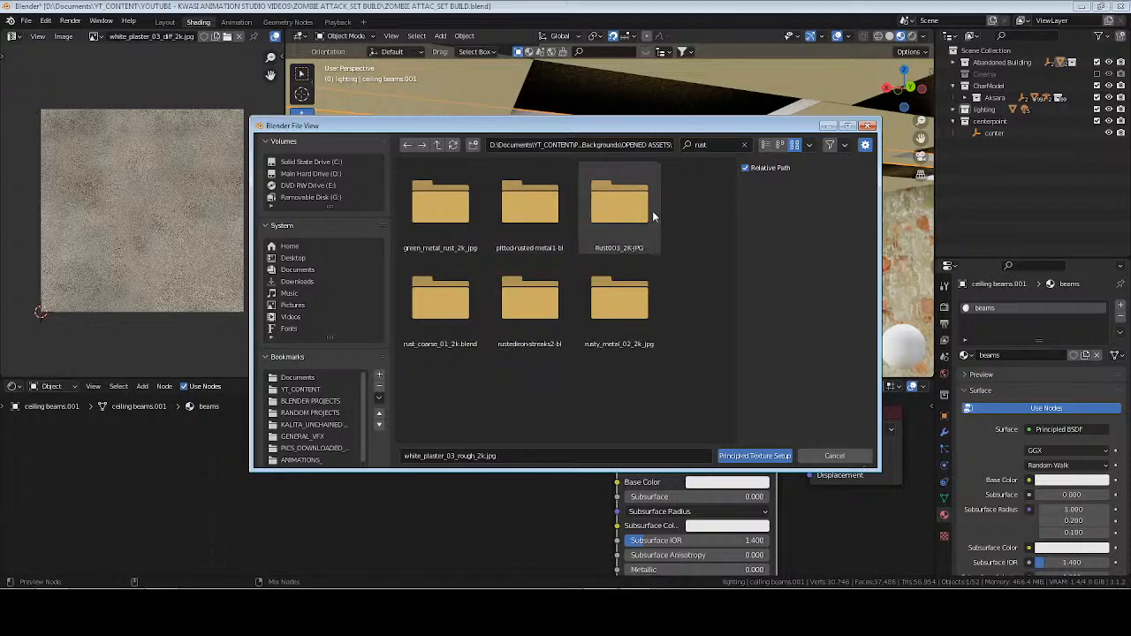
{"action": "double_click", "coordinate": [524, 212]}
{"action": "double_click", "coordinate": [437, 212]}
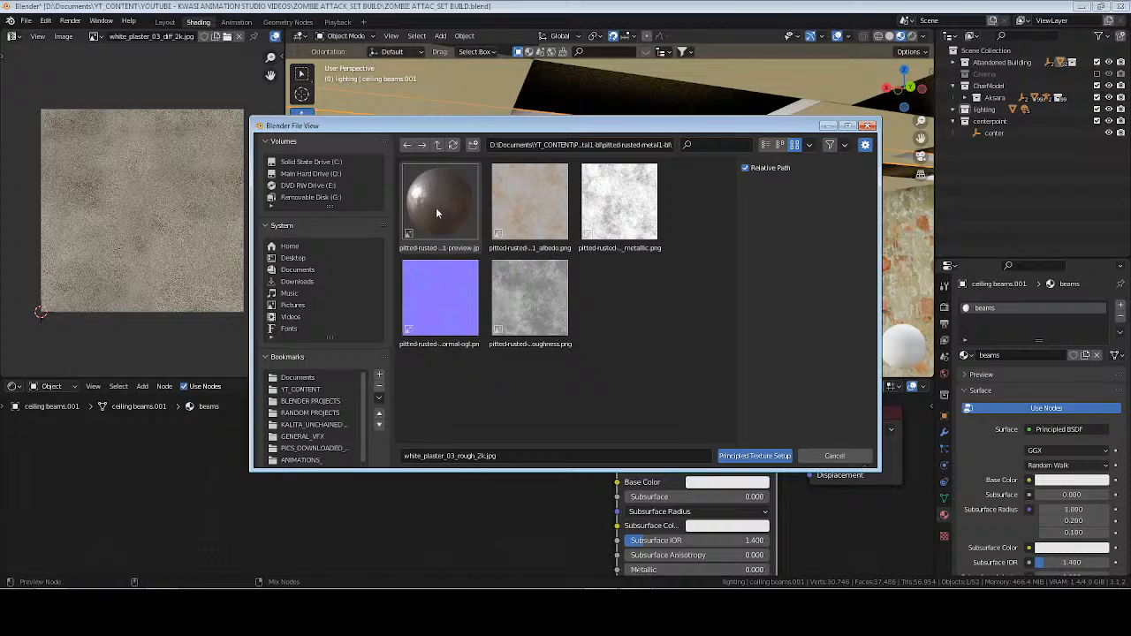
Load the pitted-rusted-metal1 albedo, normal, roughness and metallic maps into the beams material.
{"action": "left_click", "coordinate": [526, 220]}
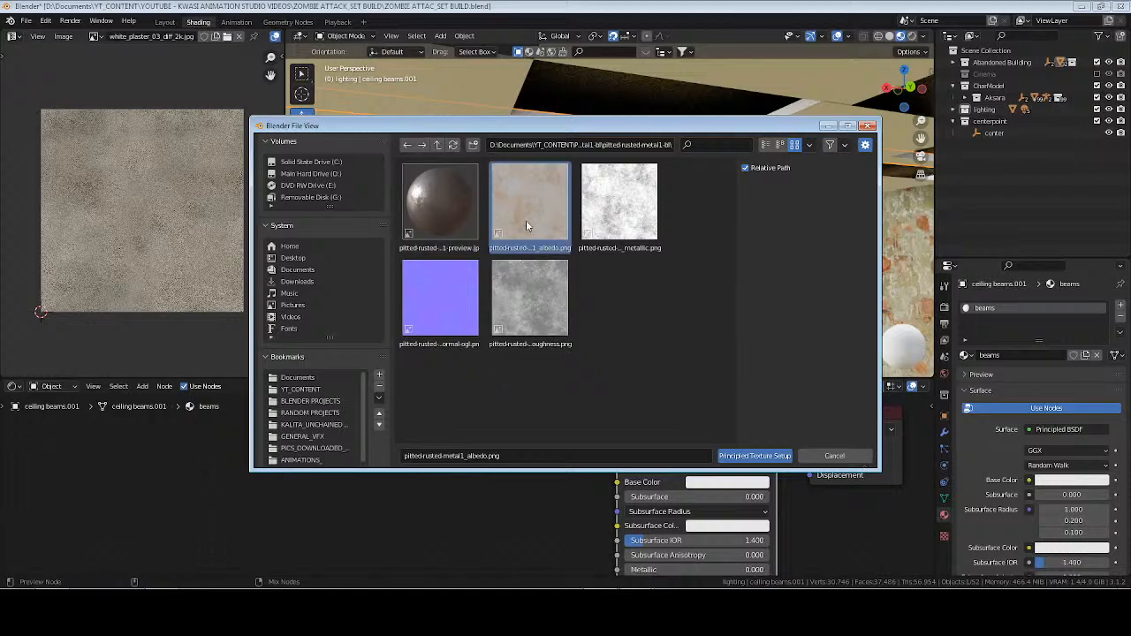
{"action": "left_click", "coordinate": [452, 305], "text": "ctrl"}
{"action": "left_click", "coordinate": [543, 306], "text": "ctrl"}
{"action": "left_click", "coordinate": [619, 204], "text": "ctrl"}
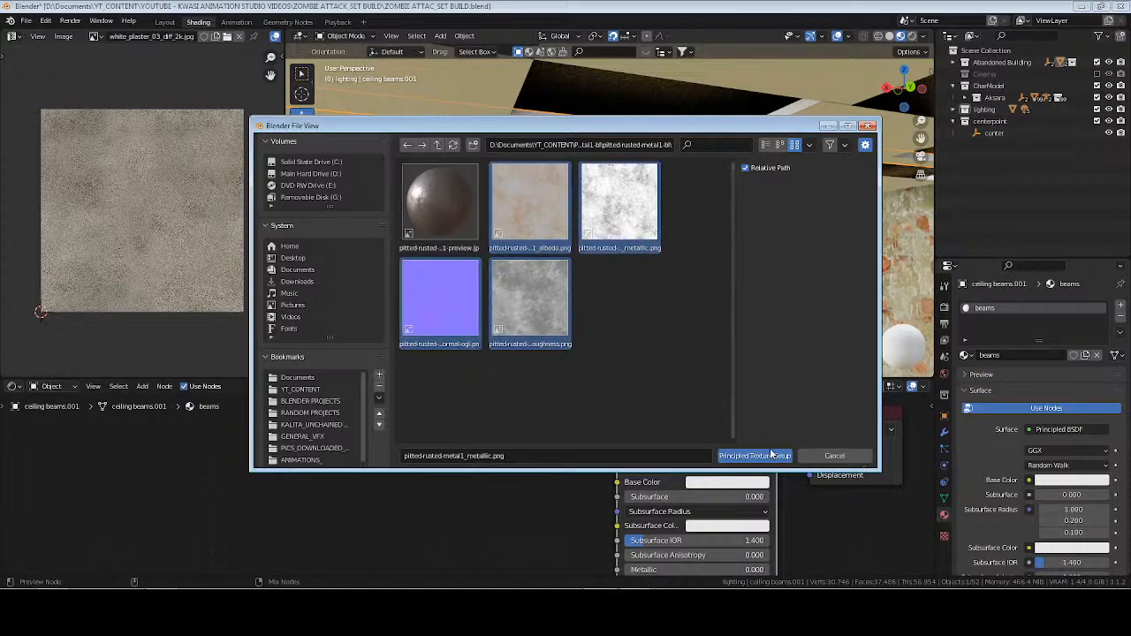
{"action": "left_click", "coordinate": [753, 456]}
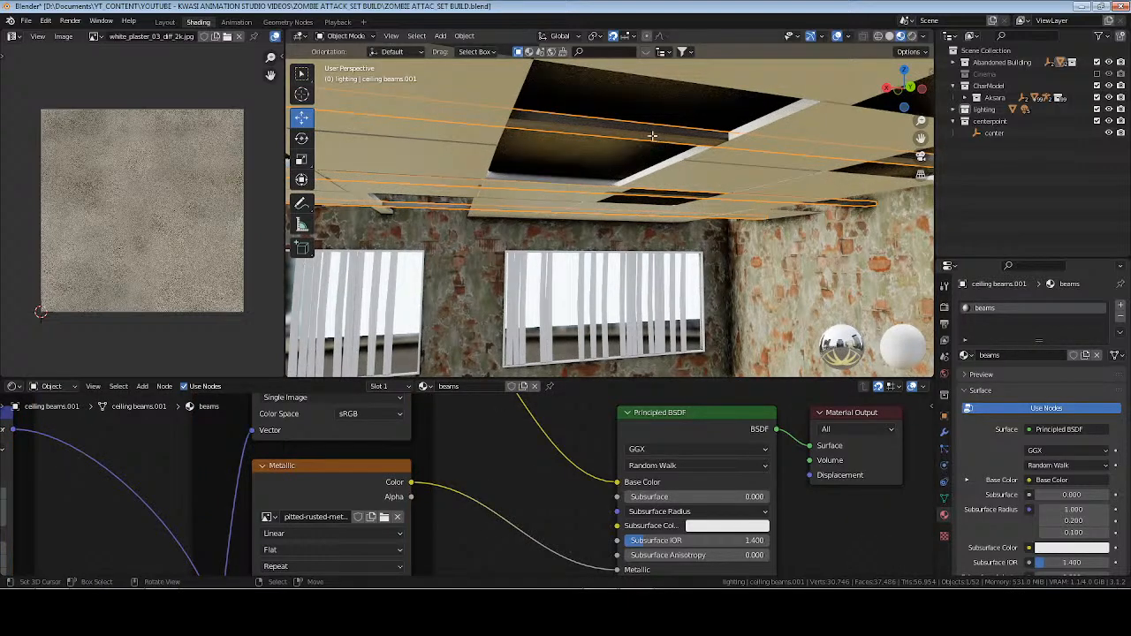
Select the underside face of the ceiling beam in Edit Mode and unwrap it with Smart UV Project.
{"action": "key", "text": "Tab"}
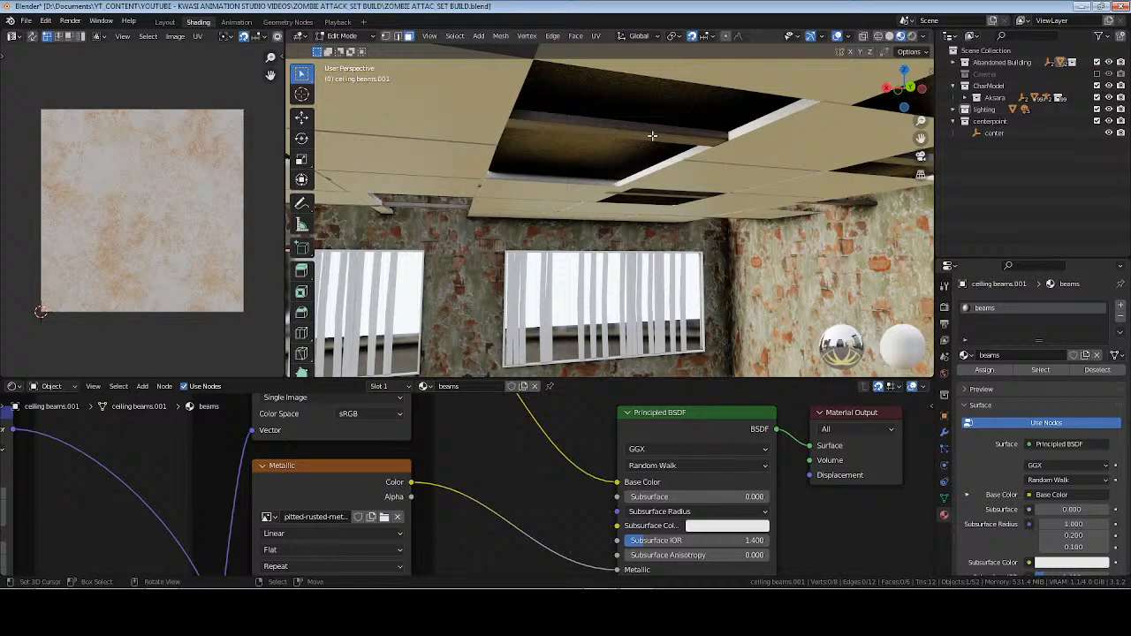
{"action": "middle_click_drag", "start_coordinate": [648, 166], "coordinate": [756, 201]}
{"action": "key", "text": "a"}
{"action": "key", "text": "KP_Decimal"}
{"action": "scroll", "coordinate": [623, 270], "scroll_direction": "up", "scroll_amount": 5}
{"action": "left_click", "coordinate": [688, 191]}
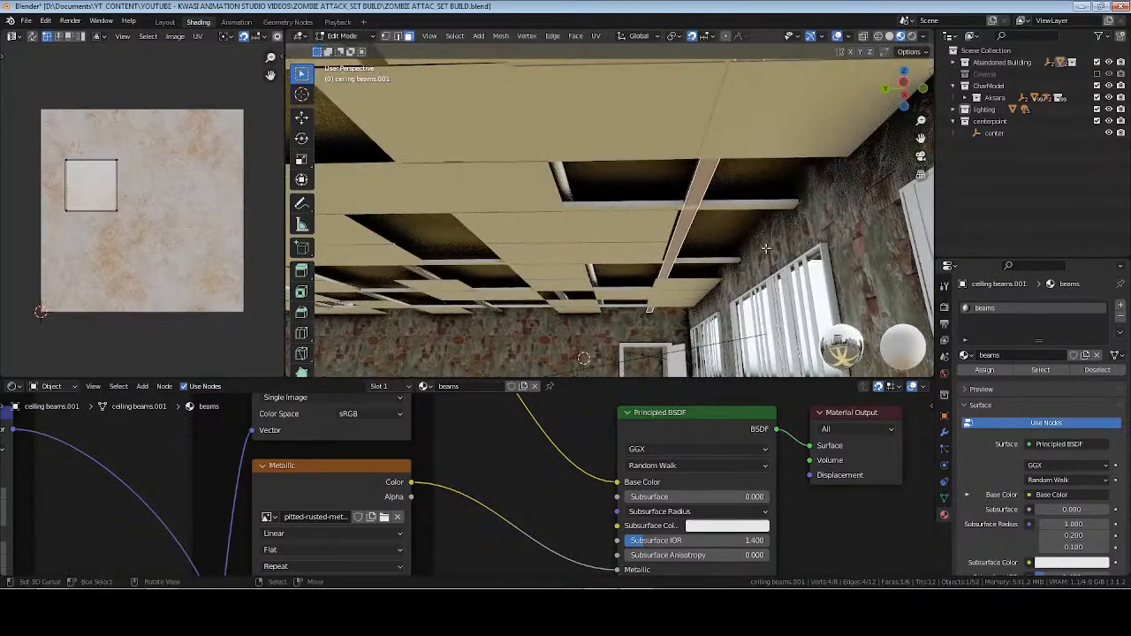
{"action": "key", "text": "u"}
{"action": "left_click", "coordinate": [756, 201]}
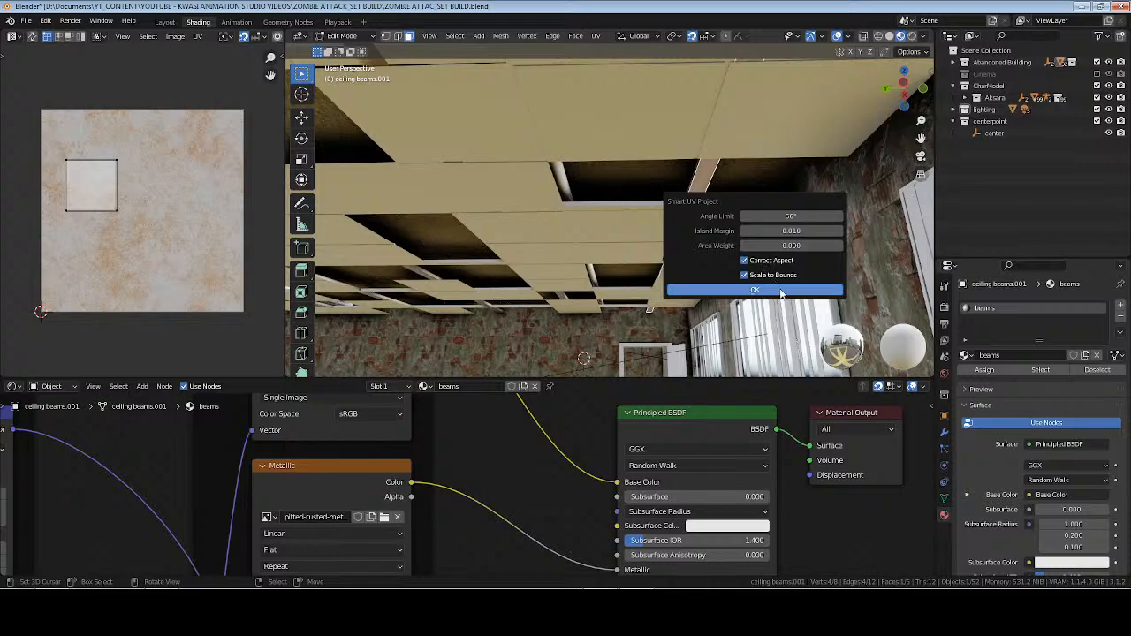
{"action": "left_click", "coordinate": [760, 288]}
Select all faces of the ceiling beams and unwrap them with Follow Active Quads.
{"action": "key", "text": "a"}
{"action": "key", "text": "u"}
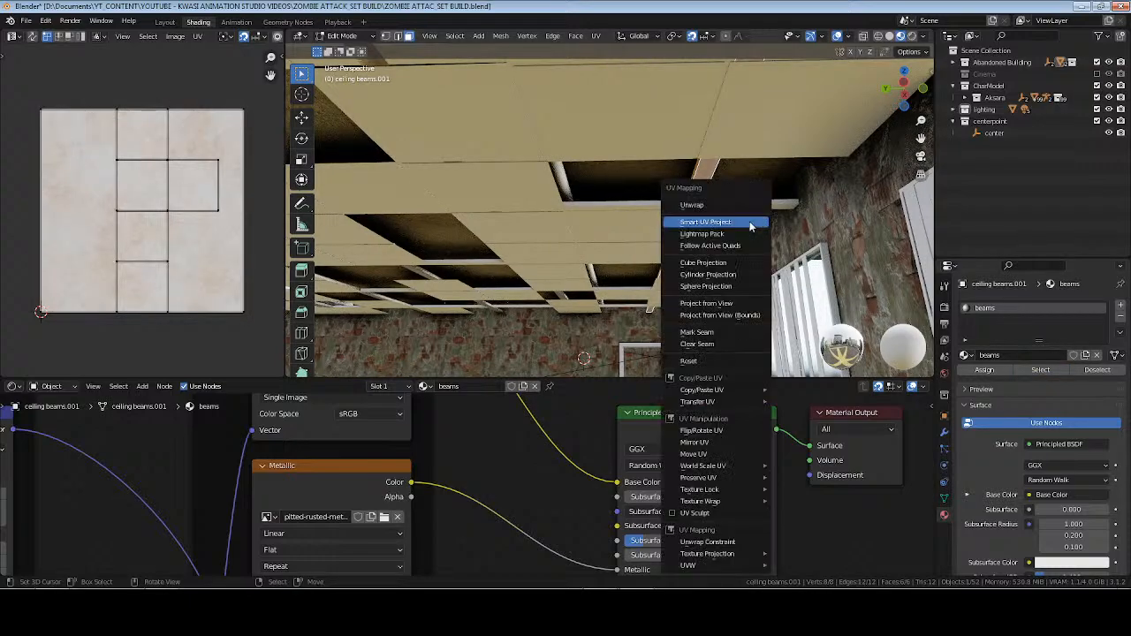
{"action": "left_click", "coordinate": [734, 249]}
{"action": "left_click", "coordinate": [734, 283]}
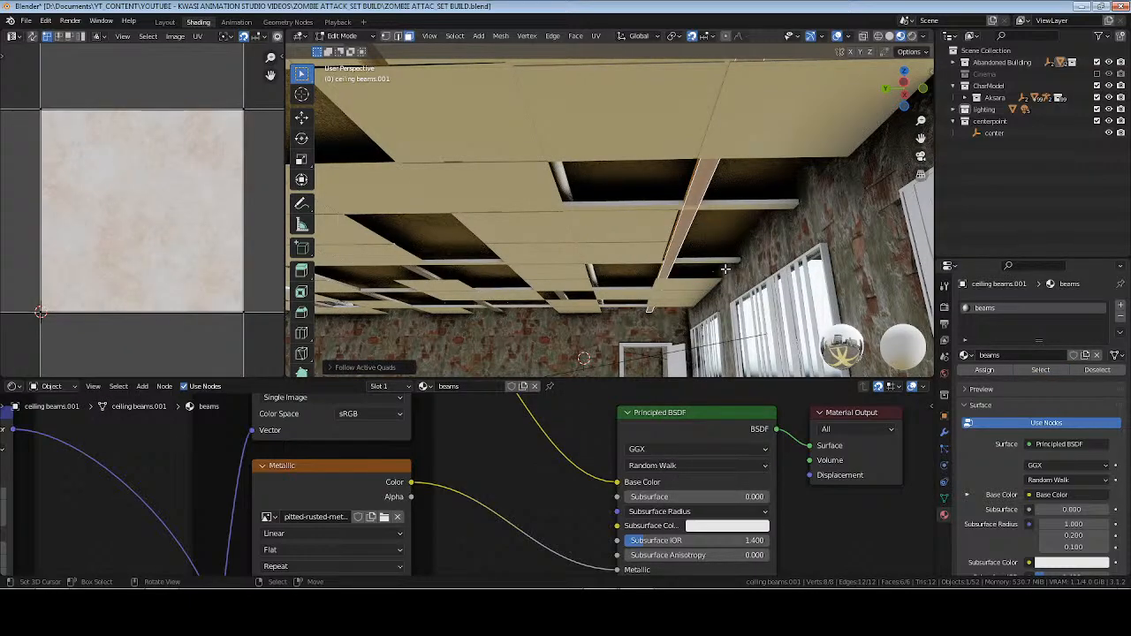
Unwrap all faces of the lengthwise ceiling beams with Cube Projection.
{"action": "key", "text": "Tab"}
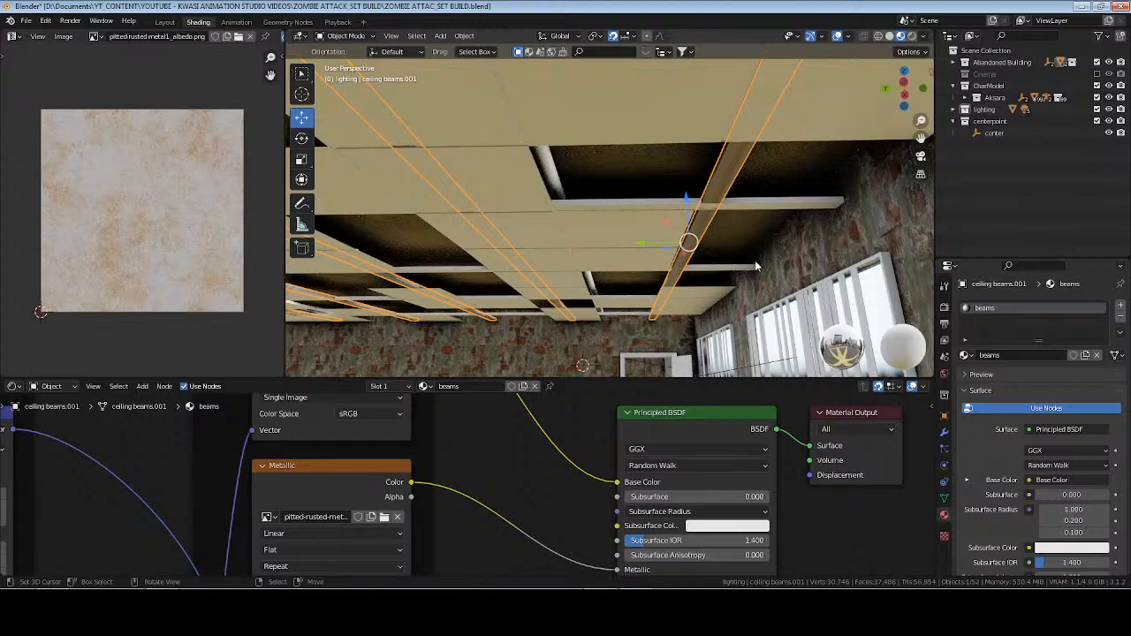
{"action": "key", "text": "Tab"}
{"action": "key", "text": "u"}
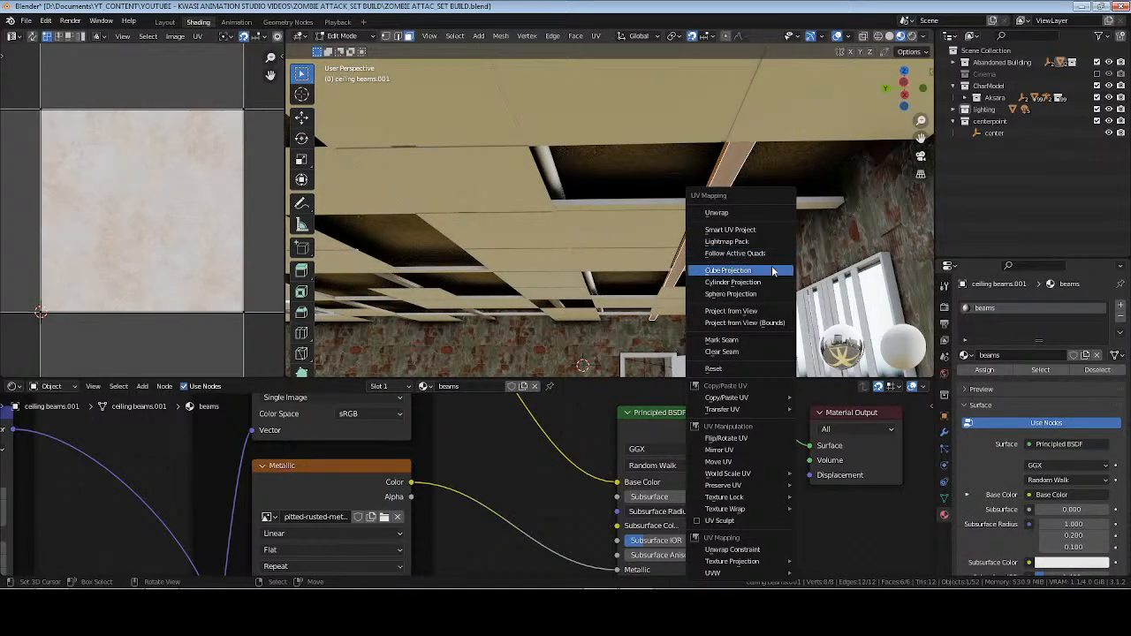
{"action": "left_click", "coordinate": [771, 270]}
{"action": "middle_click_drag", "start_coordinate": [744, 252], "coordinate": [805, 230]}
Add a MixRGB node to the beams material and set its blend mode to Multiply.
{"action": "middle_click_drag", "start_coordinate": [523, 474], "coordinate": [442, 494]}
{"action": "key", "text": "shift+a"}
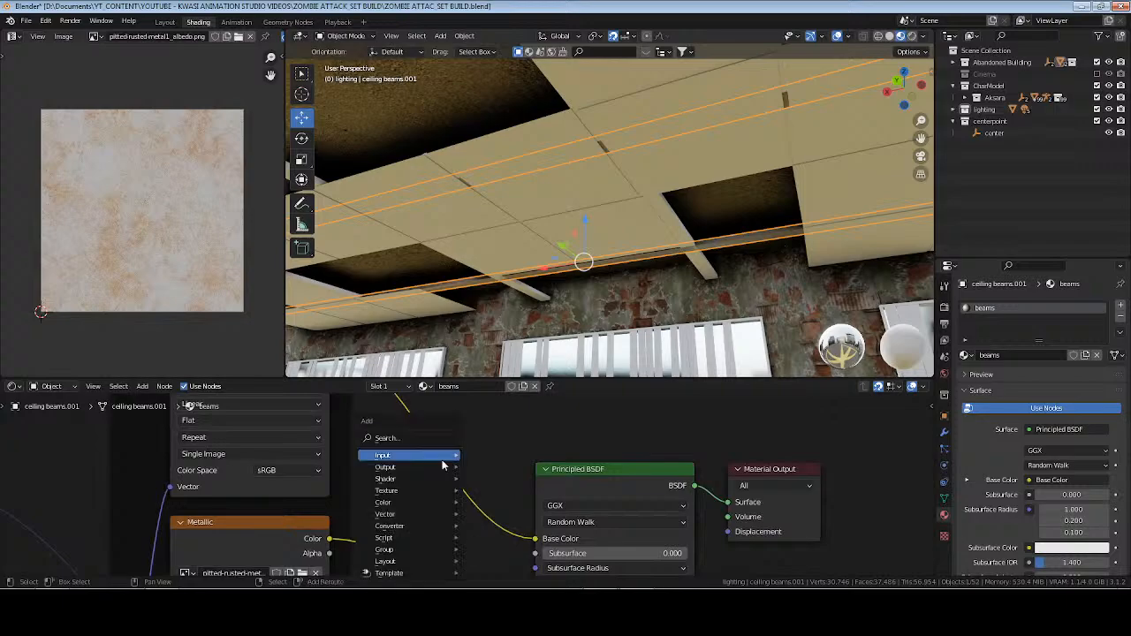
{"action": "type", "text": "smi"}
{"action": "key", "text": "Return"}
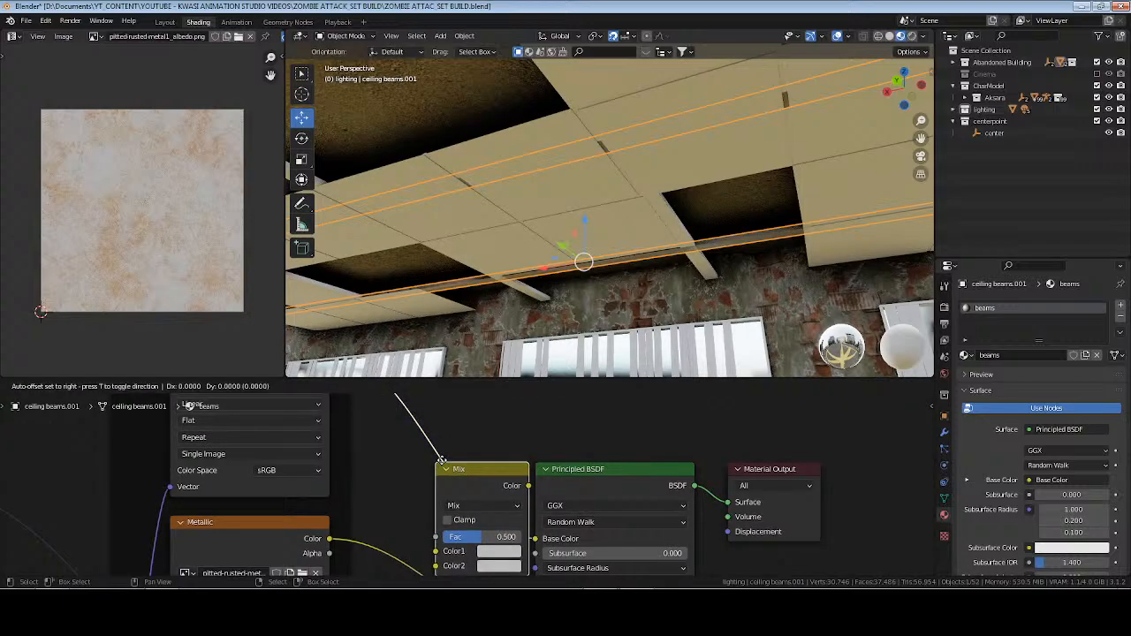
{"action": "left_click", "coordinate": [520, 480]}
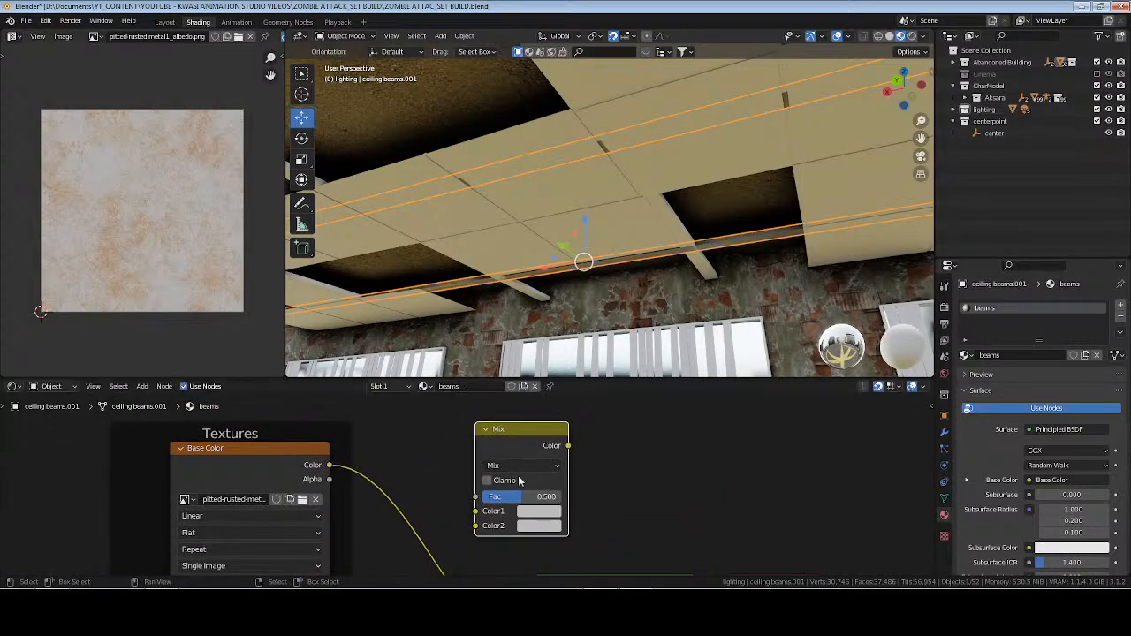
{"action": "left_click", "coordinate": [522, 465]}
{"action": "left_click", "coordinate": [522, 414]}
Darken the Multiply node's second colour by setting its HSV value to 0.25.
{"action": "left_click", "coordinate": [536, 511]}
{"action": "left_click_drag", "start_coordinate": [569, 493], "coordinate": [545, 494]}
{"action": "left_click", "coordinate": [545, 494]}
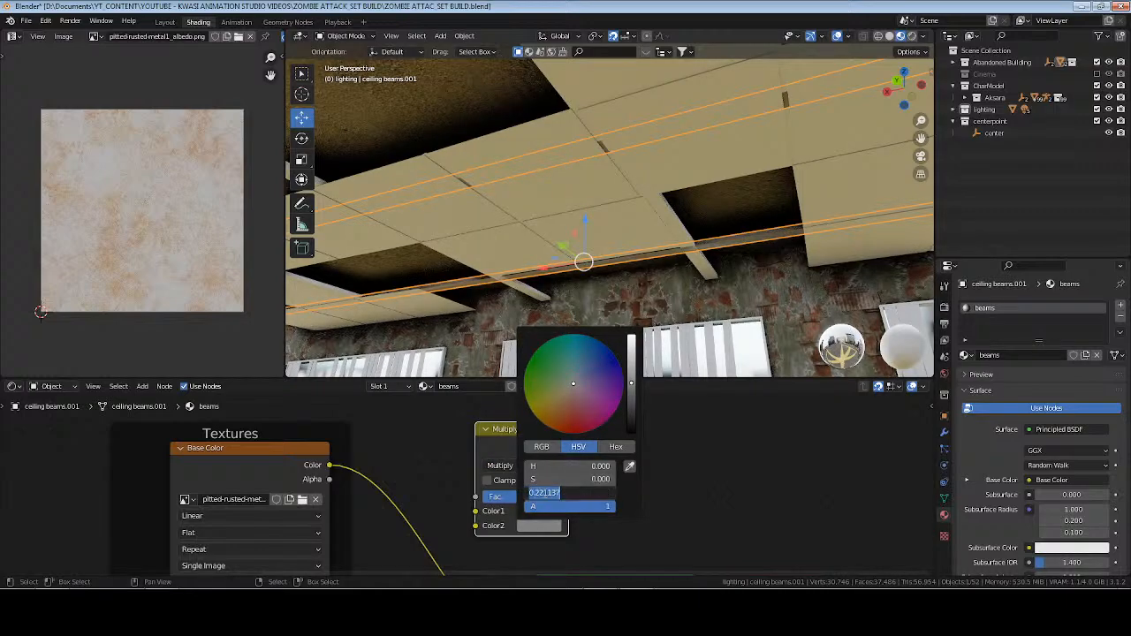
{"action": "type", "text": ".25"}
{"action": "key", "text": "Return"}
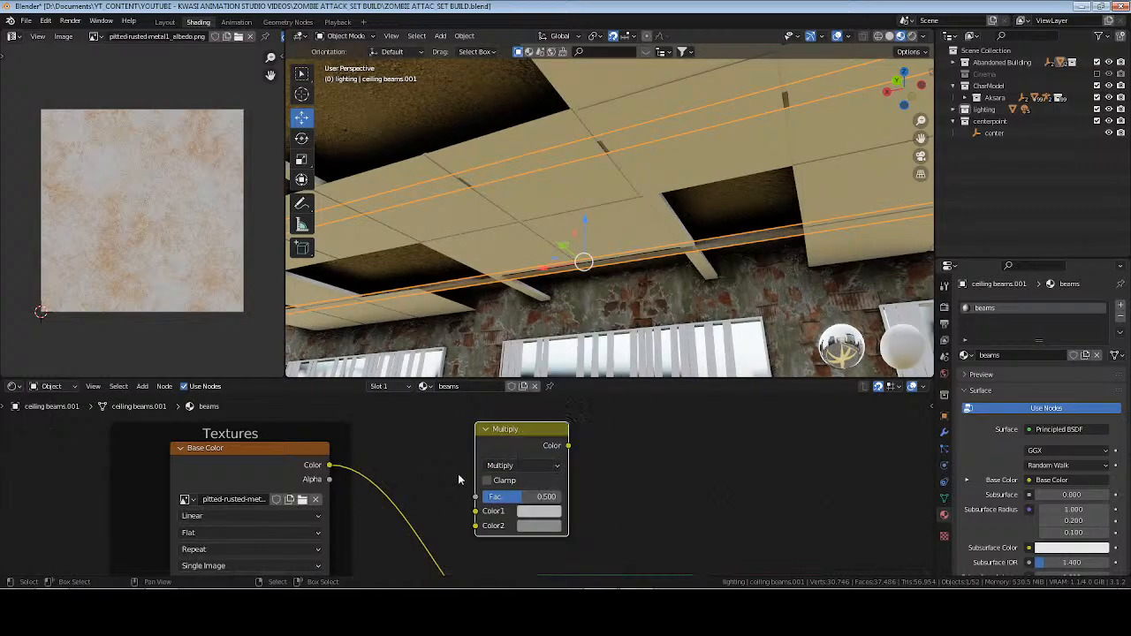
Set the Multiply factor to 0.75, insert the node between the Base Color texture and the Principled BSDF, and save the file.
{"action": "left_click", "coordinate": [523, 496]}
{"action": "type", "text": ".75"}
{"action": "key", "text": "Return"}
{"action": "left_click_drag", "start_coordinate": [509, 443], "coordinate": [416, 488]}
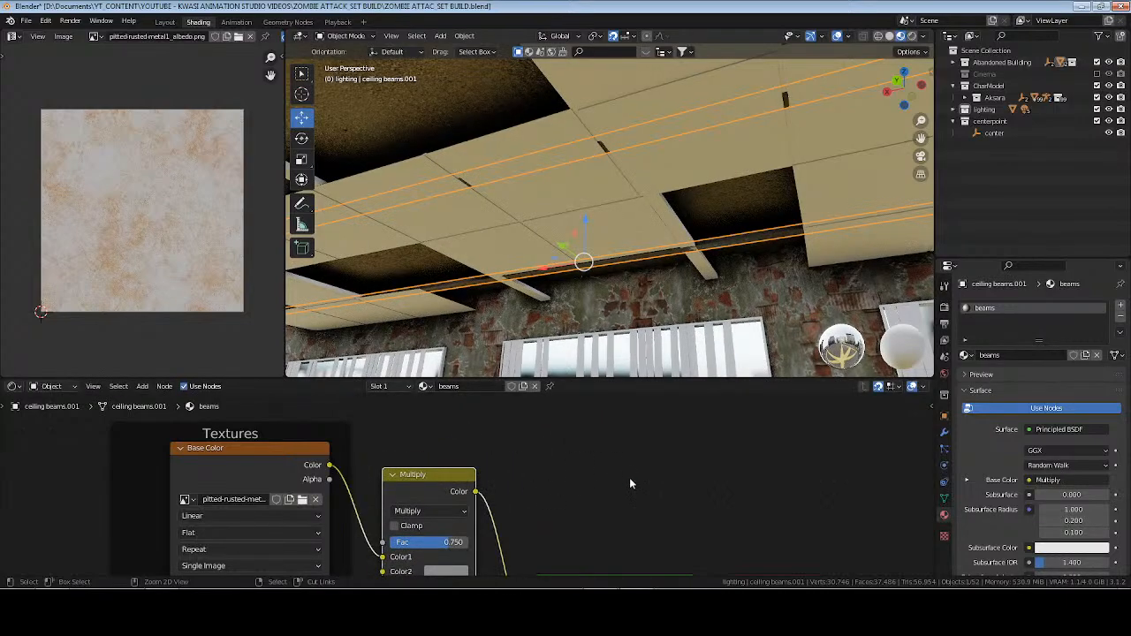
{"action": "key", "text": "ctrl+s"}
{"action": "left_click", "coordinate": [683, 209]}
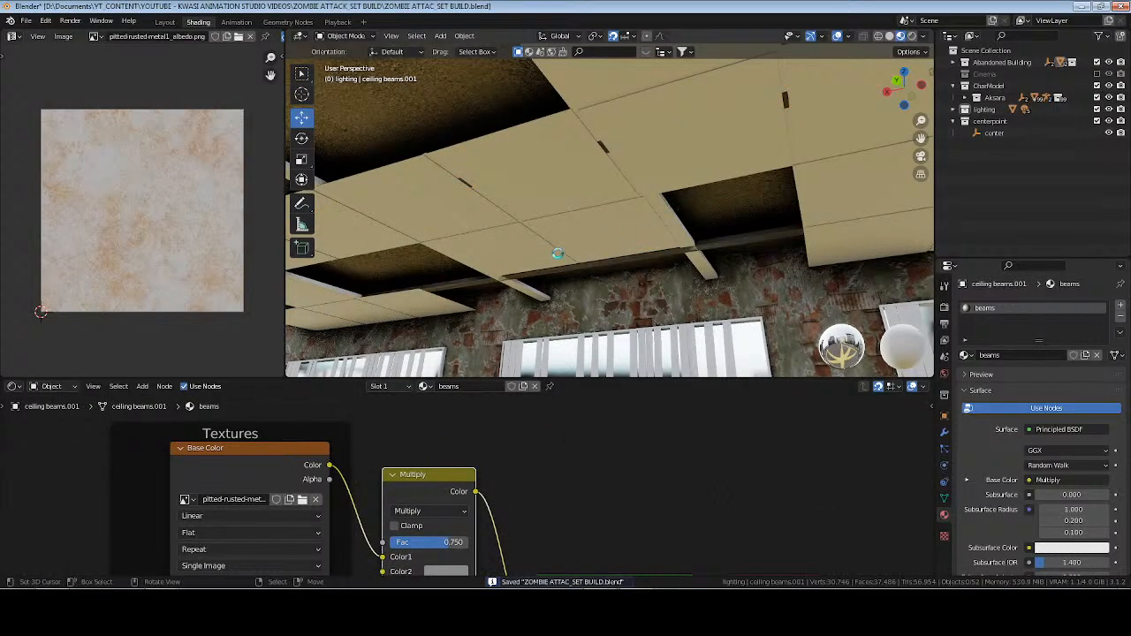
Assign the existing beams material to the crosswise ceiling beams.
{"action": "middle_click_drag", "start_coordinate": [566, 254], "coordinate": [769, 265]}
{"action": "left_click", "coordinate": [508, 258]}
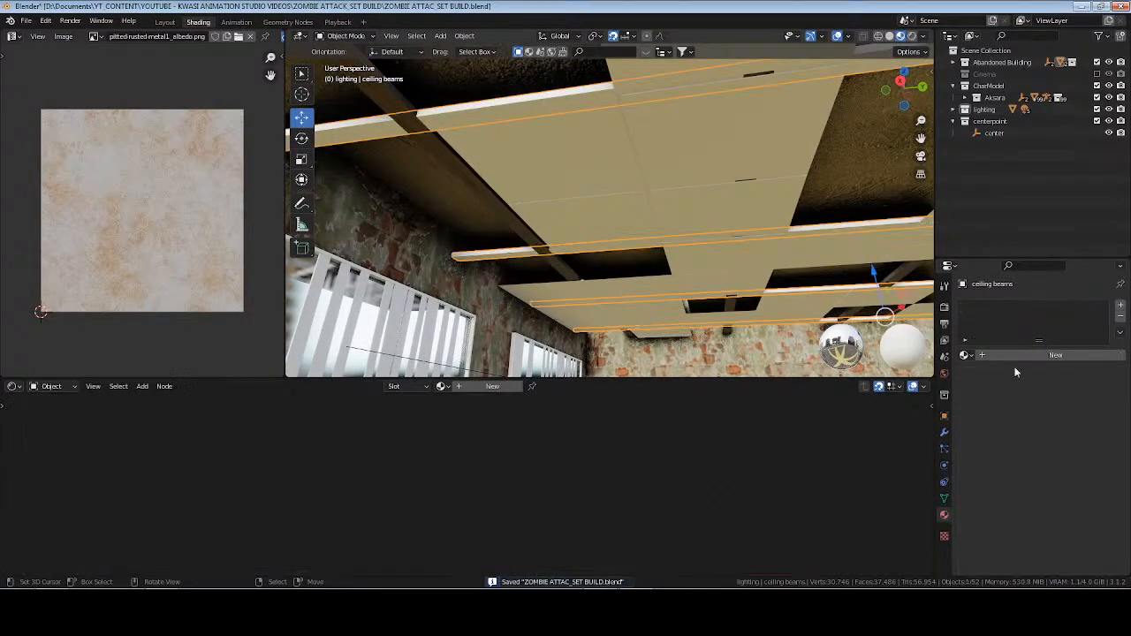
{"action": "left_click", "coordinate": [966, 355]}
{"action": "left_click", "coordinate": [987, 373]}
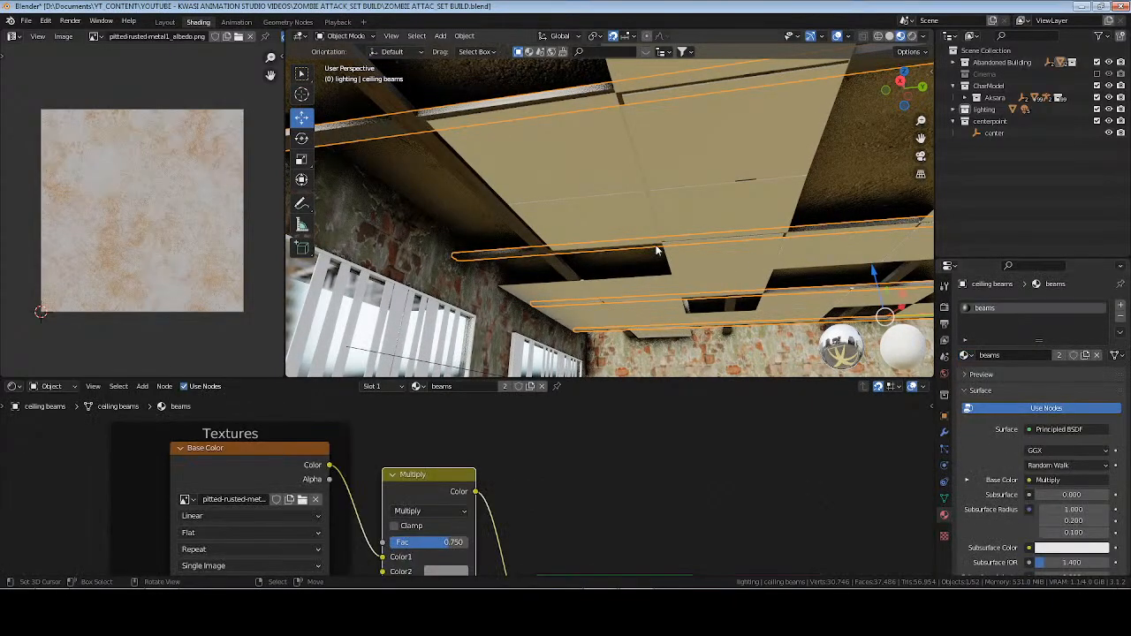
Unwrap the crosswise ceiling beams with Cube Projection and save the file.
{"action": "key", "text": "Tab"}
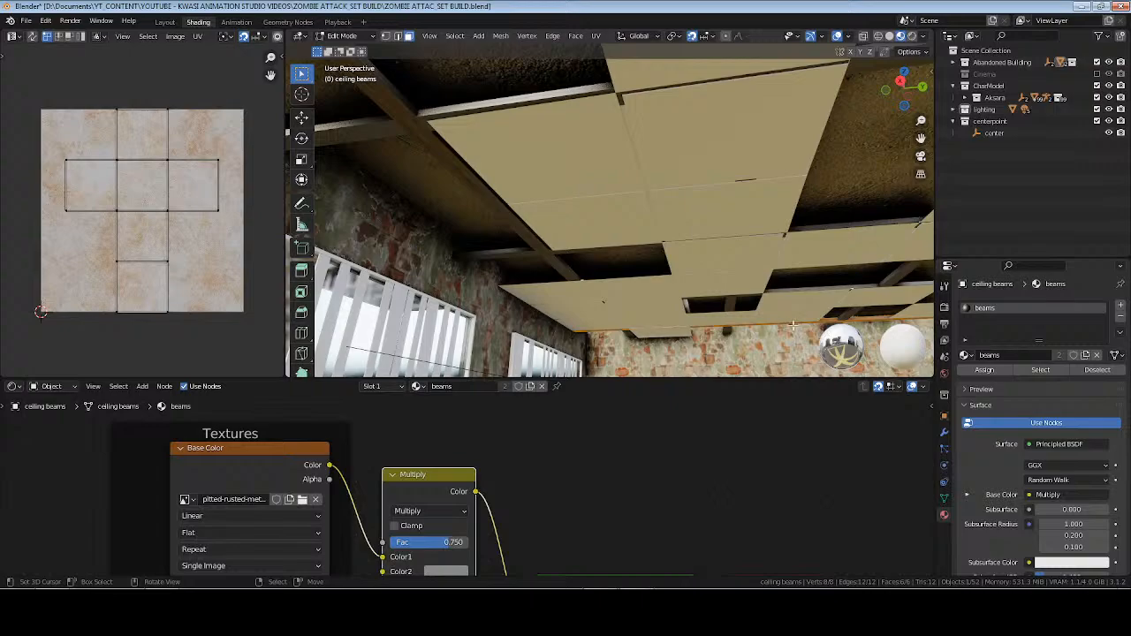
{"action": "key", "text": "u"}
{"action": "left_click", "coordinate": [778, 270]}
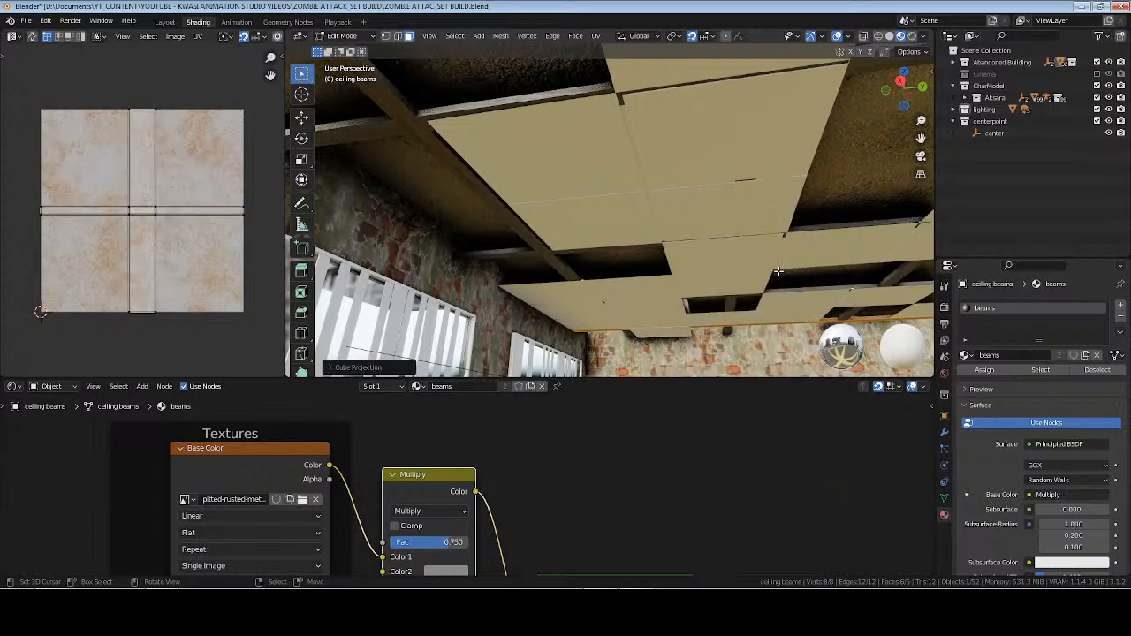
{"action": "key", "text": "Tab"}
{"action": "key", "text": "ctrl+s"}
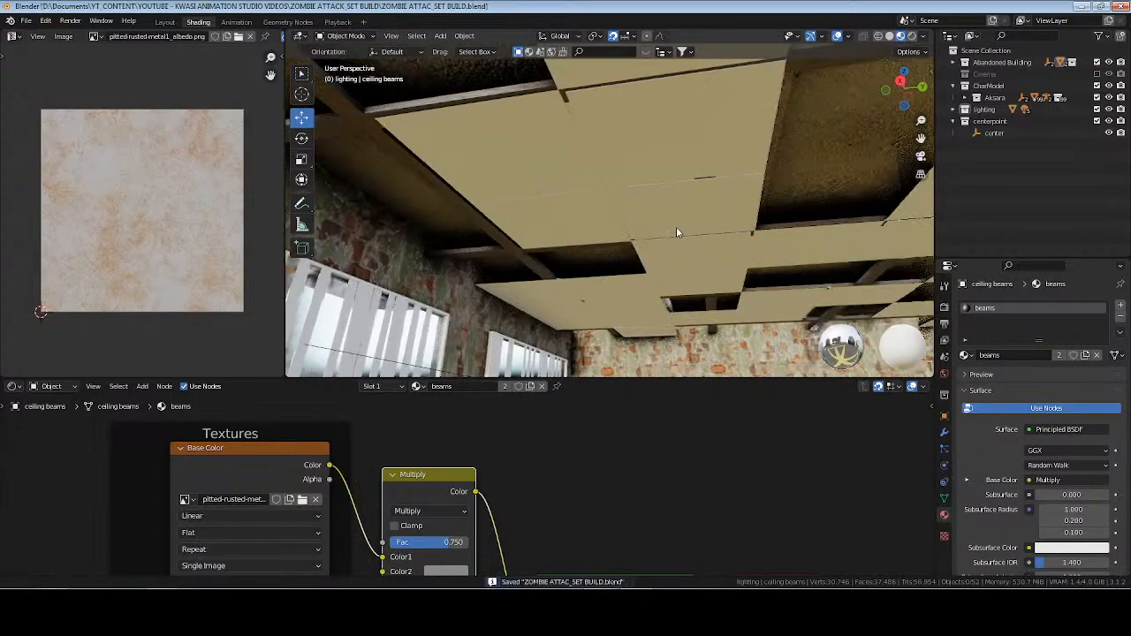
{"action": "middle_click_drag", "start_coordinate": [793, 277], "coordinate": [604, 240]}
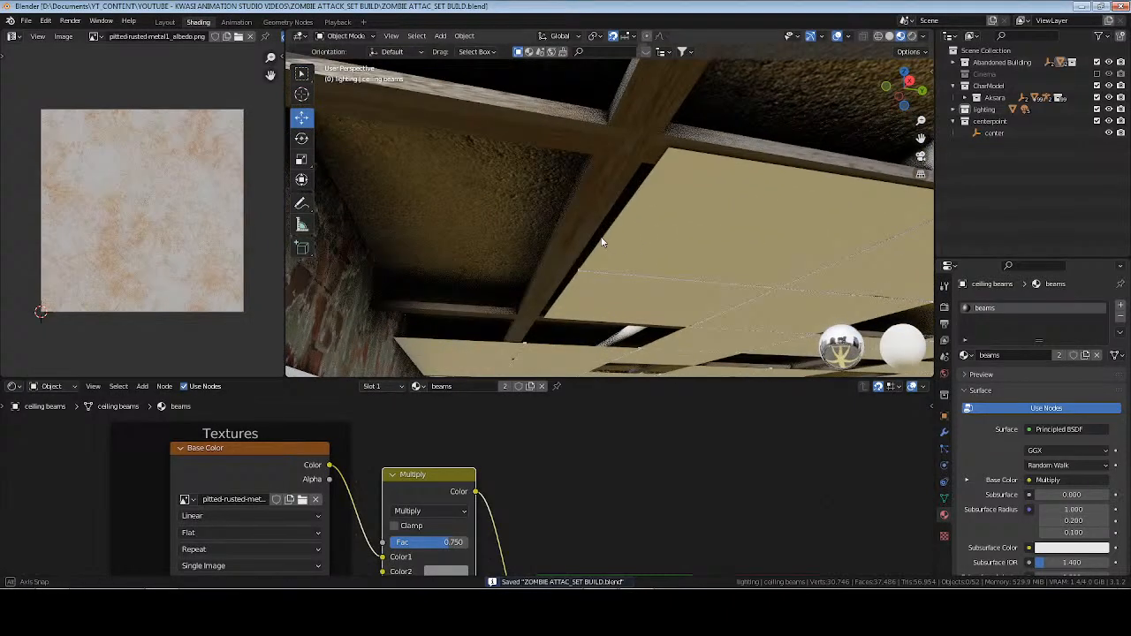
Try Cube Projection followed by a standard Unwrap on all faces of the lengthwise ceiling beams.
{"action": "left_click", "coordinate": [613, 173]}
{"action": "key", "text": "Tab"}
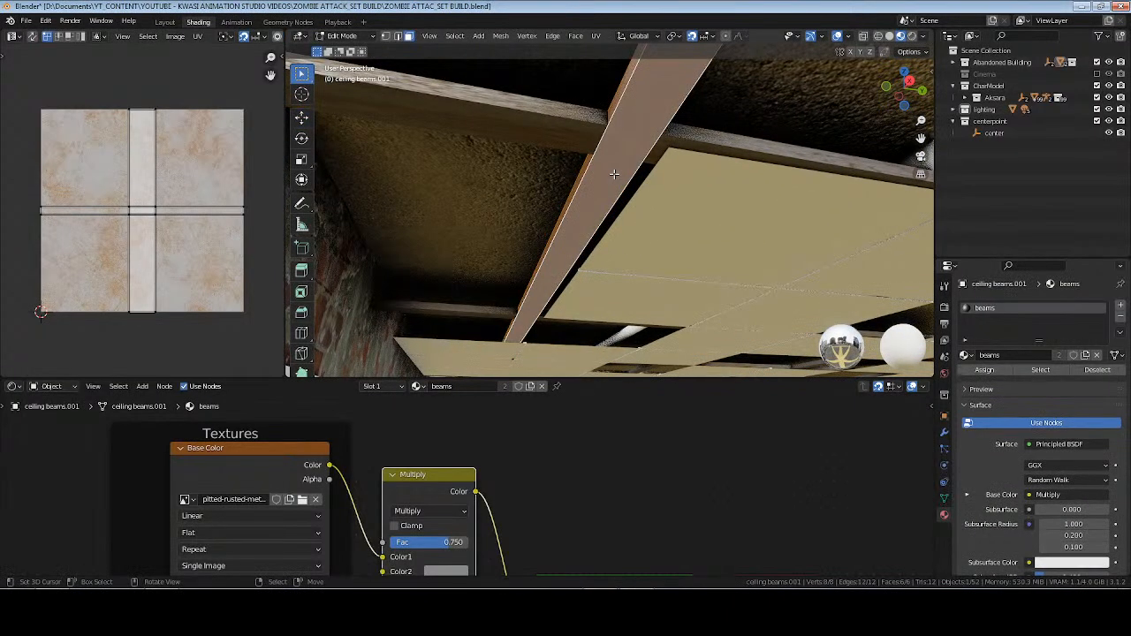
{"action": "key", "text": "u"}
{"action": "left_click", "coordinate": [745, 212]}
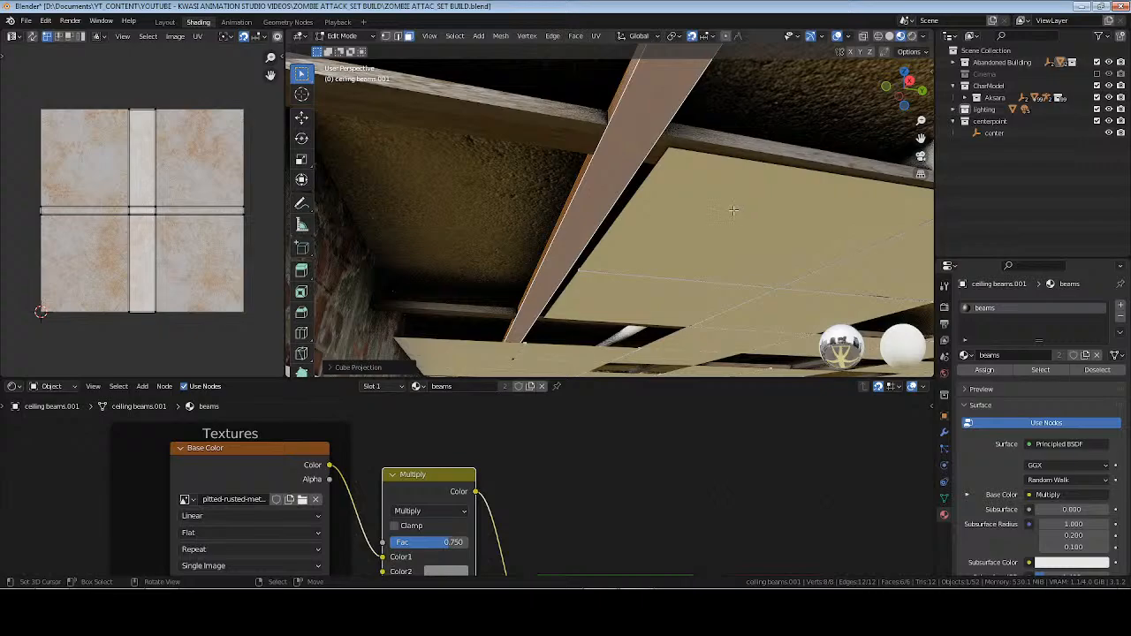
{"action": "key", "text": "u"}
{"action": "left_click", "coordinate": [715, 153]}
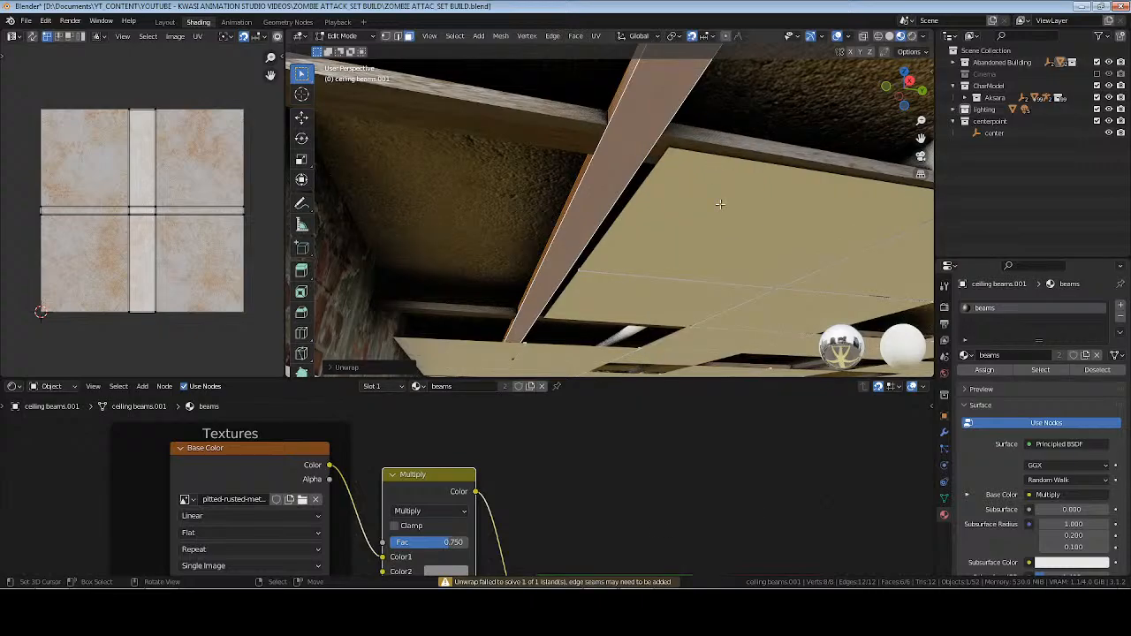
Unwrap only the underside face of the lengthwise ceiling beam.
{"action": "left_click", "coordinate": [643, 152]}
{"action": "key", "text": "u"}
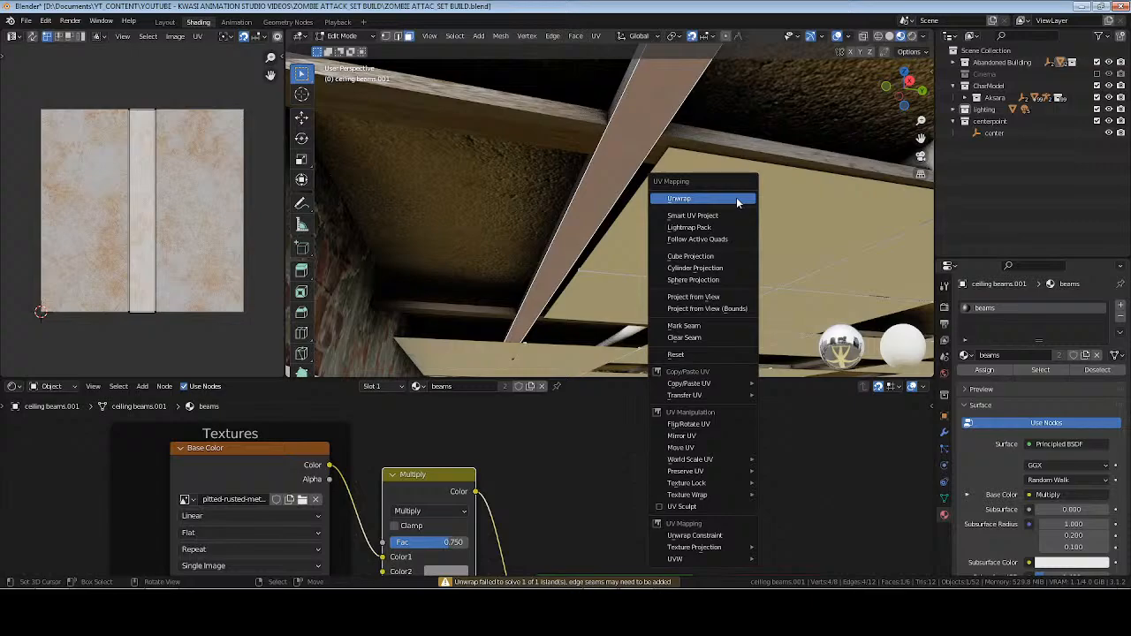
{"action": "left_click", "coordinate": [737, 200]}
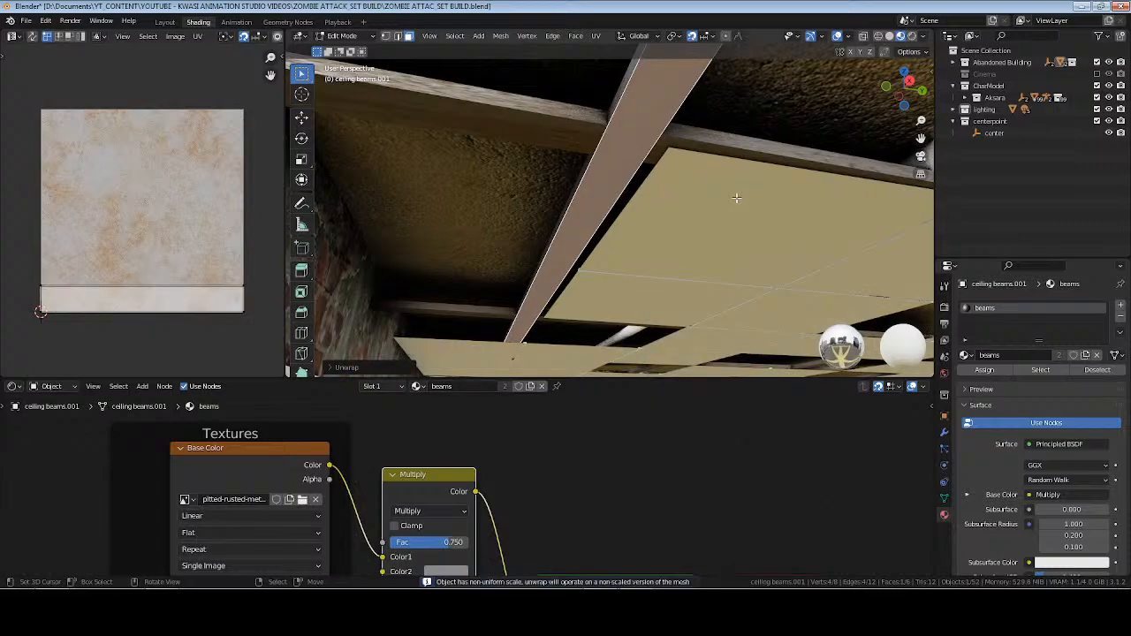
{"action": "key", "text": "Tab"}
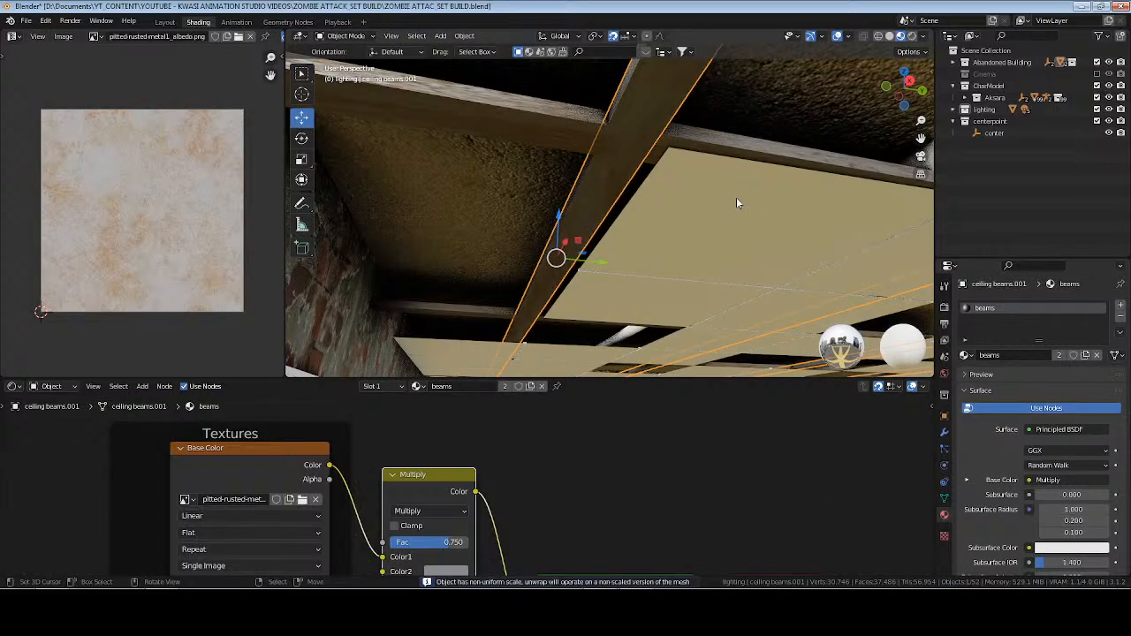
{"action": "key", "text": "Tab"}
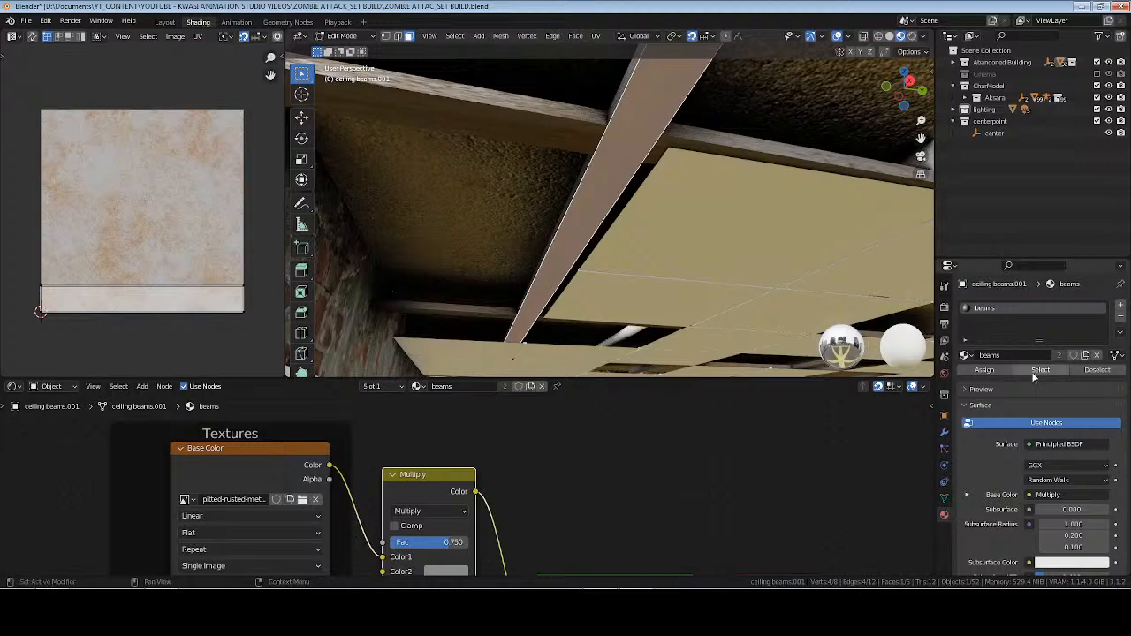
Select all faces of the lengthwise beam and unwrap them with Follow Active Quads.
{"action": "key", "text": "u"}
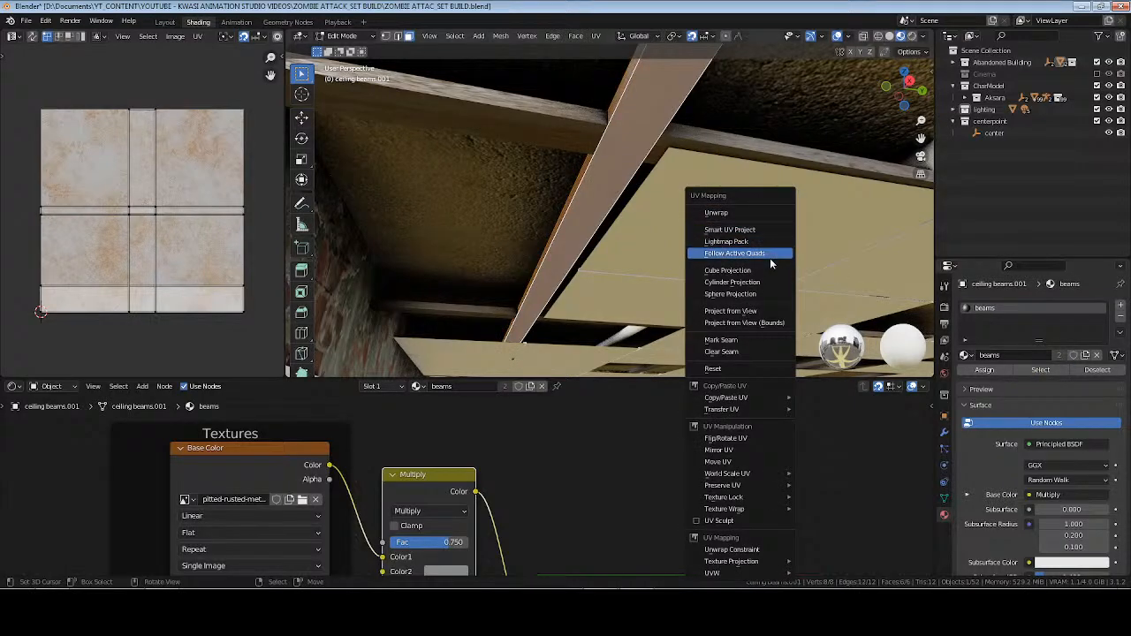
{"action": "left_click", "coordinate": [770, 256]}
{"action": "left_click", "coordinate": [769, 295]}
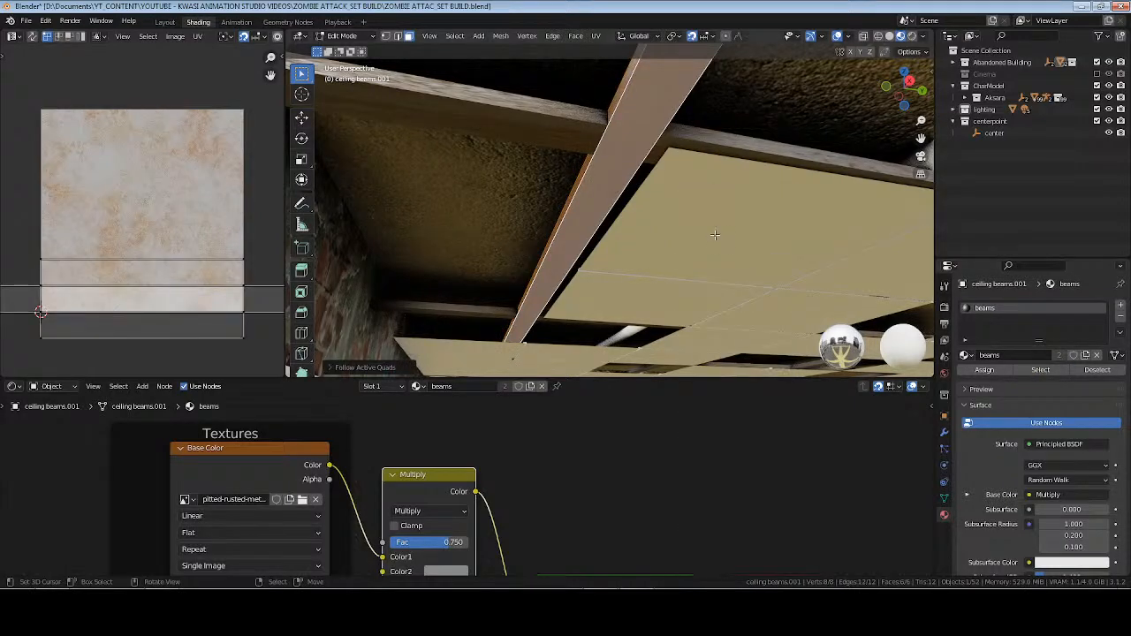
{"action": "key", "text": "Tab"}
{"action": "middle_click_drag", "start_coordinate": [643, 212], "coordinate": [680, 217]}
Replace the lengthwise beams' UV layout with a Cube Projection.
{"action": "key", "text": "Tab"}
{"action": "key", "text": "u"}
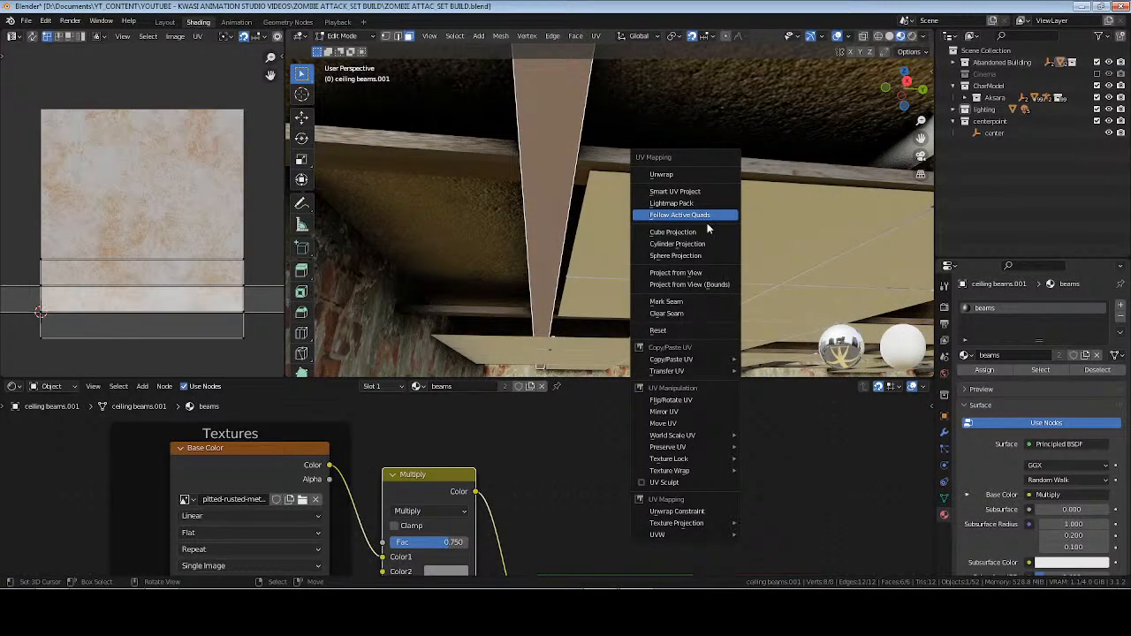
{"action": "left_click", "coordinate": [701, 230]}
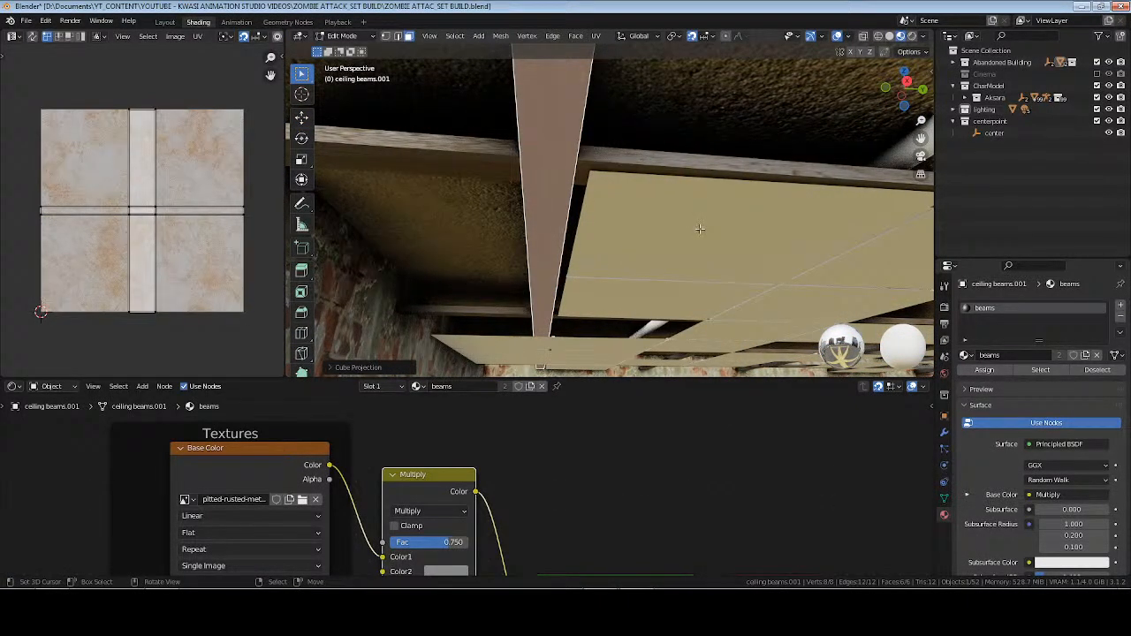
{"action": "key", "text": "u"}
{"action": "left_click", "coordinate": [718, 218]}
{"action": "key", "text": "Tab"}
Set the X and Y scale of the beams material's Mapping node to 3.
{"action": "middle_click_drag", "start_coordinate": [114, 528], "coordinate": [580, 457]}
{"action": "scroll", "coordinate": [565, 462], "scroll_direction": "up", "scroll_amount": 2}
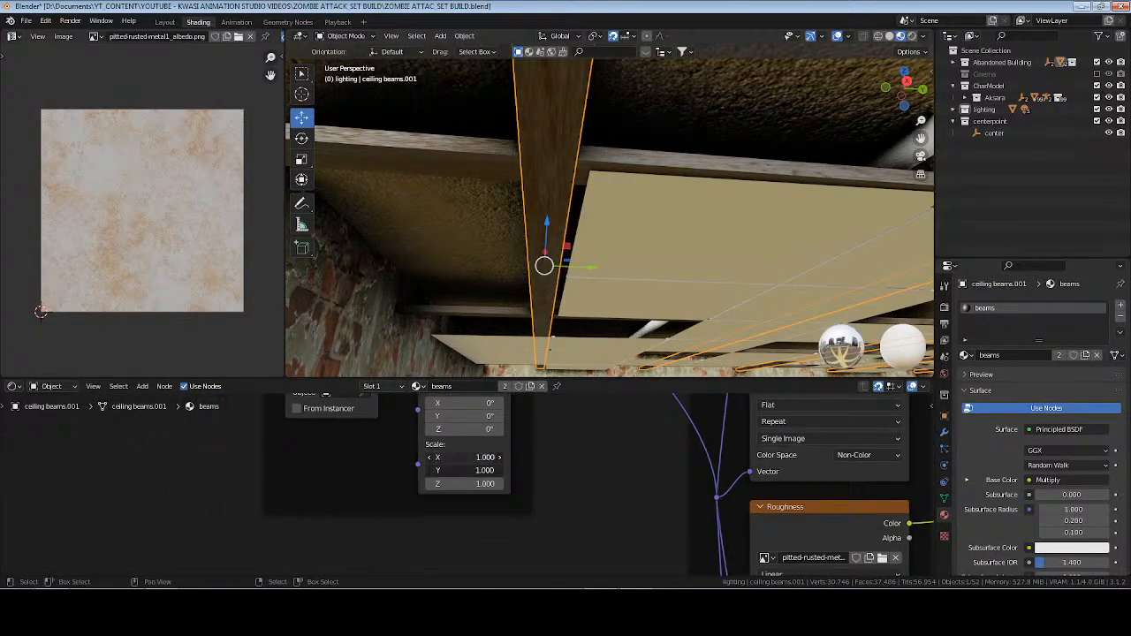
{"action": "left_click_drag", "start_coordinate": [462, 457], "coordinate": [462, 470]}
{"action": "type", "text": "3"}
{"action": "key", "text": "Return"}
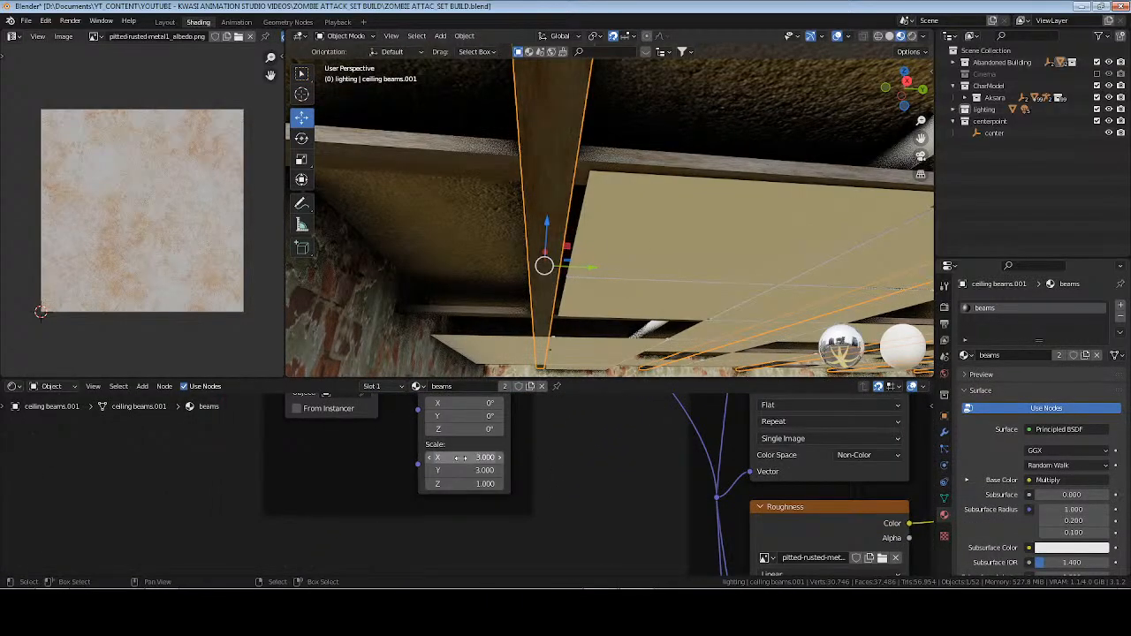
Reapply Cube Projection to all faces of the crosswise ceiling beams, deselect everything, and save the file.
{"action": "left_click", "coordinate": [654, 251]}
{"action": "key", "text": "Tab"}
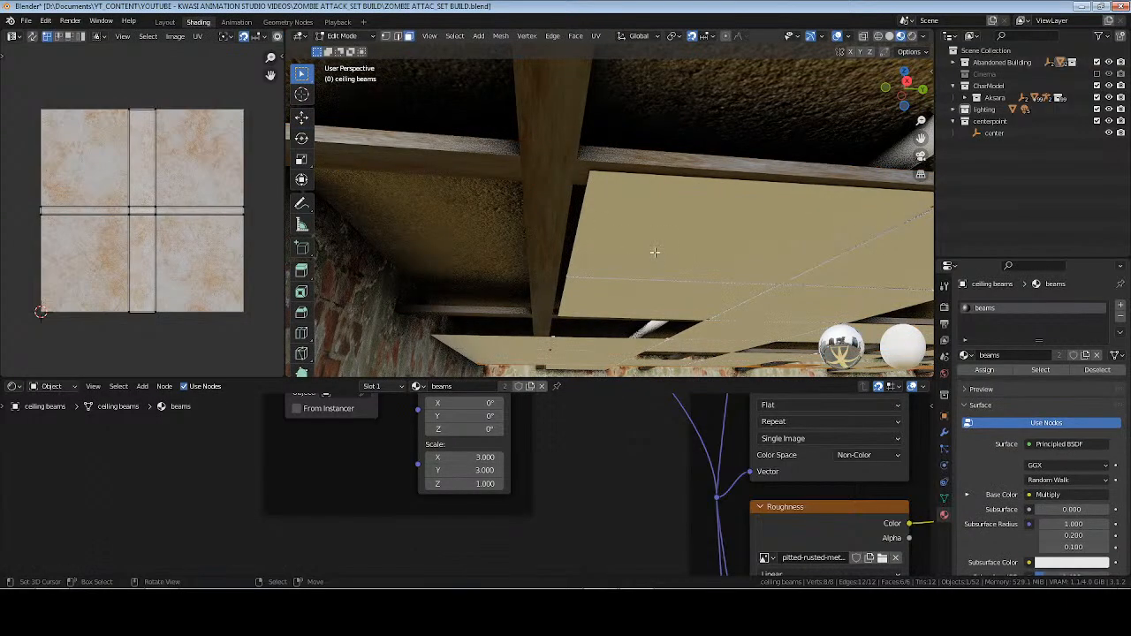
{"action": "key", "text": "Tab"}
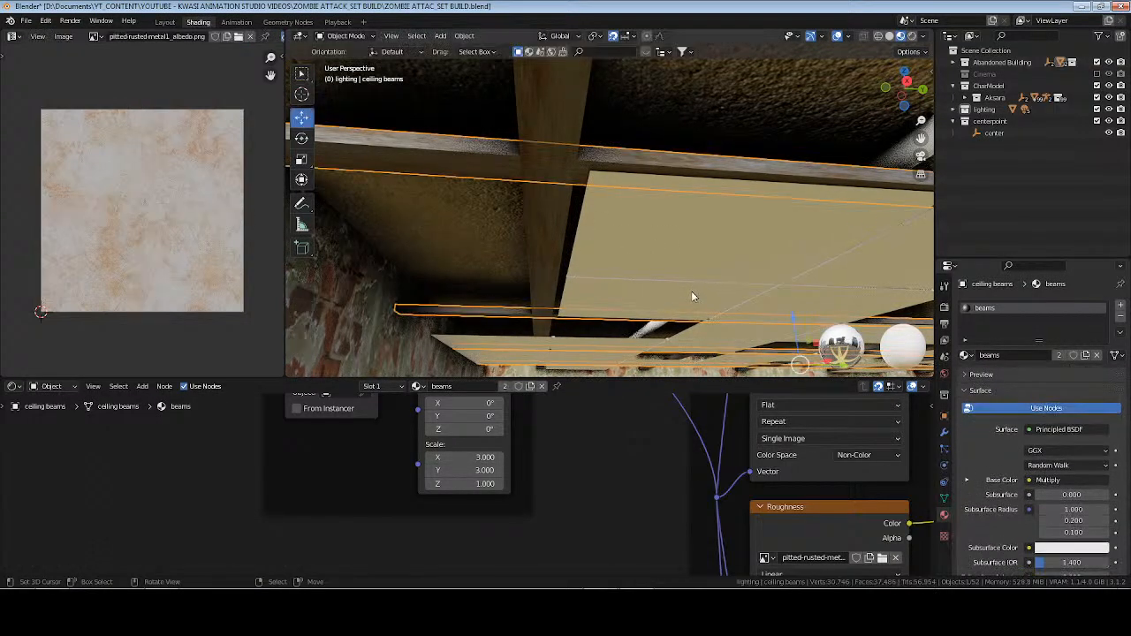
{"action": "key", "text": "Tab"}
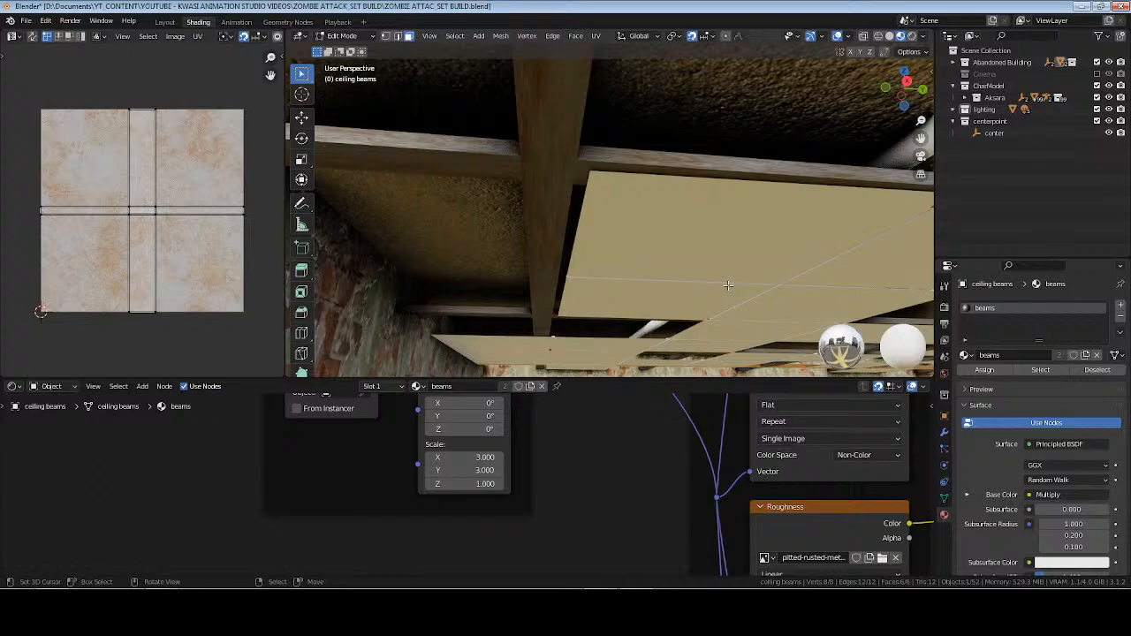
{"action": "key", "text": "u"}
{"action": "left_click", "coordinate": [729, 270]}
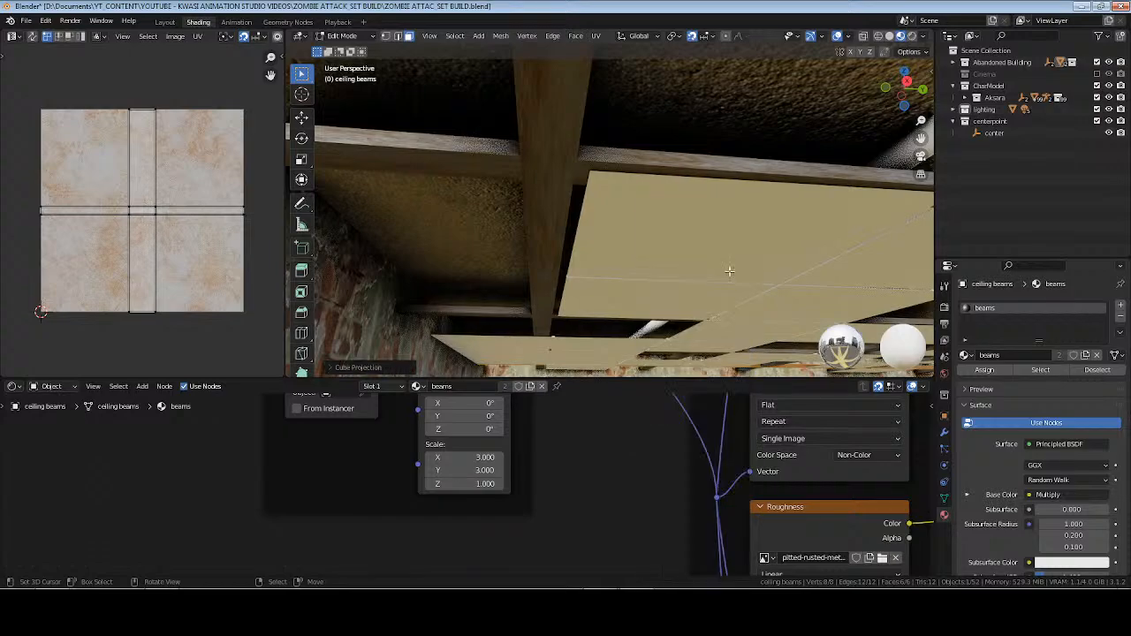
{"action": "key", "text": "Tab"}
{"action": "key", "text": "alt+a"}
{"action": "key", "text": "ctrl+s"}
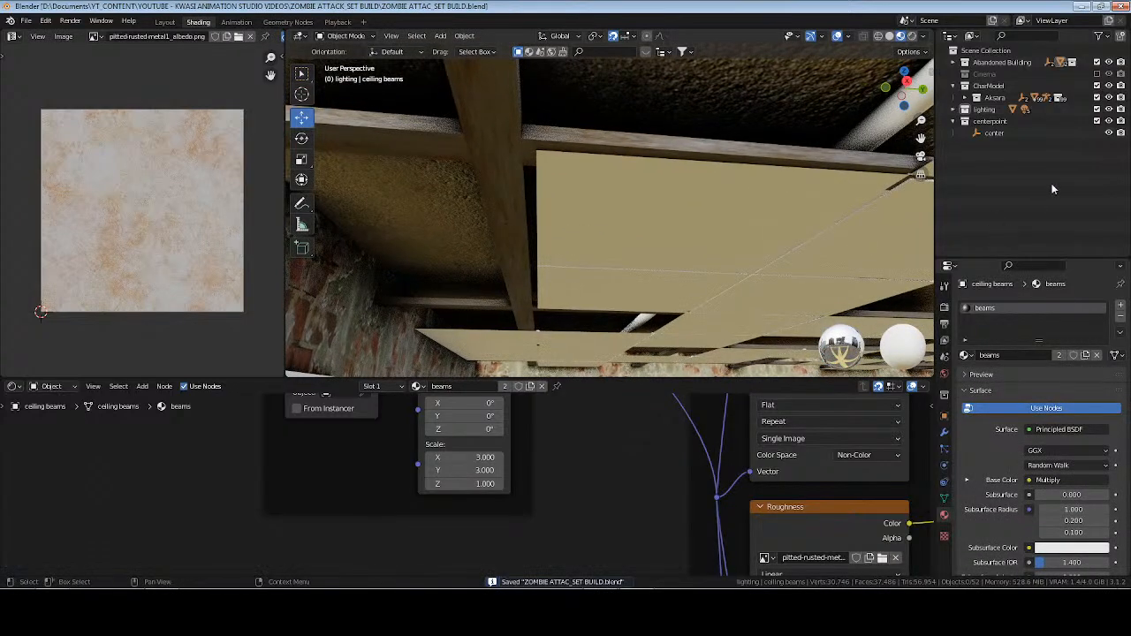
Frame the view on the center empty and examine the ceiling above the character.
{"action": "left_click", "coordinate": [993, 134]}
{"action": "key", "text": "KP_Decimal"}
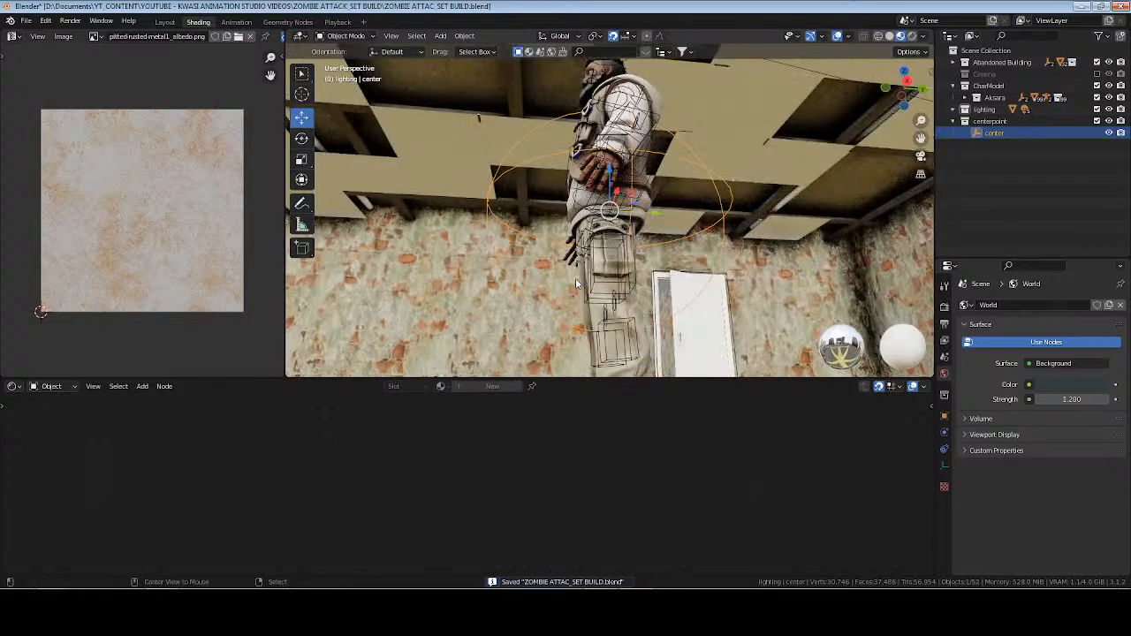
{"action": "key", "text": "alt+a"}
{"action": "middle_click_drag", "start_coordinate": [580, 283], "coordinate": [529, 281]}
{"action": "middle_click_drag", "start_coordinate": [673, 121], "coordinate": [698, 235], "text": "shift"}
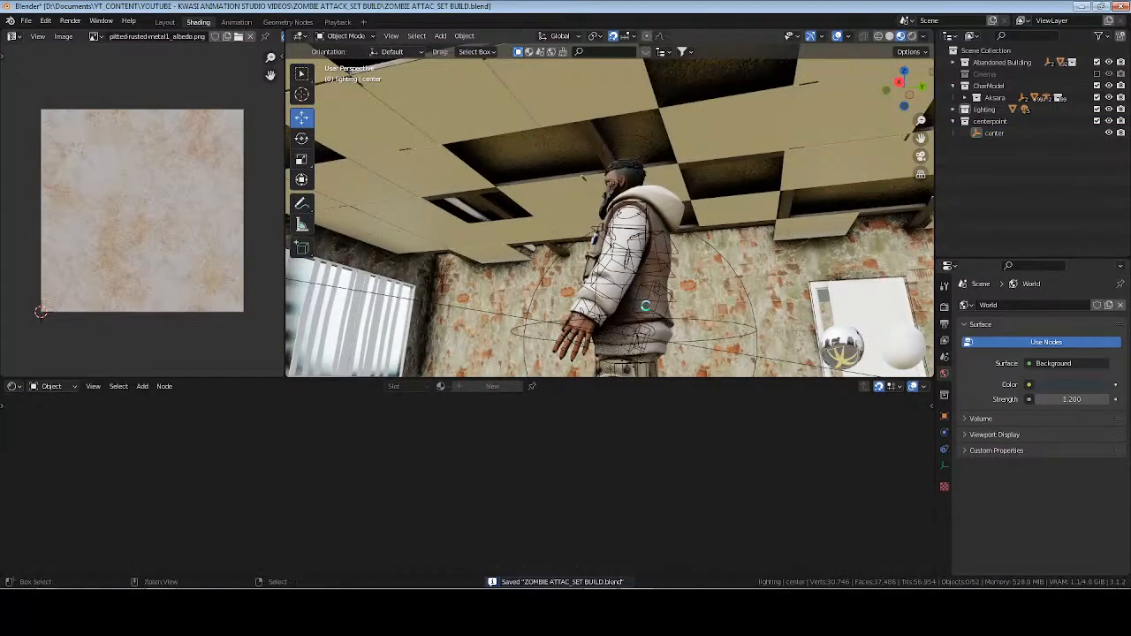
Save the file, examine the room's lighting around the character in rendered viewport shading, and save the file again.
{"action": "key", "text": "ctrl+s"}
{"action": "left_click", "coordinate": [911, 37]}
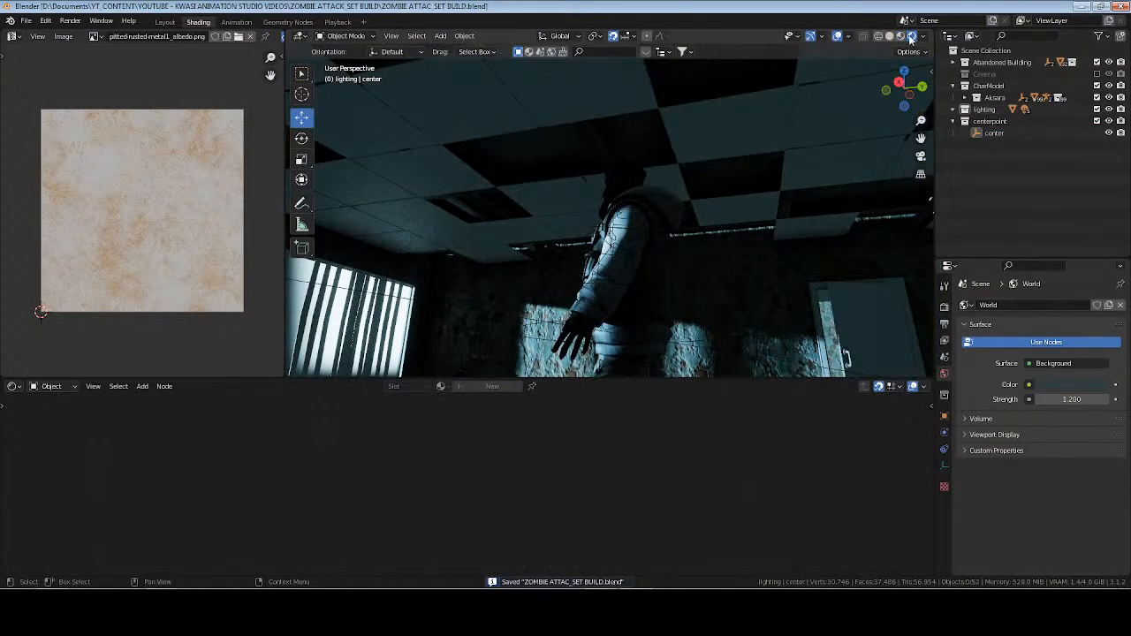
{"action": "mouse_move", "coordinate": [671, 190]}
{"action": "middle_mouse_down"}
{"action": "mouse_move", "coordinate": [578, 176]}
{"action": "mouse_move", "coordinate": [522, 190]}
{"action": "mouse_move", "coordinate": [662, 197]}
{"action": "mouse_move", "coordinate": [725, 214]}
{"action": "middle_mouse_up"}
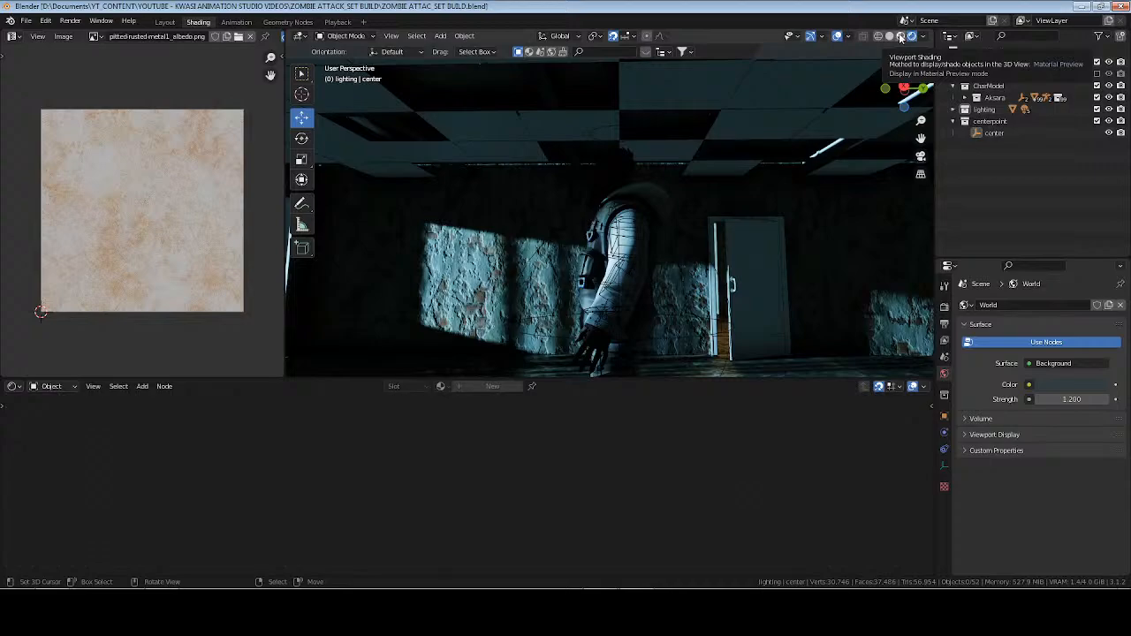
{"action": "middle_click_drag", "start_coordinate": [661, 162], "coordinate": [588, 175]}
{"action": "key", "text": "ctrl+s"}
Switch to Chrome, load ambientcg.com in a new tab, and list the site's materials.
{"action": "left_click", "coordinate": [168, 609]}
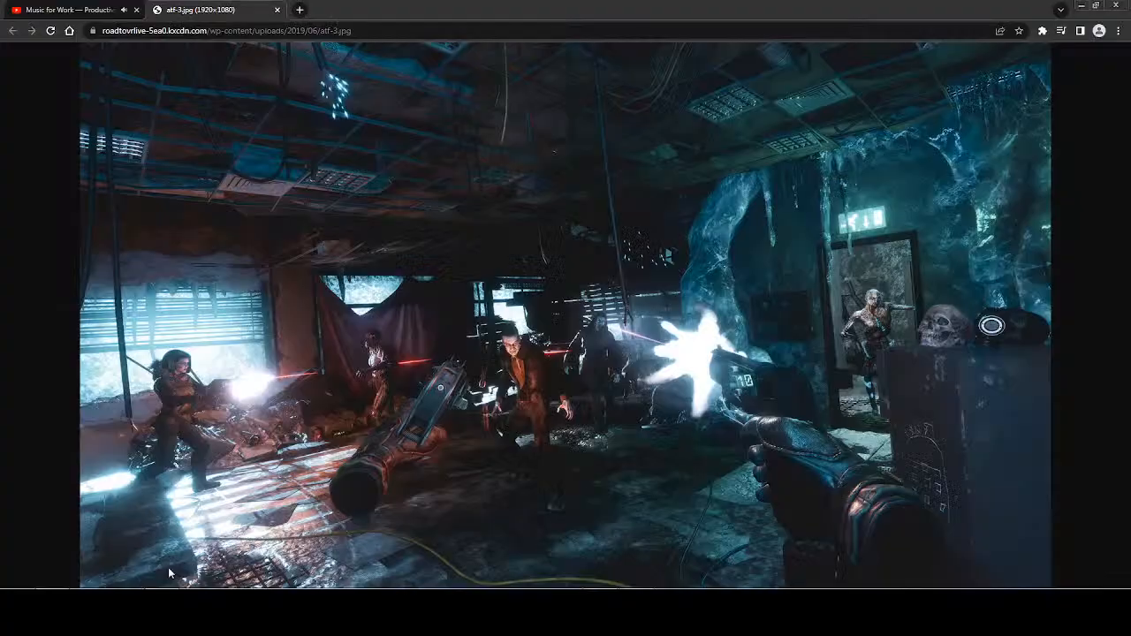
{"action": "left_click", "coordinate": [301, 10]}
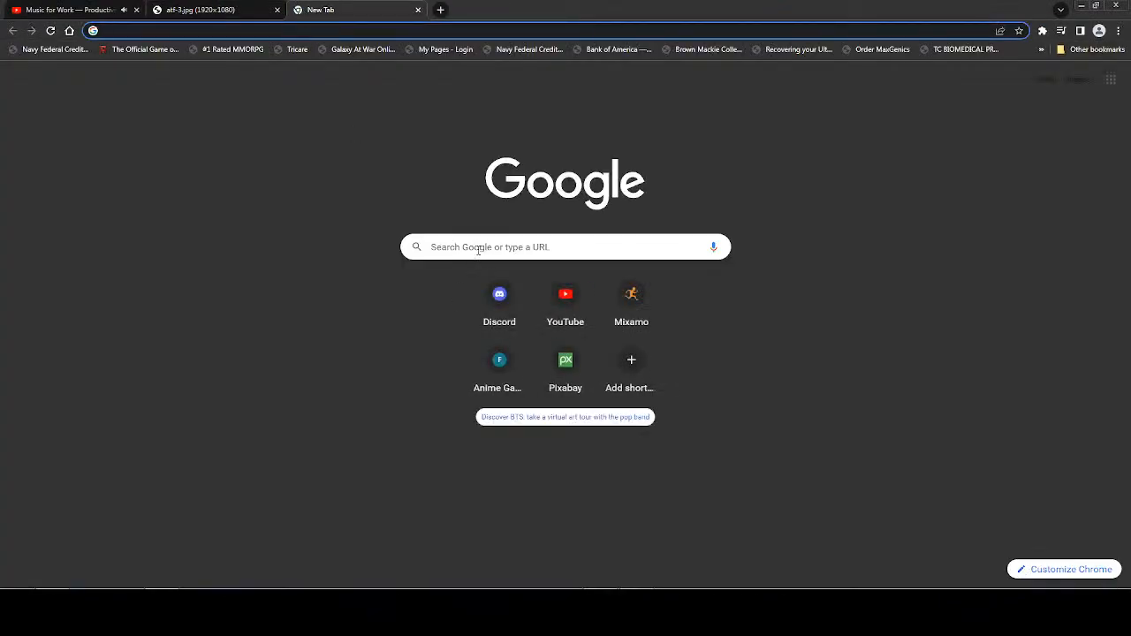
{"action": "left_click", "coordinate": [447, 246]}
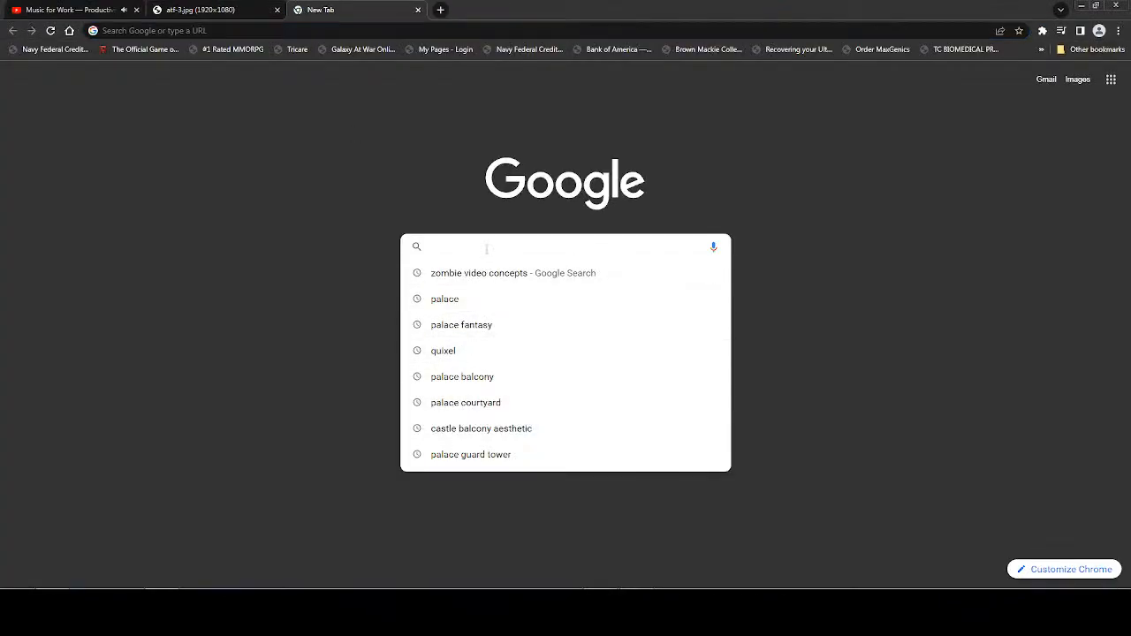
{"action": "type", "text": "am"}
{"action": "key", "text": "Down"}
{"action": "key", "text": "Down"}
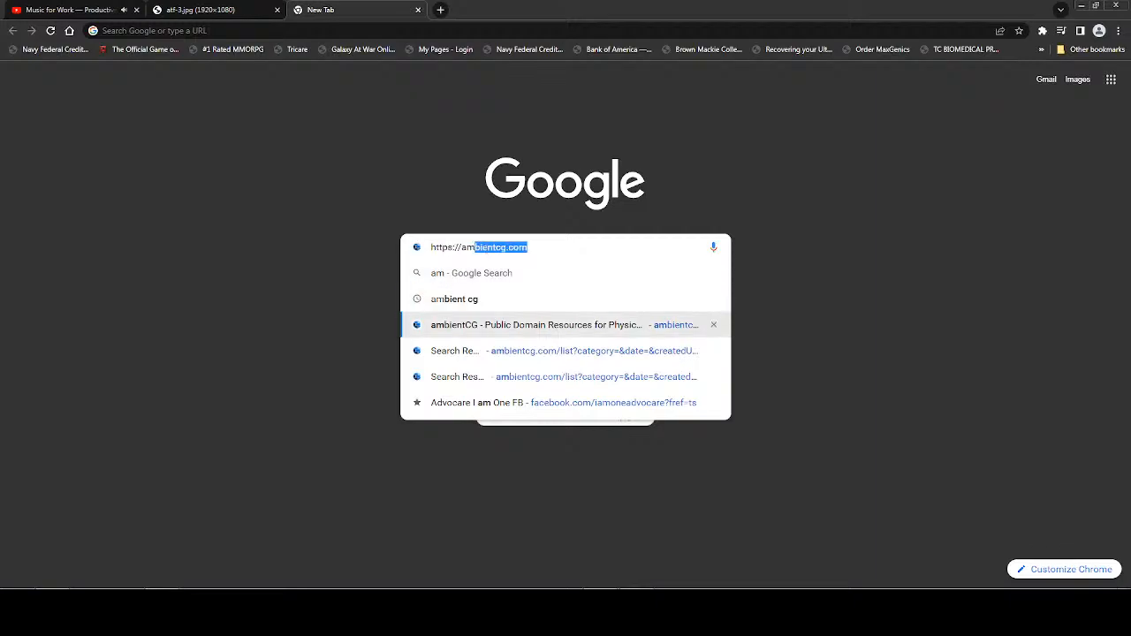
{"action": "key", "text": "Return"}
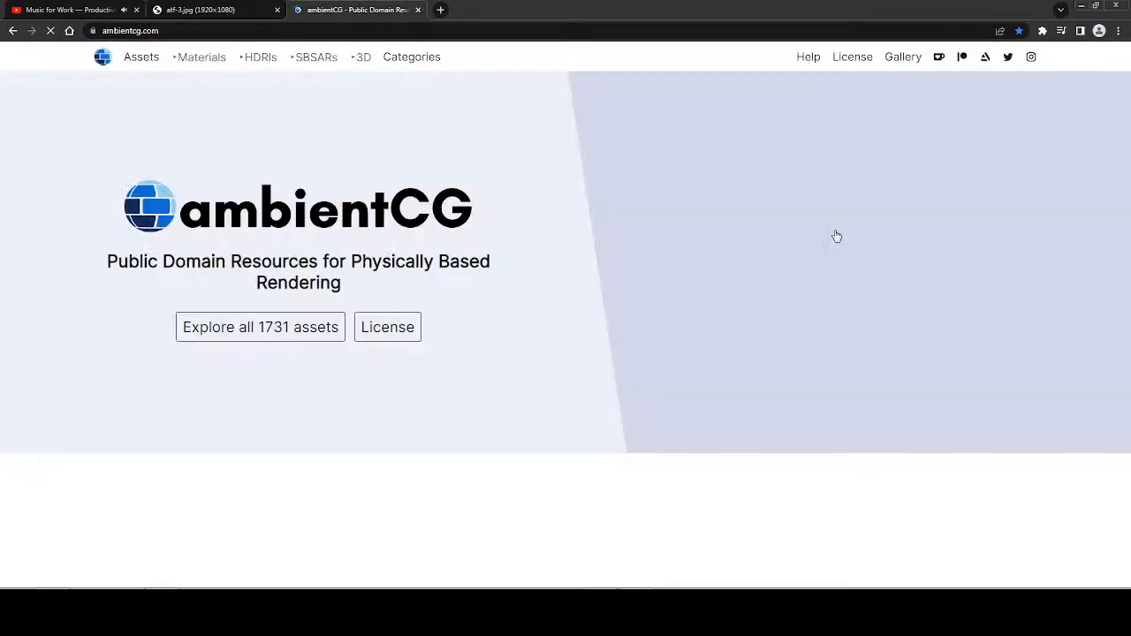
{"action": "left_click", "coordinate": [189, 56]}
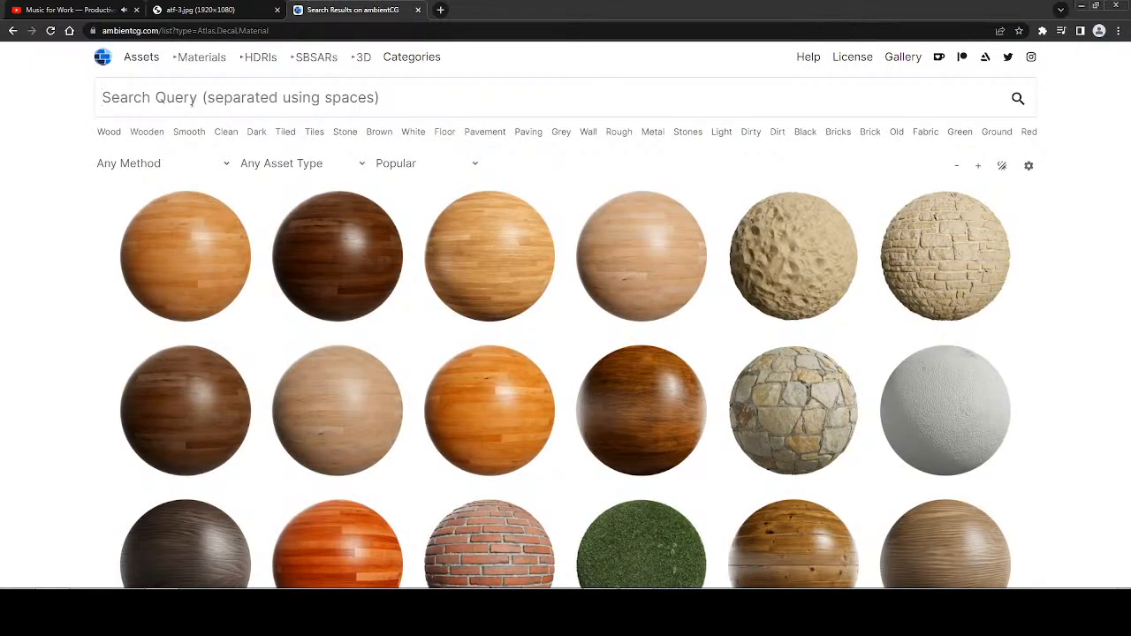
Search the materials for "tiles" and look through the results.
{"action": "left_click", "coordinate": [192, 100]}
{"action": "type", "text": "tiles"}
{"action": "key", "text": "Return"}
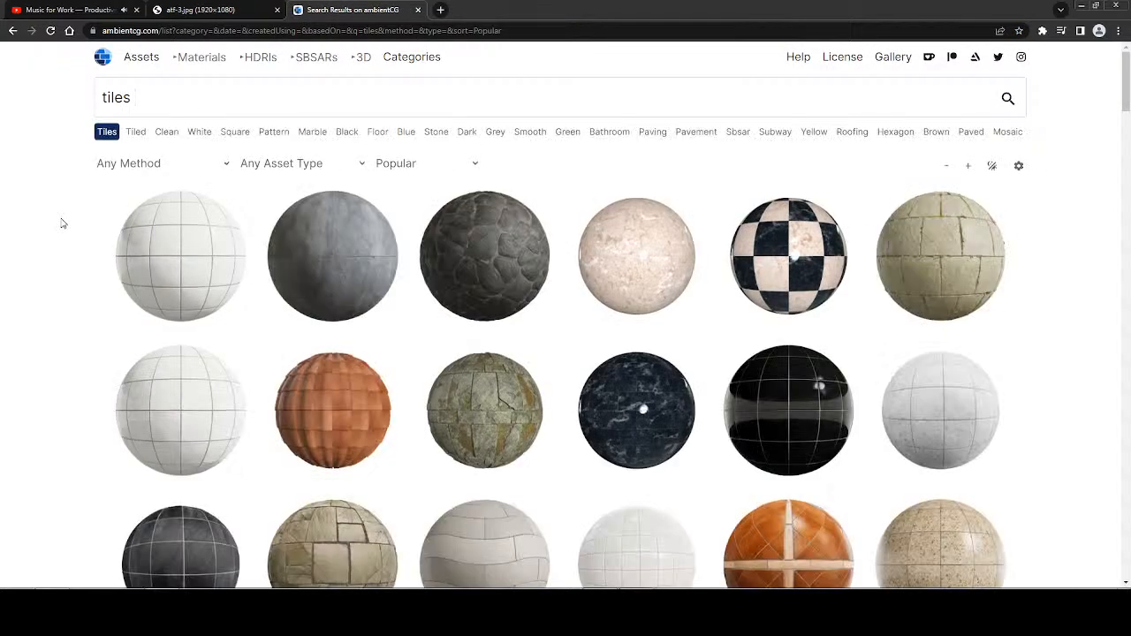
{"action": "scroll", "coordinate": [64, 223], "scroll_direction": "down", "scroll_amount": 4}
{"action": "scroll", "coordinate": [69, 222], "scroll_direction": "up", "scroll_amount": 3}
{"action": "scroll", "coordinate": [72, 222], "scroll_direction": "down", "scroll_amount": 6}
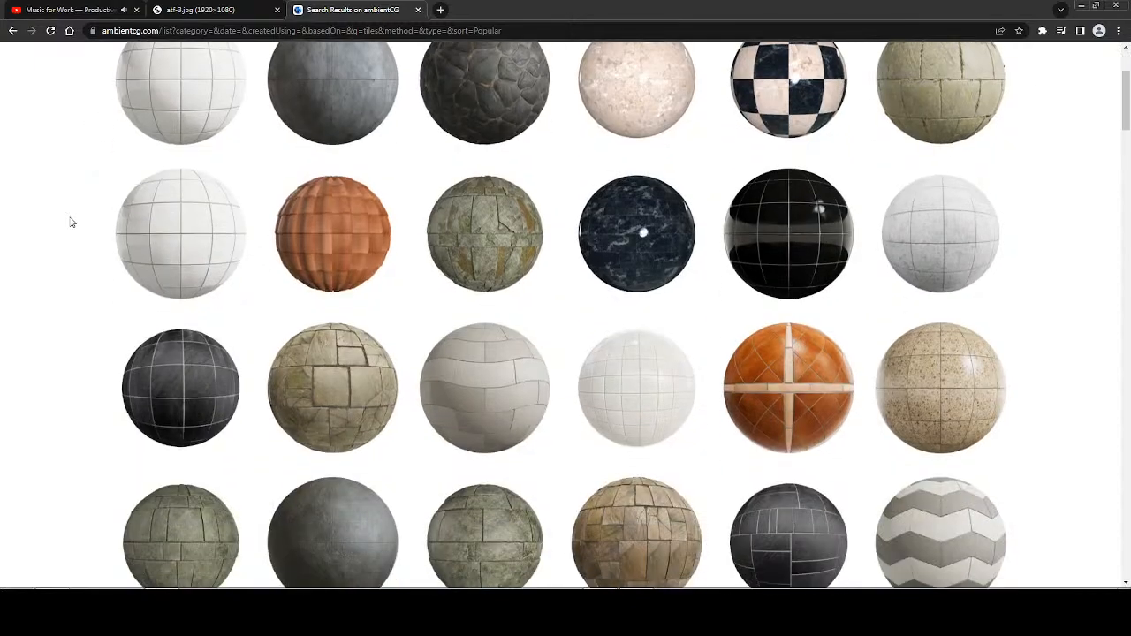
{"action": "scroll", "coordinate": [72, 221], "scroll_direction": "down", "scroll_amount": 5}
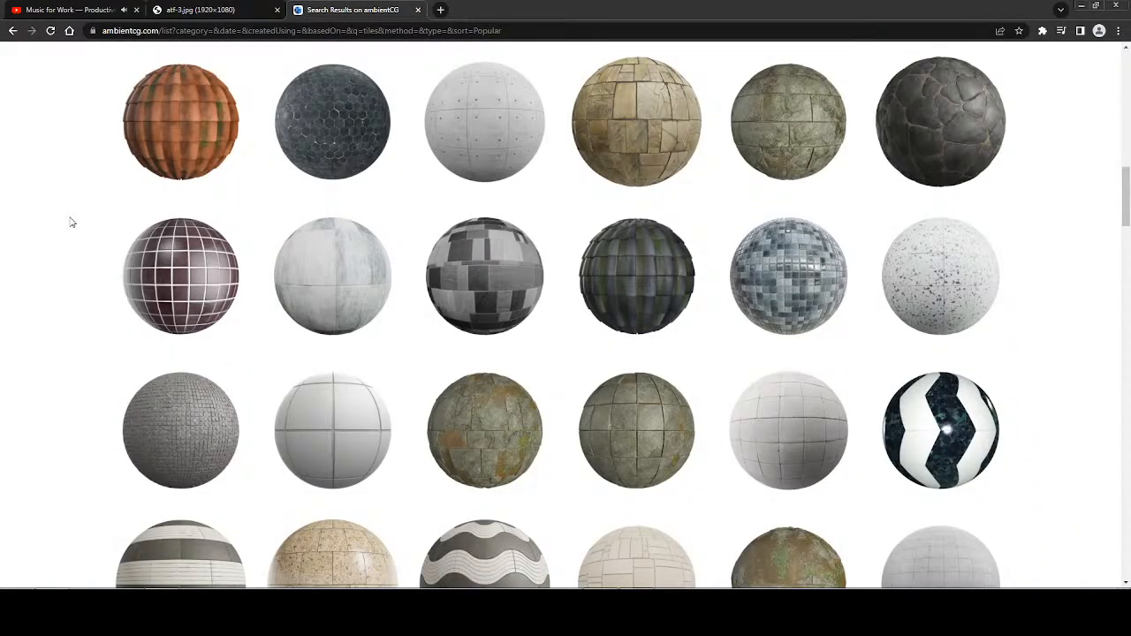
{"action": "scroll", "coordinate": [71, 222], "scroll_direction": "up", "scroll_amount": 10}
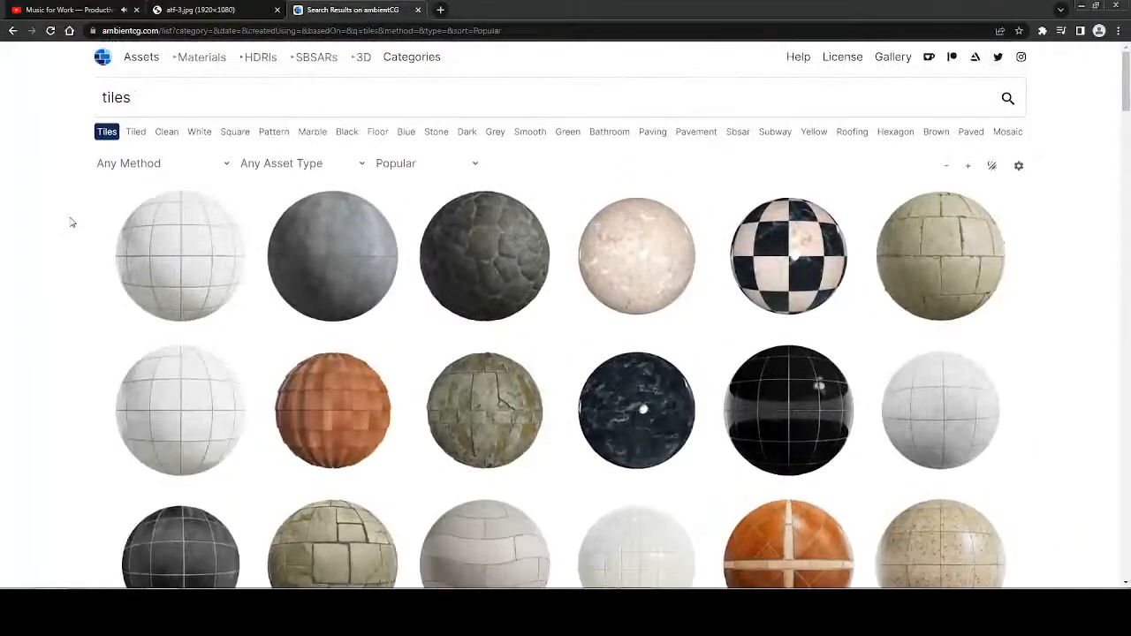
Search for "ceiling" materials instead and narrow the results with the Sbsar tag.
{"action": "left_click_drag", "start_coordinate": [132, 99], "coordinate": [64, 97]}
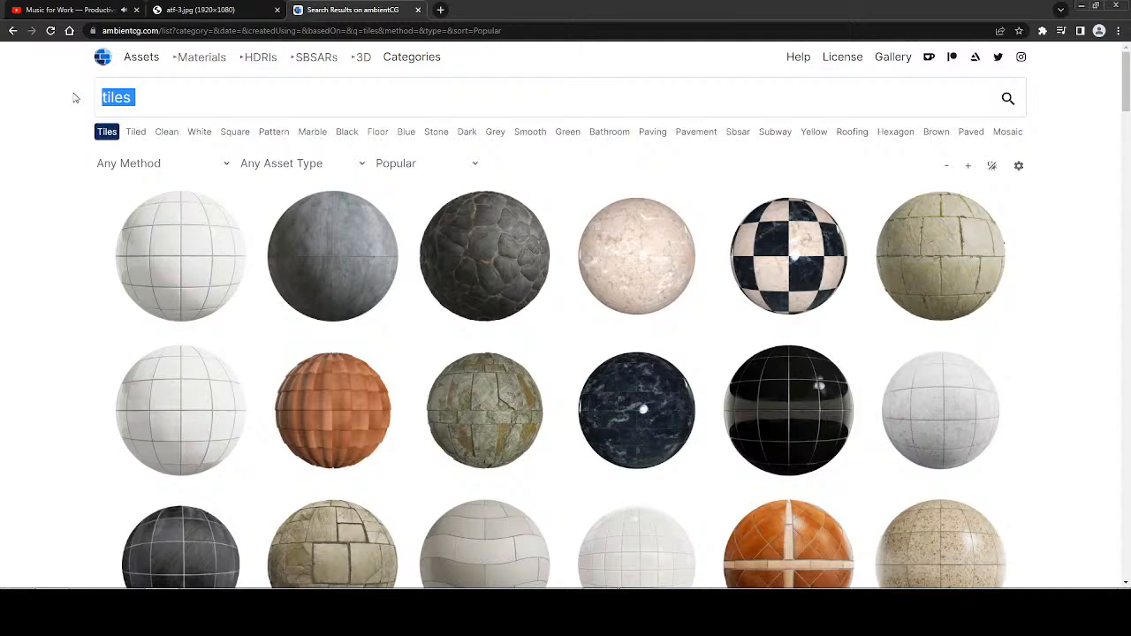
{"action": "type", "text": "ceiling"}
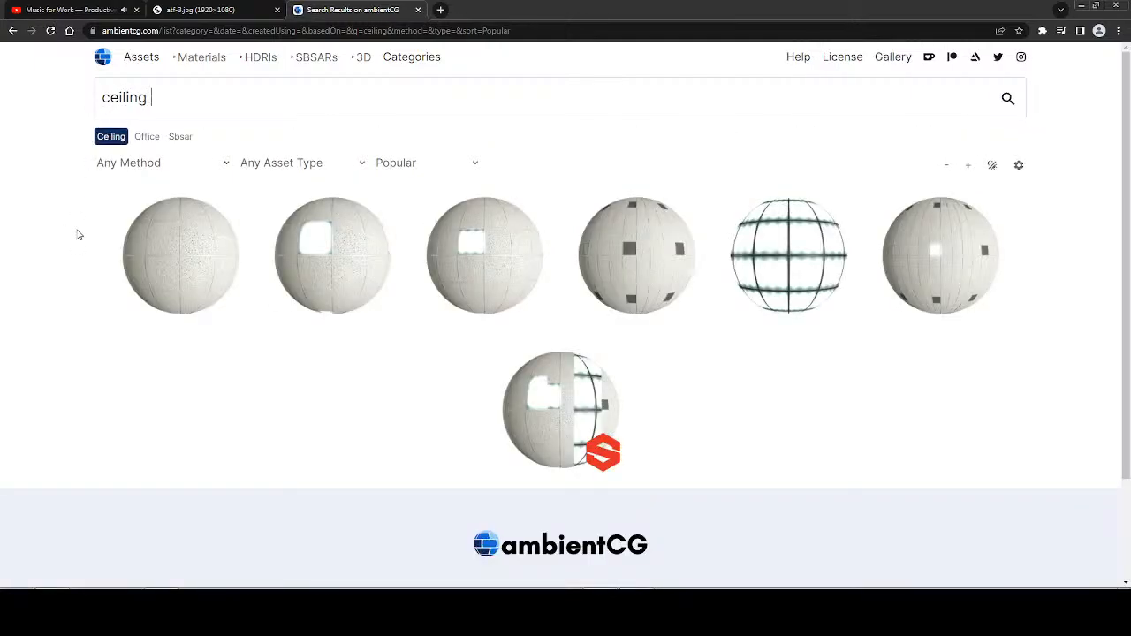
{"action": "left_click", "coordinate": [181, 137]}
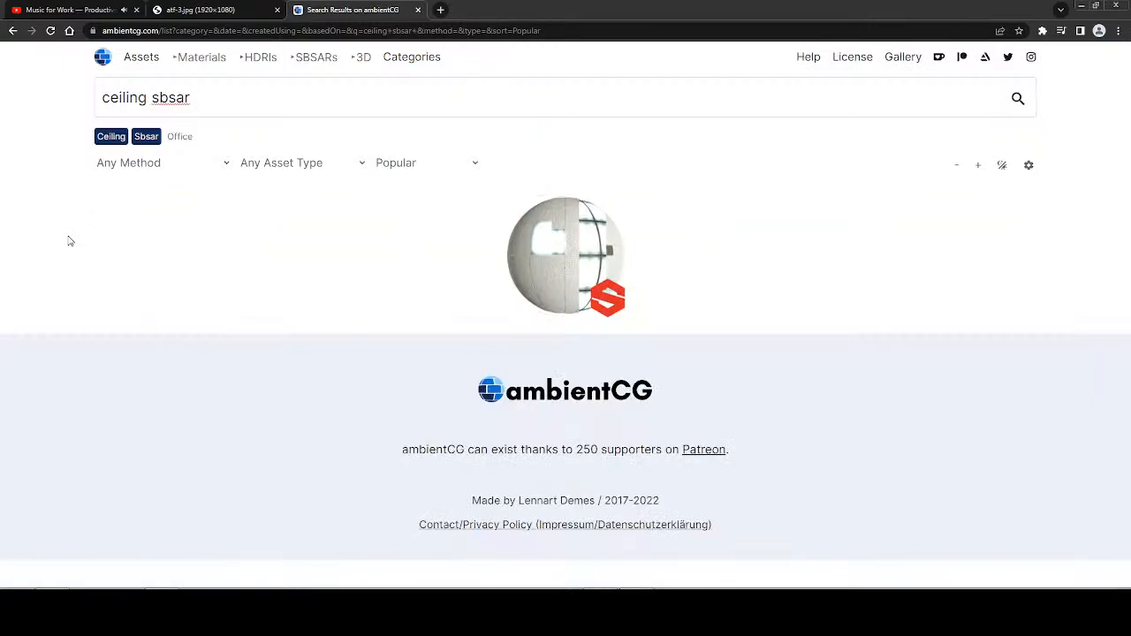
Replace the query with "tiles" again and examine the listed tile materials for a suitable one.
{"action": "left_click_drag", "start_coordinate": [193, 97], "coordinate": [59, 107]}
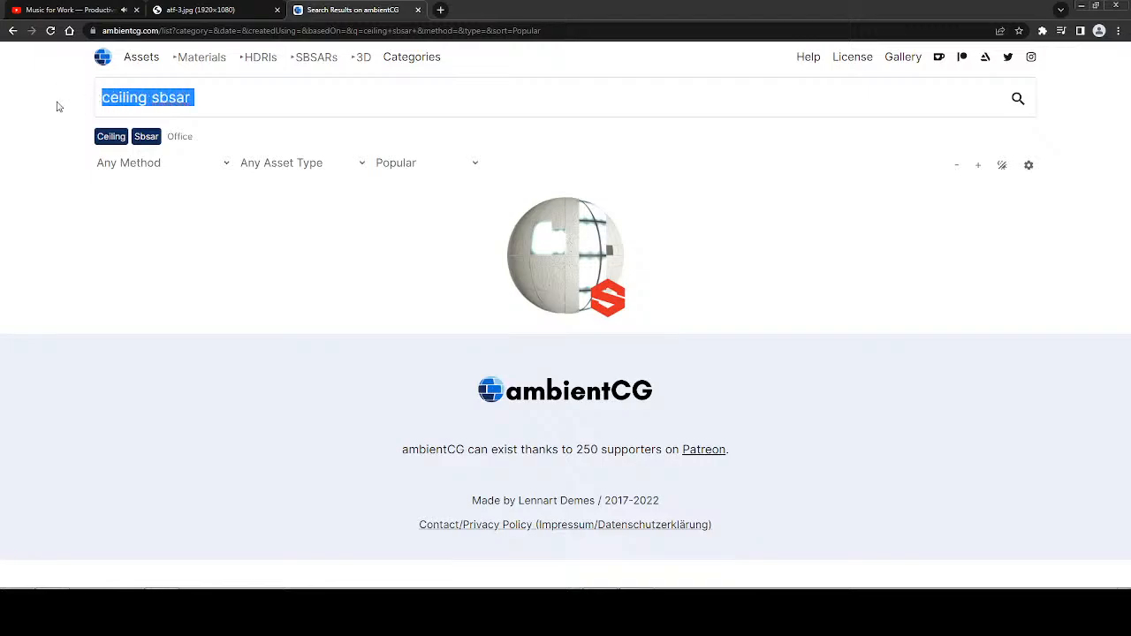
{"action": "type", "text": "tiles"}
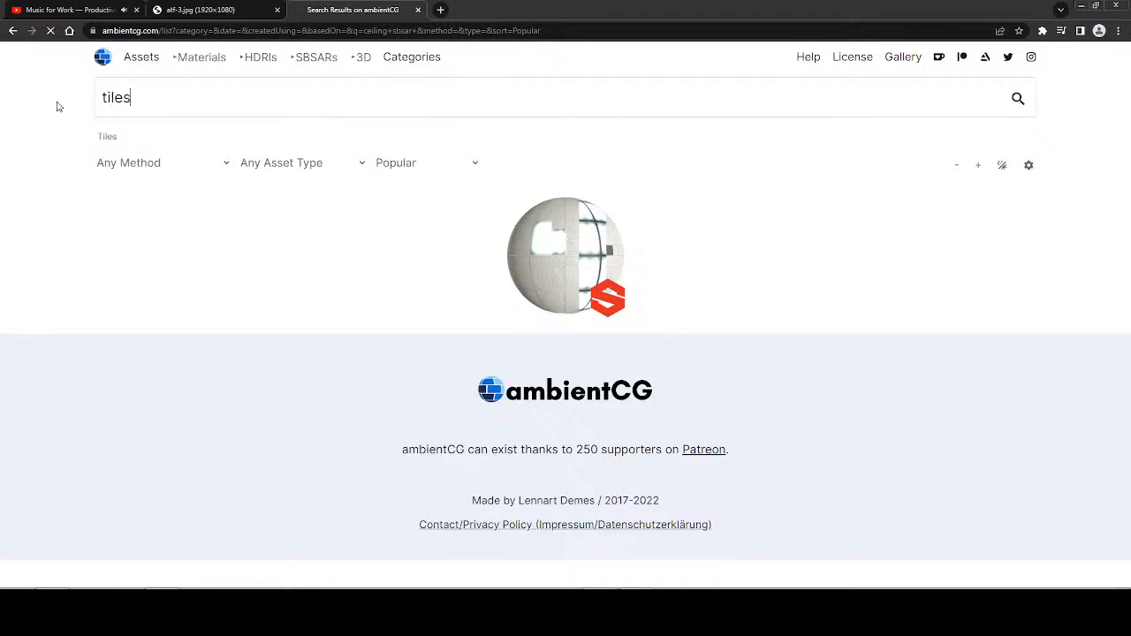
{"action": "key", "text": "Return"}
{"action": "scroll", "coordinate": [96, 247], "scroll_direction": "down", "scroll_amount": 5}
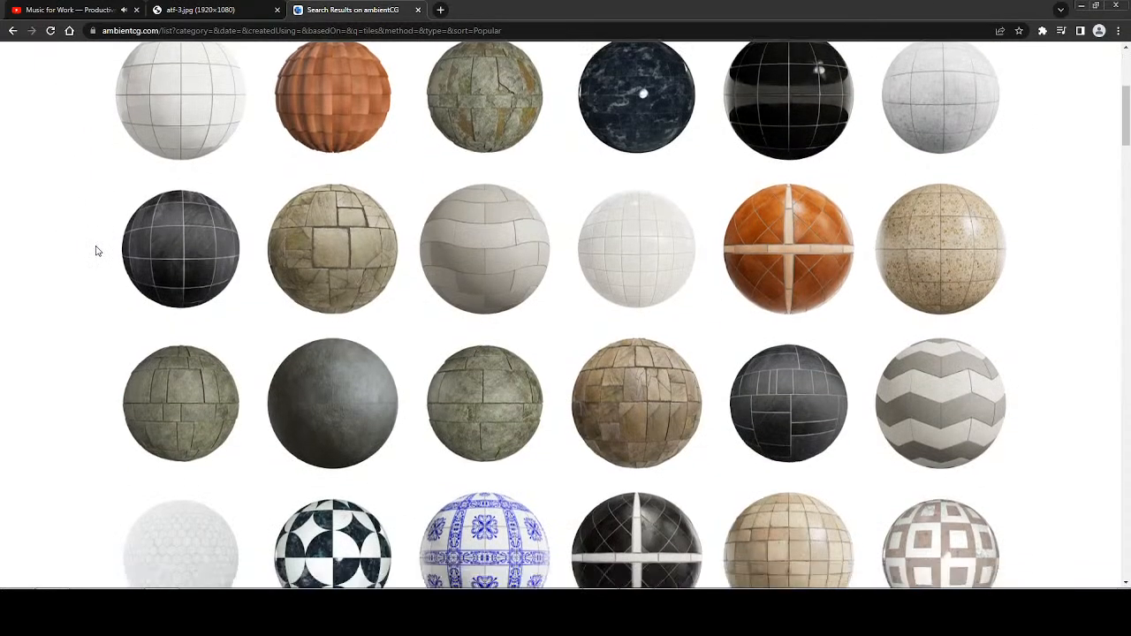
{"action": "scroll", "coordinate": [96, 249], "scroll_direction": "up", "scroll_amount": 1}
{"action": "scroll", "coordinate": [85, 255], "scroll_direction": "down", "scroll_amount": 9}
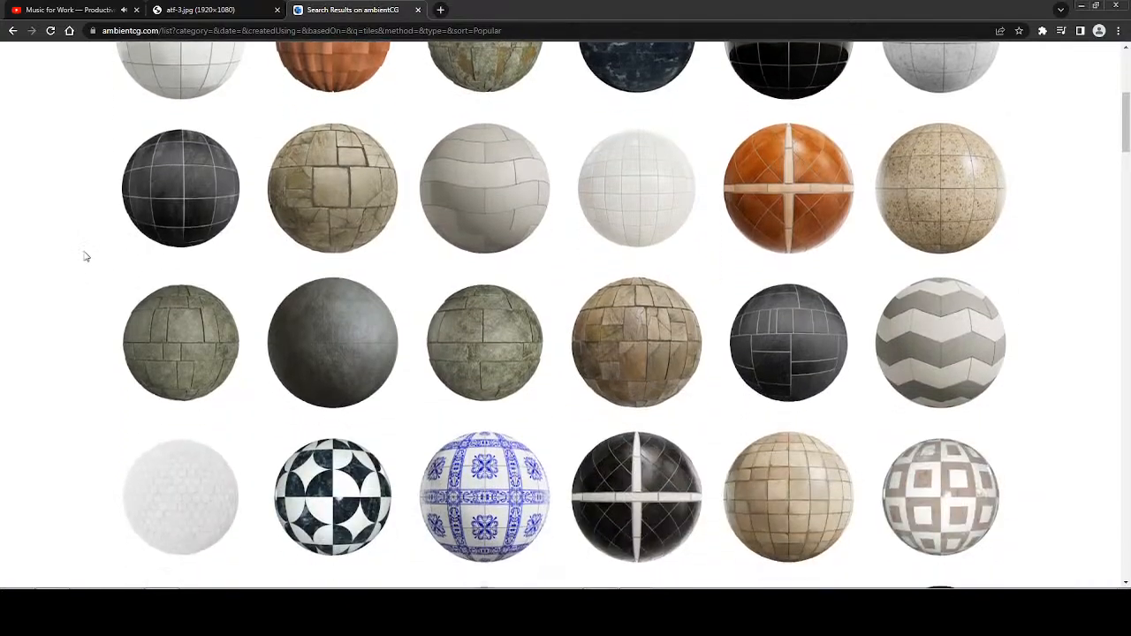
{"action": "scroll", "coordinate": [85, 259], "scroll_direction": "down", "scroll_amount": 1}
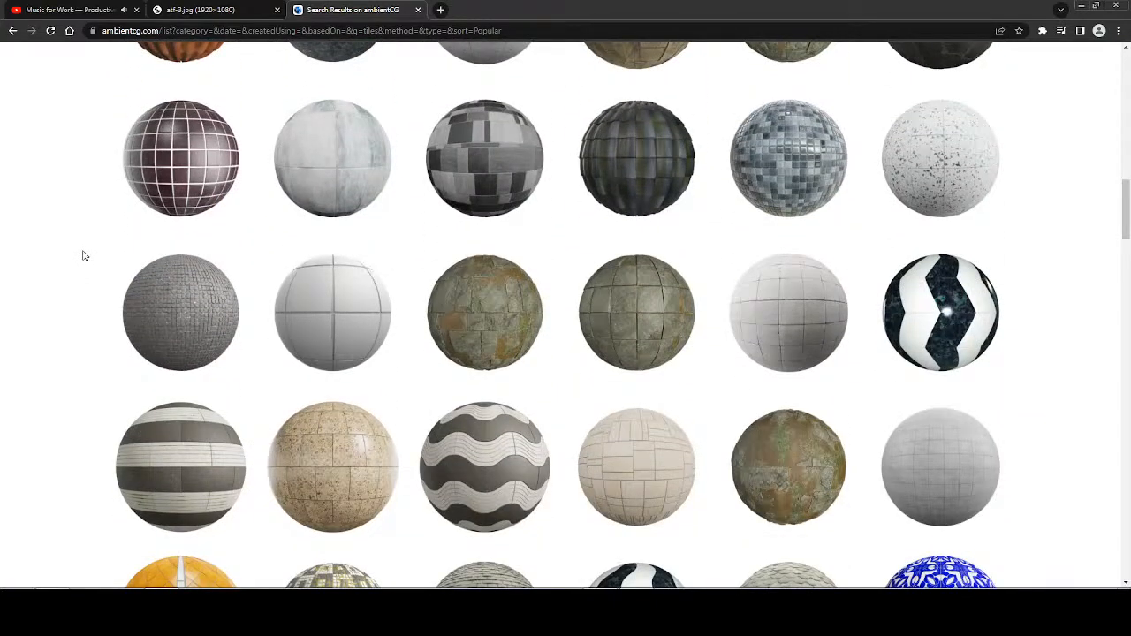
{"action": "scroll", "coordinate": [84, 257], "scroll_direction": "down", "scroll_amount": 3}
{"action": "scroll", "coordinate": [84, 257], "scroll_direction": "up", "scroll_amount": 3}
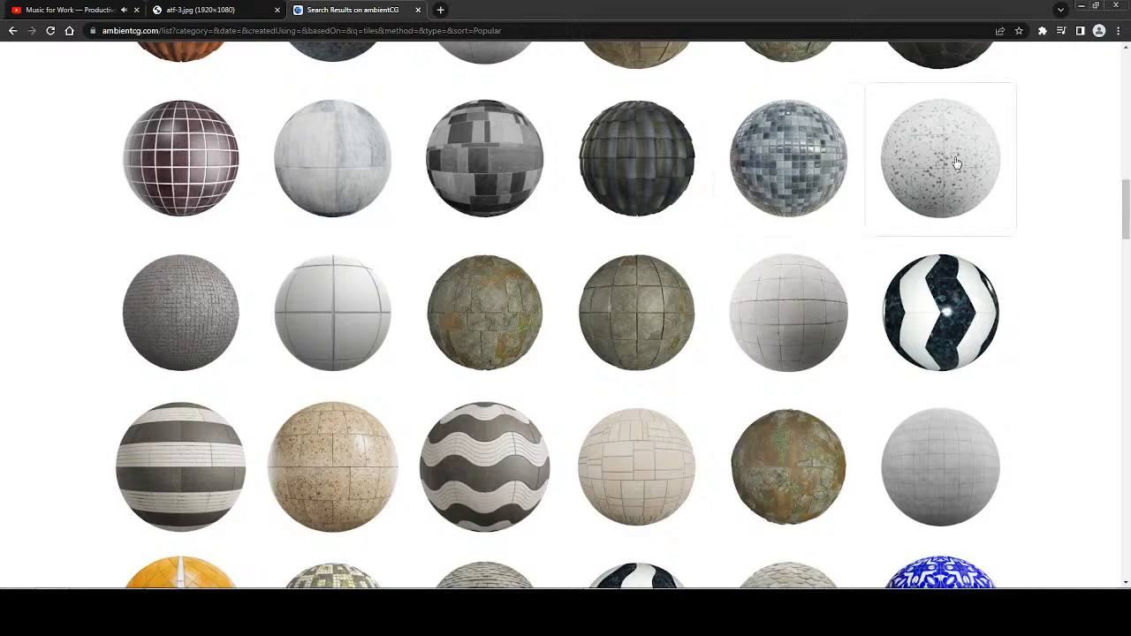
Open the white speckled Tiles 043 material, check its texture preview, and start the 2K-JPG download.
{"action": "left_click", "coordinate": [875, 212]}
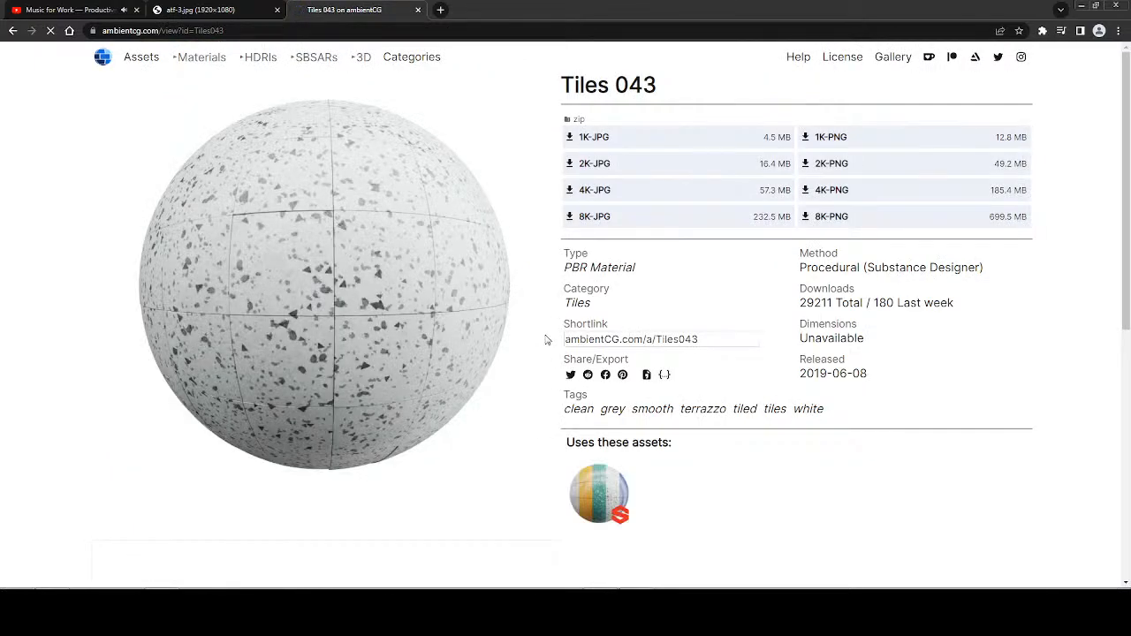
{"action": "scroll", "coordinate": [542, 342], "scroll_direction": "down", "scroll_amount": 3}
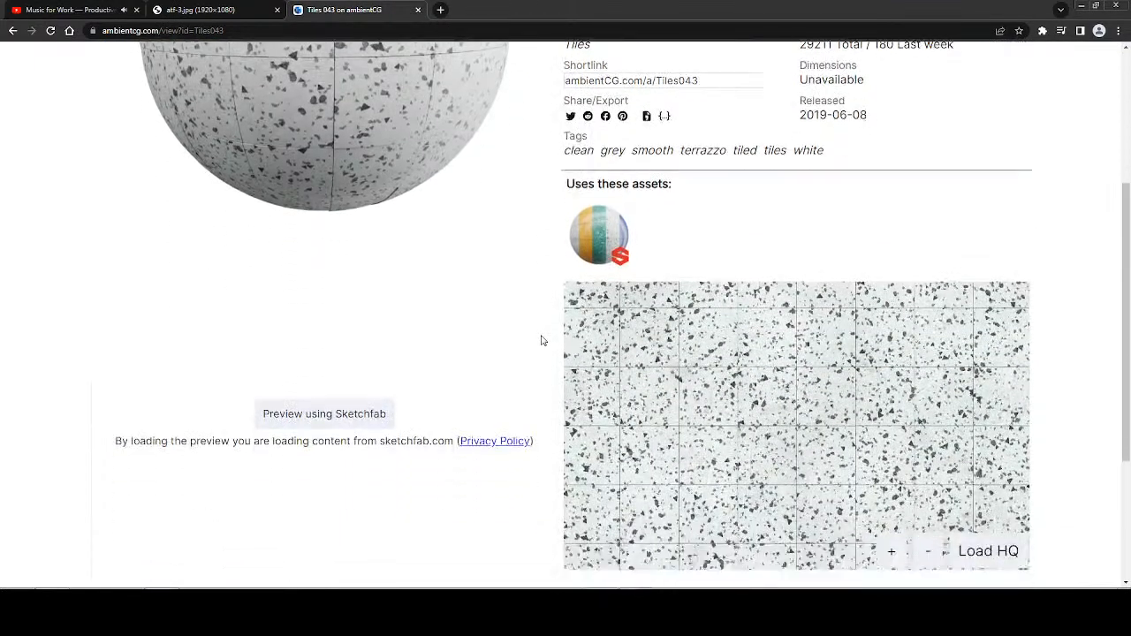
{"action": "scroll", "coordinate": [542, 341], "scroll_direction": "up", "scroll_amount": 3}
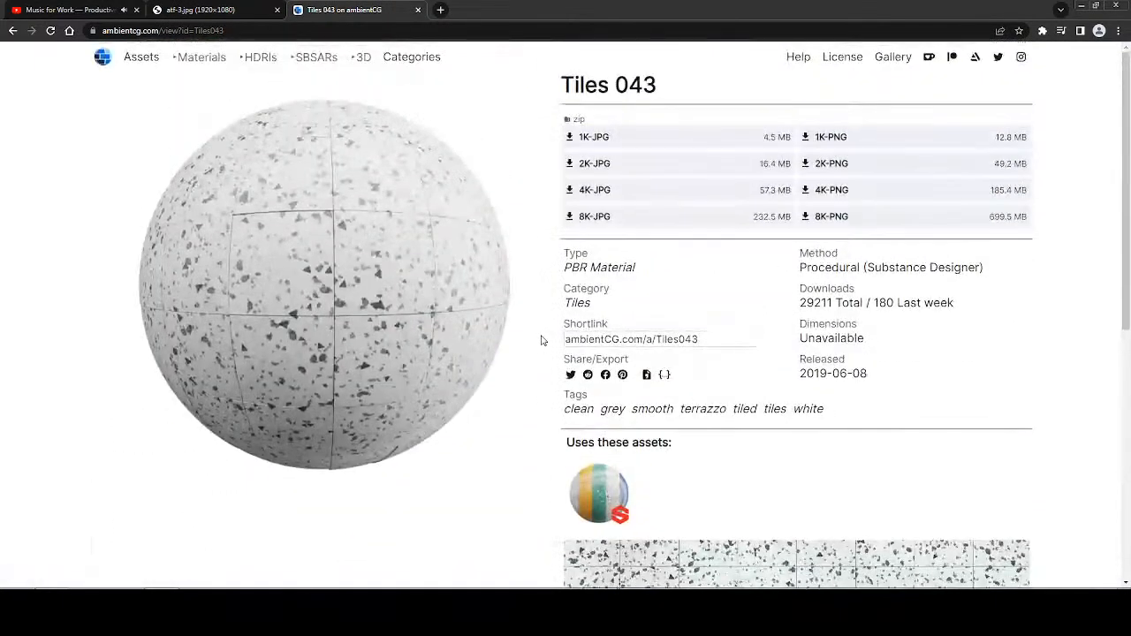
{"action": "left_click", "coordinate": [568, 166]}
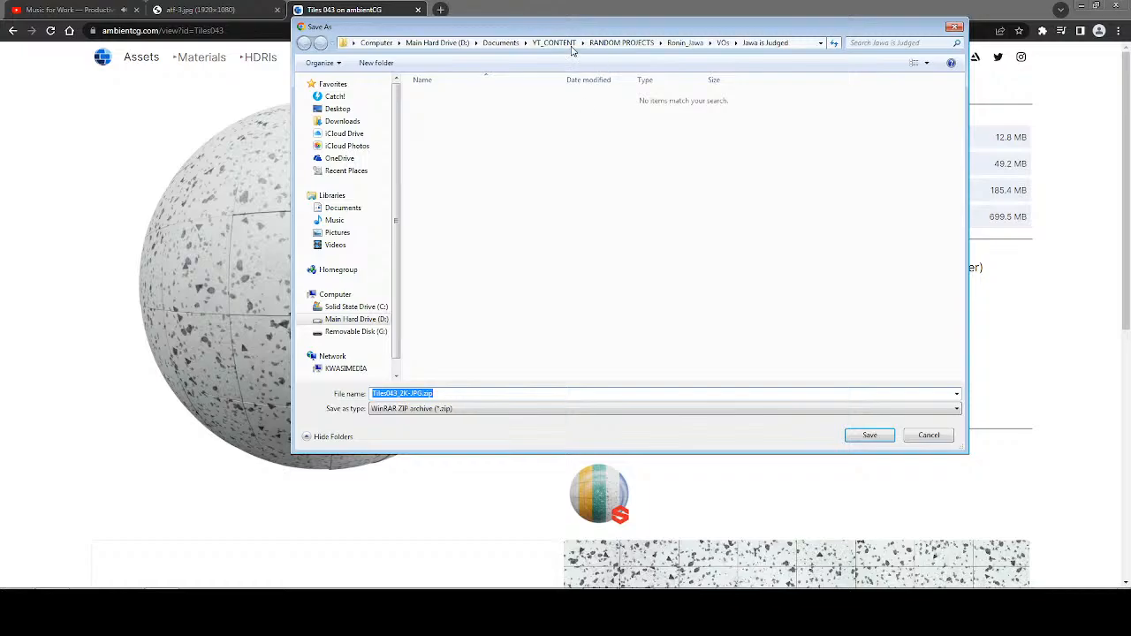
Save Tiles043_2K-JPG.zip in YT_CONTENT > PICS_DOWNLOADED_MISC > Special Backgrounds and dismiss the download notice.
{"action": "left_click", "coordinate": [571, 46]}
{"action": "left_click_drag", "start_coordinate": [960, 159], "coordinate": [955, 218]}
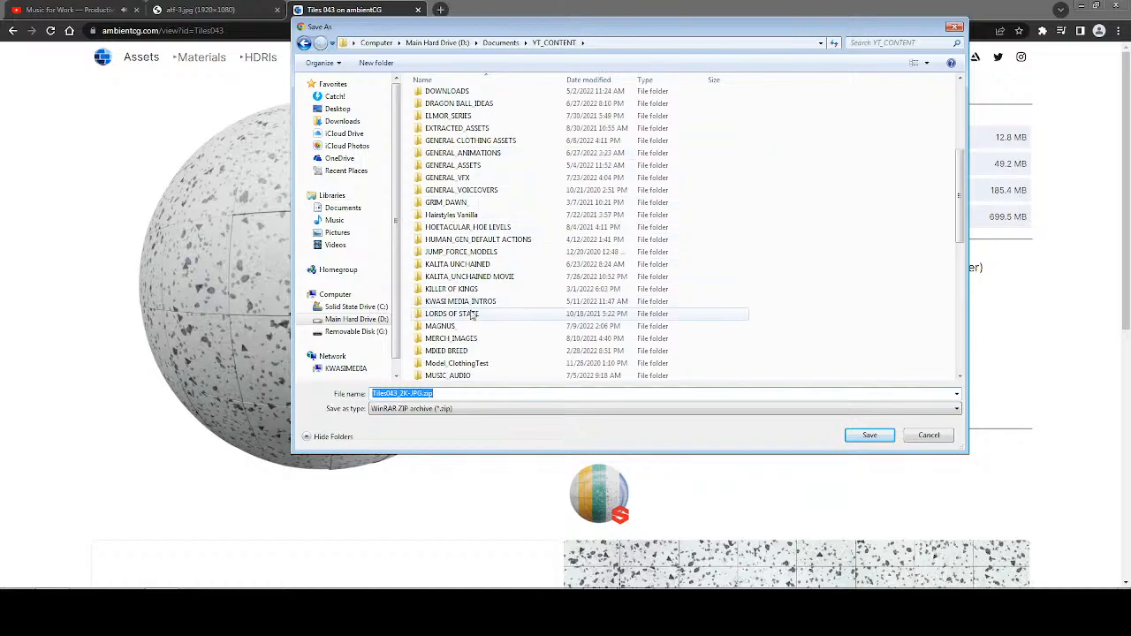
{"action": "left_click_drag", "start_coordinate": [958, 210], "coordinate": [959, 229]}
{"action": "double_click", "coordinate": [495, 284]}
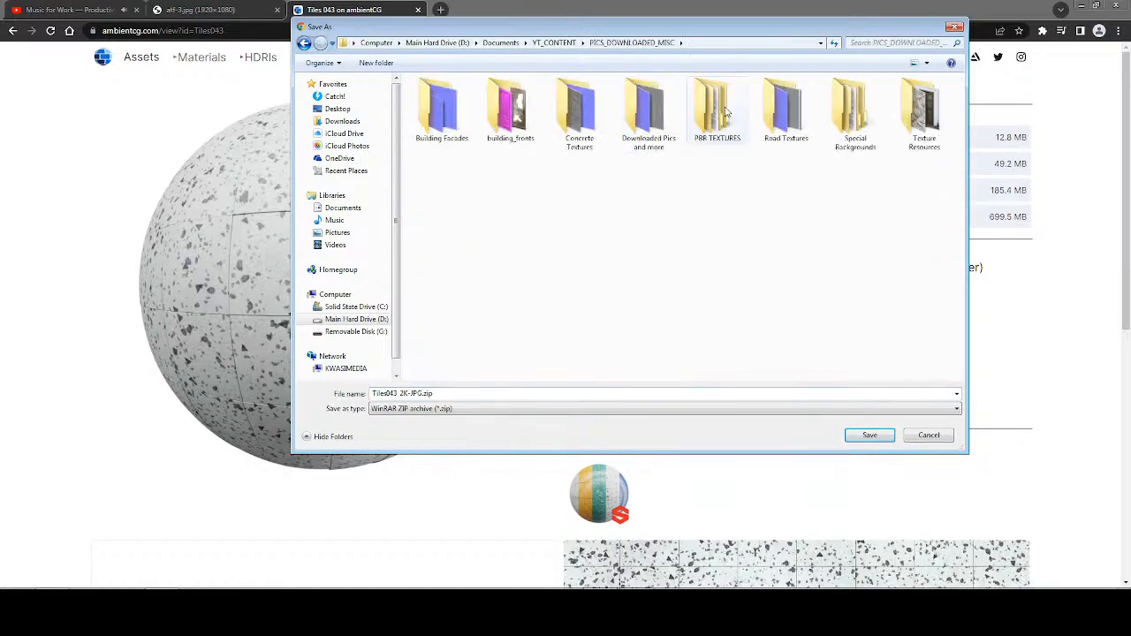
{"action": "double_click", "coordinate": [844, 111]}
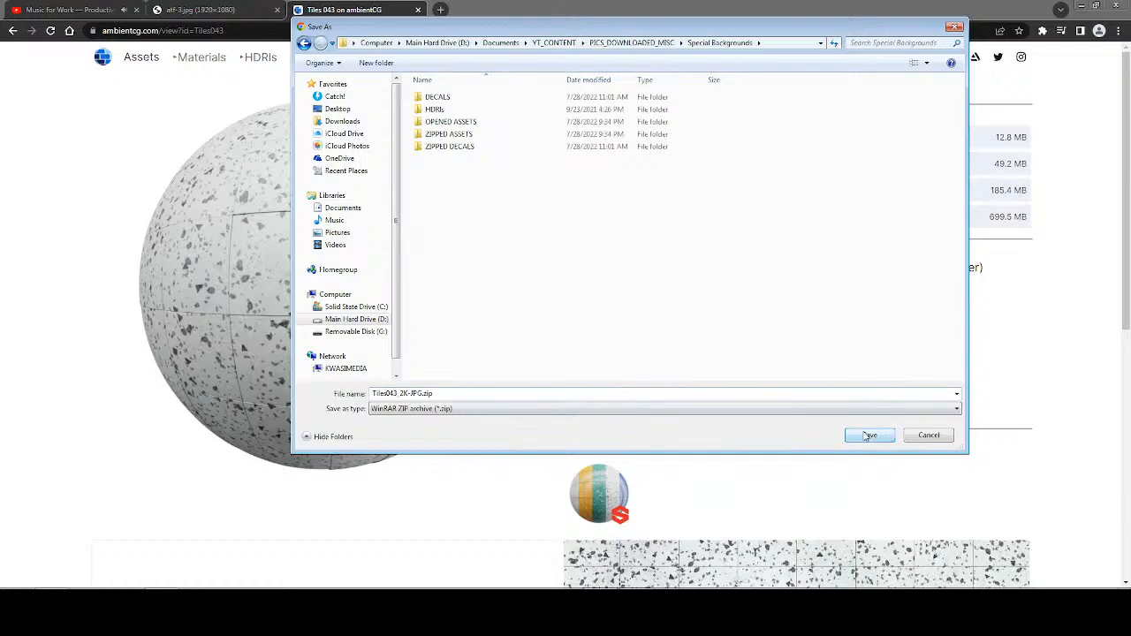
{"action": "left_click", "coordinate": [868, 436]}
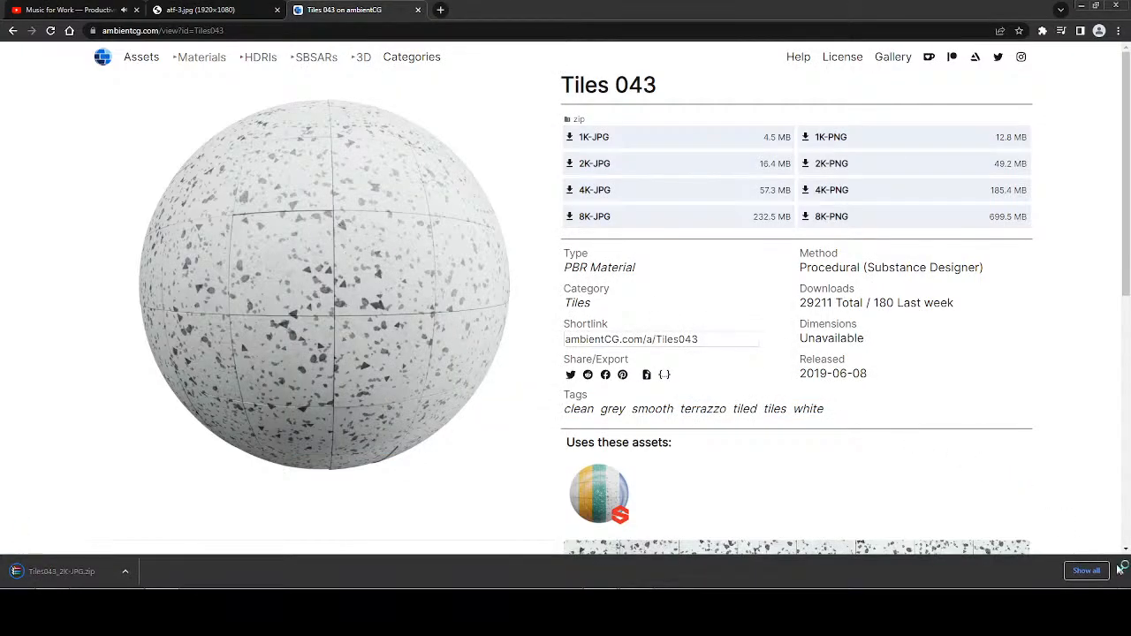
{"action": "left_click", "coordinate": [1120, 570]}
Switch to Windows Explorer and go to YT_CONTENT > PICS_DOWNLOADED_MISC > Special Backgrounds.
{"action": "left_click", "coordinate": [141, 603]}
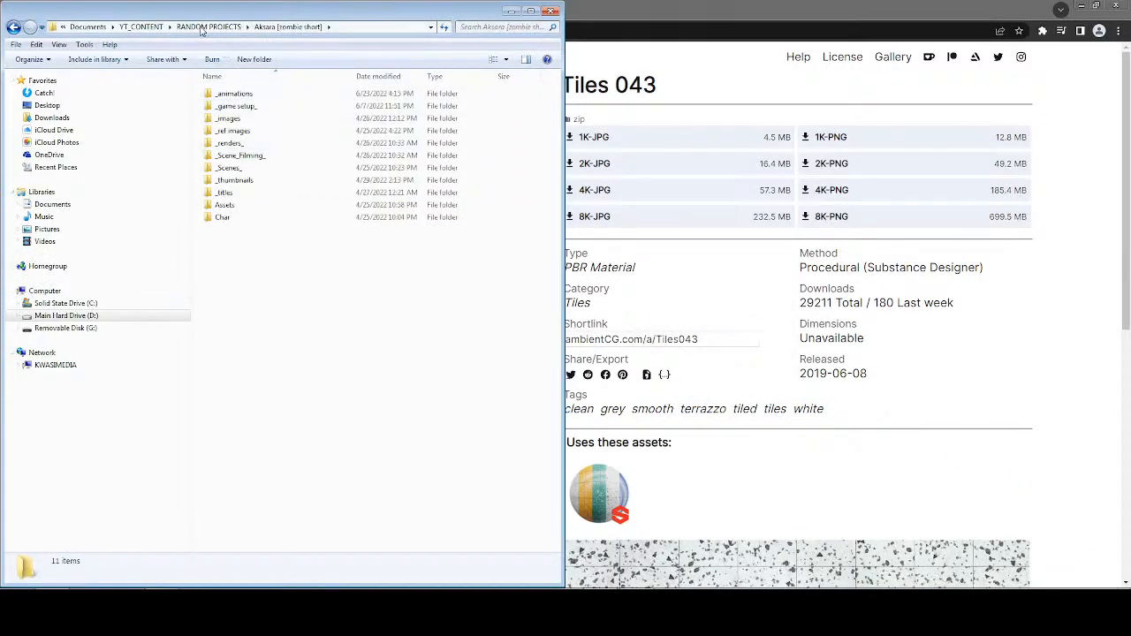
{"action": "left_click", "coordinate": [142, 26]}
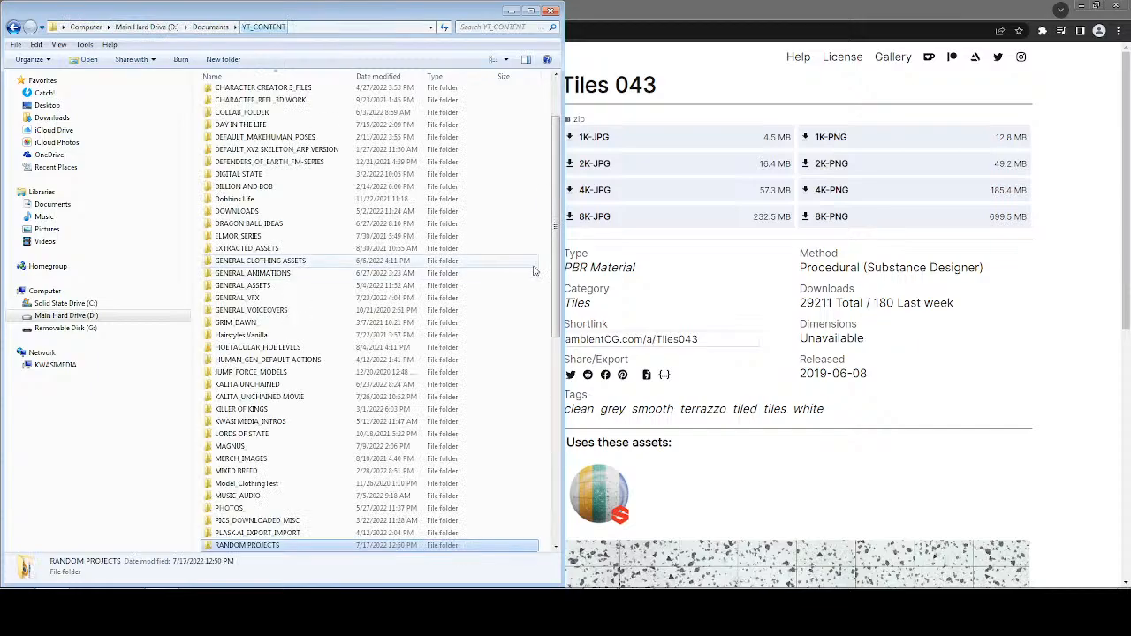
{"action": "scroll", "coordinate": [557, 228], "scroll_direction": "down", "scroll_amount": 3}
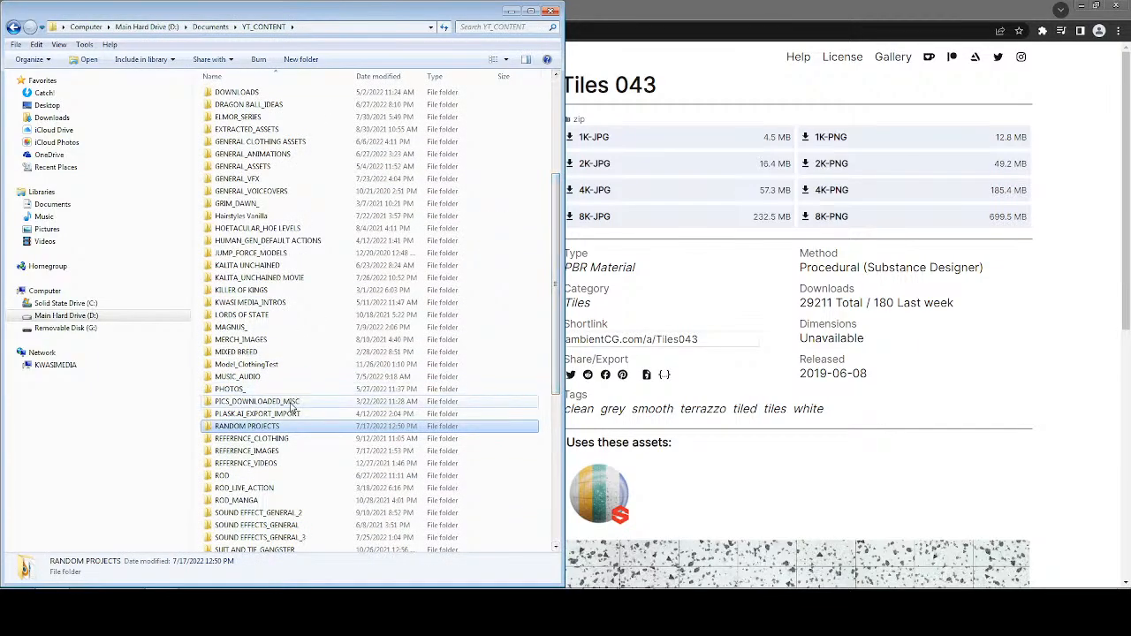
{"action": "double_click", "coordinate": [291, 403]}
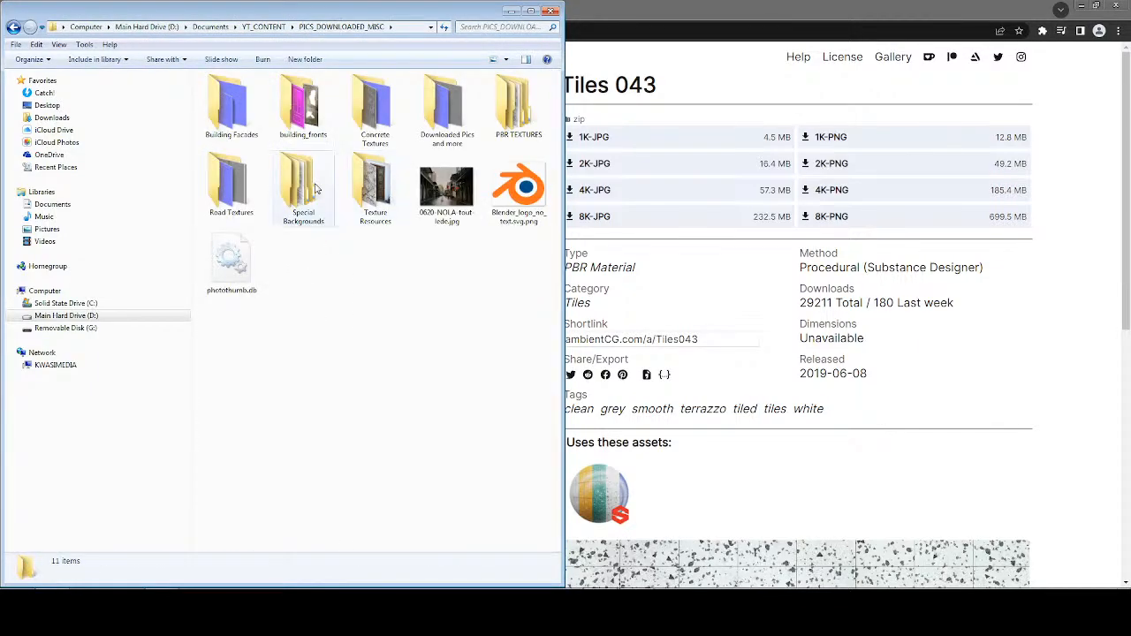
{"action": "double_click", "coordinate": [294, 188]}
Extract Tiles043_2K-JPG.zip into its own Tiles043_2K-JPG folder.
{"action": "left_click", "coordinate": [233, 156]}
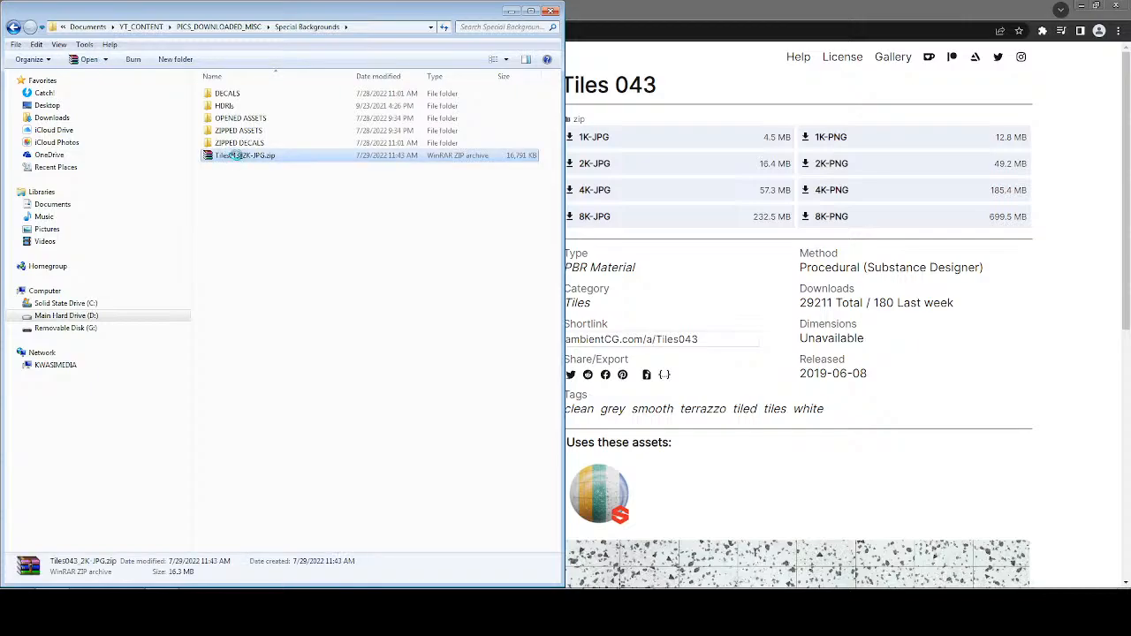
{"action": "right_click", "coordinate": [237, 155]}
{"action": "left_click", "coordinate": [281, 218]}
{"action": "left_click", "coordinate": [235, 193]}
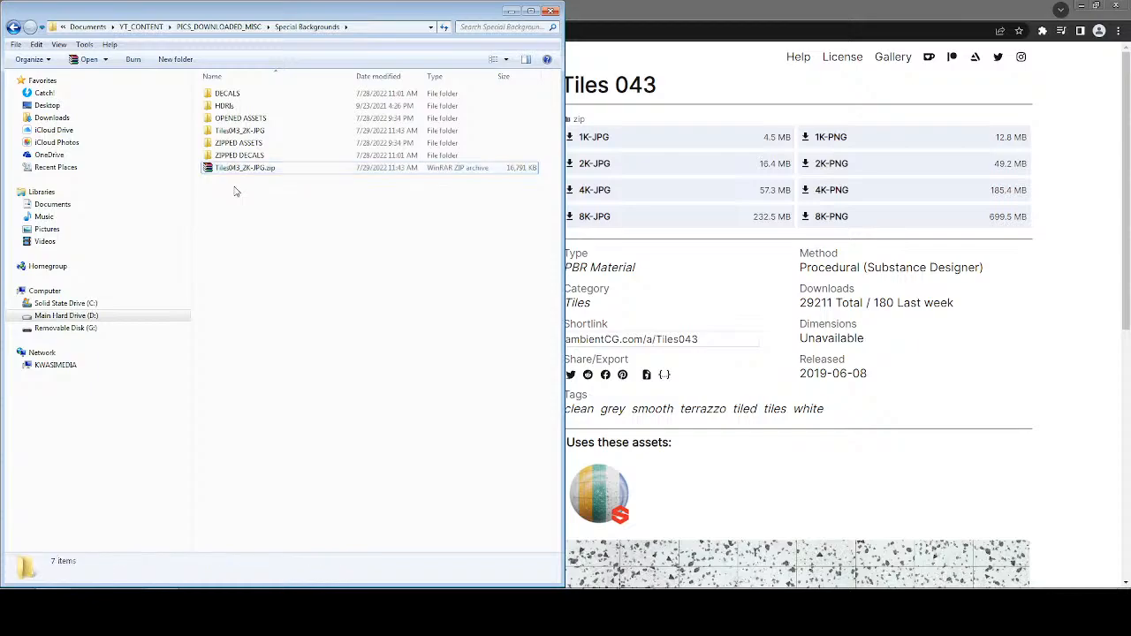
Move Tiles043_2K-JPG.zip into ZIPPED ASSETS and the extracted Tiles043_2K-JPG folder into OPENED ASSETS.
{"action": "left_click", "coordinate": [236, 169]}
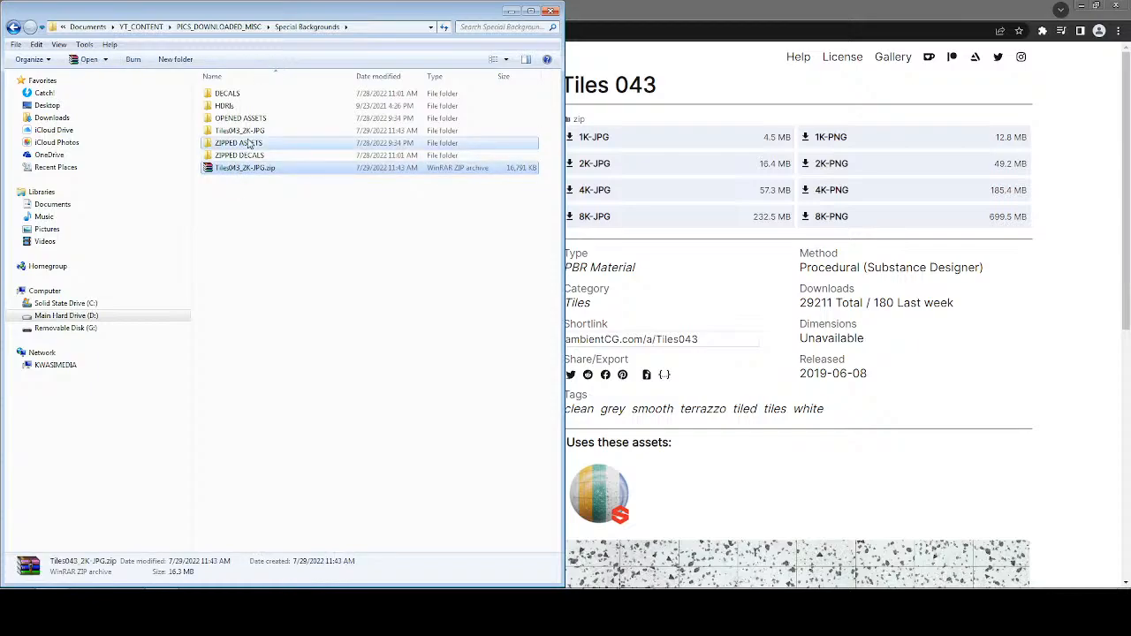
{"action": "left_click_drag", "start_coordinate": [248, 143], "coordinate": [255, 121]}
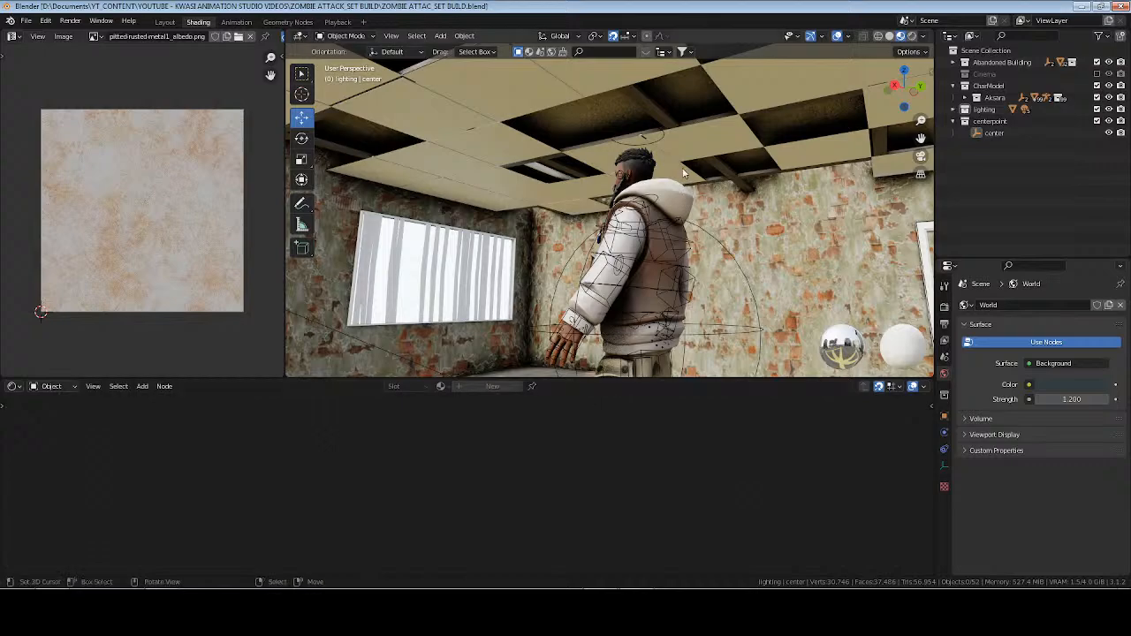
Switch to Blender and give the ceiling_tiles object a new material named "ceiling tiles".
{"action": "left_click", "coordinate": [683, 174]}
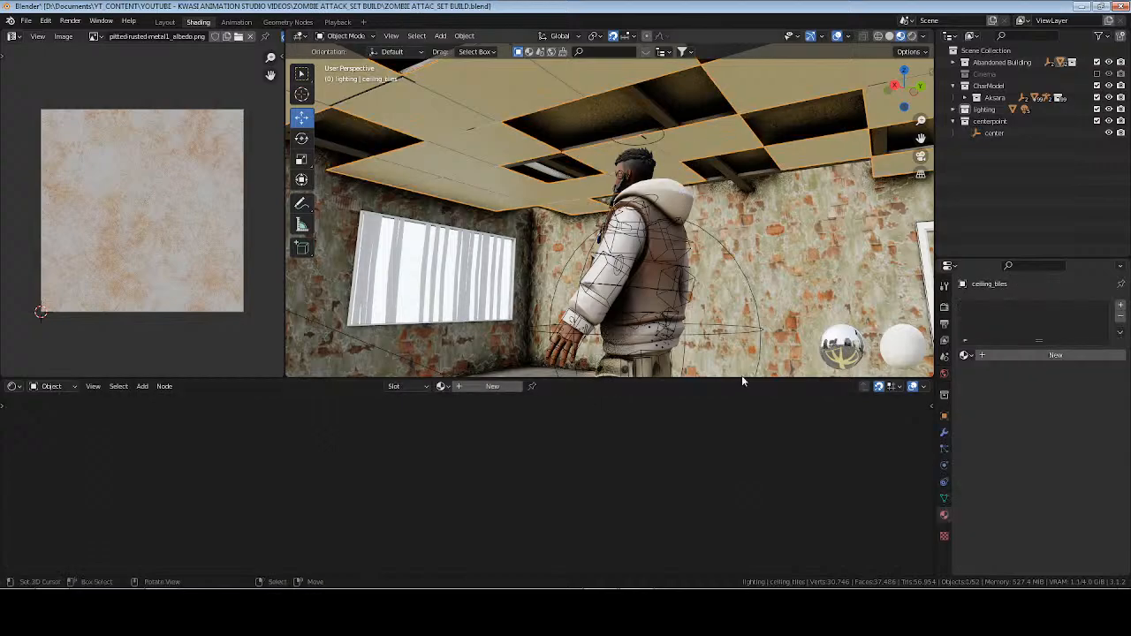
{"action": "double_click", "coordinate": [469, 389]}
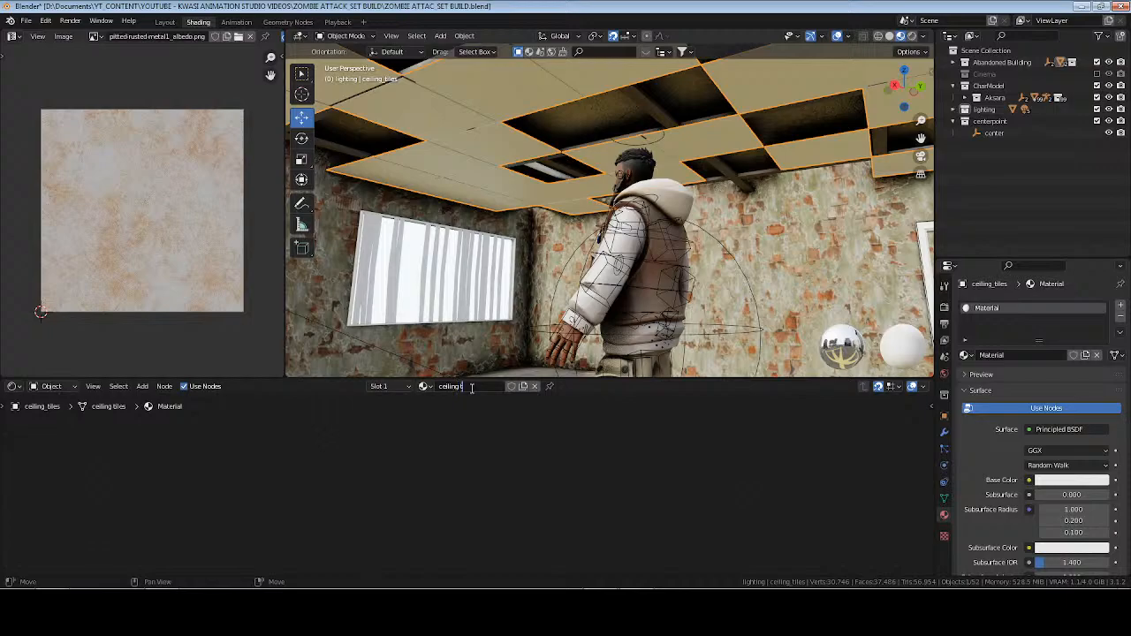
{"action": "type", "text": "ceiling tiles"}
{"action": "key", "text": "Return"}
{"action": "key", "text": "Home"}
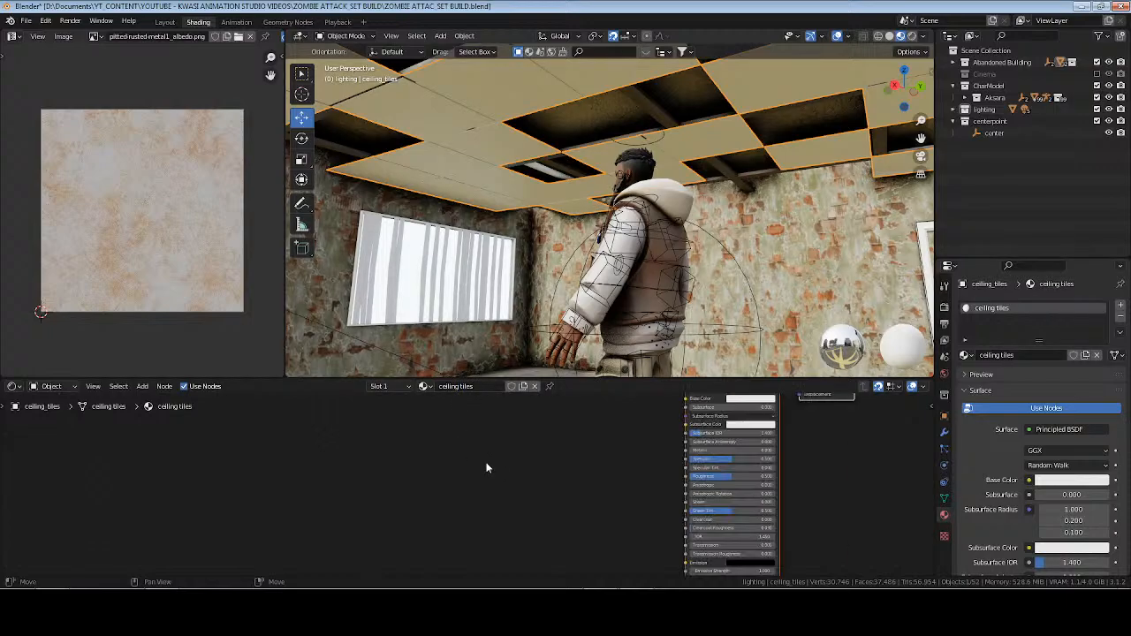
Save the file, start Principled Texture Setup on the material's Principled BSDF node, and browse to the OPENED ASSETS folder.
{"action": "scroll", "coordinate": [487, 468], "scroll_direction": "up", "scroll_amount": 5}
{"action": "middle_click_drag", "start_coordinate": [517, 467], "coordinate": [760, 509]}
{"action": "scroll", "coordinate": [740, 502], "scroll_direction": "up", "scroll_amount": 2}
{"action": "left_click", "coordinate": [692, 437]}
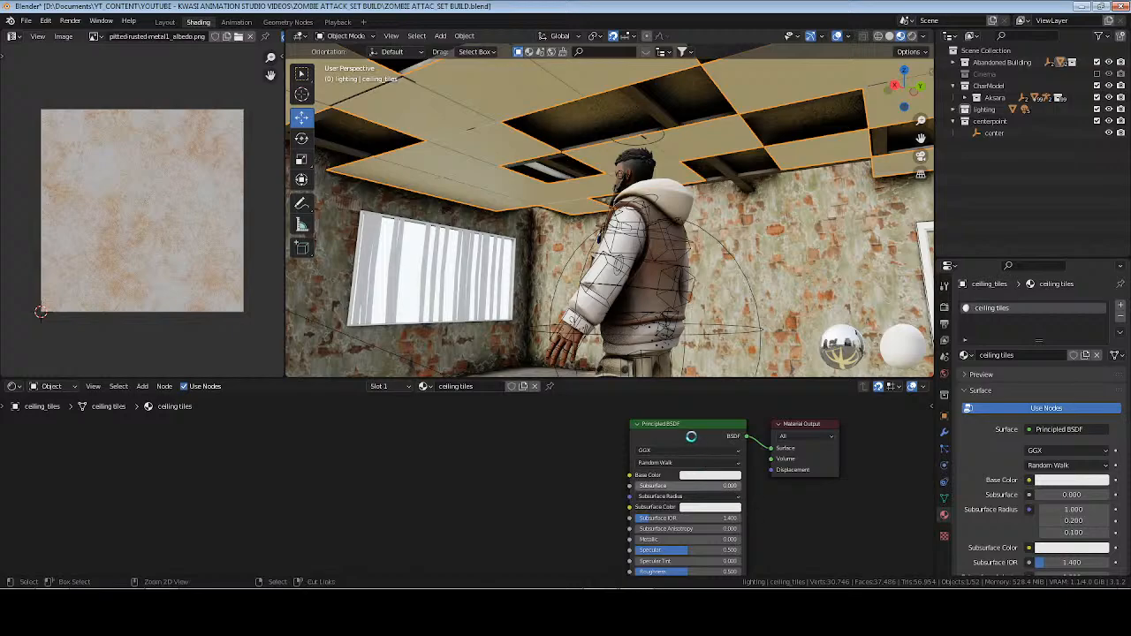
{"action": "key", "text": "ctrl+s"}
{"action": "key", "text": "ctrl+shift+t"}
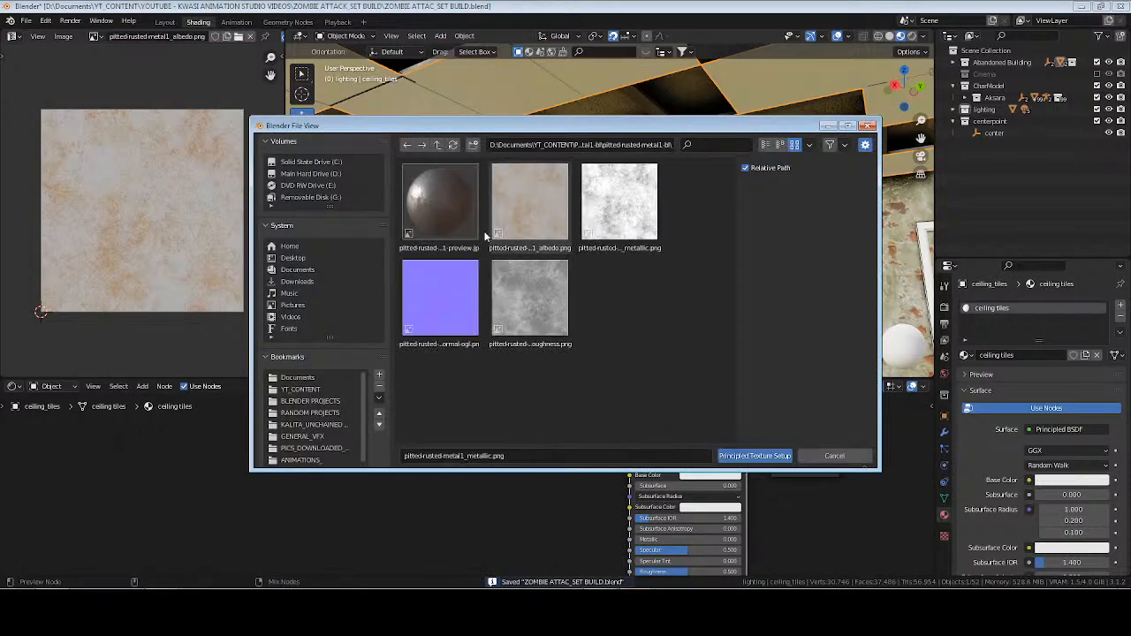
{"action": "left_click", "coordinate": [437, 145]}
{"action": "left_click", "coordinate": [437, 145]}
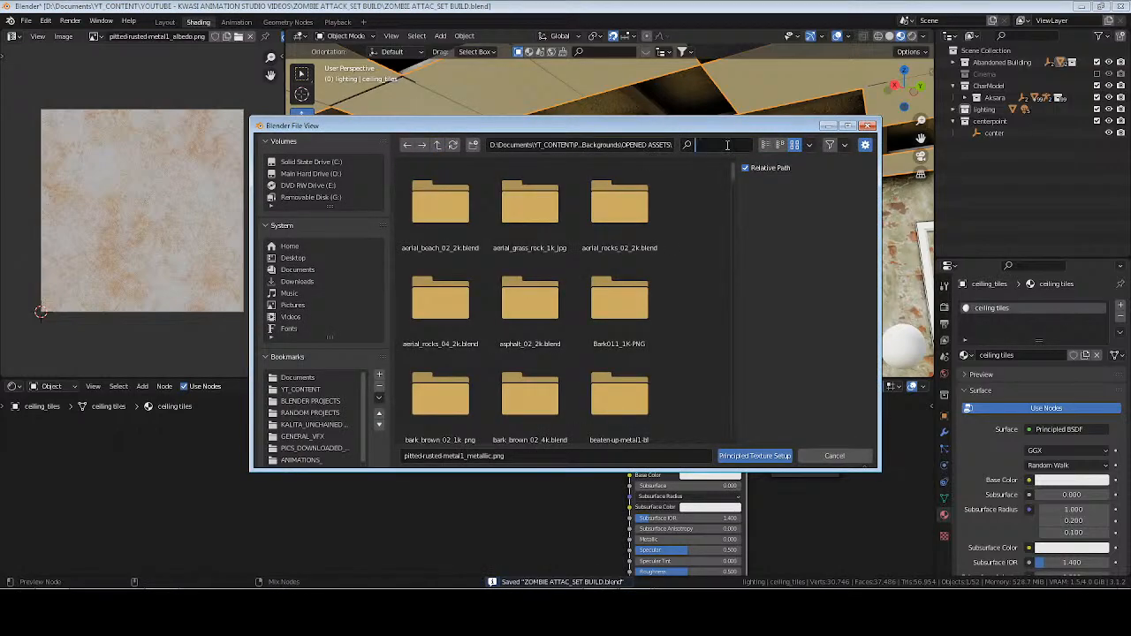
{"action": "type", "text": "tiles"}
{"action": "key", "text": "Return"}
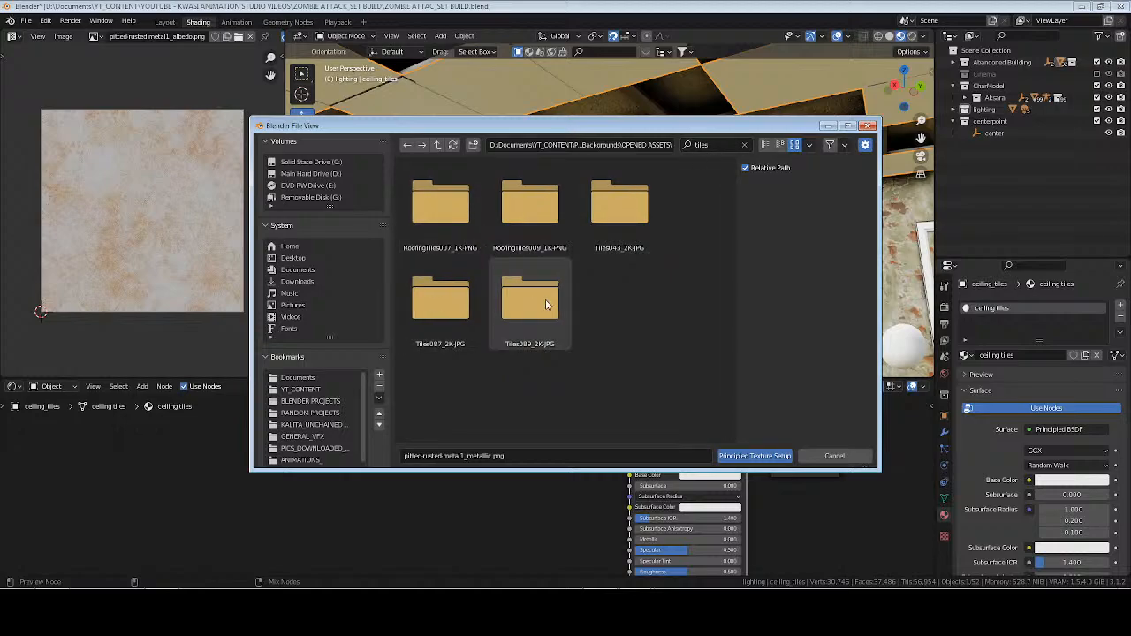
{"action": "double_click", "coordinate": [469, 305]}
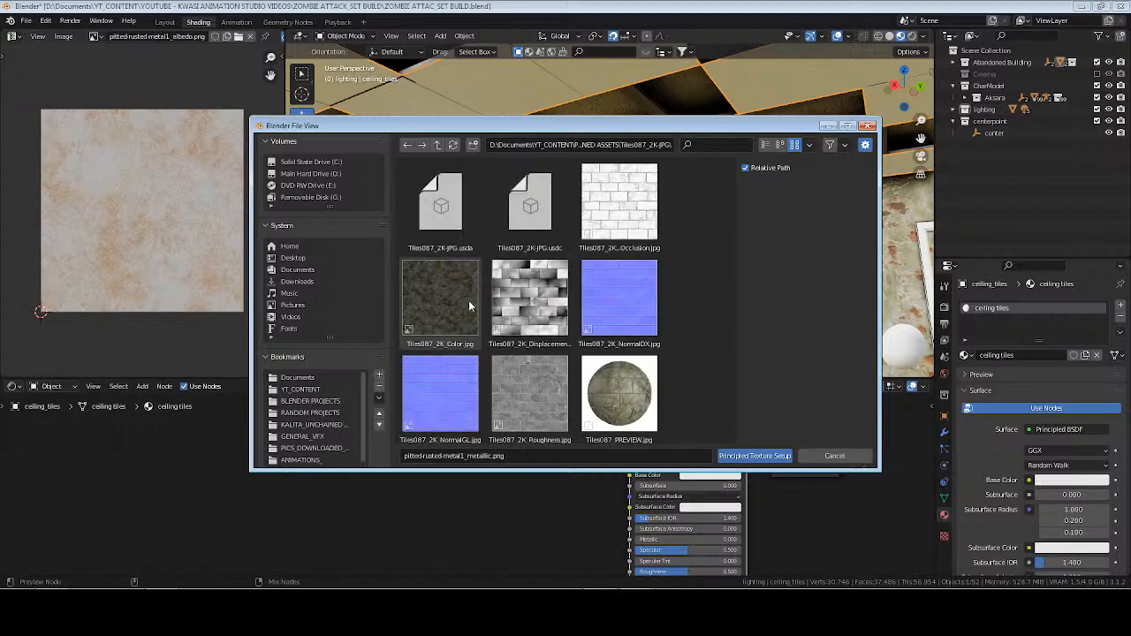
{"action": "key", "text": "BackSpace"}
Find the Tiles043_2K-JPG folder by searching "tile" and load its Color, NormalGL and Roughness maps into the ceiling tiles material.
{"action": "left_click", "coordinate": [722, 148]}
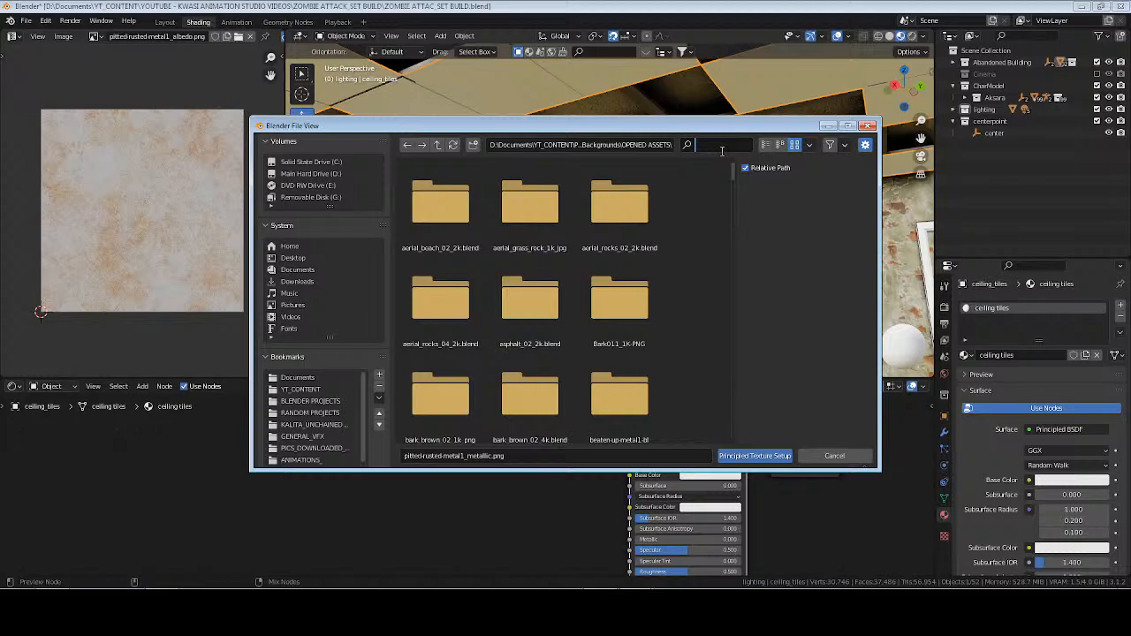
{"action": "type", "text": "tiles"}
{"action": "double_click", "coordinate": [612, 212]}
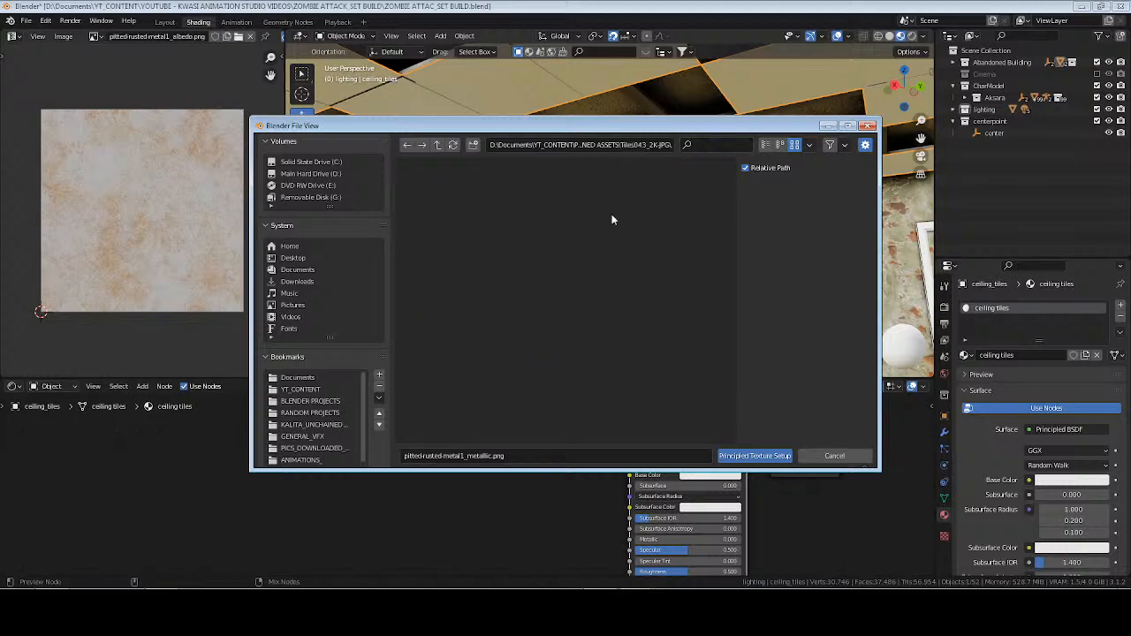
{"action": "left_click", "coordinate": [598, 250]}
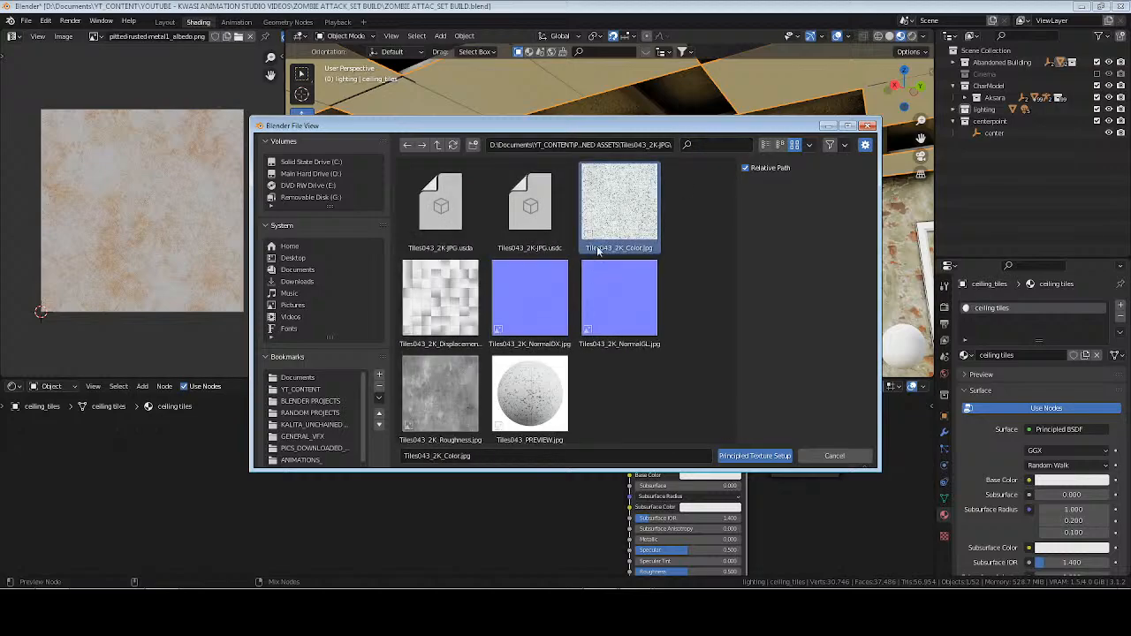
{"action": "left_click", "coordinate": [613, 295], "text": "ctrl"}
{"action": "left_click", "coordinate": [442, 393], "text": "ctrl"}
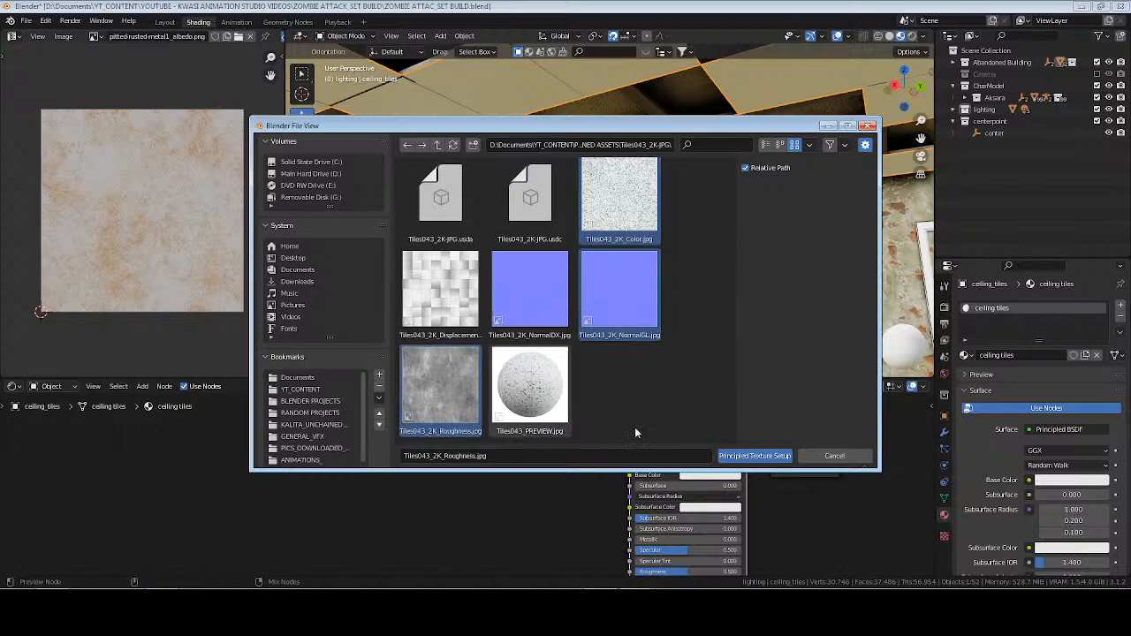
{"action": "left_click", "coordinate": [769, 456]}
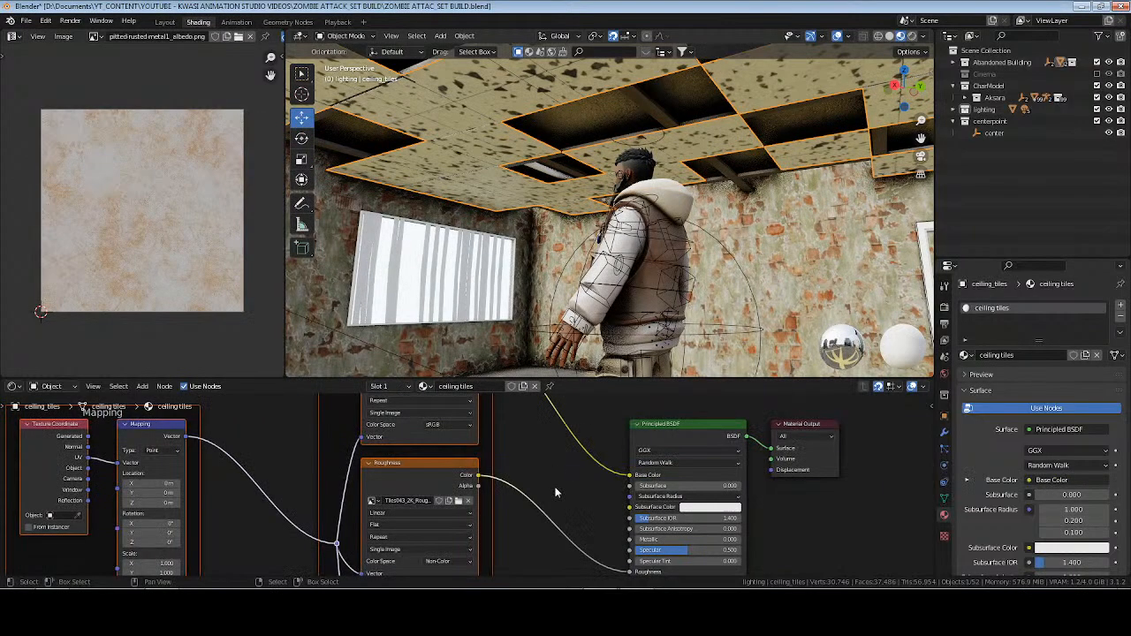
Try cube-projecting one ceiling tile face and unwrapping all the material's faces from it with Follow Active Quads in Even mode.
{"action": "key", "text": "Tab"}
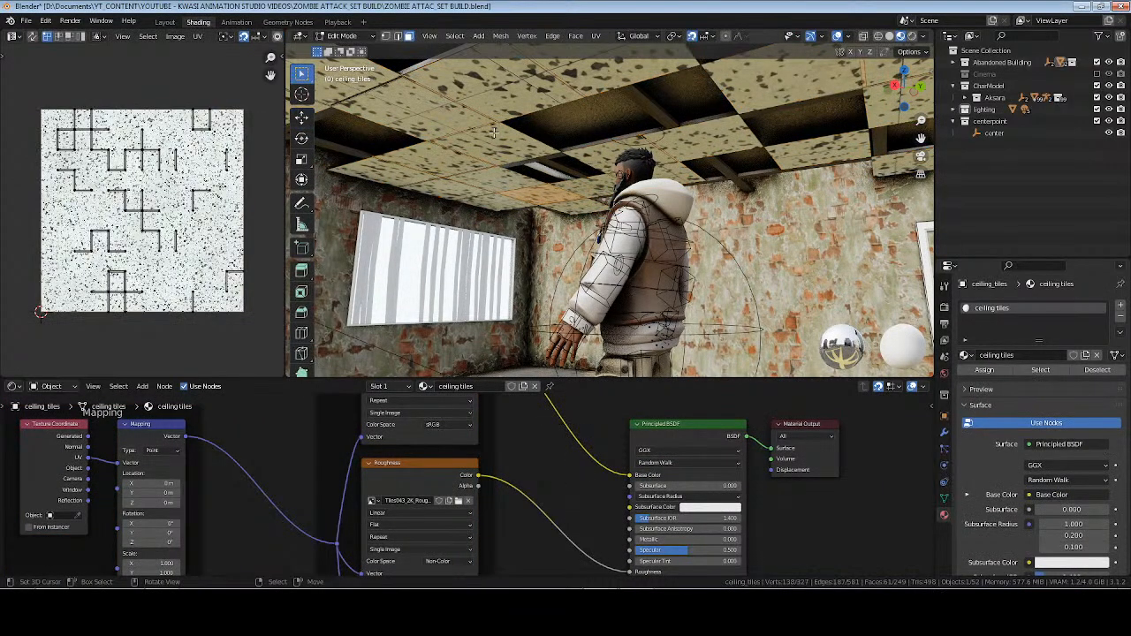
{"action": "left_click", "coordinate": [449, 116]}
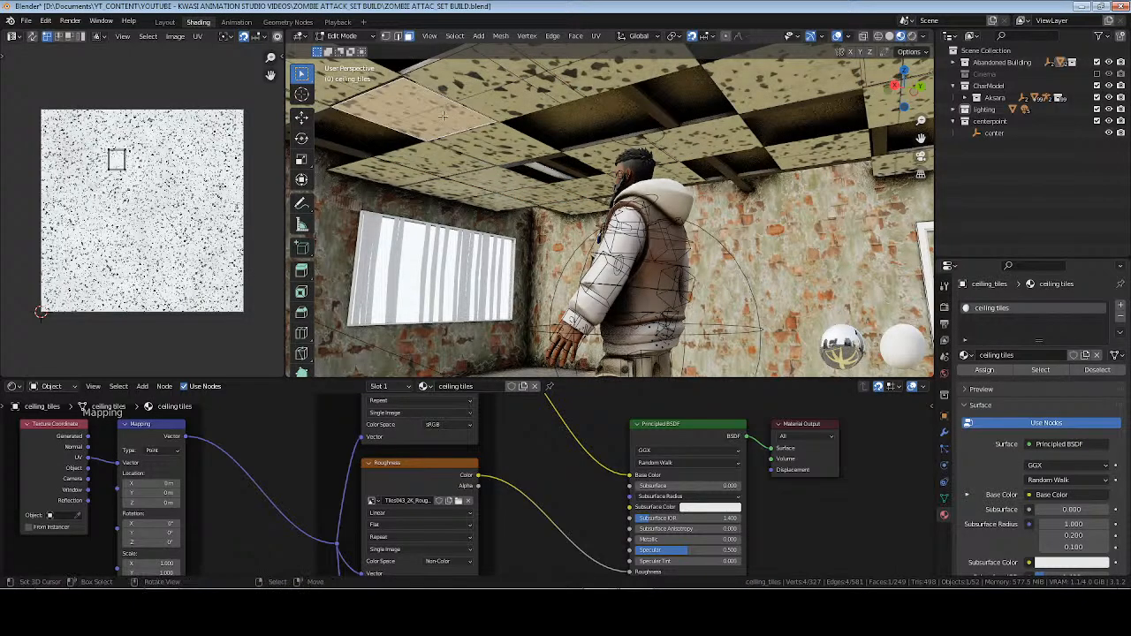
{"action": "key", "text": "u"}
{"action": "left_click", "coordinate": [626, 146]}
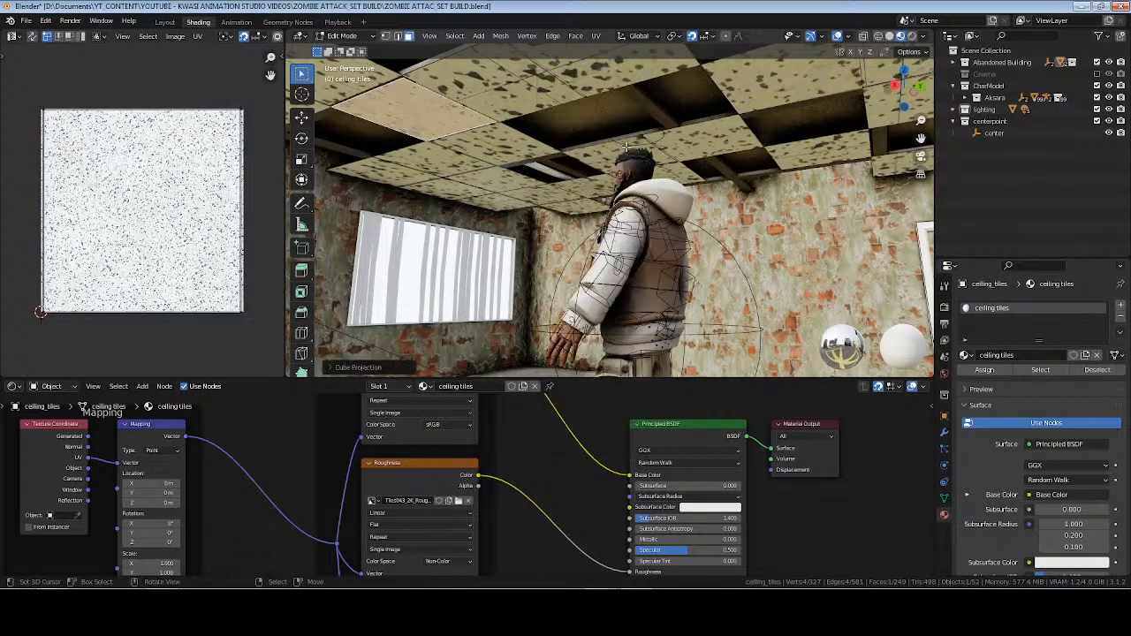
{"action": "left_click", "coordinate": [1052, 367]}
{"action": "key", "text": "u"}
{"action": "left_click", "coordinate": [731, 143]}
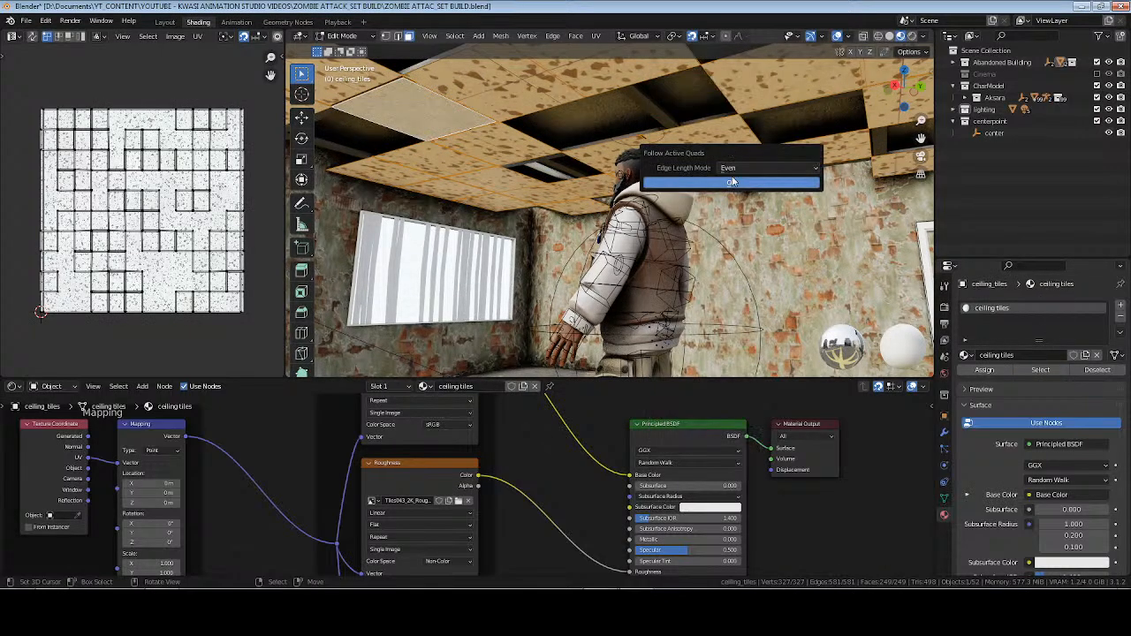
{"action": "left_click", "coordinate": [729, 180]}
Try the same Cube Projection and Follow Active Quads unwrap using a different ceiling tile as the active face.
{"action": "middle_click_drag", "start_coordinate": [702, 164], "coordinate": [699, 188]}
{"action": "left_click", "coordinate": [718, 201]}
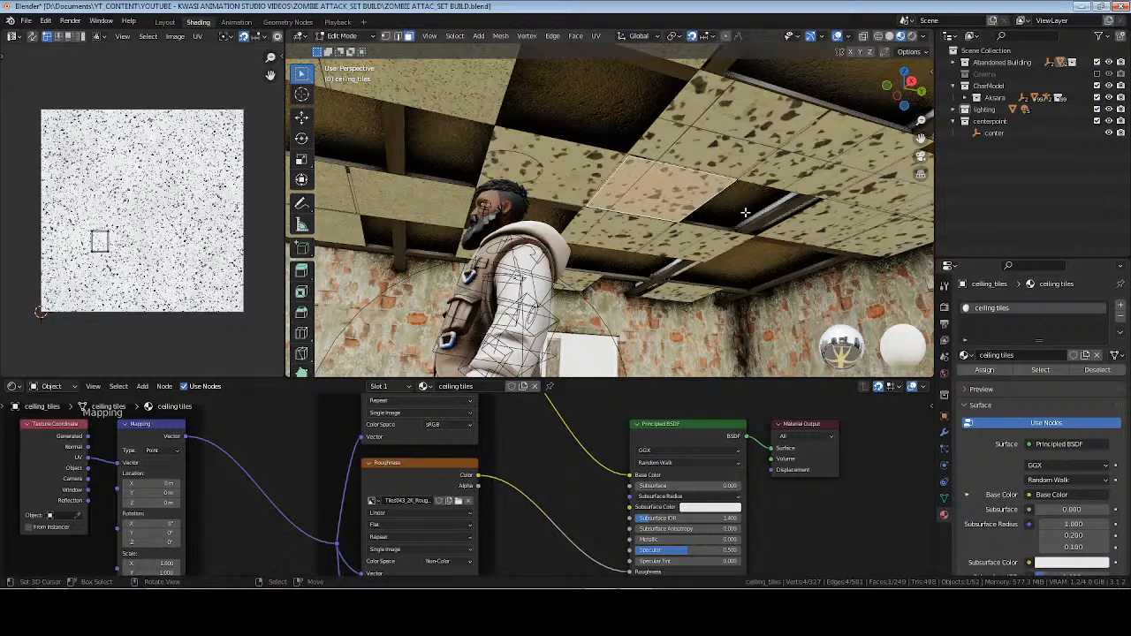
{"action": "key", "text": "u"}
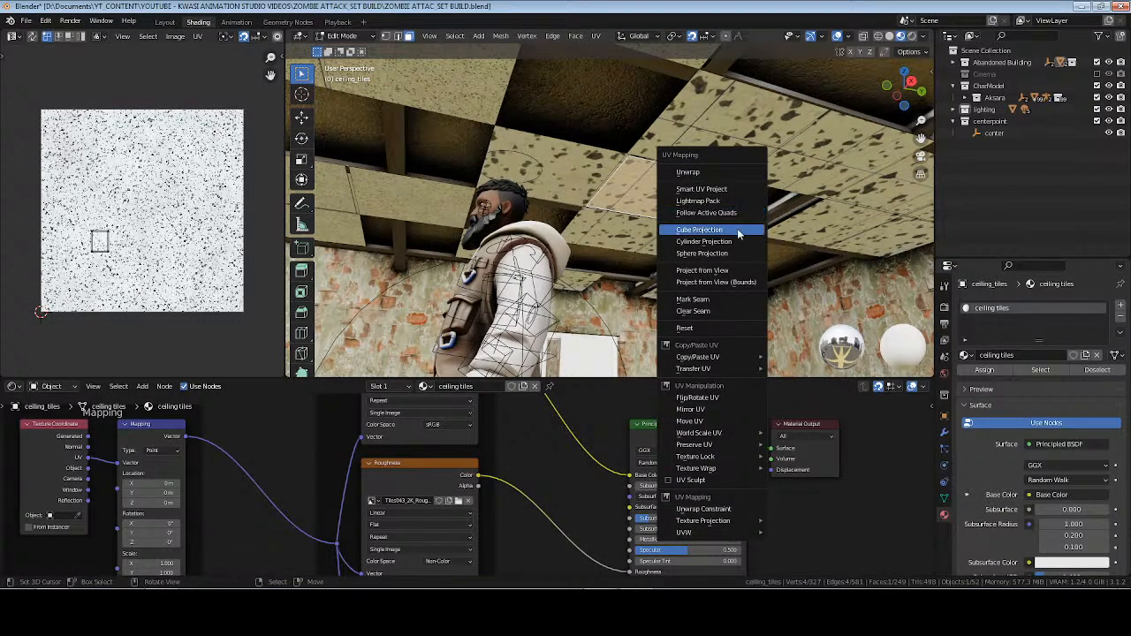
{"action": "left_click", "coordinate": [739, 230]}
{"action": "left_click", "coordinate": [1048, 372]}
{"action": "key", "text": "u"}
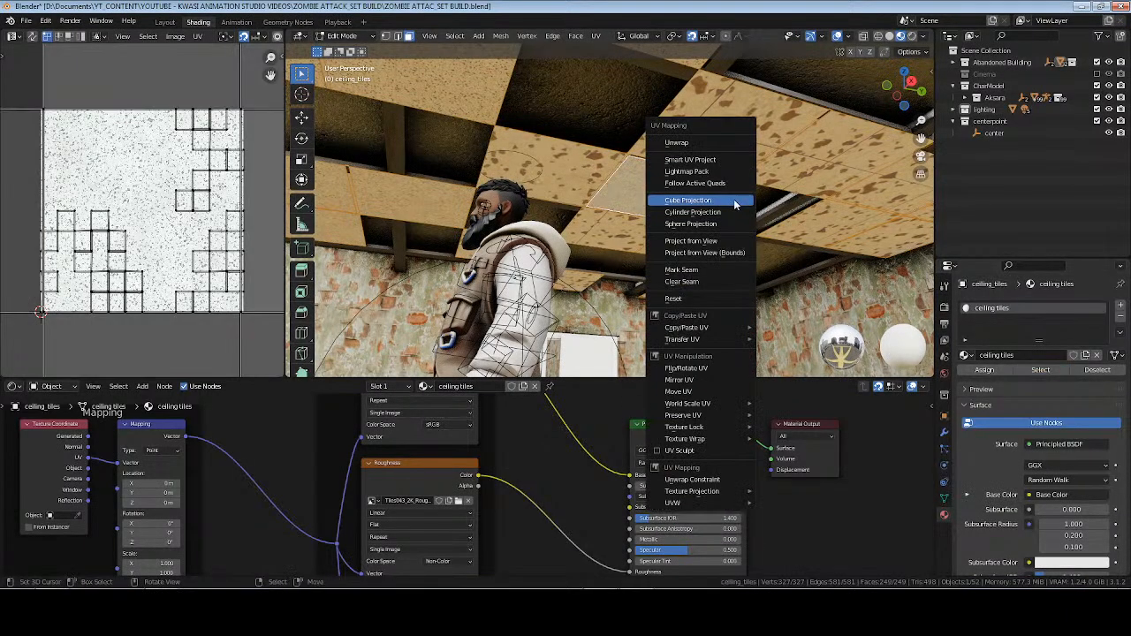
{"action": "left_click", "coordinate": [730, 184]}
{"action": "left_click", "coordinate": [735, 224]}
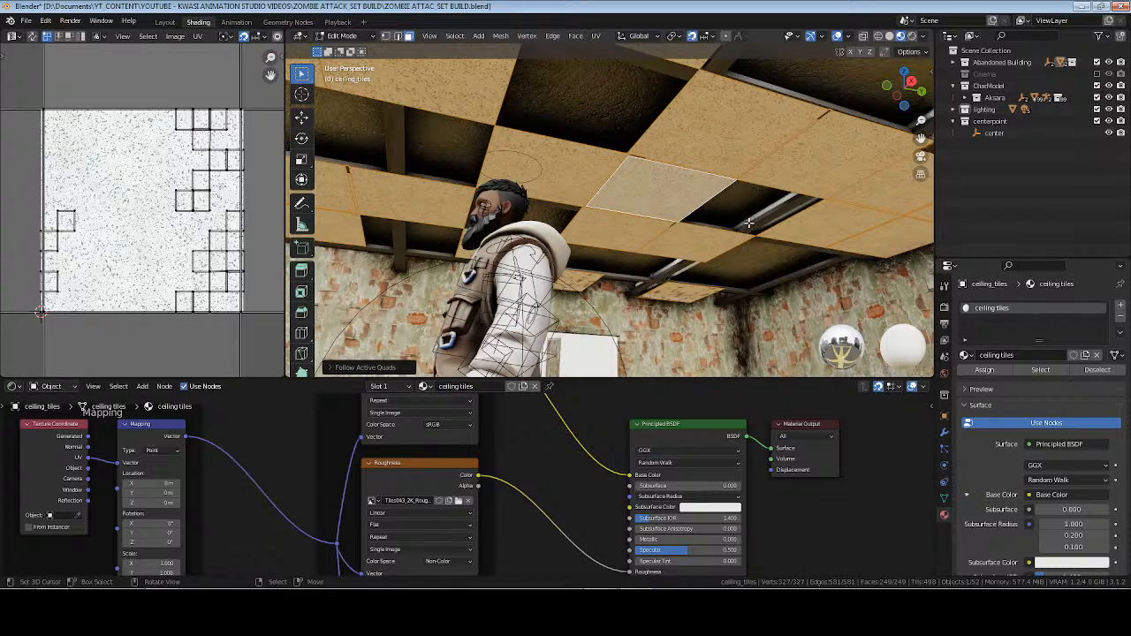
Unwrap all ceiling tile faces with Cube Projection and select all of their UVs.
{"action": "key", "text": "u"}
{"action": "left_click", "coordinate": [740, 239]}
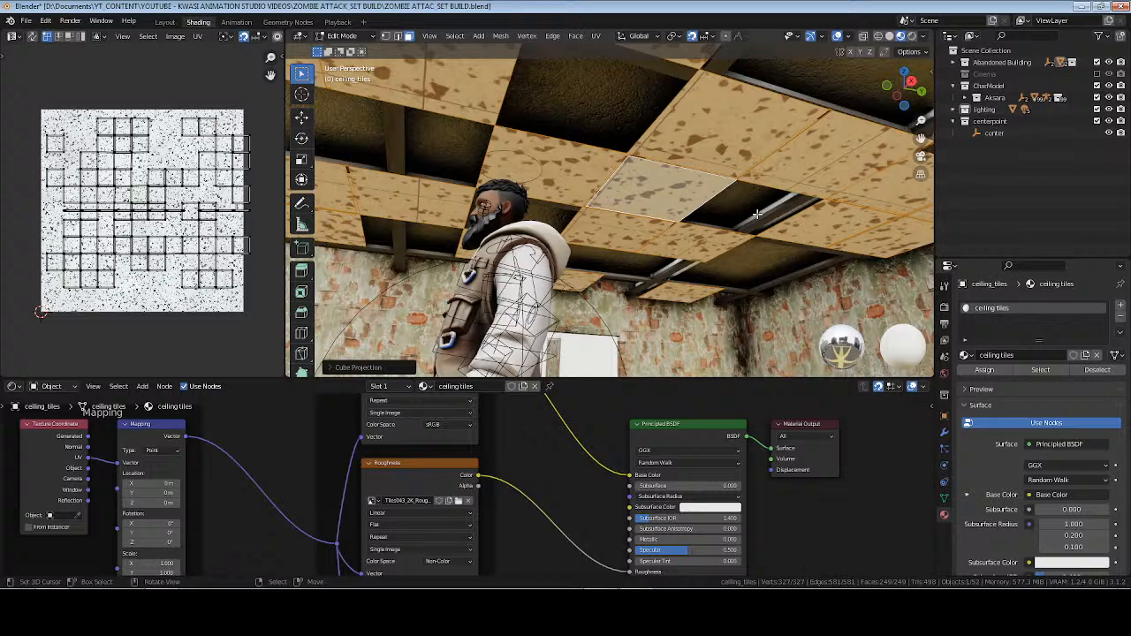
{"action": "key", "text": "a"}
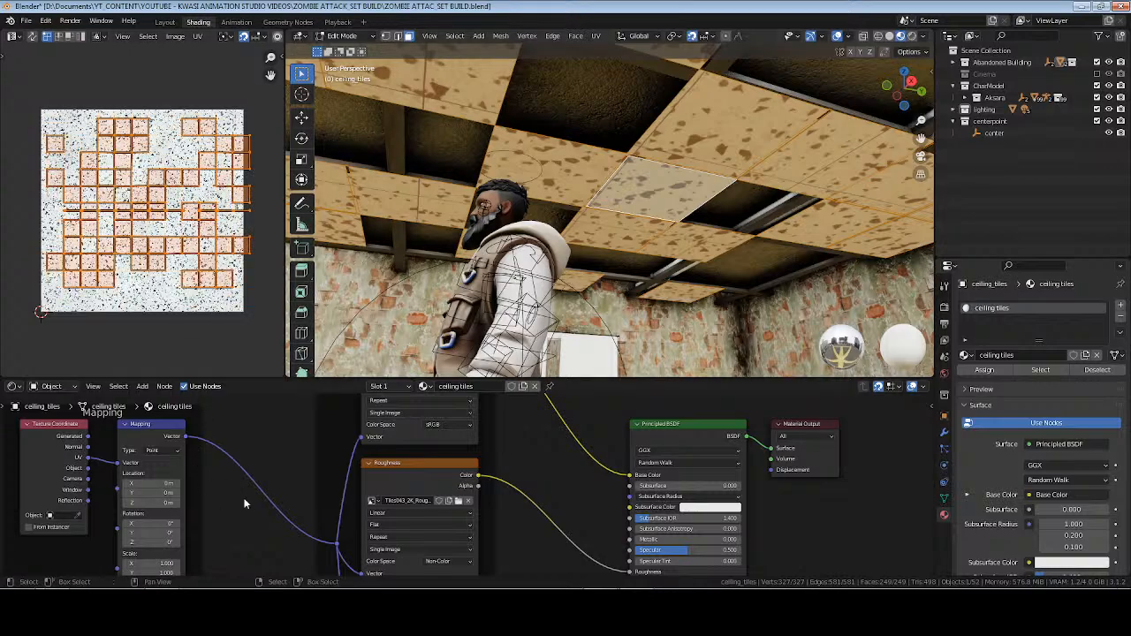
Set the Mapping node's X and Y scale to 6, leave Edit Mode, and check the ceiling in rendered shading.
{"action": "middle_click_drag", "start_coordinate": [252, 548], "coordinate": [295, 454]}
{"action": "scroll", "coordinate": [295, 454], "scroll_direction": "up", "scroll_amount": 1}
{"action": "left_click_drag", "start_coordinate": [202, 482], "coordinate": [195, 473]}
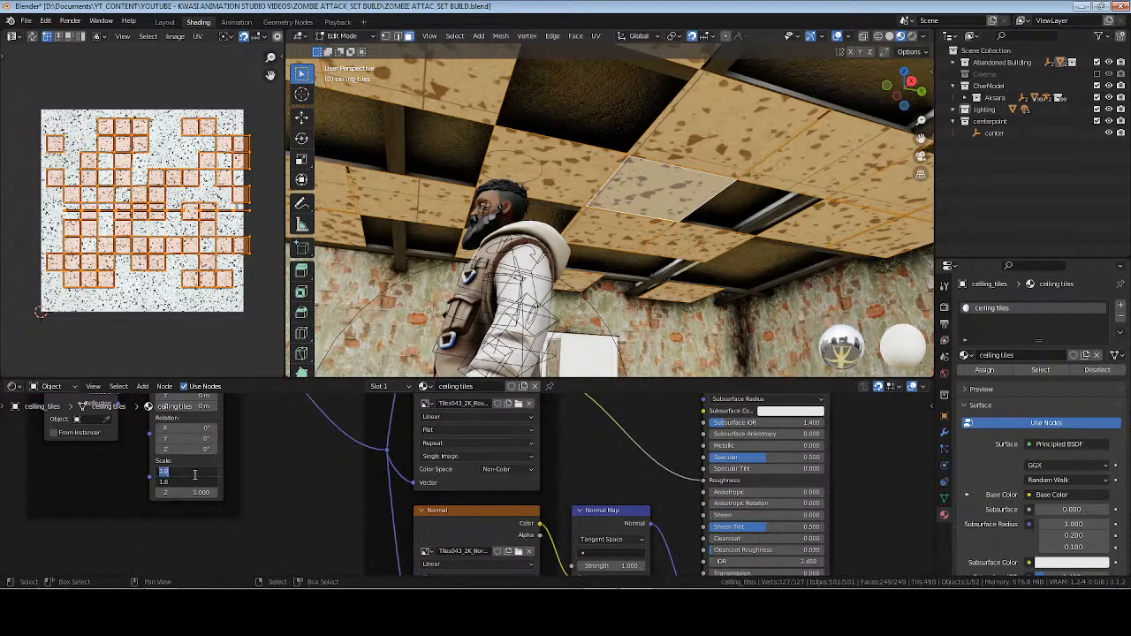
{"action": "type", "text": "6"}
{"action": "key", "text": "Return"}
{"action": "key", "text": "Tab"}
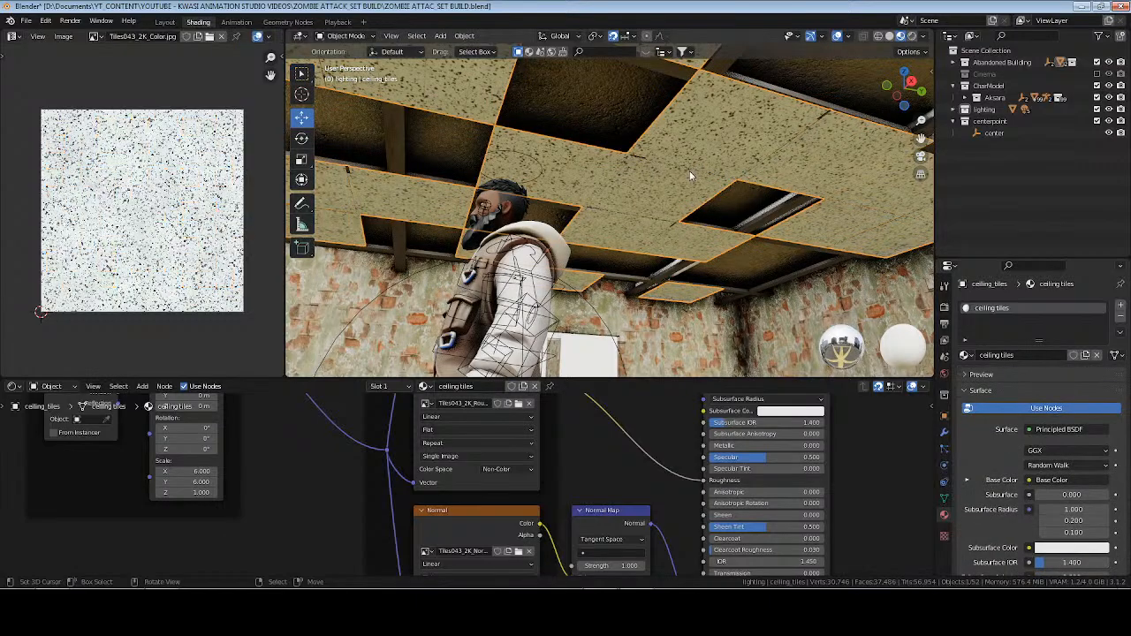
{"action": "mouse_move", "coordinate": [644, 168]}
{"action": "middle_mouse_down"}
{"action": "mouse_move", "coordinate": [539, 161]}
{"action": "mouse_move", "coordinate": [489, 184]}
{"action": "mouse_move", "coordinate": [530, 203]}
{"action": "mouse_move", "coordinate": [550, 172]}
{"action": "mouse_move", "coordinate": [525, 177]}
{"action": "mouse_move", "coordinate": [525, 195]}
{"action": "mouse_move", "coordinate": [600, 189]}
{"action": "mouse_move", "coordinate": [586, 189]}
{"action": "middle_mouse_up"}
{"action": "left_click", "coordinate": [912, 37]}
{"action": "left_click", "coordinate": [901, 36]}
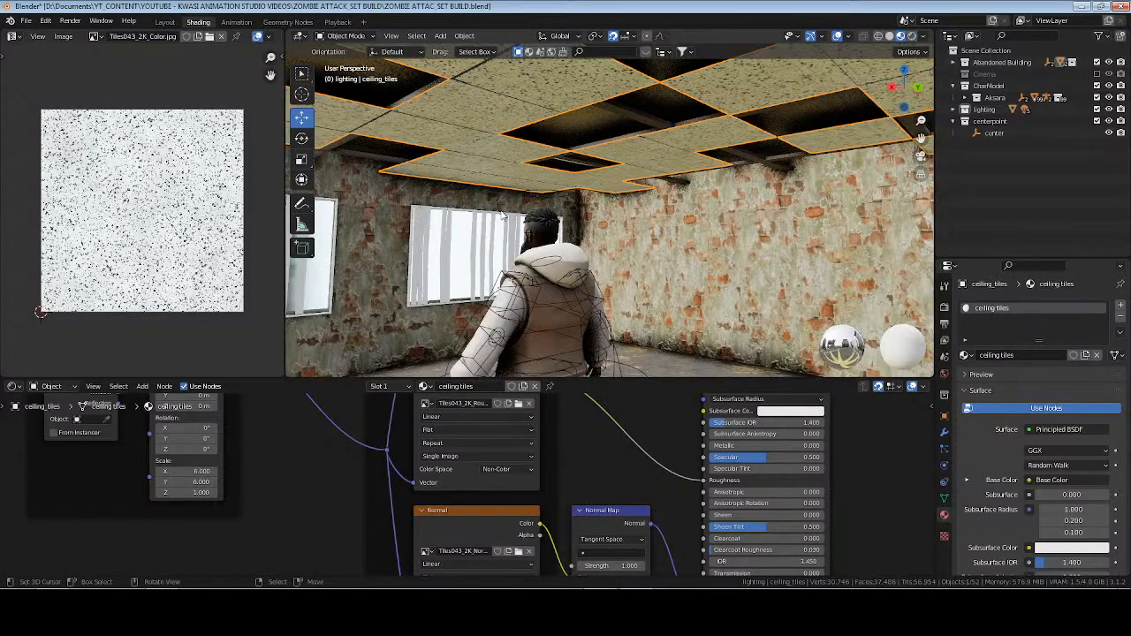
{"action": "middle_click_drag", "start_coordinate": [566, 265], "coordinate": [579, 302]}
Move the Principled BSDF and Material Output nodes away from the texture nodes to leave room between them.
{"action": "scroll", "coordinate": [627, 445], "scroll_direction": "down", "scroll_amount": 8}
{"action": "middle_click_drag", "start_coordinate": [522, 436], "coordinate": [439, 480]}
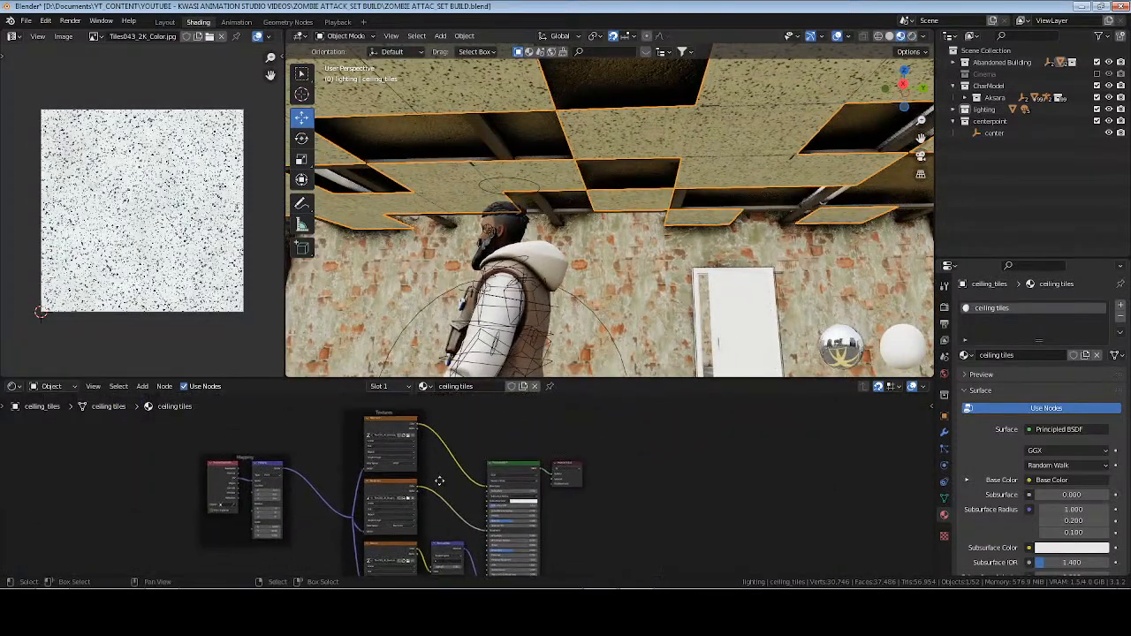
{"action": "scroll", "coordinate": [437, 484], "scroll_direction": "up", "scroll_amount": 2}
{"action": "left_click_drag", "start_coordinate": [484, 425], "coordinate": [668, 502]}
{"action": "middle_click_drag", "start_coordinate": [621, 496], "coordinate": [525, 505]}
{"action": "key", "text": "g"}
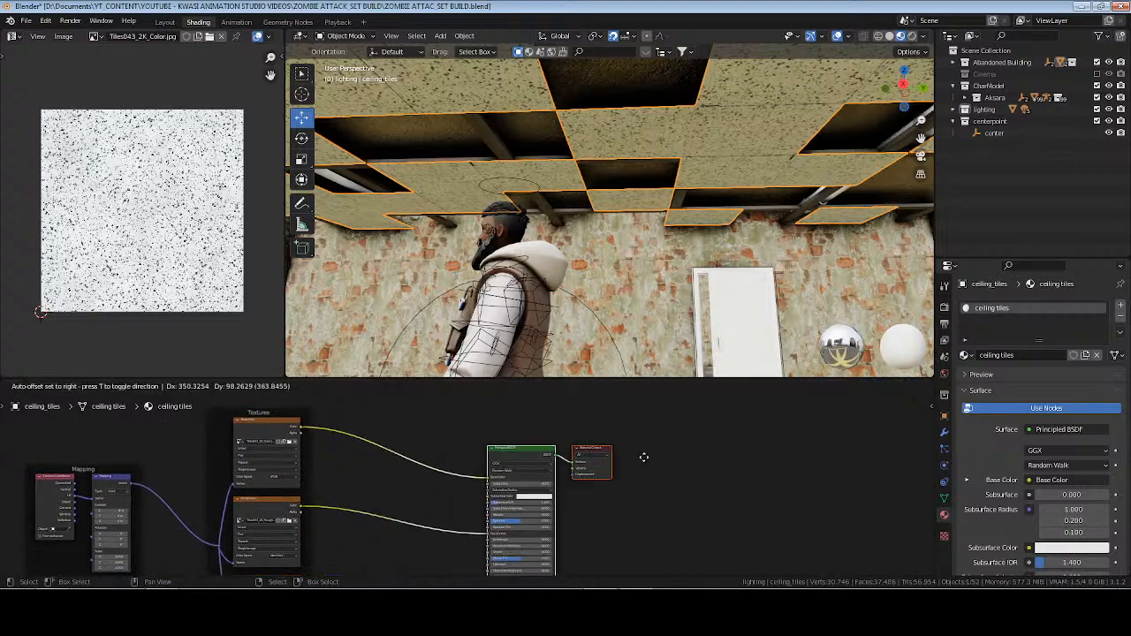
{"action": "left_click", "coordinate": [655, 450]}
{"action": "middle_click_drag", "start_coordinate": [728, 452], "coordinate": [552, 469]}
{"action": "key", "text": "g"}
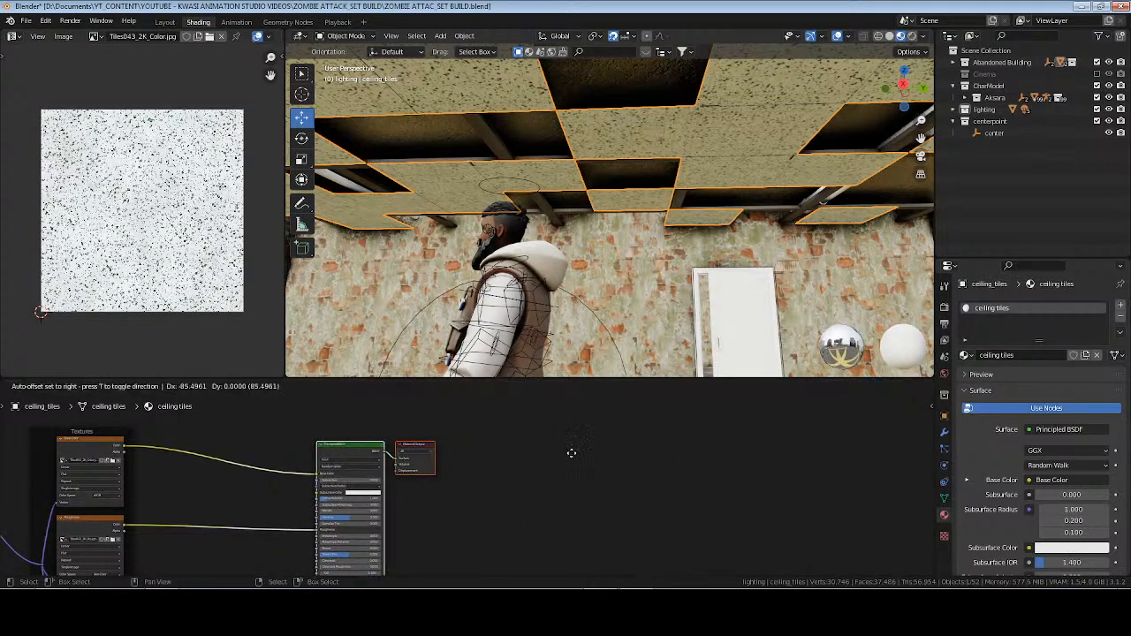
{"action": "left_click", "coordinate": [563, 453]}
Move the Material Output node farther from the Principled BSDF node and save the file.
{"action": "left_click_drag", "start_coordinate": [393, 411], "coordinate": [516, 510]}
{"action": "left_click", "coordinate": [561, 490]}
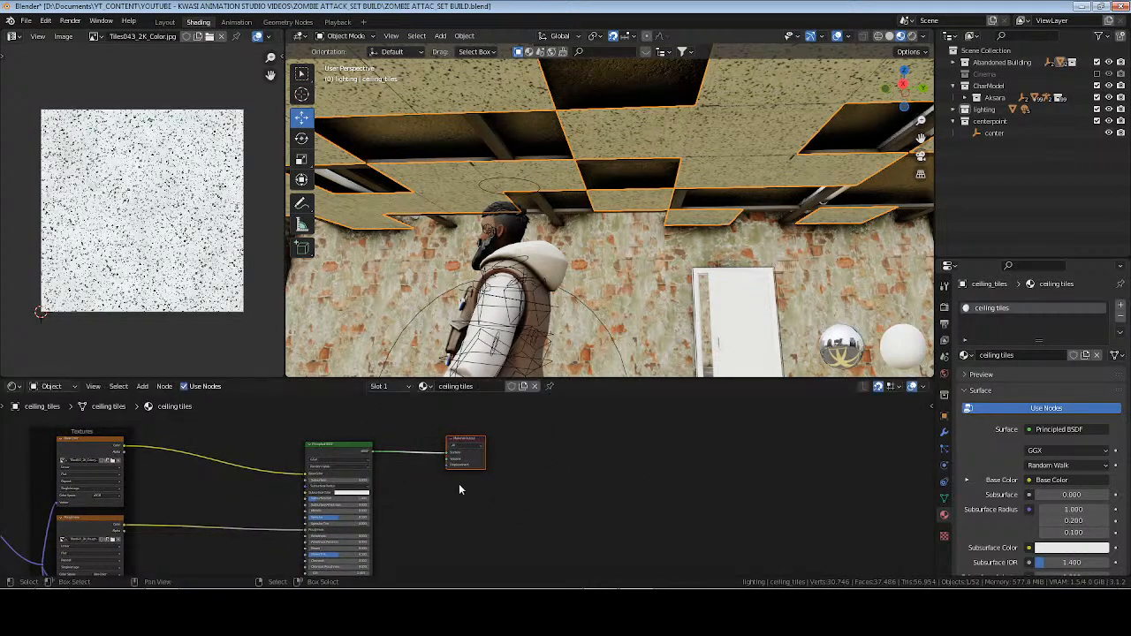
{"action": "scroll", "coordinate": [431, 500], "scroll_direction": "up", "scroll_amount": 2}
{"action": "middle_click_drag", "start_coordinate": [432, 500], "coordinate": [648, 535]}
{"action": "key", "text": "ctrl+s"}
Add a ColorRamp node above the Principled BSDF node in the ceiling tiles material.
{"action": "middle_click_drag", "start_coordinate": [419, 435], "coordinate": [397, 493]}
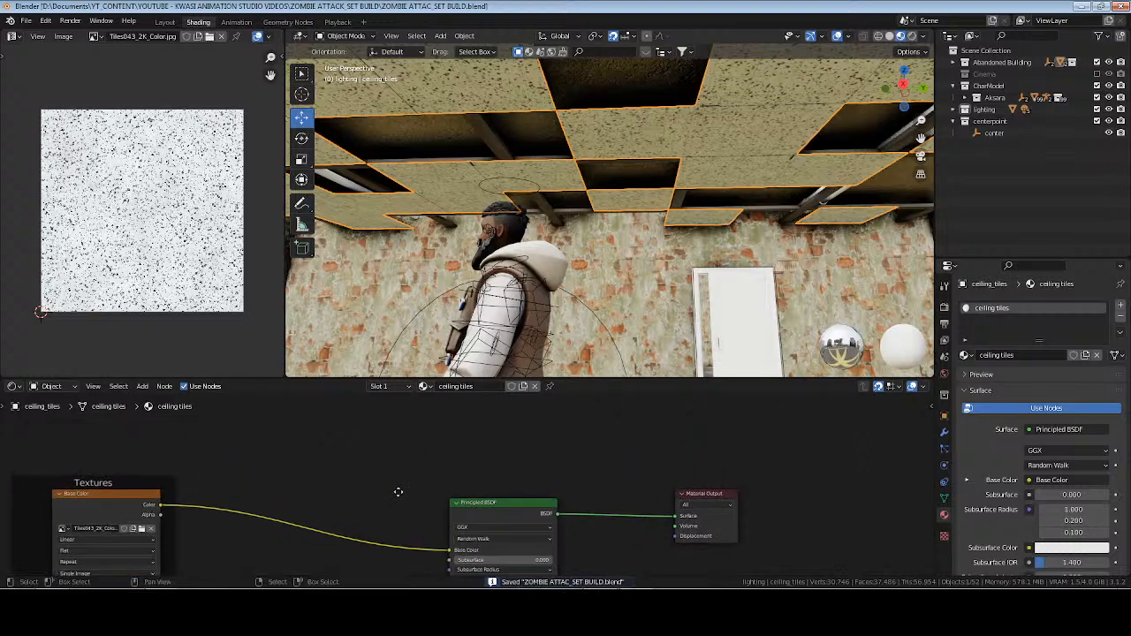
{"action": "key", "text": "shift+a"}
{"action": "type", "text": "color ramp"}
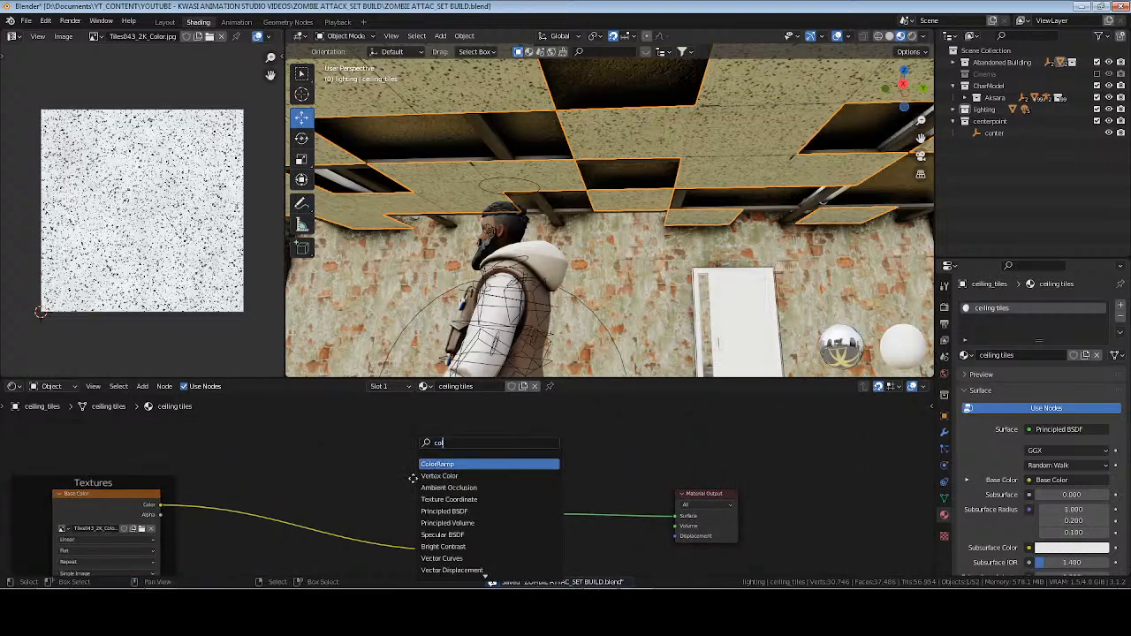
{"action": "key", "text": "Return"}
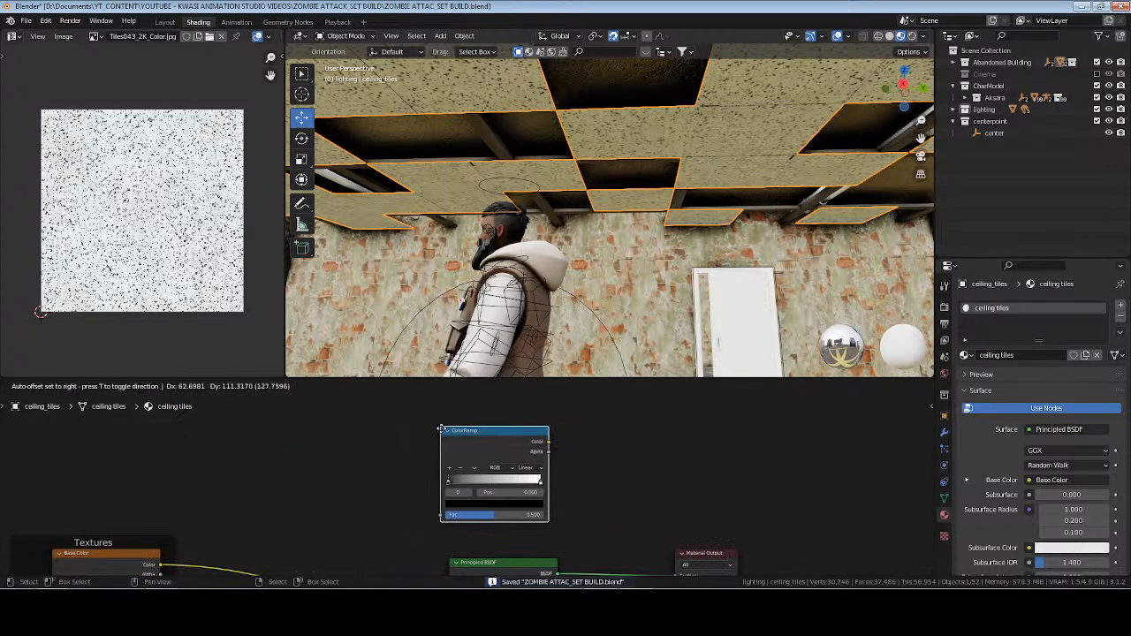
{"action": "left_click", "coordinate": [437, 428]}
Add a Noise Texture node just before the ColorRamp node.
{"action": "key", "text": "shift+a"}
{"action": "left_click", "coordinate": [344, 449]}
{"action": "type", "text": "noi"}
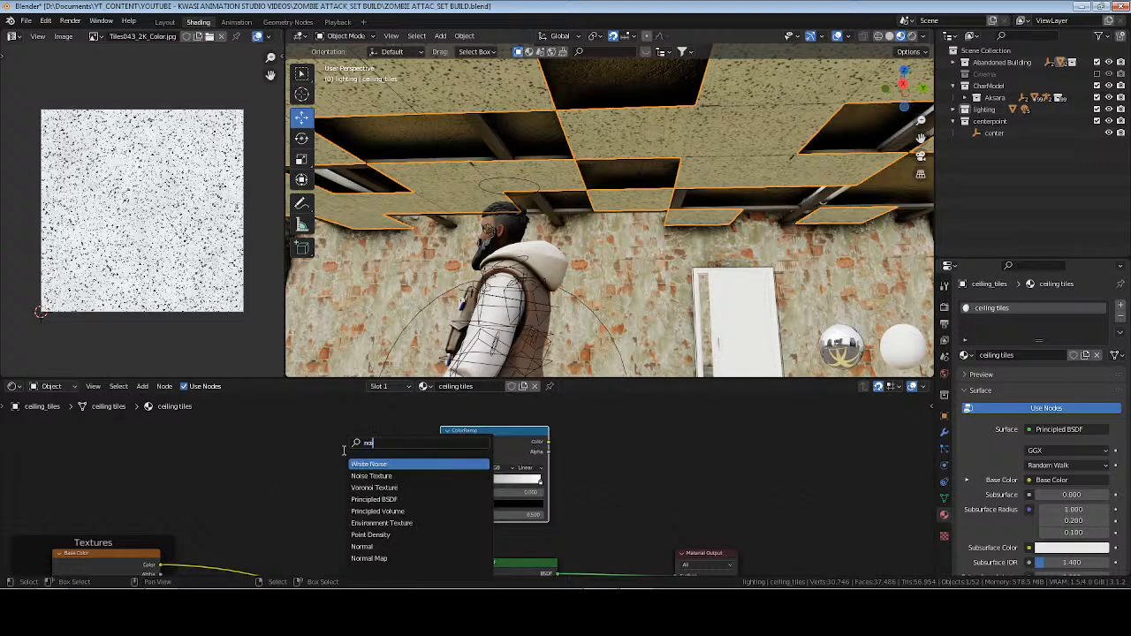
{"action": "key", "text": "Down"}
{"action": "key", "text": "Return"}
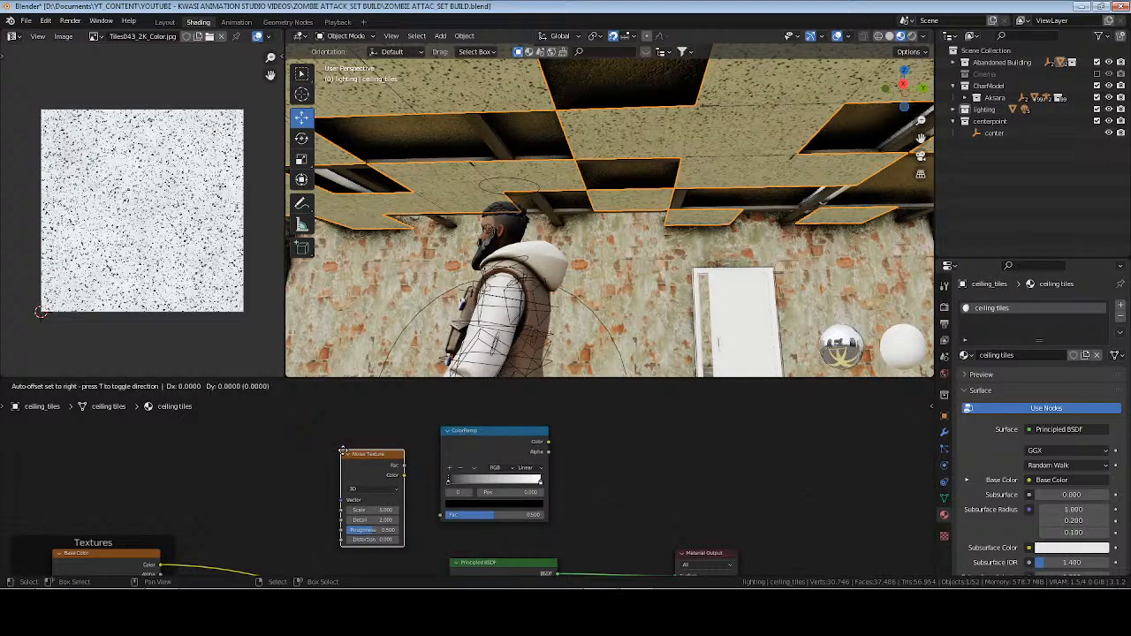
{"action": "left_click", "coordinate": [344, 435]}
Add a Mapping node ahead of the Noise Texture node.
{"action": "middle_click_drag", "start_coordinate": [298, 475], "coordinate": [332, 482]}
{"action": "key", "text": "shift+a"}
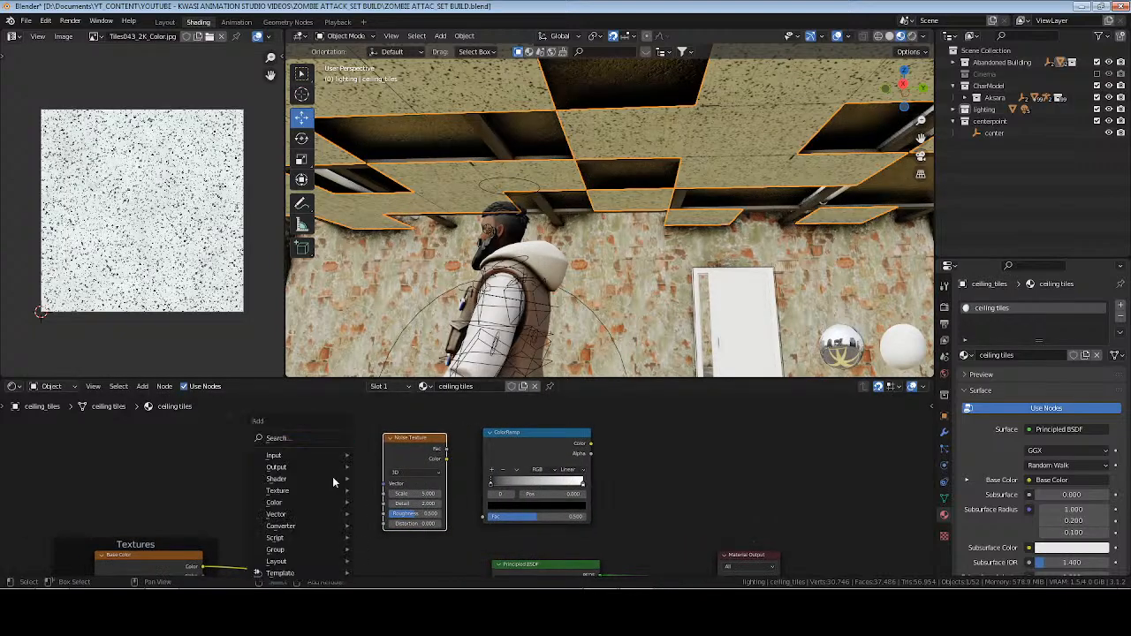
{"action": "type", "text": "smap"}
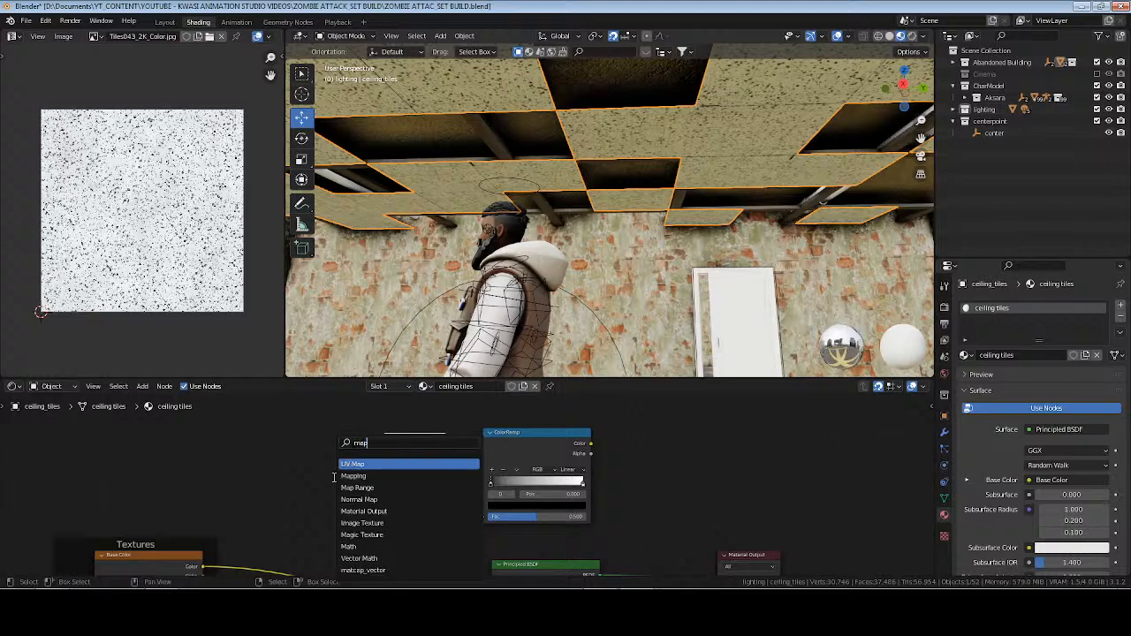
{"action": "type", "text": "pin"}
{"action": "key", "text": "Return"}
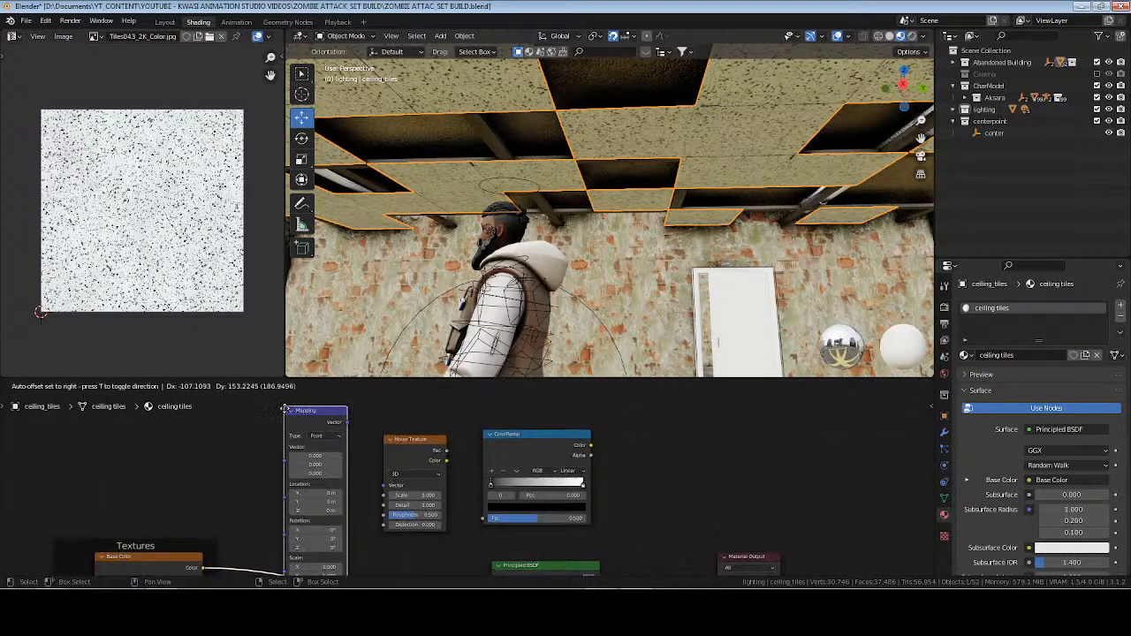
{"action": "left_click", "coordinate": [274, 430]}
Add a Texture Coordinate node ahead of the new Mapping node.
{"action": "middle_click_drag", "start_coordinate": [217, 521], "coordinate": [259, 463]}
{"action": "key", "text": "shift+a"}
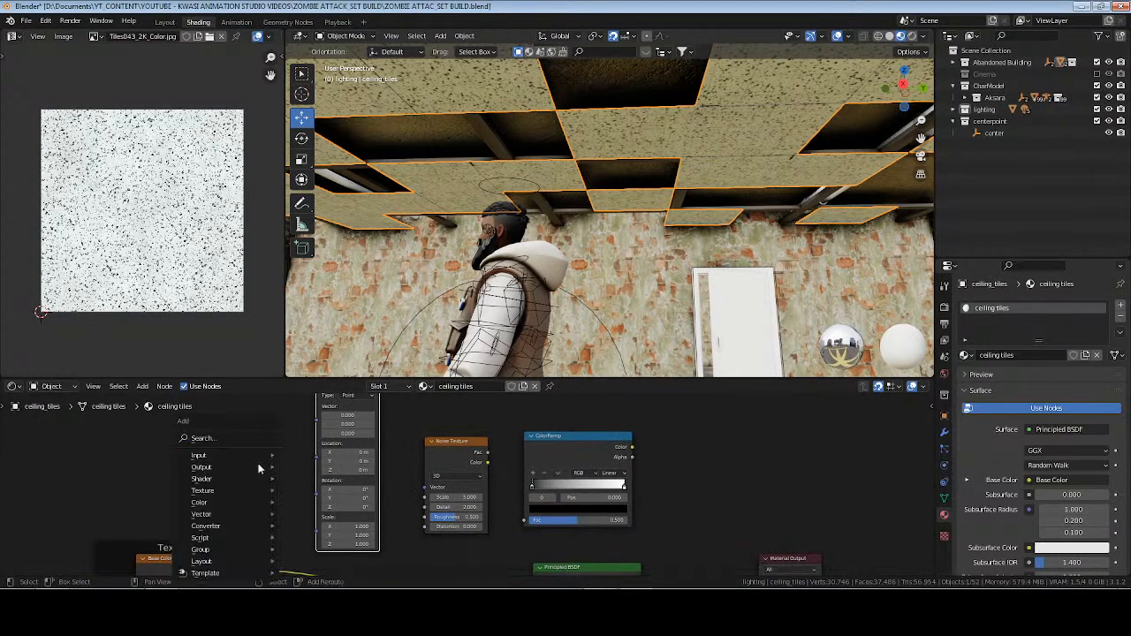
{"action": "type", "text": "scxoo"}
{"action": "key", "text": "BackSpace"}
{"action": "key", "text": "BackSpace"}
{"action": "key", "text": "BackSpace"}
{"action": "type", "text": "o"}
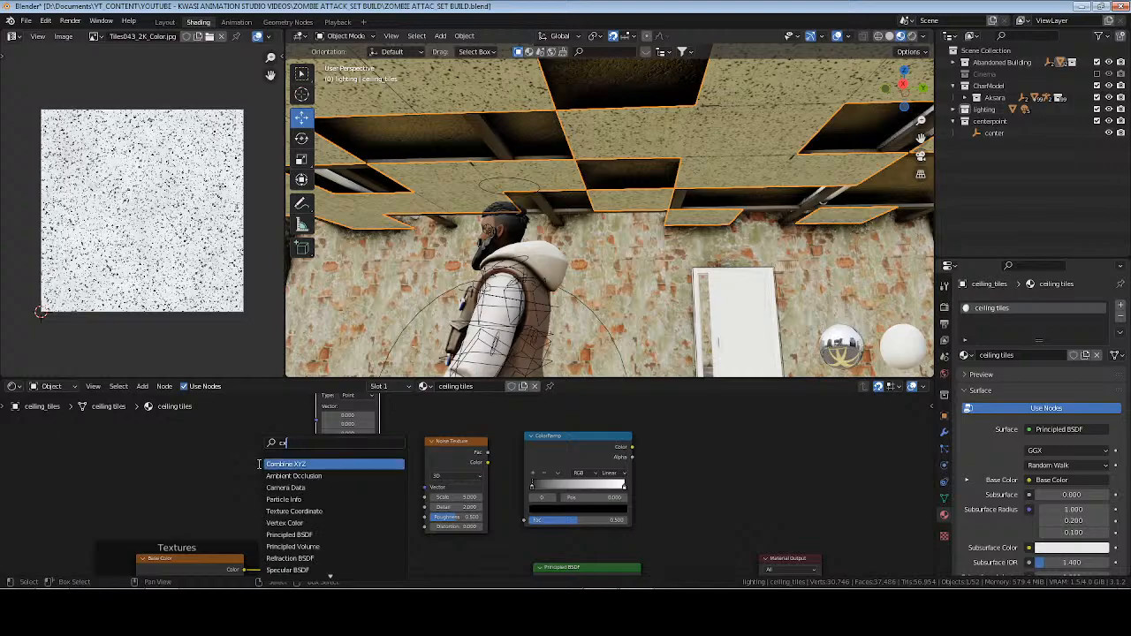
{"action": "type", "text": "o"}
{"action": "key", "text": "Return"}
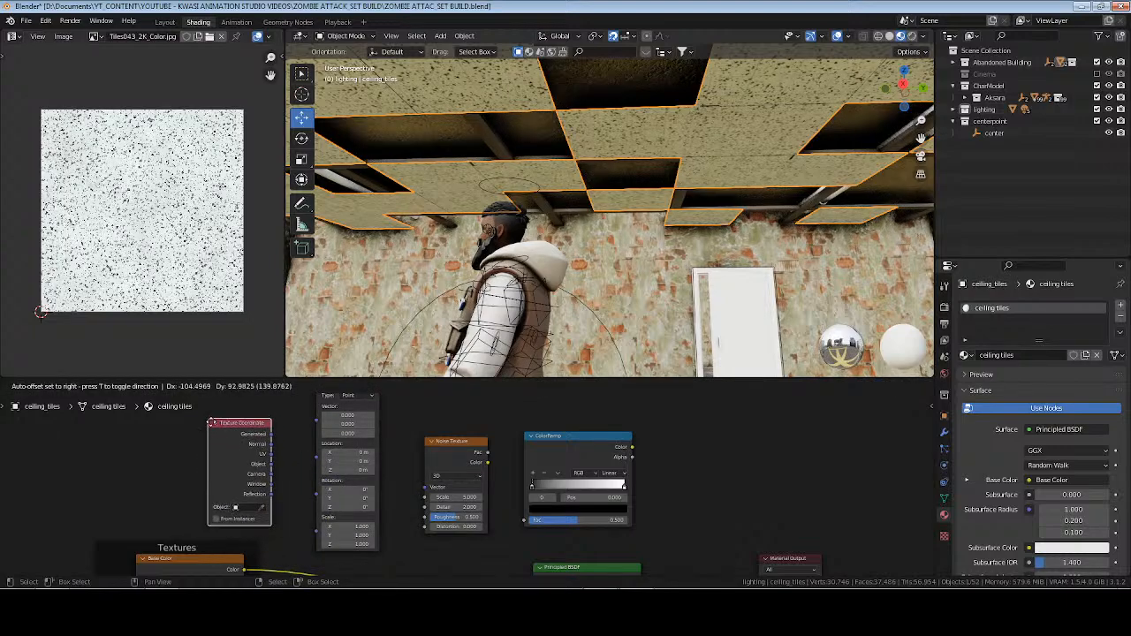
{"action": "left_click", "coordinate": [211, 417]}
Link Texture Coordinate UV through the Mapping node into the Noise Texture's Vector, and the noise Fac into the ColorRamp's Fac.
{"action": "left_click_drag", "start_coordinate": [272, 454], "coordinate": [287, 459]}
{"action": "left_click_drag", "start_coordinate": [322, 426], "coordinate": [410, 502]}
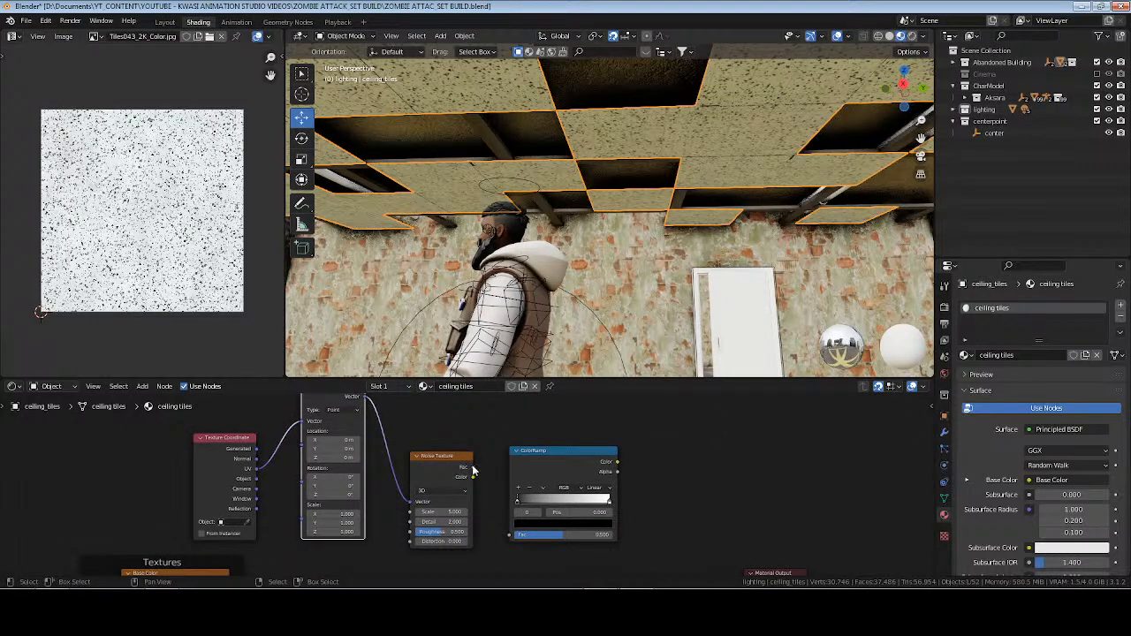
{"action": "left_click_drag", "start_coordinate": [472, 467], "coordinate": [508, 536]}
Add a Mix Shader with the ColorRamp's Color as Fac, and route the Principled BSDF through its first Shader input to Material Output's Surface.
{"action": "middle_click_drag", "start_coordinate": [687, 489], "coordinate": [520, 438]}
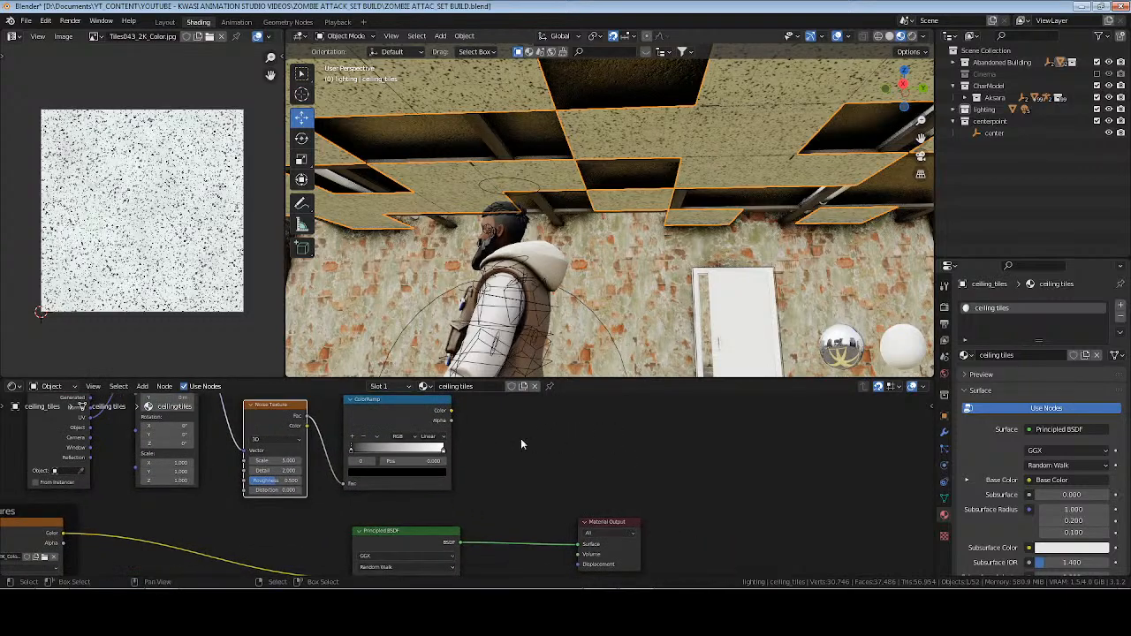
{"action": "left_click_drag", "start_coordinate": [453, 418], "coordinate": [511, 446]}
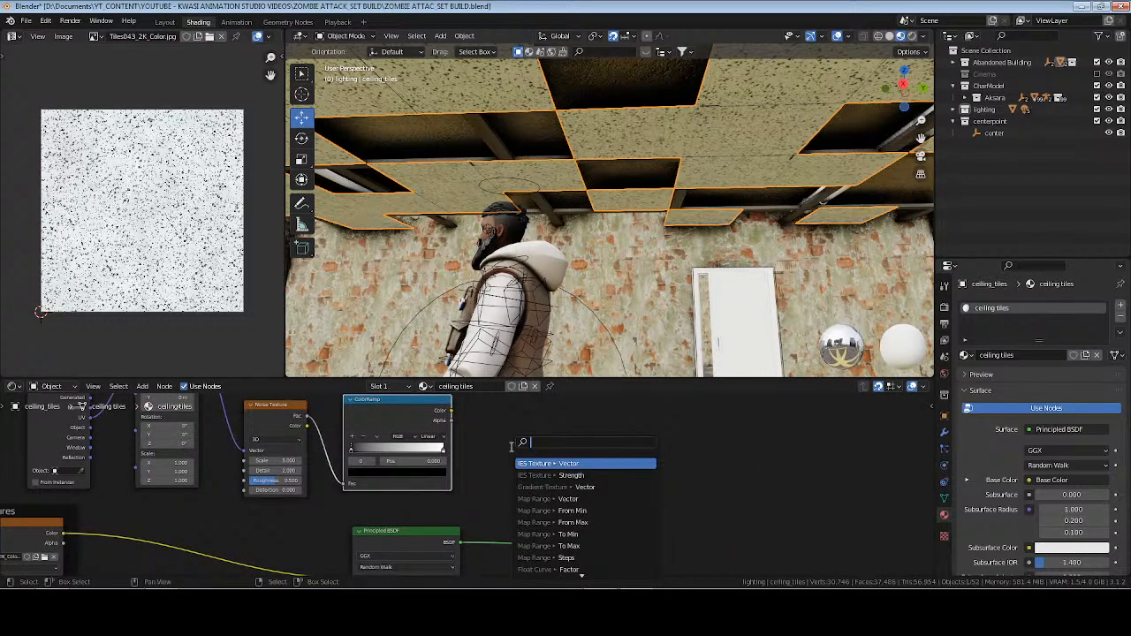
{"action": "type", "text": "m"}
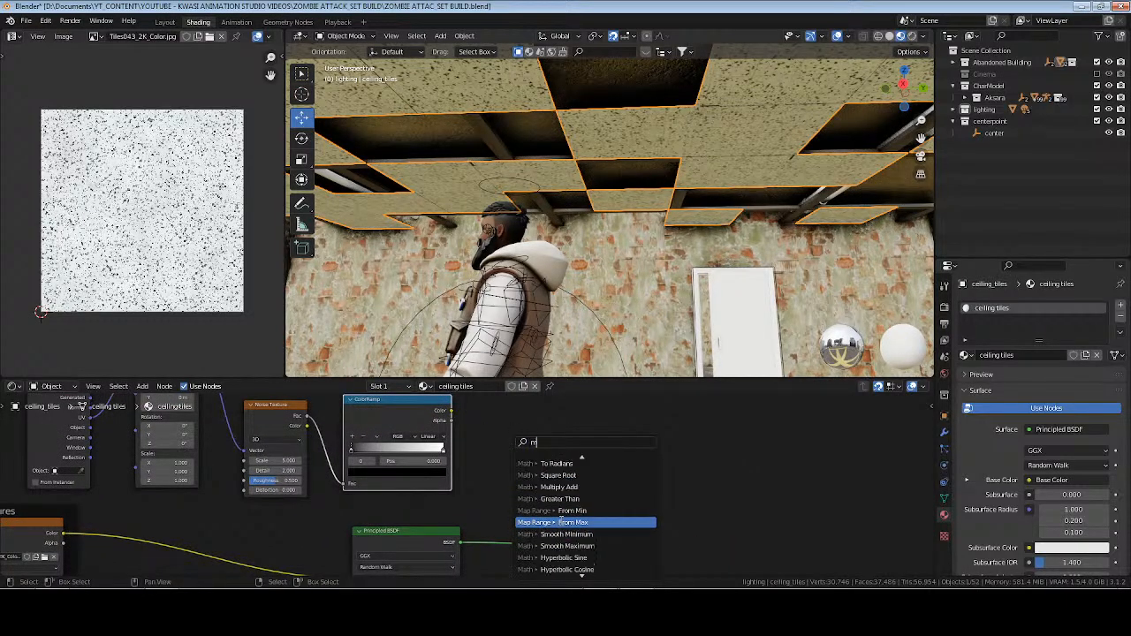
{"action": "type", "text": "i"}
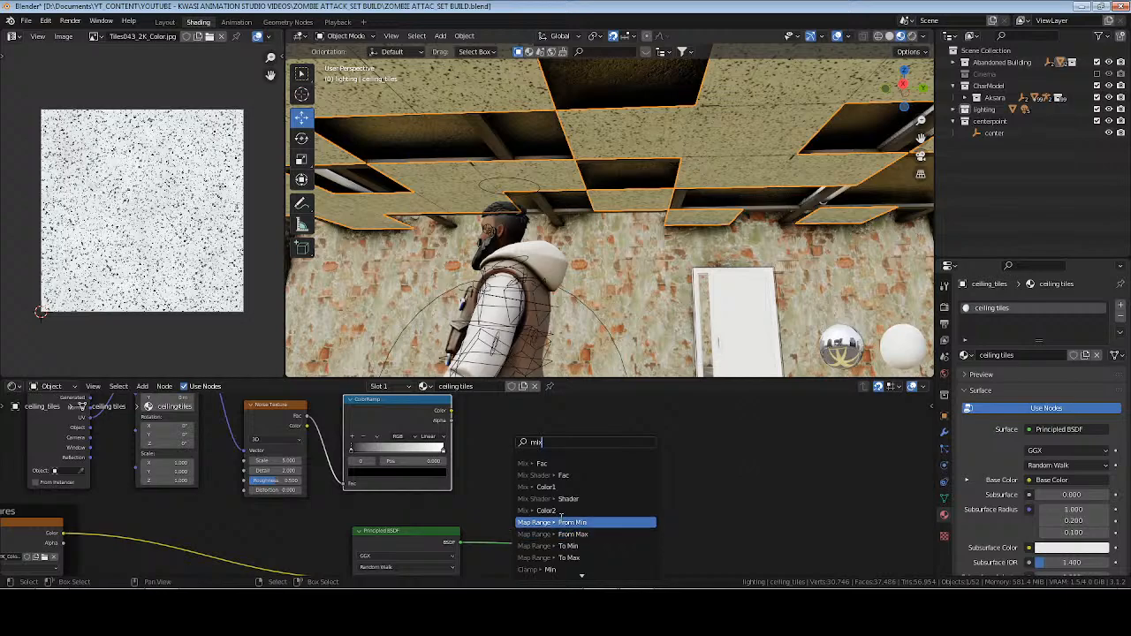
{"action": "type", "text": "x"}
{"action": "left_click", "coordinate": [562, 477]}
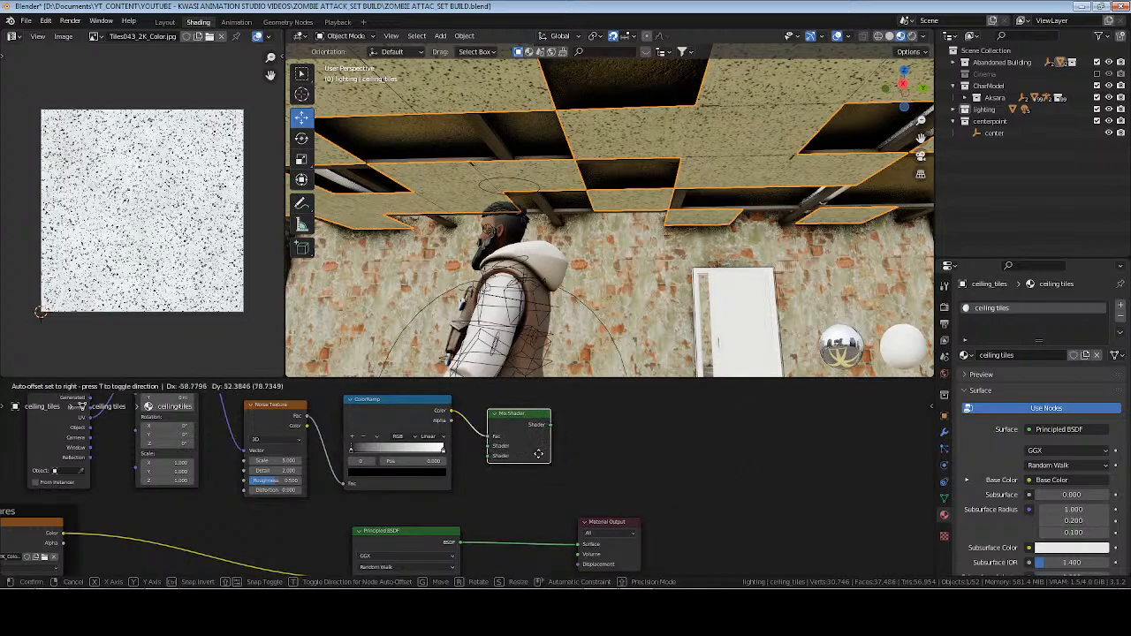
{"action": "left_click", "coordinate": [508, 481]}
{"action": "left_click_drag", "start_coordinate": [459, 543], "coordinate": [489, 473]}
{"action": "left_click_drag", "start_coordinate": [550, 451], "coordinate": [584, 545]}
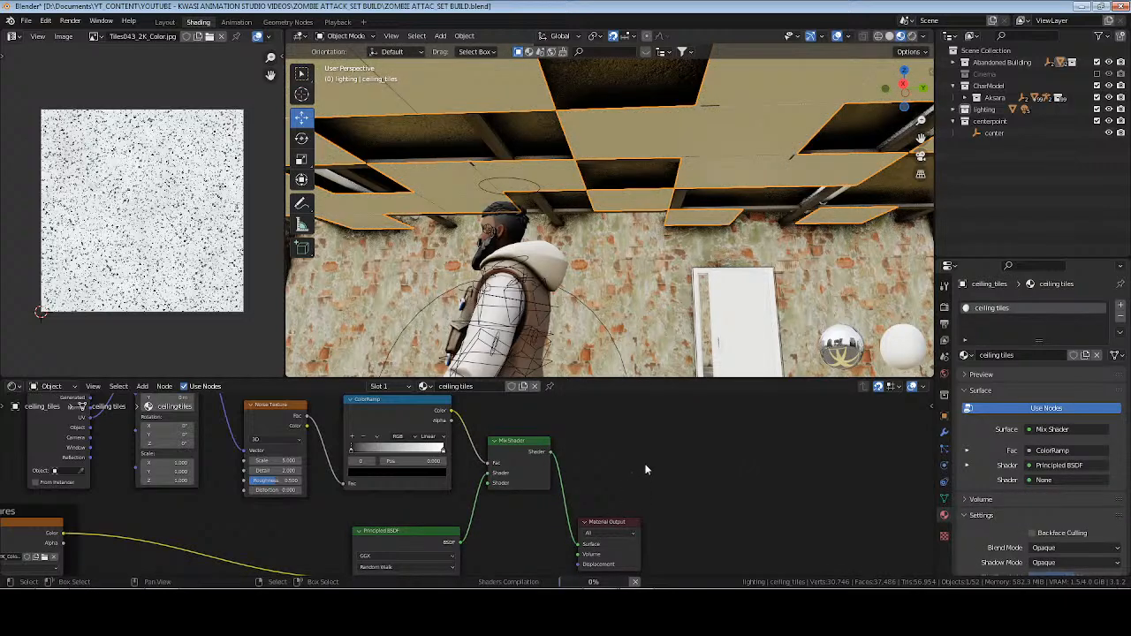
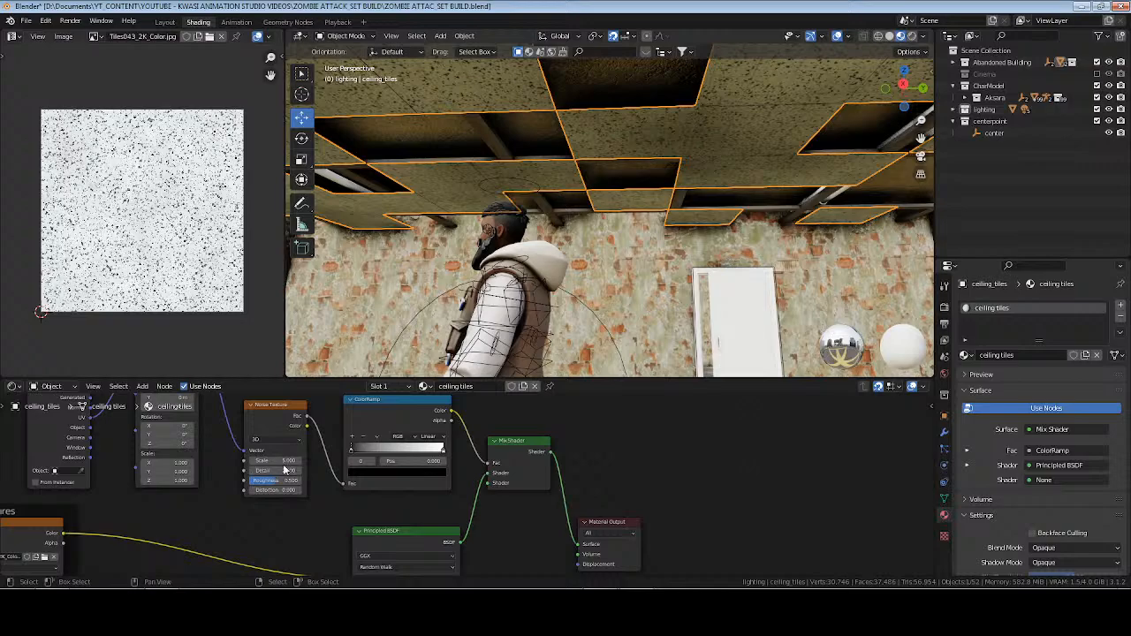
Set the ceiling tiles Noise Texture's Scale to 12 and Detail to 3.
{"action": "key", "text": "Return"}
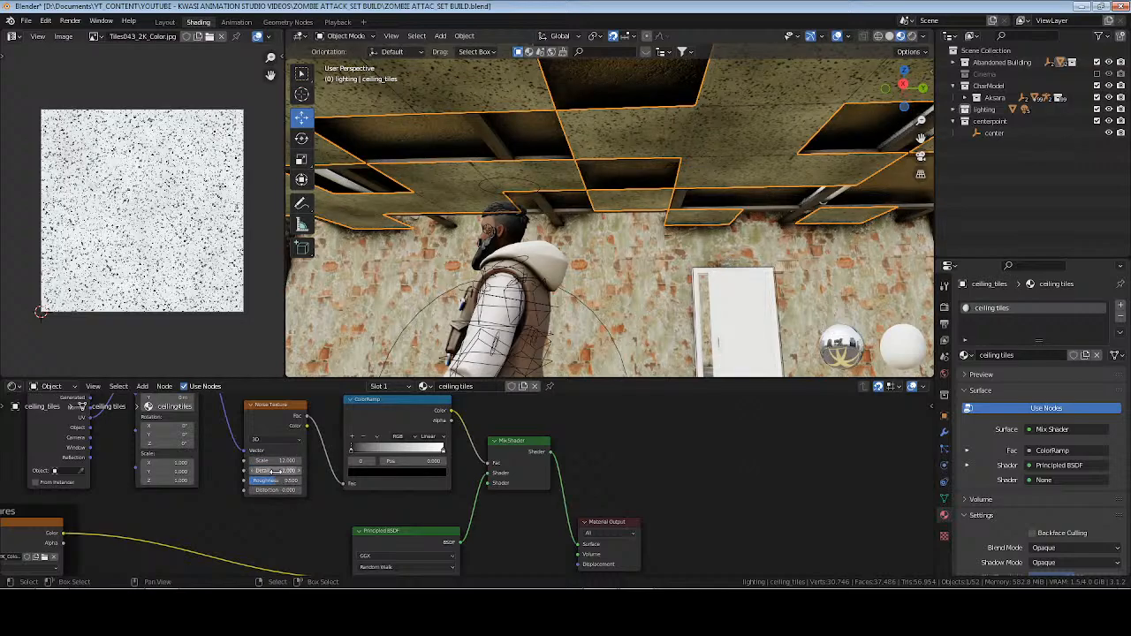
{"action": "left_click", "coordinate": [277, 472]}
{"action": "type", "text": "2"}
{"action": "key", "text": "Return"}
Set the ColorRamp's black stop to position 0.405, bring the white stop in to about 0.7, and save the file.
{"action": "left_click_drag", "start_coordinate": [351, 451], "coordinate": [369, 450]}
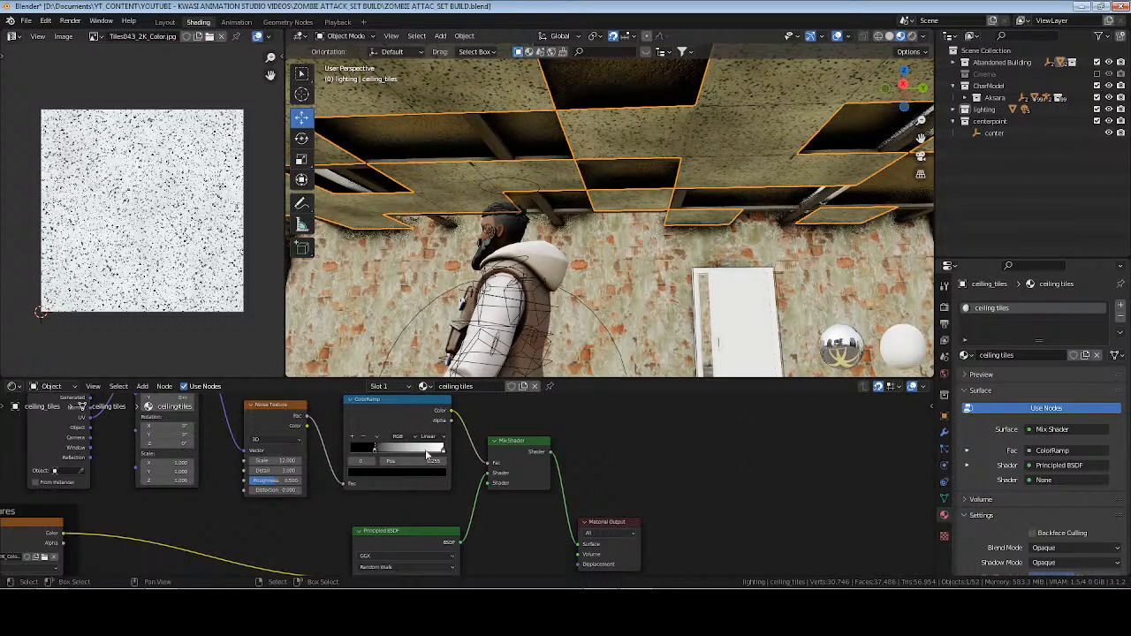
{"action": "left_click_drag", "start_coordinate": [443, 450], "coordinate": [389, 449]}
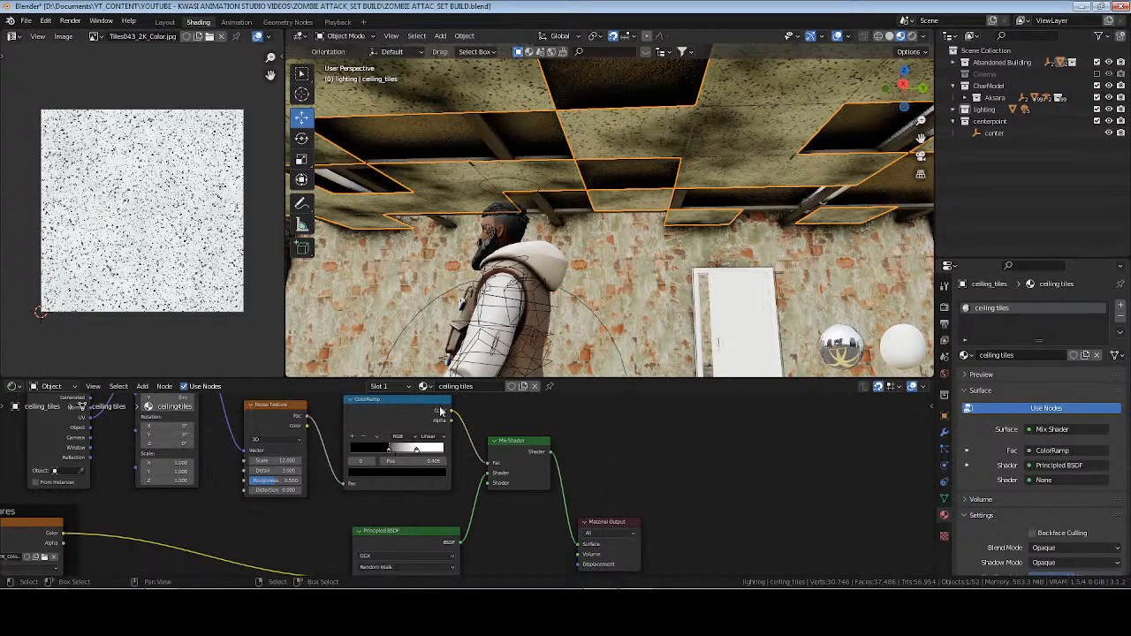
{"action": "key", "text": "alt+a"}
{"action": "key", "text": "ctrl+s"}
Inspect the ceiling tiles and the room in rendered shading.
{"action": "mouse_move", "coordinate": [583, 180]}
{"action": "middle_mouse_down"}
{"action": "mouse_move", "coordinate": [642, 190]}
{"action": "mouse_move", "coordinate": [500, 177]}
{"action": "mouse_move", "coordinate": [428, 198]}
{"action": "mouse_move", "coordinate": [555, 180]}
{"action": "mouse_move", "coordinate": [729, 184]}
{"action": "mouse_move", "coordinate": [655, 190]}
{"action": "mouse_move", "coordinate": [699, 145]}
{"action": "middle_mouse_up"}
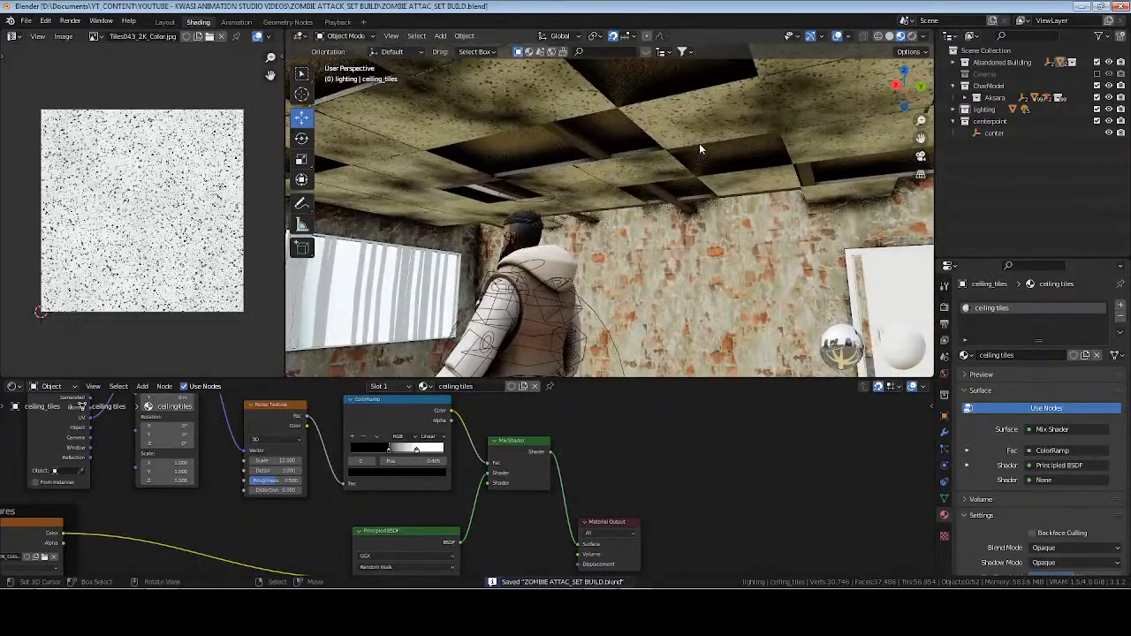
{"action": "left_click", "coordinate": [913, 37]}
{"action": "middle_click_drag", "start_coordinate": [582, 220], "coordinate": [399, 250]}
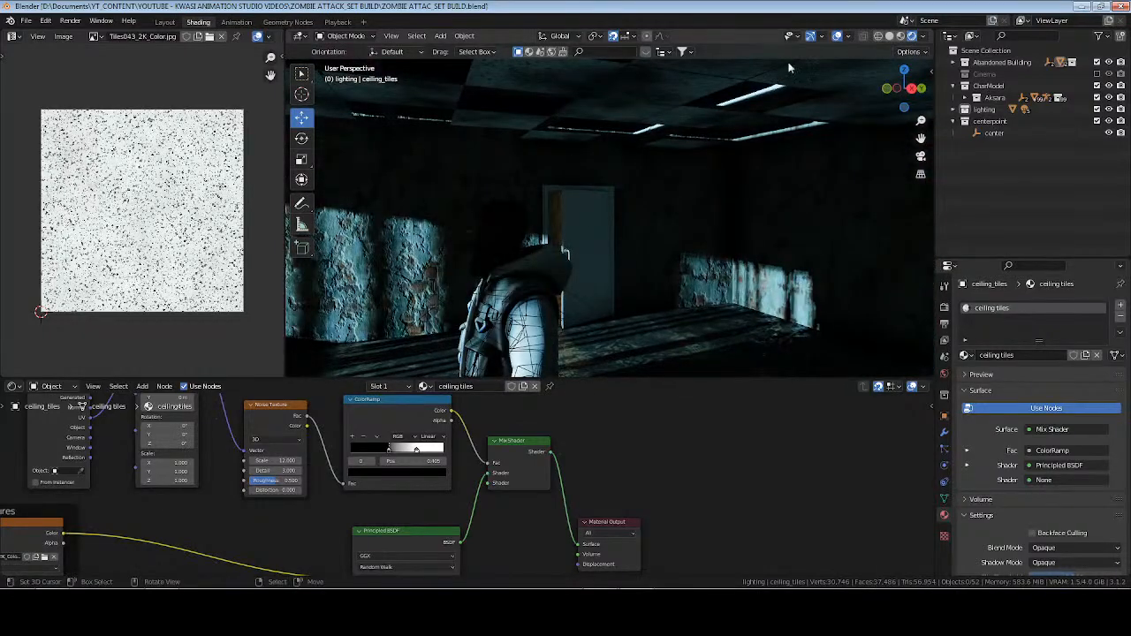
Create a new material named door on the Door object and save the file.
{"action": "right_click", "coordinate": [595, 220]}
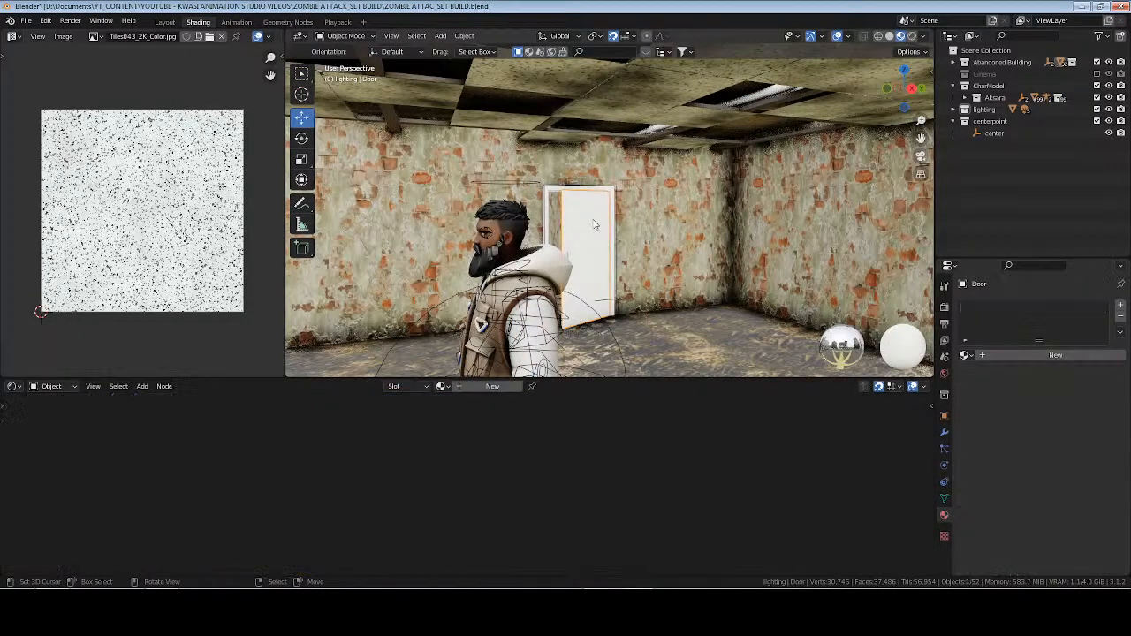
{"action": "key", "text": "KP_Decimal"}
{"action": "scroll", "coordinate": [595, 220], "scroll_direction": "up", "scroll_amount": 6}
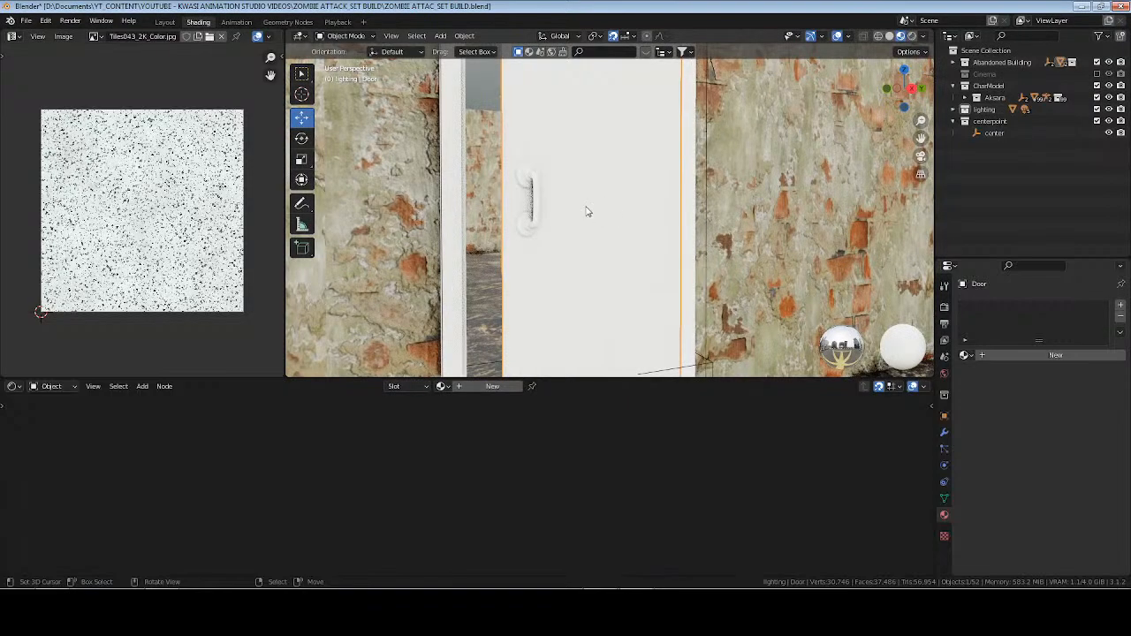
{"action": "middle_click_drag", "start_coordinate": [582, 221], "coordinate": [809, 332]}
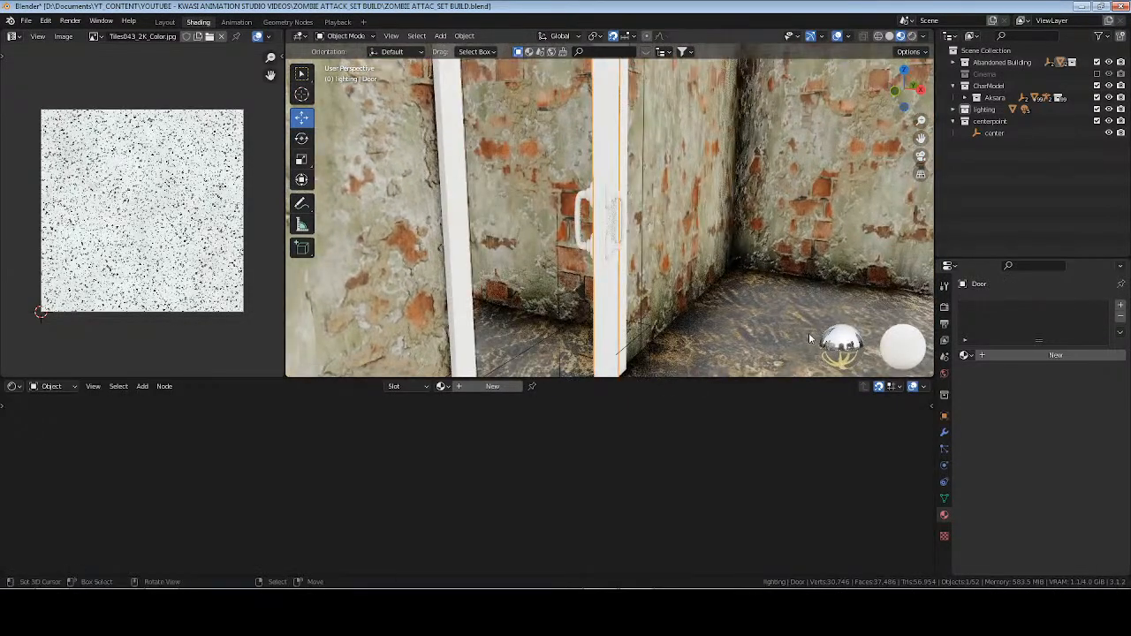
{"action": "double_click", "coordinate": [468, 386]}
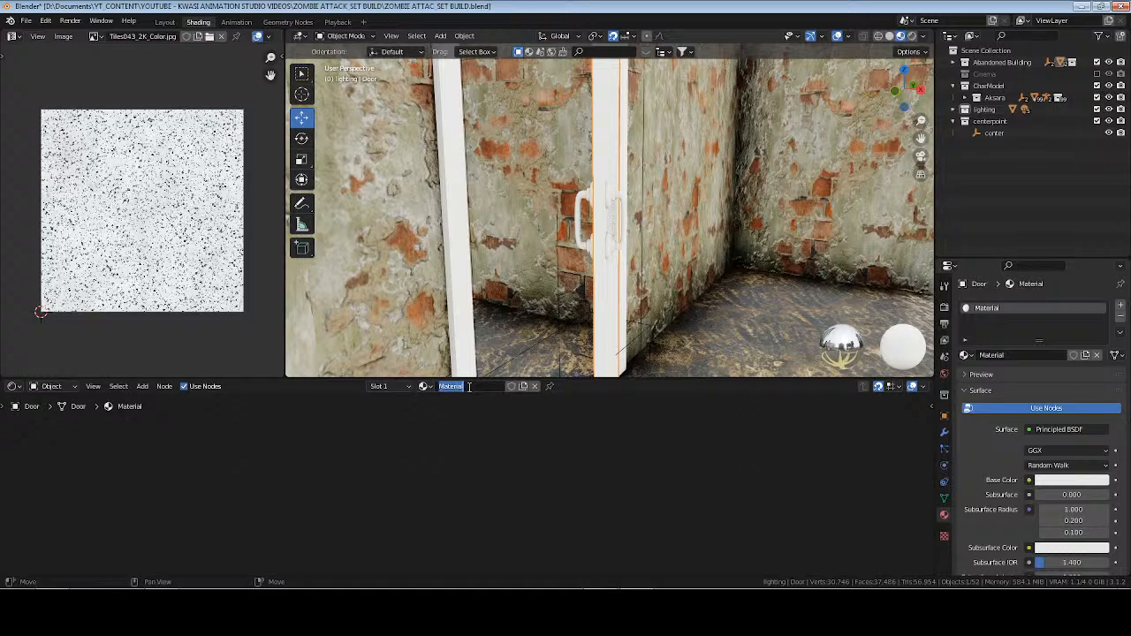
{"action": "type", "text": "door"}
{"action": "key", "text": "Return"}
{"action": "key", "text": "Home"}
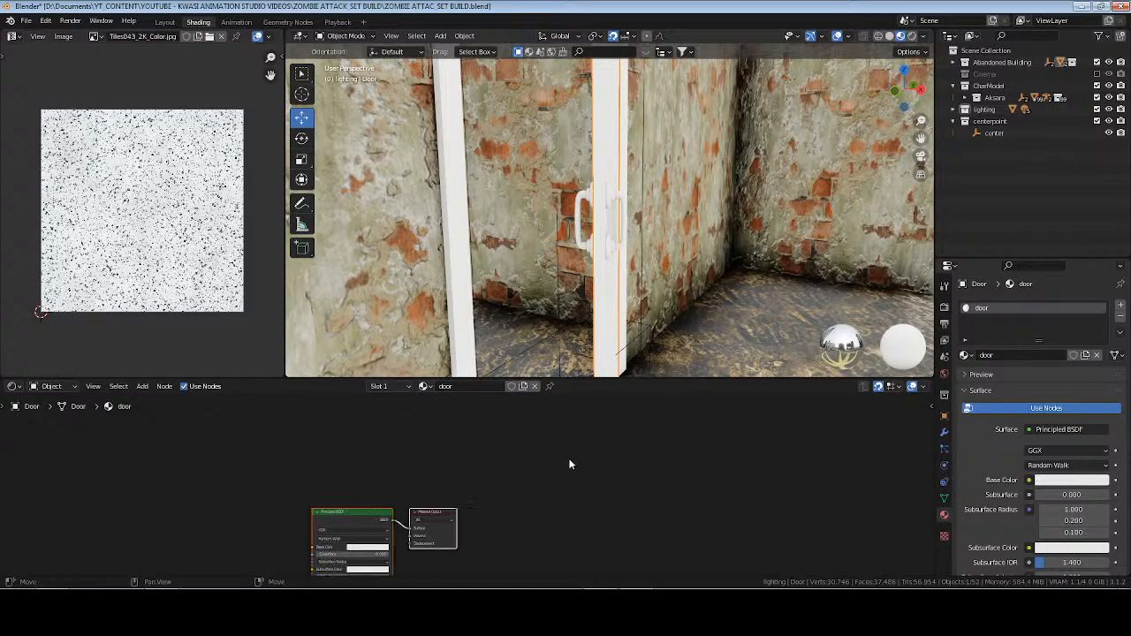
{"action": "key", "text": "ctrl+s"}
Start a Principled Texture Setup on the door's Principled BSDF, filter the asset folders by metal, and go into beaten-up-metal1-bl.
{"action": "middle_click_drag", "start_coordinate": [298, 472], "coordinate": [503, 460]}
{"action": "scroll", "coordinate": [533, 465], "scroll_direction": "up", "scroll_amount": 2}
{"action": "scroll", "coordinate": [569, 450], "scroll_direction": "up", "scroll_amount": 3}
{"action": "left_click", "coordinate": [665, 438]}
{"action": "key", "text": "ctrl+shift+t"}
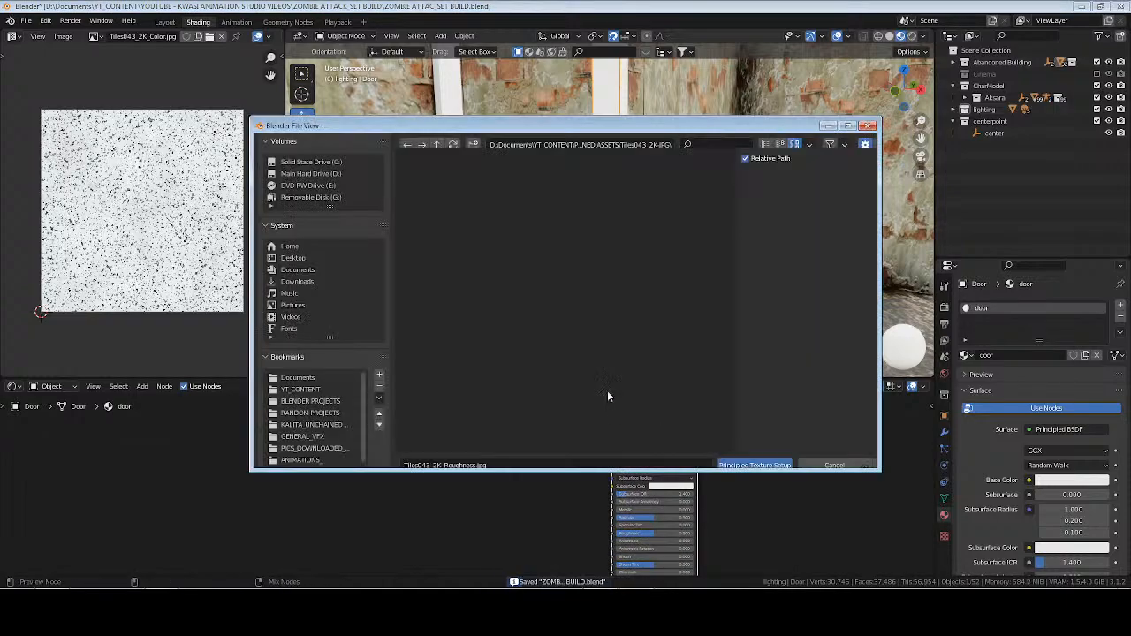
{"action": "left_click", "coordinate": [437, 144]}
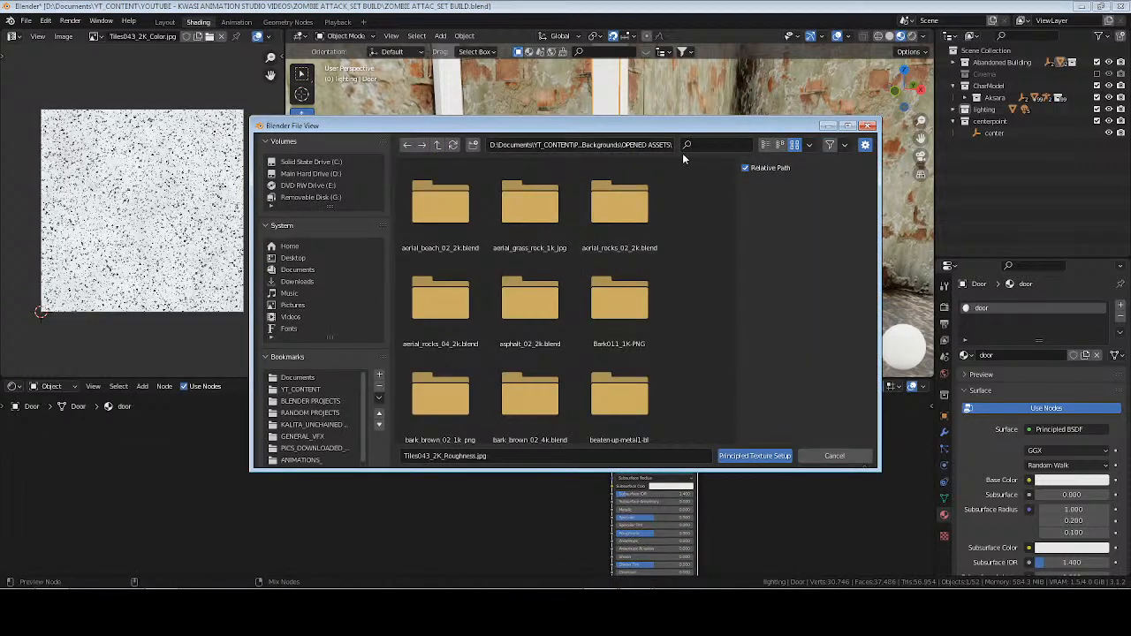
{"action": "type", "text": "metal"}
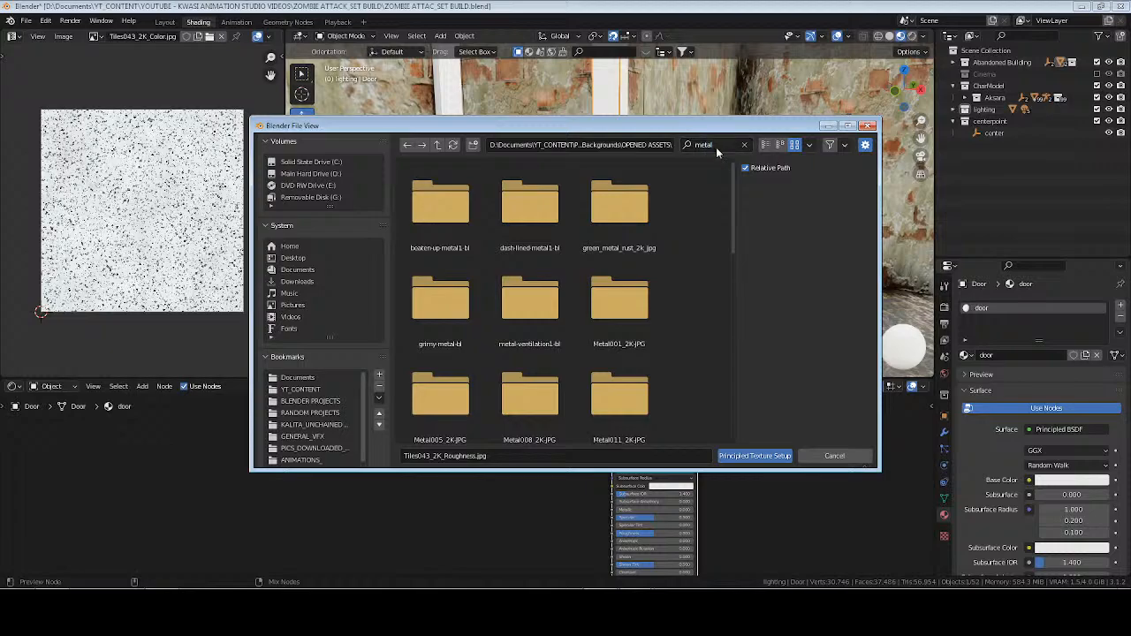
{"action": "double_click", "coordinate": [440, 202]}
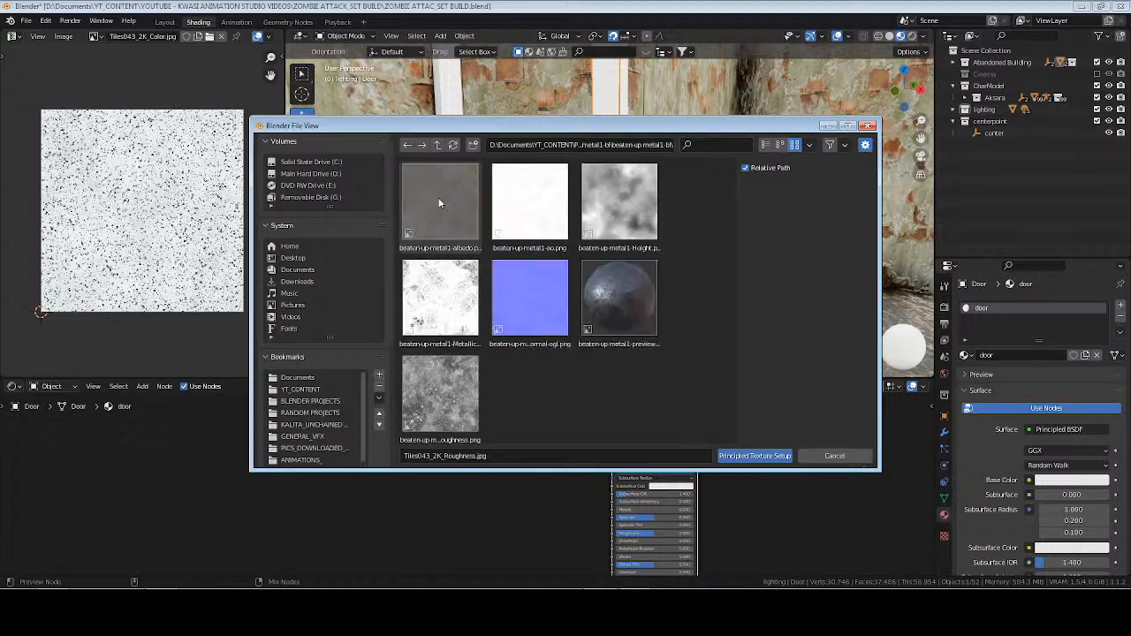
Load the beaten-up-metal1 albedo, normal-ogl, Roughness and Metallic maps into the door material.
{"action": "left_click", "coordinate": [442, 216]}
{"action": "left_click", "coordinate": [518, 297], "text": "ctrl"}
{"action": "left_click", "coordinate": [440, 393], "text": "ctrl"}
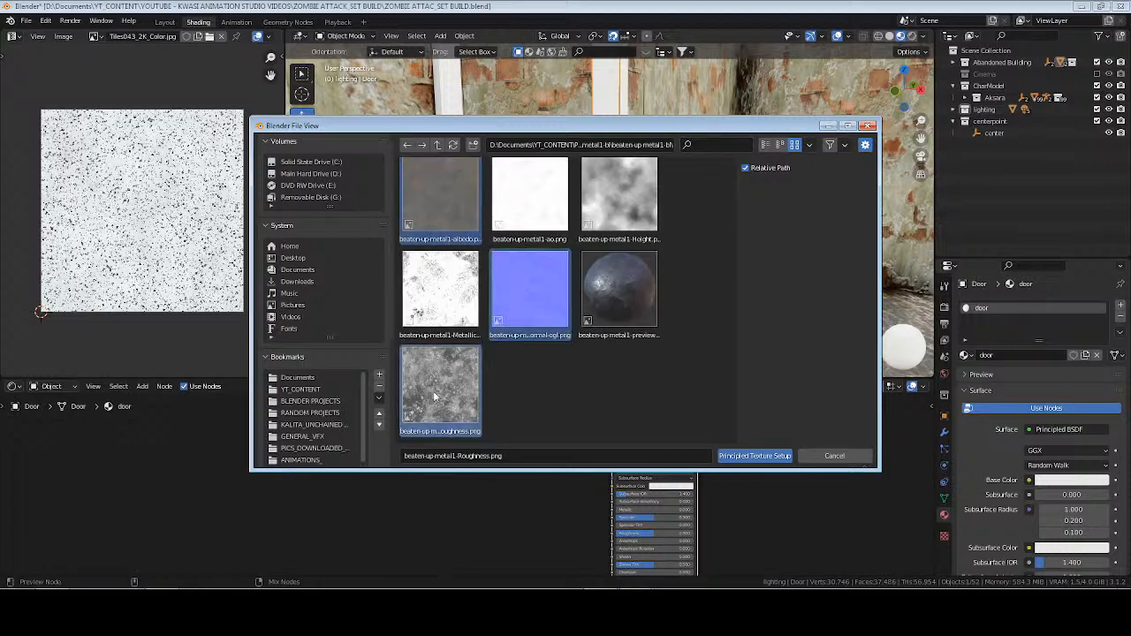
{"action": "left_click", "coordinate": [440, 290], "text": "ctrl"}
{"action": "left_click", "coordinate": [756, 457]}
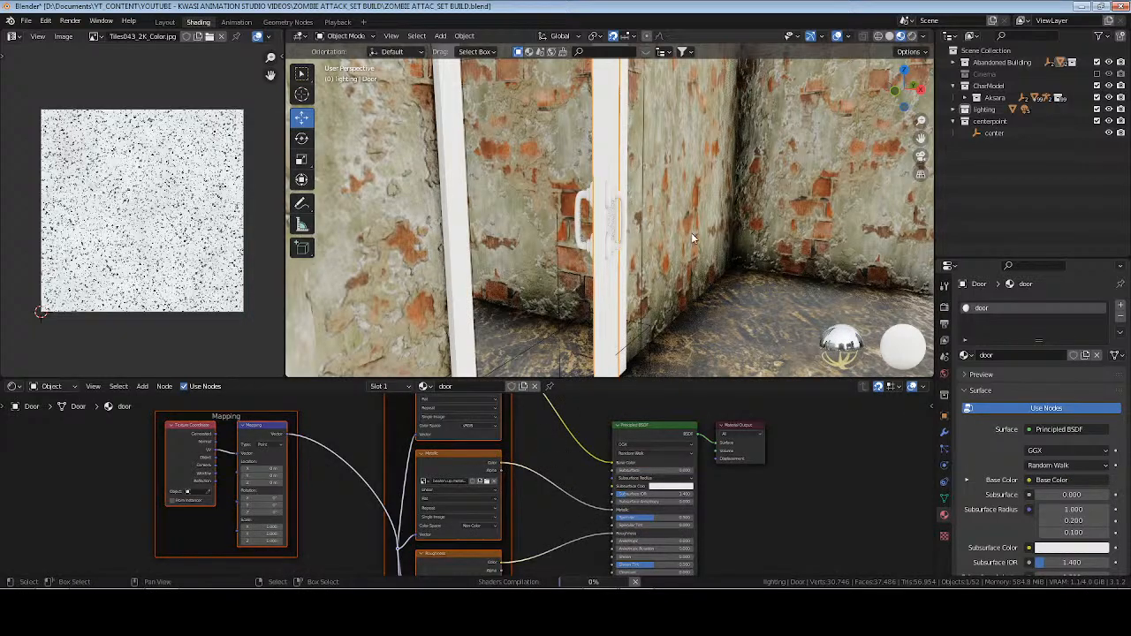
Unwrap the whole door mesh with Cube Projection.
{"action": "middle_click_drag", "start_coordinate": [698, 232], "coordinate": [606, 230]}
{"action": "key", "text": "Tab"}
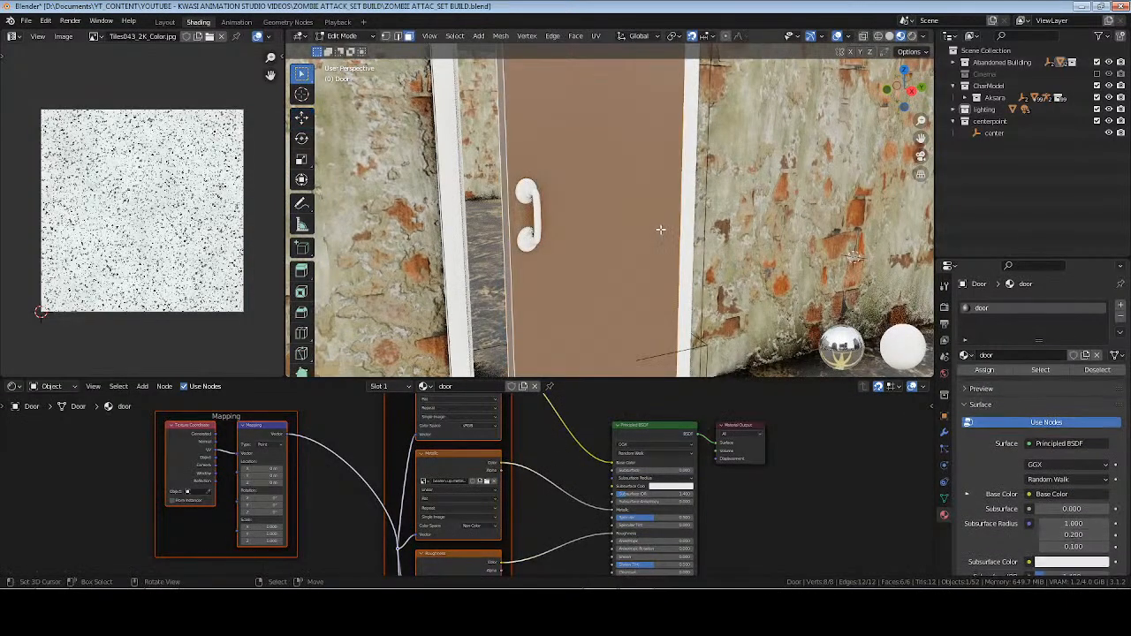
{"action": "key", "text": "u"}
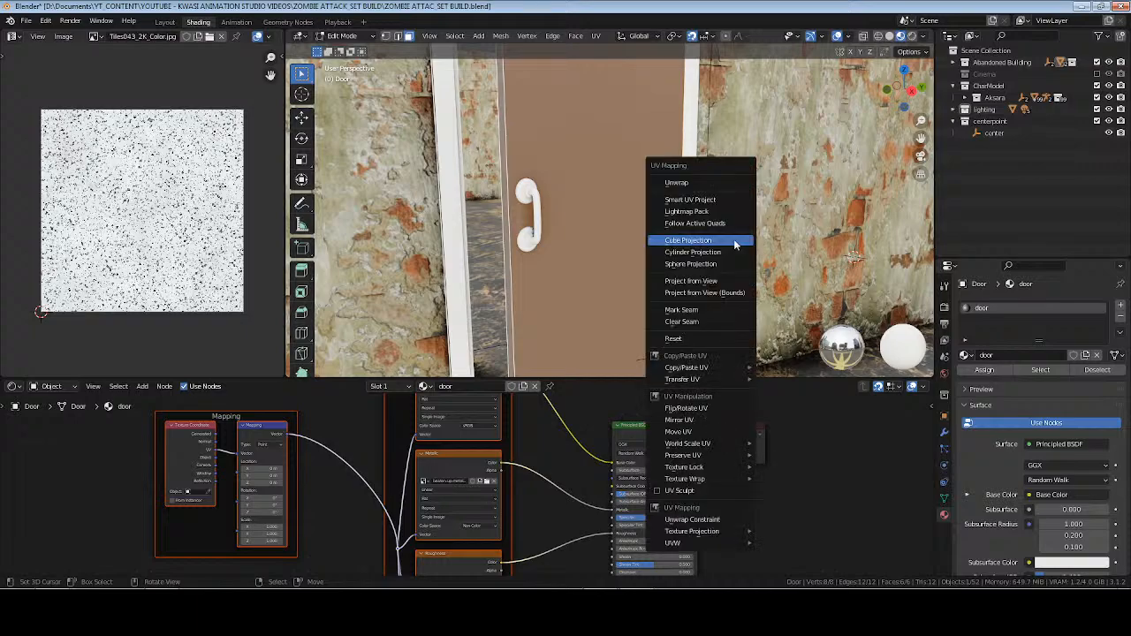
{"action": "left_click", "coordinate": [721, 238]}
{"action": "key", "text": "Tab"}
{"action": "scroll", "coordinate": [619, 219], "scroll_direction": "up", "scroll_amount": 2}
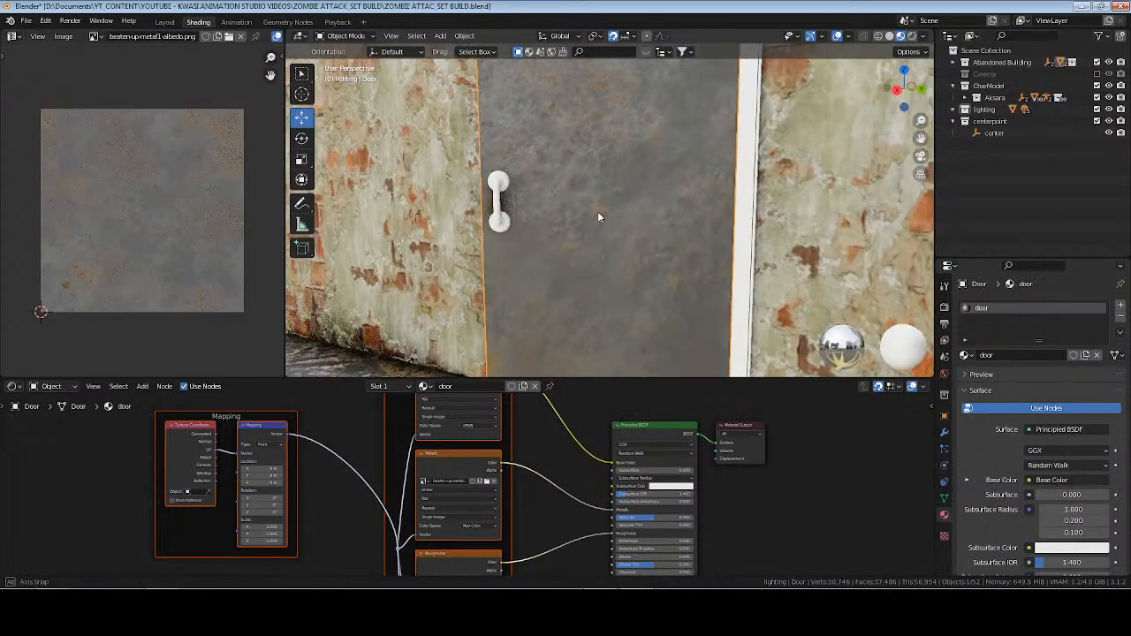
Add a MixRGB node set to Multiply in the door material, with a mid-grey Color2 and a Fac of 0.850.
{"action": "scroll", "coordinate": [467, 458], "scroll_direction": "up", "scroll_amount": 2}
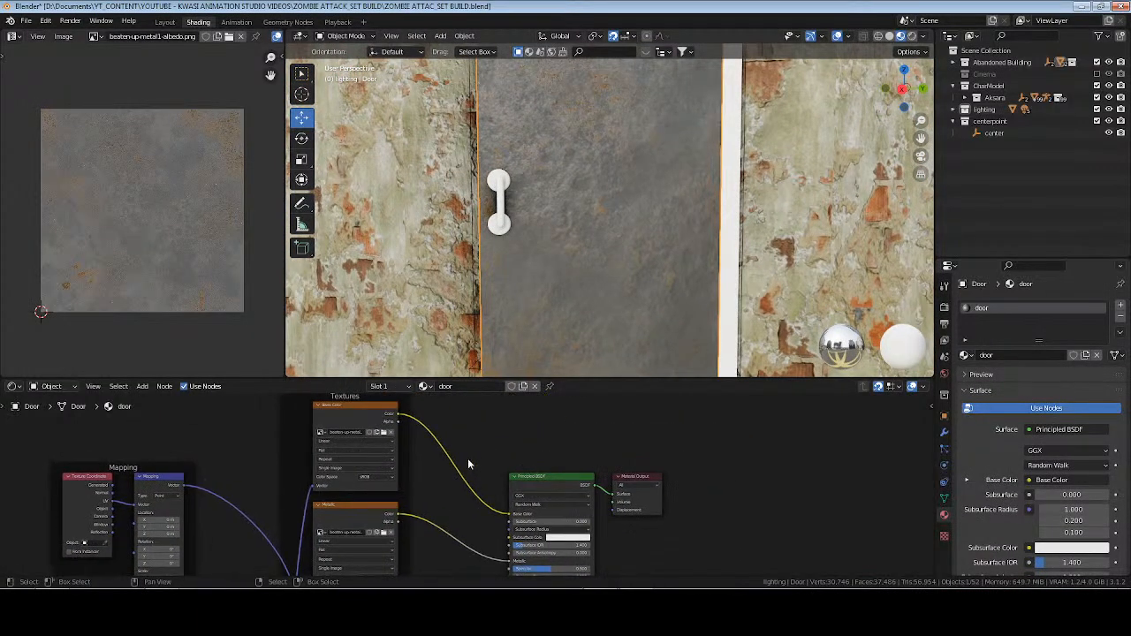
{"action": "key", "text": "shift+a"}
{"action": "type", "text": "smi"}
{"action": "key", "text": "Return"}
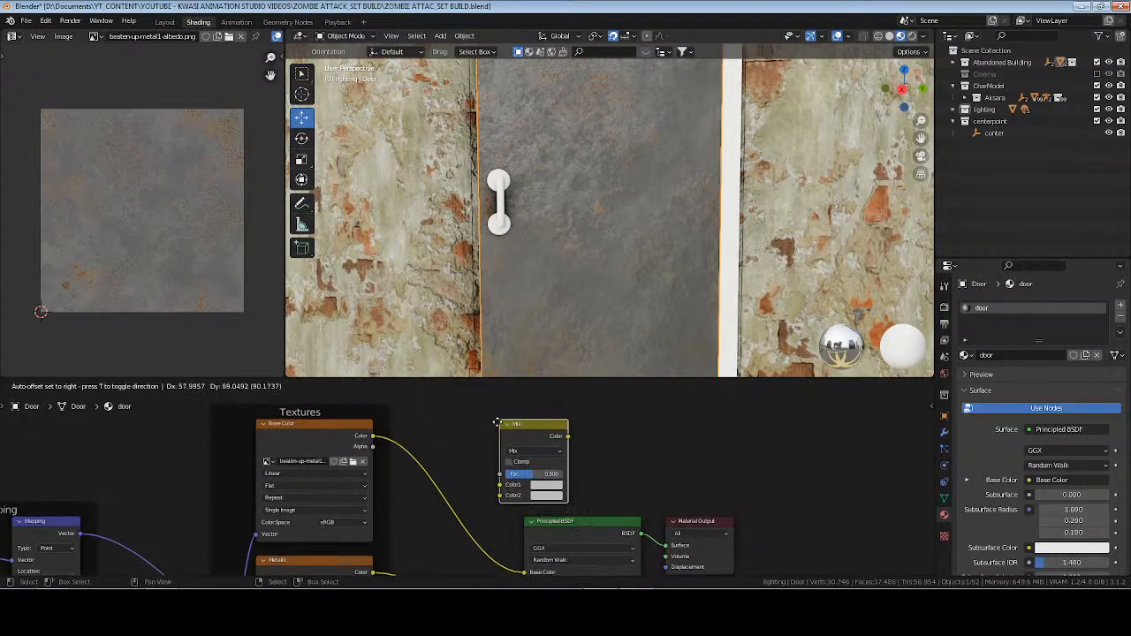
{"action": "left_click", "coordinate": [501, 423]}
{"action": "left_click", "coordinate": [538, 454]}
{"action": "left_click", "coordinate": [534, 425]}
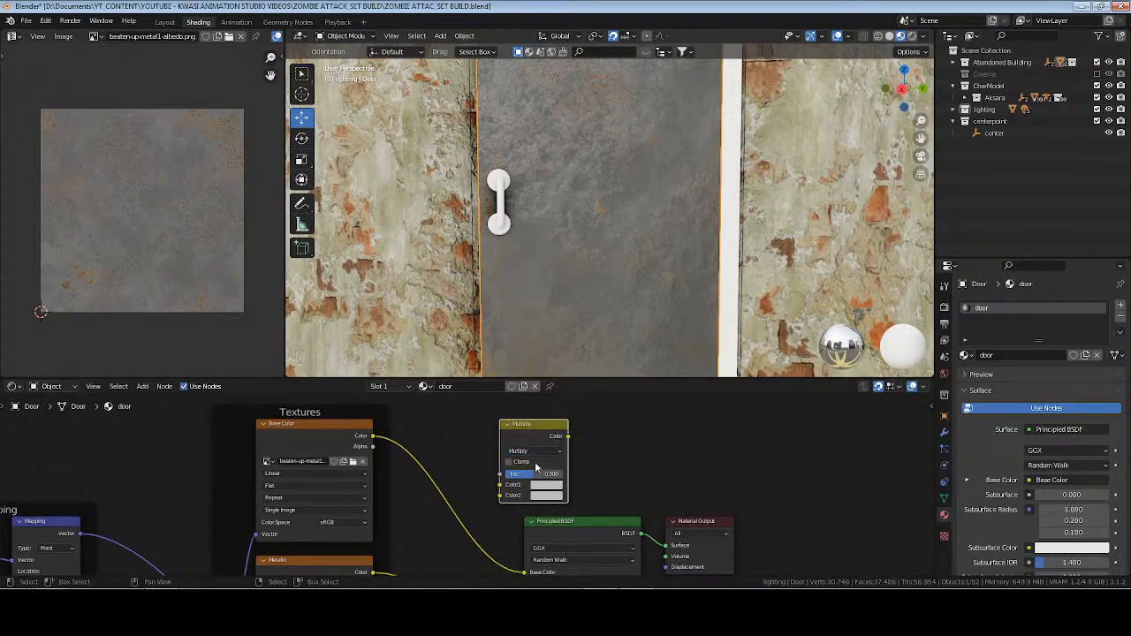
{"action": "left_click", "coordinate": [546, 498]}
{"action": "key", "text": "Return"}
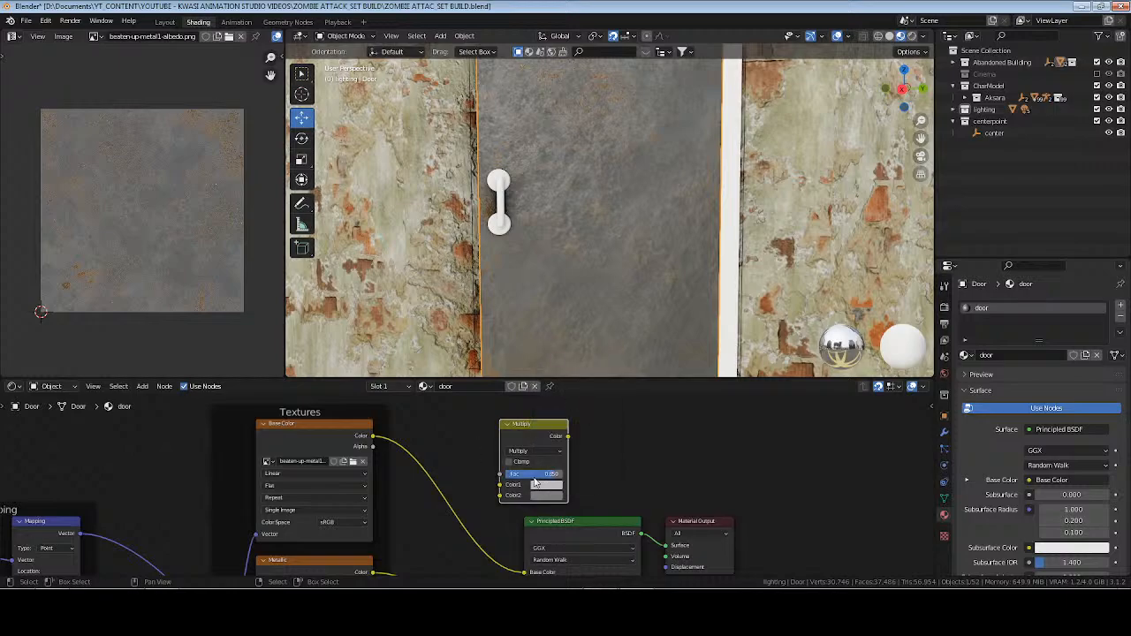
Insert the Multiply node between the Base Color texture and the Principled BSDF, reduce its Fac slightly, and save the file.
{"action": "left_click_drag", "start_coordinate": [535, 435], "coordinate": [452, 454]}
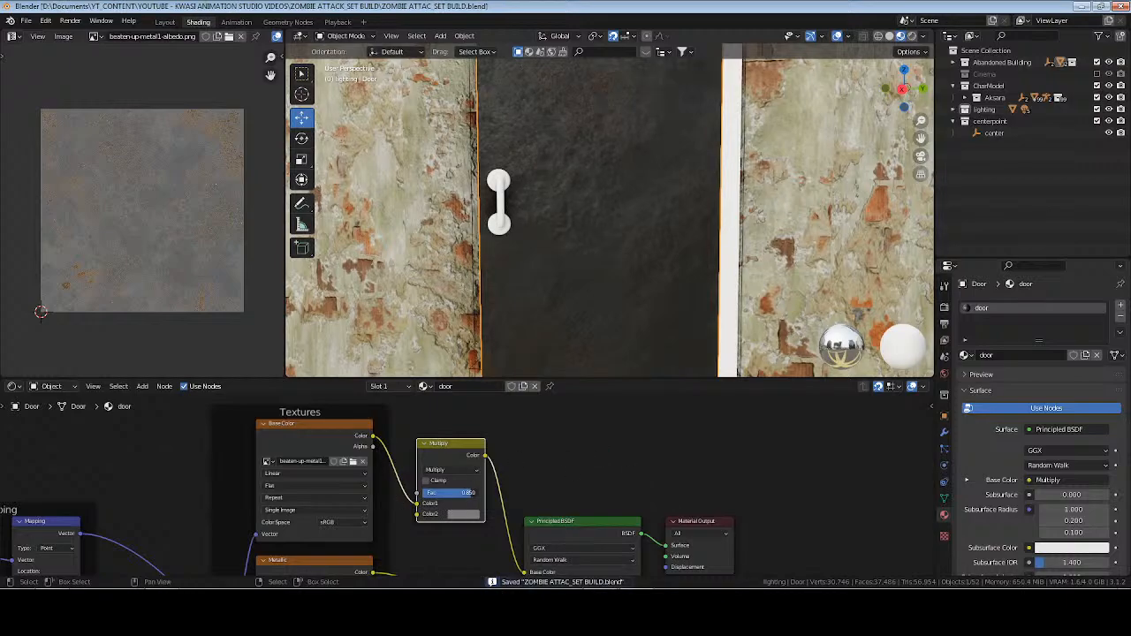
{"action": "mouse_move", "coordinate": [464, 492]}
{"action": "left_mouse_down"}
{"action": "mouse_move", "coordinate": [446, 492]}
{"action": "mouse_move", "coordinate": [462, 493]}
{"action": "left_mouse_up"}
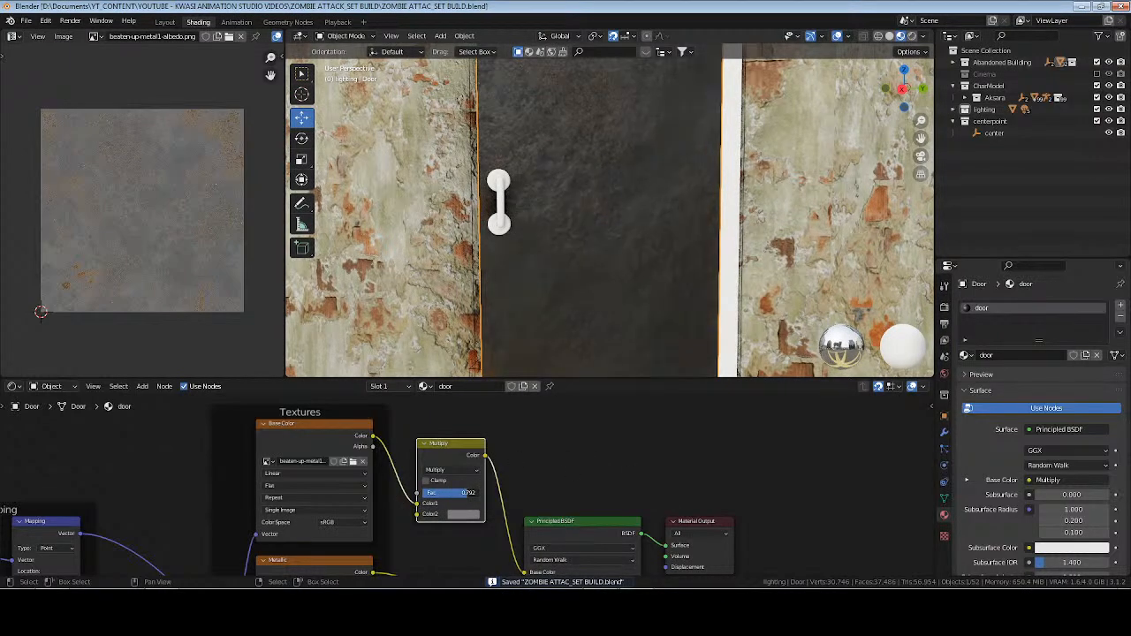
{"action": "key", "text": "ctrl+s"}
Assign the existing door material to the Handle_Back object and unwrap its mesh with Cube Projection.
{"action": "middle_click_drag", "start_coordinate": [576, 255], "coordinate": [635, 244]}
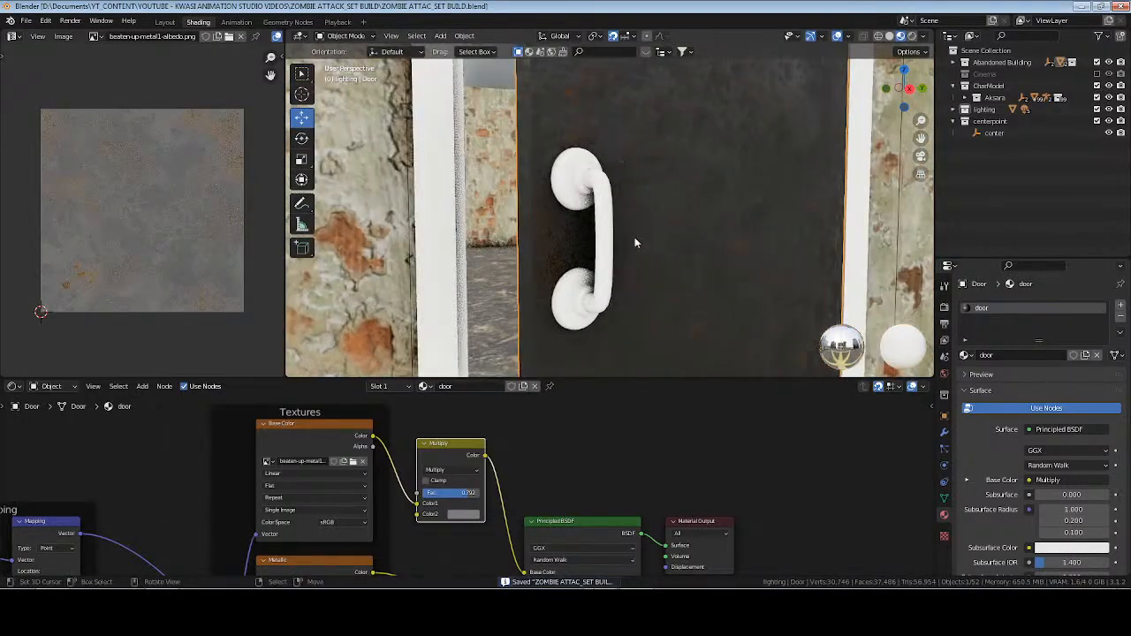
{"action": "left_click", "coordinate": [613, 196]}
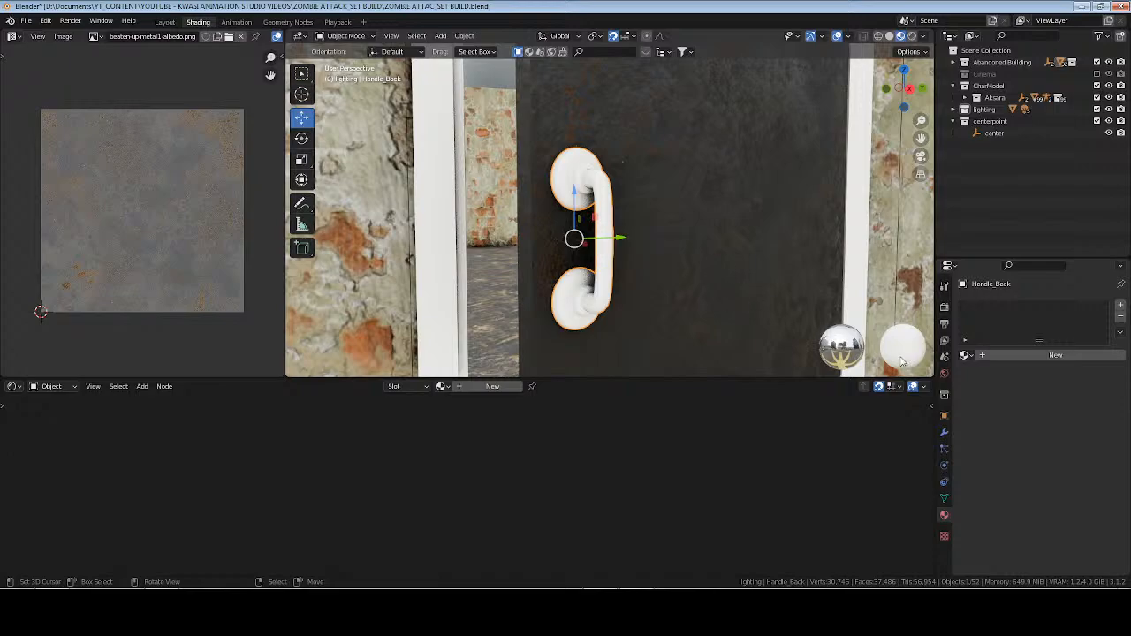
{"action": "left_click", "coordinate": [967, 354]}
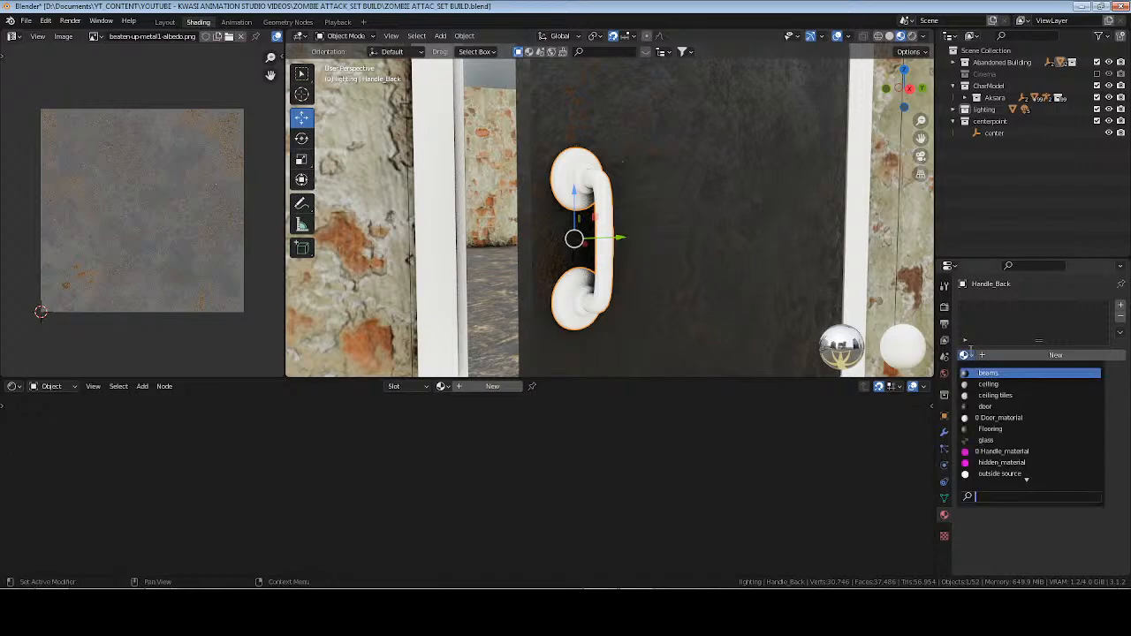
{"action": "left_click", "coordinate": [985, 407]}
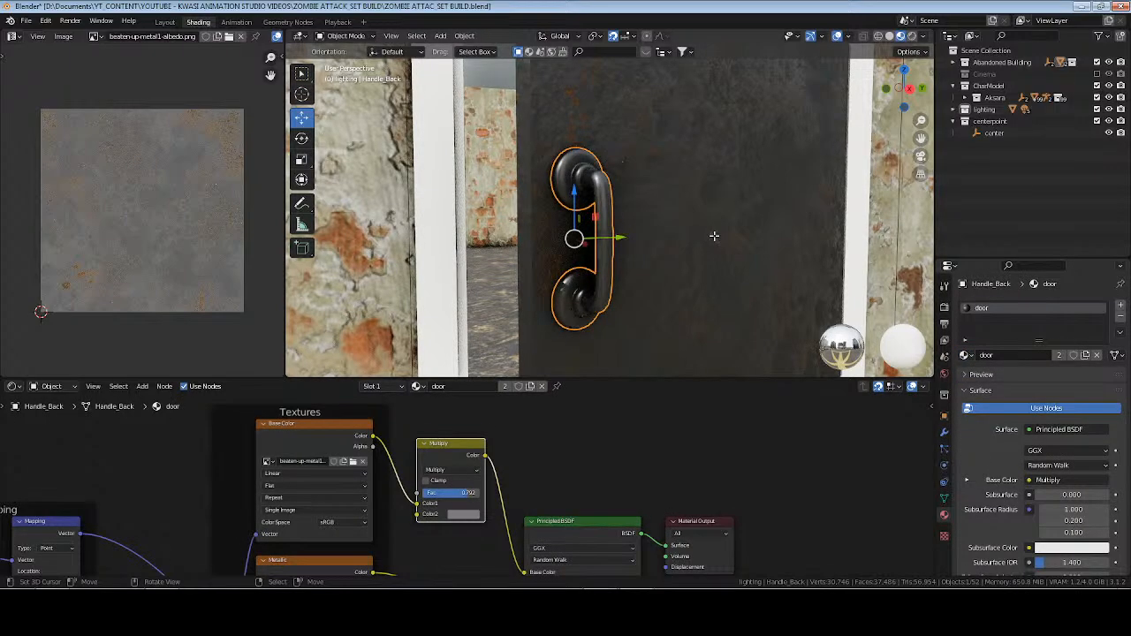
{"action": "key", "text": "Tab"}
{"action": "key", "text": "u"}
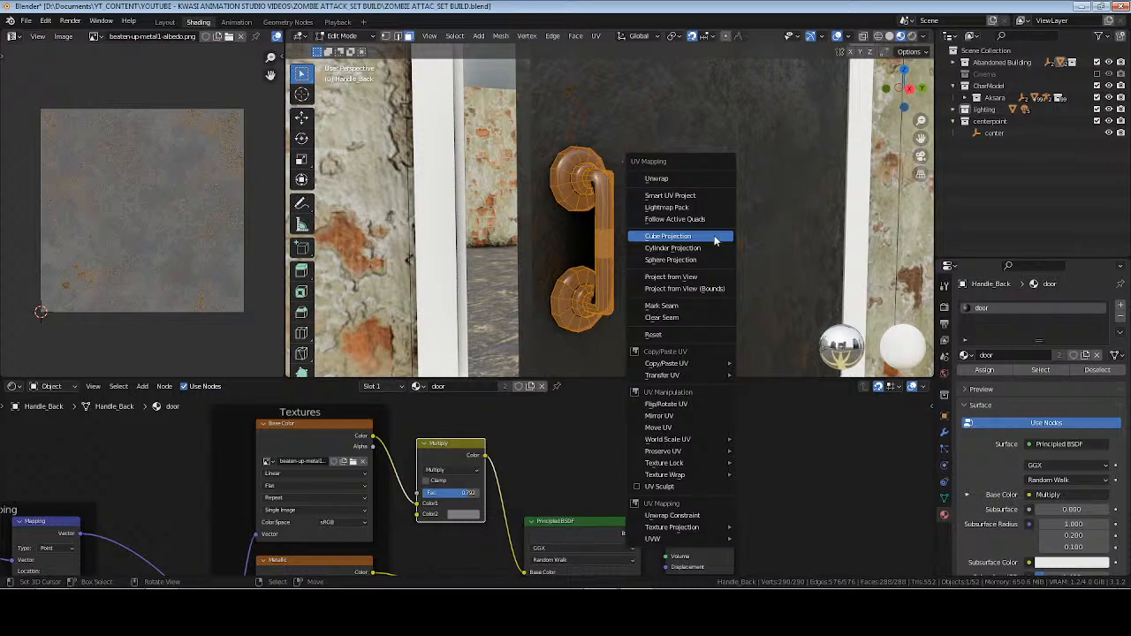
{"action": "left_click", "coordinate": [716, 238]}
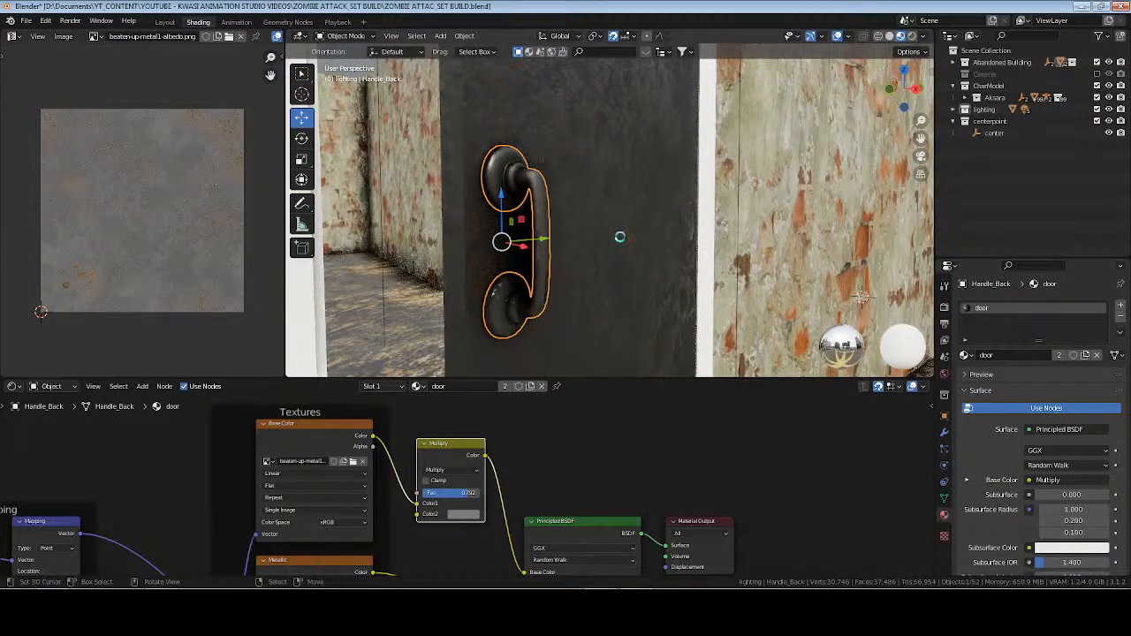
Assign the existing door material to the DoorFrame object.
{"action": "scroll", "coordinate": [621, 237], "scroll_direction": "down", "scroll_amount": 4}
{"action": "middle_click_drag", "start_coordinate": [679, 248], "coordinate": [589, 235]}
{"action": "left_click", "coordinate": [560, 206]}
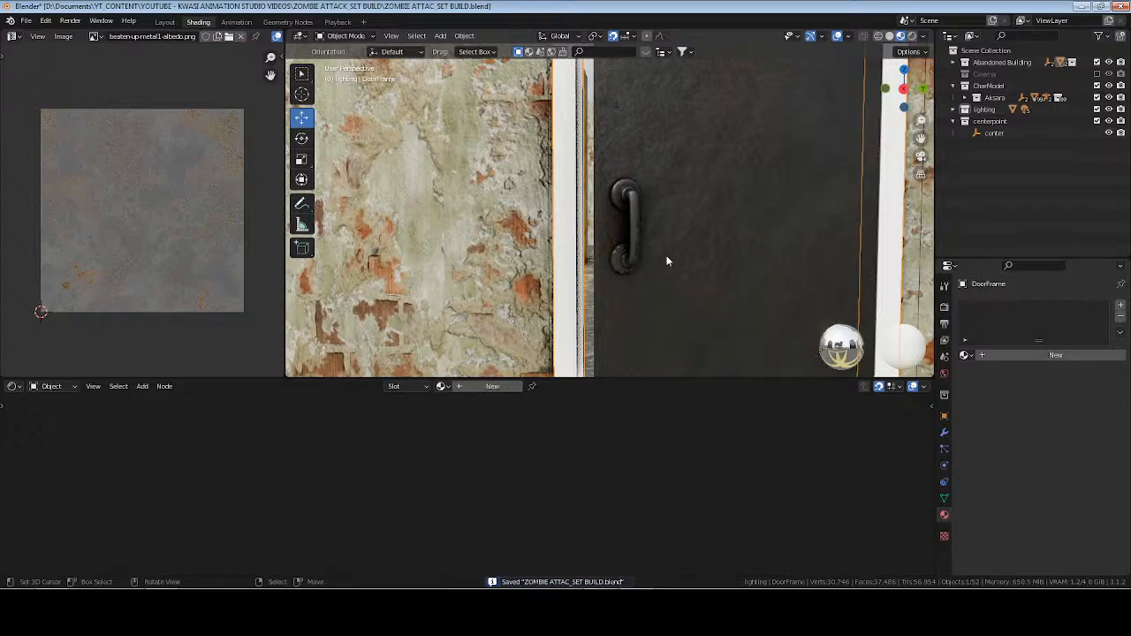
{"action": "left_click", "coordinate": [966, 355]}
{"action": "left_click", "coordinate": [986, 406]}
Unwrap the door frame's mesh with Cube Projection and save the file.
{"action": "key", "text": "Tab"}
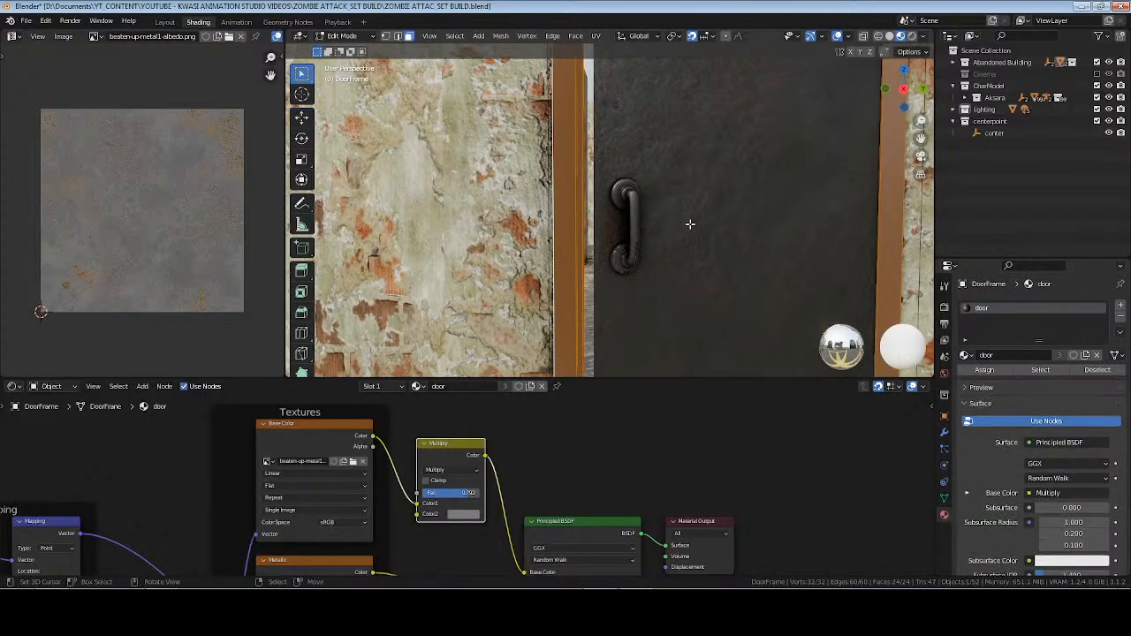
{"action": "key", "text": "u"}
{"action": "left_click", "coordinate": [704, 225]}
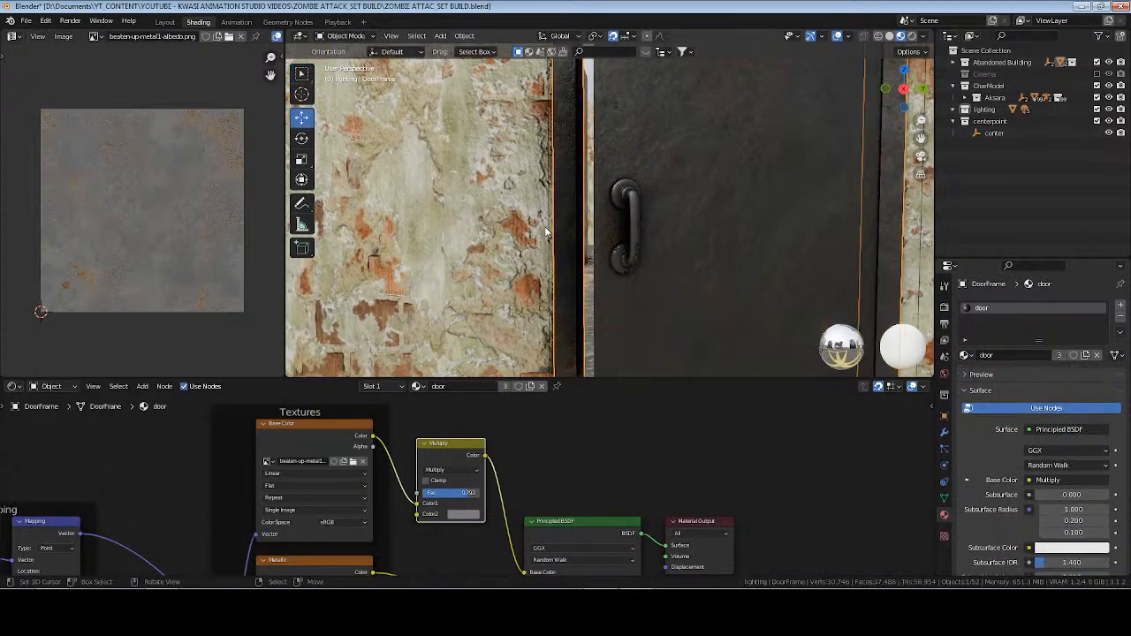
{"action": "middle_click_drag", "start_coordinate": [703, 225], "coordinate": [594, 226]}
{"action": "key", "text": "Tab"}
{"action": "key", "text": "ctrl+s"}
{"action": "scroll", "coordinate": [594, 227], "scroll_direction": "down", "scroll_amount": 6}
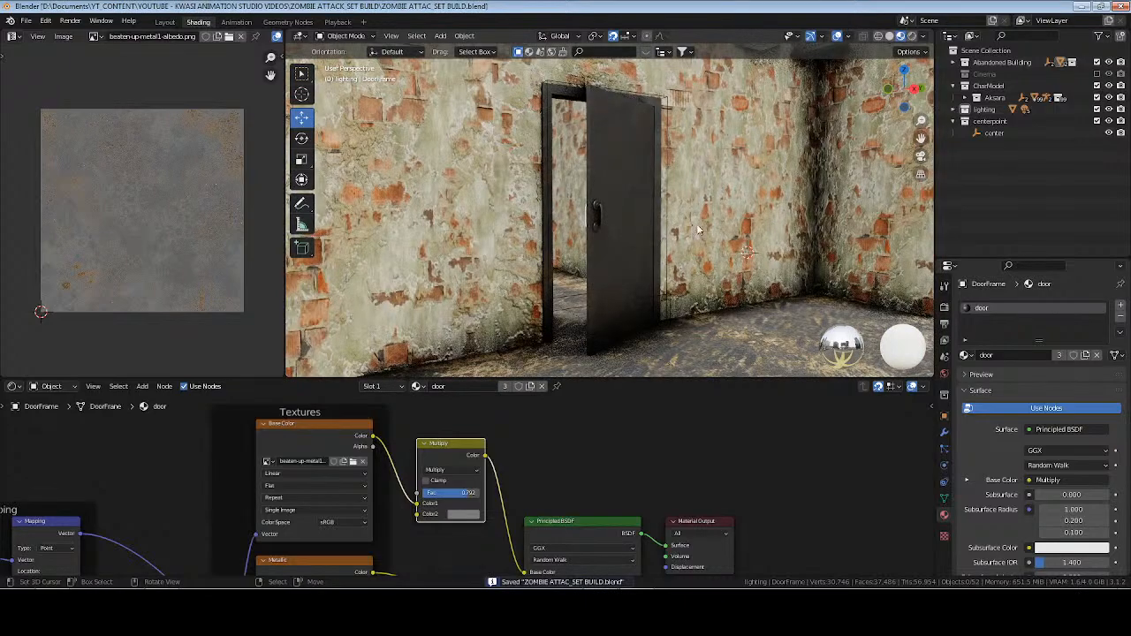
Assign the existing door material to the Door.001 object beside the windows.
{"action": "middle_click_drag", "start_coordinate": [697, 223], "coordinate": [622, 230]}
{"action": "middle_click_drag", "start_coordinate": [456, 238], "coordinate": [647, 239]}
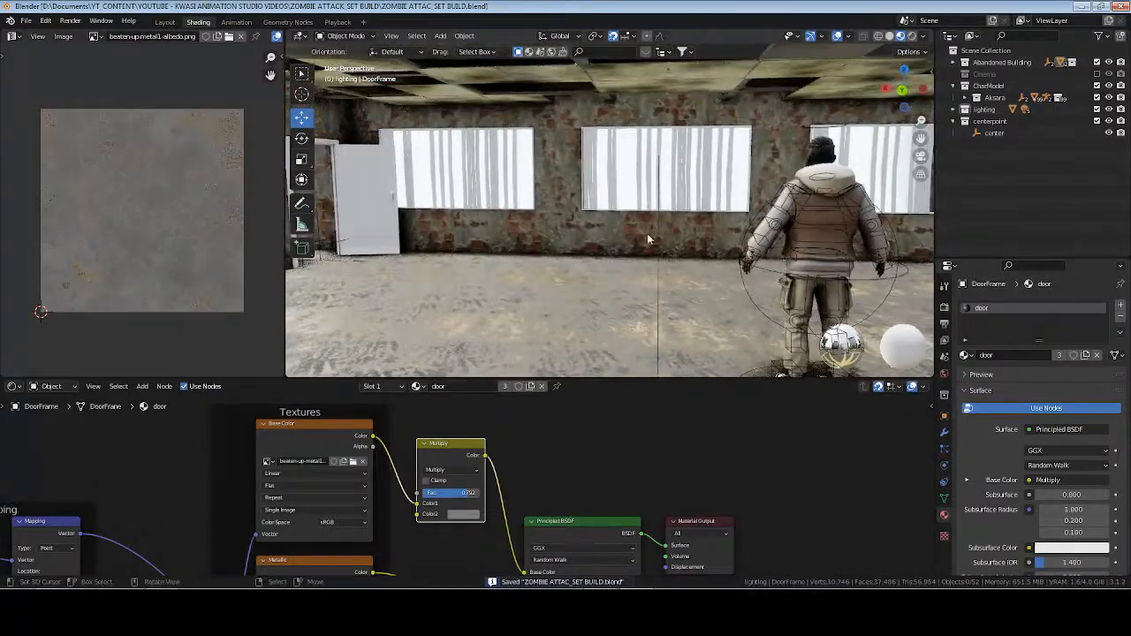
{"action": "left_click", "coordinate": [370, 193]}
{"action": "key", "text": "KP_Decimal"}
{"action": "middle_click_drag", "start_coordinate": [368, 194], "coordinate": [570, 212]}
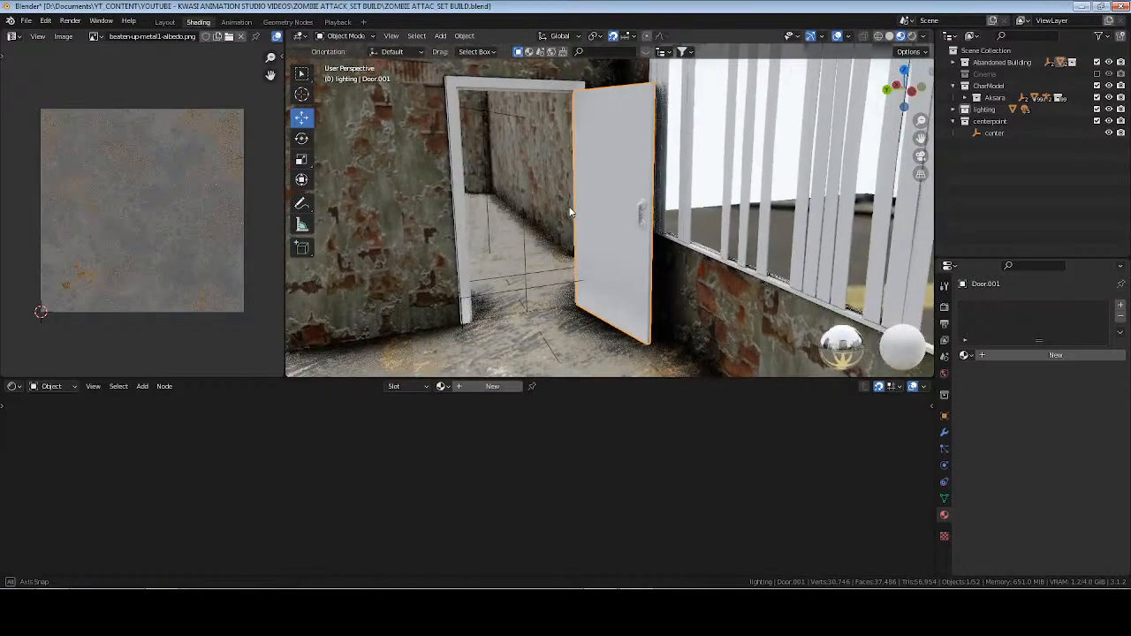
{"action": "scroll", "coordinate": [570, 212], "scroll_direction": "up", "scroll_amount": 5}
{"action": "left_click", "coordinate": [967, 355]}
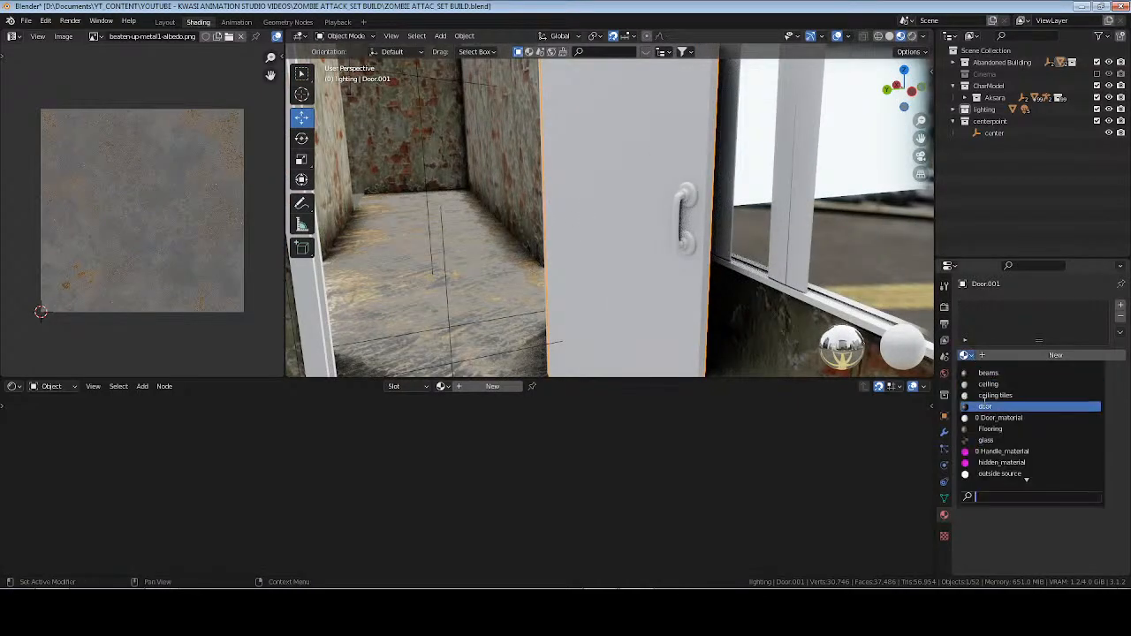
{"action": "left_click", "coordinate": [986, 406]}
UV-unwrap the whole mesh of Door.001 and return to Object Mode.
{"action": "key", "text": "Tab"}
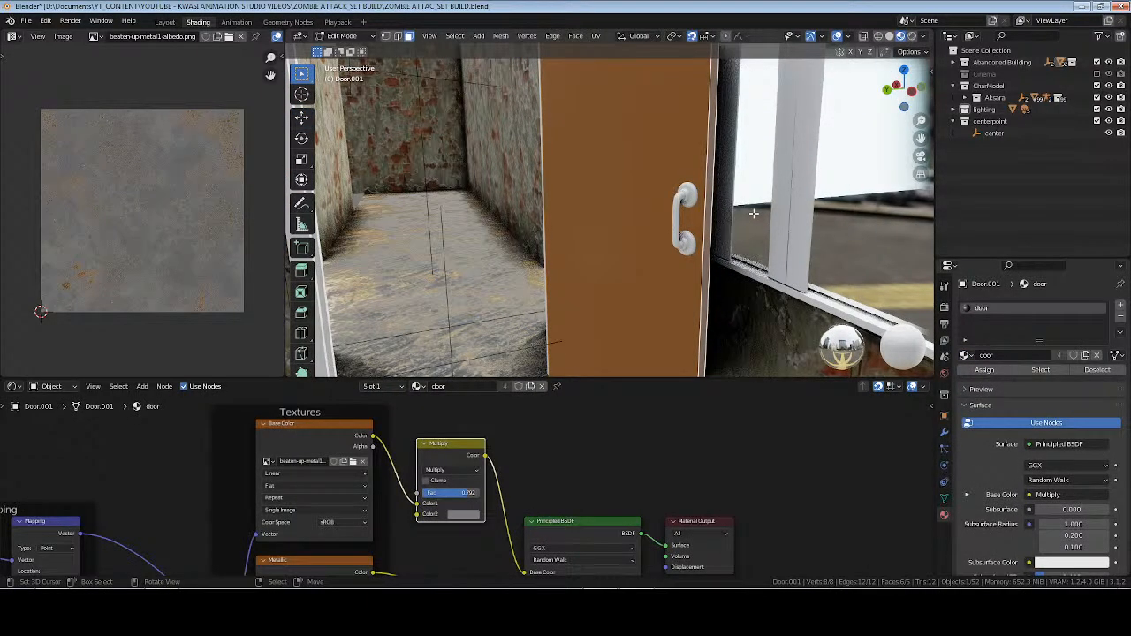
{"action": "key", "text": "u"}
{"action": "left_click", "coordinate": [754, 213]}
{"action": "key", "text": "Tab"}
Link the material of Door.001 to its front handle and its door frame.
{"action": "left_click", "coordinate": [687, 216]}
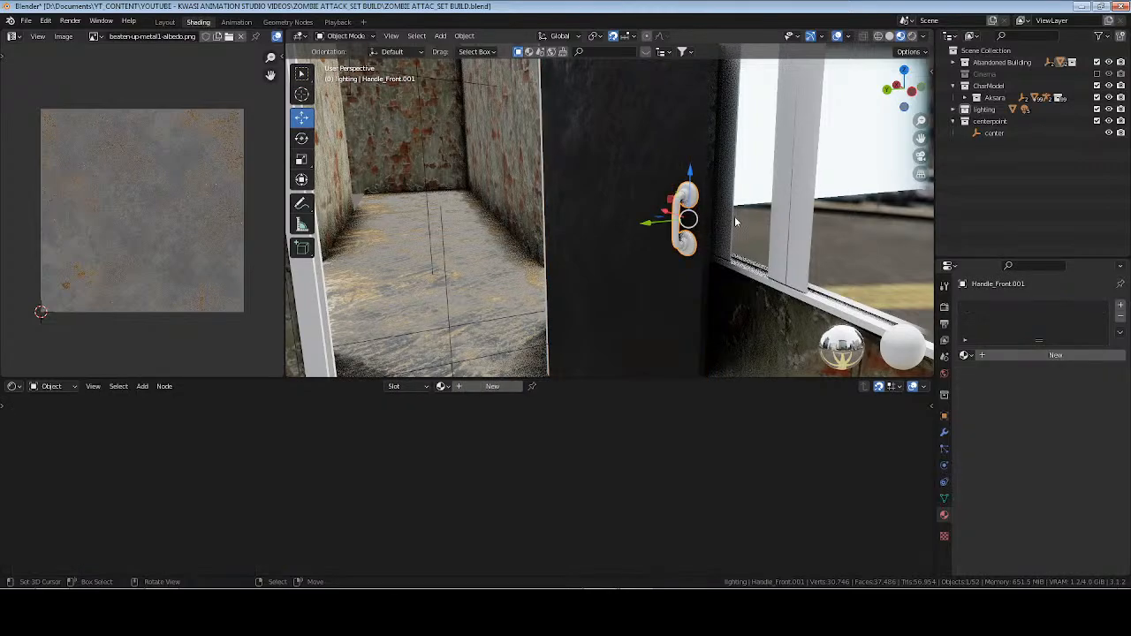
{"action": "left_click", "coordinate": [967, 354]}
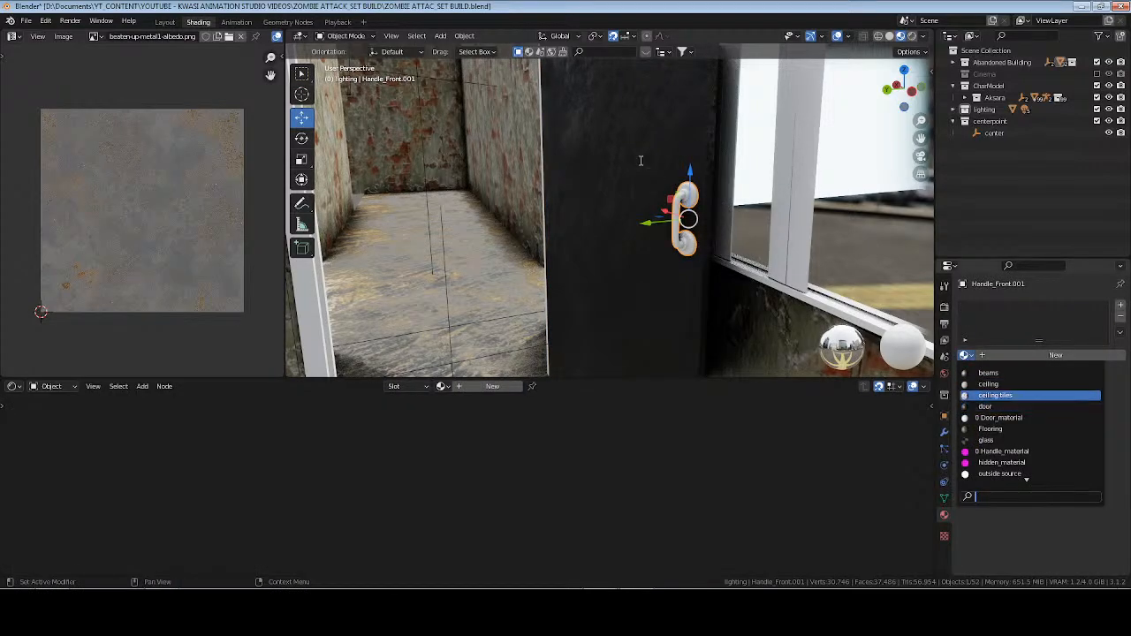
{"action": "middle_click_drag", "start_coordinate": [538, 212], "coordinate": [422, 236]}
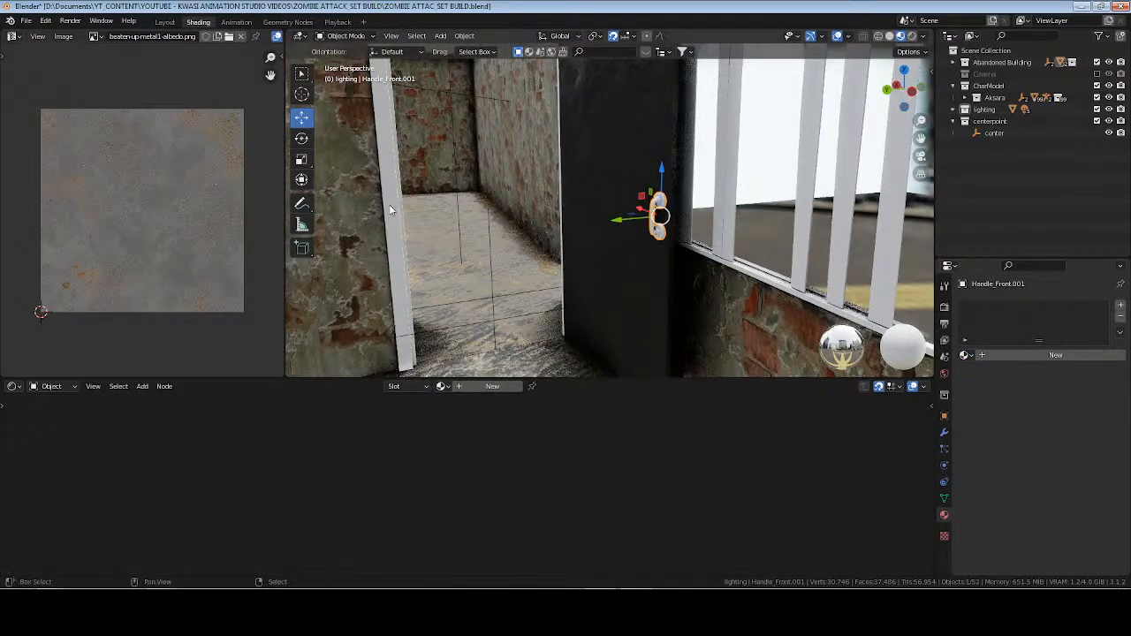
{"action": "left_click", "coordinate": [576, 152]}
{"action": "left_click", "coordinate": [613, 136]}
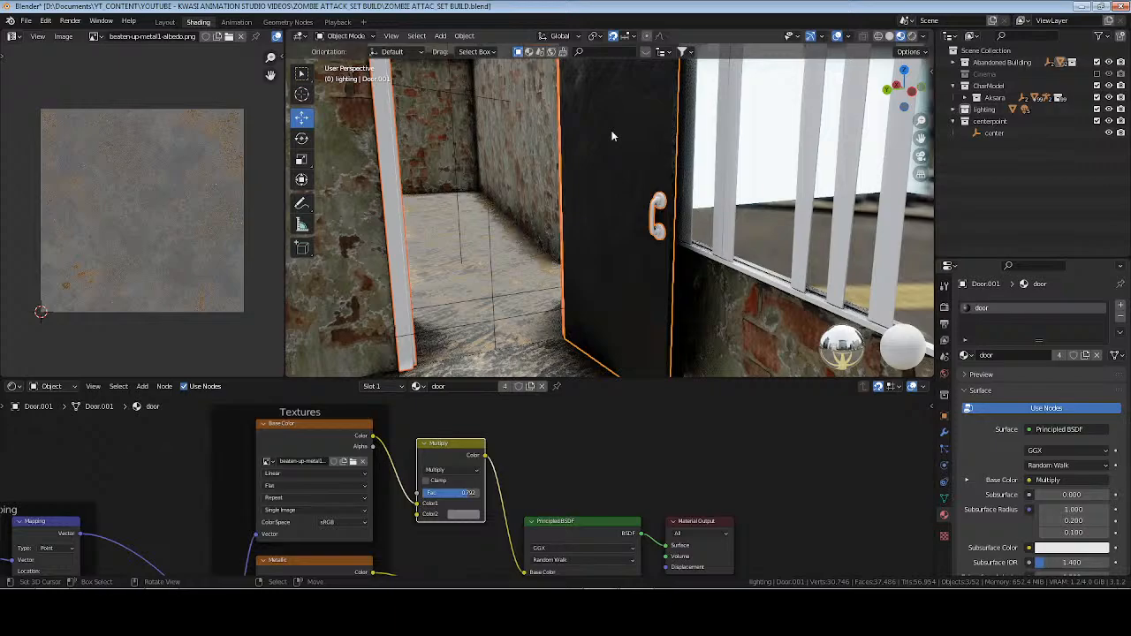
{"action": "key", "text": "ctrl+l"}
{"action": "left_click", "coordinate": [619, 162]}
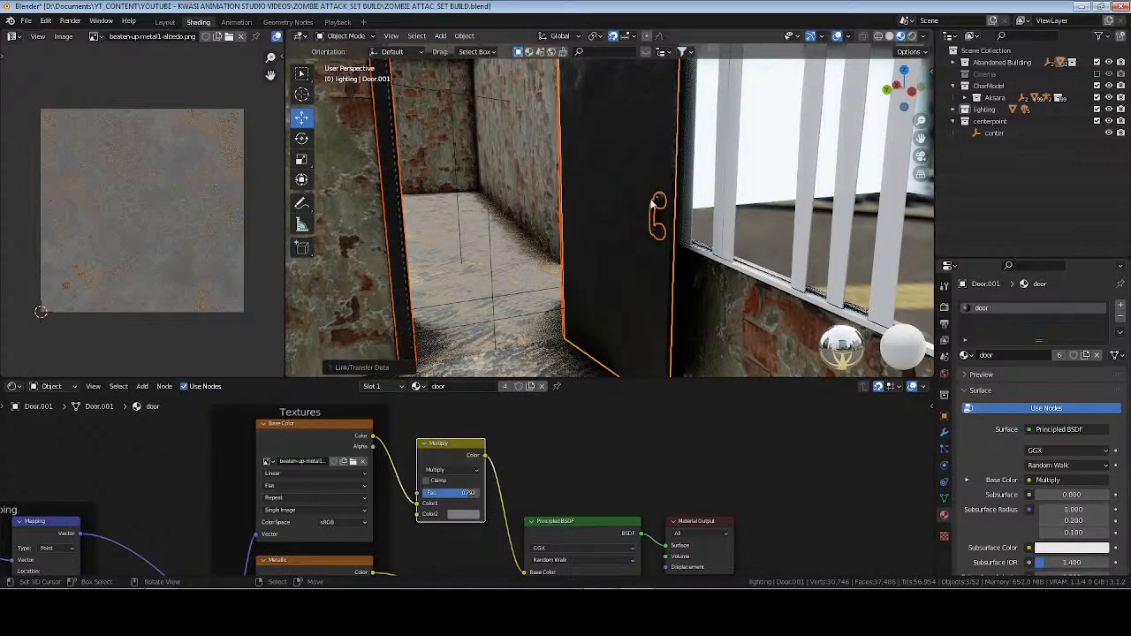
UV-unwrap the whole mesh of the Handle_Front.001 object.
{"action": "left_click", "coordinate": [660, 206]}
{"action": "key", "text": "Tab"}
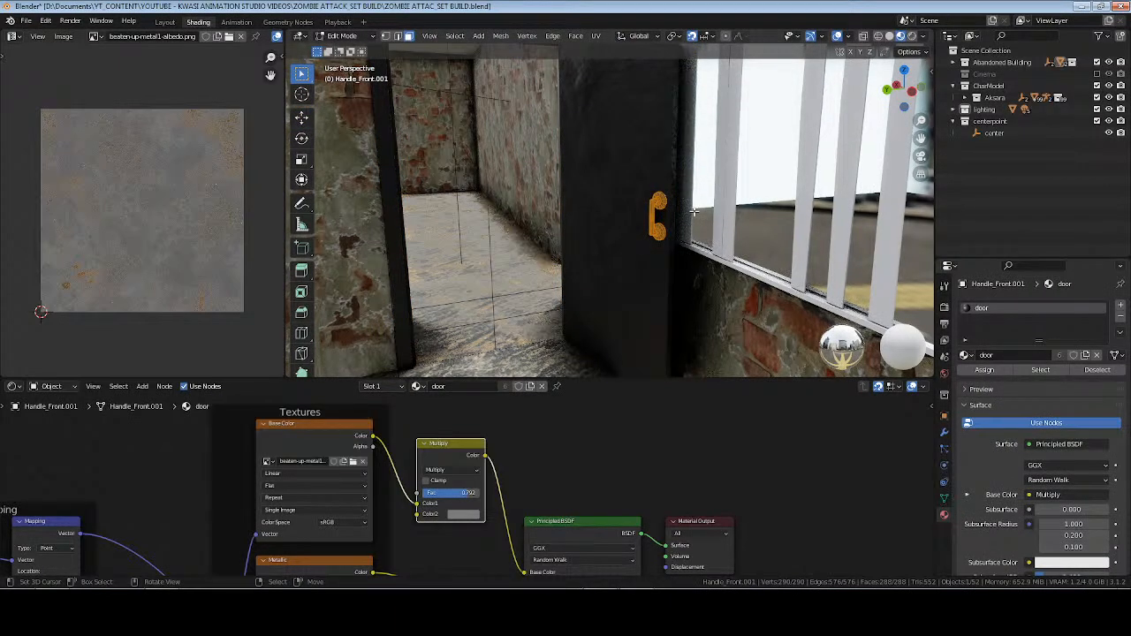
{"action": "key", "text": "u"}
{"action": "left_click", "coordinate": [695, 212]}
{"action": "key", "text": "Tab"}
UV-unwrap the mesh of the DoorFrame.001 object and save the file.
{"action": "left_click", "coordinate": [390, 135]}
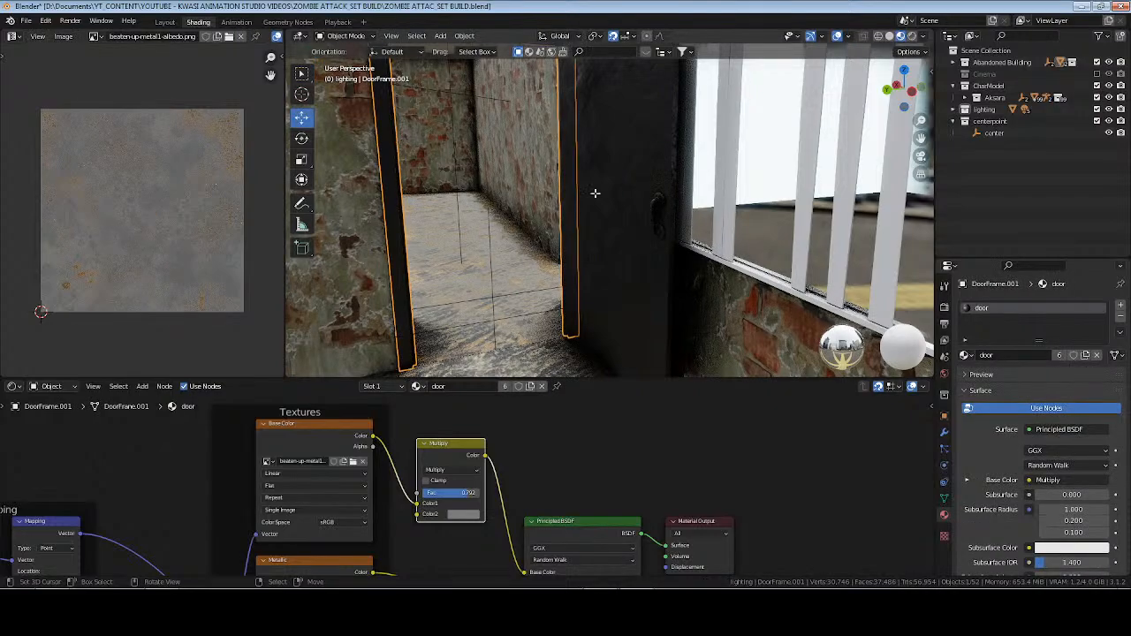
{"action": "key", "text": "Tab"}
{"action": "key", "text": "u"}
{"action": "left_click", "coordinate": [686, 205]}
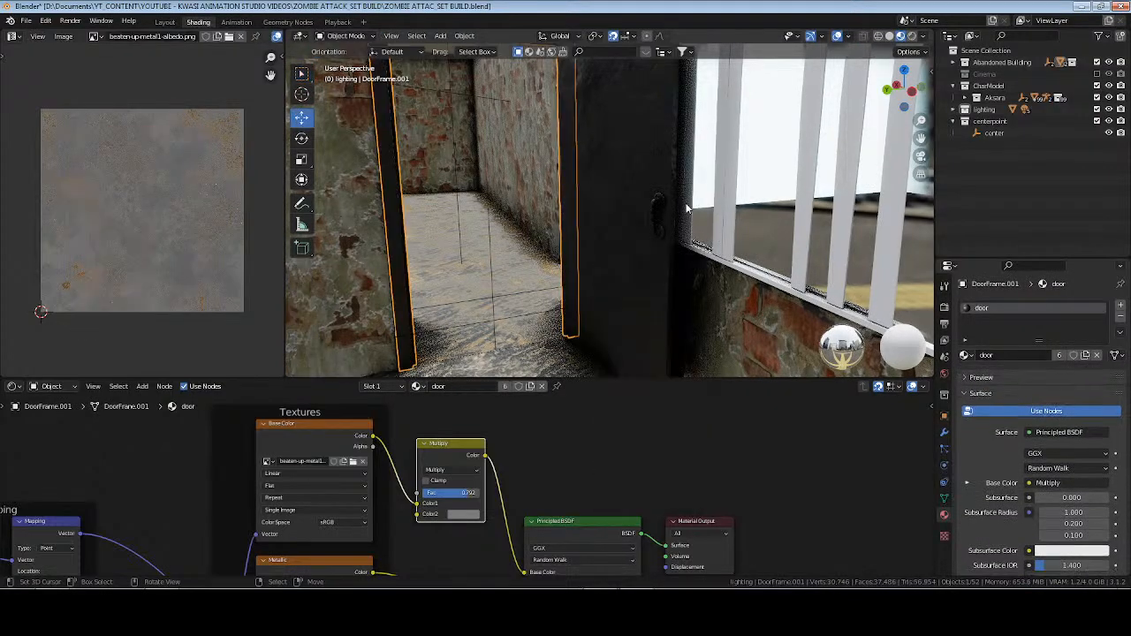
{"action": "key", "text": "Tab"}
{"action": "key", "text": "ctrl+s"}
Frame the view on the center empty, deselect everything and save the file.
{"action": "scroll", "coordinate": [676, 209], "scroll_direction": "up", "scroll_amount": 2}
{"action": "middle_click_drag", "start_coordinate": [676, 210], "coordinate": [636, 214]}
{"action": "left_click", "coordinate": [986, 137]}
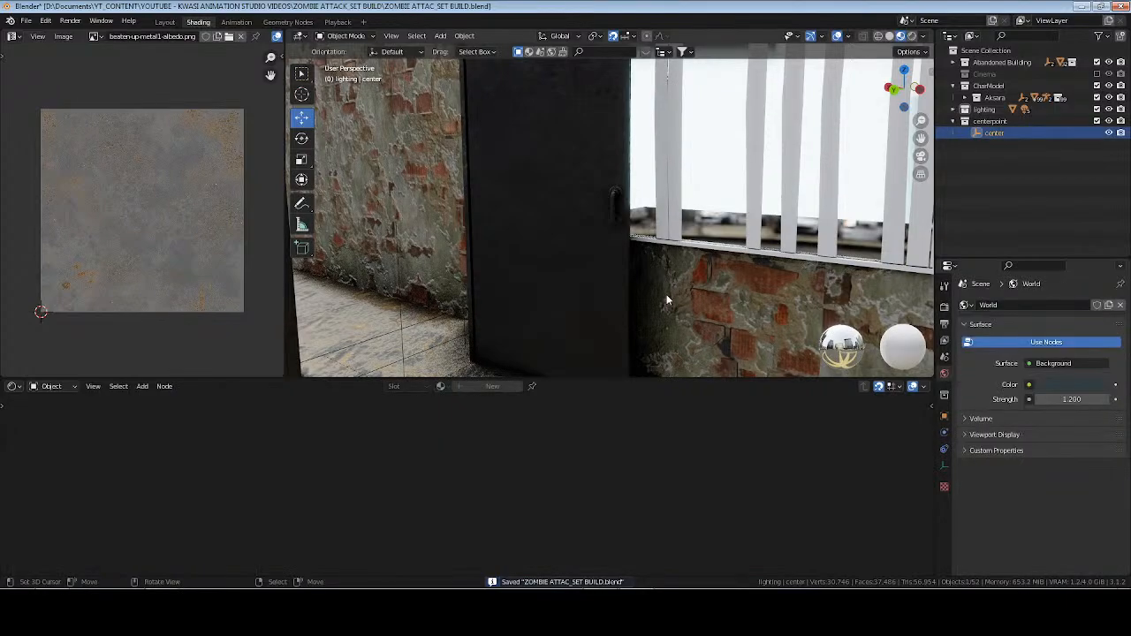
{"action": "key", "text": "KP_Decimal"}
{"action": "key", "text": "alt+a"}
{"action": "middle_click_drag", "start_coordinate": [739, 293], "coordinate": [717, 291]}
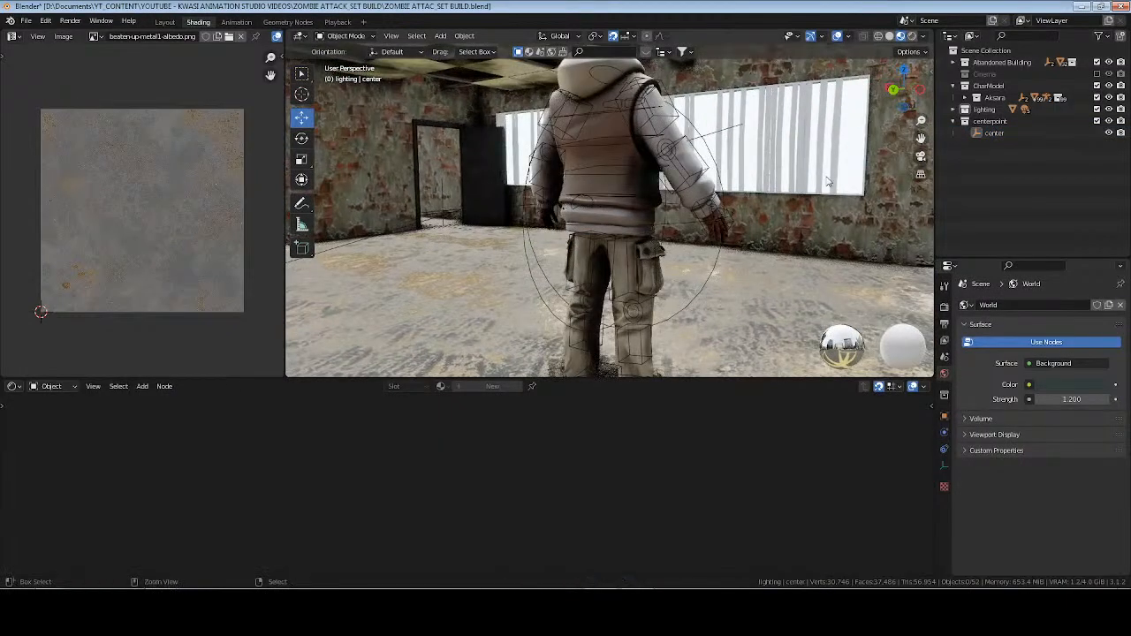
{"action": "key", "text": "ctrl+s"}
Inspect the room and doorway lighting in Rendered shading and return to Material Preview.
{"action": "left_click", "coordinate": [913, 37]}
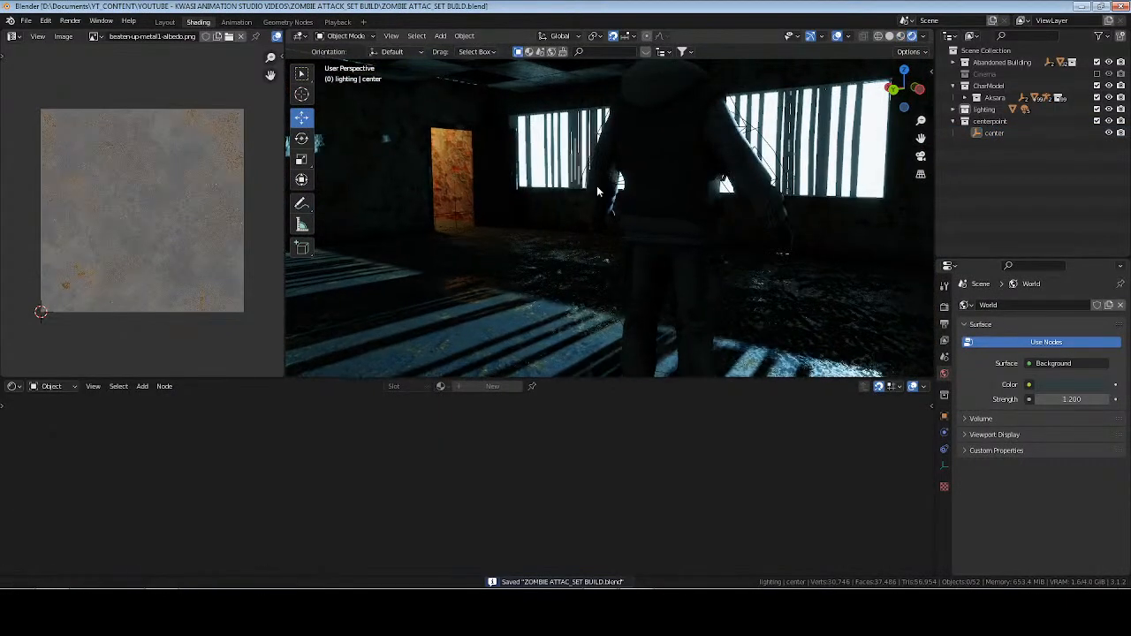
{"action": "mouse_move", "coordinate": [672, 213]}
{"action": "middle_mouse_down"}
{"action": "mouse_move", "coordinate": [590, 210]}
{"action": "mouse_move", "coordinate": [581, 174]}
{"action": "mouse_move", "coordinate": [799, 193]}
{"action": "mouse_move", "coordinate": [822, 181]}
{"action": "middle_mouse_up"}
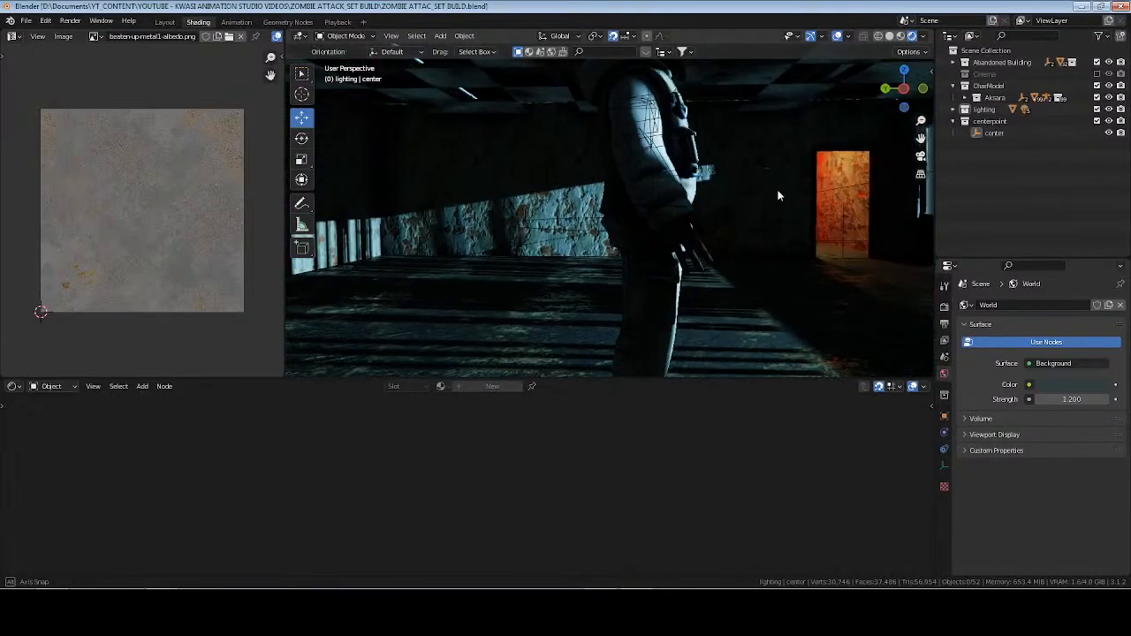
{"action": "left_click", "coordinate": [902, 37]}
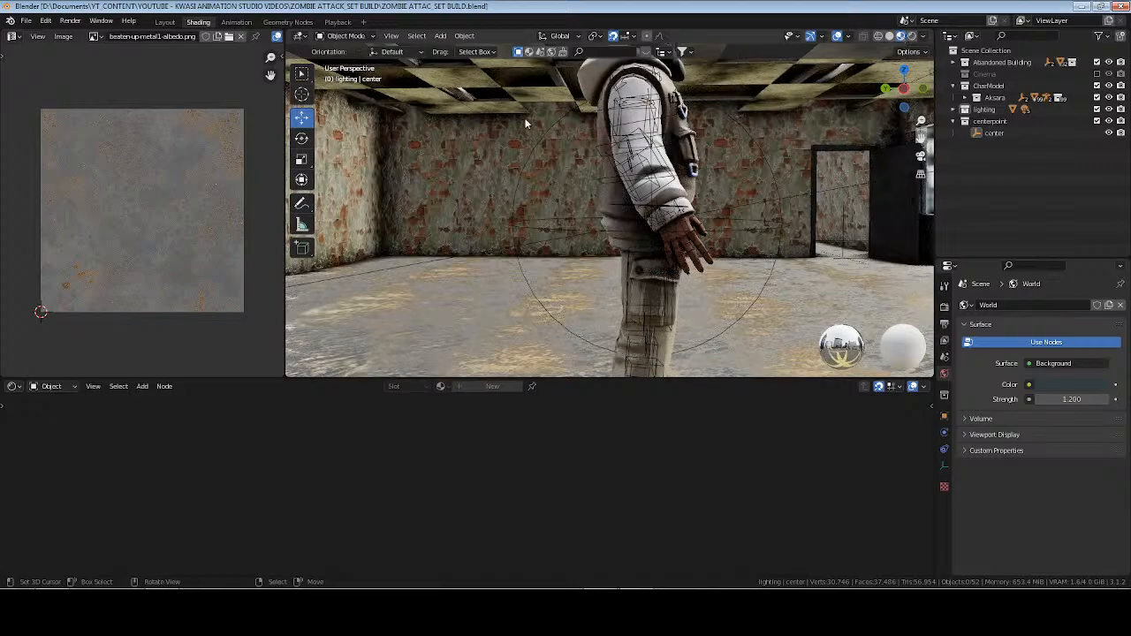
Rename the Cylinder.001 object above the ceiling tiles to "pipes".
{"action": "left_click", "coordinate": [471, 96]}
{"action": "left_click", "coordinate": [469, 91]}
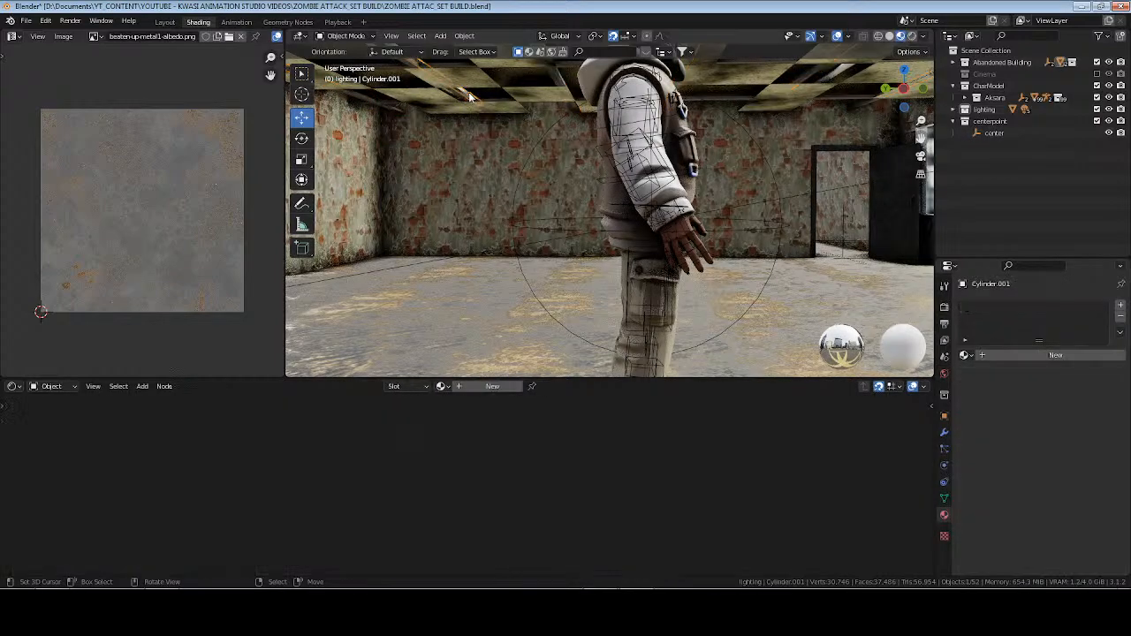
{"action": "key", "text": "F2"}
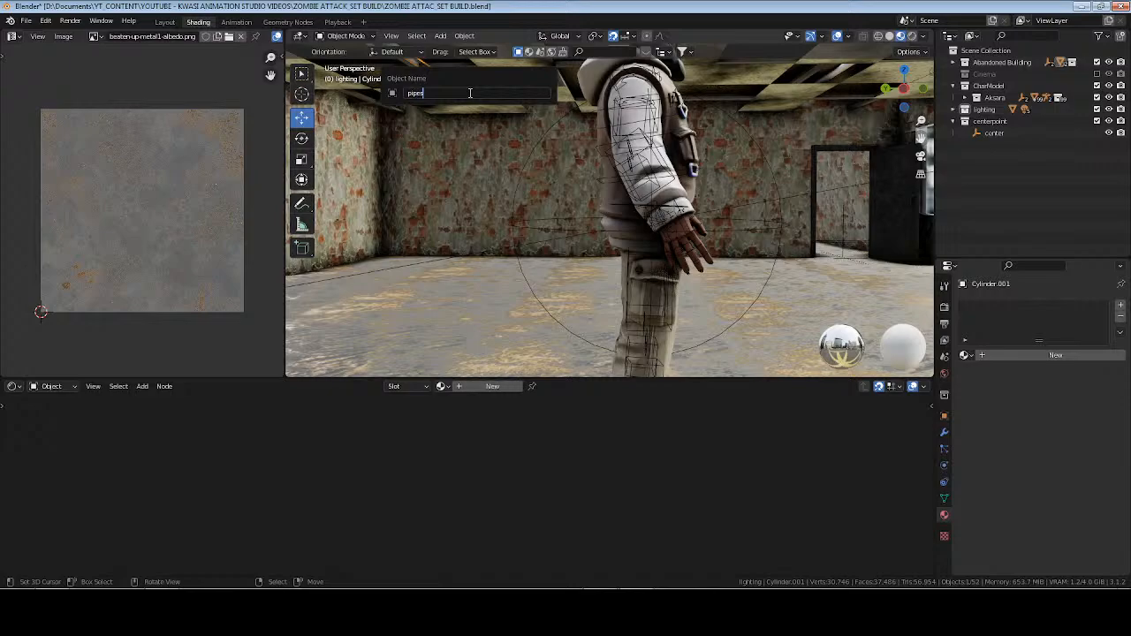
{"action": "type", "text": "pipes"}
{"action": "key", "text": "Return"}
Rename the other ceiling pipe object, Cylinder, to "pipes" as well and save the file.
{"action": "middle_click_drag", "start_coordinate": [404, 150], "coordinate": [699, 126]}
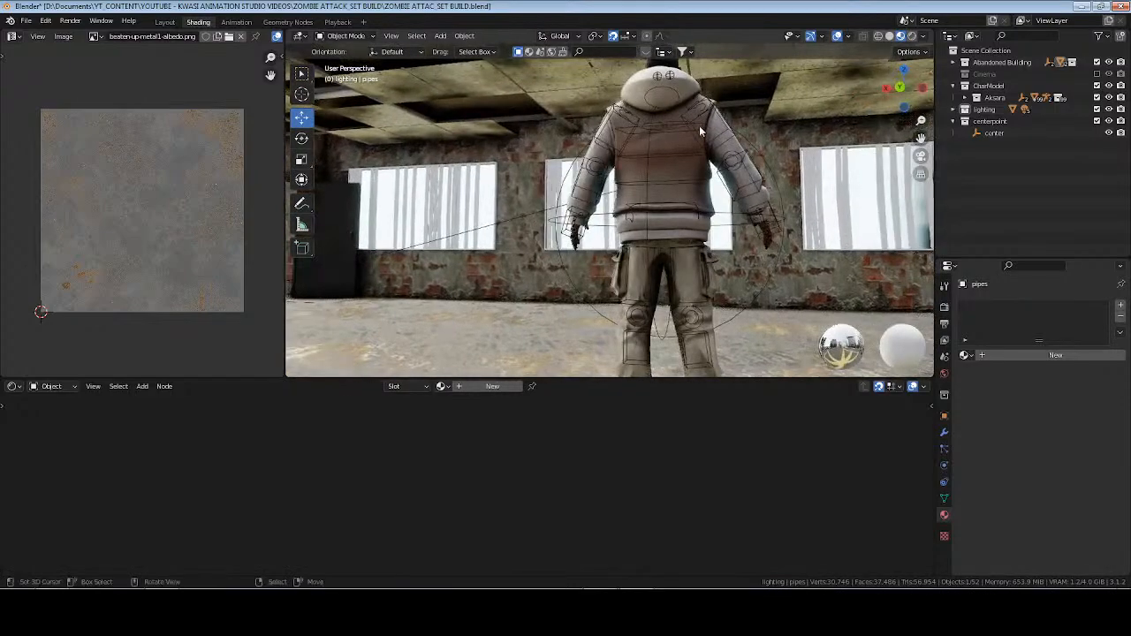
{"action": "middle_click_drag", "start_coordinate": [741, 78], "coordinate": [805, 61]}
{"action": "middle_click_drag", "start_coordinate": [522, 232], "coordinate": [546, 228], "text": "shift"}
{"action": "left_click", "coordinate": [546, 232]}
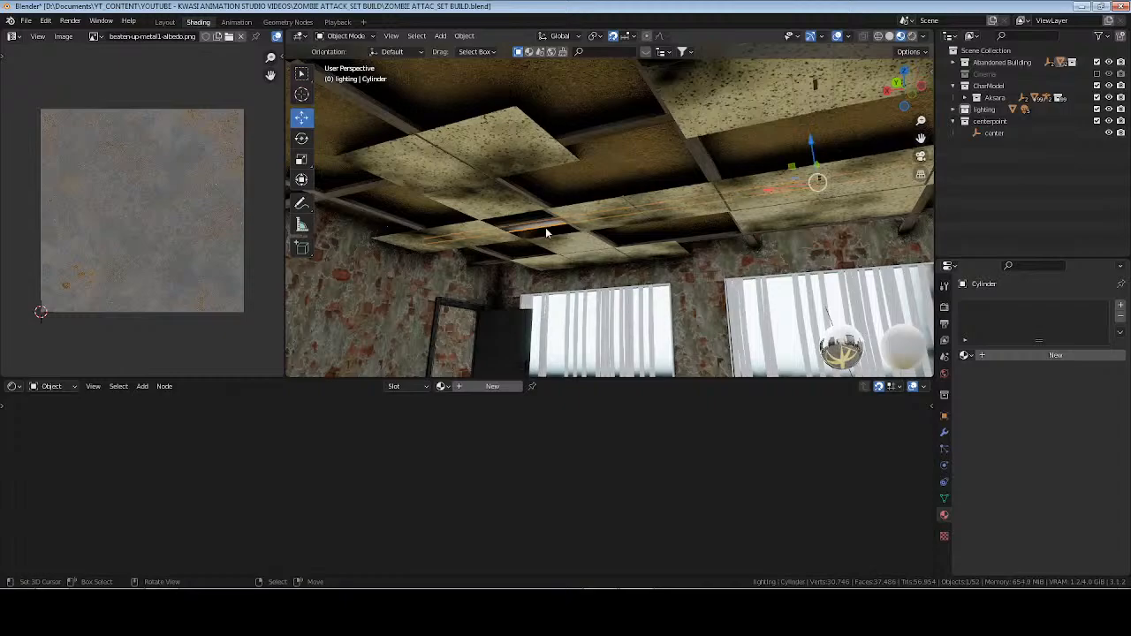
{"action": "key", "text": "F2"}
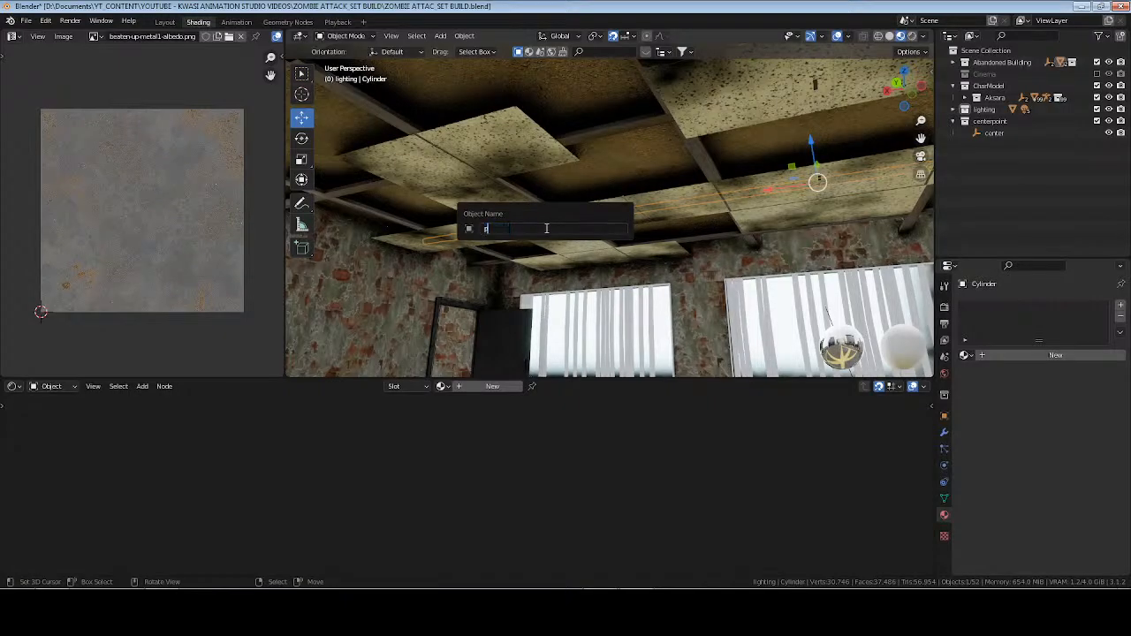
{"action": "type", "text": "pipes"}
{"action": "key", "text": "Return"}
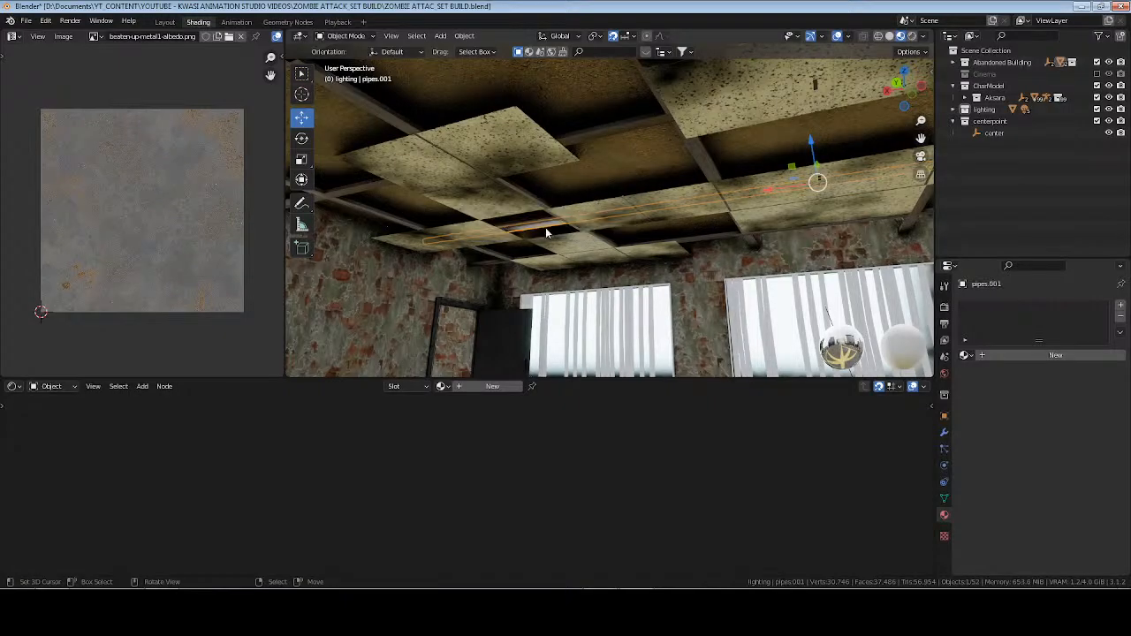
{"action": "key", "text": "ctrl+s"}
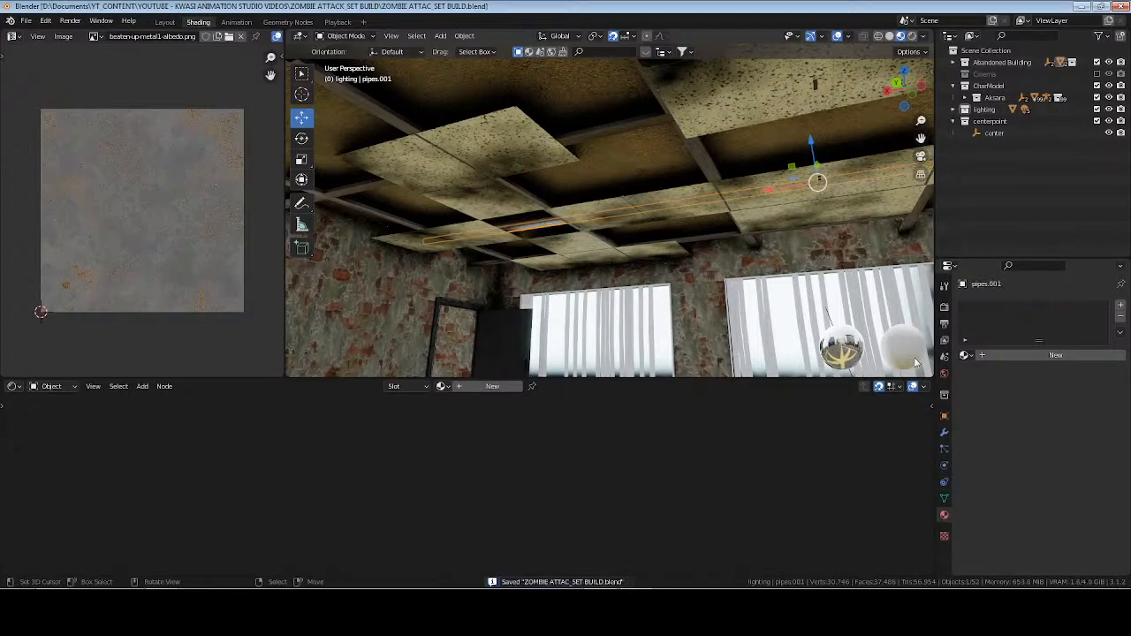
Create a new material named "pipes" on the selected pipe object and save the file.
{"action": "left_click", "coordinate": [491, 387]}
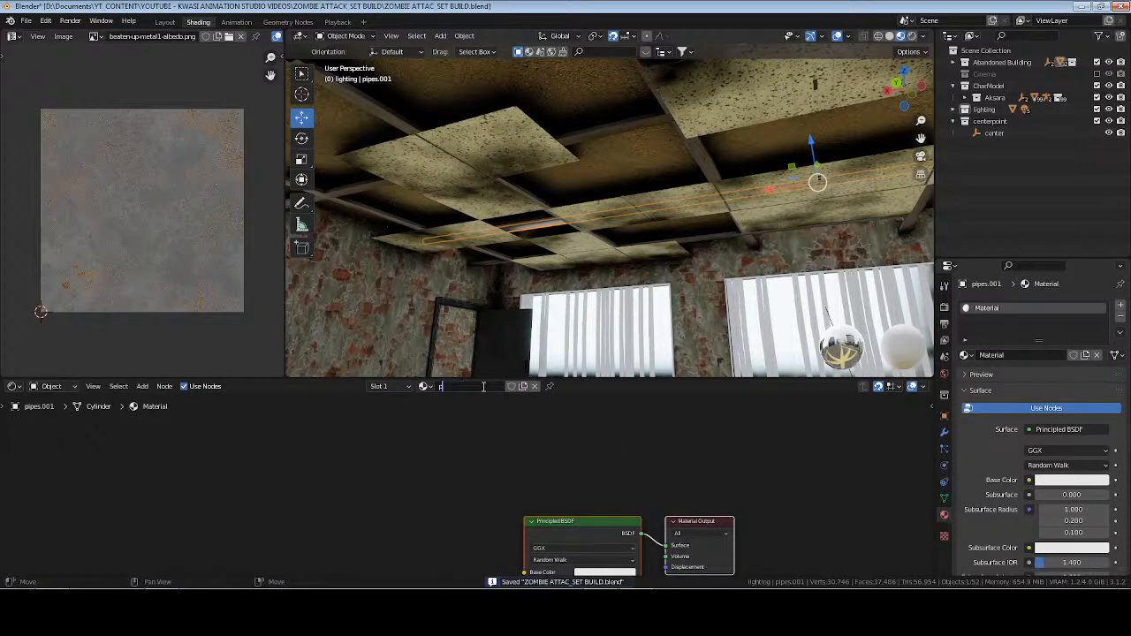
{"action": "left_click", "coordinate": [483, 387]}
{"action": "type", "text": "pipes"}
{"action": "key", "text": "Return"}
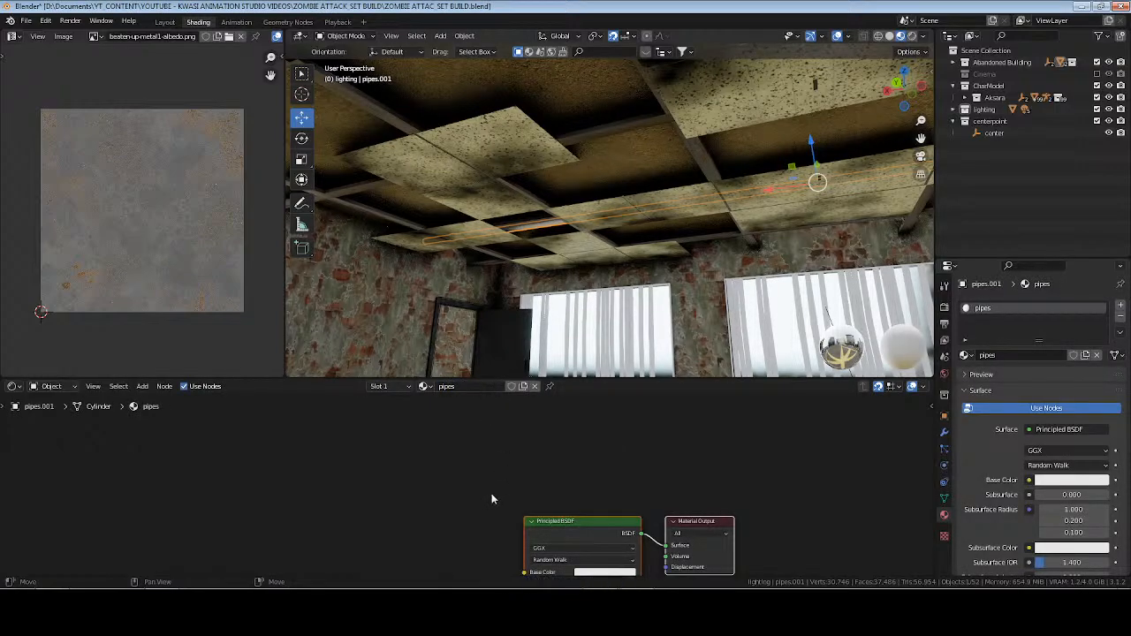
{"action": "middle_click_drag", "start_coordinate": [453, 508], "coordinate": [583, 434]}
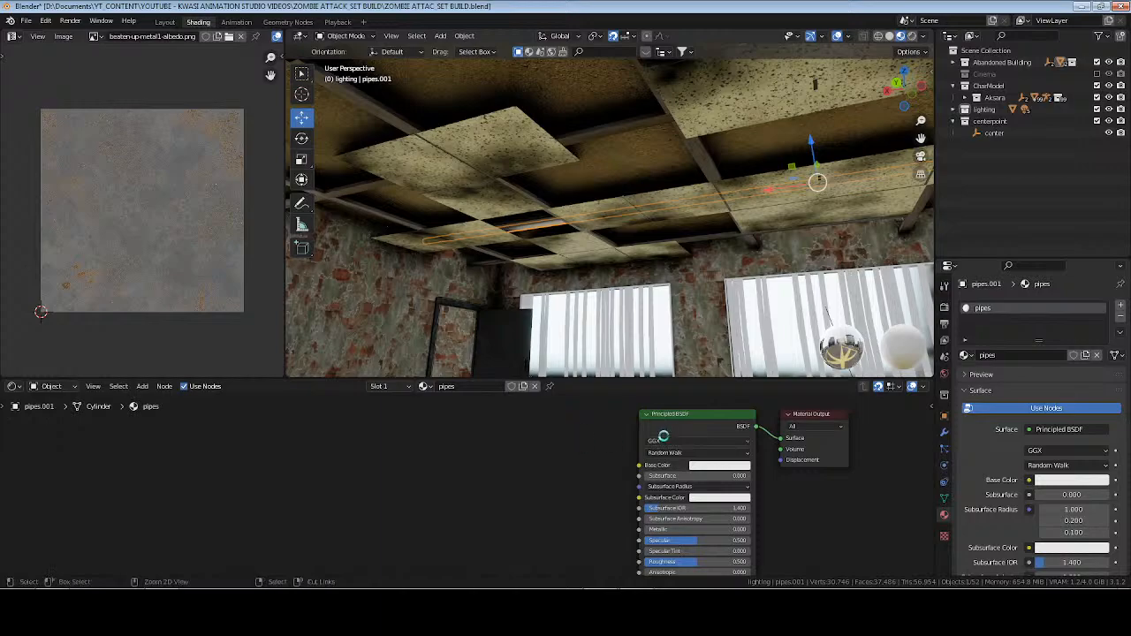
{"action": "key", "text": "ctrl+s"}
Start Principled Texture Setup, search the OPENED ASSETS folder for "rust" and open the inner rustediron-streaks2-bl texture folder.
{"action": "key", "text": "ctrl+shift+t"}
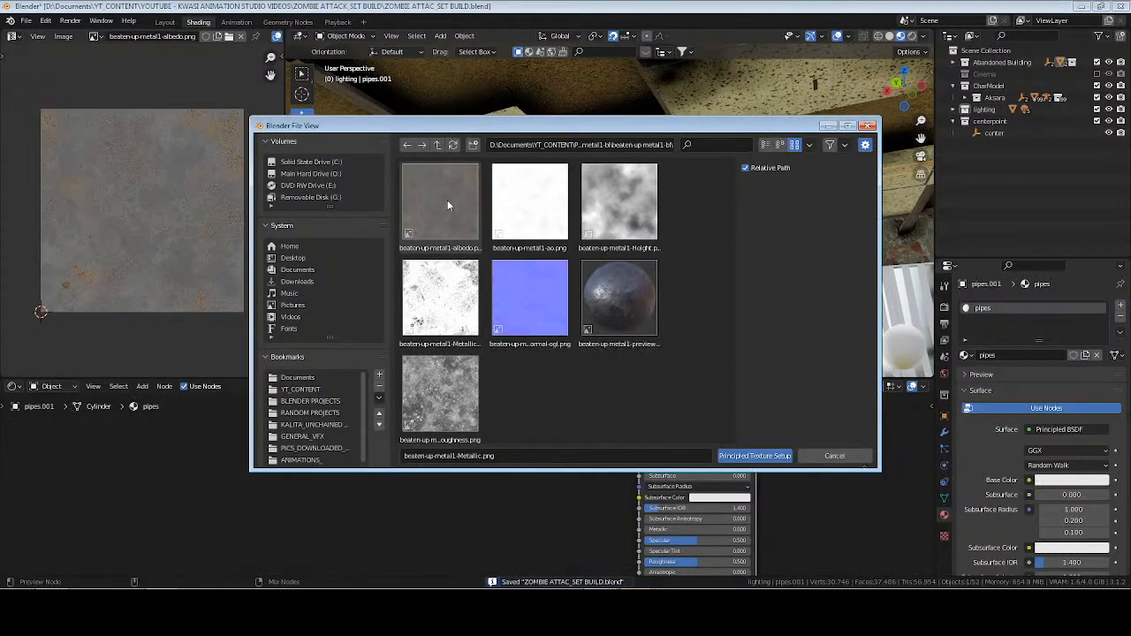
{"action": "left_click", "coordinate": [437, 146]}
{"action": "left_click", "coordinate": [437, 146]}
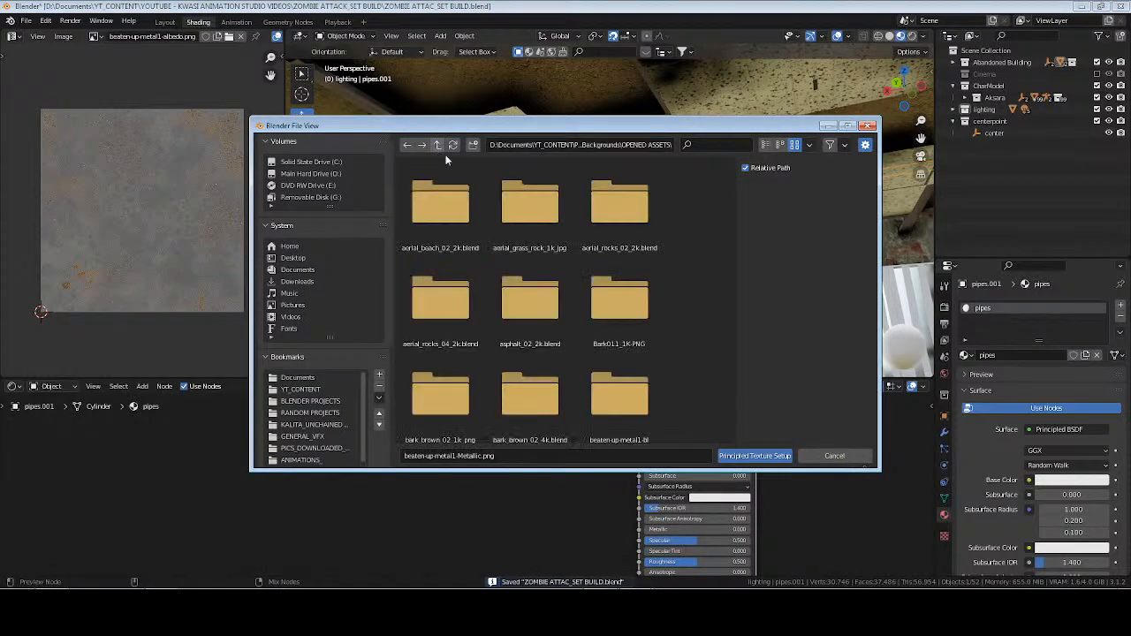
{"action": "type", "text": "ri"}
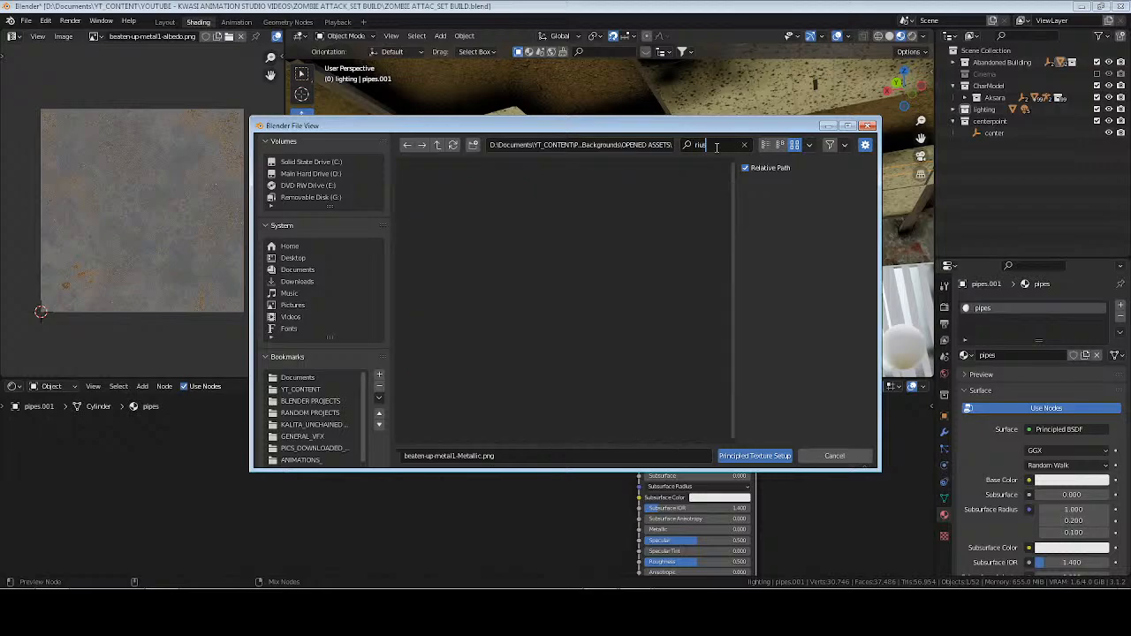
{"action": "type", "text": "ust"}
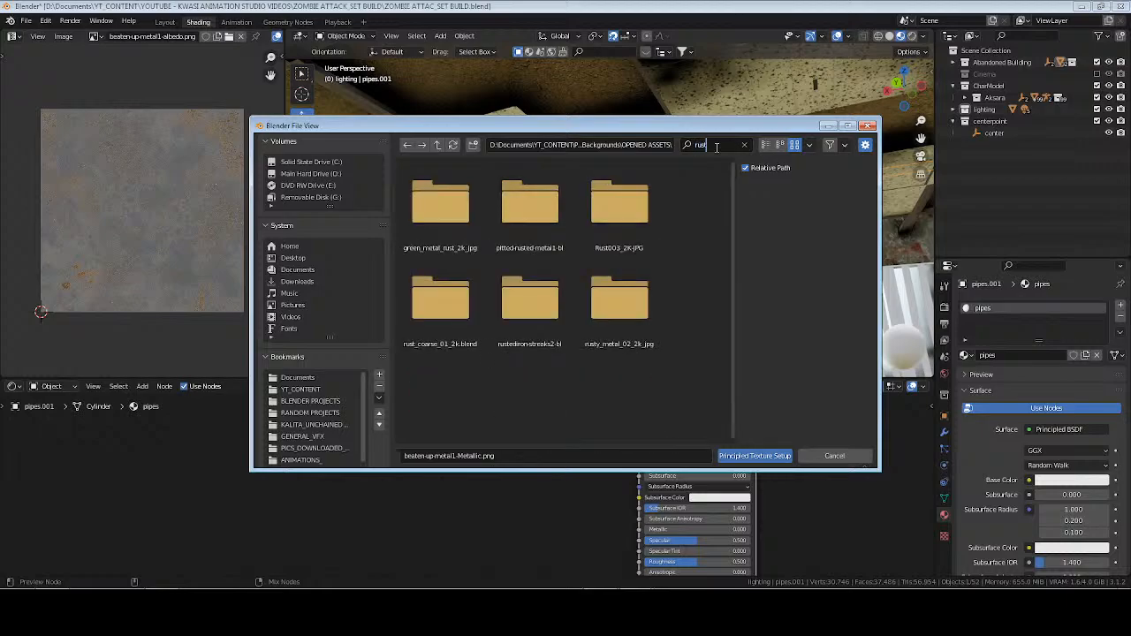
{"action": "double_click", "coordinate": [526, 296]}
{"action": "double_click", "coordinate": [443, 202]}
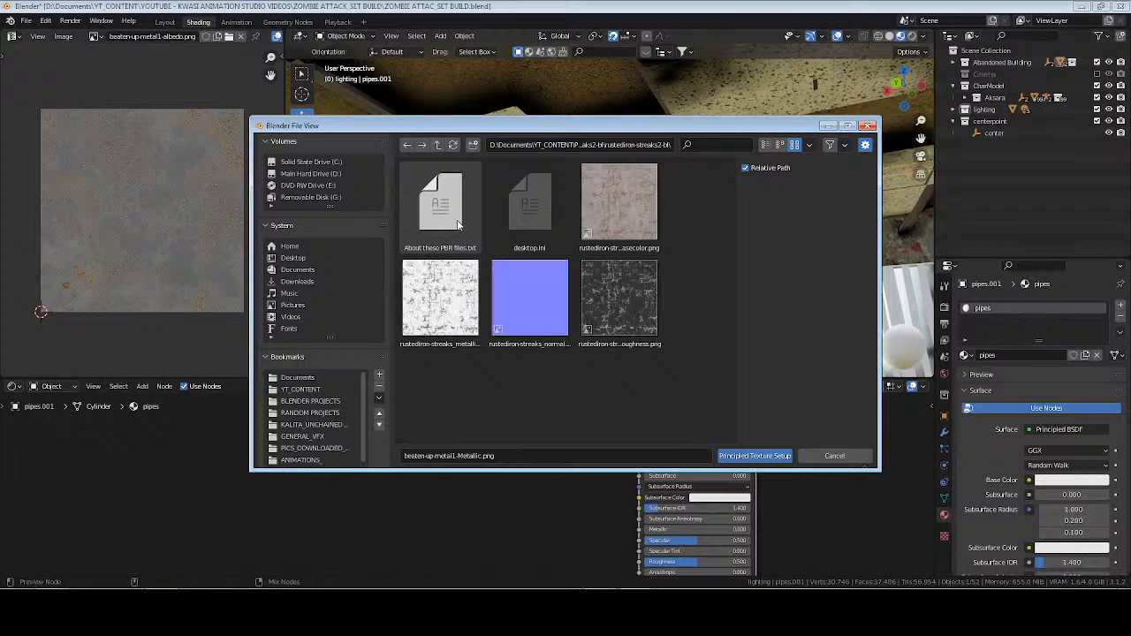
Load the rustediron-streaks base color, roughness, normal and metallic maps into the pipes material with Principled Texture Setup.
{"action": "left_click", "coordinate": [624, 203]}
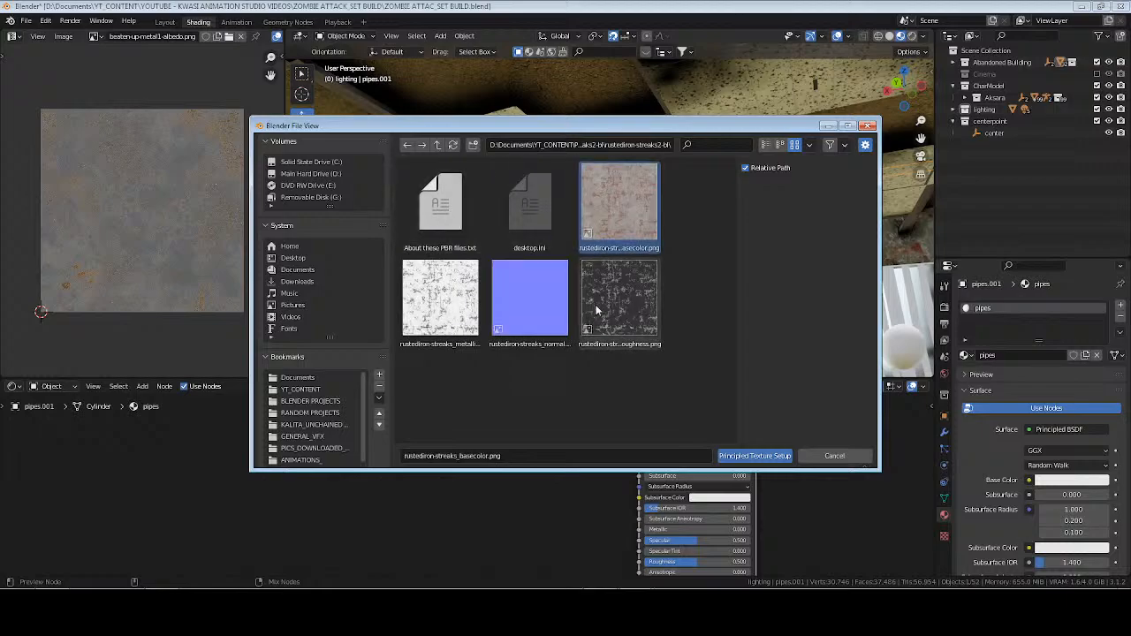
{"action": "left_click", "coordinate": [618, 300], "text": "shift"}
{"action": "left_click", "coordinate": [530, 301], "text": "shift"}
{"action": "left_click", "coordinate": [440, 299], "text": "shift"}
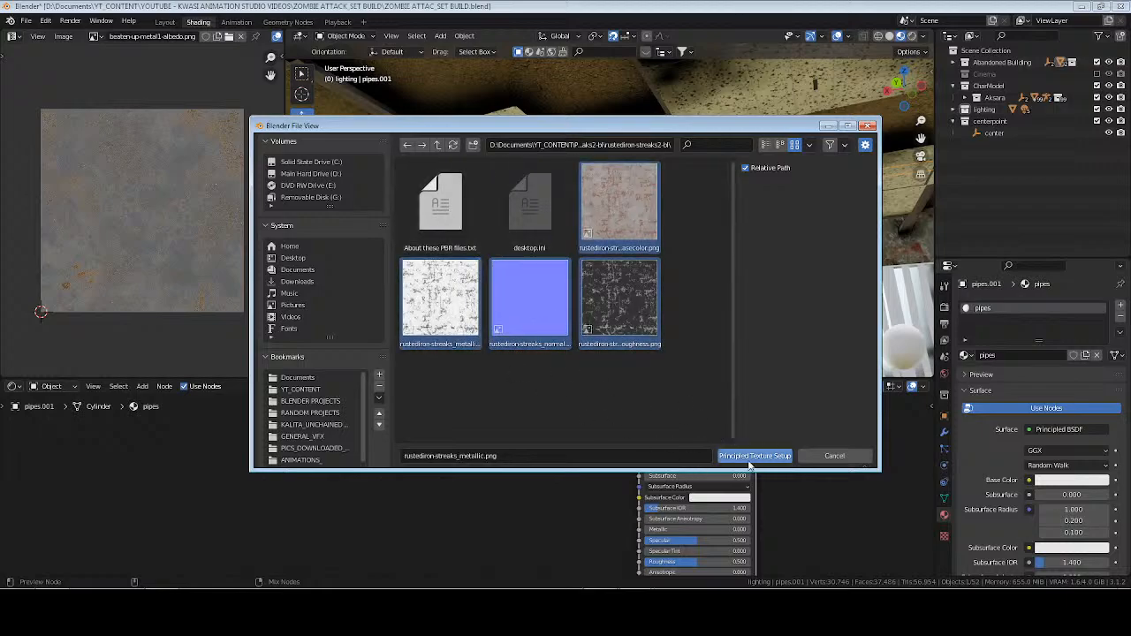
{"action": "left_click", "coordinate": [755, 455]}
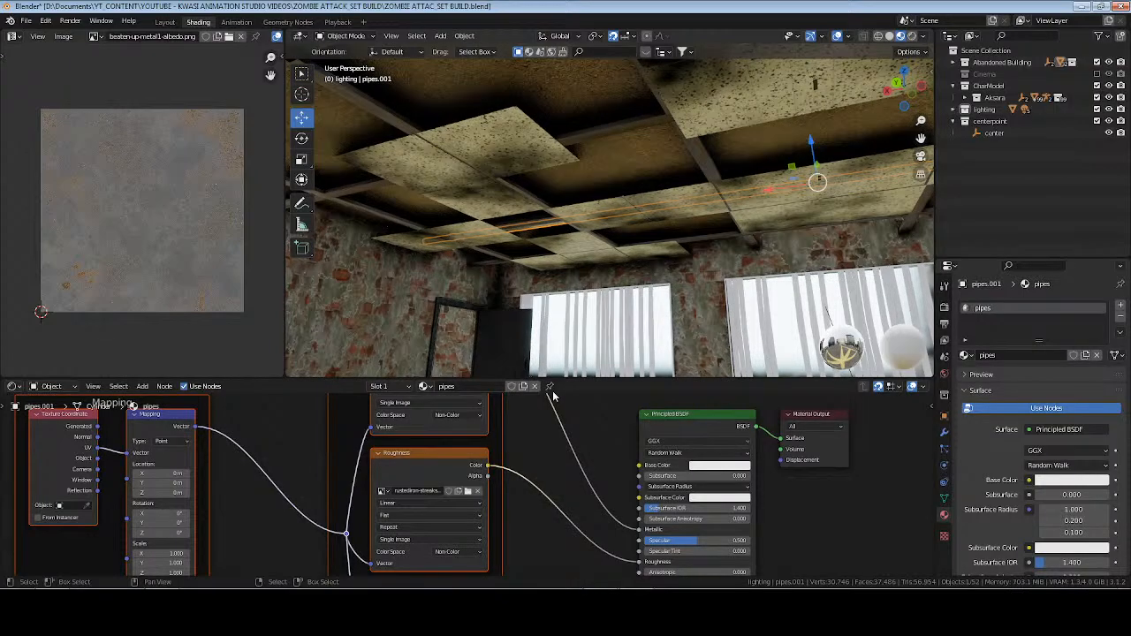
Isolate the selected ceiling pipe in local view and unwrap all its faces with Cube Projection.
{"action": "left_click", "coordinate": [534, 450]}
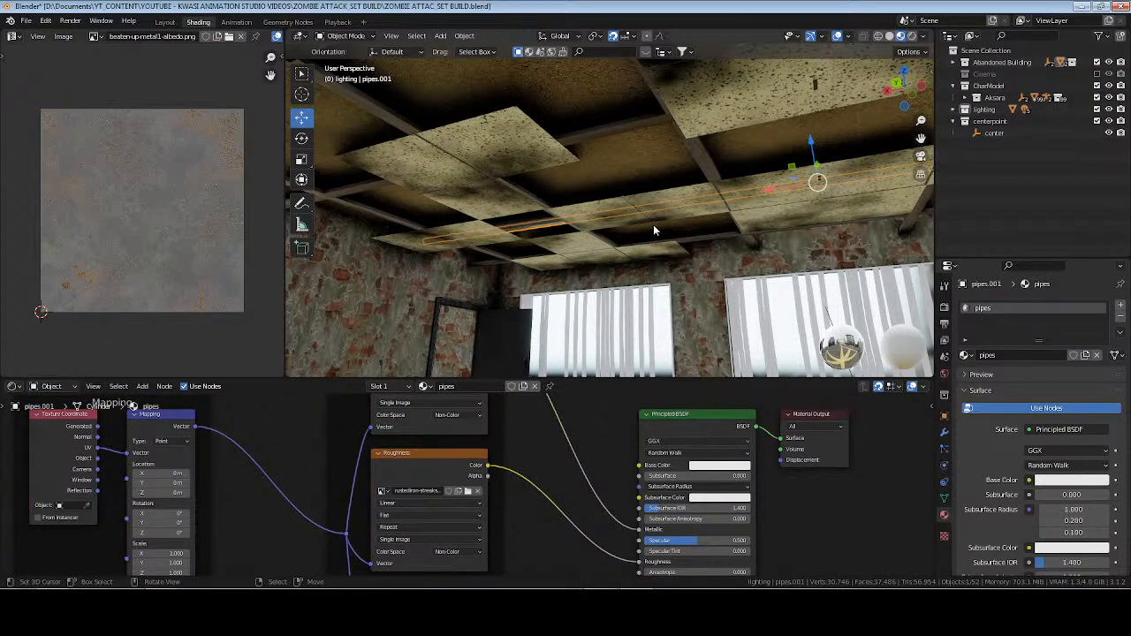
{"action": "key", "text": "KP_Divide"}
{"action": "mouse_move", "coordinate": [653, 225]}
{"action": "middle_mouse_down"}
{"action": "mouse_move", "coordinate": [660, 217]}
{"action": "mouse_move", "coordinate": [644, 236]}
{"action": "mouse_move", "coordinate": [658, 232]}
{"action": "middle_mouse_up"}
{"action": "key", "text": "Tab"}
{"action": "key", "text": "a"}
{"action": "key", "text": "u"}
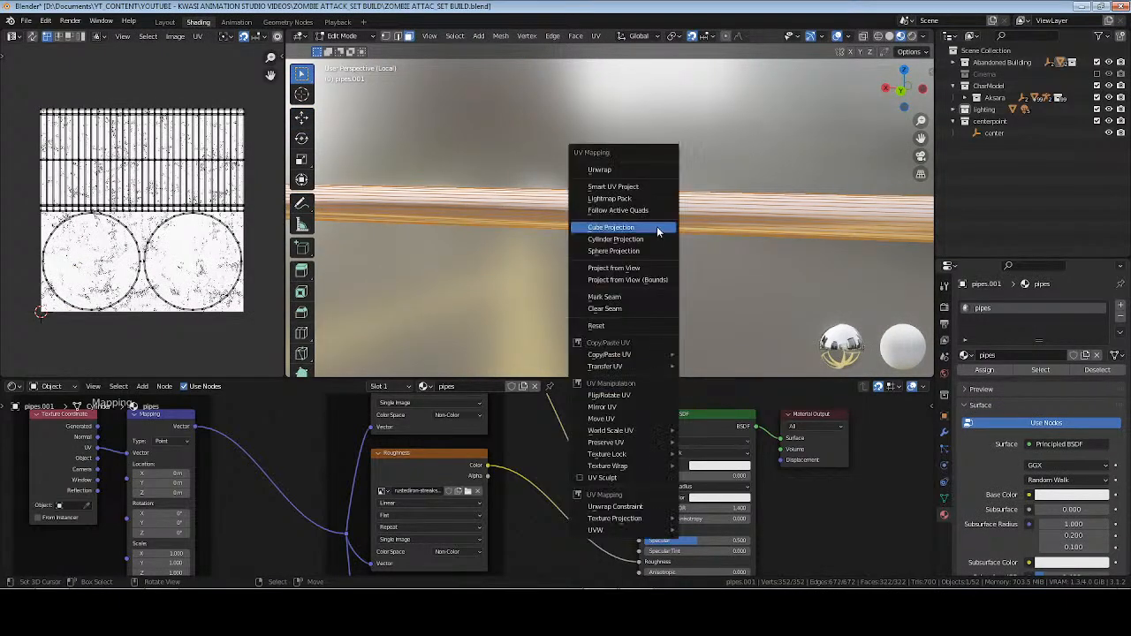
{"action": "left_click", "coordinate": [657, 228]}
{"action": "key", "text": "Tab"}
{"action": "middle_click_drag", "start_coordinate": [656, 223], "coordinate": [817, 226]}
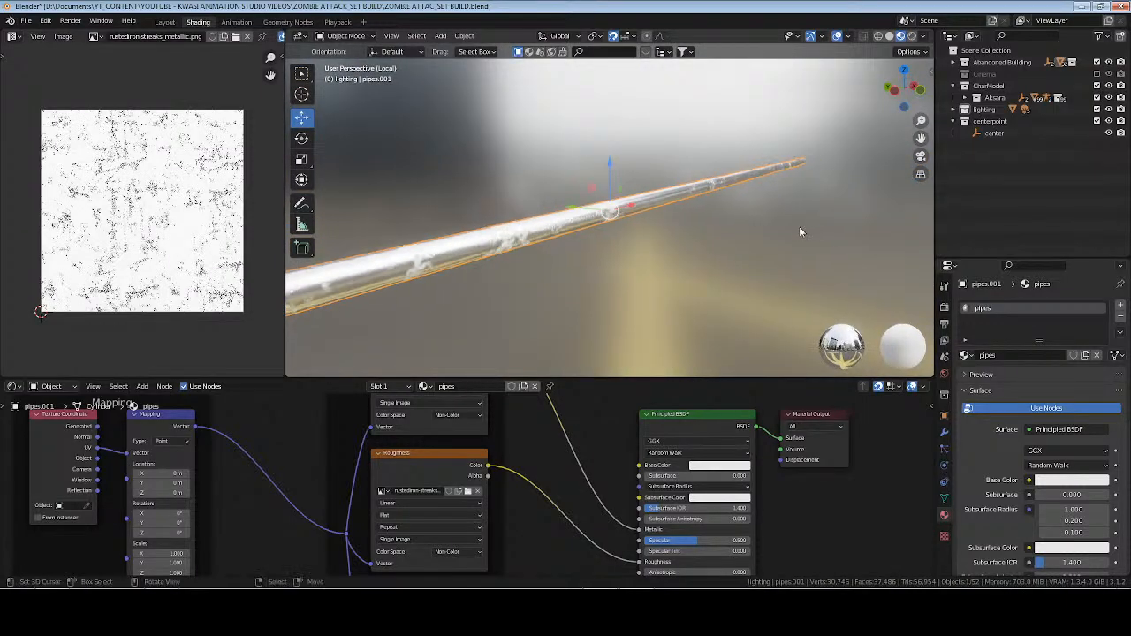
Try unwrapping the whole pipe with Smart UV Project at a 66° angle limit and 0.010 island margin.
{"action": "key", "text": "Tab"}
{"action": "key", "text": "u"}
{"action": "left_click", "coordinate": [758, 220]}
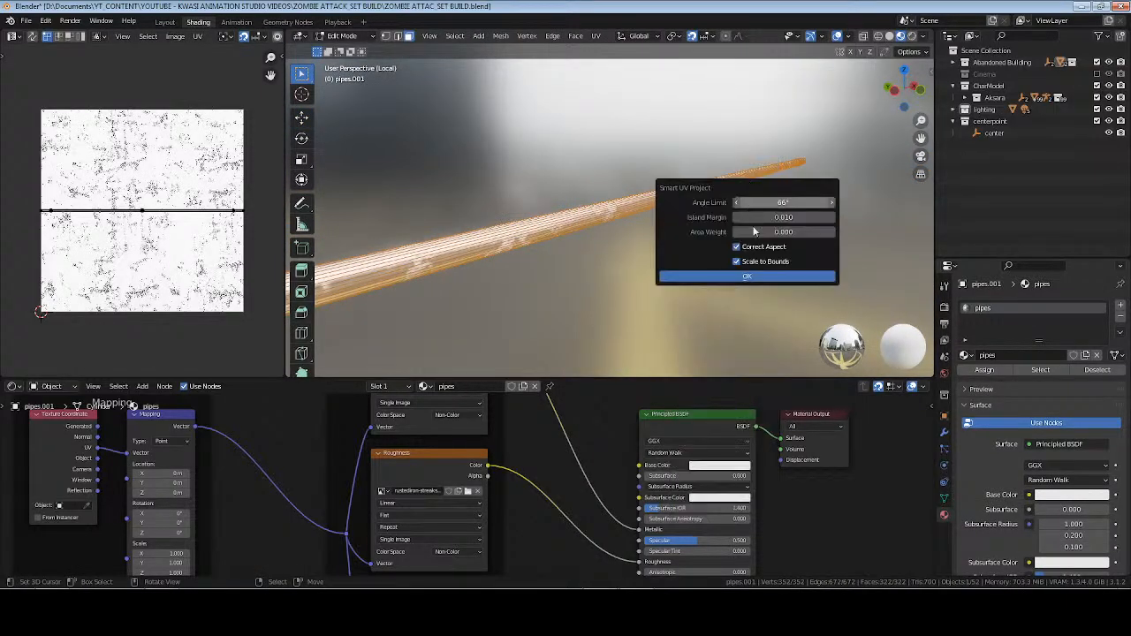
{"action": "left_click", "coordinate": [747, 270]}
Replace the pipe's Smart UV layout with a Cube Projection and leave mesh editing.
{"action": "key", "text": "u"}
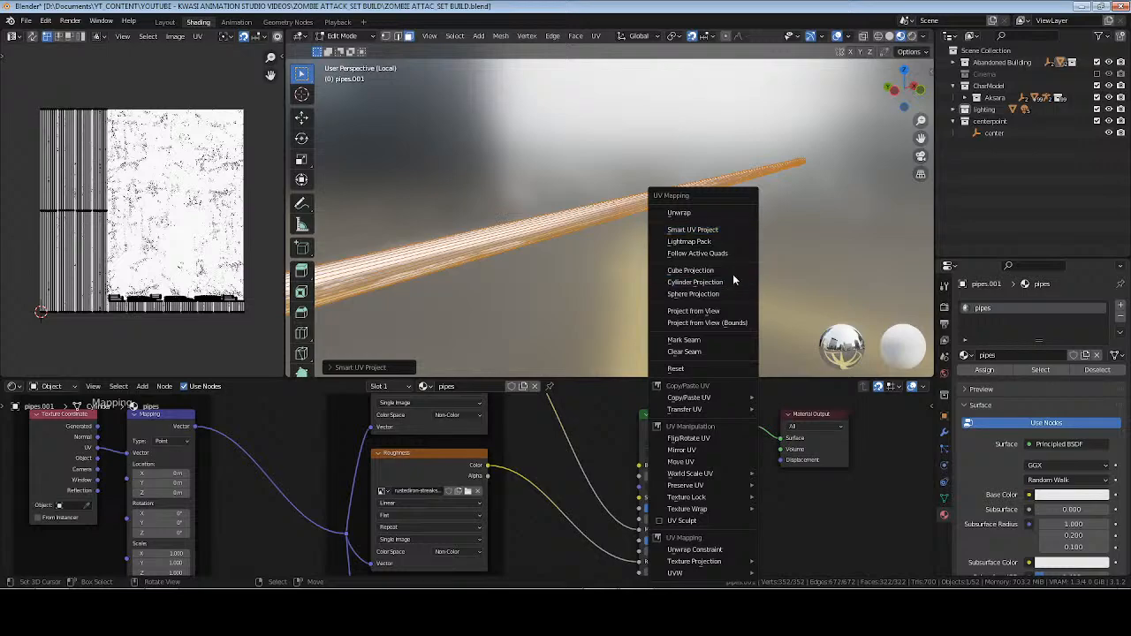
{"action": "left_click", "coordinate": [733, 273]}
{"action": "key", "text": "Tab"}
{"action": "middle_click_drag", "start_coordinate": [687, 245], "coordinate": [605, 232]}
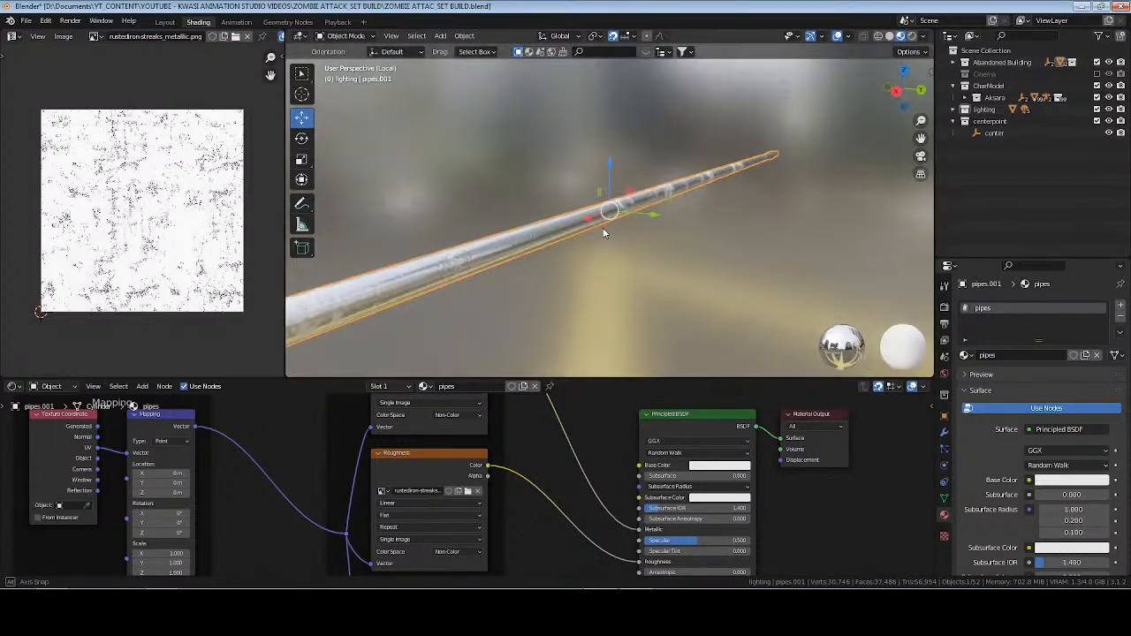
Examine the pipe's surface and the metallic and roughness texture nodes to check which maps the pipes material uses.
{"action": "middle_click_drag", "start_coordinate": [535, 440], "coordinate": [499, 494]}
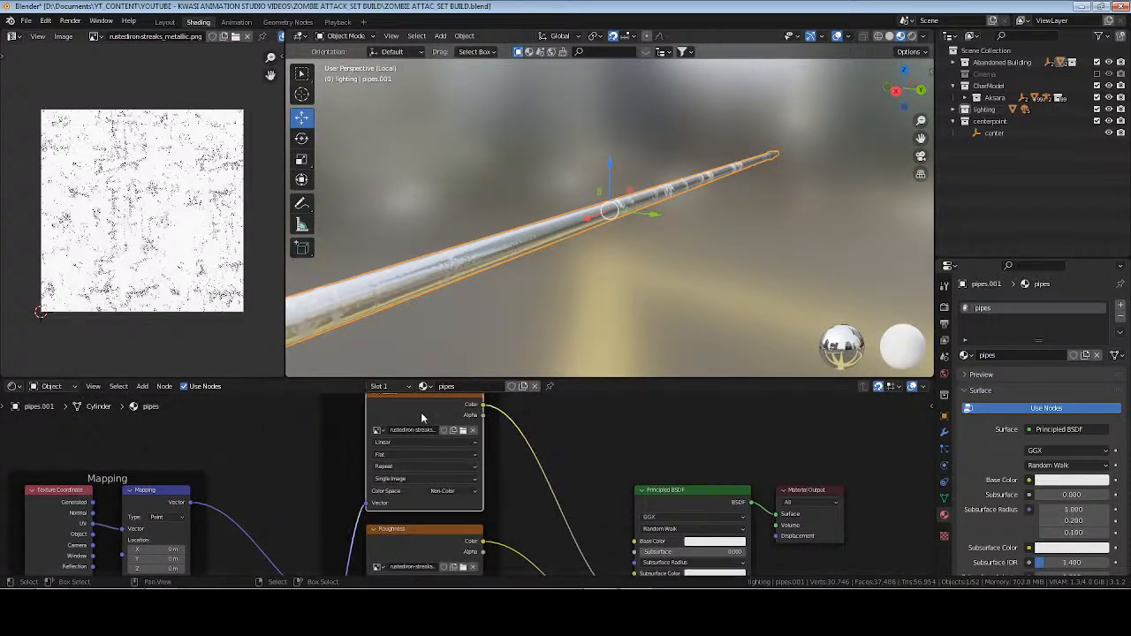
{"action": "key", "text": "Tab"}
{"action": "left_click", "coordinate": [507, 241]}
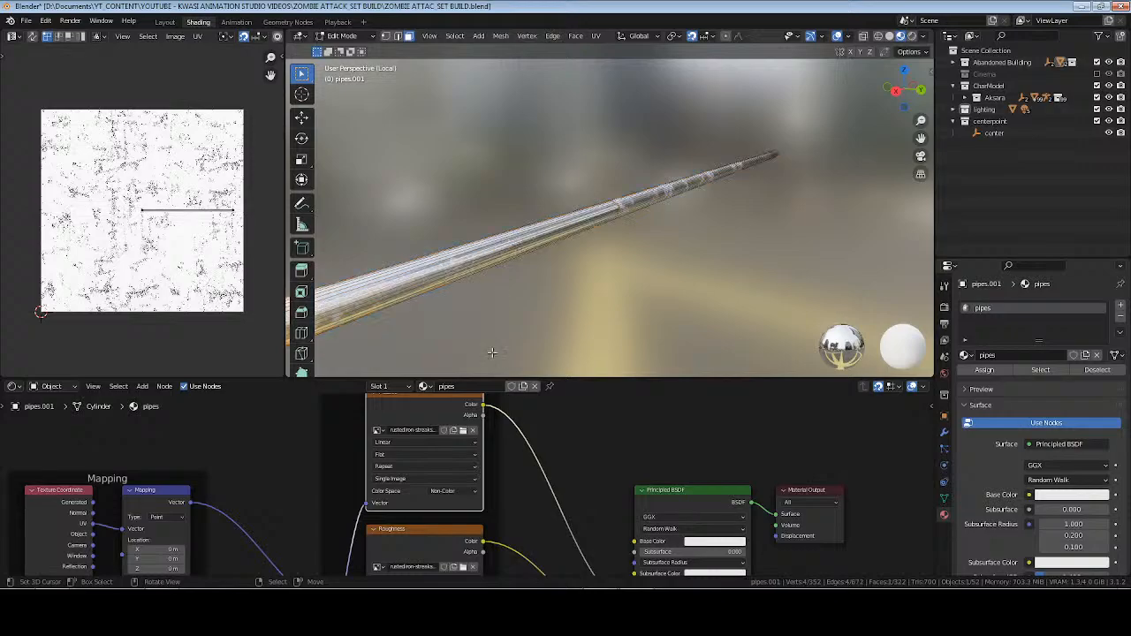
{"action": "left_click", "coordinate": [428, 542]}
{"action": "left_click", "coordinate": [424, 412]}
{"action": "key", "text": "Tab"}
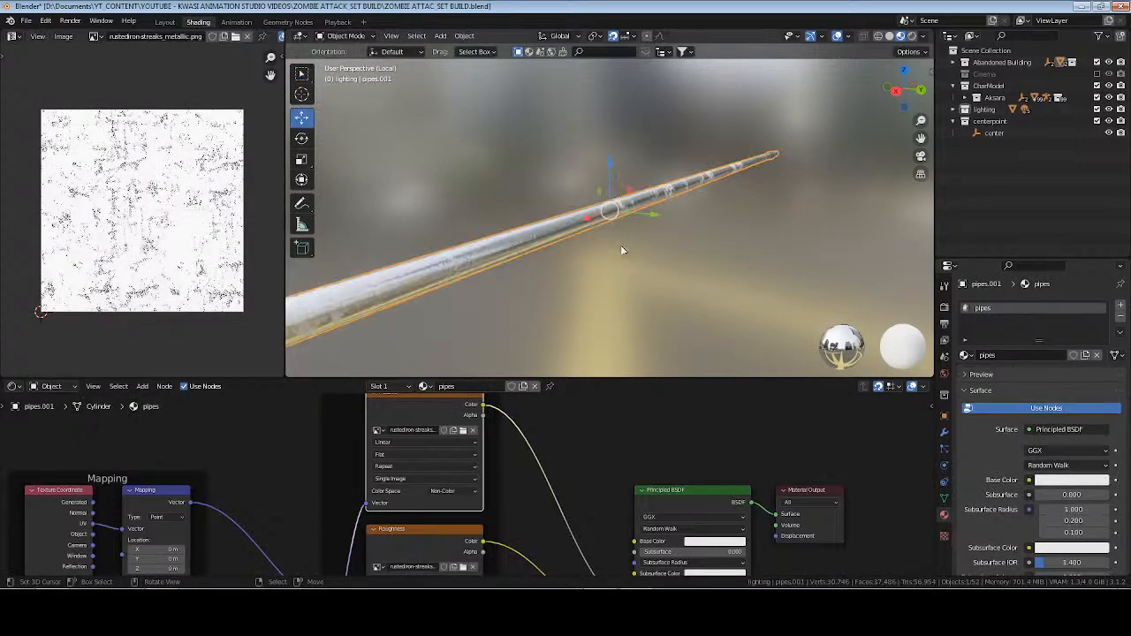
{"action": "middle_click_drag", "start_coordinate": [620, 244], "coordinate": [667, 241]}
{"action": "scroll", "coordinate": [542, 495], "scroll_direction": "down", "scroll_amount": 2}
{"action": "middle_click_drag", "start_coordinate": [869, 509], "coordinate": [770, 472]}
Try removing everything except the Principled BSDF and Material Output nodes to redo Principled Texture Setup for the pipes material.
{"action": "left_click_drag", "start_coordinate": [694, 447], "coordinate": [549, 495]}
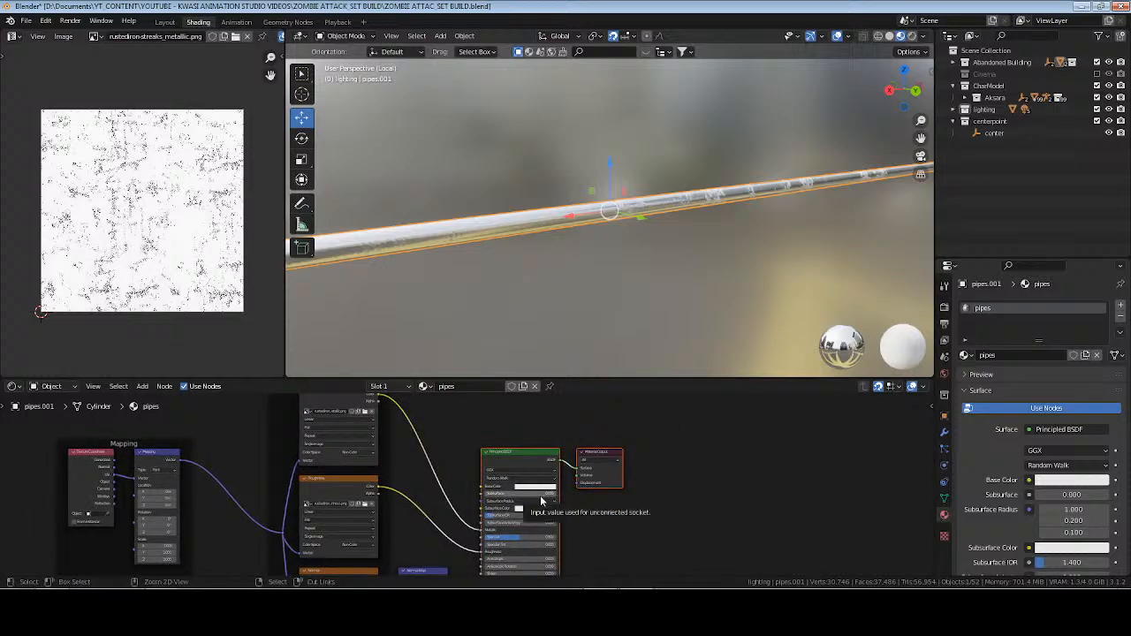
{"action": "key", "text": "ctrl+i"}
{"action": "key", "text": "x"}
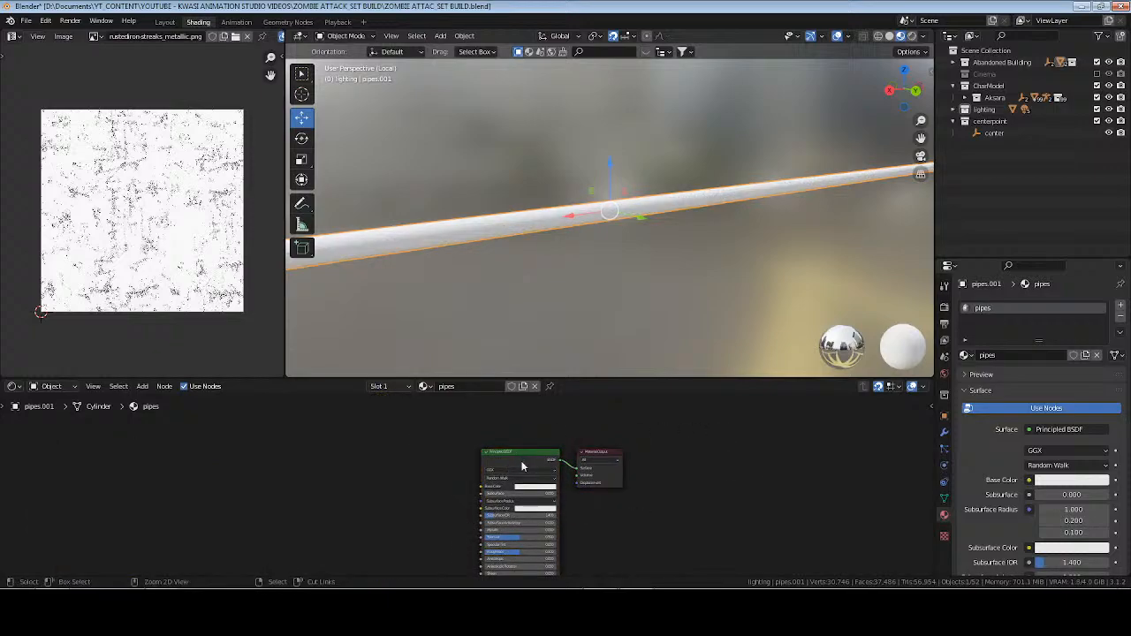
{"action": "key", "text": "ctrl+s"}
{"action": "key", "text": "ctrl+shift+t"}
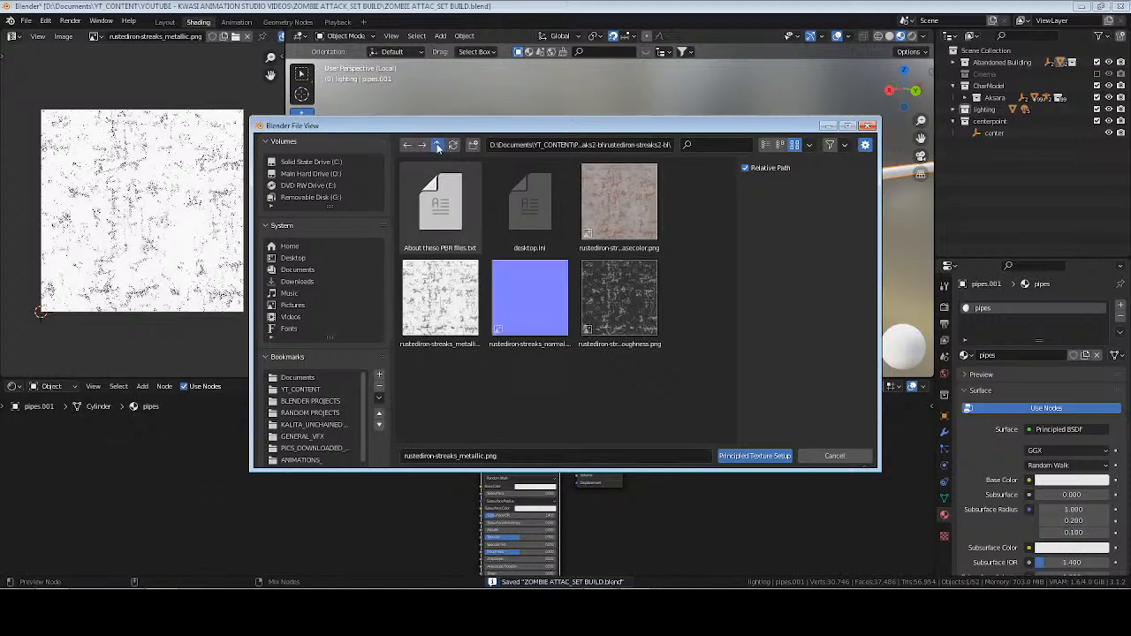
{"action": "left_click", "coordinate": [438, 145]}
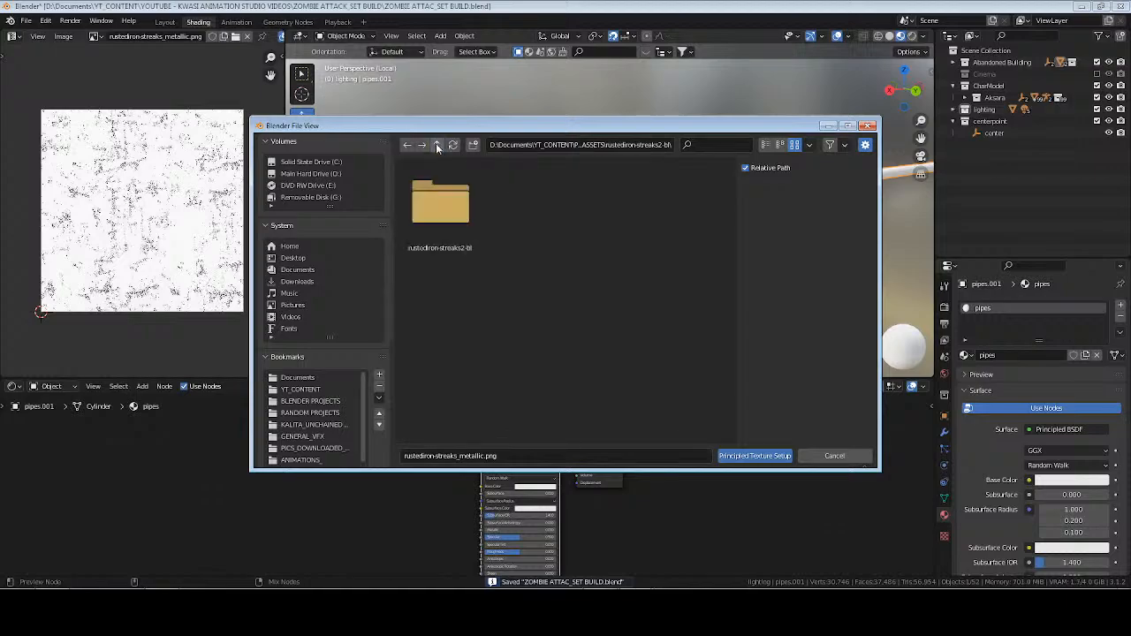
{"action": "left_click", "coordinate": [828, 456]}
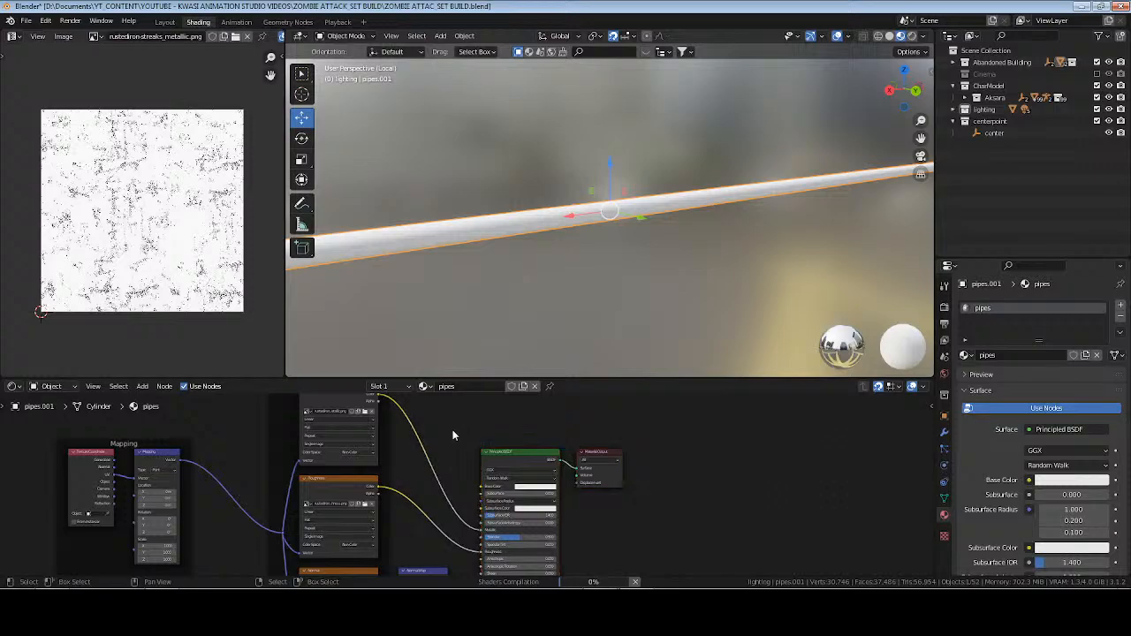
Save the file and move the Principled BSDF and Material Output nodes farther from the texture nodes.
{"action": "middle_click_drag", "start_coordinate": [452, 429], "coordinate": [452, 449]}
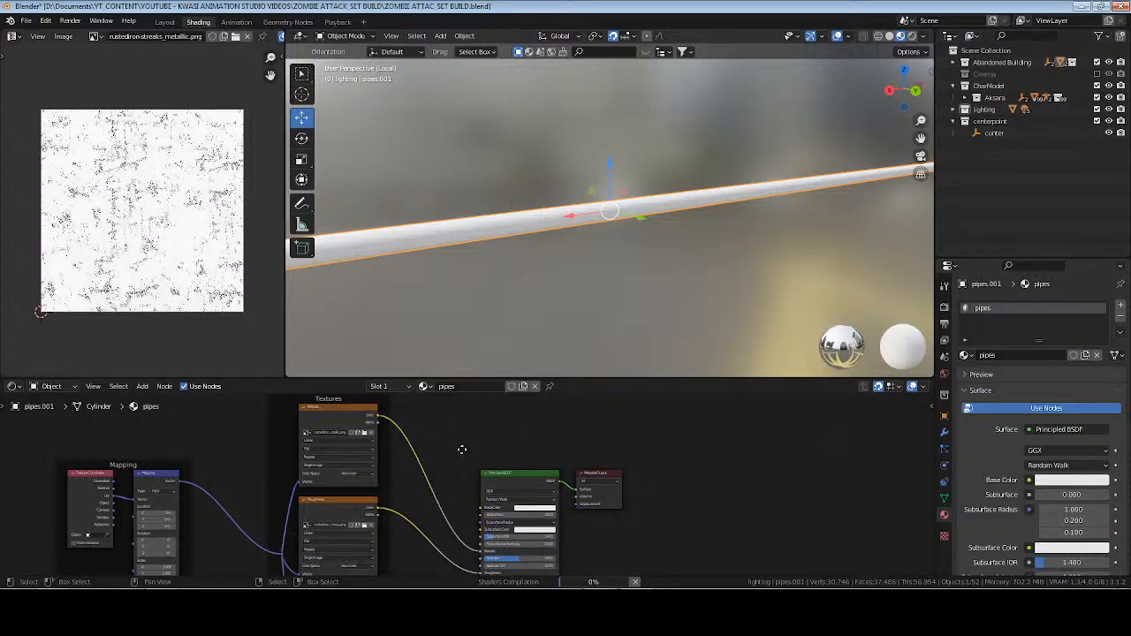
{"action": "key", "text": "ctrl+s"}
{"action": "left_click", "coordinate": [327, 428]}
{"action": "left_click_drag", "start_coordinate": [535, 440], "coordinate": [688, 518]}
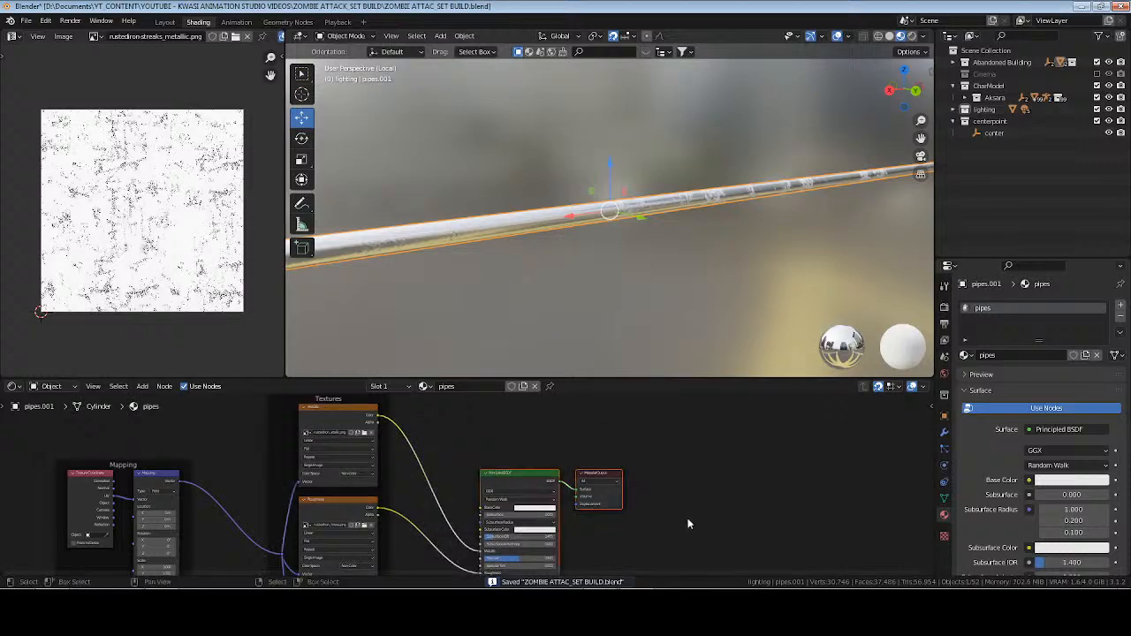
{"action": "key", "text": "g"}
{"action": "left_click", "coordinate": [669, 434]}
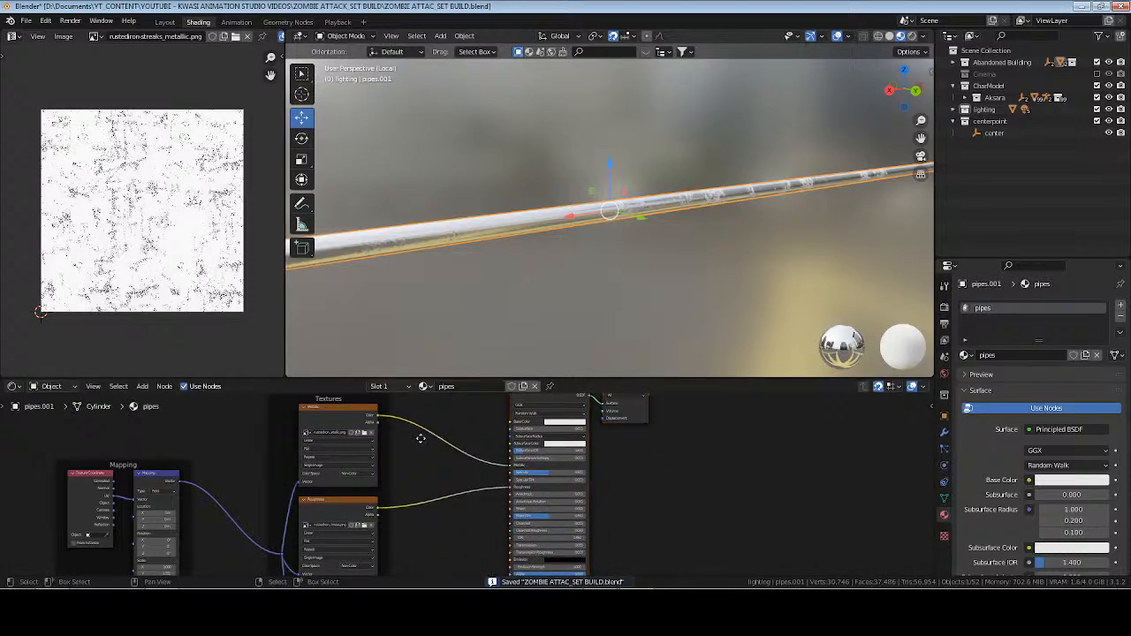
Duplicate the Metallic image texture node, place the copy above the others and link the Mapping node's Vector output to it.
{"action": "middle_click_drag", "start_coordinate": [341, 432], "coordinate": [375, 500]}
{"action": "key", "text": "shift+d"}
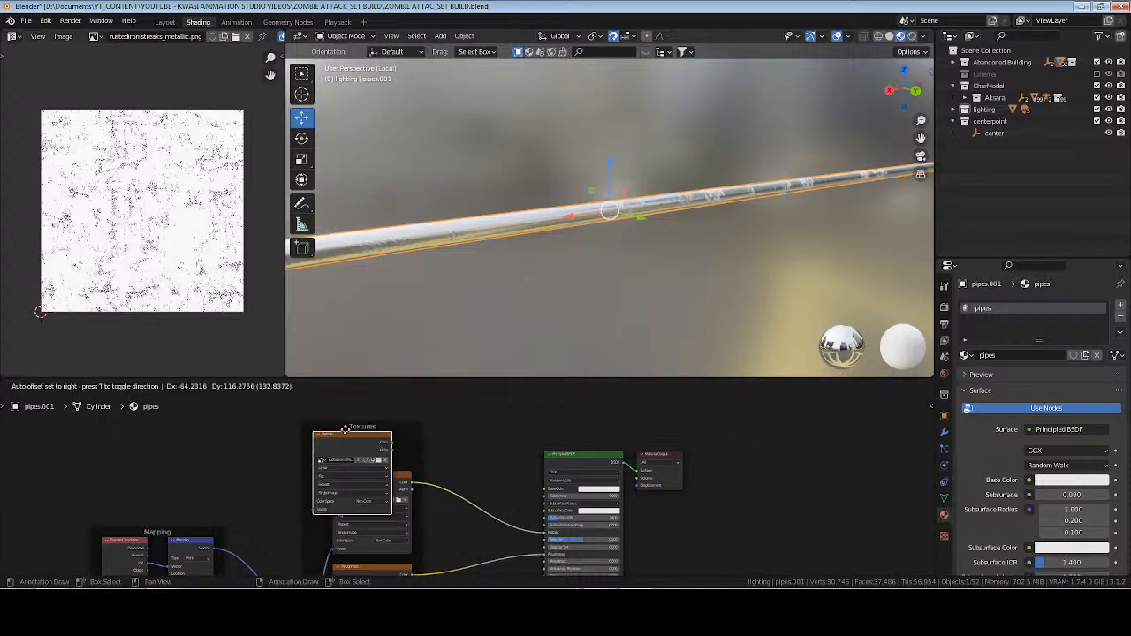
{"action": "left_click", "coordinate": [279, 418]}
{"action": "left_click_drag", "start_coordinate": [214, 554], "coordinate": [247, 485]}
Load rustediron-streaks_basecolor.png into the duplicated texture node, connect its Color to the Principled BSDF's Base Color, and save the file.
{"action": "left_click", "coordinate": [309, 439]}
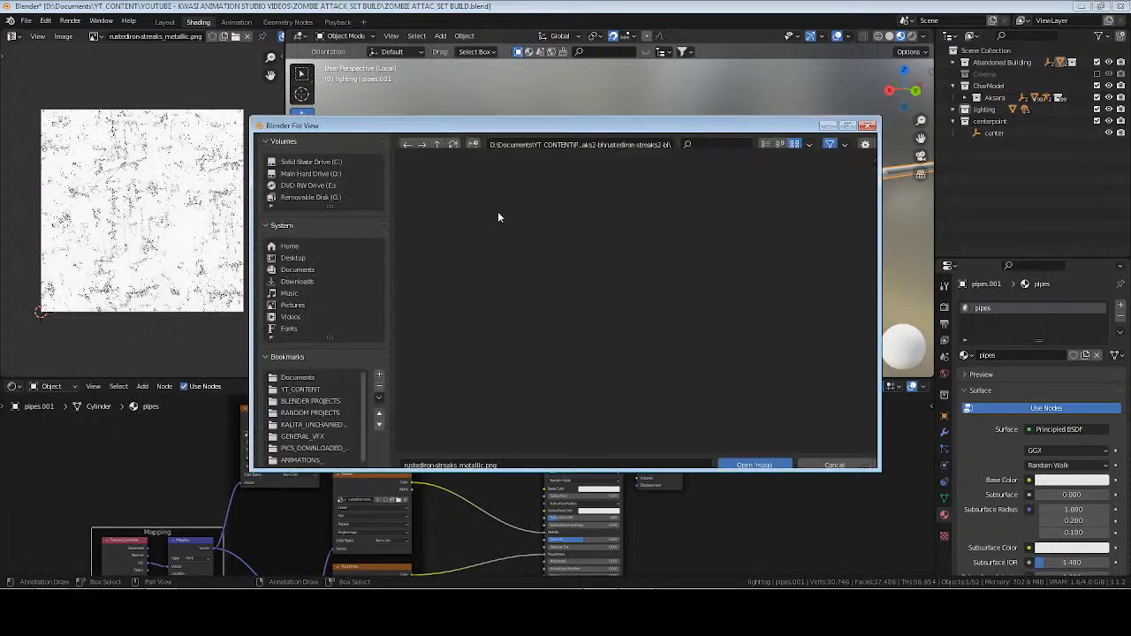
{"action": "left_click", "coordinate": [440, 203]}
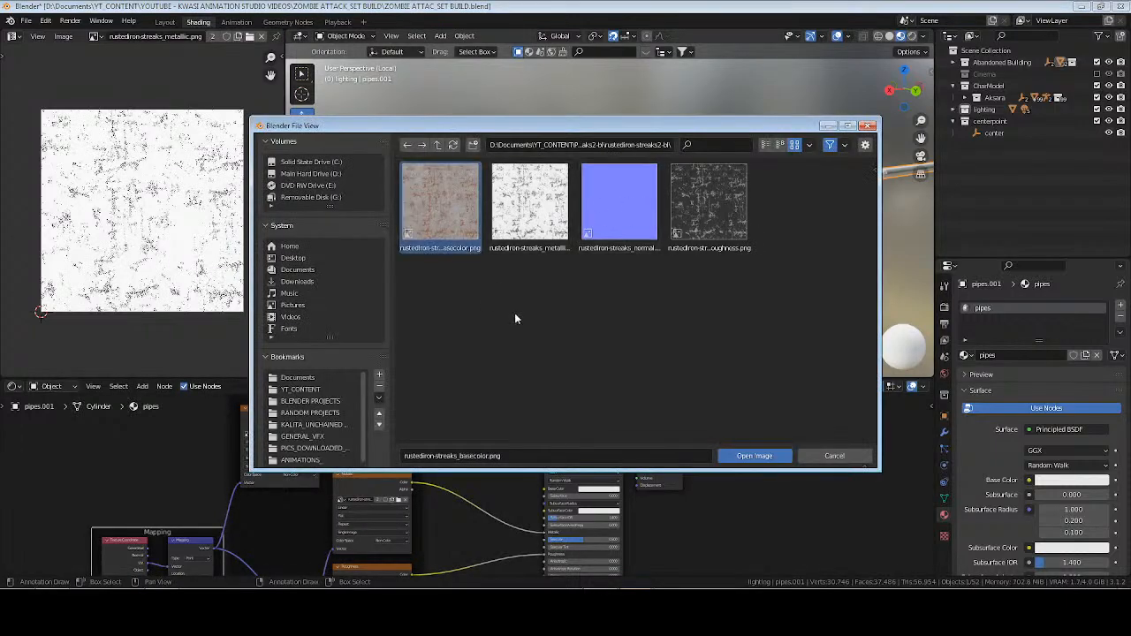
{"action": "left_click", "coordinate": [753, 456]}
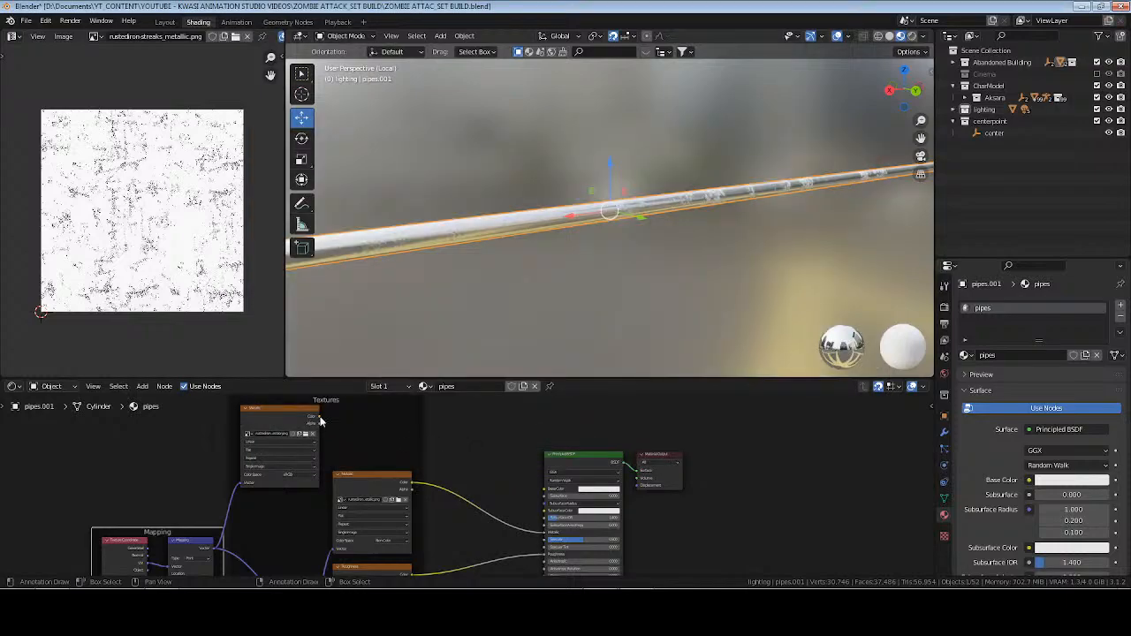
{"action": "left_click_drag", "start_coordinate": [319, 416], "coordinate": [545, 489]}
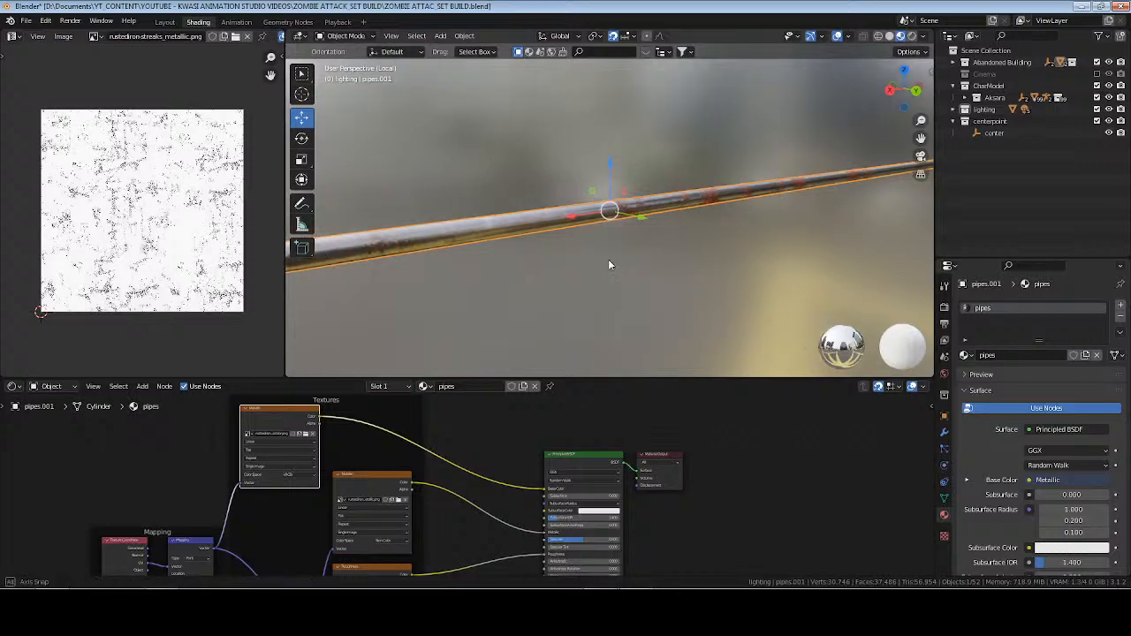
{"action": "middle_click_drag", "start_coordinate": [608, 264], "coordinate": [568, 371]}
{"action": "middle_click_drag", "start_coordinate": [461, 485], "coordinate": [456, 374]}
{"action": "scroll", "coordinate": [472, 485], "scroll_direction": "up", "scroll_amount": 6}
{"action": "middle_click_drag", "start_coordinate": [475, 473], "coordinate": [471, 485]}
{"action": "key", "text": "ctrl+s"}
Insert a ColorRamp between the Roughness texture and the Principled BSDF, moving its black stop to 0.141 and the white stop close beside it.
{"action": "key", "text": "shift+a"}
{"action": "type", "text": "s"}
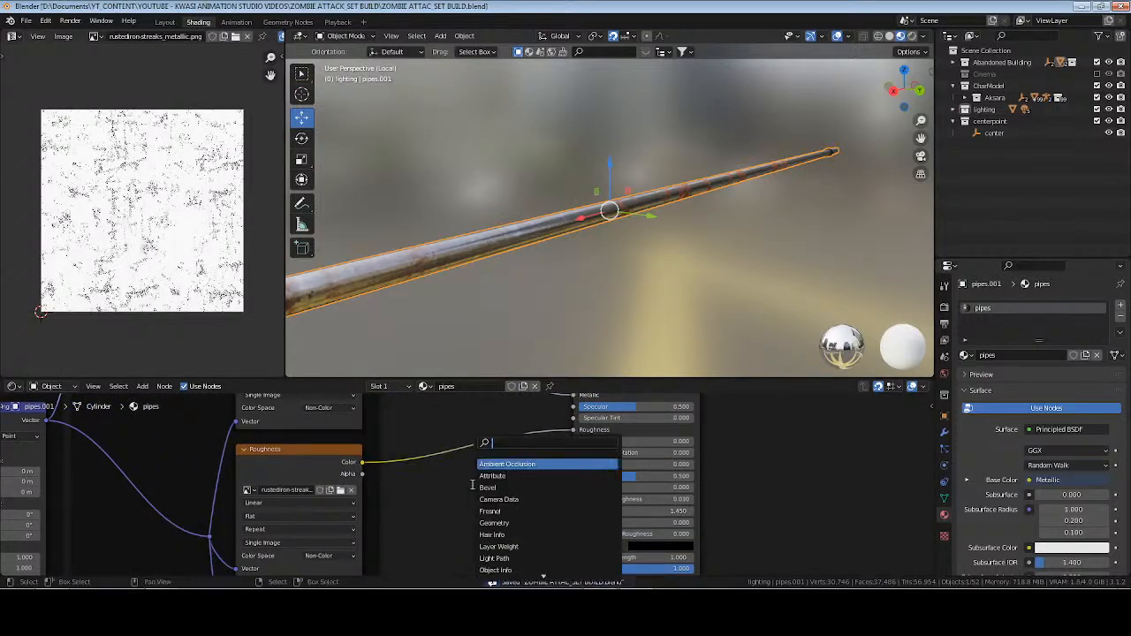
{"action": "type", "text": "col"}
{"action": "key", "text": "Return"}
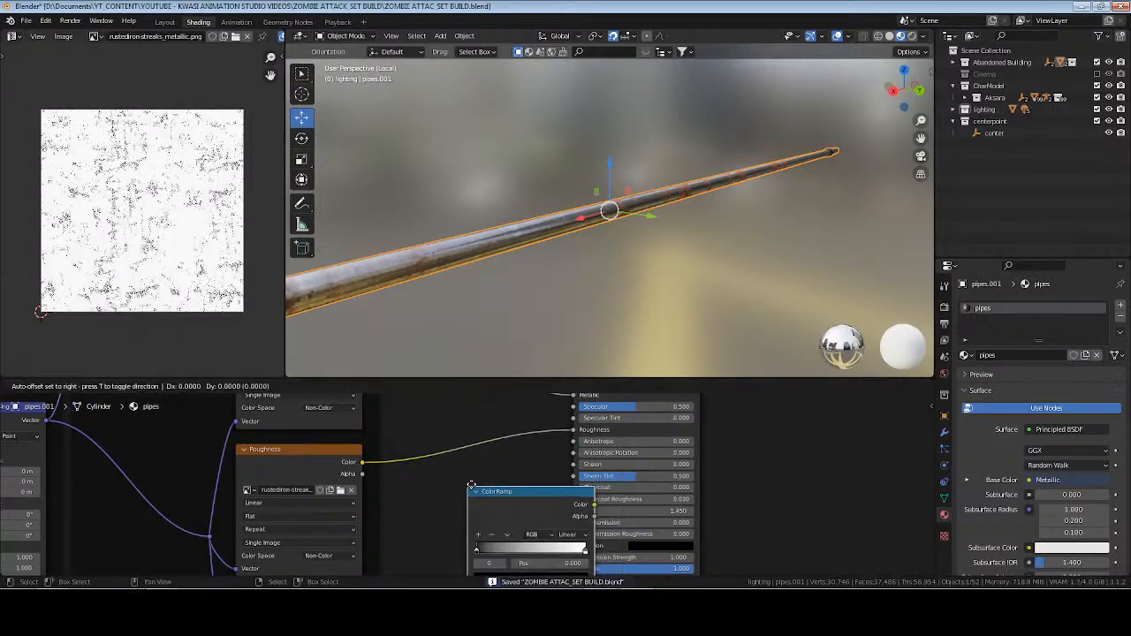
{"action": "left_click", "coordinate": [406, 420]}
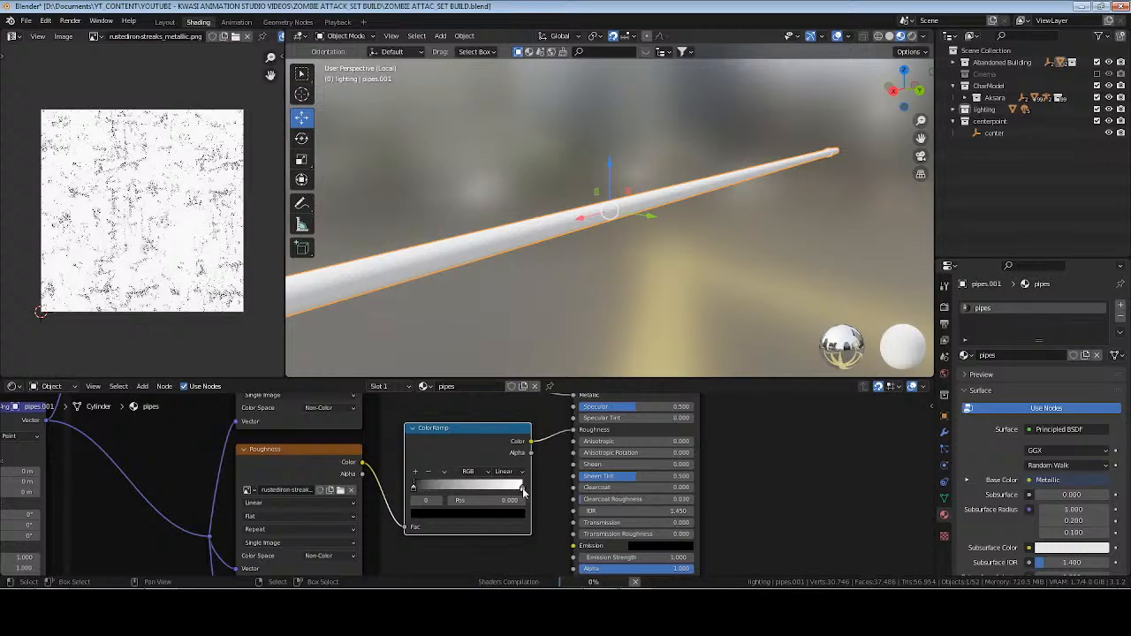
{"action": "left_click_drag", "start_coordinate": [523, 488], "coordinate": [432, 492]}
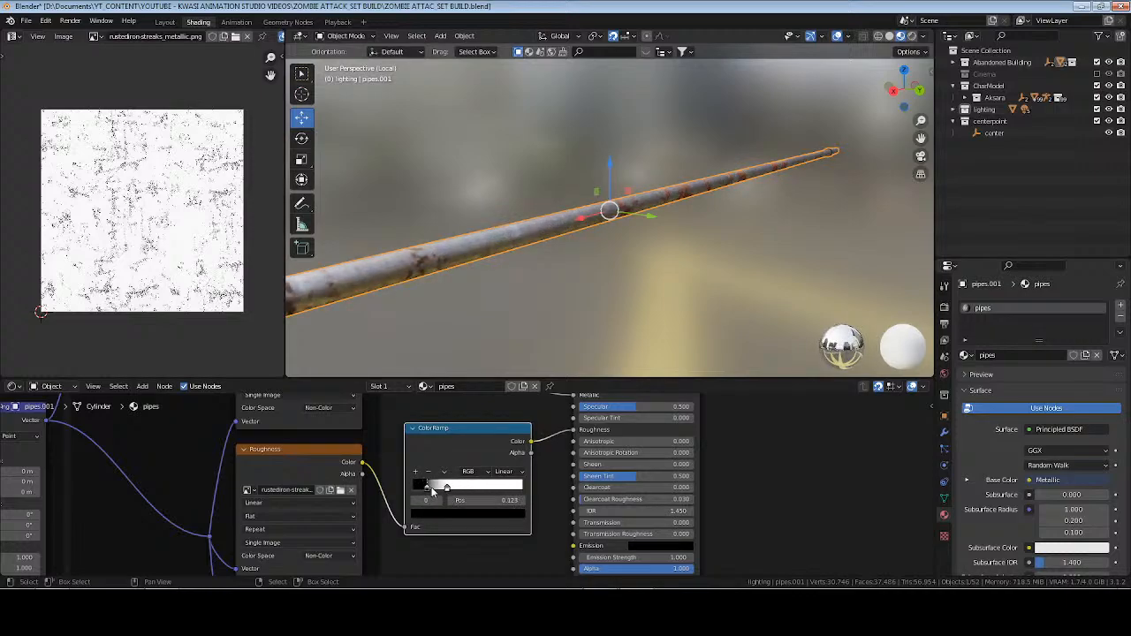
{"action": "middle_click_drag", "start_coordinate": [650, 217], "coordinate": [660, 245]}
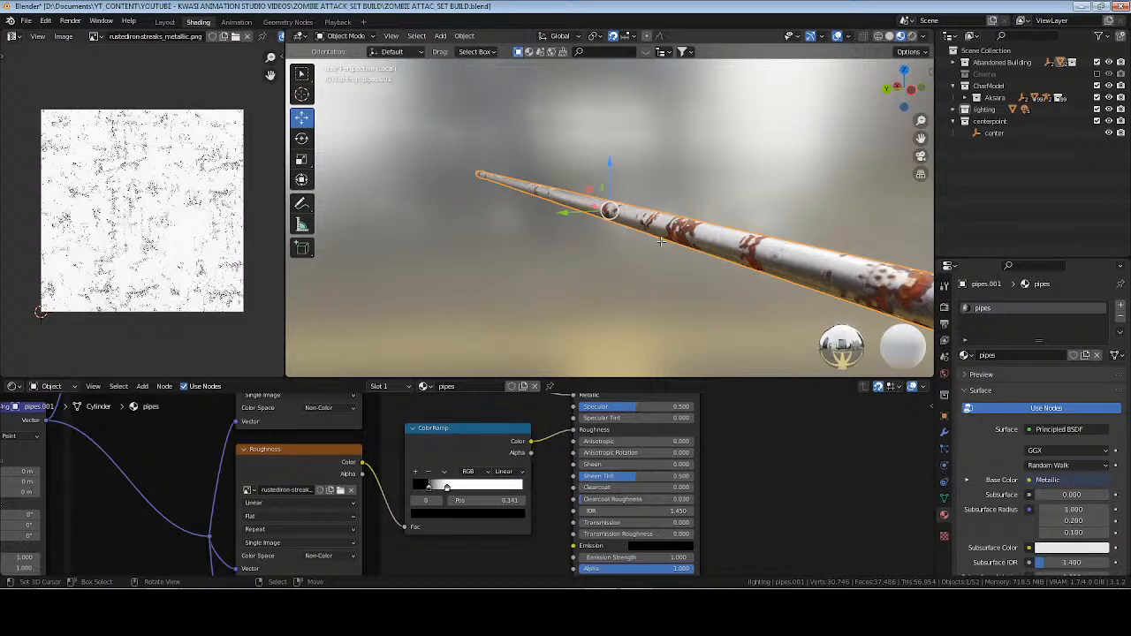
Reapply Cube Projection to all faces of the rusted pipe and save the file.
{"action": "key", "text": "Tab"}
{"action": "key", "text": "u"}
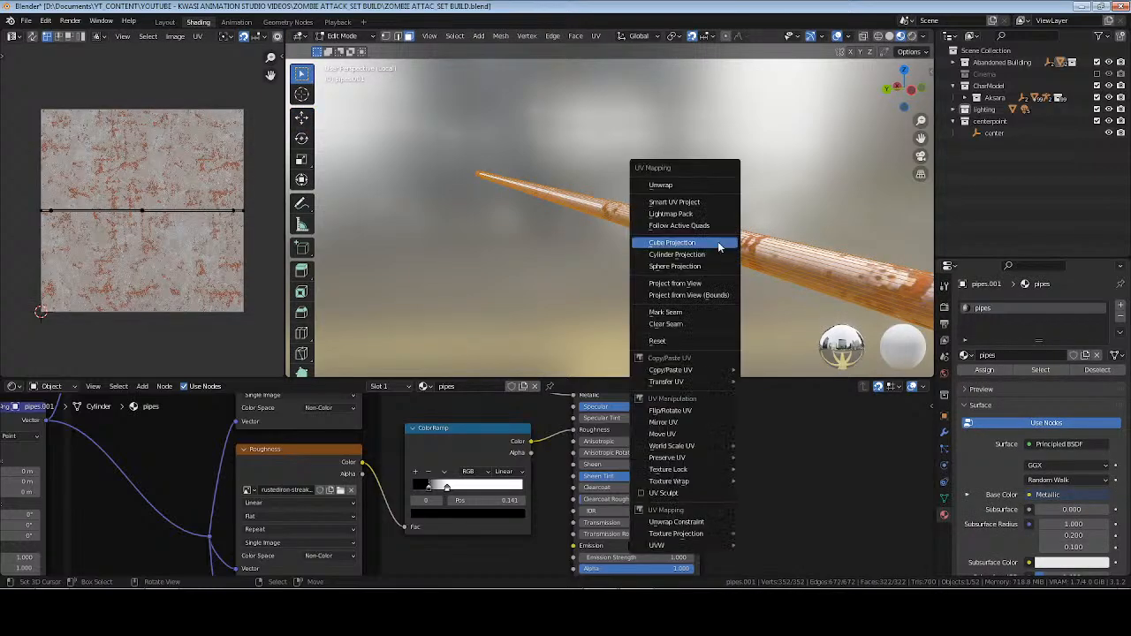
{"action": "left_click", "coordinate": [719, 242]}
{"action": "key", "text": "Tab"}
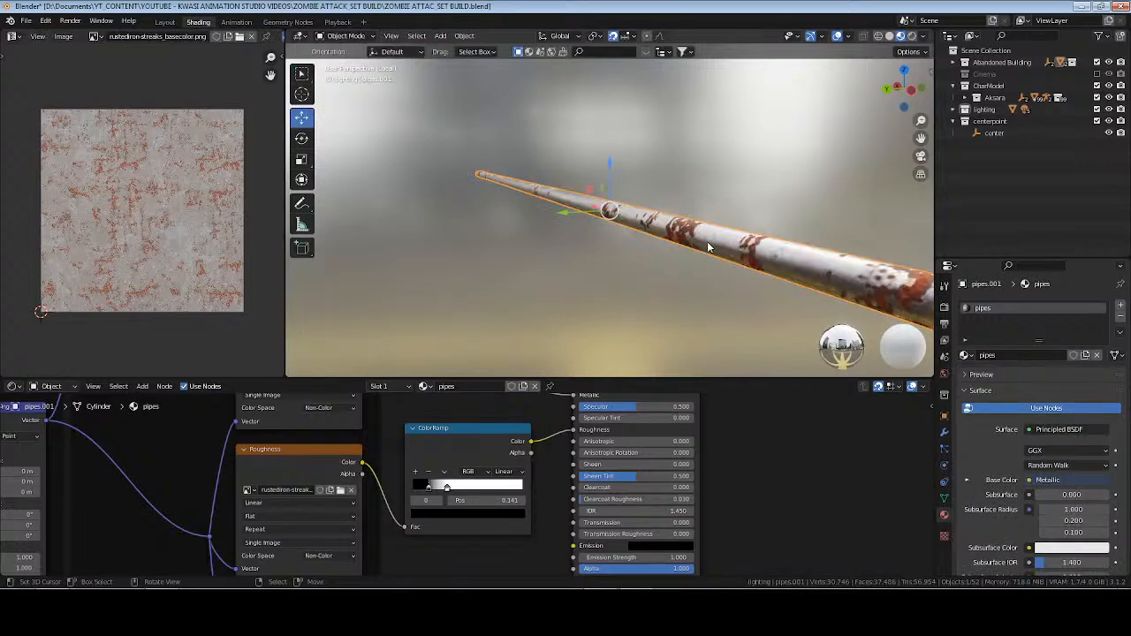
{"action": "key", "text": "ctrl+s"}
{"action": "middle_click_drag", "start_coordinate": [568, 248], "coordinate": [798, 256]}
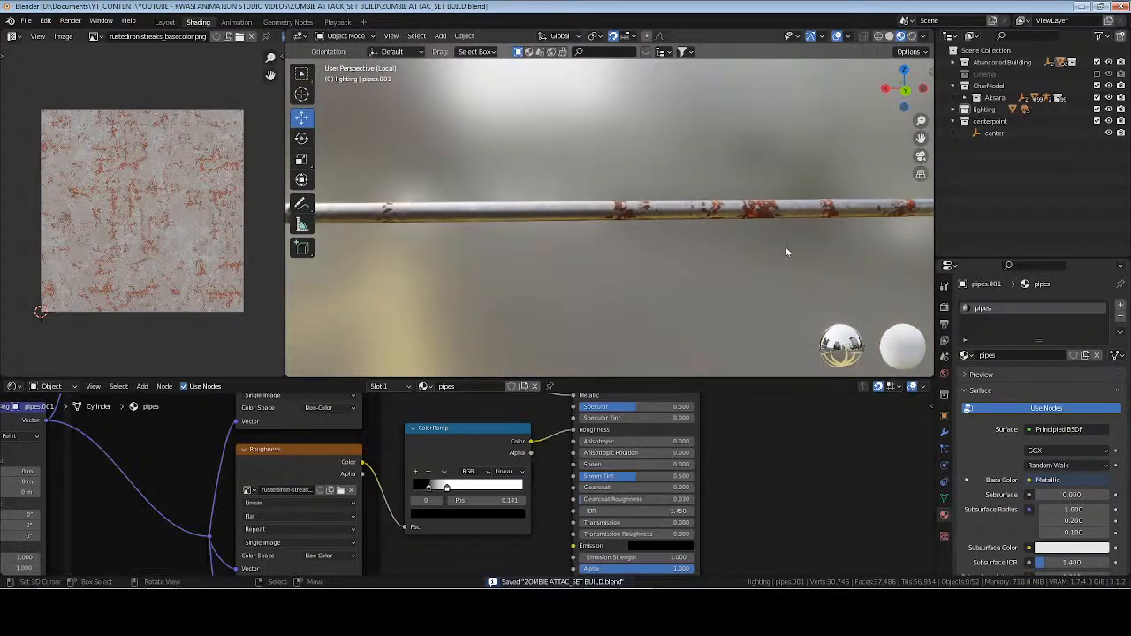
Leave local view, move the ceiling pipe Cylinder.002 vertically to a Z location of about 2.97 m, deselect it and save the file.
{"action": "key", "text": "KP_Divide"}
{"action": "middle_click_drag", "start_coordinate": [610, 196], "coordinate": [677, 200]}
{"action": "left_click", "coordinate": [742, 183]}
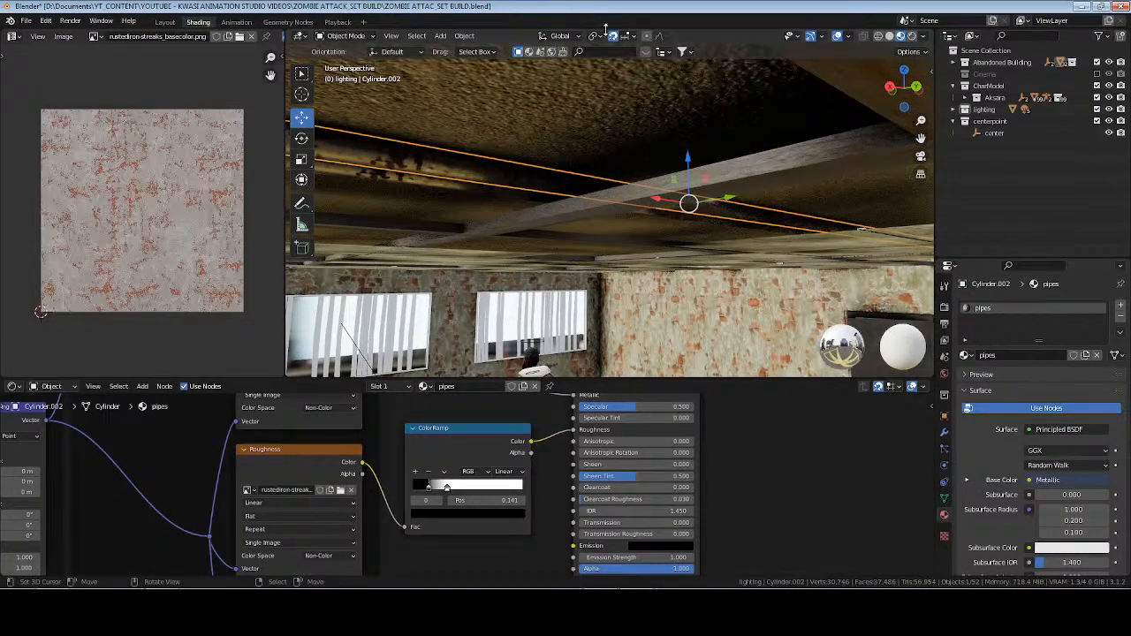
{"action": "left_click_drag", "start_coordinate": [685, 155], "coordinate": [648, 89]}
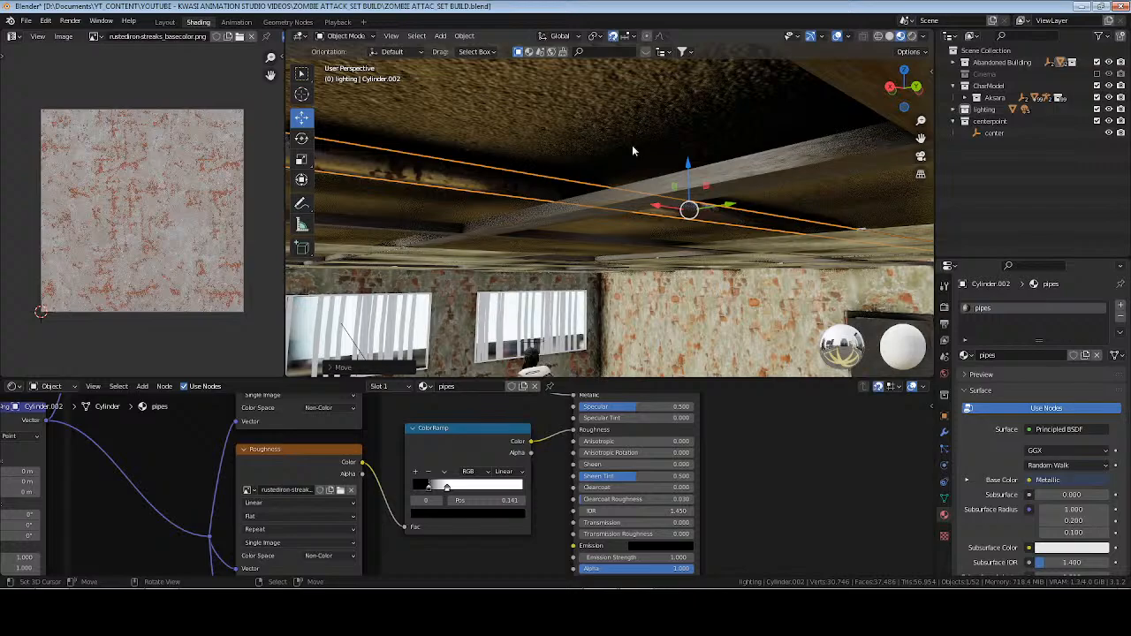
{"action": "key", "text": "alt+a"}
{"action": "key", "text": "ctrl+s"}
{"action": "middle_click_drag", "start_coordinate": [485, 192], "coordinate": [574, 182]}
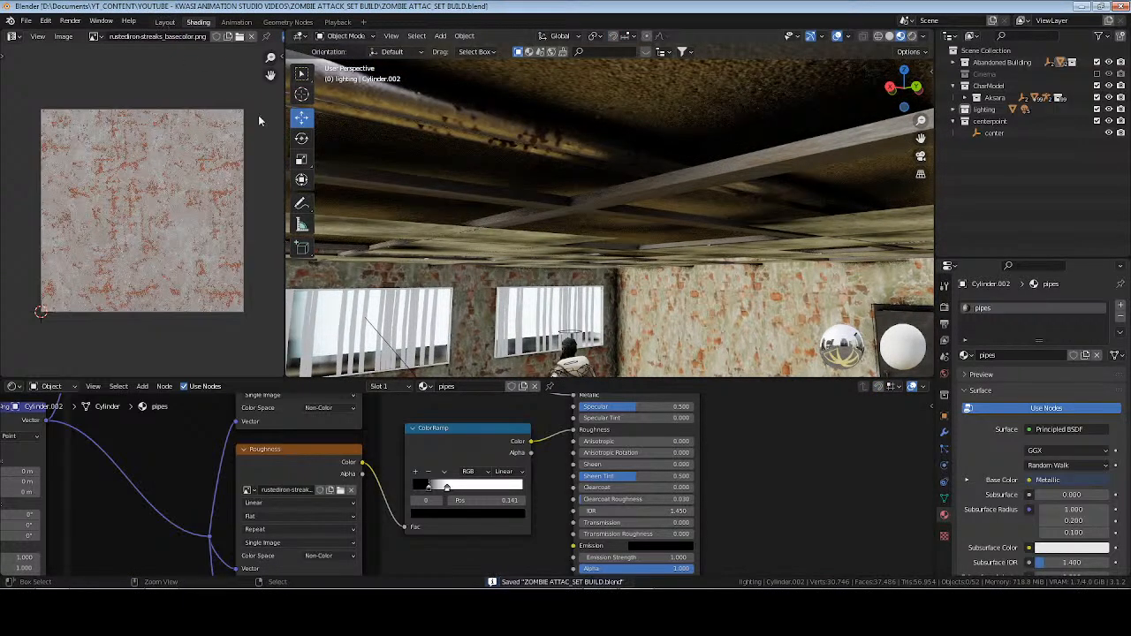
Switch to the Layout workspace, collapse the lighting collection, and expand and activate the CharModel collection.
{"action": "key", "text": "ctrl+Page_Up"}
{"action": "middle_click_drag", "start_coordinate": [521, 330], "coordinate": [600, 299], "text": "shift"}
{"action": "scroll", "coordinate": [599, 300], "scroll_direction": "down", "scroll_amount": 5}
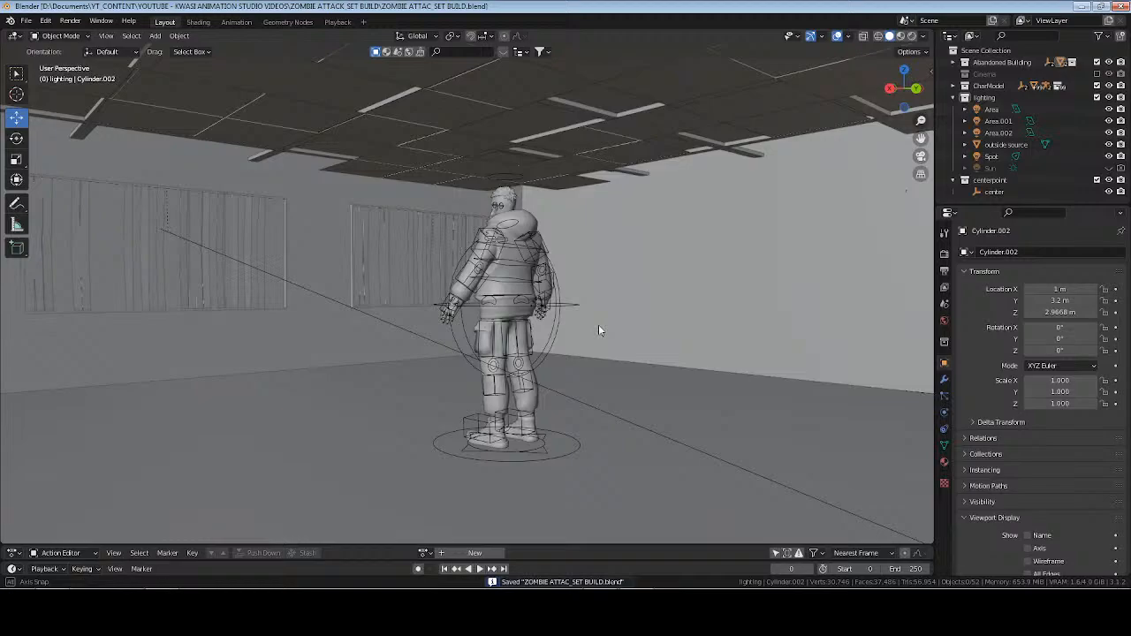
{"action": "left_click", "coordinate": [953, 98]}
{"action": "left_click", "coordinate": [954, 86]}
{"action": "left_click", "coordinate": [991, 86]}
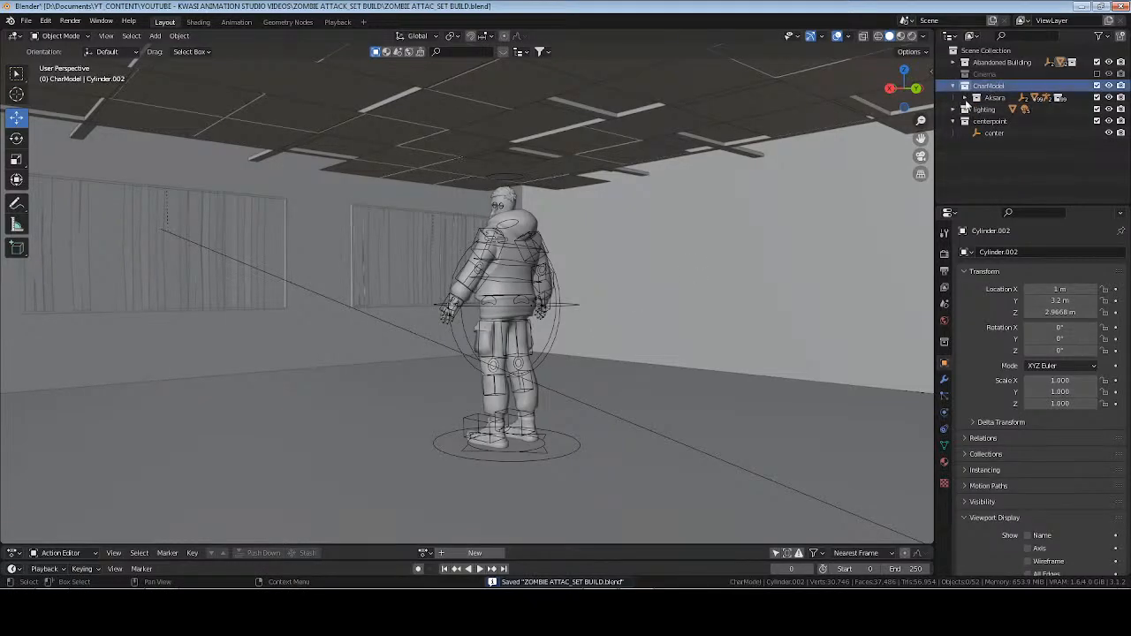
Collapse the CharModel collection, move it above Abandoned Building, expand and activate Abandoned Building, and save the file.
{"action": "middle_click_drag", "start_coordinate": [398, 305], "coordinate": [633, 296]}
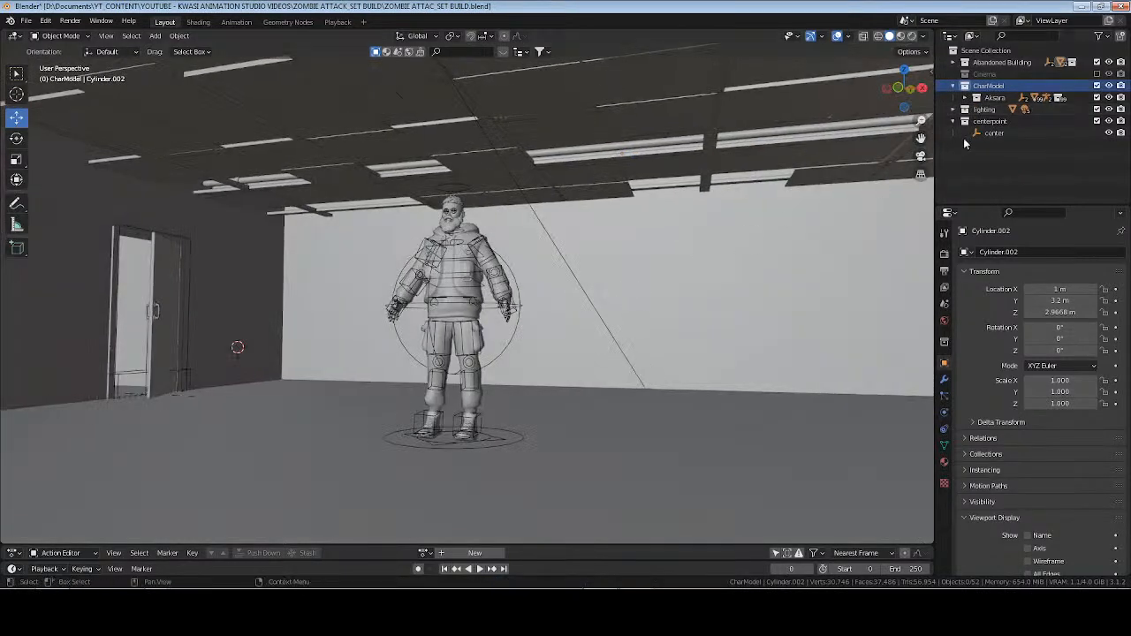
{"action": "left_click", "coordinate": [954, 86]}
{"action": "left_click_drag", "start_coordinate": [988, 87], "coordinate": [988, 56]}
{"action": "left_click", "coordinate": [954, 75]}
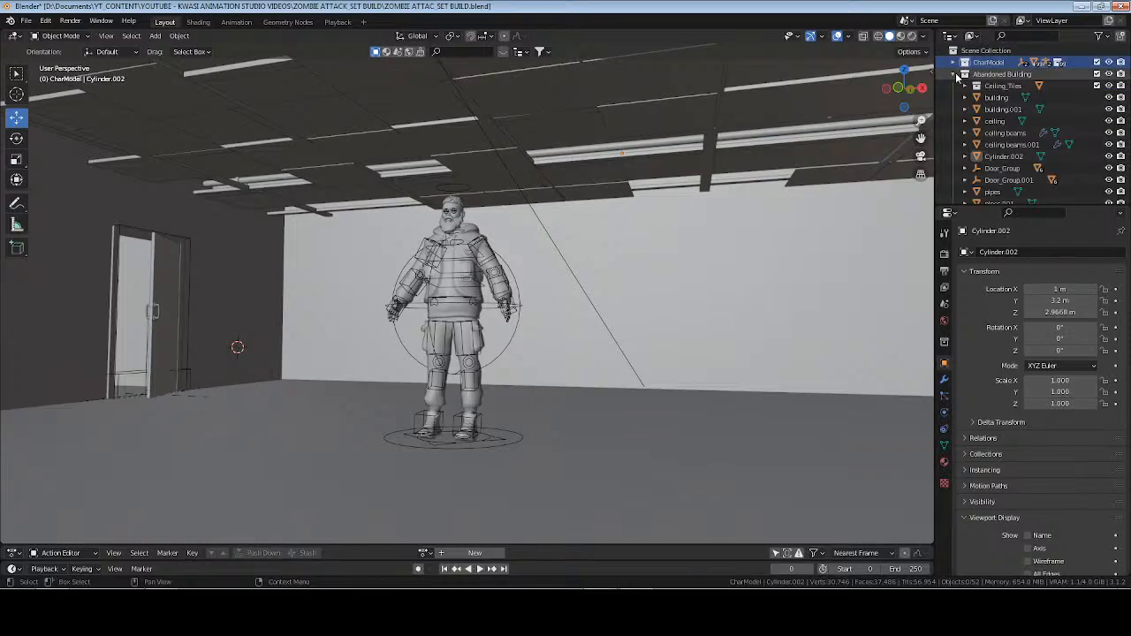
{"action": "left_click", "coordinate": [1014, 76]}
{"action": "key", "text": "ctrl+s"}
Reset the 3D cursor to the world origin and add a plane mesh there at the character's feet.
{"action": "middle_click_drag", "start_coordinate": [495, 310], "coordinate": [569, 309]}
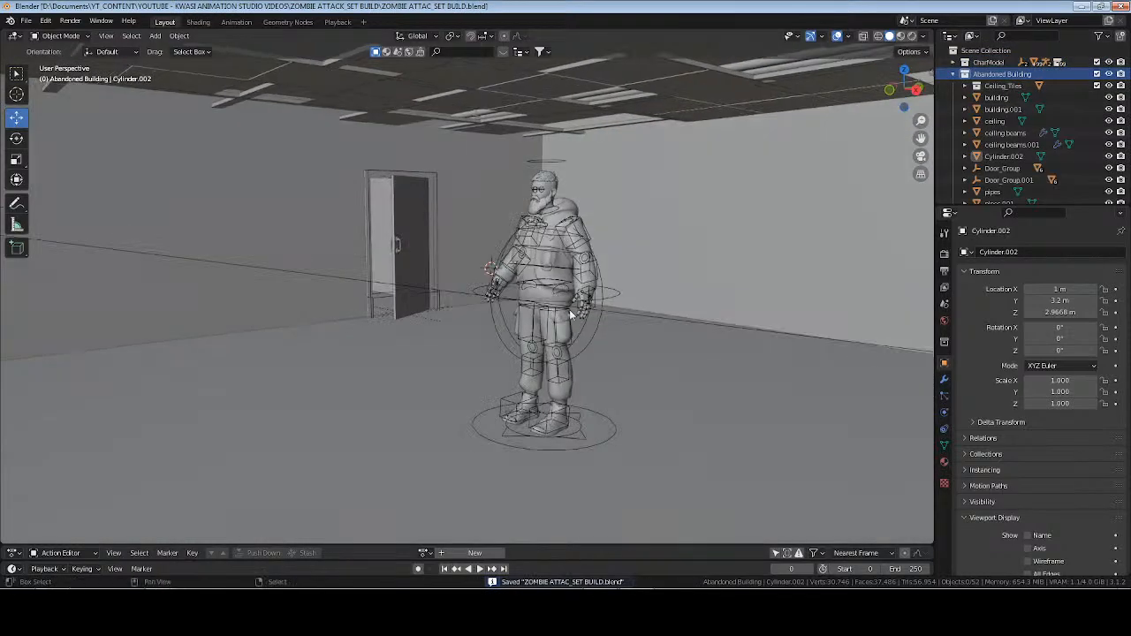
{"action": "key", "text": "shift+s"}
{"action": "key", "text": "1"}
{"action": "key", "text": "shift+a"}
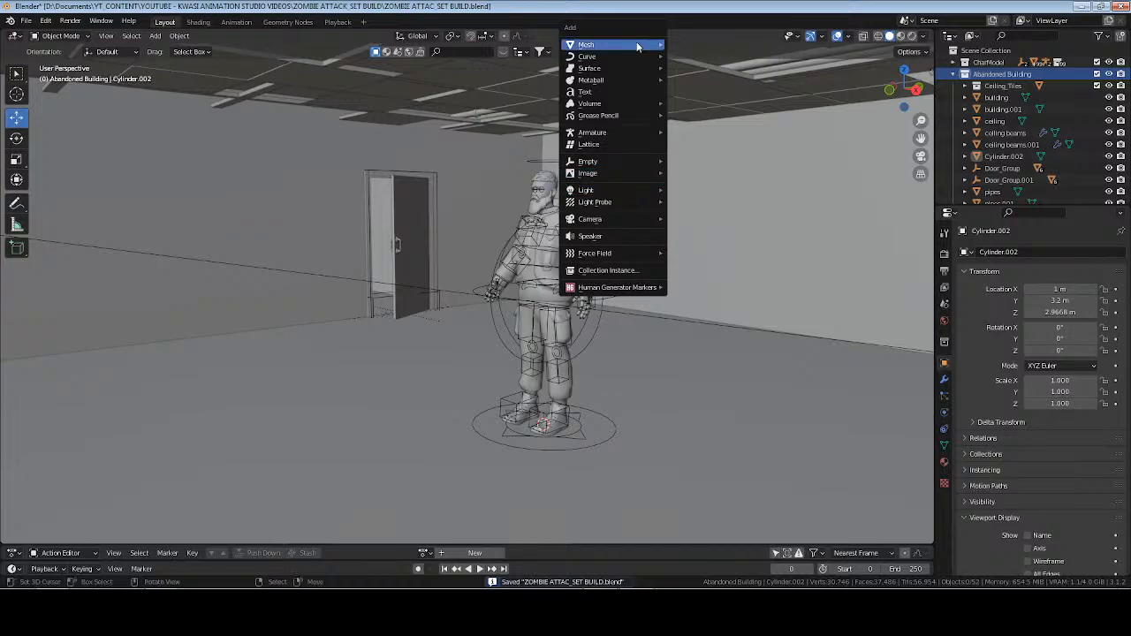
{"action": "mouse_move", "coordinate": [638, 46]}
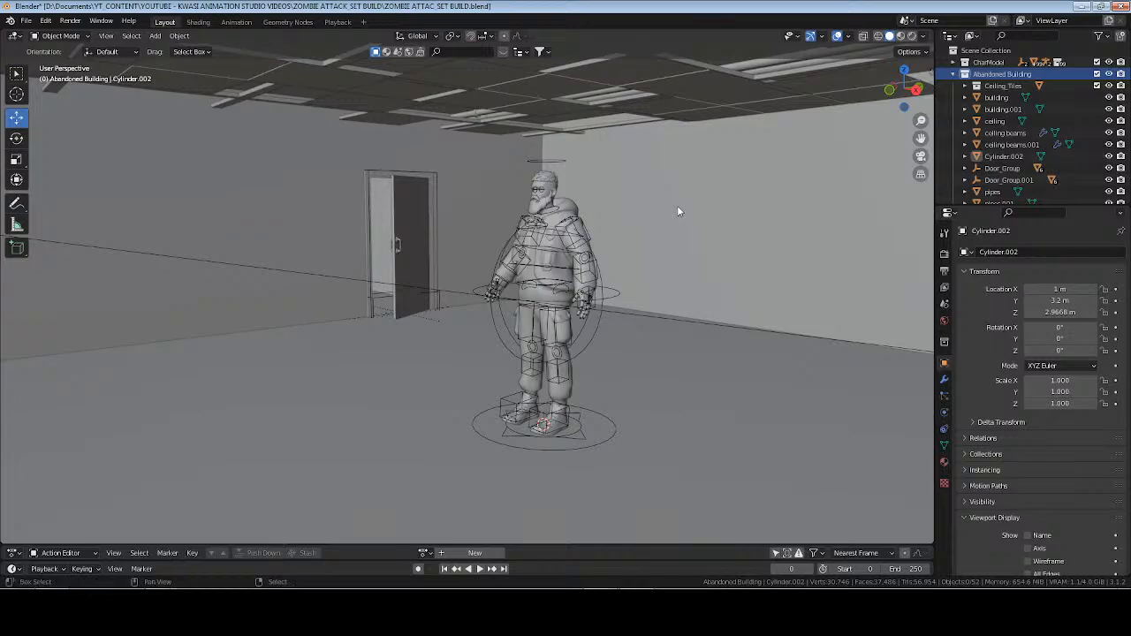
{"action": "key", "text": "shift+a"}
{"action": "mouse_move", "coordinate": [677, 62]}
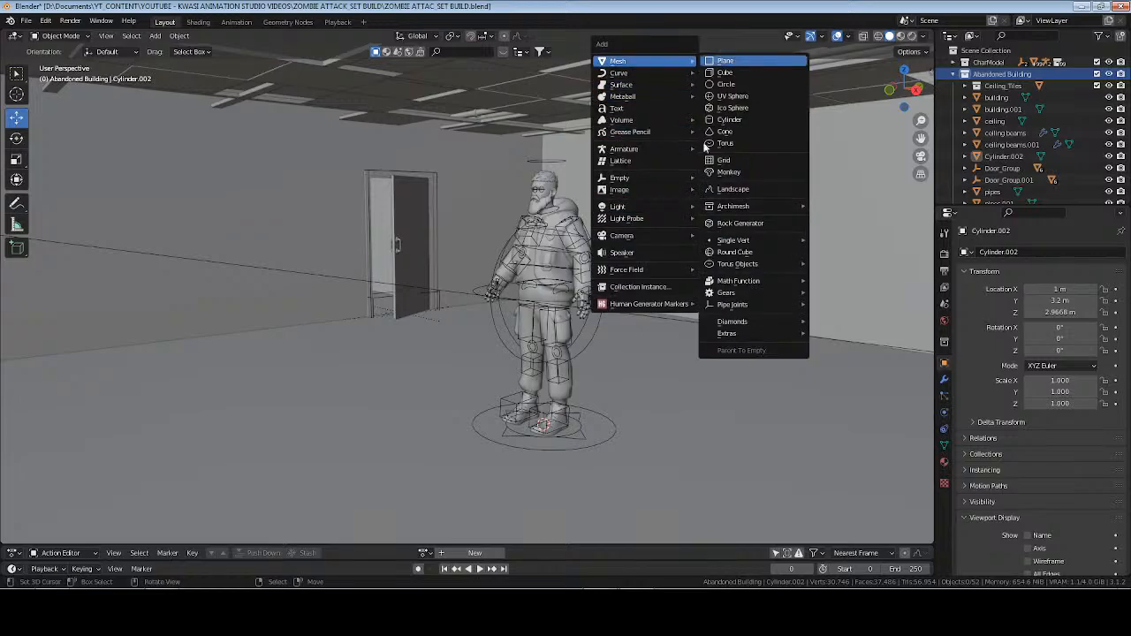
{"action": "left_click", "coordinate": [725, 60]}
{"action": "middle_click_drag", "start_coordinate": [623, 390], "coordinate": [655, 407]}
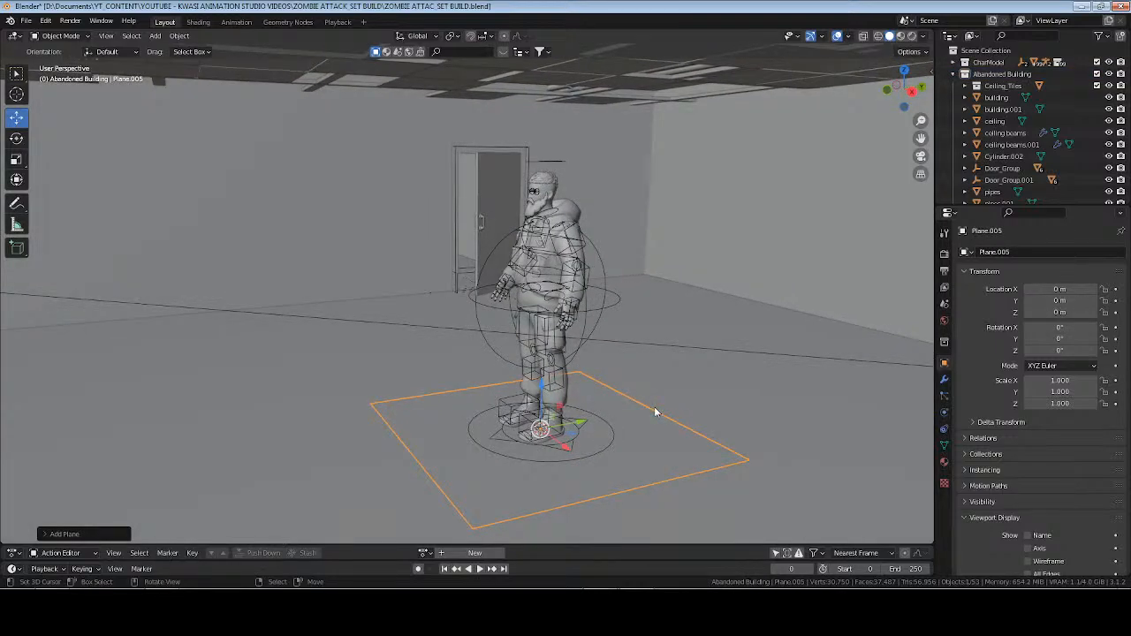
Select two opposite edges of the plane in Edit Mode and scale them along Y into a very narrow strip.
{"action": "key", "text": "Tab"}
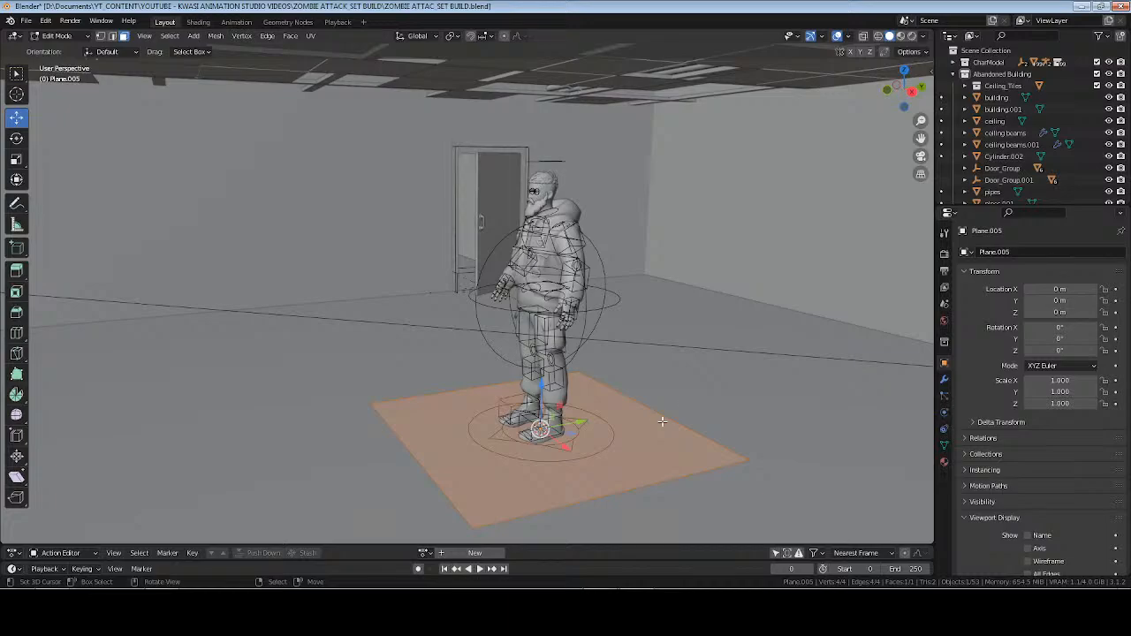
{"action": "key", "text": "1"}
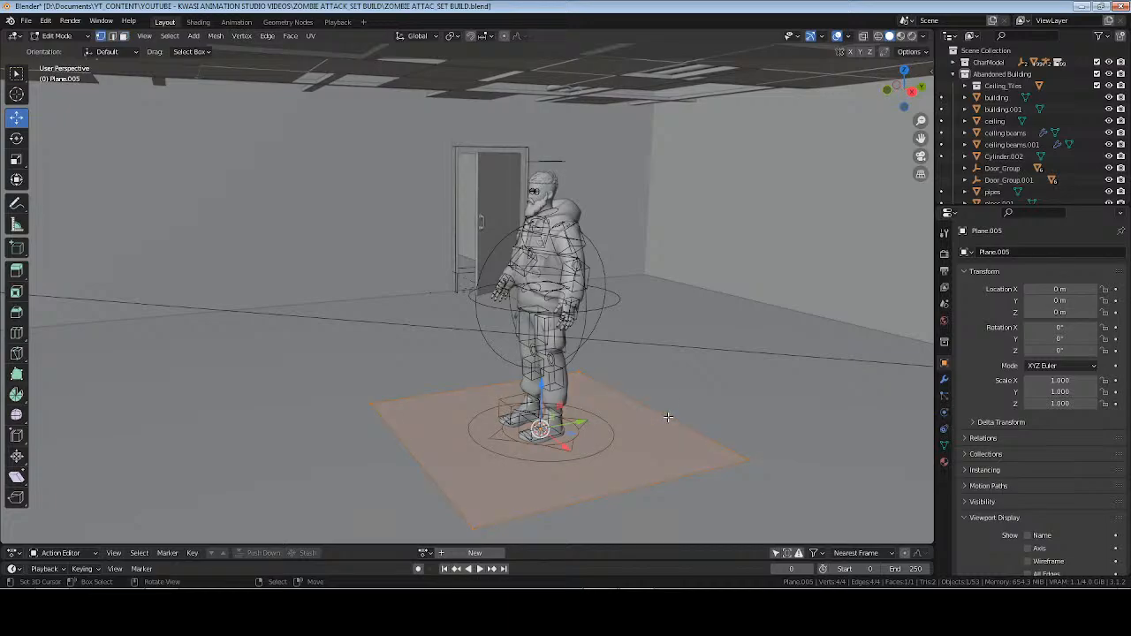
{"action": "left_click", "coordinate": [669, 417]}
{"action": "left_click", "coordinate": [425, 459], "text": "shift"}
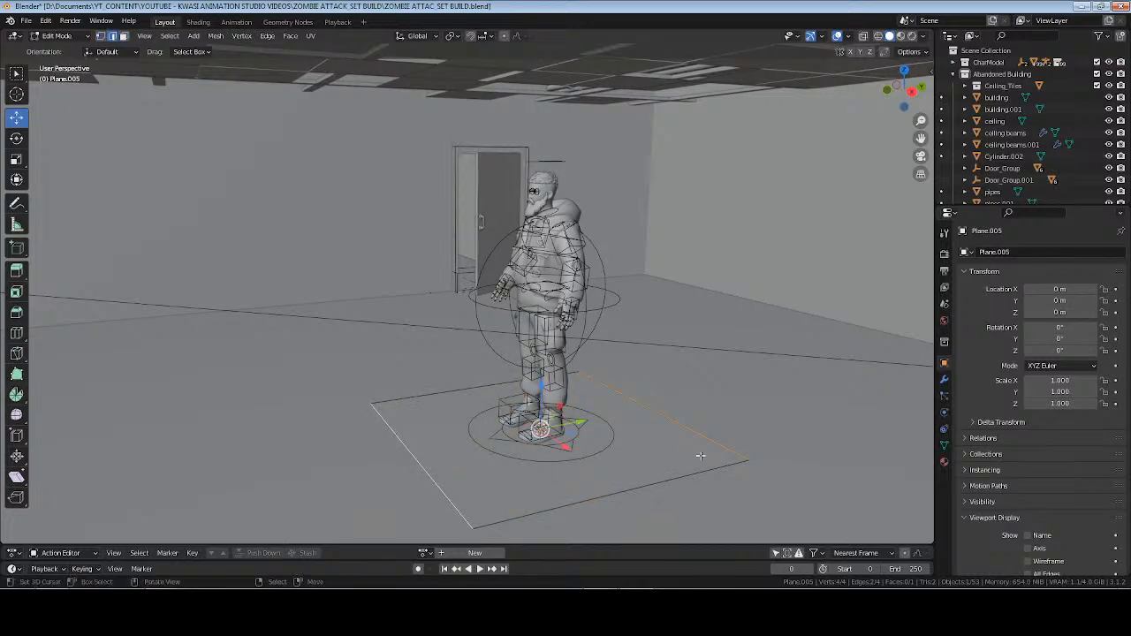
{"action": "key", "text": "s"}
{"action": "key", "text": "y"}
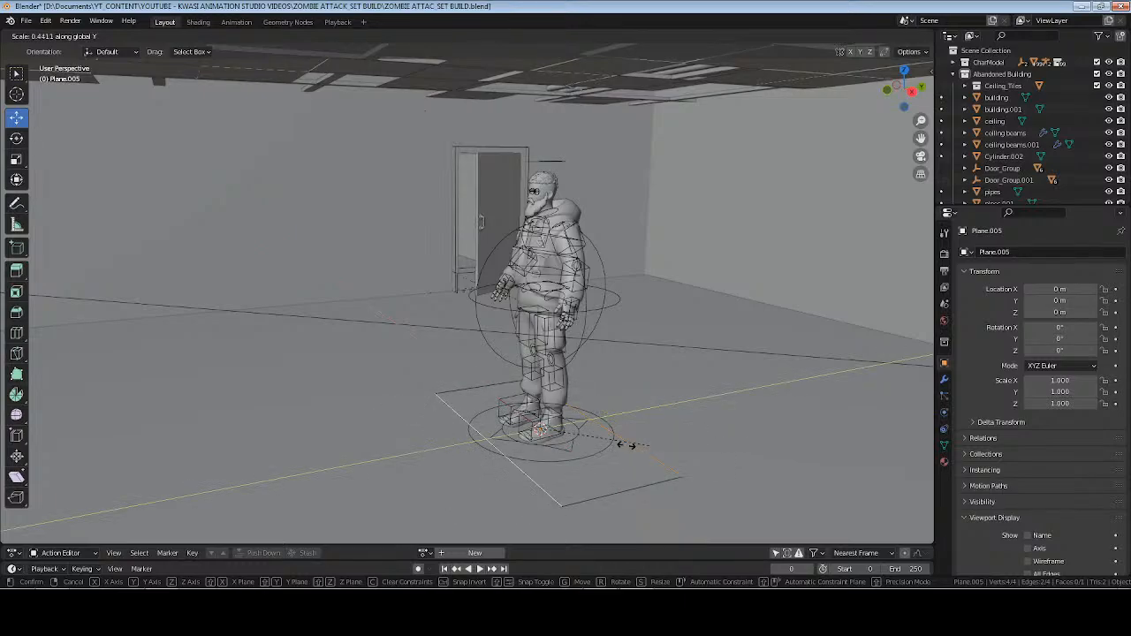
{"action": "left_click", "coordinate": [542, 430]}
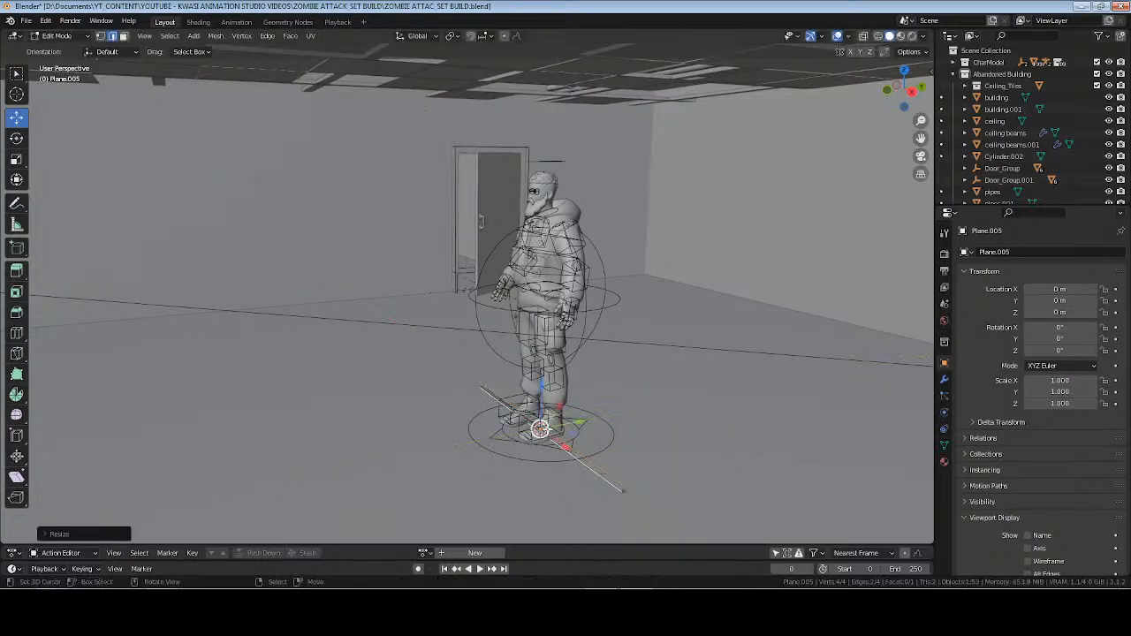
Merge the two vertices at each end of the narrow strip, reducing the plane to a single edge.
{"action": "key", "text": "KP_Decimal"}
{"action": "key", "text": "1"}
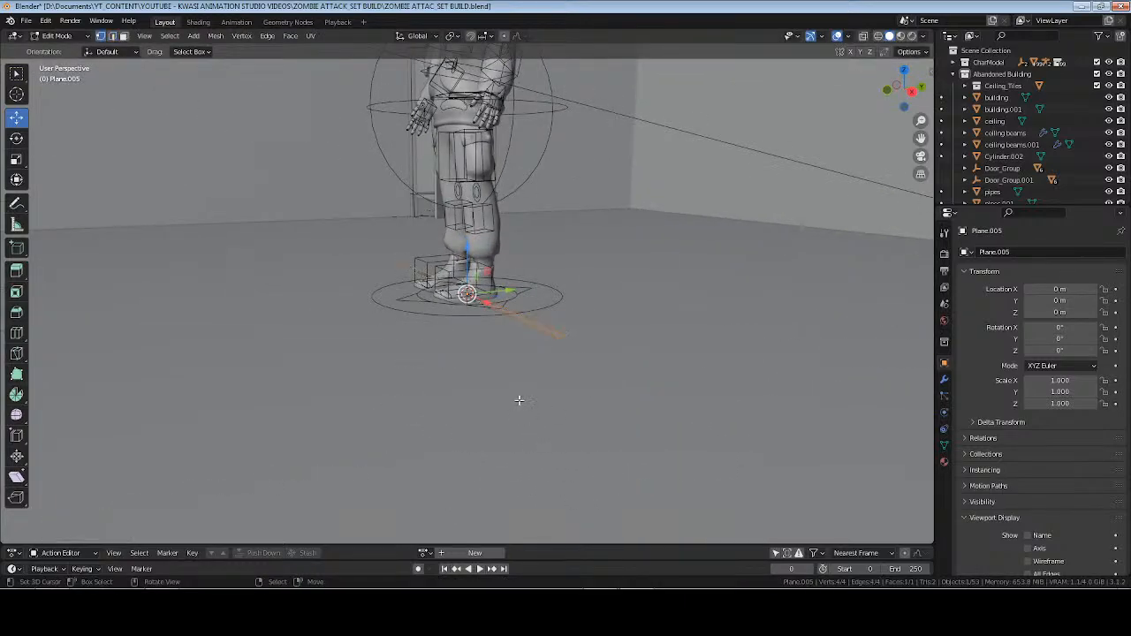
{"action": "scroll", "coordinate": [520, 402], "scroll_direction": "up", "scroll_amount": 3}
{"action": "middle_click_drag", "start_coordinate": [520, 401], "coordinate": [554, 412]}
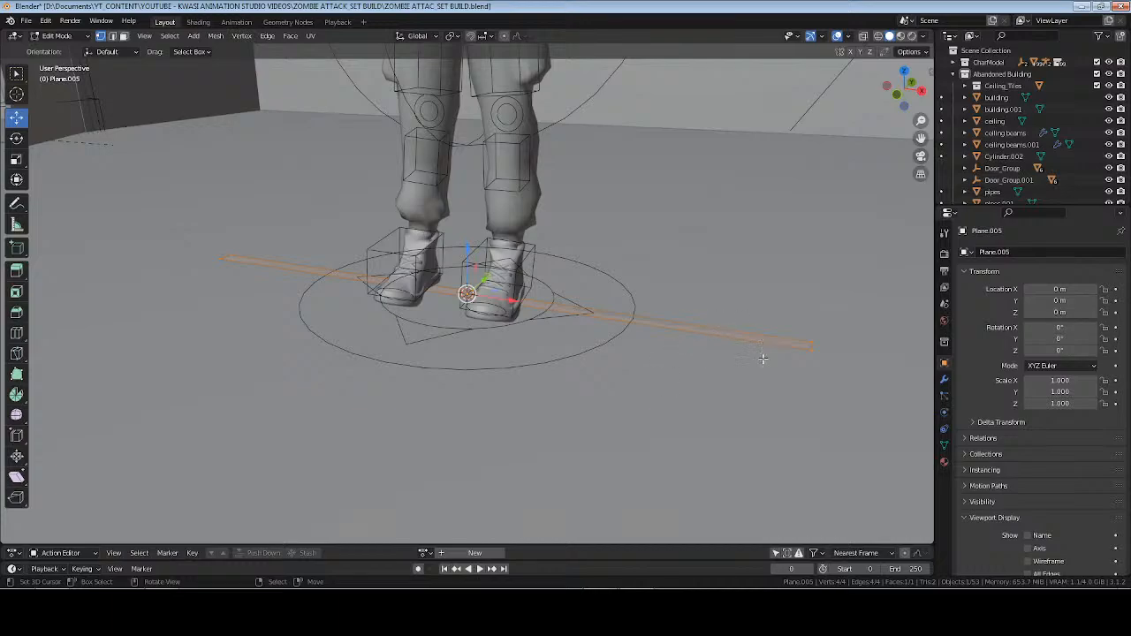
{"action": "left_click", "coordinate": [809, 344]}
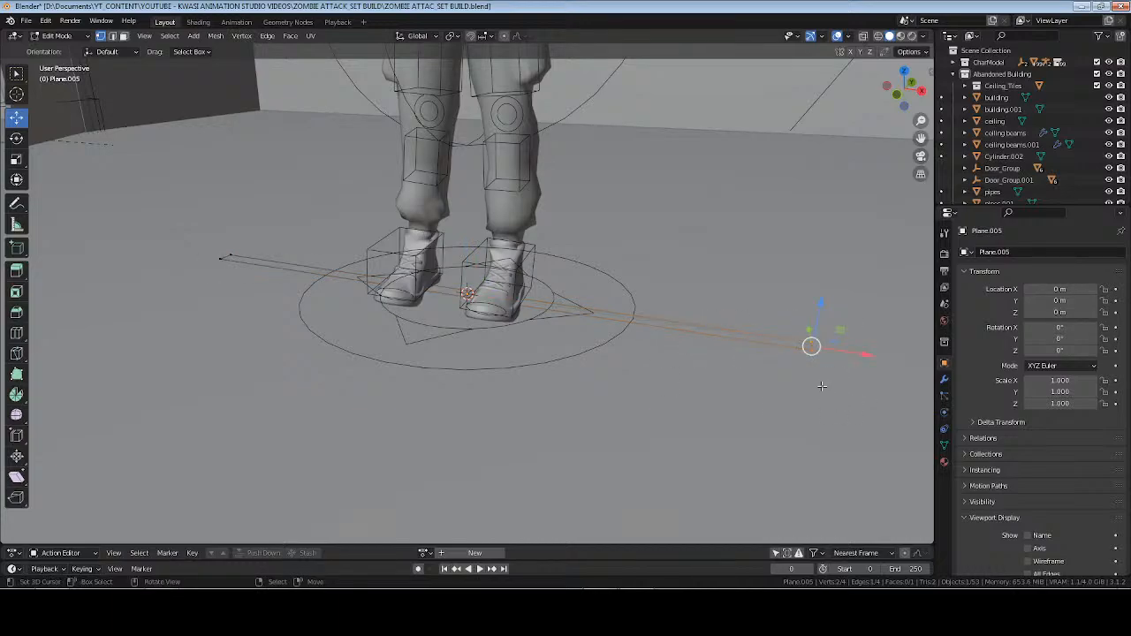
{"action": "key", "text": "m"}
{"action": "left_click", "coordinate": [821, 411]}
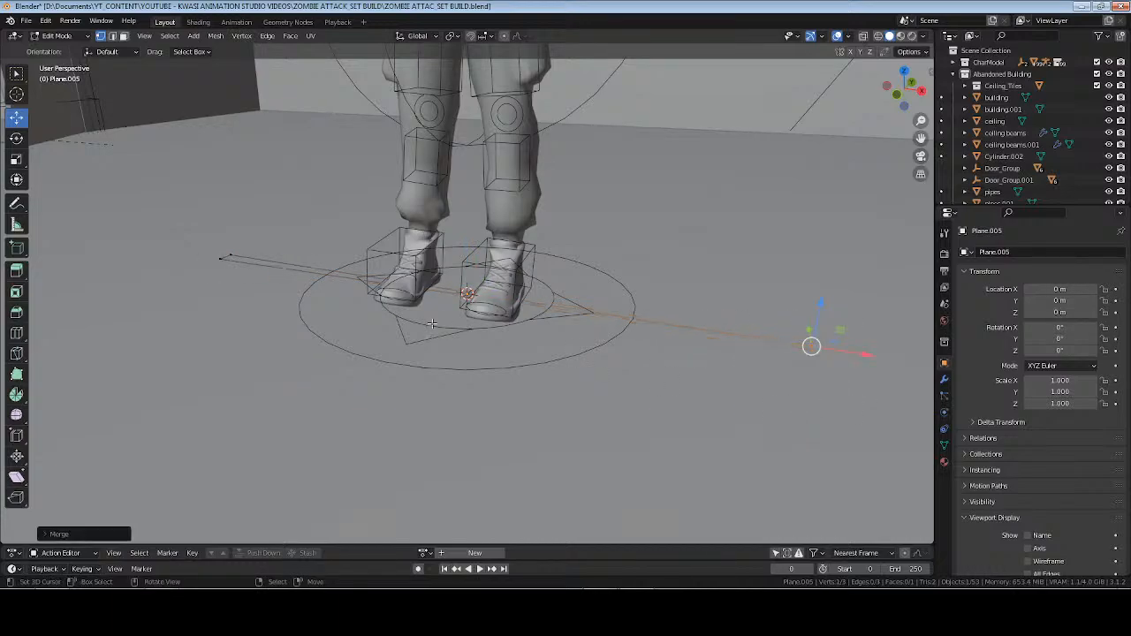
{"action": "left_click_drag", "start_coordinate": [253, 240], "coordinate": [201, 317]}
{"action": "key", "text": "m"}
{"action": "left_click", "coordinate": [535, 325]}
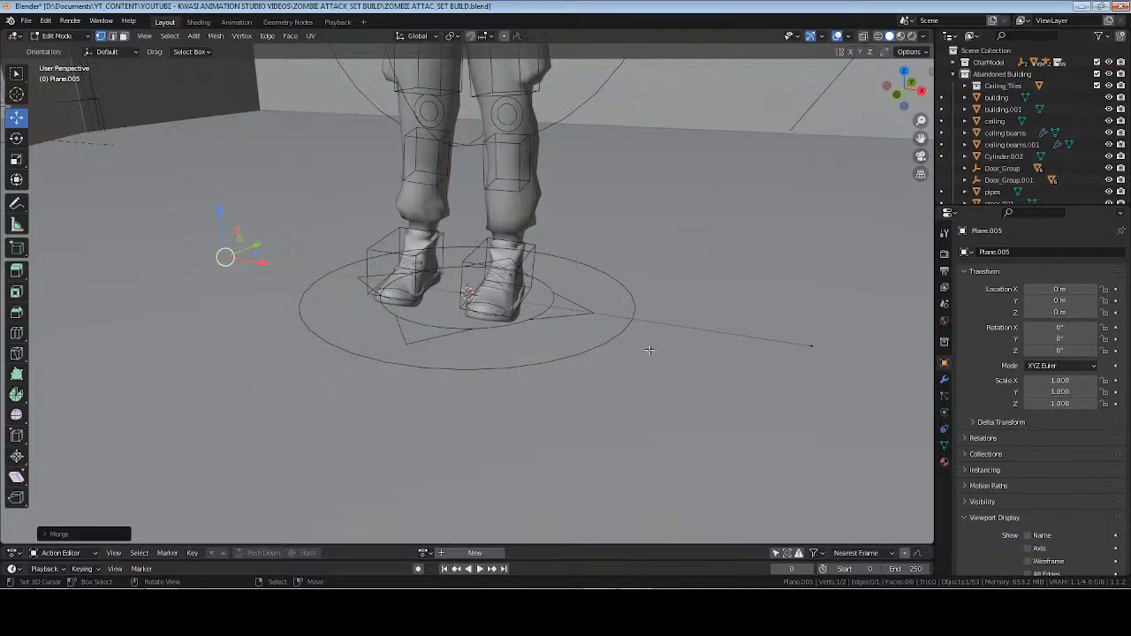
Select all vertices of the edge and run Merge by Distance.
{"action": "key", "text": "a"}
{"action": "key", "text": "F3"}
{"action": "type", "text": "me"}
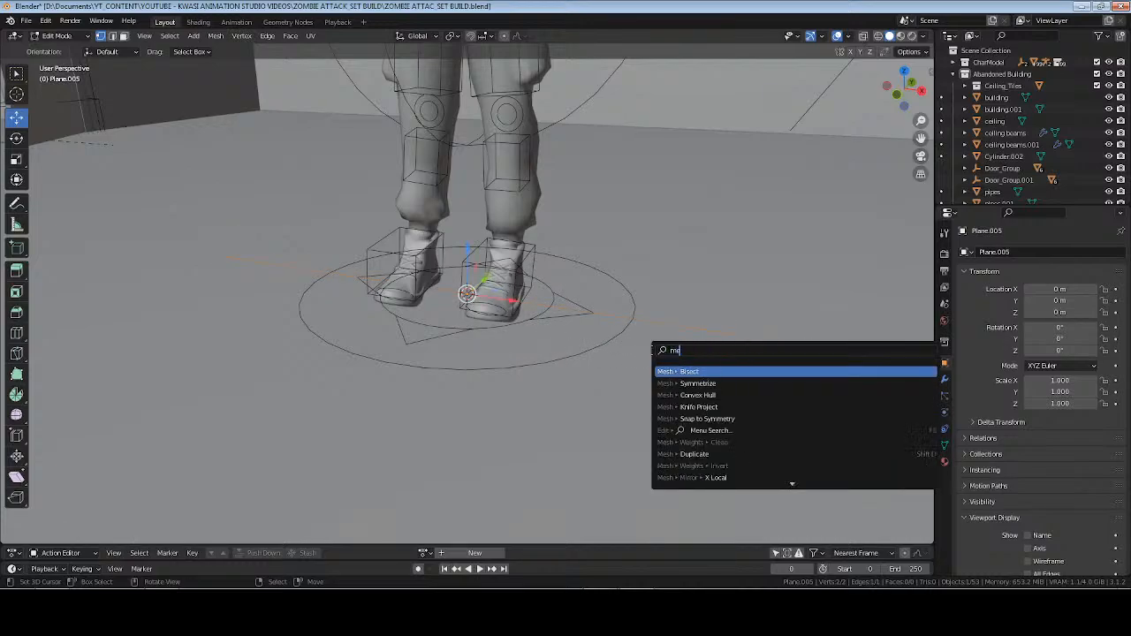
{"action": "type", "text": "rge"}
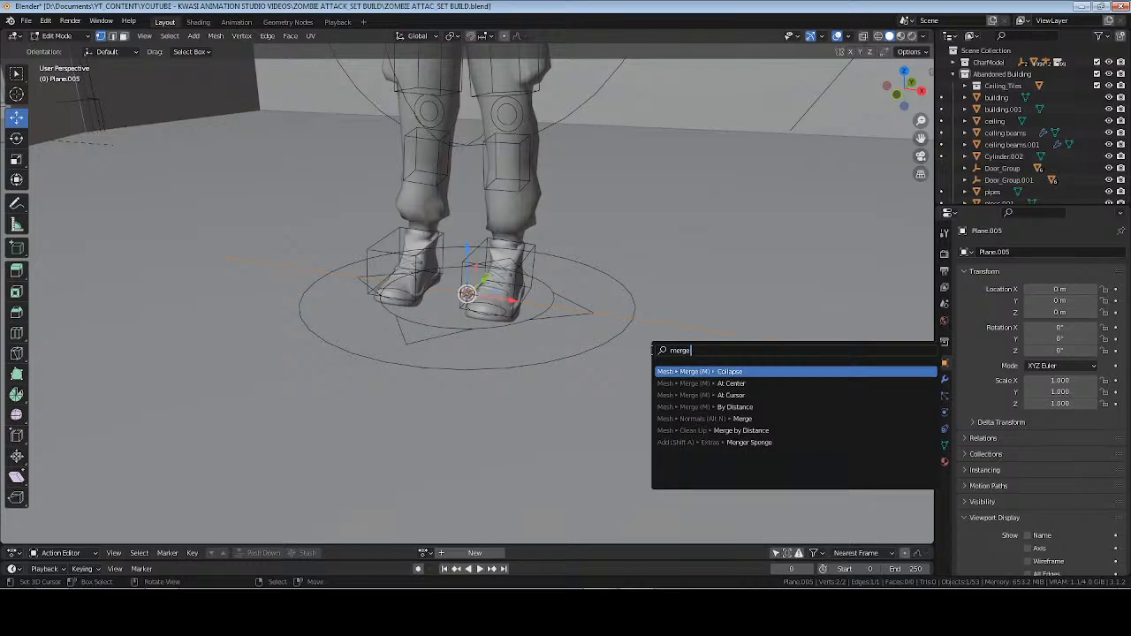
{"action": "type", "text": " di"}
{"action": "key", "text": "Return"}
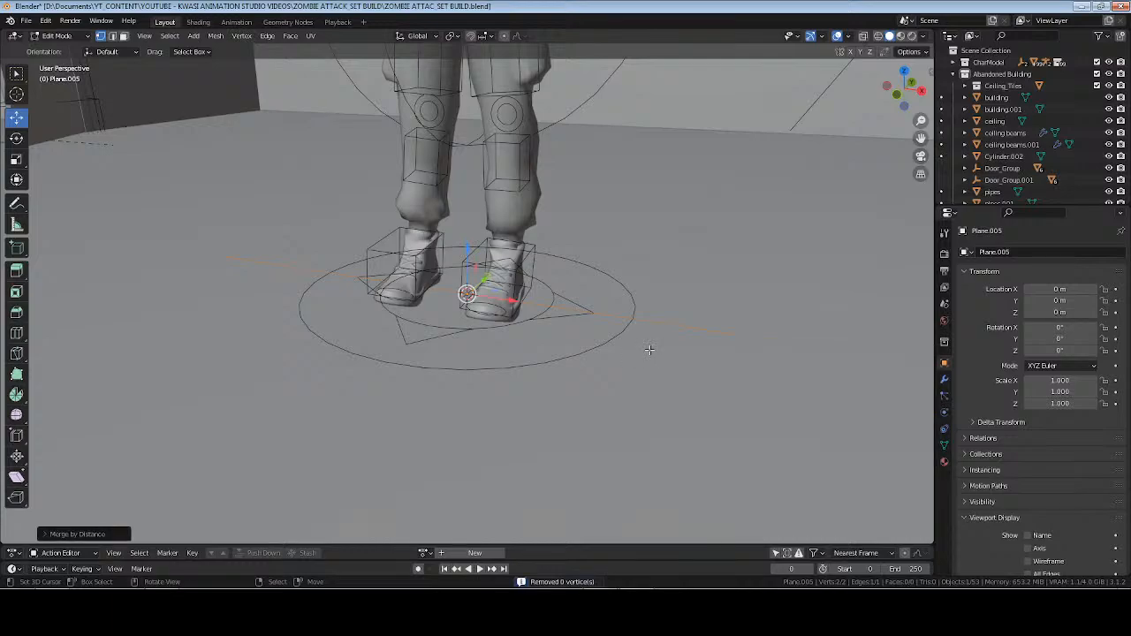
Return to Object Mode and raise the edge object to a Z location of about 0.33 m.
{"action": "key", "text": "Tab"}
{"action": "left_click_drag", "start_coordinate": [468, 250], "coordinate": [468, 149]}
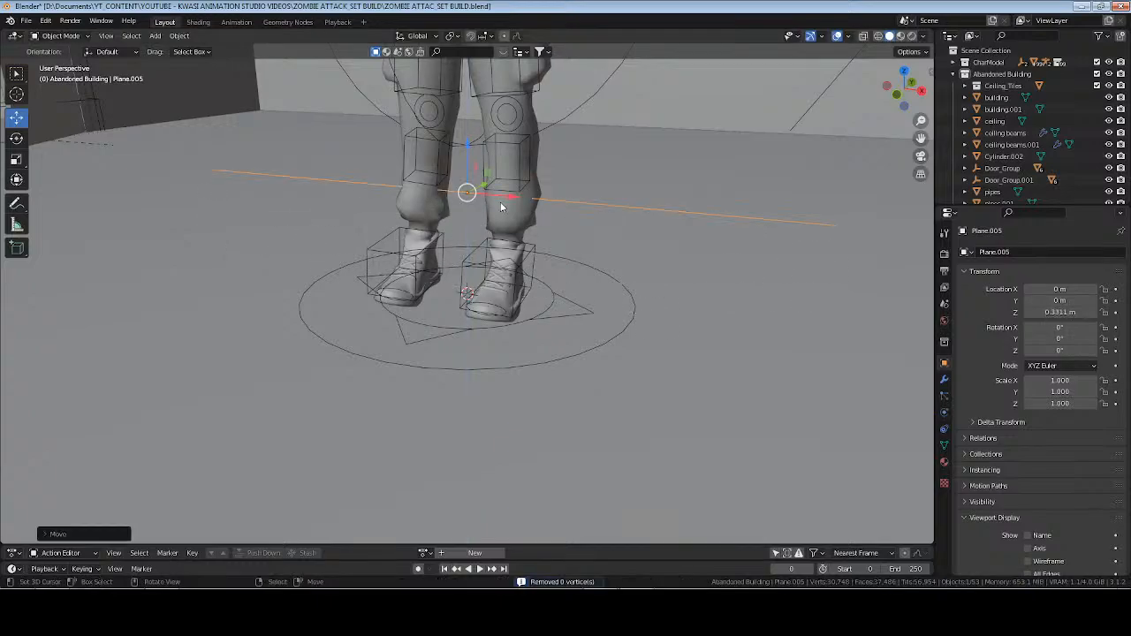
{"action": "scroll", "coordinate": [466, 265], "scroll_direction": "down", "scroll_amount": 4}
{"action": "middle_click_drag", "start_coordinate": [462, 319], "coordinate": [571, 380]}
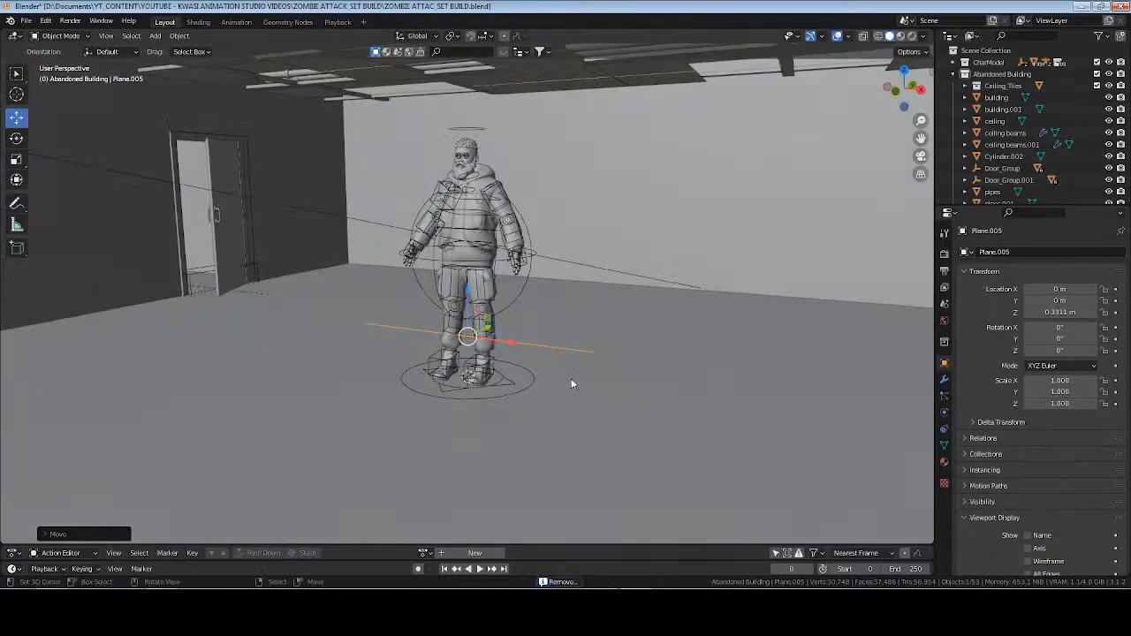
{"action": "key", "text": "a"}
{"action": "key", "text": "x"}
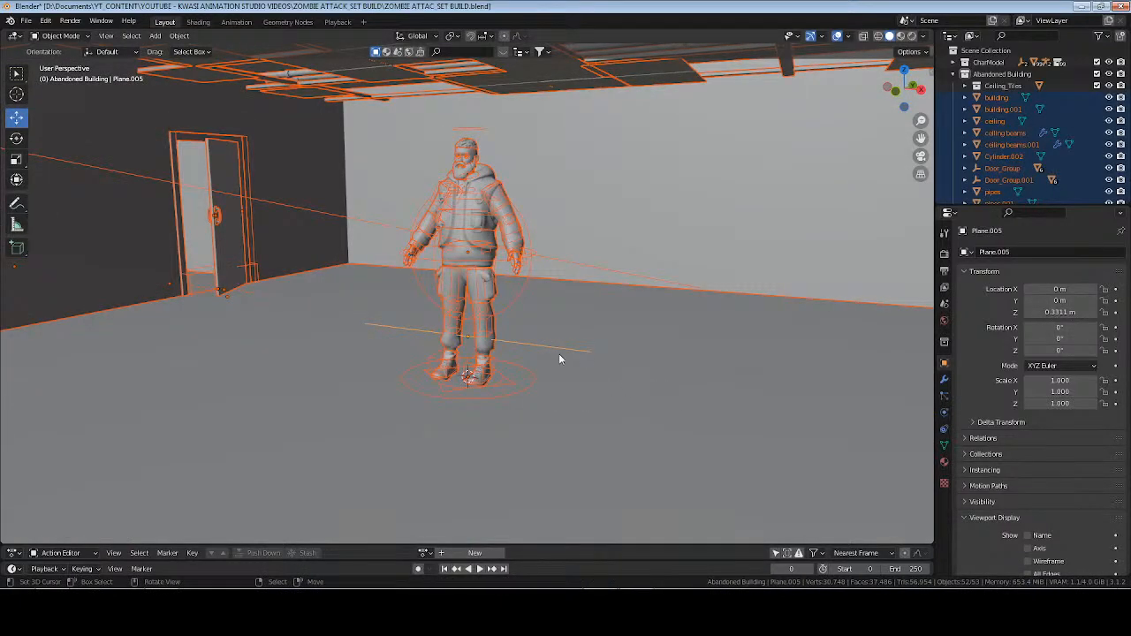
{"action": "left_click", "coordinate": [607, 367]}
{"action": "left_click", "coordinate": [572, 353]}
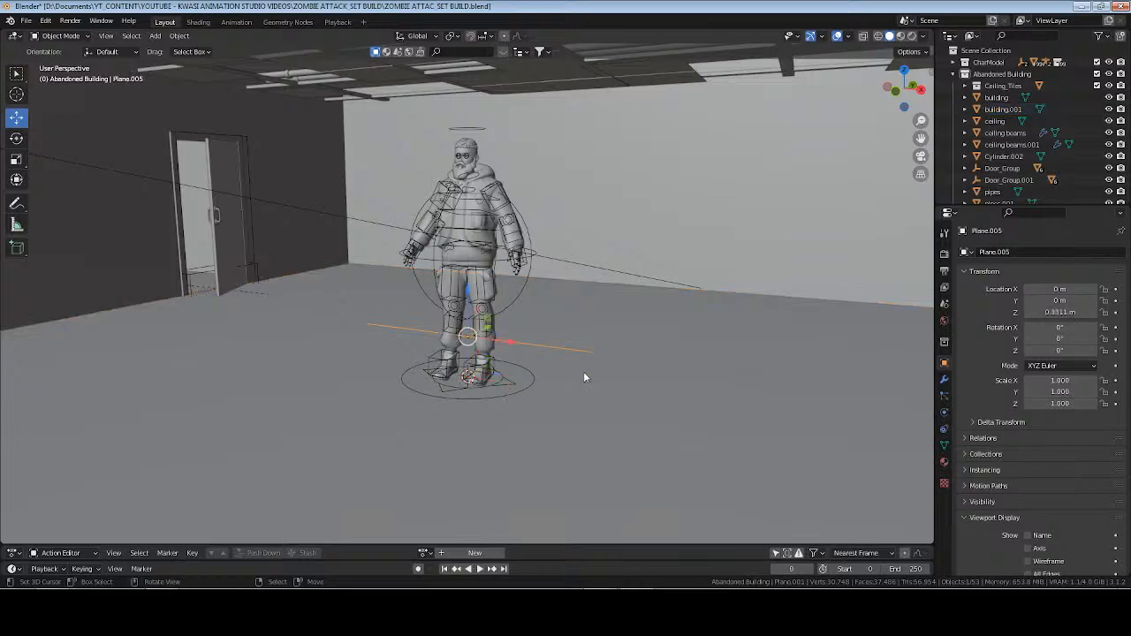
Stretch the edge object along X to a scale of about 1.633 and raise it to a Z location of about 2.02 m.
{"action": "key", "text": "s"}
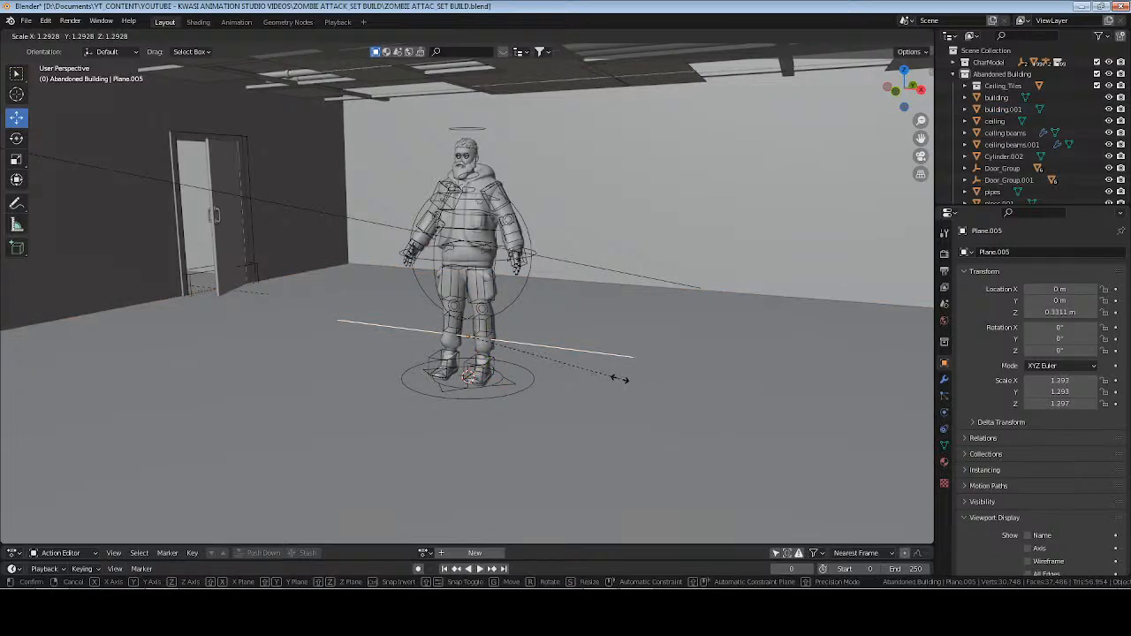
{"action": "key", "text": "x"}
{"action": "left_click", "coordinate": [659, 383]}
{"action": "middle_click_drag", "start_coordinate": [662, 381], "coordinate": [451, 325]}
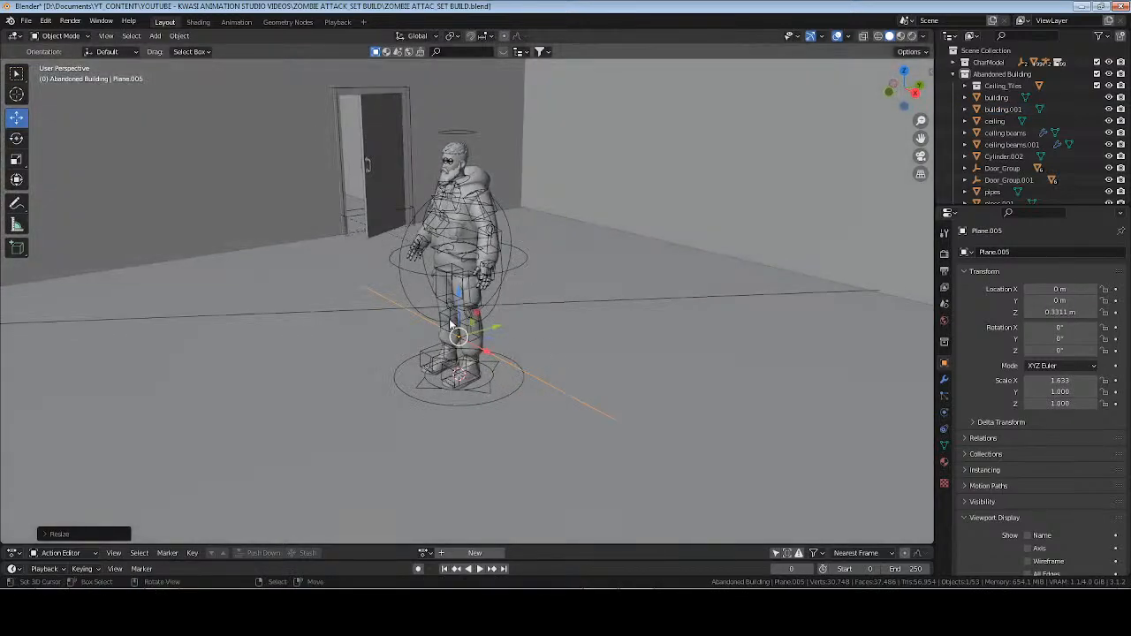
{"action": "left_click_drag", "start_coordinate": [459, 297], "coordinate": [461, 91]}
{"action": "middle_click_drag", "start_coordinate": [463, 166], "coordinate": [498, 347], "text": "shift"}
{"action": "scroll", "coordinate": [498, 346], "scroll_direction": "up", "scroll_amount": 2}
{"action": "left_click_drag", "start_coordinate": [503, 268], "coordinate": [503, 254]}
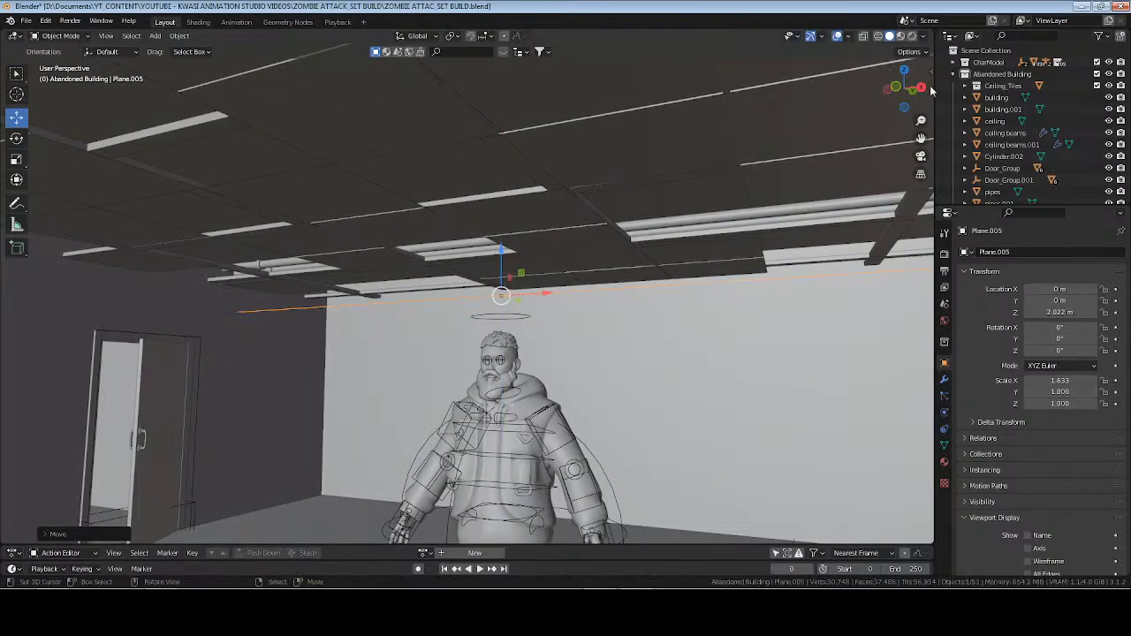
Create a new collection inside Abandoned Building, name it cables, and save the file.
{"action": "left_click", "coordinate": [996, 77]}
{"action": "right_click", "coordinate": [995, 77]}
{"action": "left_click", "coordinate": [985, 74]}
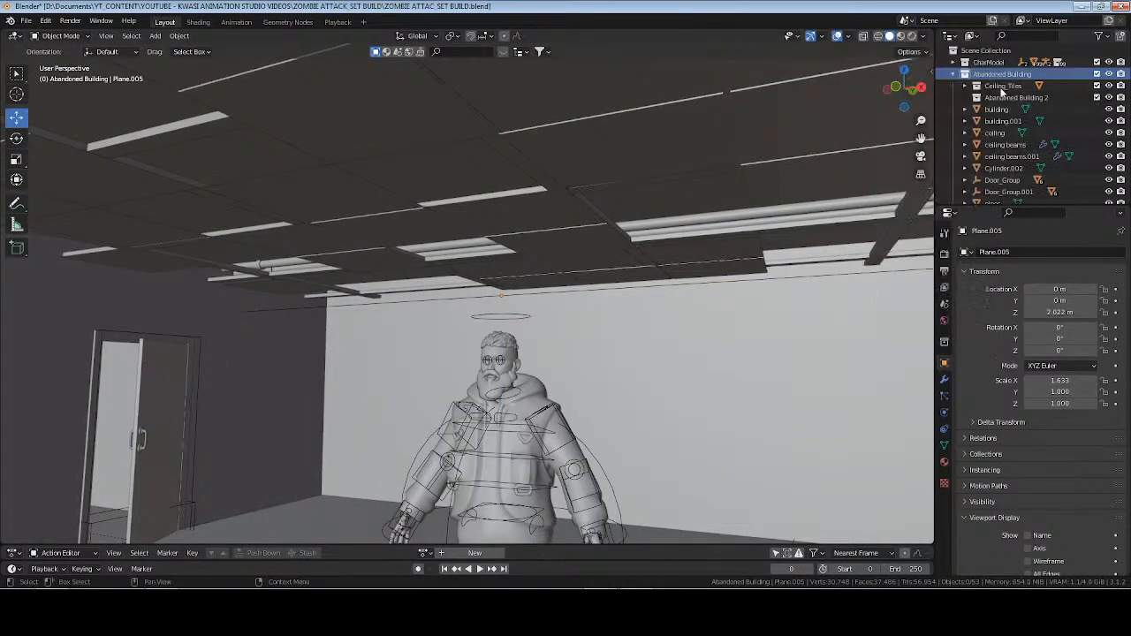
{"action": "left_click", "coordinate": [1015, 98]}
{"action": "double_click", "coordinate": [1015, 98]}
{"action": "type", "text": "ceilin"}
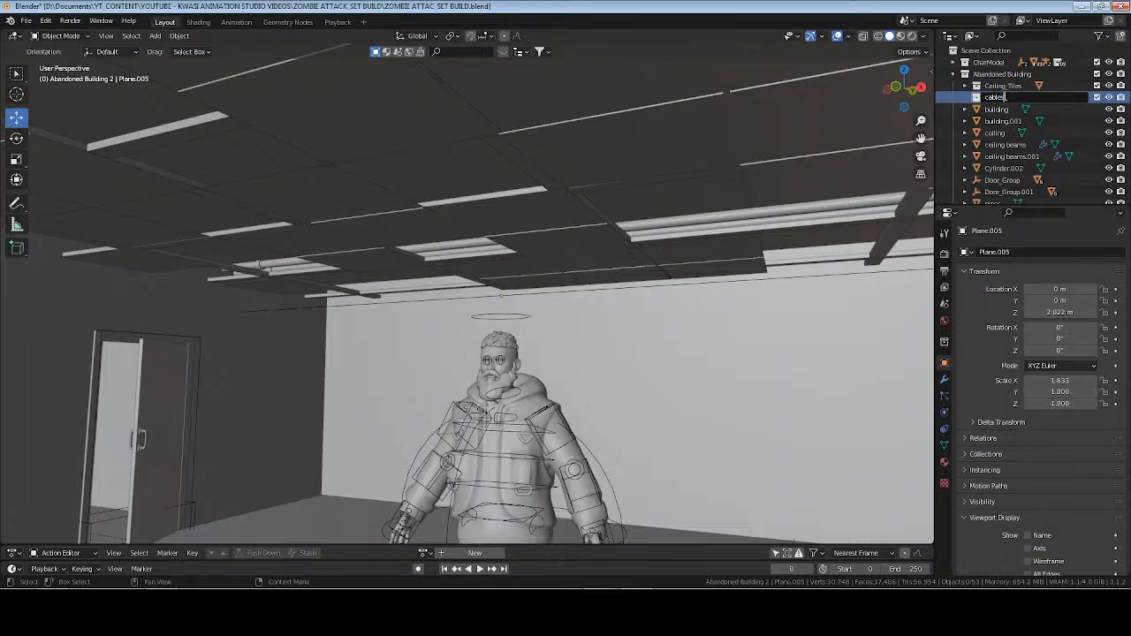
{"action": "type", "text": "s"}
{"action": "key", "text": "Return"}
{"action": "key", "text": "ctrl+s"}
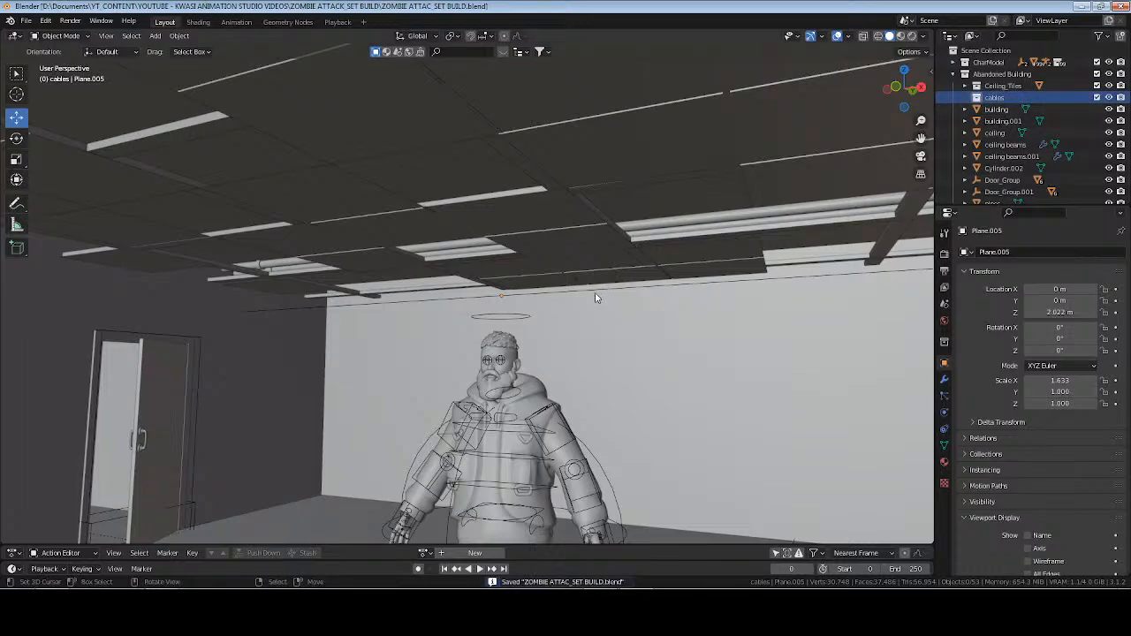
Move the edge object Plane.005 into the cables collection, rename it cable, and save the file.
{"action": "left_click", "coordinate": [631, 294]}
{"action": "key", "text": "m"}
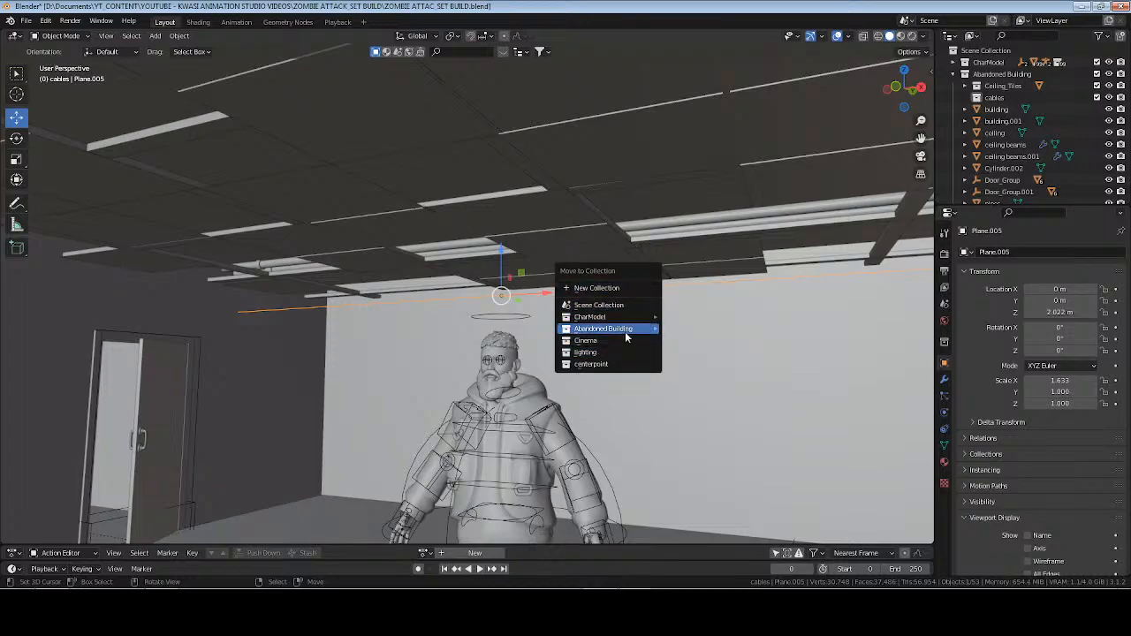
{"action": "mouse_move", "coordinate": [625, 330]}
{"action": "left_click", "coordinate": [705, 371]}
{"action": "middle_click_drag", "start_coordinate": [548, 300], "coordinate": [624, 296]}
{"action": "key", "text": "F2"}
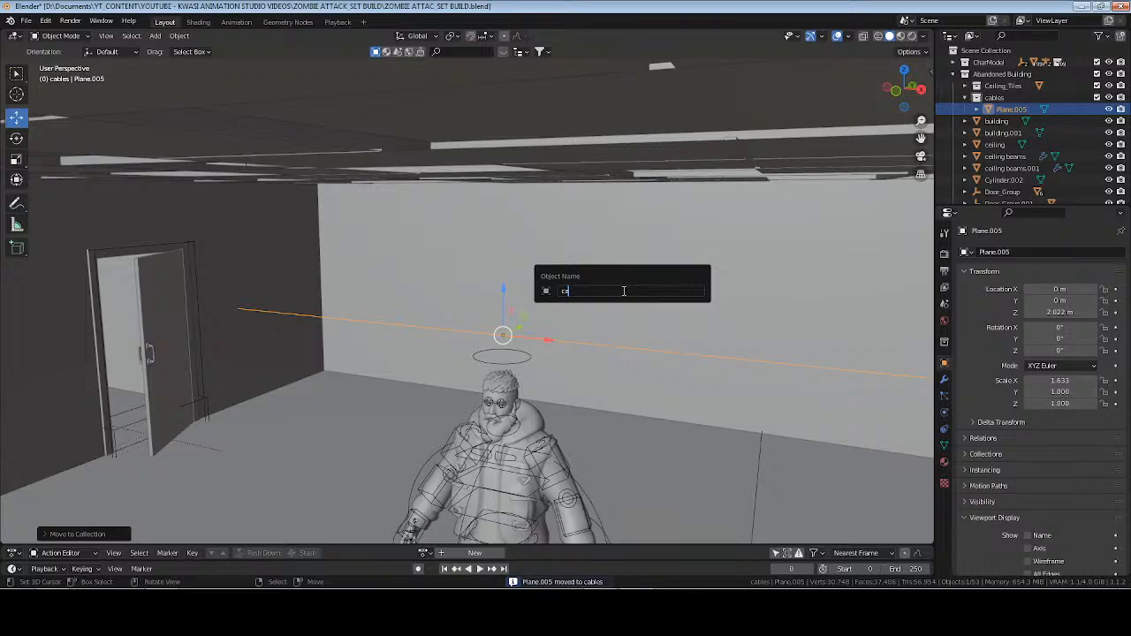
{"action": "key", "text": "Return"}
{"action": "key", "text": "ctrl+s"}
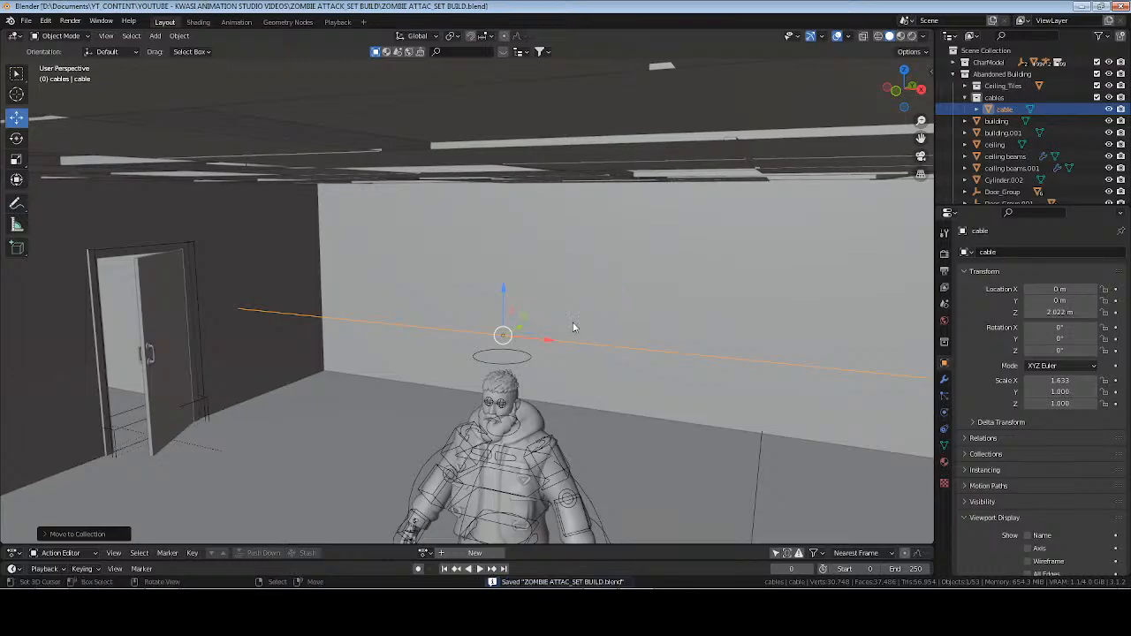
Check the cable's mesh in Edit Mode, return to Object Mode and raise it to a Z location of about 2.50 m.
{"action": "key", "text": "Tab"}
{"action": "middle_click_drag", "start_coordinate": [732, 391], "coordinate": [848, 357]}
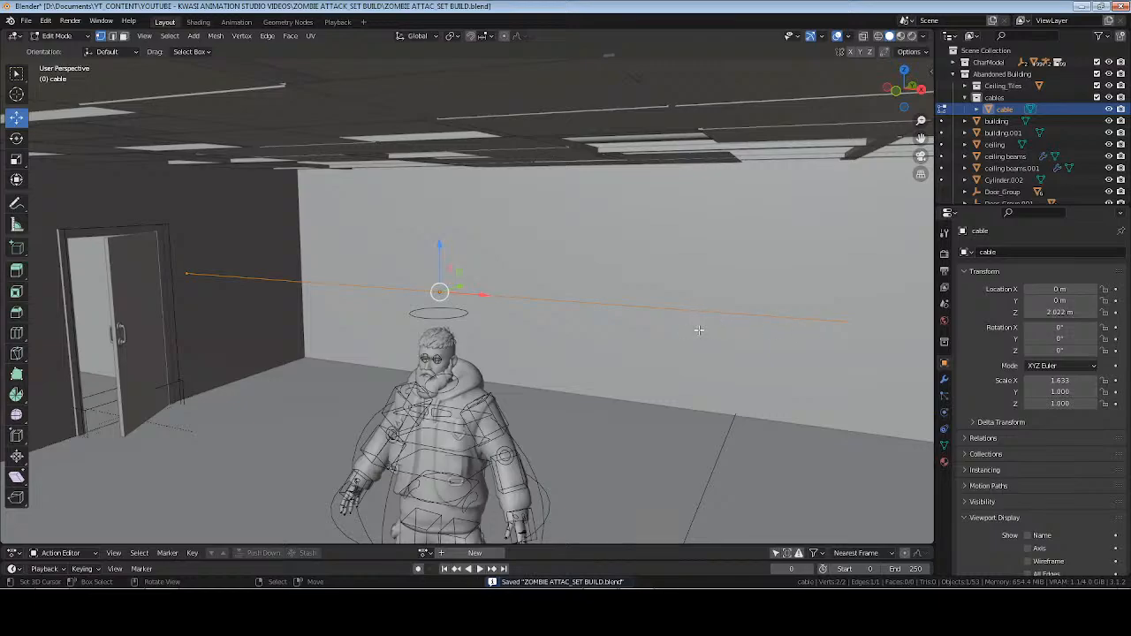
{"action": "key", "text": "Tab"}
{"action": "left_click_drag", "start_coordinate": [446, 253], "coordinate": [446, 149]}
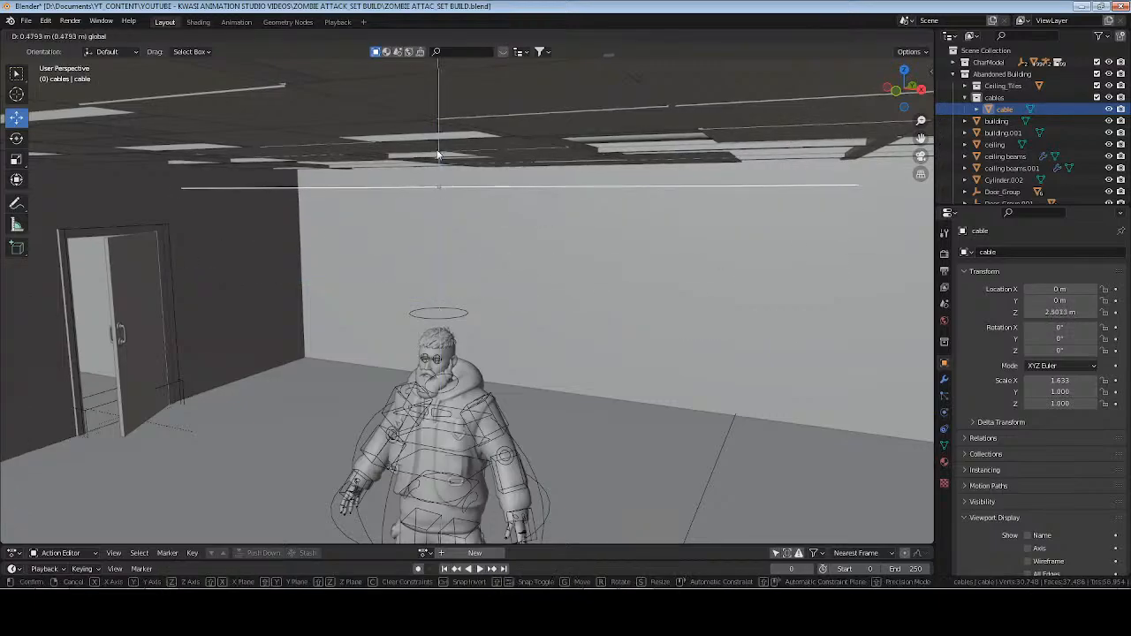
Convert the cable edge into a bundle of hanging cables with the GeoCables Object To Cables command.
{"action": "key", "text": "n"}
{"action": "left_click", "coordinate": [925, 261]}
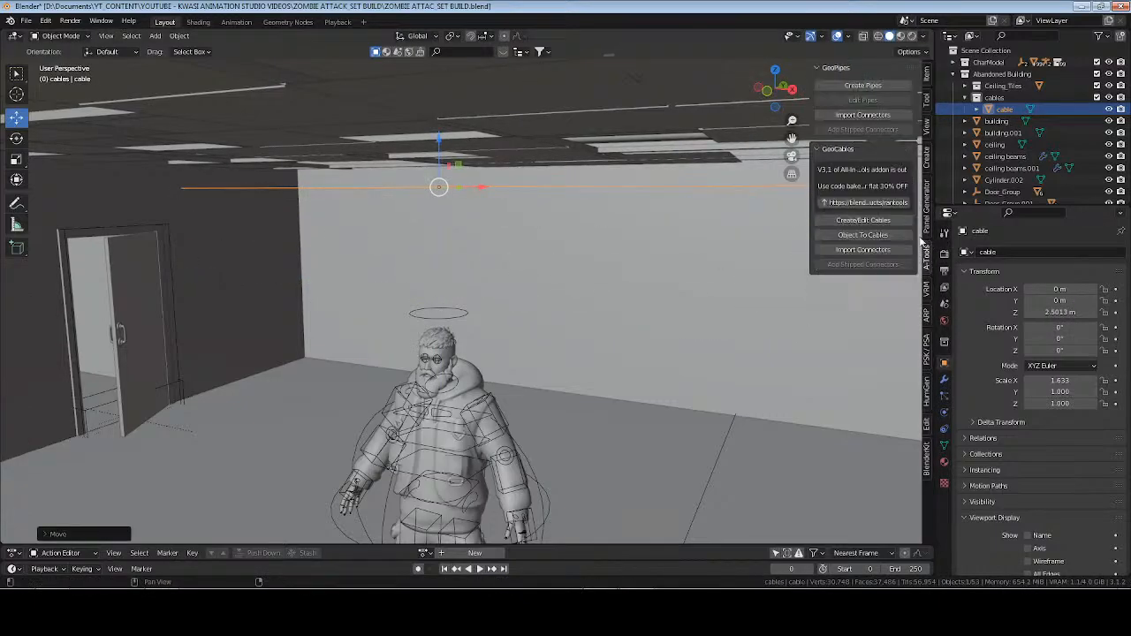
{"action": "left_click", "coordinate": [865, 234]}
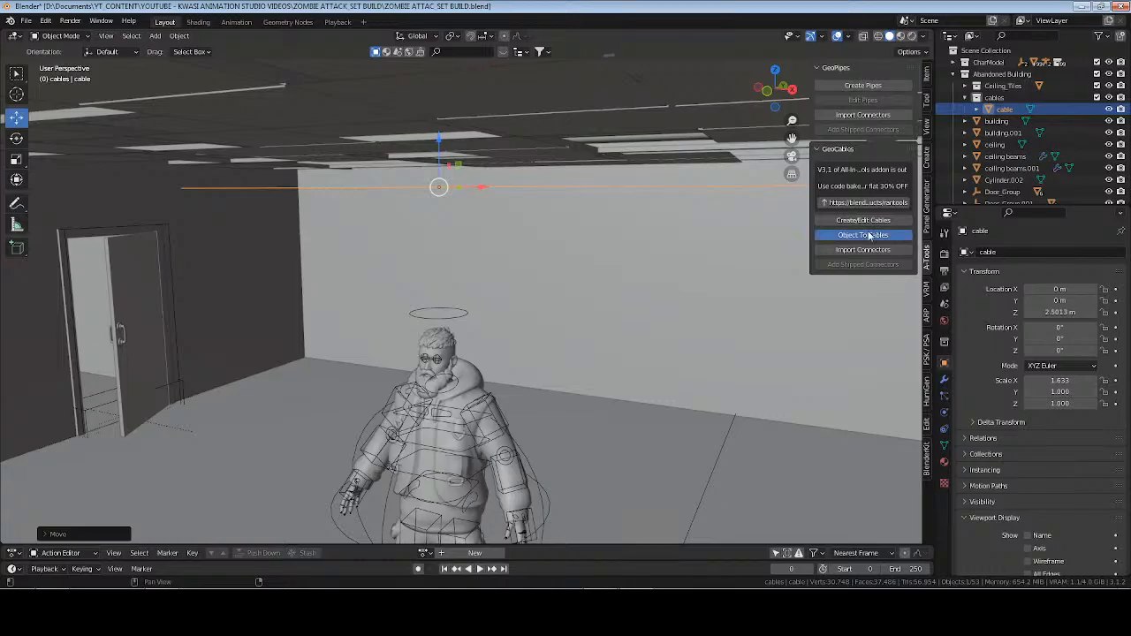
{"action": "middle_click_drag", "start_coordinate": [536, 266], "coordinate": [565, 283]}
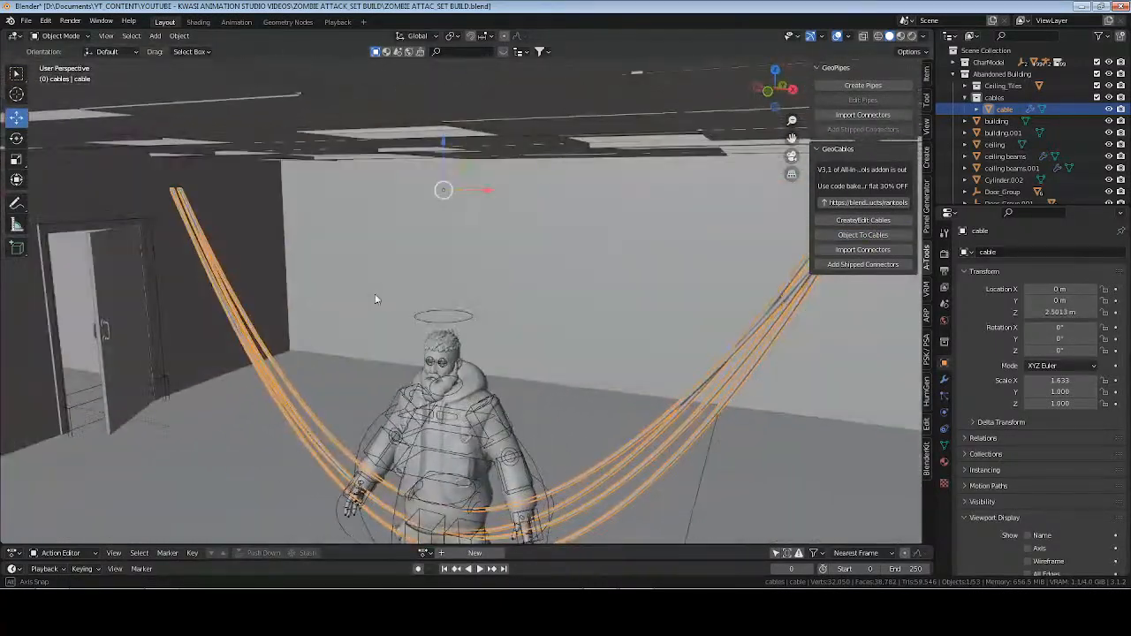
Edit the cable bundle to a separation of about -0.11 and a drip of about 1.41.
{"action": "left_click", "coordinate": [853, 220]}
{"action": "key", "text": "s"}
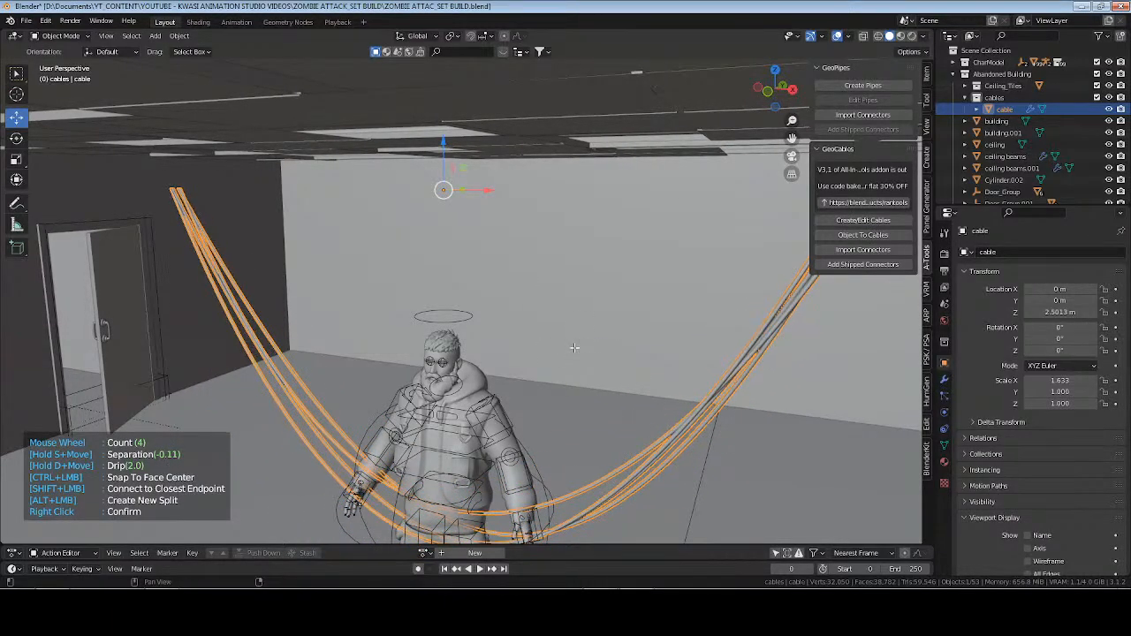
{"action": "key", "text": "d"}
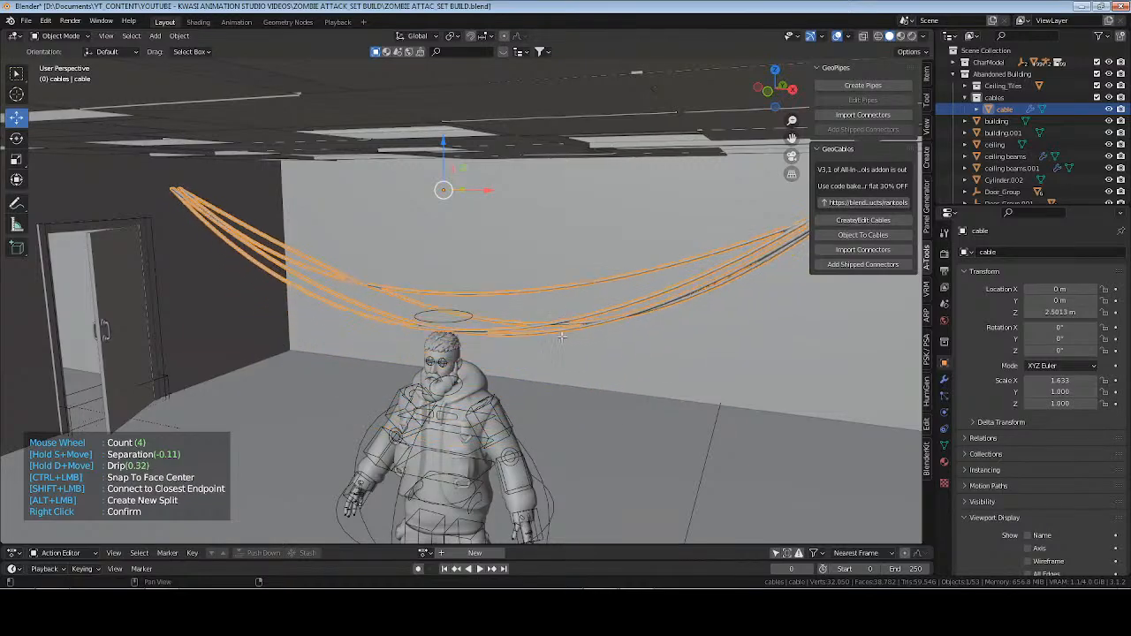
{"action": "key", "text": "d"}
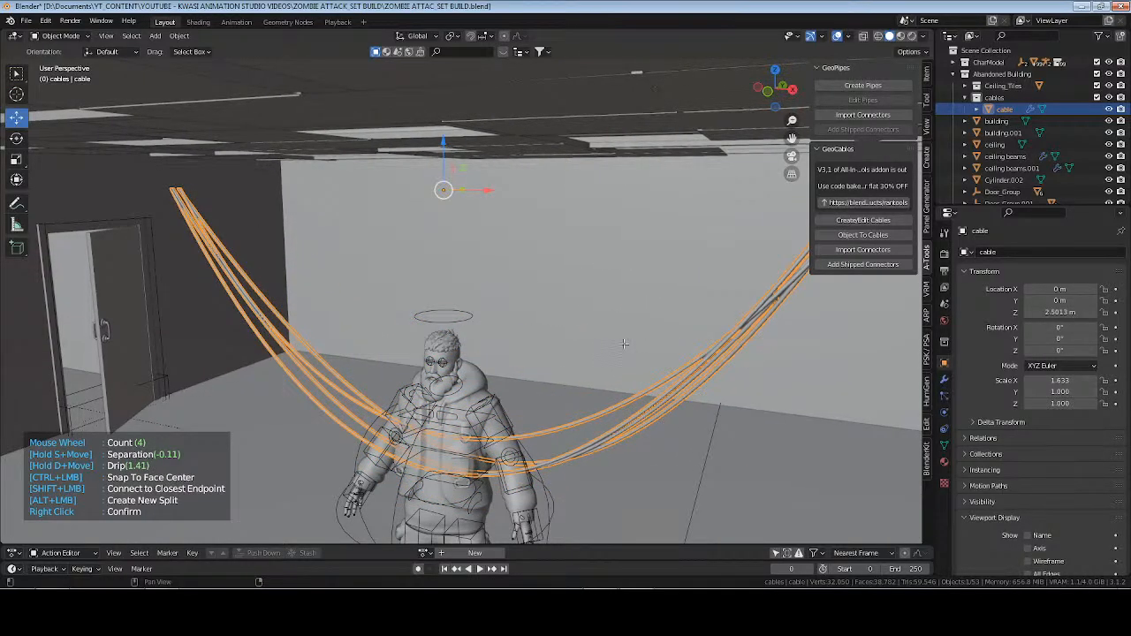
{"action": "right_click", "coordinate": [624, 344]}
Enter Edit Mode and scale the cable's edge down along X to bring its two ends closer together.
{"action": "middle_click_drag", "start_coordinate": [624, 344], "coordinate": [576, 323]}
{"action": "key", "text": "Tab"}
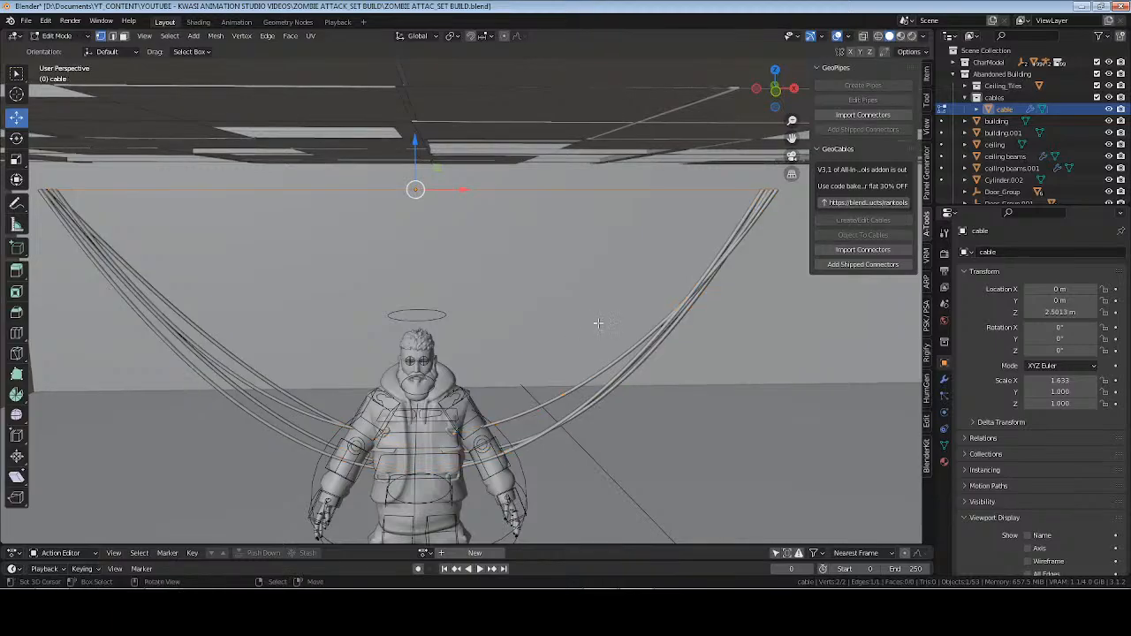
{"action": "key", "text": "s"}
{"action": "key", "text": "x"}
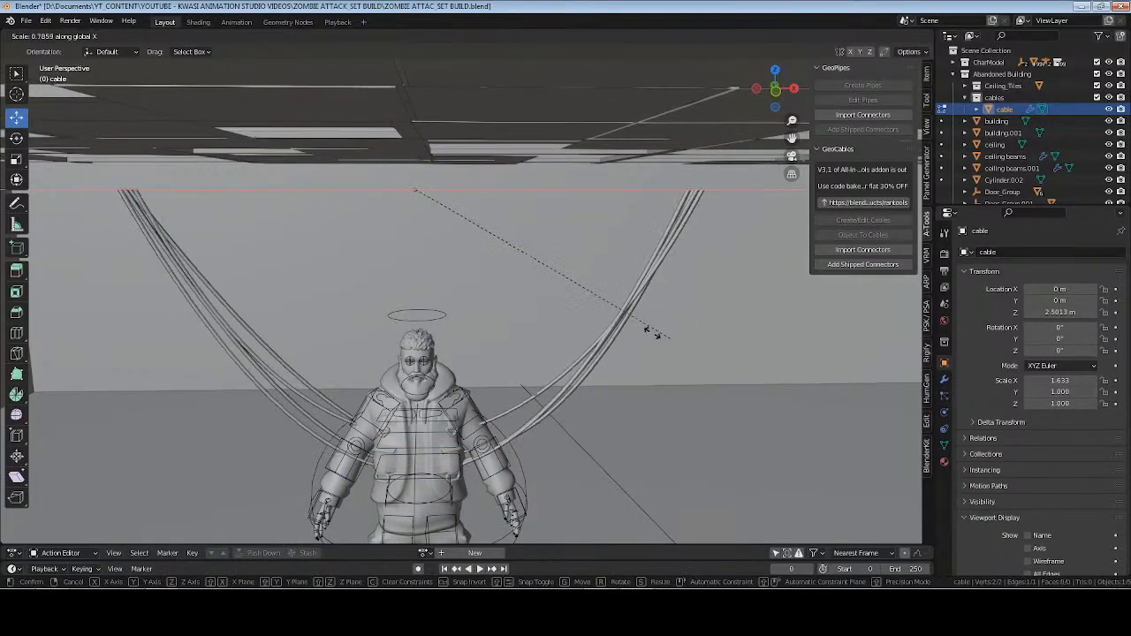
{"action": "left_click", "coordinate": [577, 308]}
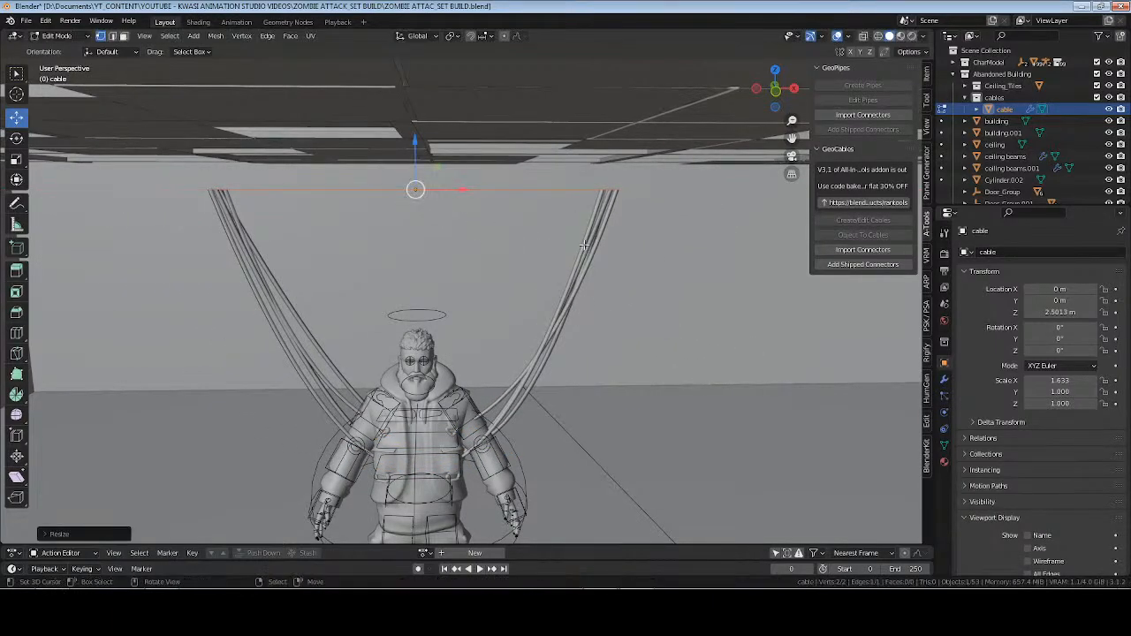
Select one end point of the cable edge and raise it along Z to meet the ceiling.
{"action": "left_click_drag", "start_coordinate": [581, 177], "coordinate": [672, 235]}
{"action": "key", "text": "g"}
{"action": "key", "text": "z"}
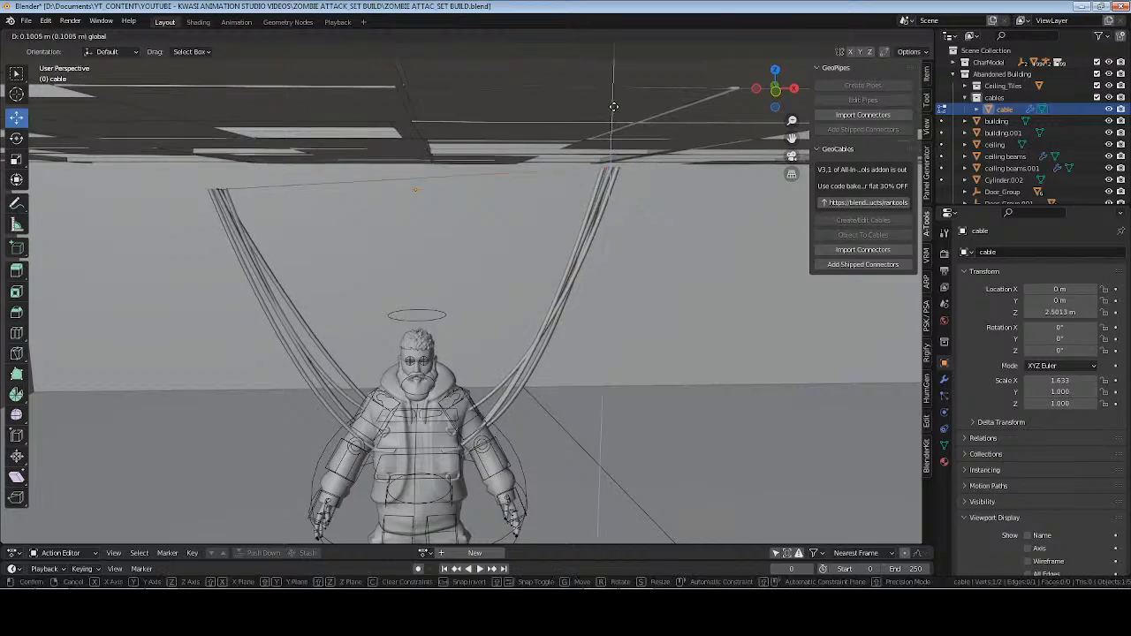
{"action": "left_click", "coordinate": [606, 82]}
{"action": "middle_click_drag", "start_coordinate": [606, 82], "coordinate": [523, 217]}
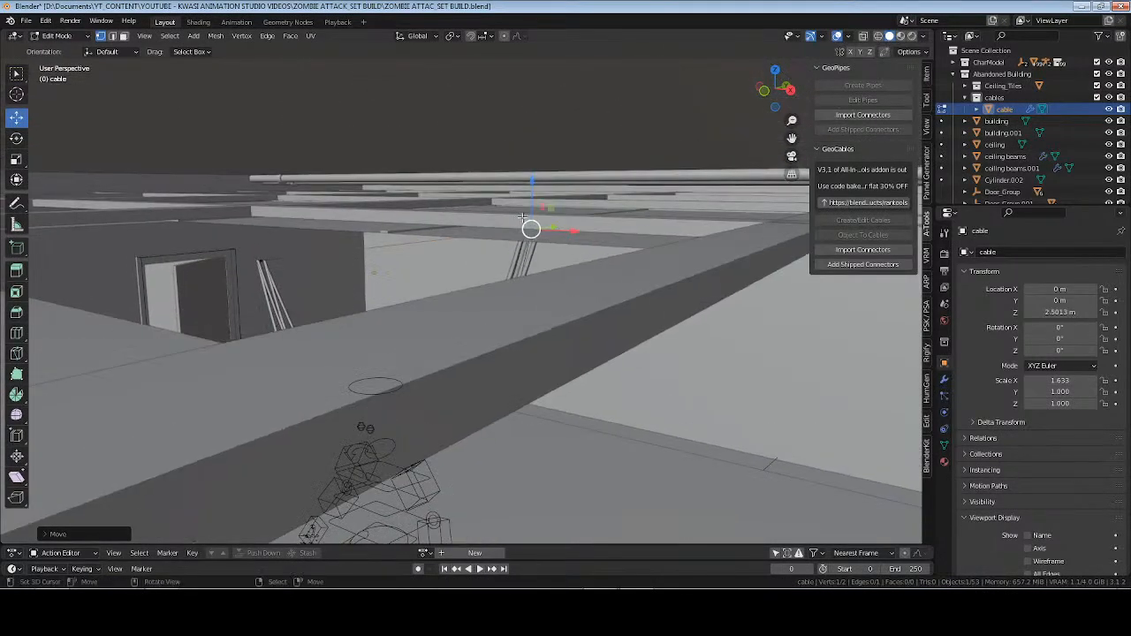
{"action": "key", "text": "g"}
{"action": "key", "text": "z"}
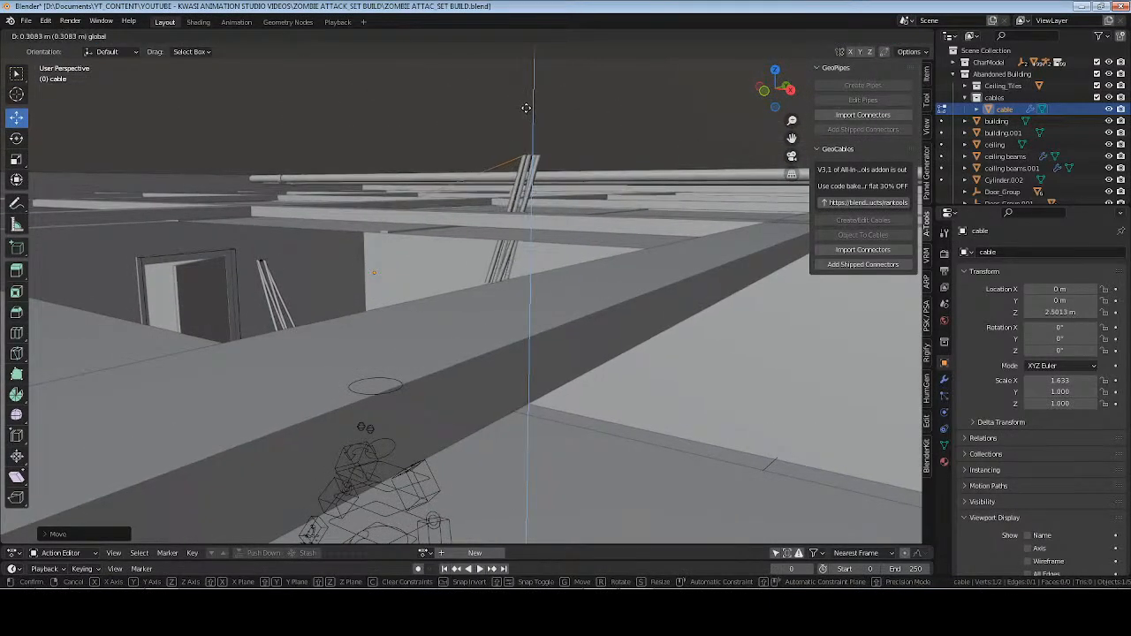
{"action": "left_click", "coordinate": [560, 260]}
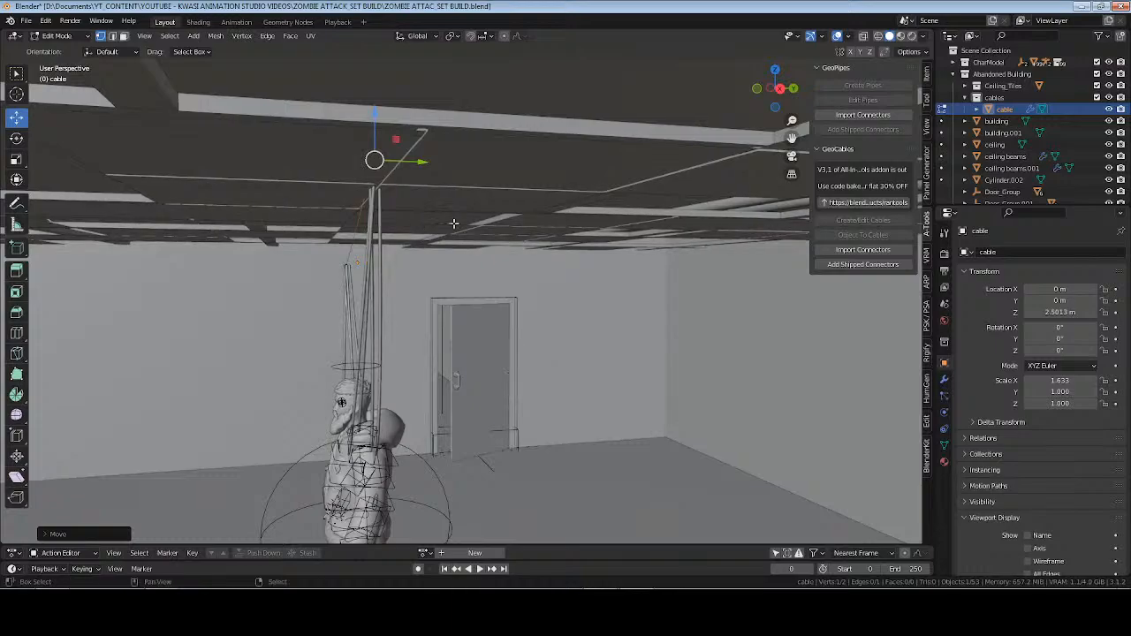
{"action": "middle_click_drag", "start_coordinate": [454, 224], "coordinate": [439, 154]}
{"action": "key", "text": "g"}
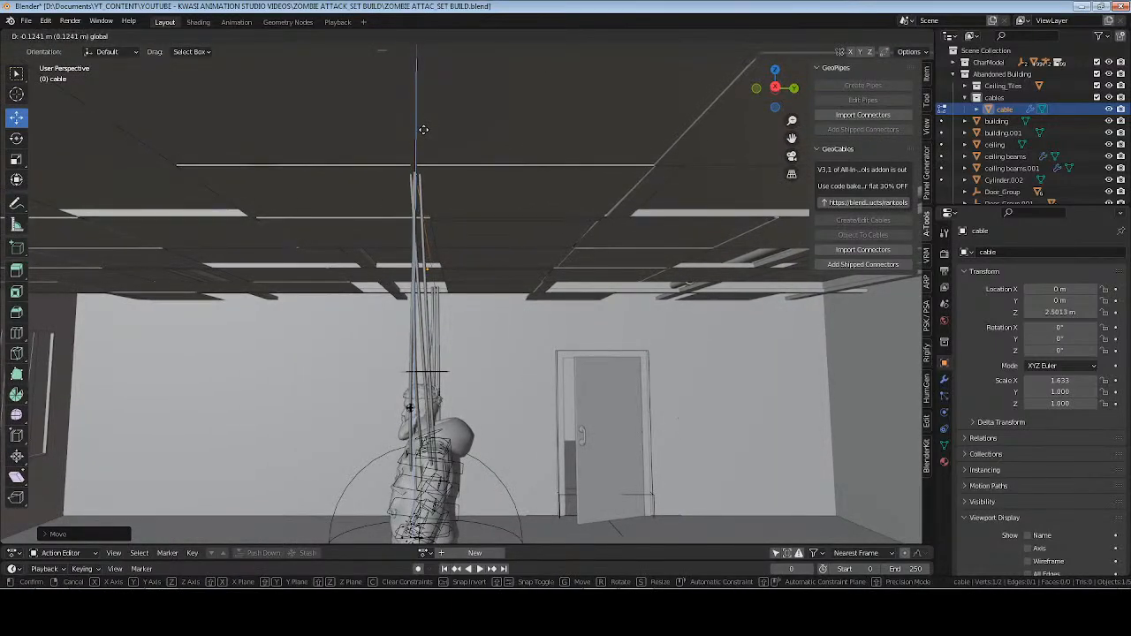
{"action": "left_click", "coordinate": [424, 126]}
Move the raised end point along Y, away from the character, toward the far corner of the ceiling panel.
{"action": "middle_click_drag", "start_coordinate": [424, 127], "coordinate": [384, 258]}
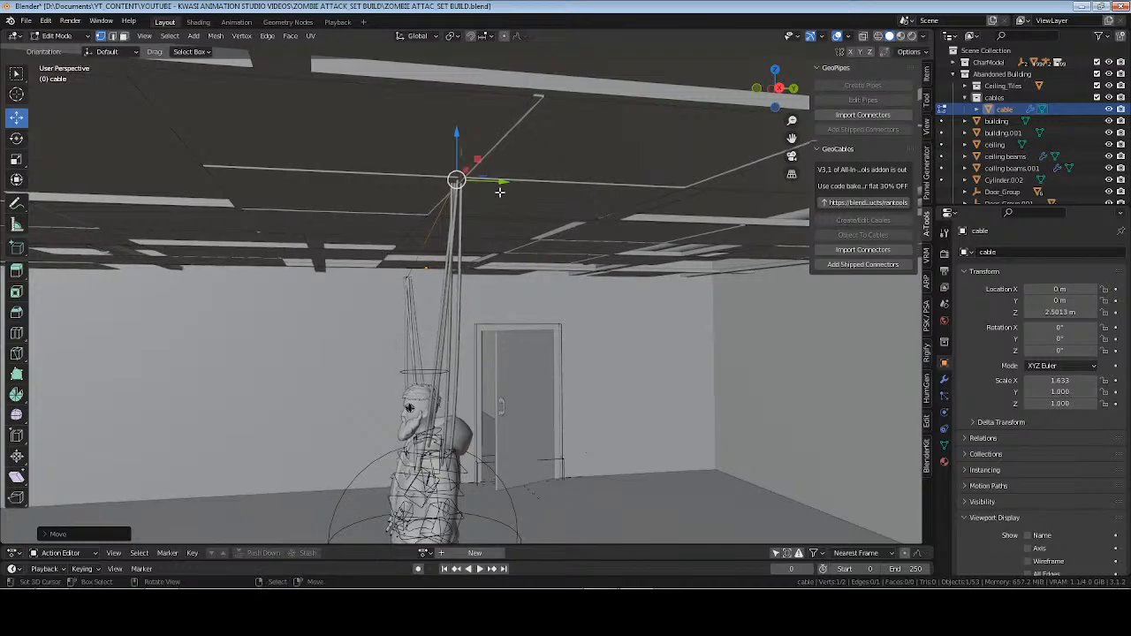
{"action": "key", "text": "g"}
{"action": "left_click", "coordinate": [246, 299]}
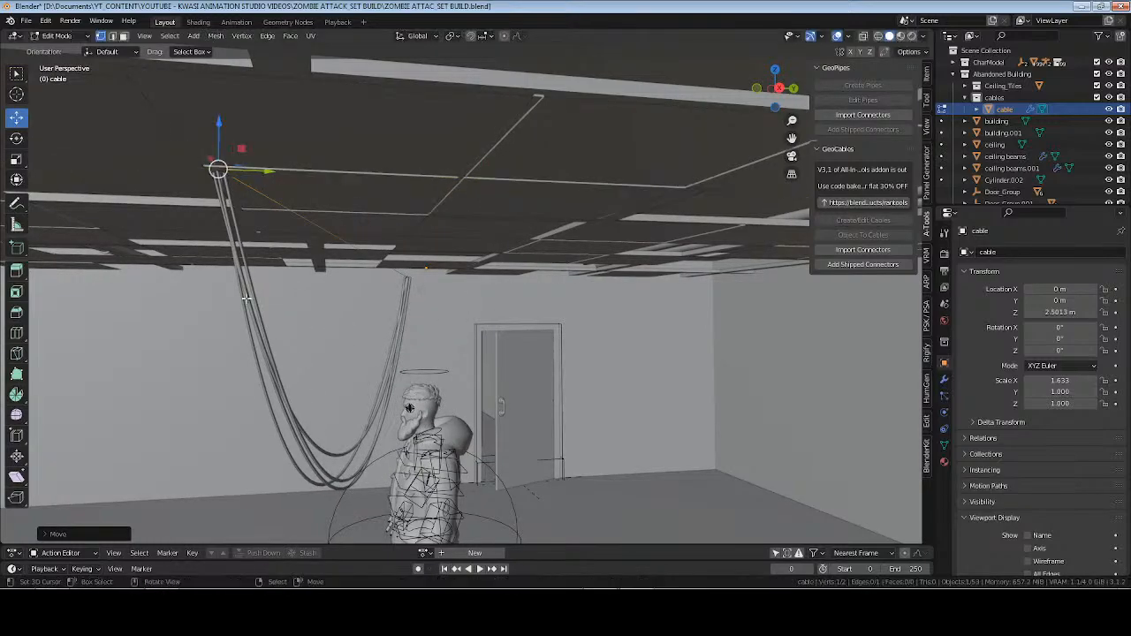
In a wireframe top view, align the cable's other end with the first along Y and extend it along X to the next beam.
{"action": "middle_click_drag", "start_coordinate": [245, 298], "coordinate": [430, 296]}
{"action": "key", "text": "KP_7"}
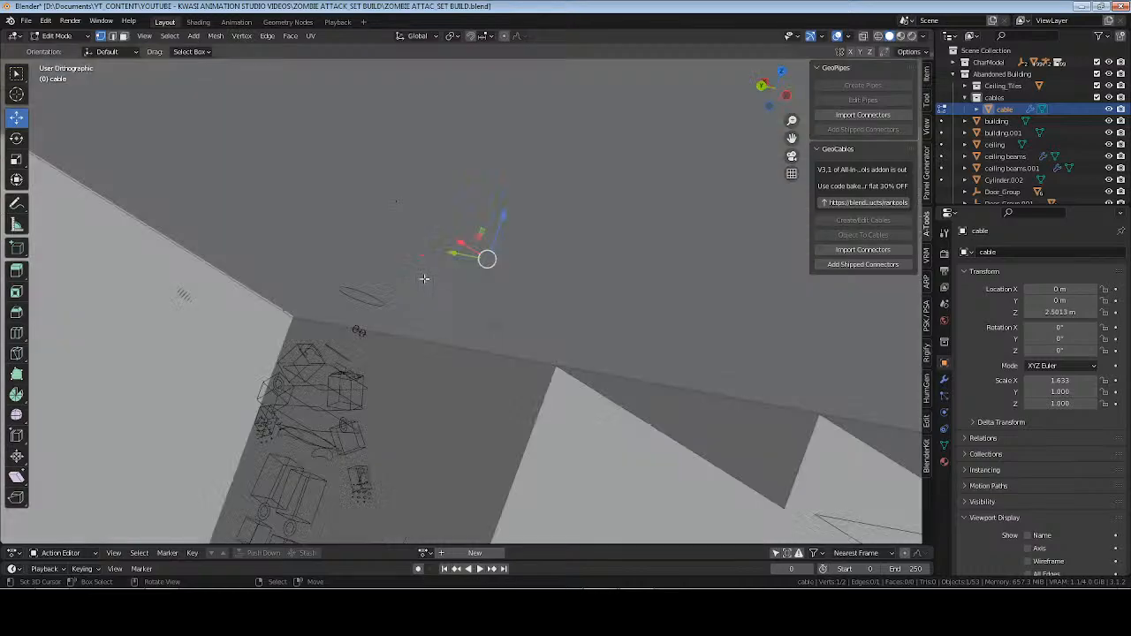
{"action": "key", "text": "z"}
{"action": "key", "text": "4"}
{"action": "scroll", "coordinate": [465, 267], "scroll_direction": "down", "scroll_amount": 1}
{"action": "middle_click_drag", "start_coordinate": [512, 374], "coordinate": [465, 322], "text": "shift"}
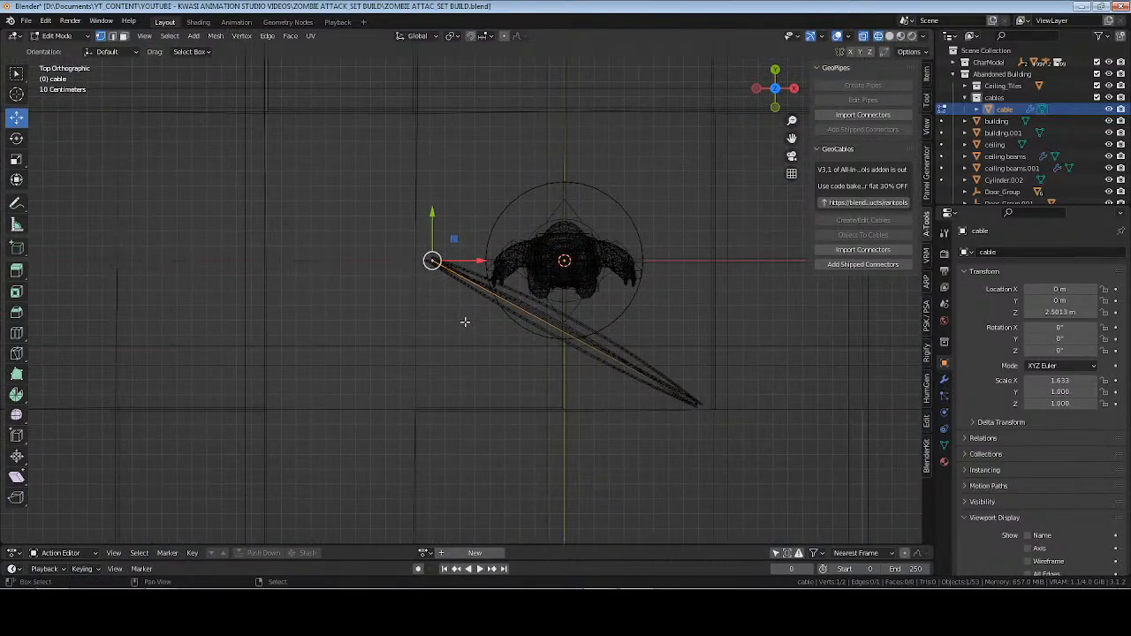
{"action": "key", "text": "g"}
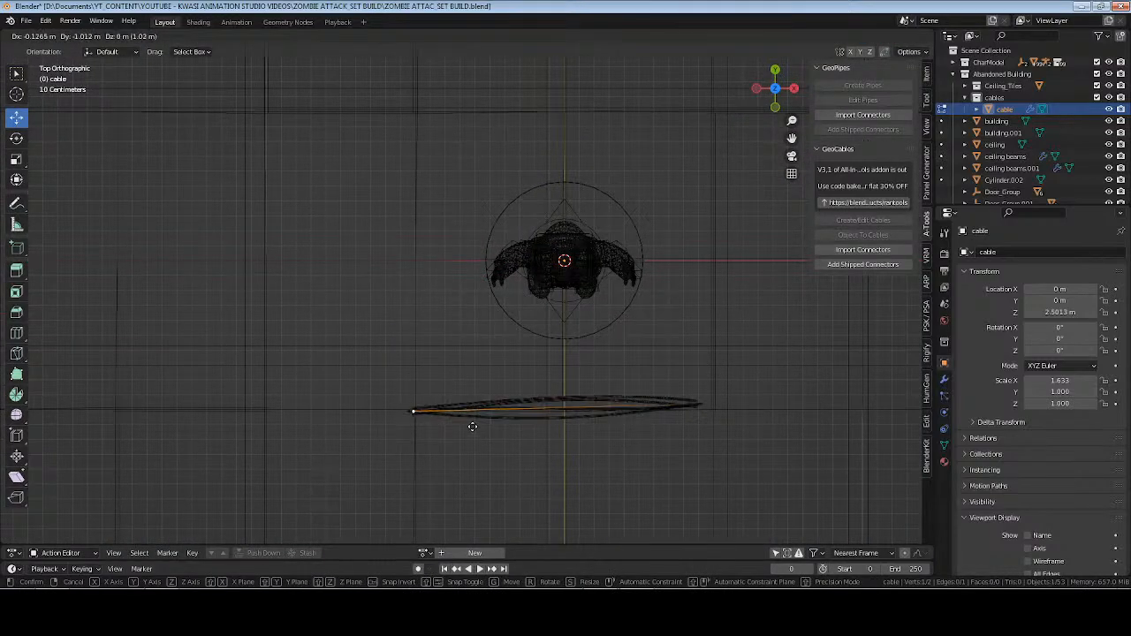
{"action": "left_click", "coordinate": [321, 427]}
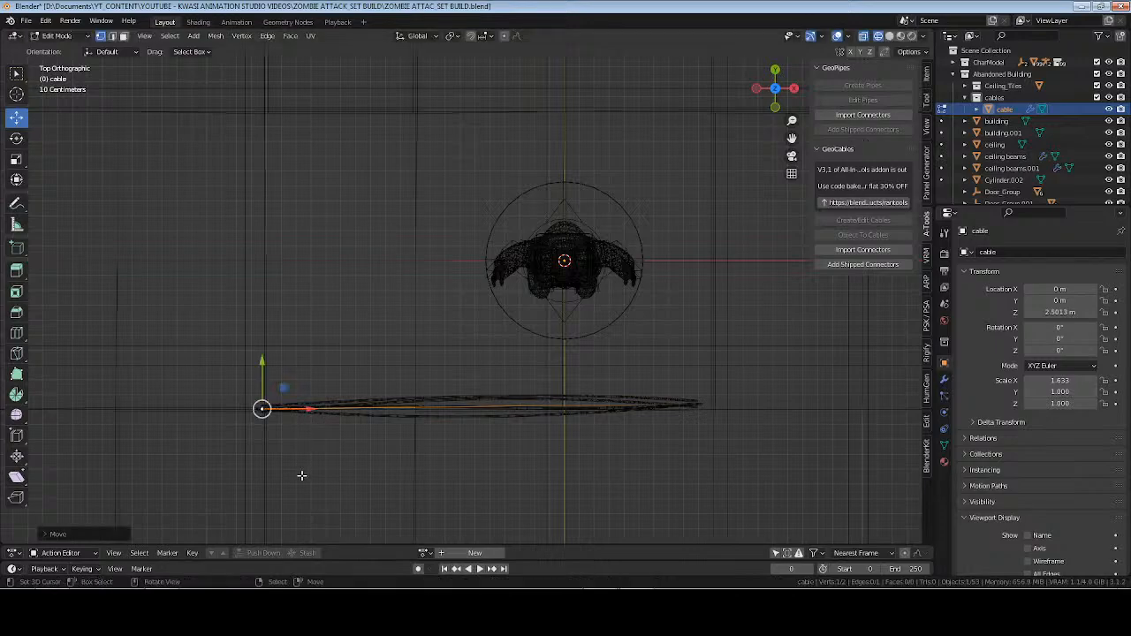
Back in solid shading, raise the extended end point to the ceiling, fine-tune it along Y and return to Object Mode.
{"action": "mouse_move", "coordinate": [298, 474]}
{"action": "middle_mouse_down"}
{"action": "mouse_move", "coordinate": [399, 327]}
{"action": "mouse_move", "coordinate": [586, 206]}
{"action": "mouse_move", "coordinate": [554, 239]}
{"action": "mouse_move", "coordinate": [550, 199]}
{"action": "mouse_move", "coordinate": [534, 207]}
{"action": "middle_mouse_up"}
{"action": "key", "text": "6"}
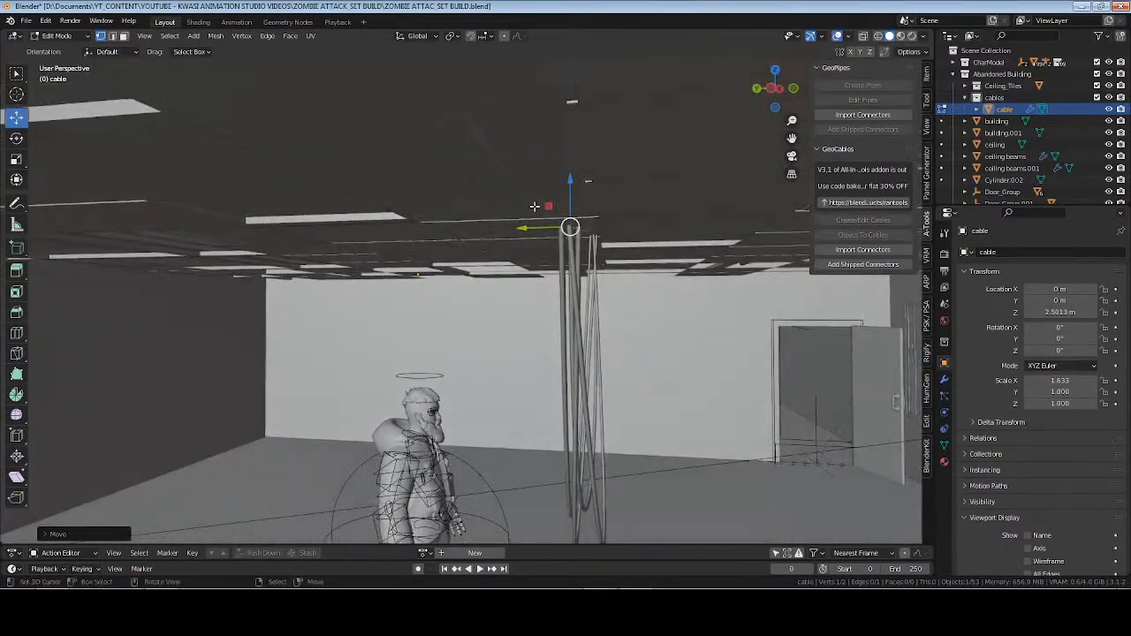
{"action": "left_click_drag", "start_coordinate": [566, 192], "coordinate": [574, 101]}
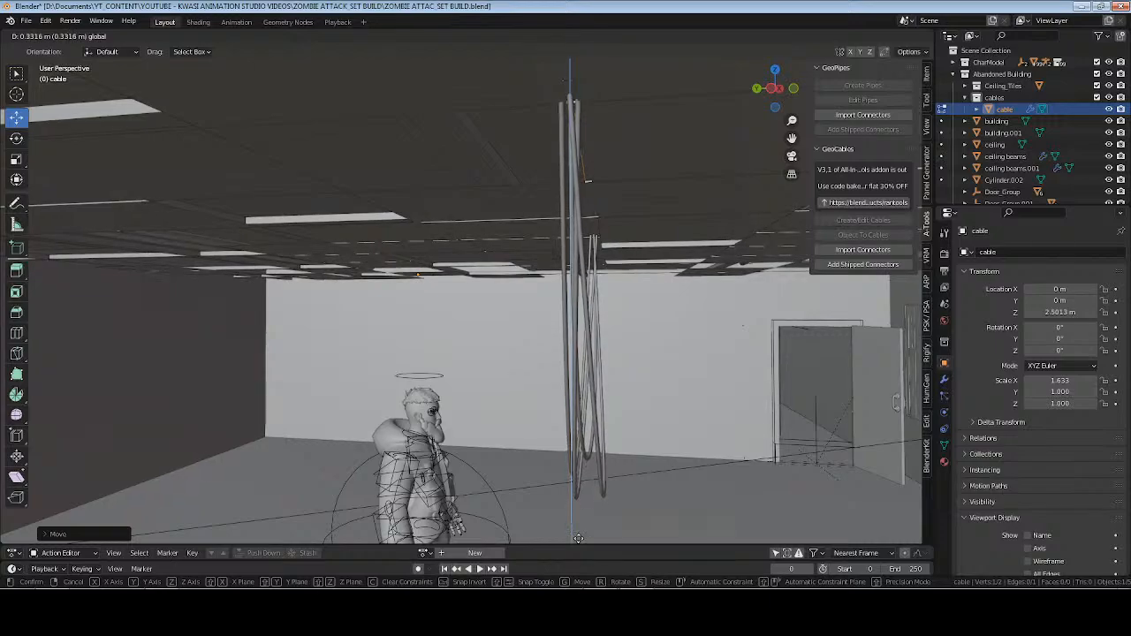
{"action": "left_click_drag", "start_coordinate": [578, 50], "coordinate": [428, 91]}
{"action": "middle_click_drag", "start_coordinate": [632, 239], "coordinate": [441, 219]}
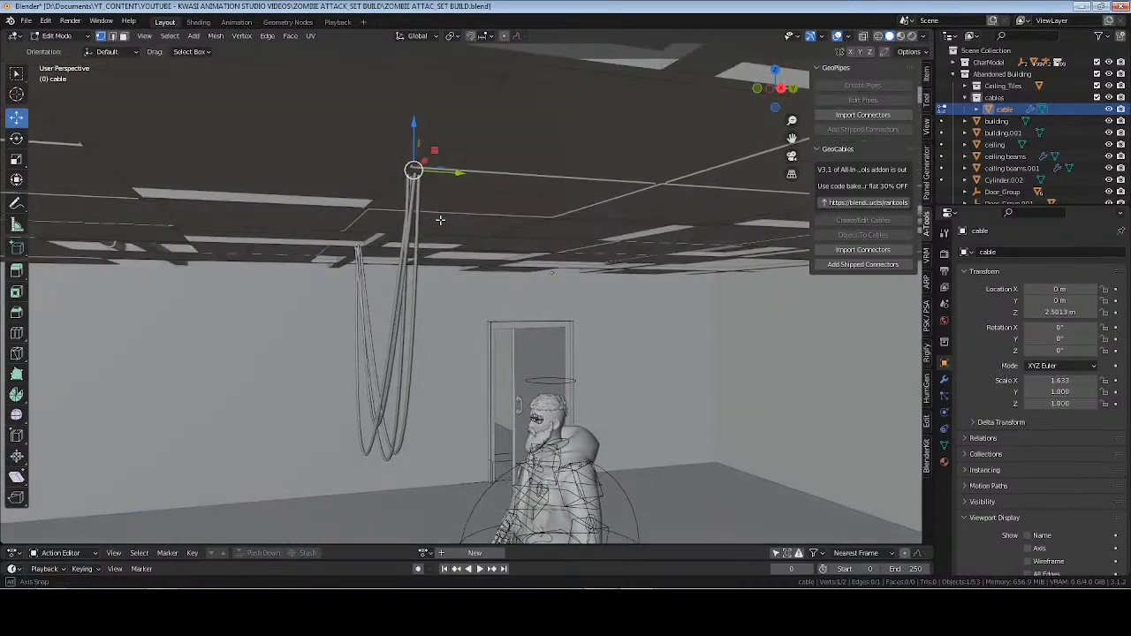
{"action": "left_click_drag", "start_coordinate": [460, 173], "coordinate": [461, 171]}
{"action": "middle_click_drag", "start_coordinate": [425, 192], "coordinate": [469, 177]}
{"action": "left_click_drag", "start_coordinate": [480, 168], "coordinate": [488, 166]}
{"action": "key", "text": "Tab"}
Reduce the cable bundle's drip to about 0.23 so it hangs well above the character's head.
{"action": "middle_click_drag", "start_coordinate": [333, 328], "coordinate": [802, 241]}
{"action": "left_click", "coordinate": [859, 223]}
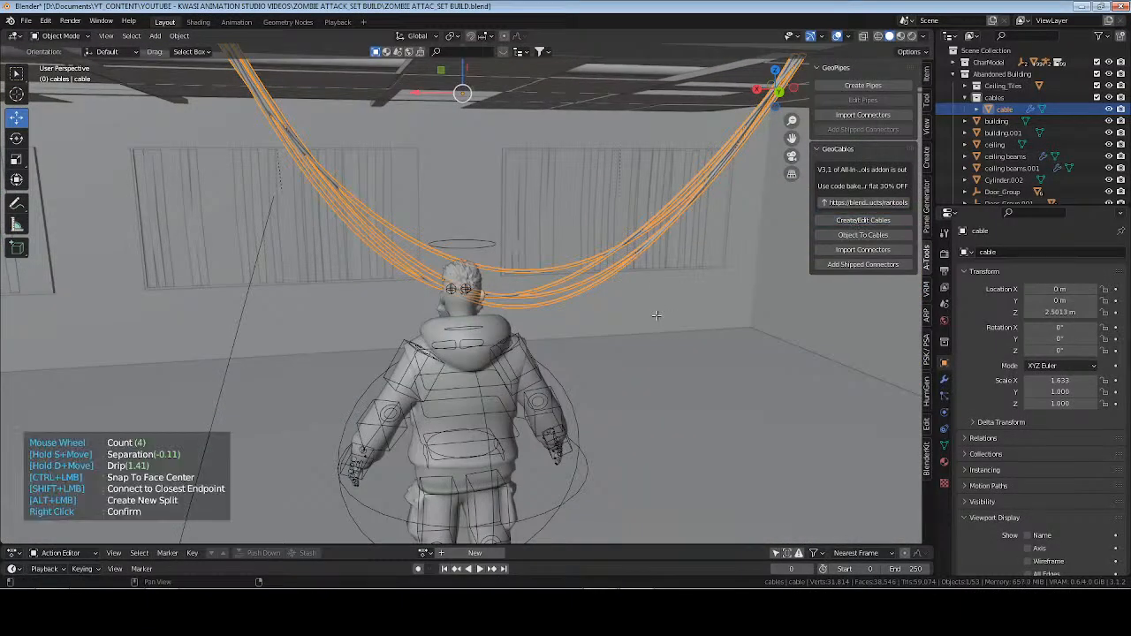
{"action": "key", "text": "d"}
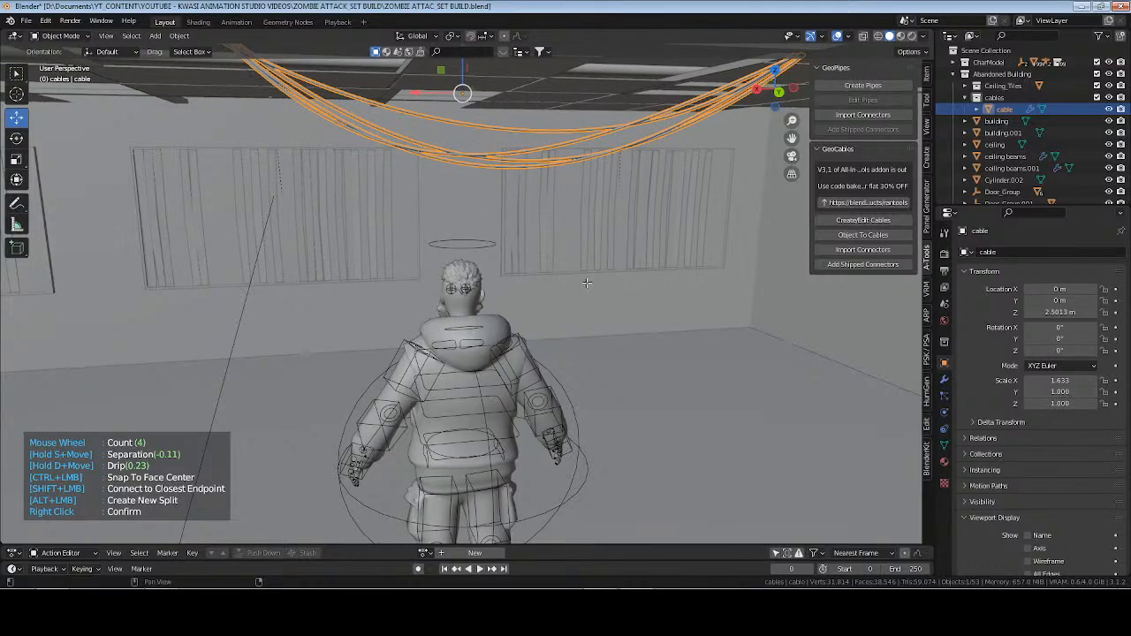
{"action": "right_click", "coordinate": [599, 239]}
Duplicate the cable bundle in place and save the file.
{"action": "middle_click_drag", "start_coordinate": [627, 231], "coordinate": [644, 209]}
{"action": "key", "text": "shift+d"}
{"action": "right_click", "coordinate": [644, 211]}
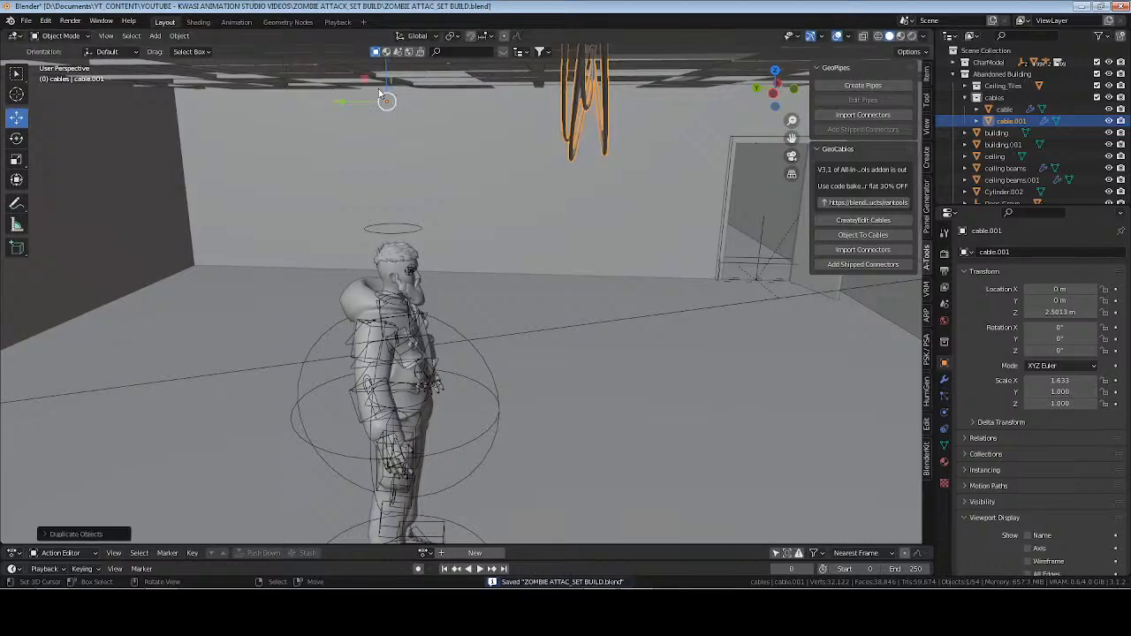
Set the duplicated cable's origin to its geometry.
{"action": "middle_click_drag", "start_coordinate": [363, 111], "coordinate": [446, 177], "text": "shift"}
{"action": "left_click", "coordinate": [180, 35]}
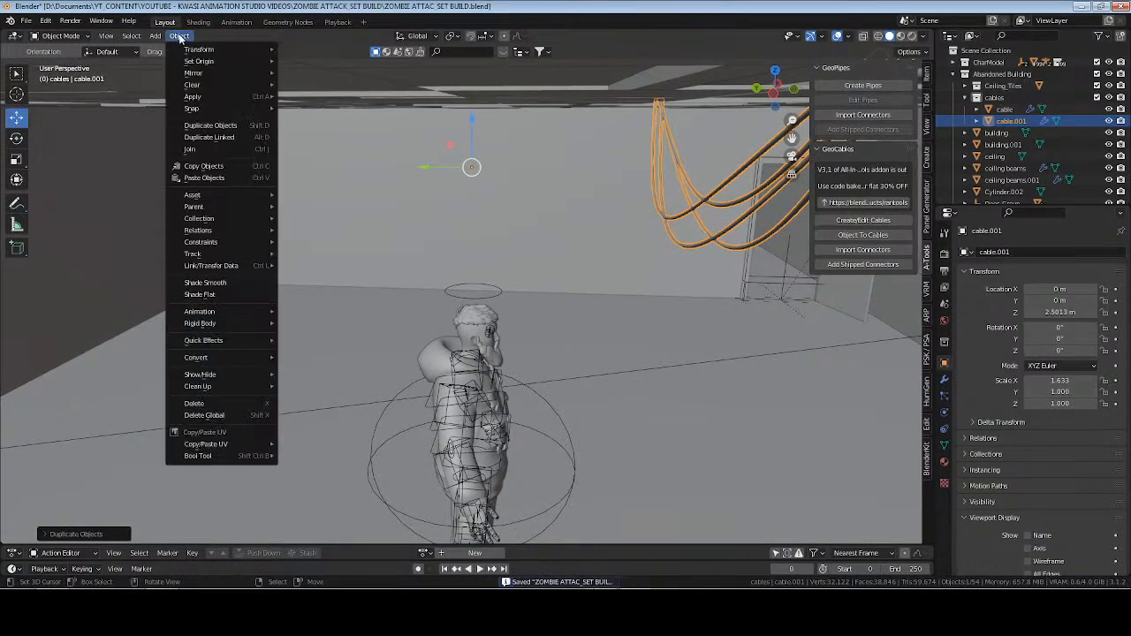
{"action": "mouse_move", "coordinate": [226, 61]}
{"action": "left_click", "coordinate": [325, 87]}
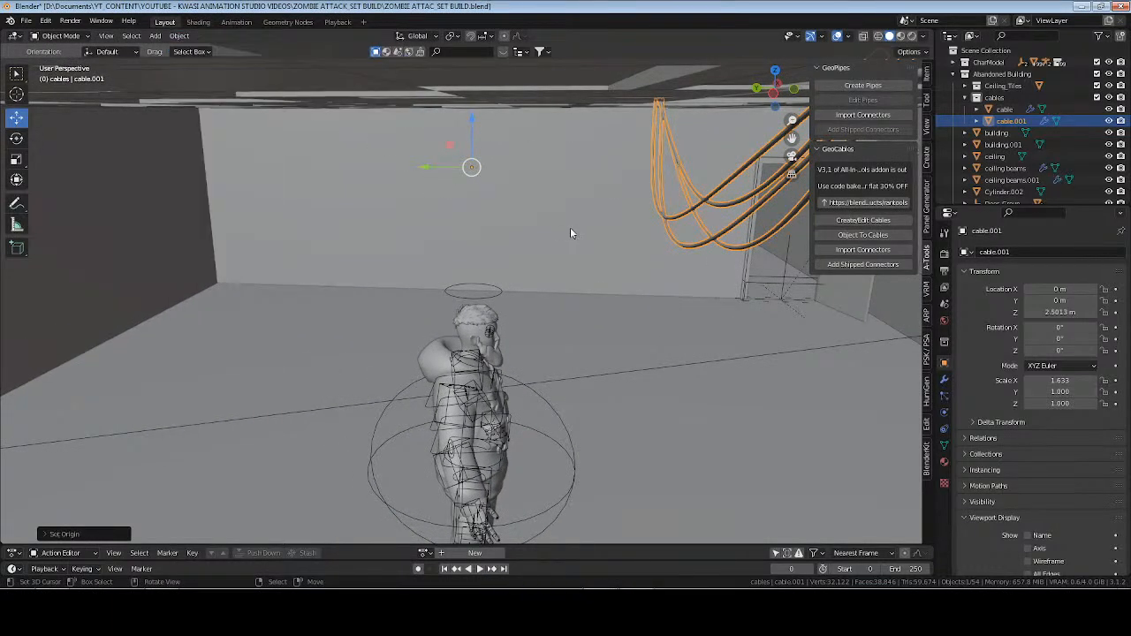
{"action": "middle_click_drag", "start_coordinate": [688, 235], "coordinate": [609, 235], "text": "shift"}
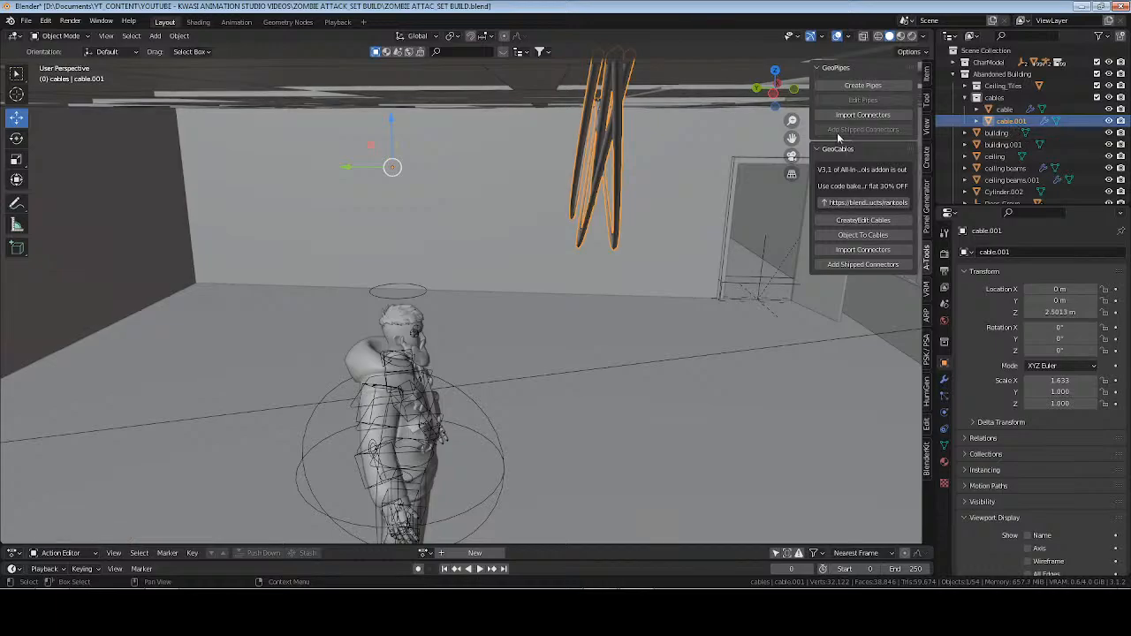
{"action": "left_click", "coordinate": [180, 35]}
{"action": "mouse_move", "coordinate": [231, 61]}
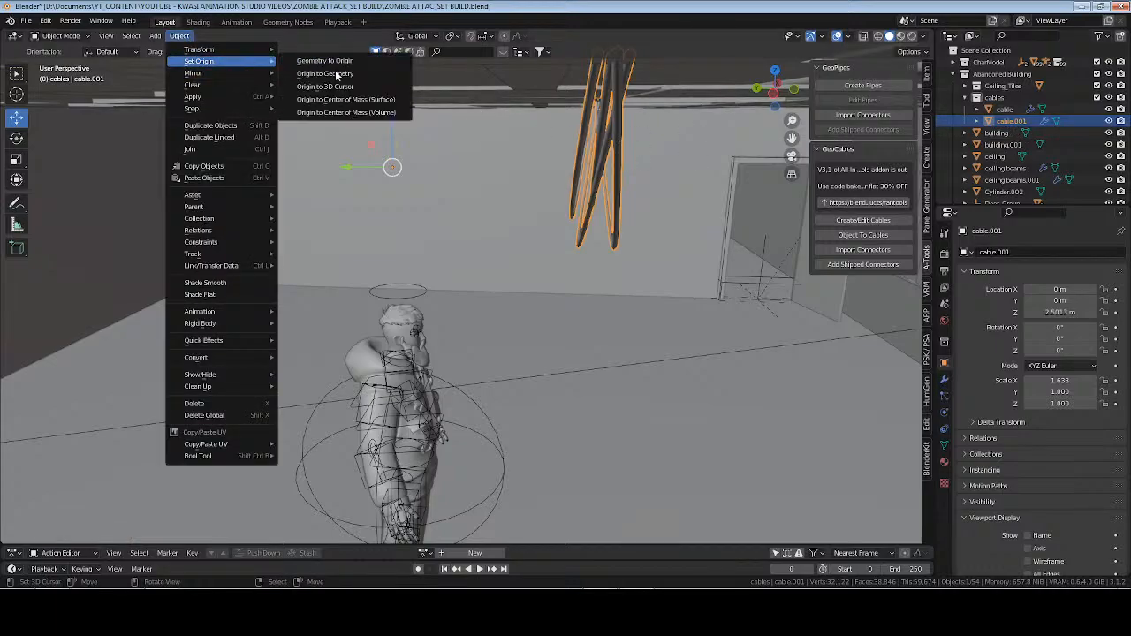
{"action": "left_click", "coordinate": [335, 87]}
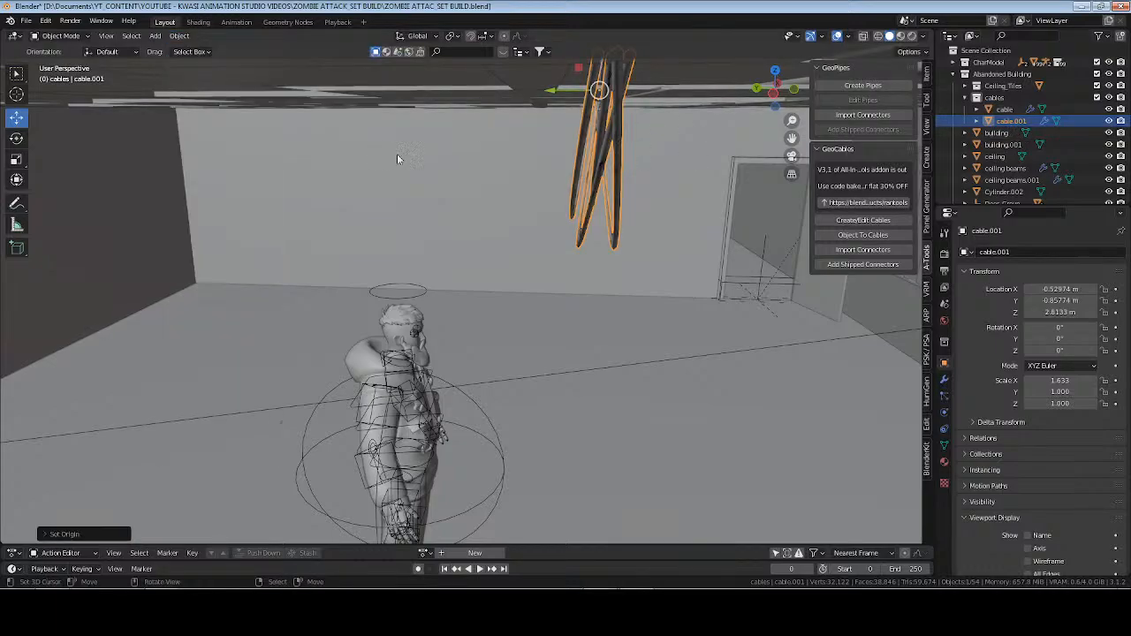
Move the duplicated cable along Y to a location of about 1.59 m.
{"action": "middle_click_drag", "start_coordinate": [554, 171], "coordinate": [522, 181]}
{"action": "middle_click_drag", "start_coordinate": [631, 151], "coordinate": [624, 175]}
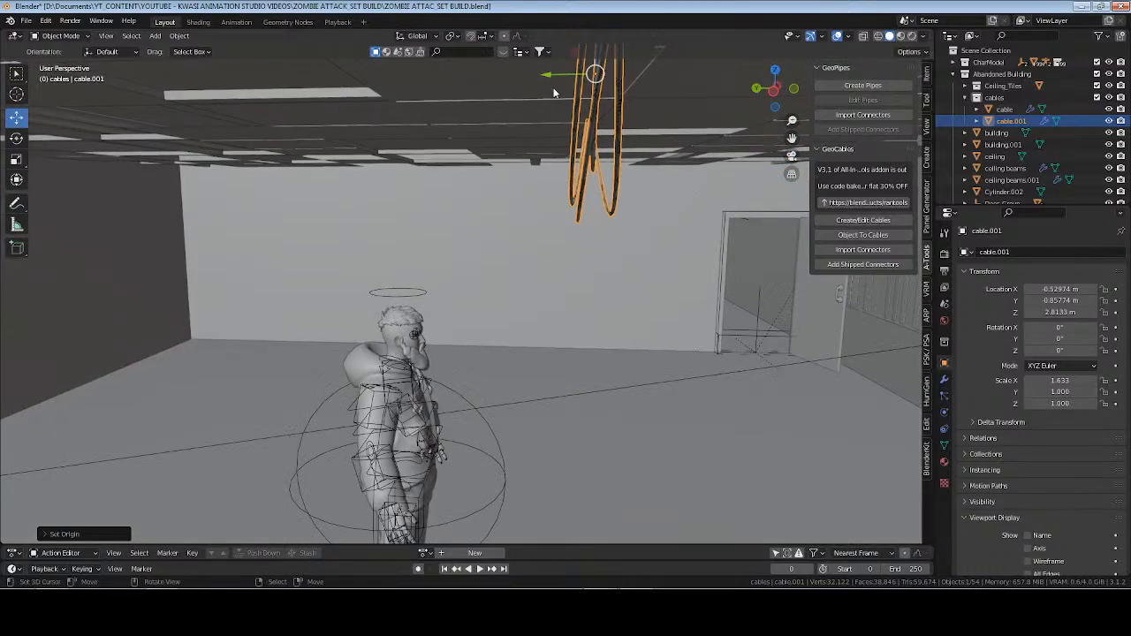
{"action": "left_click_drag", "start_coordinate": [542, 77], "coordinate": [288, 81]}
{"action": "middle_click_drag", "start_coordinate": [326, 144], "coordinate": [288, 207], "text": "shift"}
{"action": "left_click_drag", "start_coordinate": [421, 159], "coordinate": [720, 168]}
{"action": "middle_click_drag", "start_coordinate": [712, 177], "coordinate": [630, 137], "text": "shift"}
In Edit Mode, move one end point of the duplicated cable far along Y and shift its other end slightly the same way.
{"action": "key", "text": "Tab"}
{"action": "left_click_drag", "start_coordinate": [581, 98], "coordinate": [704, 118]}
{"action": "middle_click_drag", "start_coordinate": [574, 171], "coordinate": [632, 147]}
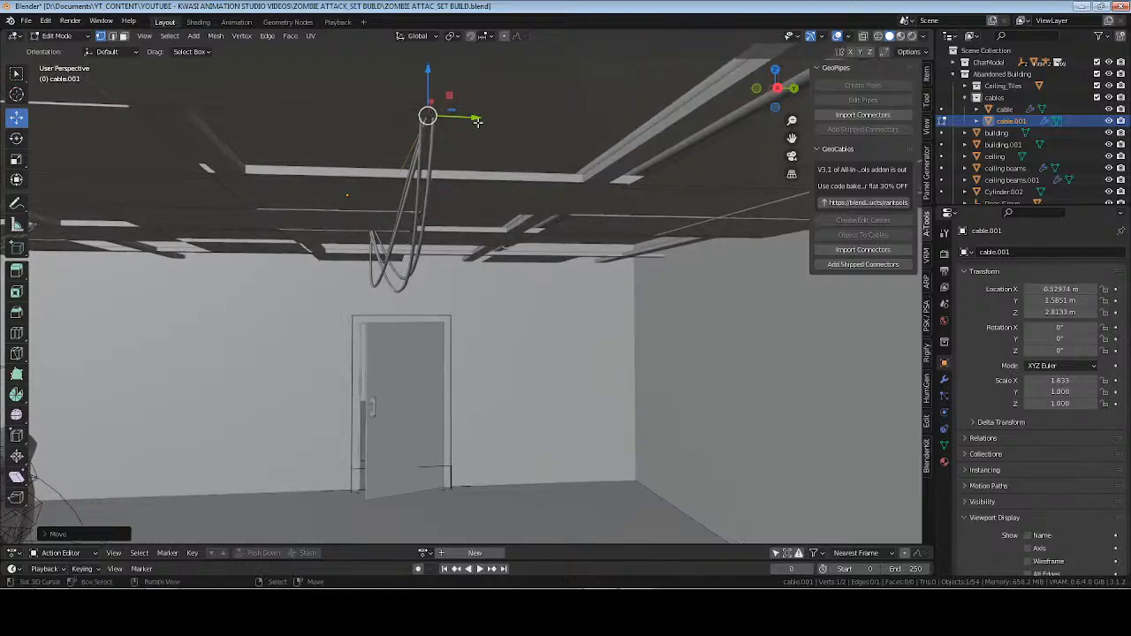
{"action": "key", "text": "g"}
{"action": "key", "text": "y"}
{"action": "left_click", "coordinate": [714, 148]}
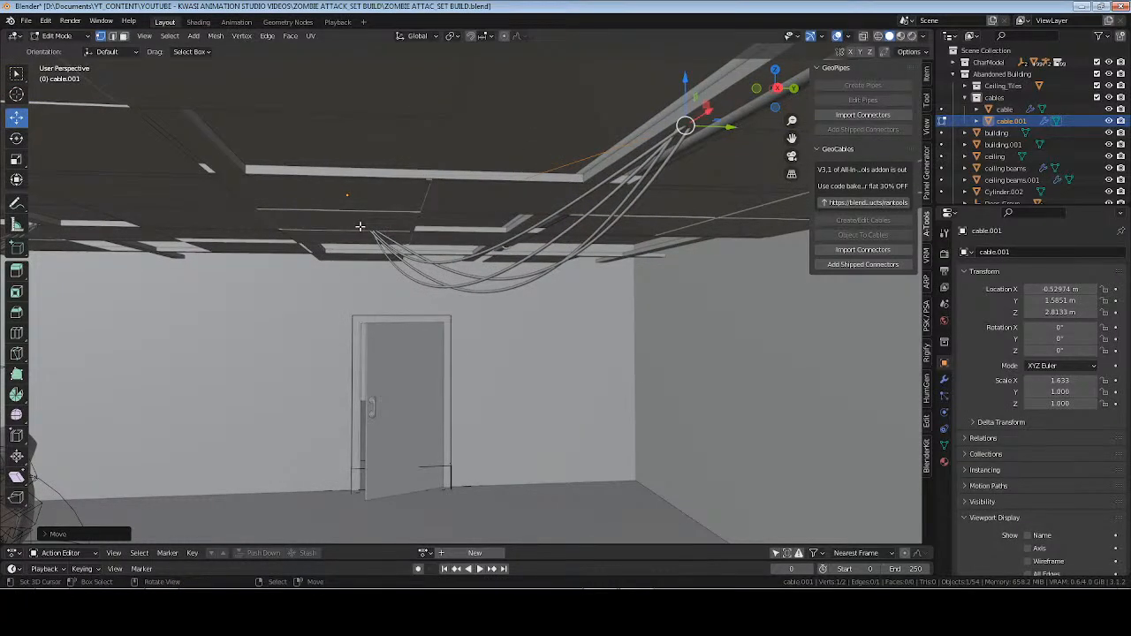
{"action": "mouse_move", "coordinate": [415, 233]}
{"action": "left_mouse_down"}
{"action": "mouse_move", "coordinate": [447, 235]}
{"action": "mouse_move", "coordinate": [404, 218]}
{"action": "left_mouse_up"}
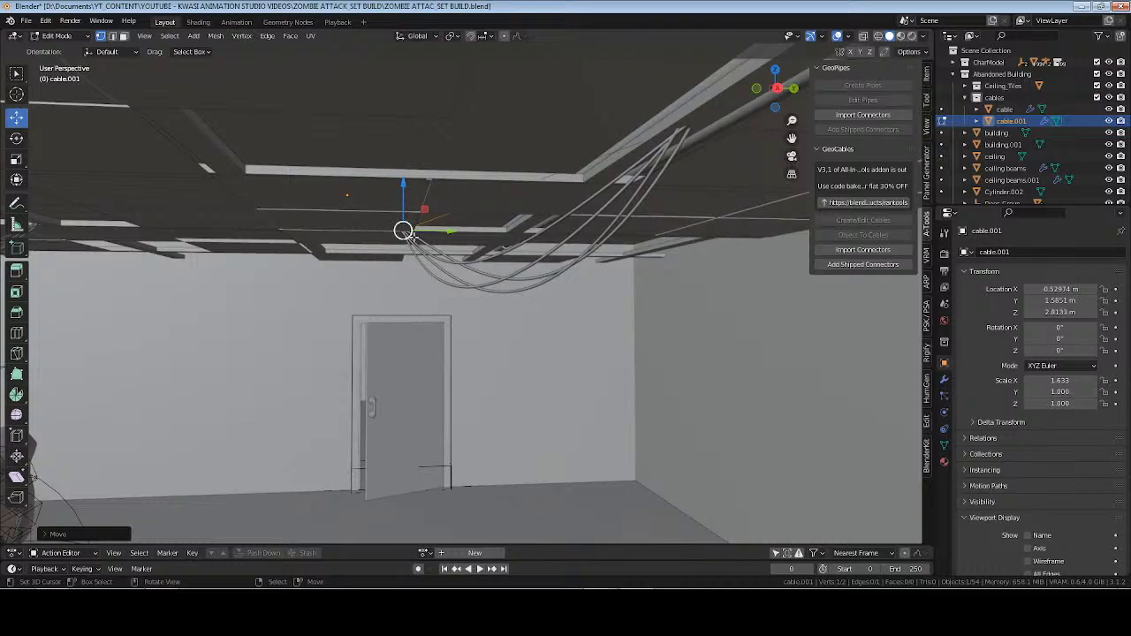
Edit the shorter duplicated bundle with GeoCables, setting the count to 7 and the drip to about 0.71, and save the file.
{"action": "middle_click_drag", "start_coordinate": [404, 232], "coordinate": [235, 227]}
{"action": "left_click_drag", "start_coordinate": [210, 216], "coordinate": [463, 215]}
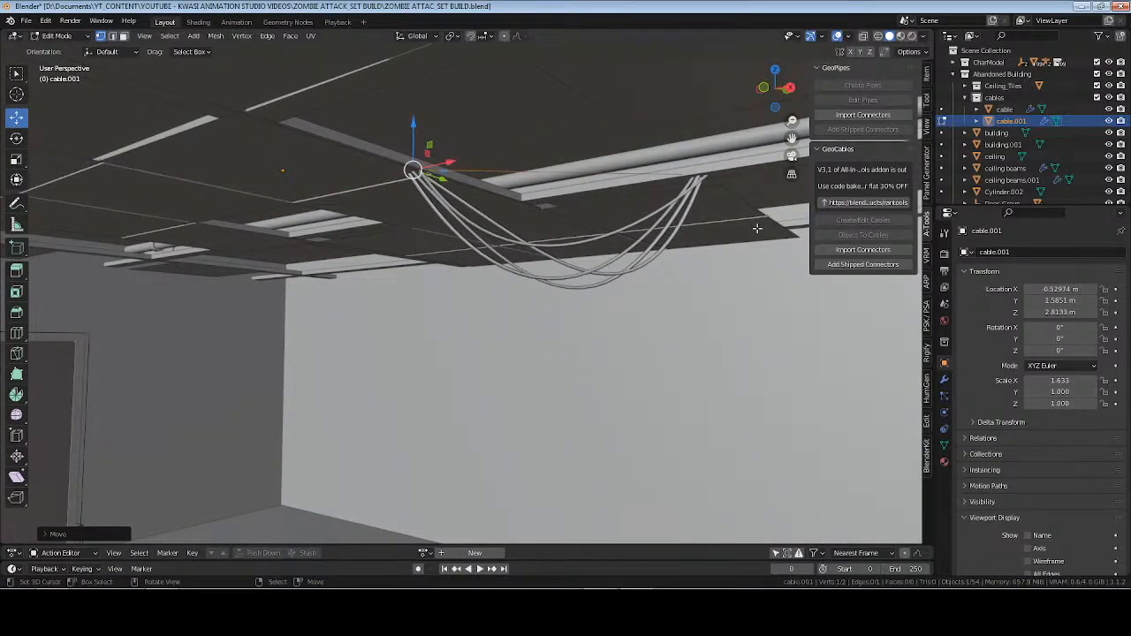
{"action": "left_click", "coordinate": [861, 223]}
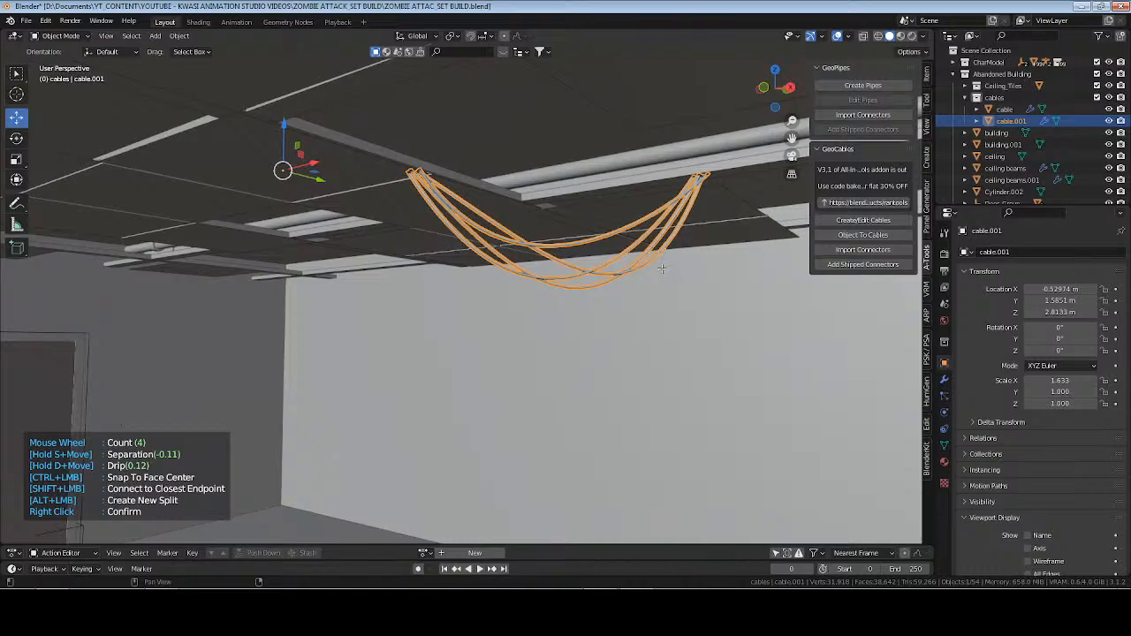
{"action": "key", "text": "d"}
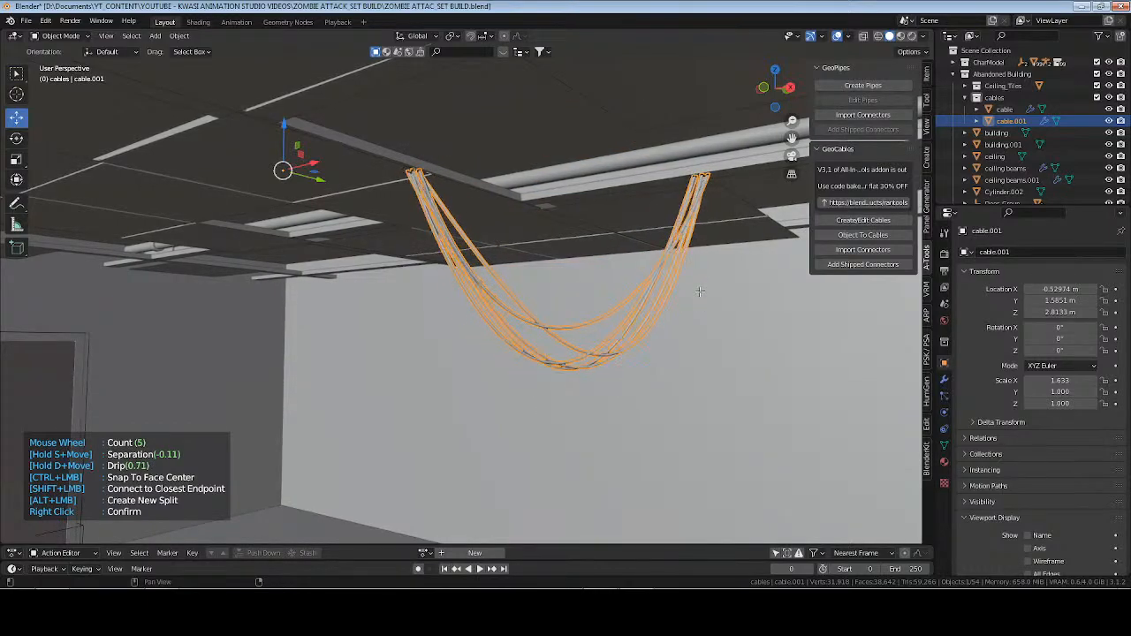
{"action": "right_click", "coordinate": [659, 293]}
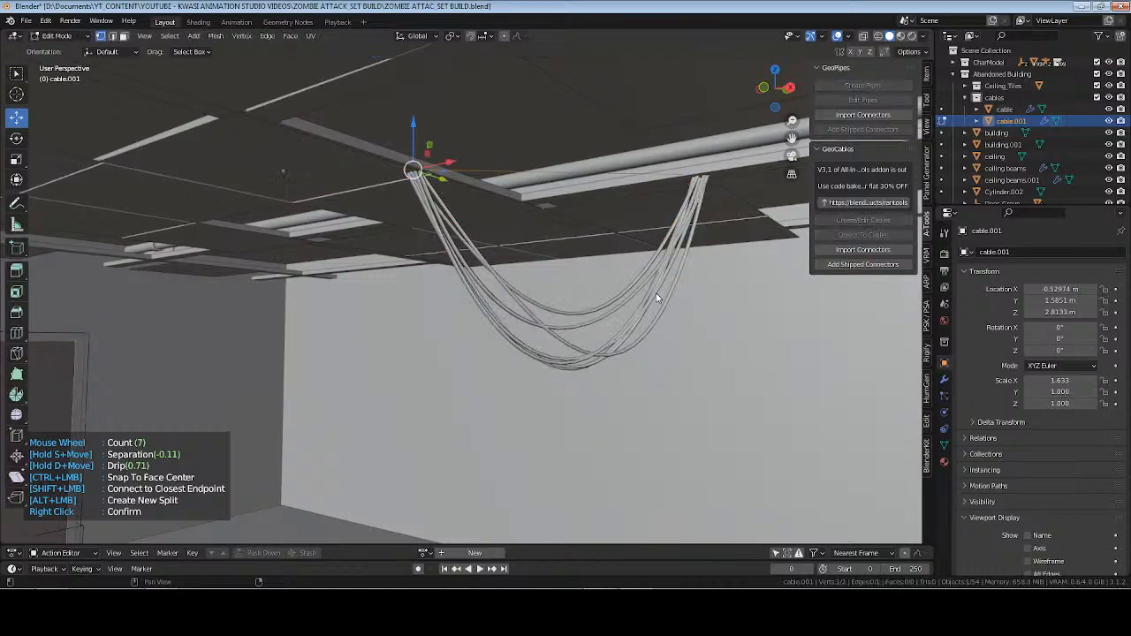
{"action": "middle_click_drag", "start_coordinate": [659, 293], "coordinate": [652, 294]}
{"action": "key", "text": "Tab"}
{"action": "key", "text": "alt+a"}
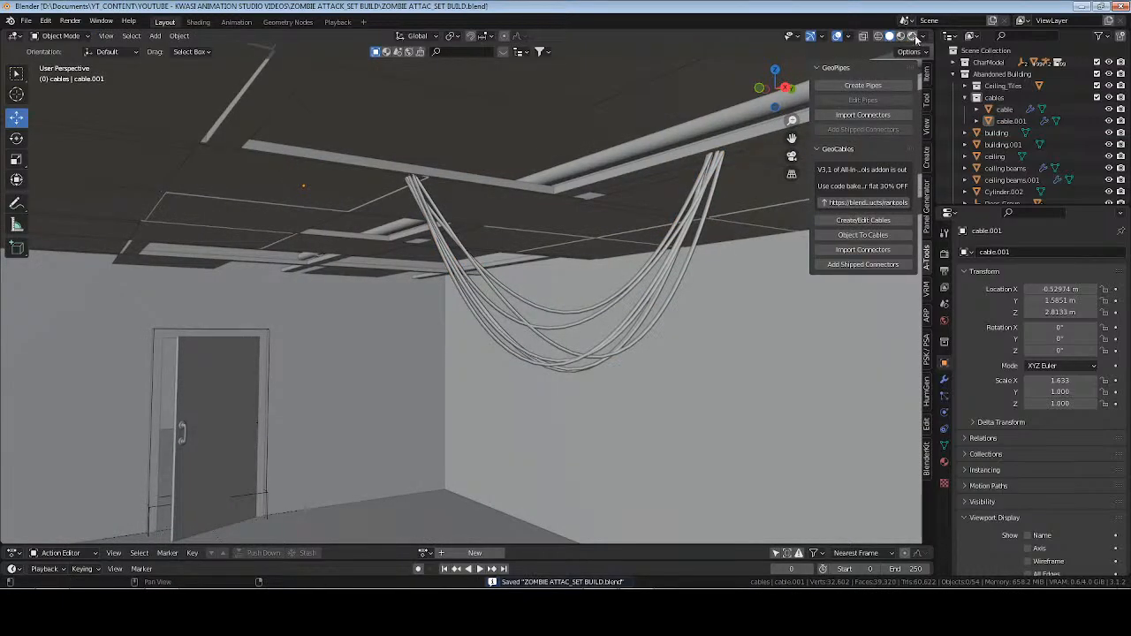
Examine the hanging cables and the room in rendered shading, and return to solid shading.
{"action": "key", "text": "shift+z"}
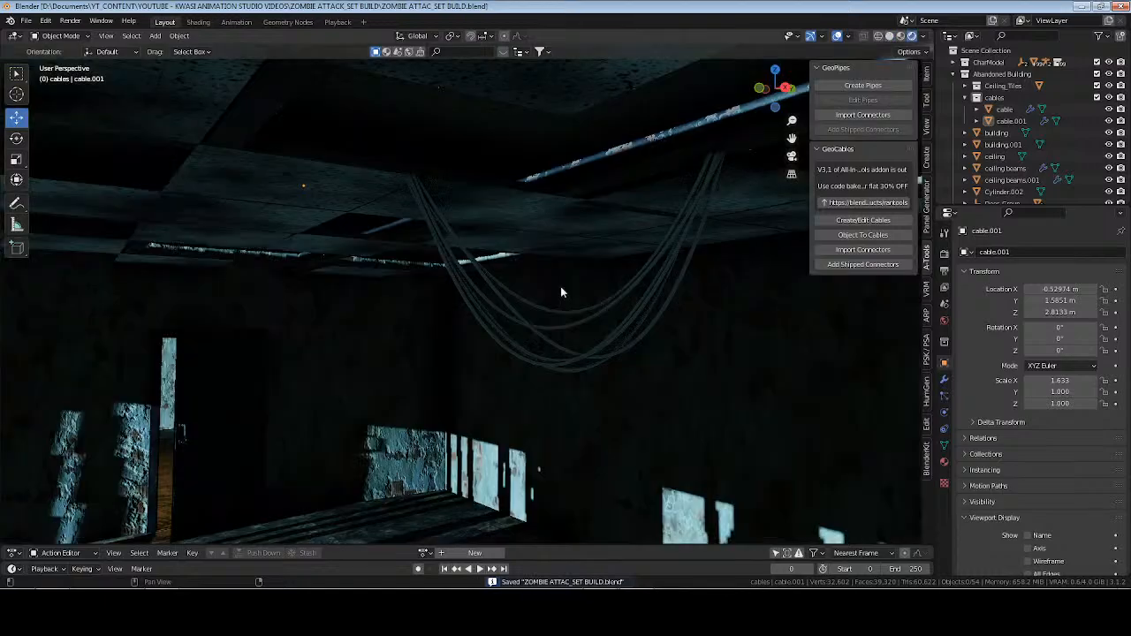
{"action": "middle_click_drag", "start_coordinate": [565, 292], "coordinate": [442, 324]}
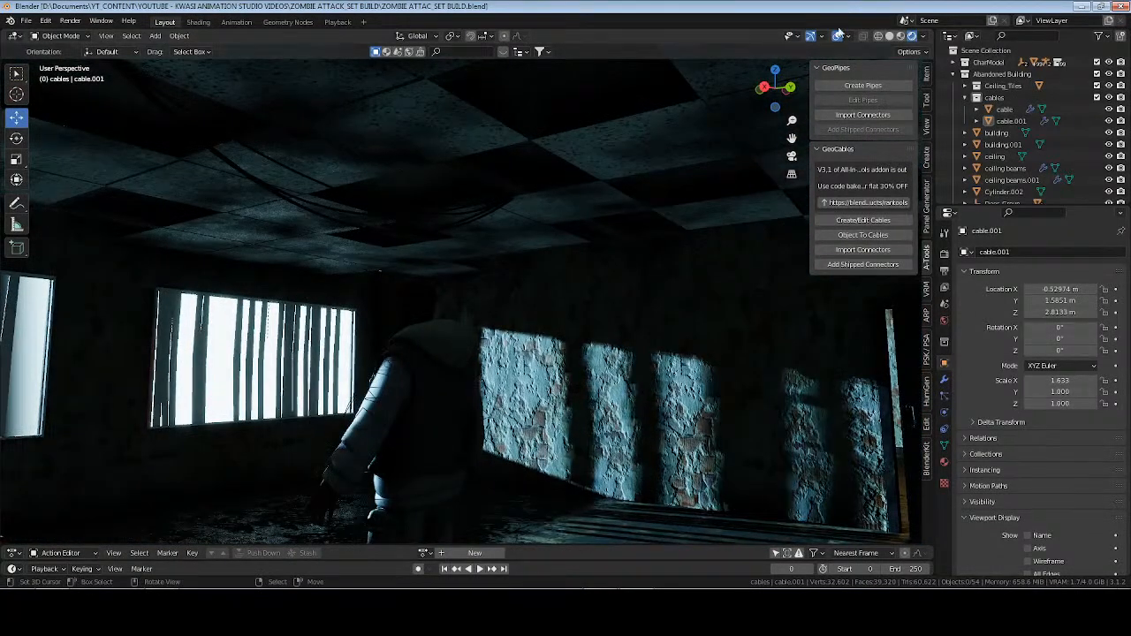
{"action": "left_click", "coordinate": [889, 36]}
Duplicate the original long cable bundle in place.
{"action": "middle_click_drag", "start_coordinate": [457, 226], "coordinate": [563, 228]}
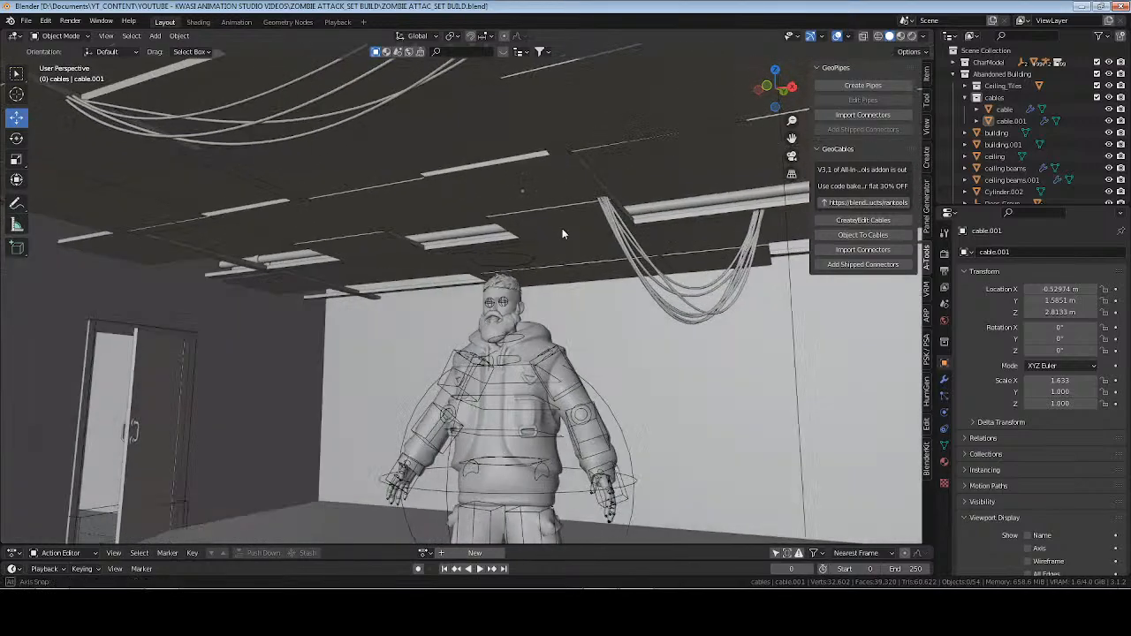
{"action": "left_click", "coordinate": [626, 260]}
{"action": "left_click", "coordinate": [357, 122]}
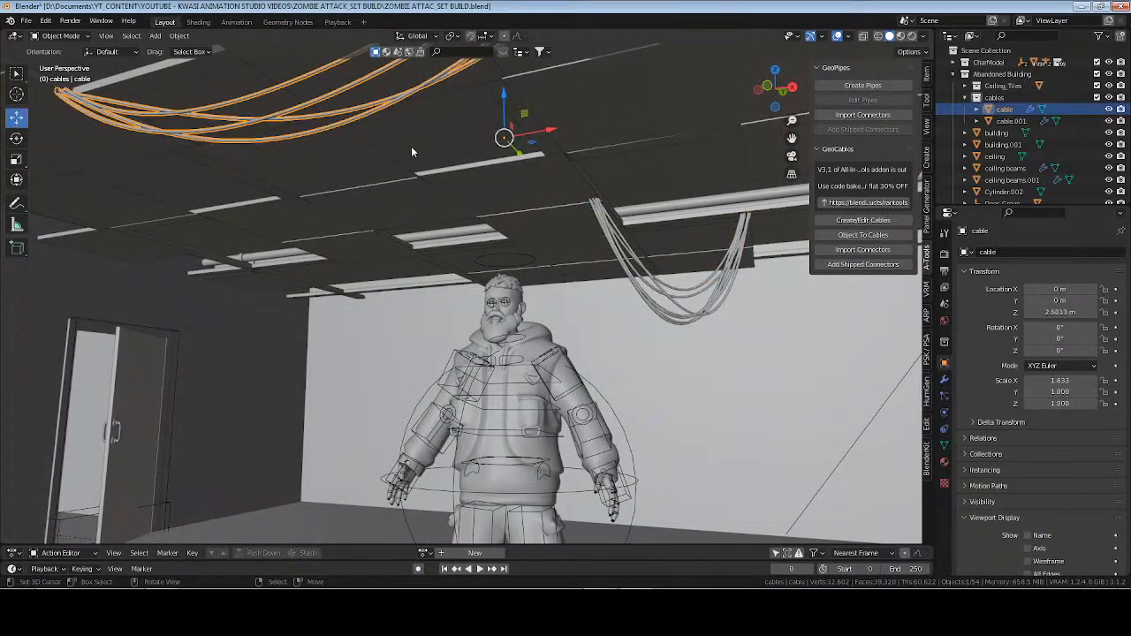
{"action": "middle_click_drag", "start_coordinate": [411, 146], "coordinate": [460, 194]}
{"action": "key", "text": "shift+d"}
{"action": "right_click", "coordinate": [510, 223]}
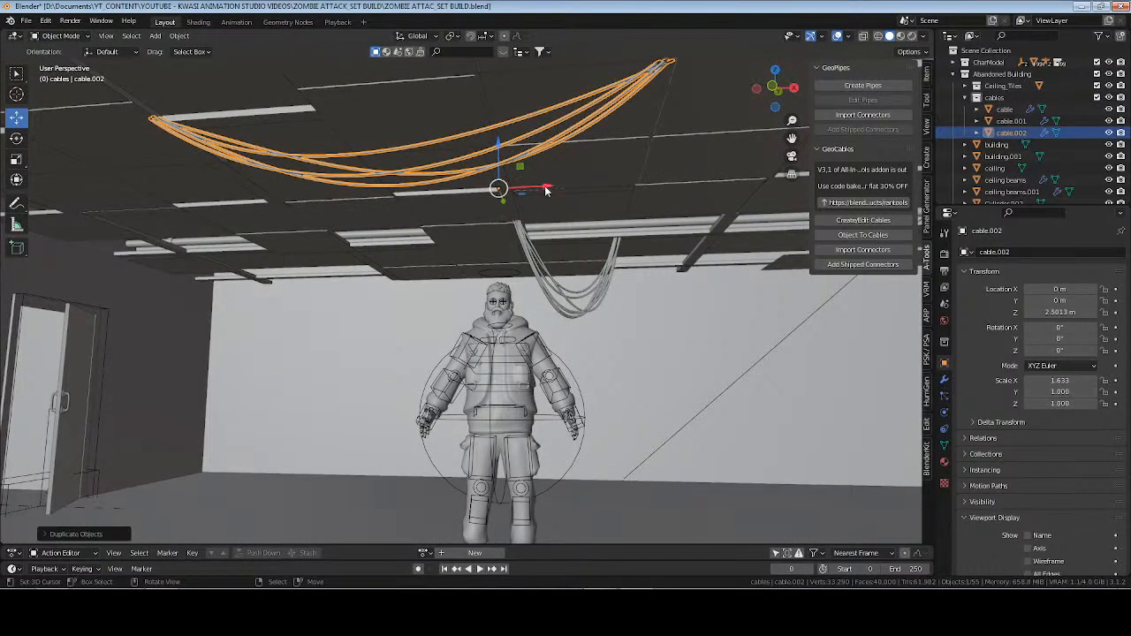
Move the new cable duplicate along X to a location of about 3.33 m.
{"action": "left_click_drag", "start_coordinate": [545, 187], "coordinate": [702, 180]}
{"action": "middle_click_drag", "start_coordinate": [694, 190], "coordinate": [336, 245], "text": "shift"}
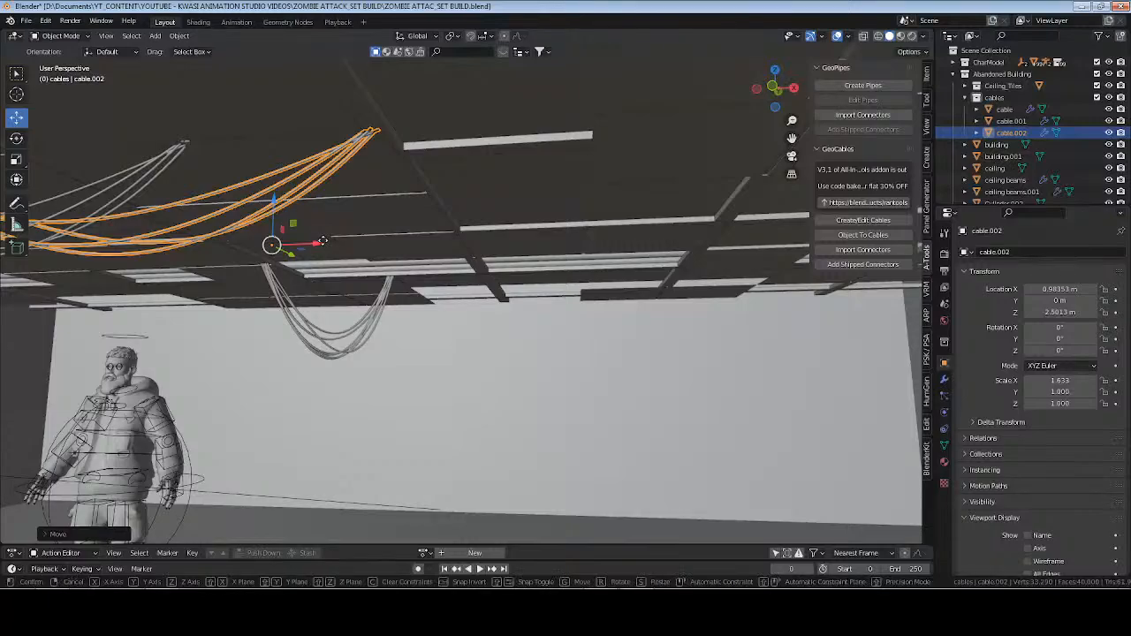
{"action": "key", "text": "g"}
{"action": "key", "text": "x"}
{"action": "left_click", "coordinate": [698, 236]}
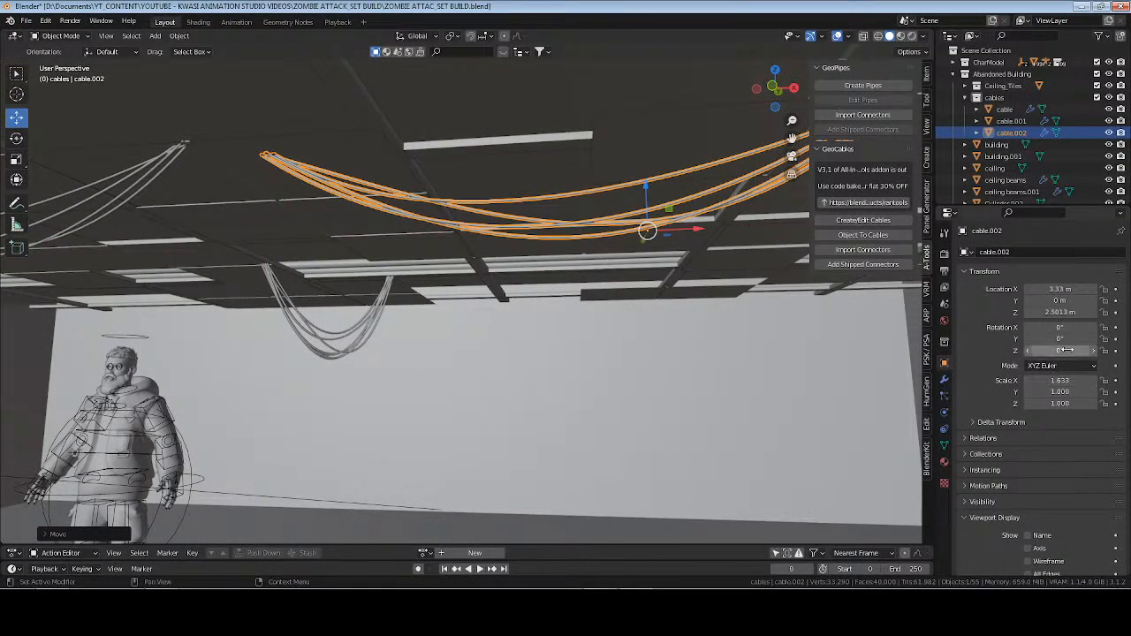
Rotate the new cable duplicate to about -88.8° around Z and set its origin to its geometry.
{"action": "left_click_drag", "start_coordinate": [1068, 350], "coordinate": [1027, 351]}
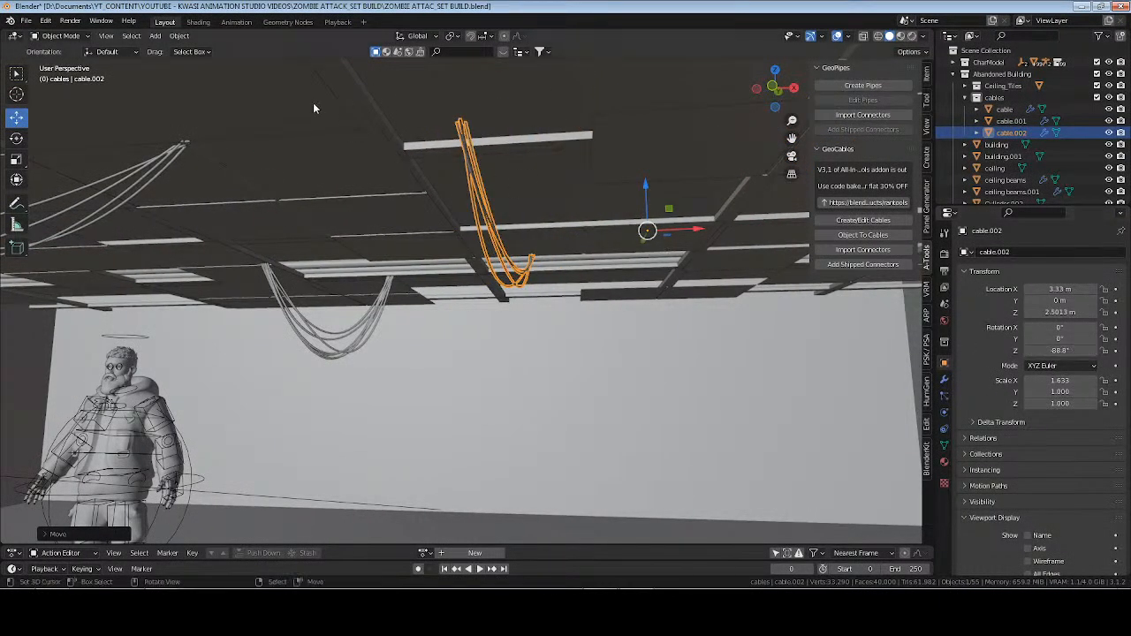
{"action": "left_click", "coordinate": [179, 35]}
{"action": "mouse_move", "coordinate": [268, 62]}
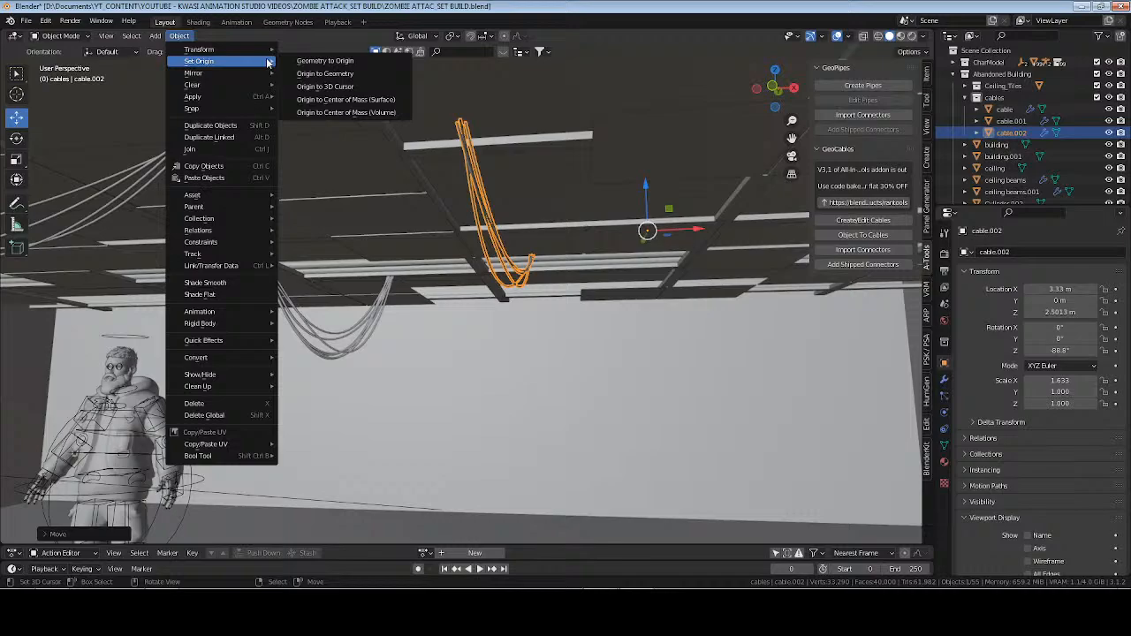
{"action": "left_click", "coordinate": [337, 74]}
Move the rotated cable bundle along X to a location of about 4.34 m.
{"action": "left_click_drag", "start_coordinate": [553, 210], "coordinate": [702, 210]}
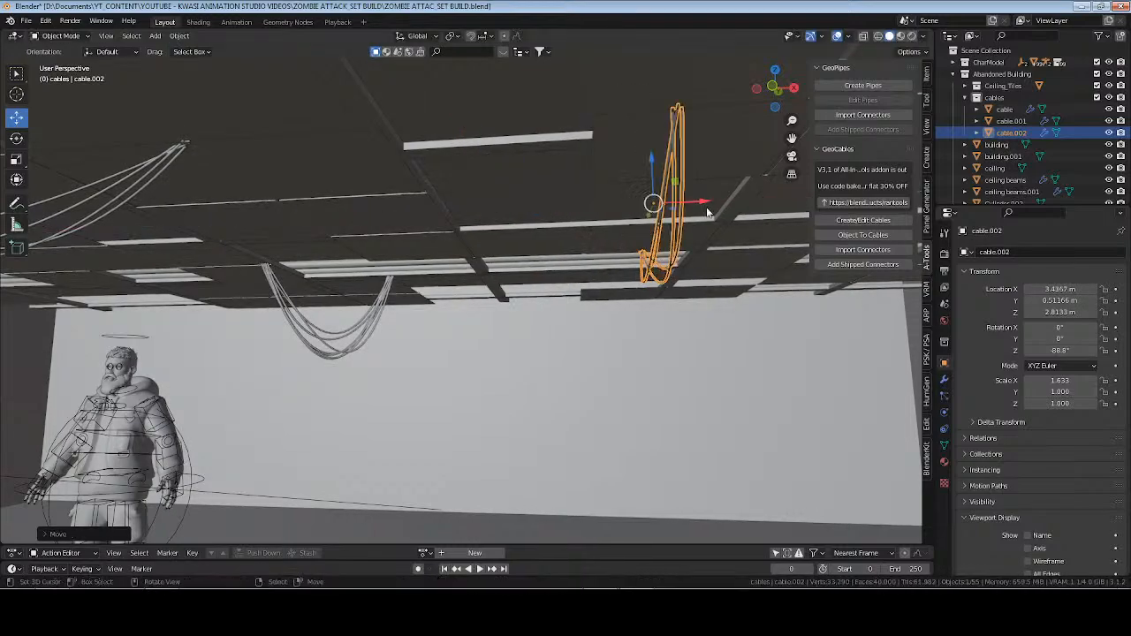
{"action": "middle_click_drag", "start_coordinate": [710, 212], "coordinate": [457, 221], "text": "shift"}
{"action": "left_click_drag", "start_coordinate": [484, 213], "coordinate": [611, 206]}
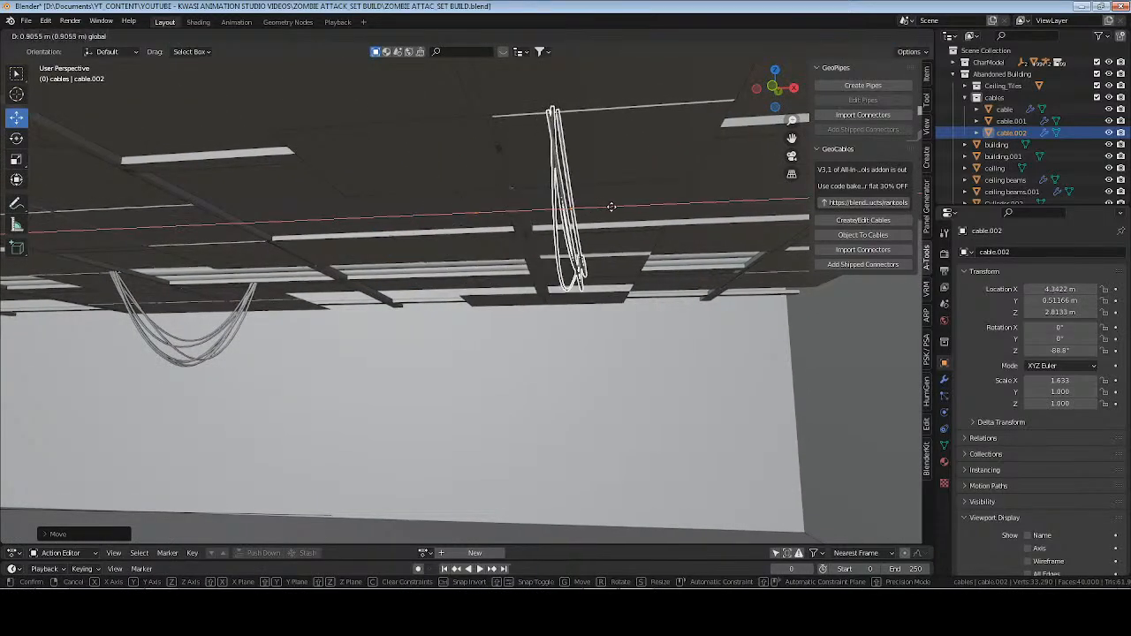
{"action": "middle_click_drag", "start_coordinate": [622, 212], "coordinate": [568, 238]}
In Edit Mode, shift one end point of the rotated cable bundle slightly along Y.
{"action": "key", "text": "Tab"}
{"action": "left_click_drag", "start_coordinate": [334, 174], "coordinate": [641, 218]}
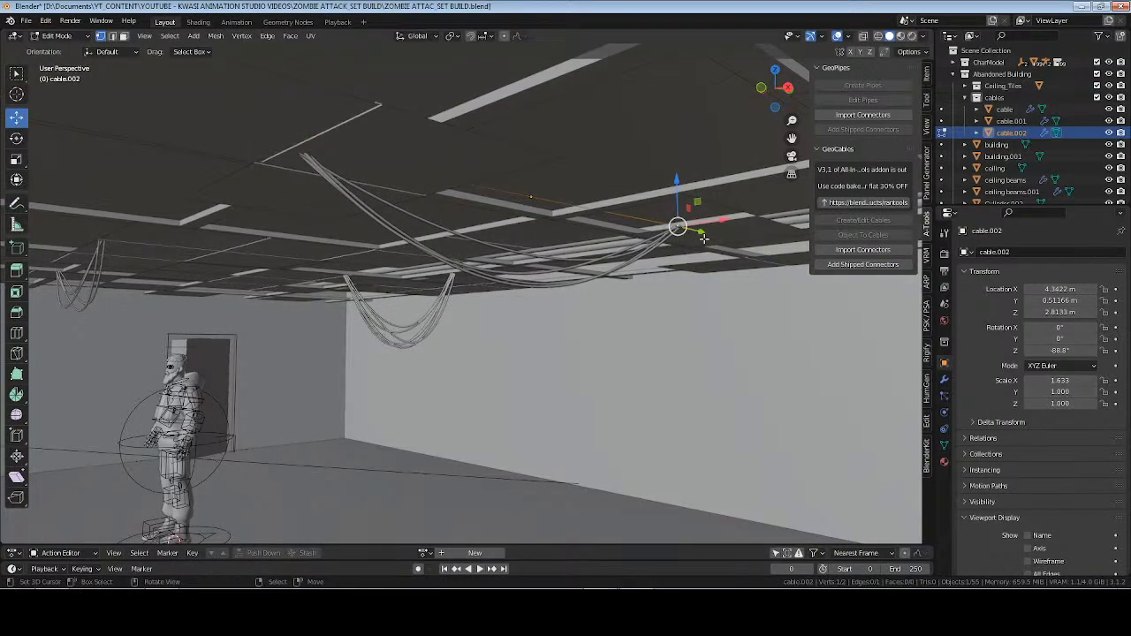
{"action": "left_click_drag", "start_coordinate": [704, 238], "coordinate": [717, 236]}
{"action": "key", "text": "Tab"}
{"action": "middle_click_drag", "start_coordinate": [682, 255], "coordinate": [550, 296]}
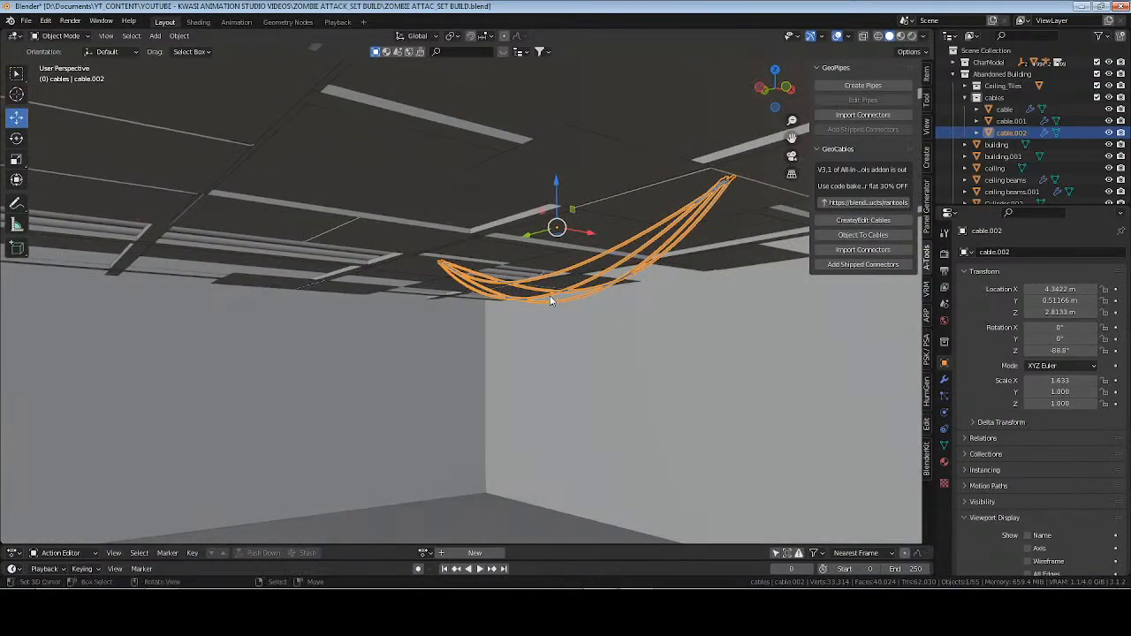
Move the rotated cable bundle further along X to a location of about 4.92 m.
{"action": "left_click_drag", "start_coordinate": [593, 232], "coordinate": [664, 252]}
{"action": "middle_click_drag", "start_coordinate": [665, 253], "coordinate": [436, 268]}
{"action": "left_click_drag", "start_coordinate": [473, 248], "coordinate": [444, 242]}
{"action": "middle_click_drag", "start_coordinate": [405, 297], "coordinate": [429, 304]}
In Edit Mode, fine-tune the rotated bundle's end at the ceiling, raising the point slightly and nudging it along X.
{"action": "key", "text": "Tab"}
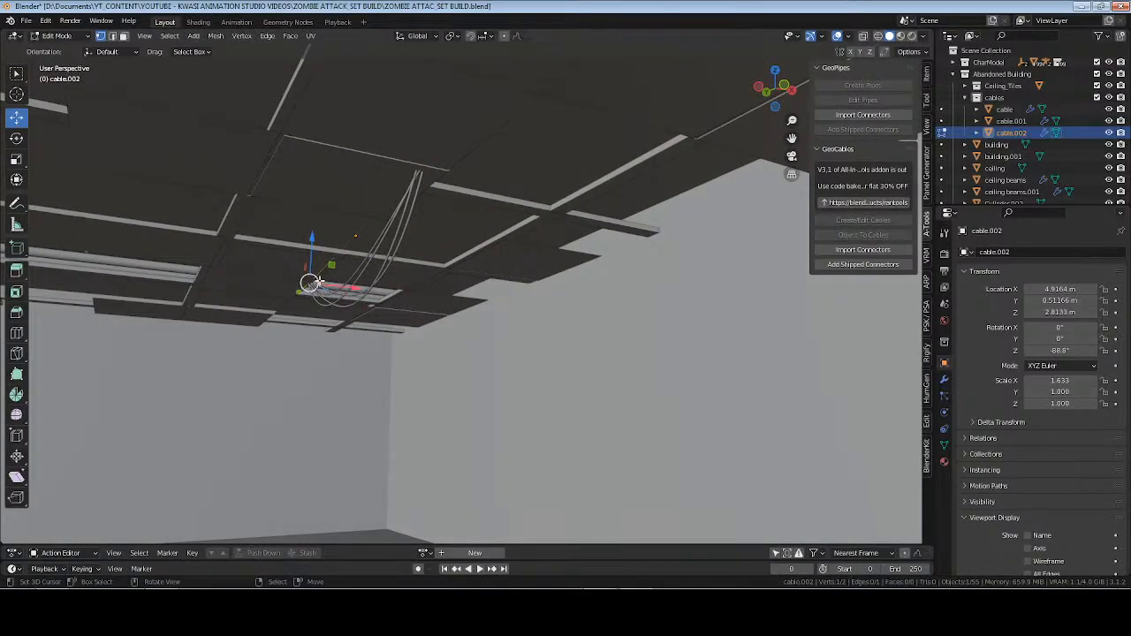
{"action": "left_click_drag", "start_coordinate": [311, 283], "coordinate": [347, 290]}
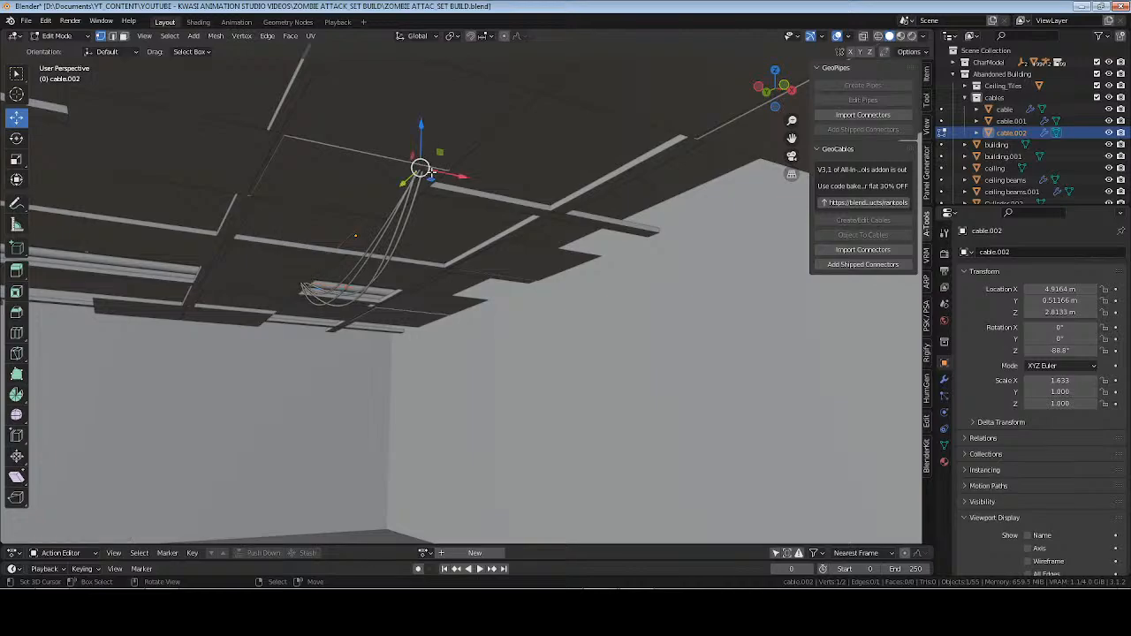
{"action": "left_click_drag", "start_coordinate": [425, 130], "coordinate": [425, 127]}
{"action": "left_click_drag", "start_coordinate": [461, 179], "coordinate": [445, 178]}
{"action": "middle_click_drag", "start_coordinate": [424, 180], "coordinate": [452, 183]}
{"action": "key", "text": "Tab"}
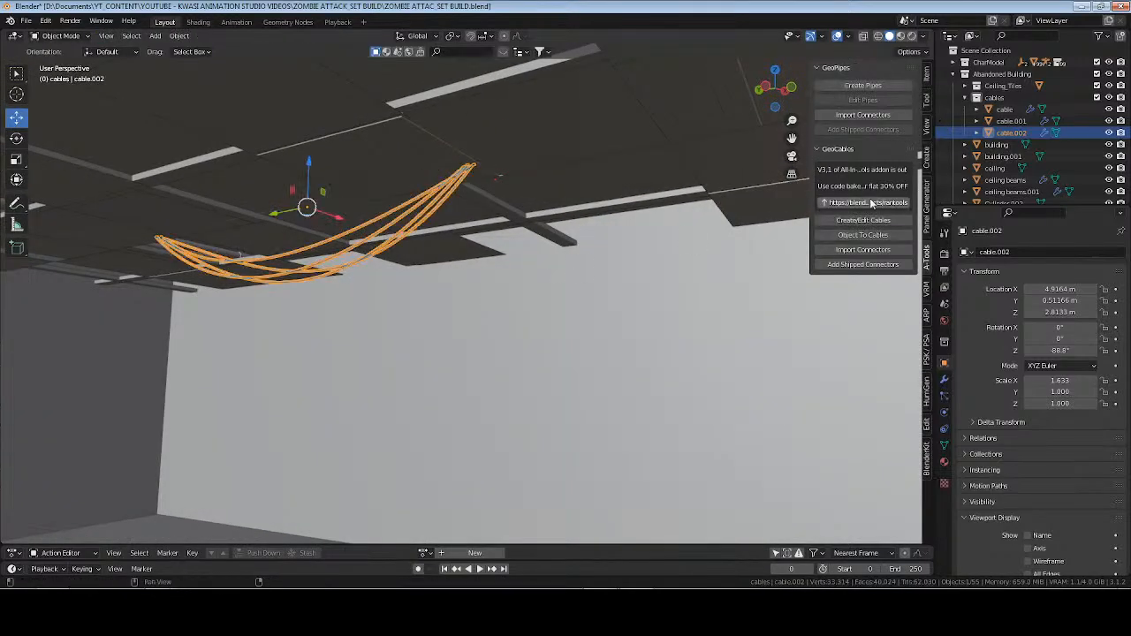
Edit the rotated bundle with GeoCables, setting the count to 6, the separation to 0.01 and the drip to about 0.83.
{"action": "left_click", "coordinate": [871, 223]}
{"action": "scroll", "coordinate": [517, 333], "scroll_direction": "up", "scroll_amount": 2}
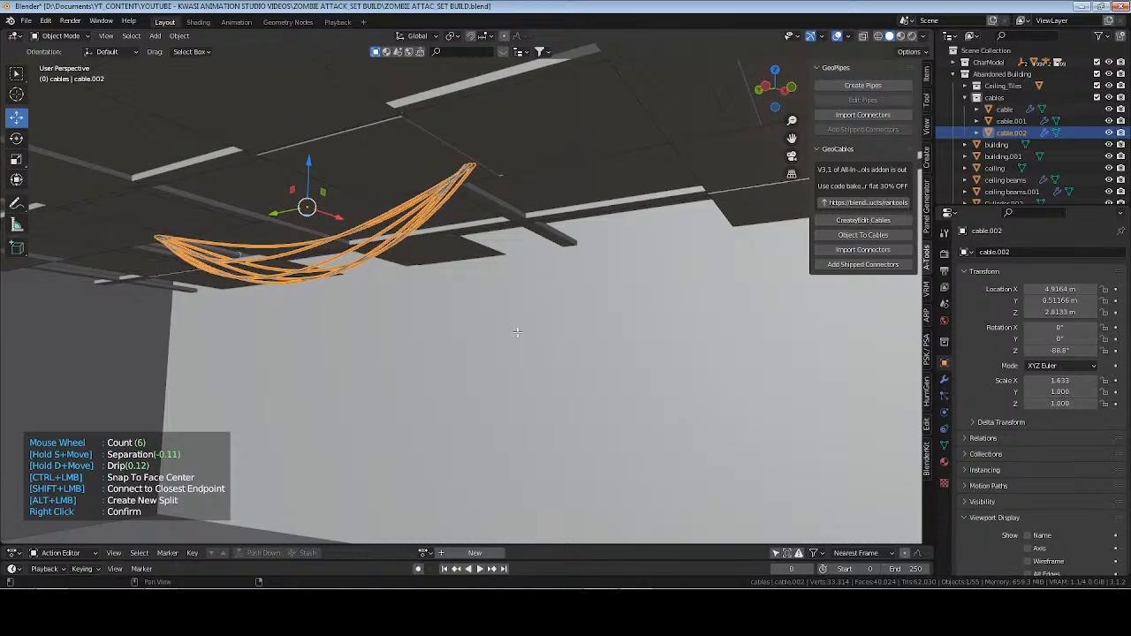
{"action": "key", "text": "d"}
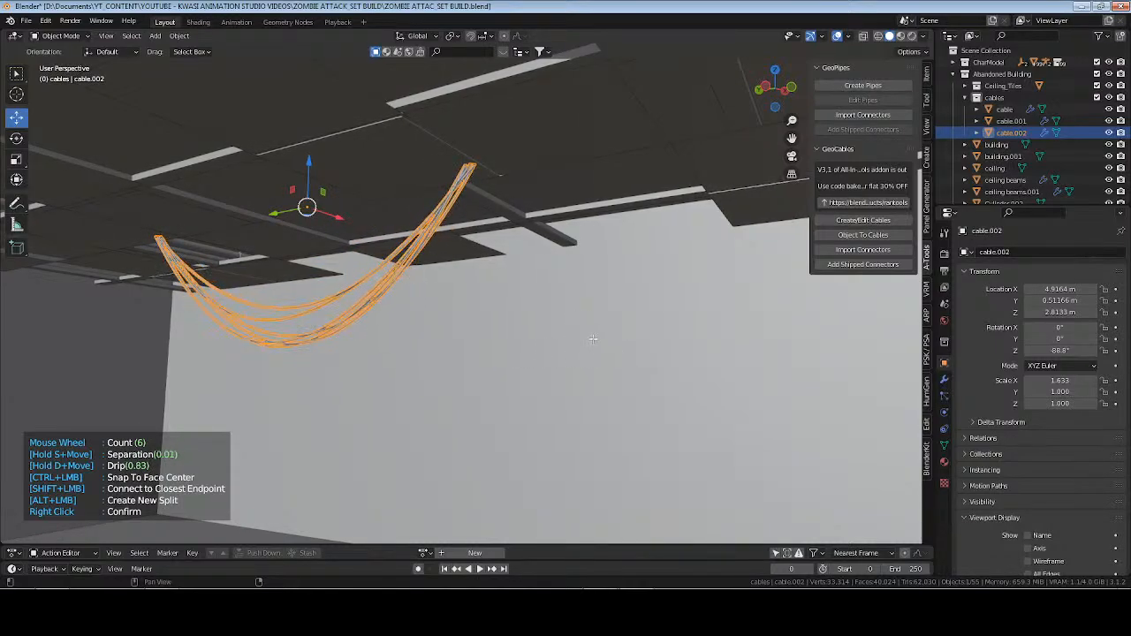
{"action": "right_click", "coordinate": [588, 337]}
{"action": "middle_click_drag", "start_coordinate": [598, 331], "coordinate": [543, 326]}
{"action": "key", "text": "alt+a"}
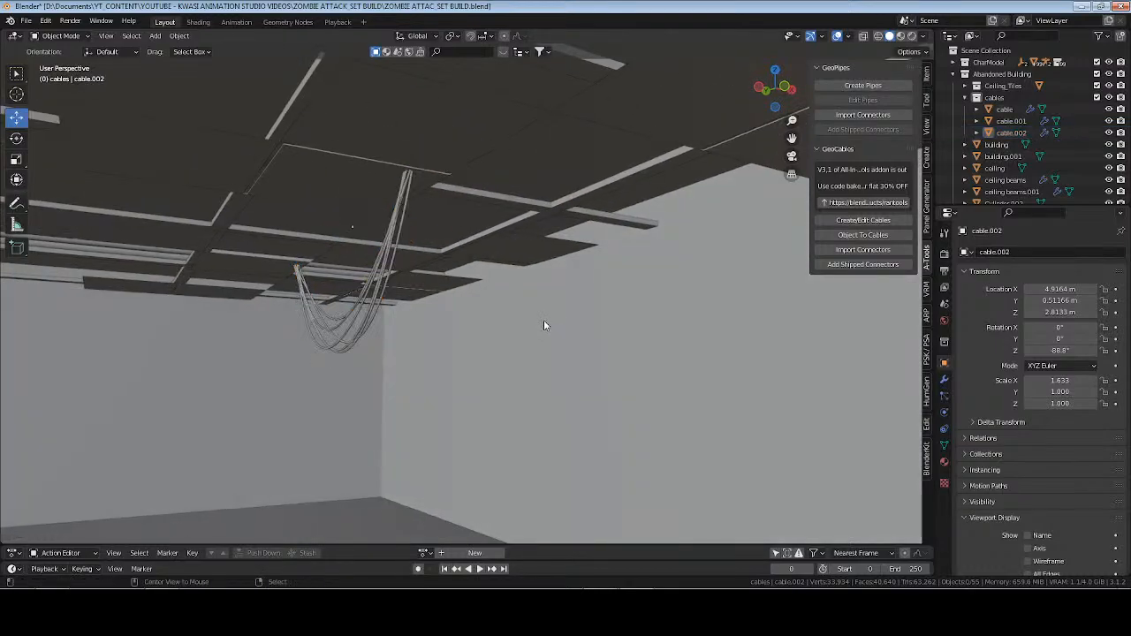
{"action": "key", "text": "Tab"}
{"action": "key", "text": "grave"}
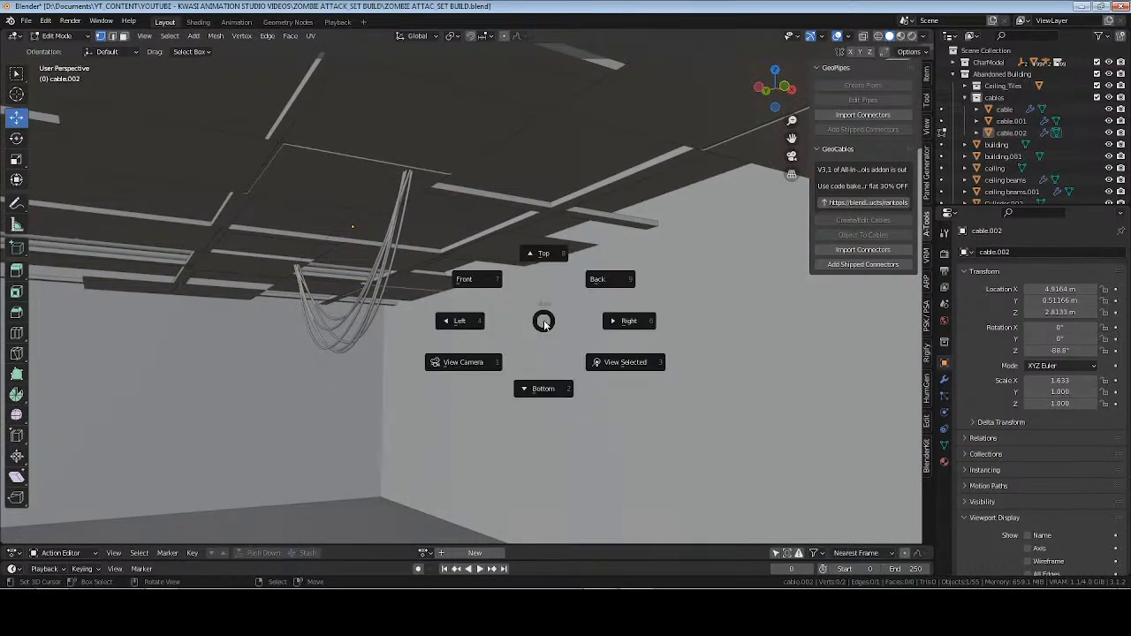
{"action": "key", "text": "Escape"}
{"action": "key", "text": "Tab"}
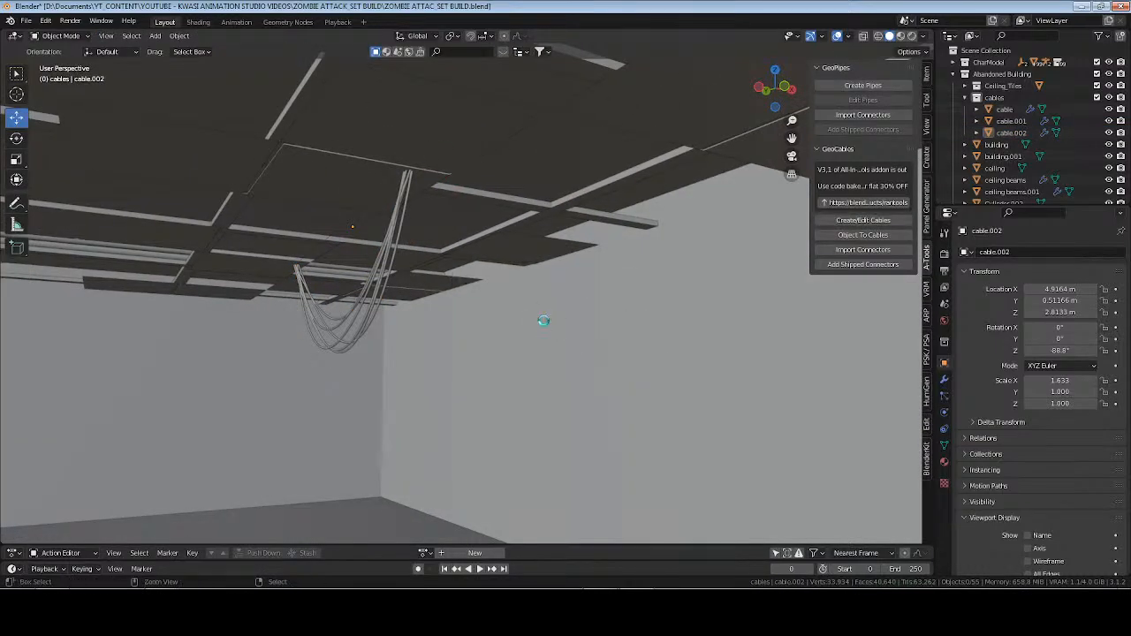
Examine the ceiling cables and the windowed side of the room in rendered shading, and return to solid shading.
{"action": "left_click", "coordinate": [913, 36]}
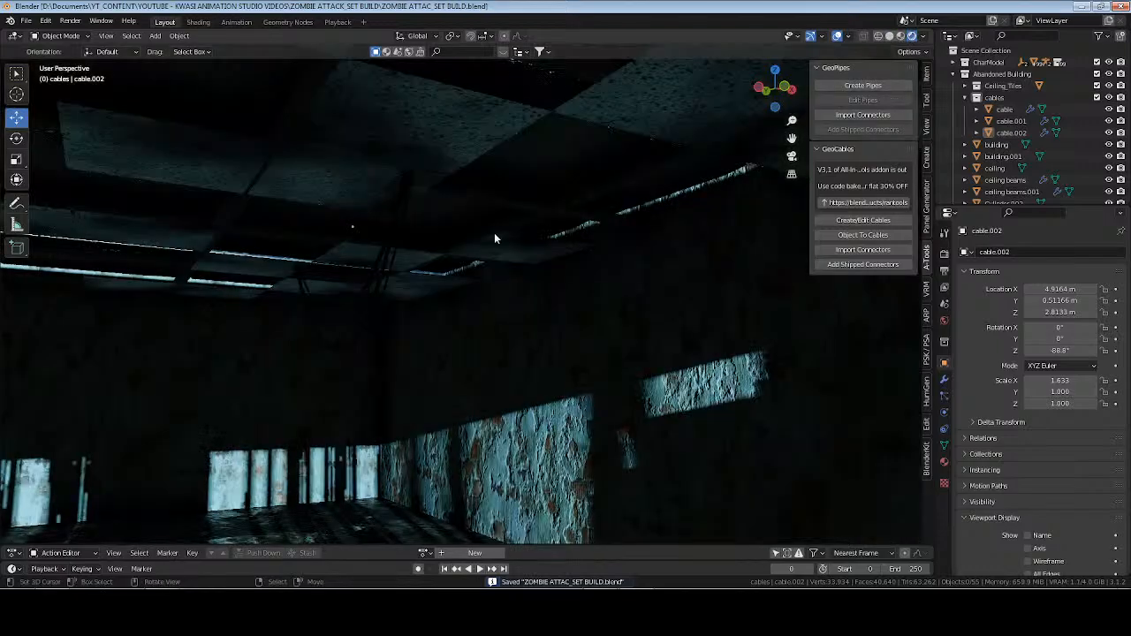
{"action": "mouse_move", "coordinate": [531, 292]}
{"action": "middle_mouse_down"}
{"action": "mouse_move", "coordinate": [459, 302]}
{"action": "mouse_move", "coordinate": [626, 302]}
{"action": "mouse_move", "coordinate": [540, 274]}
{"action": "mouse_move", "coordinate": [386, 281]}
{"action": "mouse_move", "coordinate": [486, 311]}
{"action": "mouse_move", "coordinate": [420, 309]}
{"action": "mouse_move", "coordinate": [531, 301]}
{"action": "mouse_move", "coordinate": [654, 229]}
{"action": "middle_mouse_up"}
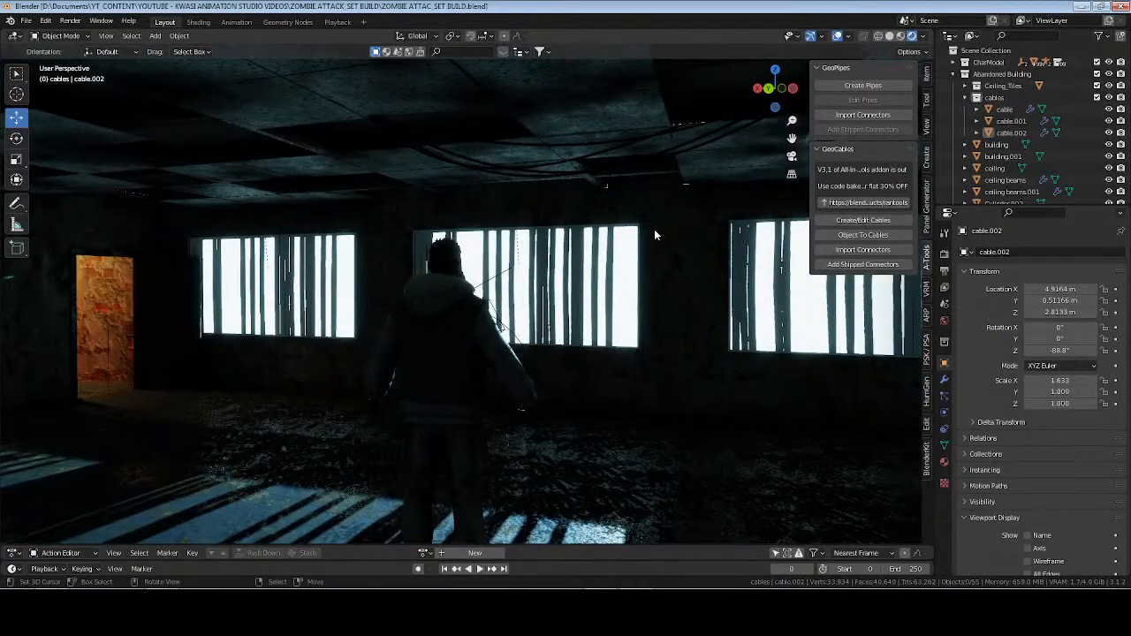
{"action": "left_click", "coordinate": [890, 36]}
Duplicate the original long cable bundle in place again and set the copy's origin to its geometry.
{"action": "left_click", "coordinate": [656, 142]}
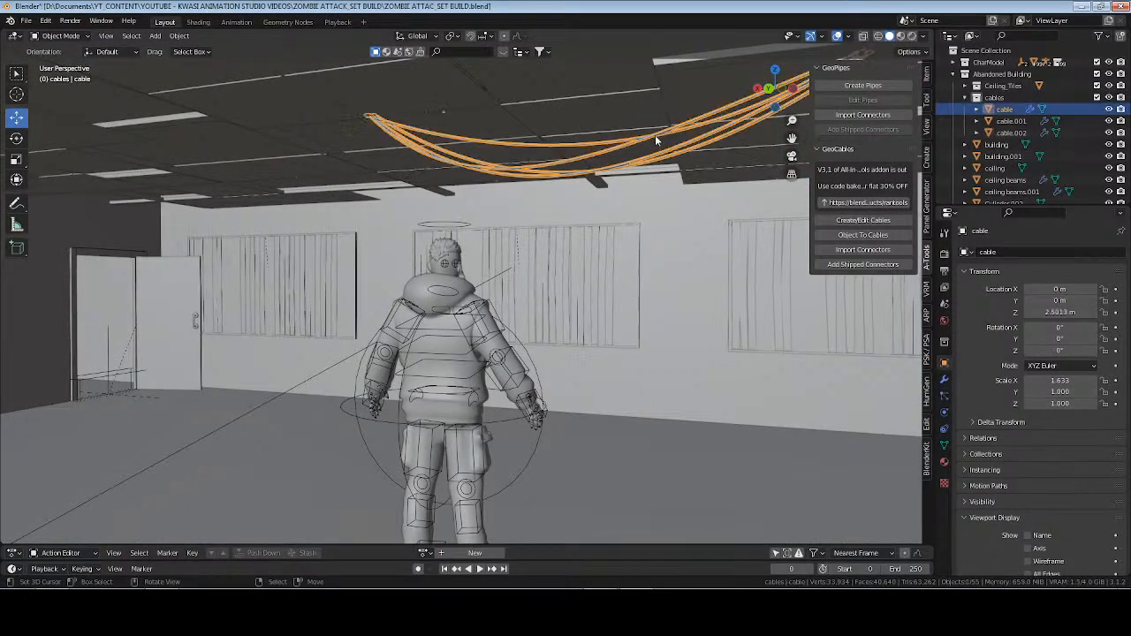
{"action": "middle_click_drag", "start_coordinate": [655, 134], "coordinate": [647, 202]}
{"action": "key", "text": "shift+d"}
{"action": "right_click", "coordinate": [647, 202]}
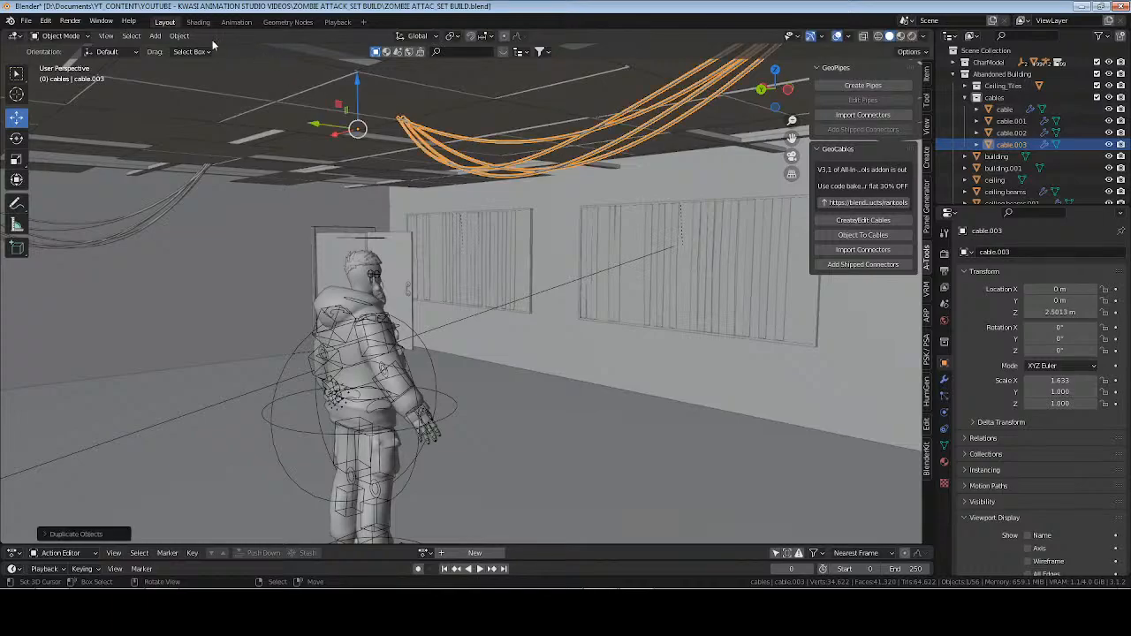
{"action": "left_click", "coordinate": [179, 36]}
{"action": "mouse_move", "coordinate": [228, 66]}
{"action": "left_click", "coordinate": [361, 87]}
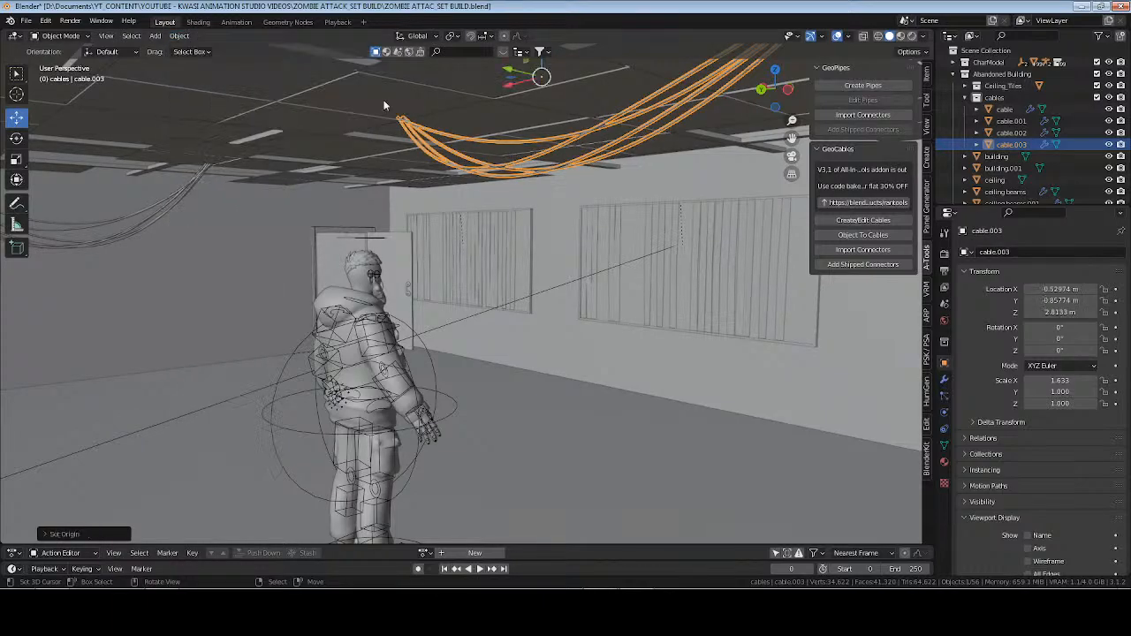
Move the newest cable copy along Y towards the window wall, to a location of about -3.93 m.
{"action": "mouse_move", "coordinate": [425, 151]}
{"action": "middle_mouse_down"}
{"action": "mouse_move", "coordinate": [503, 196]}
{"action": "mouse_move", "coordinate": [422, 131]}
{"action": "middle_mouse_up"}
{"action": "key", "text": "g"}
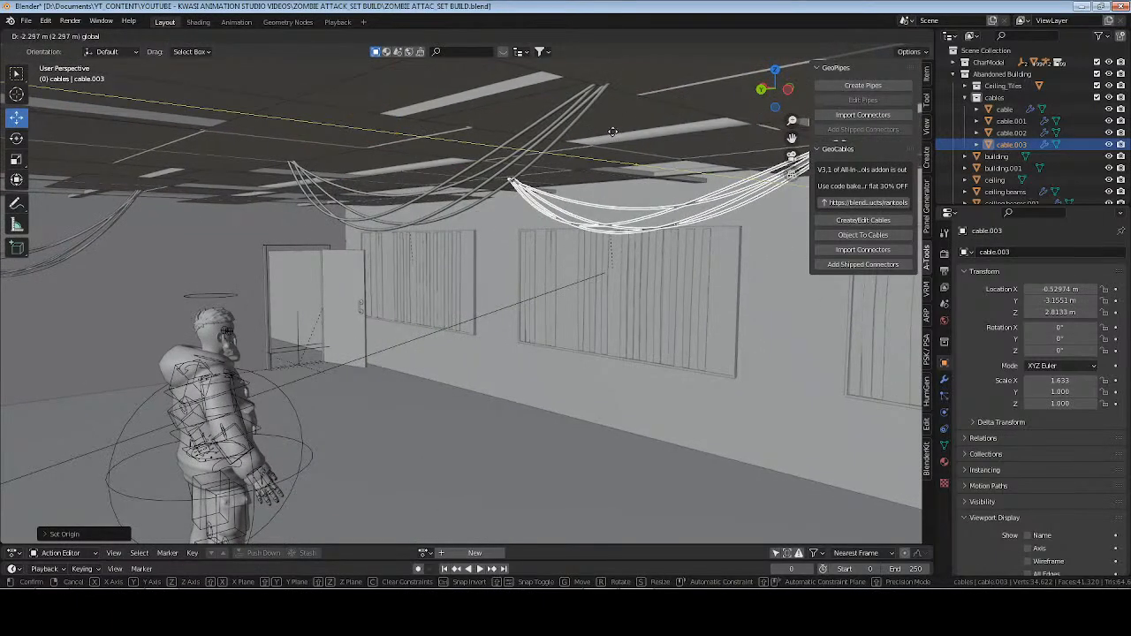
{"action": "left_click", "coordinate": [646, 130]}
{"action": "middle_click_drag", "start_coordinate": [646, 130], "coordinate": [646, 133]}
In Edit Mode, move one end point of the bundle near the windows along X towards the other end, shortening its span.
{"action": "key", "text": "KP_Decimal"}
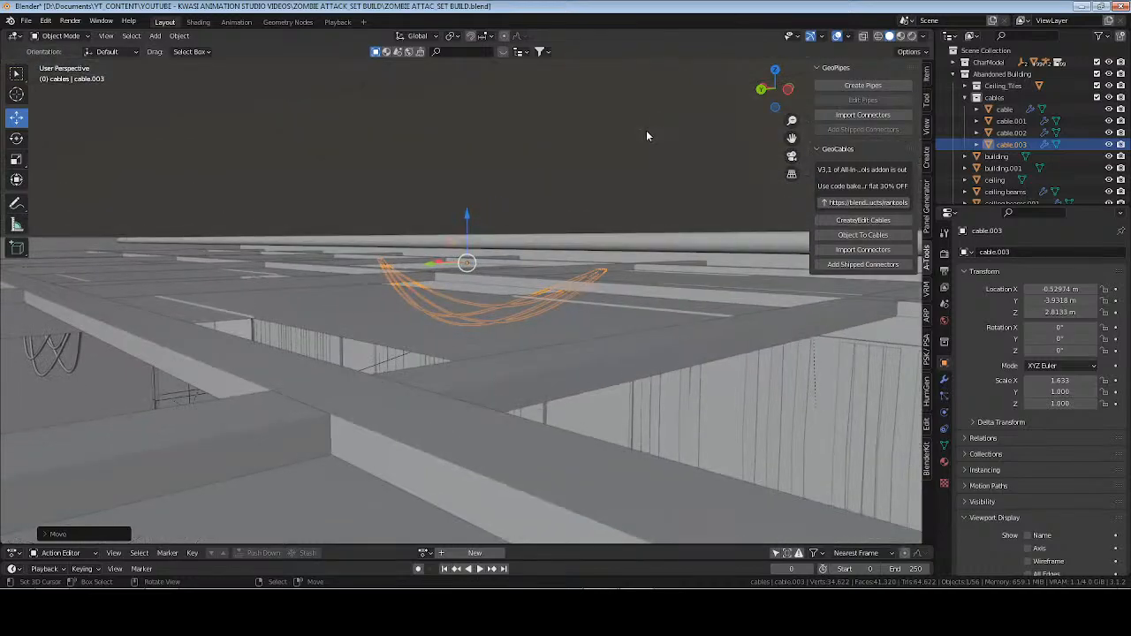
{"action": "scroll", "coordinate": [647, 130], "scroll_direction": "up", "scroll_amount": 5}
{"action": "middle_click_drag", "start_coordinate": [607, 217], "coordinate": [522, 284]}
{"action": "scroll", "coordinate": [541, 274], "scroll_direction": "down", "scroll_amount": 3}
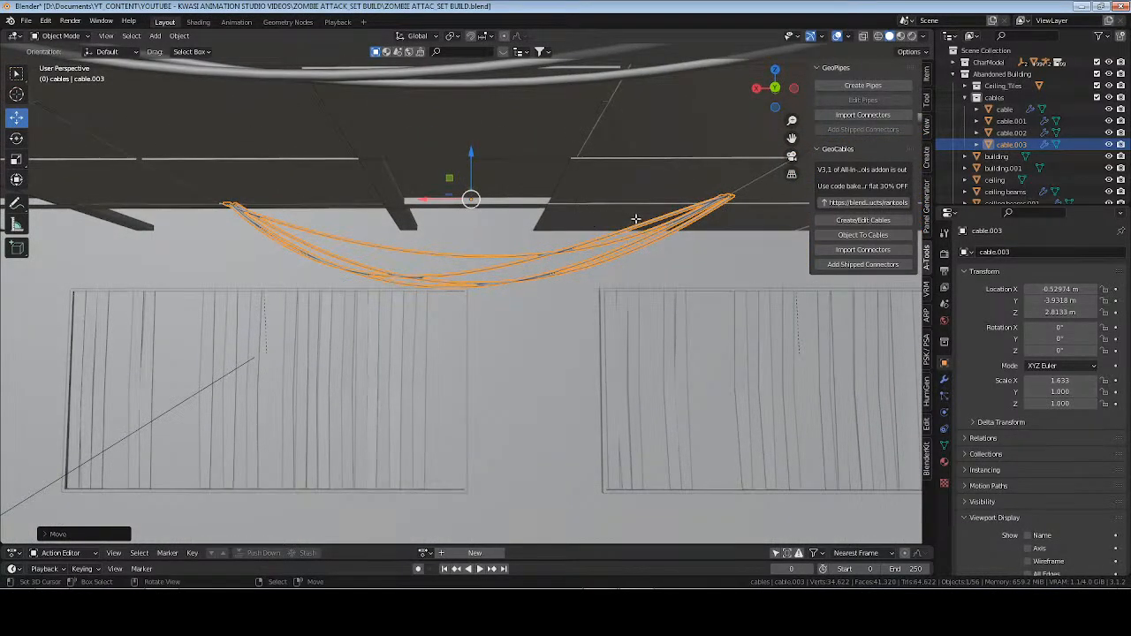
{"action": "key", "text": "Tab"}
{"action": "left_click_drag", "start_coordinate": [690, 196], "coordinate": [385, 197]}
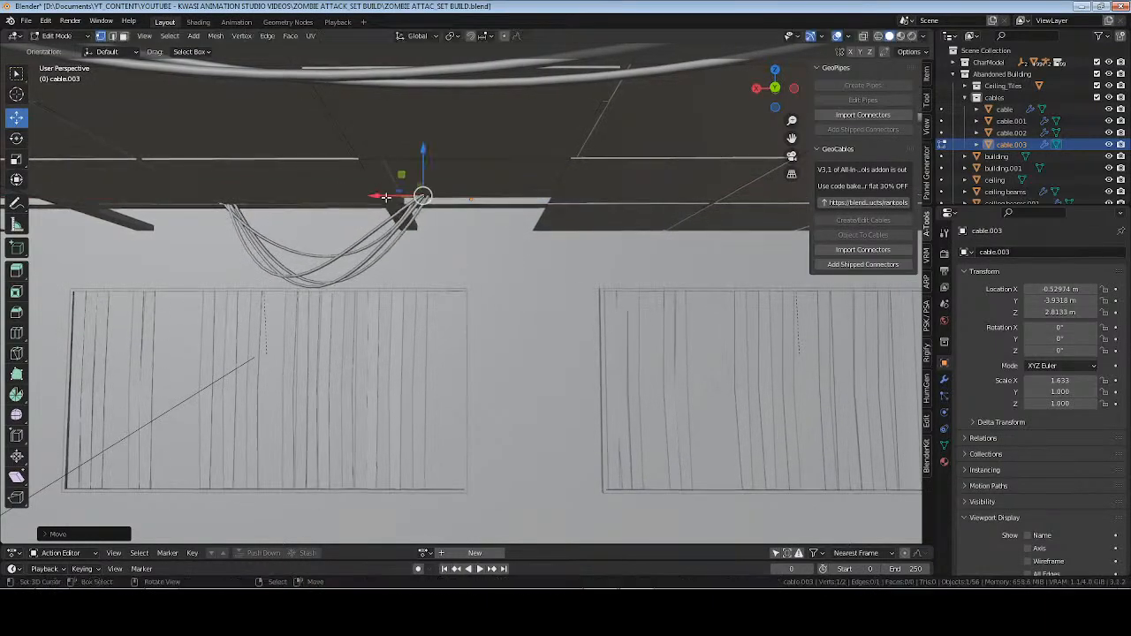
Adjust the height of one end point of the window-side bundle, and move the opposite end point along X towards it.
{"action": "left_click_drag", "start_coordinate": [425, 157], "coordinate": [487, 117]}
{"action": "middle_click_drag", "start_coordinate": [450, 162], "coordinate": [444, 164]}
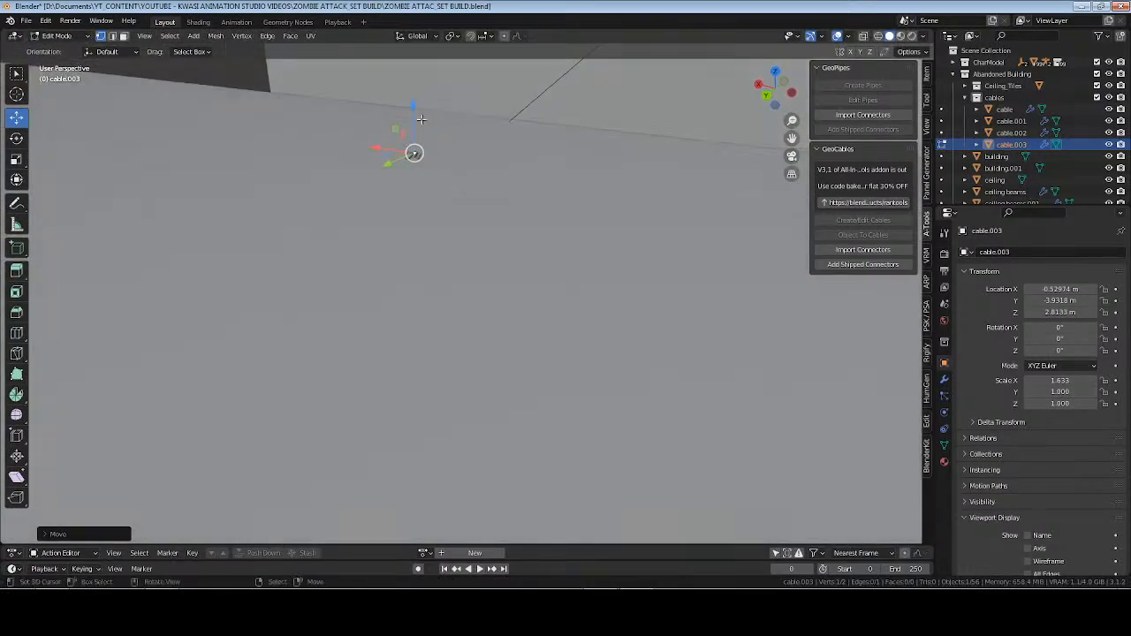
{"action": "left_click_drag", "start_coordinate": [414, 103], "coordinate": [419, 117]}
{"action": "scroll", "coordinate": [315, 295], "scroll_direction": "down", "scroll_amount": 5}
{"action": "left_click", "coordinate": [227, 142]}
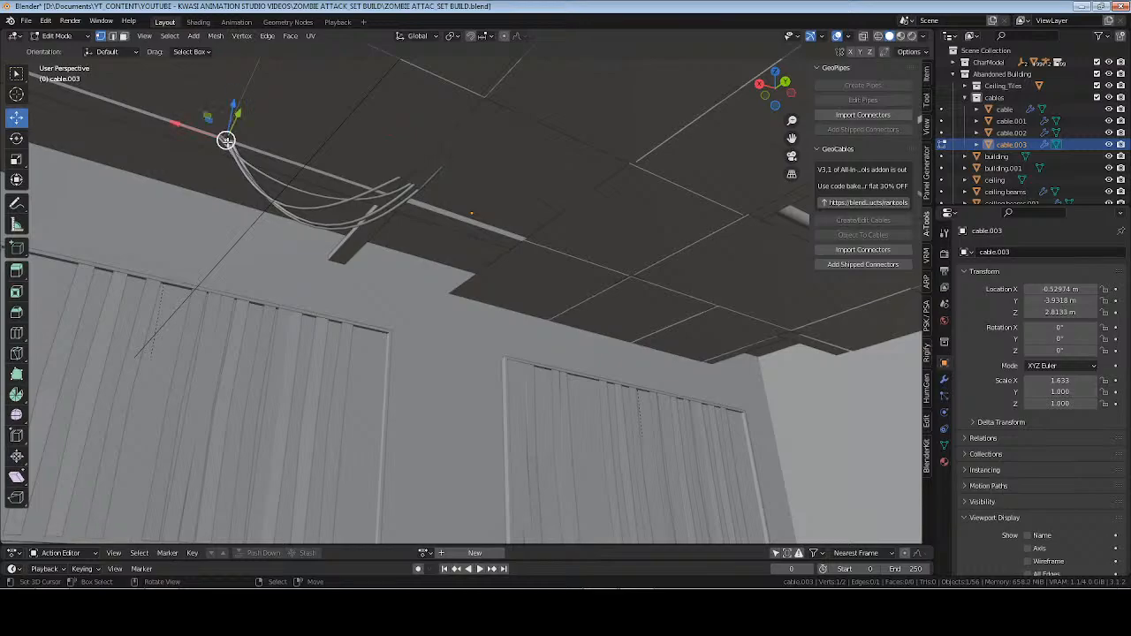
{"action": "left_click_drag", "start_coordinate": [163, 118], "coordinate": [232, 146]}
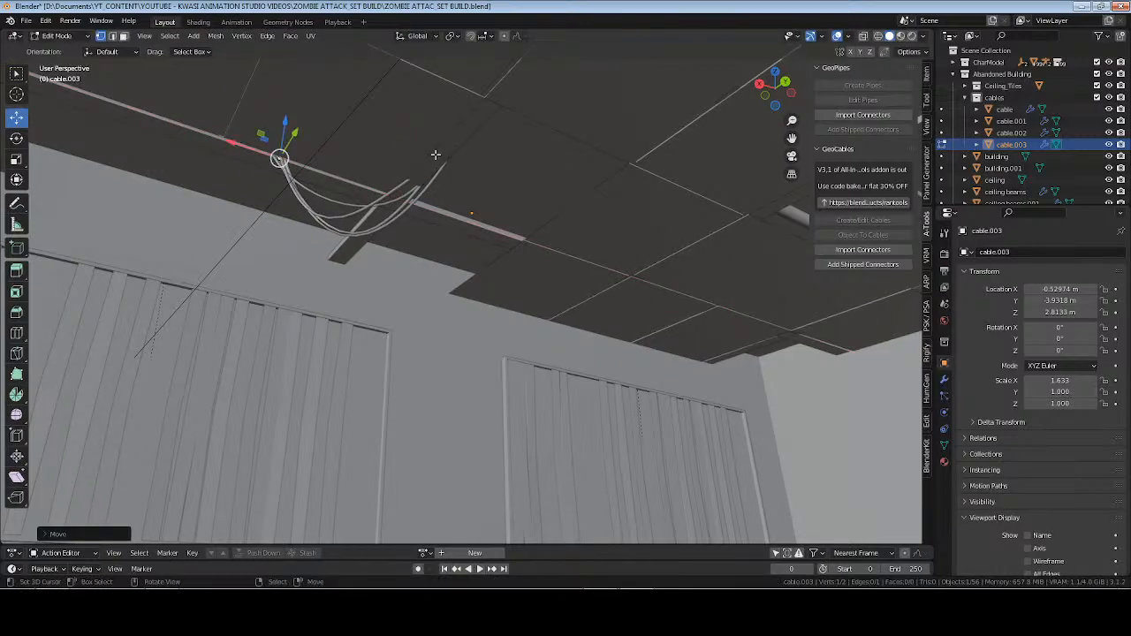
In Object Mode, move the whole window-side bundle along X to about -0.697 m and return to Edit Mode.
{"action": "key", "text": "Tab"}
{"action": "middle_click_drag", "start_coordinate": [435, 155], "coordinate": [420, 166]}
{"action": "left_click_drag", "start_coordinate": [433, 200], "coordinate": [438, 197]}
{"action": "key", "text": "Tab"}
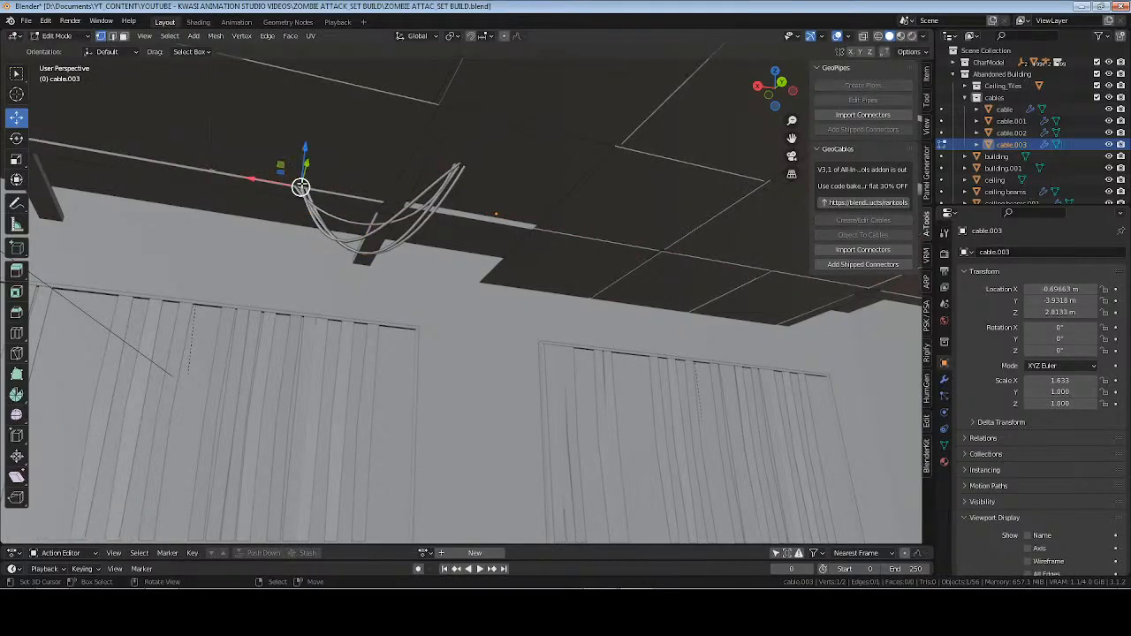
Move the selected end point of the window-side bundle along Y by about 0.09 m.
{"action": "middle_click_drag", "start_coordinate": [411, 205], "coordinate": [415, 124]}
{"action": "key", "text": "g"}
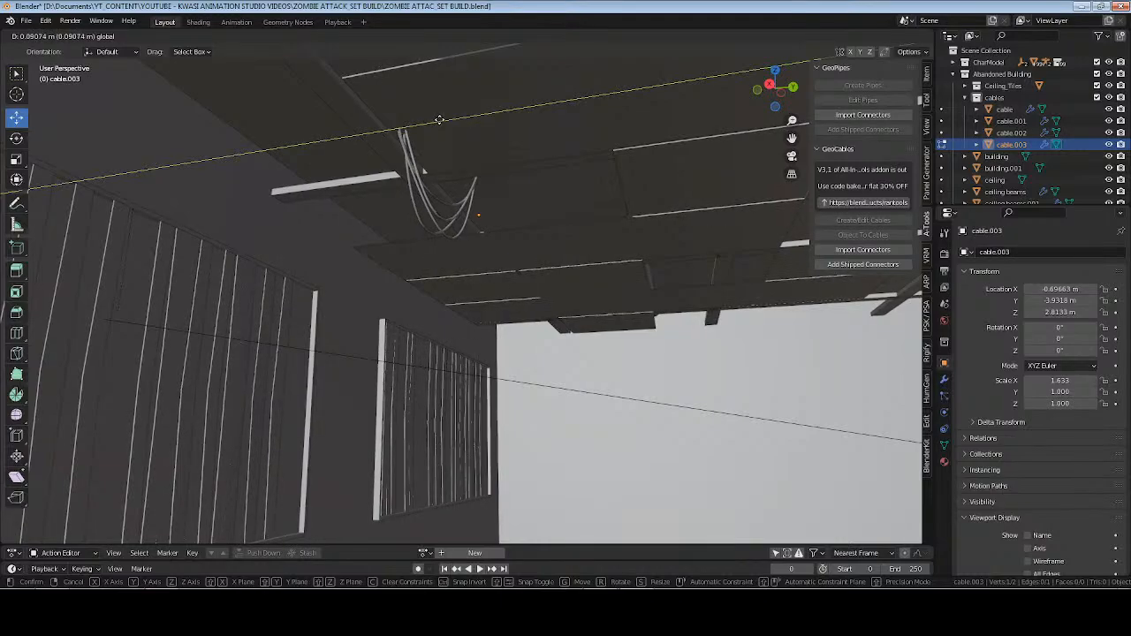
{"action": "left_click", "coordinate": [439, 120]}
{"action": "middle_click_drag", "start_coordinate": [439, 119], "coordinate": [466, 202]}
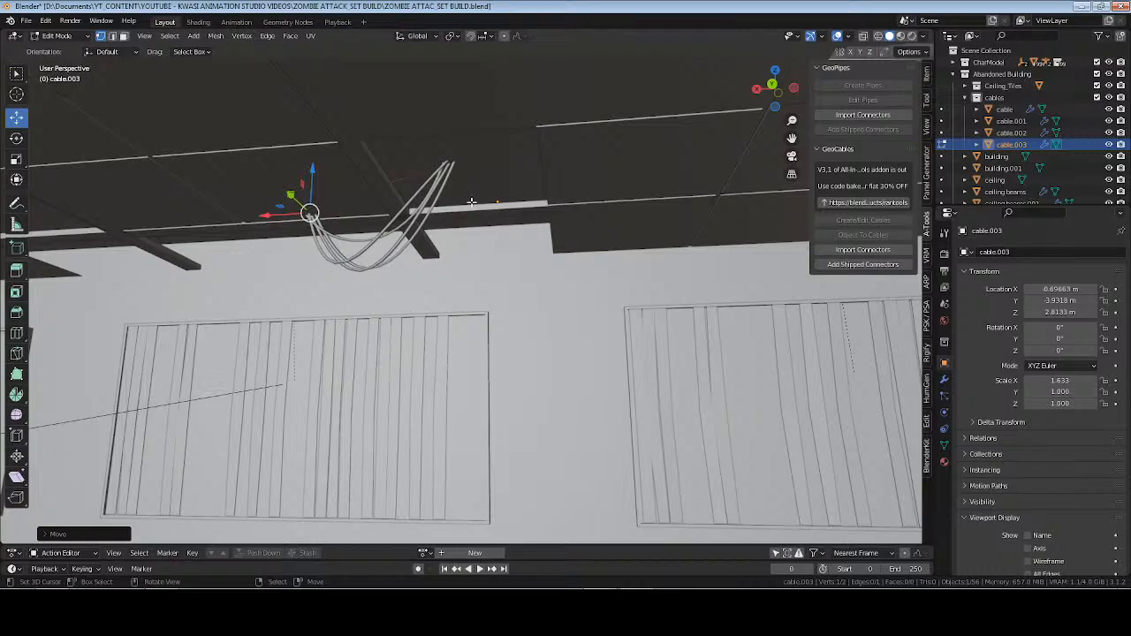
Edit the window-side bundle with GeoCables, setting the drip to about 1.49, the count to 6 and the separation to -0.08.
{"action": "key", "text": "Tab"}
{"action": "left_click", "coordinate": [865, 221]}
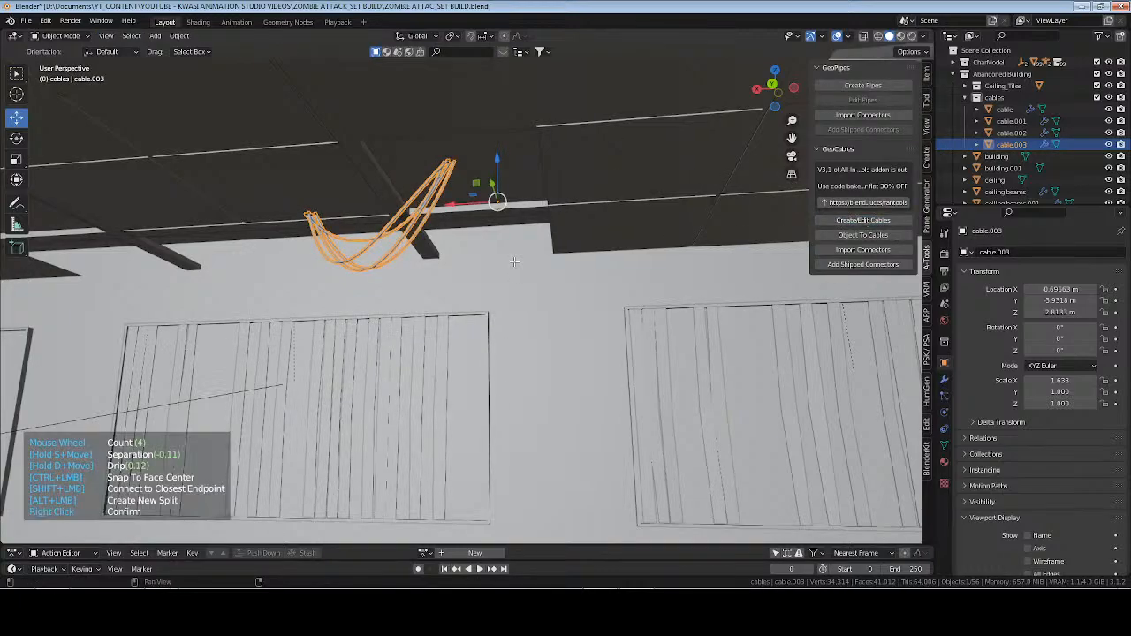
{"action": "key", "text": "d"}
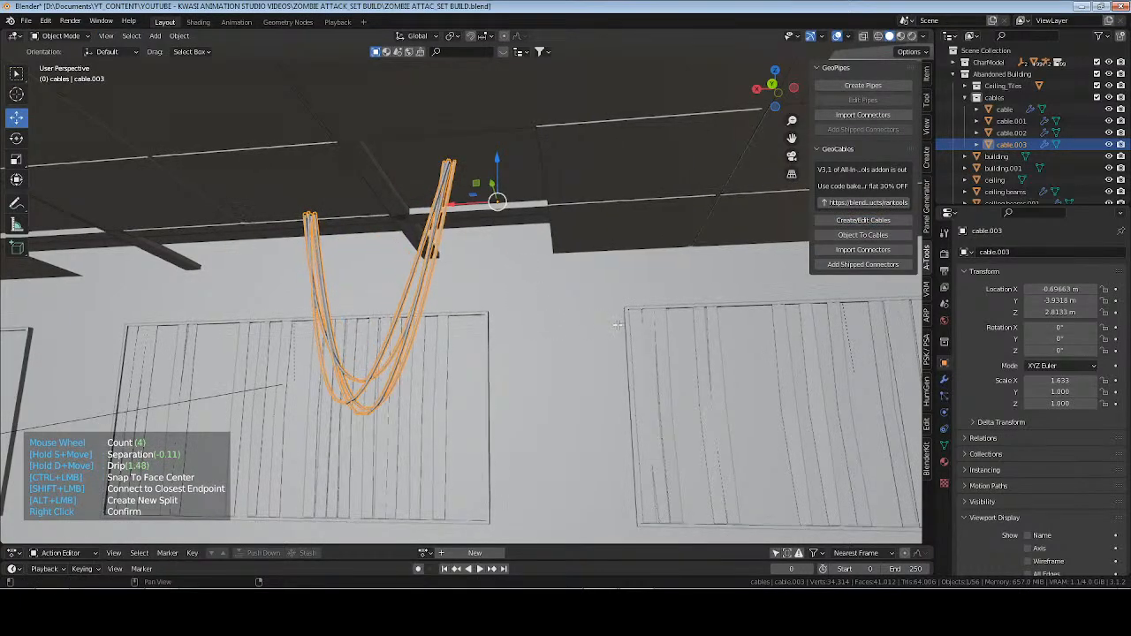
{"action": "scroll", "coordinate": [588, 316], "scroll_direction": "up", "scroll_amount": 2}
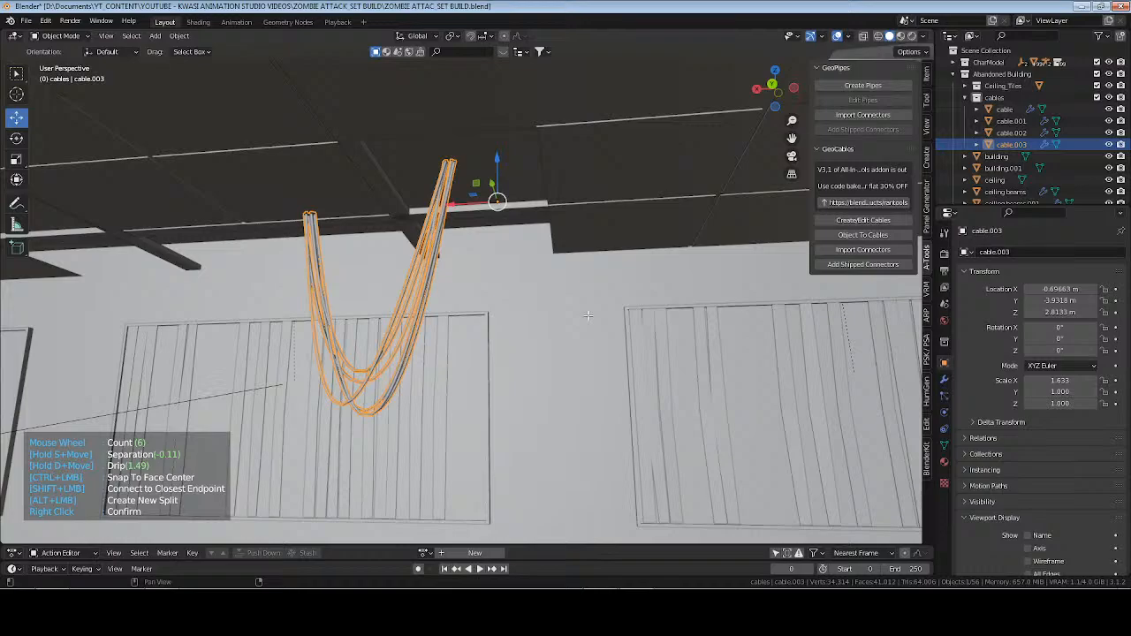
{"action": "key", "text": "s"}
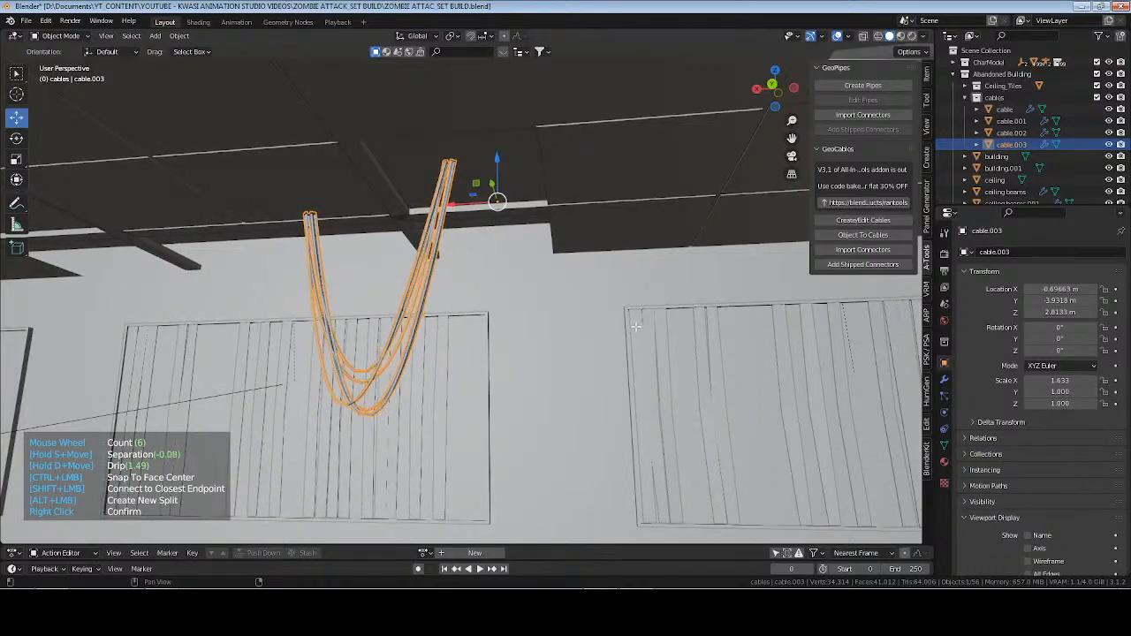
{"action": "right_click", "coordinate": [636, 324]}
Deselect everything, save the file and examine the drooping bundle against the windows in rendered shading.
{"action": "middle_click_drag", "start_coordinate": [454, 298], "coordinate": [477, 298]}
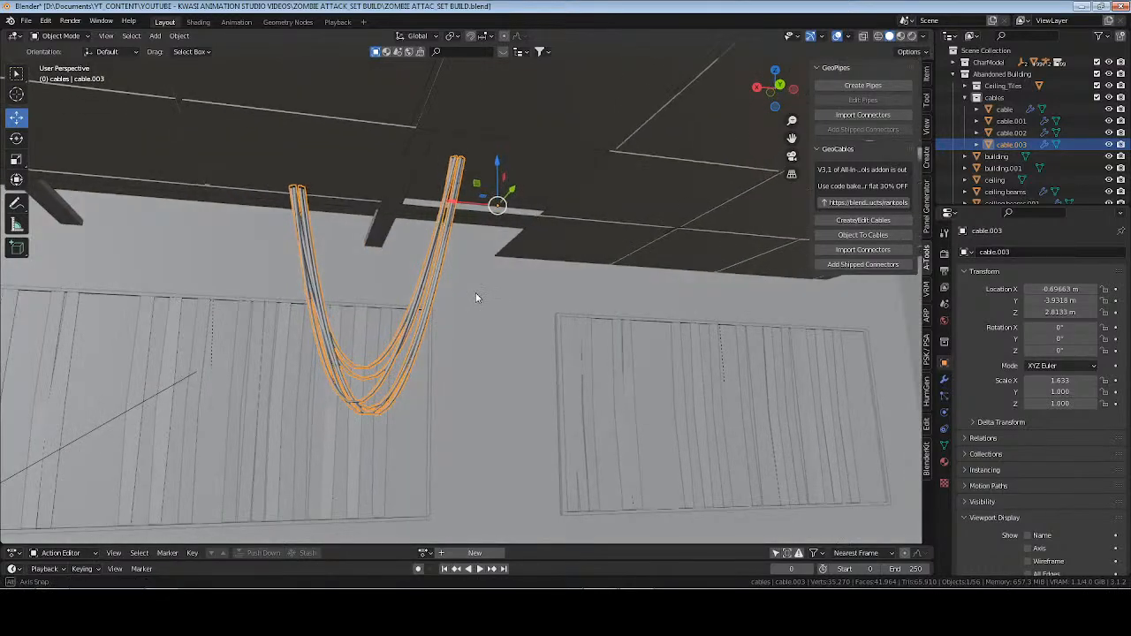
{"action": "key", "text": "alt+a"}
{"action": "key", "text": "ctrl+s"}
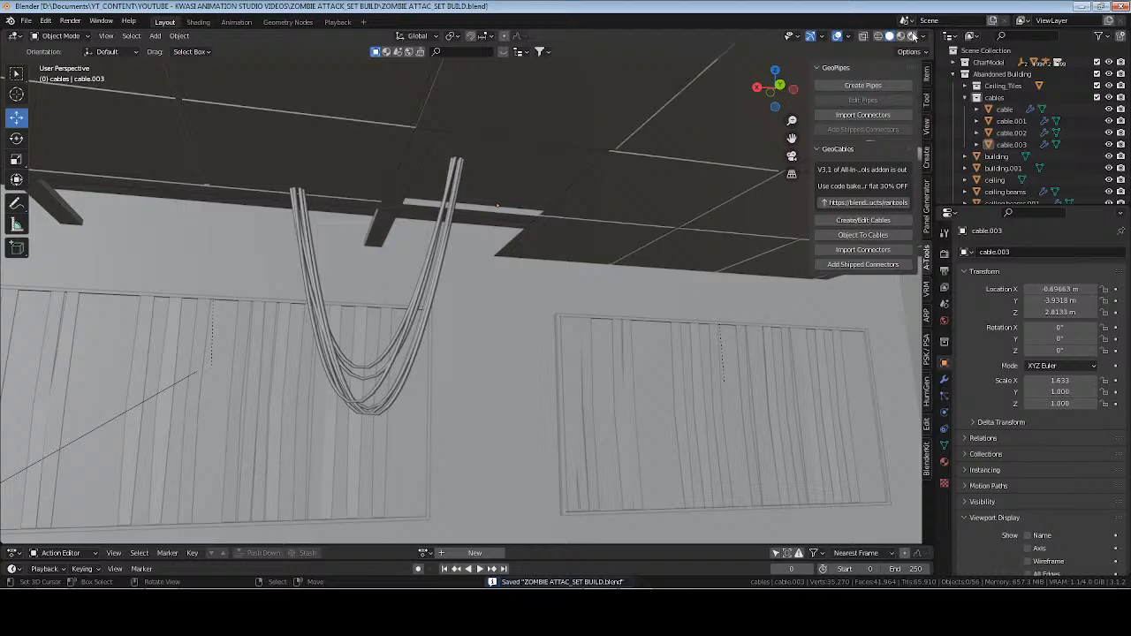
{"action": "left_click", "coordinate": [912, 35]}
{"action": "mouse_move", "coordinate": [629, 299]}
{"action": "middle_mouse_down"}
{"action": "mouse_move", "coordinate": [320, 375]}
{"action": "mouse_move", "coordinate": [458, 353]}
{"action": "middle_mouse_up"}
{"action": "scroll", "coordinate": [380, 364], "scroll_direction": "down", "scroll_amount": 3}
{"action": "scroll", "coordinate": [458, 352], "scroll_direction": "up", "scroll_amount": 2}
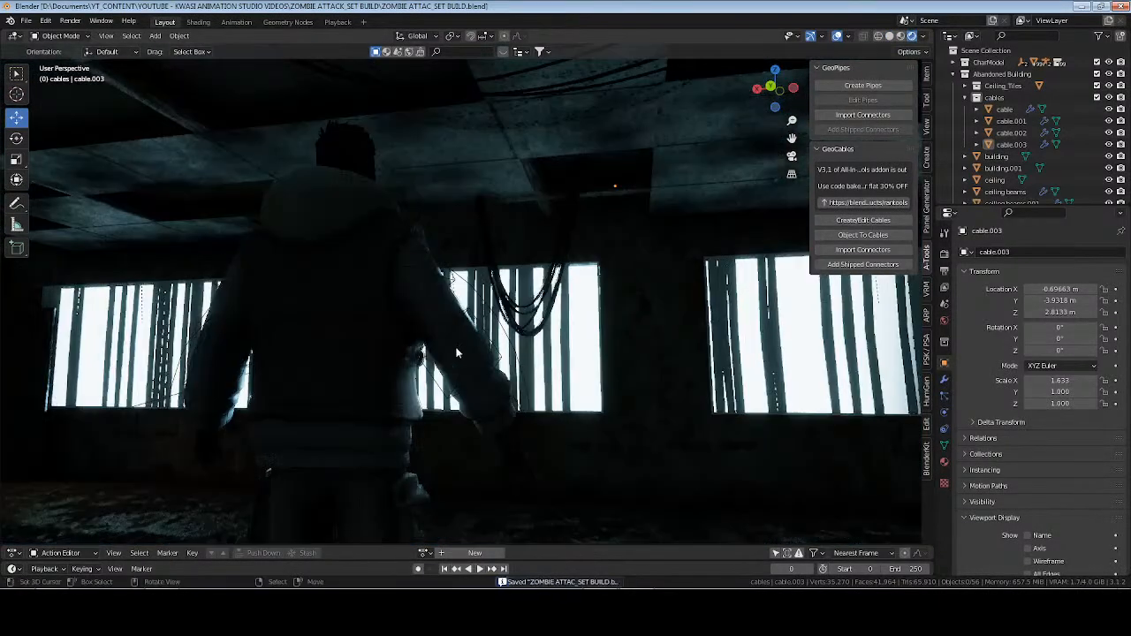
In Edit Mode, move one end point of the drooping bundle about -0.59 m along X to widen its span.
{"action": "left_click", "coordinate": [563, 246]}
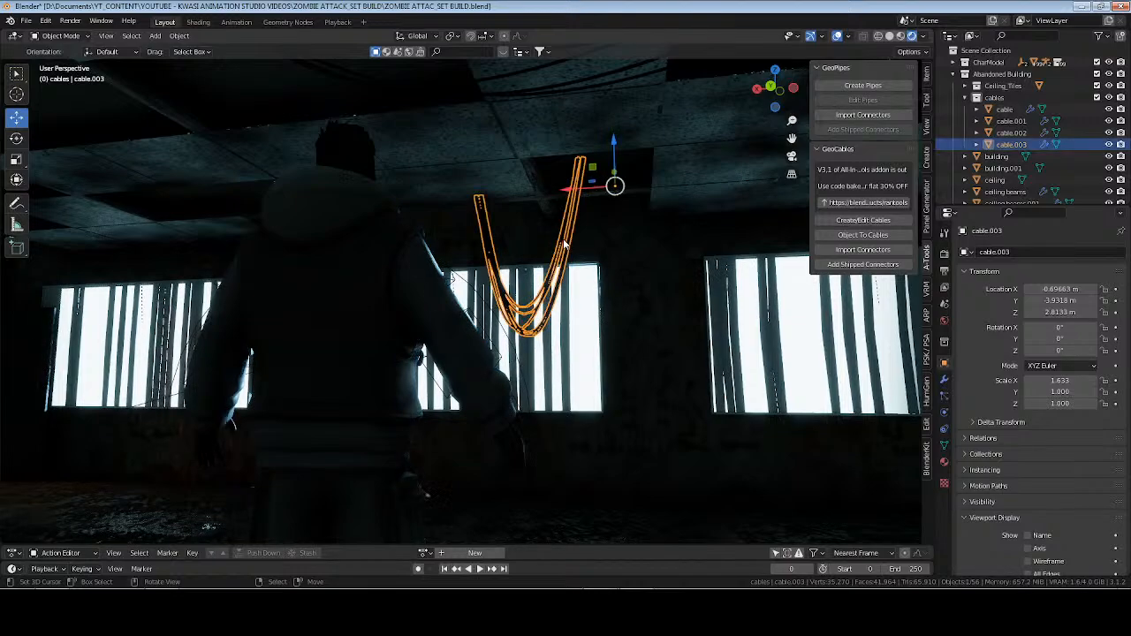
{"action": "key", "text": "Tab"}
{"action": "left_click", "coordinate": [585, 159]}
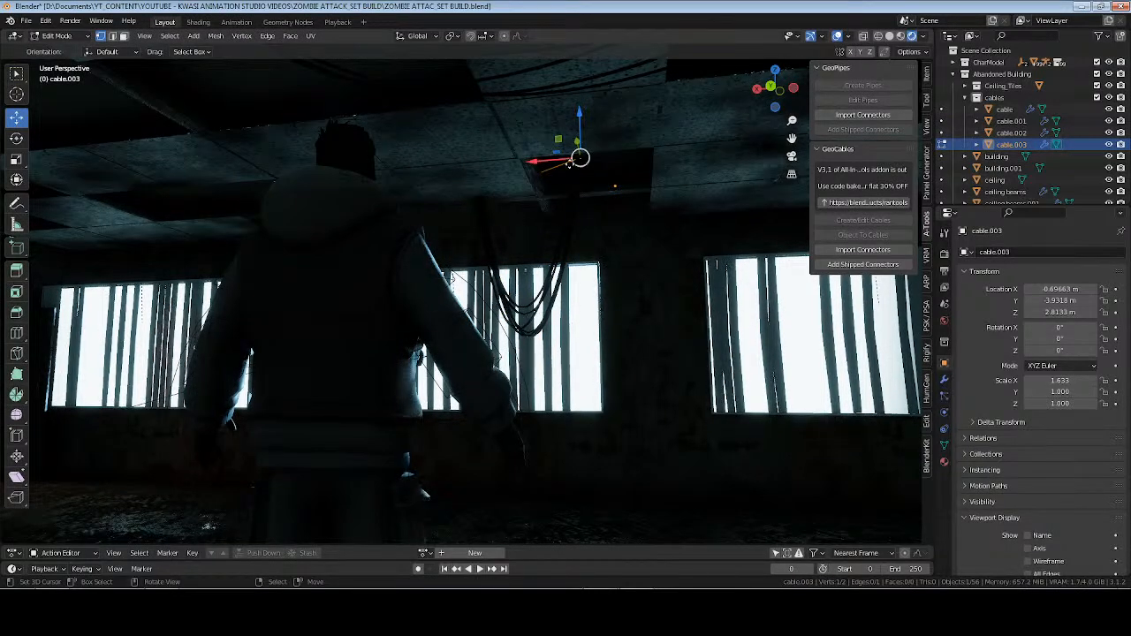
{"action": "key", "text": "g"}
{"action": "key", "text": "x"}
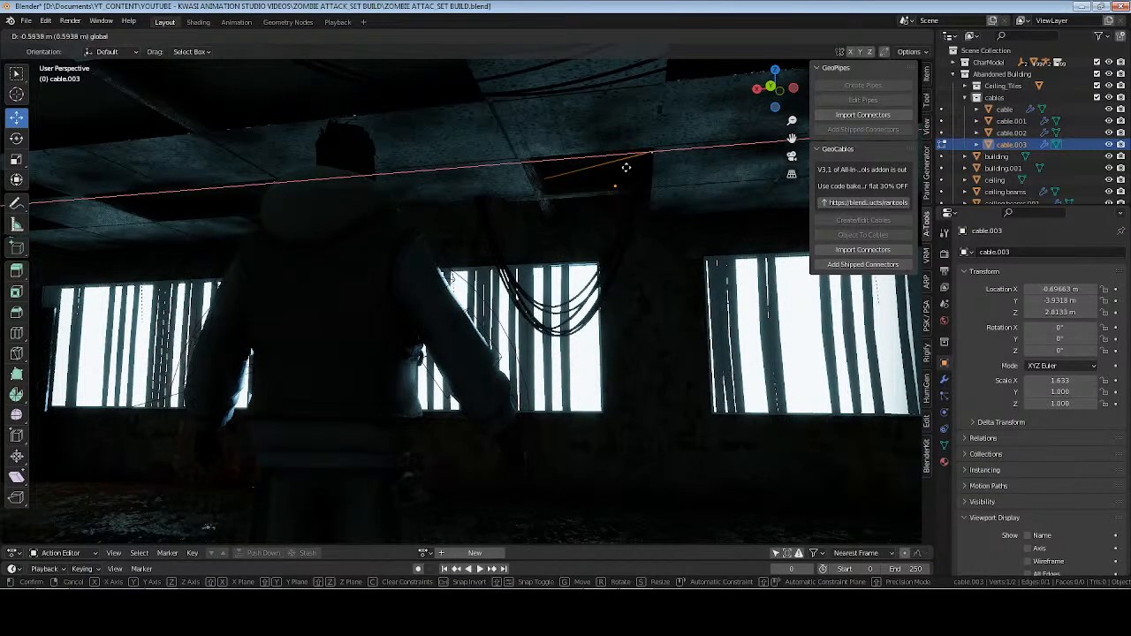
{"action": "left_click", "coordinate": [625, 167]}
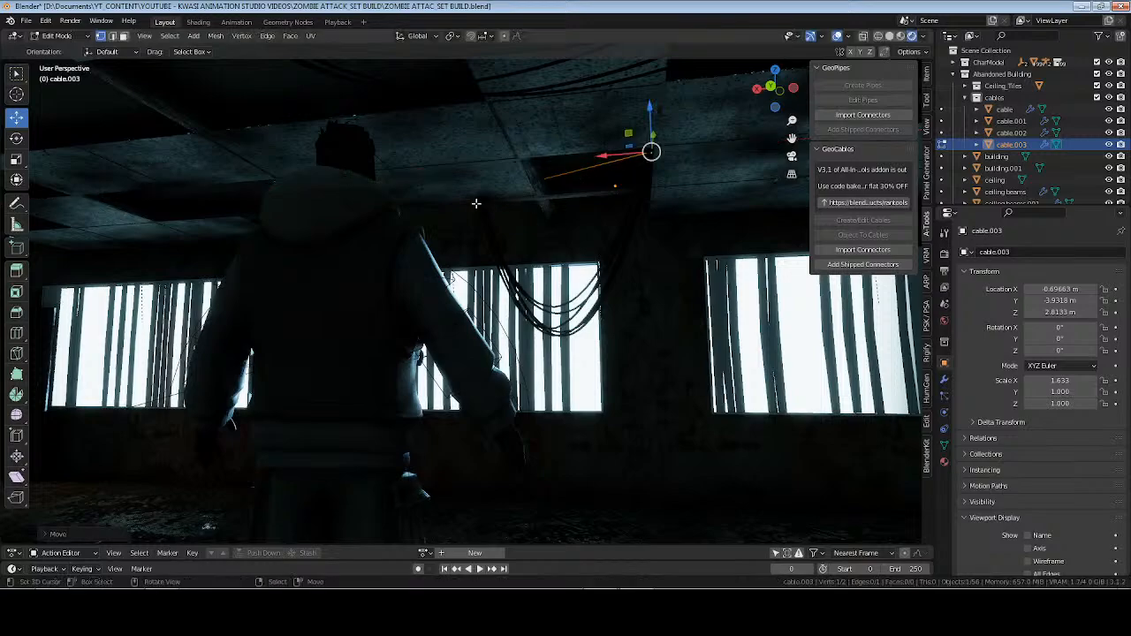
Nudge the bundle's other end point inward and up towards the ceiling, leave Edit Mode, deselect everything and save the file.
{"action": "left_click", "coordinate": [478, 197]}
{"action": "left_click_drag", "start_coordinate": [467, 180], "coordinate": [488, 141]}
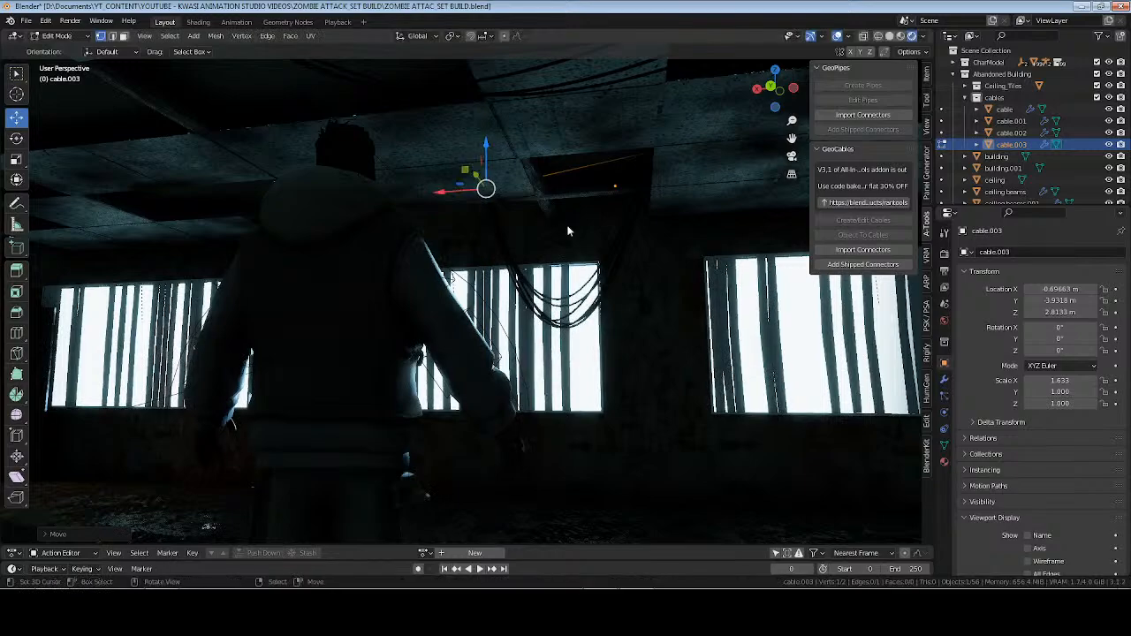
{"action": "key", "text": "Tab"}
{"action": "key", "text": "alt+a"}
{"action": "key", "text": "ctrl+s"}
In Edit Mode on the original long ceiling bundle, move the end point farther from the windows along Y and raise it into the ceiling.
{"action": "middle_click_drag", "start_coordinate": [575, 115], "coordinate": [439, 245], "text": "shift"}
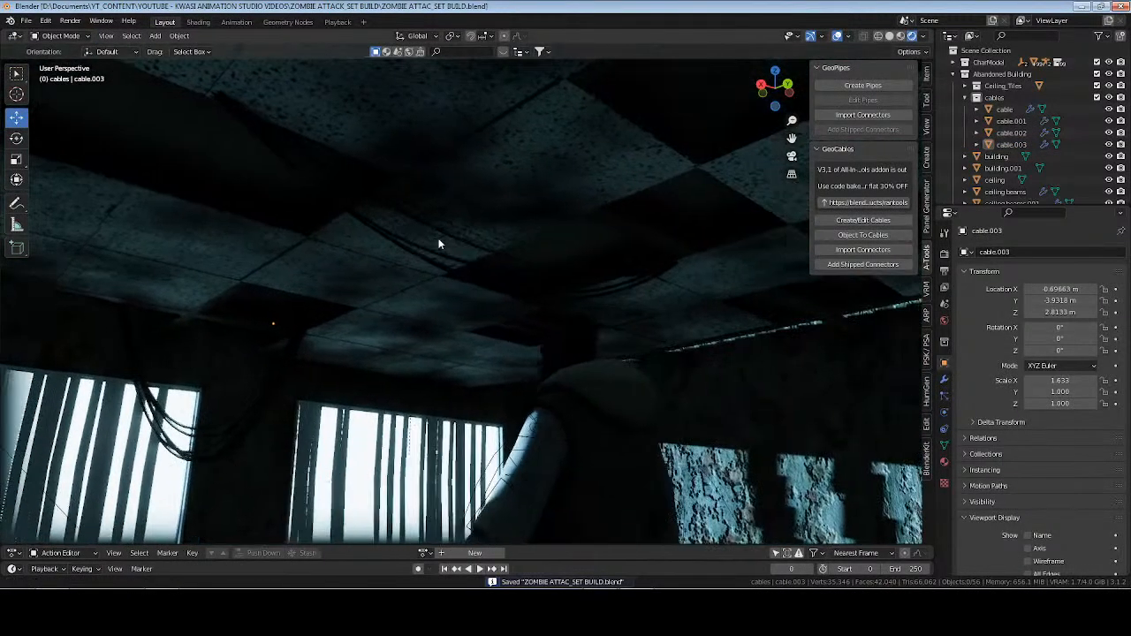
{"action": "left_click", "coordinate": [251, 135]}
{"action": "key", "text": "Tab"}
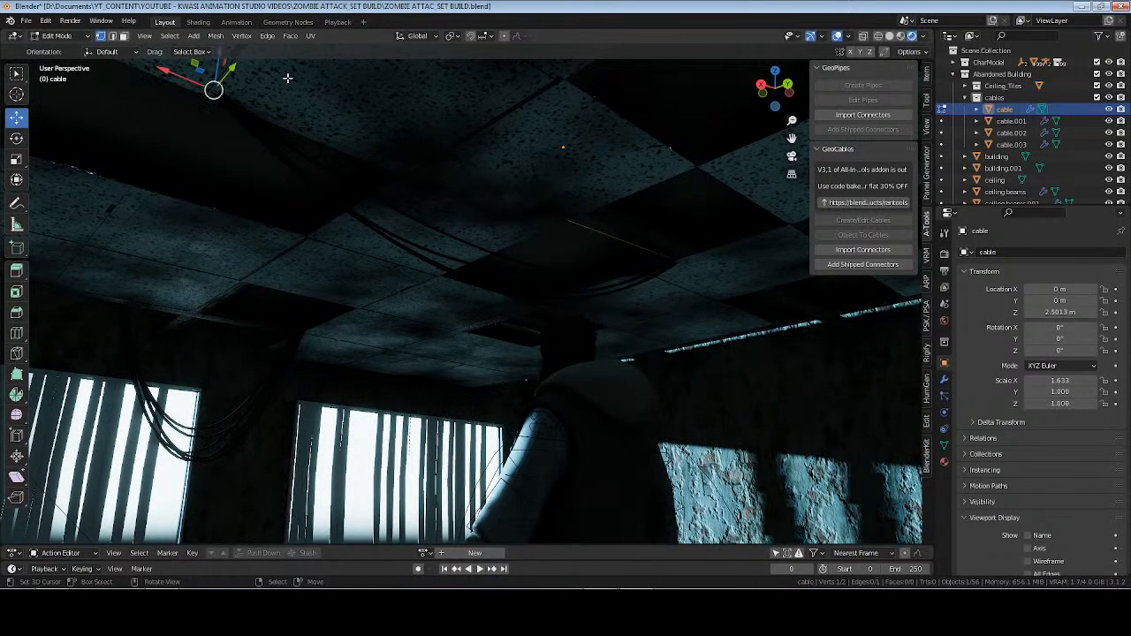
{"action": "left_click_drag", "start_coordinate": [226, 74], "coordinate": [206, 75]}
{"action": "left_click", "coordinate": [677, 260]}
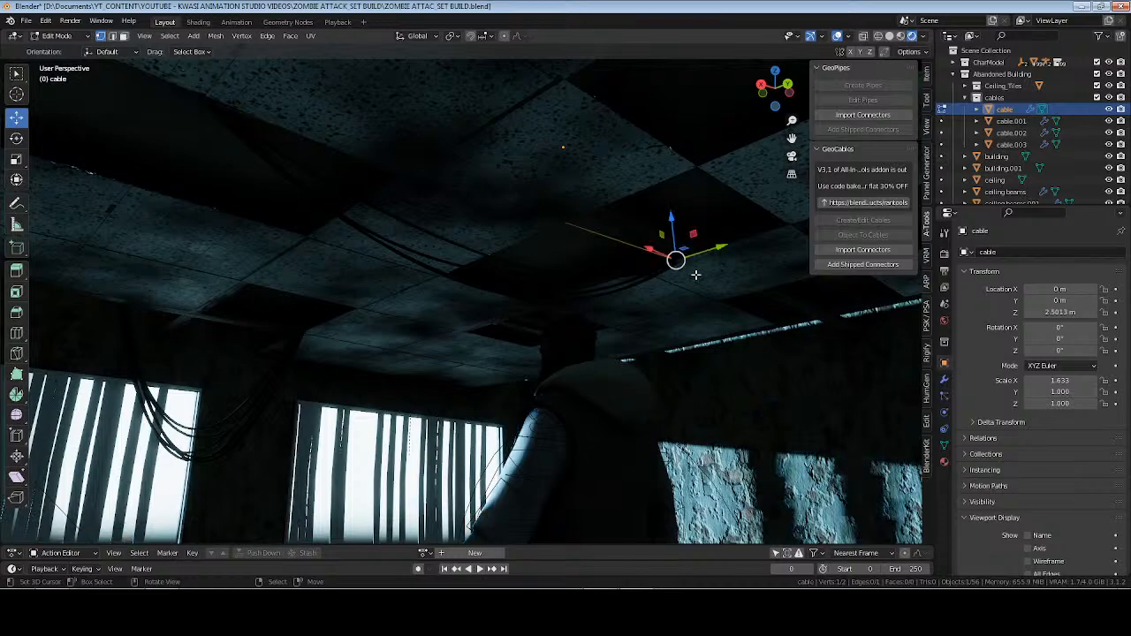
{"action": "mouse_move", "coordinate": [723, 246]}
{"action": "left_mouse_down"}
{"action": "mouse_move", "coordinate": [630, 254]}
{"action": "mouse_move", "coordinate": [657, 258]}
{"action": "left_mouse_up"}
{"action": "left_click_drag", "start_coordinate": [656, 215], "coordinate": [653, 199]}
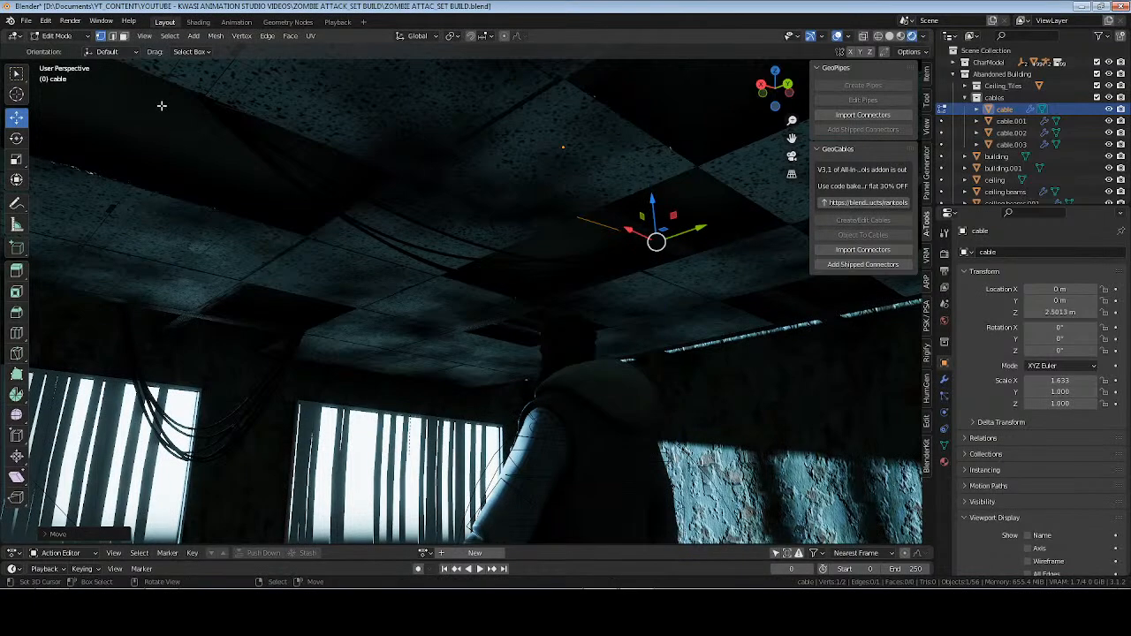
Select the opposite end point of the original long bundle and raise it slightly along Z into the ceiling.
{"action": "right_click", "coordinate": [204, 95]}
{"action": "middle_click_drag", "start_coordinate": [253, 96], "coordinate": [288, 159], "text": "shift"}
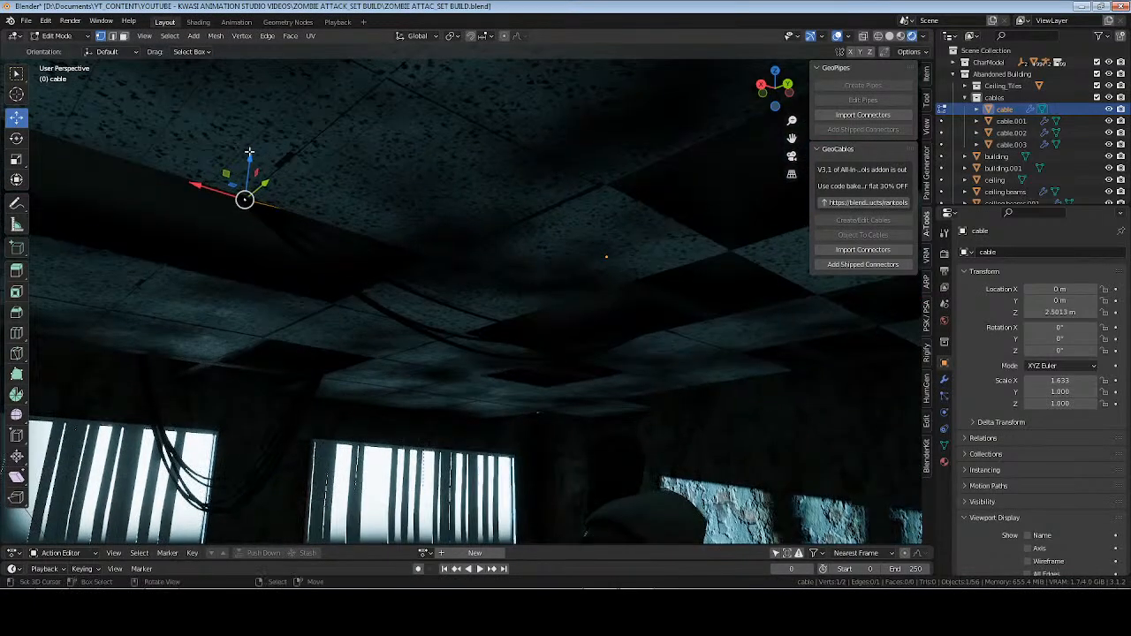
{"action": "left_click_drag", "start_coordinate": [251, 153], "coordinate": [253, 148]}
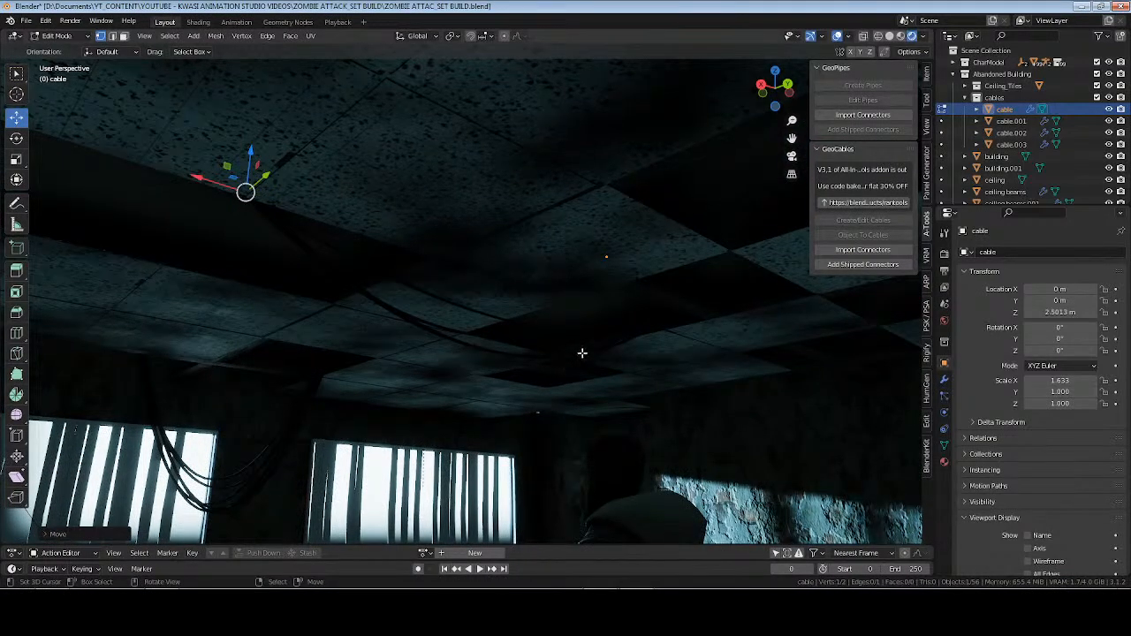
Edit the original long bundle with GeoCables, setting the drip to about 0.18, undo the stray extra segment, confirm and save the file.
{"action": "key", "text": "Tab"}
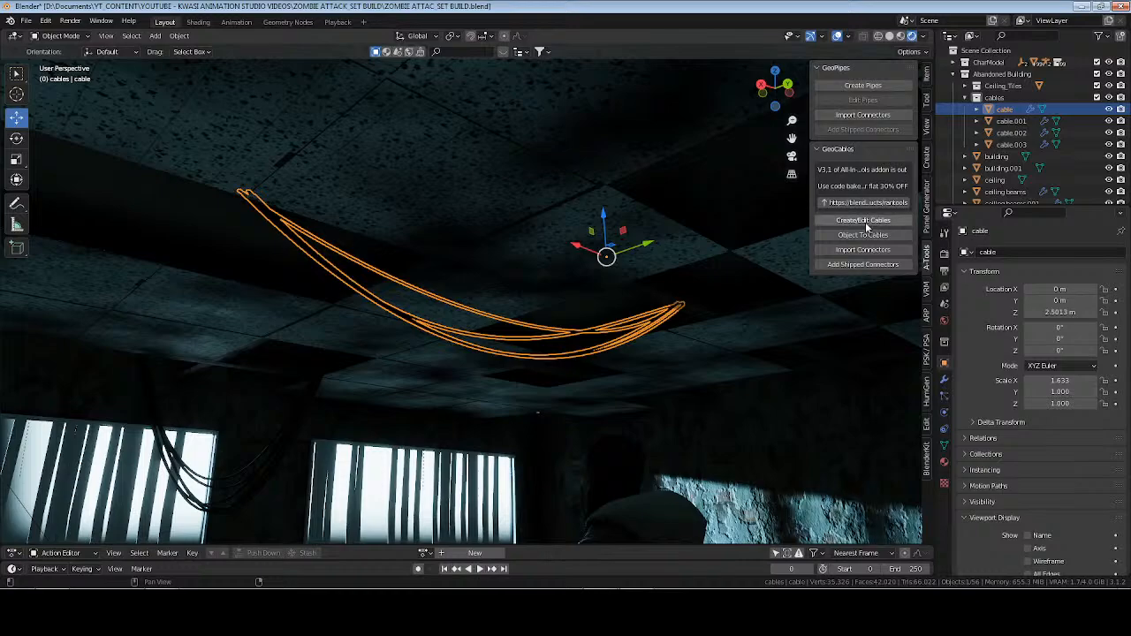
{"action": "left_click", "coordinate": [867, 221]}
{"action": "key", "text": "d"}
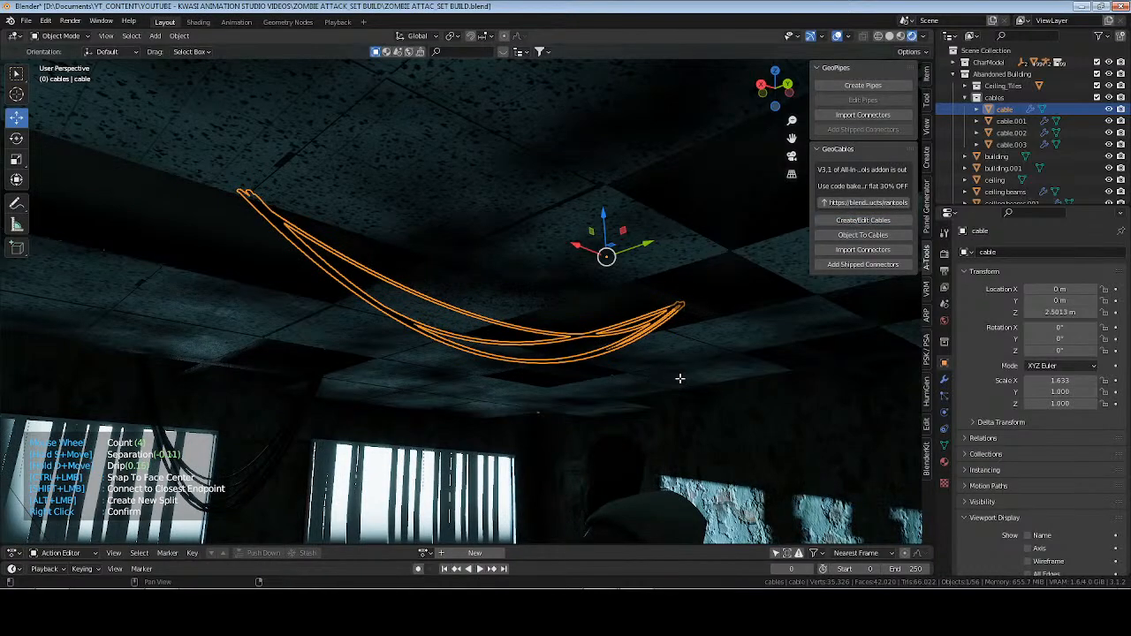
{"action": "left_click", "coordinate": [673, 375]}
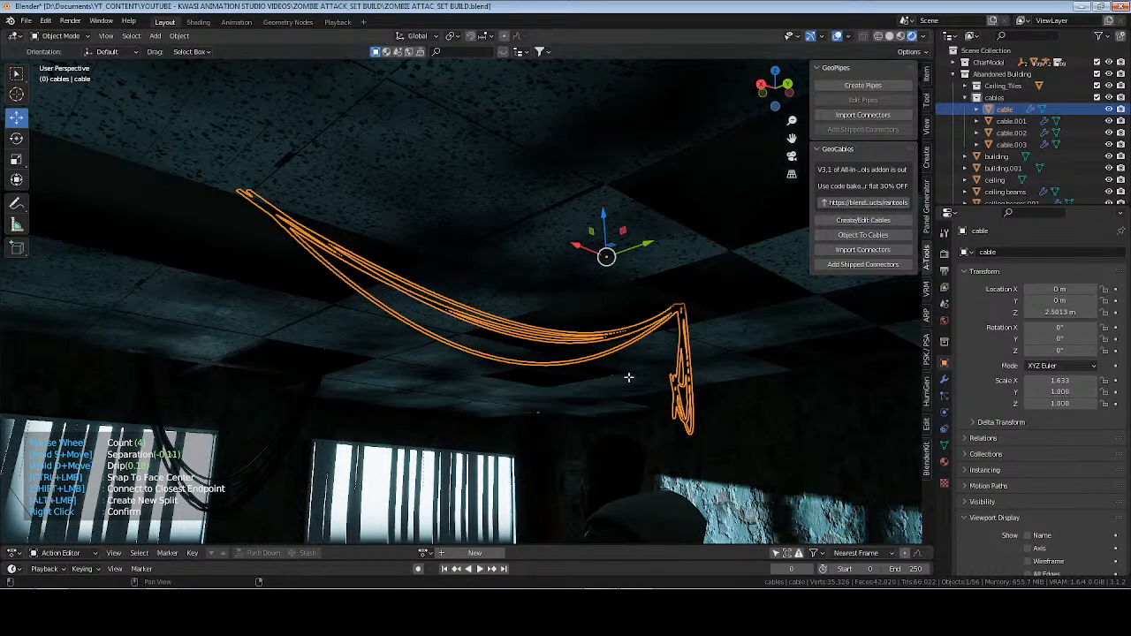
{"action": "key", "text": "ctrl+z"}
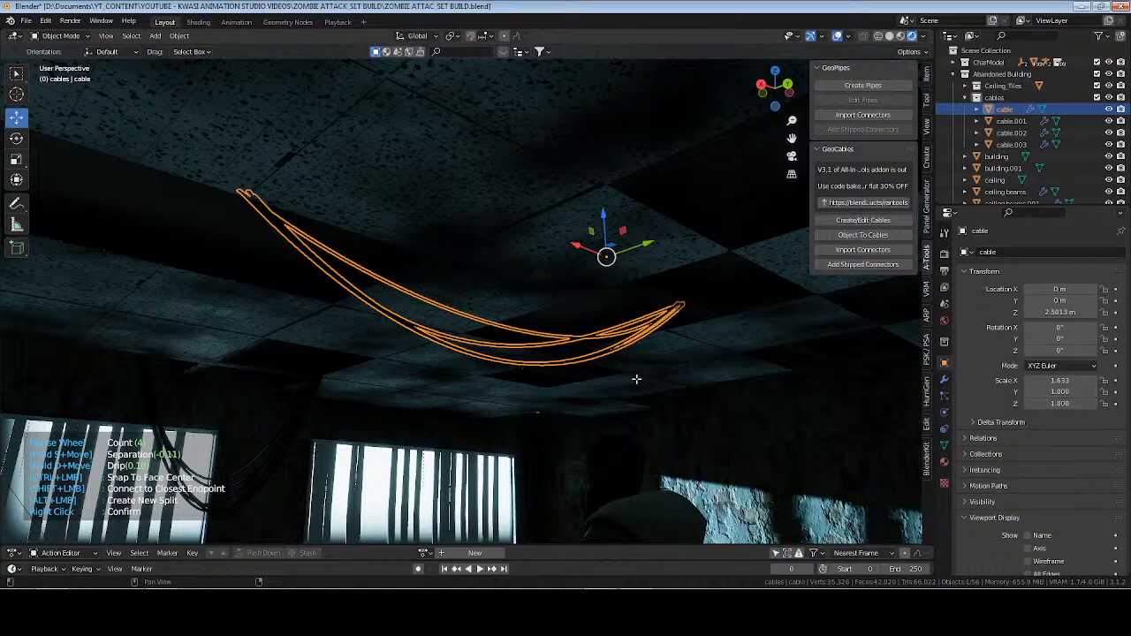
{"action": "right_click", "coordinate": [636, 379]}
{"action": "left_click", "coordinate": [664, 351]}
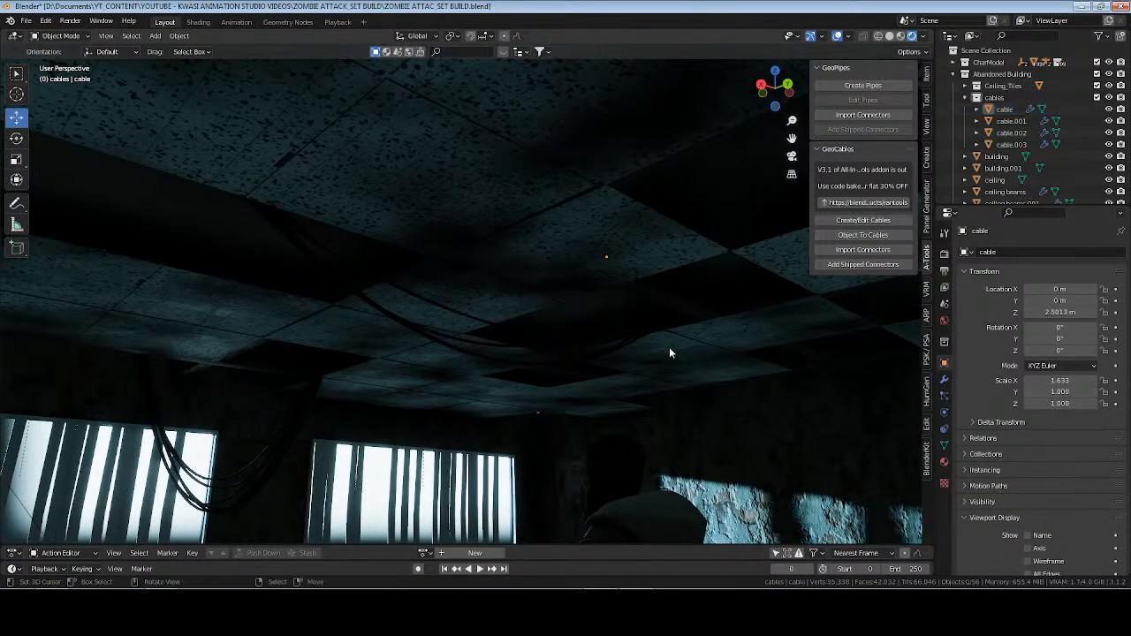
{"action": "key", "text": "ctrl+s"}
Select the short cable bundle hanging near the doorway wall (cable.002) and switch the viewport to Solid shading.
{"action": "middle_click_drag", "start_coordinate": [674, 336], "coordinate": [527, 397]}
{"action": "left_click", "coordinate": [544, 380]}
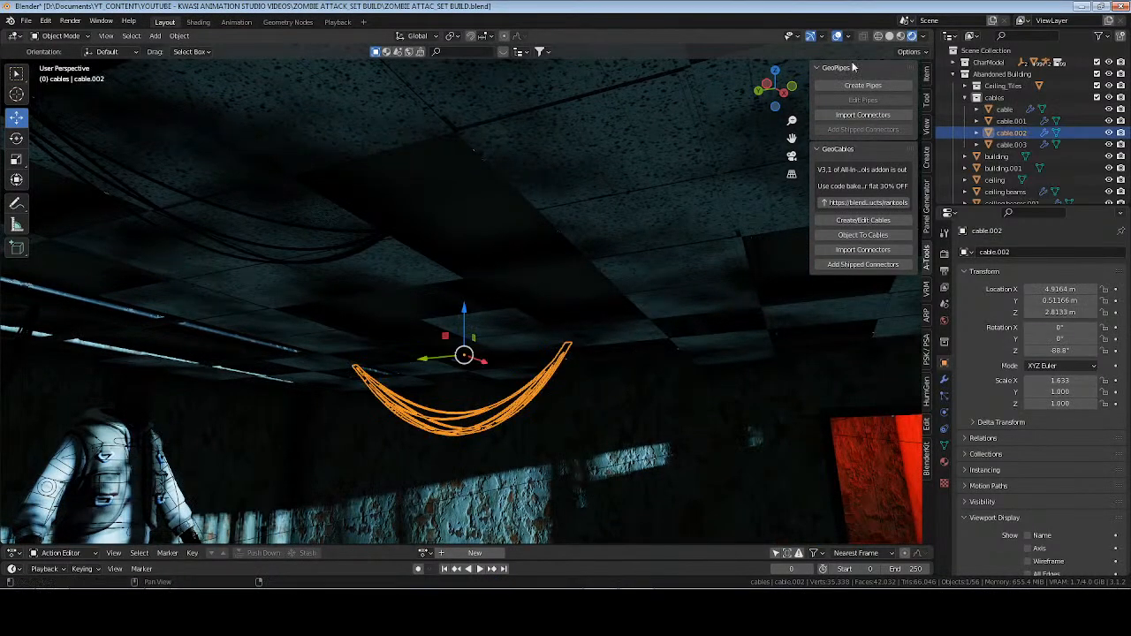
{"action": "left_click", "coordinate": [888, 37]}
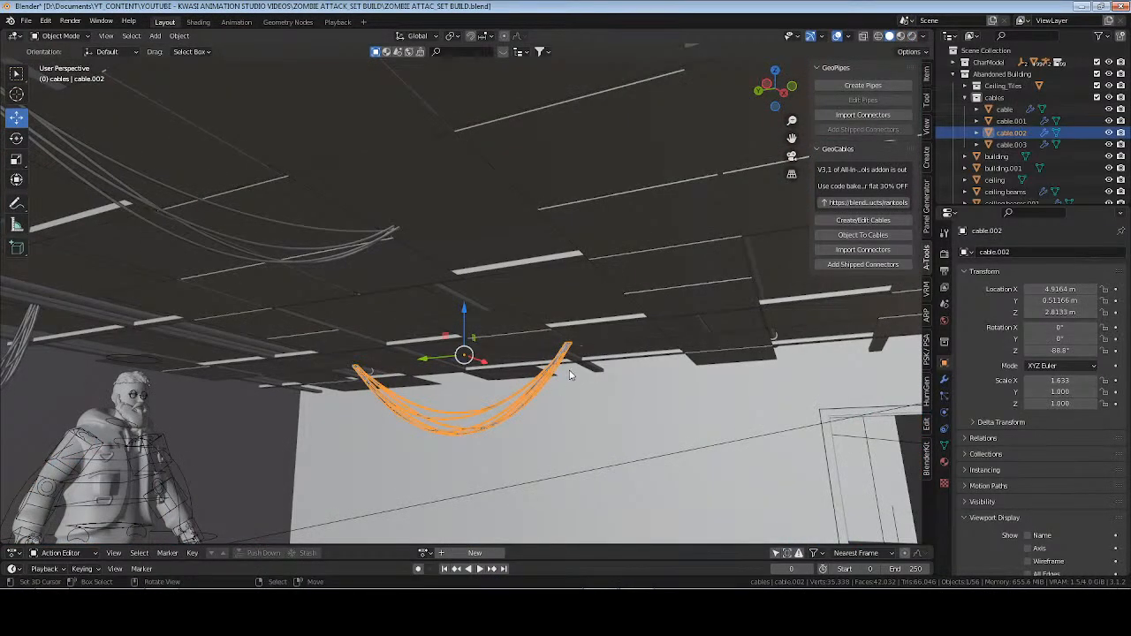
Try extending the selected bundle in GeoCables with a segment towards the barred window wall, undo that segment and confirm.
{"action": "left_click", "coordinate": [843, 222]}
{"action": "middle_click_drag", "start_coordinate": [559, 403], "coordinate": [461, 351]}
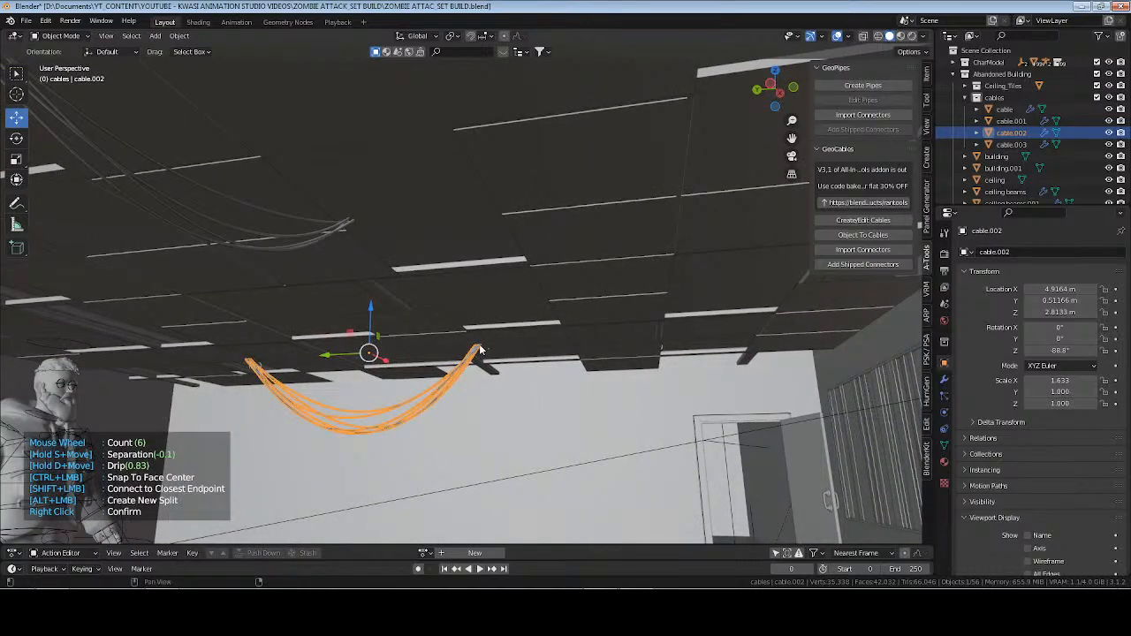
{"action": "right_click", "coordinate": [480, 351]}
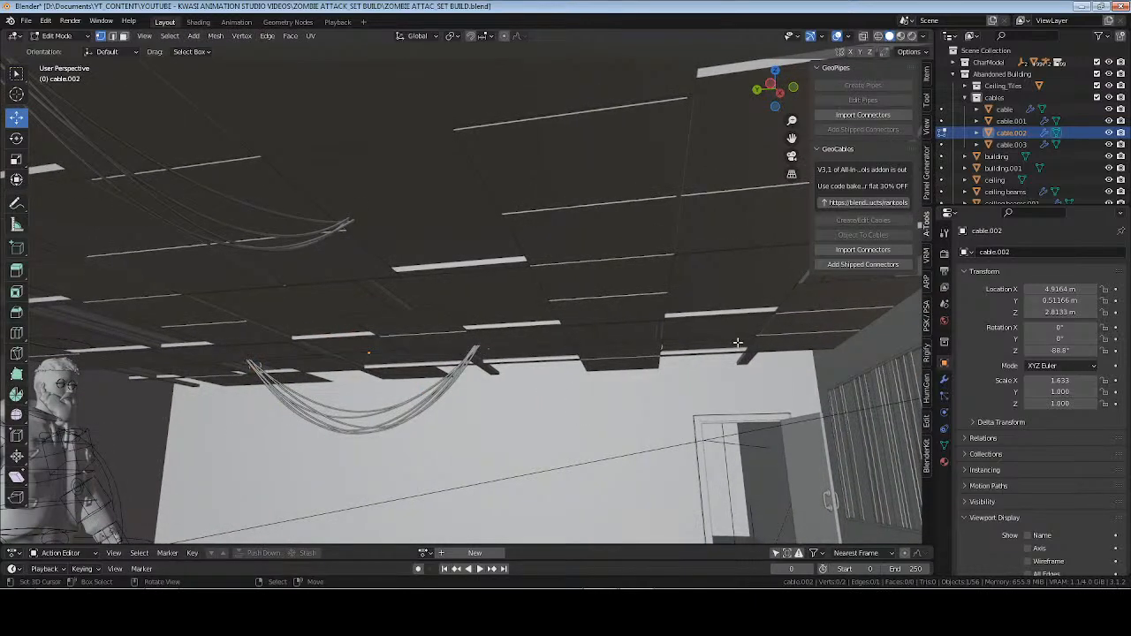
{"action": "key", "text": "Tab"}
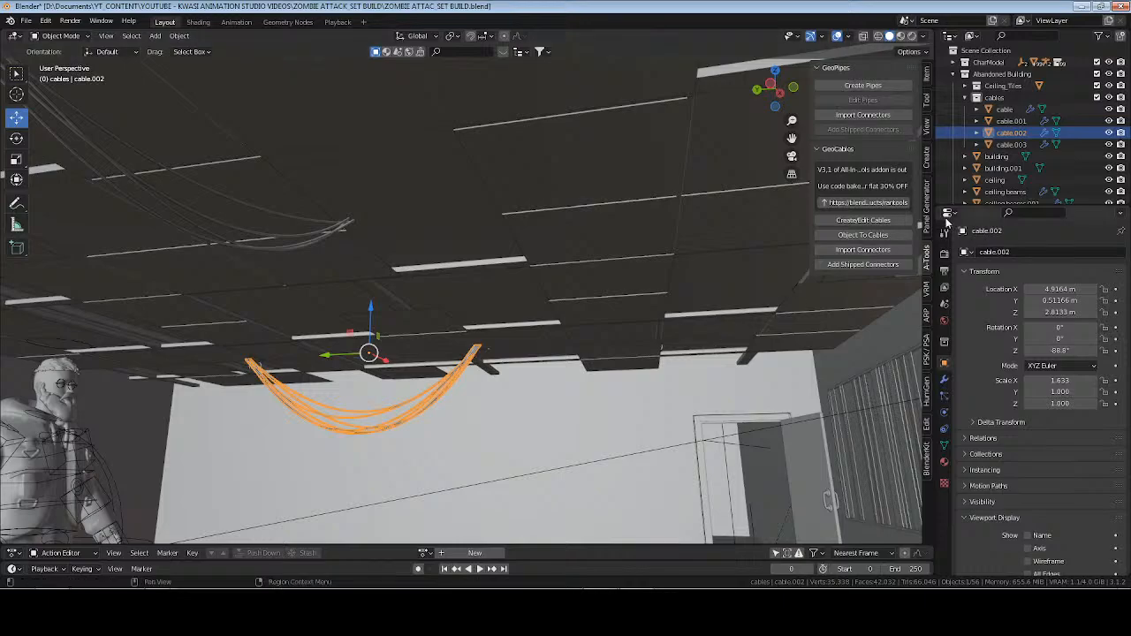
{"action": "left_click", "coordinate": [863, 220]}
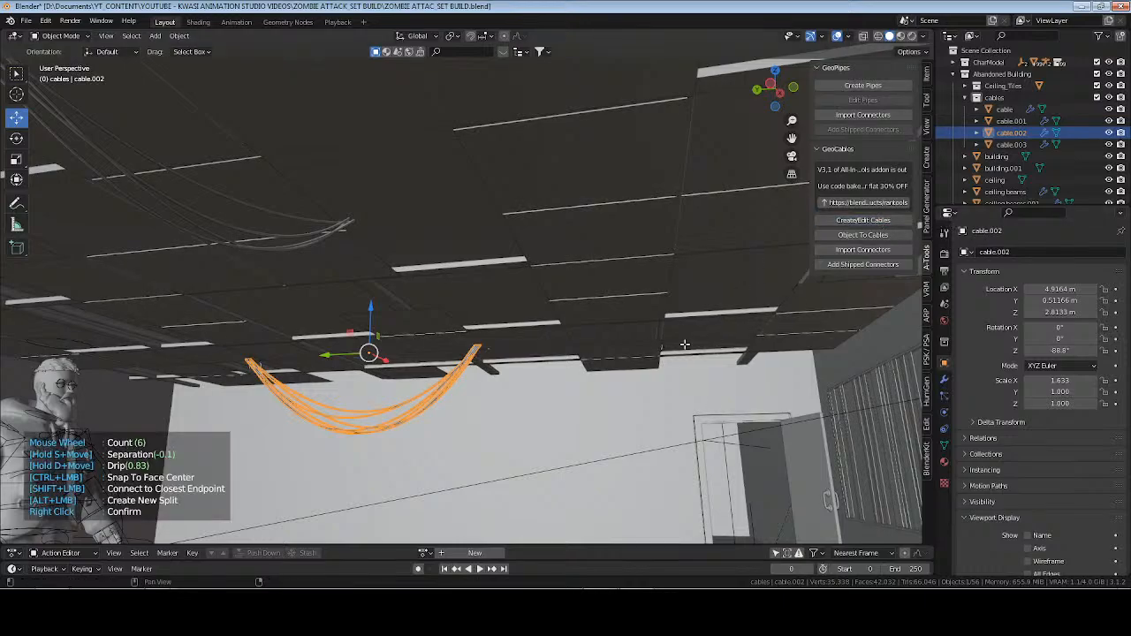
{"action": "left_click", "coordinate": [722, 295]}
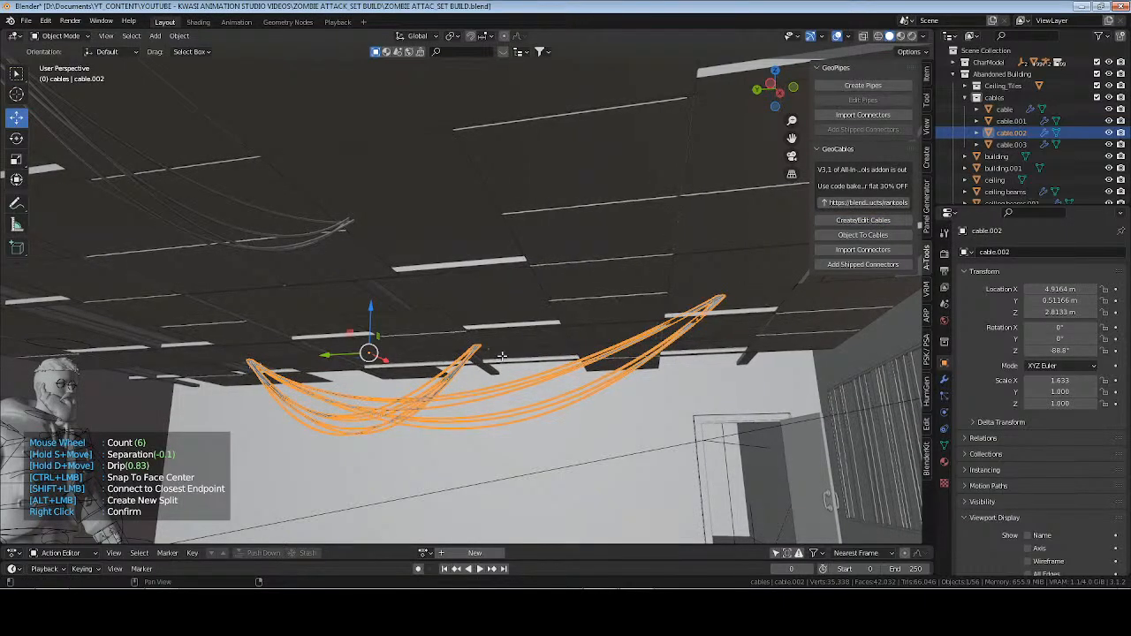
{"action": "key", "text": "ctrl+z"}
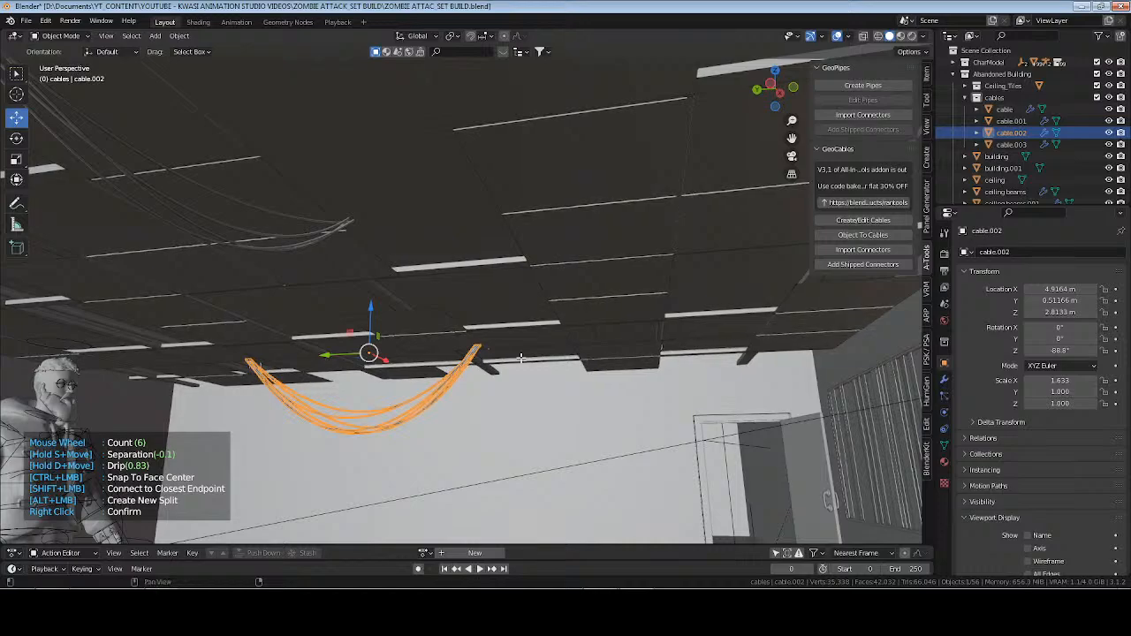
{"action": "right_click", "coordinate": [521, 358]}
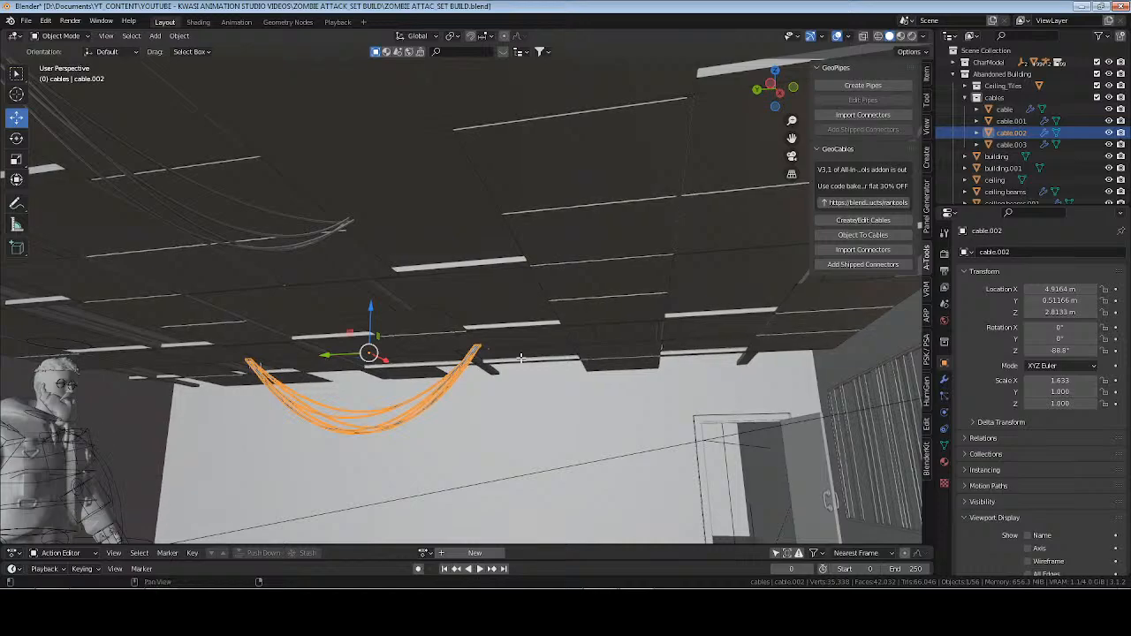
Try Z rotations of 180° and 0° on the cable bundle, settling on 90°.
{"action": "left_click", "coordinate": [1070, 351]}
{"action": "type", "text": "18"}
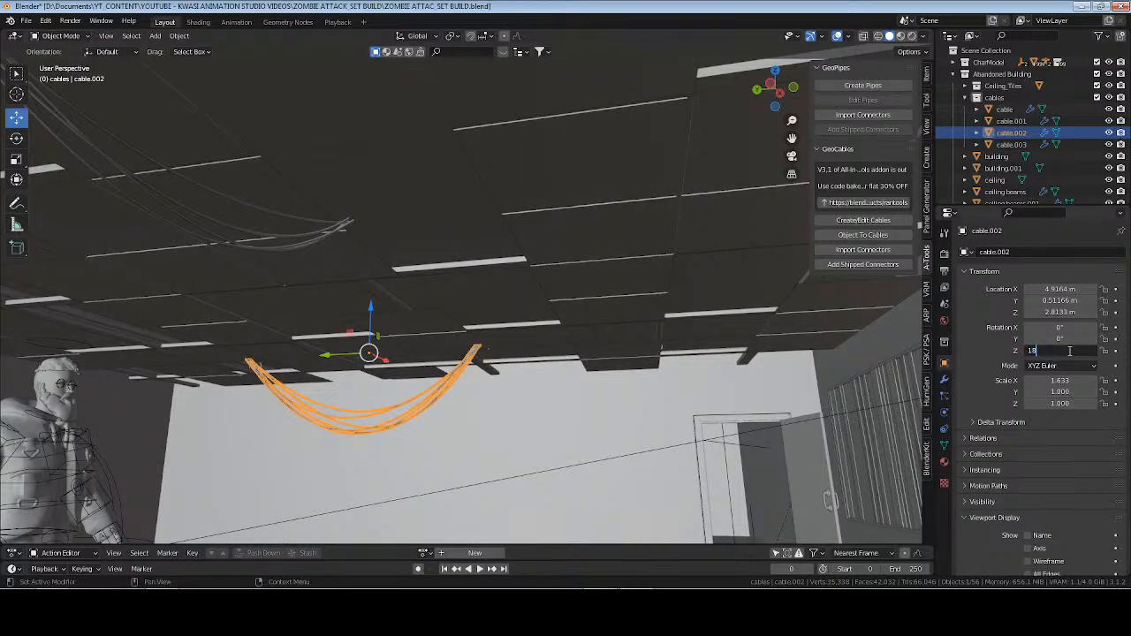
{"action": "type", "text": "0"}
{"action": "key", "text": "Return"}
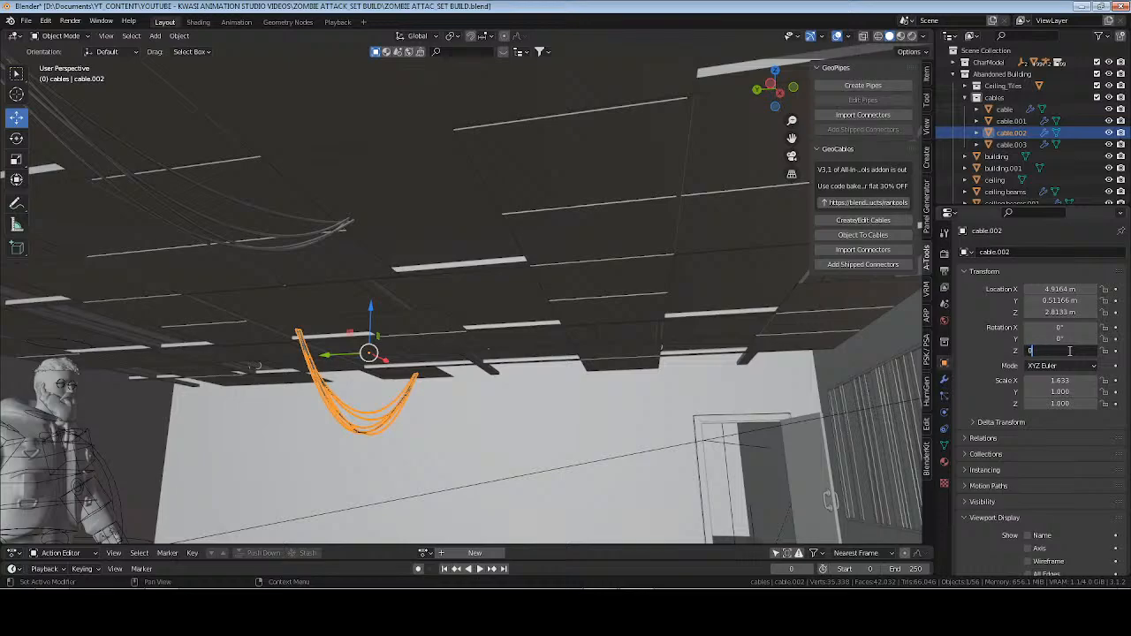
{"action": "key", "text": "Return"}
{"action": "key", "text": "Return"}
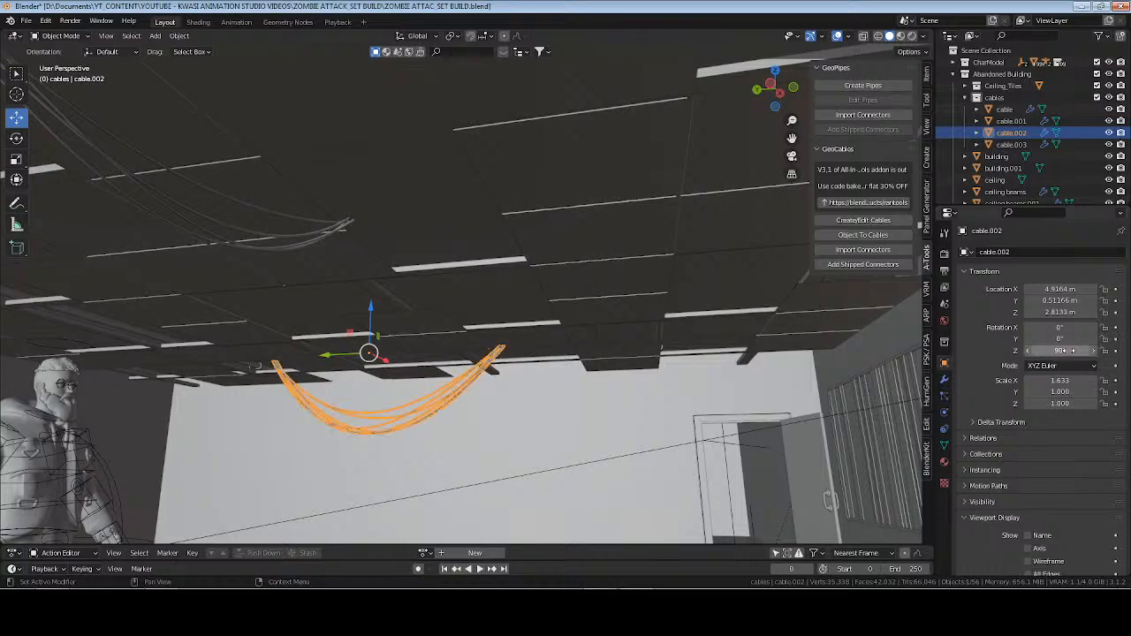
Try extending the rotated bundle in GeoCables with a short segment along the ceiling and raising its cable count.
{"action": "left_click", "coordinate": [864, 220]}
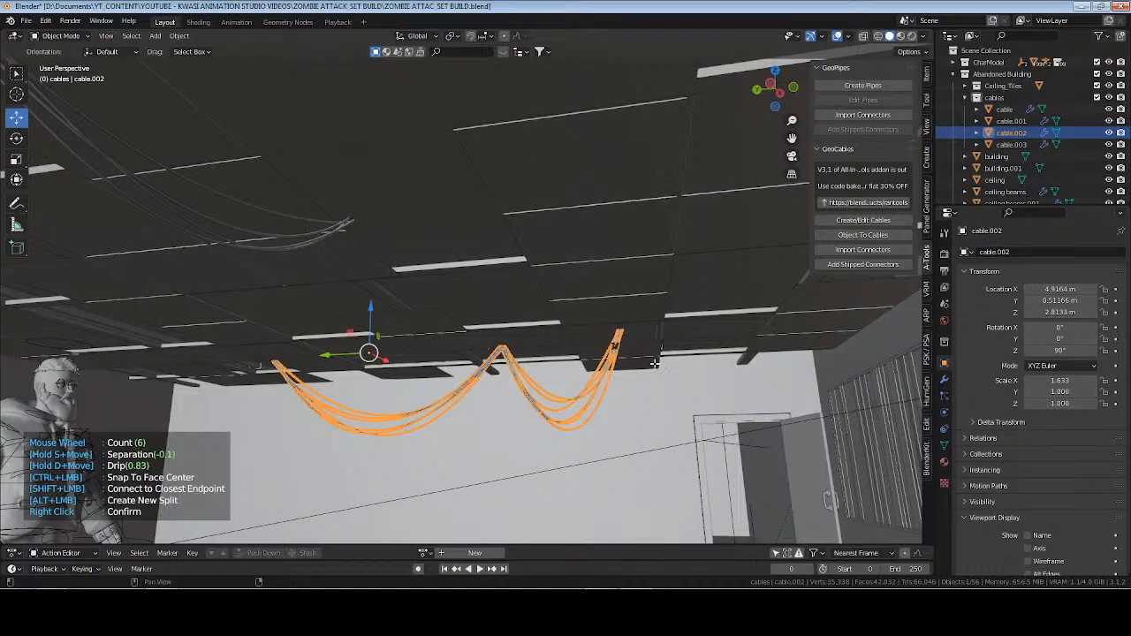
{"action": "middle_click_drag", "start_coordinate": [769, 331], "coordinate": [425, 320]}
{"action": "scroll", "coordinate": [422, 329], "scroll_direction": "up", "scroll_amount": 6}
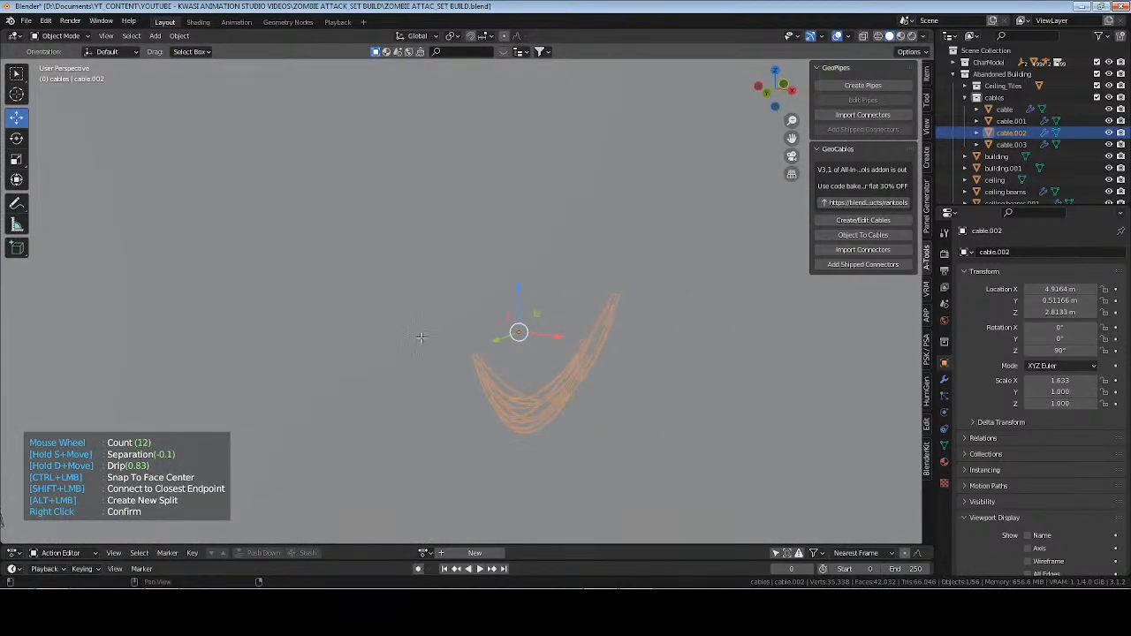
{"action": "right_click", "coordinate": [530, 358]}
{"action": "middle_click_drag", "start_coordinate": [531, 358], "coordinate": [778, 223]}
Extend the bundle in GeoCables with a segment anchored on the ceiling near the doorway, undoing the two trial segments placed beyond it.
{"action": "left_click", "coordinate": [863, 220]}
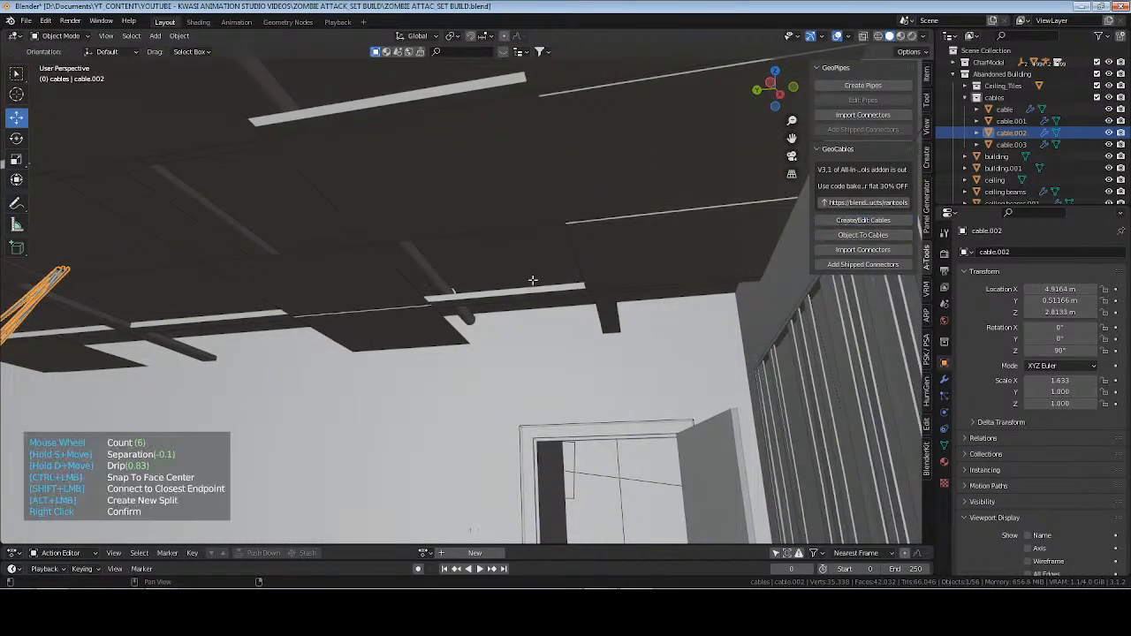
{"action": "left_click", "coordinate": [542, 254]}
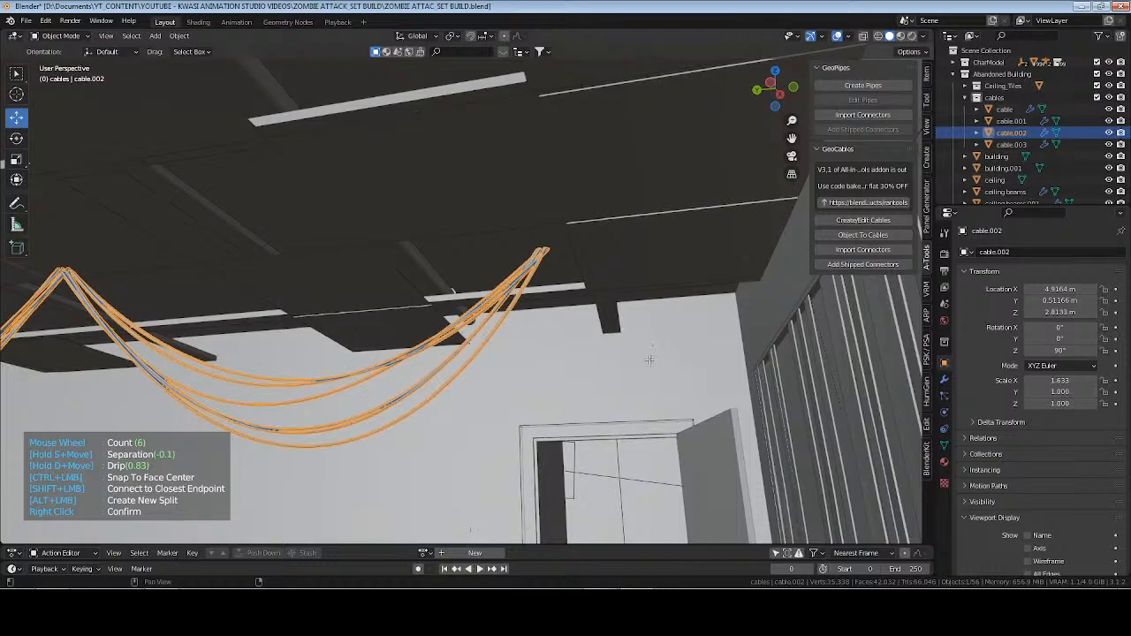
{"action": "left_click", "coordinate": [733, 391]}
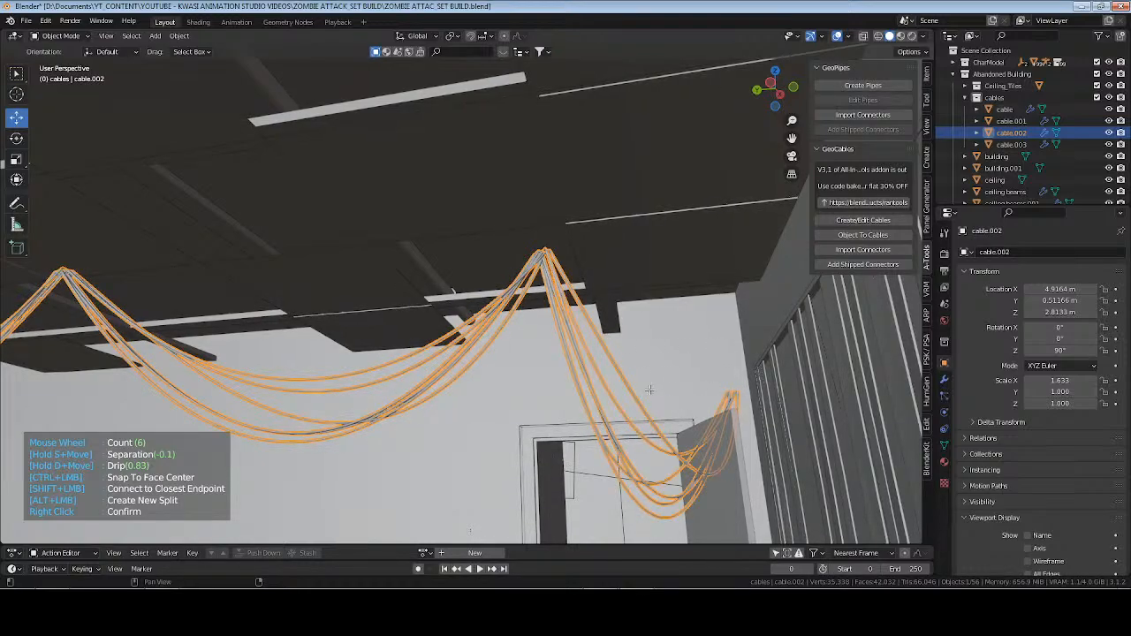
{"action": "key", "text": "ctrl+z"}
{"action": "left_click", "coordinate": [497, 455]}
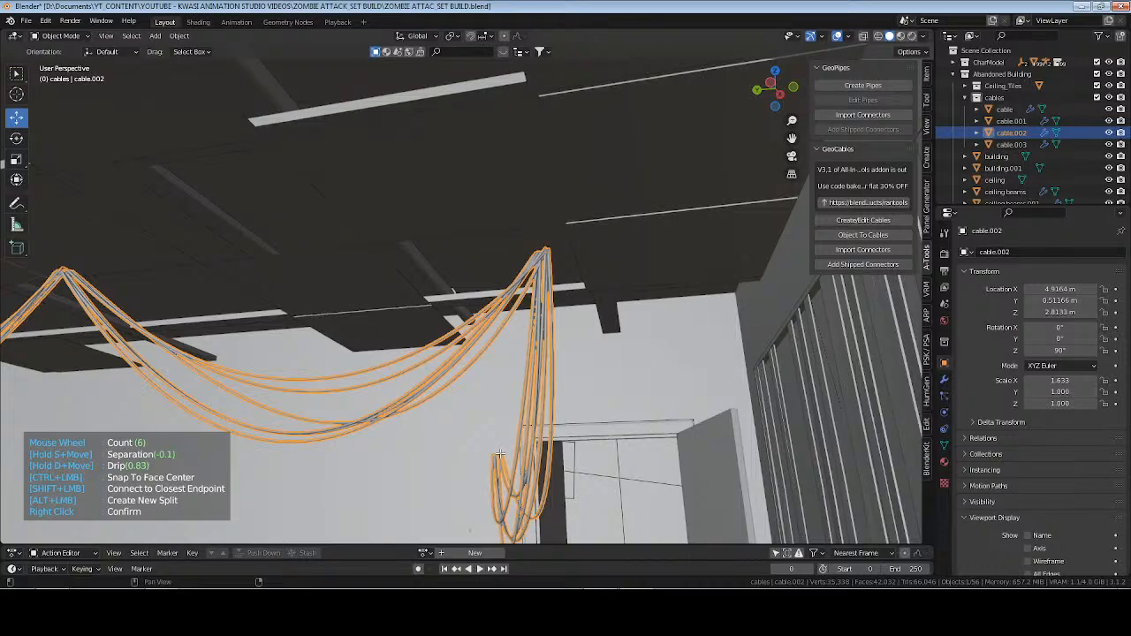
{"action": "key", "text": "ctrl+z"}
Set the bundle's cable count to 8 and confirm the GeoCables edit.
{"action": "scroll", "coordinate": [559, 411], "scroll_direction": "down", "scroll_amount": 4}
{"action": "scroll", "coordinate": [559, 411], "scroll_direction": "up", "scroll_amount": 3}
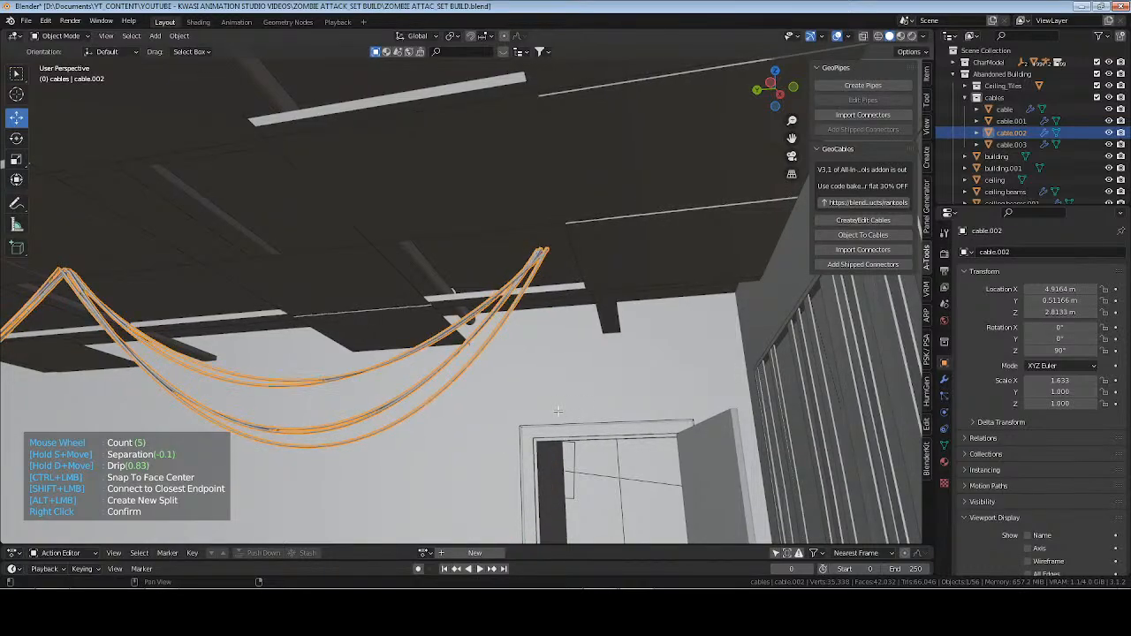
{"action": "scroll", "coordinate": [559, 411], "scroll_direction": "up", "scroll_amount": 3}
{"action": "right_click", "coordinate": [559, 411]}
Add another GeoCables segment to the bundle, anchored on the corridor ceiling beyond the doorway, and confirm.
{"action": "middle_click_drag", "start_coordinate": [558, 411], "coordinate": [567, 334]}
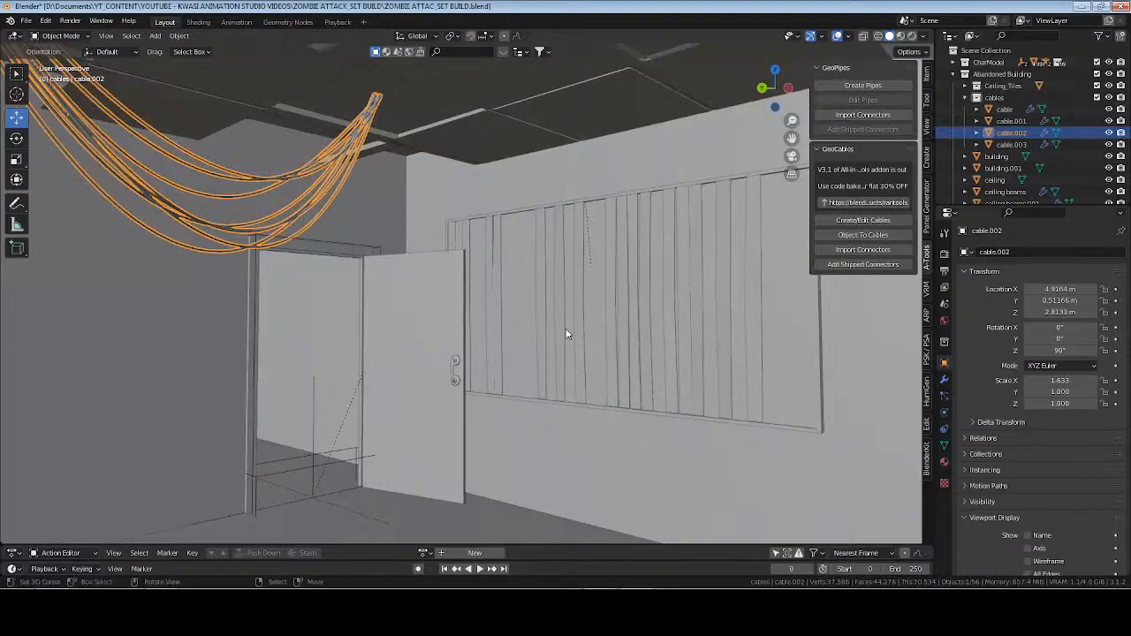
{"action": "middle_click_drag", "start_coordinate": [218, 292], "coordinate": [503, 330]}
{"action": "scroll", "coordinate": [503, 332], "scroll_direction": "down", "scroll_amount": 8}
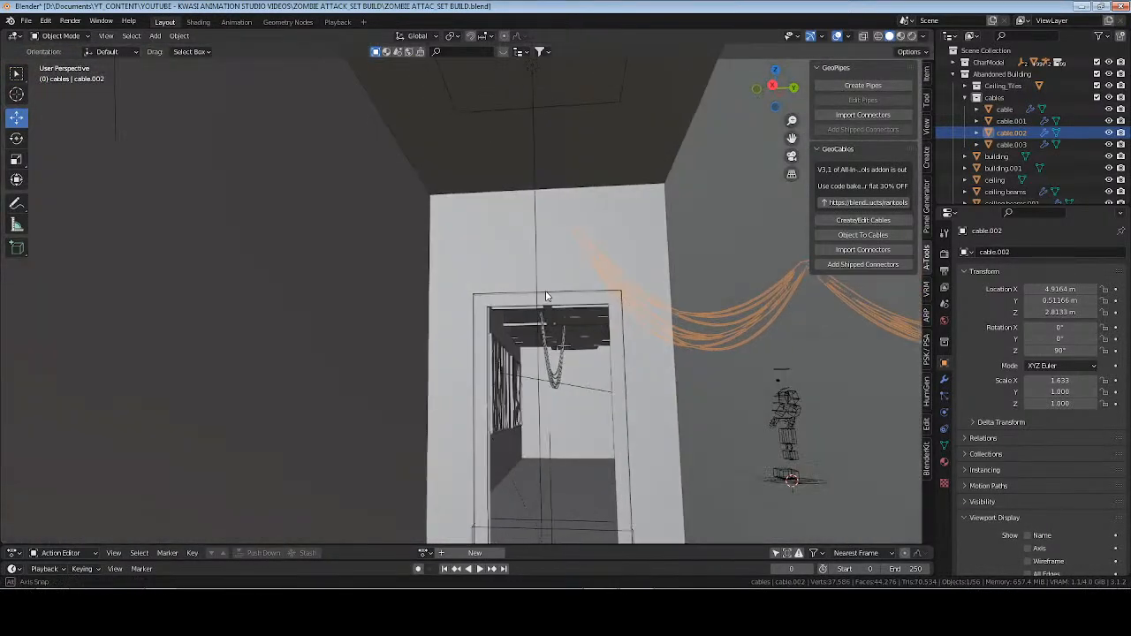
{"action": "left_click", "coordinate": [864, 219]}
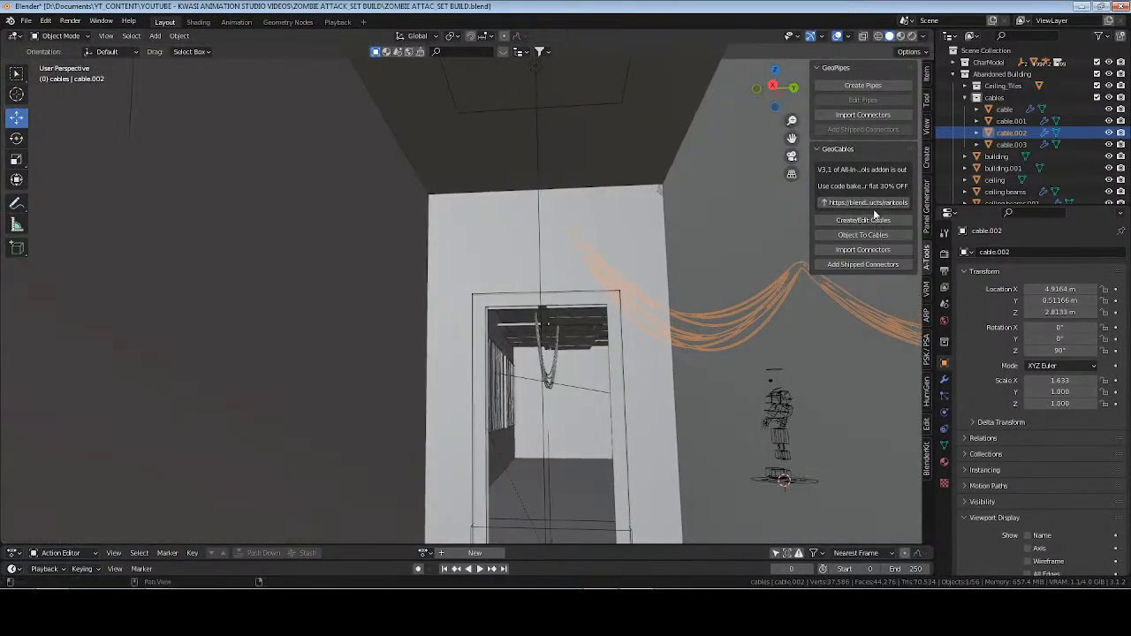
{"action": "left_click", "coordinate": [441, 151]}
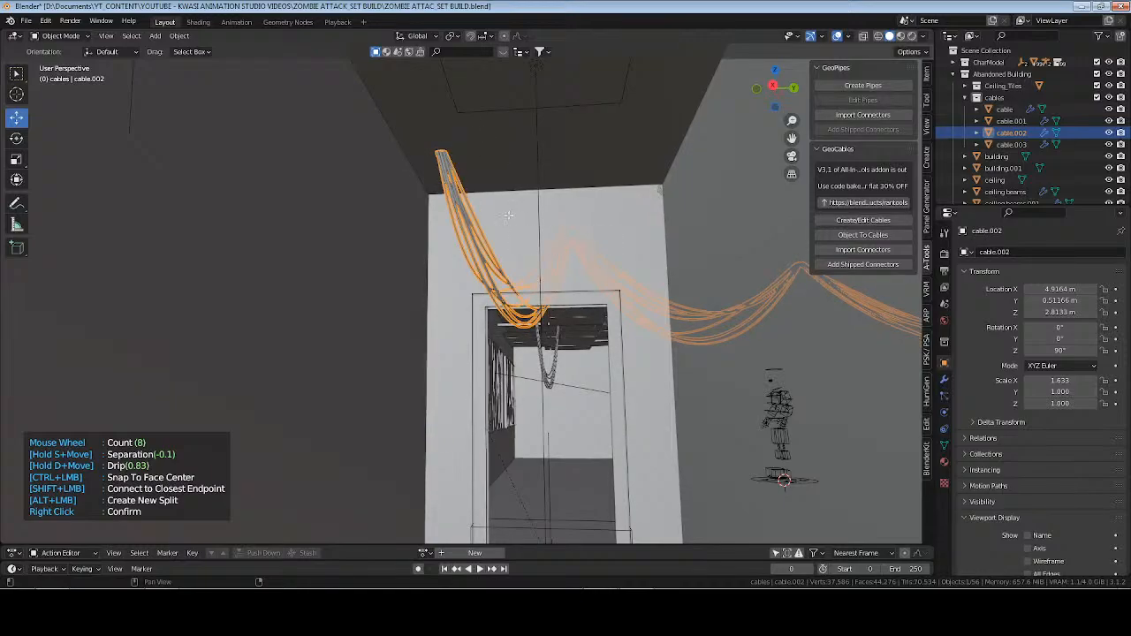
{"action": "right_click", "coordinate": [504, 209]}
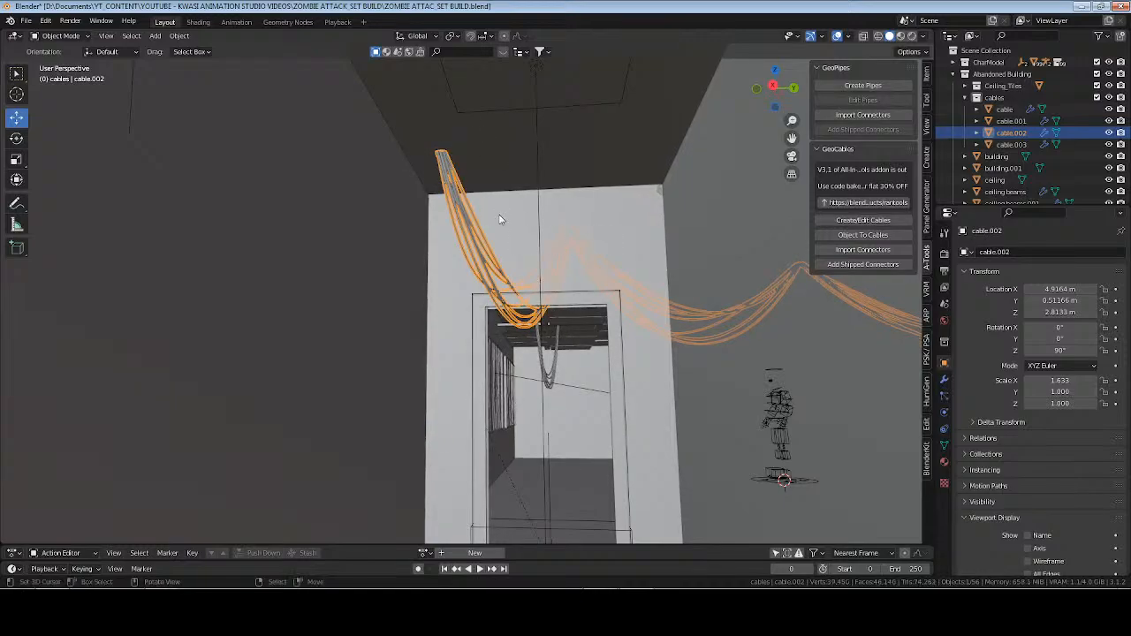
In Edit Mode, move the bundle's corridor end point slightly up along Z into the ceiling, and return to Object Mode.
{"action": "key", "text": "Tab"}
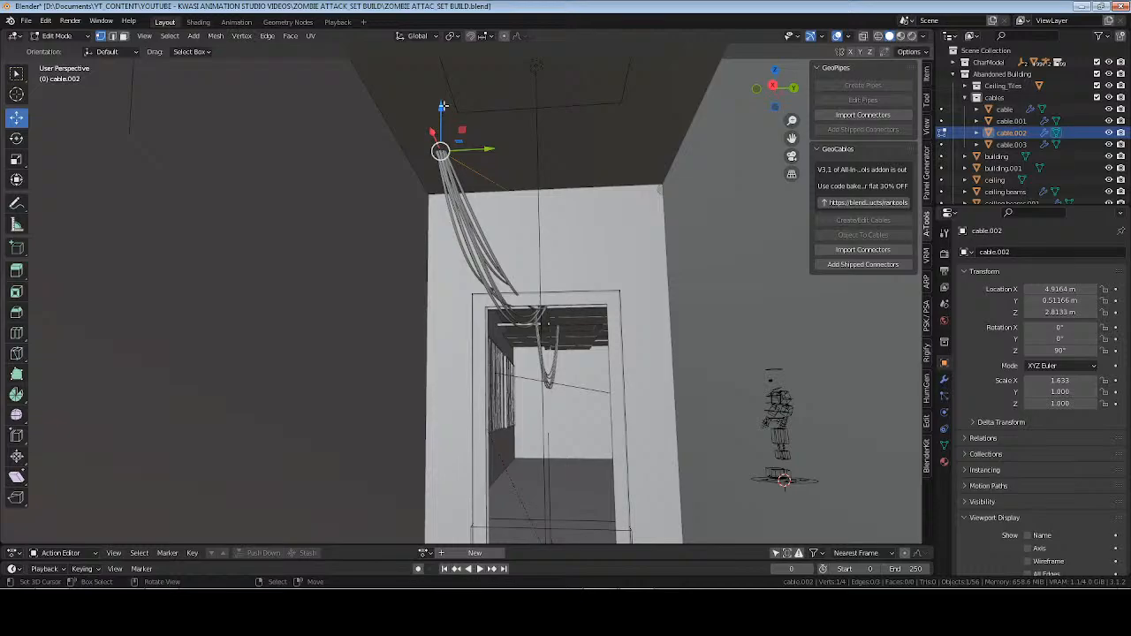
{"action": "key", "text": "g"}
{"action": "key", "text": "z"}
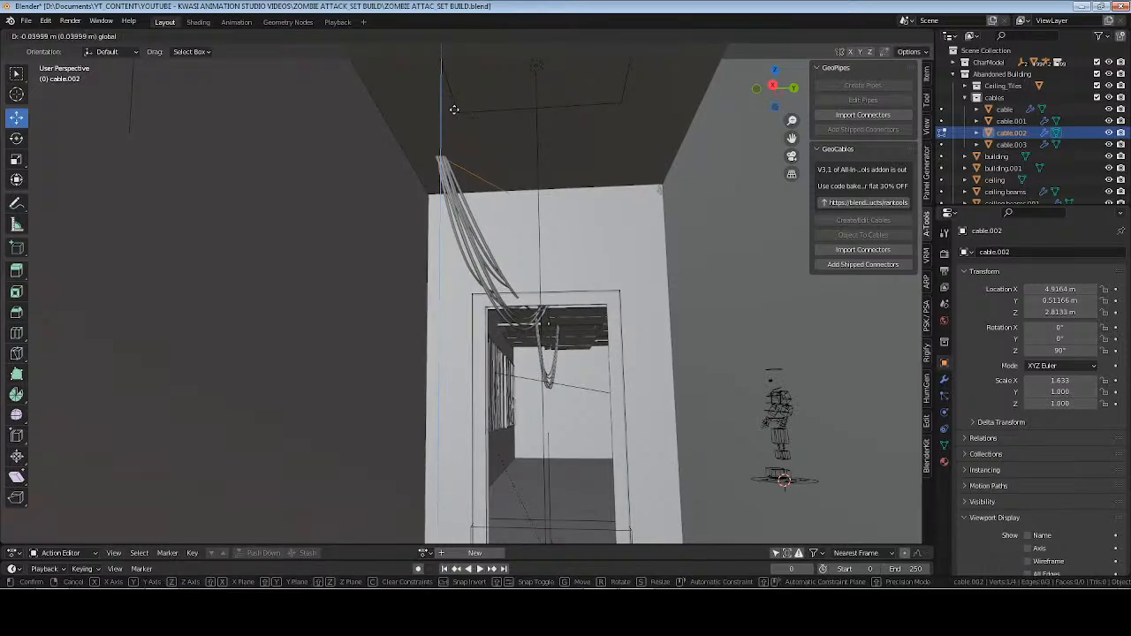
{"action": "left_click", "coordinate": [468, 104]}
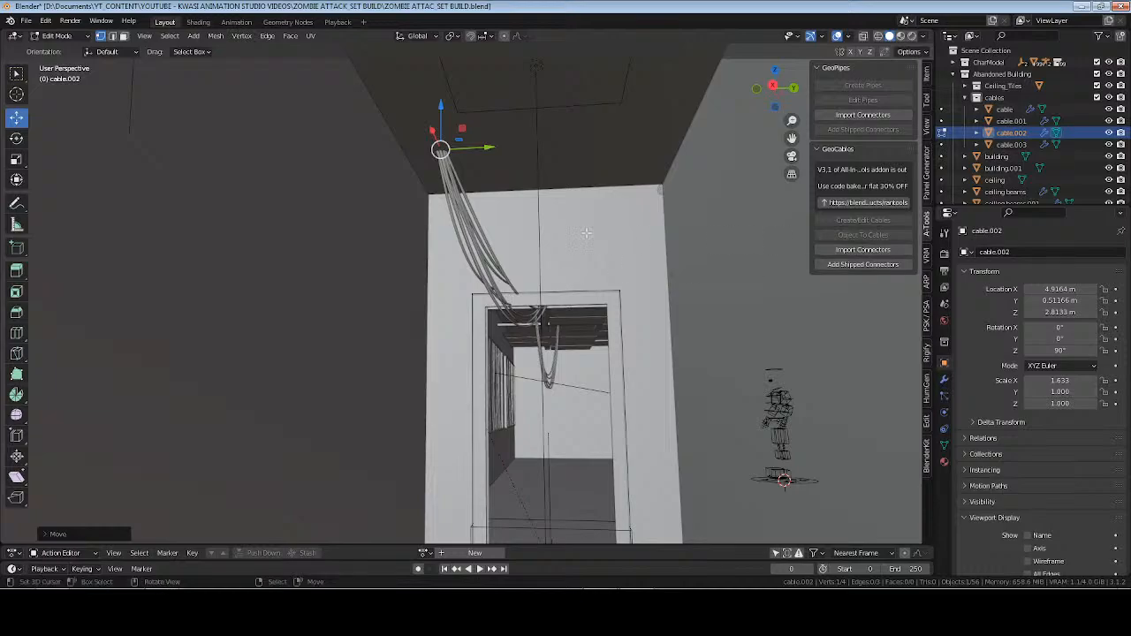
{"action": "key", "text": "Tab"}
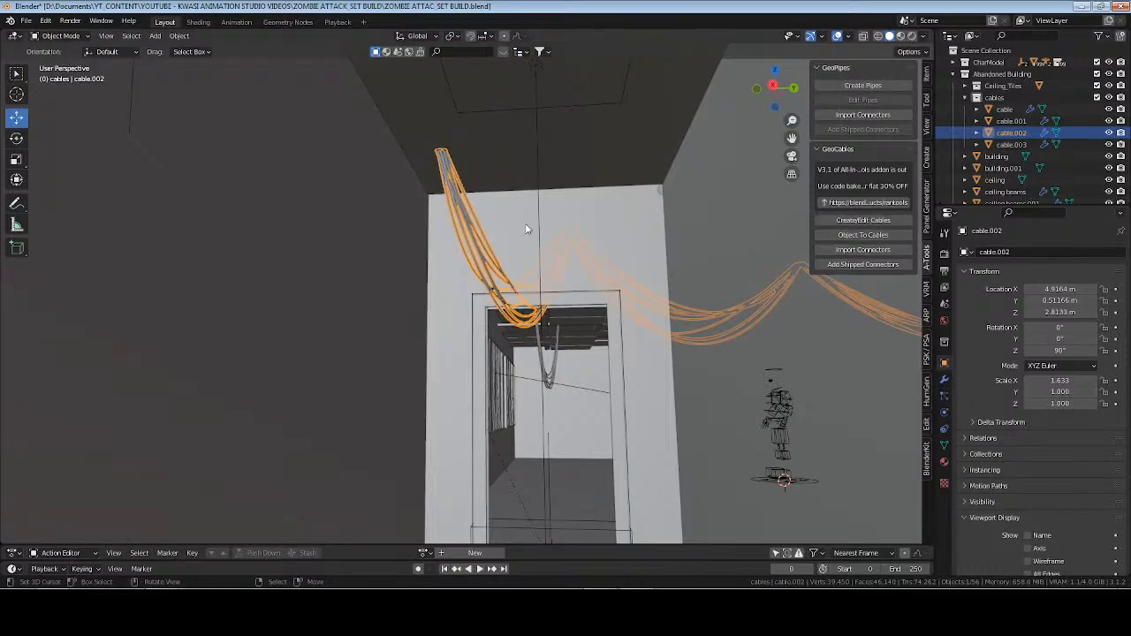
Edit the bundle in GeoCables to increase its drip to about 1.25 and confirm.
{"action": "left_click", "coordinate": [863, 220]}
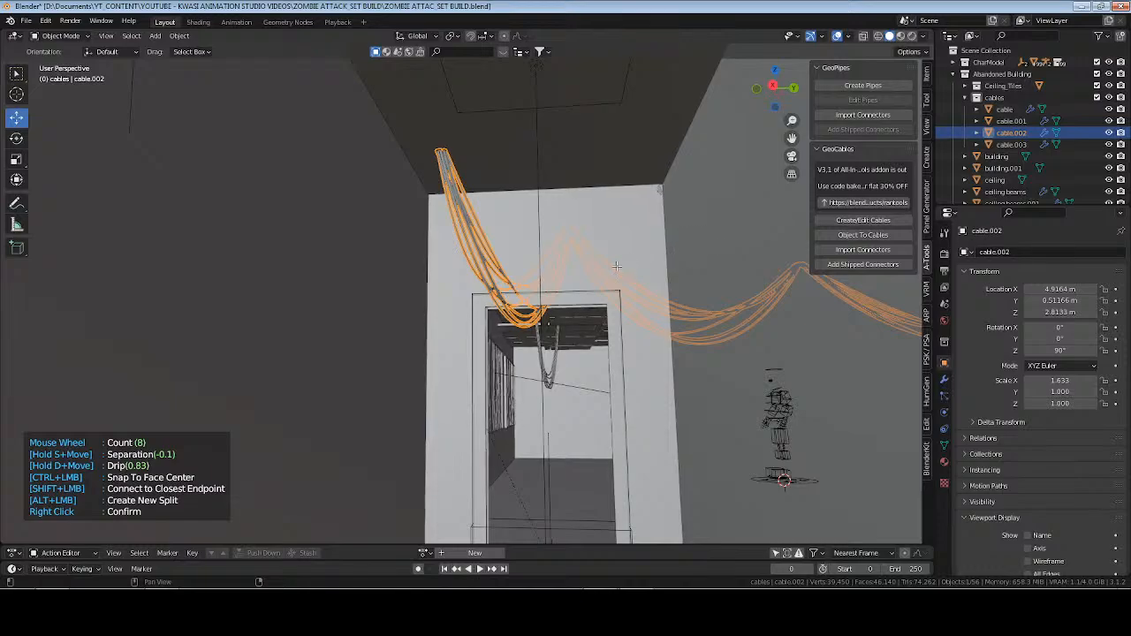
{"action": "key", "text": "d"}
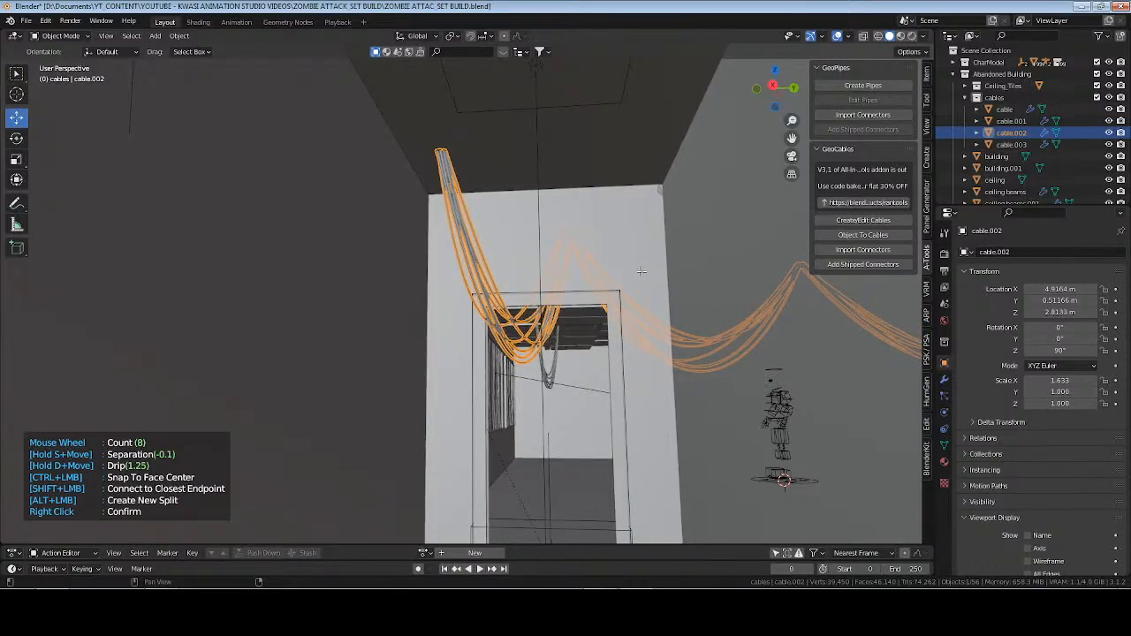
{"action": "right_click", "coordinate": [648, 278]}
In Edit Mode, shift the bundle's corridor end point slightly along Y, return to Object Mode, deselect everything and save the file.
{"action": "middle_click_drag", "start_coordinate": [649, 278], "coordinate": [440, 309]}
{"action": "key", "text": "Tab"}
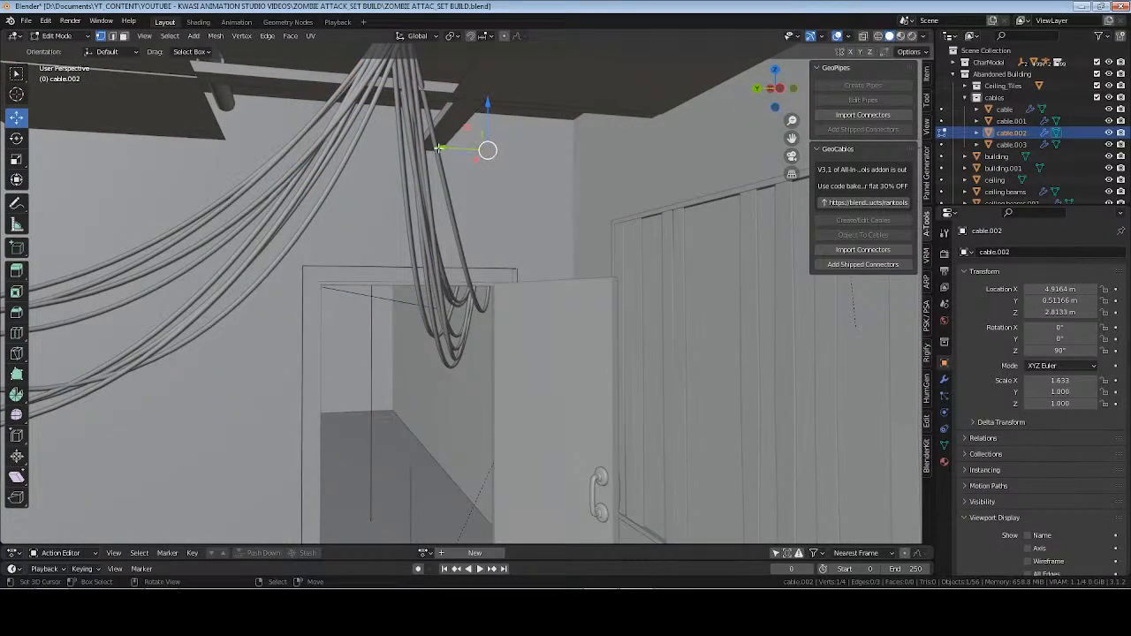
{"action": "left_click_drag", "start_coordinate": [438, 149], "coordinate": [402, 148]}
{"action": "key", "text": "Tab"}
{"action": "scroll", "coordinate": [485, 265], "scroll_direction": "down", "scroll_amount": 2}
{"action": "key", "text": "alt+a"}
{"action": "key", "text": "ctrl+s"}
Switch the viewport to Rendered shading, hide the sidebar and review the hanging cables across the room.
{"action": "scroll", "coordinate": [482, 266], "scroll_direction": "down", "scroll_amount": 2}
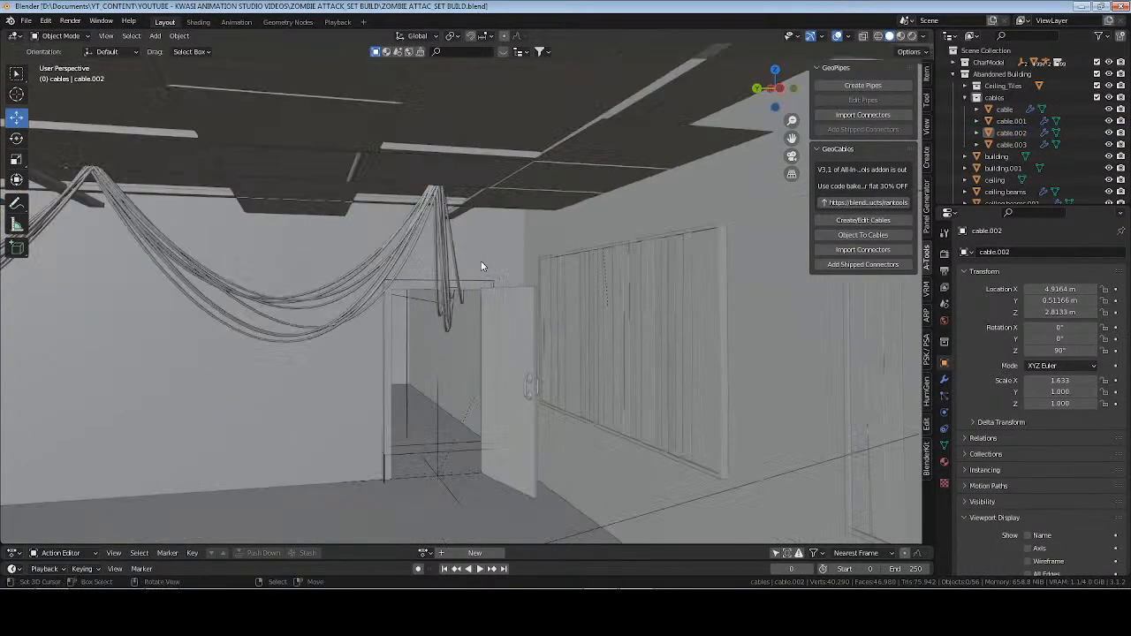
{"action": "scroll", "coordinate": [482, 268], "scroll_direction": "down", "scroll_amount": 4}
{"action": "middle_click_drag", "start_coordinate": [483, 270], "coordinate": [491, 326]}
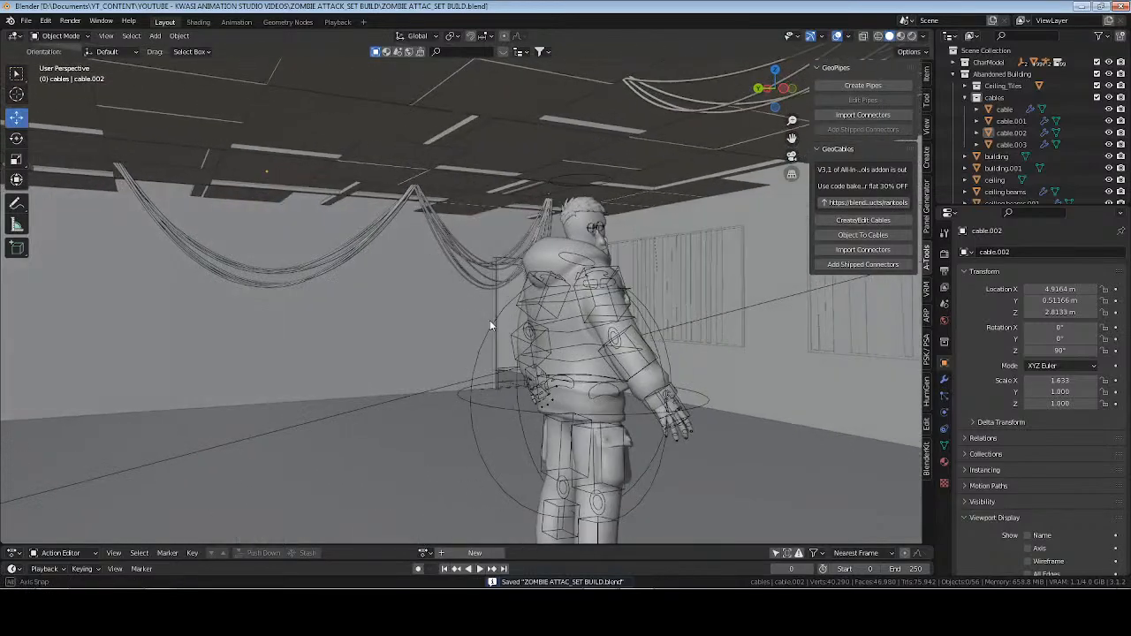
{"action": "left_click", "coordinate": [912, 36]}
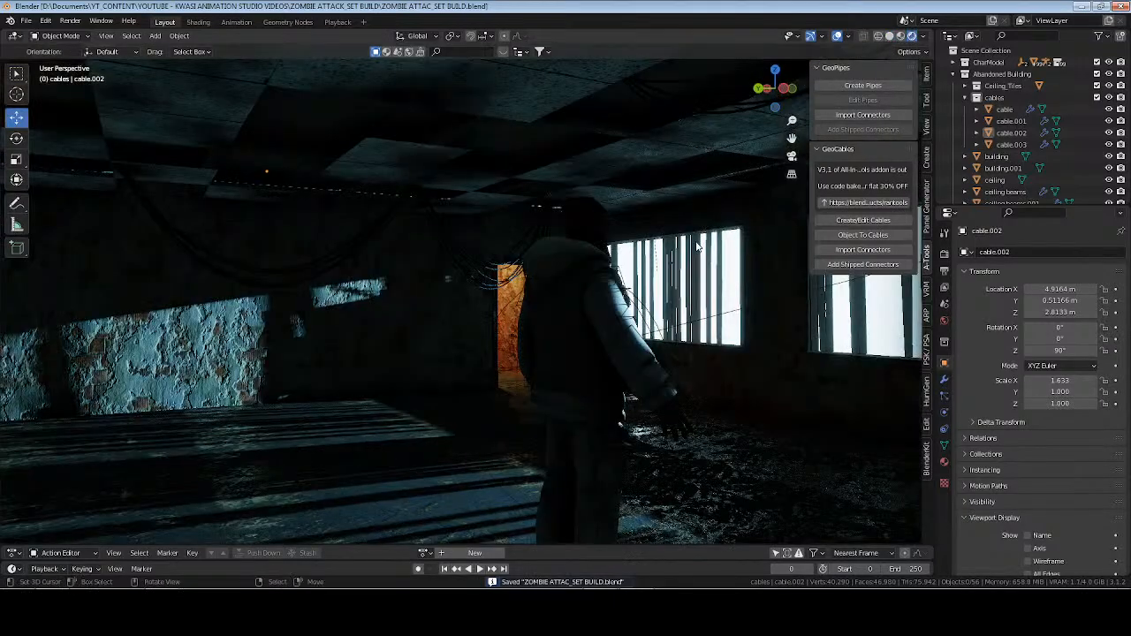
{"action": "key", "text": "n"}
{"action": "mouse_move", "coordinate": [690, 292]}
{"action": "middle_mouse_down"}
{"action": "mouse_move", "coordinate": [624, 288]}
{"action": "mouse_move", "coordinate": [654, 279]}
{"action": "mouse_move", "coordinate": [584, 296]}
{"action": "mouse_move", "coordinate": [478, 291]}
{"action": "mouse_move", "coordinate": [619, 265]}
{"action": "mouse_move", "coordinate": [701, 232]}
{"action": "middle_mouse_up"}
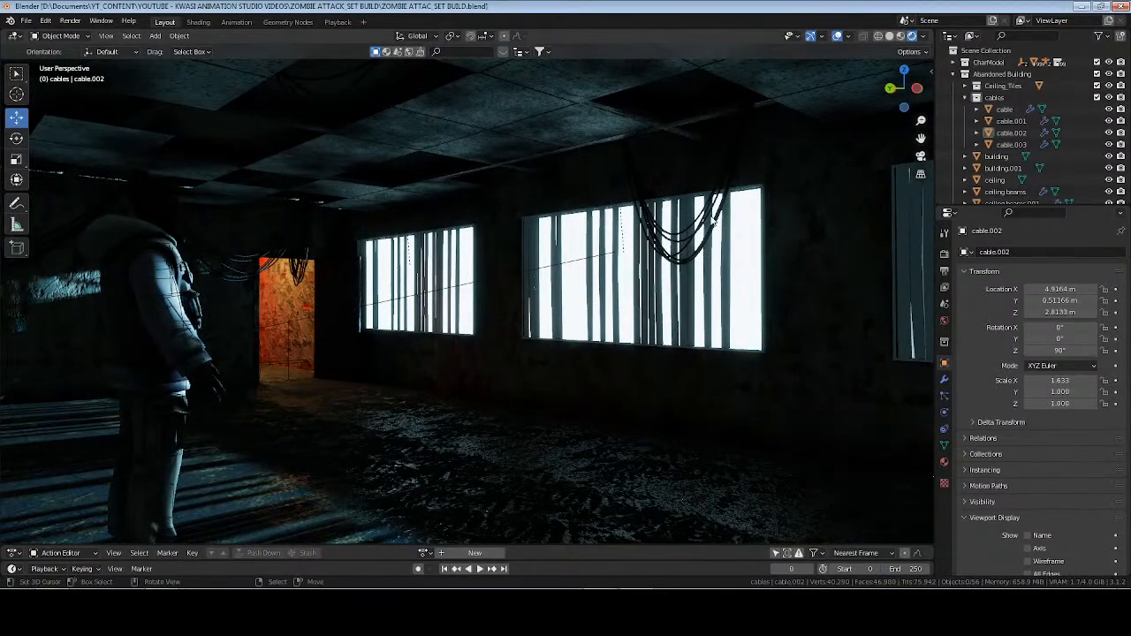
Switch to Solid shading and extend the cable bundle hanging before the barred window to a new ceiling point nearer the door using GeoCables.
{"action": "left_click", "coordinate": [701, 233]}
{"action": "left_click", "coordinate": [889, 36]}
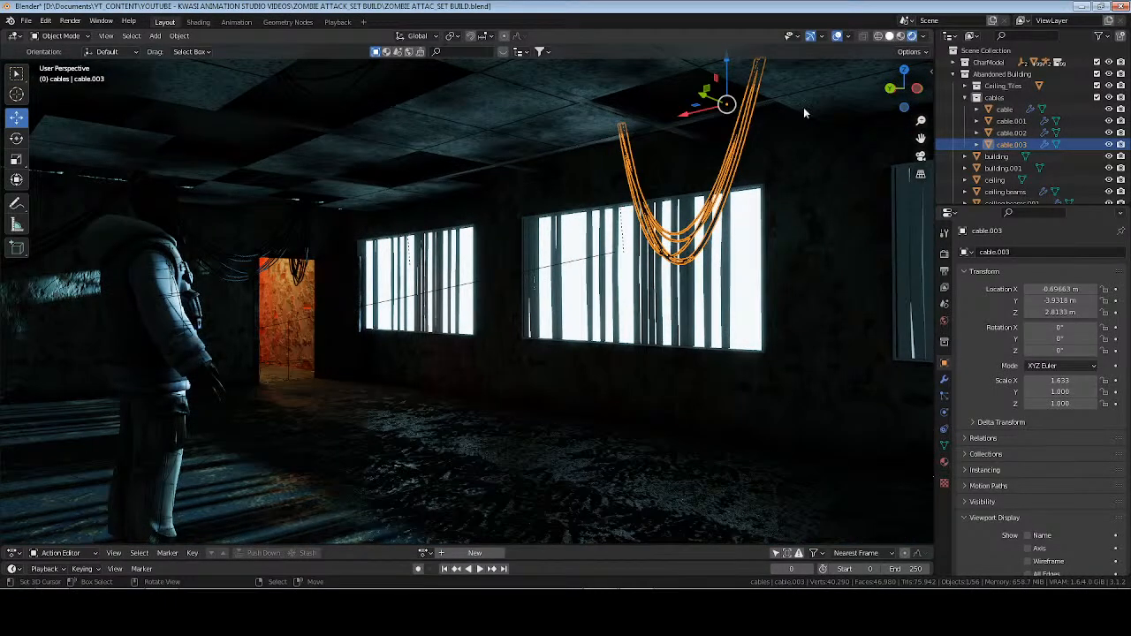
{"action": "key", "text": "n"}
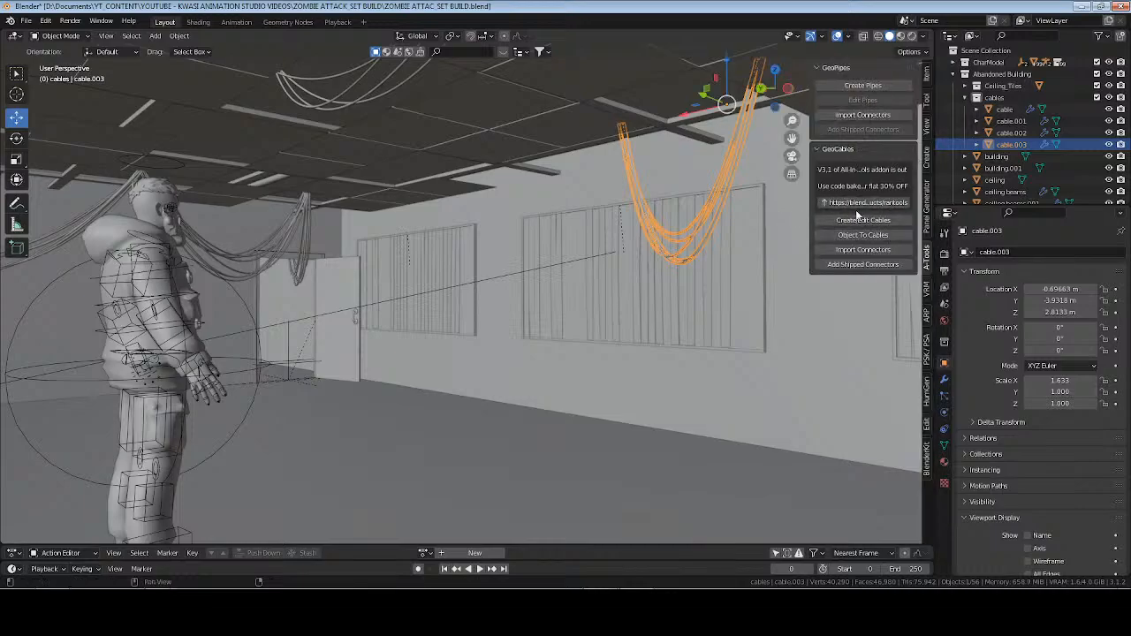
{"action": "left_click", "coordinate": [863, 220]}
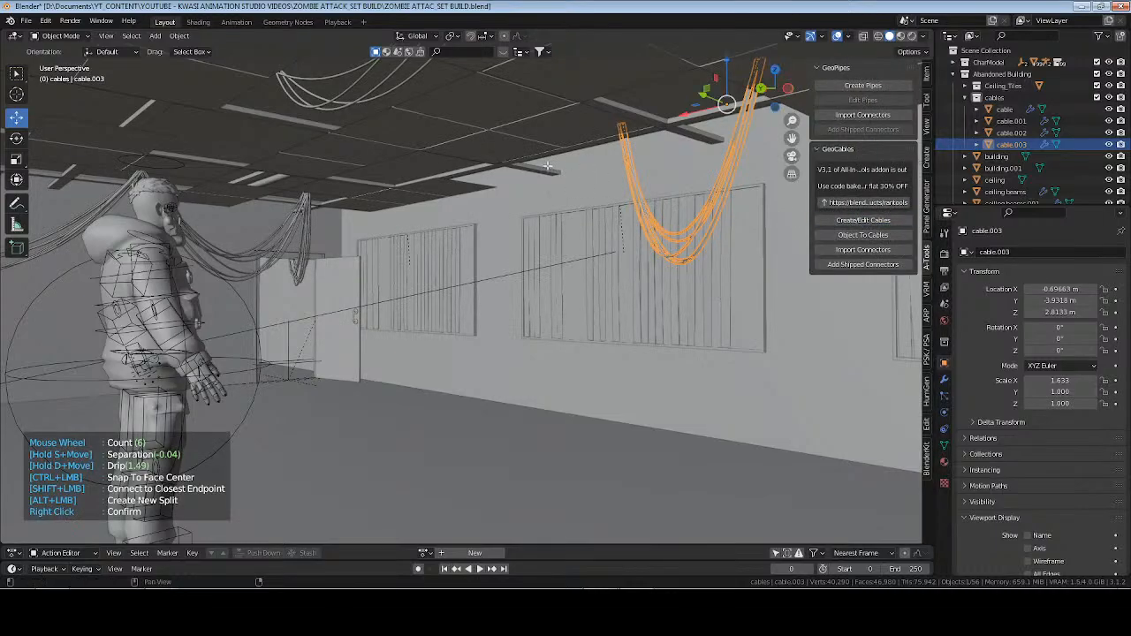
{"action": "left_click", "coordinate": [445, 168]}
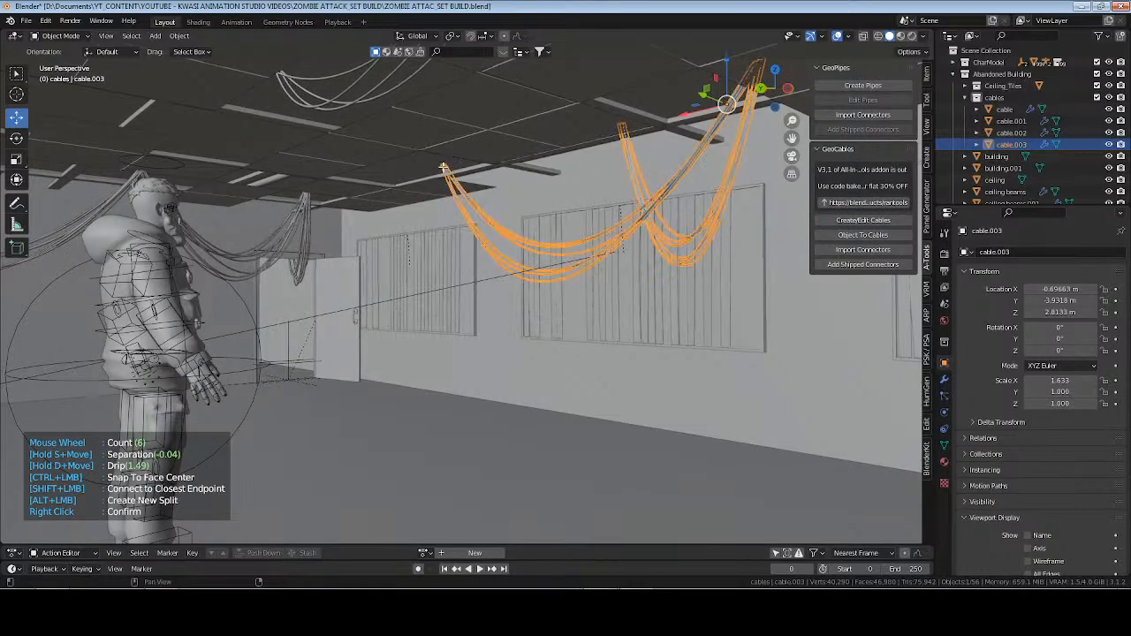
{"action": "right_click", "coordinate": [494, 209]}
In Edit Mode, shift the bundle's new end point slightly where it meets the ceiling, and return to Object Mode.
{"action": "scroll", "coordinate": [493, 215], "scroll_direction": "up", "scroll_amount": 4}
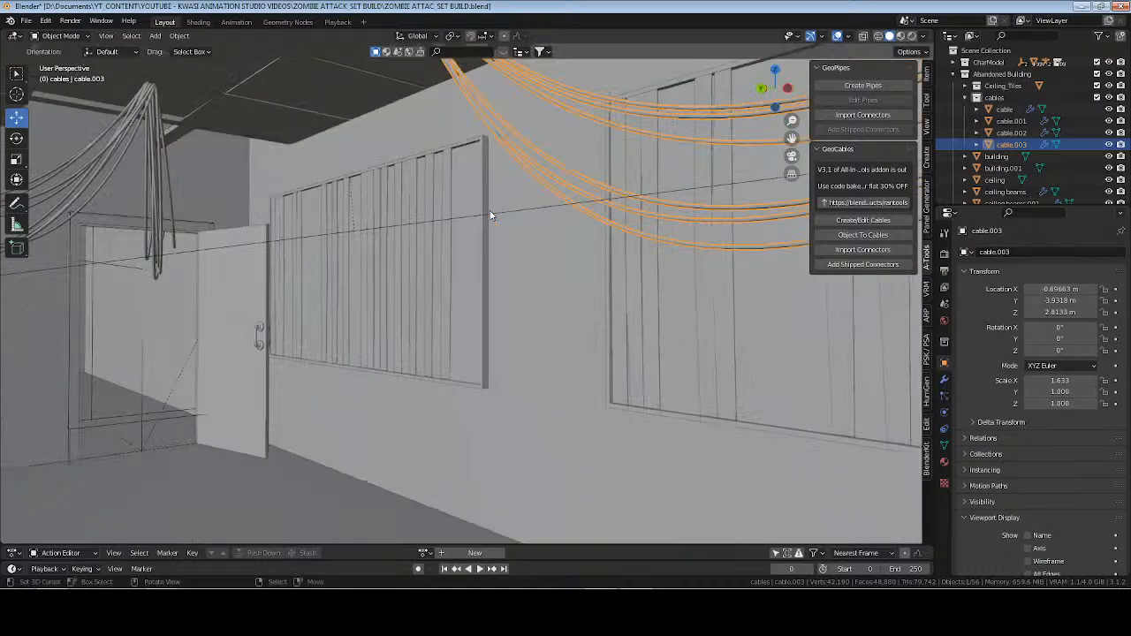
{"action": "middle_click_drag", "start_coordinate": [492, 214], "coordinate": [476, 238]}
{"action": "scroll", "coordinate": [487, 187], "scroll_direction": "up", "scroll_amount": 2}
{"action": "key", "text": "Tab"}
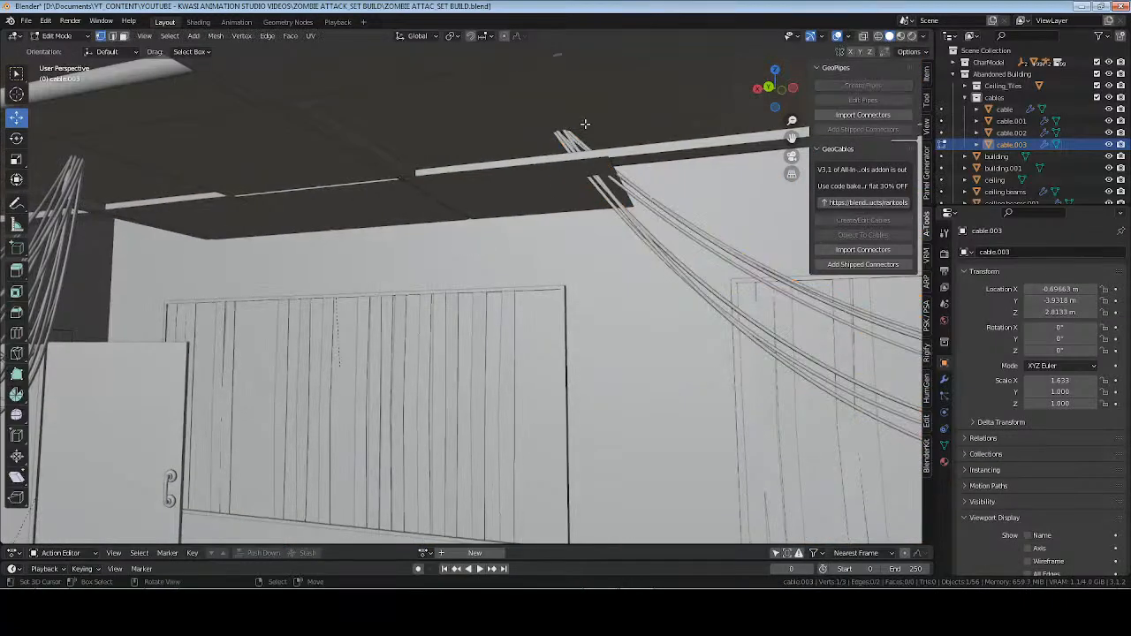
{"action": "left_click", "coordinate": [553, 128]}
{"action": "middle_click_drag", "start_coordinate": [590, 179], "coordinate": [583, 178]}
{"action": "left_click_drag", "start_coordinate": [416, 135], "coordinate": [528, 102]}
{"action": "middle_click_drag", "start_coordinate": [660, 189], "coordinate": [627, 289]}
{"action": "key", "text": "Tab"}
Deselect everything and save the file.
{"action": "scroll", "coordinate": [634, 184], "scroll_direction": "down", "scroll_amount": 2}
{"action": "key", "text": "alt+a"}
{"action": "key", "text": "ctrl+s"}
{"action": "scroll", "coordinate": [547, 262], "scroll_direction": "down", "scroll_amount": 5}
{"action": "scroll", "coordinate": [600, 274], "scroll_direction": "up", "scroll_amount": 1}
Hide the sidebar and review the extended cables in front of the windows in Rendered shading and in Material Preview.
{"action": "key", "text": "n"}
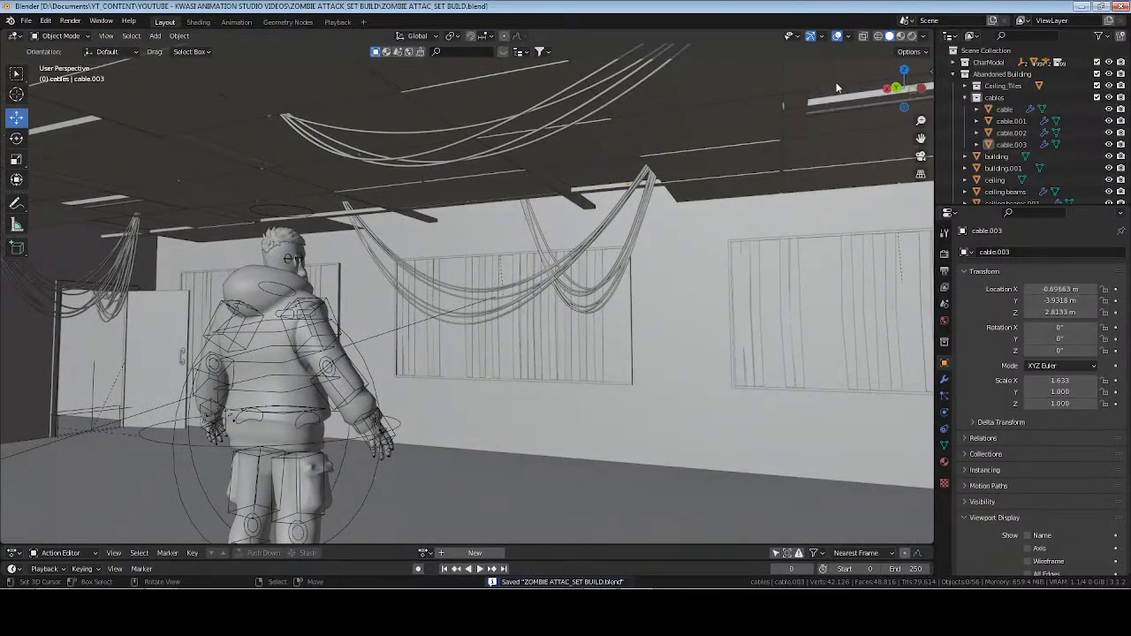
{"action": "left_click", "coordinate": [913, 38]}
{"action": "mouse_move", "coordinate": [462, 303]}
{"action": "middle_mouse_down", "text": "shift"}
{"action": "mouse_move", "coordinate": [597, 274]}
{"action": "mouse_move", "coordinate": [529, 273]}
{"action": "middle_mouse_up", "text": "shift"}
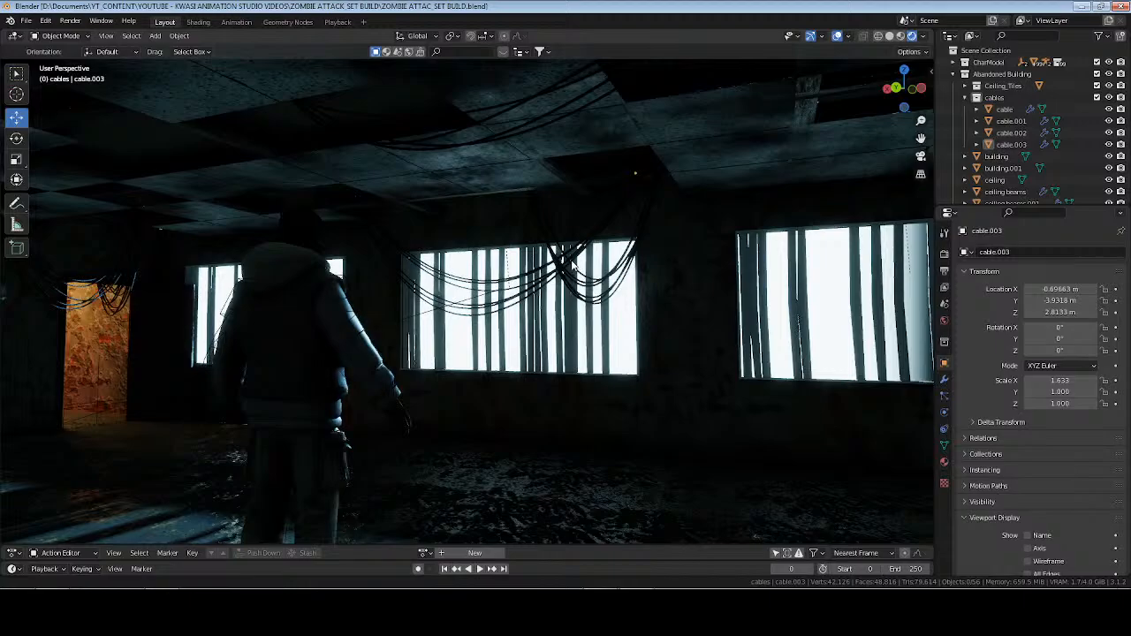
{"action": "left_click", "coordinate": [901, 36]}
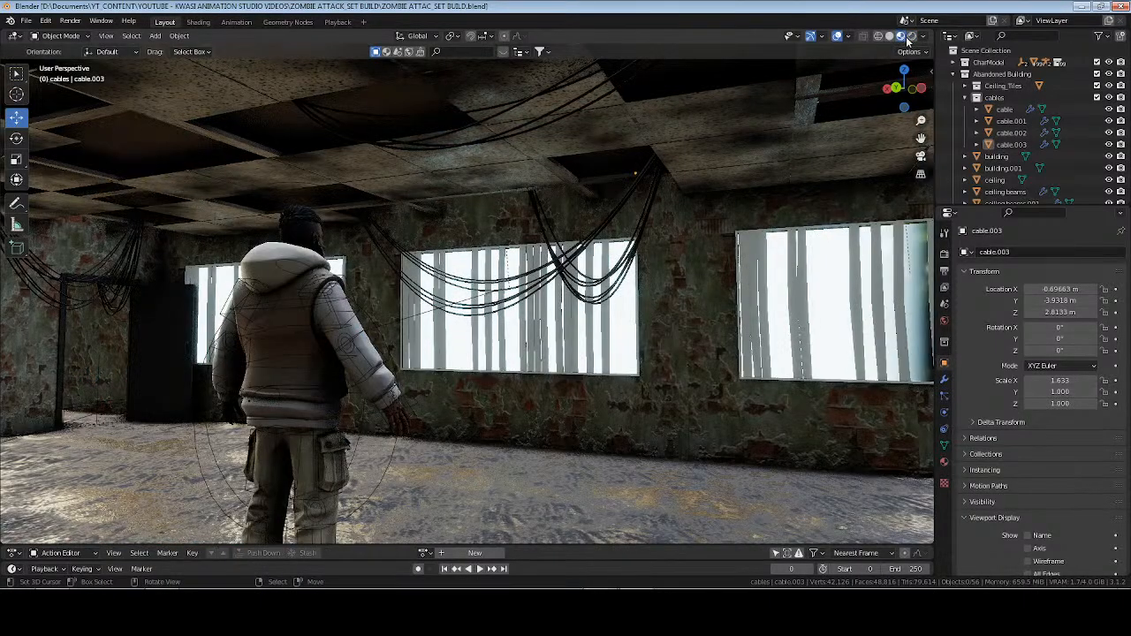
{"action": "mouse_move", "coordinate": [495, 266]}
{"action": "middle_mouse_down"}
{"action": "mouse_move", "coordinate": [632, 263]}
{"action": "mouse_move", "coordinate": [358, 290]}
{"action": "mouse_move", "coordinate": [474, 292]}
{"action": "middle_mouse_up"}
{"action": "scroll", "coordinate": [395, 297], "scroll_direction": "up", "scroll_amount": 2}
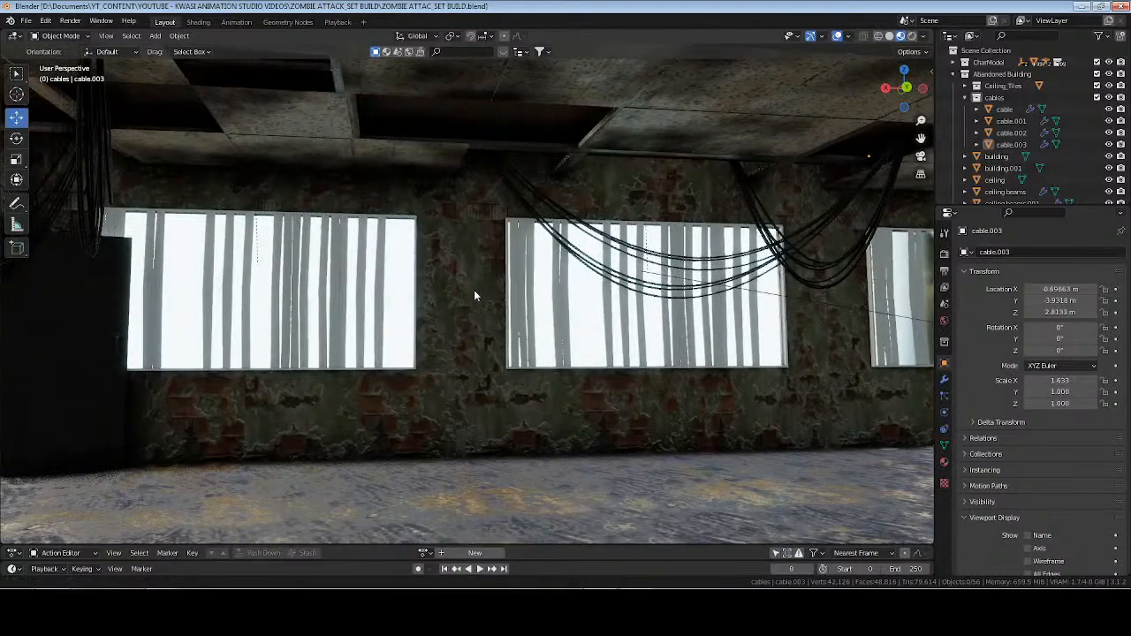
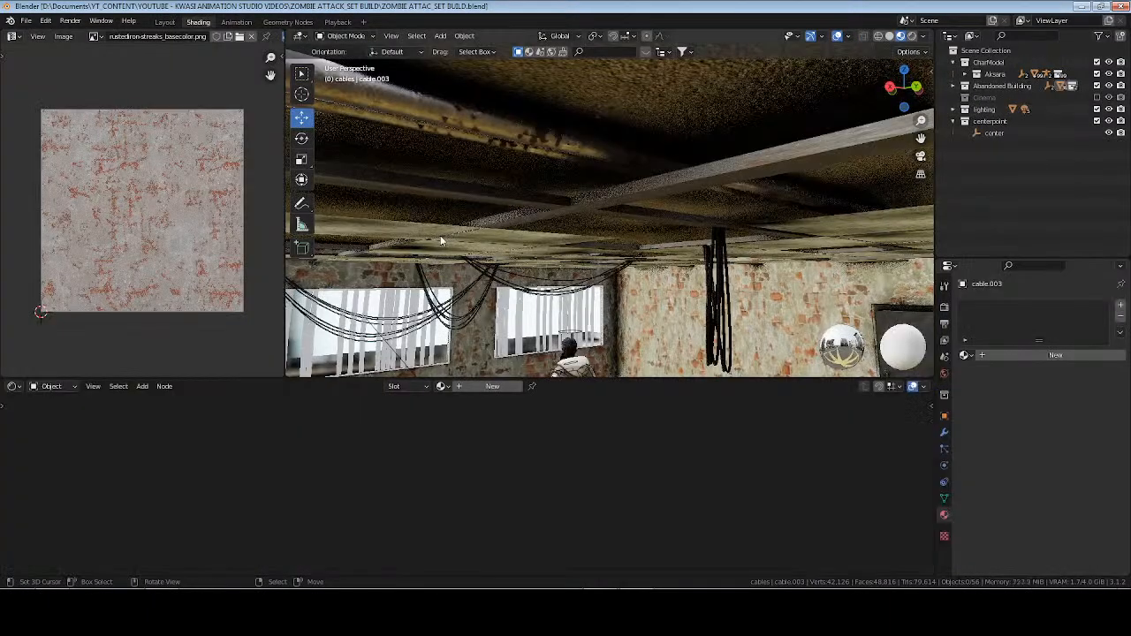
Give the blinds on the middle window a new material named blinds and save the file.
{"action": "mouse_move", "coordinate": [513, 297]}
{"action": "middle_mouse_down", "text": "shift"}
{"action": "mouse_move", "coordinate": [540, 270]}
{"action": "mouse_move", "coordinate": [778, 164]}
{"action": "mouse_move", "coordinate": [461, 323]}
{"action": "middle_mouse_up", "text": "shift"}
{"action": "left_click", "coordinate": [450, 317]}
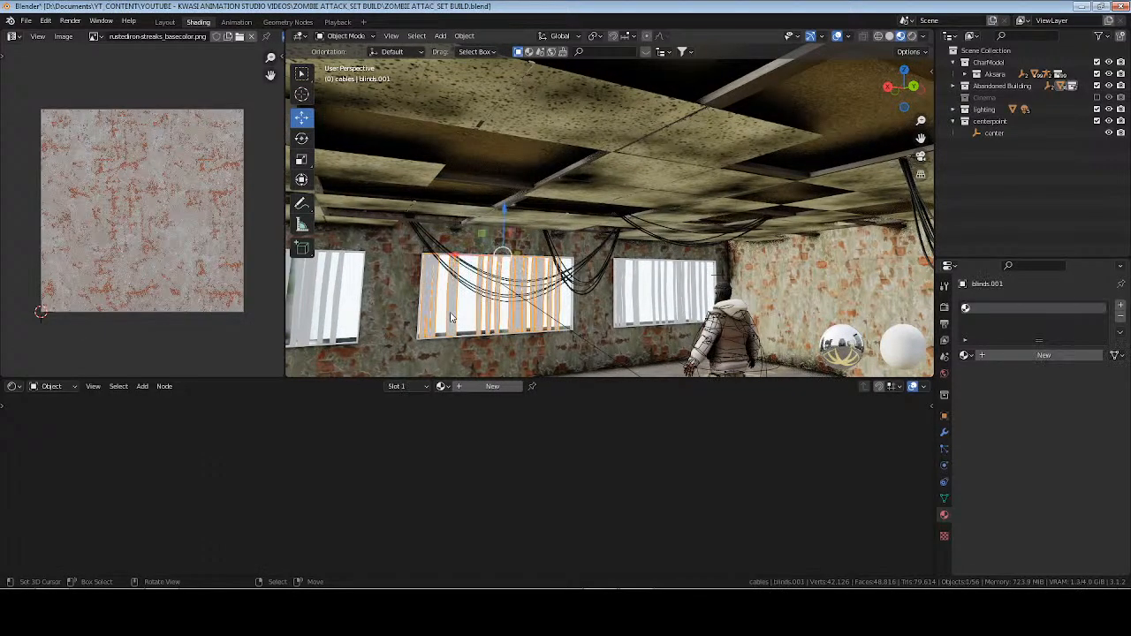
{"action": "key", "text": "KP_Decimal"}
{"action": "middle_click_drag", "start_coordinate": [657, 260], "coordinate": [594, 262]}
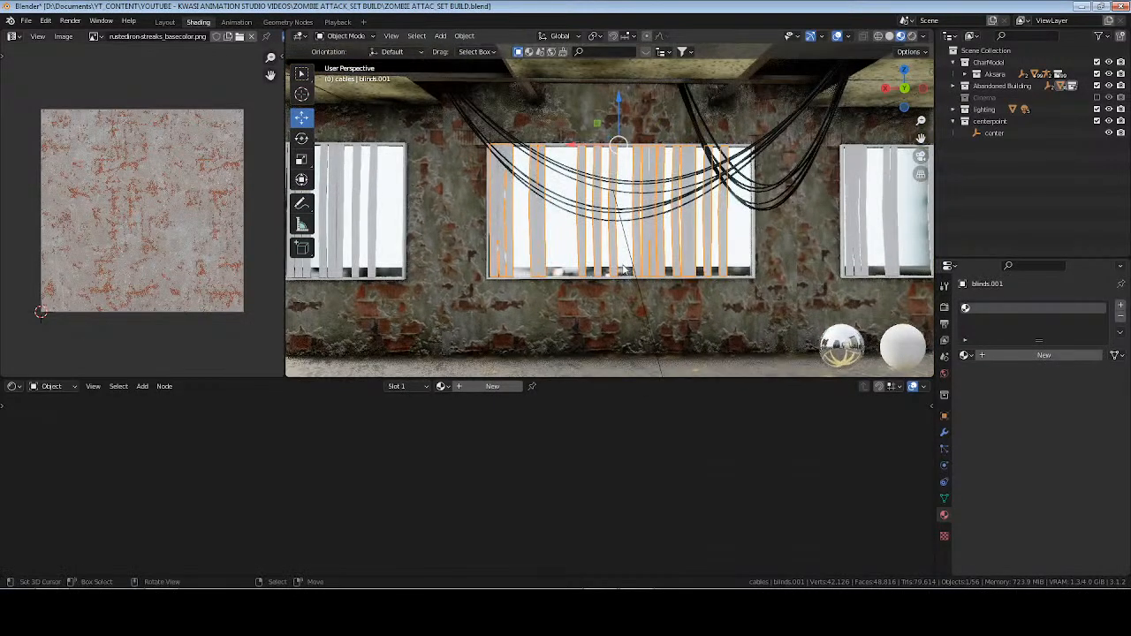
{"action": "scroll", "coordinate": [742, 269], "scroll_direction": "up", "scroll_amount": 4}
{"action": "middle_click_drag", "start_coordinate": [758, 270], "coordinate": [695, 270], "text": "shift"}
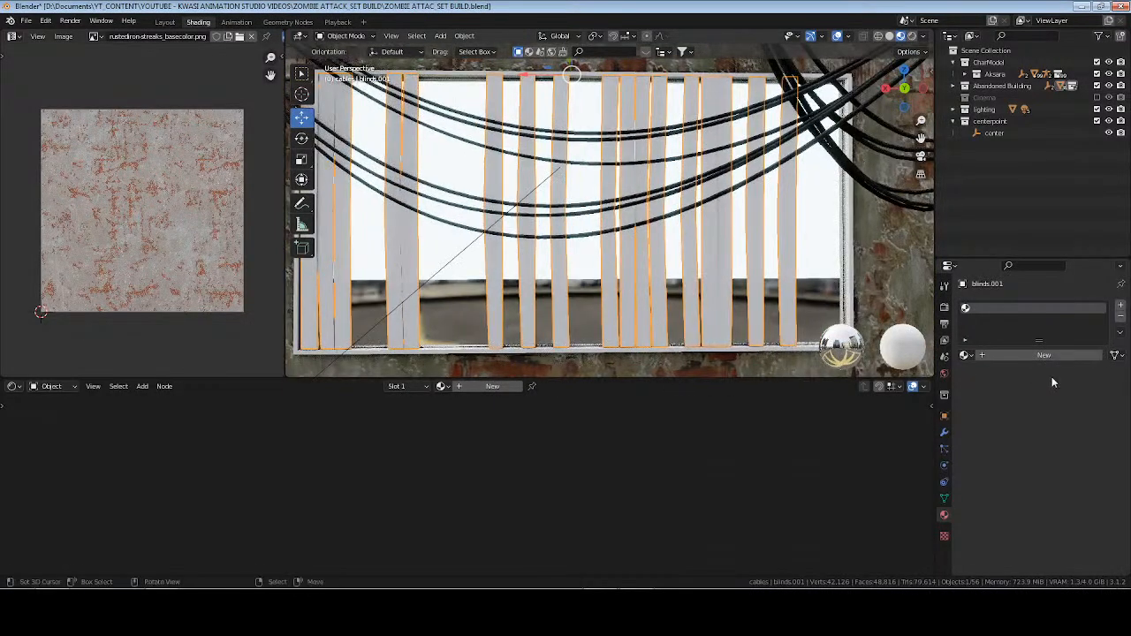
{"action": "double_click", "coordinate": [997, 364]}
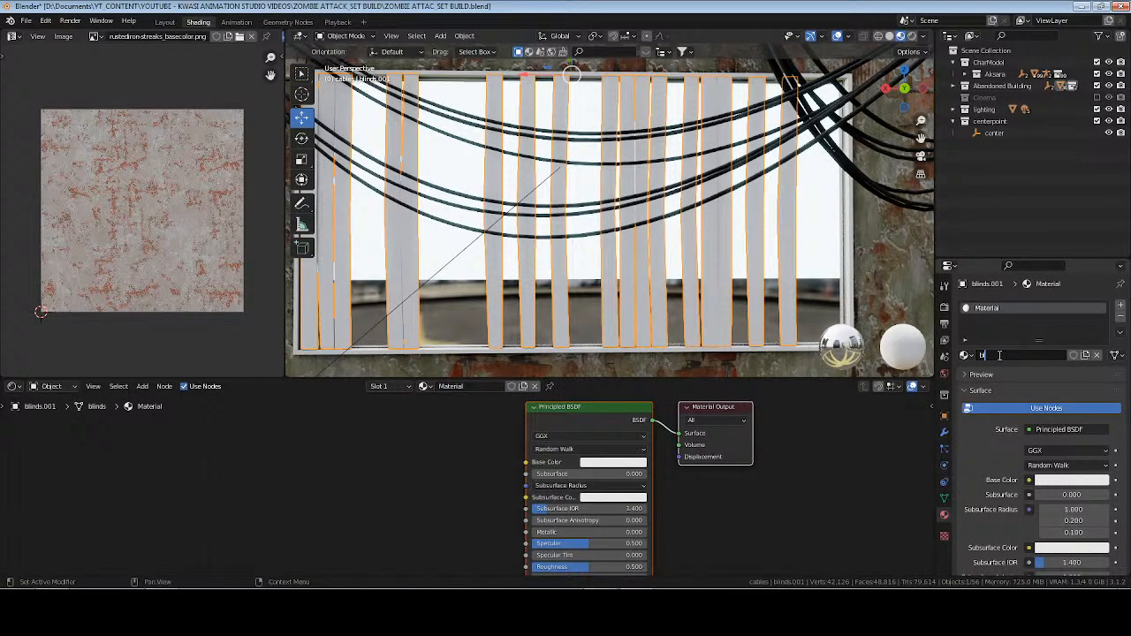
{"action": "type", "text": "blinds"}
{"action": "key", "text": "Return"}
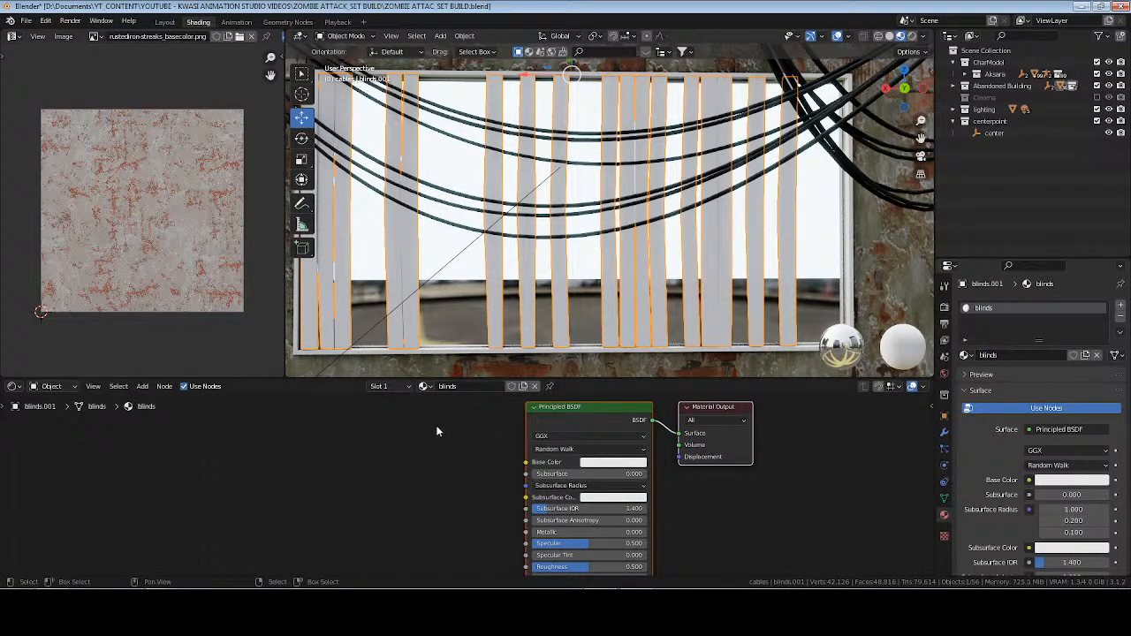
{"action": "middle_click_drag", "start_coordinate": [458, 465], "coordinate": [560, 473]}
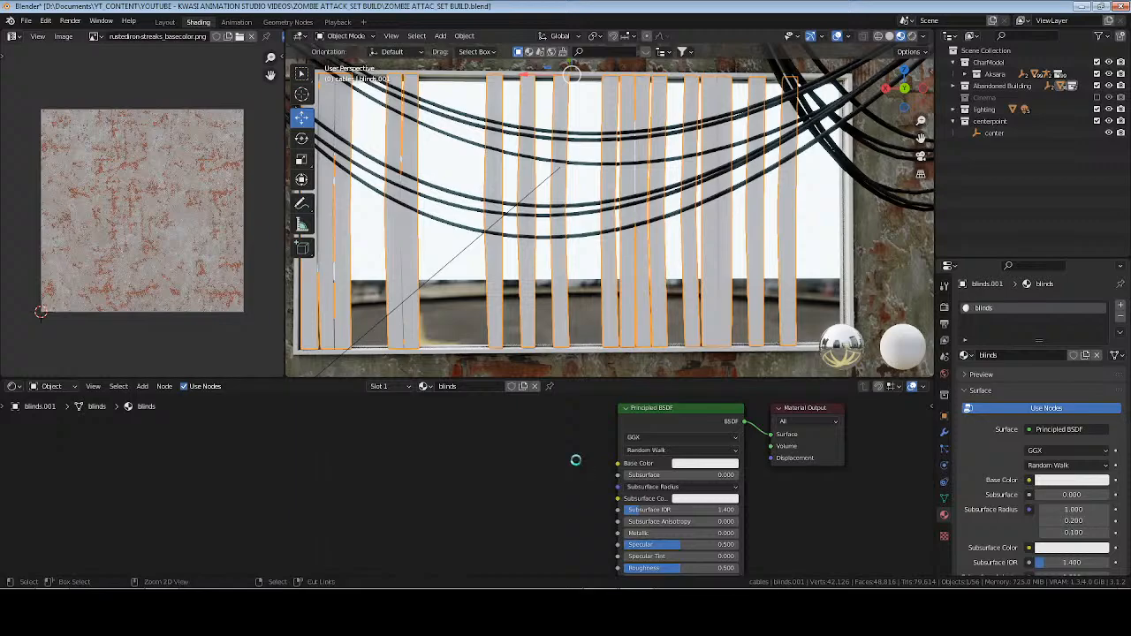
{"action": "key", "text": "ctrl+s"}
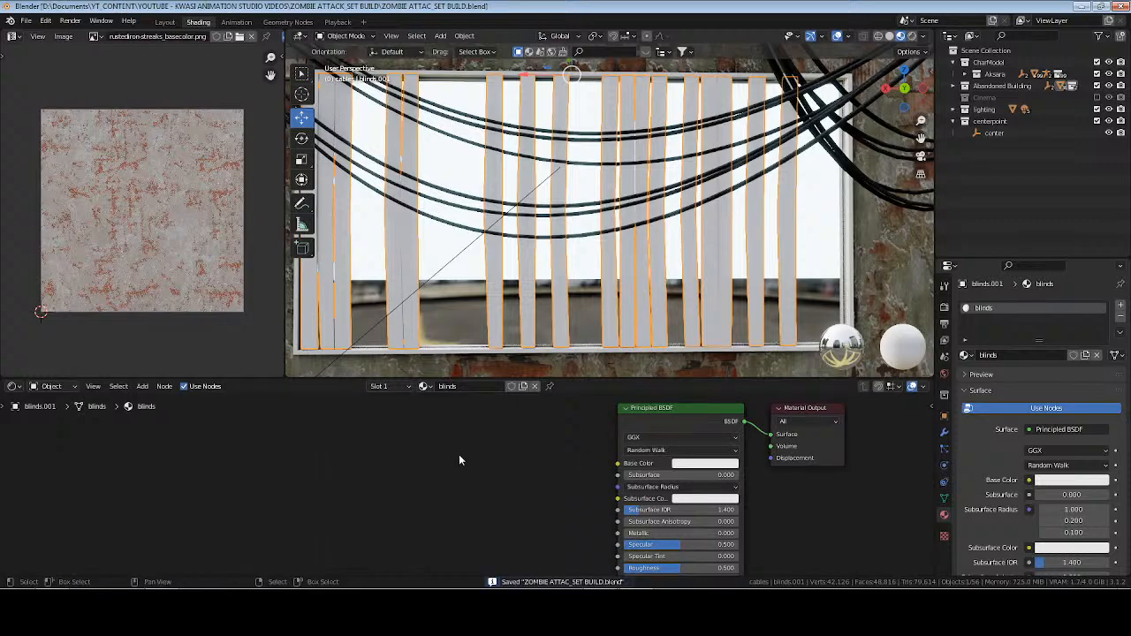
Switch to the browser and search ambientCG for plastic.
{"action": "left_click", "coordinate": [164, 605]}
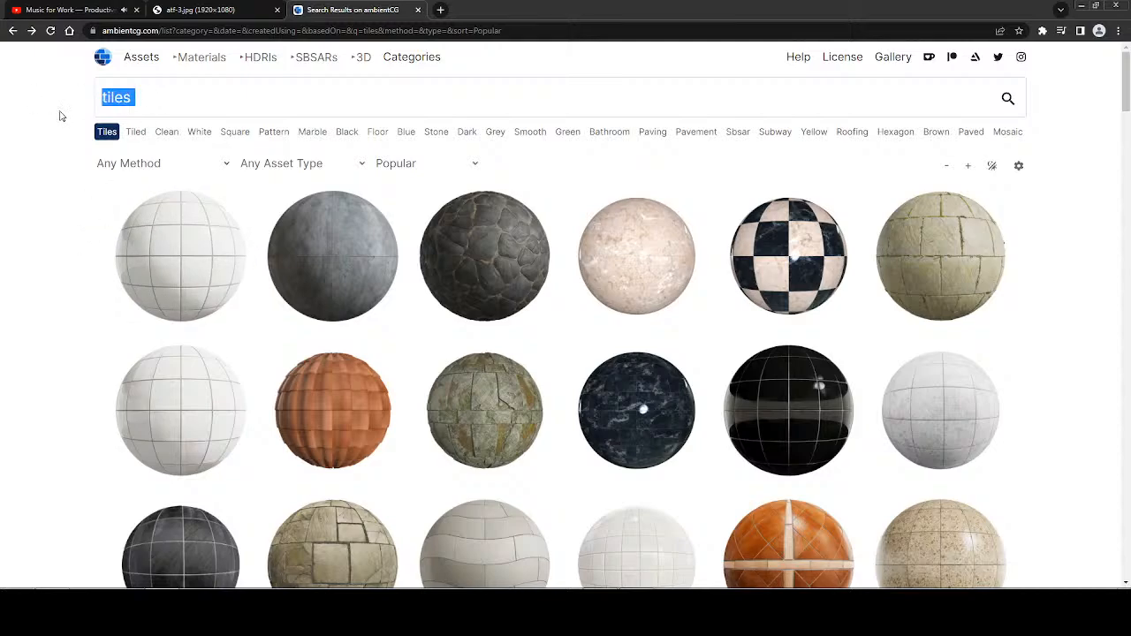
{"action": "type", "text": "placti"}
{"action": "key", "text": "BackSpace"}
{"action": "key", "text": "BackSpace"}
{"action": "type", "text": "stic"}
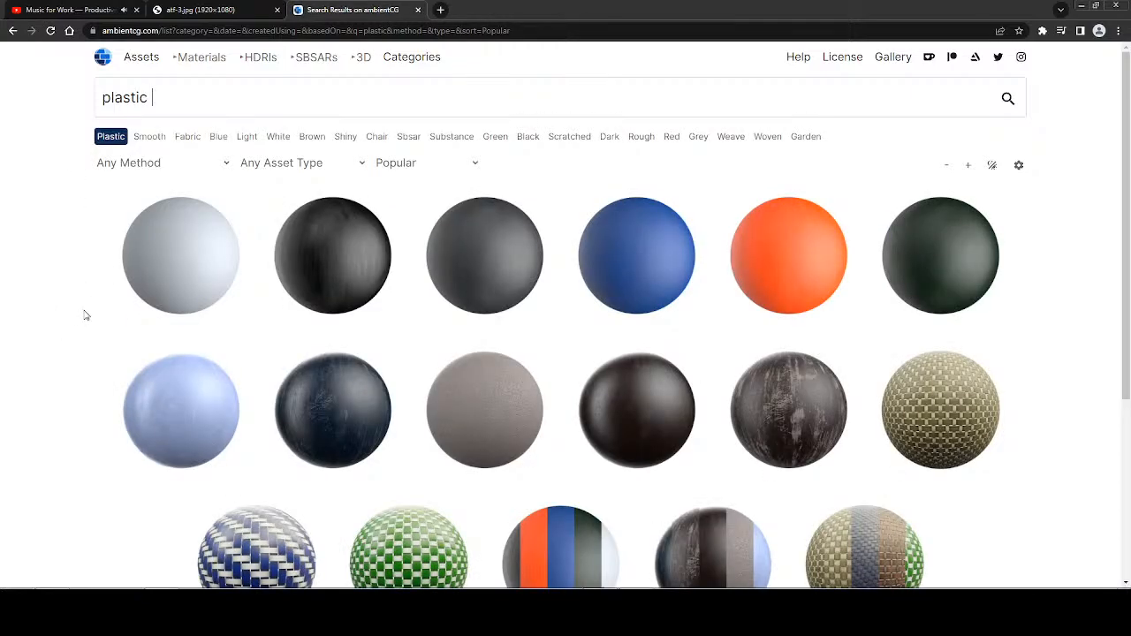
Download the white Plastic 010 material as a 2K-JPG zip into the Special Backgrounds folder.
{"action": "scroll", "coordinate": [85, 316], "scroll_direction": "down", "scroll_amount": 3}
{"action": "scroll", "coordinate": [85, 316], "scroll_direction": "up", "scroll_amount": 3}
{"action": "left_click", "coordinate": [193, 255]}
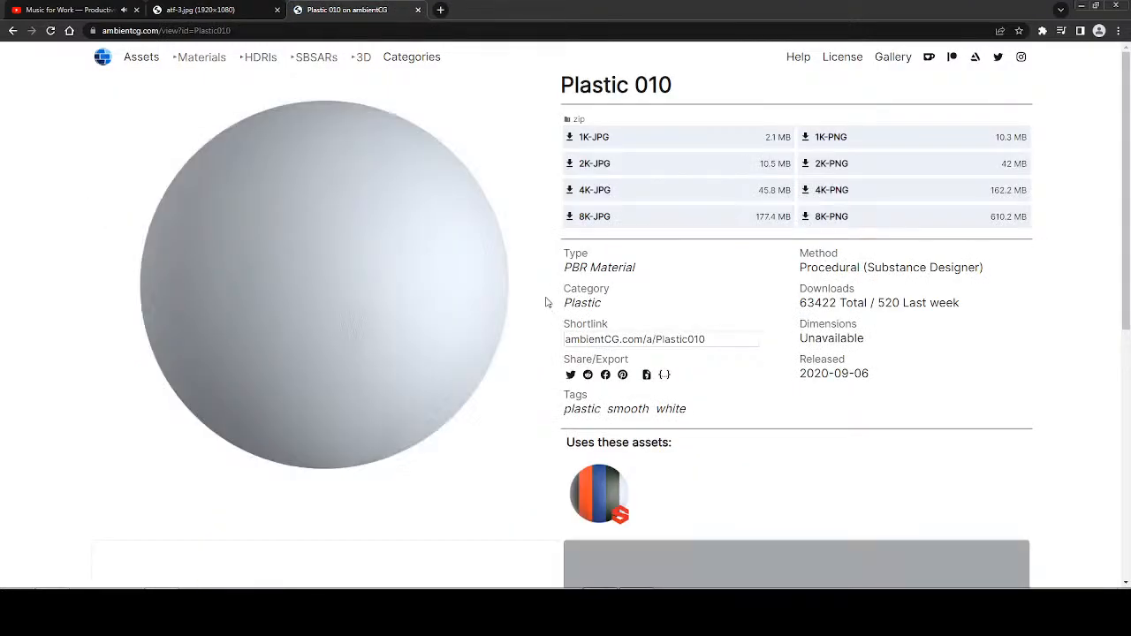
{"action": "left_click", "coordinate": [570, 167]}
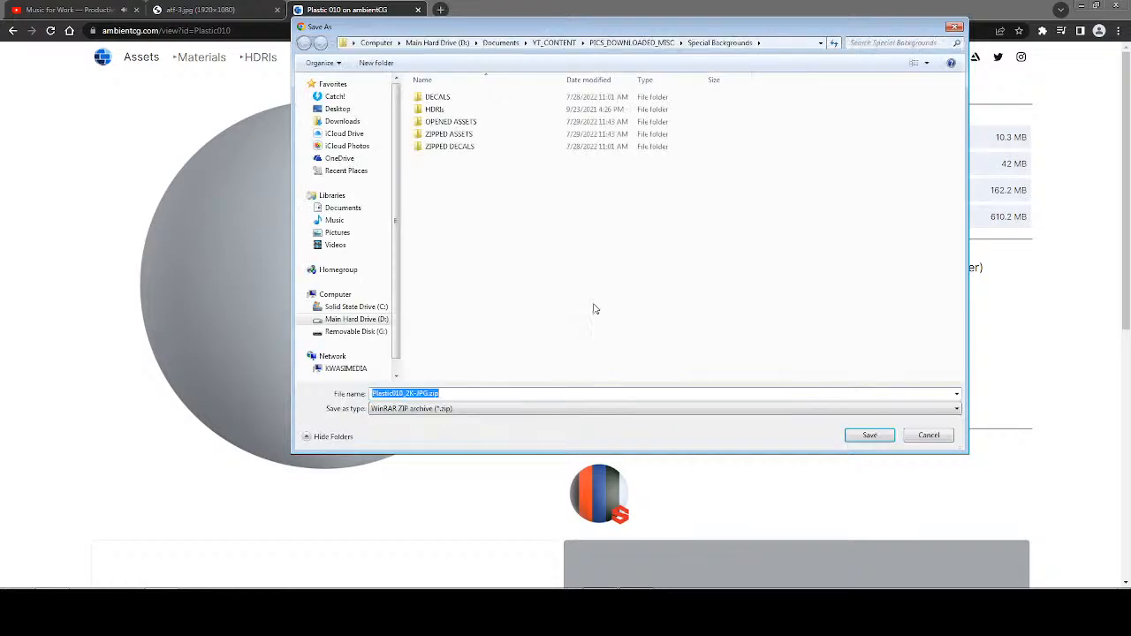
{"action": "left_click", "coordinate": [844, 435]}
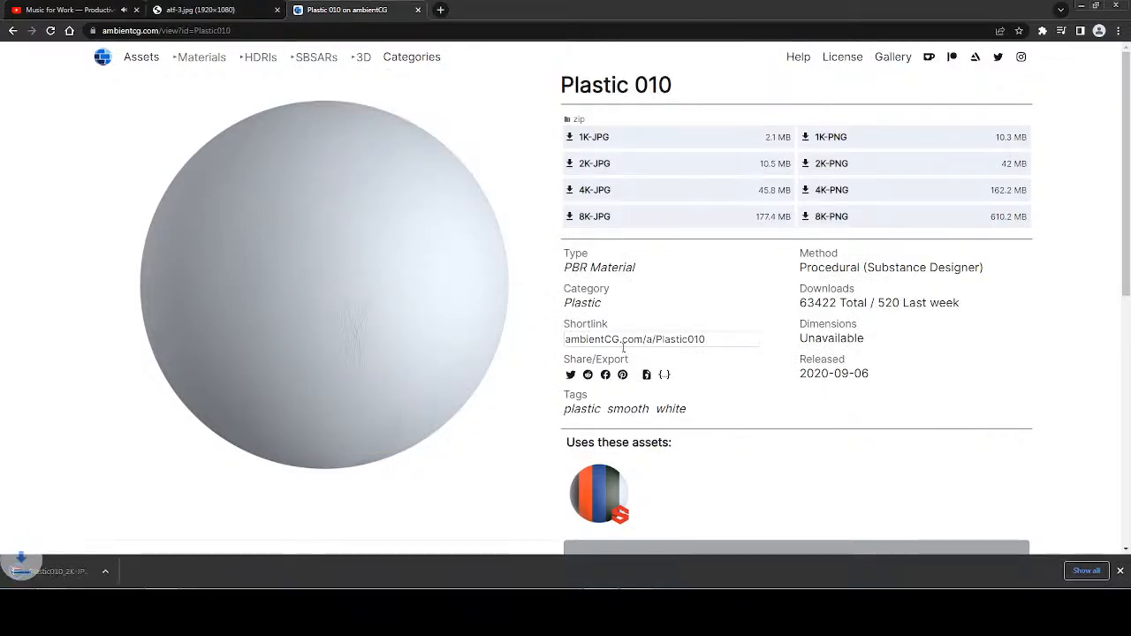
{"action": "left_click", "coordinate": [1121, 573]}
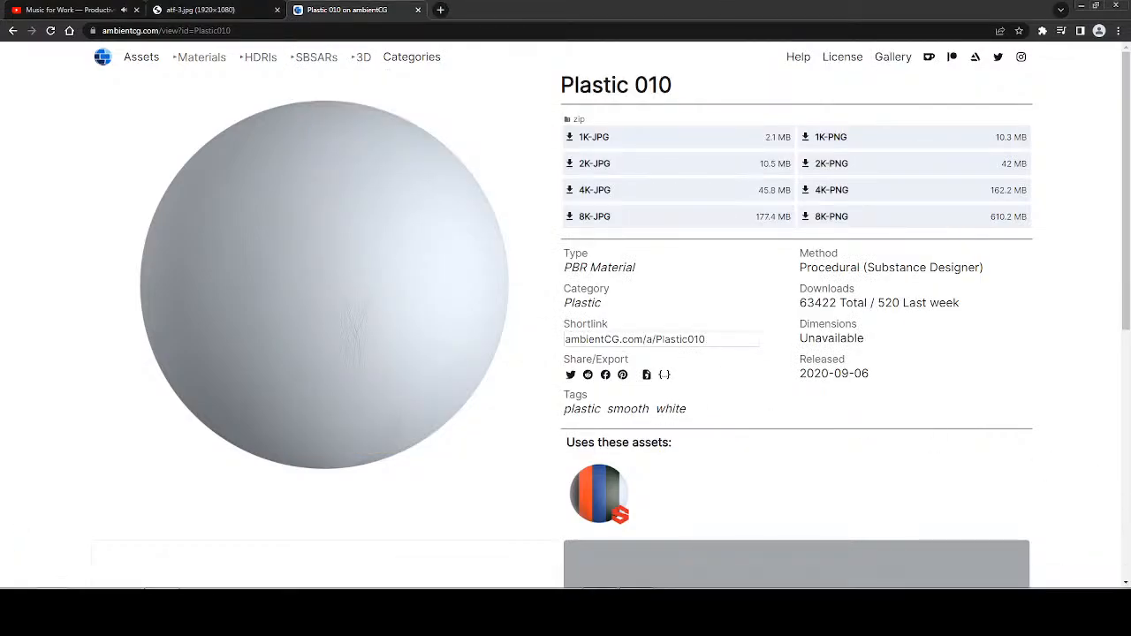
In the file explorer, extract Plastic010_2K-JPG.zip into its own folder and file it under OPENED ASSETS.
{"action": "left_click", "coordinate": [212, 608]}
{"action": "right_click", "coordinate": [242, 157]}
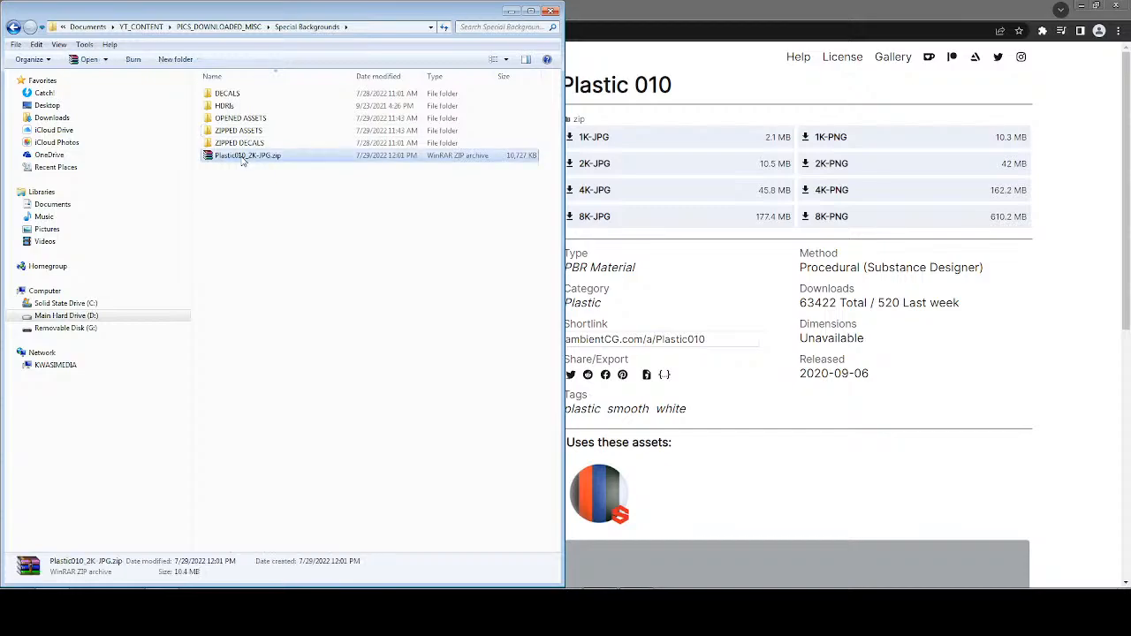
{"action": "left_click", "coordinate": [296, 216]}
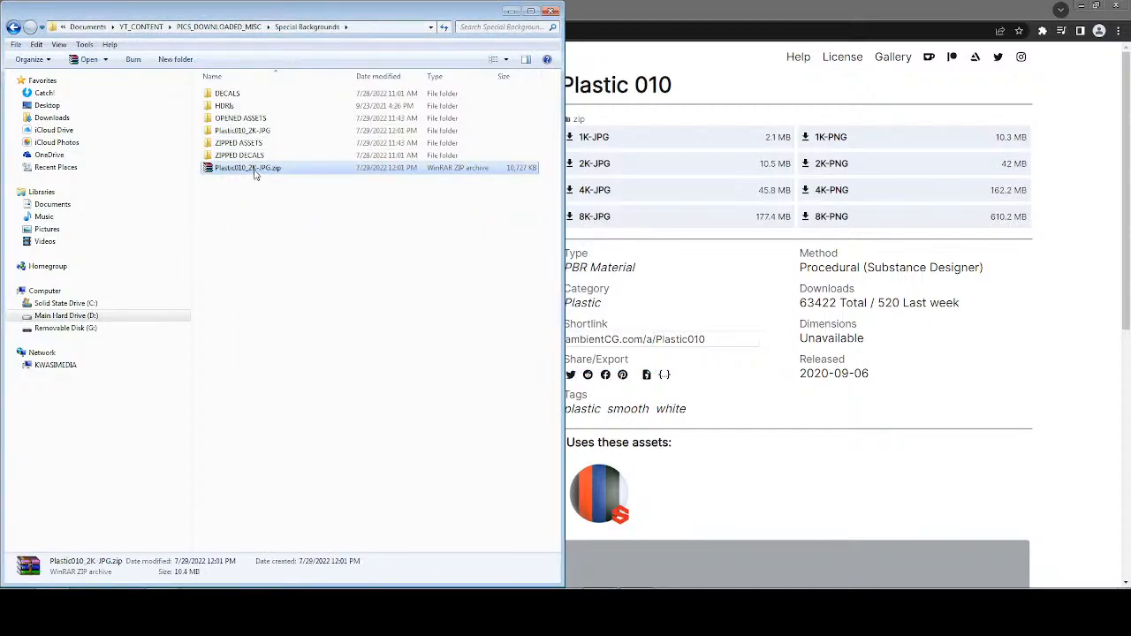
{"action": "left_click_drag", "start_coordinate": [254, 169], "coordinate": [248, 120]}
{"action": "left_click", "coordinate": [608, 113]}
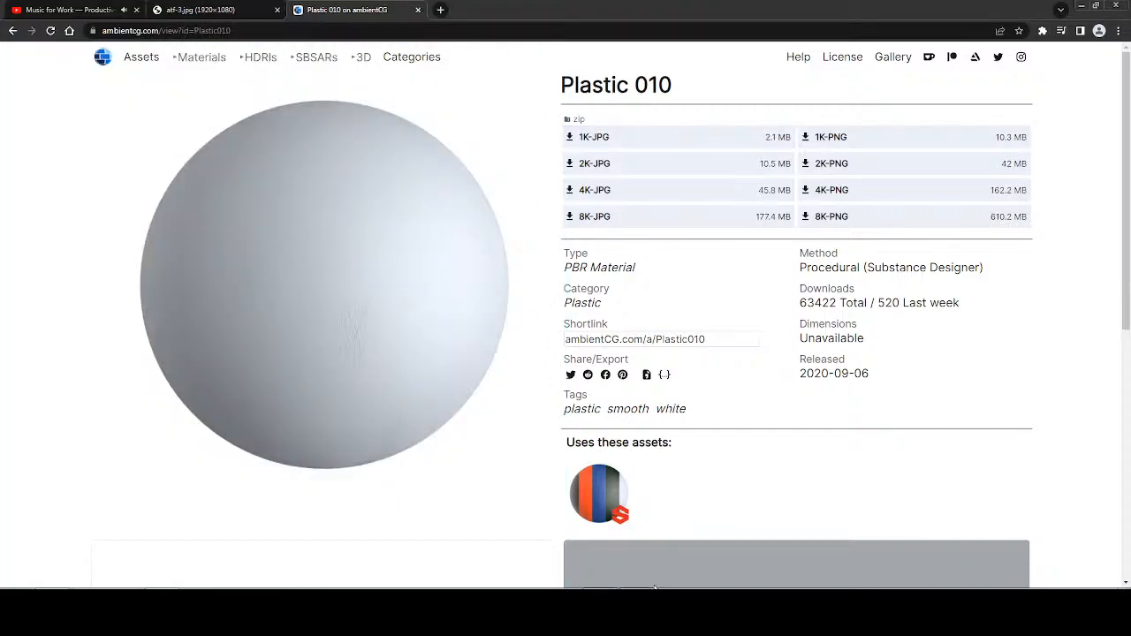
Return to Blender, start a Principled Texture Setup on the blinds shader and find the Plastic010_2K-JPG folder in OPENED ASSETS.
{"action": "left_click", "coordinate": [654, 592]}
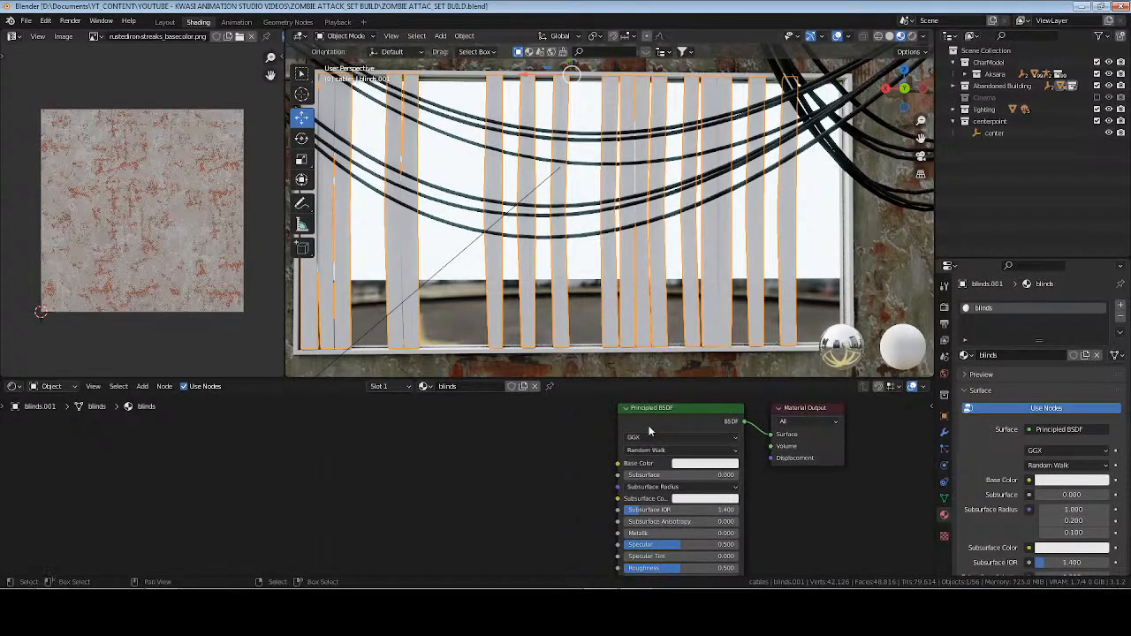
{"action": "left_click", "coordinate": [650, 431]}
{"action": "key", "text": "ctrl+shift+t"}
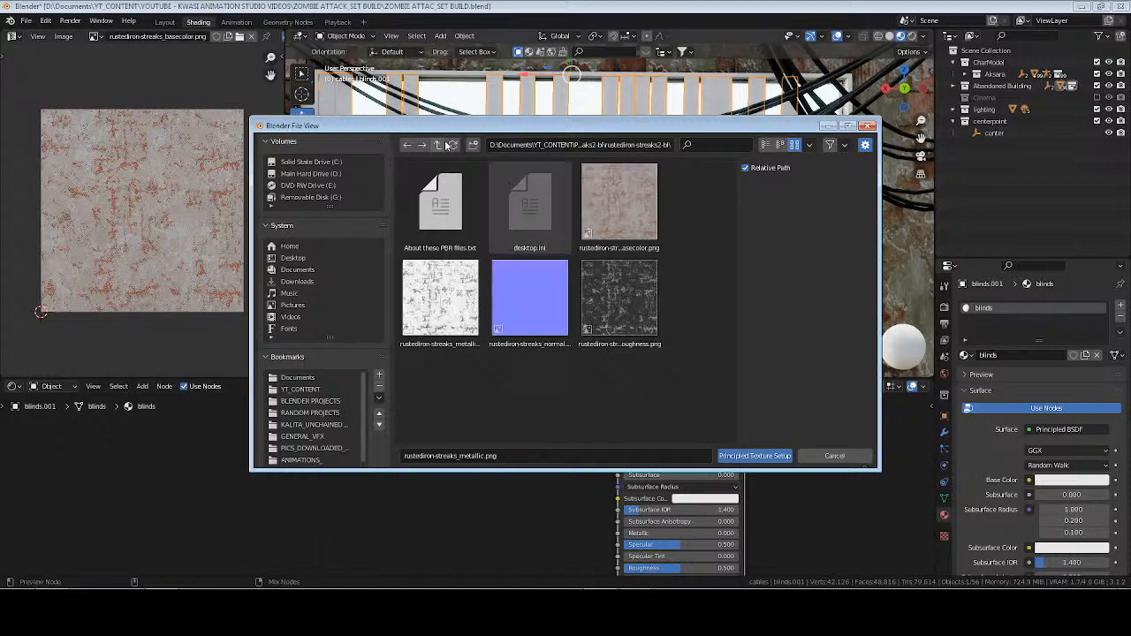
{"action": "left_click", "coordinate": [439, 145]}
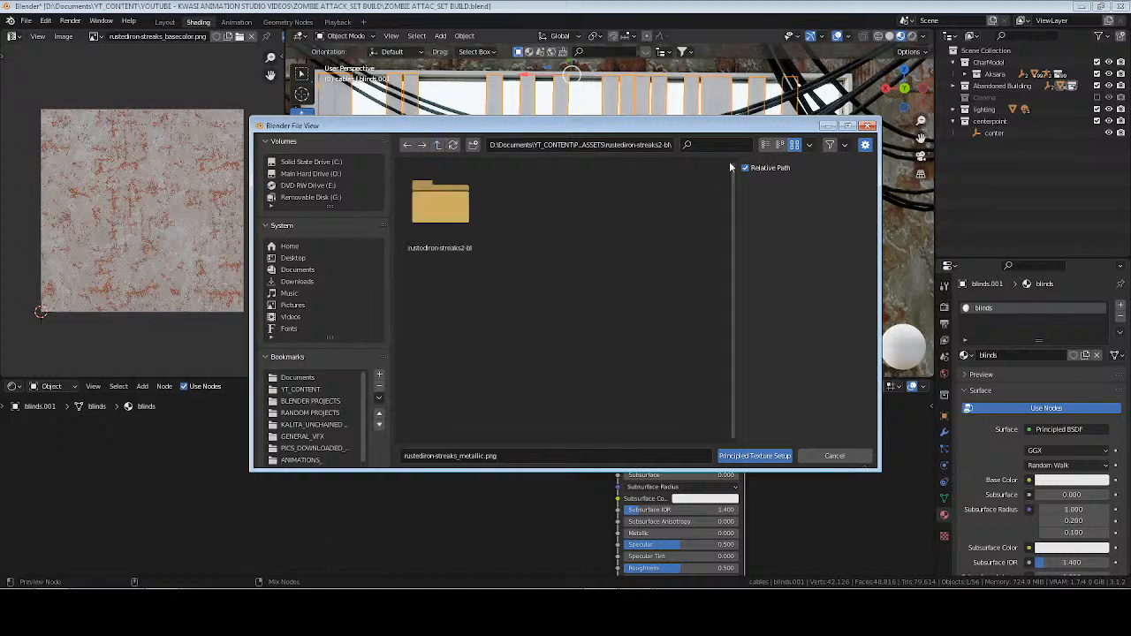
{"action": "left_click", "coordinate": [437, 145]}
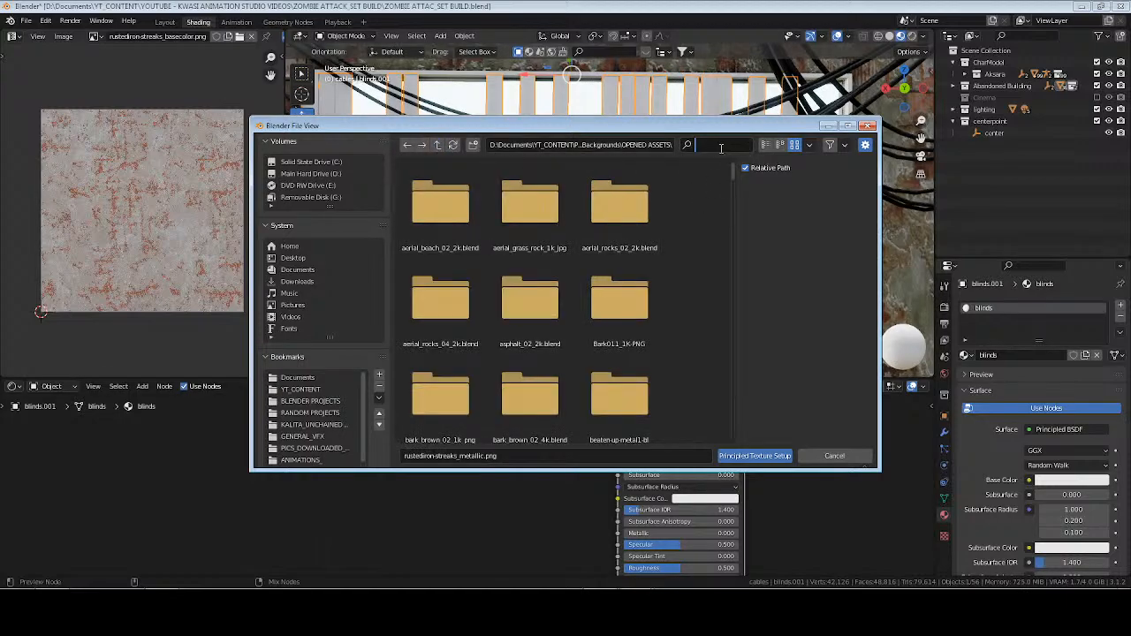
{"action": "type", "text": "plastic"}
{"action": "key", "text": "Return"}
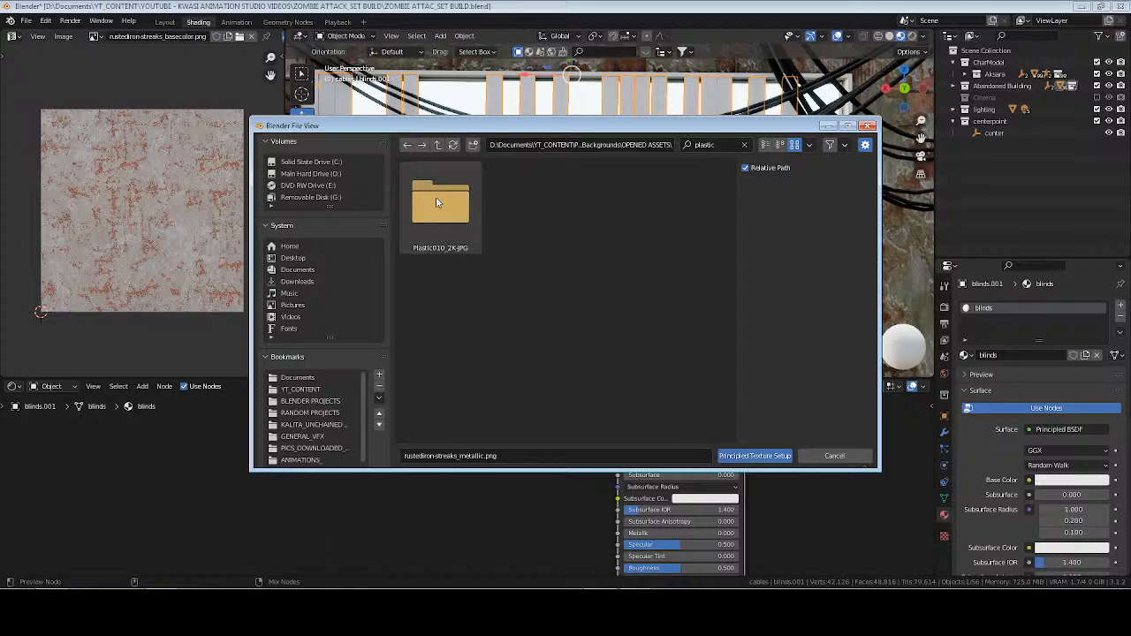
{"action": "double_click", "coordinate": [437, 203]}
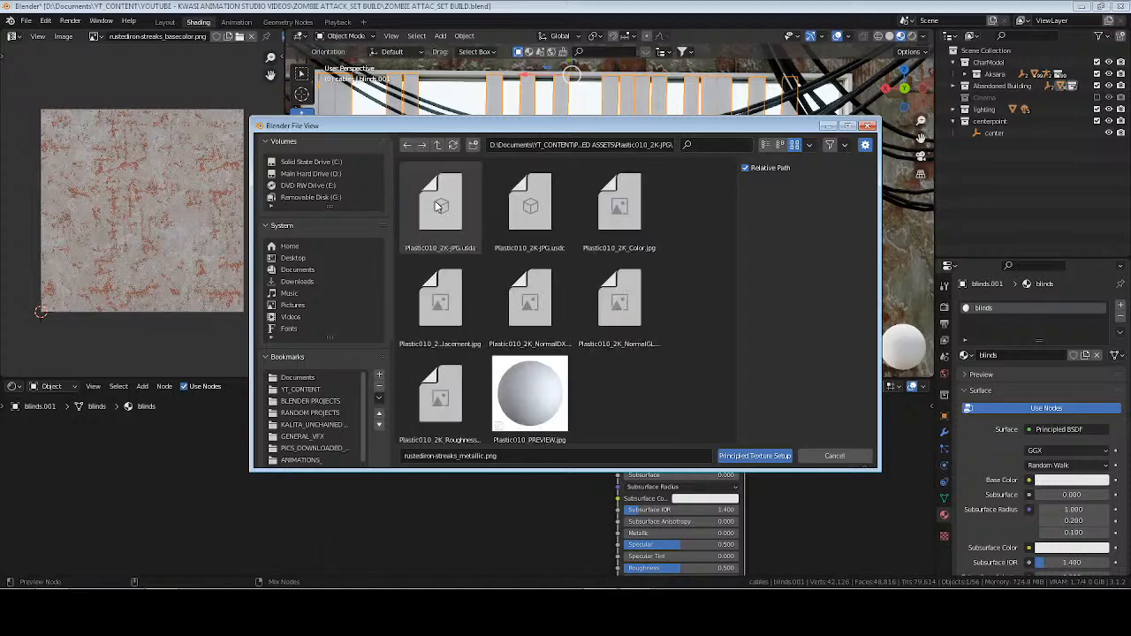
Load the Plastic010 Color, NormalGL and Roughness maps into the blinds material.
{"action": "left_click", "coordinate": [635, 222]}
{"action": "left_click", "coordinate": [631, 300], "text": "ctrl"}
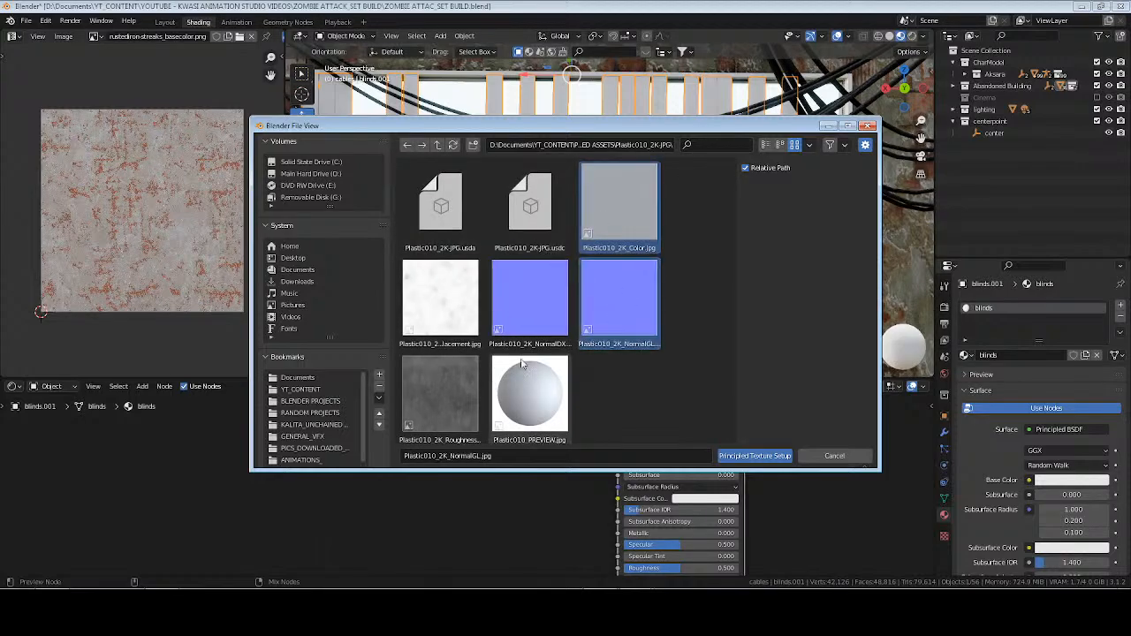
{"action": "left_click", "coordinate": [462, 387], "text": "ctrl"}
{"action": "left_click", "coordinate": [769, 457]}
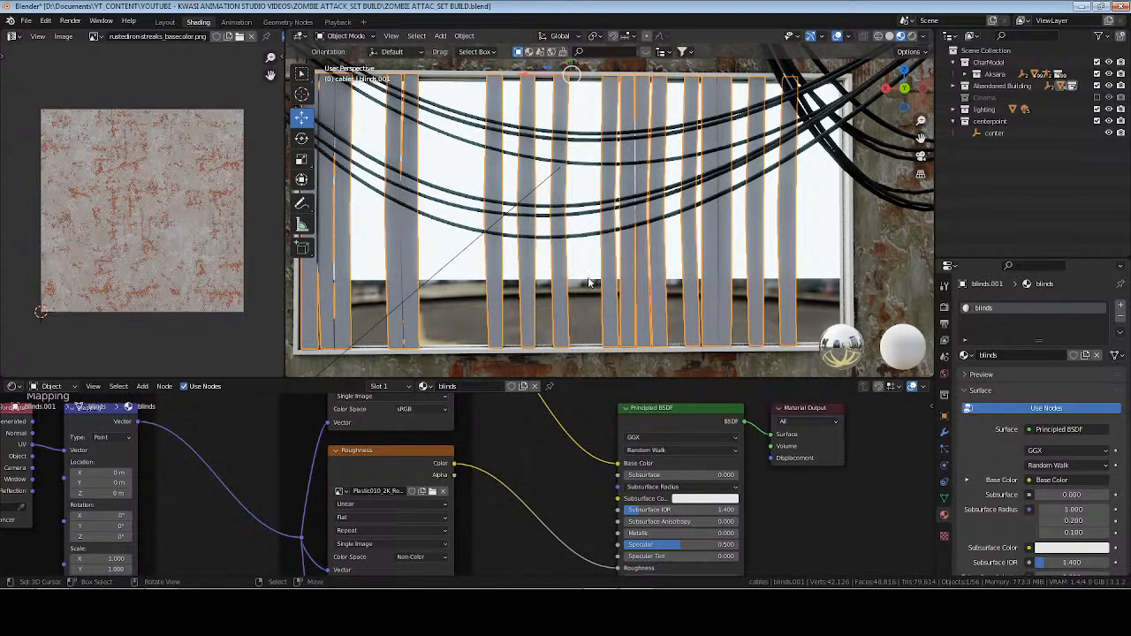
UV unwrap all faces of the blinds mesh and return to Object Mode.
{"action": "key", "text": "Tab"}
{"action": "key", "text": "a"}
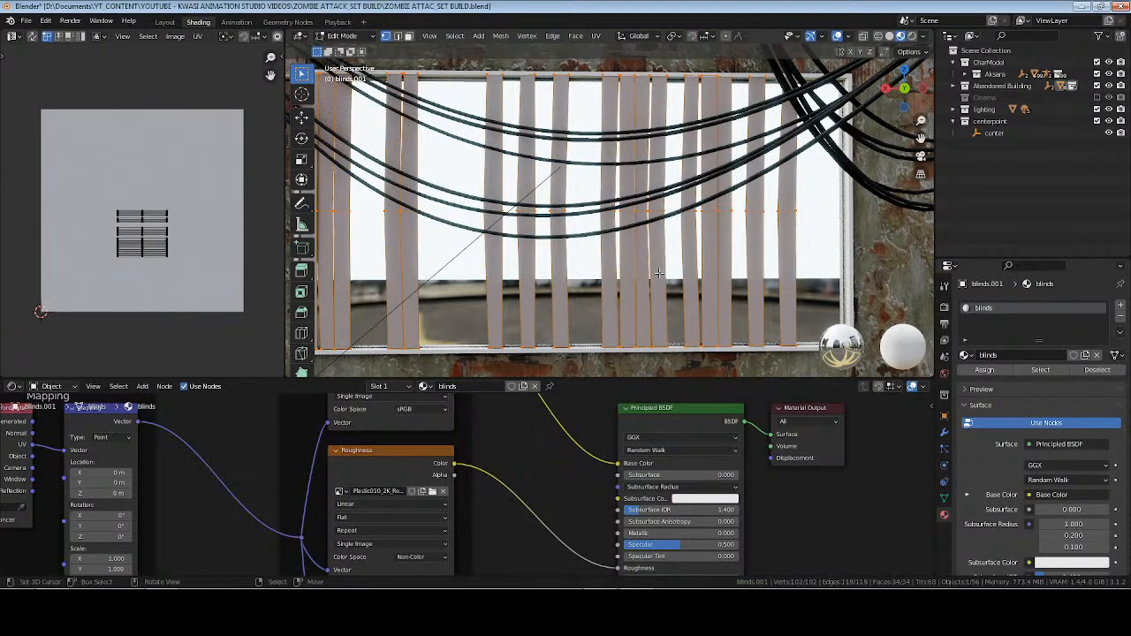
{"action": "key", "text": "u"}
{"action": "left_click", "coordinate": [659, 274]}
{"action": "key", "text": "Tab"}
{"action": "scroll", "coordinate": [744, 253], "scroll_direction": "up", "scroll_amount": 5}
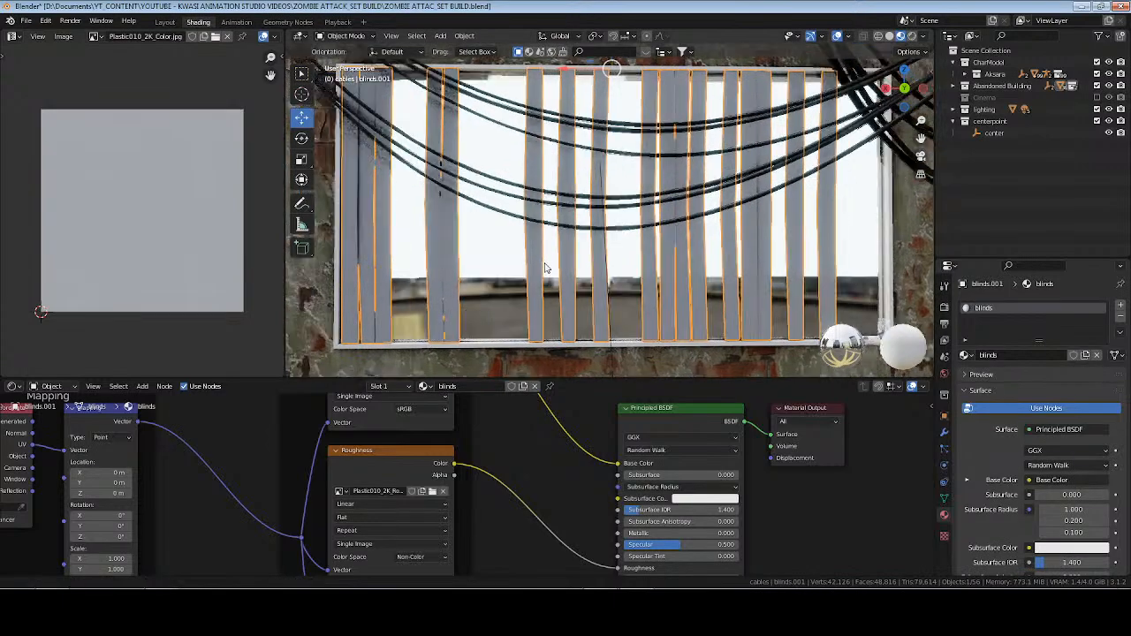
Create a material named window_seal in the window frame's empty slot and save the file.
{"action": "middle_click_drag", "start_coordinate": [744, 252], "coordinate": [792, 254], "text": "shift"}
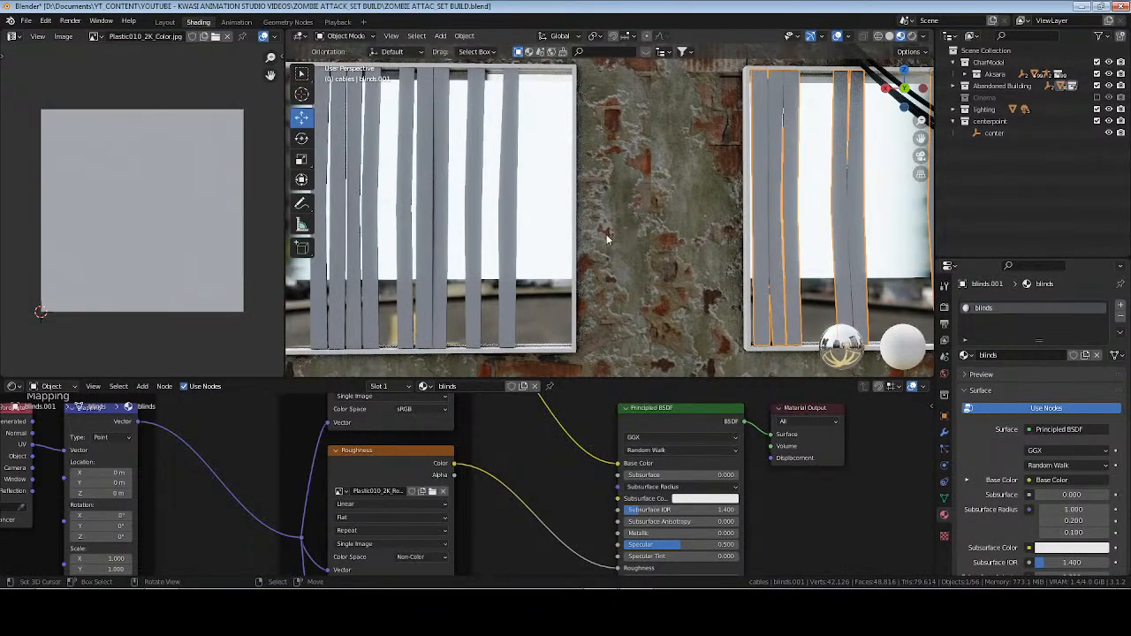
{"action": "left_click", "coordinate": [576, 226]}
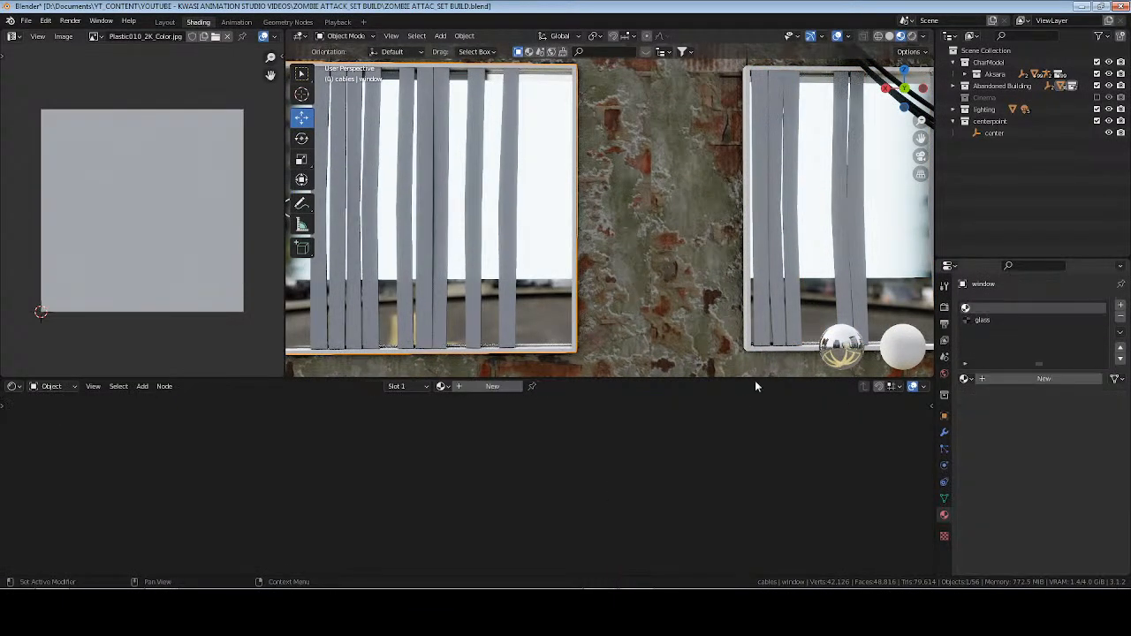
{"action": "left_click", "coordinate": [992, 379]}
{"action": "double_click", "coordinate": [993, 379]}
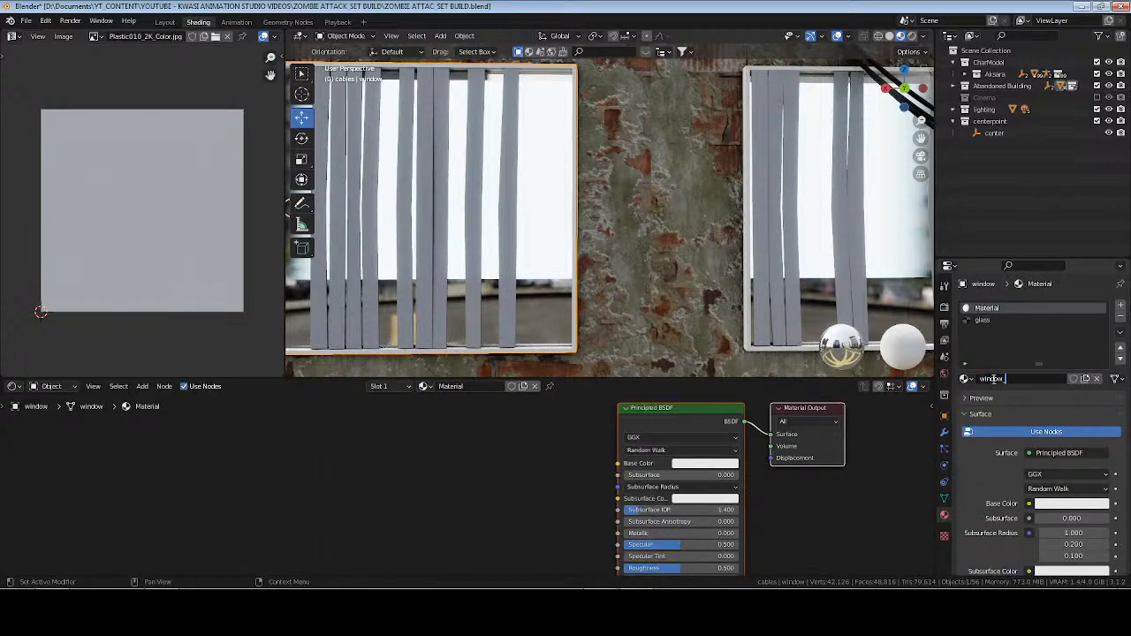
{"action": "type", "text": "window_seal"}
{"action": "key", "text": "Return"}
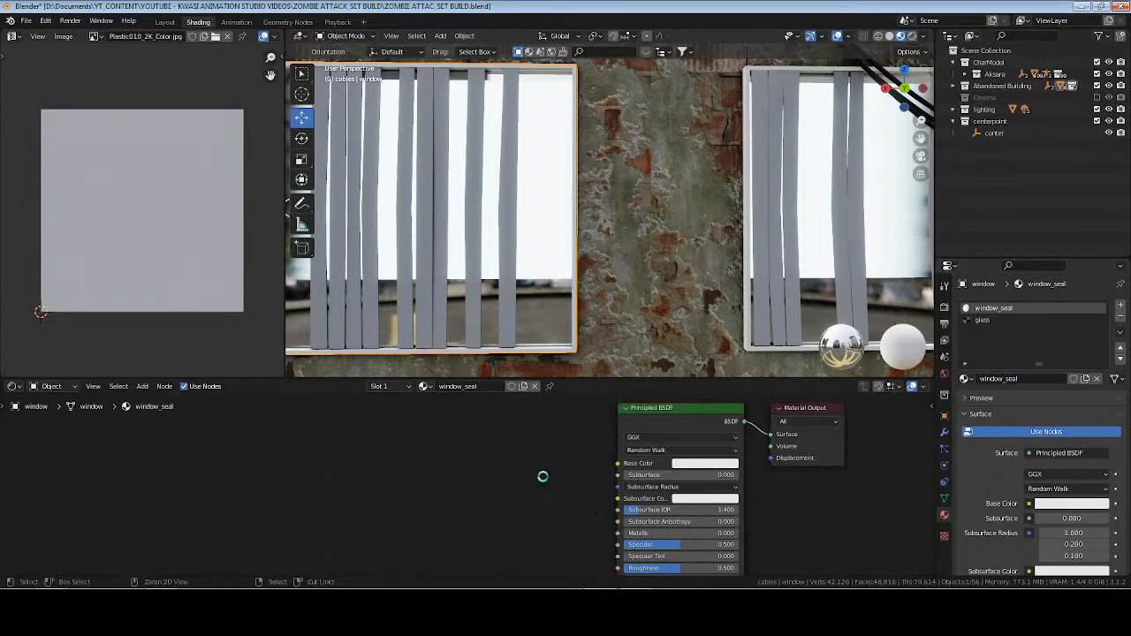
{"action": "key", "text": "ctrl+s"}
Start a Principled Texture Setup on the window_seal shader, search the texture folders for metal and open the grimy-metal-bl maps folder.
{"action": "left_click", "coordinate": [654, 420]}
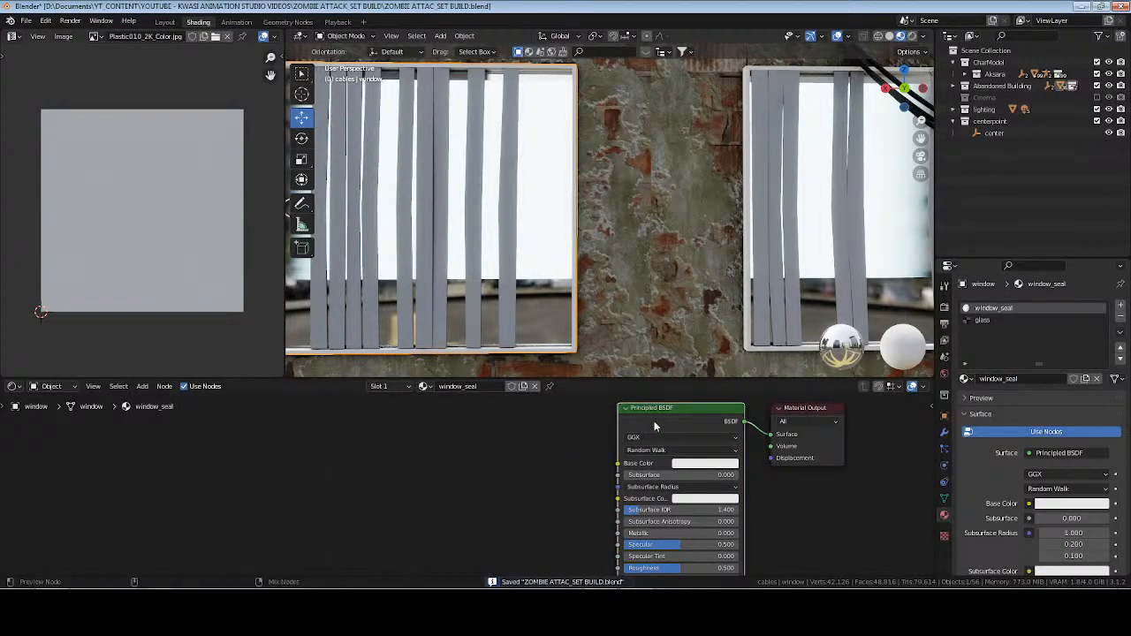
{"action": "key", "text": "ctrl+shift+t"}
{"action": "left_click", "coordinate": [438, 146]}
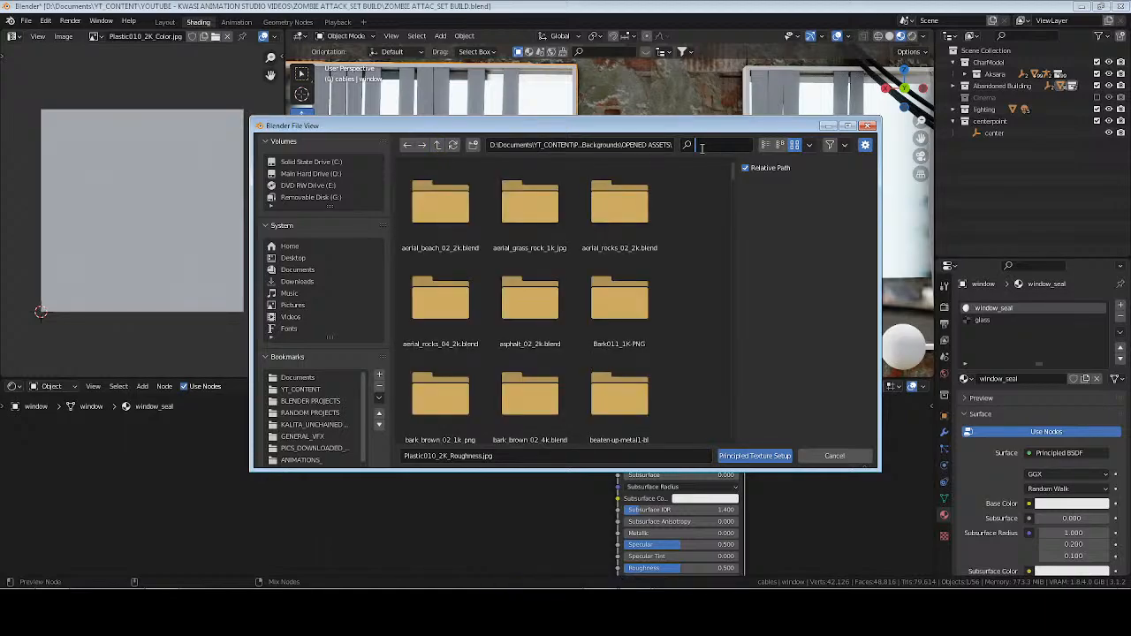
{"action": "type", "text": "metal"}
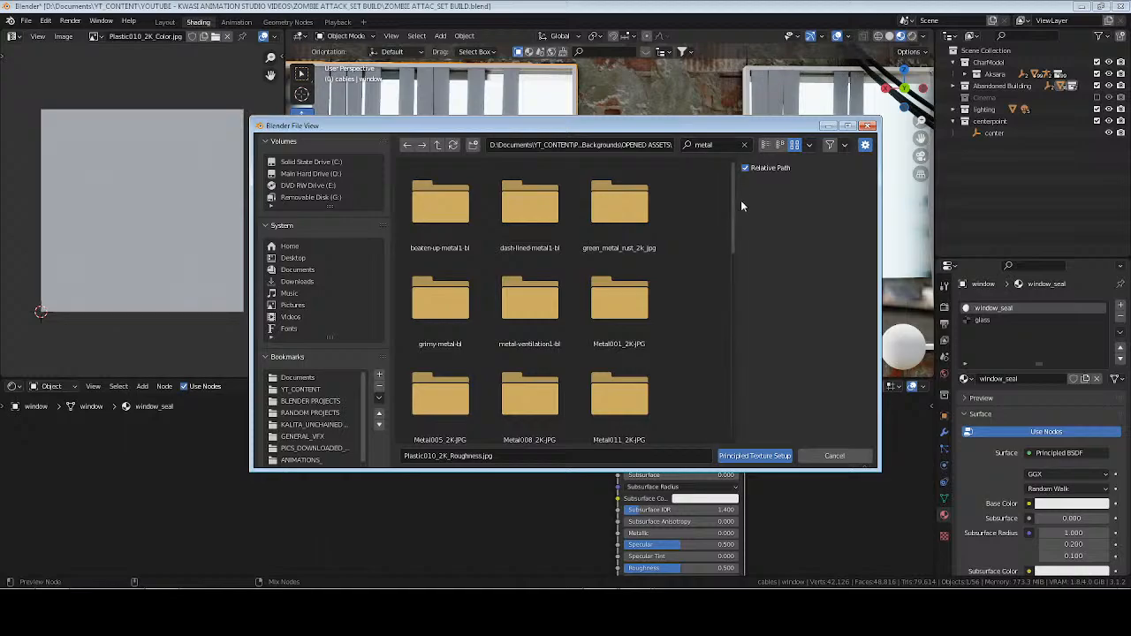
{"action": "double_click", "coordinate": [461, 308]}
{"action": "double_click", "coordinate": [452, 212]}
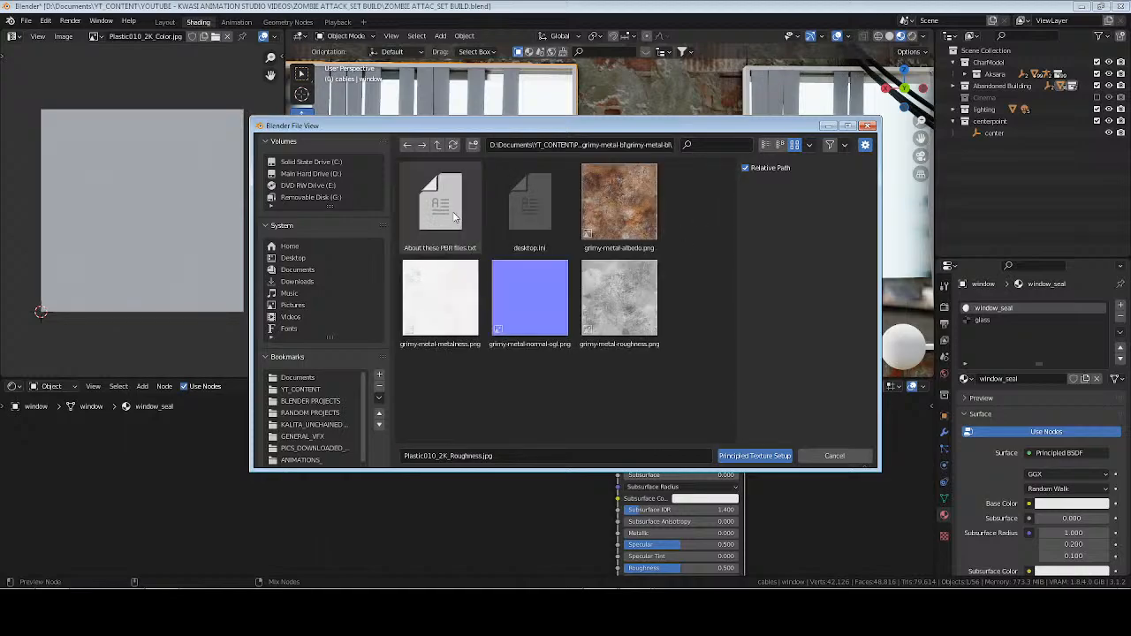
Load the grimy-metal albedo, roughness, normal-ogl and metalness maps into the window_seal material.
{"action": "left_click", "coordinate": [614, 218]}
{"action": "left_click", "coordinate": [619, 300], "text": "shift"}
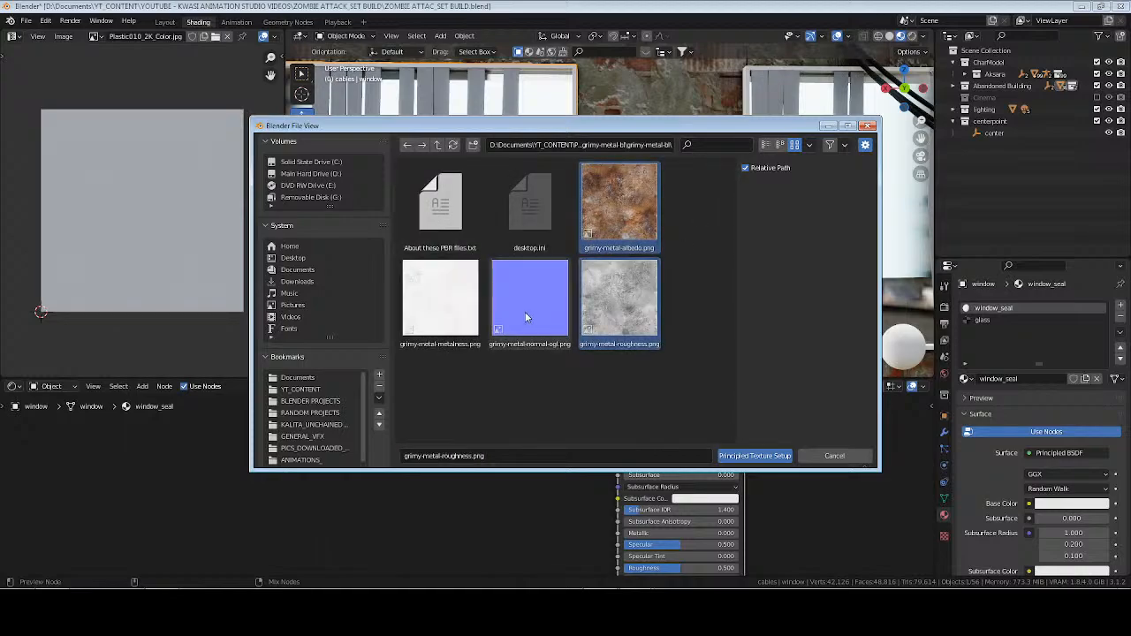
{"action": "left_click", "coordinate": [525, 312], "text": "shift"}
{"action": "left_click", "coordinate": [451, 315], "text": "shift"}
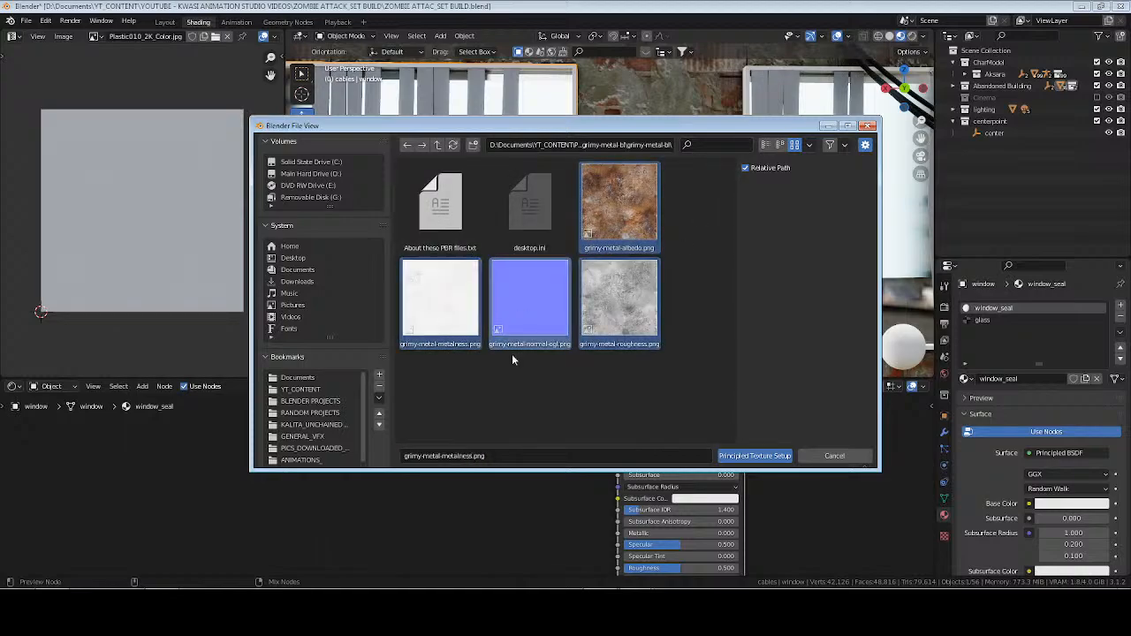
{"action": "left_click", "coordinate": [761, 457]}
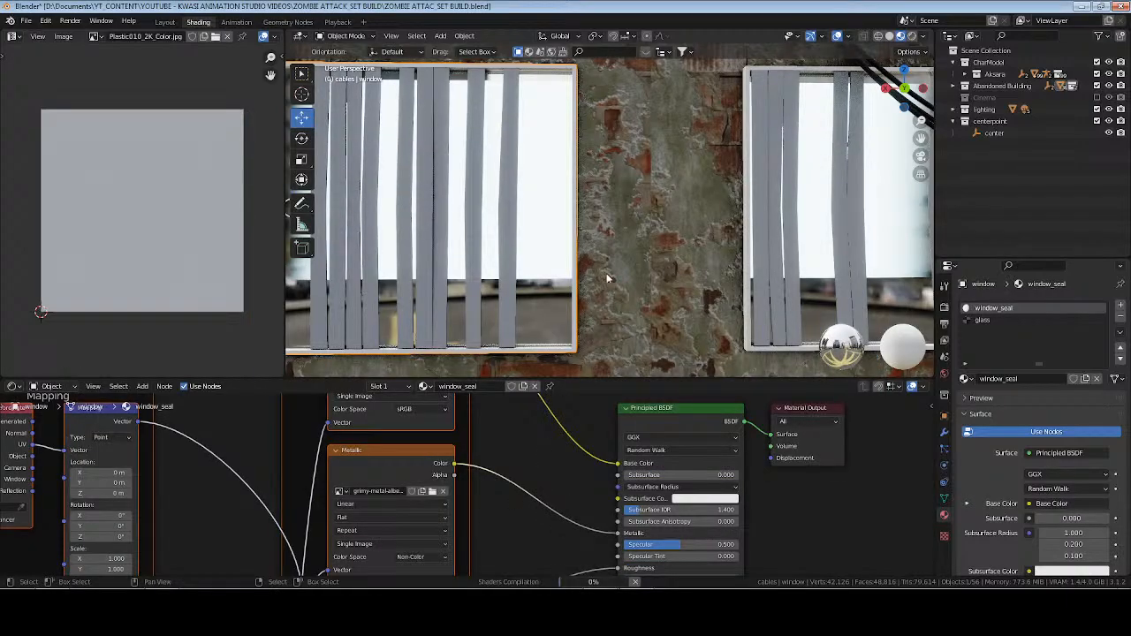
Unwrap the window frame mesh with Cube Projection, return to Object Mode, deselect everything and save the file.
{"action": "scroll", "coordinate": [624, 201], "scroll_direction": "up", "scroll_amount": 1}
{"action": "key", "text": "Tab"}
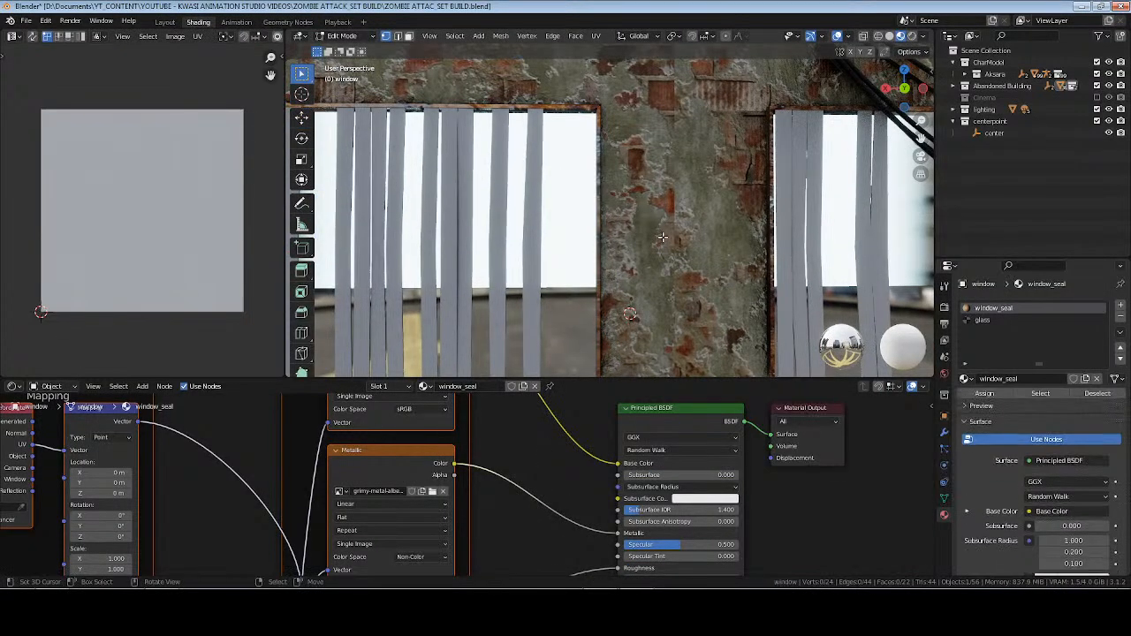
{"action": "key", "text": "u"}
{"action": "left_click", "coordinate": [676, 223]}
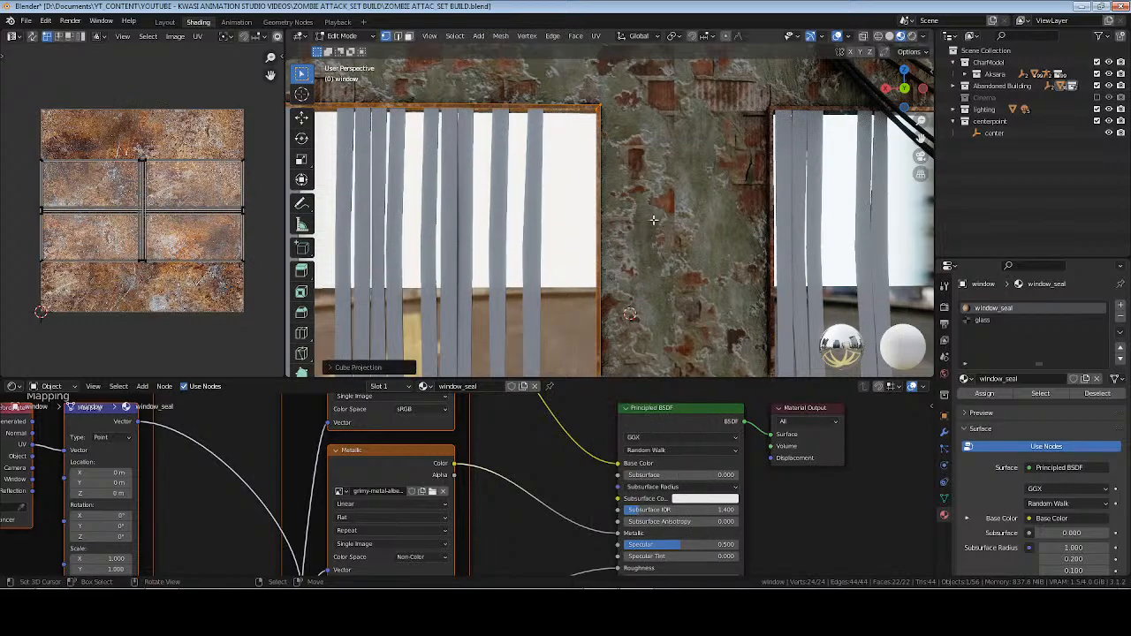
{"action": "key", "text": "Tab"}
{"action": "middle_click_drag", "start_coordinate": [580, 227], "coordinate": [707, 205], "text": "shift"}
{"action": "key", "text": "alt+a"}
{"action": "key", "text": "ctrl+s"}
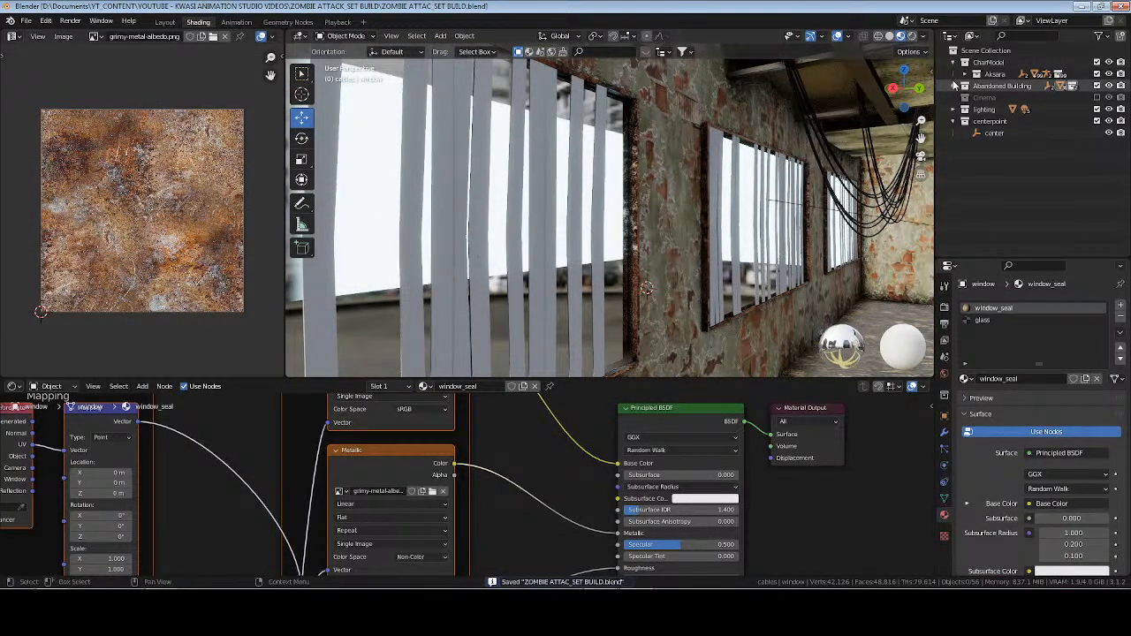
Examine the windows and room in rendered shading, save the file and return to Material Preview.
{"action": "left_click", "coordinate": [911, 40]}
{"action": "mouse_move", "coordinate": [703, 252]}
{"action": "middle_mouse_down"}
{"action": "mouse_move", "coordinate": [707, 239]}
{"action": "mouse_move", "coordinate": [613, 246]}
{"action": "mouse_move", "coordinate": [685, 237]}
{"action": "mouse_move", "coordinate": [637, 195]}
{"action": "mouse_move", "coordinate": [582, 249]}
{"action": "mouse_move", "coordinate": [674, 249]}
{"action": "mouse_move", "coordinate": [599, 214]}
{"action": "mouse_move", "coordinate": [643, 218]}
{"action": "mouse_move", "coordinate": [609, 213]}
{"action": "mouse_move", "coordinate": [675, 230]}
{"action": "mouse_move", "coordinate": [490, 247]}
{"action": "mouse_move", "coordinate": [681, 235]}
{"action": "mouse_move", "coordinate": [546, 258]}
{"action": "middle_mouse_up"}
{"action": "key", "text": "ctrl+s"}
{"action": "left_click", "coordinate": [454, 293]}
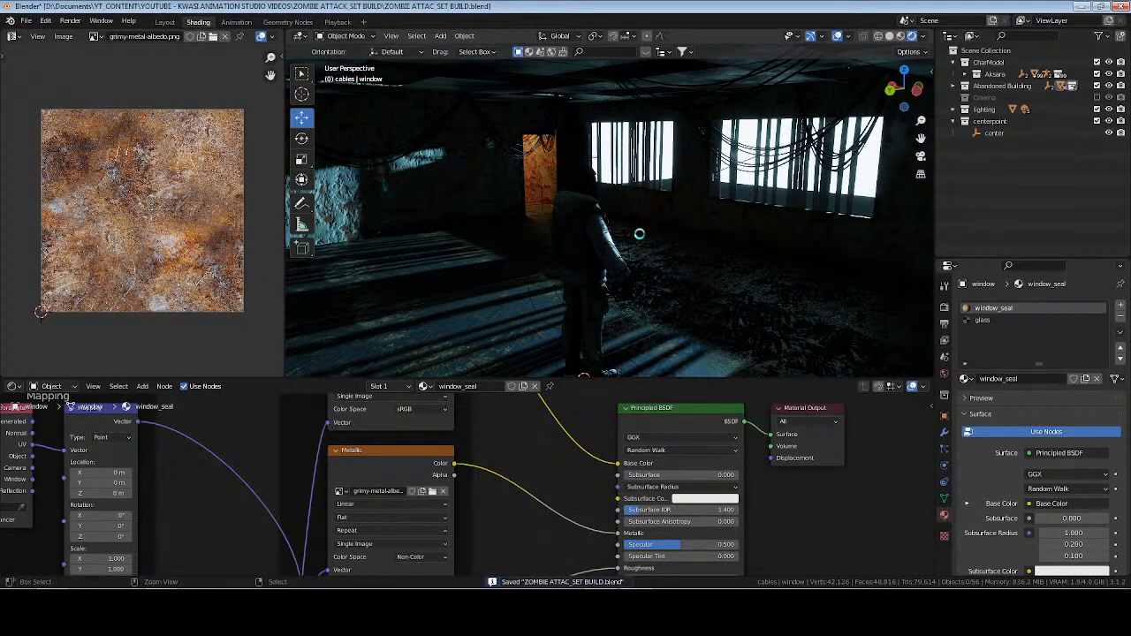
{"action": "middle_click_drag", "start_coordinate": [639, 235], "coordinate": [659, 222], "text": "shift"}
{"action": "left_click", "coordinate": [901, 36]}
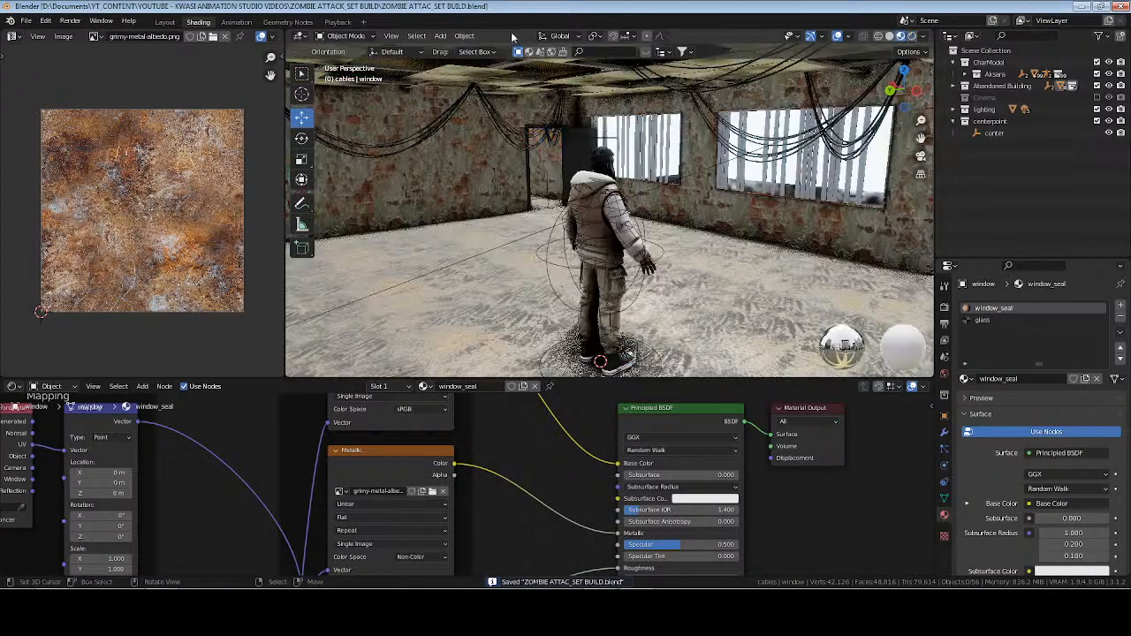
Switch to the Layout workspace with solid shading, enlarge the outliner and collapse the cables and Abandoned Building collections.
{"action": "left_click", "coordinate": [164, 21]}
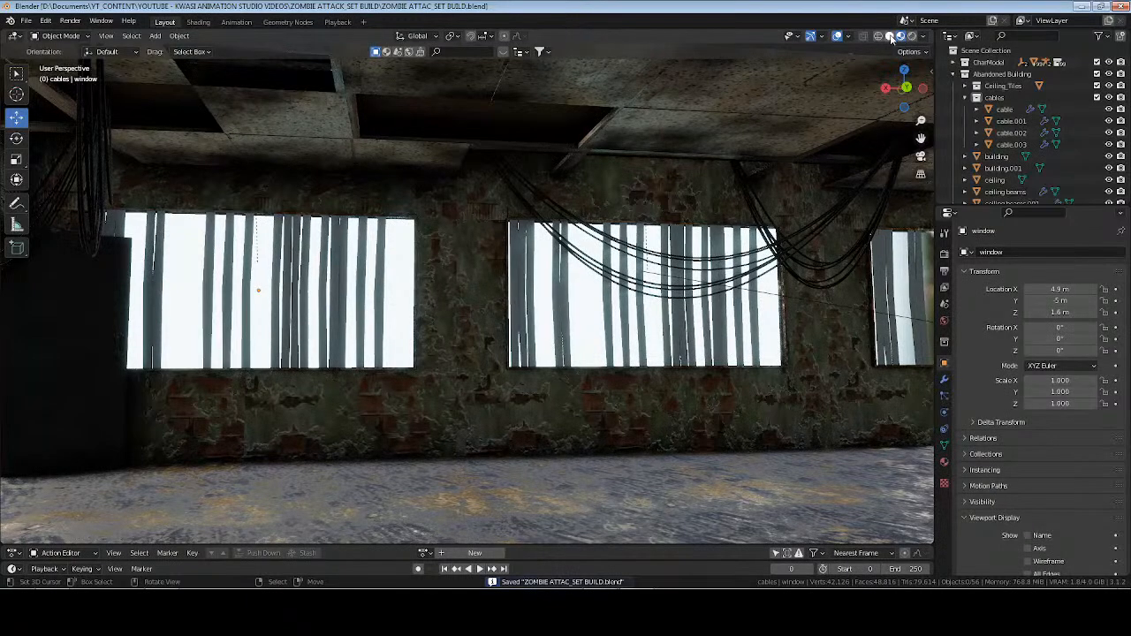
{"action": "left_click", "coordinate": [889, 36]}
{"action": "left_click_drag", "start_coordinate": [1075, 204], "coordinate": [1076, 228]}
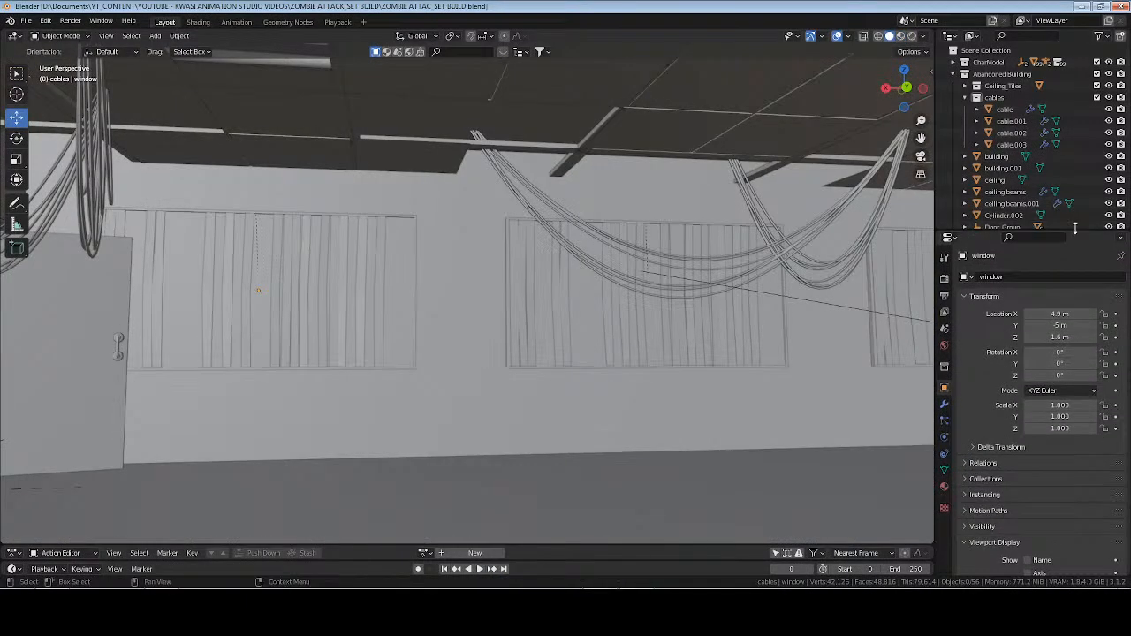
{"action": "left_click", "coordinate": [965, 97]}
{"action": "left_click", "coordinate": [1002, 74]}
{"action": "middle_click_drag", "start_coordinate": [652, 232], "coordinate": [767, 263]}
{"action": "left_click", "coordinate": [953, 75]}
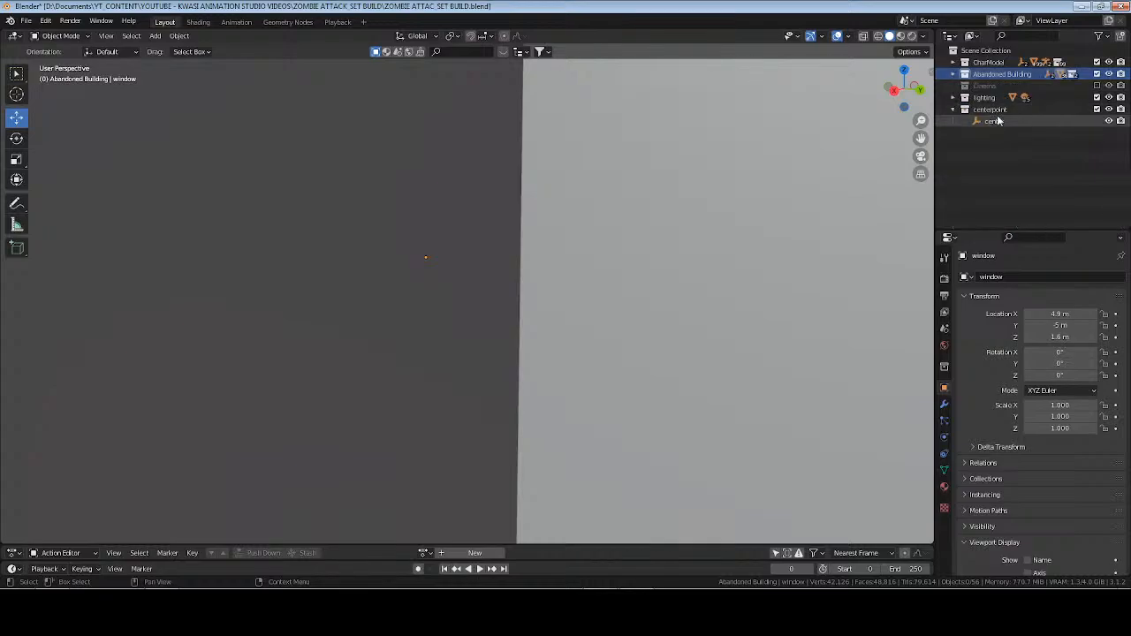
Select the center empty and frame the view on it around the character.
{"action": "left_click", "coordinate": [995, 121]}
{"action": "key", "text": "KP_Decimal"}
{"action": "left_click", "coordinate": [644, 247]}
{"action": "scroll", "coordinate": [644, 247], "scroll_direction": "down", "scroll_amount": 2}
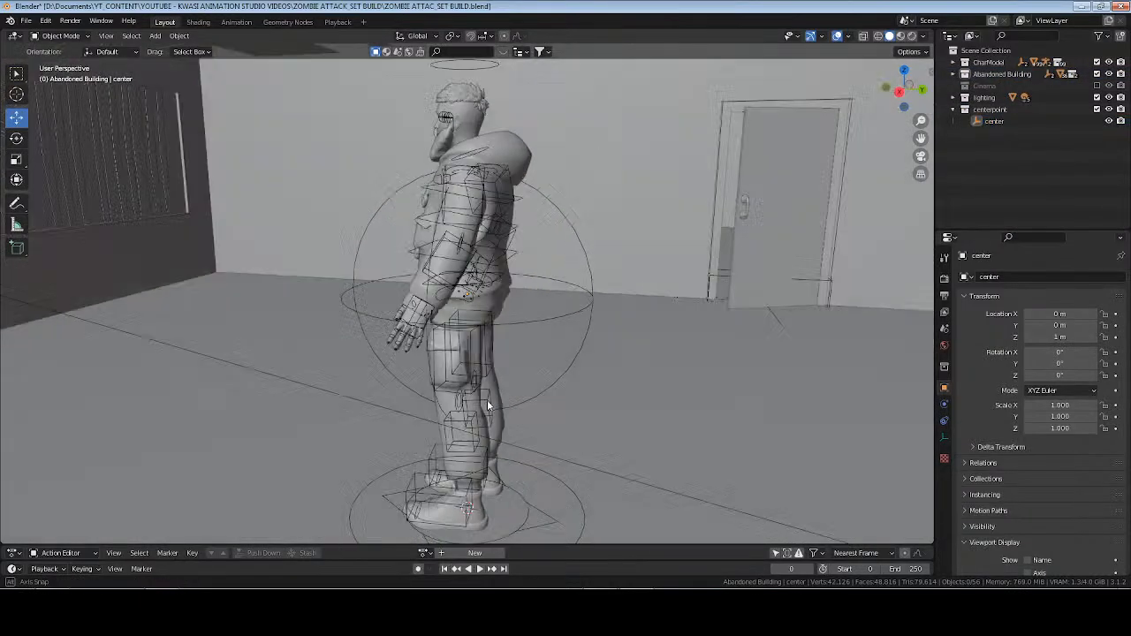
{"action": "middle_click_drag", "start_coordinate": [487, 400], "coordinate": [502, 306], "text": "shift"}
{"action": "middle_click_drag", "start_coordinate": [502, 307], "coordinate": [610, 356]}
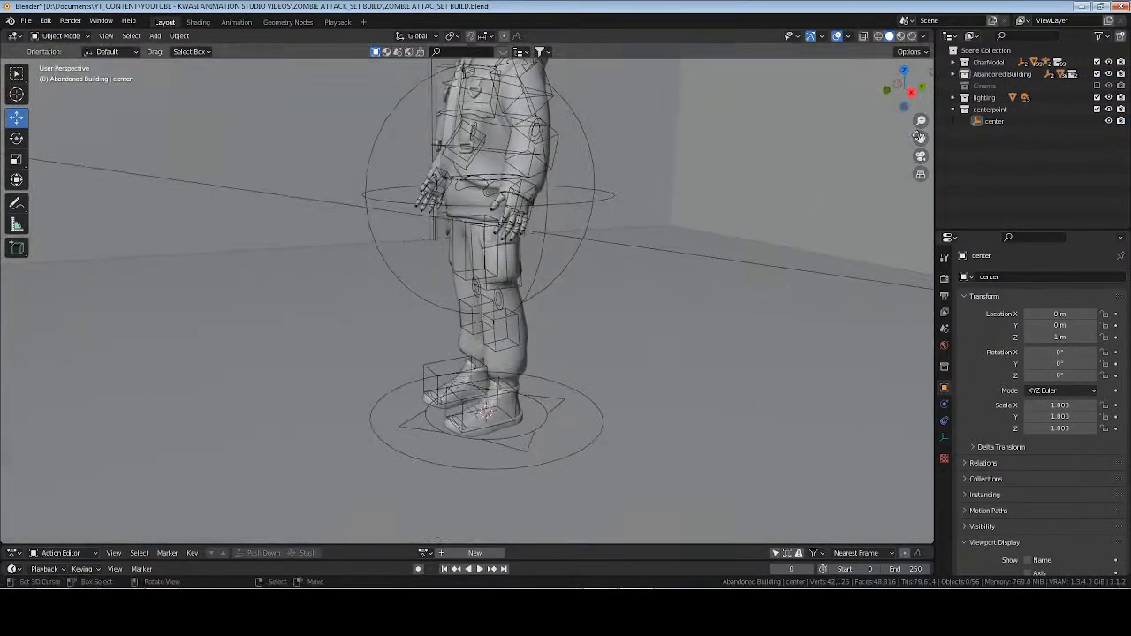
Add a cube to the Abandoned Building collection.
{"action": "left_click", "coordinate": [953, 76]}
{"action": "key", "text": "shift+a"}
{"action": "mouse_move", "coordinate": [640, 198]}
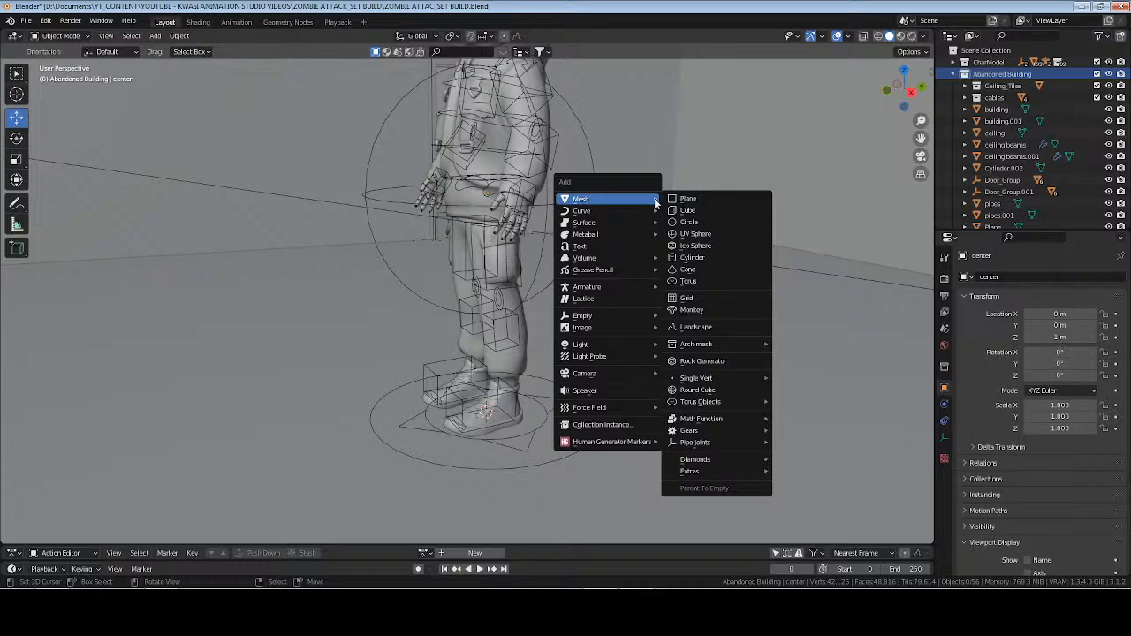
{"action": "left_click", "coordinate": [703, 210]}
Raise the cube 1 m along Z and apply all of its transforms.
{"action": "key", "text": "g"}
{"action": "key", "text": "z"}
{"action": "key", "text": "1"}
{"action": "key", "text": "Return"}
{"action": "key", "text": "ctrl+a"}
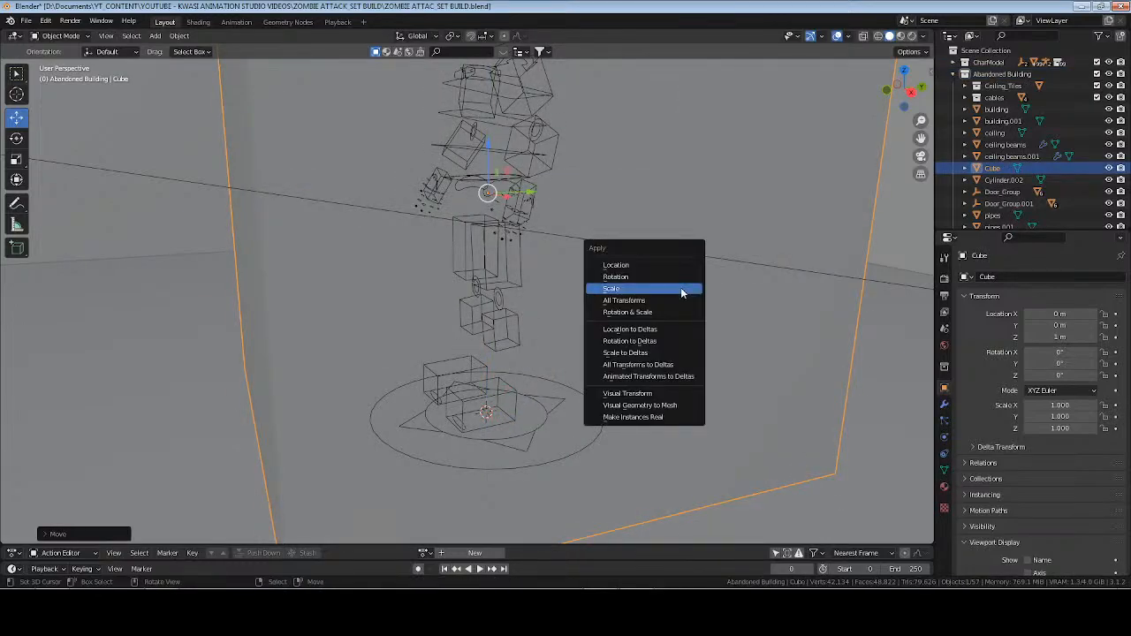
{"action": "left_click", "coordinate": [685, 300]}
Scale the cube uniformly to about 0.299 and apply the scale.
{"action": "middle_click_drag", "start_coordinate": [518, 270], "coordinate": [574, 308]}
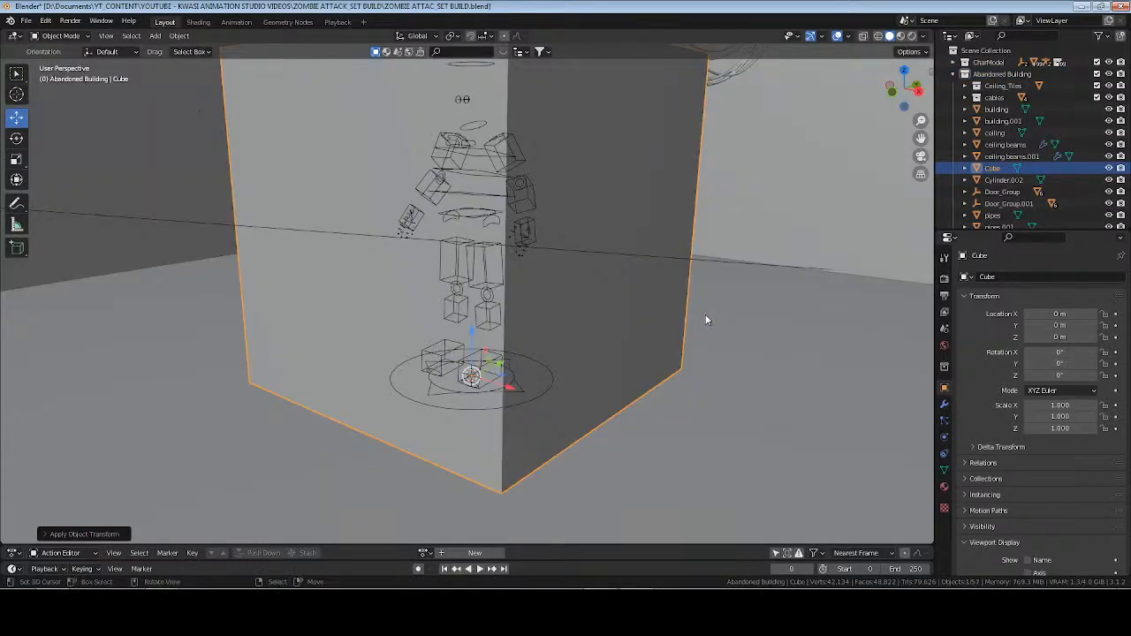
{"action": "key", "text": "s"}
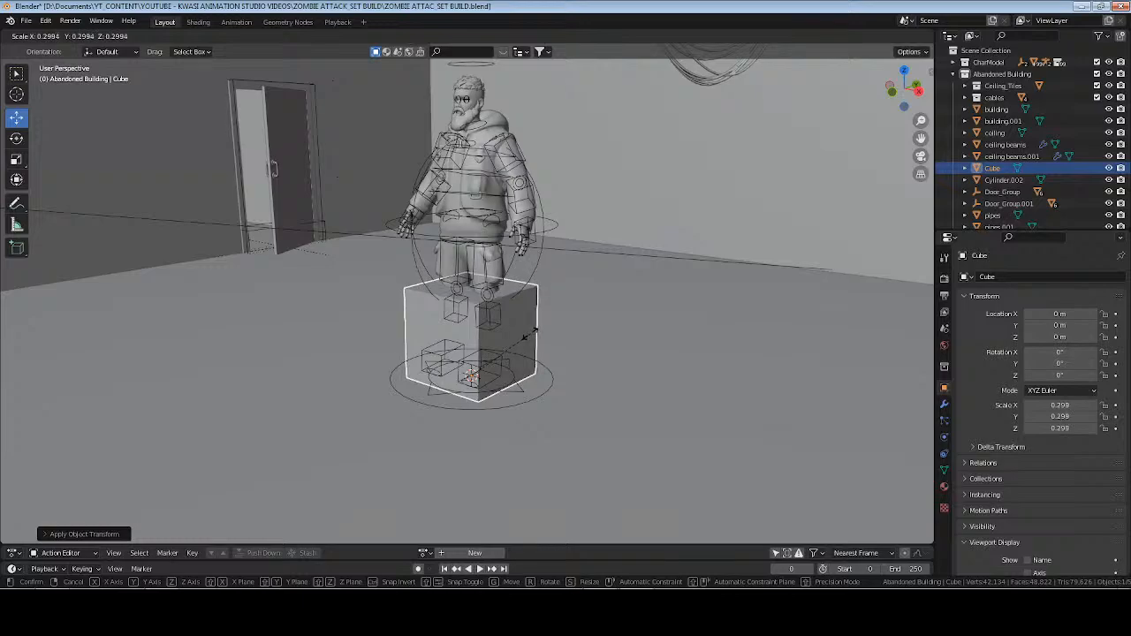
{"action": "left_click", "coordinate": [526, 329]}
{"action": "scroll", "coordinate": [525, 330], "scroll_direction": "up", "scroll_amount": 10}
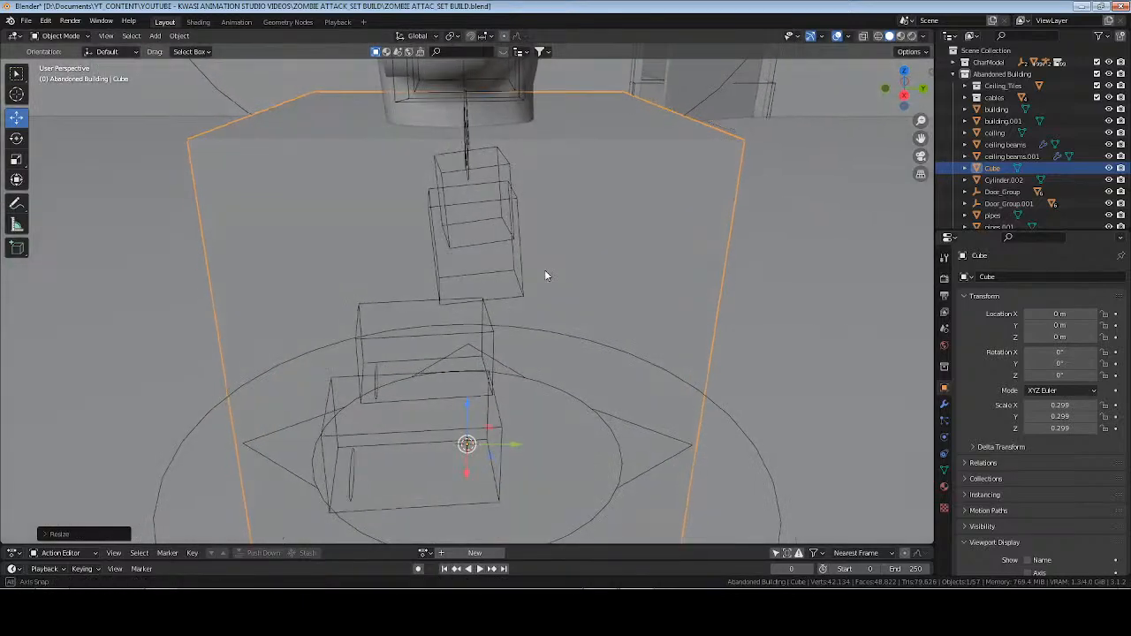
{"action": "key", "text": "ctrl+a"}
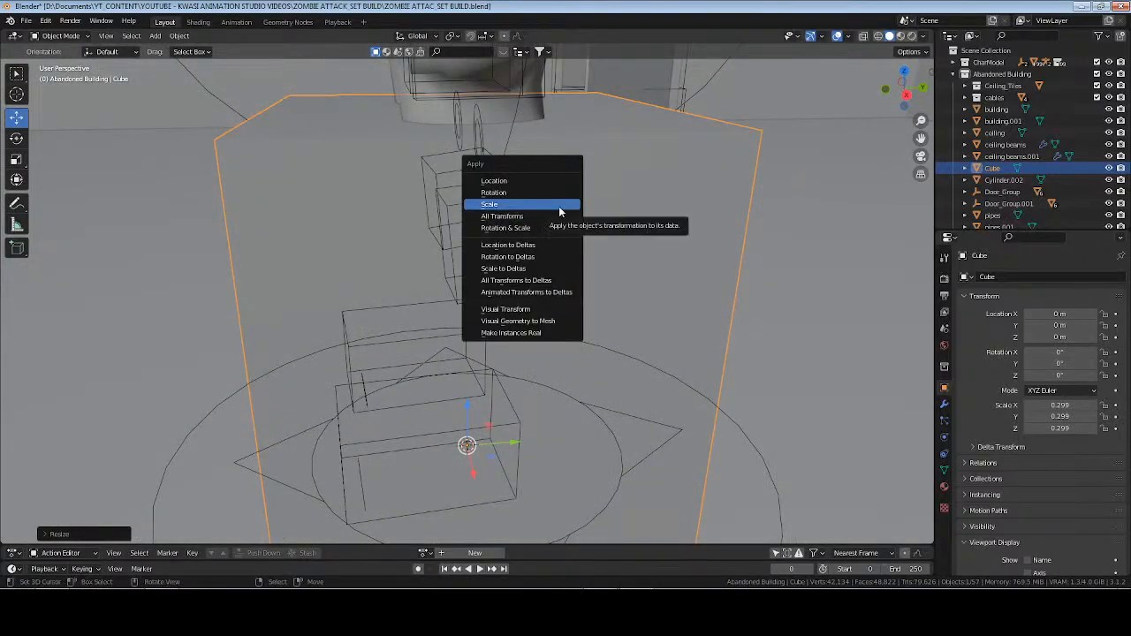
{"action": "left_click", "coordinate": [559, 208]}
Enter Edit Mode with face selection and select the cube's top face.
{"action": "scroll", "coordinate": [370, 264], "scroll_direction": "down", "scroll_amount": 6}
{"action": "middle_click_drag", "start_coordinate": [370, 265], "coordinate": [483, 268]}
{"action": "scroll", "coordinate": [492, 230], "scroll_direction": "up", "scroll_amount": 4}
{"action": "middle_click_drag", "start_coordinate": [491, 230], "coordinate": [520, 234]}
{"action": "key", "text": "Tab"}
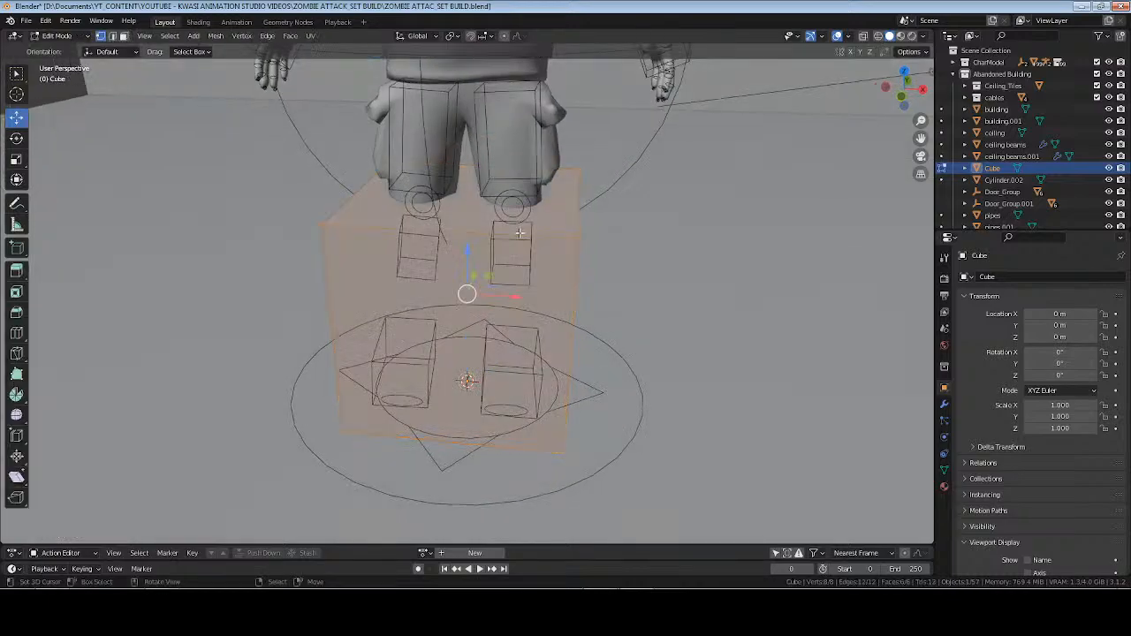
{"action": "key", "text": "3"}
{"action": "left_click", "coordinate": [504, 212]}
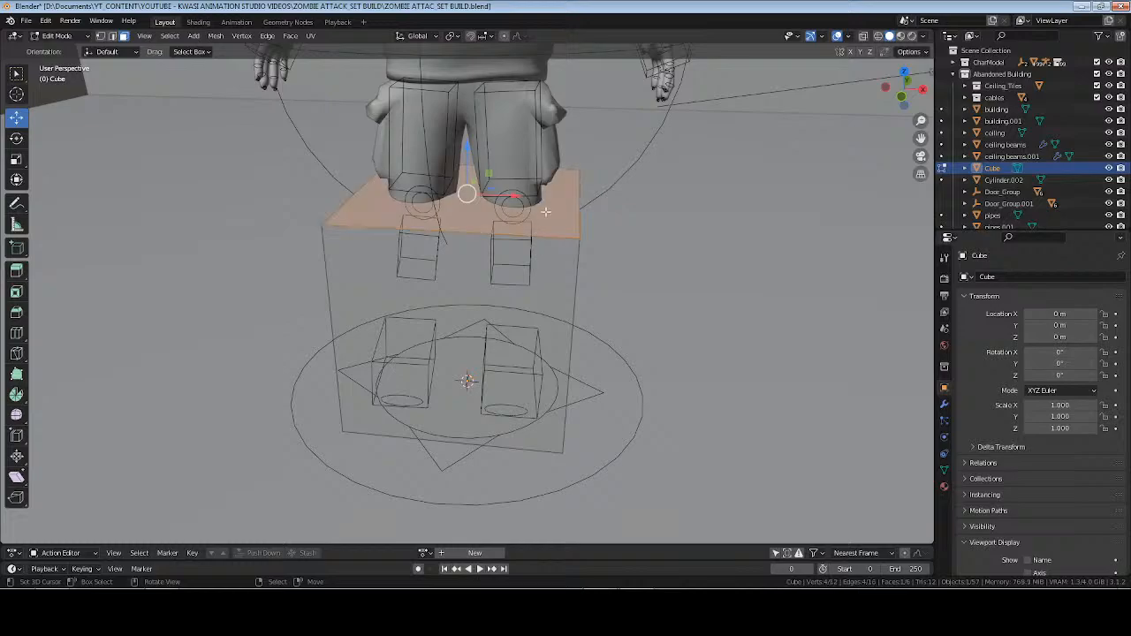
{"action": "key", "text": "alt+z"}
{"action": "middle_click_drag", "start_coordinate": [538, 233], "coordinate": [531, 228]}
{"action": "scroll", "coordinate": [524, 224], "scroll_direction": "up", "scroll_amount": 2}
{"action": "scroll", "coordinate": [524, 224], "scroll_direction": "down", "scroll_amount": 5}
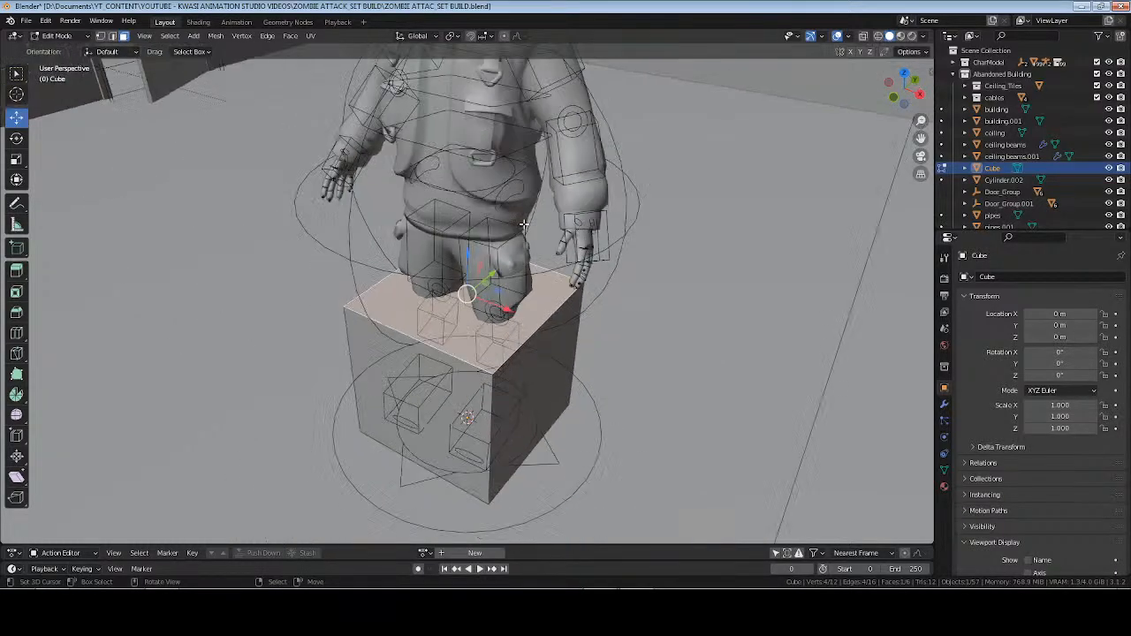
Return to Object Mode and move the cube along Y to about -1.156 m, clear of the character.
{"action": "key", "text": "Tab"}
{"action": "middle_click_drag", "start_coordinate": [592, 342], "coordinate": [517, 393]}
{"action": "left_click_drag", "start_coordinate": [512, 384], "coordinate": [285, 479]}
{"action": "middle_click_drag", "start_coordinate": [285, 478], "coordinate": [471, 397]}
{"action": "left_click_drag", "start_coordinate": [471, 397], "coordinate": [421, 406]}
Subdivide the cube's top face once in Edit Mode.
{"action": "key", "text": "Tab"}
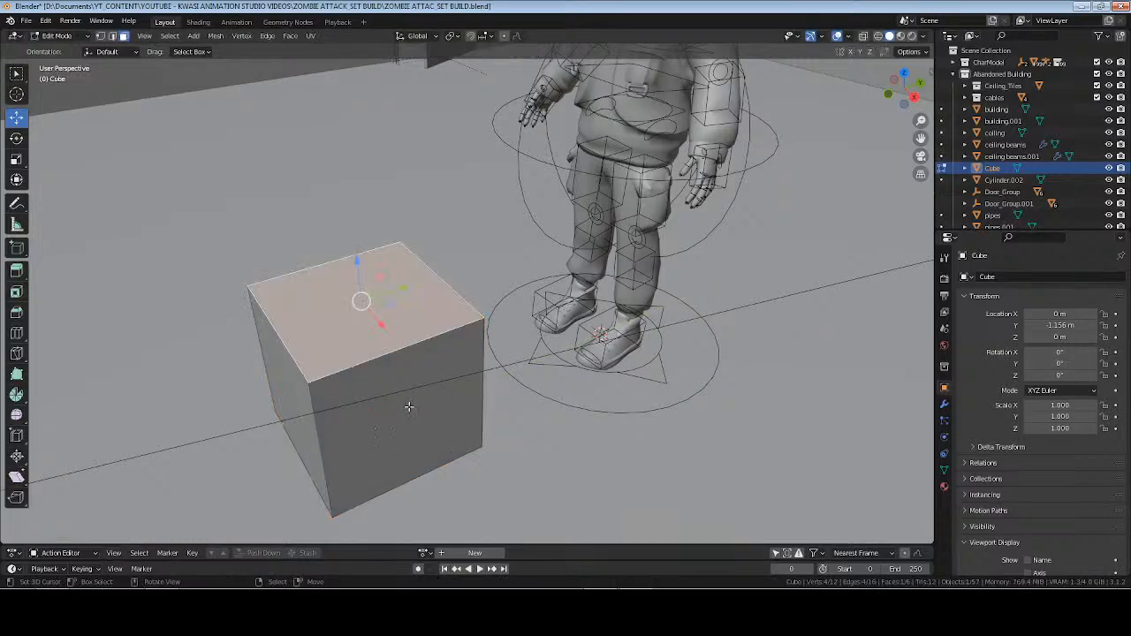
{"action": "middle_click_drag", "start_coordinate": [410, 407], "coordinate": [485, 334]}
{"action": "scroll", "coordinate": [485, 322], "scroll_direction": "up", "scroll_amount": 3}
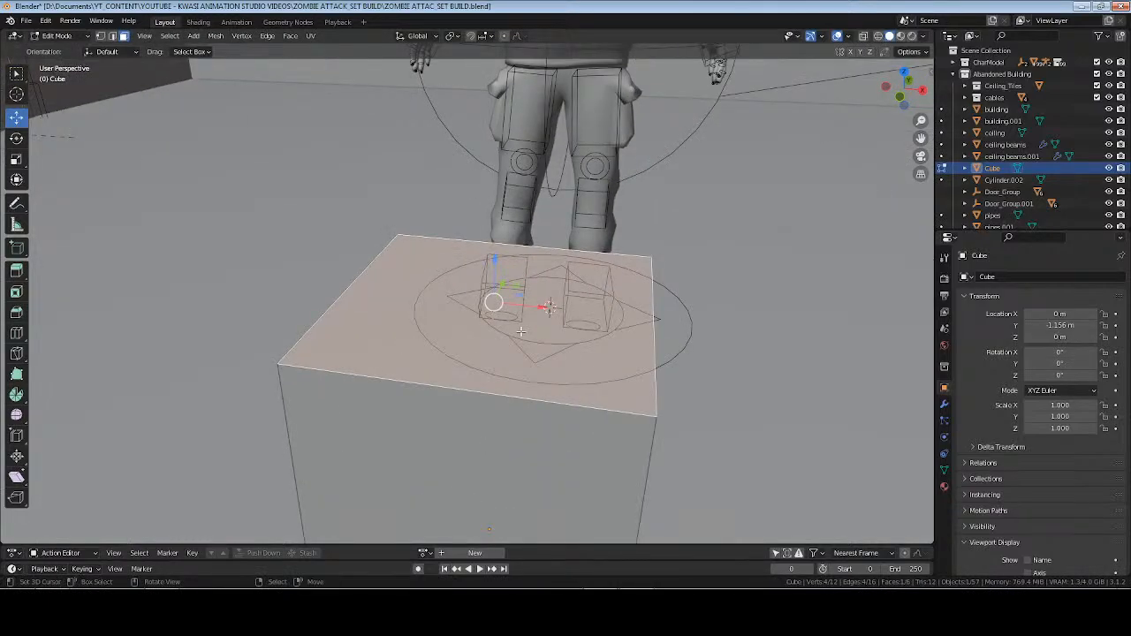
{"action": "right_click", "coordinate": [522, 331]}
{"action": "left_click", "coordinate": [520, 334]}
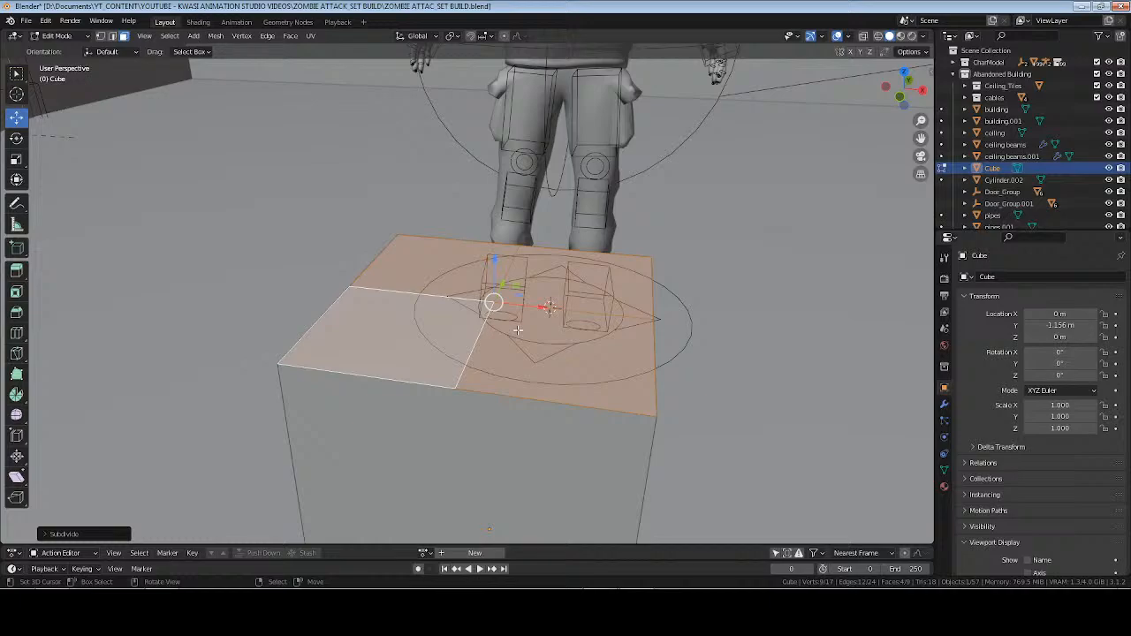
Try to separate the cube's four top faces into their own object and undo the separation.
{"action": "key", "text": "p"}
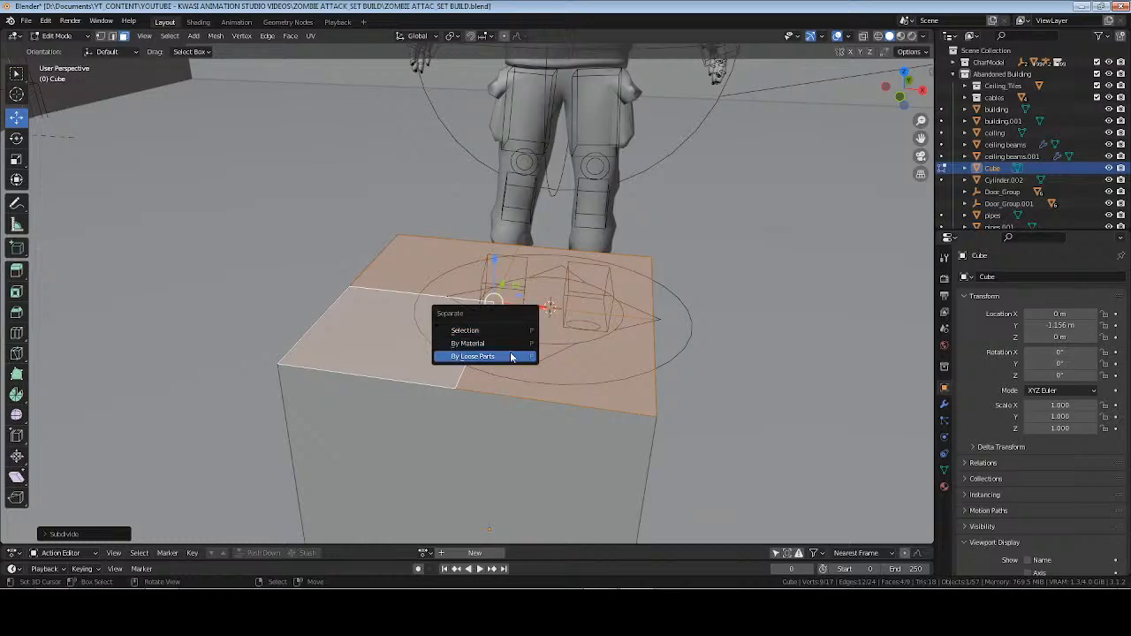
{"action": "left_click", "coordinate": [521, 330]}
{"action": "key", "text": "Tab"}
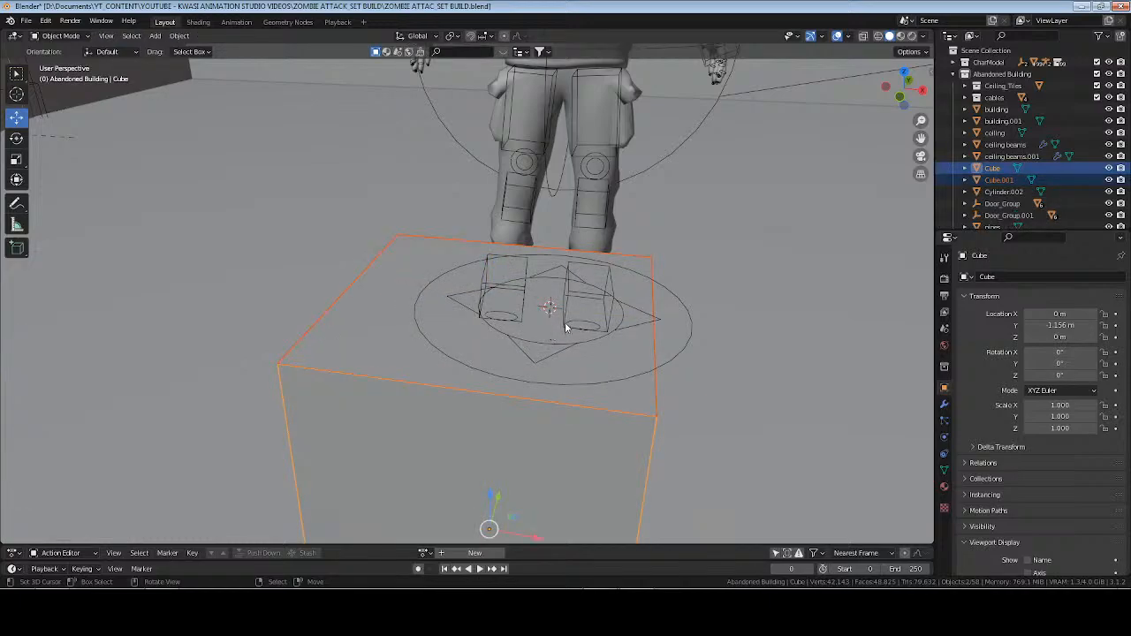
{"action": "left_click", "coordinate": [621, 359]}
{"action": "key", "text": "Tab"}
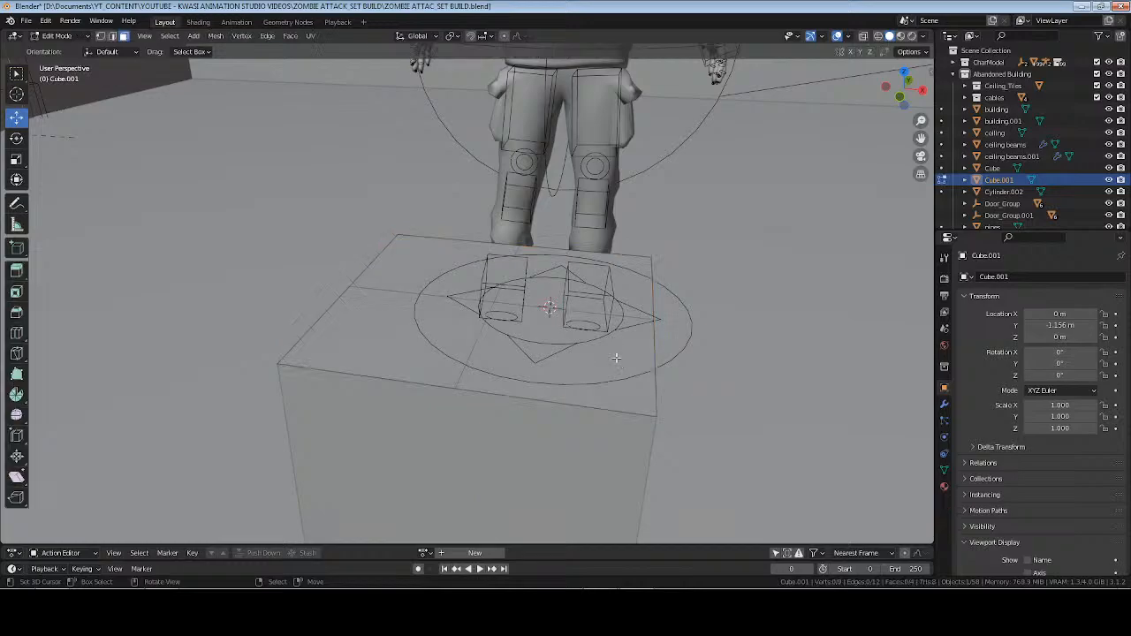
{"action": "key", "text": "Tab"}
{"action": "left_click", "coordinate": [549, 350]}
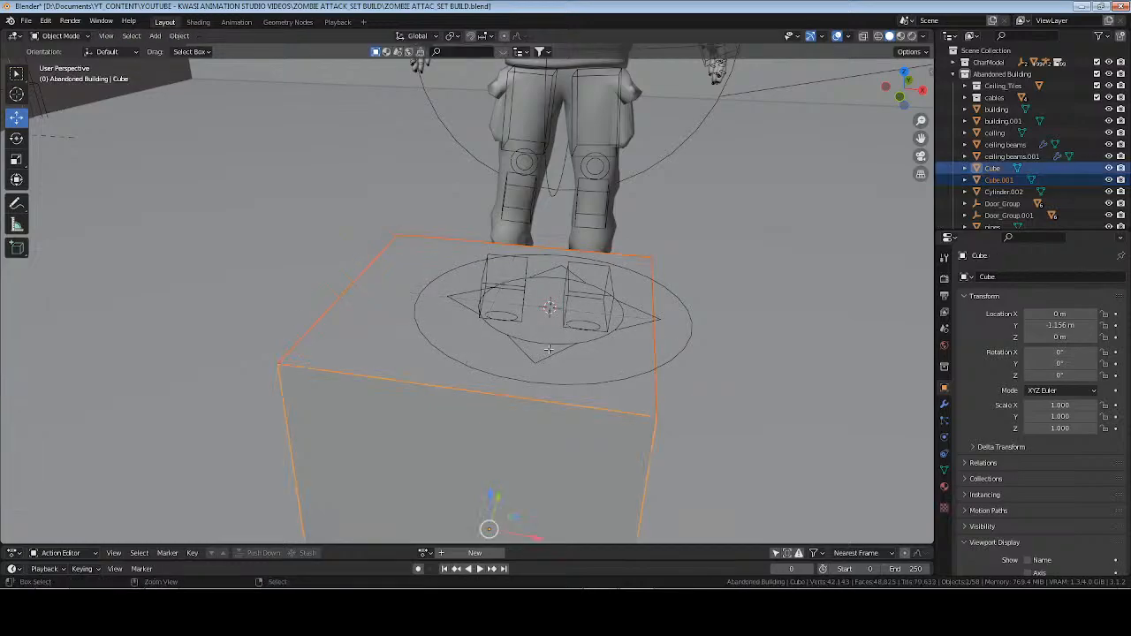
{"action": "key", "text": "Tab"}
{"action": "left_click", "coordinate": [531, 343]}
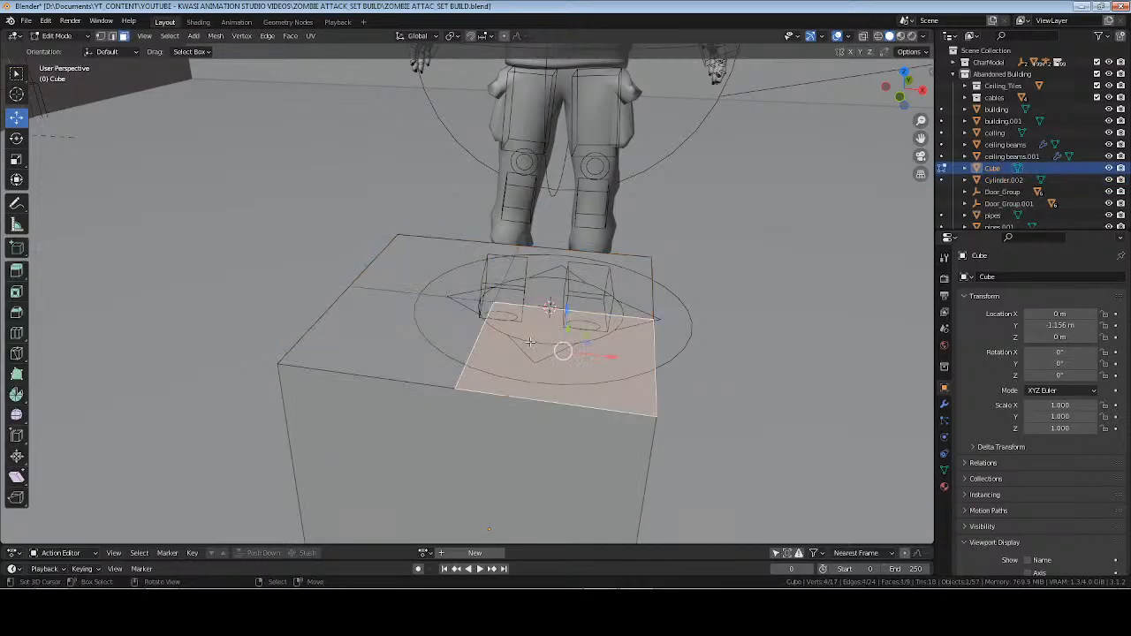
{"action": "left_click", "coordinate": [437, 338], "text": "shift"}
{"action": "left_click", "coordinate": [448, 269], "text": "shift"}
{"action": "left_click", "coordinate": [562, 289], "text": "shift"}
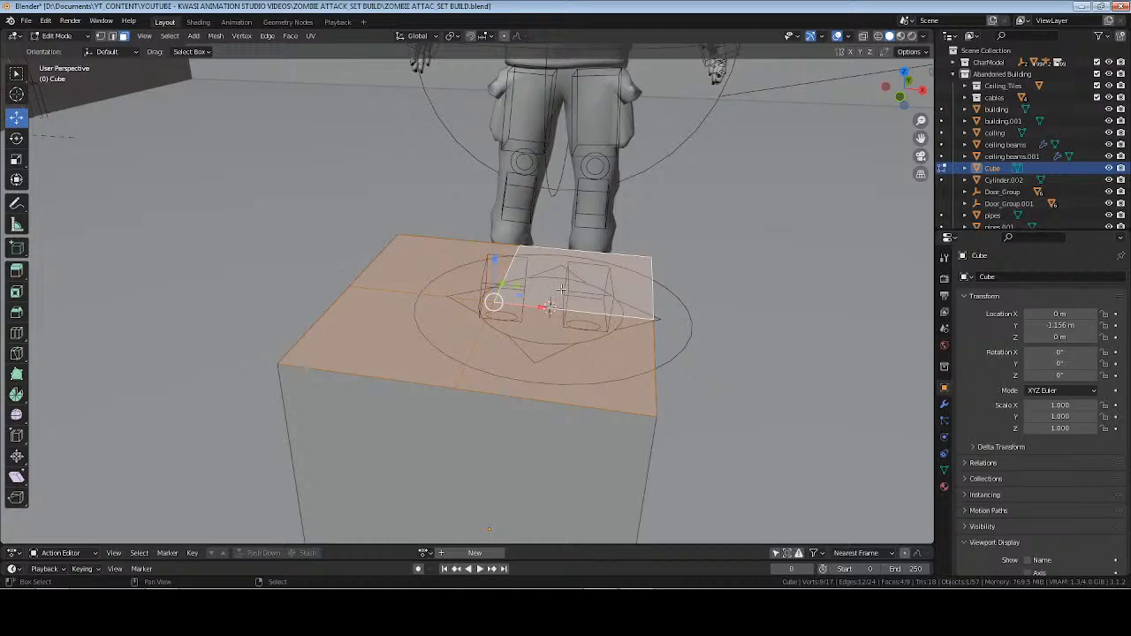
{"action": "left_click", "coordinate": [541, 342]}
{"action": "left_click", "coordinate": [446, 339], "text": "shift"}
{"action": "left_click", "coordinate": [451, 271], "text": "shift"}
{"action": "left_click", "coordinate": [579, 279], "text": "shift"}
{"action": "left_click", "coordinate": [576, 274]}
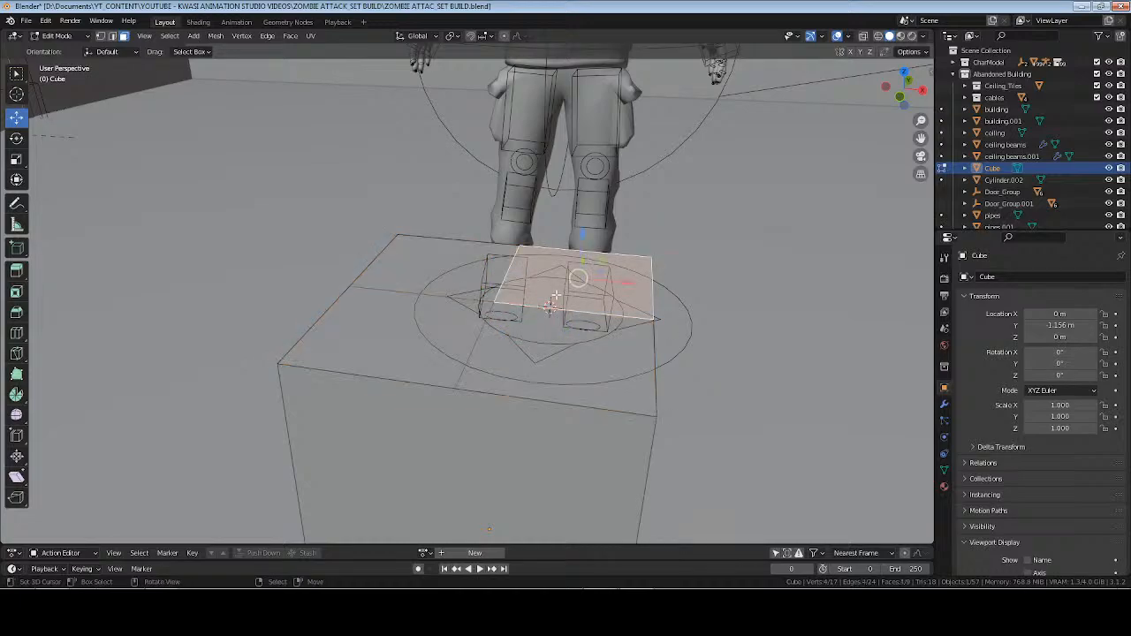
{"action": "left_click", "coordinate": [535, 343], "text": "shift"}
{"action": "left_click", "coordinate": [454, 329], "text": "shift"}
{"action": "left_click", "coordinate": [453, 280], "text": "shift"}
{"action": "left_click", "coordinate": [553, 290], "text": "shift"}
{"action": "left_click", "coordinate": [544, 334], "text": "shift"}
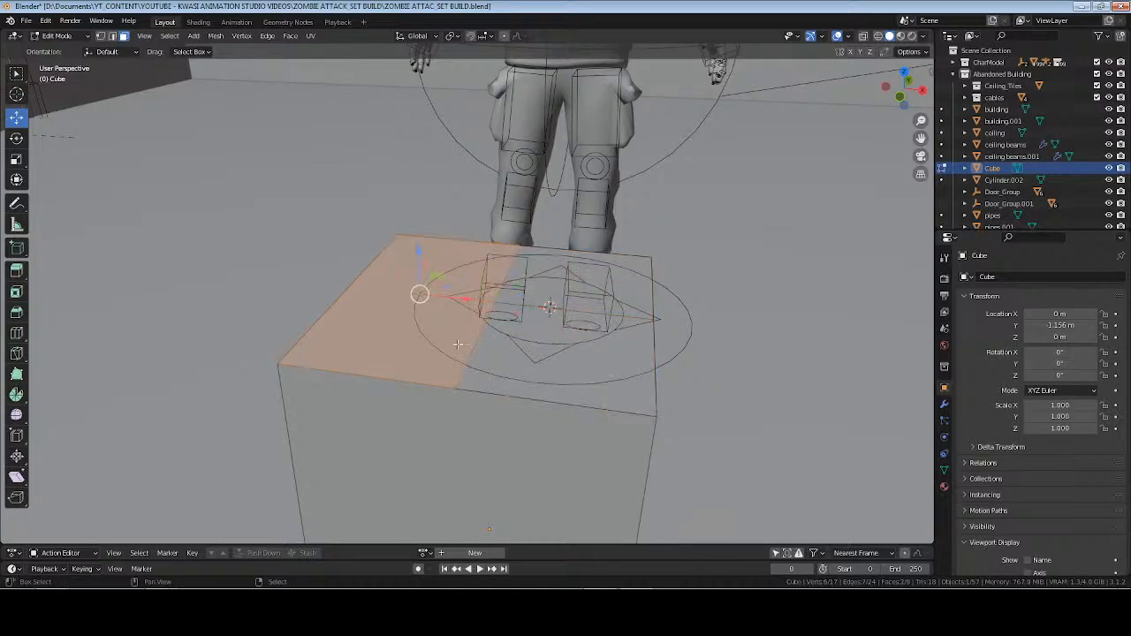
{"action": "left_click", "coordinate": [443, 341], "text": "shift"}
{"action": "left_click", "coordinate": [550, 288]}
Save the blend file, clear the face selection and select the two top faces on the cube's +X half.
{"action": "key", "text": "ctrl+s"}
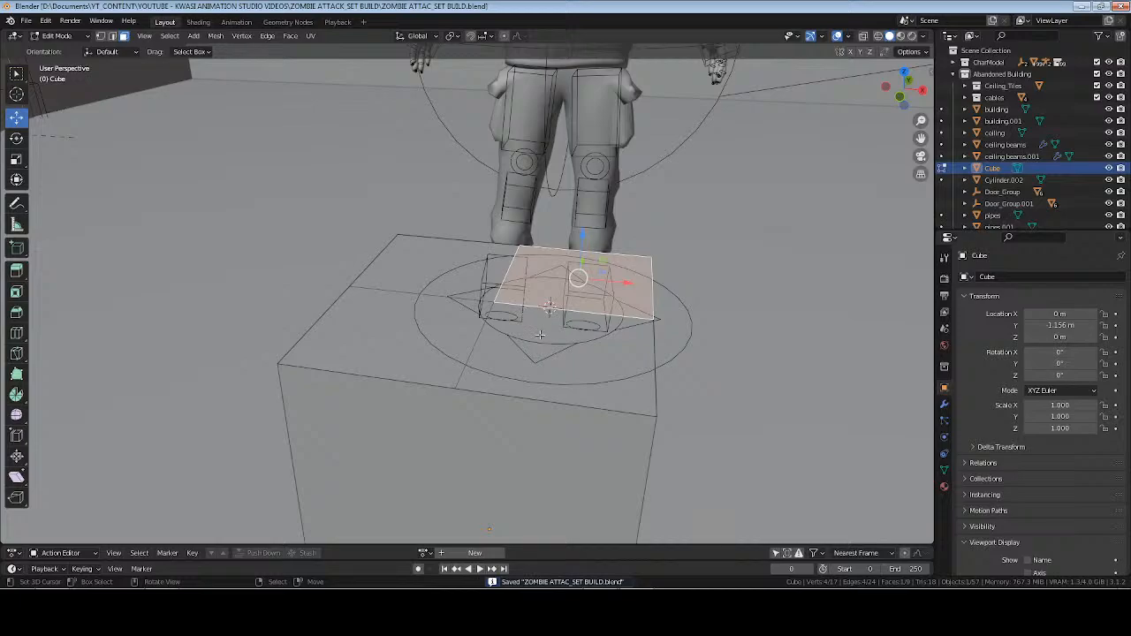
{"action": "key", "text": "alt+a"}
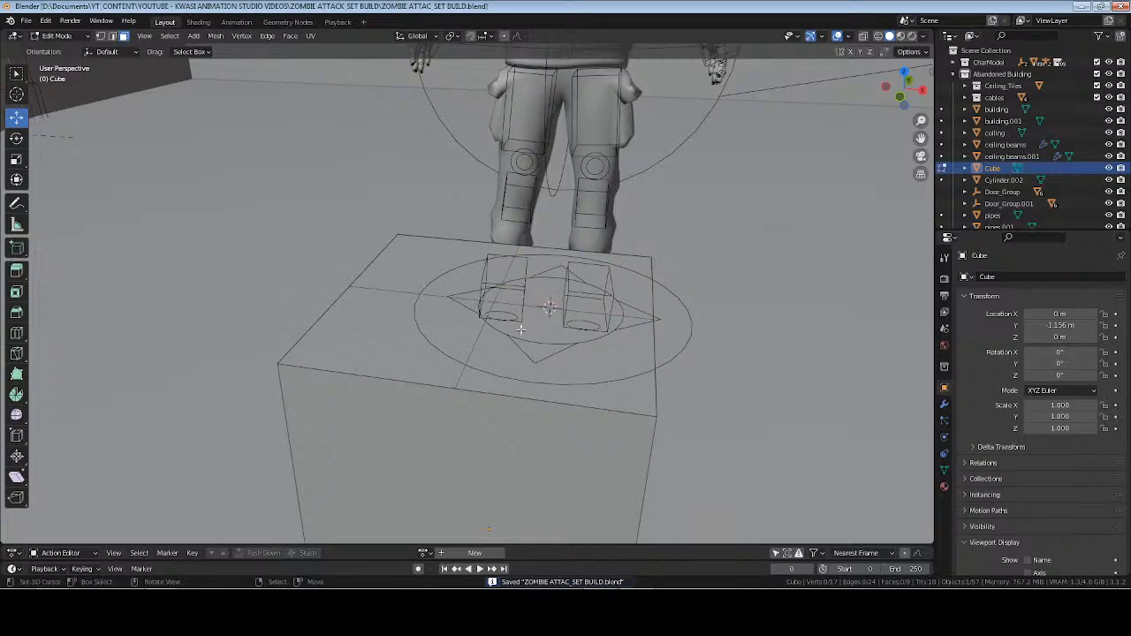
{"action": "left_click", "coordinate": [565, 342]}
{"action": "left_click", "coordinate": [568, 295], "text": "shift"}
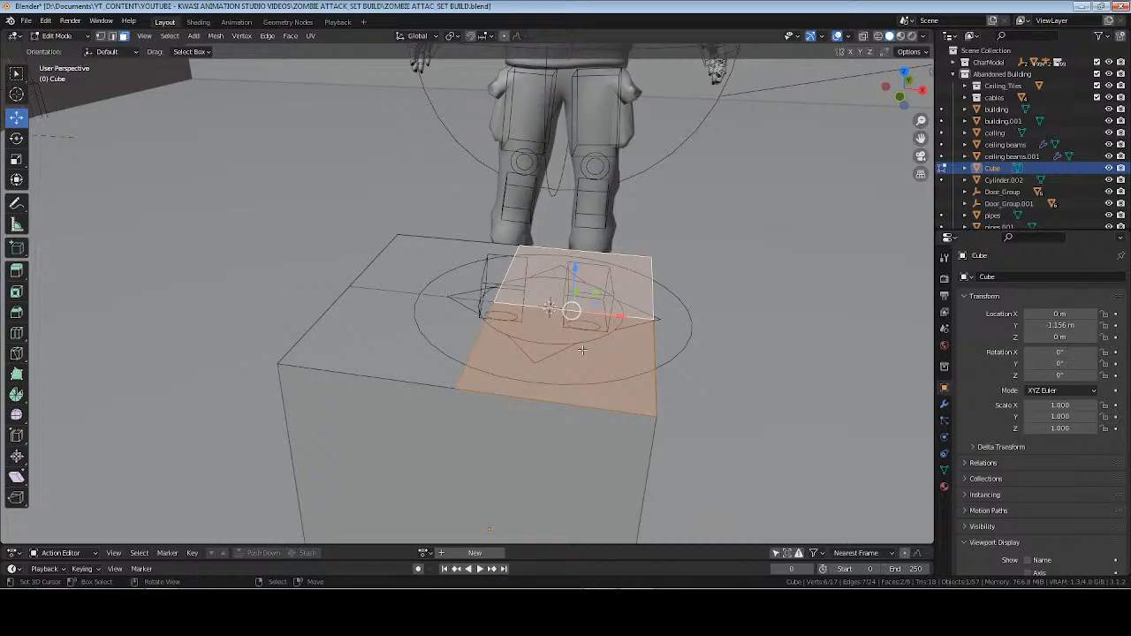
Undo back through the face selections, the top-face subdivision and the cube's move, to the undivided cube at the origin.
{"action": "key", "text": "ctrl+z"}
{"action": "key", "text": "ctrl+z"}
{"action": "key", "text": "ctrl+z"}
{"action": "key", "text": "ctrl+z"}
{"action": "key", "text": "ctrl+z"}
{"action": "key", "text": "ctrl+z"}
{"action": "key", "text": "ctrl+z"}
{"action": "key", "text": "ctrl+z"}
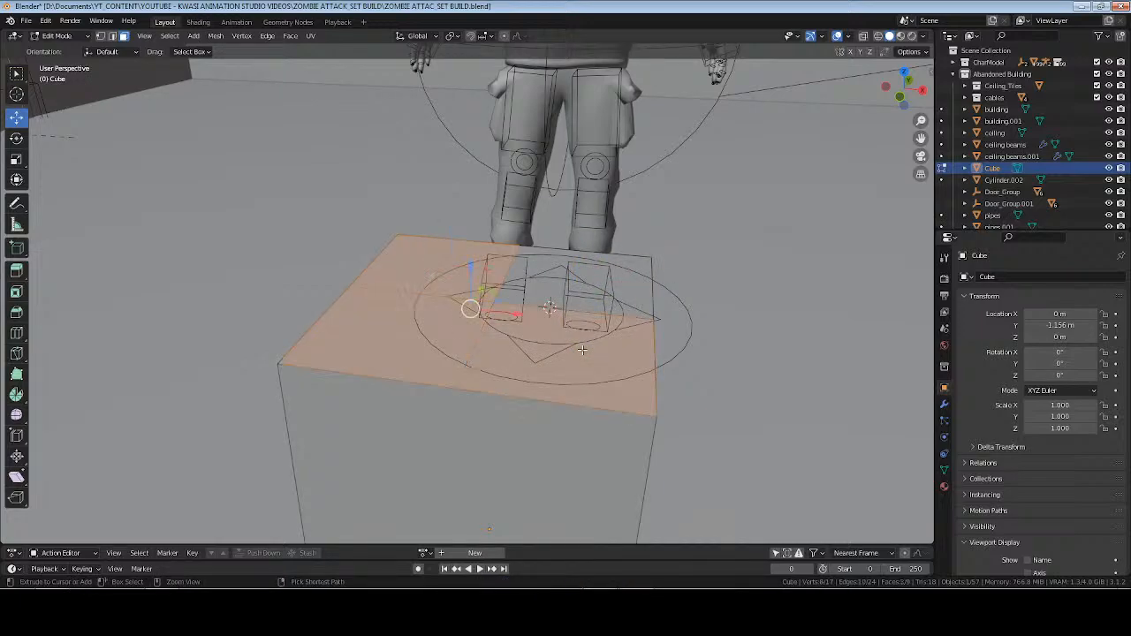
{"action": "key", "text": "ctrl+z"}
{"action": "key", "text": "ctrl+z"}
{"action": "key", "text": "ctrl+z"}
{"action": "key", "text": "ctrl+z"}
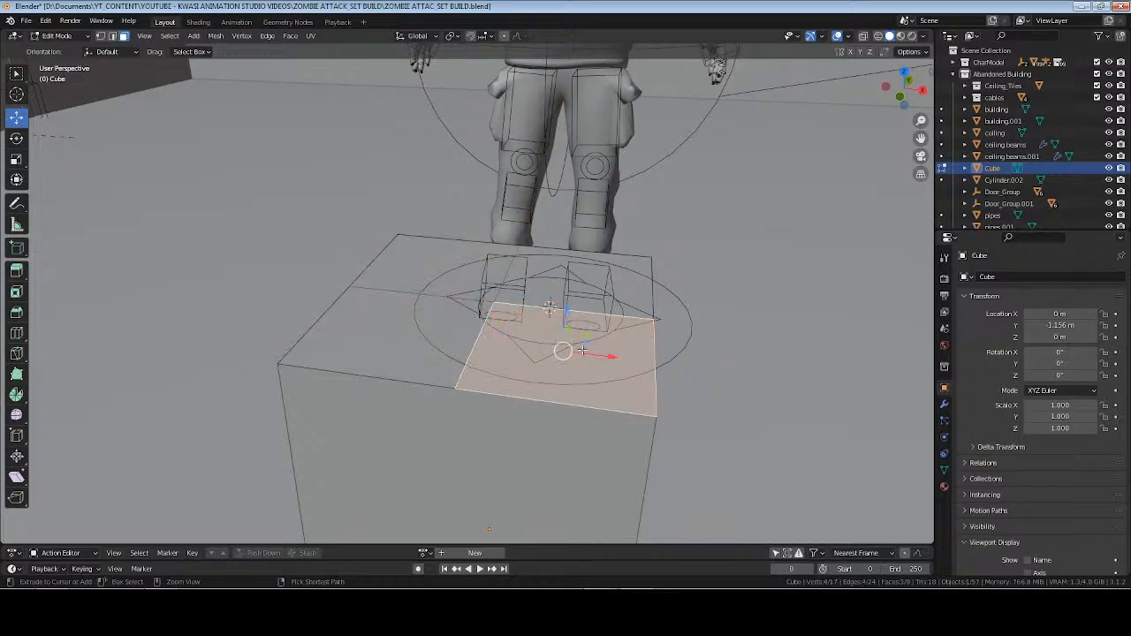
{"action": "key", "text": "ctrl+z"}
{"action": "key", "text": "ctrl+z"}
{"action": "key", "text": "ctrl+z"}
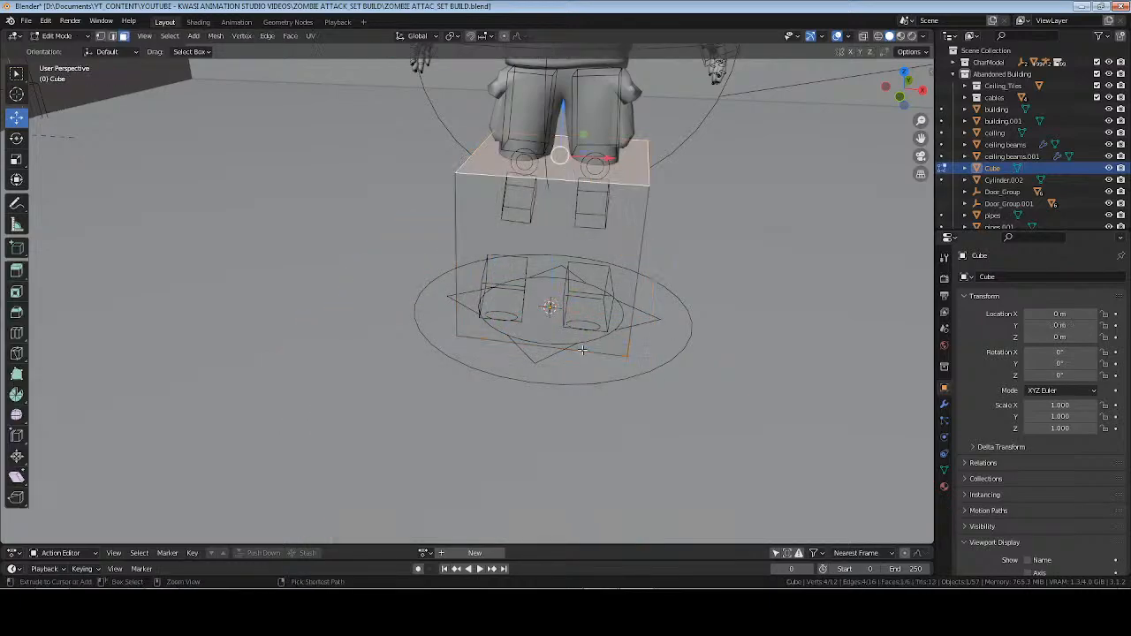
{"action": "key", "text": "ctrl+z"}
{"action": "key", "text": "g"}
{"action": "right_click", "coordinate": [582, 307]}
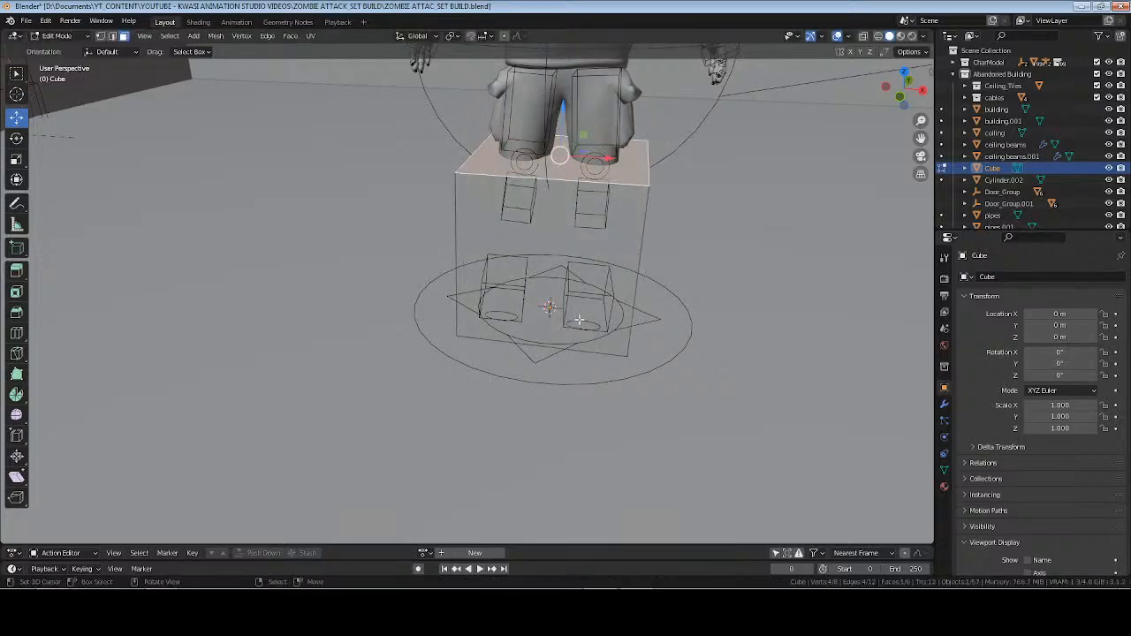
Return to Object Mode and move the cube along Y to -1.0758 m, clear of the character.
{"action": "key", "text": "Tab"}
{"action": "middle_click_drag", "start_coordinate": [677, 277], "coordinate": [659, 305]}
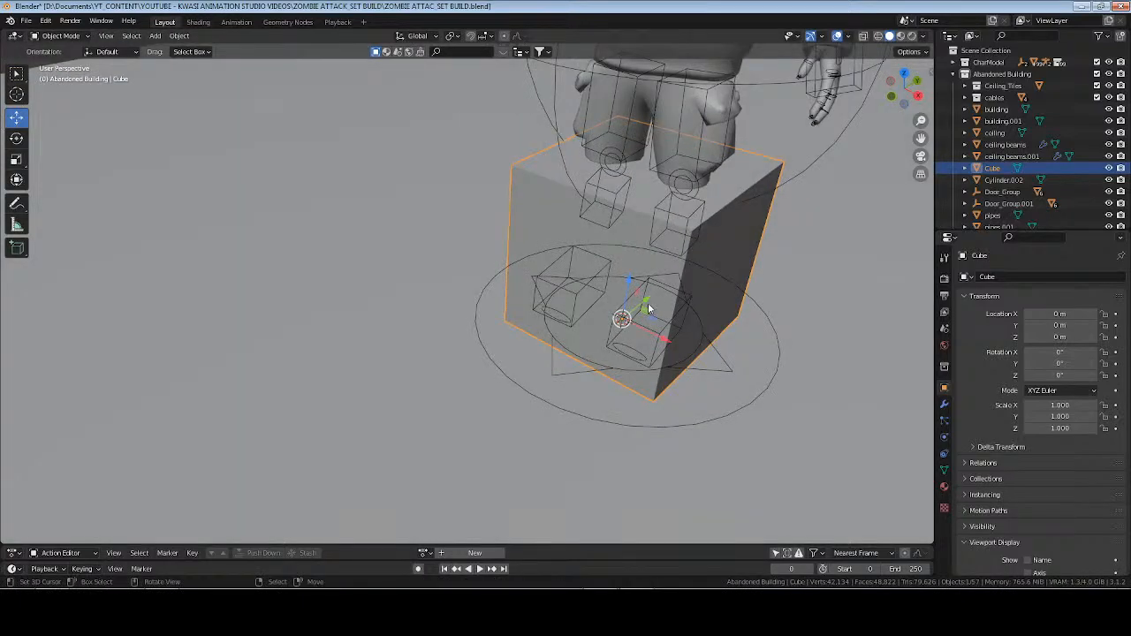
{"action": "left_click_drag", "start_coordinate": [649, 301], "coordinate": [408, 440]}
In Edit Mode, add one centred loop cut around the cube that divides its top face into two halves, and switch to face selection.
{"action": "key", "text": "Tab"}
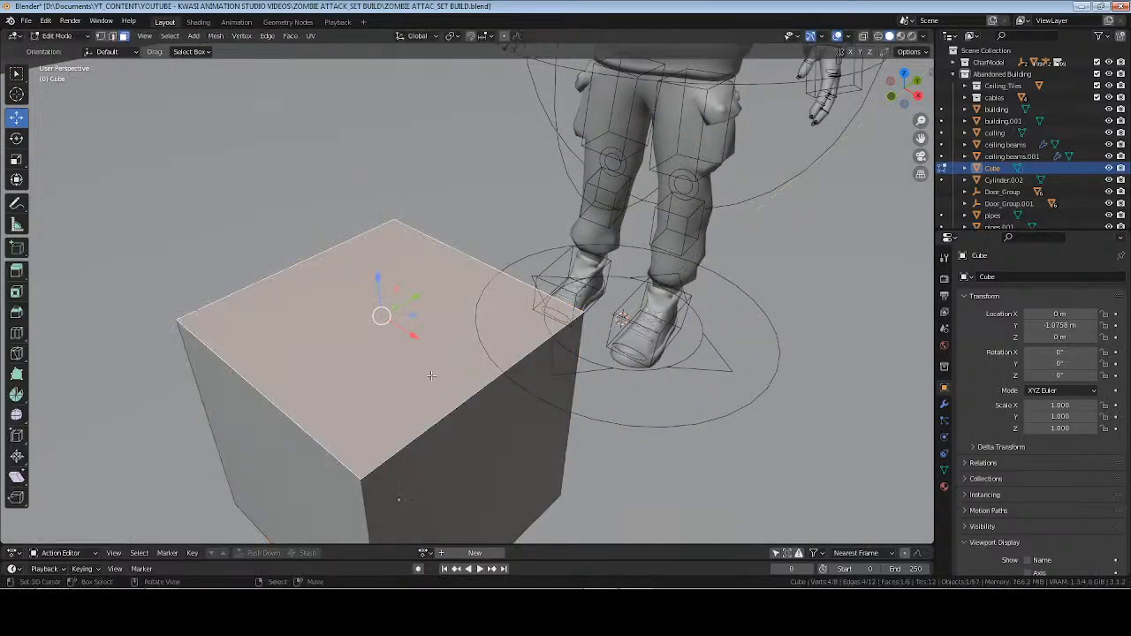
{"action": "middle_click_drag", "start_coordinate": [430, 376], "coordinate": [464, 345]}
{"action": "key", "text": "ctrl+r"}
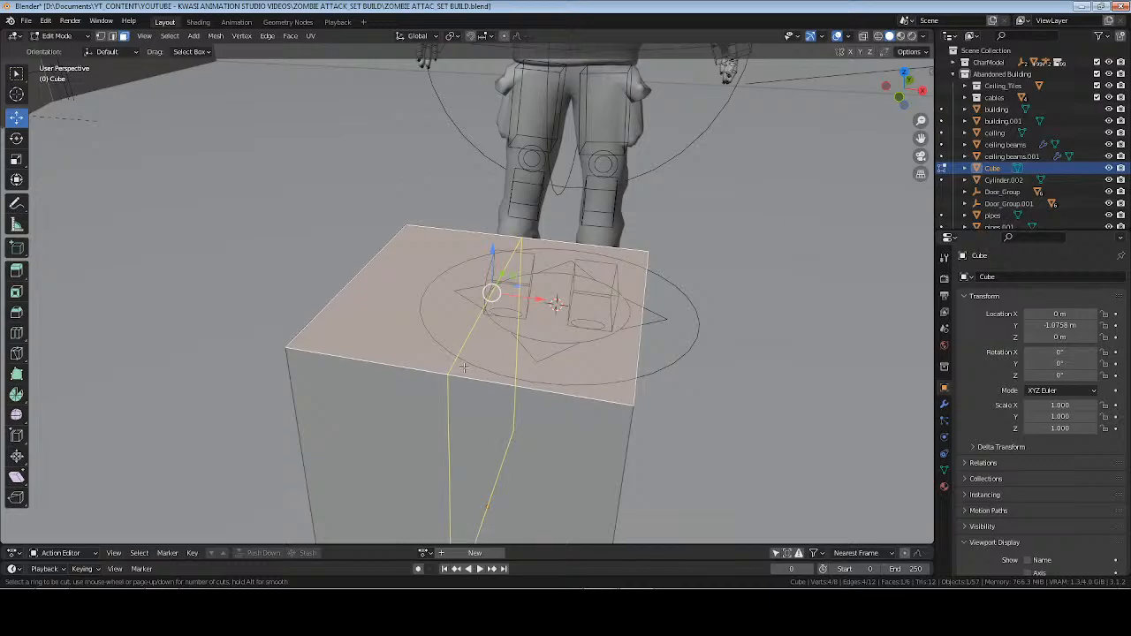
{"action": "left_click", "coordinate": [463, 366]}
{"action": "right_click", "coordinate": [489, 357]}
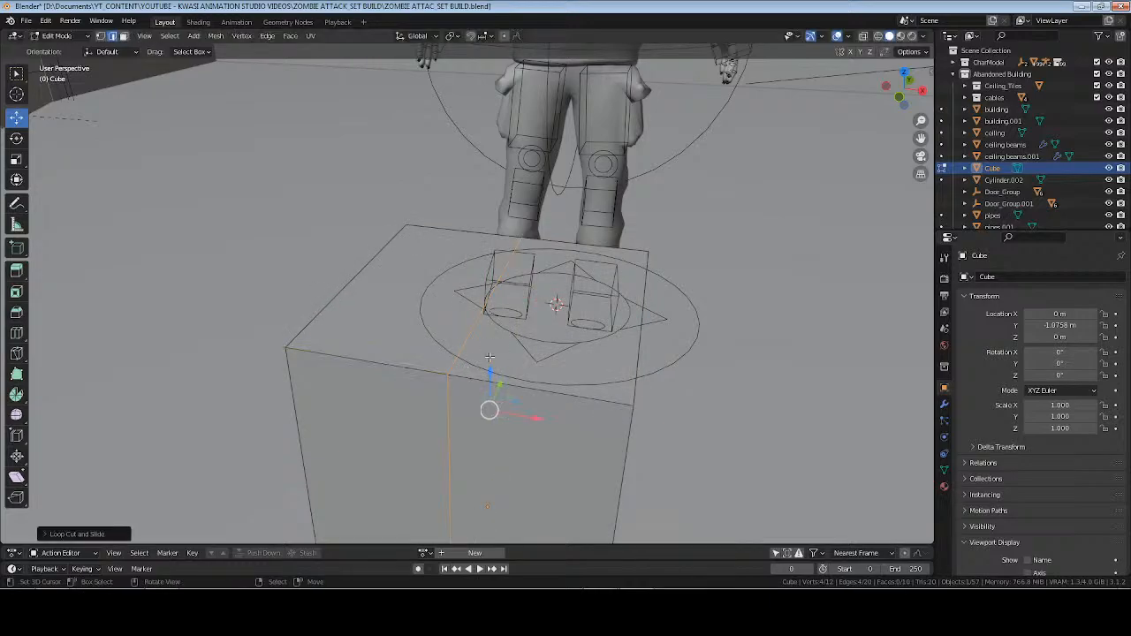
{"action": "key", "text": "3"}
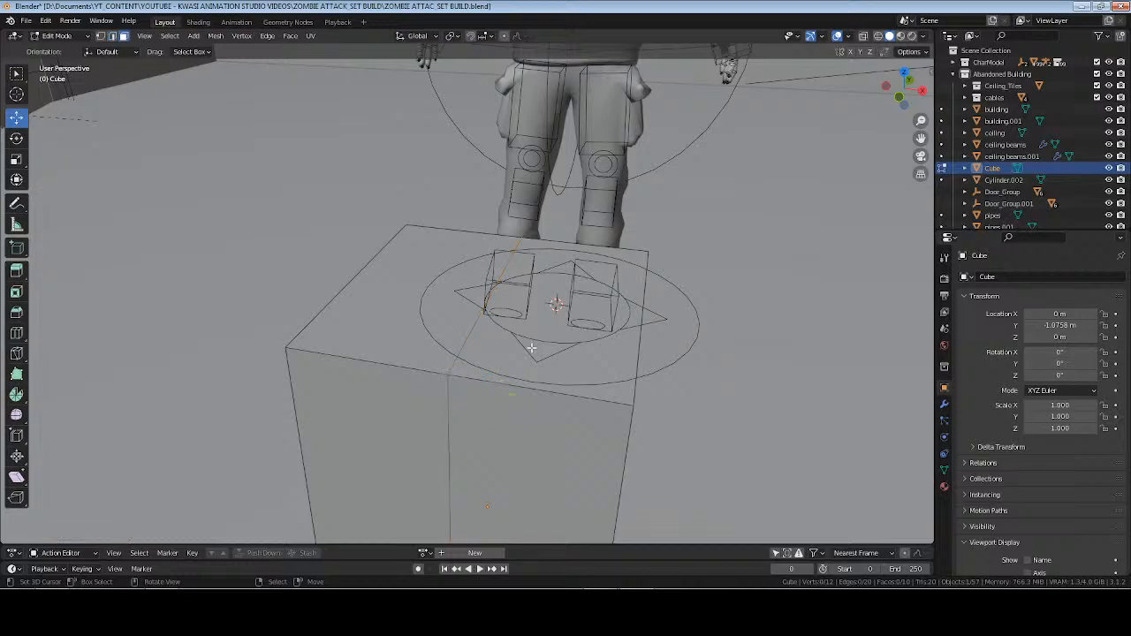
Try to rip the cube's top centre edge apart and undo the rip.
{"action": "left_click", "coordinate": [524, 337]}
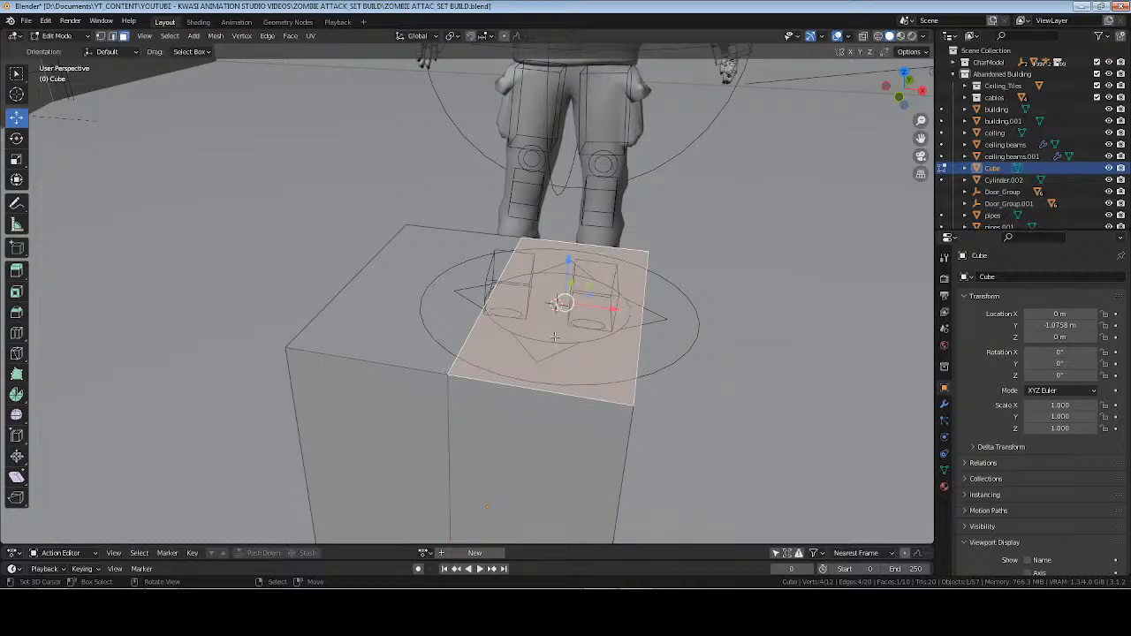
{"action": "key", "text": "2"}
{"action": "left_click", "coordinate": [497, 324]}
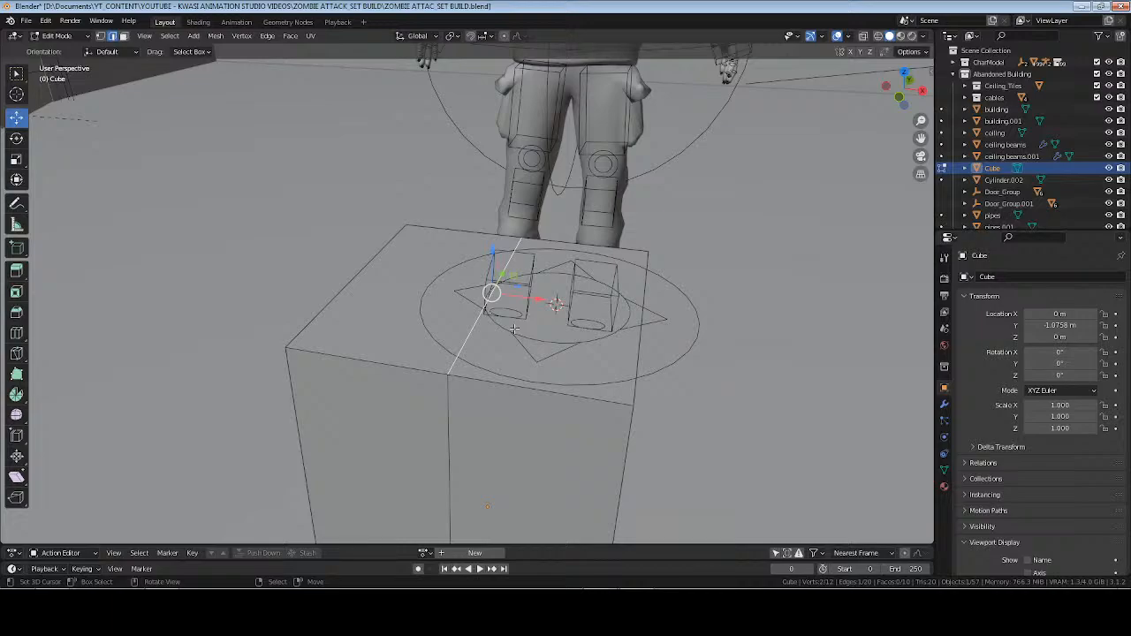
{"action": "key", "text": "g"}
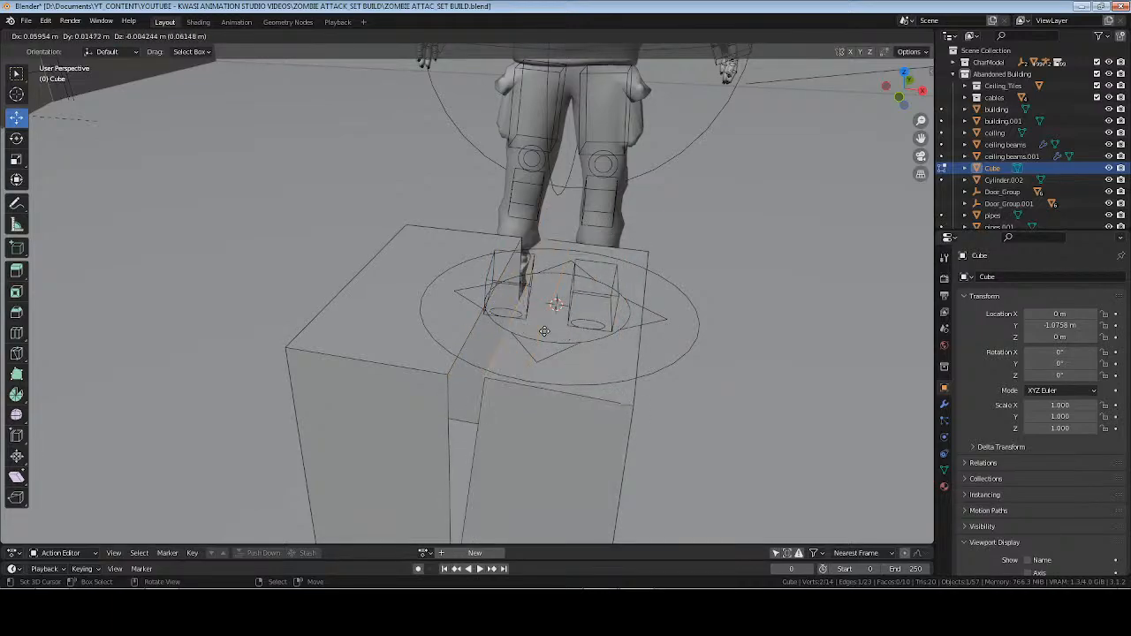
{"action": "right_click", "coordinate": [545, 331]}
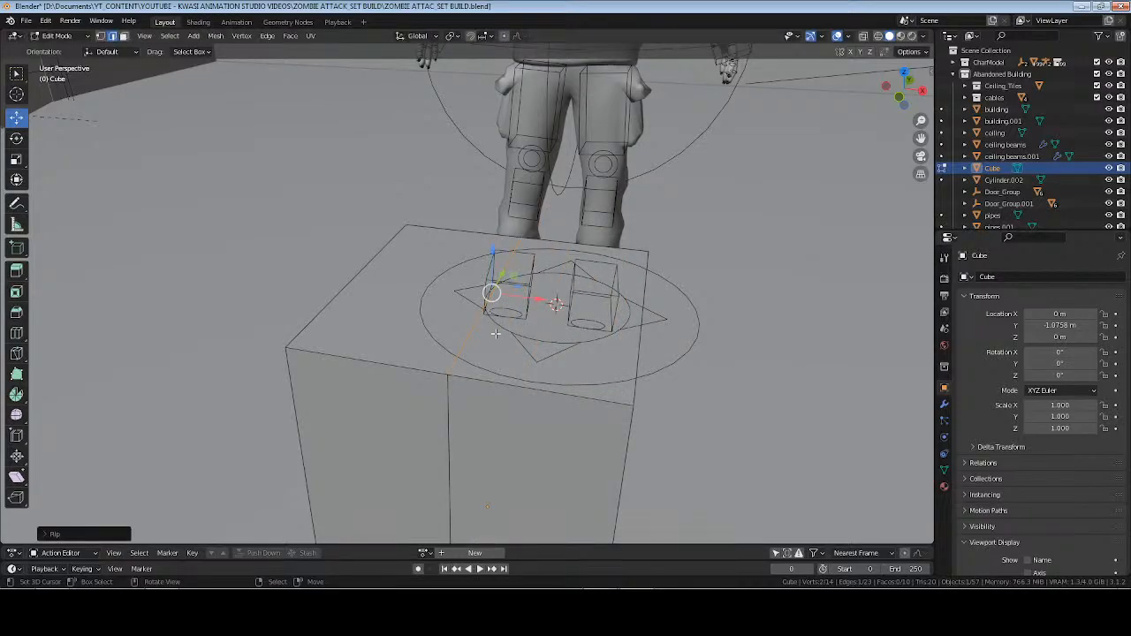
{"action": "key", "text": "ctrl+z"}
{"action": "key", "text": "ctrl+z"}
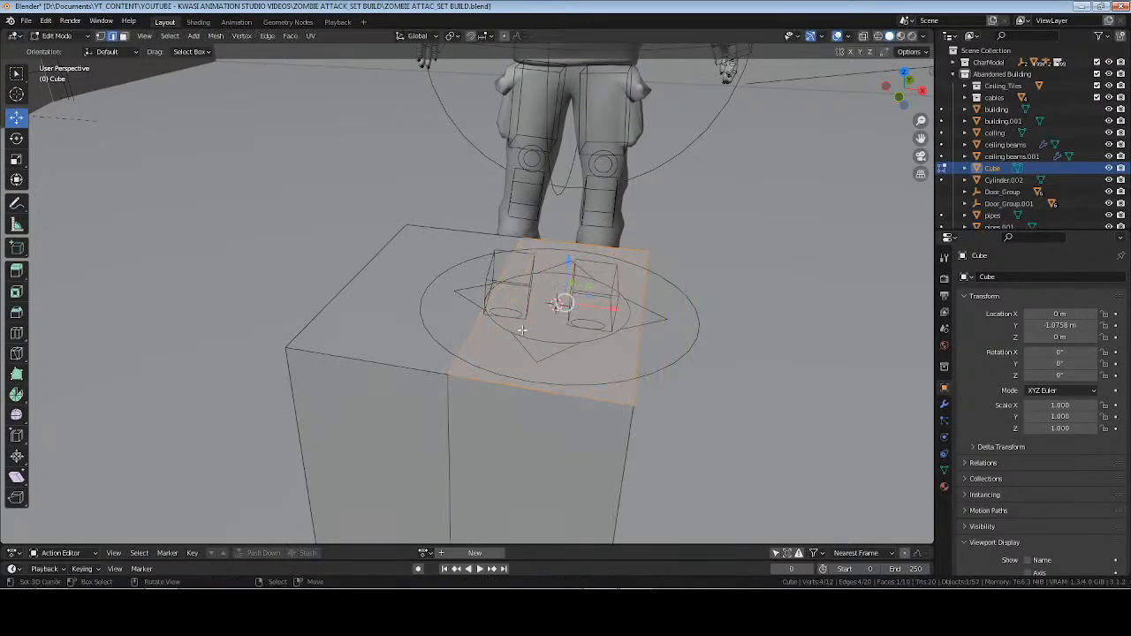
Split the +X half of the cube's top face off from the surrounding mesh, leaving it in place.
{"action": "key", "text": "3"}
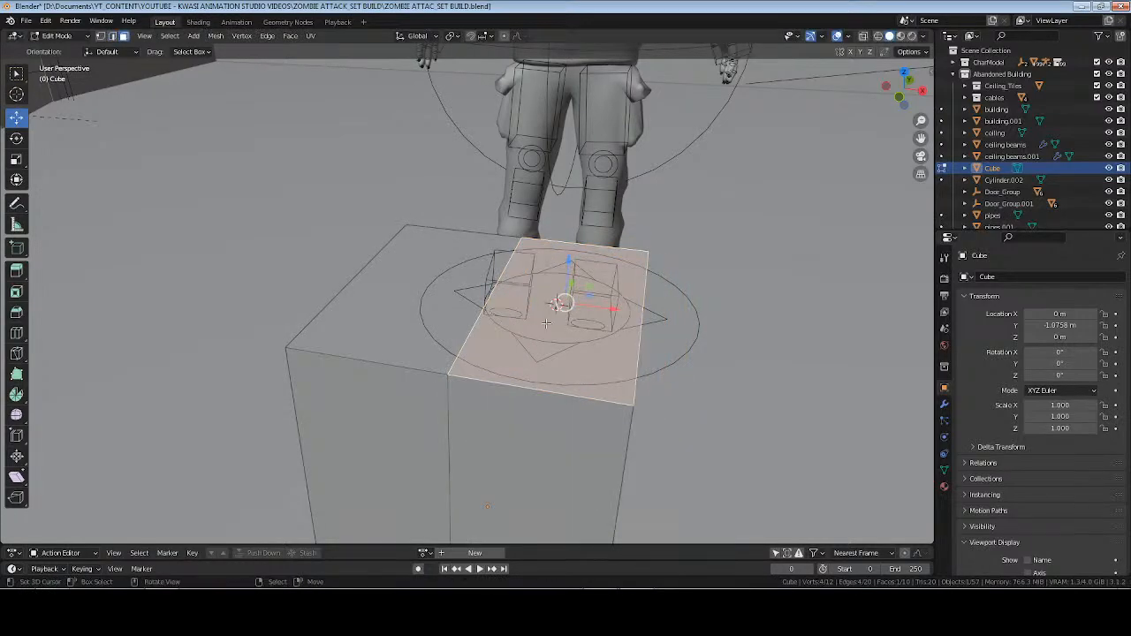
{"action": "key", "text": "v"}
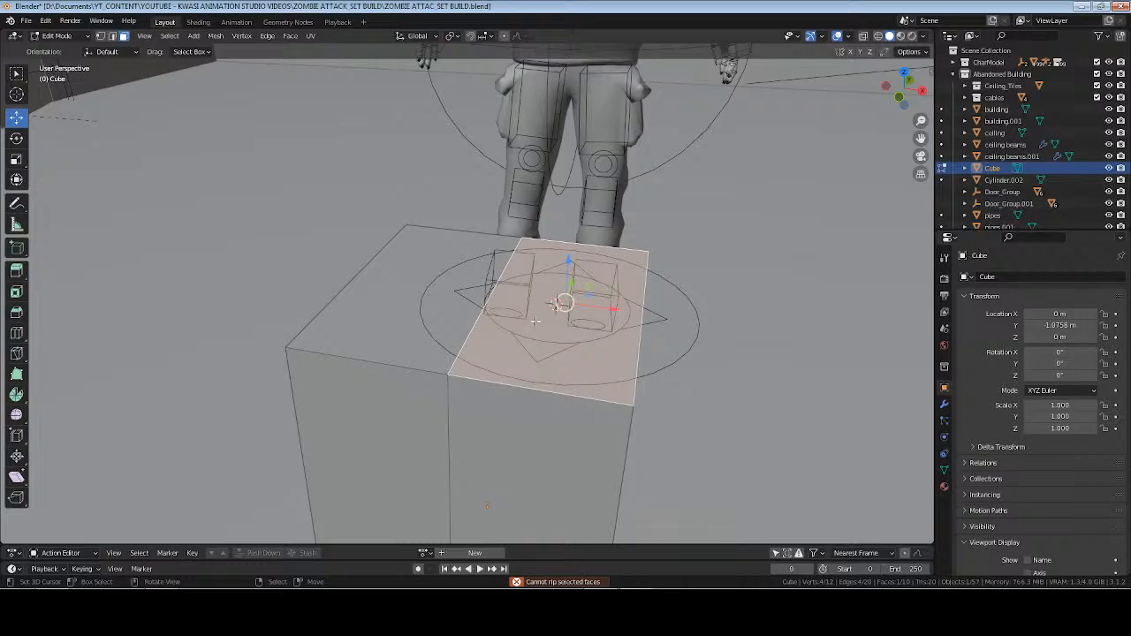
{"action": "middle_click_drag", "start_coordinate": [520, 323], "coordinate": [540, 323]}
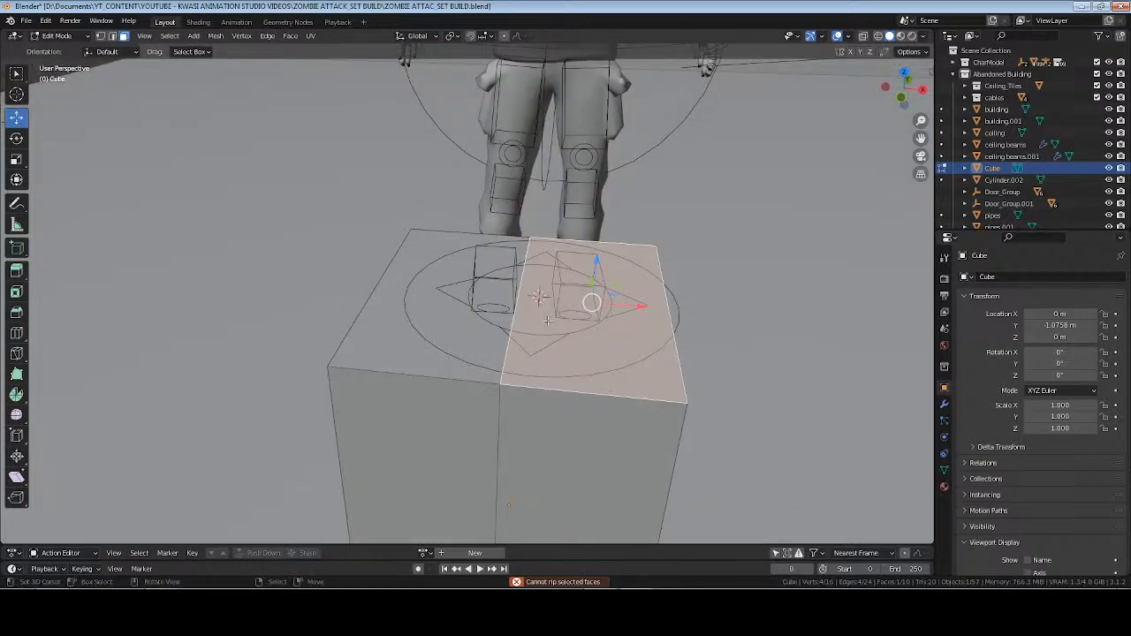
{"action": "key", "text": "g"}
{"action": "key", "text": "Escape"}
{"action": "middle_click_drag", "start_coordinate": [605, 330], "coordinate": [604, 329]}
Move the split face's inner edge up about 0.058 m along Z and outward about 0.042 m along X.
{"action": "key", "text": "2"}
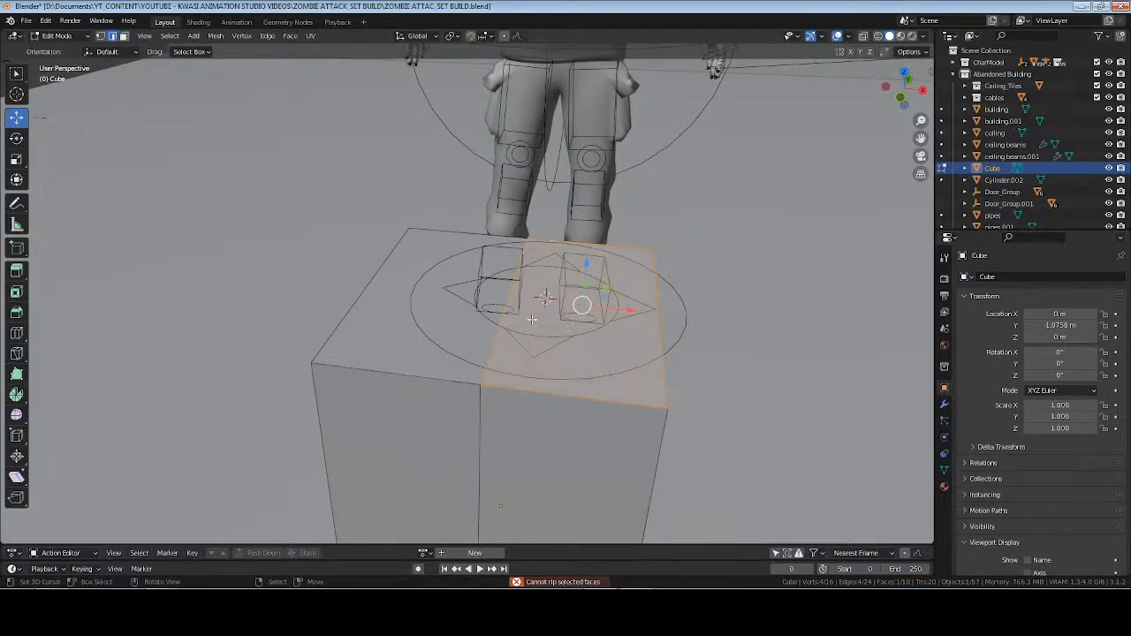
{"action": "left_click", "coordinate": [521, 320]}
{"action": "left_click_drag", "start_coordinate": [502, 256], "coordinate": [517, 233]}
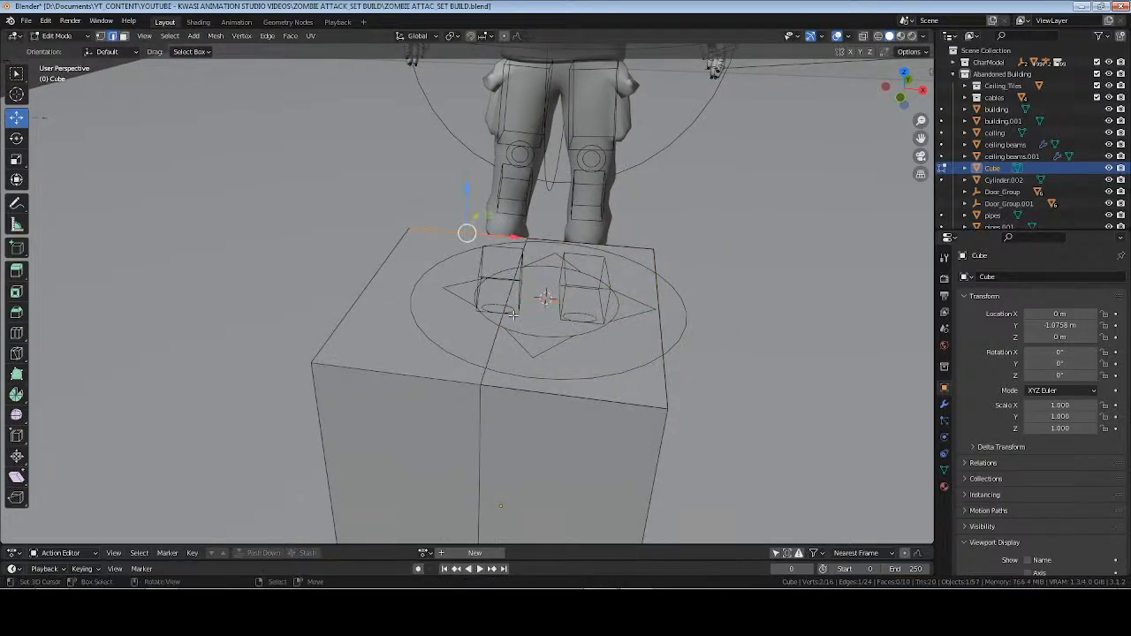
{"action": "key", "text": "g"}
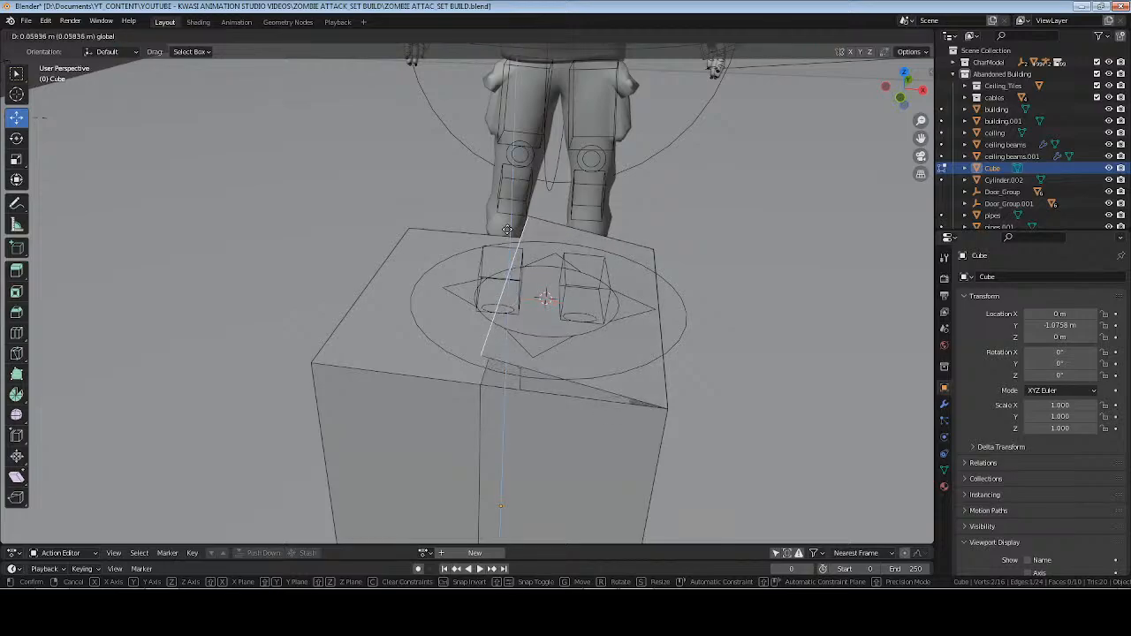
{"action": "left_click", "coordinate": [508, 227]}
{"action": "key", "text": "g"}
{"action": "key", "text": "x"}
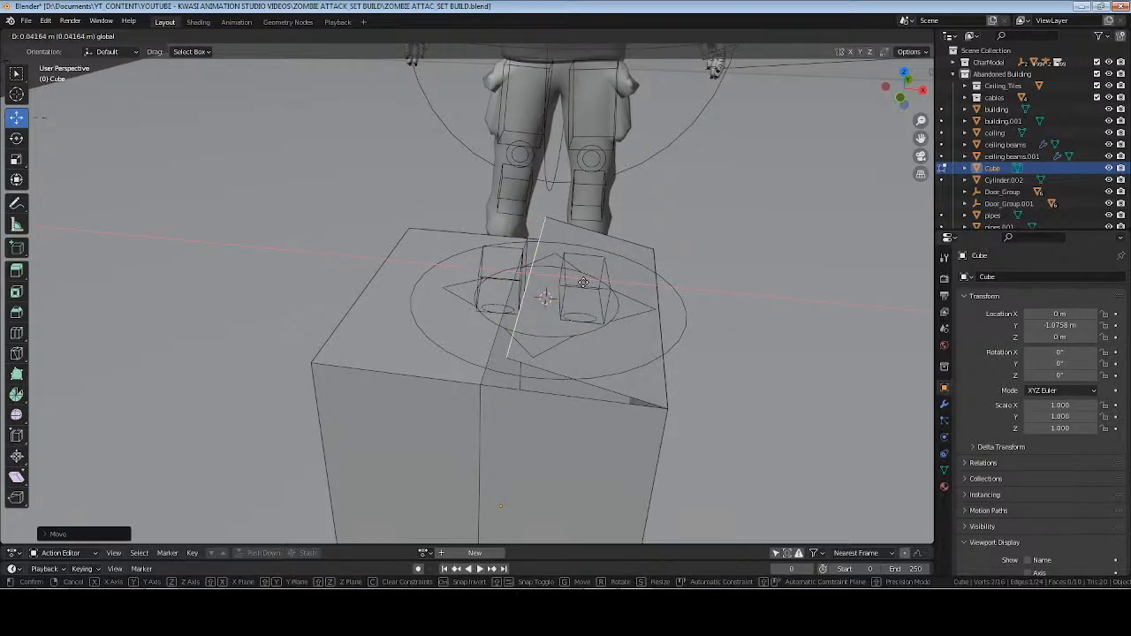
{"action": "left_click", "coordinate": [583, 282]}
Move the flap's free edge outward and down so the flap hangs open over the cube's +X side.
{"action": "left_click_drag", "start_coordinate": [531, 227], "coordinate": [535, 251]}
{"action": "left_click_drag", "start_coordinate": [579, 287], "coordinate": [734, 418]}
{"action": "middle_click_drag", "start_coordinate": [753, 470], "coordinate": [606, 336], "text": "shift"}
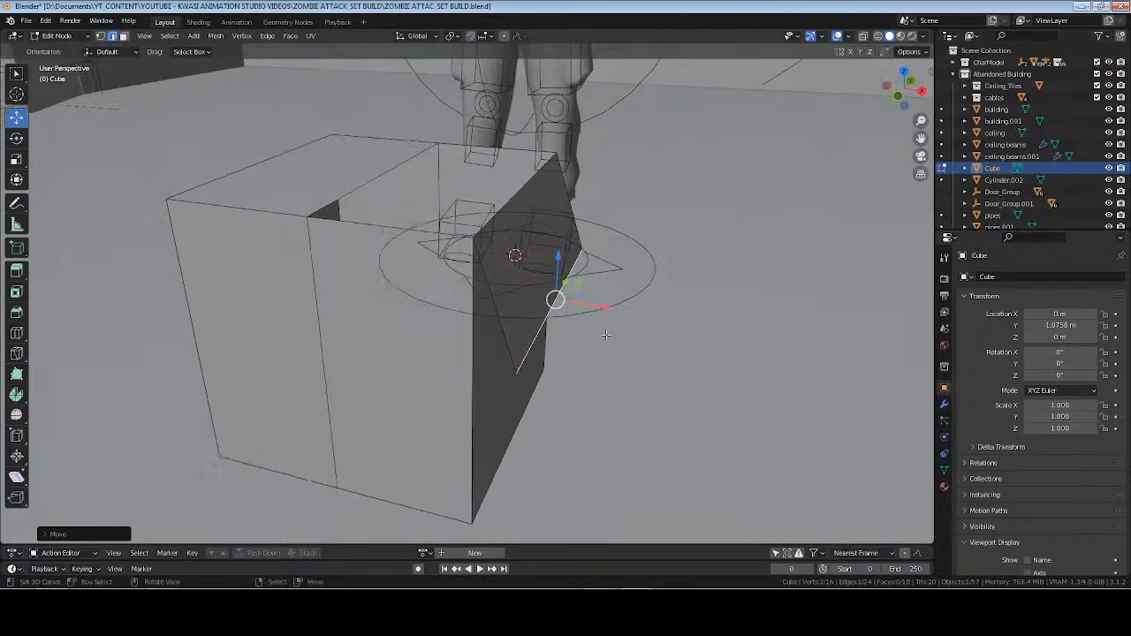
{"action": "left_click_drag", "start_coordinate": [608, 311], "coordinate": [593, 309]}
{"action": "middle_click_drag", "start_coordinate": [618, 338], "coordinate": [428, 293]}
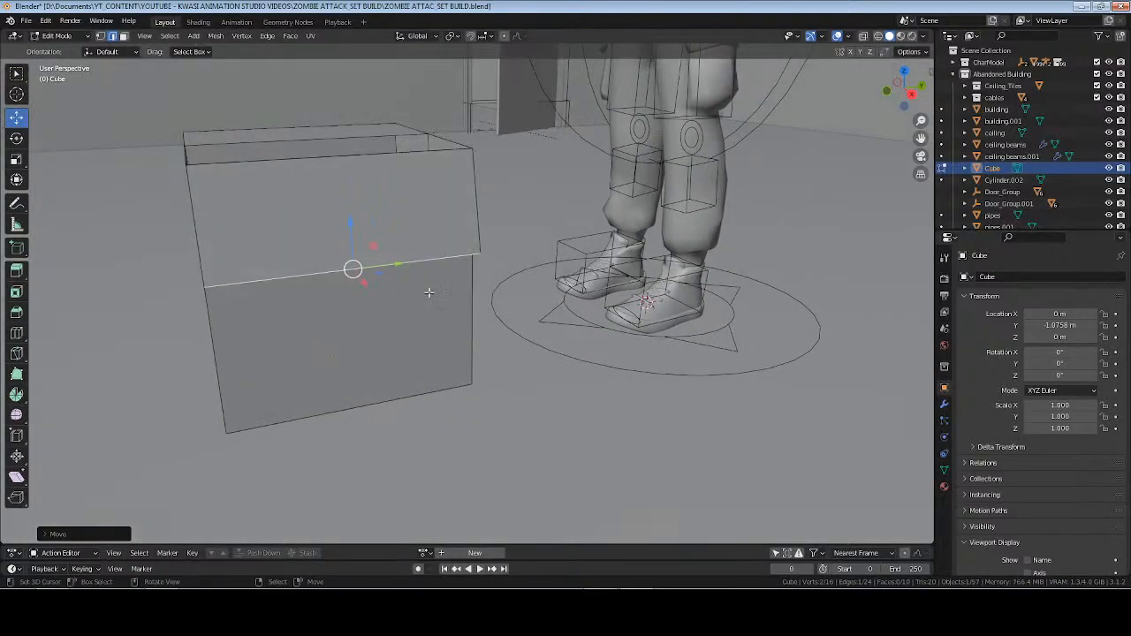
{"action": "middle_click_drag", "start_coordinate": [351, 220], "coordinate": [405, 285]}
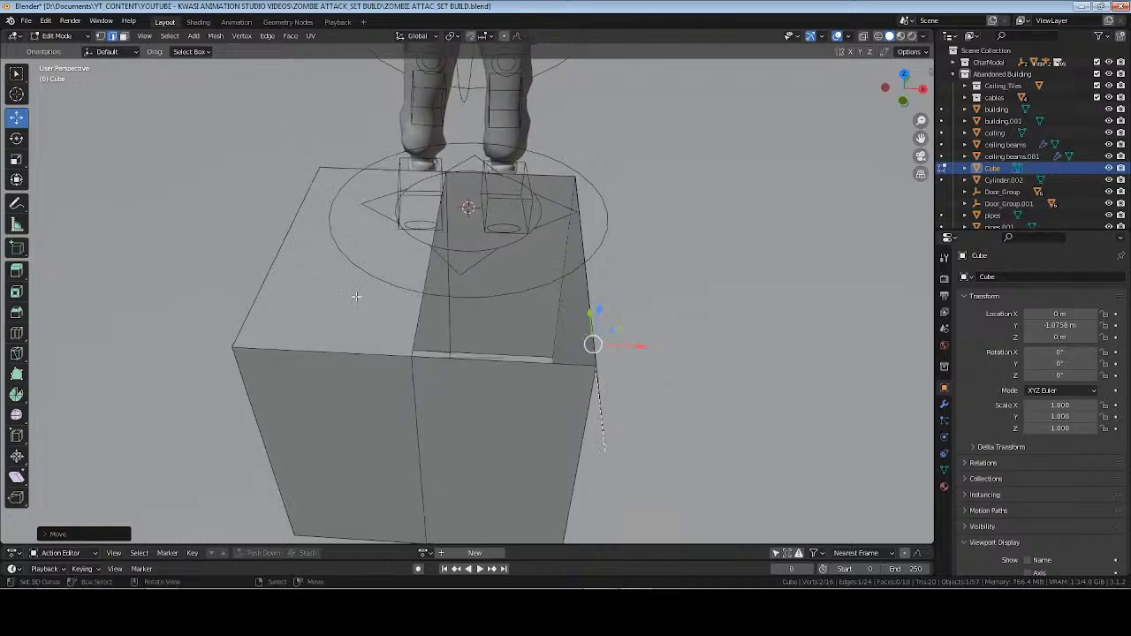
Try to raise and rip the inner edge of the remaining top half, undoing both attempts.
{"action": "left_click", "coordinate": [426, 246]}
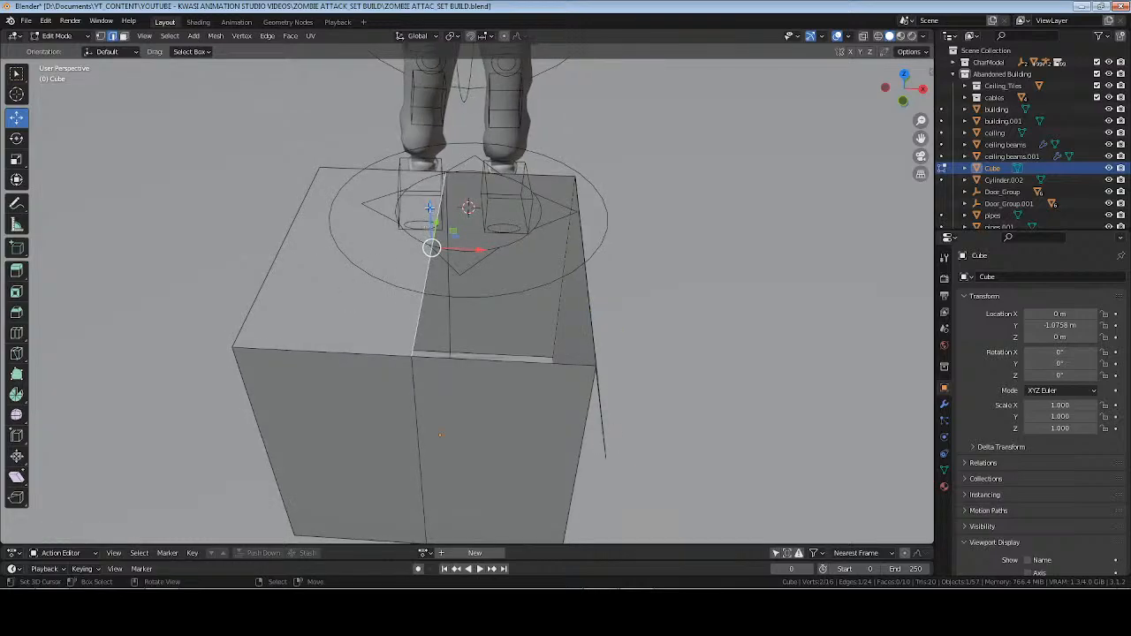
{"action": "left_click_drag", "start_coordinate": [431, 210], "coordinate": [429, 196]}
{"action": "key", "text": "ctrl+z"}
{"action": "key", "text": "v"}
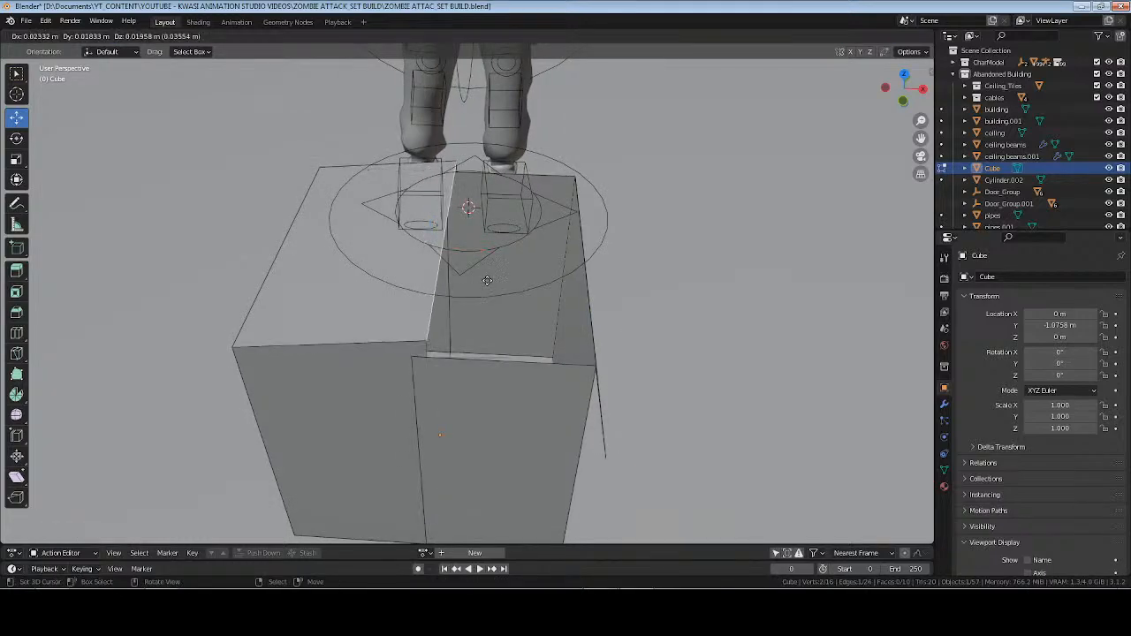
{"action": "right_click", "coordinate": [465, 293]}
{"action": "key", "text": "ctrl+z"}
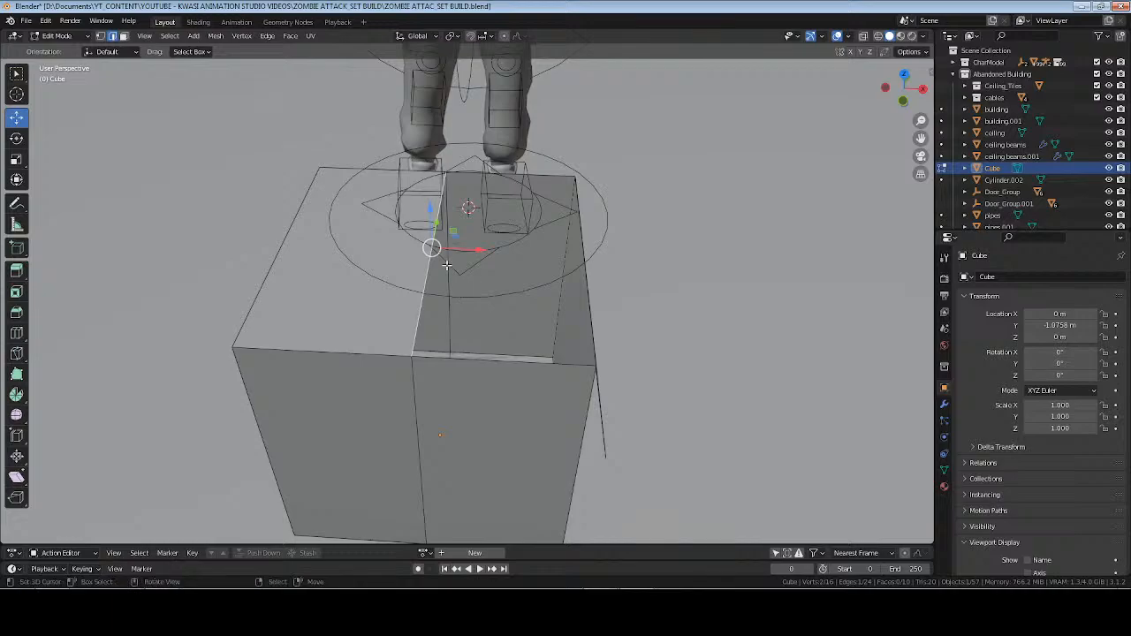
{"action": "middle_click_drag", "start_coordinate": [449, 265], "coordinate": [432, 278]}
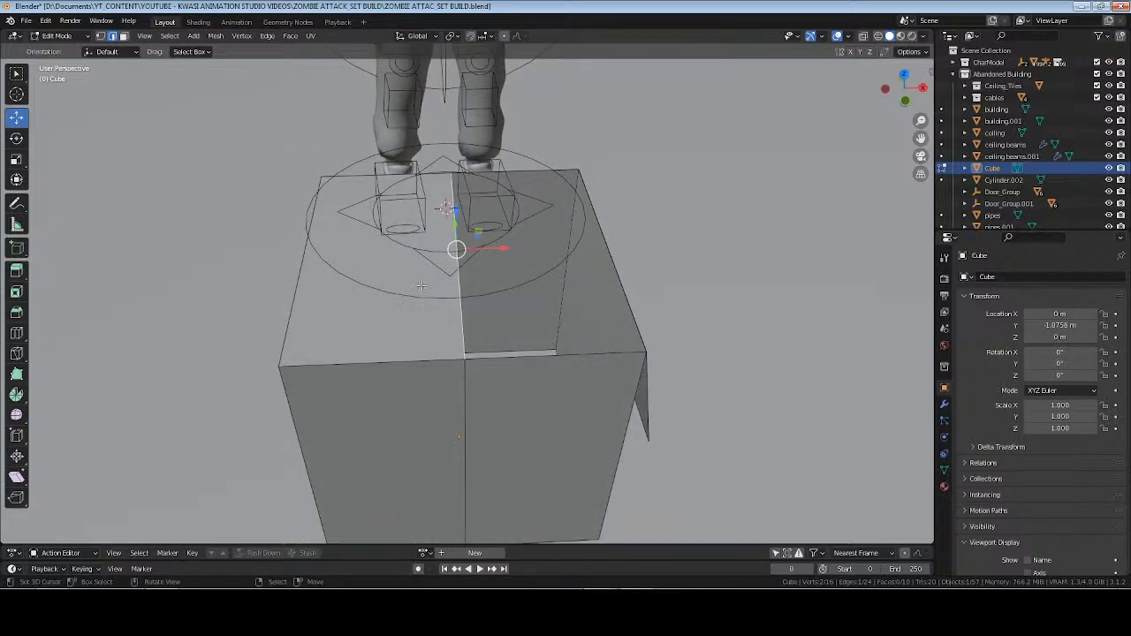
Split the -X half of the cube's top face off from the surrounding mesh, leaving it in place.
{"action": "key", "text": "3"}
{"action": "left_click", "coordinate": [415, 289]}
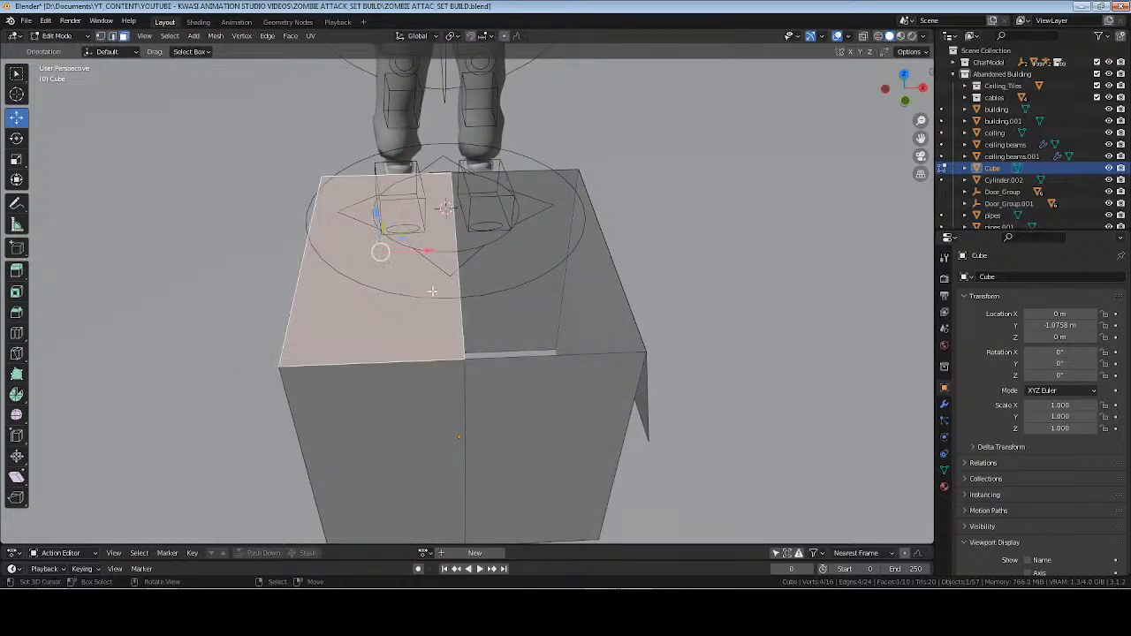
{"action": "key", "text": "2"}
{"action": "right_click", "coordinate": [456, 291]}
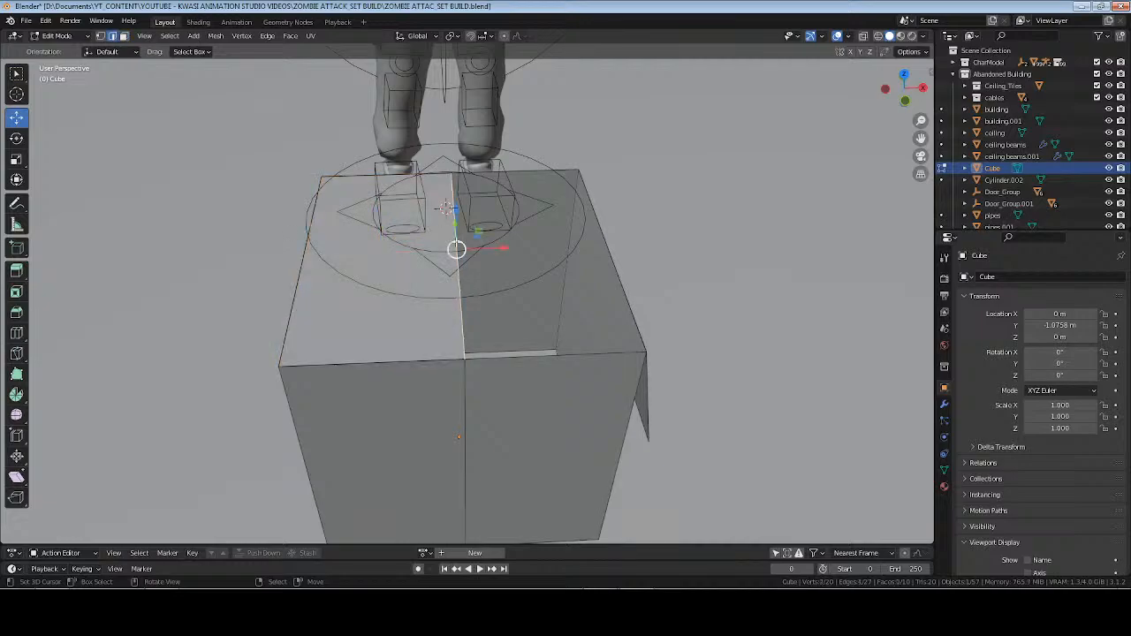
Lower the -X flap's inner edge so it folds down into the cube, leave mesh editing and save the file.
{"action": "left_click_drag", "start_coordinate": [453, 211], "coordinate": [448, 202]}
{"action": "middle_click_drag", "start_coordinate": [468, 273], "coordinate": [452, 201]}
{"action": "key", "text": "g"}
{"action": "left_click_drag", "start_coordinate": [455, 174], "coordinate": [453, 244]}
{"action": "left_click_drag", "start_coordinate": [497, 285], "coordinate": [484, 288]}
{"action": "middle_click_drag", "start_coordinate": [518, 293], "coordinate": [497, 319]}
{"action": "key", "text": "Tab"}
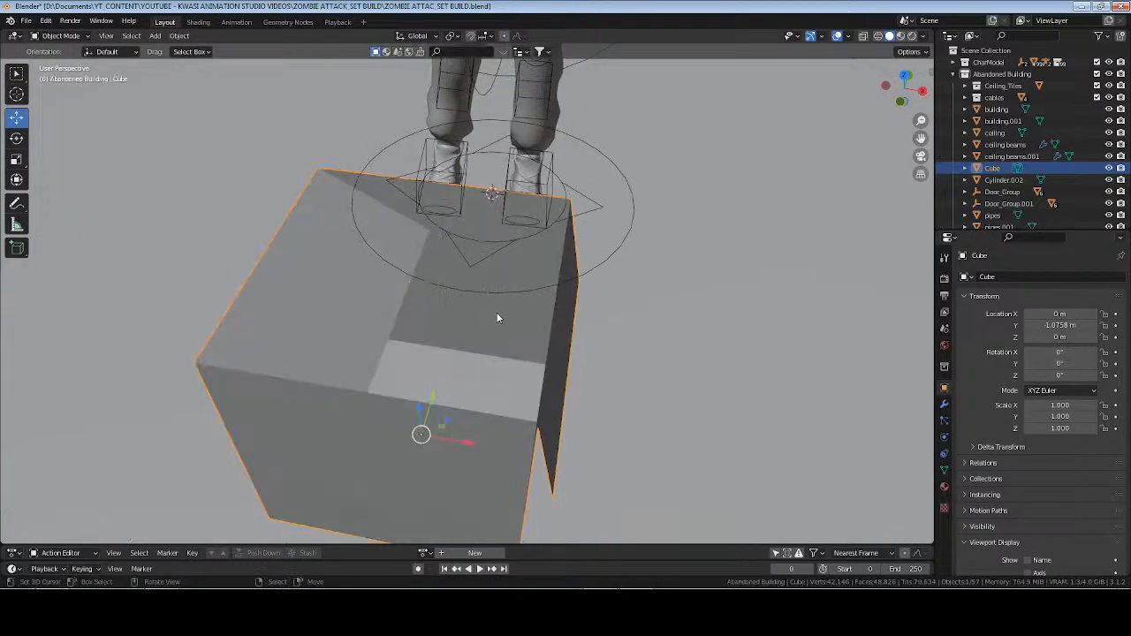
{"action": "middle_click_drag", "start_coordinate": [496, 401], "coordinate": [551, 335]}
{"action": "key", "text": "ctrl+s"}
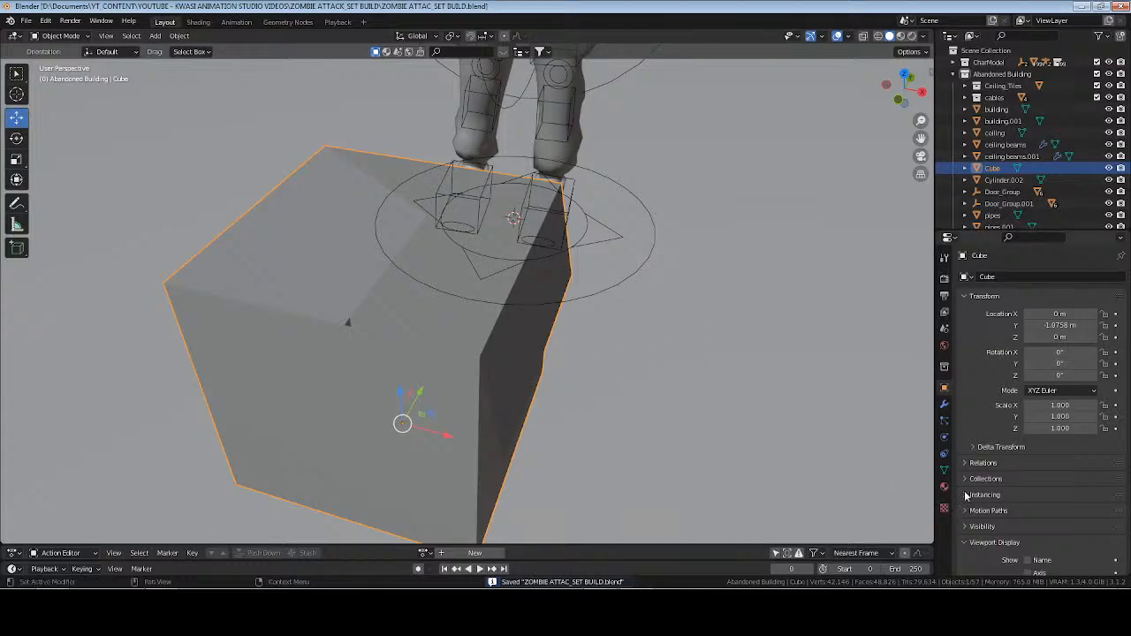
Add a Solidify modifier to the cube with Even Thickness enabled.
{"action": "left_click", "coordinate": [944, 404]}
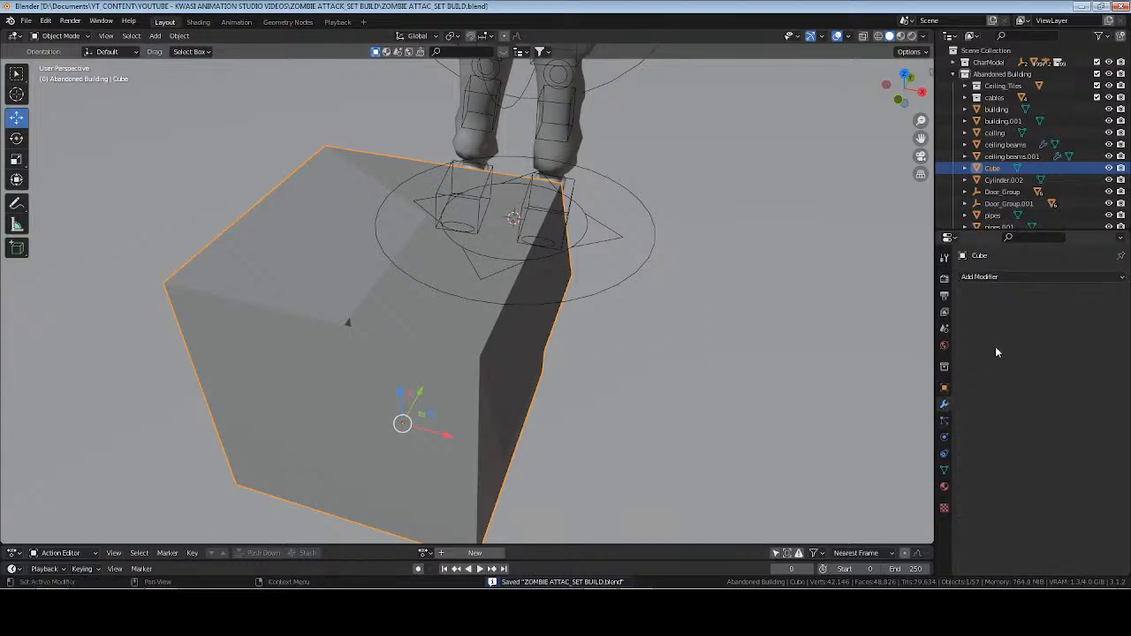
{"action": "left_click", "coordinate": [1010, 279]}
{"action": "left_click", "coordinate": [898, 469]}
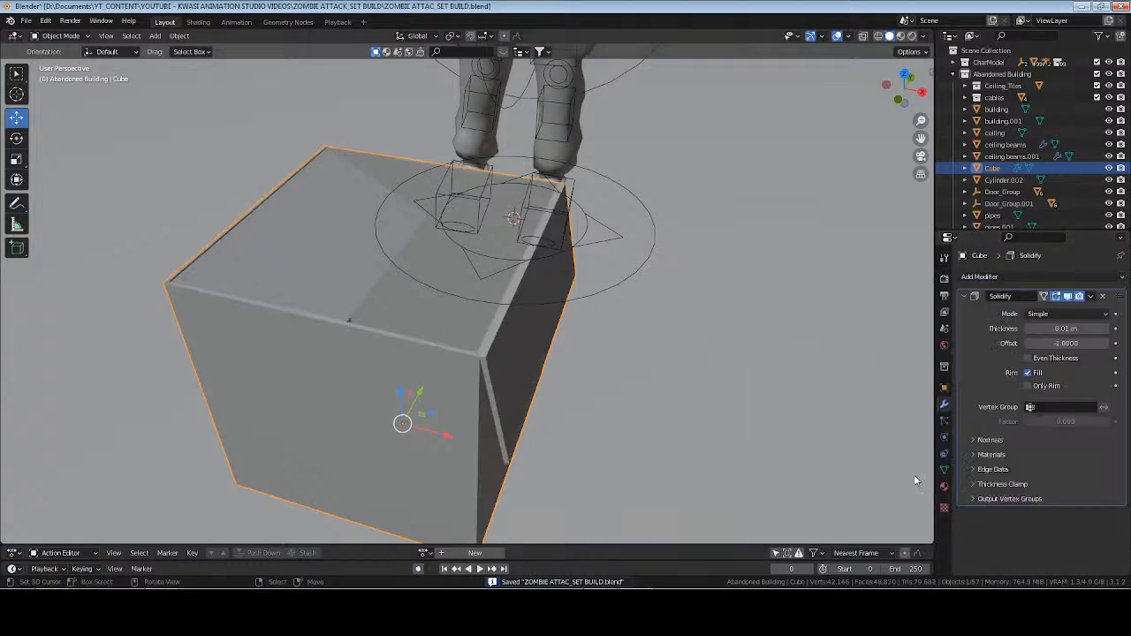
{"action": "left_click", "coordinate": [1029, 359]}
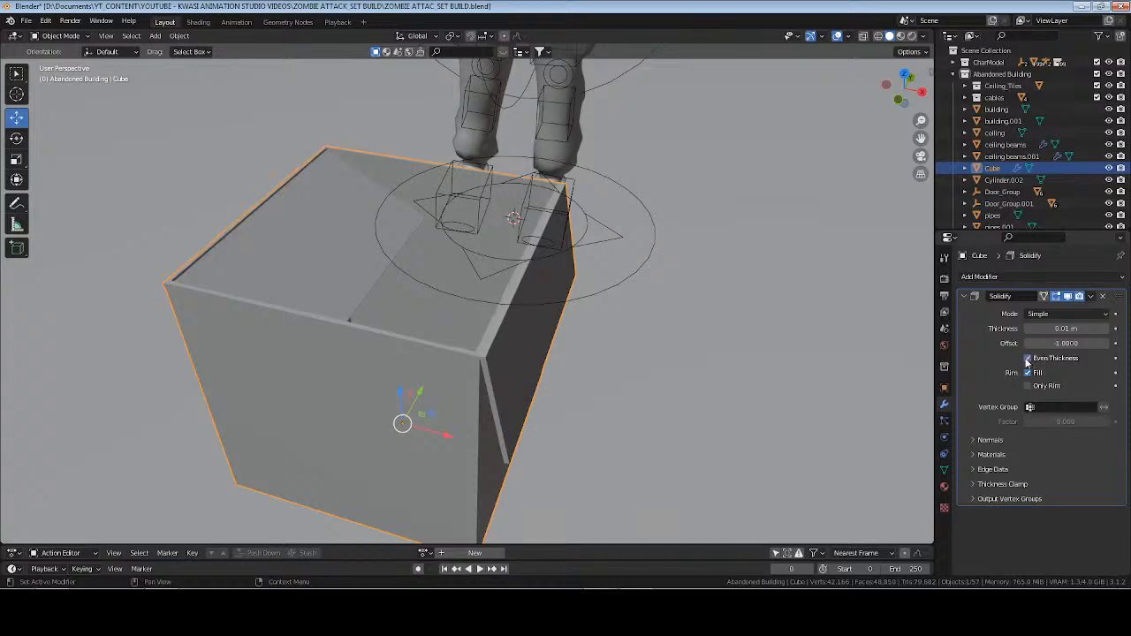
Set the Solidify thickness to 0.001 m.
{"action": "left_click_drag", "start_coordinate": [1073, 327], "coordinate": [1029, 327]}
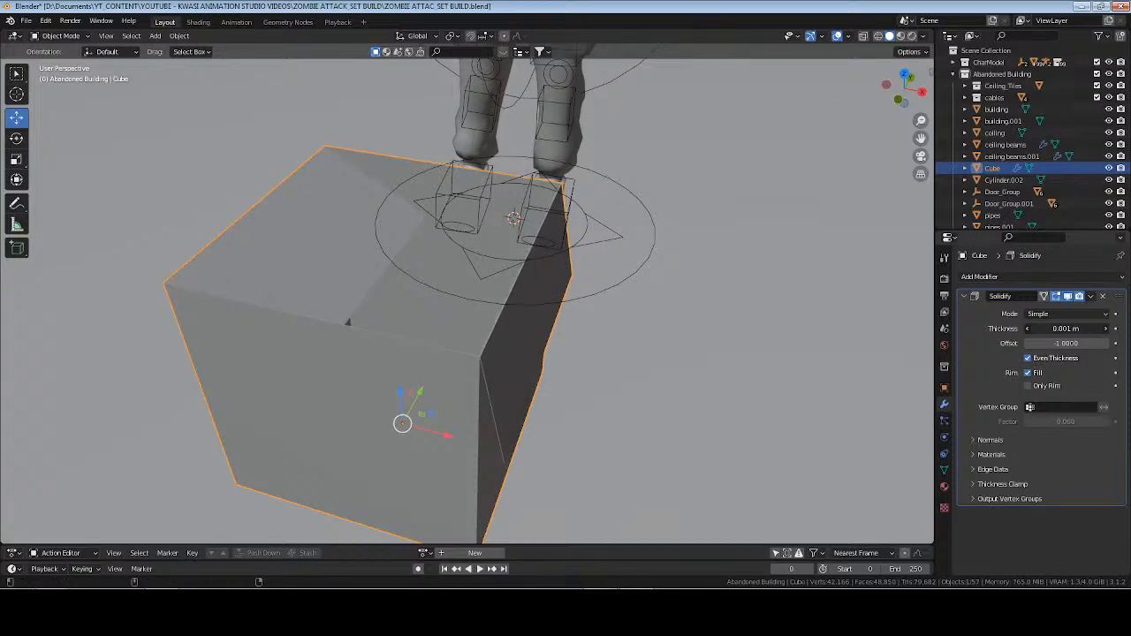
{"action": "left_click_drag", "start_coordinate": [1029, 327], "coordinate": [1036, 328]}
{"action": "left_click", "coordinate": [1061, 329]}
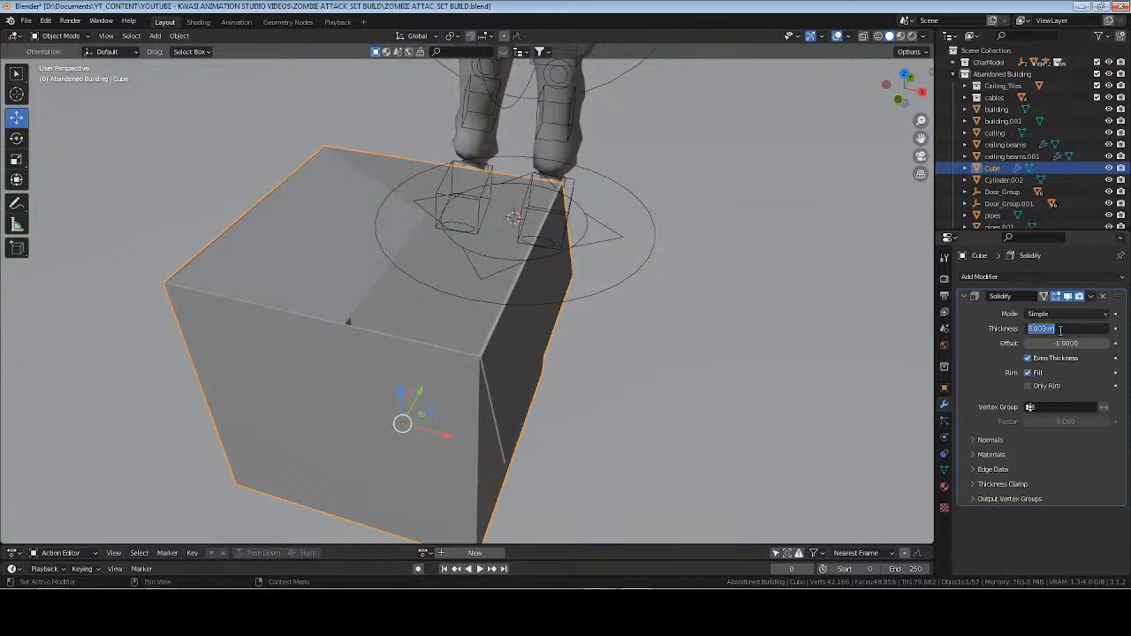
{"action": "key", "text": "BackSpace"}
{"action": "type", "text": ".001"}
{"action": "key", "text": "Return"}
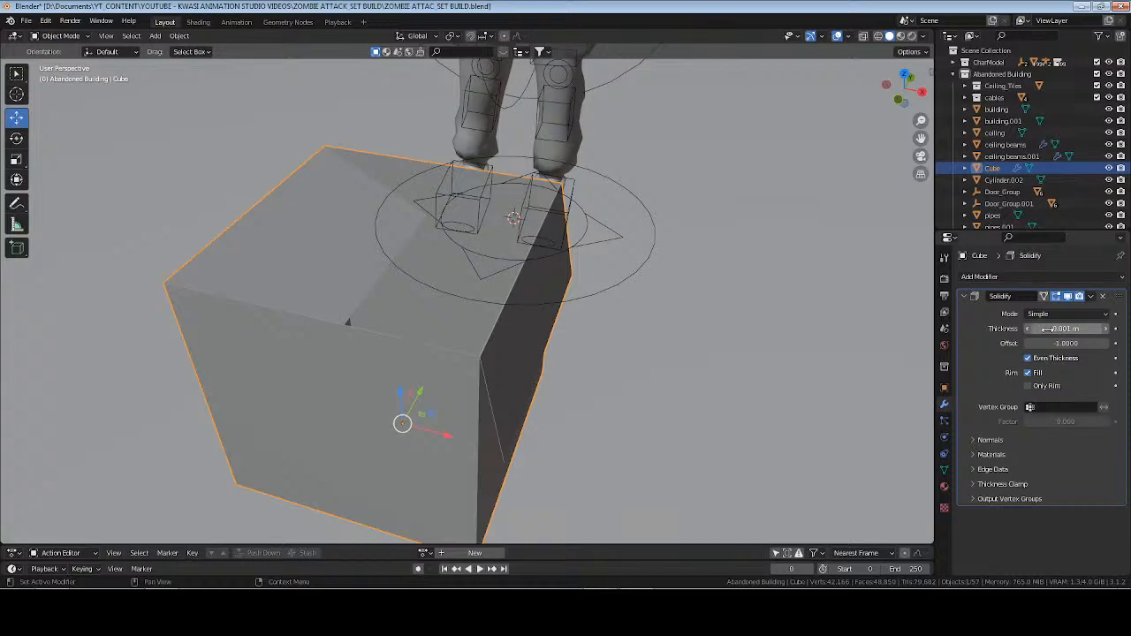
Apply the Solidify modifier and the cube's scale.
{"action": "key", "text": "ctrl+a"}
{"action": "key", "text": "ctrl+a"}
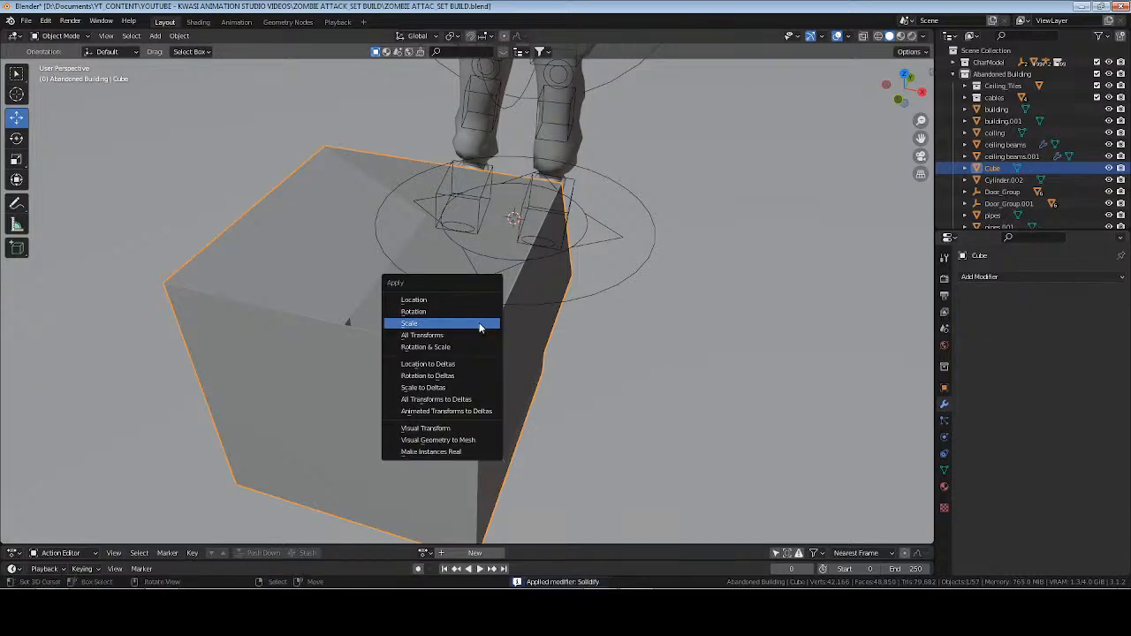
{"action": "left_click", "coordinate": [480, 323]}
{"action": "middle_click_drag", "start_coordinate": [480, 324], "coordinate": [489, 356]}
Rename both the cube object and its mesh data as "box", and save the file.
{"action": "key", "text": "F2"}
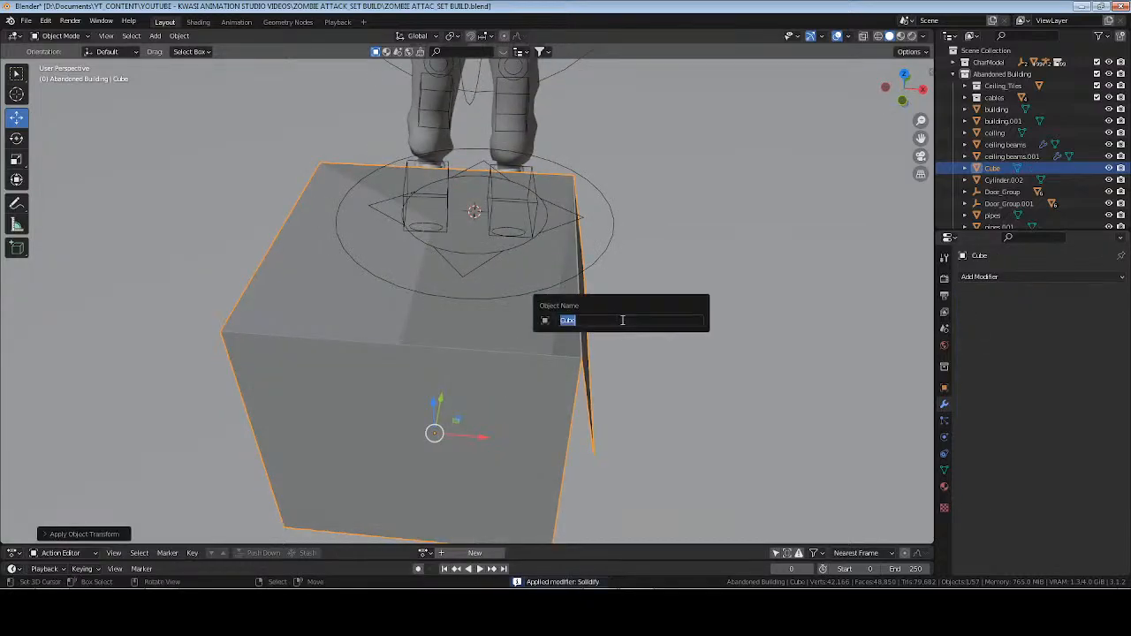
{"action": "type", "text": "box"}
{"action": "key", "text": "Return"}
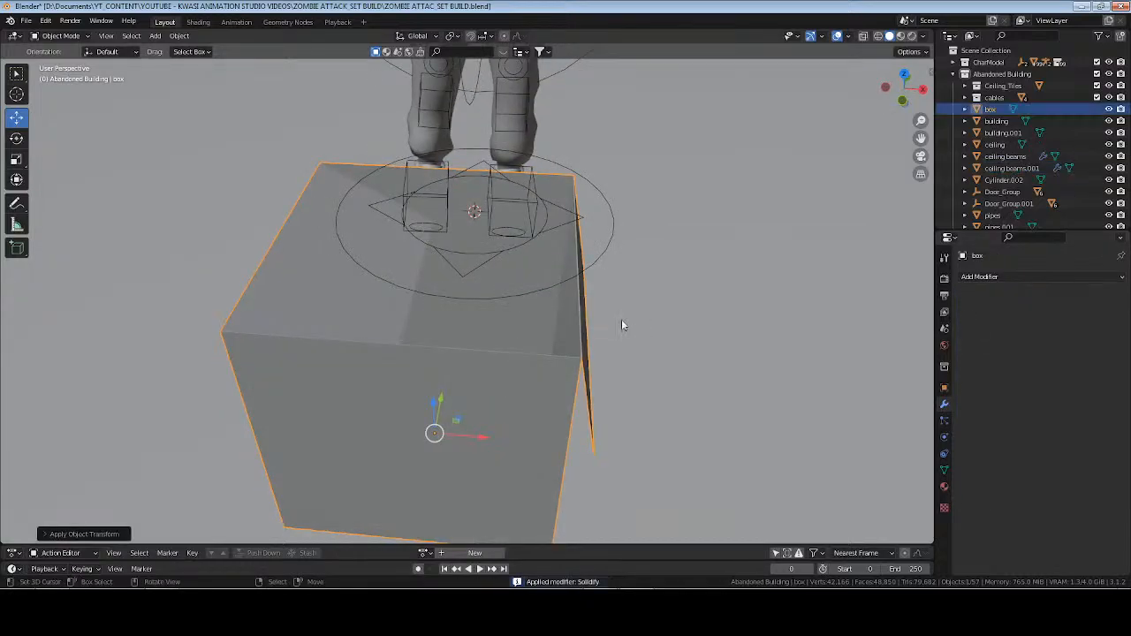
{"action": "left_click", "coordinate": [944, 471]}
{"action": "left_click", "coordinate": [1007, 276]}
{"action": "type", "text": "bo"}
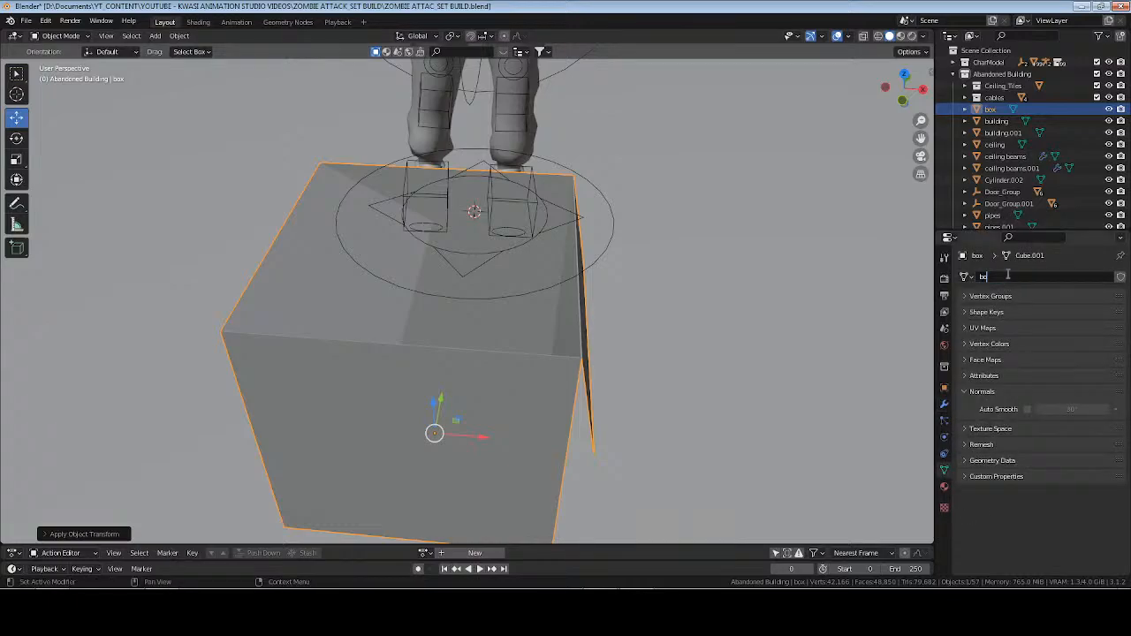
{"action": "type", "text": "x"}
{"action": "key", "text": "Return"}
{"action": "key", "text": "ctrl+s"}
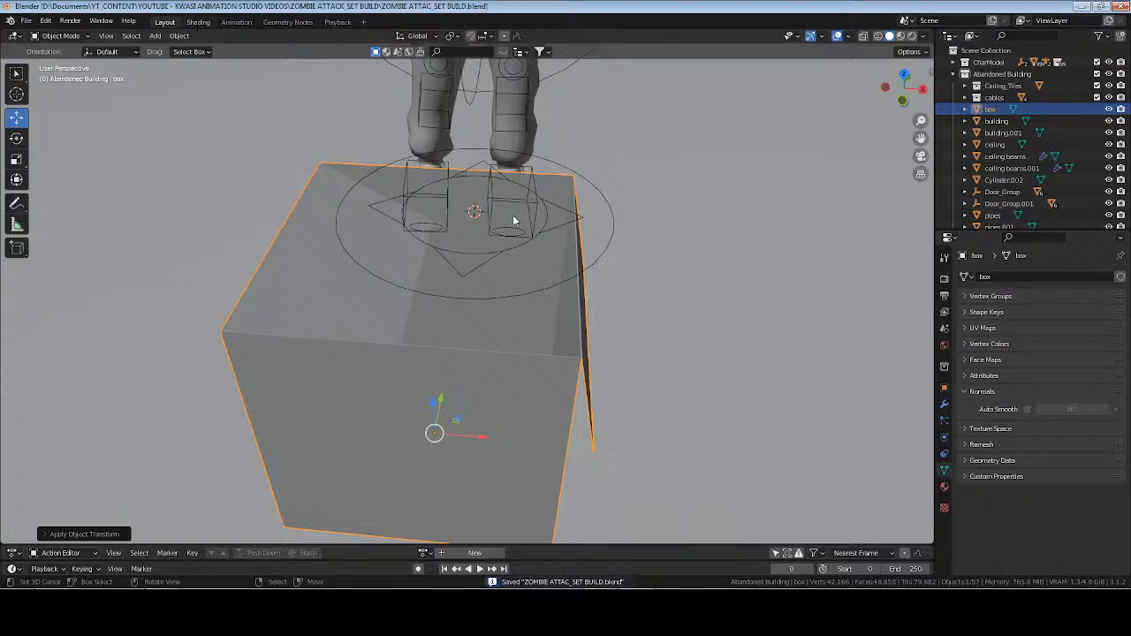
Create a new material named "box" for the box in the Shading workspace, and save the file.
{"action": "key", "text": "KP_Decimal"}
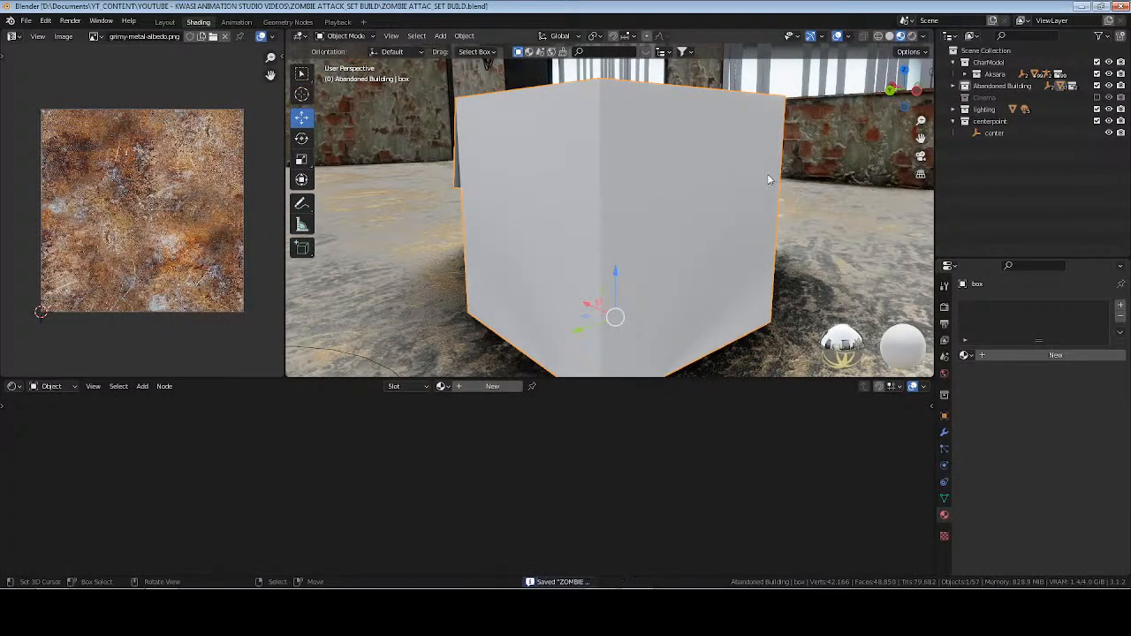
{"action": "middle_click_drag", "start_coordinate": [767, 174], "coordinate": [840, 160]}
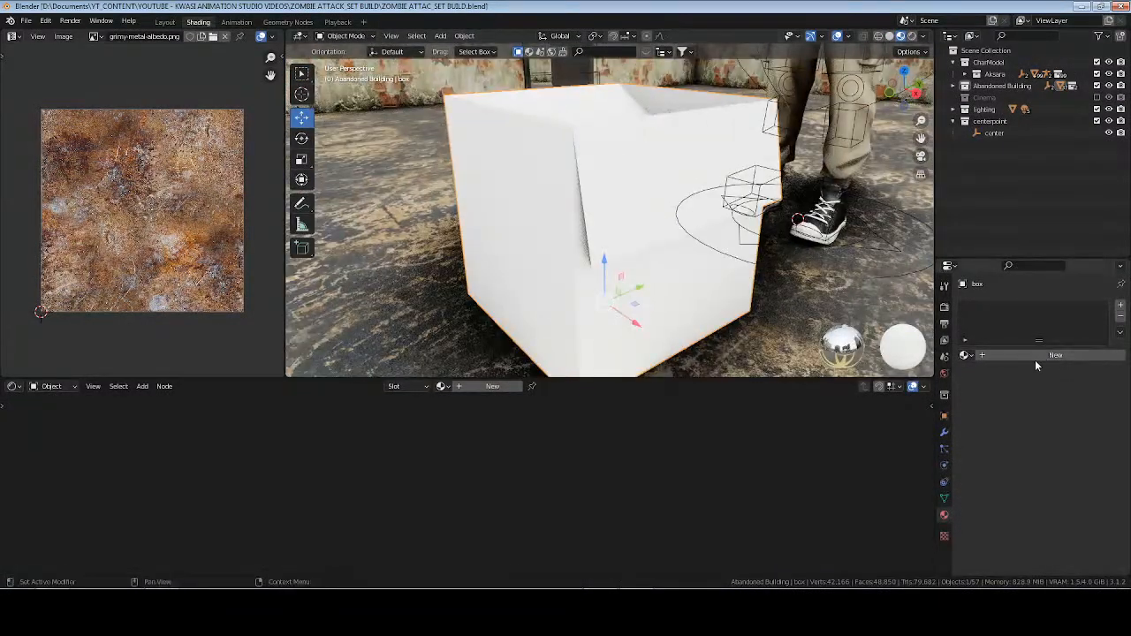
{"action": "left_click", "coordinate": [1035, 358]}
{"action": "left_click", "coordinate": [1034, 355]}
{"action": "type", "text": "box"}
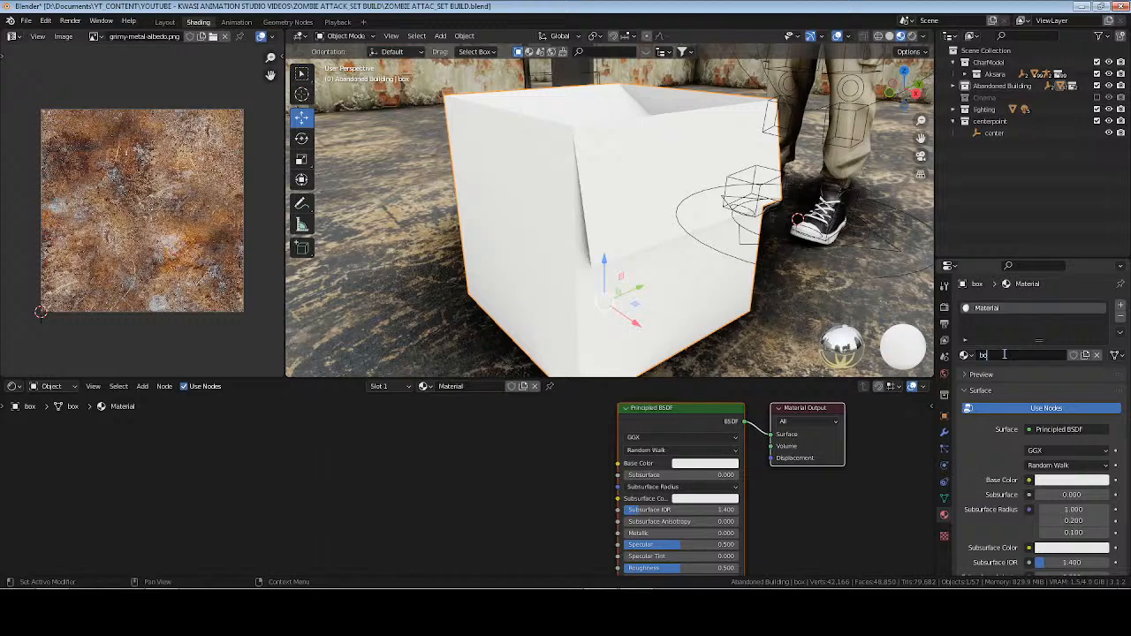
{"action": "key", "text": "Return"}
{"action": "key", "text": "ctrl+s"}
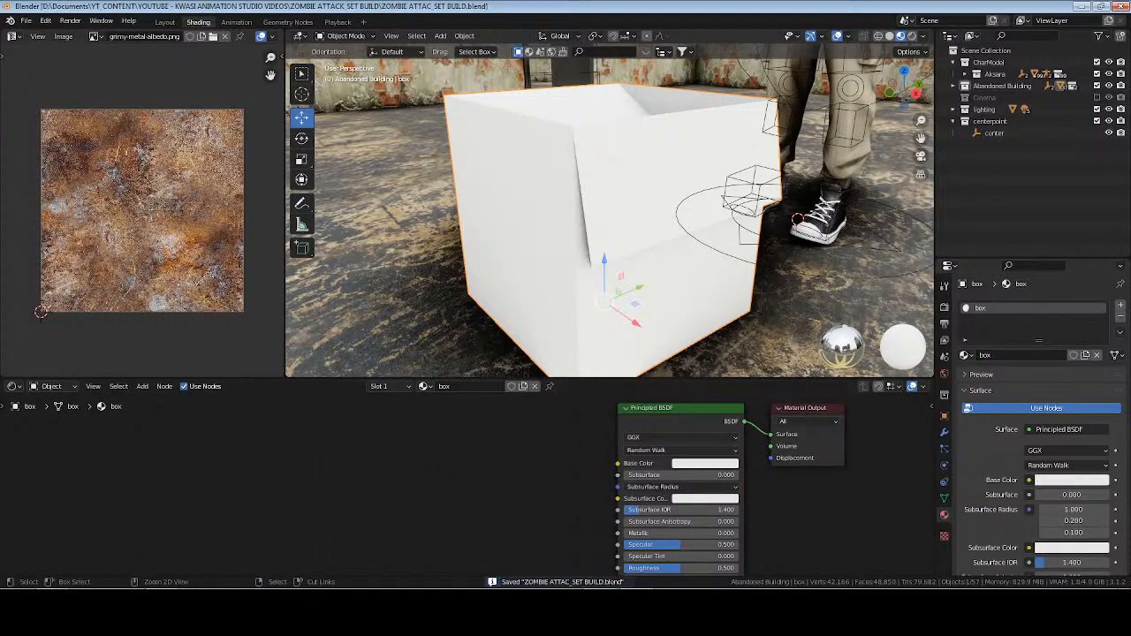
Switch to the web browser and search ambientCG for "cardboard" in place of plastic.
{"action": "left_click", "coordinate": [110, 608]}
{"action": "key", "text": "alt+Left"}
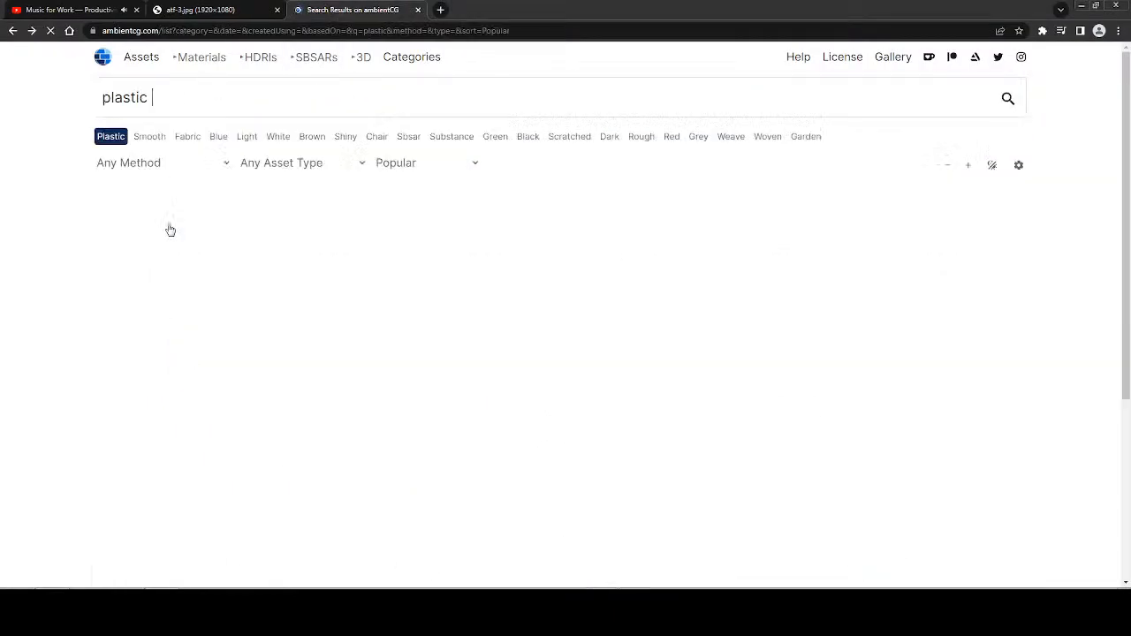
{"action": "double_click", "coordinate": [174, 114]}
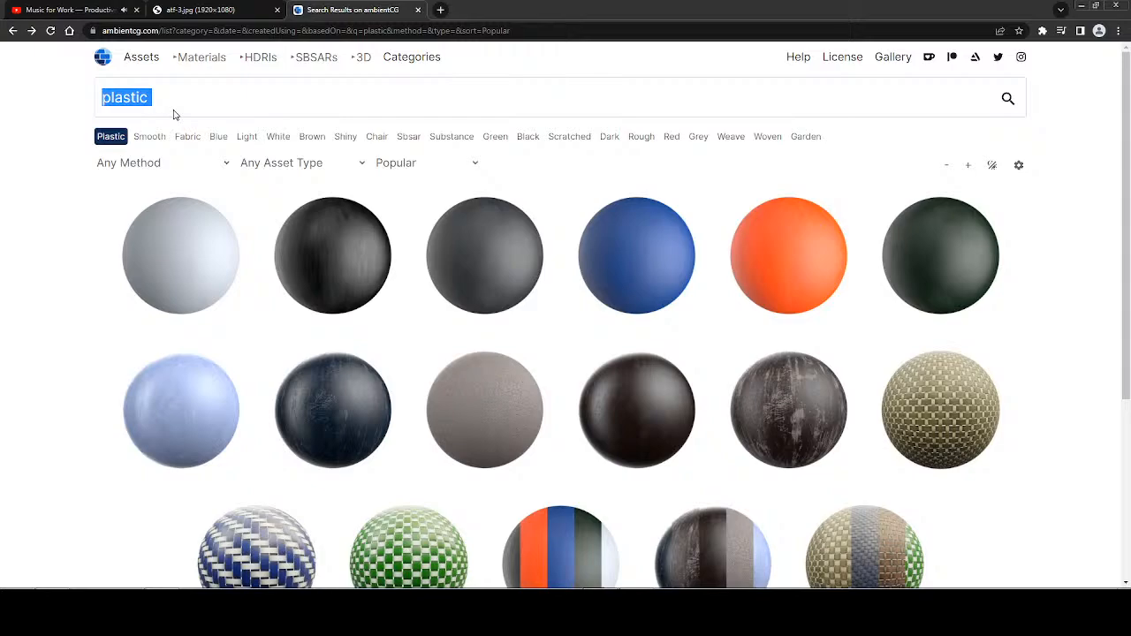
{"action": "type", "text": "cardboard"}
{"action": "key", "text": "Return"}
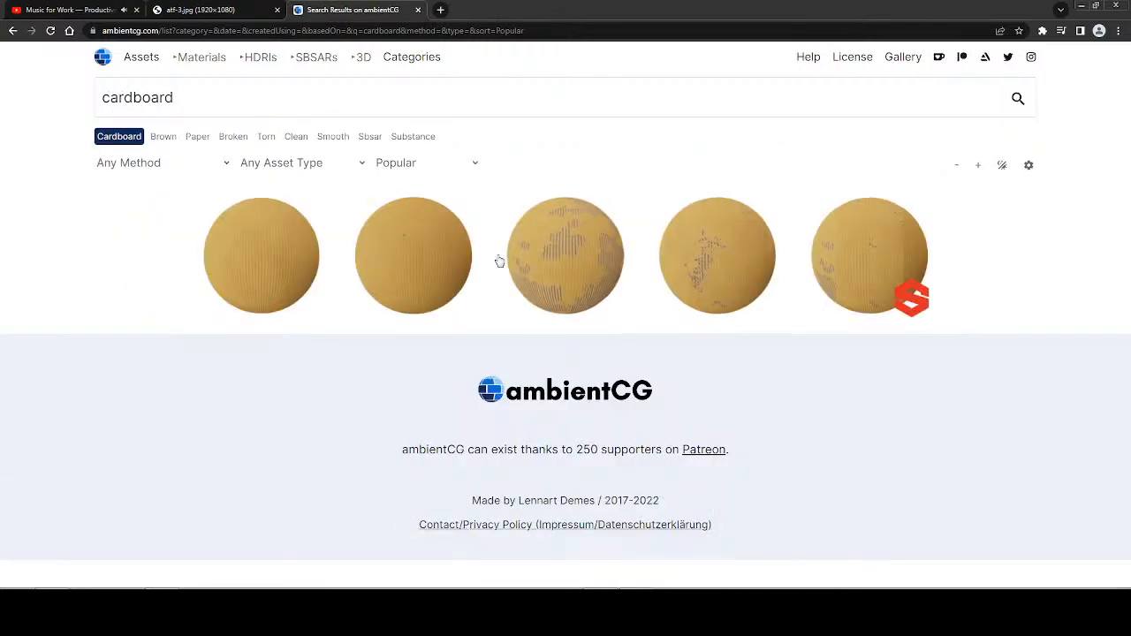
Download the Cardboard 001 material as a 2K-JPG zip into the Special Backgrounds folder.
{"action": "left_click", "coordinate": [574, 268]}
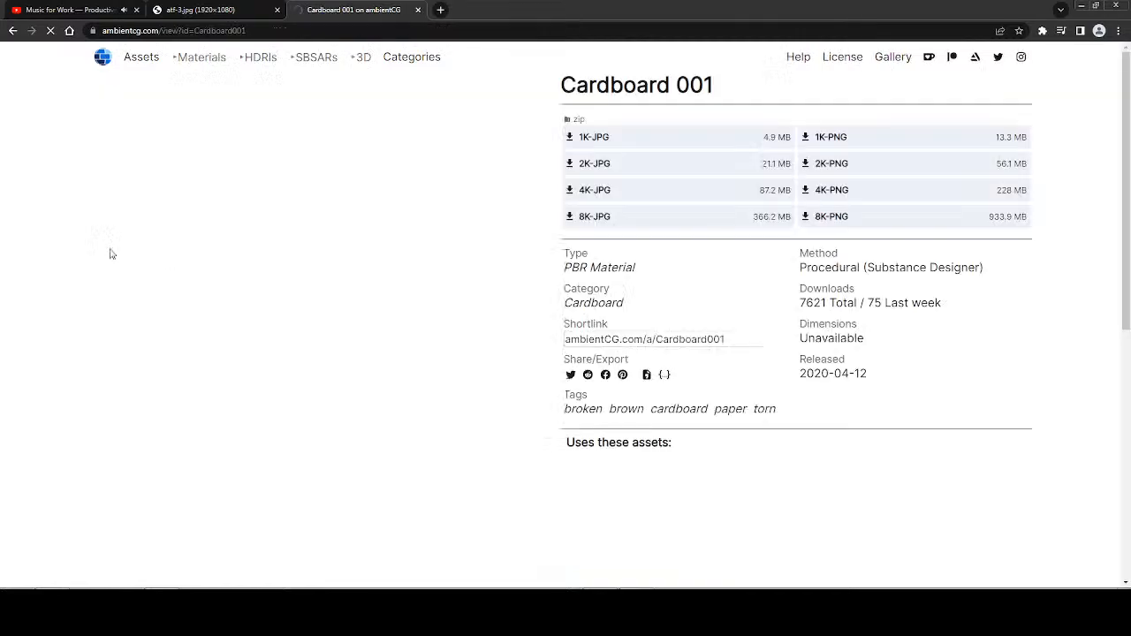
{"action": "left_click", "coordinate": [570, 167]}
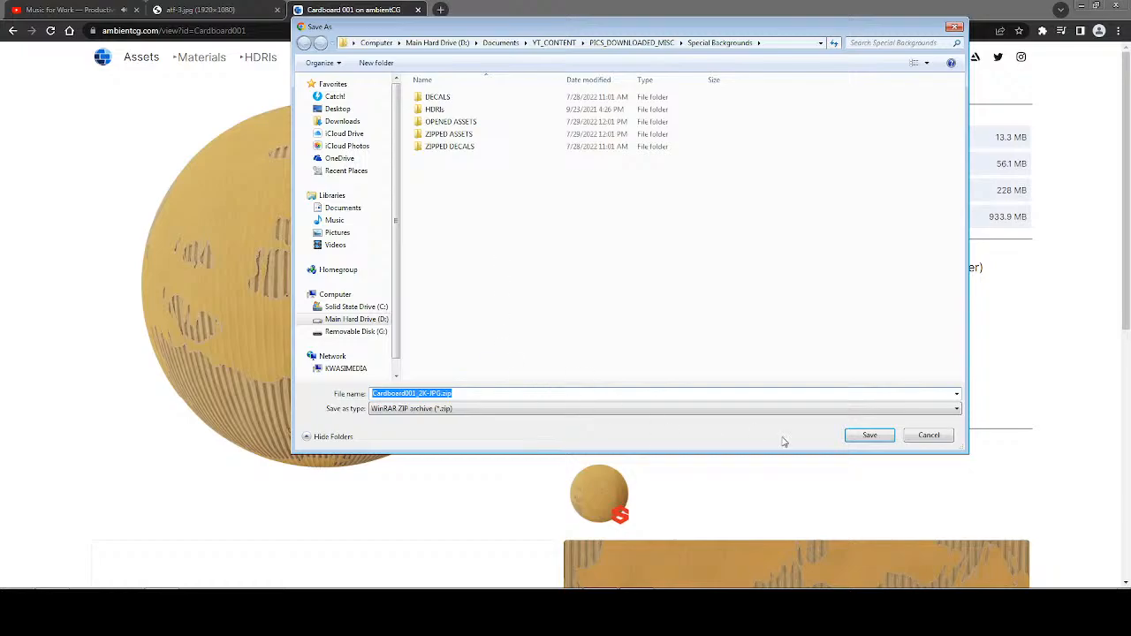
{"action": "left_click", "coordinate": [870, 435]}
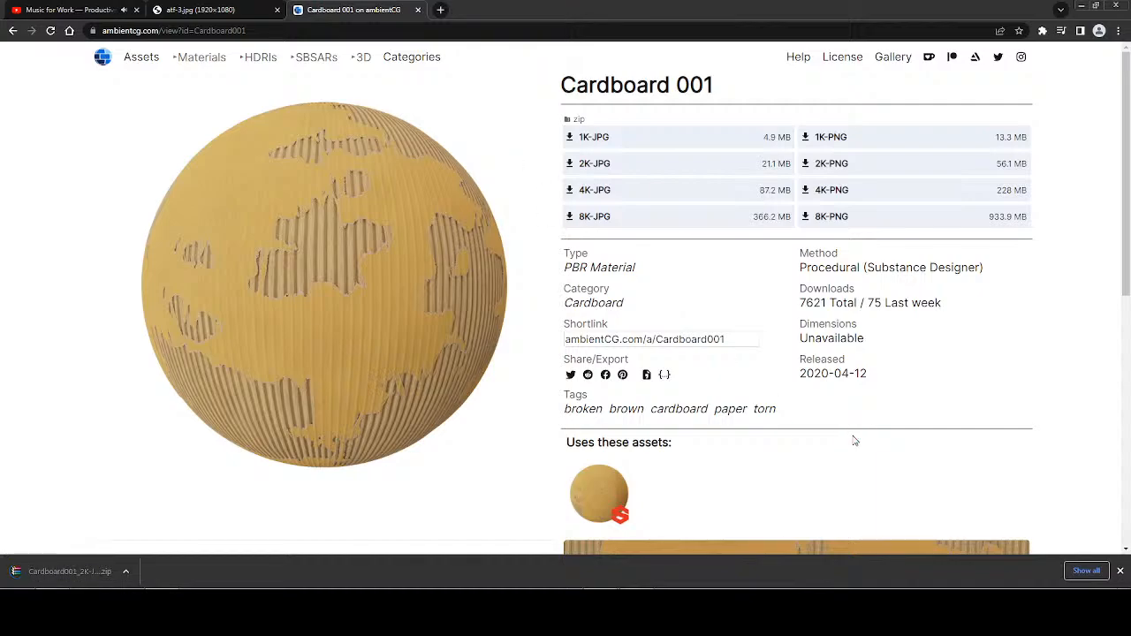
{"action": "left_click", "coordinate": [1120, 571]}
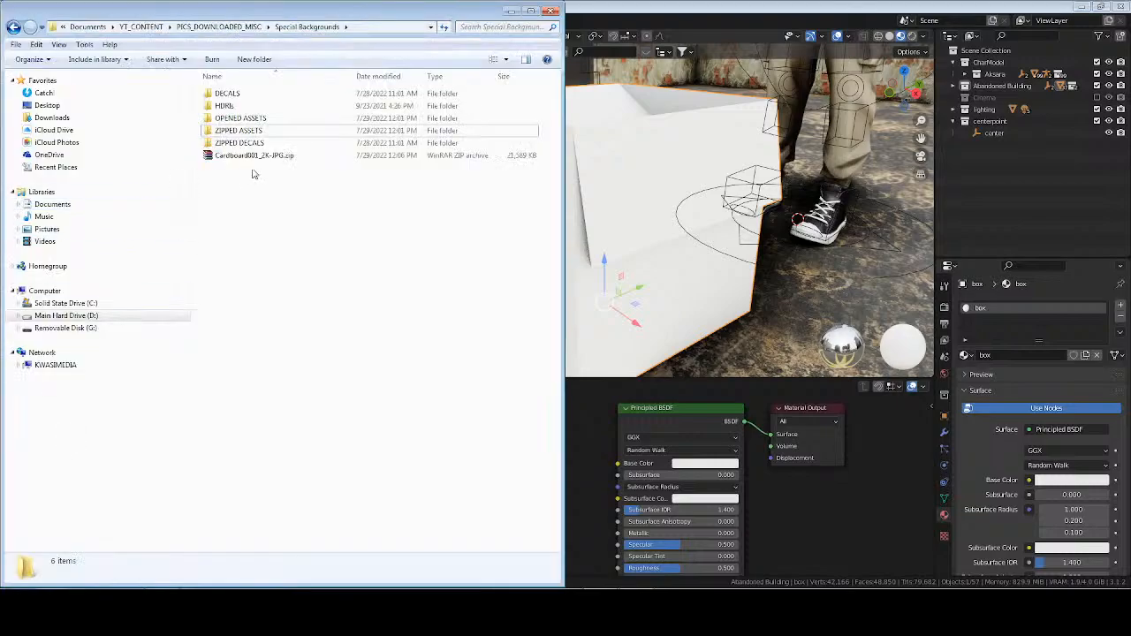
In Windows Explorer, extract Cardboard001_2K-JPG.zip, then file the archive in ZIPPED ASSETS and the extracted folder in OPENED ASSETS.
{"action": "left_click", "coordinate": [247, 156]}
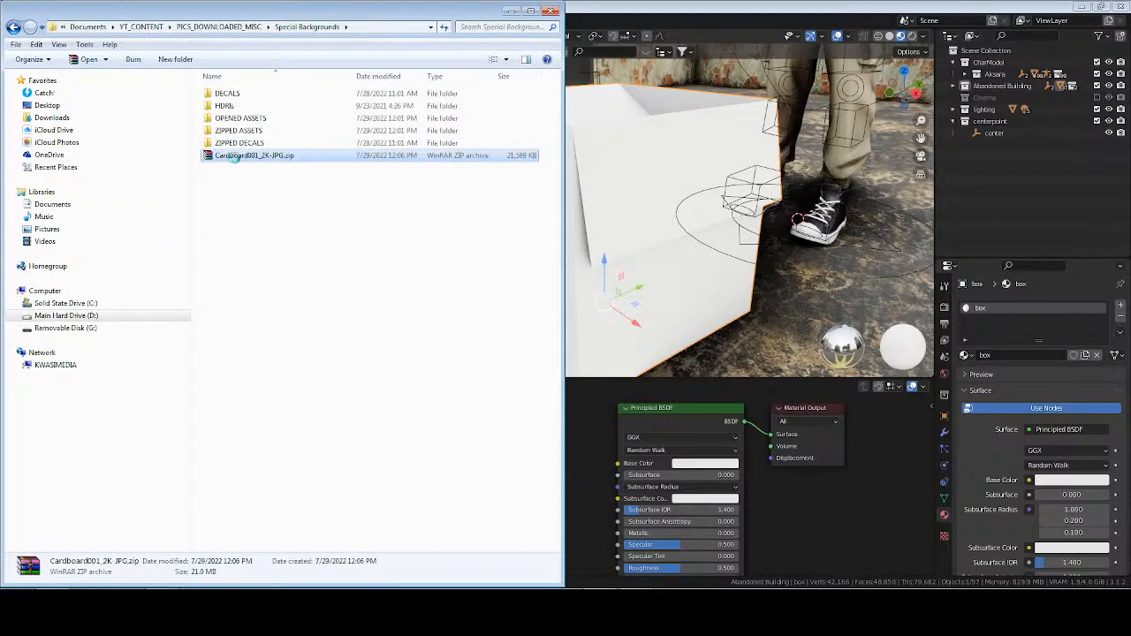
{"action": "right_click", "coordinate": [234, 157]}
{"action": "left_click", "coordinate": [310, 218]}
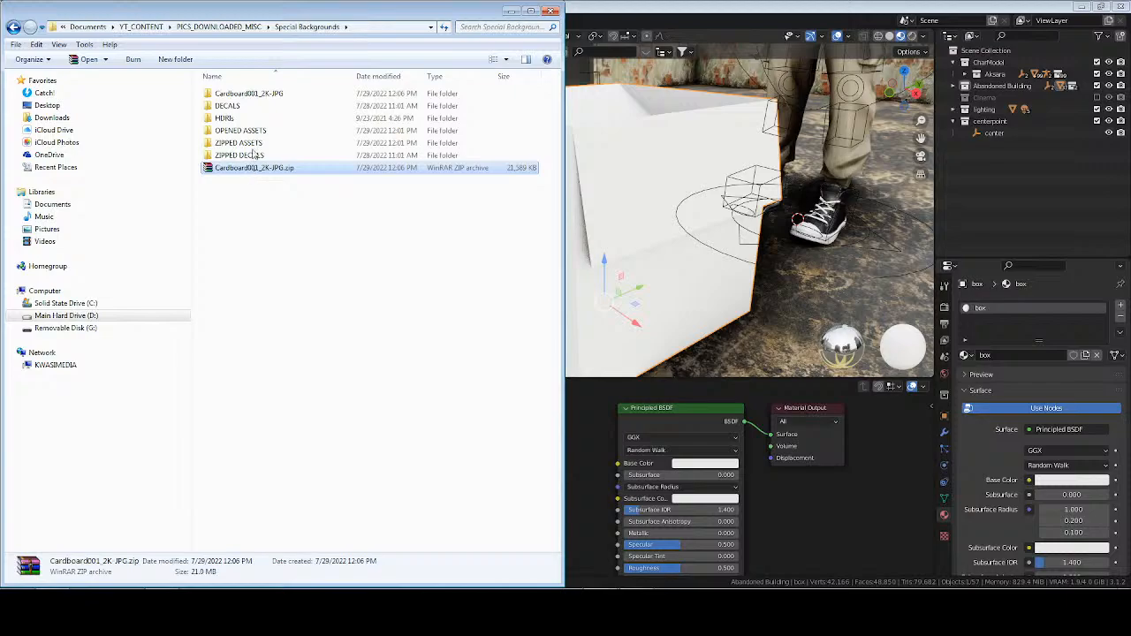
{"action": "left_click_drag", "start_coordinate": [254, 152], "coordinate": [254, 143]}
{"action": "left_click_drag", "start_coordinate": [261, 92], "coordinate": [257, 132]}
Back in Blender, start Principled Texture Setup on the box material's shader and open the Cardboard001_2K-JPG folder in OPENED ASSETS.
{"action": "left_click", "coordinate": [672, 428]}
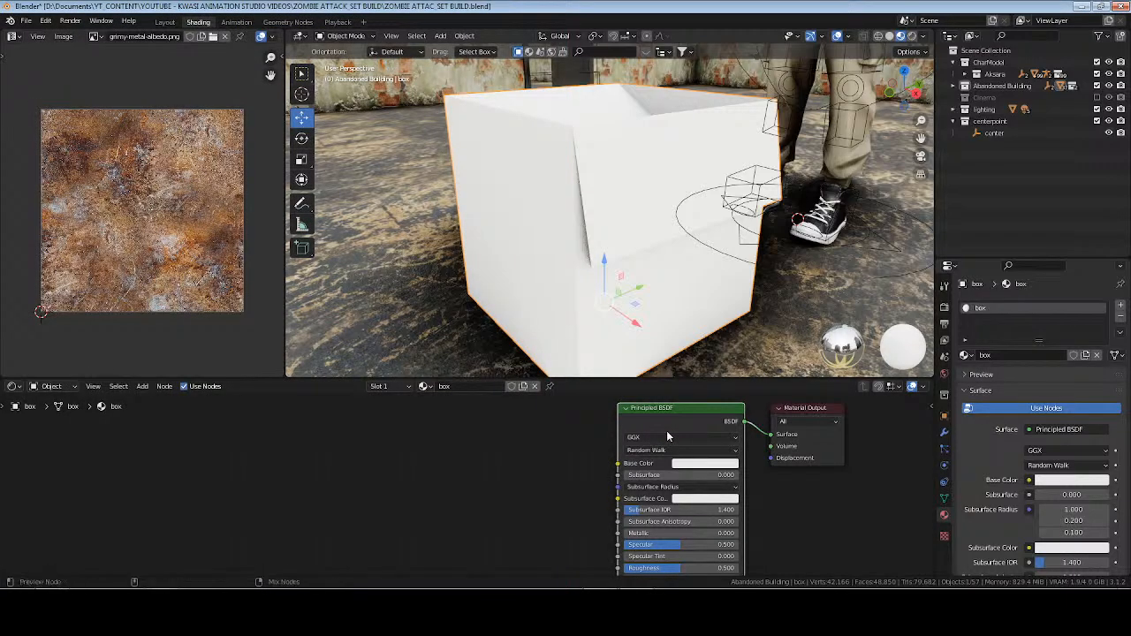
{"action": "key", "text": "ctrl+shift+t"}
{"action": "left_click", "coordinate": [437, 144]}
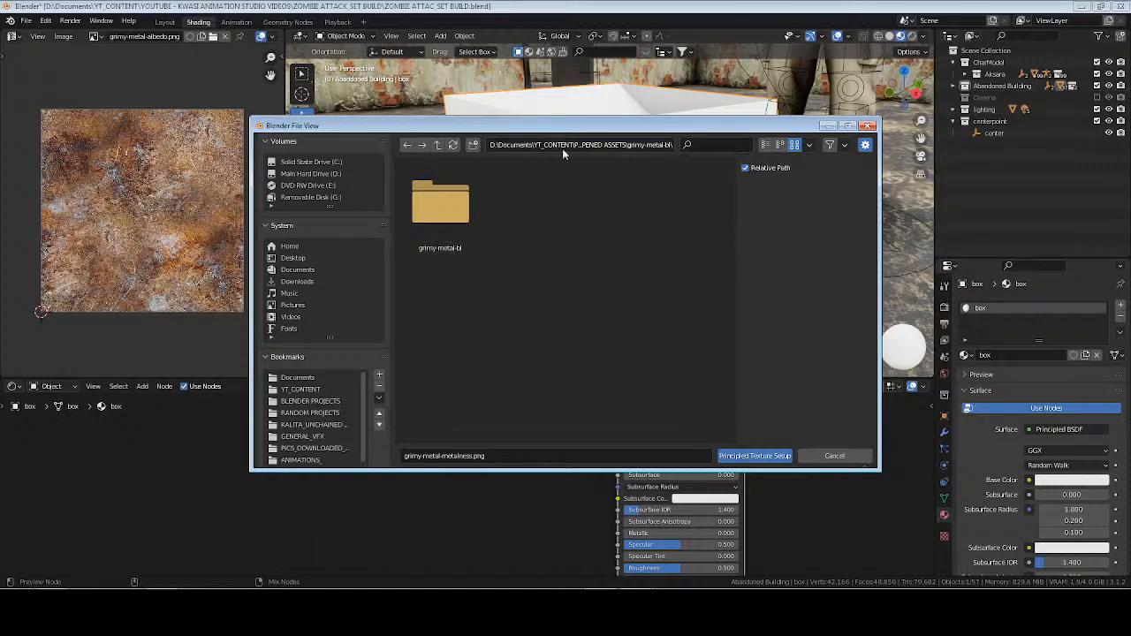
{"action": "left_click", "coordinate": [438, 145]}
{"action": "type", "text": "cardboard"}
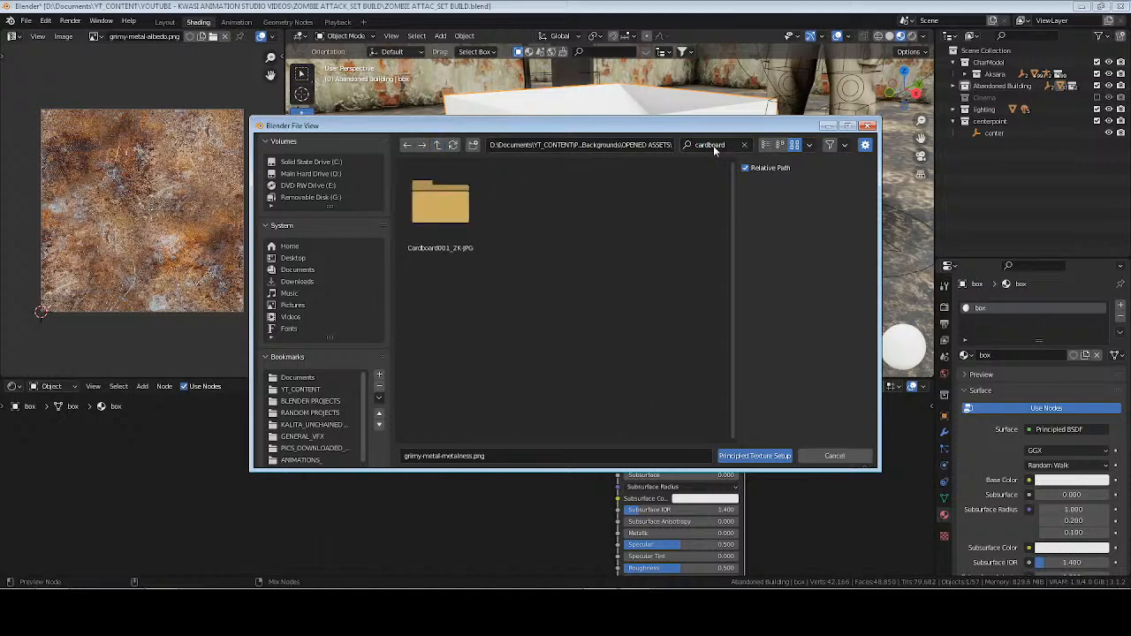
{"action": "double_click", "coordinate": [448, 221]}
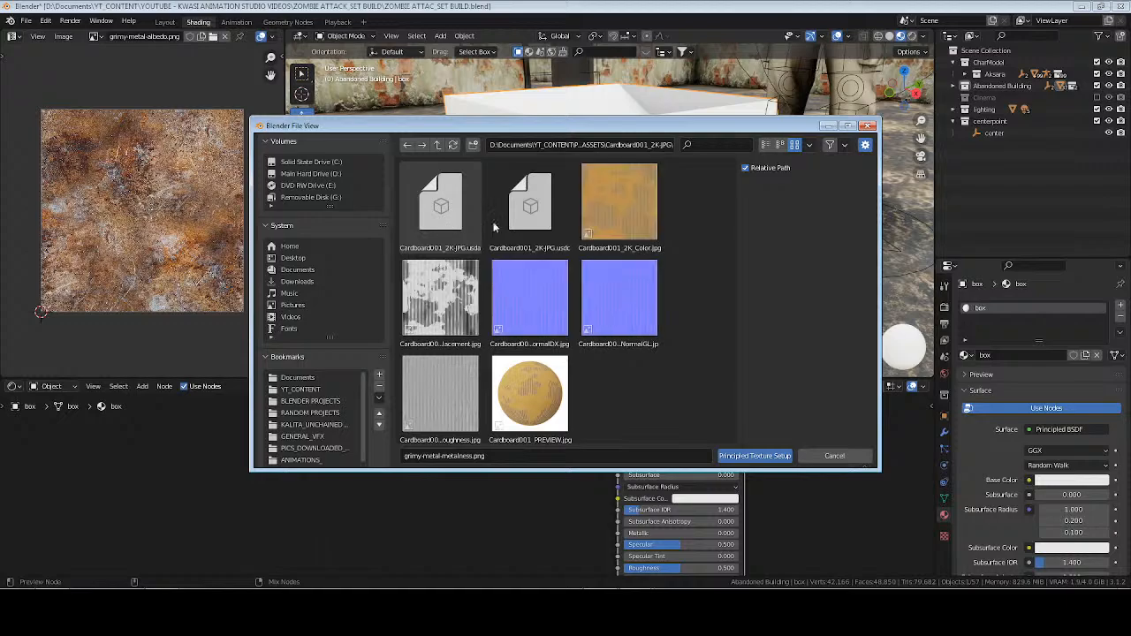
Load the Cardboard001 Color, NormalGL and Roughness maps into the box material.
{"action": "left_click", "coordinate": [619, 209]}
{"action": "left_click", "coordinate": [625, 308], "text": "ctrl"}
{"action": "left_click", "coordinate": [458, 384], "text": "ctrl"}
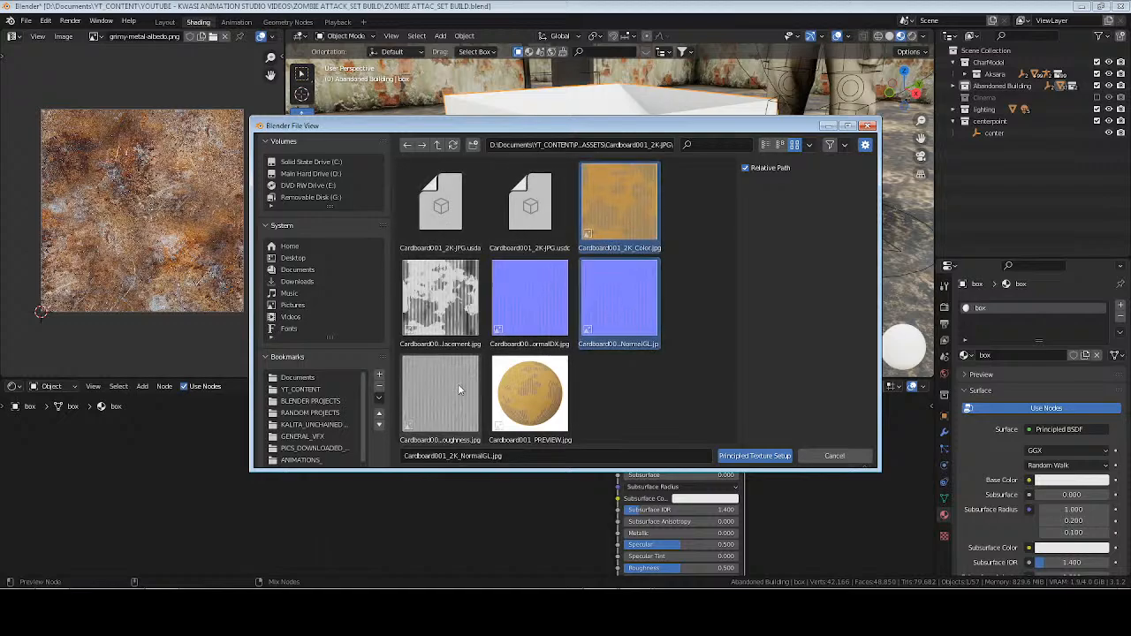
{"action": "left_click", "coordinate": [766, 457]}
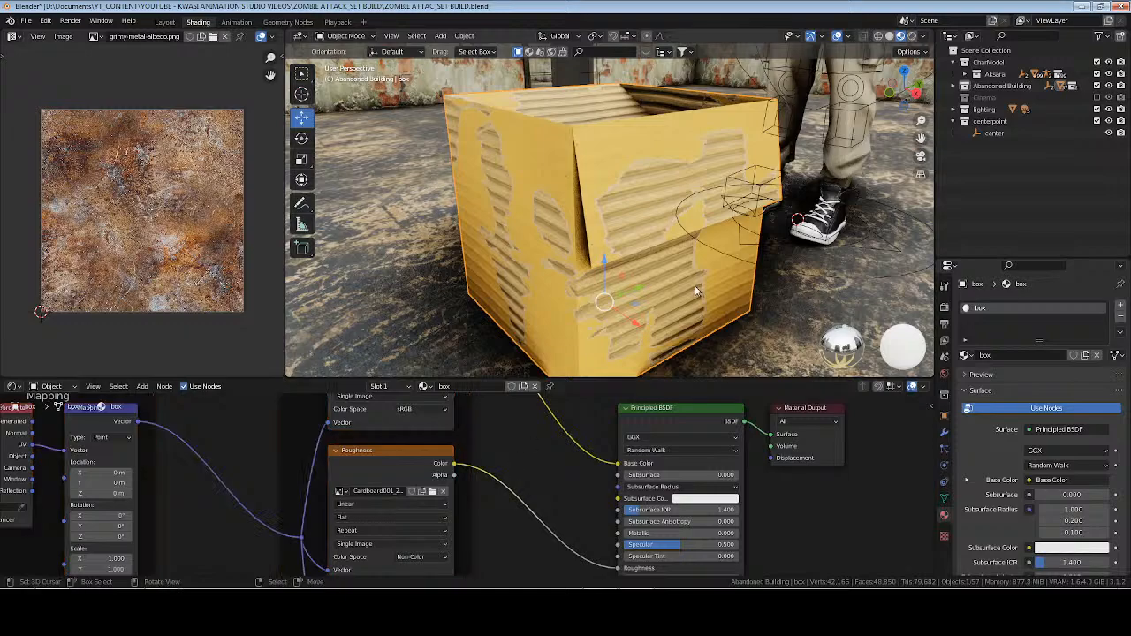
In Edit Mode, select one side face of the cardboard box and unwrap it with Cube Projection.
{"action": "key", "text": "Tab"}
{"action": "middle_click_drag", "start_coordinate": [522, 253], "coordinate": [769, 261]}
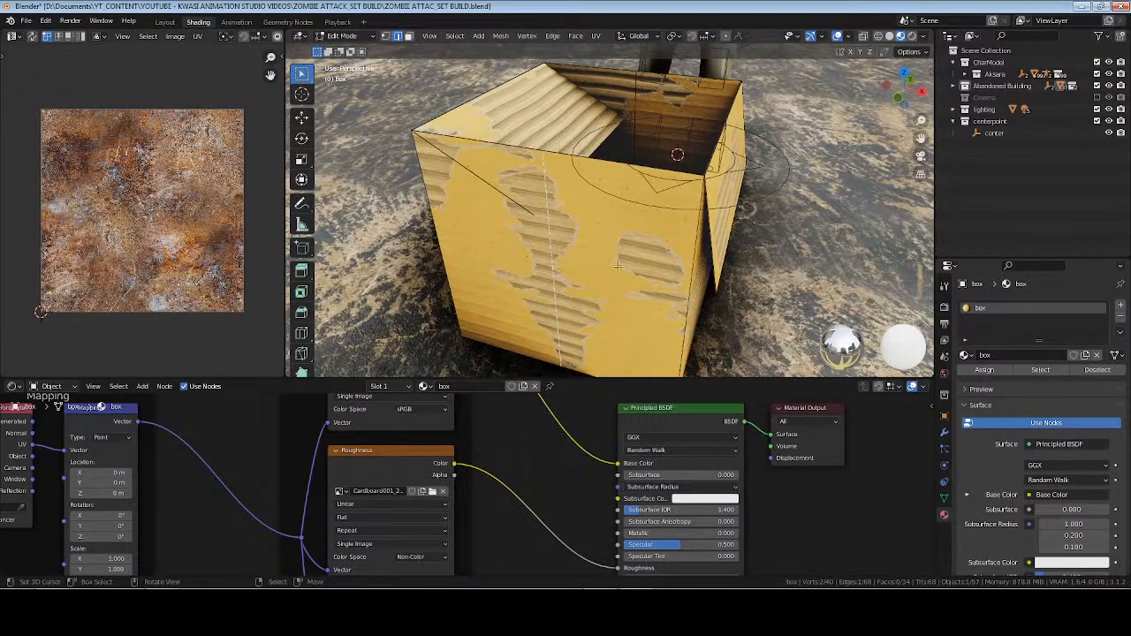
{"action": "key", "text": "3"}
{"action": "left_click", "coordinate": [690, 254]}
{"action": "key", "text": "u"}
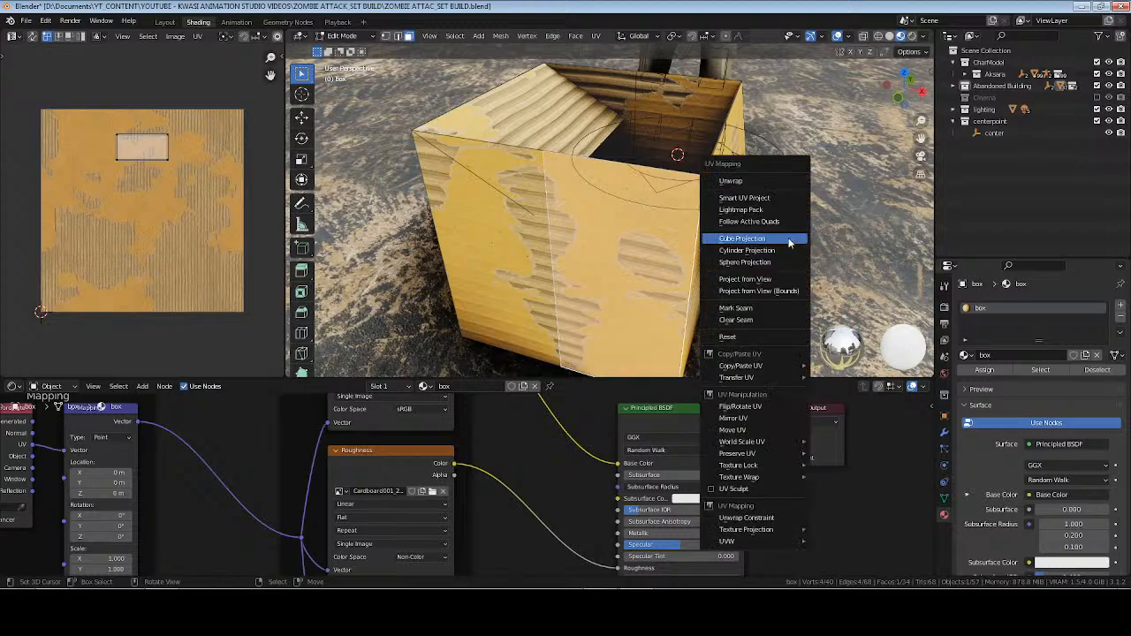
{"action": "left_click", "coordinate": [789, 238]}
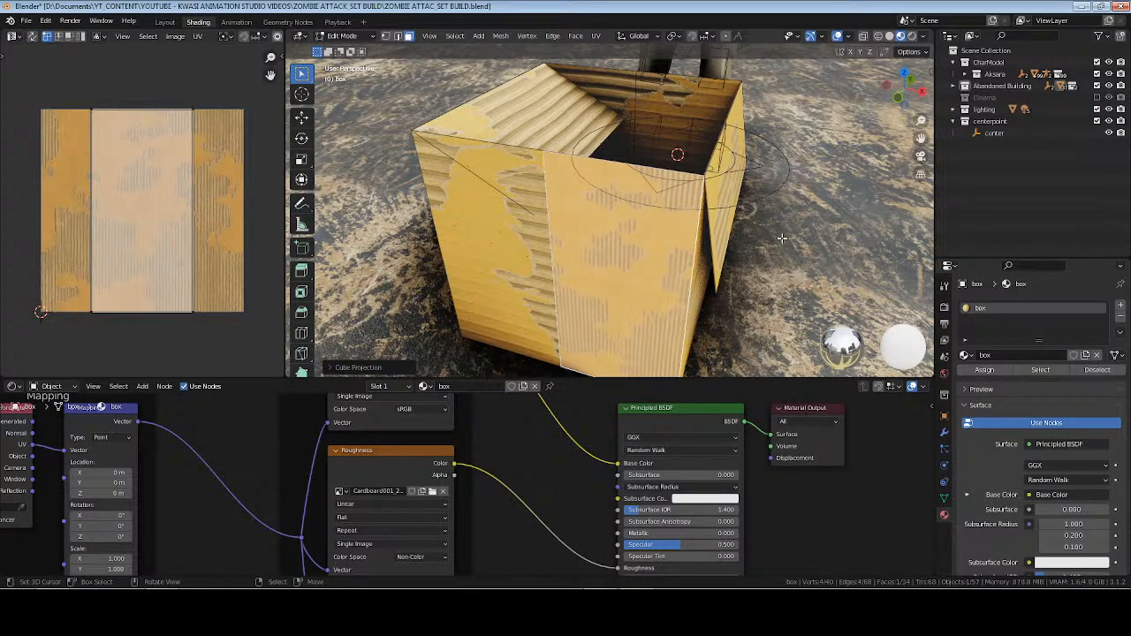
Select all faces using the box material and unwrap them with Cube Projection, then cube-project the open flap's two faces again.
{"action": "left_click", "coordinate": [1041, 370]}
{"action": "key", "text": "u"}
{"action": "left_click", "coordinate": [759, 190]}
{"action": "left_click", "coordinate": [793, 227]}
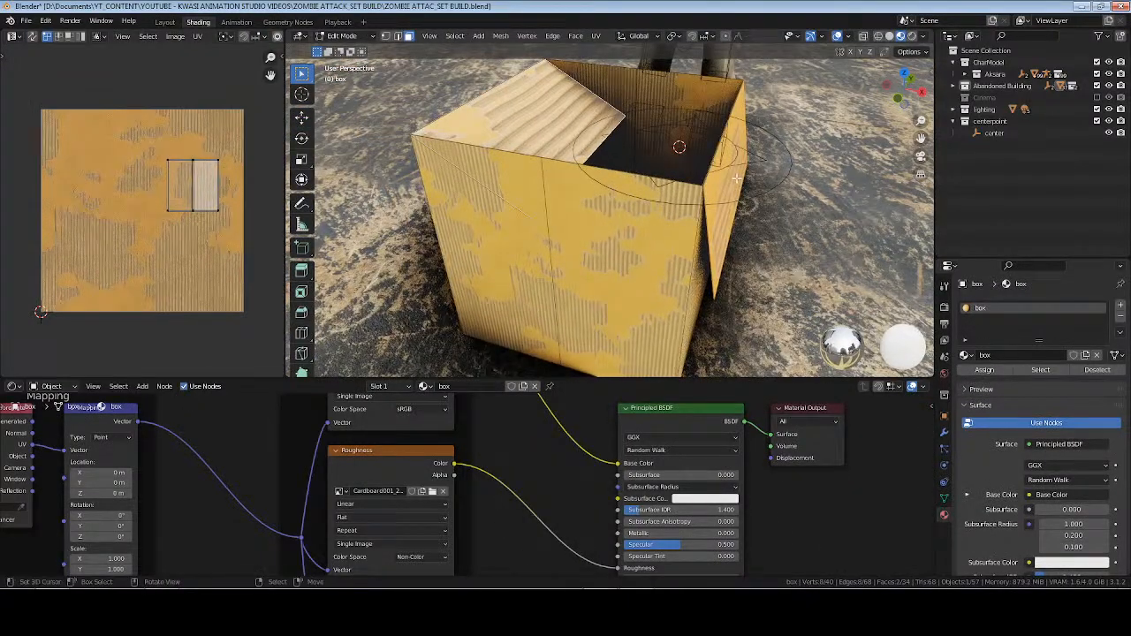
{"action": "key", "text": "u"}
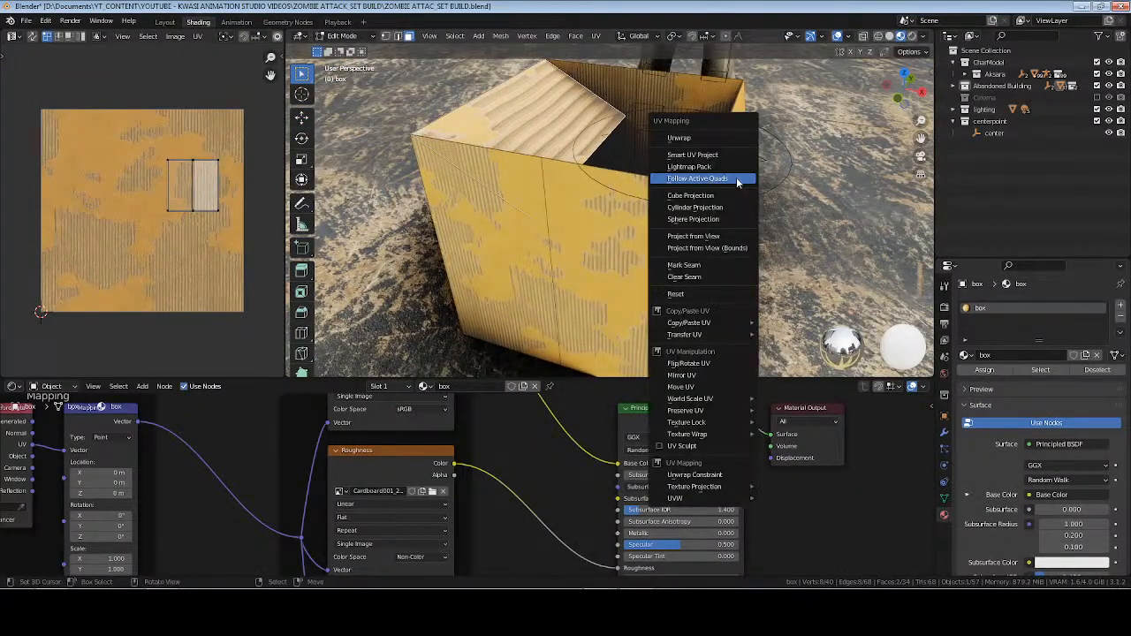
{"action": "left_click", "coordinate": [732, 188]}
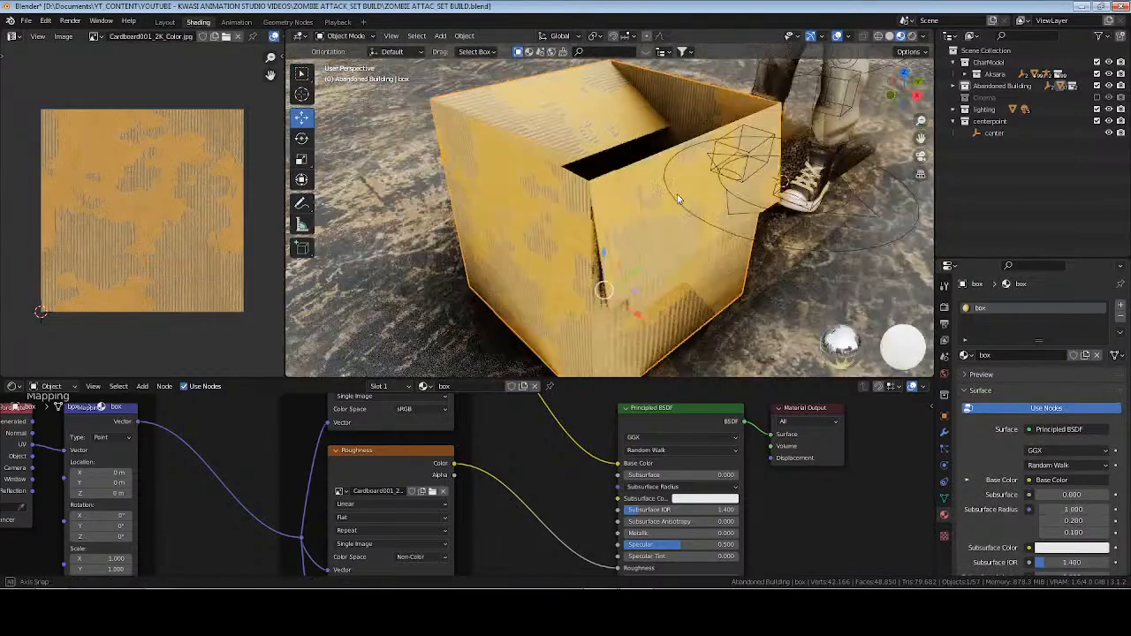
Save the file and preview the box in rendered shading before returning to material preview.
{"action": "key", "text": "ctrl+s"}
{"action": "mouse_move", "coordinate": [619, 221]}
{"action": "middle_mouse_down"}
{"action": "mouse_move", "coordinate": [738, 184]}
{"action": "mouse_move", "coordinate": [574, 210]}
{"action": "mouse_move", "coordinate": [710, 210]}
{"action": "mouse_move", "coordinate": [624, 229]}
{"action": "mouse_move", "coordinate": [677, 223]}
{"action": "mouse_move", "coordinate": [702, 170]}
{"action": "mouse_move", "coordinate": [745, 188]}
{"action": "mouse_move", "coordinate": [728, 210]}
{"action": "mouse_move", "coordinate": [742, 226]}
{"action": "mouse_move", "coordinate": [605, 244]}
{"action": "mouse_move", "coordinate": [610, 229]}
{"action": "middle_mouse_up"}
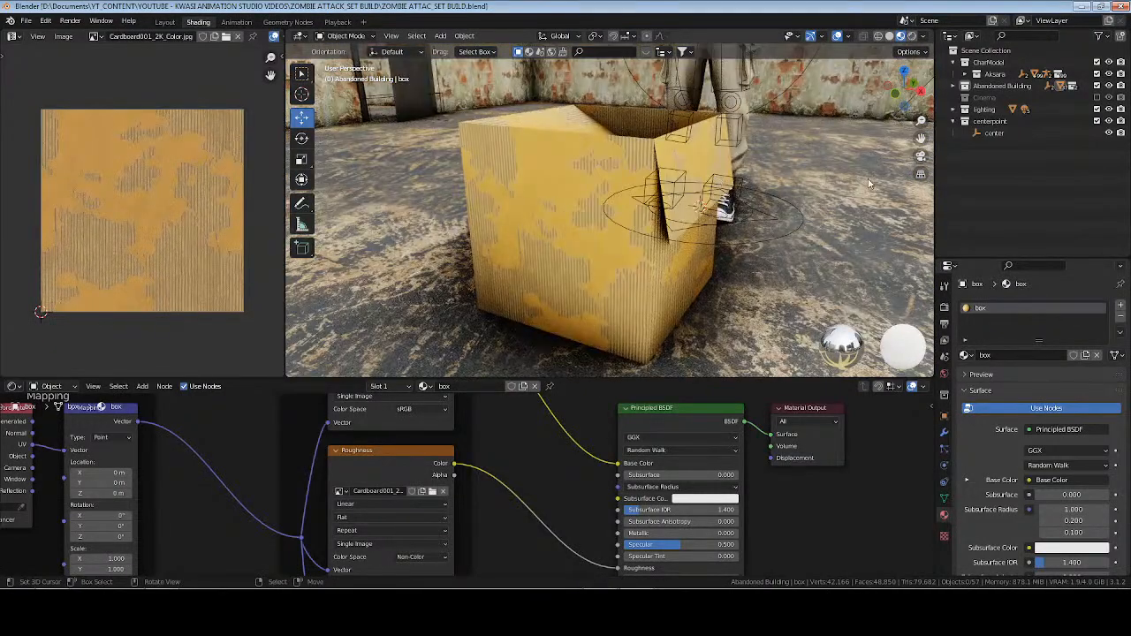
{"action": "left_click", "coordinate": [913, 37]}
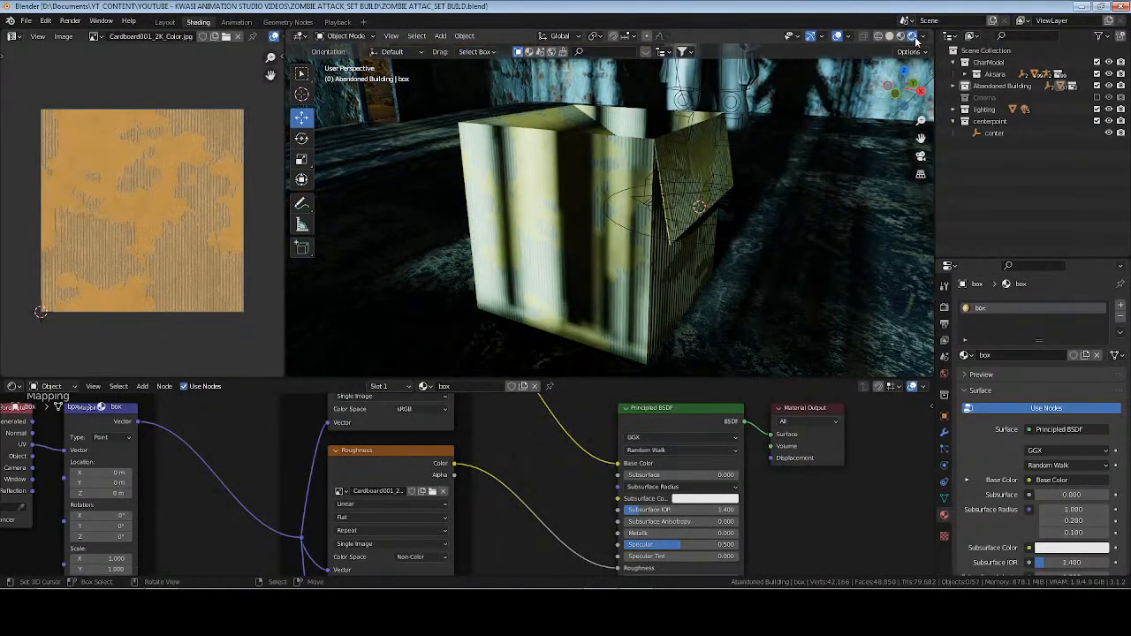
{"action": "left_click", "coordinate": [900, 37]}
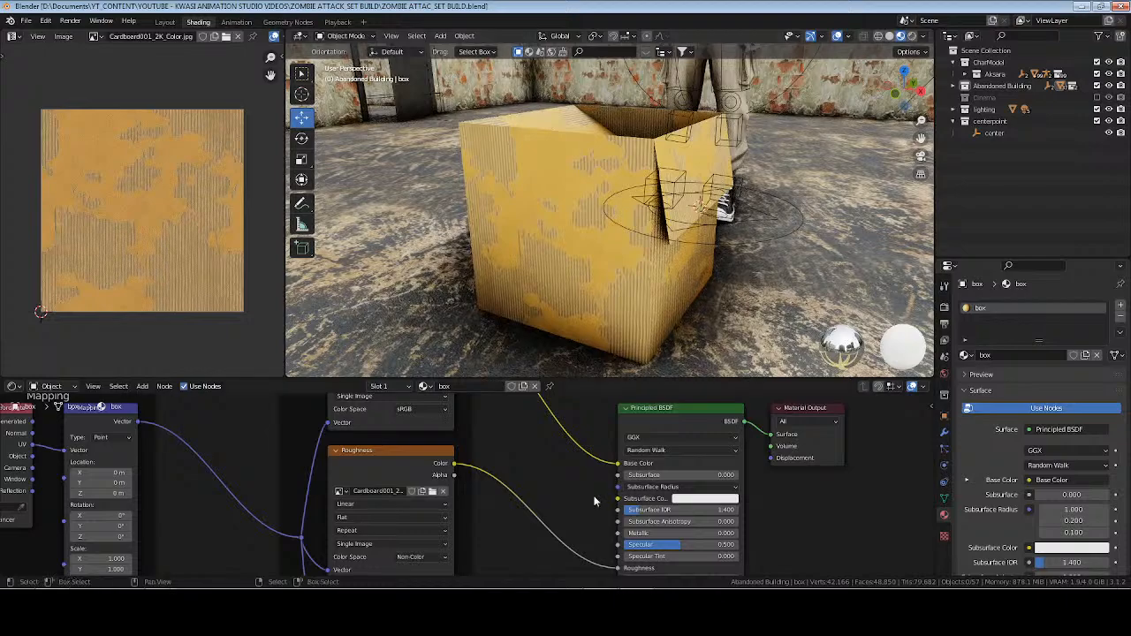
Move the Principled BSDF and Material Output nodes farther away from the Cardboard001 texture nodes.
{"action": "scroll", "coordinate": [595, 502], "scroll_direction": "down", "scroll_amount": 3}
{"action": "left_click_drag", "start_coordinate": [445, 399], "coordinate": [595, 511]}
{"action": "key", "text": "g"}
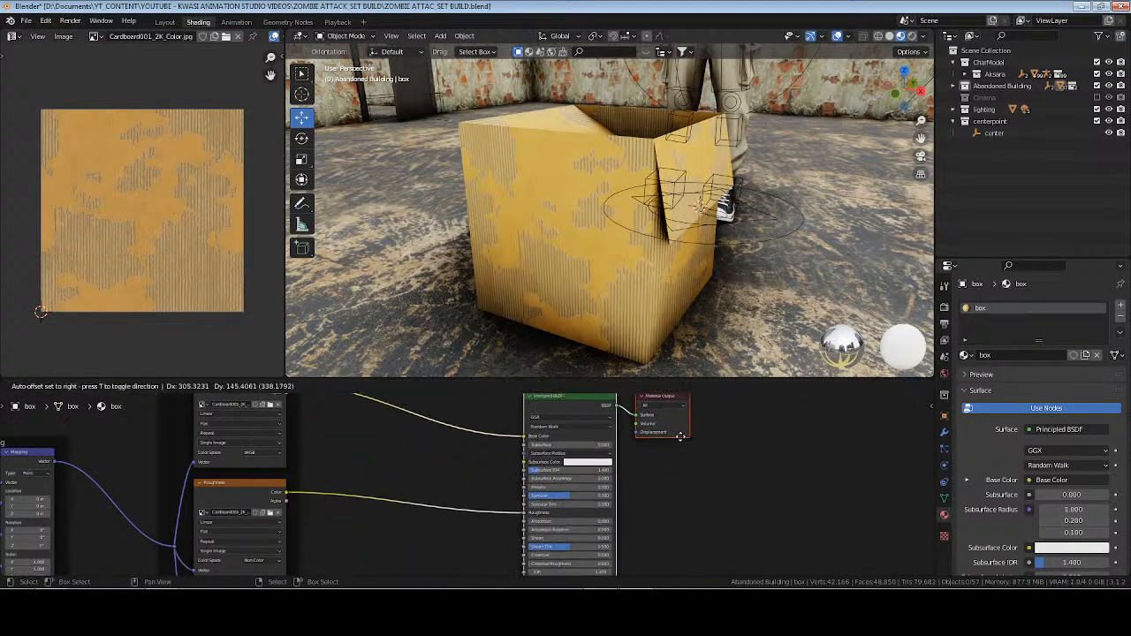
{"action": "left_click", "coordinate": [678, 434]}
{"action": "middle_click_drag", "start_coordinate": [723, 425], "coordinate": [642, 480]}
{"action": "left_click_drag", "start_coordinate": [640, 478], "coordinate": [603, 500]}
{"action": "key", "text": "g"}
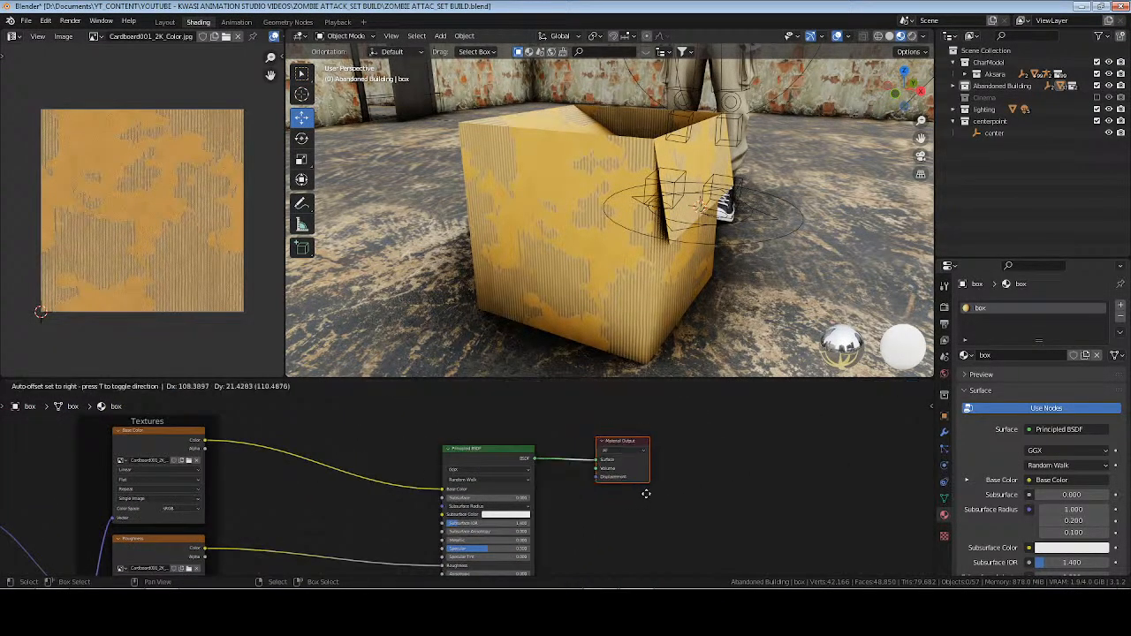
{"action": "left_click", "coordinate": [646, 494]}
{"action": "middle_click_drag", "start_coordinate": [488, 465], "coordinate": [501, 491]}
{"action": "middle_click_drag", "start_coordinate": [506, 447], "coordinate": [492, 472]}
{"action": "scroll", "coordinate": [493, 472], "scroll_direction": "up", "scroll_amount": 6}
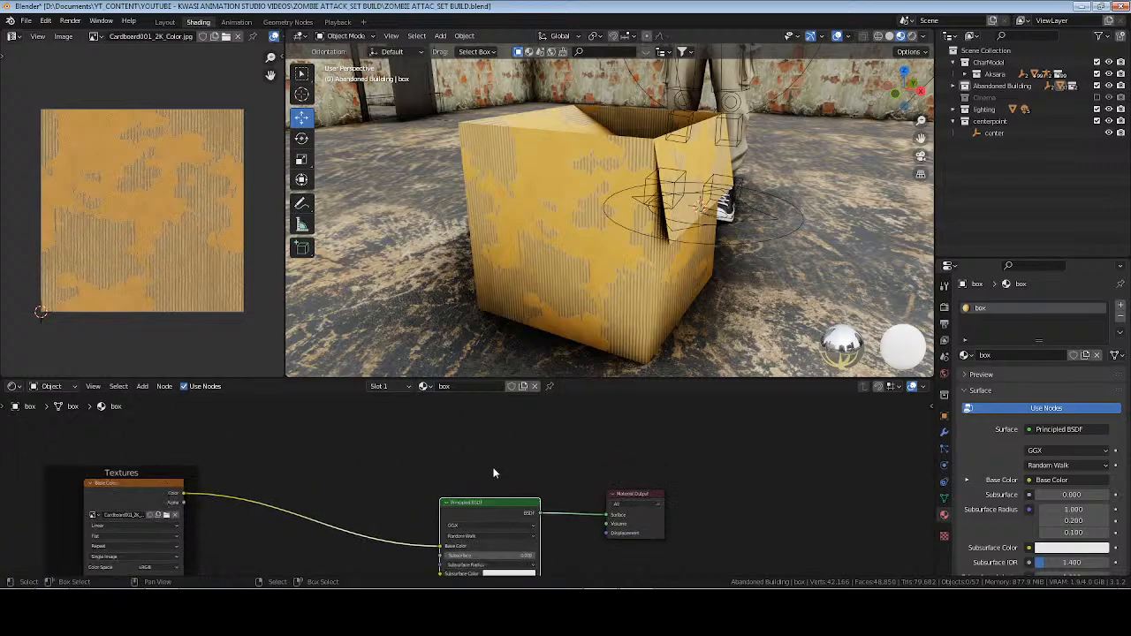
Add a ColorRamp node above the Principled BSDF in the box material.
{"action": "scroll", "coordinate": [481, 441], "scroll_direction": "down", "scroll_amount": 15}
{"action": "middle_click_drag", "start_coordinate": [478, 420], "coordinate": [468, 463]}
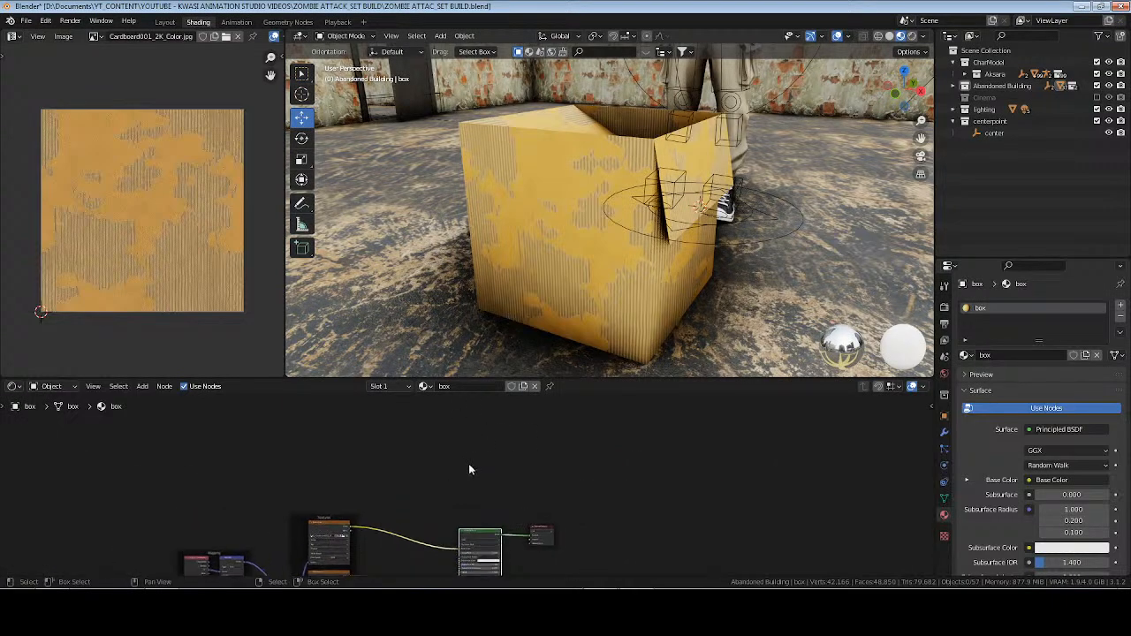
{"action": "key", "text": "shift+a"}
{"action": "type", "text": "ci"}
{"action": "key", "text": "BackSpace"}
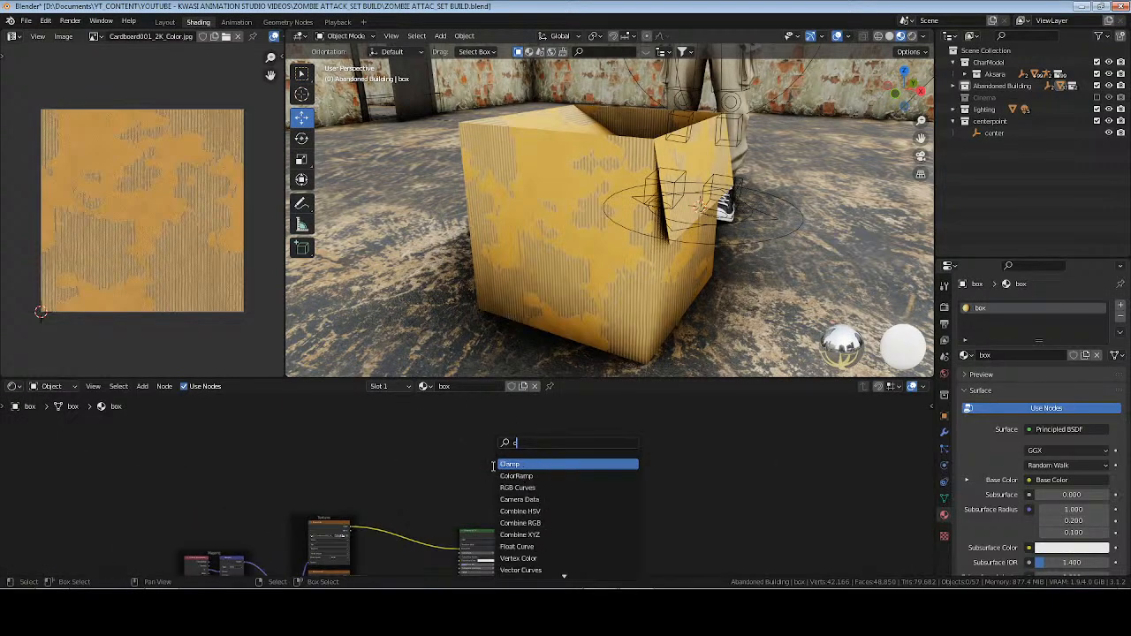
{"action": "type", "text": "ol"}
{"action": "key", "text": "Return"}
{"action": "left_click", "coordinate": [484, 463]}
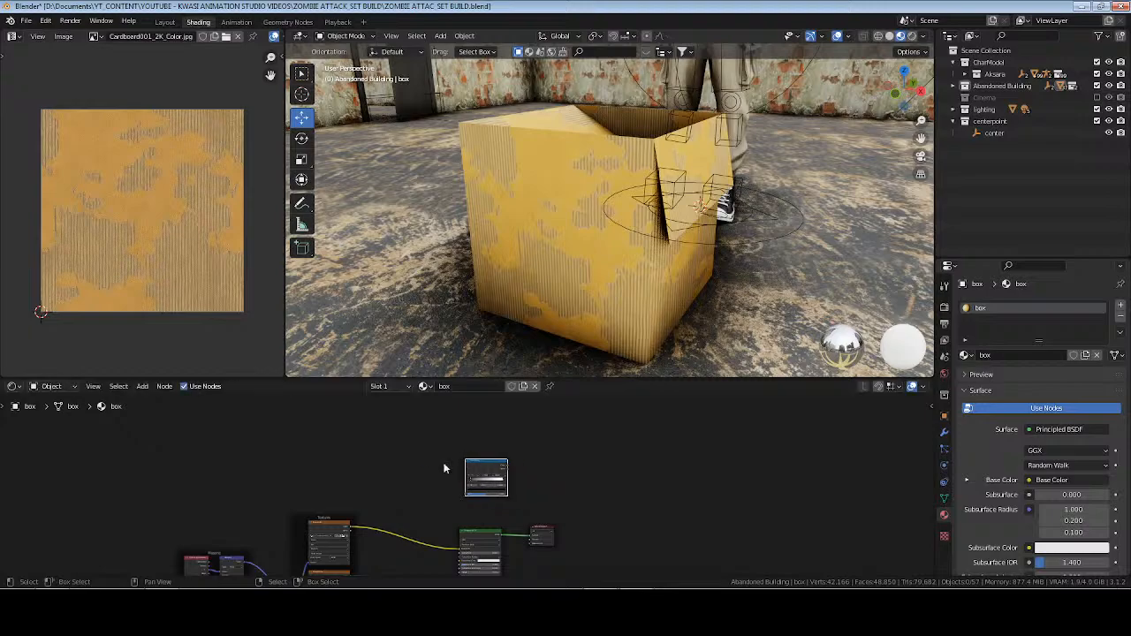
Add a Noise Texture node beside the ColorRamp, on its input side.
{"action": "key", "text": "shift+a"}
{"action": "type", "text": "no"}
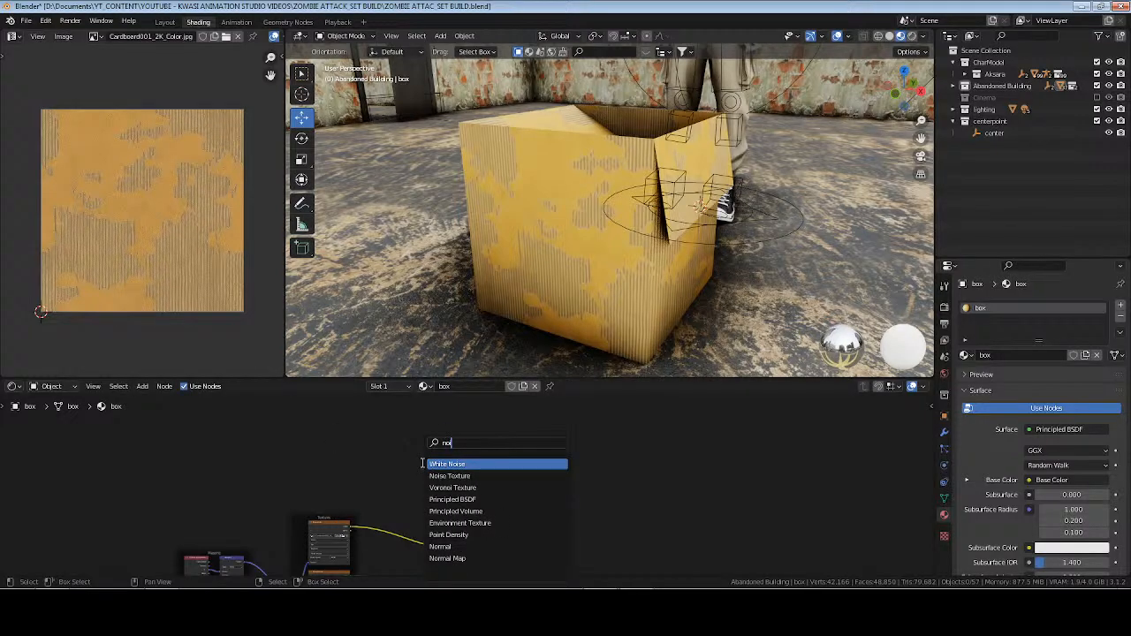
{"action": "type", "text": "is"}
{"action": "key", "text": "Down"}
{"action": "key", "text": "Return"}
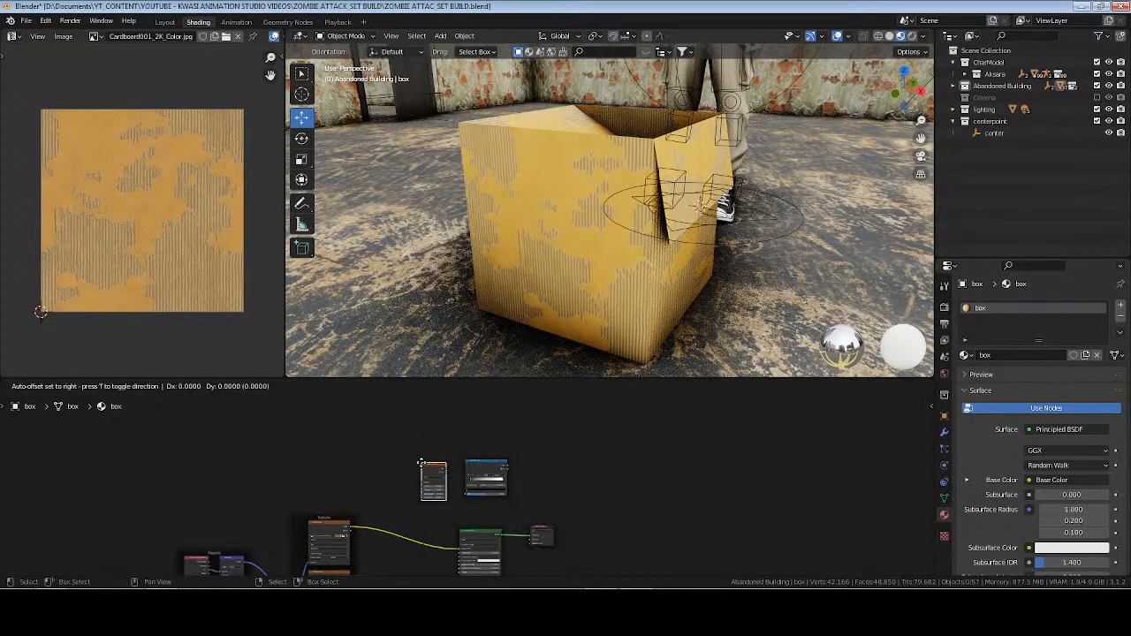
{"action": "left_click", "coordinate": [422, 460]}
Give the Noise Texture Mapping and Texture Coordinate nodes driven by UV, and link its Fac output to the ColorRamp's Fac.
{"action": "scroll", "coordinate": [425, 463], "scroll_direction": "up", "scroll_amount": 3}
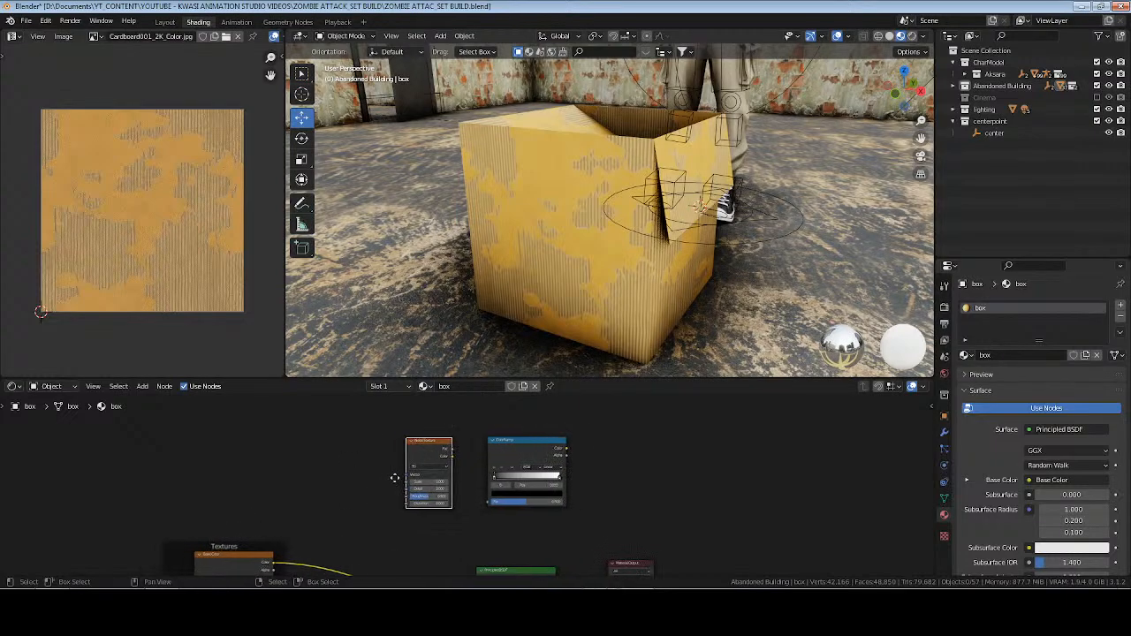
{"action": "key", "text": "ctrl+t"}
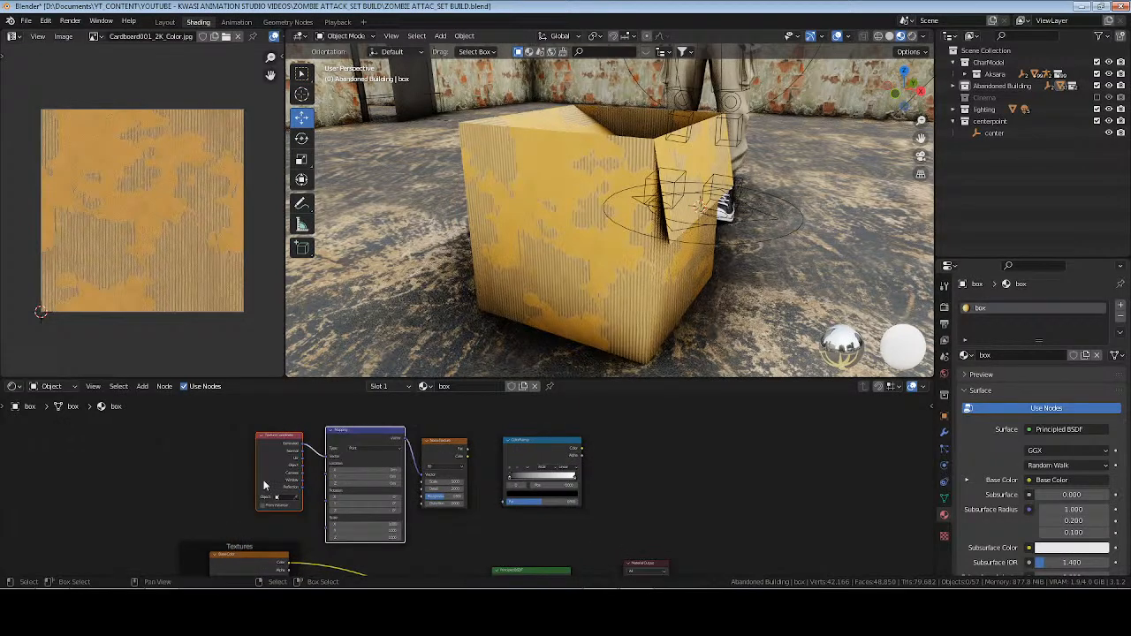
{"action": "left_click", "coordinate": [242, 470]}
{"action": "scroll", "coordinate": [242, 470], "scroll_direction": "up", "scroll_amount": 2}
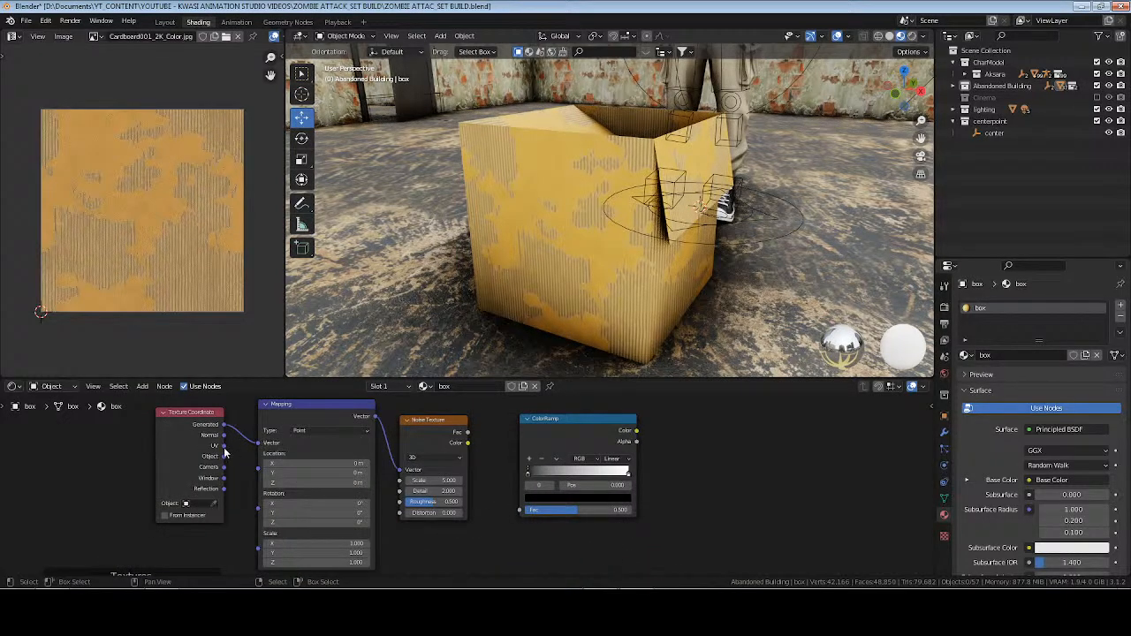
{"action": "left_click_drag", "start_coordinate": [224, 447], "coordinate": [258, 443]}
{"action": "left_click_drag", "start_coordinate": [467, 433], "coordinate": [491, 480]}
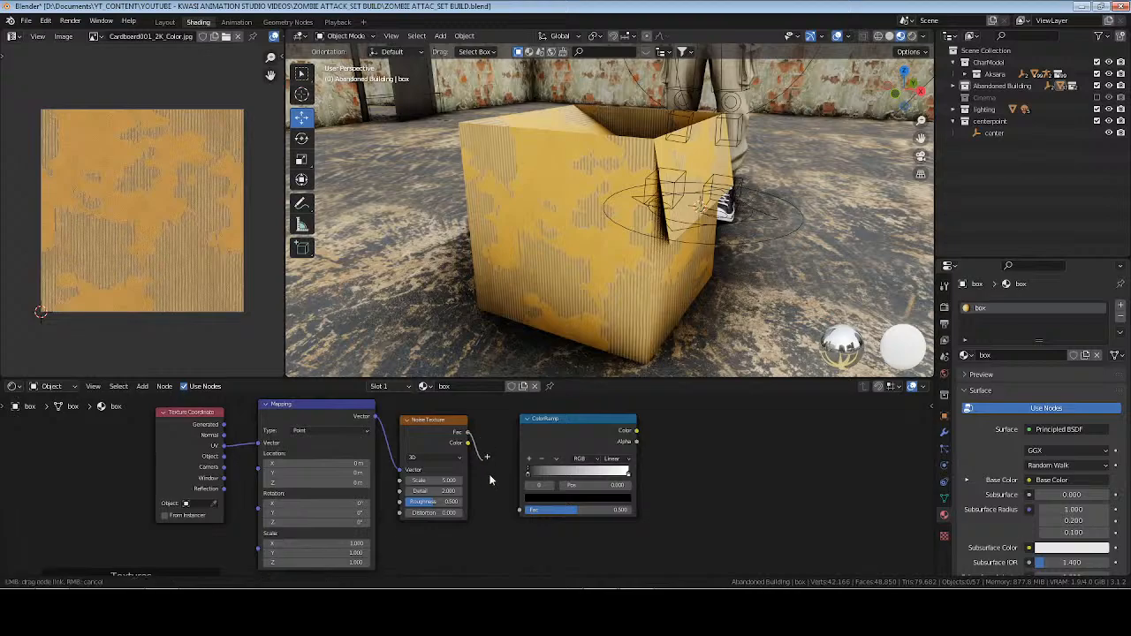
{"action": "left_click_drag", "start_coordinate": [524, 516], "coordinate": [528, 511]}
Add a Mix Shader node with its Fac fed by the ColorRamp's Color output.
{"action": "scroll", "coordinate": [709, 498], "scroll_direction": "down", "scroll_amount": 3}
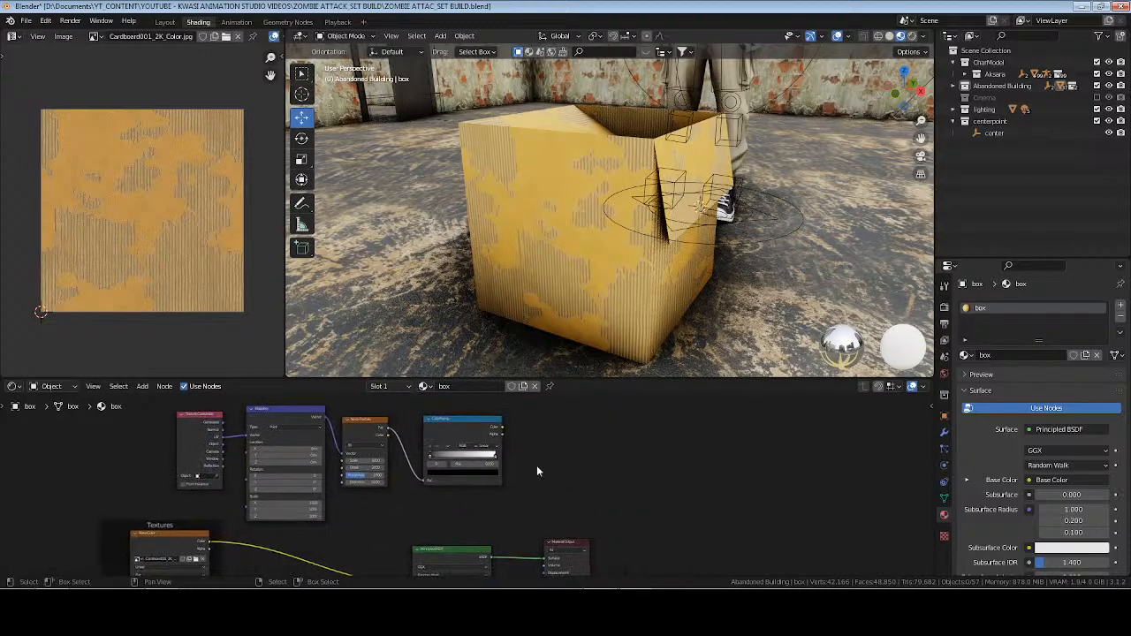
{"action": "left_click_drag", "start_coordinate": [502, 431], "coordinate": [540, 446]}
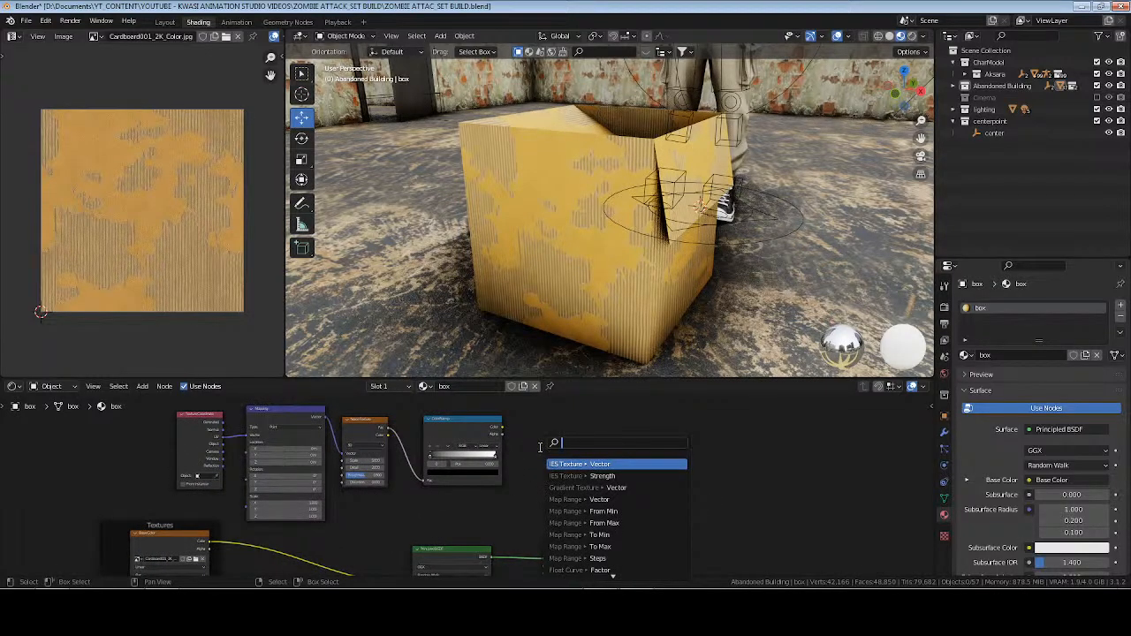
{"action": "type", "text": "mic"}
{"action": "key", "text": "BackSpace"}
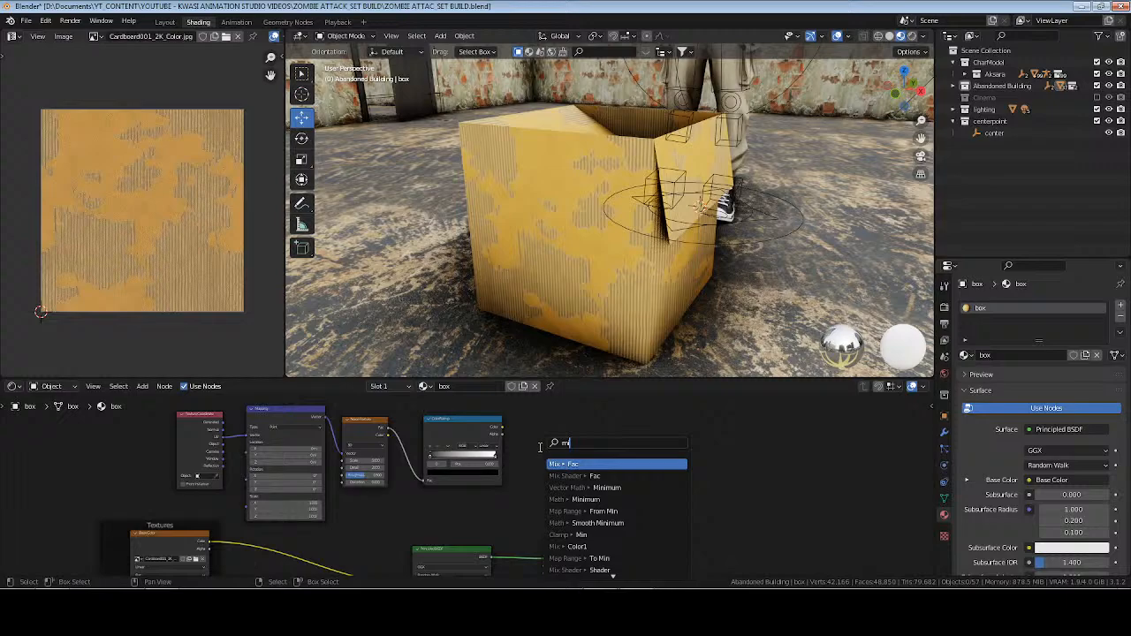
{"action": "type", "text": "x shad"}
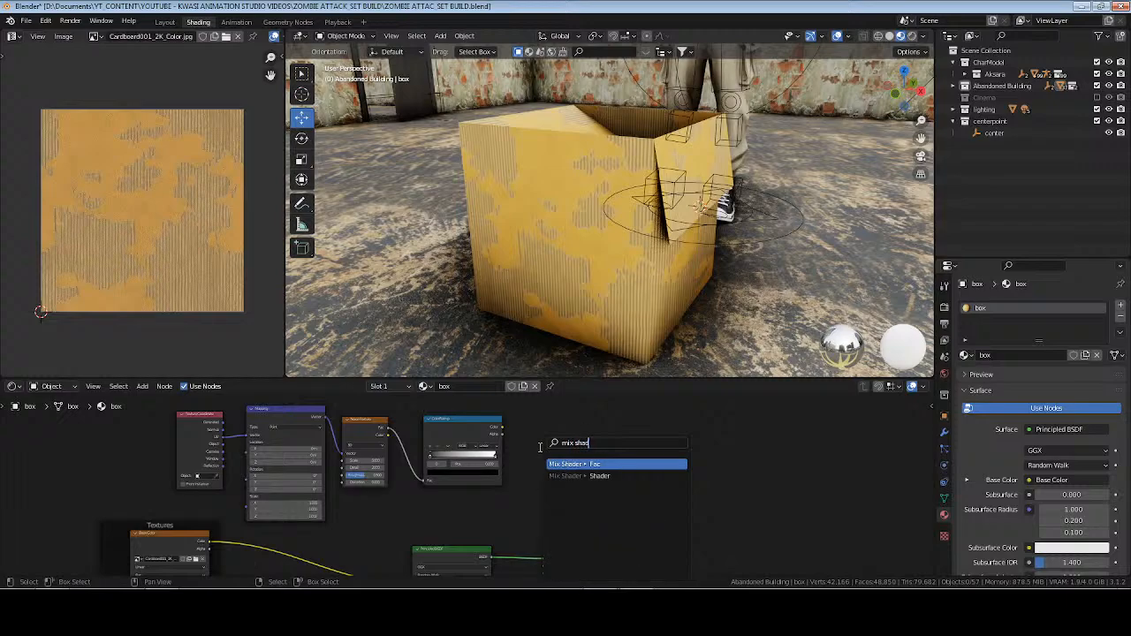
{"action": "key", "text": "Return"}
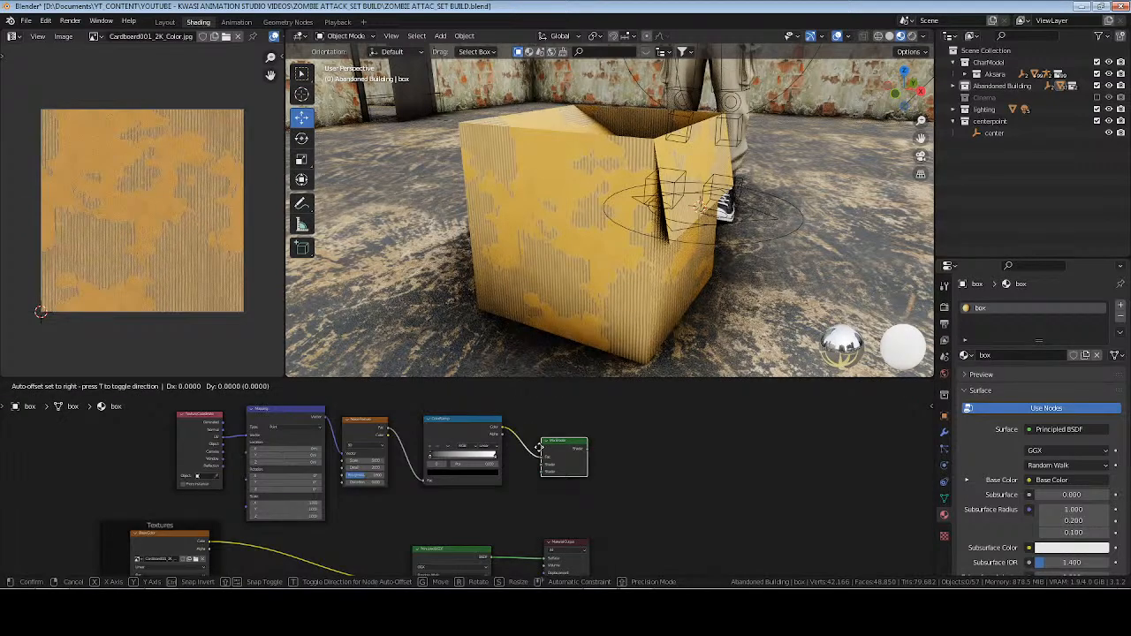
{"action": "left_click", "coordinate": [539, 449]}
Space the Principled BSDF and Material Output nodes apart to make room for the Mix Shader.
{"action": "scroll", "coordinate": [581, 473], "scroll_direction": "up", "scroll_amount": 5}
{"action": "middle_click_drag", "start_coordinate": [585, 485], "coordinate": [573, 457]}
{"action": "scroll", "coordinate": [564, 486], "scroll_direction": "down", "scroll_amount": 4}
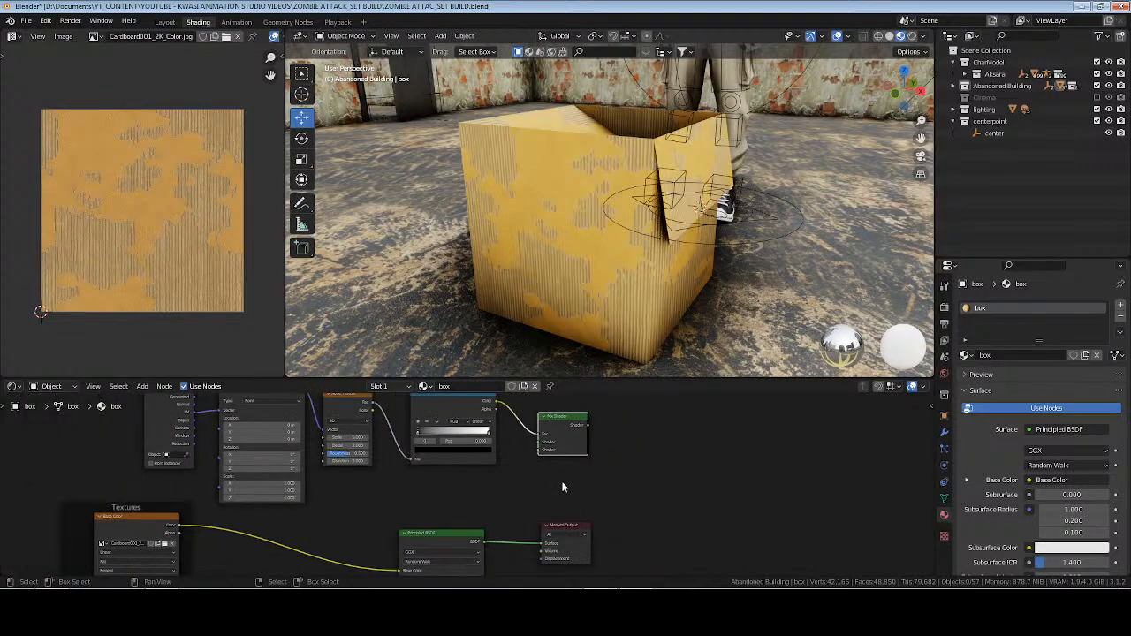
{"action": "left_click_drag", "start_coordinate": [424, 505], "coordinate": [594, 548]}
{"action": "key", "text": "g"}
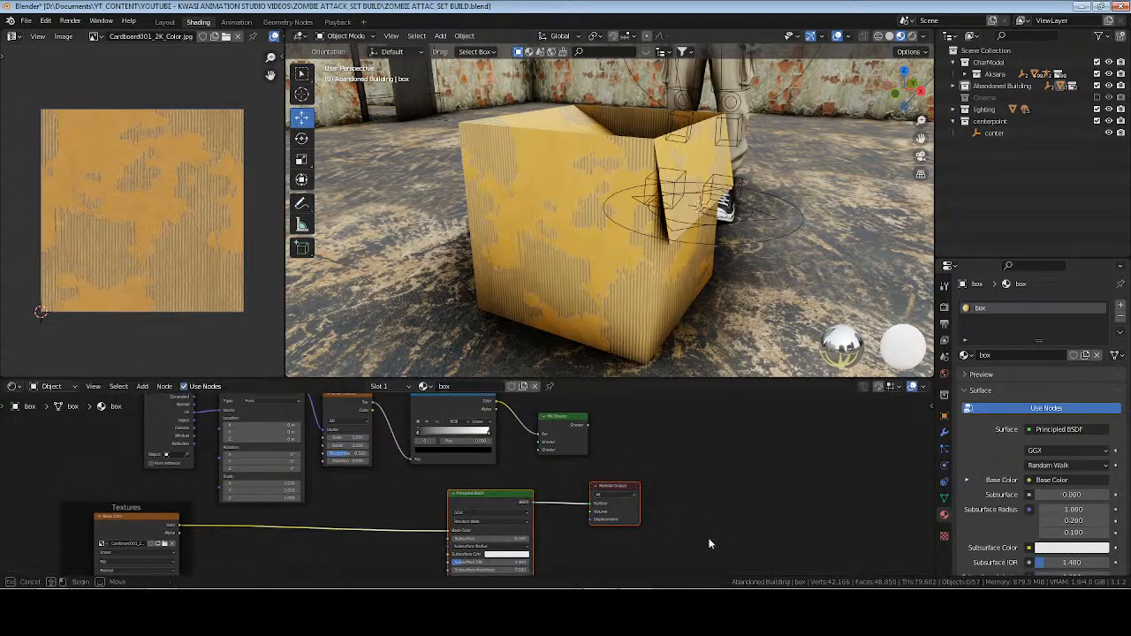
{"action": "left_click", "coordinate": [752, 488]}
{"action": "left_click_drag", "start_coordinate": [468, 500], "coordinate": [422, 500]}
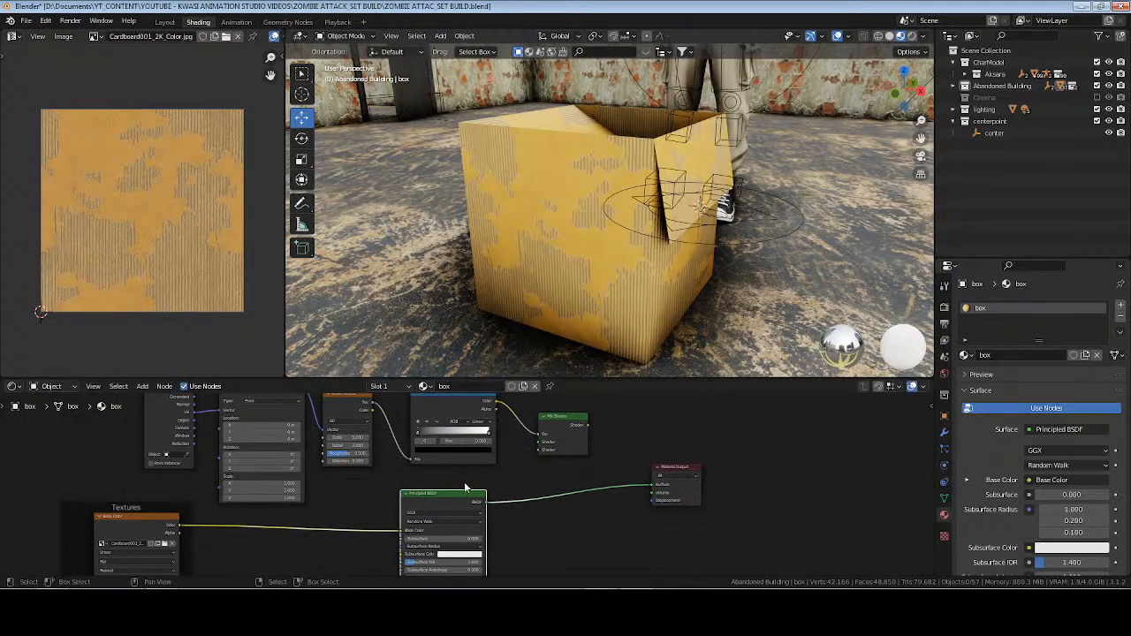
Insert the Mix Shader between the Principled BSDF and the Material Output surface, and save the file.
{"action": "left_click_drag", "start_coordinate": [562, 430], "coordinate": [564, 485]}
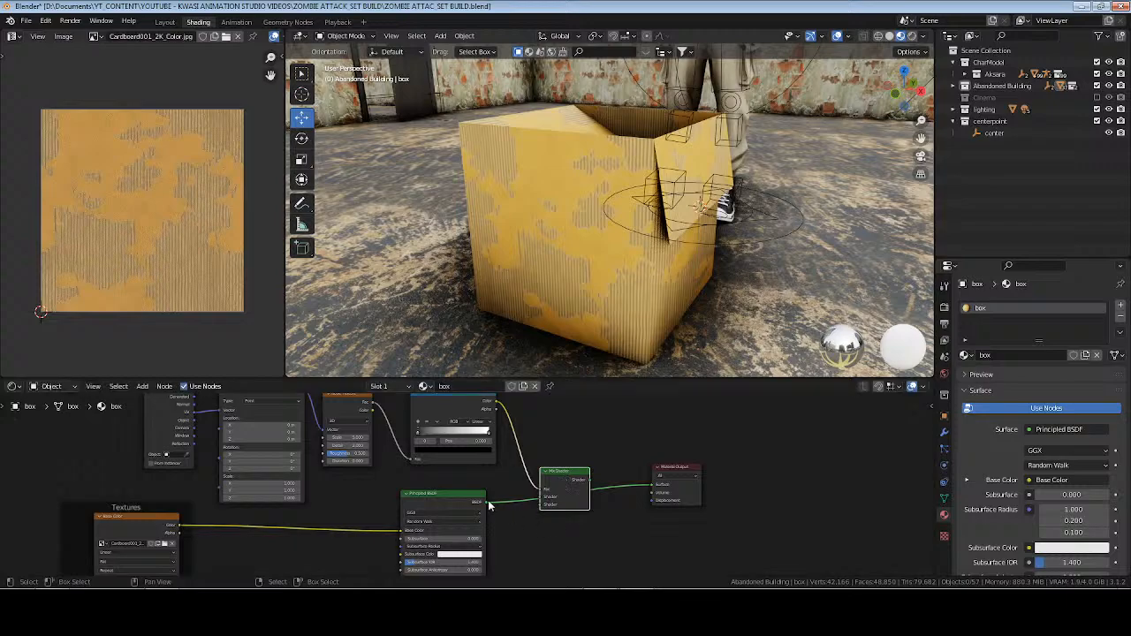
{"action": "left_click_drag", "start_coordinate": [484, 503], "coordinate": [654, 485]}
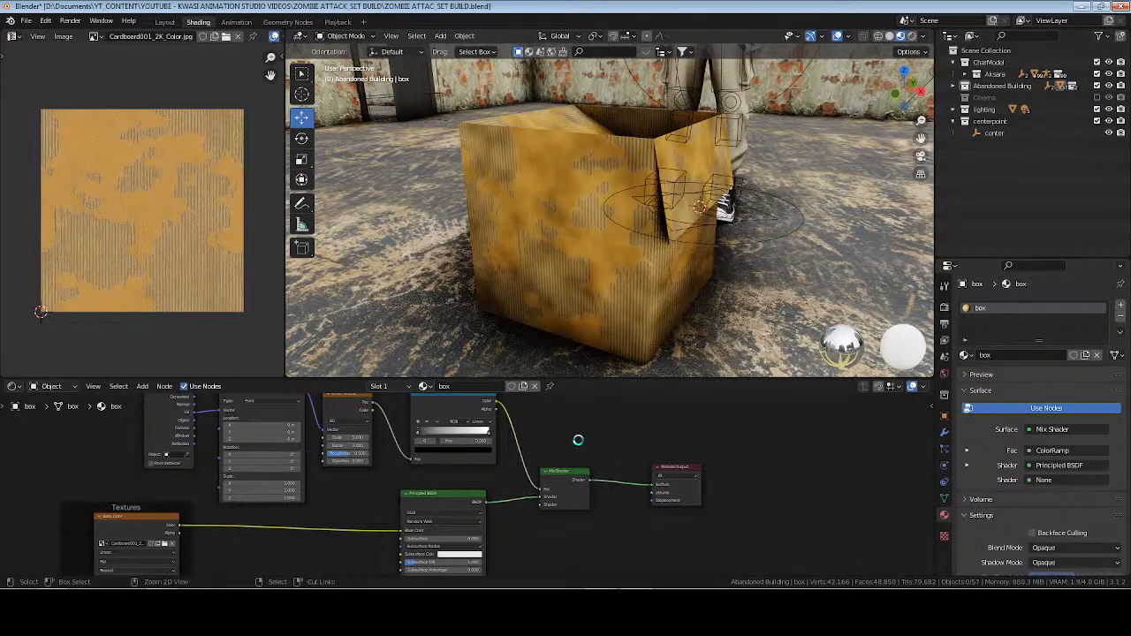
{"action": "key", "text": "ctrl+s"}
Move the ColorRamp's black and white stops closer together, placing the white stop at 0.636, for higher-contrast stains.
{"action": "scroll", "coordinate": [551, 469], "scroll_direction": "up", "scroll_amount": 4}
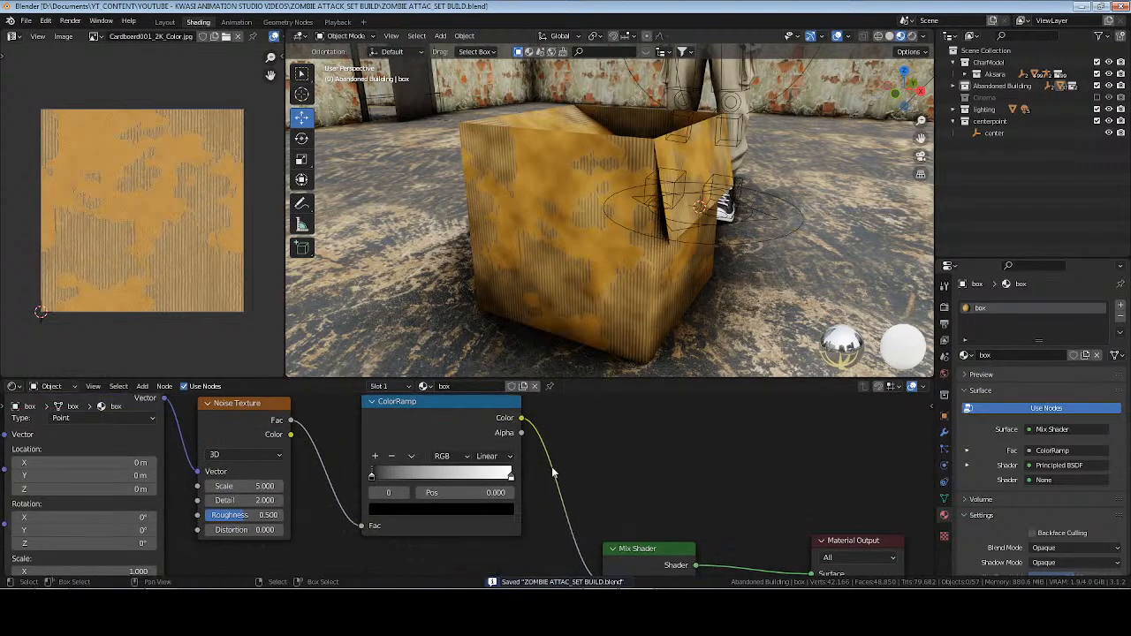
{"action": "middle_click_drag", "start_coordinate": [552, 473], "coordinate": [581, 473]}
{"action": "left_click_drag", "start_coordinate": [541, 479], "coordinate": [500, 480]}
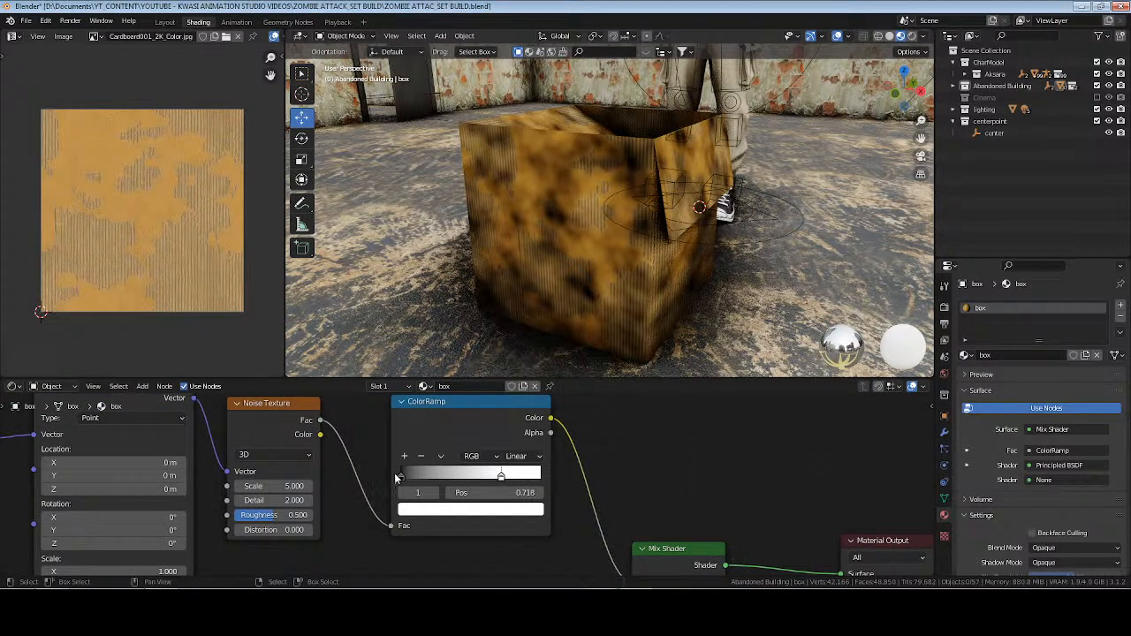
{"action": "left_click_drag", "start_coordinate": [394, 473], "coordinate": [502, 477]}
Set the Noise Texture's Scale to 6, Detail to 6 and Roughness to 0.442.
{"action": "mouse_move", "coordinate": [291, 516]}
{"action": "left_mouse_down"}
{"action": "mouse_move", "coordinate": [310, 515]}
{"action": "mouse_move", "coordinate": [285, 515]}
{"action": "left_mouse_up"}
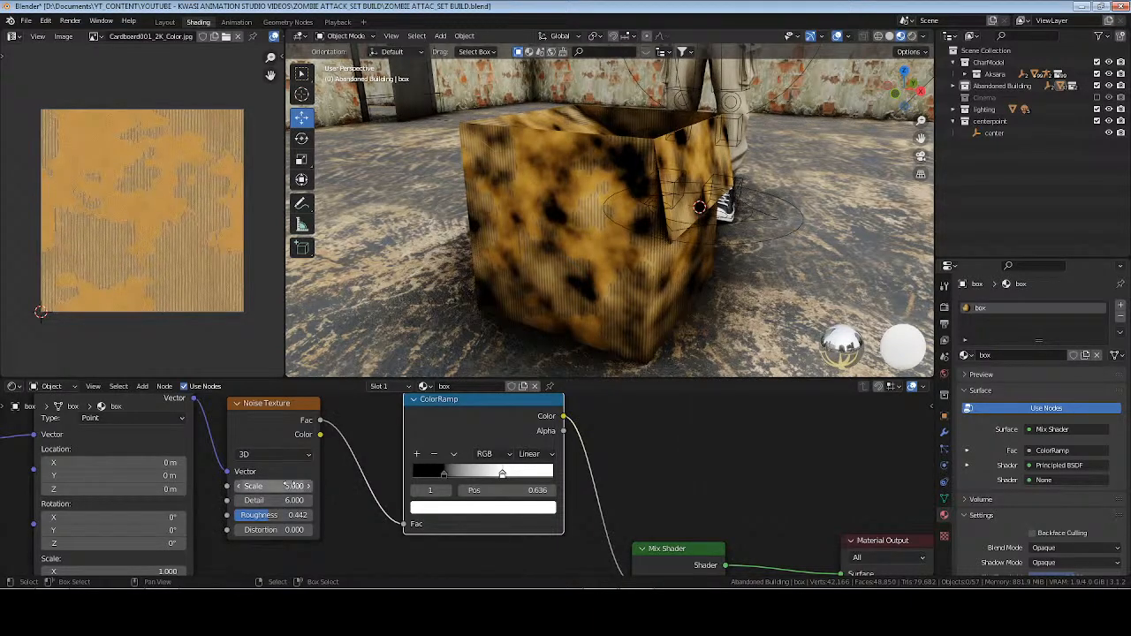
{"action": "key", "text": "Return"}
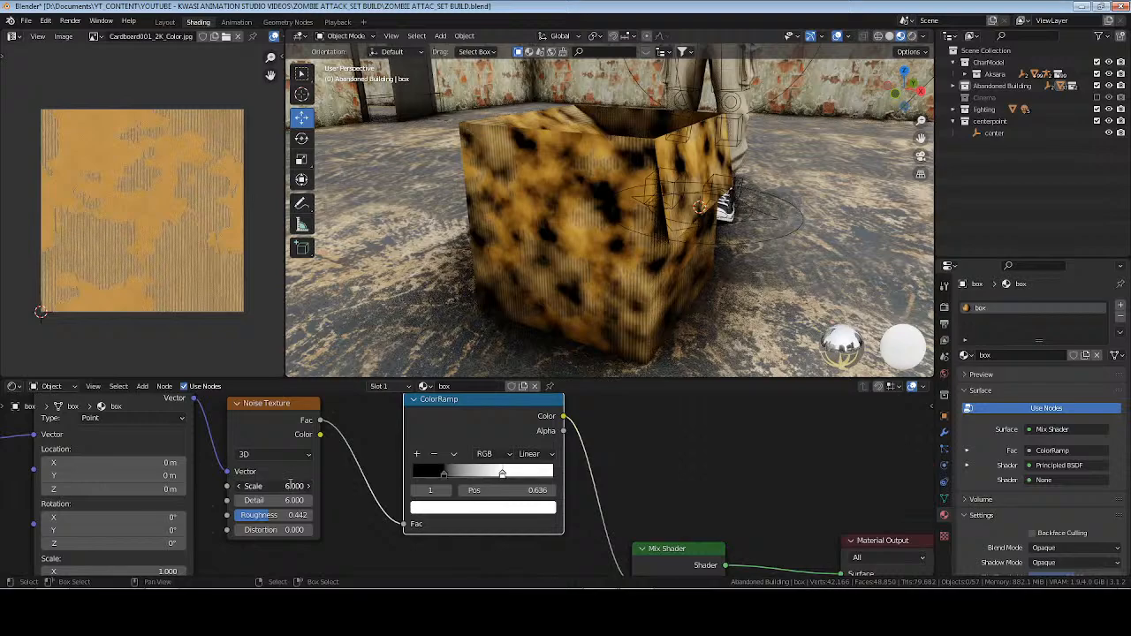
Set the Noise Texture's Scale to 3 and move the ColorRamp stops closer together, placing the white stop at 0.568.
{"action": "key", "text": "Return"}
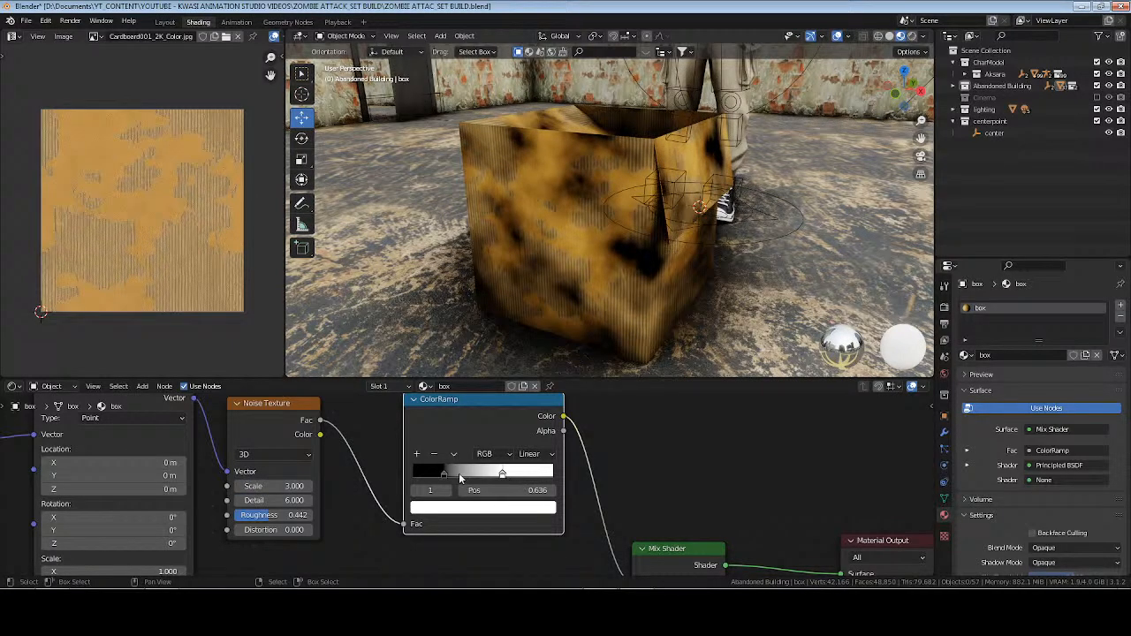
{"action": "left_click_drag", "start_coordinate": [449, 472], "coordinate": [494, 478]}
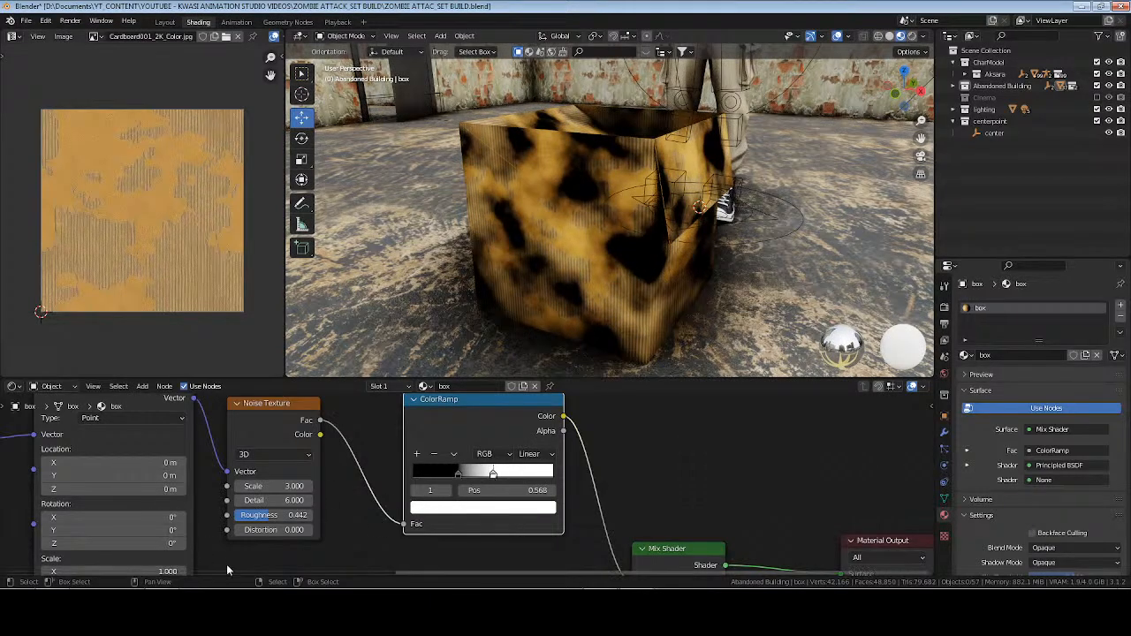
Set the Mapping node's Location Z to -0.06 m and its Rotation to 2.4°, 6.8° and -11.4°, and save the file.
{"action": "middle_click_drag", "start_coordinate": [226, 564], "coordinate": [341, 526]}
{"action": "left_click_drag", "start_coordinate": [275, 504], "coordinate": [270, 451]}
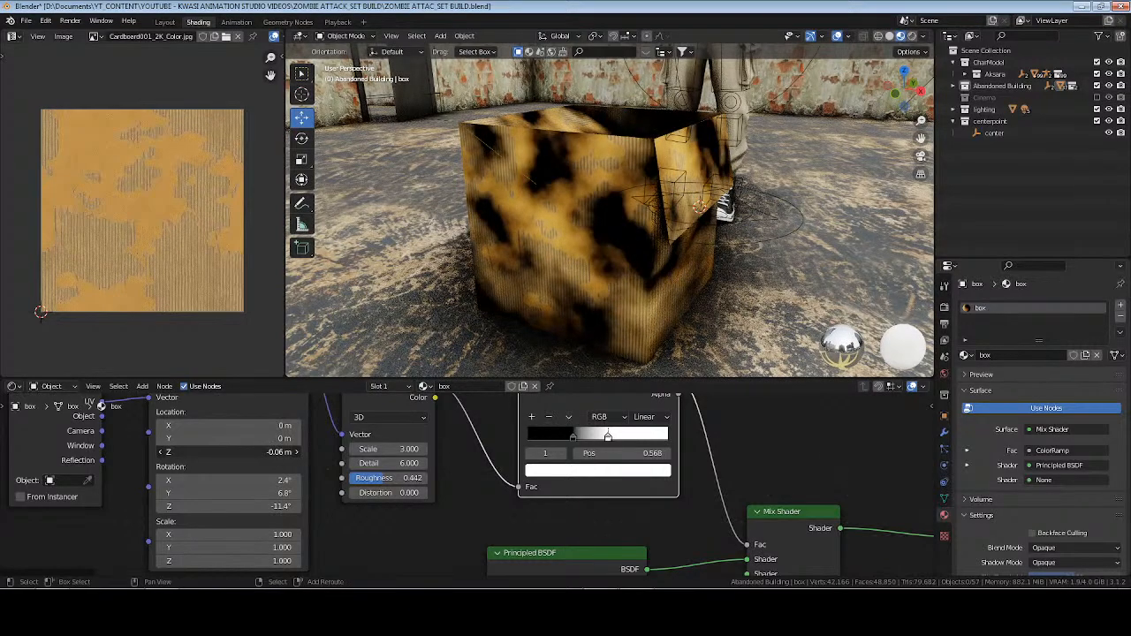
{"action": "key", "text": "ctrl+s"}
Check the box's dirt stains in rendered shading under the scene lighting and return to material preview.
{"action": "middle_click_drag", "start_coordinate": [760, 150], "coordinate": [778, 146]}
{"action": "left_click", "coordinate": [912, 35]}
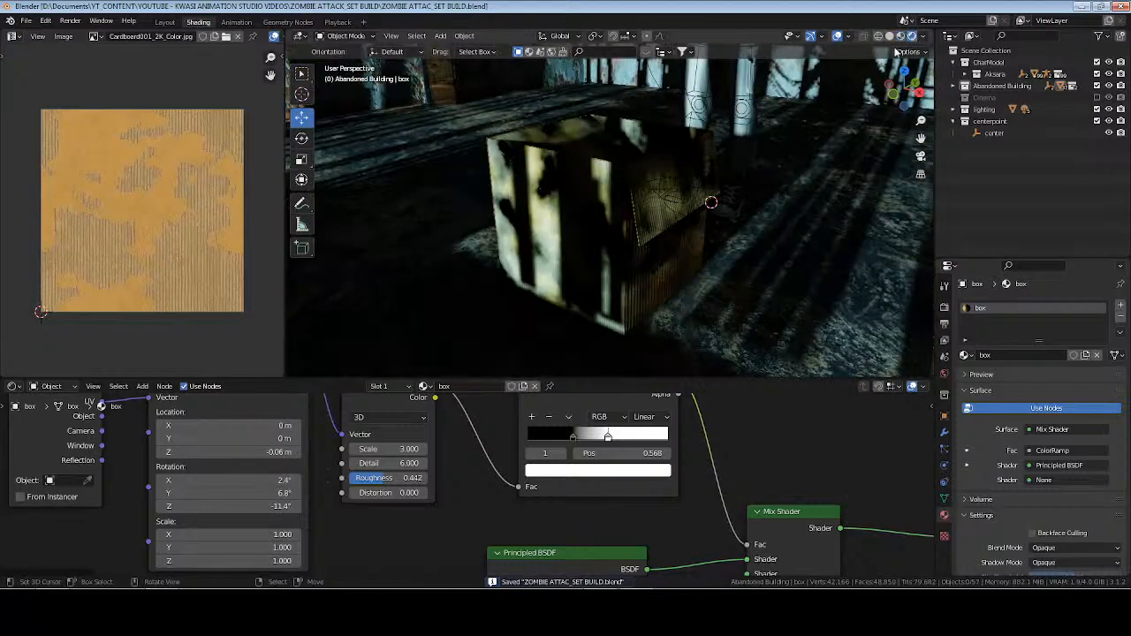
{"action": "mouse_move", "coordinate": [707, 198]}
{"action": "middle_mouse_down"}
{"action": "mouse_move", "coordinate": [526, 202]}
{"action": "mouse_move", "coordinate": [664, 182]}
{"action": "mouse_move", "coordinate": [745, 202]}
{"action": "mouse_move", "coordinate": [685, 151]}
{"action": "middle_mouse_up"}
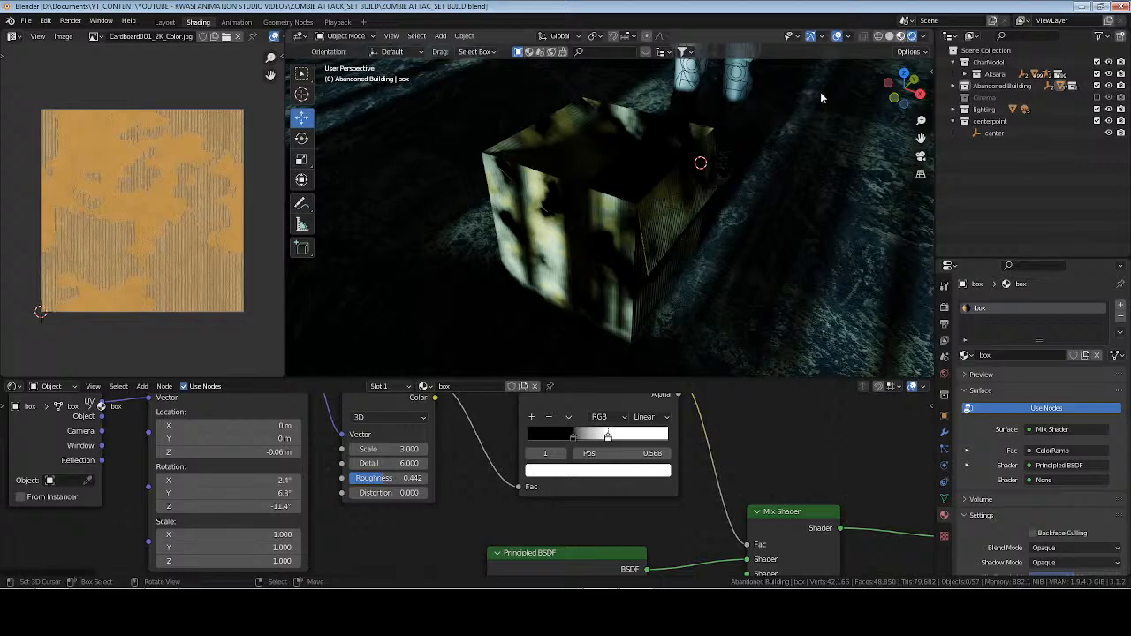
{"action": "left_click", "coordinate": [901, 36]}
{"action": "mouse_move", "coordinate": [669, 211]}
{"action": "middle_mouse_down"}
{"action": "mouse_move", "coordinate": [560, 227]}
{"action": "mouse_move", "coordinate": [669, 231]}
{"action": "mouse_move", "coordinate": [581, 202]}
{"action": "mouse_move", "coordinate": [555, 222]}
{"action": "middle_mouse_up"}
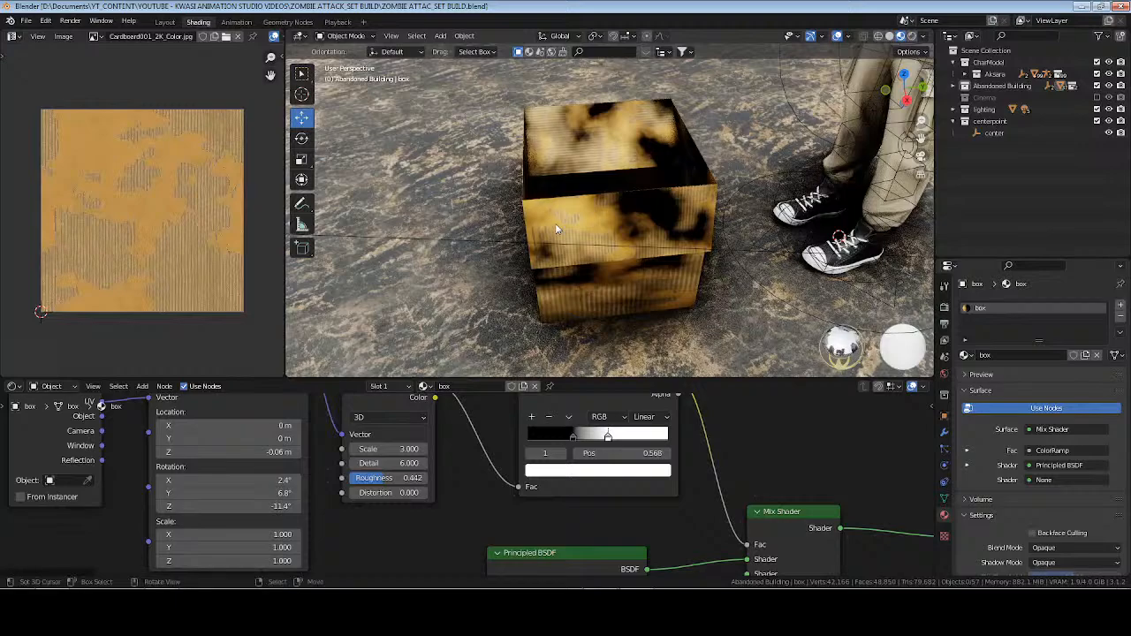
Rotate the UVs of the box's large flap face so its corrugation runs crosswise on the Base Color texture, and save the file.
{"action": "scroll", "coordinate": [555, 222], "scroll_direction": "up", "scroll_amount": 2}
{"action": "scroll", "coordinate": [554, 224], "scroll_direction": "up", "scroll_amount": 2}
{"action": "mouse_move", "coordinate": [555, 223]}
{"action": "middle_mouse_down"}
{"action": "mouse_move", "coordinate": [730, 236]}
{"action": "mouse_move", "coordinate": [760, 221]}
{"action": "mouse_move", "coordinate": [681, 265]}
{"action": "mouse_move", "coordinate": [568, 206]}
{"action": "middle_mouse_up"}
{"action": "left_click", "coordinate": [538, 199]}
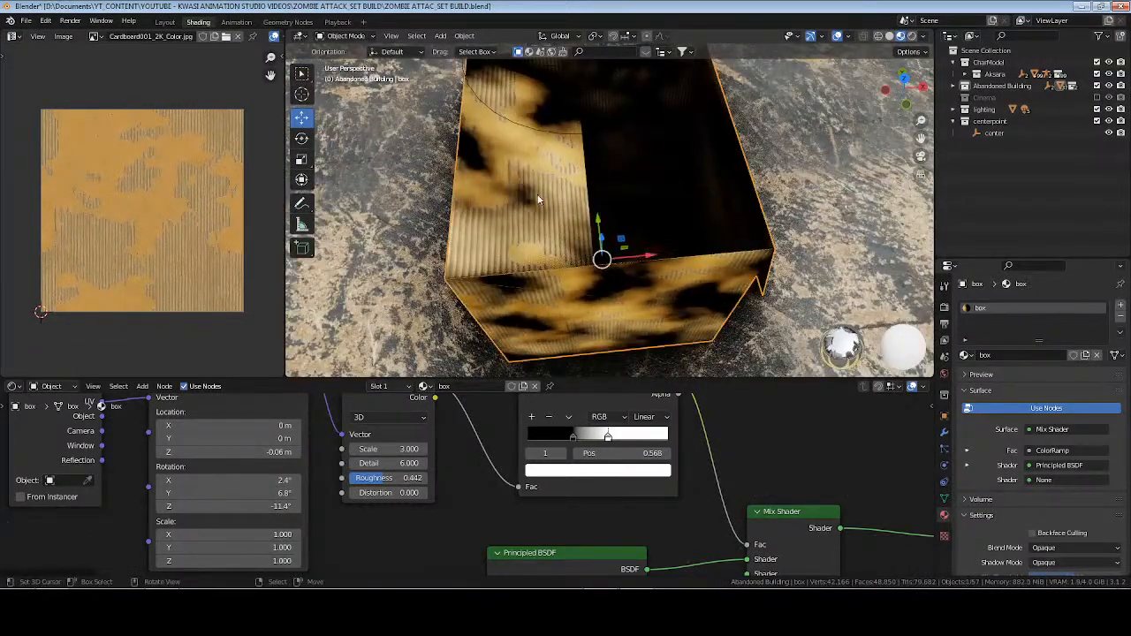
{"action": "key", "text": "Tab"}
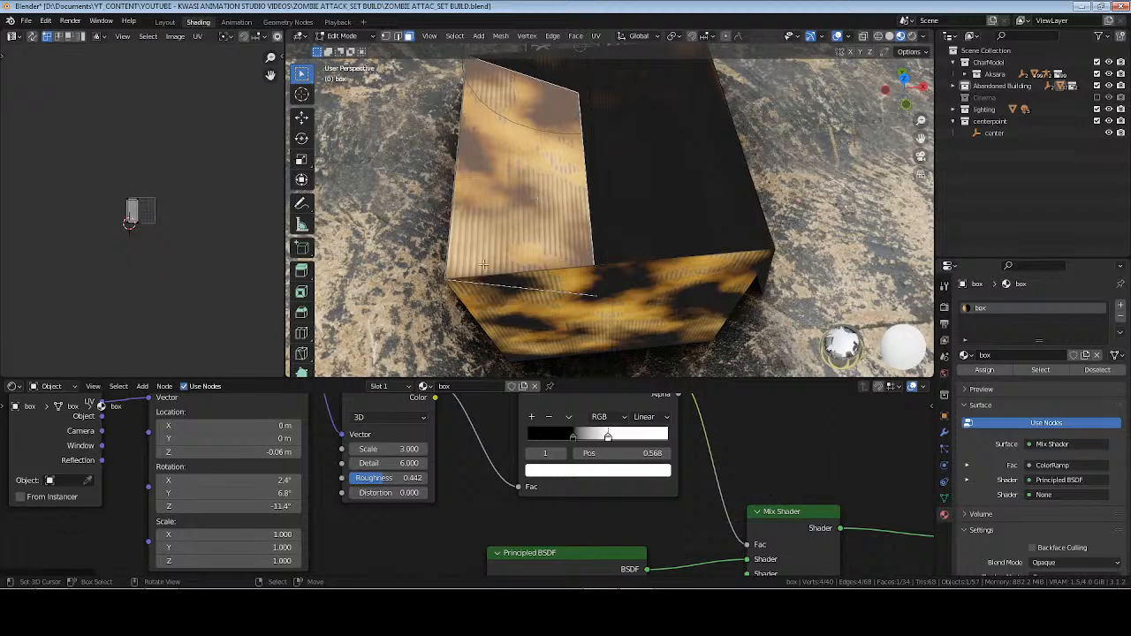
{"action": "scroll", "coordinate": [470, 445], "scroll_direction": "down", "scroll_amount": 3}
{"action": "middle_click_drag", "start_coordinate": [375, 555], "coordinate": [512, 469]}
{"action": "left_click", "coordinate": [236, 480]}
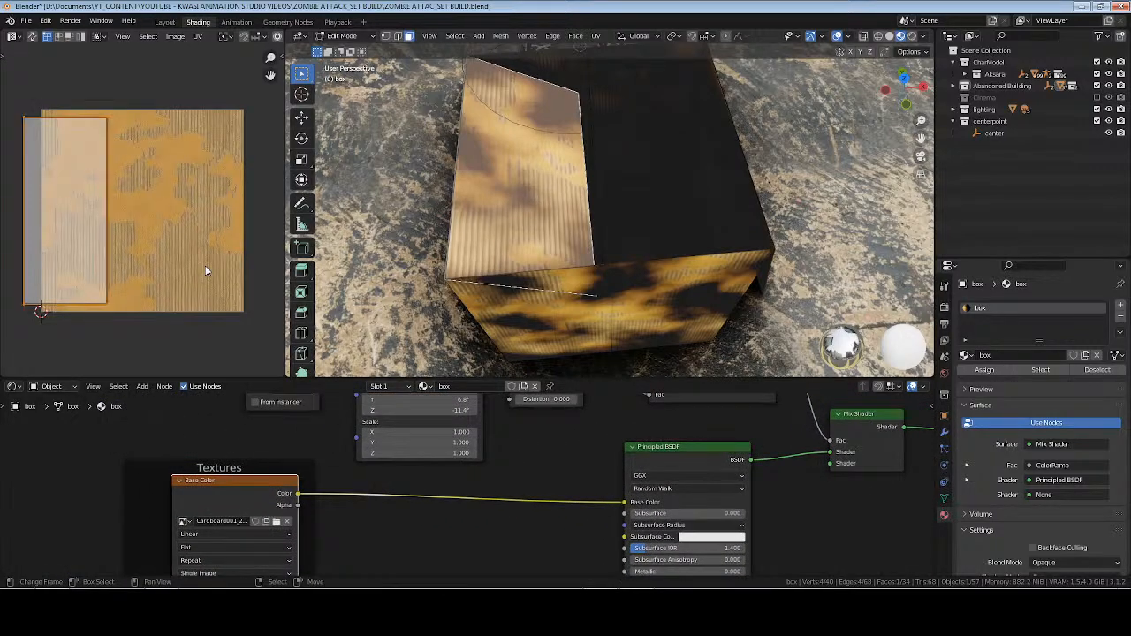
{"action": "key", "text": "Tab"}
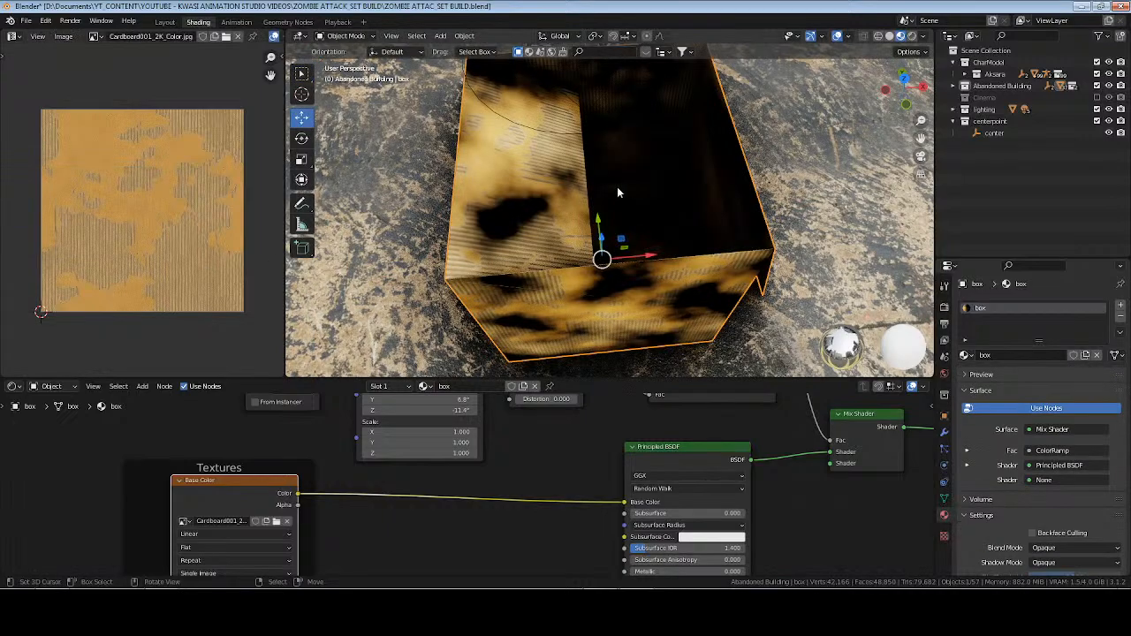
{"action": "key", "text": "alt+a"}
{"action": "key", "text": "ctrl+s"}
{"action": "middle_click_drag", "start_coordinate": [565, 196], "coordinate": [594, 174]}
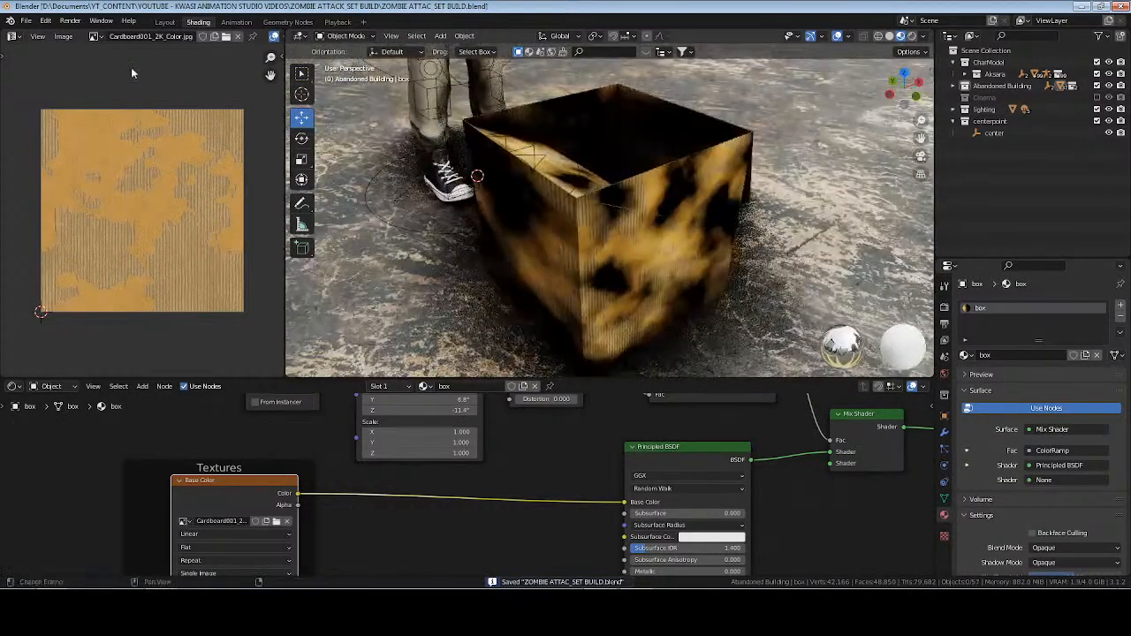
Switch to the Layout workspace with material preview, collapse the Abandoned Building collection, and select the stained box.
{"action": "left_click", "coordinate": [165, 21]}
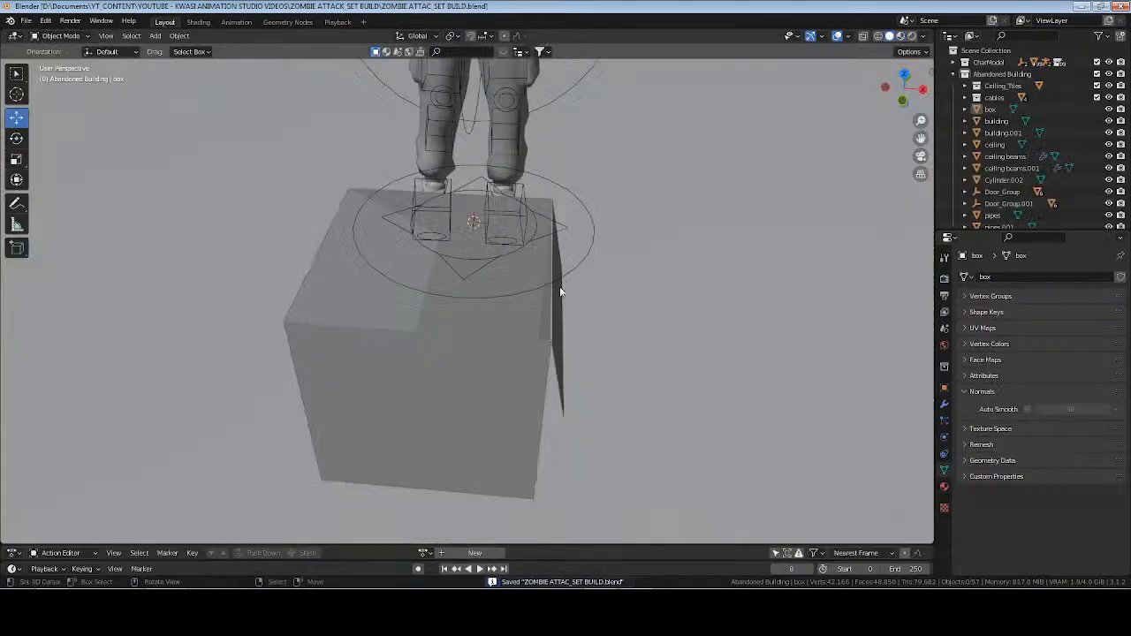
{"action": "scroll", "coordinate": [559, 286], "scroll_direction": "down", "scroll_amount": 3}
{"action": "left_click", "coordinate": [901, 36]}
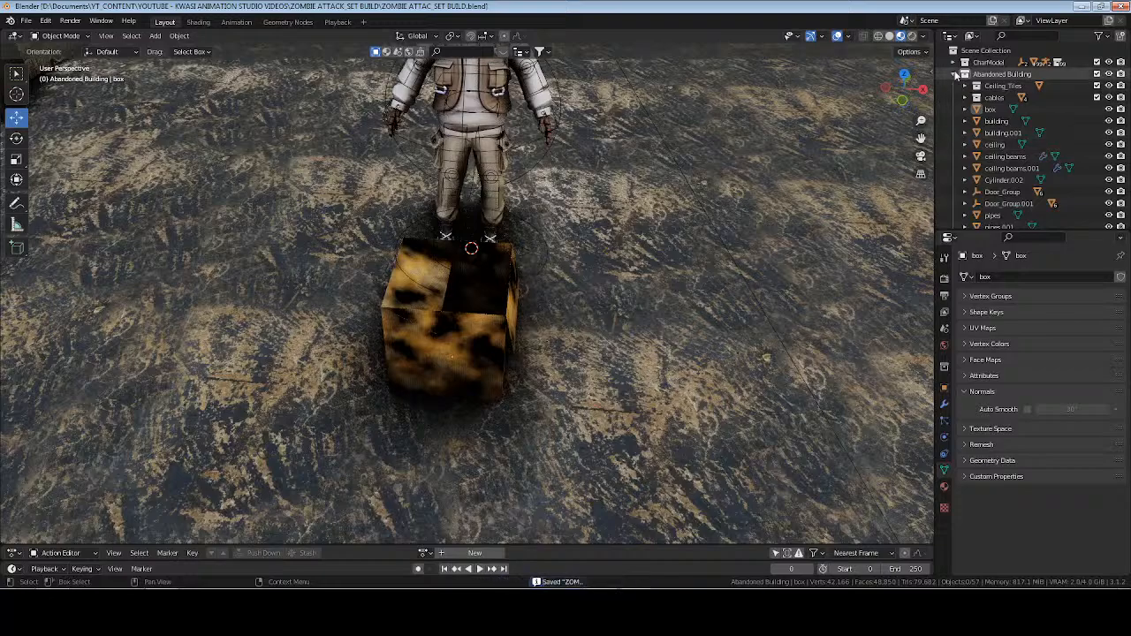
{"action": "left_click", "coordinate": [965, 73]}
{"action": "left_click", "coordinate": [482, 341]}
{"action": "scroll", "coordinate": [463, 359], "scroll_direction": "down", "scroll_amount": 4}
{"action": "scroll", "coordinate": [609, 352], "scroll_direction": "up", "scroll_amount": 3}
{"action": "middle_click_drag", "start_coordinate": [462, 359], "coordinate": [603, 328], "text": "shift"}
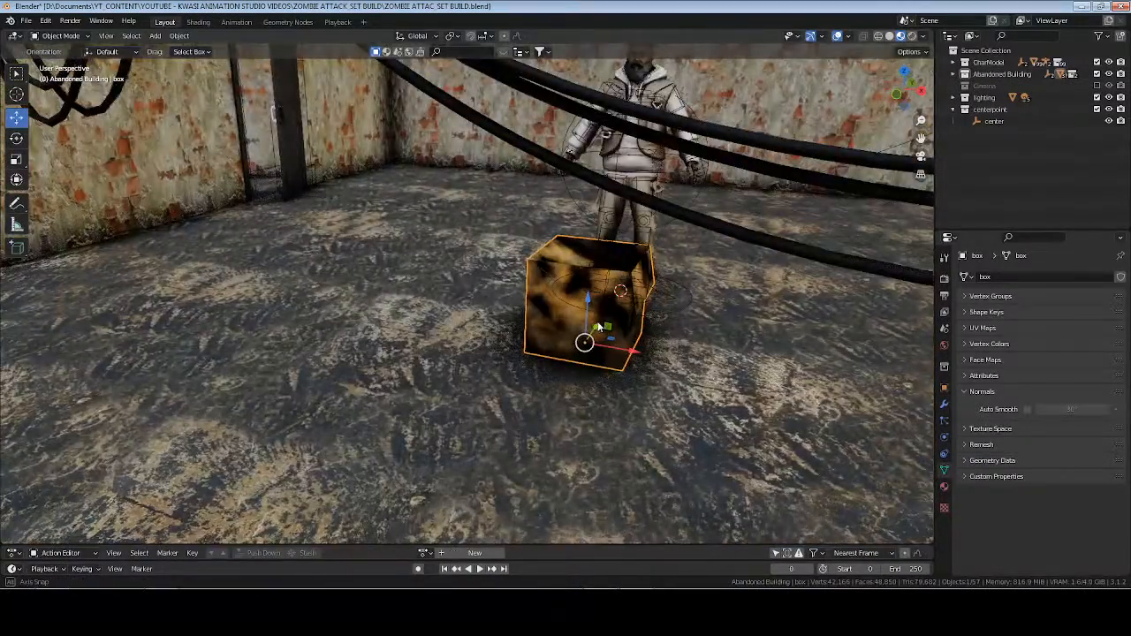
Save the file and, in solid shading, move the box away from the character across the floor to a spot near the wall.
{"action": "left_click", "coordinate": [889, 36]}
{"action": "key", "text": "ctrl+s"}
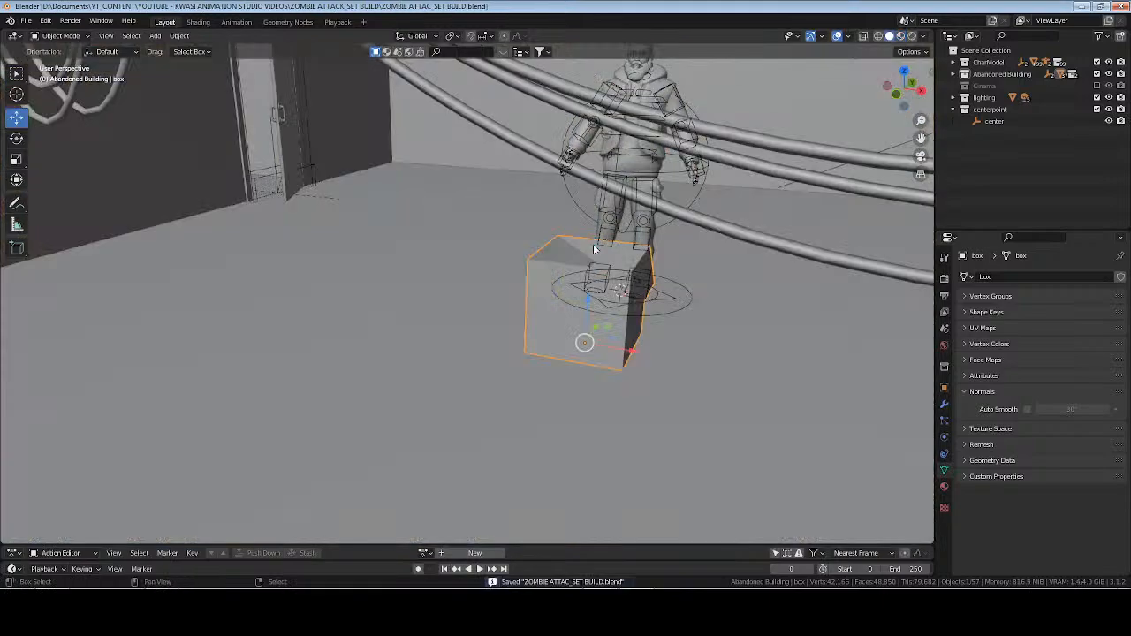
{"action": "middle_click_drag", "start_coordinate": [594, 244], "coordinate": [620, 374]}
{"action": "left_click_drag", "start_coordinate": [615, 379], "coordinate": [184, 330]}
{"action": "middle_click_drag", "start_coordinate": [482, 354], "coordinate": [309, 357]}
{"action": "key", "text": "KP_Decimal"}
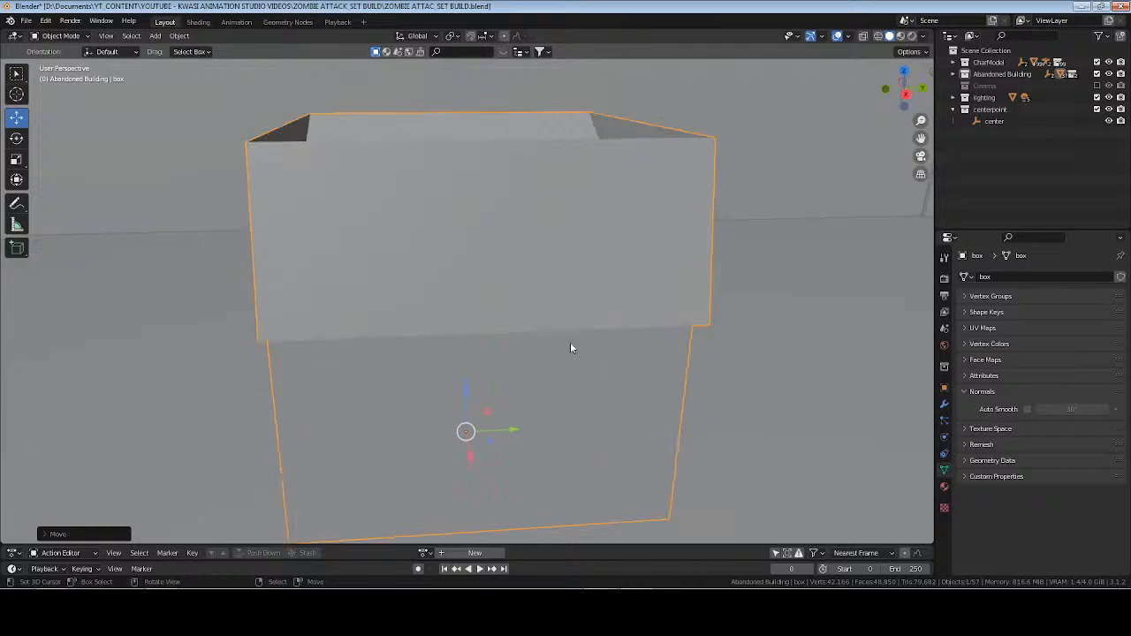
{"action": "scroll", "coordinate": [570, 342], "scroll_direction": "down", "scroll_amount": 5}
{"action": "middle_click_drag", "start_coordinate": [571, 342], "coordinate": [530, 365]}
{"action": "left_click_drag", "start_coordinate": [468, 333], "coordinate": [432, 324]}
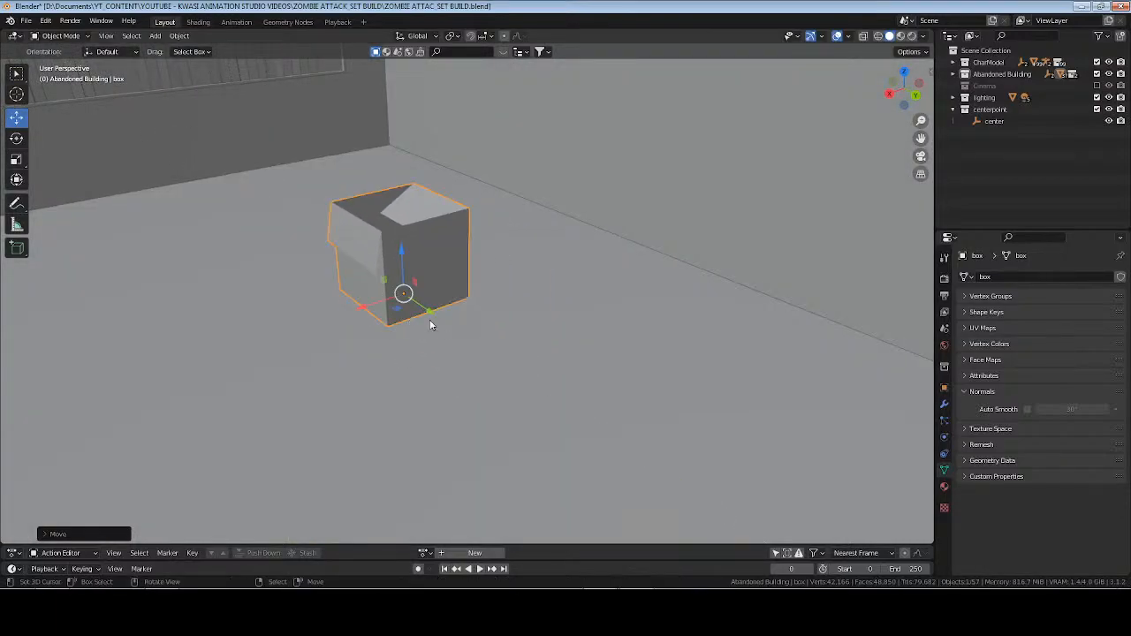
{"action": "middle_click_drag", "start_coordinate": [431, 323], "coordinate": [484, 326]}
{"action": "left_click_drag", "start_coordinate": [324, 346], "coordinate": [412, 296]}
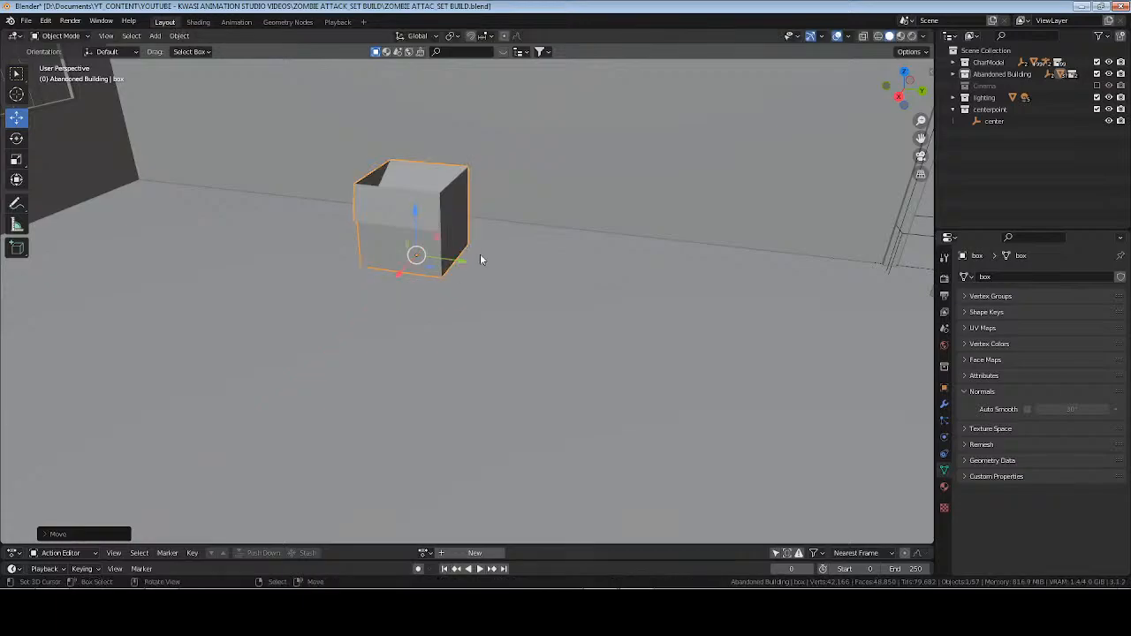
{"action": "middle_click_drag", "start_coordinate": [480, 257], "coordinate": [518, 268]}
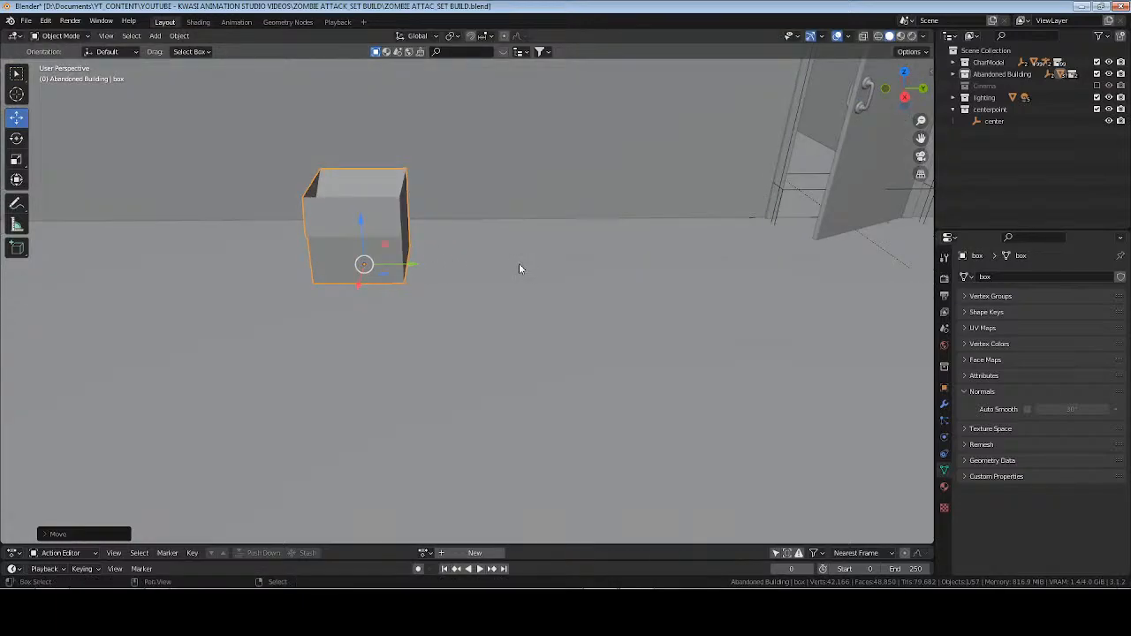
Duplicate the box and move the copy along Y to about -1.11 m, directly beside the original.
{"action": "key", "text": "shift+d"}
{"action": "right_click", "coordinate": [519, 264]}
{"action": "left_click_drag", "start_coordinate": [412, 268], "coordinate": [504, 271]}
Lay the copied box on its side with Rotation X -90° and set its location to X -4.1683, Y -1.4197, Z 0.3 m.
{"action": "left_click", "coordinate": [16, 138]}
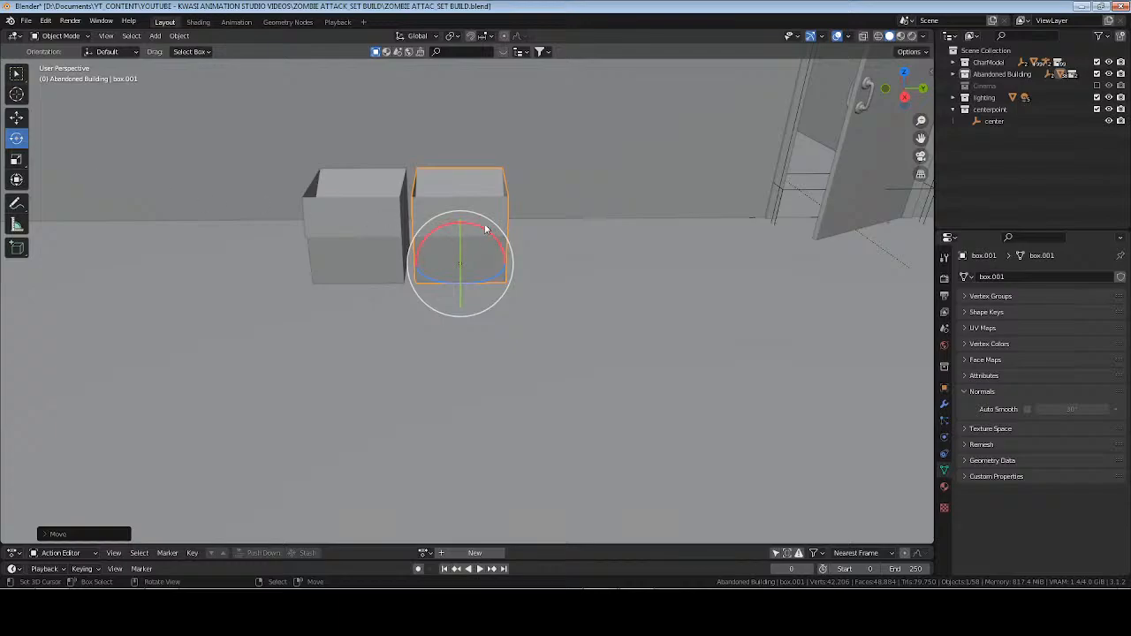
{"action": "left_click", "coordinate": [943, 389]}
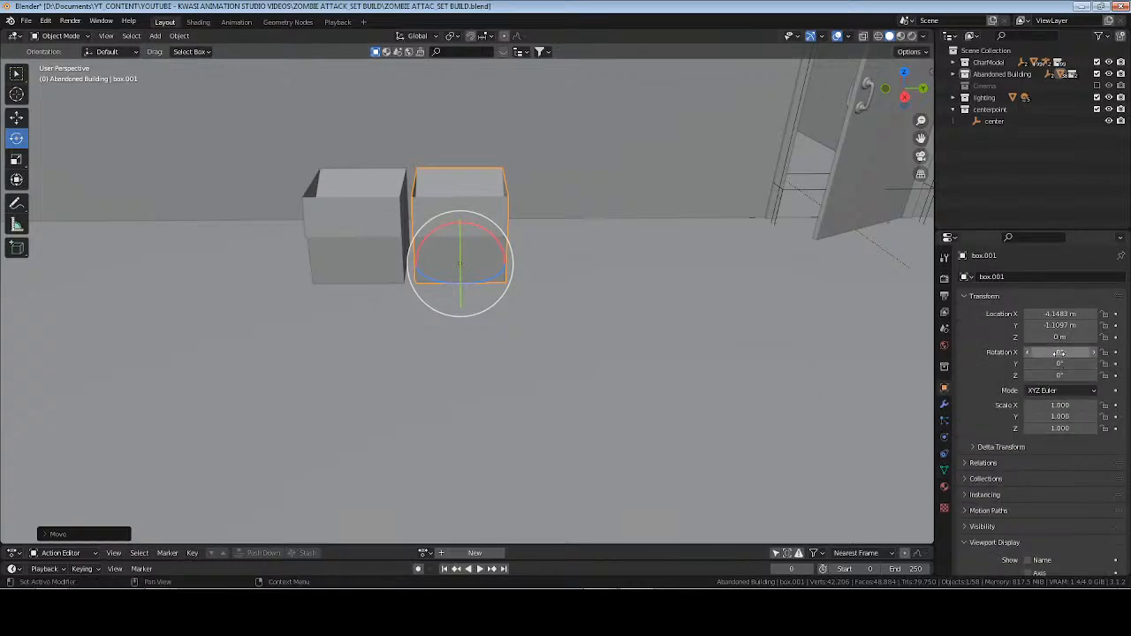
{"action": "left_click_drag", "start_coordinate": [1058, 353], "coordinate": [1050, 353]}
{"action": "type", "text": "-90"}
{"action": "key", "text": "Return"}
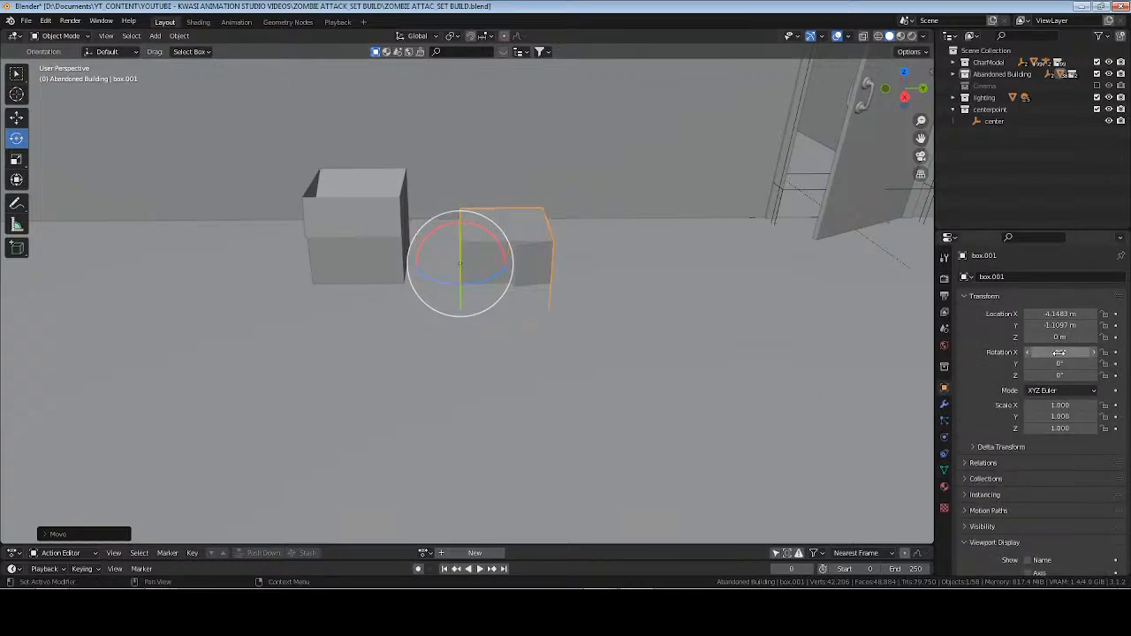
{"action": "mouse_move", "coordinate": [1051, 338]}
{"action": "left_mouse_down"}
{"action": "mouse_move", "coordinate": [1070, 337]}
{"action": "mouse_move", "coordinate": [1060, 314]}
{"action": "mouse_move", "coordinate": [1054, 325]}
{"action": "left_mouse_up"}
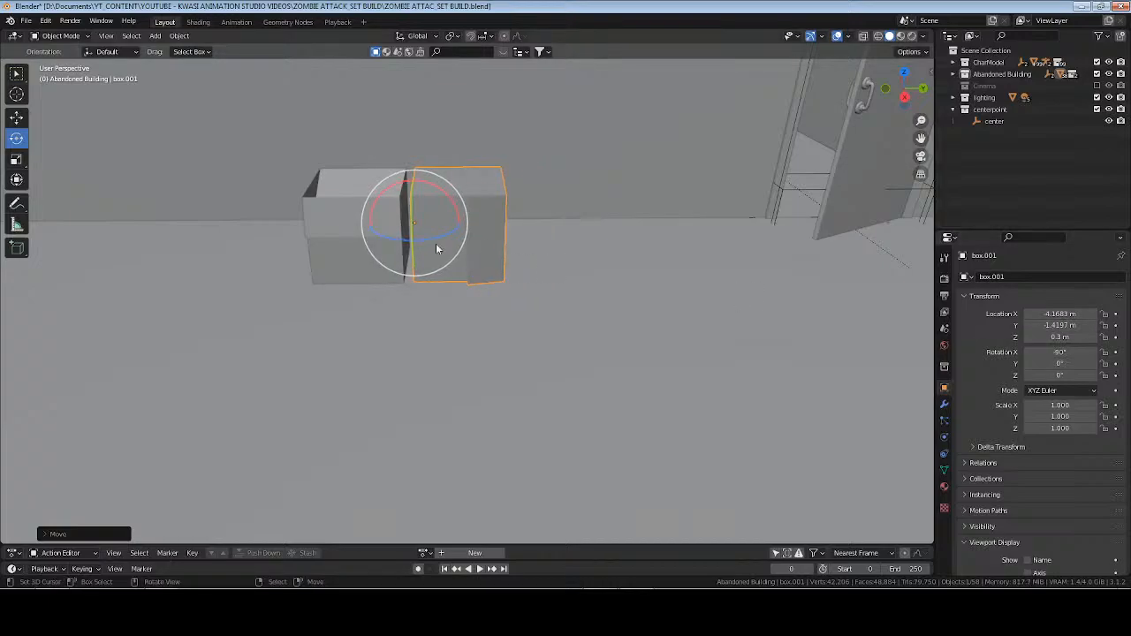
Duplicate the tipped box and position the new copy above the two floor boxes at about X -4.18, Y -1.84, Z 0.91 m.
{"action": "key", "text": "shift+d"}
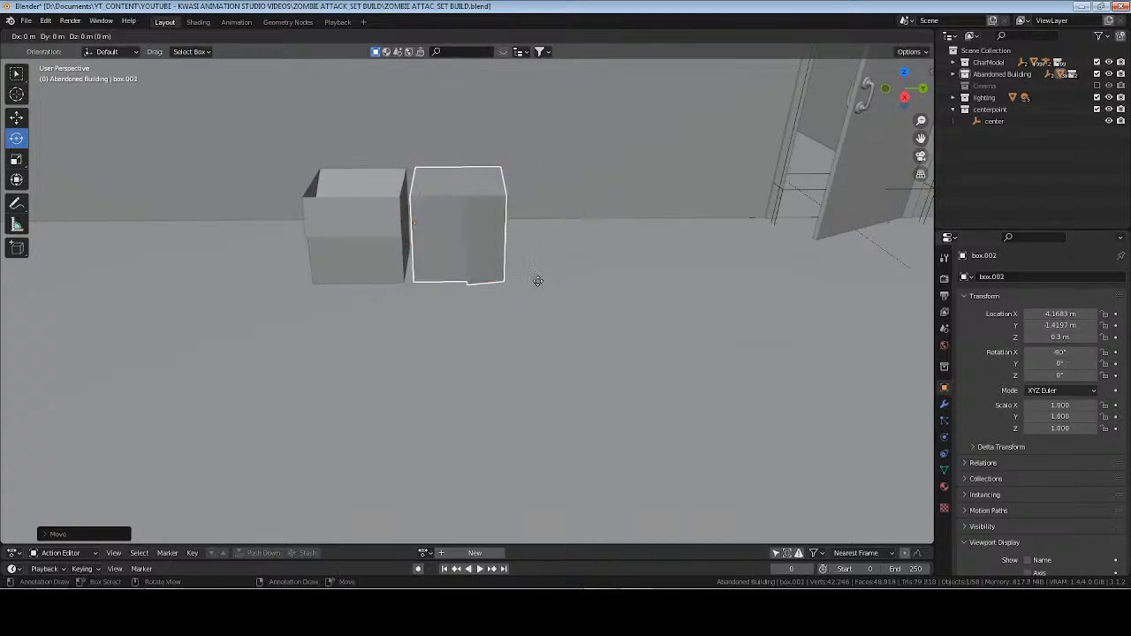
{"action": "right_click", "coordinate": [539, 281]}
{"action": "key", "text": "g"}
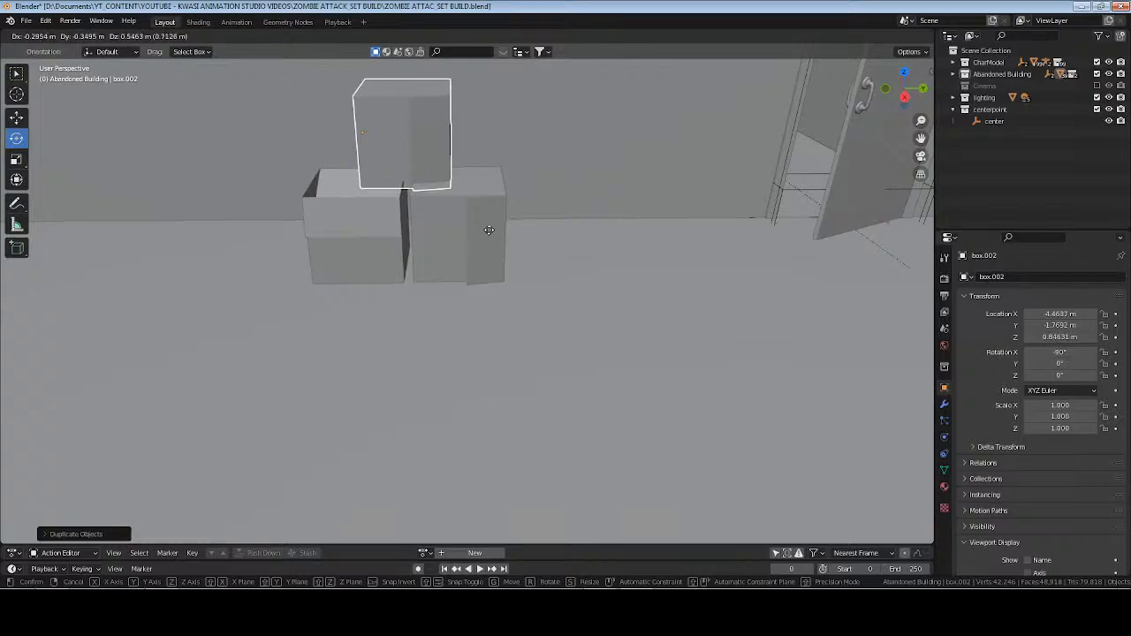
{"action": "left_click", "coordinate": [488, 228]}
{"action": "key", "text": "KP_Decimal"}
{"action": "scroll", "coordinate": [574, 334], "scroll_direction": "down", "scroll_amount": 3}
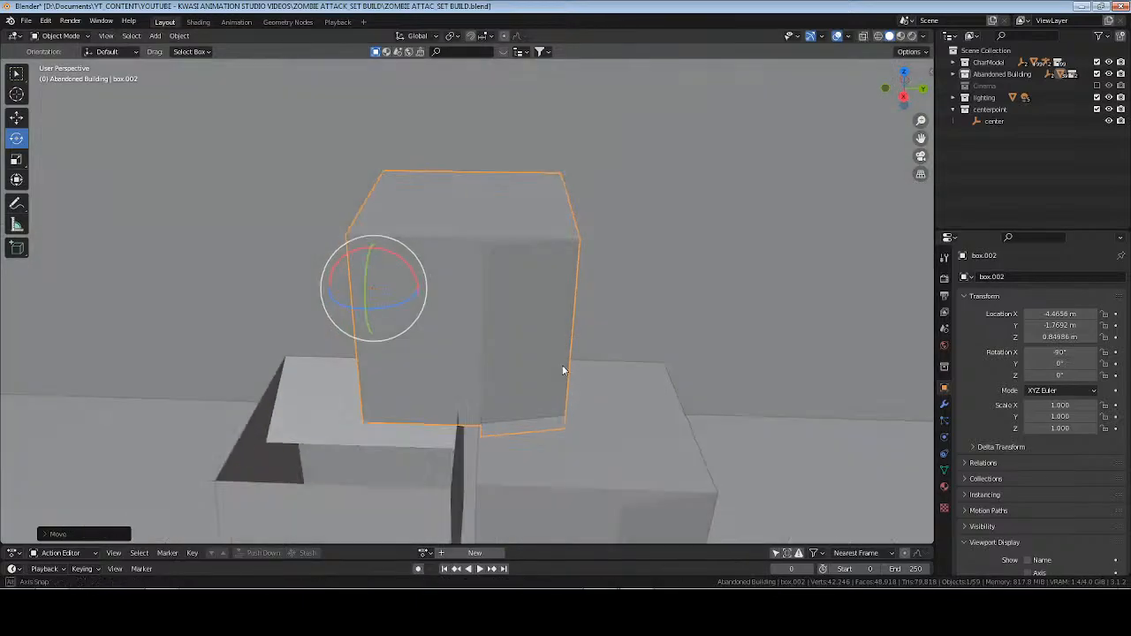
{"action": "middle_click_drag", "start_coordinate": [563, 370], "coordinate": [542, 368]}
{"action": "key", "text": "g"}
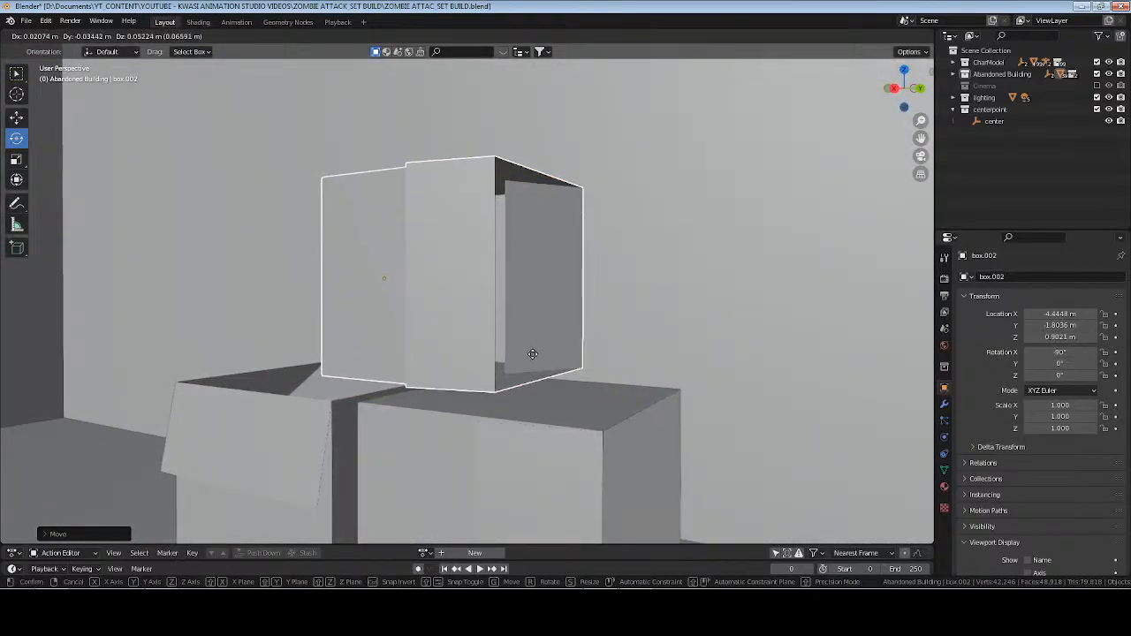
{"action": "left_click", "coordinate": [532, 354]}
{"action": "middle_click_drag", "start_coordinate": [535, 363], "coordinate": [471, 384]}
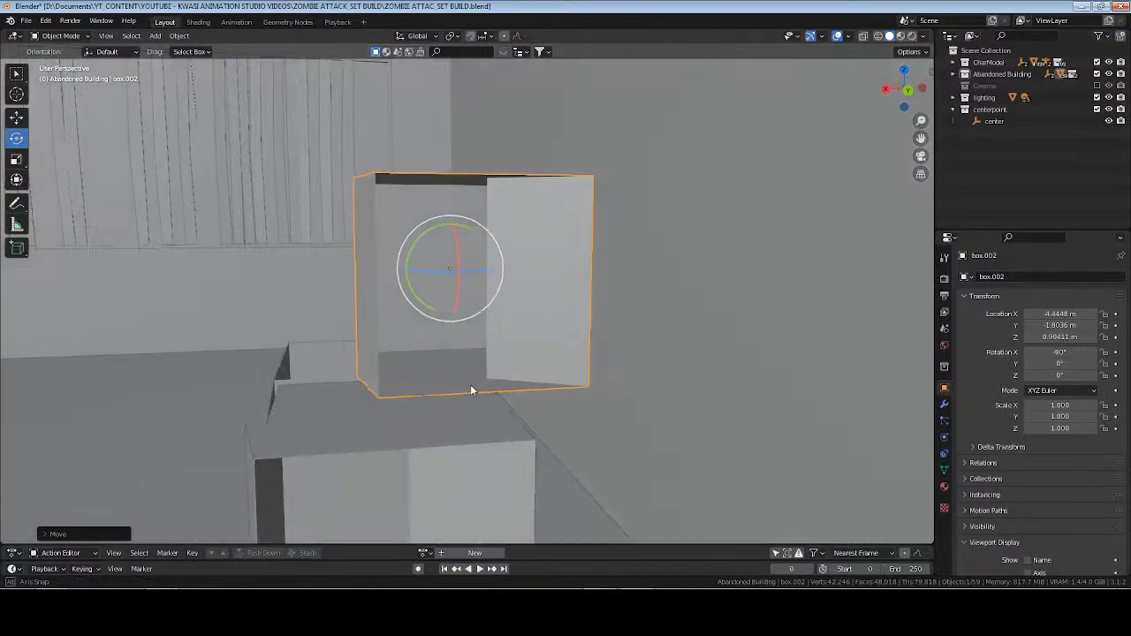
{"action": "key", "text": "g"}
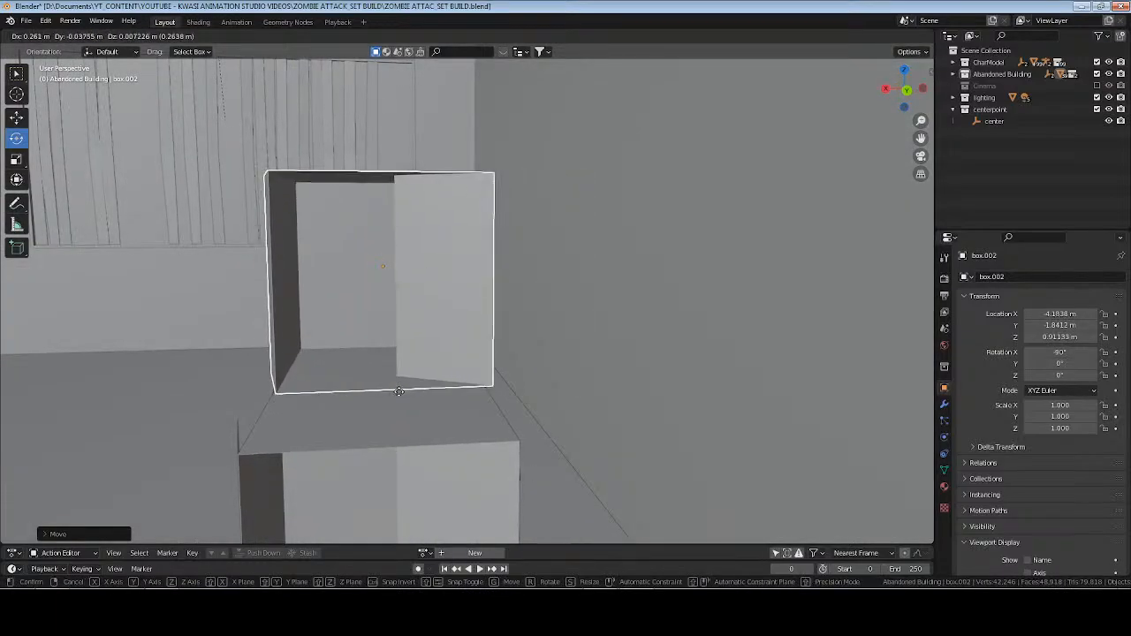
{"action": "left_click", "coordinate": [393, 389]}
Rotate the upper box to 63.2° about Z, rest it across both lower boxes at about X -4.00, Y -1.68, Z 0.90 m, and save.
{"action": "middle_click_drag", "start_coordinate": [393, 389], "coordinate": [354, 406]}
{"action": "left_click_drag", "start_coordinate": [368, 349], "coordinate": [394, 305]}
{"action": "middle_click_drag", "start_coordinate": [390, 441], "coordinate": [483, 414]}
{"action": "key", "text": "g"}
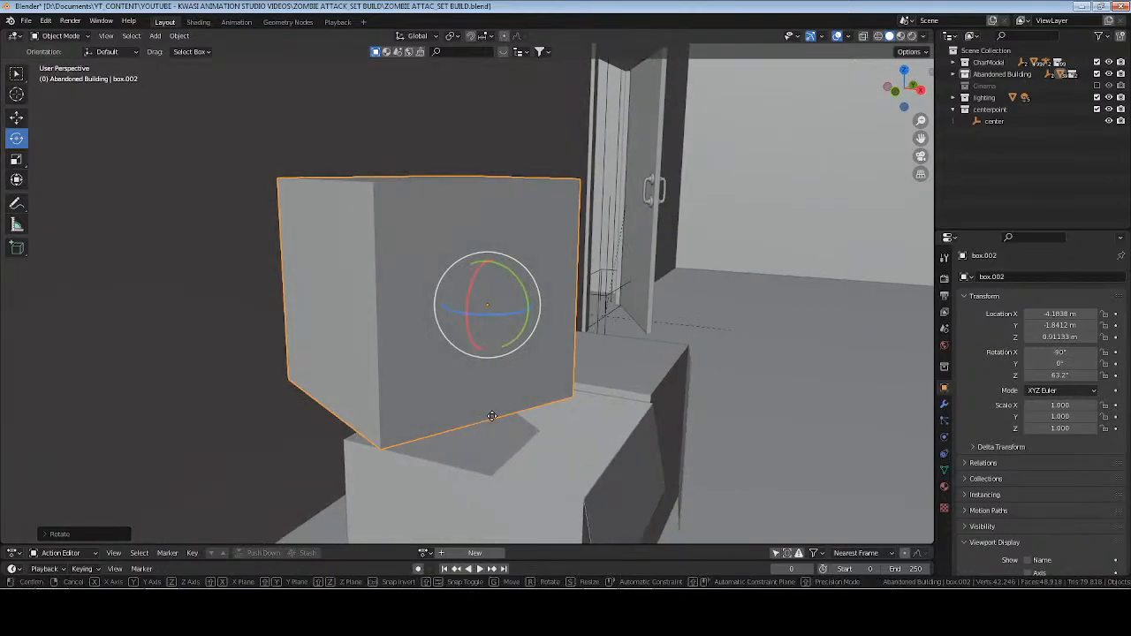
{"action": "left_click", "coordinate": [659, 425]}
{"action": "middle_click_drag", "start_coordinate": [659, 425], "coordinate": [543, 455]}
{"action": "key", "text": "g"}
{"action": "left_click", "coordinate": [580, 414]}
{"action": "key", "text": "alt+a"}
{"action": "scroll", "coordinate": [571, 428], "scroll_direction": "down", "scroll_amount": 2}
{"action": "scroll", "coordinate": [527, 392], "scroll_direction": "down", "scroll_amount": 1}
{"action": "middle_click_drag", "start_coordinate": [492, 405], "coordinate": [541, 387]}
{"action": "key", "text": "ctrl+s"}
Inspect the stacked boxes in rendered shading against the wall and window, and return to solid shading.
{"action": "scroll", "coordinate": [604, 320], "scroll_direction": "up", "scroll_amount": 1}
{"action": "middle_click_drag", "start_coordinate": [604, 320], "coordinate": [618, 322], "text": "shift"}
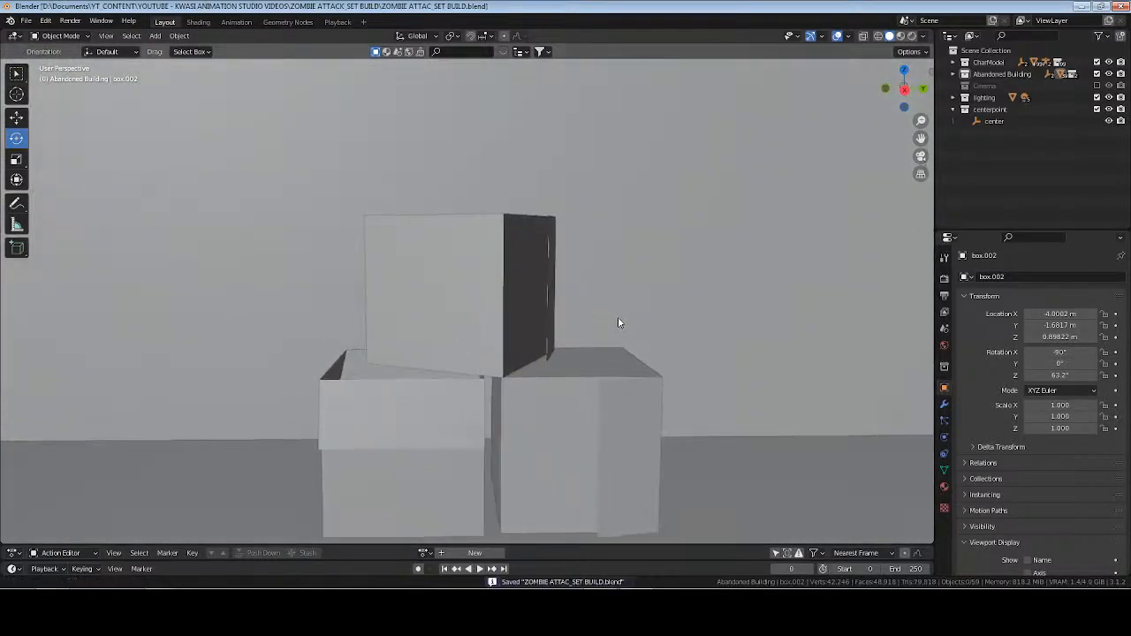
{"action": "left_click", "coordinate": [913, 37]}
{"action": "mouse_move", "coordinate": [469, 430]}
{"action": "middle_mouse_down"}
{"action": "mouse_move", "coordinate": [624, 429]}
{"action": "mouse_move", "coordinate": [560, 392]}
{"action": "mouse_move", "coordinate": [502, 385]}
{"action": "mouse_move", "coordinate": [563, 397]}
{"action": "mouse_move", "coordinate": [609, 351]}
{"action": "mouse_move", "coordinate": [675, 351]}
{"action": "mouse_move", "coordinate": [521, 362]}
{"action": "mouse_move", "coordinate": [591, 363]}
{"action": "middle_mouse_up"}
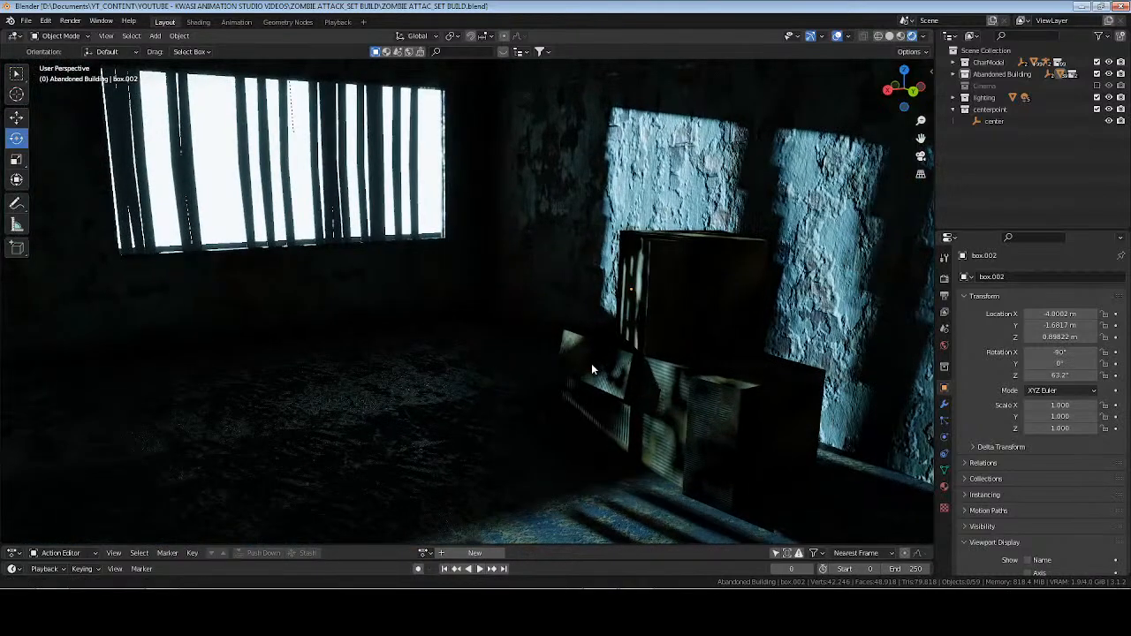
{"action": "left_click", "coordinate": [890, 37]}
Duplicate the upright floor box of the stacked pile in place and ready the copy for moving.
{"action": "mouse_move", "coordinate": [460, 371]}
{"action": "middle_mouse_down"}
{"action": "mouse_move", "coordinate": [636, 374]}
{"action": "mouse_move", "coordinate": [623, 349]}
{"action": "middle_mouse_up"}
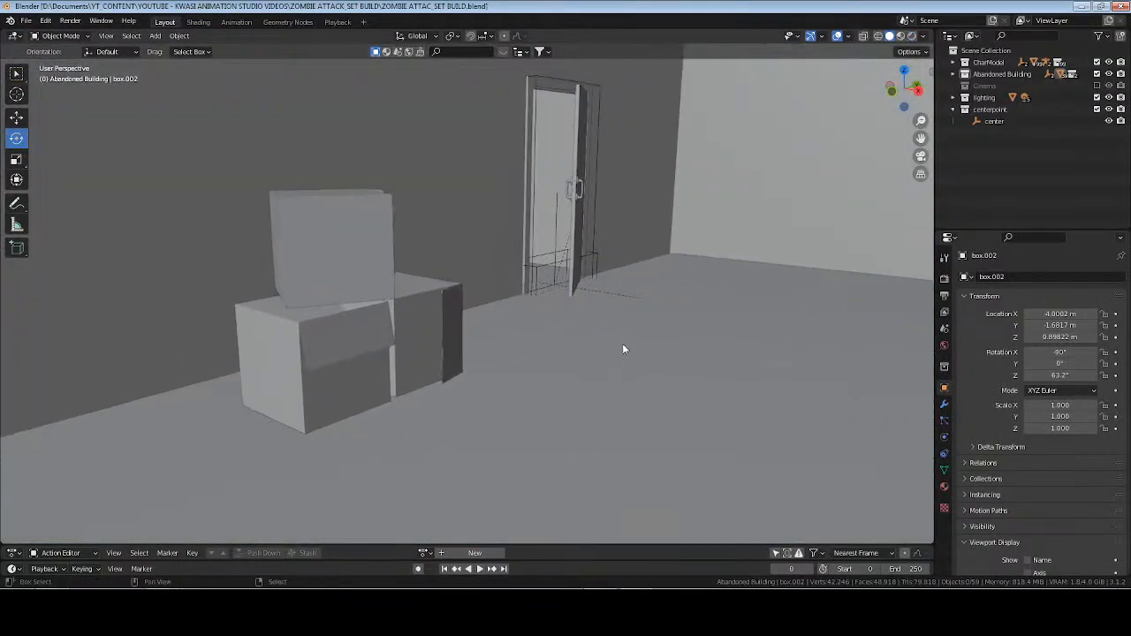
{"action": "left_click", "coordinate": [356, 340]}
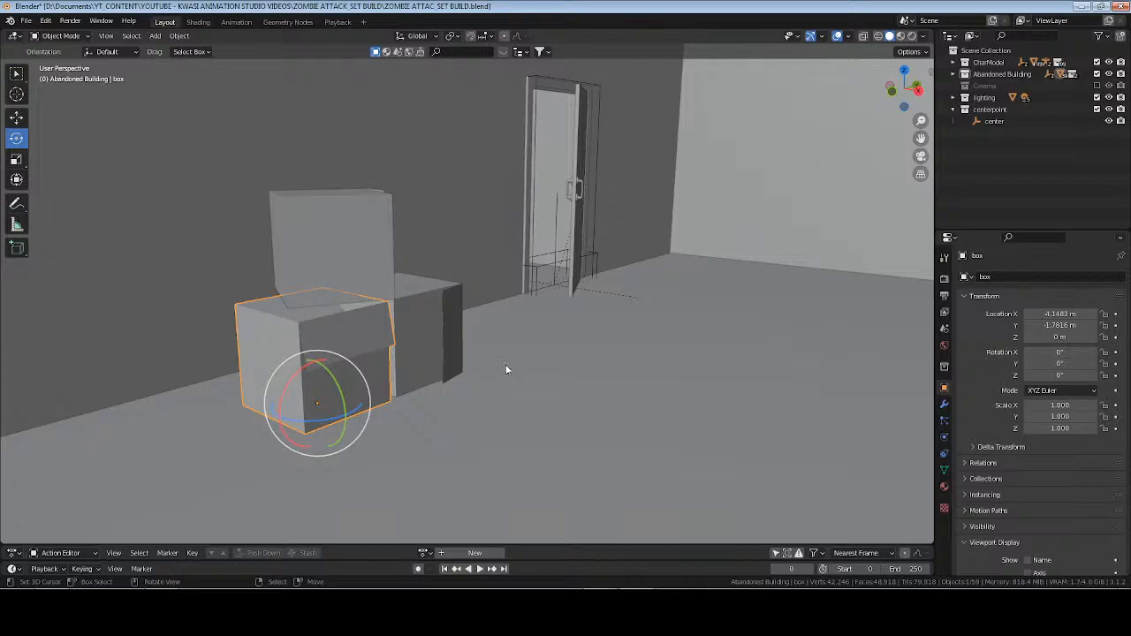
{"action": "key", "text": "shift+d"}
{"action": "key", "text": "Escape"}
{"action": "left_click", "coordinate": [16, 118]}
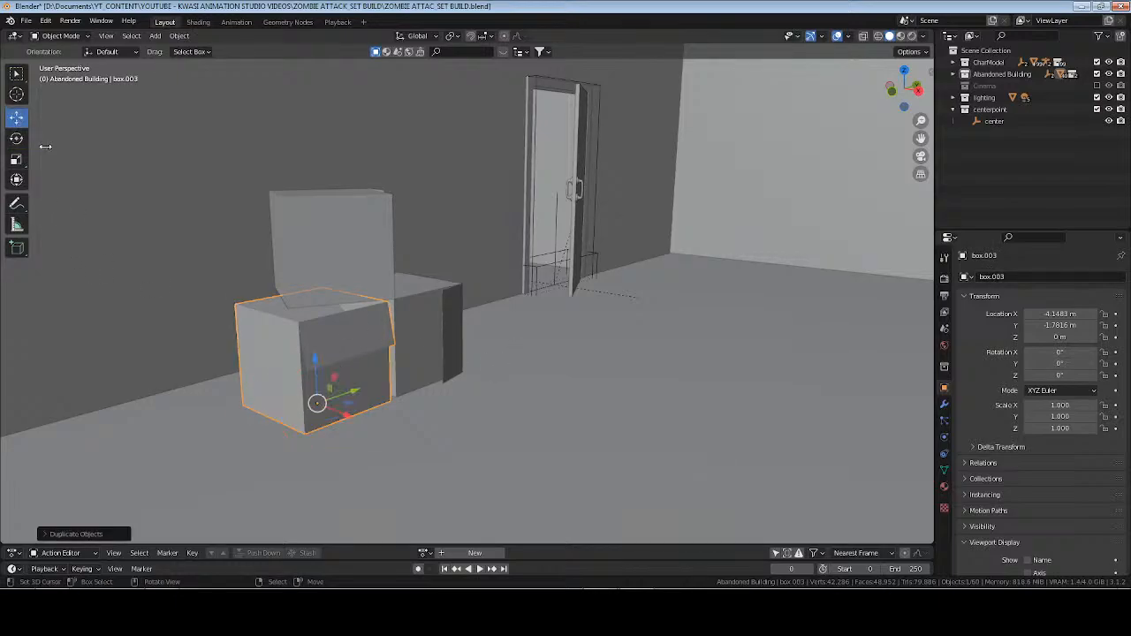
Move the copied box across the room, past the character, to about X 4.11, Y 2.34 m in top view.
{"action": "key", "text": "KP_7"}
{"action": "scroll", "coordinate": [461, 299], "scroll_direction": "down", "scroll_amount": 6}
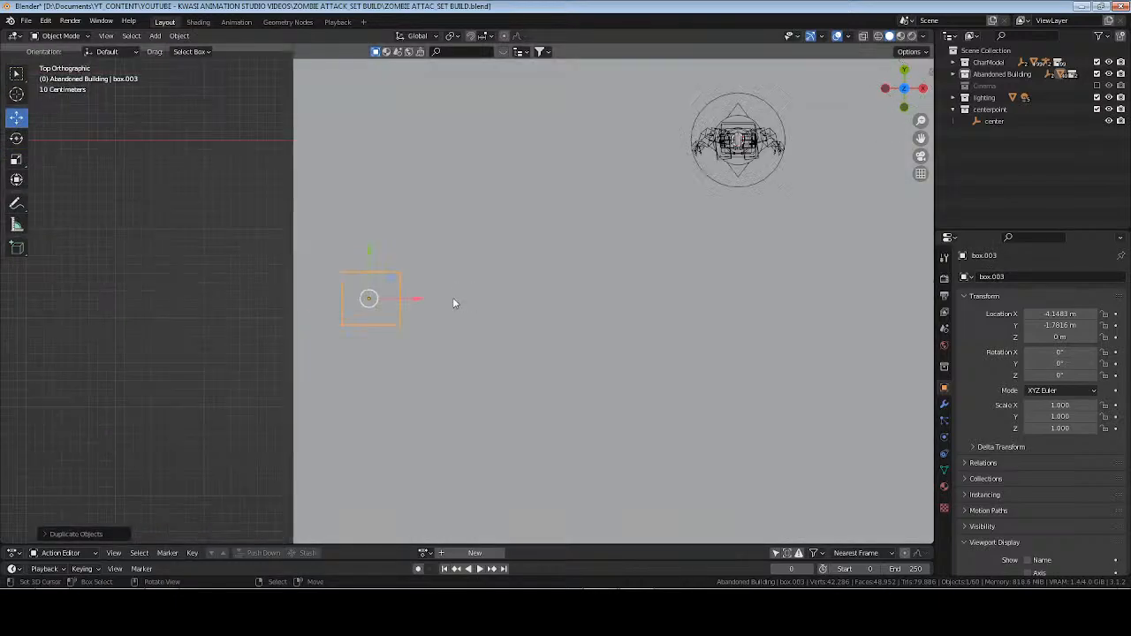
{"action": "middle_click_drag", "start_coordinate": [603, 297], "coordinate": [291, 353], "text": "shift"}
{"action": "left_click_drag", "start_coordinate": [250, 353], "coordinate": [836, 323]}
{"action": "middle_click_drag", "start_coordinate": [836, 324], "coordinate": [515, 348], "text": "shift"}
{"action": "left_click_drag", "start_coordinate": [467, 368], "coordinate": [543, 327]}
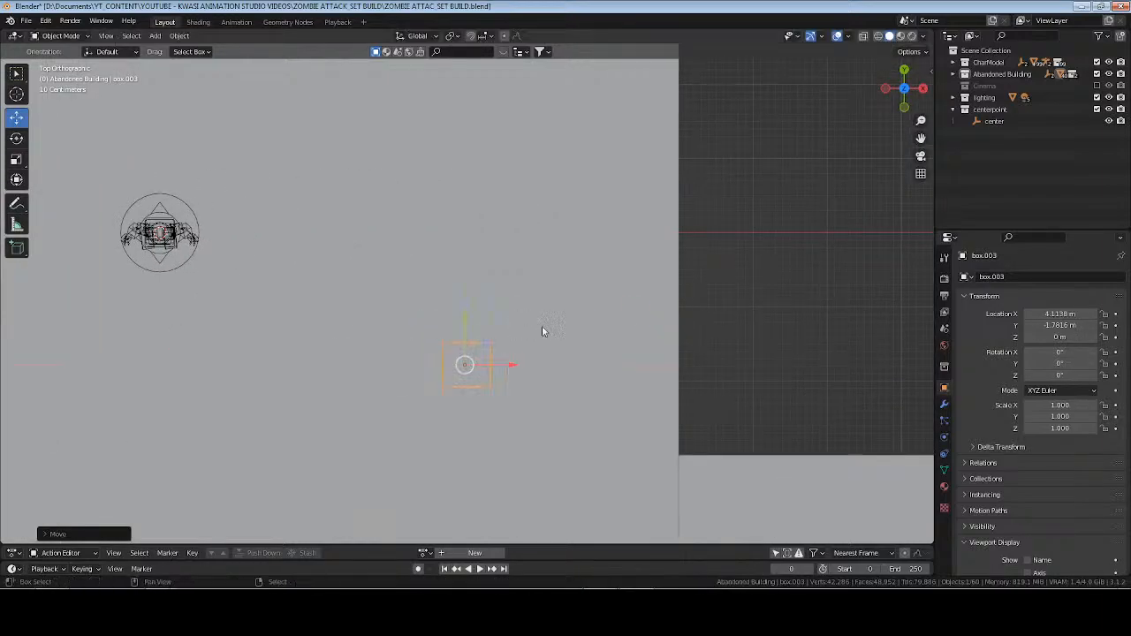
{"action": "middle_click_drag", "start_coordinate": [543, 328], "coordinate": [549, 415], "text": "shift"}
{"action": "left_click_drag", "start_coordinate": [475, 425], "coordinate": [488, 111]}
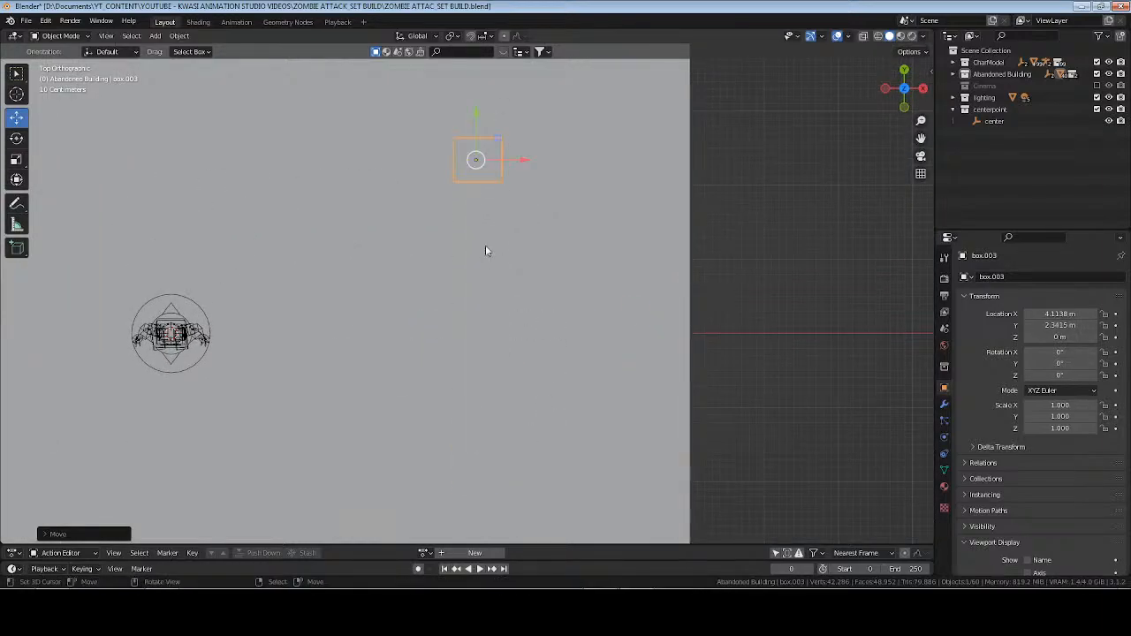
Shift the copied box toward the wall to about X 5.65, Y 2.97 m and rotate it -50.9° about Z.
{"action": "key", "text": "KP_Decimal"}
{"action": "middle_click_drag", "start_coordinate": [487, 250], "coordinate": [528, 218]}
{"action": "scroll", "coordinate": [528, 223], "scroll_direction": "down", "scroll_amount": 5}
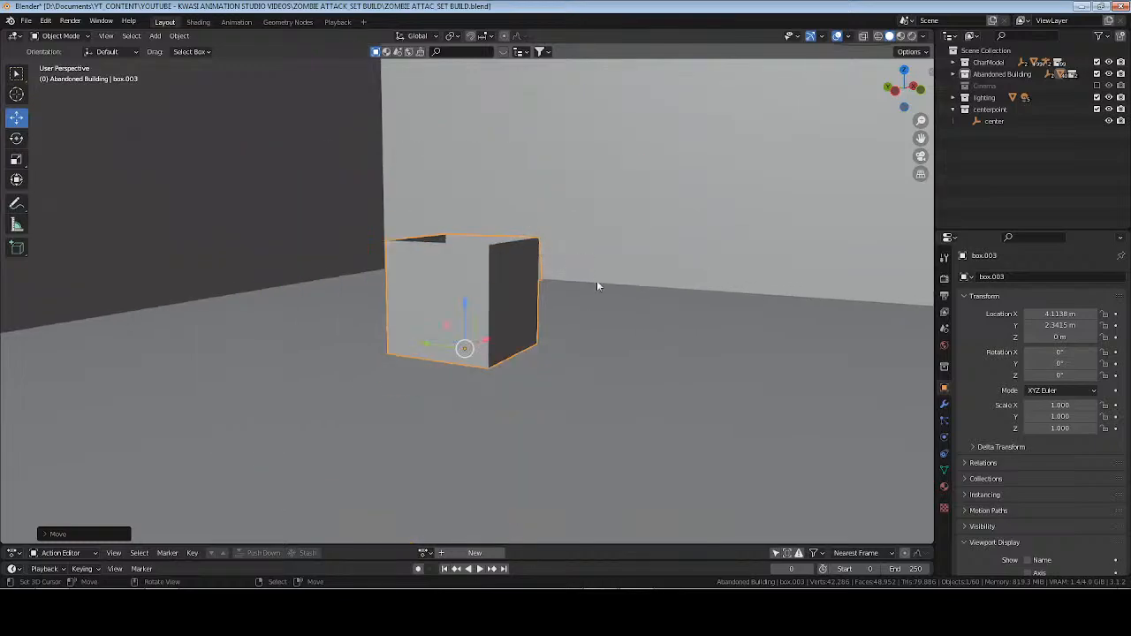
{"action": "middle_click_drag", "start_coordinate": [598, 286], "coordinate": [530, 317]}
{"action": "key", "text": "g"}
{"action": "key", "text": "x"}
{"action": "left_click_drag", "start_coordinate": [739, 298], "coordinate": [778, 292]}
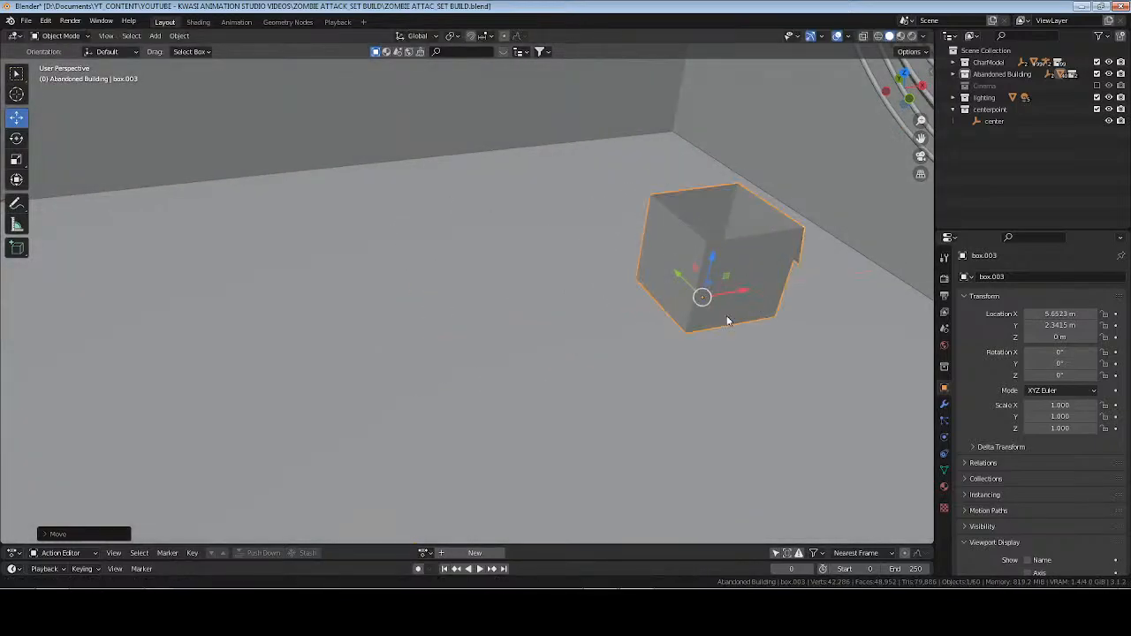
{"action": "middle_click_drag", "start_coordinate": [566, 376], "coordinate": [676, 389]}
{"action": "left_click_drag", "start_coordinate": [455, 302], "coordinate": [362, 289]}
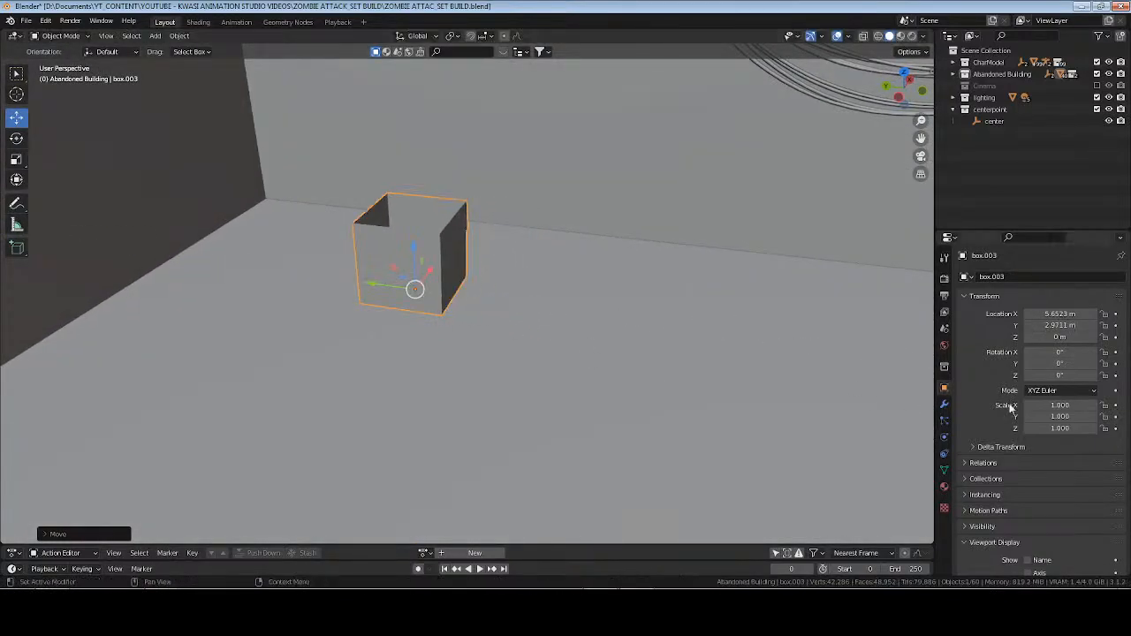
{"action": "left_click_drag", "start_coordinate": [1060, 375], "coordinate": [1105, 376]}
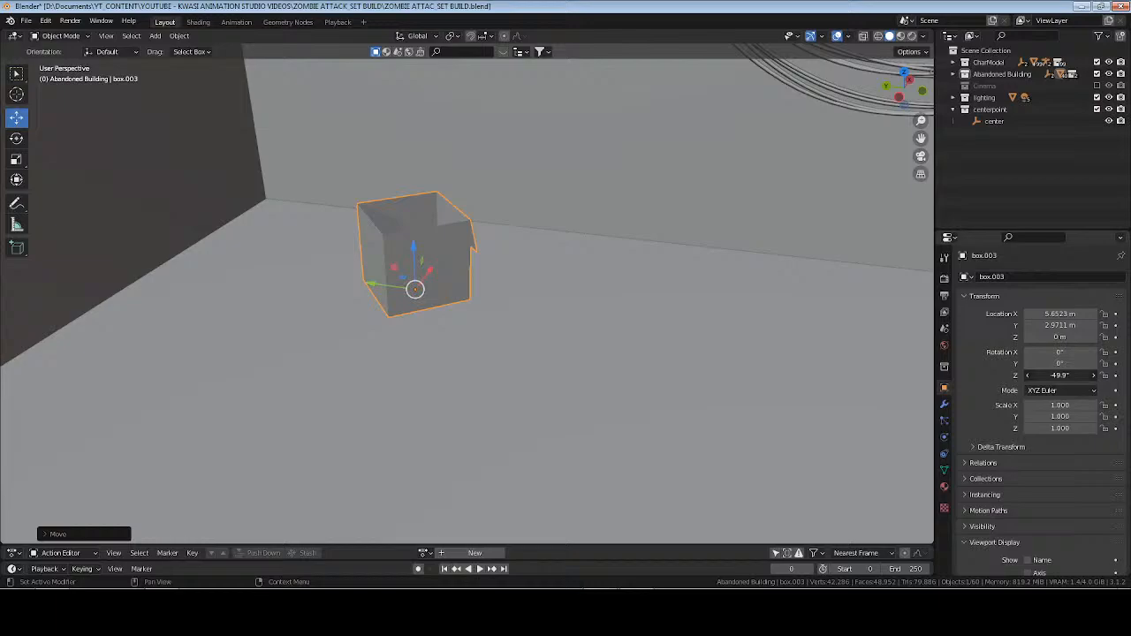
Duplicate the rotated box, clear the copy's rotation, and slide it along Y to about 2.14 m.
{"action": "key", "text": "shift+d"}
{"action": "left_click", "coordinate": [597, 326]}
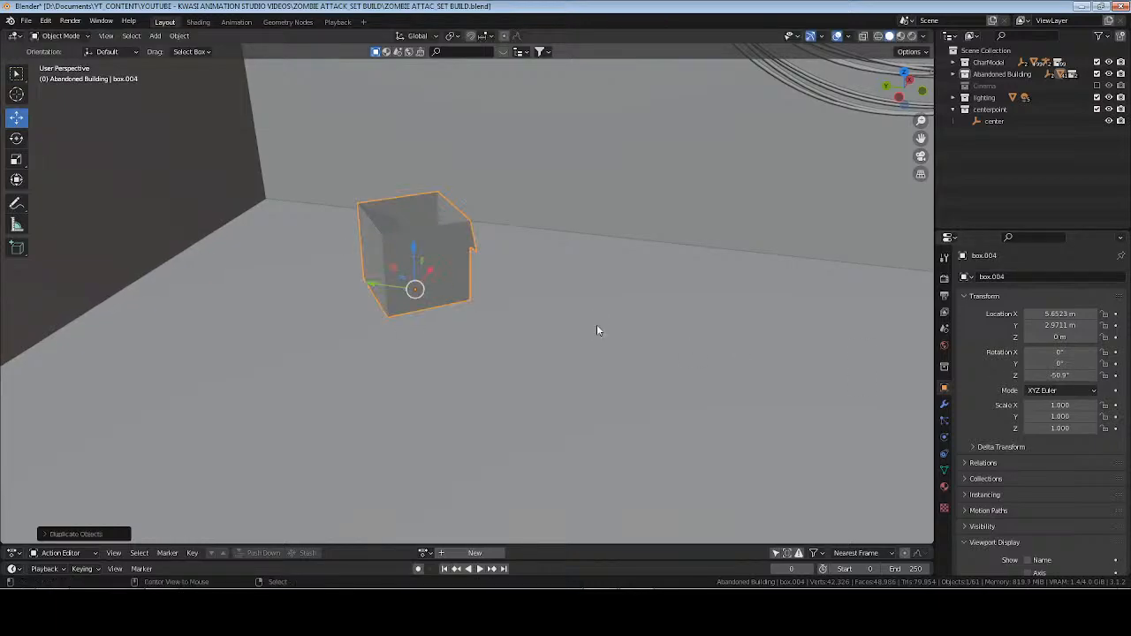
{"action": "key", "text": "alt+r"}
{"action": "key", "text": "g"}
{"action": "key", "text": "y"}
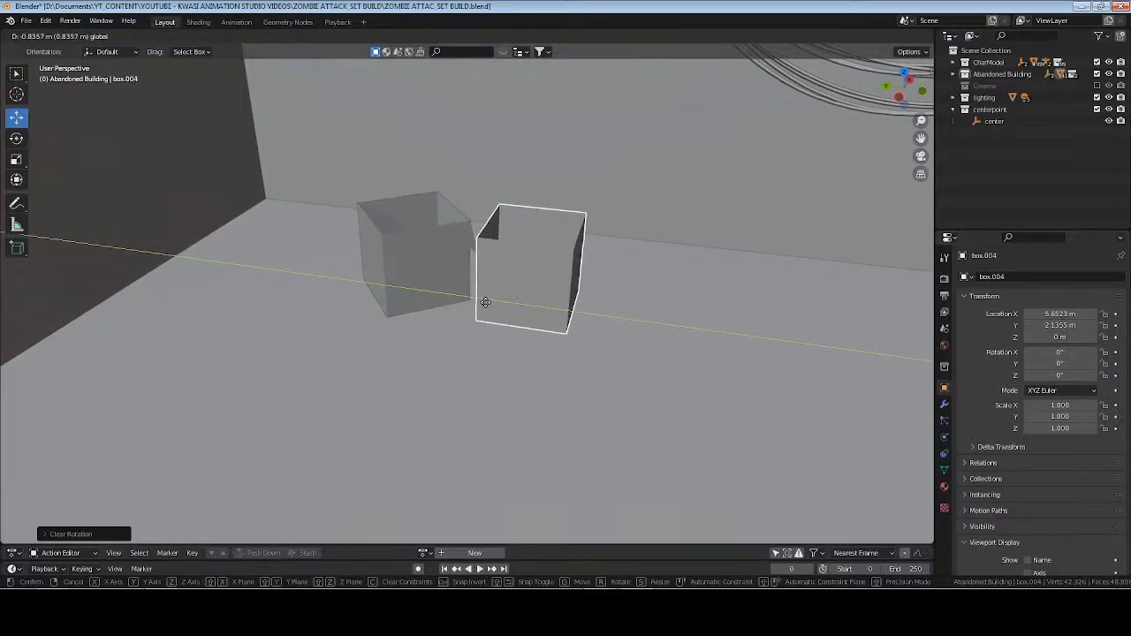
{"action": "left_click", "coordinate": [935, 352]}
Tip the new copy onto its side with Rotation X 0° and Rotation Y -90°.
{"action": "left_click_drag", "start_coordinate": [1064, 352], "coordinate": [1027, 364]}
{"action": "type", "text": "0"}
{"action": "key", "text": "Return"}
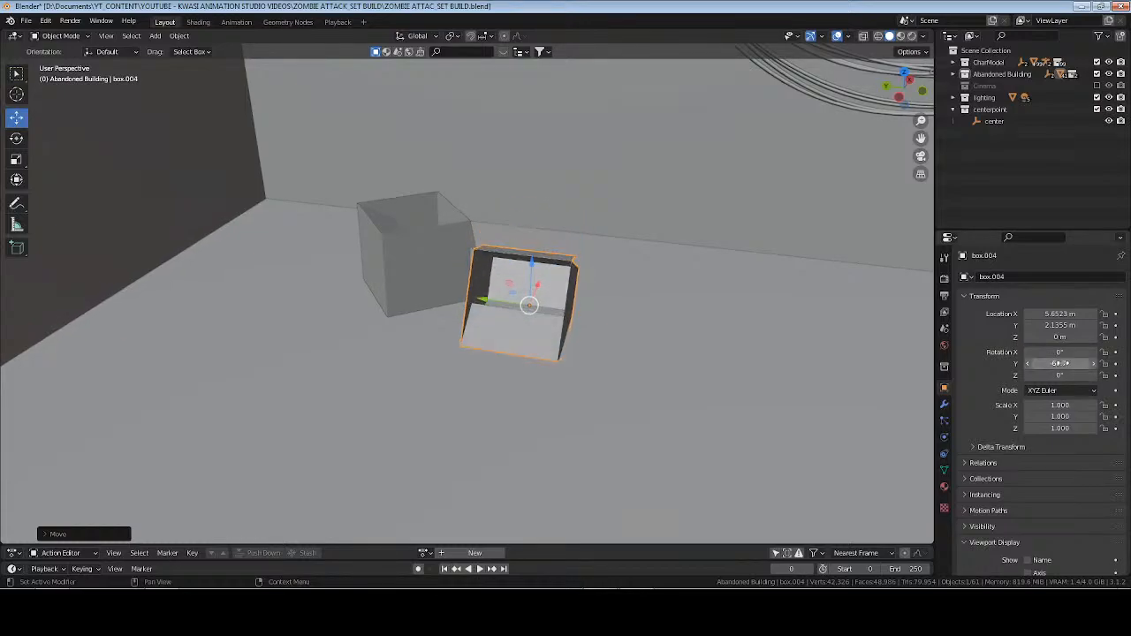
{"action": "key", "text": "Return"}
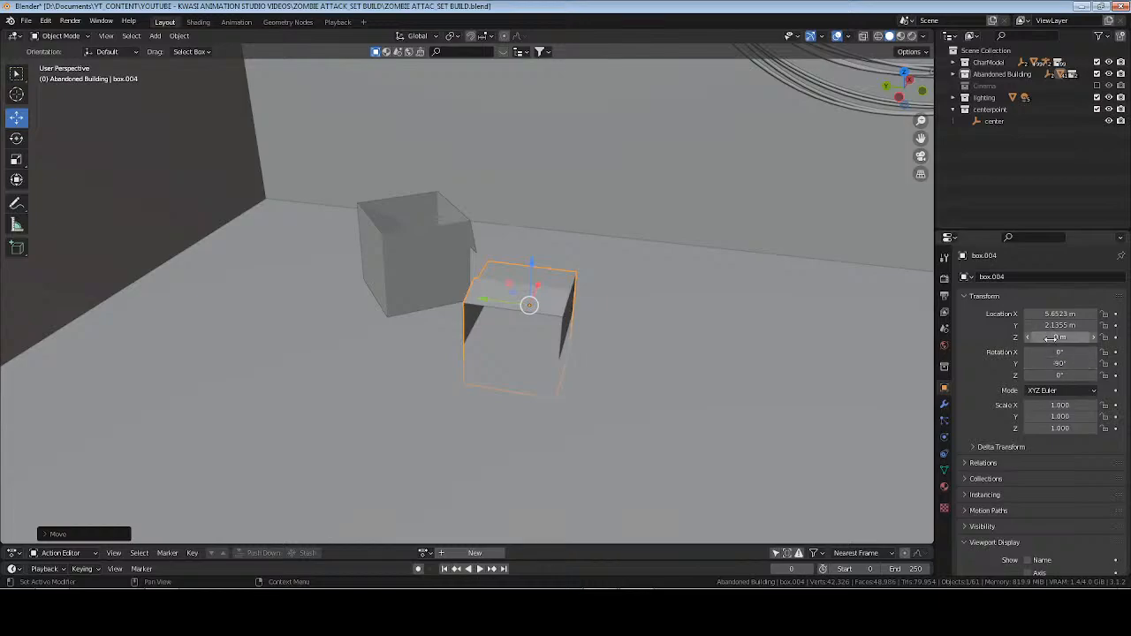
Raise the tipped box to Z 0.3 m so it rests on the floor, and check its underside.
{"action": "type", "text": "1"}
{"action": "key", "text": "Return"}
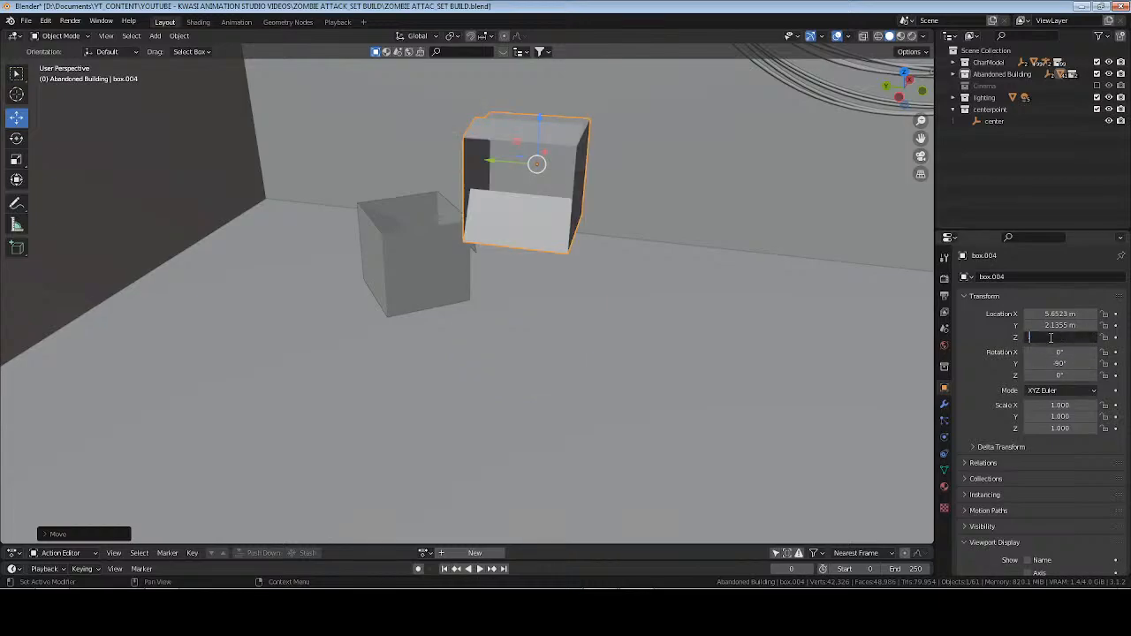
{"action": "type", "text": "0.5"}
{"action": "key", "text": "Return"}
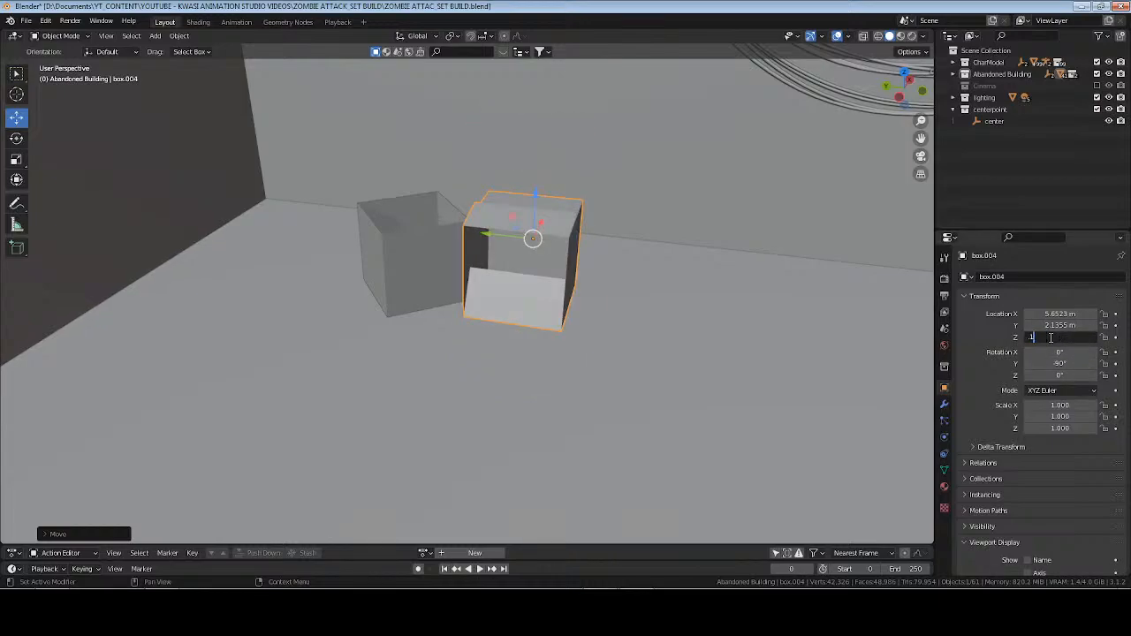
{"action": "key", "text": "Return"}
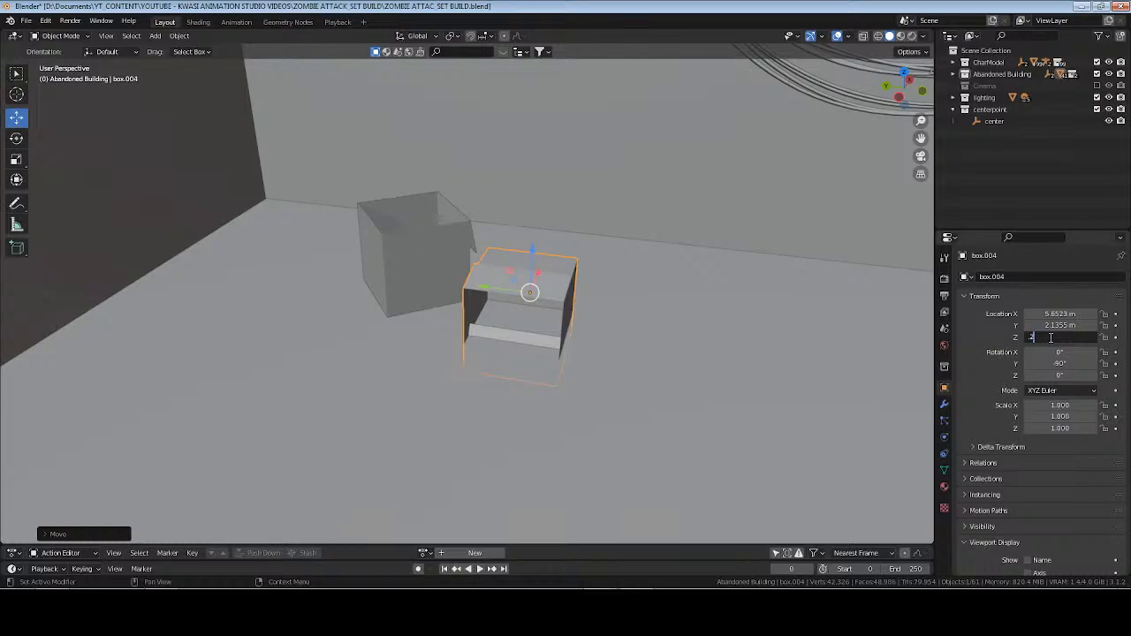
{"action": "key", "text": "Return"}
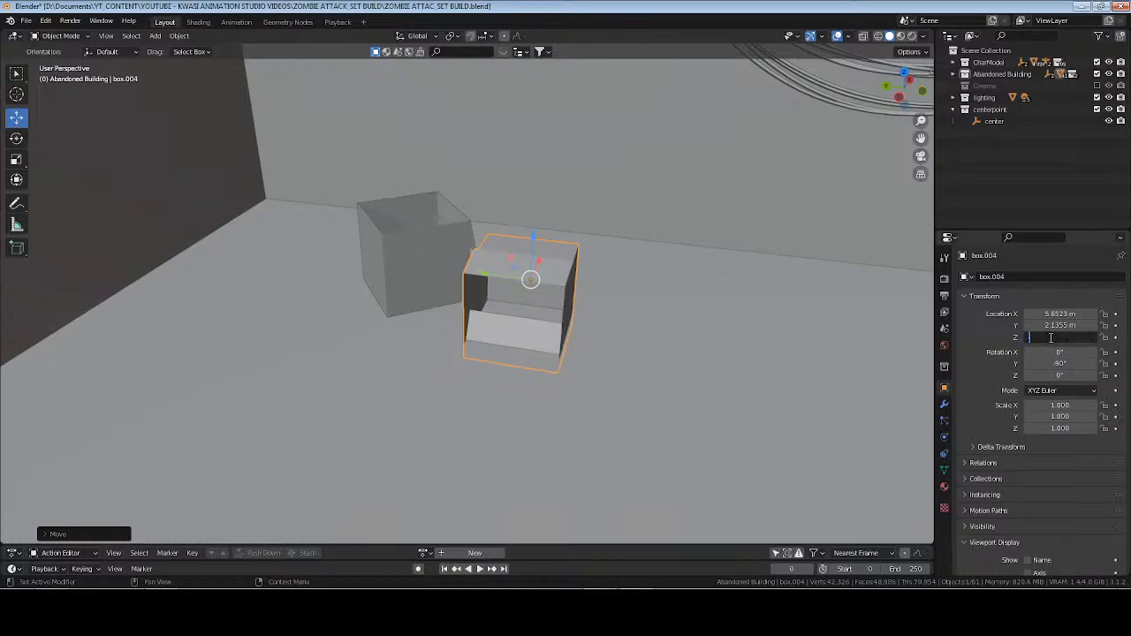
{"action": "type", "text": "3"}
{"action": "key", "text": "Return"}
{"action": "key", "text": "KP_Decimal"}
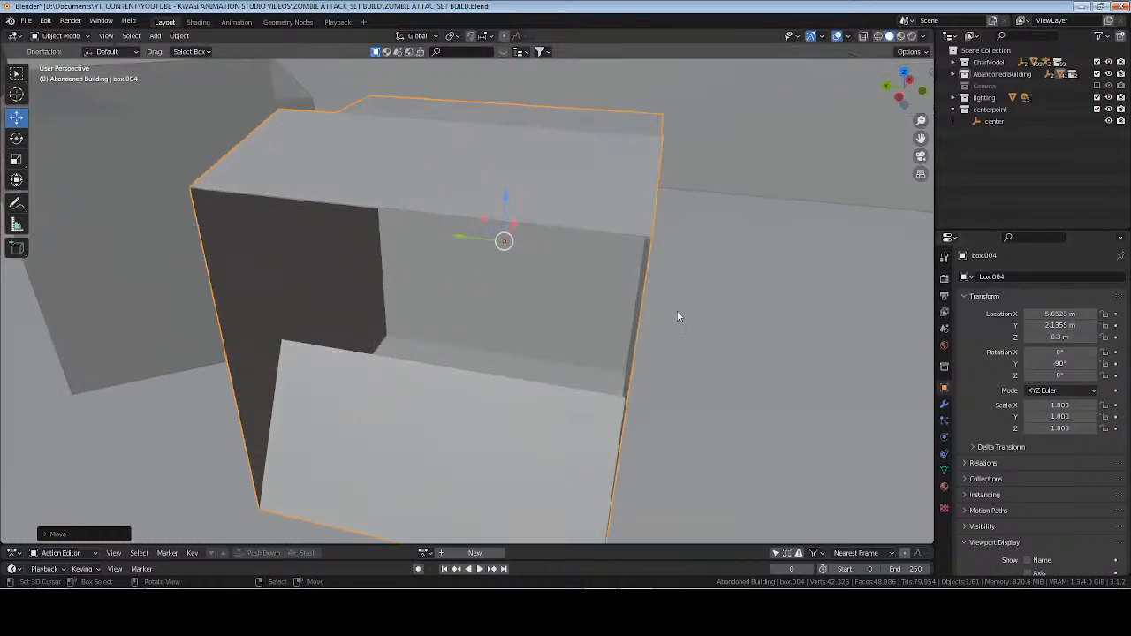
{"action": "middle_click_drag", "start_coordinate": [678, 311], "coordinate": [710, 307]}
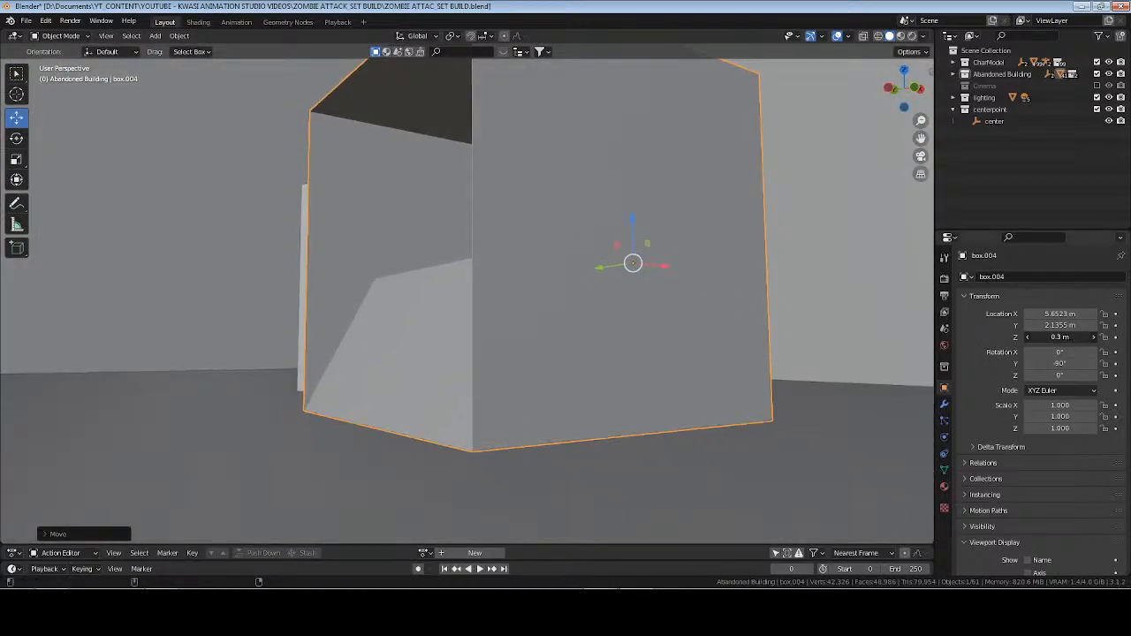
Move the tipped box beside the open one at about X 6.10, Y 2.20 m, deselect it, and save the file.
{"action": "scroll", "coordinate": [470, 333], "scroll_direction": "down", "scroll_amount": 4}
{"action": "middle_click_drag", "start_coordinate": [469, 333], "coordinate": [521, 303]}
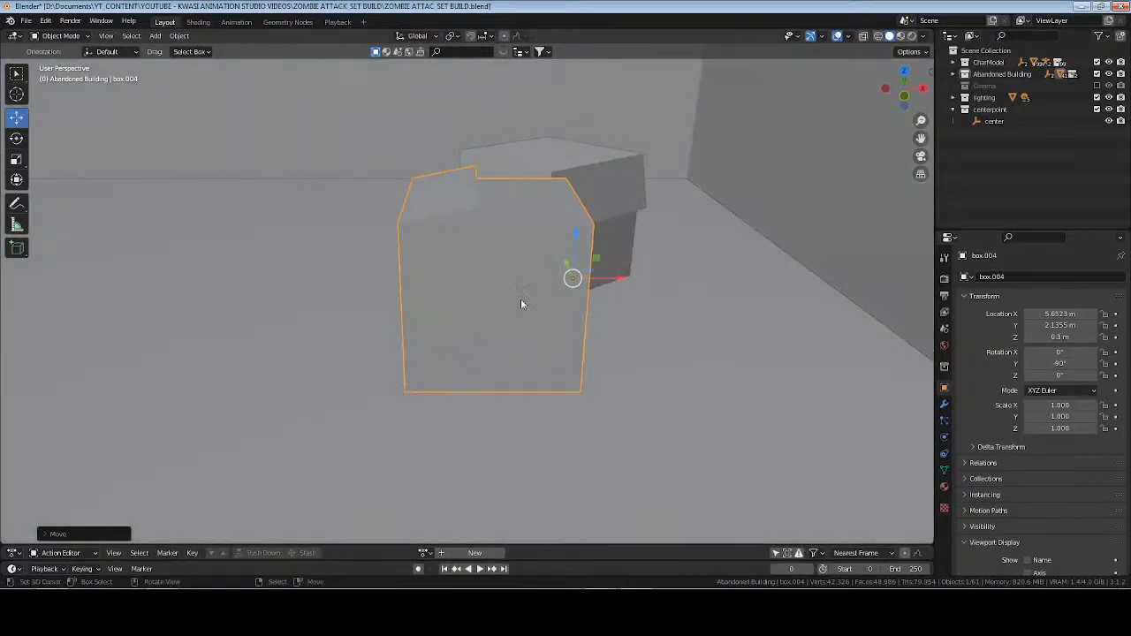
{"action": "left_click_drag", "start_coordinate": [618, 280], "coordinate": [721, 277]}
{"action": "middle_click_drag", "start_coordinate": [721, 277], "coordinate": [505, 250]}
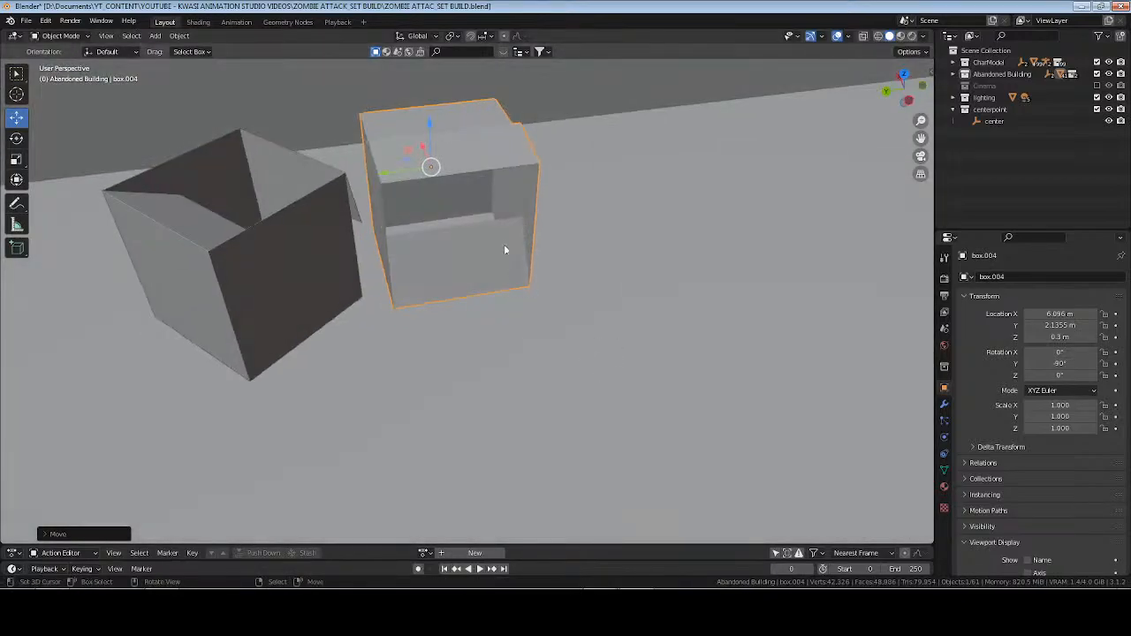
{"action": "left_click_drag", "start_coordinate": [385, 174], "coordinate": [373, 206]}
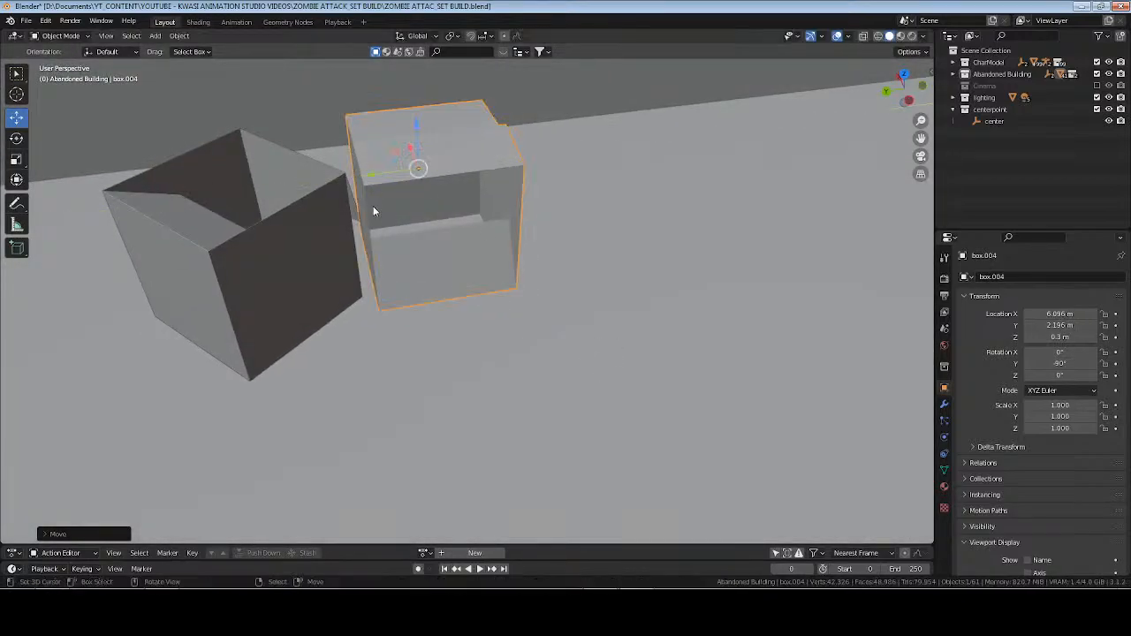
{"action": "middle_click_drag", "start_coordinate": [373, 206], "coordinate": [433, 270]}
{"action": "key", "text": "alt+a"}
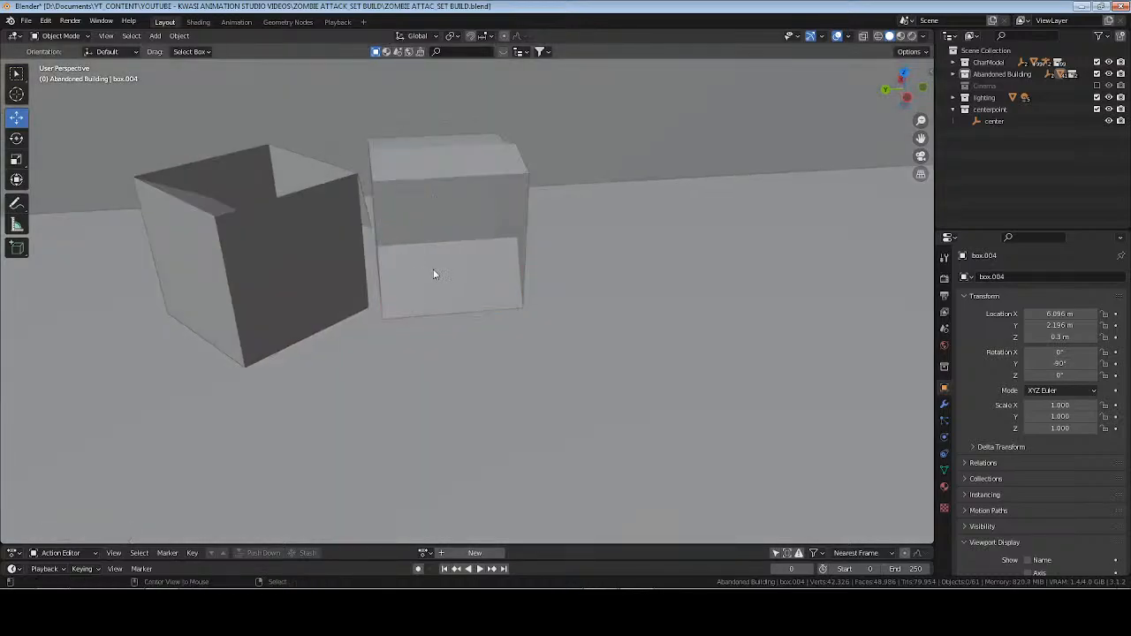
{"action": "key", "text": "ctrl+s"}
Inspect the new boxes and the rest of the room in rendered shading.
{"action": "scroll", "coordinate": [490, 243], "scroll_direction": "down", "scroll_amount": 2}
{"action": "middle_click_drag", "start_coordinate": [489, 246], "coordinate": [796, 162]}
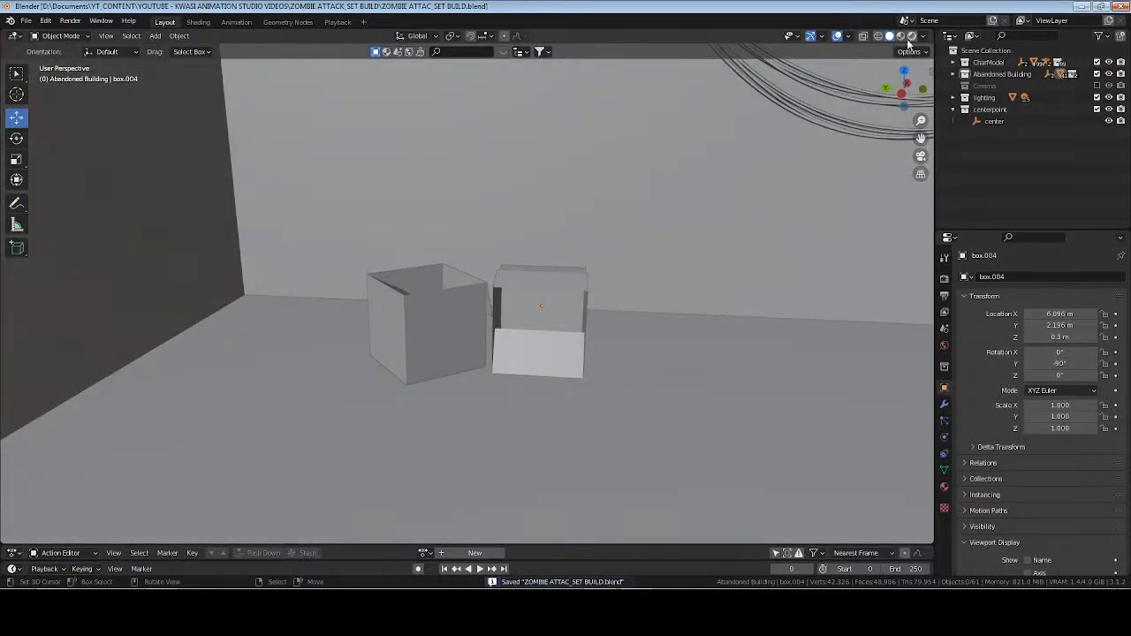
{"action": "left_click", "coordinate": [912, 36]}
{"action": "mouse_move", "coordinate": [605, 372]}
{"action": "middle_mouse_down"}
{"action": "mouse_move", "coordinate": [531, 356]}
{"action": "mouse_move", "coordinate": [707, 371]}
{"action": "mouse_move", "coordinate": [412, 334]}
{"action": "mouse_move", "coordinate": [336, 371]}
{"action": "mouse_move", "coordinate": [591, 381]}
{"action": "mouse_move", "coordinate": [487, 392]}
{"action": "mouse_move", "coordinate": [451, 382]}
{"action": "mouse_move", "coordinate": [603, 371]}
{"action": "mouse_move", "coordinate": [209, 366]}
{"action": "mouse_move", "coordinate": [566, 374]}
{"action": "mouse_move", "coordinate": [424, 381]}
{"action": "mouse_move", "coordinate": [176, 344]}
{"action": "mouse_move", "coordinate": [534, 333]}
{"action": "mouse_move", "coordinate": [376, 340]}
{"action": "mouse_move", "coordinate": [429, 373]}
{"action": "mouse_move", "coordinate": [480, 384]}
{"action": "mouse_move", "coordinate": [492, 355]}
{"action": "mouse_move", "coordinate": [487, 363]}
{"action": "mouse_move", "coordinate": [610, 372]}
{"action": "mouse_move", "coordinate": [425, 333]}
{"action": "mouse_move", "coordinate": [586, 336]}
{"action": "mouse_move", "coordinate": [591, 379]}
{"action": "mouse_move", "coordinate": [608, 374]}
{"action": "middle_mouse_up"}
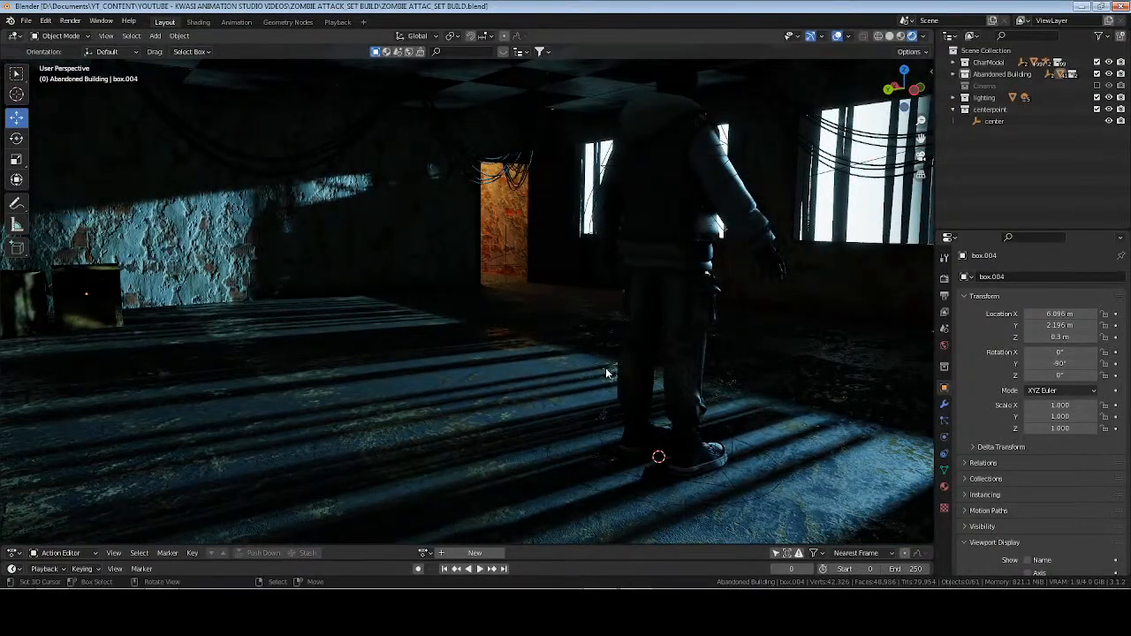
{"action": "middle_click_drag", "start_coordinate": [691, 352], "coordinate": [747, 376]}
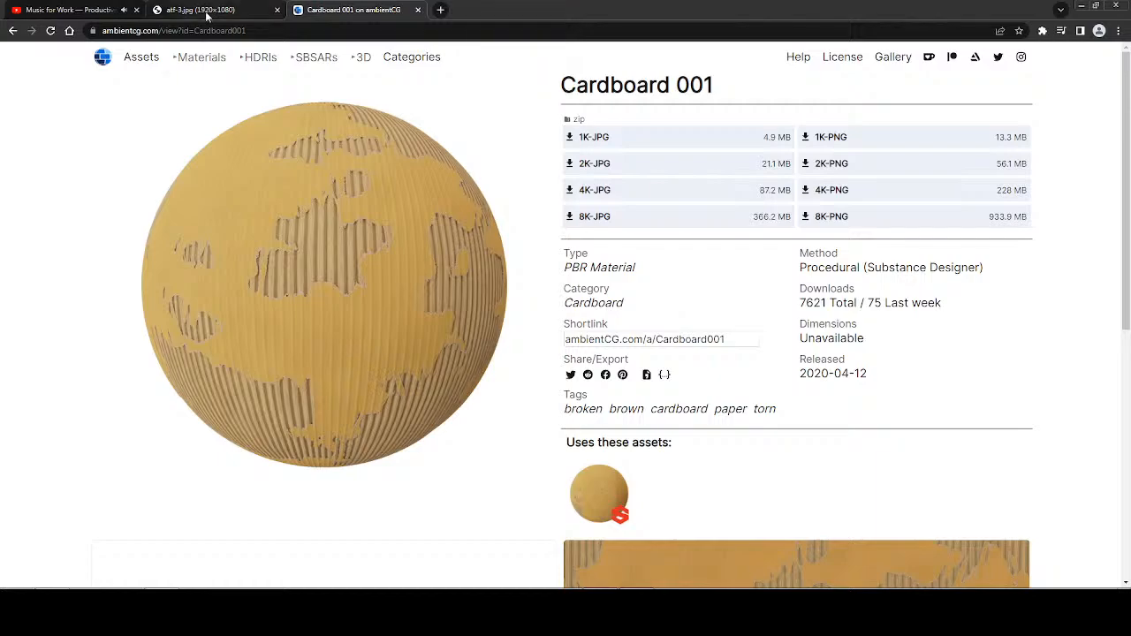
Study the reference image atf-3.jpg in the browser, return to Blender, and compare the rendered room with it.
{"action": "left_click", "coordinate": [207, 12]}
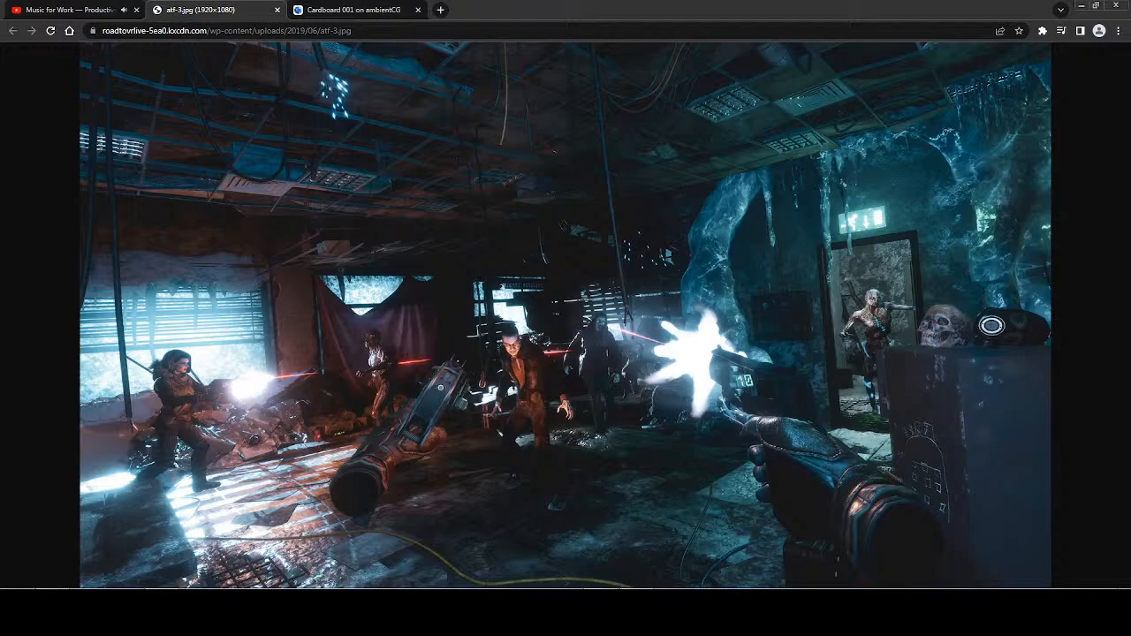
{"action": "key", "text": "alt+Tab"}
{"action": "mouse_move", "coordinate": [437, 316]}
{"action": "middle_mouse_down"}
{"action": "mouse_move", "coordinate": [535, 320]}
{"action": "mouse_move", "coordinate": [469, 343]}
{"action": "mouse_move", "coordinate": [626, 324]}
{"action": "middle_mouse_up"}
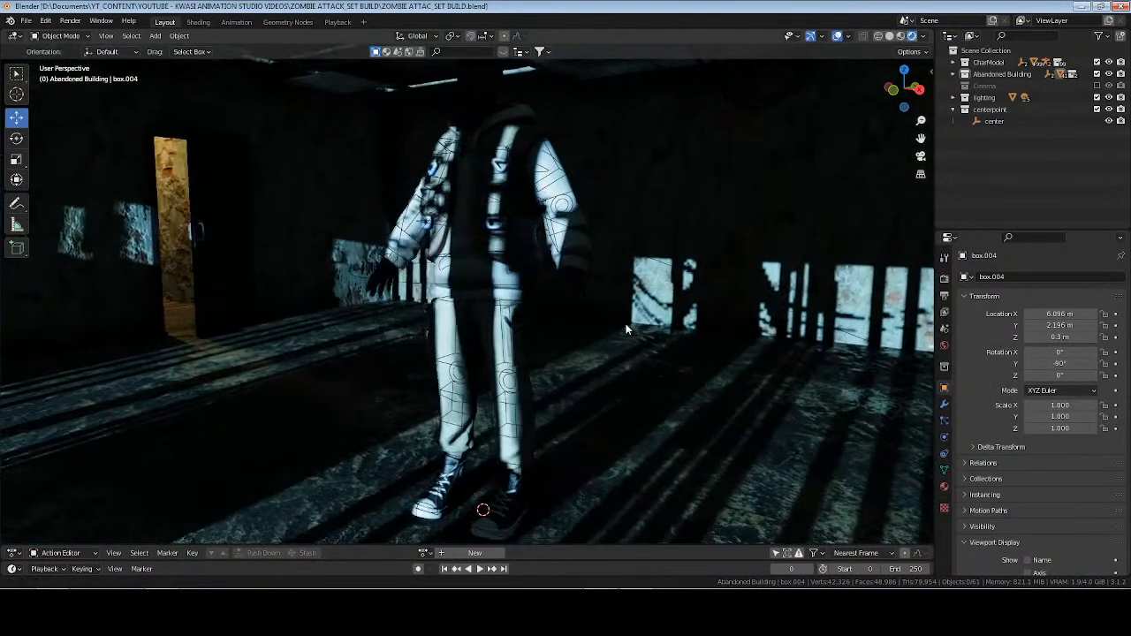
Show the scene in material preview shading, select the floor, and add a second material slot to it.
{"action": "left_click", "coordinate": [902, 37]}
{"action": "middle_click_drag", "start_coordinate": [630, 344], "coordinate": [577, 360]}
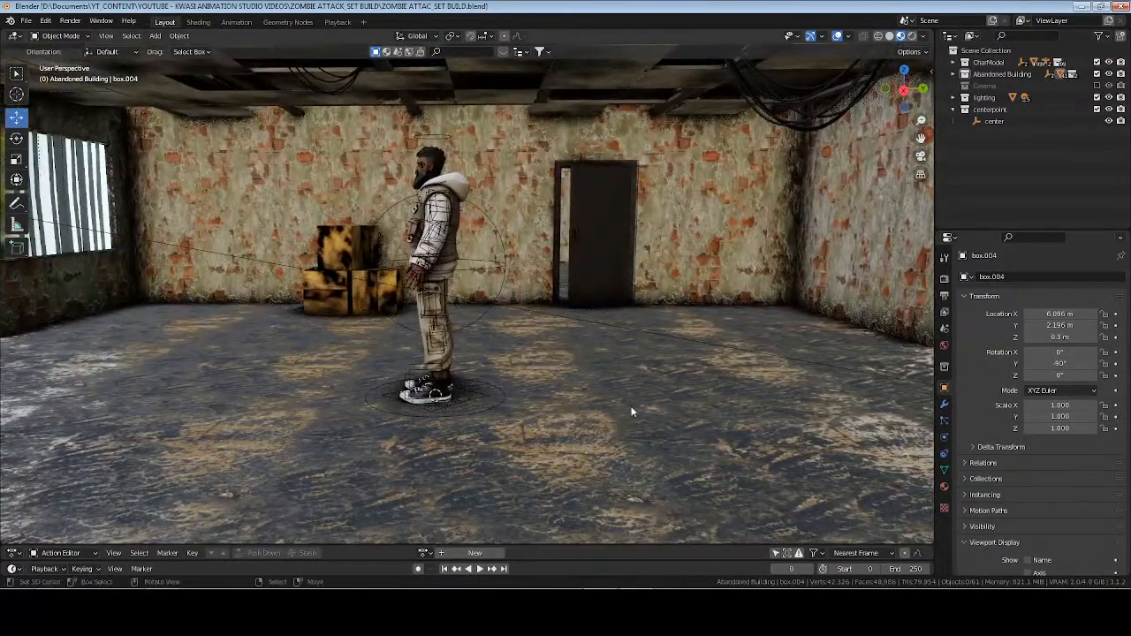
{"action": "left_click", "coordinate": [888, 506]}
{"action": "left_click", "coordinate": [944, 488]}
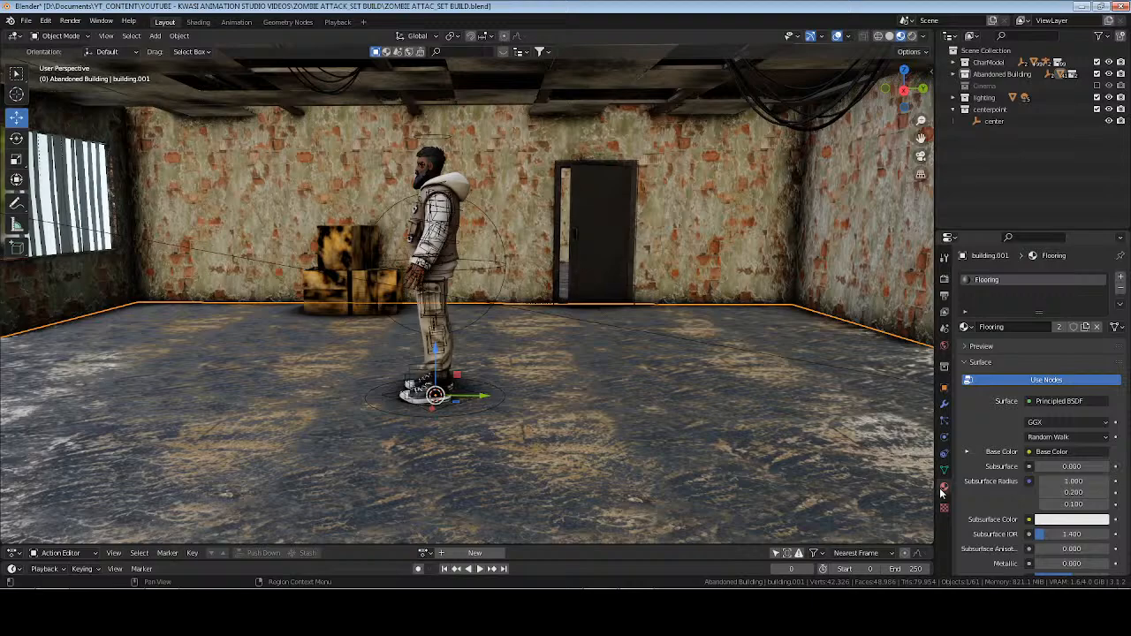
{"action": "left_click", "coordinate": [1121, 277]}
{"action": "middle_click_drag", "start_coordinate": [714, 299], "coordinate": [670, 299]}
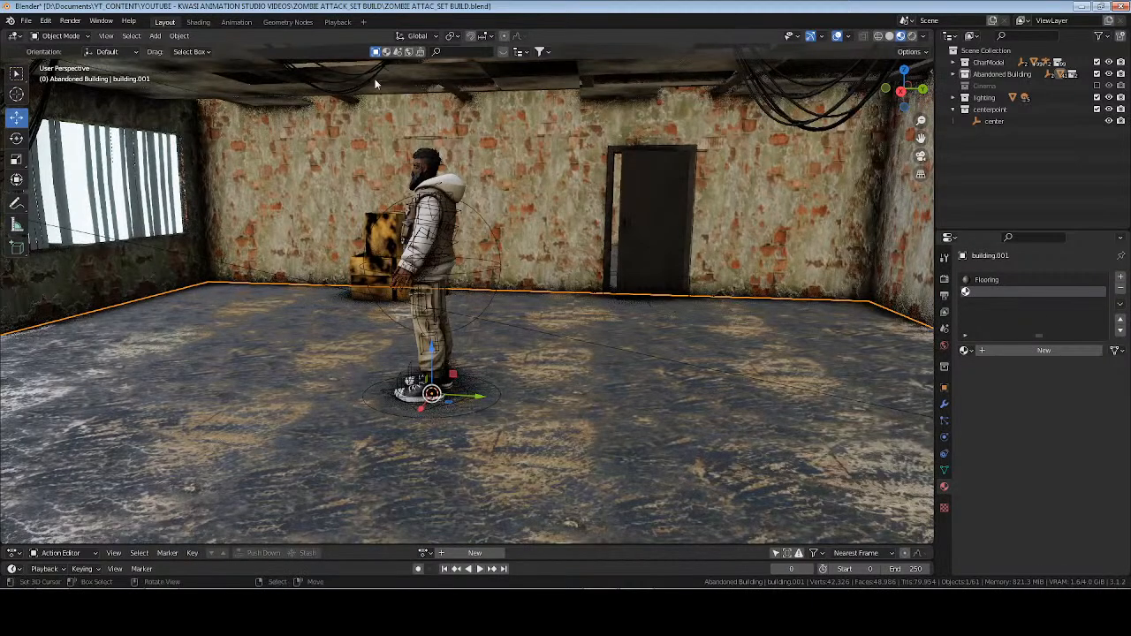
Enter Edit Mode on the floor in the Shading workspace and select the single floor tile beside the character.
{"action": "key", "text": "ctrl+Page_Down"}
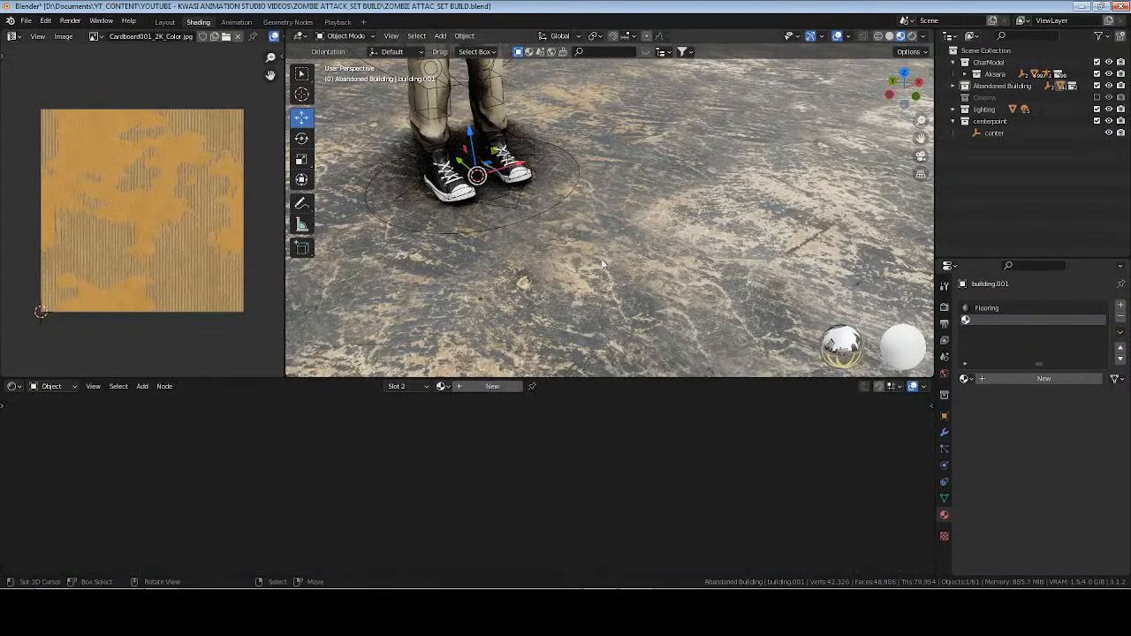
{"action": "key", "text": "Tab"}
{"action": "right_click", "coordinate": [635, 209]}
{"action": "key", "text": "KP_Decimal"}
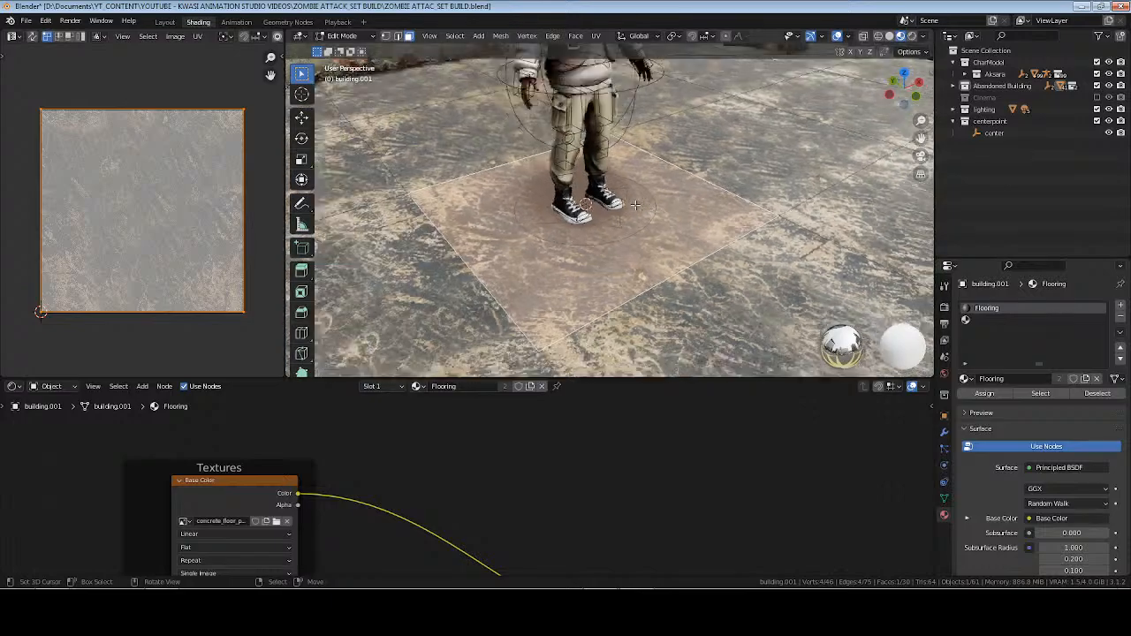
{"action": "middle_click_drag", "start_coordinate": [716, 197], "coordinate": [557, 175]}
{"action": "middle_click_drag", "start_coordinate": [720, 160], "coordinate": [603, 242], "text": "shift"}
{"action": "scroll", "coordinate": [617, 189], "scroll_direction": "up", "scroll_amount": 3}
{"action": "right_click", "coordinate": [510, 209]}
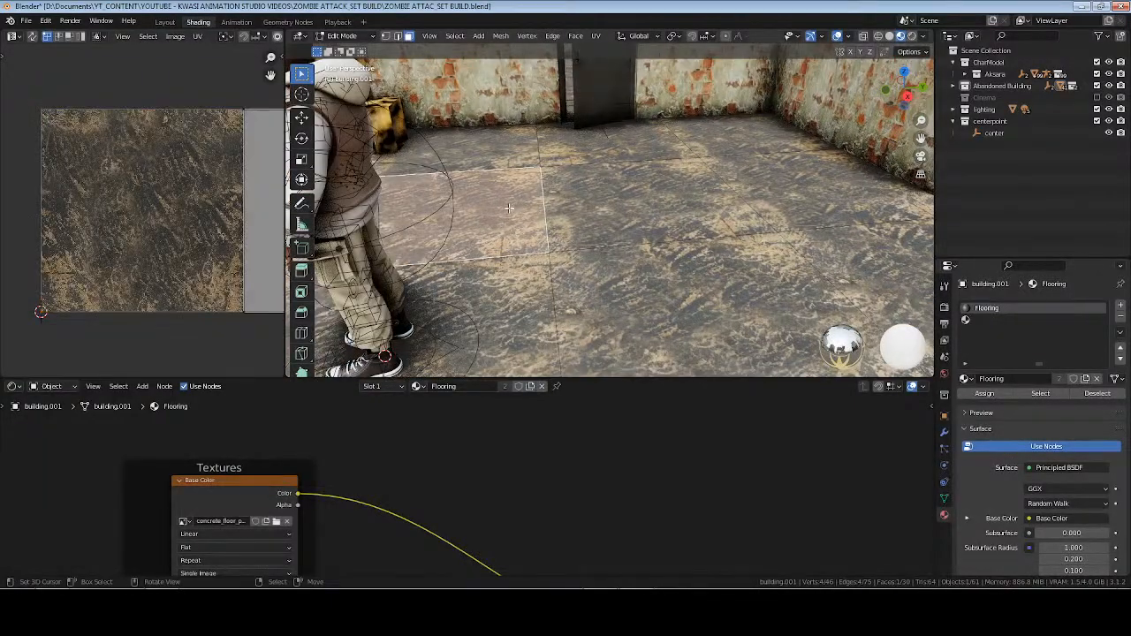
{"action": "key", "text": "KP_Decimal"}
{"action": "middle_click_drag", "start_coordinate": [509, 207], "coordinate": [612, 219]}
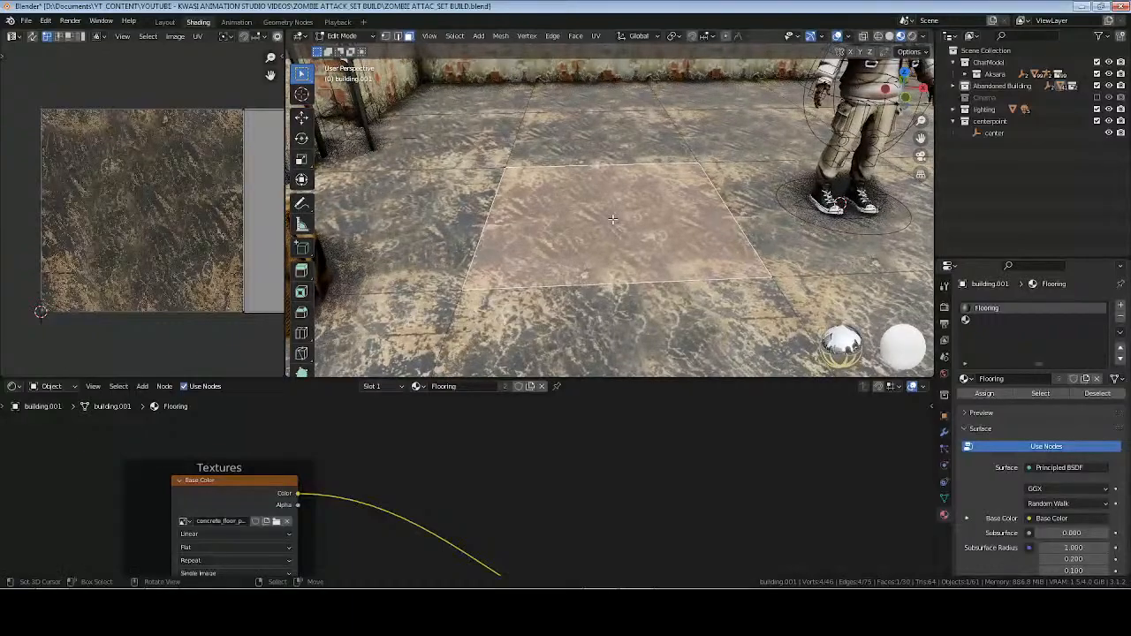
Assign the empty second slot to the selected tile, create a material named "broken floor" in it, and save.
{"action": "mouse_move", "coordinate": [169, 212]}
{"action": "middle_mouse_down"}
{"action": "mouse_move", "coordinate": [135, 213]}
{"action": "mouse_move", "coordinate": [162, 210]}
{"action": "middle_mouse_up"}
{"action": "left_click", "coordinate": [981, 322]}
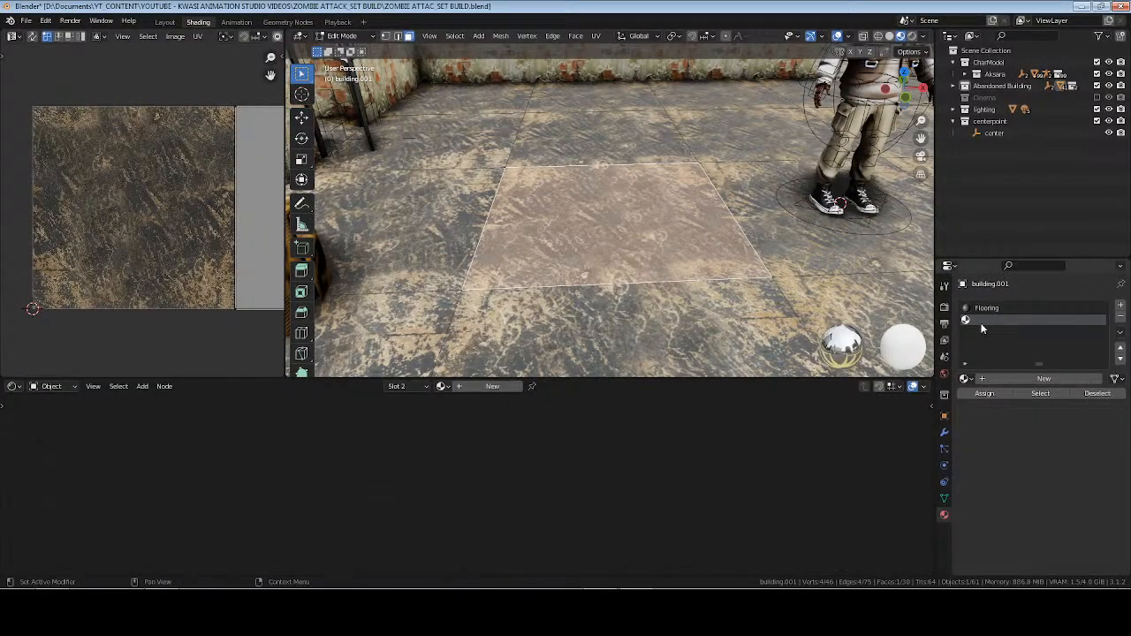
{"action": "left_click", "coordinate": [1002, 394]}
{"action": "left_click", "coordinate": [1025, 380]}
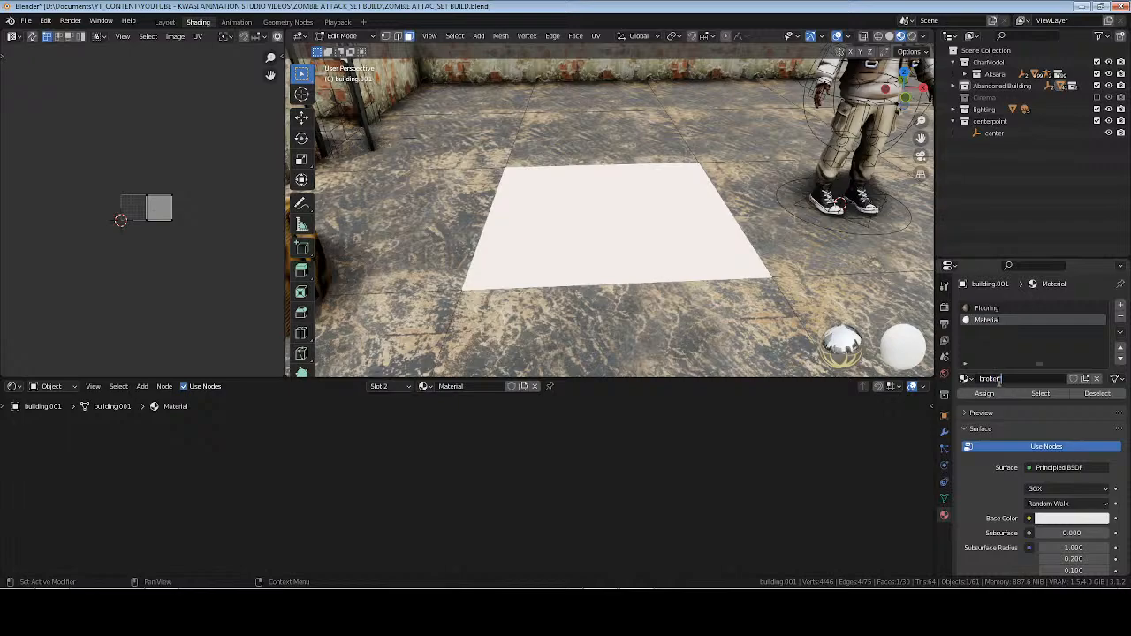
{"action": "type", "text": "r"}
{"action": "key", "text": "Return"}
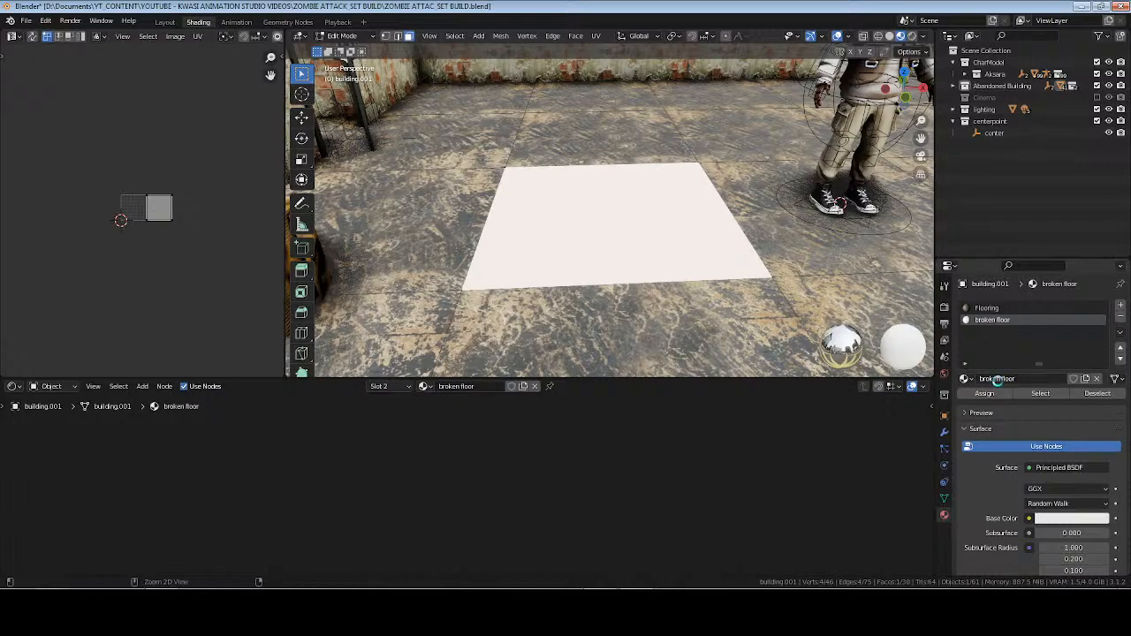
{"action": "key", "text": "ctrl+s"}
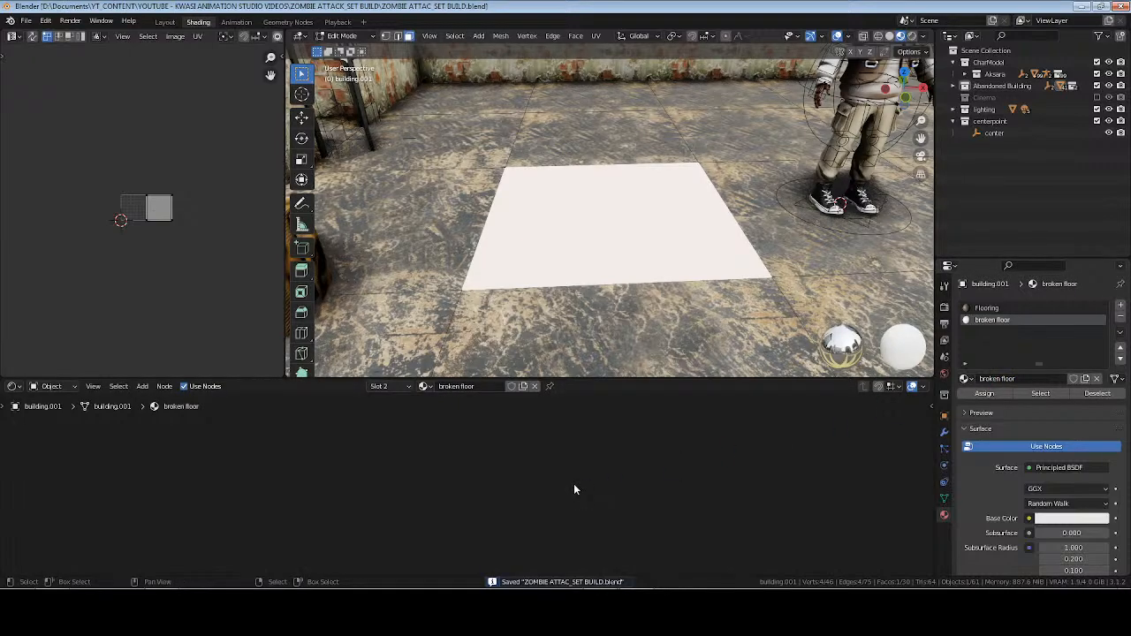
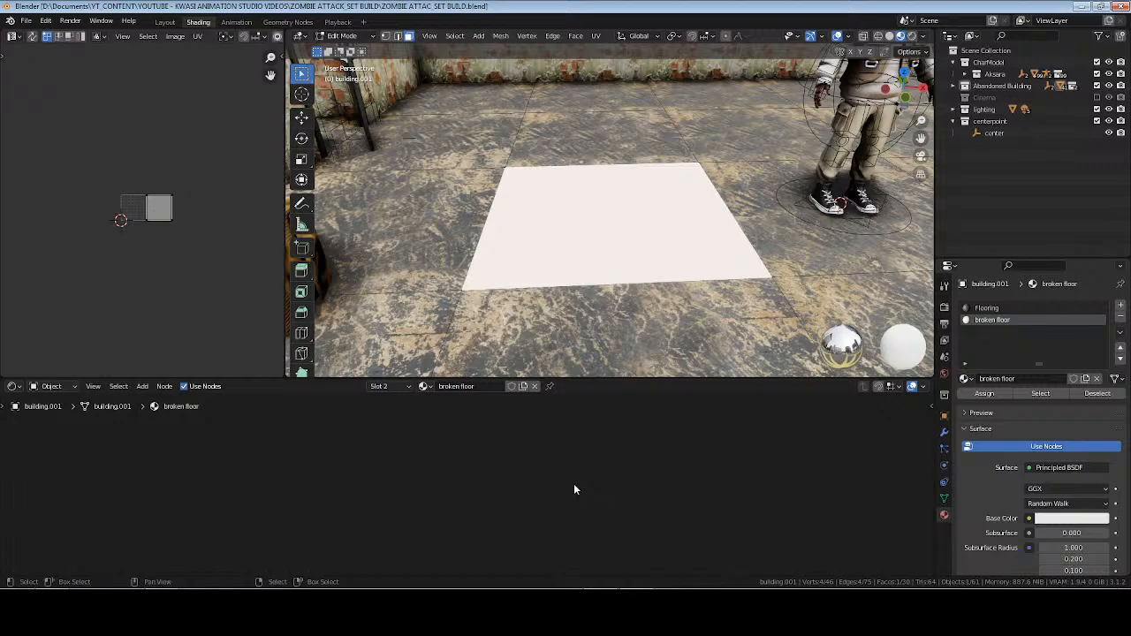
Frame the "broken floor" material's shader nodes in the node editor and save the file.
{"action": "key", "text": "a"}
{"action": "key", "text": "KP_Decimal"}
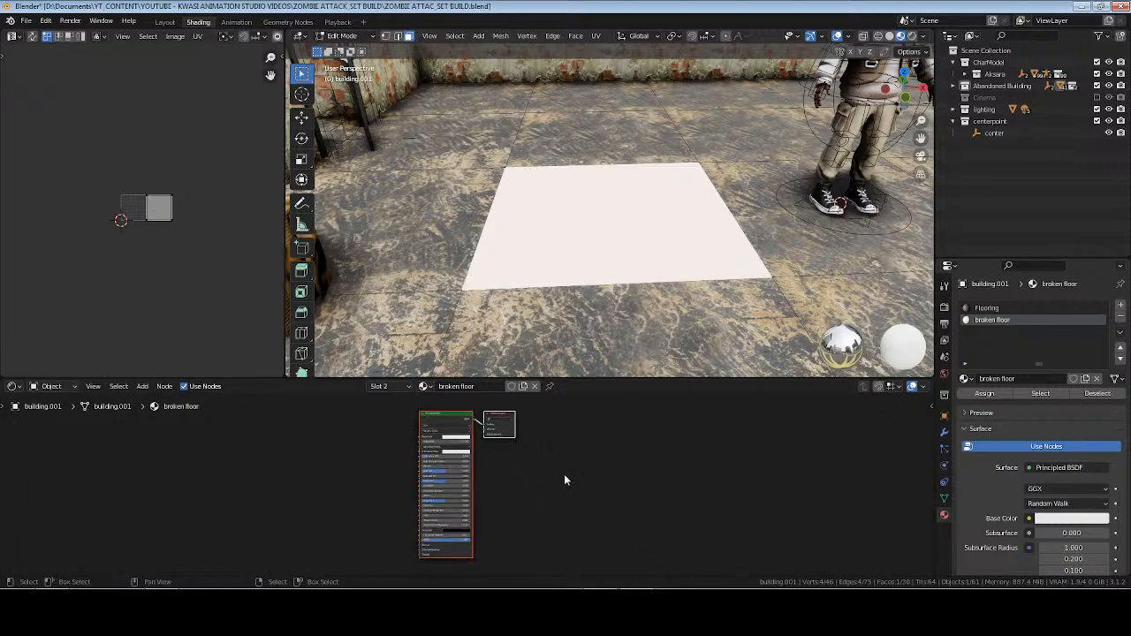
{"action": "left_click", "coordinate": [562, 475]}
{"action": "middle_click_drag", "start_coordinate": [373, 482], "coordinate": [592, 492]}
{"action": "scroll", "coordinate": [592, 498], "scroll_direction": "up", "scroll_amount": 3}
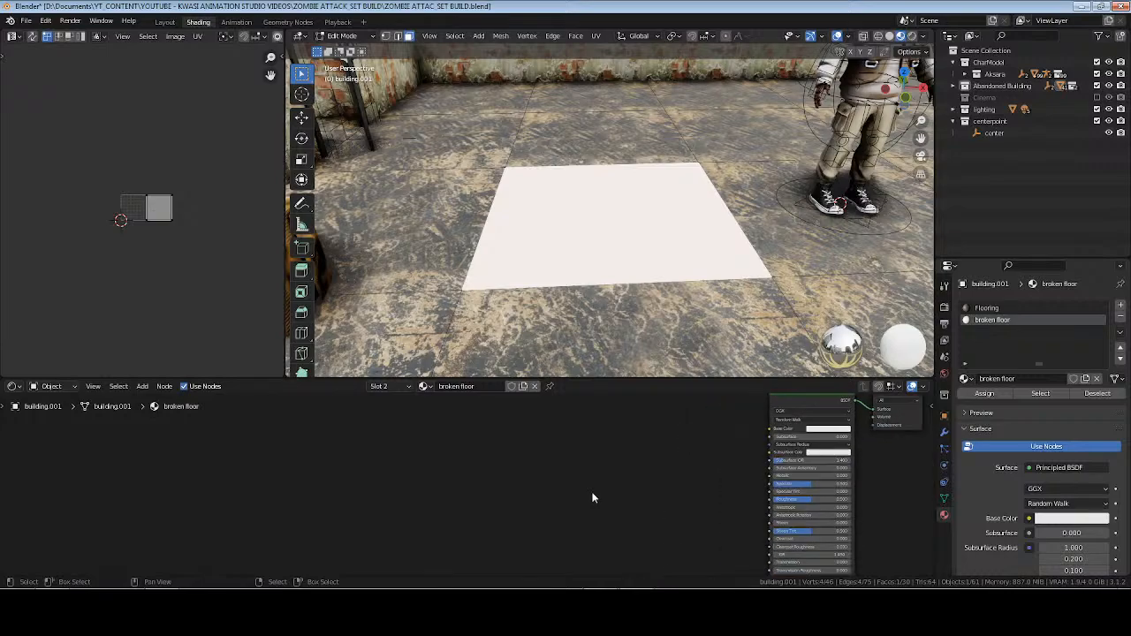
{"action": "scroll", "coordinate": [619, 486], "scroll_direction": "down", "scroll_amount": 1}
{"action": "key", "text": "ctrl+s"}
Switch to the browser and search ambientCG for "broken" instead of cardboard.
{"action": "key", "text": "alt+Tab"}
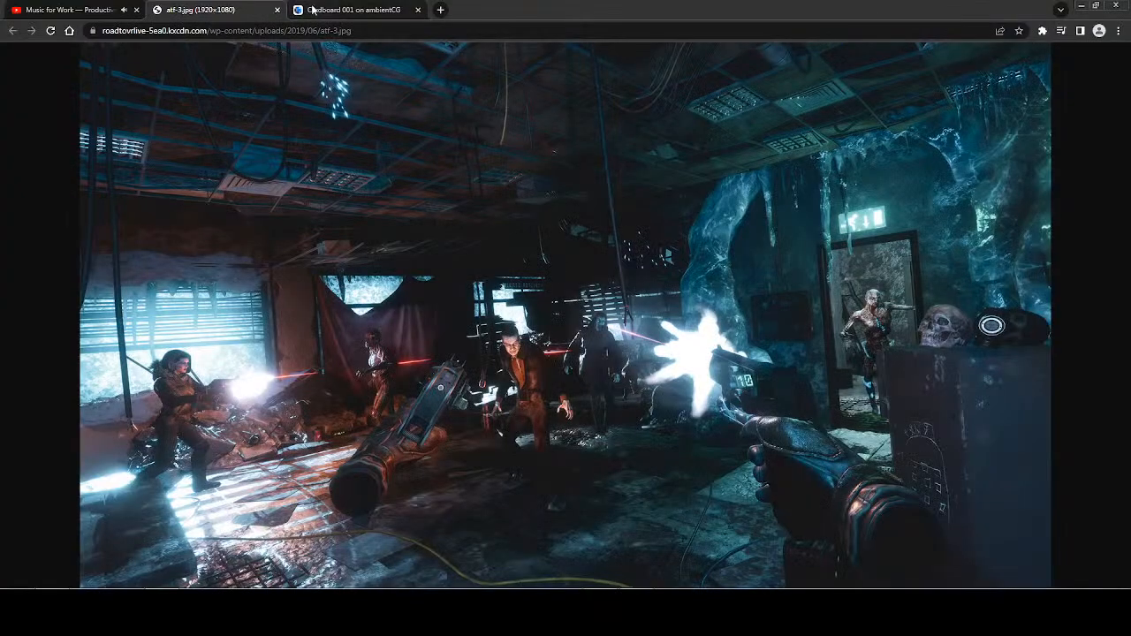
{"action": "left_click", "coordinate": [336, 11]}
{"action": "key", "text": "alt+Left"}
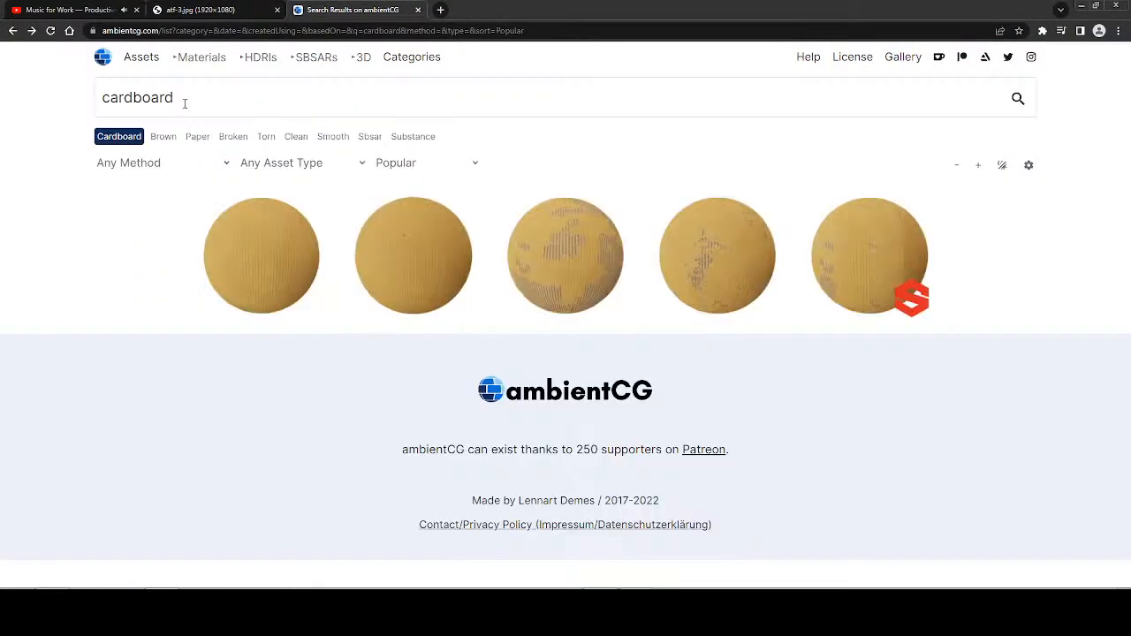
{"action": "left_click_drag", "start_coordinate": [182, 101], "coordinate": [99, 99]}
{"action": "type", "text": "brok"}
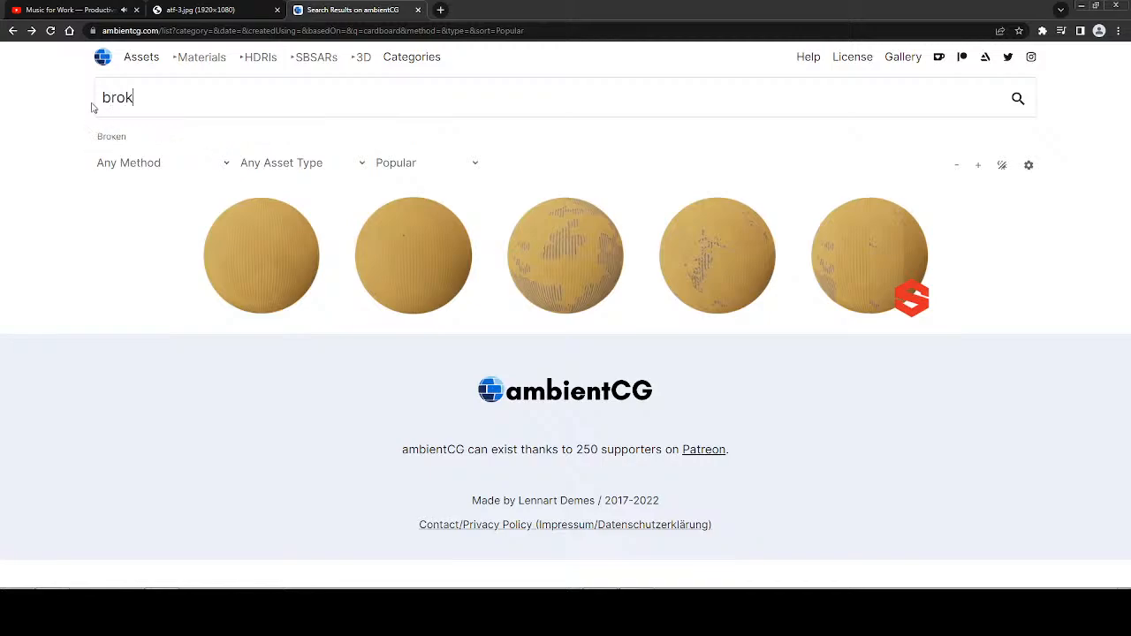
{"action": "type", "text": "en"}
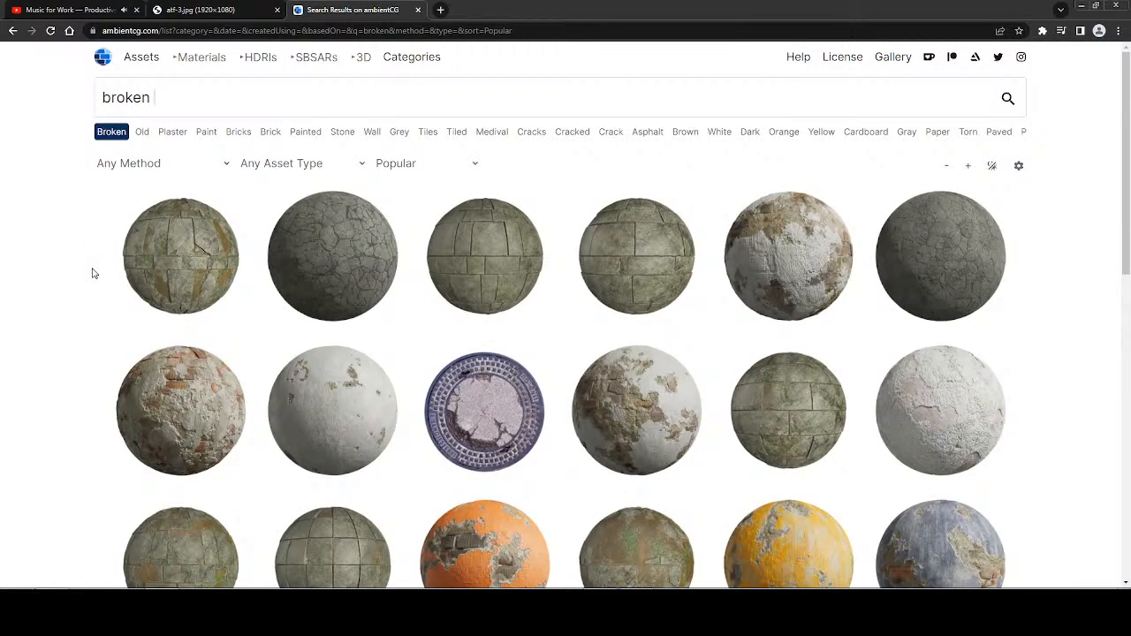
Browse the broken materials for a suitable floor texture, checking the Painted Plaster 009 page and returning to the results.
{"action": "scroll", "coordinate": [92, 274], "scroll_direction": "down", "scroll_amount": 5}
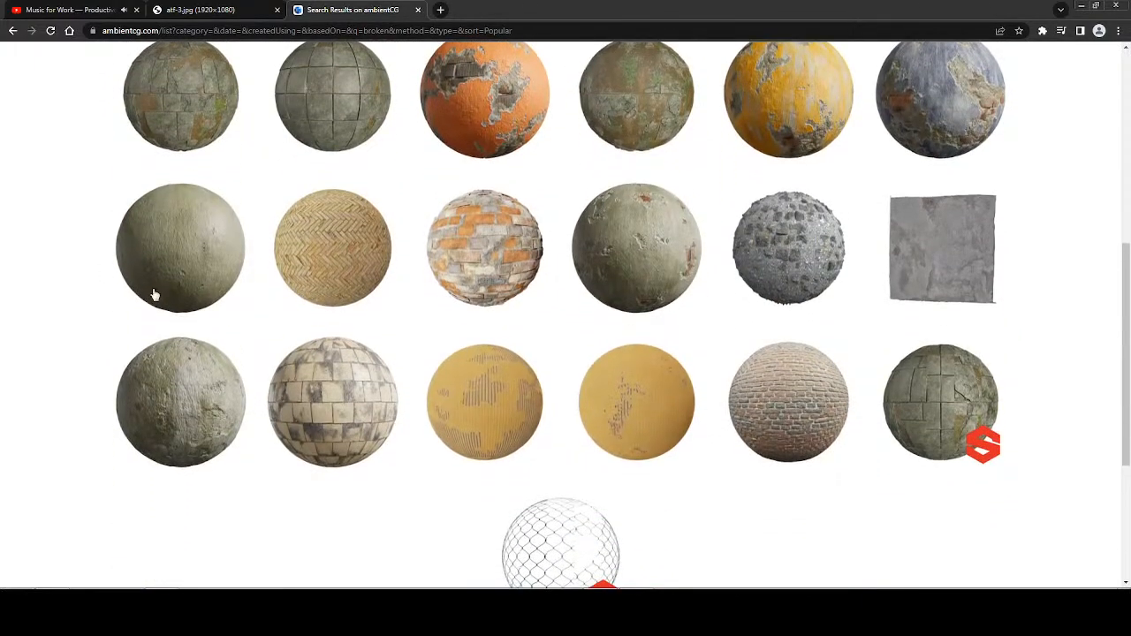
{"action": "left_click", "coordinate": [636, 253]}
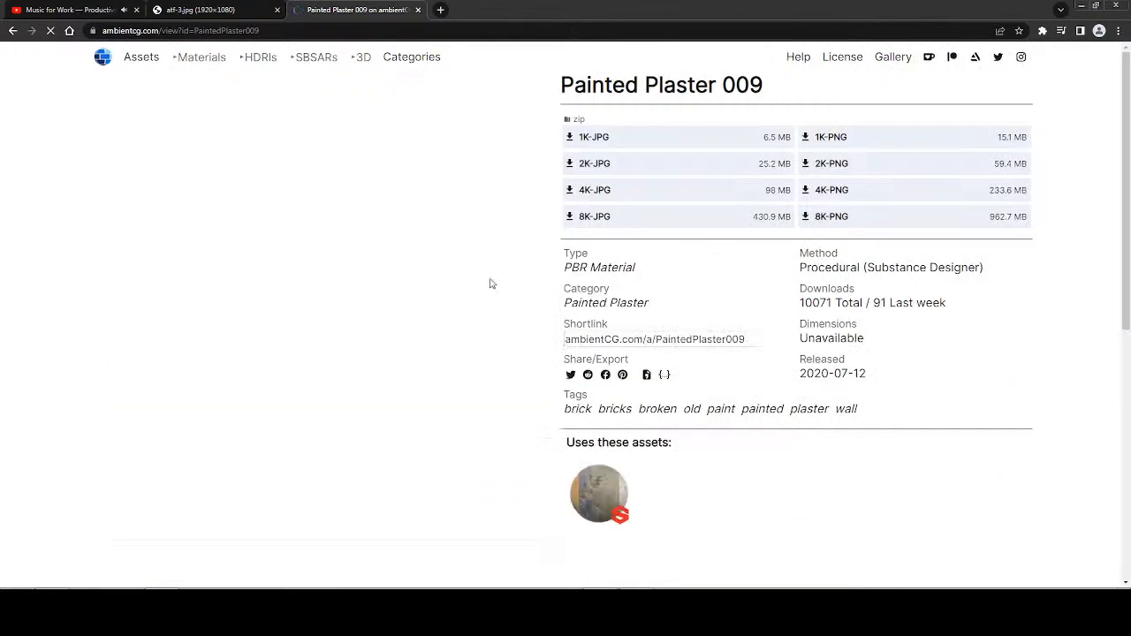
{"action": "key", "text": "alt+Left"}
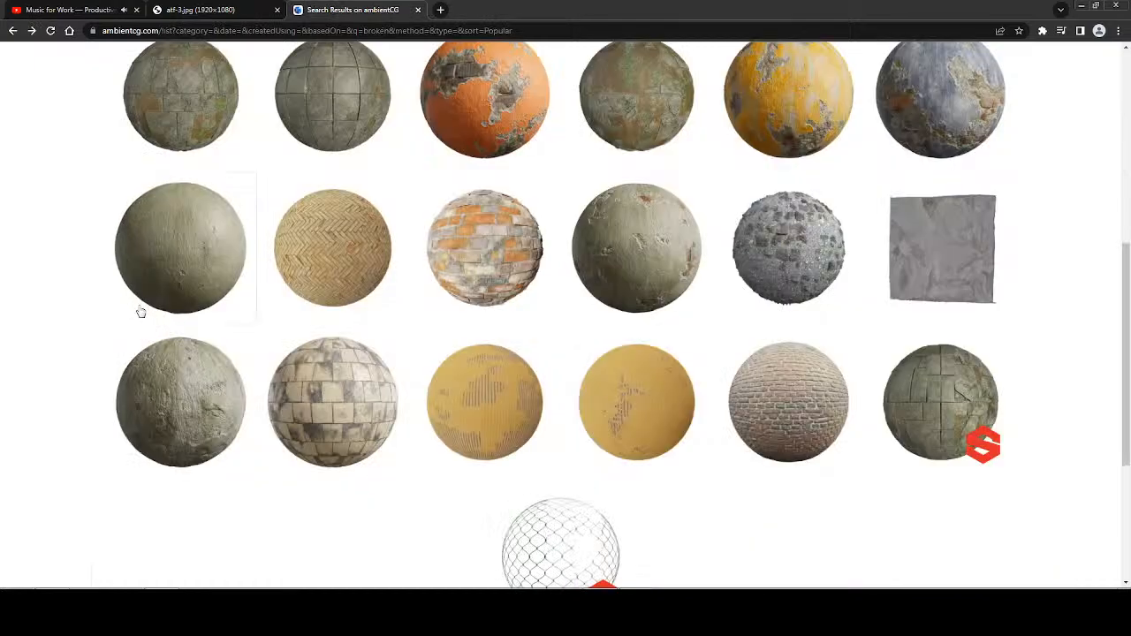
{"action": "scroll", "coordinate": [82, 350], "scroll_direction": "down", "scroll_amount": 2}
{"action": "scroll", "coordinate": [82, 351], "scroll_direction": "up", "scroll_amount": 5}
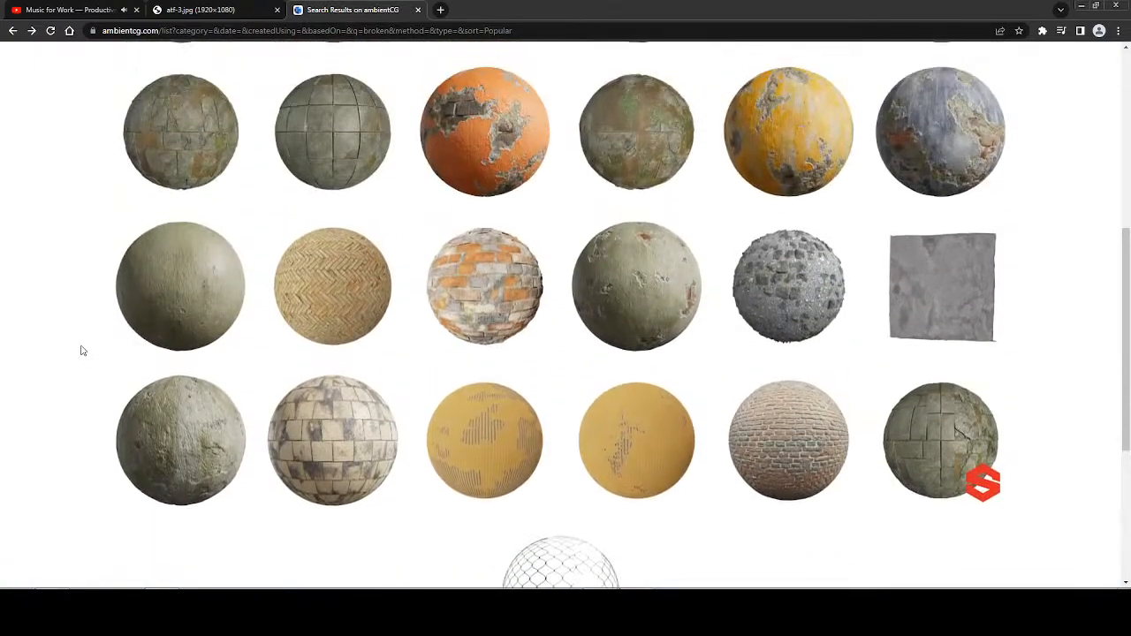
{"action": "scroll", "coordinate": [82, 351], "scroll_direction": "up", "scroll_amount": 3}
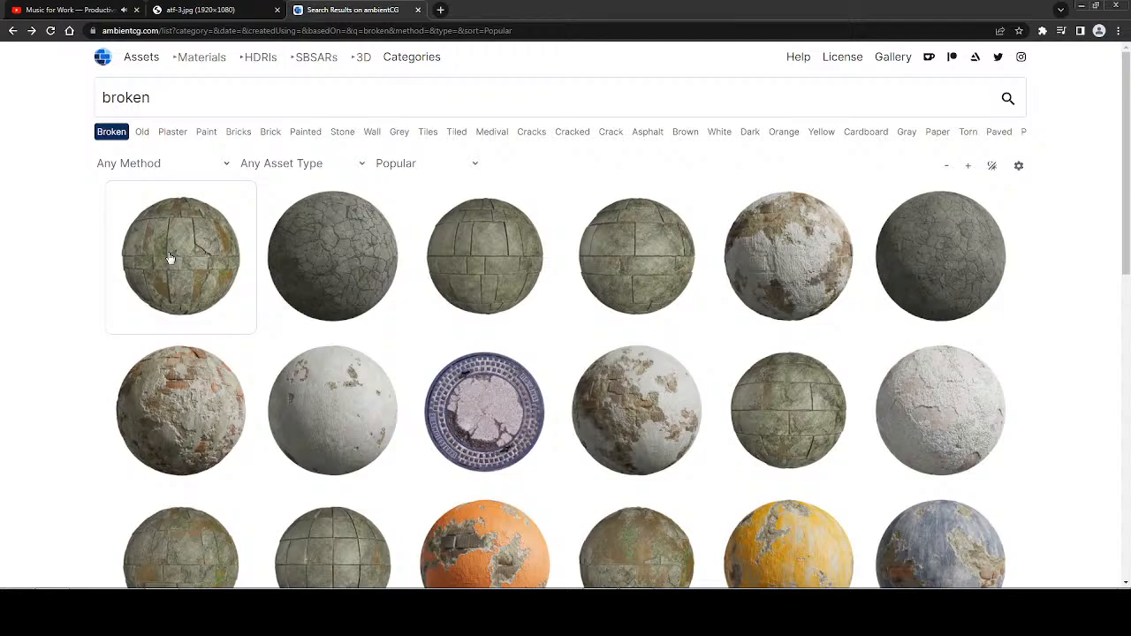
Open the Asphalt 021 material and download its 2K-JPG archive to the Special Backgrounds folder.
{"action": "left_click", "coordinate": [371, 256]}
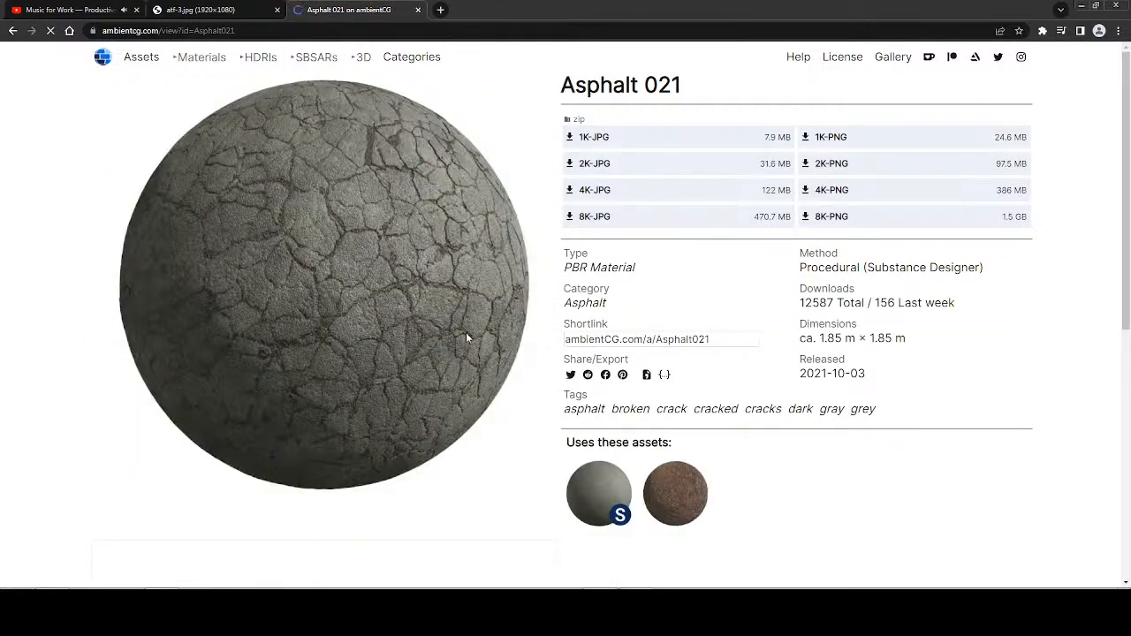
{"action": "scroll", "coordinate": [520, 354], "scroll_direction": "down", "scroll_amount": 2}
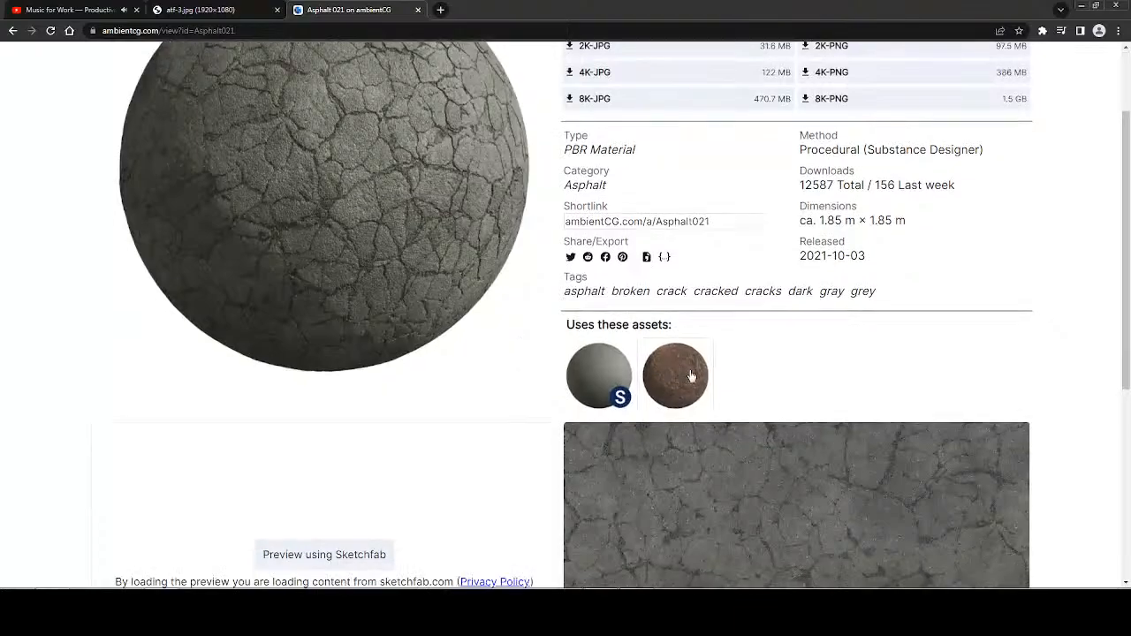
{"action": "scroll", "coordinate": [672, 336], "scroll_direction": "up", "scroll_amount": 2}
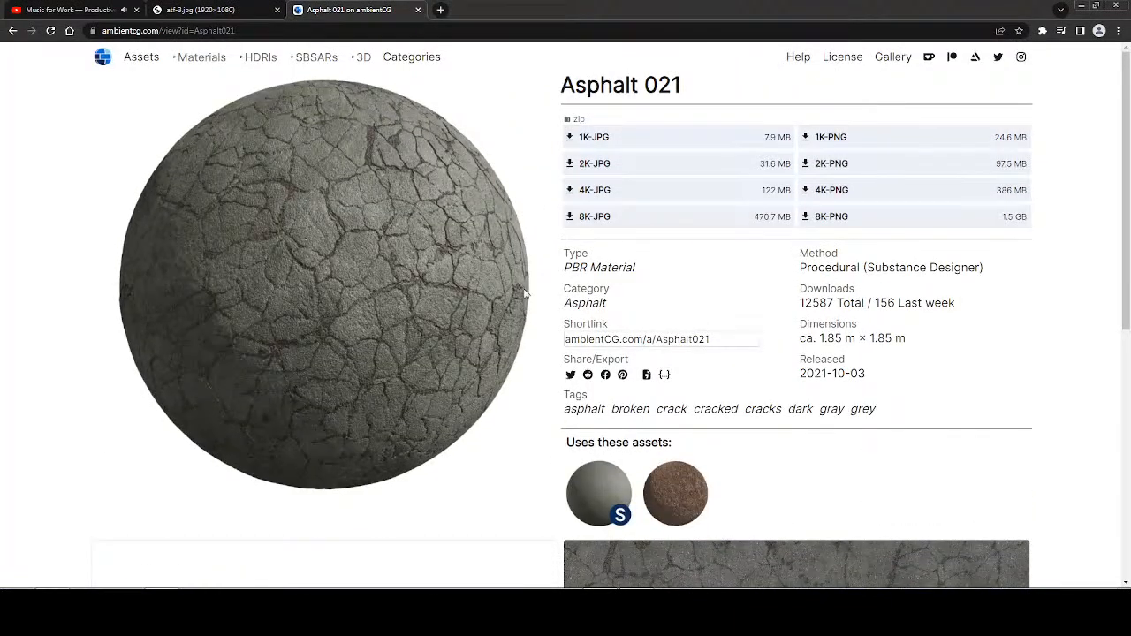
{"action": "left_click", "coordinate": [568, 170]}
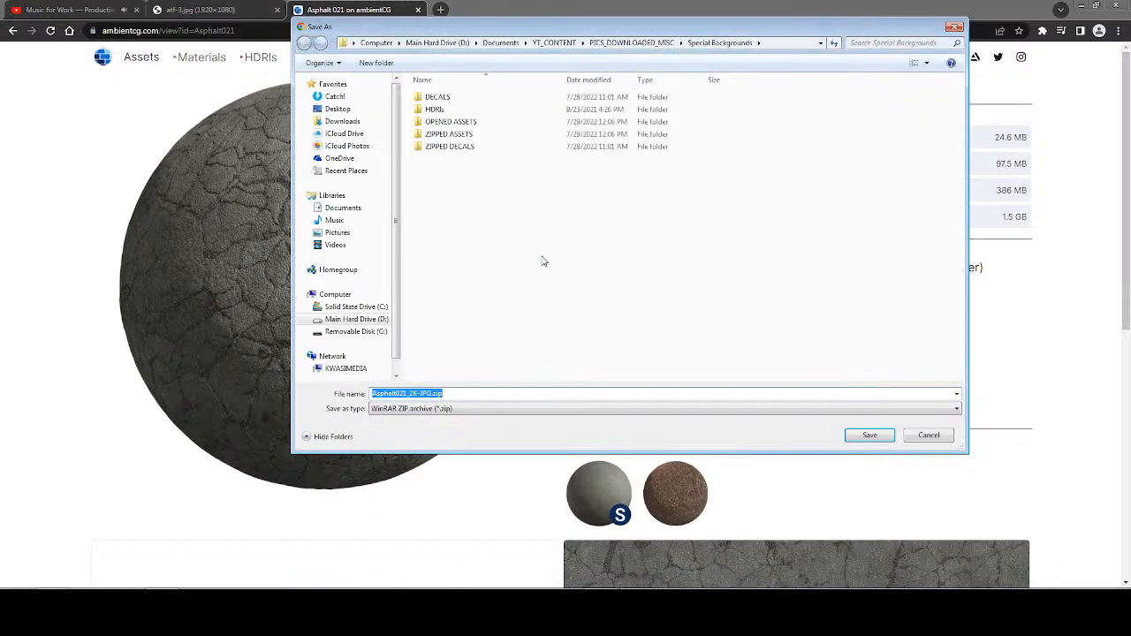
{"action": "left_click", "coordinate": [869, 436]}
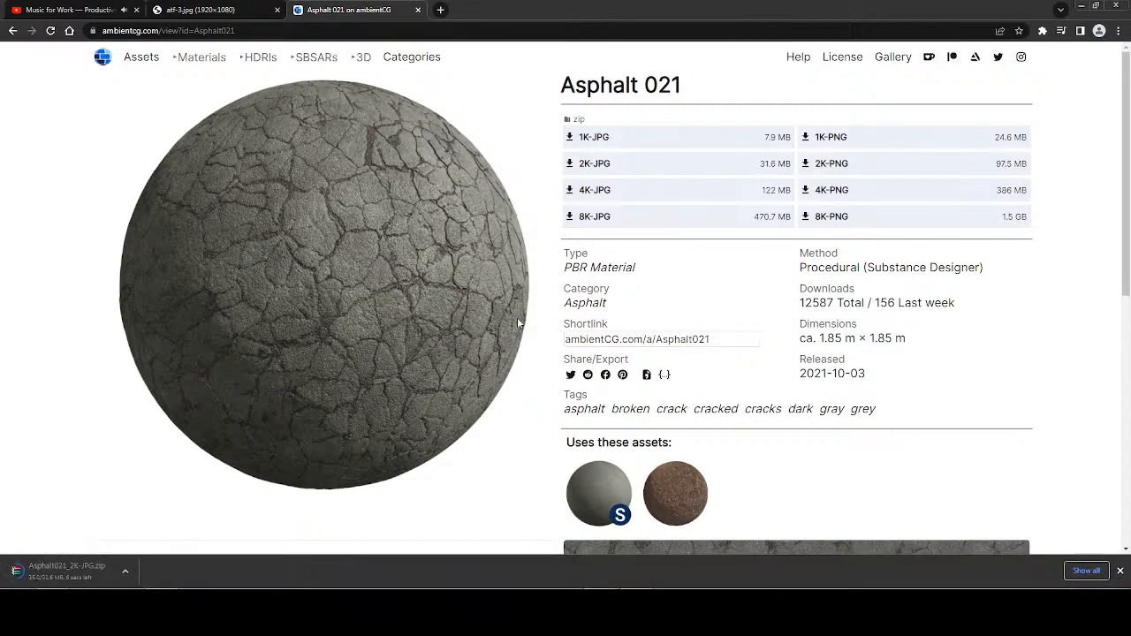
Check the atf-3.jpg reference image again, dismiss the download bar, and search ambientCG for "rebar".
{"action": "left_click", "coordinate": [234, 12]}
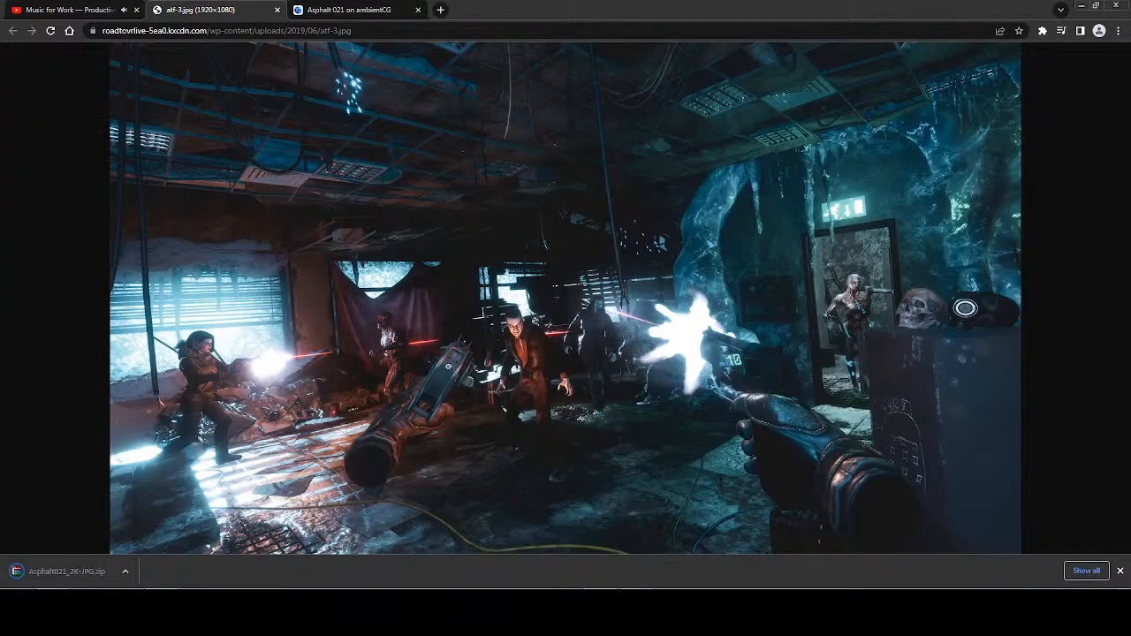
{"action": "left_click", "coordinate": [1119, 572]}
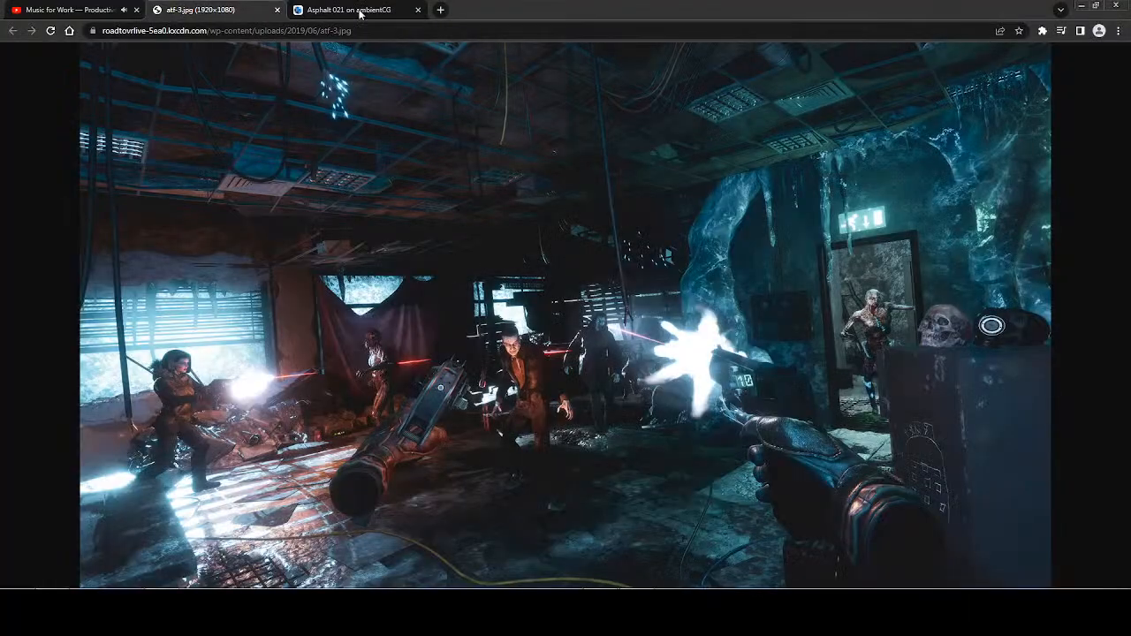
{"action": "left_click", "coordinate": [349, 9]}
{"action": "key", "text": "alt+Left"}
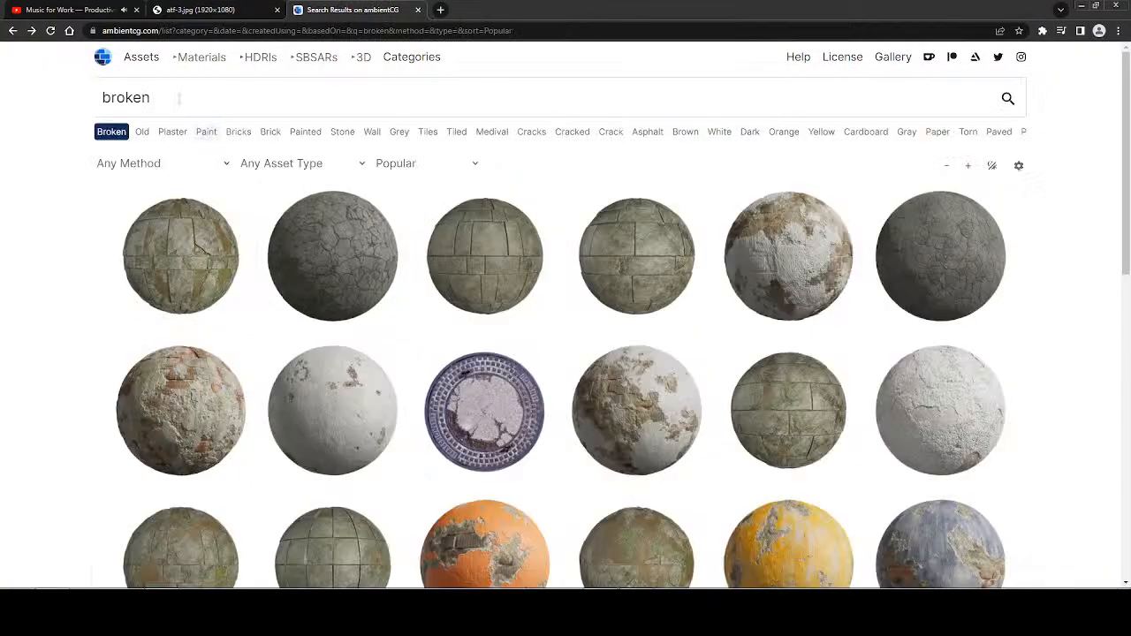
{"action": "type", "text": "rebar"}
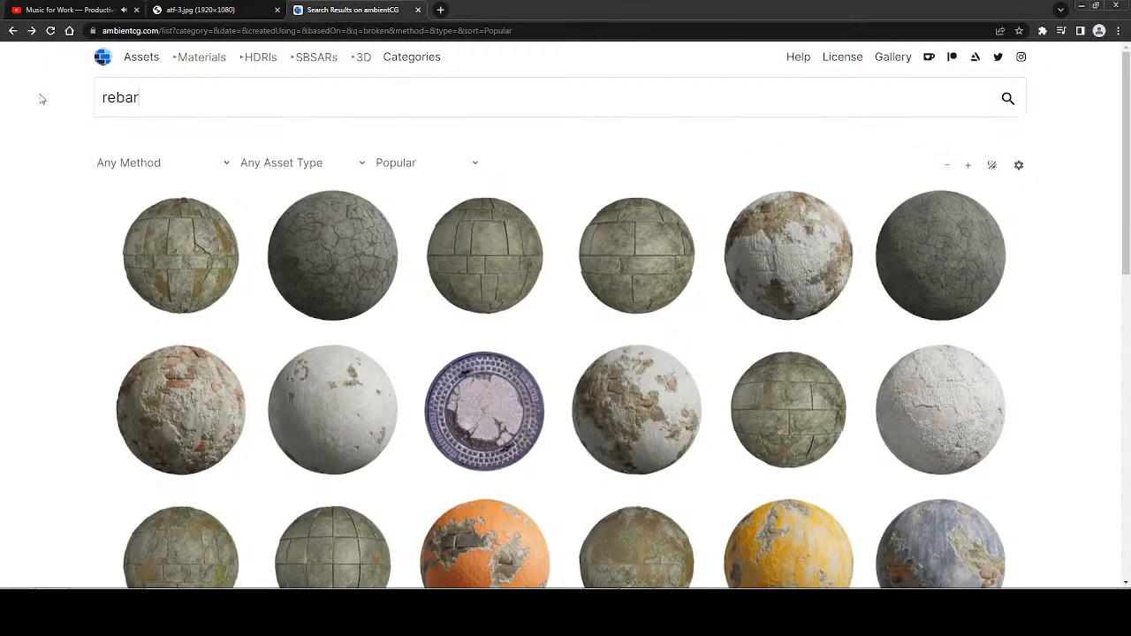
{"action": "key", "text": "Return"}
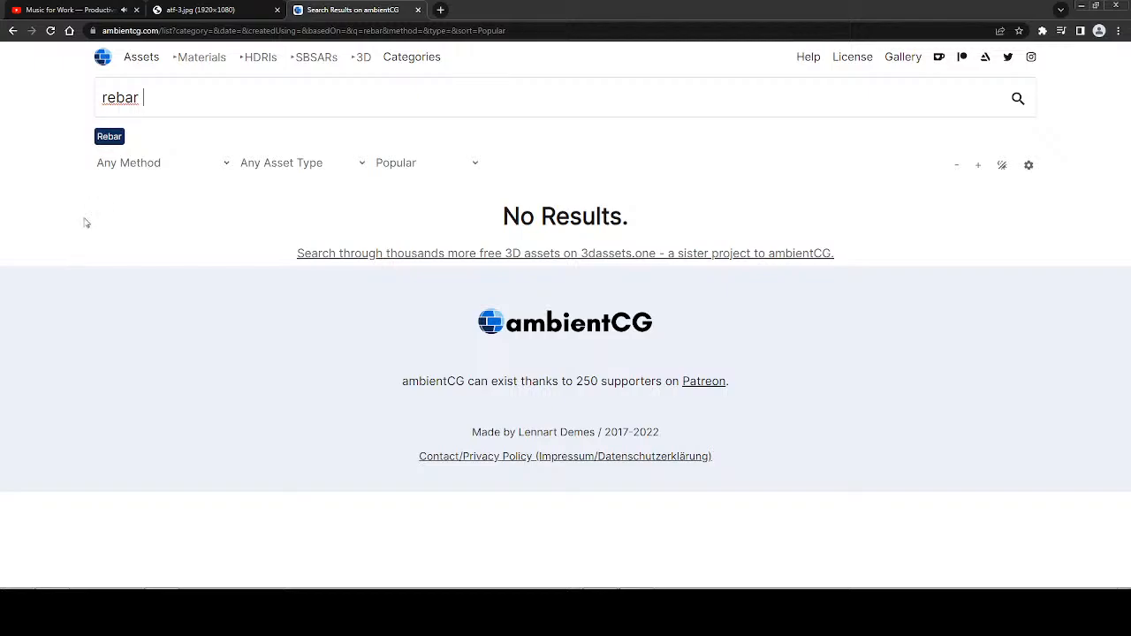
Search ambientCG for "broken" again and return to the atf-3.jpg reference image.
{"action": "key", "text": "alt+Left"}
{"action": "left_click_drag", "start_coordinate": [169, 104], "coordinate": [73, 107]}
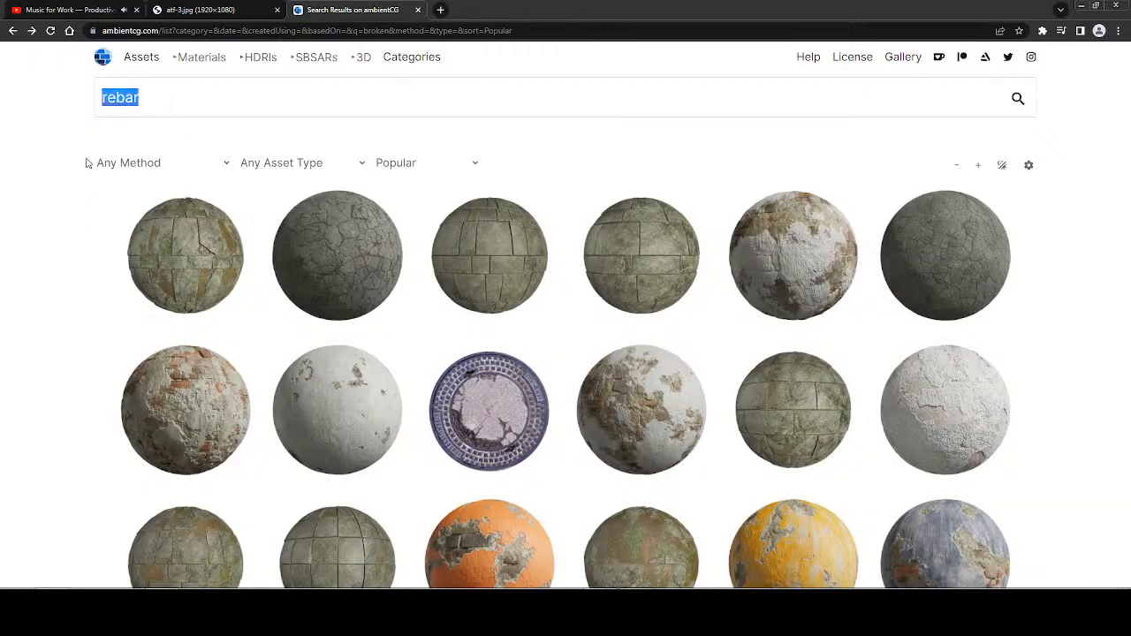
{"action": "type", "text": "broken"}
{"action": "key", "text": "Return"}
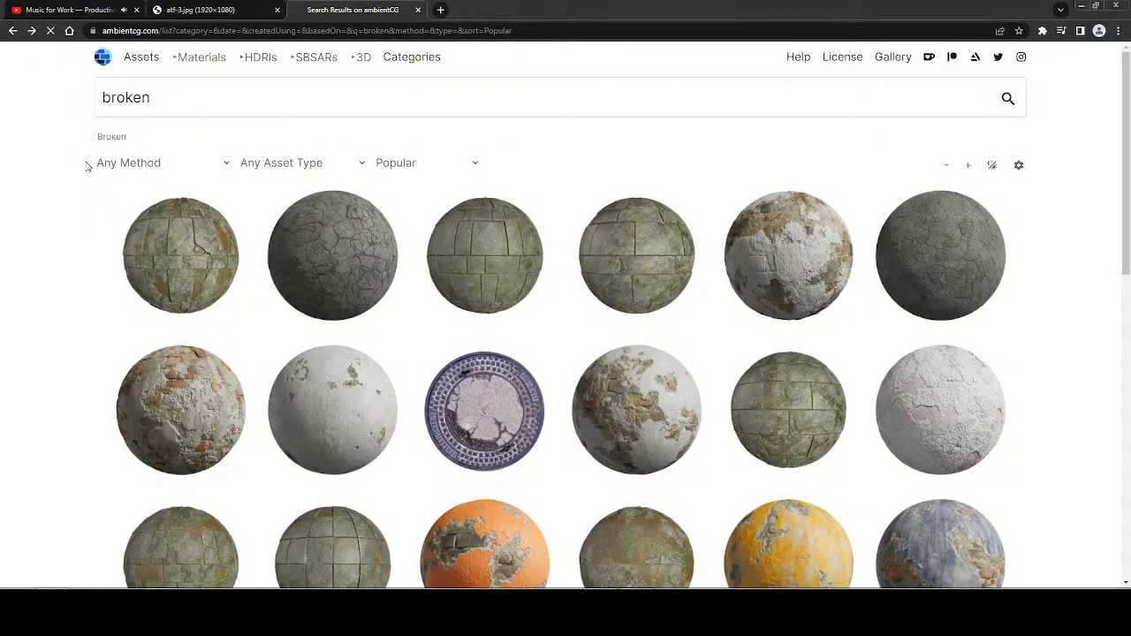
{"action": "left_click", "coordinate": [228, 10]}
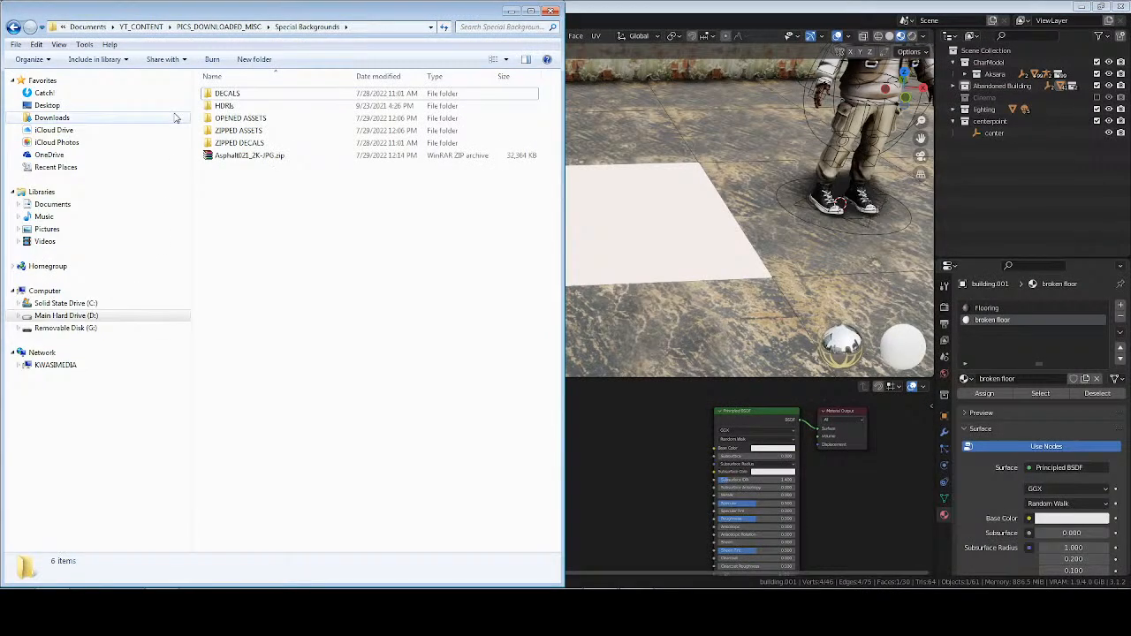
Switch to the Special Backgrounds folder in the file explorer and extract Asphalt021_2K-JPG.zip into its own folder.
{"action": "left_click", "coordinate": [243, 155]}
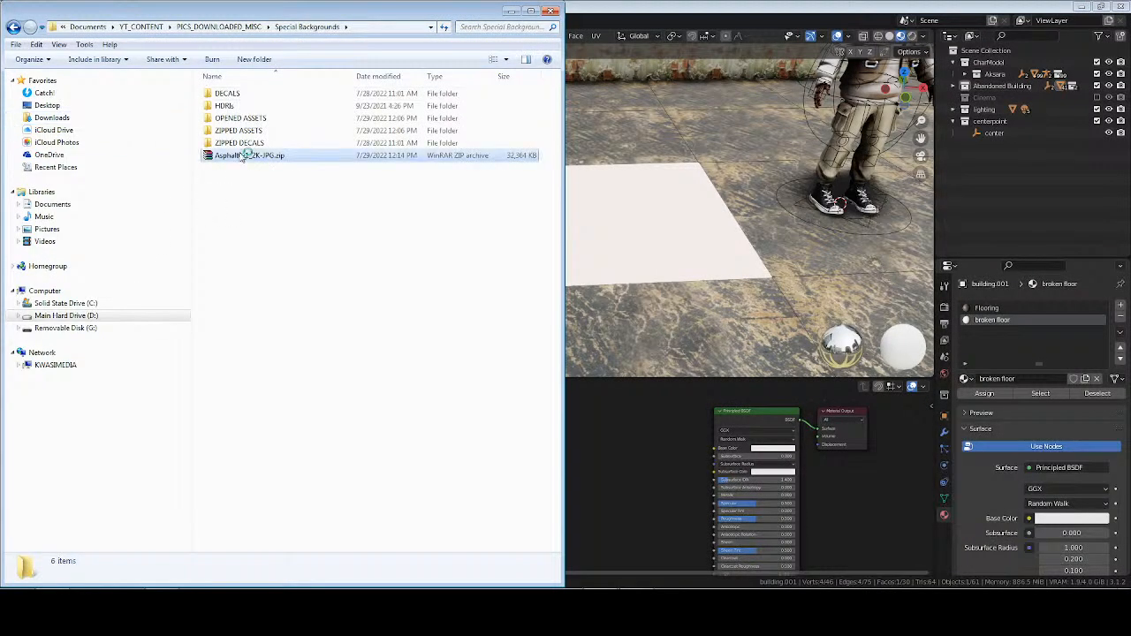
{"action": "right_click", "coordinate": [241, 155]}
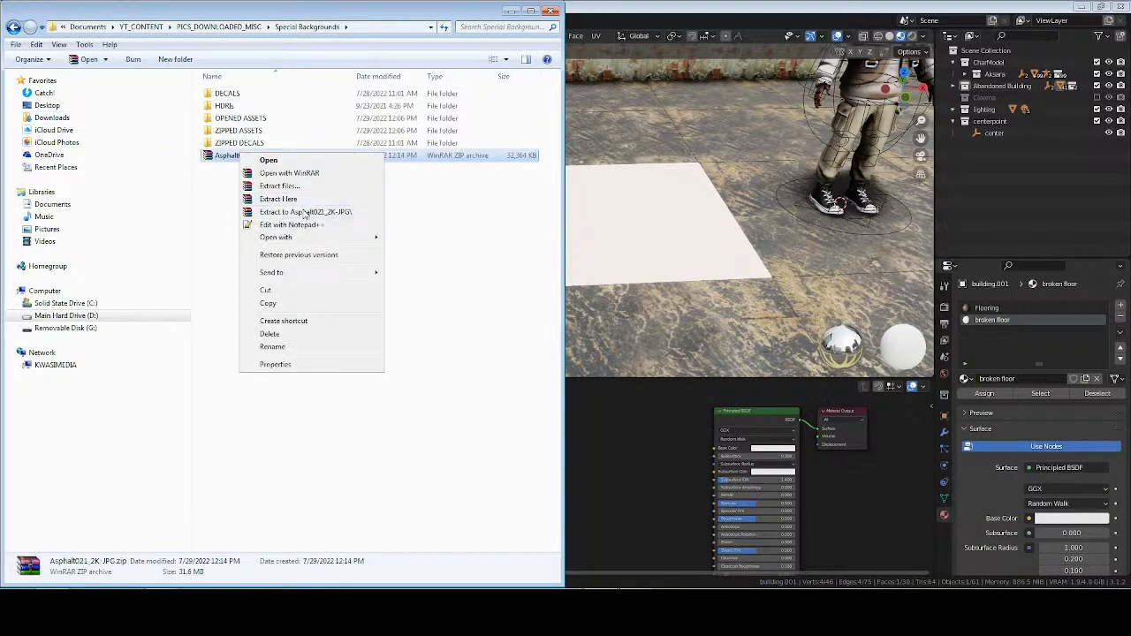
{"action": "left_click", "coordinate": [304, 212]}
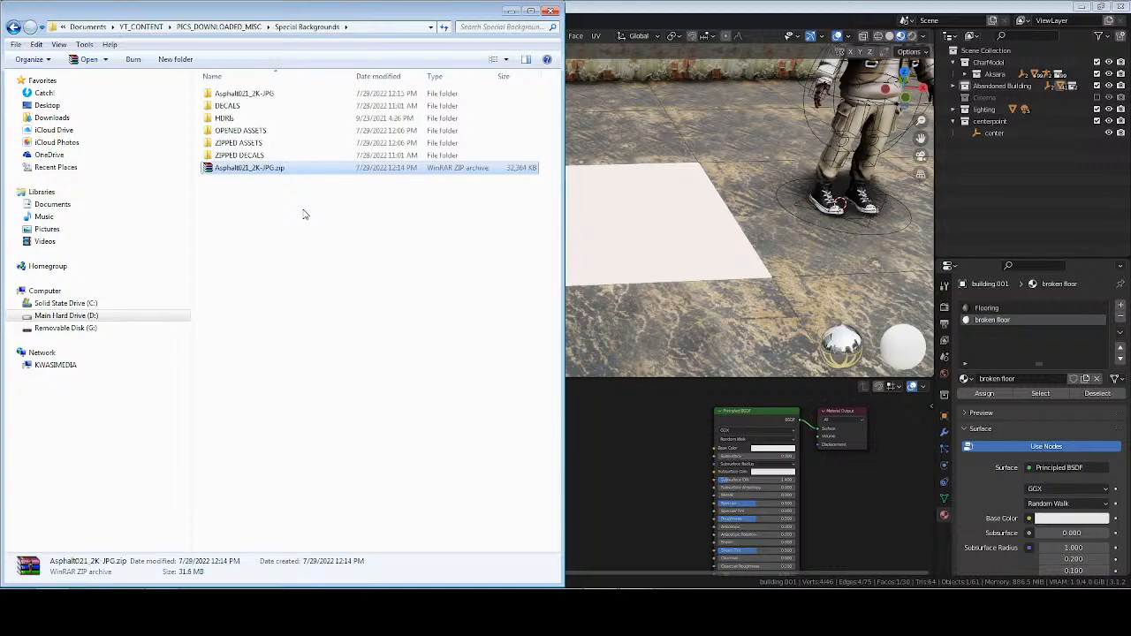
Remove the Asphalt021_2K-JPG.zip archive from Special Backgrounds and move the extracted folder into OPENED ASSETS.
{"action": "left_click", "coordinate": [267, 170]}
{"action": "key", "text": "Delete"}
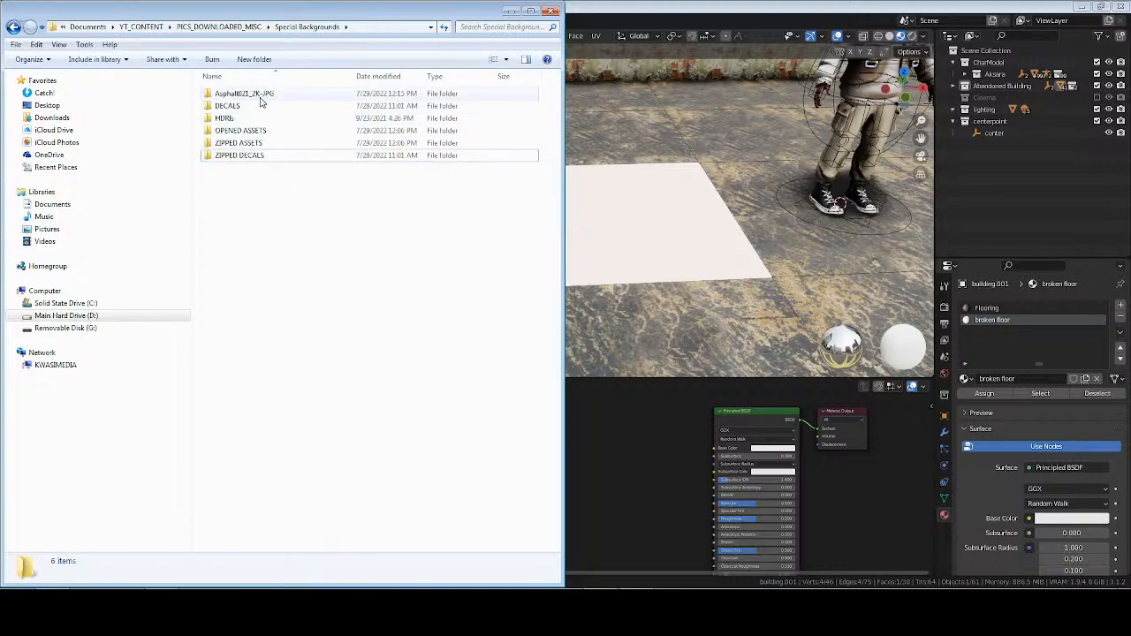
{"action": "left_click", "coordinate": [256, 95]}
Back in Blender, run Principled Texture Setup on the Principled BSDF with the Color, NormalDX and Roughness maps from OPENED ASSETS\Asphalt021_2K-JPG.
{"action": "left_click", "coordinate": [663, 433]}
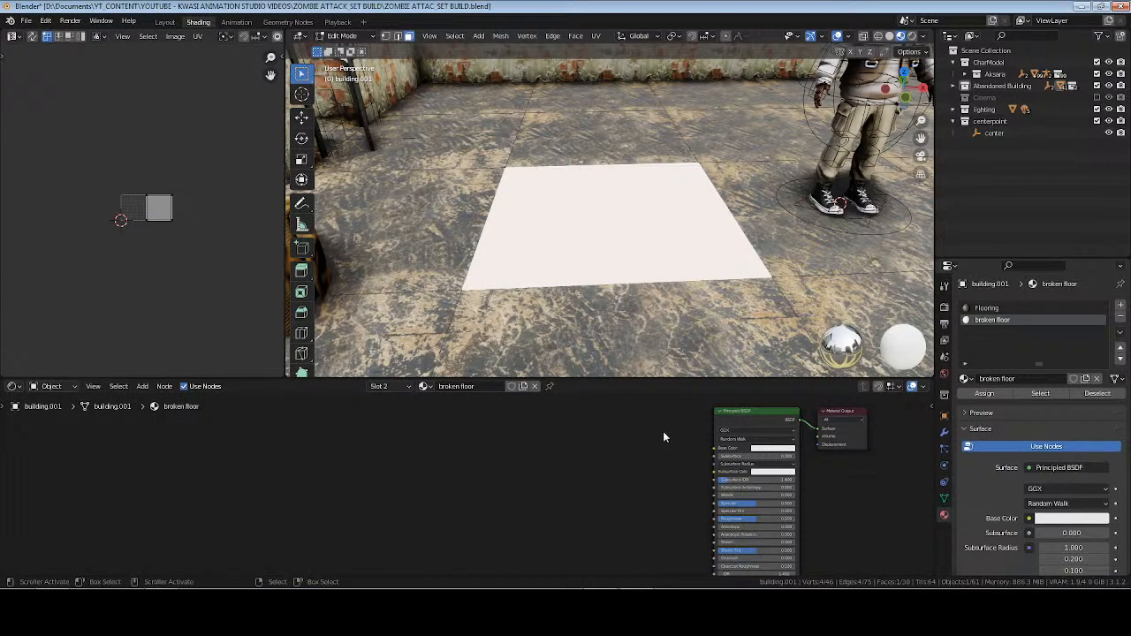
{"action": "left_click", "coordinate": [740, 421]}
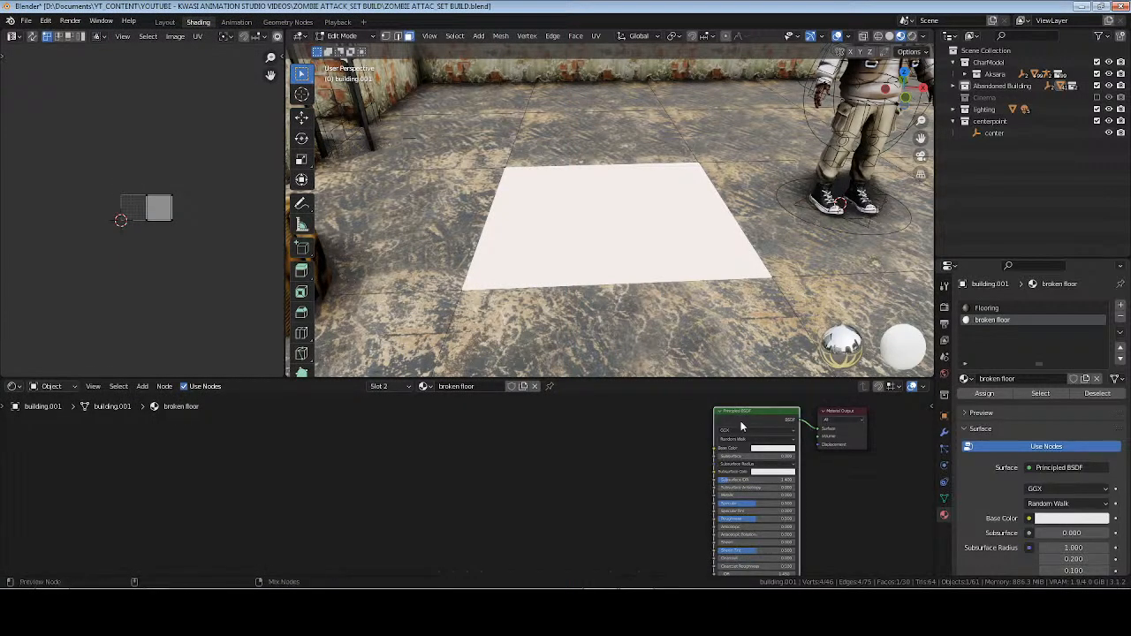
{"action": "key", "text": "ctrl+shift+t"}
{"action": "left_click", "coordinate": [436, 144]}
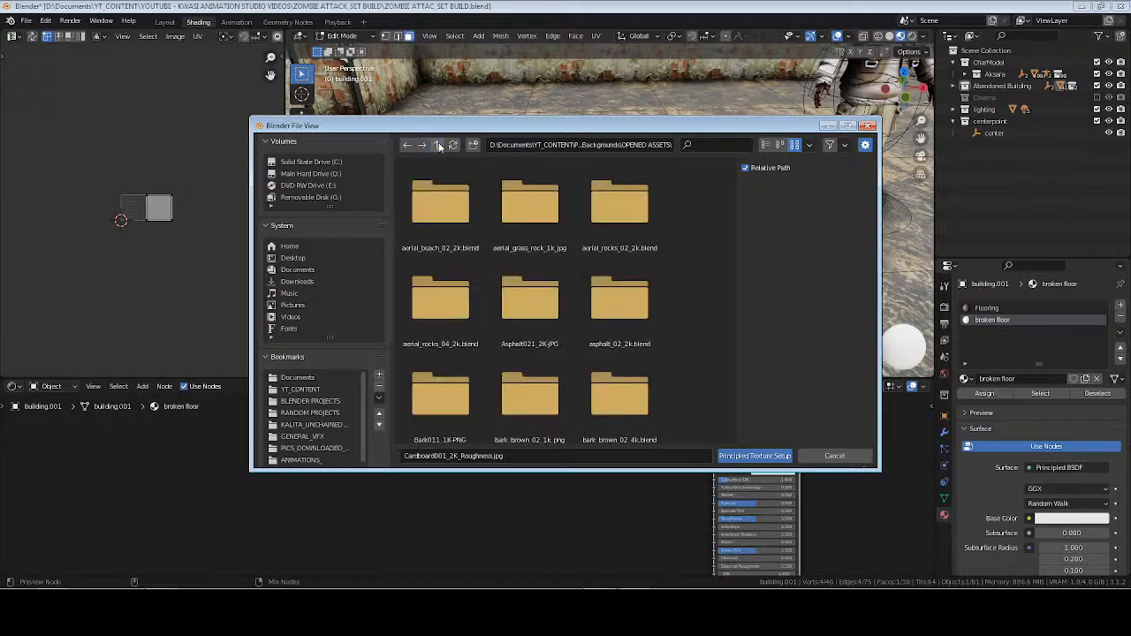
{"action": "double_click", "coordinate": [534, 305]}
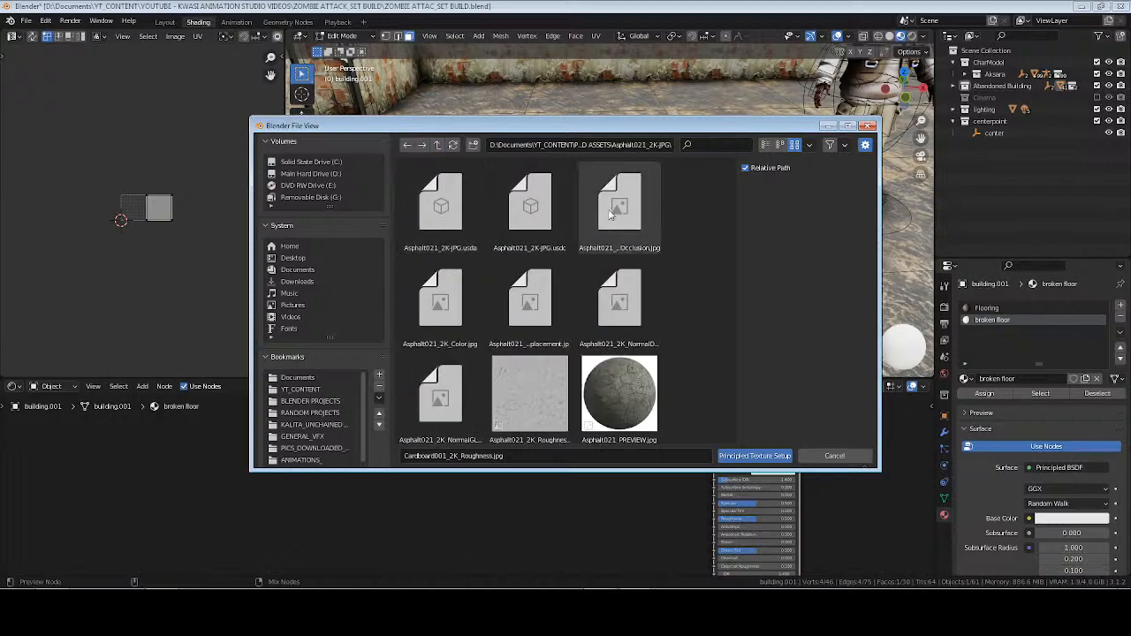
{"action": "left_click", "coordinate": [449, 313]}
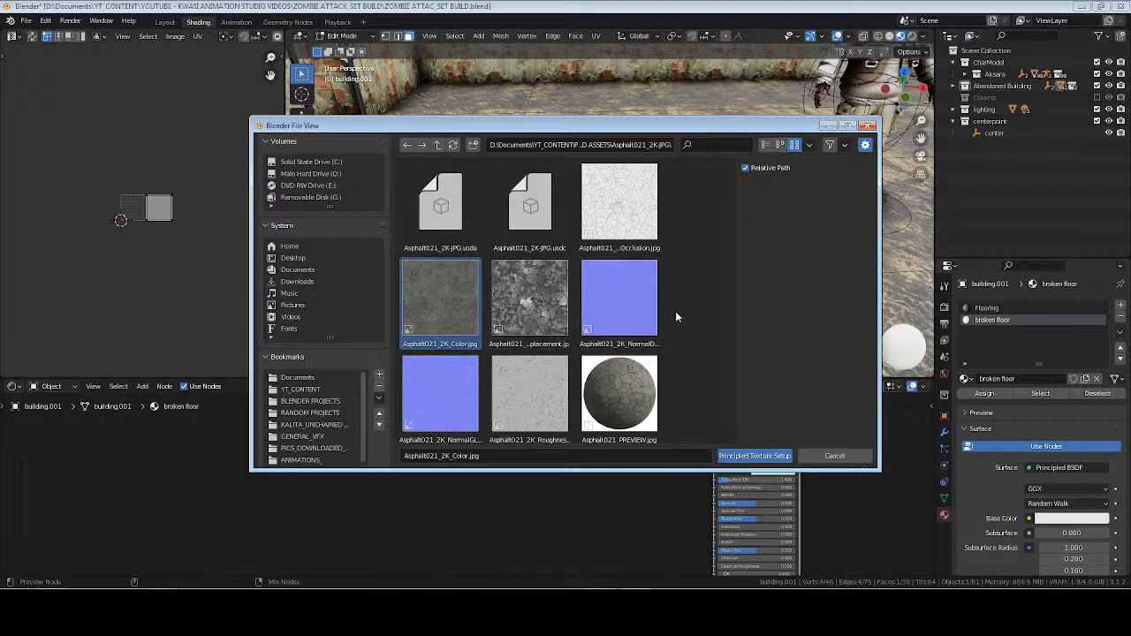
{"action": "left_click", "coordinate": [624, 297], "text": "ctrl"}
{"action": "left_click", "coordinate": [539, 389], "text": "ctrl"}
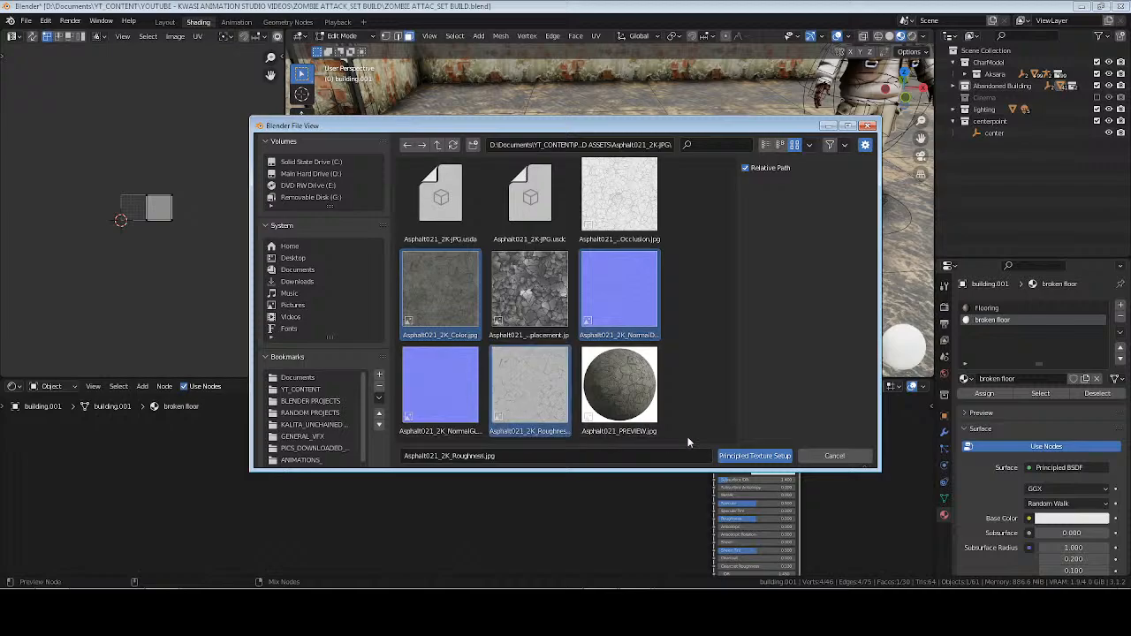
{"action": "left_click", "coordinate": [755, 457]}
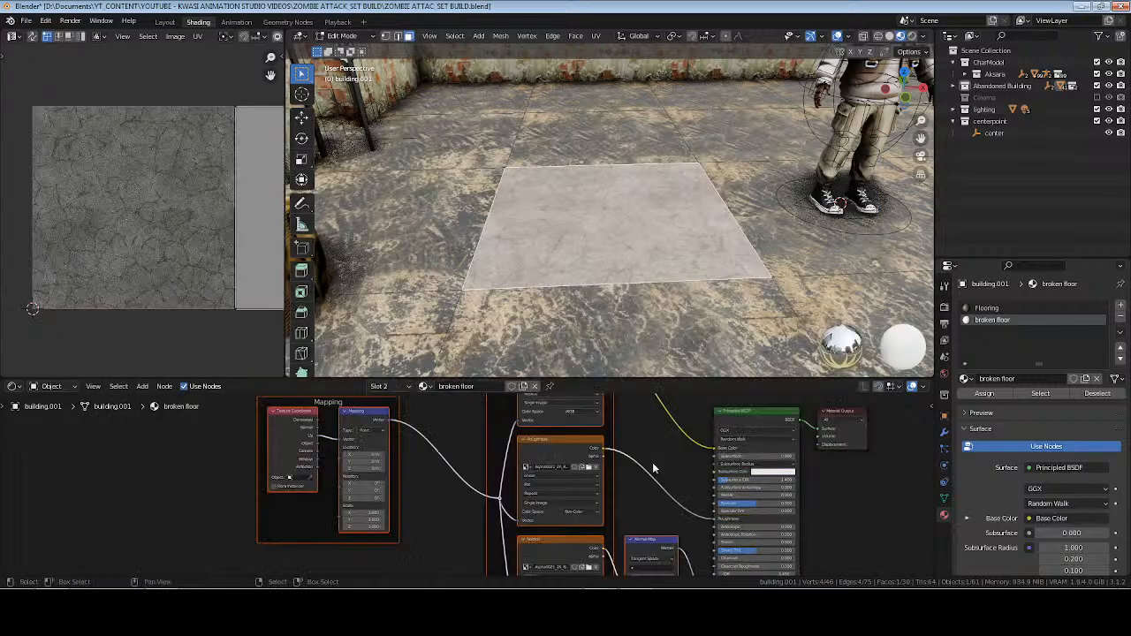
Unwrap the selected floor tile with Cube Projection and return to Object Mode.
{"action": "left_click", "coordinate": [665, 449]}
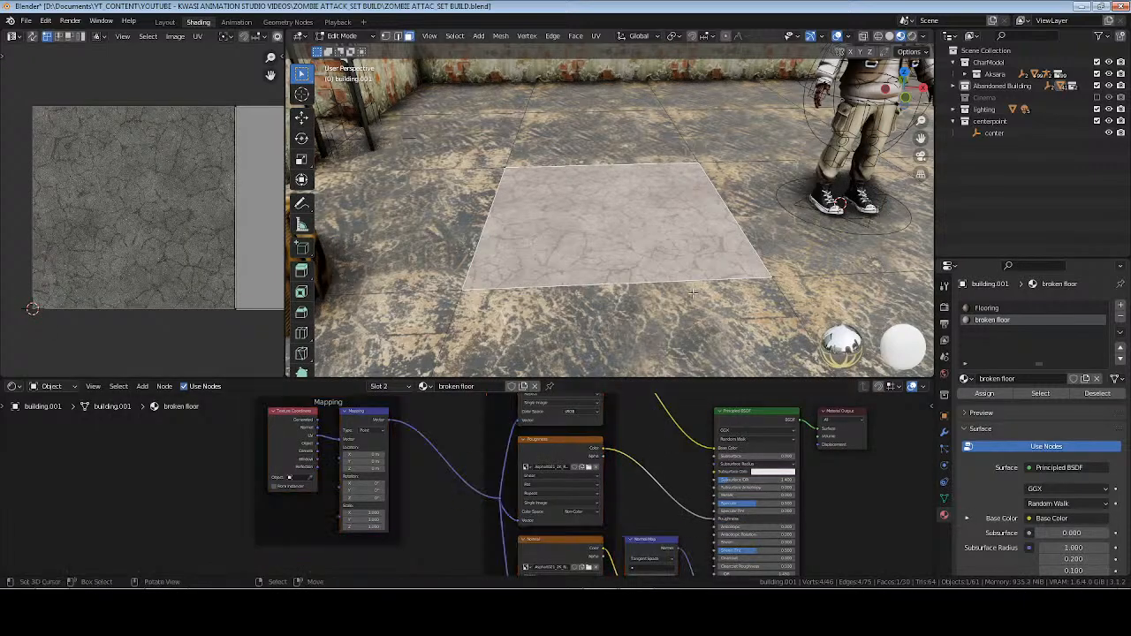
{"action": "key", "text": "u"}
{"action": "left_click", "coordinate": [685, 235]}
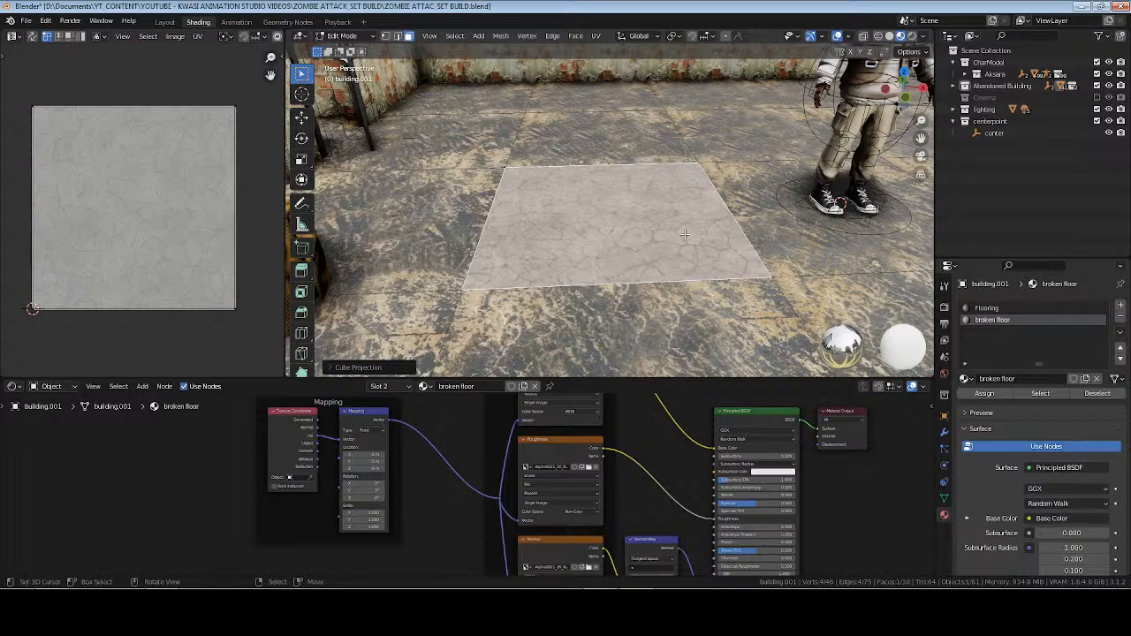
{"action": "key", "text": "Tab"}
{"action": "mouse_move", "coordinate": [687, 239]}
{"action": "middle_mouse_down"}
{"action": "mouse_move", "coordinate": [571, 235]}
{"action": "mouse_move", "coordinate": [532, 265]}
{"action": "mouse_move", "coordinate": [662, 268]}
{"action": "mouse_move", "coordinate": [576, 247]}
{"action": "mouse_move", "coordinate": [670, 231]}
{"action": "middle_mouse_up"}
{"action": "scroll", "coordinate": [668, 232], "scroll_direction": "down", "scroll_amount": 6}
{"action": "scroll", "coordinate": [670, 233], "scroll_direction": "up", "scroll_amount": 4}
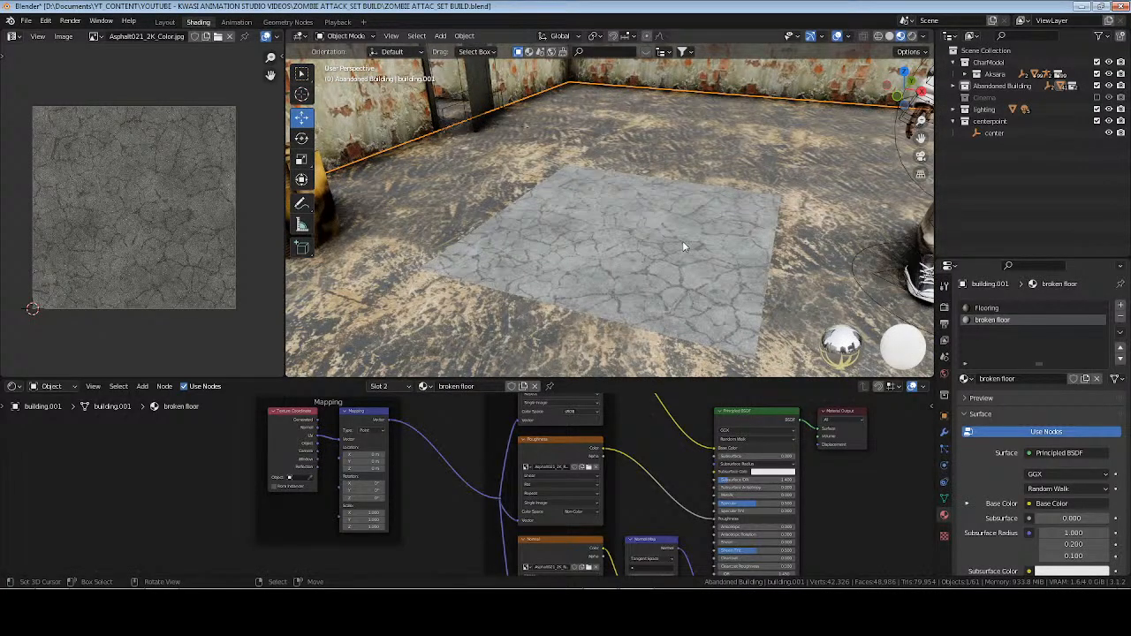
Give the broken floor material a fake user and remove its slot from building.001.
{"action": "left_click", "coordinate": [1074, 378]}
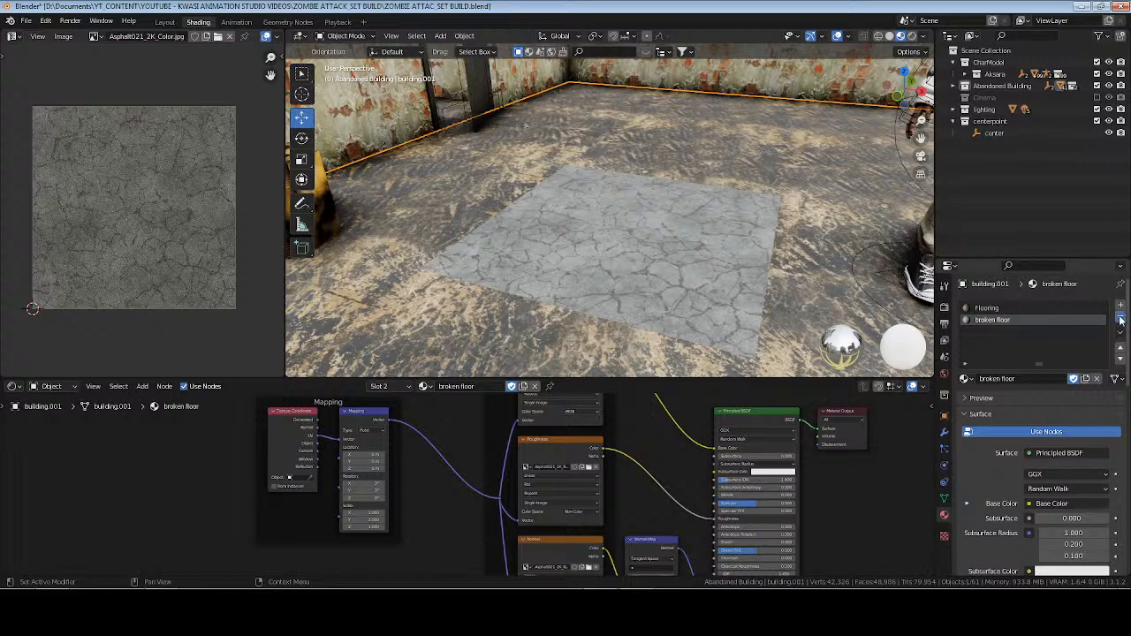
{"action": "left_click", "coordinate": [1121, 319]}
Replace the Flooring material with broken floor in the remaining material slot of building.001.
{"action": "left_click", "coordinate": [967, 356]}
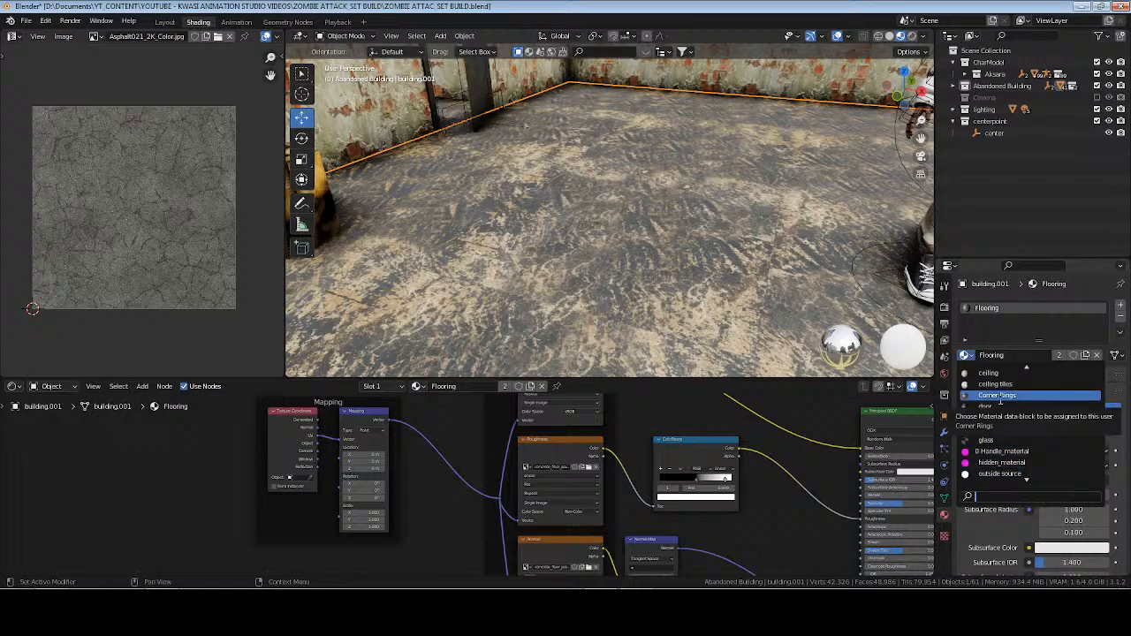
{"action": "type", "text": "b"}
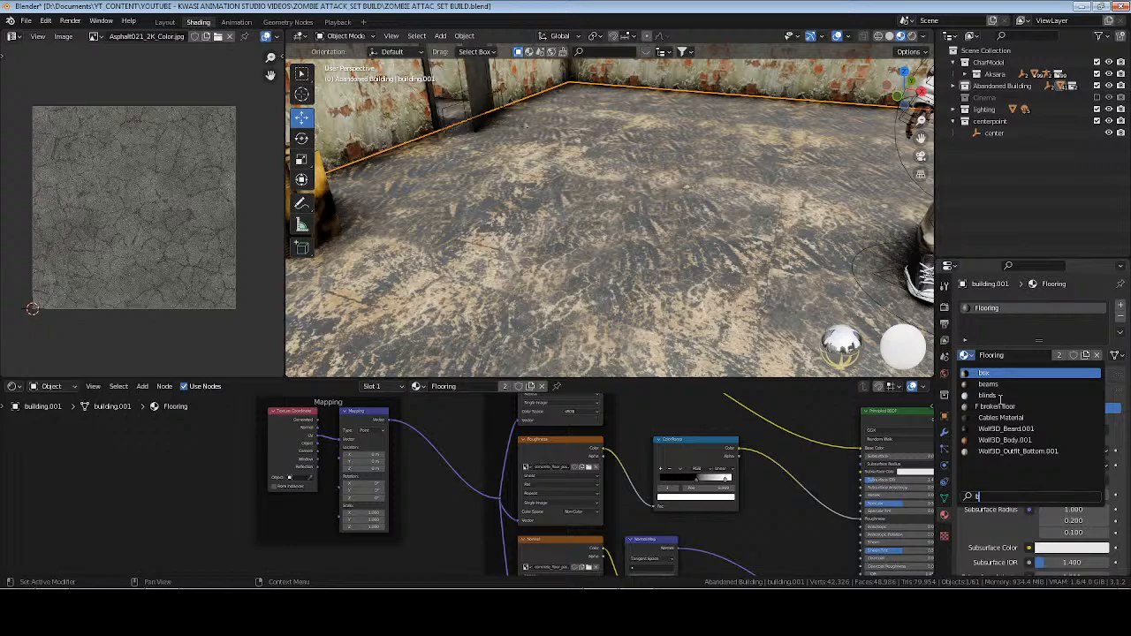
{"action": "type", "text": "ro"}
{"action": "key", "text": "Return"}
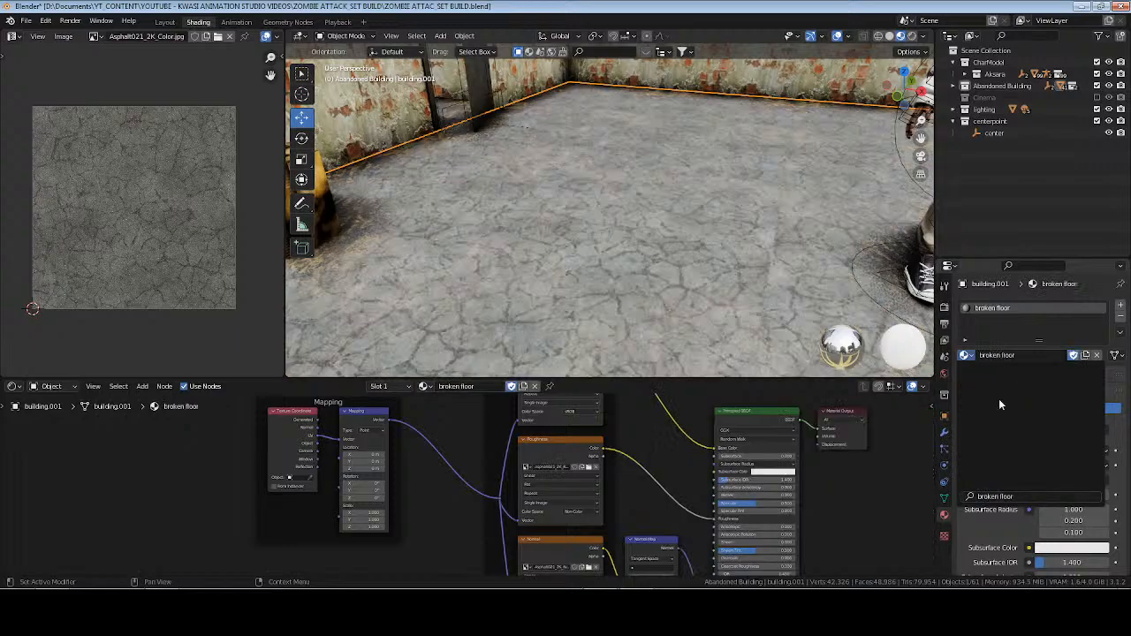
Inspect the retextured floor and its lighting in Rendered shading and return to Material Preview.
{"action": "middle_click_drag", "start_coordinate": [558, 186], "coordinate": [619, 212]}
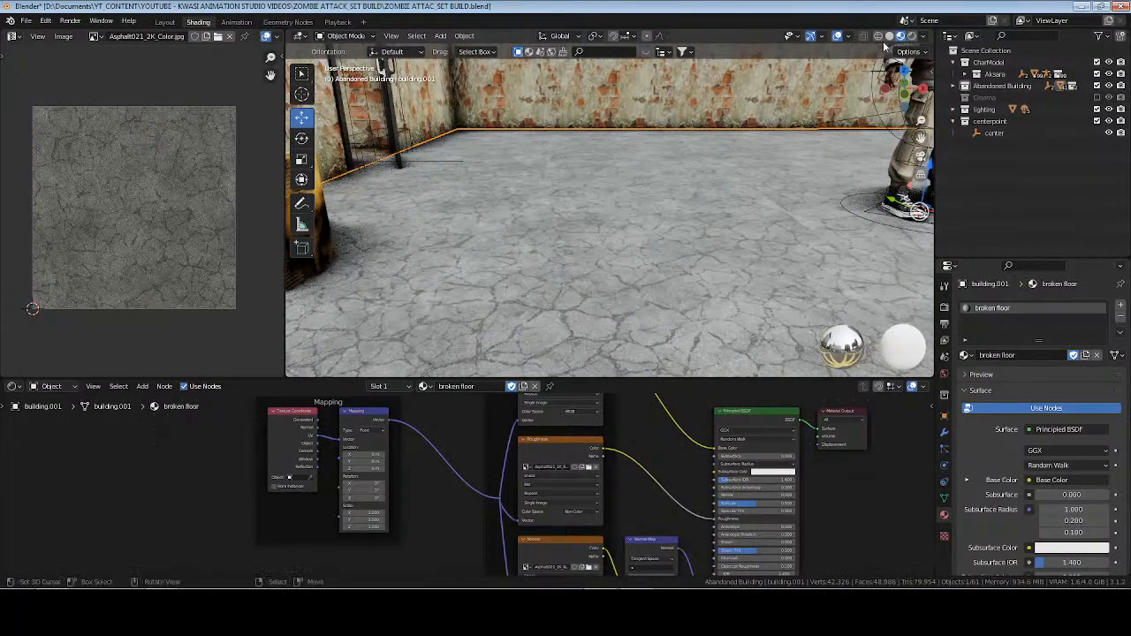
{"action": "left_click", "coordinate": [912, 37]}
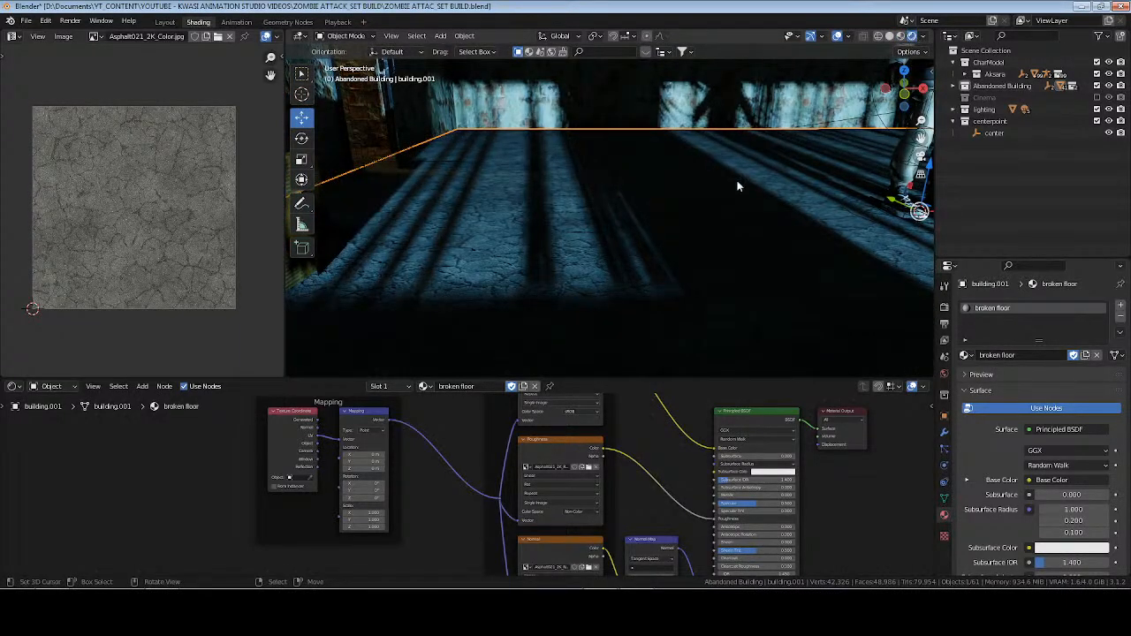
{"action": "mouse_move", "coordinate": [740, 185]}
{"action": "middle_mouse_down"}
{"action": "mouse_move", "coordinate": [631, 227]}
{"action": "mouse_move", "coordinate": [707, 237]}
{"action": "mouse_move", "coordinate": [603, 223]}
{"action": "mouse_move", "coordinate": [658, 221]}
{"action": "middle_mouse_up"}
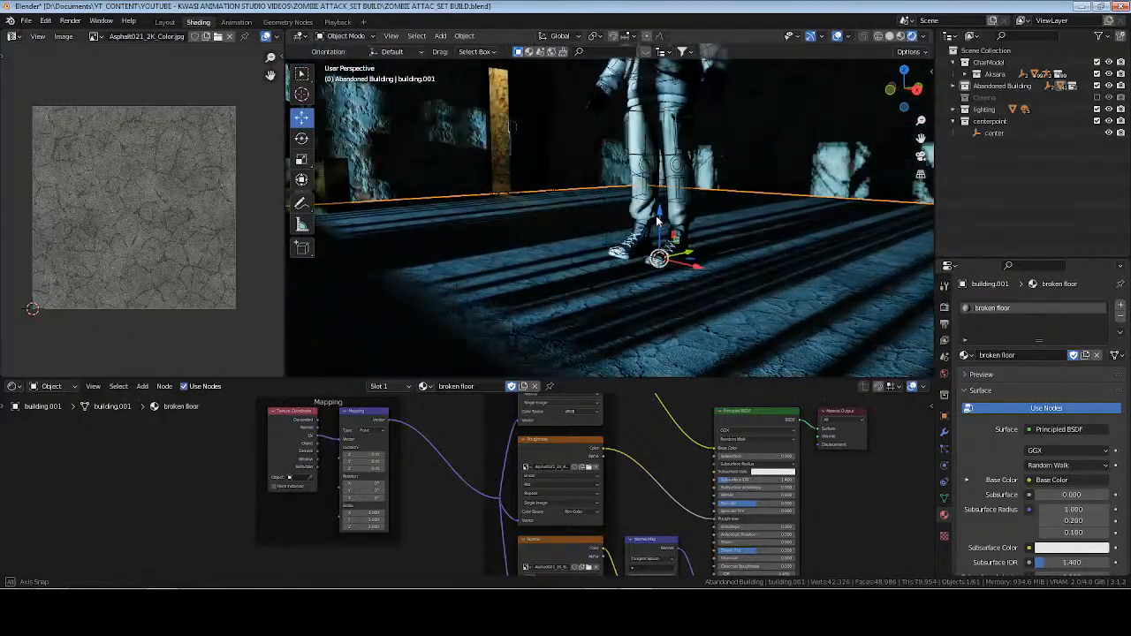
{"action": "left_click", "coordinate": [901, 36]}
{"action": "middle_click_drag", "start_coordinate": [534, 213], "coordinate": [565, 252]}
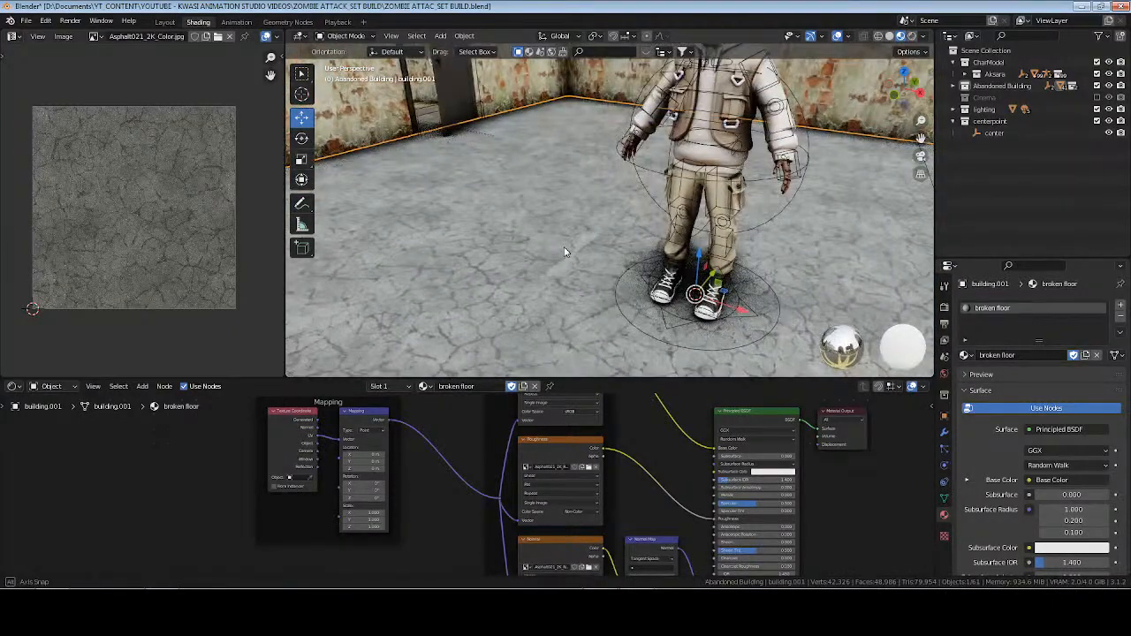
Assign the broken floor material to Plane.003, the floor piece in the doorway, in place of Flooring and save the file.
{"action": "left_click", "coordinate": [431, 122]}
{"action": "left_click", "coordinate": [967, 355]}
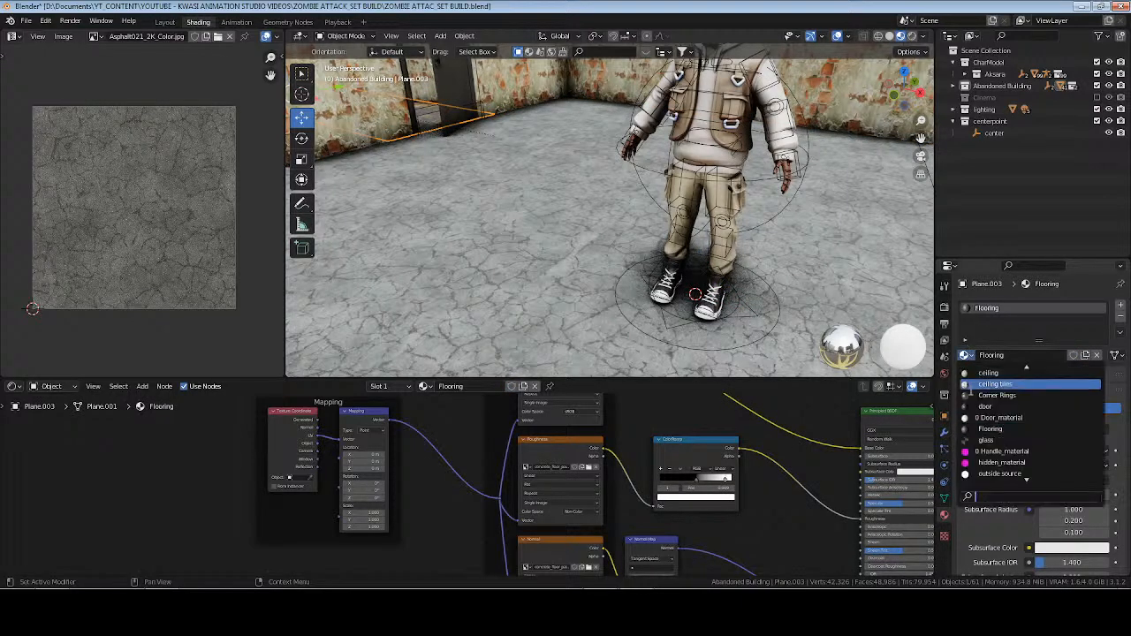
{"action": "type", "text": "brok"}
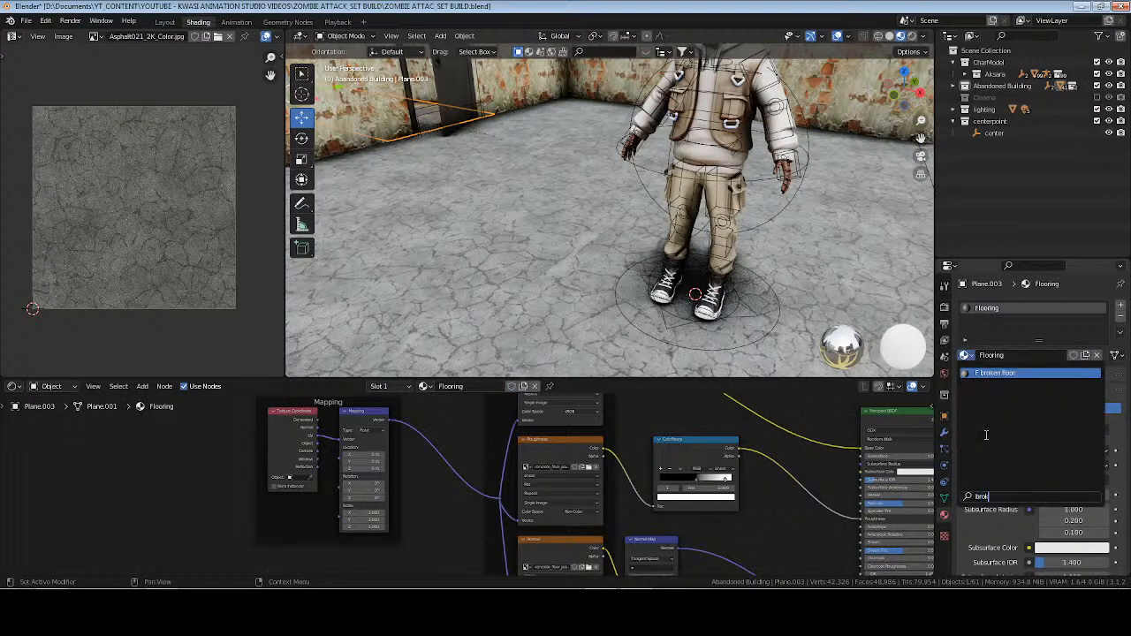
{"action": "key", "text": "Return"}
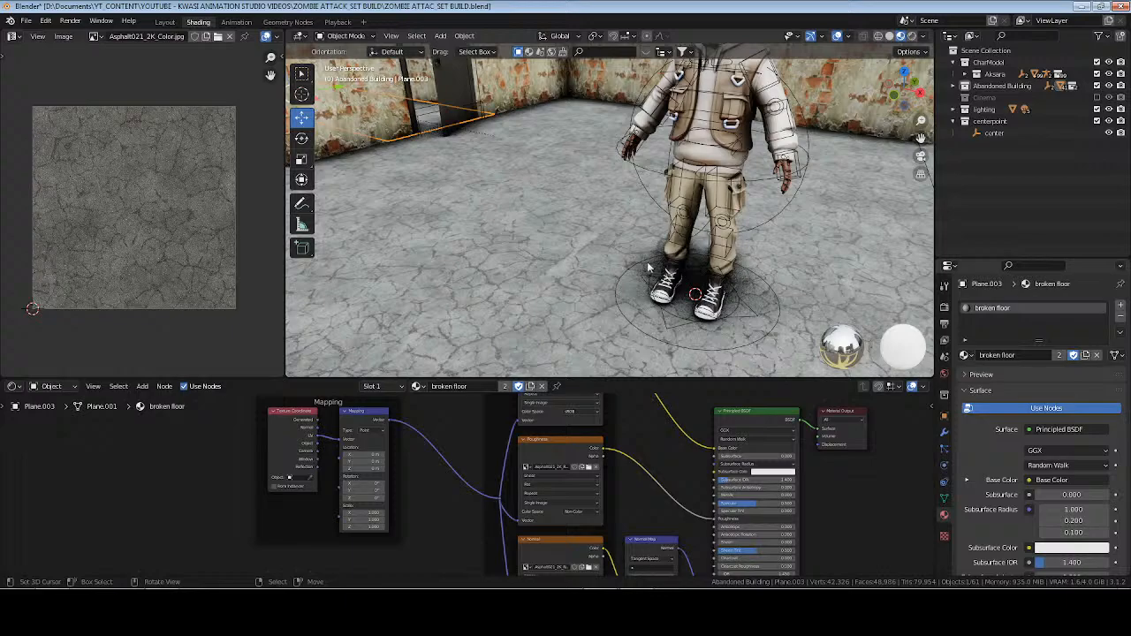
{"action": "middle_click_drag", "start_coordinate": [597, 276], "coordinate": [499, 258]}
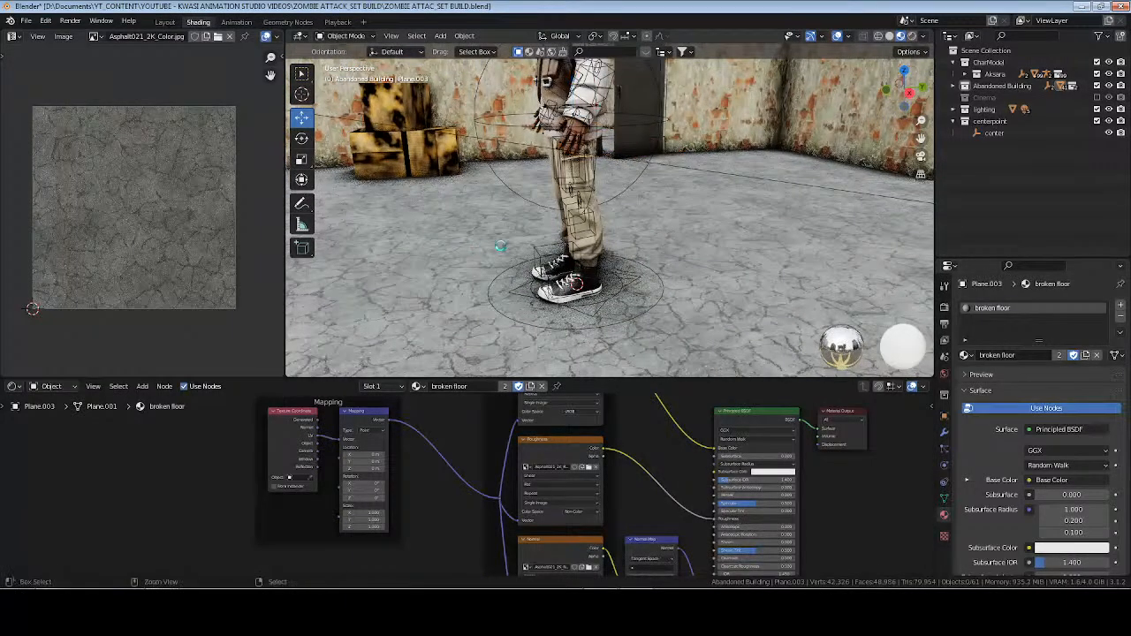
{"action": "key", "text": "ctrl+s"}
Duplicate the Base Color texture node in the broken floor material and connect the Mapping vector to the copy.
{"action": "scroll", "coordinate": [637, 461], "scroll_direction": "down", "scroll_amount": 2}
{"action": "middle_click_drag", "start_coordinate": [637, 455], "coordinate": [600, 544]}
{"action": "scroll", "coordinate": [529, 482], "scroll_direction": "up", "scroll_amount": 7}
{"action": "left_click", "coordinate": [480, 451]}
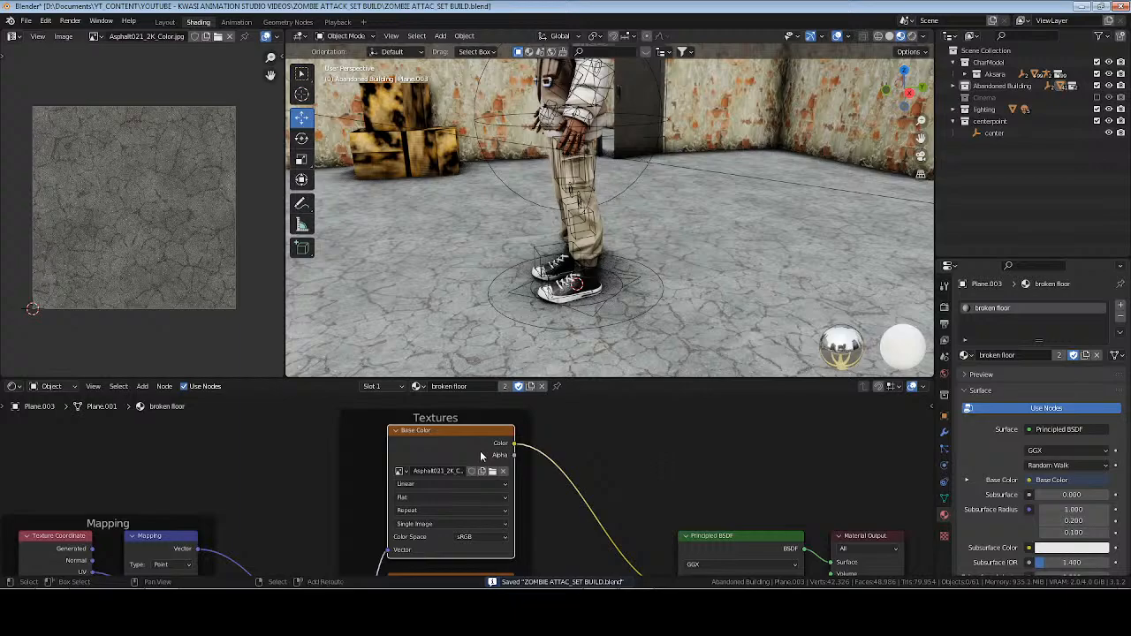
{"action": "key", "text": "shift+d"}
{"action": "left_click", "coordinate": [335, 434]}
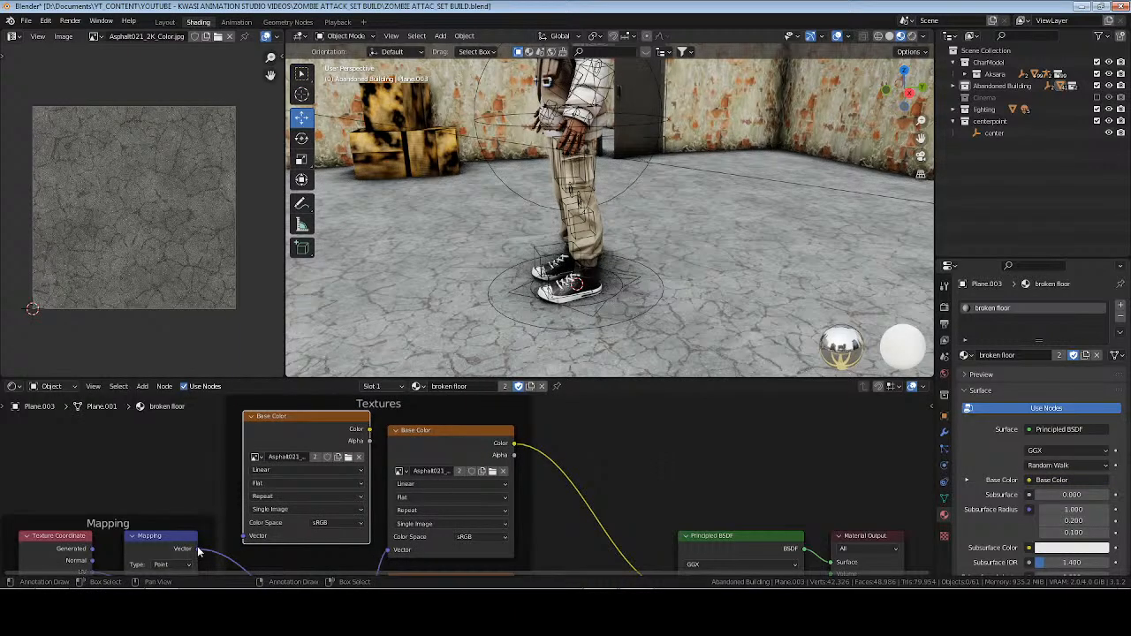
{"action": "left_click_drag", "start_coordinate": [200, 549], "coordinate": [246, 535]}
Load the Asphalt021_2K ambient occlusion image into the duplicated texture node.
{"action": "left_click", "coordinate": [348, 457]}
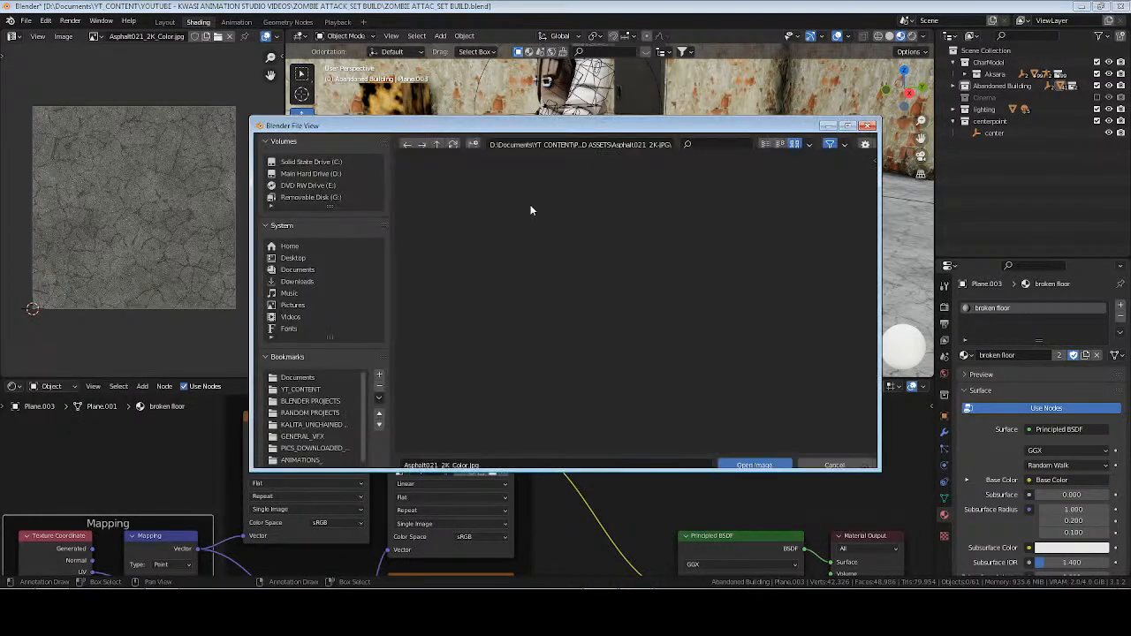
{"action": "left_click", "coordinate": [459, 205]}
{"action": "left_click", "coordinate": [743, 459]}
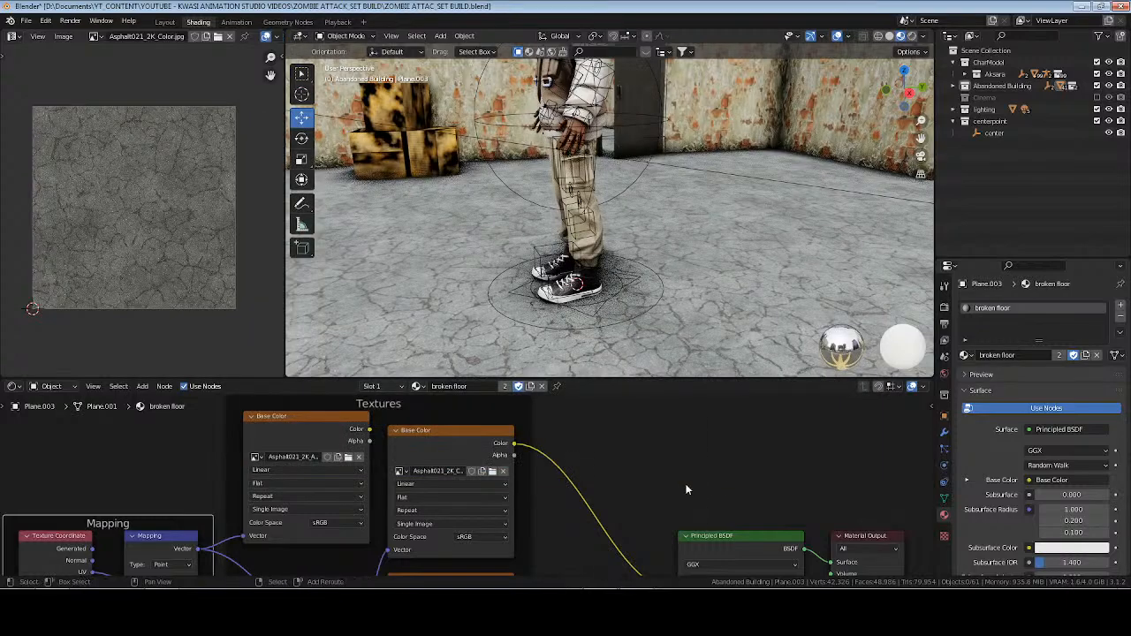
Add a MixRGB node beside the texture nodes, with blending mode Multiply and a factor of 1.
{"action": "key", "text": "shift+a"}
{"action": "type", "text": "smi"}
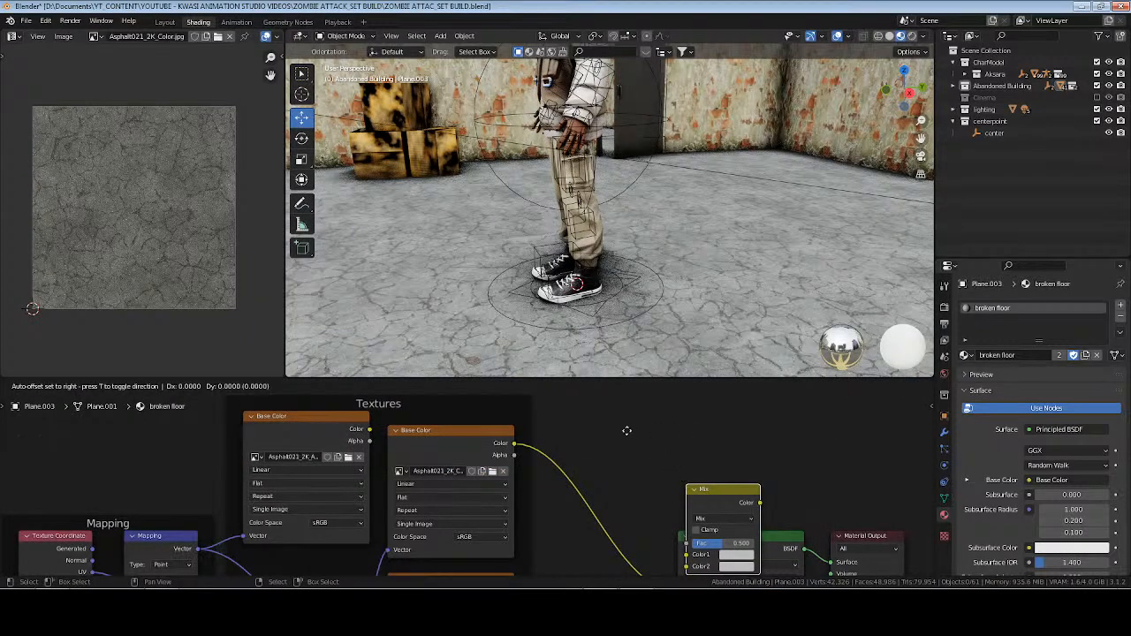
{"action": "left_click", "coordinate": [627, 431]}
{"action": "left_click", "coordinate": [659, 460]}
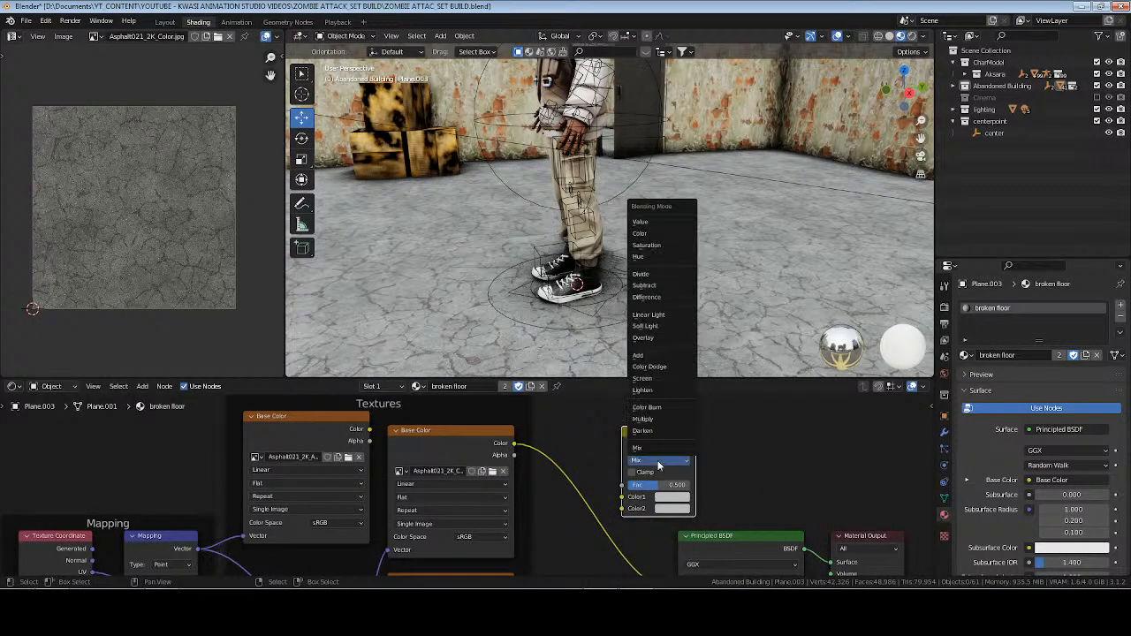
{"action": "left_click", "coordinate": [657, 420]}
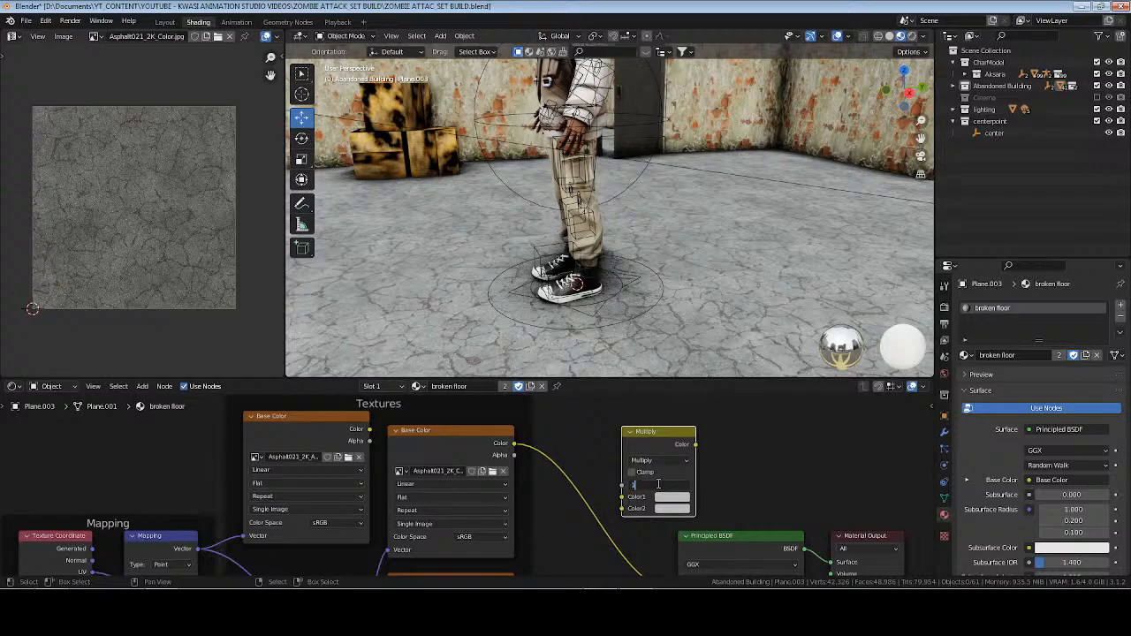
{"action": "key", "text": "Return"}
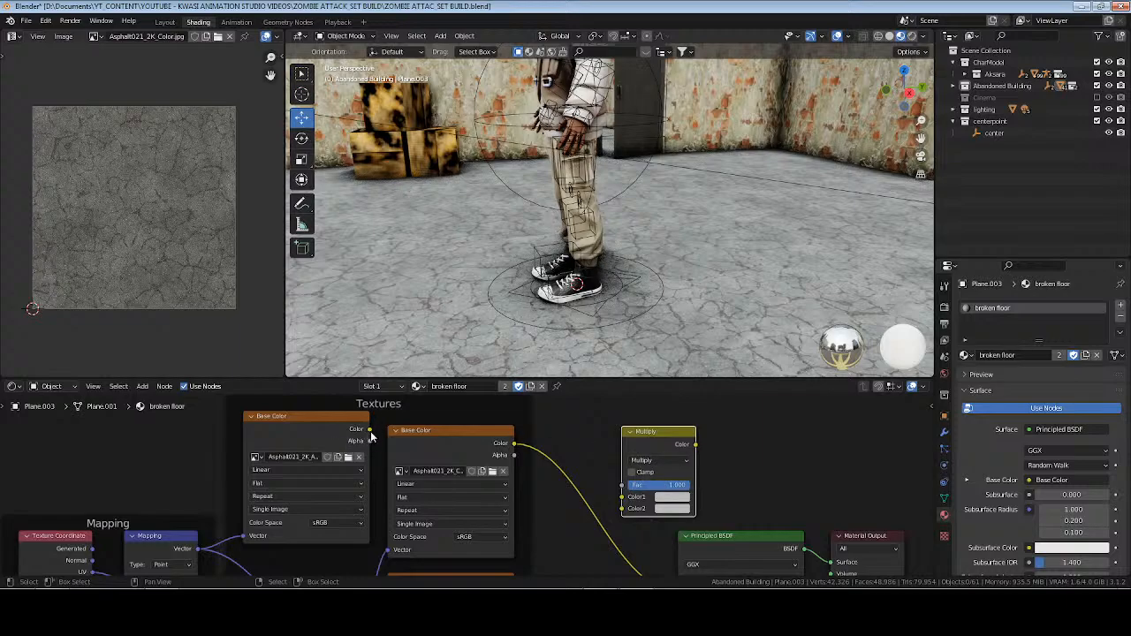
Wire the ambient occlusion texture to Color2 and Base Color to Color1 of Multiply, feed the result into the Principled BSDF's Base Color, and save.
{"action": "left_click_drag", "start_coordinate": [370, 429], "coordinate": [623, 508]}
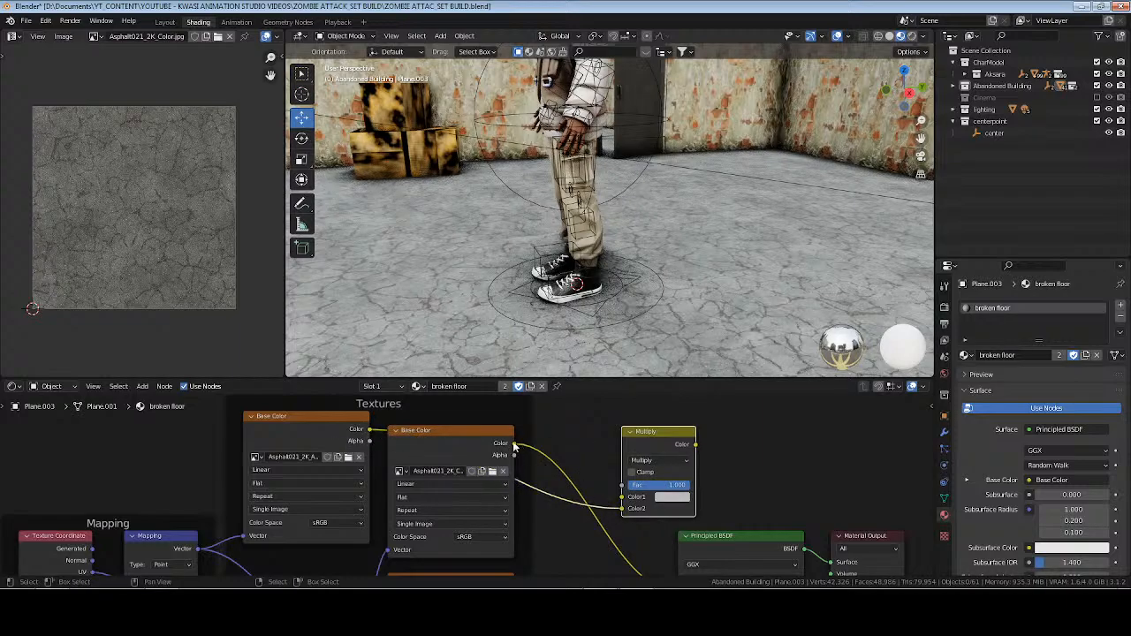
{"action": "left_click_drag", "start_coordinate": [514, 443], "coordinate": [624, 498]}
{"action": "left_click_drag", "start_coordinate": [665, 448], "coordinate": [605, 449]}
{"action": "scroll", "coordinate": [688, 476], "scroll_direction": "down", "scroll_amount": 3}
{"action": "middle_click_drag", "start_coordinate": [687, 475], "coordinate": [663, 426]}
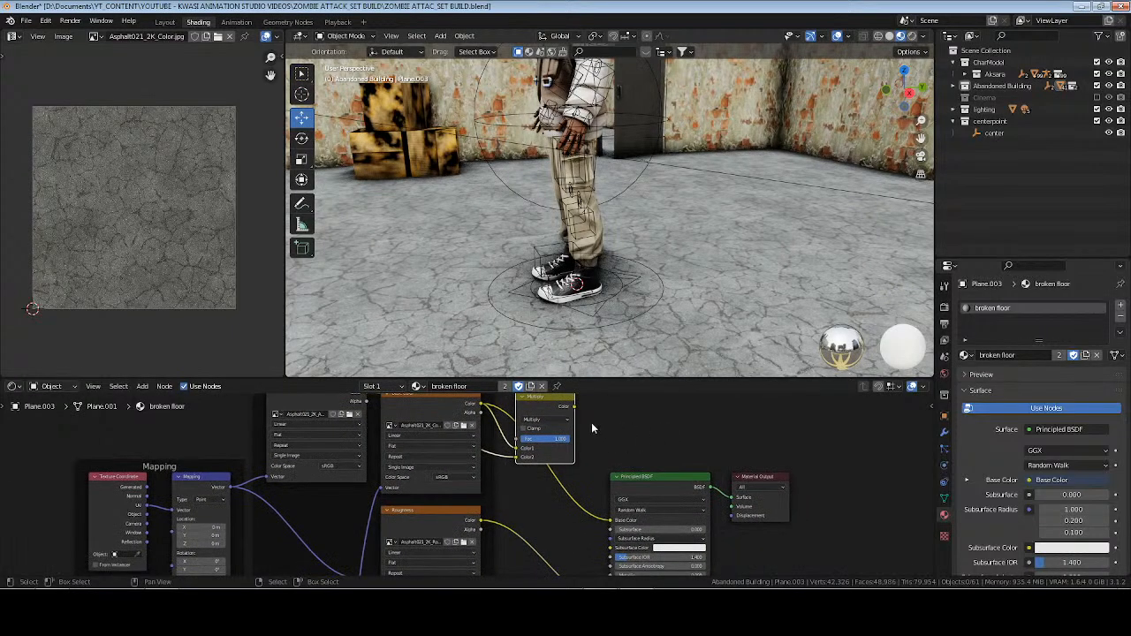
{"action": "left_click_drag", "start_coordinate": [576, 409], "coordinate": [610, 520]}
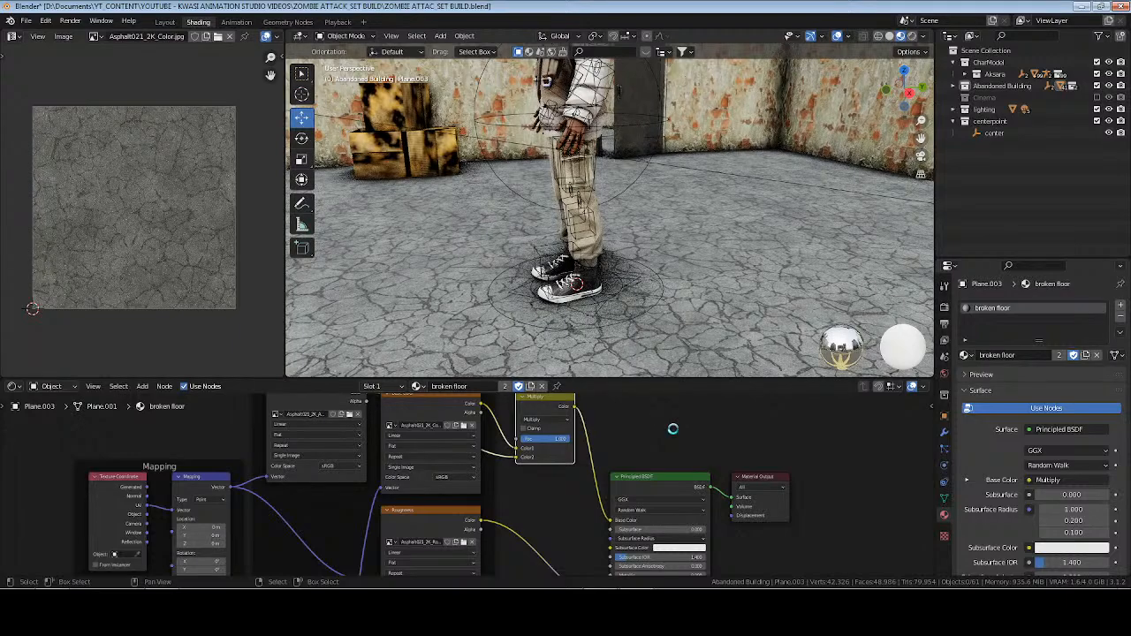
{"action": "key", "text": "ctrl+s"}
Compare the darkened floor cracks around the character in Rendered shading and Material Preview.
{"action": "scroll", "coordinate": [602, 428], "scroll_direction": "up", "scroll_amount": 3}
{"action": "mouse_move", "coordinate": [605, 442]}
{"action": "middle_mouse_down"}
{"action": "mouse_move", "coordinate": [636, 432]}
{"action": "mouse_move", "coordinate": [620, 452]}
{"action": "middle_mouse_up"}
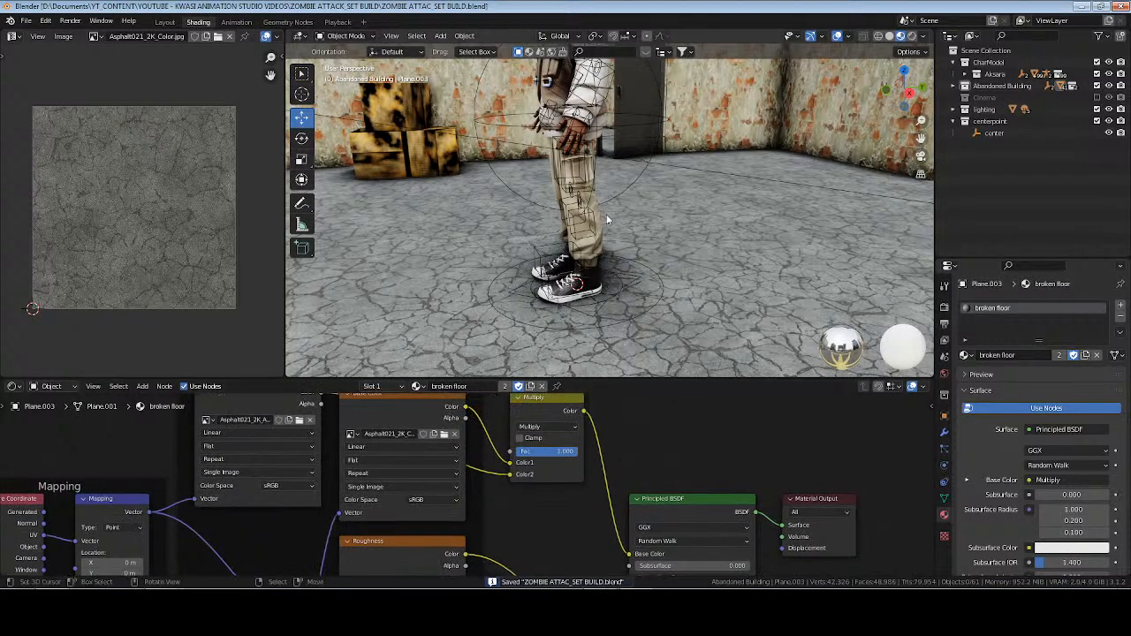
{"action": "middle_click_drag", "start_coordinate": [603, 226], "coordinate": [685, 237]}
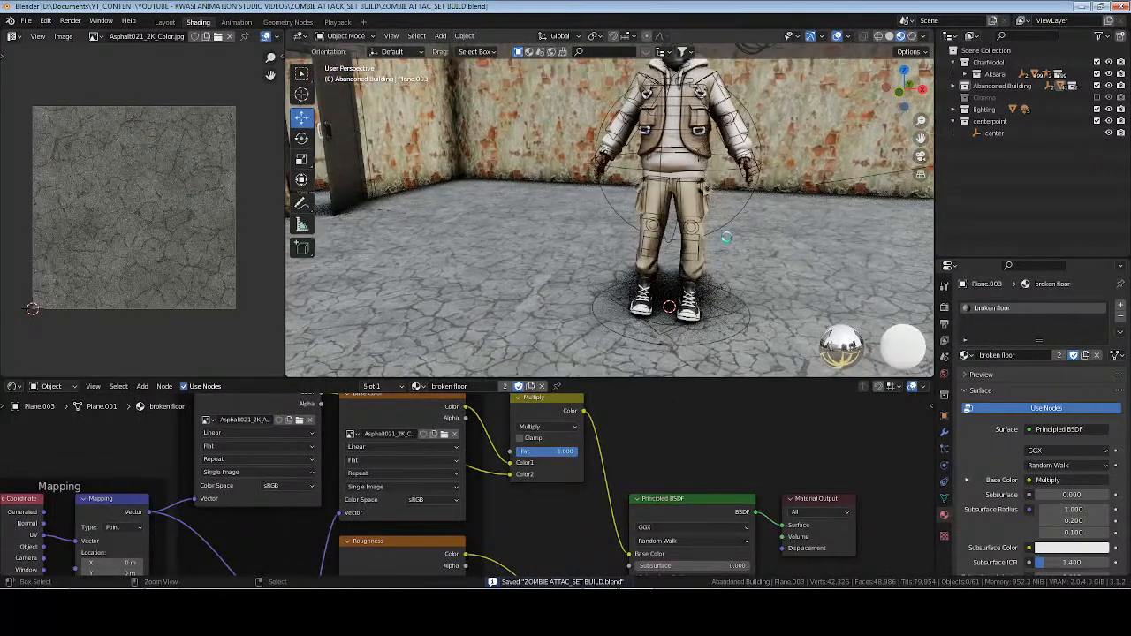
{"action": "left_click", "coordinate": [913, 37]}
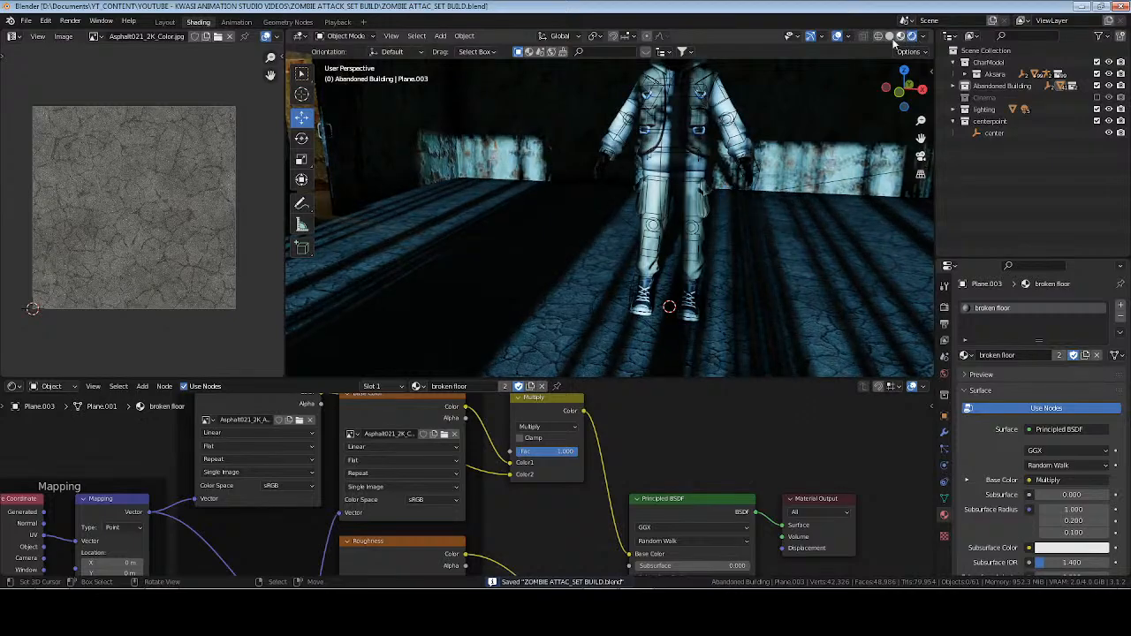
{"action": "left_click", "coordinate": [902, 37]}
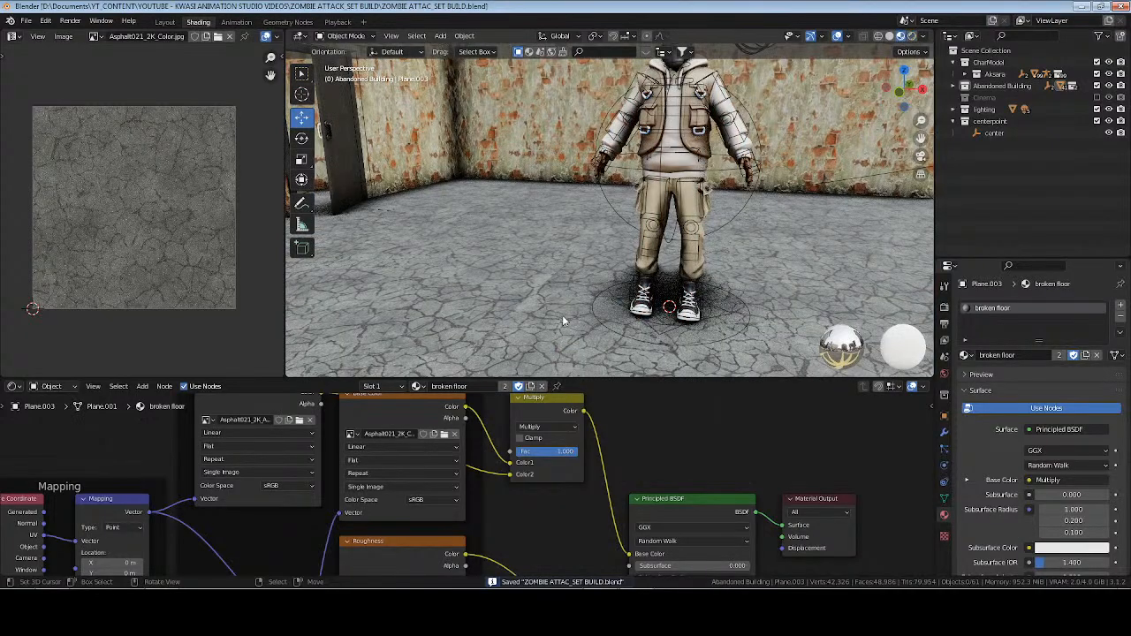
Move the Principled BSDF and Material Output nodes along X, farther from the texture nodes, and save the file.
{"action": "scroll", "coordinate": [470, 512], "scroll_direction": "down", "scroll_amount": 5}
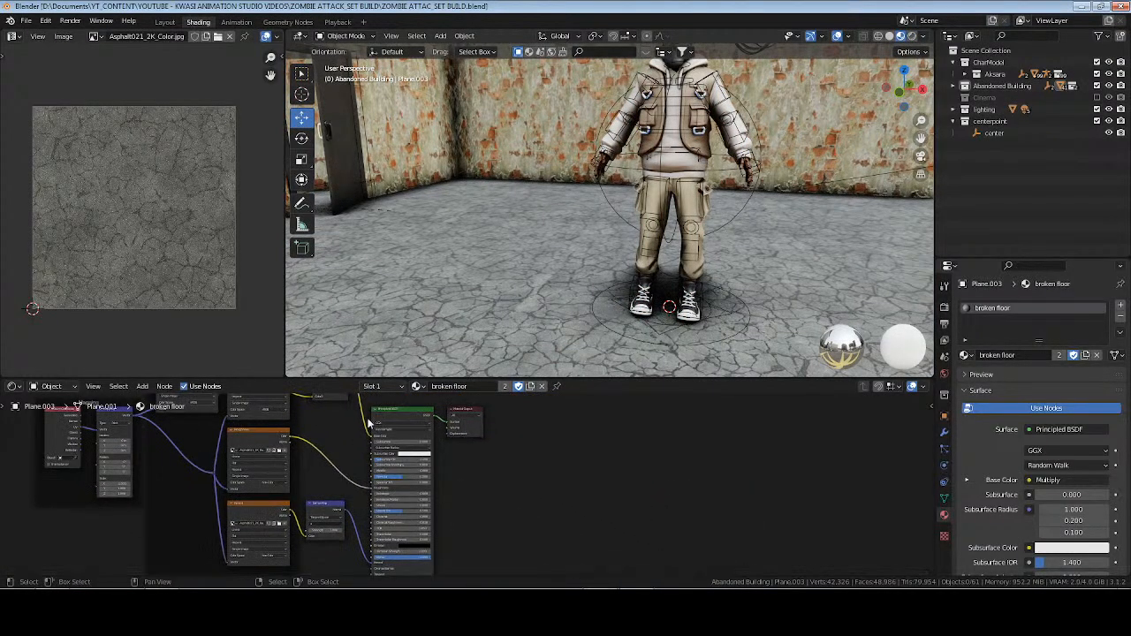
{"action": "left_click_drag", "start_coordinate": [379, 437], "coordinate": [465, 494]}
{"action": "key", "text": "g"}
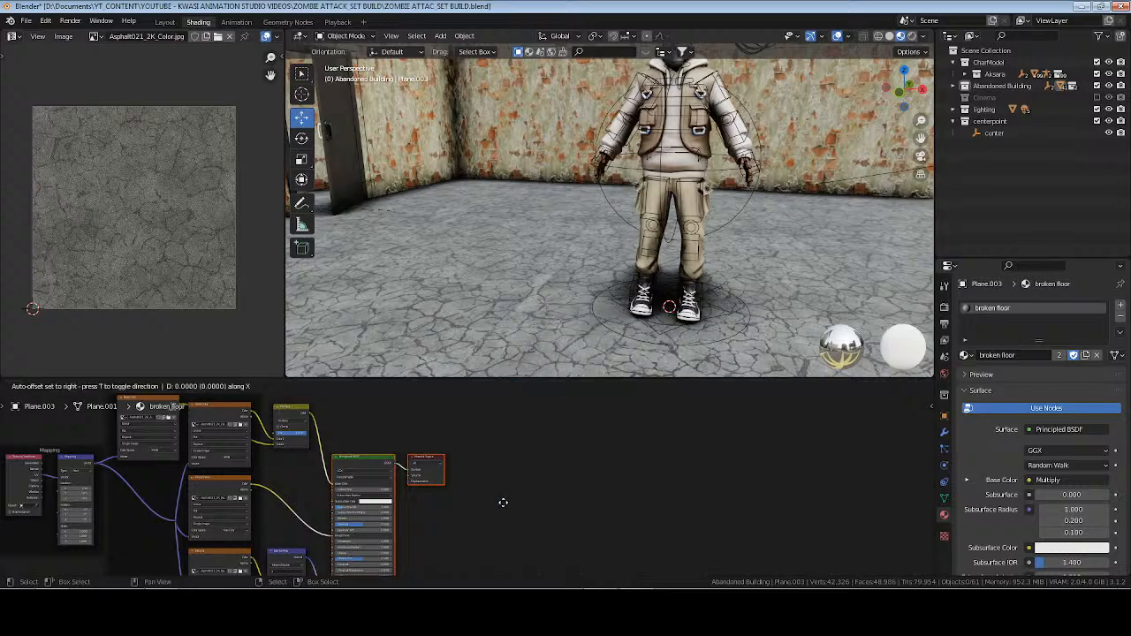
{"action": "left_click", "coordinate": [548, 502]}
{"action": "left_click", "coordinate": [331, 484]}
{"action": "scroll", "coordinate": [323, 482], "scroll_direction": "up", "scroll_amount": 8}
{"action": "middle_click_drag", "start_coordinate": [232, 536], "coordinate": [383, 465]}
{"action": "key", "text": "ctrl+s"}
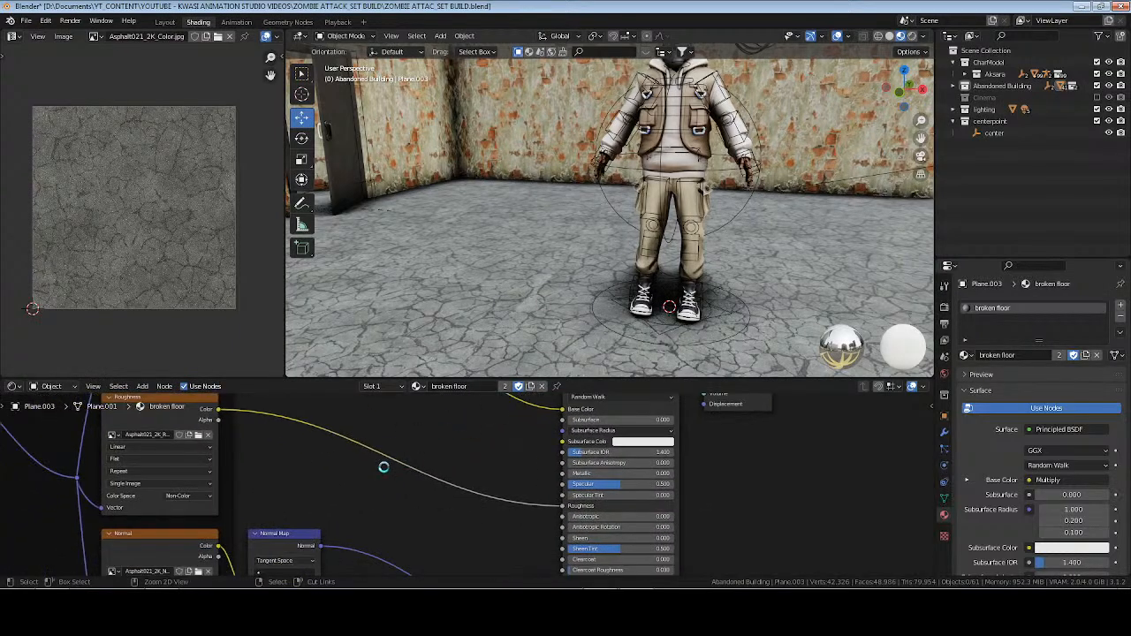
Insert a ColorRamp node between the Roughness texture and the Principled BSDF's Roughness input.
{"action": "key", "text": "shift+a"}
{"action": "type", "text": "scolor ramp"}
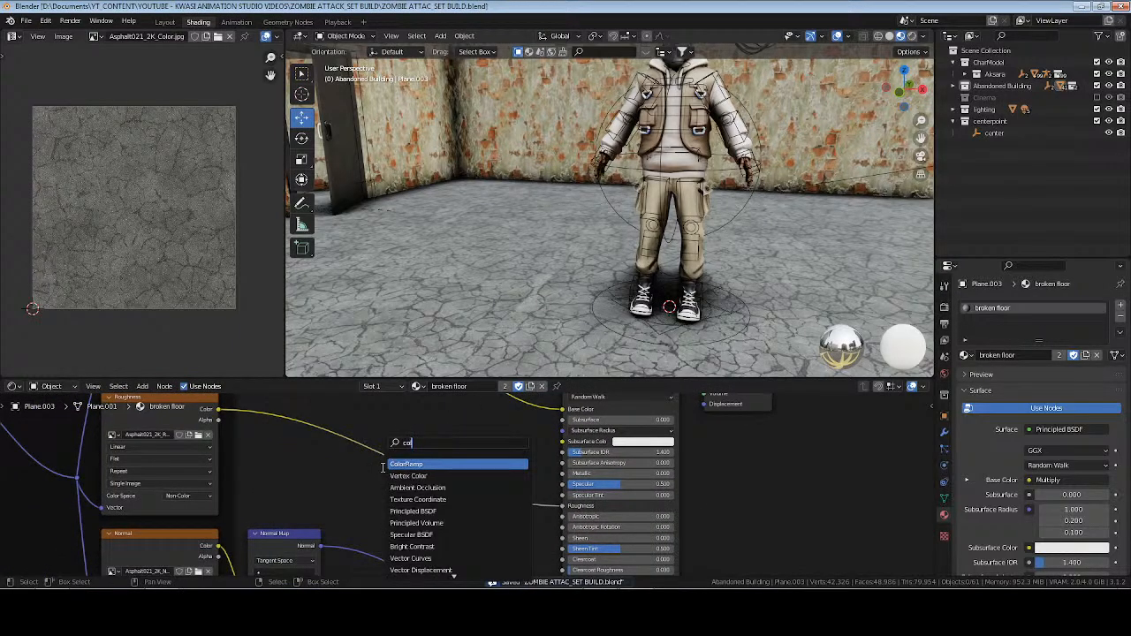
{"action": "key", "text": "Return"}
{"action": "left_click", "coordinate": [363, 432]}
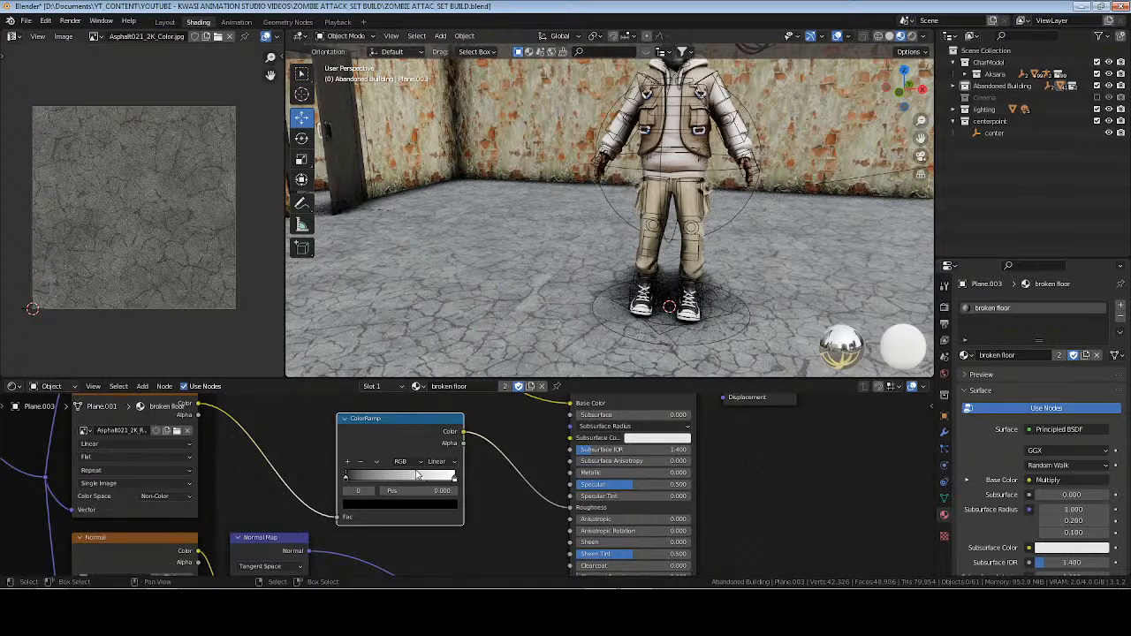
Move the Roughness ColorRamp's black stop to about 0.509, judging the floor in Rendered shading.
{"action": "scroll", "coordinate": [423, 476], "scroll_direction": "up", "scroll_amount": 3}
{"action": "left_click_drag", "start_coordinate": [285, 475], "coordinate": [343, 475]}
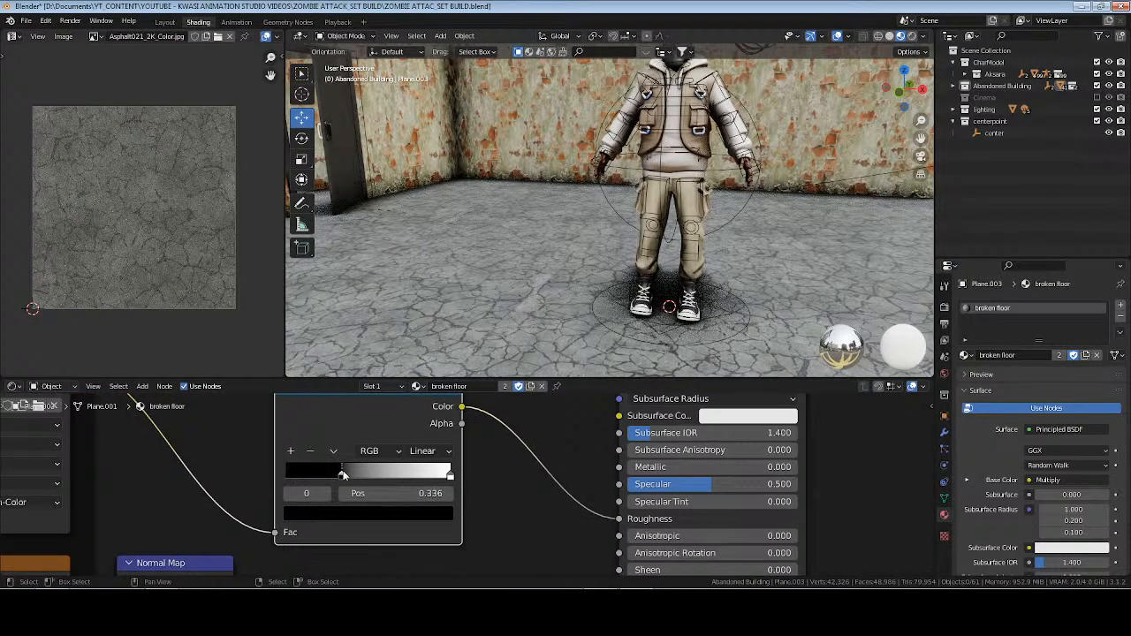
{"action": "left_click", "coordinate": [913, 36]}
{"action": "mouse_move", "coordinate": [343, 475]}
{"action": "left_mouse_down"}
{"action": "mouse_move", "coordinate": [386, 476]}
{"action": "mouse_move", "coordinate": [370, 475]}
{"action": "left_mouse_up"}
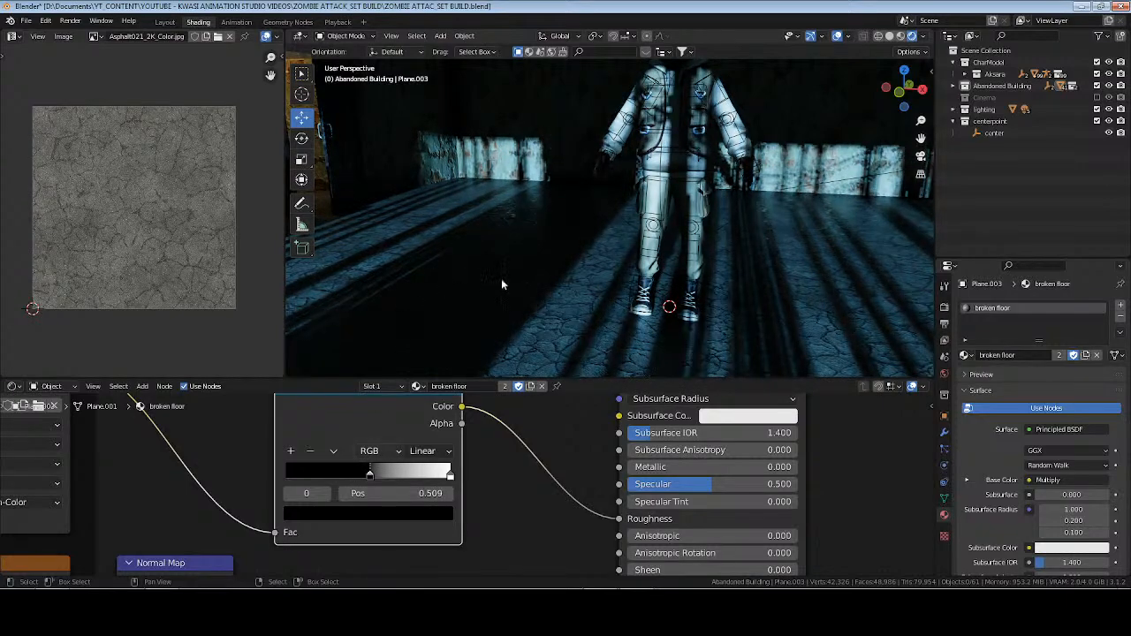
Move the ColorRamp's white stop to about 0.791 and its black stop slightly closer to it, and save the file.
{"action": "middle_click_drag", "start_coordinate": [501, 281], "coordinate": [704, 319]}
{"action": "scroll", "coordinate": [685, 274], "scroll_direction": "up", "scroll_amount": 2}
{"action": "mouse_move", "coordinate": [448, 477]}
{"action": "left_mouse_down"}
{"action": "mouse_move", "coordinate": [364, 475]}
{"action": "mouse_move", "coordinate": [472, 477]}
{"action": "mouse_move", "coordinate": [383, 476]}
{"action": "mouse_move", "coordinate": [416, 475]}
{"action": "left_mouse_up"}
{"action": "left_click", "coordinate": [396, 476]}
{"action": "left_click", "coordinate": [387, 475]}
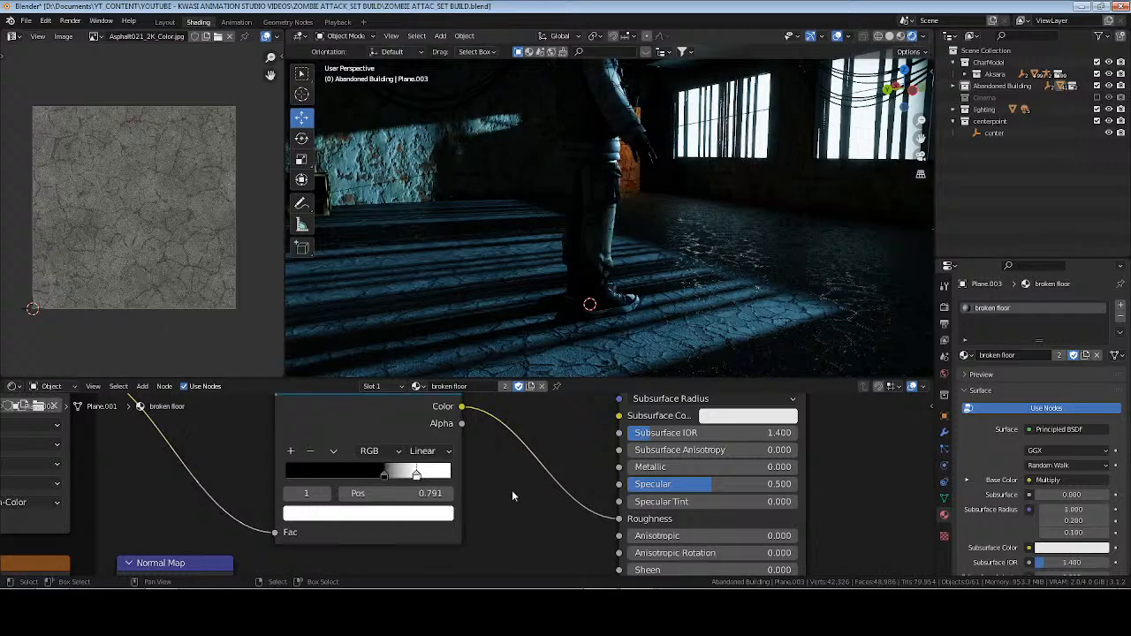
{"action": "key", "text": "ctrl+s"}
Inspect the rendered floor reflections around the character and shift the ColorRamp's black stop slightly away from the white stop.
{"action": "middle_click_drag", "start_coordinate": [718, 236], "coordinate": [471, 220]}
{"action": "scroll", "coordinate": [583, 226], "scroll_direction": "down", "scroll_amount": 6}
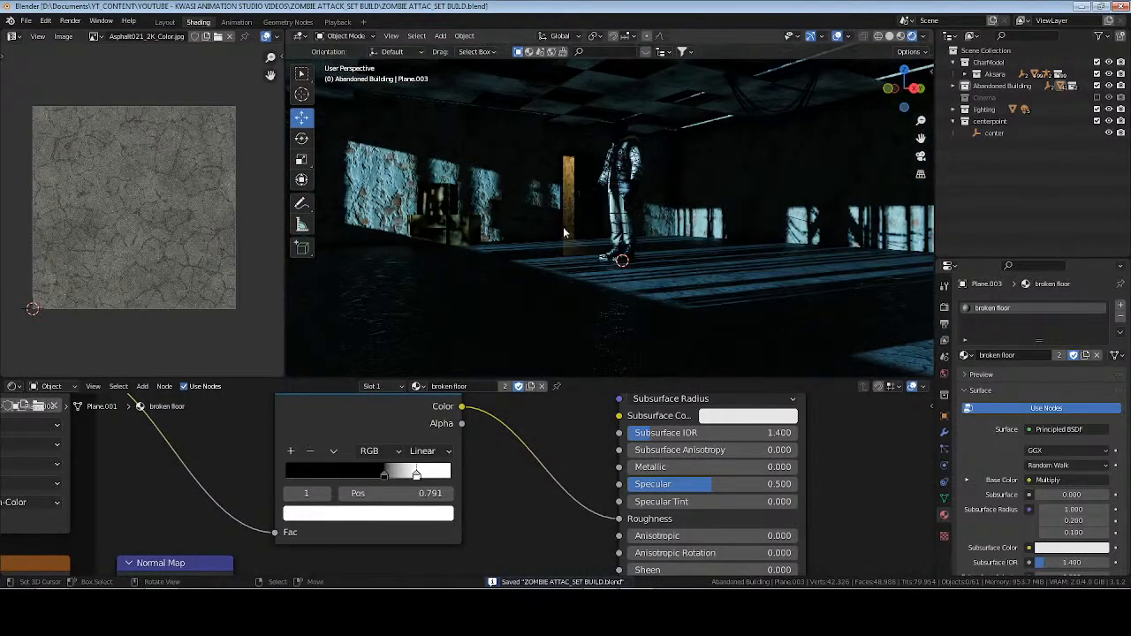
{"action": "scroll", "coordinate": [565, 244], "scroll_direction": "up", "scroll_amount": 2}
{"action": "scroll", "coordinate": [550, 246], "scroll_direction": "up", "scroll_amount": 4}
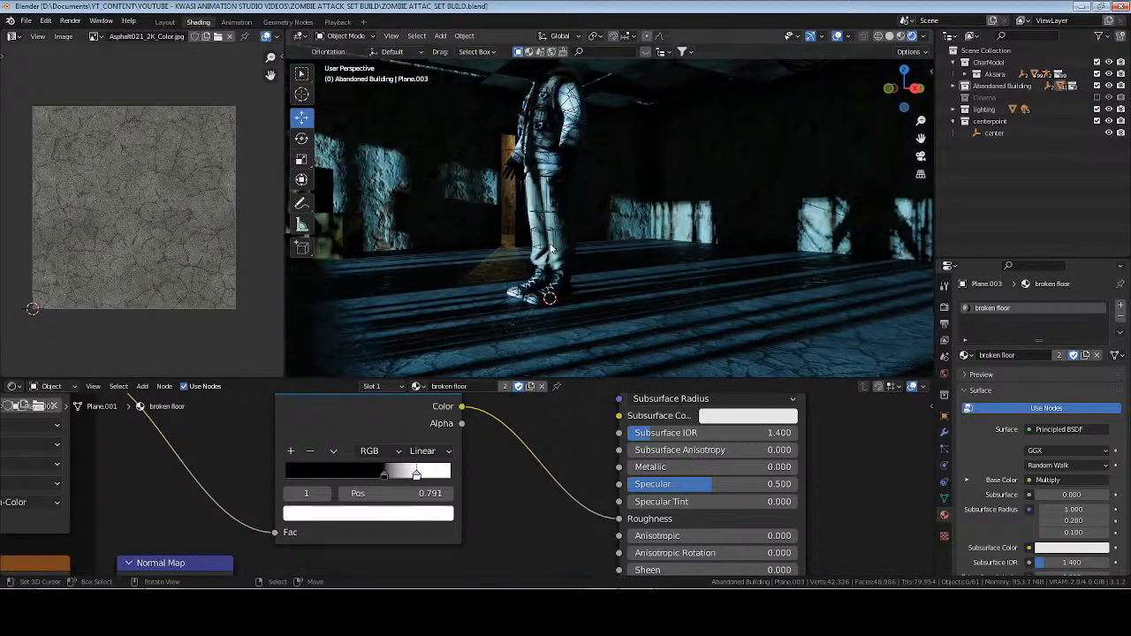
{"action": "middle_click_drag", "start_coordinate": [550, 246], "coordinate": [601, 243]}
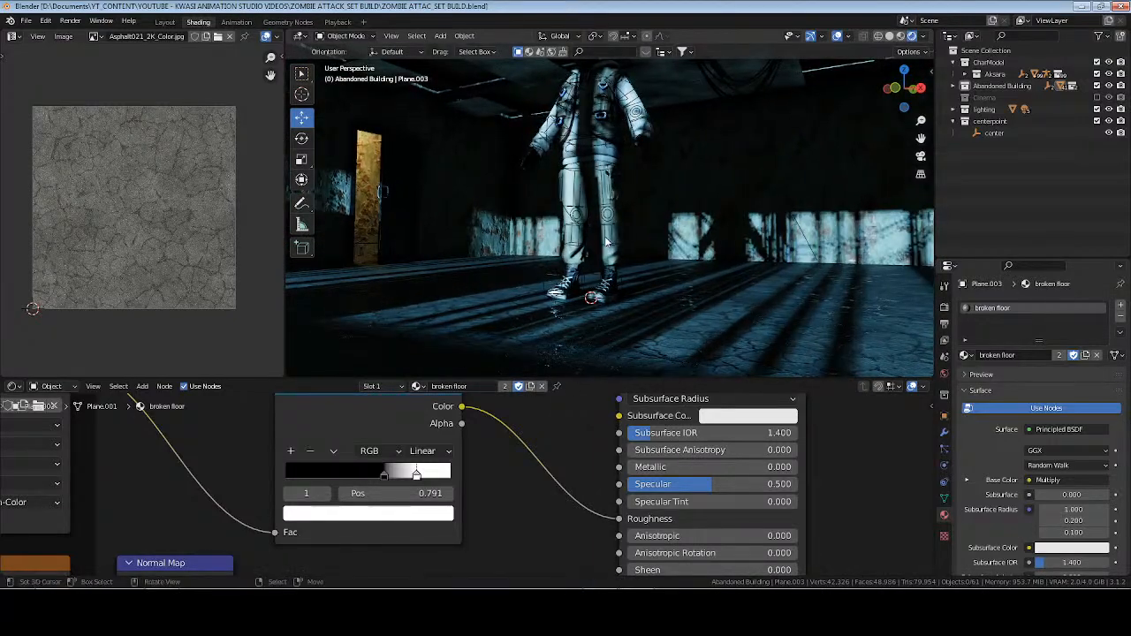
{"action": "left_click_drag", "start_coordinate": [386, 478], "coordinate": [381, 473]}
Replace the image in the Normal texture node with the Asphalt021_2K_NormalGL file.
{"action": "scroll", "coordinate": [146, 483], "scroll_direction": "down", "scroll_amount": 4}
{"action": "middle_click_drag", "start_coordinate": [146, 483], "coordinate": [336, 382]}
{"action": "scroll", "coordinate": [333, 454], "scroll_direction": "up", "scroll_amount": 2}
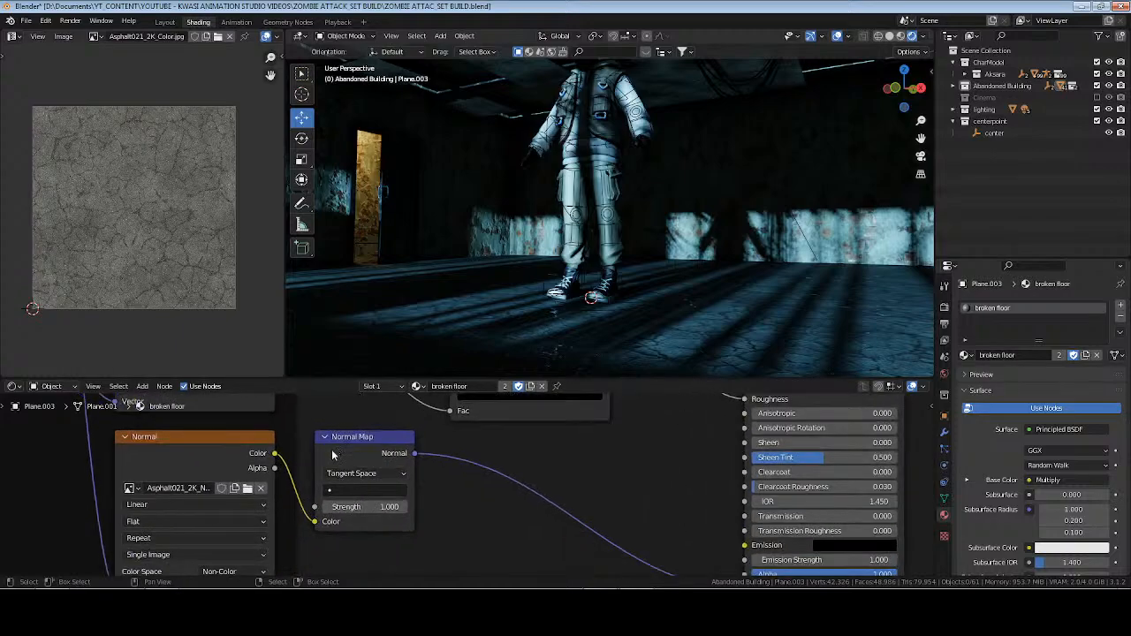
{"action": "left_click", "coordinate": [249, 489]}
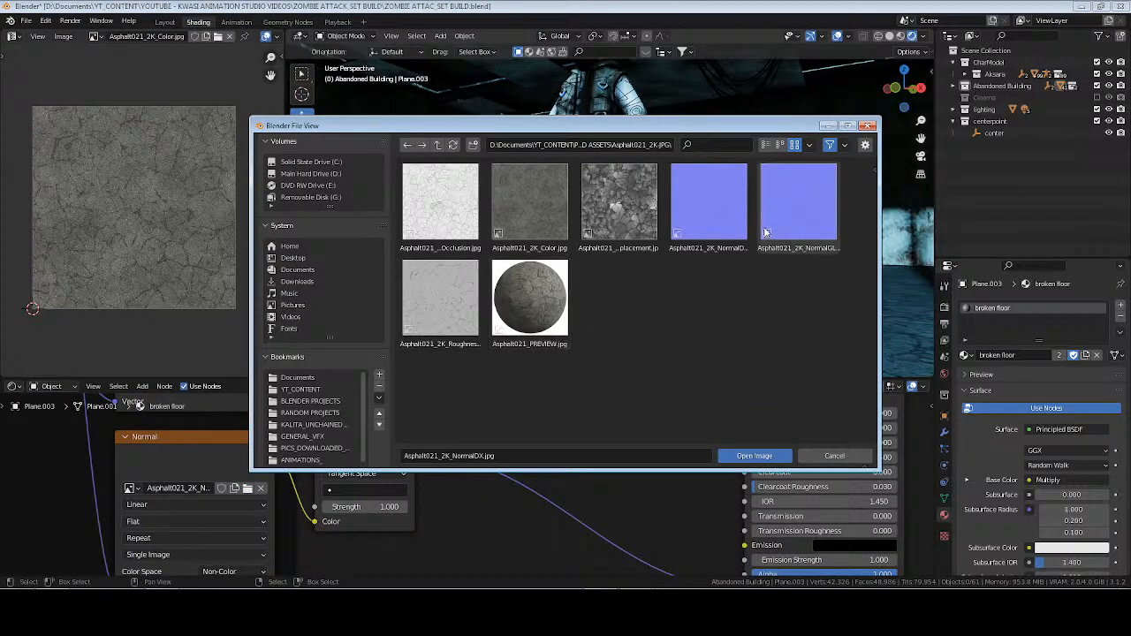
{"action": "left_click", "coordinate": [754, 456]}
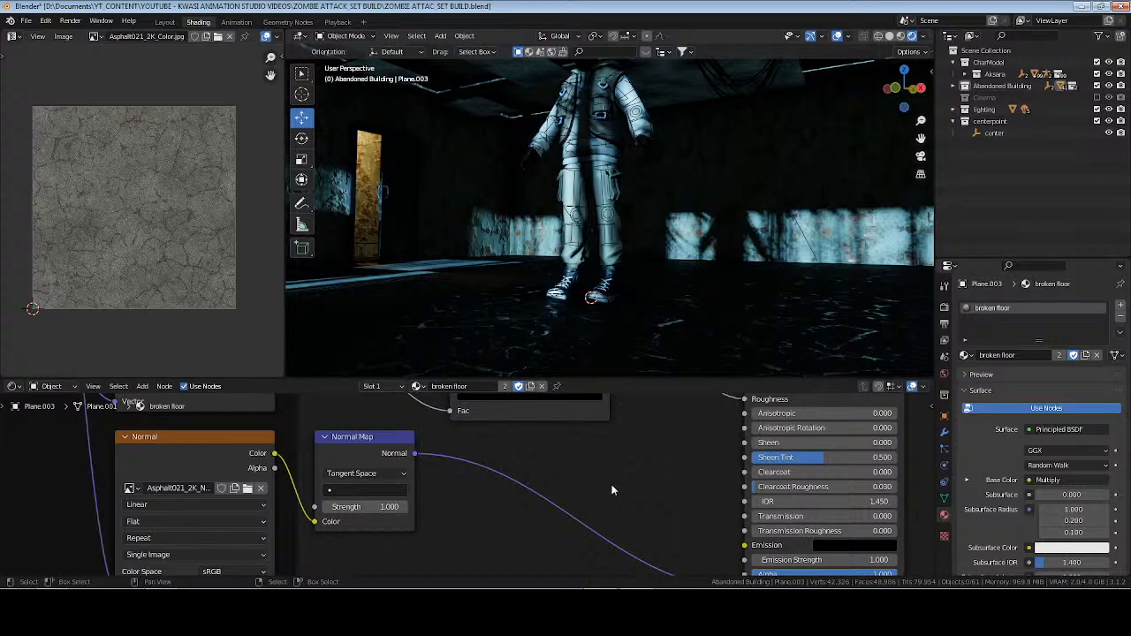
Move the Roughness ColorRamp's white stop to about 0.864 and its black stop to about 0.545.
{"action": "middle_click_drag", "start_coordinate": [580, 419], "coordinate": [562, 514]}
{"action": "left_click_drag", "start_coordinate": [519, 457], "coordinate": [562, 456]}
{"action": "middle_click_drag", "start_coordinate": [754, 254], "coordinate": [785, 305]}
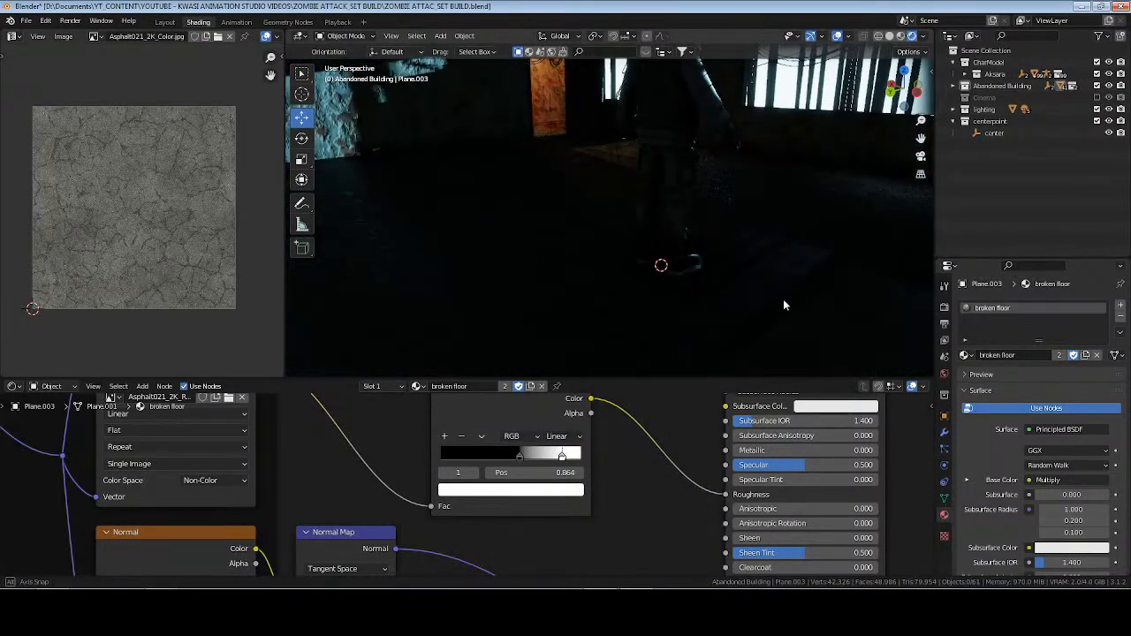
{"action": "left_click", "coordinate": [519, 456]}
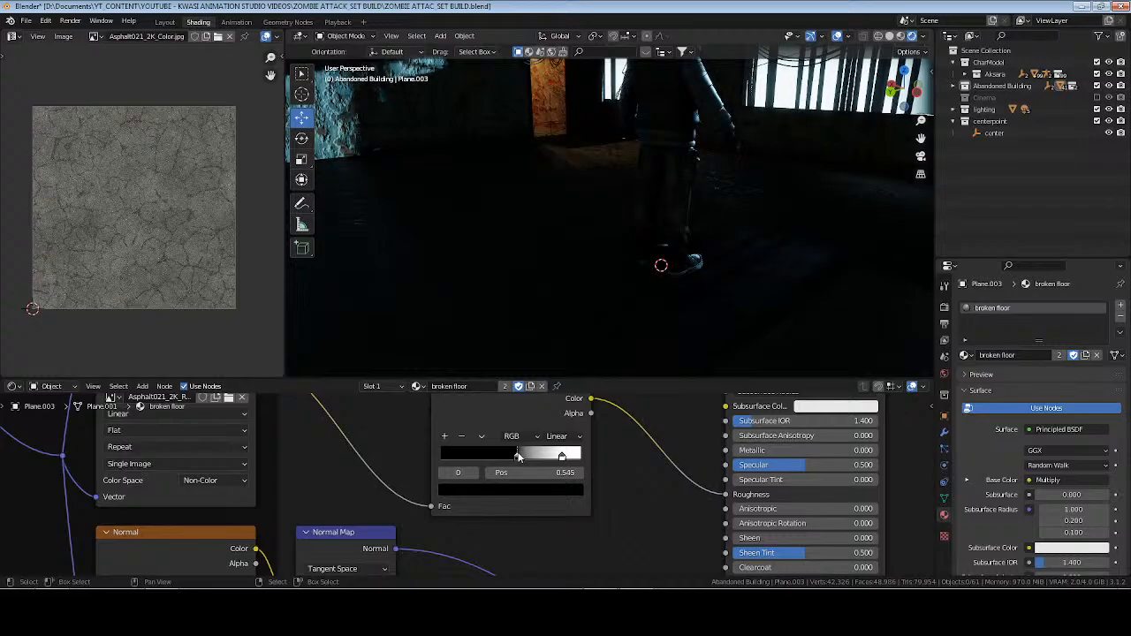
Compare the floor in Material Preview and Rendered shading around the character, and save the file.
{"action": "left_click", "coordinate": [901, 38]}
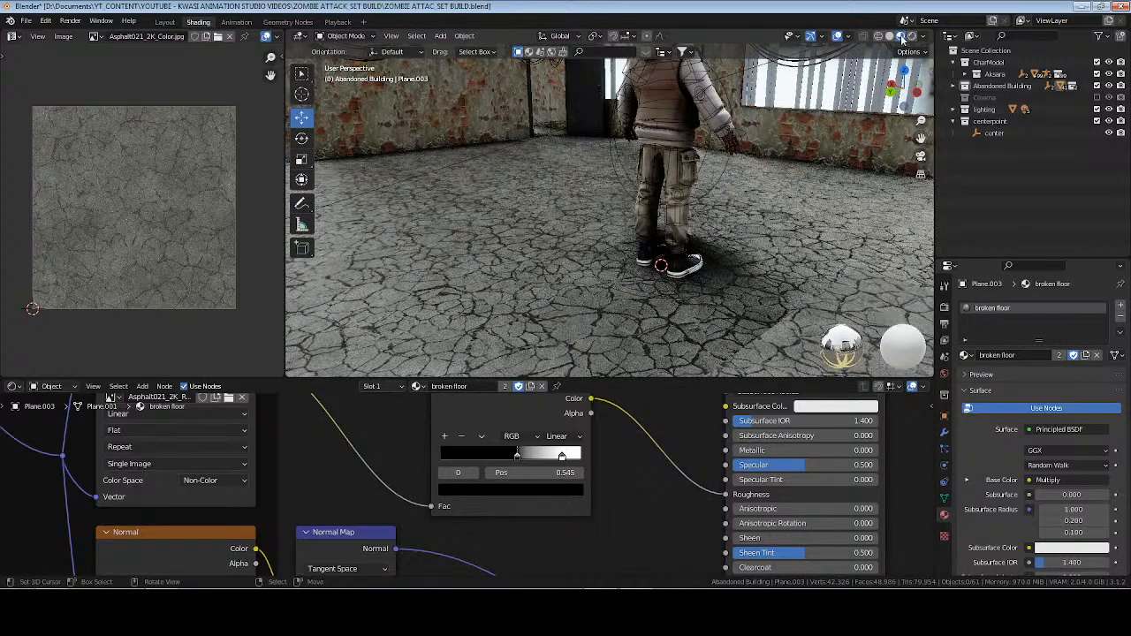
{"action": "middle_click_drag", "start_coordinate": [776, 205], "coordinate": [708, 212]}
{"action": "middle_click_drag", "start_coordinate": [401, 436], "coordinate": [431, 522]}
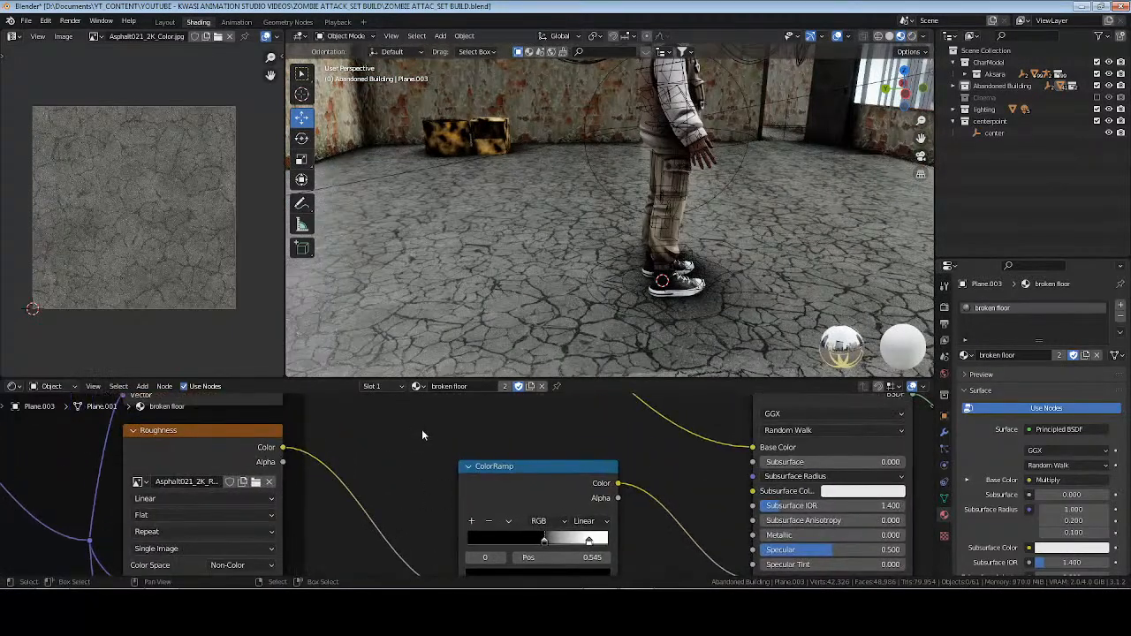
{"action": "middle_click_drag", "start_coordinate": [433, 400], "coordinate": [447, 554]}
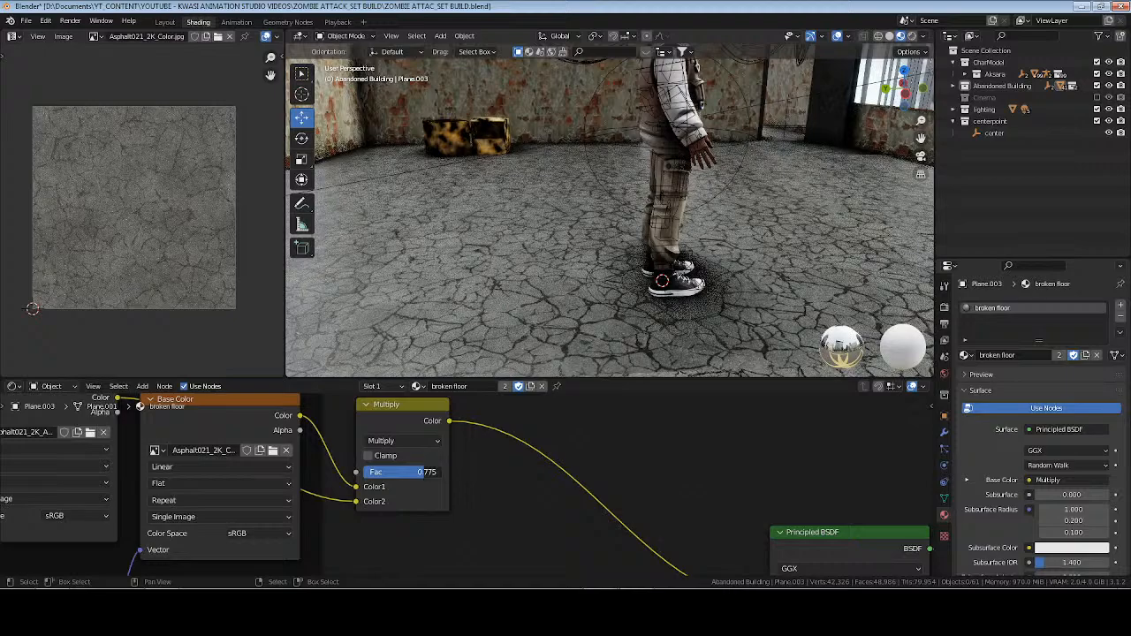
{"action": "left_click", "coordinate": [915, 36]}
{"action": "key", "text": "ctrl+s"}
{"action": "mouse_move", "coordinate": [794, 227]}
{"action": "middle_mouse_down"}
{"action": "mouse_move", "coordinate": [574, 208]}
{"action": "mouse_move", "coordinate": [636, 237]}
{"action": "mouse_move", "coordinate": [745, 260]}
{"action": "mouse_move", "coordinate": [521, 248]}
{"action": "mouse_move", "coordinate": [723, 257]}
{"action": "mouse_move", "coordinate": [601, 271]}
{"action": "mouse_move", "coordinate": [750, 265]}
{"action": "mouse_move", "coordinate": [469, 268]}
{"action": "middle_mouse_up"}
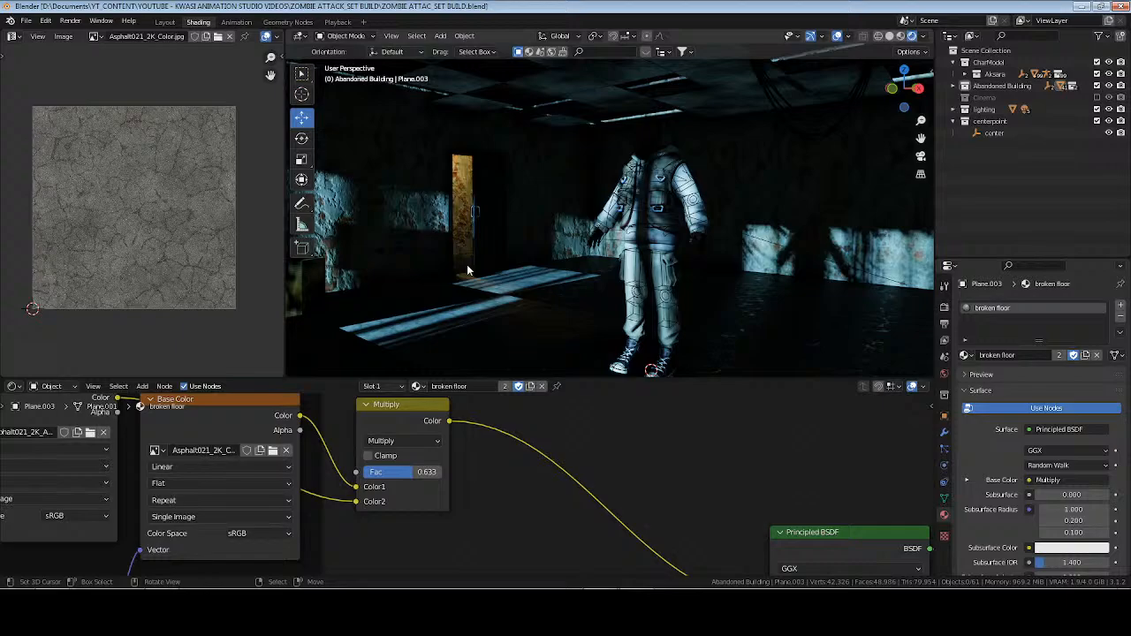
In the Layout workspace, use Solid shading and add a Bezier curve to the Abandoned Building collection.
{"action": "left_click", "coordinate": [165, 21]}
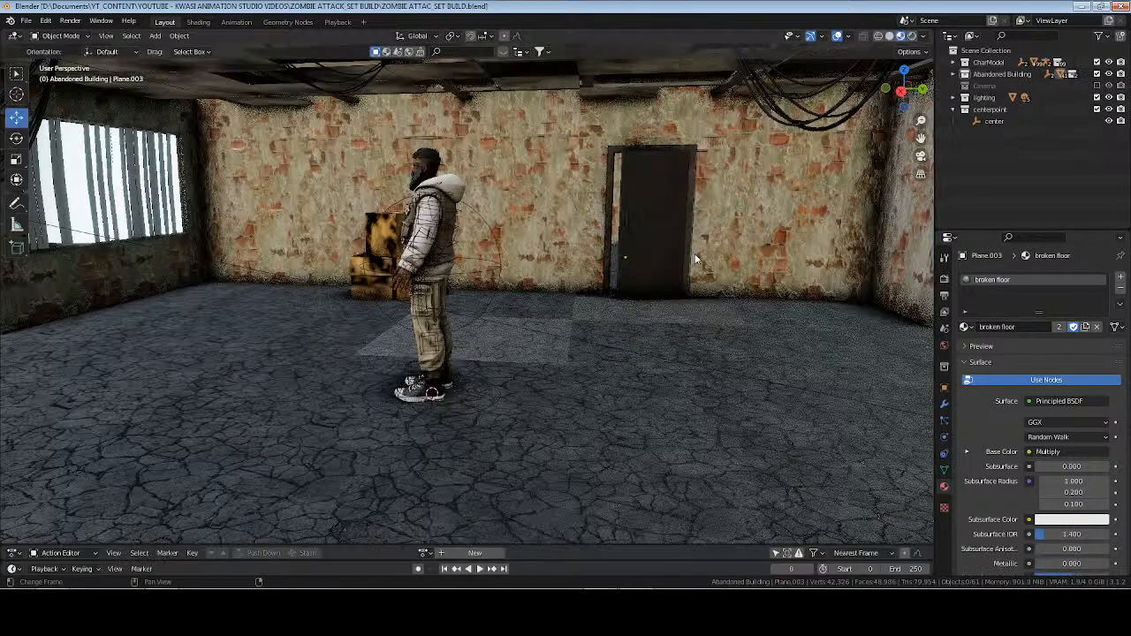
{"action": "left_click", "coordinate": [964, 75]}
{"action": "key", "text": "shift+a"}
{"action": "mouse_move", "coordinate": [654, 206]}
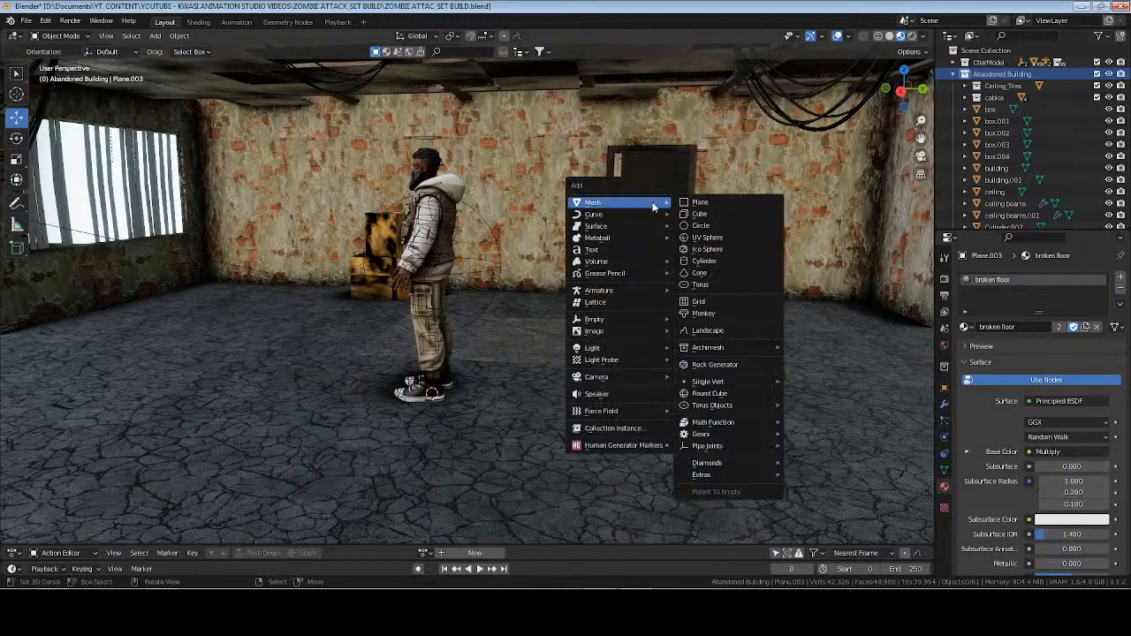
{"action": "left_click", "coordinate": [889, 35]}
{"action": "key", "text": "shift+a"}
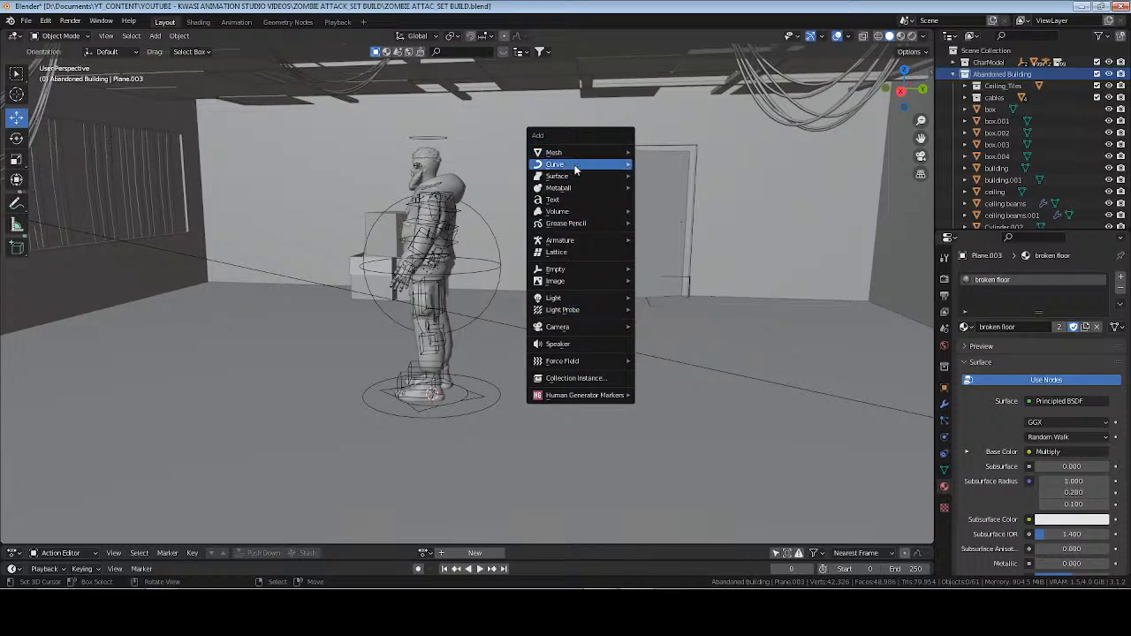
{"action": "mouse_move", "coordinate": [575, 165]}
{"action": "left_click", "coordinate": [678, 163]}
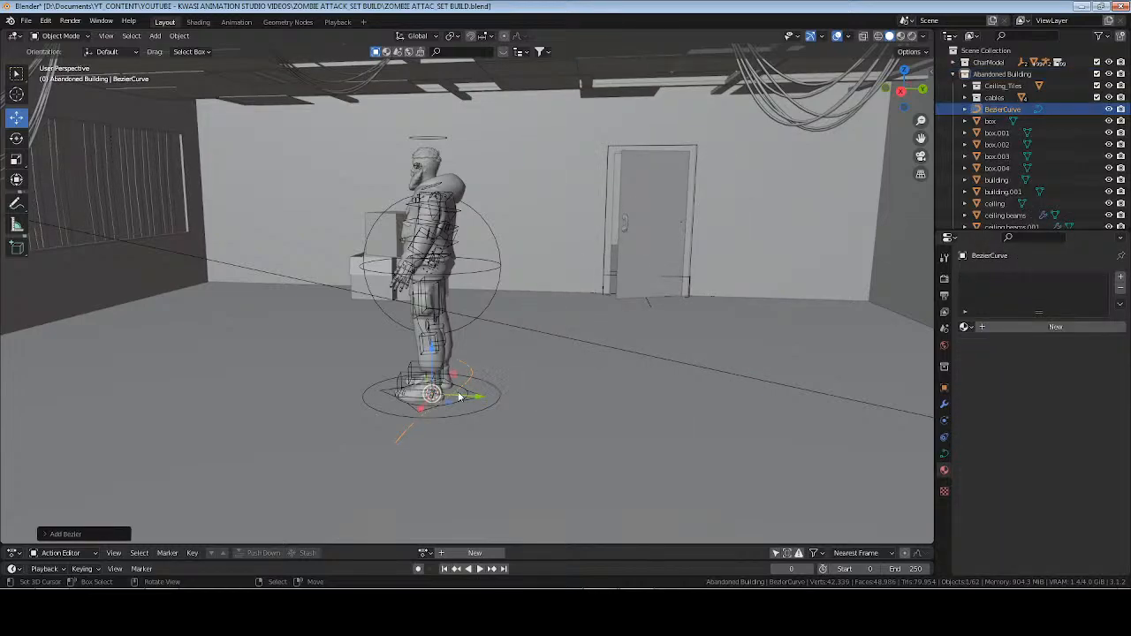
Move the Bezier curve in front of the character and straighten it by scaling its control points to 0 along Y.
{"action": "middle_click_drag", "start_coordinate": [459, 395], "coordinate": [465, 378]}
{"action": "left_click_drag", "start_coordinate": [497, 398], "coordinate": [378, 387]}
{"action": "key", "text": "Tab"}
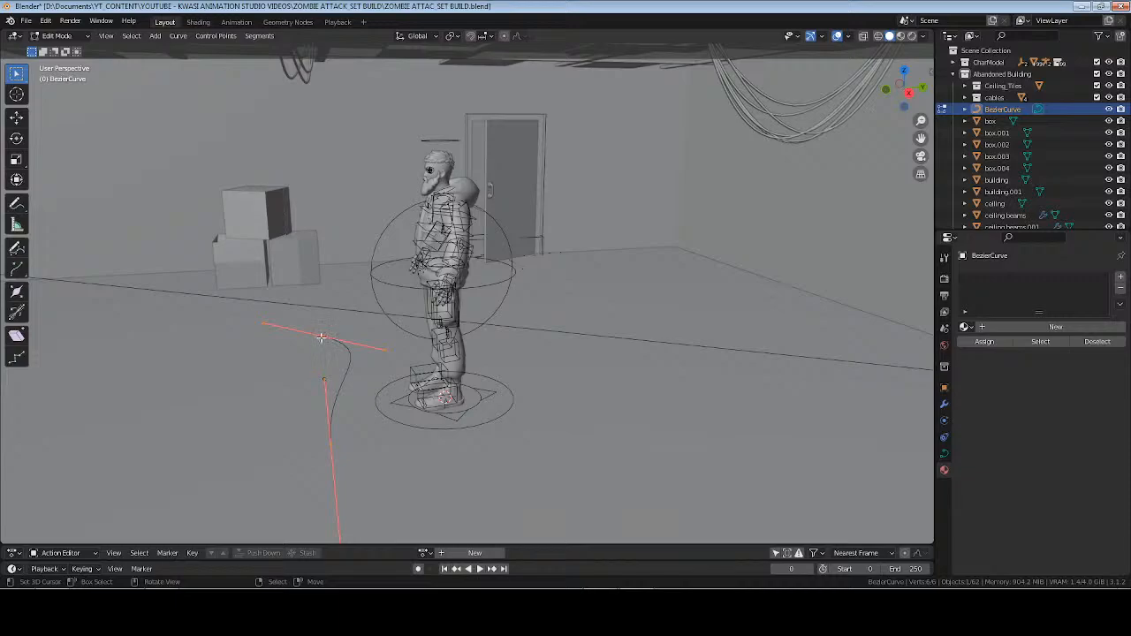
{"action": "key", "text": "s"}
{"action": "key", "text": "y"}
{"action": "key", "text": "0"}
{"action": "key", "text": "Return"}
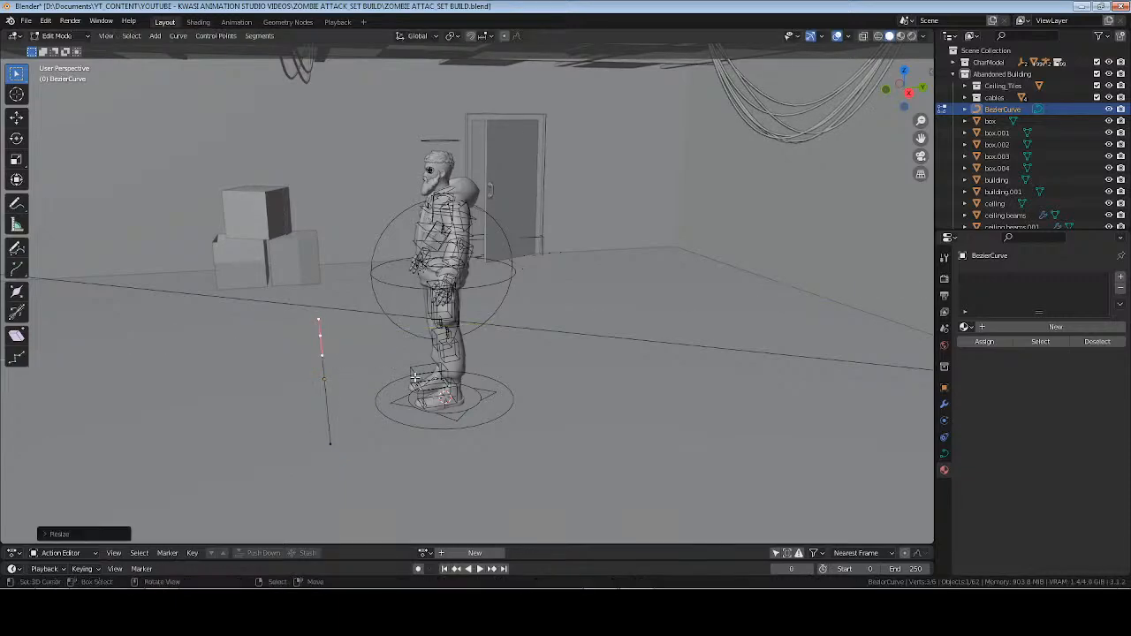
Shorten the handles of the straight curve's end control point by scaling them to about 0.7, and save the file.
{"action": "middle_click_drag", "start_coordinate": [367, 395], "coordinate": [508, 382]}
{"action": "scroll", "coordinate": [508, 383], "scroll_direction": "up", "scroll_amount": 3}
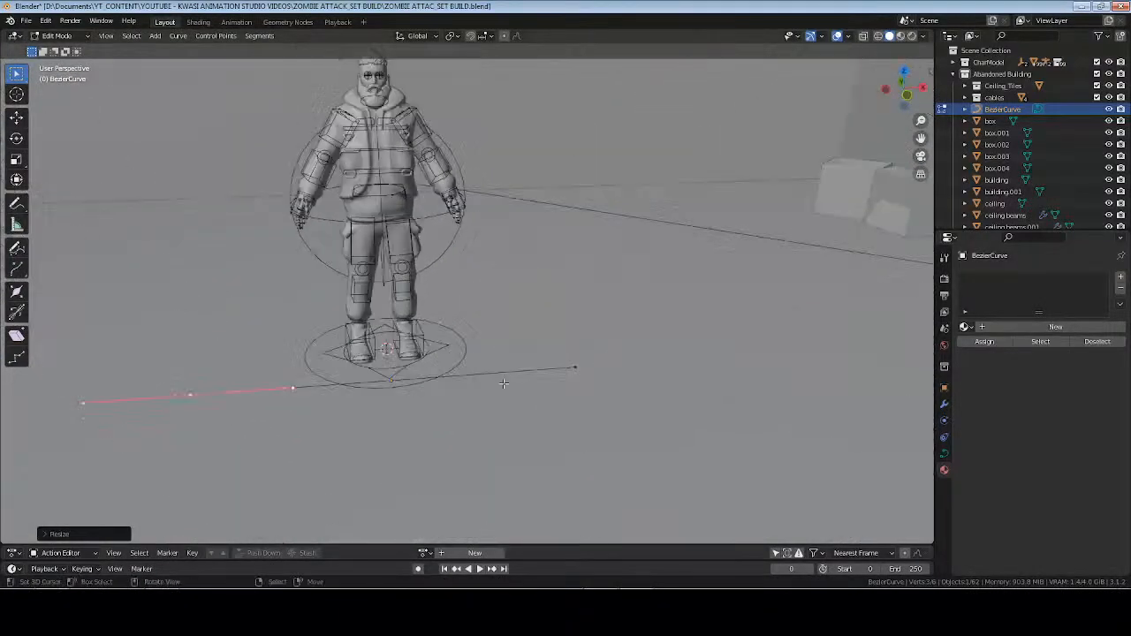
{"action": "left_click", "coordinate": [604, 387]}
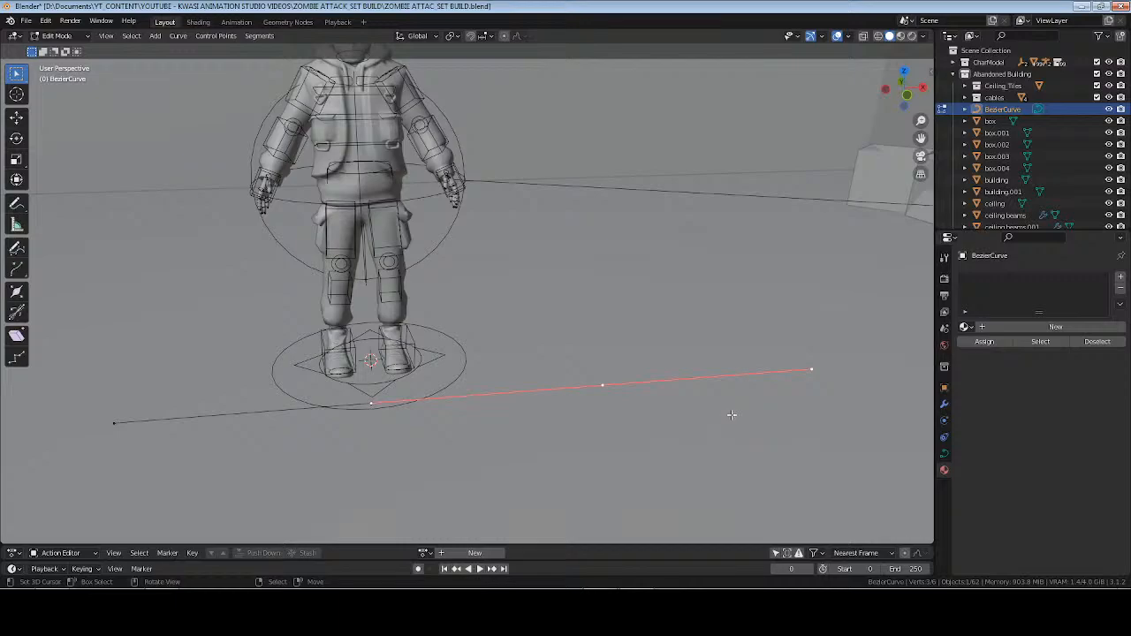
{"action": "key", "text": "s"}
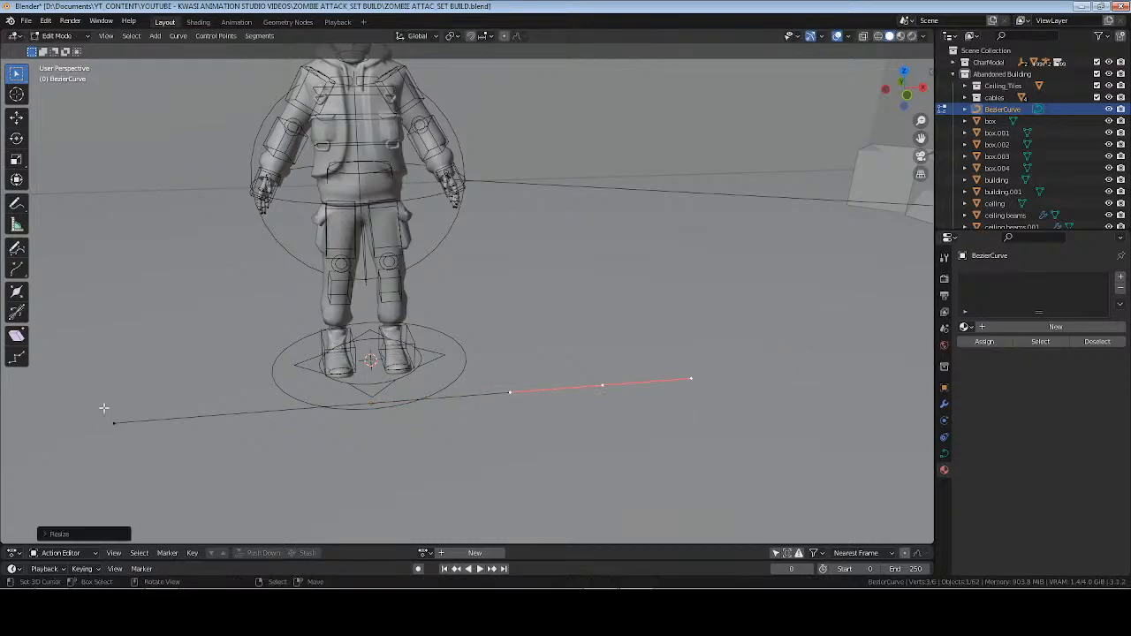
{"action": "left_click", "coordinate": [358, 453]}
{"action": "middle_click_drag", "start_coordinate": [575, 395], "coordinate": [627, 397]}
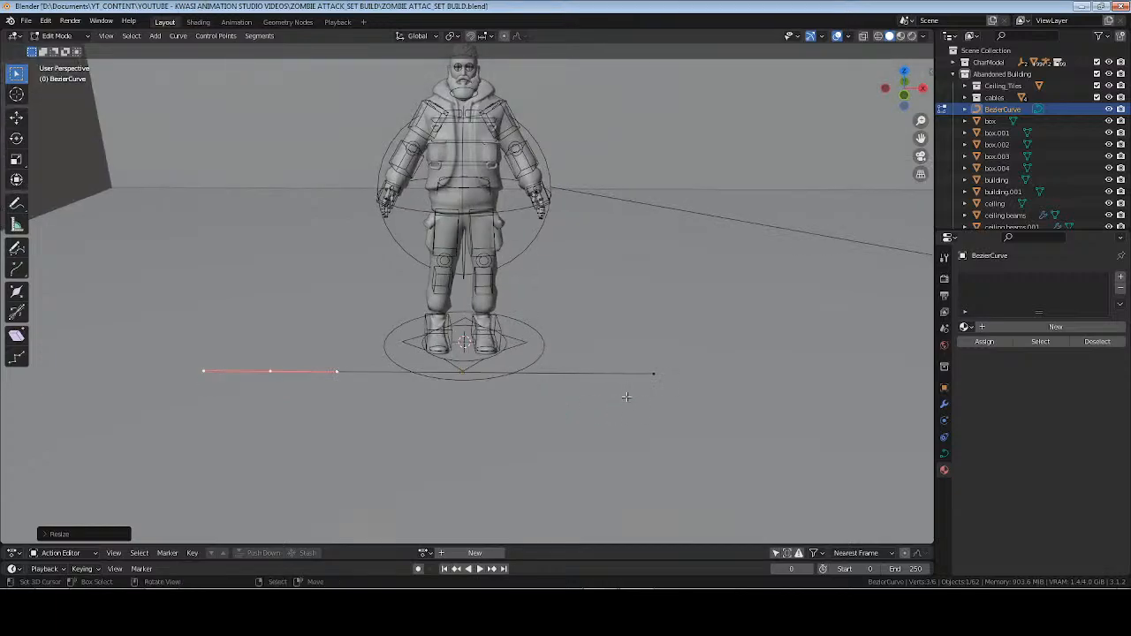
{"action": "key", "text": "ctrl+s"}
Return the curve to Object Mode, rename it "ground cable", and save the file.
{"action": "left_click", "coordinate": [654, 375]}
{"action": "key", "text": "Tab"}
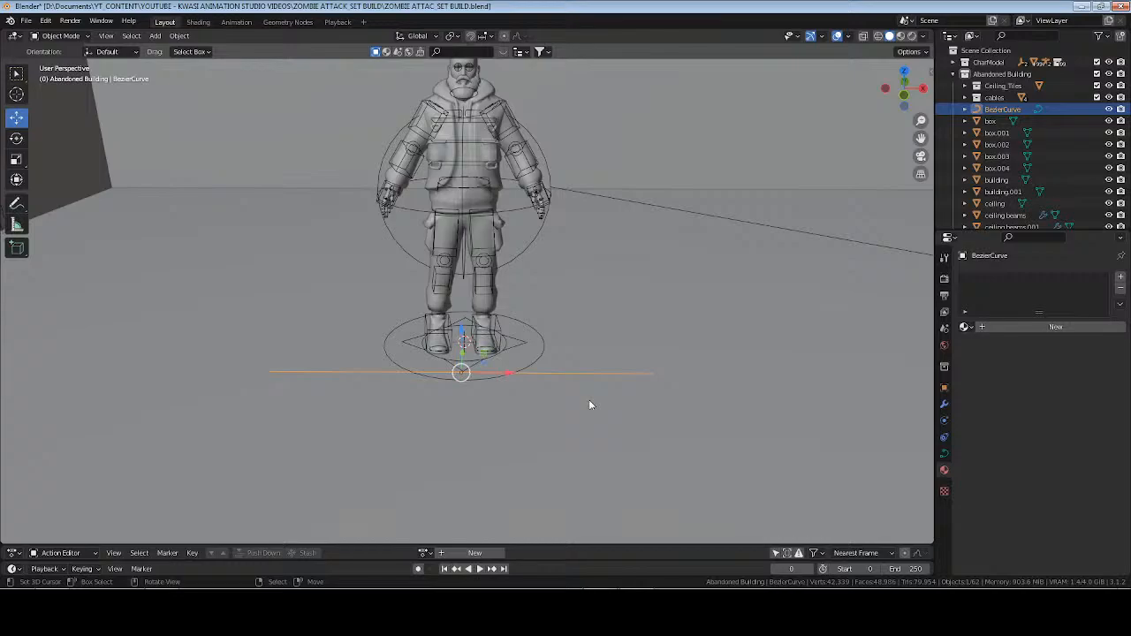
{"action": "key", "text": "F2"}
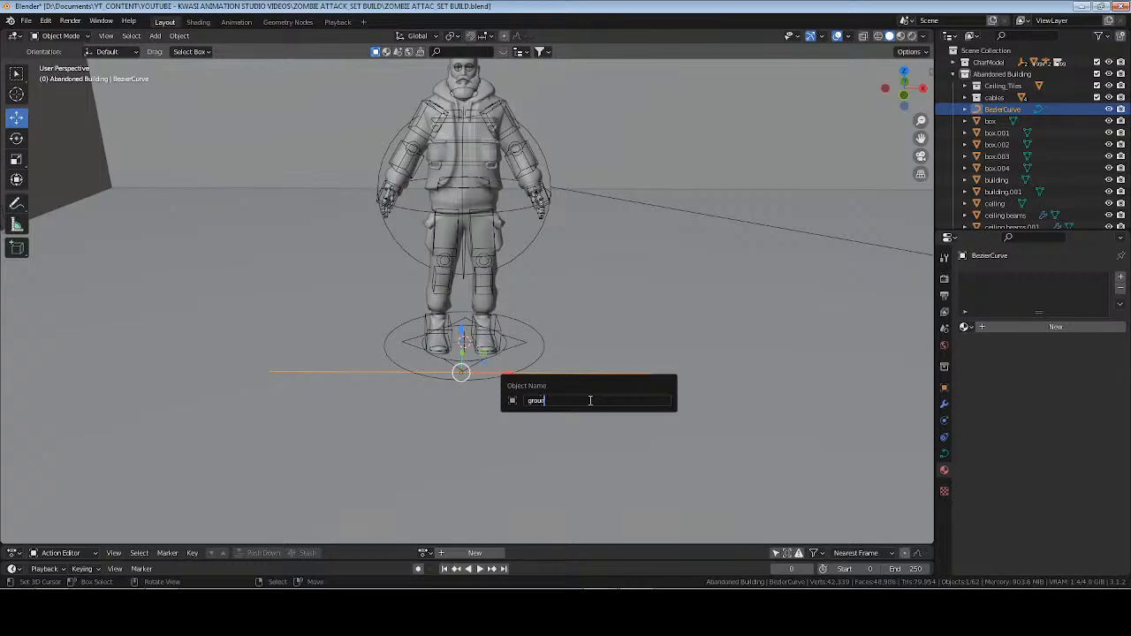
{"action": "type", "text": "ground cable"}
{"action": "key", "text": "Return"}
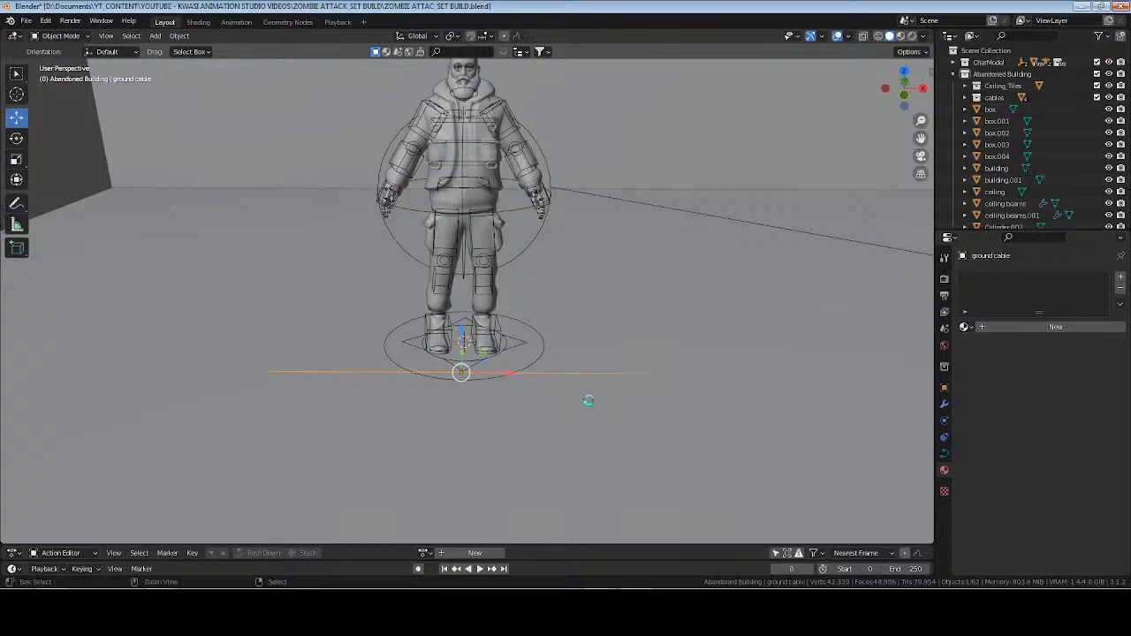
{"action": "key", "text": "ctrl+s"}
{"action": "middle_click_drag", "start_coordinate": [589, 400], "coordinate": [642, 362]}
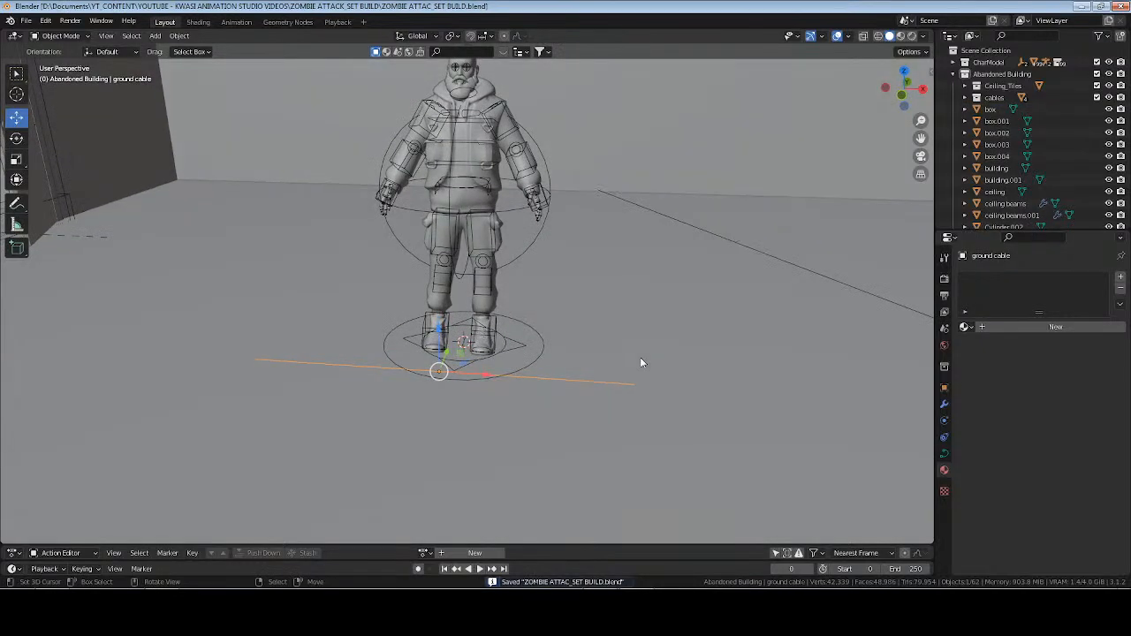
Give the ground cable curve a round bevel with a depth of 0.02 m.
{"action": "left_click", "coordinate": [944, 455]}
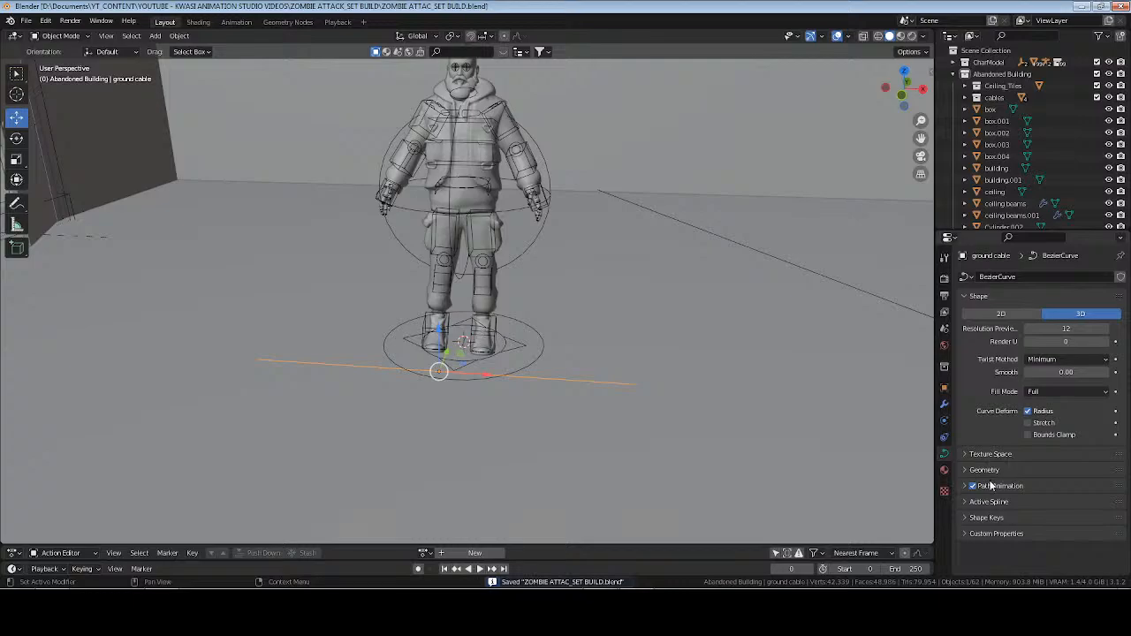
{"action": "left_click", "coordinate": [983, 470]}
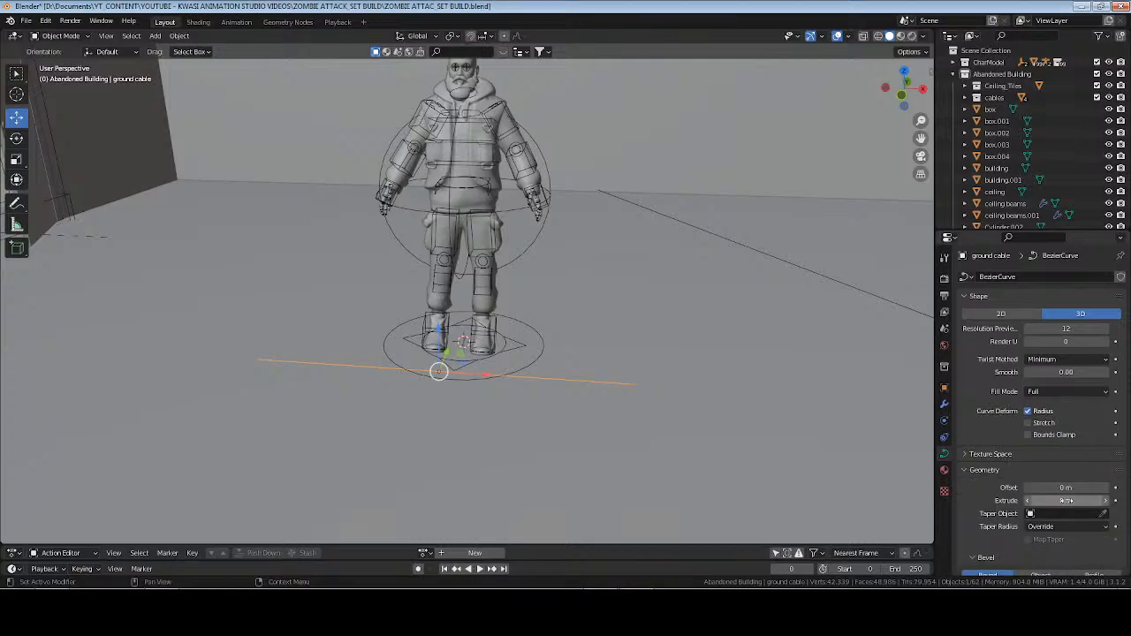
{"action": "scroll", "coordinate": [1067, 500], "scroll_direction": "down", "scroll_amount": 2}
{"action": "left_click", "coordinate": [1018, 487]}
{"action": "left_click", "coordinate": [1063, 520]}
{"action": "type", "text": ".0"}
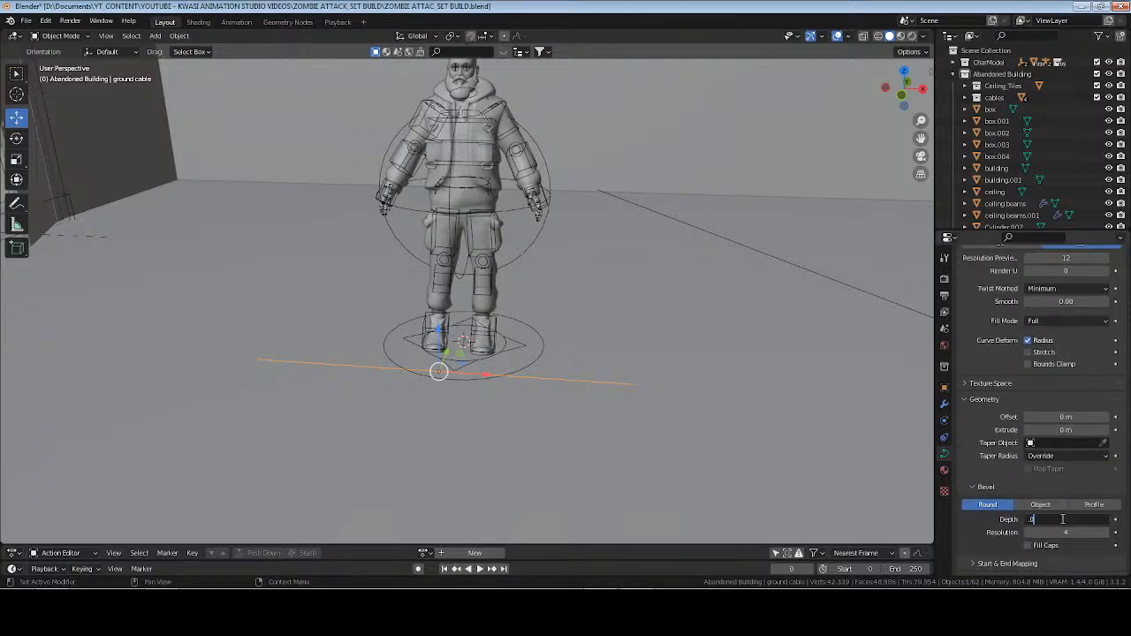
{"action": "type", "text": "2"}
{"action": "key", "text": "Return"}
Thin the ground cable by trying a bevel depth of 0.01 m, and settle on 0.012 m.
{"action": "left_click", "coordinate": [1063, 519]}
{"action": "type", "text": ".01"}
{"action": "key", "text": "Return"}
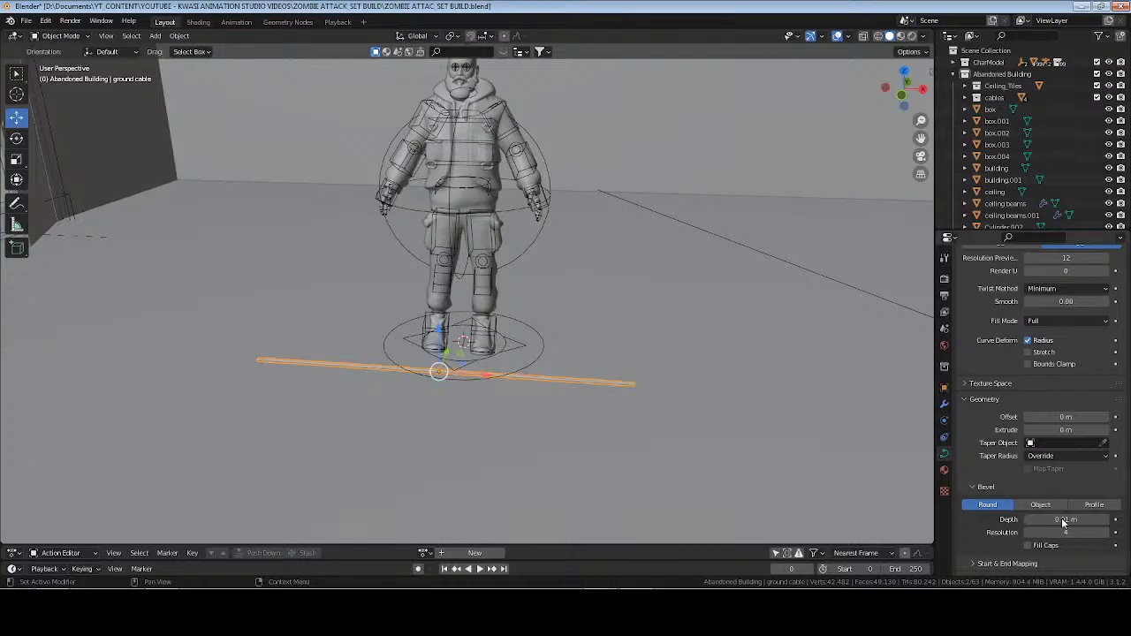
{"action": "left_click", "coordinate": [1064, 521]}
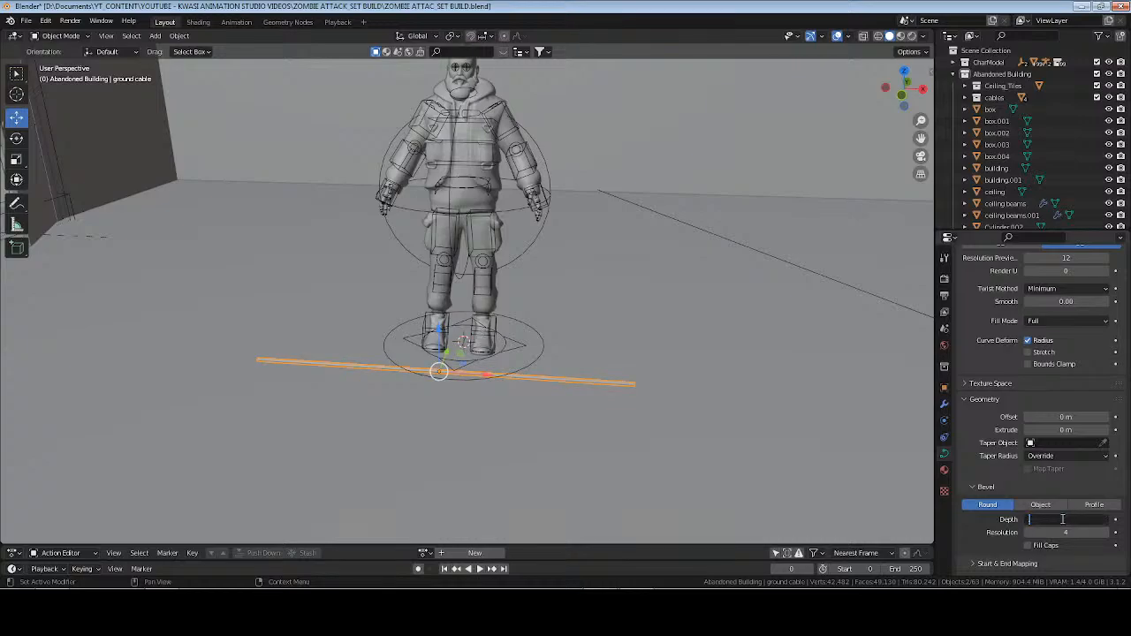
{"action": "type", "text": ".012"}
{"action": "key", "text": "Return"}
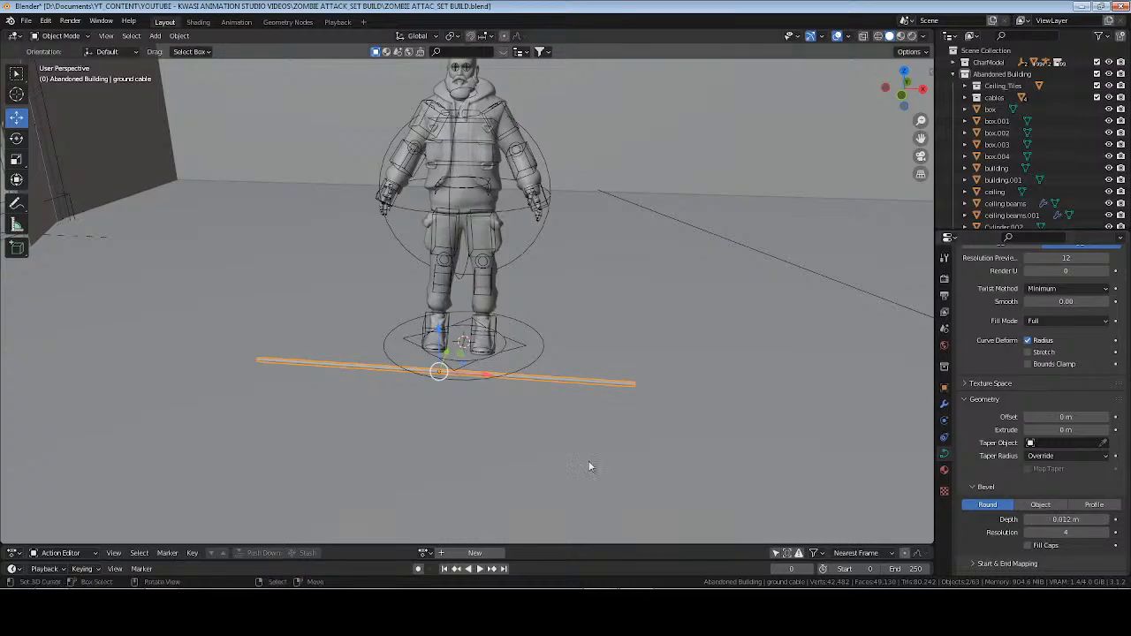
Move the ground cable across the floor plan in wireframe top view to the open door at the building's side wall.
{"action": "middle_click_drag", "start_coordinate": [580, 346], "coordinate": [323, 395]}
{"action": "key", "text": "KP_7"}
{"action": "key", "text": "z"}
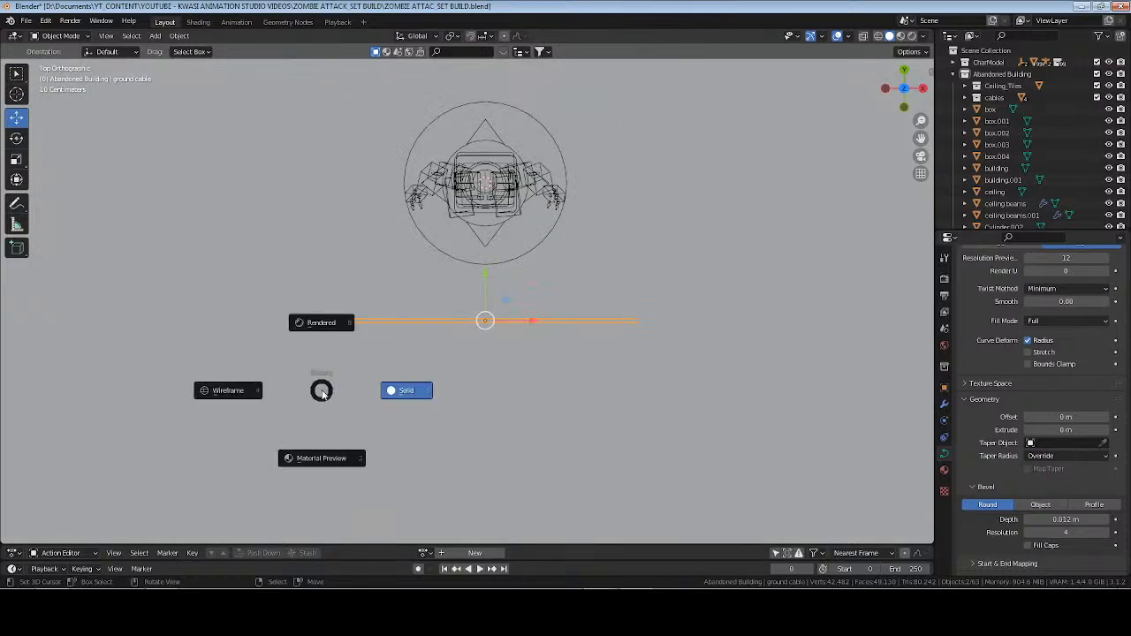
{"action": "left_click", "coordinate": [227, 390]}
{"action": "scroll", "coordinate": [359, 305], "scroll_direction": "down", "scroll_amount": 3}
{"action": "middle_click_drag", "start_coordinate": [359, 305], "coordinate": [526, 343], "text": "shift"}
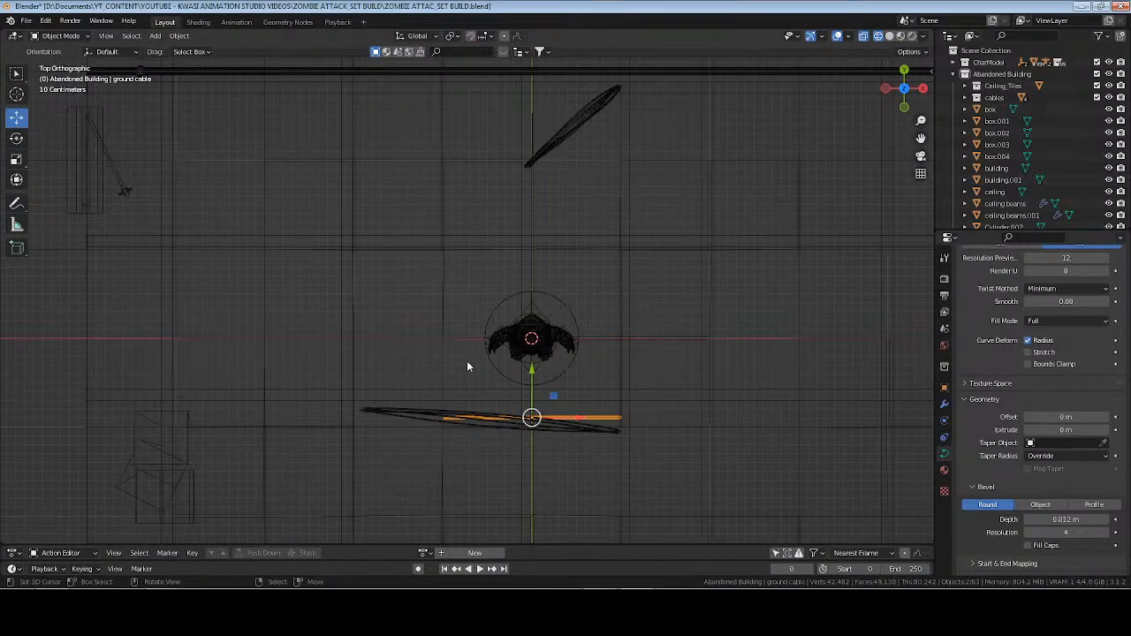
{"action": "key", "text": "g"}
{"action": "left_click", "coordinate": [88, 139]}
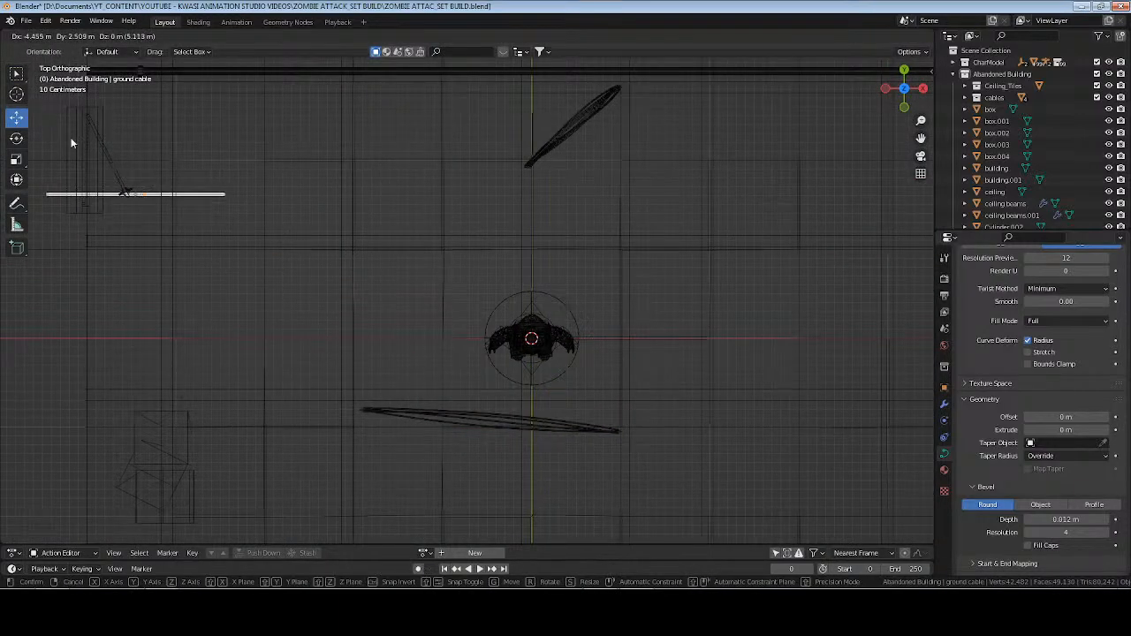
Lower the ground cable along Z in the front view until it rests on the floor line.
{"action": "key", "text": "KP_Decimal"}
{"action": "key", "text": "KP_1"}
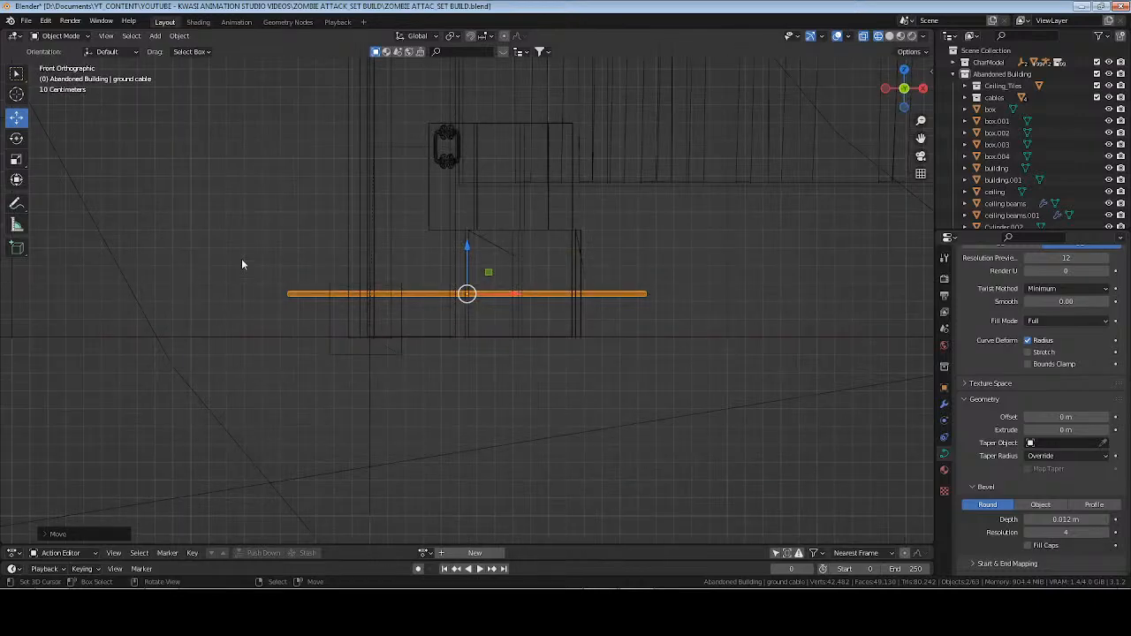
{"action": "left_click_drag", "start_coordinate": [467, 248], "coordinate": [455, 468]}
{"action": "scroll", "coordinate": [460, 358], "scroll_direction": "down", "scroll_amount": 2, "text": "shift"}
{"action": "scroll", "coordinate": [461, 358], "scroll_direction": "up", "scroll_amount": 3}
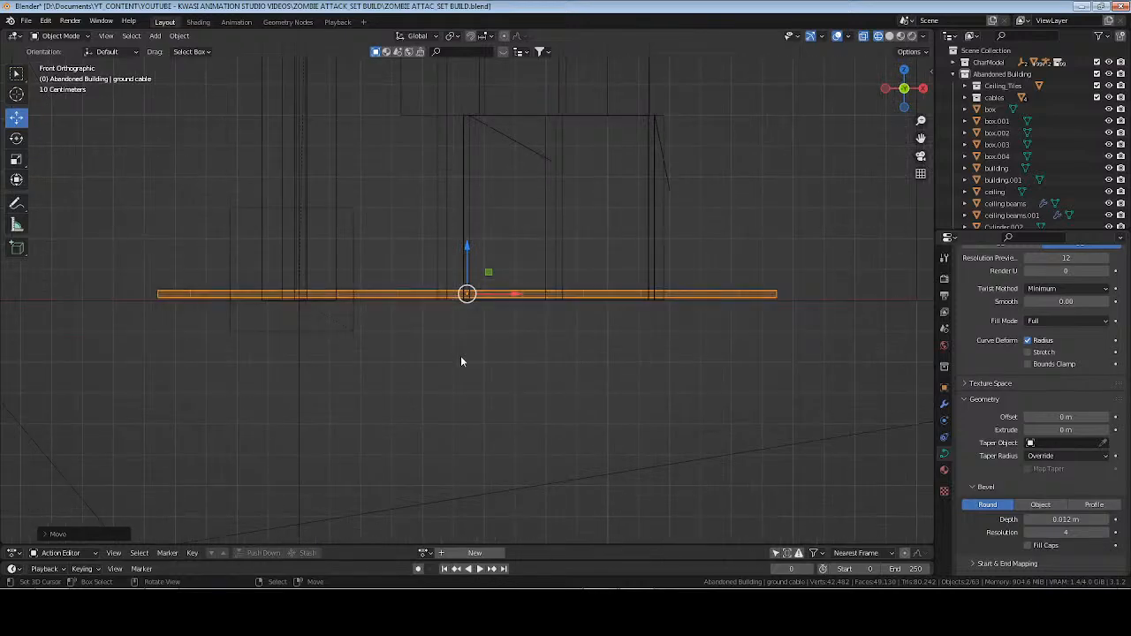
{"action": "middle_click_drag", "start_coordinate": [635, 316], "coordinate": [617, 319]}
{"action": "key", "text": "KP_1"}
{"action": "scroll", "coordinate": [615, 318], "scroll_direction": "up", "scroll_amount": 1}
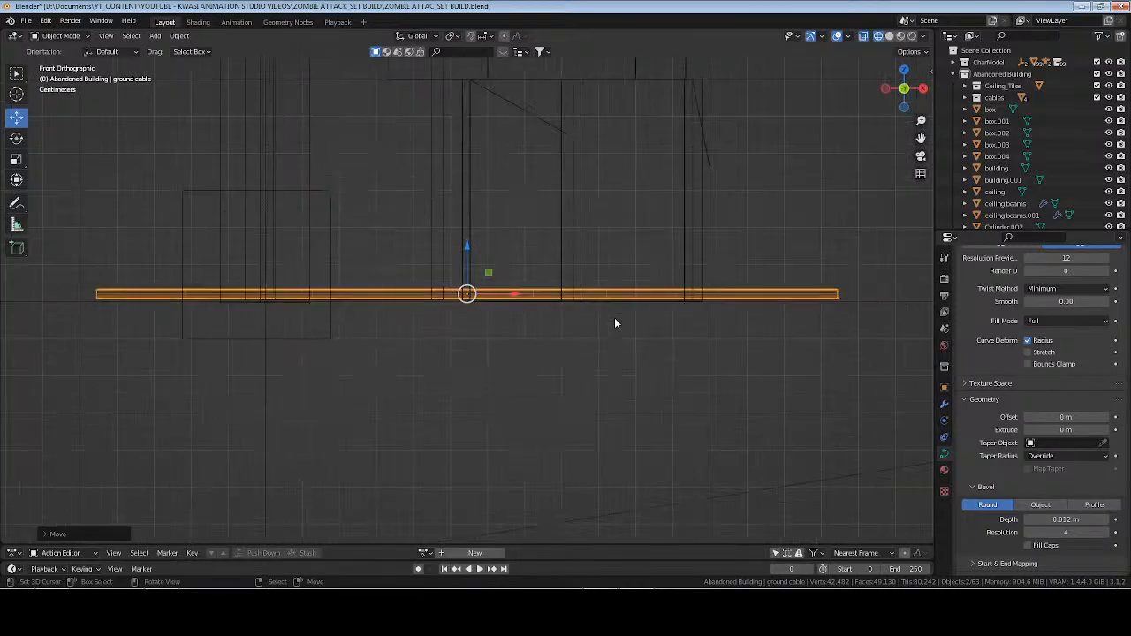
{"action": "scroll", "coordinate": [615, 322], "scroll_direction": "up", "scroll_amount": 2}
{"action": "left_click_drag", "start_coordinate": [467, 252], "coordinate": [469, 273]}
Edit the cable curve in solid shading and move its outer end control point farther out beyond the doorway wall.
{"action": "mouse_move", "coordinate": [469, 274]}
{"action": "middle_mouse_down"}
{"action": "mouse_move", "coordinate": [664, 215]}
{"action": "mouse_move", "coordinate": [535, 247]}
{"action": "mouse_move", "coordinate": [551, 302]}
{"action": "middle_mouse_up"}
{"action": "key", "text": "z"}
{"action": "left_click", "coordinate": [635, 245]}
{"action": "mouse_move", "coordinate": [509, 288]}
{"action": "left_mouse_down"}
{"action": "mouse_move", "coordinate": [491, 290]}
{"action": "mouse_move", "coordinate": [504, 288]}
{"action": "left_mouse_up"}
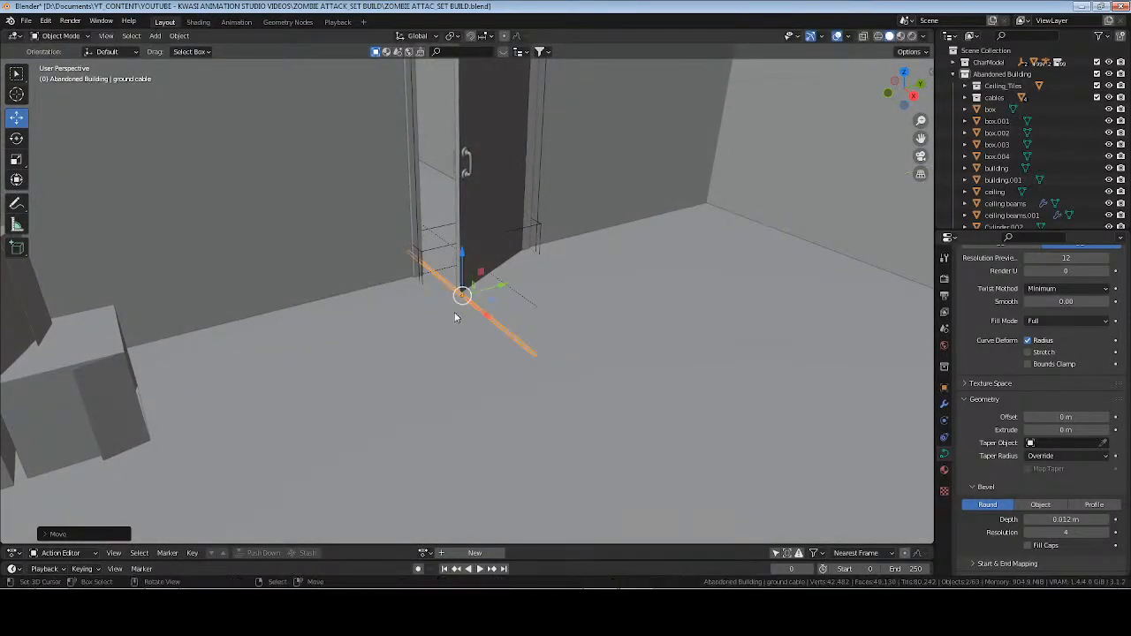
{"action": "key", "text": "Tab"}
{"action": "middle_click_drag", "start_coordinate": [506, 382], "coordinate": [543, 387]}
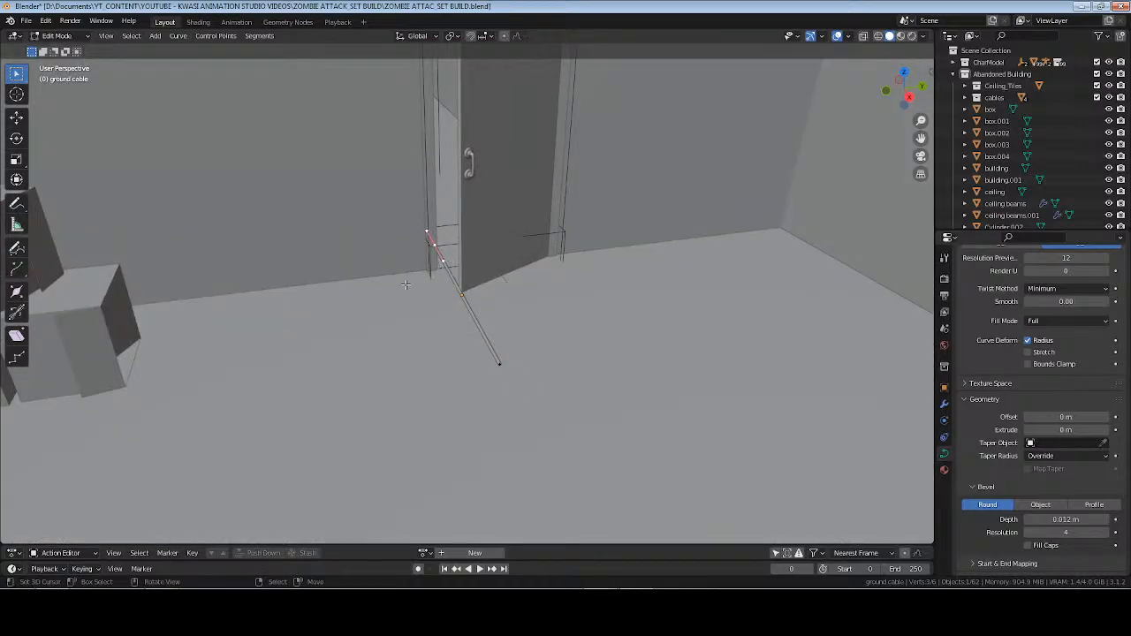
{"action": "middle_click_drag", "start_coordinate": [406, 285], "coordinate": [505, 302]}
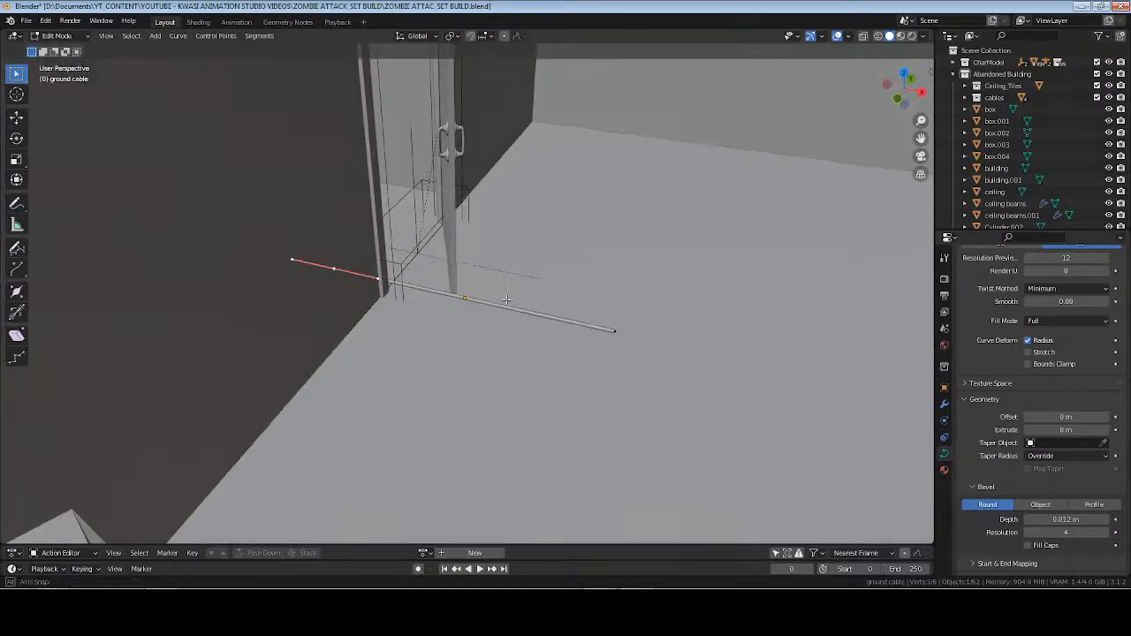
{"action": "left_click", "coordinate": [17, 121]}
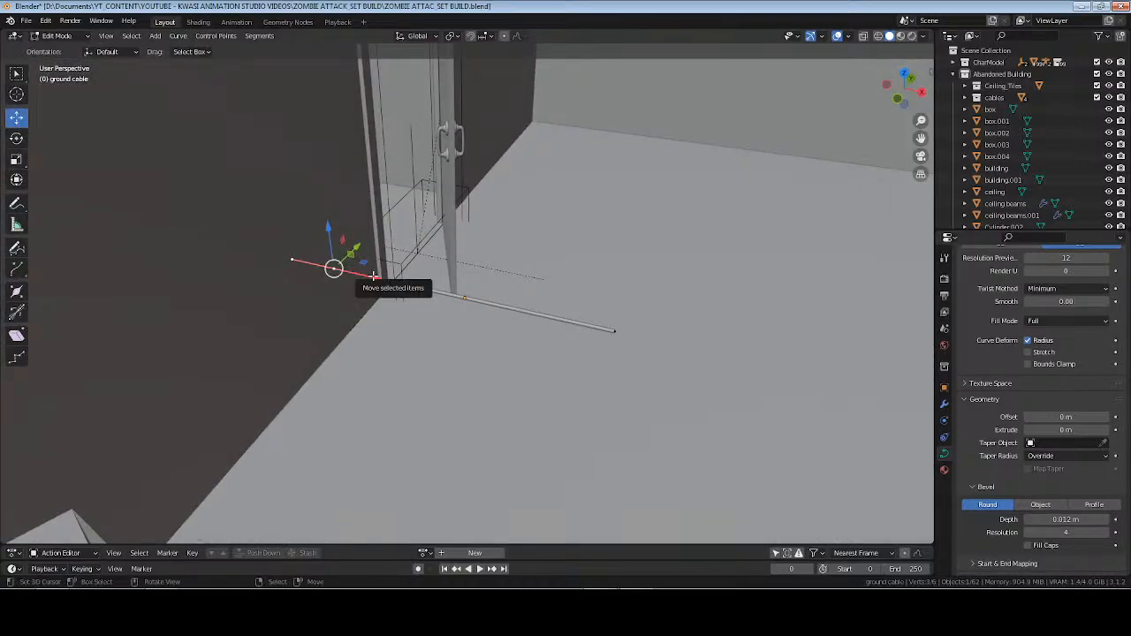
{"action": "left_click_drag", "start_coordinate": [371, 275], "coordinate": [306, 263]}
Pull the cable's inner end point back toward the door, bend it with its handle, and shift the point about -0.15 m along Y.
{"action": "left_click", "coordinate": [619, 334]}
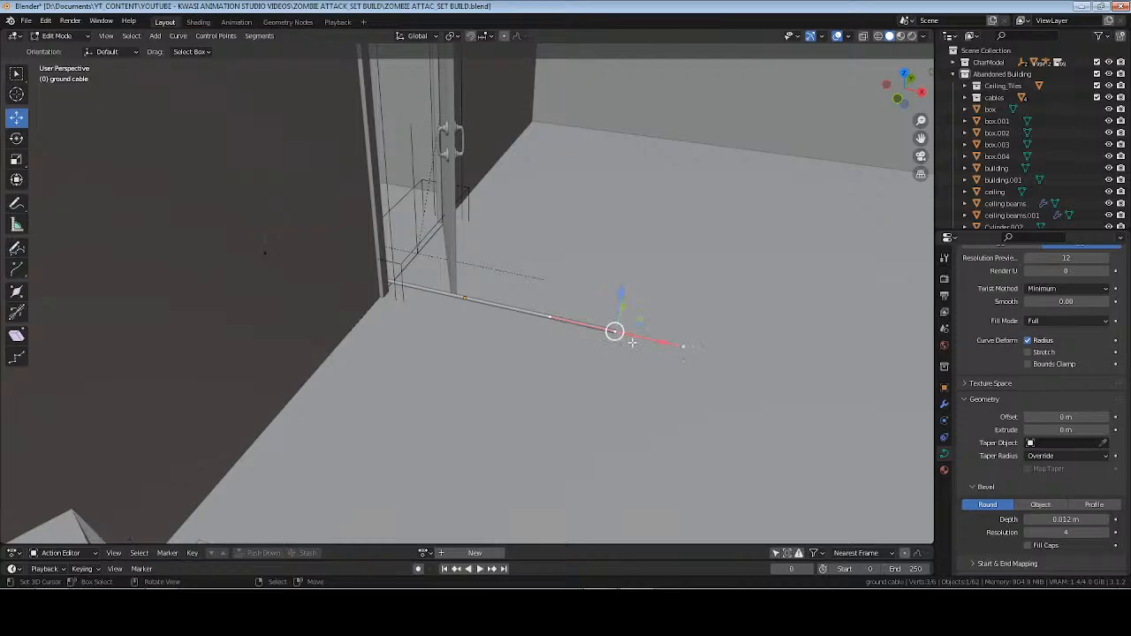
{"action": "left_click_drag", "start_coordinate": [663, 344], "coordinate": [536, 333]}
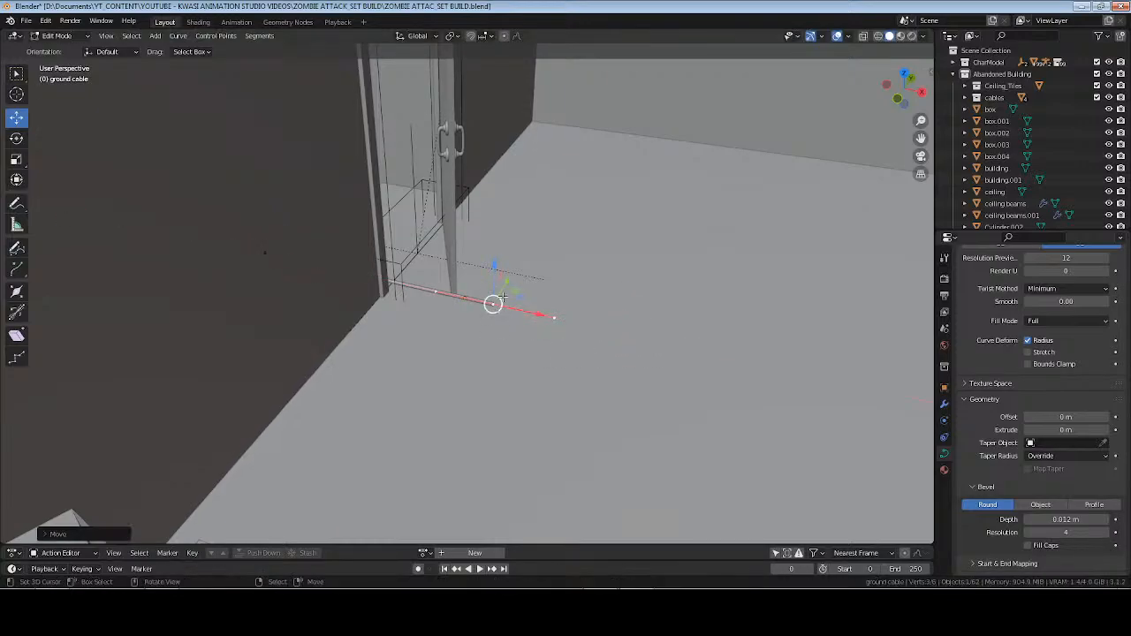
{"action": "left_click_drag", "start_coordinate": [505, 282], "coordinate": [538, 330]}
{"action": "right_click", "coordinate": [548, 336]}
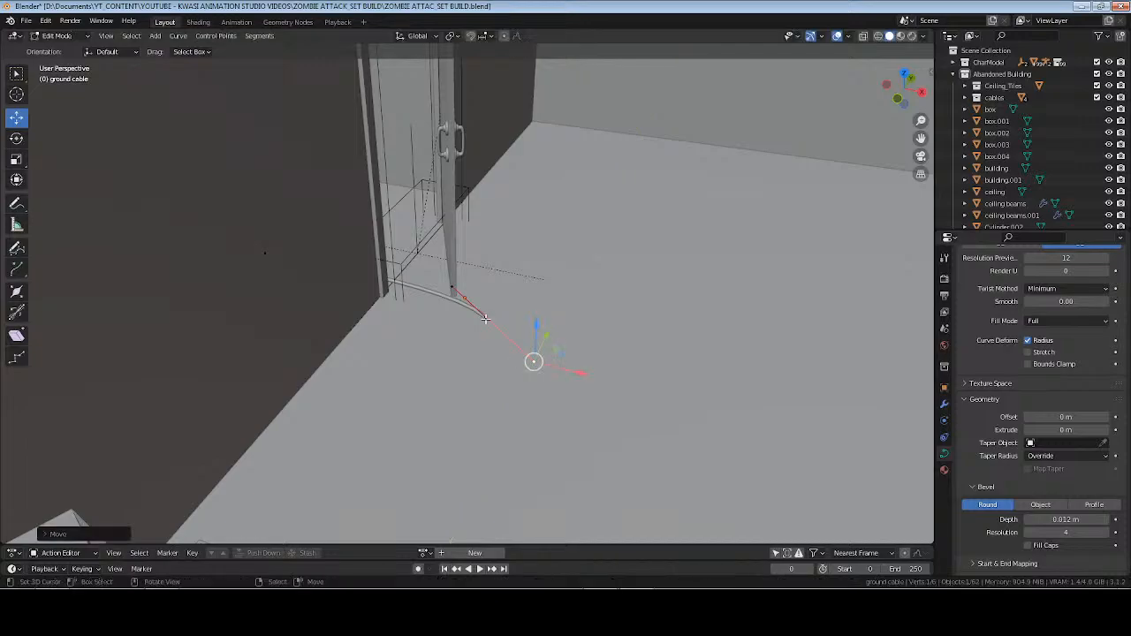
{"action": "right_click", "coordinate": [485, 318]}
{"action": "key", "text": "g"}
{"action": "key", "text": "y"}
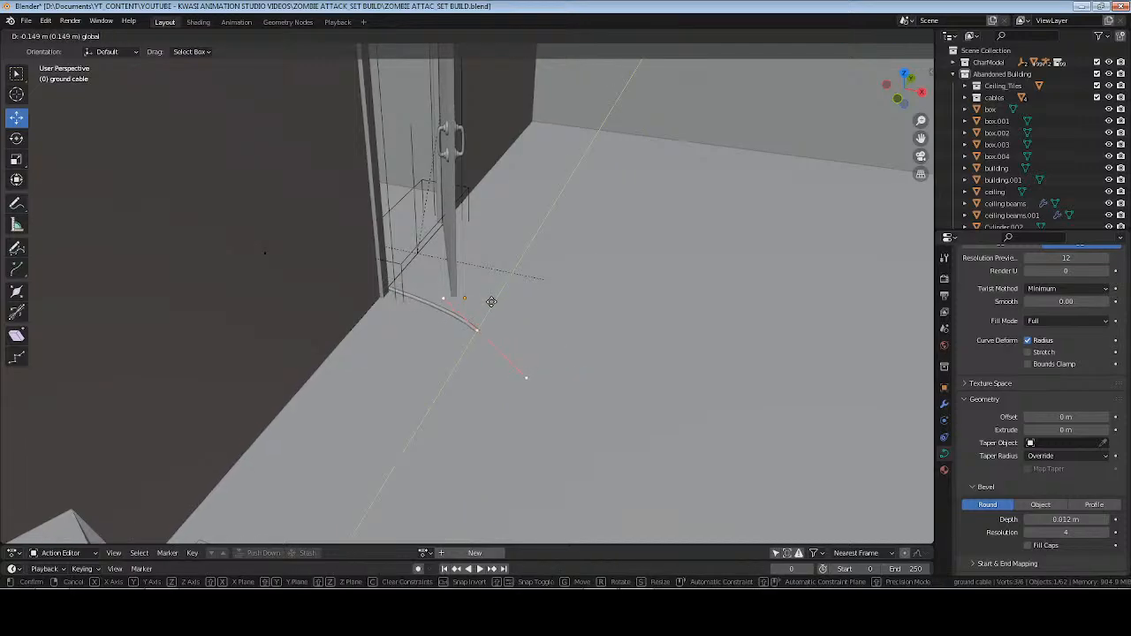
{"action": "left_click", "coordinate": [491, 301]}
Reposition the cable's outer end point behind the wall, and rotate the inner end point's handles slightly about Z.
{"action": "left_click", "coordinate": [264, 253]}
{"action": "left_click_drag", "start_coordinate": [297, 231], "coordinate": [282, 251]}
{"action": "right_click", "coordinate": [491, 329]}
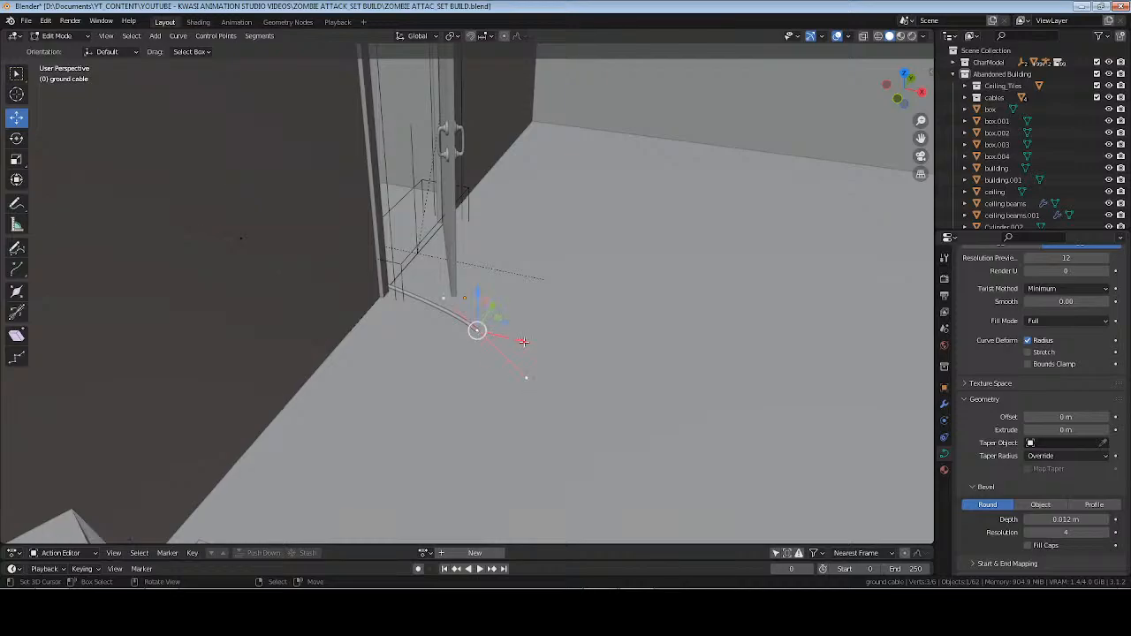
{"action": "key", "text": "r"}
{"action": "key", "text": "z"}
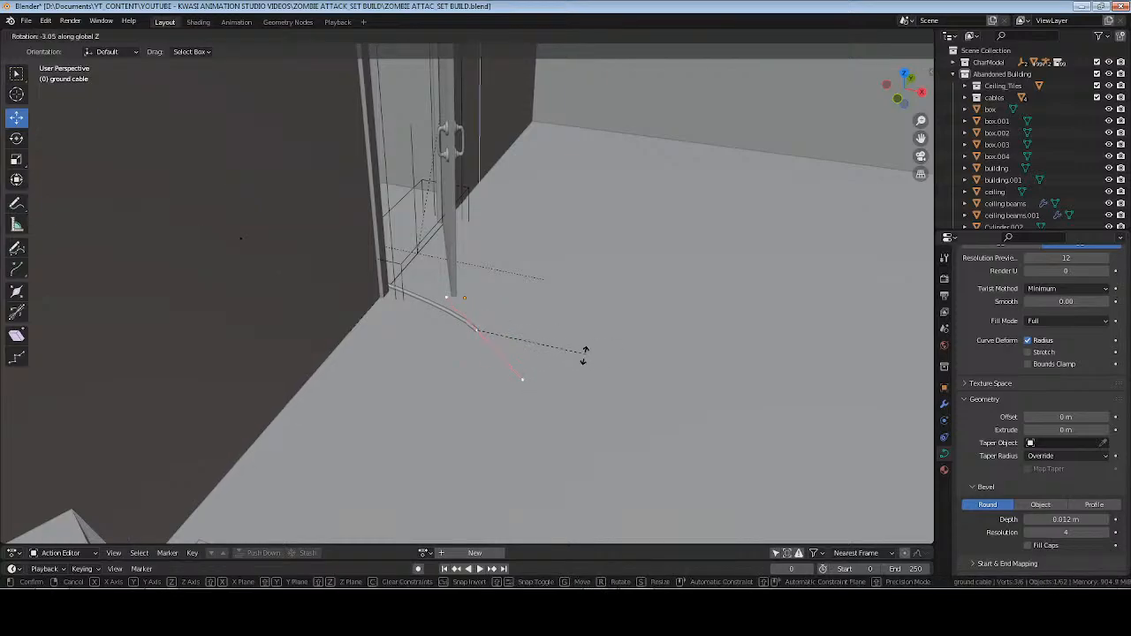
{"action": "left_click", "coordinate": [559, 363]}
Extrude a new control point from the cable's inner end toward the boxes, and rotate its handles about 22° around Z.
{"action": "key", "text": "g"}
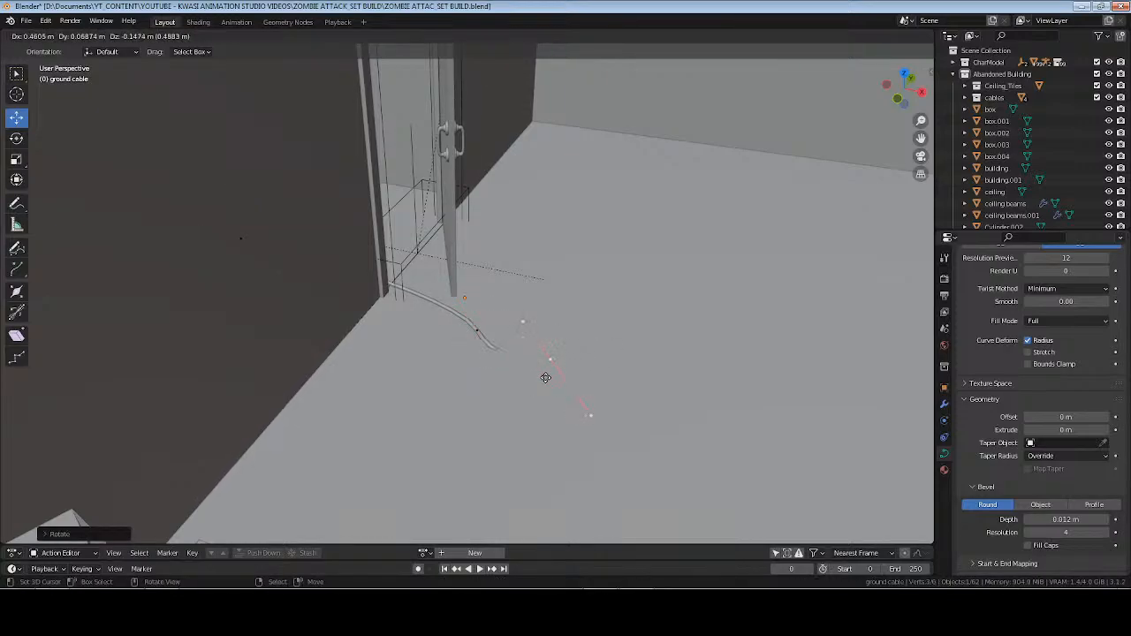
{"action": "right_click", "coordinate": [600, 387]}
{"action": "middle_click_drag", "start_coordinate": [506, 395], "coordinate": [448, 352]}
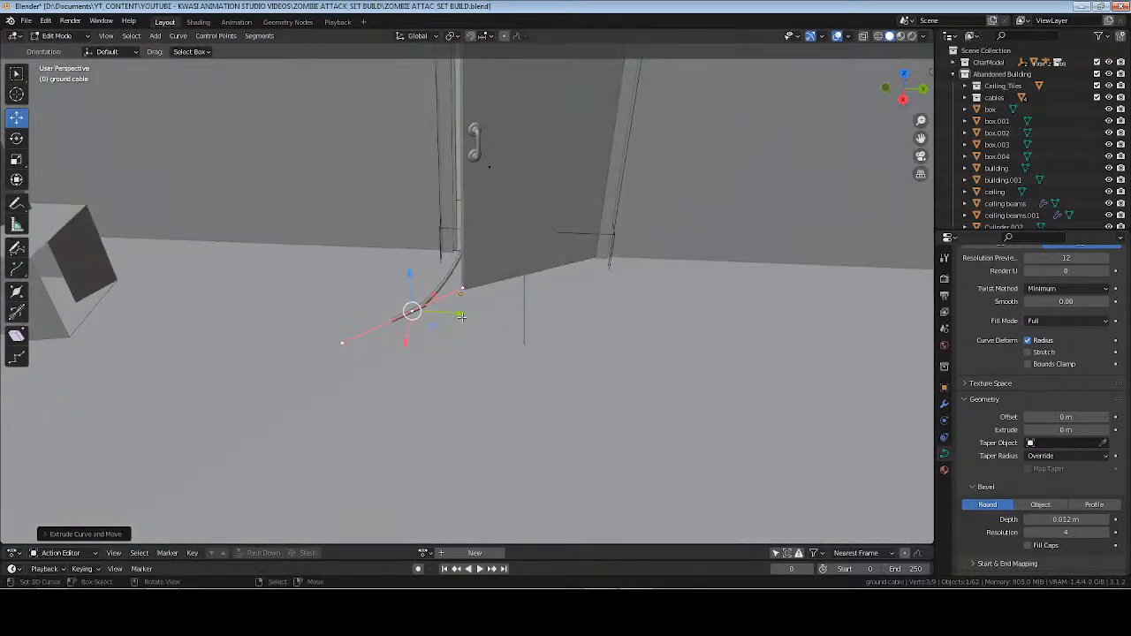
{"action": "key", "text": "g"}
{"action": "left_click", "coordinate": [296, 332]}
{"action": "left_click_drag", "start_coordinate": [242, 335], "coordinate": [221, 396]}
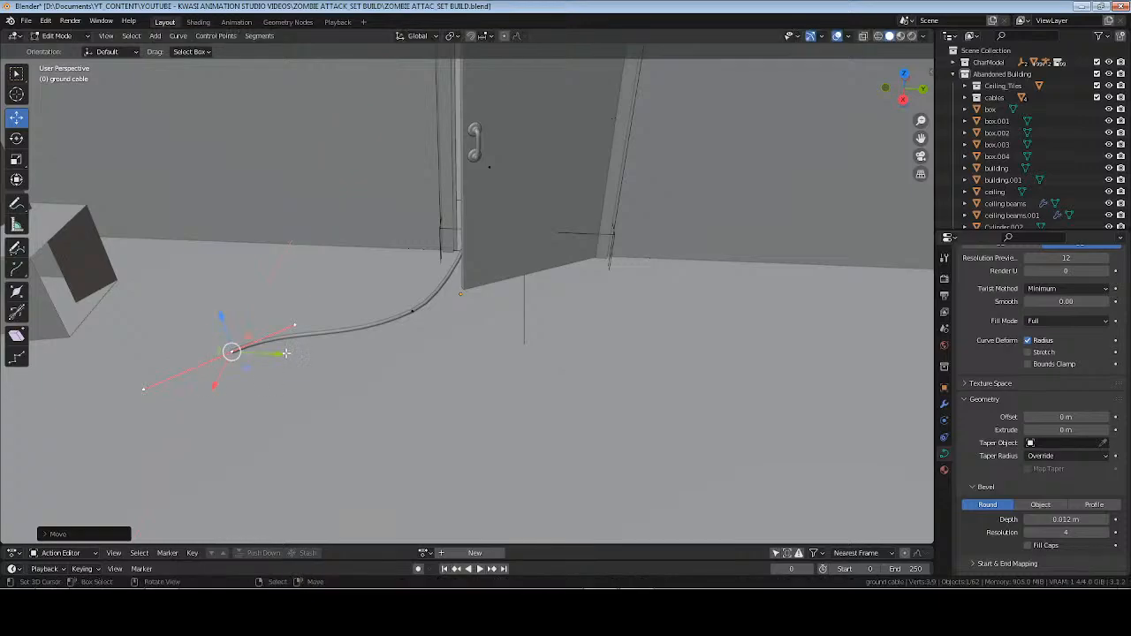
{"action": "left_click_drag", "start_coordinate": [287, 356], "coordinate": [243, 354]}
{"action": "key", "text": "r"}
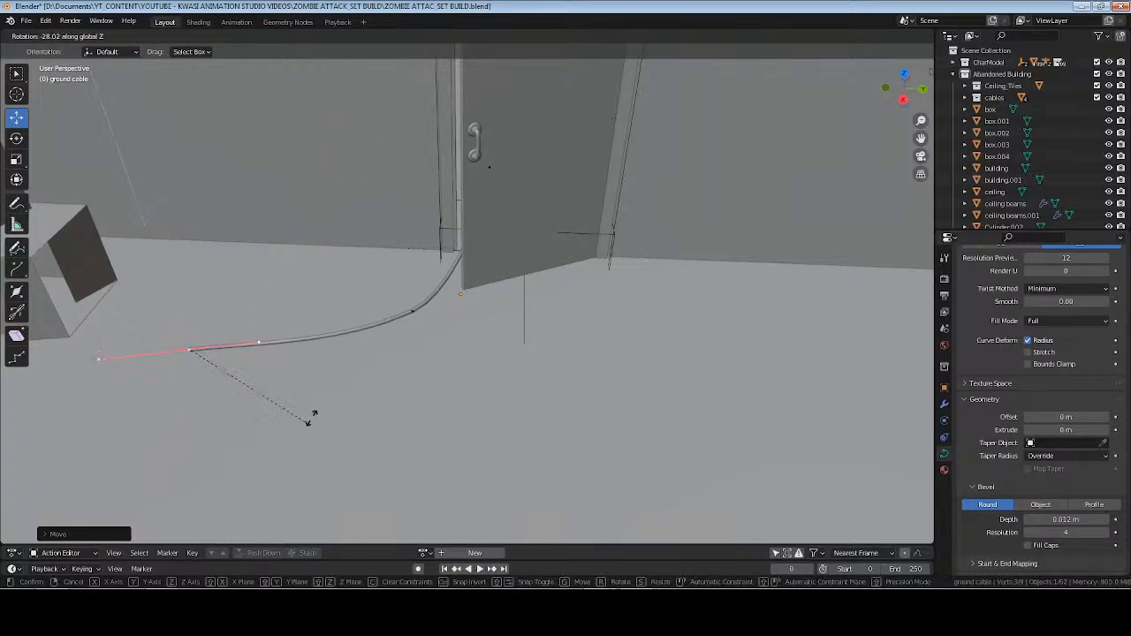
{"action": "left_click", "coordinate": [310, 317]}
Extrude two more control points toward the room's centre in wireframe top view, and rotate the last one's handles about 46°.
{"action": "middle_click_drag", "start_coordinate": [245, 387], "coordinate": [437, 363]}
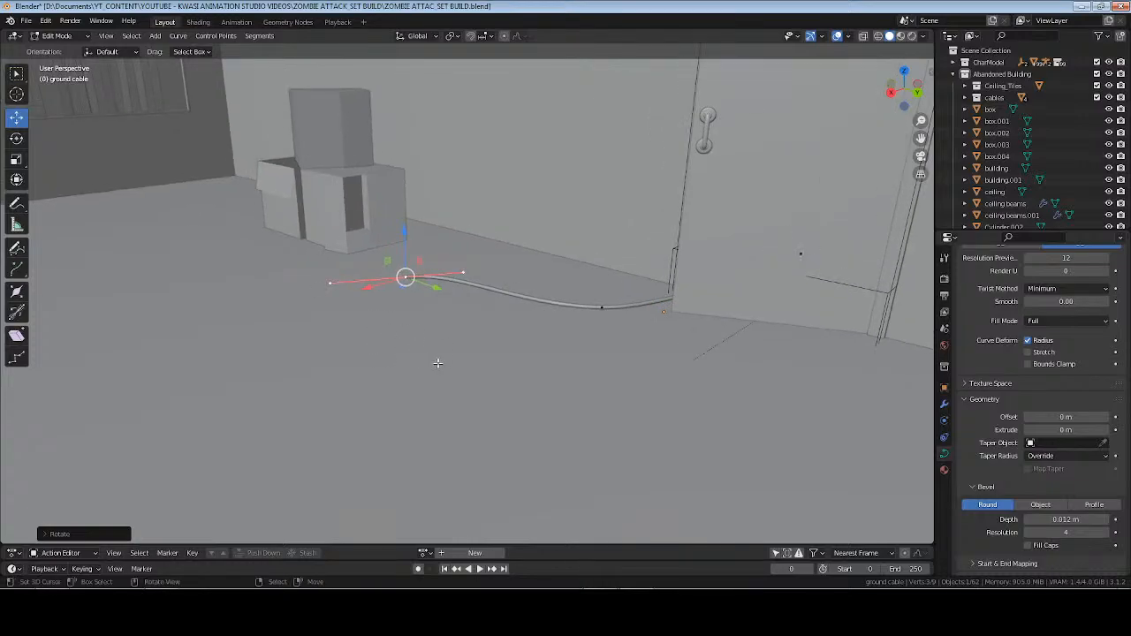
{"action": "key", "text": "KP_1"}
{"action": "key", "text": "KP_7"}
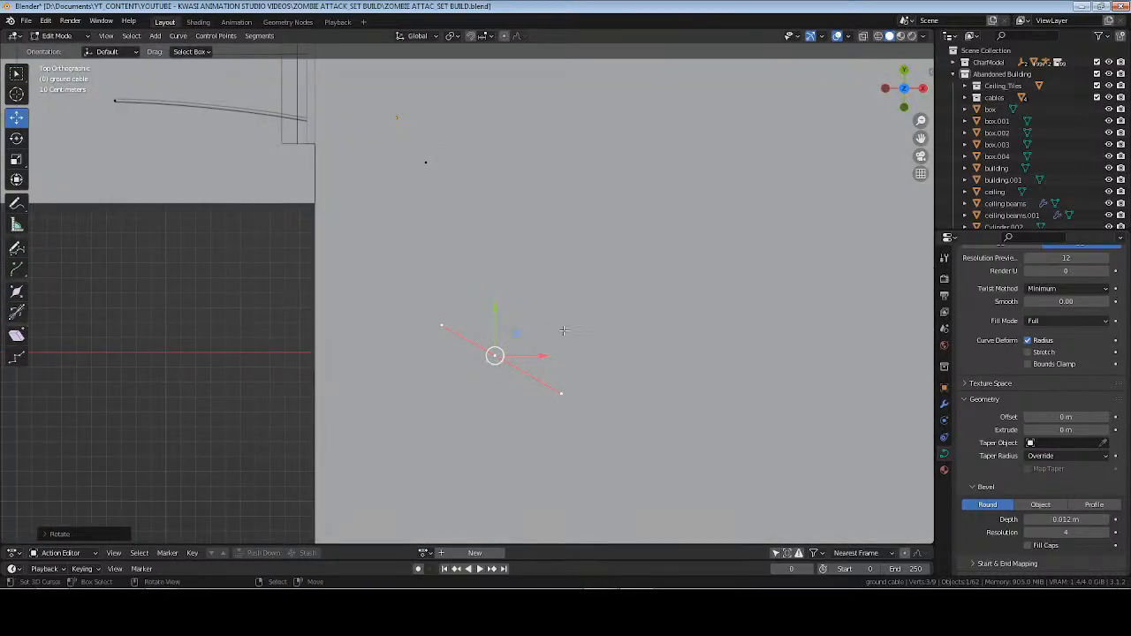
{"action": "key", "text": "z"}
{"action": "left_click", "coordinate": [478, 331]}
{"action": "middle_click_drag", "start_coordinate": [576, 363], "coordinate": [500, 336], "text": "shift"}
{"action": "key", "text": "e"}
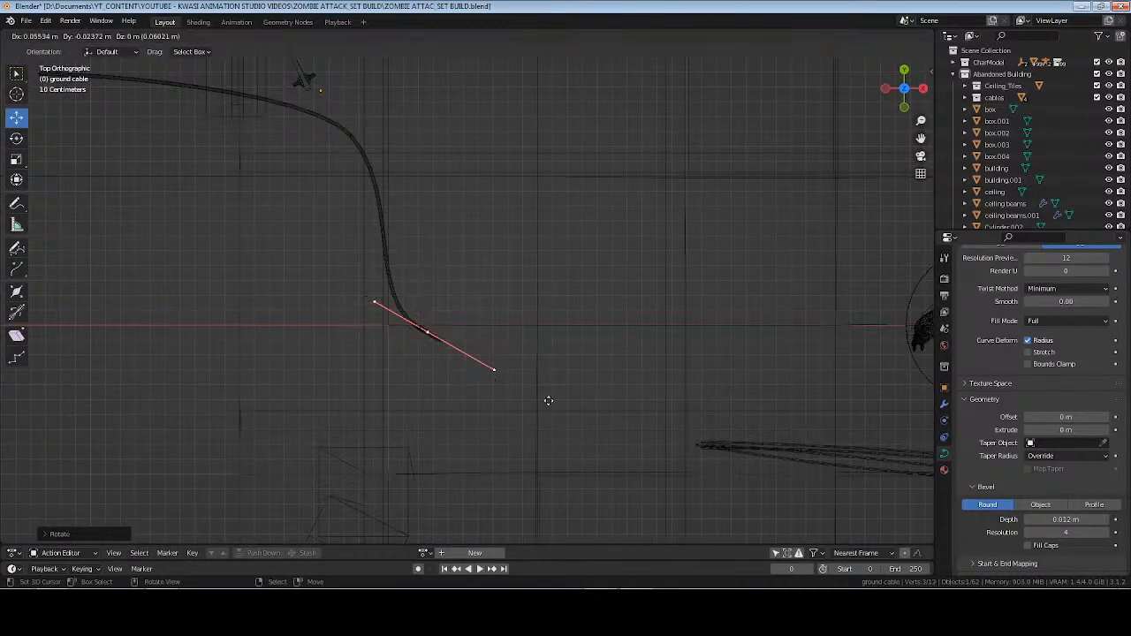
{"action": "left_click", "coordinate": [677, 409]}
{"action": "key", "text": "e"}
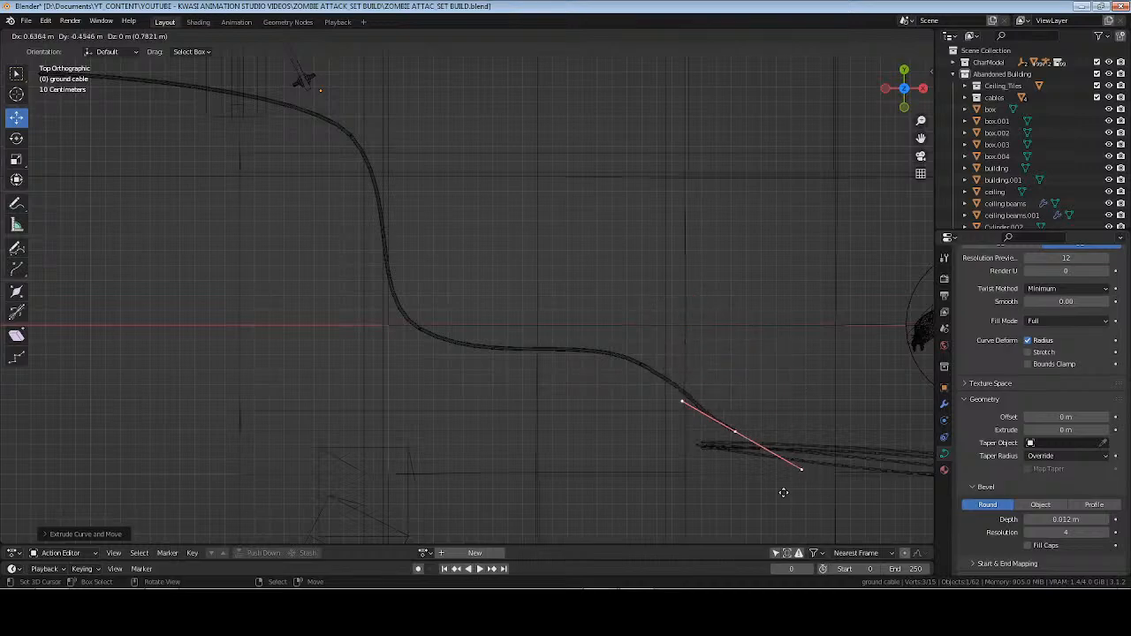
{"action": "left_click", "coordinate": [793, 476]}
{"action": "key", "text": "r"}
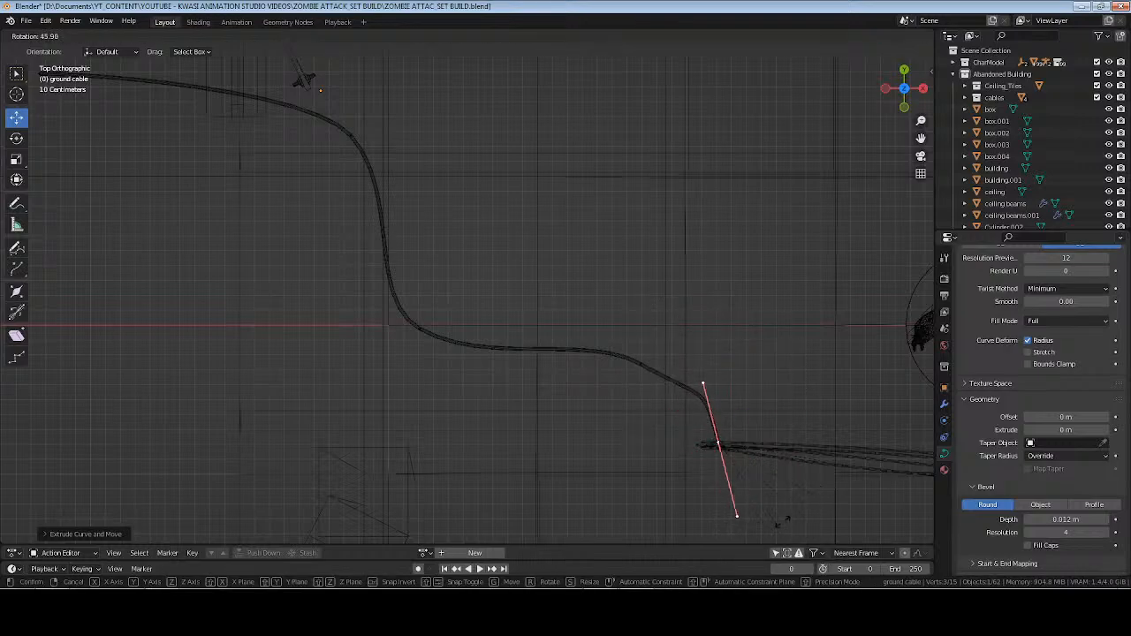
{"action": "left_click", "coordinate": [783, 521]}
Rotate the cable's second-to-last control point and reposition it to smooth the bend before the end.
{"action": "key", "text": "e"}
{"action": "left_click", "coordinate": [642, 363]}
{"action": "key", "text": "r"}
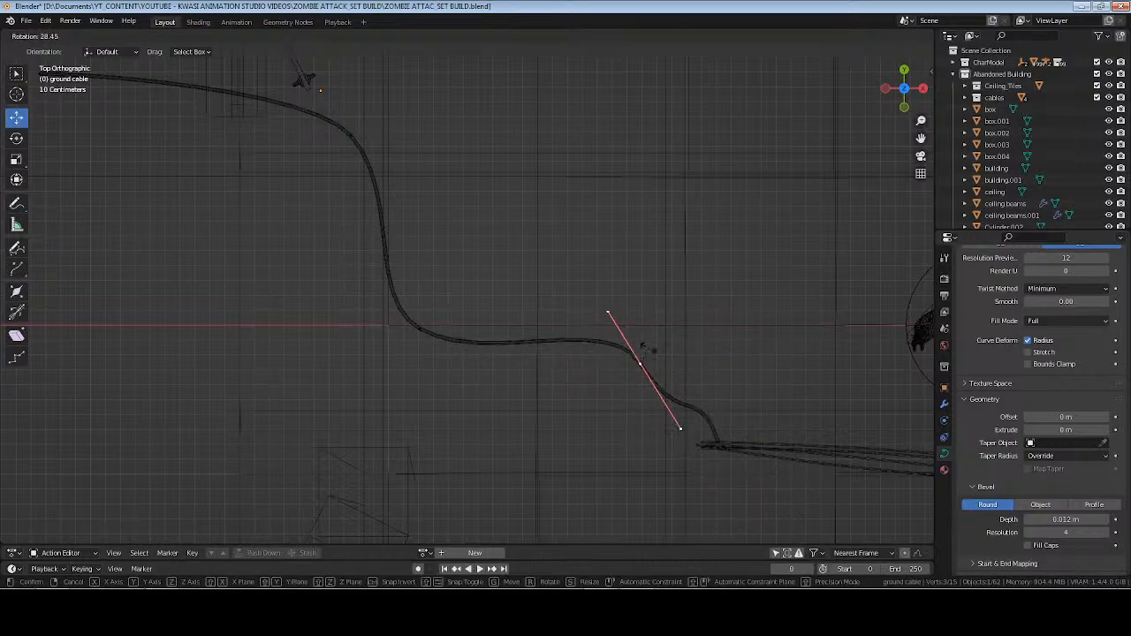
{"action": "left_click", "coordinate": [642, 347]}
{"action": "key", "text": "g"}
{"action": "left_click", "coordinate": [674, 404]}
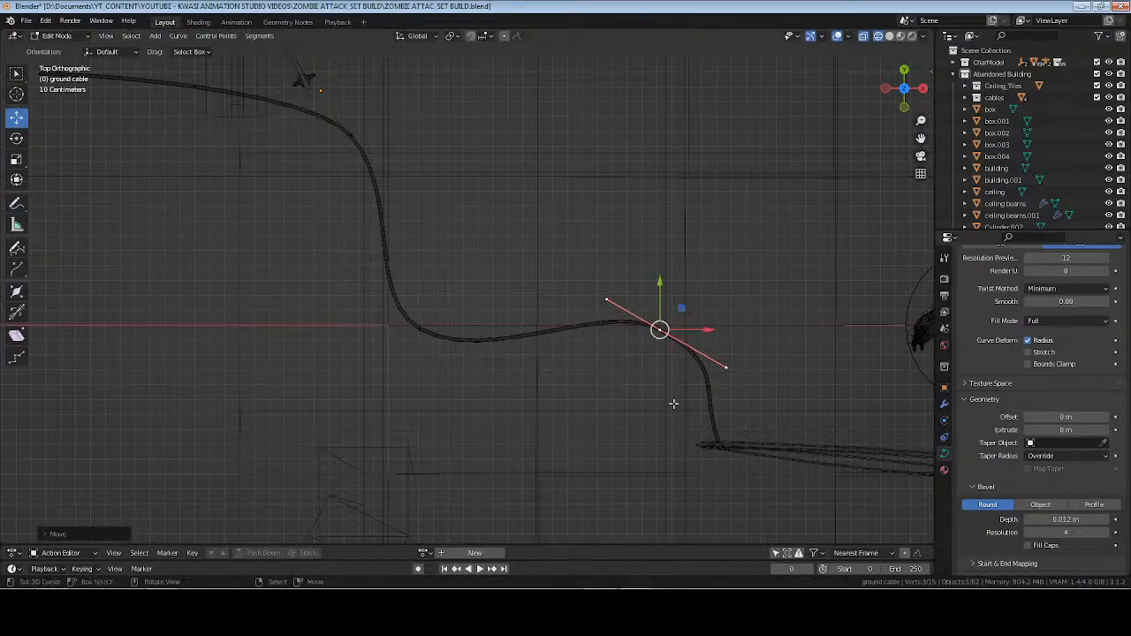
Move the cable's last control point clear of the hanging cables and rotate its handles to curl the end inward.
{"action": "middle_click_drag", "start_coordinate": [751, 469], "coordinate": [651, 392], "text": "shift"}
{"action": "left_click", "coordinate": [616, 369]}
{"action": "key", "text": "r"}
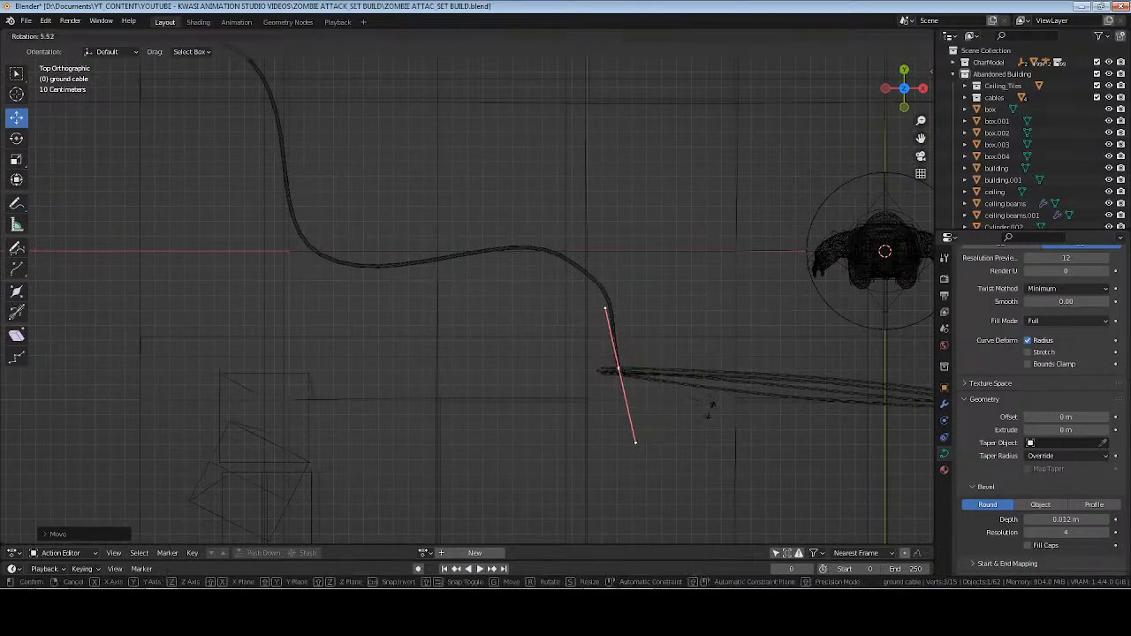
{"action": "left_click", "coordinate": [708, 408]}
{"action": "key", "text": "g"}
{"action": "left_click", "coordinate": [665, 411]}
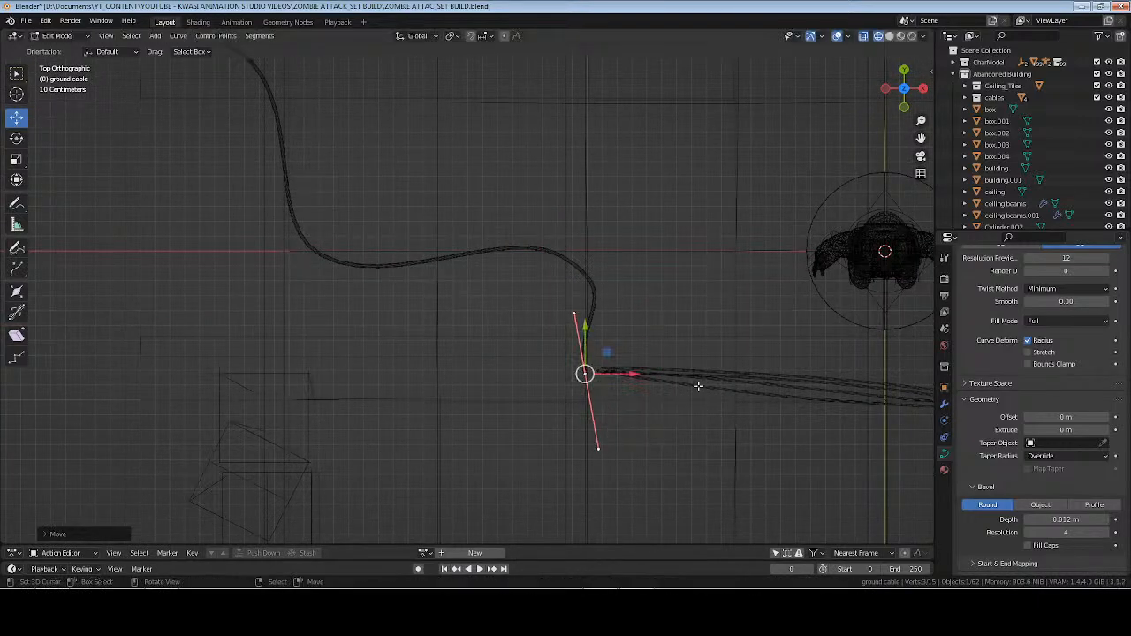
{"action": "key", "text": "r"}
{"action": "left_click", "coordinate": [680, 433]}
Return the ground cable to Object Mode in solid shading and save the file.
{"action": "middle_click_drag", "start_coordinate": [681, 433], "coordinate": [572, 367]}
{"action": "key", "text": "Tab"}
{"action": "scroll", "coordinate": [663, 402], "scroll_direction": "up", "scroll_amount": 2}
{"action": "key", "text": "z"}
{"action": "left_click", "coordinate": [689, 402]}
{"action": "key", "text": "ctrl+s"}
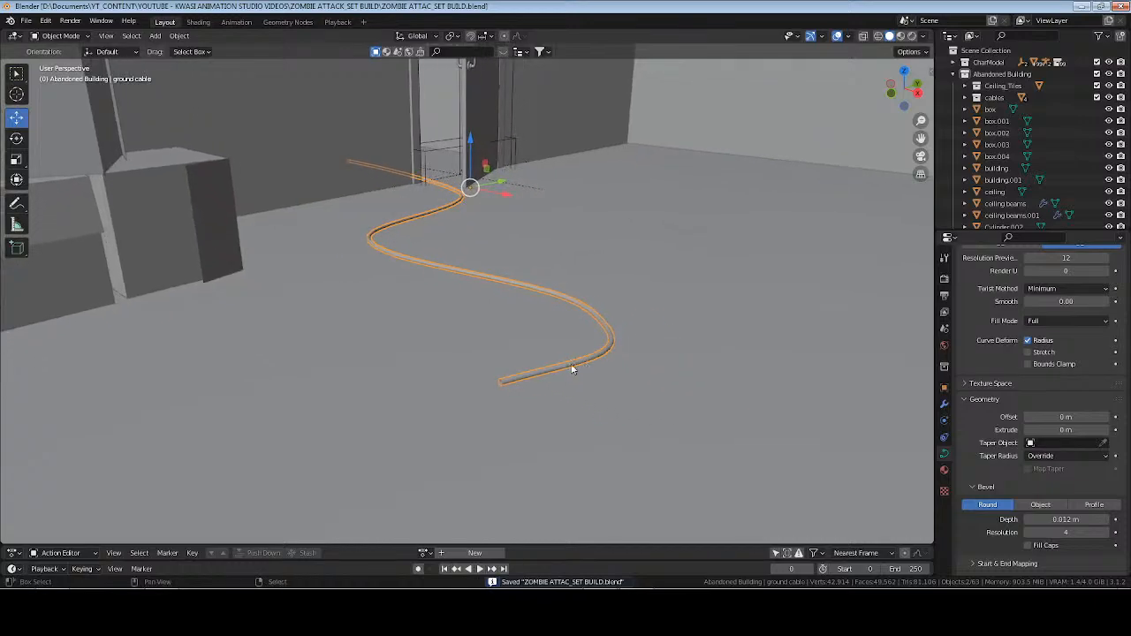
Shorten the handles of the cable's last control point by scaling them down, and undo a trial move of the point.
{"action": "scroll", "coordinate": [587, 437], "scroll_direction": "up", "scroll_amount": 5}
{"action": "scroll", "coordinate": [680, 457], "scroll_direction": "down", "scroll_amount": 1}
{"action": "key", "text": "Tab"}
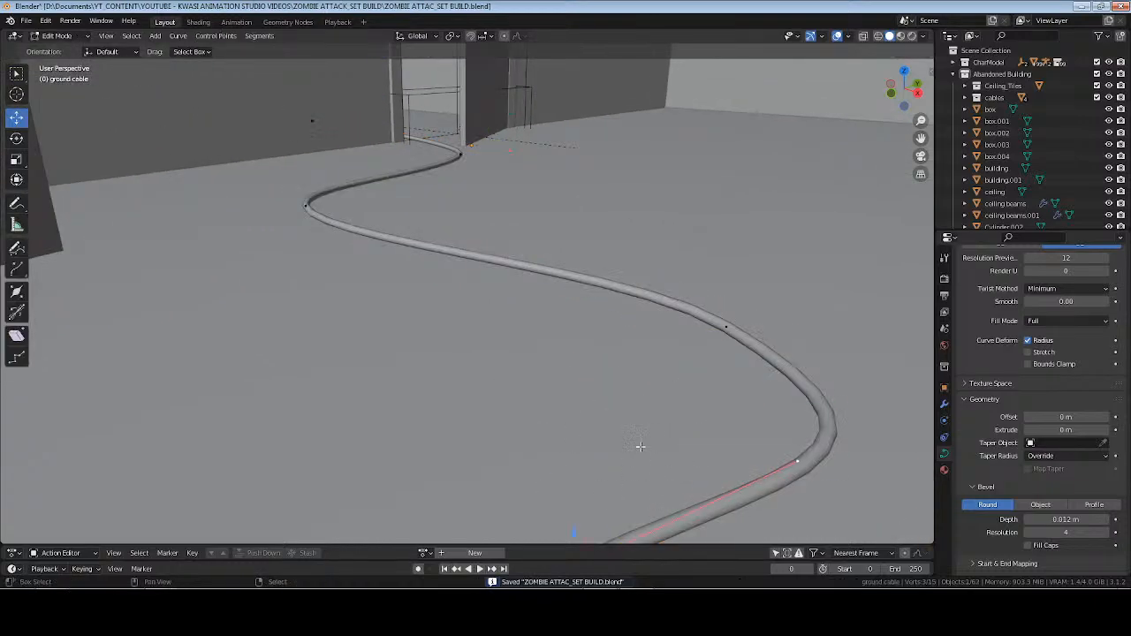
{"action": "scroll", "coordinate": [625, 371], "scroll_direction": "down", "scroll_amount": 4}
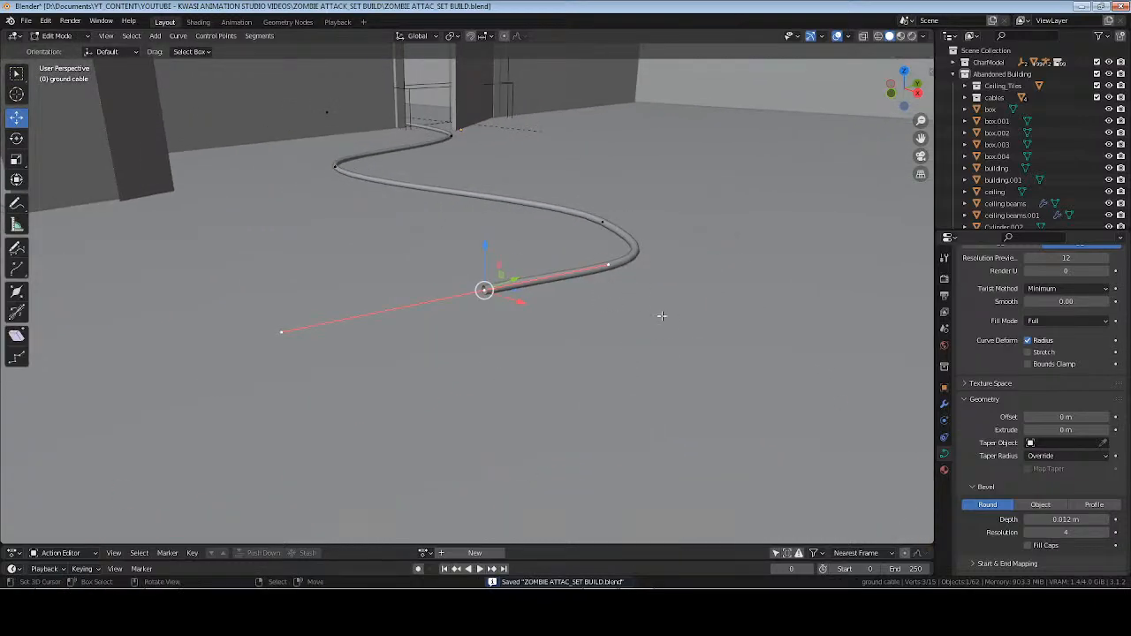
{"action": "key", "text": "s"}
{"action": "left_click", "coordinate": [554, 307]}
{"action": "scroll", "coordinate": [559, 314], "scroll_direction": "up", "scroll_amount": 3}
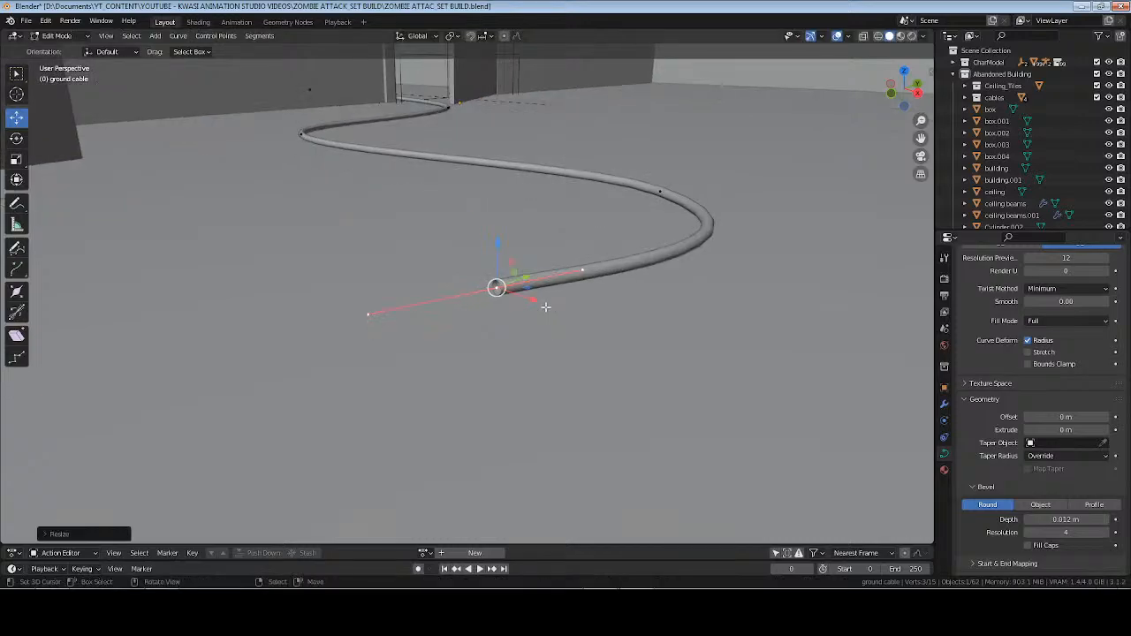
{"action": "left_click", "coordinate": [515, 286]}
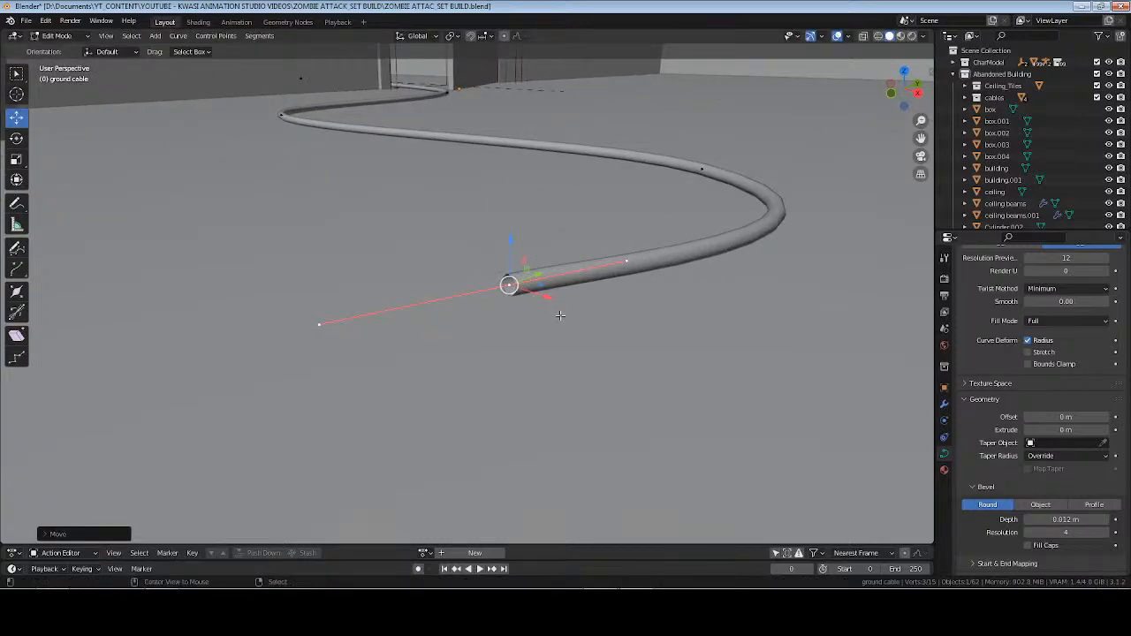
{"action": "key", "text": "ctrl+z"}
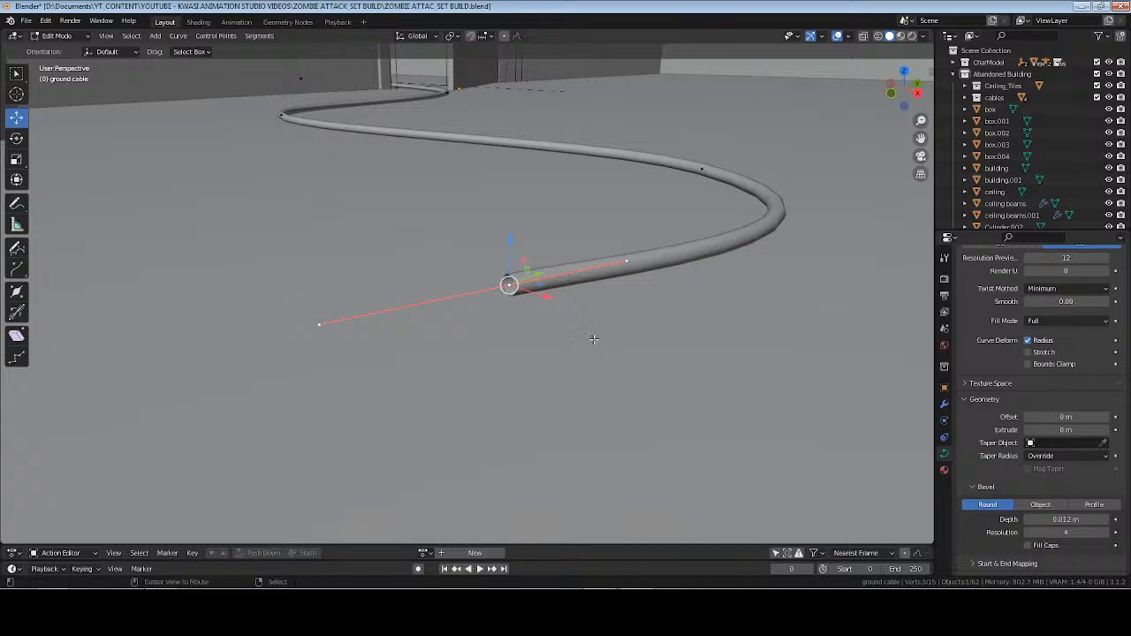
Taper the cable's end by shrinking the last control point's radius, and adjust the height of its inner handle to level the end.
{"action": "key", "text": "alt+s"}
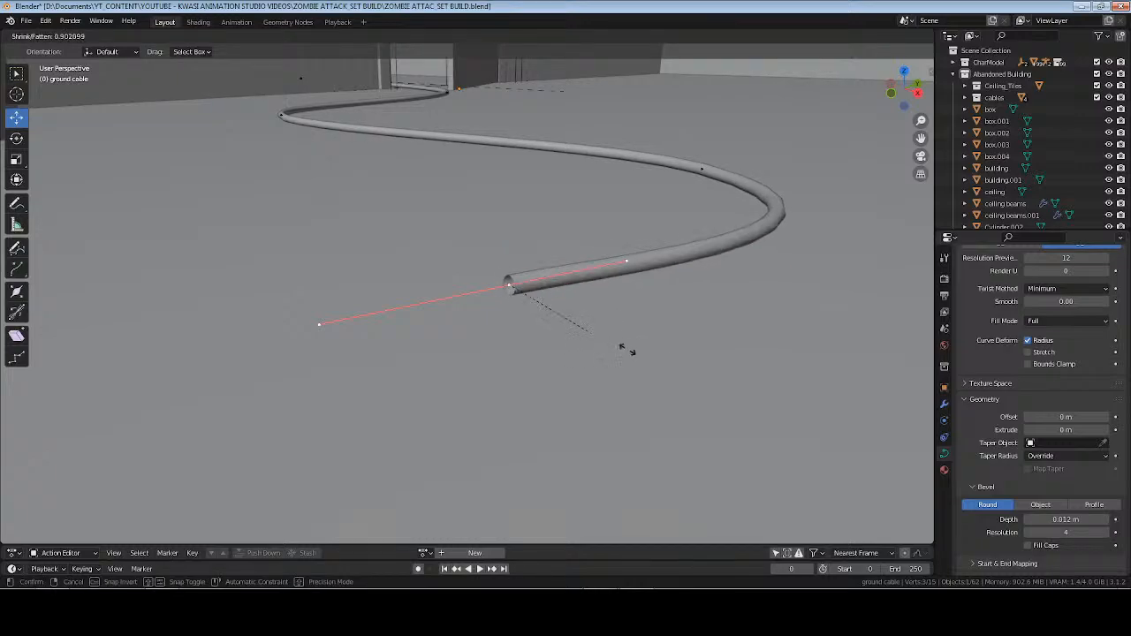
{"action": "left_click", "coordinate": [546, 303]}
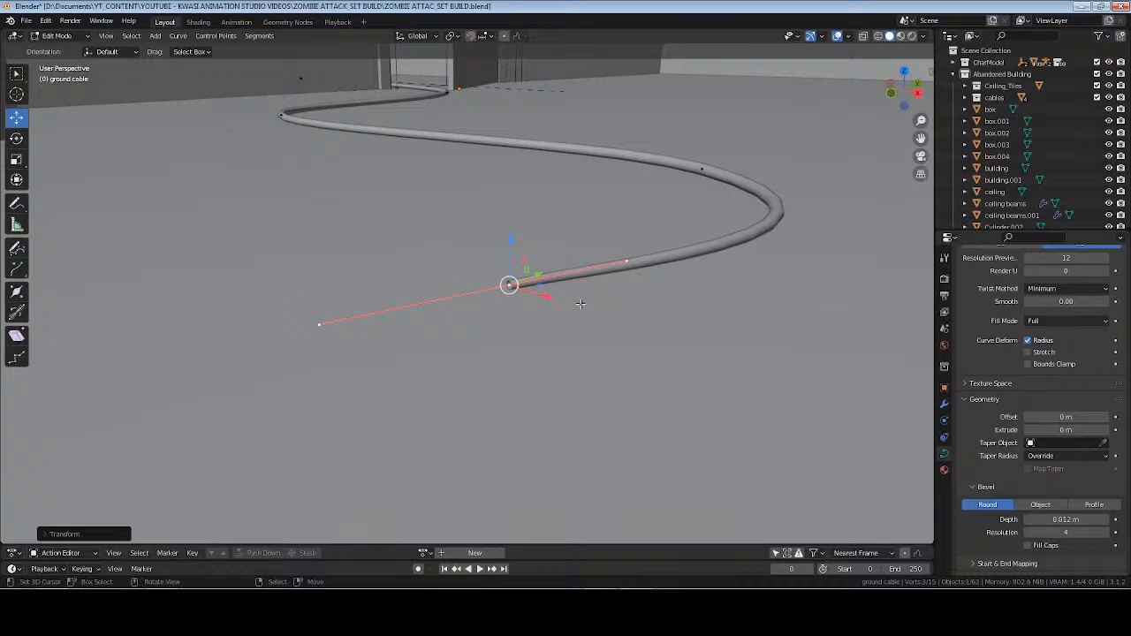
{"action": "middle_click_drag", "start_coordinate": [551, 301], "coordinate": [526, 268]}
{"action": "left_click_drag", "start_coordinate": [518, 247], "coordinate": [520, 304]}
{"action": "left_click", "coordinate": [680, 305]}
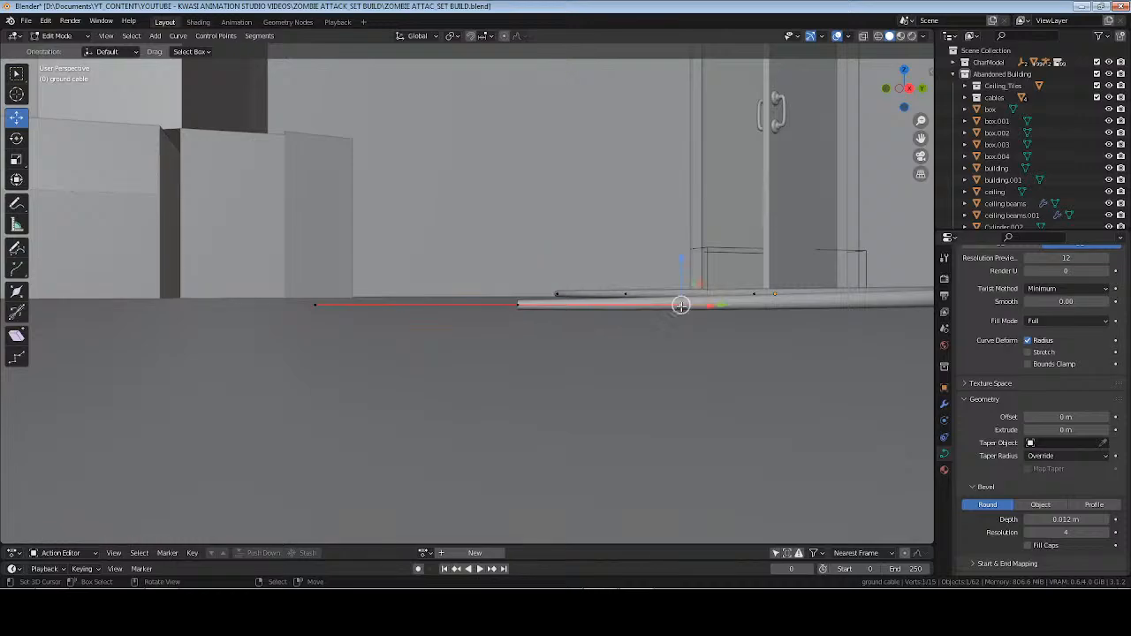
{"action": "left_click_drag", "start_coordinate": [683, 255], "coordinate": [686, 249]}
{"action": "left_click", "coordinate": [627, 217]}
Return the ground cable to Object Mode, save the file, and clear the selection.
{"action": "key", "text": "Tab"}
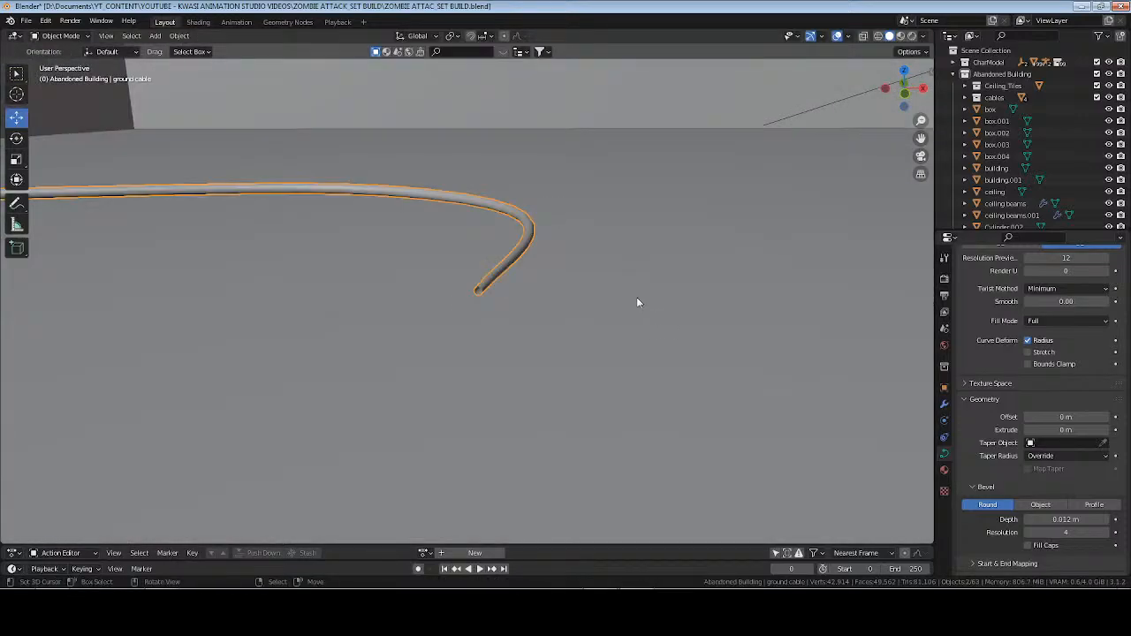
{"action": "scroll", "coordinate": [610, 286], "scroll_direction": "down", "scroll_amount": 3}
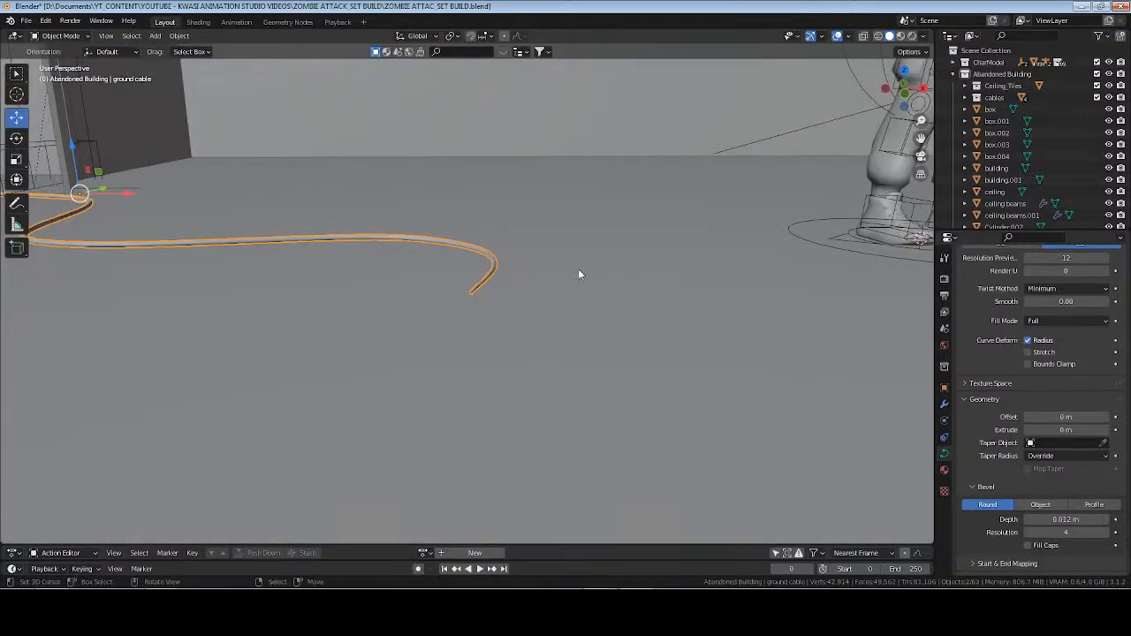
{"action": "key", "text": "ctrl+s"}
{"action": "key", "text": "alt+a"}
{"action": "scroll", "coordinate": [523, 257], "scroll_direction": "down", "scroll_amount": 4}
{"action": "middle_click_drag", "start_coordinate": [610, 261], "coordinate": [535, 314]}
Extrude a new control point from the cable's free end and move it along the floor to extend the cable.
{"action": "scroll", "coordinate": [553, 320], "scroll_direction": "up", "scroll_amount": 3}
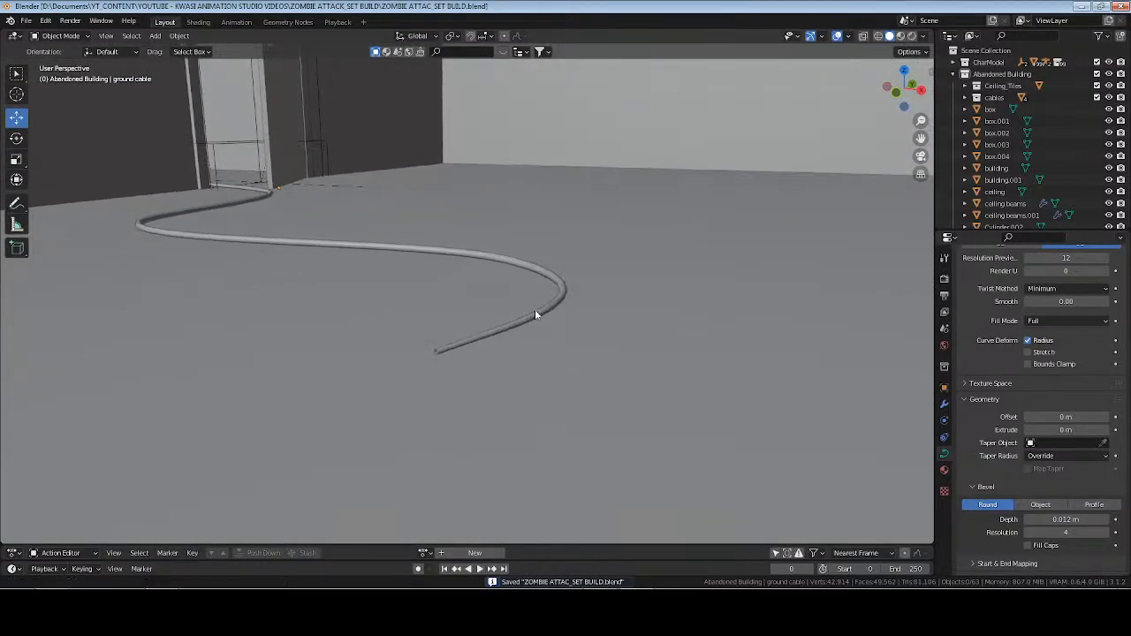
{"action": "scroll", "coordinate": [531, 307], "scroll_direction": "up", "scroll_amount": 3}
{"action": "left_click", "coordinate": [389, 442]}
{"action": "key", "text": "Tab"}
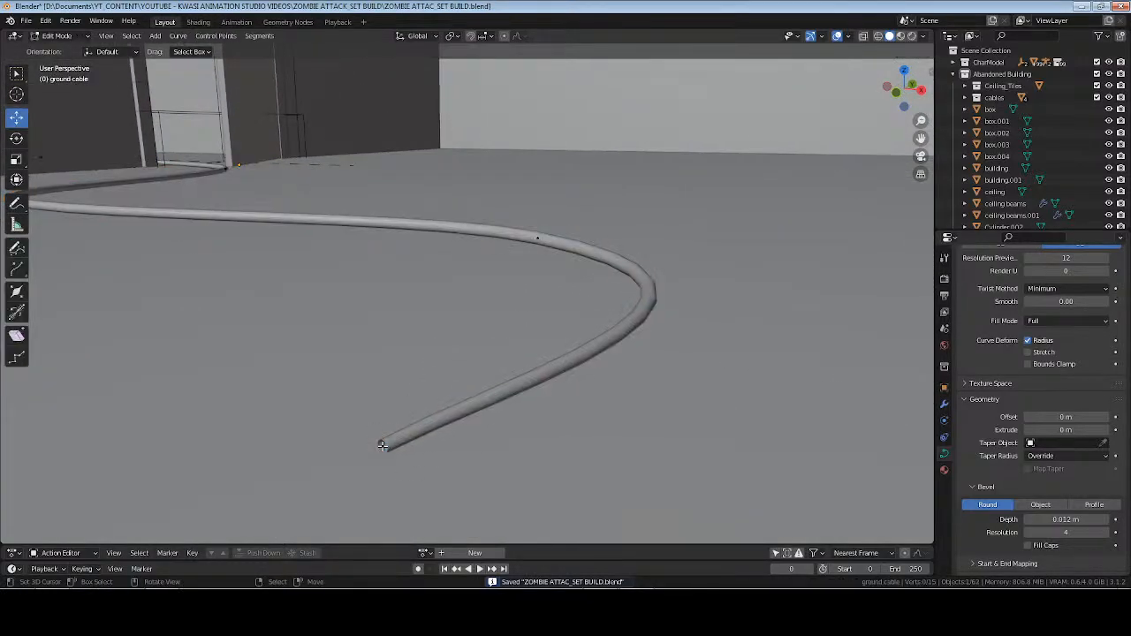
{"action": "left_click", "coordinate": [383, 446]}
{"action": "middle_click_drag", "start_coordinate": [383, 446], "coordinate": [570, 445]}
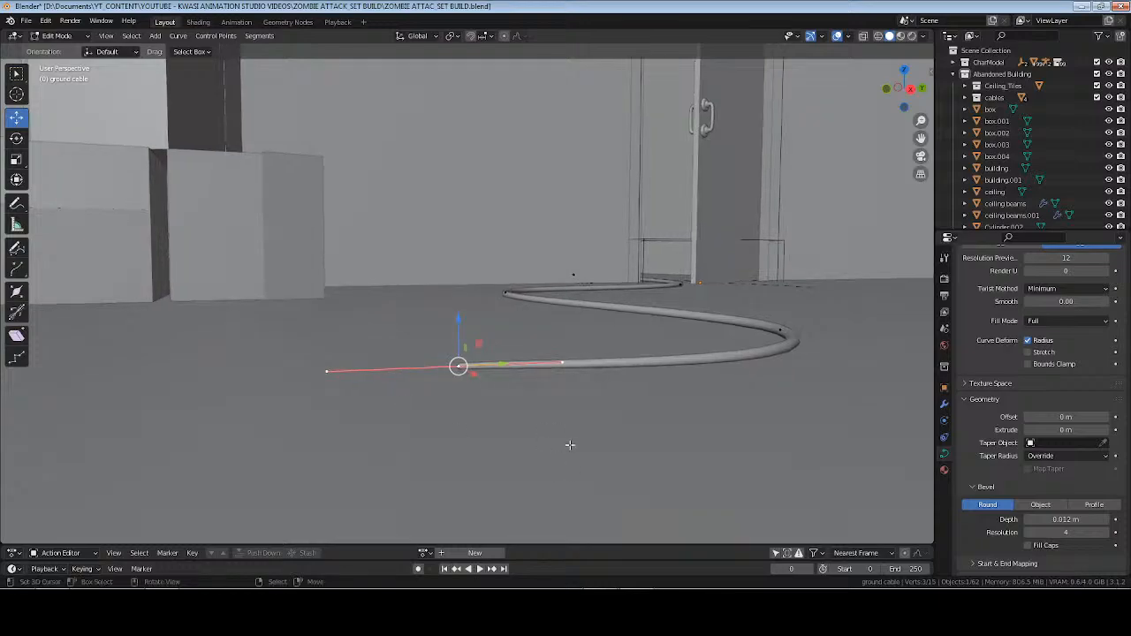
{"action": "key", "text": "e"}
{"action": "left_click", "coordinate": [421, 431]}
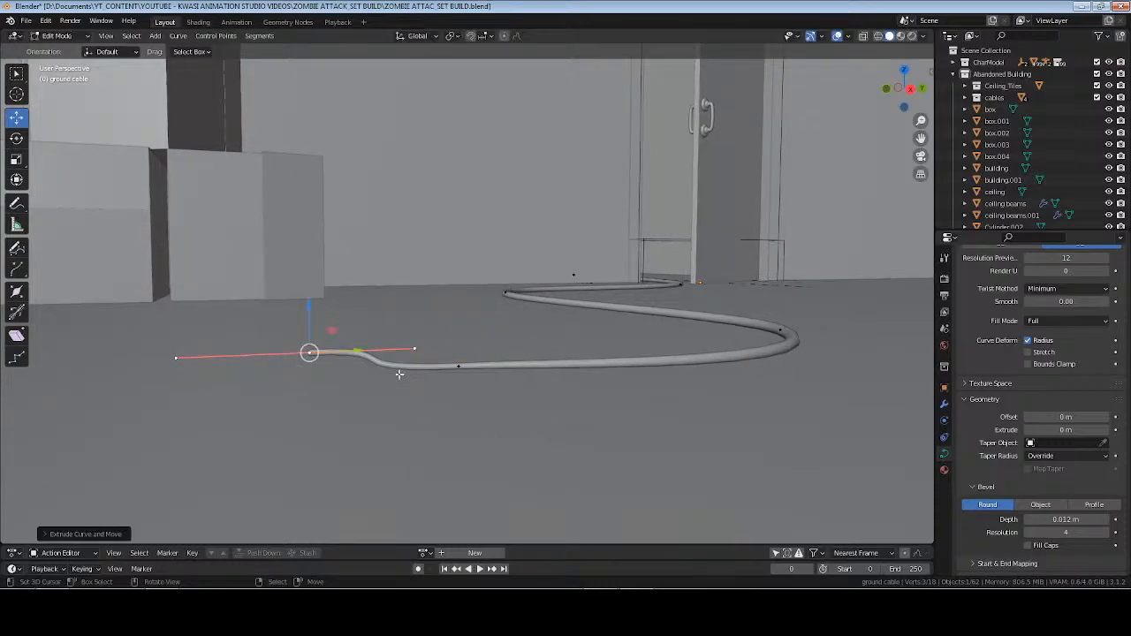
{"action": "left_click_drag", "start_coordinate": [362, 351], "coordinate": [312, 353]}
{"action": "middle_click_drag", "start_coordinate": [312, 353], "coordinate": [394, 389]}
{"action": "scroll", "coordinate": [395, 389], "scroll_direction": "down", "scroll_amount": 1}
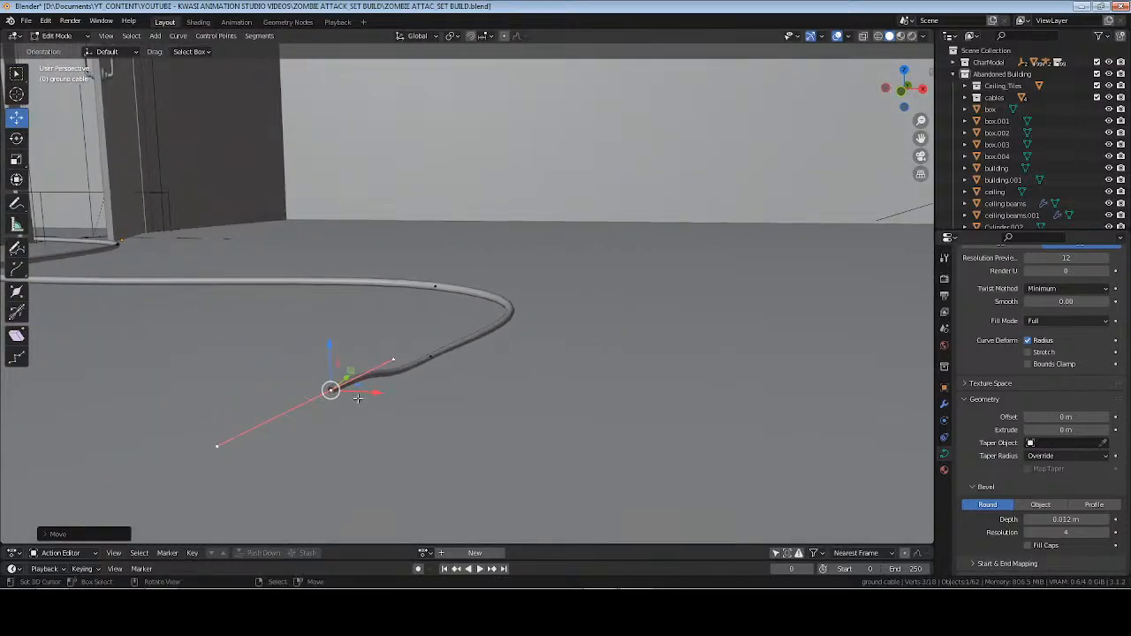
{"action": "left_click_drag", "start_coordinate": [372, 395], "coordinate": [403, 406]}
{"action": "mouse_move", "coordinate": [404, 405]}
{"action": "middle_mouse_down"}
{"action": "mouse_move", "coordinate": [377, 376]}
{"action": "mouse_move", "coordinate": [387, 401]}
{"action": "middle_mouse_up"}
Flatten the cable's last two control points by scaling them to 0 on Z, and lower them onto the floor.
{"action": "left_click_drag", "start_coordinate": [302, 326], "coordinate": [298, 338]}
{"action": "right_click", "coordinate": [447, 357], "text": "shift"}
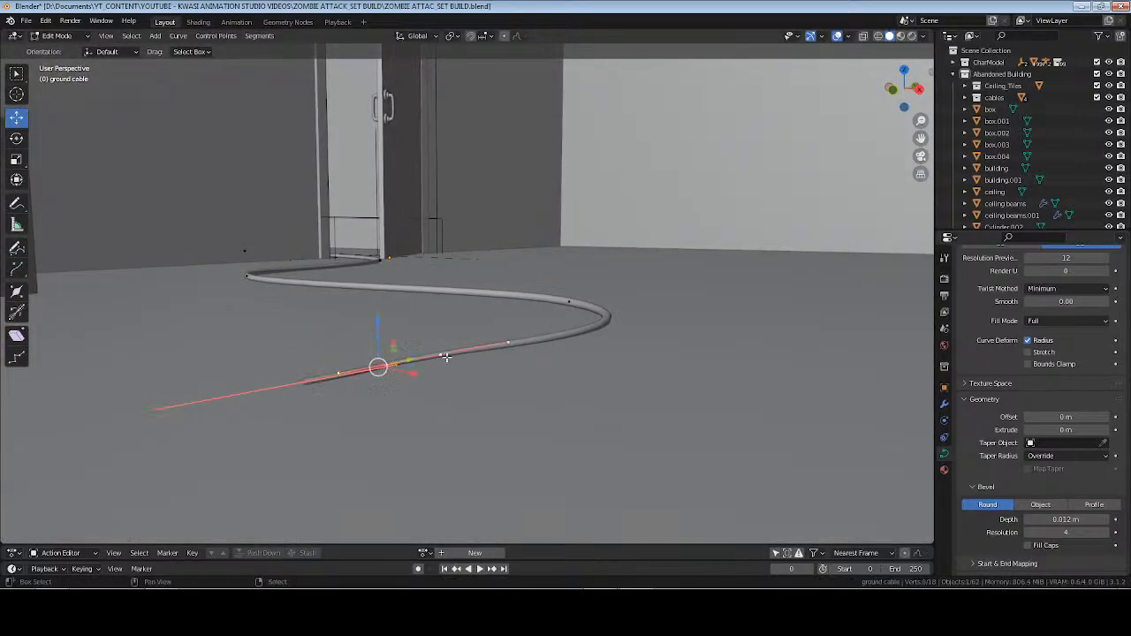
{"action": "key", "text": "s"}
{"action": "key", "text": "z"}
{"action": "key", "text": "0"}
{"action": "key", "text": "Return"}
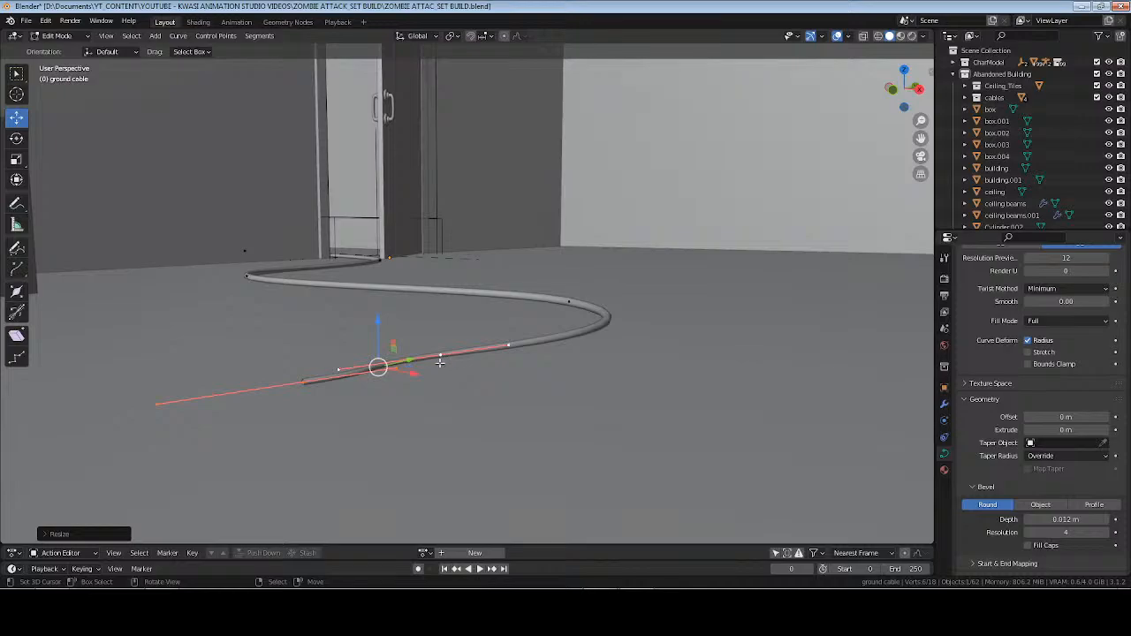
{"action": "middle_click_drag", "start_coordinate": [439, 362], "coordinate": [534, 305]}
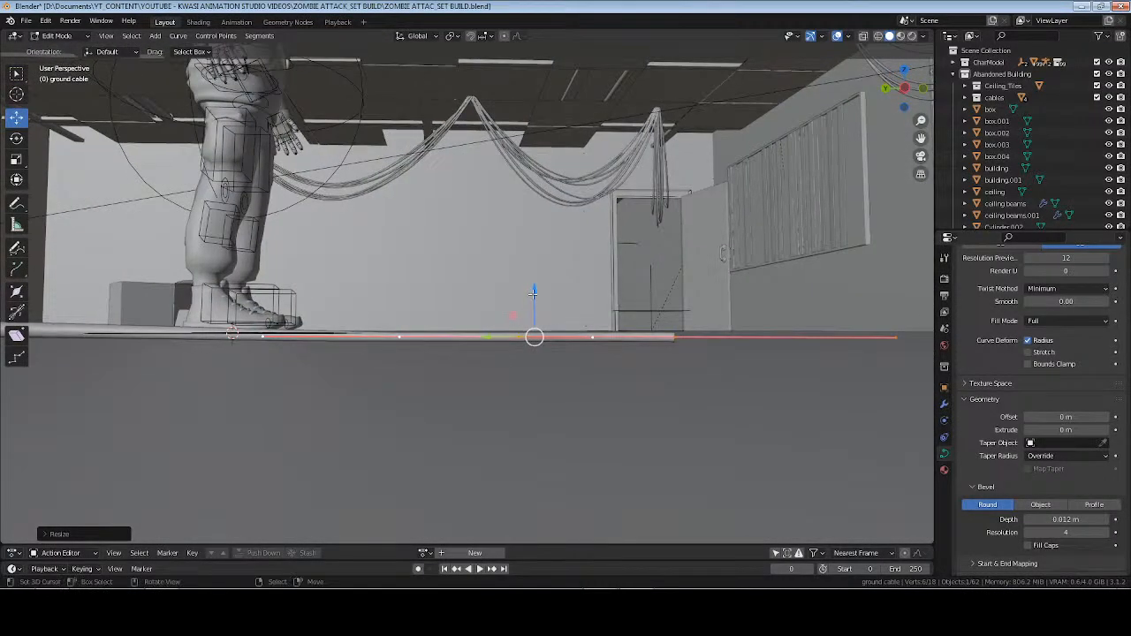
{"action": "mouse_move", "coordinate": [533, 293]}
{"action": "left_mouse_down"}
{"action": "mouse_move", "coordinate": [538, 310]}
{"action": "mouse_move", "coordinate": [541, 296]}
{"action": "left_mouse_up"}
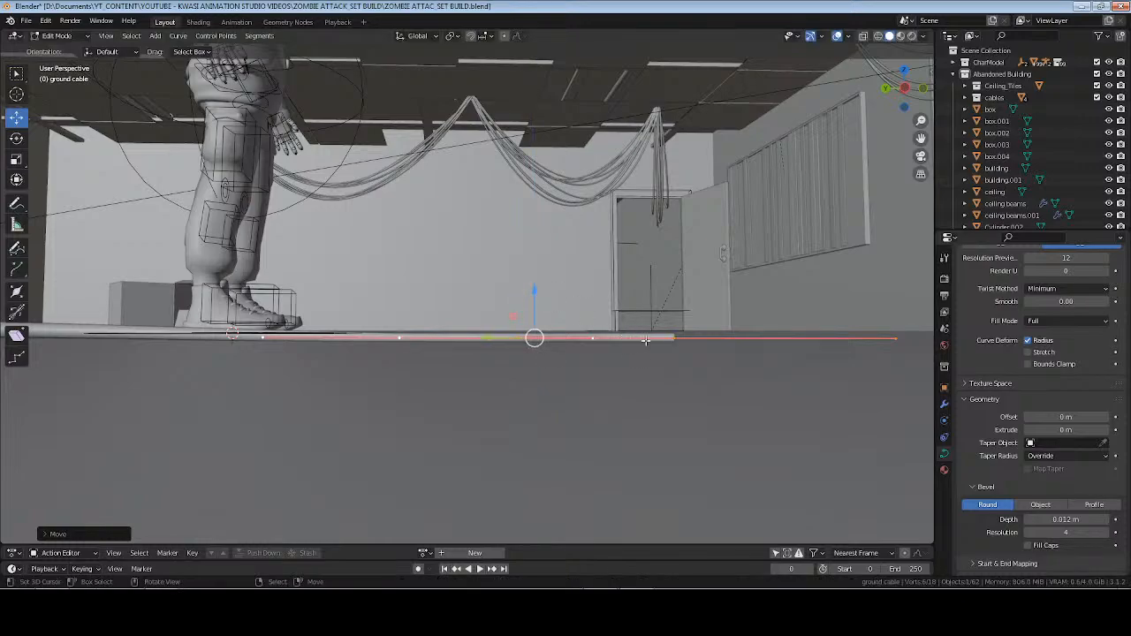
Shorten the handles of the newly extruded end point by scaling them down.
{"action": "key", "text": "s"}
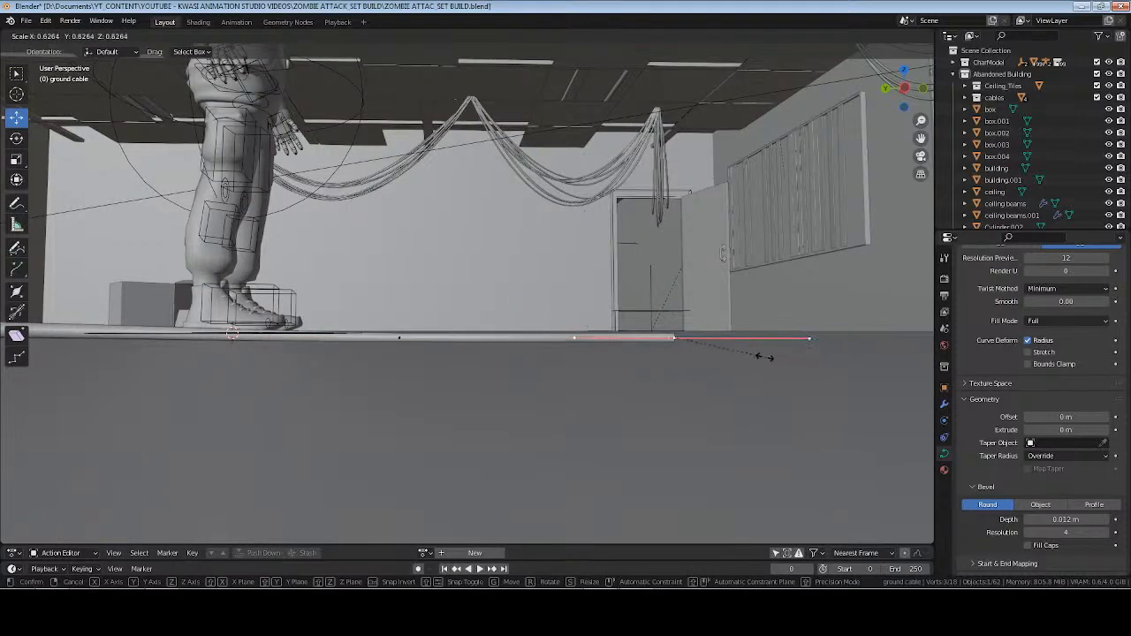
{"action": "left_click", "coordinate": [747, 354]}
{"action": "middle_click_drag", "start_coordinate": [744, 348], "coordinate": [648, 361]}
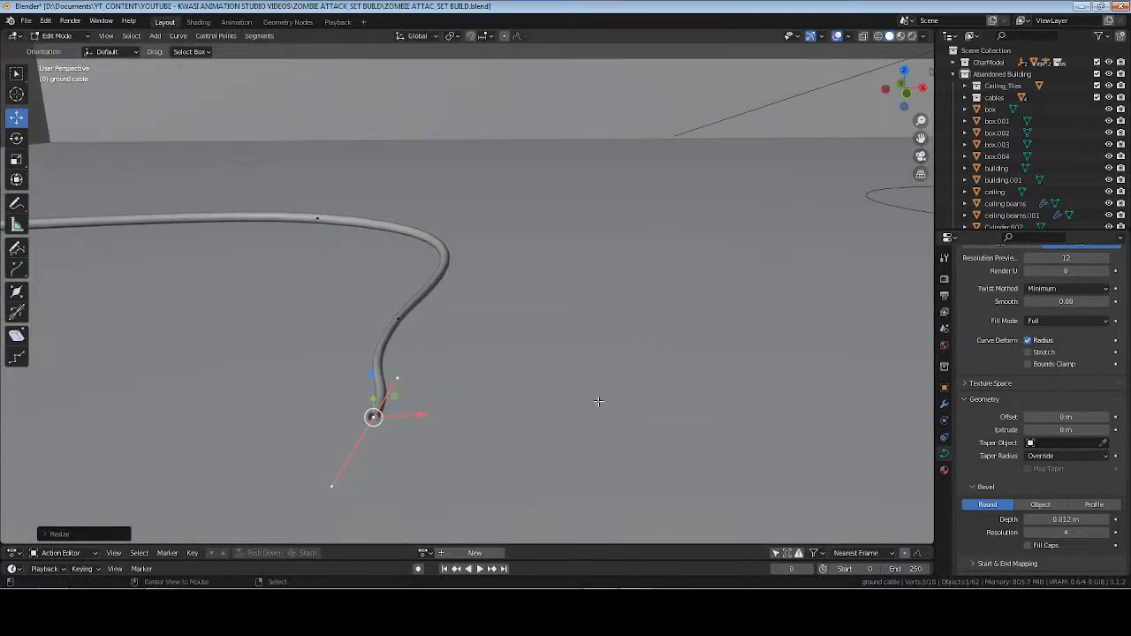
Shrink the radius of the cable's last two control points so the cable tapers toward its tip.
{"action": "key", "text": "alt+s"}
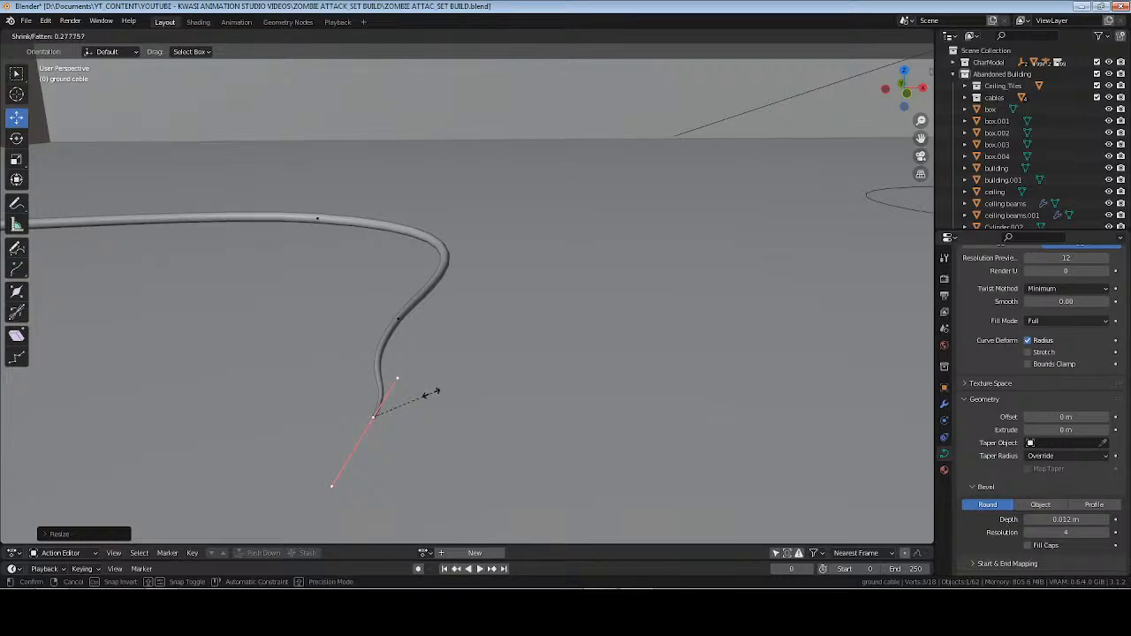
{"action": "left_click", "coordinate": [374, 412]}
{"action": "left_click", "coordinate": [397, 316]}
{"action": "key", "text": "alt+s"}
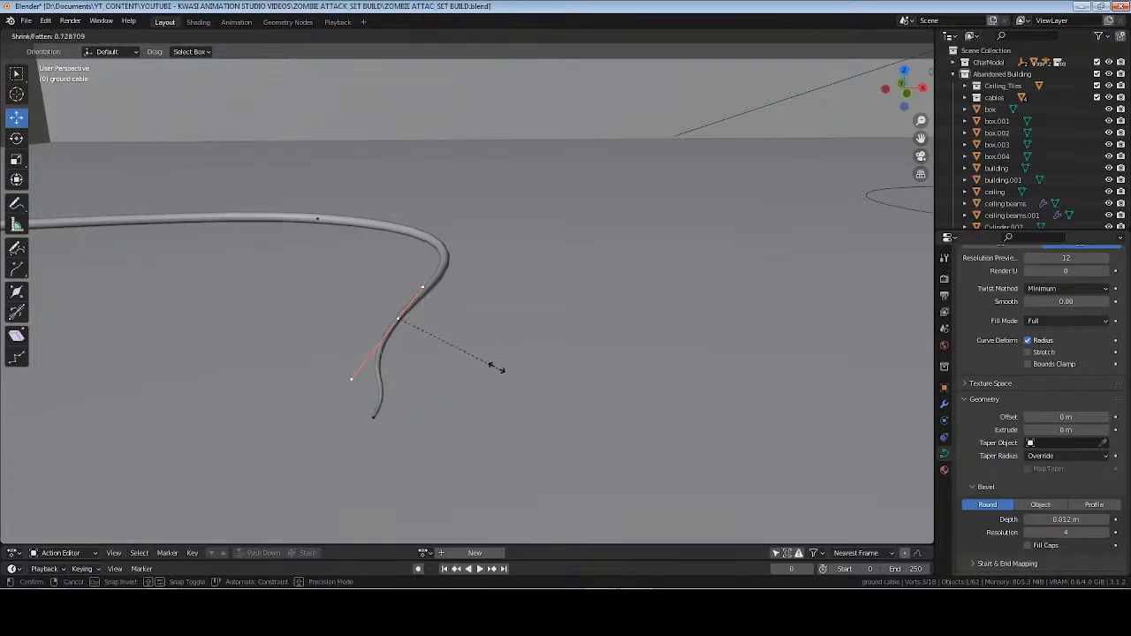
{"action": "left_click", "coordinate": [478, 355]}
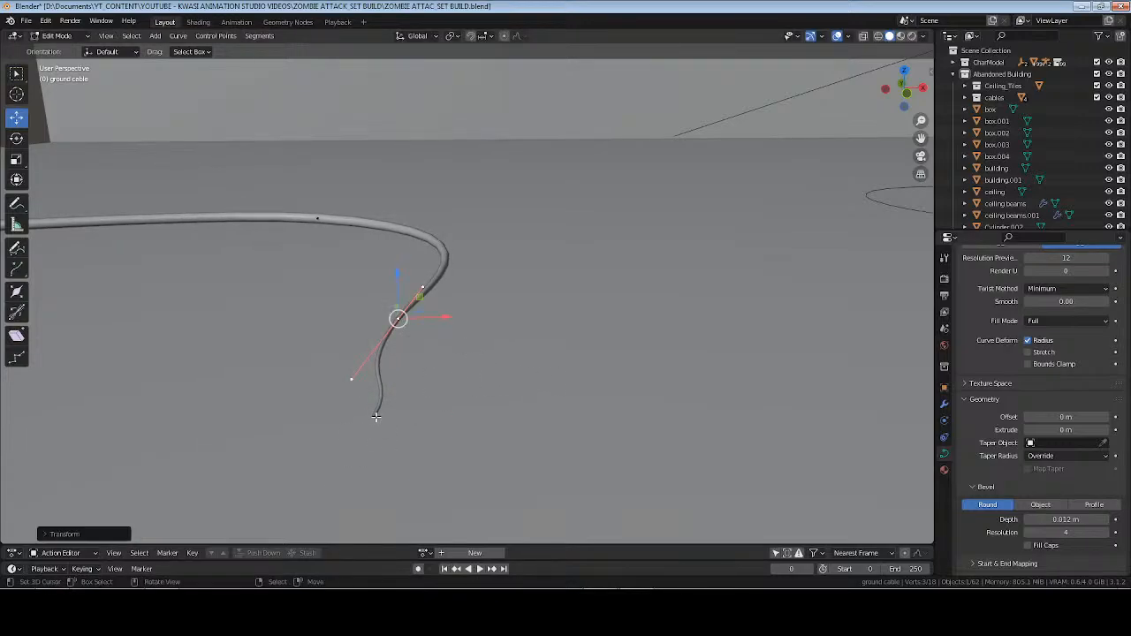
{"action": "right_click", "coordinate": [376, 417]}
{"action": "key", "text": "alt+s"}
{"action": "left_click", "coordinate": [464, 431]}
{"action": "middle_click_drag", "start_coordinate": [581, 389], "coordinate": [484, 405]}
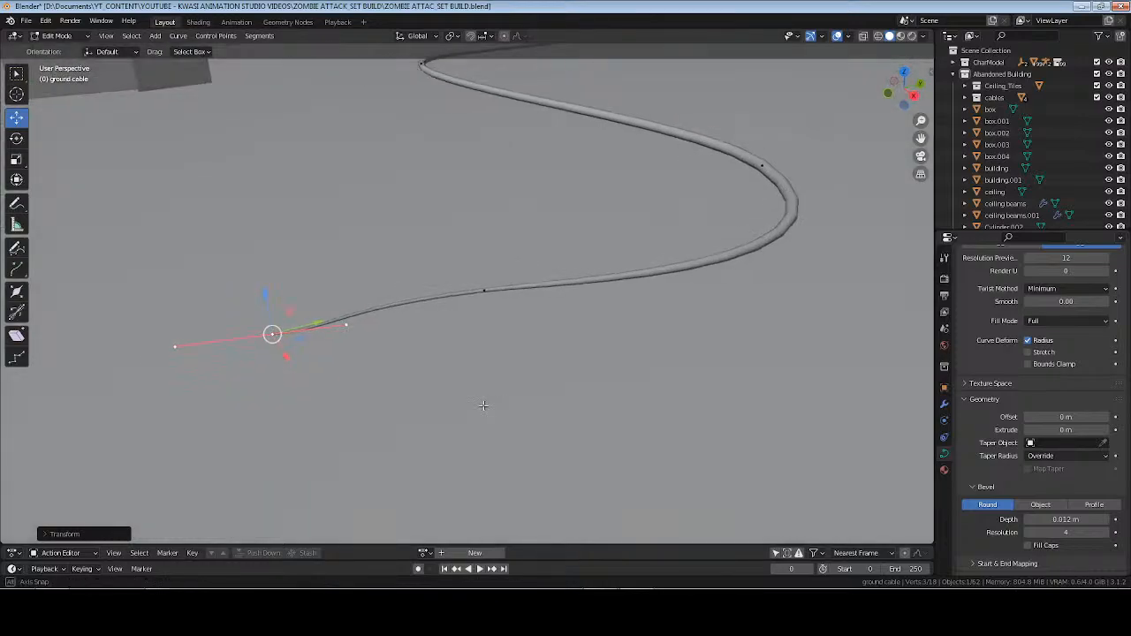
Leave Edit Mode on the tapered cable, clear the selection, and save the file.
{"action": "key", "text": "alt+a"}
{"action": "key", "text": "Tab"}
{"action": "scroll", "coordinate": [483, 405], "scroll_direction": "down", "scroll_amount": 3}
{"action": "key", "text": "alt+a"}
{"action": "key", "text": "ctrl+s"}
{"action": "scroll", "coordinate": [503, 288], "scroll_direction": "down", "scroll_amount": 4}
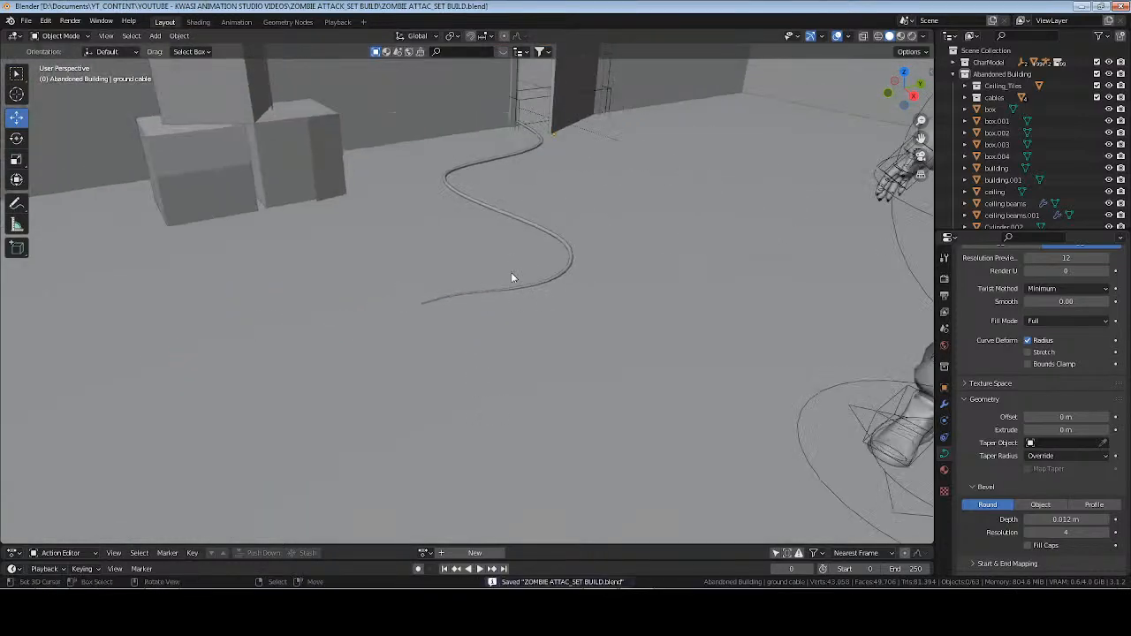
Give the ground cable a new material named "ground cable" and save the file.
{"action": "middle_click_drag", "start_coordinate": [511, 278], "coordinate": [560, 385]}
{"action": "right_click", "coordinate": [469, 353]}
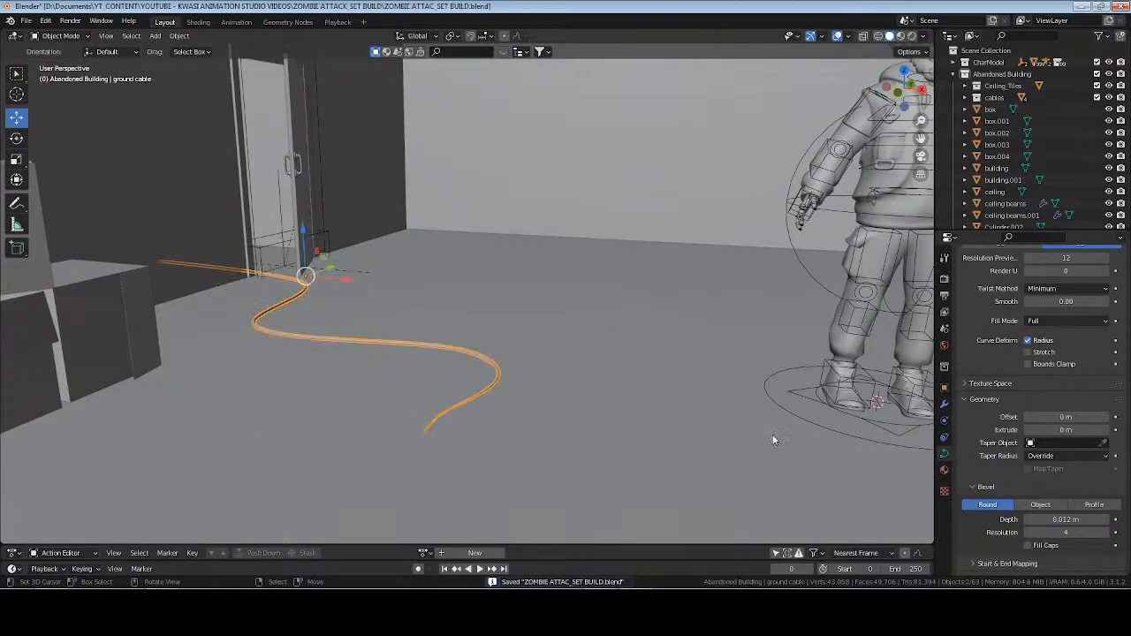
{"action": "left_click", "coordinate": [945, 470]}
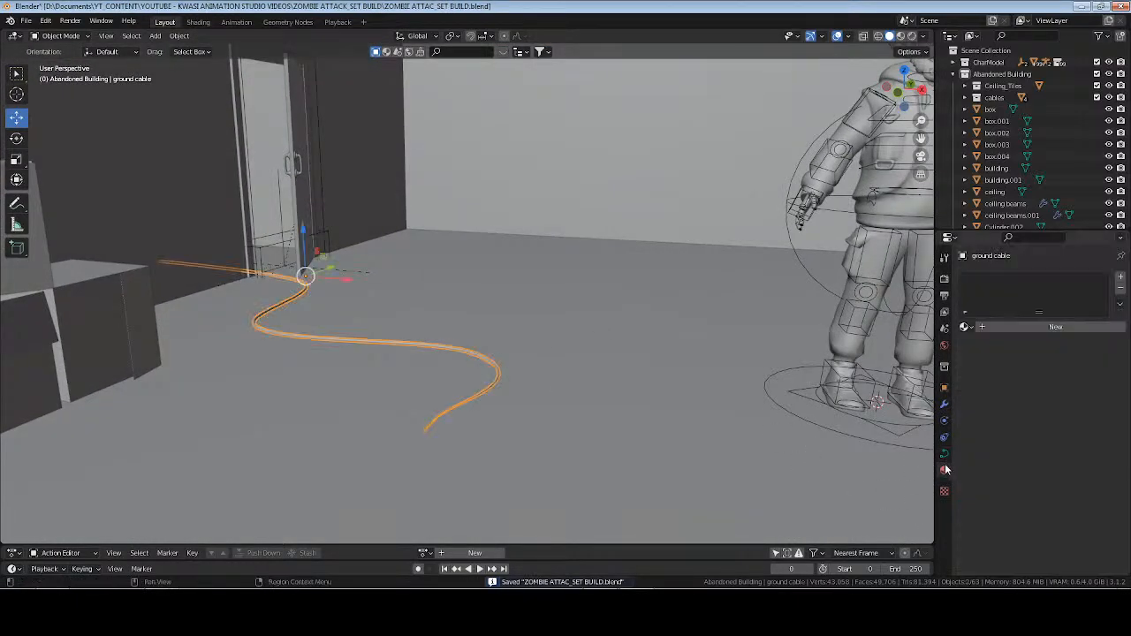
{"action": "left_click", "coordinate": [999, 330]}
{"action": "left_click", "coordinate": [990, 326]}
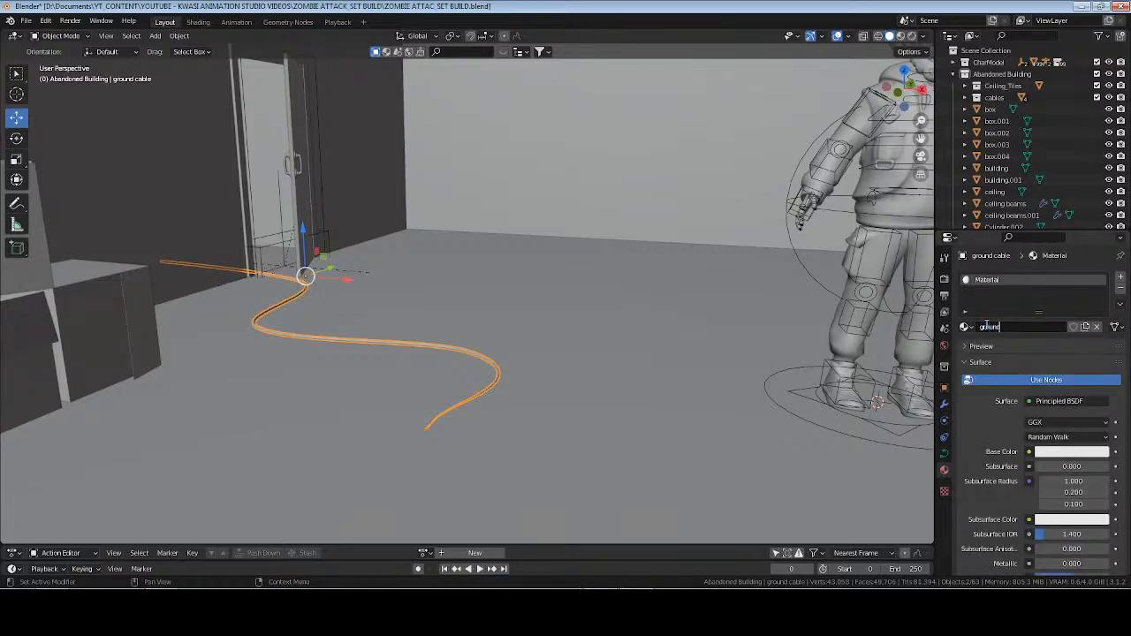
{"action": "key", "text": "ctrl+s"}
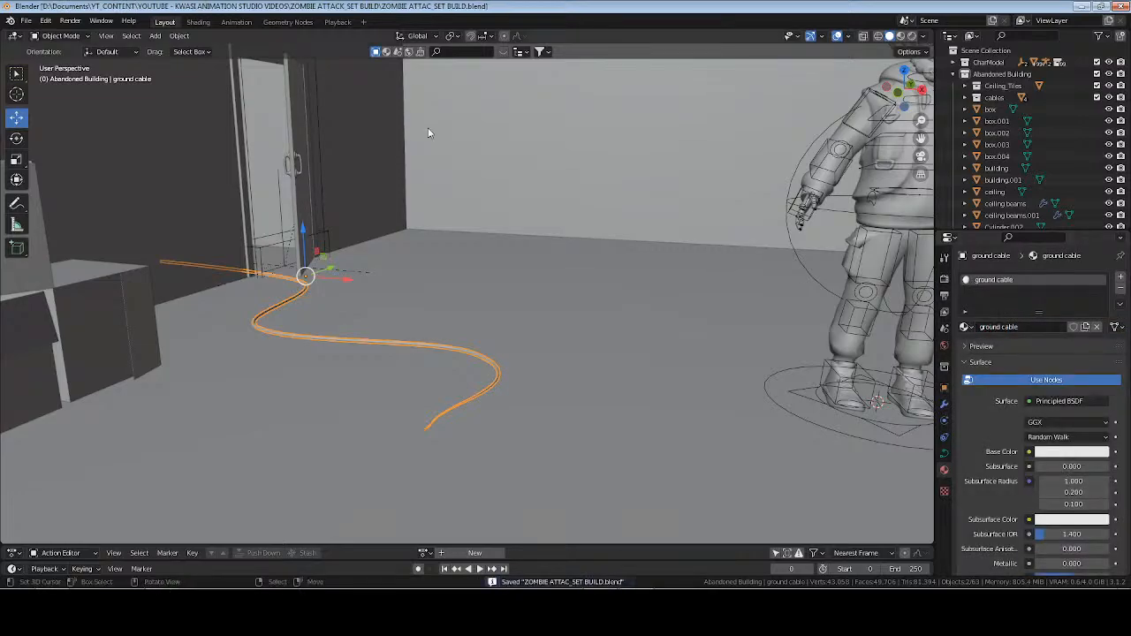
Switch to the Shading workspace and show the ground cable up close in Material Preview shading.
{"action": "left_click", "coordinate": [198, 22]}
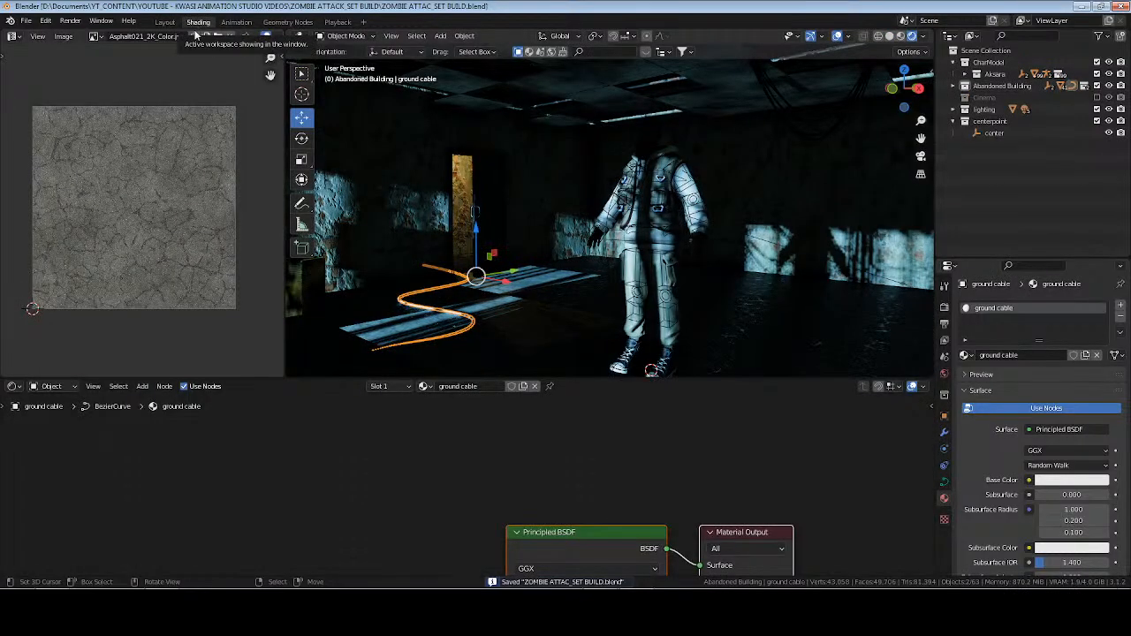
{"action": "left_click", "coordinate": [446, 502]}
{"action": "scroll", "coordinate": [427, 529], "scroll_direction": "up", "scroll_amount": 3}
{"action": "middle_click_drag", "start_coordinate": [427, 529], "coordinate": [510, 442]}
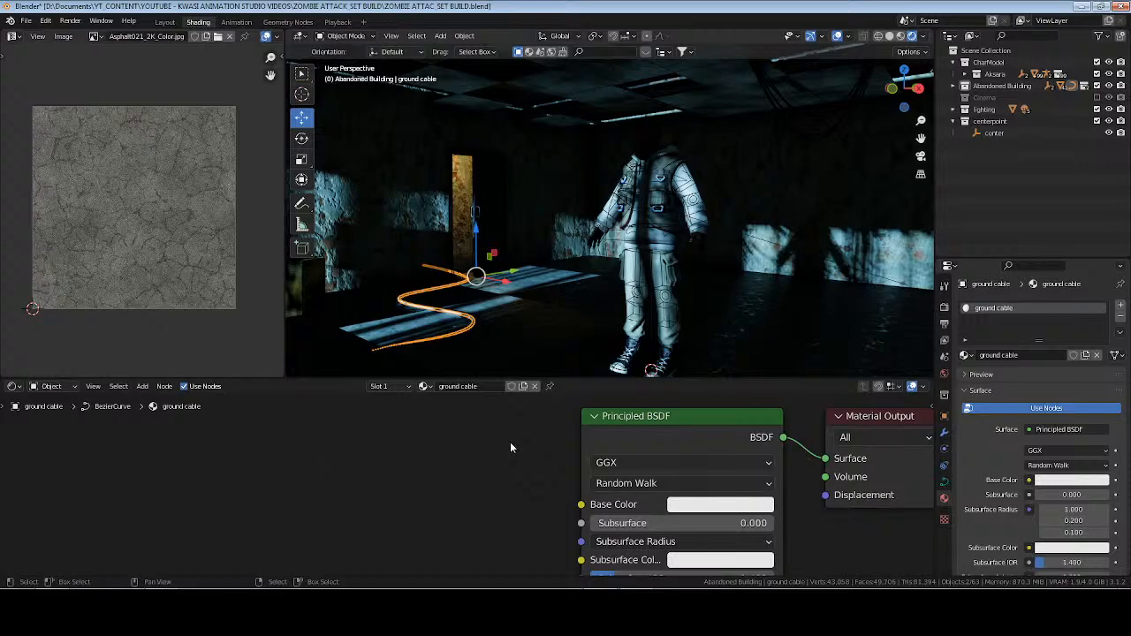
{"action": "middle_click_drag", "start_coordinate": [510, 298], "coordinate": [586, 261]}
{"action": "scroll", "coordinate": [707, 146], "scroll_direction": "up", "scroll_amount": 3}
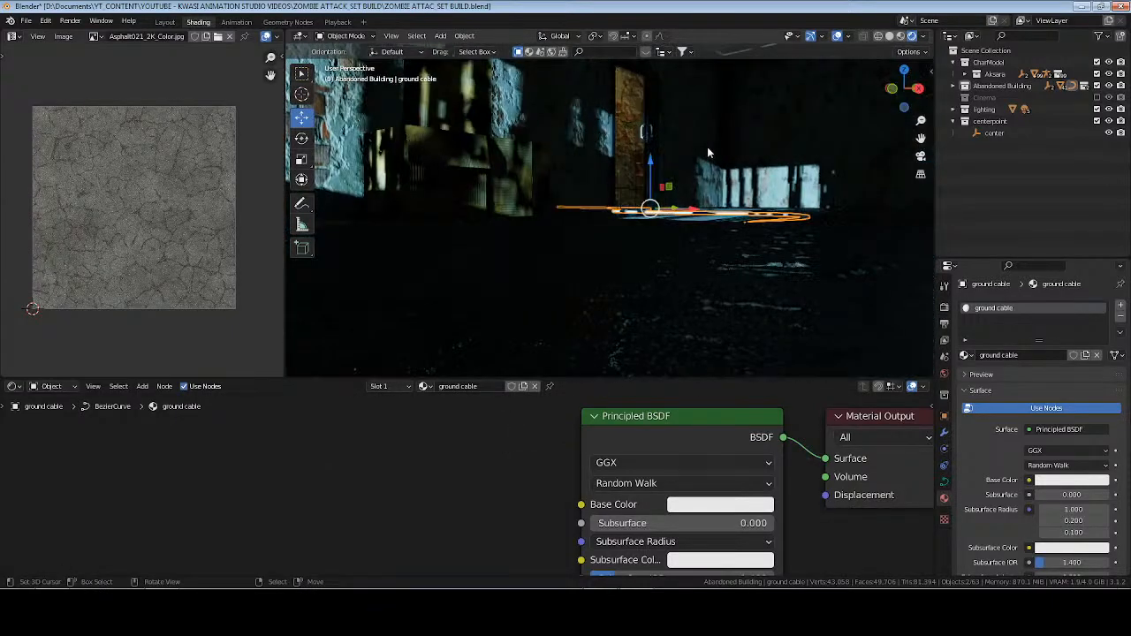
{"action": "middle_click_drag", "start_coordinate": [707, 146], "coordinate": [819, 81]}
{"action": "left_click", "coordinate": [901, 37]}
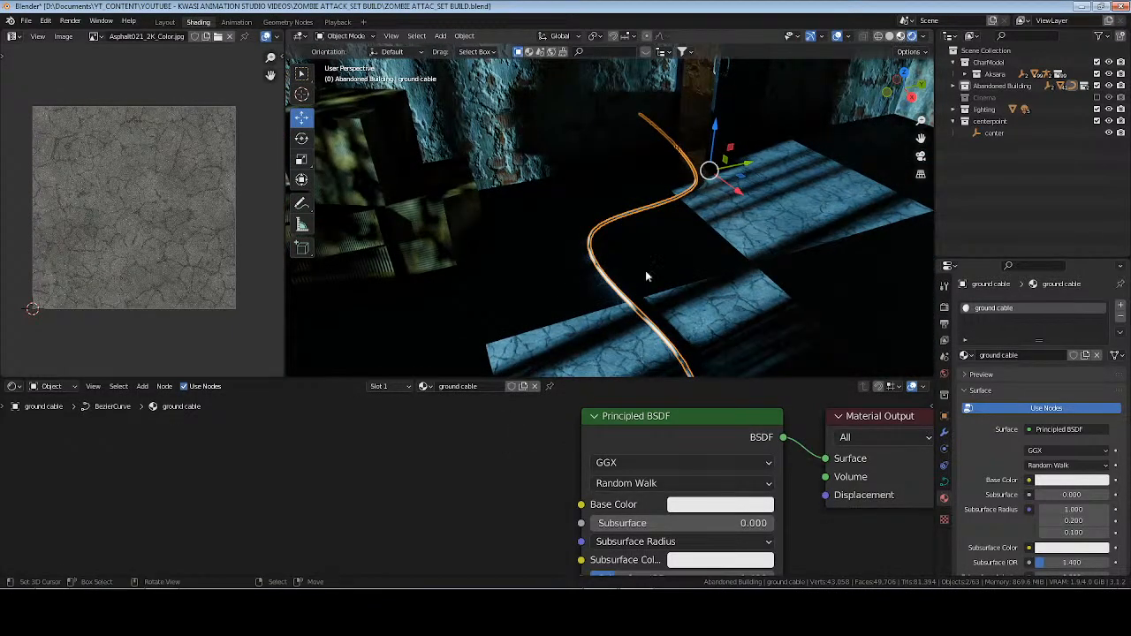
{"action": "mouse_move", "coordinate": [647, 273]}
{"action": "middle_mouse_down"}
{"action": "mouse_move", "coordinate": [613, 289]}
{"action": "mouse_move", "coordinate": [700, 258]}
{"action": "mouse_move", "coordinate": [731, 278]}
{"action": "middle_mouse_up"}
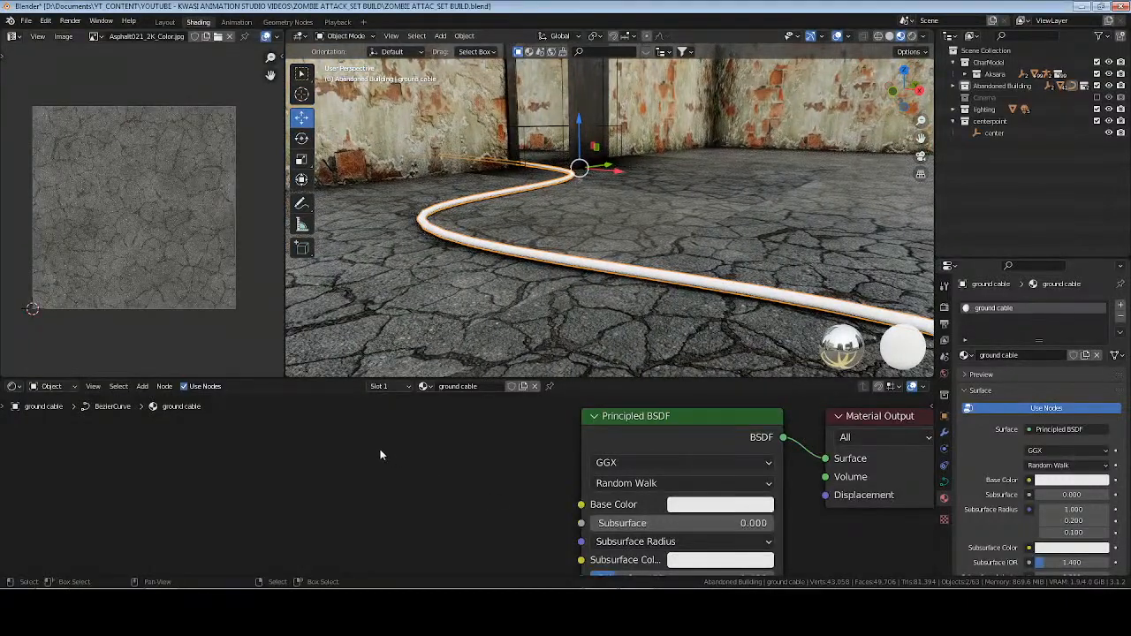
Darken the cable material's Base Color by setting its HSV value to 0.02.
{"action": "middle_click_drag", "start_coordinate": [380, 455], "coordinate": [242, 423]}
{"action": "left_click", "coordinate": [624, 474]}
{"action": "double_click", "coordinate": [618, 430]}
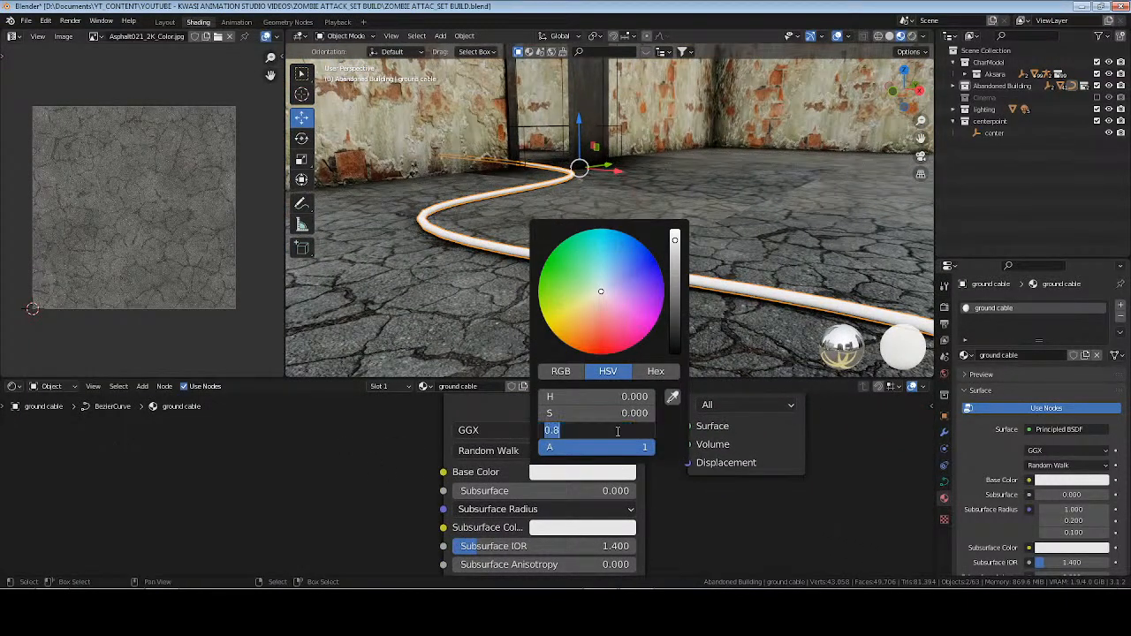
{"action": "type", "text": ".02"}
{"action": "key", "text": "Return"}
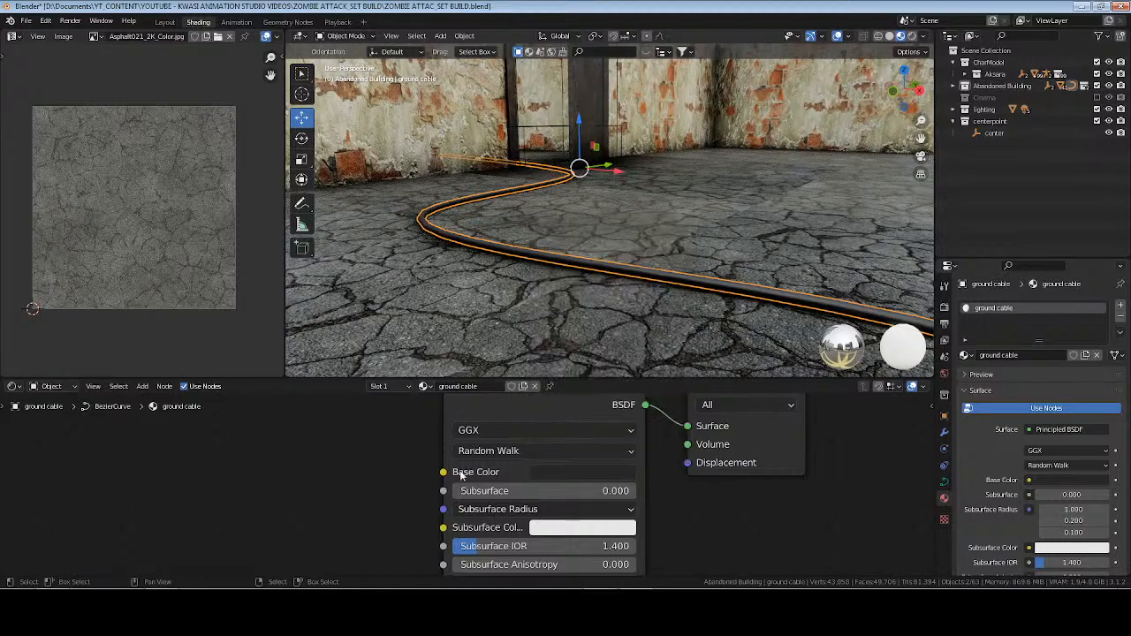
Add a ColorRamp node to the cable material and place it in the empty area before the Principled BSDF.
{"action": "scroll", "coordinate": [333, 528], "scroll_direction": "down", "scroll_amount": 1}
{"action": "middle_click_drag", "start_coordinate": [333, 525], "coordinate": [442, 449]}
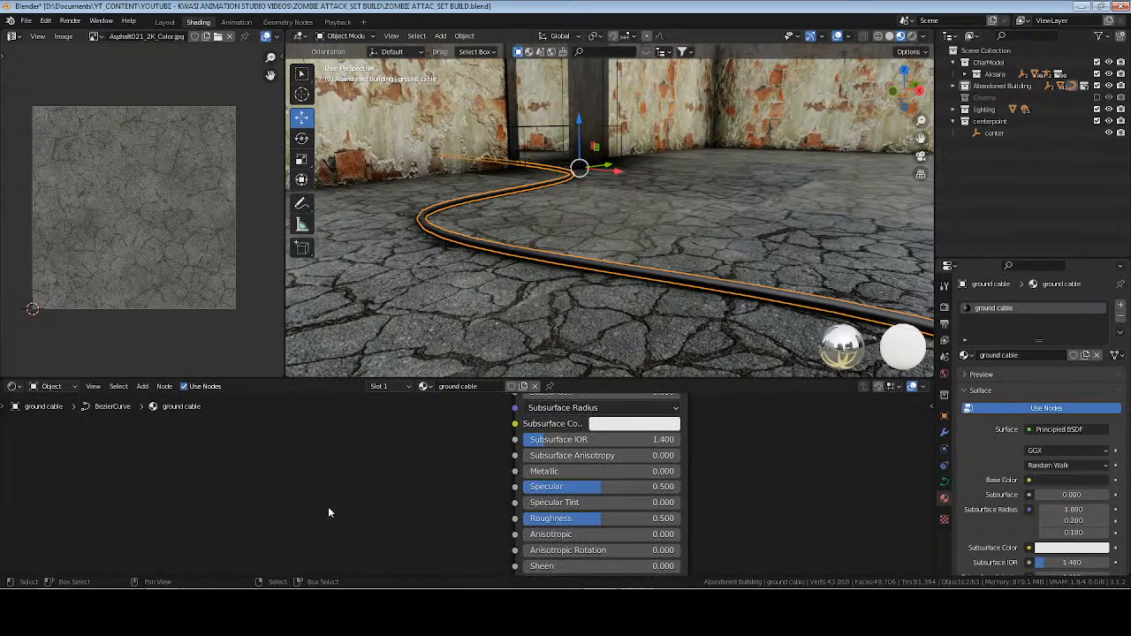
{"action": "key", "text": "shift+a"}
{"action": "key", "text": "s"}
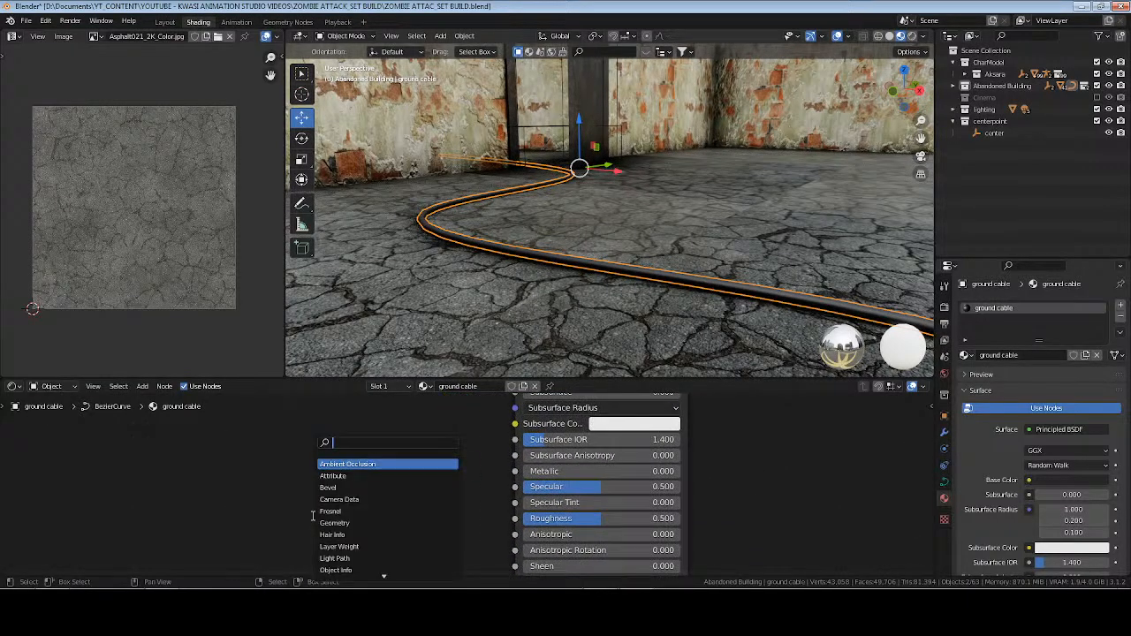
{"action": "type", "text": "col"}
{"action": "key", "text": "Return"}
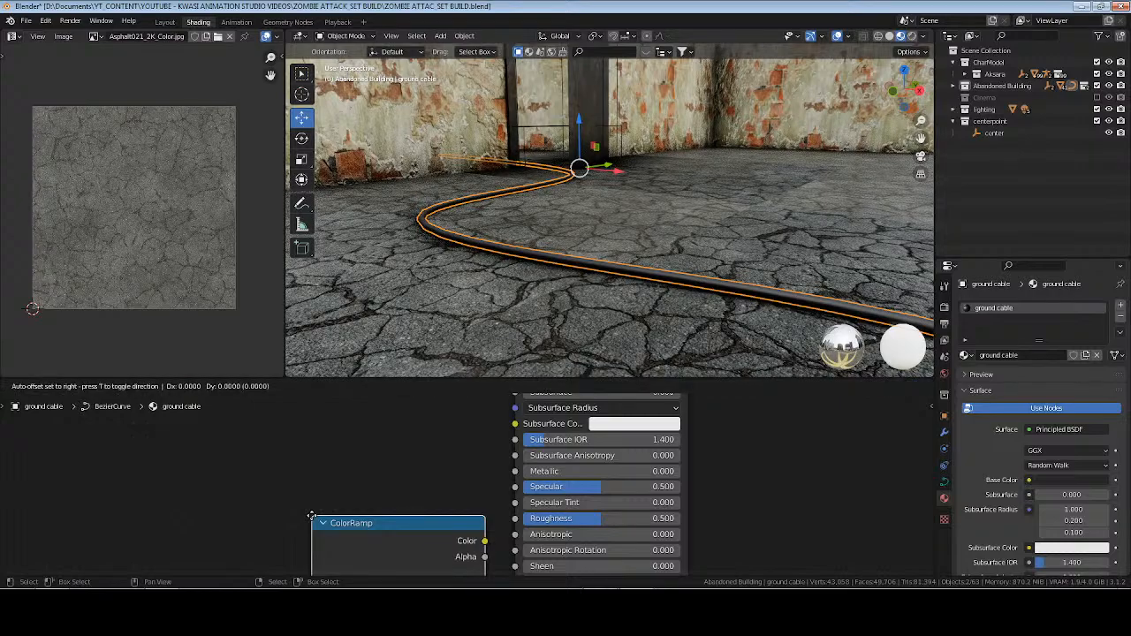
{"action": "left_click", "coordinate": [167, 450]}
Add a Noise Texture node to the cable material and place it before the ColorRamp node.
{"action": "middle_click_drag", "start_coordinate": [65, 526], "coordinate": [268, 488]}
{"action": "key", "text": "shift+a"}
{"action": "type", "text": "s"}
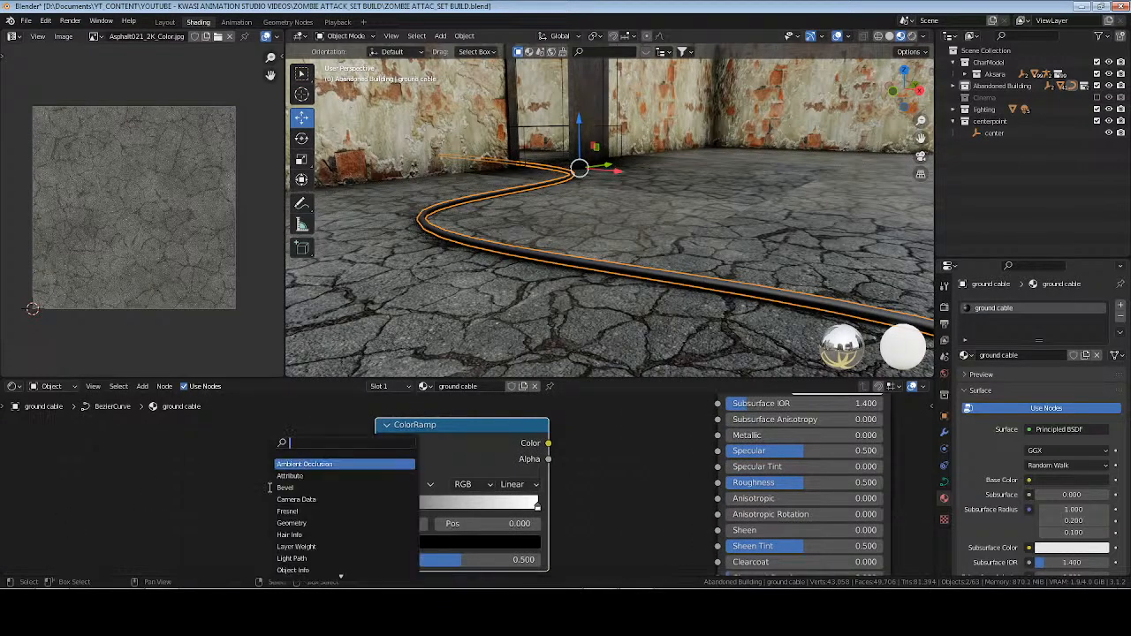
{"action": "type", "text": "no"}
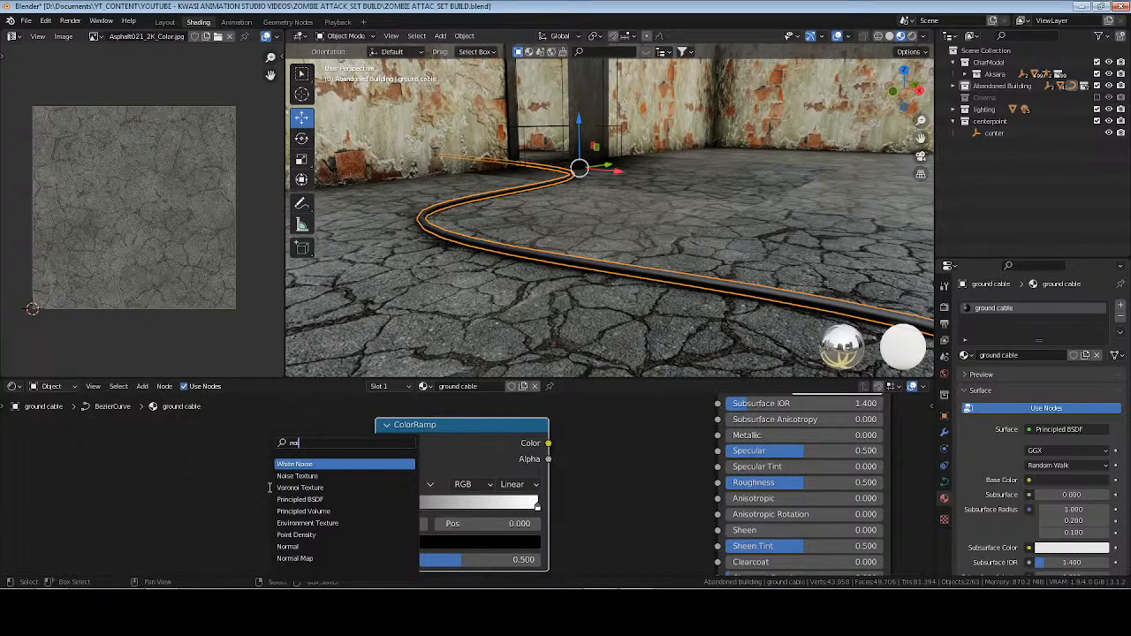
{"action": "key", "text": "Down"}
{"action": "key", "text": "Return"}
{"action": "left_click", "coordinate": [241, 444]}
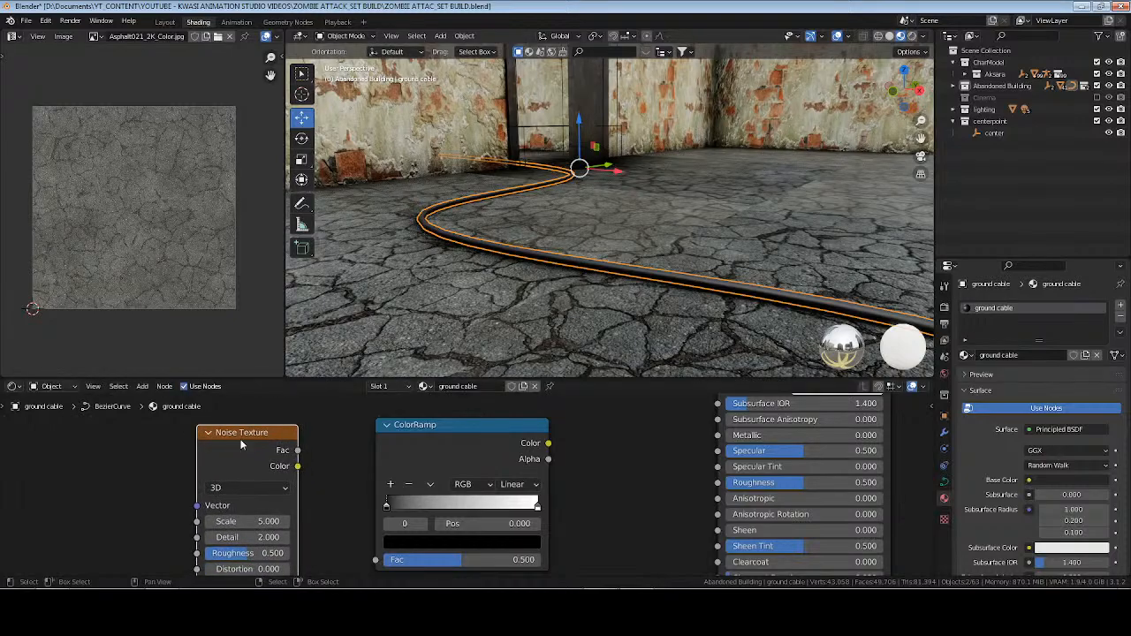
Connect the Noise Texture's Fac to the ColorRamp's Fac and the ColorRamp's Color to the Principled BSDF's Roughness.
{"action": "left_click", "coordinate": [421, 452], "text": "shift"}
{"action": "key", "text": "f"}
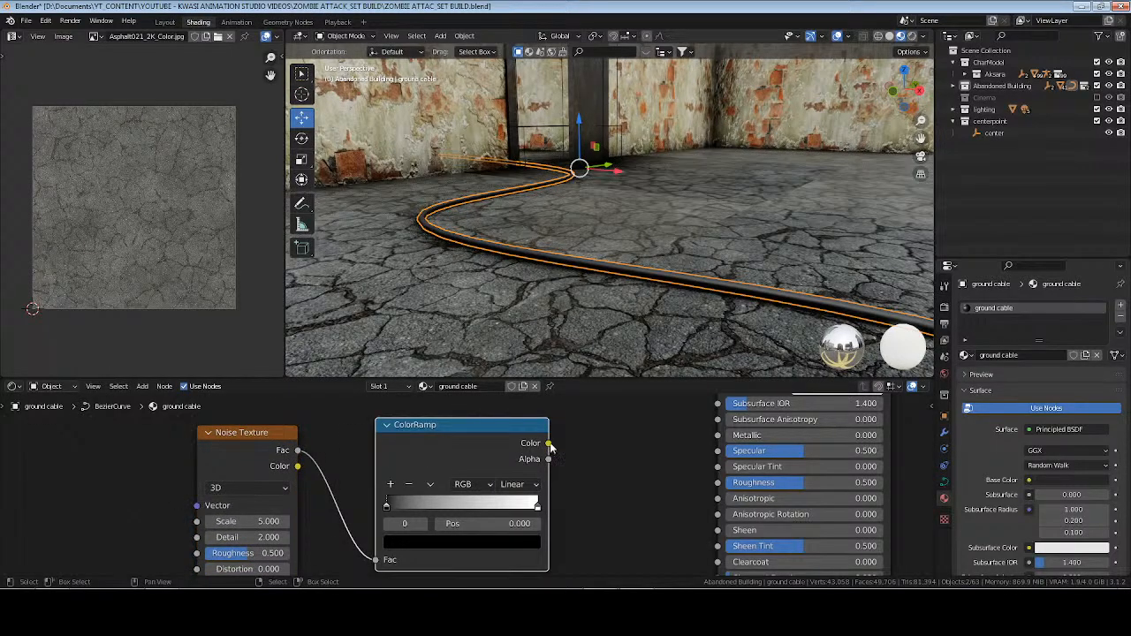
{"action": "left_click_drag", "start_coordinate": [549, 444], "coordinate": [719, 485]}
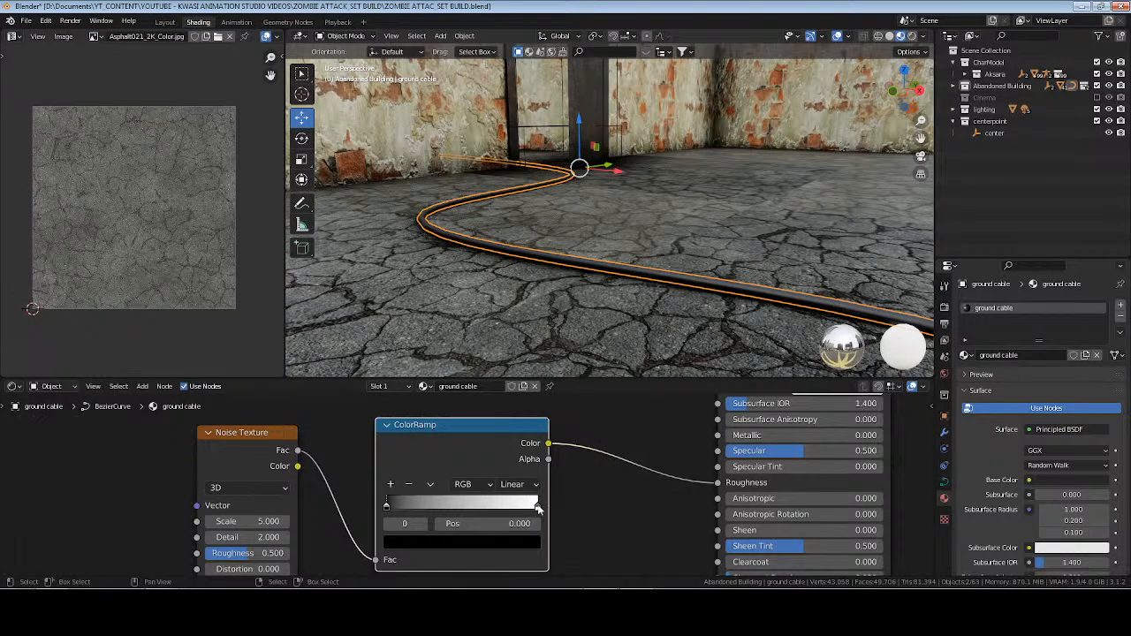
Move the ColorRamp's white stop to 0.536 and set the Noise Texture's Detail to 6 and Scale to 10.
{"action": "left_click_drag", "start_coordinate": [538, 507], "coordinate": [467, 508]}
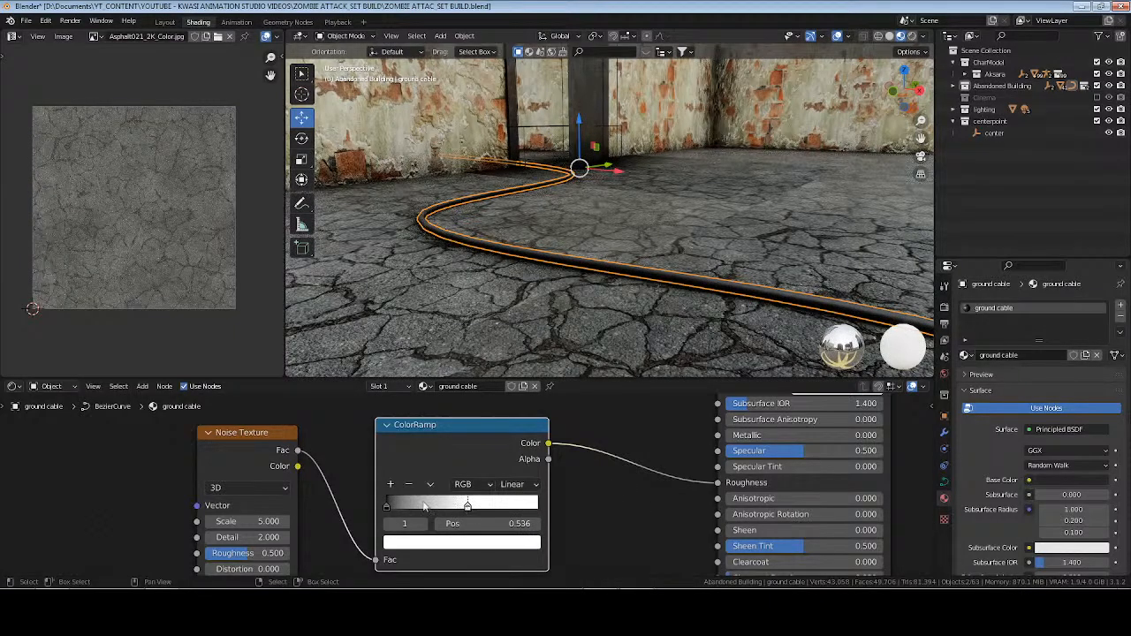
{"action": "left_click", "coordinate": [257, 537]}
{"action": "type", "text": "6"}
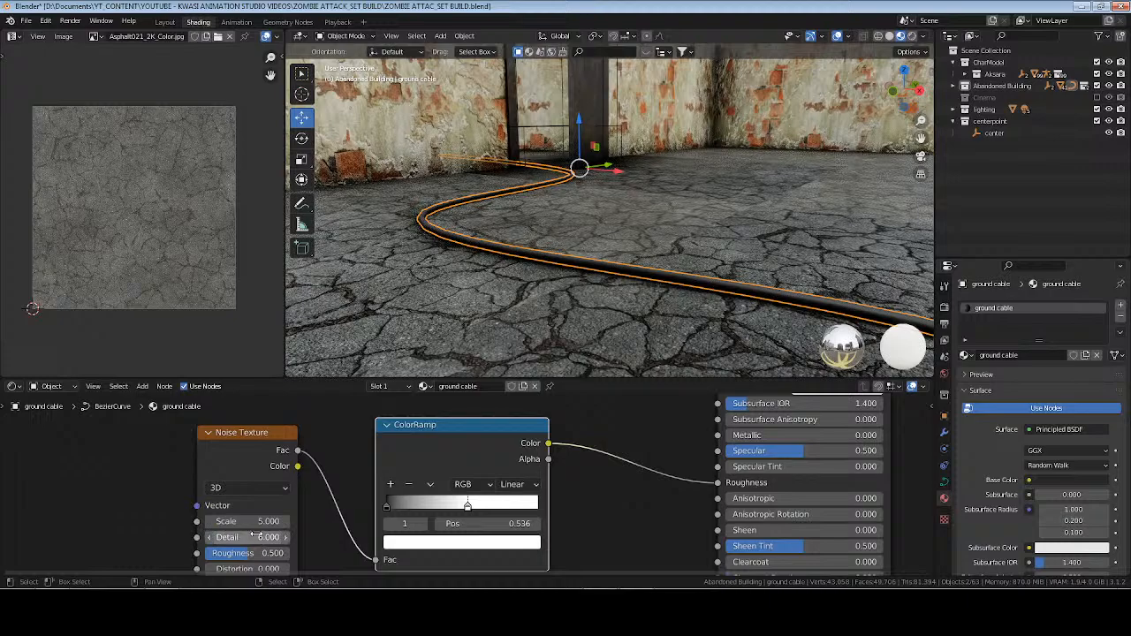
{"action": "key", "text": "Return"}
{"action": "left_click", "coordinate": [258, 521]}
{"action": "type", "text": "10"}
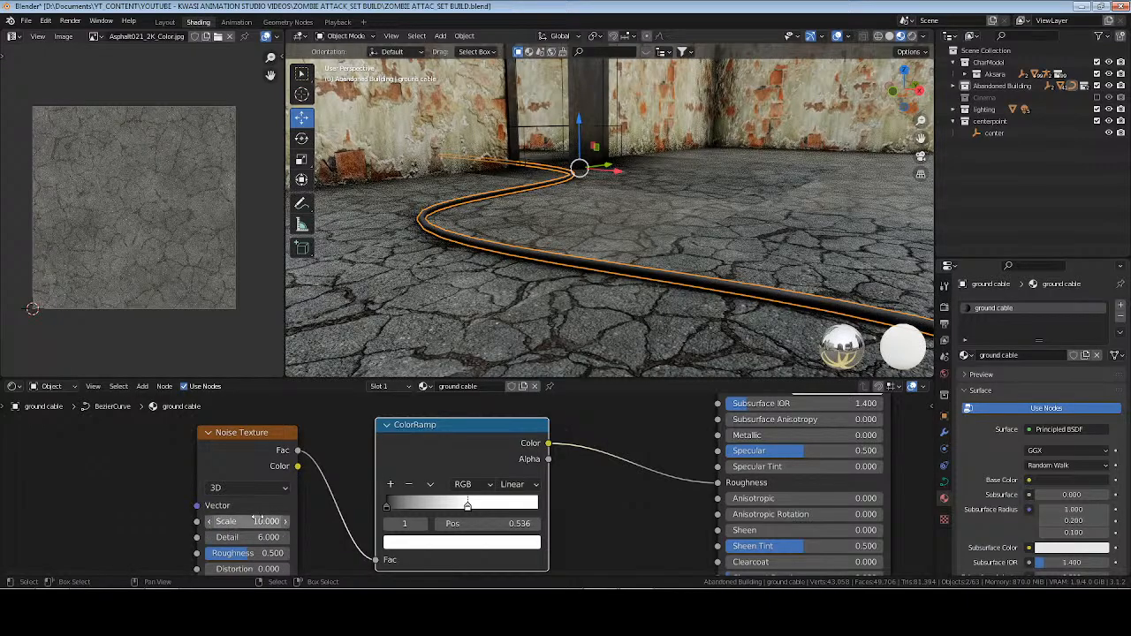
{"action": "key", "text": "Return"}
Tighten the ColorRamp by bringing the black stop close to the white stop at 0.495, and save the file.
{"action": "left_click_drag", "start_coordinate": [388, 505], "coordinate": [461, 506]}
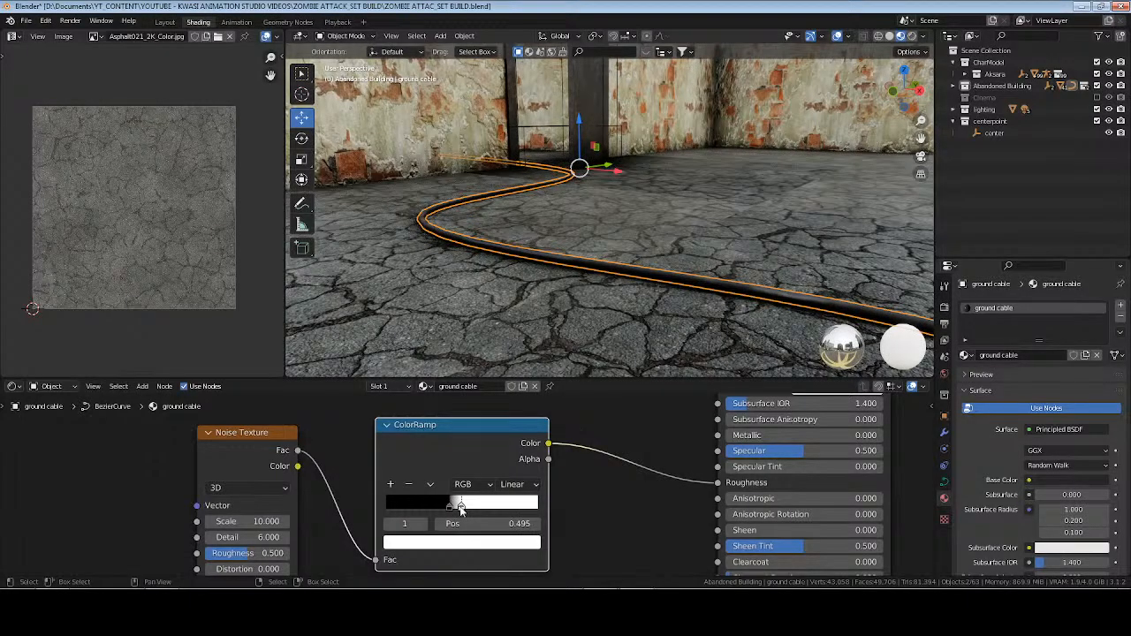
{"action": "key", "text": "alt+a"}
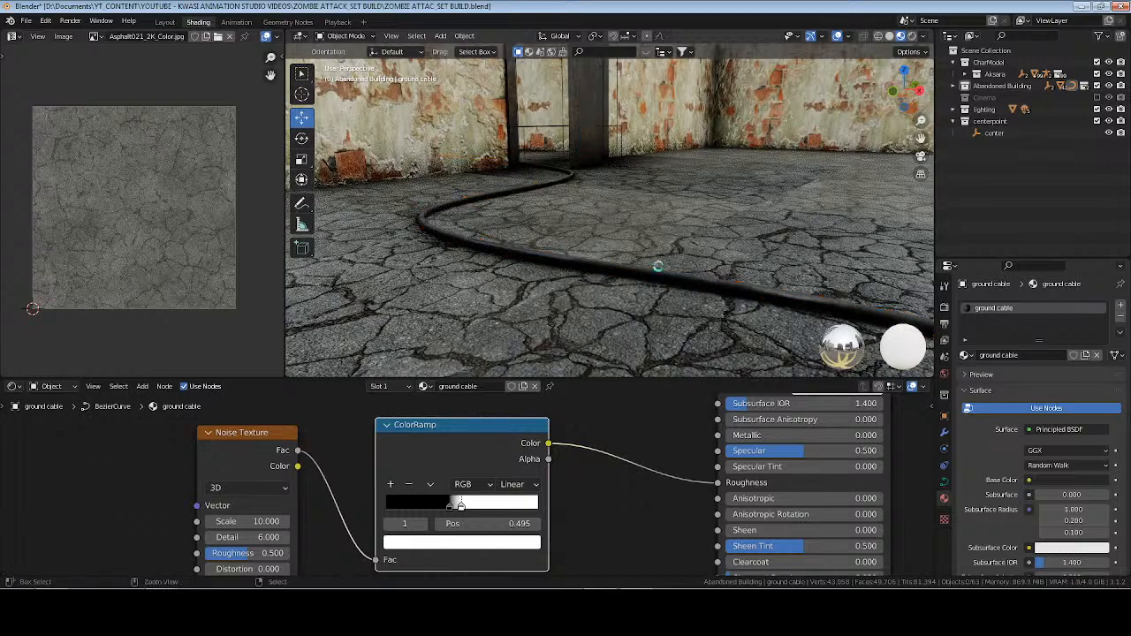
{"action": "key", "text": "ctrl+s"}
In Rendered shading, set the ColorRamp's black stop to 0.434 and its white stop to 0.468, saving the file along the way.
{"action": "mouse_move", "coordinate": [602, 234]}
{"action": "middle_mouse_down"}
{"action": "mouse_move", "coordinate": [631, 230]}
{"action": "mouse_move", "coordinate": [547, 228]}
{"action": "mouse_move", "coordinate": [601, 240]}
{"action": "mouse_move", "coordinate": [589, 226]}
{"action": "mouse_move", "coordinate": [626, 222]}
{"action": "mouse_move", "coordinate": [601, 217]}
{"action": "mouse_move", "coordinate": [580, 236]}
{"action": "mouse_move", "coordinate": [596, 263]}
{"action": "mouse_move", "coordinate": [526, 296]}
{"action": "mouse_move", "coordinate": [623, 265]}
{"action": "middle_mouse_up"}
{"action": "left_click", "coordinate": [912, 37]}
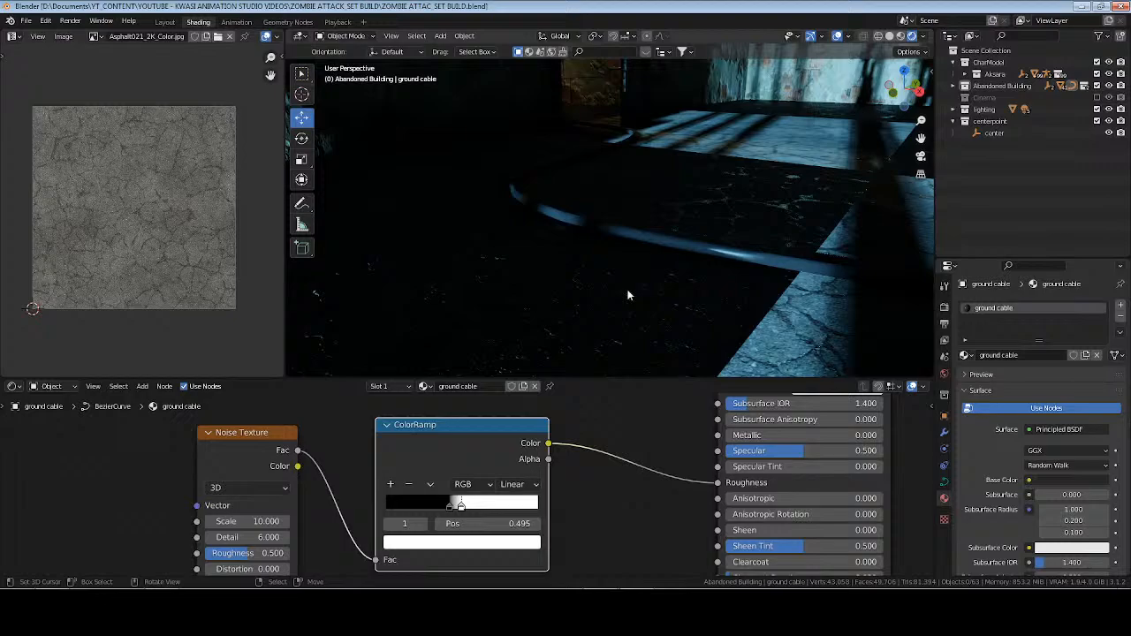
{"action": "left_click", "coordinate": [450, 506]}
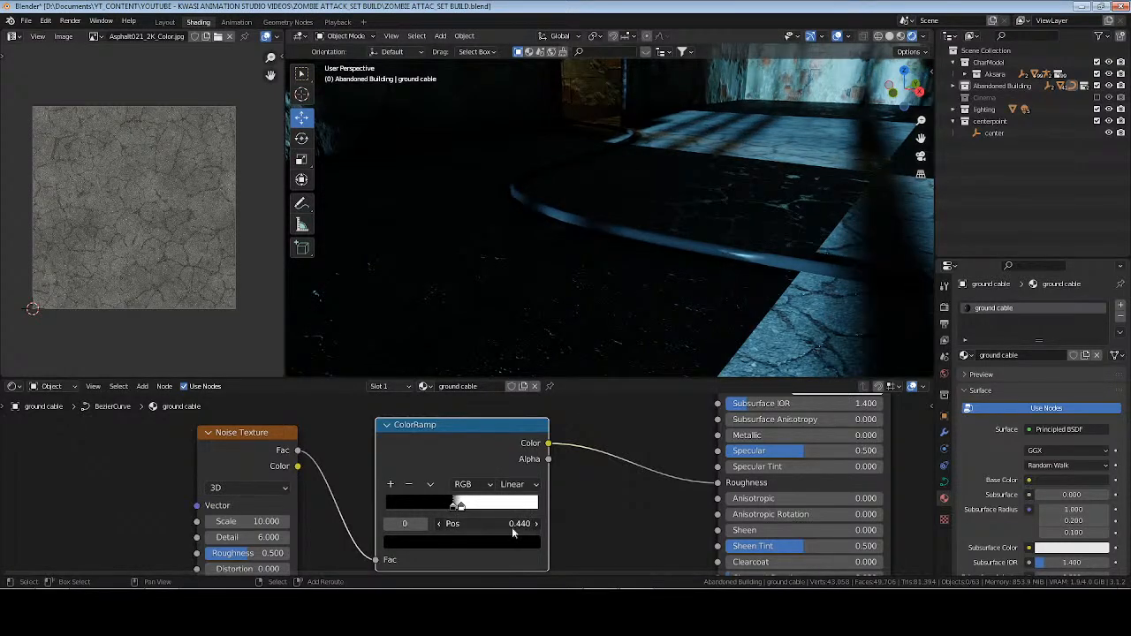
{"action": "left_click_drag", "start_coordinate": [482, 525], "coordinate": [478, 525]}
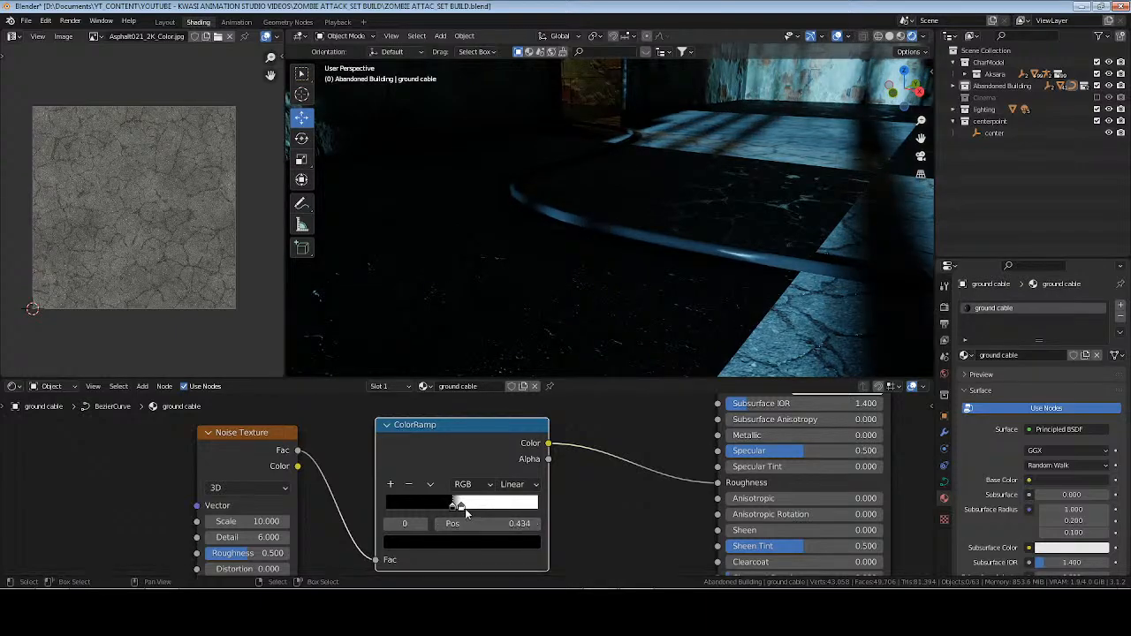
{"action": "left_click", "coordinate": [464, 507]}
{"action": "key", "text": "ctrl+s"}
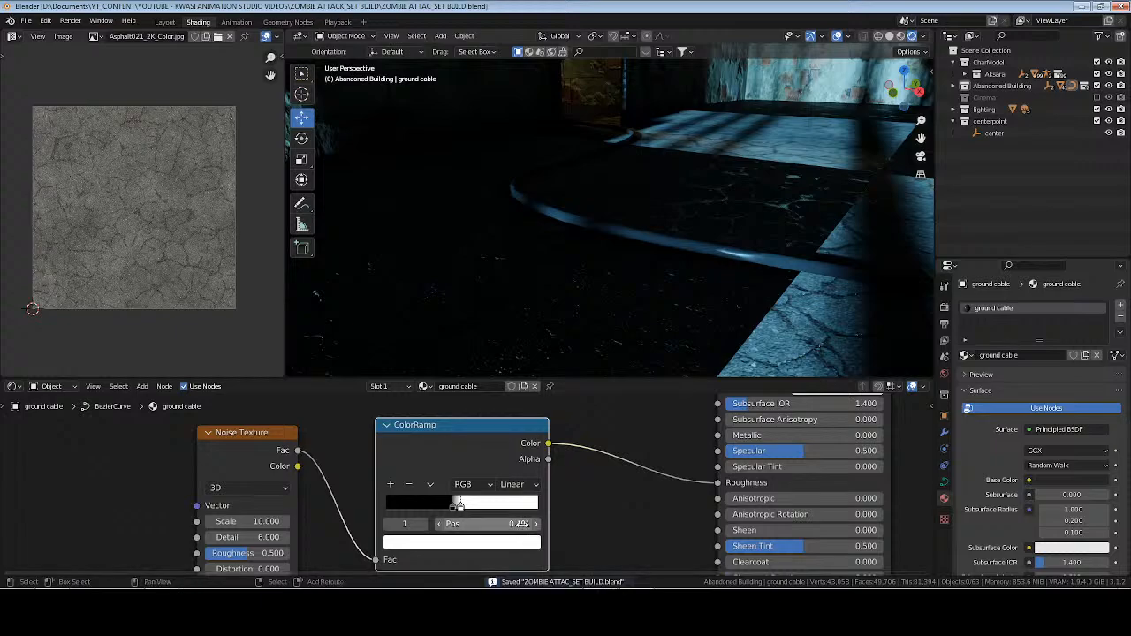
{"action": "left_click_drag", "start_coordinate": [492, 524], "coordinate": [481, 524]}
Examine the ground cable and the room in Rendered shading, and return the viewport to Material Preview.
{"action": "middle_click_drag", "start_coordinate": [579, 354], "coordinate": [633, 202]}
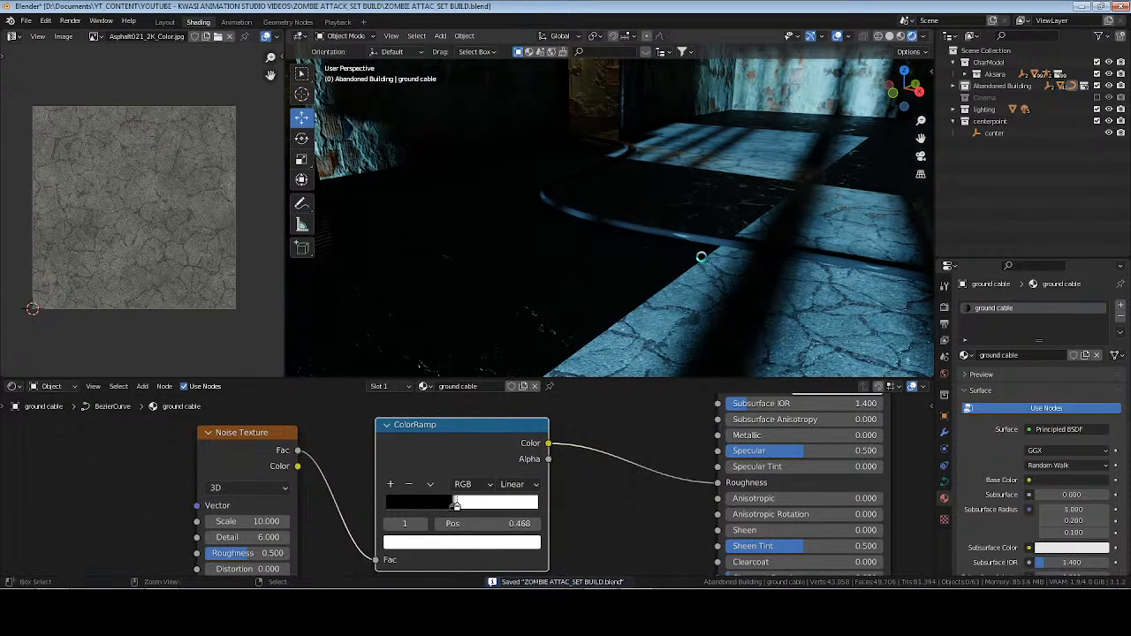
{"action": "middle_click_drag", "start_coordinate": [703, 263], "coordinate": [638, 245]}
{"action": "scroll", "coordinate": [607, 235], "scroll_direction": "down", "scroll_amount": 5}
{"action": "scroll", "coordinate": [668, 250], "scroll_direction": "down", "scroll_amount": 2}
{"action": "scroll", "coordinate": [663, 245], "scroll_direction": "up", "scroll_amount": 3}
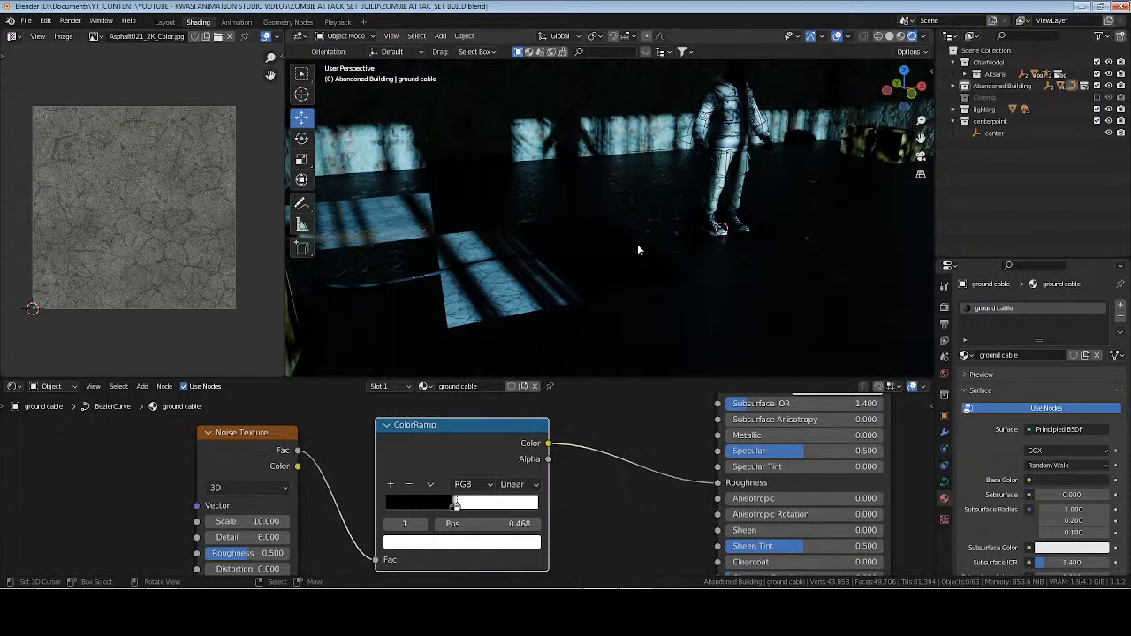
{"action": "left_click", "coordinate": [900, 36]}
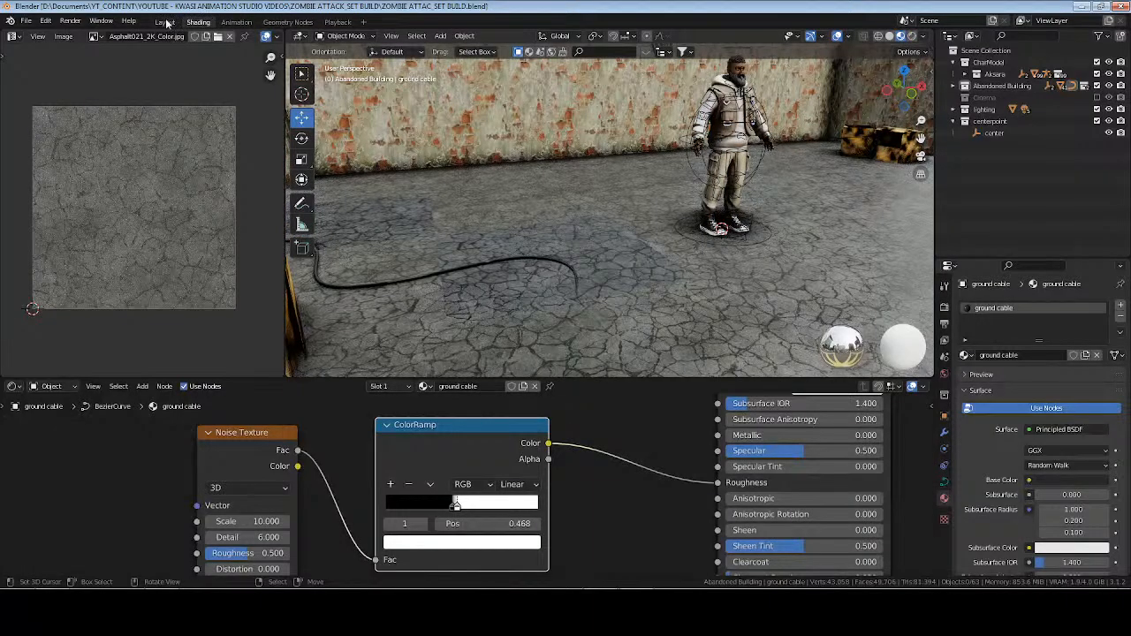
Switch to the Layout workspace and expand the Abandoned Building collection and its cables collection in the Outliner.
{"action": "left_click", "coordinate": [164, 23]}
{"action": "scroll", "coordinate": [652, 191], "scroll_direction": "down", "scroll_amount": 4}
{"action": "scroll", "coordinate": [484, 270], "scroll_direction": "up", "scroll_amount": 4}
{"action": "middle_click_drag", "start_coordinate": [651, 192], "coordinate": [520, 254], "text": "shift"}
{"action": "left_click", "coordinate": [954, 74]}
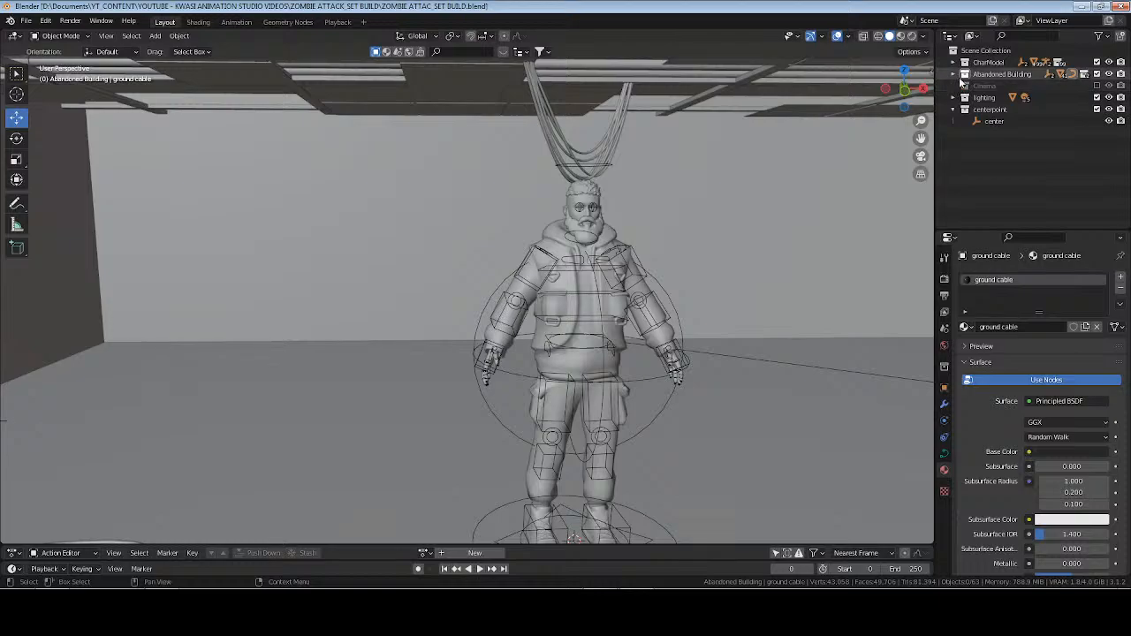
{"action": "left_click", "coordinate": [954, 75]}
{"action": "left_click", "coordinate": [965, 97]}
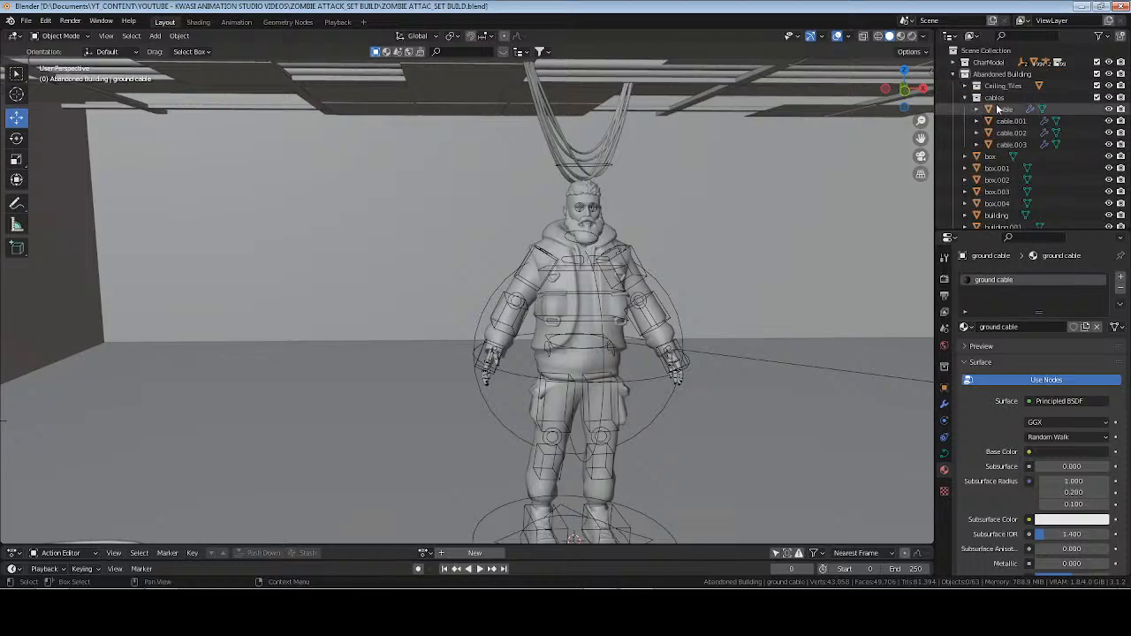
Duplicate the hanging cable bundle cable.001 in place and set the copy's origin to its geometry.
{"action": "left_click", "coordinate": [631, 143]}
{"action": "middle_click_drag", "start_coordinate": [631, 143], "coordinate": [681, 164]}
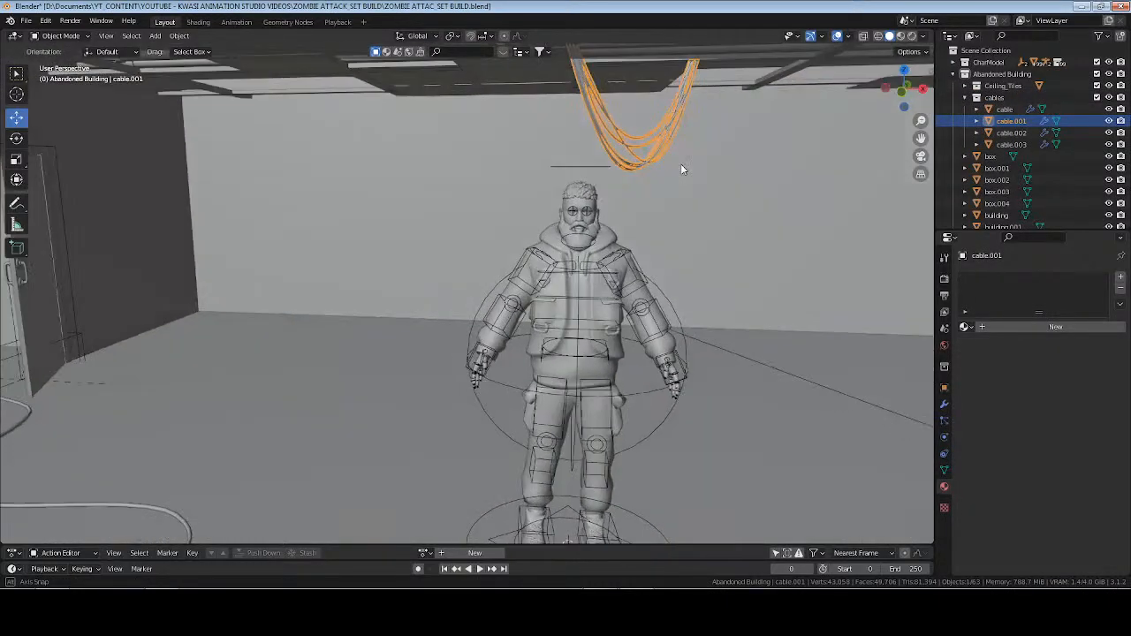
{"action": "key", "text": "shift+d"}
{"action": "left_click", "coordinate": [682, 166]}
{"action": "left_click", "coordinate": [179, 35]}
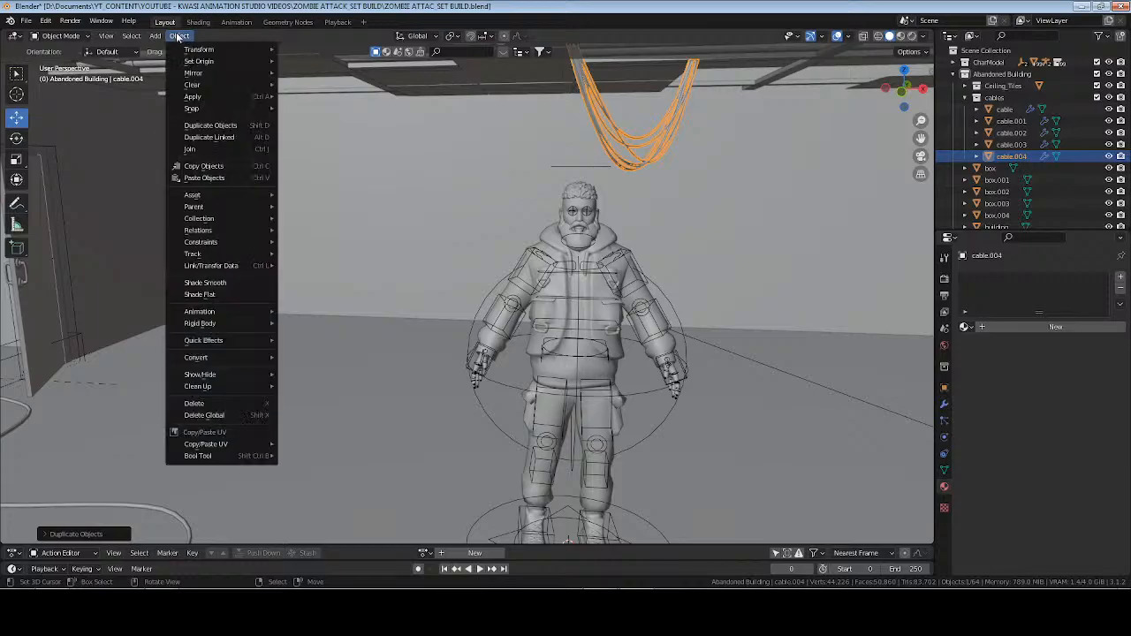
{"action": "mouse_move", "coordinate": [198, 61]}
{"action": "left_click", "coordinate": [341, 74]}
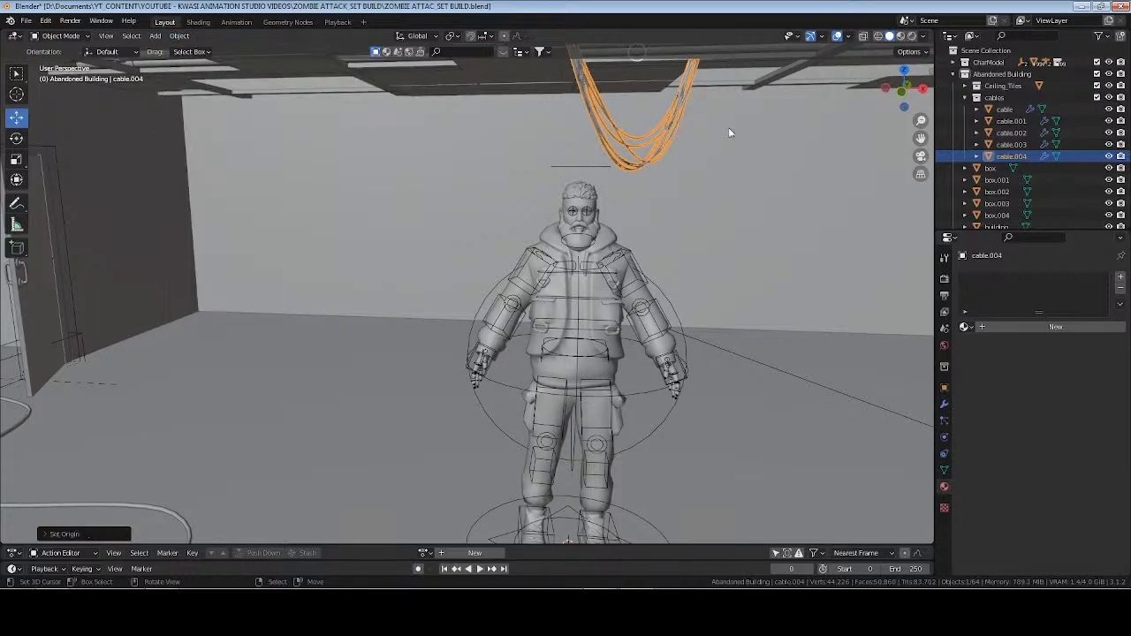
{"action": "middle_click_drag", "start_coordinate": [732, 126], "coordinate": [681, 152]}
Snap the duplicated cable bundle to the 3D cursor at the character's feet.
{"action": "key", "text": "shift+s"}
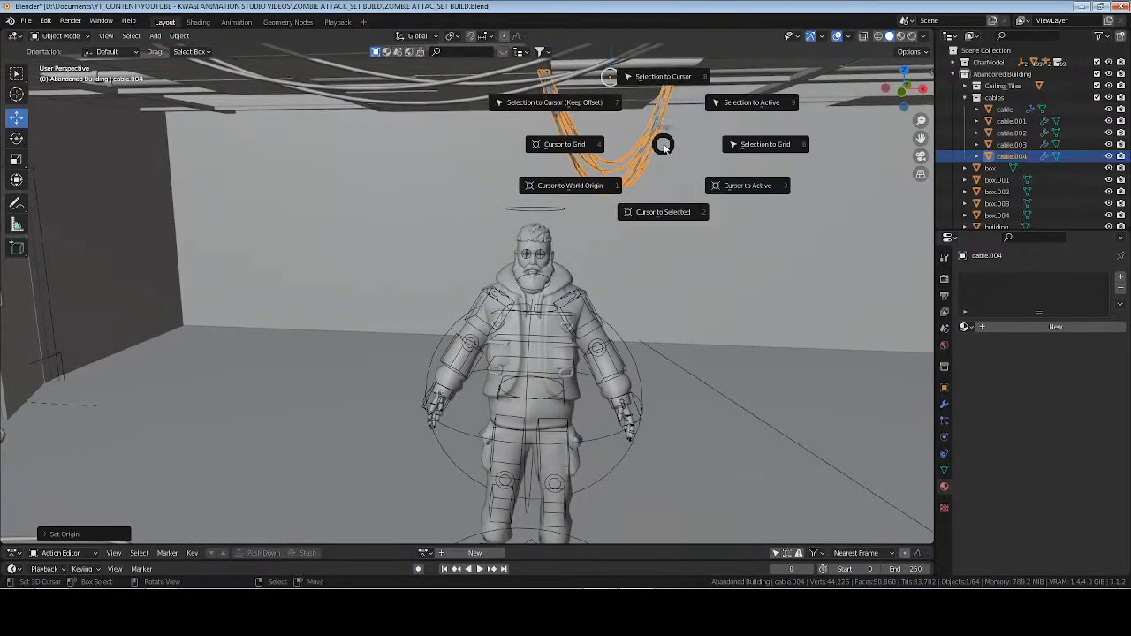
{"action": "key", "text": "8"}
{"action": "middle_click_drag", "start_coordinate": [663, 143], "coordinate": [666, 275]}
{"action": "scroll", "coordinate": [667, 275], "scroll_direction": "up", "scroll_amount": 2}
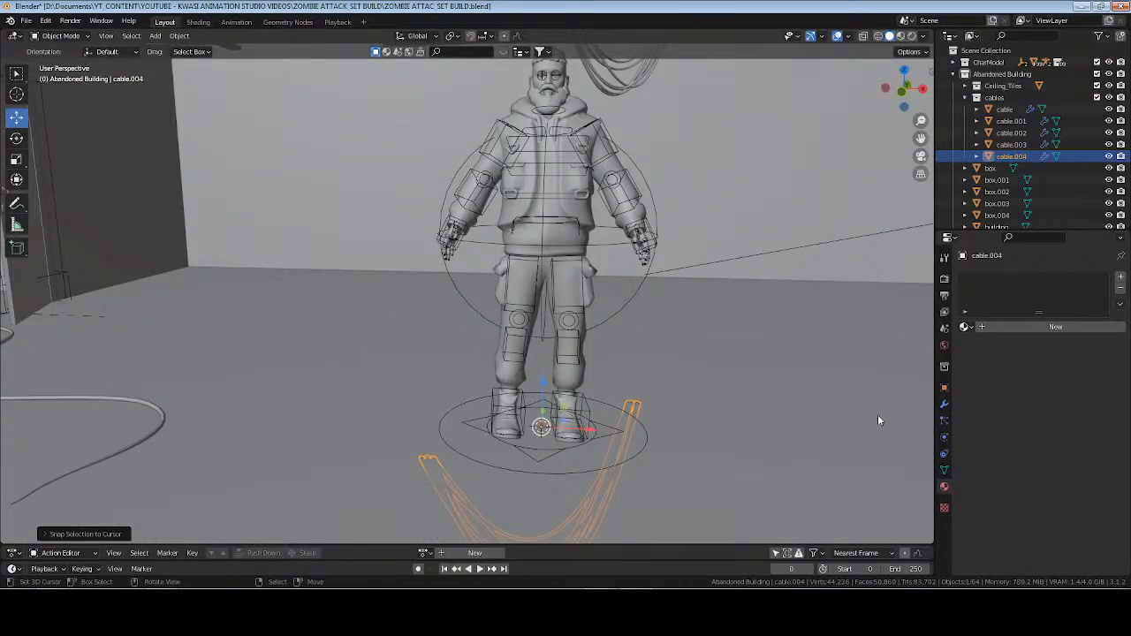
Set the cable copy's X and Y rotation to 0° and clear its location.
{"action": "left_click", "coordinate": [944, 387]}
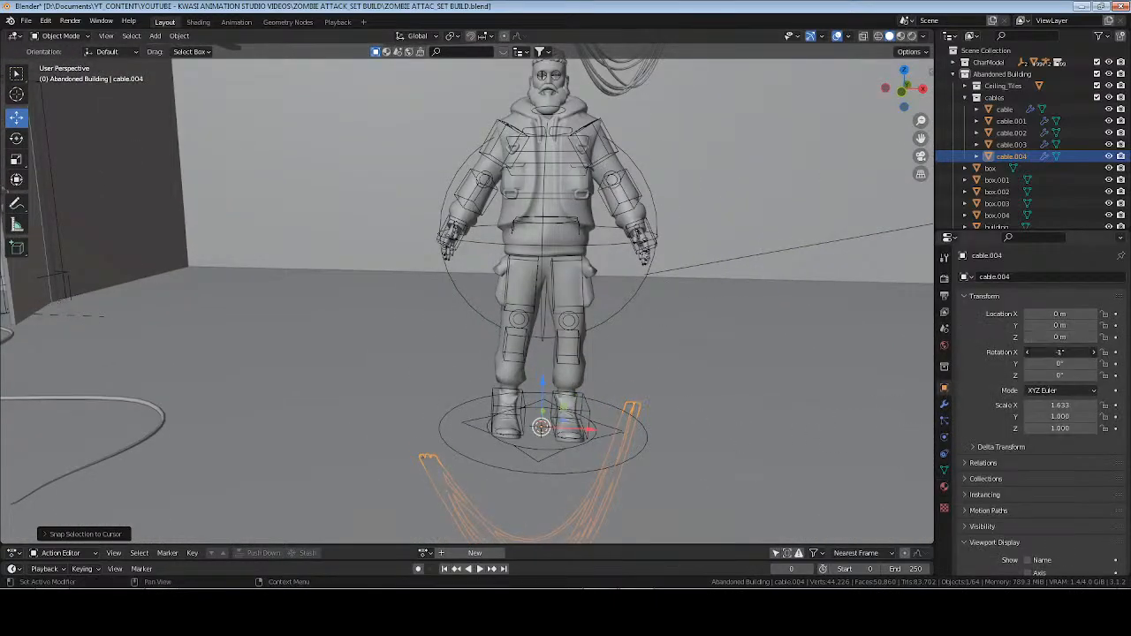
{"action": "mouse_move", "coordinate": [1060, 352]}
{"action": "left_mouse_down"}
{"action": "mouse_move", "coordinate": [1039, 352]}
{"action": "mouse_move", "coordinate": [1079, 363]}
{"action": "mouse_move", "coordinate": [1060, 364]}
{"action": "left_mouse_up"}
{"action": "type", "text": "0"}
{"action": "key", "text": "Return"}
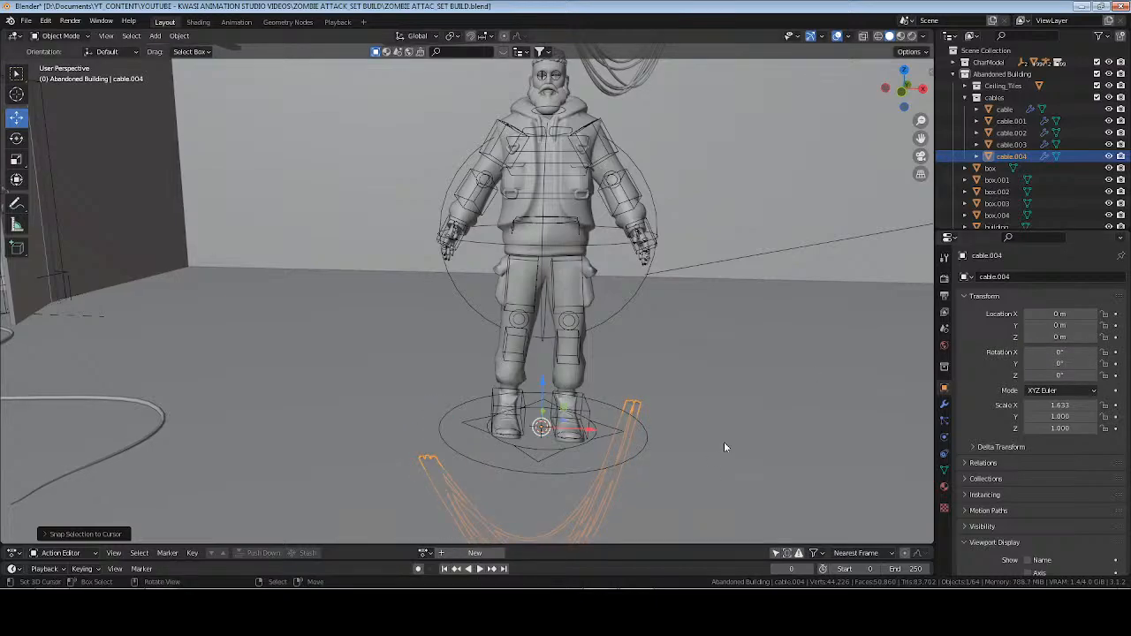
{"action": "middle_click_drag", "start_coordinate": [724, 442], "coordinate": [641, 444]}
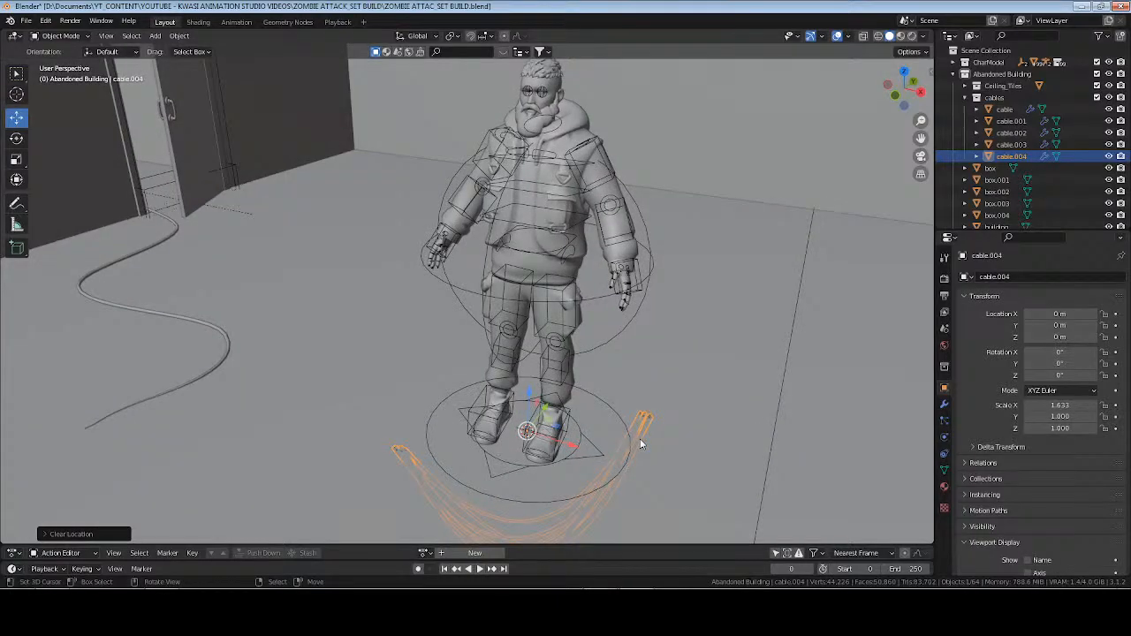
{"action": "key", "text": "Tab"}
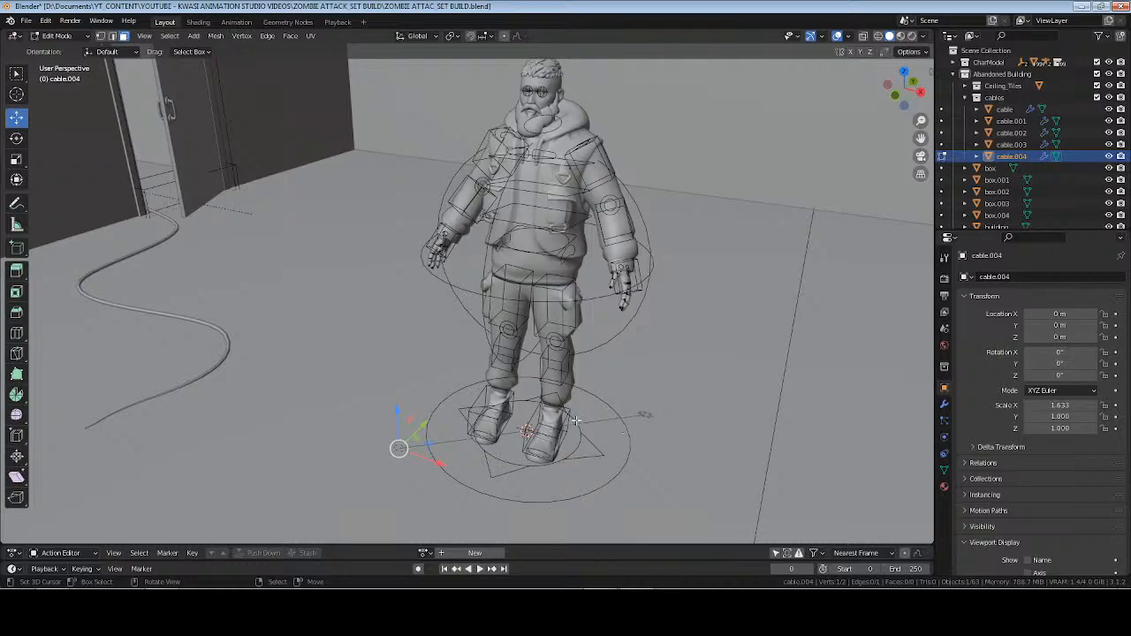
{"action": "key", "text": "Tab"}
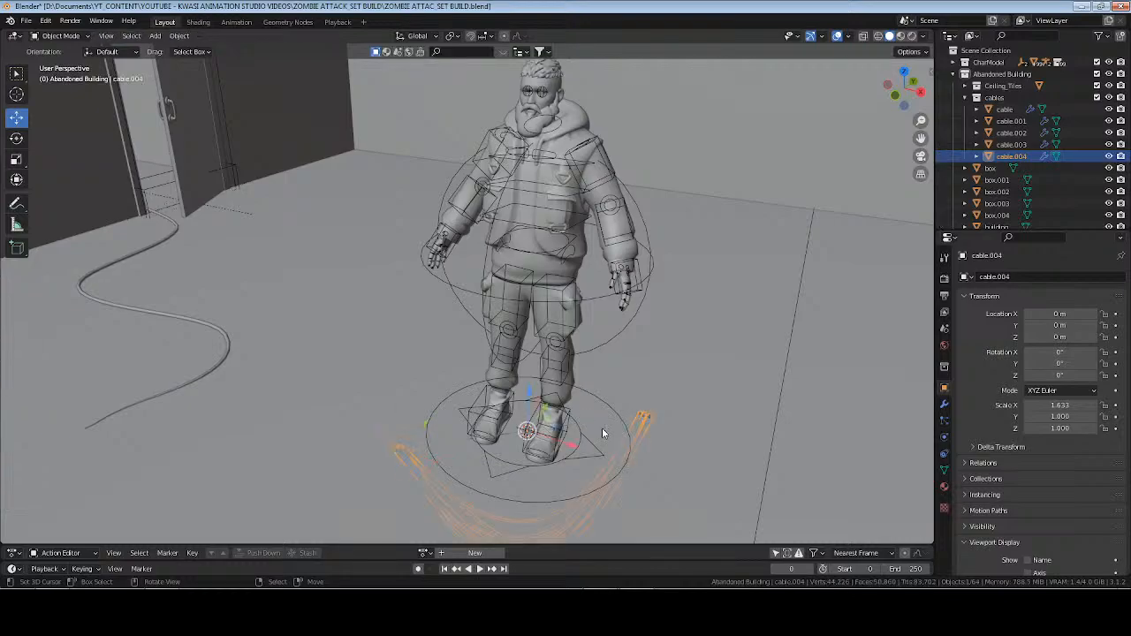
Try rotating the cable copy 90° about the X and Y axes, and reset both rotations to 0°.
{"action": "middle_click_drag", "start_coordinate": [607, 448], "coordinate": [599, 393], "text": "shift"}
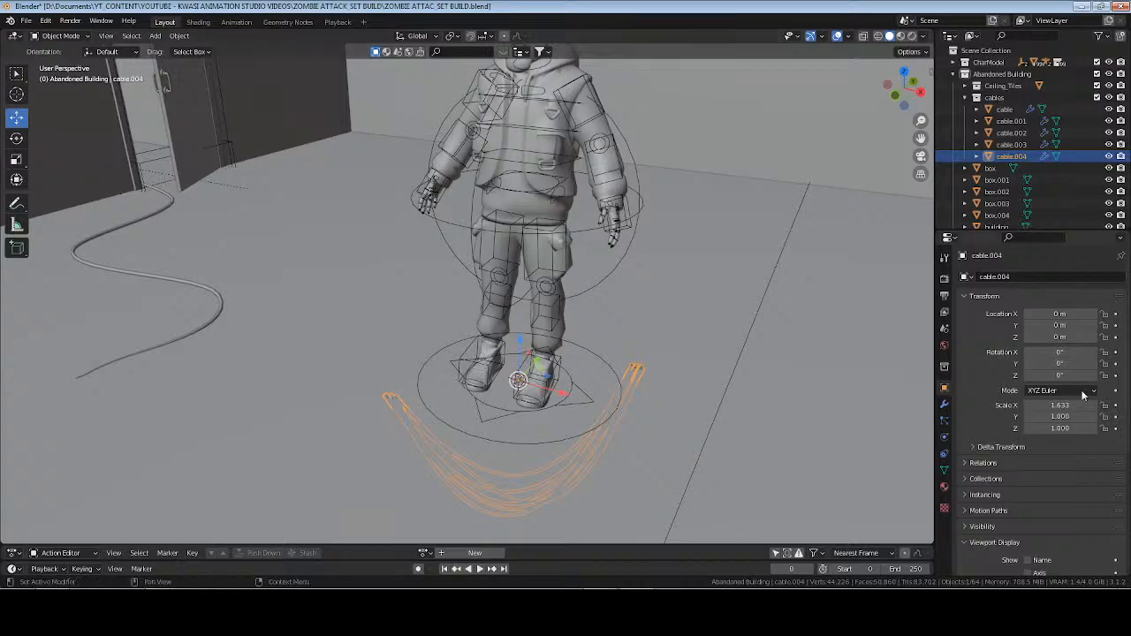
{"action": "type", "text": "90"}
{"action": "key", "text": "Return"}
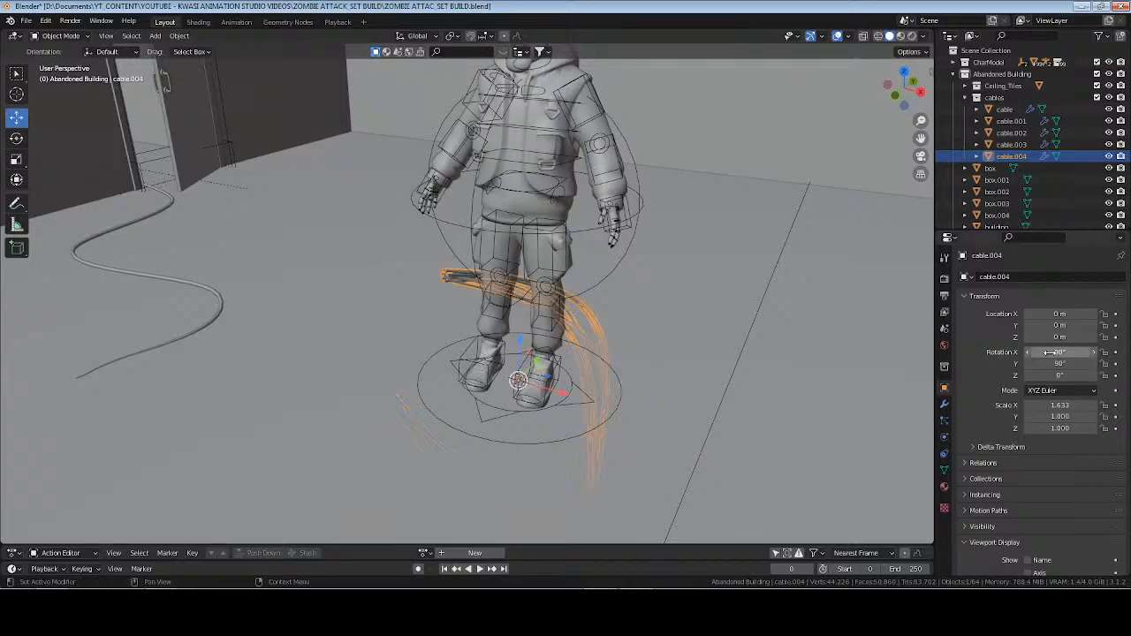
{"action": "left_click", "coordinate": [1049, 353]}
{"action": "type", "text": "0"}
{"action": "key", "text": "Return"}
{"action": "mouse_move", "coordinate": [1060, 352]}
{"action": "left_mouse_down"}
{"action": "mouse_move", "coordinate": [1077, 353]}
{"action": "mouse_move", "coordinate": [1055, 354]}
{"action": "left_mouse_up"}
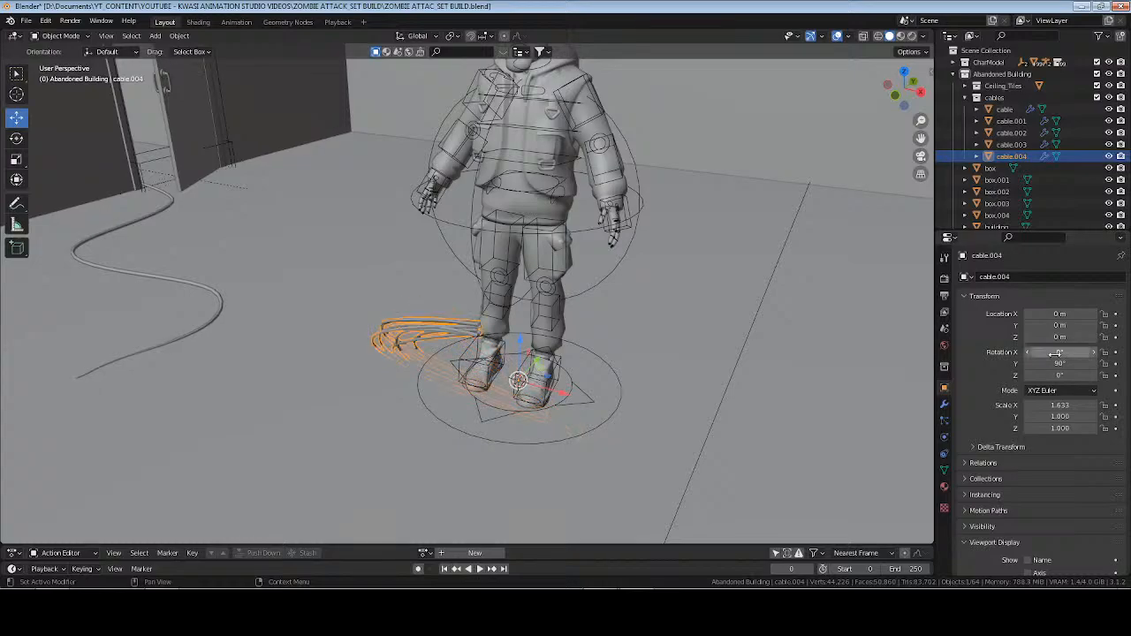
{"action": "left_click", "coordinate": [1057, 364]}
{"action": "type", "text": "0"}
{"action": "key", "text": "Return"}
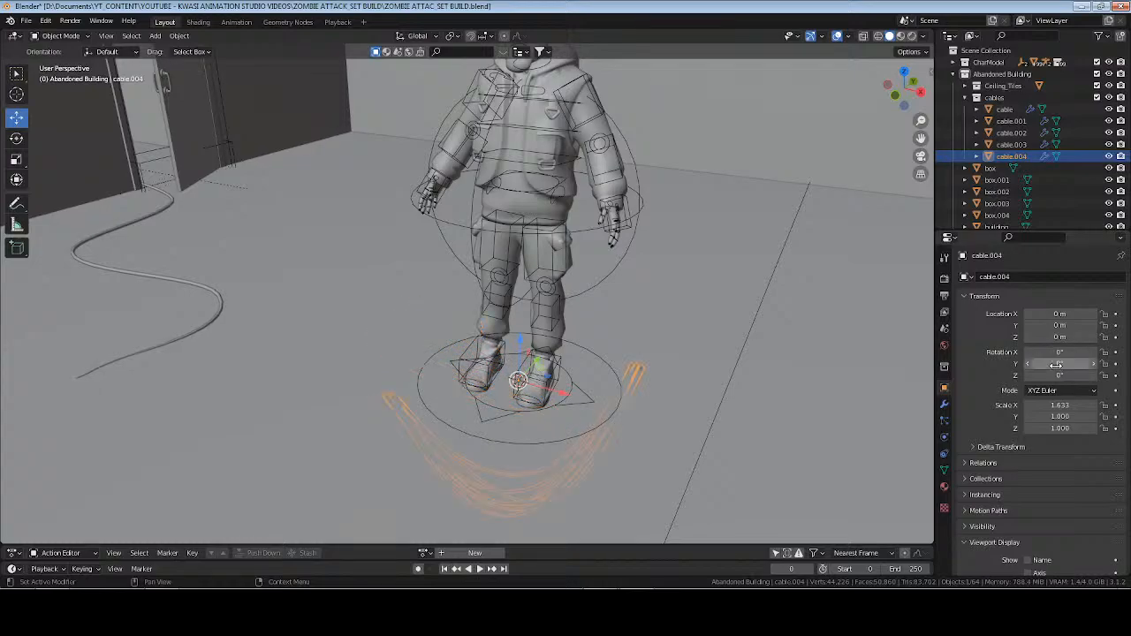
Try turning the cable copy 180° about the Z axis, and reset that rotation to 0°.
{"action": "left_click", "coordinate": [1052, 377]}
{"action": "type", "text": "180"}
{"action": "key", "text": "Return"}
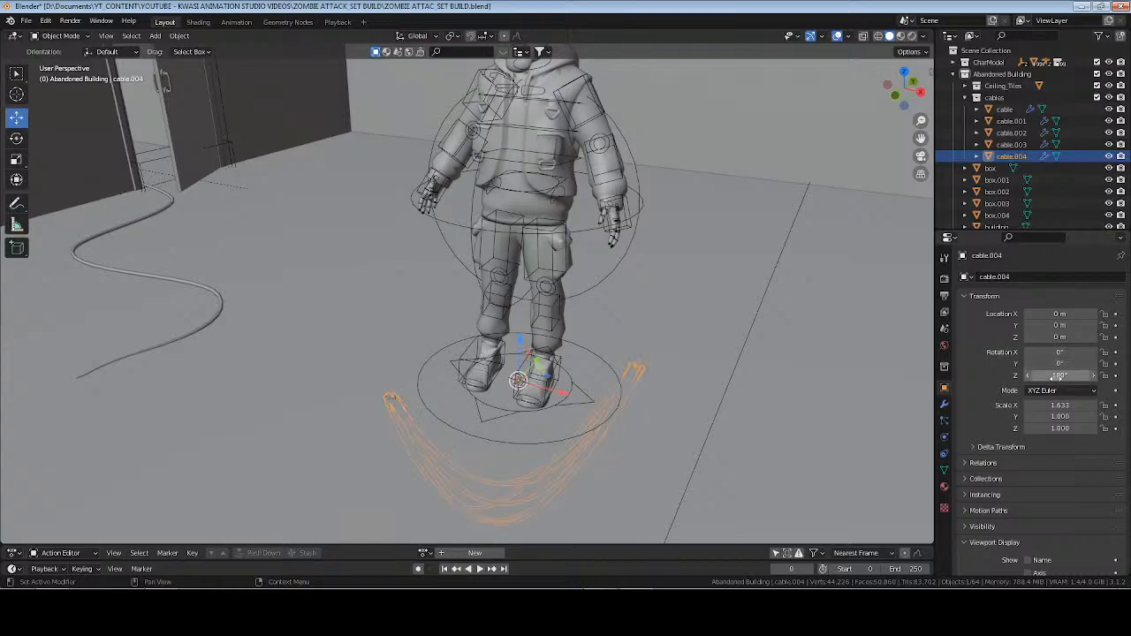
{"action": "left_click", "coordinate": [1057, 377]}
{"action": "type", "text": "0"}
{"action": "key", "text": "Return"}
Delete the incorrectly oriented cable copy at the character's feet.
{"action": "mouse_move", "coordinate": [1052, 364]}
{"action": "left_mouse_down"}
{"action": "mouse_move", "coordinate": [1030, 364]}
{"action": "mouse_move", "coordinate": [1049, 366]}
{"action": "left_mouse_up"}
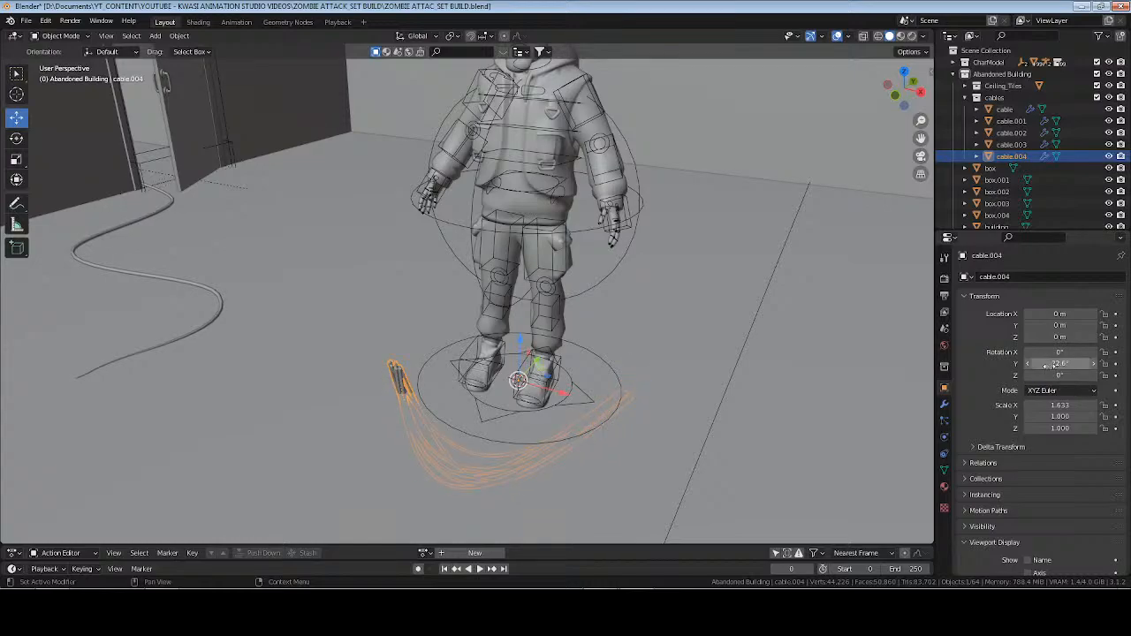
{"action": "key", "text": "Delete"}
Duplicate the ceiling's hanging cable bundle in place and recentre the copy's origin on its geometry.
{"action": "middle_click_drag", "start_coordinate": [649, 368], "coordinate": [454, 220]}
{"action": "left_click", "coordinate": [583, 273]}
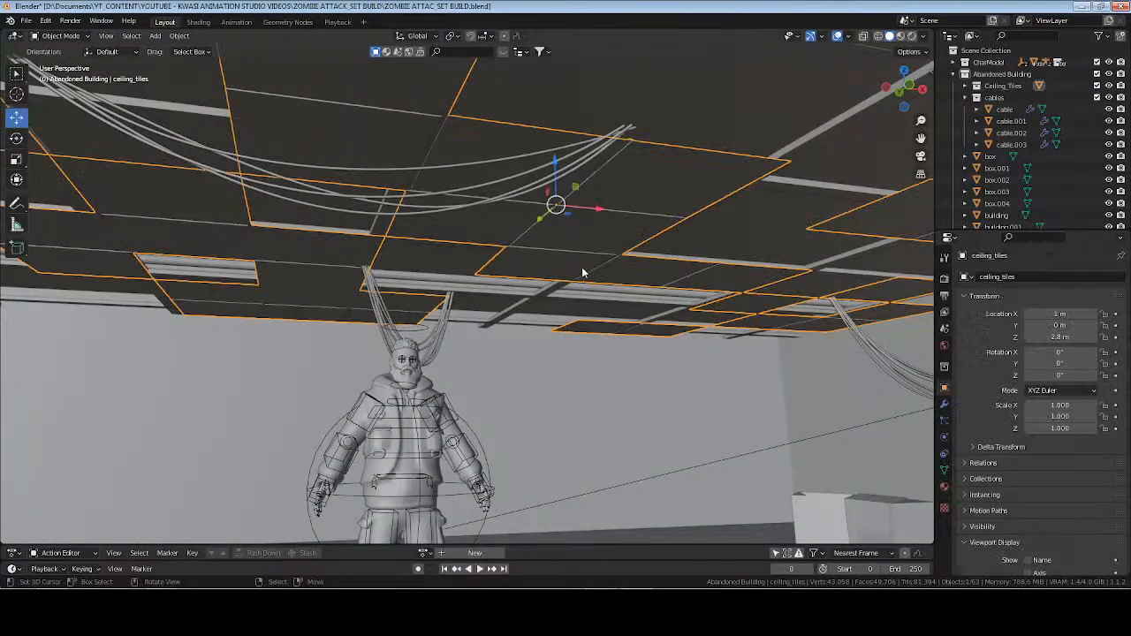
{"action": "left_click", "coordinate": [522, 200]}
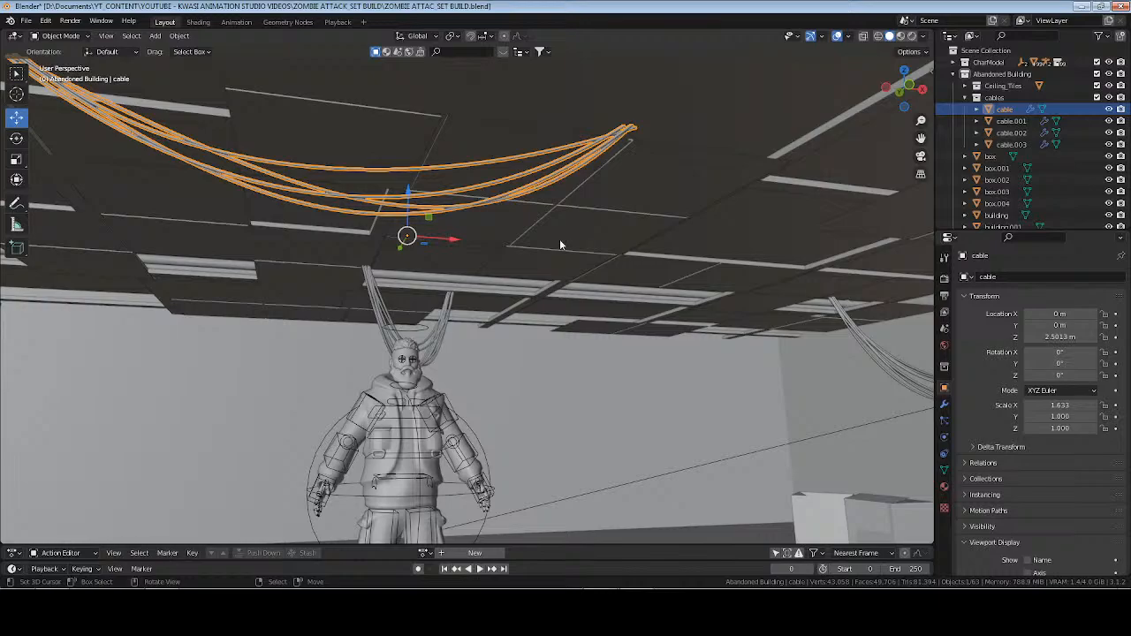
{"action": "key", "text": "shift+d"}
{"action": "right_click", "coordinate": [211, 124]}
{"action": "left_click", "coordinate": [179, 35]}
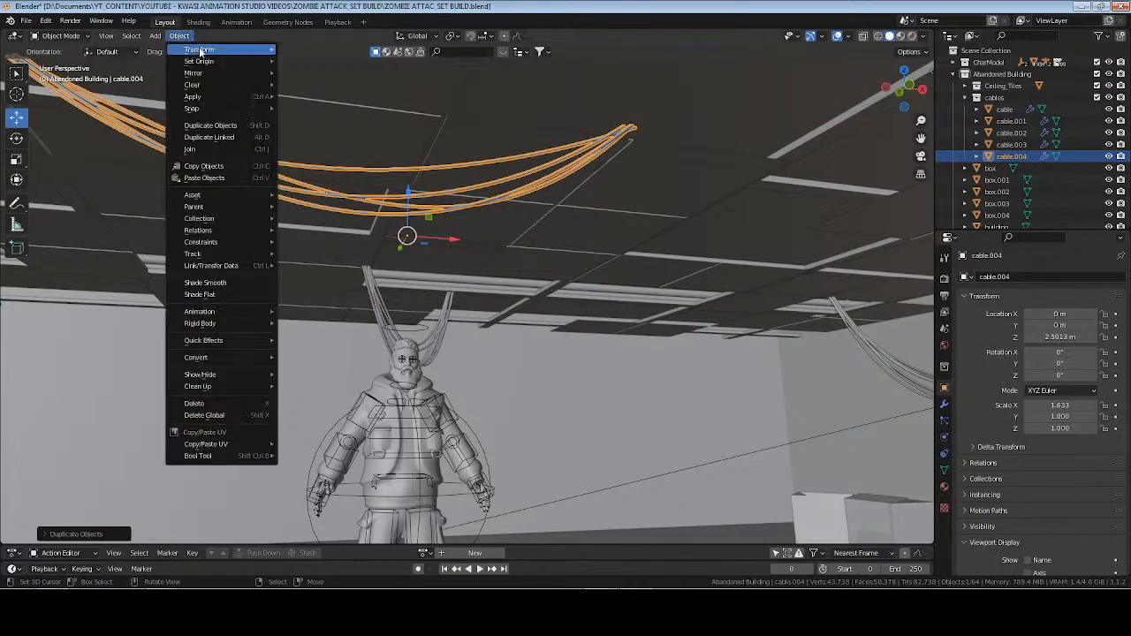
{"action": "mouse_move", "coordinate": [200, 61]}
{"action": "left_click", "coordinate": [326, 87]}
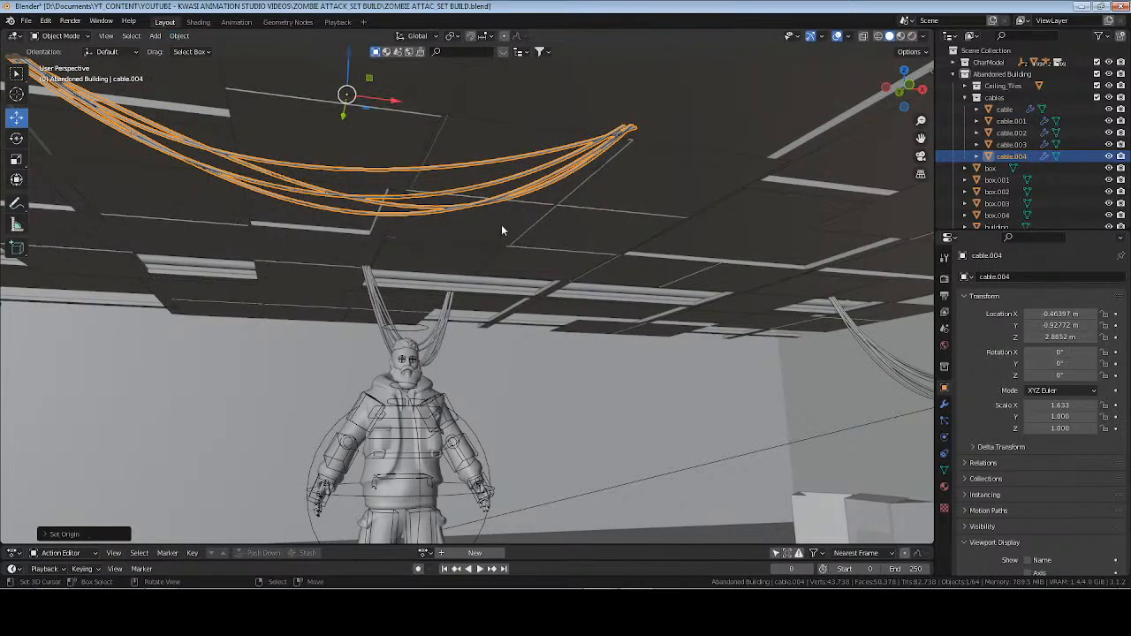
Snap the new cable copy to the 3D cursor at the character's feet.
{"action": "key", "text": "shift+s"}
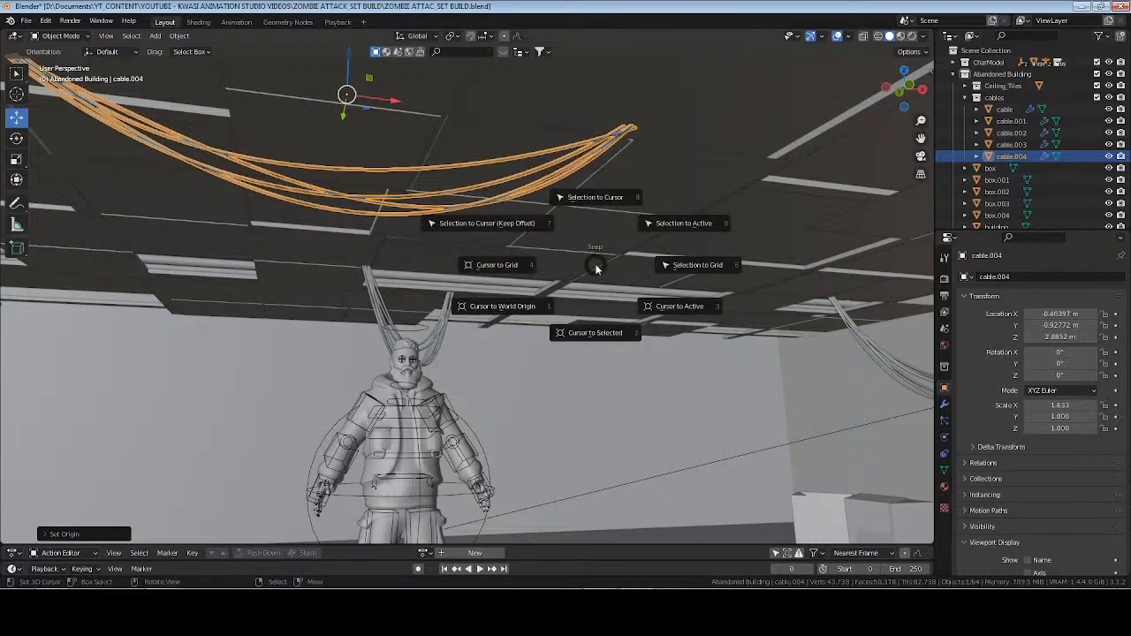
{"action": "key", "text": "KP_8"}
{"action": "key", "text": "KP_Decimal"}
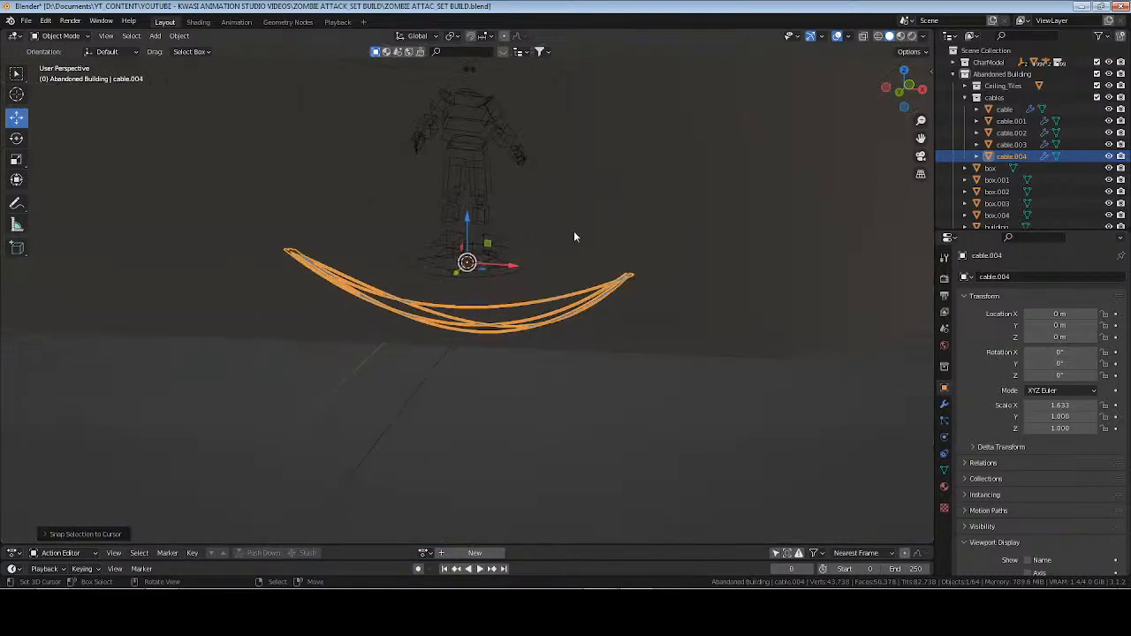
{"action": "middle_click_drag", "start_coordinate": [574, 231], "coordinate": [558, 282]}
Flip the cable copy upside down by setting its X rotation to 180°.
{"action": "key", "text": "Tab"}
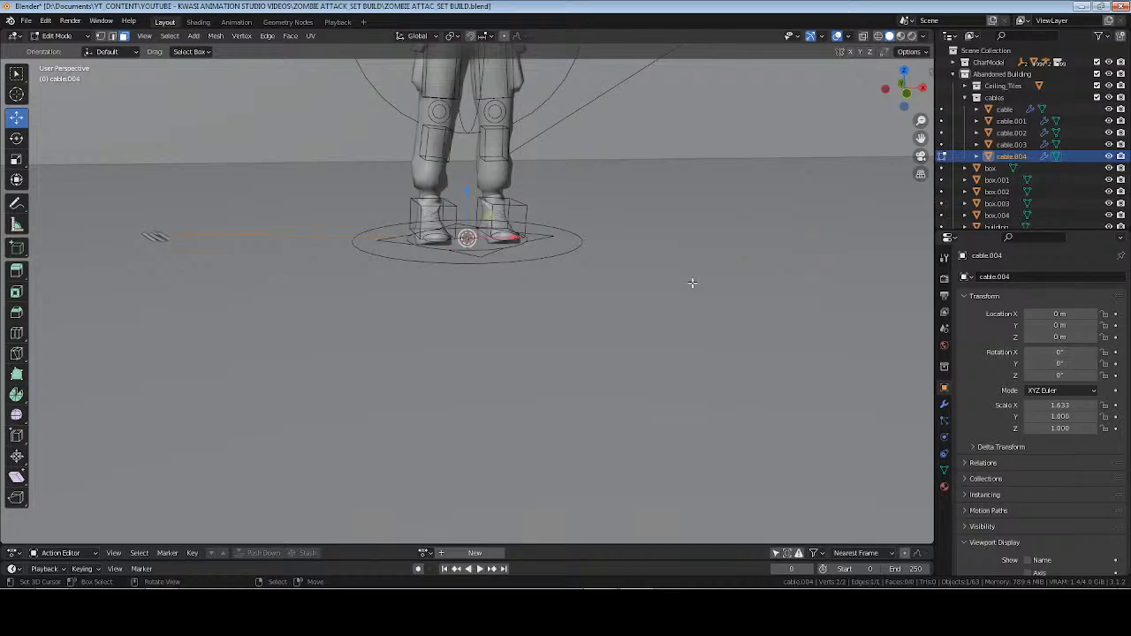
{"action": "key", "text": "Tab"}
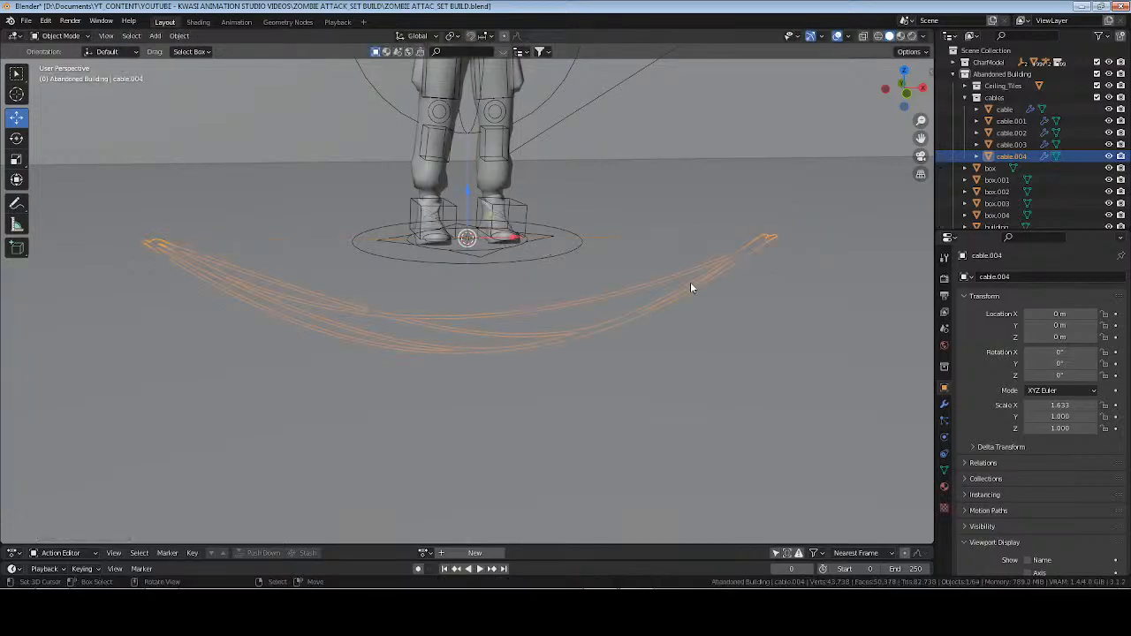
{"action": "left_click", "coordinate": [1061, 352]}
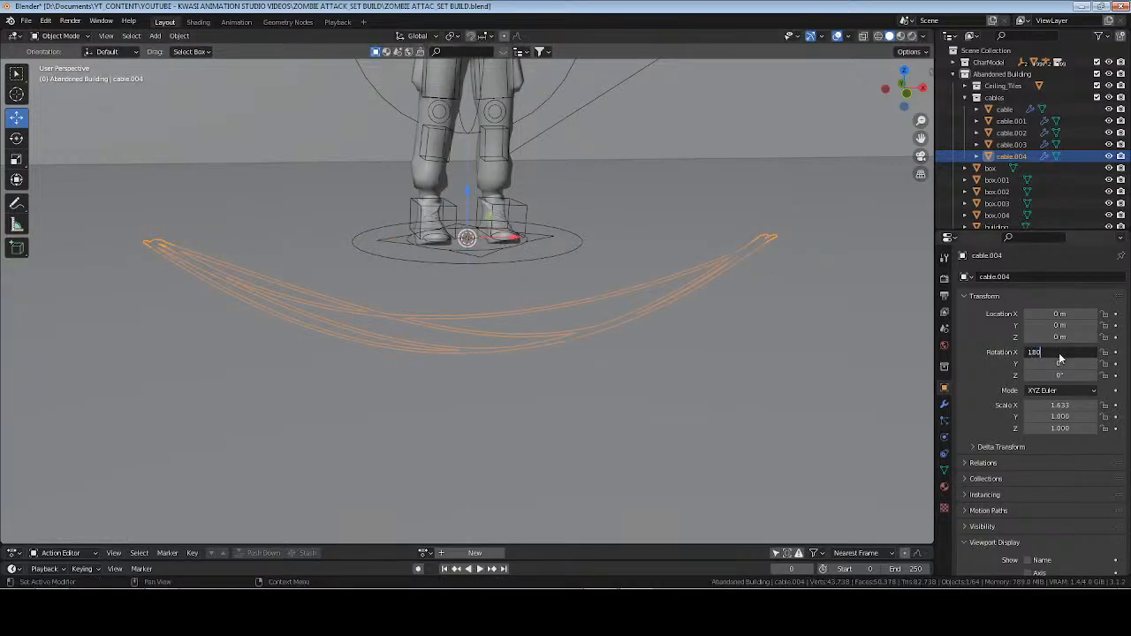
{"action": "key", "text": "Return"}
Move the cable's end vertex on the positive X side outward along the X axis in two moves to lengthen the bundle.
{"action": "key", "text": "Tab"}
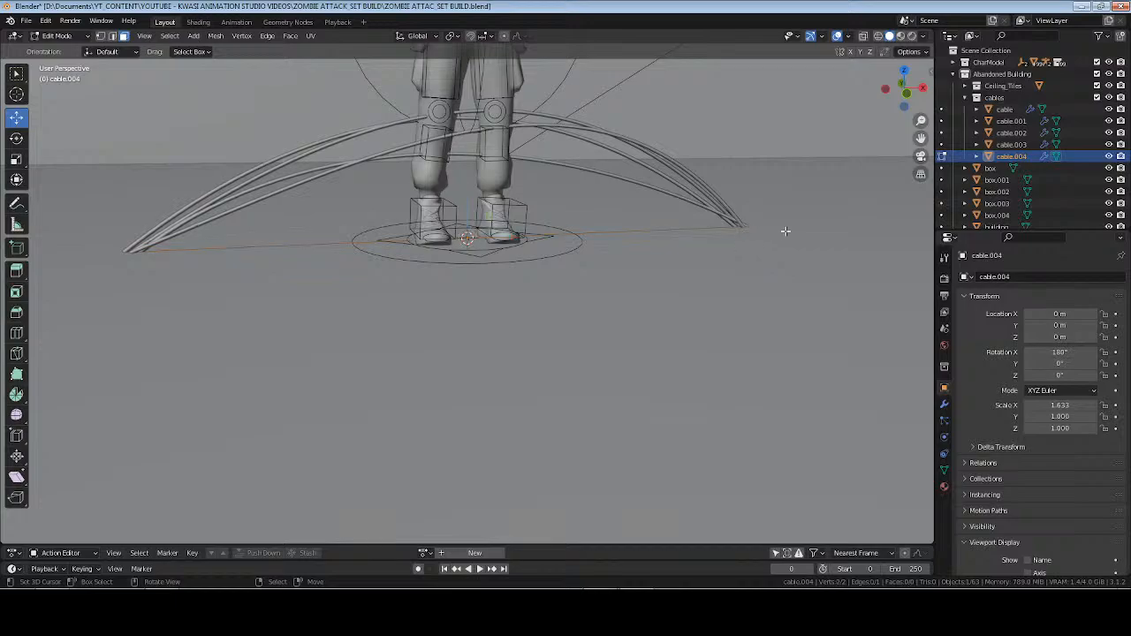
{"action": "middle_click_drag", "start_coordinate": [786, 232], "coordinate": [677, 258]}
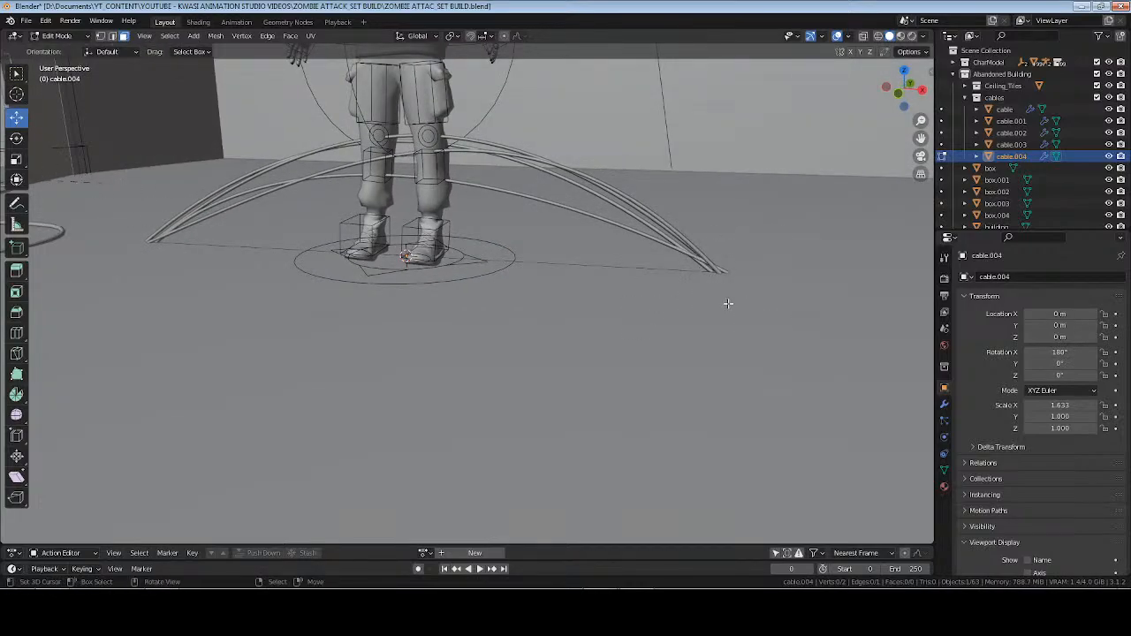
{"action": "key", "text": "1"}
{"action": "left_click_drag", "start_coordinate": [714, 311], "coordinate": [803, 237]}
{"action": "key", "text": "g"}
{"action": "key", "text": "x"}
{"action": "left_click", "coordinate": [855, 282]}
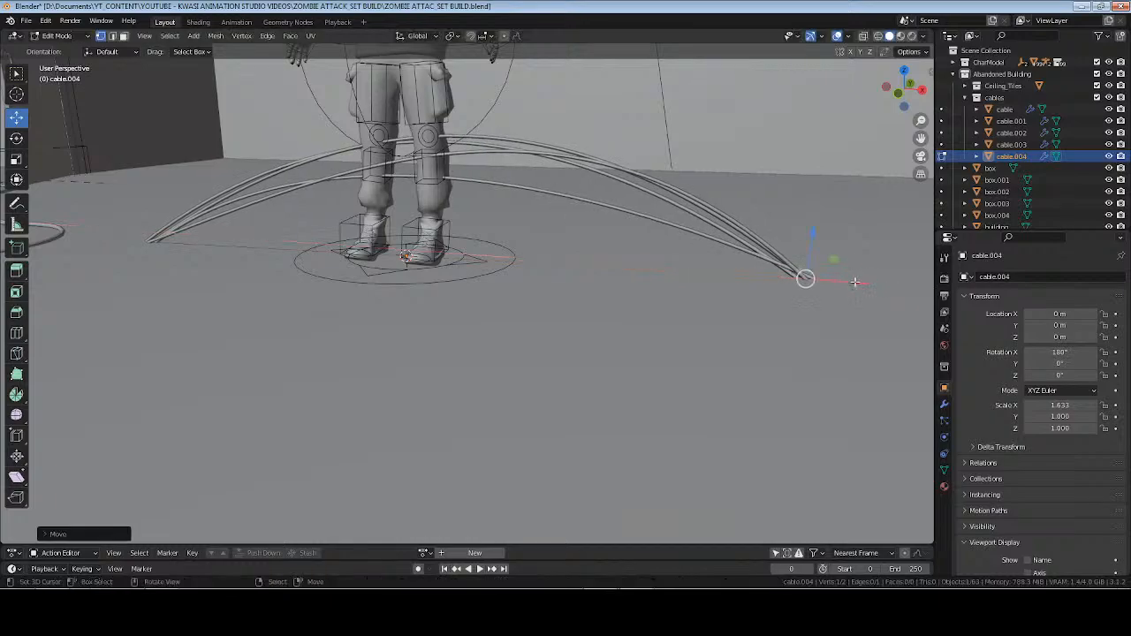
{"action": "middle_click_drag", "start_coordinate": [855, 282], "coordinate": [751, 281], "text": "shift"}
{"action": "key", "text": "g"}
{"action": "key", "text": "x"}
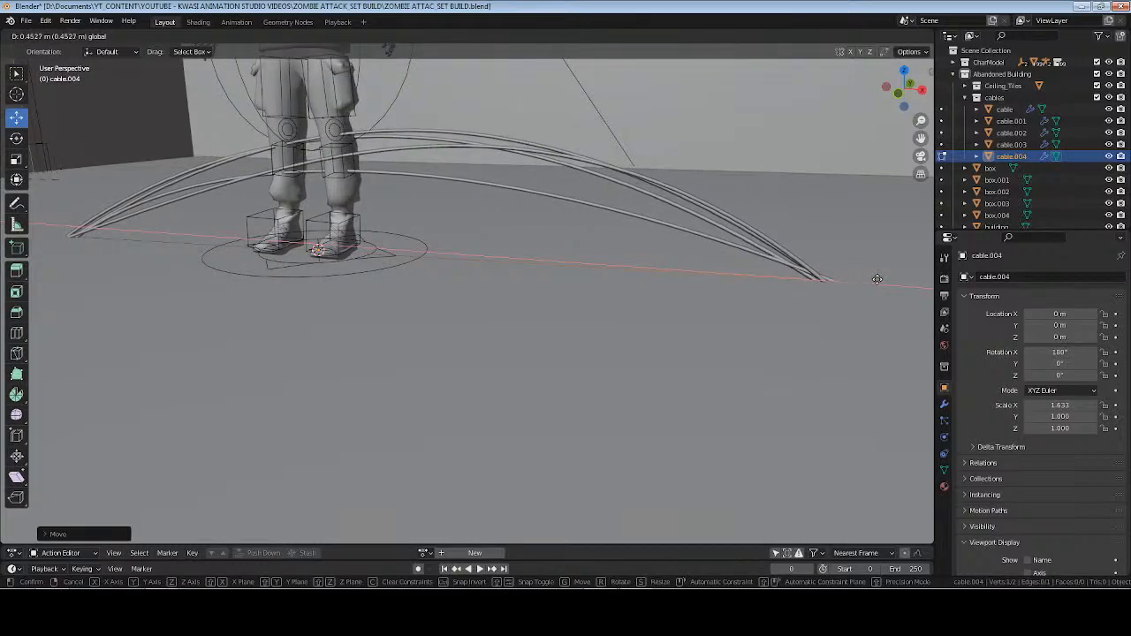
{"action": "left_click", "coordinate": [877, 279]}
Move the cable's opposite end vertex outward along the X axis toward the doorway and leave mesh editing.
{"action": "middle_click_drag", "start_coordinate": [43, 252], "coordinate": [273, 264], "text": "shift"}
{"action": "left_click", "coordinate": [305, 253]}
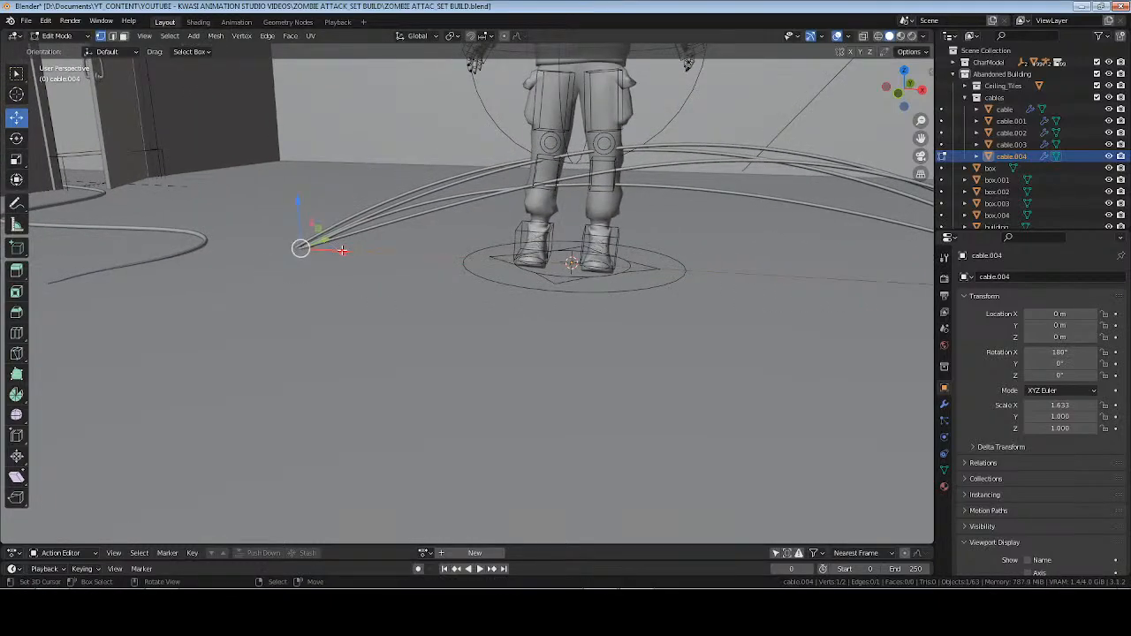
{"action": "left_click_drag", "start_coordinate": [342, 250], "coordinate": [276, 245]}
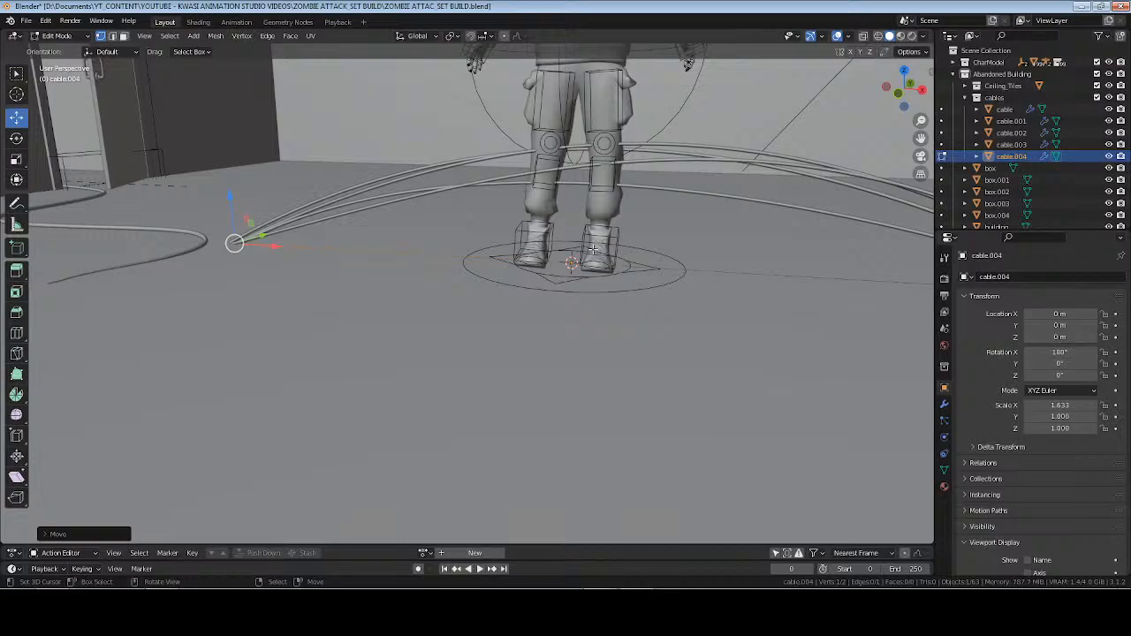
{"action": "key", "text": "Tab"}
Edit the bundle with GeoCables, flattening it to a drip of about -0.54 and adjusting the separation to about -0.15.
{"action": "key", "text": "n"}
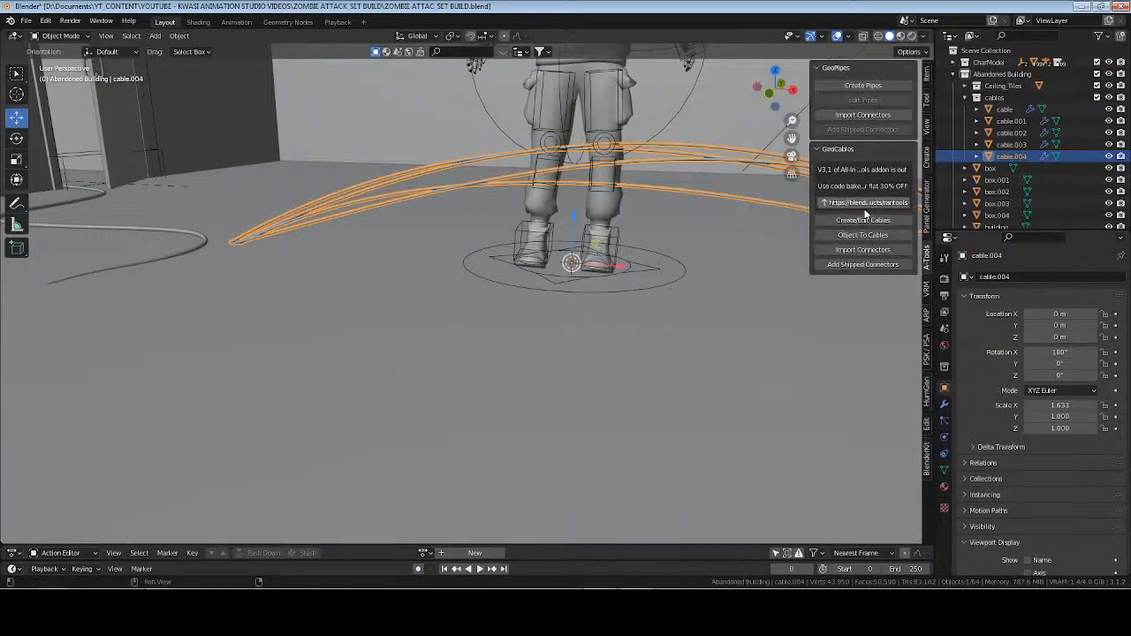
{"action": "left_click", "coordinate": [863, 220]}
{"action": "key", "text": "d"}
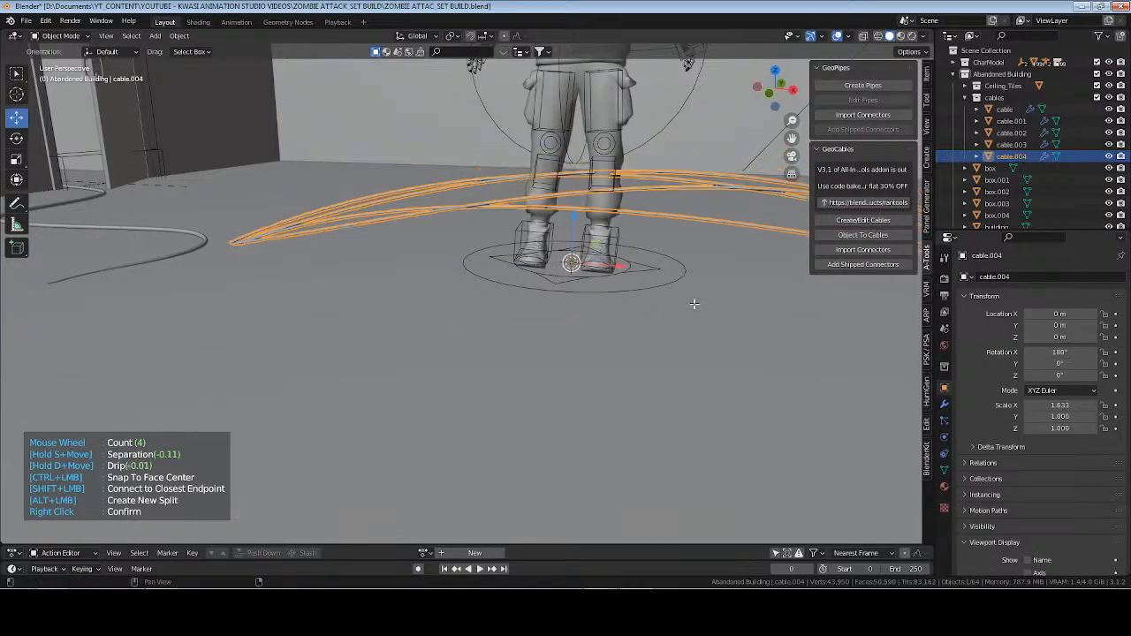
{"action": "key", "text": "d"}
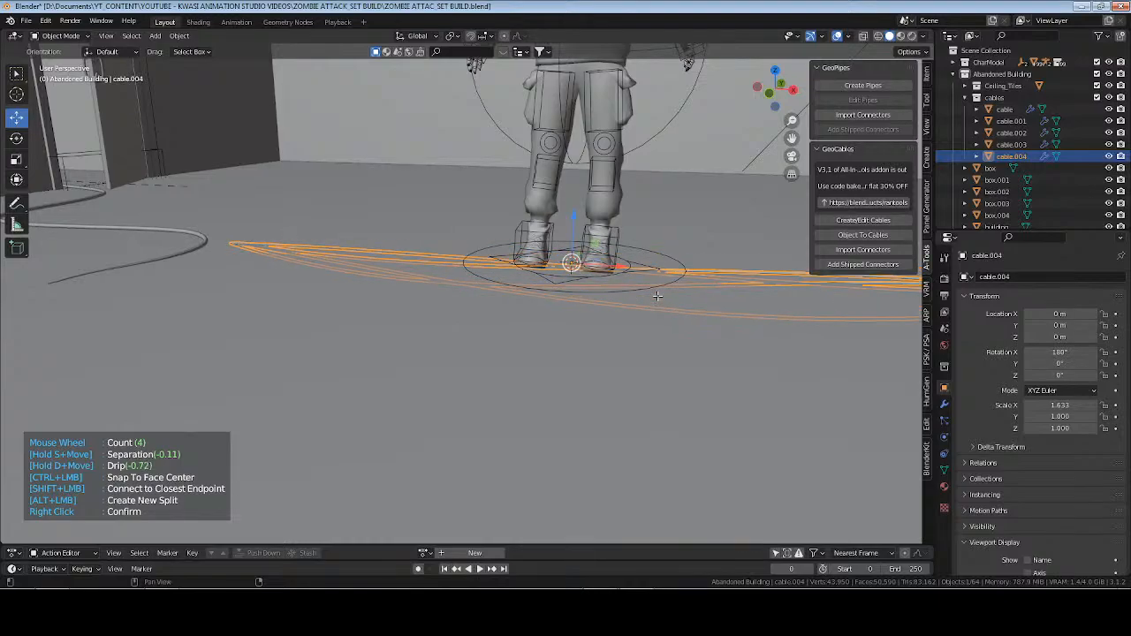
{"action": "key", "text": "d"}
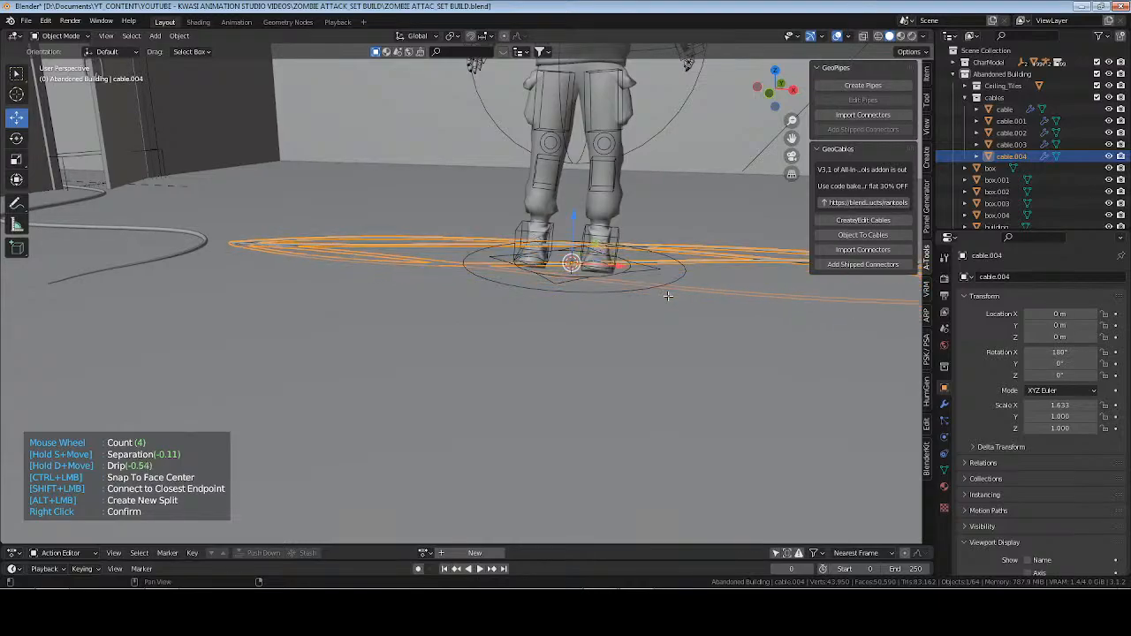
{"action": "key", "text": "s"}
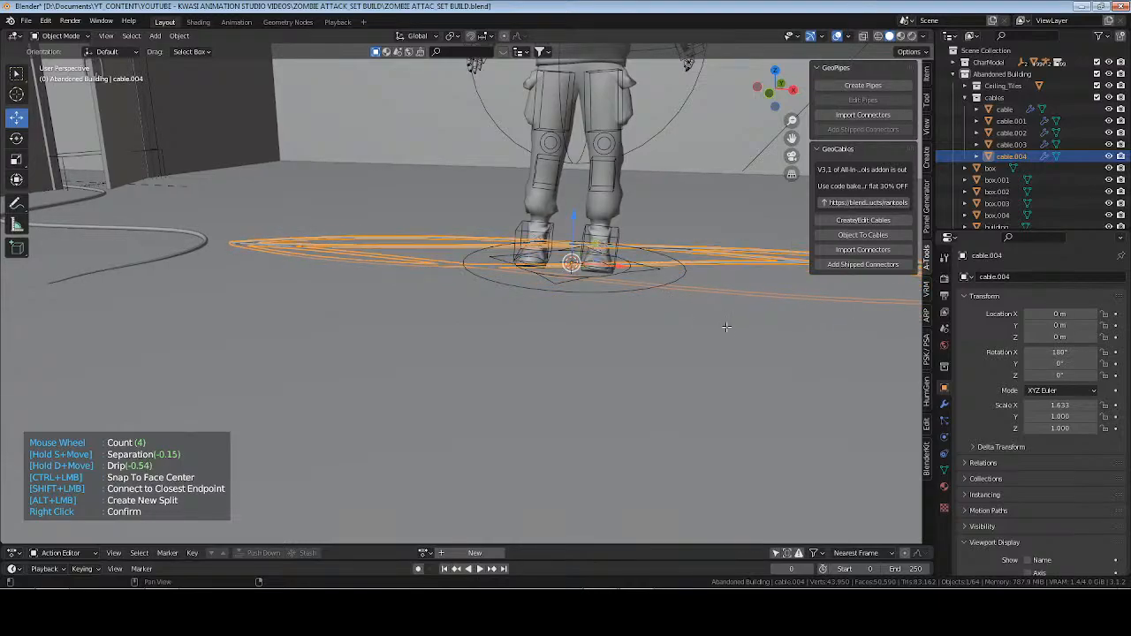
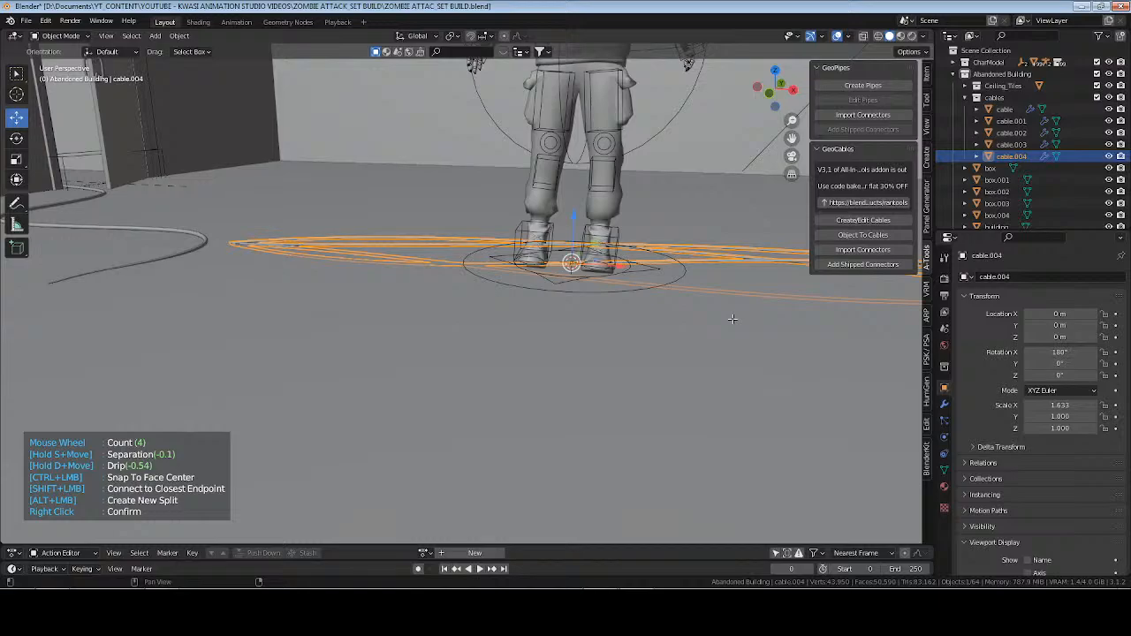
Increase the cable count of the bundle to 10, readjust its drip to about -0.5, and confirm the GeoCables edit.
{"action": "middle_click_drag", "start_coordinate": [699, 310], "coordinate": [615, 274]}
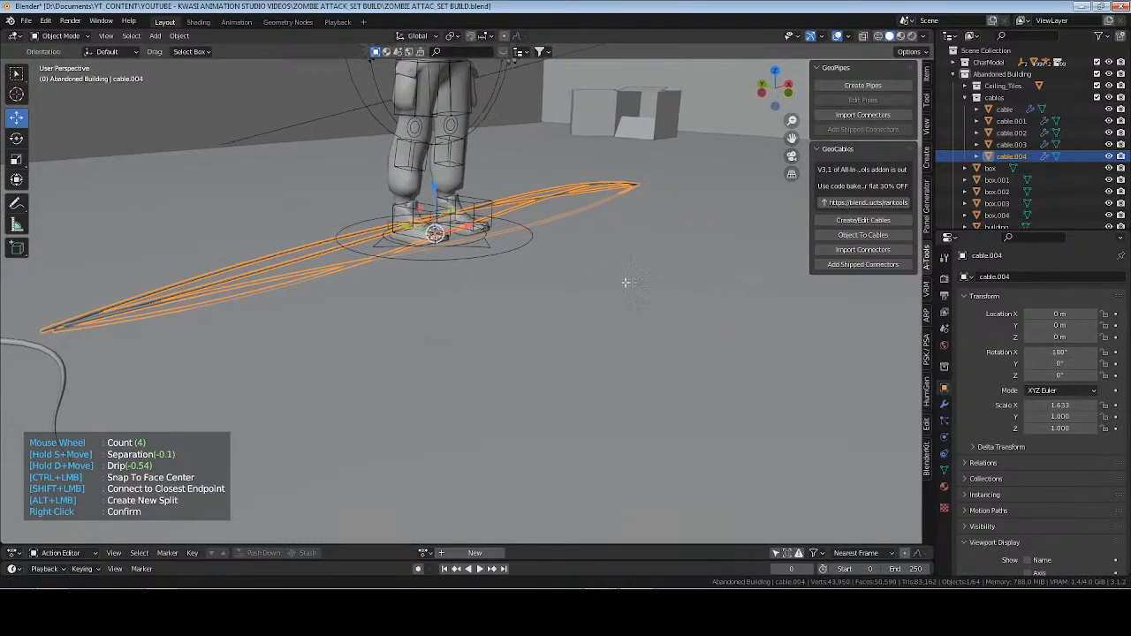
{"action": "scroll", "coordinate": [606, 271], "scroll_direction": "down", "scroll_amount": 1}
{"action": "scroll", "coordinate": [605, 271], "scroll_direction": "down", "scroll_amount": 1}
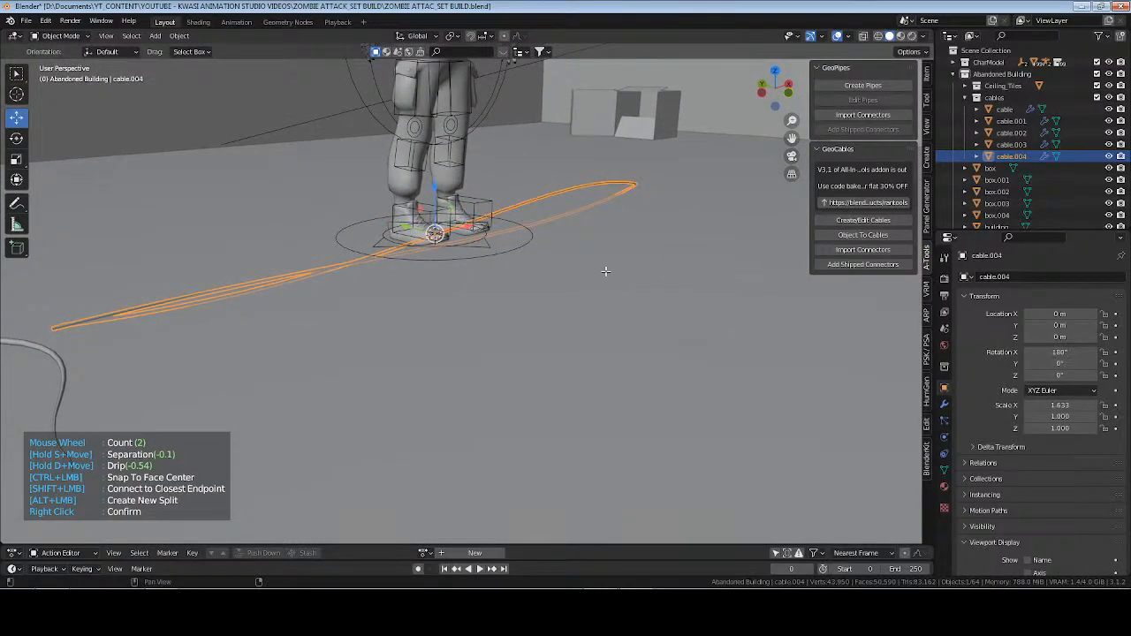
{"action": "scroll", "coordinate": [606, 272], "scroll_direction": "down", "scroll_amount": 1}
{"action": "scroll", "coordinate": [606, 272], "scroll_direction": "up", "scroll_amount": 10}
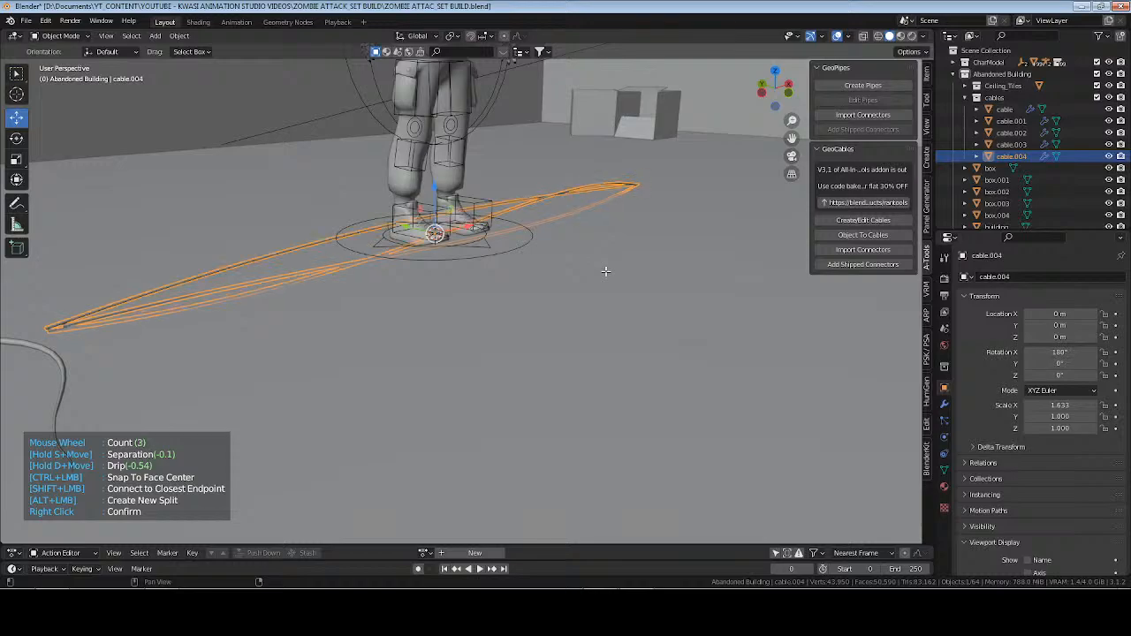
{"action": "scroll", "coordinate": [606, 271], "scroll_direction": "down", "scroll_amount": 1}
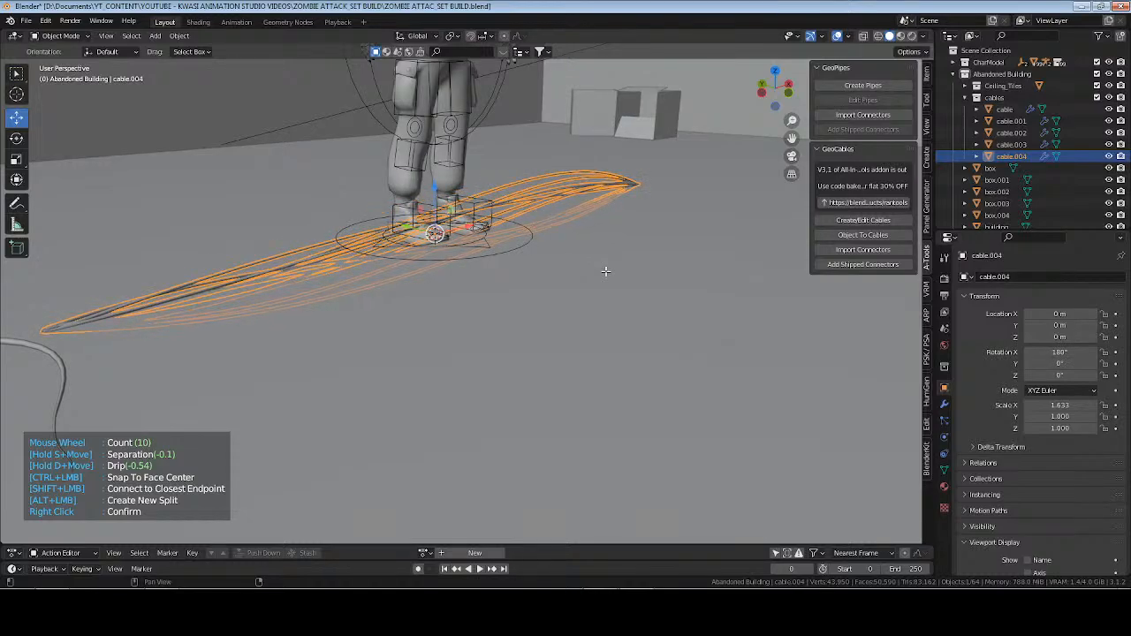
{"action": "key", "text": "d"}
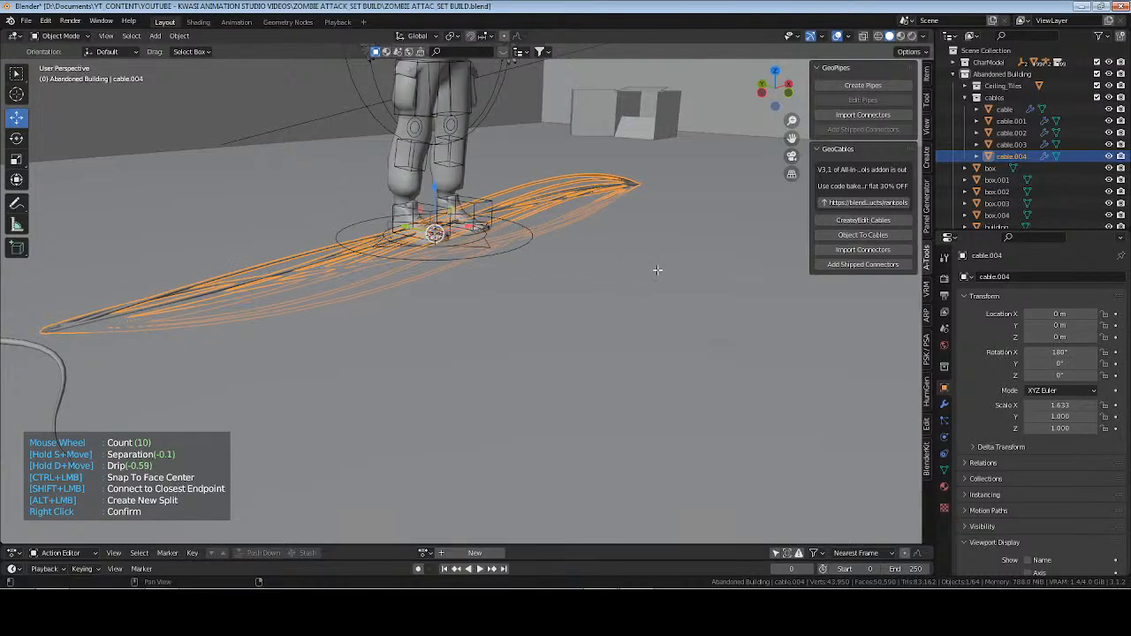
{"action": "key", "text": "d"}
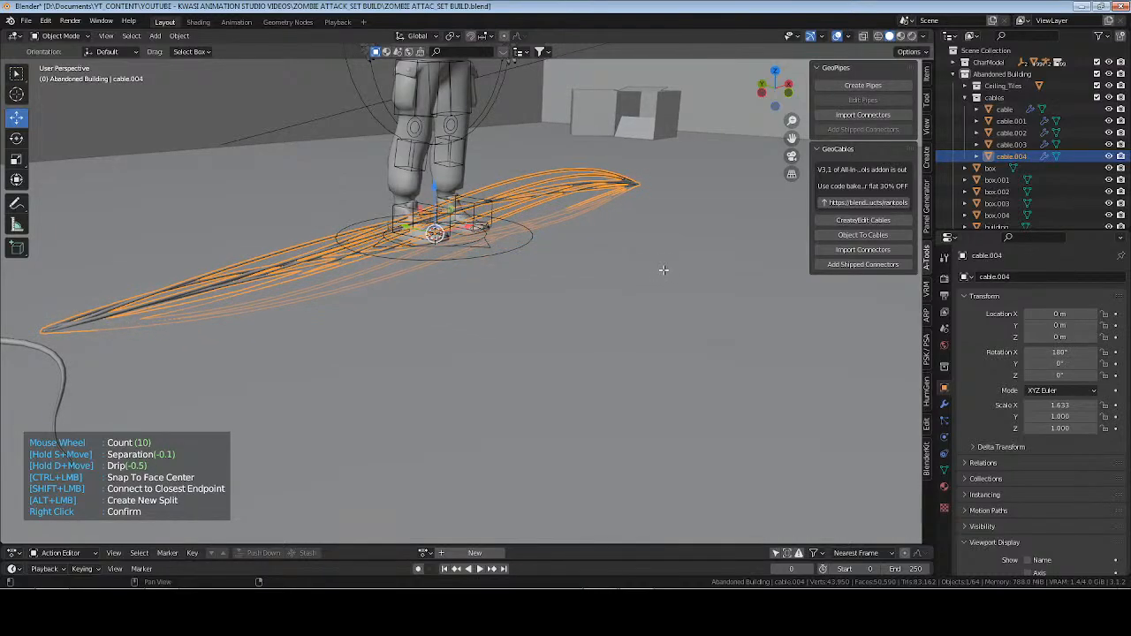
{"action": "key", "text": "d"}
{"action": "middle_click_drag", "start_coordinate": [619, 238], "coordinate": [659, 261]}
{"action": "middle_click_drag", "start_coordinate": [541, 314], "coordinate": [747, 353]}
{"action": "right_click", "coordinate": [574, 280]}
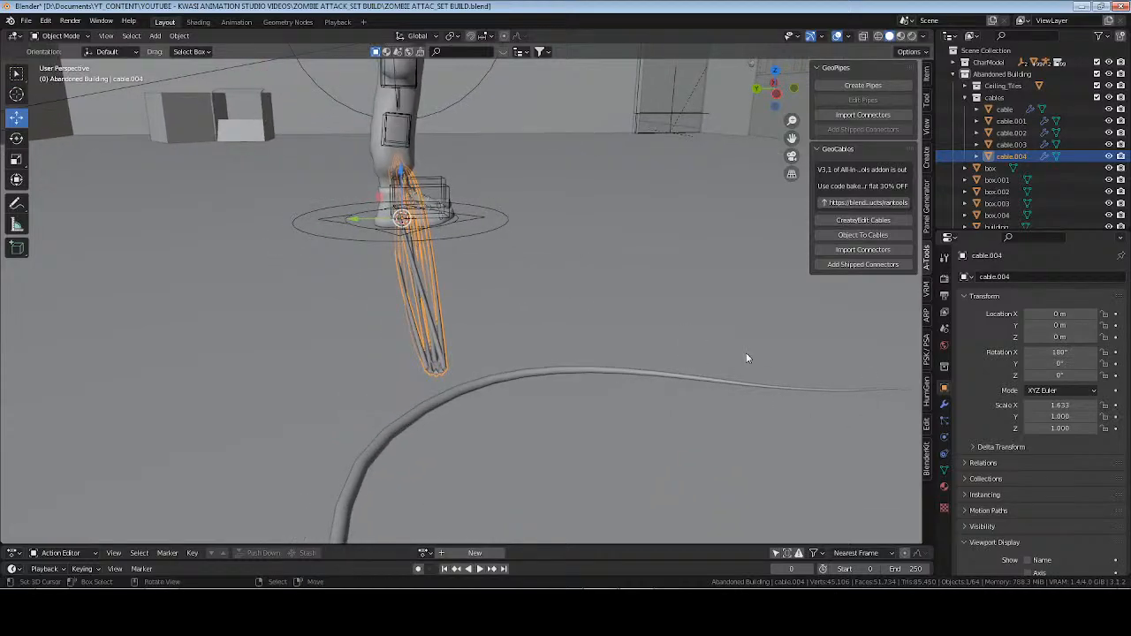
{"action": "left_click_drag", "start_coordinate": [1062, 364], "coordinate": [1067, 375]}
{"action": "left_click", "coordinate": [1063, 363]}
{"action": "type", "text": "0"}
{"action": "key", "text": "Return"}
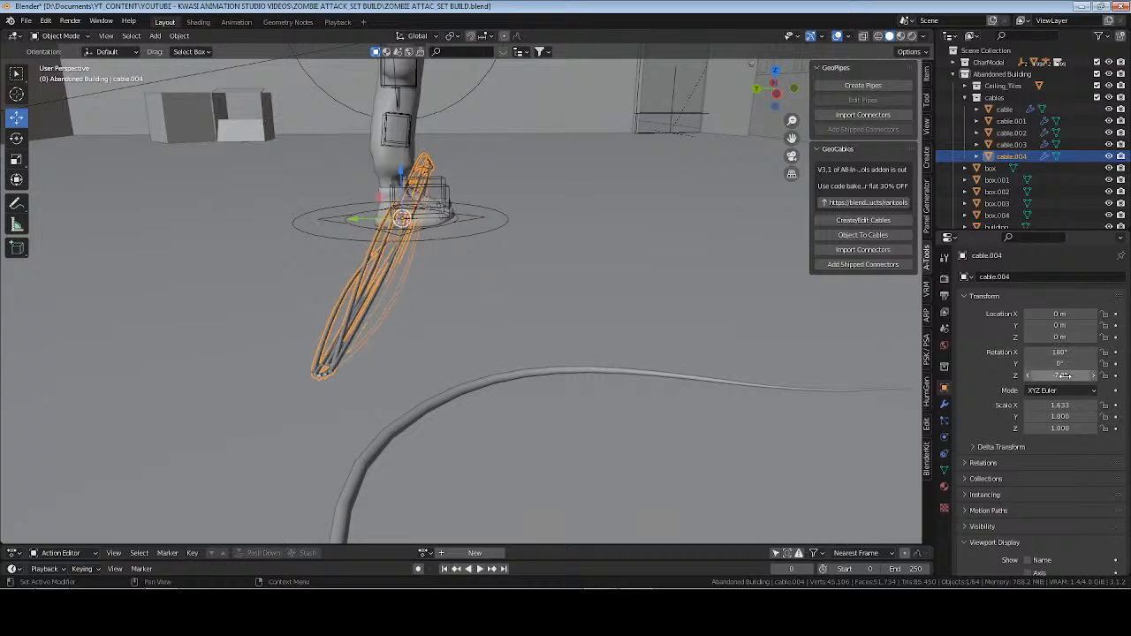
{"action": "key", "text": "Return"}
Apply the rotation of the cable bundle so its rotation values are reset.
{"action": "key", "text": "ctrl+a"}
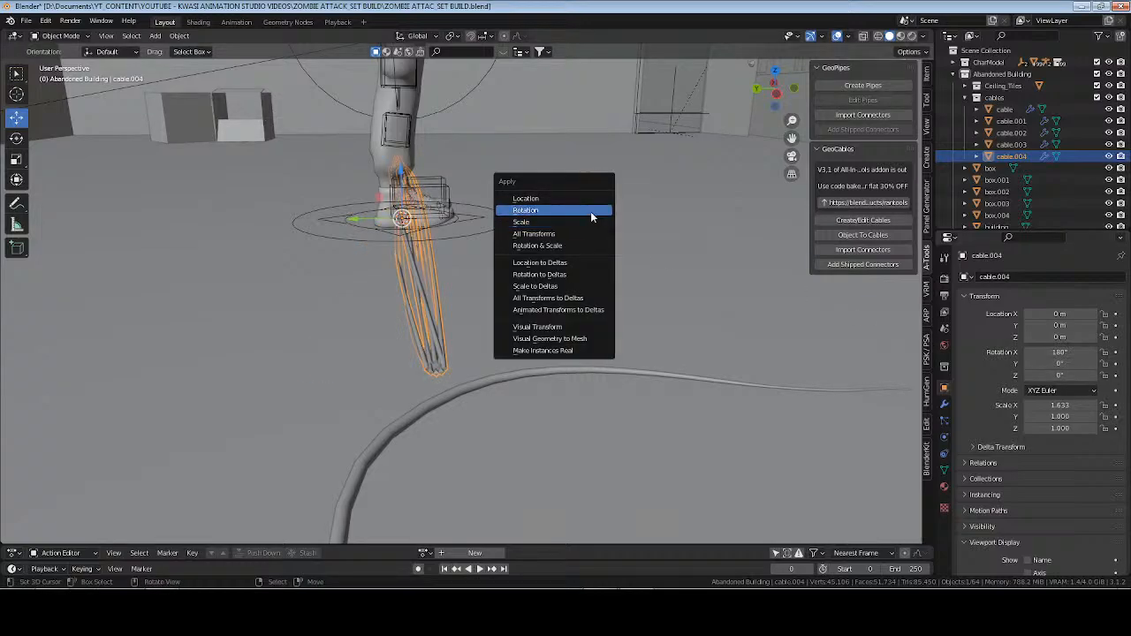
{"action": "left_click", "coordinate": [591, 211]}
{"action": "middle_click_drag", "start_coordinate": [637, 256], "coordinate": [619, 300]}
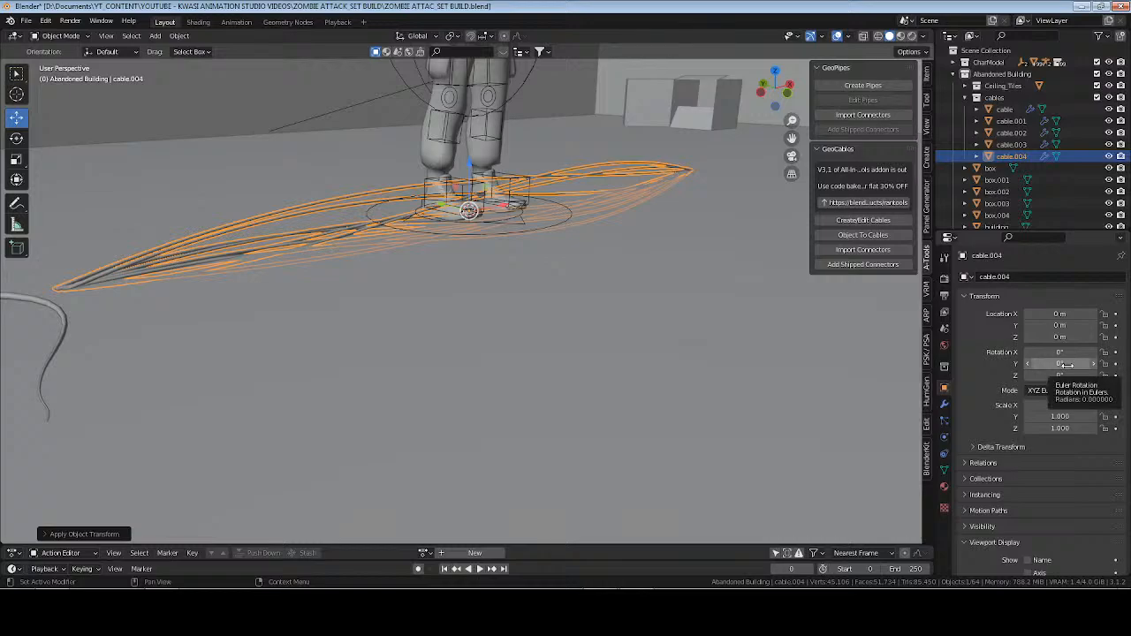
{"action": "mouse_move", "coordinate": [1060, 352]}
{"action": "left_mouse_down"}
{"action": "mouse_move", "coordinate": [970, 352]}
{"action": "mouse_move", "coordinate": [1060, 352]}
{"action": "left_mouse_up"}
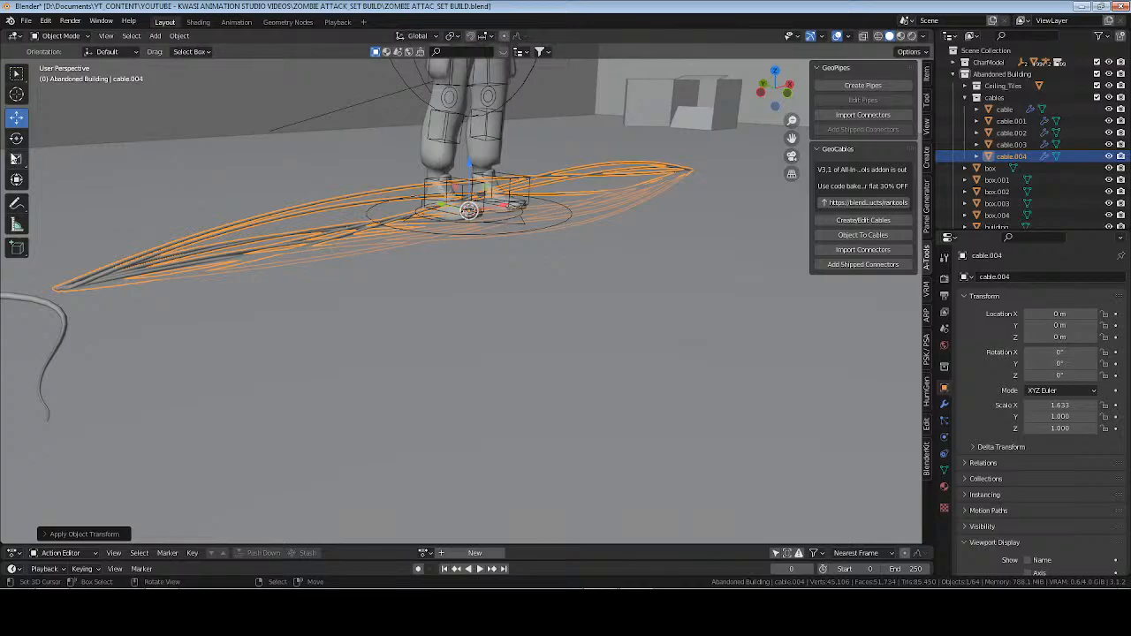
Set the pivot to Individual Origins and rotate the cable bundle to about -97.9° on X and -3.44° on Y.
{"action": "left_click", "coordinate": [452, 37]}
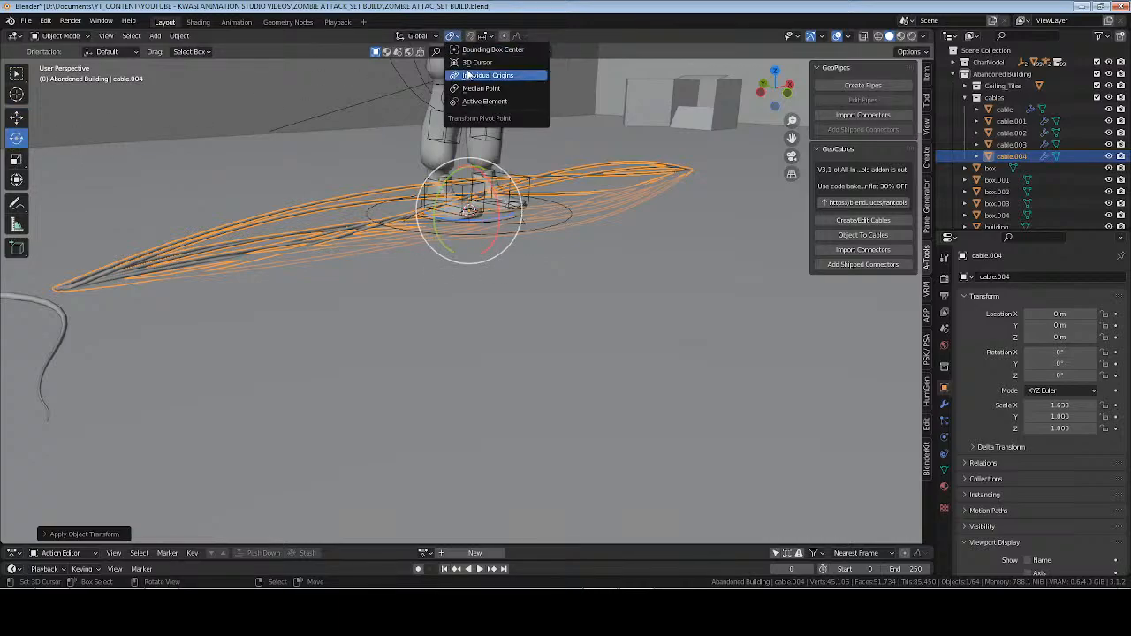
{"action": "left_click", "coordinate": [469, 76]}
{"action": "middle_click_drag", "start_coordinate": [469, 79], "coordinate": [413, 258]}
{"action": "key", "text": "r"}
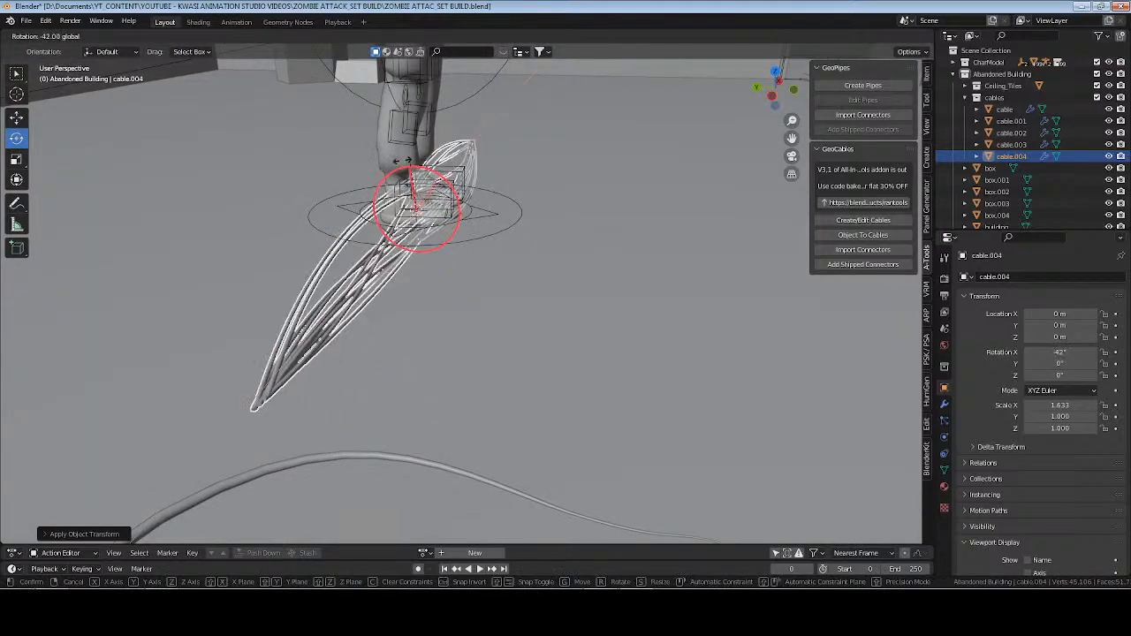
{"action": "left_click", "coordinate": [356, 181]}
{"action": "middle_click_drag", "start_coordinate": [355, 181], "coordinate": [448, 213]}
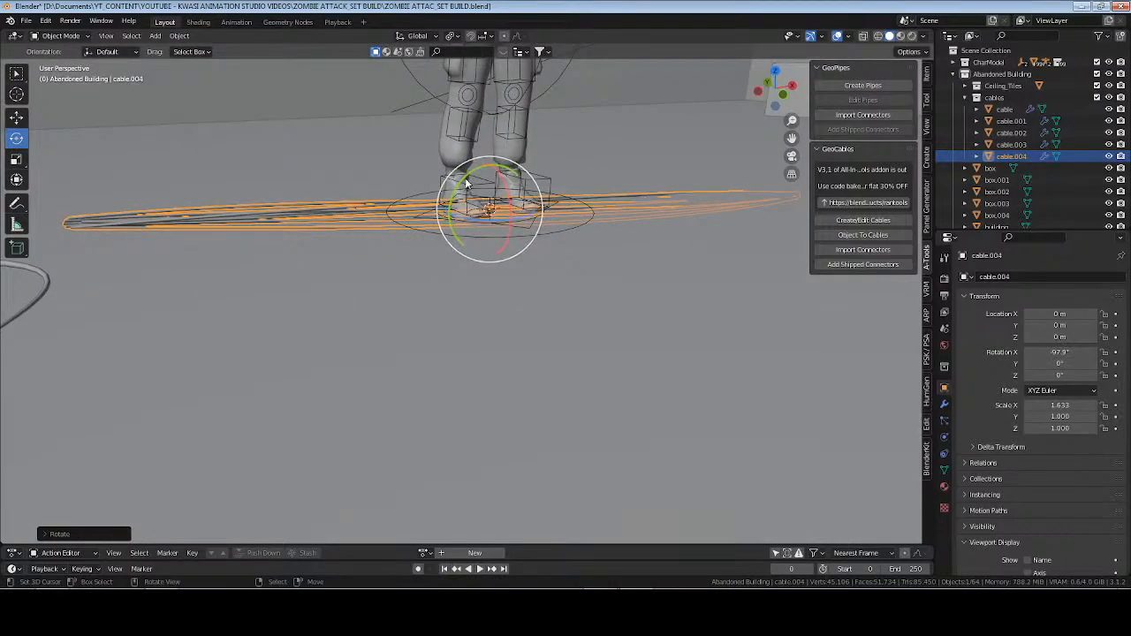
{"action": "left_click_drag", "start_coordinate": [467, 182], "coordinate": [433, 288]}
{"action": "middle_click_drag", "start_coordinate": [545, 217], "coordinate": [473, 237]}
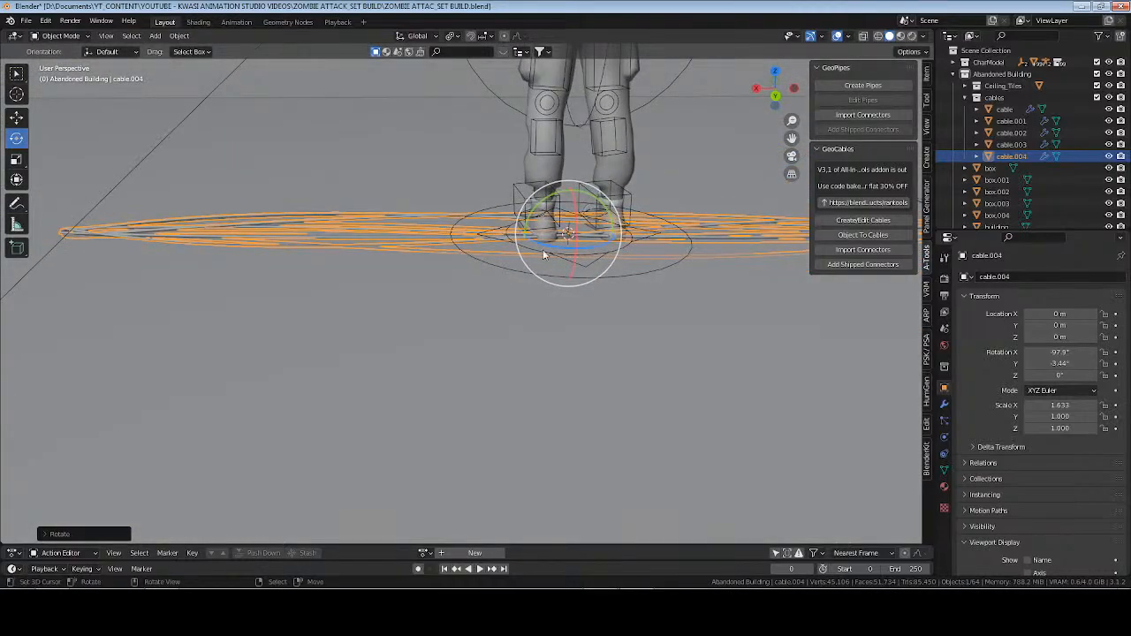
Subdivide the cable's base edge in mesh editing and move the new middle vertex about 0.79 m along the Y axis.
{"action": "key", "text": "Tab"}
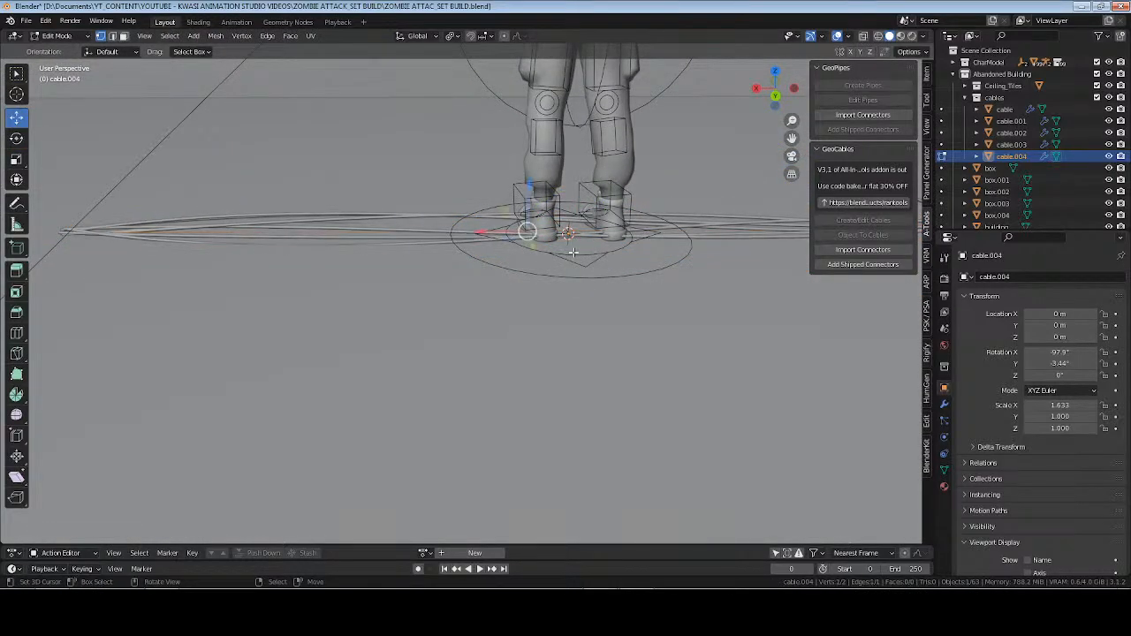
{"action": "right_click", "coordinate": [573, 251]}
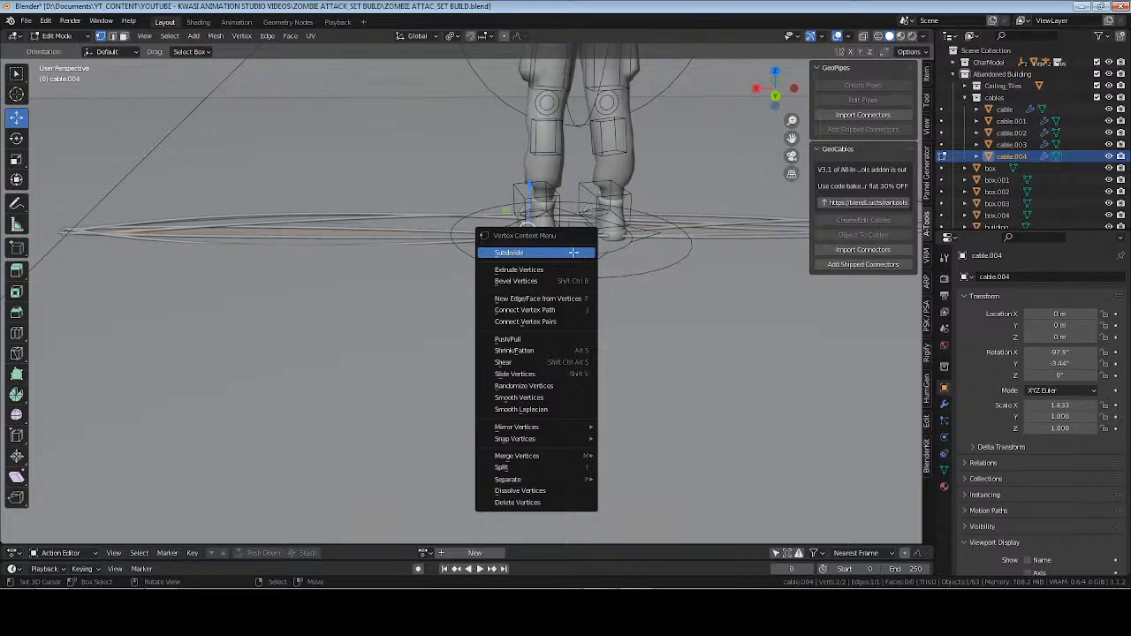
{"action": "left_click", "coordinate": [570, 250]}
{"action": "middle_click_drag", "start_coordinate": [501, 248], "coordinate": [535, 227]}
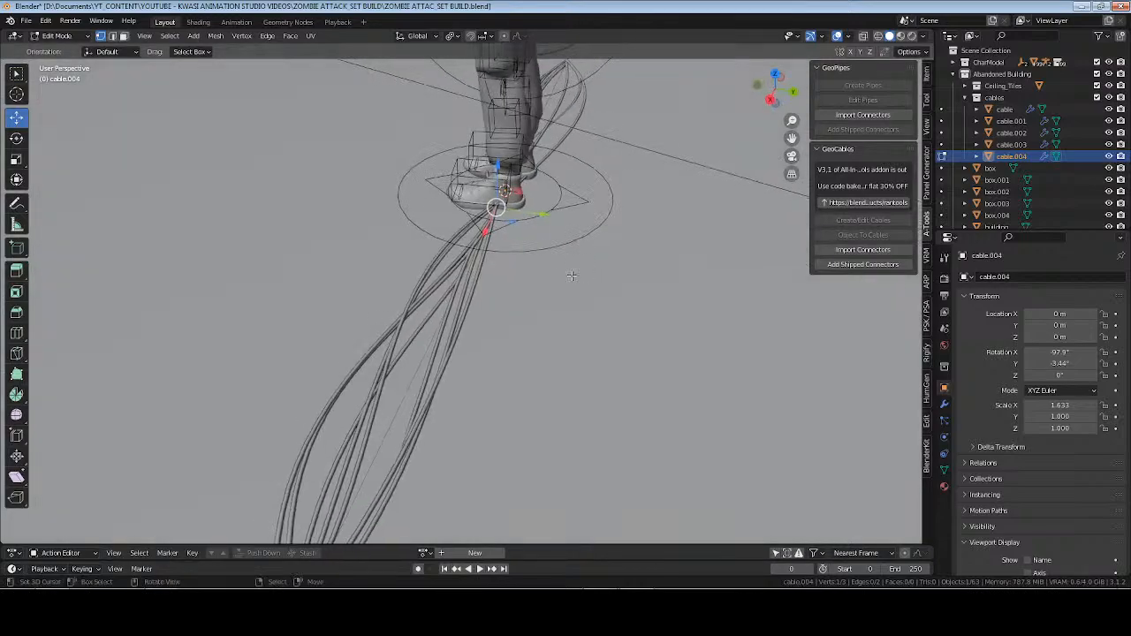
{"action": "key", "text": "g"}
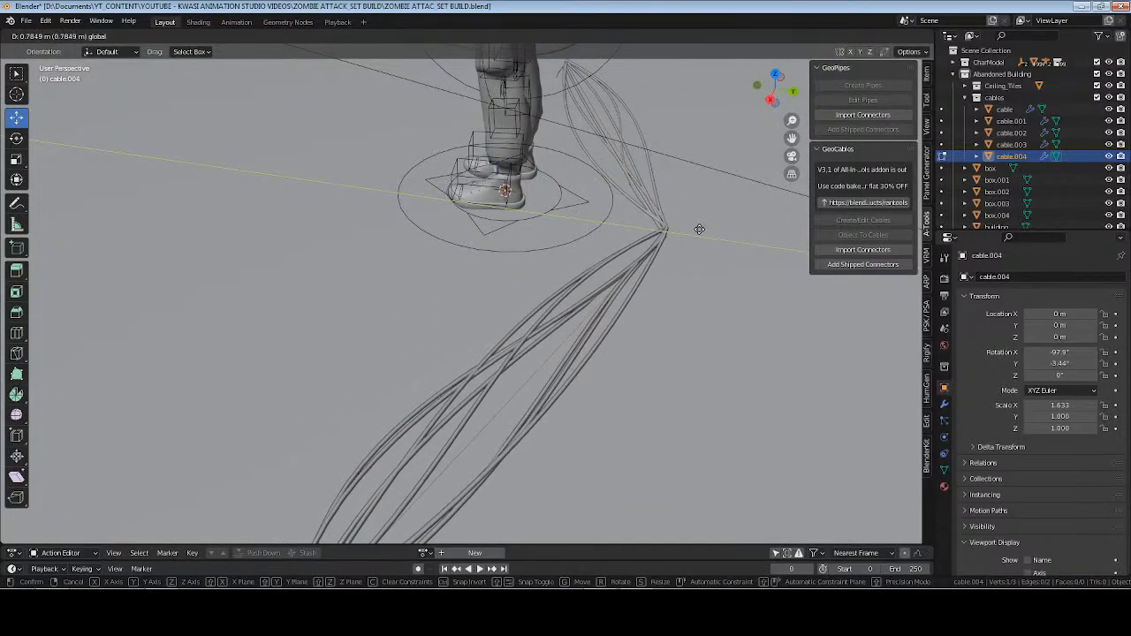
{"action": "left_click", "coordinate": [702, 231]}
Subdivide the cable segment on the negative X side and move its new vertex about 0.39 m along the Y axis.
{"action": "middle_click_drag", "start_coordinate": [703, 231], "coordinate": [576, 156]}
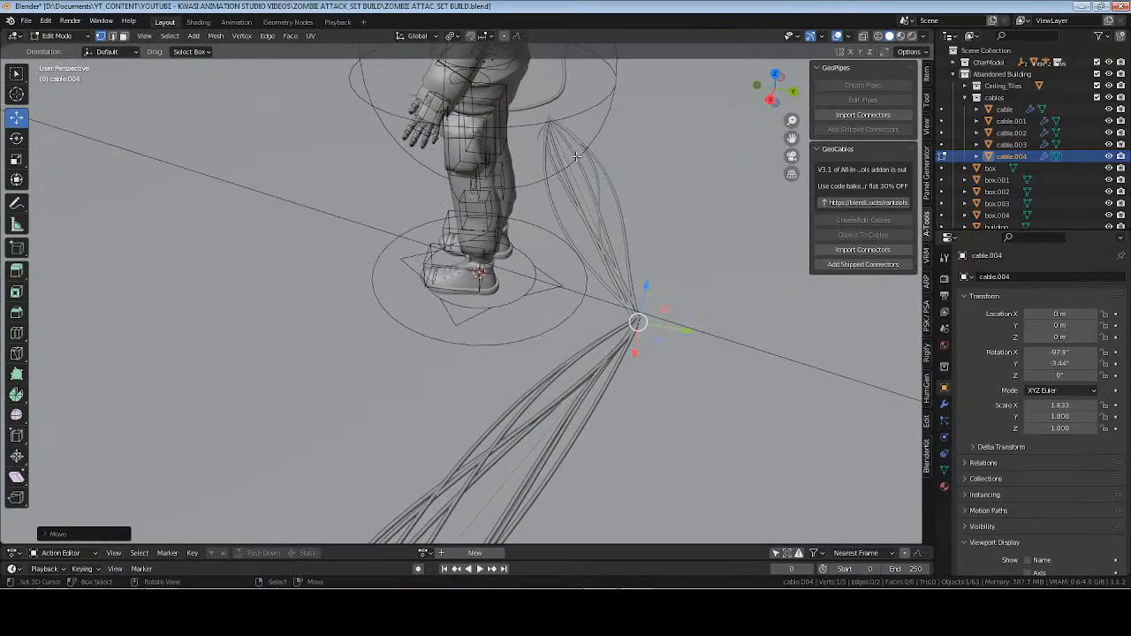
{"action": "right_click", "coordinate": [666, 241]}
{"action": "left_click", "coordinate": [664, 242]}
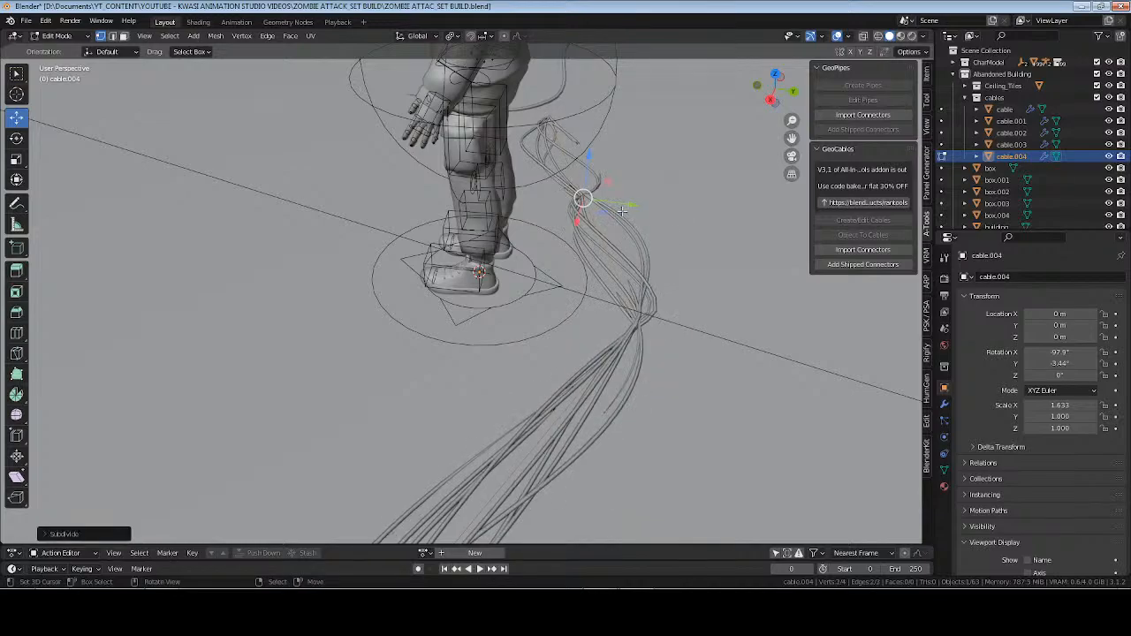
{"action": "key", "text": "g"}
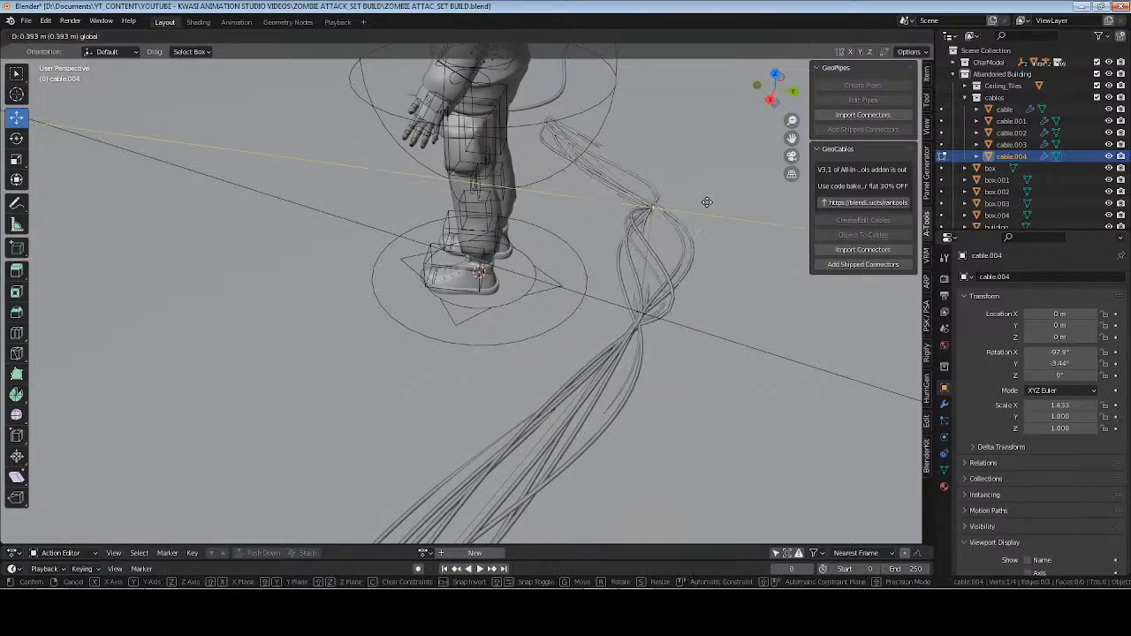
{"action": "left_click", "coordinate": [699, 221]}
Subdivide the segment on the positive X side, then shift its new vertex toward negative Y and the neighbouring bend toward positive Y.
{"action": "middle_click_drag", "start_coordinate": [698, 221], "coordinate": [254, 262]}
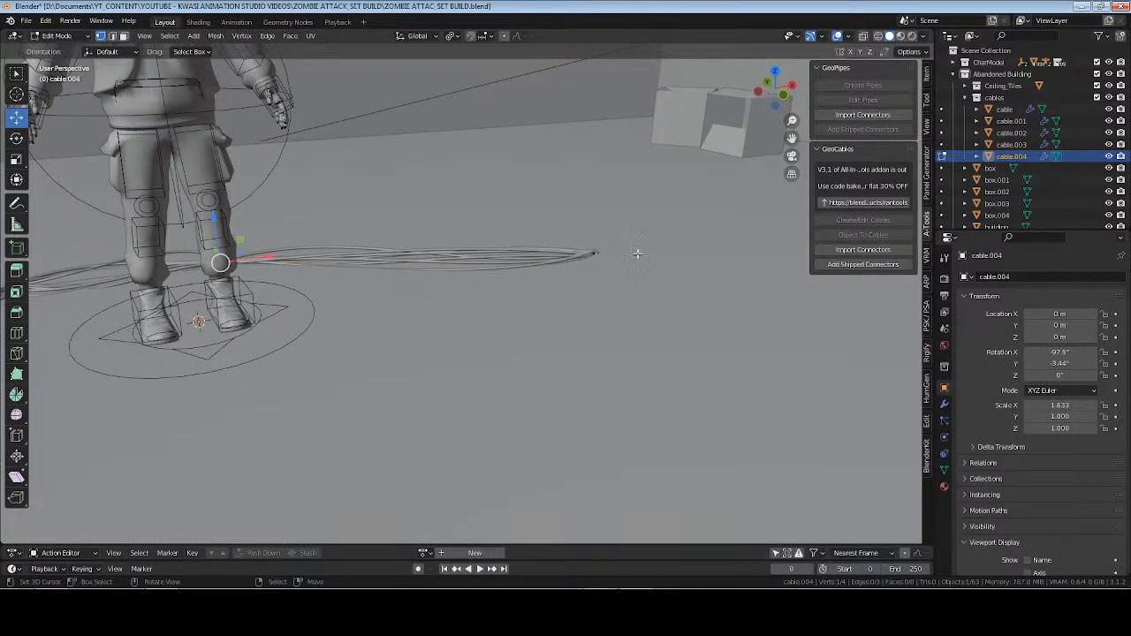
{"action": "right_click", "coordinate": [529, 316]}
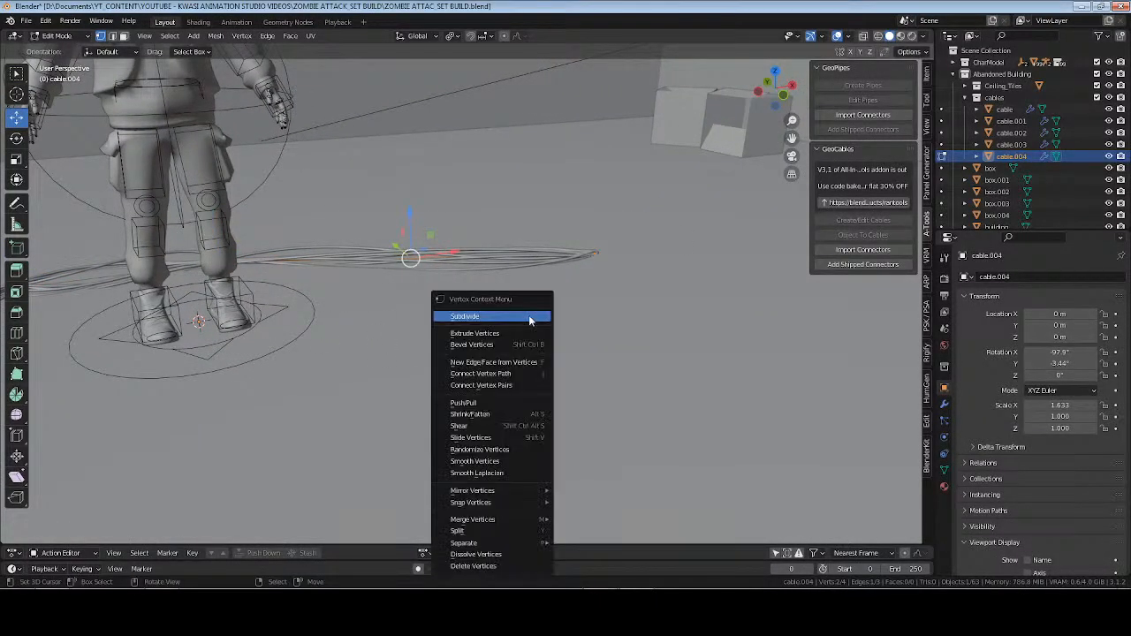
{"action": "left_click", "coordinate": [530, 319]}
{"action": "middle_click_drag", "start_coordinate": [530, 319], "coordinate": [507, 262]}
{"action": "middle_click_drag", "start_coordinate": [577, 275], "coordinate": [602, 314]}
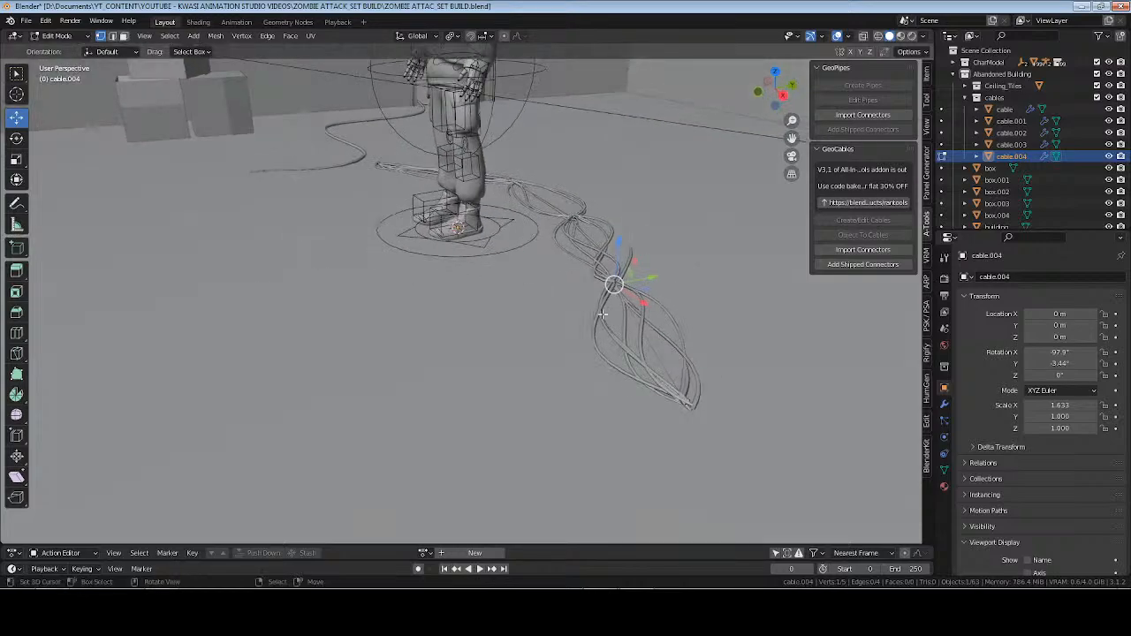
{"action": "left_click_drag", "start_coordinate": [653, 278], "coordinate": [516, 305]}
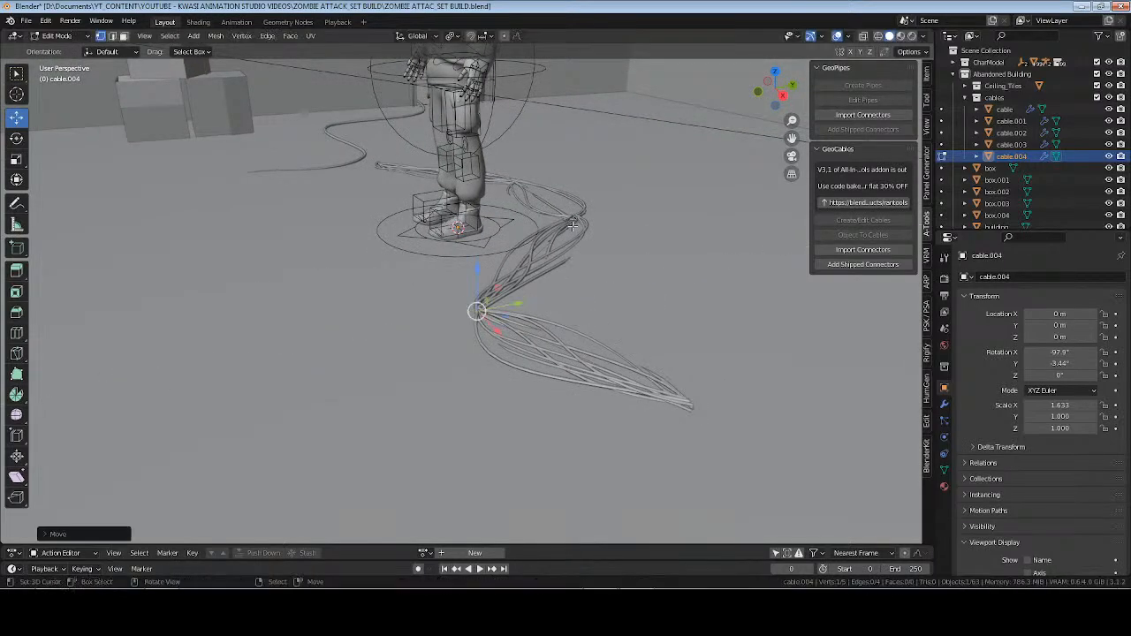
{"action": "left_click_drag", "start_coordinate": [592, 218], "coordinate": [401, 163]}
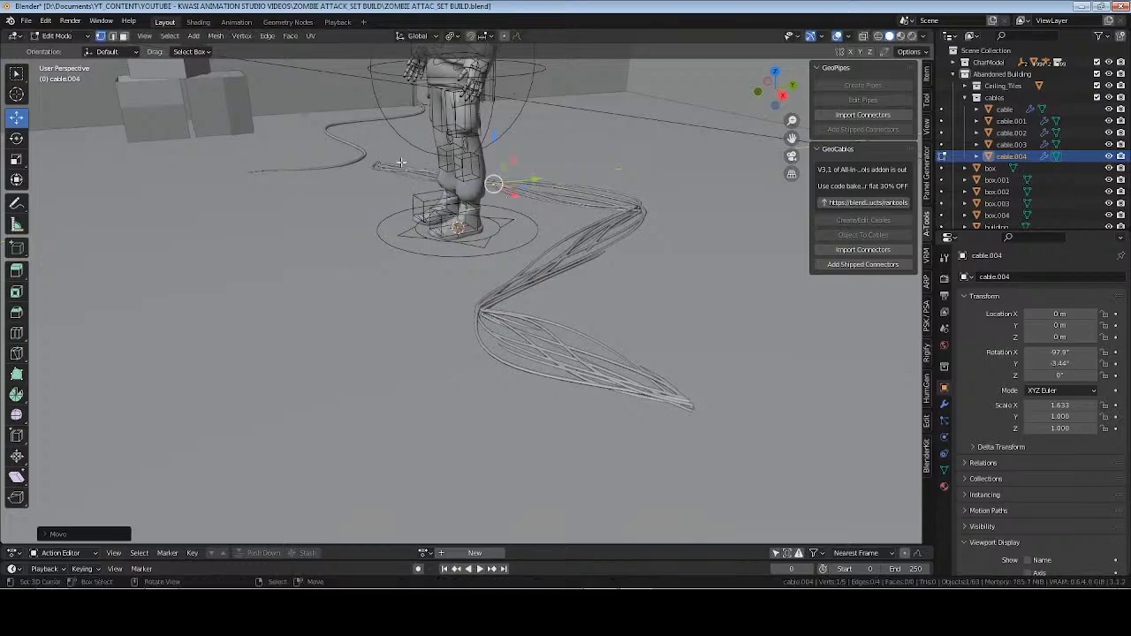
Move the cable's end vertex on the negative X side farther outward along the X axis.
{"action": "middle_click_drag", "start_coordinate": [394, 244], "coordinate": [436, 233]}
{"action": "mouse_move", "coordinate": [340, 367]}
{"action": "middle_mouse_down"}
{"action": "mouse_move", "coordinate": [389, 363]}
{"action": "mouse_move", "coordinate": [340, 358]}
{"action": "middle_mouse_up"}
{"action": "middle_click_drag", "start_coordinate": [305, 292], "coordinate": [412, 310], "text": "shift"}
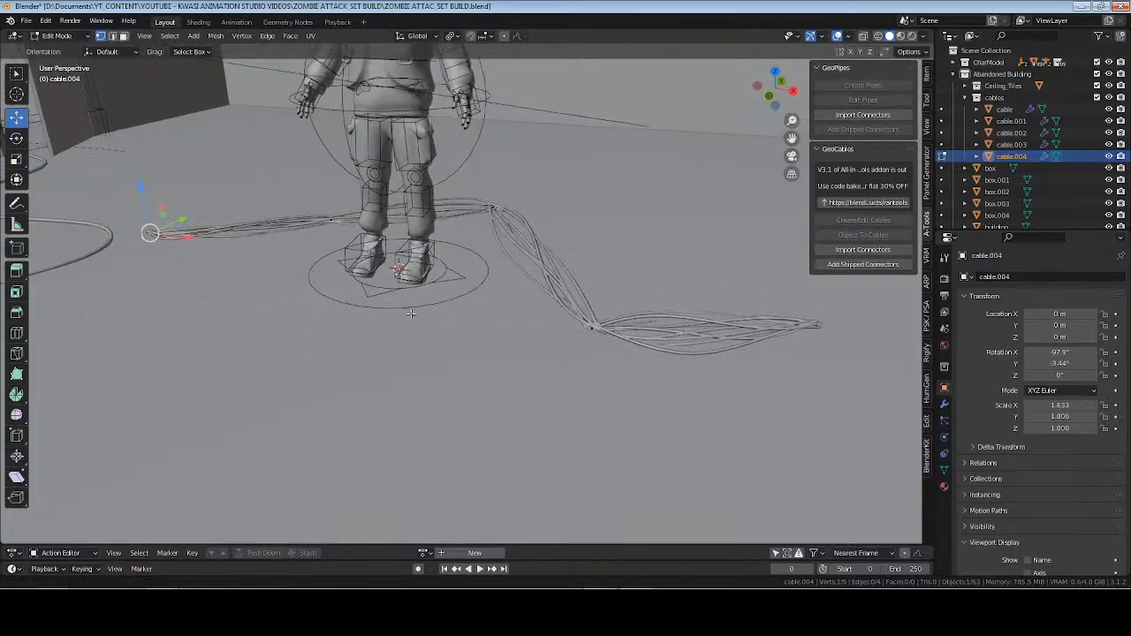
{"action": "left_click_drag", "start_coordinate": [181, 237], "coordinate": [108, 228]}
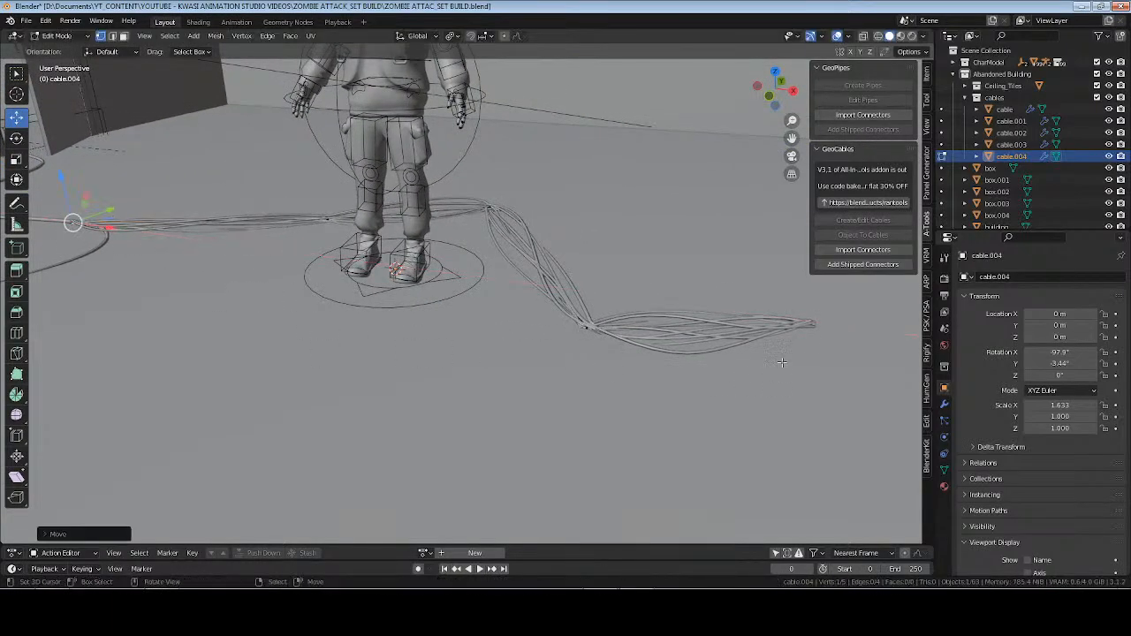
Move the end vertex on the positive X side outward along X, lower it toward the floor, and leave mesh editing.
{"action": "middle_click_drag", "start_coordinate": [822, 333], "coordinate": [563, 308], "text": "shift"}
{"action": "left_click_drag", "start_coordinate": [603, 306], "coordinate": [666, 313]}
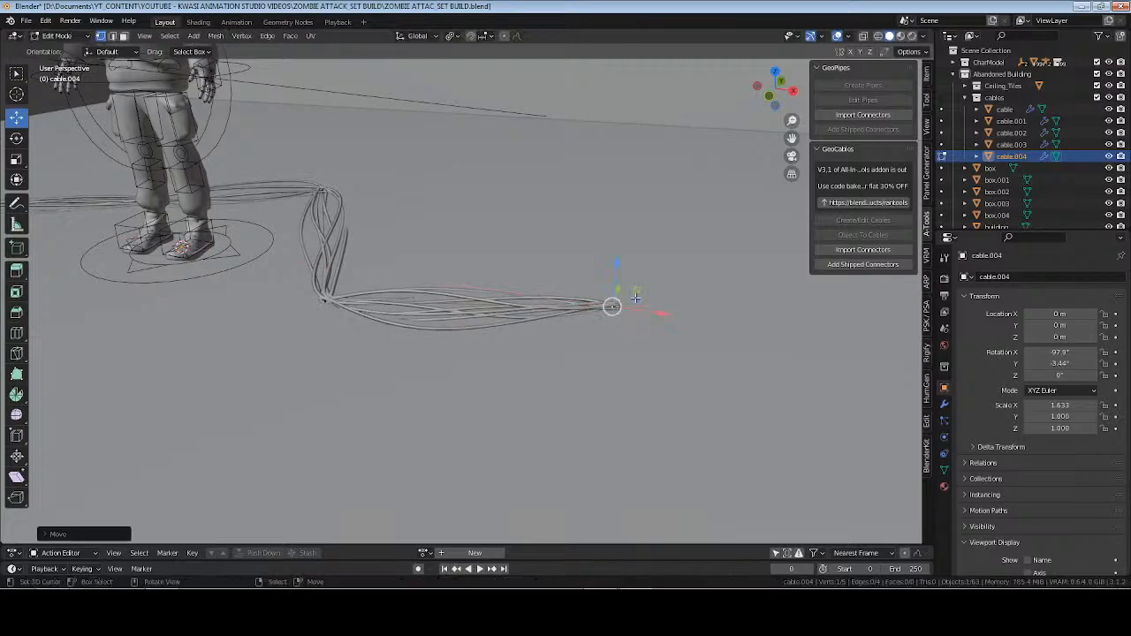
{"action": "left_click_drag", "start_coordinate": [617, 266], "coordinate": [625, 281]}
{"action": "scroll", "coordinate": [364, 262], "scroll_direction": "down", "scroll_amount": 2}
{"action": "key", "text": "Tab"}
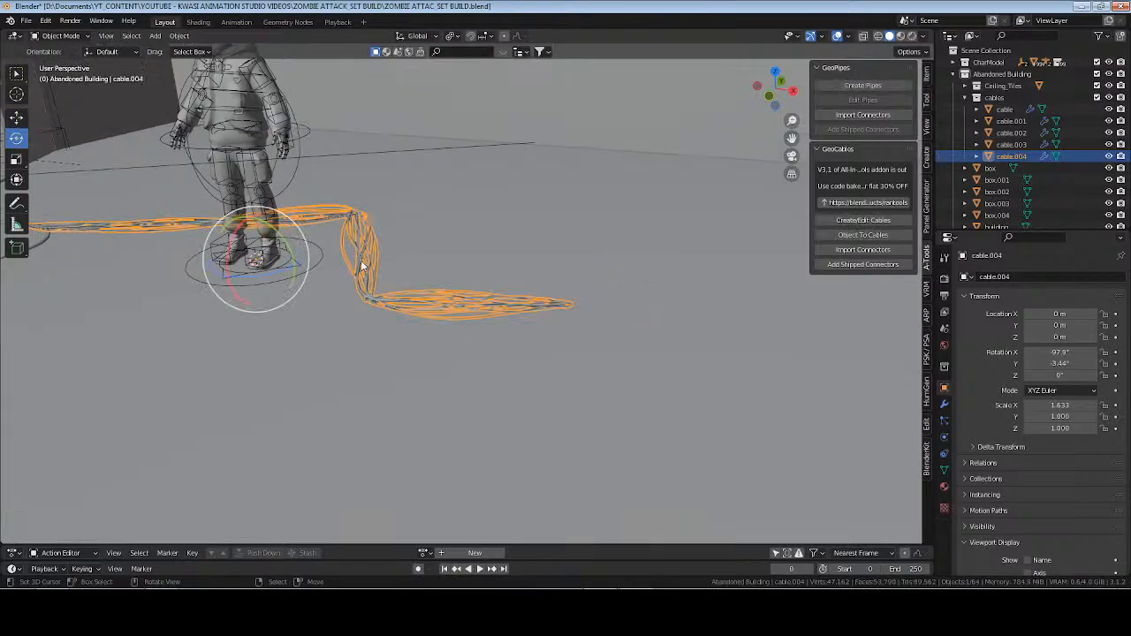
Move the whole cable away from the character to about 3.84 m on X and 1.69 m on Y.
{"action": "middle_click_drag", "start_coordinate": [361, 265], "coordinate": [430, 269], "text": "shift"}
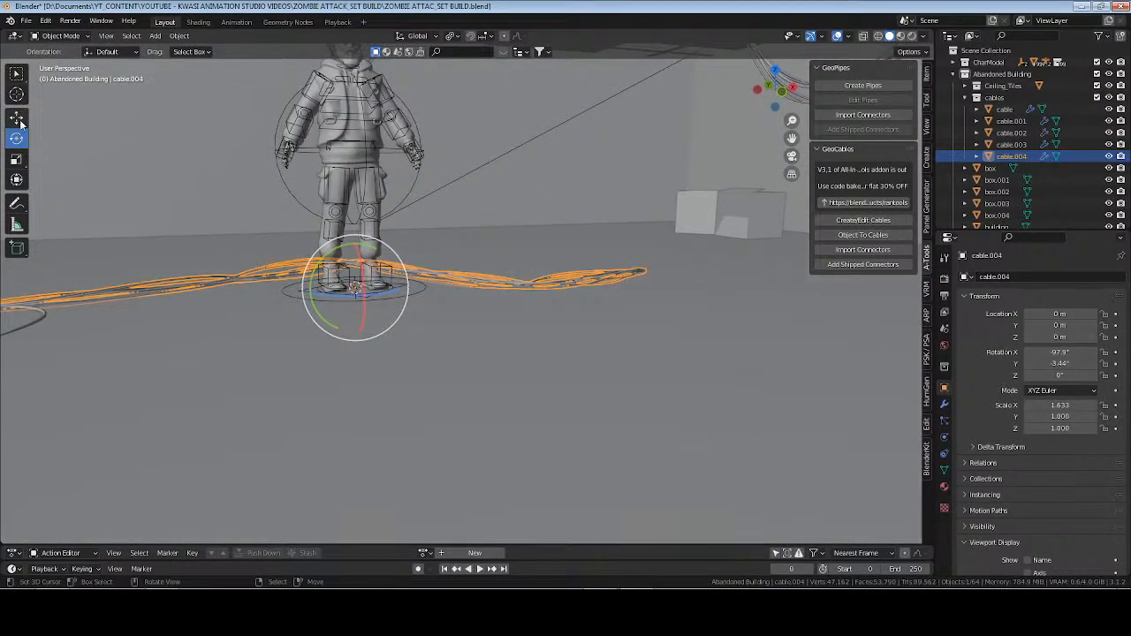
{"action": "left_click_drag", "start_coordinate": [399, 282], "coordinate": [796, 287]}
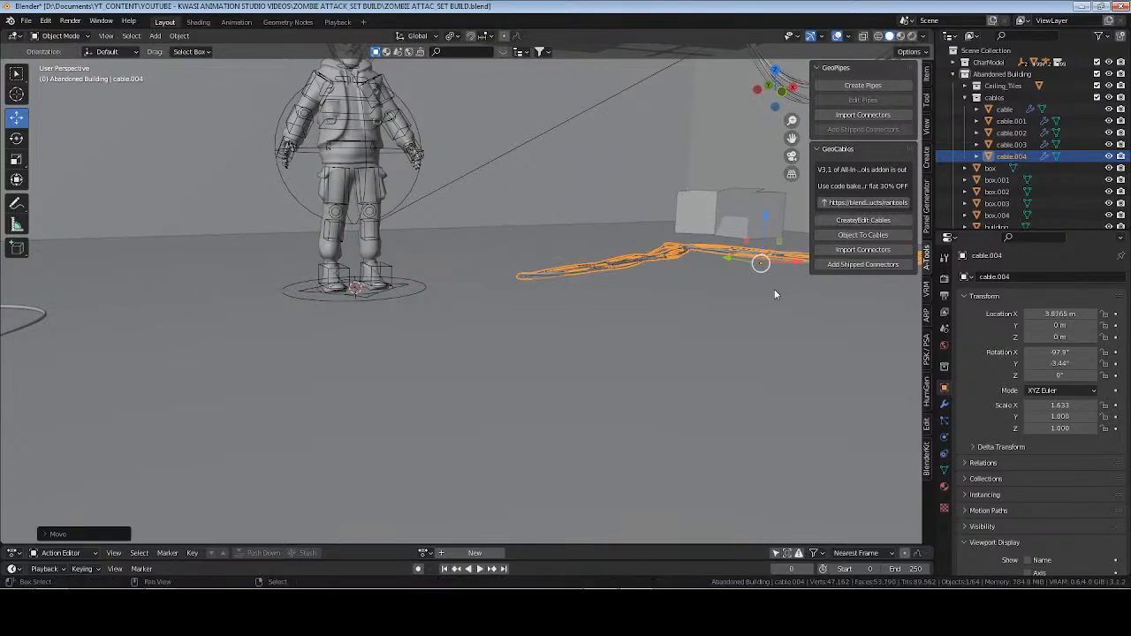
{"action": "middle_click_drag", "start_coordinate": [774, 289], "coordinate": [526, 304], "text": "shift"}
{"action": "scroll", "coordinate": [525, 305], "scroll_direction": "down", "scroll_amount": 1}
{"action": "key", "text": "KP_Decimal"}
{"action": "scroll", "coordinate": [526, 302], "scroll_direction": "up", "scroll_amount": 2}
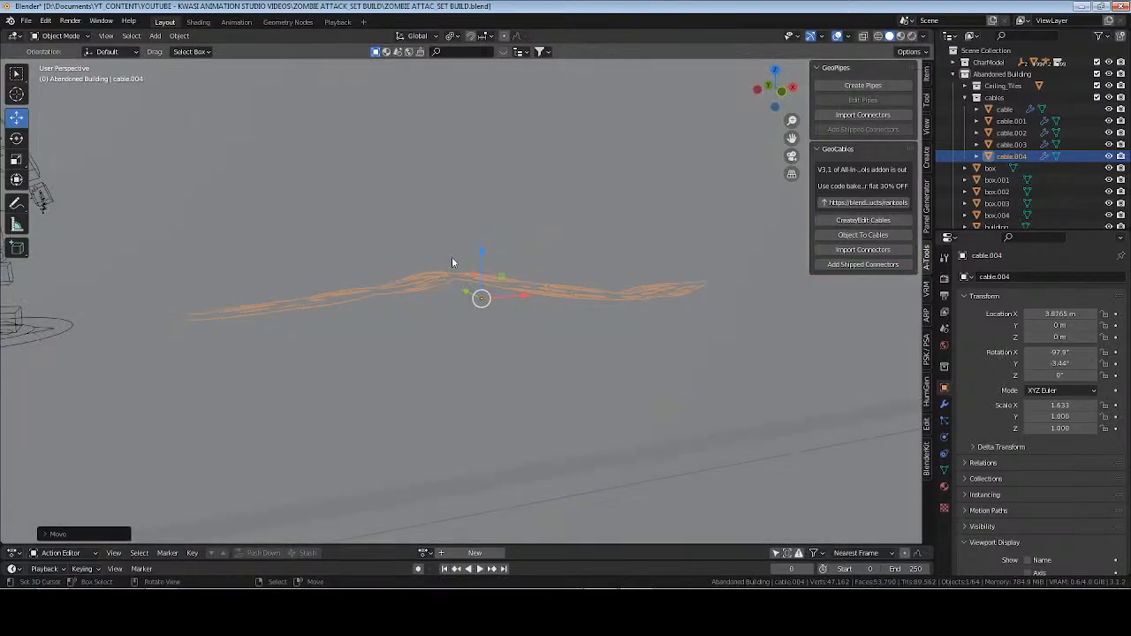
{"action": "middle_click_drag", "start_coordinate": [451, 256], "coordinate": [489, 292]}
{"action": "left_click_drag", "start_coordinate": [489, 292], "coordinate": [212, 271]}
Adjust the cable's rotation about the Z axis and apply its rotation.
{"action": "left_click_drag", "start_coordinate": [1060, 376], "coordinate": [1006, 375]}
{"action": "key", "text": "ctrl+a"}
{"action": "left_click", "coordinate": [508, 247]}
{"action": "middle_click_drag", "start_coordinate": [590, 300], "coordinate": [532, 301]}
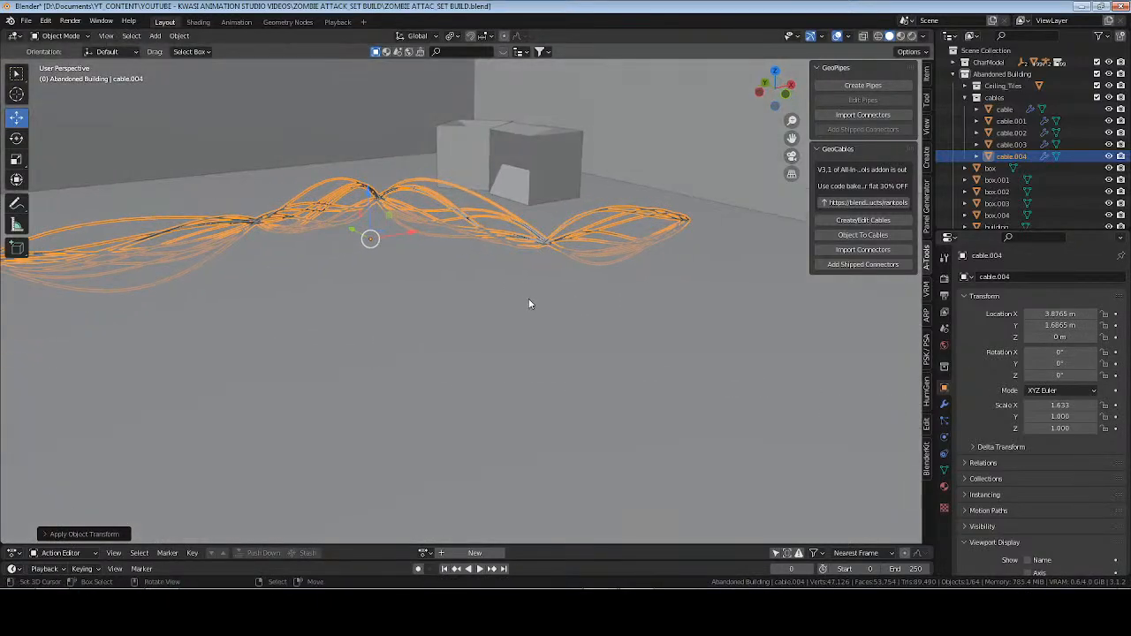
Undo the cable's applied rotation and move the cable along Y to about 2.25 m.
{"action": "key", "text": "ctrl+z"}
{"action": "middle_click_drag", "start_coordinate": [434, 280], "coordinate": [510, 297]}
{"action": "middle_click_drag", "start_coordinate": [204, 313], "coordinate": [440, 304]}
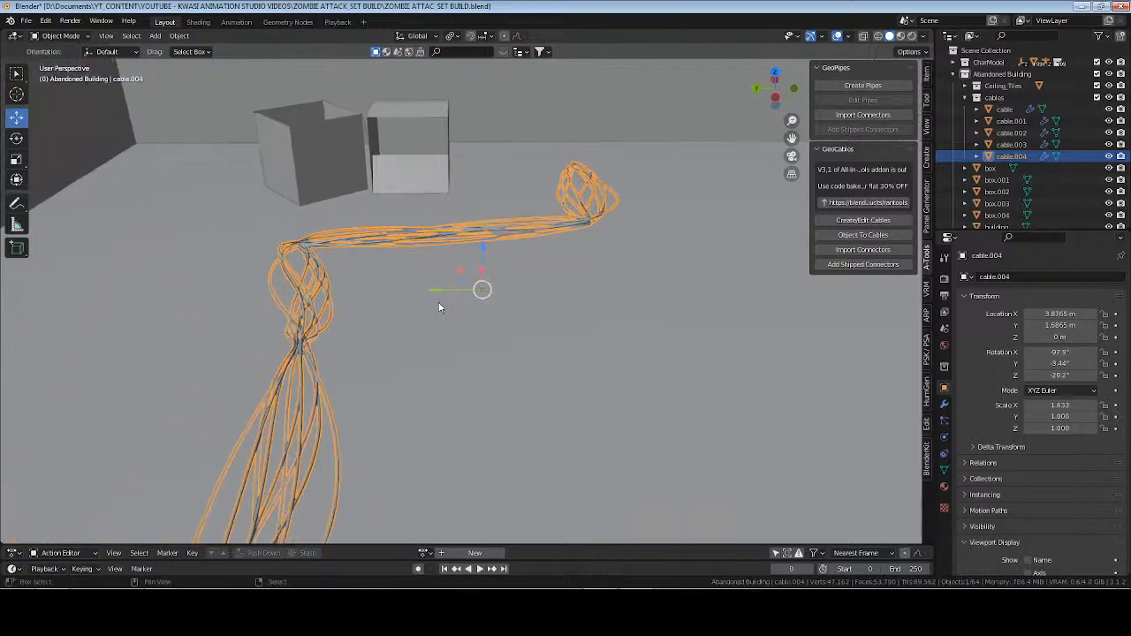
{"action": "left_click_drag", "start_coordinate": [437, 292], "coordinate": [345, 292]}
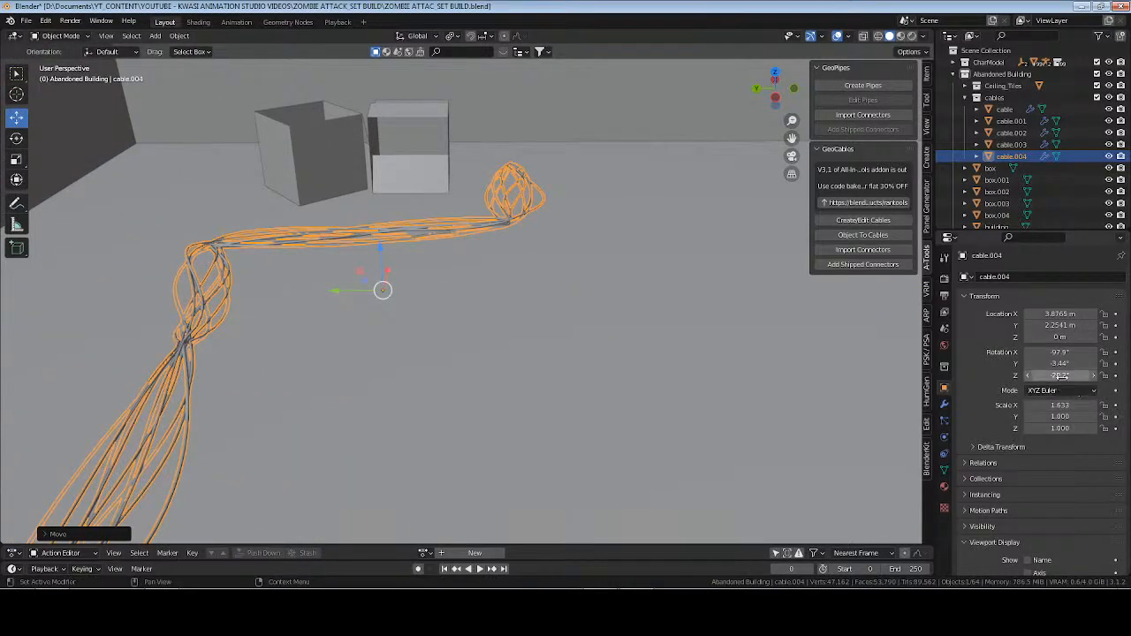
Set the cable's Z rotation to about -32.5°, deselect it, and save the file.
{"action": "left_click_drag", "start_coordinate": [1059, 376], "coordinate": [1025, 376]}
{"action": "middle_click_drag", "start_coordinate": [517, 347], "coordinate": [598, 361]}
{"action": "left_click", "coordinate": [321, 347]}
{"action": "key", "text": "ctrl+s"}
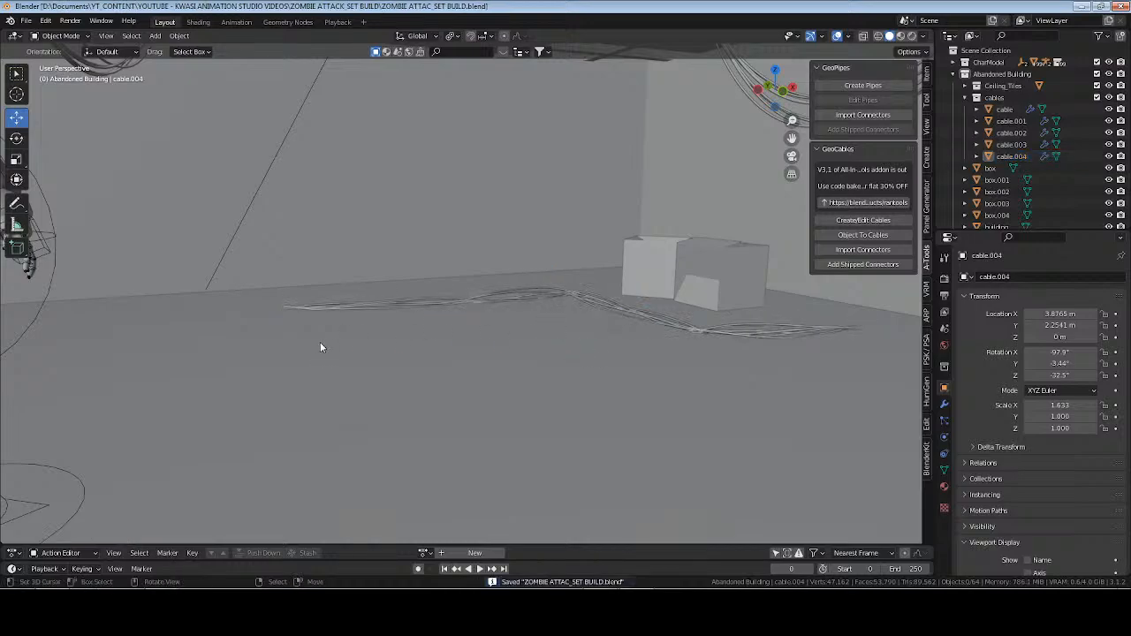
Preview the room with materials, switch to the Shading workspace, and display the scene in rendered shading.
{"action": "middle_click_drag", "start_coordinate": [321, 347], "coordinate": [435, 412]}
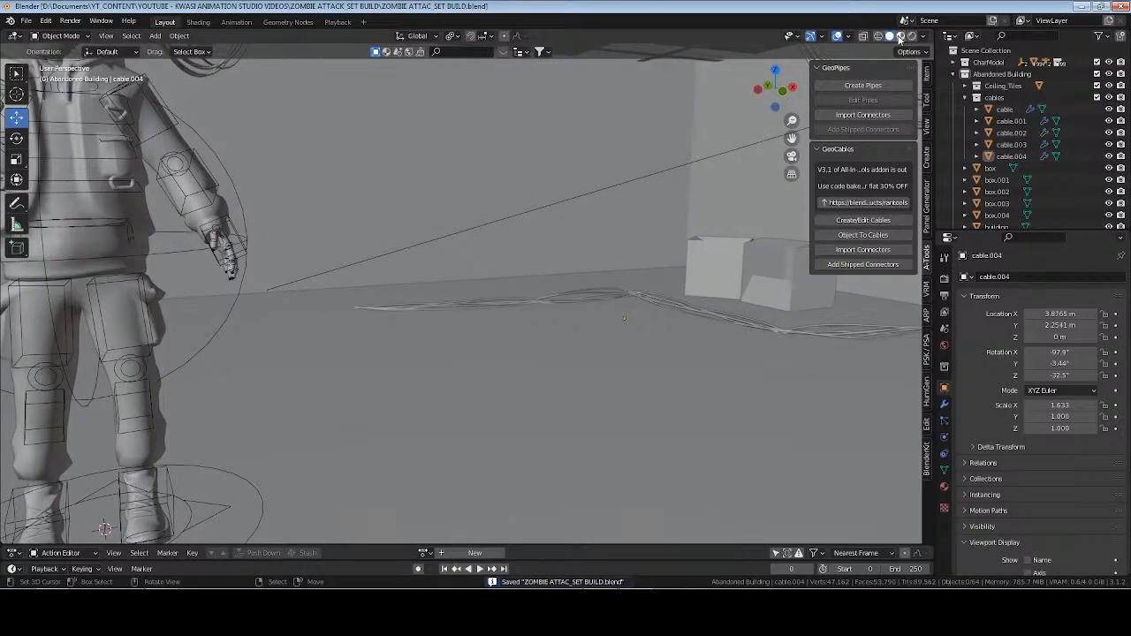
{"action": "left_click", "coordinate": [900, 37]}
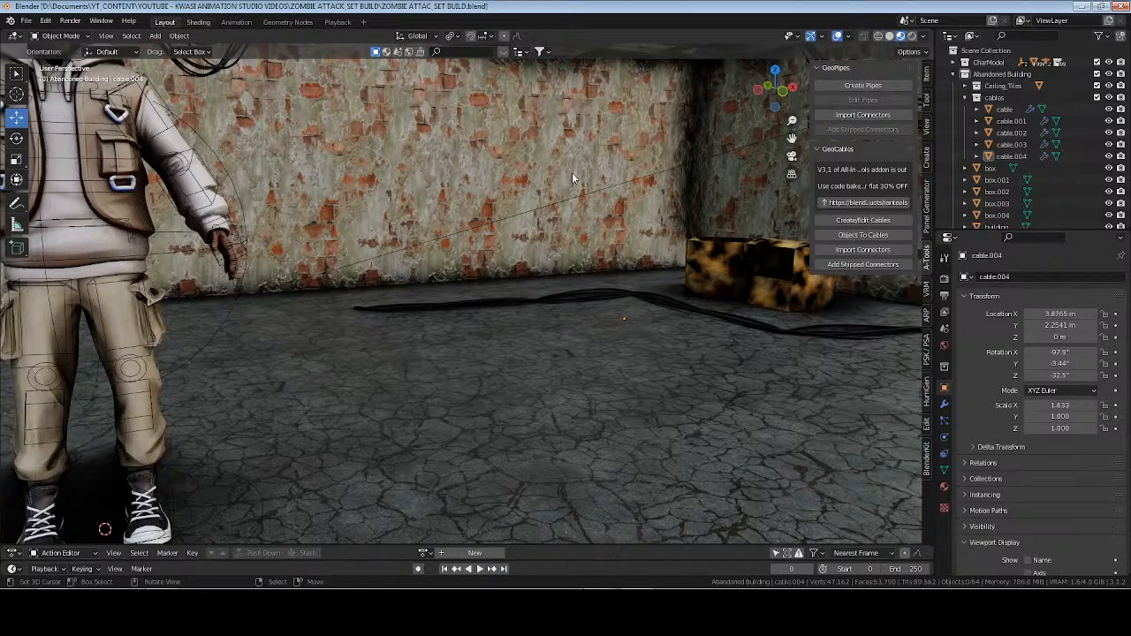
{"action": "left_click", "coordinate": [198, 23]}
{"action": "left_click", "coordinate": [912, 37]}
{"action": "mouse_move", "coordinate": [763, 152]}
{"action": "middle_mouse_down"}
{"action": "mouse_move", "coordinate": [537, 266]}
{"action": "mouse_move", "coordinate": [526, 303]}
{"action": "mouse_move", "coordinate": [631, 238]}
{"action": "mouse_move", "coordinate": [622, 245]}
{"action": "mouse_move", "coordinate": [672, 250]}
{"action": "mouse_move", "coordinate": [677, 263]}
{"action": "mouse_move", "coordinate": [594, 240]}
{"action": "middle_mouse_up"}
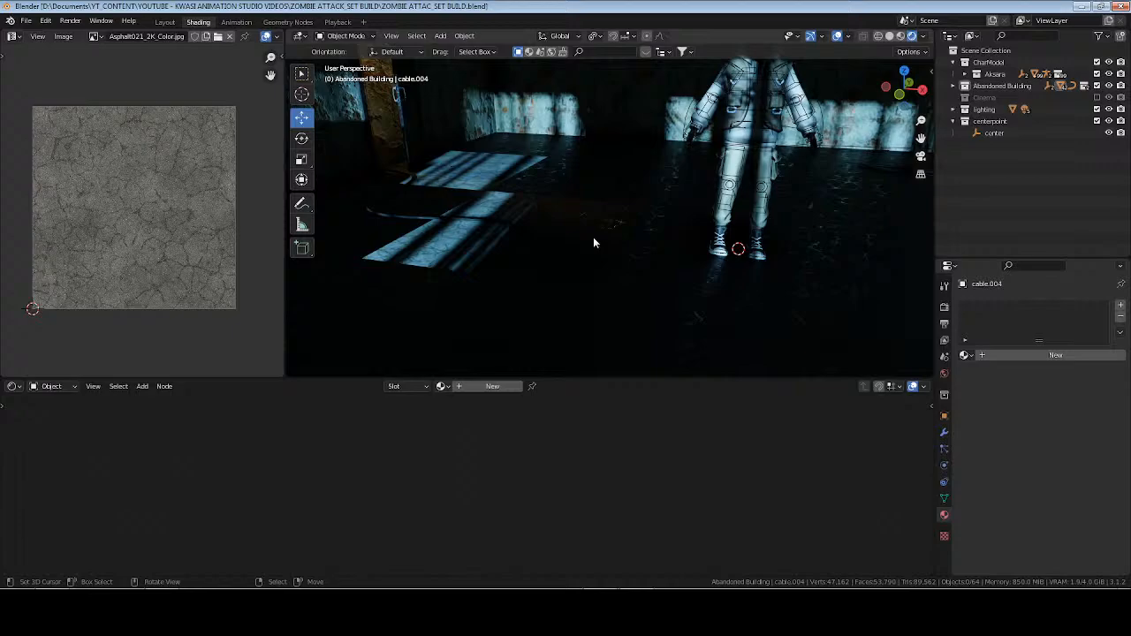
Apply Cube Projection to the UVs of a single floor face beside the character.
{"action": "left_click", "coordinate": [593, 237]}
{"action": "key", "text": "Tab"}
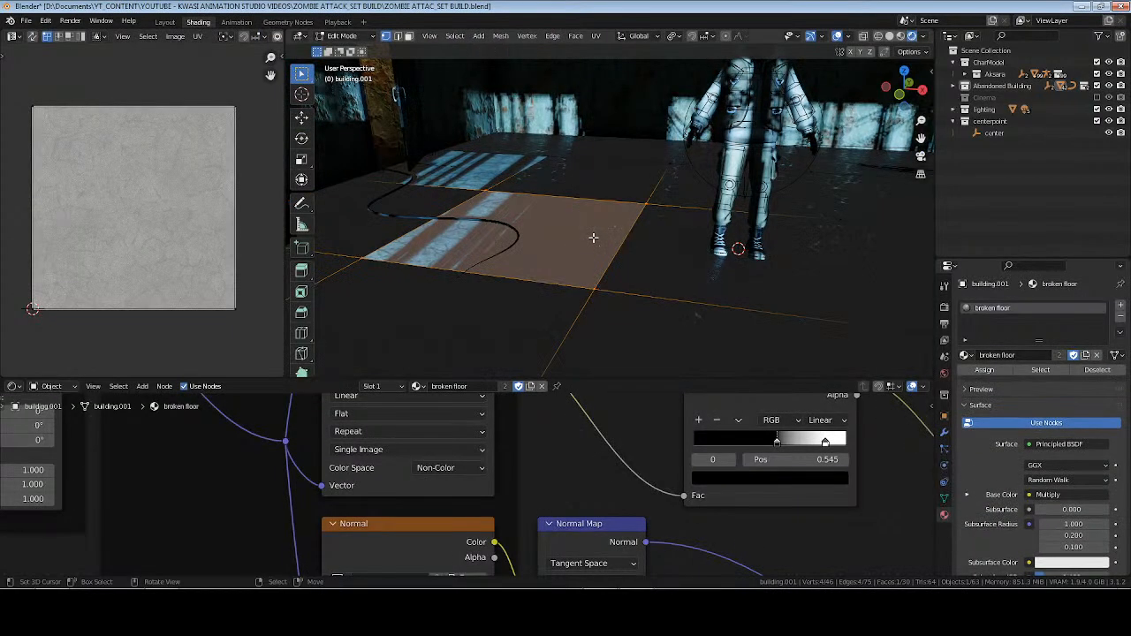
{"action": "key", "text": "3"}
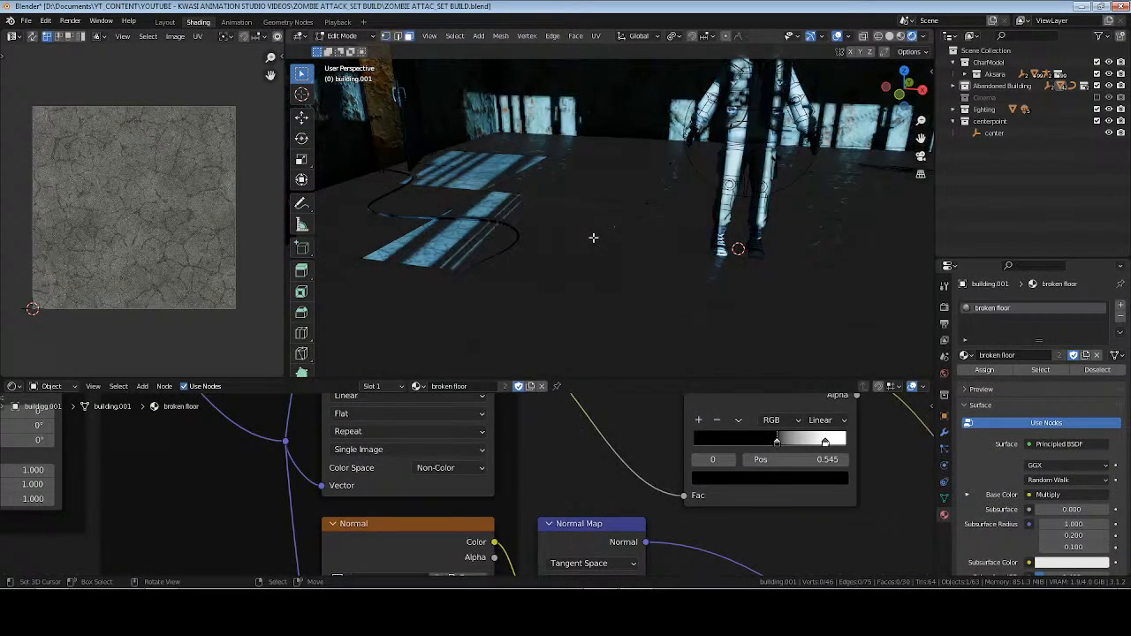
{"action": "left_click", "coordinate": [593, 238]}
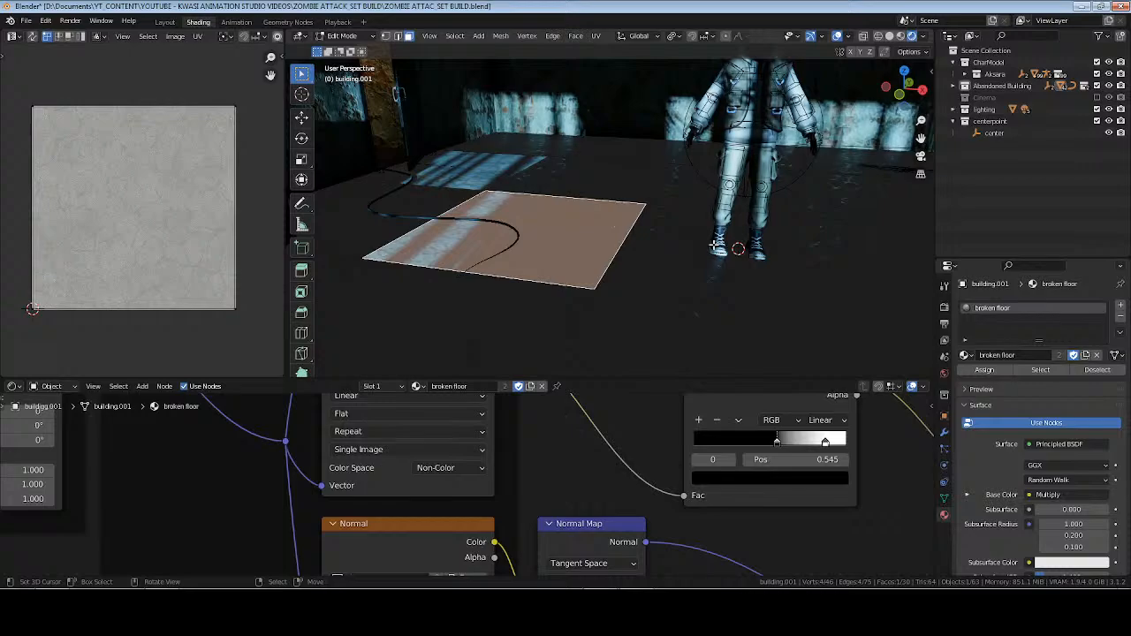
{"action": "key", "text": "u"}
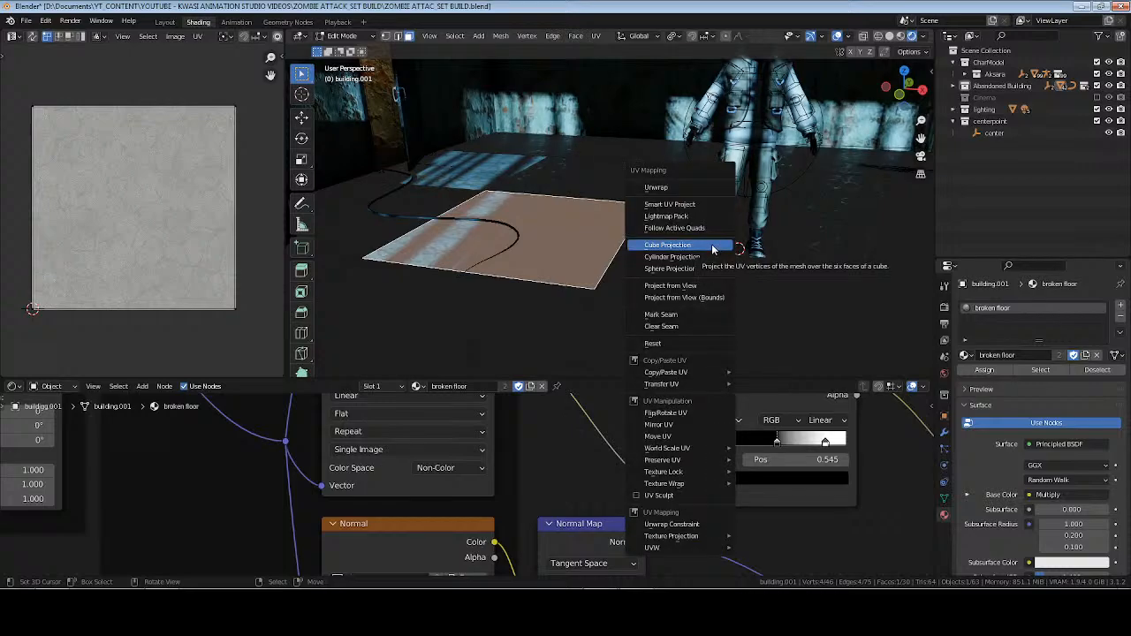
{"action": "left_click", "coordinate": [714, 248]}
{"action": "key", "text": "Tab"}
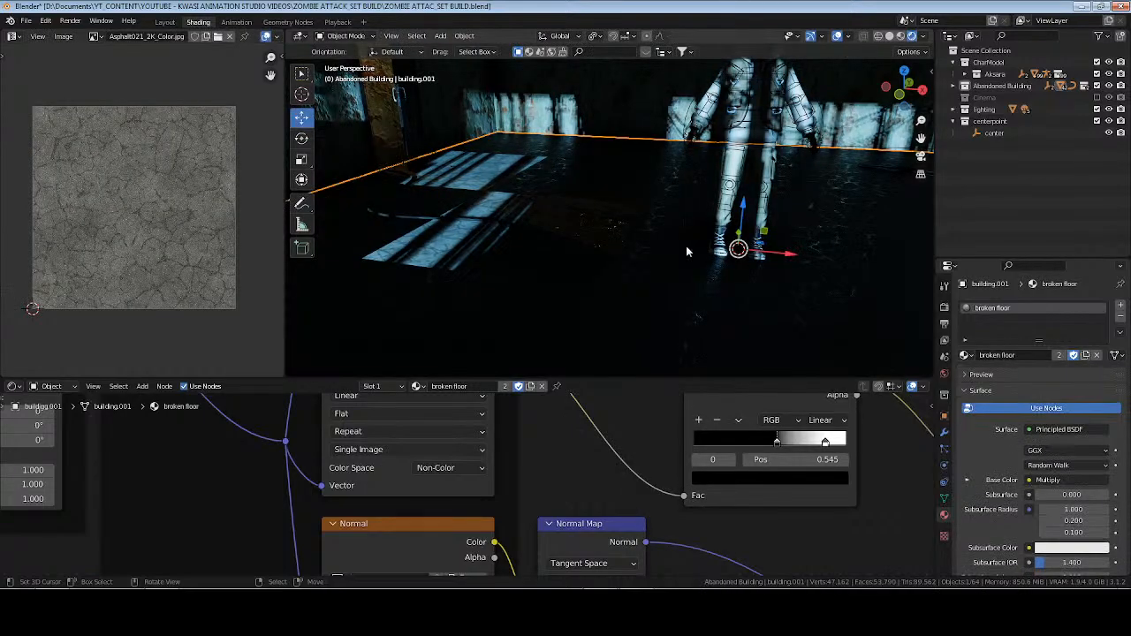
Try Cube Projection on the UVs of all the building's floor faces.
{"action": "mouse_move", "coordinate": [666, 247]}
{"action": "middle_mouse_down"}
{"action": "mouse_move", "coordinate": [684, 241]}
{"action": "mouse_move", "coordinate": [654, 256]}
{"action": "mouse_move", "coordinate": [666, 274]}
{"action": "mouse_move", "coordinate": [701, 247]}
{"action": "mouse_move", "coordinate": [673, 257]}
{"action": "mouse_move", "coordinate": [593, 247]}
{"action": "mouse_move", "coordinate": [535, 169]}
{"action": "mouse_move", "coordinate": [664, 267]}
{"action": "mouse_move", "coordinate": [567, 269]}
{"action": "mouse_move", "coordinate": [540, 250]}
{"action": "mouse_move", "coordinate": [538, 273]}
{"action": "mouse_move", "coordinate": [682, 257]}
{"action": "middle_mouse_up"}
{"action": "scroll", "coordinate": [666, 273], "scroll_direction": "up", "scroll_amount": 3}
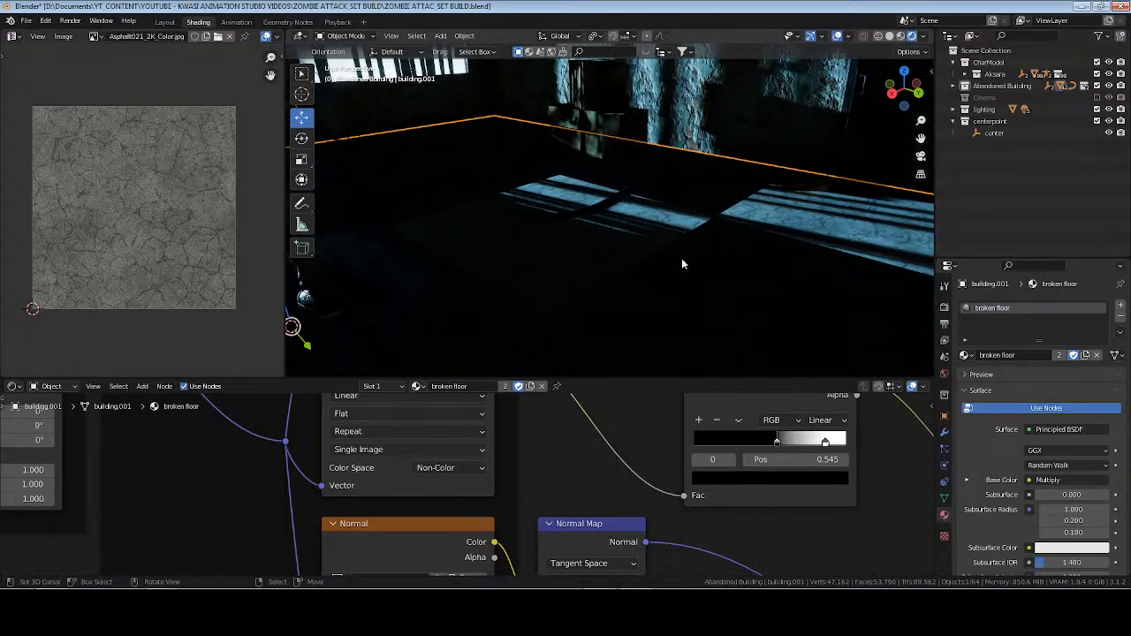
{"action": "key", "text": "Tab"}
{"action": "key", "text": "u"}
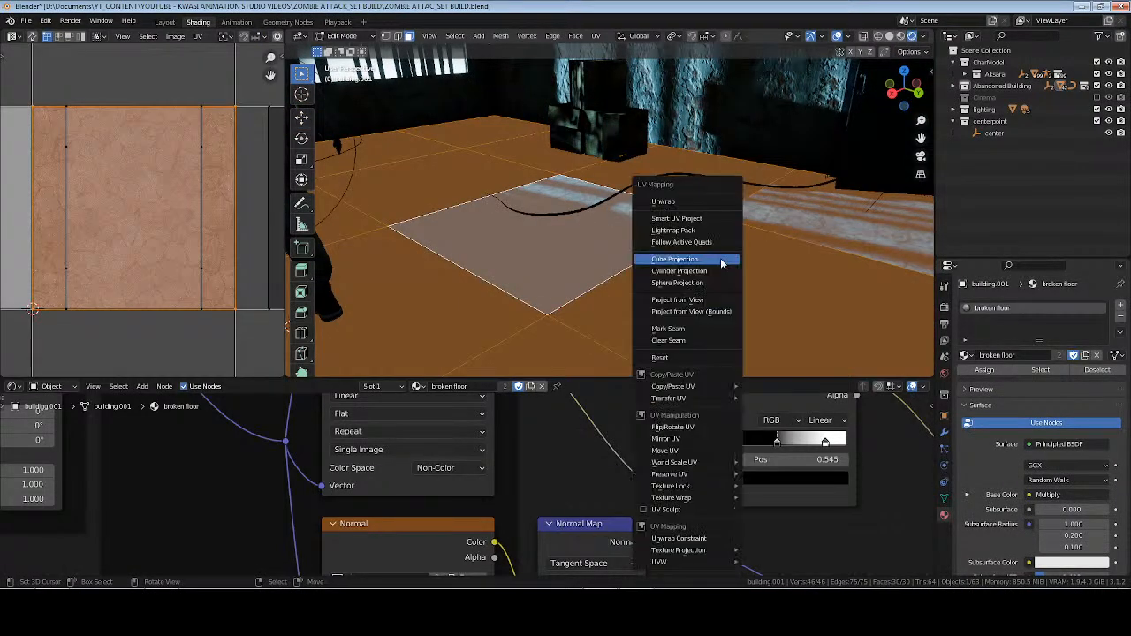
{"action": "left_click", "coordinate": [722, 259]}
{"action": "key", "text": "Tab"}
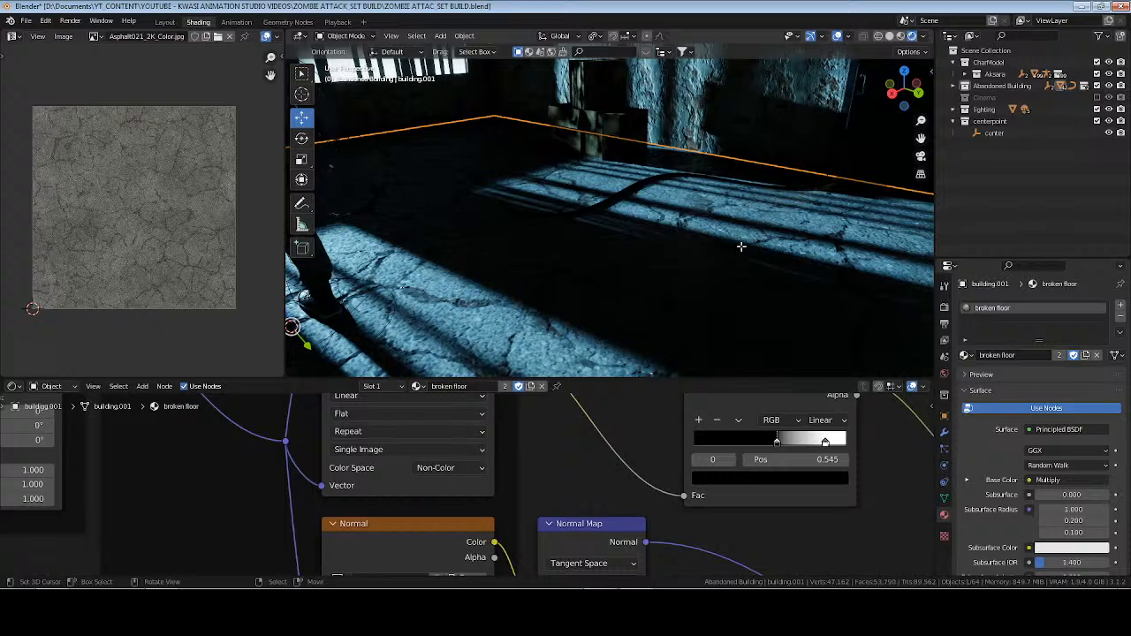
Try Follow Active Quads on all floor faces, and undo the mapping.
{"action": "key", "text": "Tab"}
{"action": "key", "text": "u"}
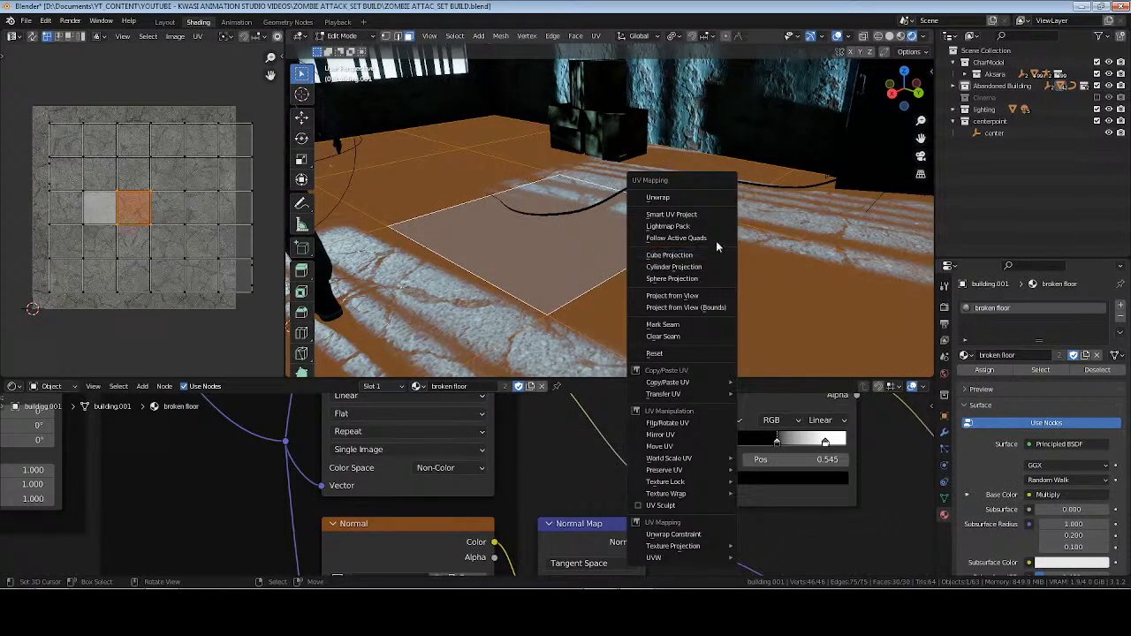
{"action": "left_click", "coordinate": [716, 239]}
{"action": "left_click", "coordinate": [725, 275]}
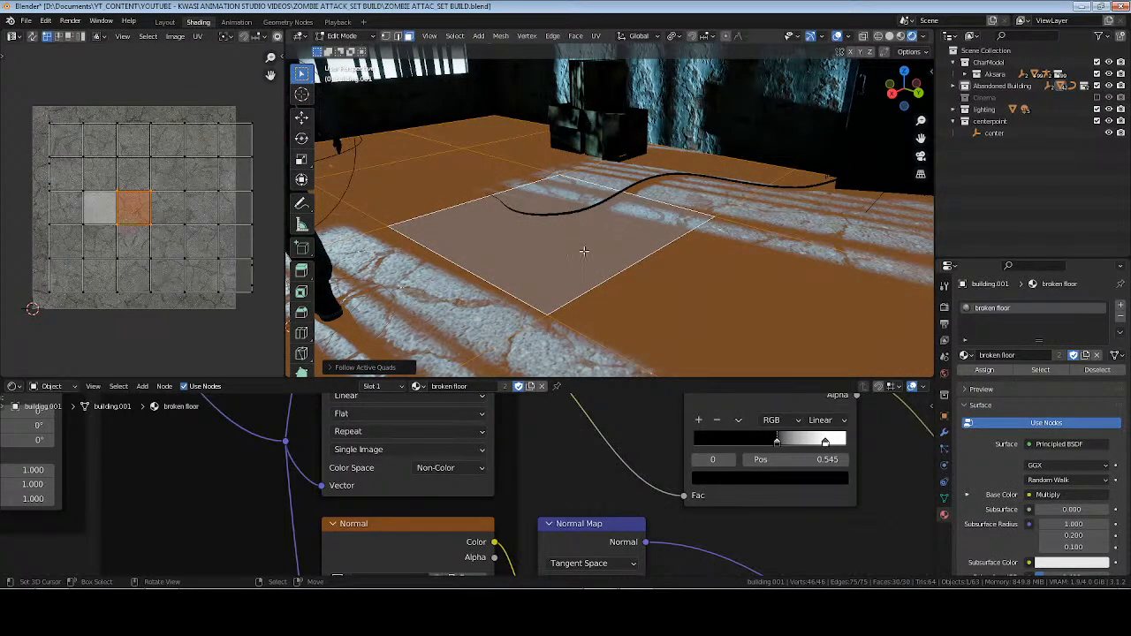
{"action": "key", "text": "ctrl+z"}
Cube-project the active floor face, extend its UVs across all broken floor faces with Follow Active Quads, and save the file.
{"action": "key", "text": "u"}
{"action": "left_click", "coordinate": [698, 269]}
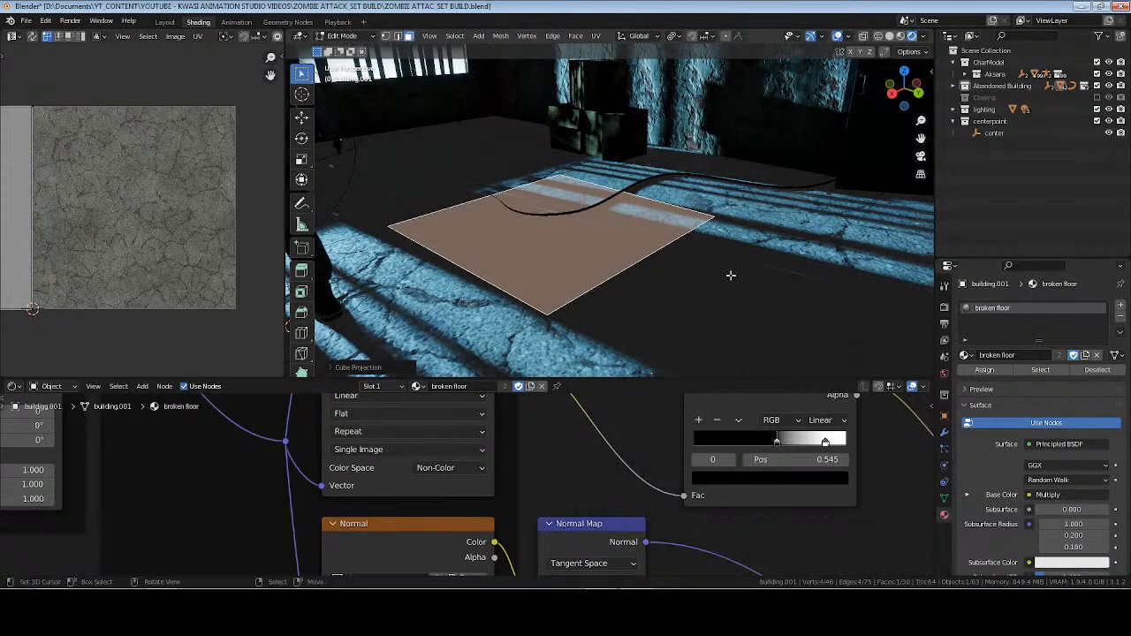
{"action": "left_click", "coordinate": [1041, 371]}
{"action": "key", "text": "u"}
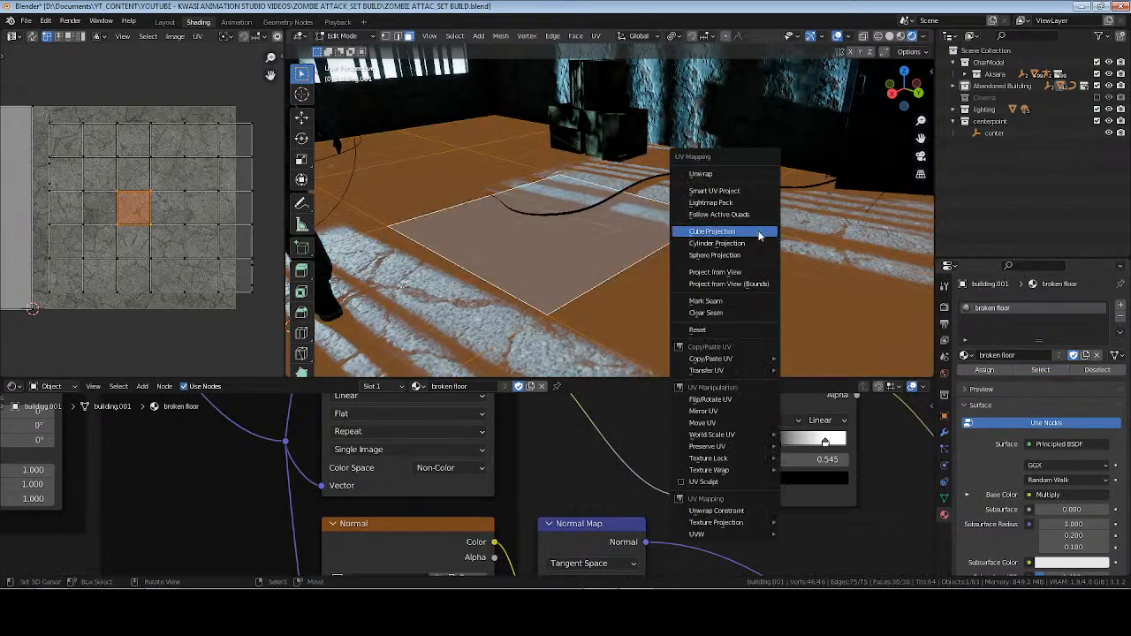
{"action": "left_click", "coordinate": [761, 230]}
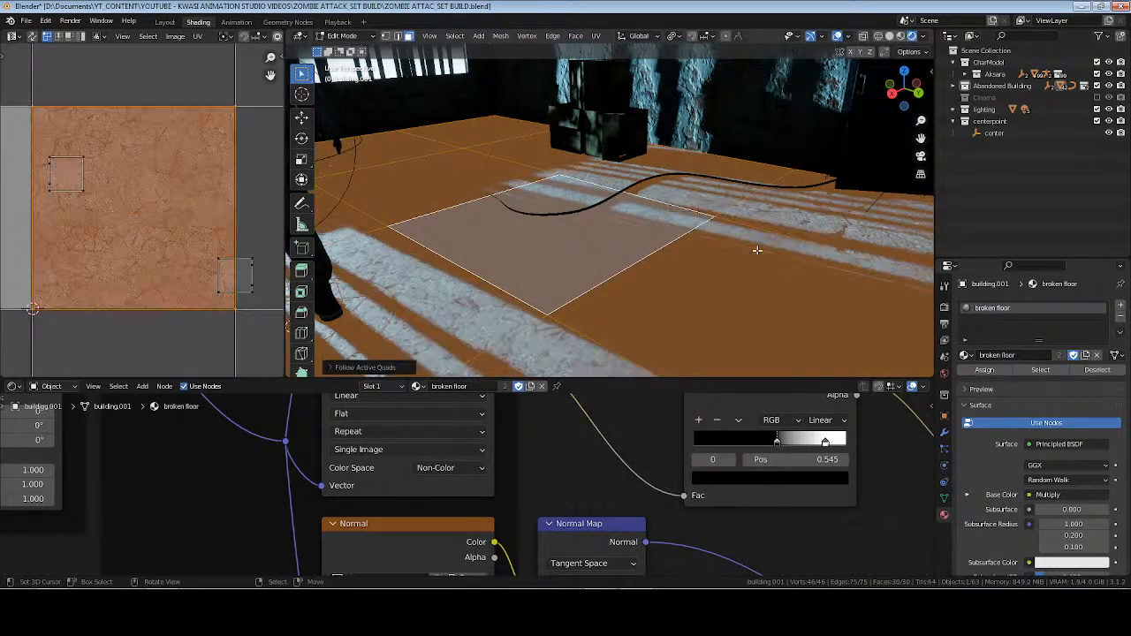
{"action": "key", "text": "Tab"}
{"action": "key", "text": "alt+a"}
{"action": "key", "text": "ctrl+s"}
Remap the UVs of the separate floor face with mismatched texture scale near the wall, and save the file.
{"action": "middle_click_drag", "start_coordinate": [699, 242], "coordinate": [564, 282]}
{"action": "left_click", "coordinate": [566, 281]}
{"action": "key", "text": "Tab"}
{"action": "left_click", "coordinate": [601, 248]}
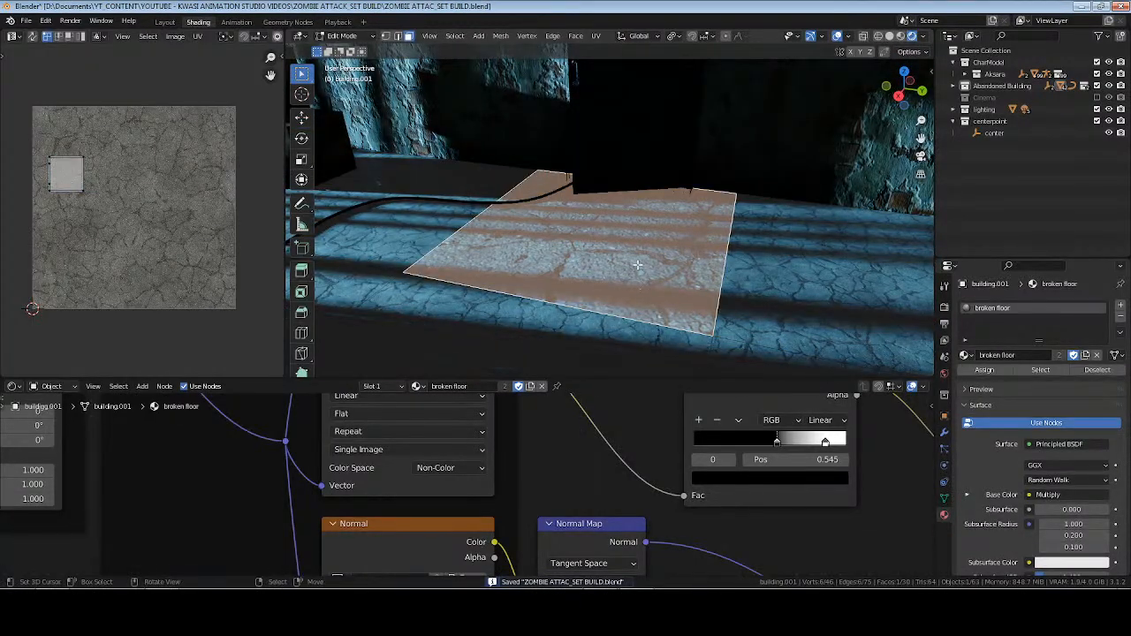
{"action": "key", "text": "u"}
{"action": "left_click", "coordinate": [637, 266]}
{"action": "key", "text": "Tab"}
{"action": "middle_click_drag", "start_coordinate": [637, 264], "coordinate": [400, 239]}
{"action": "key", "text": "ctrl+s"}
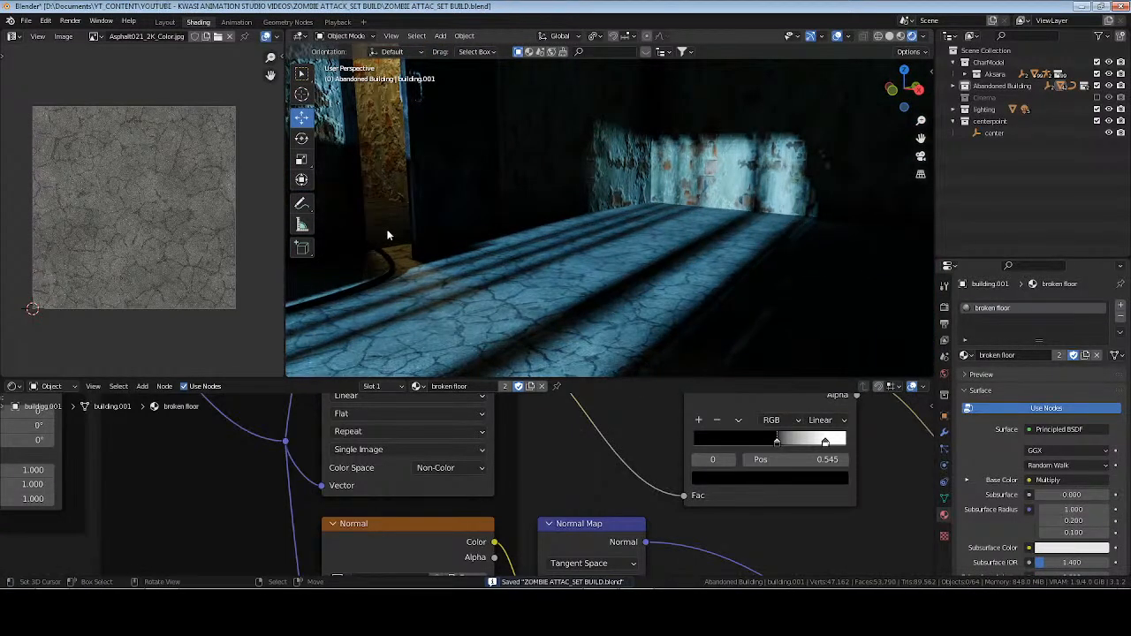
Unwrap one face of the corridor floor behind the doorway using Smart UV Project with Scale to Bounds.
{"action": "left_click", "coordinate": [388, 235]}
{"action": "key", "text": "Tab"}
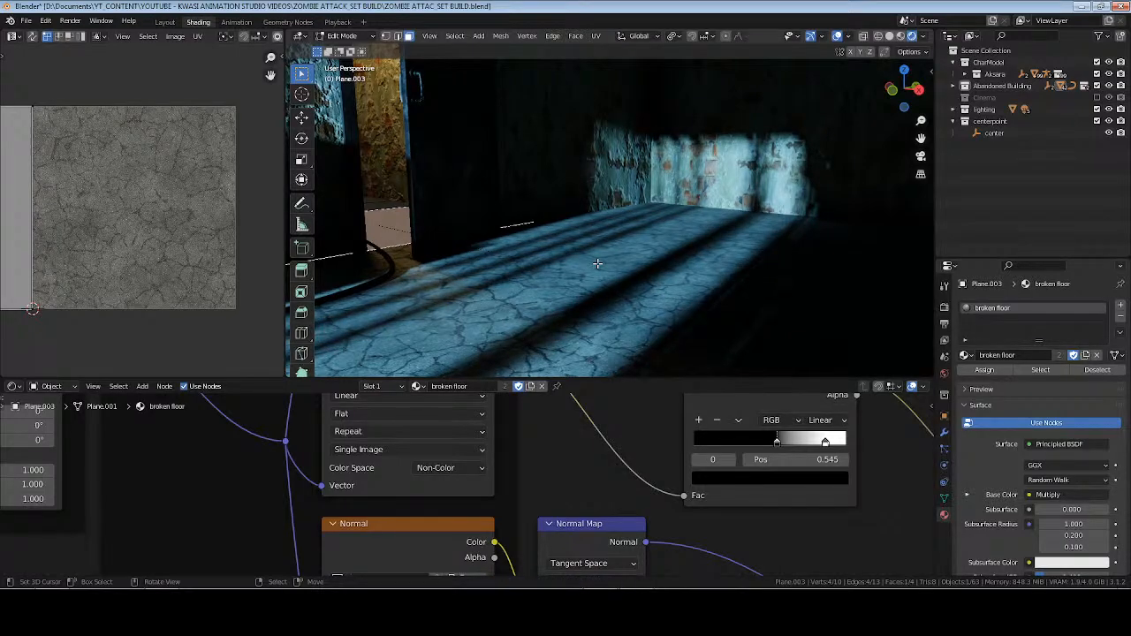
{"action": "key", "text": "u"}
{"action": "left_click", "coordinate": [591, 225]}
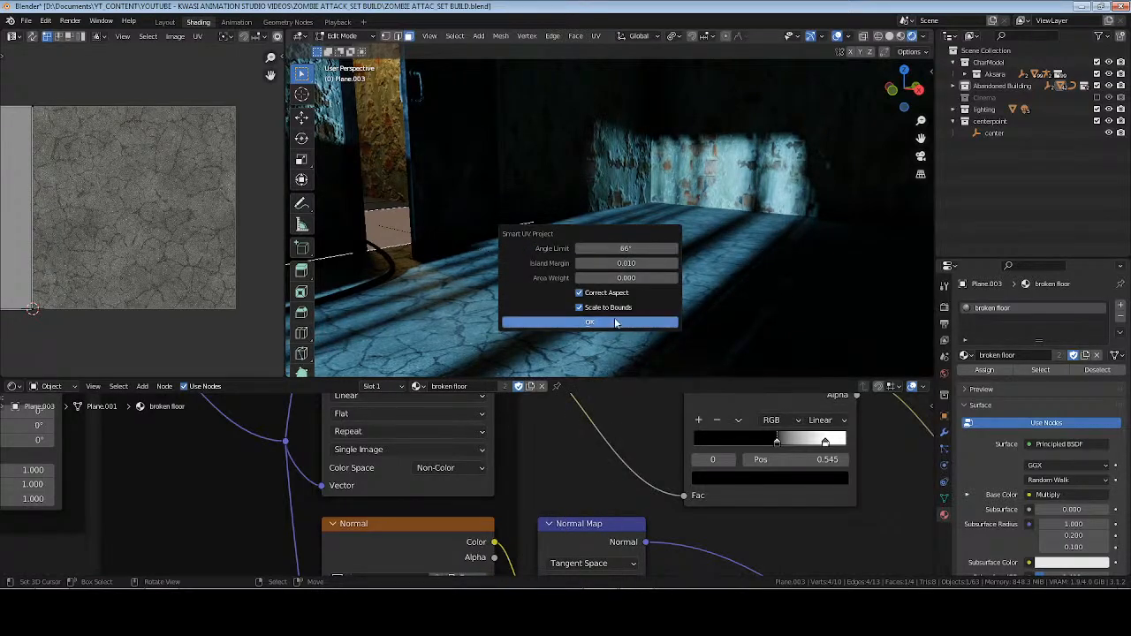
{"action": "left_click", "coordinate": [589, 322]}
Map all corridor floor faces with Follow Active Quads in Even edge length mode, and save the file.
{"action": "key", "text": "a"}
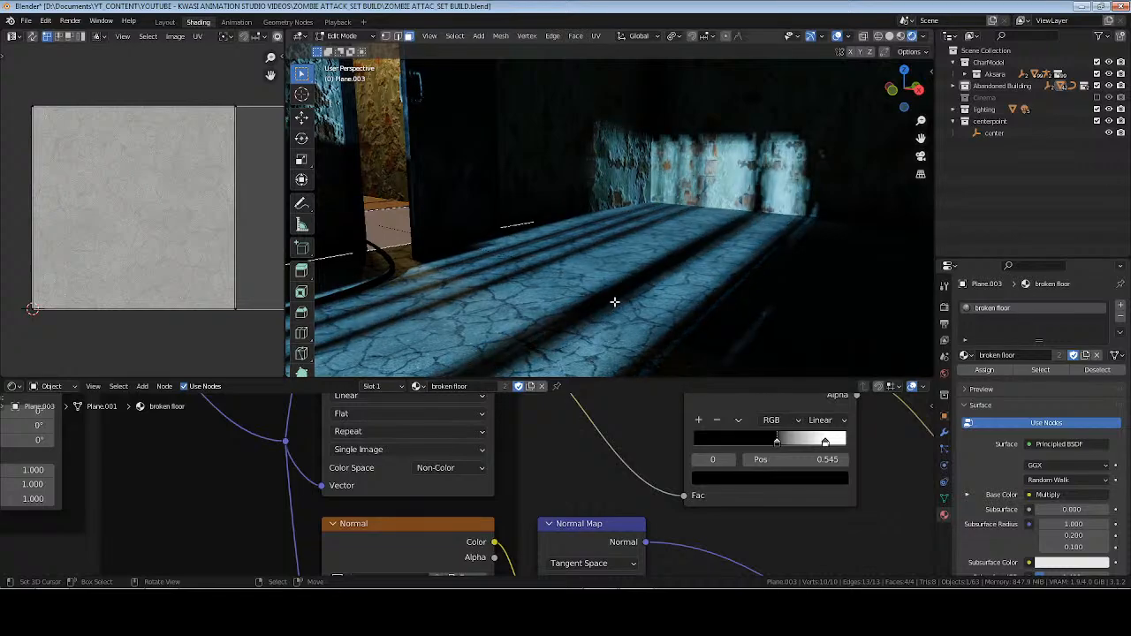
{"action": "key", "text": "u"}
{"action": "left_click", "coordinate": [617, 264]}
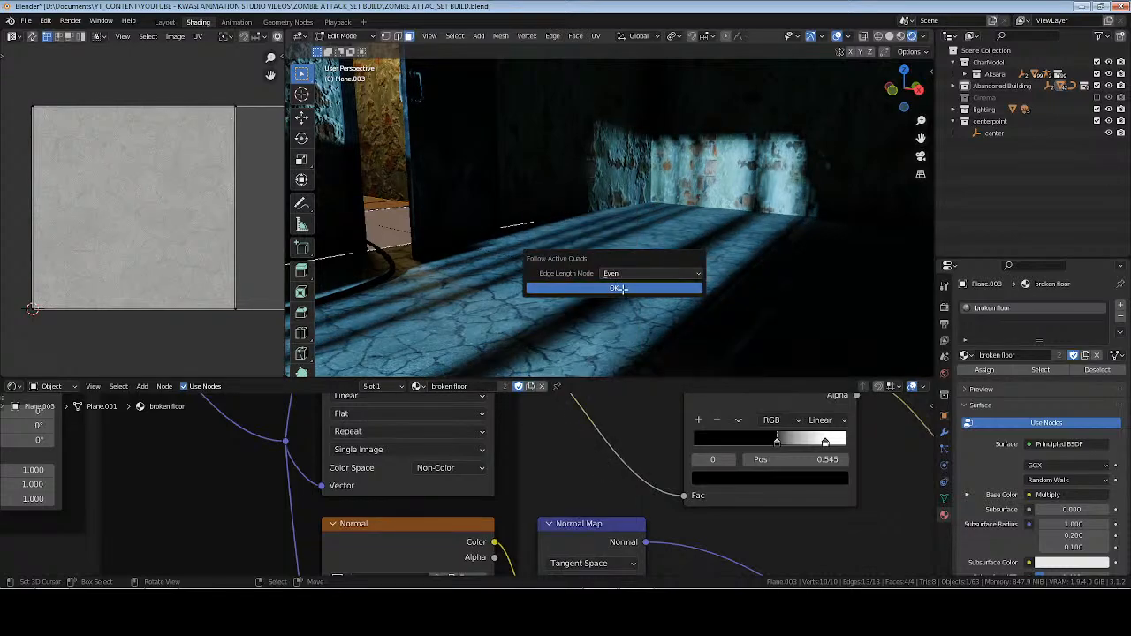
{"action": "left_click", "coordinate": [619, 288]}
{"action": "key", "text": "Tab"}
{"action": "key", "text": "ctrl+s"}
Check the corridor floor's mesh and its face orientation.
{"action": "middle_click_drag", "start_coordinate": [575, 267], "coordinate": [642, 268]}
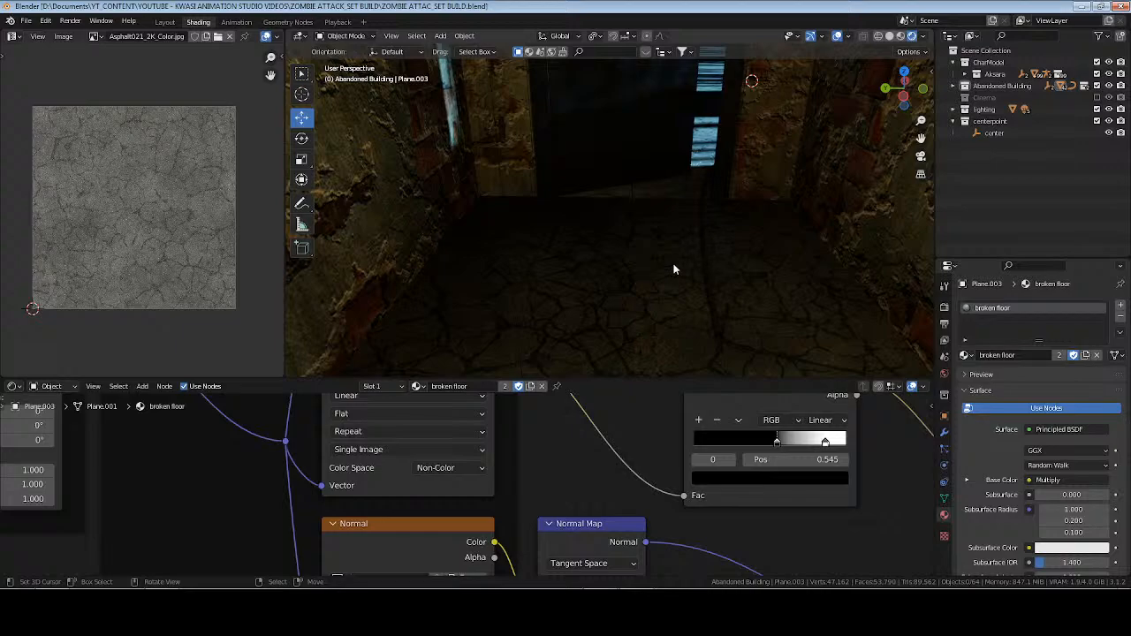
{"action": "key", "text": "Tab"}
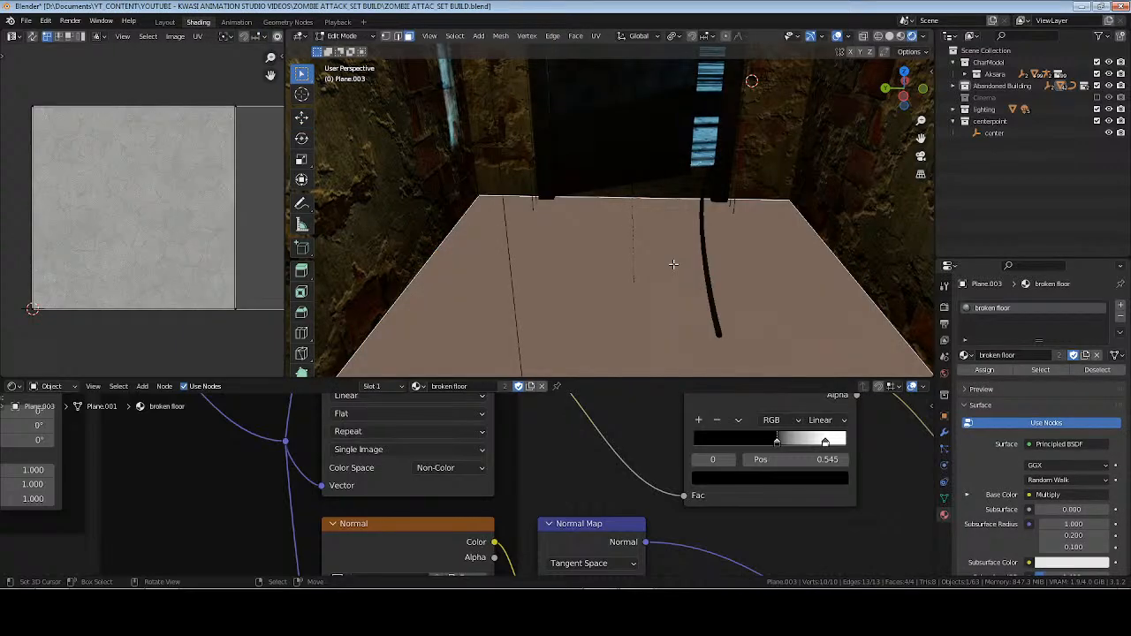
{"action": "key", "text": "Tab"}
{"action": "left_click", "coordinate": [849, 36]}
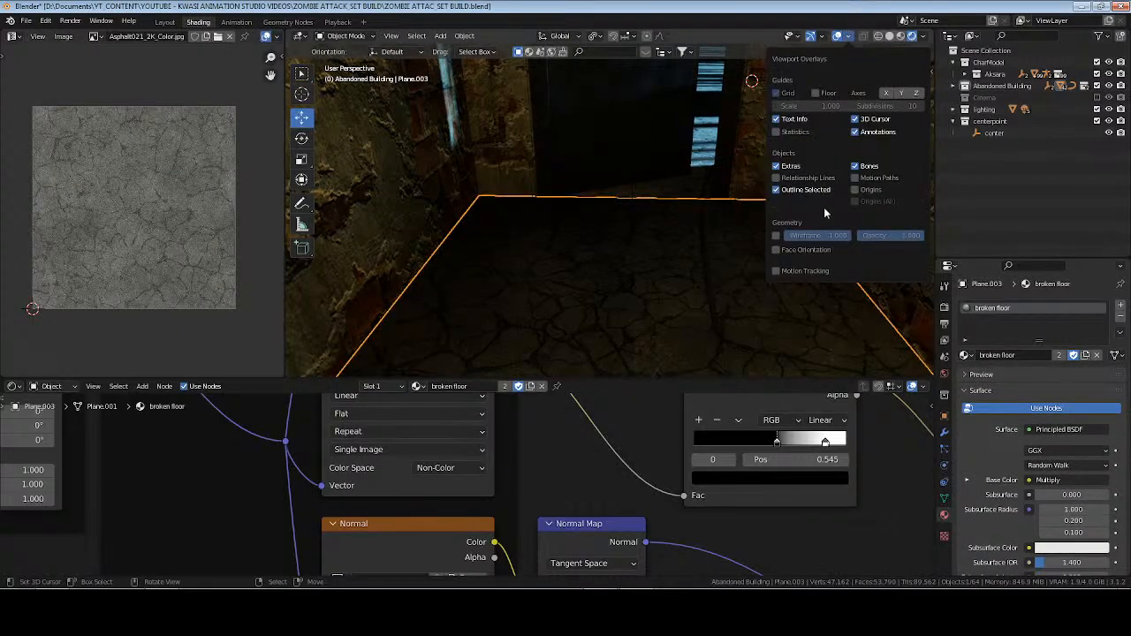
{"action": "left_click", "coordinate": [798, 250]}
{"action": "left_click", "coordinate": [798, 250]}
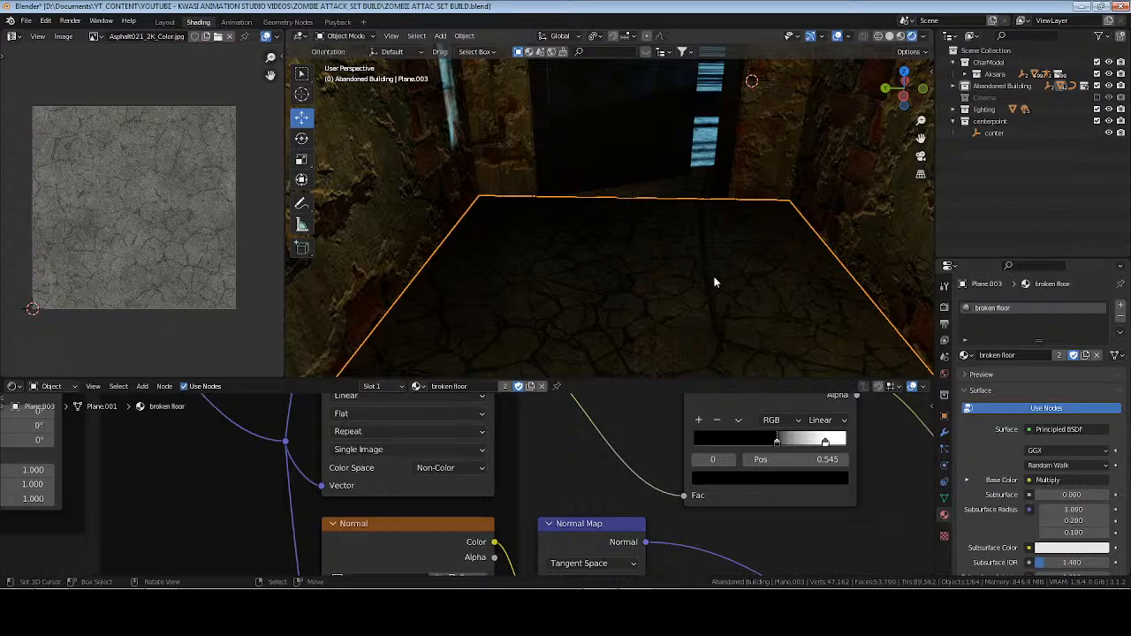
Rotate the selected faces of the corridor wall mesh 180° about the global Z axis, and save the file.
{"action": "left_click", "coordinate": [863, 199]}
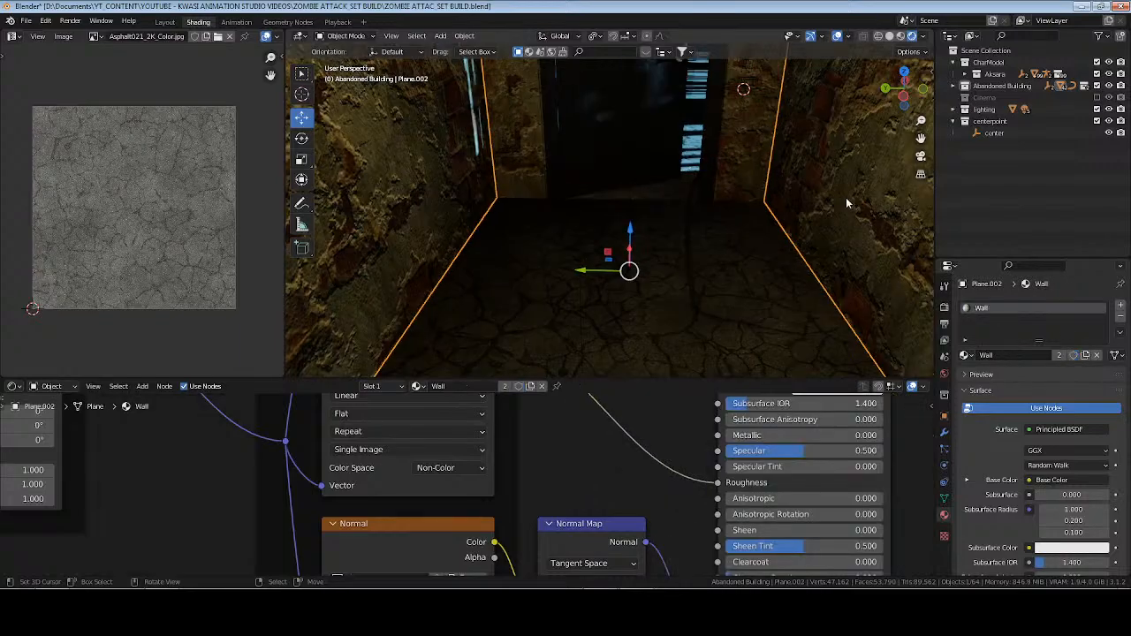
{"action": "middle_click_drag", "start_coordinate": [803, 201], "coordinate": [677, 220]}
{"action": "key", "text": "Tab"}
{"action": "left_click", "coordinate": [614, 172]}
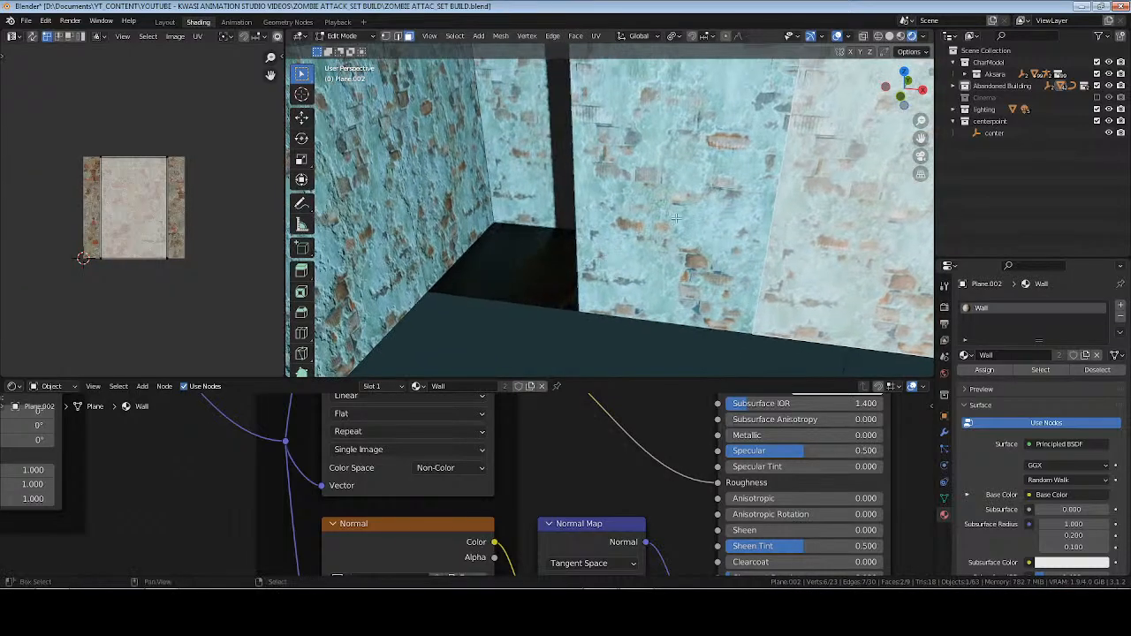
{"action": "left_click", "coordinate": [679, 219], "text": "shift"}
{"action": "type", "text": "r1"}
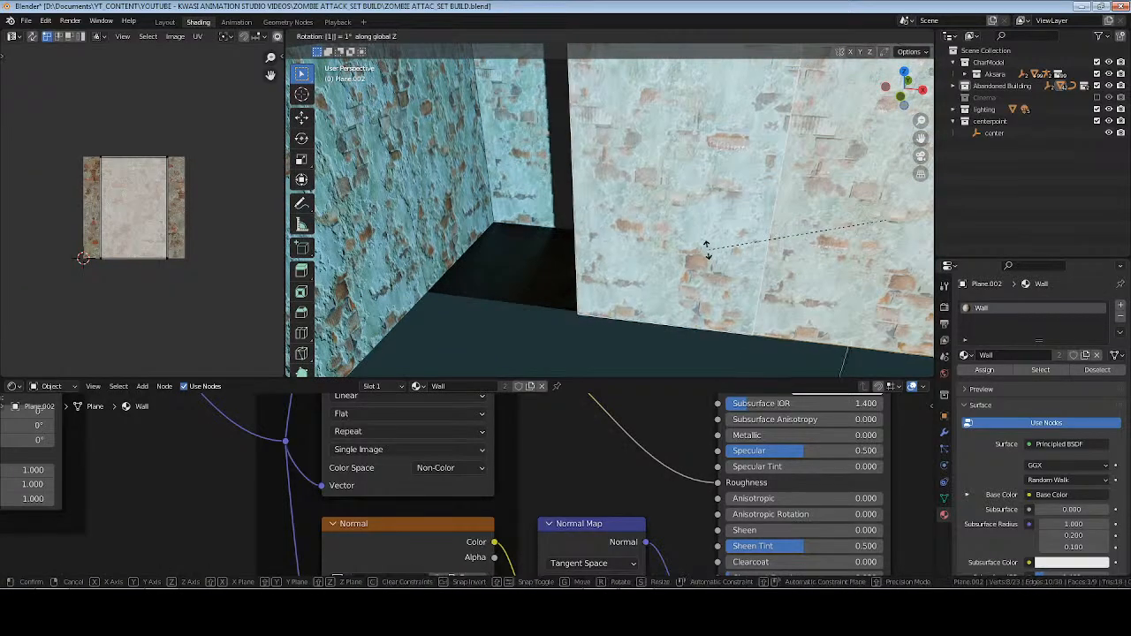
{"action": "type", "text": "80"}
{"action": "key", "text": "Return"}
{"action": "key", "text": "Tab"}
{"action": "middle_click_drag", "start_coordinate": [708, 250], "coordinate": [550, 228]}
{"action": "key", "text": "alt+a"}
{"action": "key", "text": "ctrl+s"}
Inspect the corridor floor and the cable at the doorway in rendered view, and save the file.
{"action": "left_click", "coordinate": [550, 228]}
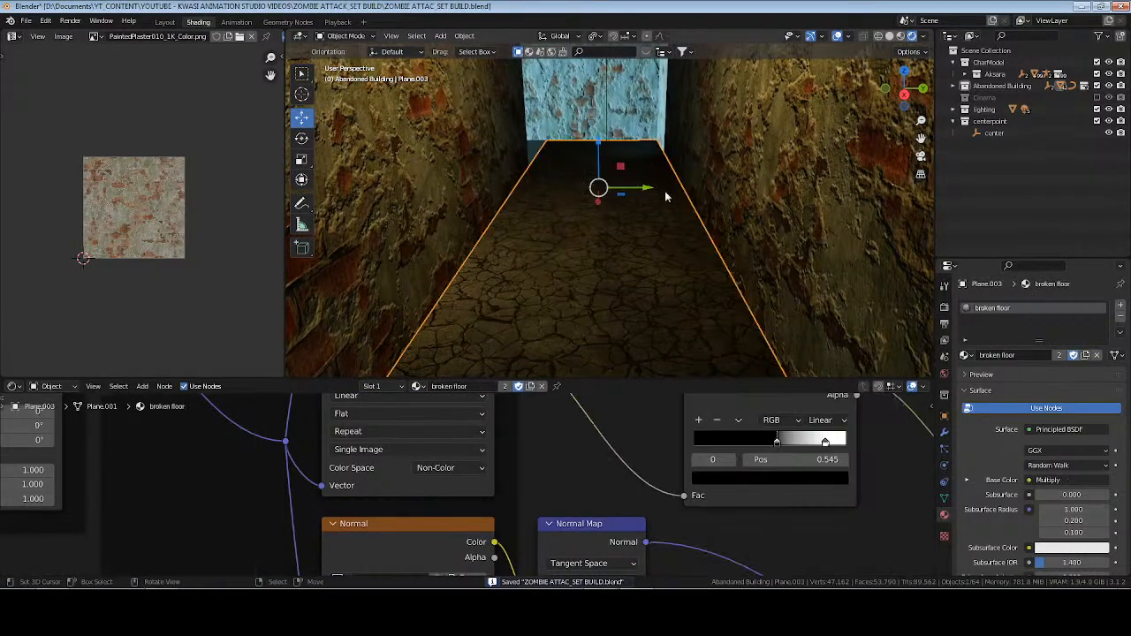
{"action": "scroll", "coordinate": [630, 229], "scroll_direction": "down", "scroll_amount": 3}
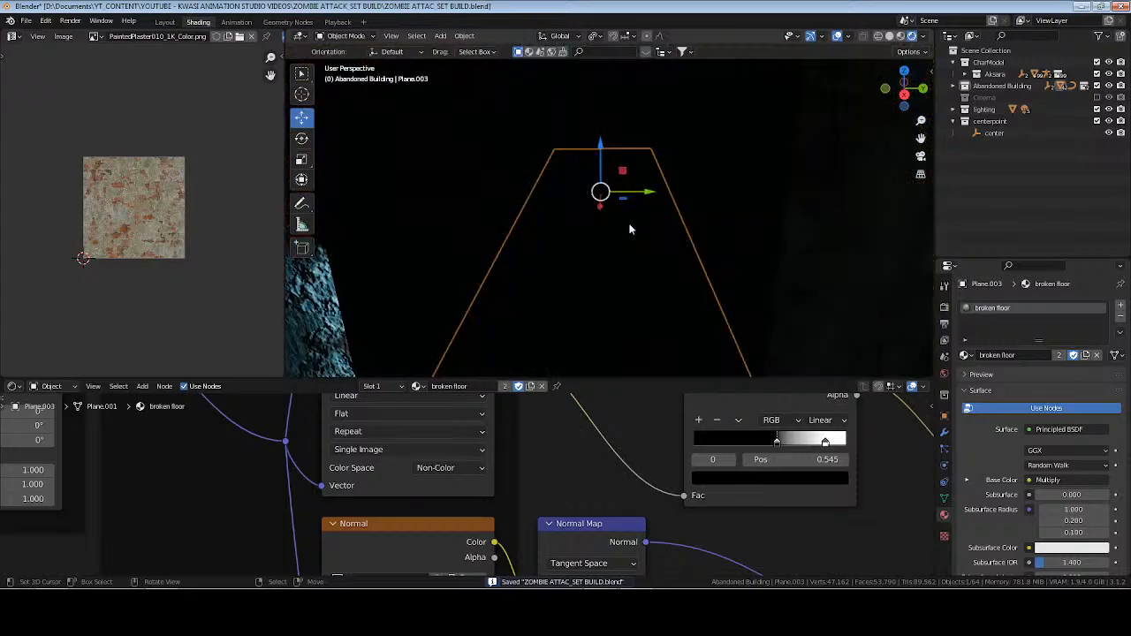
{"action": "middle_click_drag", "start_coordinate": [632, 305], "coordinate": [756, 283], "text": "shift"}
{"action": "scroll", "coordinate": [621, 253], "scroll_direction": "up", "scroll_amount": 1}
{"action": "key", "text": "ctrl+s"}
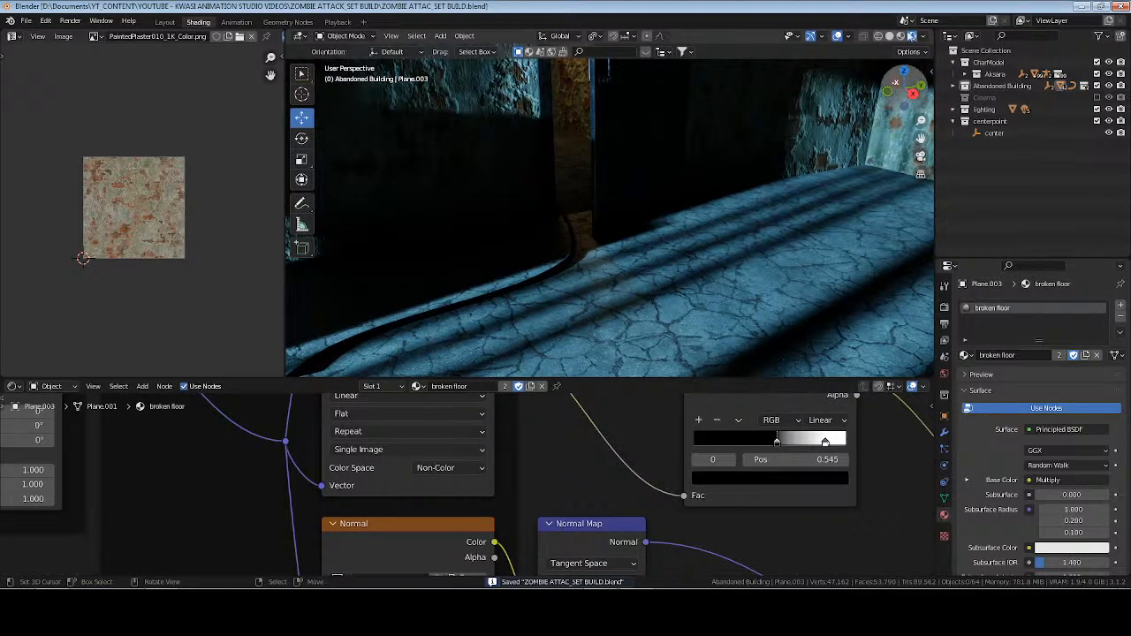
Check the face orientation of the room and corridor floors around the doorway.
{"action": "left_click", "coordinate": [849, 36]}
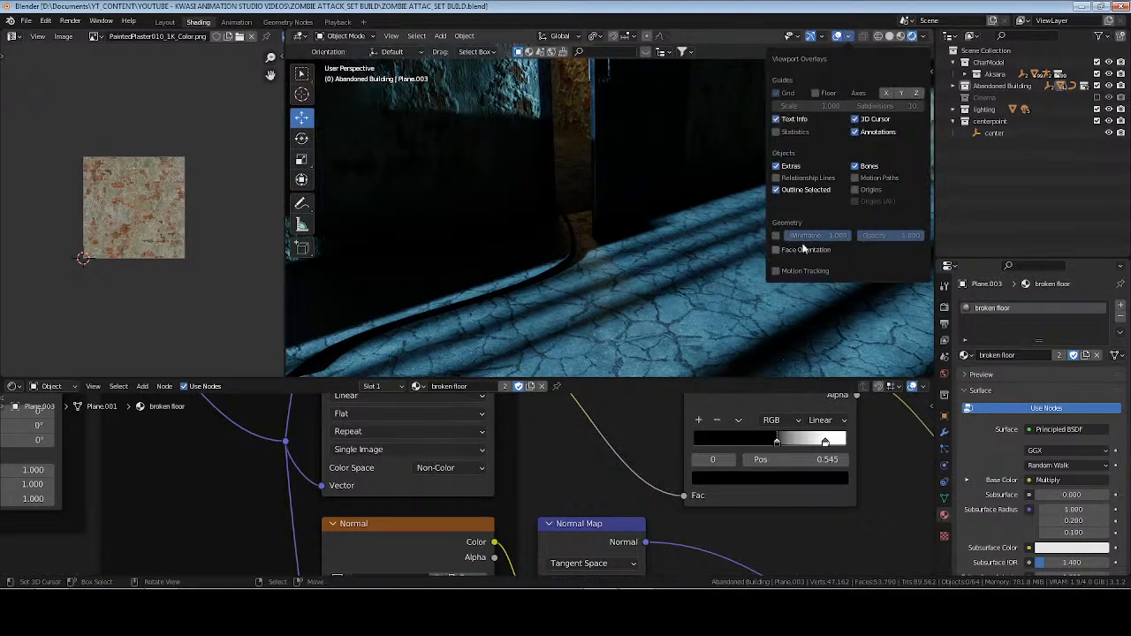
{"action": "left_click", "coordinate": [777, 250]}
{"action": "left_click", "coordinate": [802, 251]}
Map the active face of the corridor floor beyond the doorway with Cube Projection.
{"action": "left_click", "coordinate": [575, 187]}
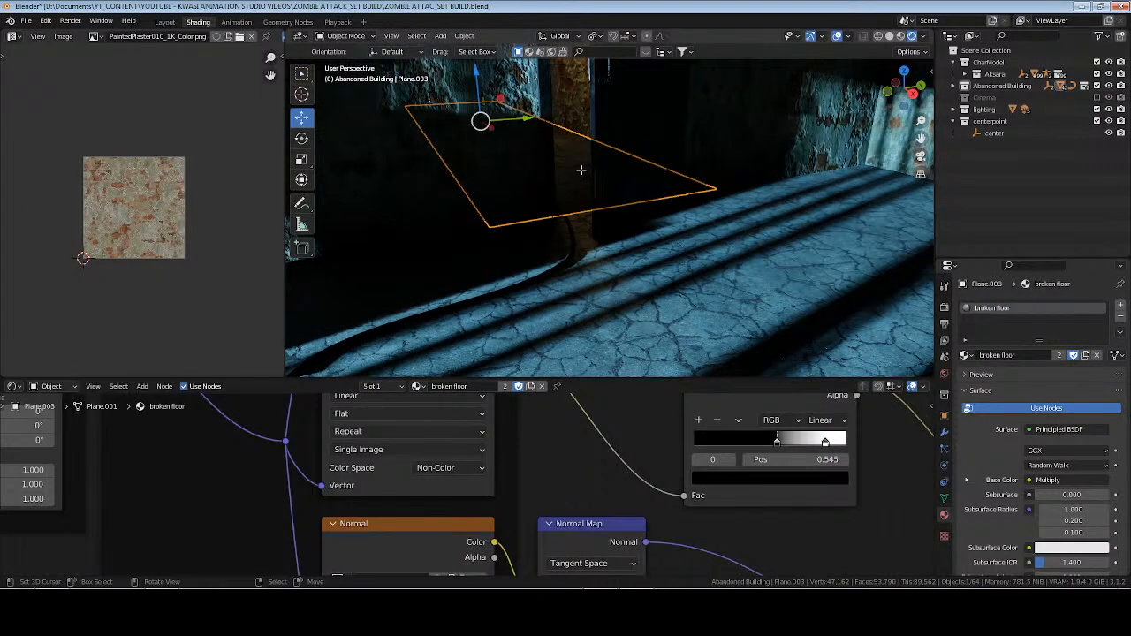
{"action": "key", "text": "Tab"}
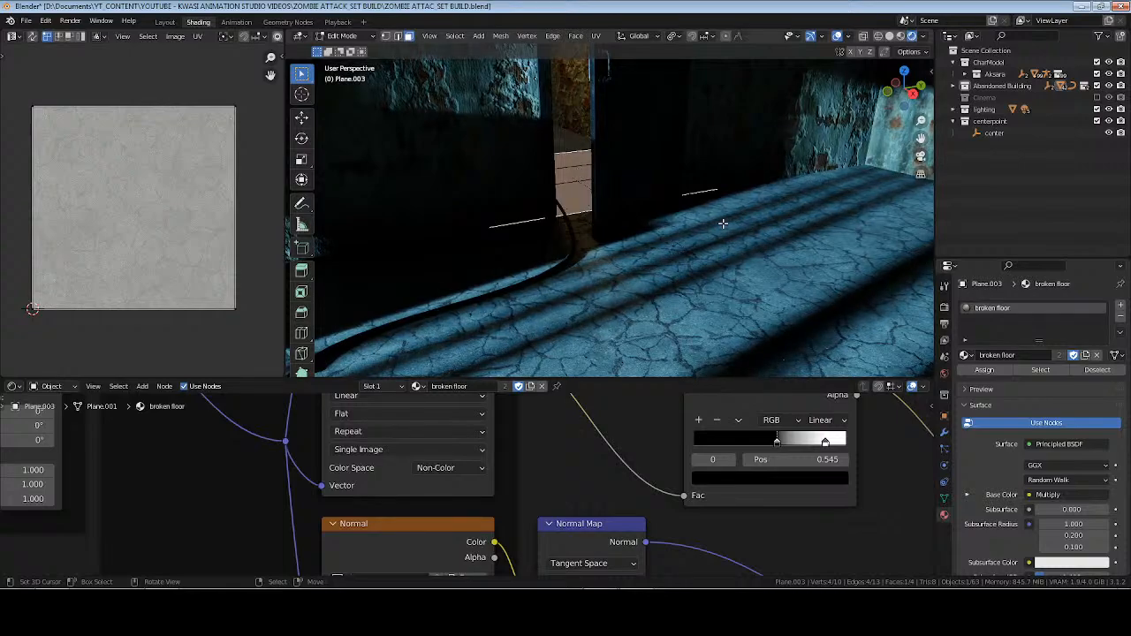
{"action": "key", "text": "u"}
{"action": "left_click", "coordinate": [716, 237]}
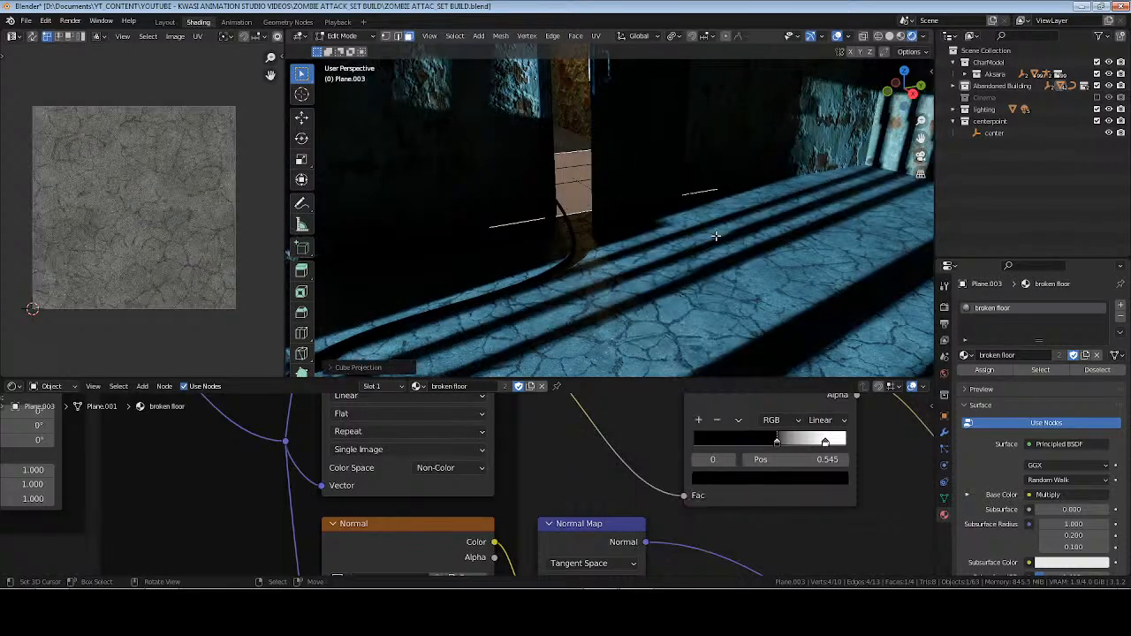
{"action": "key", "text": "u"}
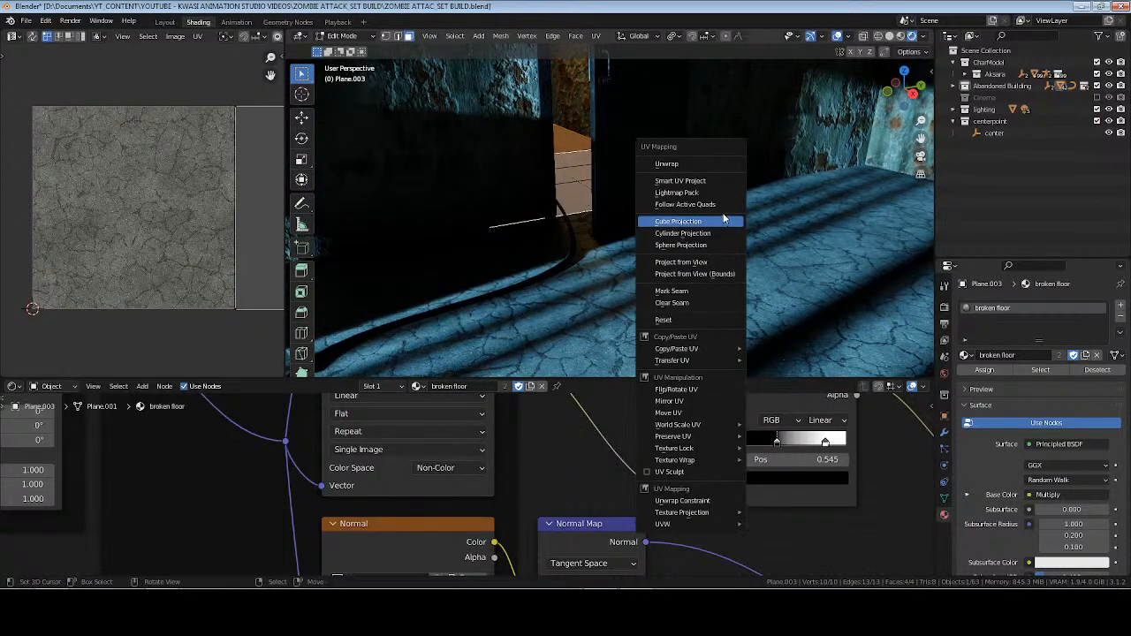
{"action": "left_click", "coordinate": [716, 221]}
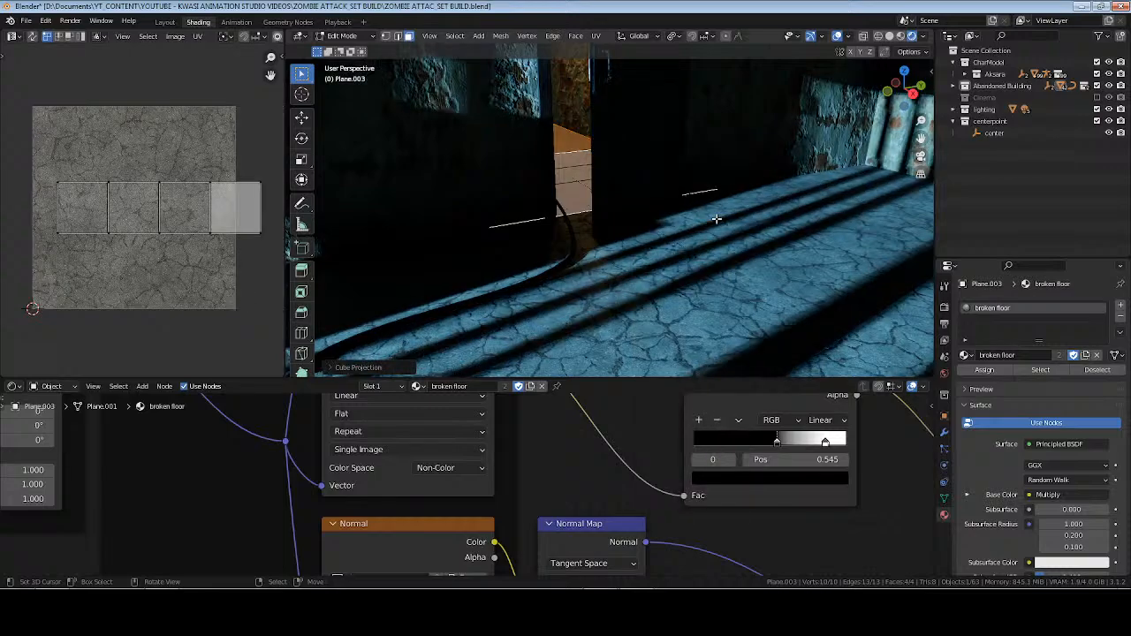
{"action": "key", "text": "u"}
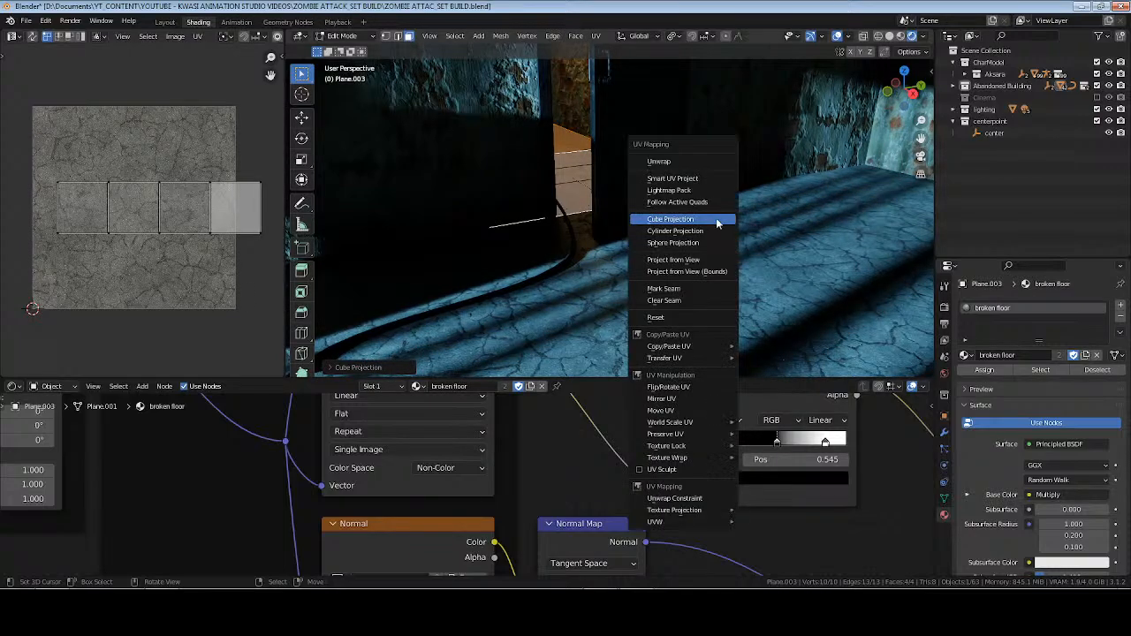
{"action": "left_click", "coordinate": [738, 222]}
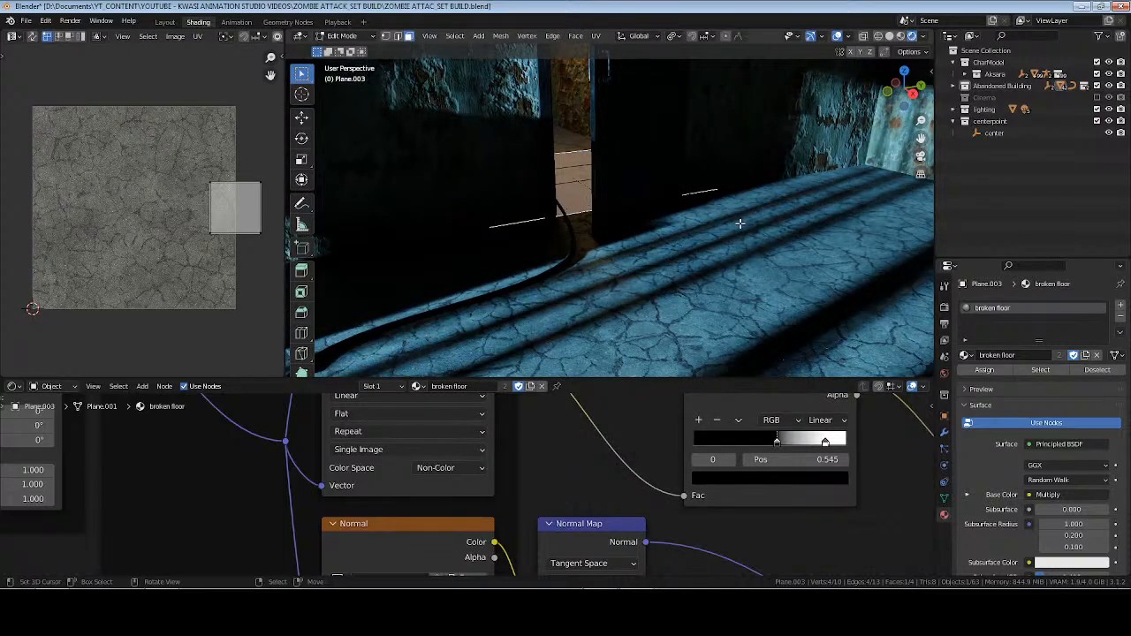
{"action": "key", "text": "u"}
{"action": "left_click", "coordinate": [734, 221]}
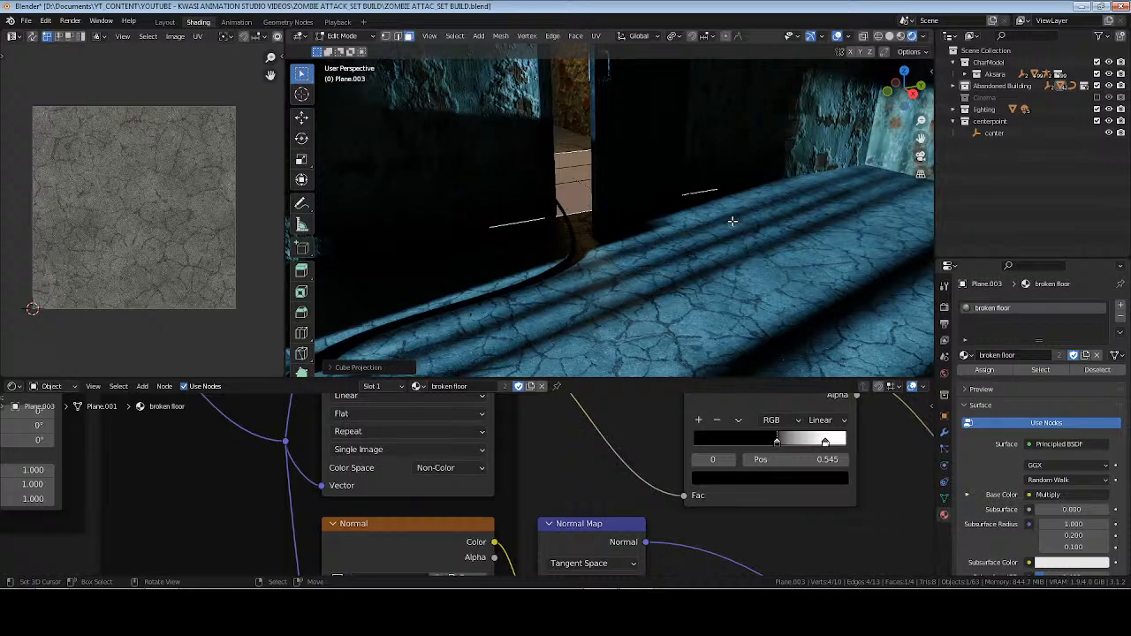
Map all corridor floor faces from the active face with Follow Active Quads, return to Object Mode, and save the file.
{"action": "key", "text": "a"}
{"action": "key", "text": "u"}
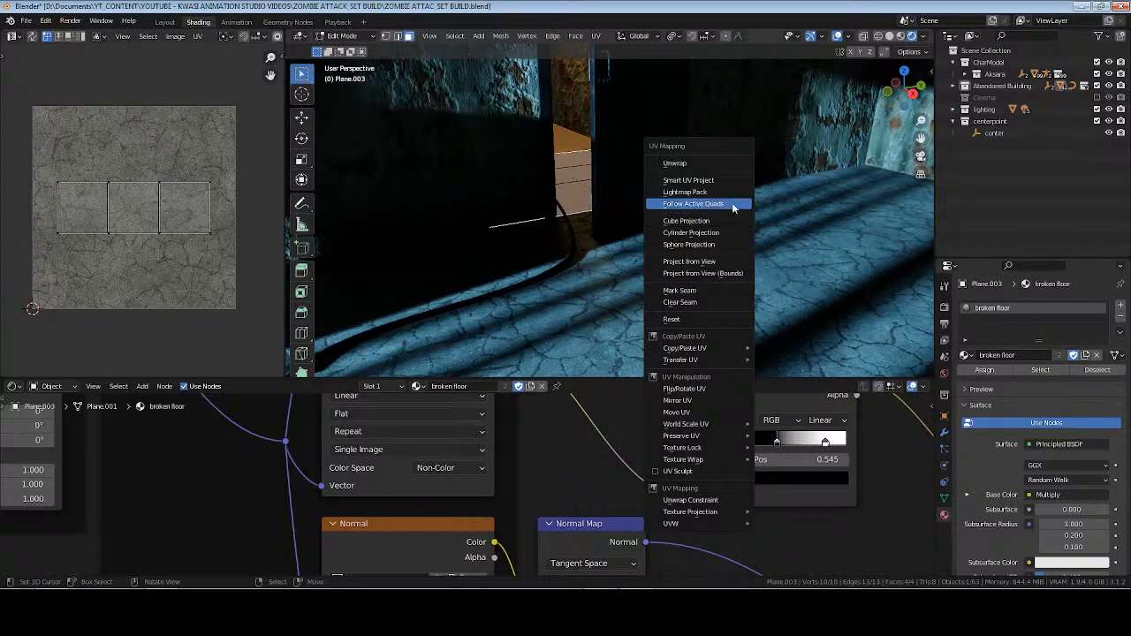
{"action": "left_click", "coordinate": [732, 205]}
{"action": "left_click", "coordinate": [733, 239]}
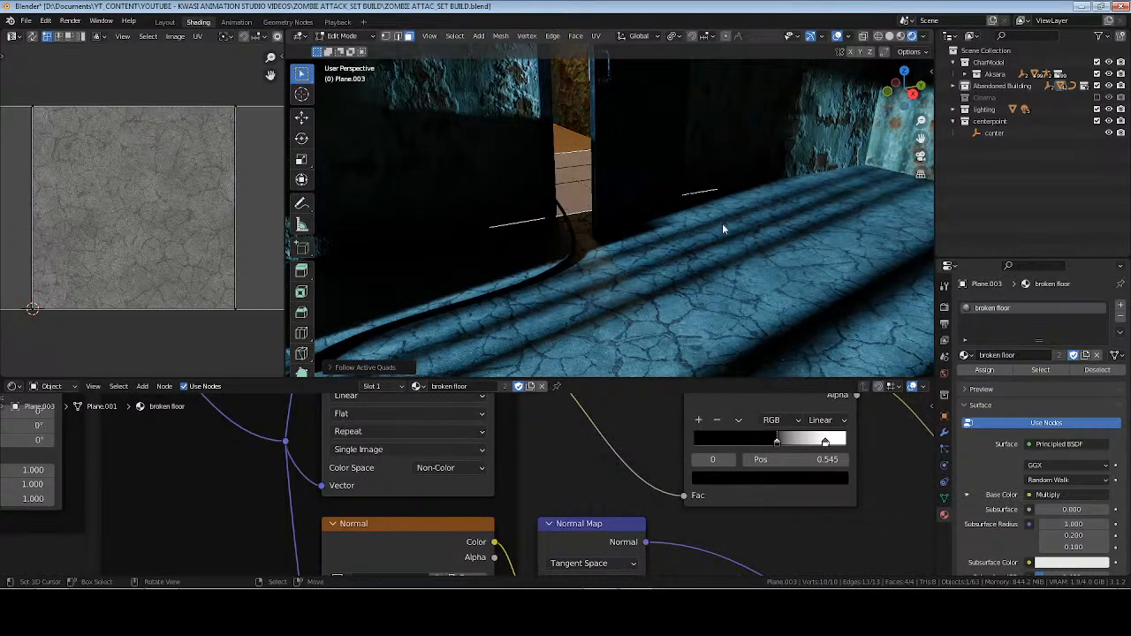
{"action": "key", "text": "Tab"}
{"action": "key", "text": "alt+a"}
{"action": "key", "text": "ctrl+s"}
Inspect the room floor around the character and the roughness nodes of its broken floor material.
{"action": "scroll", "coordinate": [715, 223], "scroll_direction": "down", "scroll_amount": 5}
{"action": "middle_click_drag", "start_coordinate": [715, 223], "coordinate": [687, 228]}
{"action": "scroll", "coordinate": [714, 225], "scroll_direction": "up", "scroll_amount": 4}
{"action": "scroll", "coordinate": [695, 244], "scroll_direction": "down", "scroll_amount": 4}
{"action": "scroll", "coordinate": [683, 227], "scroll_direction": "up", "scroll_amount": 4}
{"action": "scroll", "coordinate": [686, 228], "scroll_direction": "up", "scroll_amount": 4}
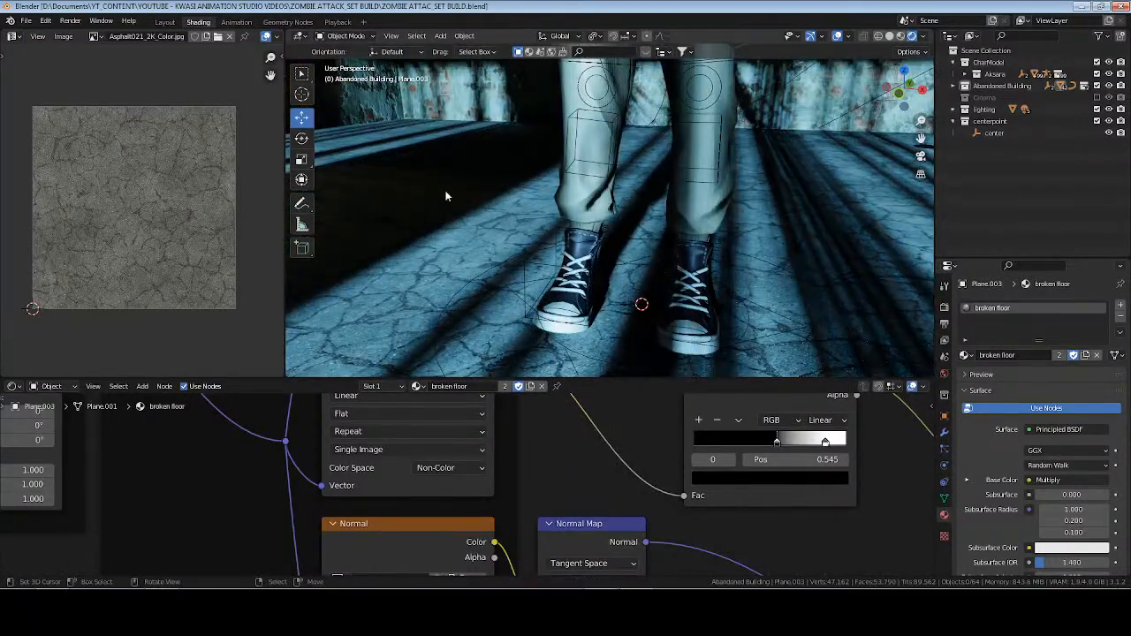
{"action": "left_click", "coordinate": [446, 196]}
{"action": "scroll", "coordinate": [541, 455], "scroll_direction": "down", "scroll_amount": 3}
{"action": "middle_click_drag", "start_coordinate": [523, 417], "coordinate": [345, 432]}
{"action": "scroll", "coordinate": [380, 447], "scroll_direction": "up", "scroll_amount": 2}
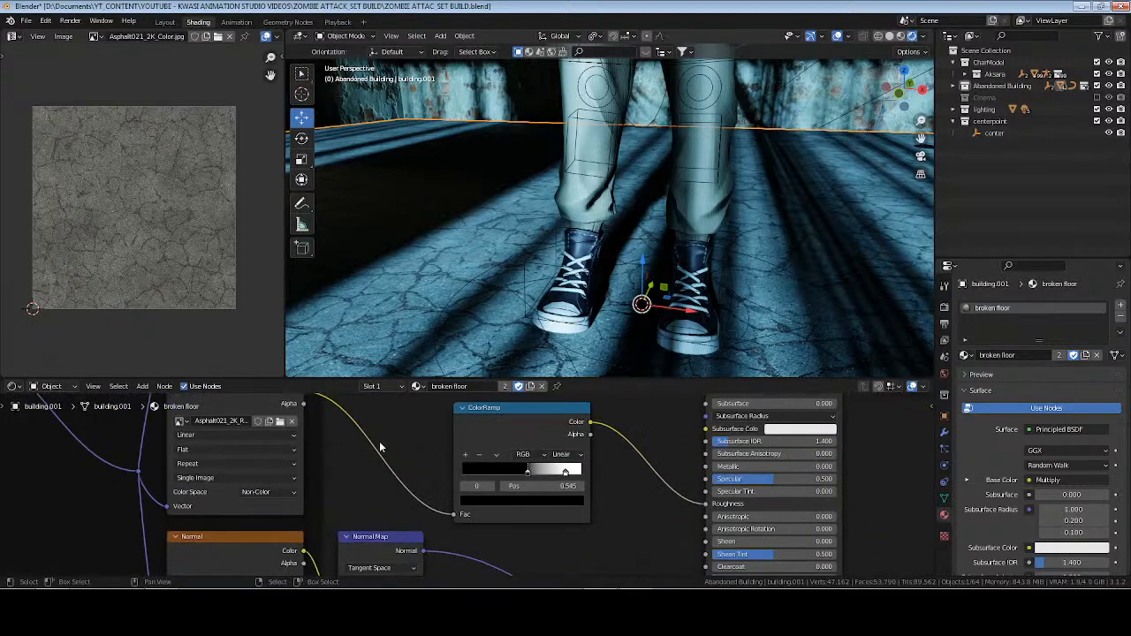
{"action": "scroll", "coordinate": [380, 447], "scroll_direction": "up", "scroll_amount": 1}
{"action": "scroll", "coordinate": [566, 238], "scroll_direction": "down", "scroll_amount": 7}
{"action": "middle_click_drag", "start_coordinate": [565, 239], "coordinate": [755, 242]}
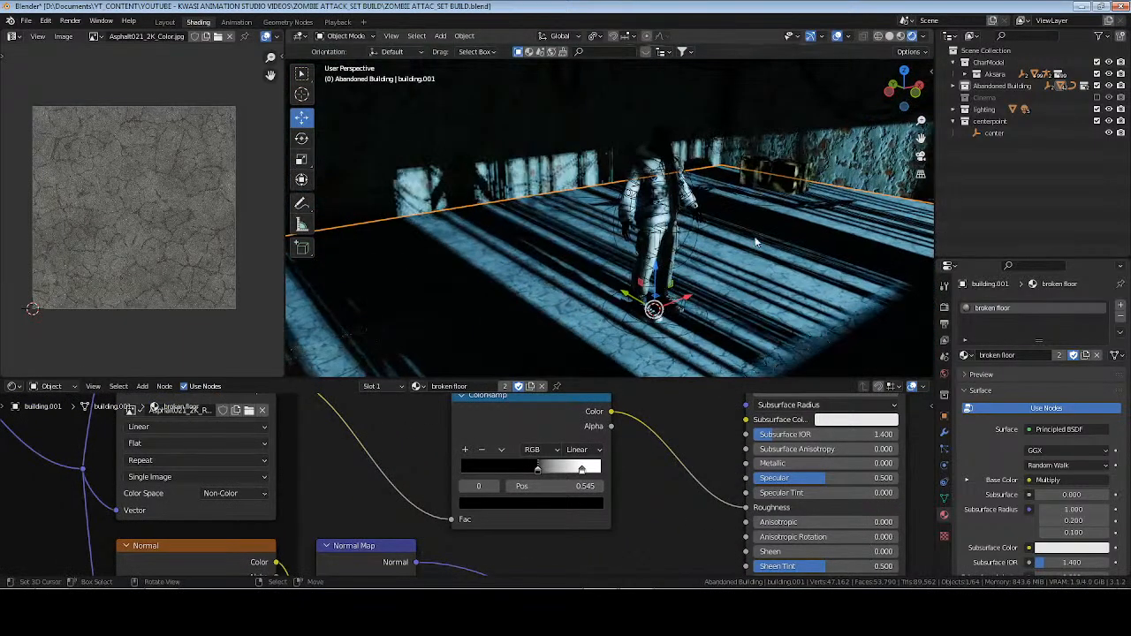
Frame the center empty, set the white stop of the broken floor's roughness ColorRamp to position 0.832, and save the file.
{"action": "left_click", "coordinate": [992, 135]}
{"action": "key", "text": "KP_Decimal"}
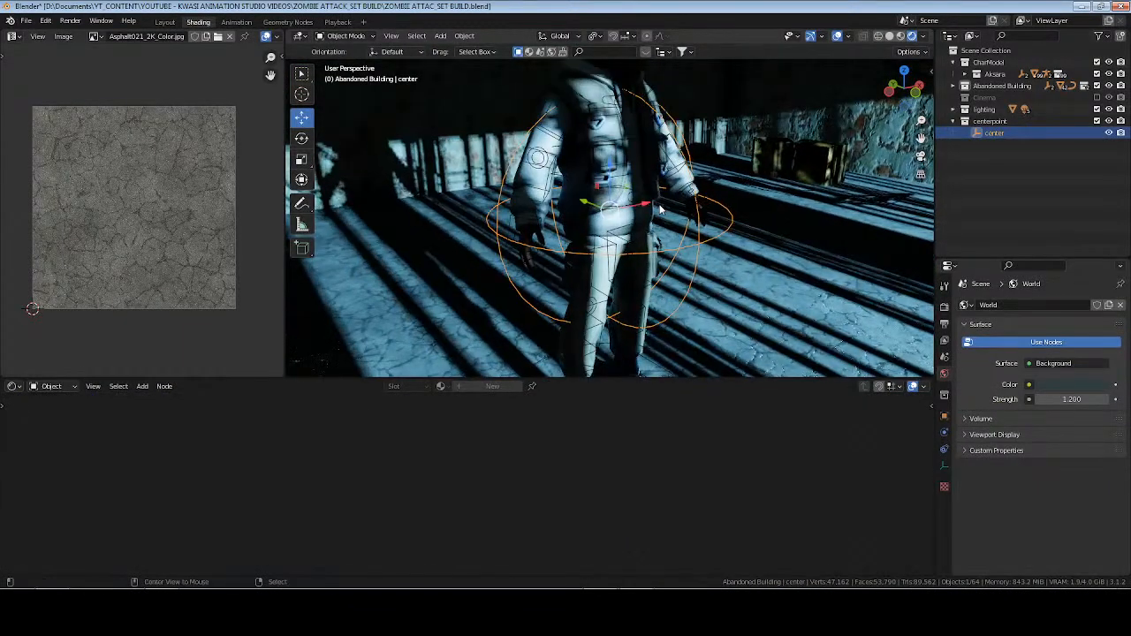
{"action": "key", "text": "alt+a"}
{"action": "middle_click_drag", "start_coordinate": [636, 290], "coordinate": [629, 248]}
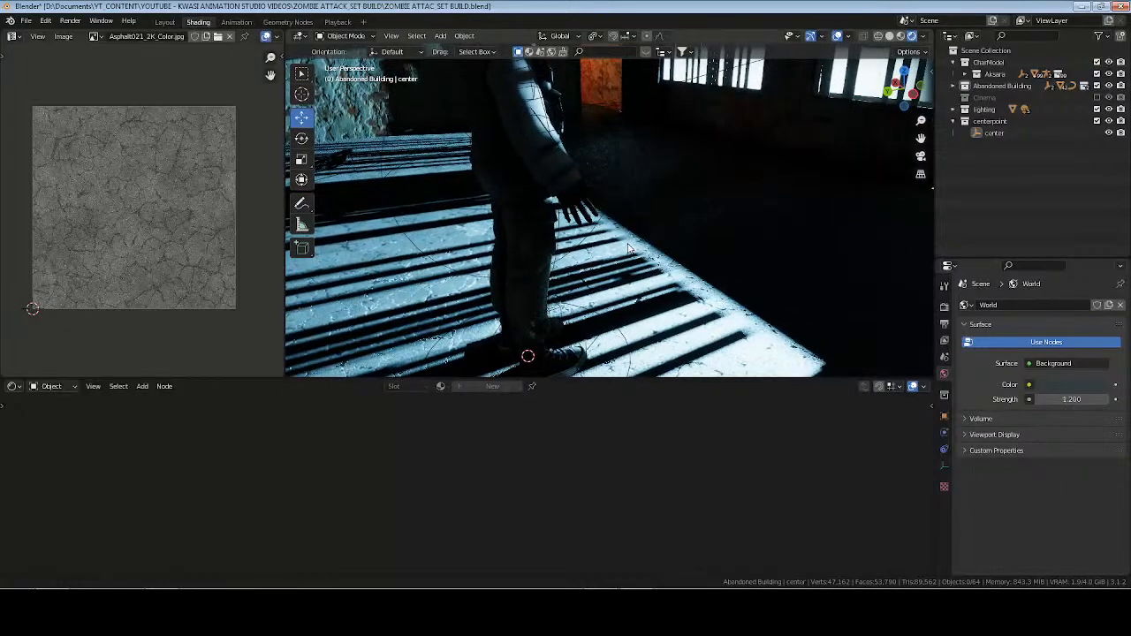
{"action": "left_click", "coordinate": [629, 248]}
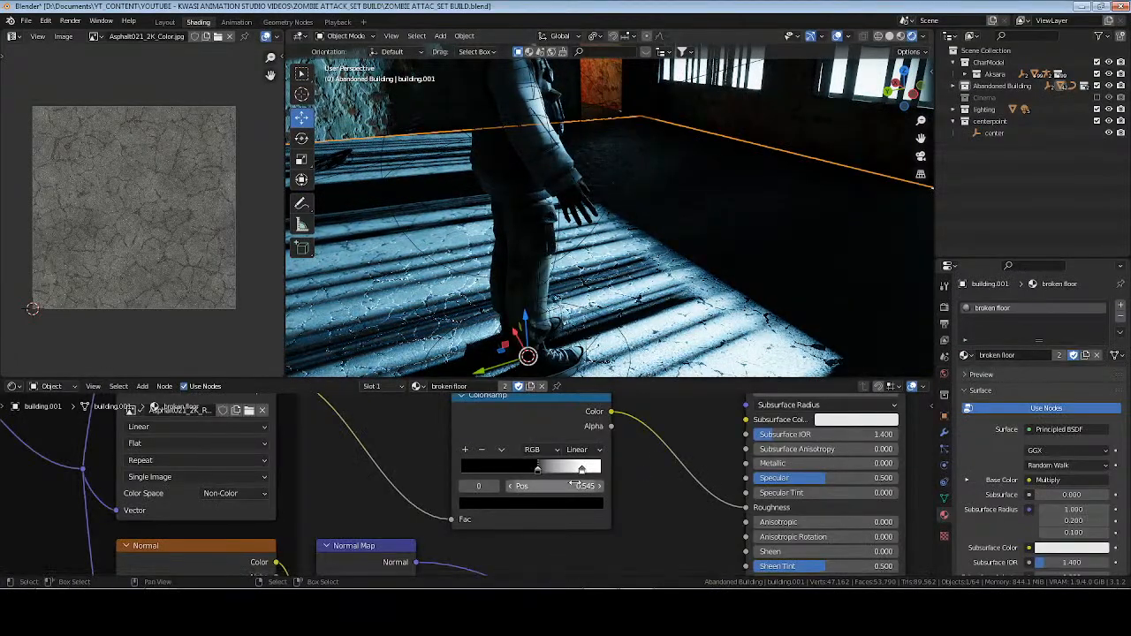
{"action": "mouse_move", "coordinate": [583, 472]}
{"action": "left_mouse_down"}
{"action": "mouse_move", "coordinate": [517, 472]}
{"action": "mouse_move", "coordinate": [602, 469]}
{"action": "mouse_move", "coordinate": [580, 472]}
{"action": "left_mouse_up"}
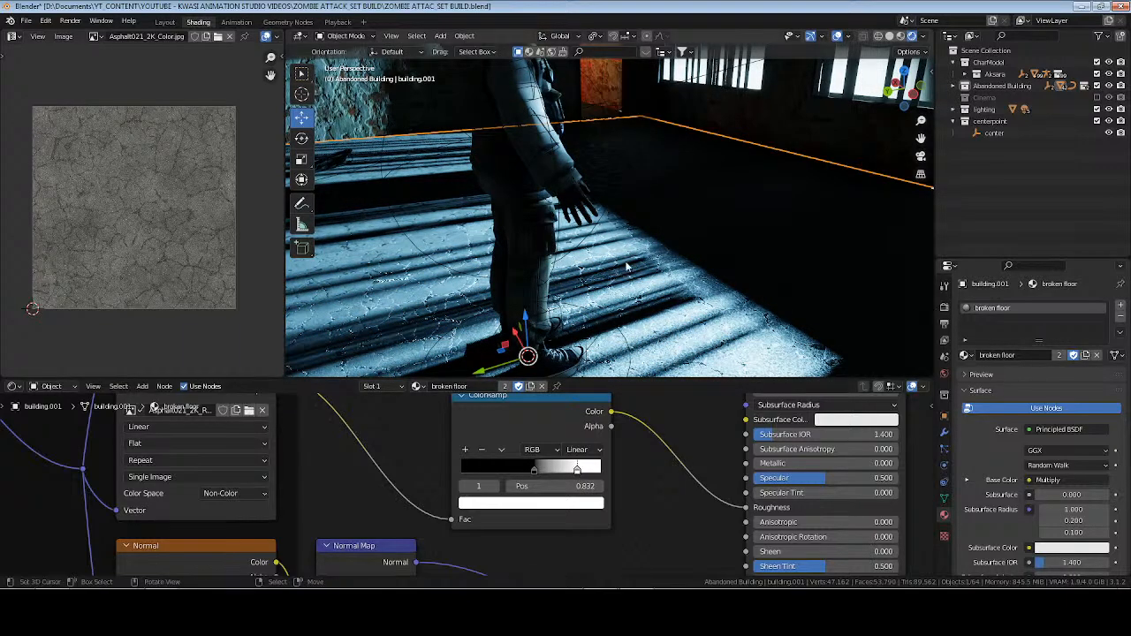
{"action": "key", "text": "ctrl+s"}
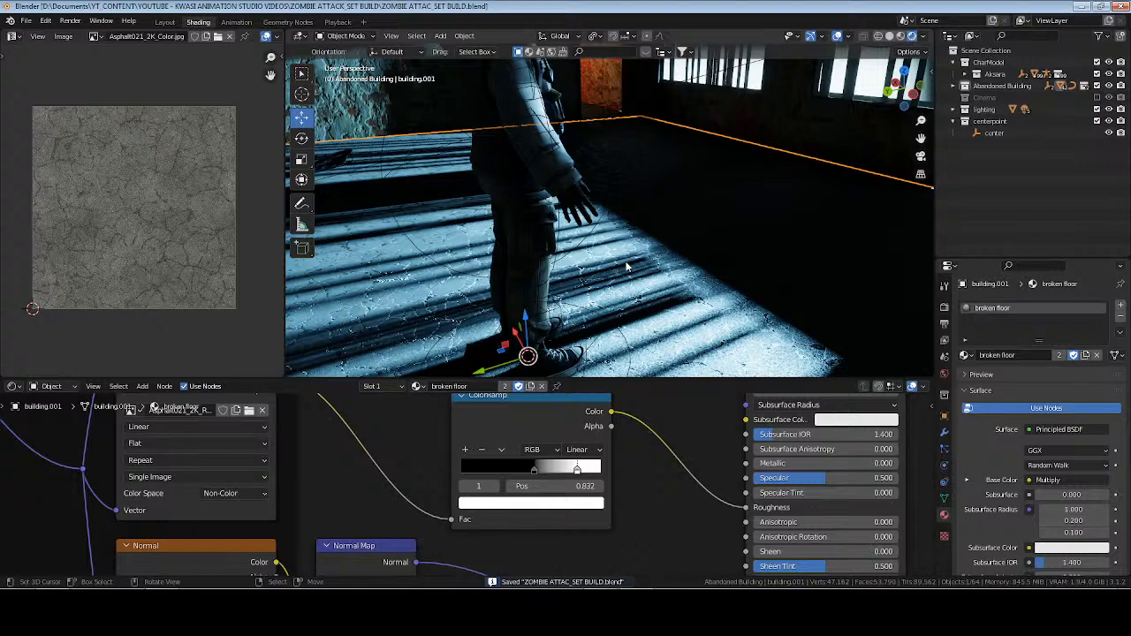
Move the roughness ColorRamp node closer to the Principled BSDF and reset its ramp to default values.
{"action": "left_click", "coordinate": [520, 423]}
{"action": "left_click_drag", "start_coordinate": [530, 421], "coordinate": [578, 426]}
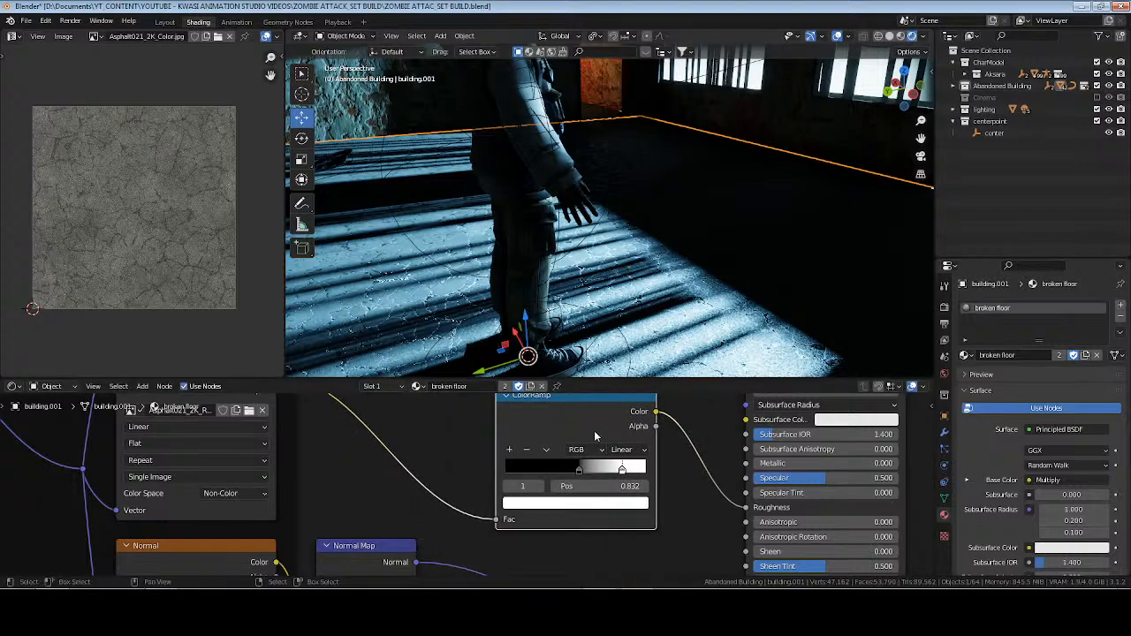
{"action": "key", "text": "BackSpace"}
{"action": "left_click", "coordinate": [448, 439]}
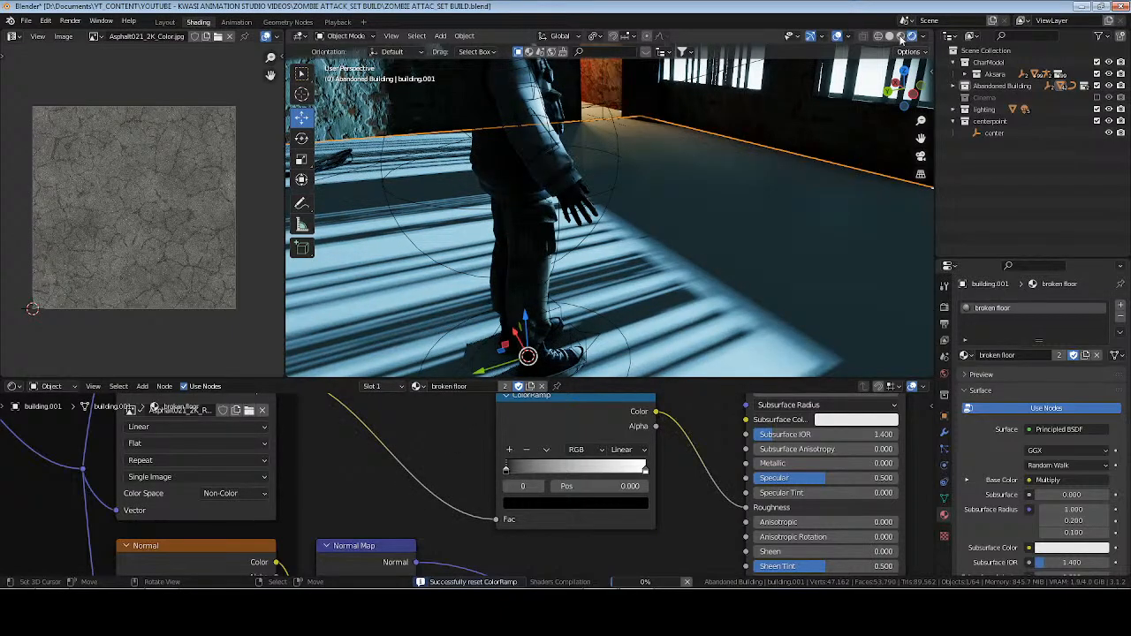
Show the scene in material preview and insert a Noise Texture node between the Roughness image texture and the ColorRamp.
{"action": "left_click", "coordinate": [901, 37]}
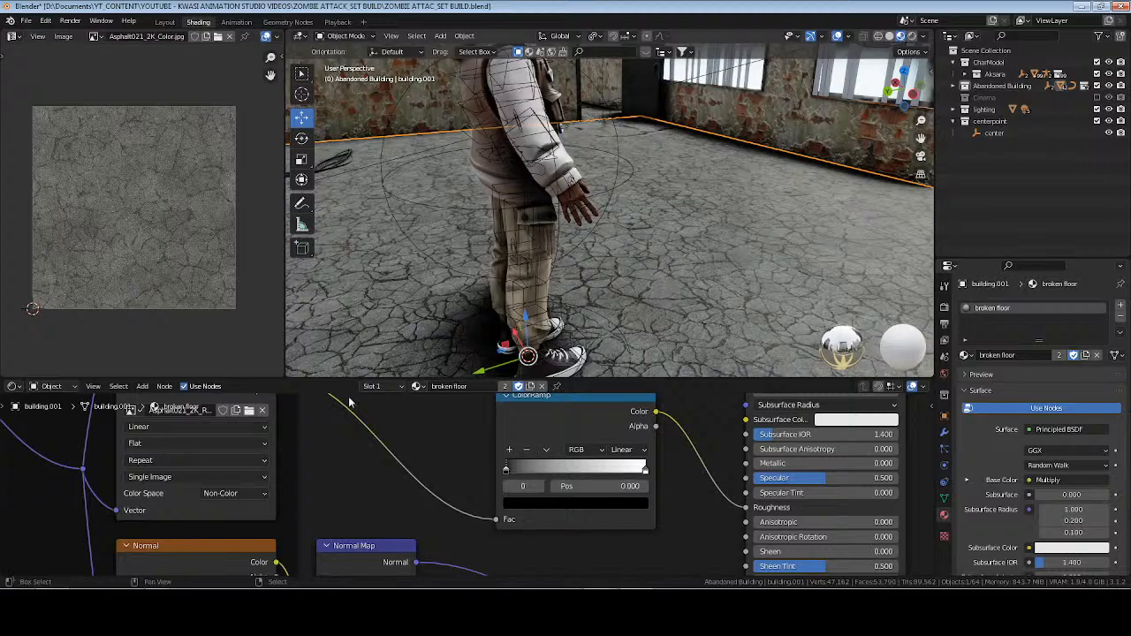
{"action": "key", "text": "shift+a"}
{"action": "type", "text": "snoise"}
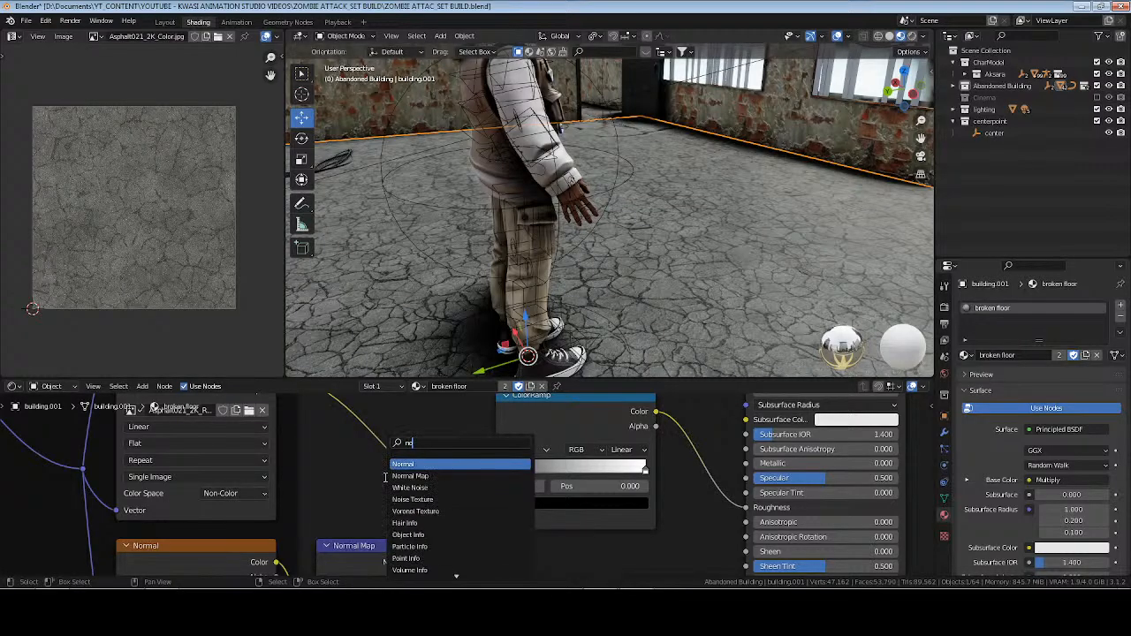
{"action": "key", "text": "Return"}
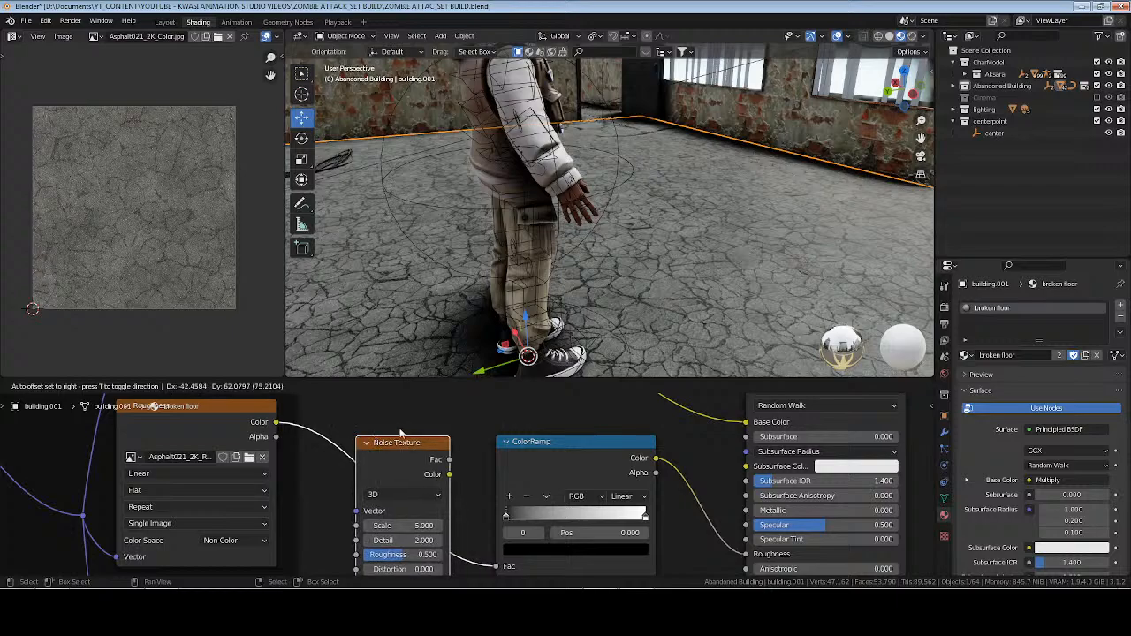
{"action": "left_click", "coordinate": [353, 438]}
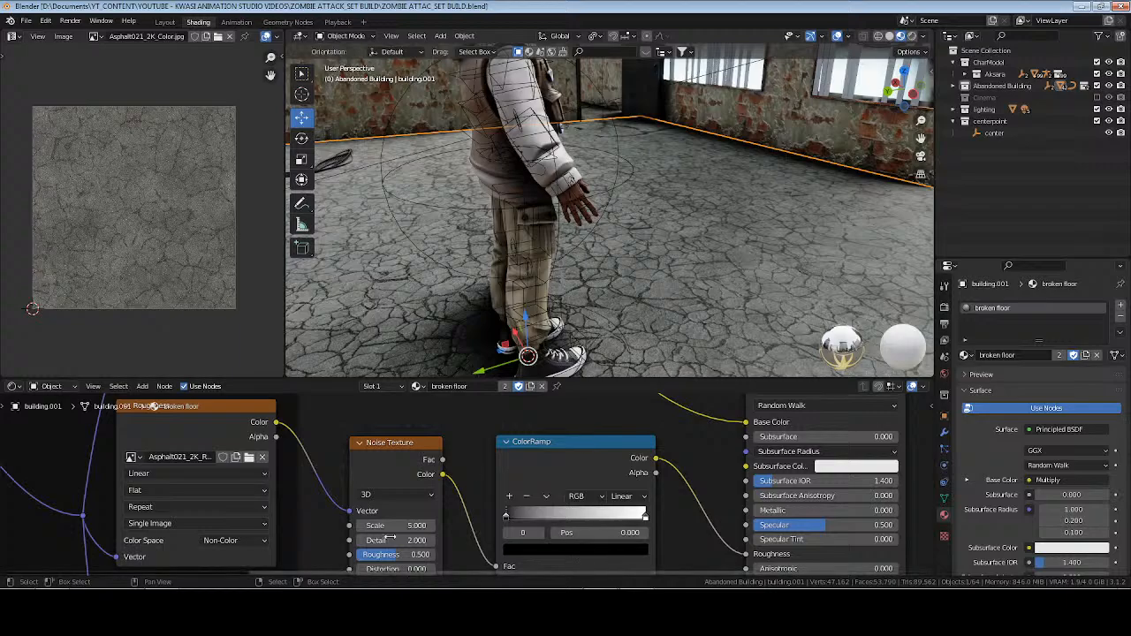
Switch to Streamlabs Desktop.
{"action": "left_click", "coordinate": [593, 606]}
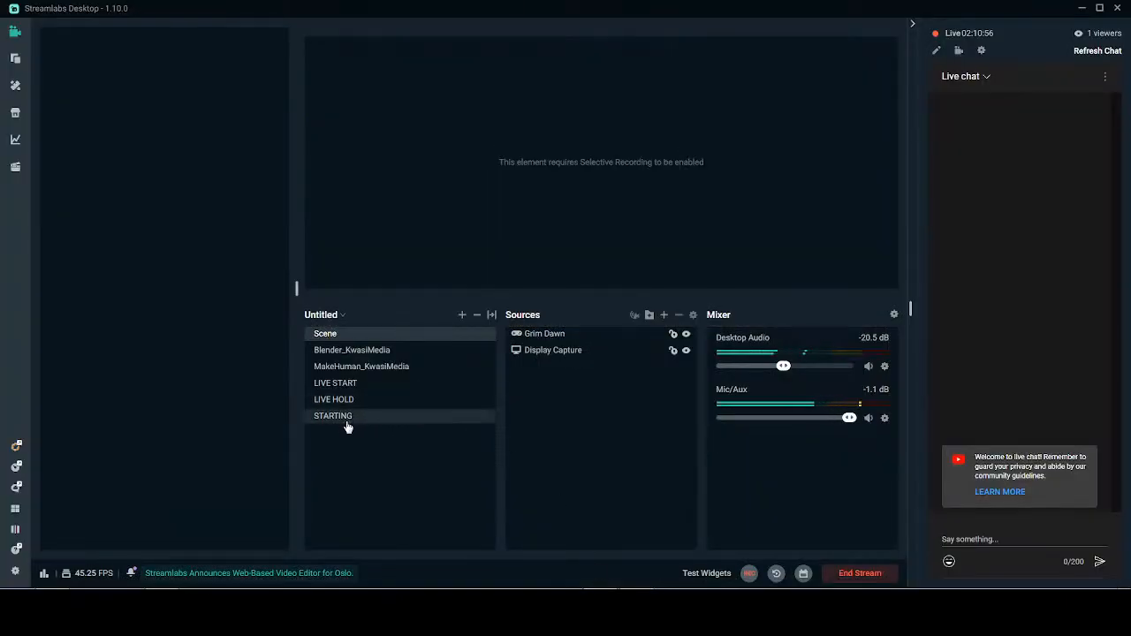
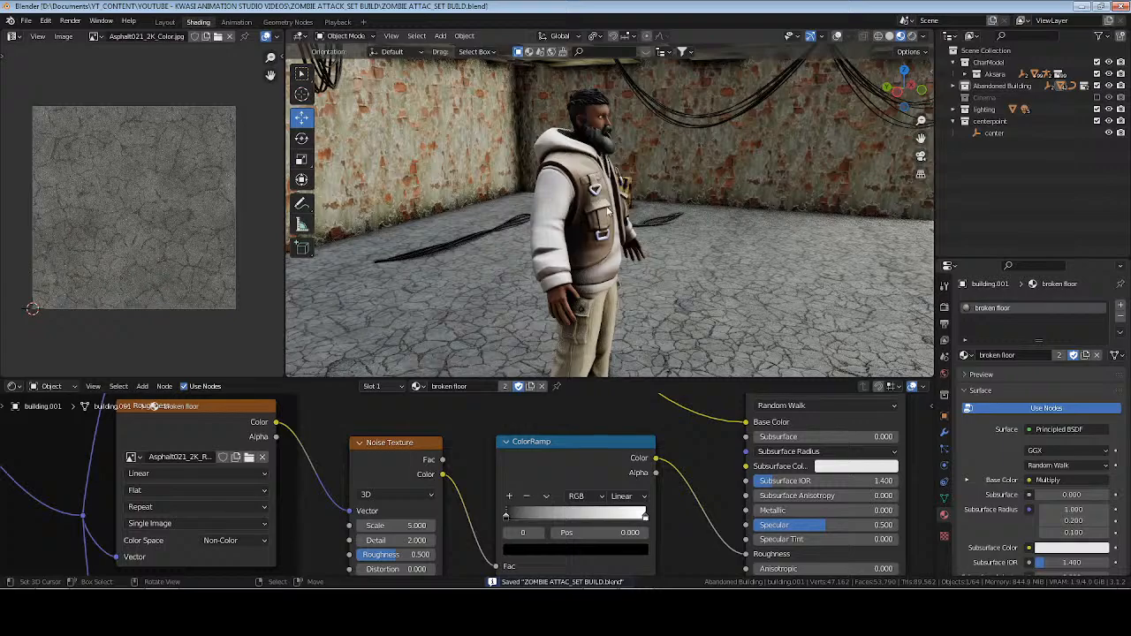
Turn on the viewport overlays and inspect the box.004 box by the wall up close.
{"action": "left_click", "coordinate": [673, 220]}
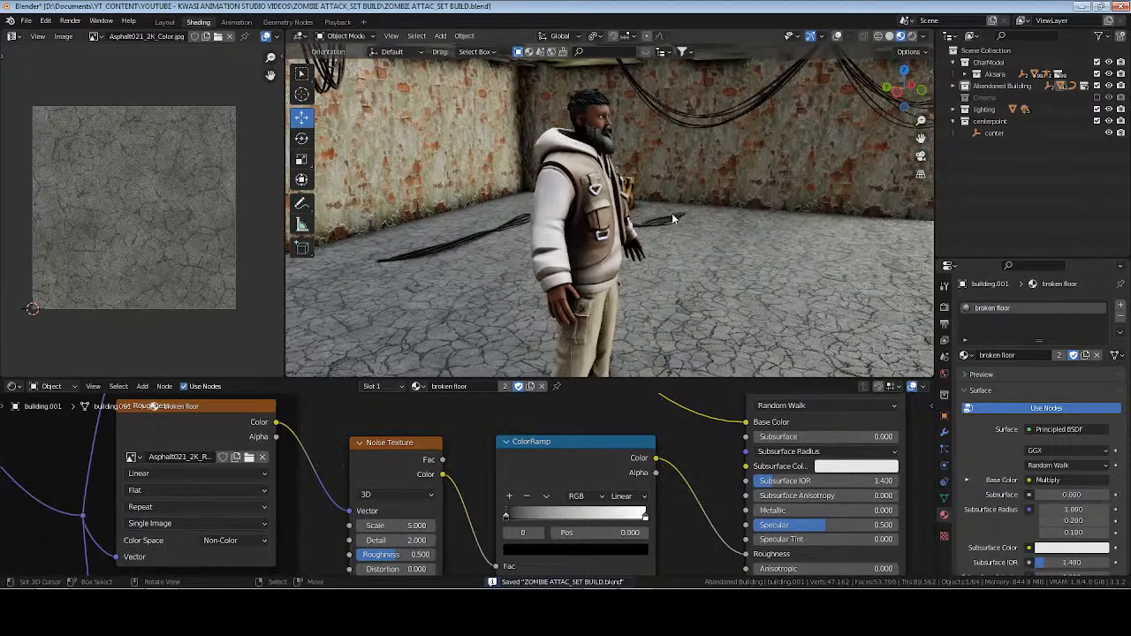
{"action": "left_click", "coordinate": [674, 219]}
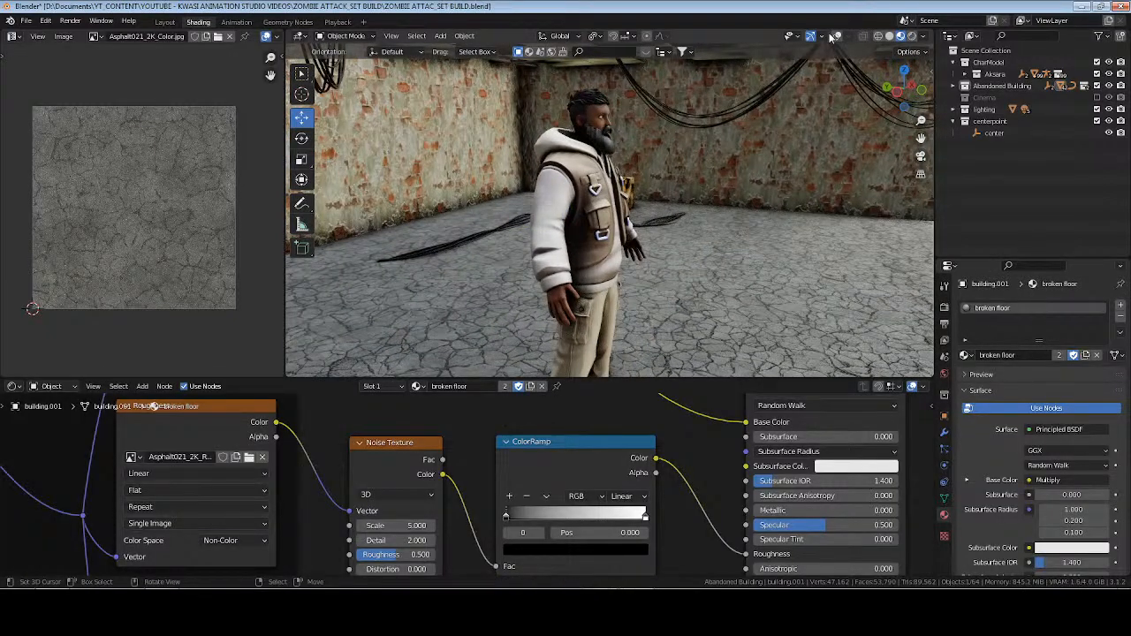
{"action": "left_click", "coordinate": [837, 37]}
{"action": "mouse_move", "coordinate": [689, 221]}
{"action": "middle_mouse_down"}
{"action": "mouse_move", "coordinate": [587, 242]}
{"action": "mouse_move", "coordinate": [681, 217]}
{"action": "middle_mouse_up"}
{"action": "left_click", "coordinate": [692, 213]}
{"action": "key", "text": "KP_Decimal"}
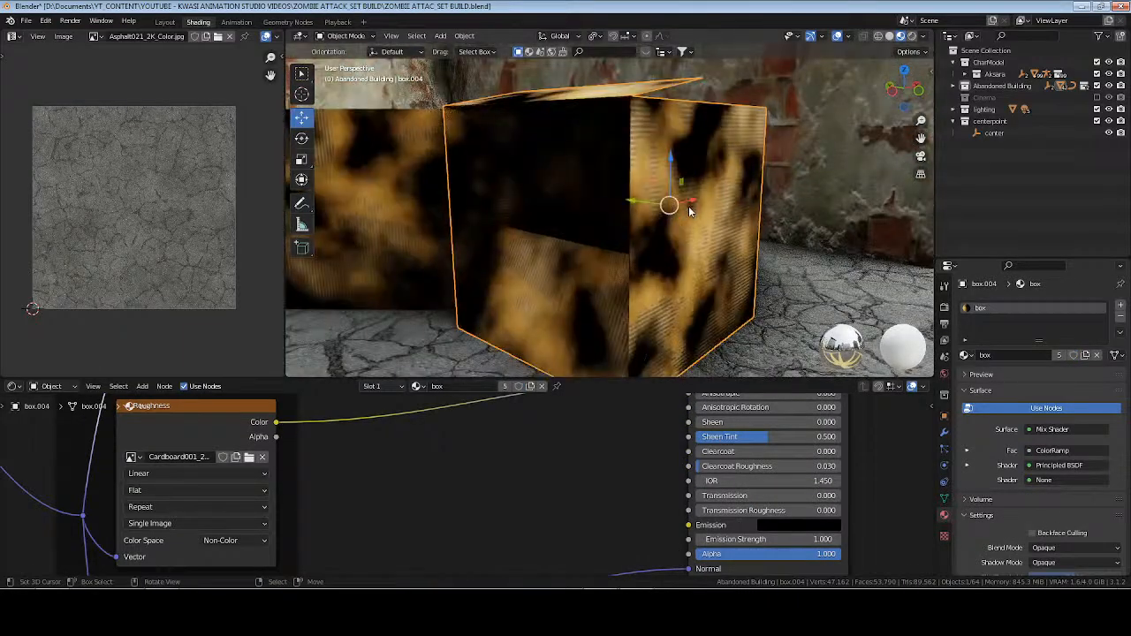
{"action": "scroll", "coordinate": [689, 209], "scroll_direction": "down", "scroll_amount": 4}
{"action": "middle_click_drag", "start_coordinate": [663, 260], "coordinate": [676, 236], "text": "shift"}
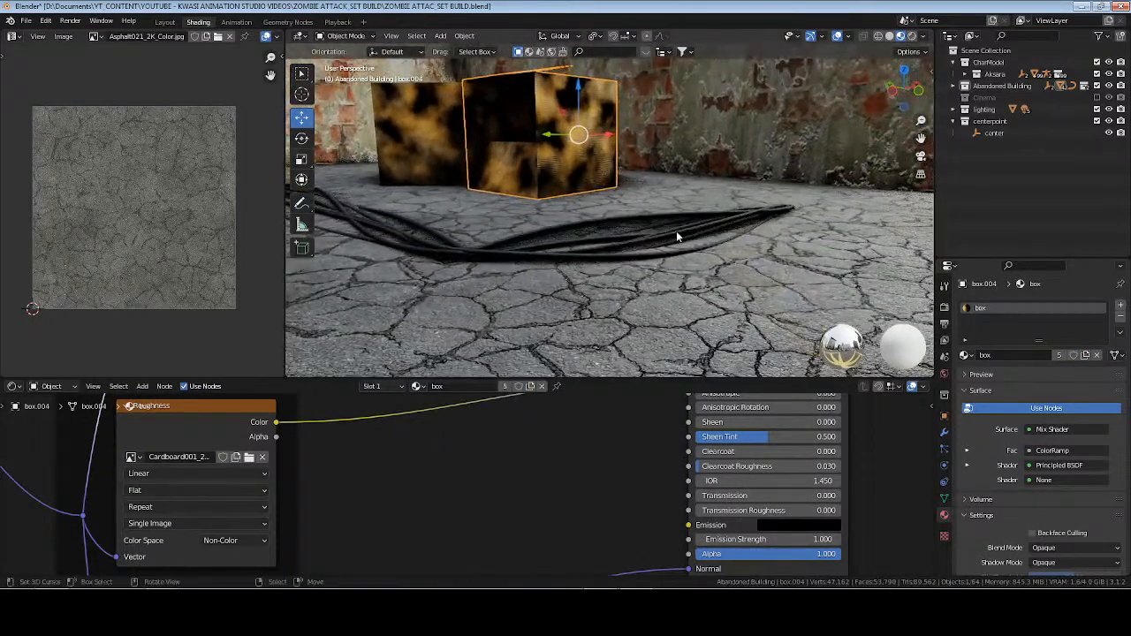
Select the cable bundle on the floor, deselect everything, and save the file.
{"action": "left_click", "coordinate": [724, 212]}
{"action": "mouse_move", "coordinate": [794, 236]}
{"action": "middle_mouse_down"}
{"action": "mouse_move", "coordinate": [746, 238]}
{"action": "mouse_move", "coordinate": [780, 239]}
{"action": "middle_mouse_up"}
{"action": "key", "text": "alt+a"}
{"action": "scroll", "coordinate": [592, 254], "scroll_direction": "down", "scroll_amount": 3}
{"action": "middle_click_drag", "start_coordinate": [542, 266], "coordinate": [669, 279], "text": "shift"}
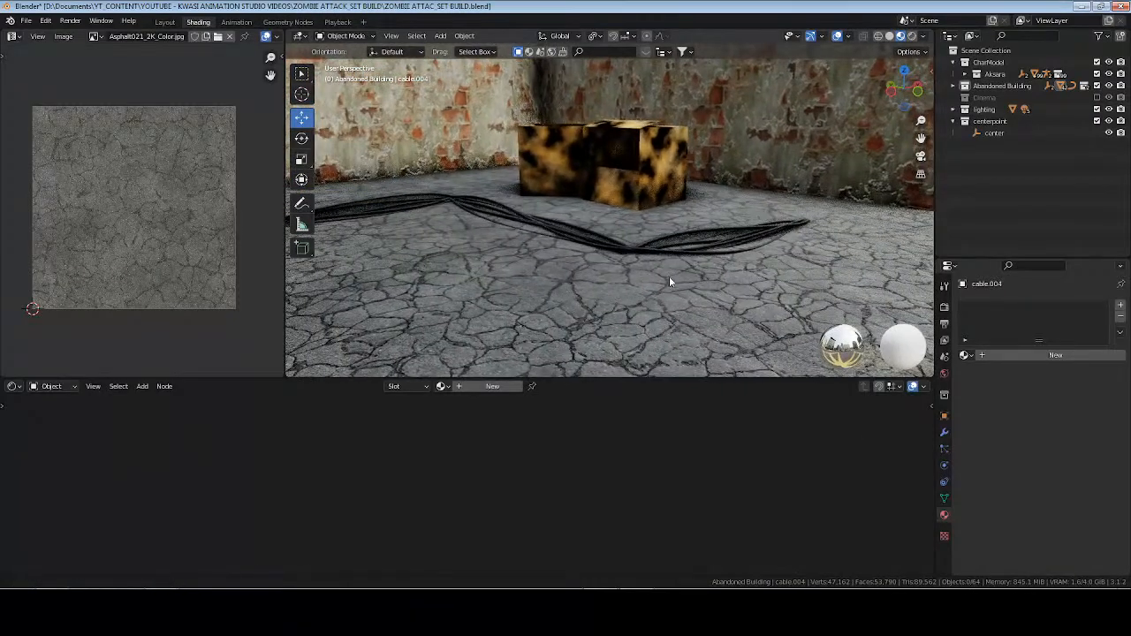
{"action": "key", "text": "ctrl+s"}
Hide the viewport overlays, bring the view back to the center empty, and save the file.
{"action": "scroll", "coordinate": [638, 266], "scroll_direction": "down", "scroll_amount": 3}
{"action": "middle_click_drag", "start_coordinate": [582, 270], "coordinate": [636, 294]}
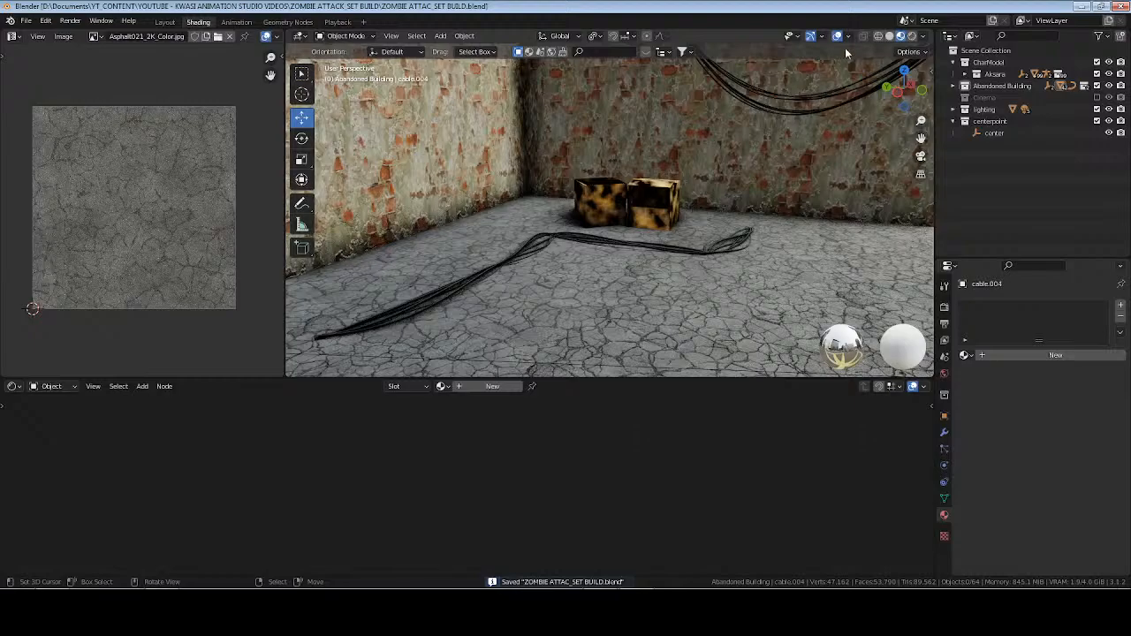
{"action": "left_click", "coordinate": [996, 132]}
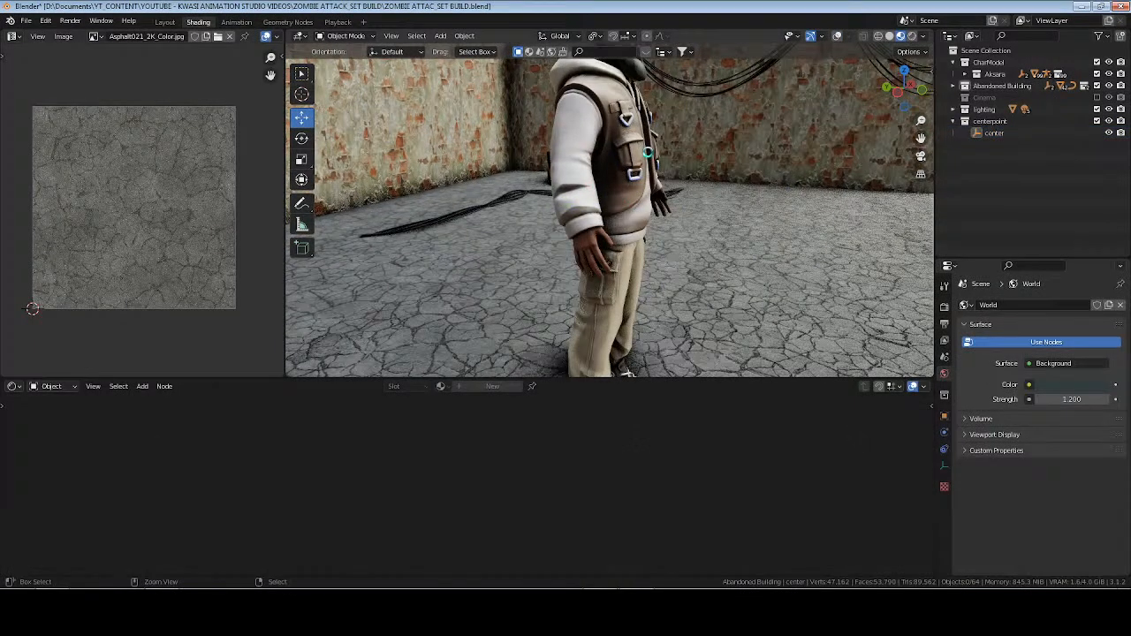
{"action": "key", "text": "ctrl+s"}
{"action": "mouse_move", "coordinate": [650, 264]}
{"action": "middle_mouse_down"}
{"action": "mouse_move", "coordinate": [633, 247]}
{"action": "mouse_move", "coordinate": [652, 244]}
{"action": "middle_mouse_up"}
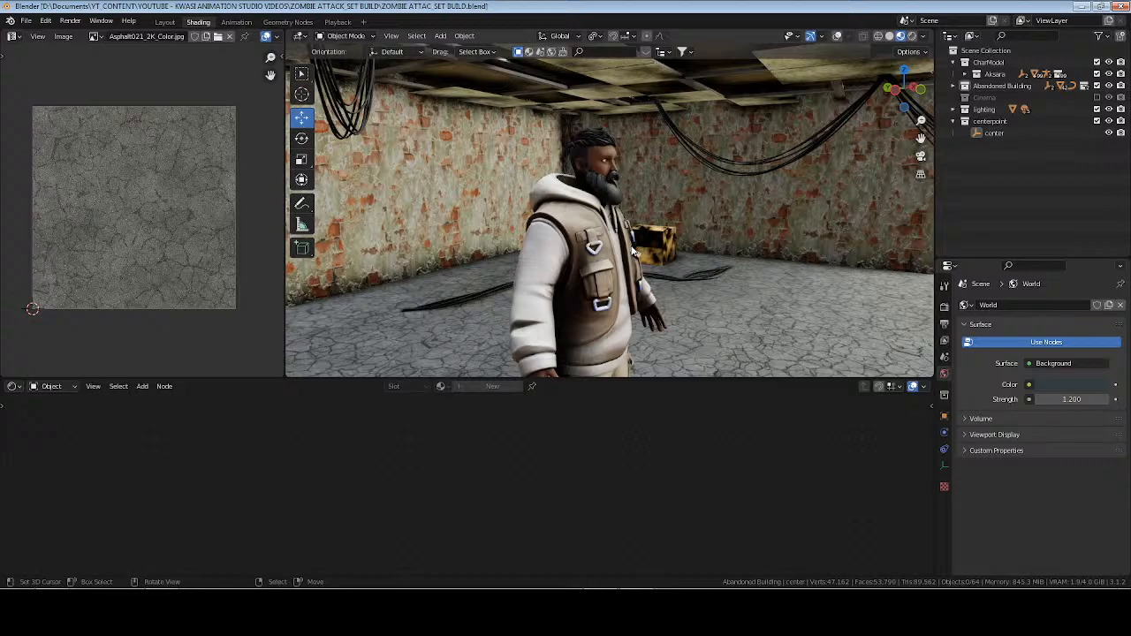
Switch to Streamlabs Desktop, unmute the Mic/Aux channel, and return to Blender.
{"action": "left_click", "coordinate": [822, 610]}
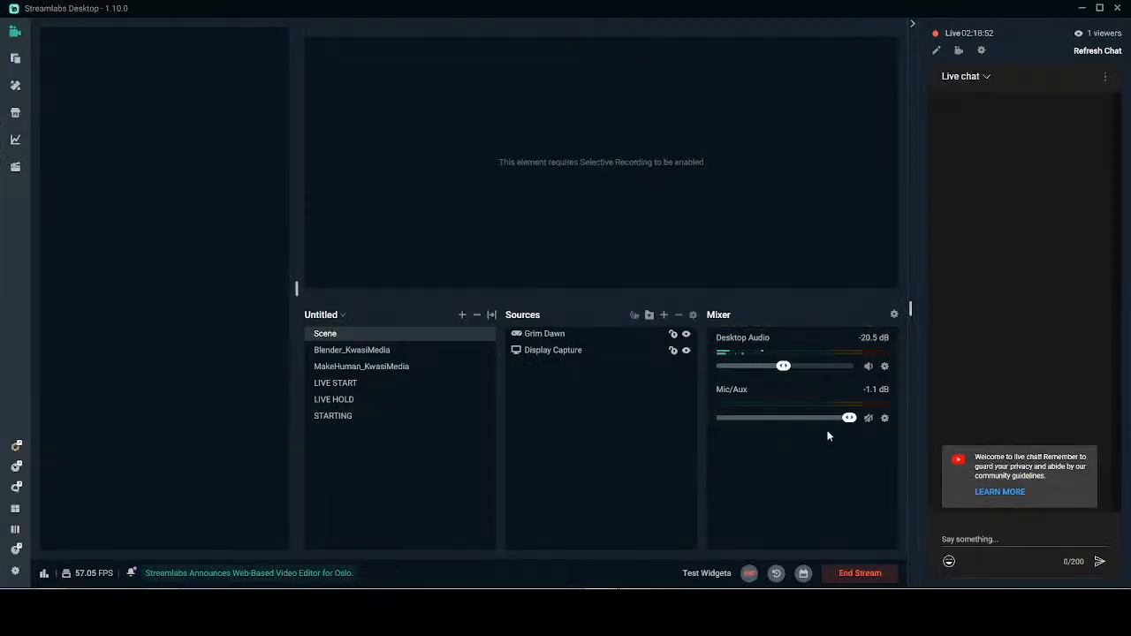
{"action": "left_click", "coordinate": [870, 419]}
{"action": "left_click", "coordinate": [663, 610]}
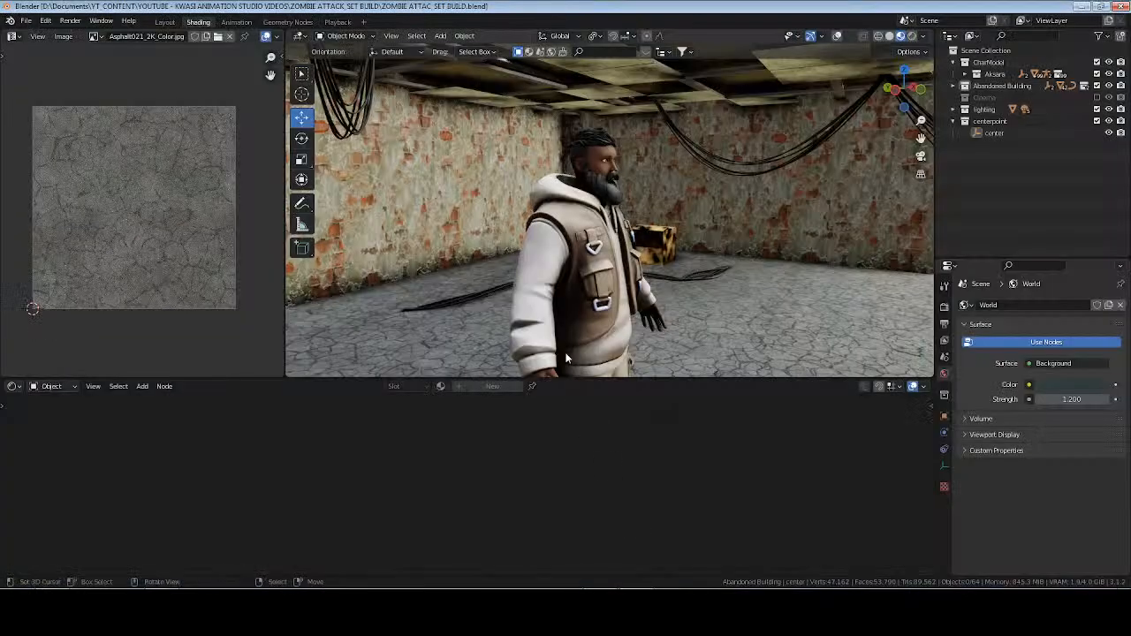
Save the file and check the room in rendered shading from around the character before returning to material preview.
{"action": "key", "text": "ctrl+s"}
{"action": "mouse_move", "coordinate": [567, 358]}
{"action": "middle_mouse_down"}
{"action": "mouse_move", "coordinate": [568, 255]}
{"action": "mouse_move", "coordinate": [672, 256]}
{"action": "middle_mouse_up"}
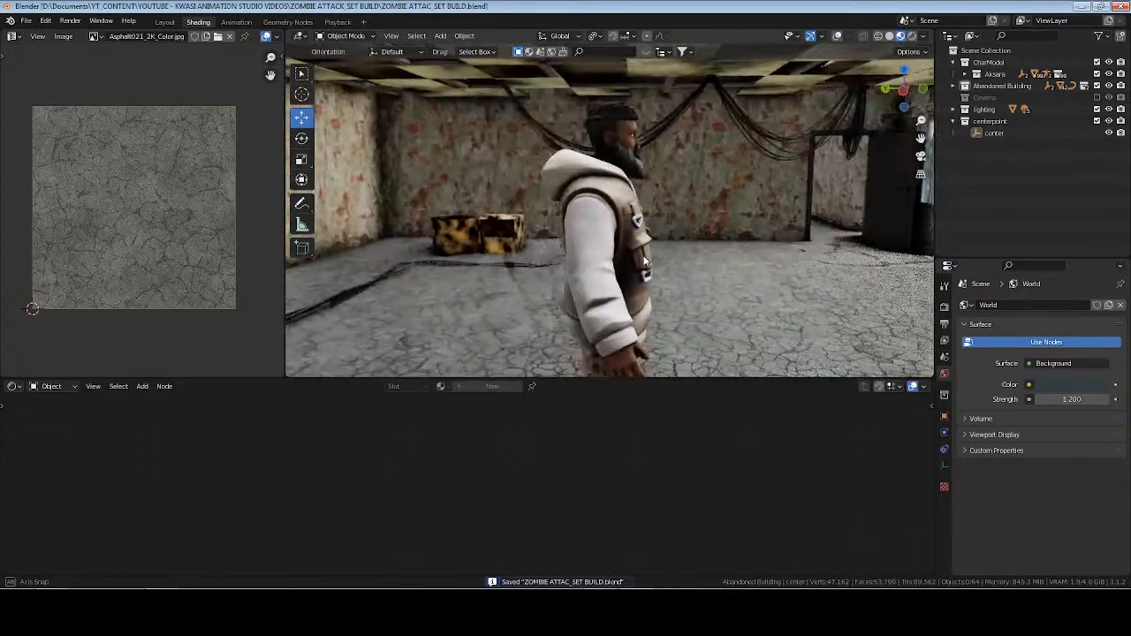
{"action": "left_click", "coordinate": [912, 35]}
{"action": "middle_click_drag", "start_coordinate": [526, 272], "coordinate": [706, 274]}
{"action": "left_click", "coordinate": [901, 37]}
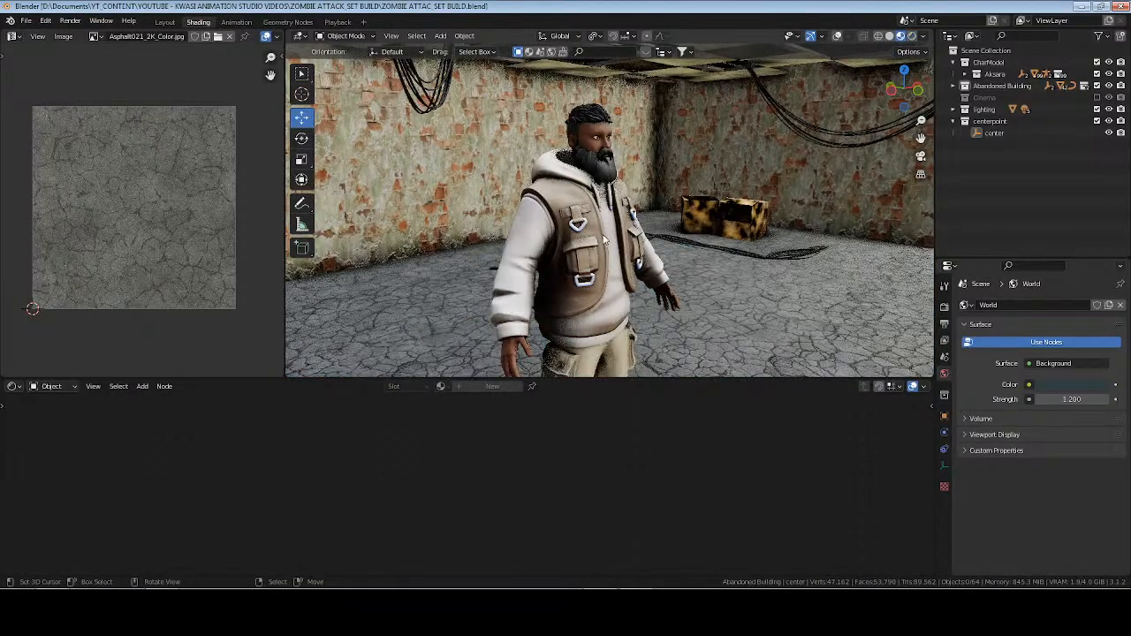
{"action": "mouse_move", "coordinate": [596, 254]}
{"action": "middle_mouse_down"}
{"action": "mouse_move", "coordinate": [563, 251]}
{"action": "mouse_move", "coordinate": [189, 83]}
{"action": "middle_mouse_up"}
Switch to the Layout workspace and expand the search filters for BlenderKit models.
{"action": "left_click", "coordinate": [165, 21]}
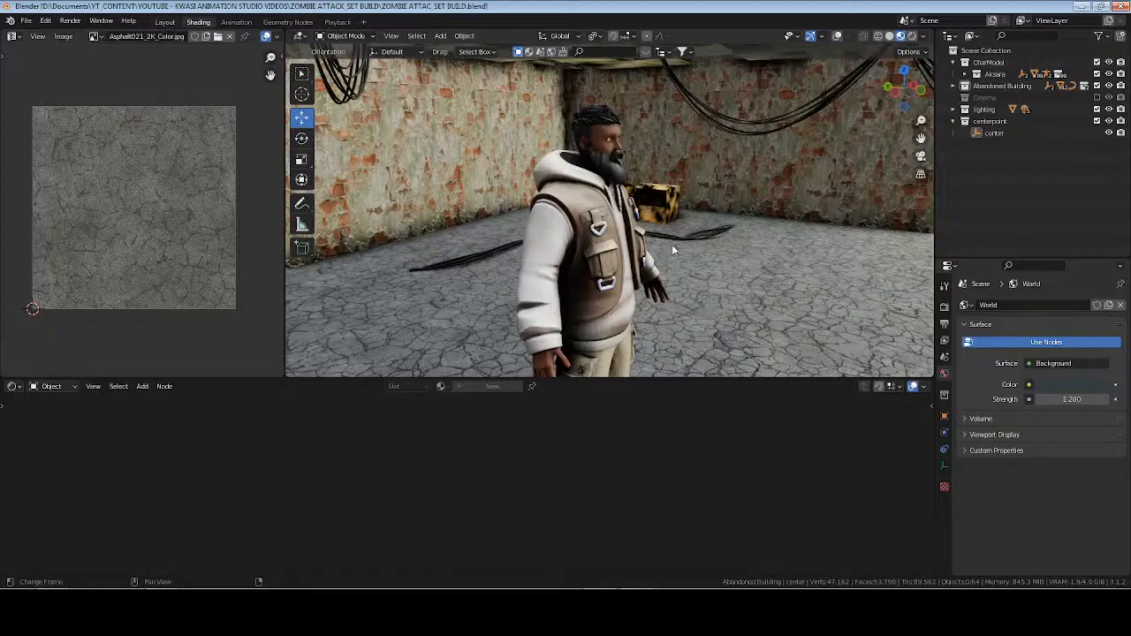
{"action": "left_click", "coordinate": [927, 457]}
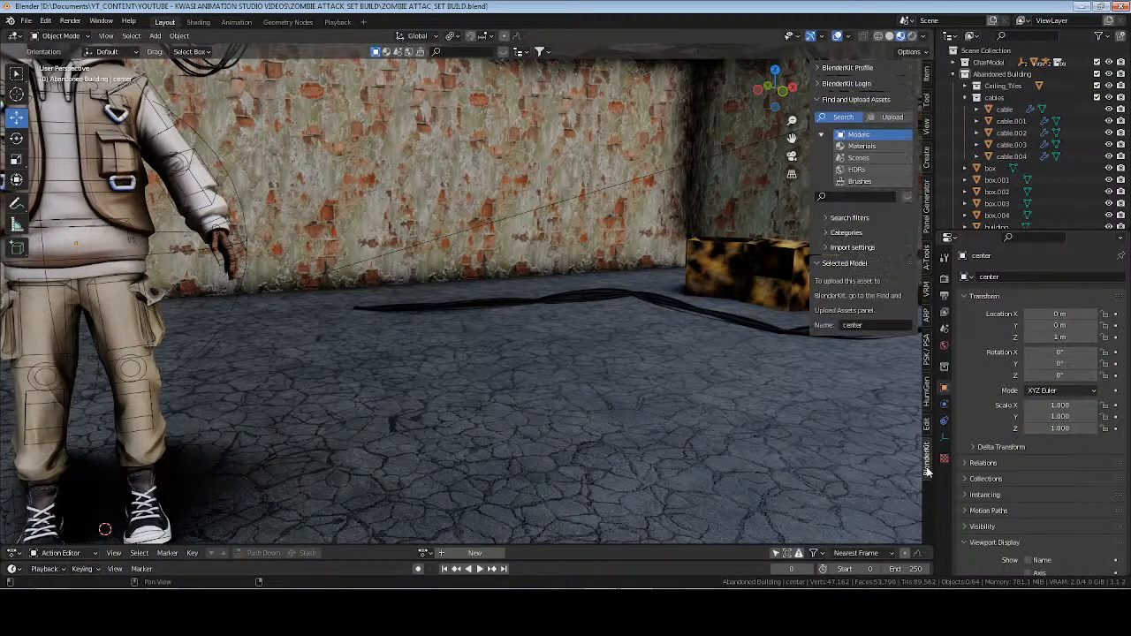
{"action": "left_click", "coordinate": [849, 84]}
{"action": "left_click", "coordinate": [849, 84]}
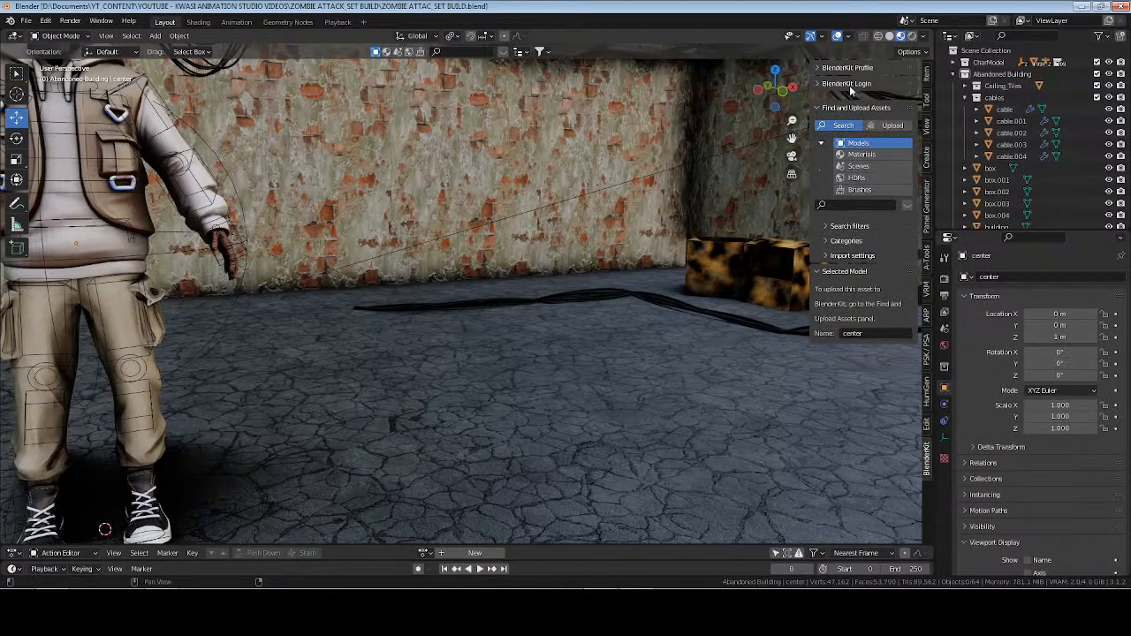
{"action": "left_click", "coordinate": [850, 219]}
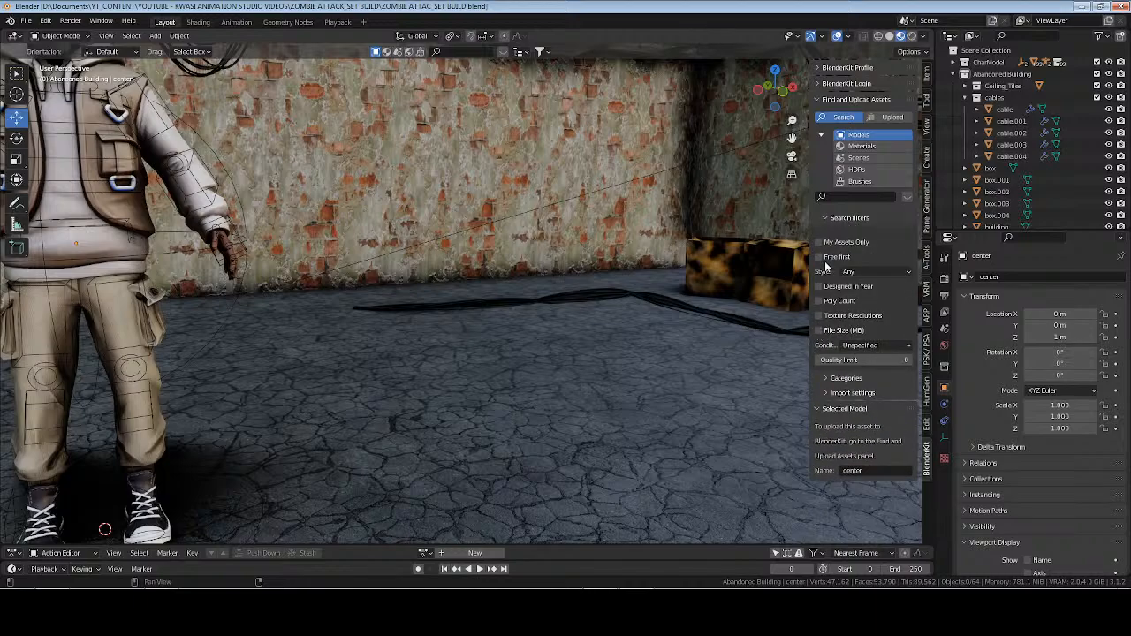
Show the scene in solid shading and filter the model search to free first with a 10 MB maximum file size.
{"action": "left_click", "coordinate": [820, 257]}
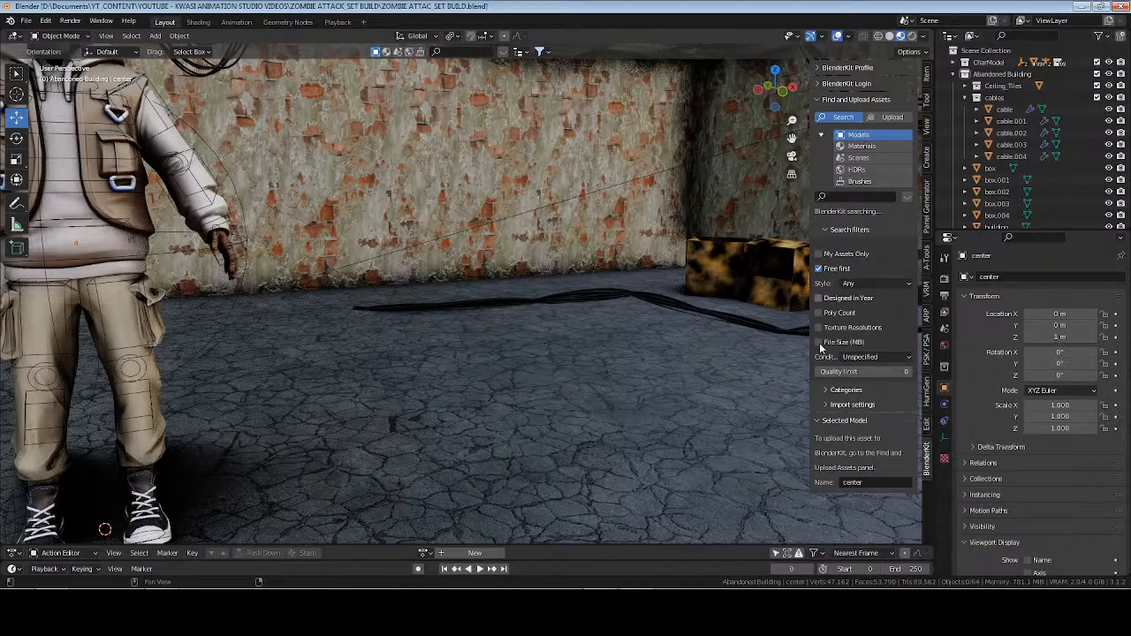
{"action": "left_click", "coordinate": [820, 268]}
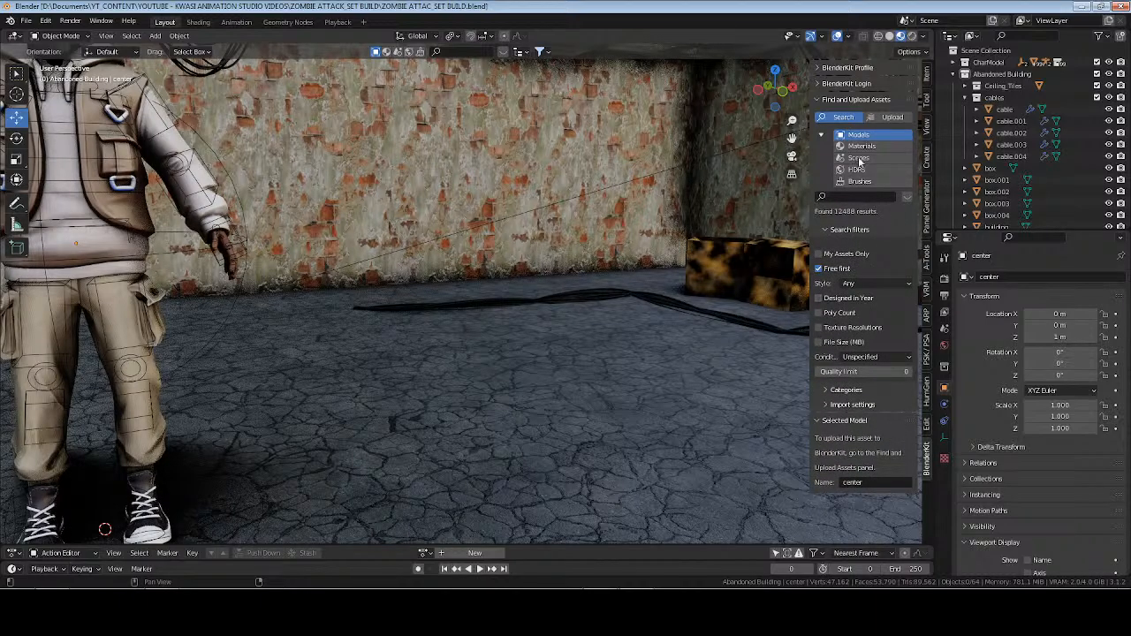
{"action": "left_click", "coordinate": [889, 35]}
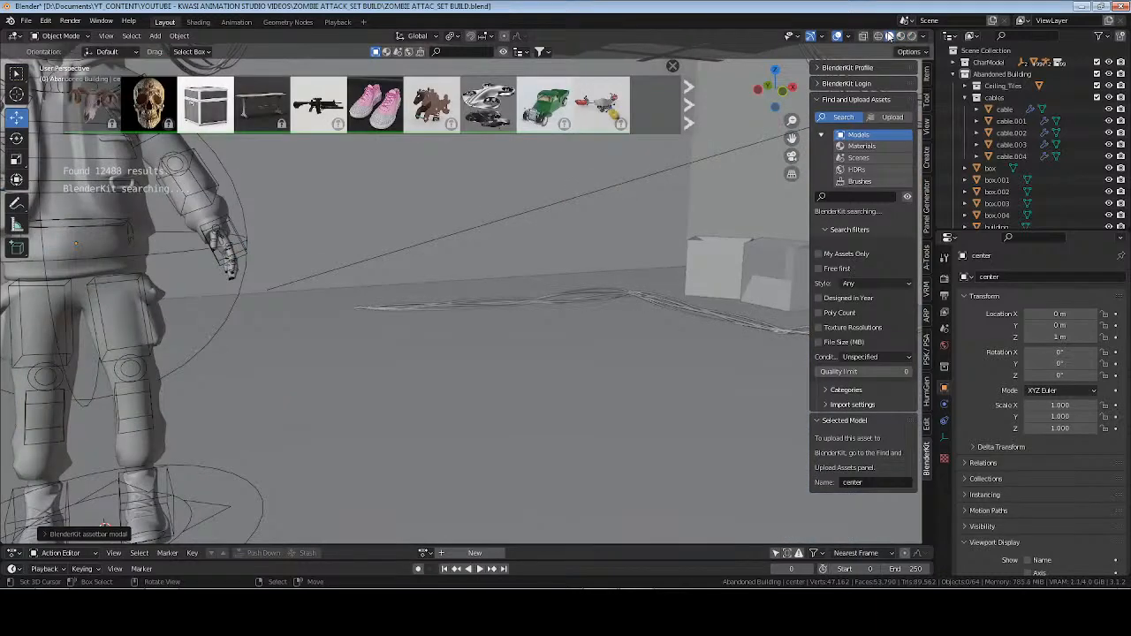
{"action": "left_click", "coordinate": [822, 343]}
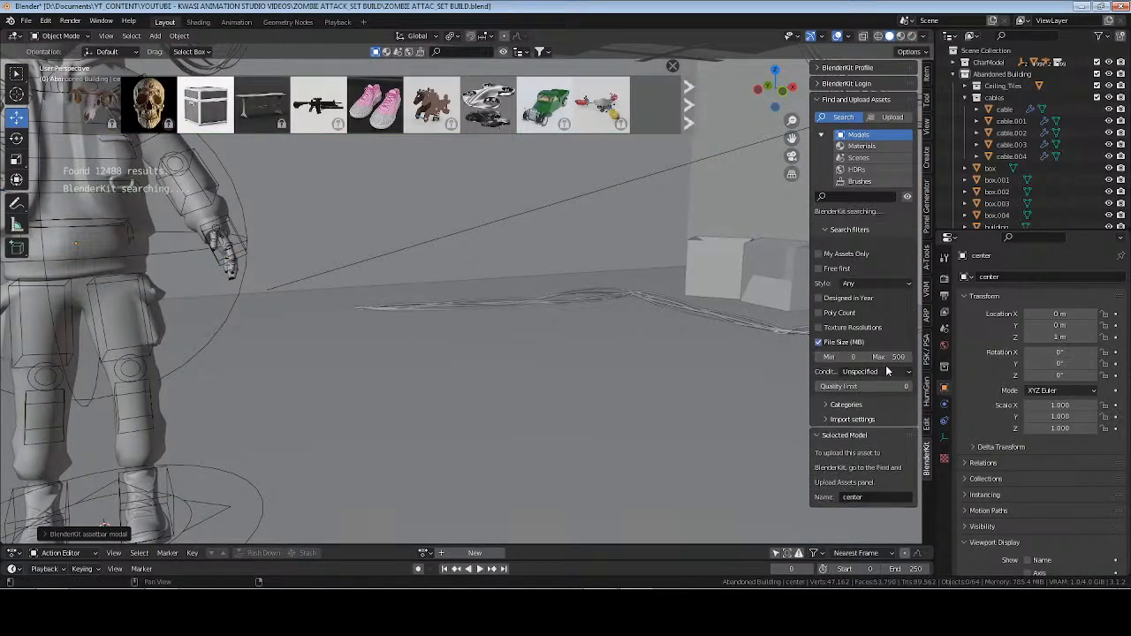
{"action": "left_click", "coordinate": [888, 357]}
{"action": "type", "text": "10"}
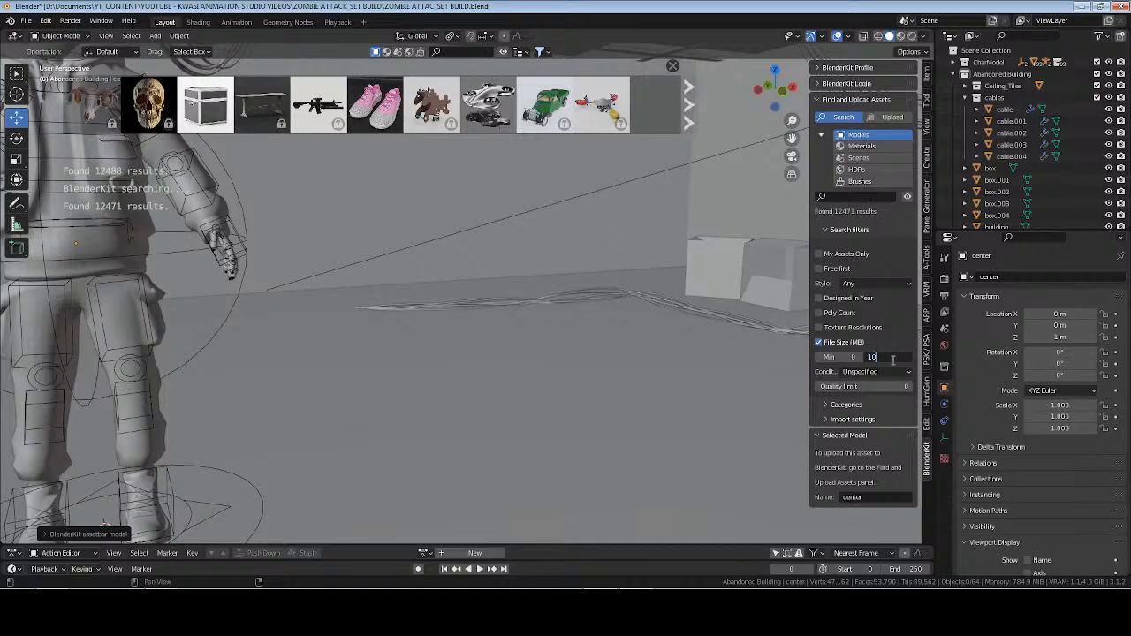
{"action": "key", "text": "Return"}
{"action": "left_click", "coordinate": [819, 269]}
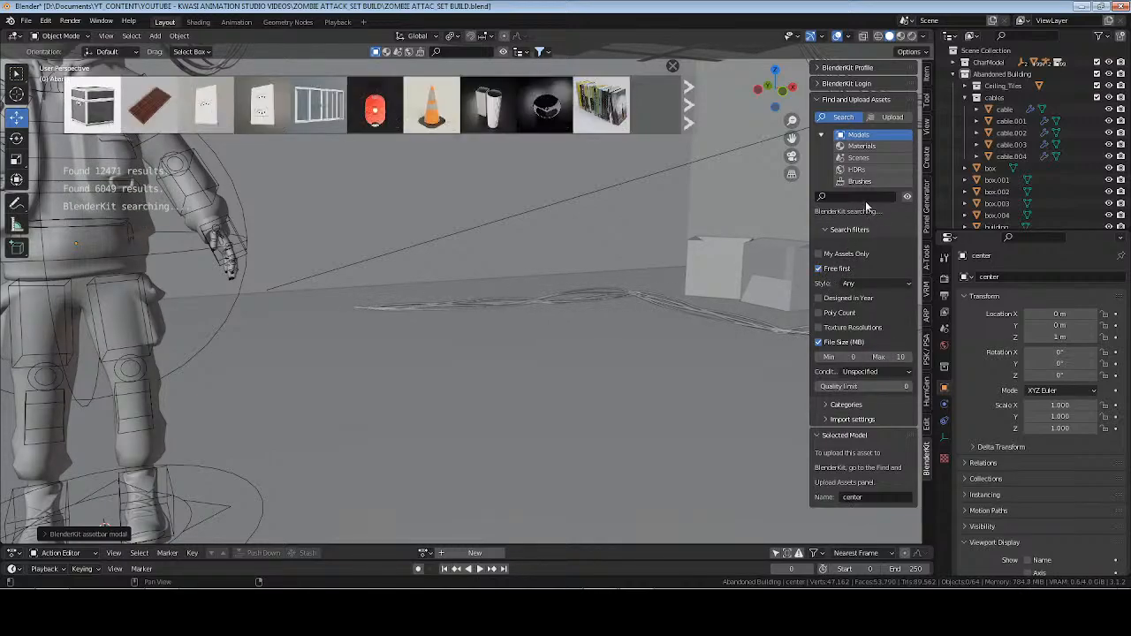
{"action": "left_click", "coordinate": [864, 196]}
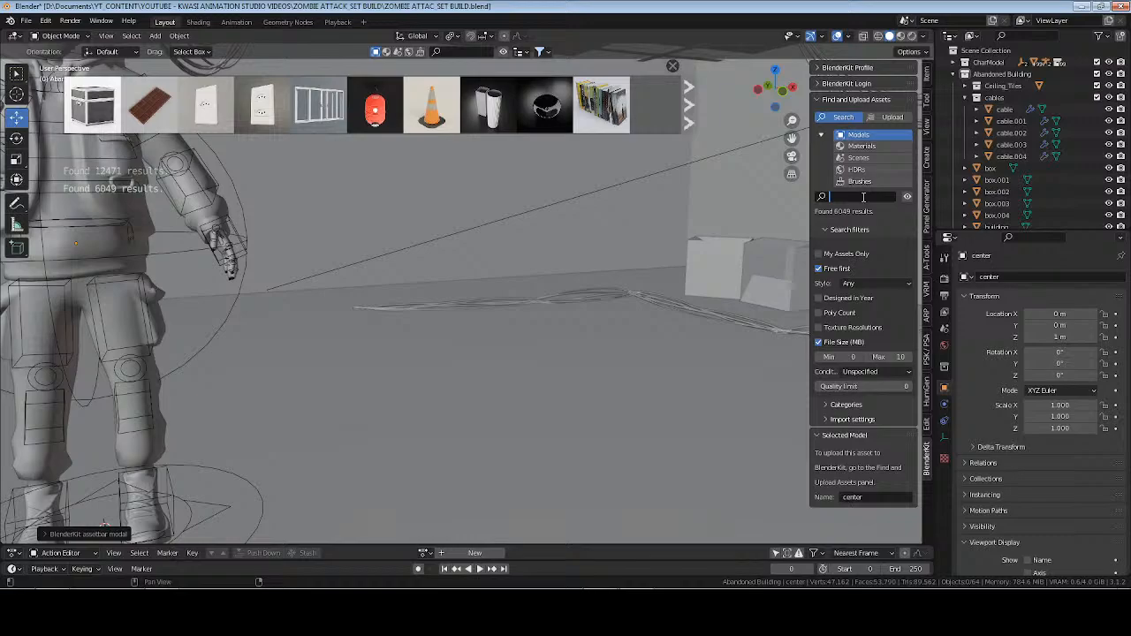
{"action": "type", "text": "devils"}
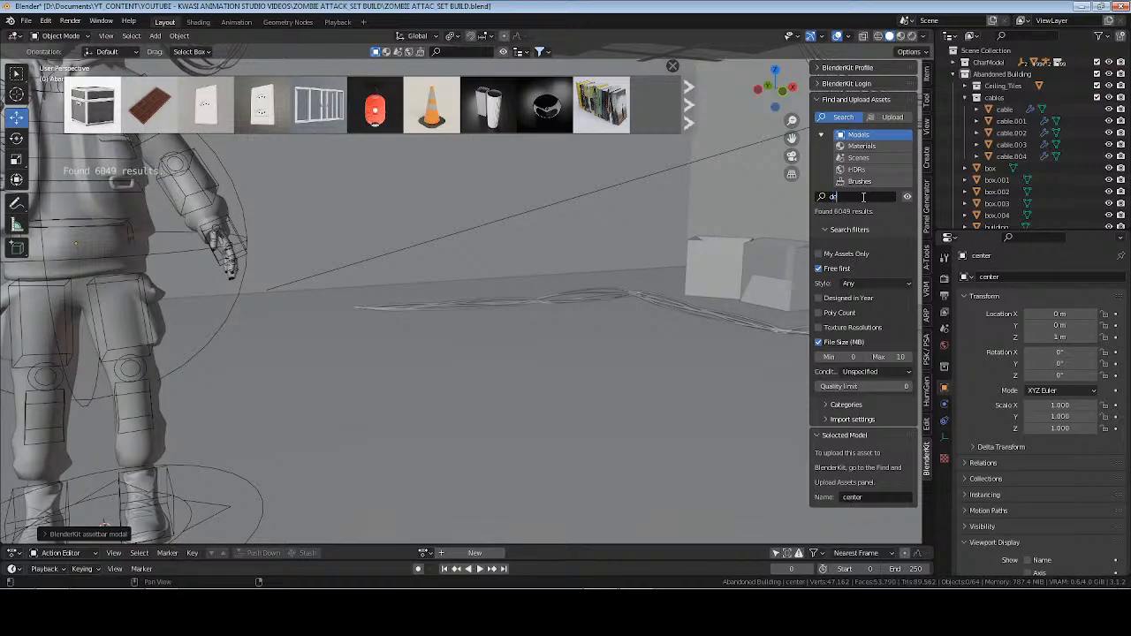
{"action": "key", "text": "Return"}
Search the BlenderKit models for "debris".
{"action": "left_click", "coordinate": [864, 197]}
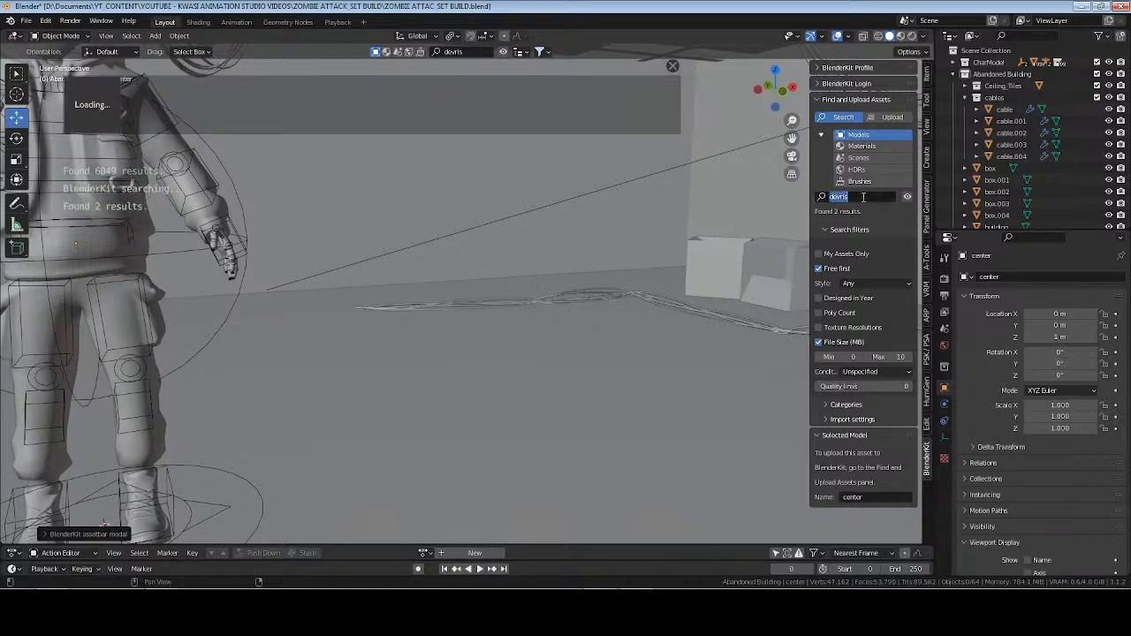
{"action": "type", "text": "b"}
{"action": "type", "text": "ebris"}
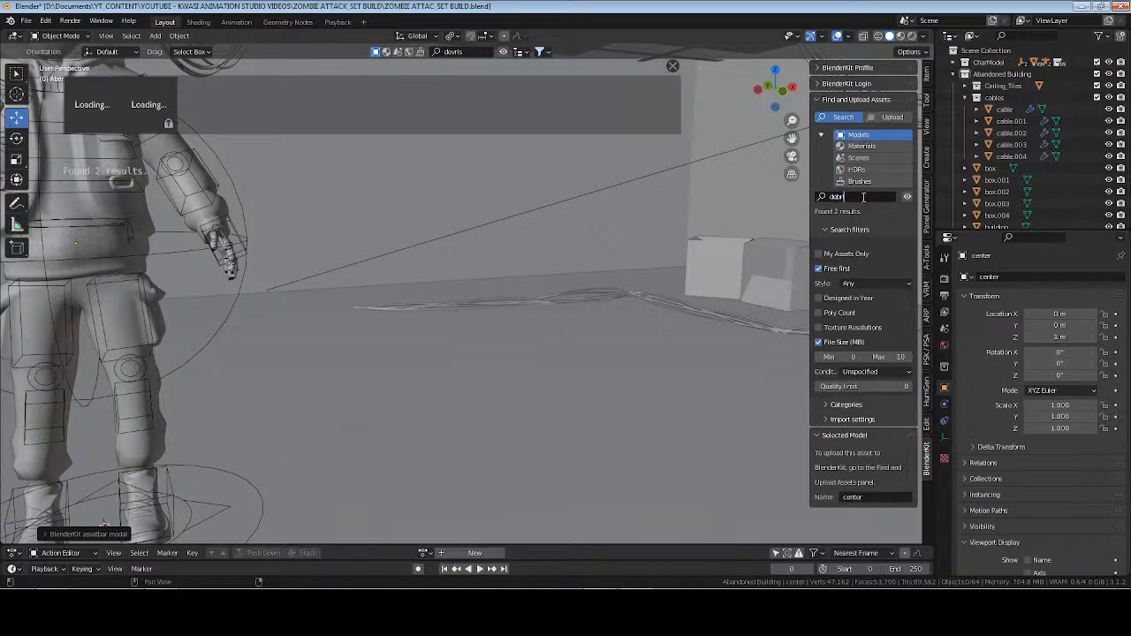
{"action": "key", "text": "Return"}
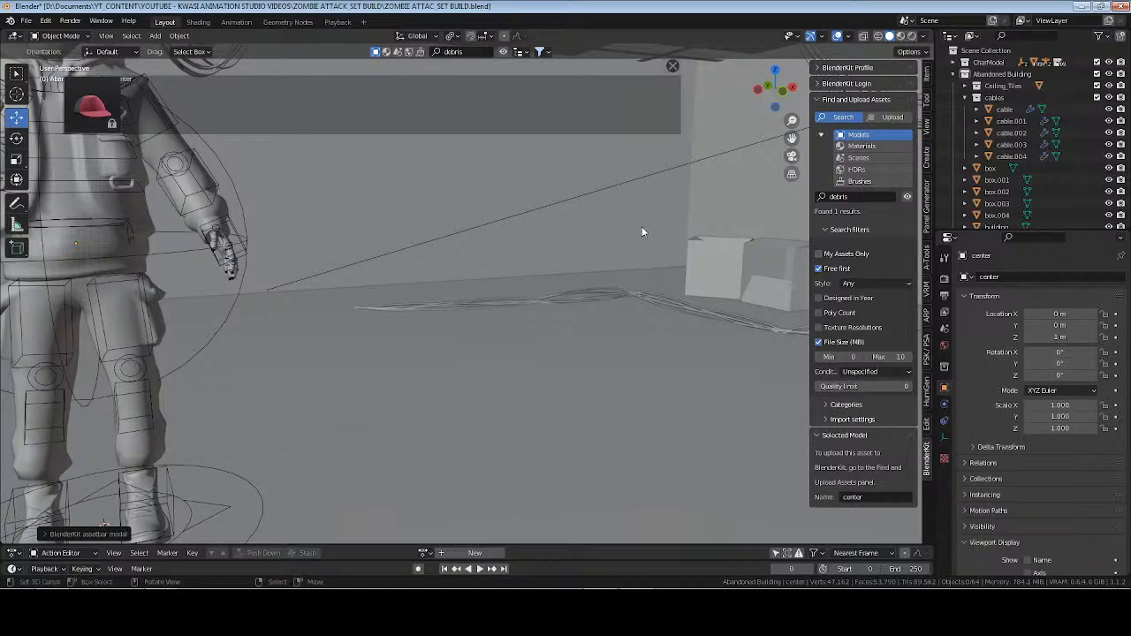
Close the BlenderKit asset bar, hide the sidebar, and save the file.
{"action": "key", "text": "Escape"}
{"action": "key", "text": "n"}
{"action": "key", "text": "ctrl+s"}
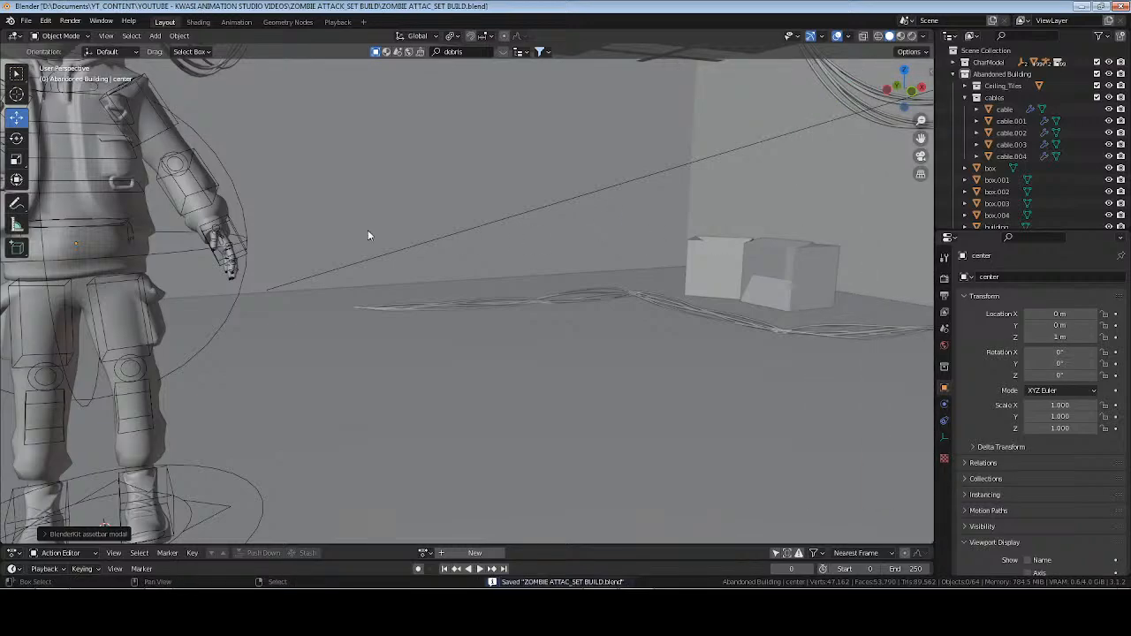
Frame the character rig in the view, deselect everything, and save the file.
{"action": "middle_click_drag", "start_coordinate": [368, 230], "coordinate": [478, 285], "text": "shift"}
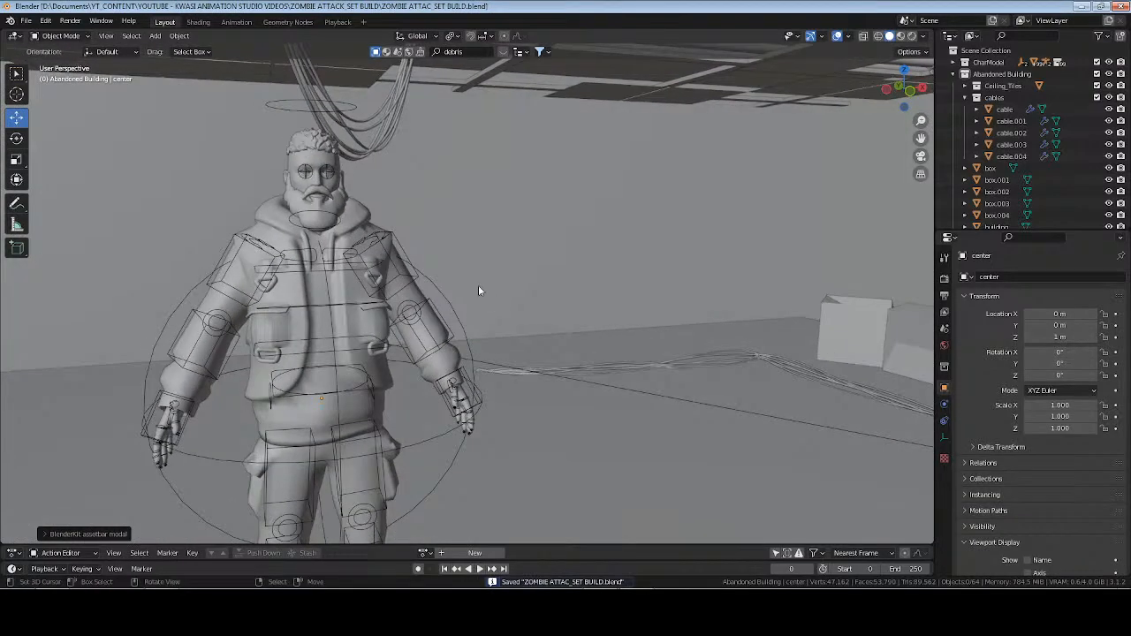
{"action": "left_click", "coordinate": [392, 239]}
{"action": "key", "text": "KP_Decimal"}
{"action": "key", "text": "alt+a"}
{"action": "key", "text": "ctrl+s"}
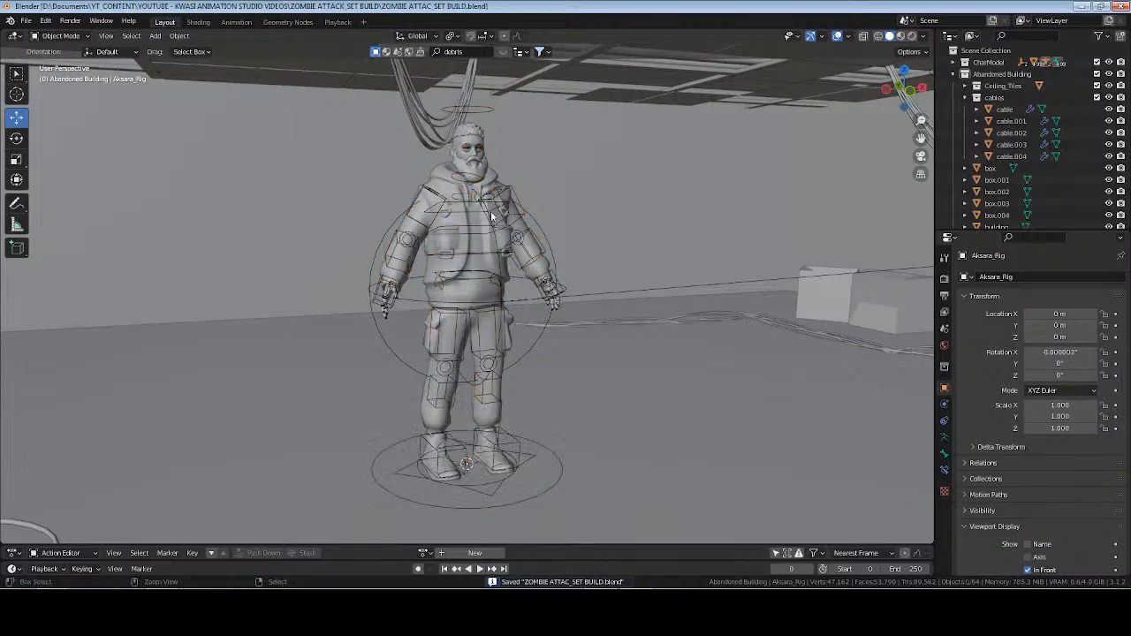
Switch to Streamlabs Desktop and activate the LIVE START scene.
{"action": "middle_click_drag", "start_coordinate": [458, 253], "coordinate": [515, 298], "text": "shift"}
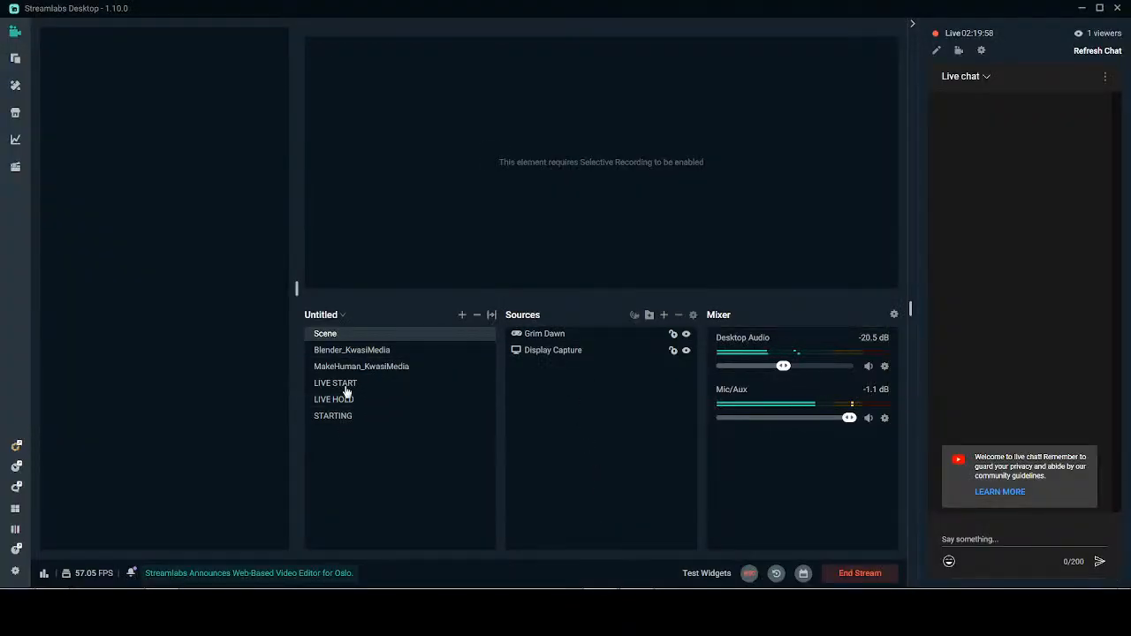
{"action": "left_click", "coordinate": [346, 388]}
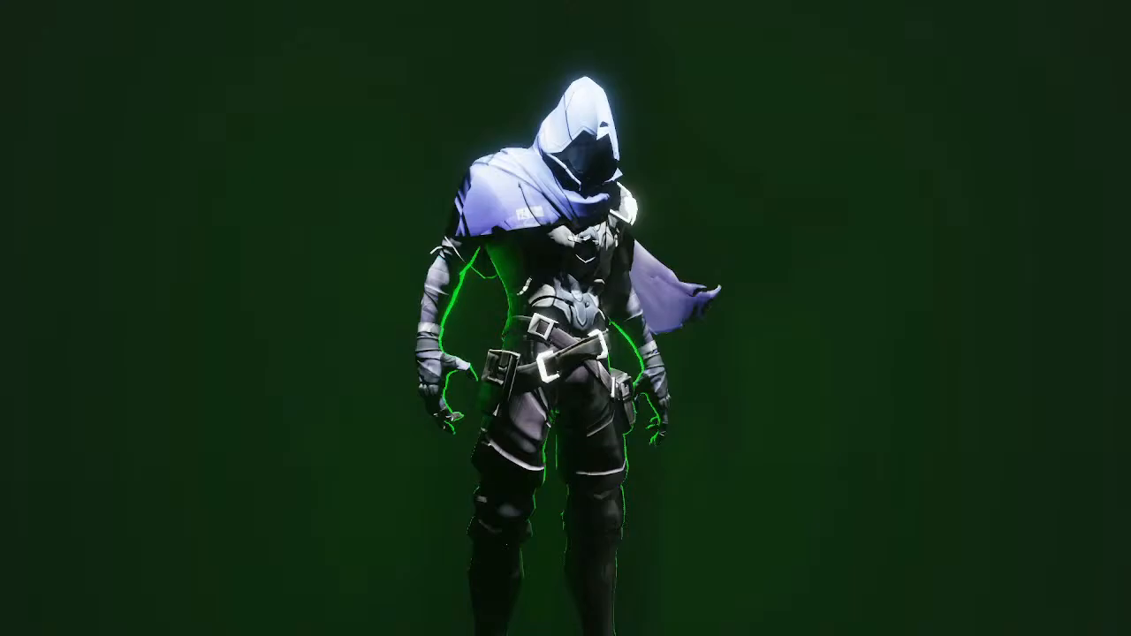
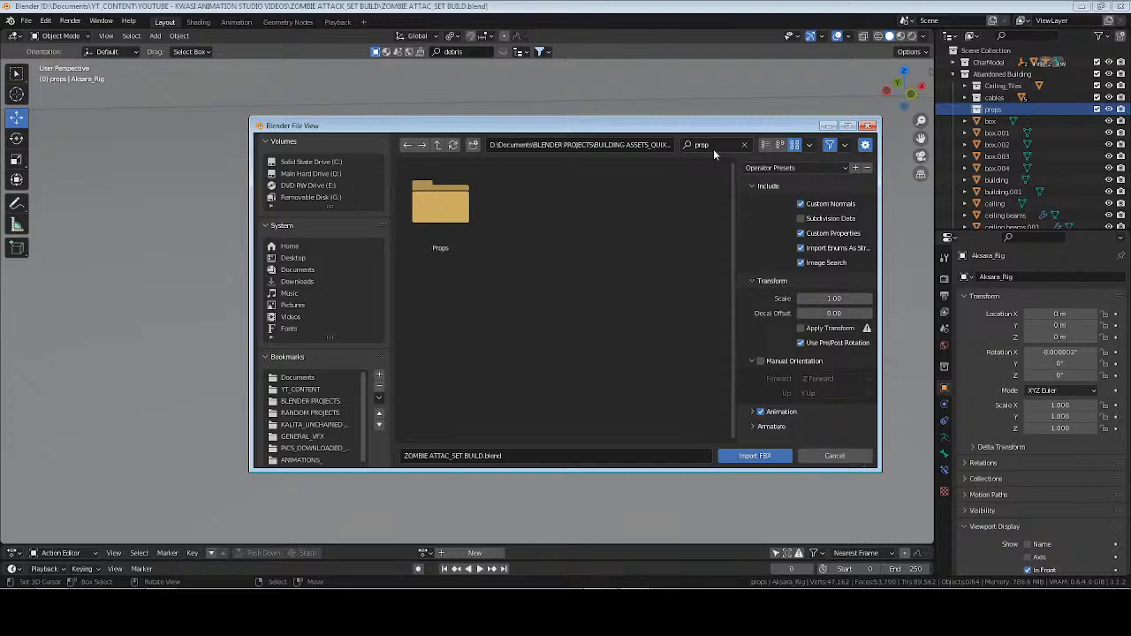
Import vhtpearaw_LOD5.fbx from the interior furniture folder inside Props, with animation import turned off.
{"action": "double_click", "coordinate": [440, 205]}
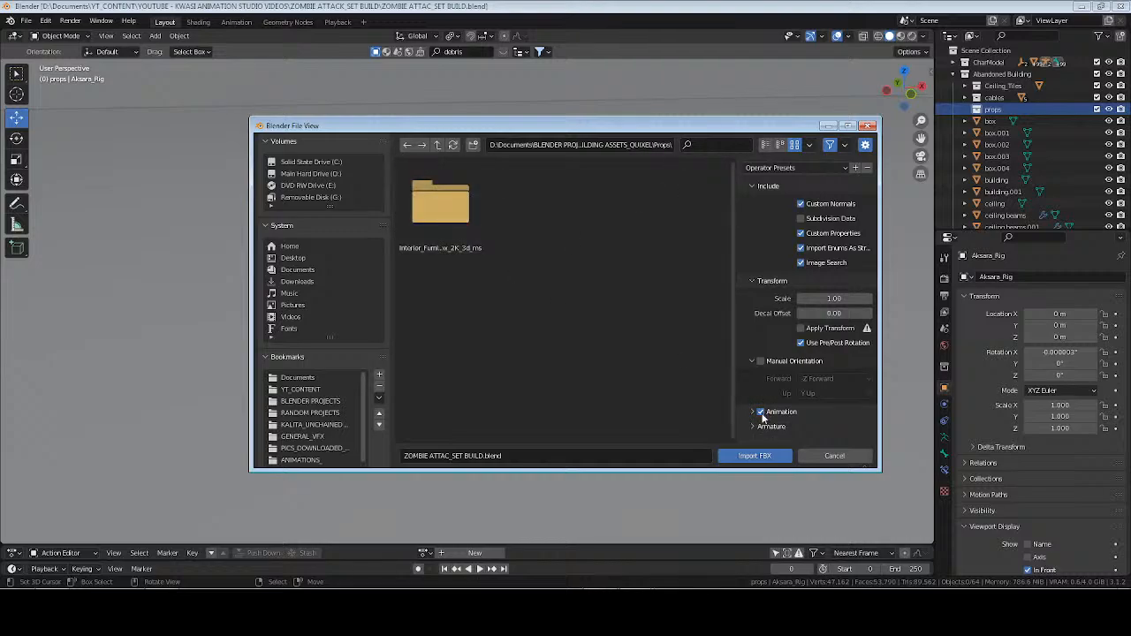
{"action": "scroll", "coordinate": [781, 403], "scroll_direction": "down", "scroll_amount": 1}
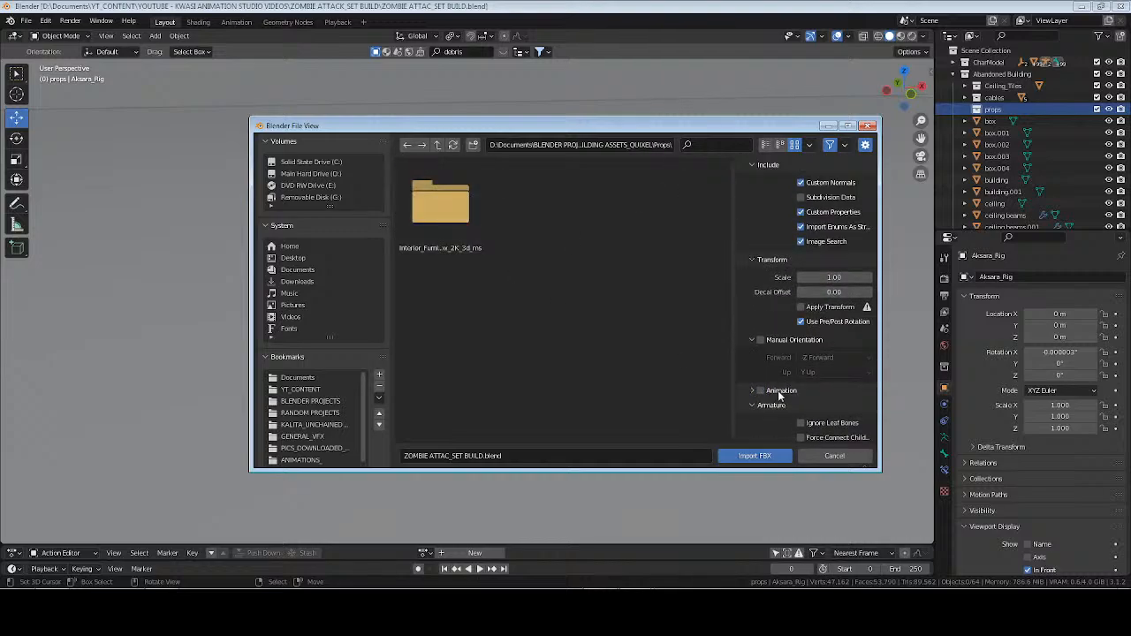
{"action": "double_click", "coordinate": [446, 207]}
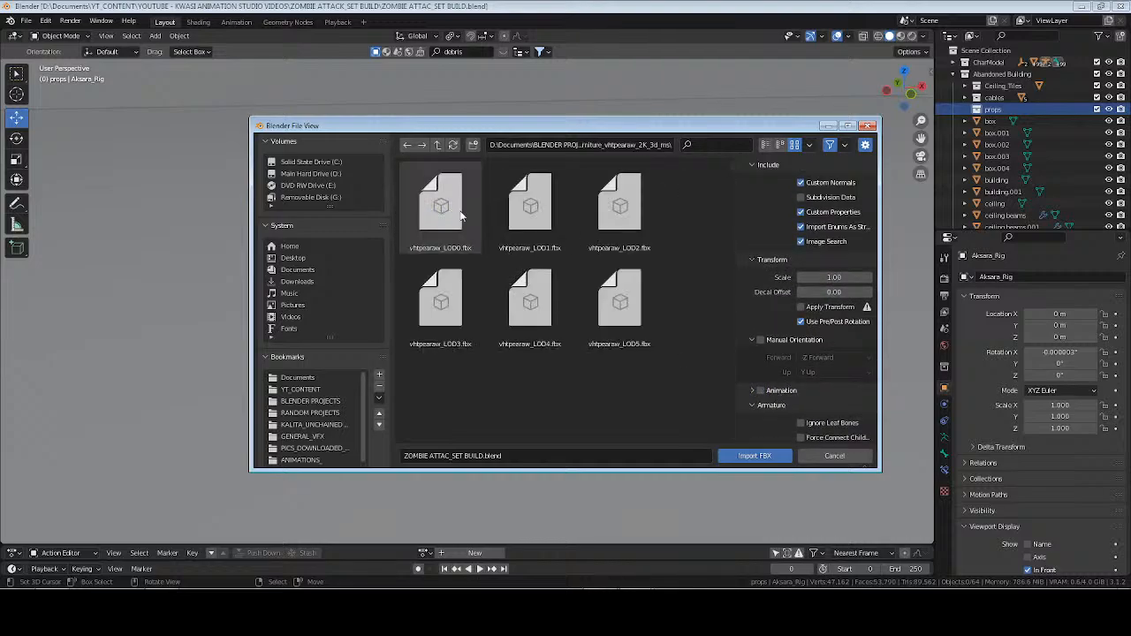
{"action": "left_click", "coordinate": [619, 305]}
{"action": "left_click", "coordinate": [777, 459]}
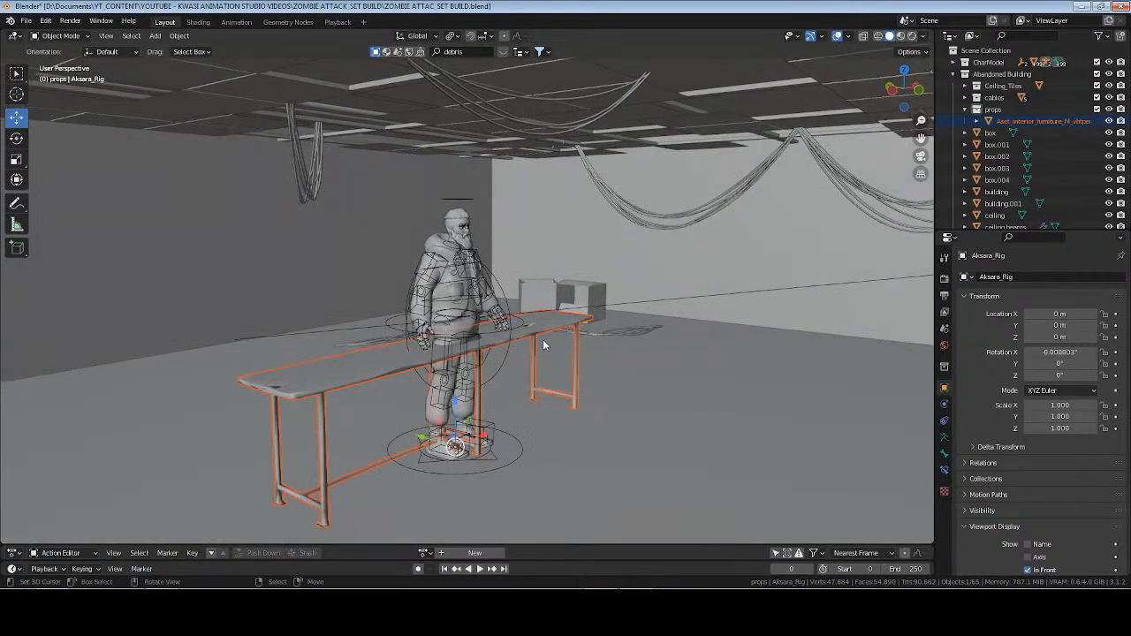
Select the imported table and open its texture folder for a Principled Texture Setup on its Principled BSDF, listing the files vertically.
{"action": "left_click", "coordinate": [545, 331]}
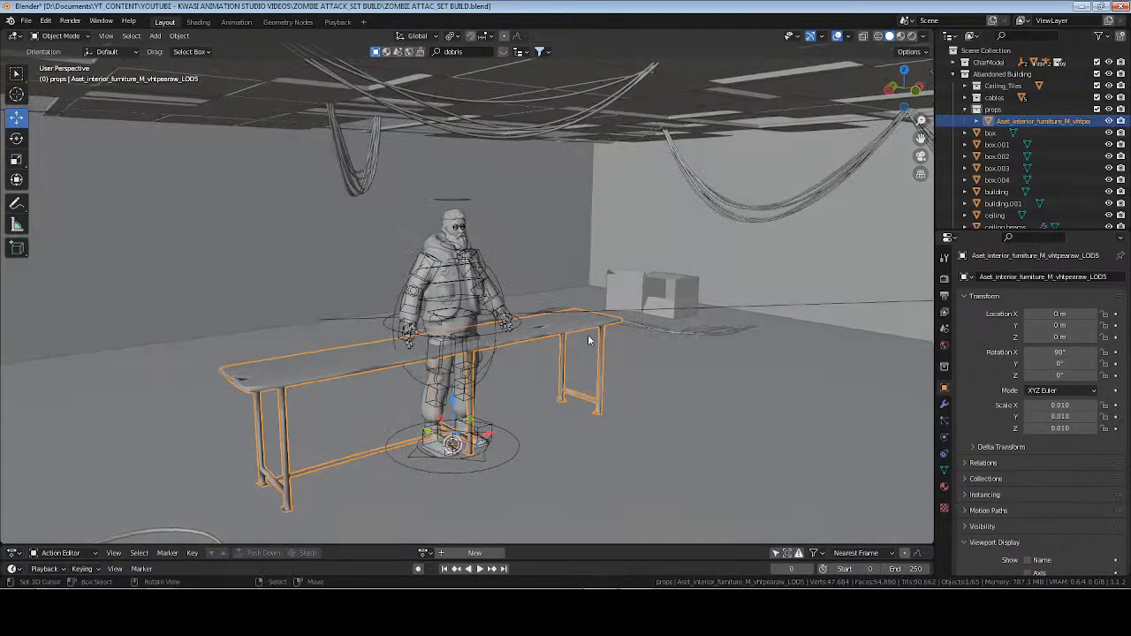
{"action": "middle_click_drag", "start_coordinate": [588, 334], "coordinate": [805, 428]}
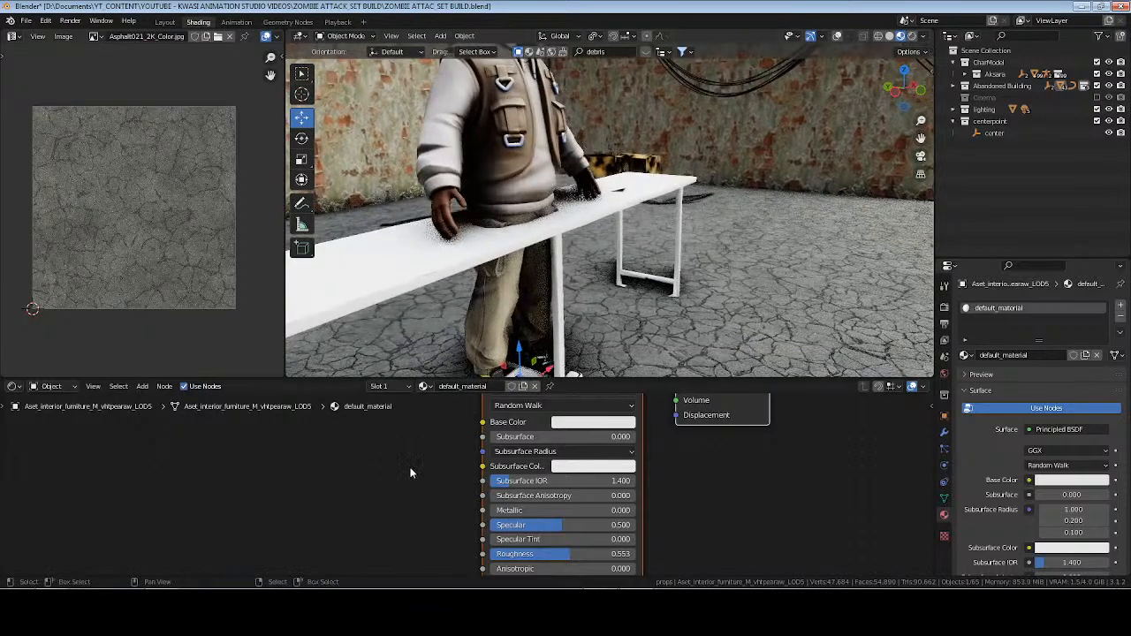
{"action": "left_click", "coordinate": [410, 469]}
{"action": "middle_click_drag", "start_coordinate": [424, 430], "coordinate": [505, 521]}
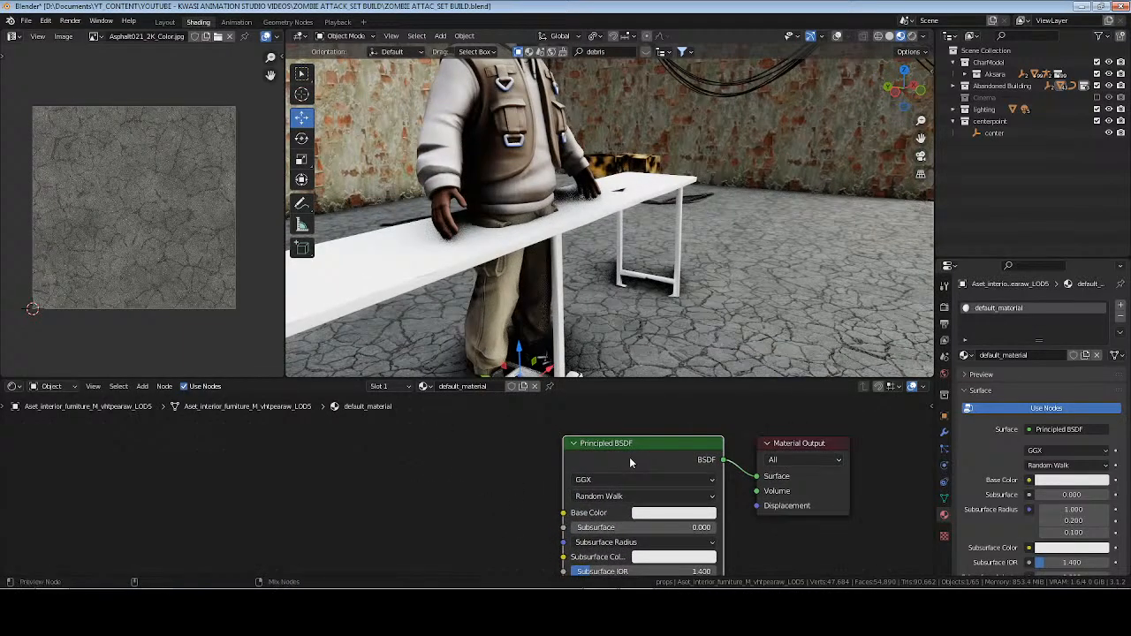
{"action": "key", "text": "ctrl+shift+t"}
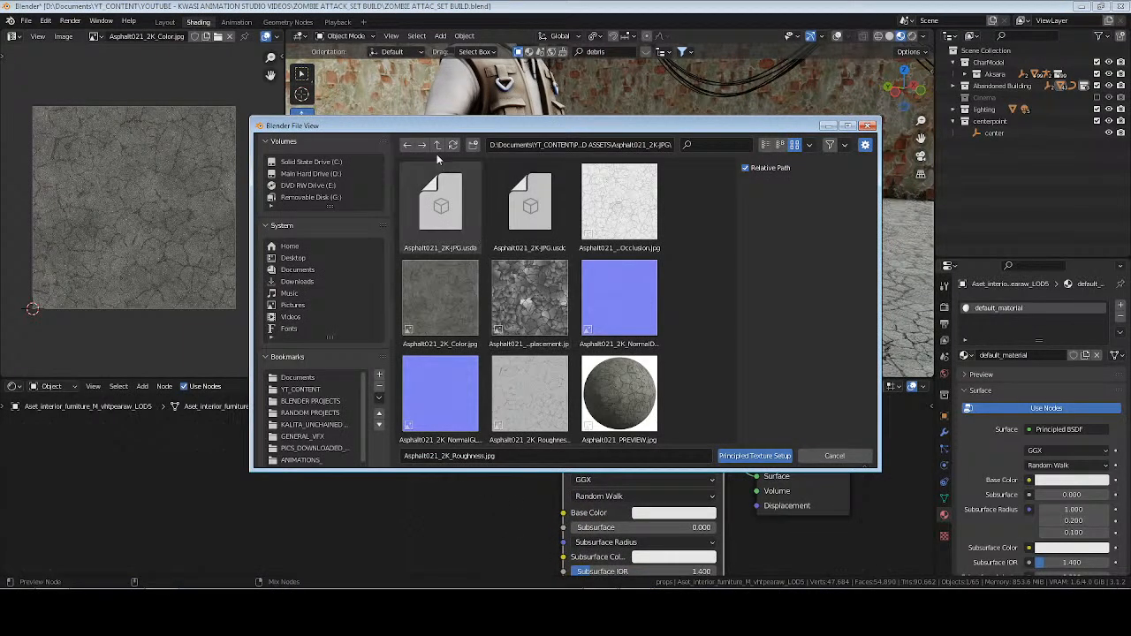
{"action": "scroll", "coordinate": [313, 397], "scroll_direction": "down", "scroll_amount": 4}
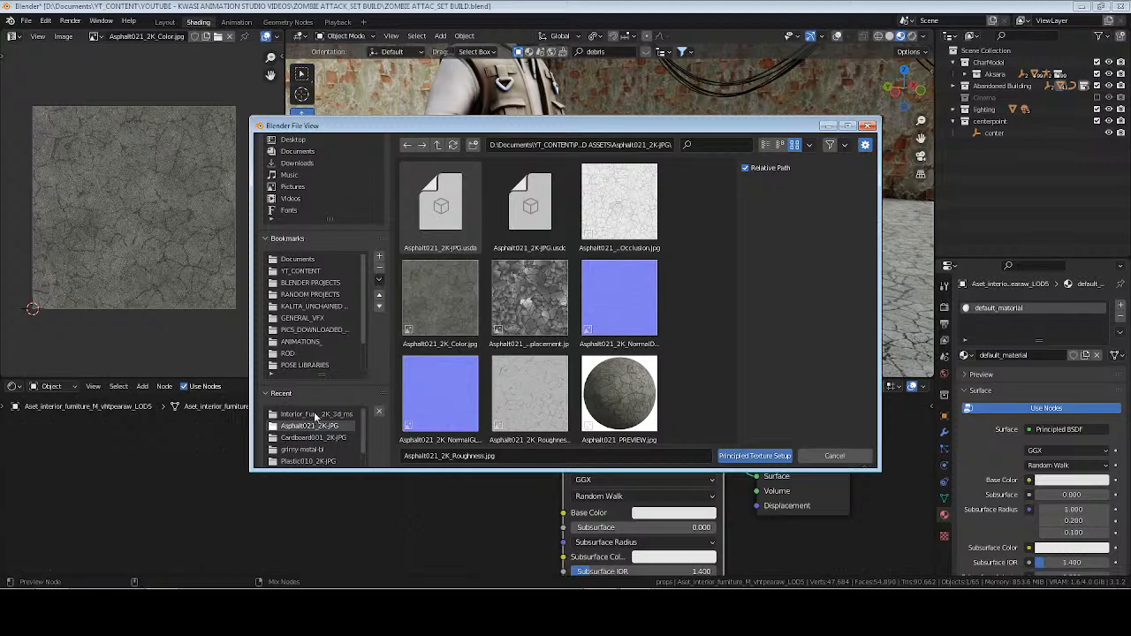
{"action": "left_click", "coordinate": [314, 414]}
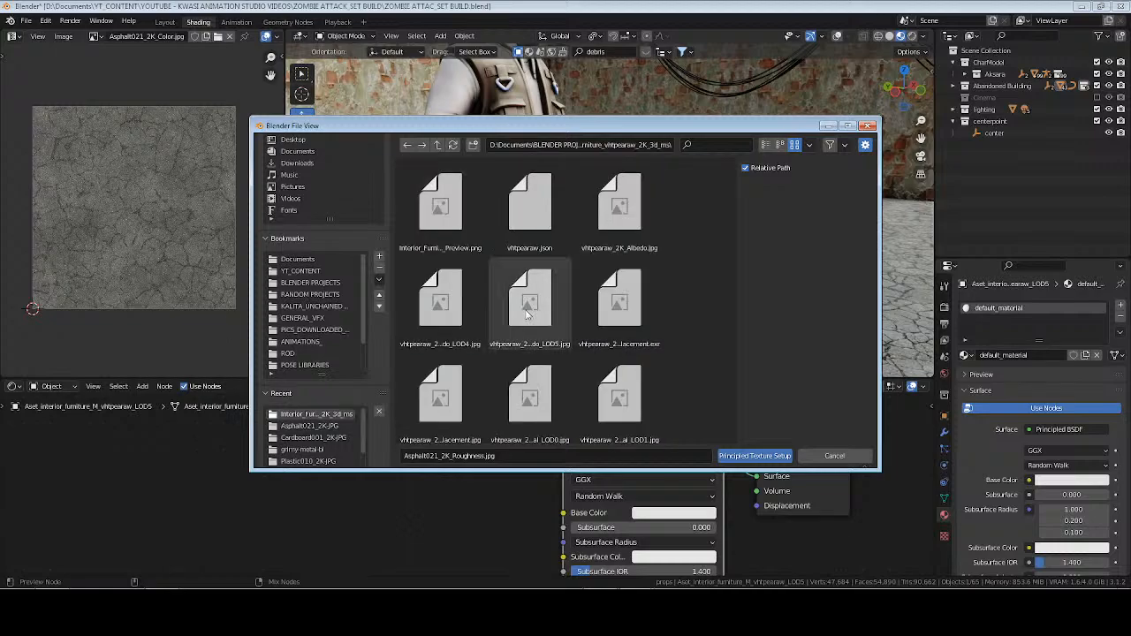
{"action": "left_click", "coordinate": [767, 145]}
Load vhtpearaw_2K_Albedo.jpg, vhtpearaw_2K_Normal_LOD5.jpg and vhtpearaw_2K_Roughness.jpg into the table's material with Principled Texture Setup.
{"action": "left_click", "coordinate": [451, 201]}
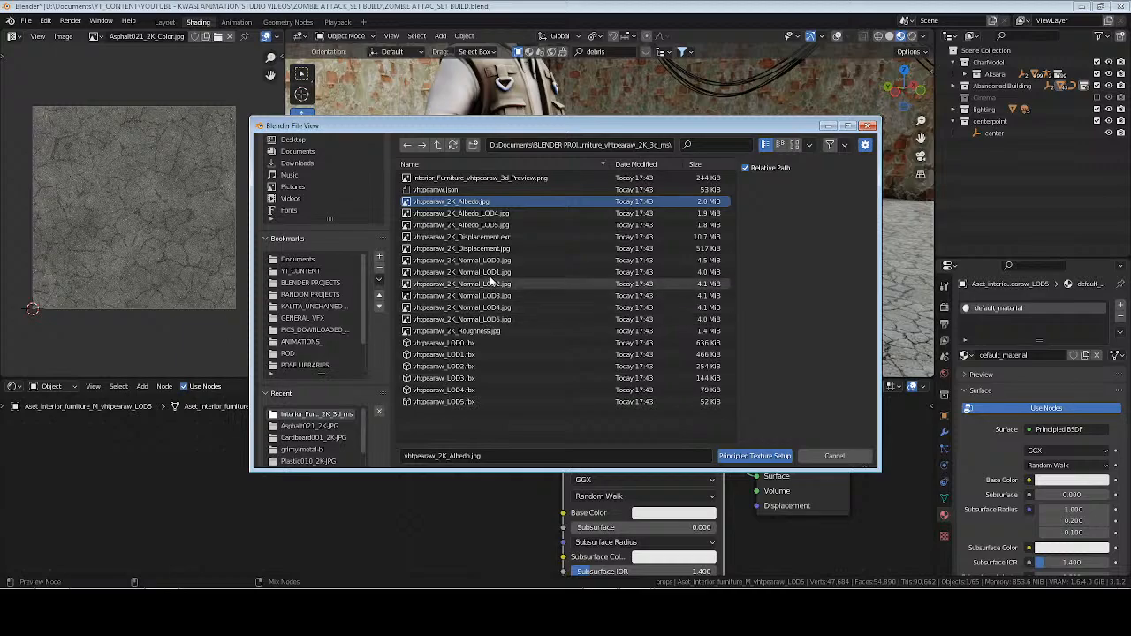
{"action": "left_click", "coordinate": [491, 274], "text": "ctrl"}
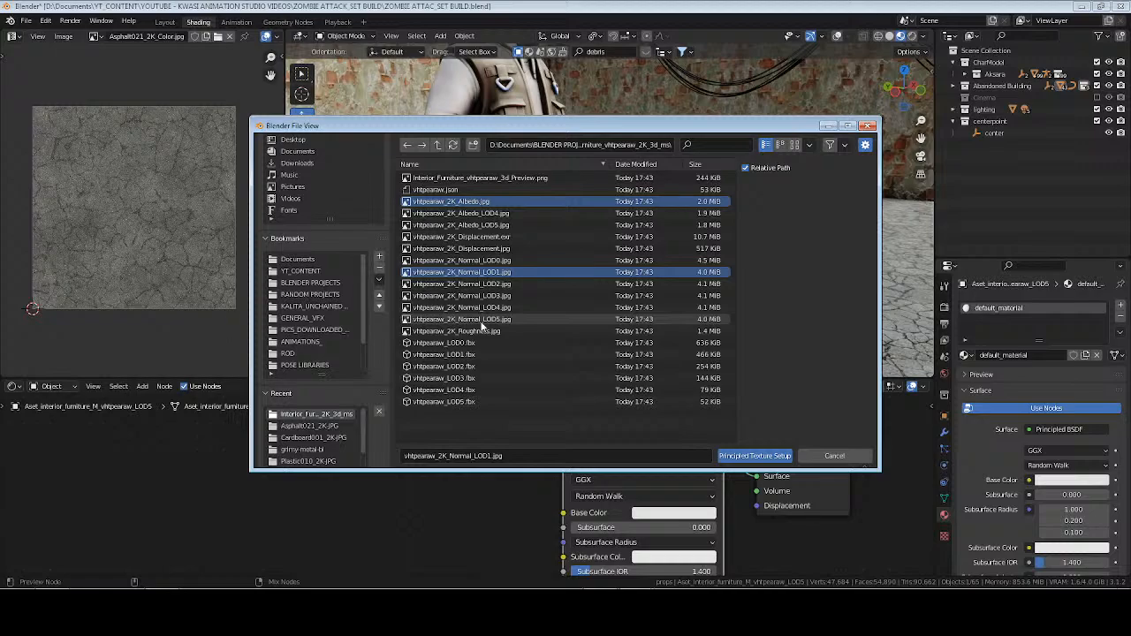
{"action": "left_click", "coordinate": [482, 320], "text": "ctrl"}
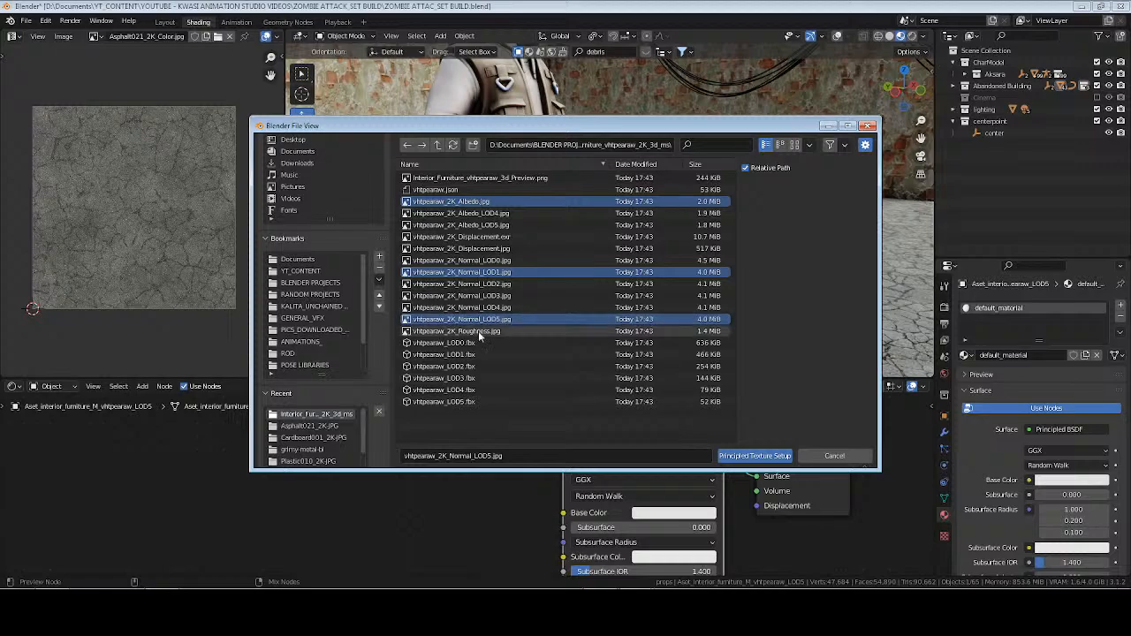
{"action": "left_click", "coordinate": [476, 331], "text": "ctrl"}
{"action": "left_click", "coordinate": [489, 272], "text": "ctrl"}
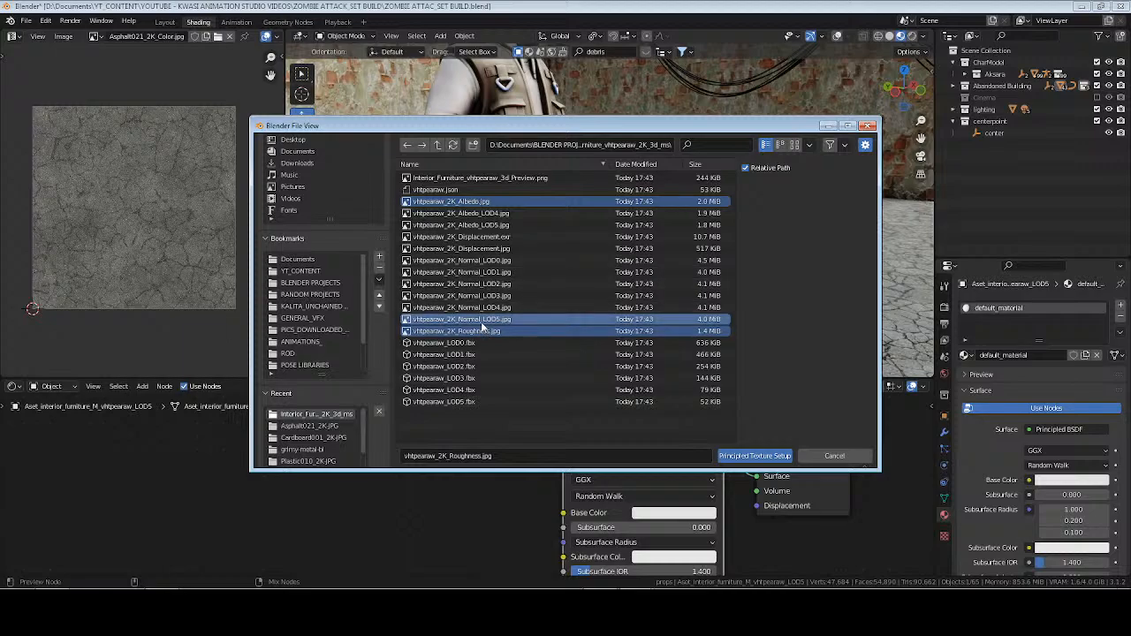
{"action": "left_click", "coordinate": [755, 456]}
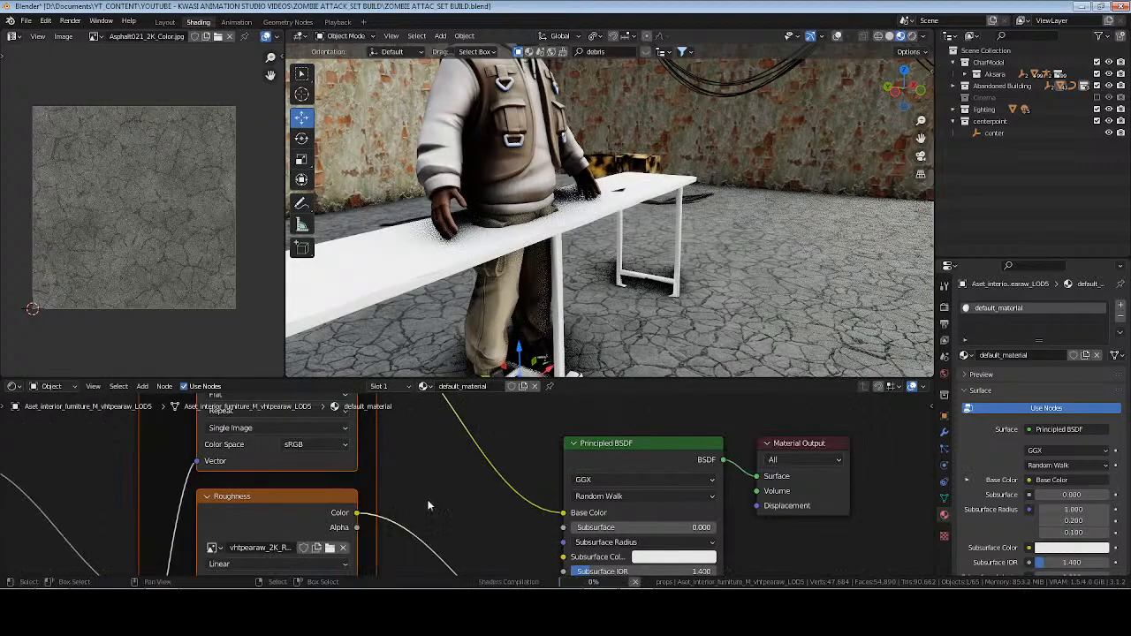
Move the table away from the character toward the brick wall, to about X -0.2 m and Y 3.63 m.
{"action": "left_click", "coordinate": [457, 486]}
{"action": "middle_click_drag", "start_coordinate": [528, 253], "coordinate": [572, 249]}
{"action": "scroll", "coordinate": [572, 265], "scroll_direction": "down", "scroll_amount": 4}
{"action": "left_click_drag", "start_coordinate": [557, 264], "coordinate": [358, 254]}
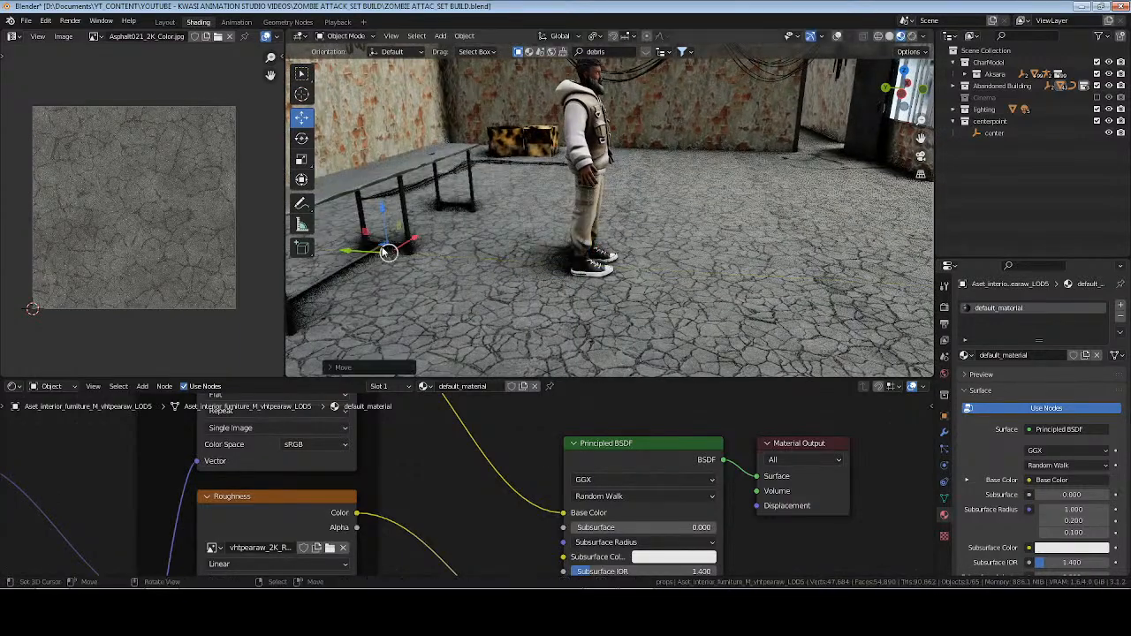
{"action": "middle_click_drag", "start_coordinate": [429, 258], "coordinate": [678, 271], "text": "shift"}
{"action": "left_click_drag", "start_coordinate": [586, 265], "coordinate": [436, 256]}
{"action": "middle_click_drag", "start_coordinate": [560, 259], "coordinate": [461, 278]}
{"action": "left_click_drag", "start_coordinate": [622, 185], "coordinate": [608, 189]}
{"action": "middle_click_drag", "start_coordinate": [576, 262], "coordinate": [578, 230]}
Set the table's Z rotation to -12.5° and apply its scale.
{"action": "left_click", "coordinate": [944, 415]}
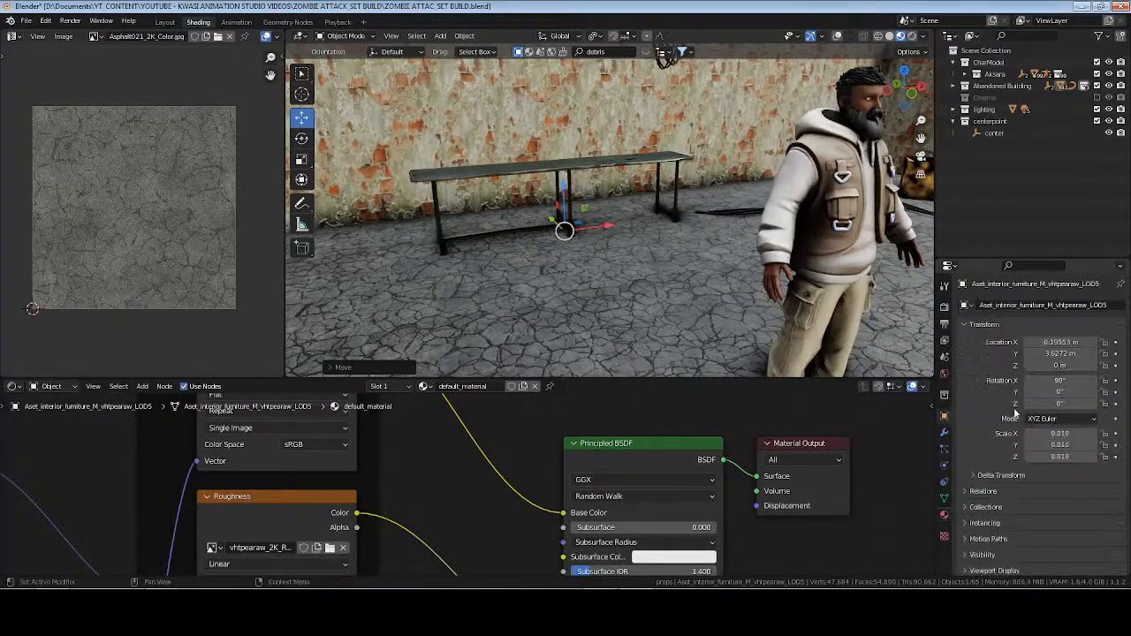
{"action": "left_click_drag", "start_coordinate": [1056, 404], "coordinate": [1032, 404]}
{"action": "key", "text": "ctrl+a"}
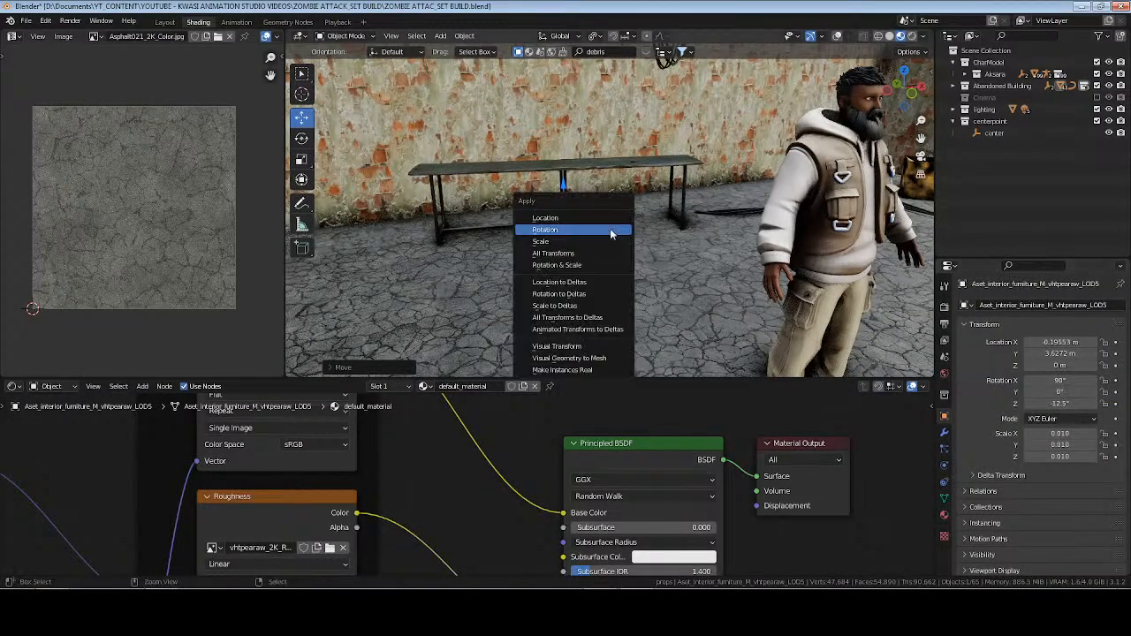
{"action": "left_click", "coordinate": [610, 228]}
Save the file and shift the table slightly along Y to about 3.56 m.
{"action": "middle_click_drag", "start_coordinate": [567, 247], "coordinate": [559, 250]}
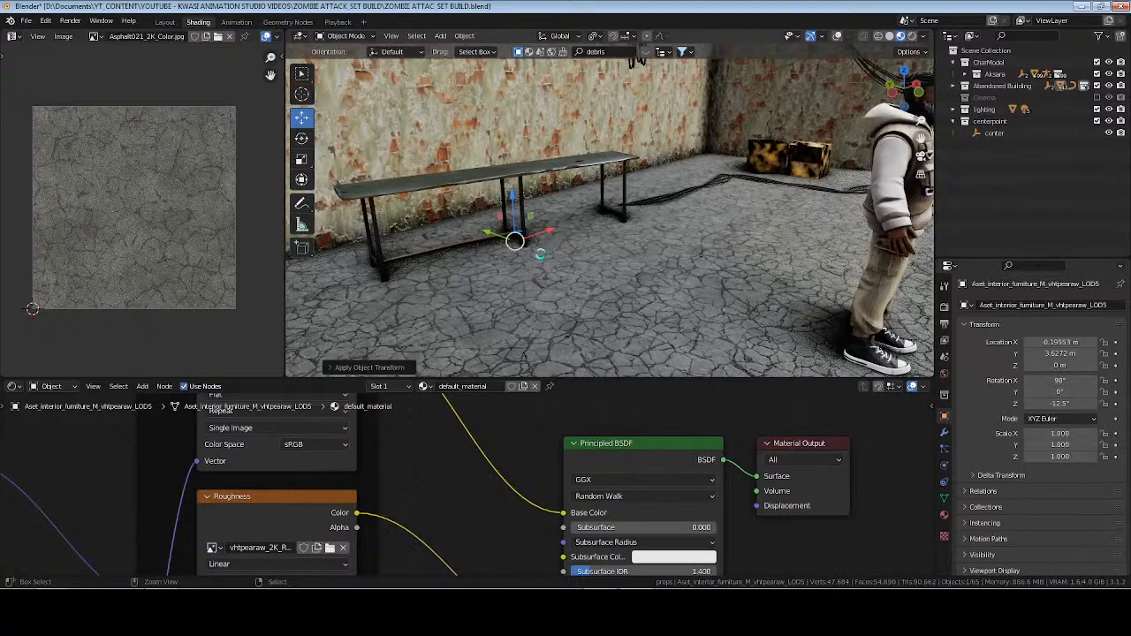
{"action": "key", "text": "ctrl+s"}
{"action": "middle_click_drag", "start_coordinate": [775, 245], "coordinate": [555, 279]}
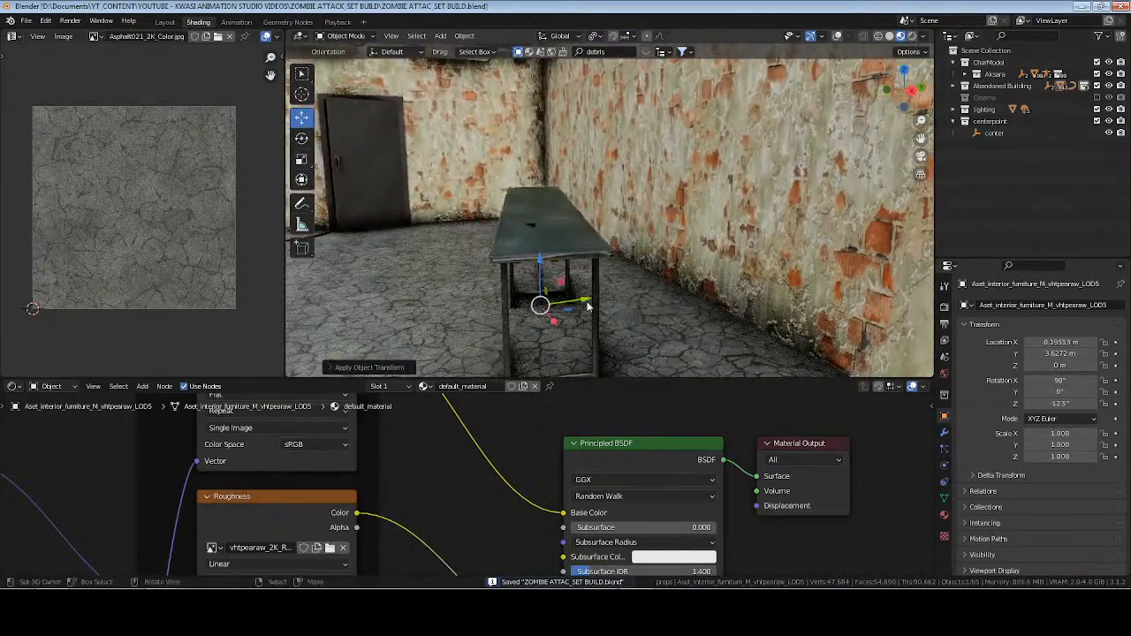
{"action": "left_click_drag", "start_coordinate": [586, 304], "coordinate": [575, 306]}
Turn on the viewport overlays and set the origin of the original hanging cable bundle to its geometry.
{"action": "middle_click_drag", "start_coordinate": [389, 243], "coordinate": [533, 266]}
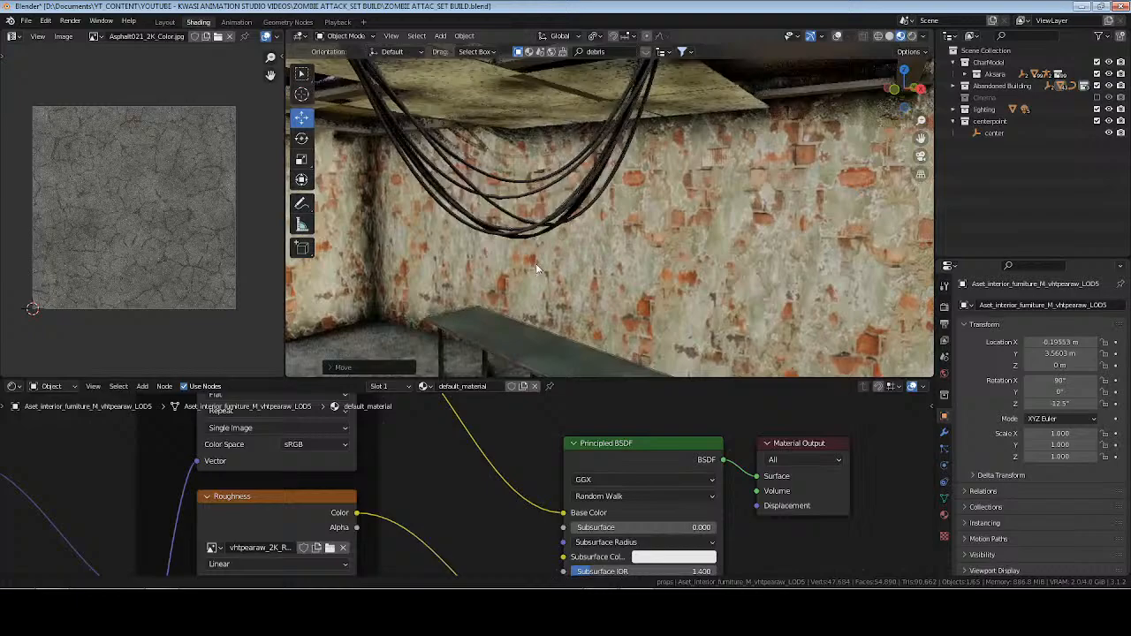
{"action": "left_click", "coordinate": [595, 159]}
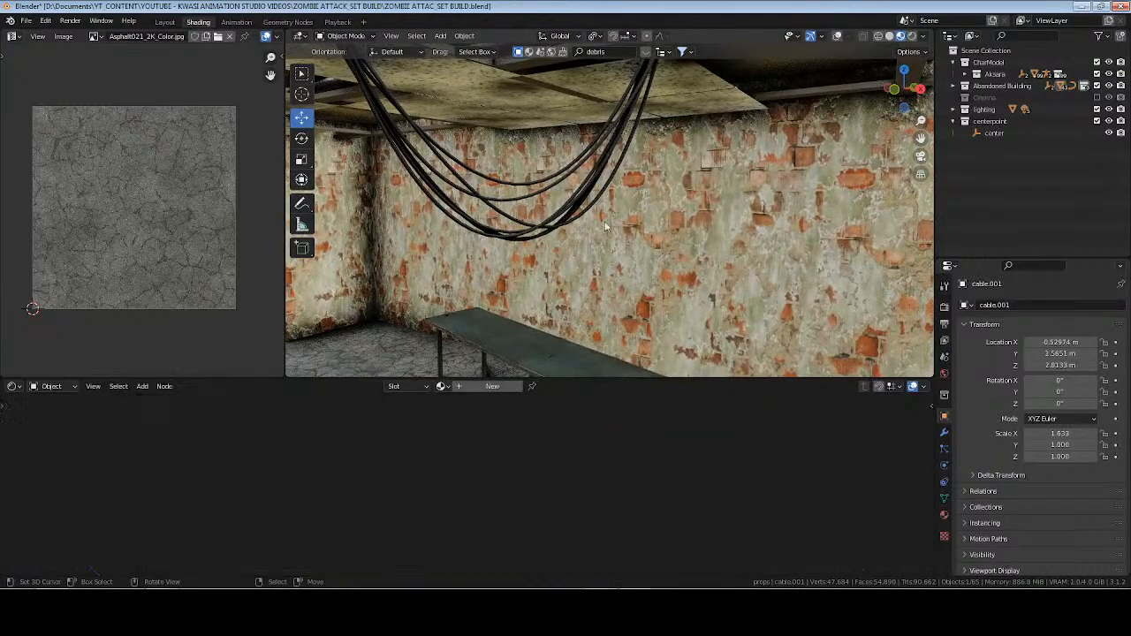
{"action": "left_click", "coordinate": [835, 36]}
{"action": "middle_click_drag", "start_coordinate": [495, 204], "coordinate": [719, 232]}
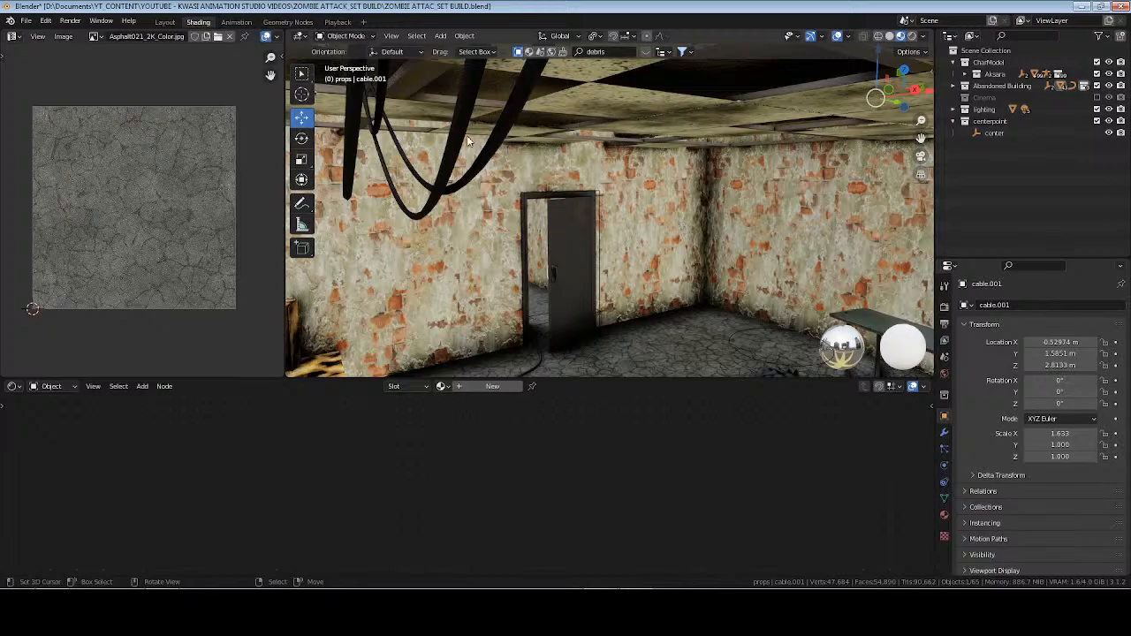
{"action": "left_click", "coordinate": [506, 143]}
{"action": "scroll", "coordinate": [629, 206], "scroll_direction": "down", "scroll_amount": 3}
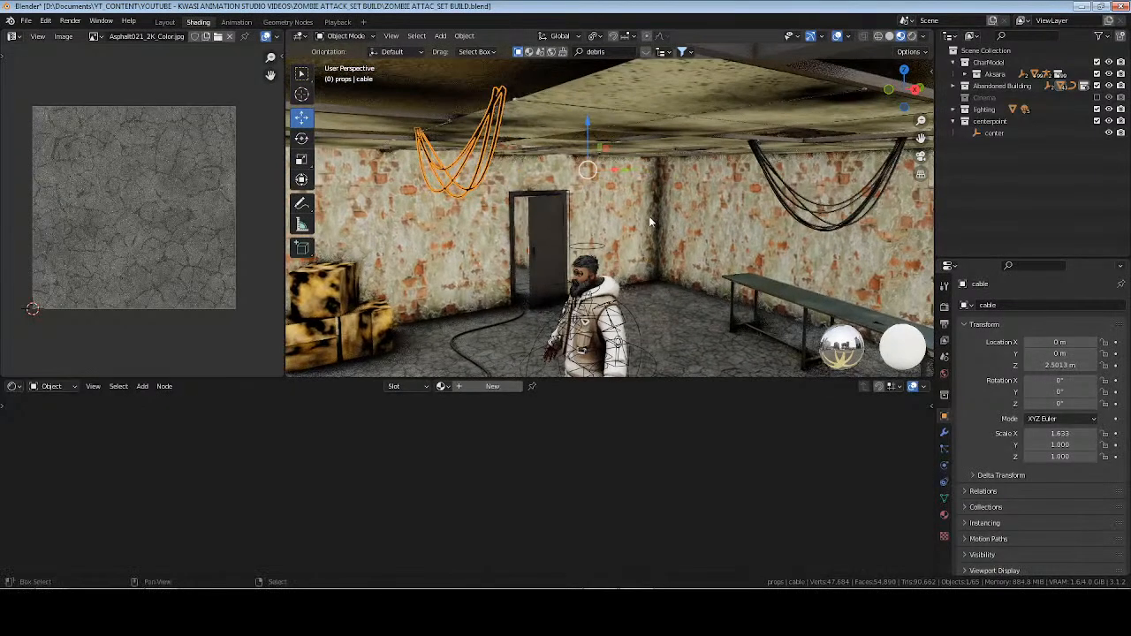
{"action": "left_click", "coordinate": [478, 39]}
{"action": "mouse_move", "coordinate": [505, 66]}
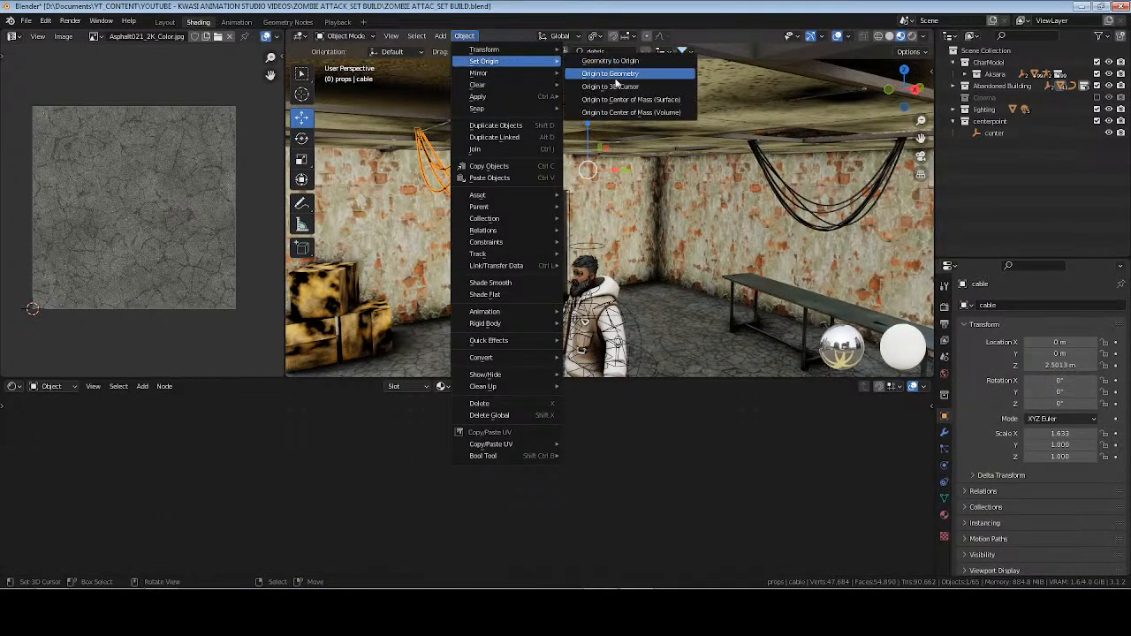
{"action": "left_click", "coordinate": [619, 76]}
Duplicate the cable bundle and move the copy along Y toward the wall above the table, to about 4.28 m.
{"action": "key", "text": "shift+d"}
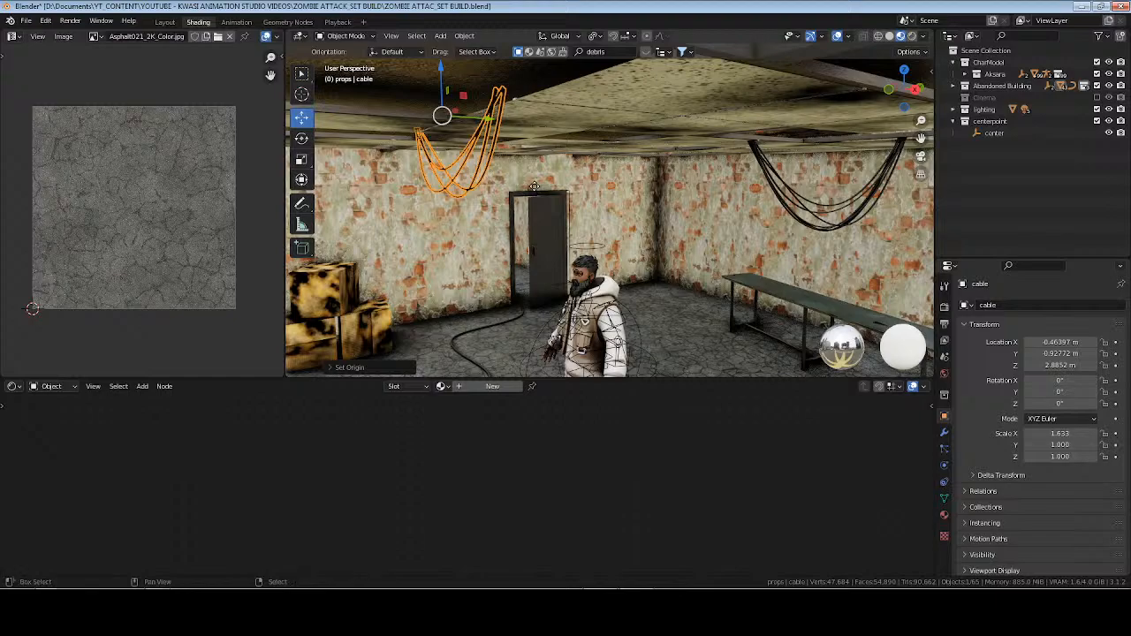
{"action": "key", "text": "Escape"}
{"action": "left_click_drag", "start_coordinate": [490, 128], "coordinate": [803, 133]}
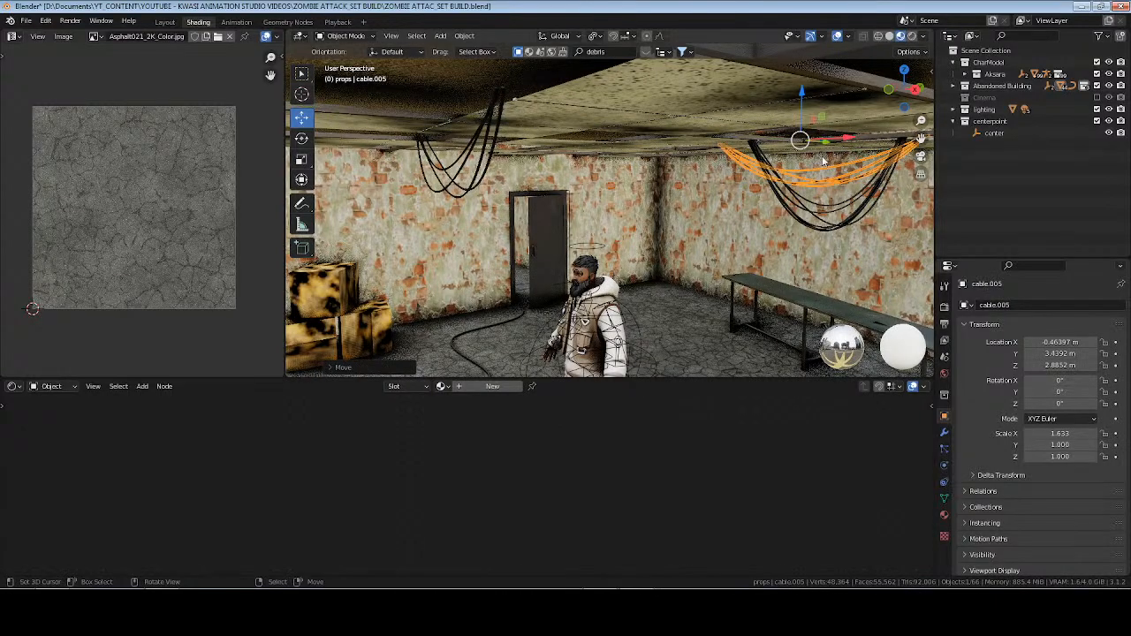
{"action": "scroll", "coordinate": [426, 189], "scroll_direction": "down", "scroll_amount": 5}
{"action": "key", "text": "KP_Decimal"}
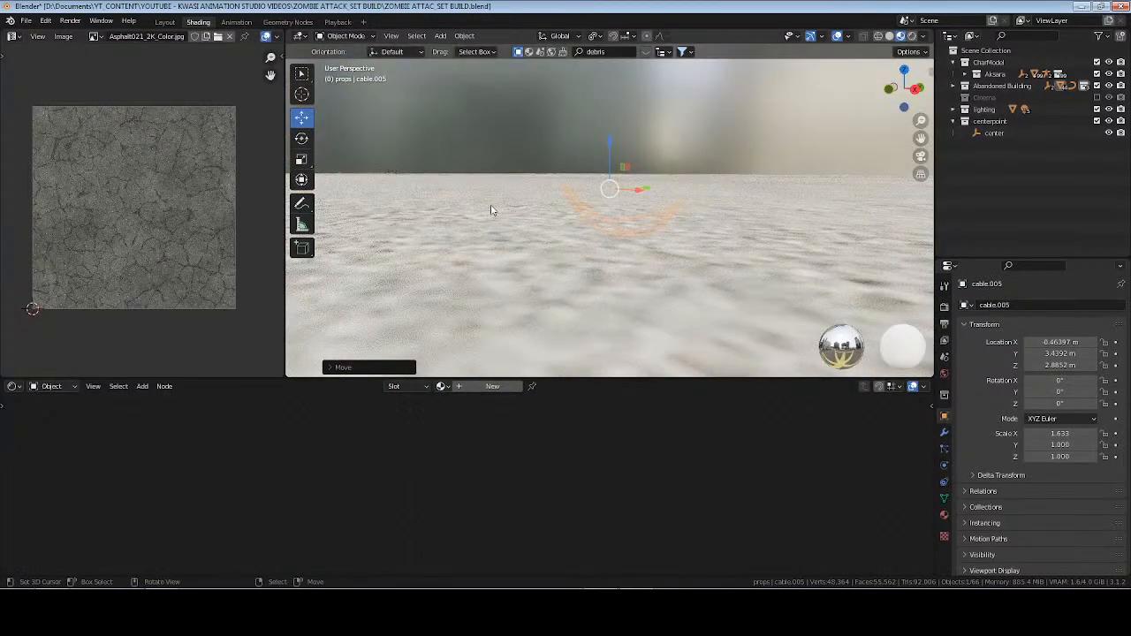
{"action": "scroll", "coordinate": [624, 268], "scroll_direction": "up", "scroll_amount": 4}
{"action": "middle_click_drag", "start_coordinate": [708, 276], "coordinate": [651, 113], "text": "shift"}
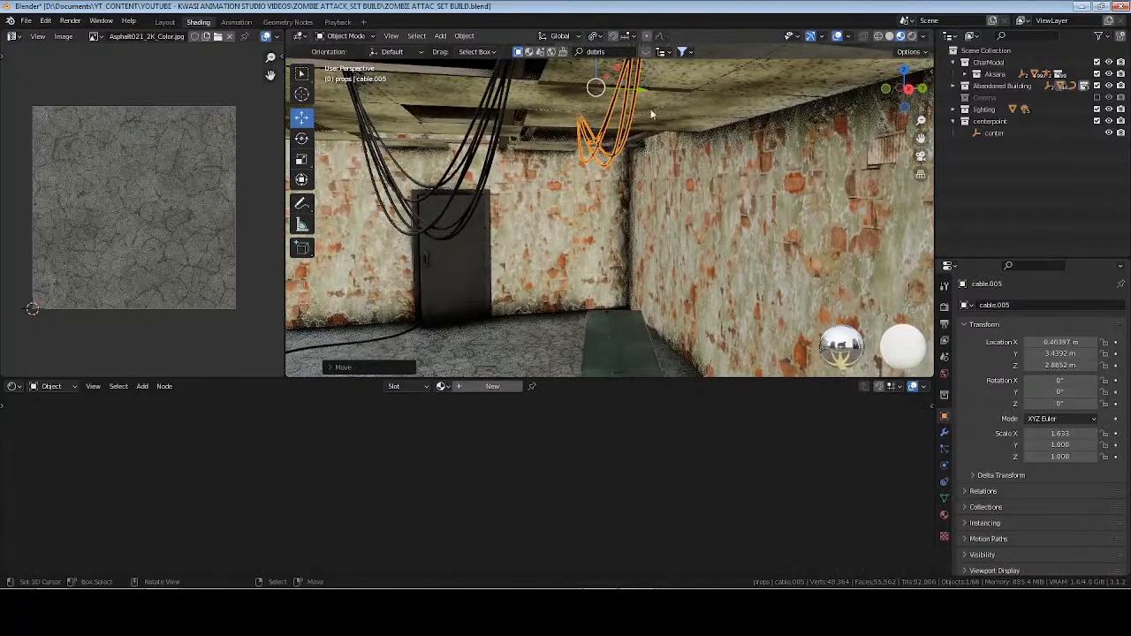
{"action": "left_click_drag", "start_coordinate": [641, 93], "coordinate": [747, 99]}
{"action": "middle_click_drag", "start_coordinate": [747, 99], "coordinate": [725, 159]}
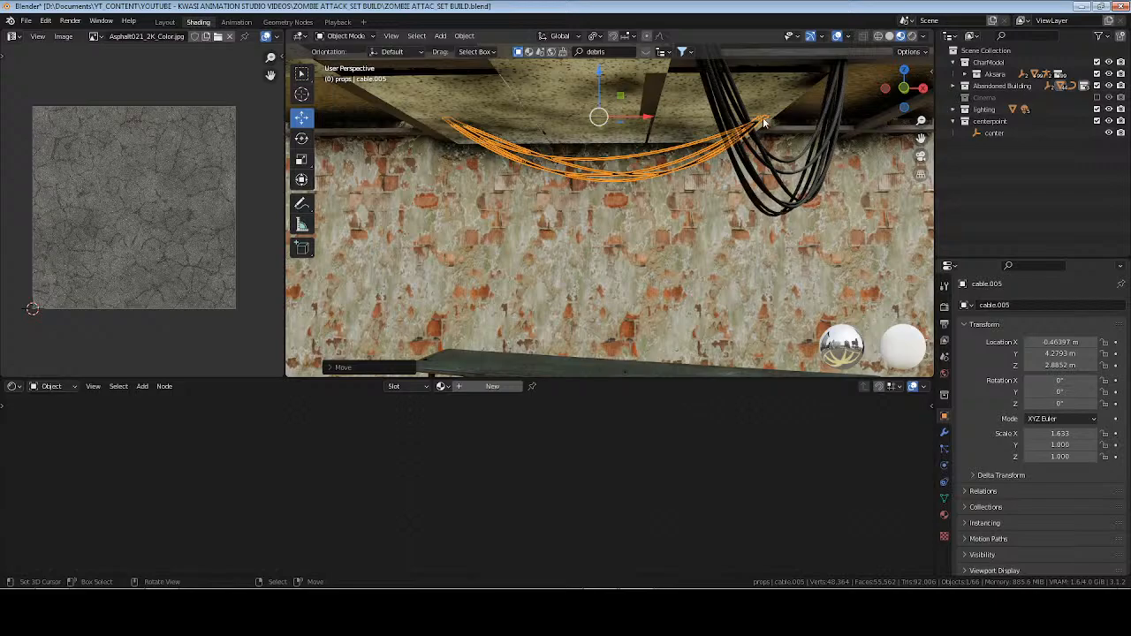
Edit the duplicated cable and move one end vertex outward along X and slightly upward, toward the neighbouring cable bundle's end.
{"action": "key", "text": "Tab"}
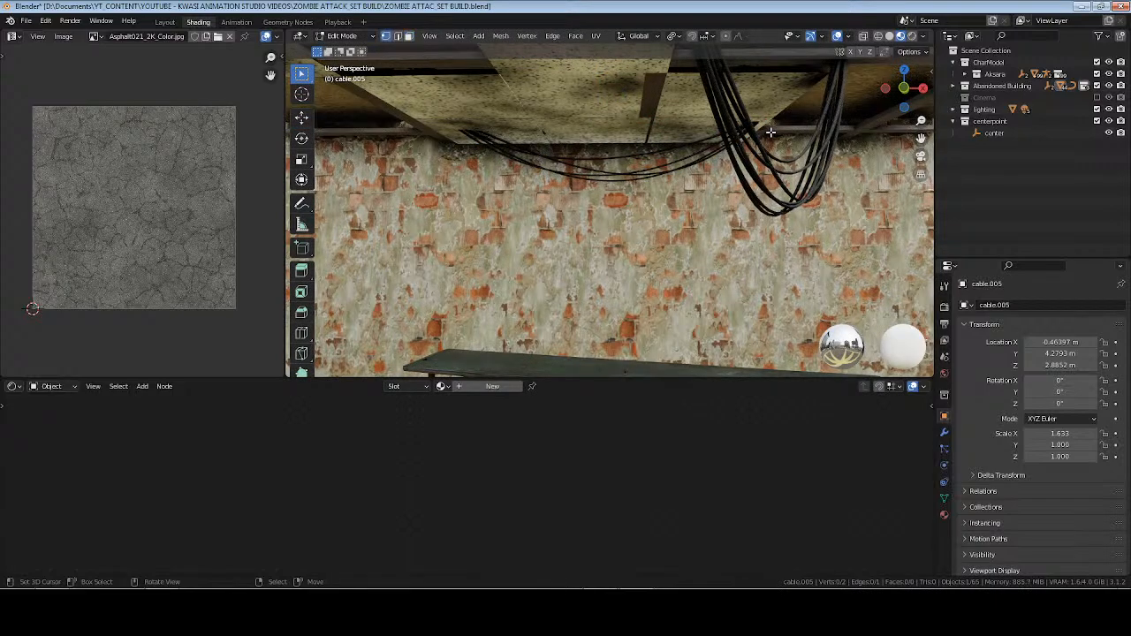
{"action": "left_click", "coordinate": [775, 130]}
{"action": "mouse_move", "coordinate": [790, 130]}
{"action": "middle_mouse_down"}
{"action": "mouse_move", "coordinate": [610, 139]}
{"action": "mouse_move", "coordinate": [649, 132]}
{"action": "middle_mouse_up"}
{"action": "left_click_drag", "start_coordinate": [785, 76], "coordinate": [848, 140]}
{"action": "mouse_move", "coordinate": [486, 166]}
{"action": "middle_mouse_down"}
{"action": "mouse_move", "coordinate": [592, 172]}
{"action": "mouse_move", "coordinate": [582, 157]}
{"action": "middle_mouse_up"}
{"action": "left_click", "coordinate": [301, 118]}
{"action": "left_click_drag", "start_coordinate": [823, 105], "coordinate": [839, 104]}
{"action": "left_click_drag", "start_coordinate": [795, 67], "coordinate": [793, 57]}
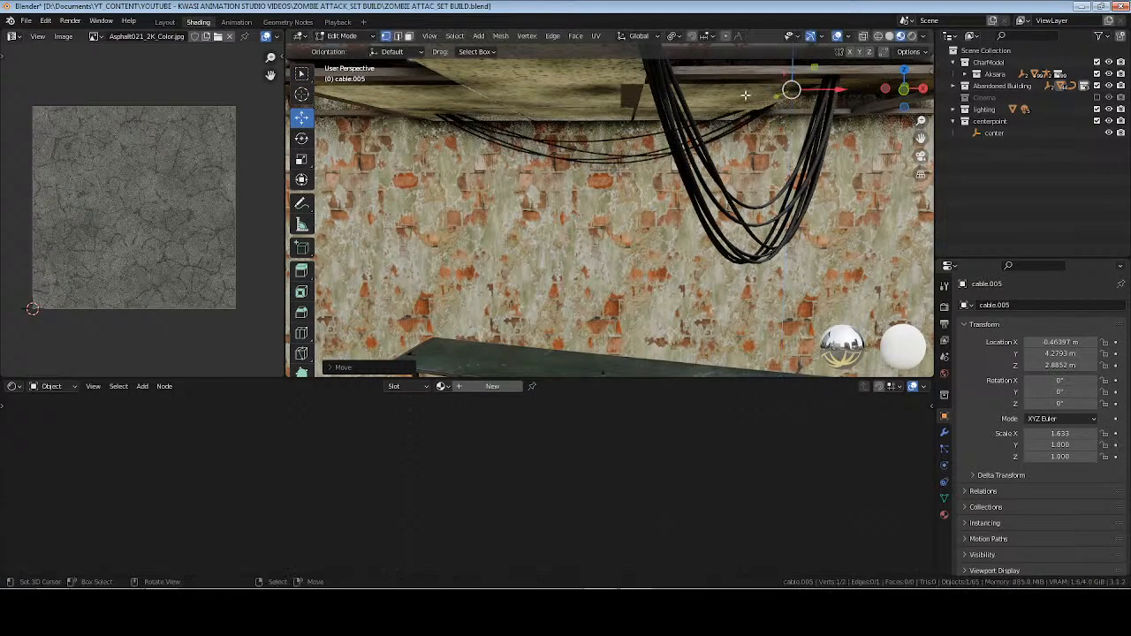
{"action": "left_click_drag", "start_coordinate": [824, 91], "coordinate": [857, 91]}
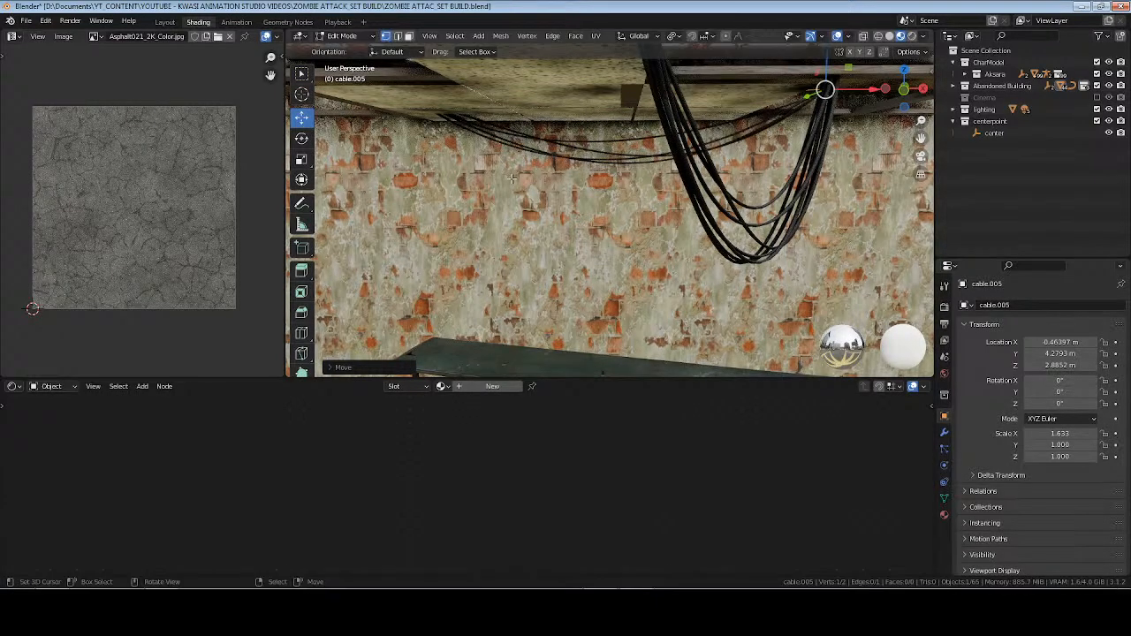
Reposition the opposite end vertex of the duplicated cable near the ceiling opening, and return to Object Mode.
{"action": "right_click", "coordinate": [446, 110]}
{"action": "middle_click_drag", "start_coordinate": [446, 110], "coordinate": [610, 121], "text": "shift"}
{"action": "left_click_drag", "start_coordinate": [579, 112], "coordinate": [421, 69]}
{"action": "key", "text": "Tab"}
Edit the duplicated cable with GeoCables, raising its drip to 0.5 so the bundle sags more below the ceiling.
{"action": "key", "text": "n"}
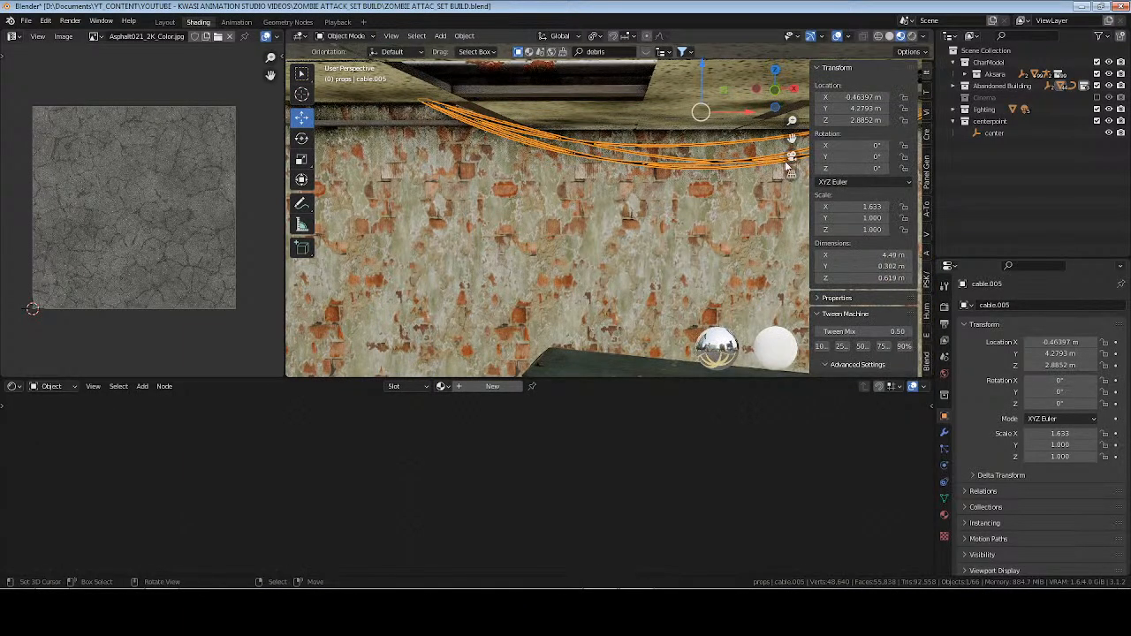
{"action": "left_click", "coordinate": [926, 247]}
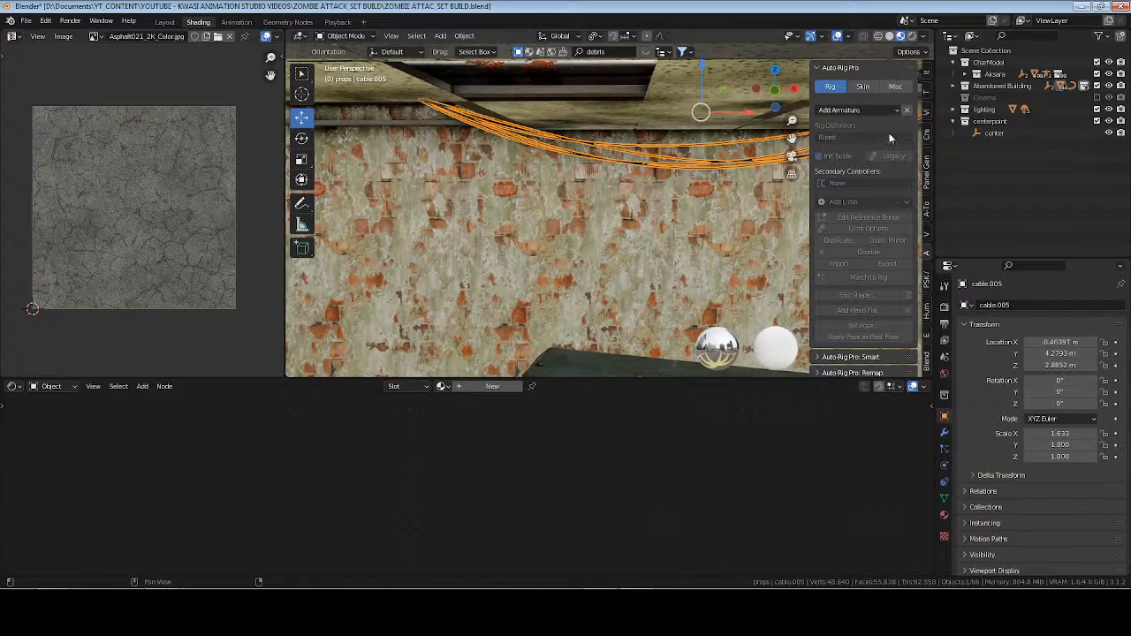
{"action": "left_click", "coordinate": [928, 210]}
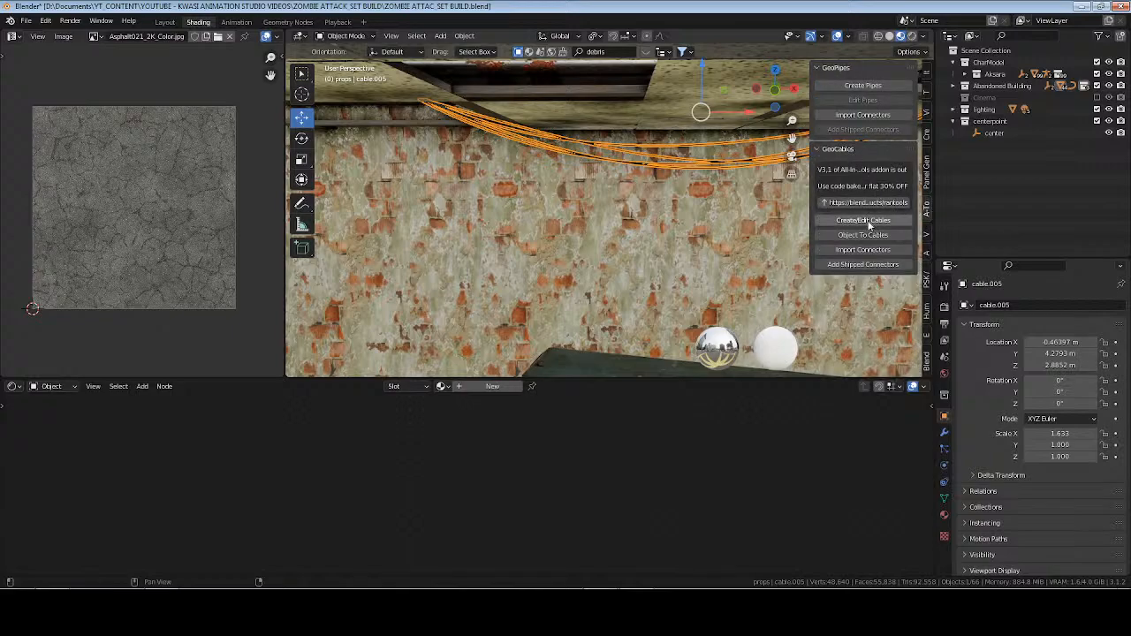
{"action": "left_click", "coordinate": [863, 220]}
{"action": "key", "text": "d"}
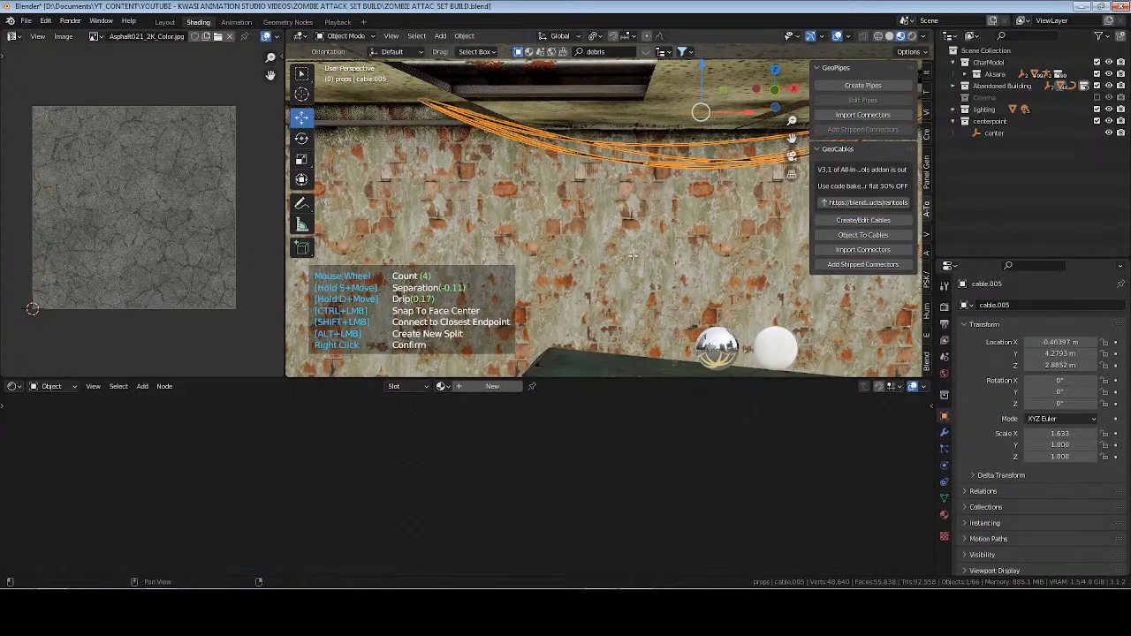
{"action": "right_click", "coordinate": [676, 236]}
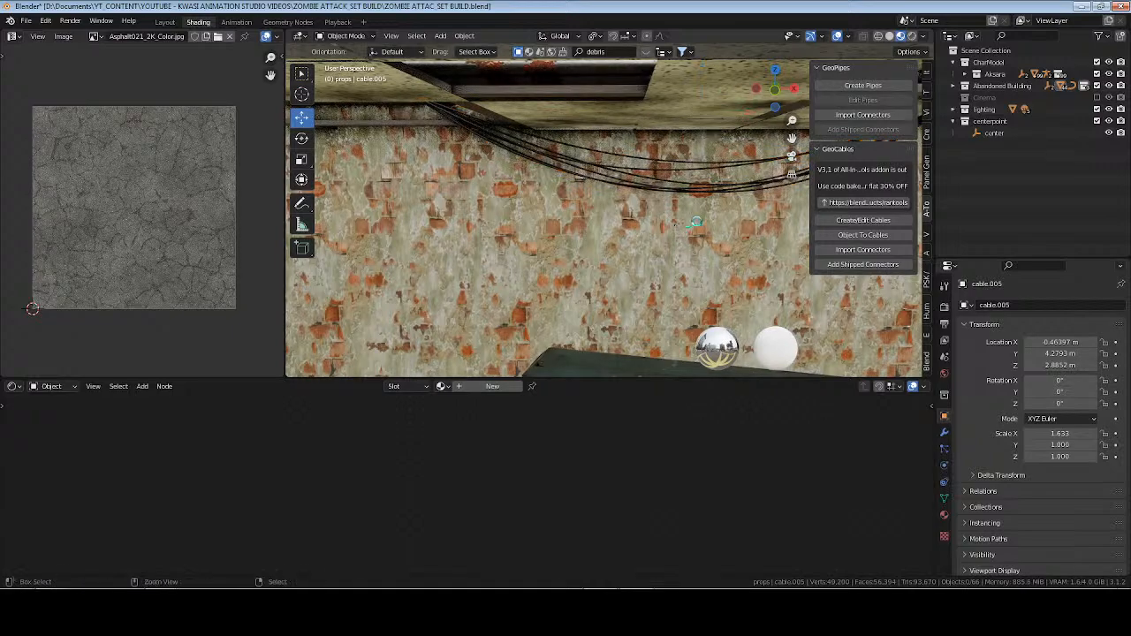
Save the file and preview the room and tables with rendered viewport shading.
{"action": "middle_click_drag", "start_coordinate": [721, 215], "coordinate": [495, 173]}
{"action": "key", "text": "ctrl+s"}
{"action": "key", "text": "n"}
{"action": "left_click", "coordinate": [912, 35]}
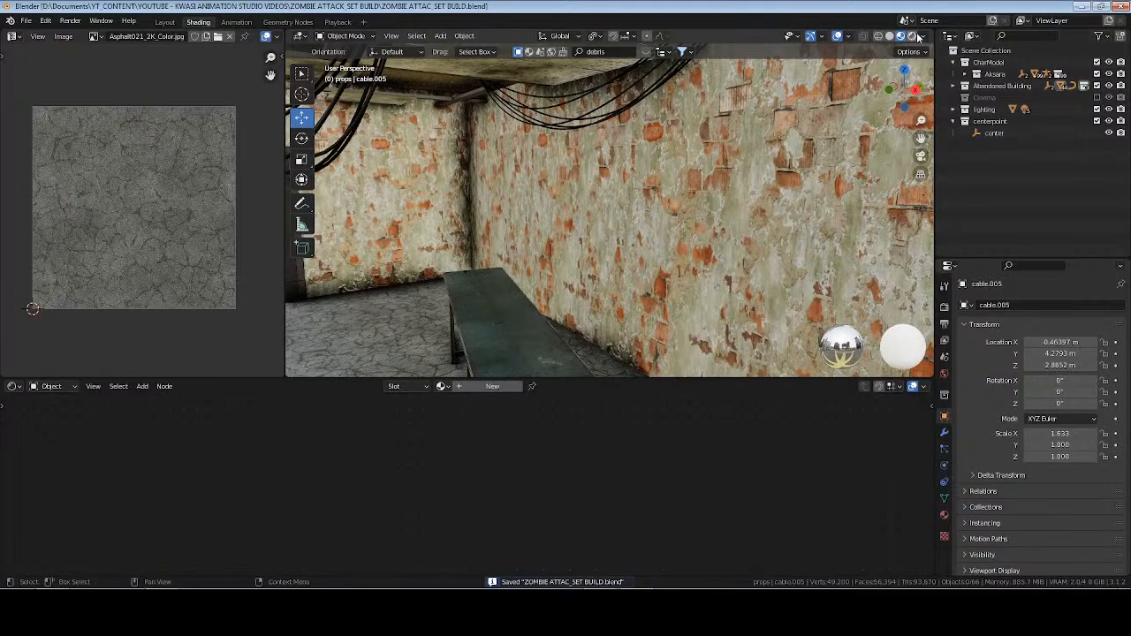
{"action": "key", "text": "ctrl+s"}
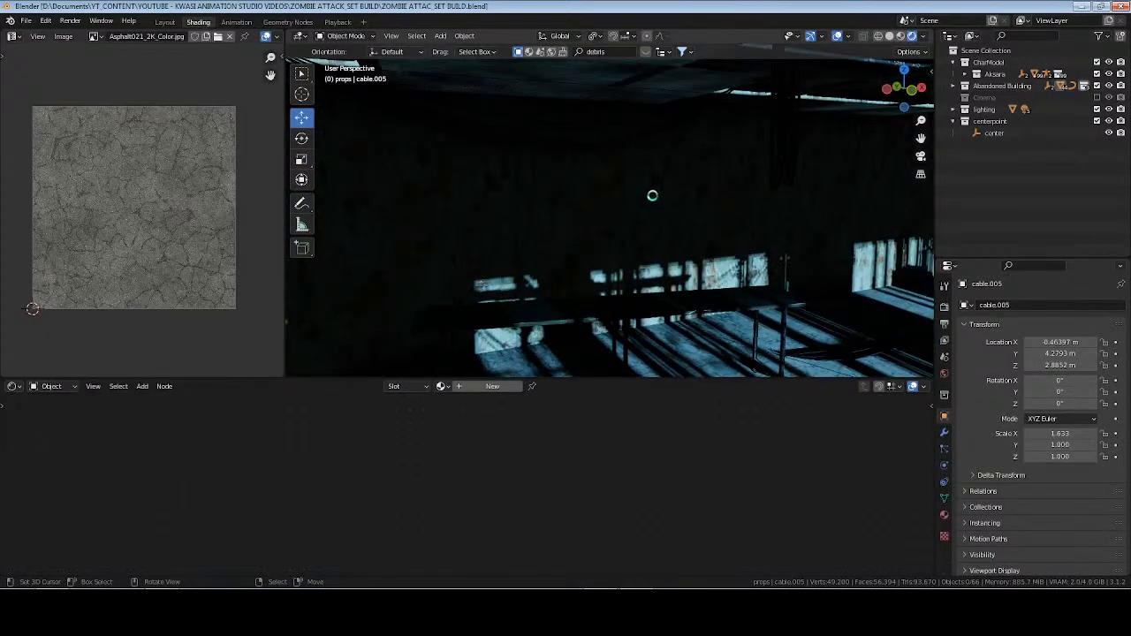
{"action": "middle_click_drag", "start_coordinate": [640, 212], "coordinate": [693, 221]}
{"action": "left_click", "coordinate": [588, 620]}
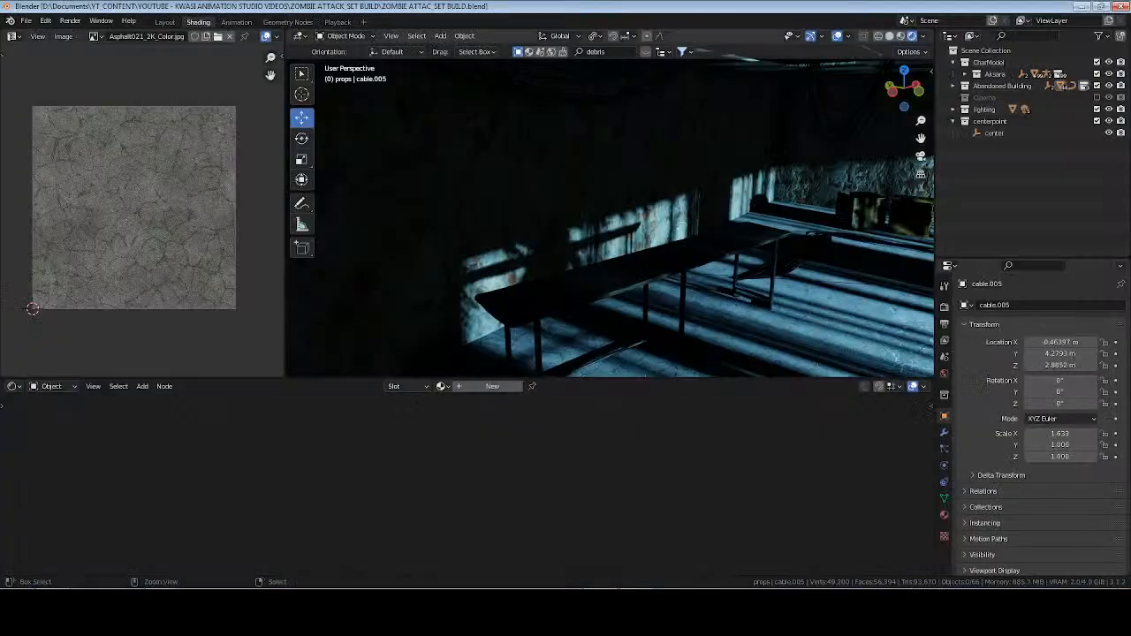
{"action": "key", "text": "ctrl+s"}
{"action": "mouse_move", "coordinate": [682, 226]}
{"action": "middle_mouse_down"}
{"action": "mouse_move", "coordinate": [716, 219]}
{"action": "mouse_move", "coordinate": [655, 233]}
{"action": "mouse_move", "coordinate": [693, 260]}
{"action": "mouse_move", "coordinate": [623, 258]}
{"action": "mouse_move", "coordinate": [705, 253]}
{"action": "mouse_move", "coordinate": [663, 231]}
{"action": "middle_mouse_up"}
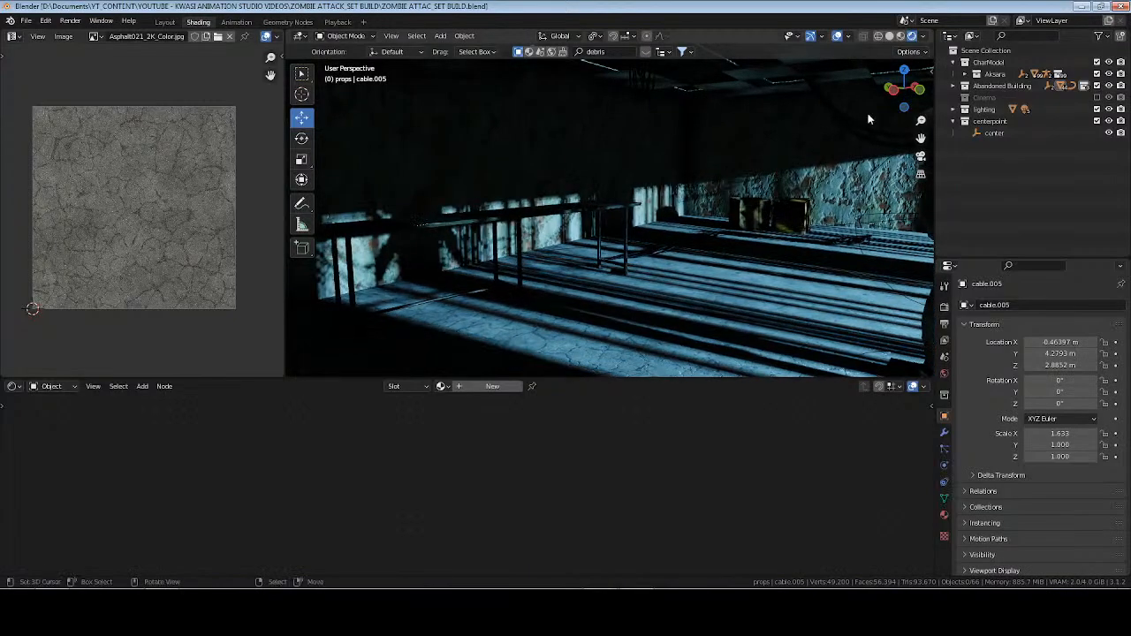
Collapse the CharModel, Ceiling_Tiles and cables collections, expand Abandoned Building to show the props collection, and save the file.
{"action": "left_click", "coordinate": [954, 63]}
{"action": "left_click", "coordinate": [953, 75]}
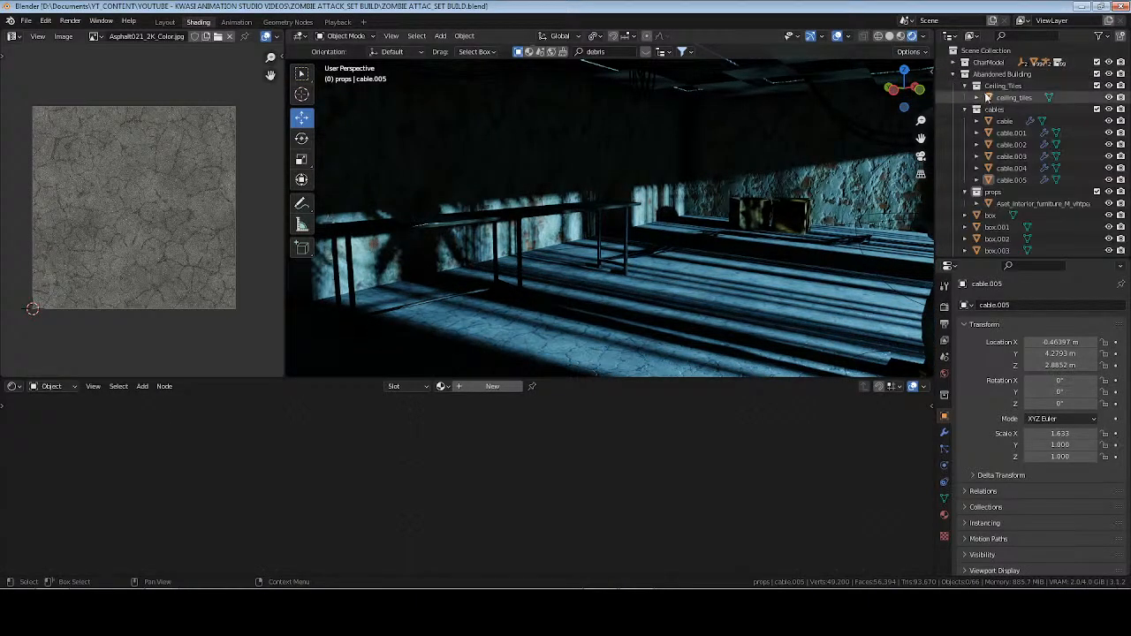
{"action": "left_click", "coordinate": [966, 86]}
{"action": "left_click", "coordinate": [966, 98]}
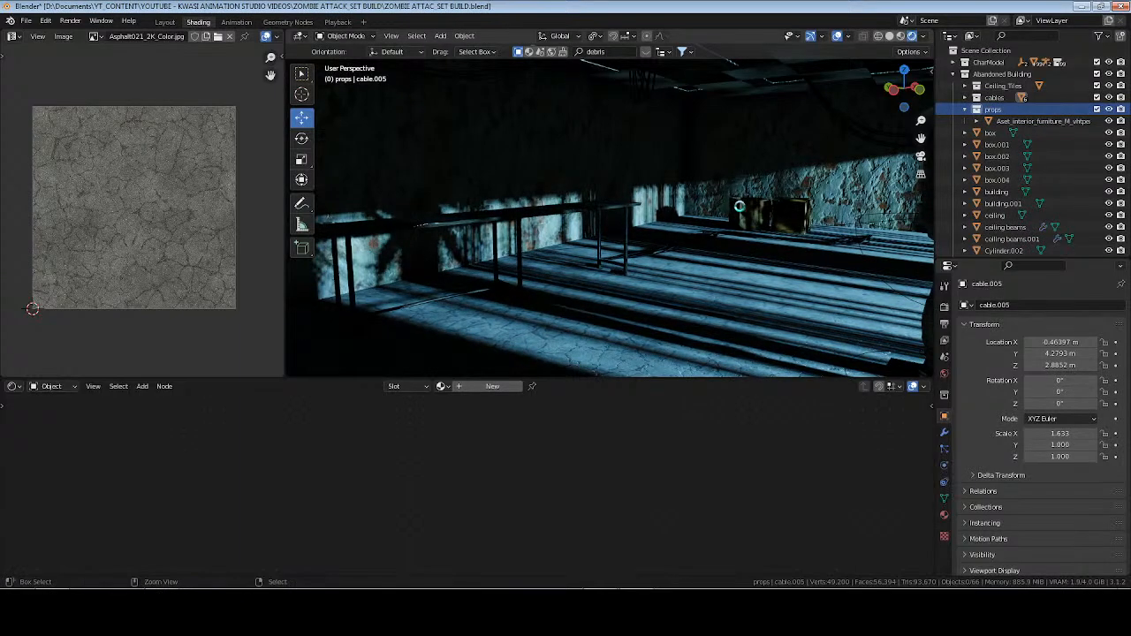
{"action": "key", "text": "ctrl+s"}
Rename the imported furniture object in the props collection to Table, make props the active collection, and save the file.
{"action": "double_click", "coordinate": [1044, 121]}
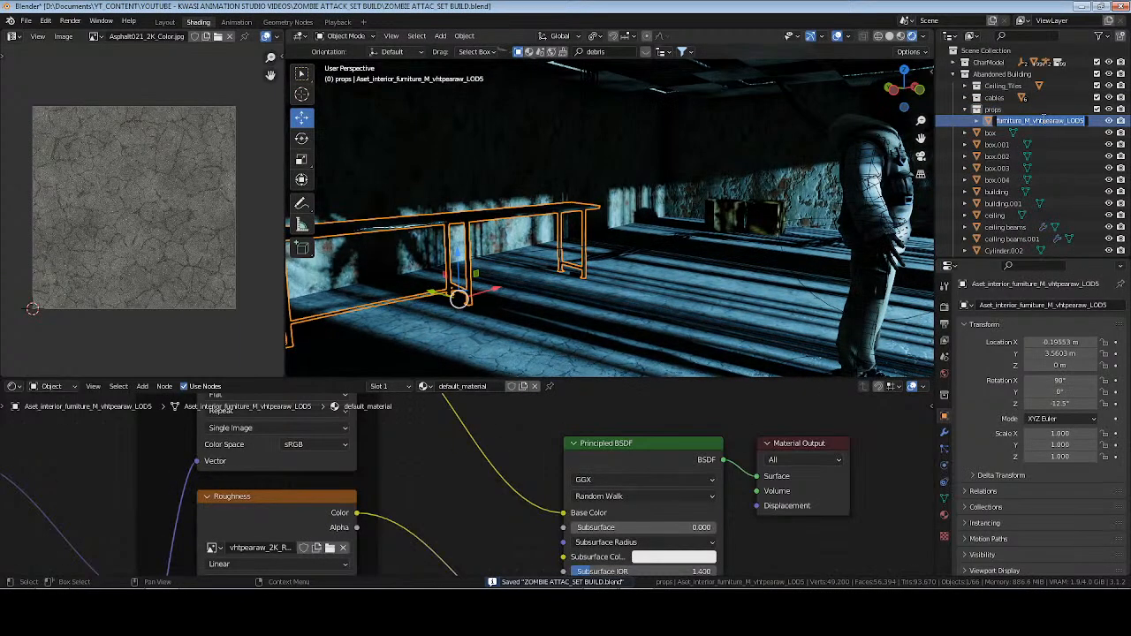
{"action": "type", "text": "Table"}
{"action": "key", "text": "Return"}
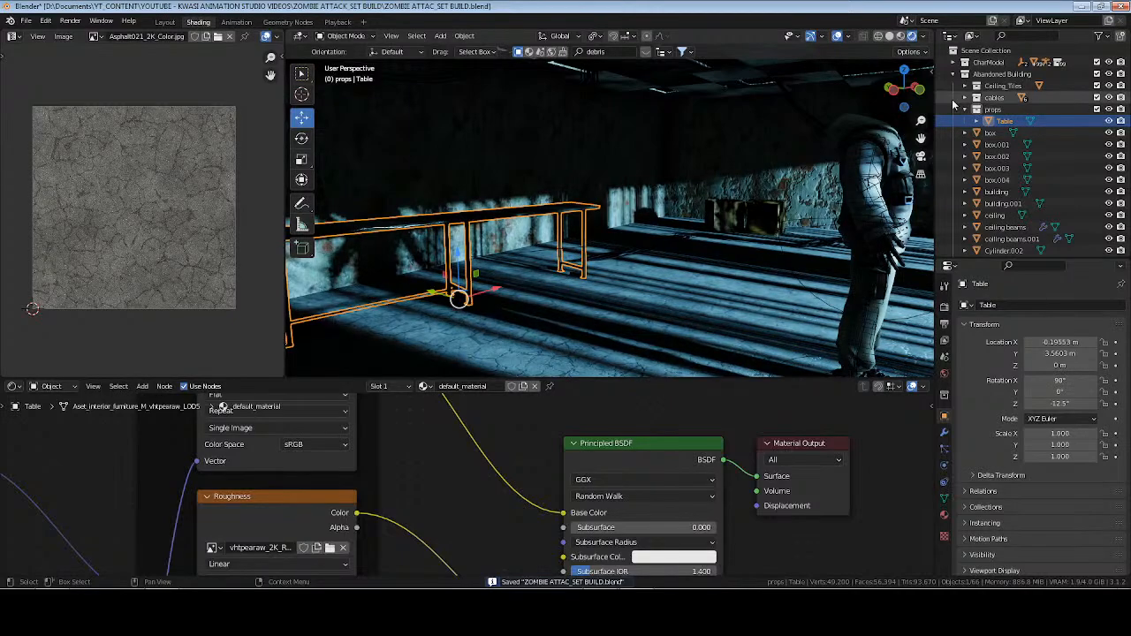
{"action": "left_click", "coordinate": [999, 112]}
{"action": "key", "text": "ctrl+s"}
Switch to the file explorer, extract Other_Various_ui1maewga_2K_3d_ms.zip in the Props folder, and check the extracted barrel asset's contents.
{"action": "middle_click_drag", "start_coordinate": [707, 232], "coordinate": [510, 169], "text": "shift"}
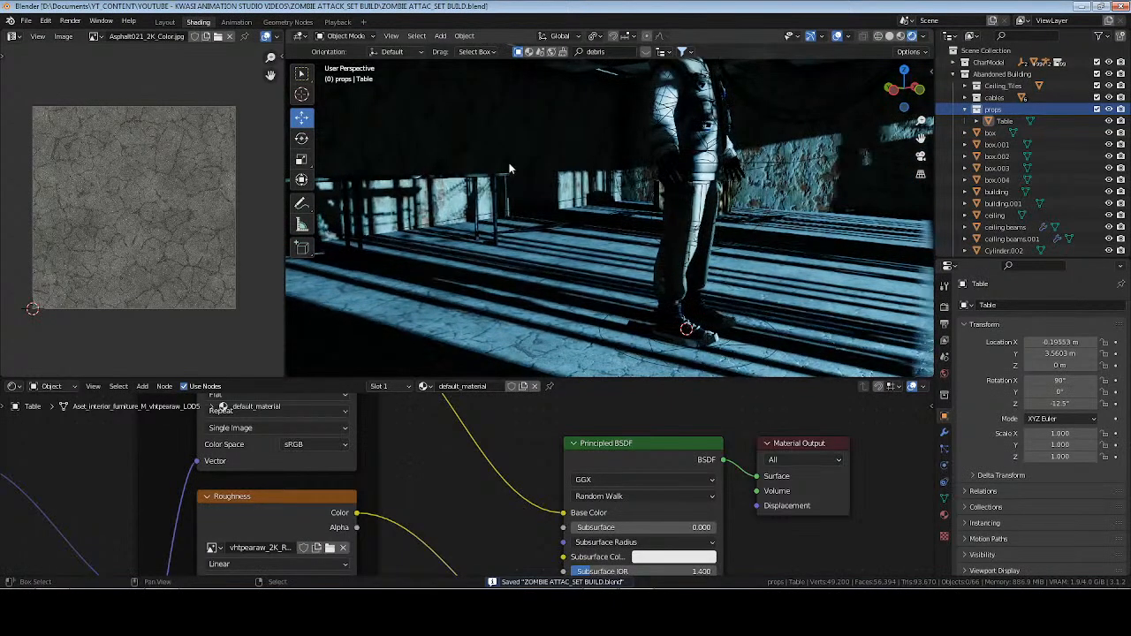
{"action": "left_click", "coordinate": [54, 607]}
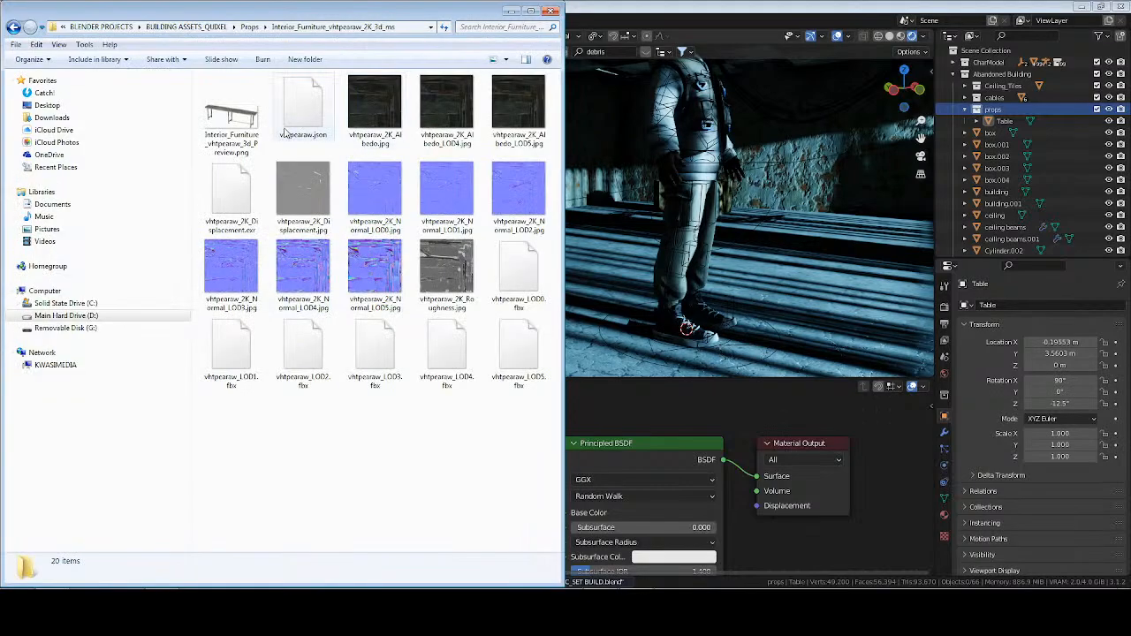
{"action": "left_click", "coordinate": [251, 27]}
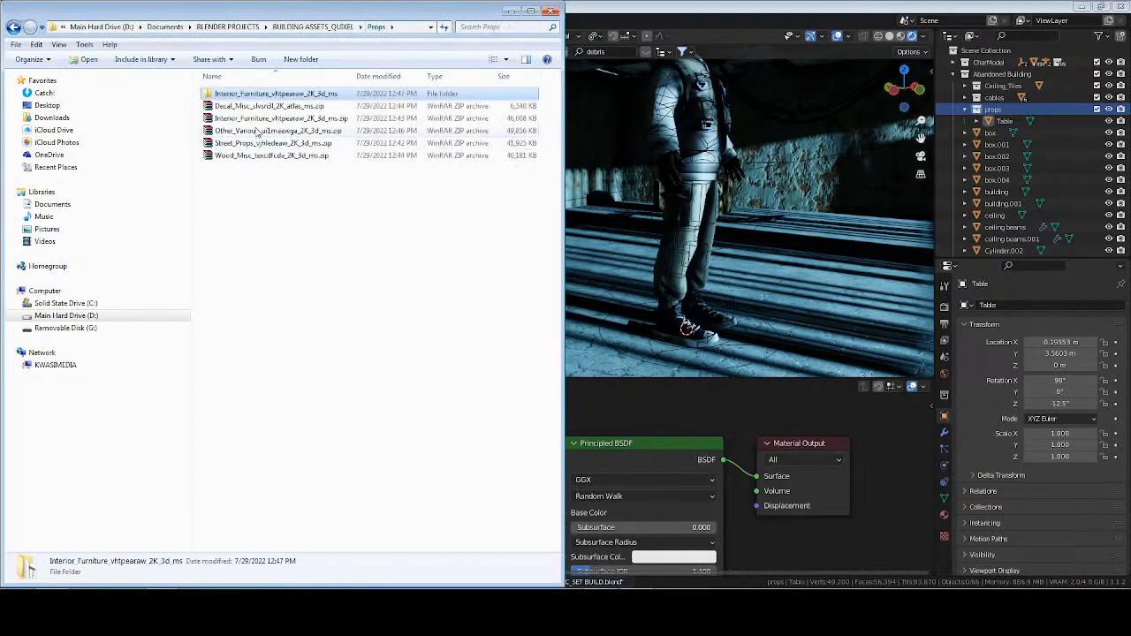
{"action": "left_click", "coordinate": [265, 130]}
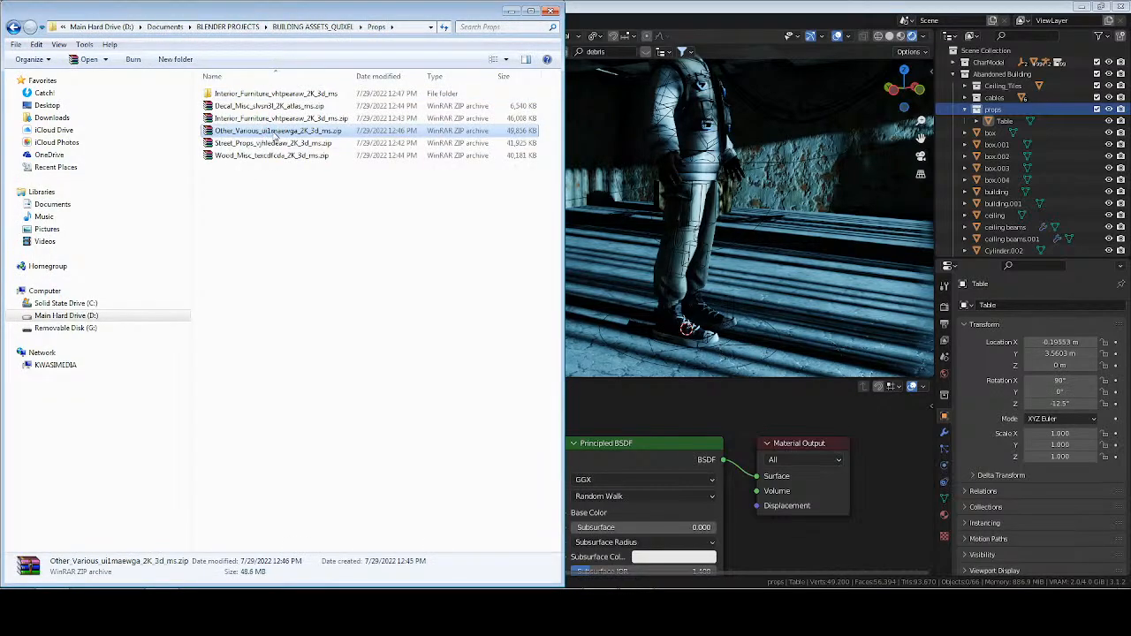
{"action": "right_click", "coordinate": [275, 133]}
{"action": "left_click", "coordinate": [318, 192]}
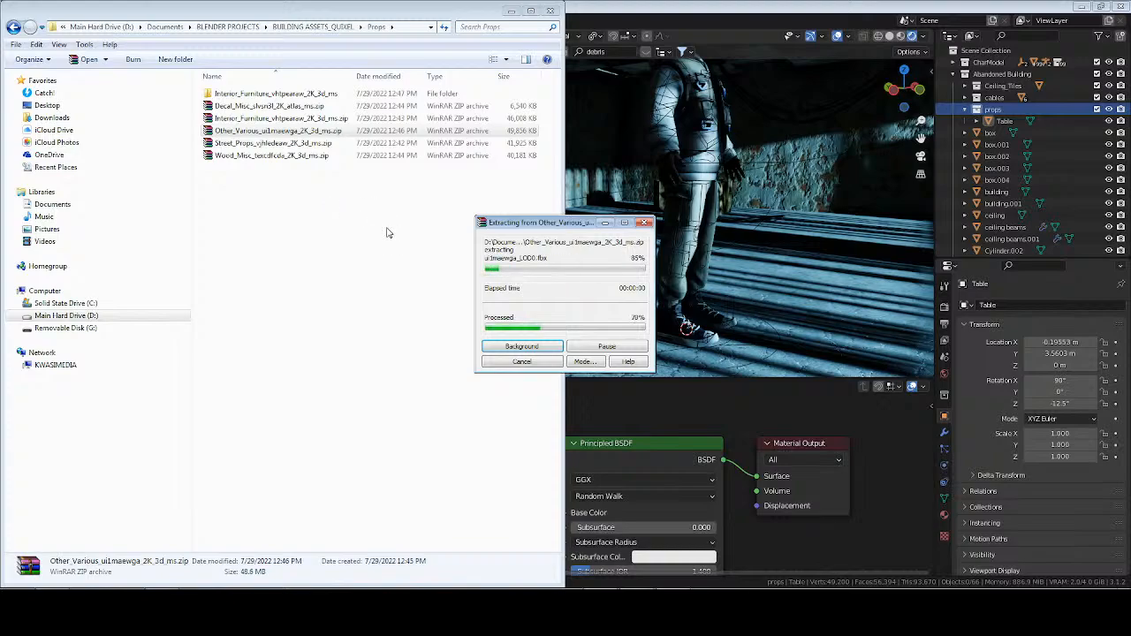
{"action": "double_click", "coordinate": [249, 107]}
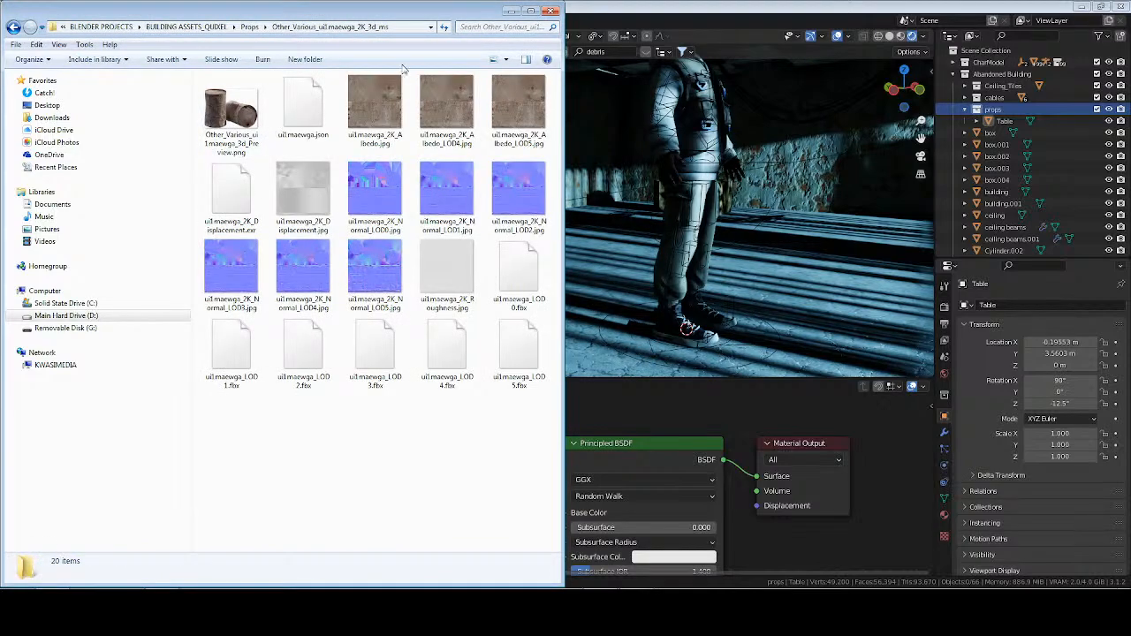
{"action": "key", "text": "BackSpace"}
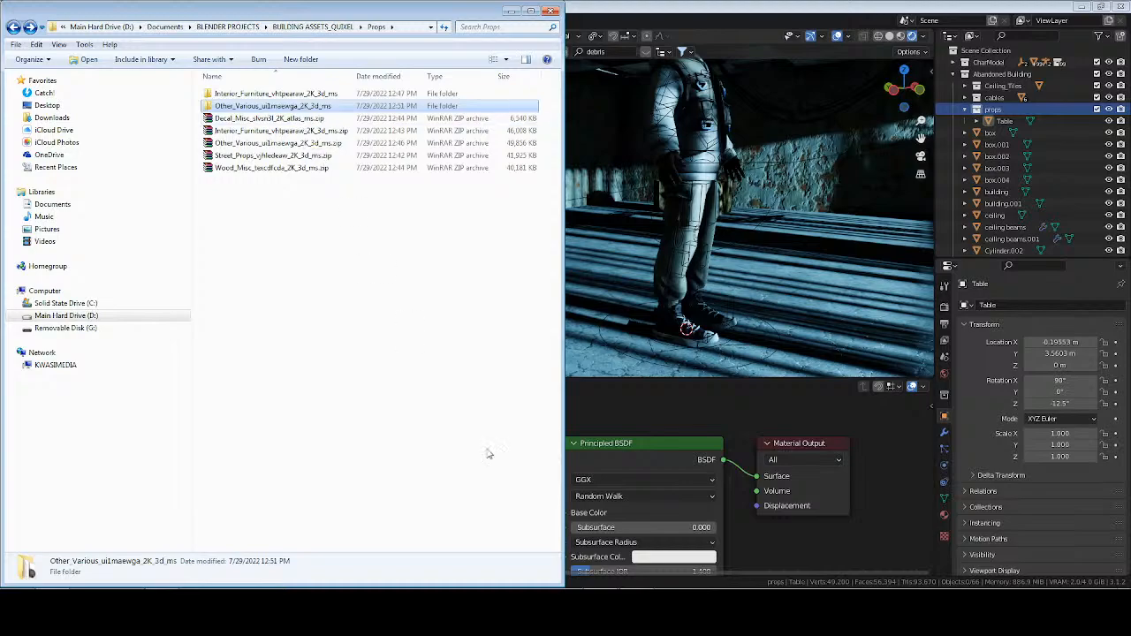
Return to Blender and import ui1maewga_LOD5.fbx from the extracted Other_Various folder into the props collection.
{"action": "left_click", "coordinate": [990, 110]}
{"action": "left_click", "coordinate": [26, 21]}
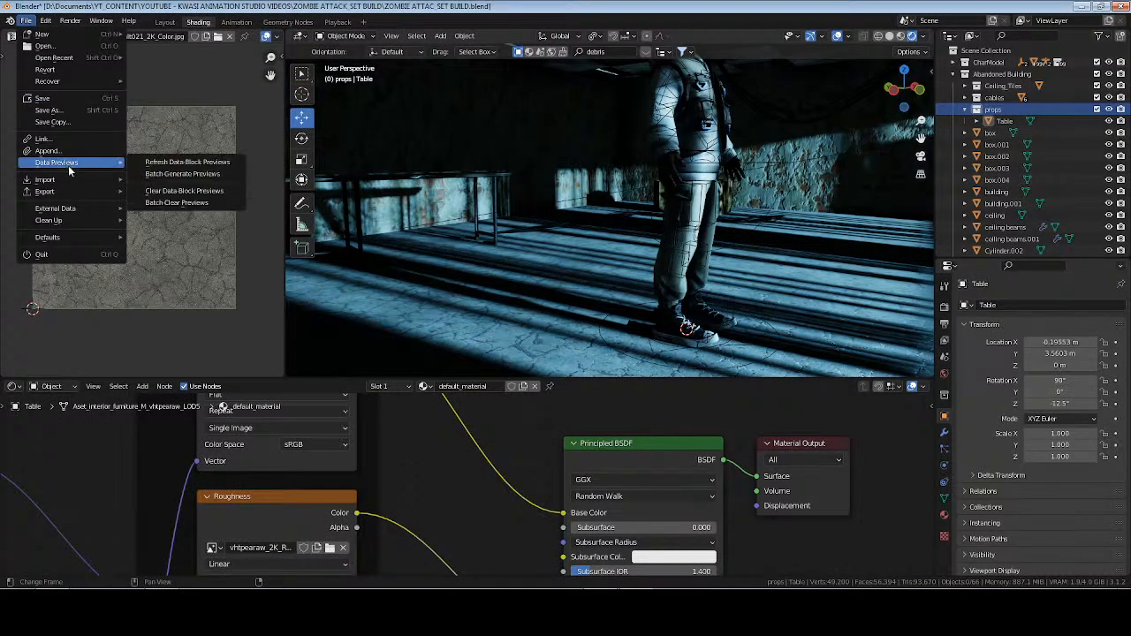
{"action": "mouse_move", "coordinate": [53, 179]}
{"action": "left_click", "coordinate": [196, 281]}
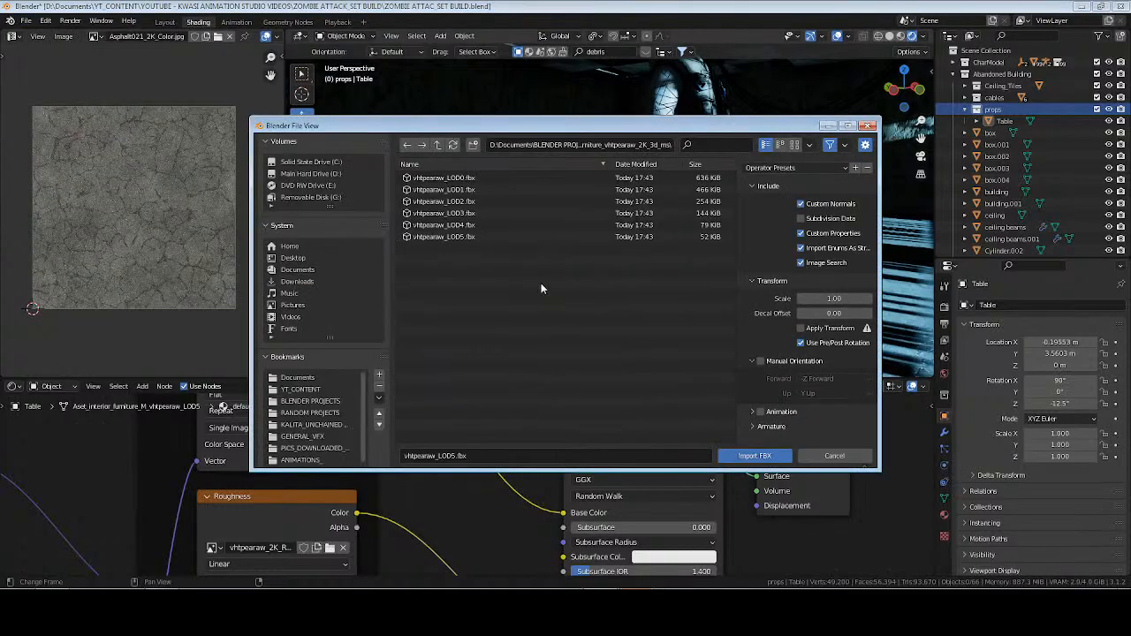
{"action": "left_click", "coordinate": [437, 144]}
{"action": "double_click", "coordinate": [438, 192]}
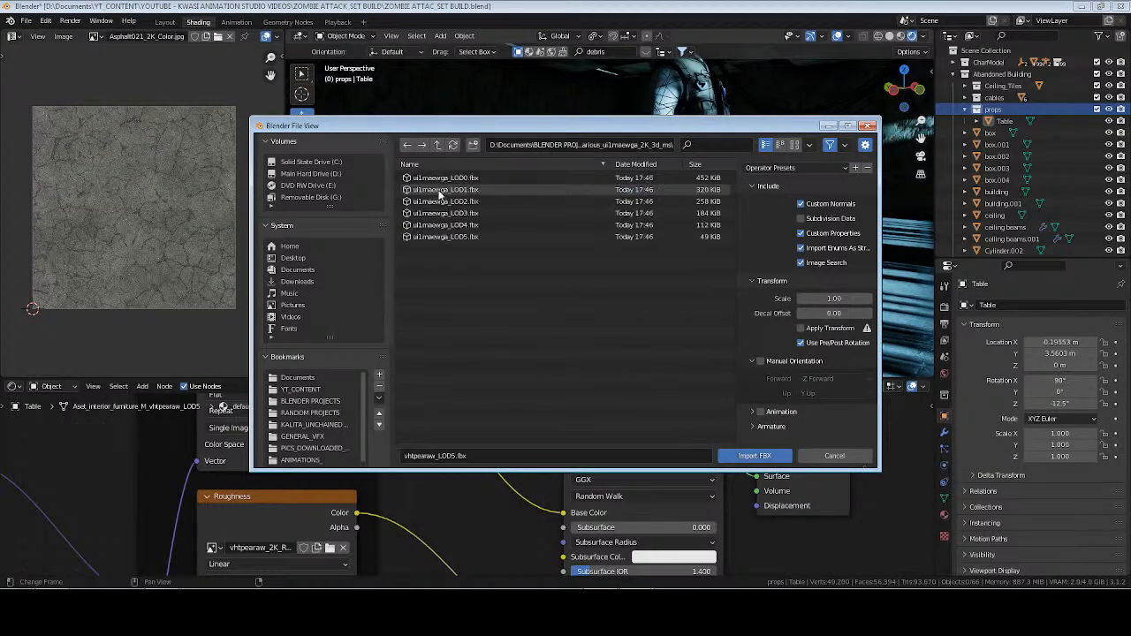
{"action": "left_click", "coordinate": [448, 237]}
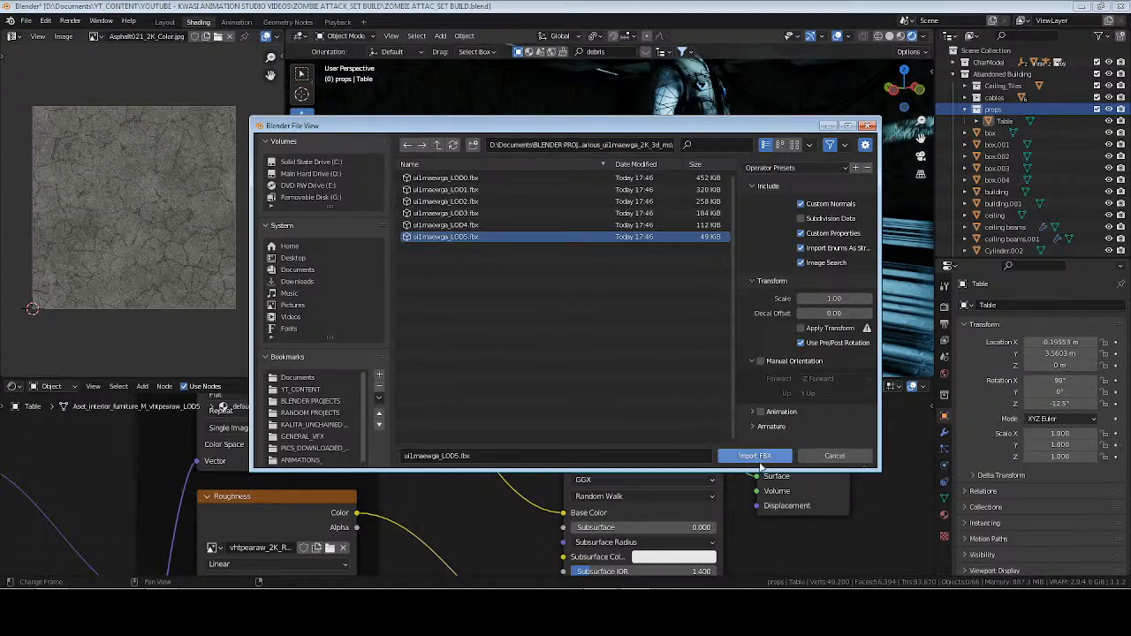
{"action": "left_click", "coordinate": [763, 456]}
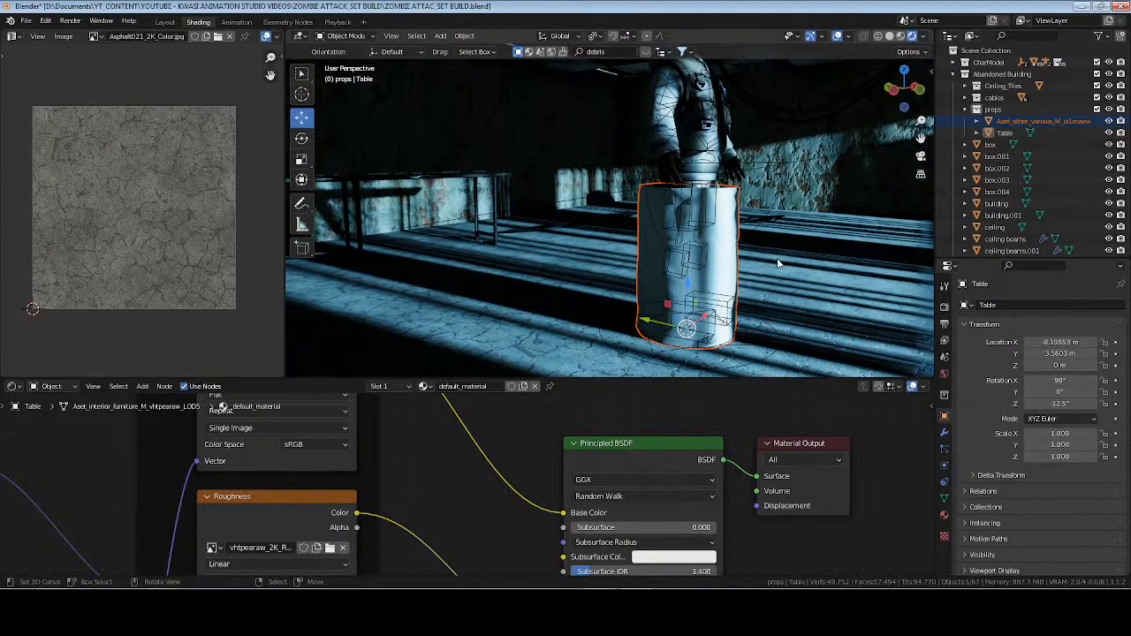
Rename the imported barrel object in the props collection to MetalBarrel.
{"action": "middle_click_drag", "start_coordinate": [681, 265], "coordinate": [448, 270]}
{"action": "key", "text": "KP_Decimal"}
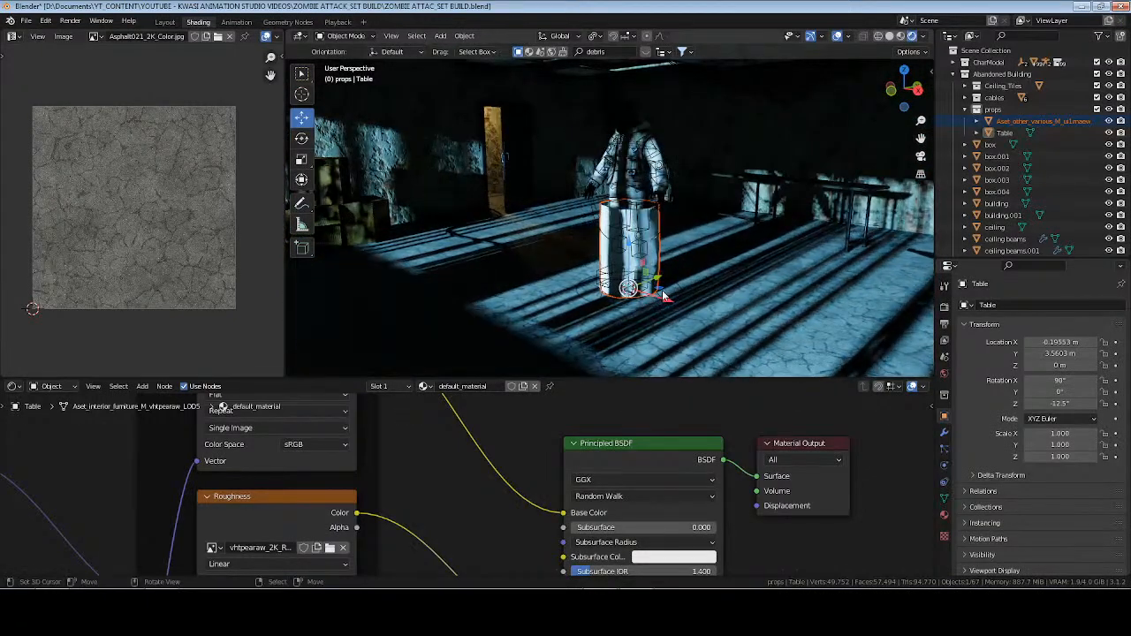
{"action": "double_click", "coordinate": [1030, 120]}
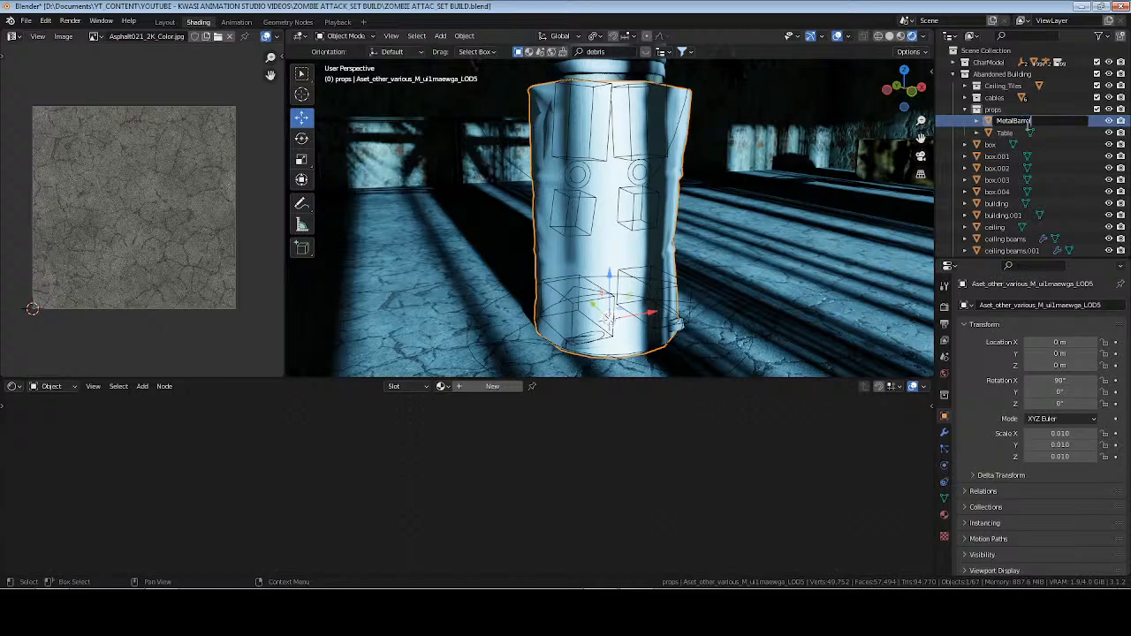
{"action": "key", "text": "Return"}
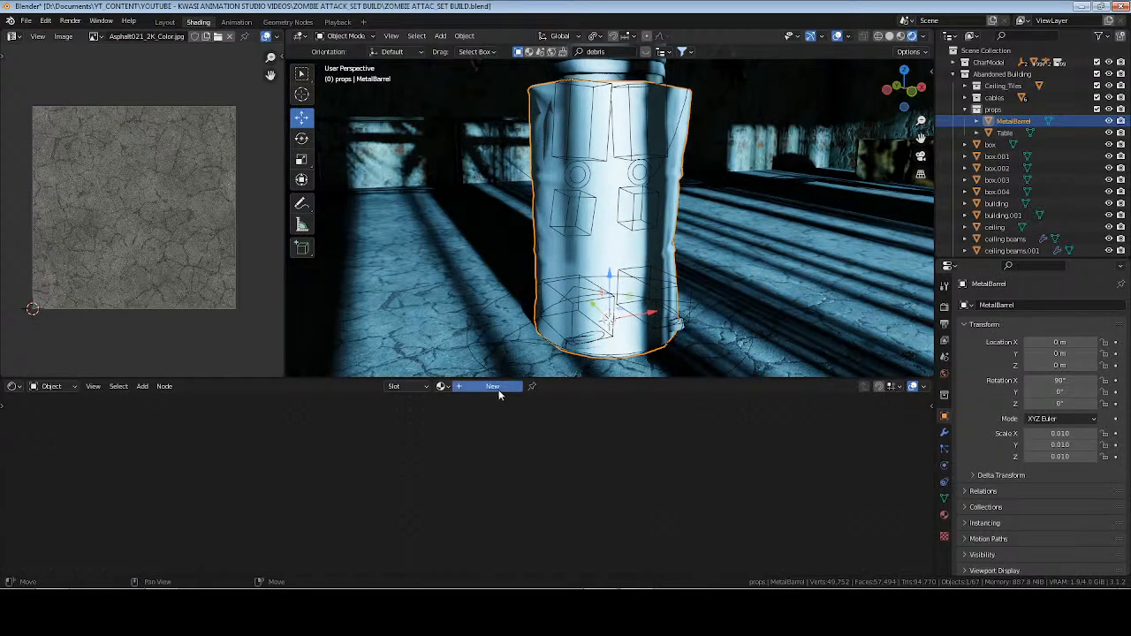
Create a new material on MetalBarrel and name it barrell.
{"action": "left_click", "coordinate": [498, 396]}
{"action": "double_click", "coordinate": [489, 387]}
{"action": "type", "text": "bs"}
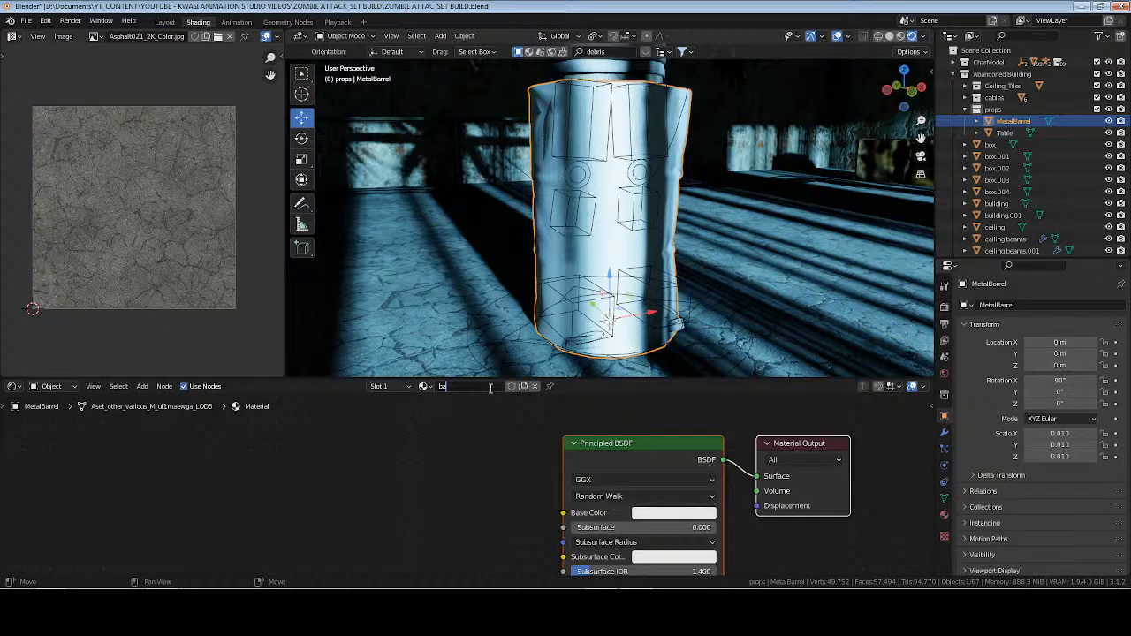
{"action": "type", "text": "rrell"}
{"action": "key", "text": "Return"}
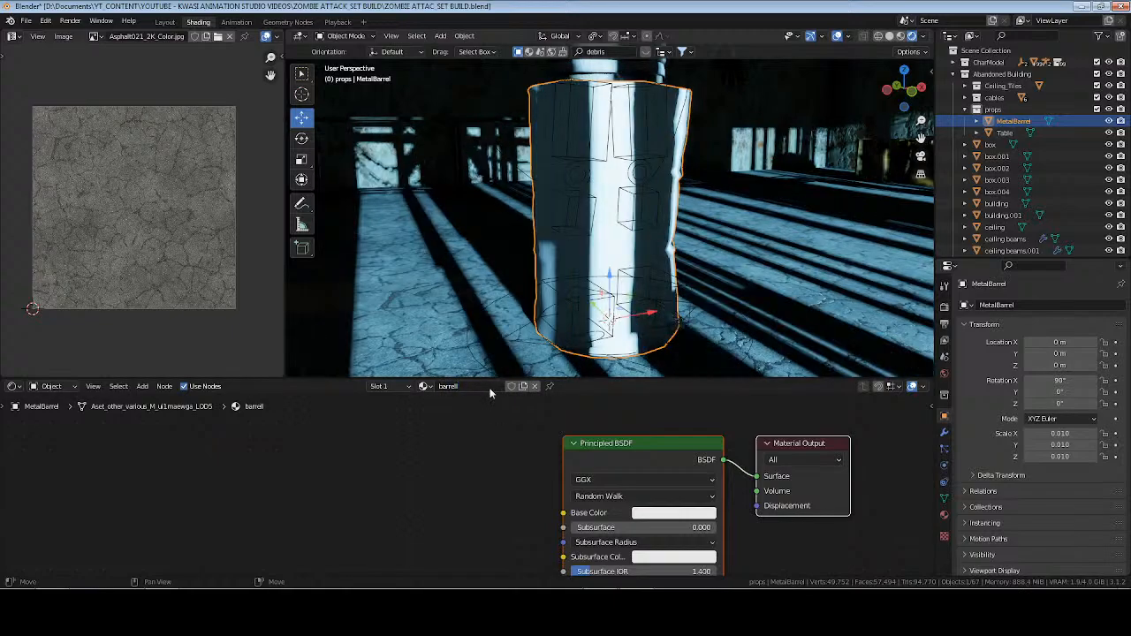
{"action": "left_click", "coordinate": [442, 413]}
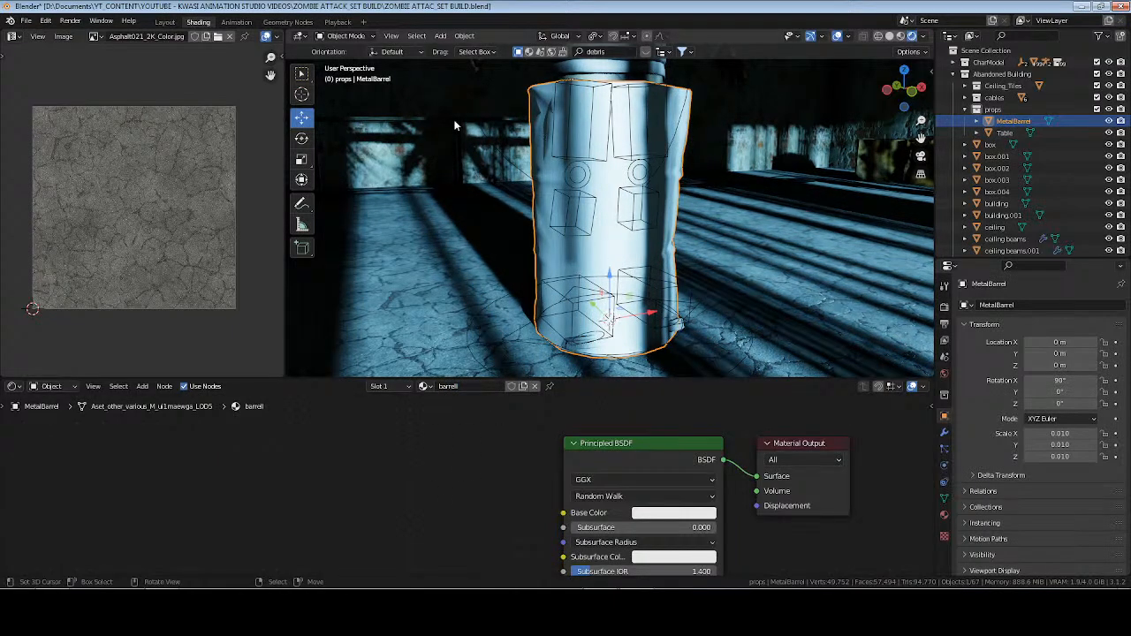
Select the table and rename its default_material to Table.
{"action": "left_click", "coordinate": [454, 126]}
{"action": "double_click", "coordinate": [476, 386]}
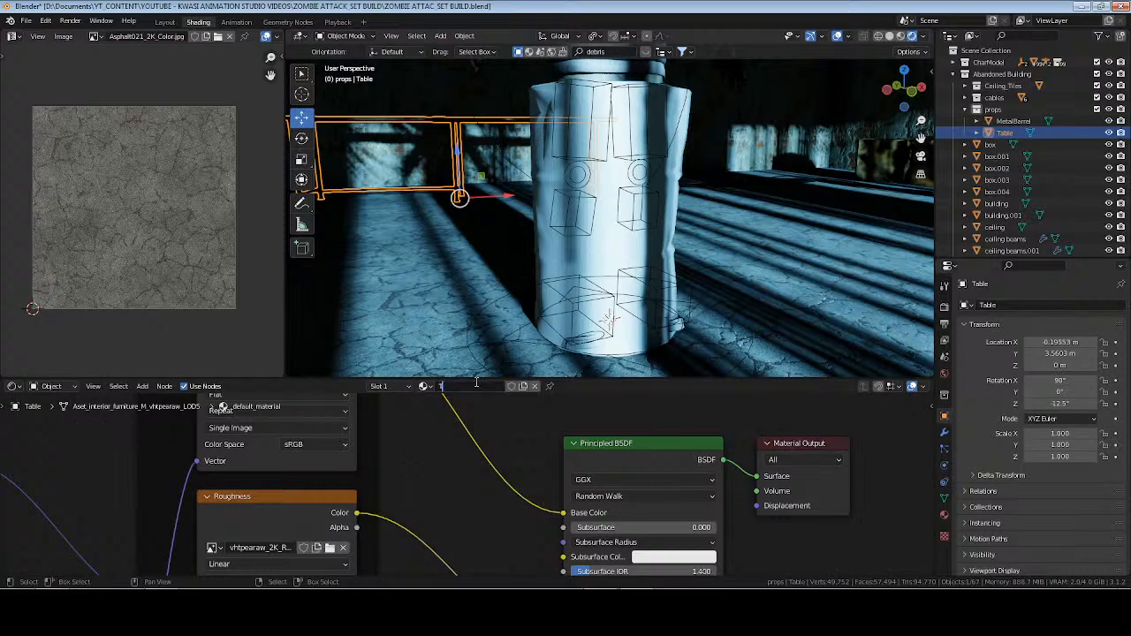
{"action": "type", "text": "Table"}
{"action": "key", "text": "Return"}
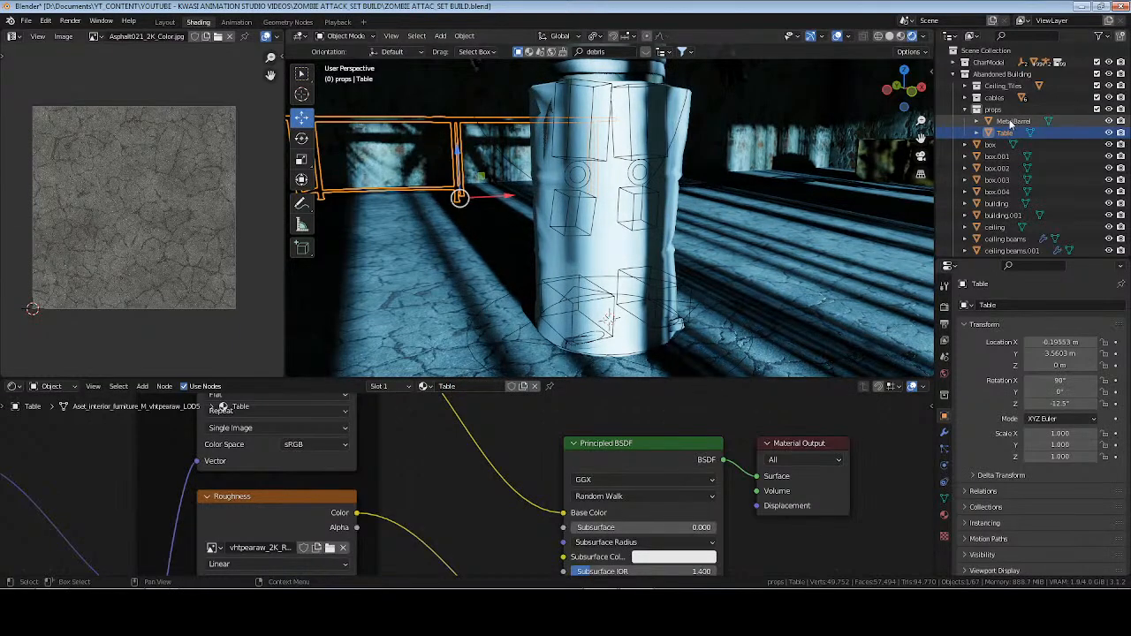
Move MetalBarrel along X away from the character to about 1.24 m, and switch the viewport to material preview shading.
{"action": "left_click", "coordinate": [622, 202]}
{"action": "key", "text": "g"}
{"action": "key", "text": "x"}
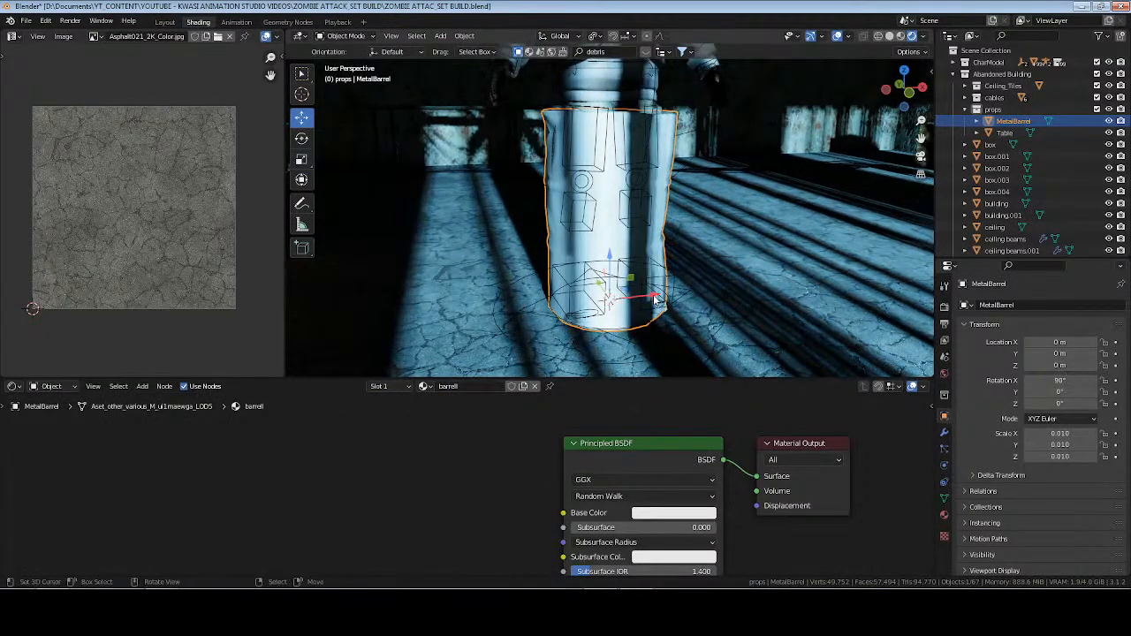
{"action": "left_click_drag", "start_coordinate": [835, 264], "coordinate": [835, 264]}
{"action": "middle_click_drag", "start_coordinate": [835, 264], "coordinate": [548, 308], "text": "shift"}
{"action": "left_click_drag", "start_coordinate": [578, 307], "coordinate": [668, 302]}
{"action": "left_click", "coordinate": [901, 36]}
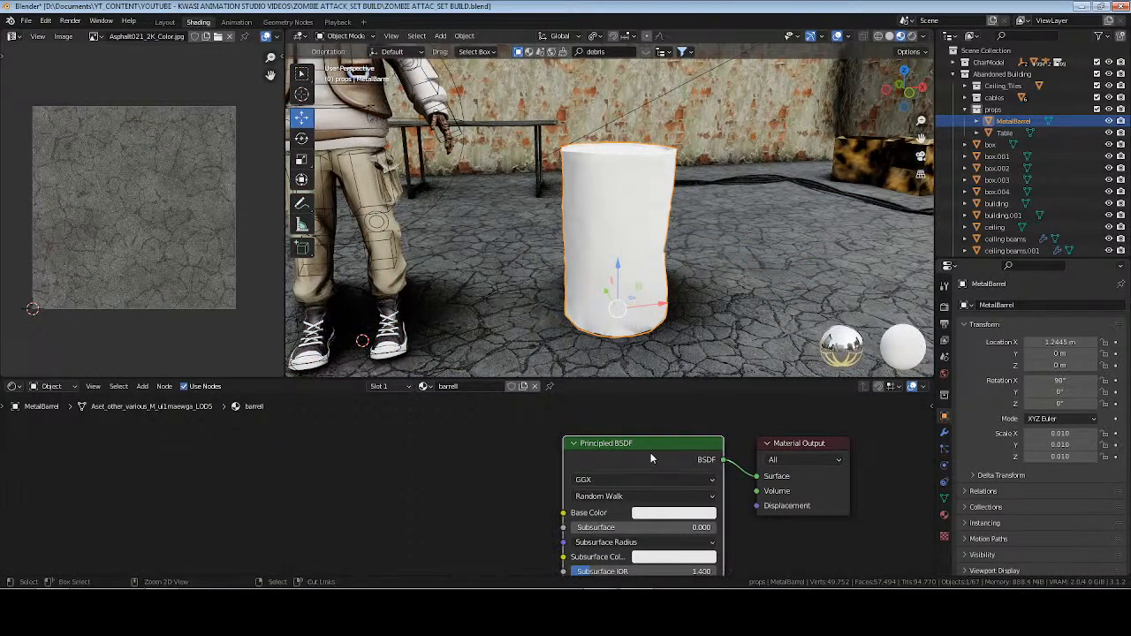
Set up the barrell material with Principled Texture Setup using ui1maewga_2K_Albedo.jpg, ui1maewga_2K_Normal_LOD5.jpg and ui1maewga_2K_Roughness.jpg from the Other_Various folder.
{"action": "key", "text": "ctrl+shift+t"}
{"action": "left_click", "coordinate": [437, 144]}
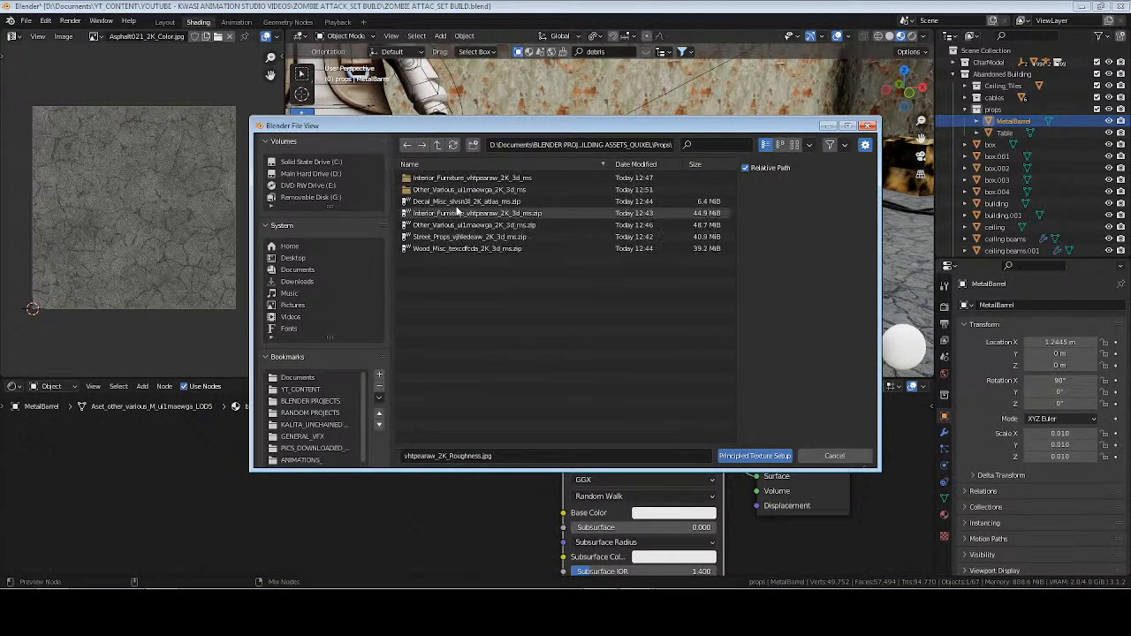
{"action": "left_click", "coordinate": [460, 190]}
{"action": "double_click", "coordinate": [460, 190]}
{"action": "left_click", "coordinate": [465, 201]}
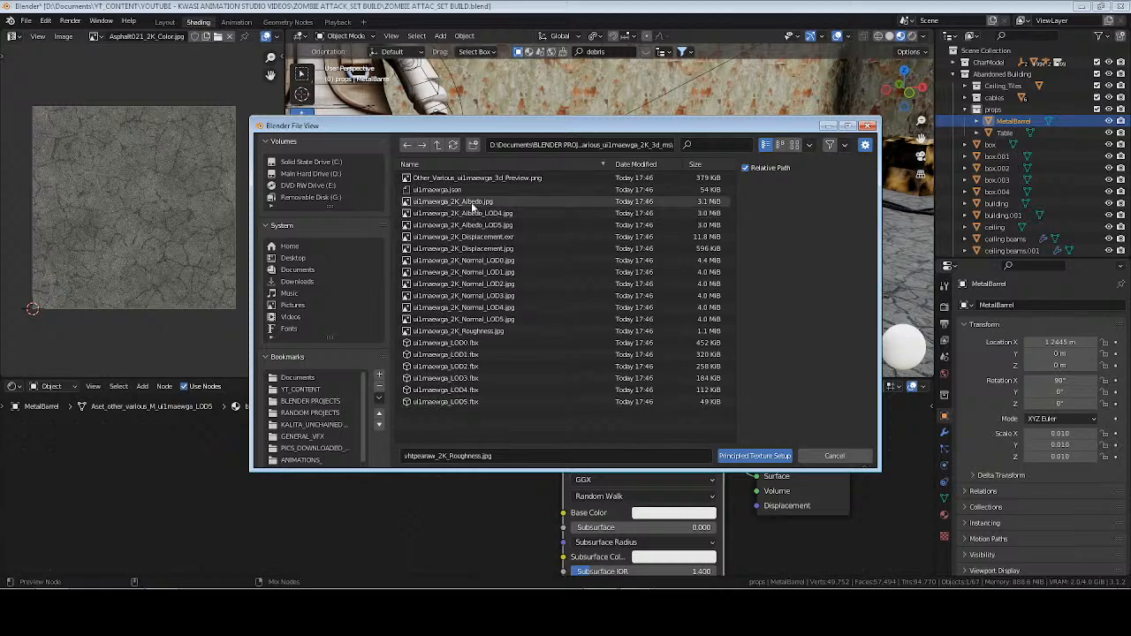
{"action": "left_click", "coordinate": [481, 319], "text": "shift"}
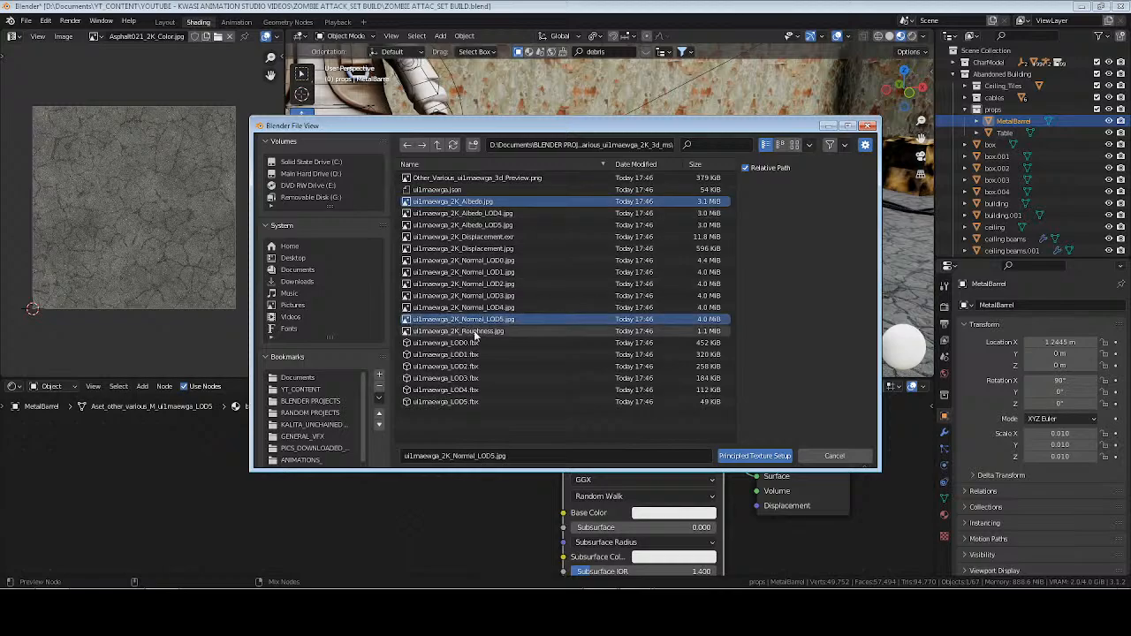
{"action": "left_click", "coordinate": [482, 331], "text": "shift"}
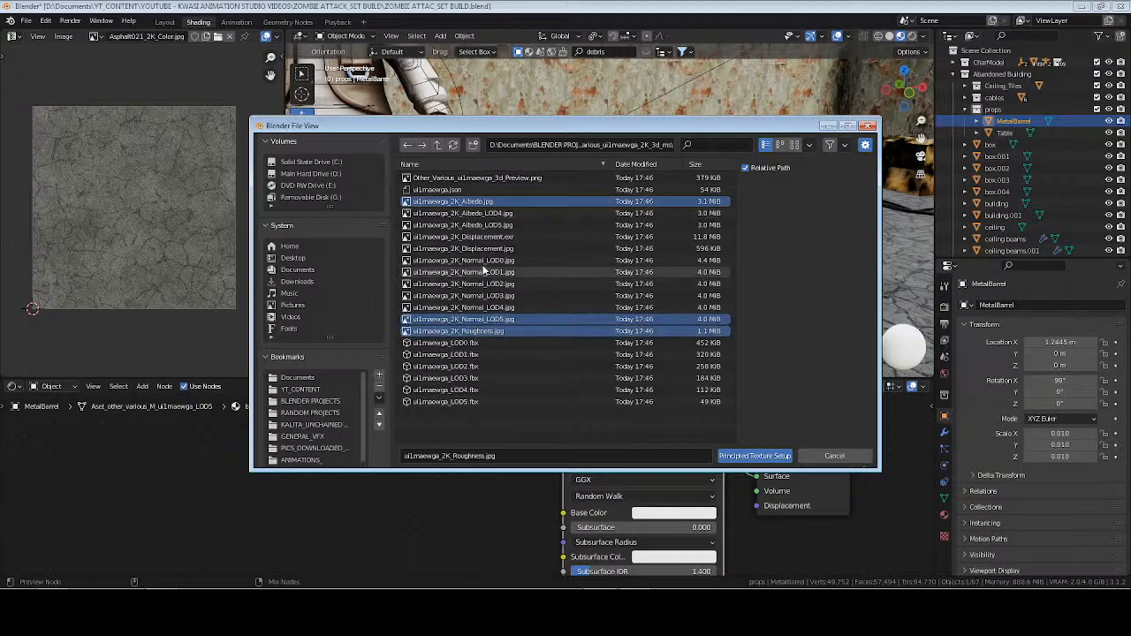
{"action": "left_click", "coordinate": [756, 456]}
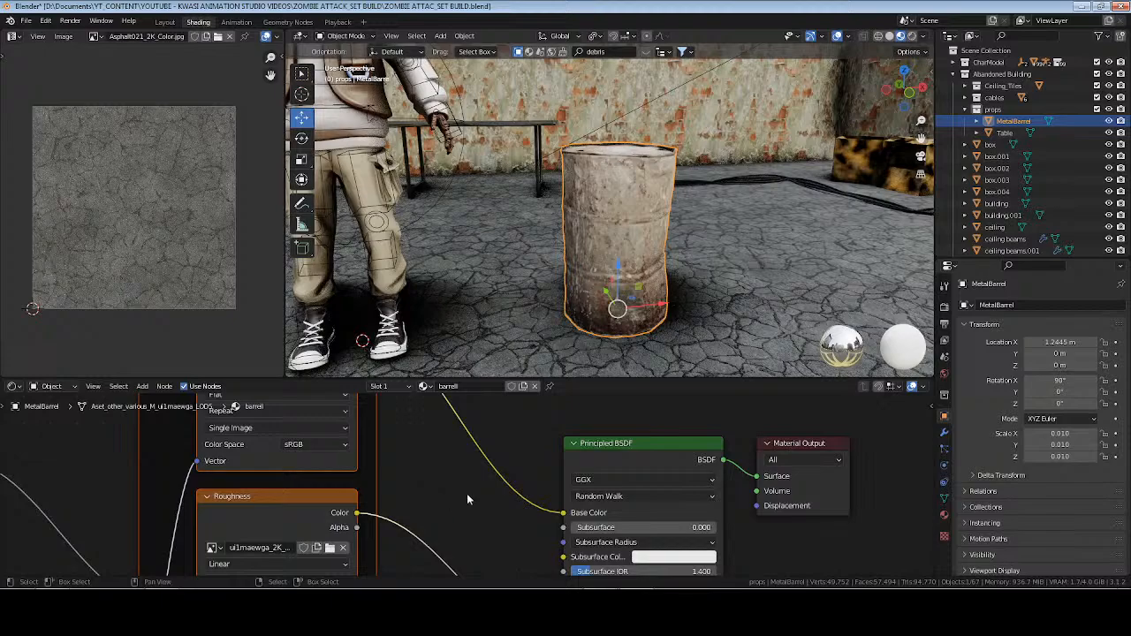
{"action": "left_click", "coordinate": [469, 499]}
Move MetalBarrel across the floor into the room's corner, to about X 5.79 m and Y -3.17 m.
{"action": "left_click_drag", "start_coordinate": [661, 306], "coordinate": [750, 301]}
{"action": "middle_click_drag", "start_coordinate": [751, 302], "coordinate": [558, 268], "text": "shift"}
{"action": "left_click_drag", "start_coordinate": [559, 268], "coordinate": [856, 244]}
{"action": "key", "text": "KP_Decimal"}
{"action": "middle_click_drag", "start_coordinate": [843, 233], "coordinate": [668, 285]}
{"action": "left_click_drag", "start_coordinate": [566, 263], "coordinate": [781, 221]}
{"action": "middle_click_drag", "start_coordinate": [604, 279], "coordinate": [691, 294]}
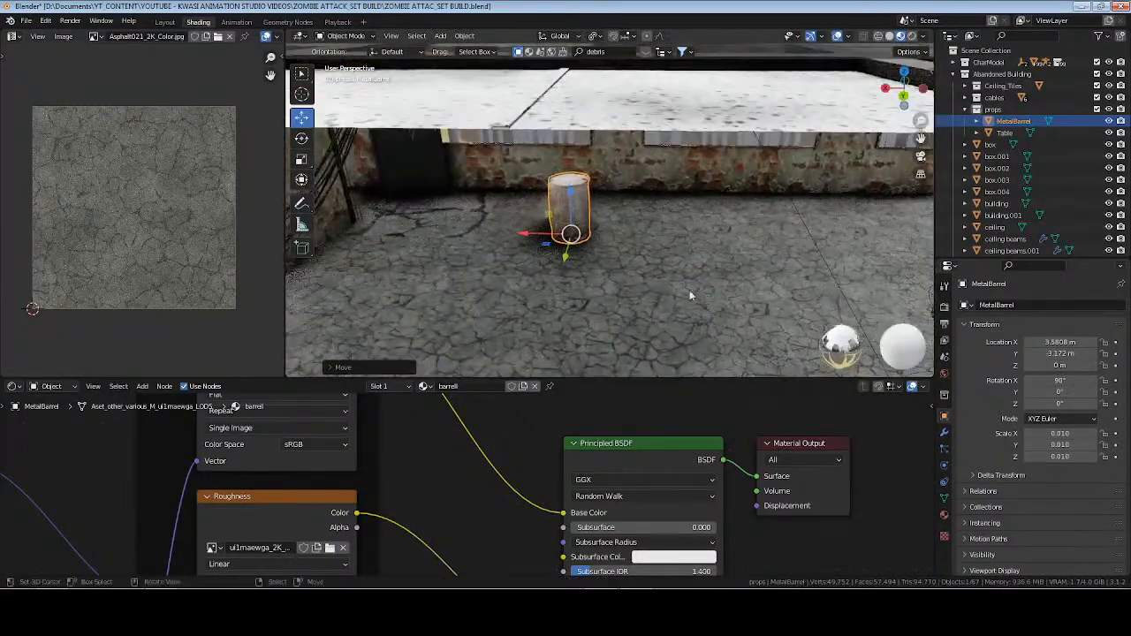
{"action": "key", "text": "ctrl+z"}
Focus the view on the building.001 floor face around the barrel, return to Object Mode and save the scene.
{"action": "left_click", "coordinate": [459, 224]}
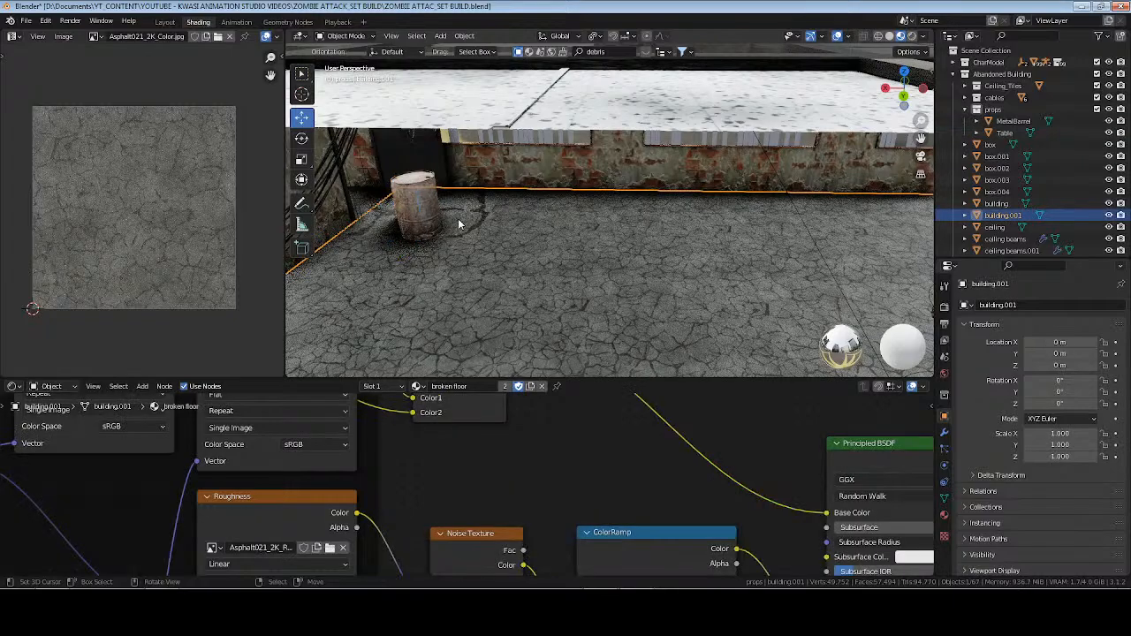
{"action": "key", "text": "Tab"}
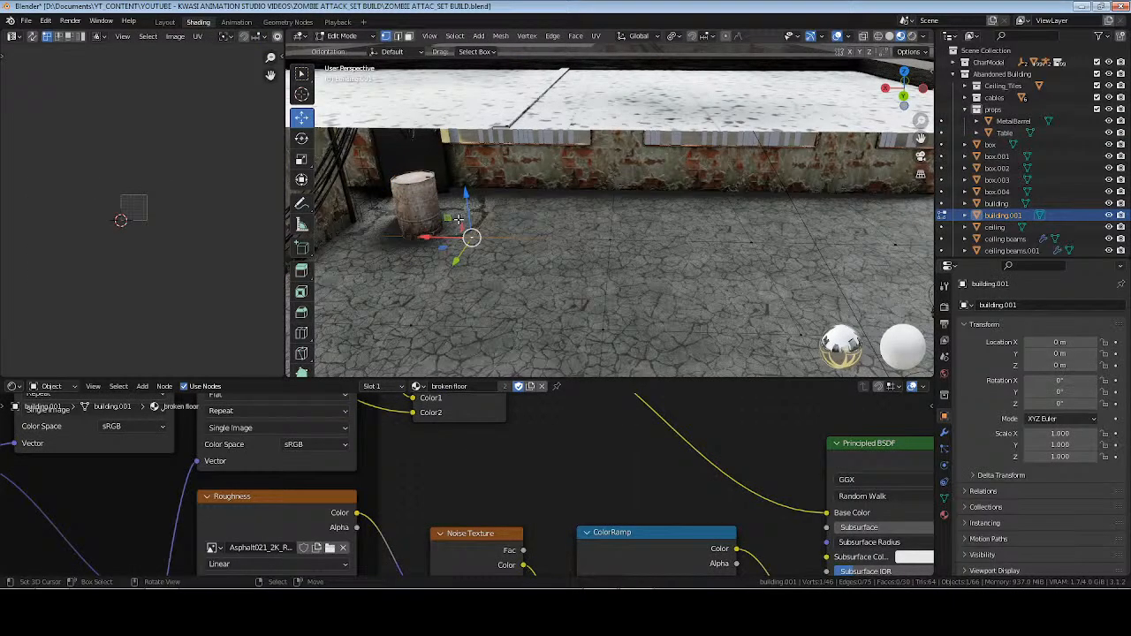
{"action": "key", "text": "KP_Decimal"}
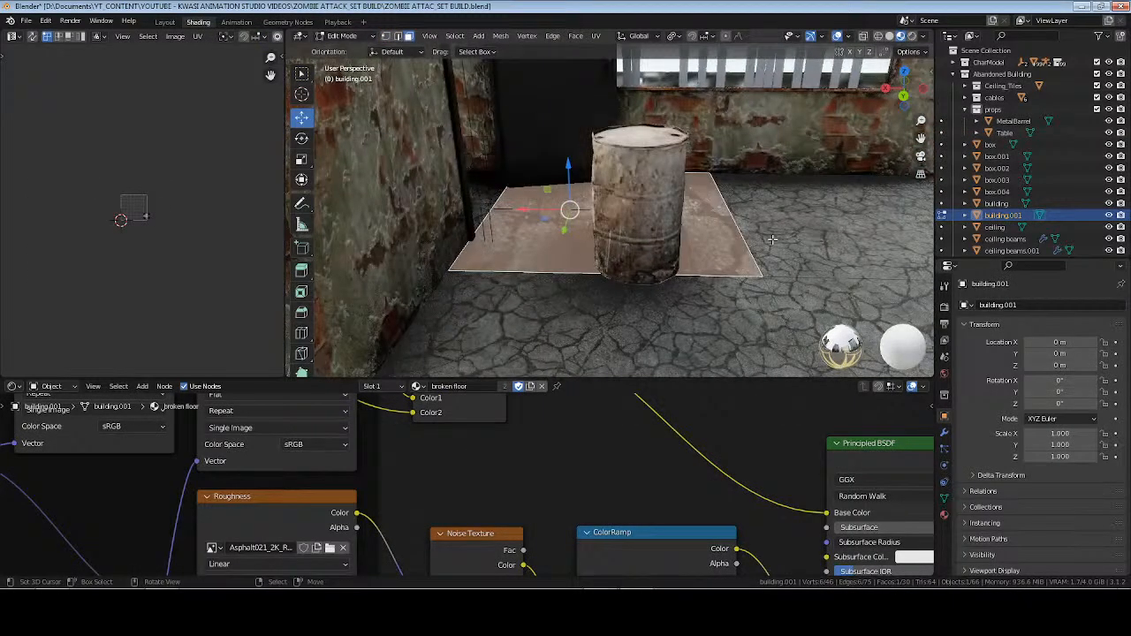
{"action": "middle_click_drag", "start_coordinate": [772, 239], "coordinate": [698, 268]}
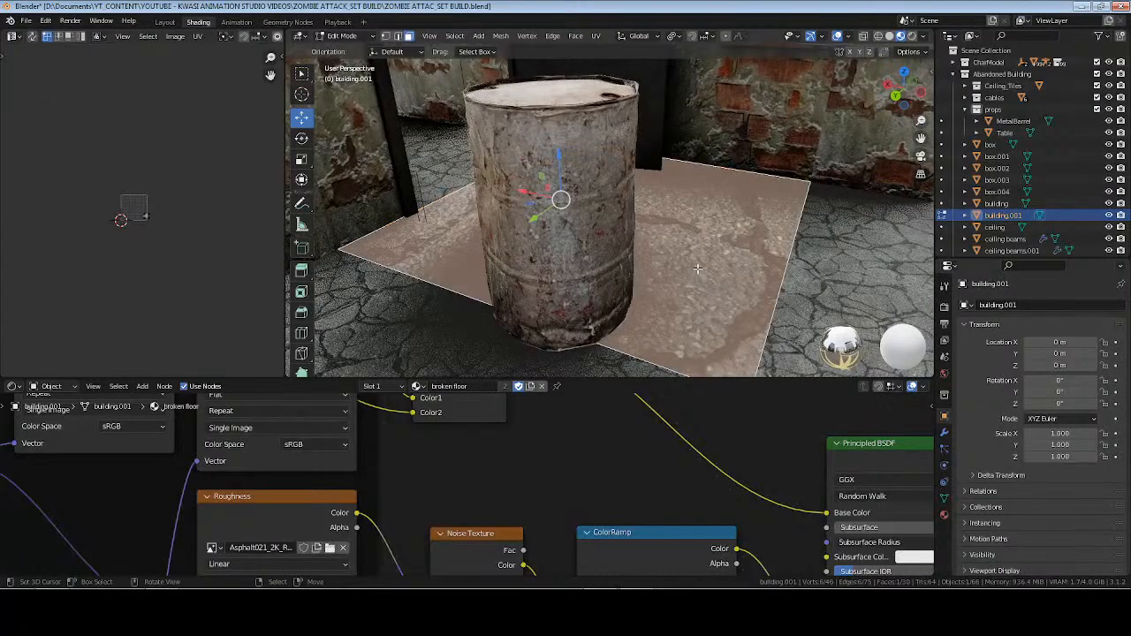
{"action": "key", "text": "u"}
{"action": "left_click", "coordinate": [730, 264]}
{"action": "key", "text": "Tab"}
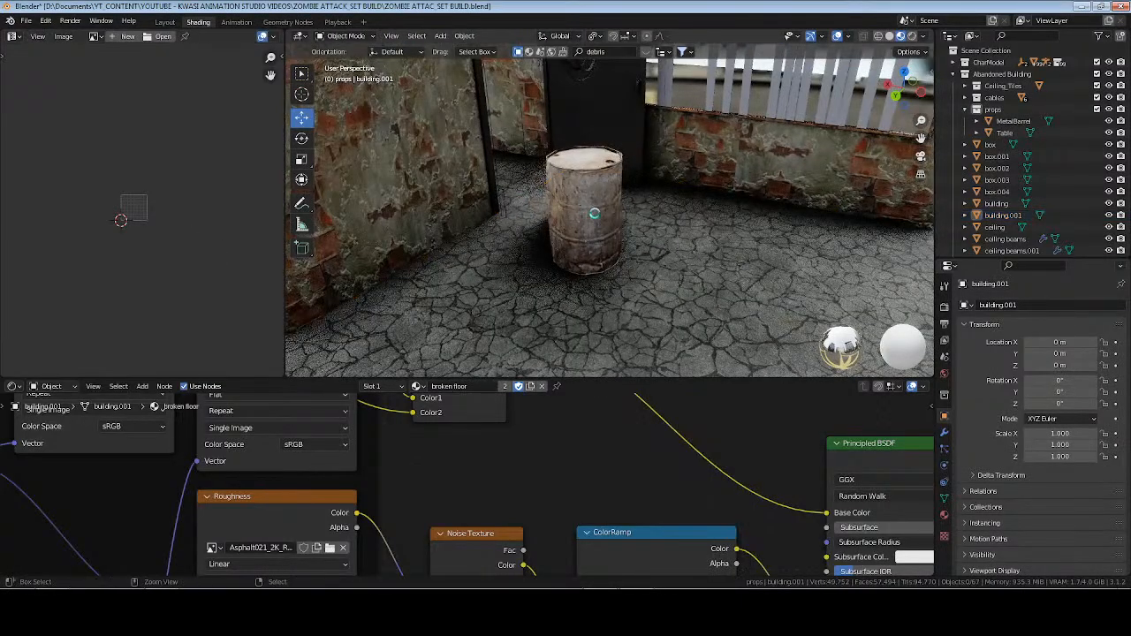
{"action": "key", "text": "ctrl+s"}
{"action": "middle_click_drag", "start_coordinate": [646, 238], "coordinate": [647, 226]}
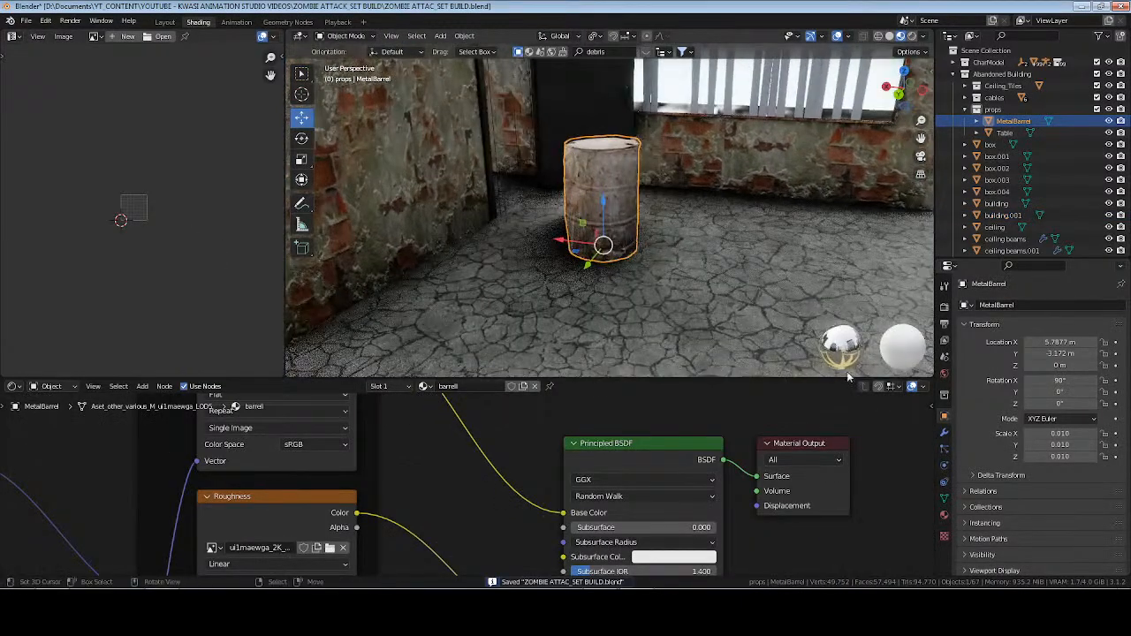
{"action": "key", "text": "shift+d"}
{"action": "right_click", "coordinate": [655, 271]}
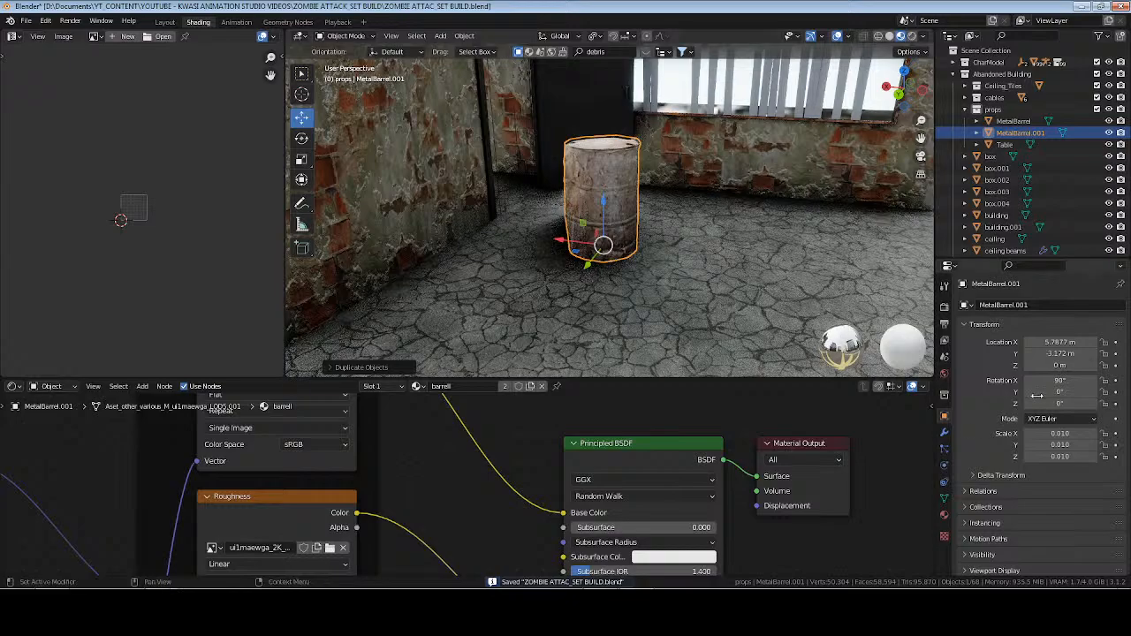
{"action": "key", "text": "x"}
{"action": "left_click", "coordinate": [698, 224]}
Apply the rotation and scale of MetalBarrel and save the scene.
{"action": "left_click", "coordinate": [595, 212]}
{"action": "key", "text": "ctrl+a"}
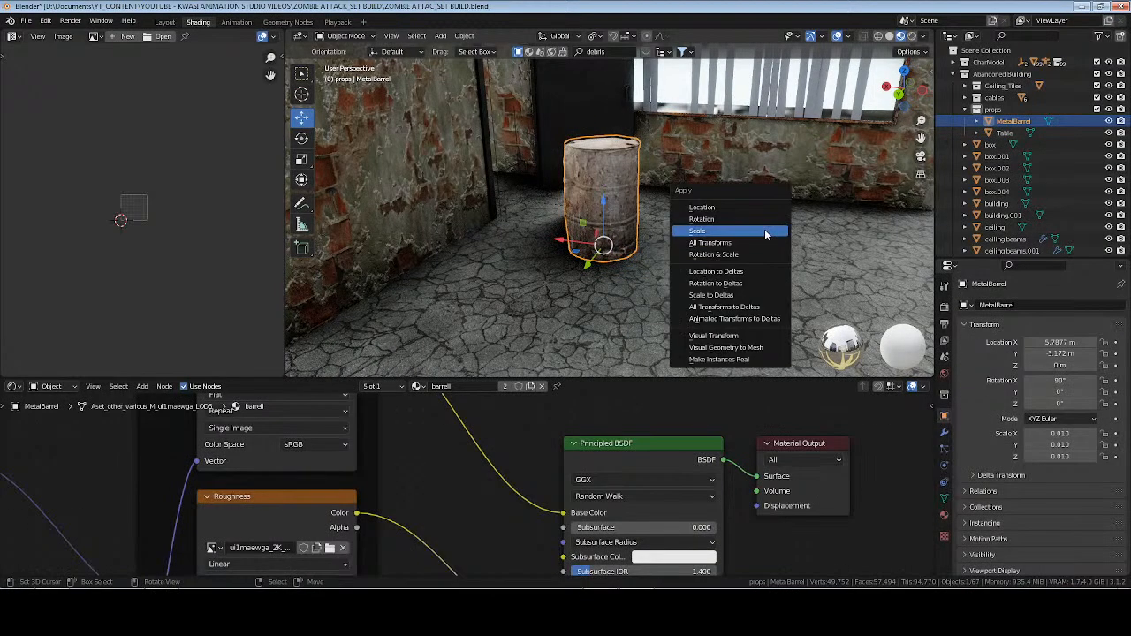
{"action": "left_click", "coordinate": [768, 230]}
{"action": "key", "text": "ctrl+a"}
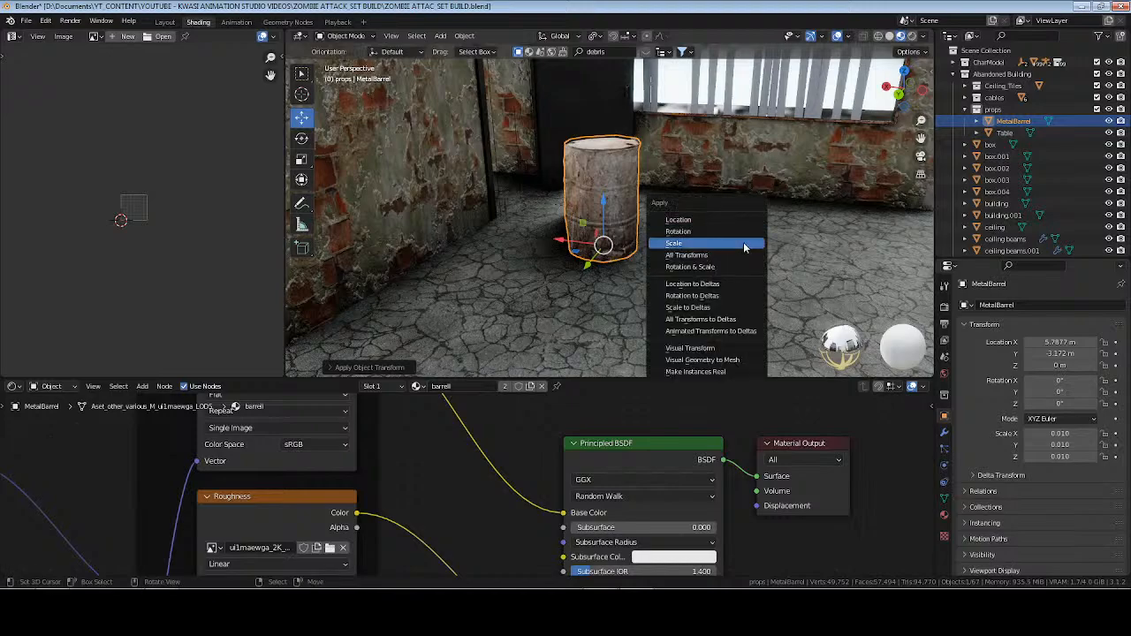
{"action": "left_click", "coordinate": [744, 244]}
{"action": "key", "text": "ctrl+s"}
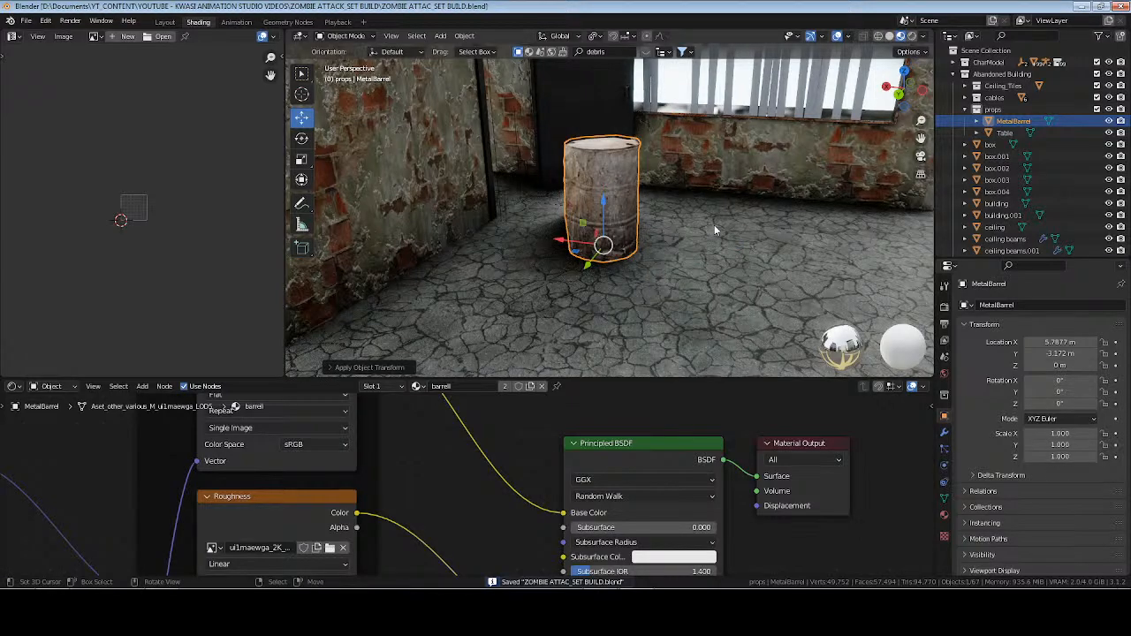
Duplicate MetalBarrel in place, set the copy's X rotation to 90° and its Z location to 0.3 m.
{"action": "key", "text": "shift+d"}
{"action": "right_click", "coordinate": [715, 225]}
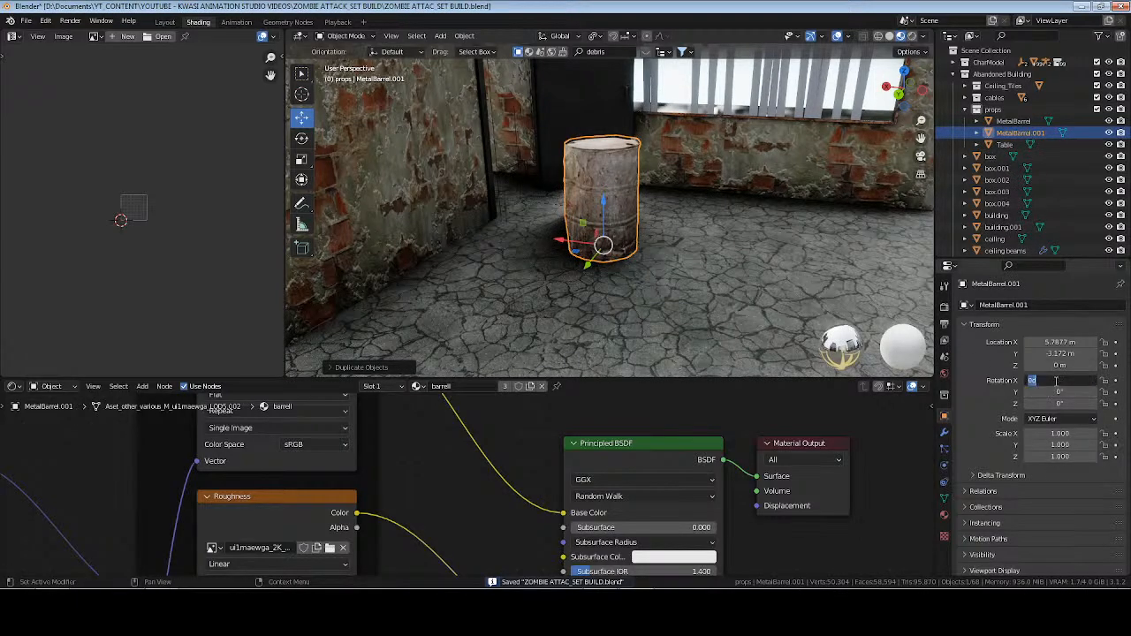
{"action": "key", "text": "Return"}
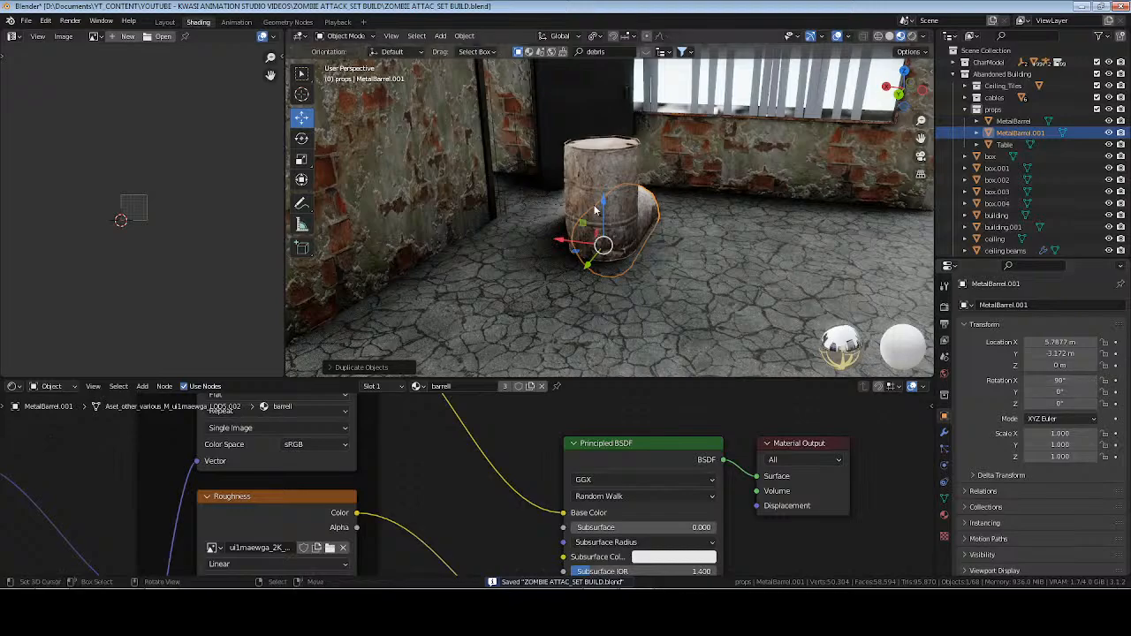
{"action": "left_click", "coordinate": [1067, 370]}
{"action": "type", "text": ".03"}
{"action": "key", "text": "Return"}
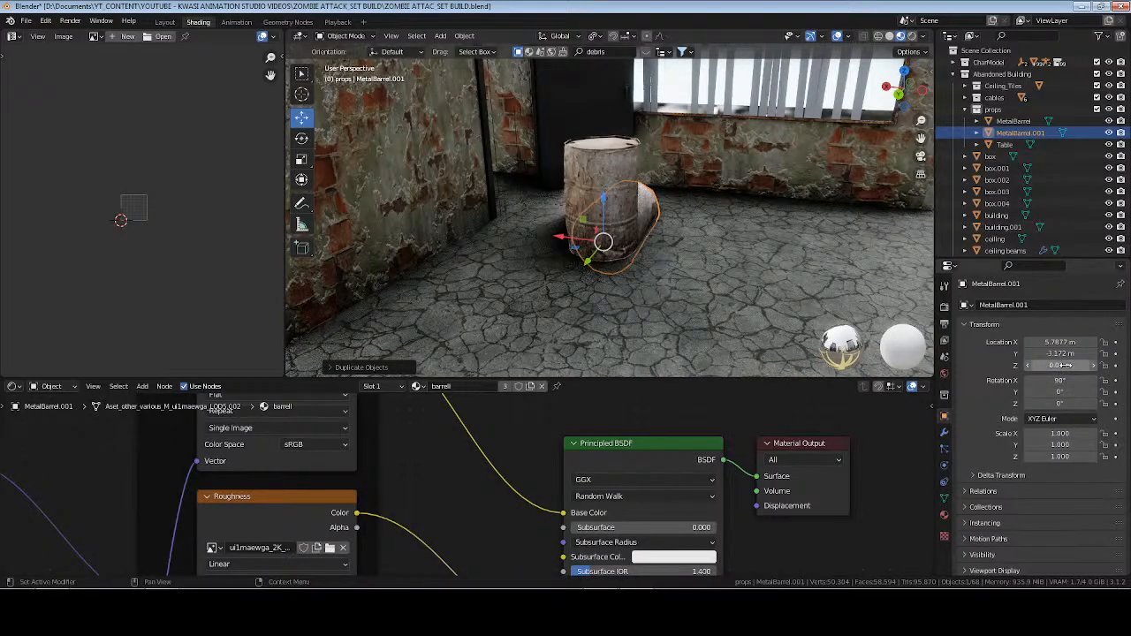
{"action": "type", "text": ".3"}
{"action": "key", "text": "Return"}
Move the lying barrel copy along Y until it rests just clear of the standing barrel.
{"action": "middle_click_drag", "start_coordinate": [670, 305], "coordinate": [444, 214]}
{"action": "key", "text": "KP_Decimal"}
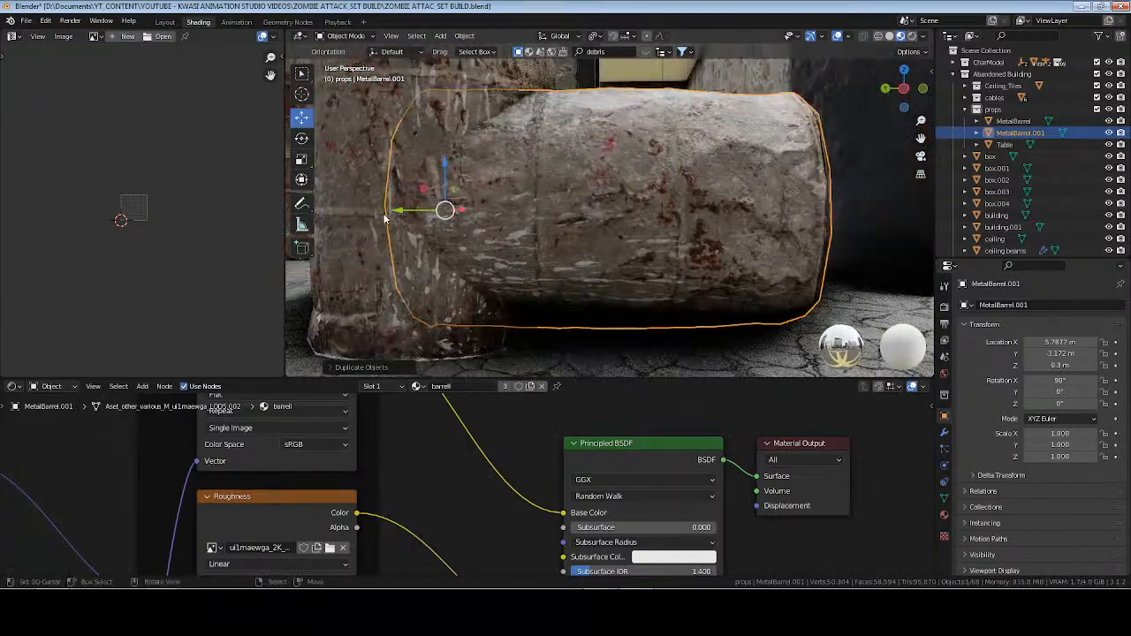
{"action": "key", "text": "g"}
{"action": "left_click_drag", "start_coordinate": [426, 210], "coordinate": [517, 217]}
{"action": "scroll", "coordinate": [603, 203], "scroll_direction": "down", "scroll_amount": 6}
Move both barrels together, placing the standing one at about X 6.15 m, Y -2.32 m, and turn the standing barrel about -16.7° around Z.
{"action": "middle_click_drag", "start_coordinate": [603, 202], "coordinate": [622, 256]}
{"action": "left_click", "coordinate": [623, 259], "text": "shift"}
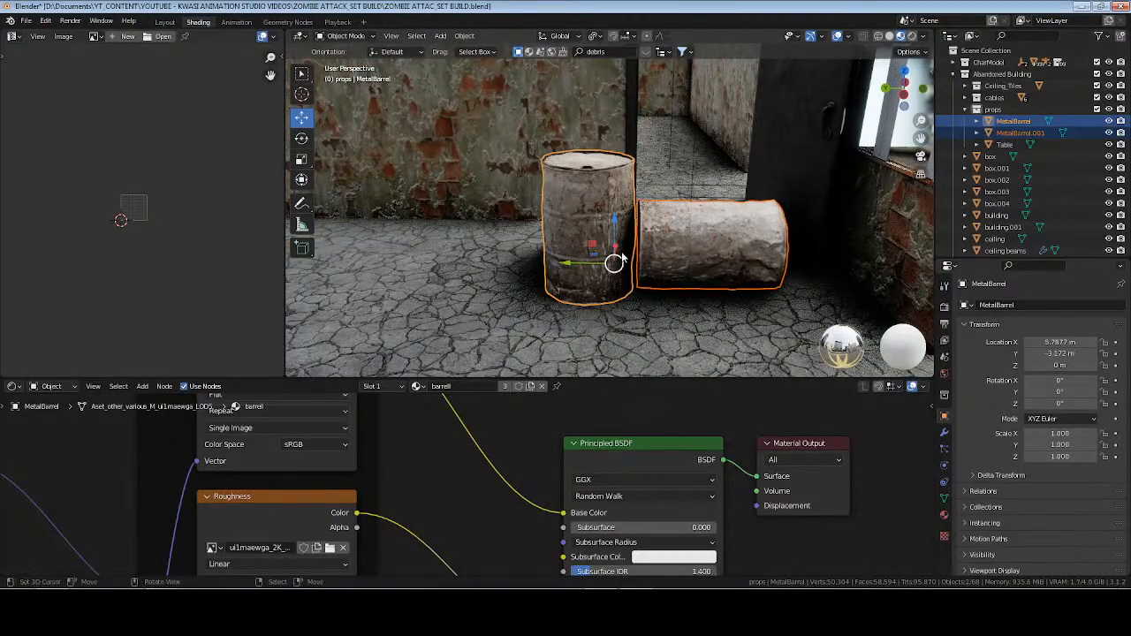
{"action": "left_click_drag", "start_coordinate": [574, 268], "coordinate": [441, 268]}
{"action": "middle_click_drag", "start_coordinate": [441, 268], "coordinate": [718, 258]}
{"action": "left_click_drag", "start_coordinate": [511, 251], "coordinate": [454, 255]}
{"action": "left_click_drag", "start_coordinate": [1061, 403], "coordinate": [1014, 394]}
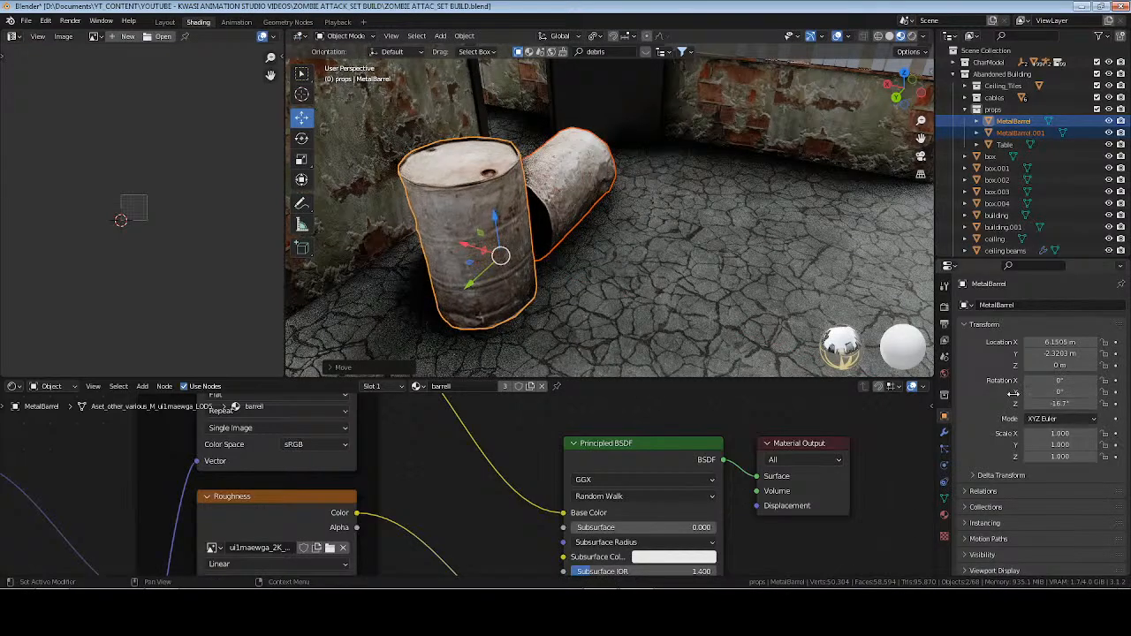
Turn the lying barrel about -51.4° around Z and move it beside the standing one, to about X 5.87 m, Y -2.48 m.
{"action": "left_click", "coordinate": [573, 186]}
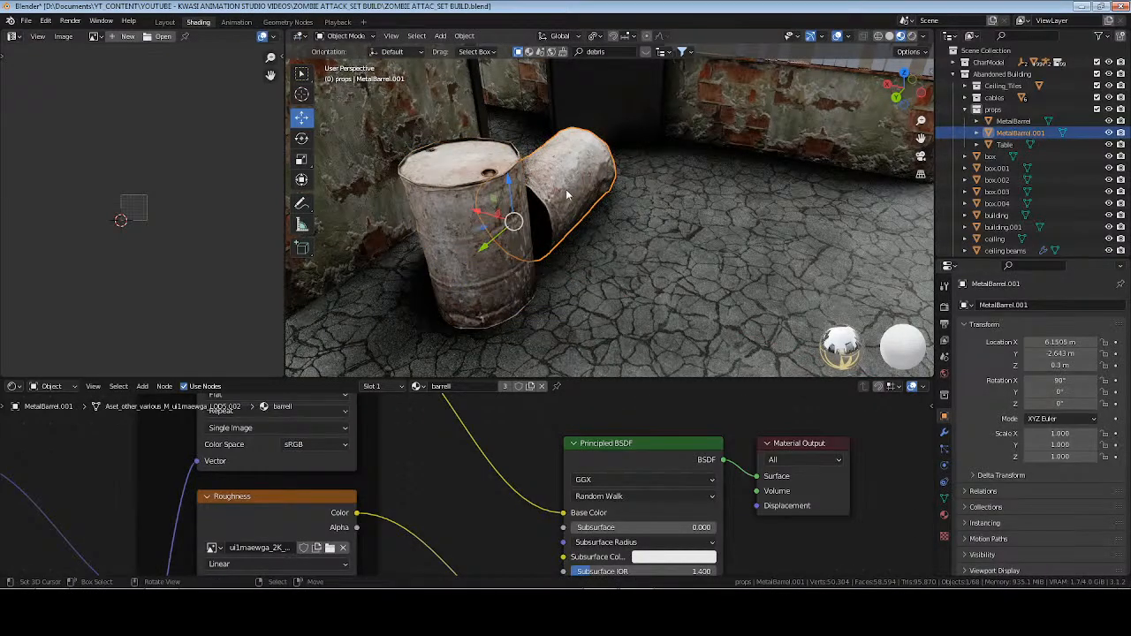
{"action": "key", "text": "g"}
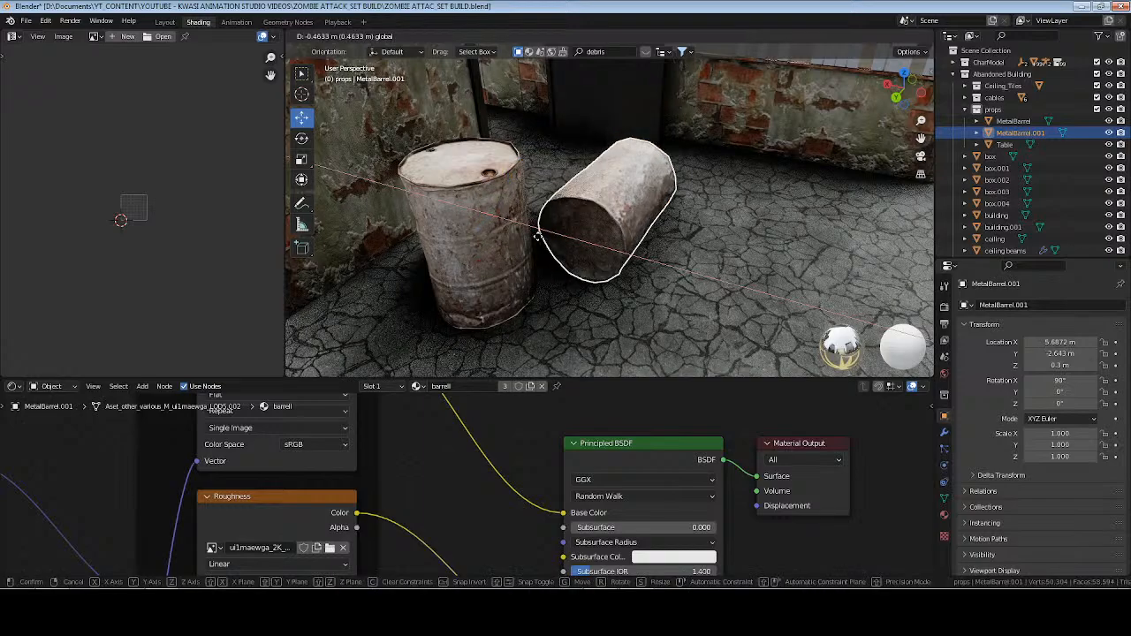
{"action": "left_click", "coordinate": [534, 236]}
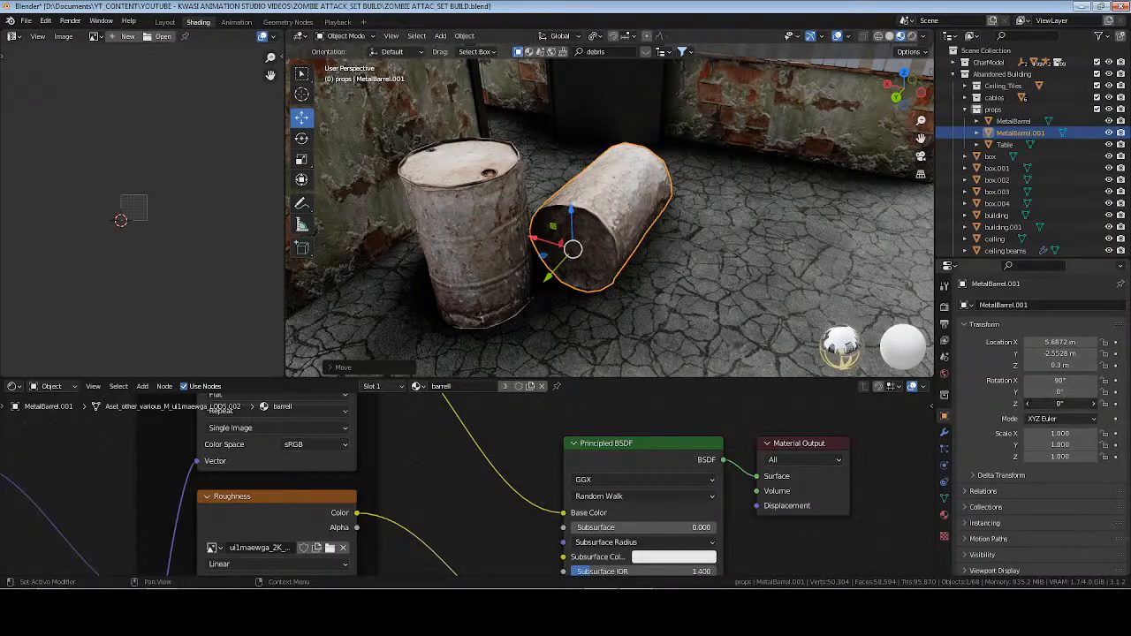
{"action": "left_click_drag", "start_coordinate": [1061, 404], "coordinate": [990, 404]}
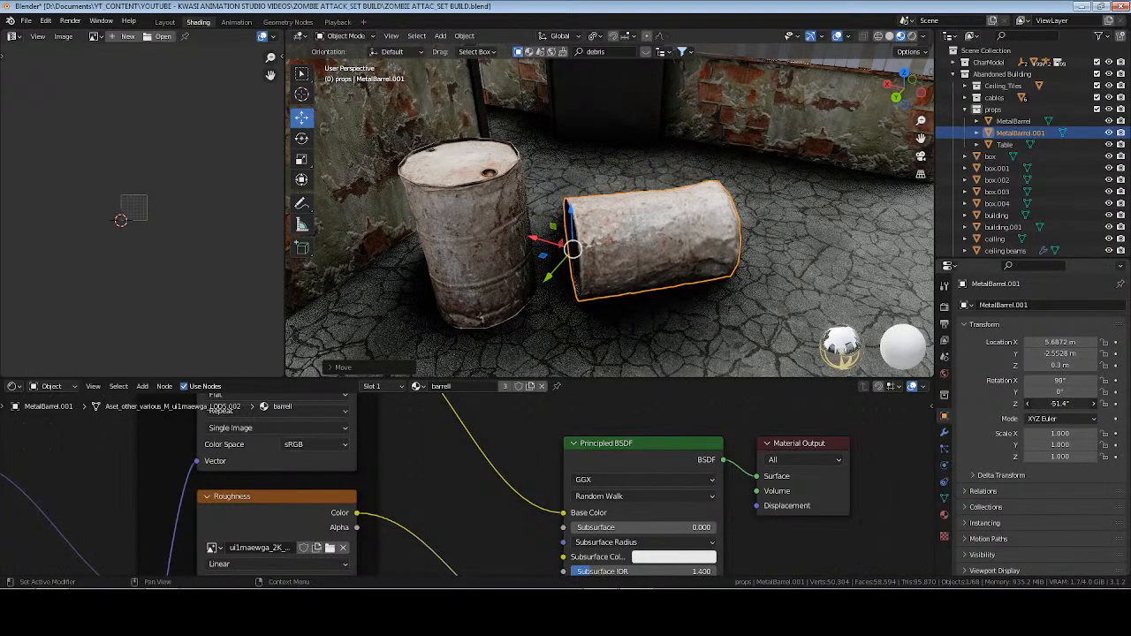
{"action": "key", "text": "g"}
{"action": "left_click", "coordinate": [520, 234]}
{"action": "key", "text": "g"}
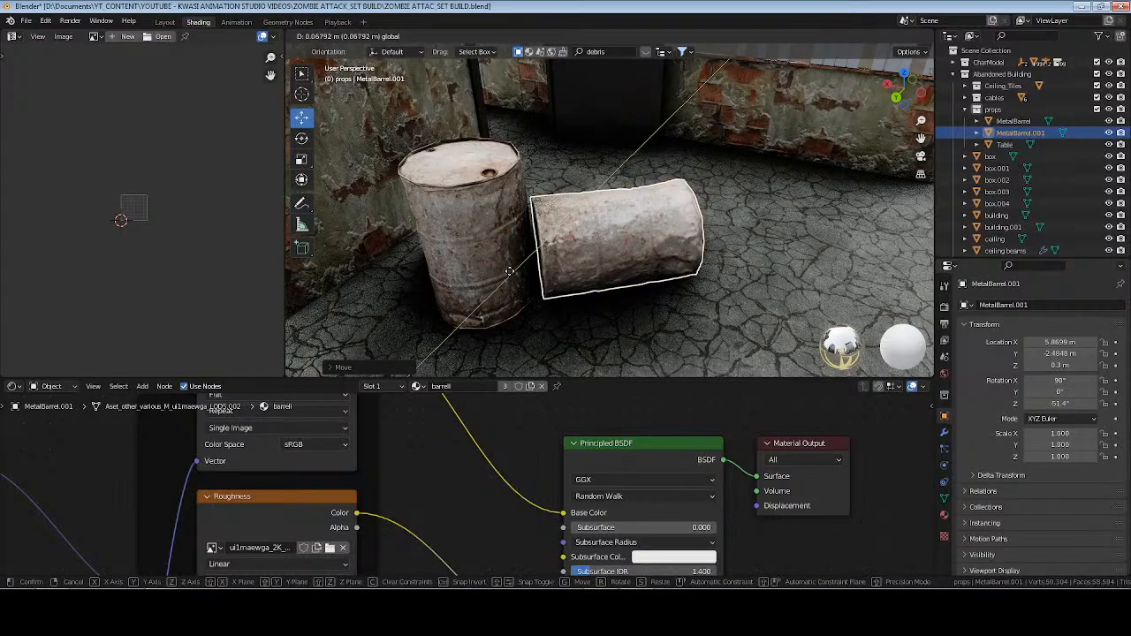
{"action": "left_click", "coordinate": [510, 270]}
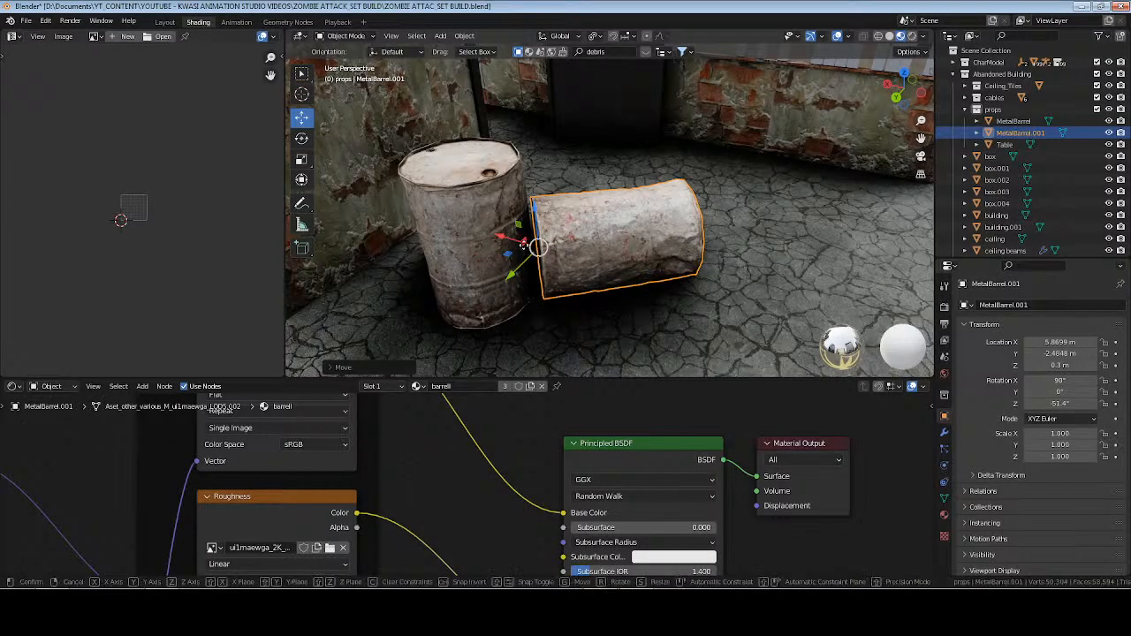
{"action": "key", "text": "g"}
{"action": "key", "text": "shift+x"}
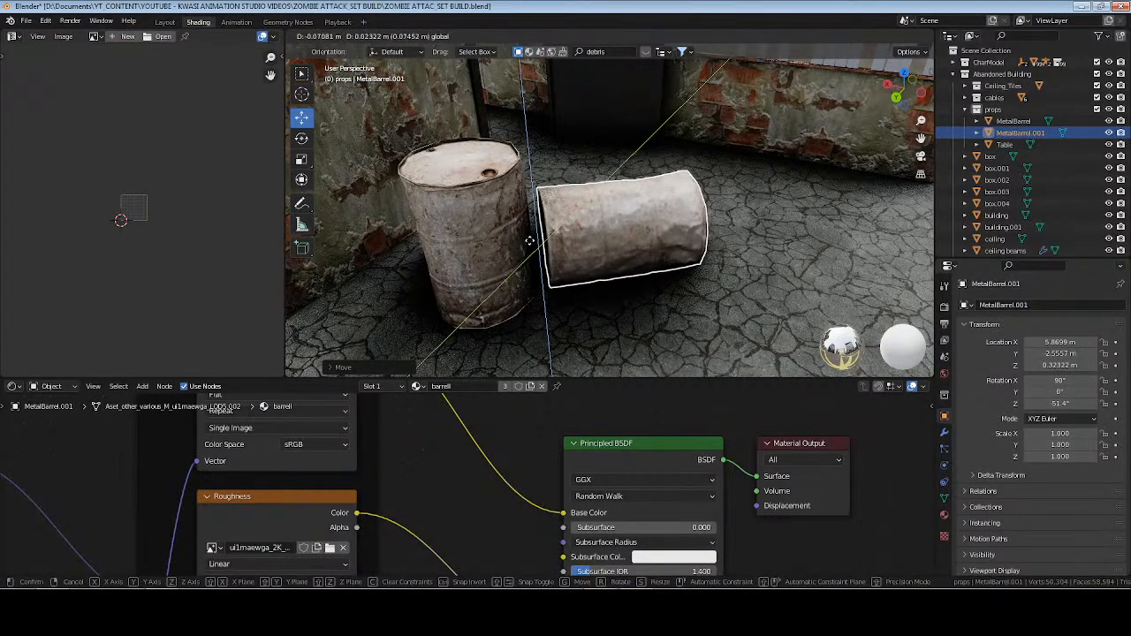
{"action": "left_click", "coordinate": [587, 265]}
Shift the lying barrel in the YZ plane onto the floor, to about Y -2.52 m and Z 0.289 m, and save the scene.
{"action": "middle_click_drag", "start_coordinate": [558, 258], "coordinate": [536, 233]}
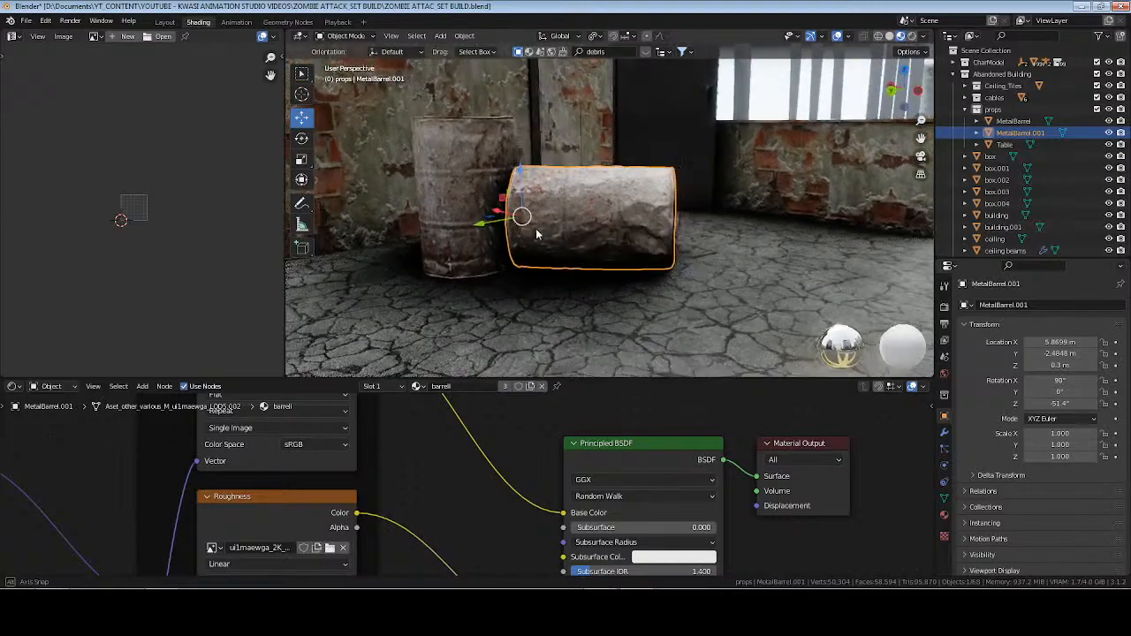
{"action": "scroll", "coordinate": [533, 233], "scroll_direction": "up", "scroll_amount": 3}
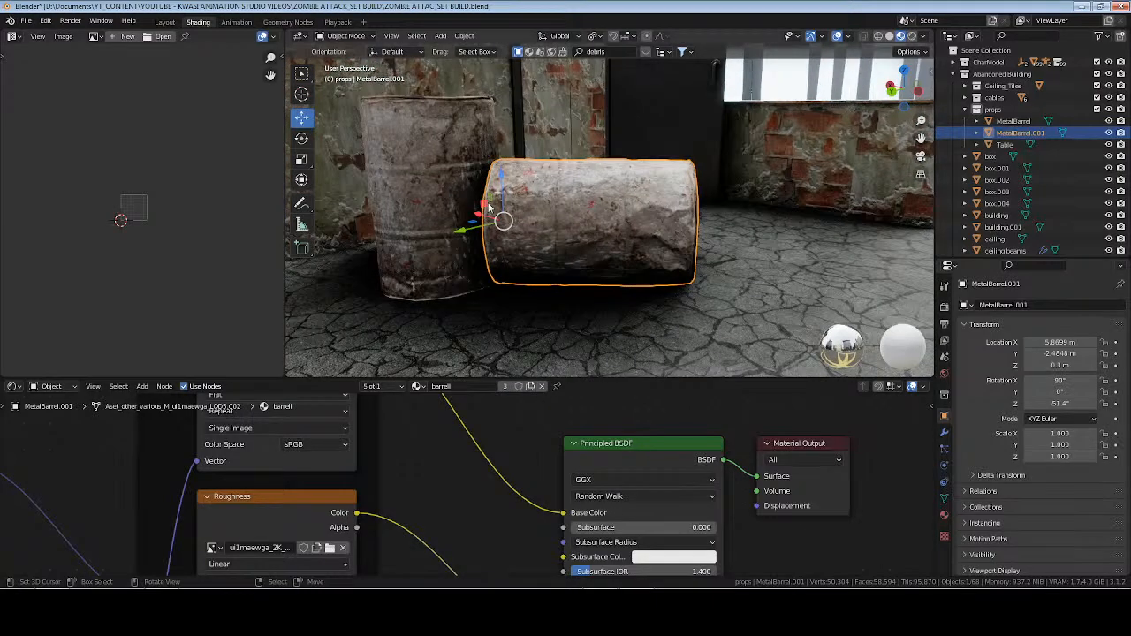
{"action": "left_click_drag", "start_coordinate": [489, 208], "coordinate": [504, 212]}
{"action": "middle_click_drag", "start_coordinate": [560, 215], "coordinate": [689, 229]}
{"action": "left_click", "coordinate": [768, 261]}
{"action": "key", "text": "ctrl+s"}
{"action": "scroll", "coordinate": [744, 239], "scroll_direction": "down", "scroll_amount": 3}
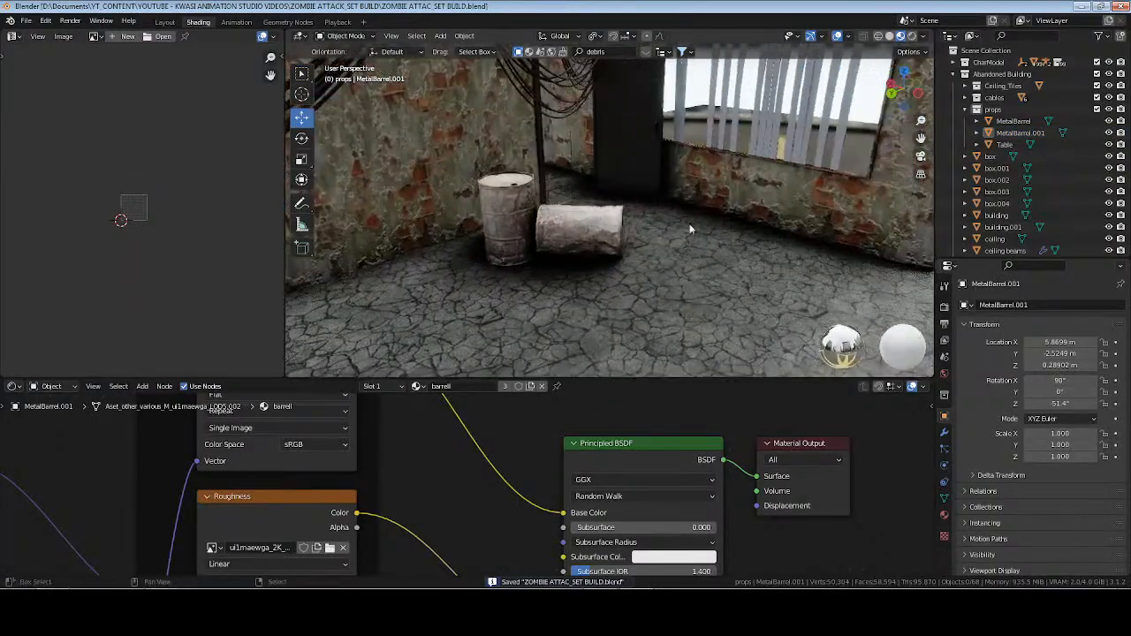
Switch the viewport to rendered shading, collapse the building collections and frame the center empty in the centerpoint collection.
{"action": "left_click", "coordinate": [912, 36]}
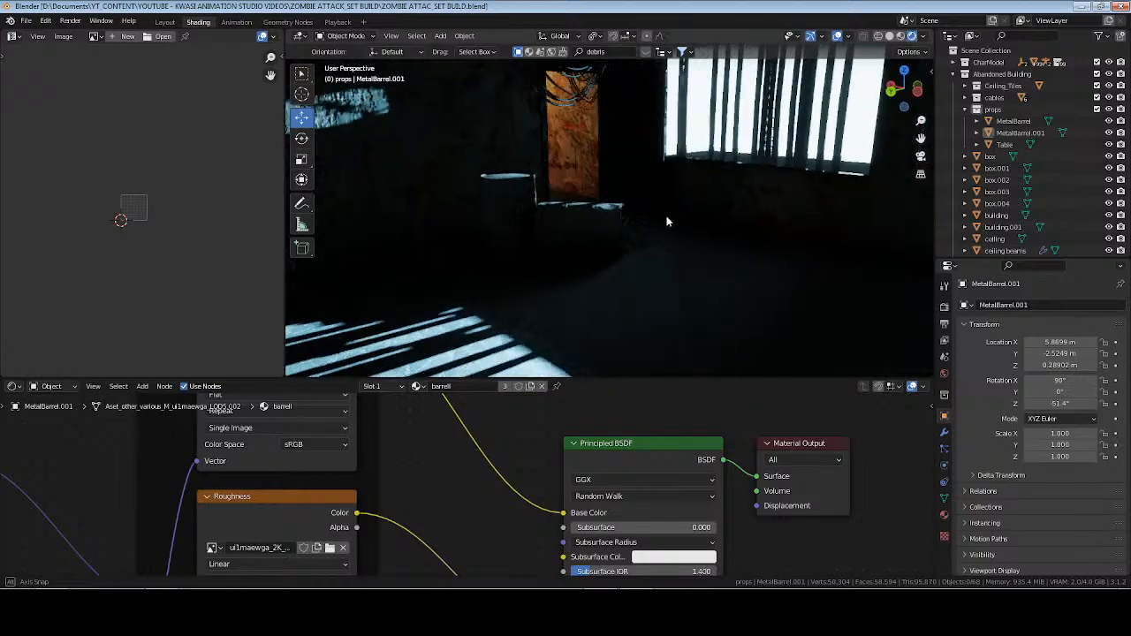
{"action": "left_click", "coordinate": [965, 110]}
{"action": "left_click", "coordinate": [953, 74]}
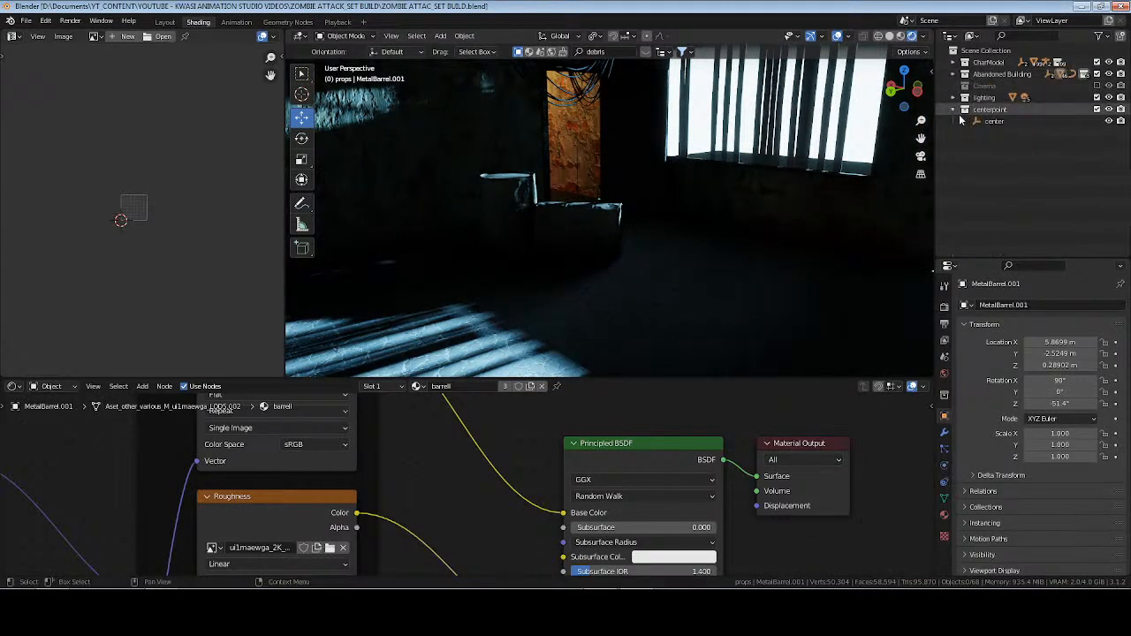
{"action": "left_click", "coordinate": [992, 121]}
{"action": "key", "text": "KP_Decimal"}
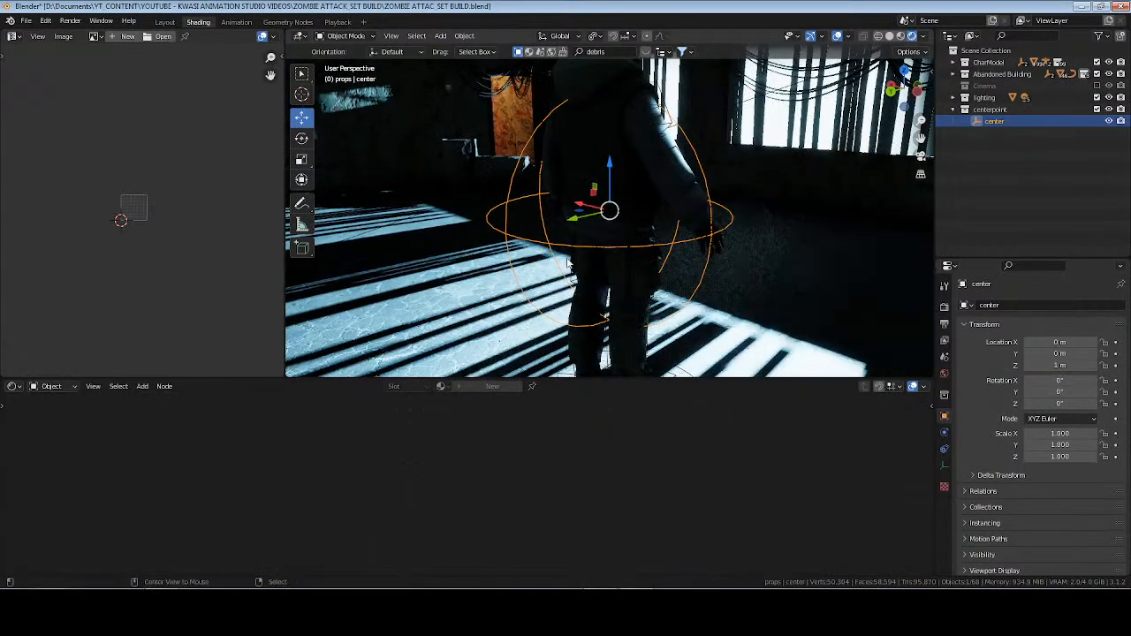
Deselect everything, save the scene and inspect the room's rendered lighting around the character from several angles.
{"action": "key", "text": "alt+a"}
{"action": "key", "text": "ctrl+s"}
{"action": "scroll", "coordinate": [584, 202], "scroll_direction": "down", "scroll_amount": 1}
{"action": "middle_click_drag", "start_coordinate": [583, 201], "coordinate": [605, 240]}
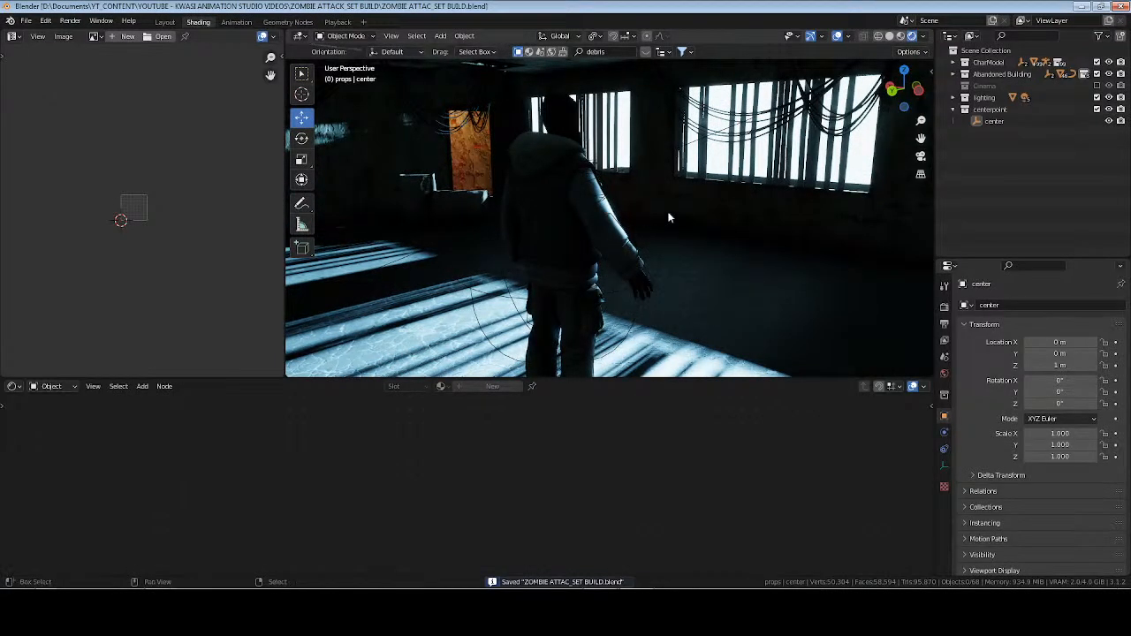
{"action": "middle_click_drag", "start_coordinate": [669, 217], "coordinate": [642, 142]}
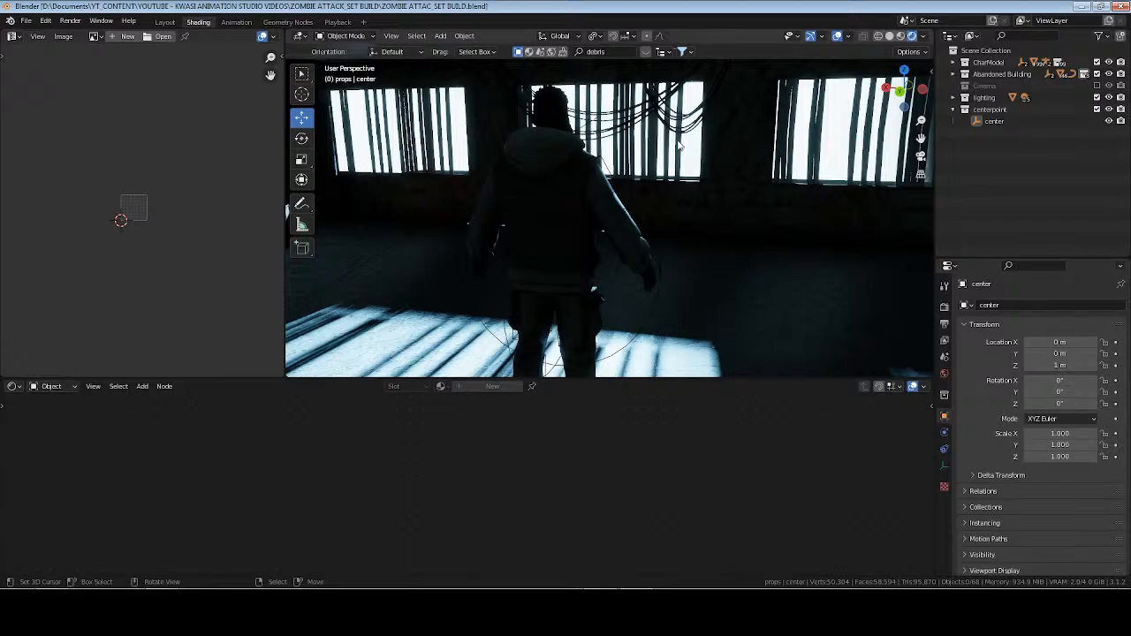
{"action": "middle_click_drag", "start_coordinate": [679, 146], "coordinate": [624, 243]}
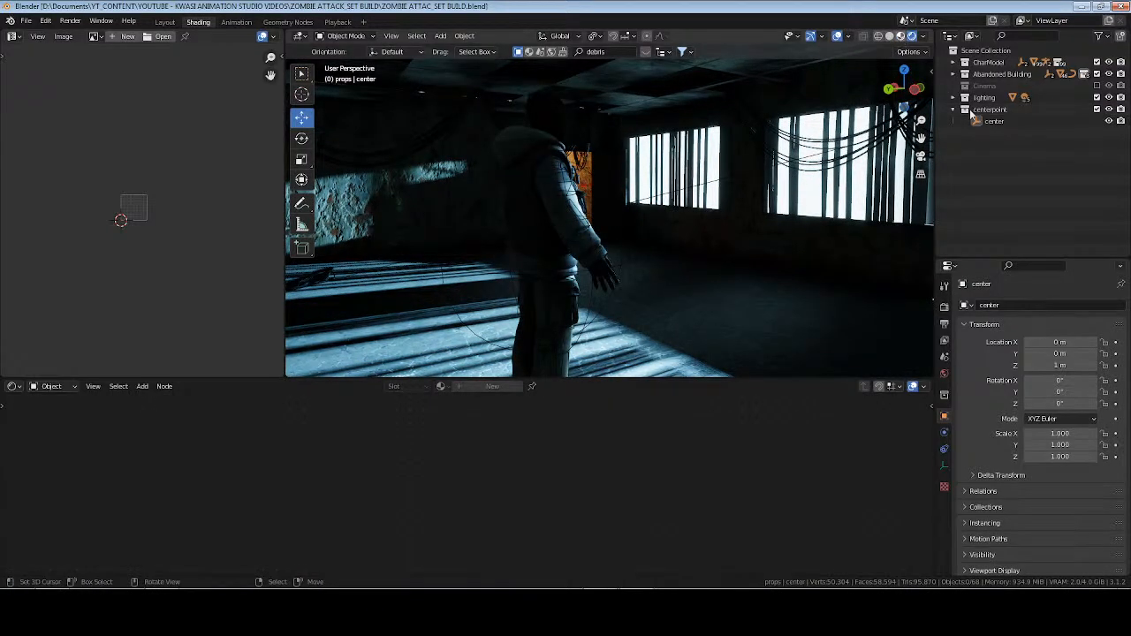
Switch the viewport to material preview, make the props collection inside Abandoned Building active and save the scene.
{"action": "left_click", "coordinate": [954, 76]}
{"action": "left_click", "coordinate": [964, 108]}
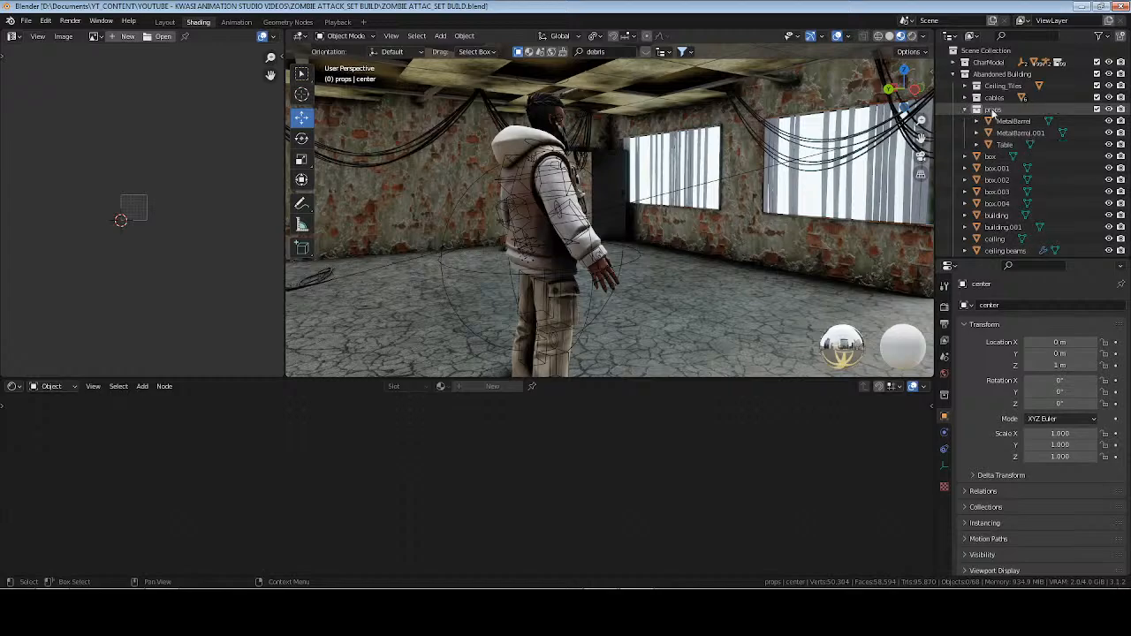
{"action": "key", "text": "ctrl+s"}
Switch to the Props folder in Windows Explorer and extract Street_Props_vjhledeaw_2K_3d_ms.zip into its own folder.
{"action": "key", "text": "alt+Tab"}
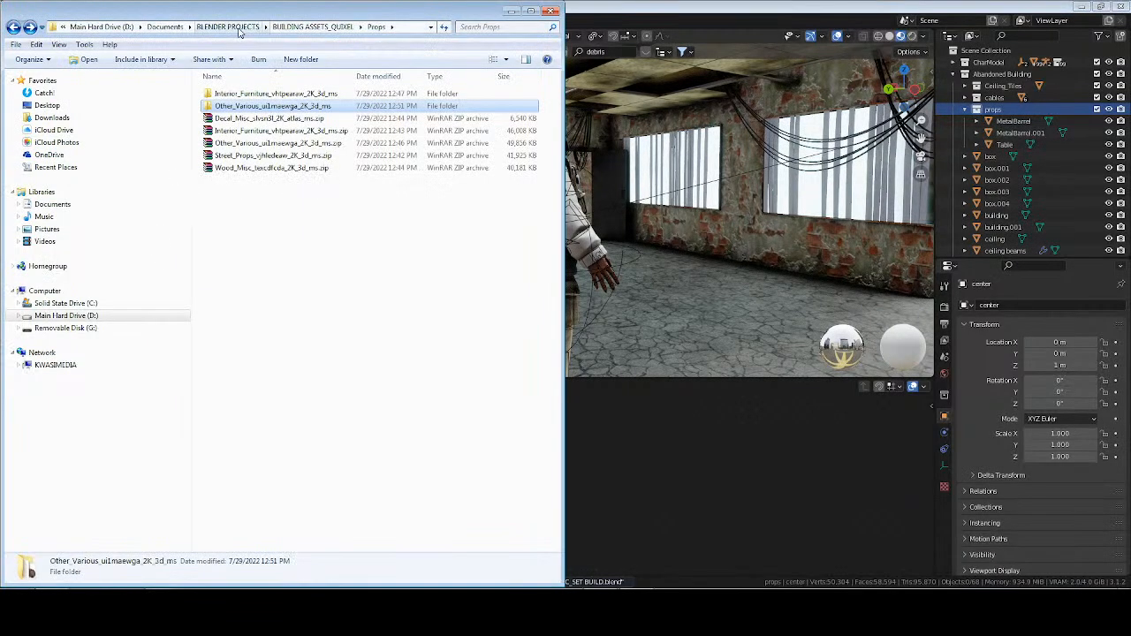
{"action": "left_click", "coordinate": [259, 156]}
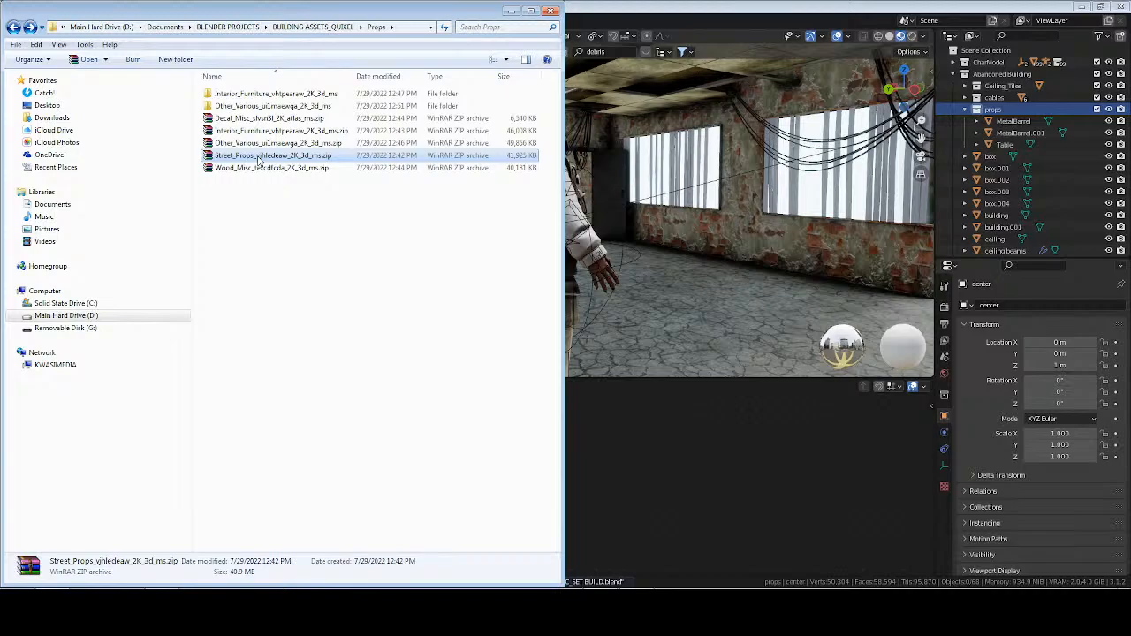
{"action": "right_click", "coordinate": [259, 160]}
{"action": "left_click", "coordinate": [342, 218]}
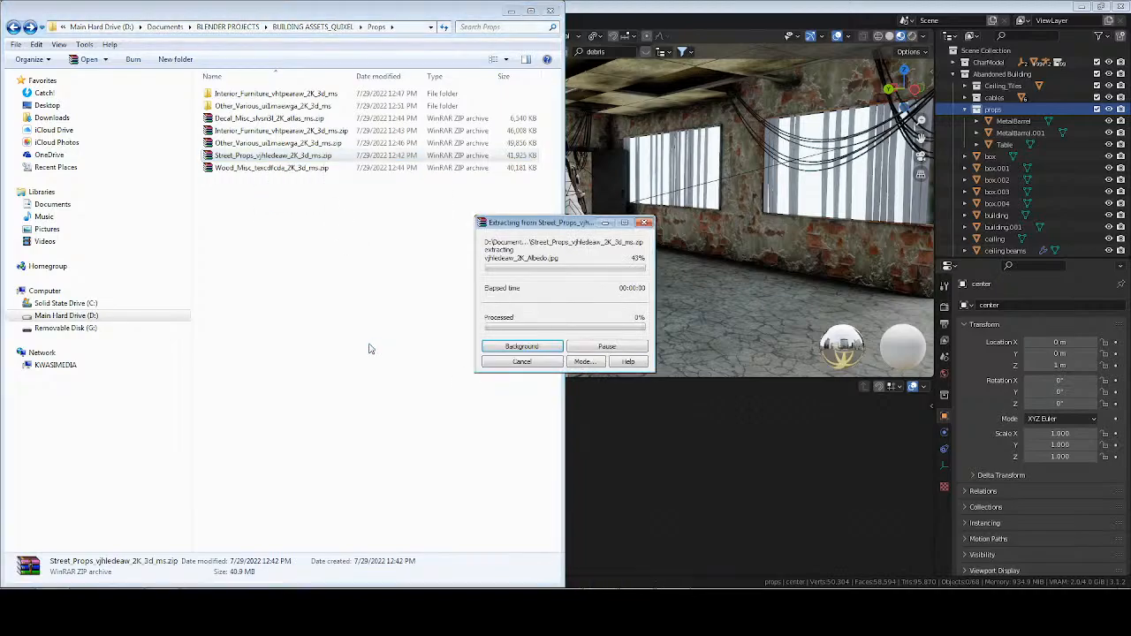
{"action": "double_click", "coordinate": [256, 121]}
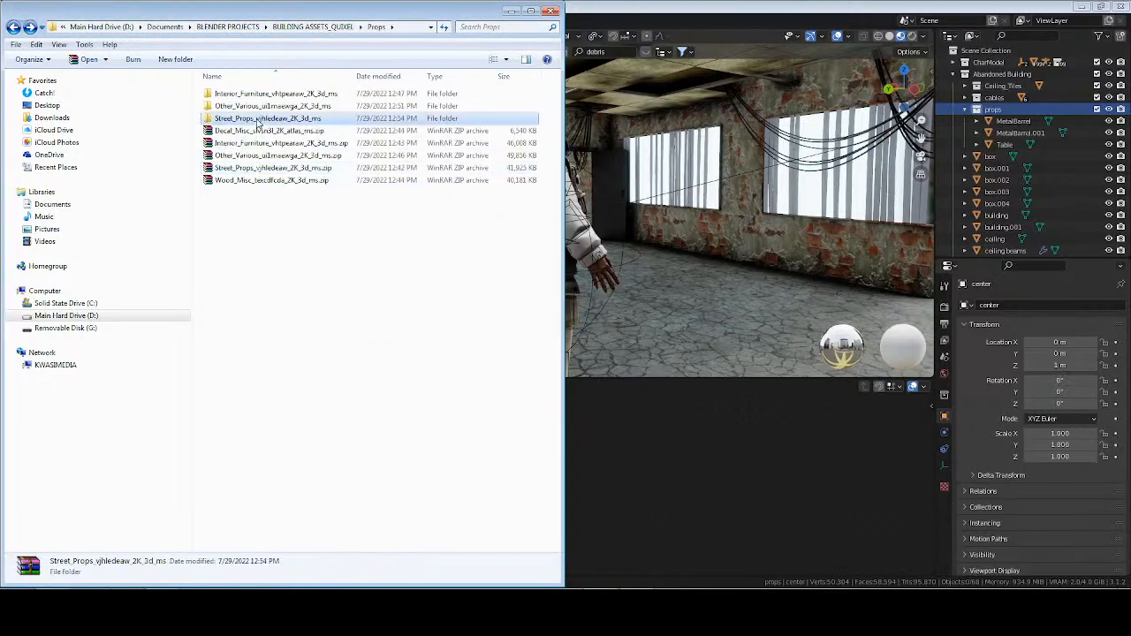
{"action": "key", "text": "BackSpace"}
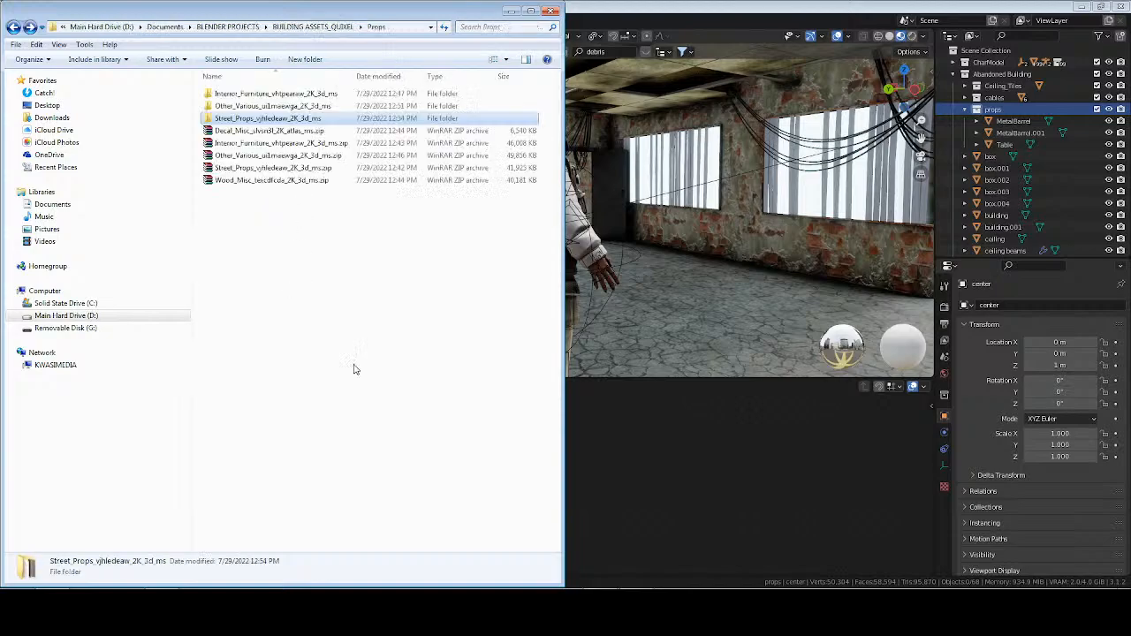
Return to Blender and import vjhledeaw_LOD5.fbx from the extracted Street_Props folder into the props collection.
{"action": "left_click", "coordinate": [733, 466]}
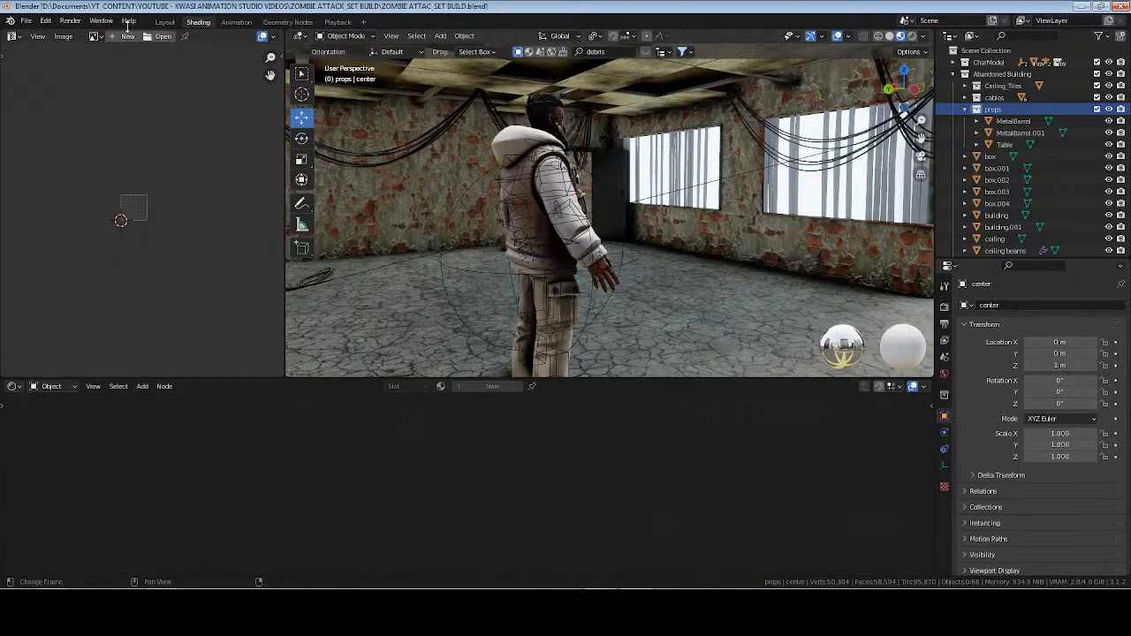
{"action": "left_click", "coordinate": [25, 21]}
{"action": "mouse_move", "coordinate": [49, 179]}
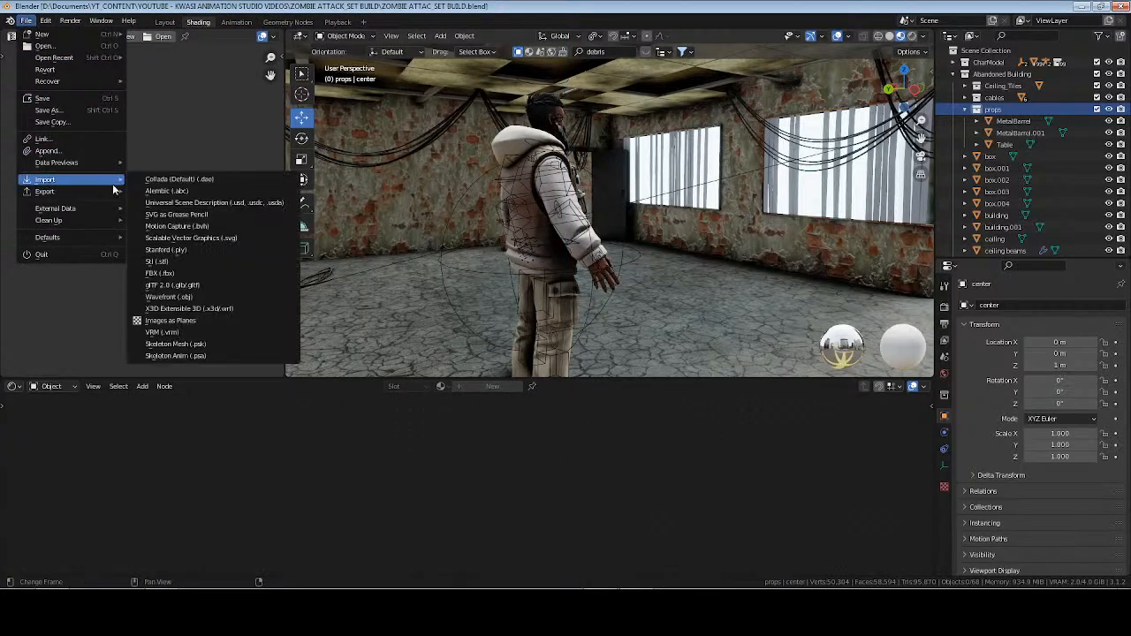
{"action": "left_click", "coordinate": [160, 273]}
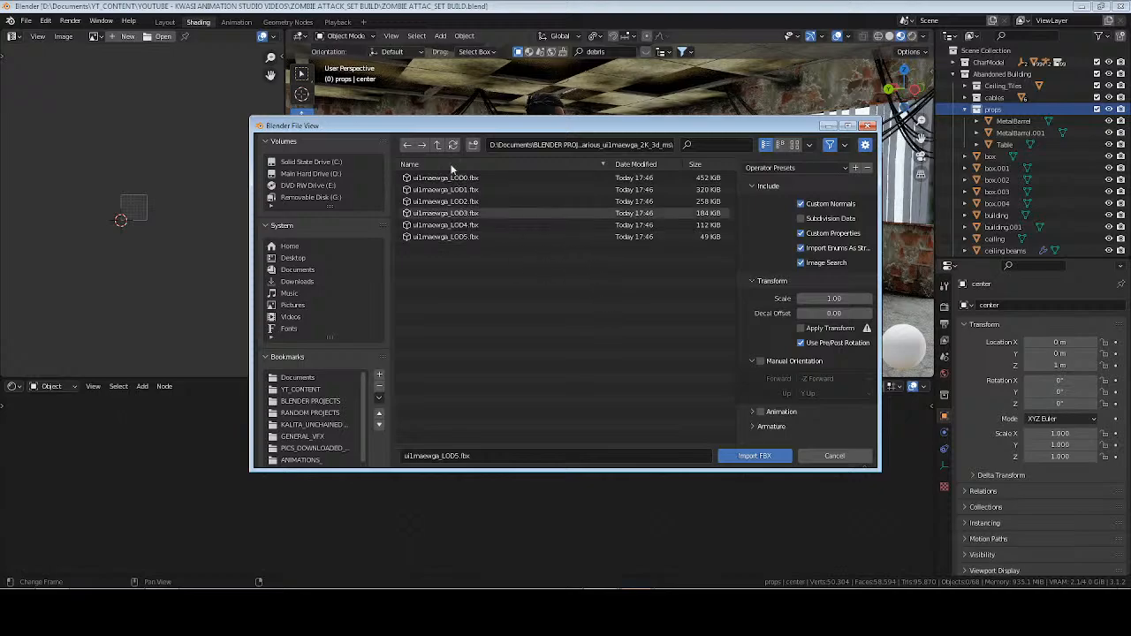
{"action": "left_click", "coordinate": [435, 145]}
{"action": "double_click", "coordinate": [442, 201]}
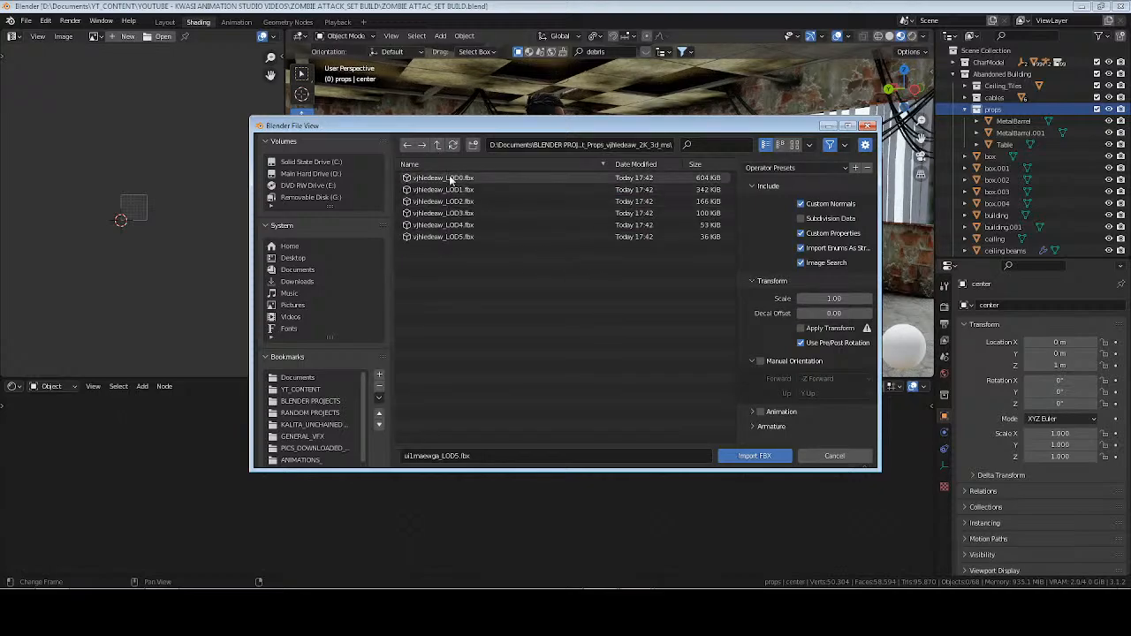
{"action": "left_click", "coordinate": [442, 237]}
{"action": "left_click", "coordinate": [754, 455]}
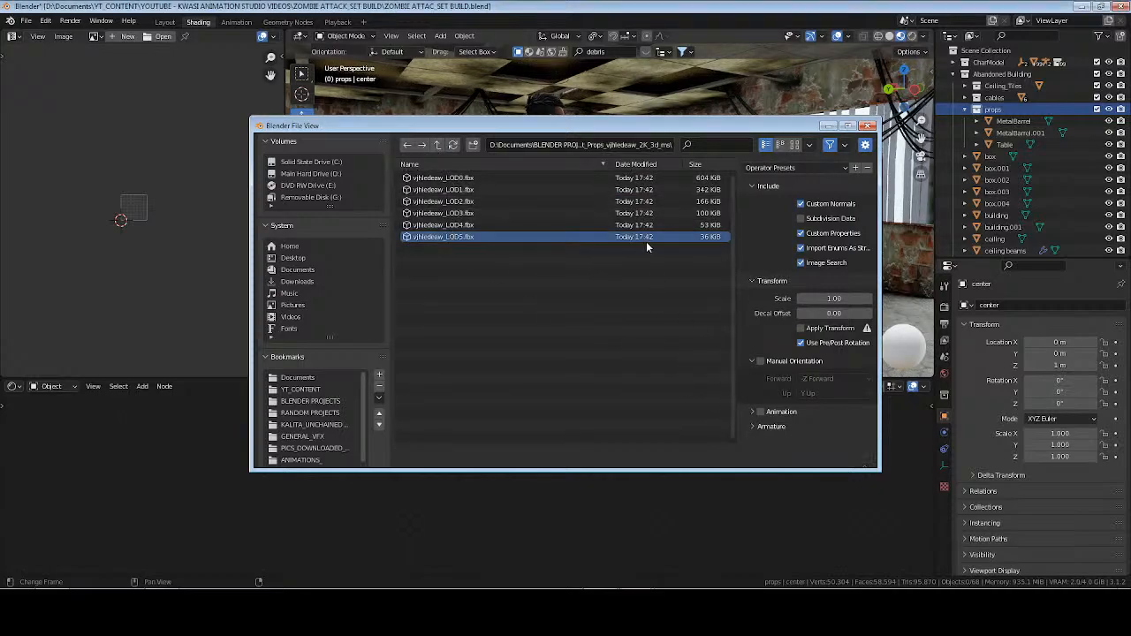
Rename the imported object Cabinet_Metal and move it along X beside the character, to about X 1.17 m.
{"action": "middle_click_drag", "start_coordinate": [733, 239], "coordinate": [669, 249]}
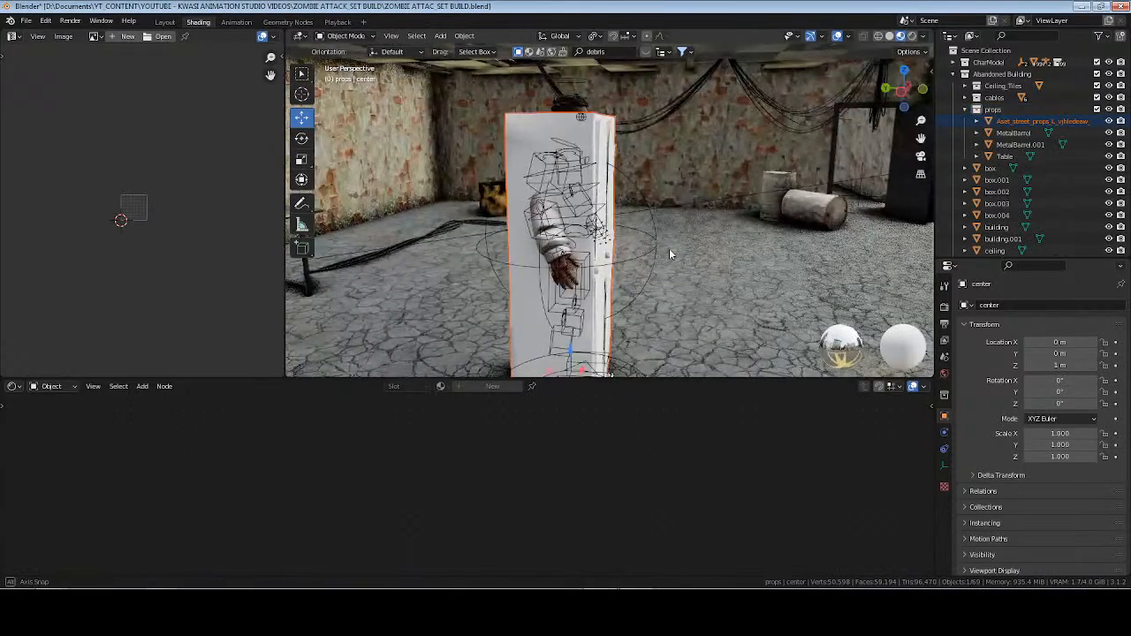
{"action": "left_click", "coordinate": [1036, 122]}
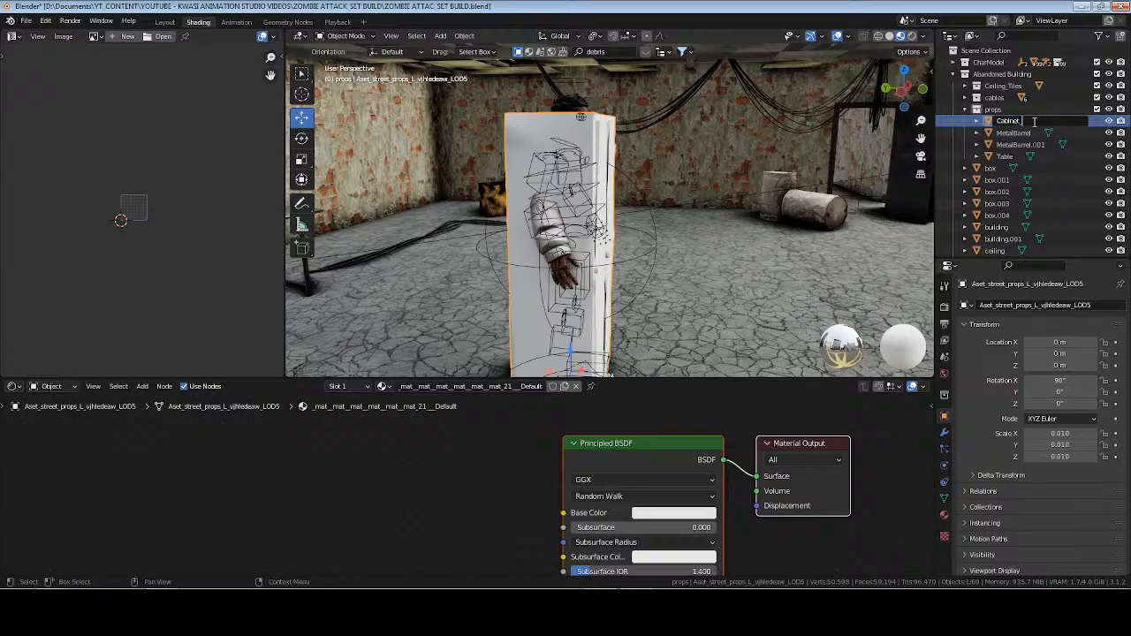
{"action": "type", "text": "al"}
{"action": "key", "text": "Return"}
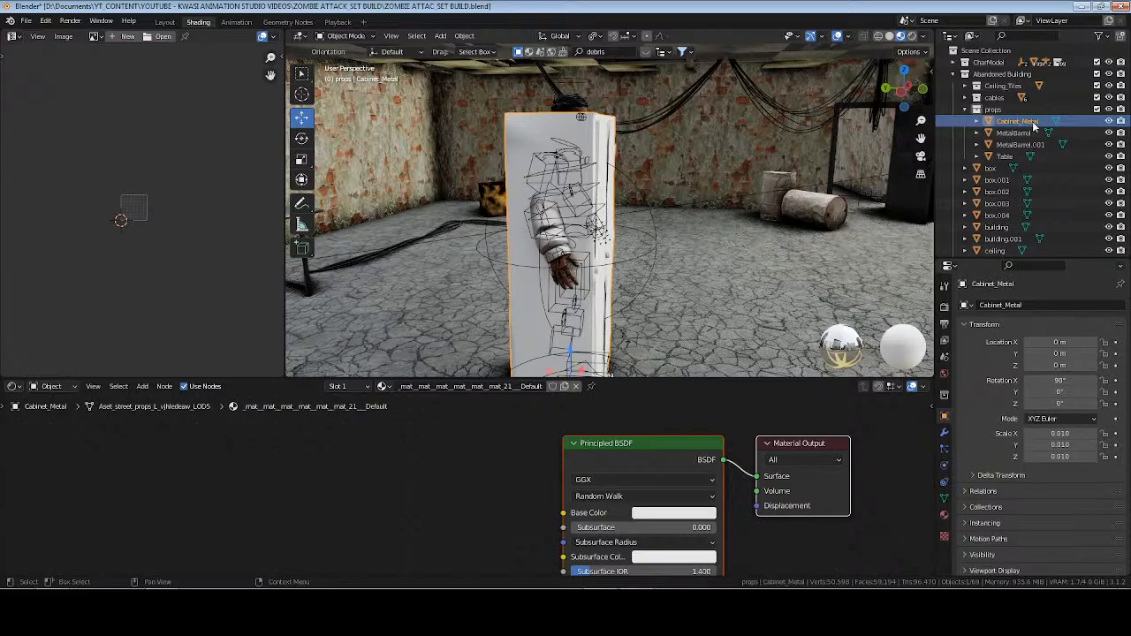
{"action": "middle_click_drag", "start_coordinate": [645, 276], "coordinate": [759, 281]}
{"action": "left_click_drag", "start_coordinate": [684, 368], "coordinate": [829, 336]}
{"action": "middle_click_drag", "start_coordinate": [809, 333], "coordinate": [736, 318], "text": "shift"}
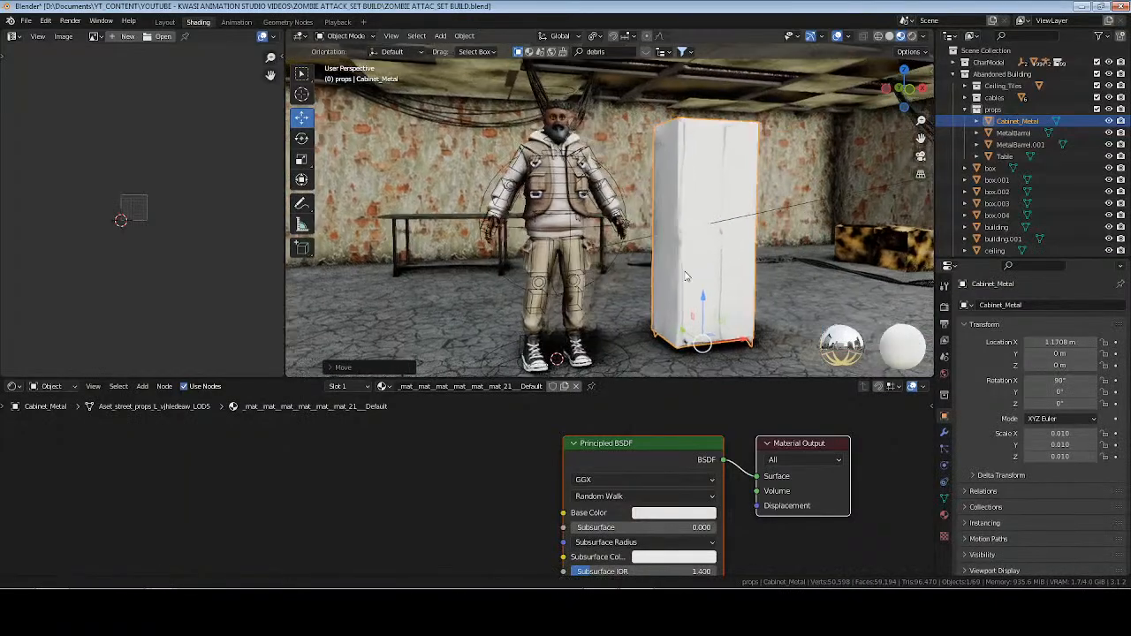
Rename the cabinet's material to metal cabinet.
{"action": "left_click", "coordinate": [507, 386]}
{"action": "type", "text": "met"}
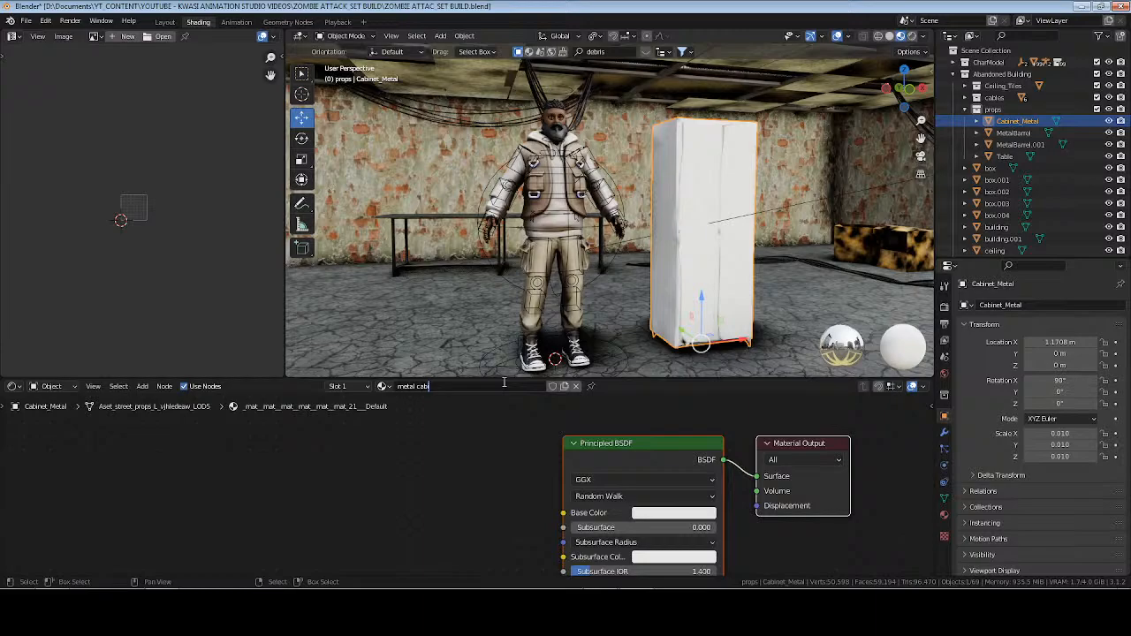
{"action": "type", "text": "al cabinet"}
{"action": "key", "text": "Return"}
{"action": "left_click", "coordinate": [501, 473]}
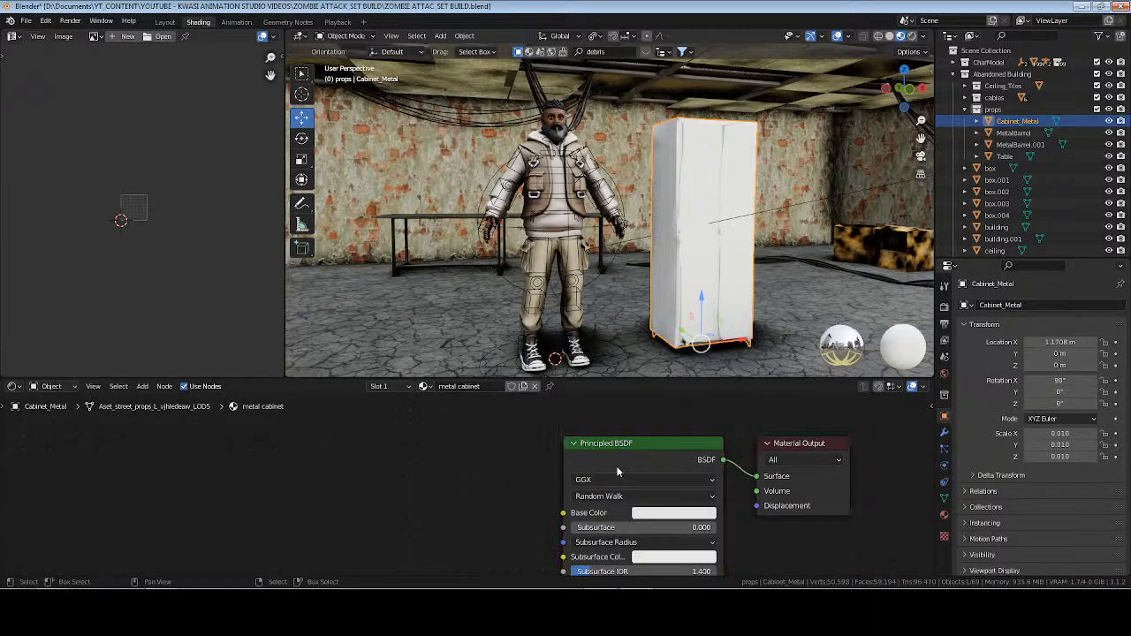
Save the scene and run Principled Texture Setup on the cabinet's shader with the vjhledeaw_2K Albedo, Normal_LOD5 and Roughness images.
{"action": "middle_click_drag", "start_coordinate": [642, 459], "coordinate": [654, 431]}
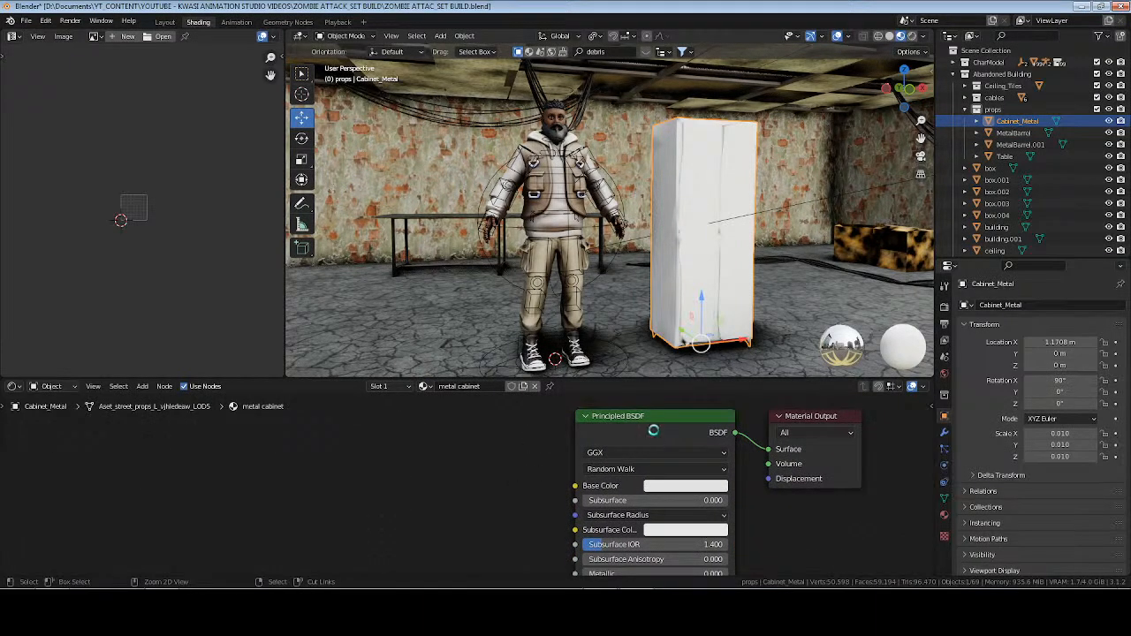
{"action": "left_click", "coordinate": [654, 430]}
{"action": "key", "text": "ctrl+s"}
{"action": "key", "text": "ctrl+shift+t"}
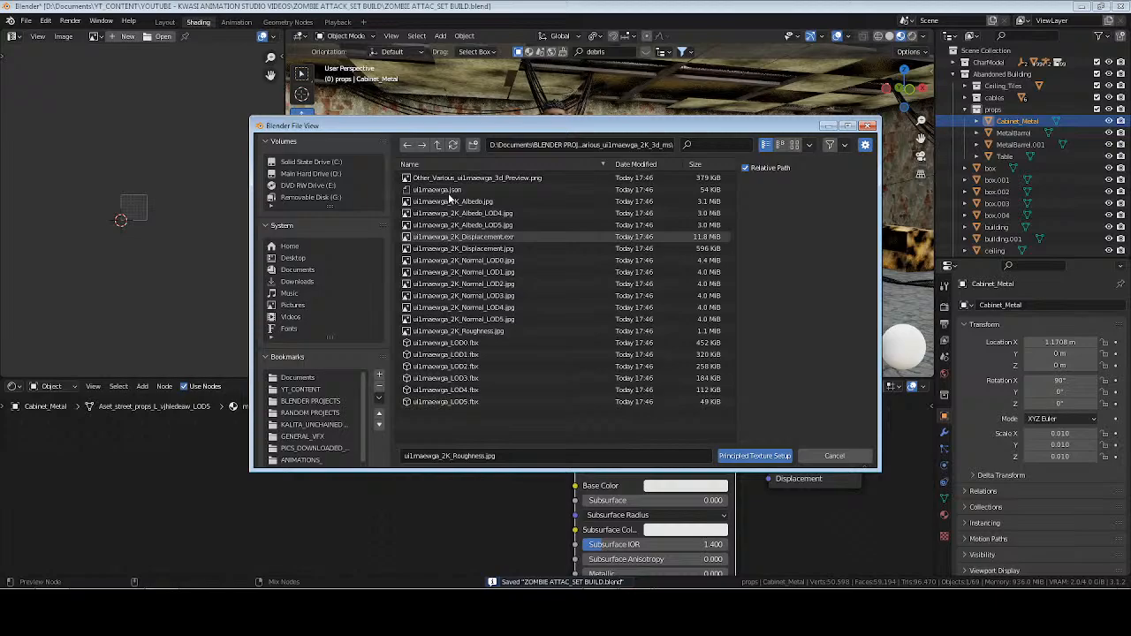
{"action": "left_click", "coordinate": [436, 144]}
{"action": "double_click", "coordinate": [446, 213]}
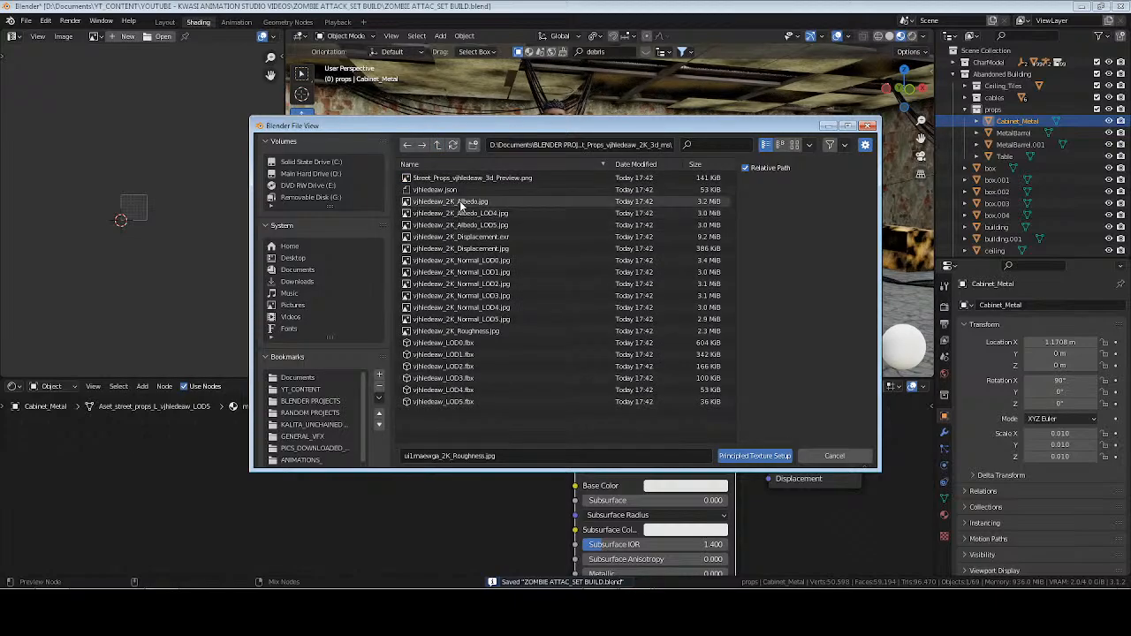
{"action": "left_click", "coordinate": [451, 202]}
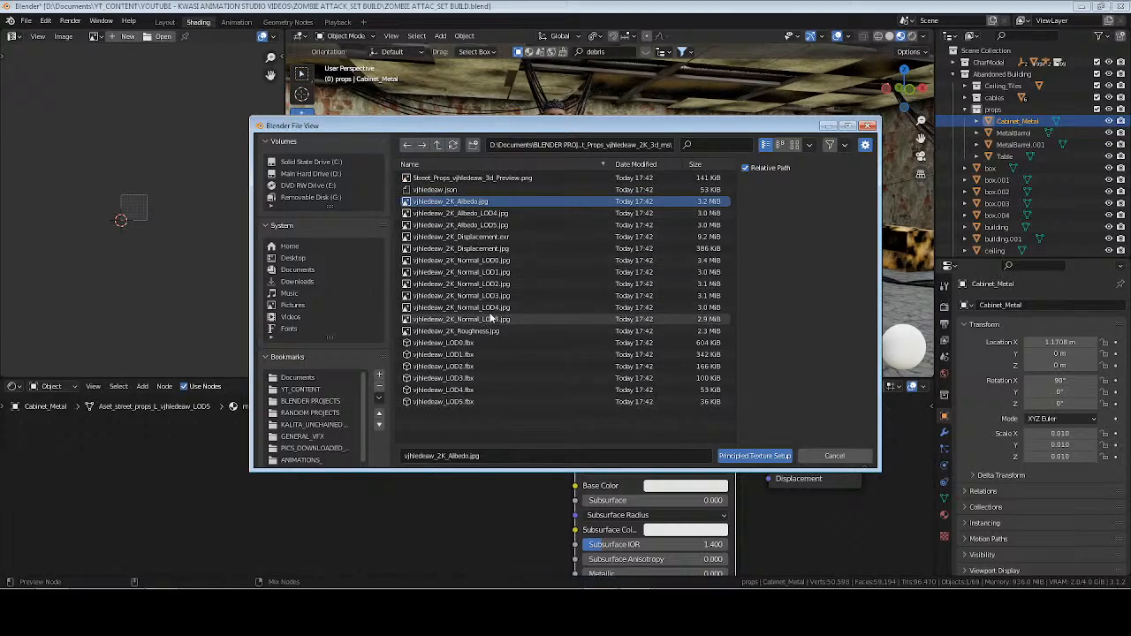
{"action": "left_click", "coordinate": [491, 319], "text": "ctrl"}
{"action": "left_click", "coordinate": [485, 331], "text": "ctrl"}
{"action": "left_click", "coordinate": [753, 456]}
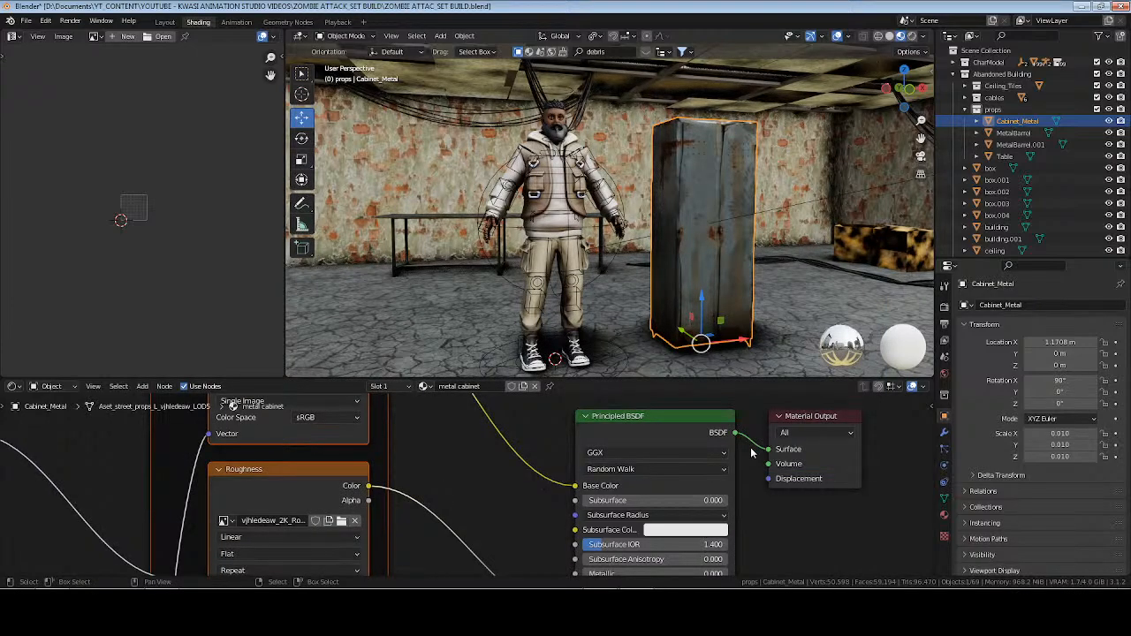
Move the cabinet along X to the other side of the character, to about X -3.02 m.
{"action": "middle_click_drag", "start_coordinate": [764, 257], "coordinate": [513, 247]}
{"action": "key", "text": "g"}
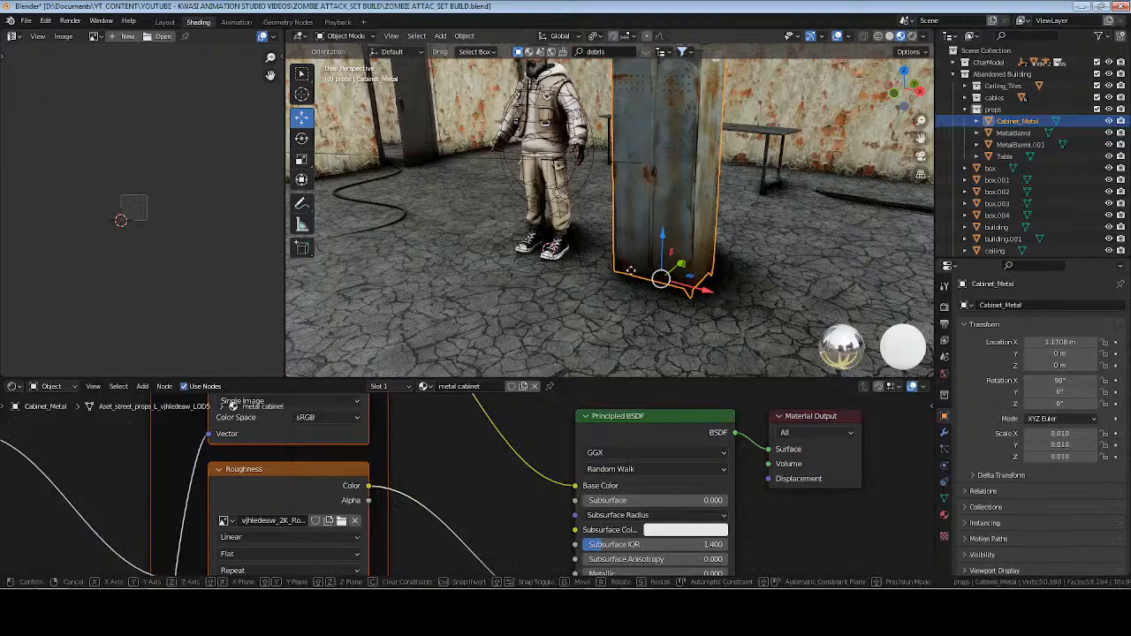
{"action": "left_click_drag", "start_coordinate": [631, 270], "coordinate": [415, 203]}
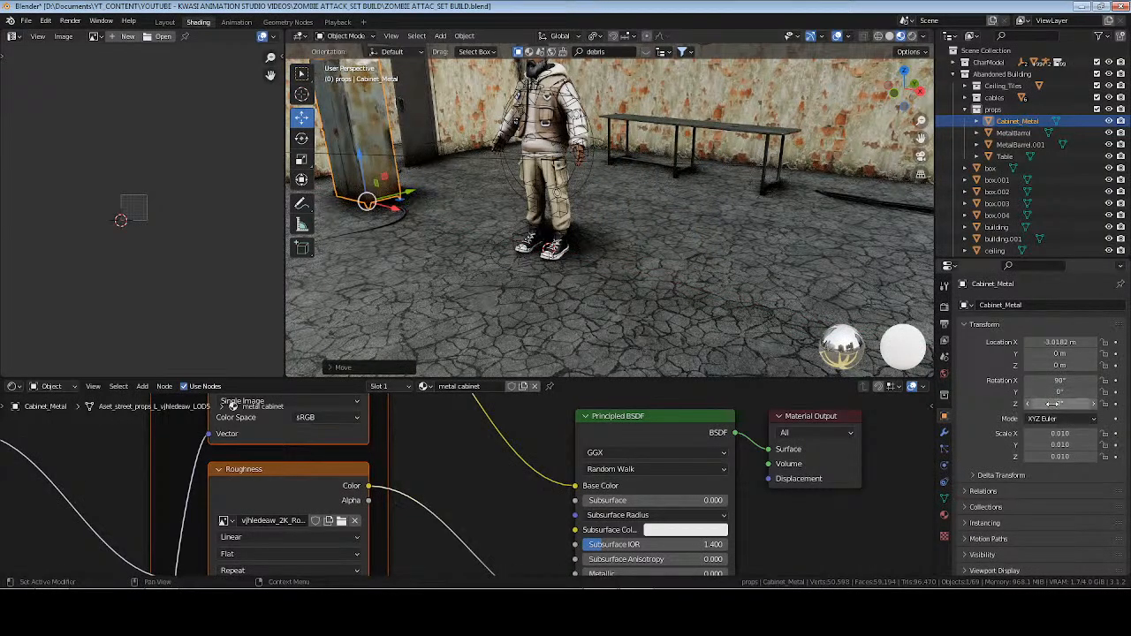
Apply the cabinet's rotation and scale.
{"action": "key", "text": "ctrl+a"}
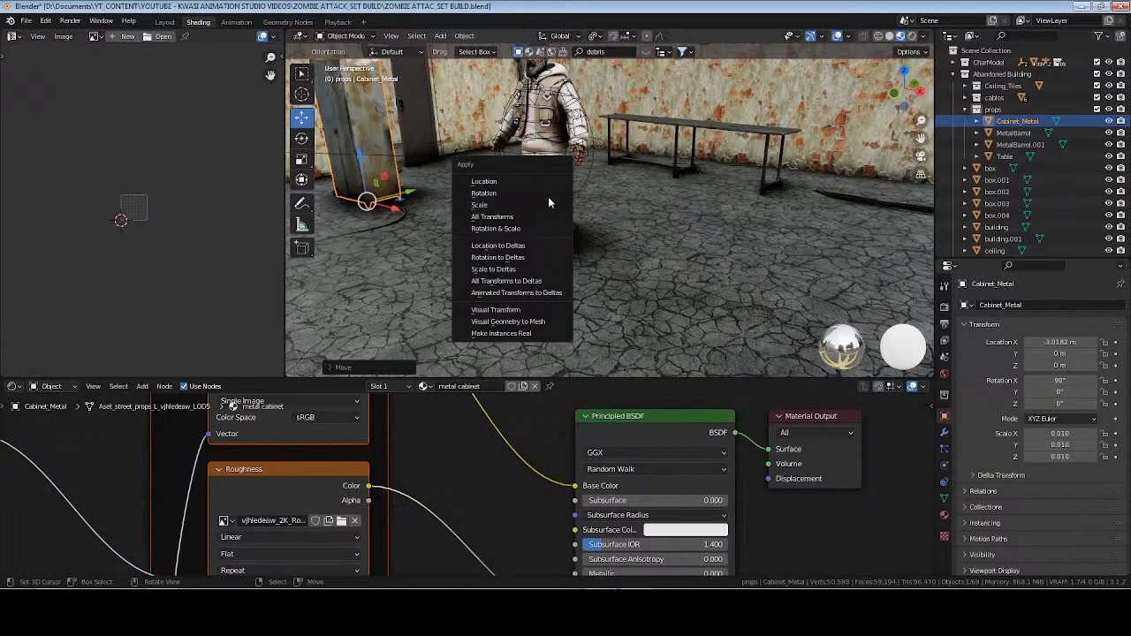
{"action": "left_click", "coordinate": [548, 194]}
{"action": "key", "text": "ctrl+a"}
{"action": "left_click", "coordinate": [548, 207]}
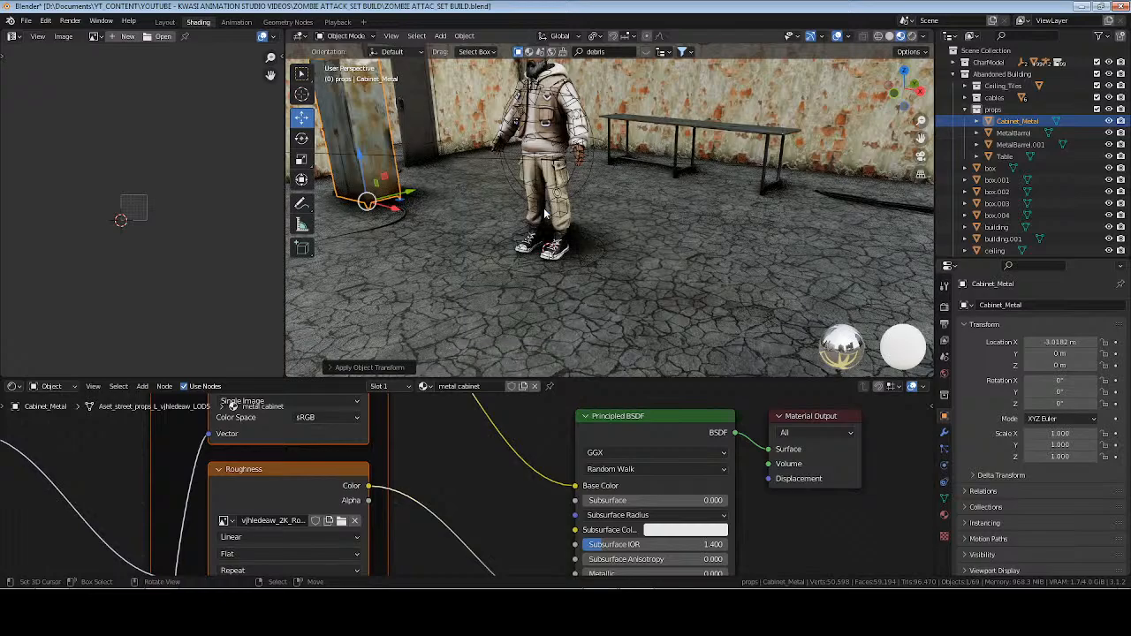
Lay the cabinet down with a 90° rotation around Y and raise it onto the floor at Z 0.33 m.
{"action": "key", "text": "KP_Decimal"}
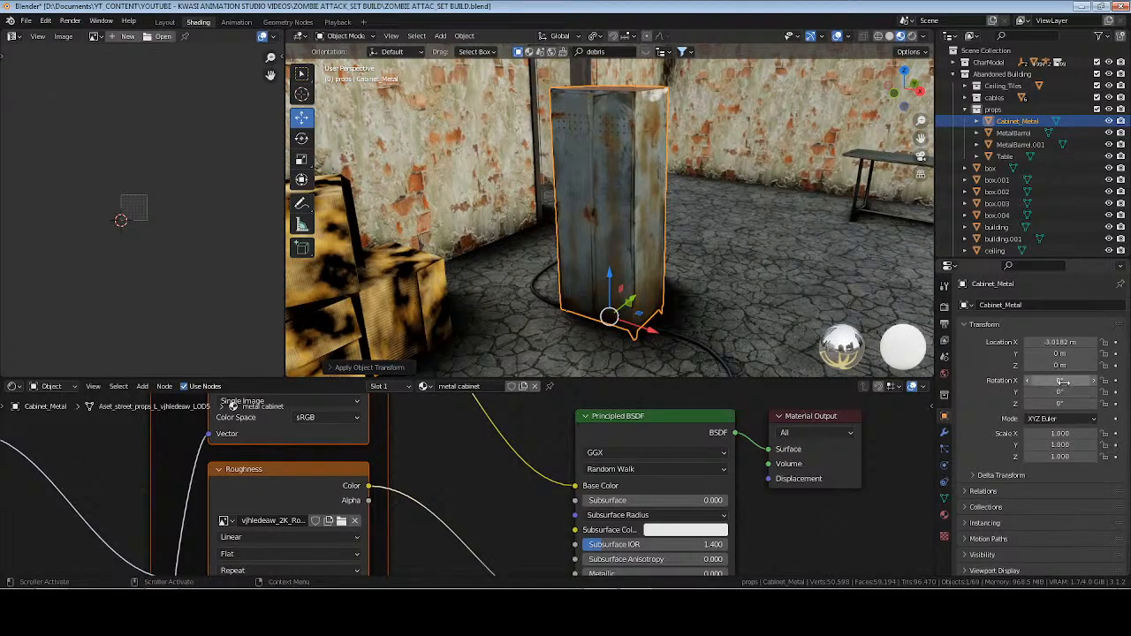
{"action": "left_click", "coordinate": [1066, 390]}
{"action": "type", "text": "90"}
{"action": "key", "text": "Return"}
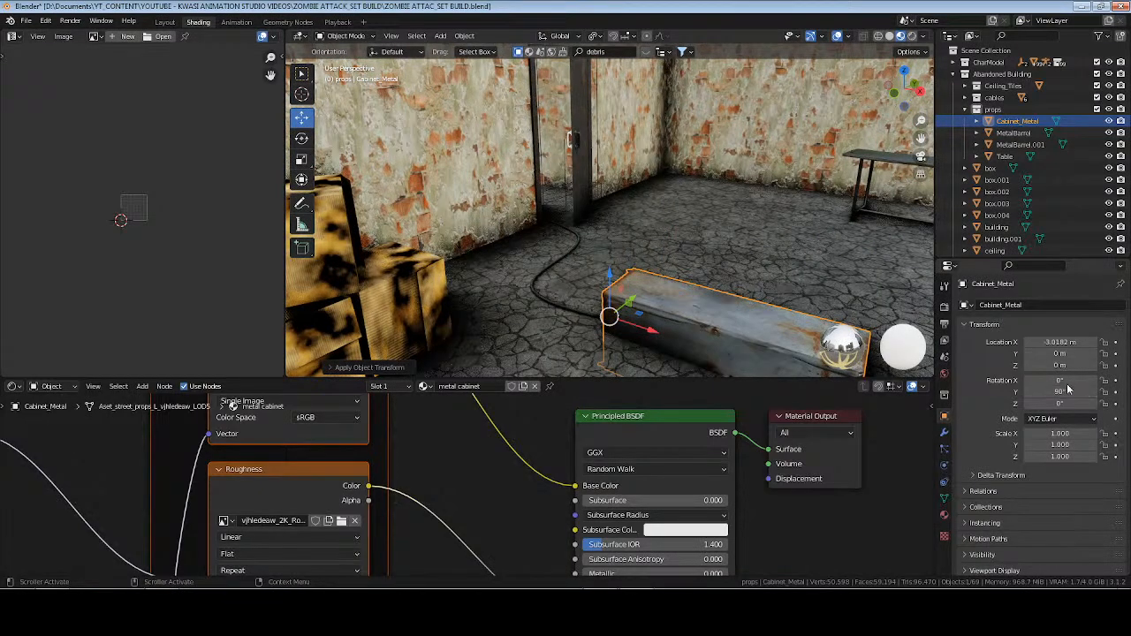
{"action": "type", "text": "0.3"}
{"action": "key", "text": "Return"}
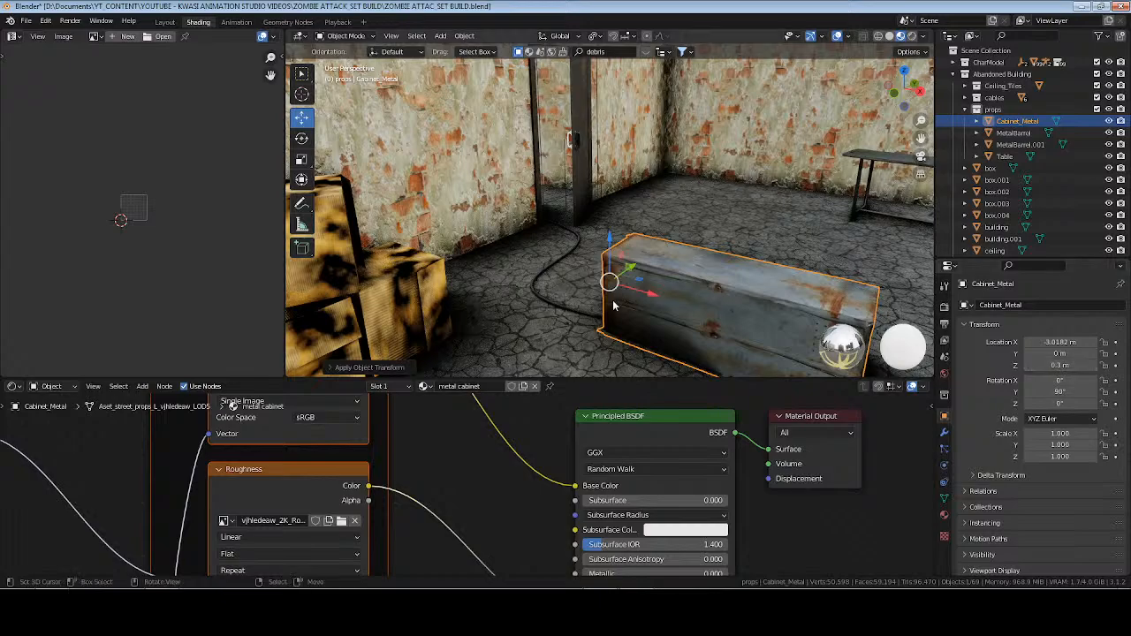
{"action": "key", "text": "KP_Decimal"}
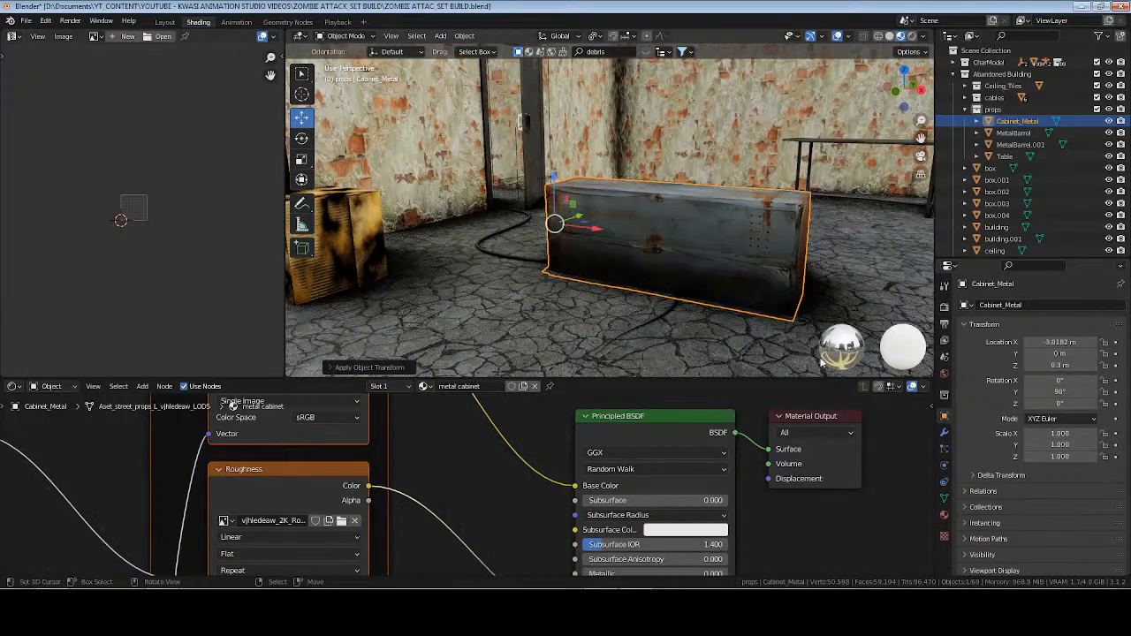
{"action": "left_click_drag", "start_coordinate": [1061, 366], "coordinate": [1077, 366]}
{"action": "middle_click_drag", "start_coordinate": [800, 272], "coordinate": [803, 312]}
Turn the cabinet about 70.4° around Z and move it near the yellow boxes, to about X -3.5 m, Y -0.78 m.
{"action": "left_click_drag", "start_coordinate": [1060, 404], "coordinate": [1112, 403]}
{"action": "left_click_drag", "start_coordinate": [595, 229], "coordinate": [461, 230]}
{"action": "middle_click_drag", "start_coordinate": [831, 320], "coordinate": [582, 100]}
{"action": "scroll", "coordinate": [729, 268], "scroll_direction": "up", "scroll_amount": 1}
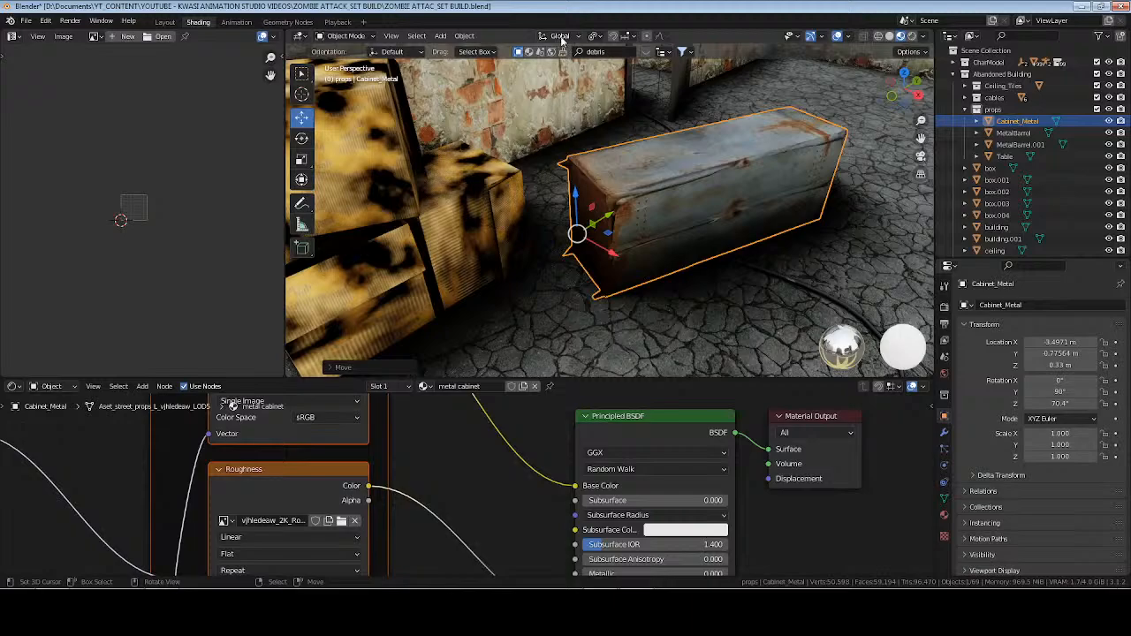
Deselect the shader nodes, save the scene and set the transform orientation to Local.
{"action": "left_click", "coordinate": [438, 518]}
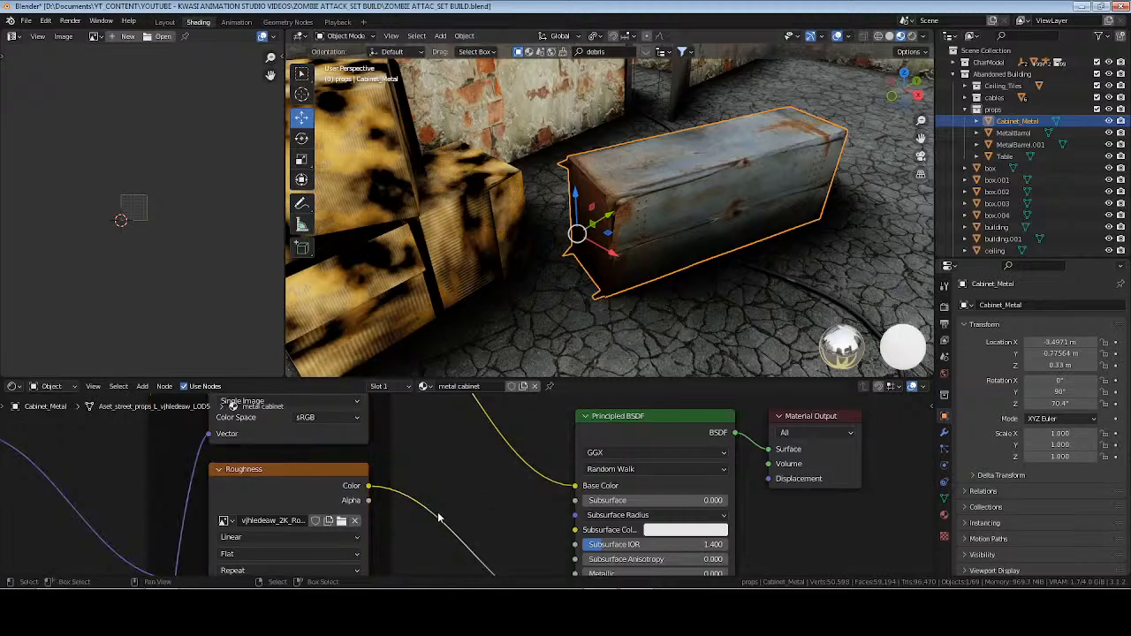
{"action": "left_click", "coordinate": [569, 37]}
{"action": "left_click", "coordinate": [559, 87]}
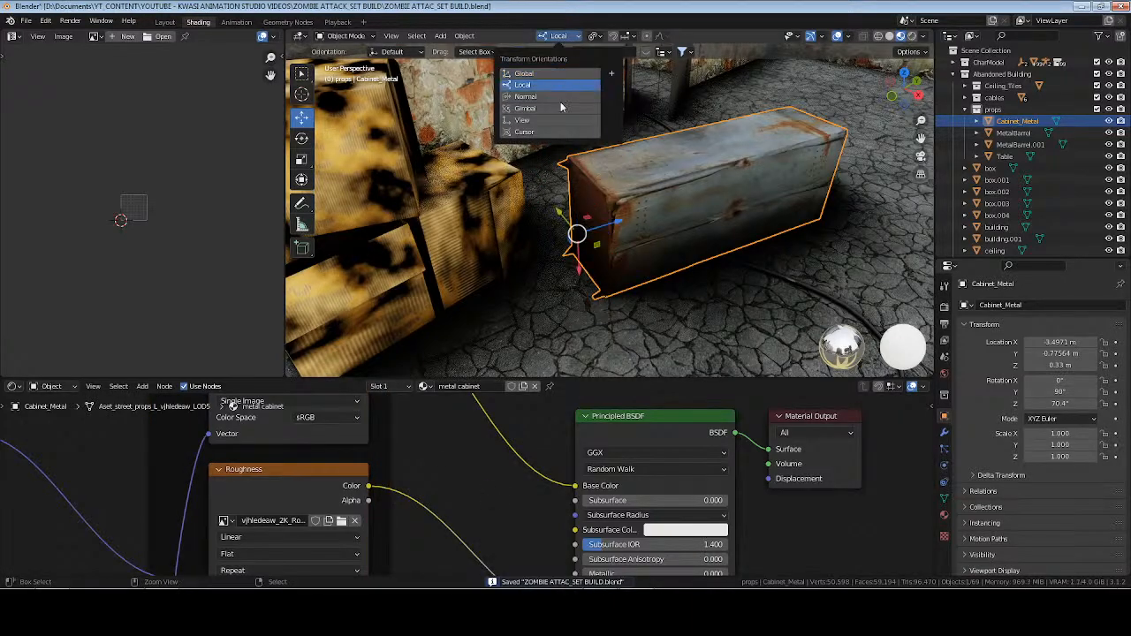
Slide the metal cabinet along its local Z axis to about X -3.55 m, Y -0.93 m.
{"action": "left_click_drag", "start_coordinate": [623, 219], "coordinate": [591, 221]}
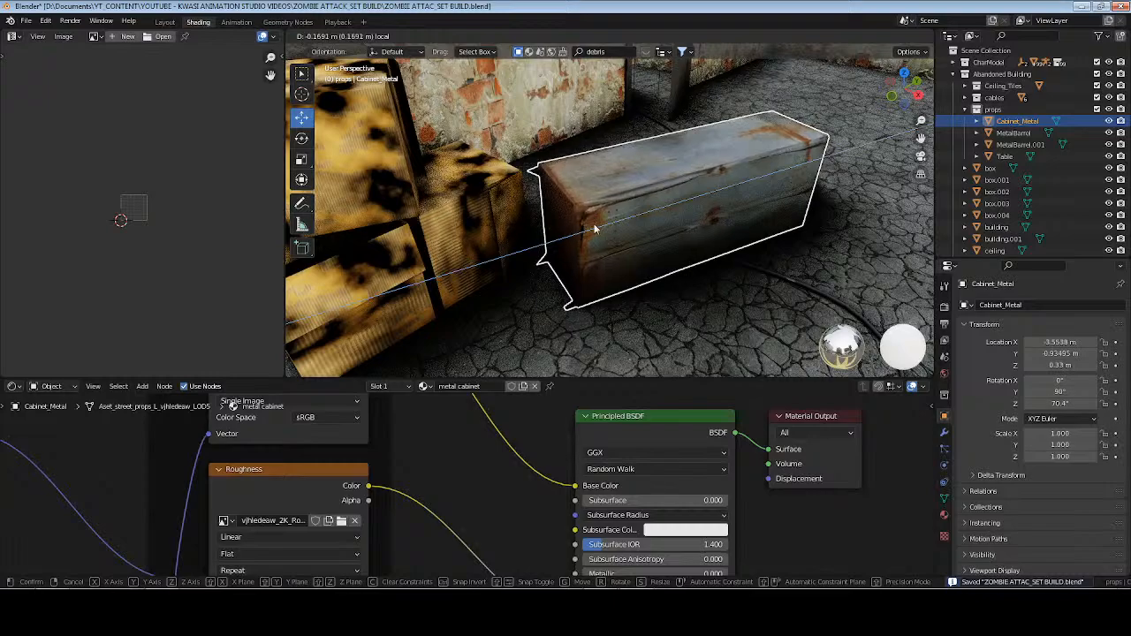
{"action": "key", "text": "ctrl+a"}
{"action": "left_click", "coordinate": [606, 220]}
{"action": "middle_click_drag", "start_coordinate": [568, 221], "coordinate": [618, 241]}
{"action": "left_click", "coordinate": [558, 36]}
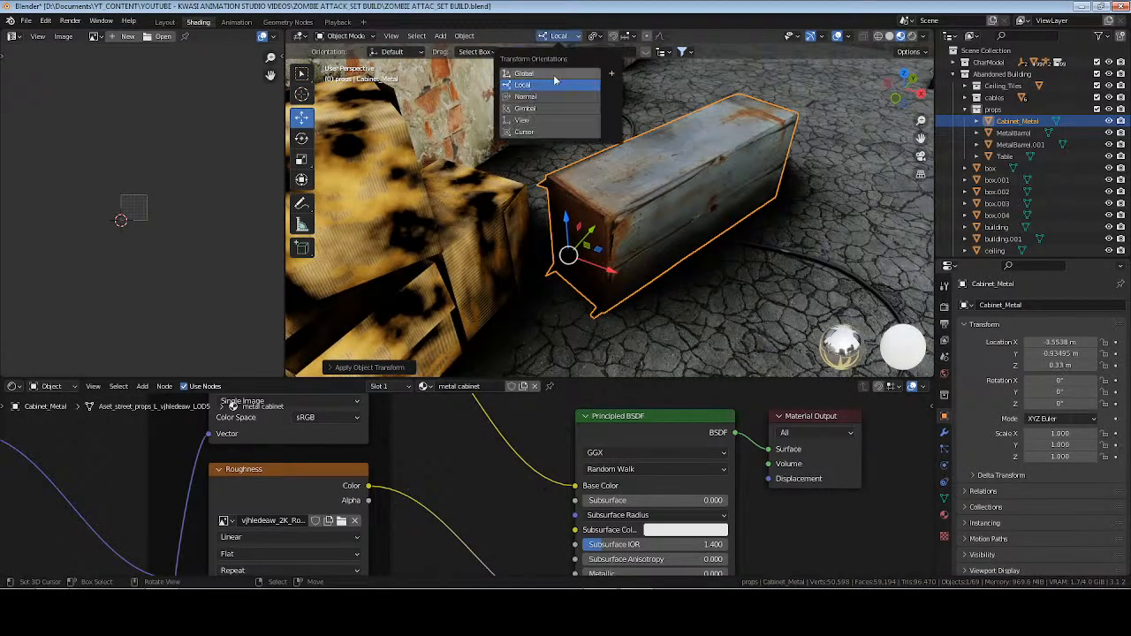
{"action": "left_click", "coordinate": [557, 75]}
{"action": "key", "text": "ctrl+z"}
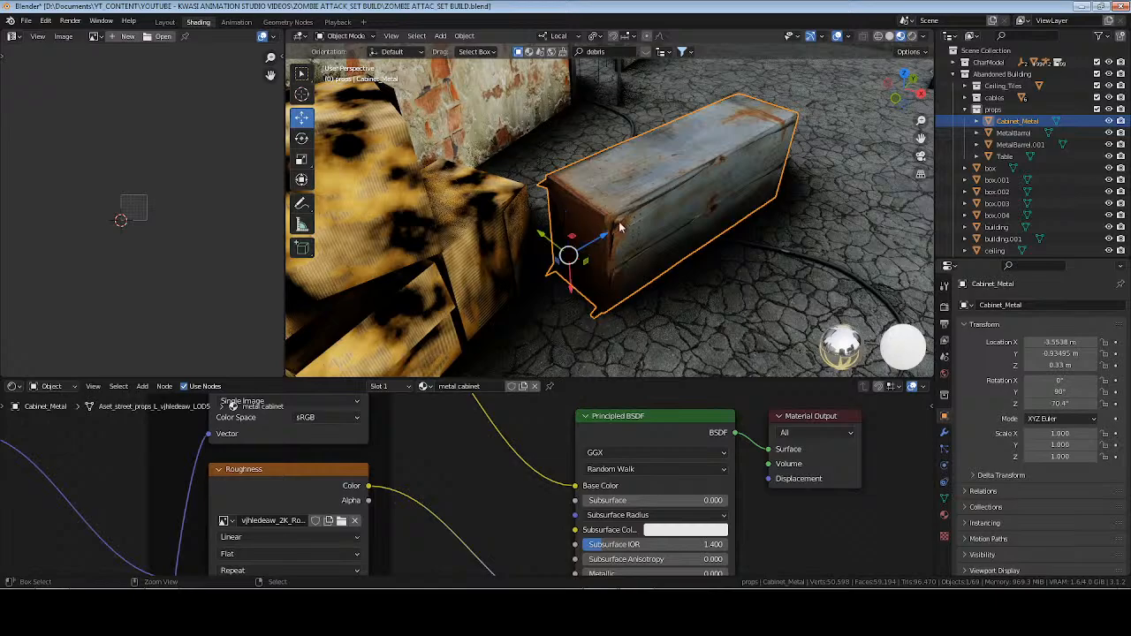
Shift the metal cabinet along its local Z and Y axes to about X -3.53 m, Y -1.0 m.
{"action": "key", "text": "g"}
{"action": "key", "text": "z"}
{"action": "key", "text": "z"}
{"action": "left_click", "coordinate": [592, 237]}
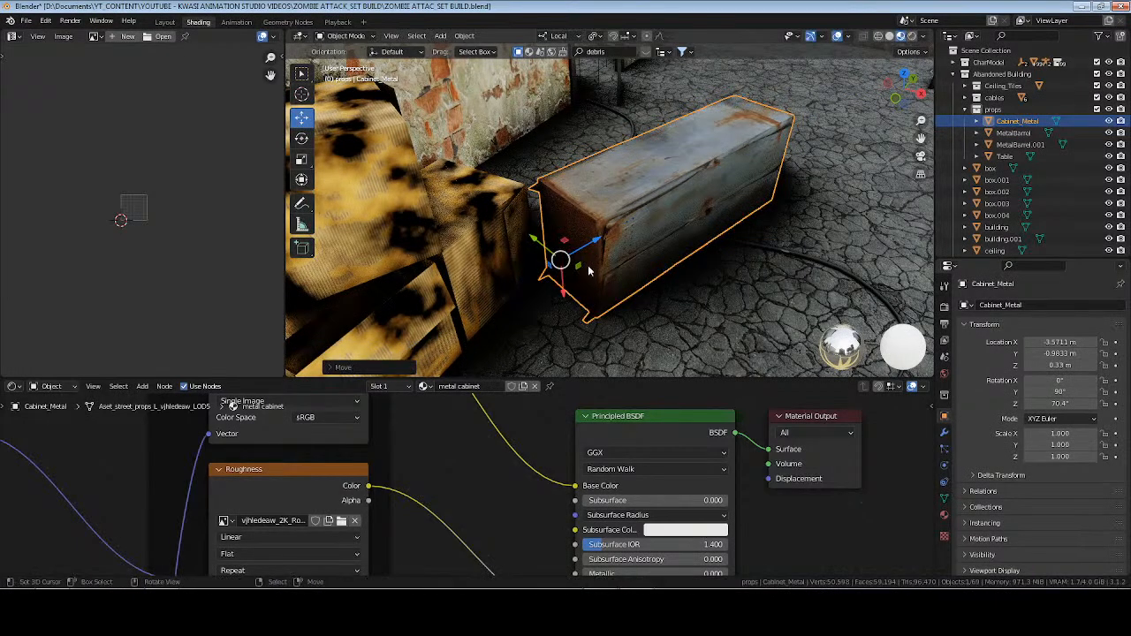
{"action": "key", "text": "g"}
{"action": "key", "text": "y"}
{"action": "key", "text": "y"}
{"action": "left_click", "coordinate": [541, 242]}
Enter Edit Mode on the ground cable and raise the control point inside the cabinet so the cable drapes over its top.
{"action": "middle_click_drag", "start_coordinate": [543, 241], "coordinate": [716, 243]}
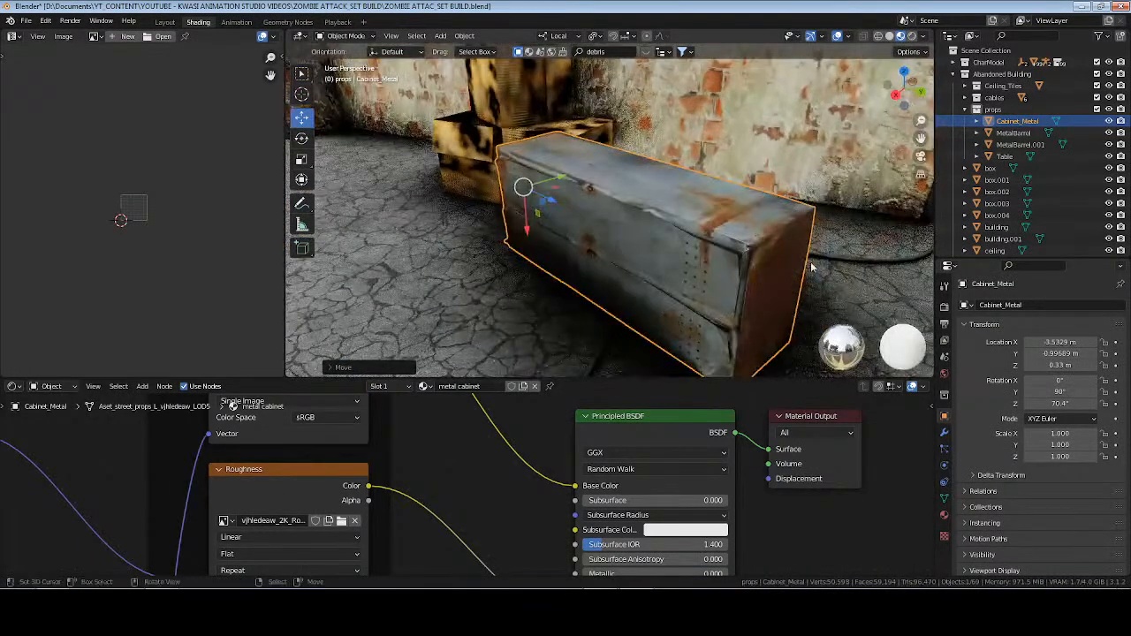
{"action": "left_click", "coordinate": [850, 258]}
{"action": "middle_click_drag", "start_coordinate": [849, 259], "coordinate": [764, 258]}
{"action": "scroll", "coordinate": [669, 192], "scroll_direction": "down", "scroll_amount": 5}
{"action": "key", "text": "Tab"}
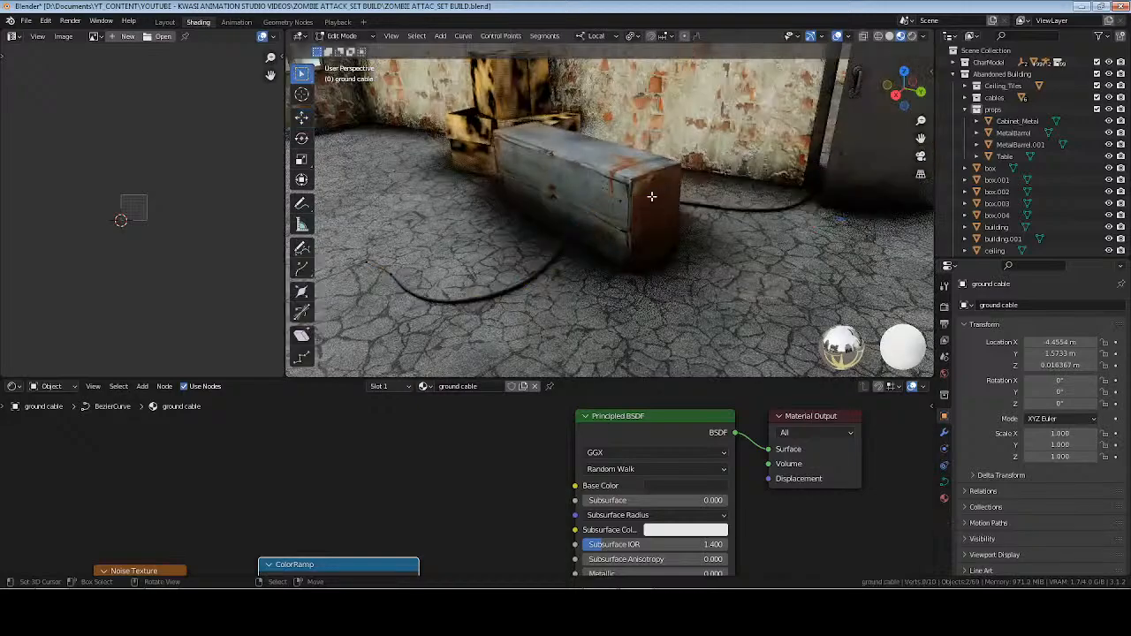
{"action": "middle_click_drag", "start_coordinate": [648, 211], "coordinate": [622, 209]}
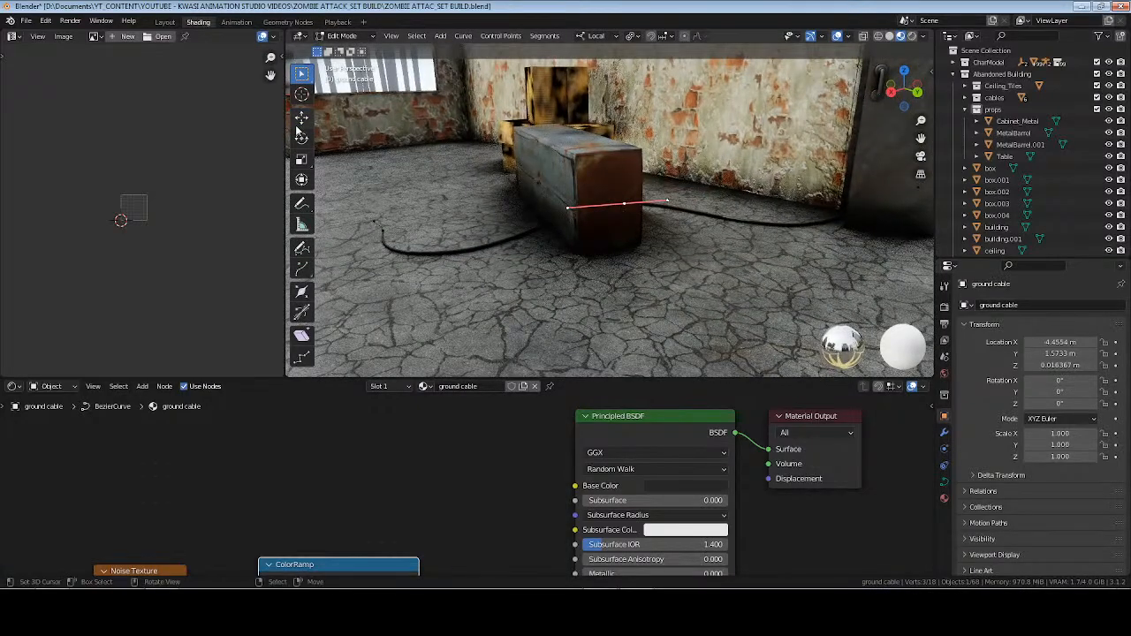
{"action": "left_click", "coordinate": [298, 124]}
{"action": "left_click_drag", "start_coordinate": [636, 154], "coordinate": [552, 131]}
{"action": "right_click", "coordinate": [626, 124]}
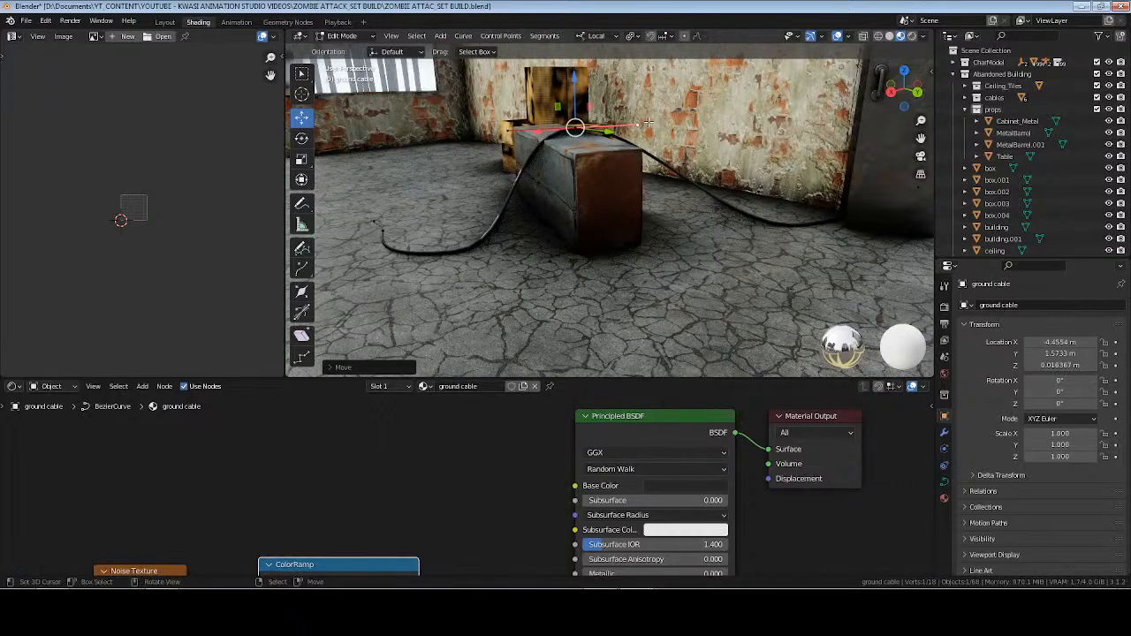
{"action": "left_click_drag", "start_coordinate": [580, 80], "coordinate": [583, 89]}
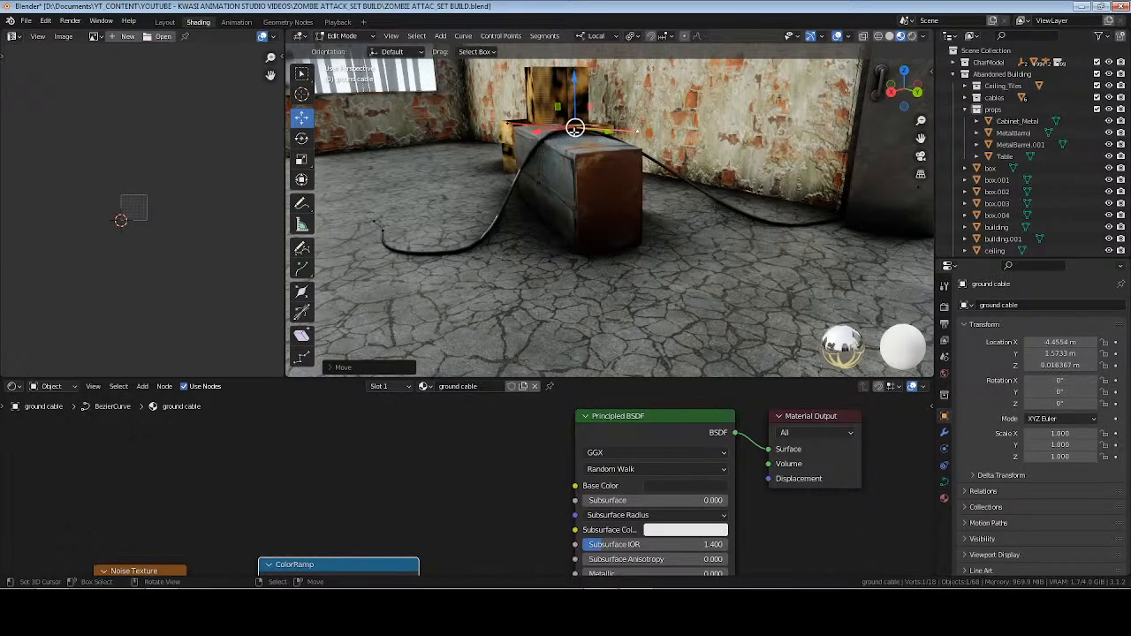
Select the cable's control point above the cabinet together with the floor point nearest the cable's free end.
{"action": "left_click", "coordinate": [588, 155]}
{"action": "key", "text": "KP_Decimal"}
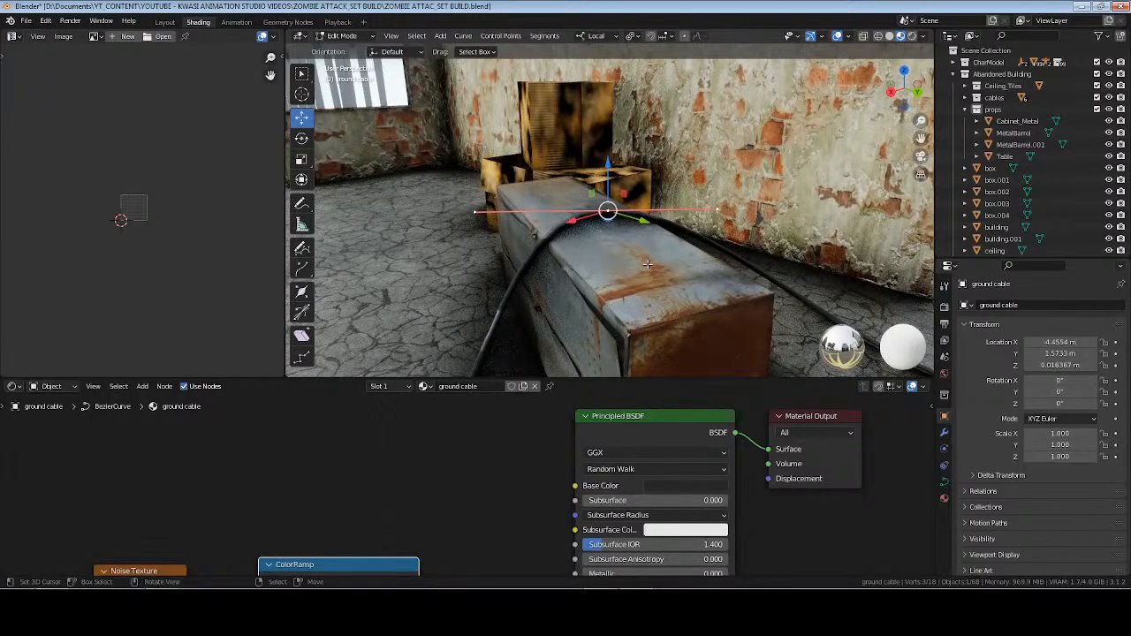
{"action": "middle_click_drag", "start_coordinate": [648, 265], "coordinate": [630, 182], "text": "shift"}
{"action": "scroll", "coordinate": [522, 314], "scroll_direction": "down", "scroll_amount": 3}
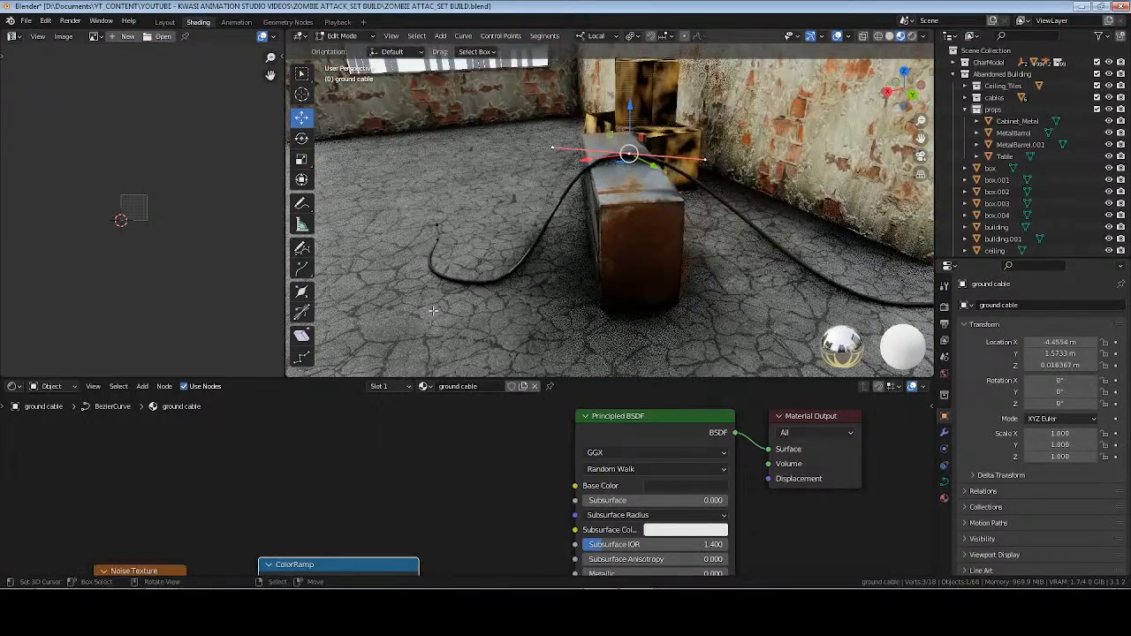
{"action": "left_click", "coordinate": [476, 284], "text": "shift"}
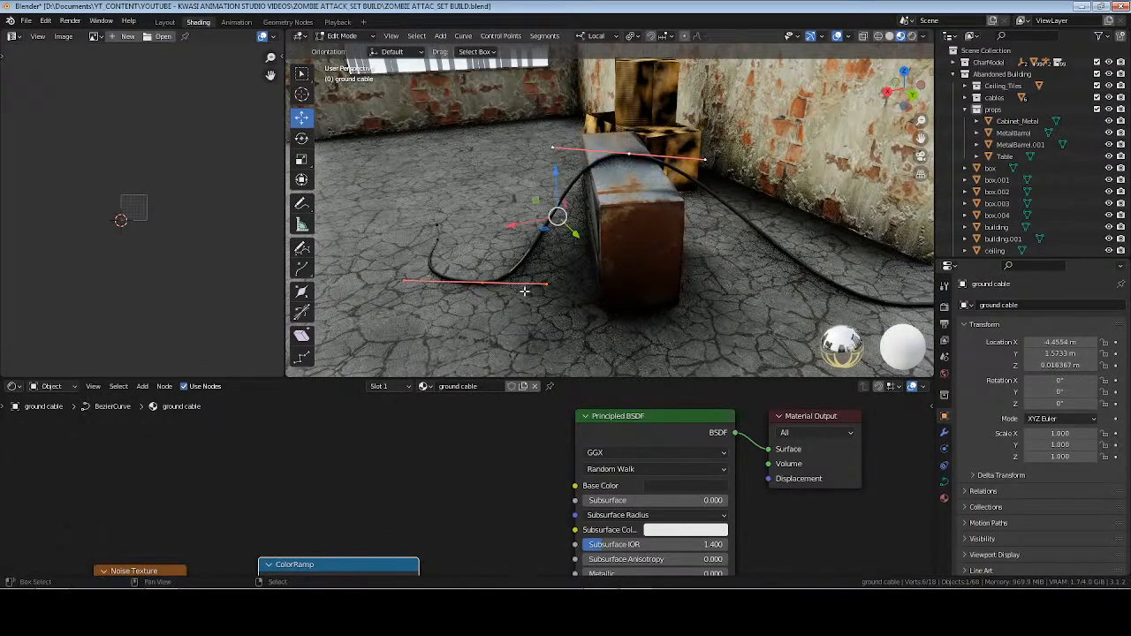
{"action": "key", "text": "e"}
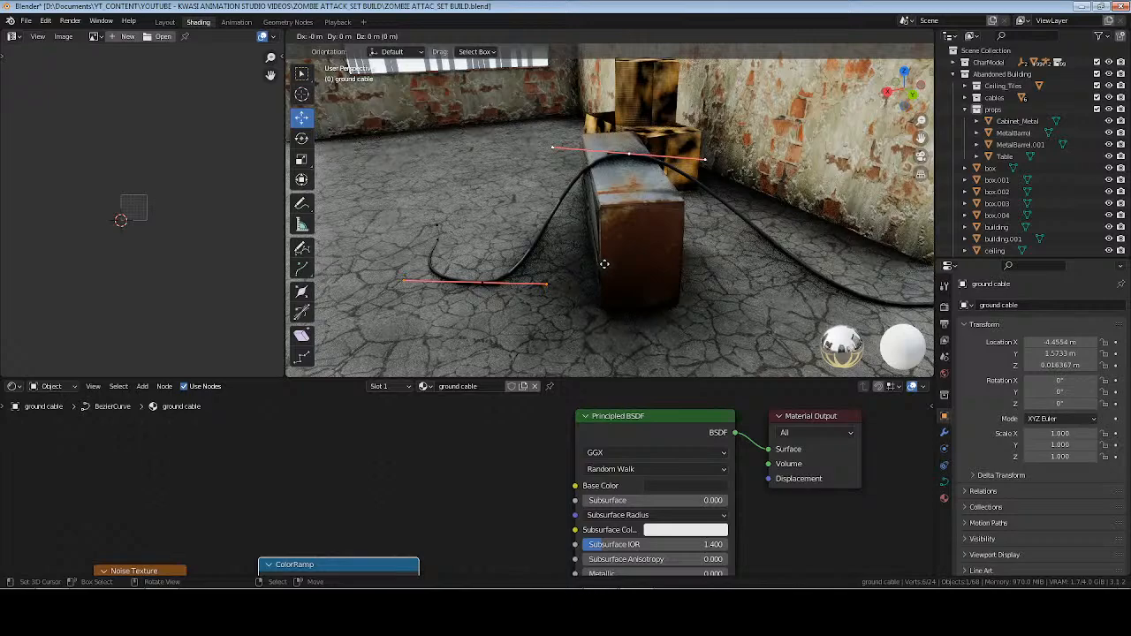
{"action": "key", "text": "Escape"}
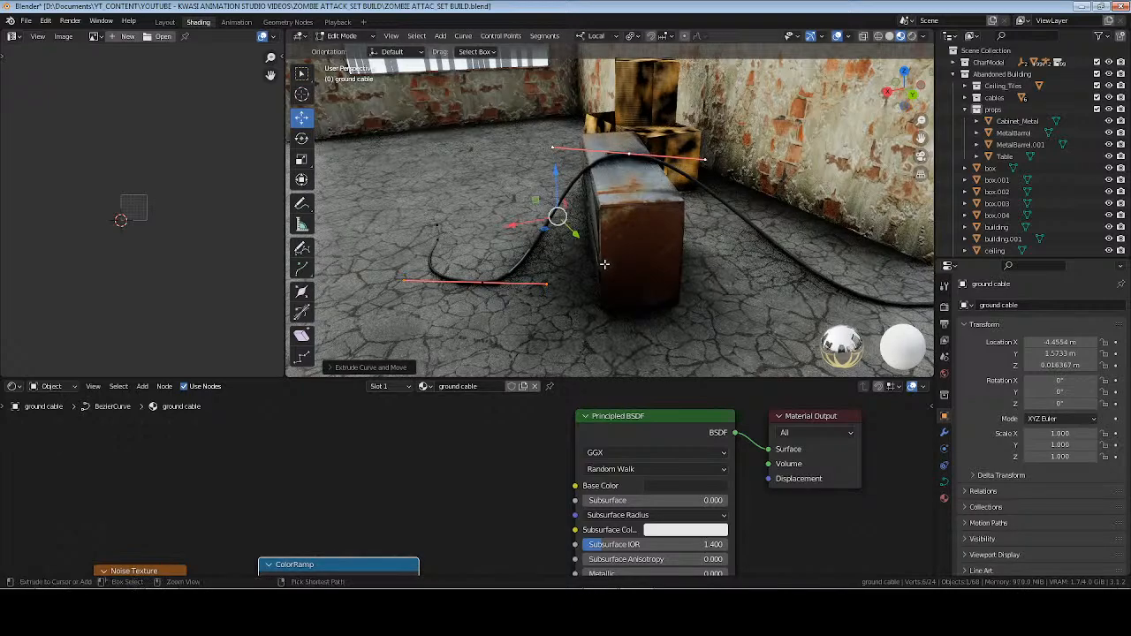
{"action": "key", "text": "ctrl+z"}
Subdivide the cable segment between the two selected points and move the new control point near the cabinet's side.
{"action": "right_click", "coordinate": [611, 259]}
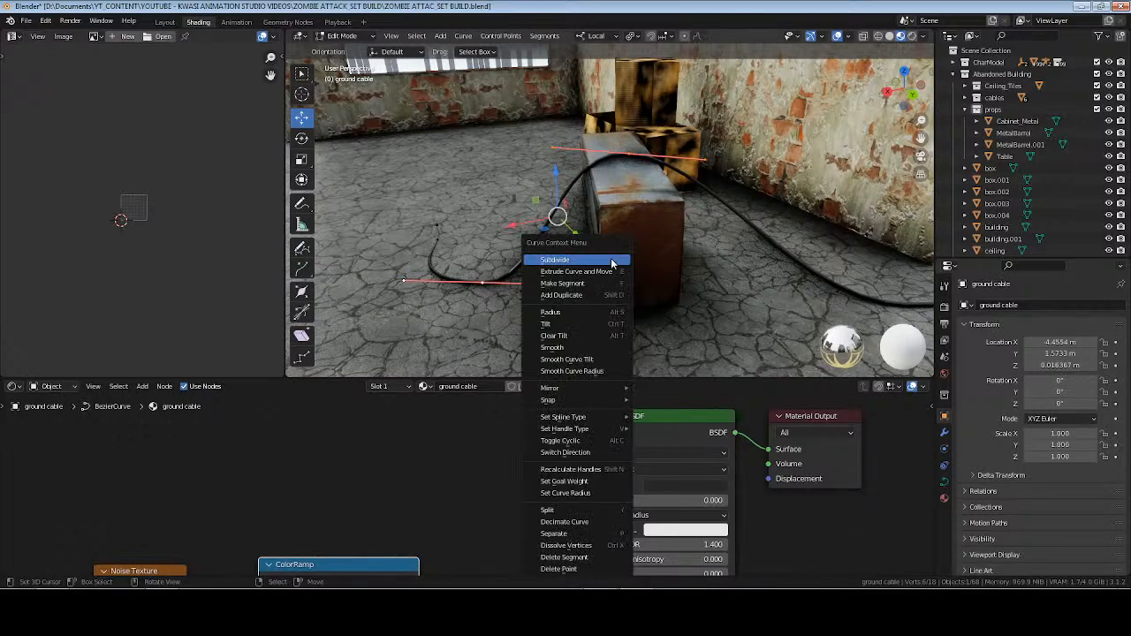
{"action": "left_click", "coordinate": [611, 259]}
{"action": "left_click", "coordinate": [556, 216]}
{"action": "key", "text": "g"}
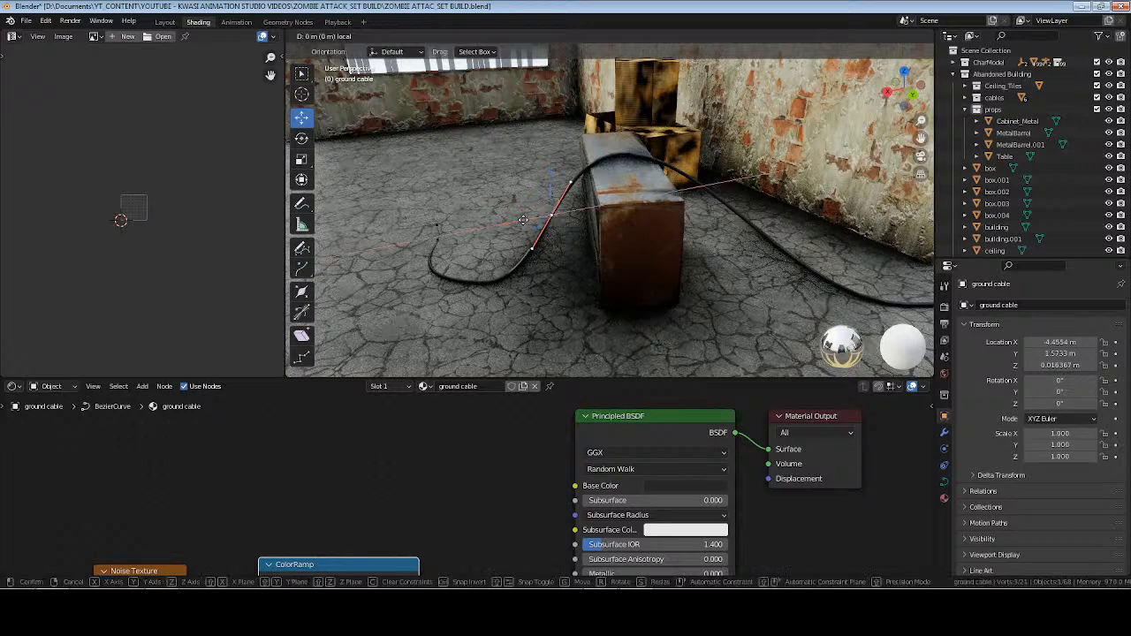
{"action": "left_click", "coordinate": [545, 208]}
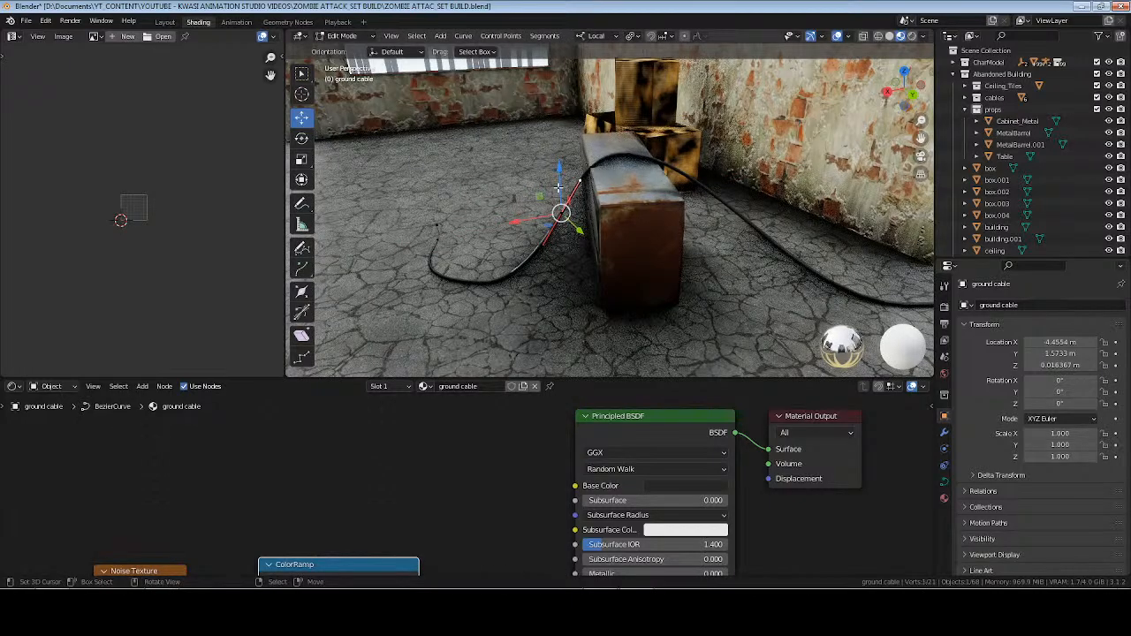
{"action": "key", "text": "g"}
{"action": "key", "text": "x"}
{"action": "left_click", "coordinate": [495, 220]}
Pull the new control point in against the cabinet's side and reposition its upper handle so the cable bends over the edge.
{"action": "middle_click_drag", "start_coordinate": [495, 220], "coordinate": [634, 287]}
{"action": "key", "text": "KP_Decimal"}
{"action": "scroll", "coordinate": [658, 252], "scroll_direction": "down", "scroll_amount": 8}
{"action": "key", "text": "g"}
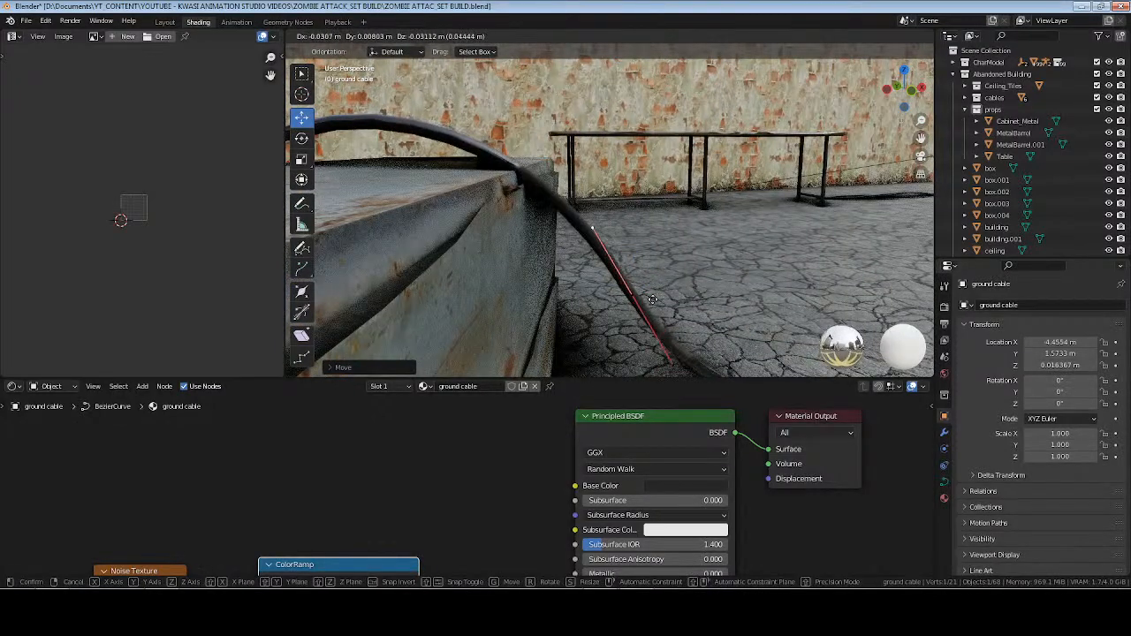
{"action": "left_click", "coordinate": [592, 262]}
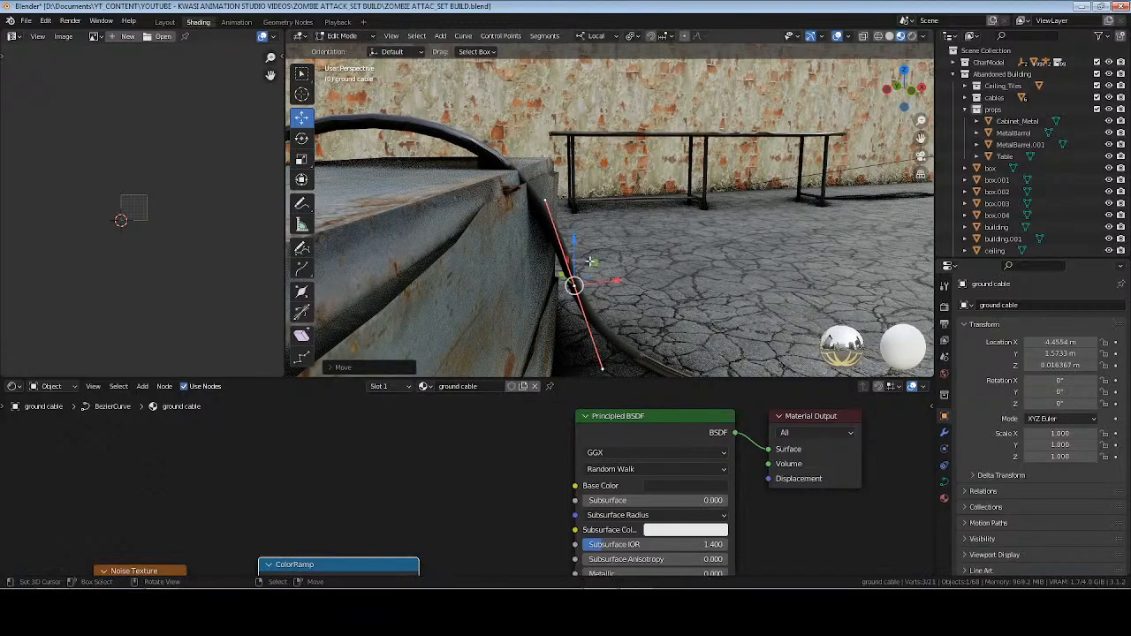
{"action": "key", "text": "g"}
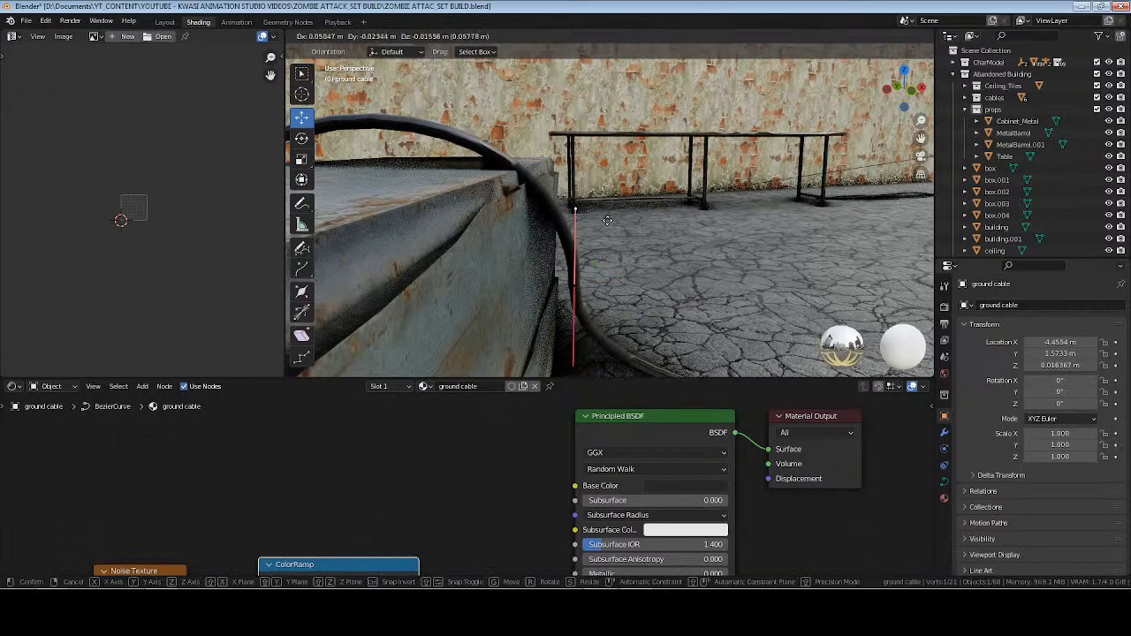
{"action": "left_click", "coordinate": [540, 184]}
Rotate the control point above the cabinet to level the cable with the cabinet's top, adjusting its handle.
{"action": "middle_click_drag", "start_coordinate": [540, 185], "coordinate": [578, 218]}
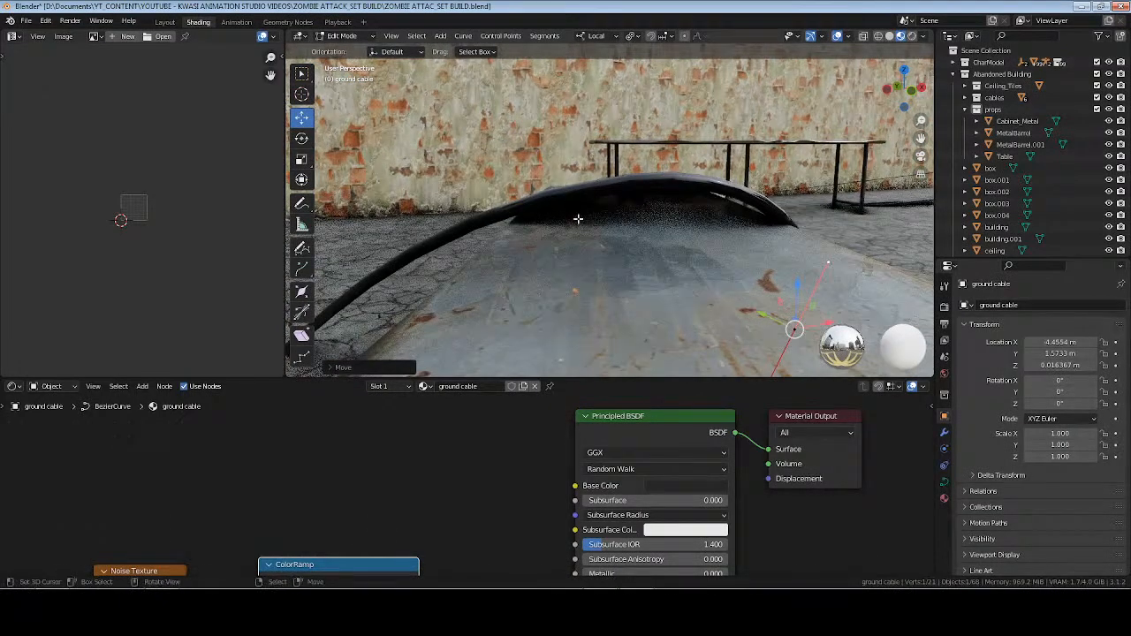
{"action": "left_click", "coordinate": [636, 178]}
{"action": "middle_click_drag", "start_coordinate": [631, 180], "coordinate": [741, 193]}
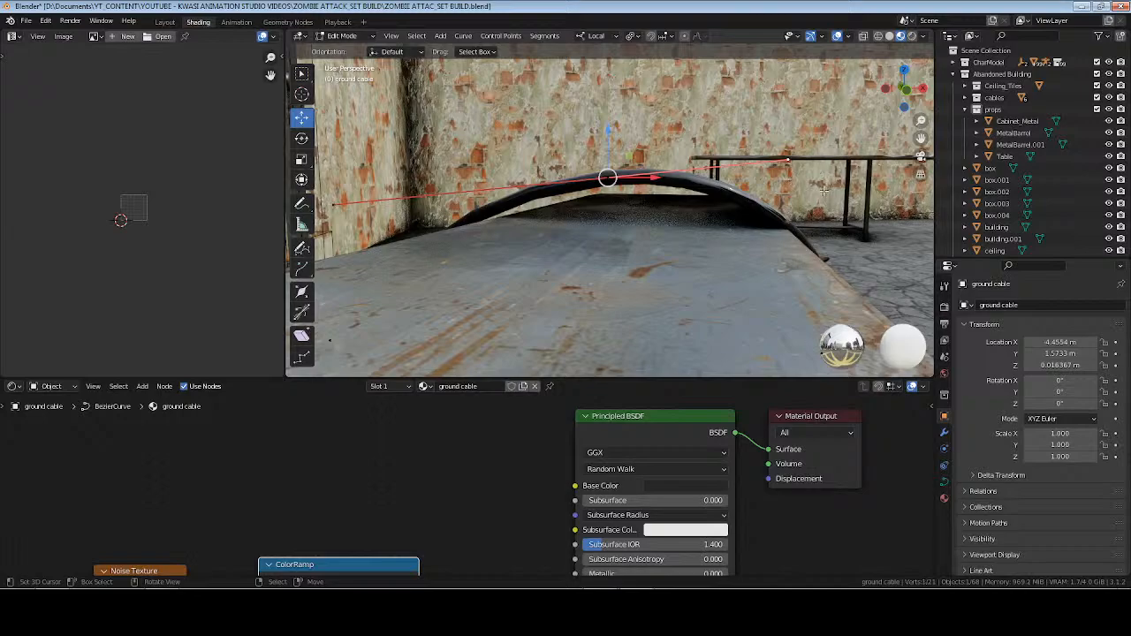
{"action": "key", "text": "r"}
{"action": "left_click", "coordinate": [610, 178]}
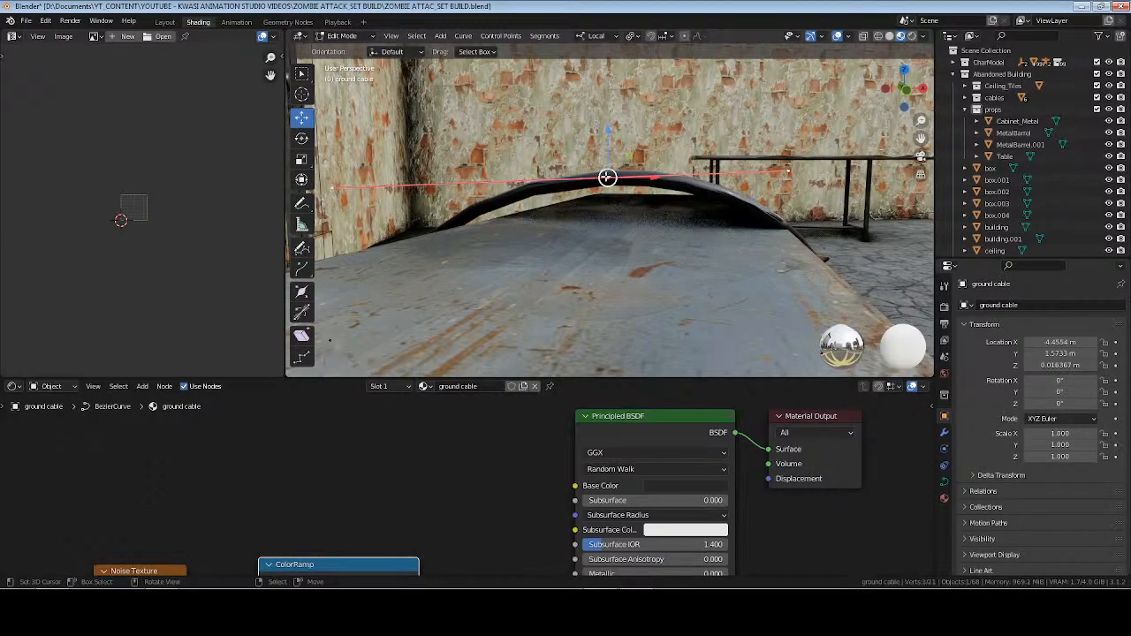
{"action": "key", "text": "g"}
{"action": "left_click", "coordinate": [673, 183]}
Subdivide the cable segment descending on the cabinet's wall side and scale the new control point's handles.
{"action": "middle_click_drag", "start_coordinate": [353, 280], "coordinate": [558, 263], "text": "shift"}
{"action": "left_click", "coordinate": [431, 322], "text": "shift"}
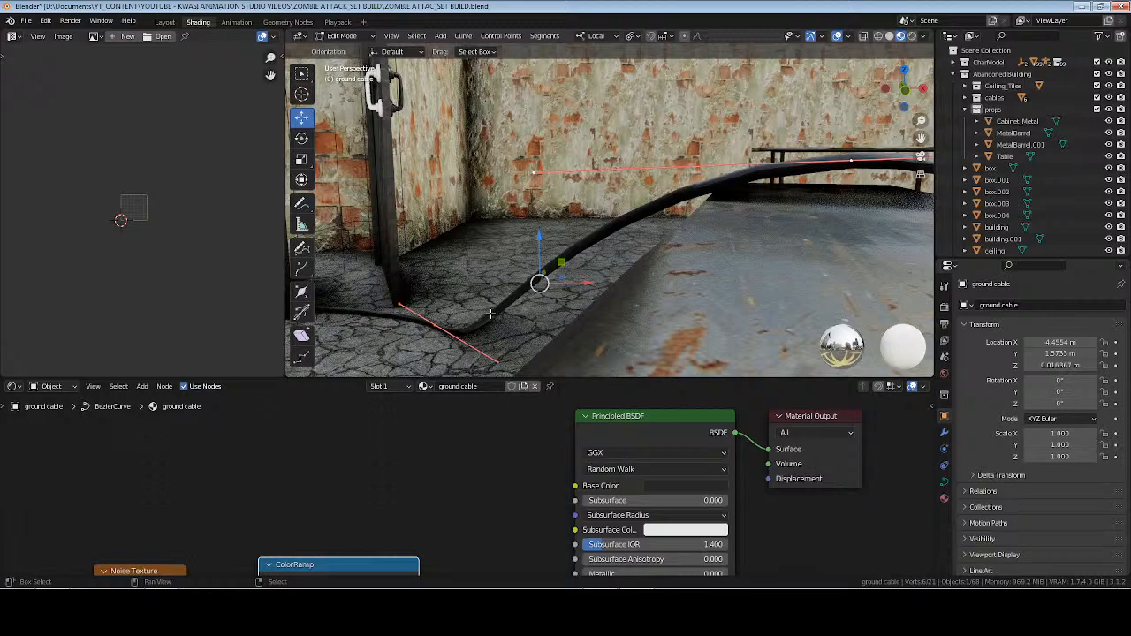
{"action": "right_click", "coordinate": [598, 301]}
{"action": "left_click", "coordinate": [577, 257]}
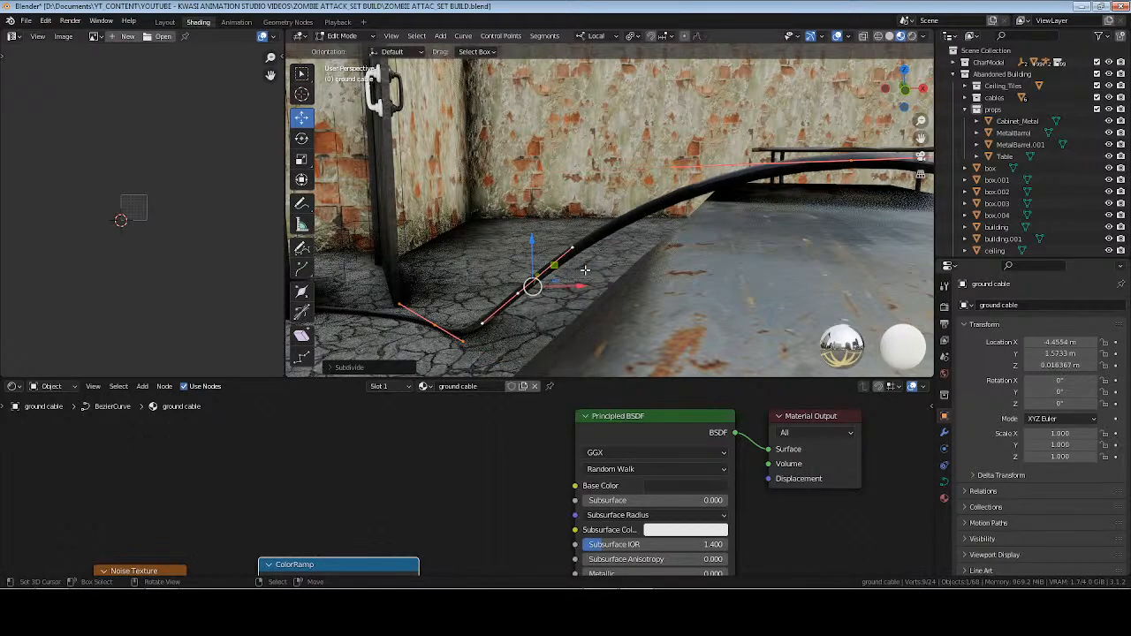
{"action": "key", "text": "s"}
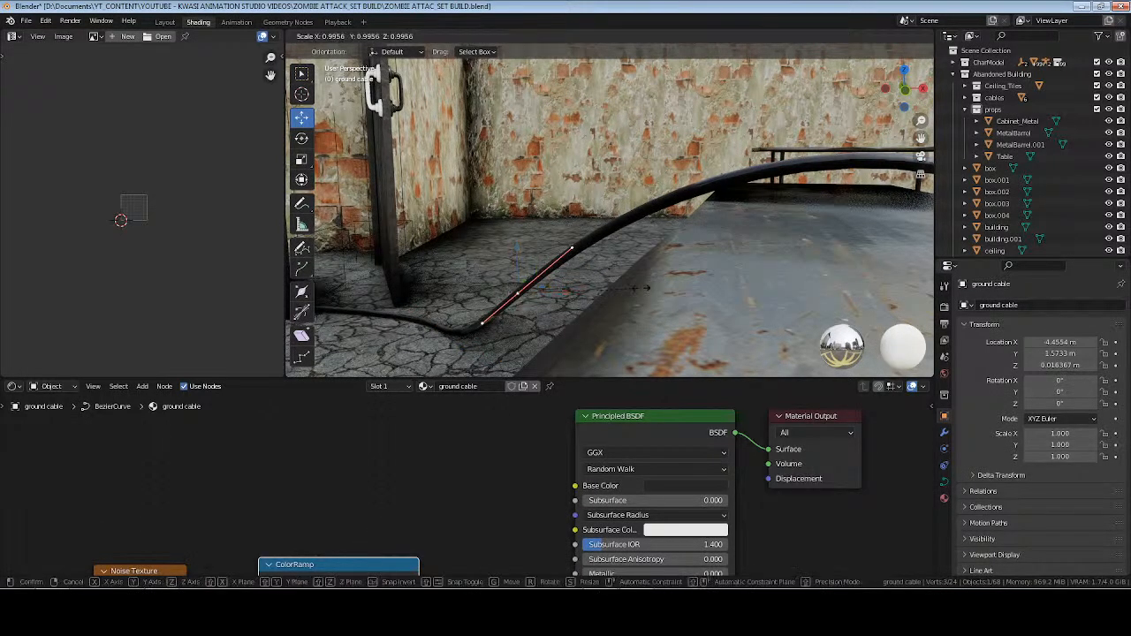
{"action": "left_click", "coordinate": [604, 288]}
Move the new wall-side control point closer to the cabinet and down near the floor.
{"action": "middle_click_drag", "start_coordinate": [594, 290], "coordinate": [610, 261]}
{"action": "key", "text": "g"}
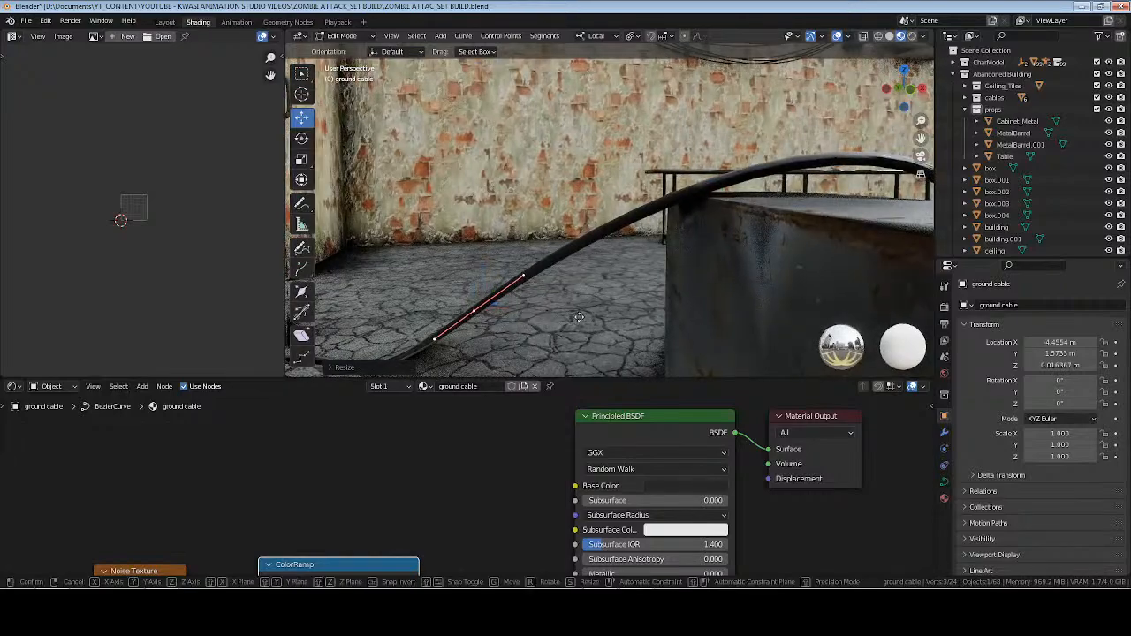
{"action": "left_click", "coordinate": [624, 275]}
{"action": "key", "text": "g"}
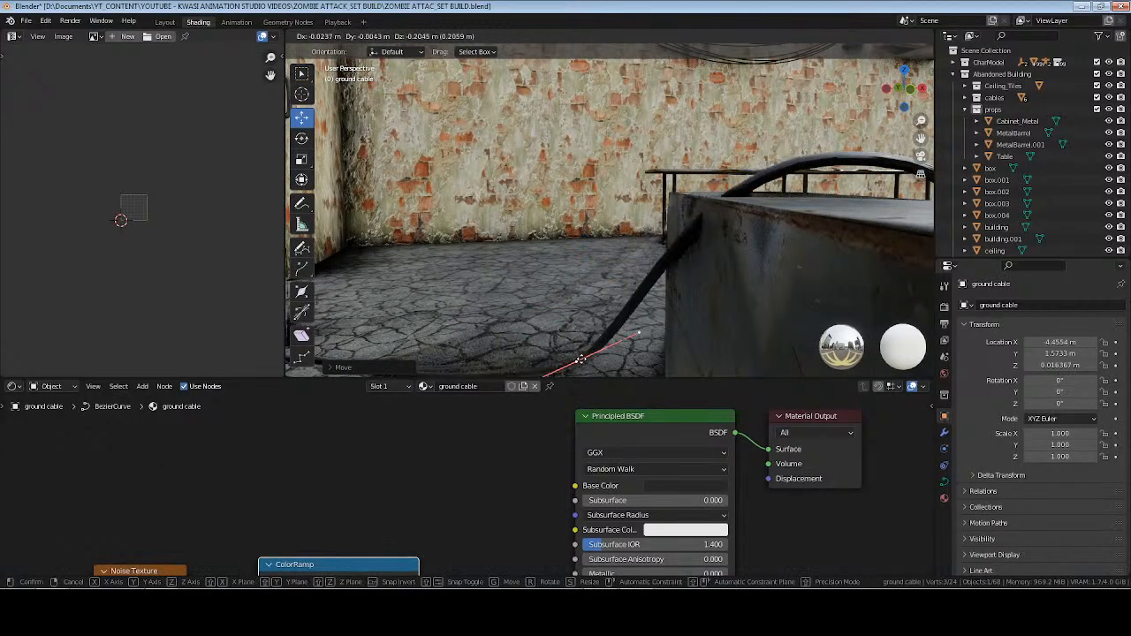
{"action": "left_click", "coordinate": [585, 344]}
Steepen the wall-side control point's upper handle and shift the point against the cabinet so the cable hangs down its side.
{"action": "left_click", "coordinate": [640, 324]}
{"action": "key", "text": "g"}
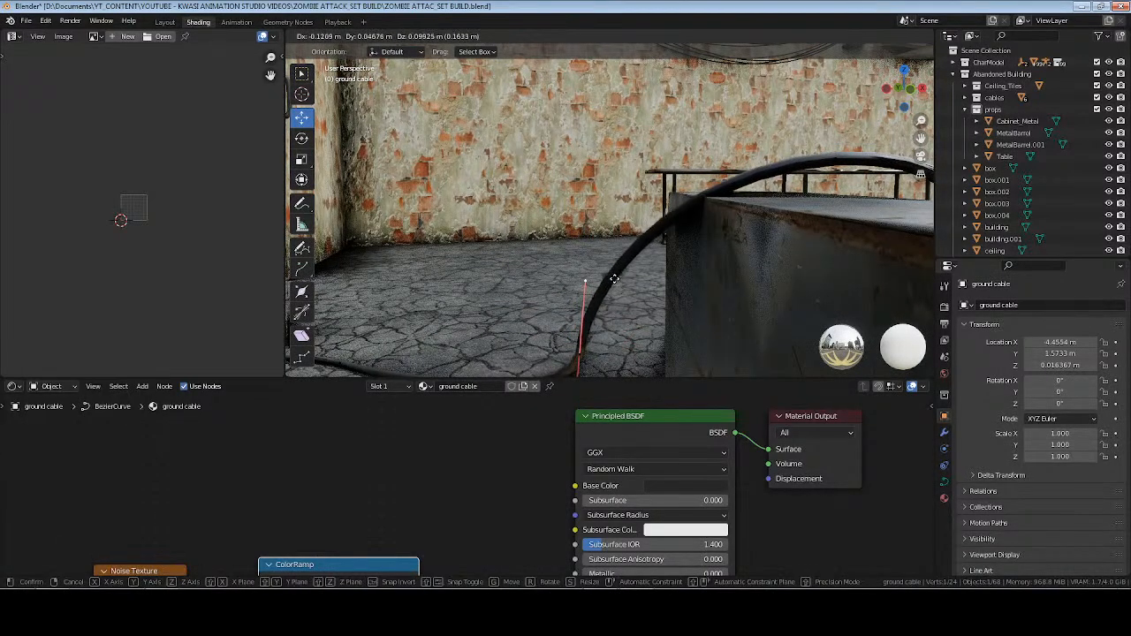
{"action": "left_click", "coordinate": [591, 281]}
{"action": "key", "text": "g"}
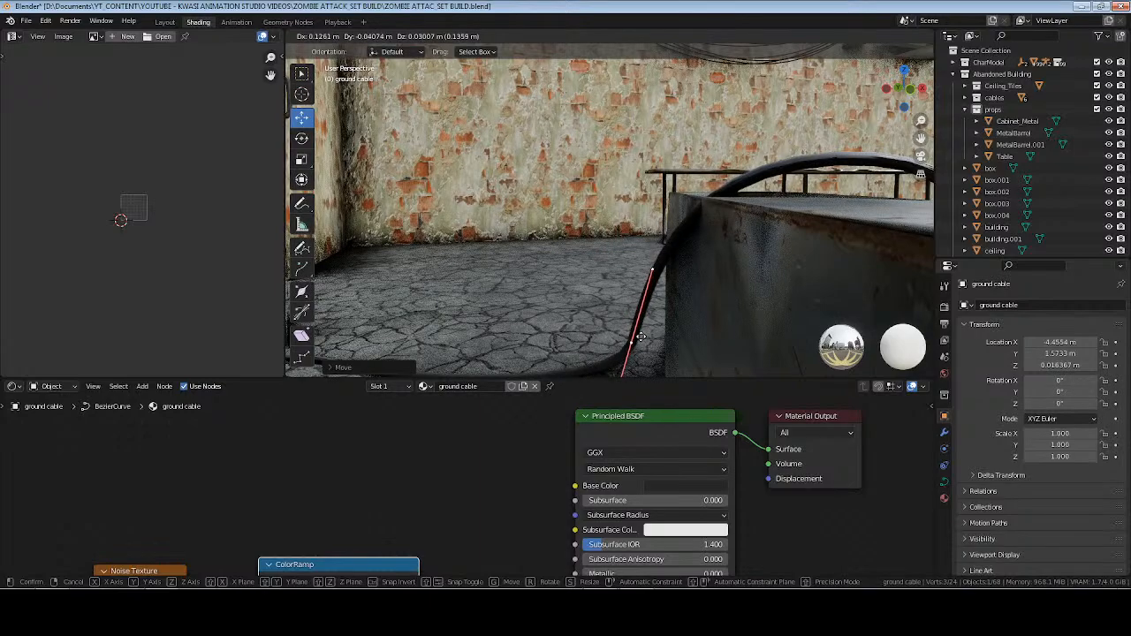
{"action": "left_click", "coordinate": [631, 338]}
{"action": "key", "text": "g"}
{"action": "left_click", "coordinate": [667, 281]}
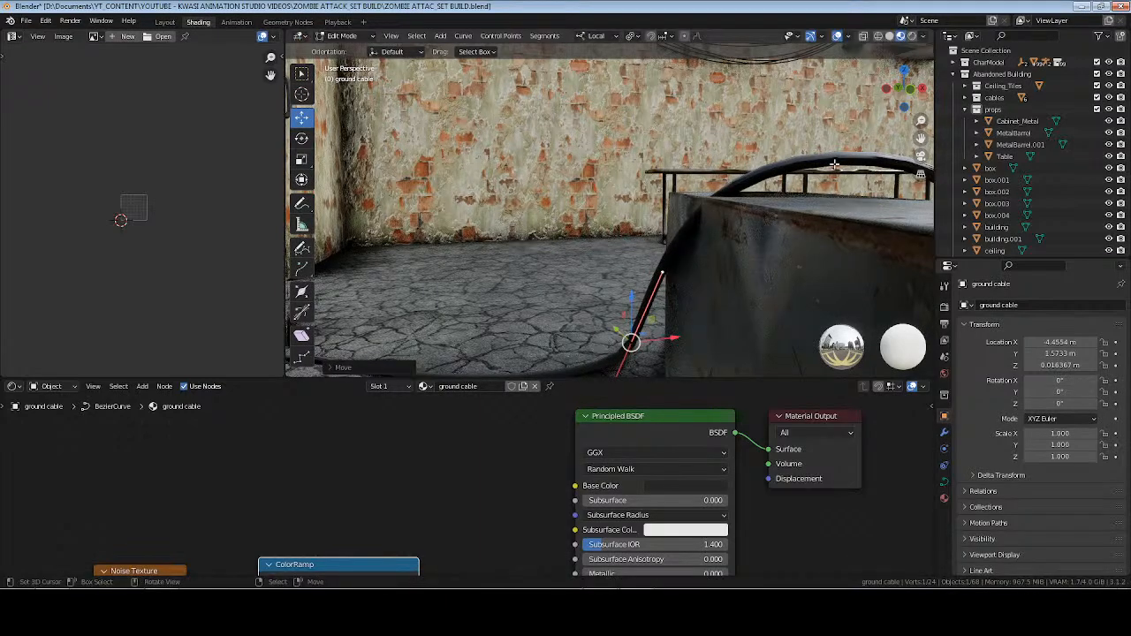
Subdivide the segment between the wall-side point and the top point, and move the new point outside the cabinet's upper edge.
{"action": "left_click", "coordinate": [834, 164]}
{"action": "right_click", "coordinate": [692, 311]}
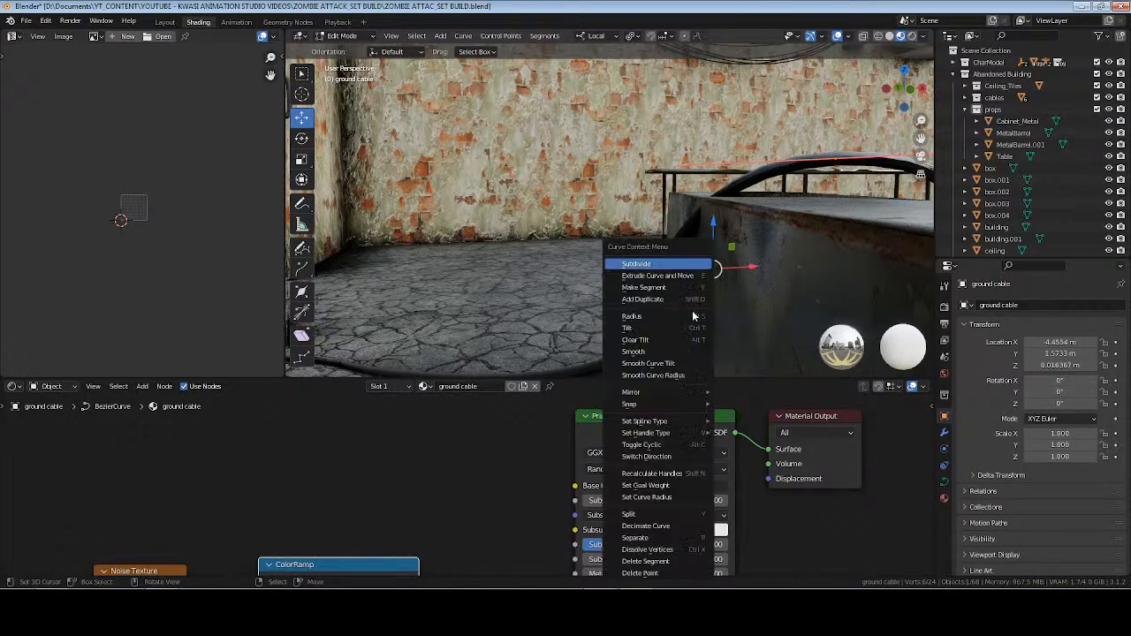
{"action": "left_click", "coordinate": [682, 264]}
{"action": "left_click", "coordinate": [681, 238]}
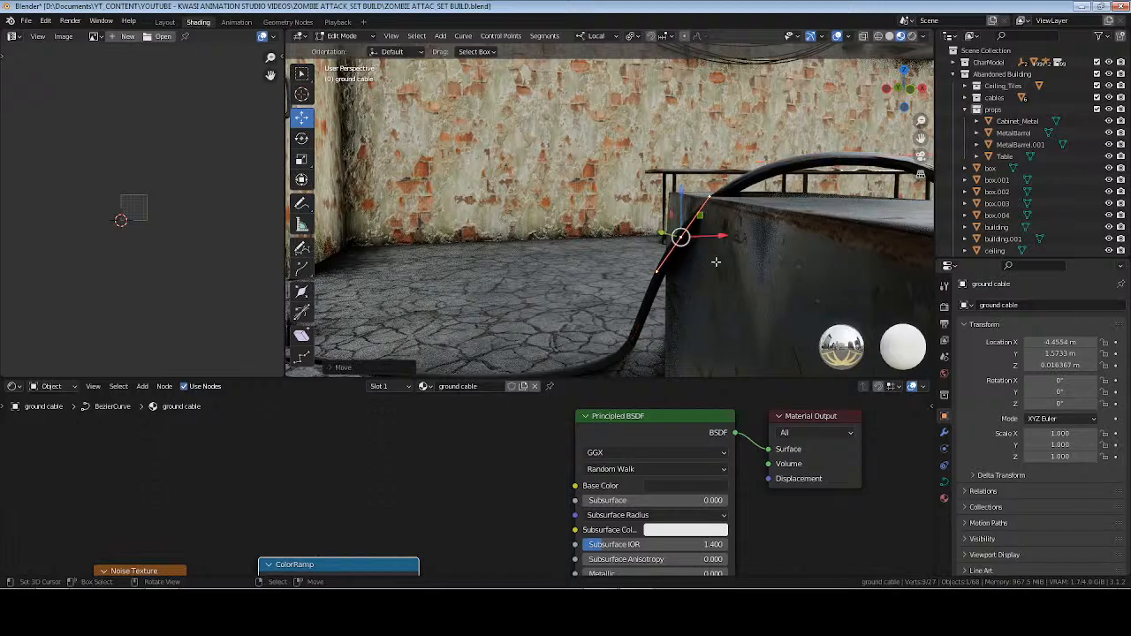
{"action": "key", "text": "g"}
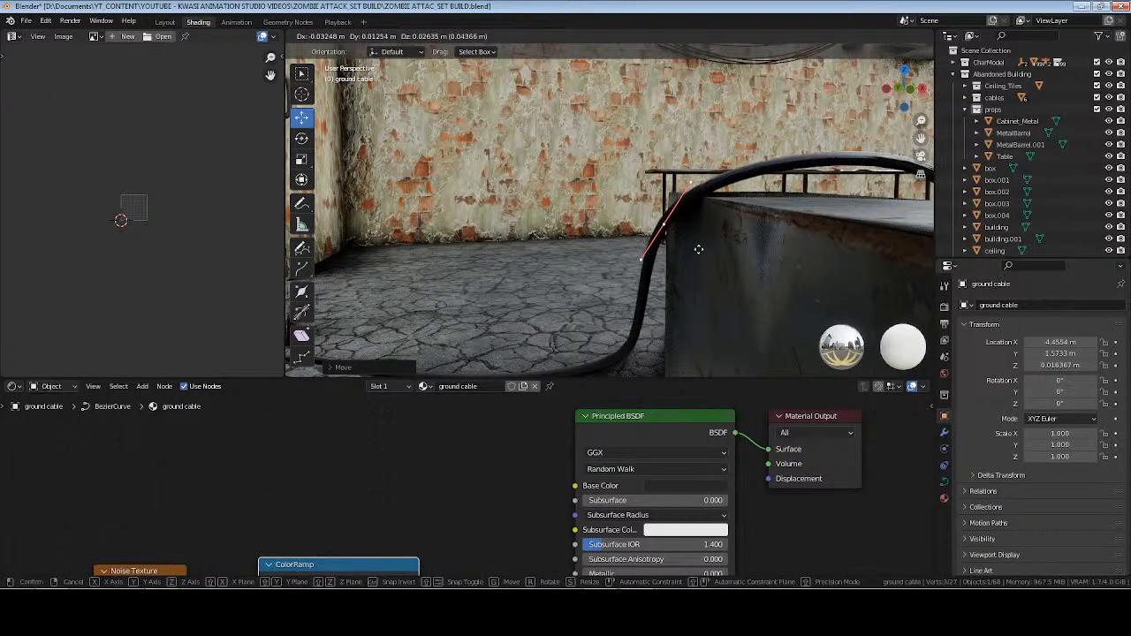
{"action": "left_click", "coordinate": [698, 250]}
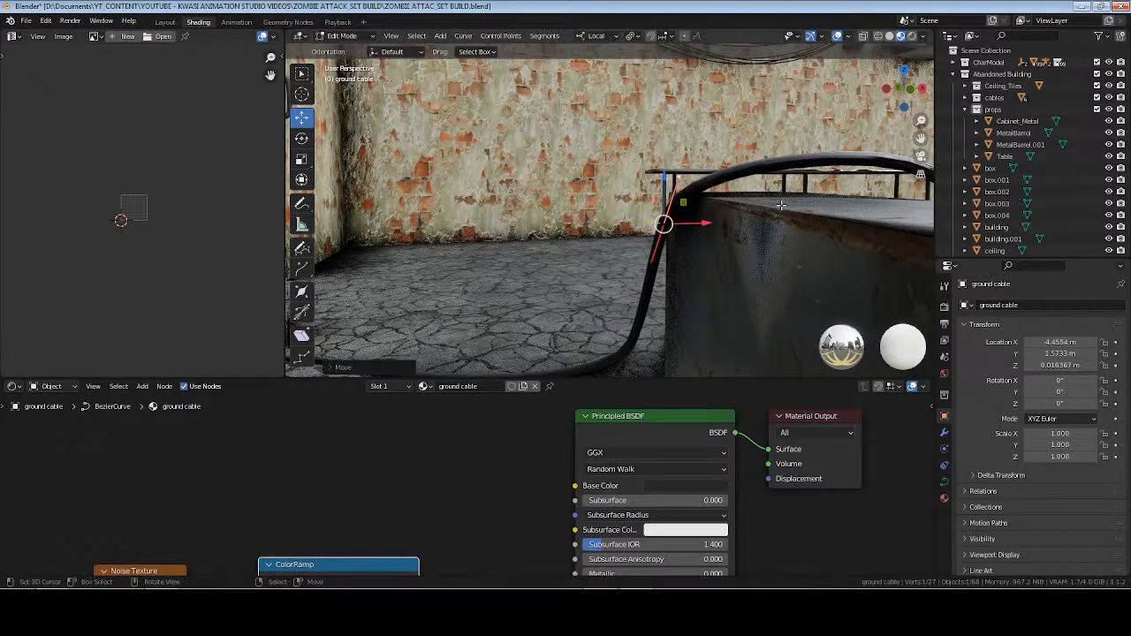
Lower the cable's top control point by about 0.05 m so it rests on the cabinet's top surface.
{"action": "middle_click_drag", "start_coordinate": [781, 205], "coordinate": [744, 208]}
{"action": "left_click", "coordinate": [846, 163]}
{"action": "key", "text": "g"}
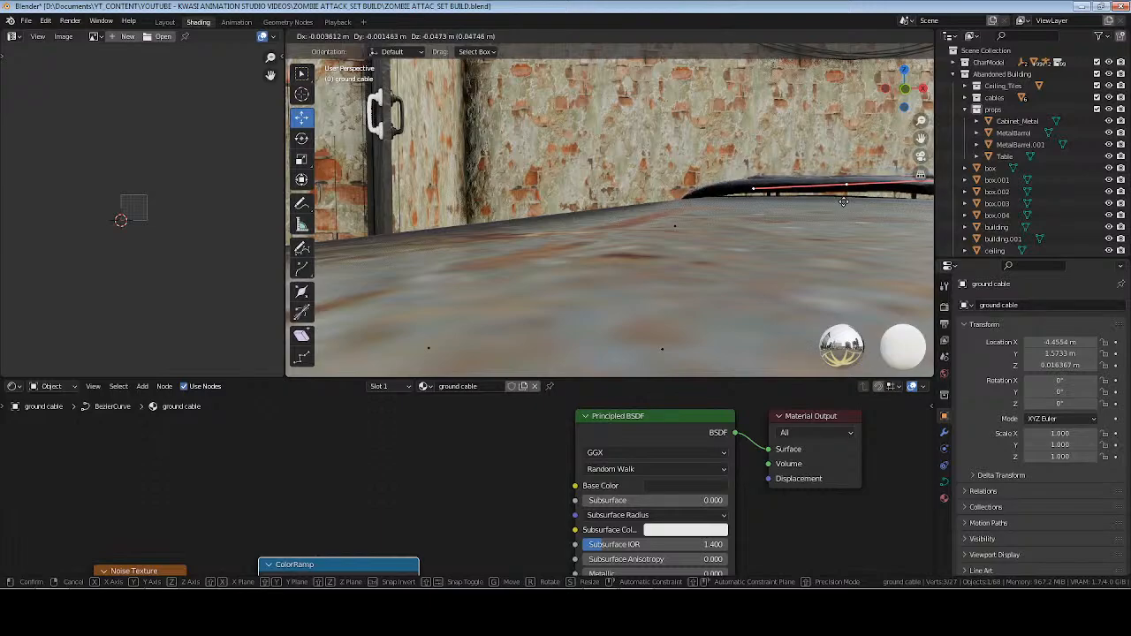
{"action": "left_click", "coordinate": [839, 206]}
Move the control point on the cabinet's drawer side sideways and up so the cable bends over the upper edge.
{"action": "middle_click_drag", "start_coordinate": [840, 206], "coordinate": [716, 285]}
{"action": "left_click", "coordinate": [763, 270]}
{"action": "key", "text": "g"}
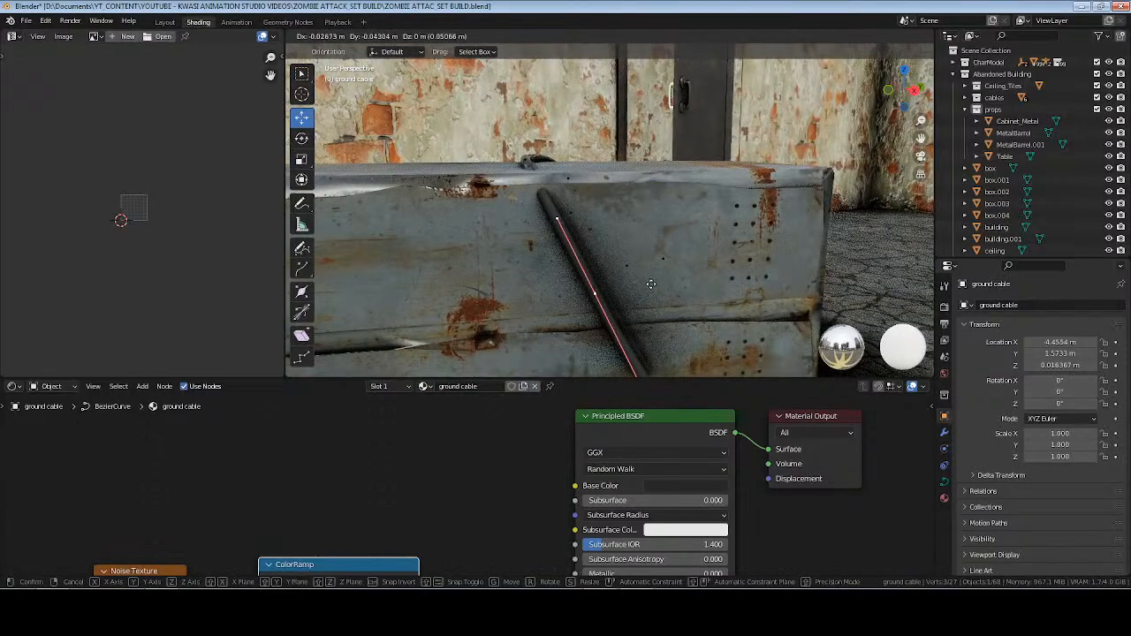
{"action": "left_click", "coordinate": [635, 300]}
{"action": "middle_click_drag", "start_coordinate": [634, 301], "coordinate": [521, 299]}
{"action": "key", "text": "g"}
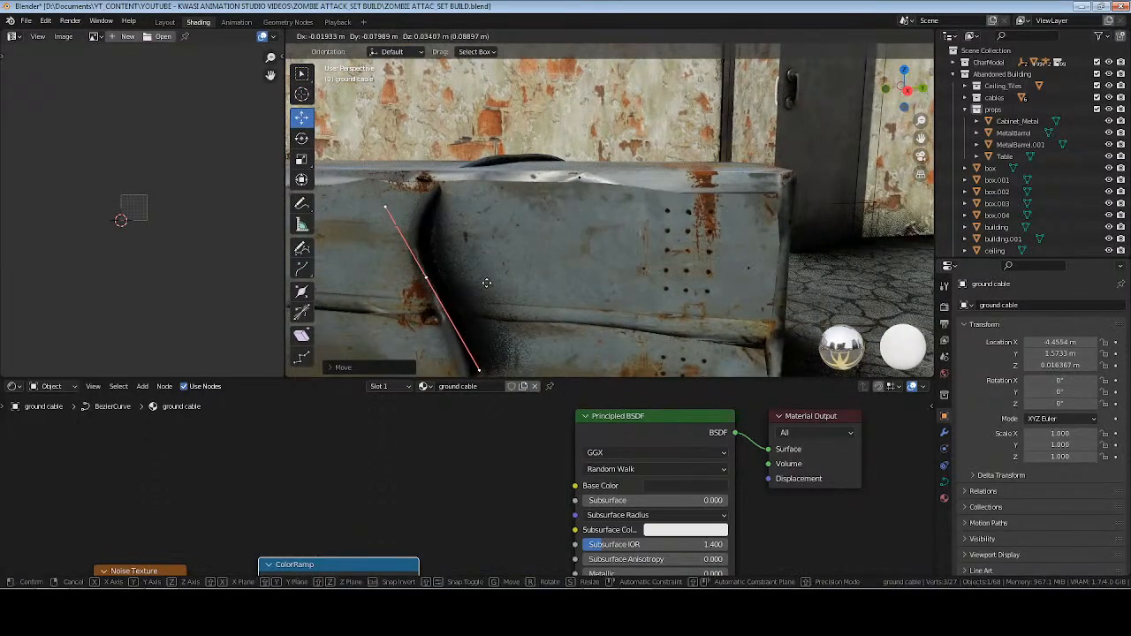
{"action": "left_click", "coordinate": [497, 249]}
{"action": "middle_click_drag", "start_coordinate": [496, 250], "coordinate": [658, 288]}
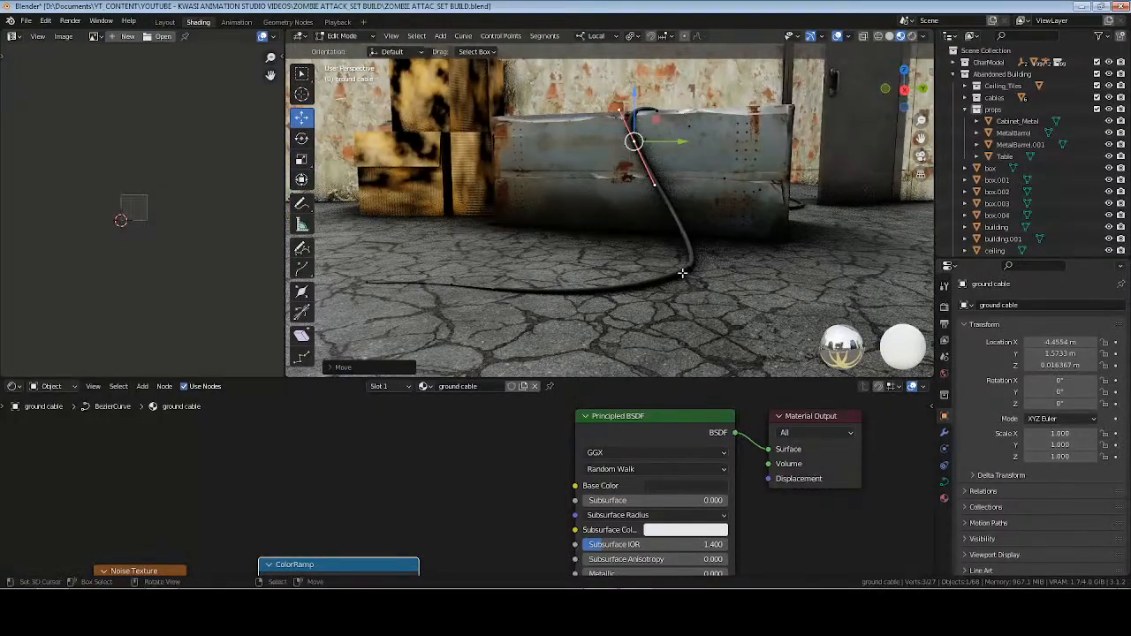
Set the transform orientation to Global and shift the cable's floor control points on the drawer side along the Y axis.
{"action": "left_click_drag", "start_coordinate": [330, 261], "coordinate": [715, 323]}
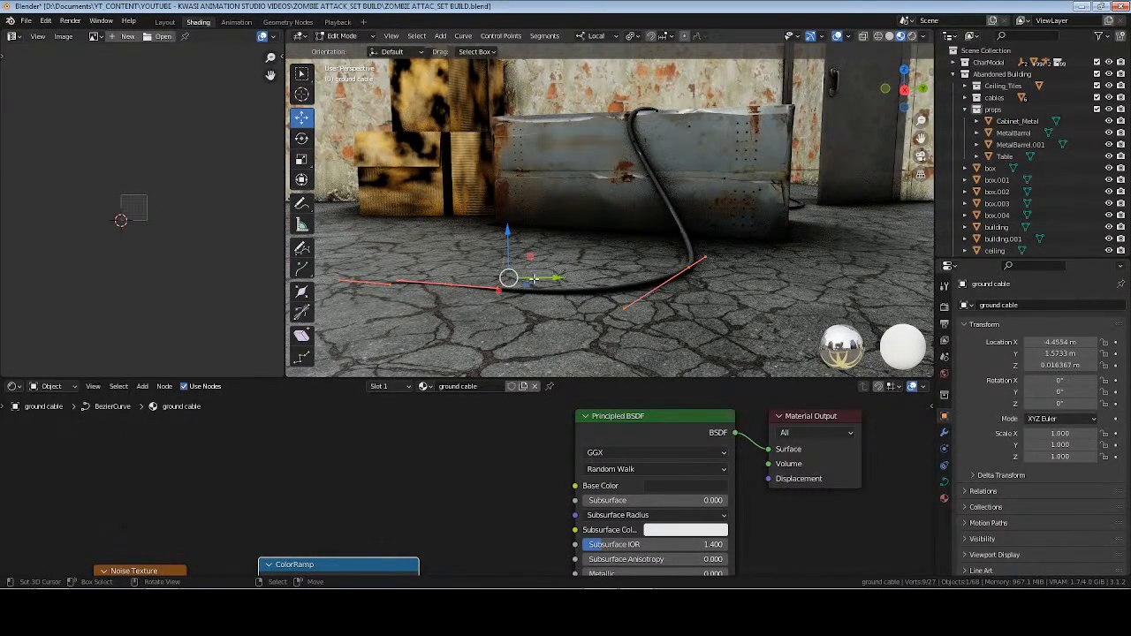
{"action": "left_click", "coordinate": [599, 37]}
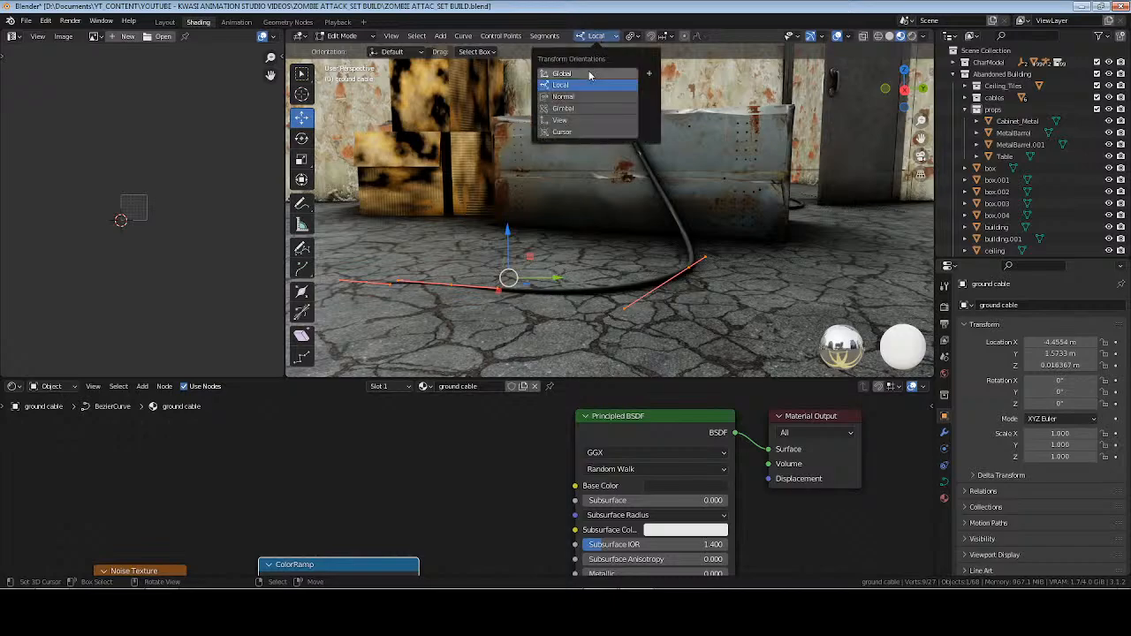
{"action": "left_click", "coordinate": [570, 76]}
{"action": "middle_click_drag", "start_coordinate": [577, 273], "coordinate": [583, 273]}
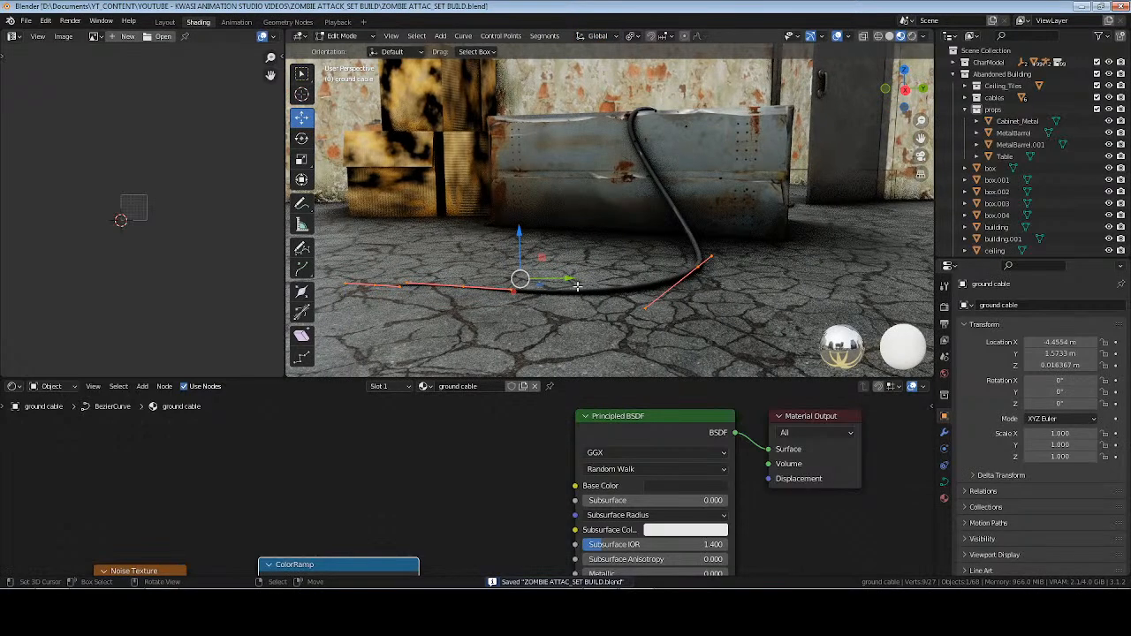
{"action": "left_click_drag", "start_coordinate": [570, 280], "coordinate": [526, 280]}
{"action": "middle_click_drag", "start_coordinate": [595, 269], "coordinate": [472, 276]}
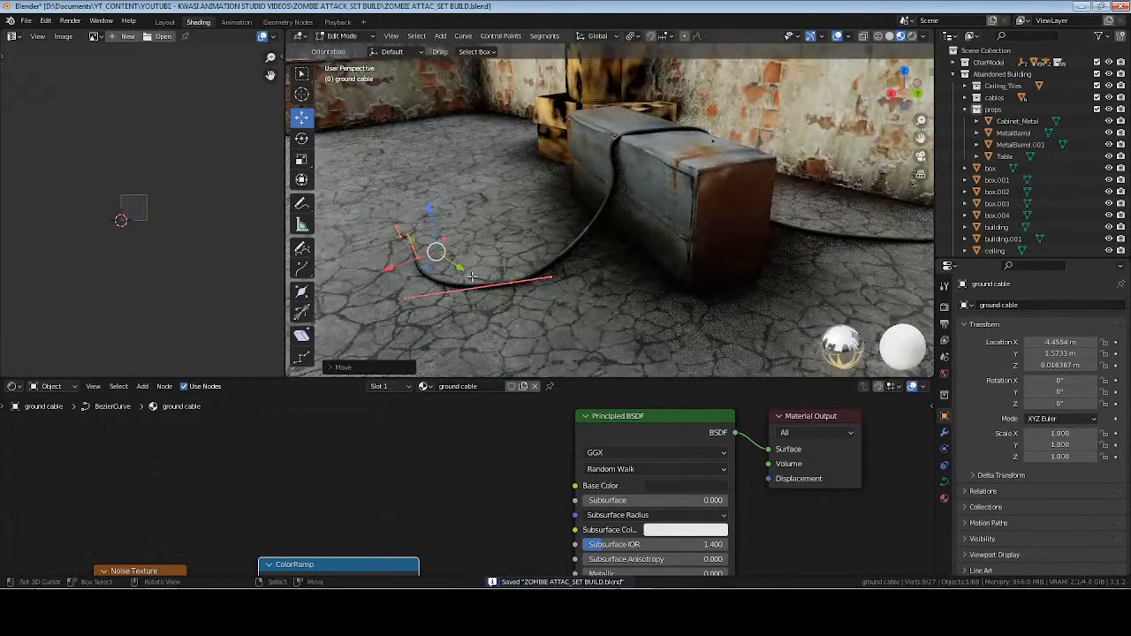
Reposition the lower and upper handles of the wall-side control point beside the cabinet, leave curve editing, and save the file.
{"action": "middle_click_drag", "start_coordinate": [391, 263], "coordinate": [557, 231]}
{"action": "scroll", "coordinate": [557, 231], "scroll_direction": "up", "scroll_amount": 2}
{"action": "middle_click_drag", "start_coordinate": [641, 217], "coordinate": [611, 263]}
{"action": "scroll", "coordinate": [589, 206], "scroll_direction": "down", "scroll_amount": 2}
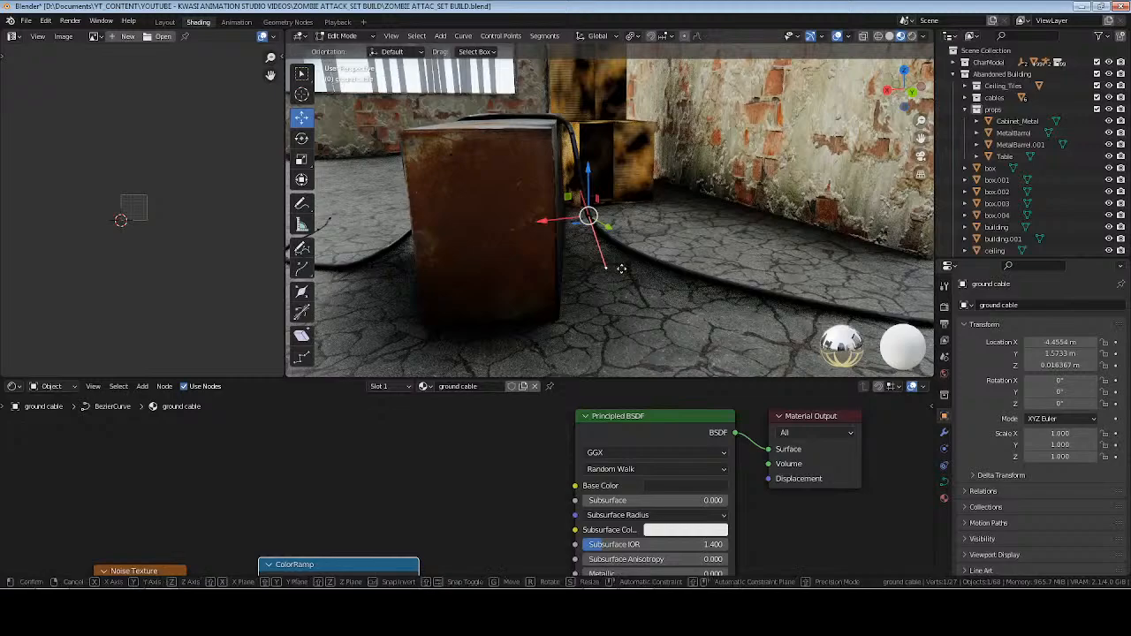
{"action": "key", "text": "g"}
{"action": "left_click", "coordinate": [627, 270]}
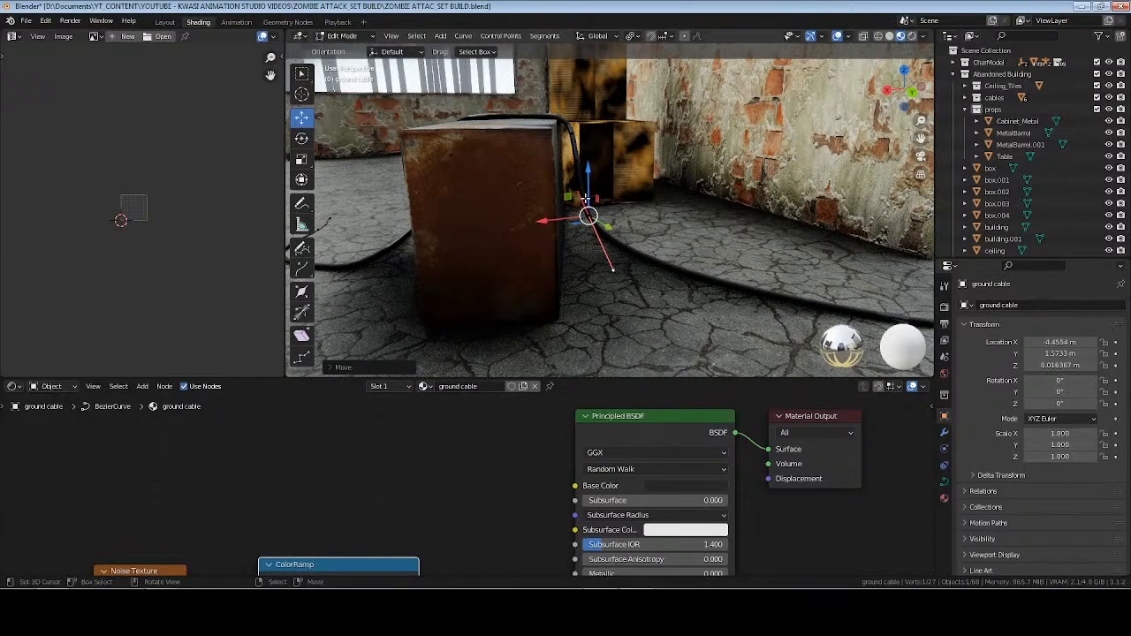
{"action": "key", "text": "g"}
{"action": "left_click", "coordinate": [605, 188]}
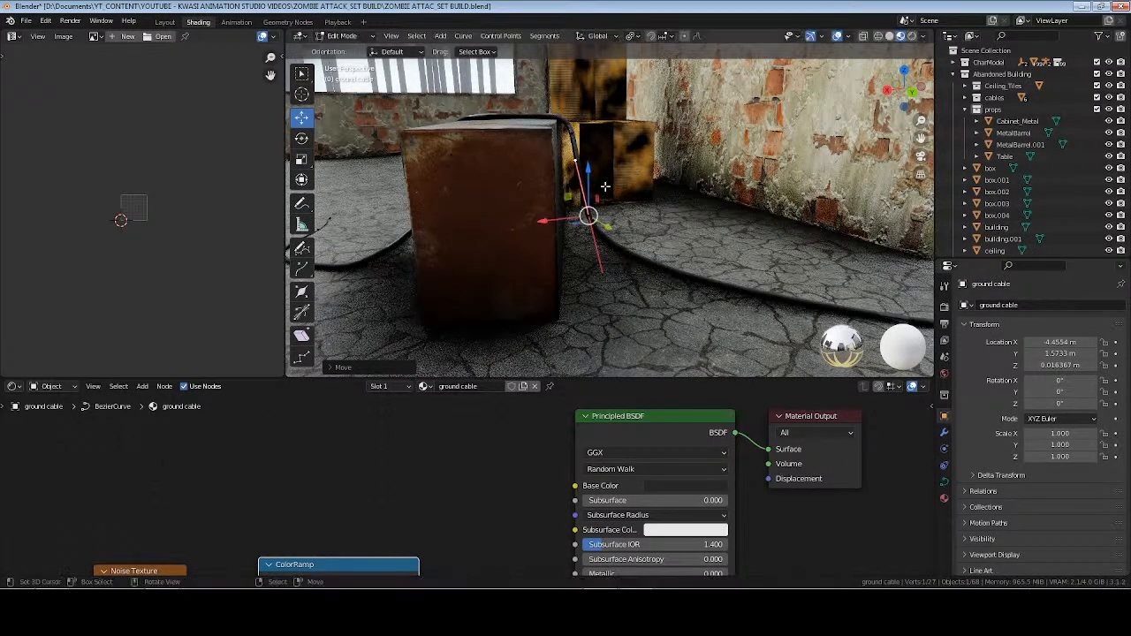
{"action": "key", "text": "Tab"}
{"action": "middle_click_drag", "start_coordinate": [543, 209], "coordinate": [610, 243]}
{"action": "key", "text": "alt+a"}
{"action": "key", "text": "ctrl+s"}
Flatten the handles of the cable's control point on the cabinet top by scaling them to 0 along Z.
{"action": "scroll", "coordinate": [670, 221], "scroll_direction": "down", "scroll_amount": 3}
{"action": "key", "text": "Tab"}
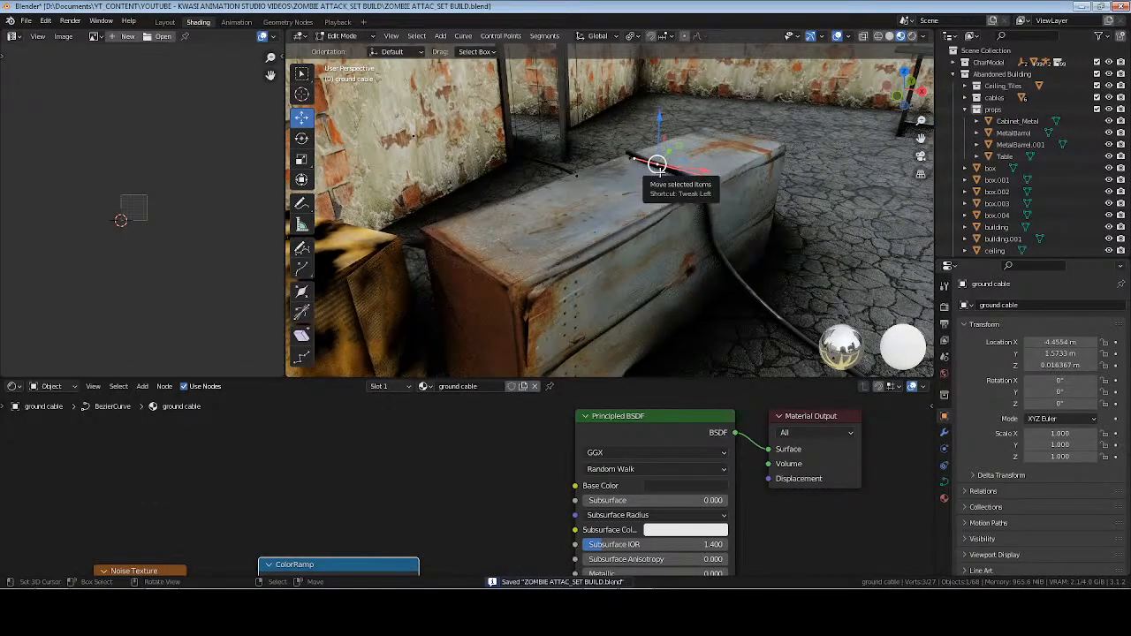
{"action": "key", "text": "s"}
{"action": "key", "text": "z"}
{"action": "key", "text": "0"}
{"action": "key", "text": "Return"}
{"action": "key", "text": "KP_Decimal"}
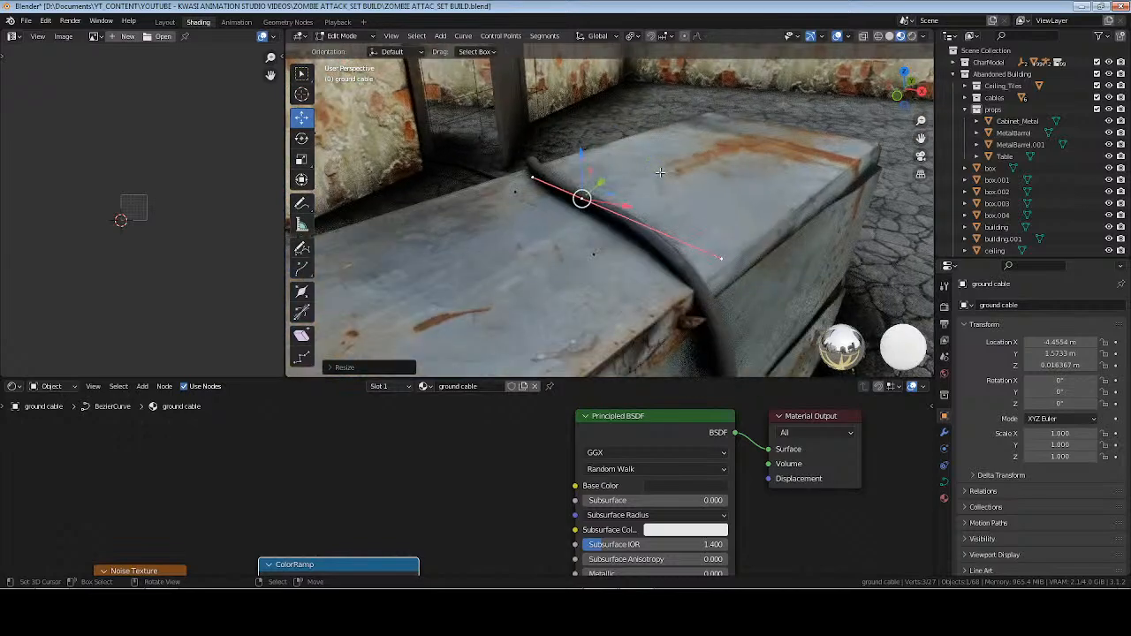
{"action": "middle_click_drag", "start_coordinate": [657, 192], "coordinate": [746, 217]}
{"action": "left_click", "coordinate": [744, 217]}
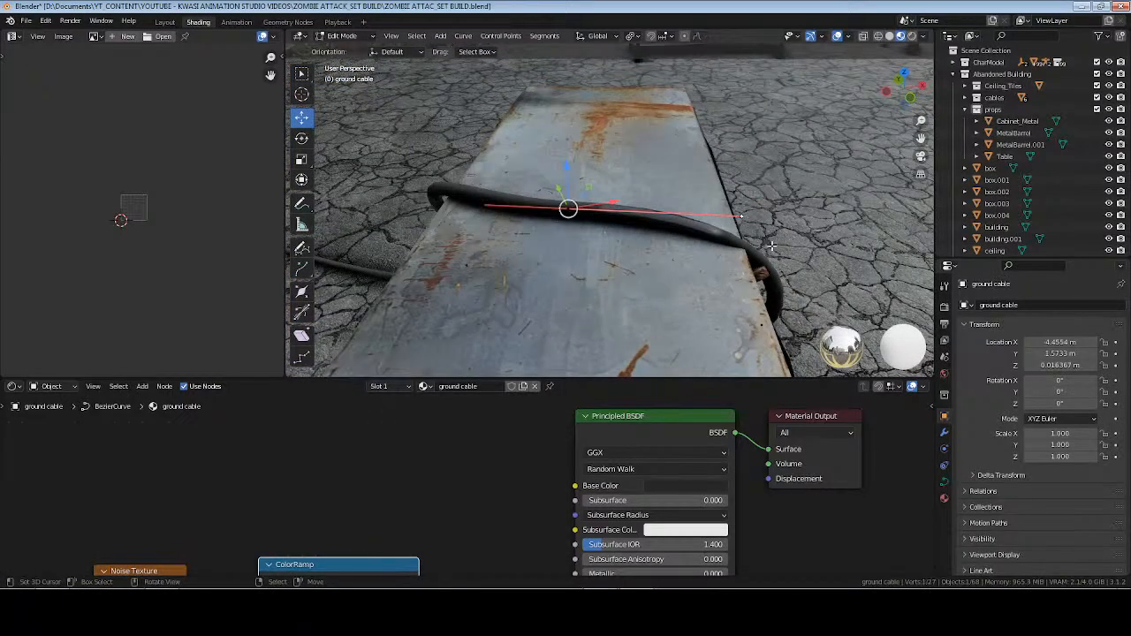
{"action": "key", "text": "g"}
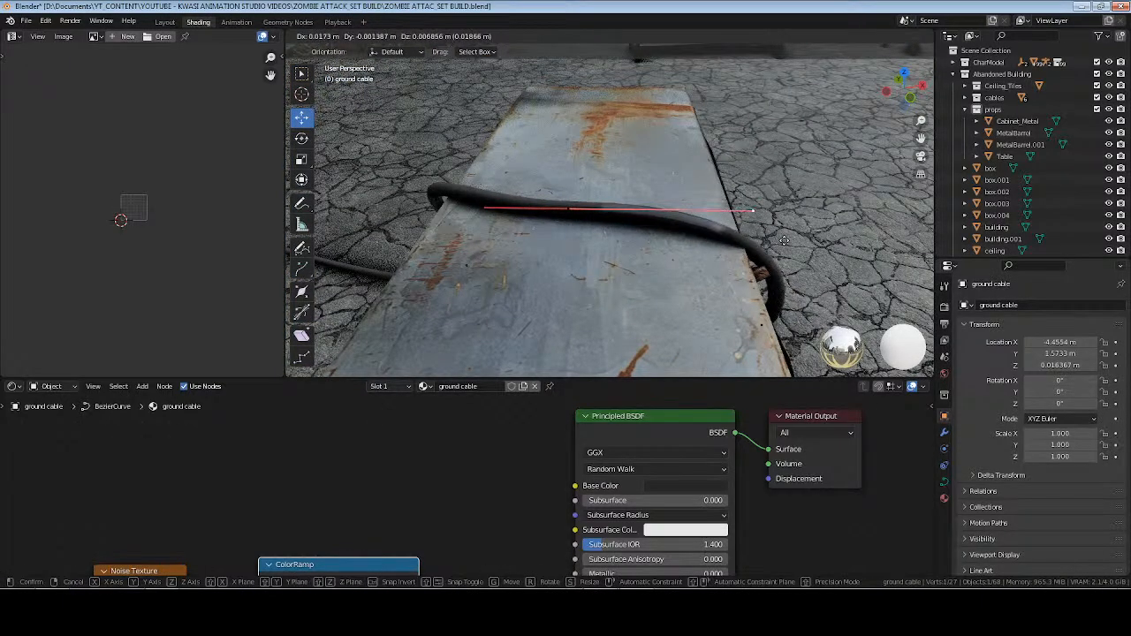
{"action": "key", "text": "Escape"}
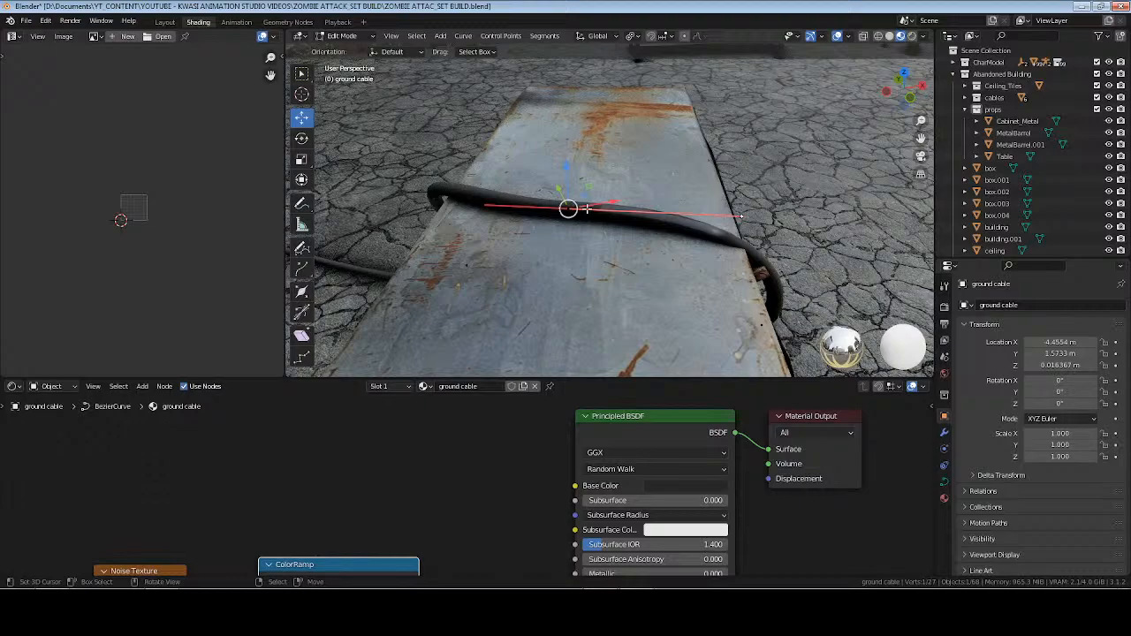
Set the pivot point to Median Point and shift the drawer-side edge of the cable outward so it clears the cabinet's upper edge.
{"action": "left_click", "coordinate": [630, 36]}
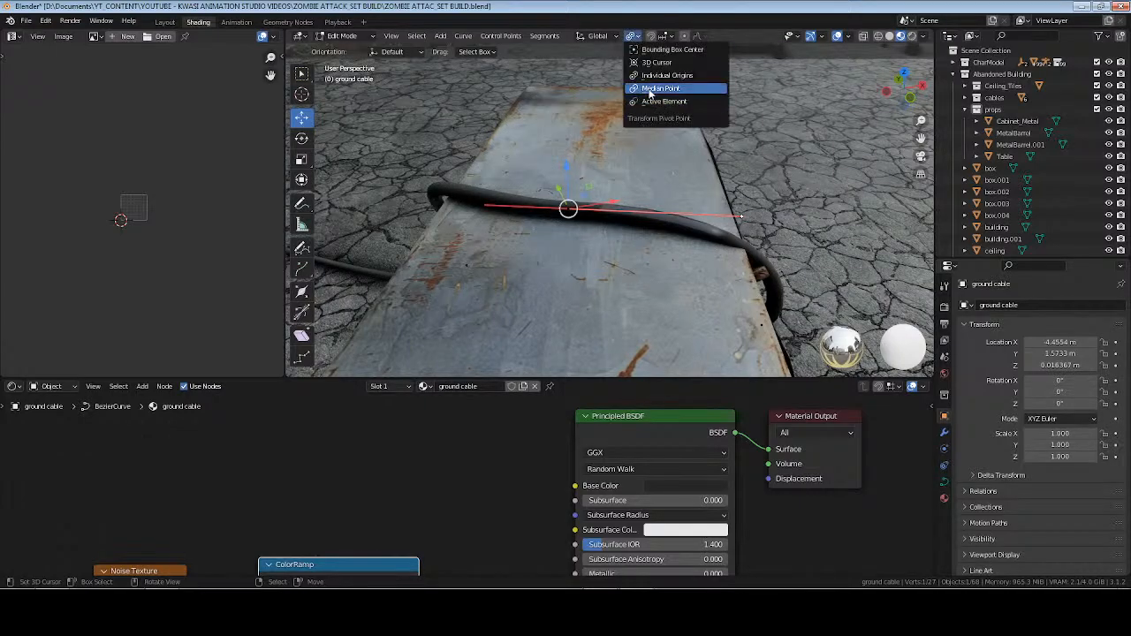
{"action": "left_click", "coordinate": [651, 92]}
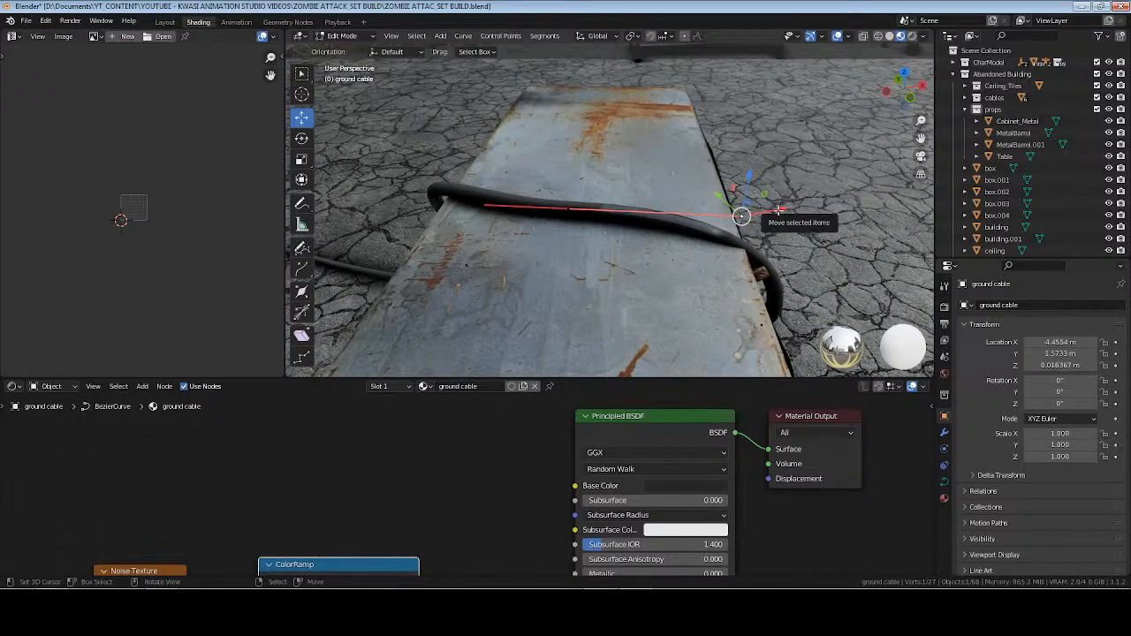
{"action": "left_click_drag", "start_coordinate": [778, 210], "coordinate": [762, 285]}
{"action": "left_click", "coordinate": [766, 318]}
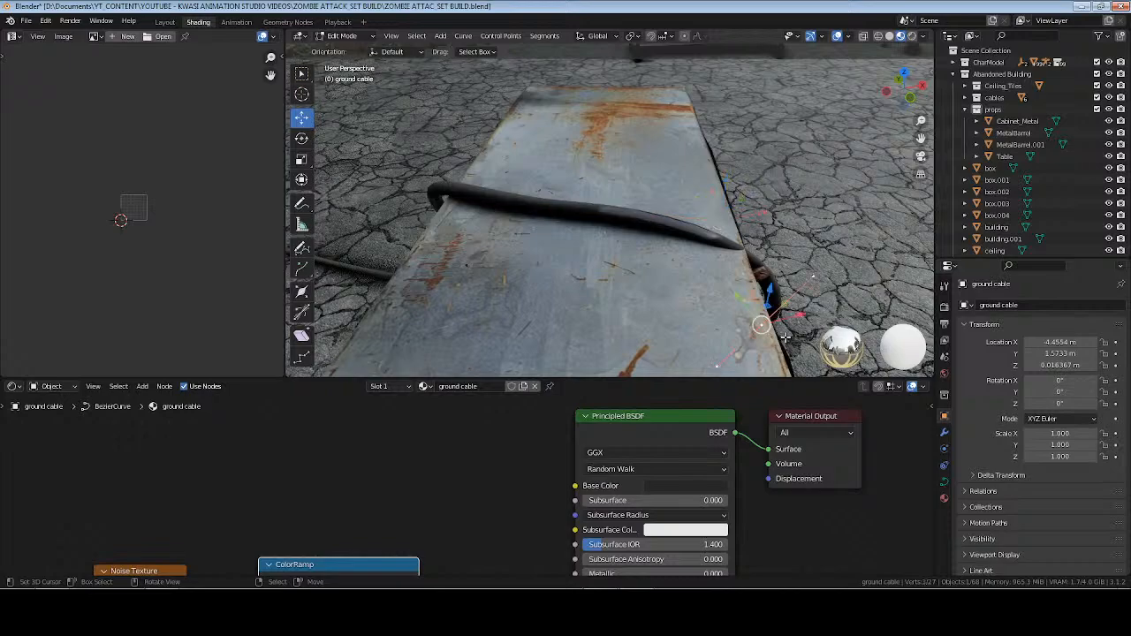
{"action": "left_click_drag", "start_coordinate": [774, 330], "coordinate": [802, 261]}
{"action": "key", "text": "Tab"}
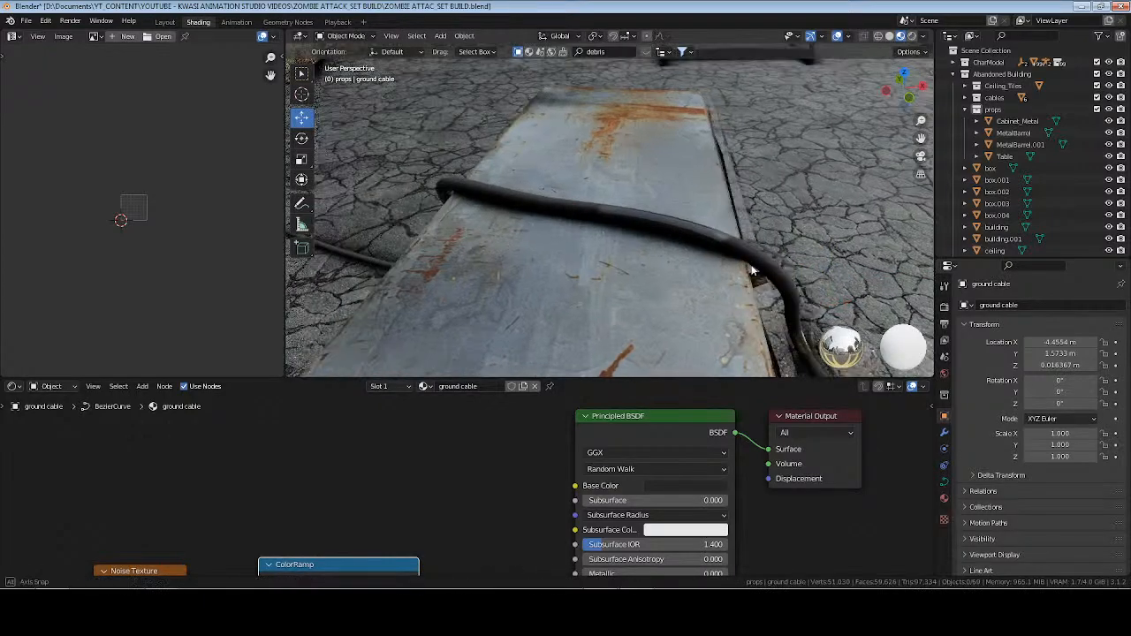
Save the file and switch the viewport to rendered shading to review the set under its lighting.
{"action": "middle_click_drag", "start_coordinate": [781, 278], "coordinate": [675, 230]}
{"action": "scroll", "coordinate": [674, 231], "scroll_direction": "down", "scroll_amount": 8}
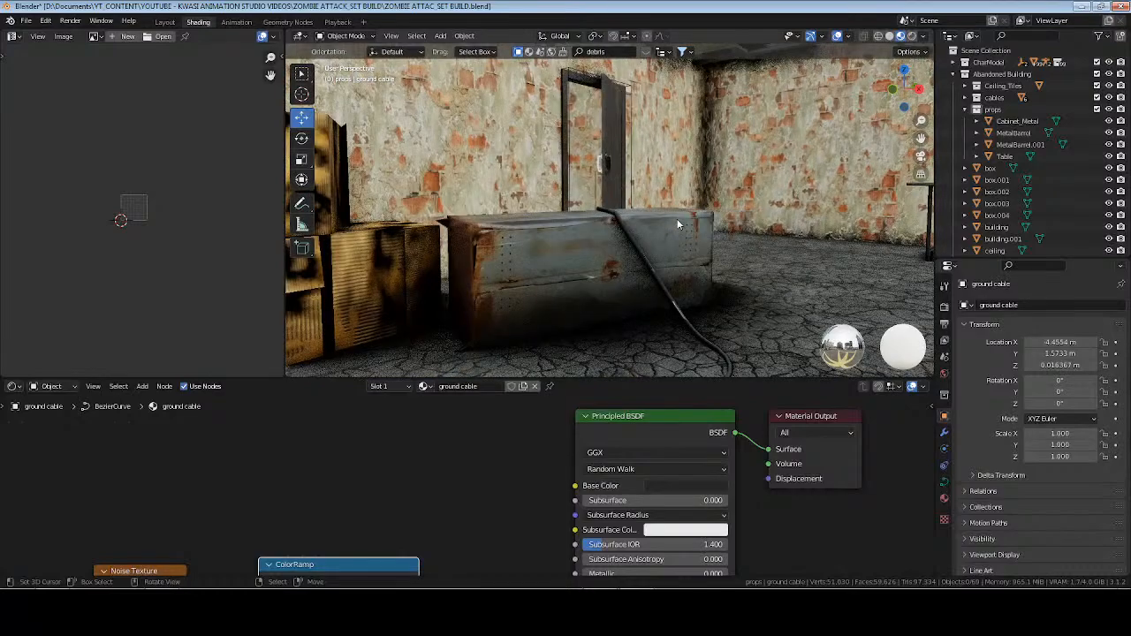
{"action": "key", "text": "ctrl+s"}
{"action": "middle_click_drag", "start_coordinate": [579, 289], "coordinate": [871, 91]}
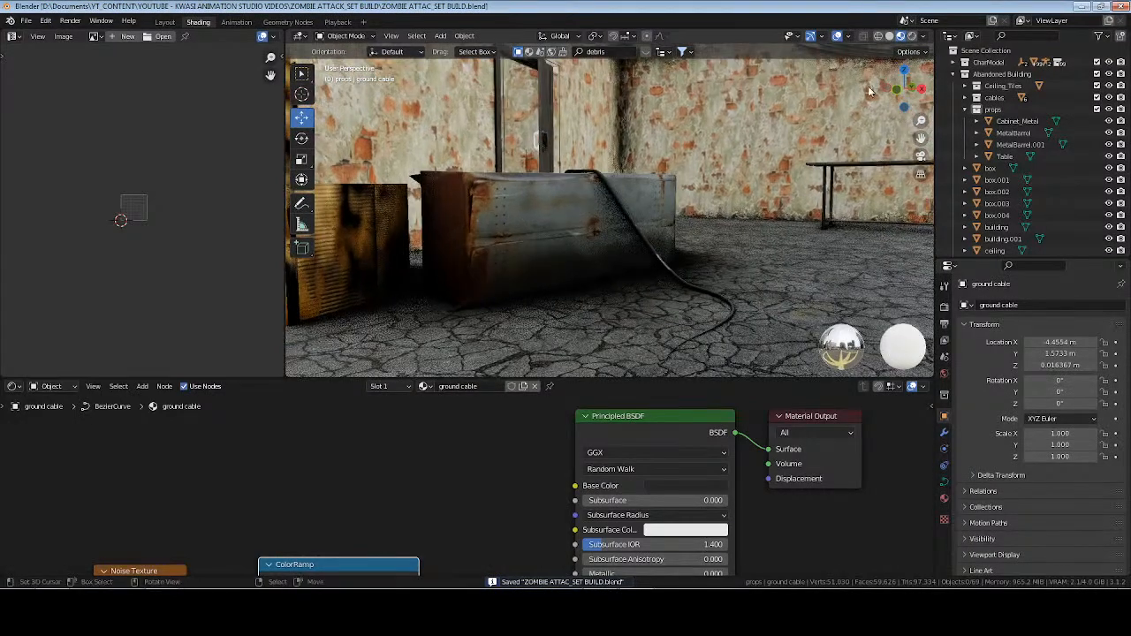
{"action": "left_click", "coordinate": [912, 37]}
{"action": "mouse_move", "coordinate": [609, 236]}
{"action": "middle_mouse_down"}
{"action": "mouse_move", "coordinate": [720, 274]}
{"action": "mouse_move", "coordinate": [500, 269]}
{"action": "mouse_move", "coordinate": [669, 267]}
{"action": "middle_mouse_up"}
{"action": "scroll", "coordinate": [669, 269], "scroll_direction": "down", "scroll_amount": 4}
{"action": "left_click", "coordinate": [477, 515]}
{"action": "middle_click_drag", "start_coordinate": [694, 212], "coordinate": [646, 273], "text": "shift"}
{"action": "key", "text": "ctrl+s"}
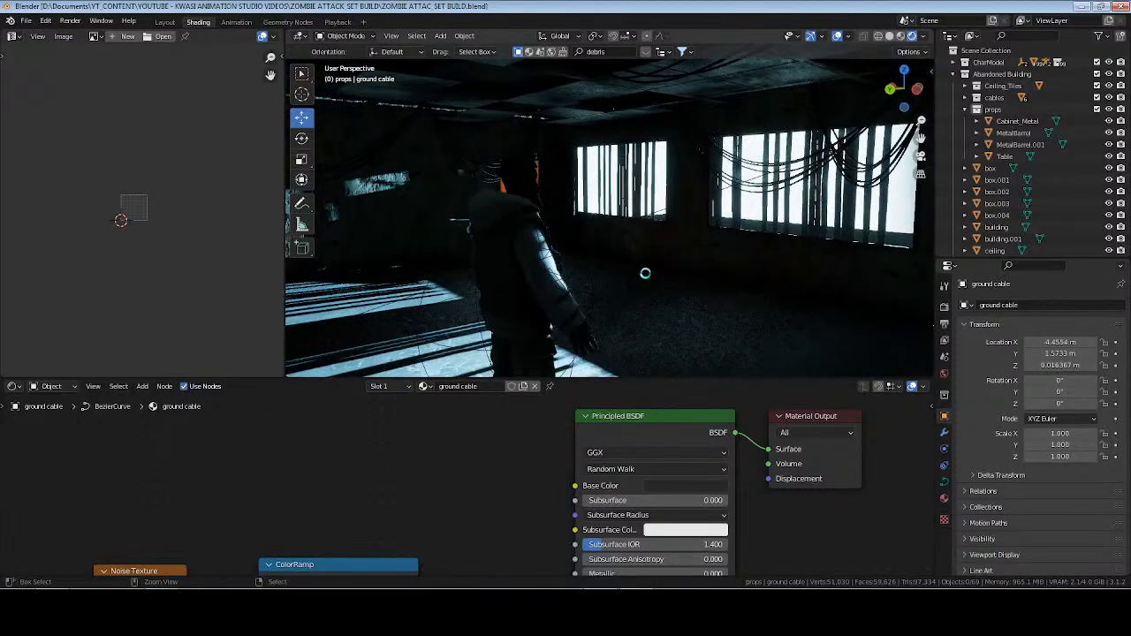
{"action": "key", "text": "ctrl+s"}
Check the live stream in Streamlabs Desktop and return to Blender.
{"action": "left_click", "coordinate": [610, 610]}
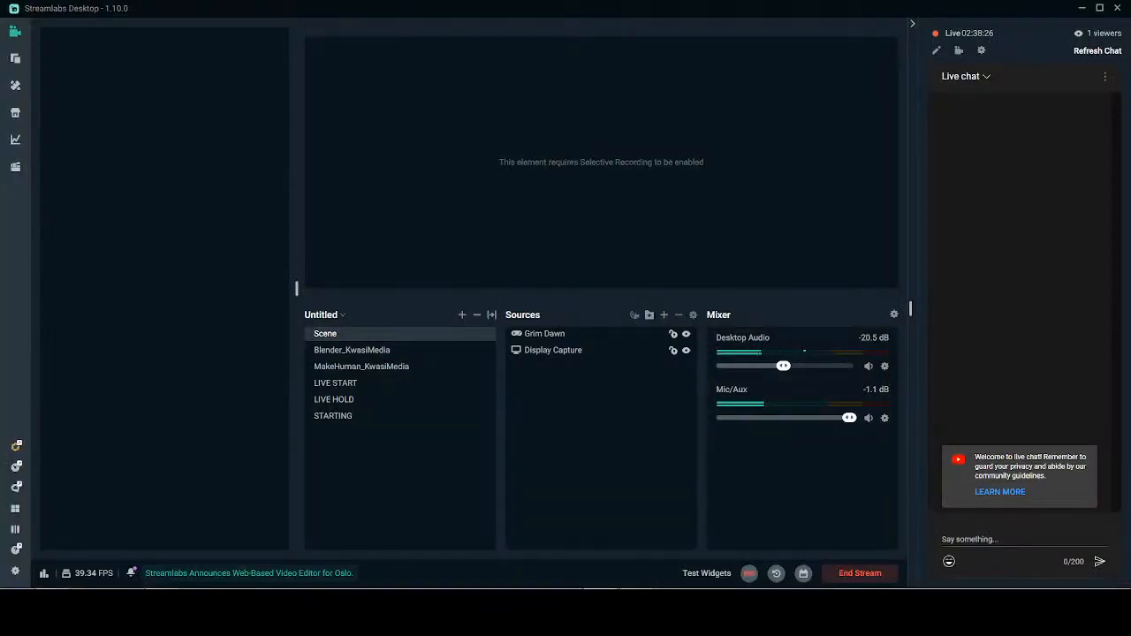
{"action": "left_click", "coordinate": [610, 610]}
Save the file, collapse the Abandoned Building collection, and make the CharModel collection active.
{"action": "middle_click_drag", "start_coordinate": [611, 317], "coordinate": [571, 259]}
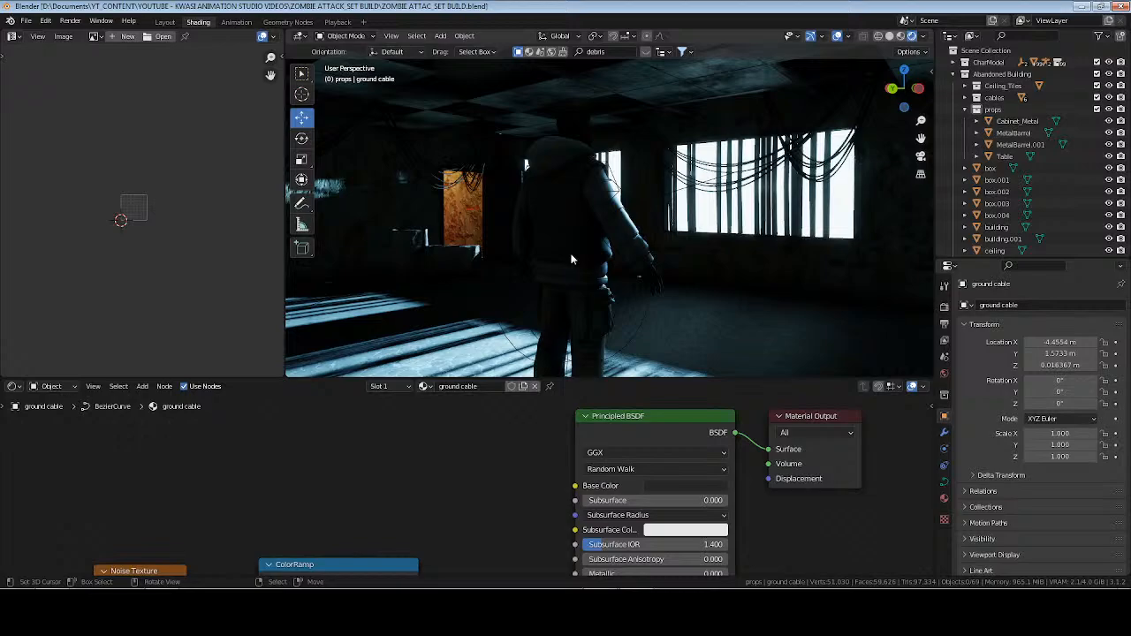
{"action": "key", "text": "ctrl+s"}
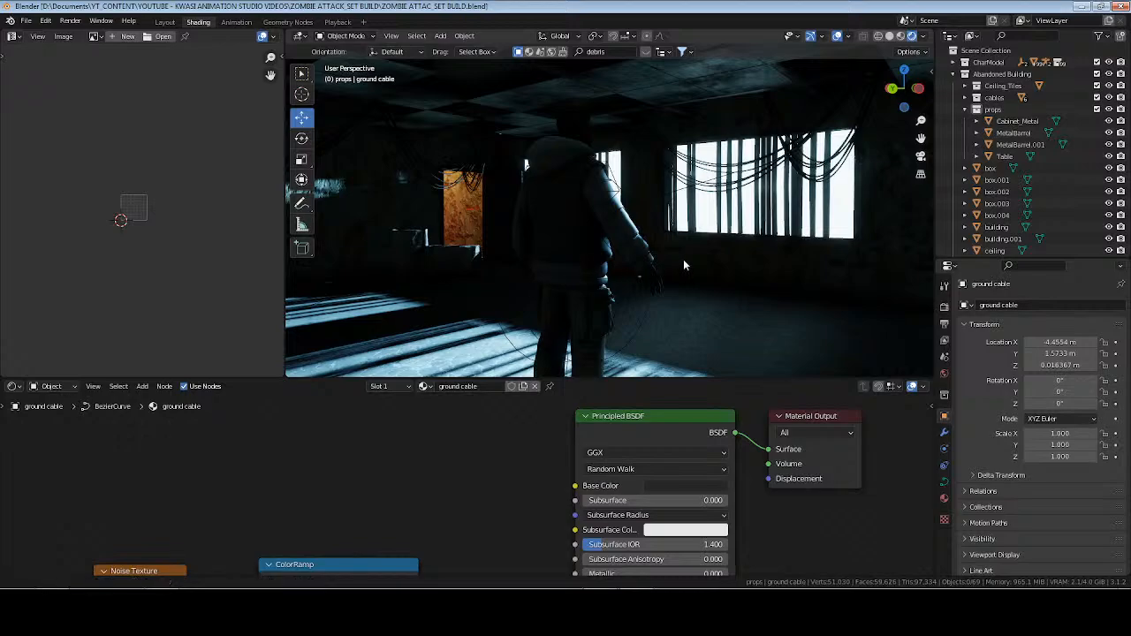
{"action": "mouse_move", "coordinate": [684, 259]}
{"action": "middle_mouse_down"}
{"action": "mouse_move", "coordinate": [614, 262]}
{"action": "mouse_move", "coordinate": [640, 281]}
{"action": "mouse_move", "coordinate": [694, 271]}
{"action": "middle_mouse_up"}
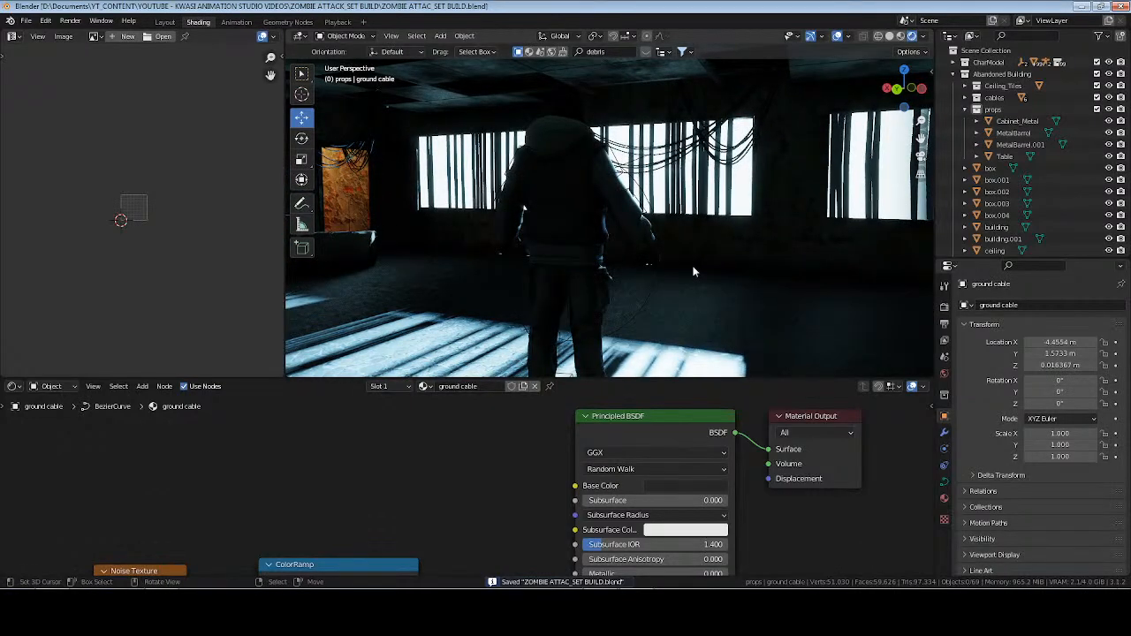
{"action": "mouse_move", "coordinate": [694, 272]}
{"action": "middle_mouse_down"}
{"action": "mouse_move", "coordinate": [705, 251]}
{"action": "mouse_move", "coordinate": [694, 253]}
{"action": "middle_mouse_up"}
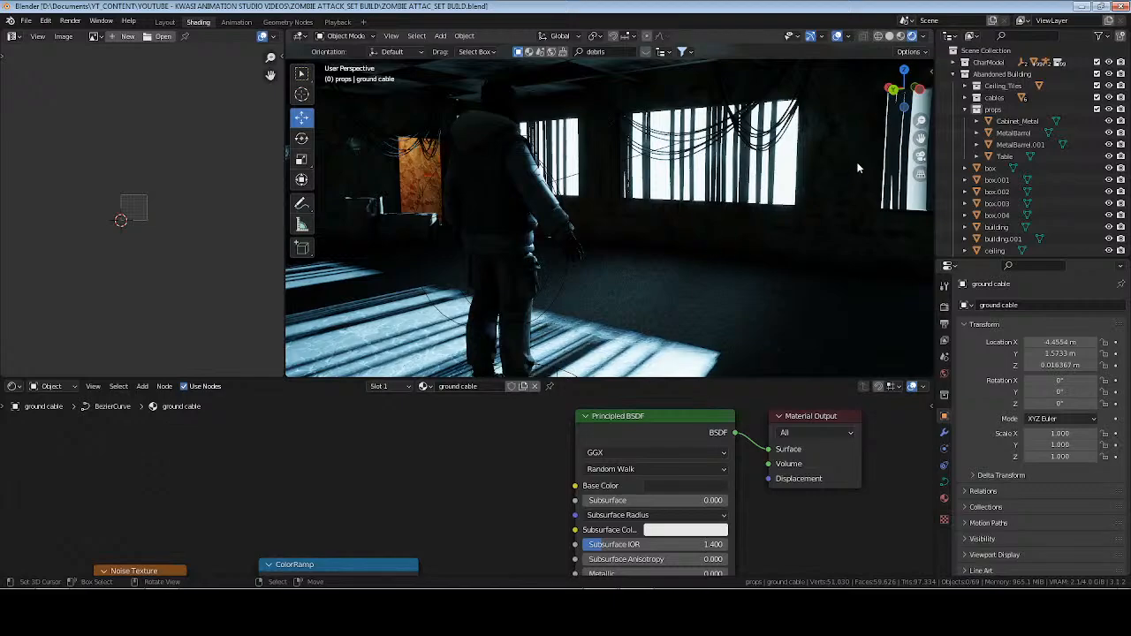
{"action": "left_click", "coordinate": [966, 73]}
{"action": "left_click", "coordinate": [954, 63]}
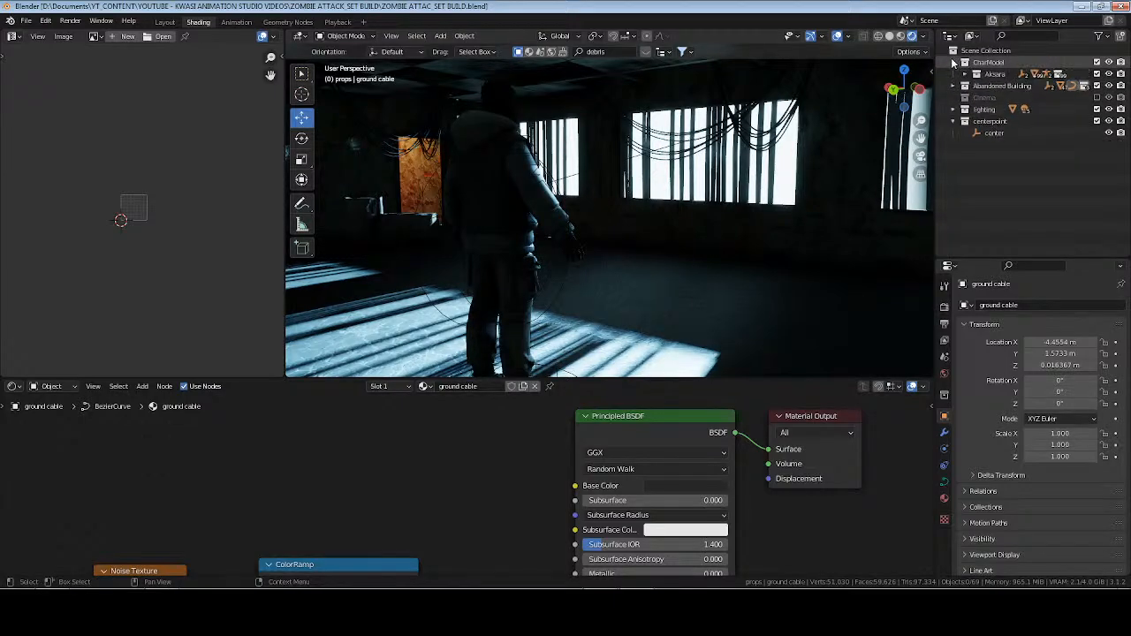
{"action": "left_click", "coordinate": [987, 63]}
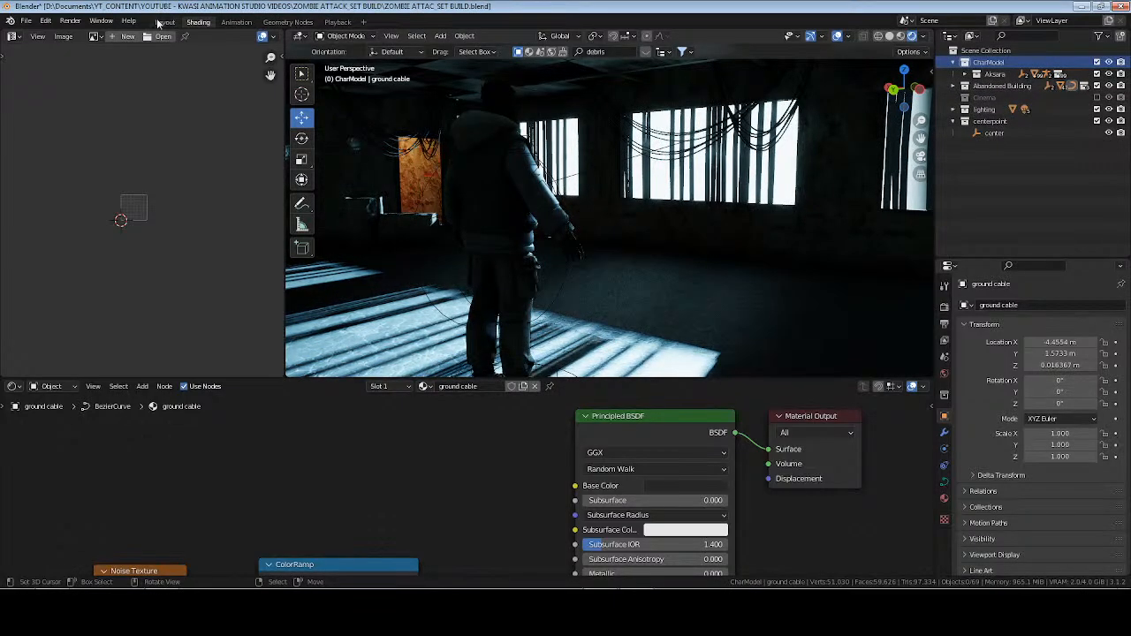
Switch to the Layout workspace, make the expanded CharModel collection active there, and save the file.
{"action": "left_click", "coordinate": [165, 21]}
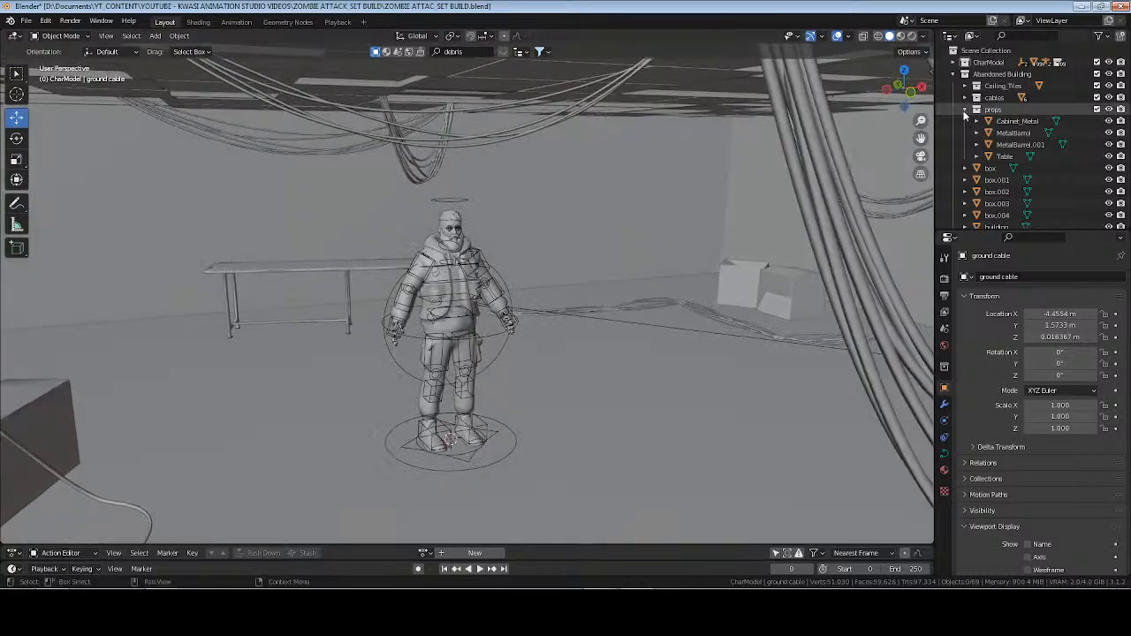
{"action": "left_click", "coordinate": [966, 74]}
{"action": "left_click", "coordinate": [954, 75]}
{"action": "left_click", "coordinate": [954, 63]}
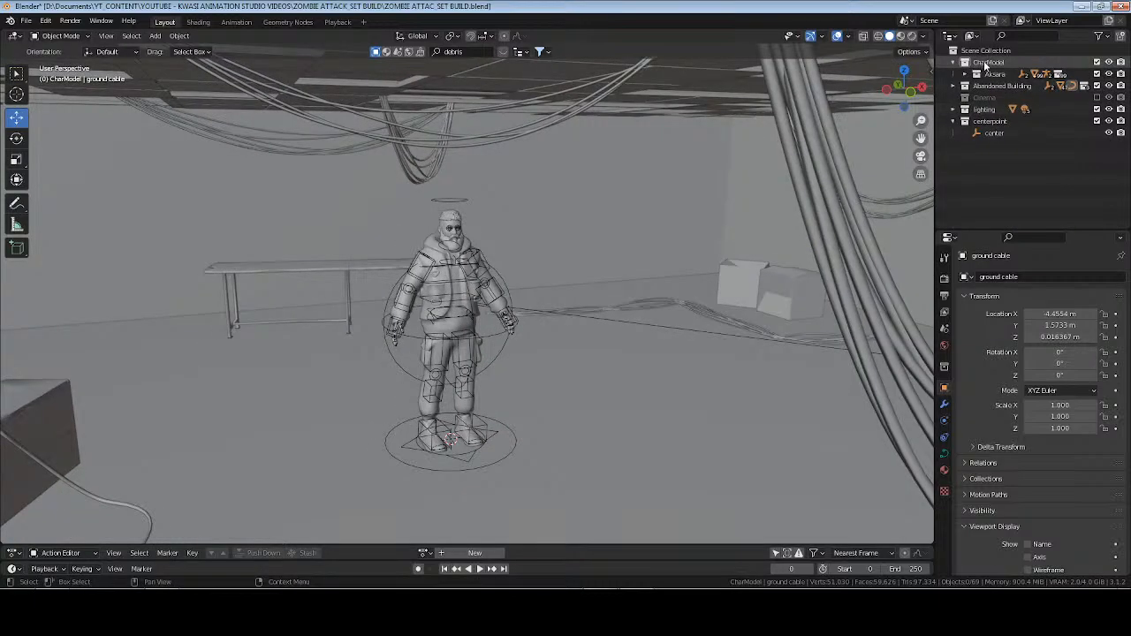
{"action": "left_click", "coordinate": [986, 65]}
{"action": "key", "text": "ctrl+s"}
{"action": "middle_click_drag", "start_coordinate": [594, 249], "coordinate": [575, 249]}
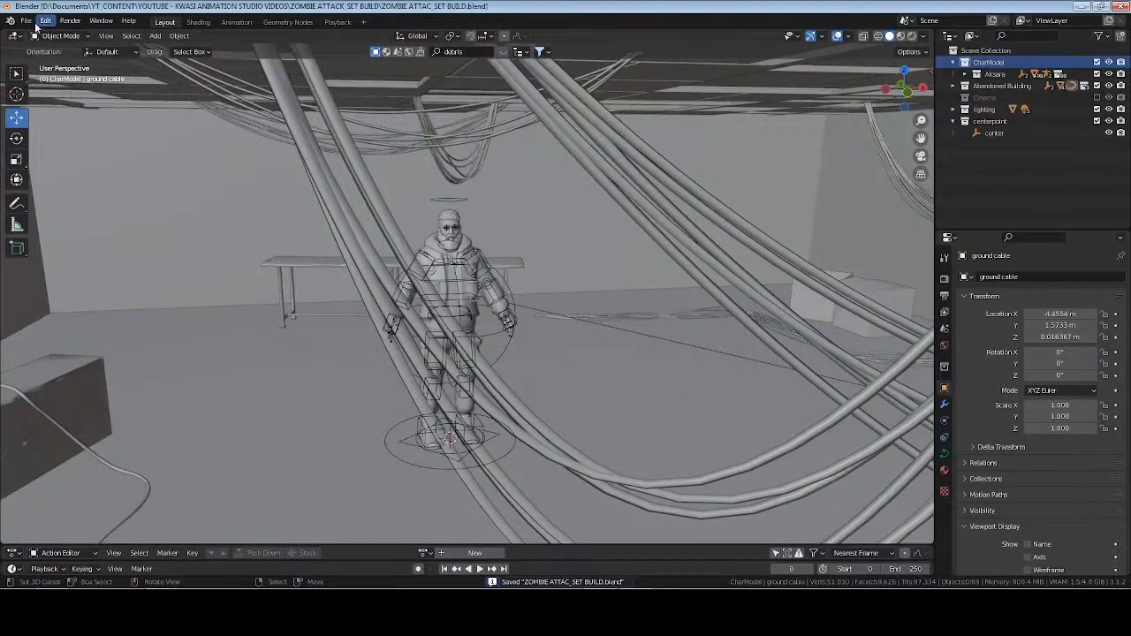
Start an append and browse to the Char folder of the Aksara [zombie short] project under RANDOM PROJECTS.
{"action": "left_click", "coordinate": [27, 21]}
{"action": "left_click", "coordinate": [65, 152]}
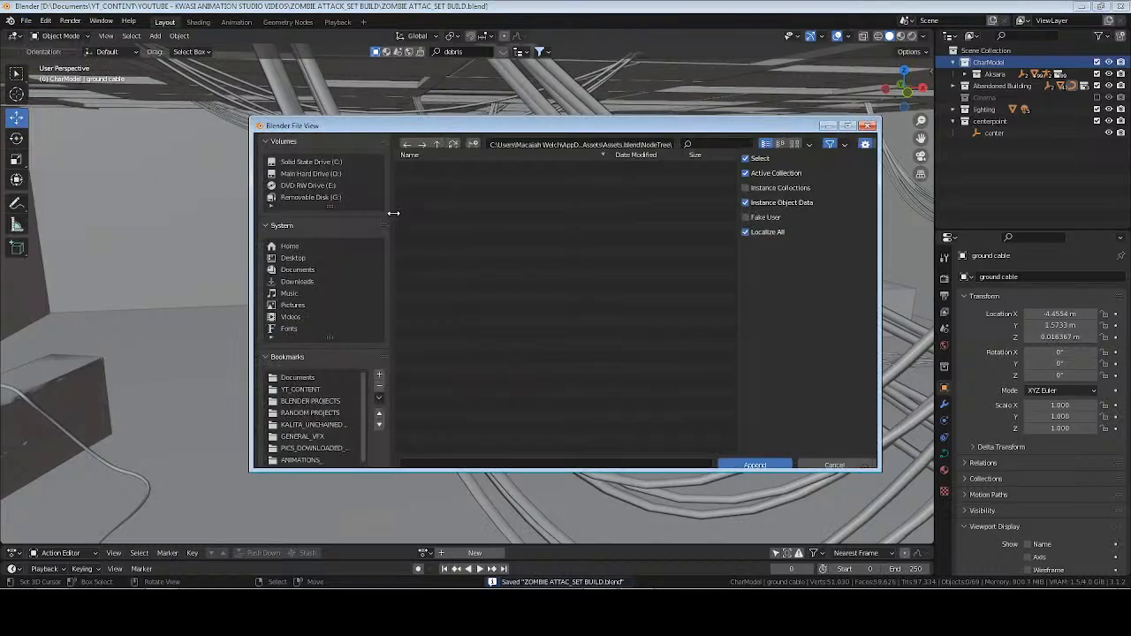
{"action": "left_click", "coordinate": [305, 413]}
{"action": "double_click", "coordinate": [443, 202]}
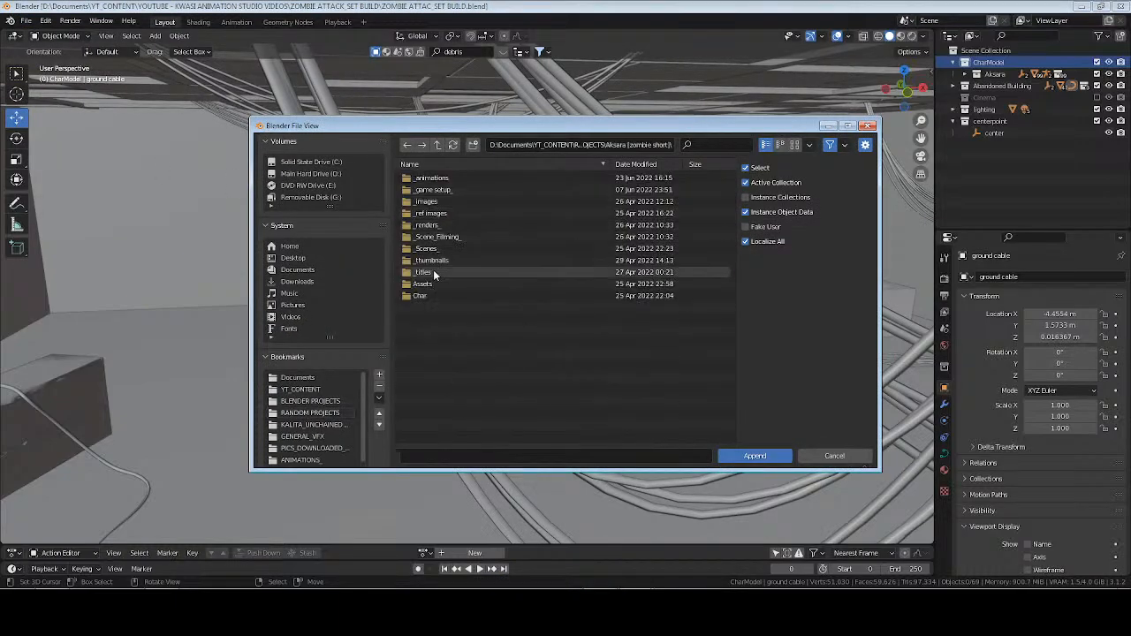
{"action": "double_click", "coordinate": [428, 297]}
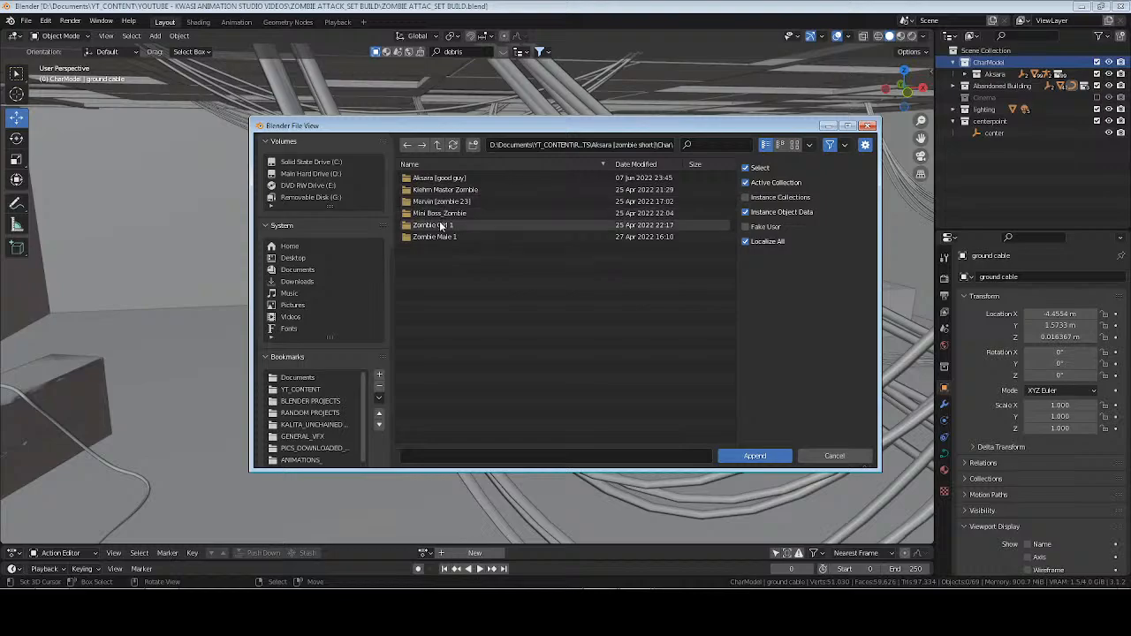
Look through the Zombie Girl 1 and Zombie Male 1 folders, including the zombie-number-9-animated source folder, for an appendable file.
{"action": "double_click", "coordinate": [438, 224]}
{"action": "double_click", "coordinate": [440, 180]}
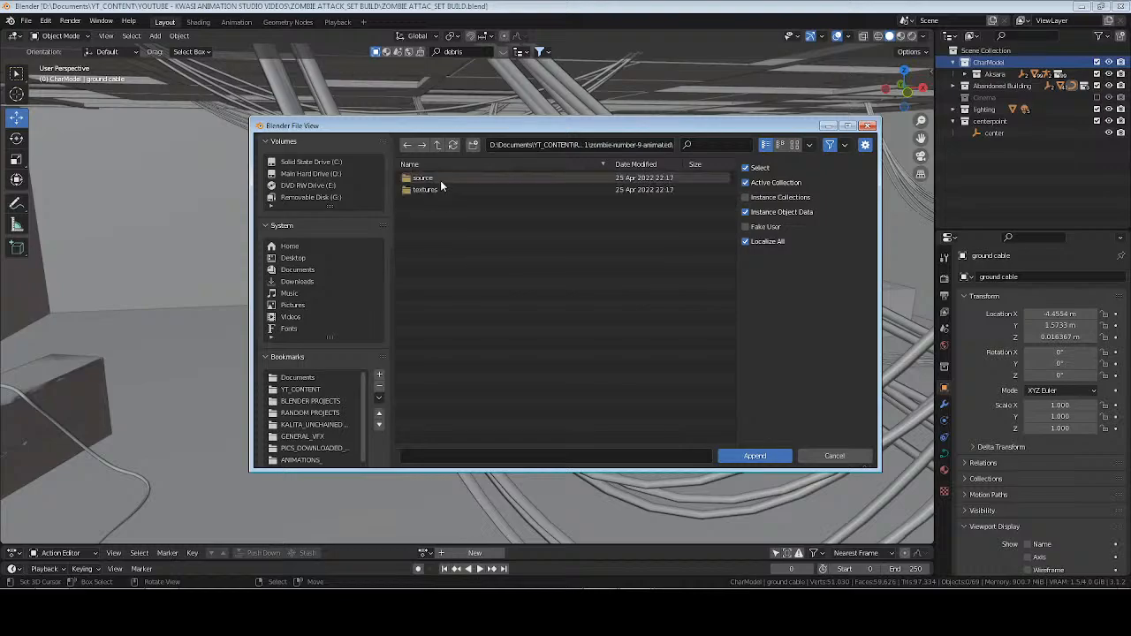
{"action": "left_click", "coordinate": [439, 145]}
{"action": "left_click", "coordinate": [438, 146]}
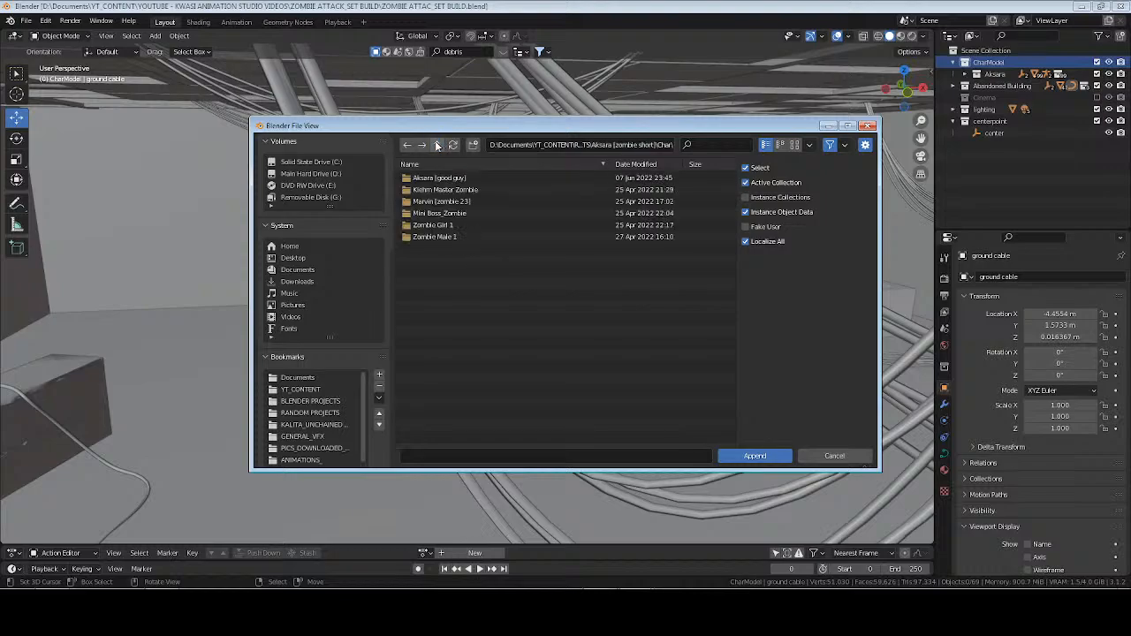
{"action": "double_click", "coordinate": [440, 235]}
{"action": "key", "text": "BackSpace"}
{"action": "double_click", "coordinate": [442, 225]}
{"action": "double_click", "coordinate": [444, 179]}
{"action": "double_click", "coordinate": [446, 179]}
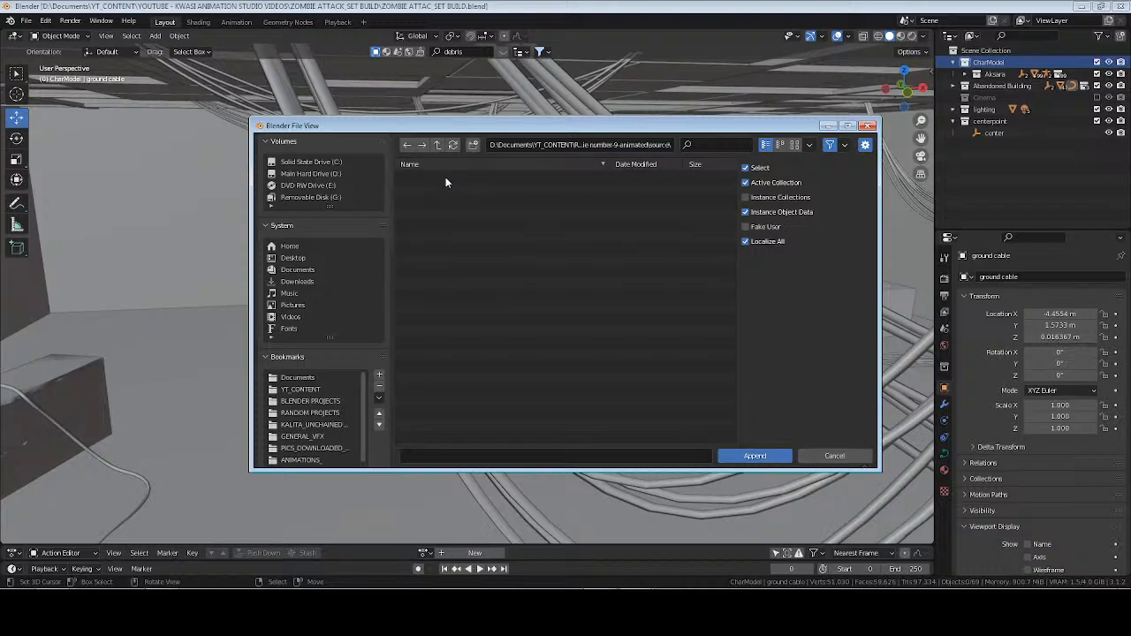
{"action": "key", "text": "BackSpace"}
{"action": "key", "text": "BackSpace"}
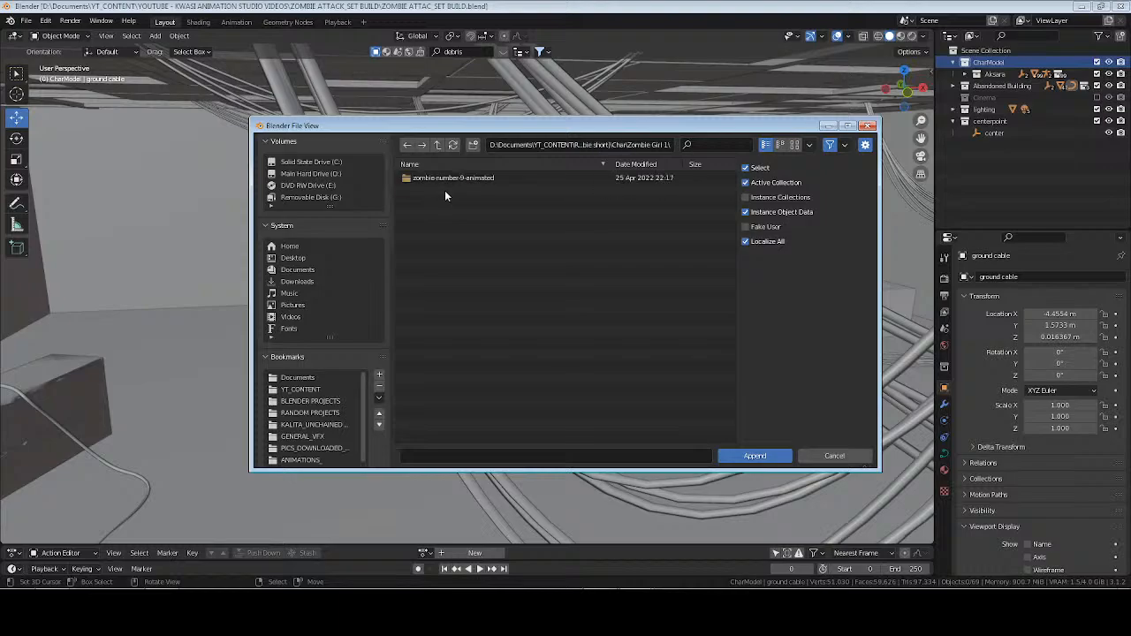
{"action": "key", "text": "BackSpace"}
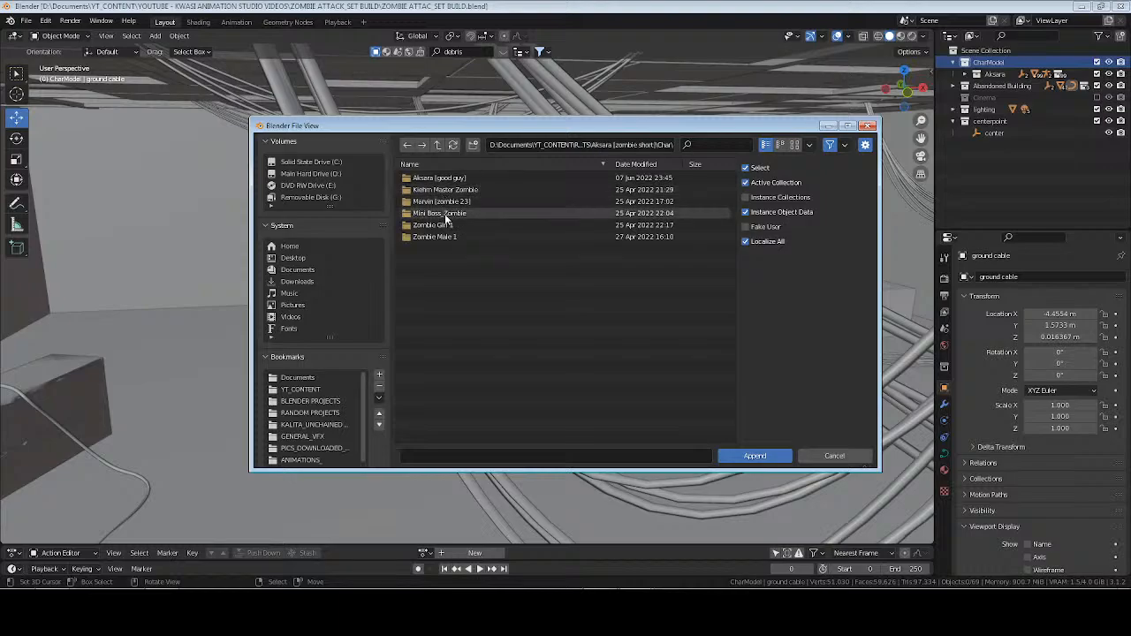
Check the Mini Boss Zombie and Kiehm Master Zombie folders, and recheck the Zombie Girl 1 and Zombie Male 1 folders.
{"action": "double_click", "coordinate": [445, 214]}
{"action": "key", "text": "BackSpace"}
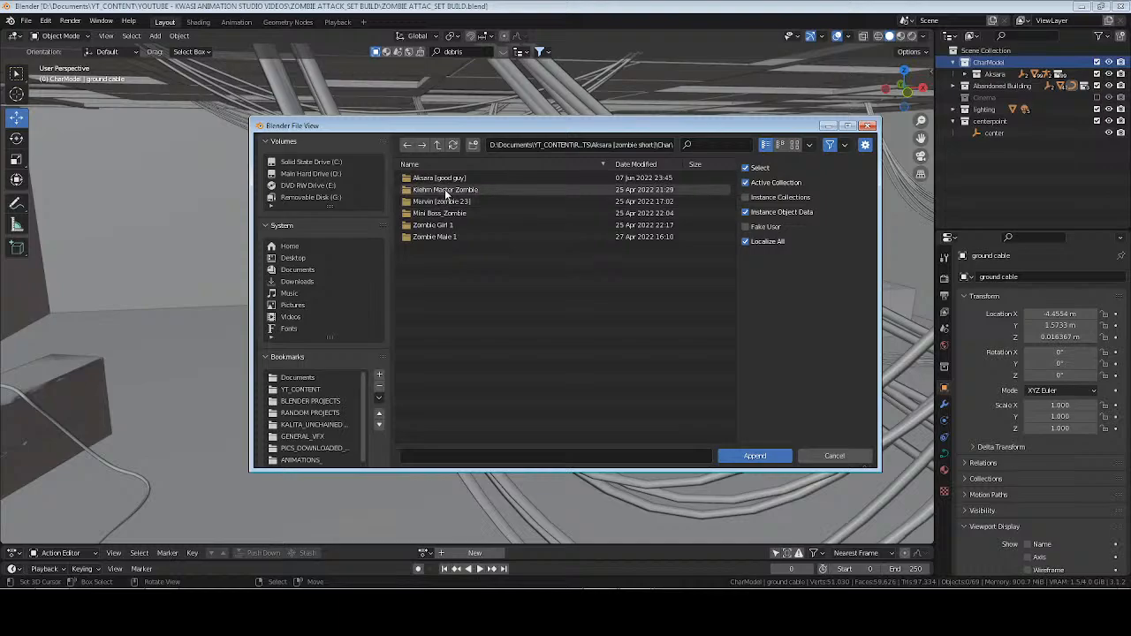
{"action": "double_click", "coordinate": [444, 190]}
{"action": "key", "text": "BackSpace"}
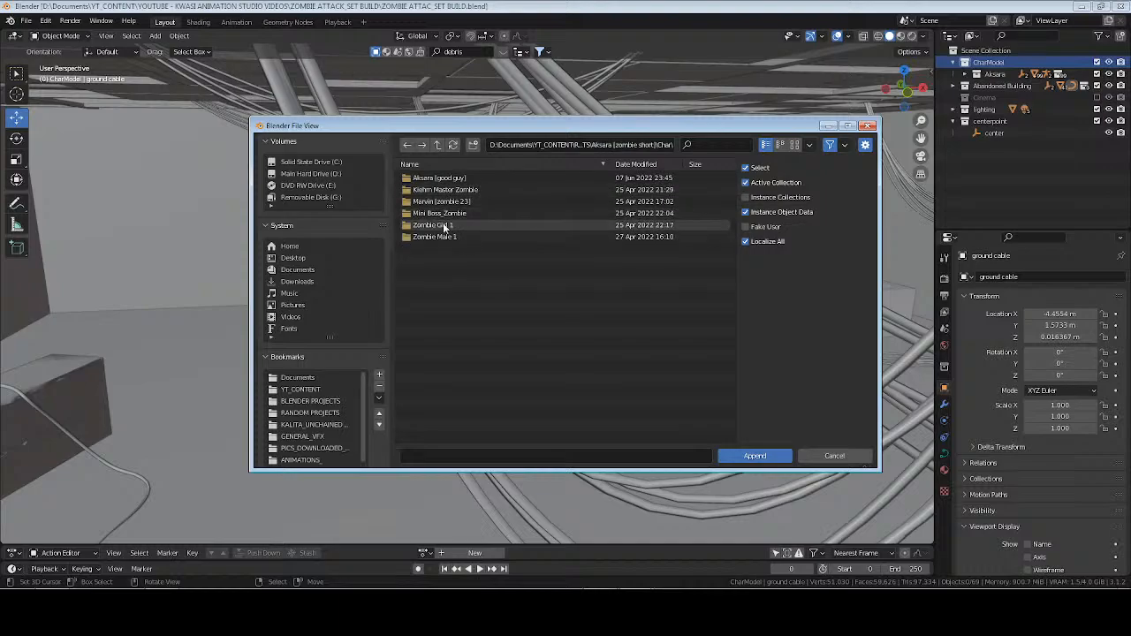
{"action": "double_click", "coordinate": [443, 225]}
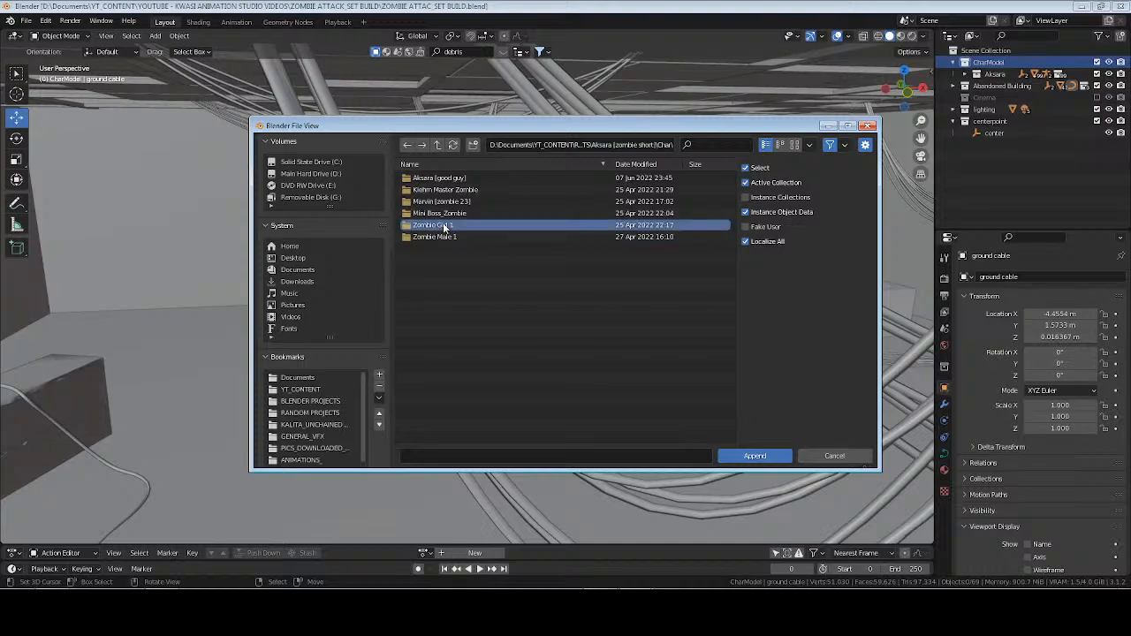
{"action": "key", "text": "BackSpace"}
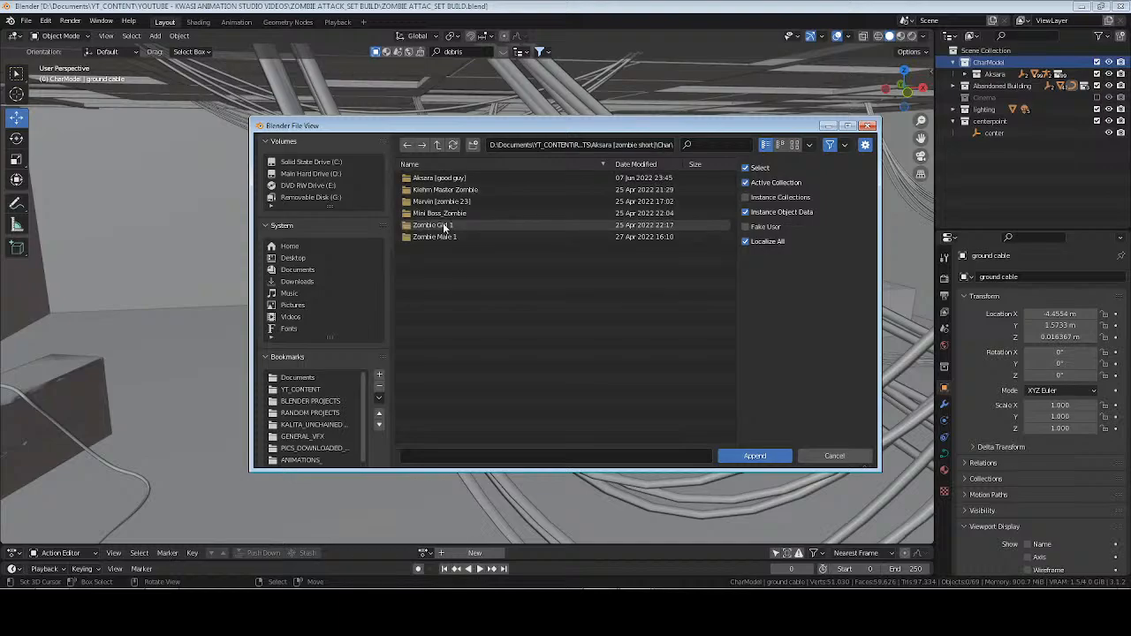
{"action": "double_click", "coordinate": [439, 238]}
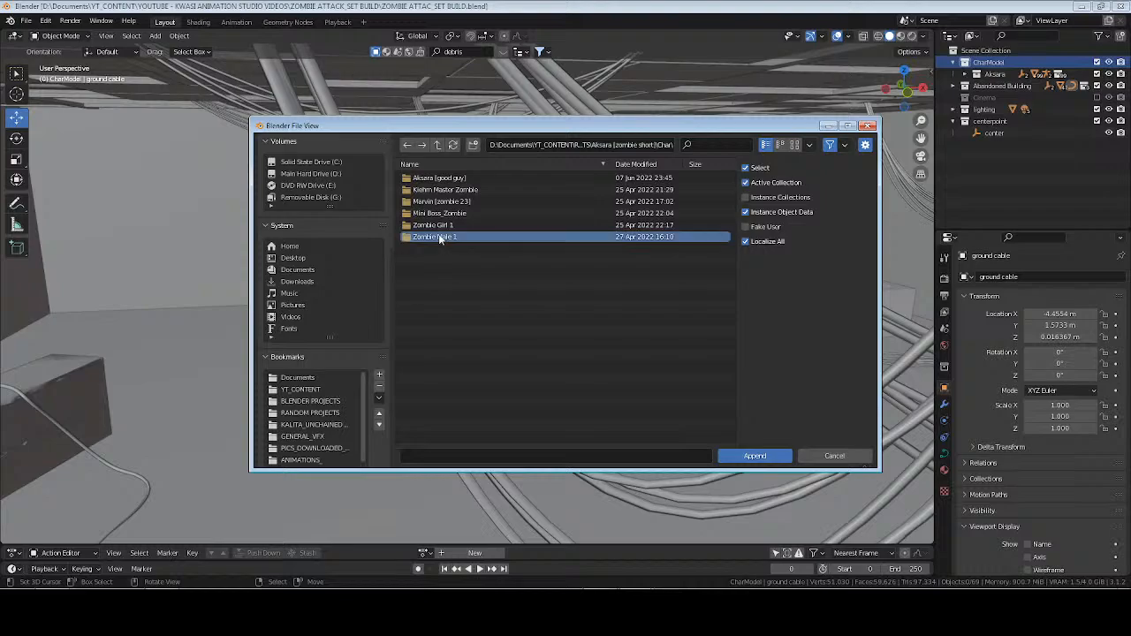
{"action": "key", "text": "BackSpace"}
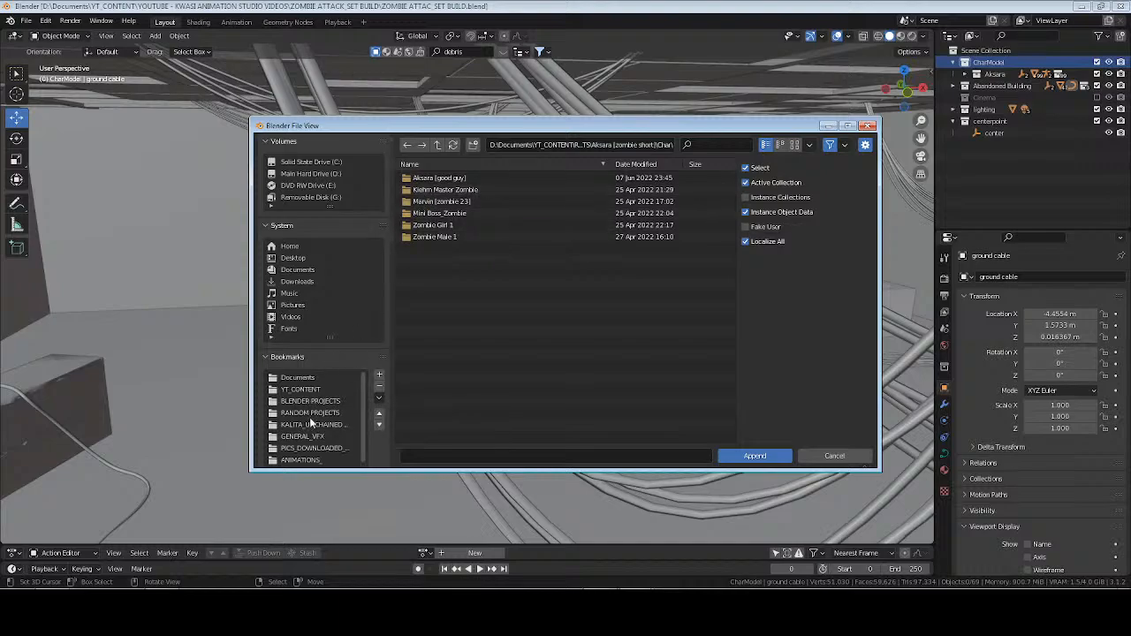
Search RANDOM PROJECTS for "zombie" and open the Chars folder inside Zombie_The Short Film.
{"action": "left_click", "coordinate": [309, 413]}
{"action": "left_click", "coordinate": [723, 144]}
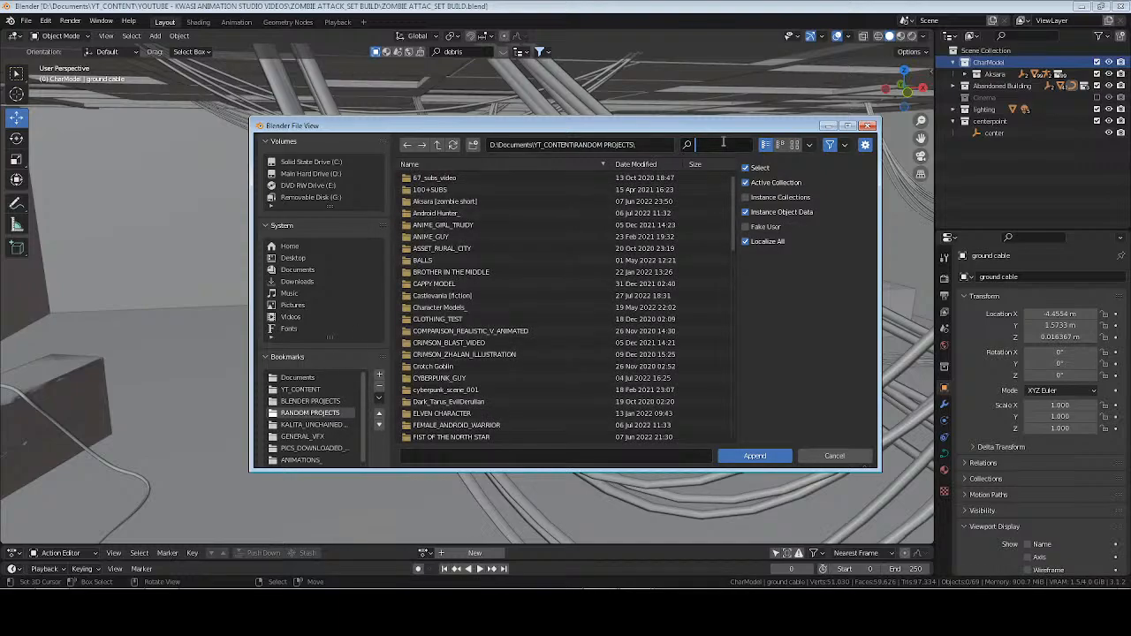
{"action": "type", "text": "zombie"}
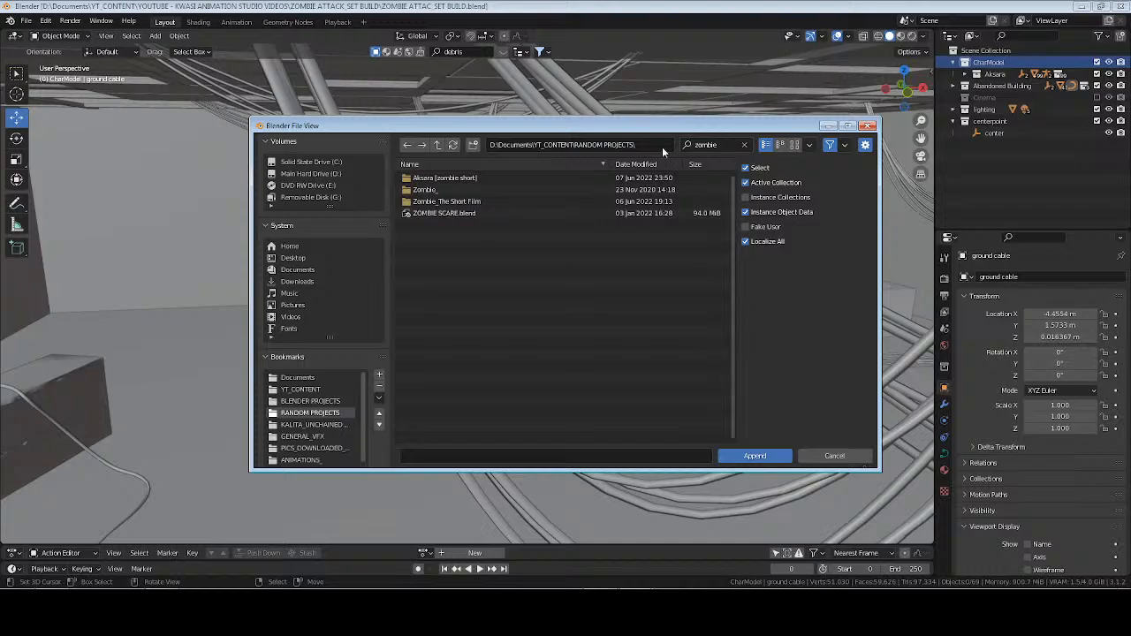
{"action": "double_click", "coordinate": [447, 202]}
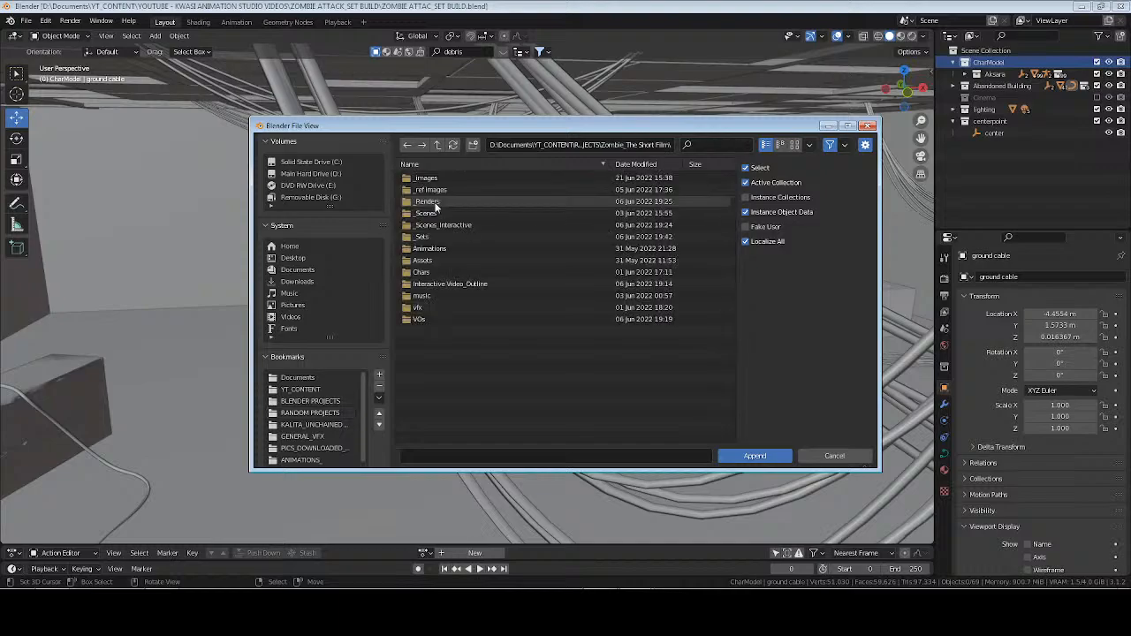
{"action": "double_click", "coordinate": [422, 273]}
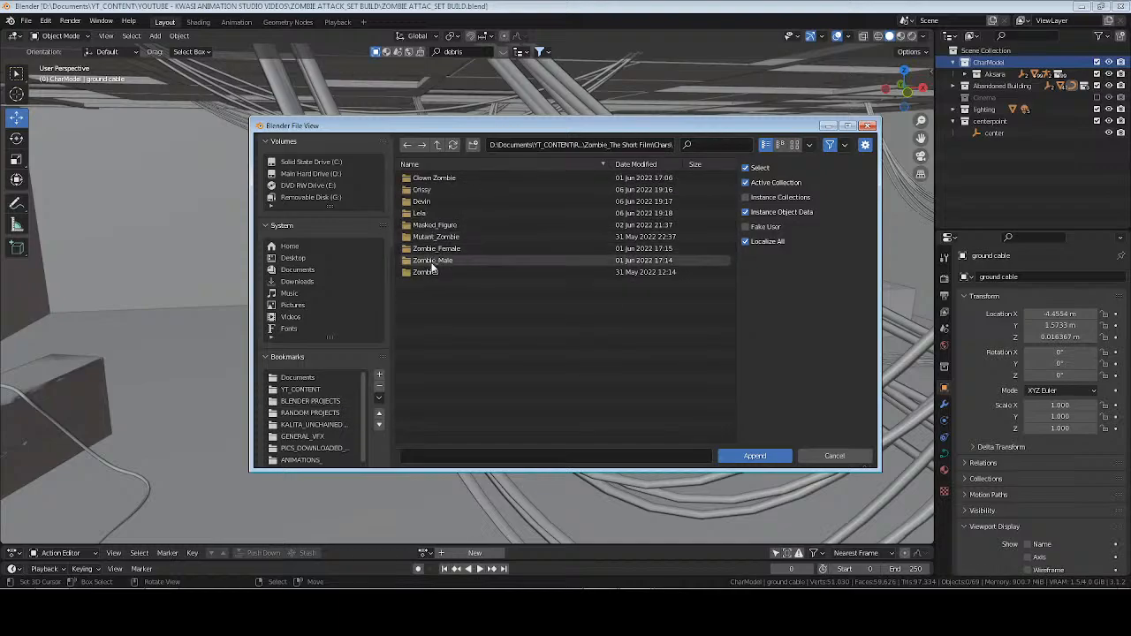
Append the Zom_Female collection from the female zombie's .blend file in the Zombie_Female folder.
{"action": "double_click", "coordinate": [433, 249]}
{"action": "left_click", "coordinate": [435, 179]}
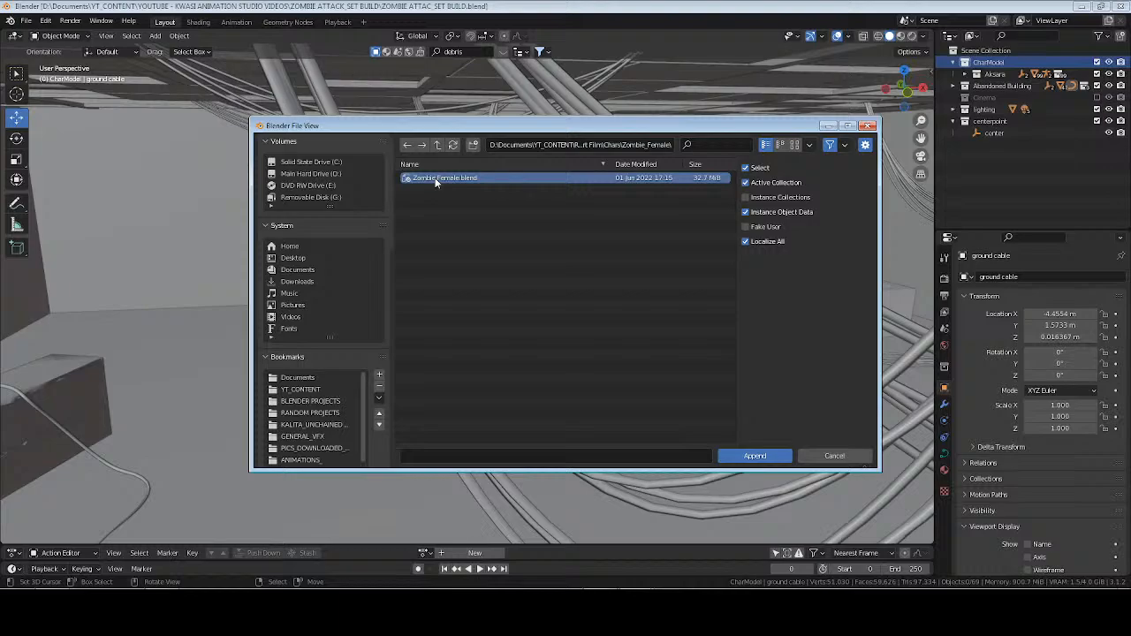
{"action": "double_click", "coordinate": [435, 179]}
{"action": "double_click", "coordinate": [430, 222]}
{"action": "left_click", "coordinate": [431, 189]}
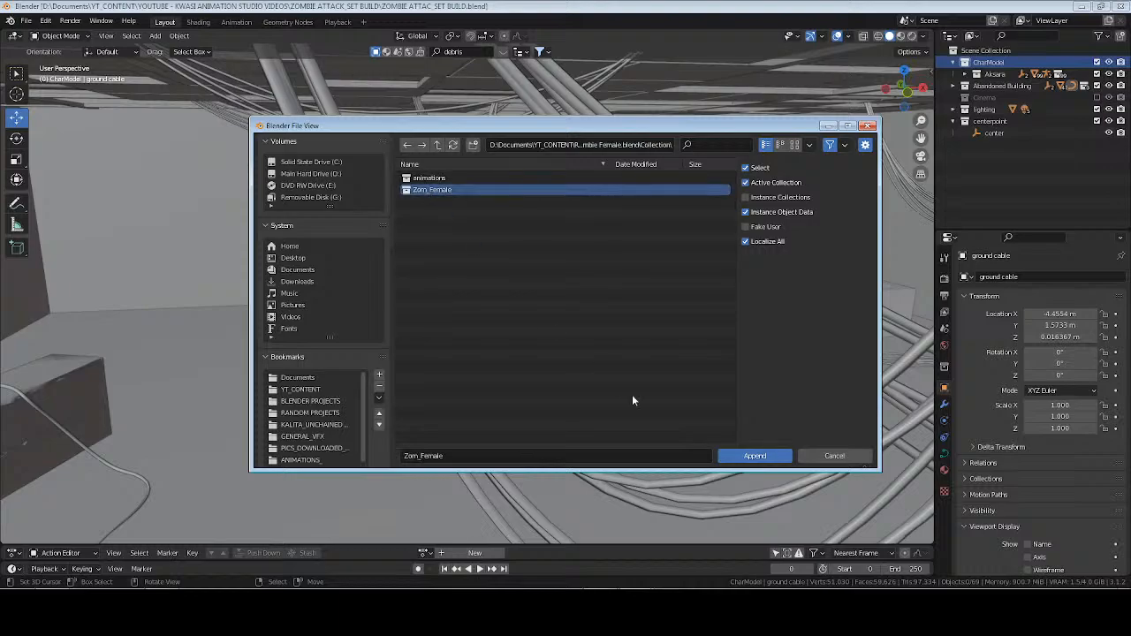
{"action": "left_click", "coordinate": [753, 455]}
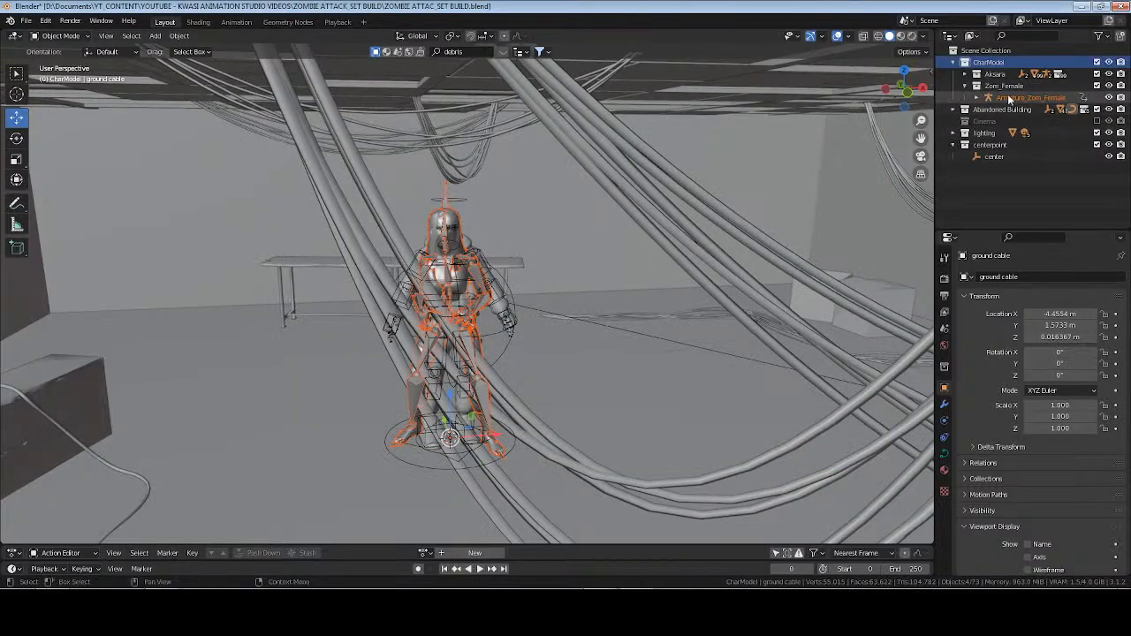
Select Armature_Zom_Female and, in the Animation workspace, push its Zom Female_Idle action down to an NLA track.
{"action": "left_click", "coordinate": [1007, 97]}
{"action": "middle_click_drag", "start_coordinate": [548, 304], "coordinate": [522, 319]}
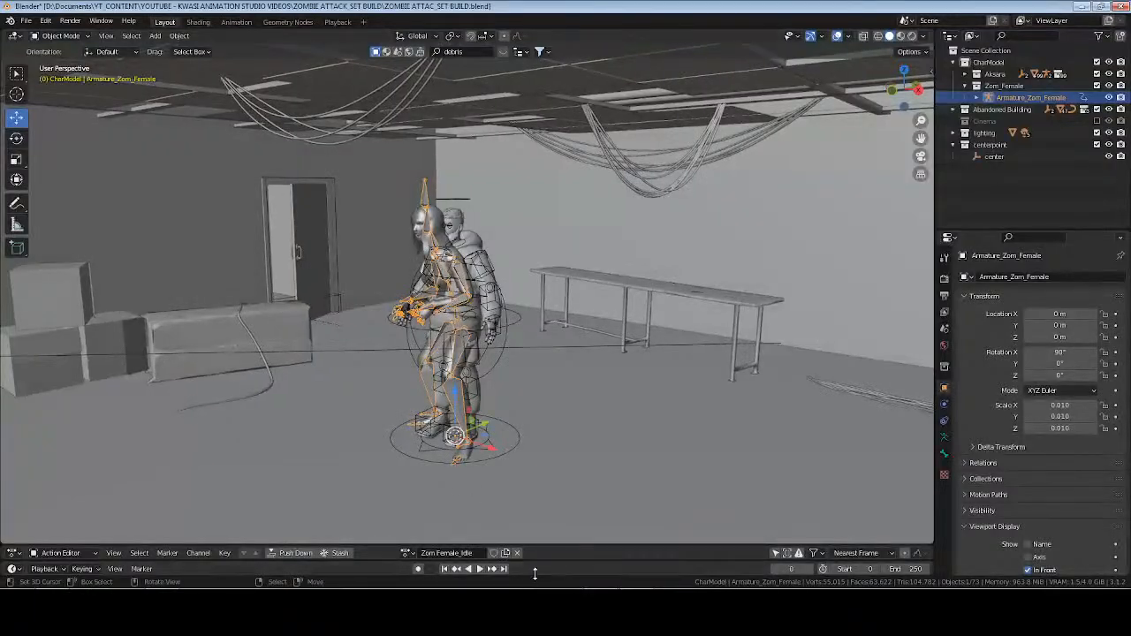
{"action": "left_click_drag", "start_coordinate": [577, 547], "coordinate": [488, 545]}
{"action": "left_click", "coordinate": [339, 22]}
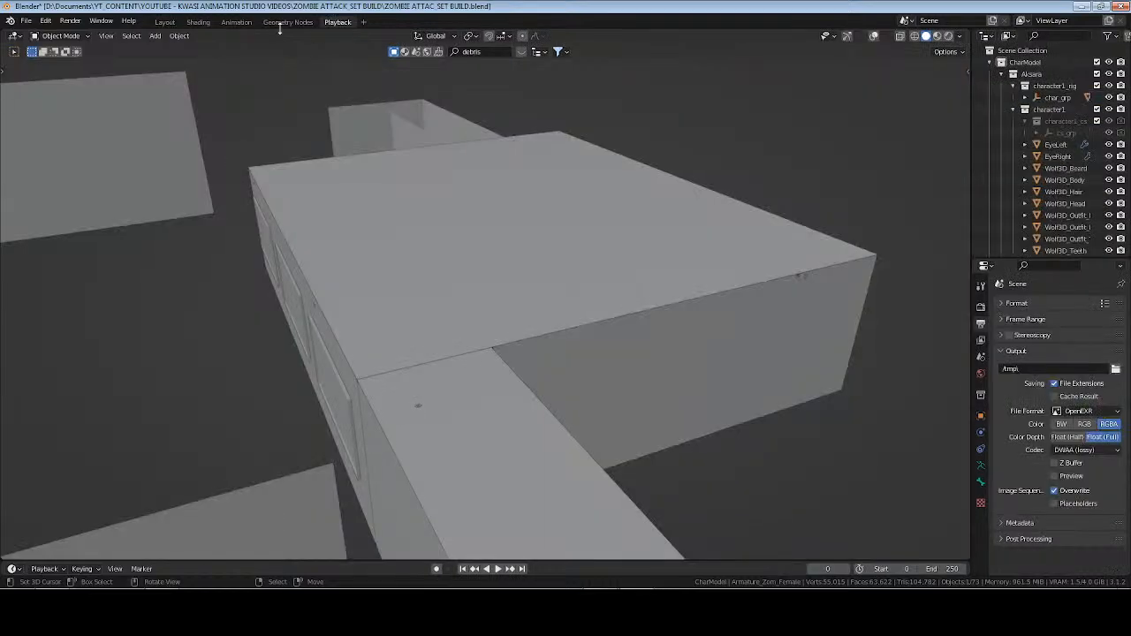
{"action": "left_click", "coordinate": [236, 22]}
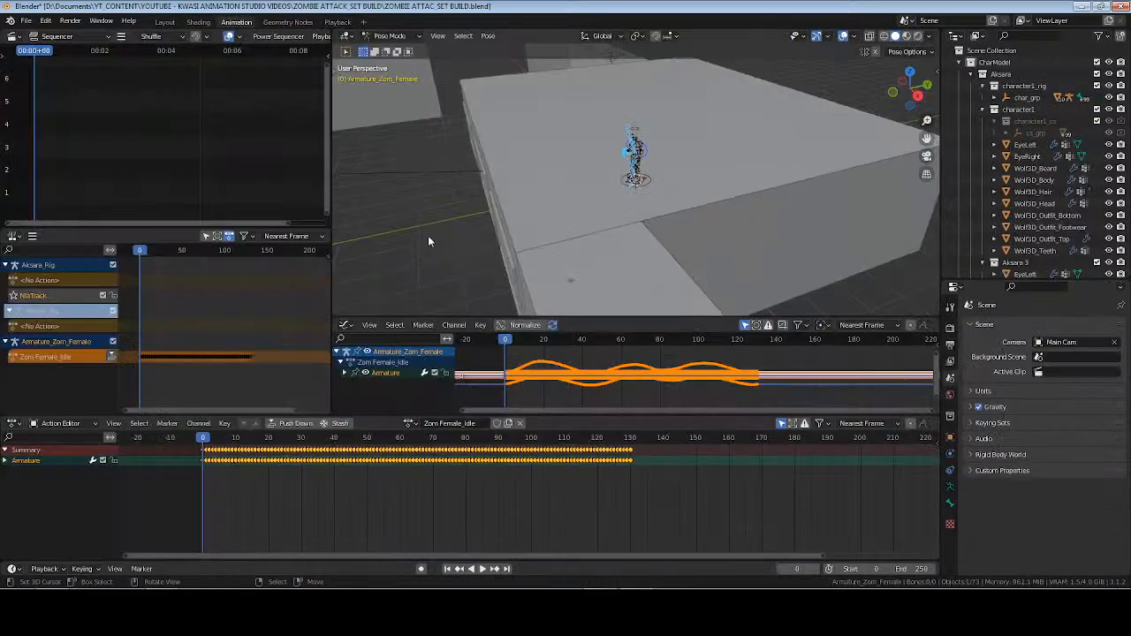
{"action": "left_click", "coordinate": [112, 358]}
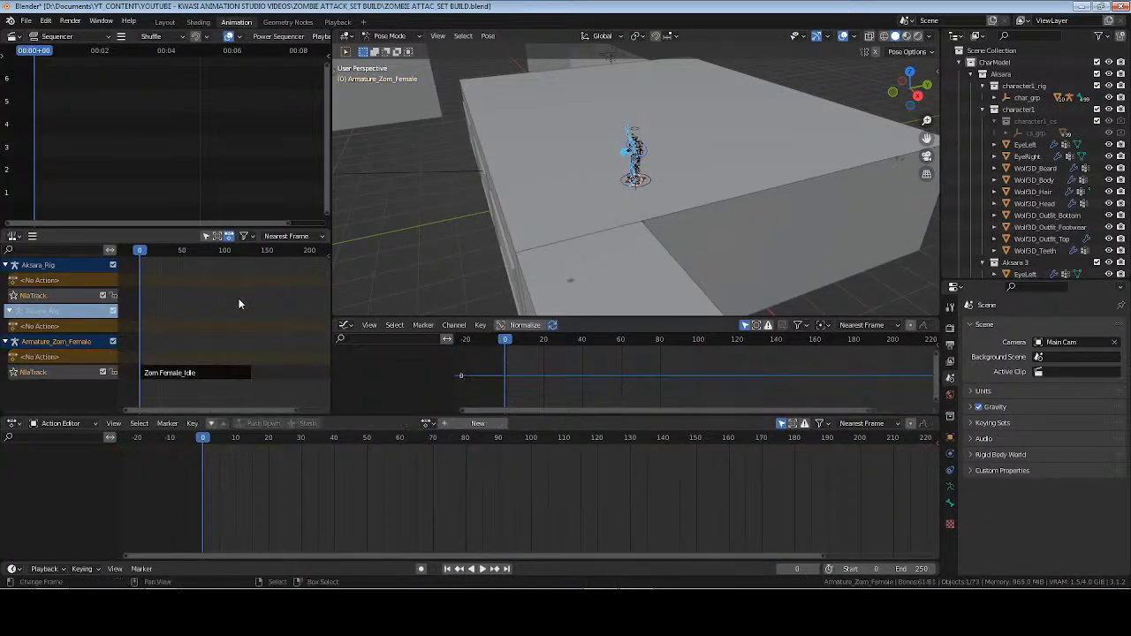
Set the Zom Female_Idle strip to repeat 10 times in its action clip settings.
{"action": "left_click", "coordinate": [227, 374]}
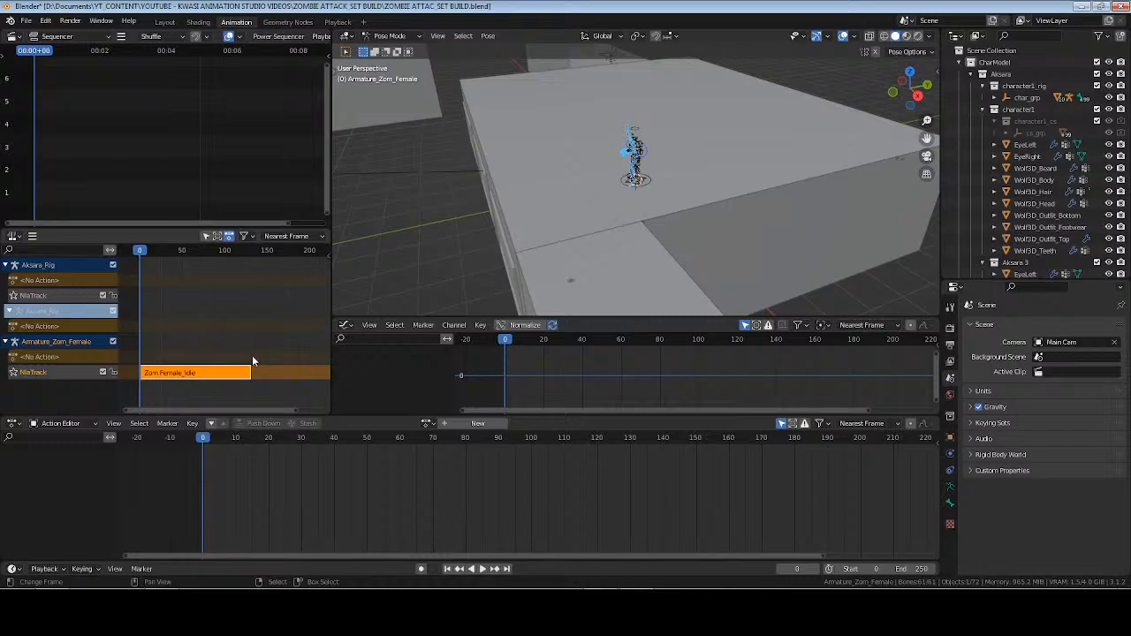
{"action": "key", "text": "n"}
{"action": "left_click", "coordinate": [324, 311]}
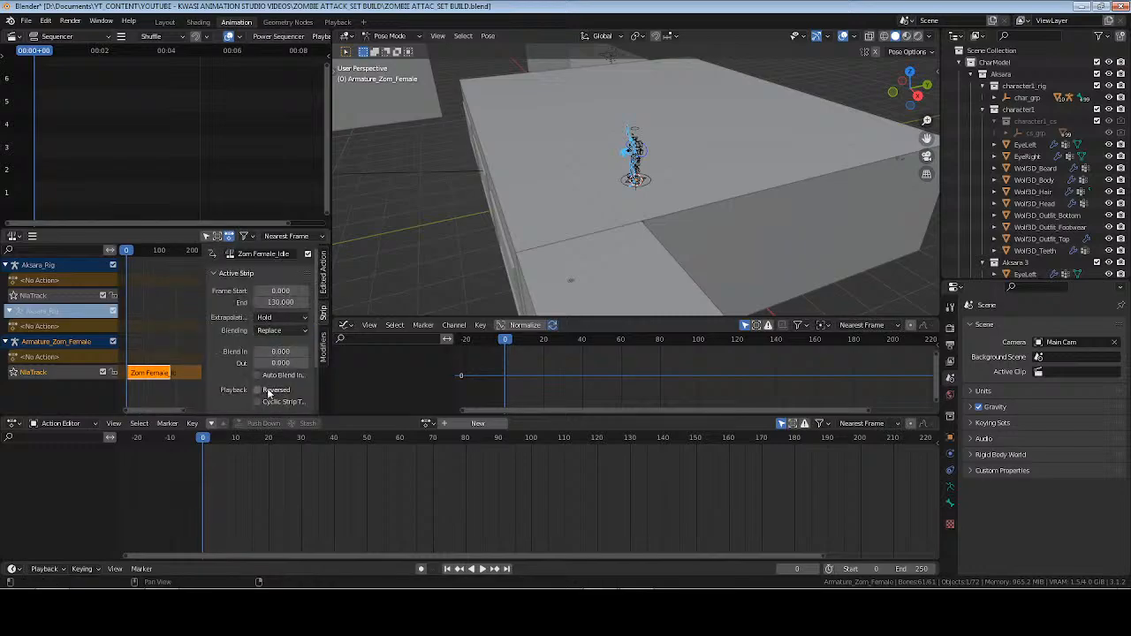
{"action": "scroll", "coordinate": [256, 389], "scroll_direction": "down", "scroll_amount": 4}
{"action": "left_click", "coordinate": [228, 391]}
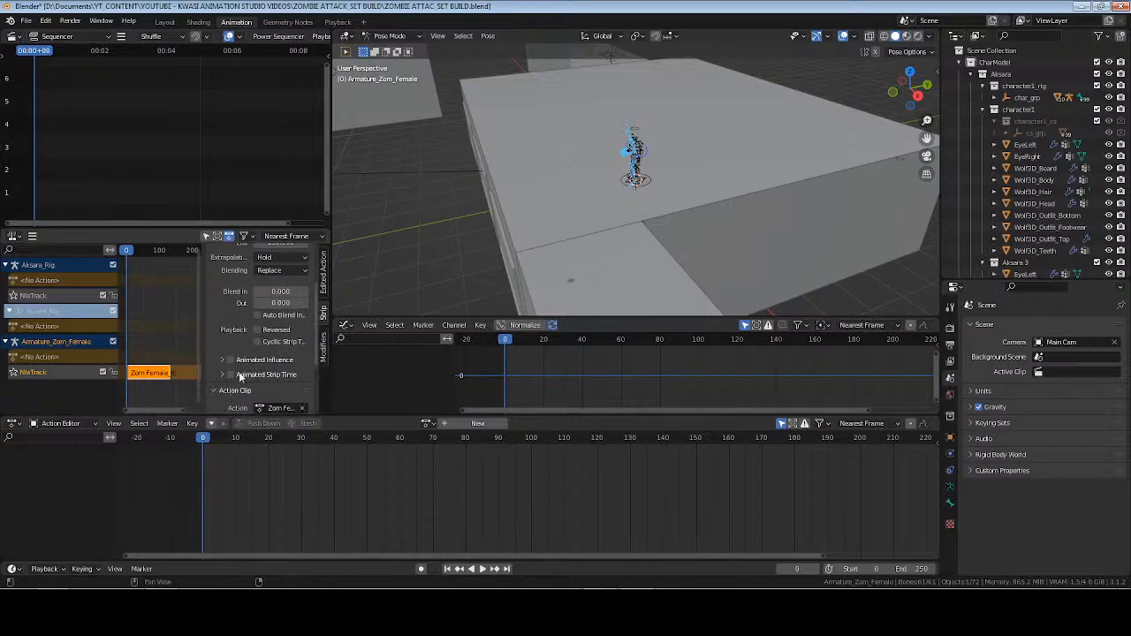
{"action": "scroll", "coordinate": [257, 380], "scroll_direction": "down", "scroll_amount": 3}
{"action": "left_click", "coordinate": [278, 387]}
{"action": "type", "text": "10"}
{"action": "key", "text": "Return"}
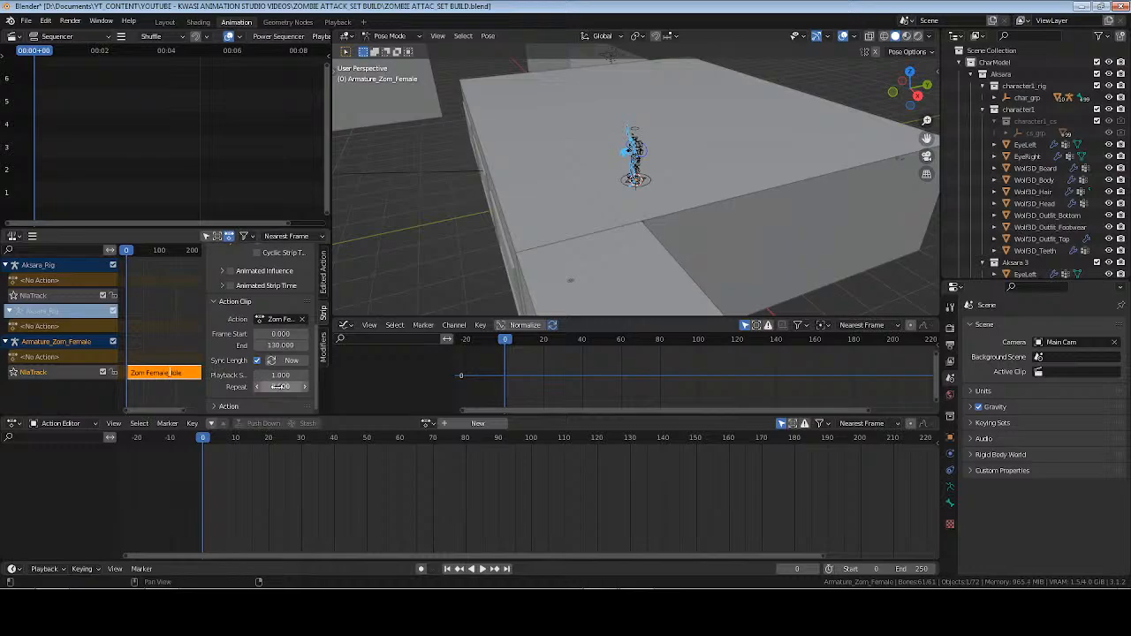
Hide the strip settings, reframe the NLA editor, save the file, and return the zombie armature to Object Mode.
{"action": "key", "text": "n"}
{"action": "right_click", "coordinate": [209, 310]}
{"action": "middle_click_drag", "start_coordinate": [251, 313], "coordinate": [153, 287]}
{"action": "key", "text": "Home"}
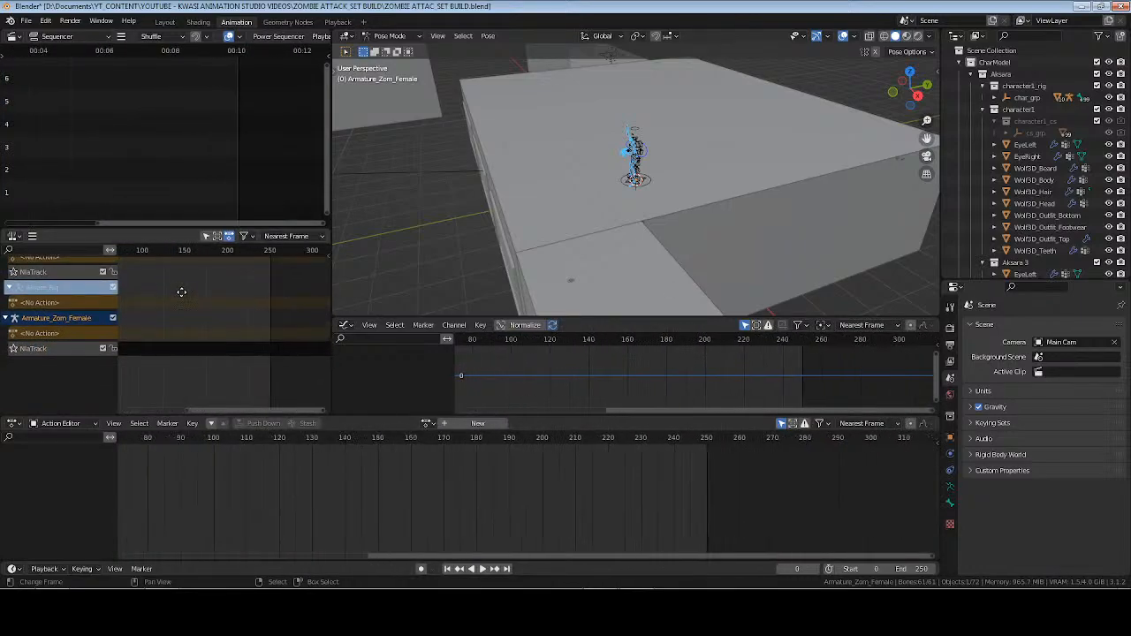
{"action": "key", "text": "ctrl+s"}
{"action": "key", "text": "ctrl+Tab"}
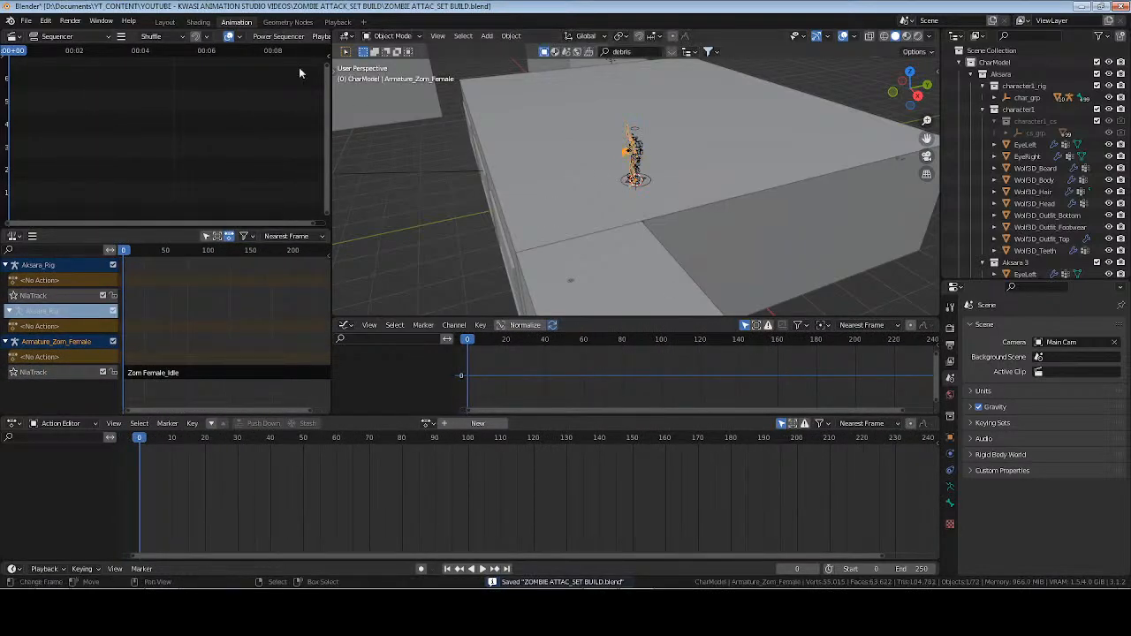
Return to the Layout workspace and apply the rotation of Armature_Zom_Female.
{"action": "left_click", "coordinate": [165, 22]}
{"action": "key", "text": "KP_Decimal"}
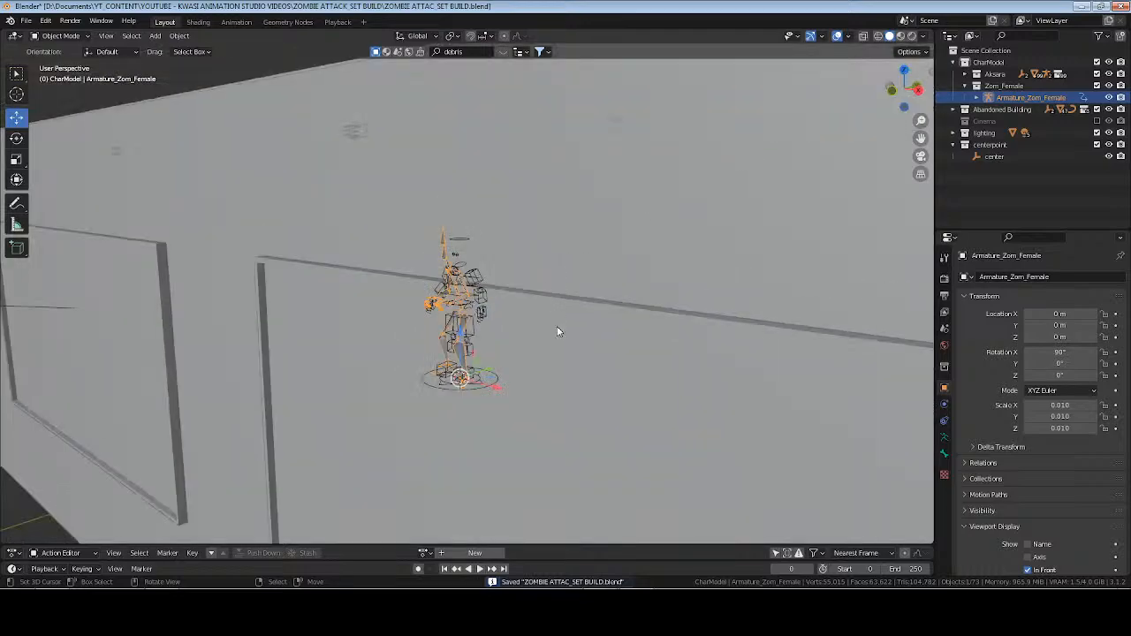
{"action": "key", "text": "ctrl+a"}
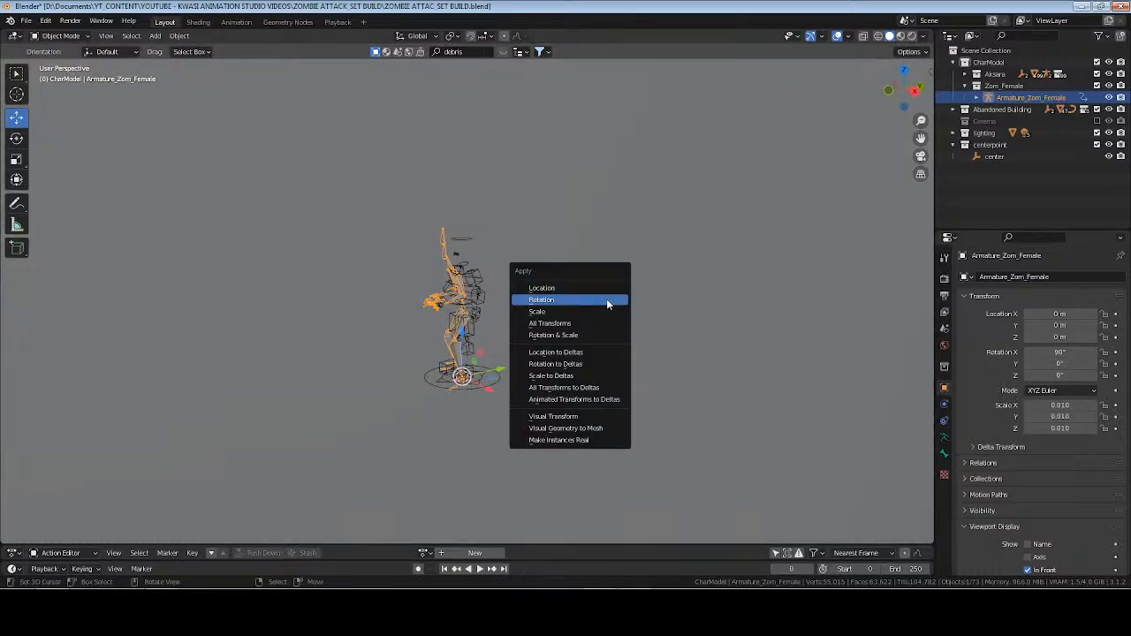
{"action": "left_click", "coordinate": [607, 301]}
{"action": "key", "text": "KP_Divide"}
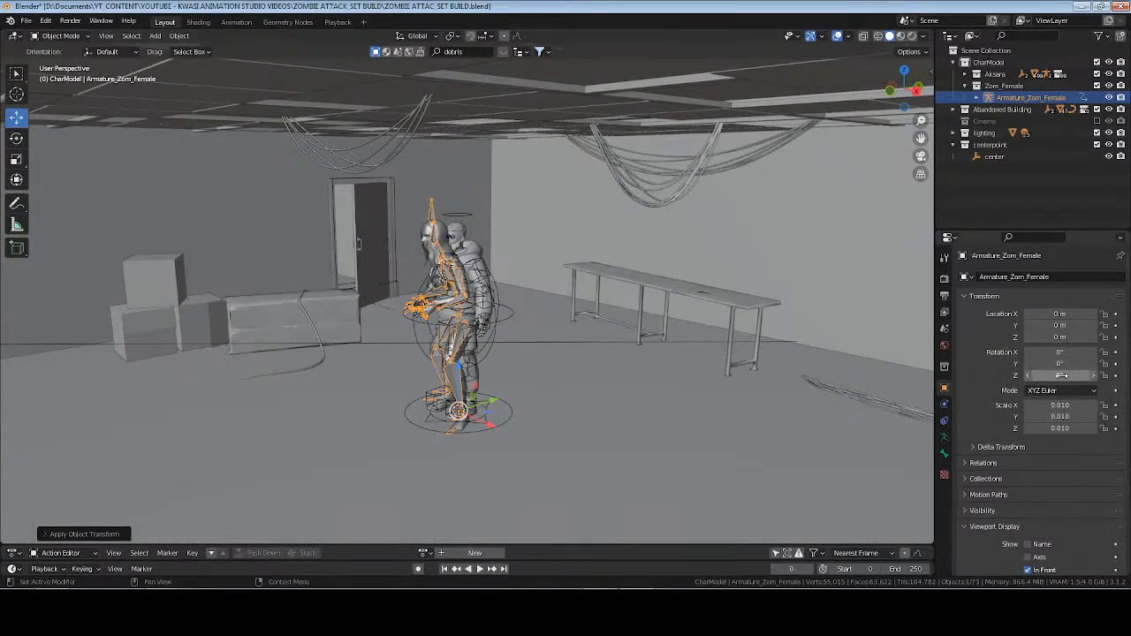
Set the Z rotation of Armature_Zom_Female to 180°.
{"action": "left_click", "coordinate": [1063, 375]}
{"action": "type", "text": "180"}
{"action": "key", "text": "Return"}
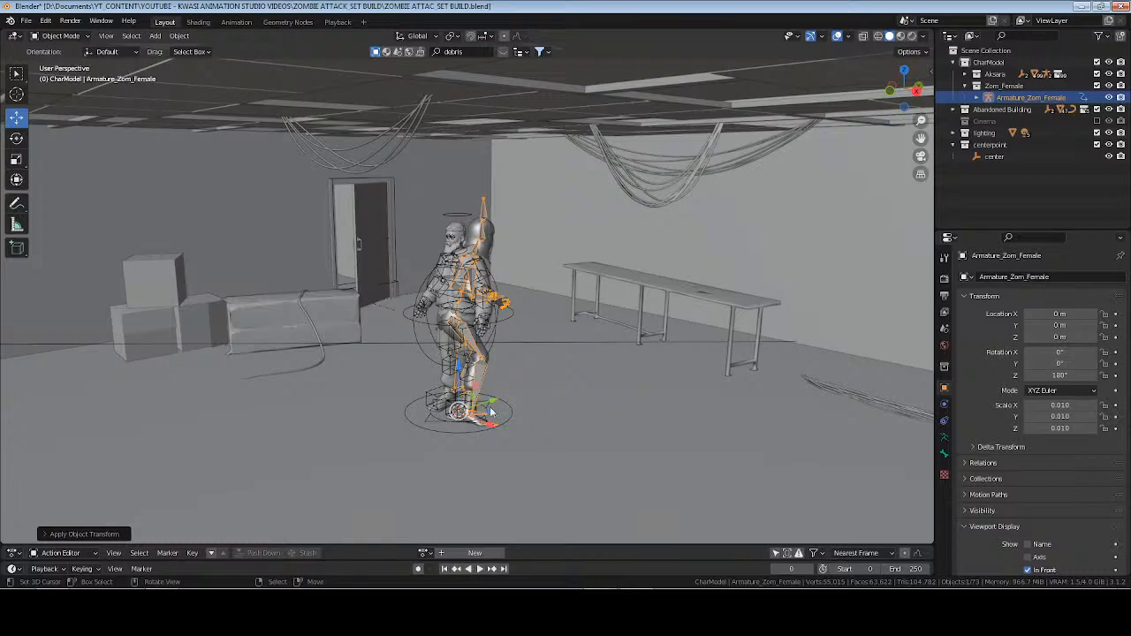
Scale Armature_Zom_Female down to about 0.009 and move it along Y to about -1.92 m, away from the male character.
{"action": "key", "text": "s"}
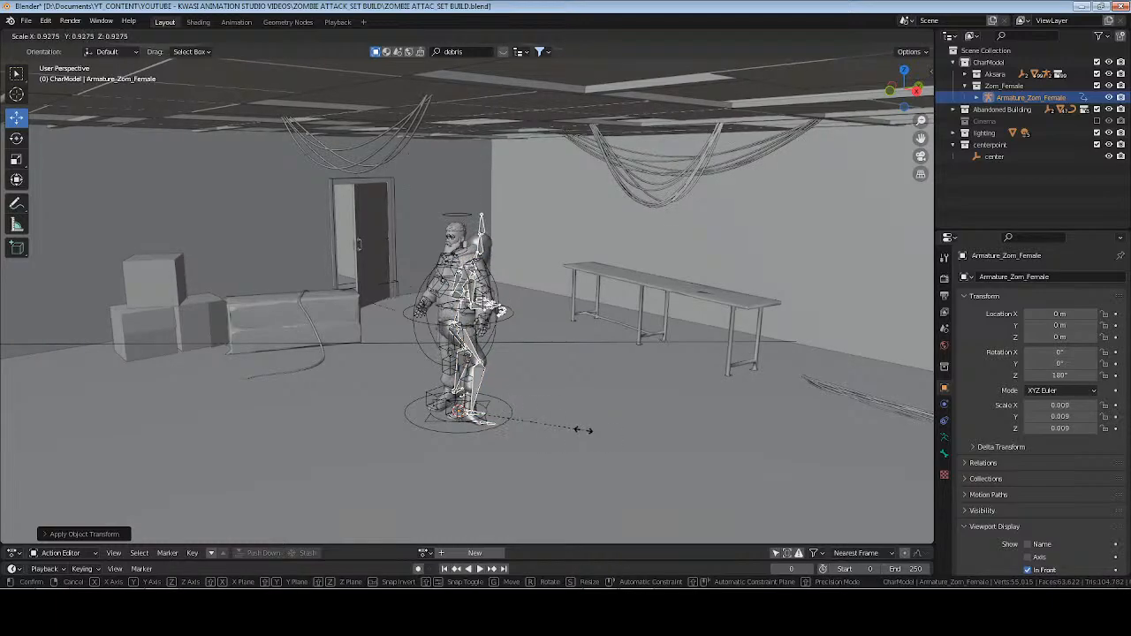
{"action": "left_click", "coordinate": [619, 361]}
{"action": "key", "text": "ctrl+a"}
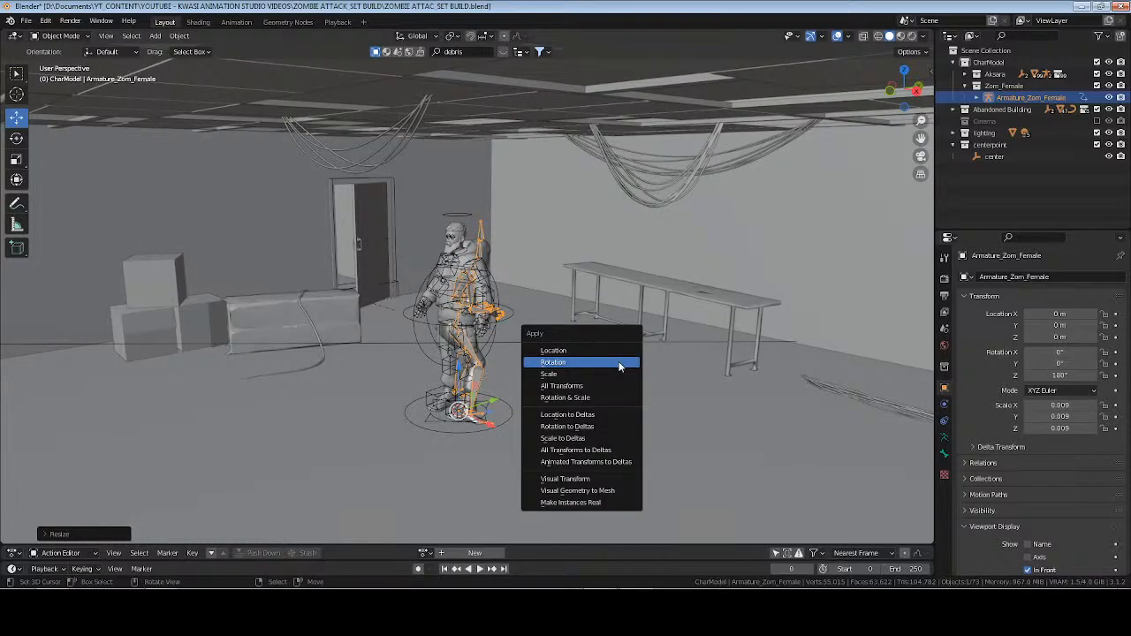
{"action": "key", "text": "Escape"}
{"action": "middle_click_drag", "start_coordinate": [631, 373], "coordinate": [504, 401]}
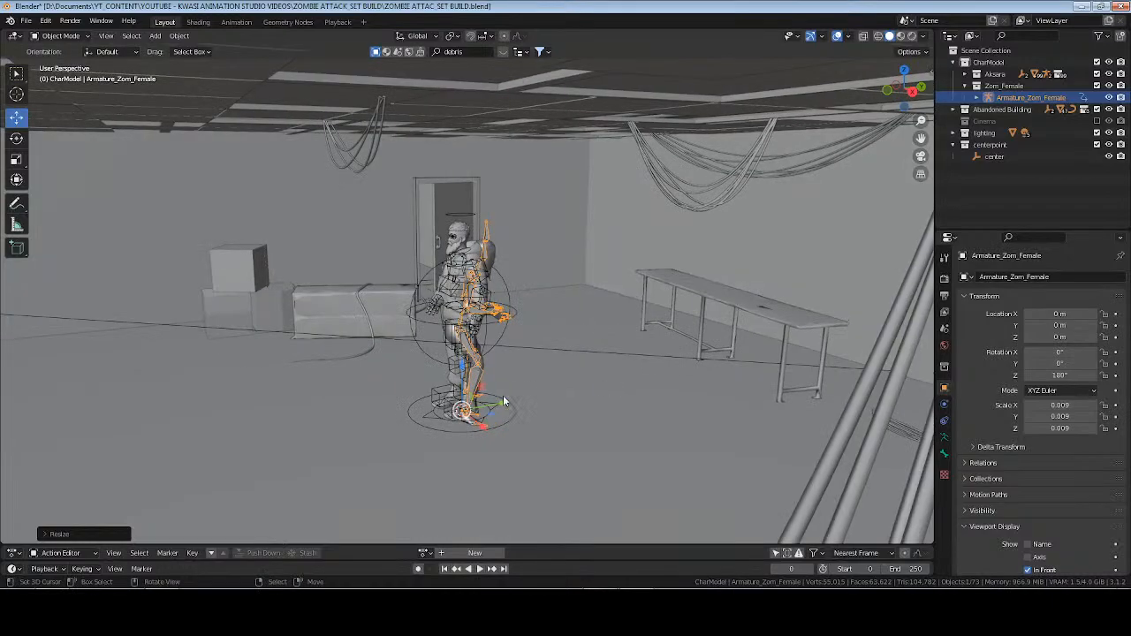
{"action": "left_click_drag", "start_coordinate": [504, 408], "coordinate": [322, 415]}
Try to apply the scale of Armature_Zom_Female, and undo it.
{"action": "key", "text": "ctrl+a"}
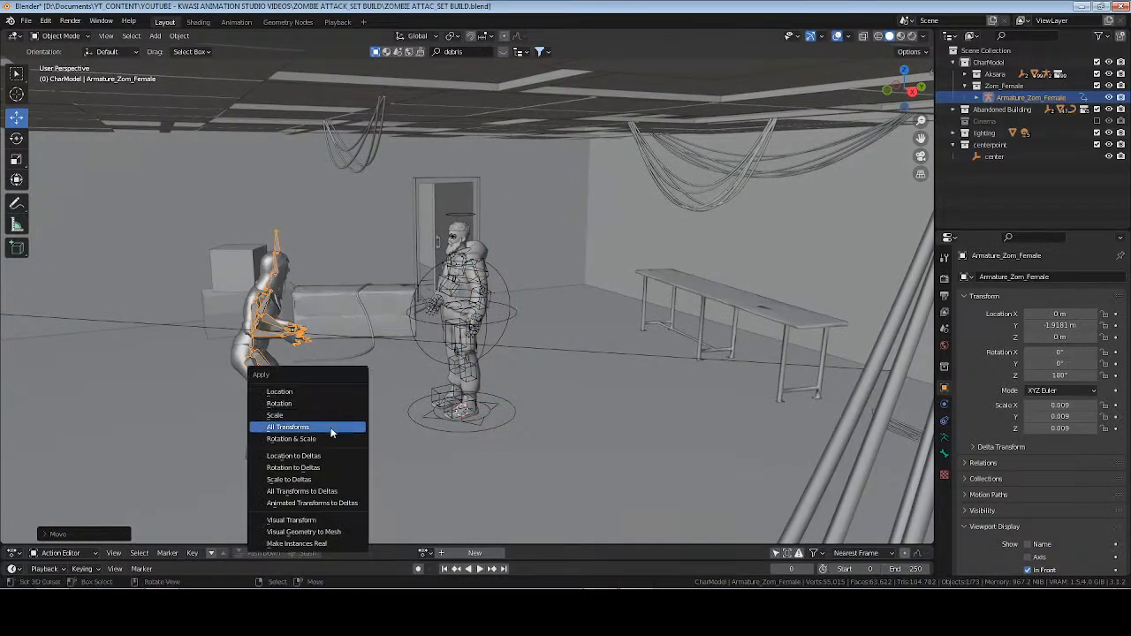
{"action": "left_click", "coordinate": [339, 416]}
{"action": "scroll", "coordinate": [387, 406], "scroll_direction": "down", "scroll_amount": 5}
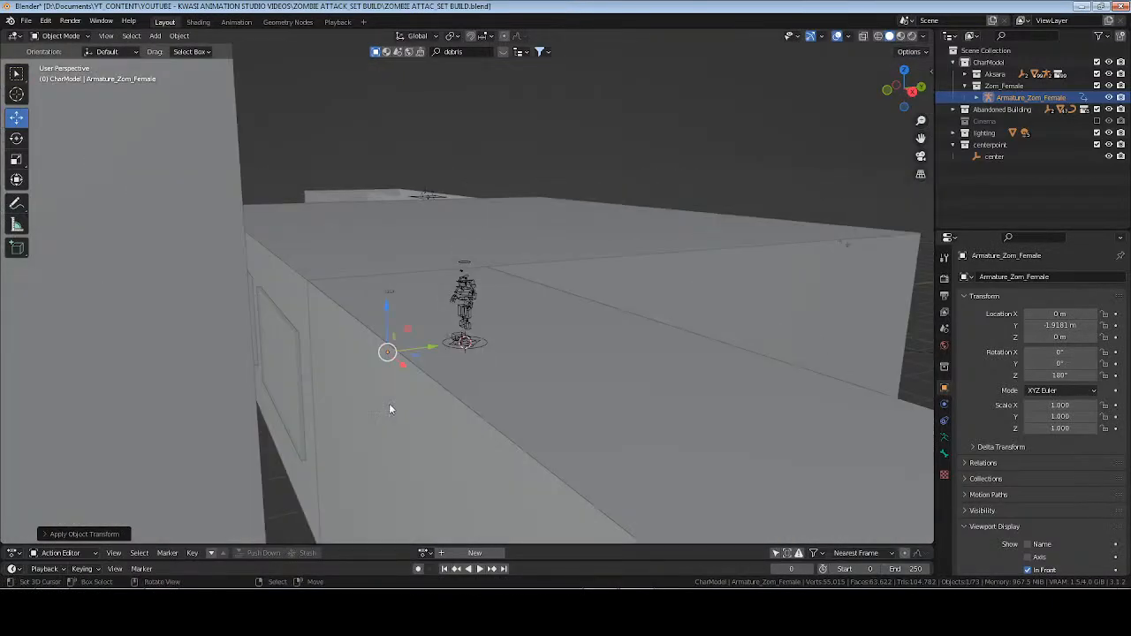
{"action": "key", "text": "ctrl+z"}
Move Armature_Zom_Female outside the building near the middle window, to about X 1.95 m and Y -5.48 m.
{"action": "mouse_move", "coordinate": [426, 383]}
{"action": "middle_mouse_down"}
{"action": "mouse_move", "coordinate": [447, 367]}
{"action": "mouse_move", "coordinate": [418, 363]}
{"action": "middle_mouse_up"}
{"action": "left_click_drag", "start_coordinate": [418, 357], "coordinate": [157, 381]}
{"action": "middle_click_drag", "start_coordinate": [199, 387], "coordinate": [339, 394]}
{"action": "left_click_drag", "start_coordinate": [342, 394], "coordinate": [389, 381]}
{"action": "middle_click_drag", "start_coordinate": [328, 419], "coordinate": [387, 419]}
{"action": "left_click_drag", "start_coordinate": [533, 407], "coordinate": [574, 403]}
{"action": "middle_click_drag", "start_coordinate": [571, 404], "coordinate": [575, 443]}
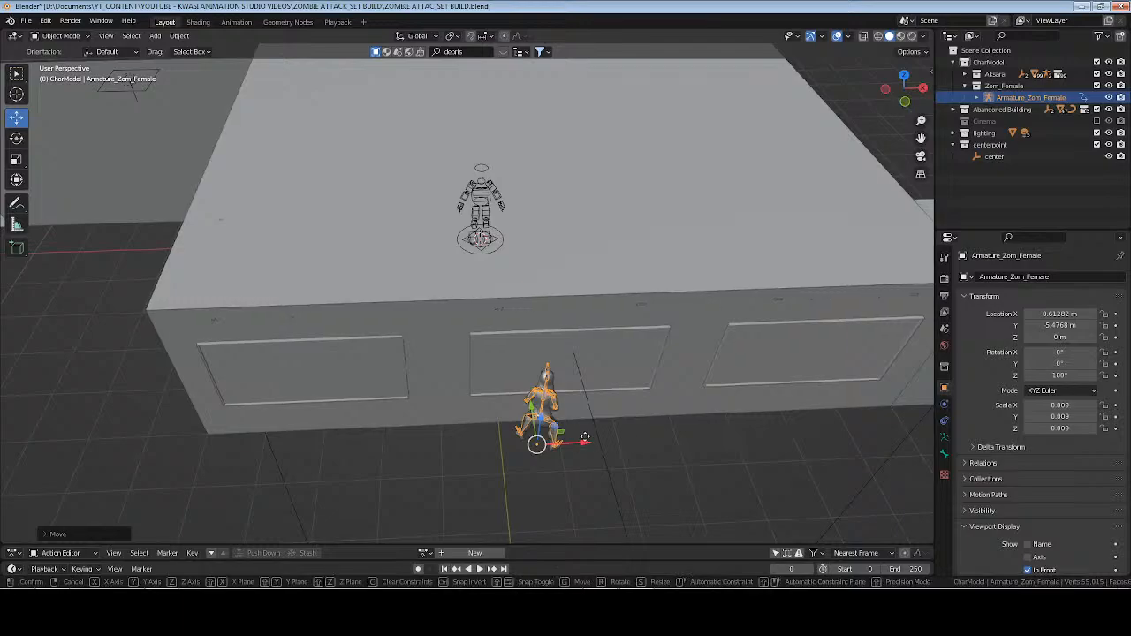
{"action": "left_click_drag", "start_coordinate": [579, 447], "coordinate": [657, 443]}
{"action": "middle_click_drag", "start_coordinate": [624, 458], "coordinate": [560, 497]}
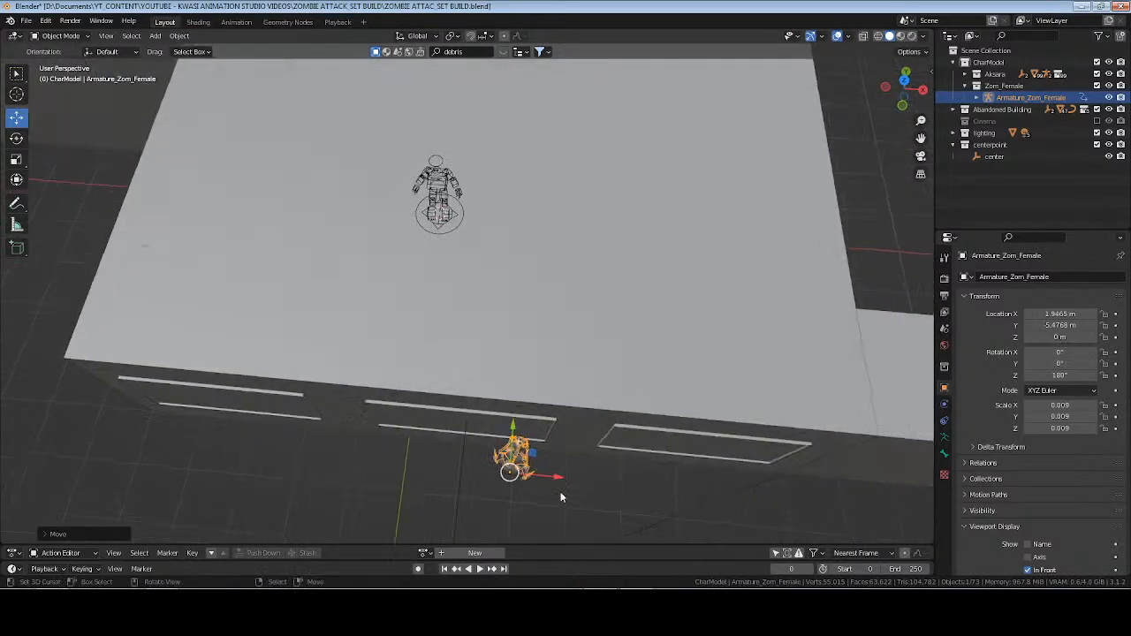
Nudge Armature_Zom_Female along Y to about -5.51 m and set its Z rotation to 185°.
{"action": "middle_click_drag", "start_coordinate": [525, 449], "coordinate": [427, 433]}
{"action": "key", "text": "g"}
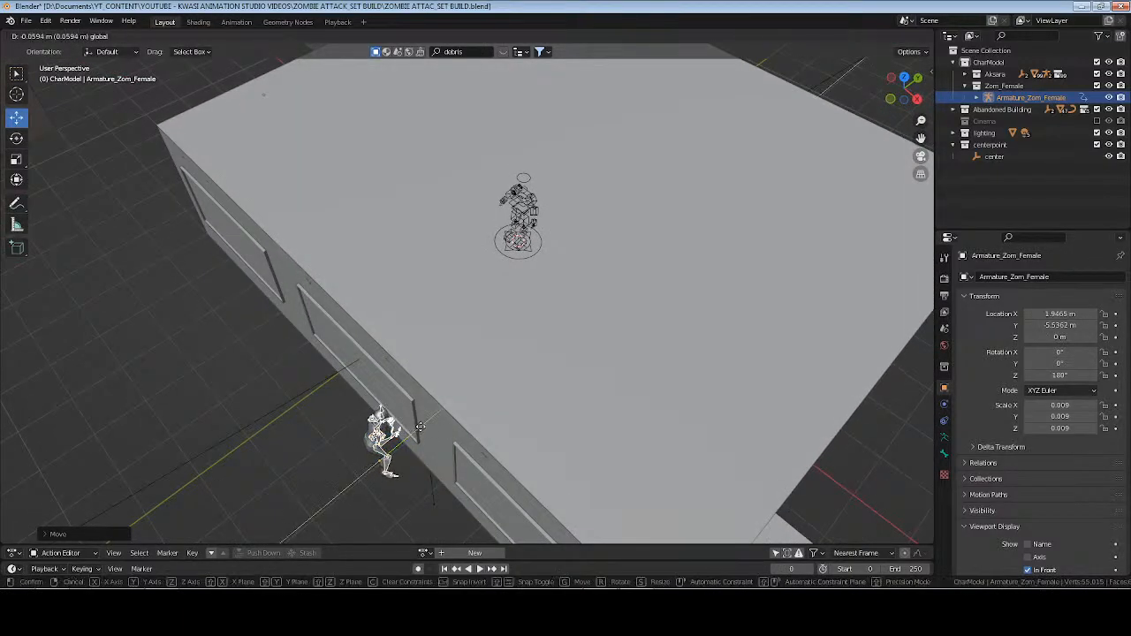
{"action": "left_click_drag", "start_coordinate": [422, 432], "coordinate": [423, 432]}
{"action": "left_click_drag", "start_coordinate": [1075, 376], "coordinate": [1080, 376]}
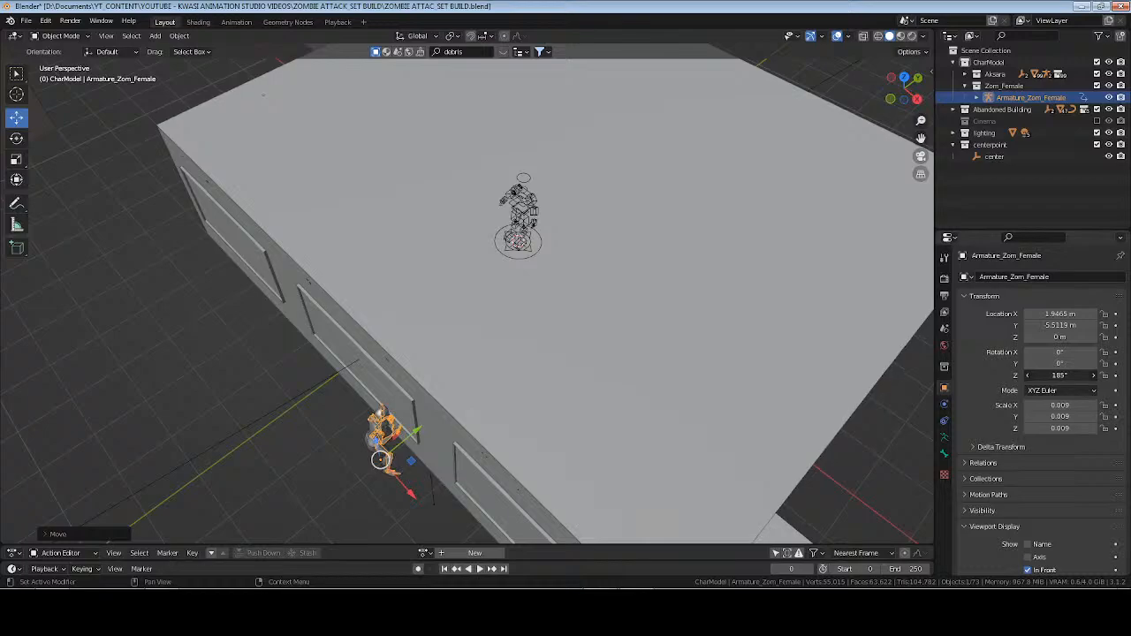
Save the file and preview the room around Aksara_Rig and the zombie at the window in rendered shading.
{"action": "left_click", "coordinate": [528, 200]}
{"action": "key", "text": "KP_Decimal"}
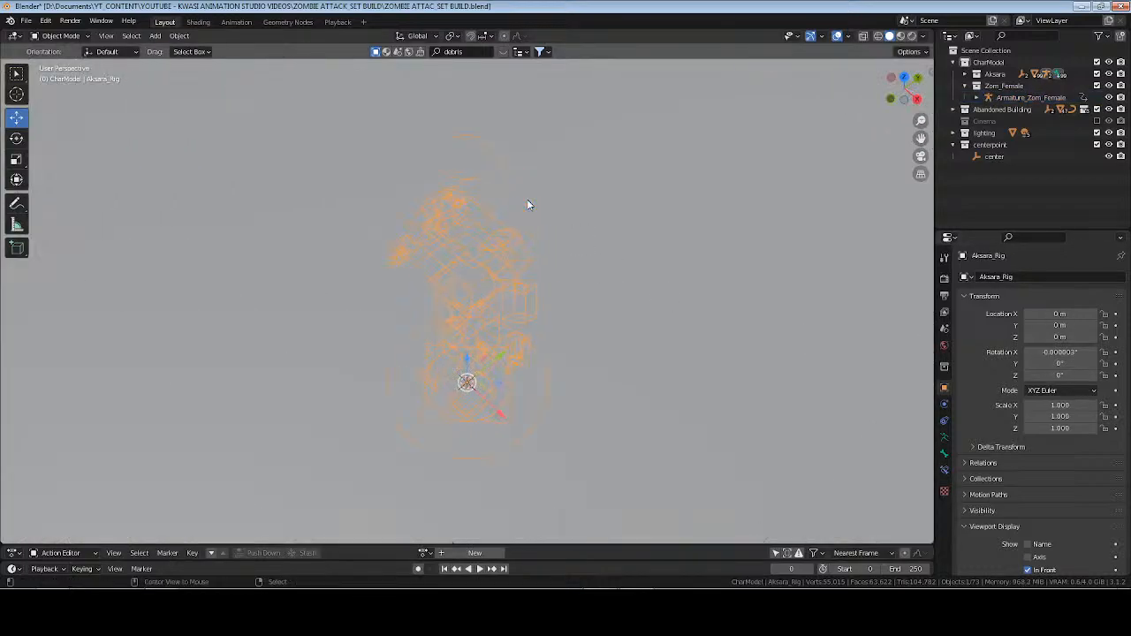
{"action": "key", "text": "alt+a"}
{"action": "middle_click_drag", "start_coordinate": [528, 239], "coordinate": [570, 252]}
{"action": "key", "text": "ctrl+s"}
{"action": "middle_click_drag", "start_coordinate": [592, 252], "coordinate": [540, 253]}
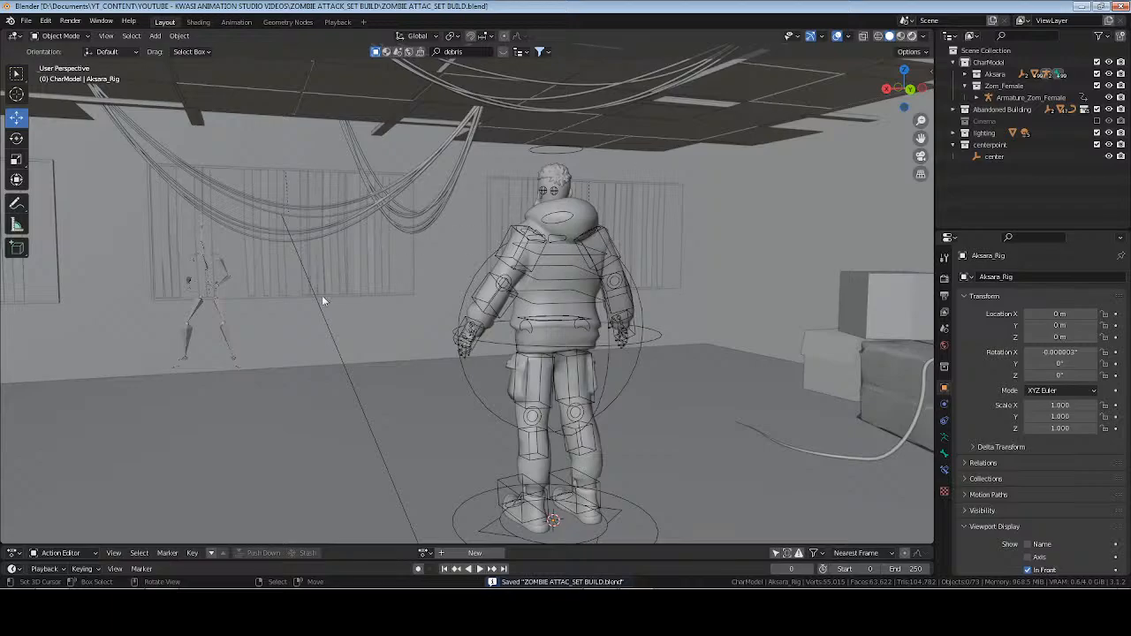
{"action": "key", "text": "shift+z"}
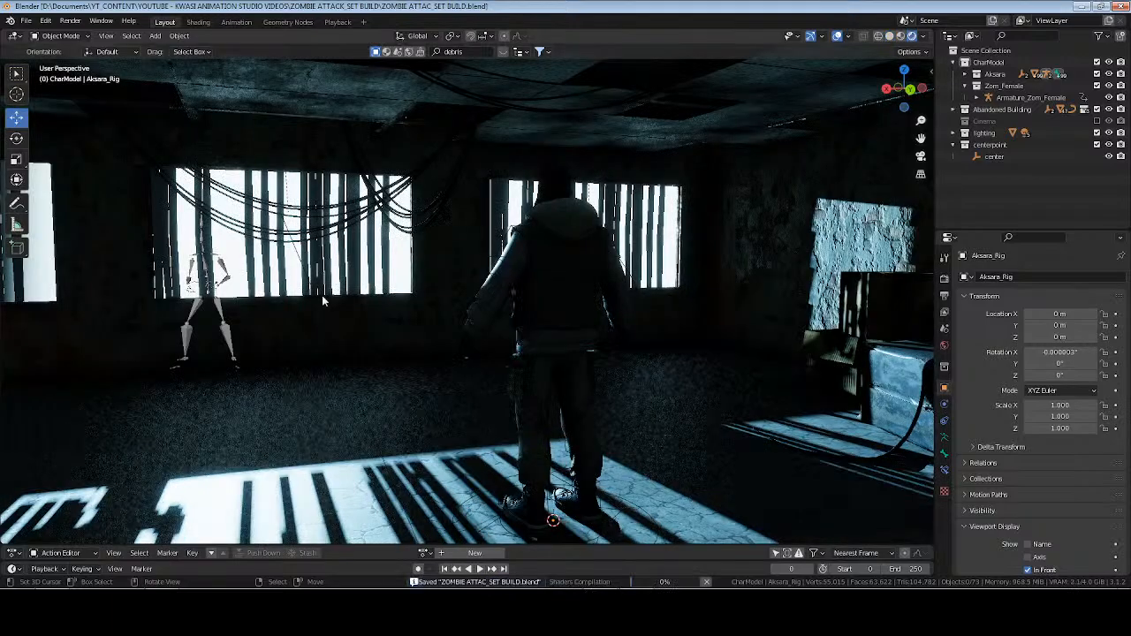
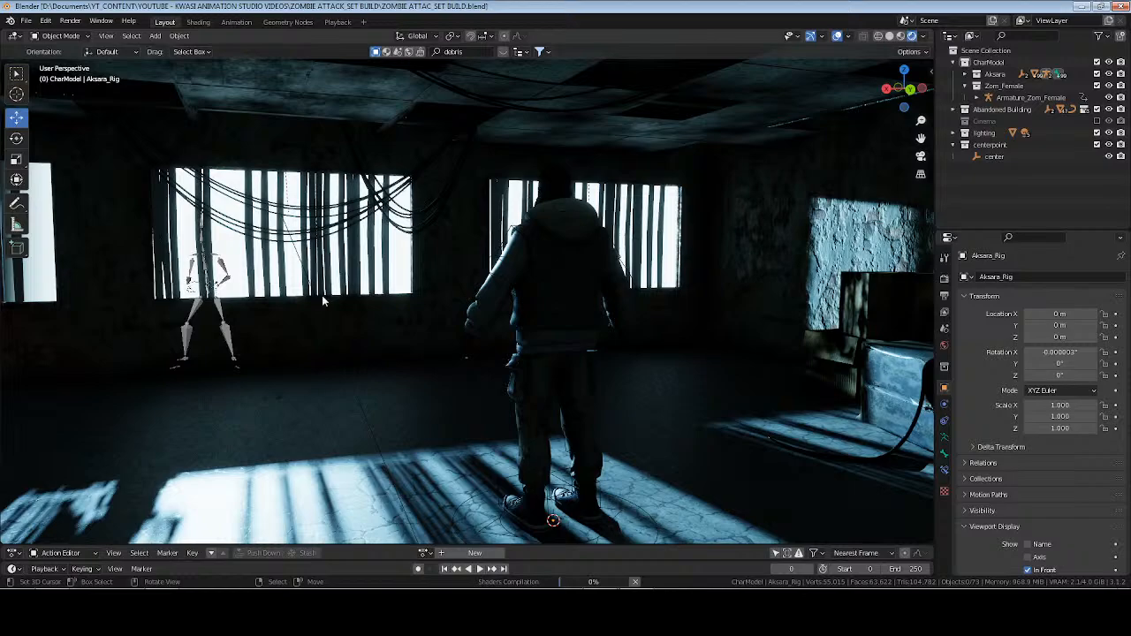
Hide bones in the viewport overlays and frame the female zombie's armature, Armature_Zom_Female.
{"action": "left_click", "coordinate": [849, 37]}
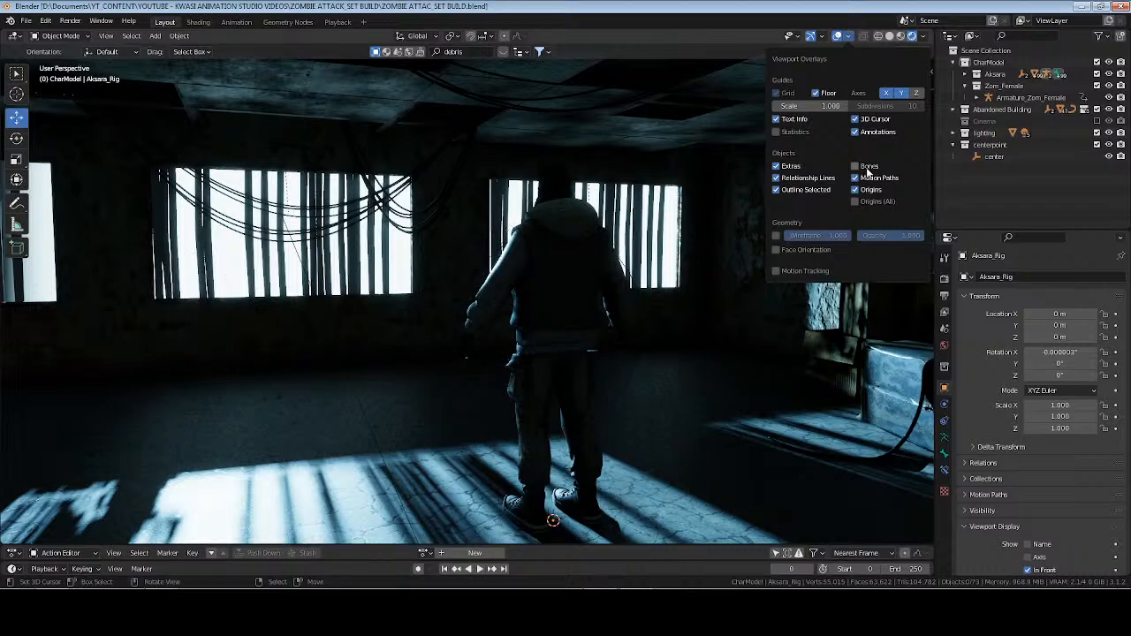
{"action": "mouse_move", "coordinate": [454, 316]}
{"action": "middle_mouse_down"}
{"action": "mouse_move", "coordinate": [397, 315]}
{"action": "mouse_move", "coordinate": [435, 315]}
{"action": "middle_mouse_up"}
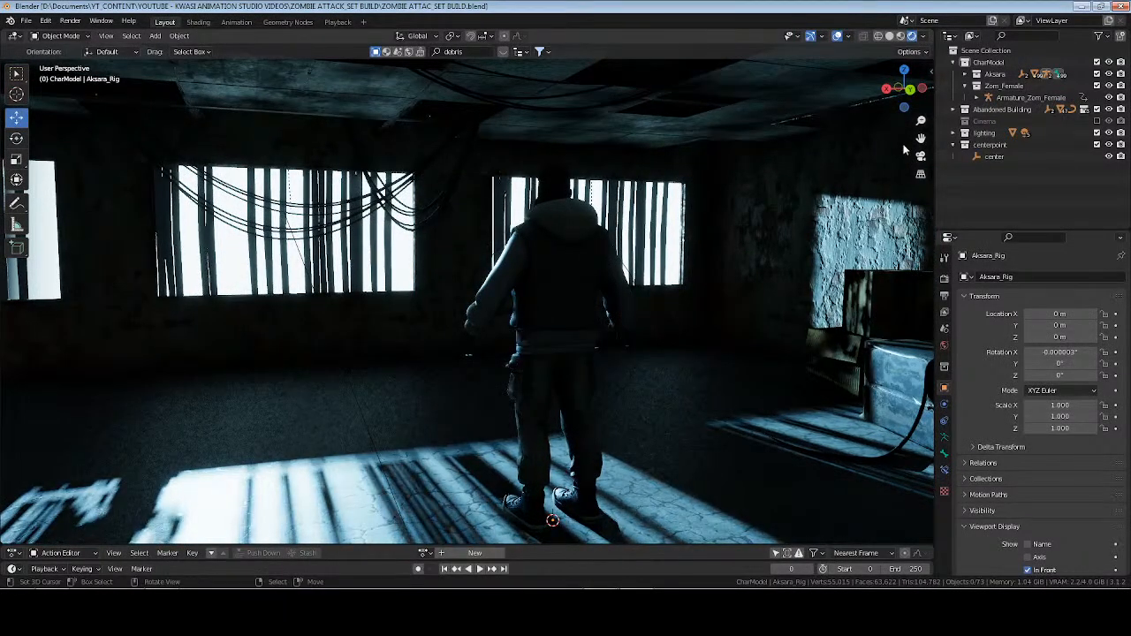
{"action": "left_click", "coordinate": [1032, 98]}
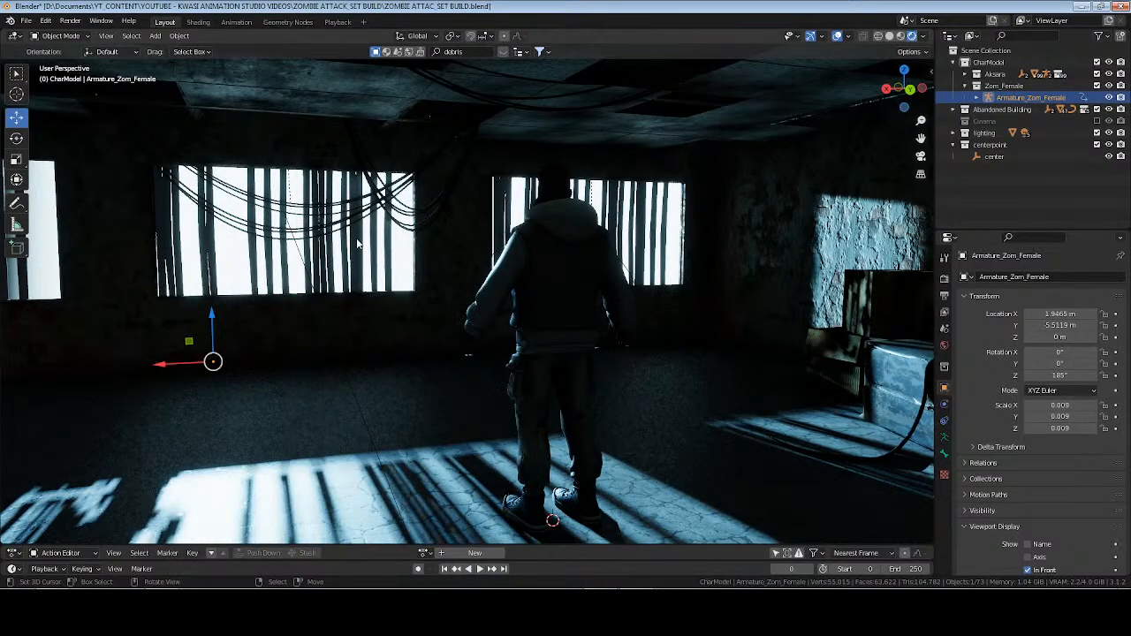
{"action": "key", "text": "KP_Decimal"}
{"action": "middle_click_drag", "start_coordinate": [305, 273], "coordinate": [493, 281]}
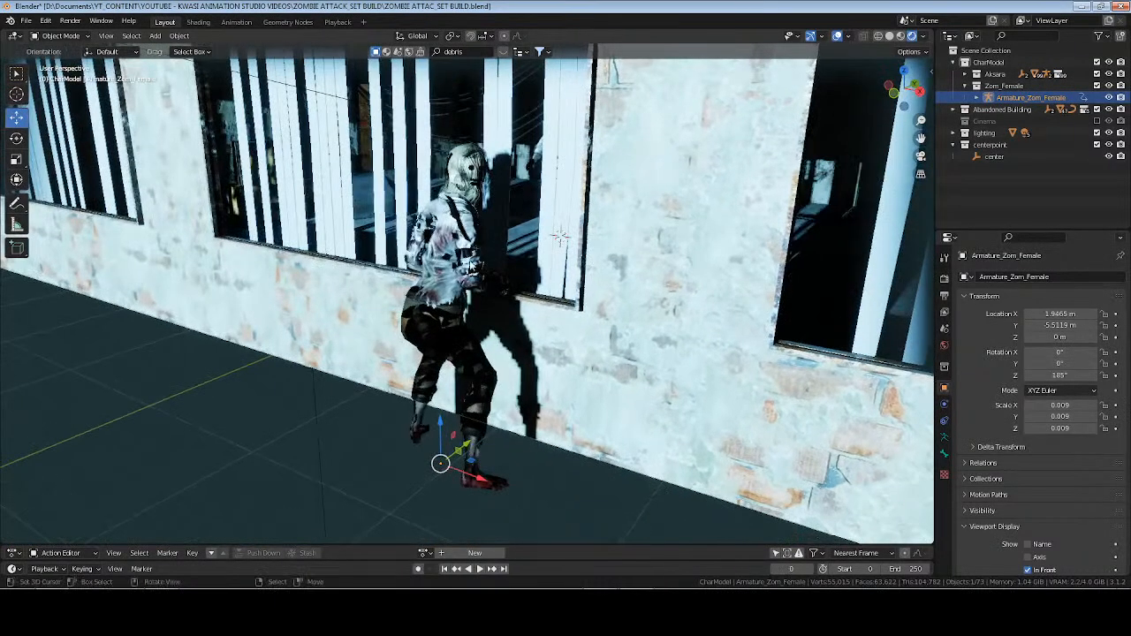
Set the blend mode of the zombie's top material, ZombieGirl_Material.002, to Opaque.
{"action": "left_click", "coordinate": [452, 234]}
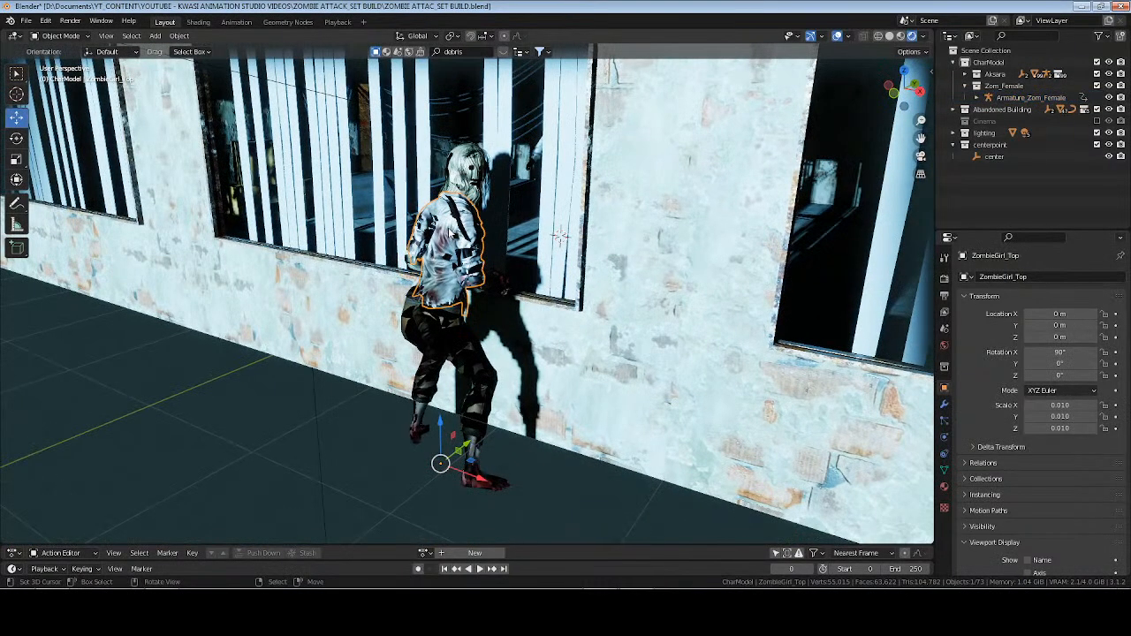
{"action": "left_click", "coordinate": [945, 487]}
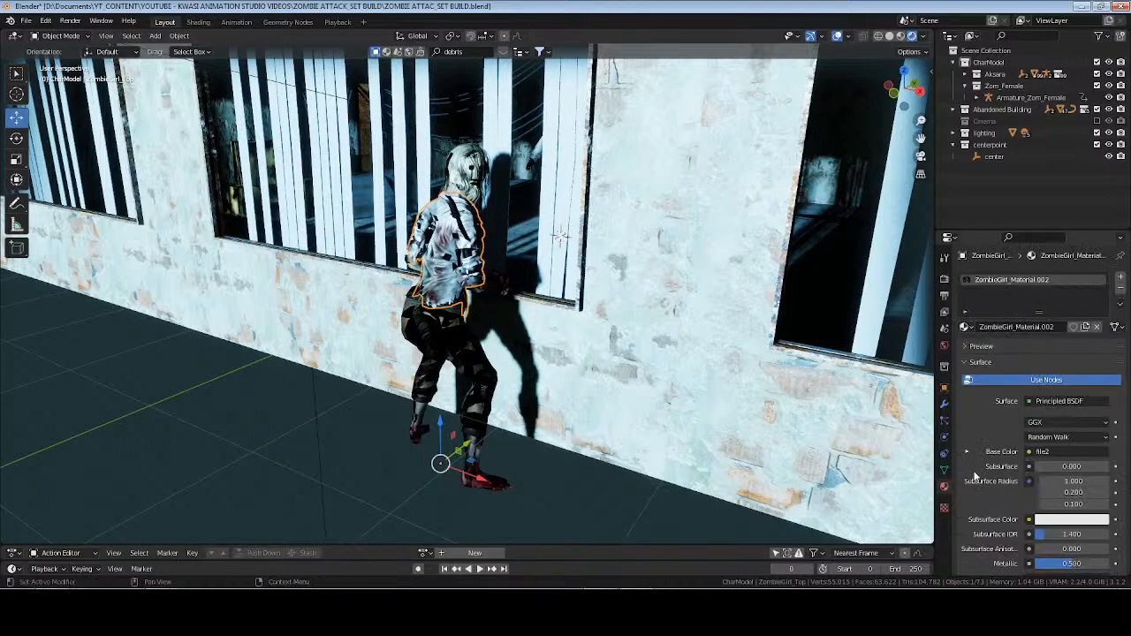
{"action": "left_click", "coordinate": [991, 366]}
{"action": "left_click", "coordinate": [1060, 428]}
{"action": "left_click", "coordinate": [1052, 440]}
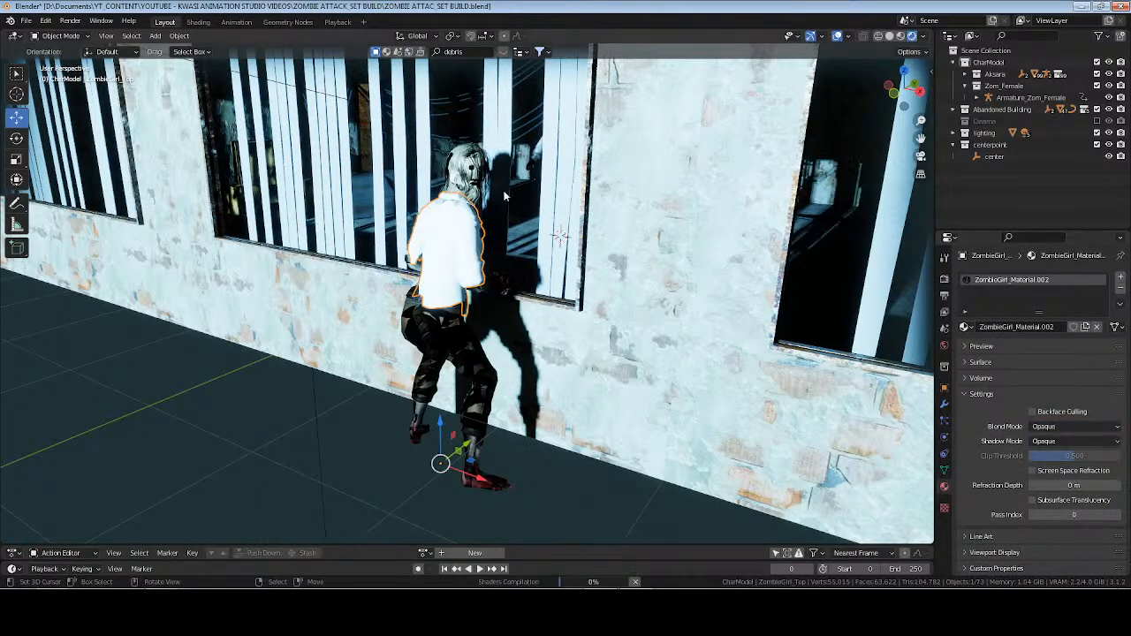
Switch the viewport to Solid shading and set the zombie body's material blend mode to Opaque.
{"action": "left_click", "coordinate": [449, 354]}
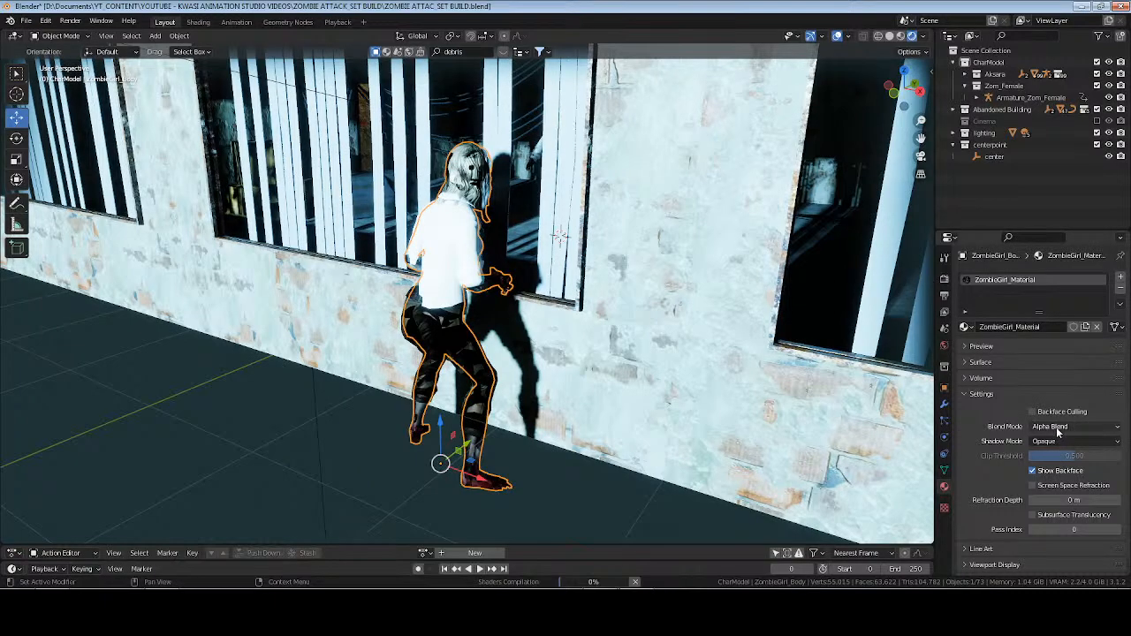
{"action": "left_click", "coordinate": [901, 36]}
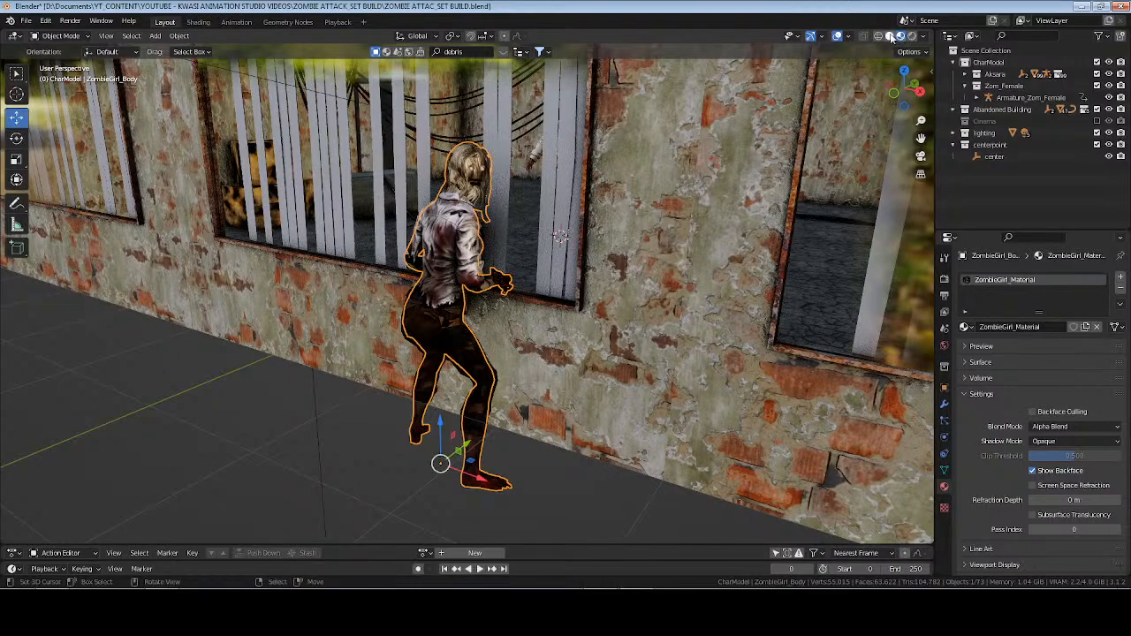
{"action": "left_click", "coordinate": [890, 36]}
{"action": "left_click", "coordinate": [1071, 426]}
{"action": "left_click", "coordinate": [1056, 492]}
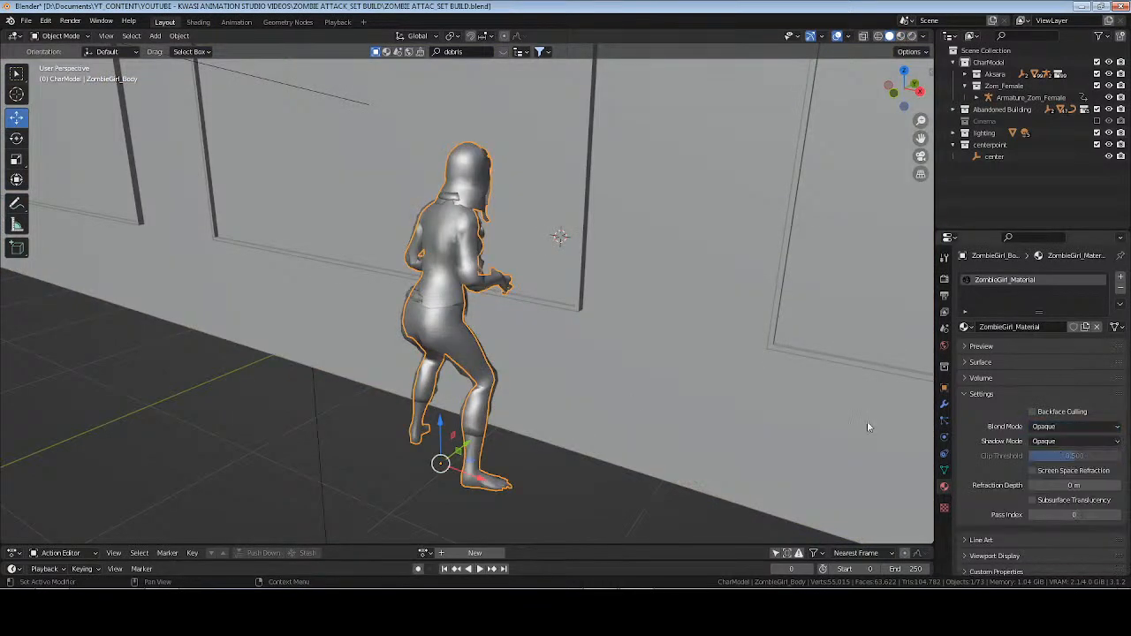
Set the blend mode of the zombie's pants material, ZombieGirl_Material.001, to Opaque.
{"action": "middle_click_drag", "start_coordinate": [495, 371], "coordinate": [451, 356]}
{"action": "left_click", "coordinate": [468, 161]}
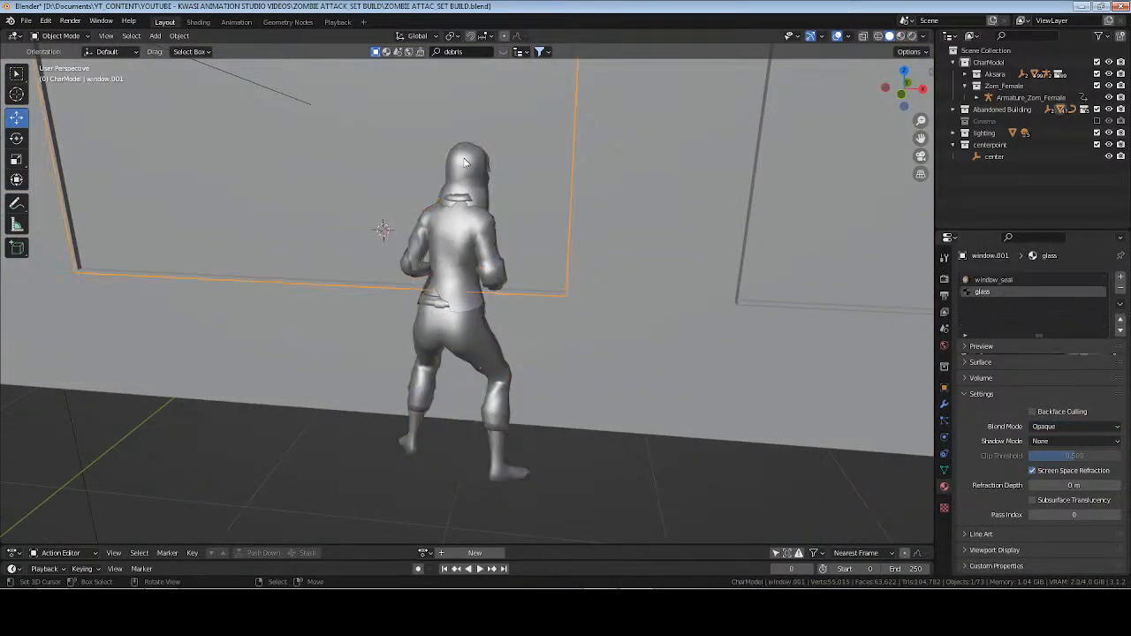
{"action": "left_click", "coordinate": [472, 283]}
{"action": "middle_click_drag", "start_coordinate": [478, 311], "coordinate": [447, 317]}
{"action": "scroll", "coordinate": [481, 353], "scroll_direction": "up", "scroll_amount": 2}
{"action": "middle_click_drag", "start_coordinate": [490, 391], "coordinate": [474, 366], "text": "shift"}
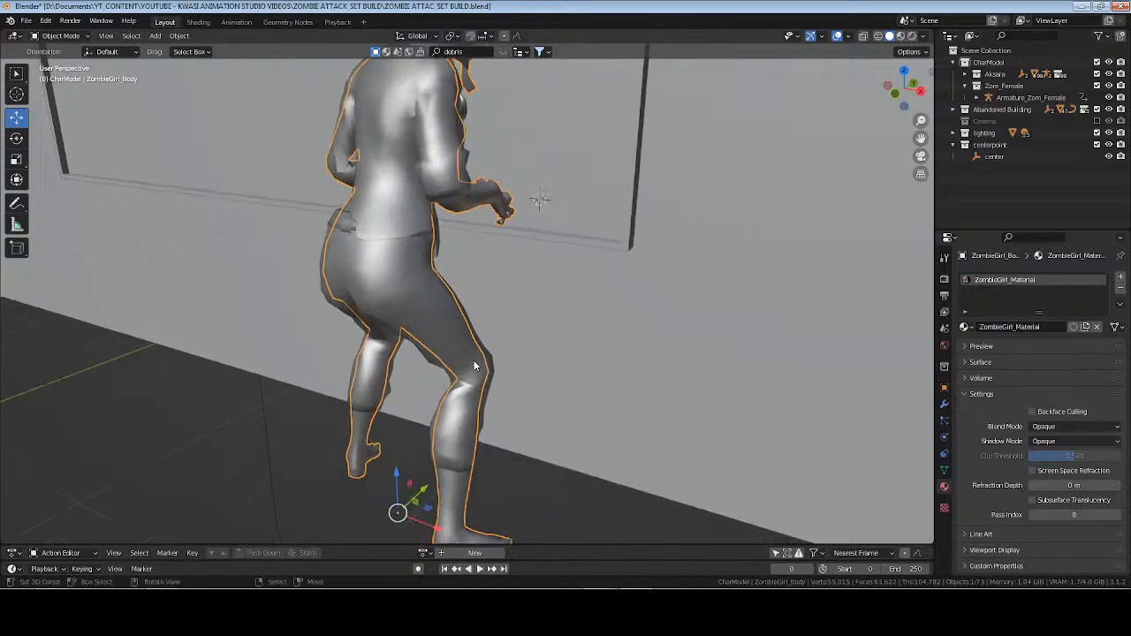
{"action": "left_click", "coordinate": [490, 363]}
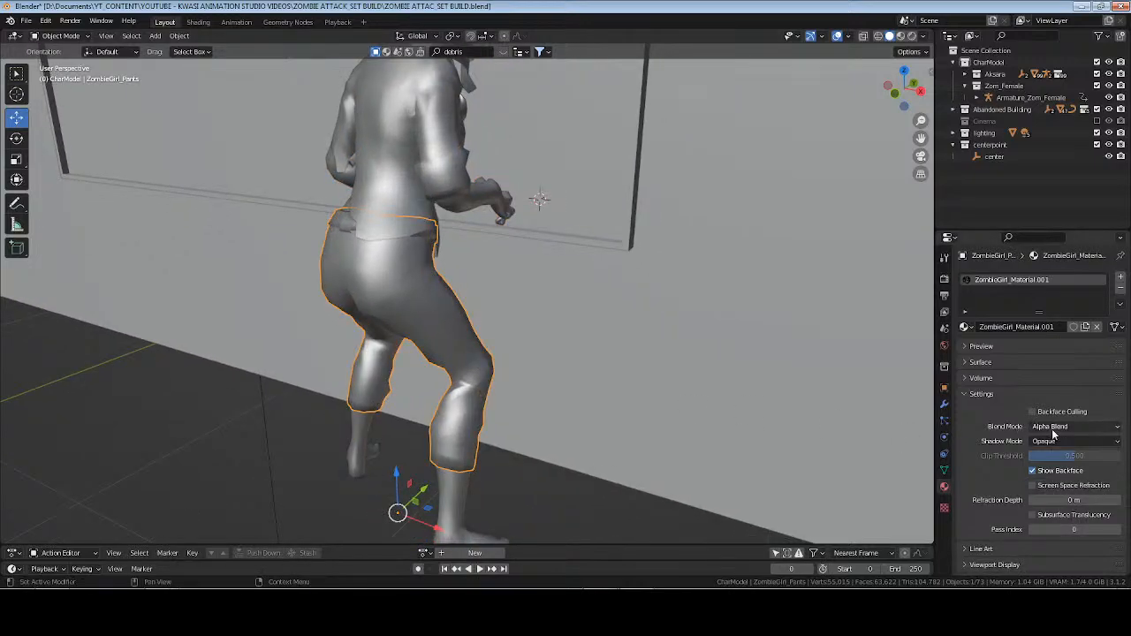
{"action": "left_click", "coordinate": [1053, 430]}
{"action": "left_click", "coordinate": [1052, 438]}
Check the blend modes on the zombie's body, top and head meshes, and save the file.
{"action": "left_click", "coordinate": [457, 496]}
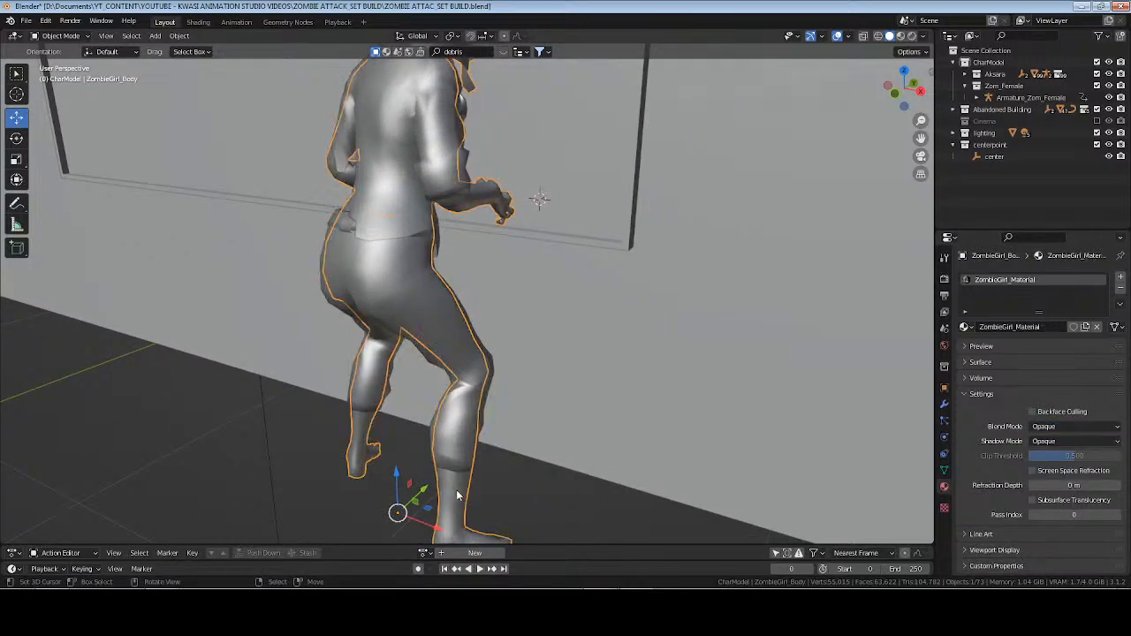
{"action": "left_click", "coordinate": [459, 433]}
{"action": "left_click", "coordinate": [465, 182]}
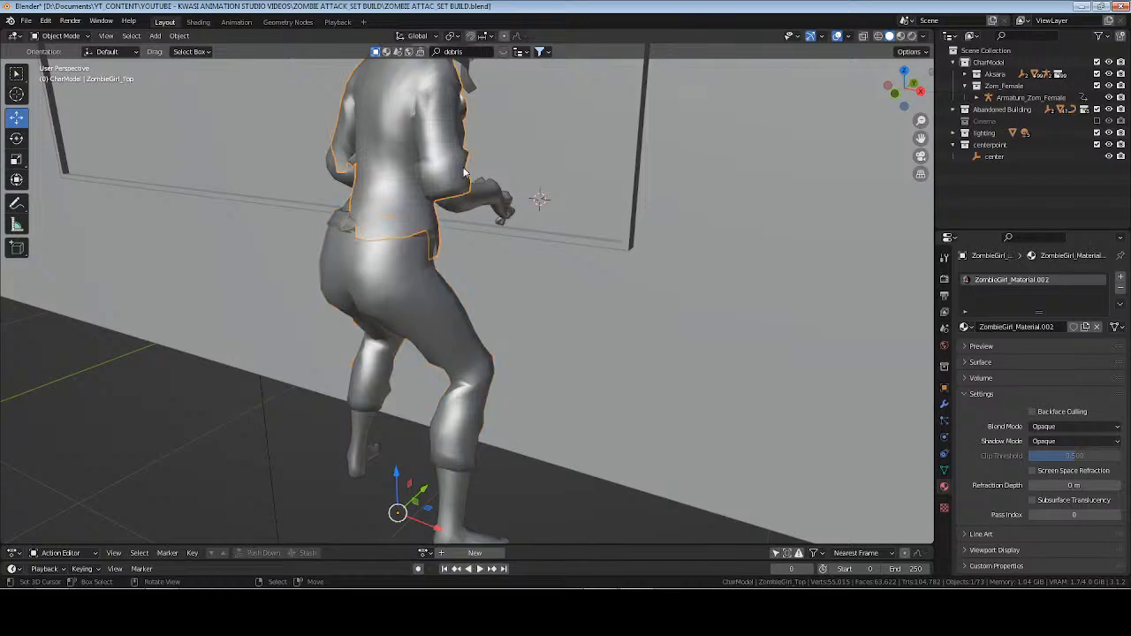
{"action": "middle_click_drag", "start_coordinate": [504, 198], "coordinate": [633, 305]}
{"action": "left_click", "coordinate": [685, 307]}
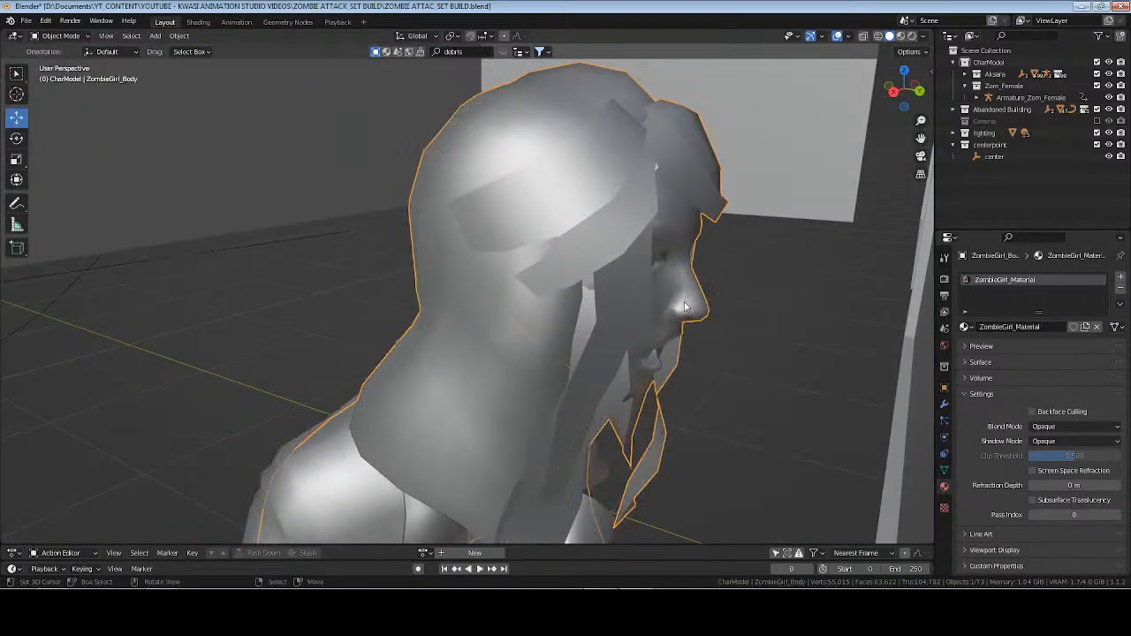
{"action": "left_click", "coordinate": [699, 191]}
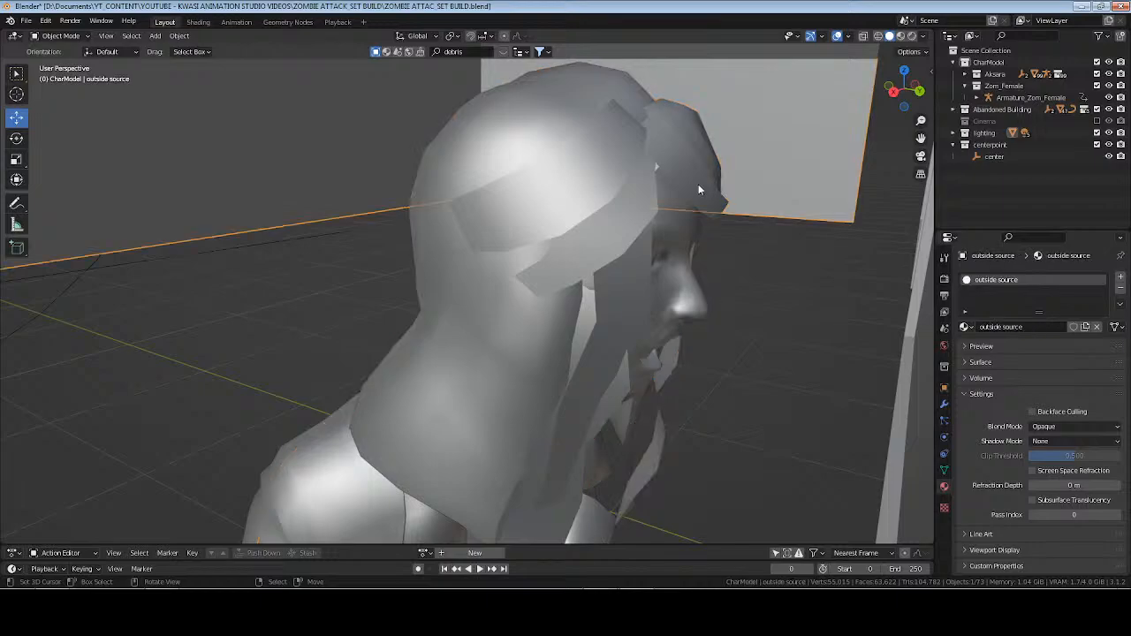
{"action": "left_click", "coordinate": [699, 190]}
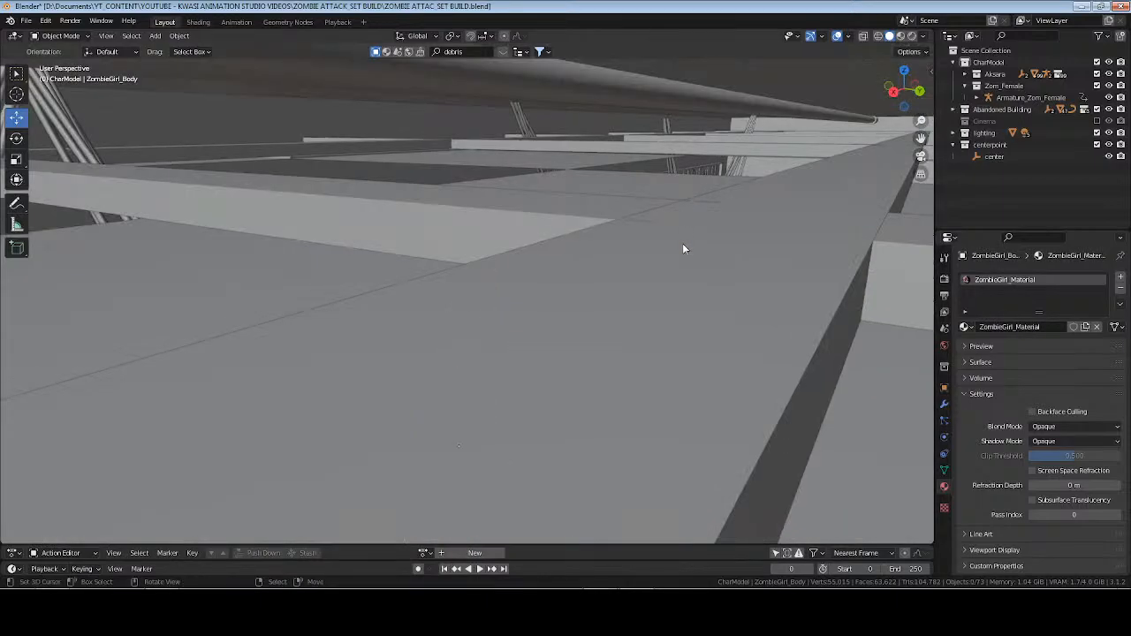
{"action": "key", "text": "ctrl+s"}
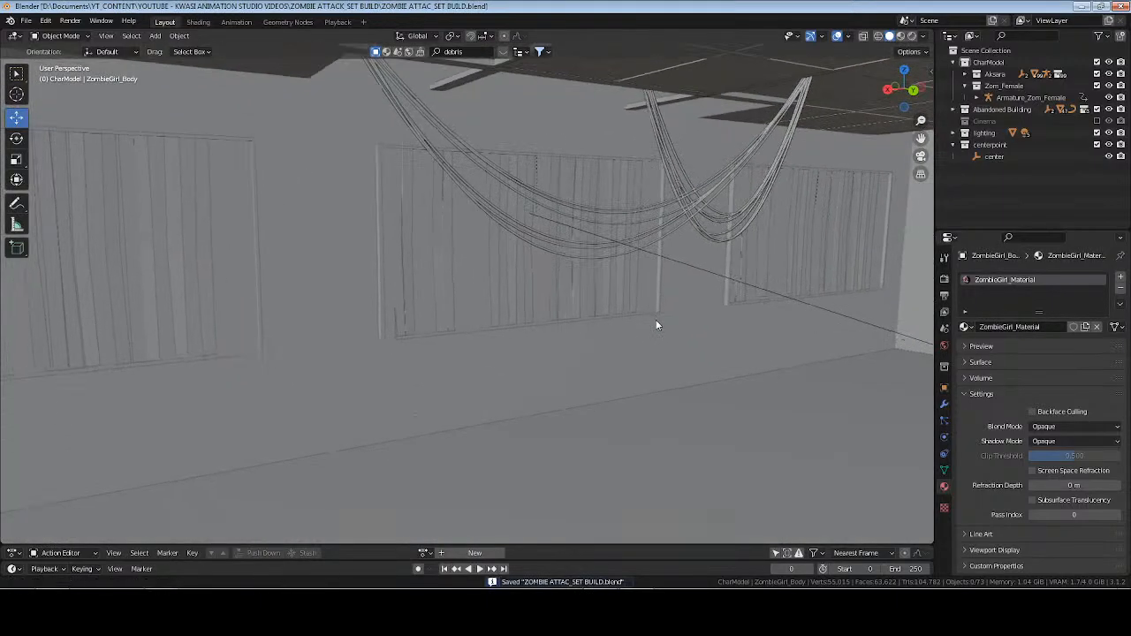
Frame the center empty and display the room in Rendered shading with the zombie's window in view.
{"action": "middle_click_drag", "start_coordinate": [656, 322], "coordinate": [624, 316]}
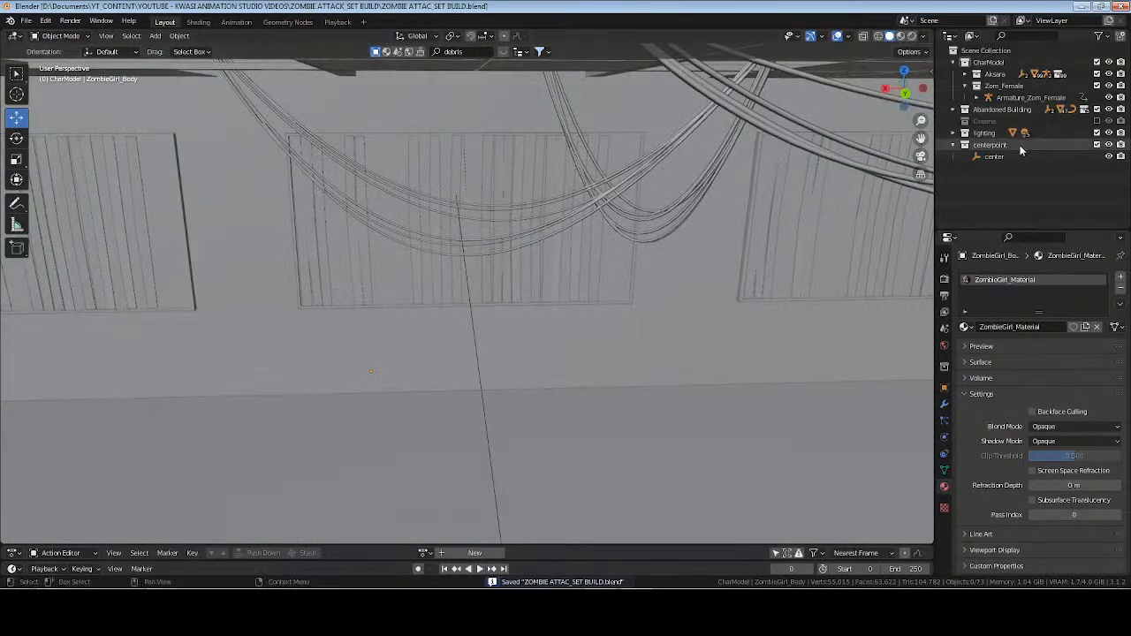
{"action": "left_click", "coordinate": [993, 158]}
{"action": "key", "text": "KP_Decimal"}
{"action": "key", "text": "alt+a"}
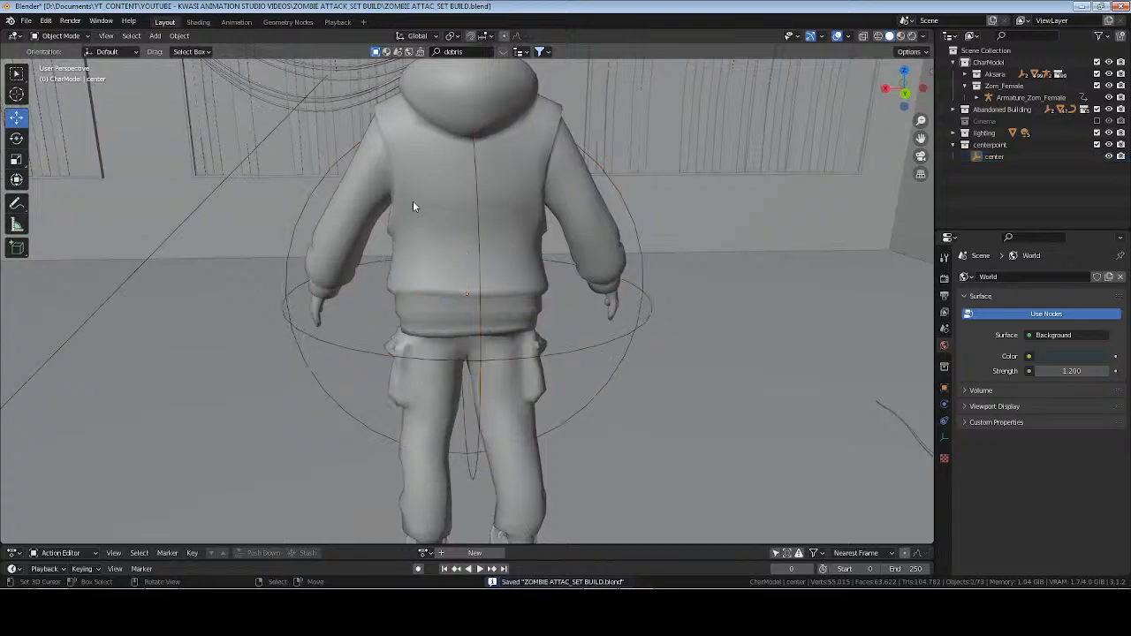
{"action": "middle_click_drag", "start_coordinate": [413, 200], "coordinate": [600, 287], "text": "shift"}
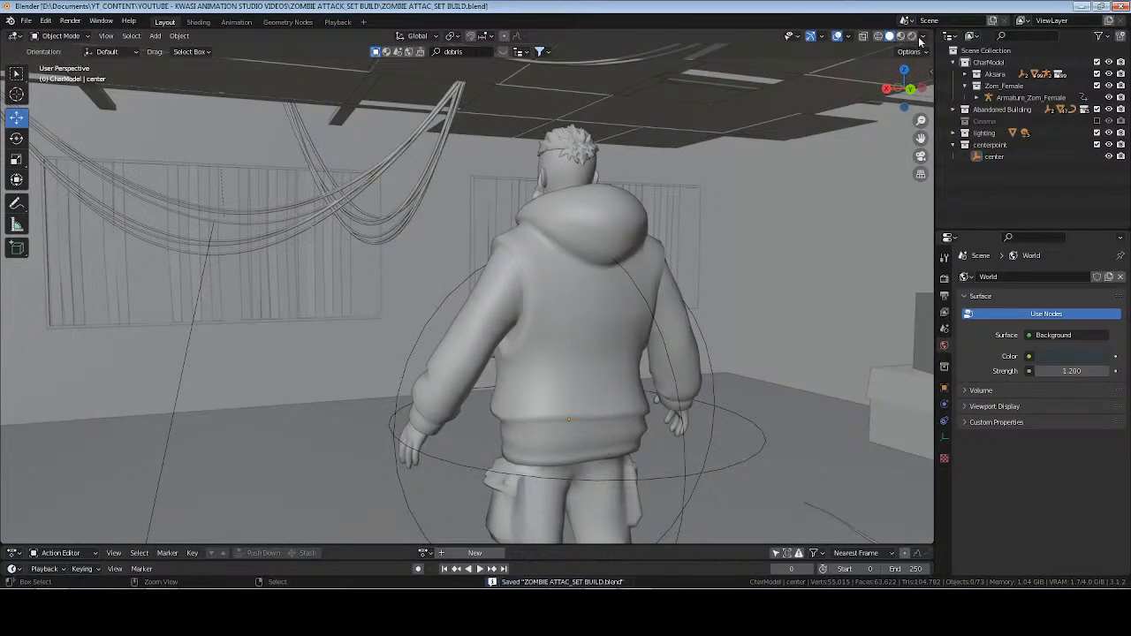
{"action": "left_click", "coordinate": [912, 36]}
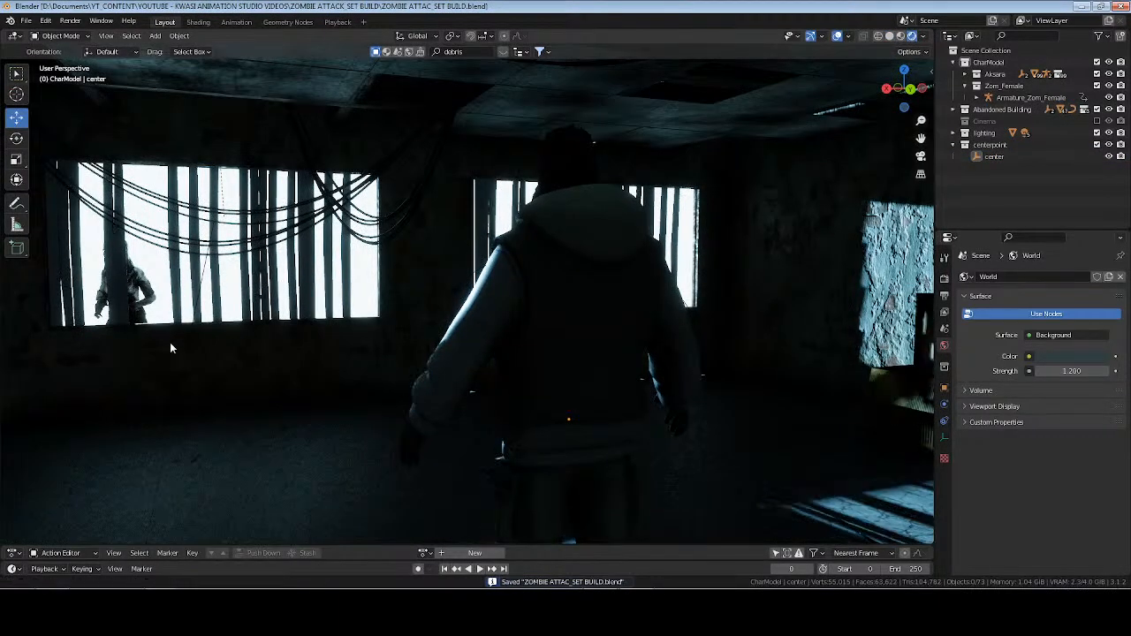
{"action": "middle_click_drag", "start_coordinate": [169, 342], "coordinate": [291, 346], "text": "shift"}
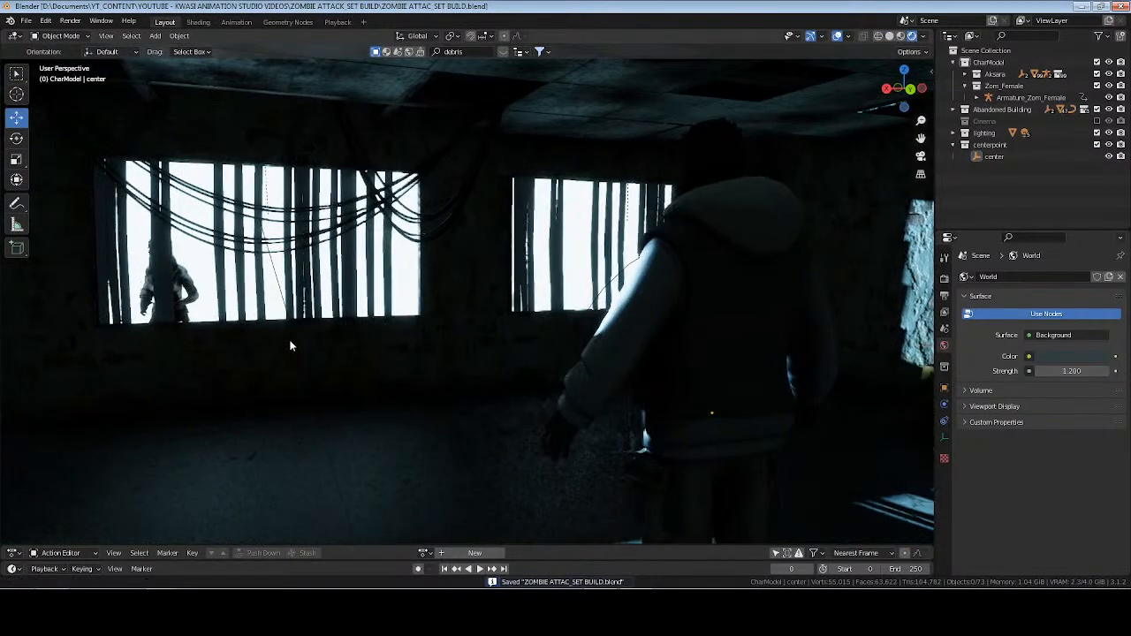
Rotate the female zombie's armature to 219° on Z and save the file.
{"action": "left_click", "coordinate": [1028, 97]}
{"action": "left_click", "coordinate": [944, 389]}
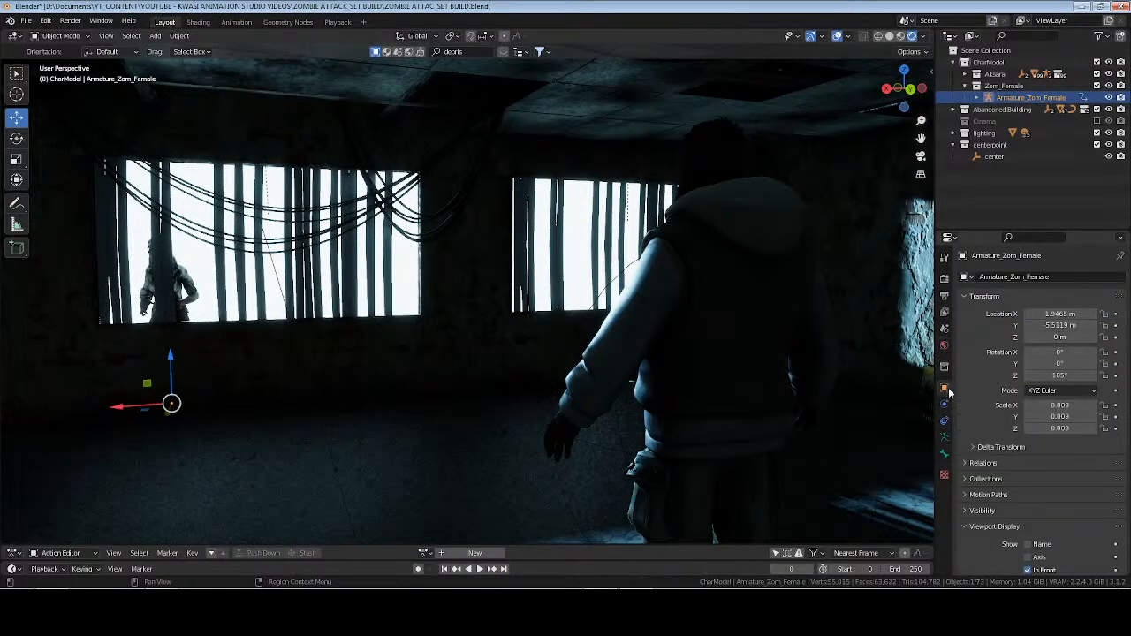
{"action": "left_click_drag", "start_coordinate": [1080, 376], "coordinate": [1111, 376]}
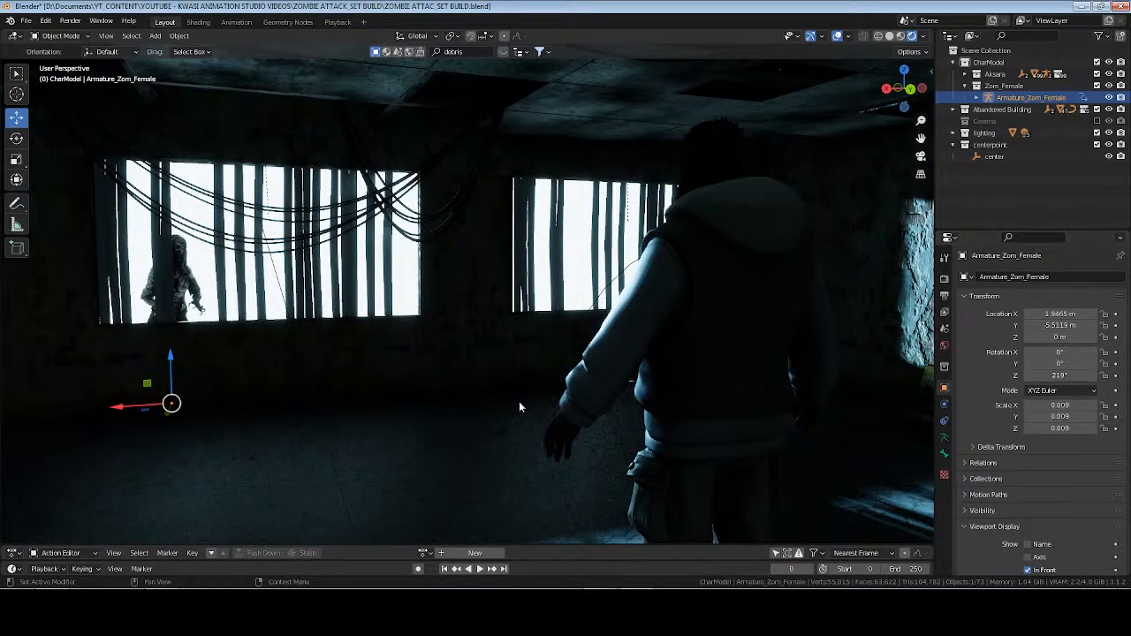
{"action": "middle_click_drag", "start_coordinate": [617, 376], "coordinate": [672, 353]}
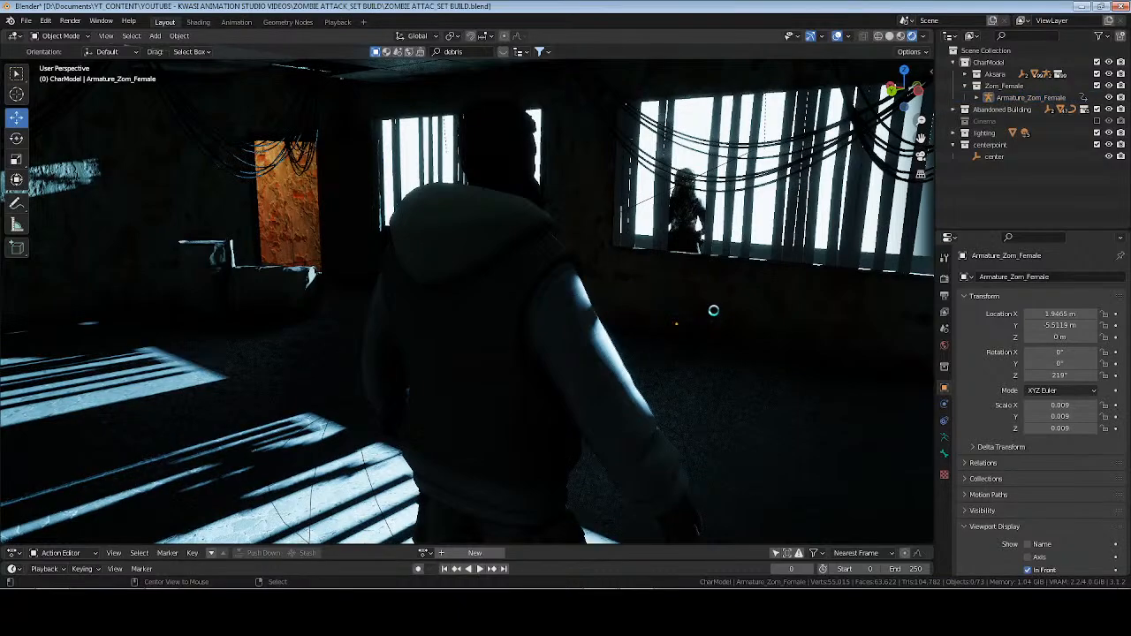
{"action": "key", "text": "ctrl+s"}
{"action": "middle_click_drag", "start_coordinate": [620, 315], "coordinate": [572, 312], "text": "shift"}
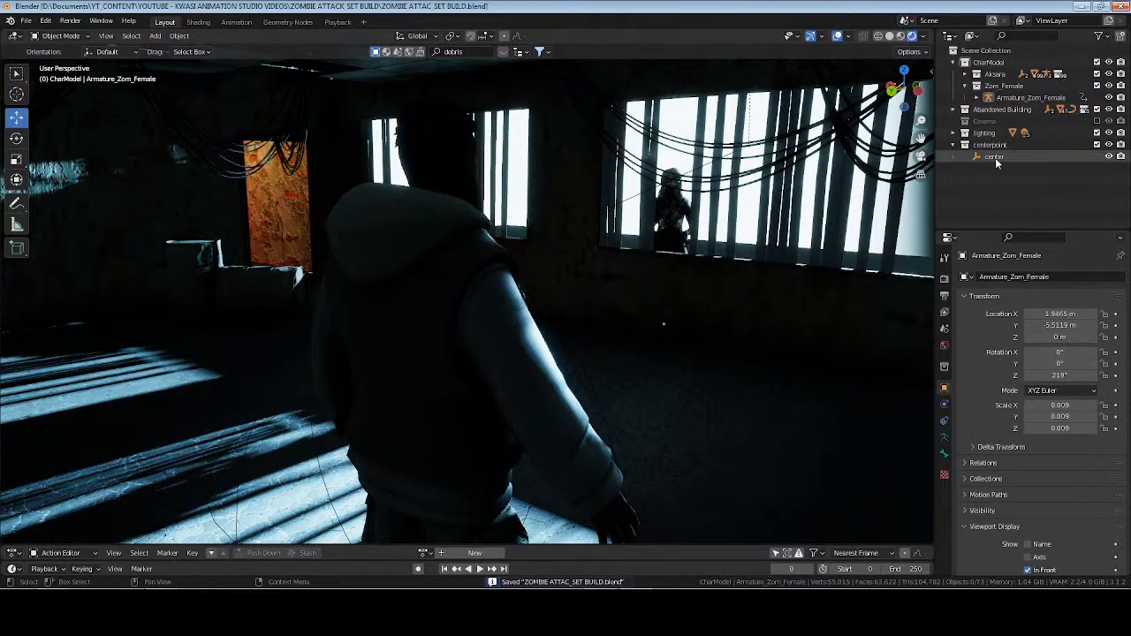
Collapse the CharModel collection, switch the viewport to Solid shading and enable the Cinema collection.
{"action": "left_click", "coordinate": [996, 157]}
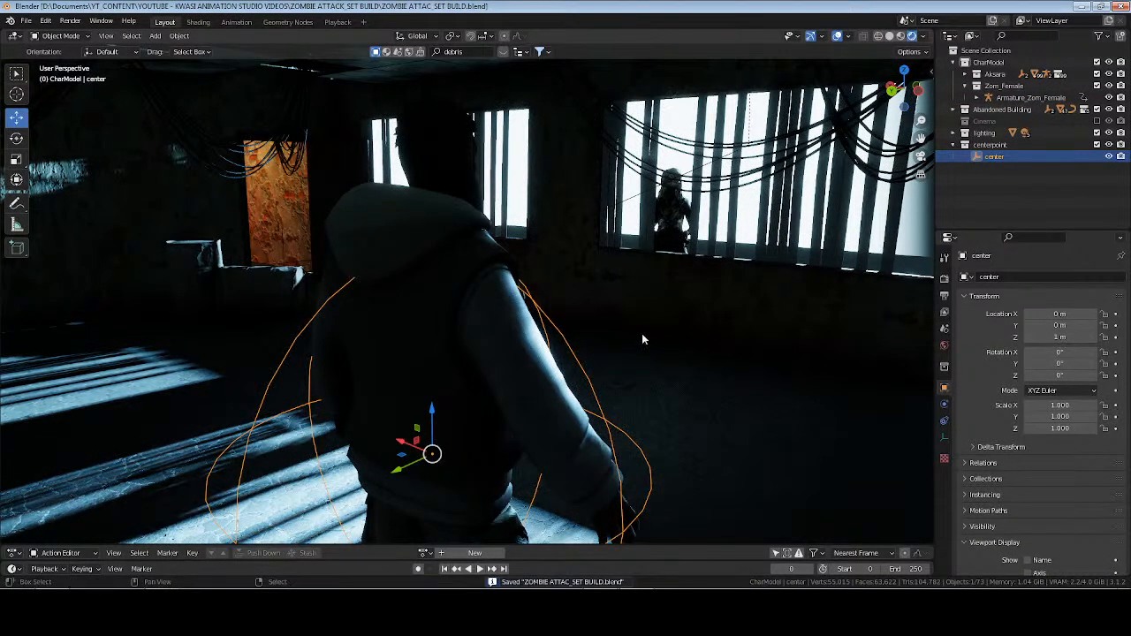
{"action": "middle_click_drag", "start_coordinate": [642, 339], "coordinate": [621, 348], "text": "shift"}
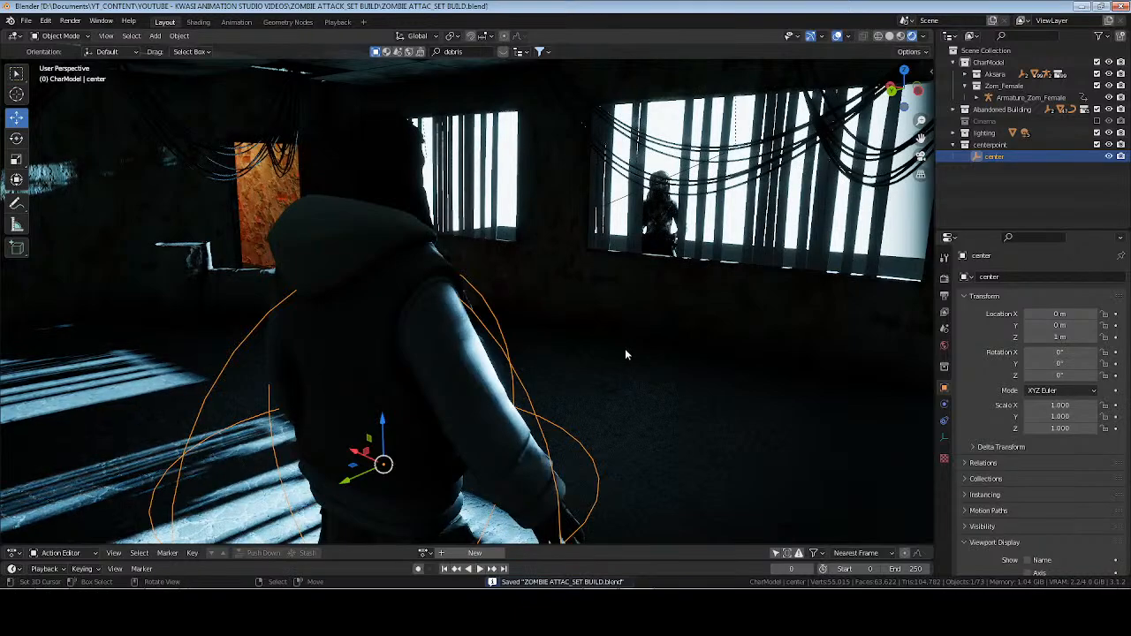
{"action": "left_click", "coordinate": [965, 63]}
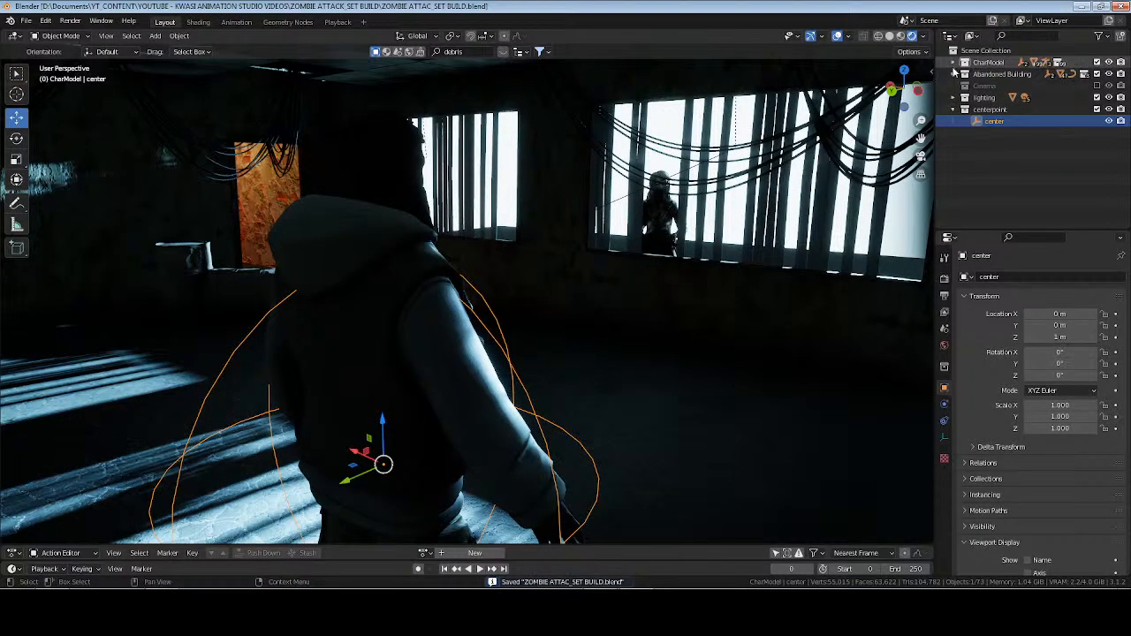
{"action": "left_click", "coordinate": [1097, 86]}
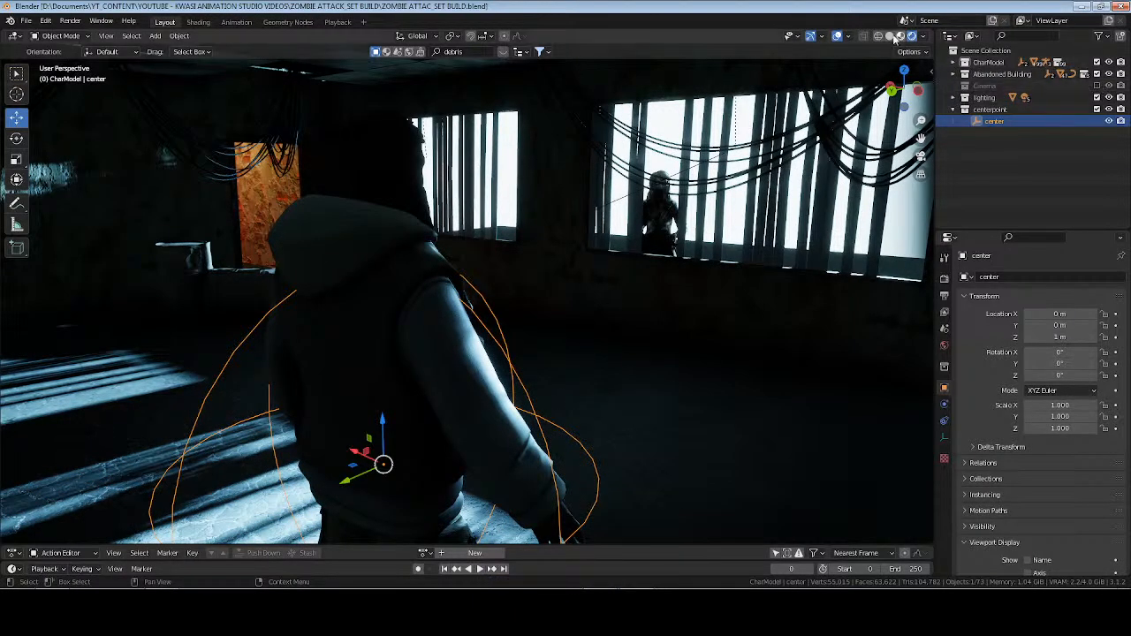
{"action": "left_click", "coordinate": [890, 37]}
{"action": "left_click", "coordinate": [1098, 86]}
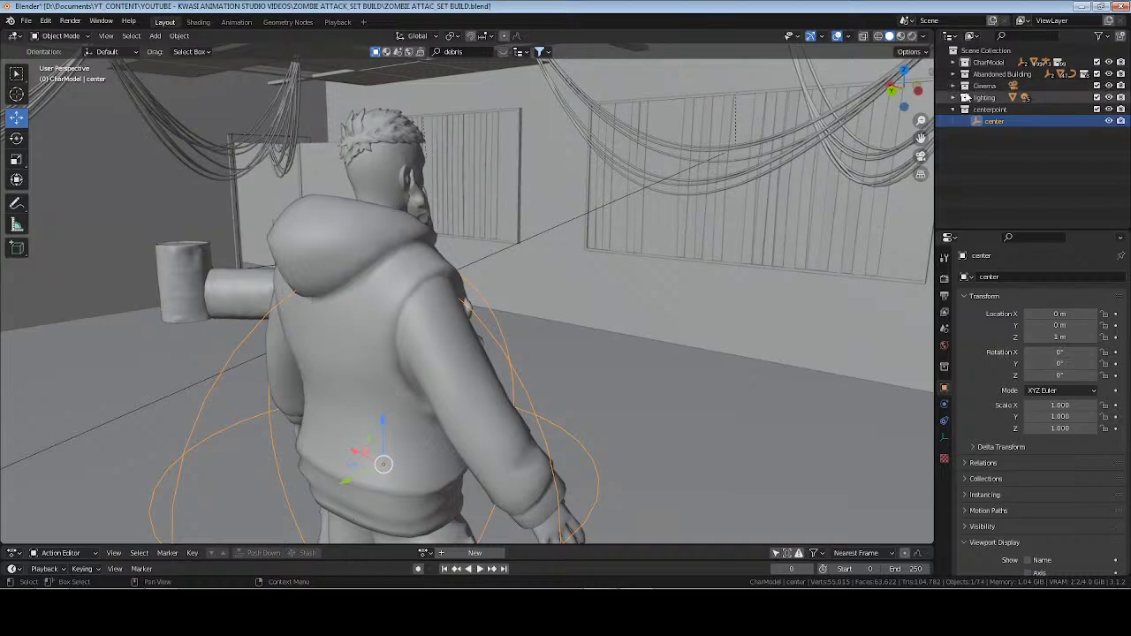
Select Main Cam in the Cinema collection and set its focal length to 200 mm.
{"action": "left_click", "coordinate": [984, 87]}
{"action": "left_click", "coordinate": [953, 87]}
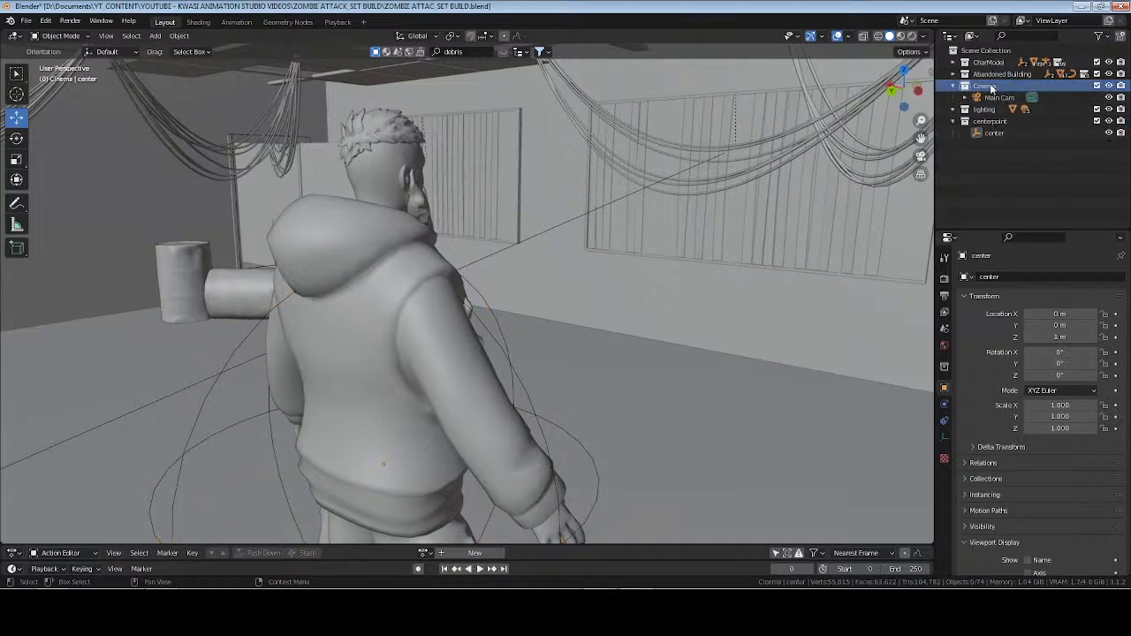
{"action": "left_click", "coordinate": [992, 97]}
{"action": "left_click", "coordinate": [944, 437]}
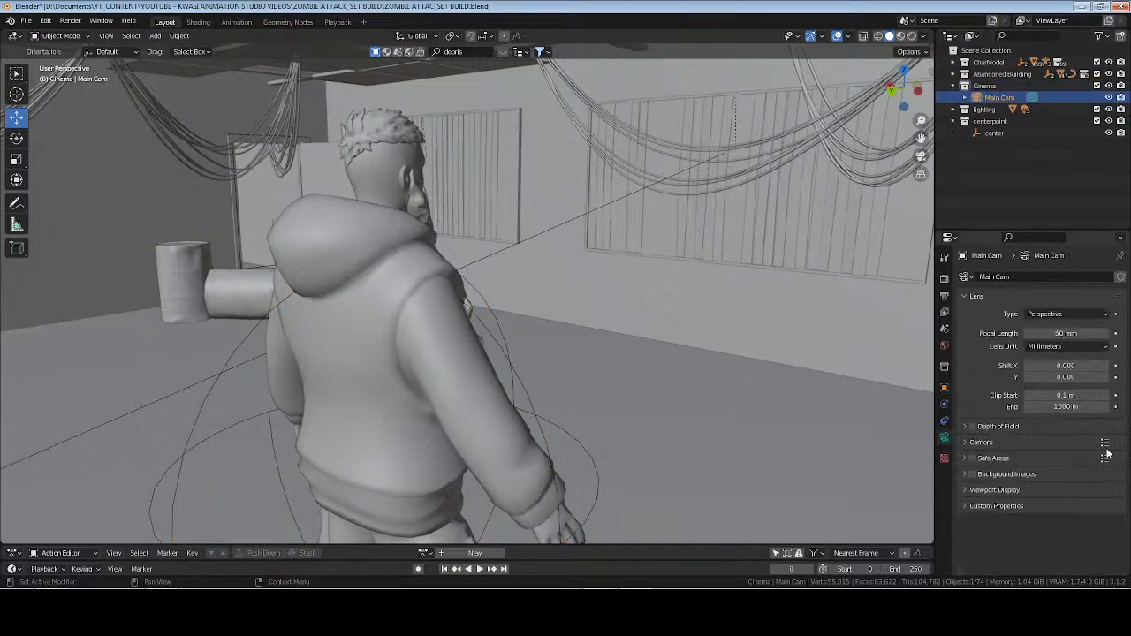
{"action": "left_click", "coordinate": [1105, 444]}
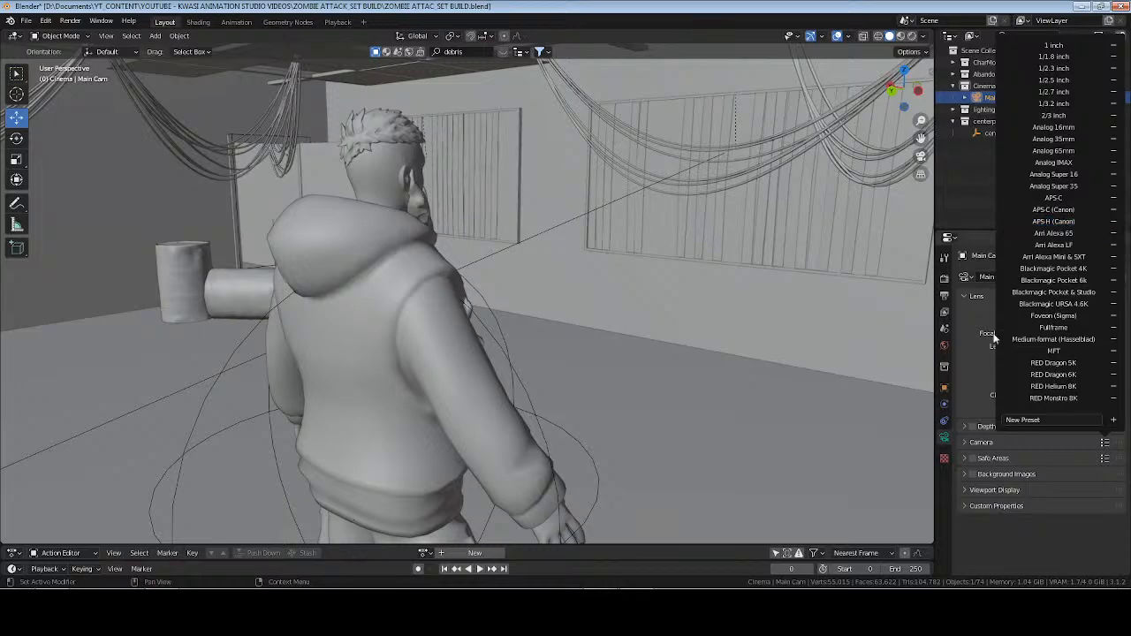
{"action": "left_click", "coordinate": [1062, 334]}
{"action": "type", "text": "200"}
{"action": "key", "text": "Return"}
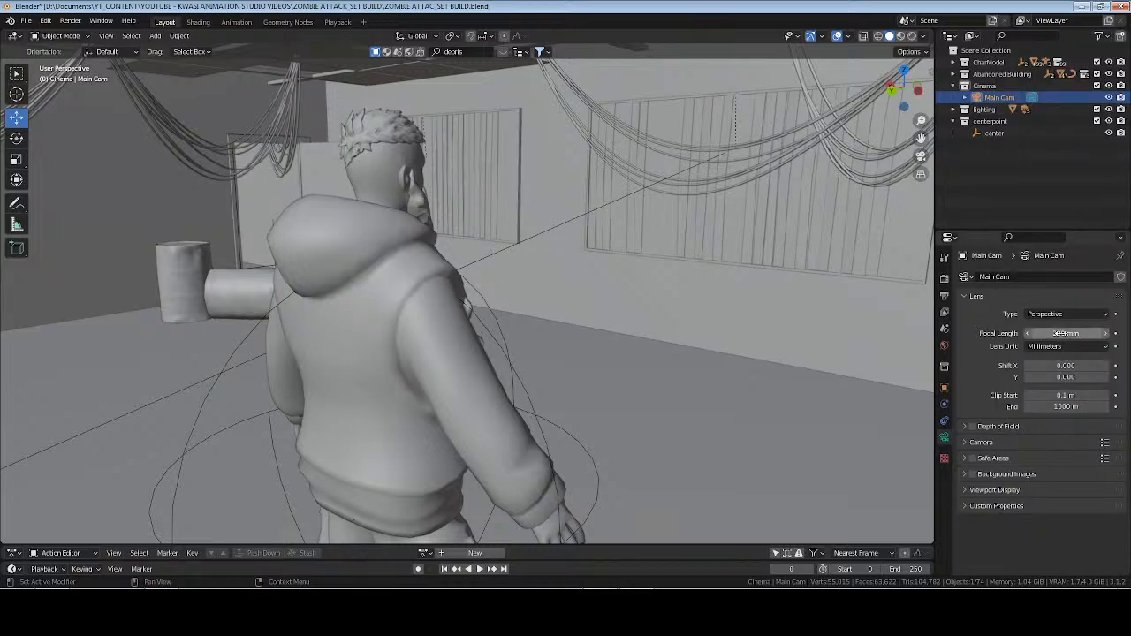
Add a cube empty in the Cinema collection, scale it down to about 0.14 m and apply its scale.
{"action": "key", "text": "shift+a"}
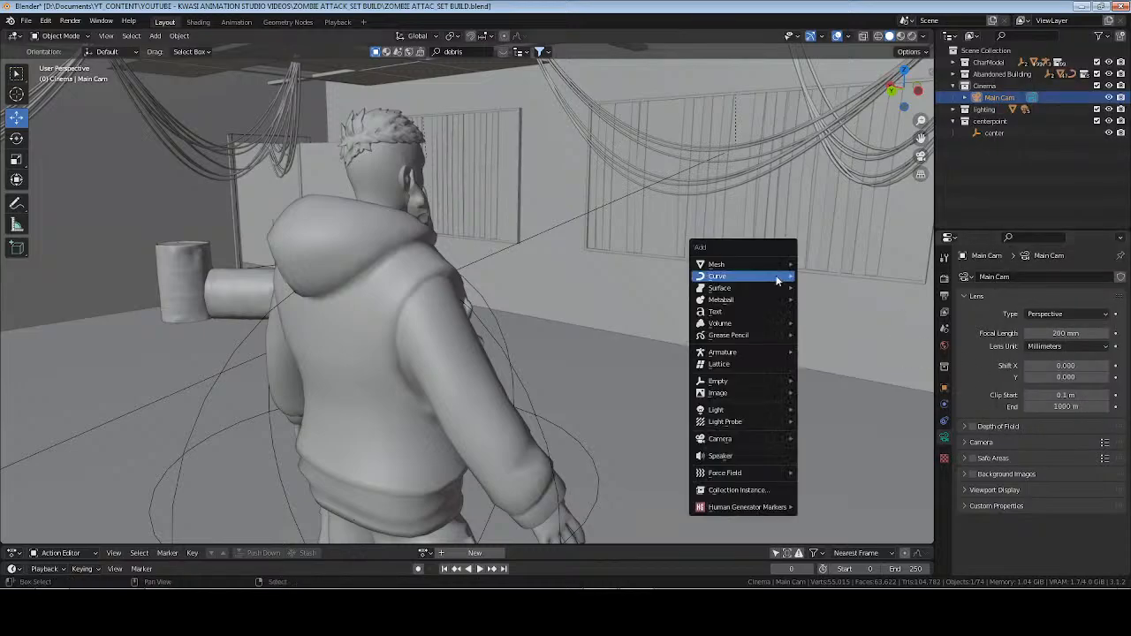
{"action": "mouse_move", "coordinate": [778, 280]}
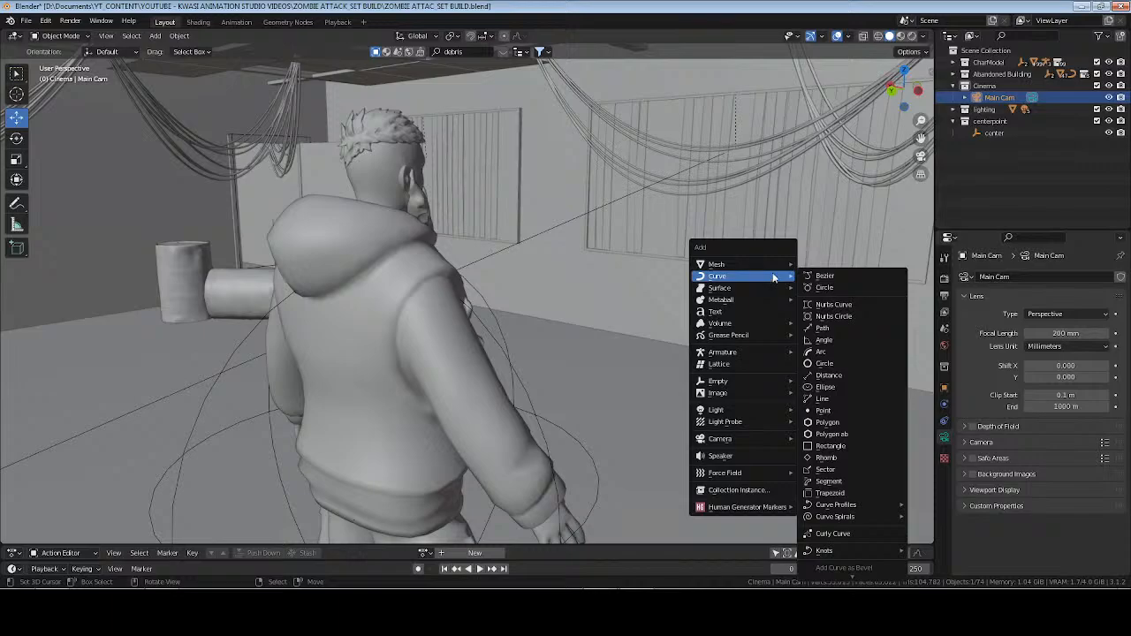
{"action": "mouse_move", "coordinate": [773, 381]}
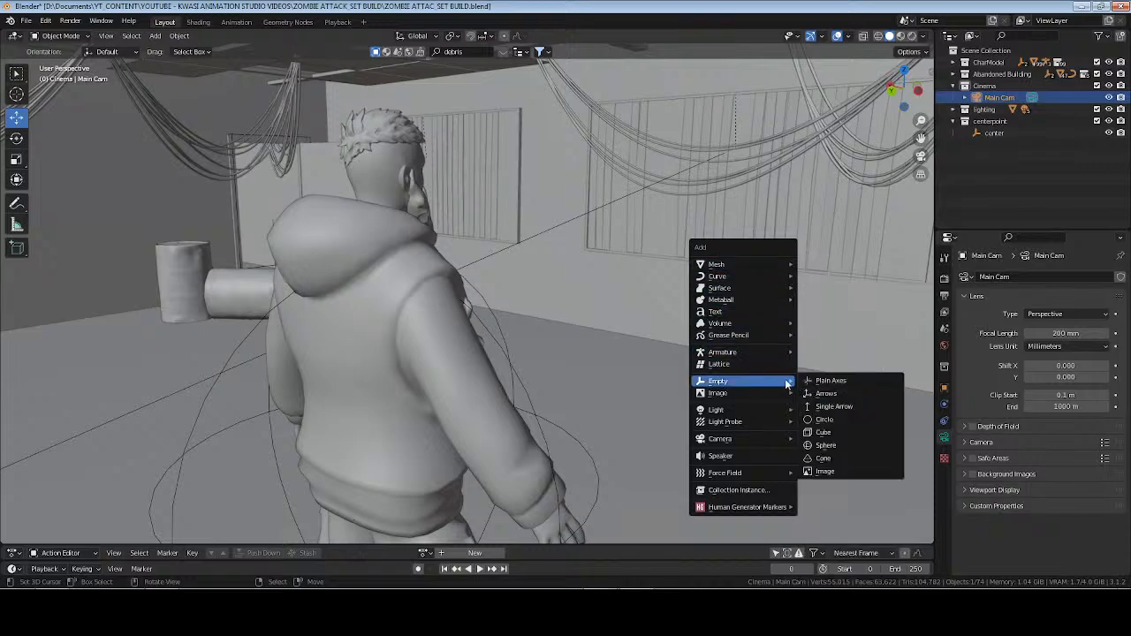
{"action": "left_click", "coordinate": [835, 433]}
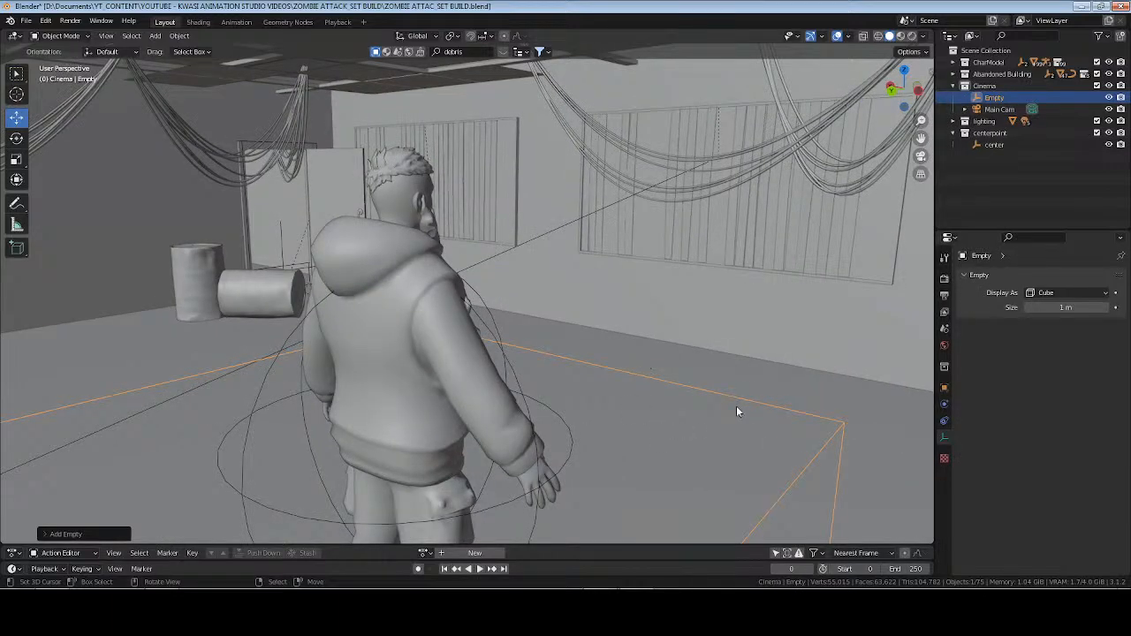
{"action": "middle_click_drag", "start_coordinate": [737, 411], "coordinate": [665, 322]}
{"action": "key", "text": "s"}
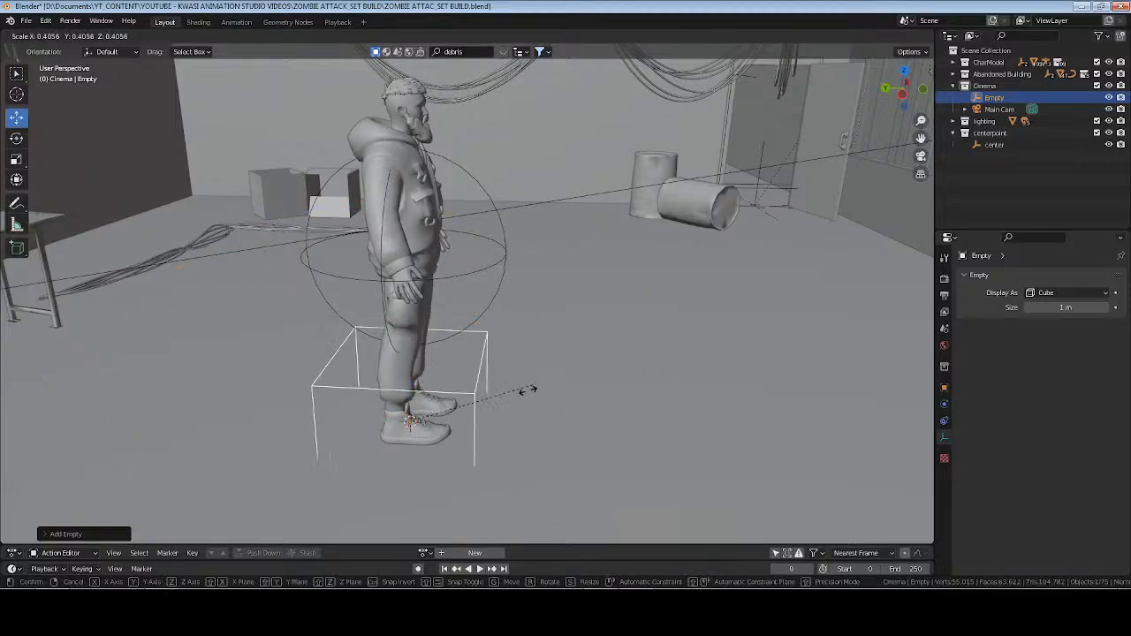
{"action": "left_click", "coordinate": [456, 419]}
{"action": "key", "text": "ctrl+a"}
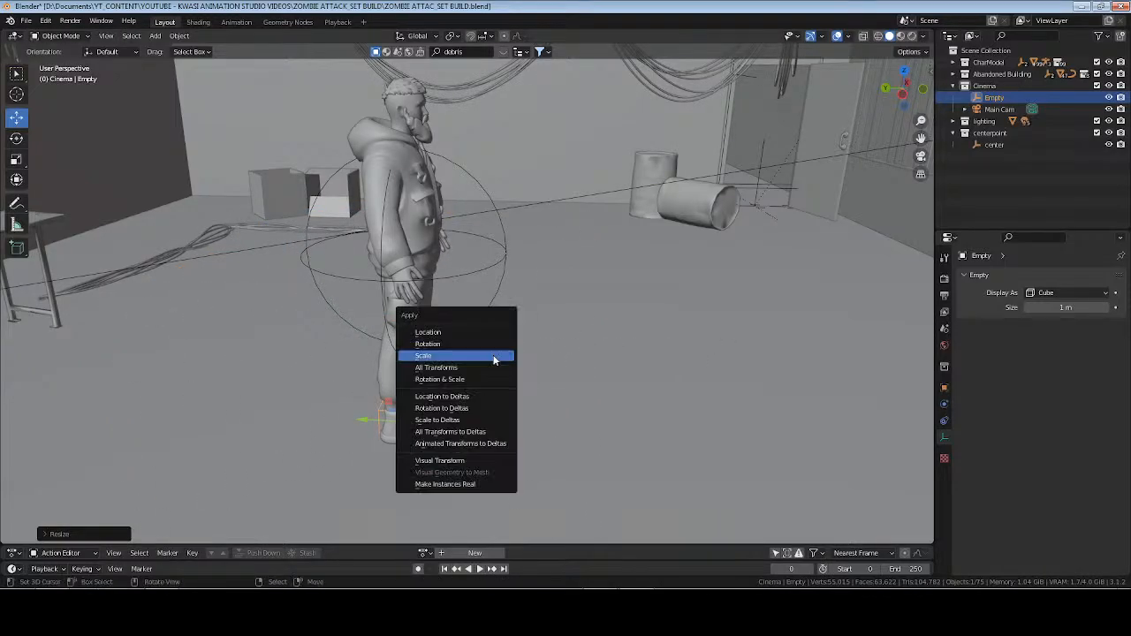
{"action": "left_click", "coordinate": [495, 358]}
Rename the cube empty as depth 1 and raise it about 1.65 m on Z to the man's head height.
{"action": "key", "text": "F2"}
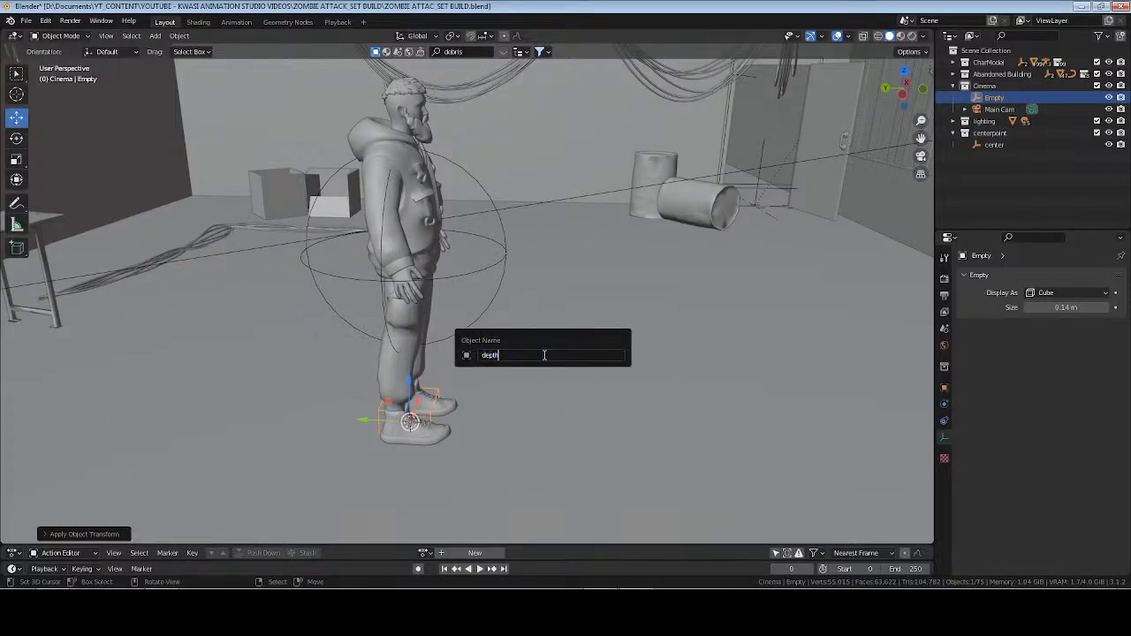
{"action": "type", "text": "depth 1"}
{"action": "key", "text": "Return"}
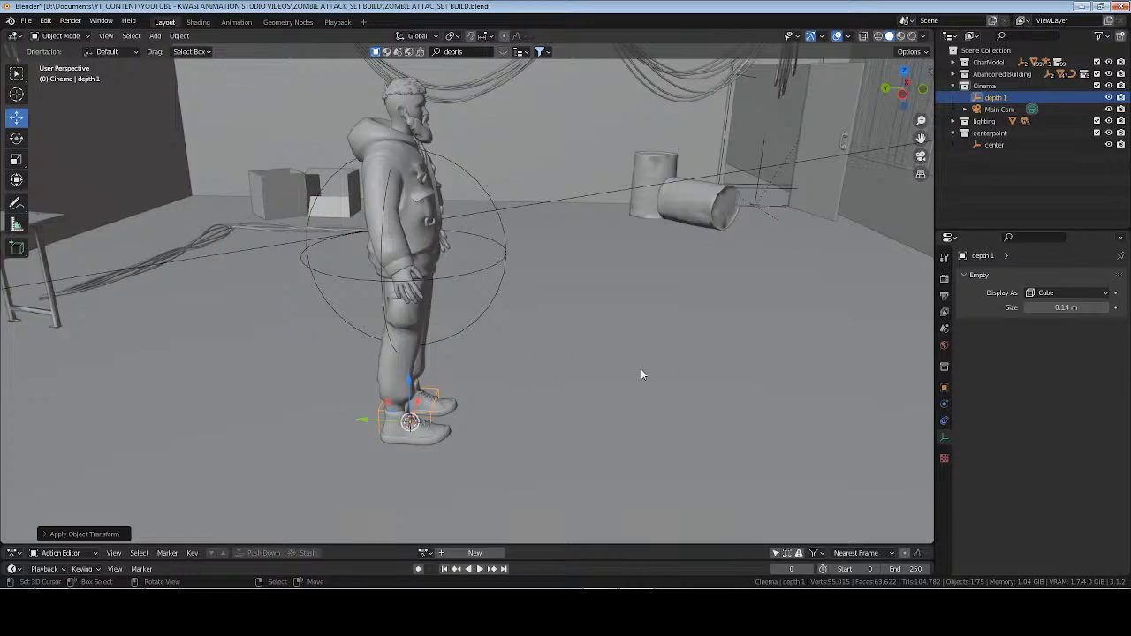
{"action": "key", "text": "g"}
{"action": "key", "text": "z"}
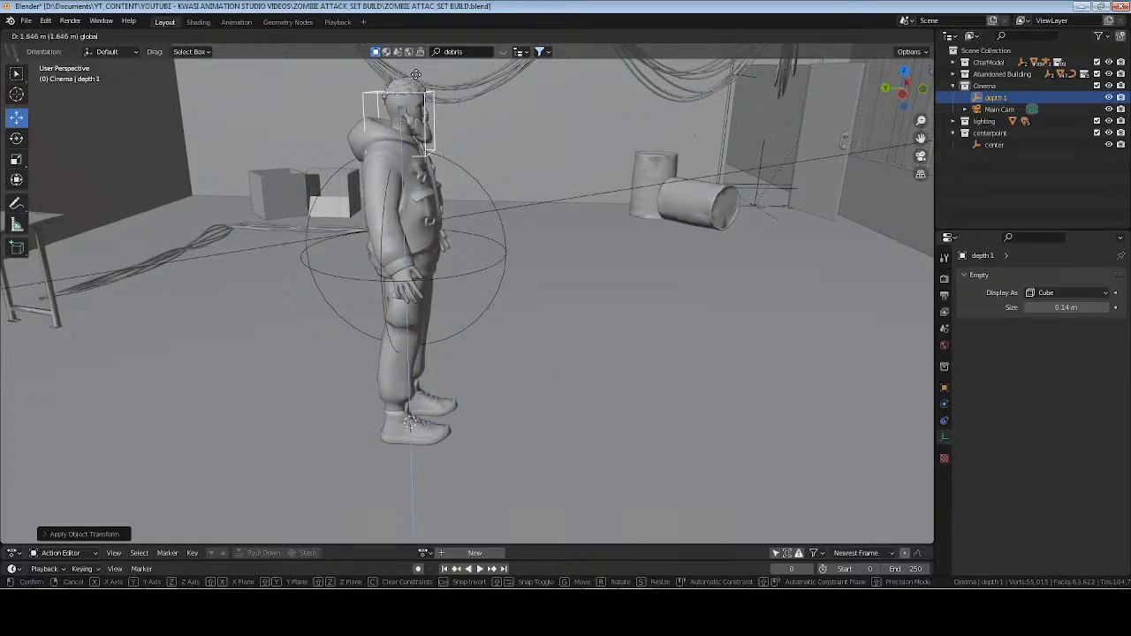
{"action": "left_click", "coordinate": [415, 75]}
Move the depth 1 empty along Y through the boarded wall to just outside the building beside the zombie.
{"action": "left_click_drag", "start_coordinate": [364, 111], "coordinate": [782, 164]}
{"action": "middle_click_drag", "start_coordinate": [786, 176], "coordinate": [369, 227], "text": "shift"}
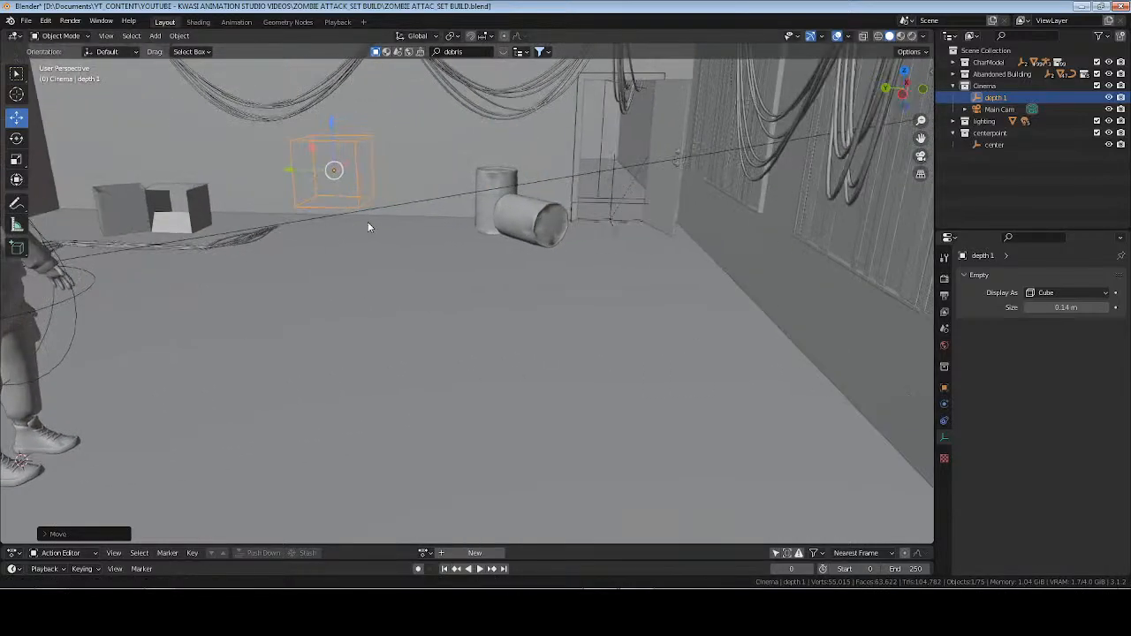
{"action": "middle_click_drag", "start_coordinate": [747, 213], "coordinate": [704, 221]}
{"action": "scroll", "coordinate": [712, 201], "scroll_direction": "down", "scroll_amount": 7}
{"action": "middle_click_drag", "start_coordinate": [575, 269], "coordinate": [499, 281], "text": "shift"}
{"action": "key", "text": "g"}
{"action": "key", "text": "y"}
{"action": "left_click", "coordinate": [550, 279]}
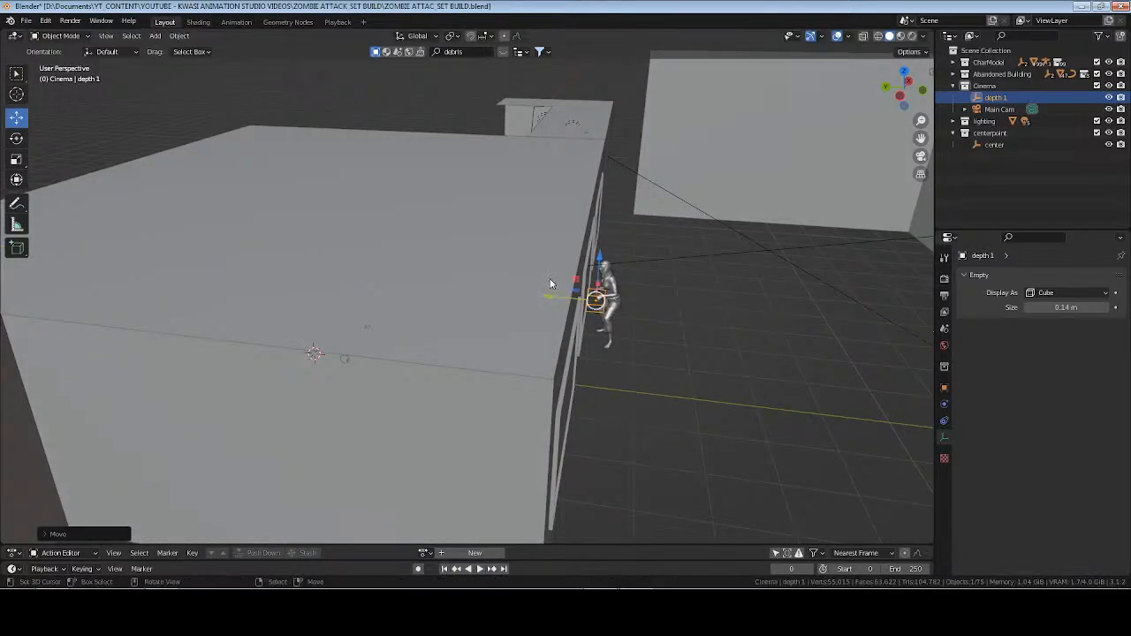
Position the depth 1 empty over the female zombie's head outside the window and check its fit from the side.
{"action": "key", "text": "KP_Decimal"}
{"action": "scroll", "coordinate": [724, 240], "scroll_direction": "down", "scroll_amount": 5}
{"action": "middle_click_drag", "start_coordinate": [724, 241], "coordinate": [622, 263]}
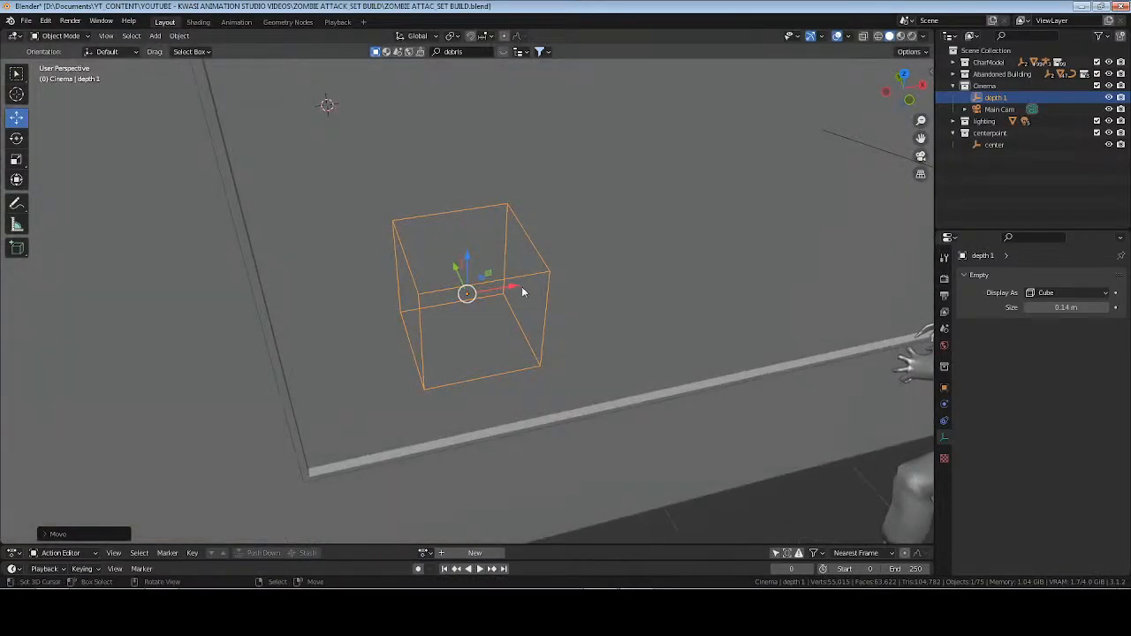
{"action": "key", "text": "KP_7"}
{"action": "scroll", "coordinate": [522, 293], "scroll_direction": "down", "scroll_amount": 6}
{"action": "middle_click_drag", "start_coordinate": [608, 306], "coordinate": [501, 315], "text": "shift"}
{"action": "scroll", "coordinate": [501, 314], "scroll_direction": "up", "scroll_amount": 1}
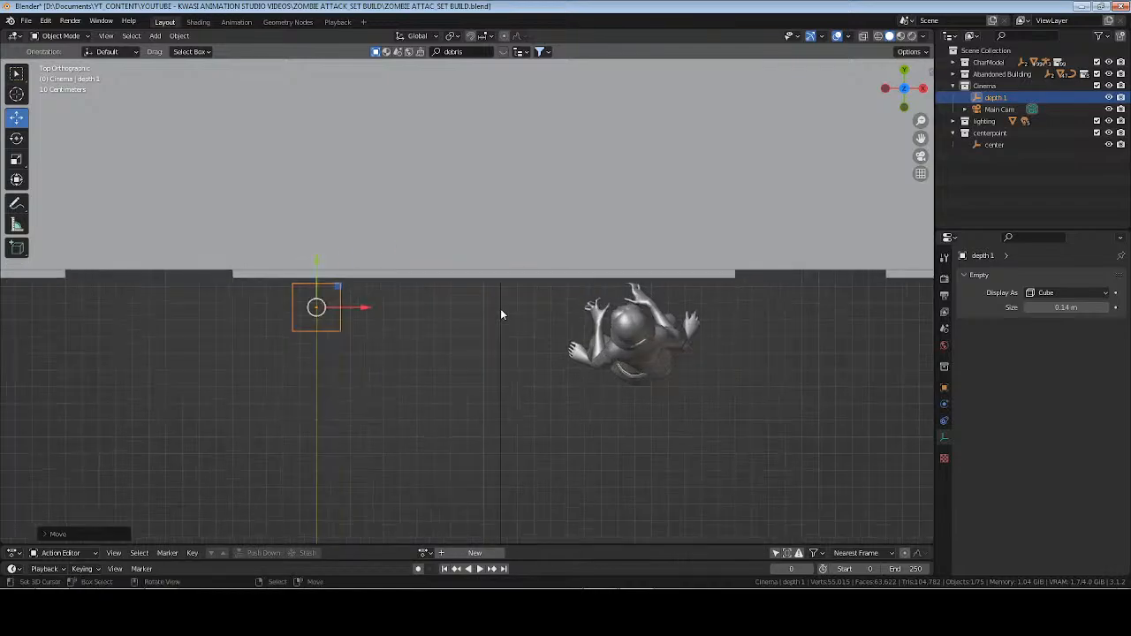
{"action": "key", "text": "g"}
{"action": "left_click", "coordinate": [740, 338]}
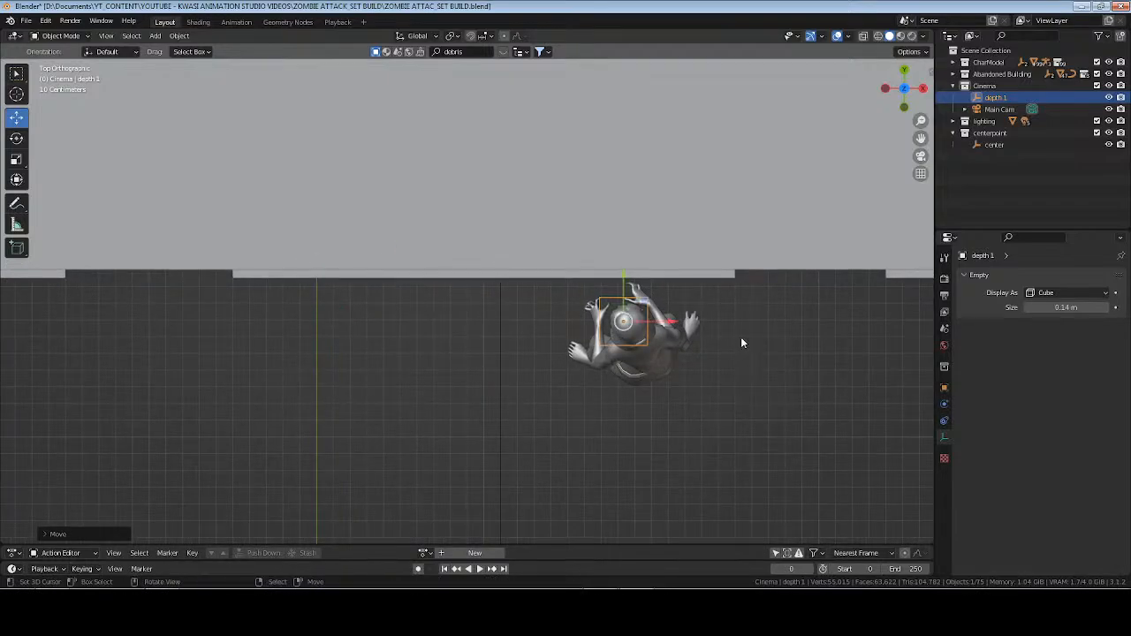
{"action": "key", "text": "KP_Decimal"}
{"action": "middle_click_drag", "start_coordinate": [465, 361], "coordinate": [503, 322]}
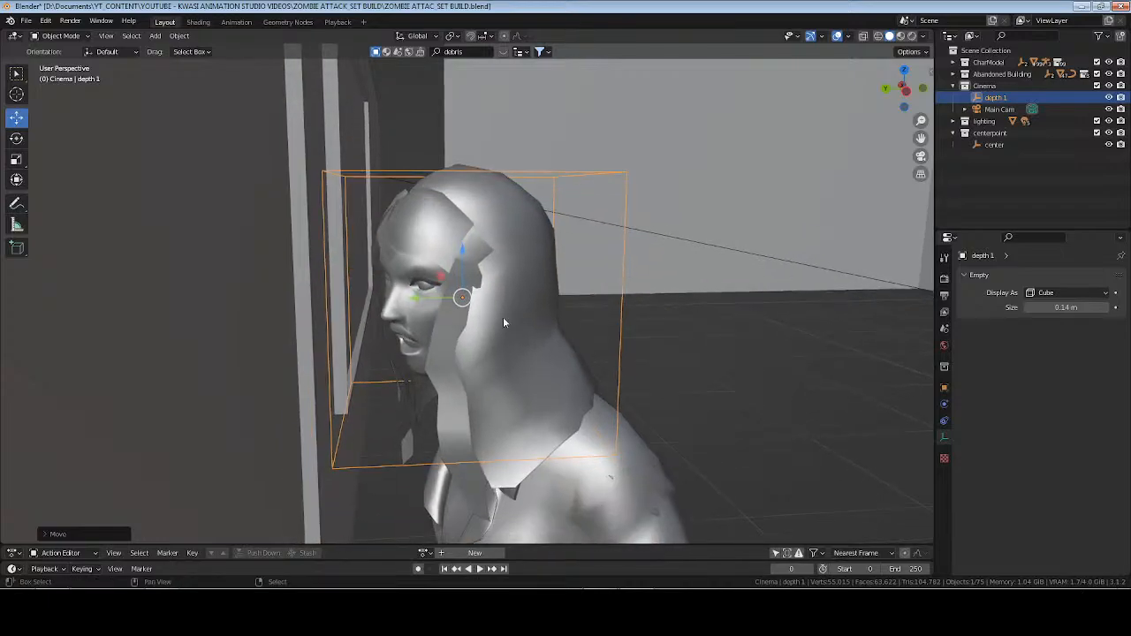
{"action": "left_click_drag", "start_coordinate": [424, 300], "coordinate": [343, 305]}
{"action": "scroll", "coordinate": [345, 305], "scroll_direction": "down", "scroll_amount": 7}
{"action": "middle_click_drag", "start_coordinate": [352, 306], "coordinate": [540, 322]}
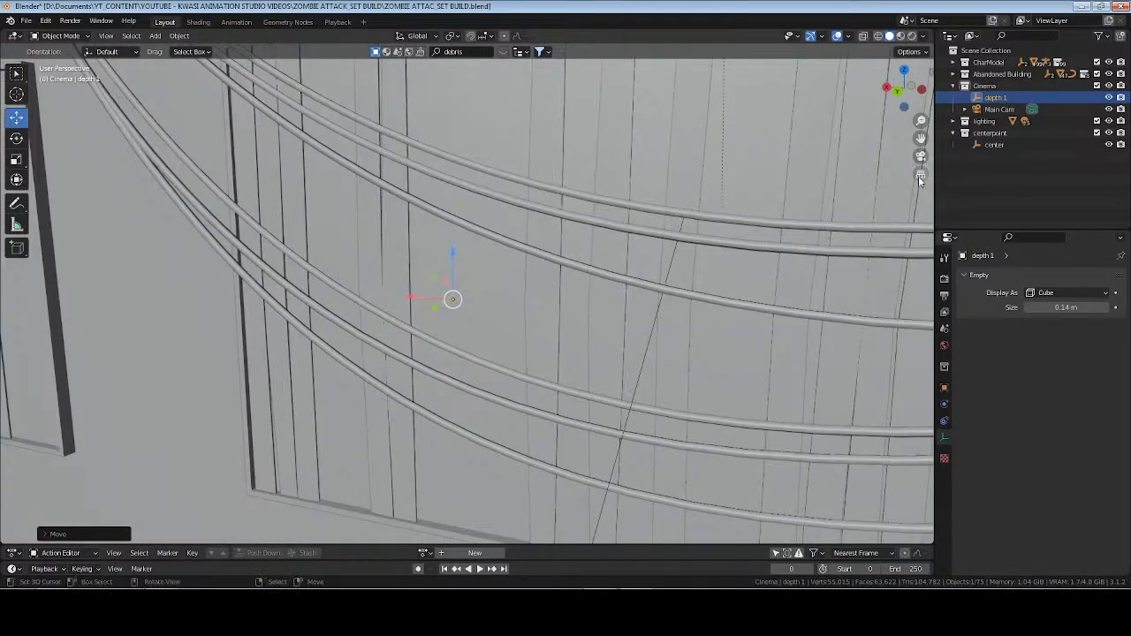
Frame the center empty in the view and save the file.
{"action": "left_click", "coordinate": [995, 144]}
{"action": "key", "text": "KP_Decimal"}
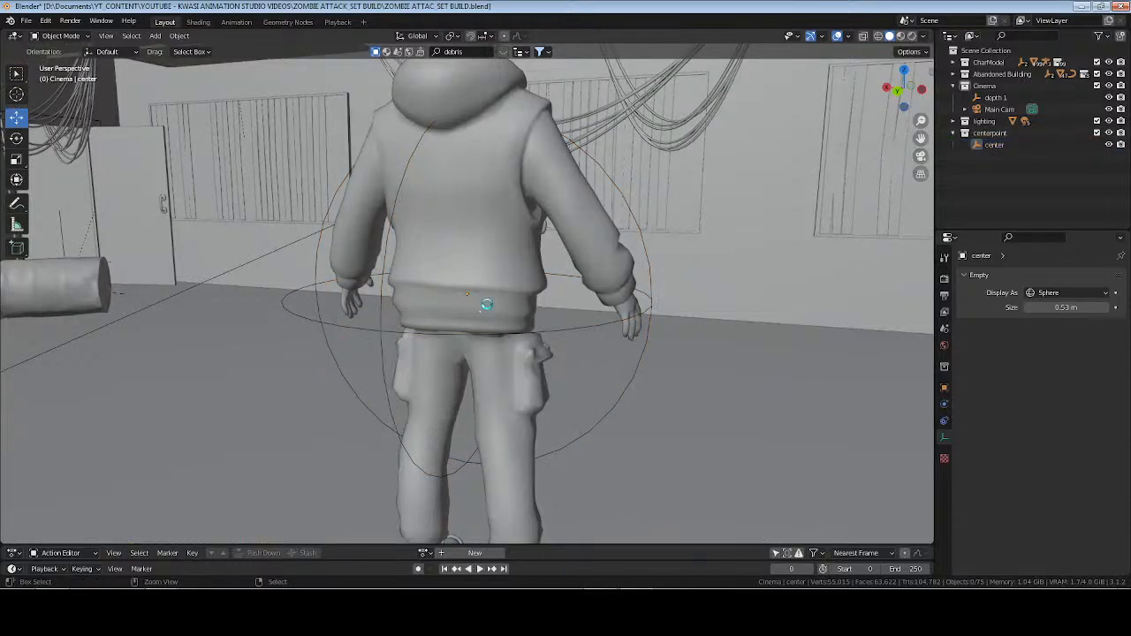
{"action": "key", "text": "ctrl+s"}
Look through Main Cam and set its rotation to 90° on X and about -162° on Z.
{"action": "scroll", "coordinate": [495, 298], "scroll_direction": "down", "scroll_amount": 2}
{"action": "middle_click_drag", "start_coordinate": [636, 192], "coordinate": [609, 239], "text": "shift"}
{"action": "left_click", "coordinate": [997, 112]}
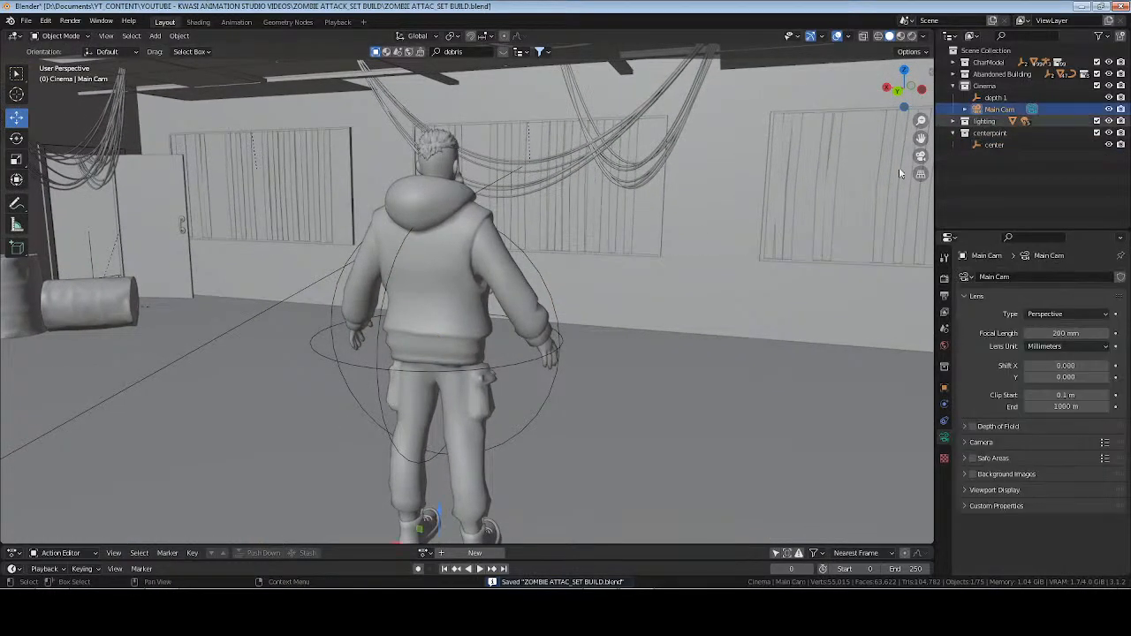
{"action": "key", "text": "KP_0"}
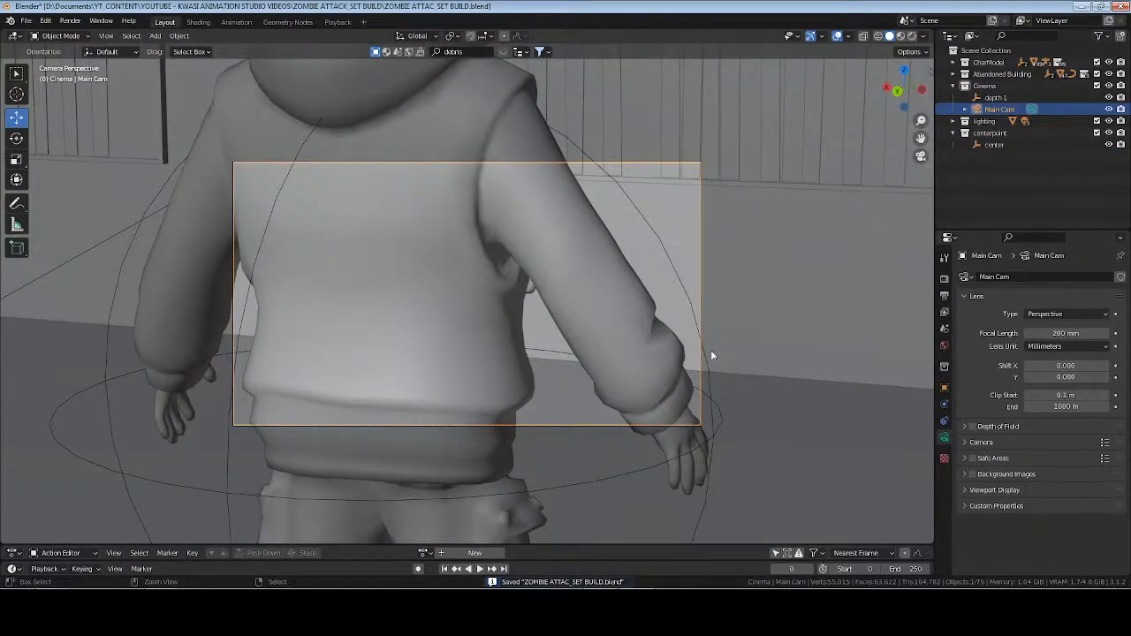
{"action": "scroll", "coordinate": [709, 329], "scroll_direction": "up", "scroll_amount": 3}
{"action": "left_click", "coordinate": [944, 388]}
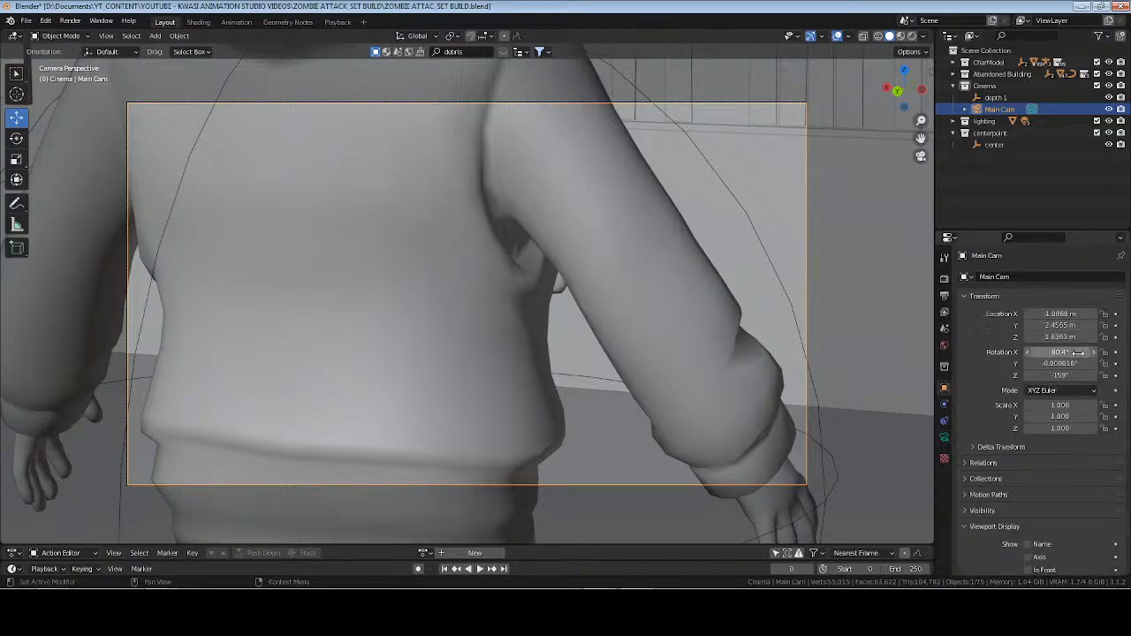
{"action": "type", "text": "90"}
{"action": "key", "text": "Return"}
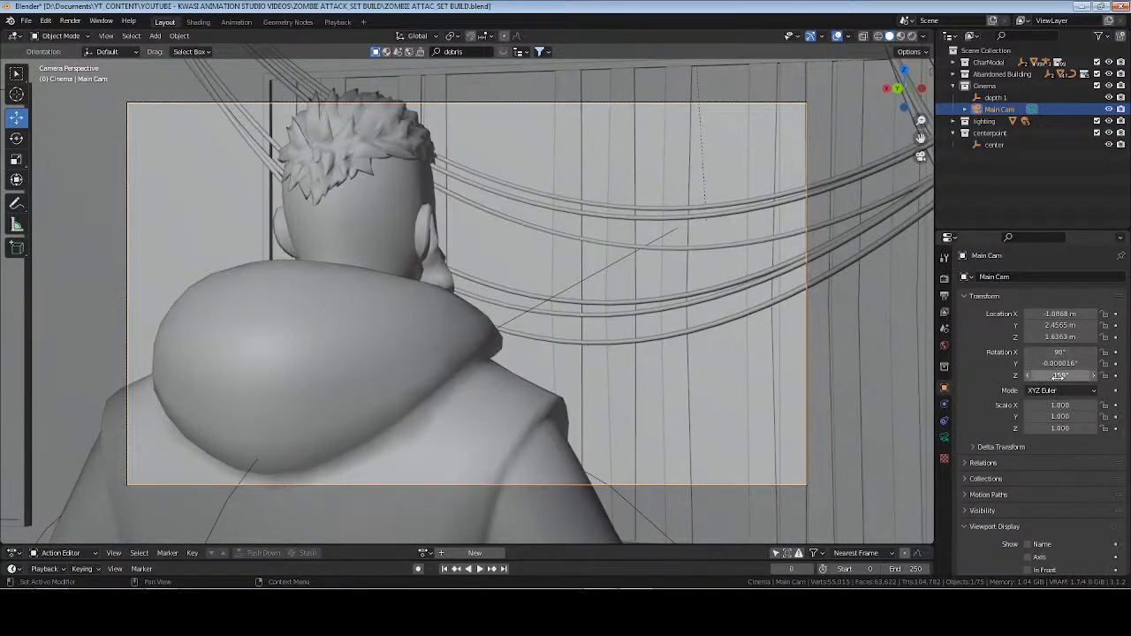
{"action": "left_click_drag", "start_coordinate": [1061, 376], "coordinate": [1050, 376]}
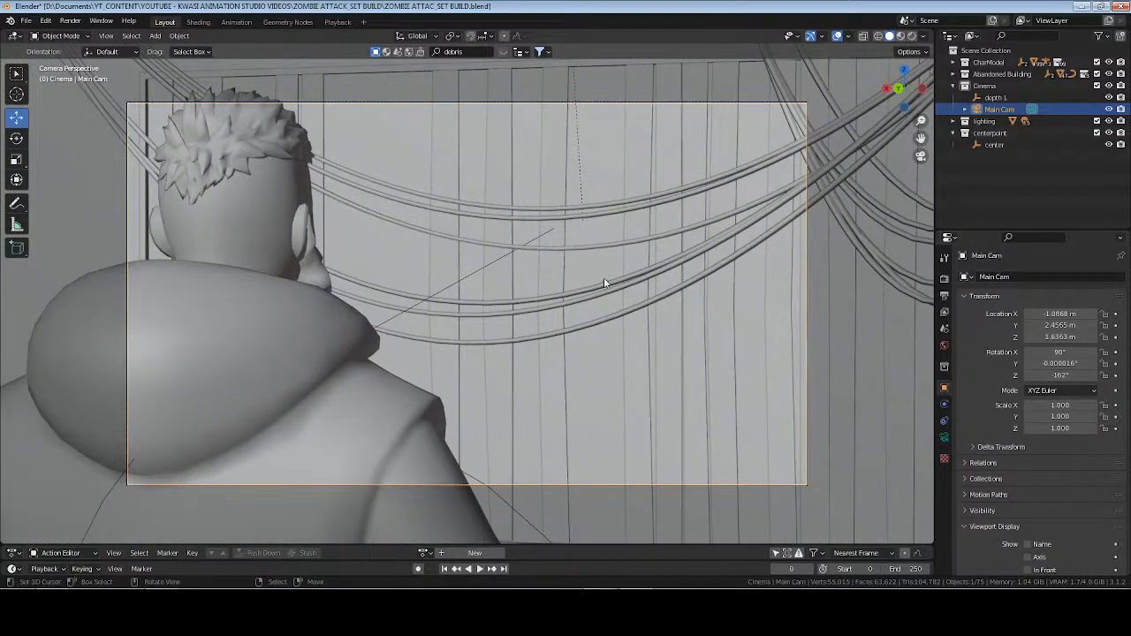
Lock the camera to the view, reframe it behind the man at about Y 4.94 m, Z 1.73 m, and save the file.
{"action": "key", "text": "n"}
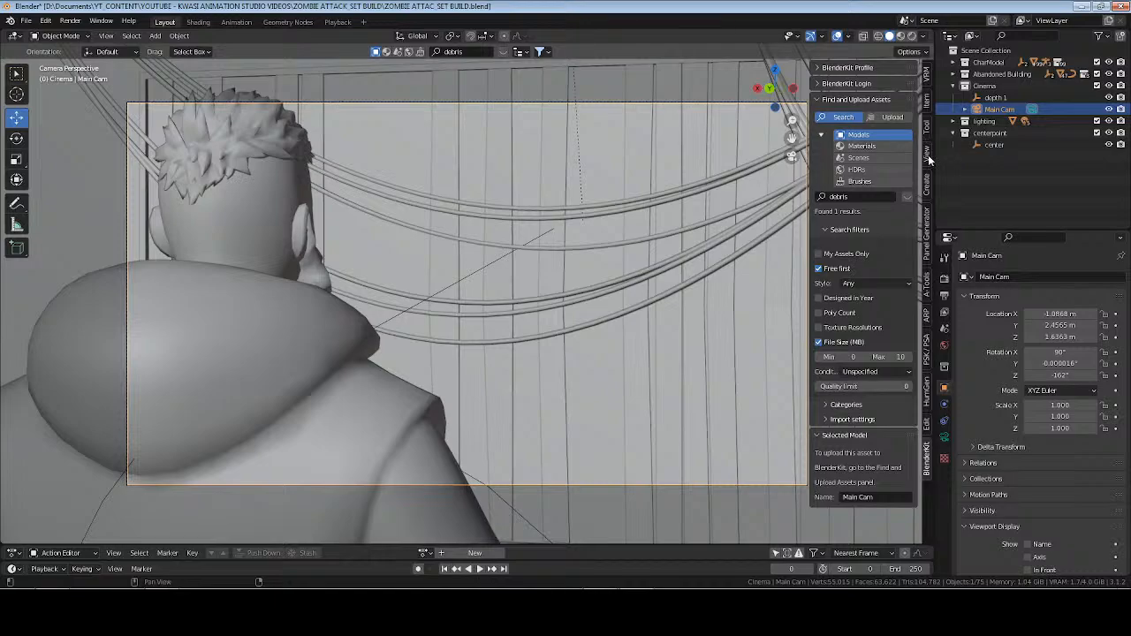
{"action": "left_click", "coordinate": [928, 156]}
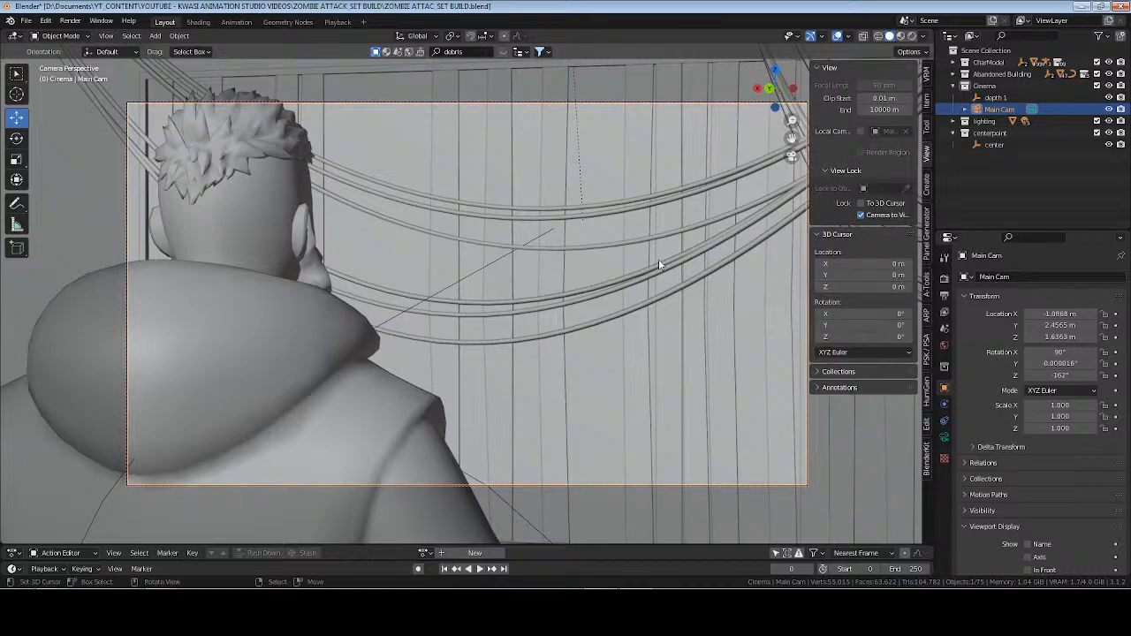
{"action": "key", "text": "n"}
{"action": "middle_click_drag", "start_coordinate": [659, 259], "coordinate": [674, 325]}
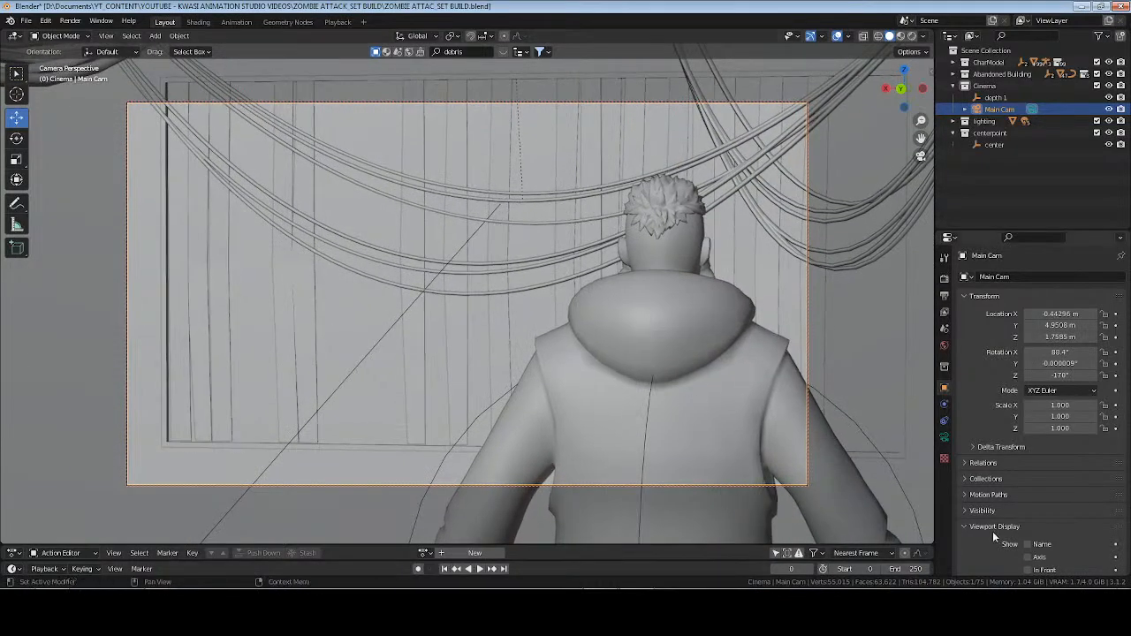
{"action": "left_click", "coordinate": [993, 528]}
{"action": "key", "text": "ctrl+s"}
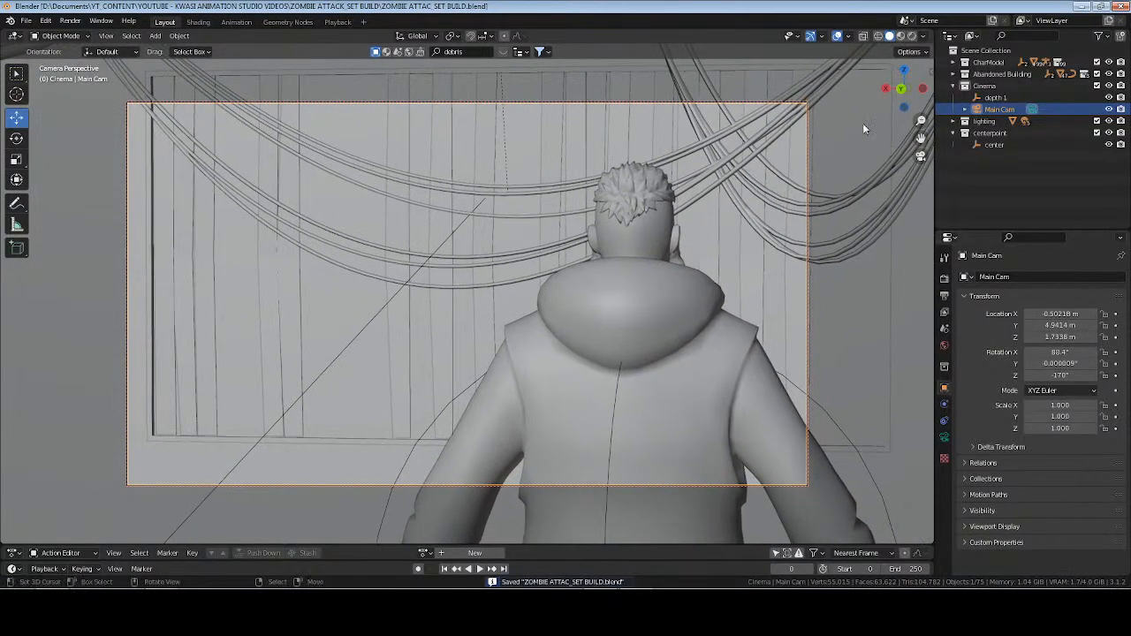
Display the shot in Rendered shading and enable Main Cam's depth of field with depth 1 as the focus object.
{"action": "left_click", "coordinate": [912, 36]}
{"action": "left_click", "coordinate": [944, 438]}
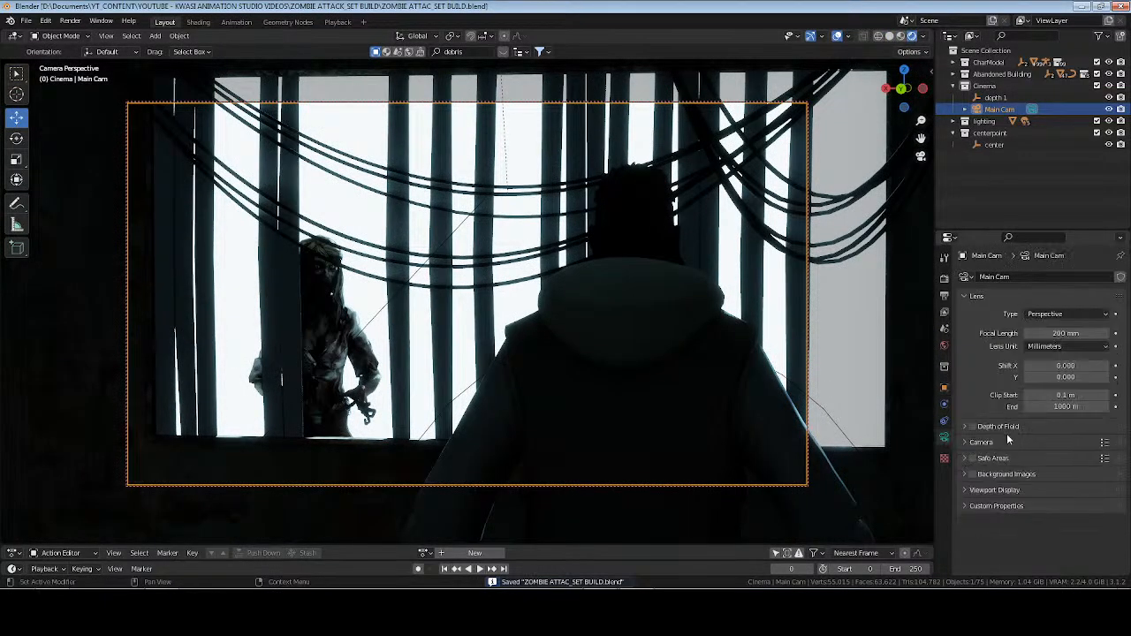
{"action": "left_click", "coordinate": [998, 427]}
{"action": "left_click", "coordinate": [973, 427]}
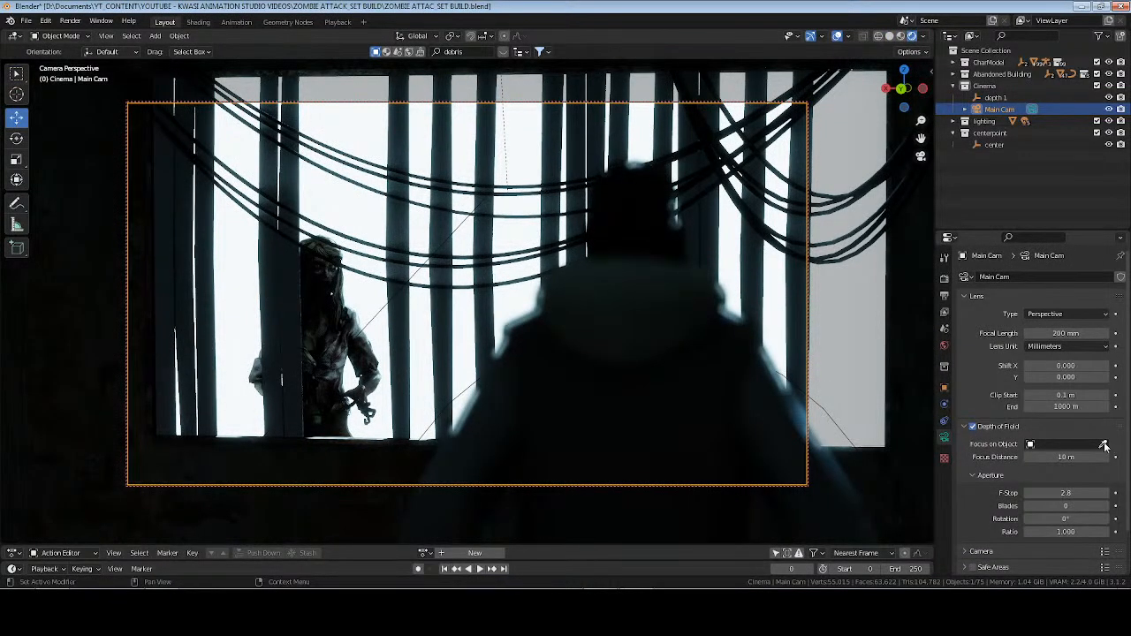
{"action": "left_click", "coordinate": [1105, 444]}
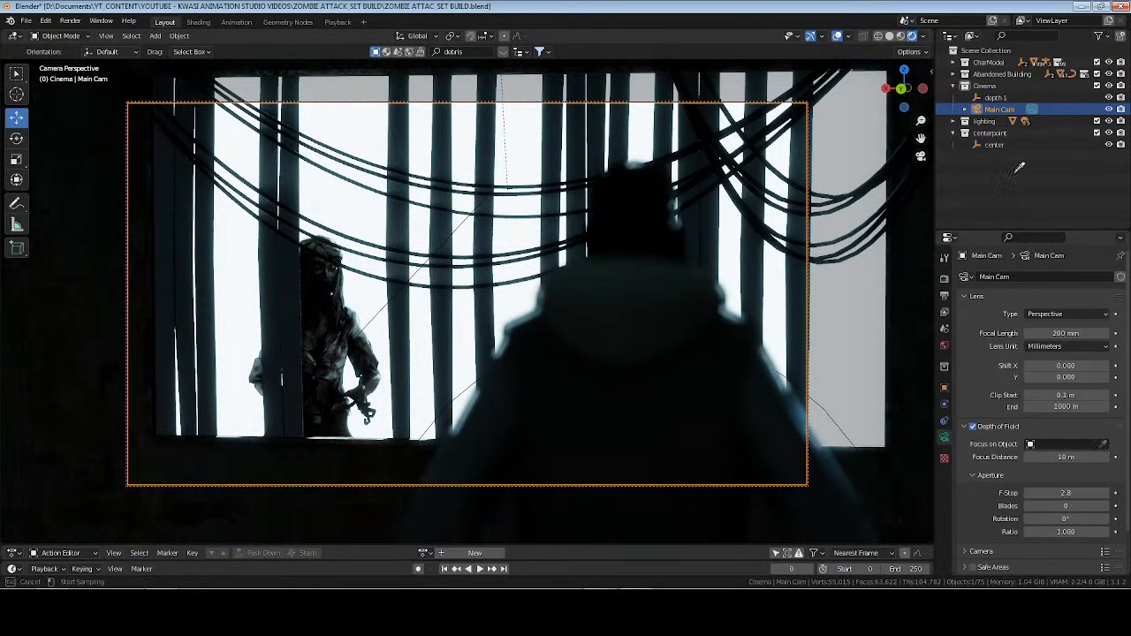
{"action": "left_click", "coordinate": [999, 99]}
Set Main Cam's aperture F-Stop to 2.7 and render the image.
{"action": "left_click", "coordinate": [1059, 492]}
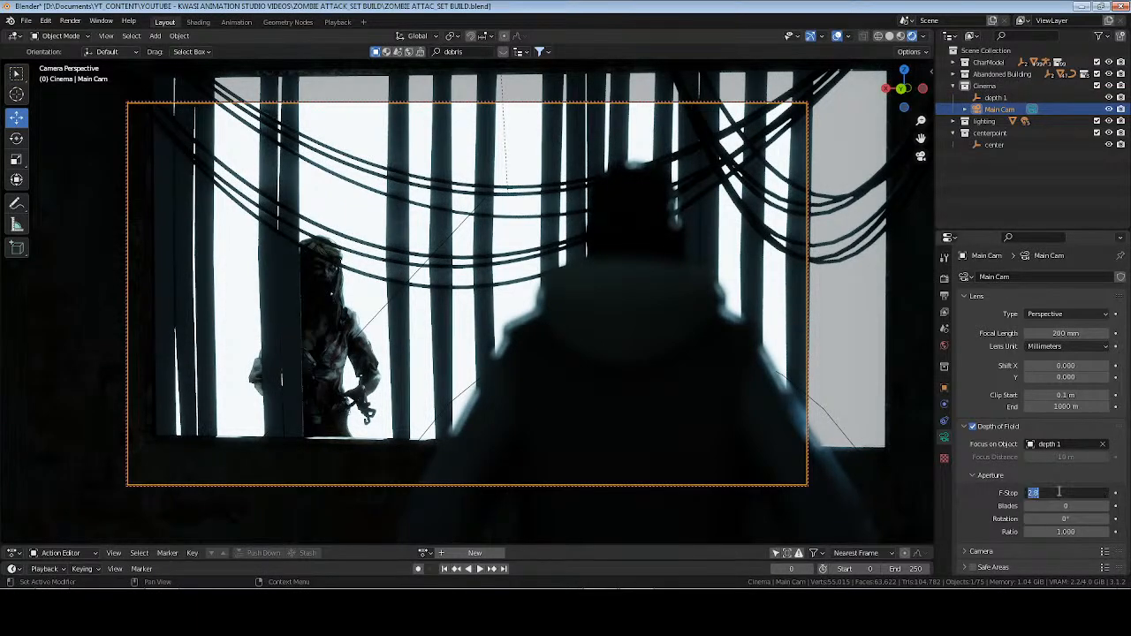
{"action": "type", "text": "2.7"}
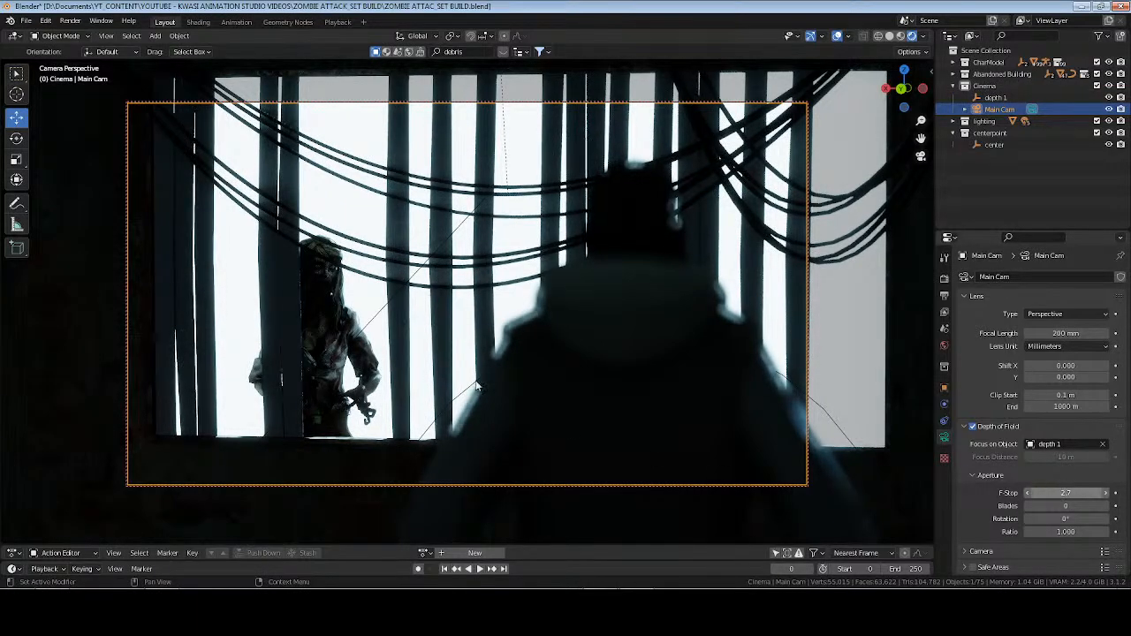
{"action": "key", "text": "Return"}
{"action": "key", "text": "F12"}
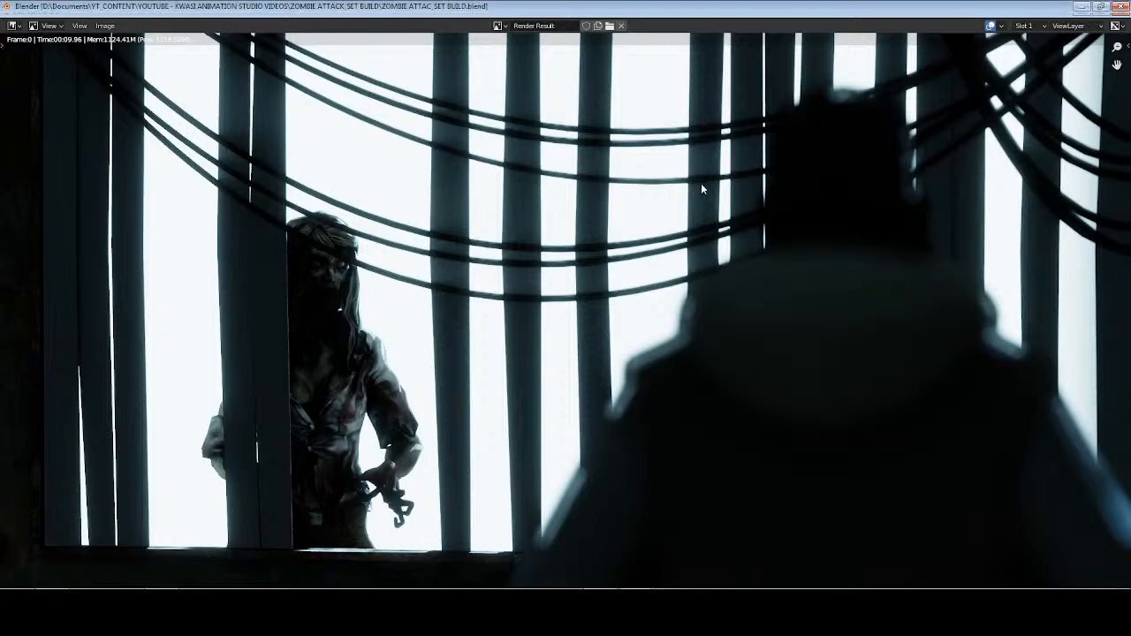
Close the render, set Main Cam's focal length to 65 mm and reframe the shot with the man to the right of the zombie's window.
{"action": "key", "text": "Escape"}
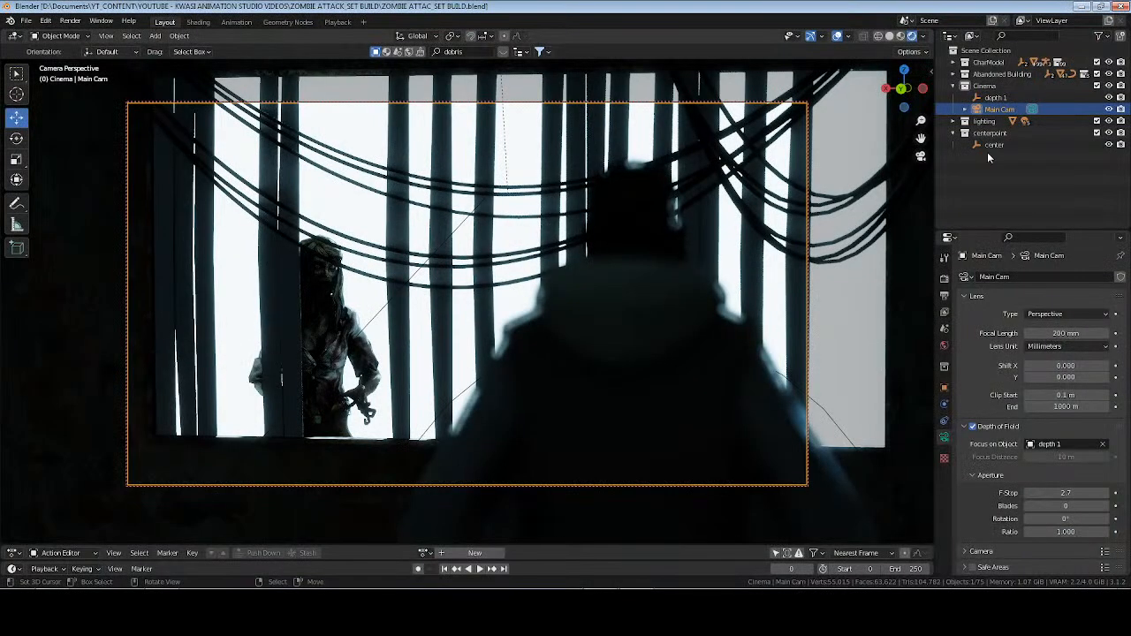
{"action": "left_click", "coordinate": [1065, 333]}
{"action": "type", "text": "65"}
{"action": "key", "text": "Return"}
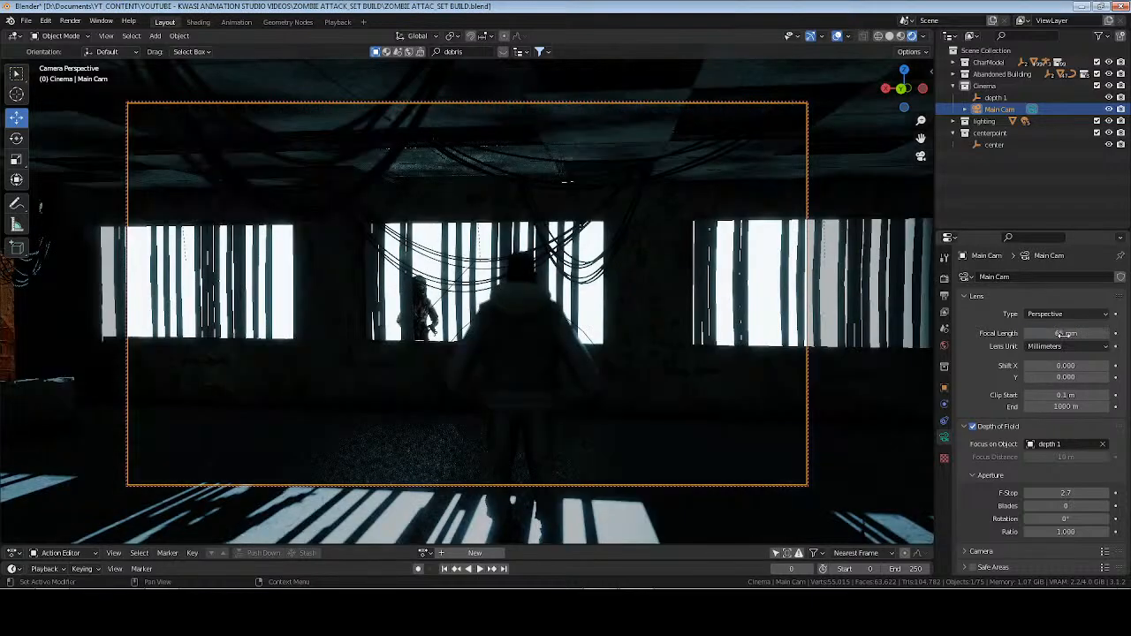
{"action": "middle_click_drag", "start_coordinate": [613, 344], "coordinate": [612, 298], "text": "ctrl"}
{"action": "middle_click_drag", "start_coordinate": [614, 341], "coordinate": [673, 301], "text": "shift"}
{"action": "middle_click_drag", "start_coordinate": [583, 328], "coordinate": [669, 312], "text": "shift"}
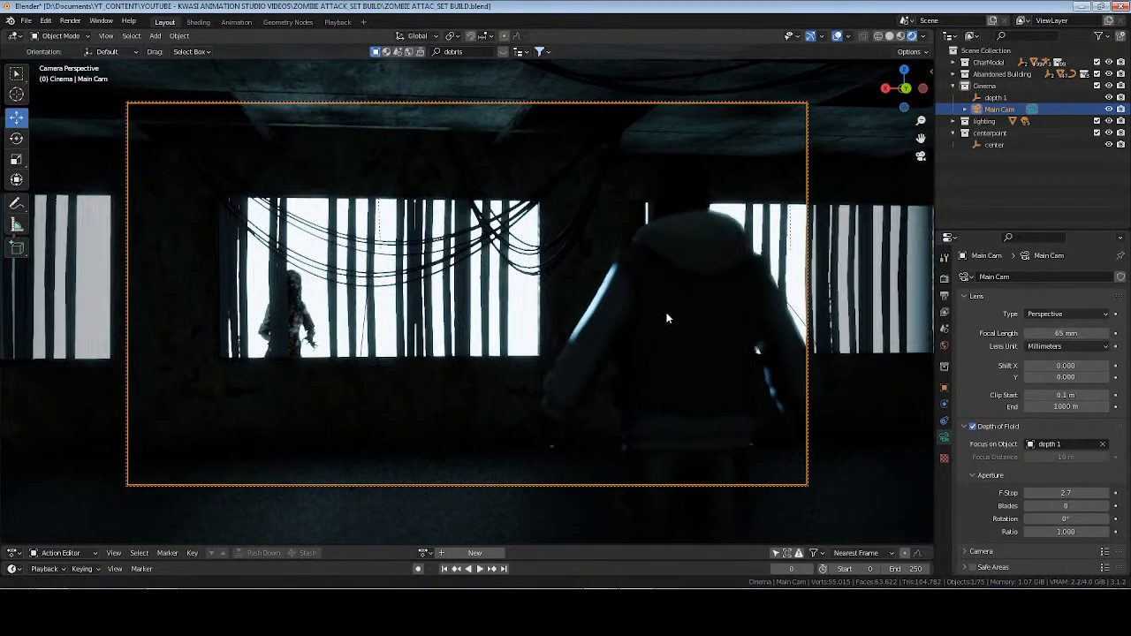
Switch to Solid shading, add a cube to the lighting collection and save the file.
{"action": "left_click", "coordinate": [953, 87]}
{"action": "left_click", "coordinate": [953, 98]}
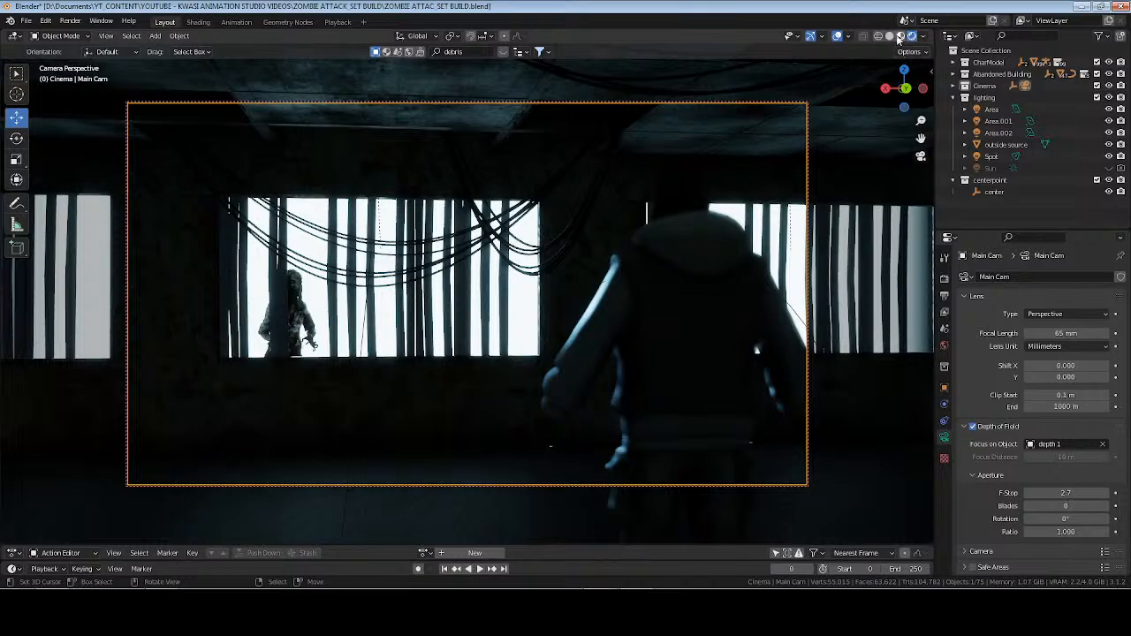
{"action": "left_click", "coordinate": [899, 37]}
{"action": "left_click", "coordinate": [889, 36]}
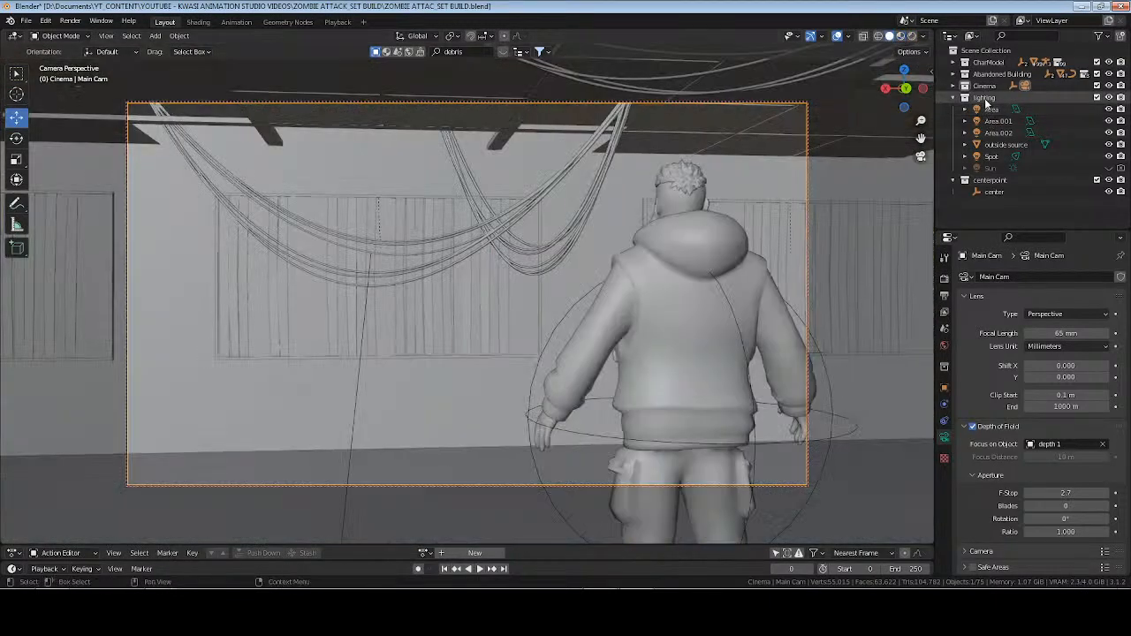
{"action": "left_click", "coordinate": [984, 98]}
{"action": "middle_click_drag", "start_coordinate": [560, 194], "coordinate": [560, 195]}
{"action": "middle_click_drag", "start_coordinate": [331, 291], "coordinate": [571, 198]}
{"action": "key", "text": "shift+a"}
{"action": "mouse_move", "coordinate": [539, 83]}
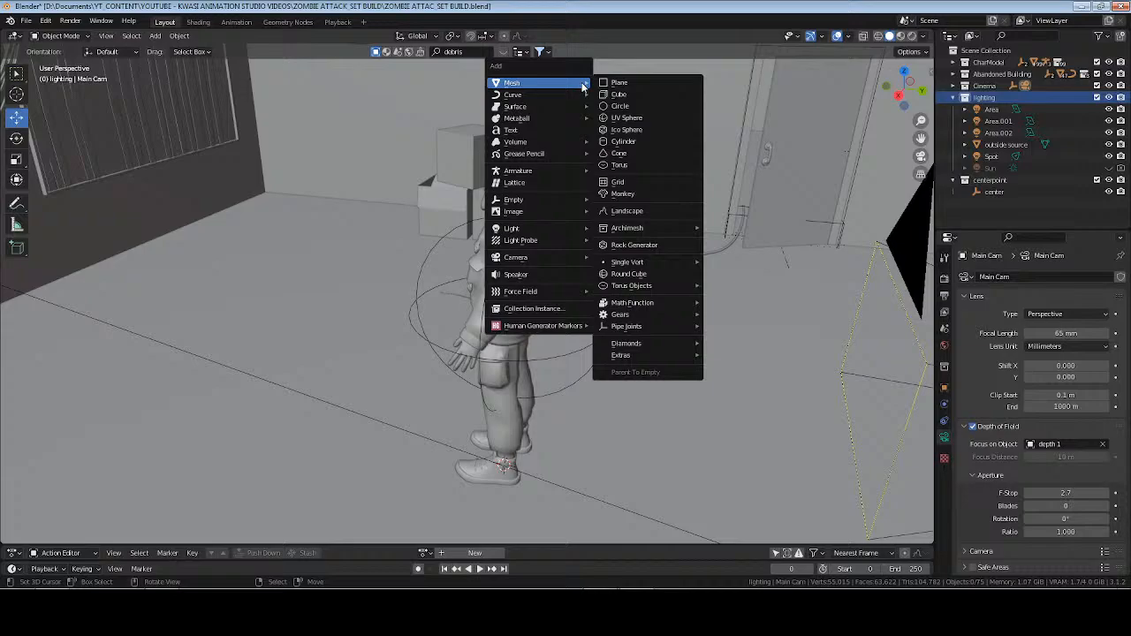
{"action": "left_click", "coordinate": [656, 94]}
{"action": "scroll", "coordinate": [581, 250], "scroll_direction": "down", "scroll_amount": 8}
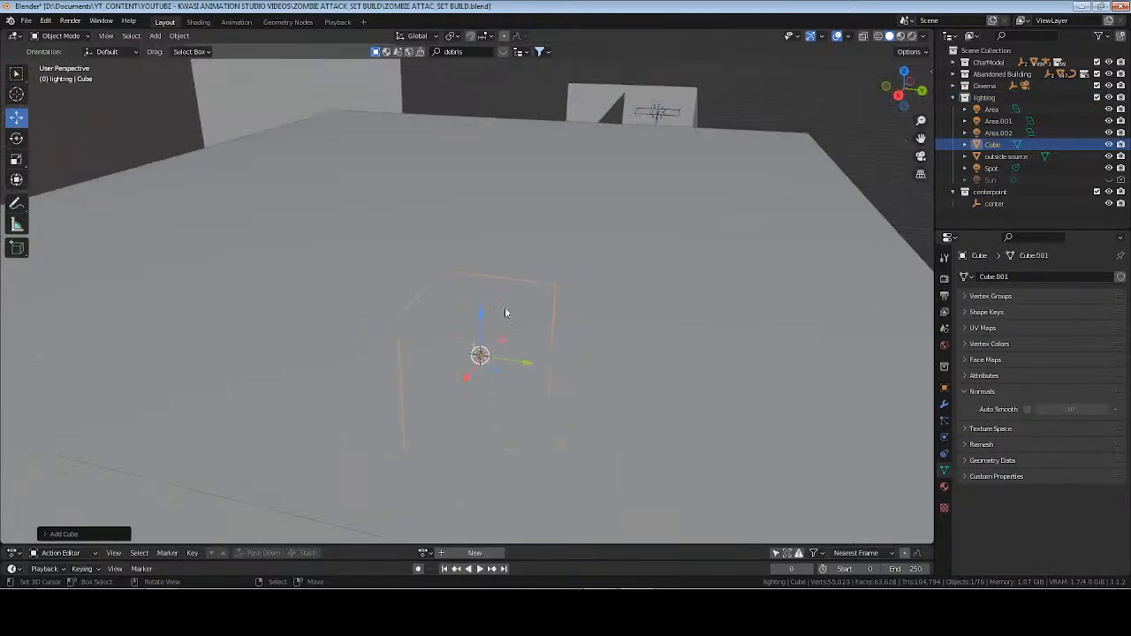
{"action": "key", "text": "ctrl+s"}
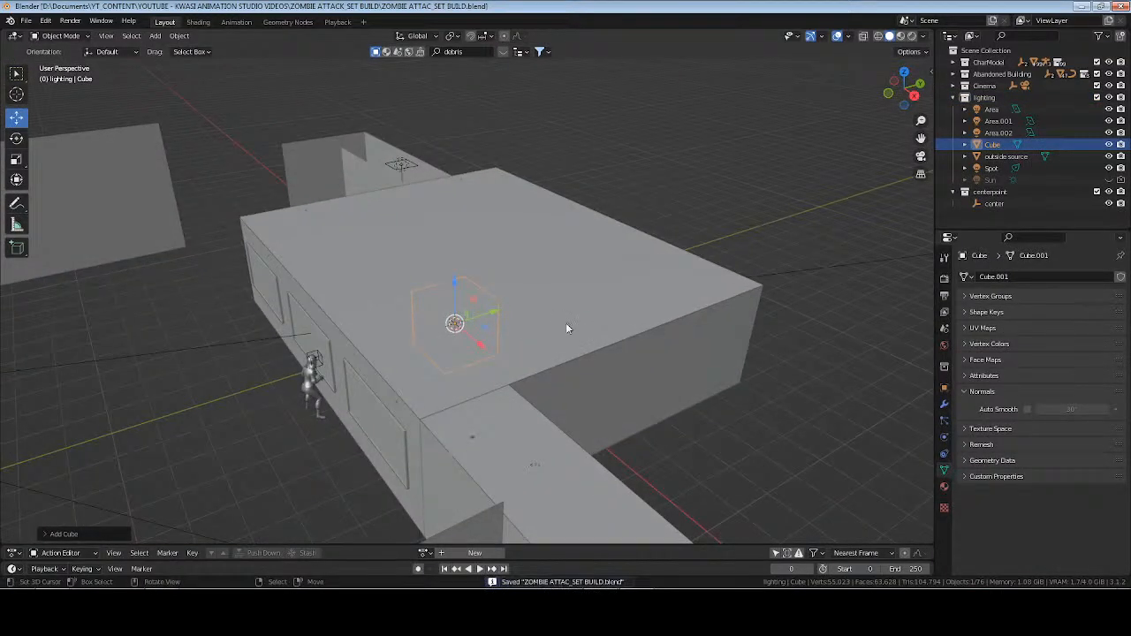
Rename both the cube object and its mesh data as volume and save the file.
{"action": "key", "text": "F2"}
{"action": "type", "text": "volume"}
{"action": "key", "text": "Return"}
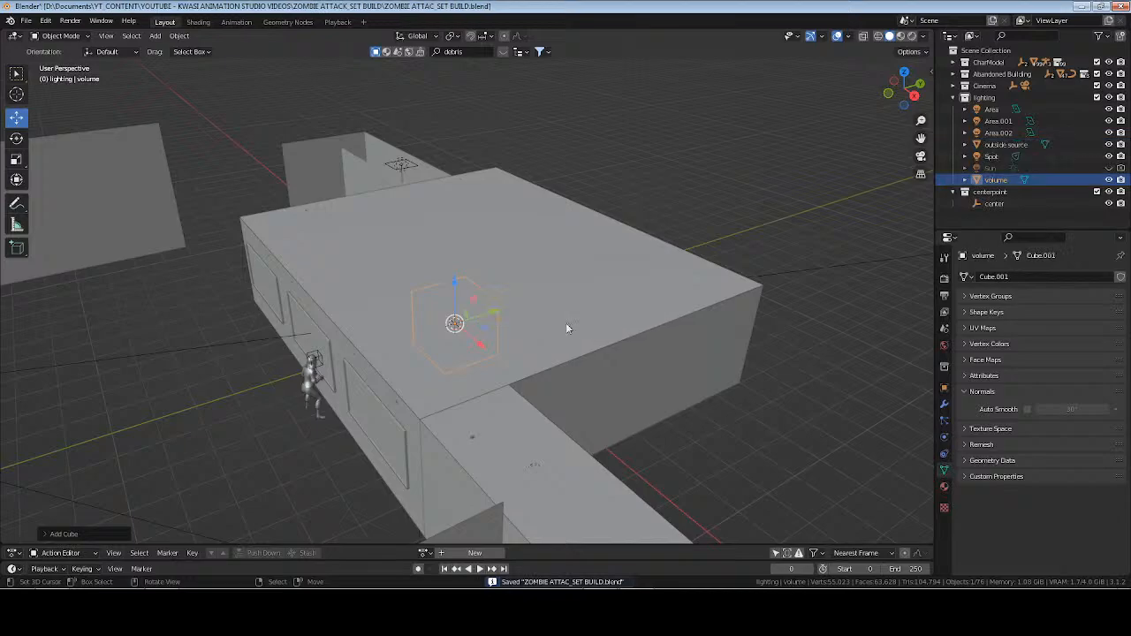
{"action": "left_click", "coordinate": [1016, 279]}
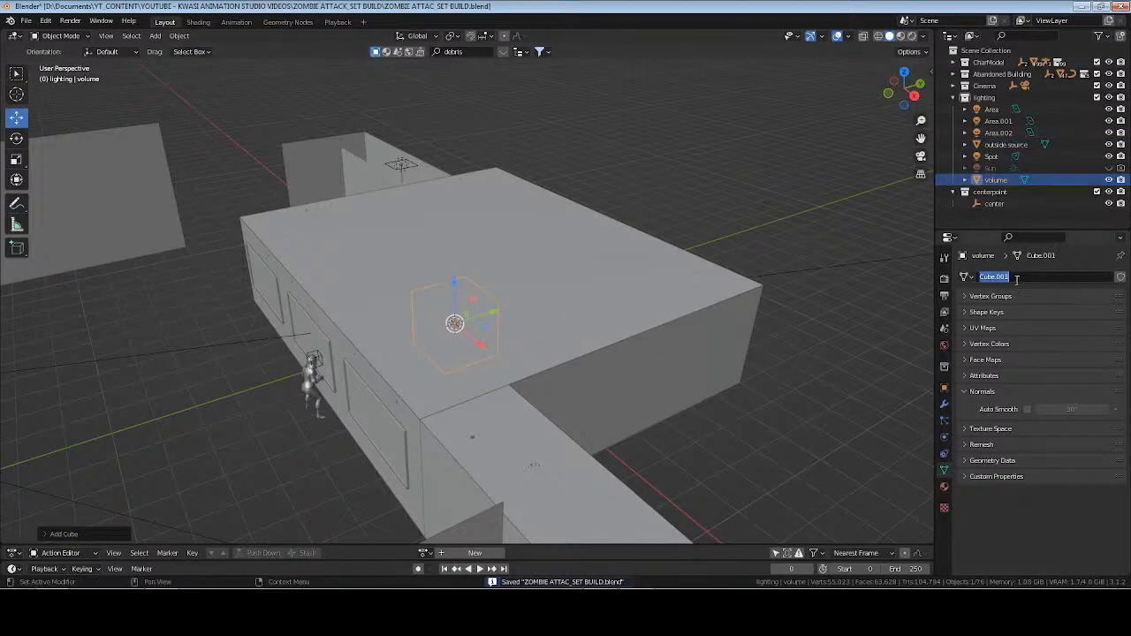
{"action": "type", "text": "volume"}
{"action": "key", "text": "Return"}
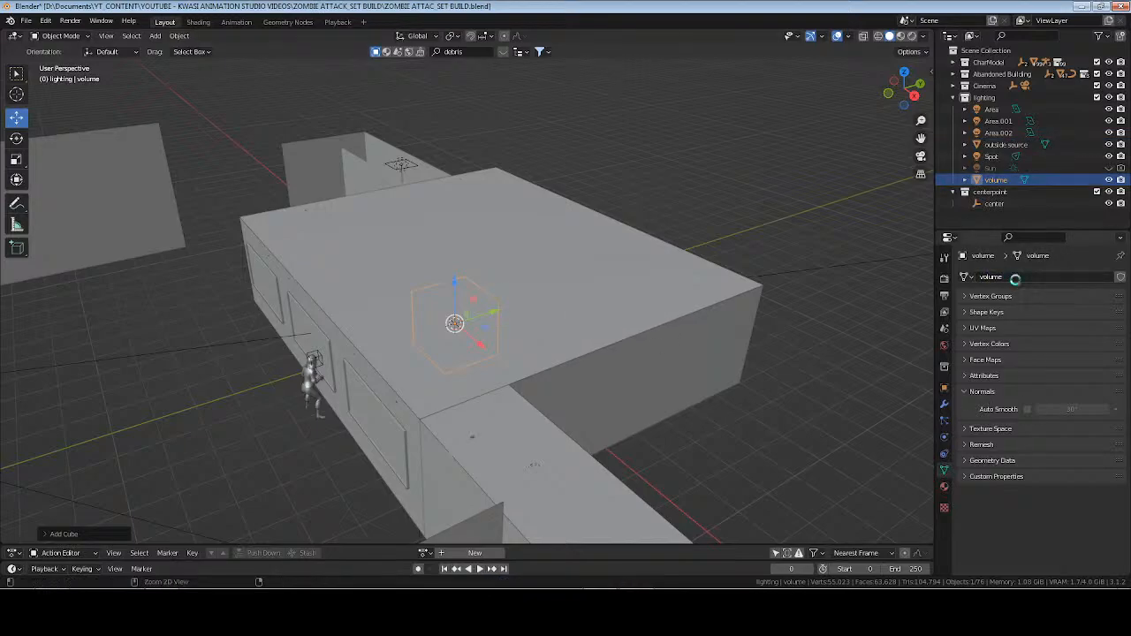
{"action": "key", "text": "ctrl+s"}
Create a new material named volume on the cube and set its surface shader to None.
{"action": "left_click", "coordinate": [944, 486]}
{"action": "left_click", "coordinate": [1047, 329]}
{"action": "left_click", "coordinate": [1018, 327]}
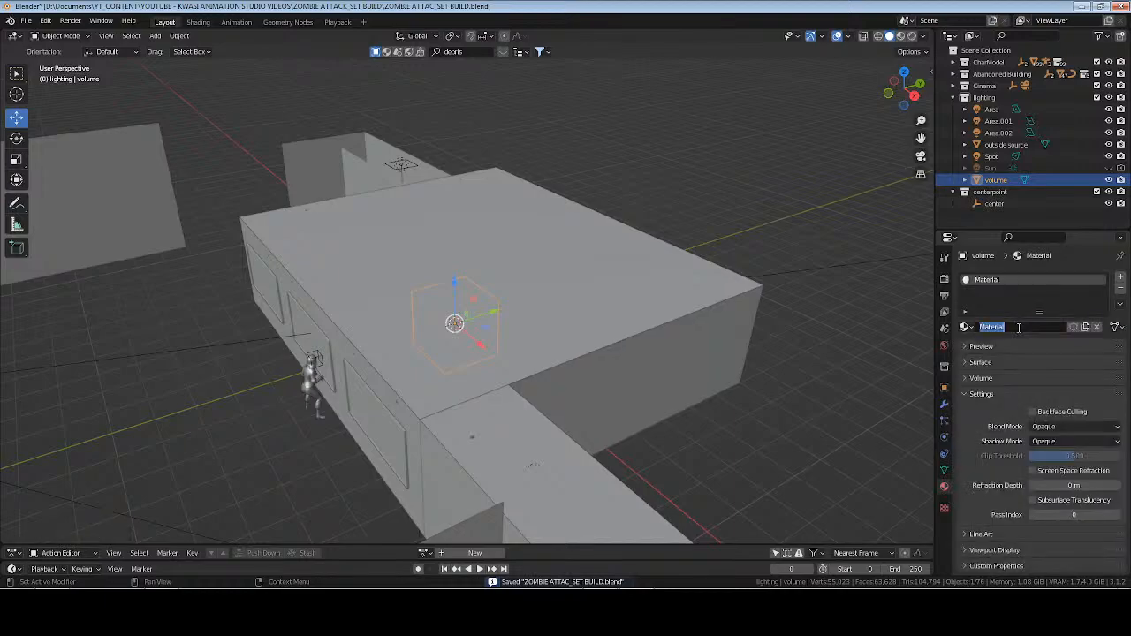
{"action": "key", "text": "Return"}
{"action": "left_click", "coordinate": [983, 362]}
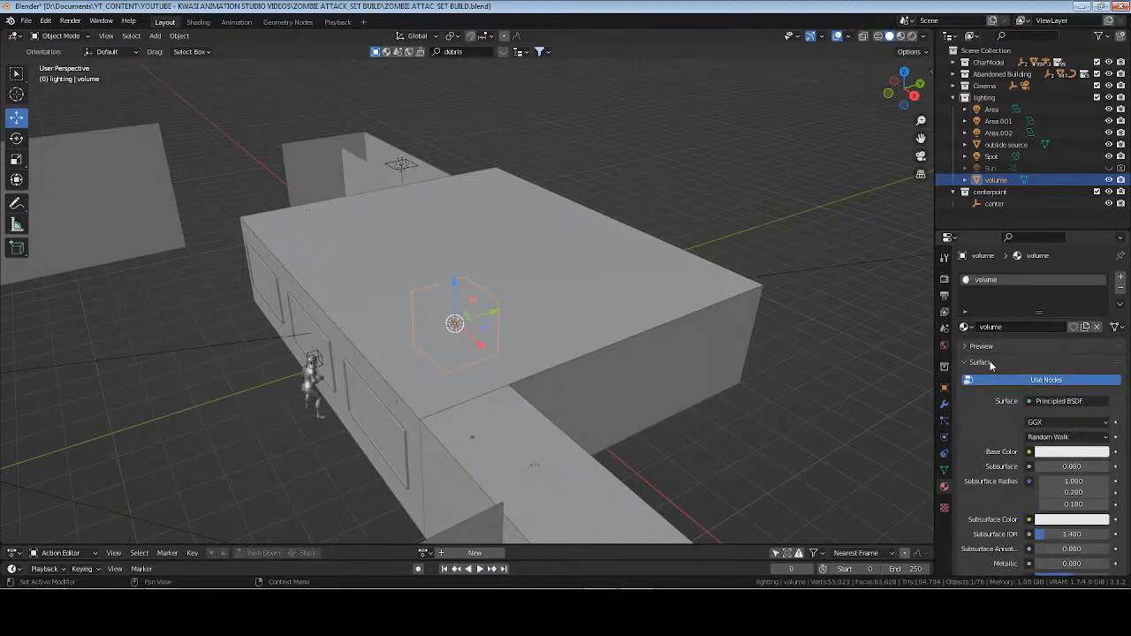
{"action": "left_click", "coordinate": [1052, 402]}
{"action": "left_click", "coordinate": [958, 117]}
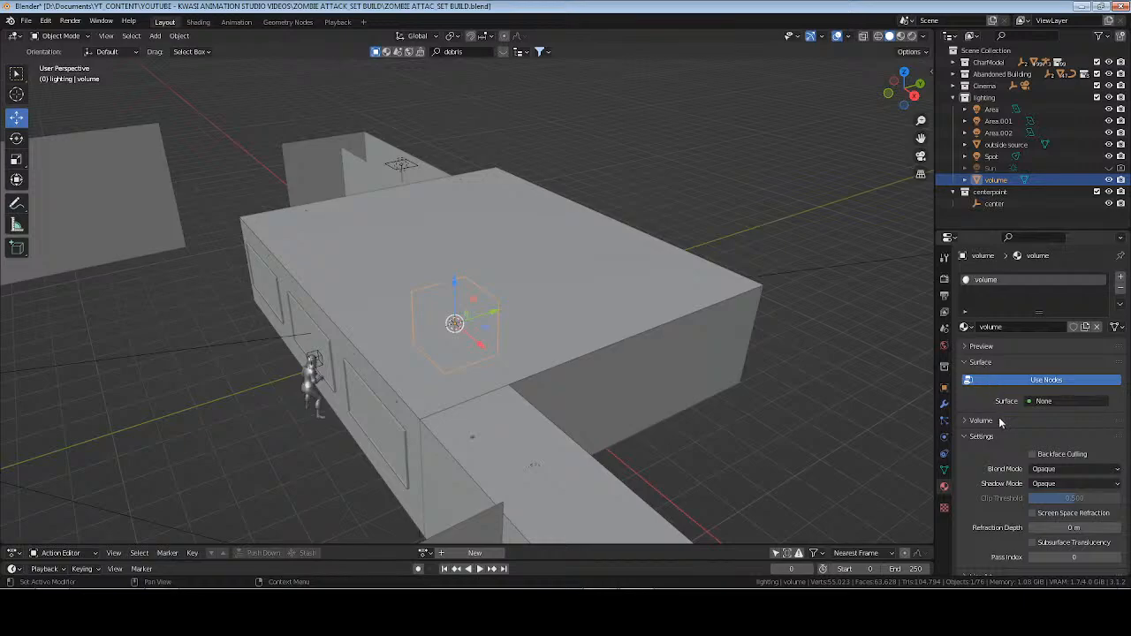
Assign a Volume Scatter shader to the material's volume and set its density to 0.01.
{"action": "left_click", "coordinate": [982, 421]}
{"action": "left_click", "coordinate": [1046, 437]}
{"action": "left_click", "coordinate": [970, 425]}
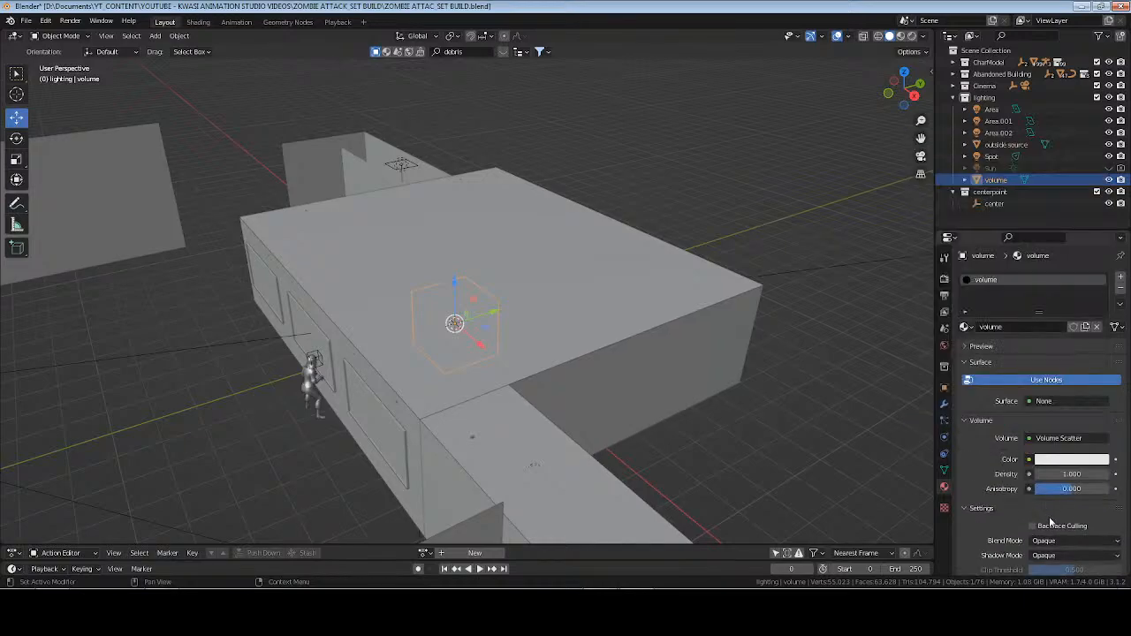
{"action": "left_click", "coordinate": [1048, 555]}
{"action": "left_click", "coordinate": [1043, 541]}
{"action": "left_click", "coordinate": [1052, 474]}
{"action": "type", "text": "0.01"}
{"action": "key", "text": "Return"}
Set the volume object's viewport display to Wire and enable its Wireframe overlay.
{"action": "left_click", "coordinate": [944, 389]}
{"action": "left_click", "coordinate": [988, 542]}
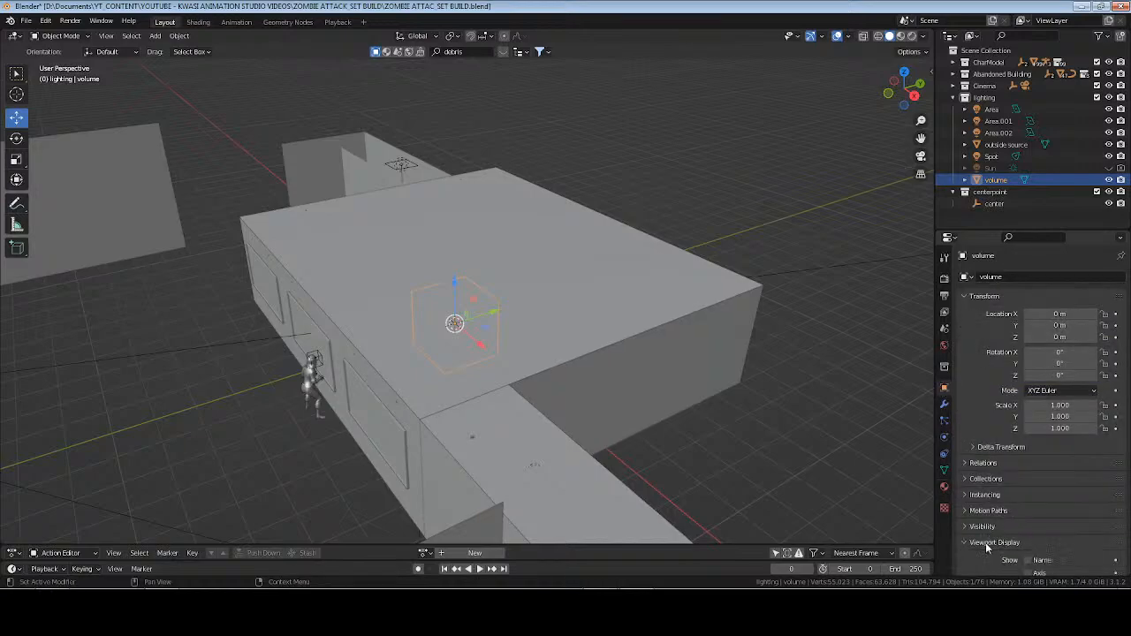
{"action": "scroll", "coordinate": [997, 502], "scroll_direction": "down", "scroll_amount": 4}
{"action": "left_click", "coordinate": [1040, 519]}
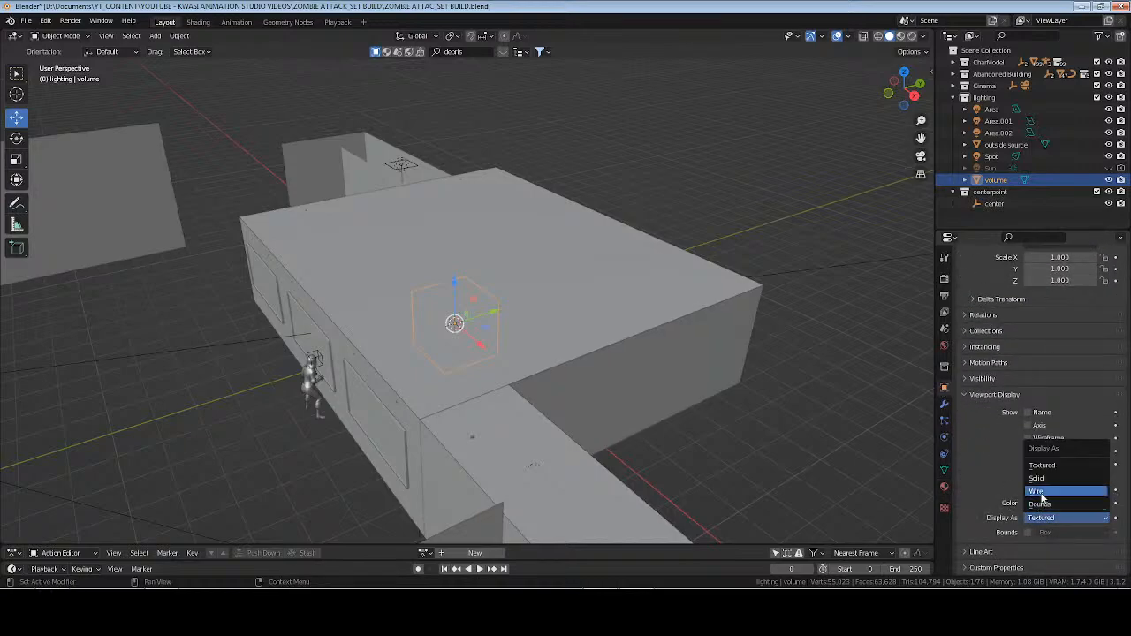
{"action": "left_click", "coordinate": [1037, 491]}
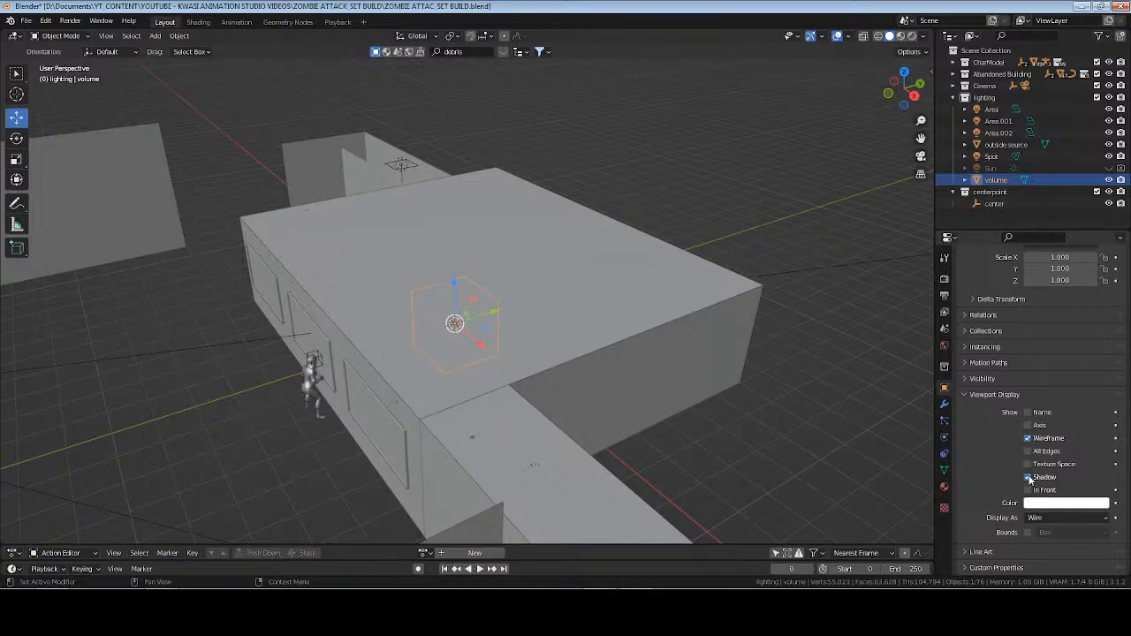
{"action": "left_click", "coordinate": [998, 397]}
Edit the volume cube's mesh and move its +X face outward past the side of the main room.
{"action": "middle_click_drag", "start_coordinate": [774, 388], "coordinate": [596, 354]}
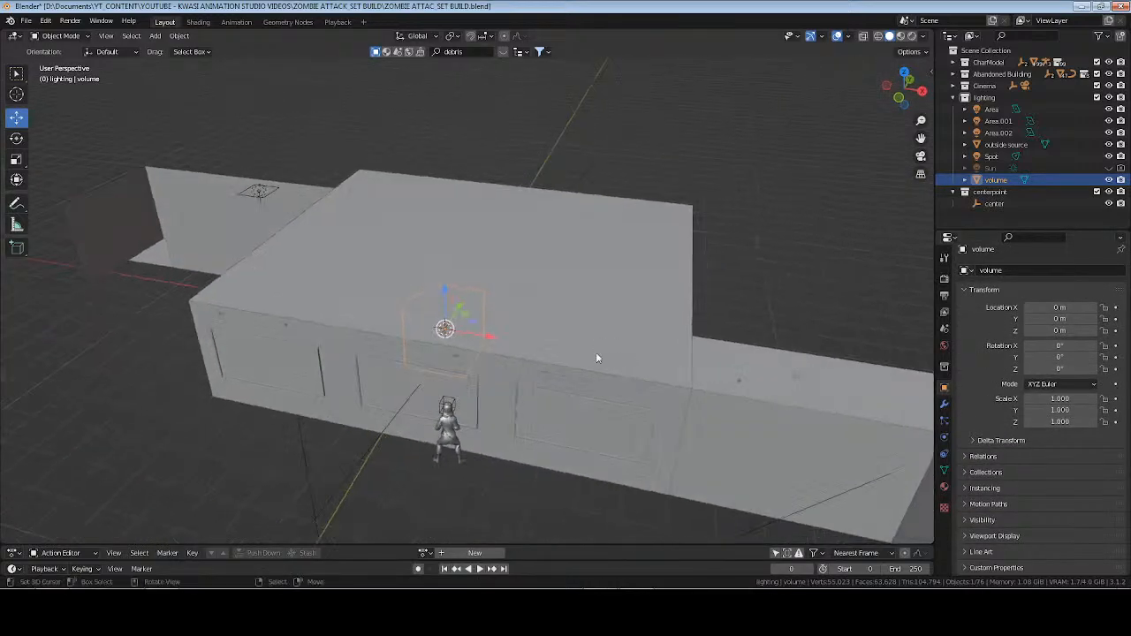
{"action": "key", "text": "Tab"}
{"action": "middle_click_drag", "start_coordinate": [474, 353], "coordinate": [477, 353]}
{"action": "left_click", "coordinate": [474, 341]}
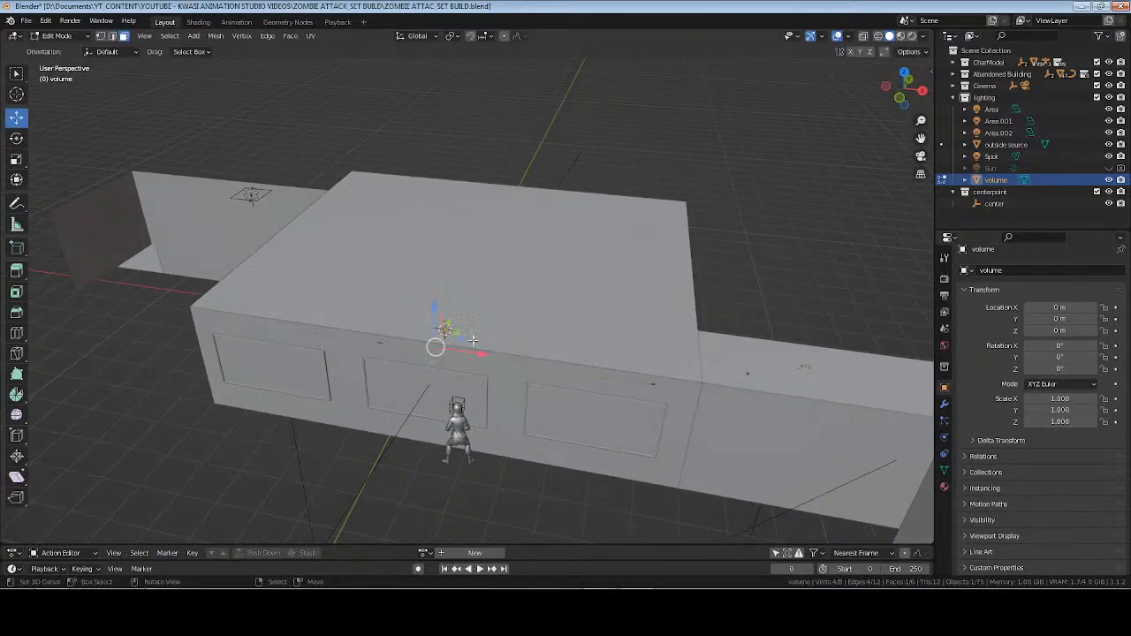
{"action": "middle_click_drag", "start_coordinate": [490, 347], "coordinate": [516, 336]}
{"action": "left_click_drag", "start_coordinate": [518, 339], "coordinate": [760, 341]}
{"action": "middle_click_drag", "start_coordinate": [817, 341], "coordinate": [624, 354]}
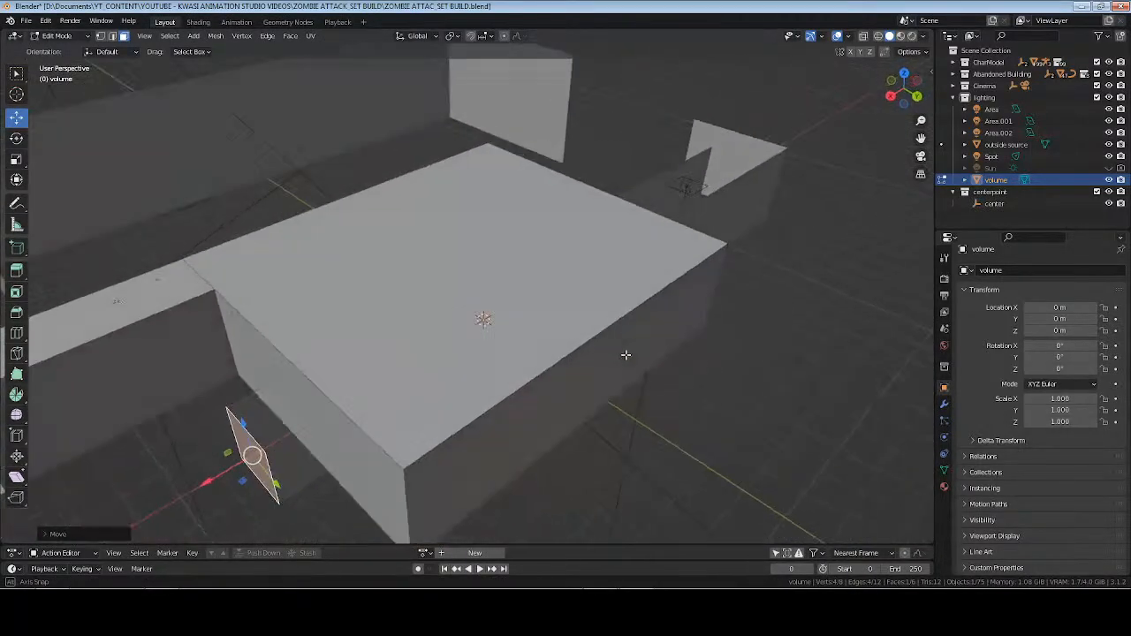
Raise the volume cube's top face above the roof and move its -X face about 7.15 m outward along X.
{"action": "left_click", "coordinate": [269, 419]}
{"action": "left_click_drag", "start_coordinate": [394, 310], "coordinate": [394, 214]}
{"action": "middle_click_drag", "start_coordinate": [567, 250], "coordinate": [473, 271]}
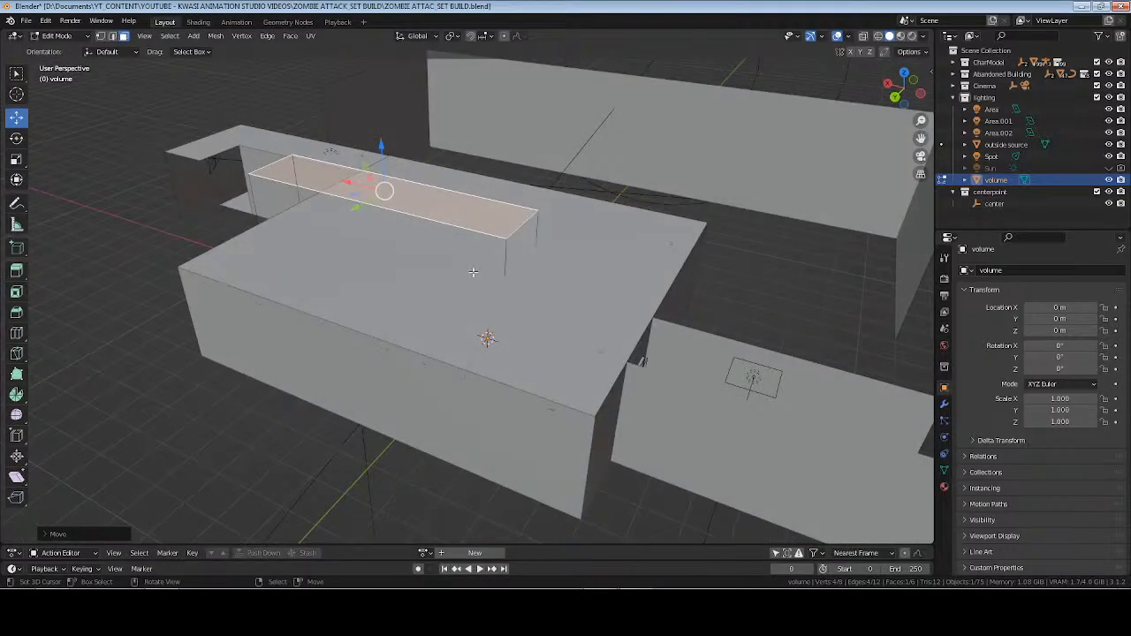
{"action": "left_click", "coordinate": [519, 251]}
{"action": "key", "text": "g"}
{"action": "key", "text": "x"}
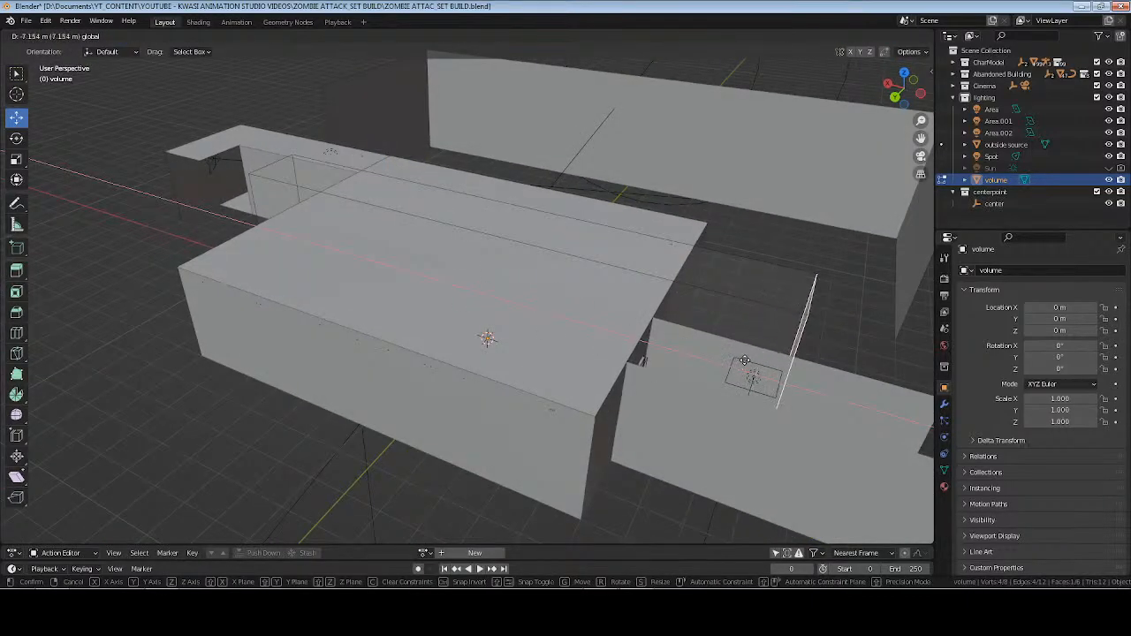
{"action": "left_click", "coordinate": [746, 361]}
Move the volume box's +X face further outward along X beside the corridor.
{"action": "middle_click_drag", "start_coordinate": [745, 361], "coordinate": [521, 339]}
{"action": "middle_click_drag", "start_coordinate": [346, 274], "coordinate": [314, 296]}
{"action": "left_click", "coordinate": [351, 303]}
{"action": "left_click_drag", "start_coordinate": [314, 297], "coordinate": [280, 308]}
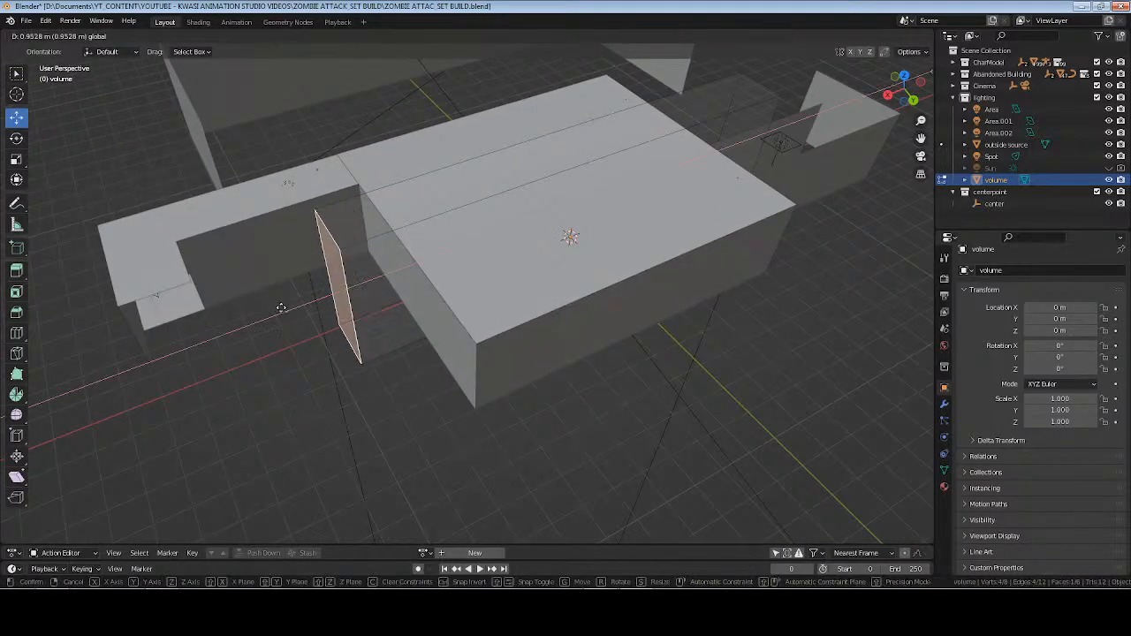
{"action": "middle_click_drag", "start_coordinate": [280, 308], "coordinate": [393, 280]}
Move the volume box's -Y face out beyond the plane outside the windows and its +Y face past the back of the building.
{"action": "left_click", "coordinate": [344, 334]}
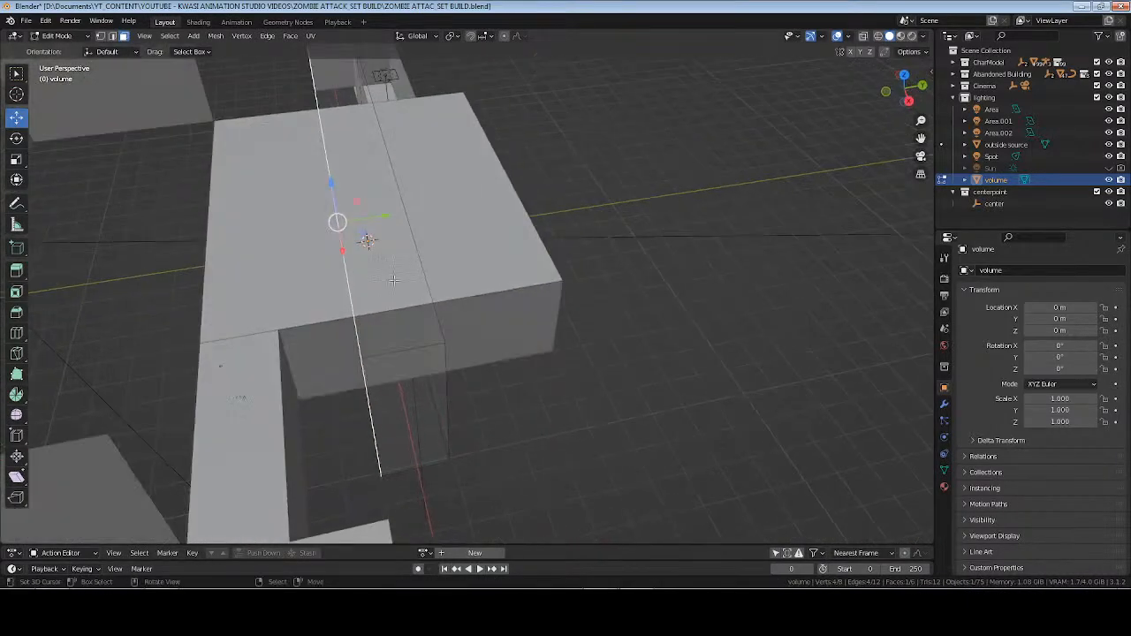
{"action": "left_click_drag", "start_coordinate": [386, 215], "coordinate": [111, 270]}
{"action": "scroll", "coordinate": [222, 250], "scroll_direction": "down", "scroll_amount": 3}
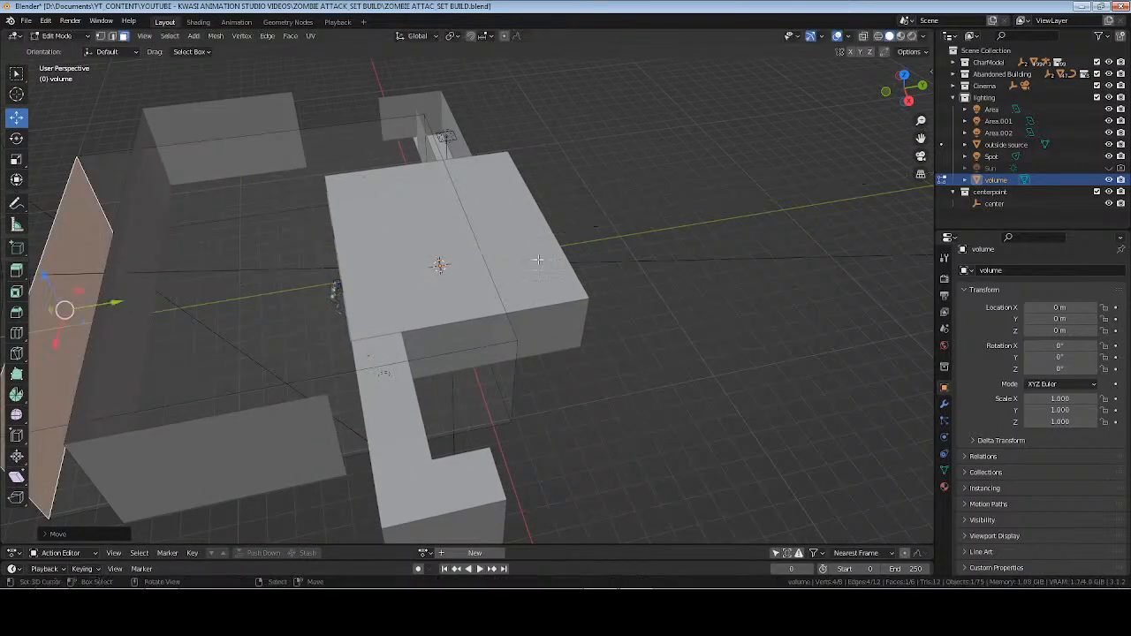
{"action": "mouse_move", "coordinate": [538, 260]}
{"action": "middle_mouse_down"}
{"action": "mouse_move", "coordinate": [434, 380]}
{"action": "mouse_move", "coordinate": [543, 267]}
{"action": "middle_mouse_up"}
{"action": "left_click", "coordinate": [447, 346]}
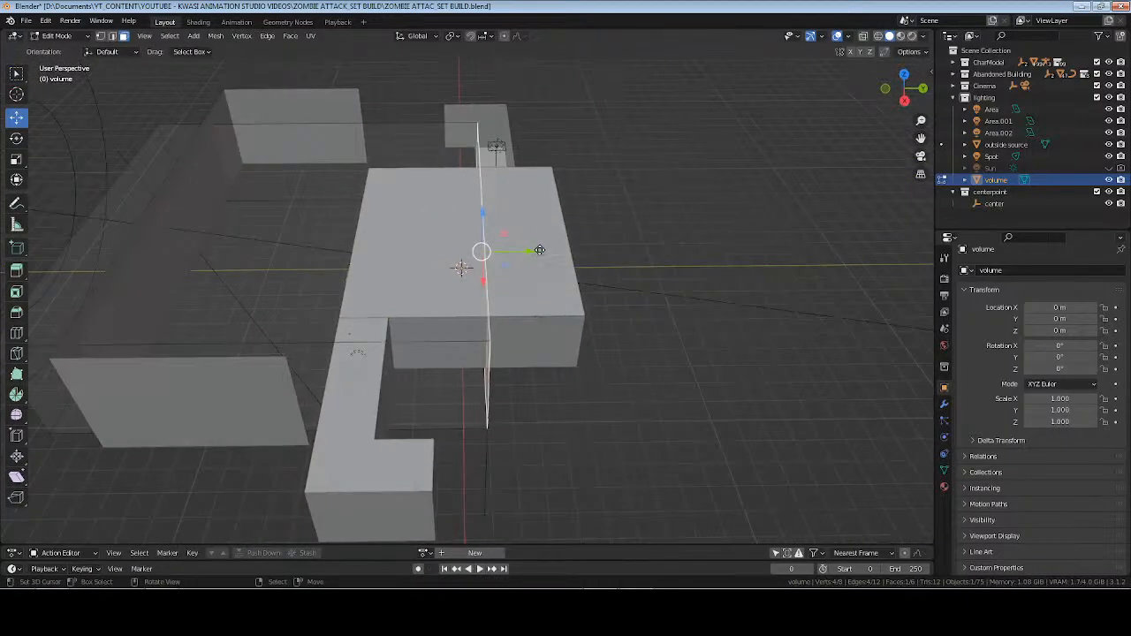
{"action": "left_click_drag", "start_coordinate": [539, 250], "coordinate": [732, 256]}
Extend the volume box's +X and -X faces further outward to enclose the corridors at both ends, and save the file.
{"action": "left_click", "coordinate": [668, 327]}
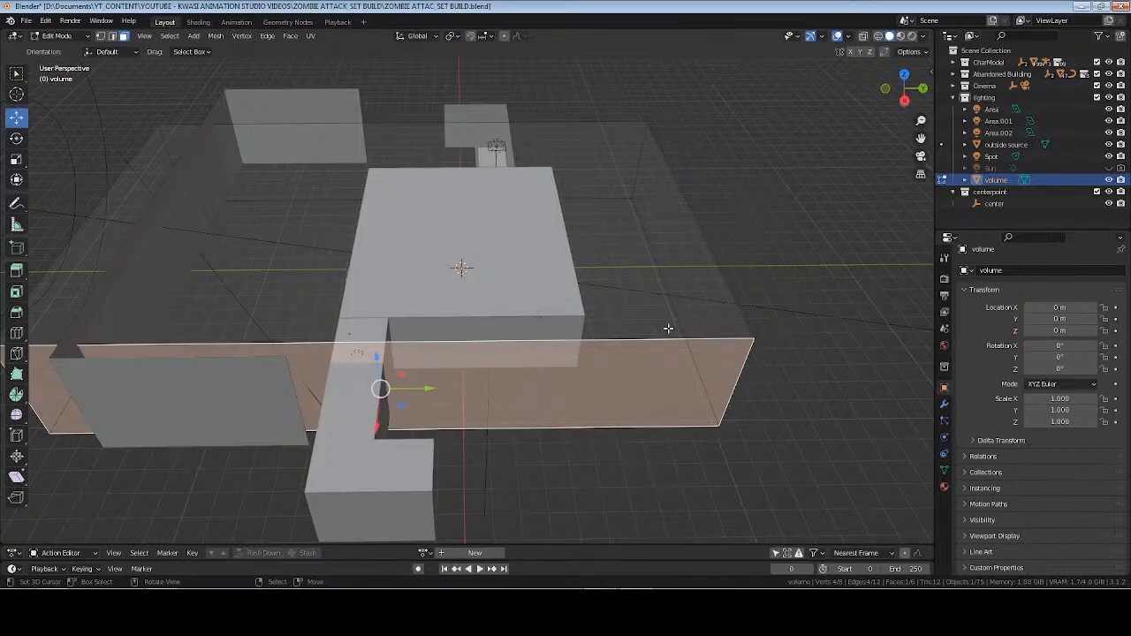
{"action": "middle_click_drag", "start_coordinate": [668, 328], "coordinate": [373, 296]}
{"action": "key", "text": "ctrl+s"}
{"action": "left_click_drag", "start_coordinate": [329, 268], "coordinate": [182, 271]}
{"action": "middle_click_drag", "start_coordinate": [760, 303], "coordinate": [510, 304], "text": "shift"}
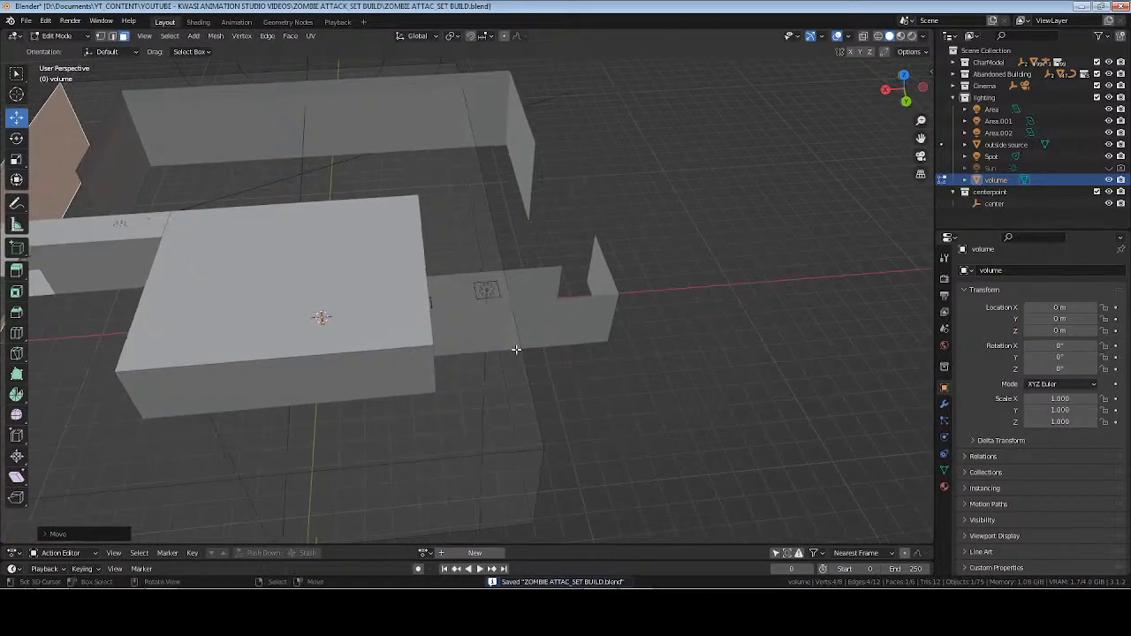
{"action": "middle_click_drag", "start_coordinate": [568, 353], "coordinate": [472, 340]}
{"action": "left_click", "coordinate": [454, 341]}
{"action": "middle_click_drag", "start_coordinate": [399, 358], "coordinate": [446, 252]}
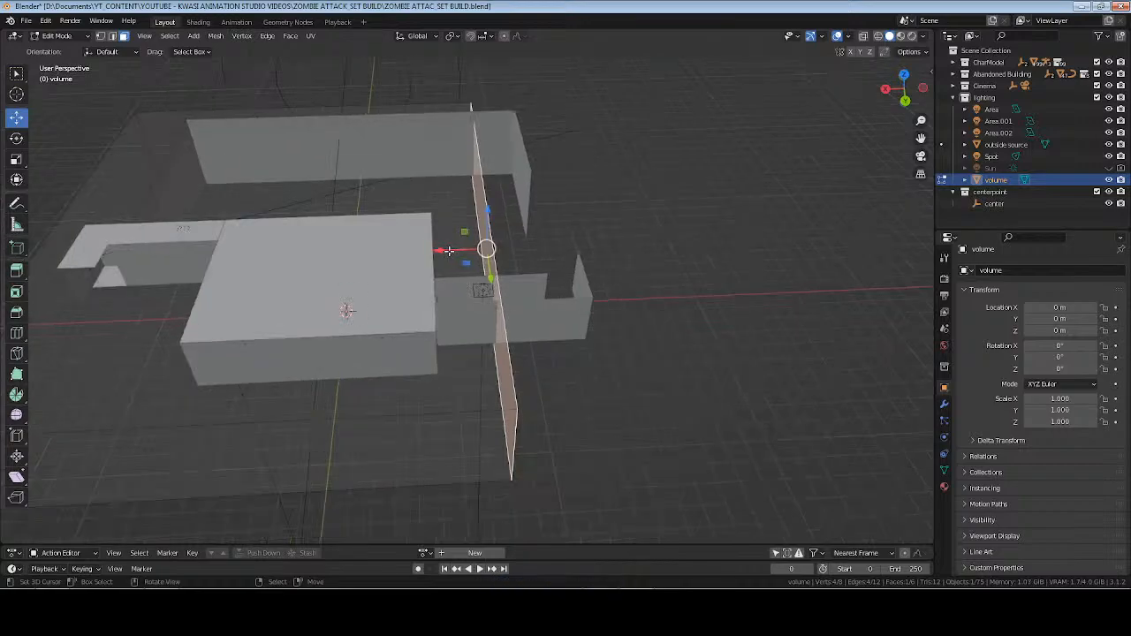
{"action": "left_click_drag", "start_coordinate": [446, 252], "coordinate": [588, 252]}
Raise the volume box's top face higher above the building, return to Object Mode and save the file.
{"action": "middle_click_drag", "start_coordinate": [316, 297], "coordinate": [418, 258]}
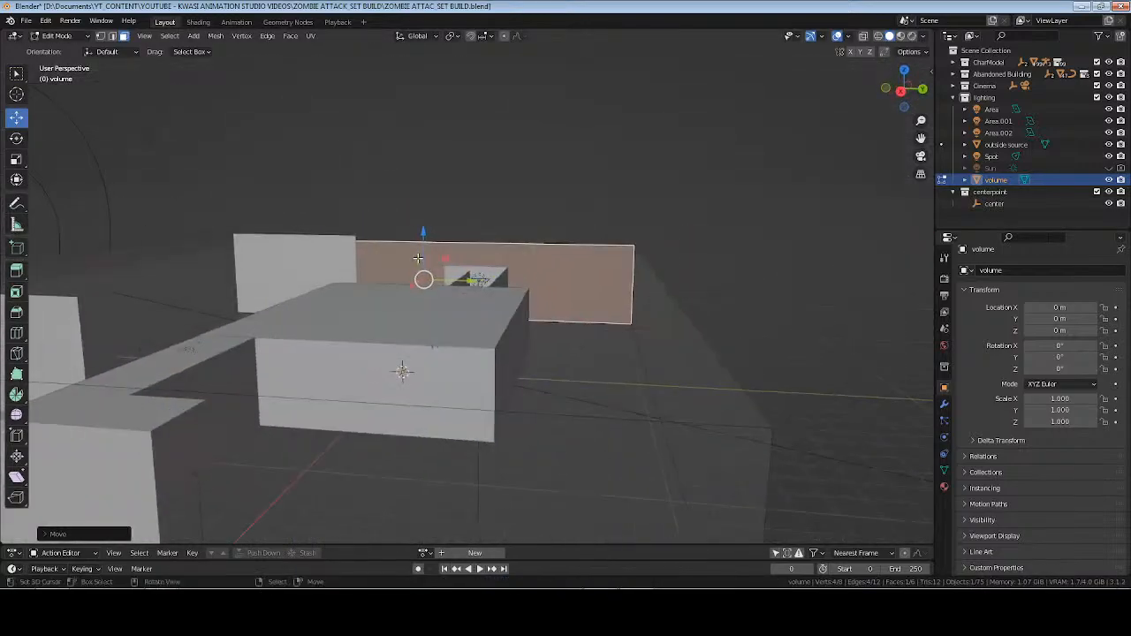
{"action": "key", "text": "a"}
{"action": "key", "text": "Tab"}
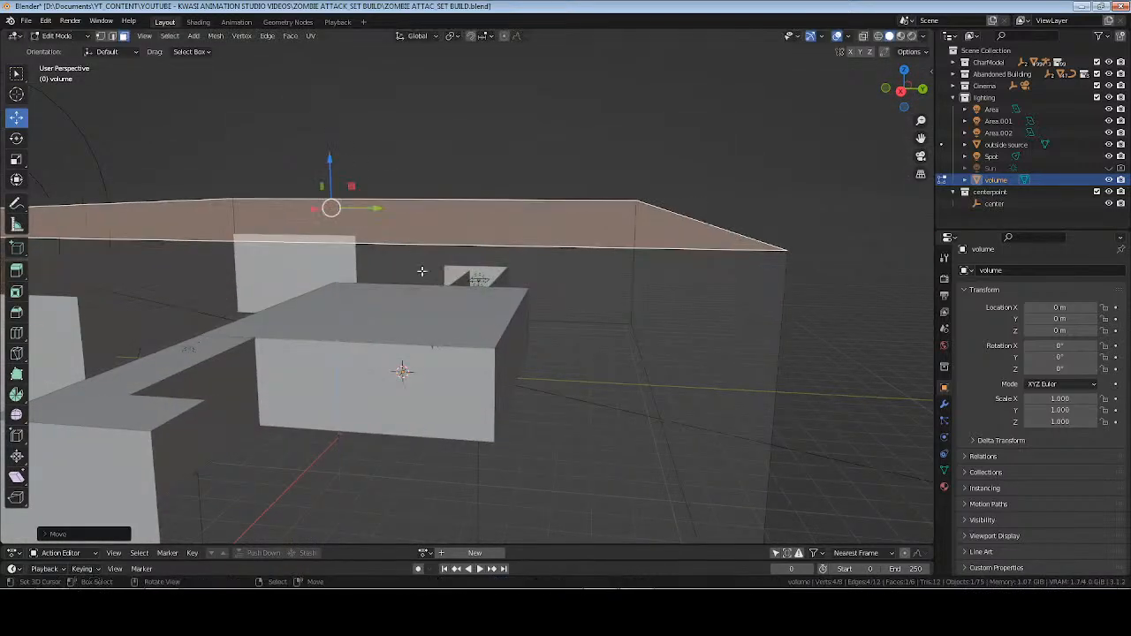
{"action": "key", "text": "ctrl+s"}
{"action": "scroll", "coordinate": [508, 318], "scroll_direction": "up", "scroll_amount": 5}
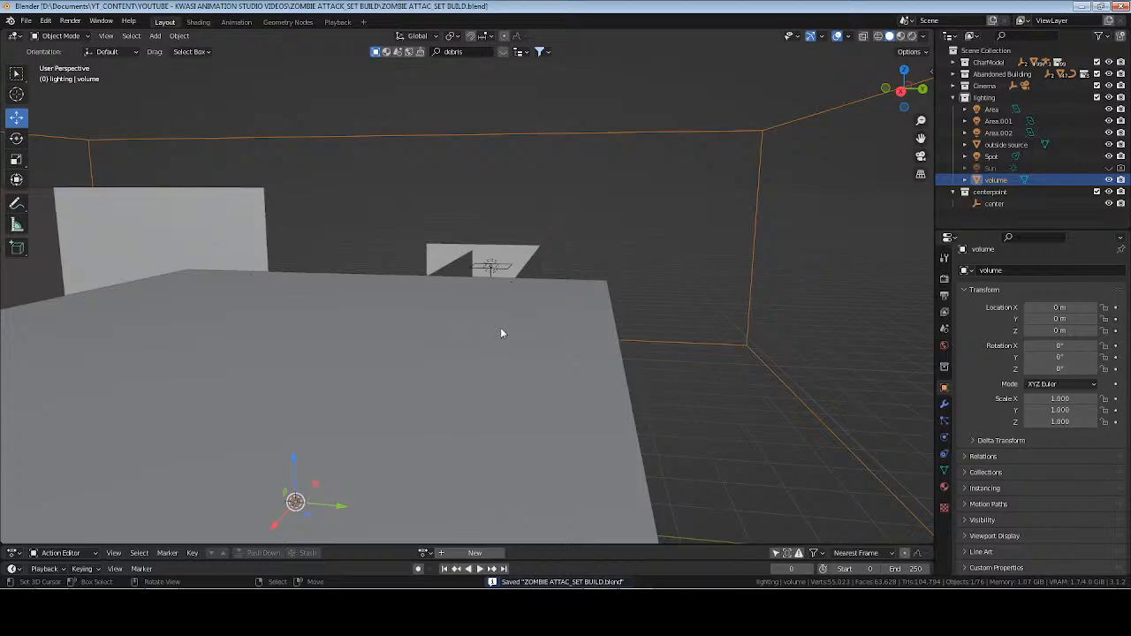
Frame the view on the center empty around the man and collapse the lighting collection.
{"action": "left_click", "coordinate": [994, 205]}
{"action": "key", "text": "KP_Decimal"}
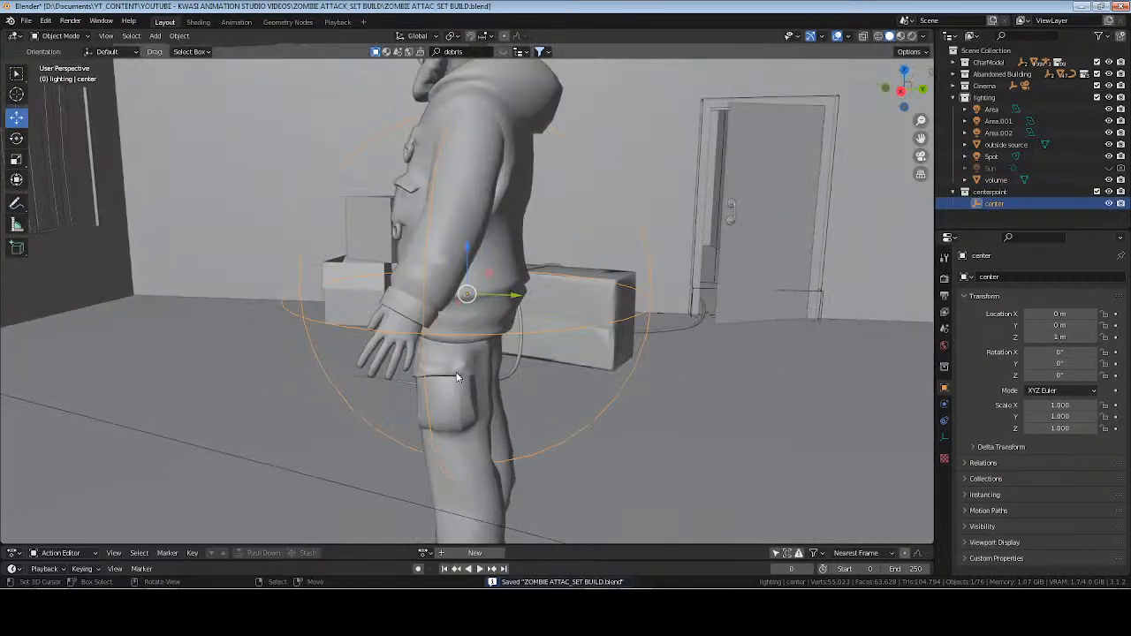
{"action": "middle_click_drag", "start_coordinate": [619, 265], "coordinate": [717, 261]}
{"action": "left_click", "coordinate": [952, 97]}
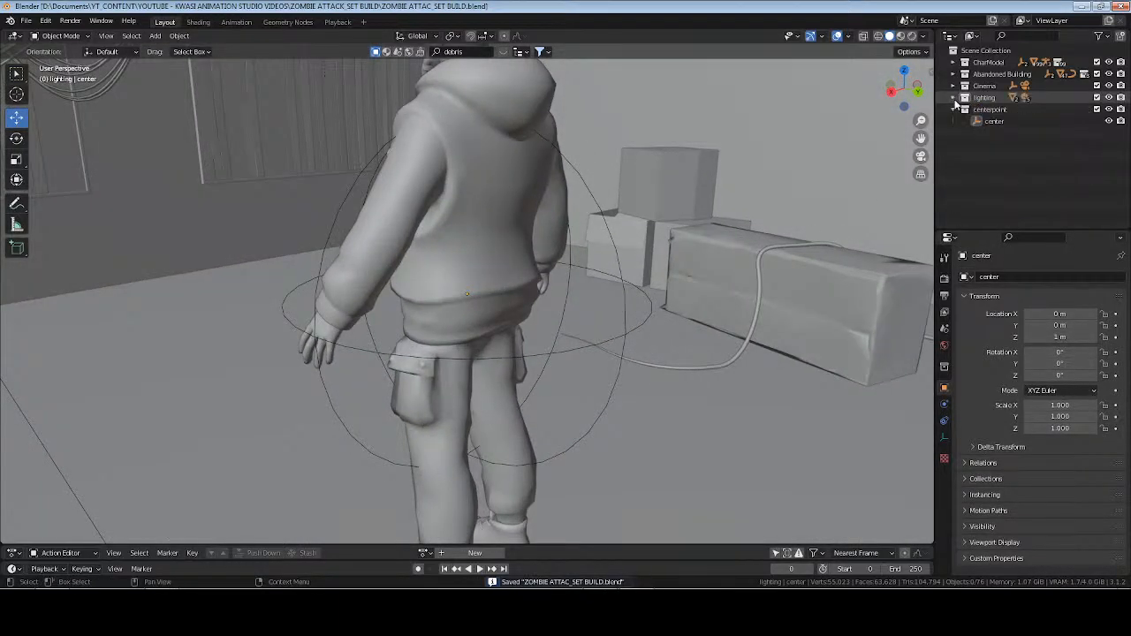
Select the volume object in the lighting collection, switch the viewport to rendered shading and show its material settings.
{"action": "left_click", "coordinate": [953, 97]}
{"action": "left_click", "coordinate": [996, 180]}
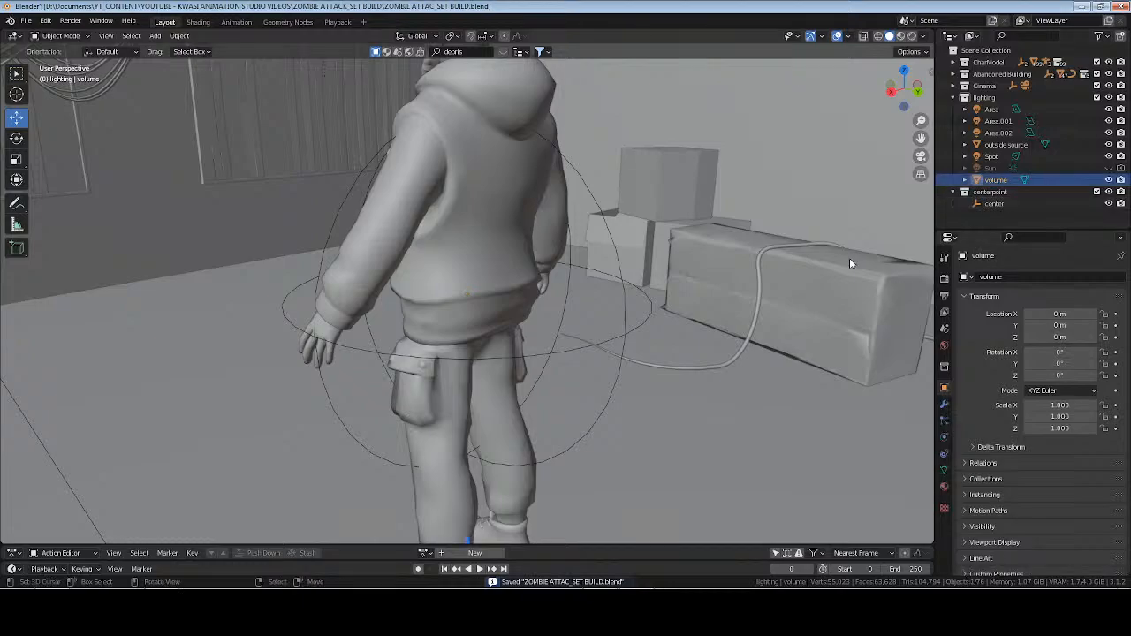
{"action": "key", "text": "z"}
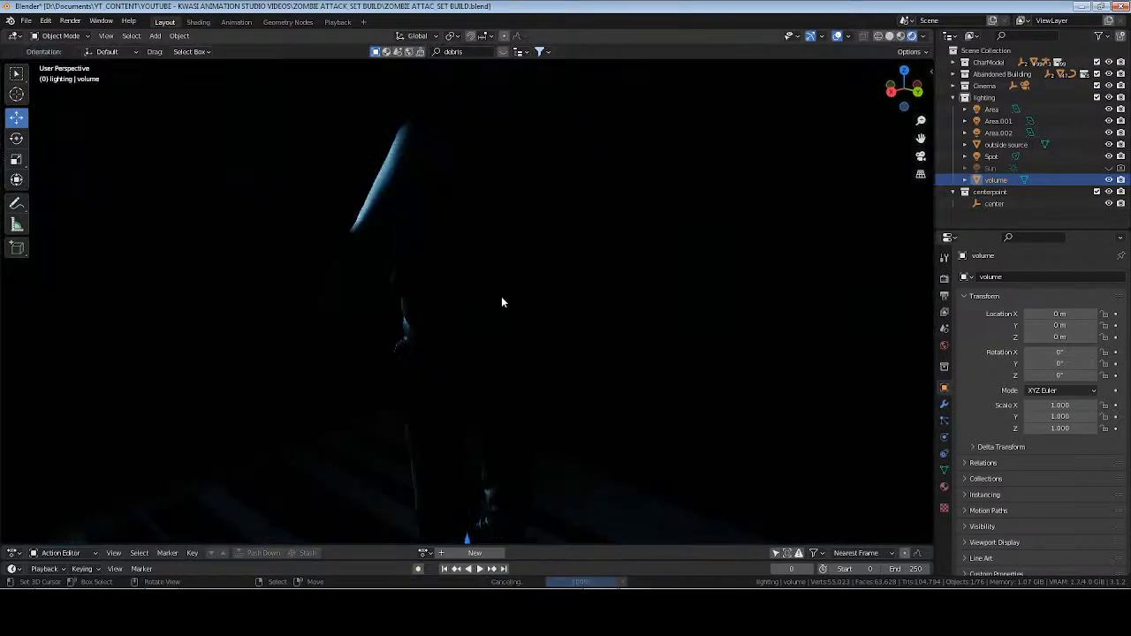
{"action": "mouse_move", "coordinate": [499, 315]}
{"action": "middle_mouse_down"}
{"action": "mouse_move", "coordinate": [472, 303]}
{"action": "mouse_move", "coordinate": [342, 303]}
{"action": "middle_mouse_up"}
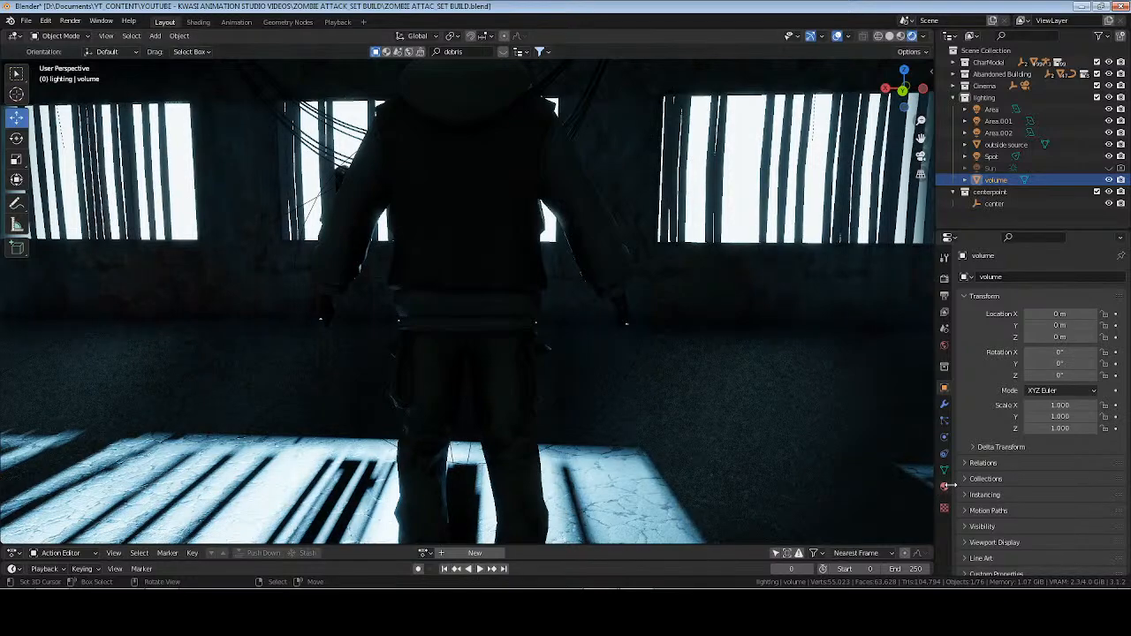
{"action": "left_click", "coordinate": [944, 487]}
Try a Volume Scatter anisotropy of 0.65 on the volume material and check the lit room around the man.
{"action": "left_click", "coordinate": [1074, 487]}
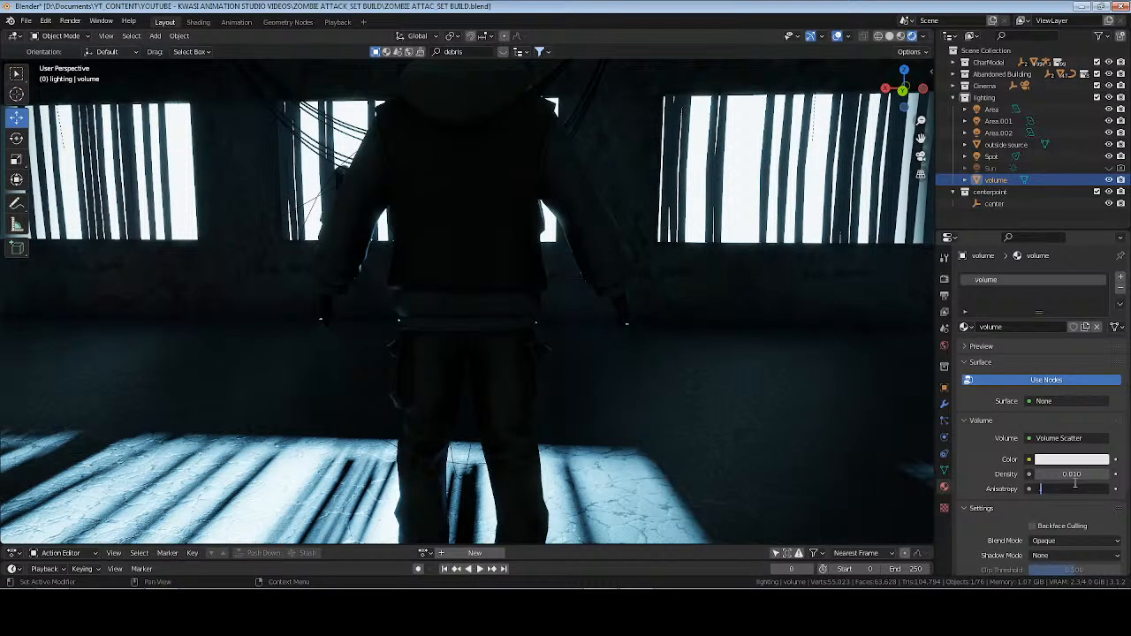
{"action": "type", "text": "0.65"}
{"action": "key", "text": "Return"}
{"action": "middle_click_drag", "start_coordinate": [324, 339], "coordinate": [369, 337]}
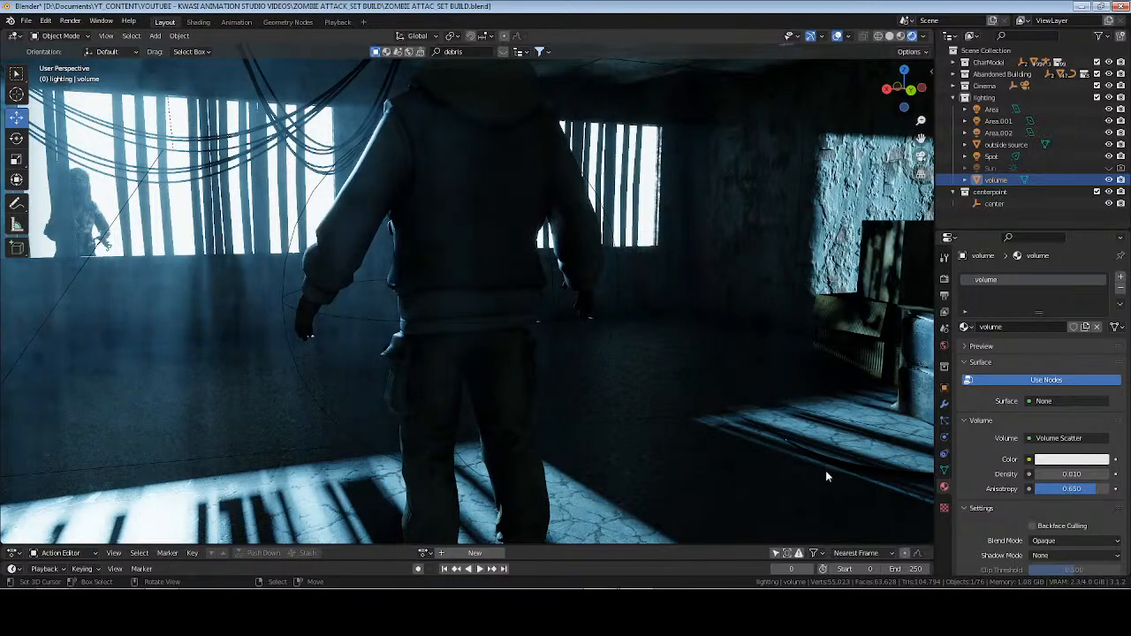
Set the volume material's anisotropy to 0.13, inspect the room from the other side and save the file.
{"action": "left_click", "coordinate": [1078, 491]}
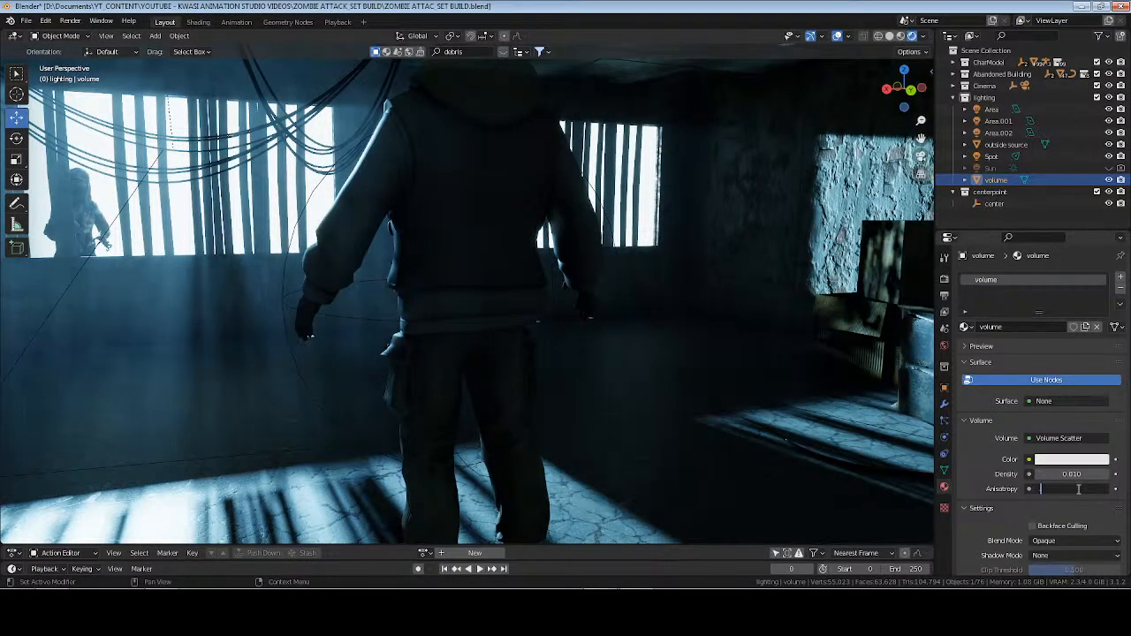
{"action": "type", "text": ".13"}
{"action": "key", "text": "Return"}
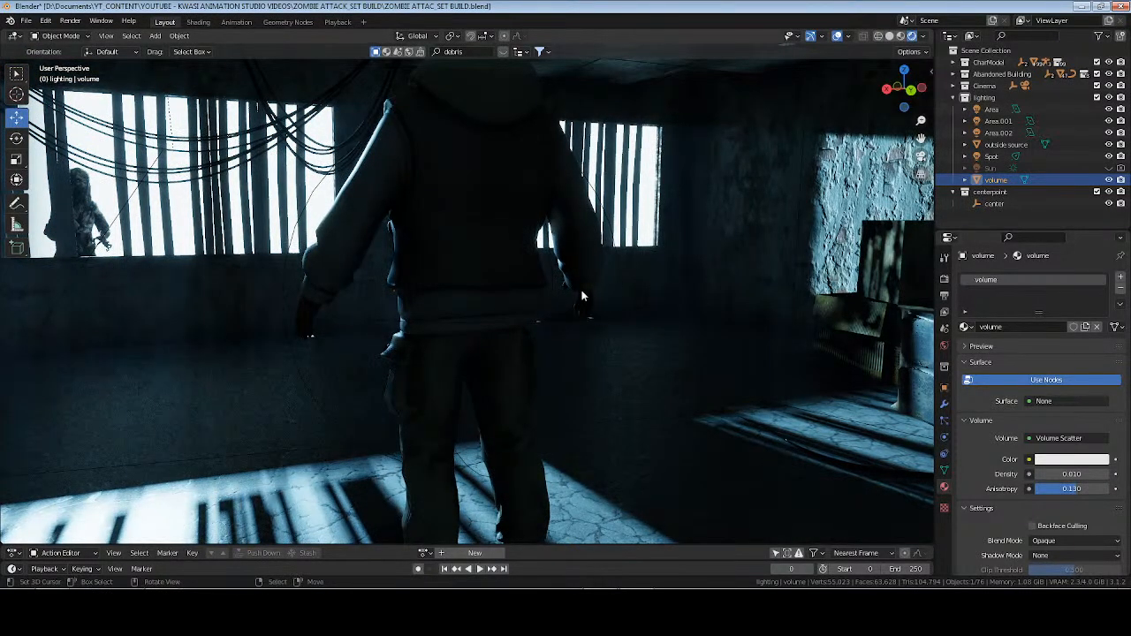
{"action": "middle_click_drag", "start_coordinate": [536, 299], "coordinate": [442, 290]}
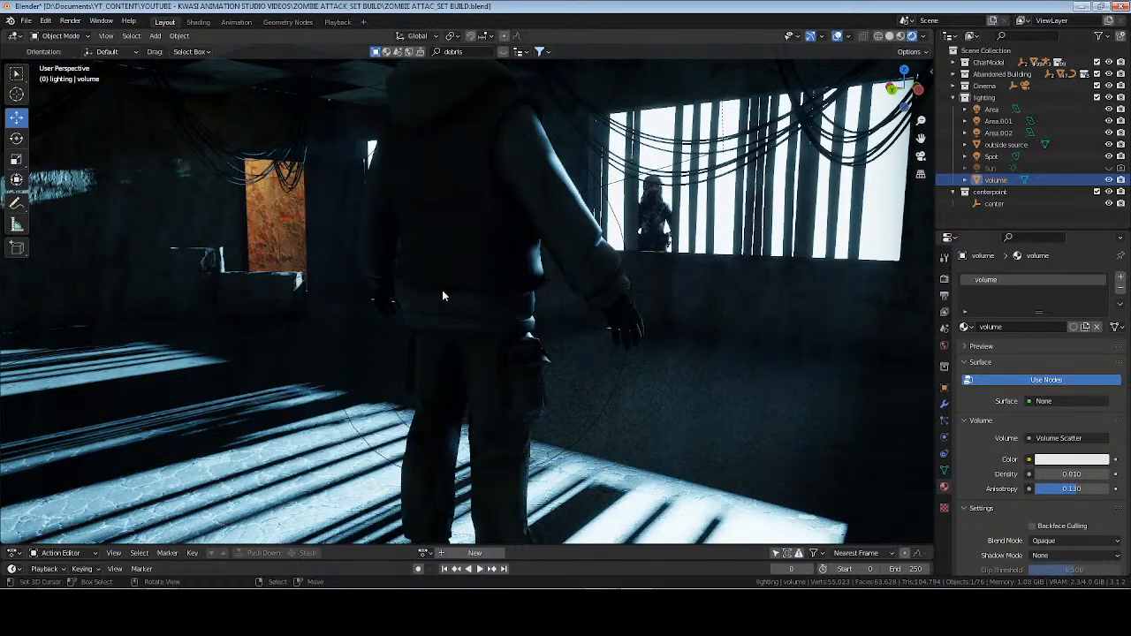
{"action": "key", "text": "ctrl+s"}
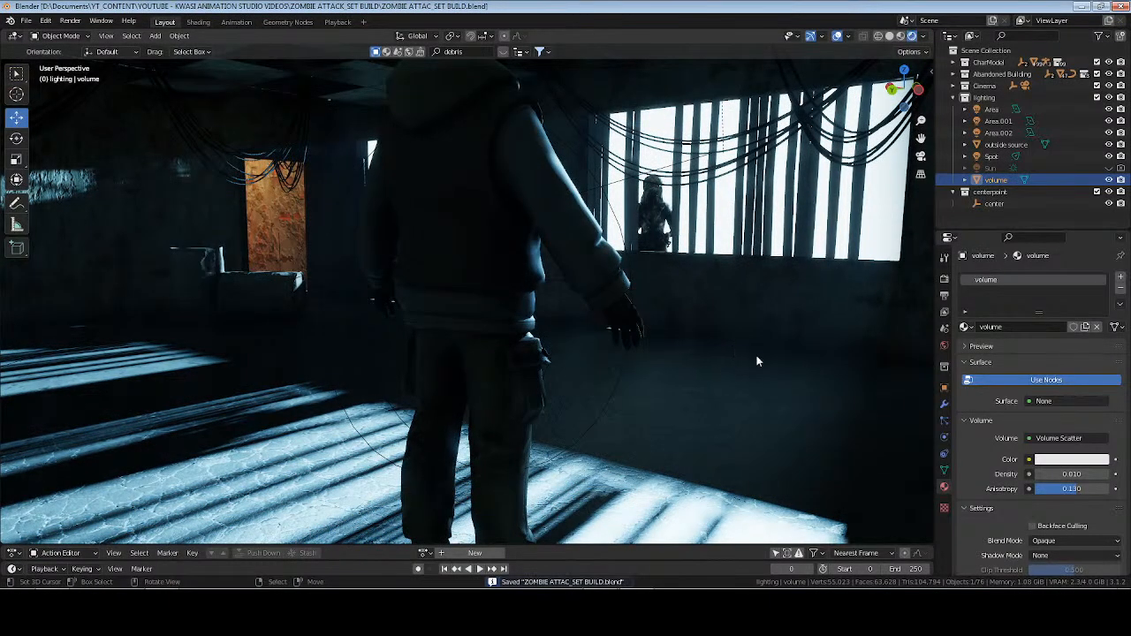
Darken the Volume Scatter color to a value of 0.55 and set its density to 0.02.
{"action": "left_click", "coordinate": [1078, 464]}
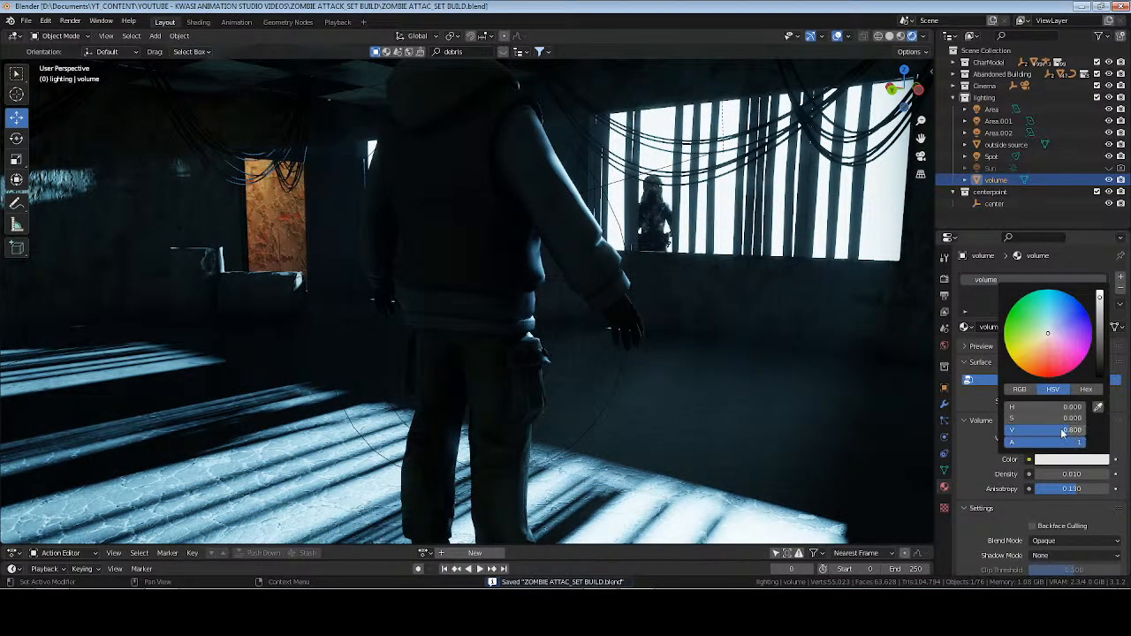
{"action": "left_click_drag", "start_coordinate": [1062, 430], "coordinate": [1034, 429]}
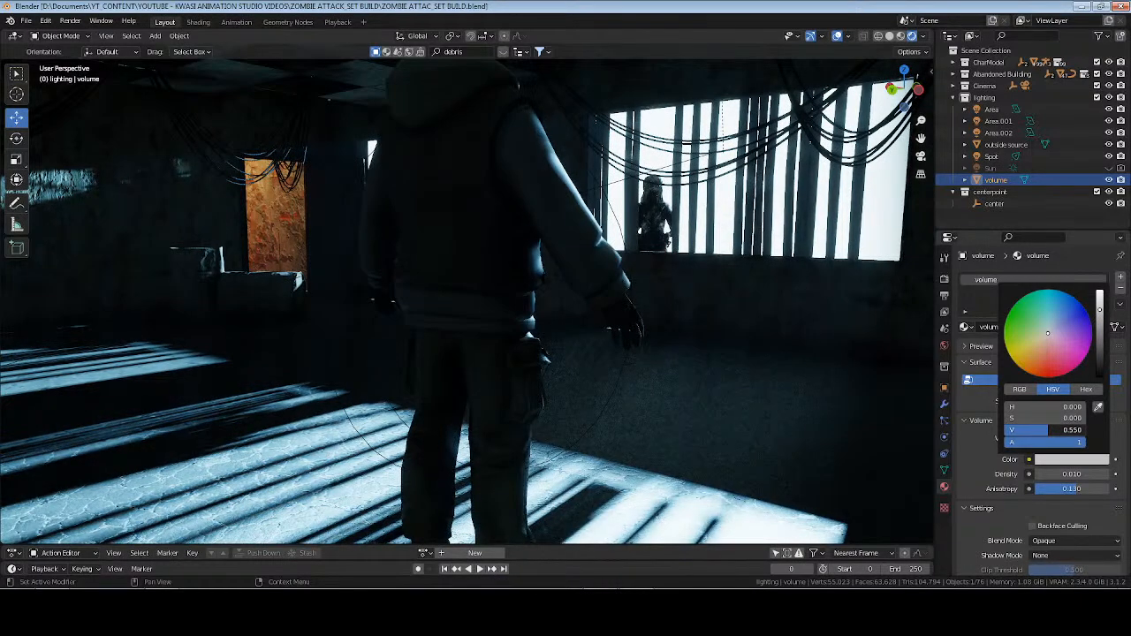
{"action": "left_click", "coordinate": [1081, 475]}
{"action": "type", "text": ".02"}
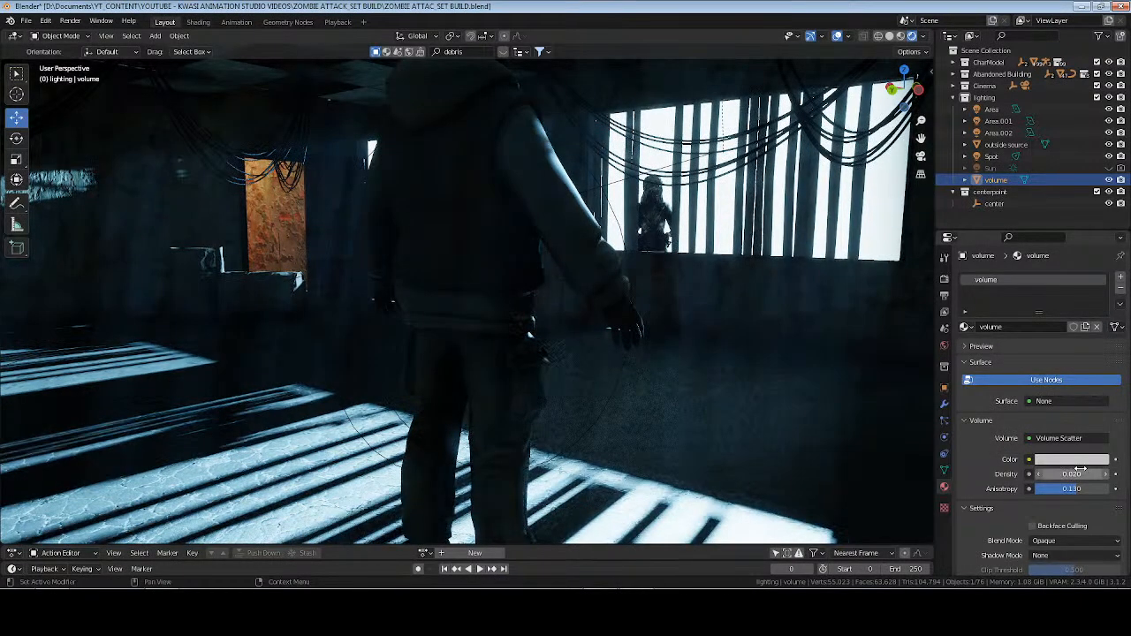
{"action": "key", "text": "Return"}
Set the volume material's anisotropy to 0.25 and check the room in the rendered view.
{"action": "left_click", "coordinate": [1076, 489]}
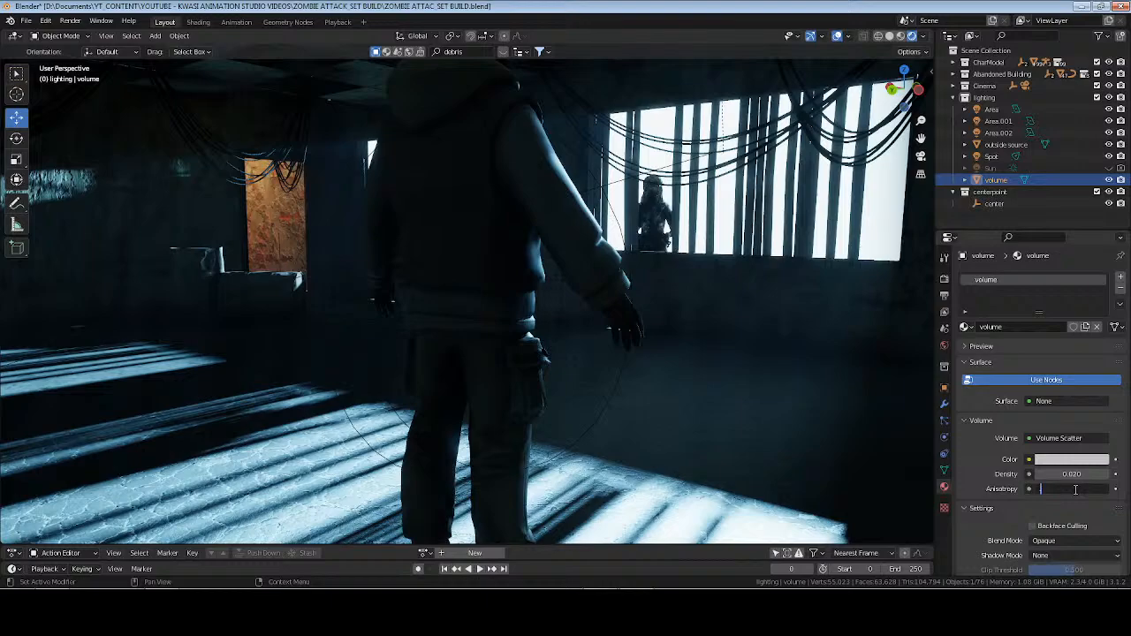
{"action": "type", "text": ".25"}
{"action": "key", "text": "Return"}
{"action": "middle_click_drag", "start_coordinate": [389, 309], "coordinate": [444, 331]}
Look through the main camera and render the current frame as a test, closing the result after viewing it.
{"action": "key", "text": "KP_0"}
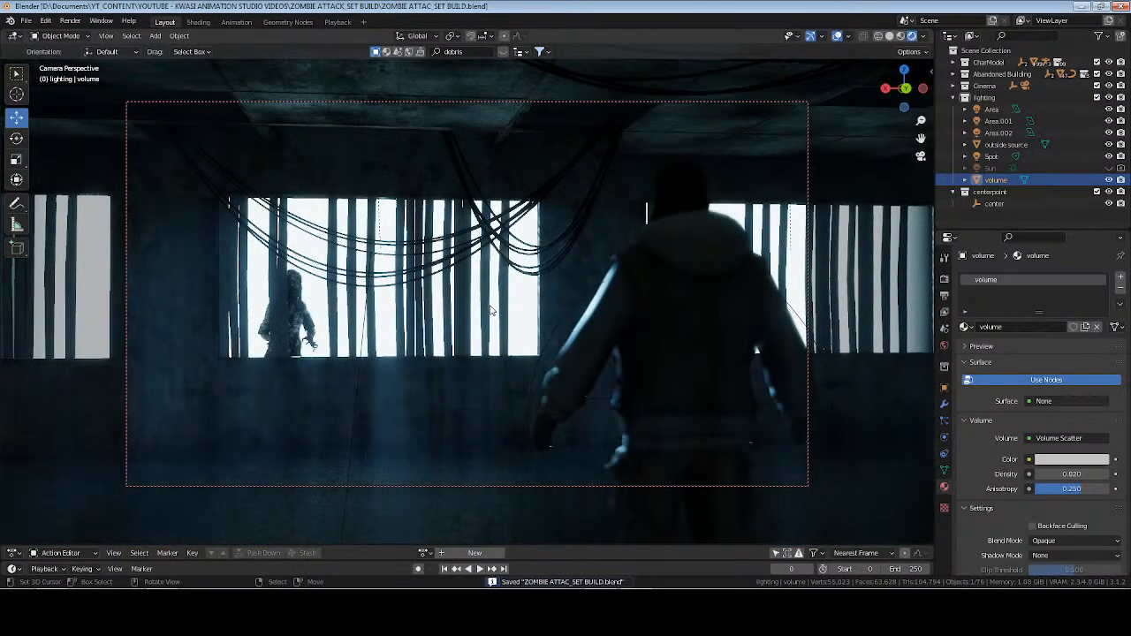
{"action": "key", "text": "F12"}
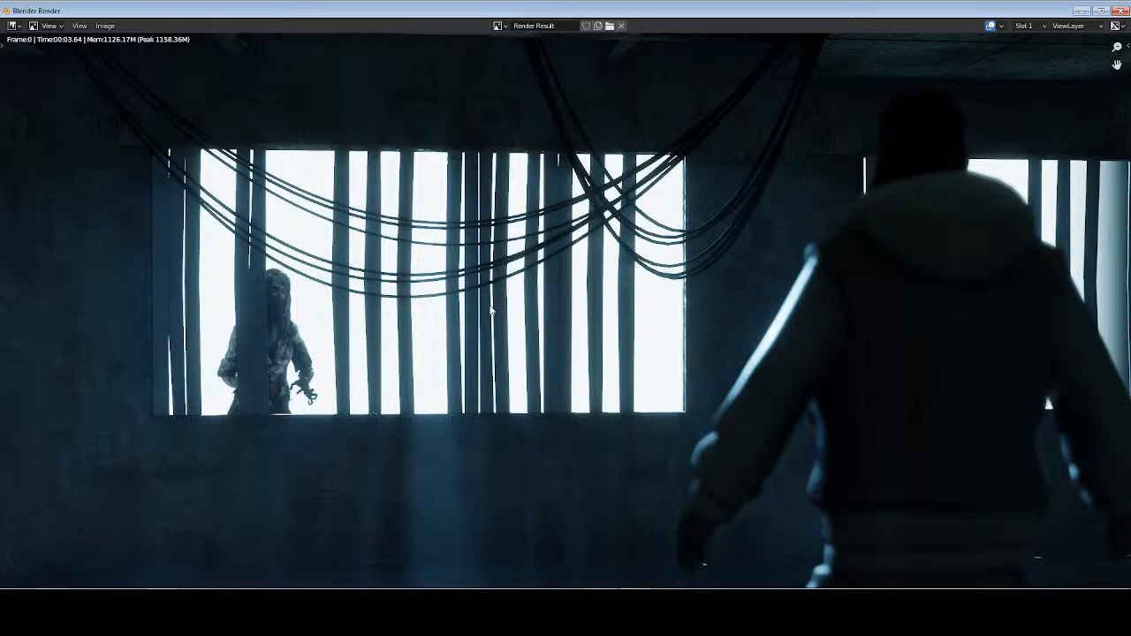
{"action": "key", "text": "Escape"}
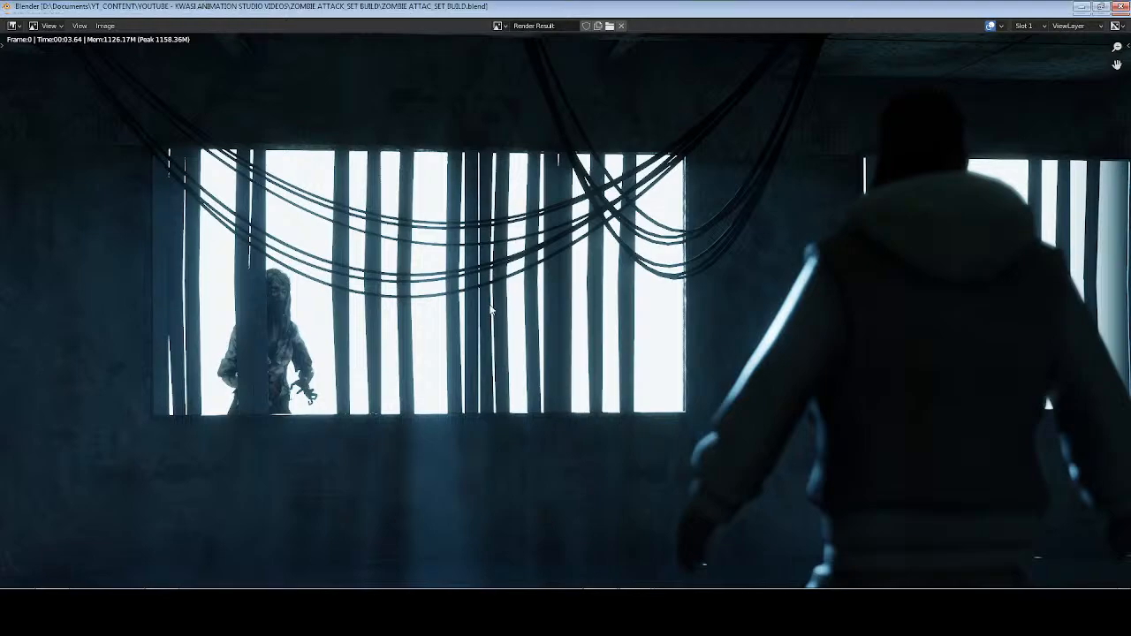
Hide the outside source planes around the building in both viewport and renders, and save the file.
{"action": "key", "text": "KP_0"}
{"action": "middle_click_drag", "start_coordinate": [487, 308], "coordinate": [537, 306]}
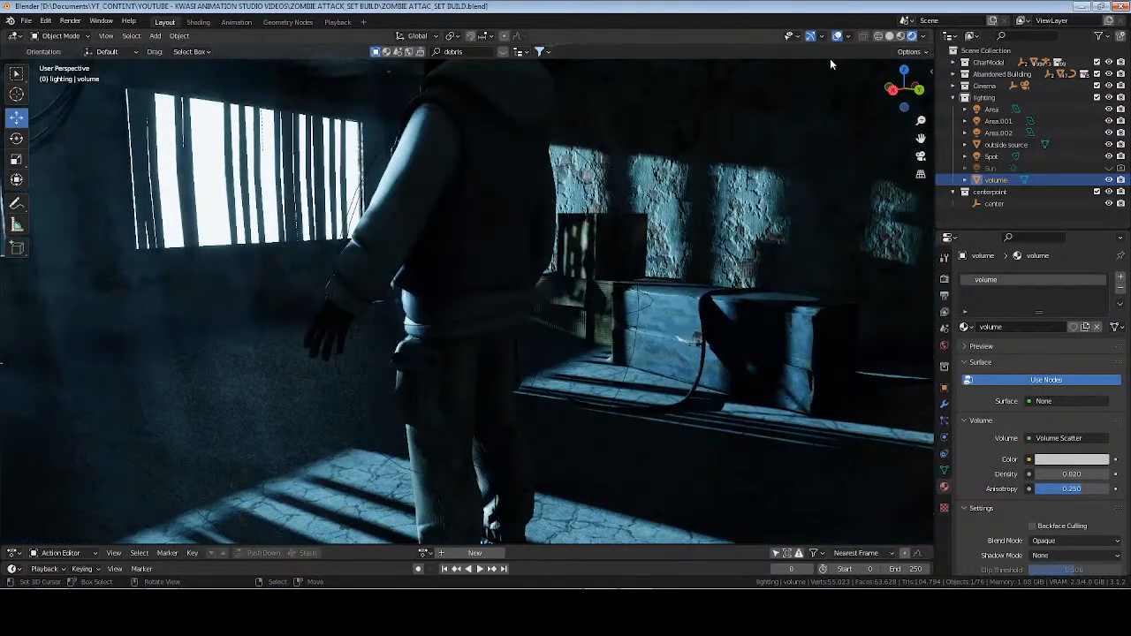
{"action": "left_click", "coordinate": [890, 36]}
{"action": "scroll", "coordinate": [442, 211], "scroll_direction": "down", "scroll_amount": 14}
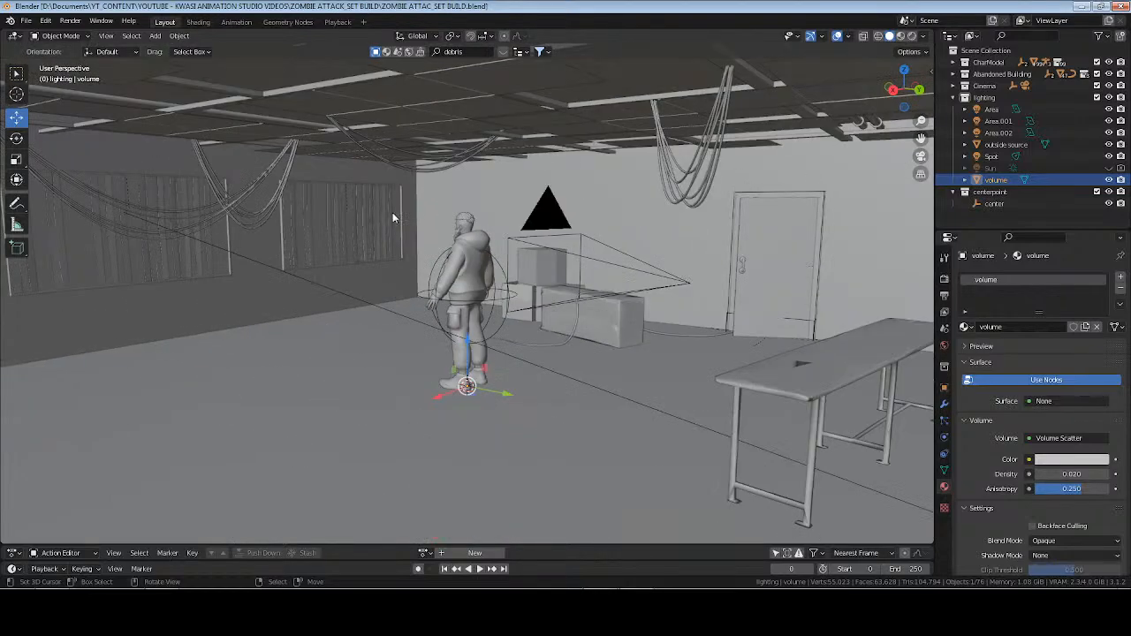
{"action": "middle_click_drag", "start_coordinate": [381, 226], "coordinate": [432, 285]}
{"action": "scroll", "coordinate": [432, 286], "scroll_direction": "up", "scroll_amount": 4}
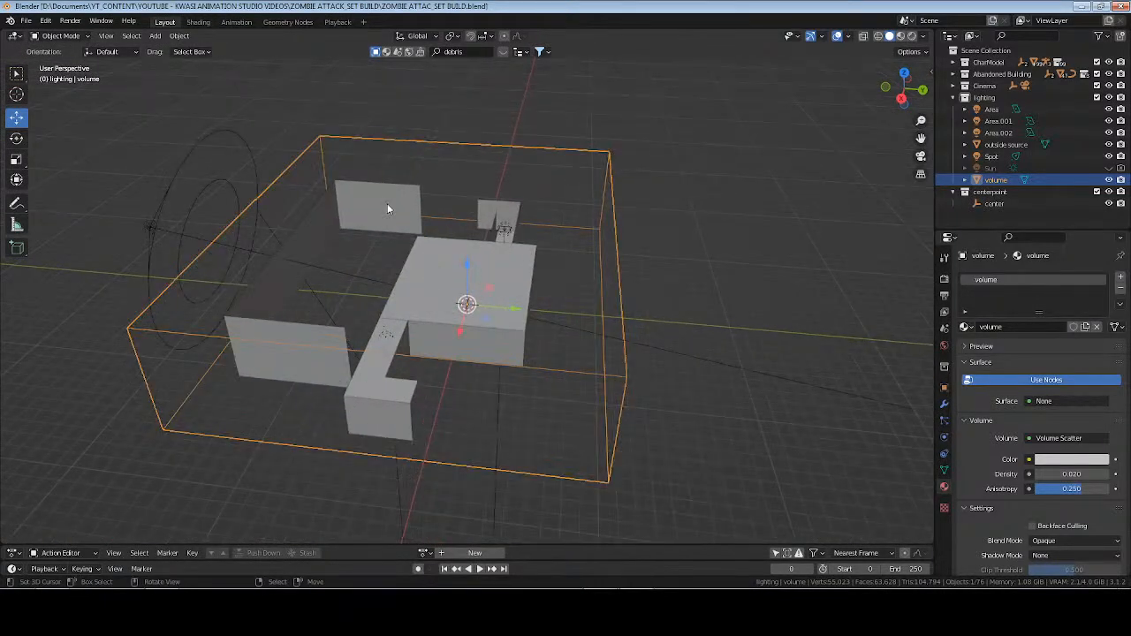
{"action": "left_click", "coordinate": [387, 203]}
{"action": "left_click", "coordinate": [1109, 144]}
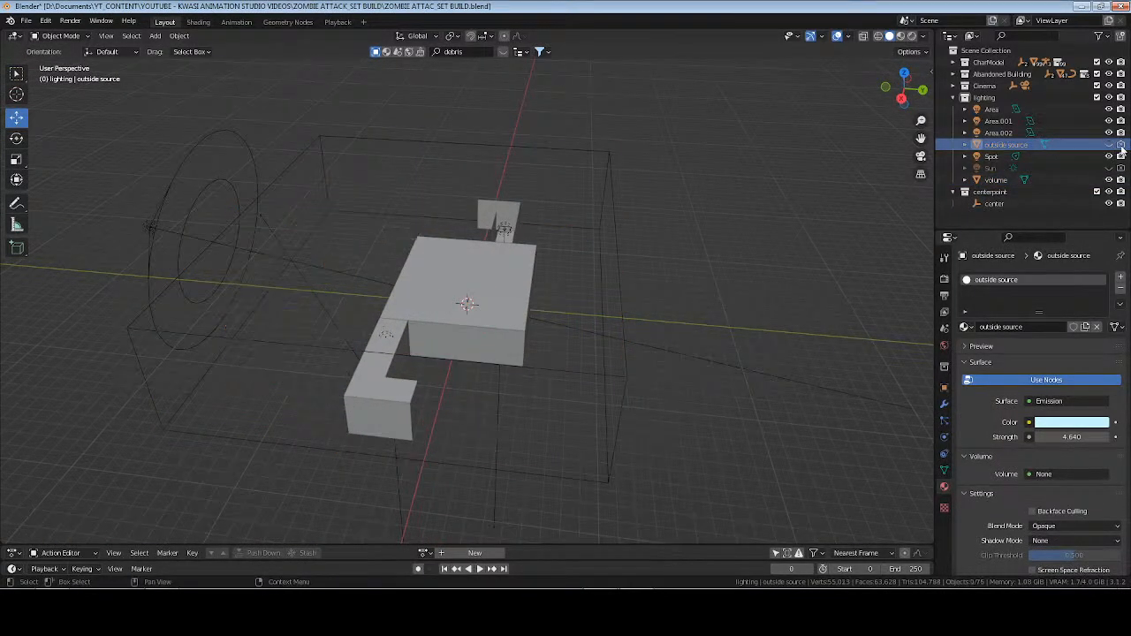
{"action": "middle_click_drag", "start_coordinate": [495, 292], "coordinate": [606, 286]}
{"action": "key", "text": "ctrl+s"}
Return to the camera view in rendered shading with nothing selected, and test-render the frame without the outside source.
{"action": "left_click", "coordinate": [995, 203]}
{"action": "key", "text": "KP_0"}
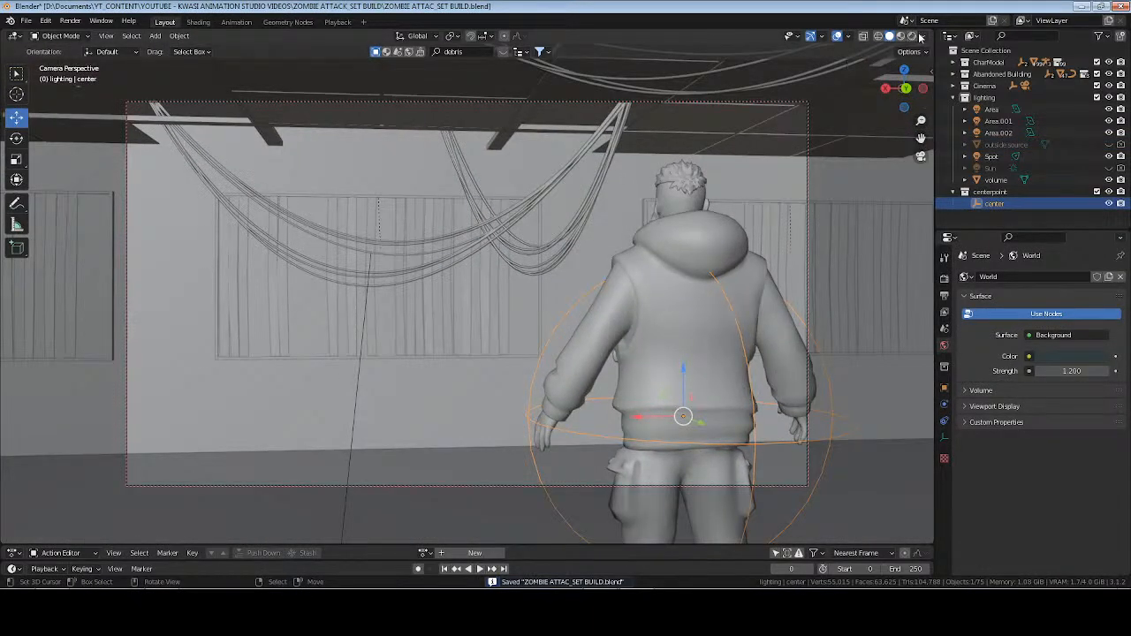
{"action": "left_click", "coordinate": [764, 162]}
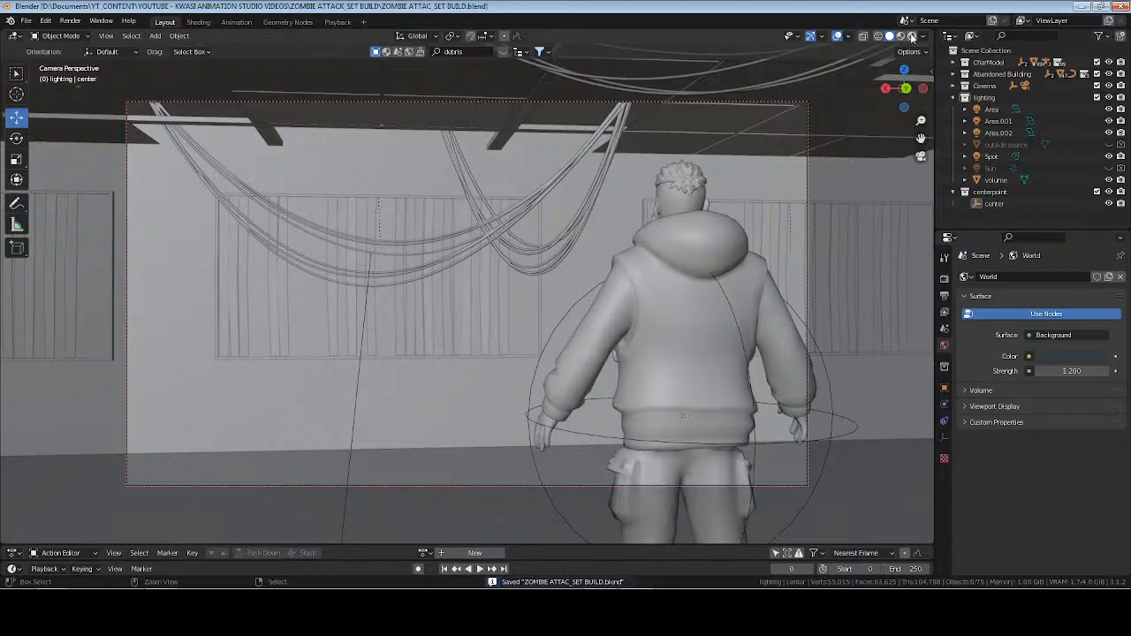
{"action": "left_click", "coordinate": [912, 37]}
{"action": "key", "text": "F12"}
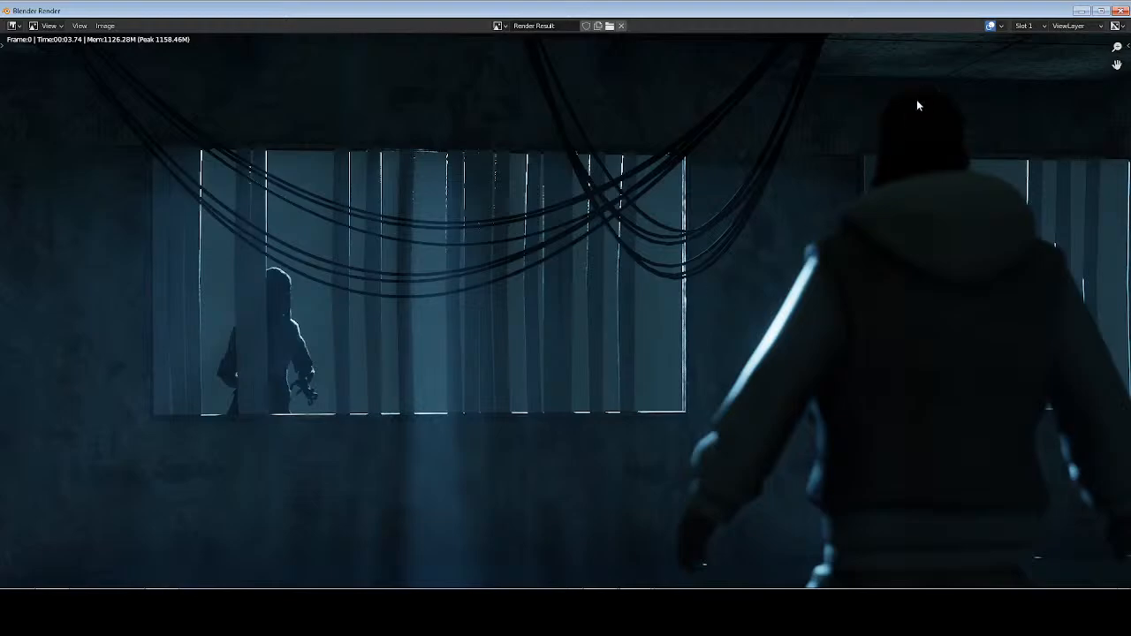
{"action": "key", "text": "Escape"}
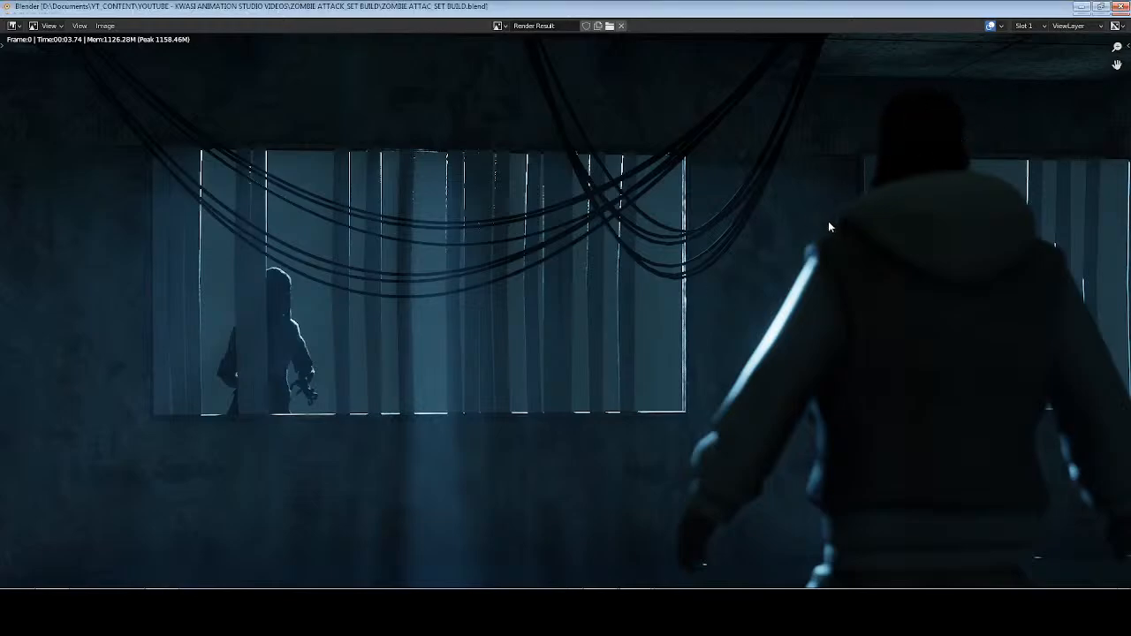
Set Eevee's depth of field sprite threshold to 1.3 and max size to 200 px.
{"action": "left_click", "coordinate": [943, 281]}
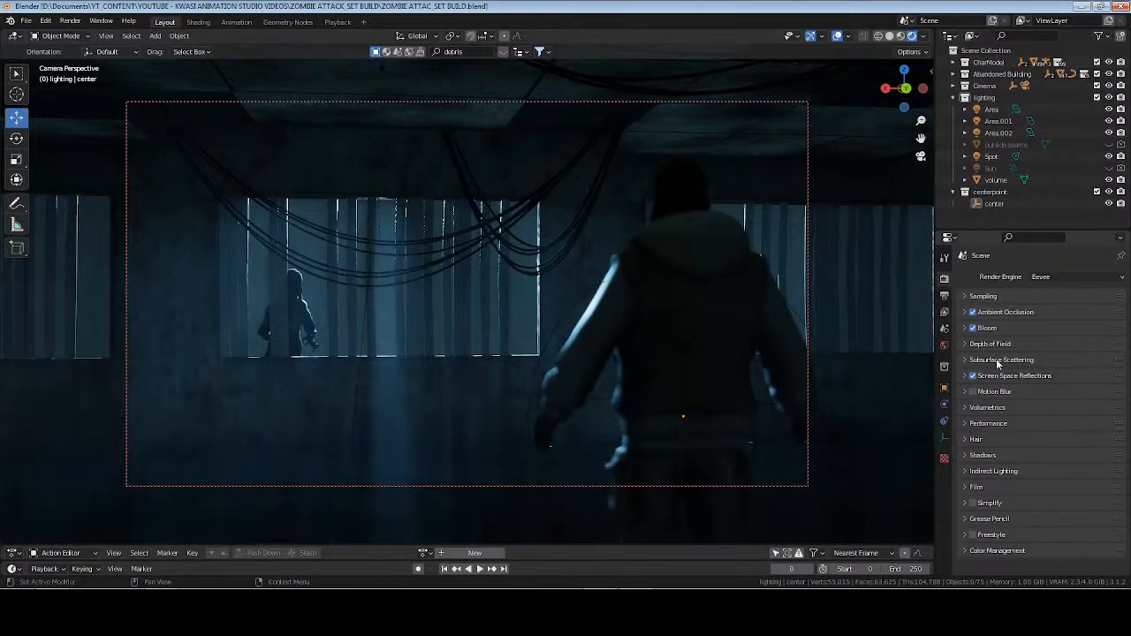
{"action": "left_click", "coordinate": [992, 344]}
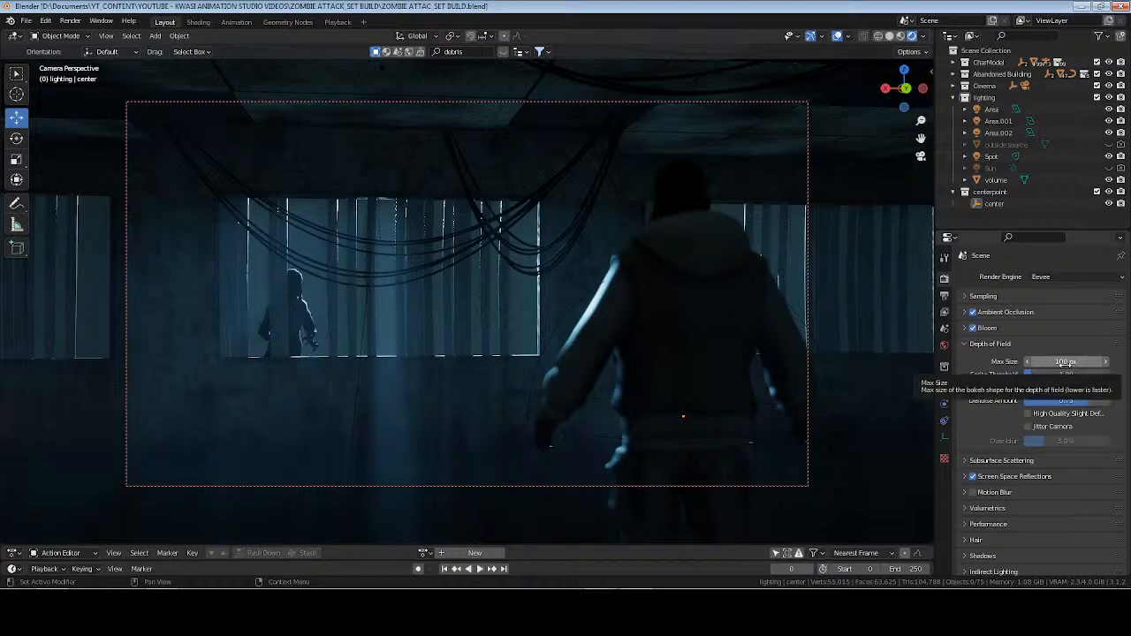
{"action": "left_click", "coordinate": [1054, 374]}
{"action": "type", "text": "1.3"}
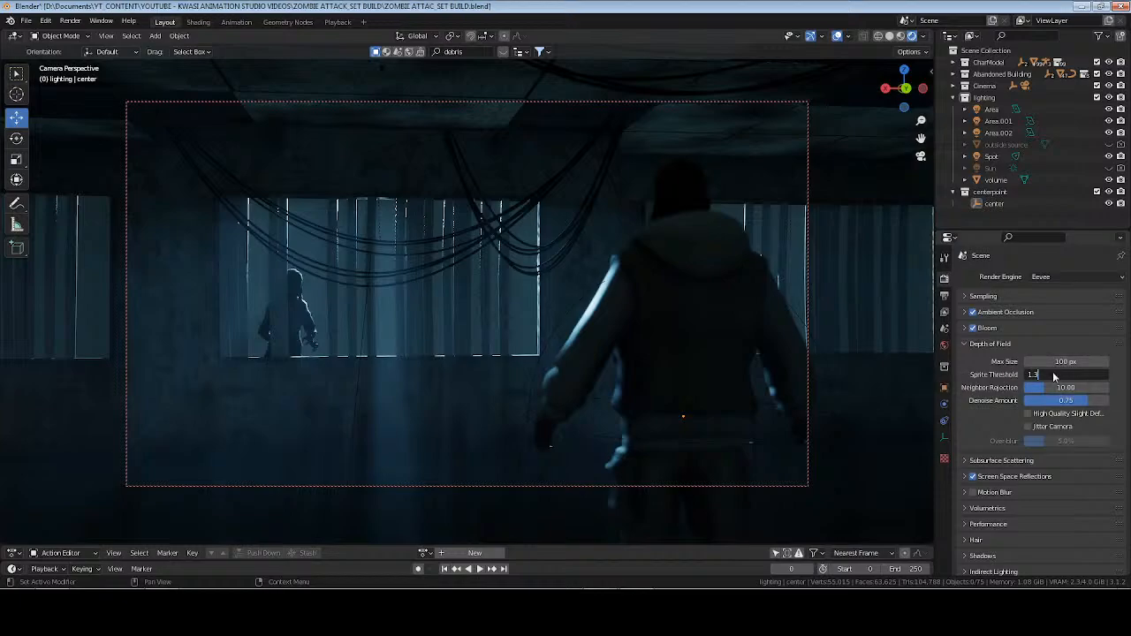
{"action": "key", "text": "Return"}
{"action": "left_click", "coordinate": [1068, 362]}
{"action": "type", "text": "200"}
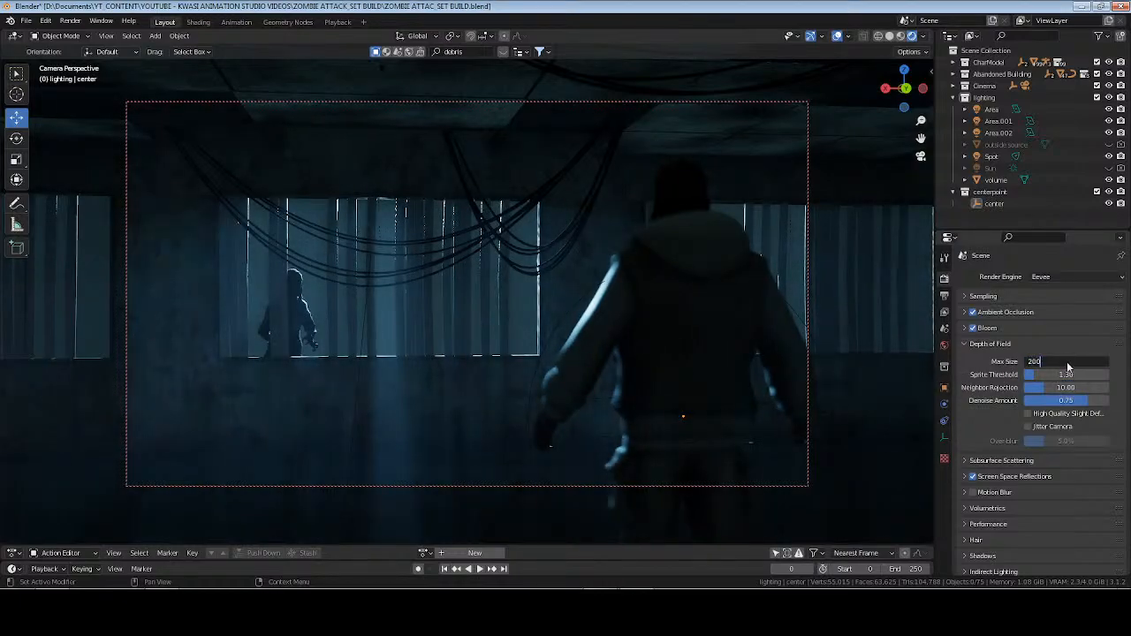
{"action": "key", "text": "Return"}
Set the depth of field neighbor rejection to 12 and denoise amount to 0.5, and test-render the frame.
{"action": "left_click", "coordinate": [1057, 388]}
{"action": "type", "text": "12"}
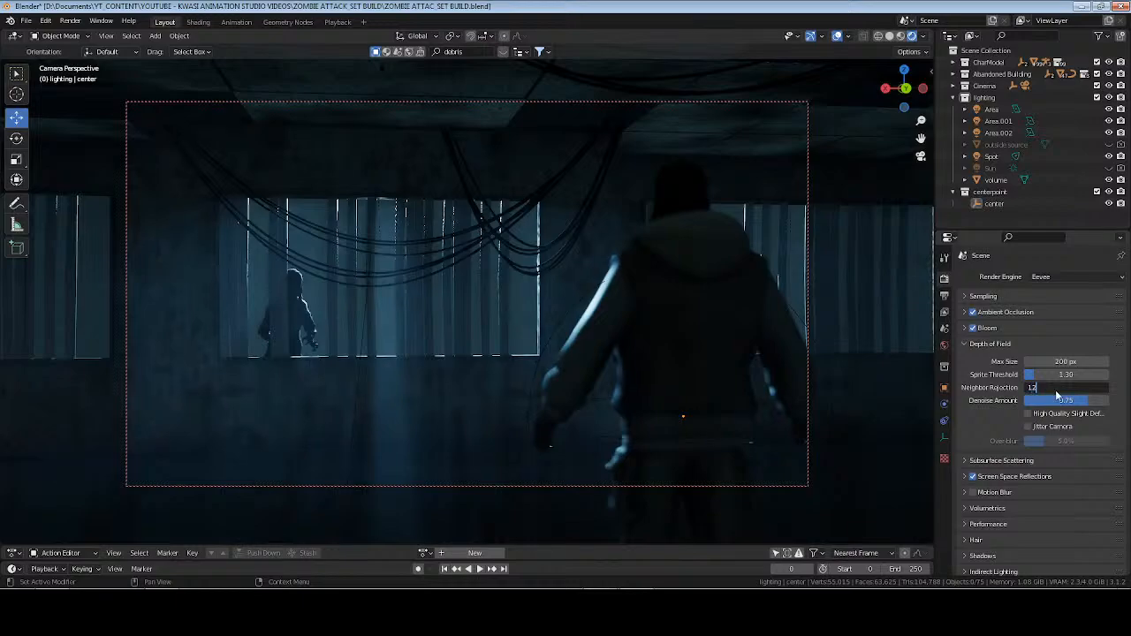
{"action": "key", "text": "Return"}
{"action": "left_click", "coordinate": [1068, 400]}
{"action": "key", "text": "BackSpace"}
{"action": "type", "text": "0.5"}
{"action": "key", "text": "Return"}
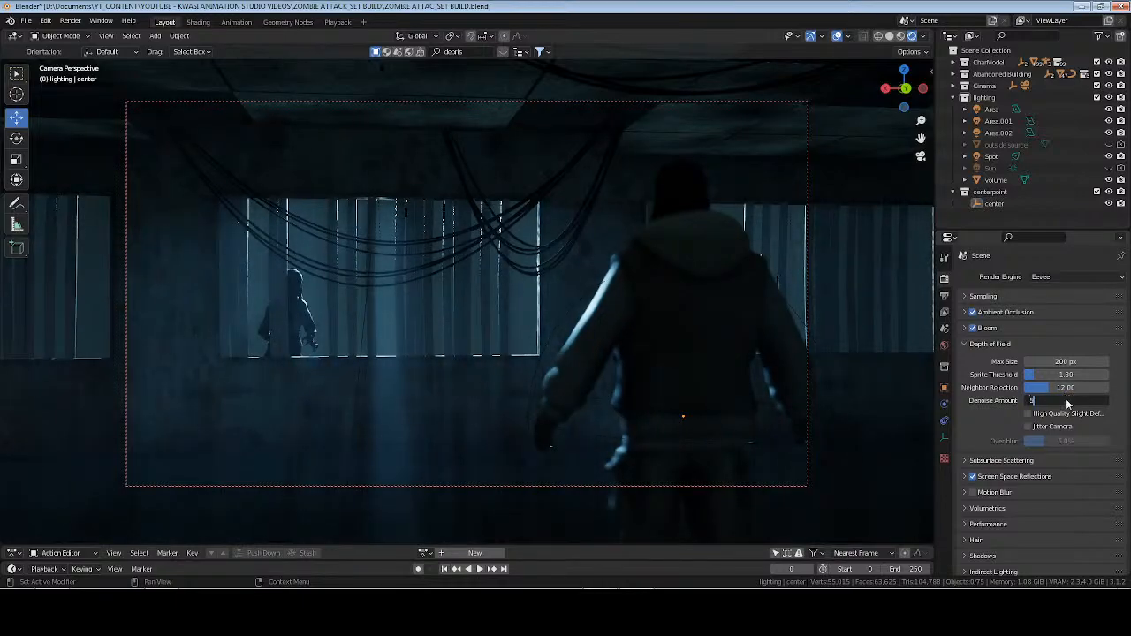
{"action": "key", "text": "F12"}
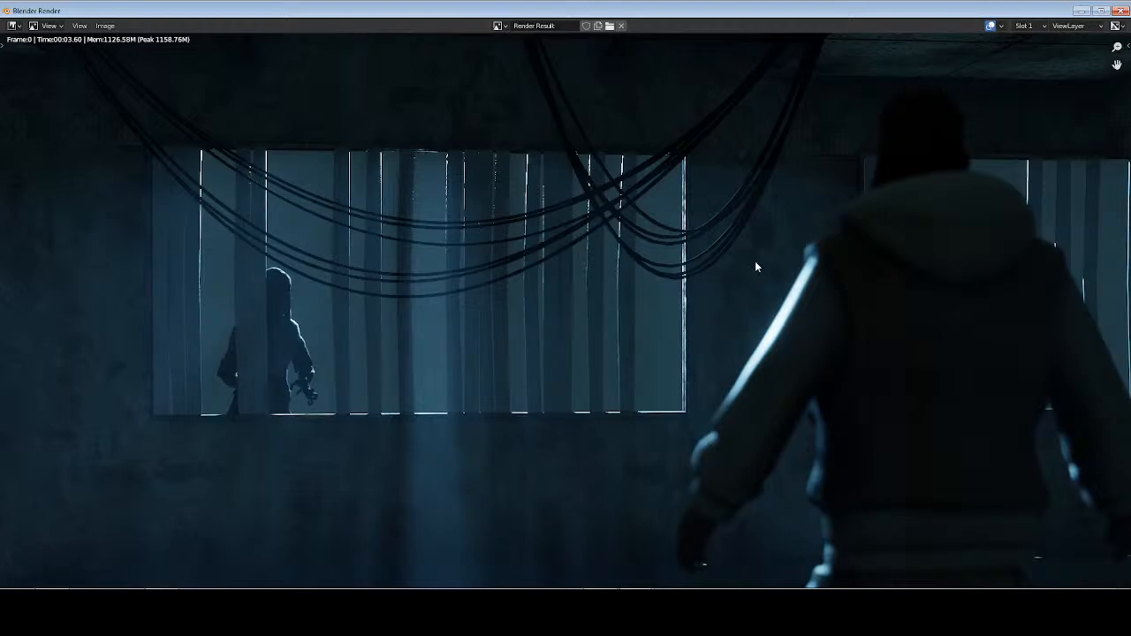
{"action": "key", "text": "Escape"}
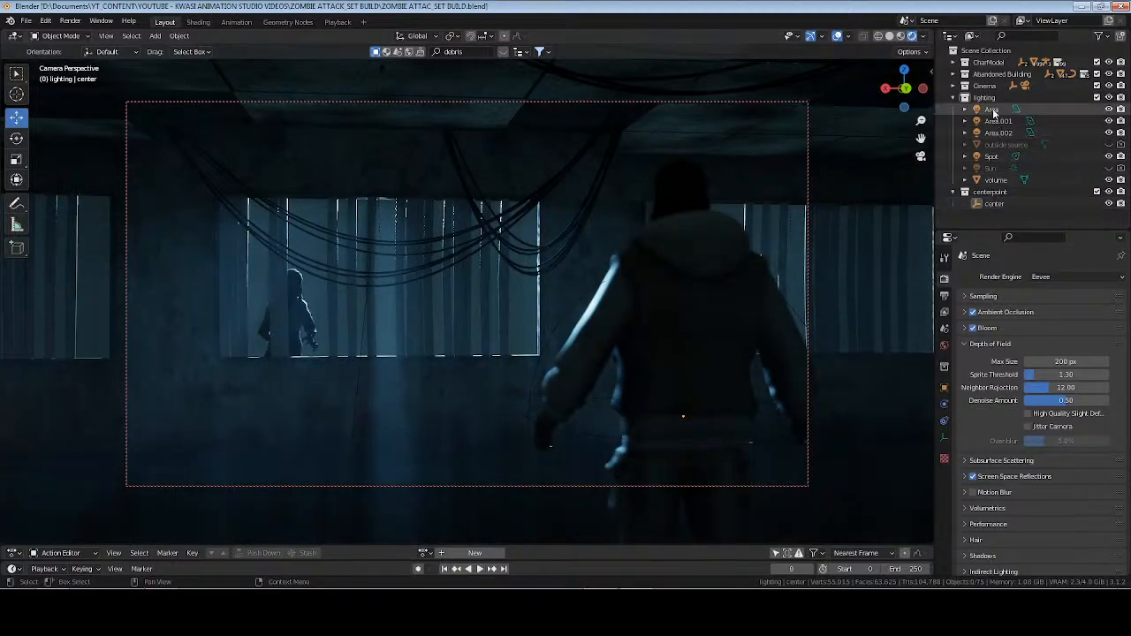
Select Main Cam in the Cinema collection and set its depth of field F-Stop to 1.7.
{"action": "left_click", "coordinate": [965, 86]}
{"action": "left_click", "coordinate": [1000, 109]}
{"action": "left_click", "coordinate": [944, 436]}
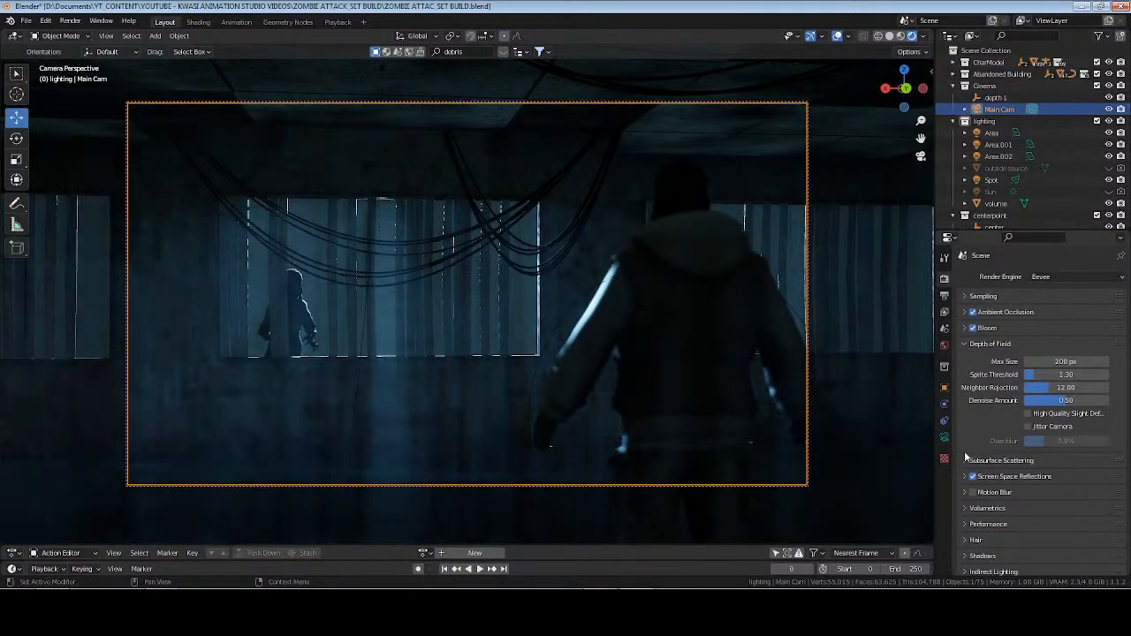
{"action": "left_click", "coordinate": [1064, 493]}
{"action": "type", "text": "1.7"}
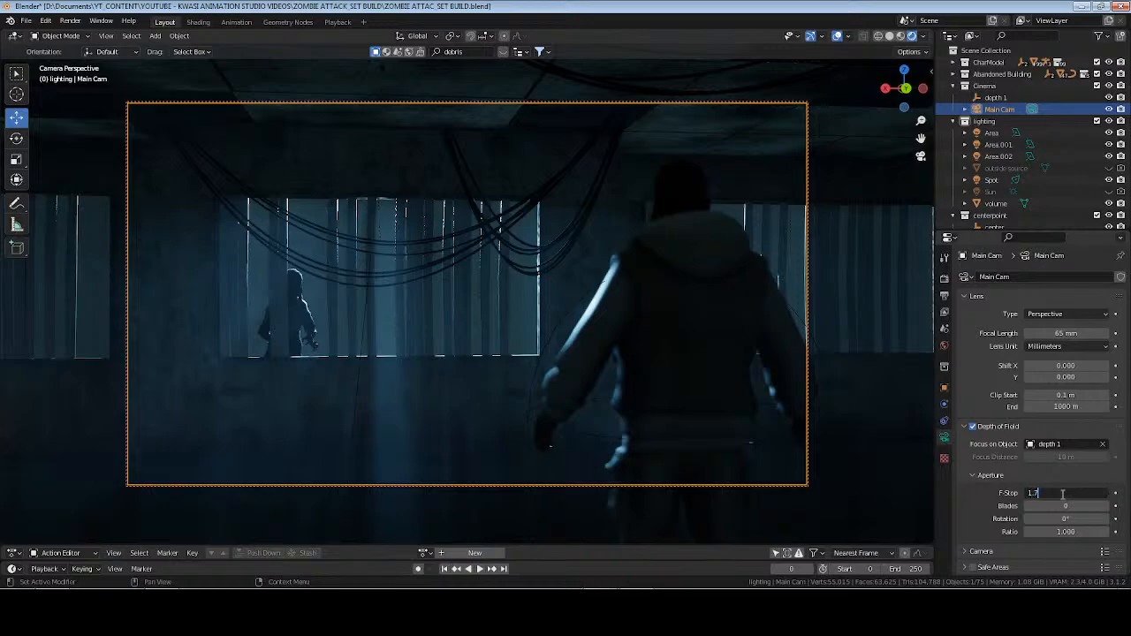
{"action": "key", "text": "Return"}
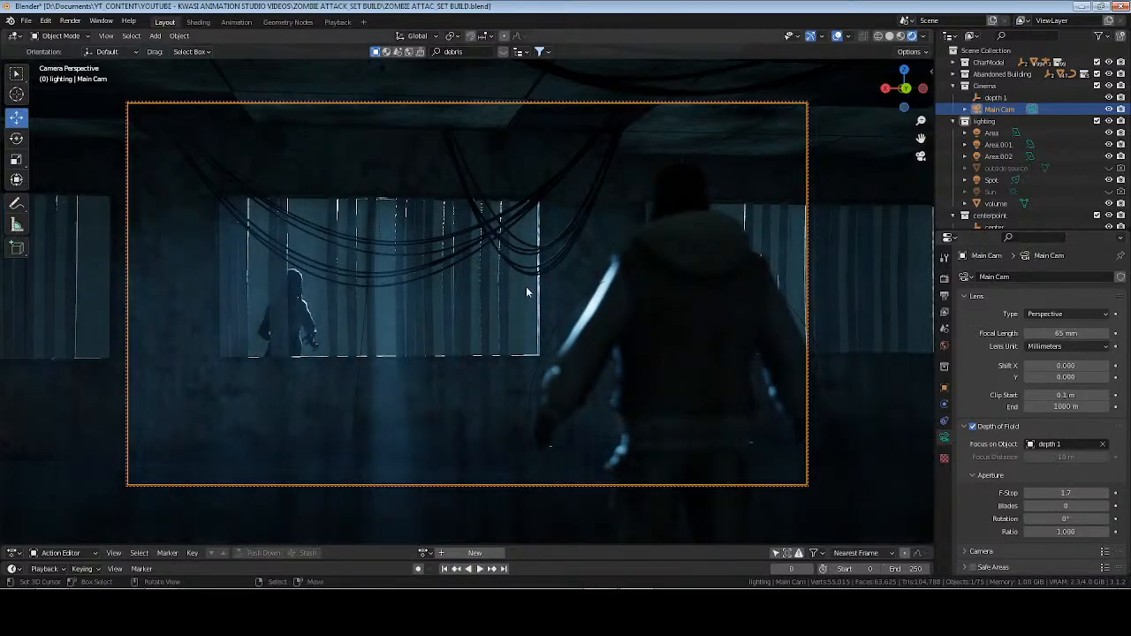
Try F-Stop values of 3, 2.7 and 2.8 for Main Cam's depth of field.
{"action": "left_click", "coordinate": [1071, 494]}
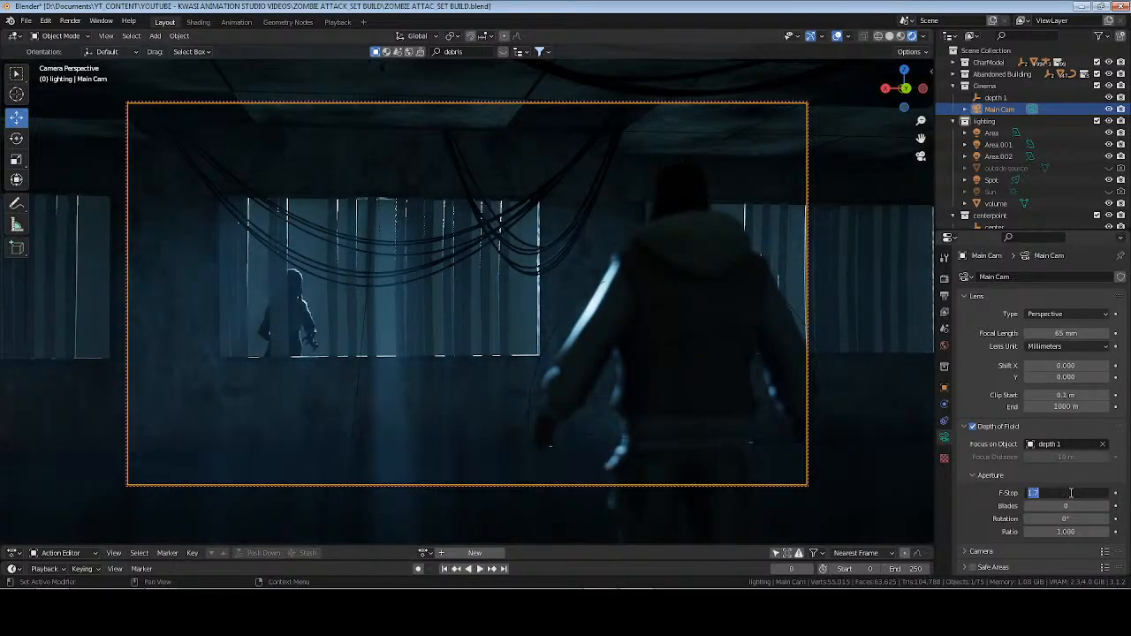
{"action": "type", "text": "3"}
{"action": "key", "text": "Return"}
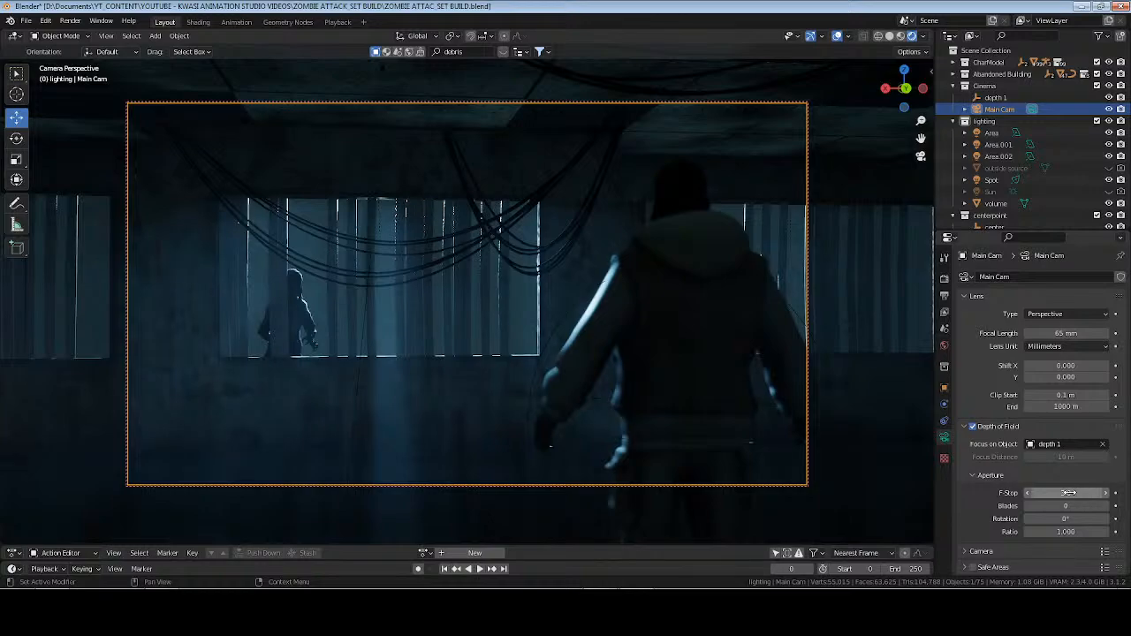
{"action": "left_click", "coordinate": [1069, 493]}
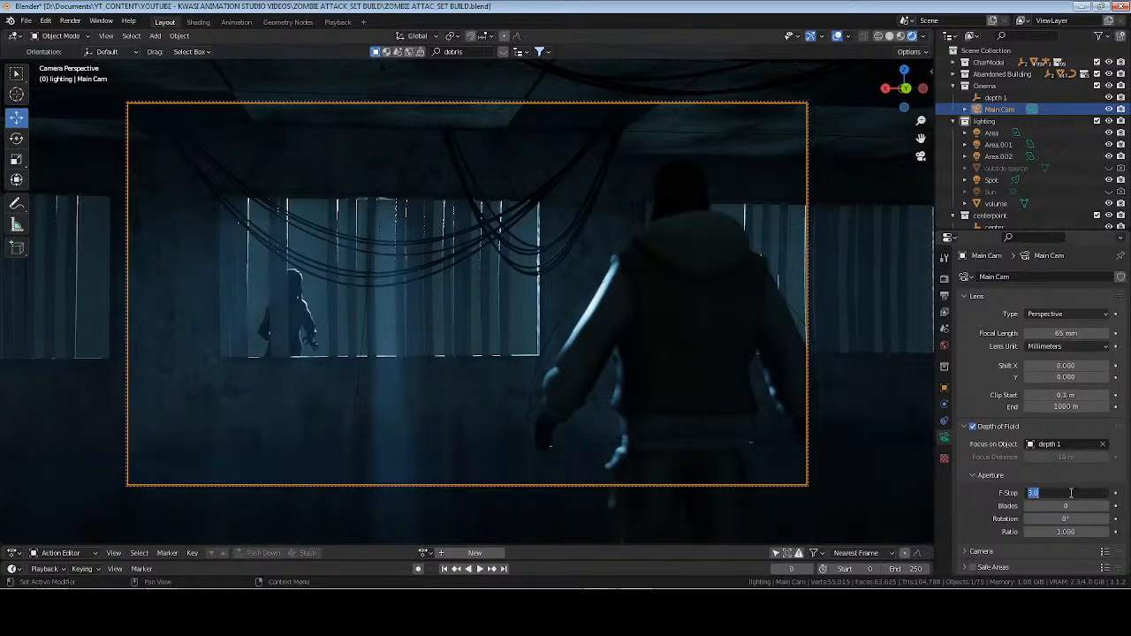
{"action": "type", "text": "2.7"}
{"action": "key", "text": "Return"}
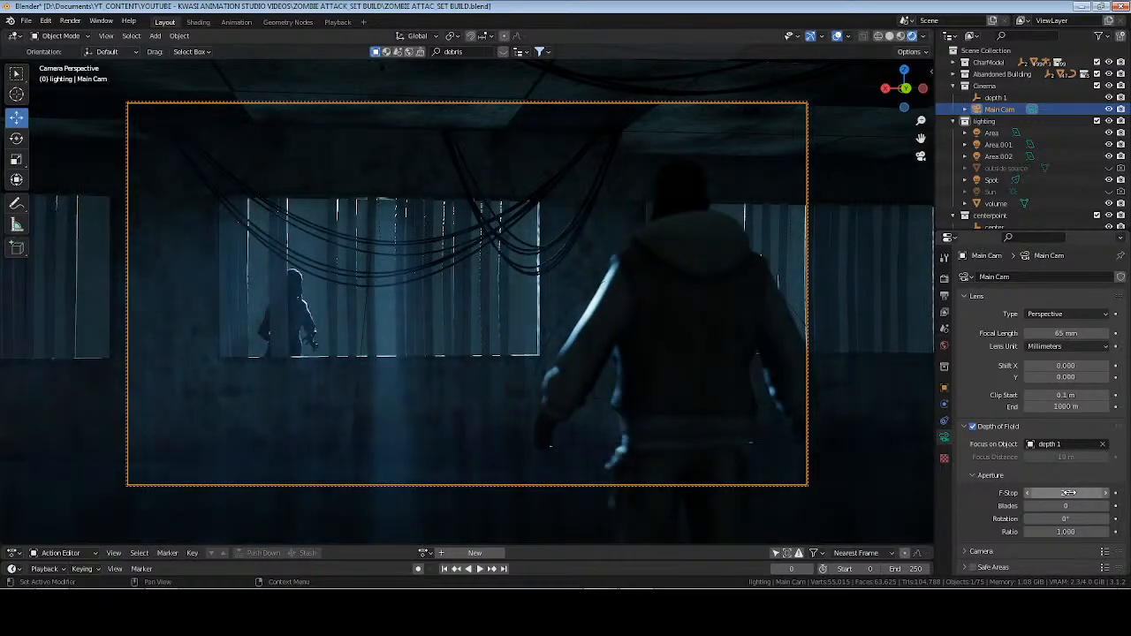
{"action": "left_click", "coordinate": [1072, 493]}
{"action": "type", "text": "2.8"}
{"action": "key", "text": "Return"}
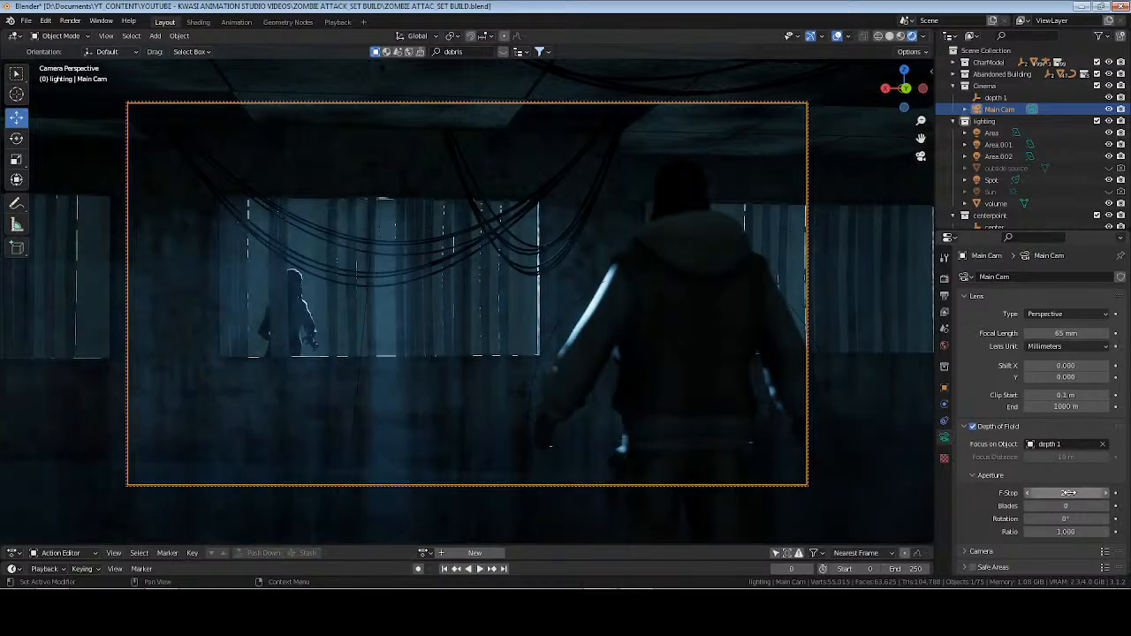
Set Main Cam's depth of field F-Stop to 3.0 and test-render the frame.
{"action": "left_click", "coordinate": [1071, 493]}
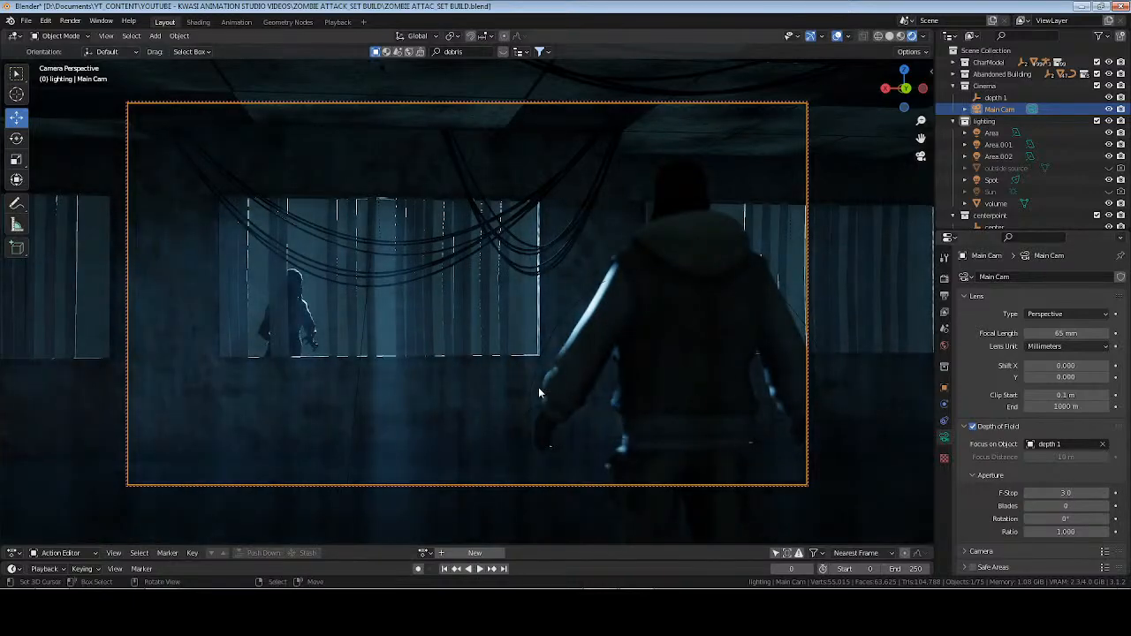
{"action": "type", "text": "3"}
{"action": "key", "text": "Return"}
{"action": "key", "text": "F12"}
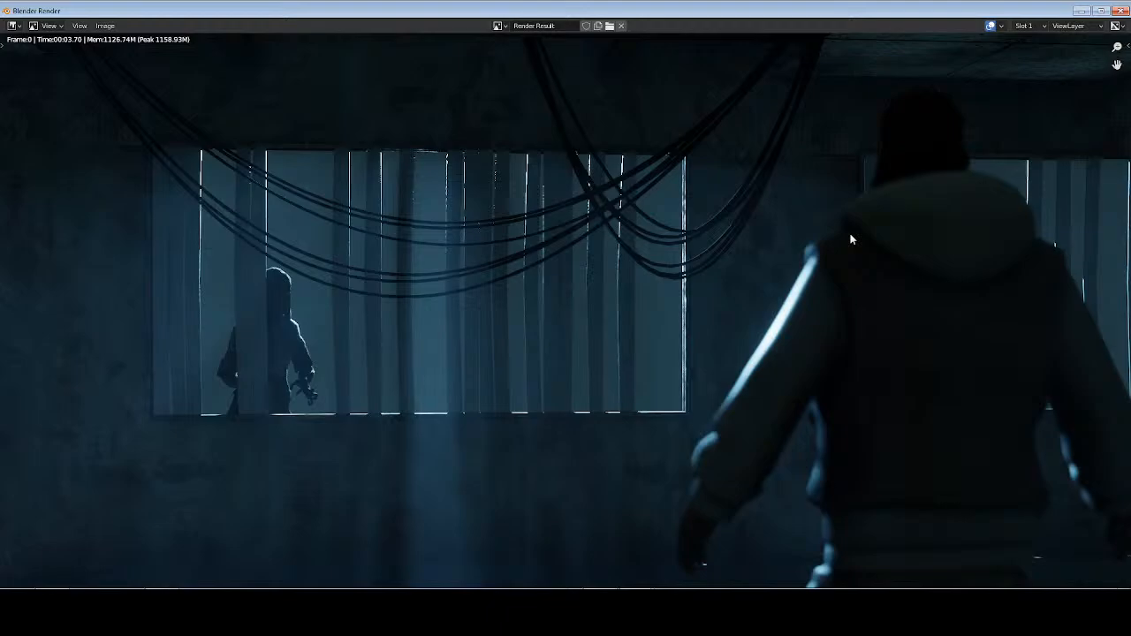
{"action": "key", "text": "Escape"}
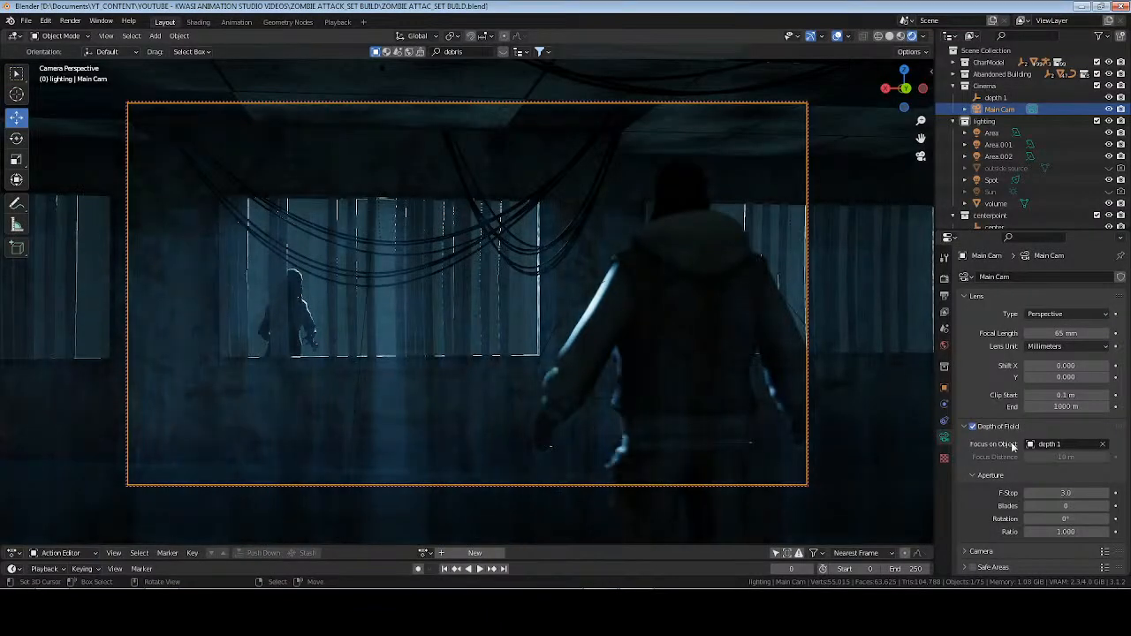
{"action": "left_click_drag", "start_coordinate": [1065, 494], "coordinate": [1071, 504]}
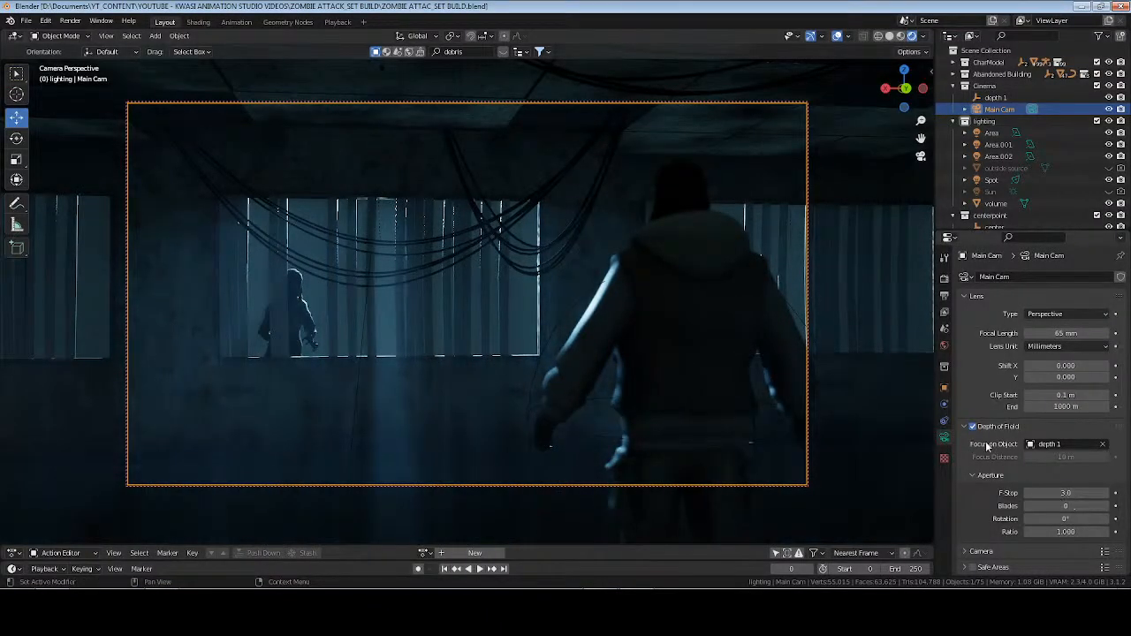
Set Eevee's depth of field max size to 60 px and test-render the frame.
{"action": "left_click", "coordinate": [944, 278]}
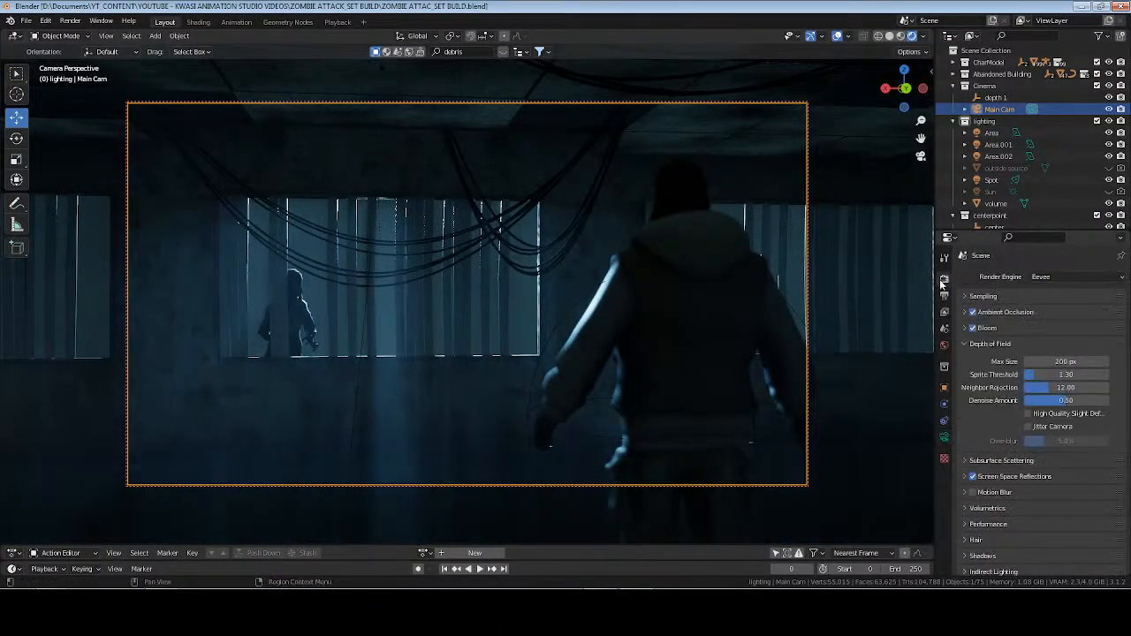
{"action": "left_click", "coordinate": [1057, 361]}
{"action": "type", "text": "60"}
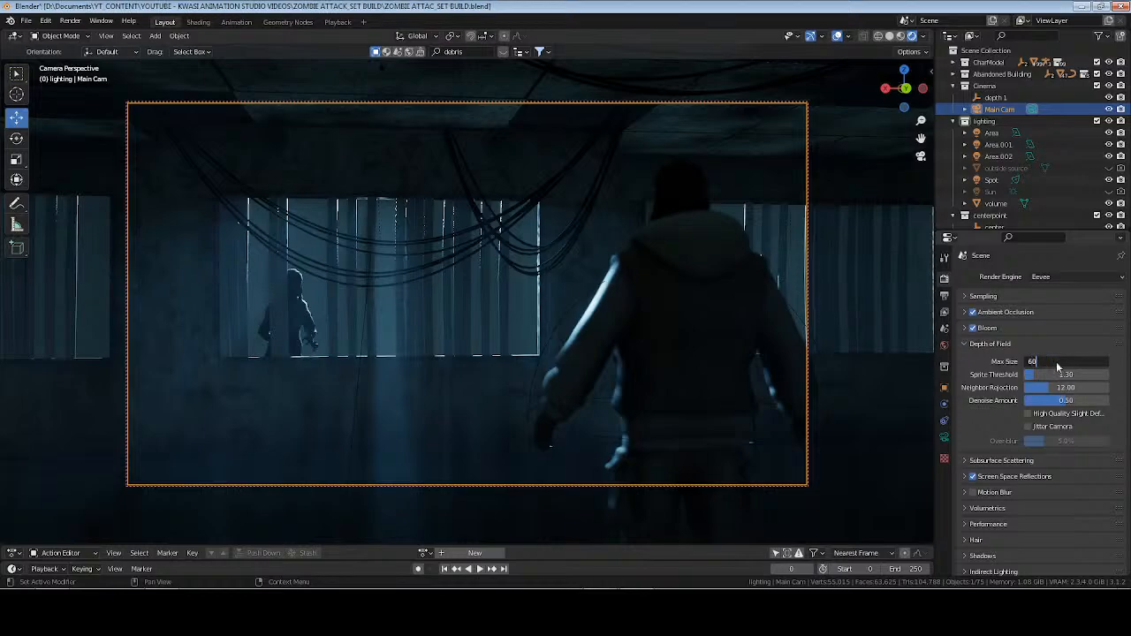
{"action": "key", "text": "Return"}
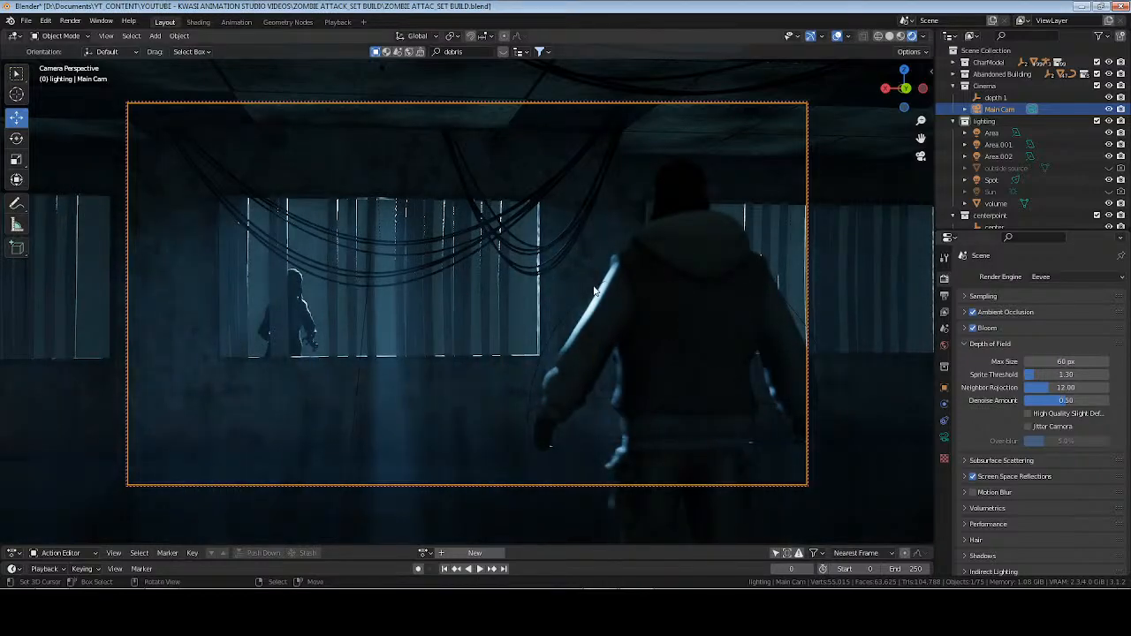
{"action": "key", "text": "F12"}
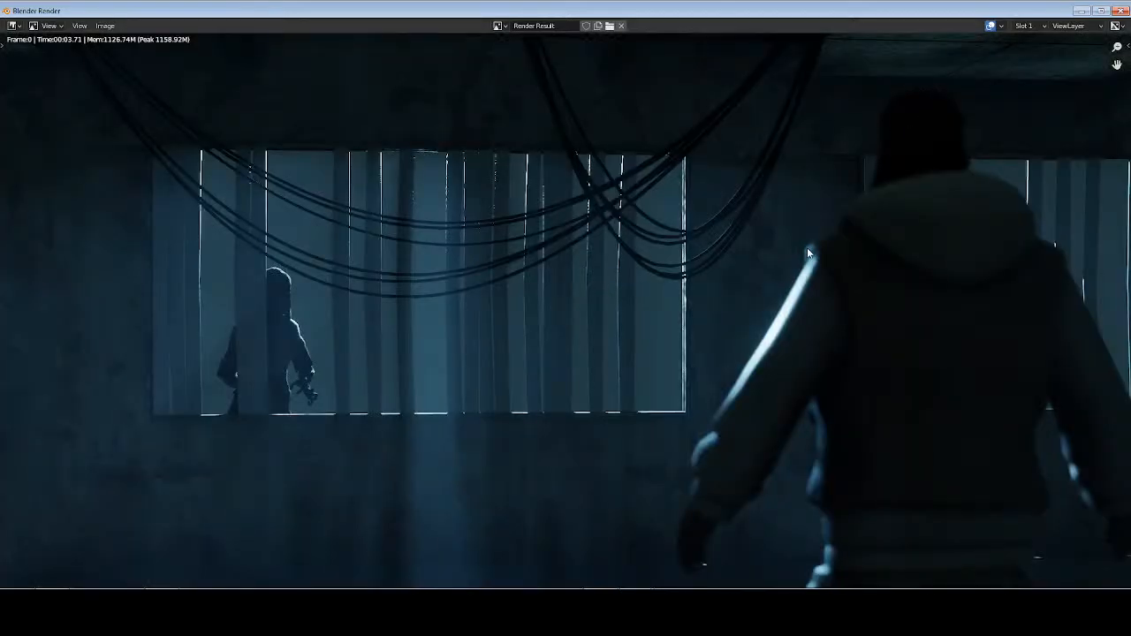
{"action": "key", "text": "Escape"}
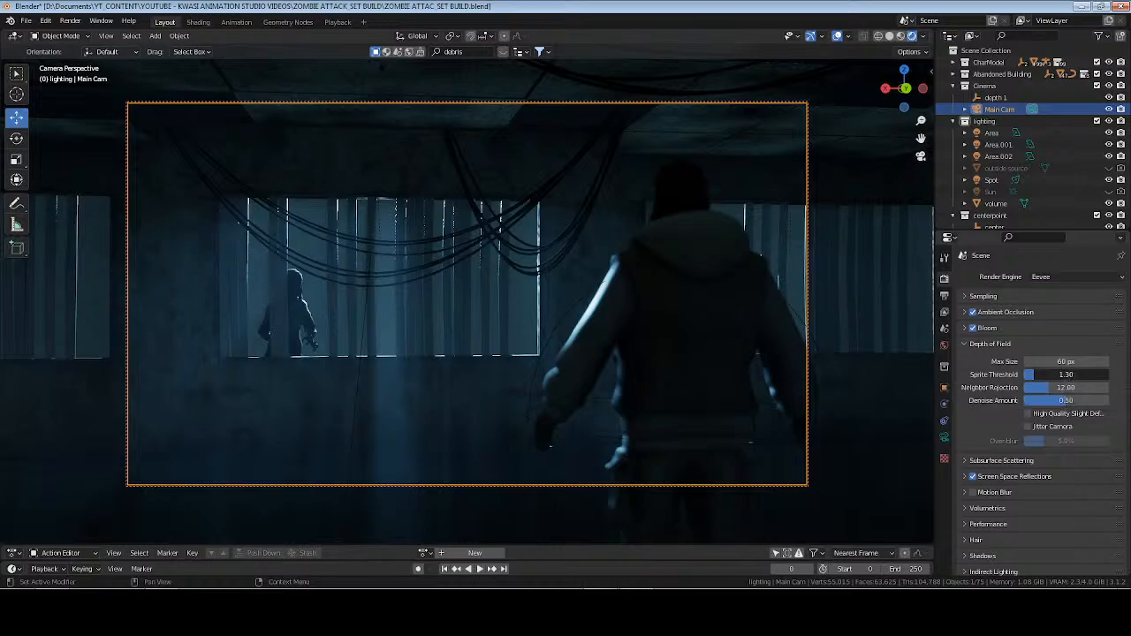
Set the depth of field sprite threshold to 0.5 and test-render the frame.
{"action": "left_click", "coordinate": [1067, 374]}
{"action": "key", "text": "BackSpace"}
{"action": "type", "text": ".5"}
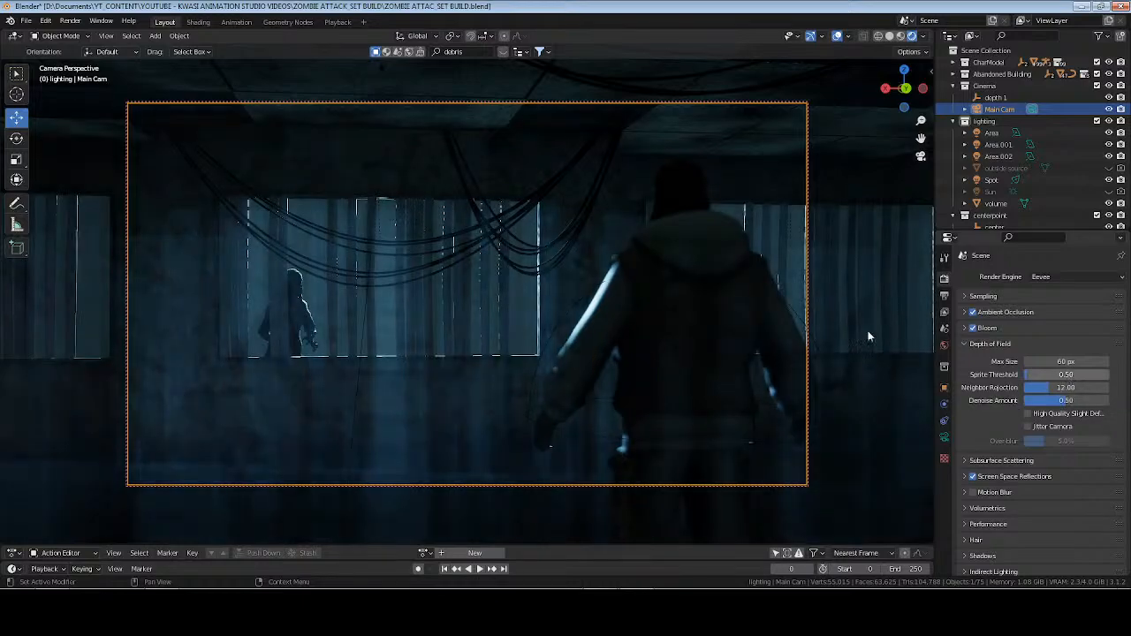
{"action": "key", "text": "Return"}
{"action": "key", "text": "F12"}
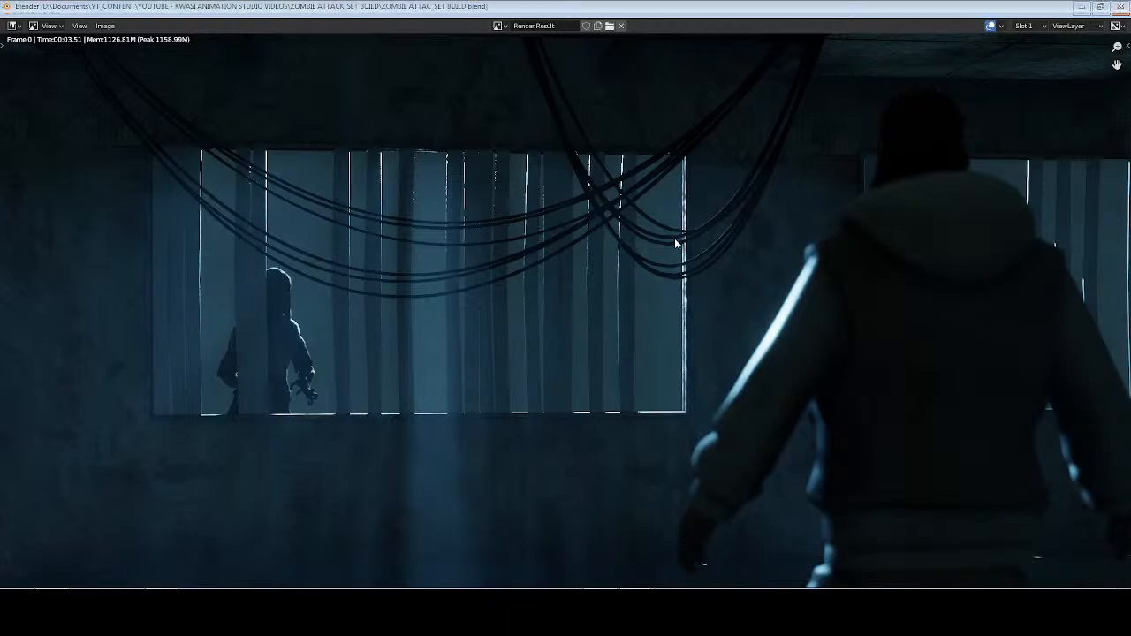
{"action": "key", "text": "Escape"}
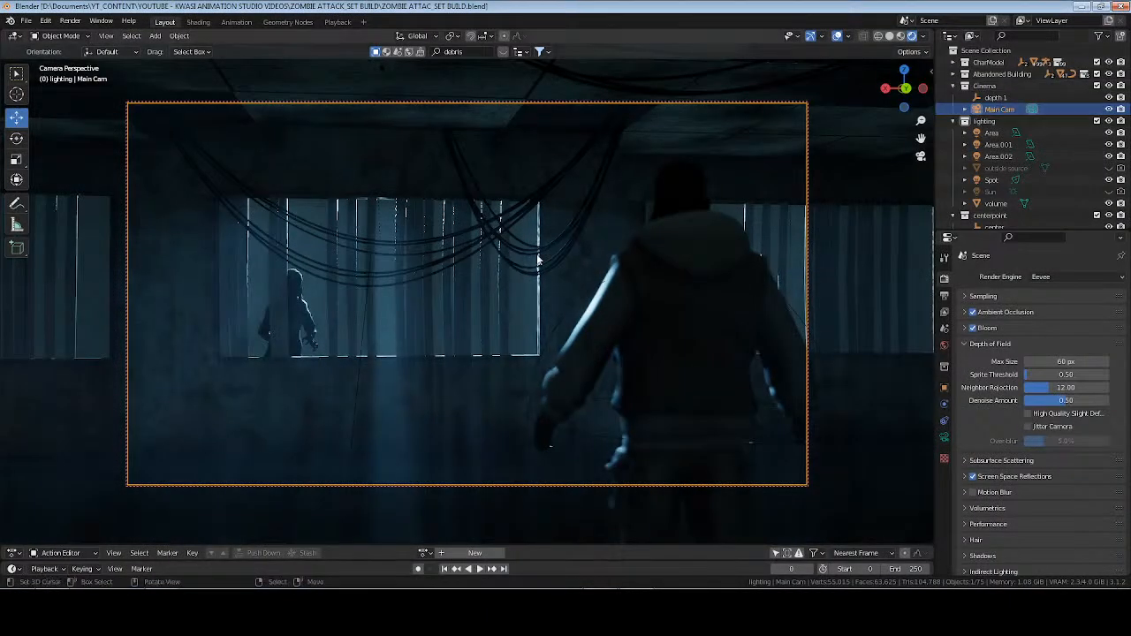
Show bones in a solid-shaded viewport and select the foreground character's armature, Aksara_Rig.
{"action": "middle_click_drag", "start_coordinate": [556, 291], "coordinate": [597, 253]}
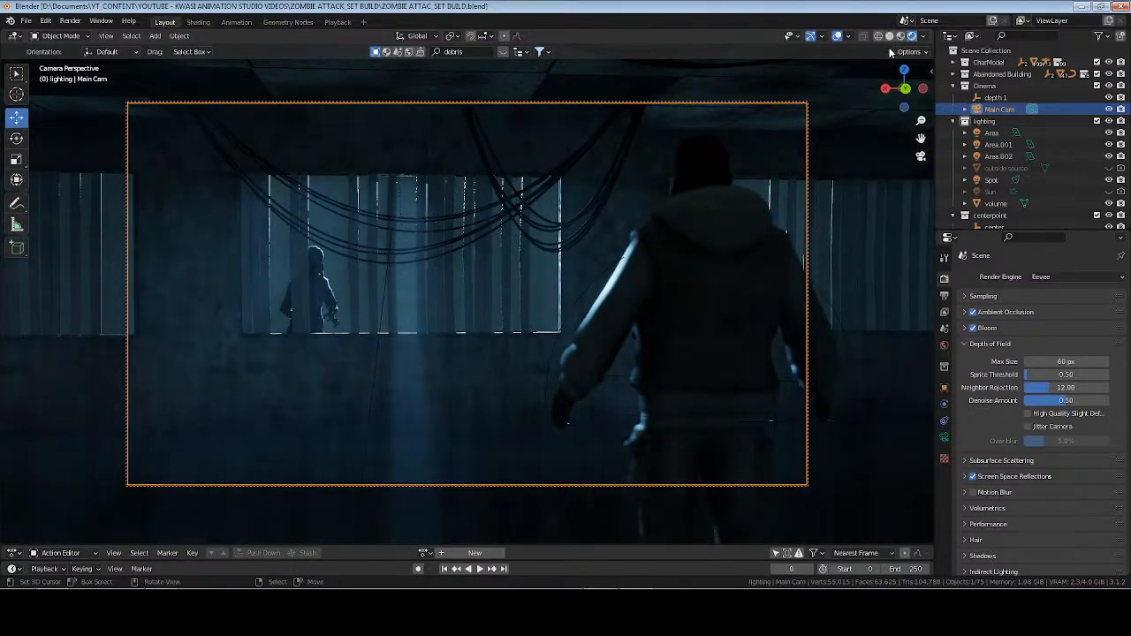
{"action": "left_click", "coordinate": [890, 36]}
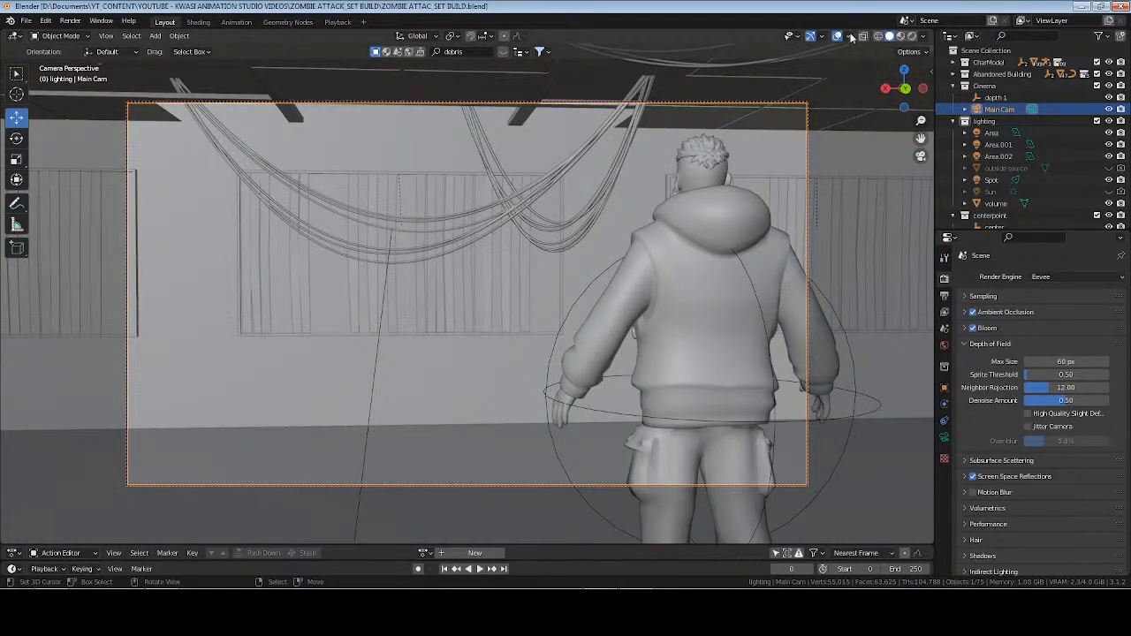
{"action": "left_click", "coordinate": [847, 36]}
{"action": "left_click", "coordinate": [790, 161]}
{"action": "left_click", "coordinate": [669, 254]}
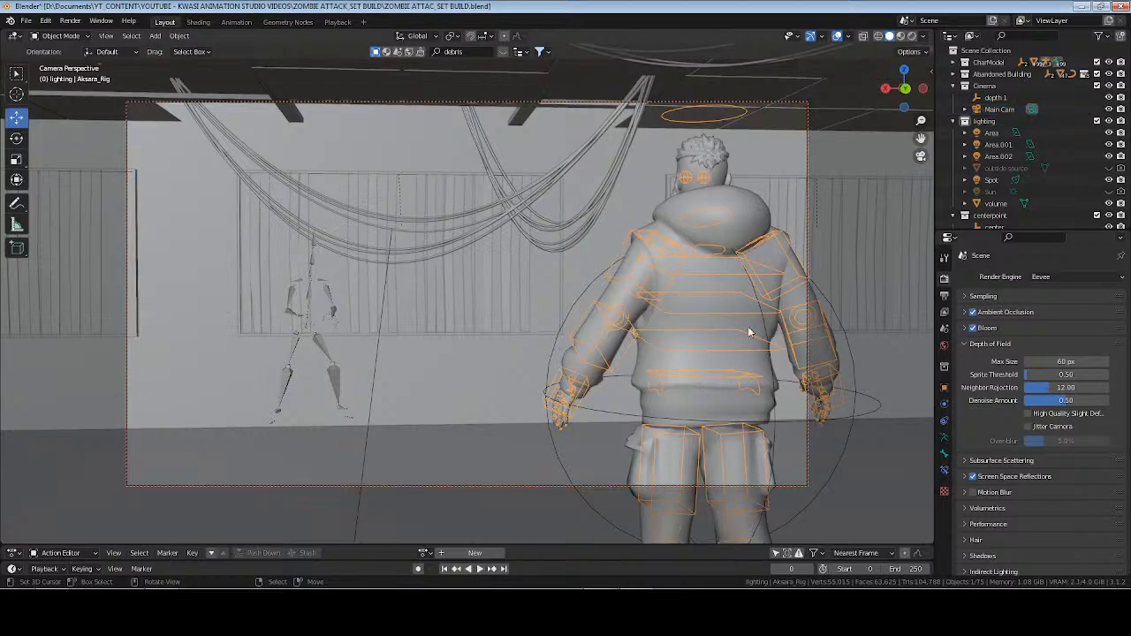
Check which pose library actions are available for Aksara_Rig.
{"action": "left_click", "coordinate": [944, 436]}
{"action": "left_click", "coordinate": [988, 417]}
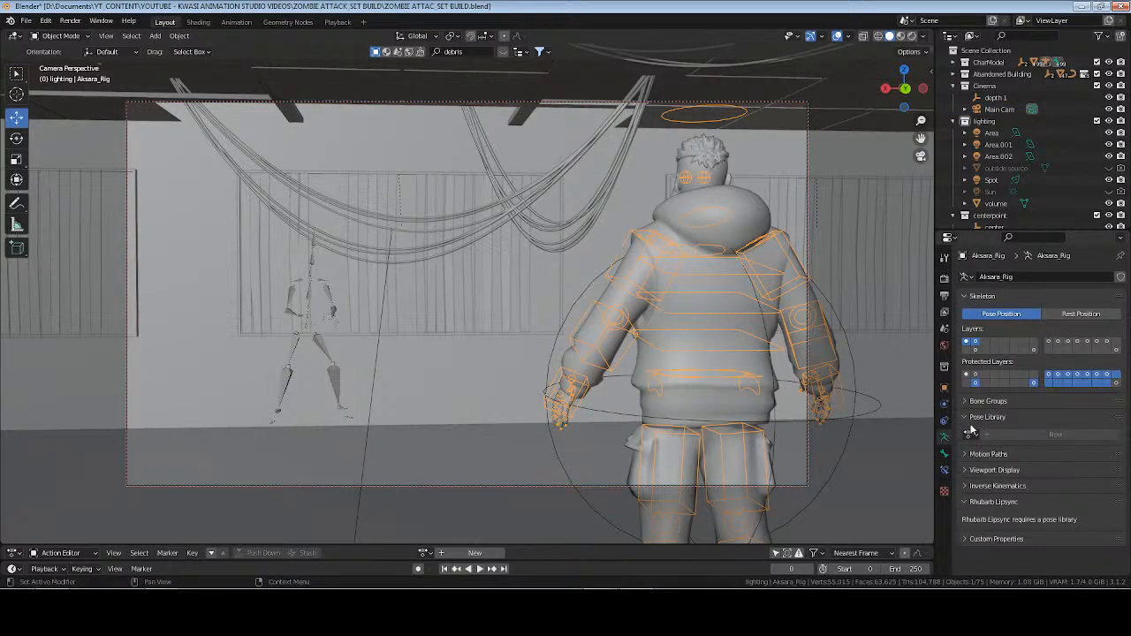
{"action": "left_click", "coordinate": [971, 434]}
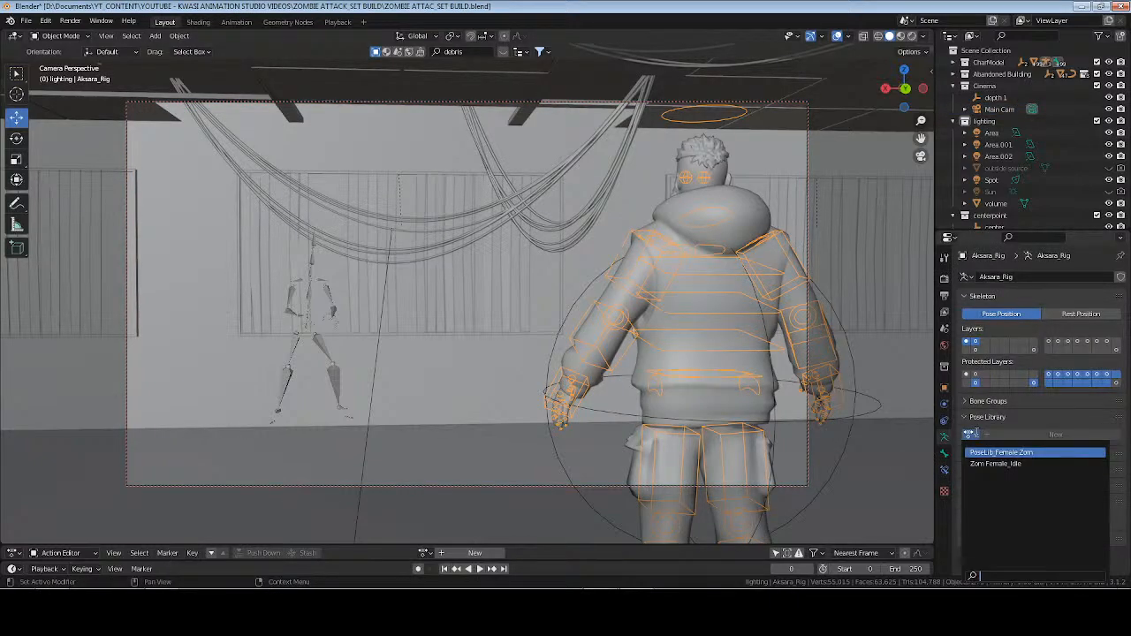
{"action": "left_click", "coordinate": [989, 420]}
{"action": "left_click", "coordinate": [989, 420]}
Put Aksara_Rig in Pose Mode, select only the left upper-arm control c_arm_fk.l, and set the transform orientation to Local.
{"action": "mouse_move", "coordinate": [624, 346]}
{"action": "middle_mouse_down"}
{"action": "mouse_move", "coordinate": [651, 349]}
{"action": "mouse_move", "coordinate": [617, 343]}
{"action": "middle_mouse_up"}
{"action": "scroll", "coordinate": [617, 343], "scroll_direction": "up", "scroll_amount": 3}
{"action": "key", "text": "ctrl+Tab"}
{"action": "middle_click_drag", "start_coordinate": [422, 343], "coordinate": [683, 331]}
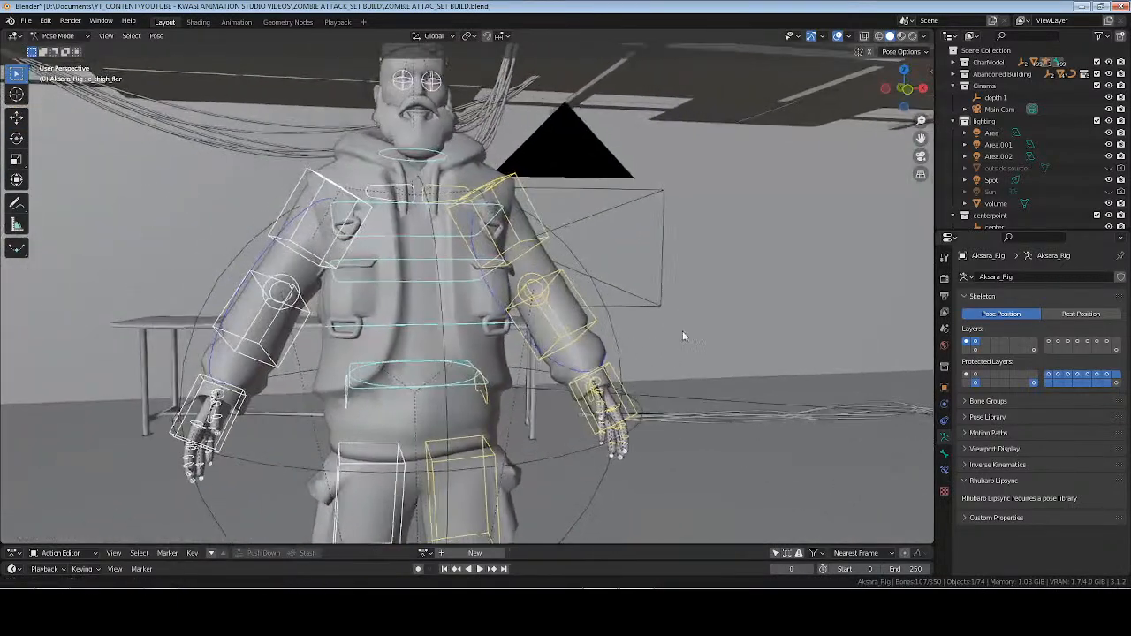
{"action": "key", "text": "alt+a"}
{"action": "left_click", "coordinate": [520, 183]}
{"action": "left_click", "coordinate": [433, 35]}
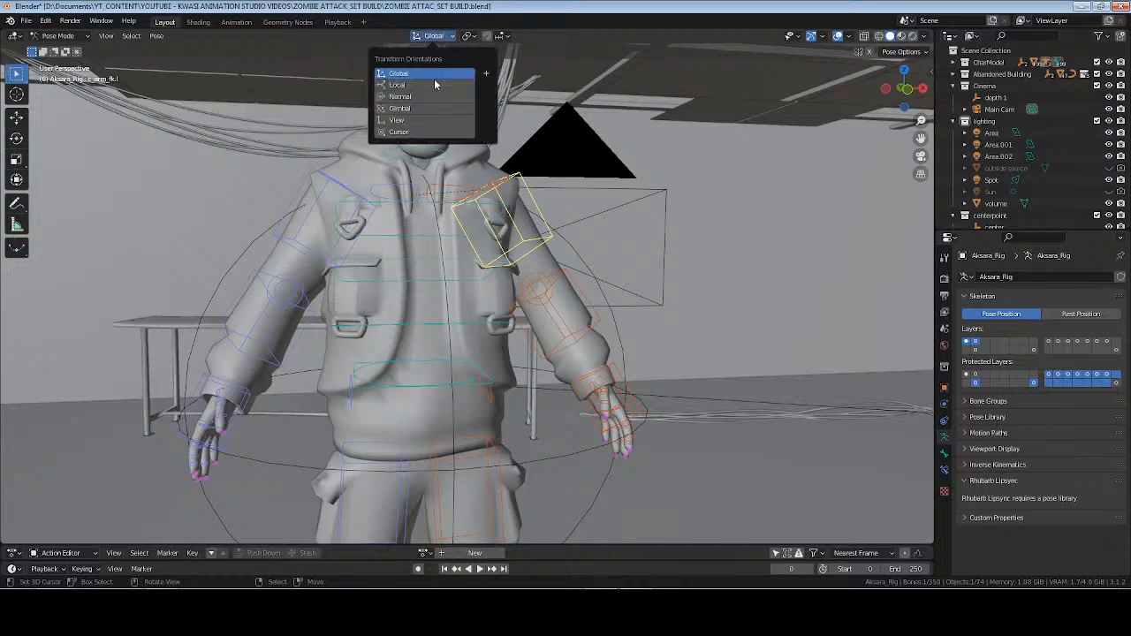
{"action": "left_click", "coordinate": [416, 84]}
{"action": "left_click", "coordinate": [471, 36]}
{"action": "left_click", "coordinate": [494, 74]}
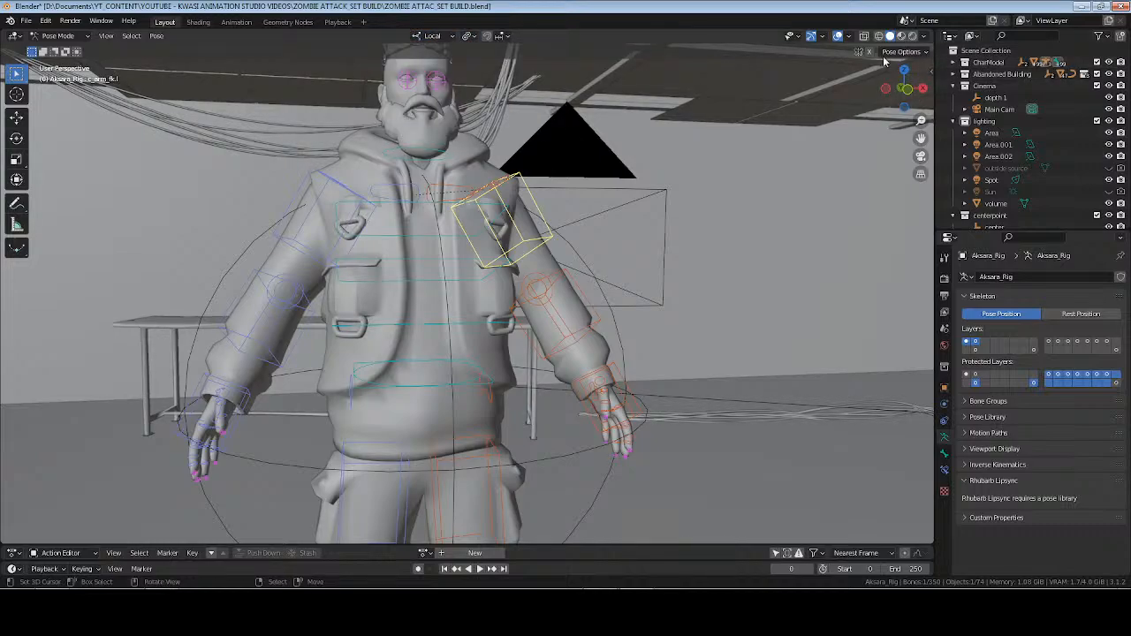
Rotate the upper-arm control so both of the man's arms hang down close to his body.
{"action": "left_click", "coordinate": [15, 139]}
{"action": "middle_click_drag", "start_coordinate": [543, 186], "coordinate": [513, 194]}
{"action": "left_click_drag", "start_coordinate": [500, 152], "coordinate": [463, 149]}
{"action": "right_click", "coordinate": [448, 194]}
{"action": "right_click", "coordinate": [538, 260]}
{"action": "middle_click_drag", "start_coordinate": [540, 269], "coordinate": [473, 282]}
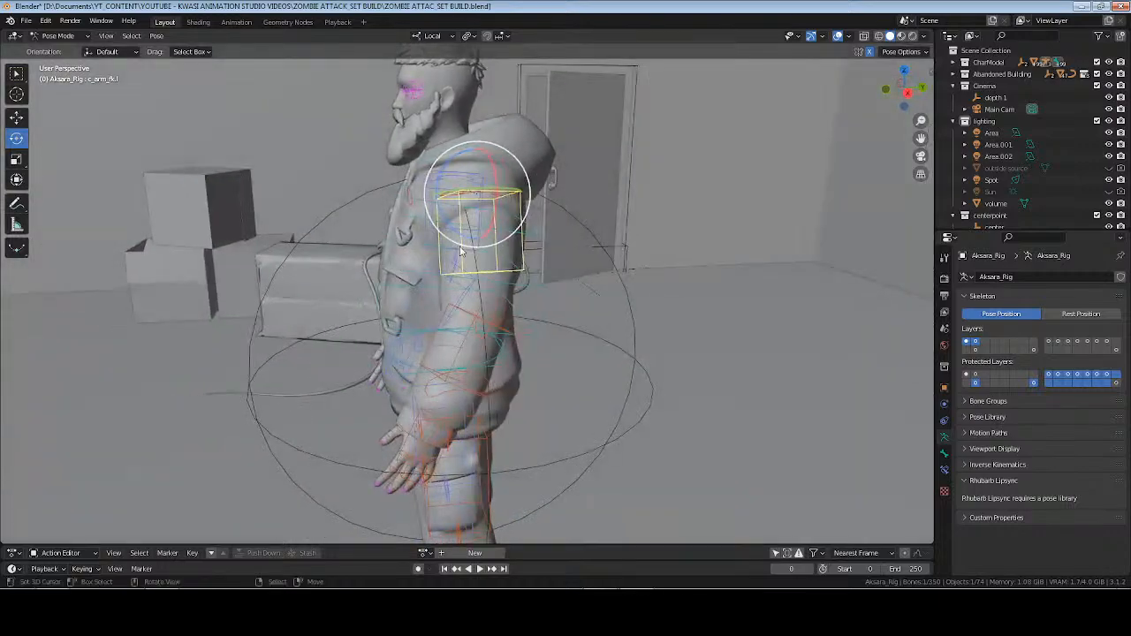
{"action": "left_click_drag", "start_coordinate": [462, 232], "coordinate": [471, 230]}
{"action": "middle_click_drag", "start_coordinate": [436, 251], "coordinate": [523, 287]}
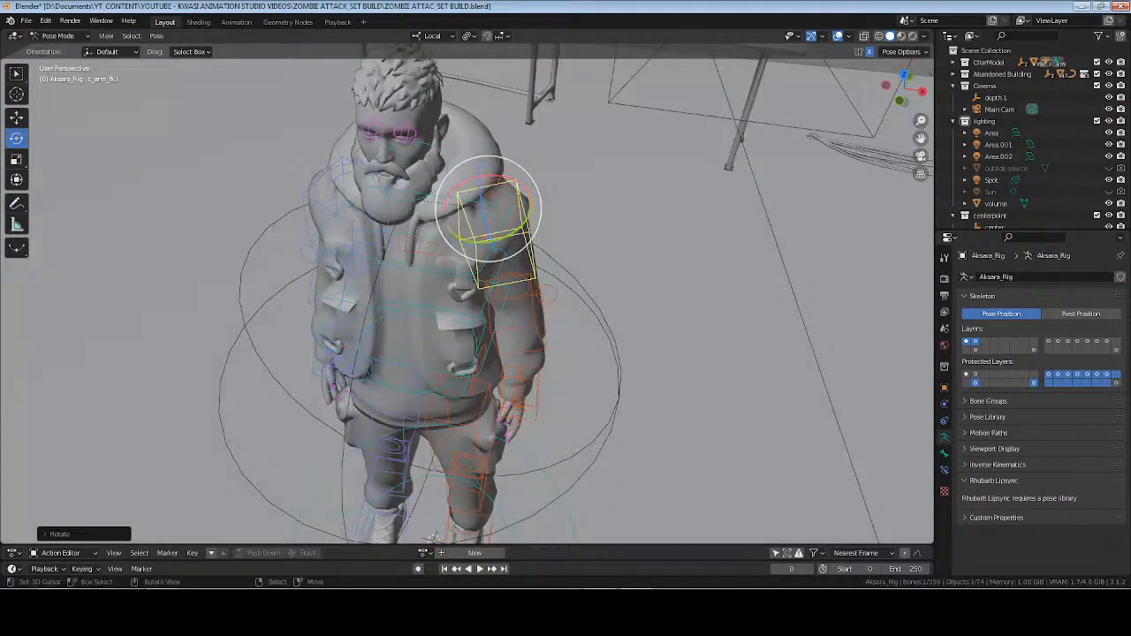
{"action": "left_click_drag", "start_coordinate": [513, 230], "coordinate": [505, 243]}
{"action": "middle_click_drag", "start_coordinate": [537, 266], "coordinate": [517, 161]}
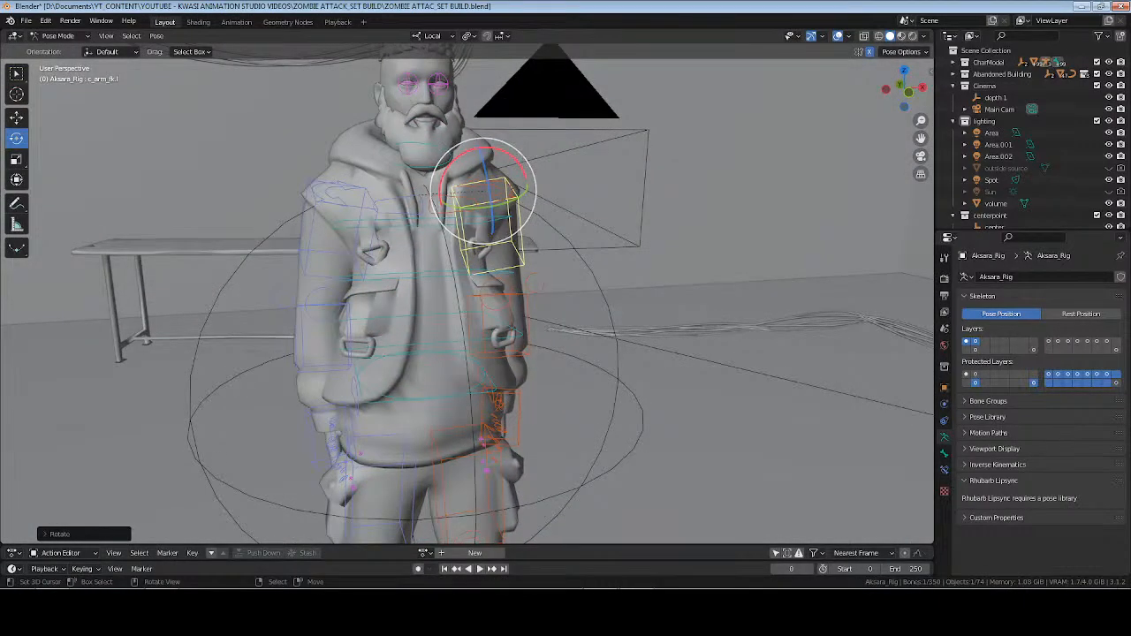
{"action": "left_click_drag", "start_coordinate": [516, 161], "coordinate": [503, 153]}
Deselect all bones and examine the man's standing pose from the side and front.
{"action": "middle_click_drag", "start_coordinate": [563, 374], "coordinate": [522, 196], "text": "shift"}
{"action": "middle_click_drag", "start_coordinate": [522, 197], "coordinate": [436, 278]}
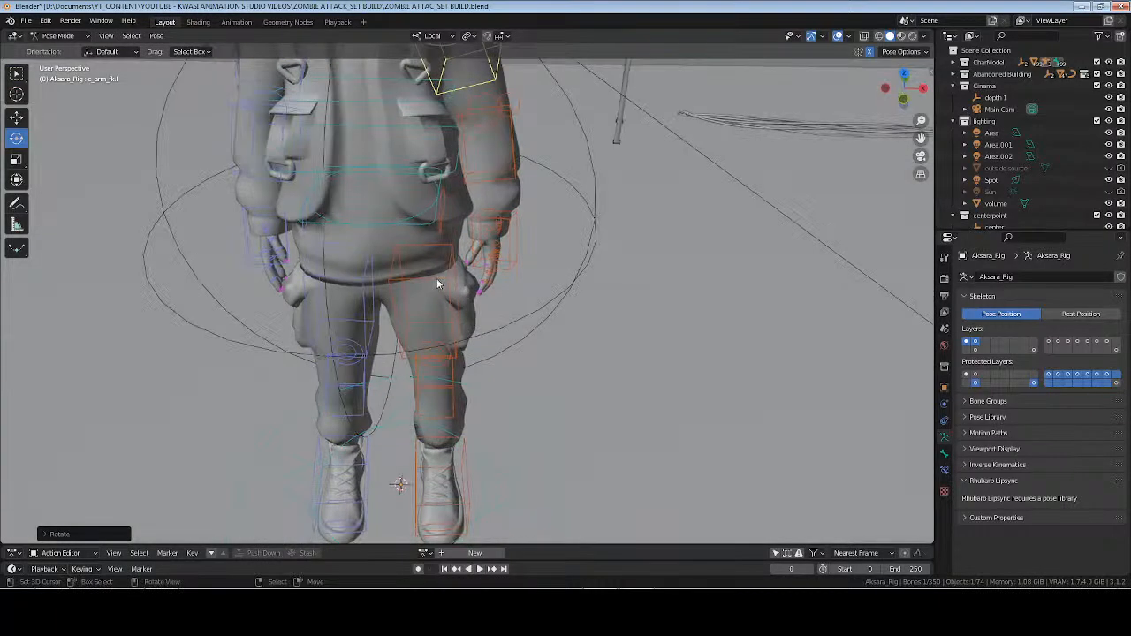
{"action": "right_click", "coordinate": [449, 298]}
{"action": "left_click_drag", "start_coordinate": [444, 222], "coordinate": [475, 217]}
{"action": "middle_click_drag", "start_coordinate": [474, 216], "coordinate": [481, 315]}
{"action": "left_click", "coordinate": [551, 316]}
{"action": "left_click", "coordinate": [576, 310]}
{"action": "scroll", "coordinate": [585, 309], "scroll_direction": "down", "scroll_amount": 3}
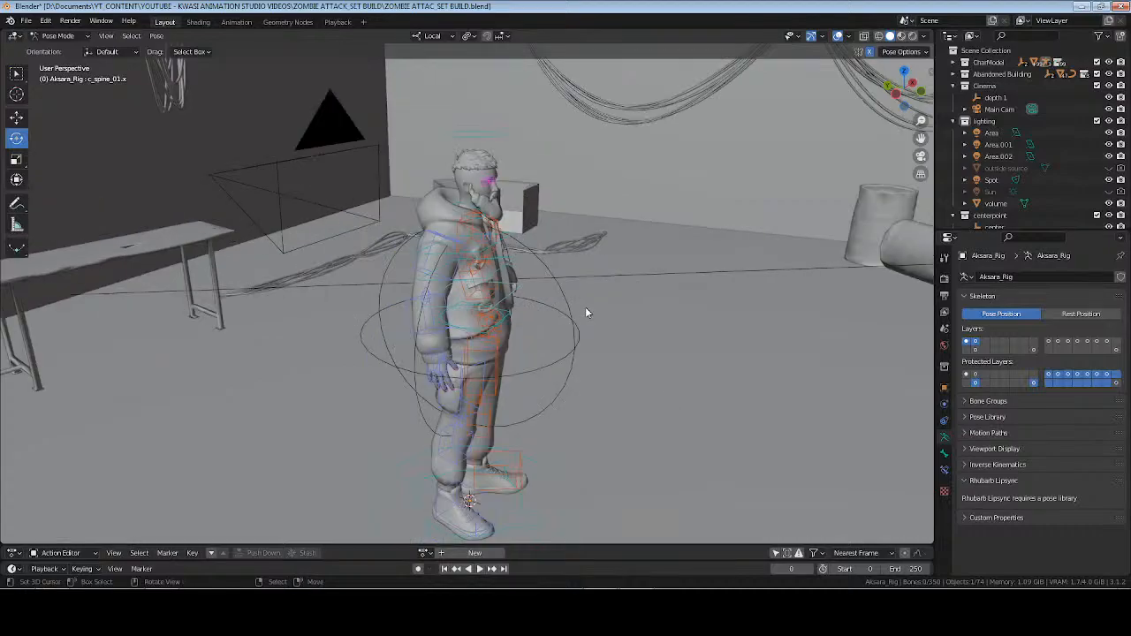
{"action": "middle_click_drag", "start_coordinate": [585, 310], "coordinate": [555, 308]}
{"action": "scroll", "coordinate": [544, 303], "scroll_direction": "up", "scroll_amount": 5}
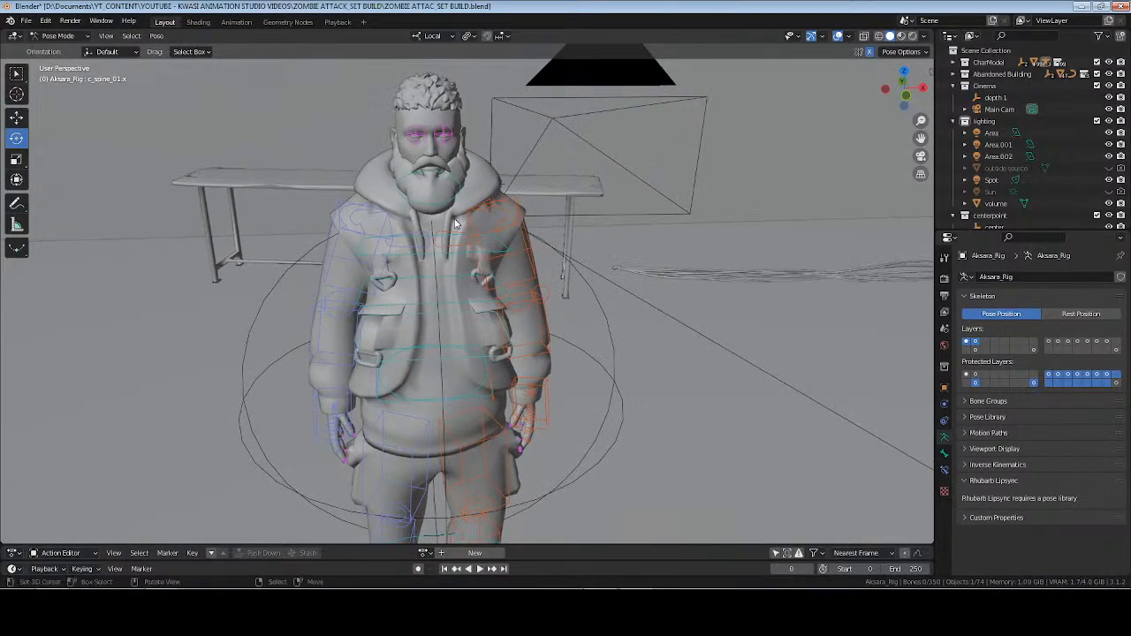
Return Aksara_Rig to Object Mode and set its Z rotation to 0°.
{"action": "key", "text": "ctrl+Tab"}
{"action": "scroll", "coordinate": [465, 231], "scroll_direction": "down", "scroll_amount": 5}
{"action": "middle_click_drag", "start_coordinate": [461, 290], "coordinate": [480, 299]}
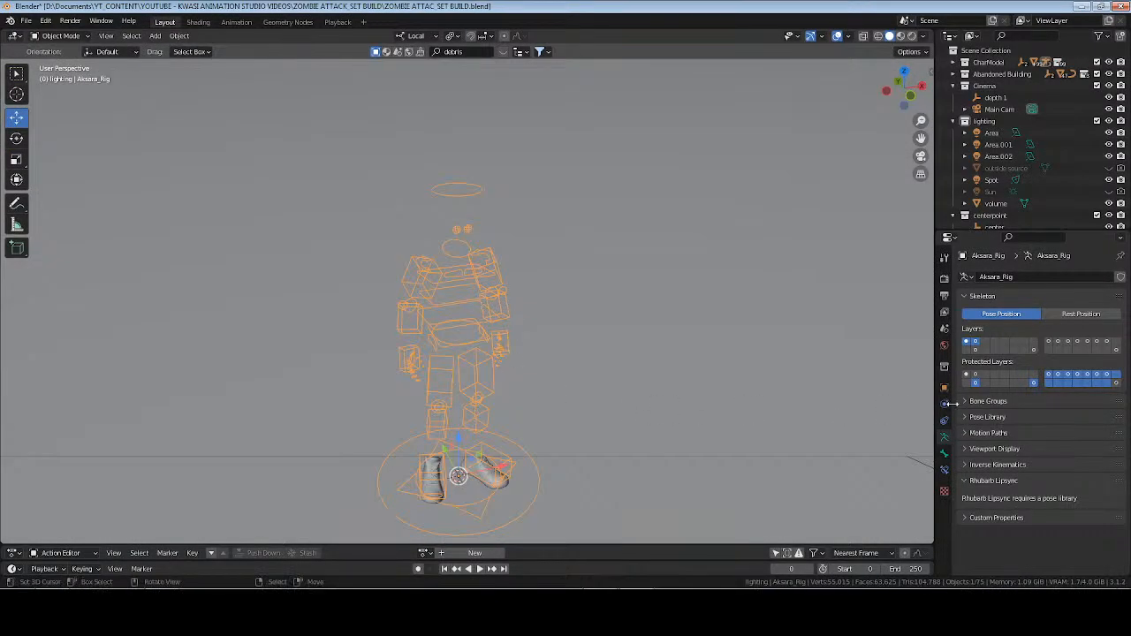
{"action": "left_click", "coordinate": [945, 388]}
{"action": "left_click_drag", "start_coordinate": [1055, 375], "coordinate": [949, 375]}
{"action": "left_click", "coordinate": [1056, 375]}
{"action": "type", "text": "0"}
{"action": "key", "text": "Return"}
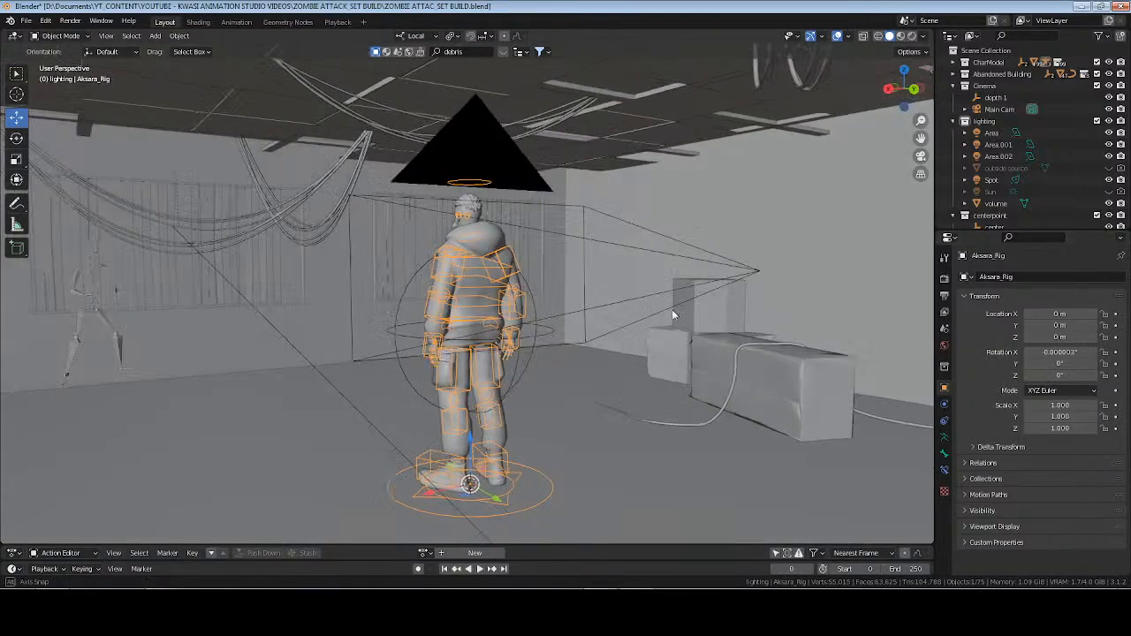
Turn Aksara_Rig to a Z rotation of 14.3°.
{"action": "middle_click_drag", "start_coordinate": [672, 309], "coordinate": [642, 314]}
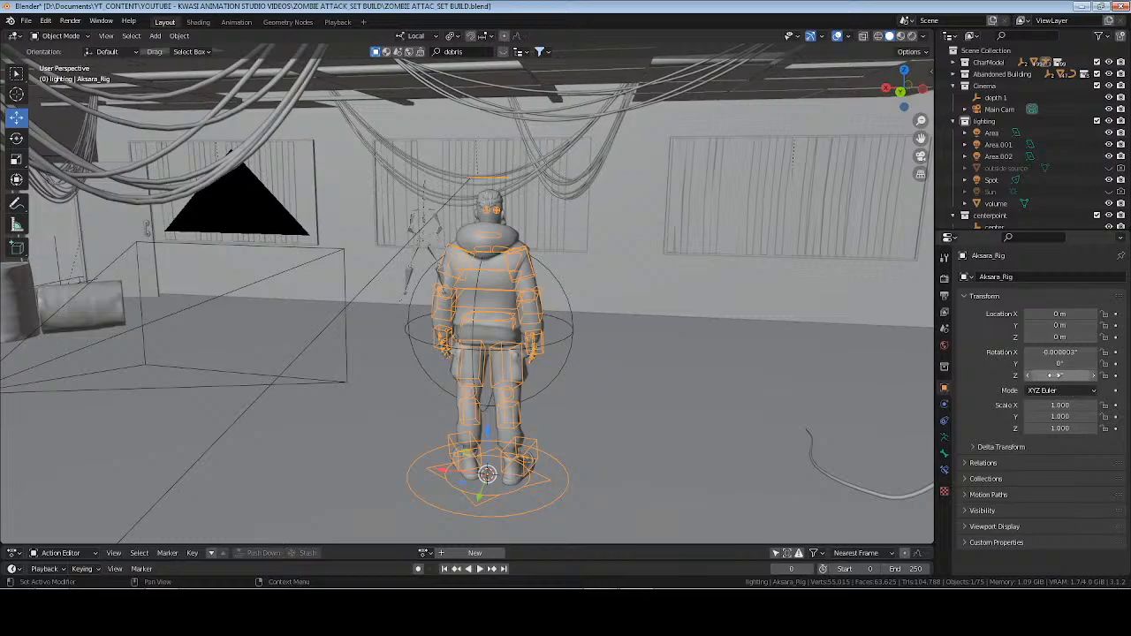
{"action": "left_click_drag", "start_coordinate": [1059, 376], "coordinate": [1070, 375]}
{"action": "key", "text": "ctrl+a"}
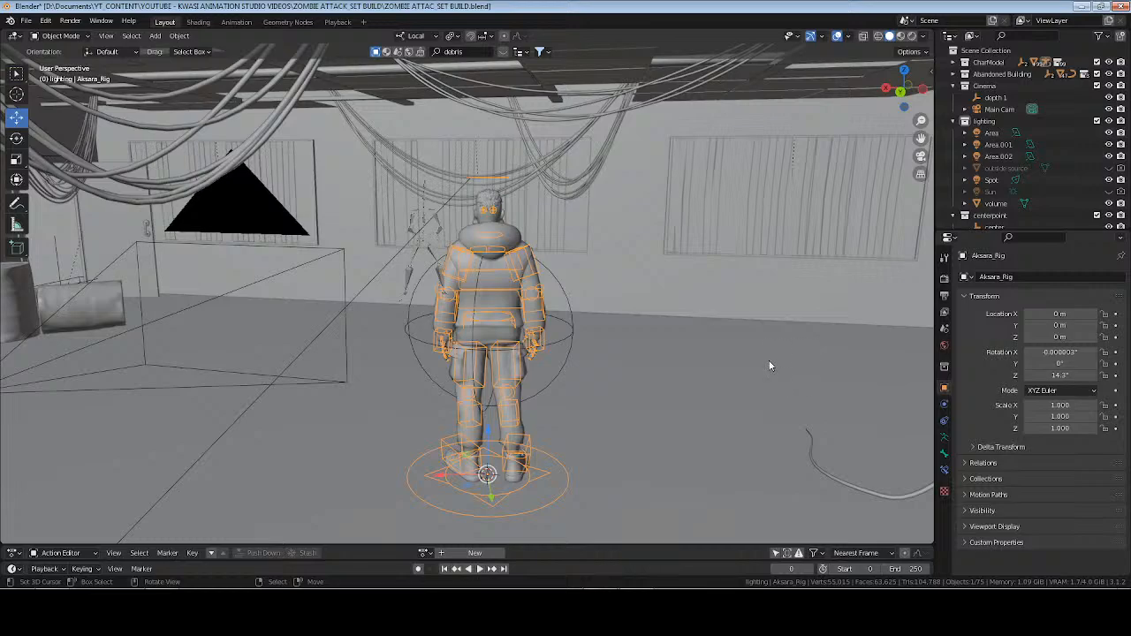
Clear Aksara_Rig's rotation and apply its rotation transform.
{"action": "key", "text": "alt+r"}
{"action": "key", "text": "ctrl+a"}
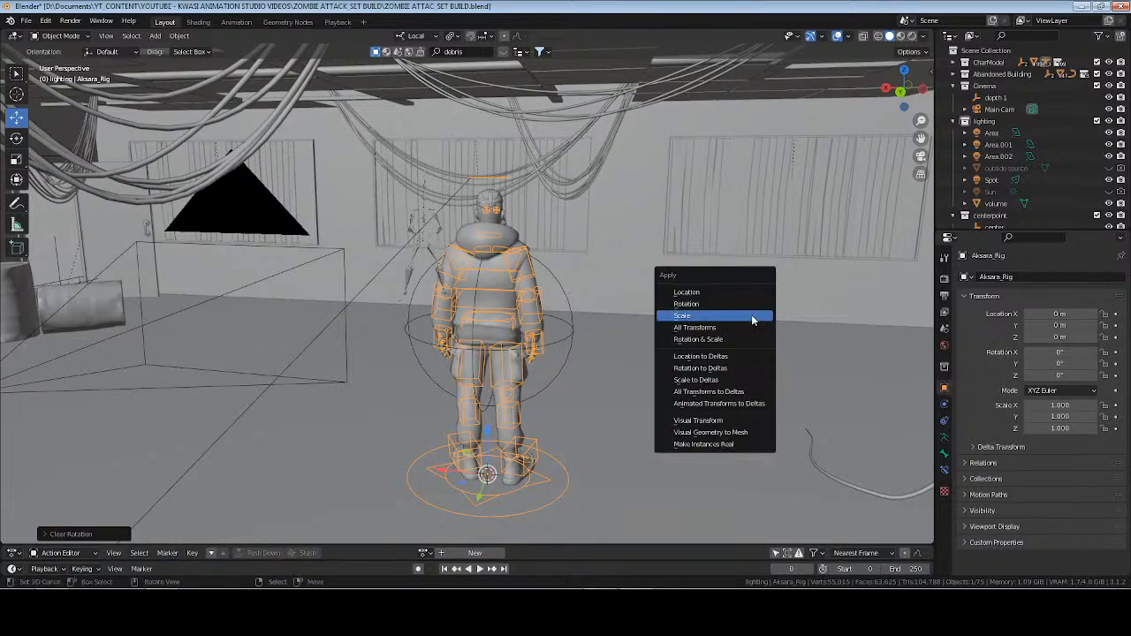
{"action": "left_click", "coordinate": [750, 304]}
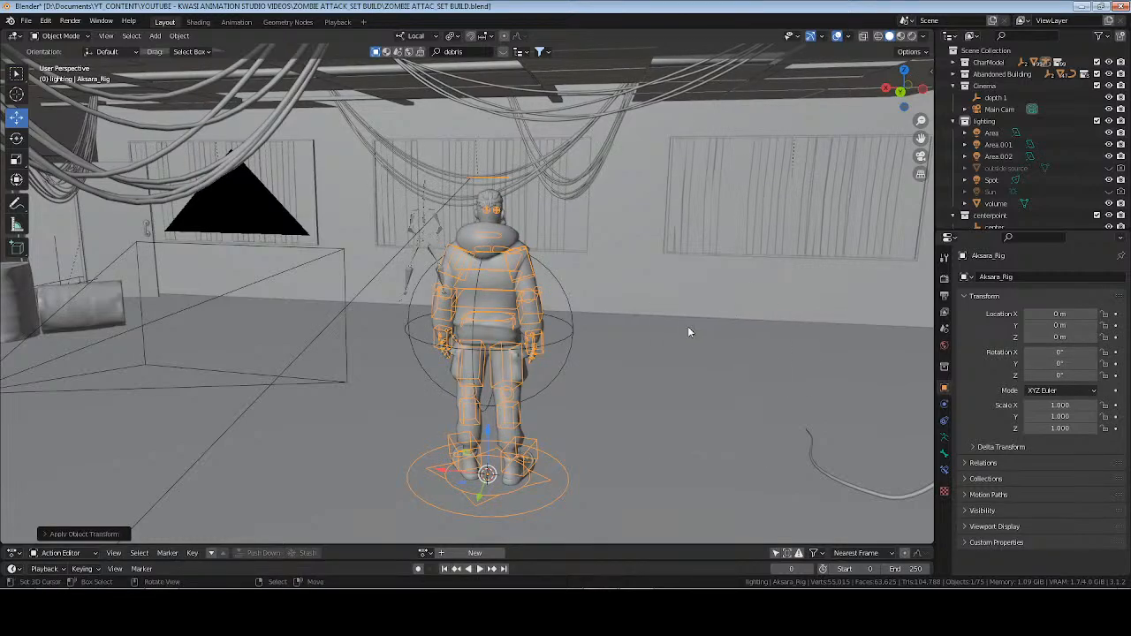
Turn Aksara_Rig to a Z rotation of 23.1°.
{"action": "left_click_drag", "start_coordinate": [1060, 375], "coordinate": [1083, 375]}
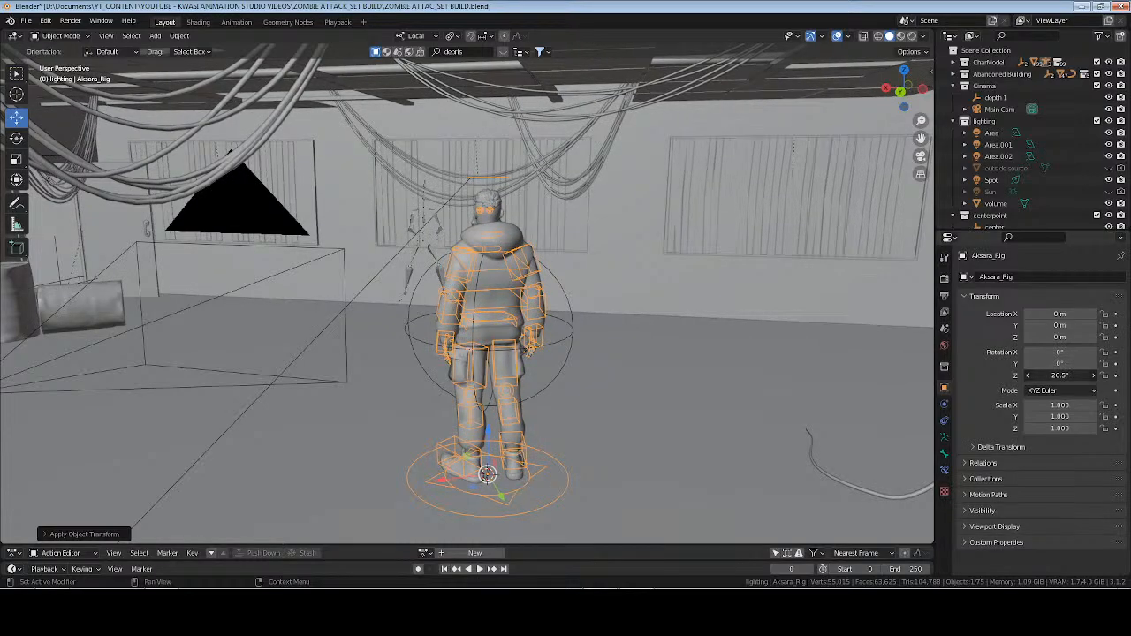
{"action": "middle_click_drag", "start_coordinate": [409, 328], "coordinate": [527, 329]}
{"action": "key", "text": "ctrl+Tab"}
{"action": "scroll", "coordinate": [535, 329], "scroll_direction": "up", "scroll_amount": 2}
{"action": "middle_click_drag", "start_coordinate": [676, 327], "coordinate": [558, 318]}
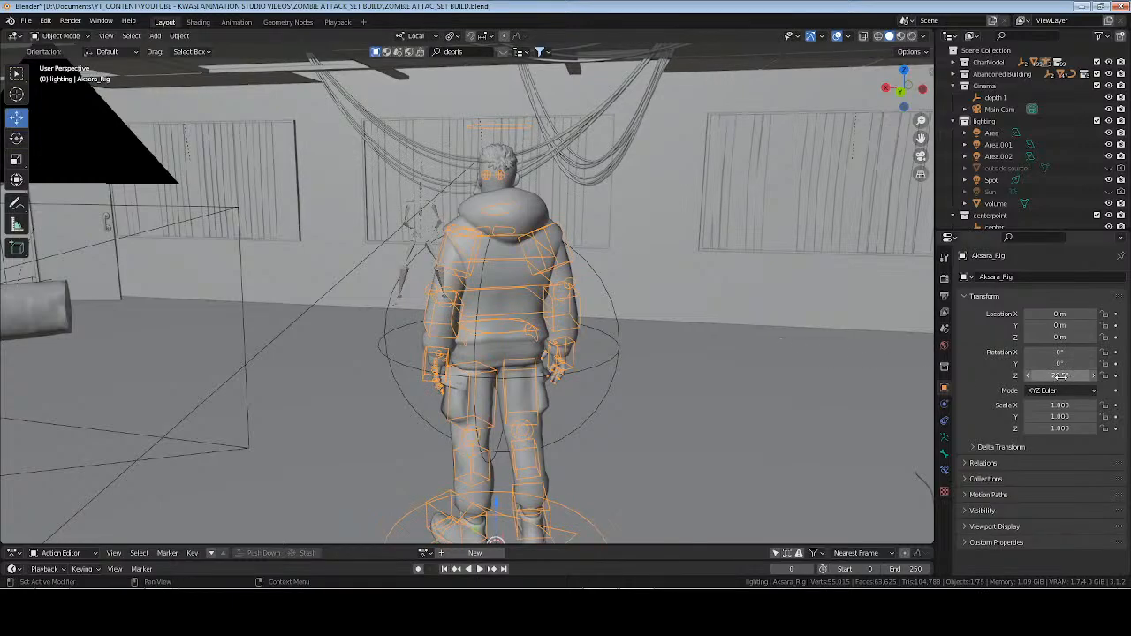
{"action": "left_click_drag", "start_coordinate": [1060, 376], "coordinate": [1048, 376]}
In Pose Mode, select the man's head control and rotate it freely so his head turns toward the zombie.
{"action": "key", "text": "ctrl+Tab"}
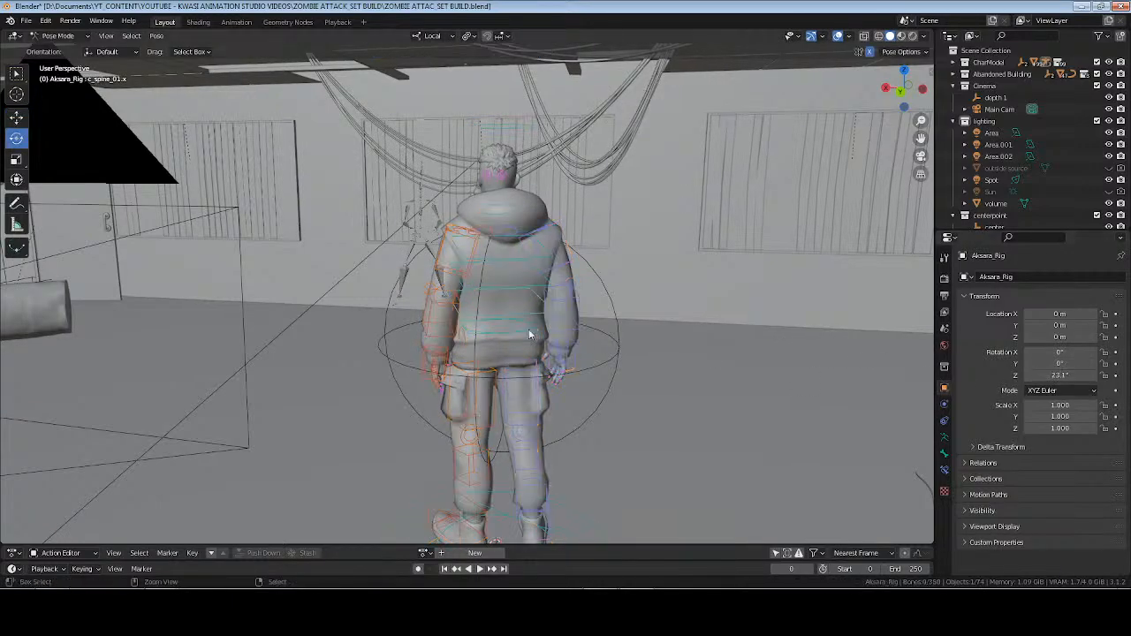
{"action": "middle_click_drag", "start_coordinate": [529, 329], "coordinate": [408, 290]}
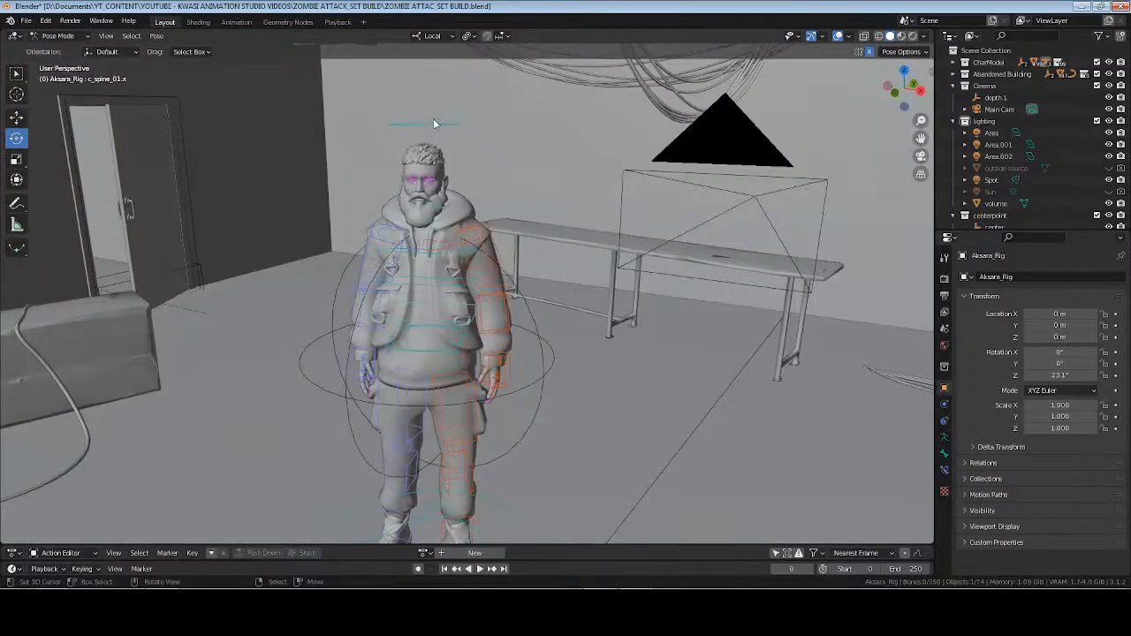
{"action": "left_click", "coordinate": [437, 169]}
{"action": "key", "text": "KP_Decimal"}
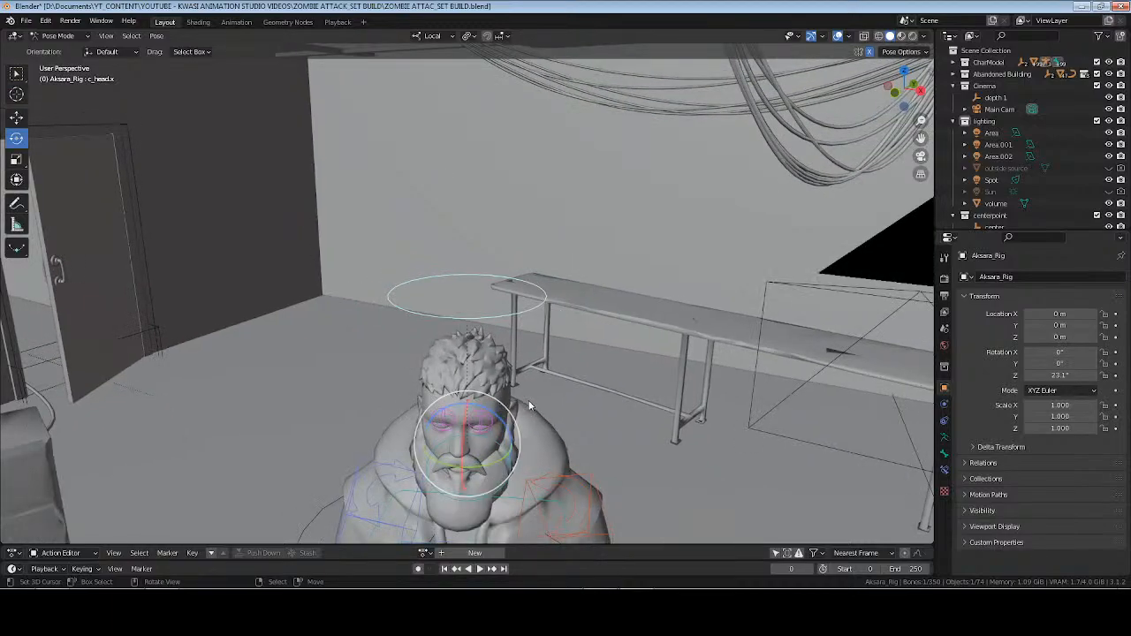
{"action": "middle_click_drag", "start_coordinate": [531, 405], "coordinate": [528, 173], "text": "shift"}
{"action": "scroll", "coordinate": [527, 176], "scroll_direction": "up", "scroll_amount": 4}
{"action": "middle_click_drag", "start_coordinate": [488, 236], "coordinate": [468, 260]}
{"action": "key", "text": "r"}
{"action": "key", "text": "r"}
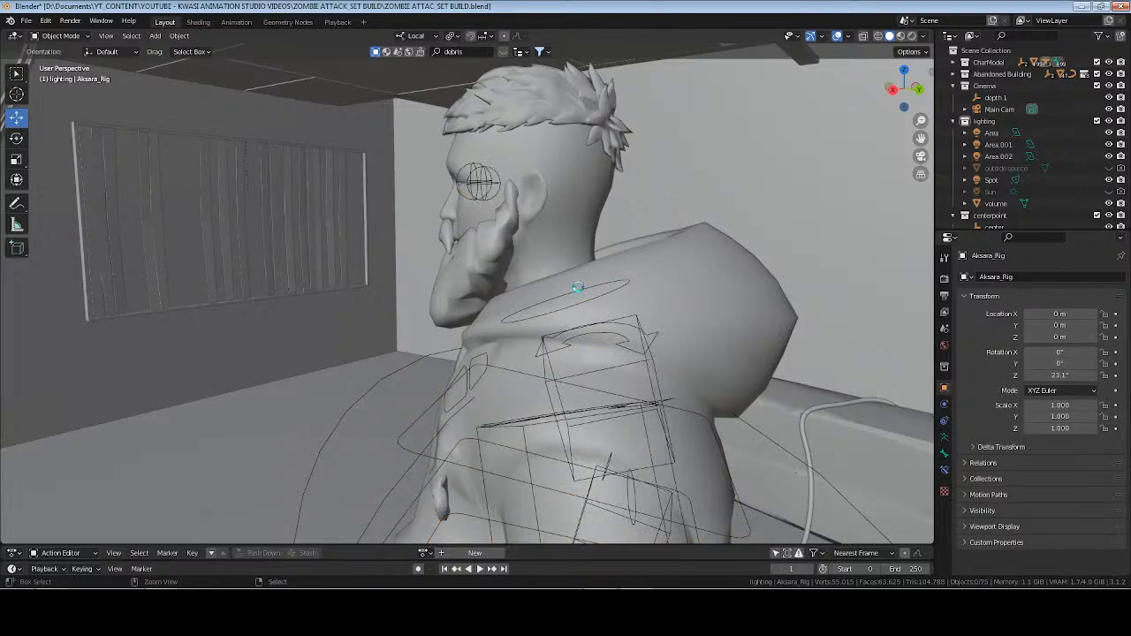
Save the file, then select Main Cam and hide the bones overlay in the rendered camera view.
{"action": "key", "text": "ctrl+s"}
{"action": "key", "text": "KP_0"}
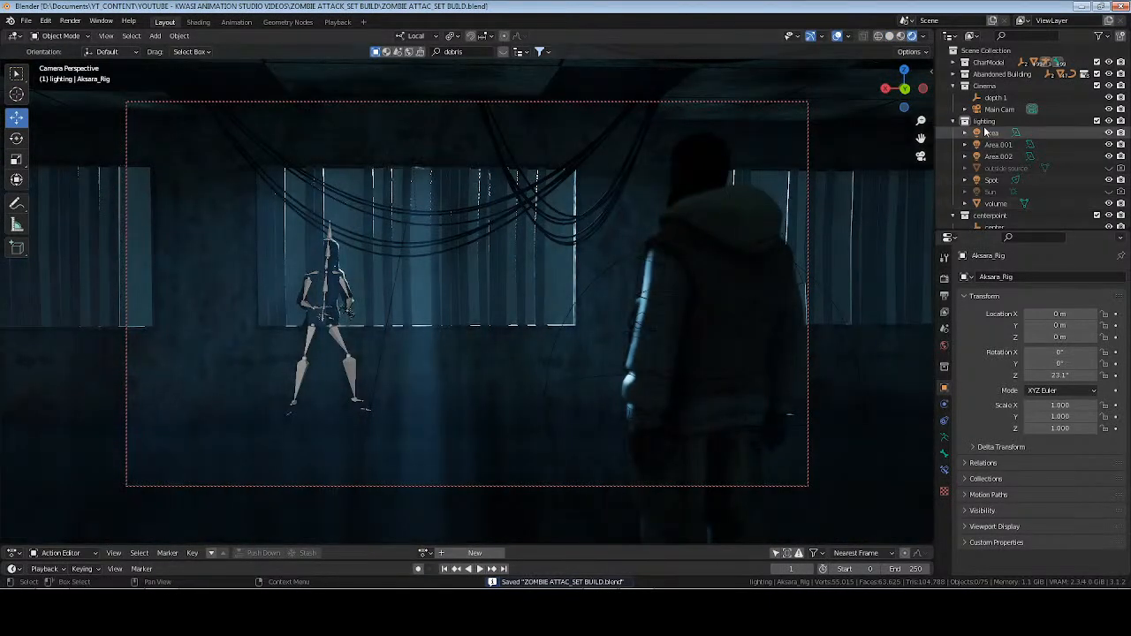
{"action": "left_click", "coordinate": [1007, 110]}
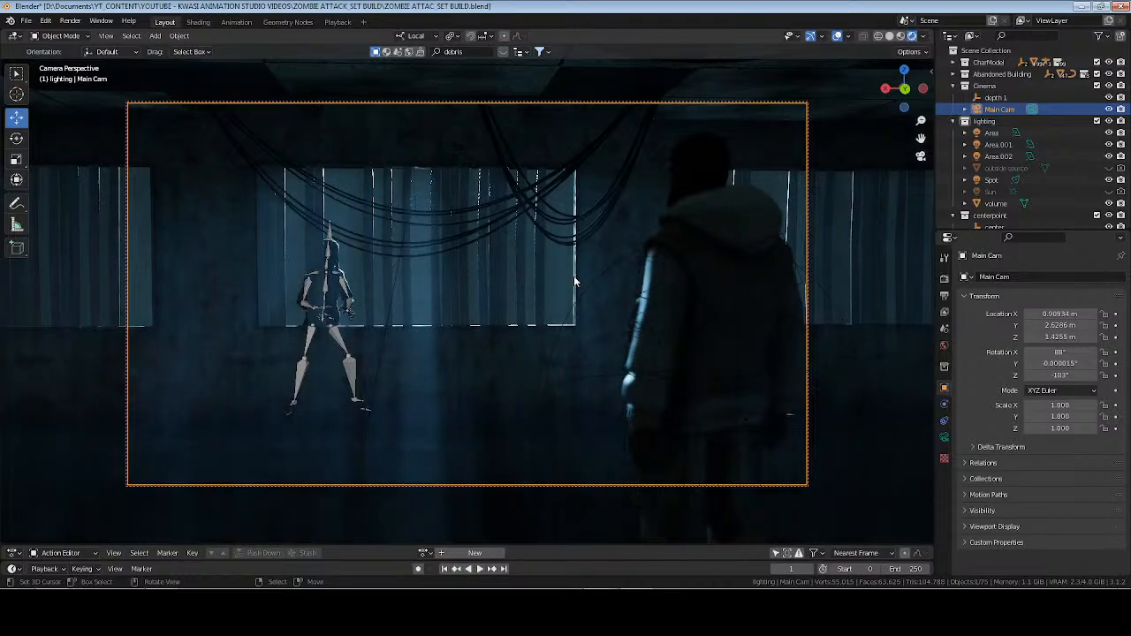
{"action": "left_click", "coordinate": [847, 39]}
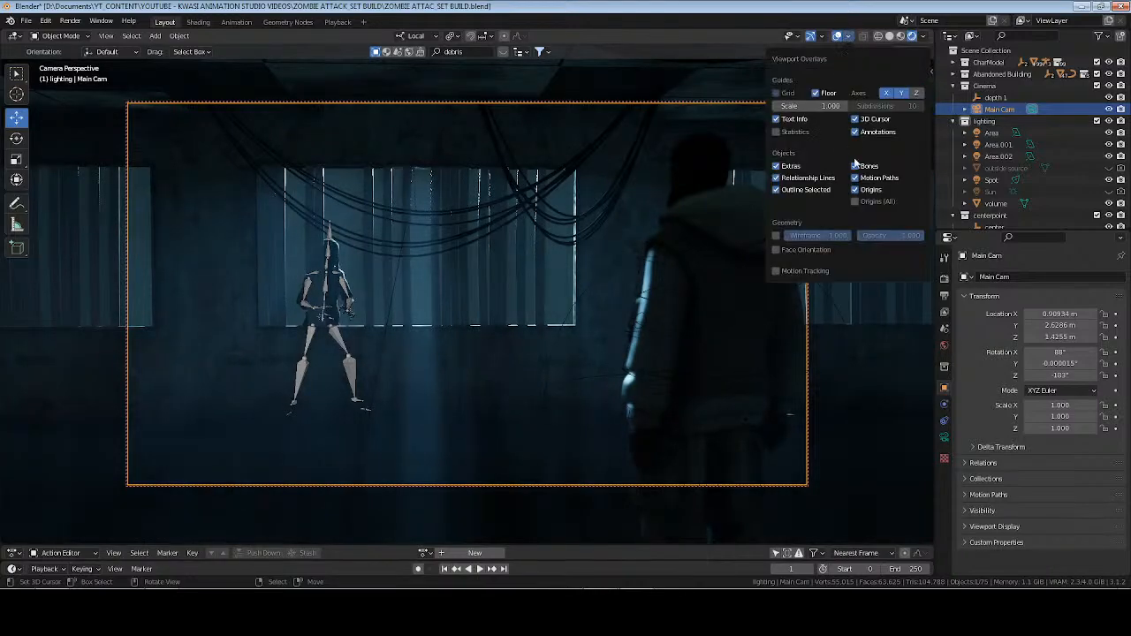
{"action": "left_click", "coordinate": [868, 166]}
Render the current frame, examine the two characters in the result, and close the render.
{"action": "key", "text": "F12"}
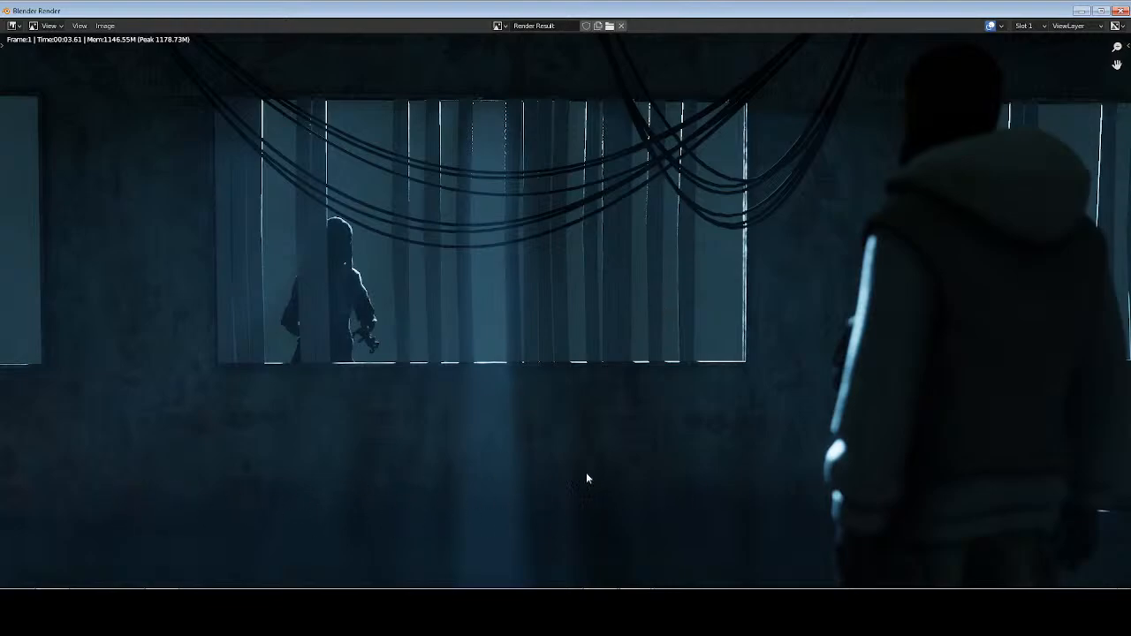
{"action": "key", "text": "Escape"}
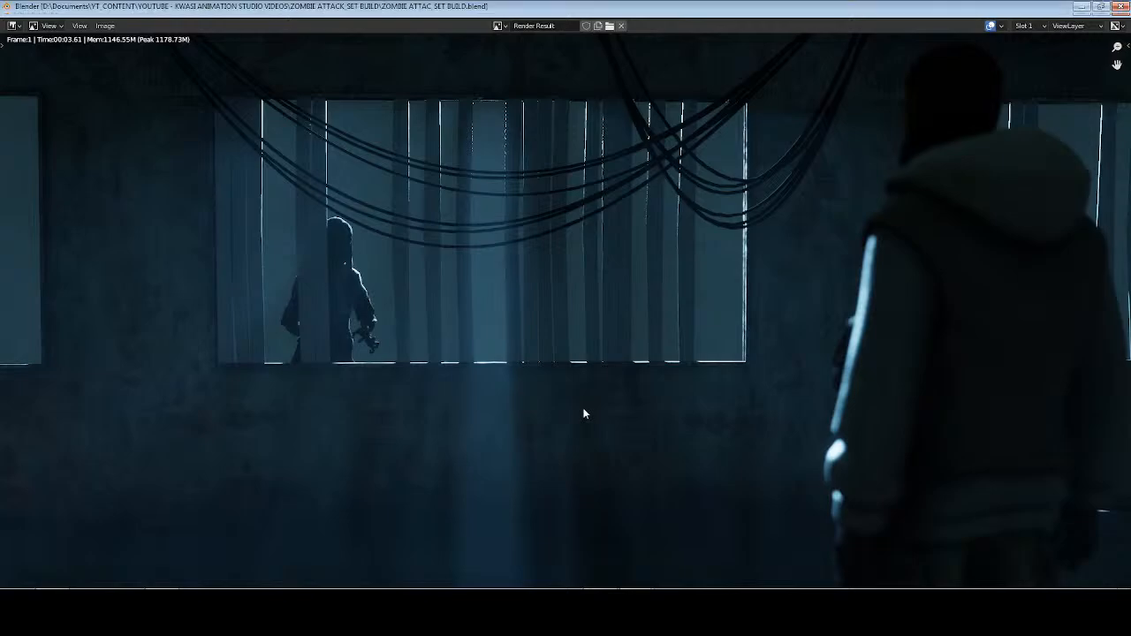
Display the camera view in solid shading and check the Face Orientation overlay.
{"action": "left_click", "coordinate": [888, 37]}
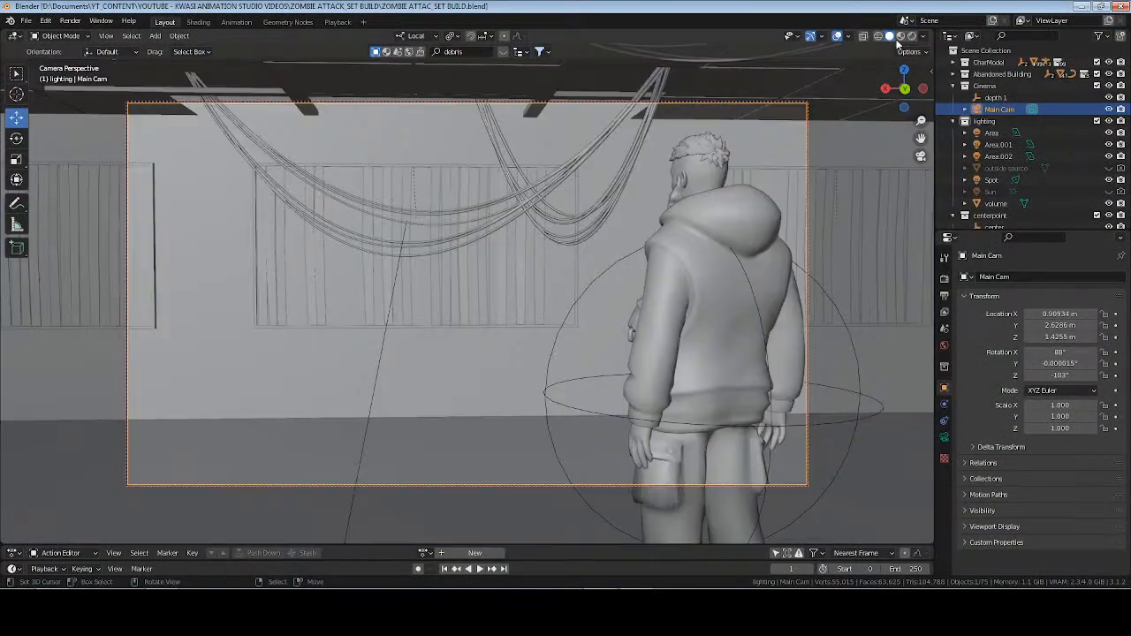
{"action": "left_click", "coordinate": [848, 36]}
{"action": "left_click", "coordinate": [777, 249]}
{"action": "left_click", "coordinate": [777, 249]}
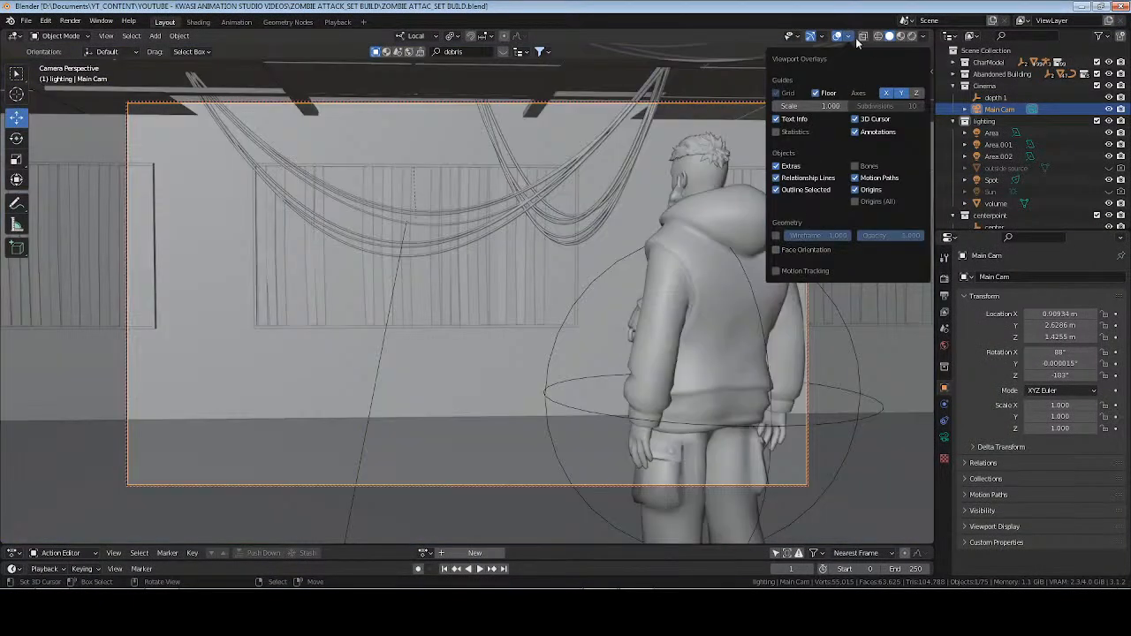
In the Shading workspace, use solid display and select the building's wall to bring up its Wall material nodes.
{"action": "left_click", "coordinate": [198, 23]}
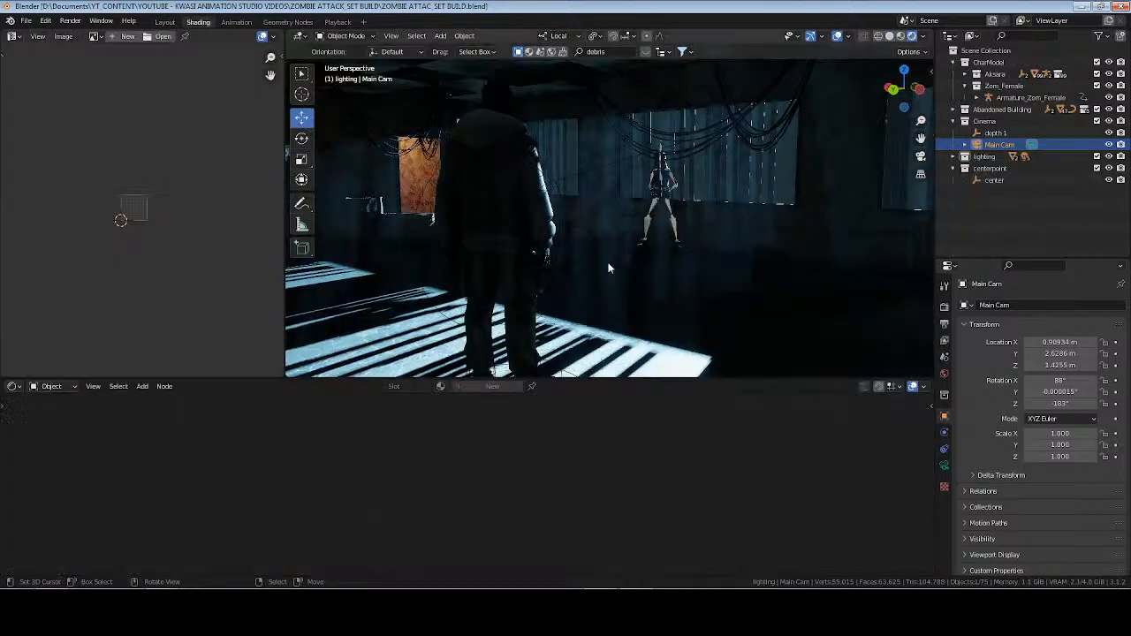
{"action": "left_click", "coordinate": [889, 36]}
{"action": "scroll", "coordinate": [712, 197], "scroll_direction": "up", "scroll_amount": 3}
{"action": "left_click", "coordinate": [674, 245]}
{"action": "key", "text": "Tab"}
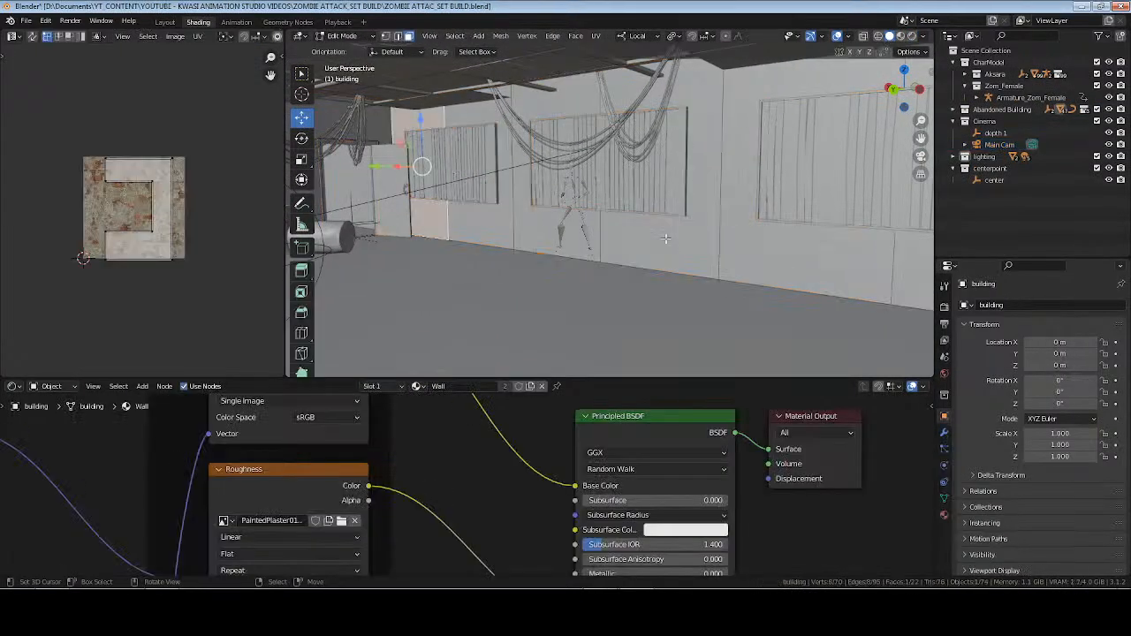
{"action": "left_click", "coordinate": [633, 250]}
{"action": "scroll", "coordinate": [618, 212], "scroll_direction": "up", "scroll_amount": 5}
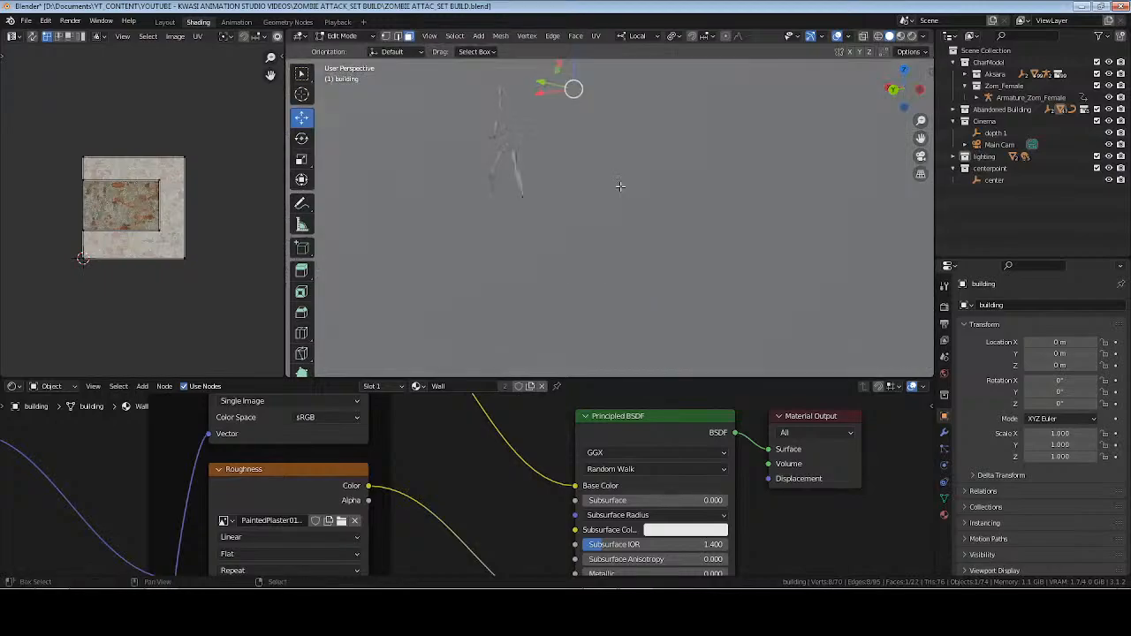
{"action": "scroll", "coordinate": [606, 186], "scroll_direction": "down", "scroll_amount": 3}
{"action": "key", "text": "Tab"}
{"action": "scroll", "coordinate": [592, 177], "scroll_direction": "down", "scroll_amount": 4}
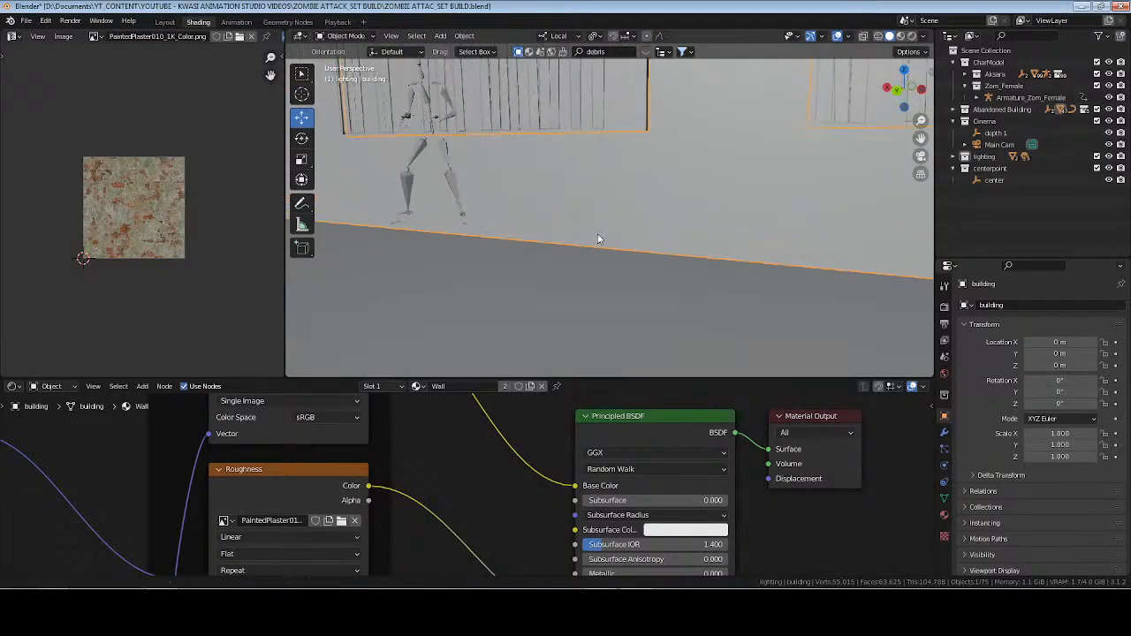
{"action": "scroll", "coordinate": [453, 440], "scroll_direction": "down", "scroll_amount": 1}
{"action": "scroll", "coordinate": [453, 440], "scroll_direction": "down", "scroll_amount": 2}
Move the Wall material's Material Output node horizontally farther away from the Principled BSDF node.
{"action": "middle_click_drag", "start_coordinate": [455, 422], "coordinate": [372, 485]}
{"action": "scroll", "coordinate": [400, 449], "scroll_direction": "up", "scroll_amount": 2}
{"action": "middle_click_drag", "start_coordinate": [400, 449], "coordinate": [320, 459]}
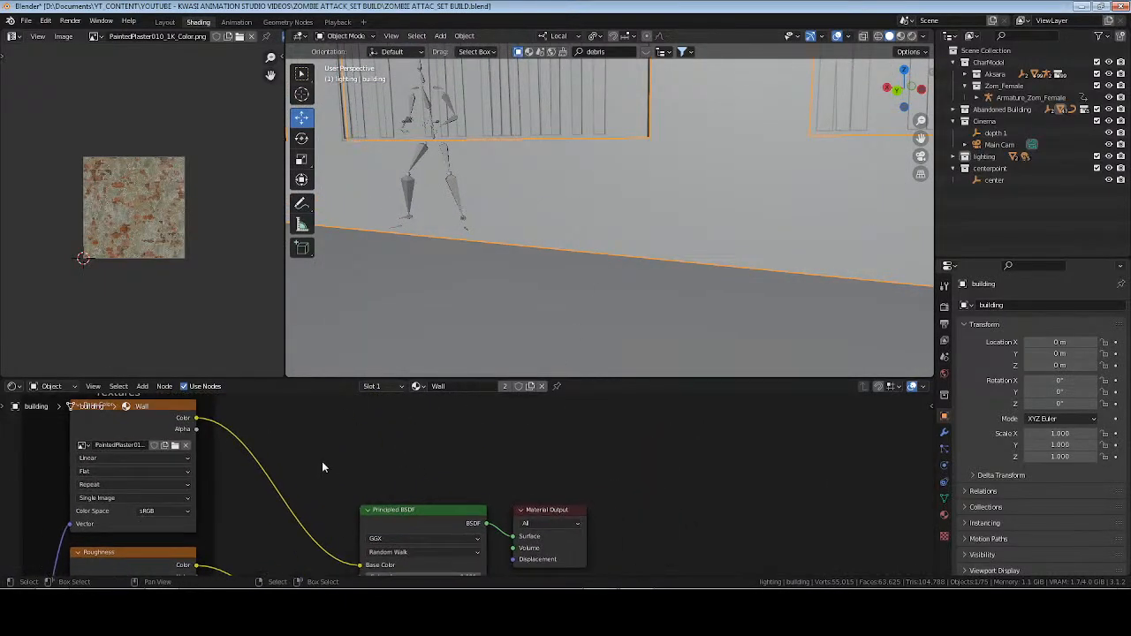
{"action": "scroll", "coordinate": [539, 464], "scroll_direction": "up", "scroll_amount": 1}
{"action": "middle_click_drag", "start_coordinate": [539, 464], "coordinate": [398, 435]}
{"action": "left_click", "coordinate": [440, 530]}
{"action": "key", "text": "g"}
{"action": "key", "text": "x"}
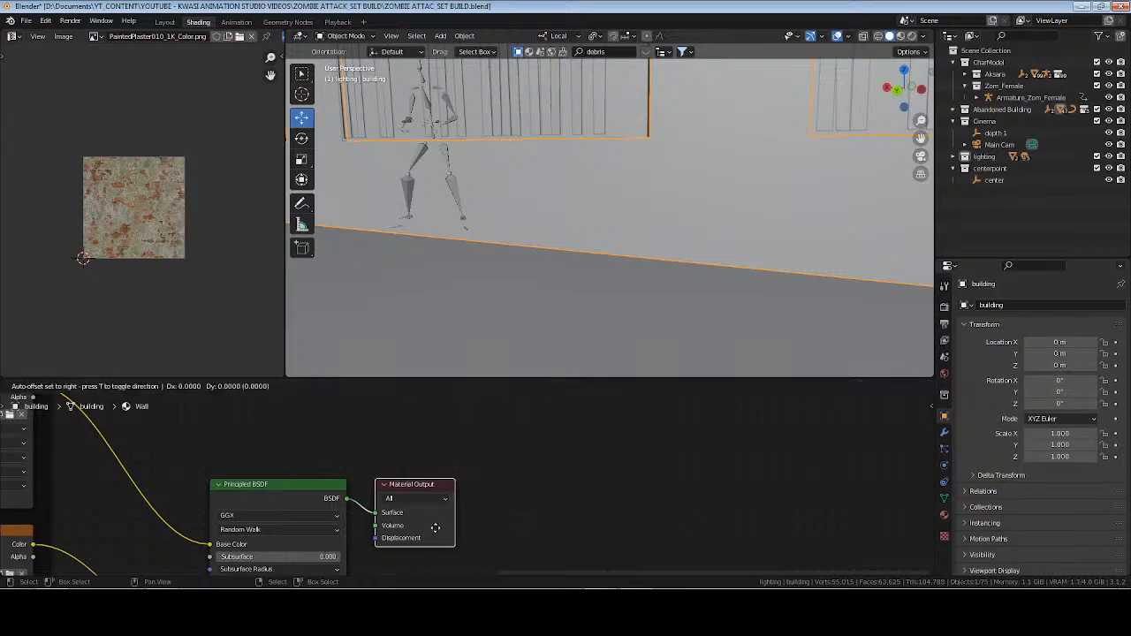
{"action": "left_click", "coordinate": [642, 516]}
Move the Principled BSDF and Material Output nodes together up and away from the Textures frame, and save the file.
{"action": "left_click", "coordinate": [380, 431]}
{"action": "middle_click_drag", "start_coordinate": [311, 423], "coordinate": [434, 473]}
{"action": "scroll", "coordinate": [433, 471], "scroll_direction": "down", "scroll_amount": 2}
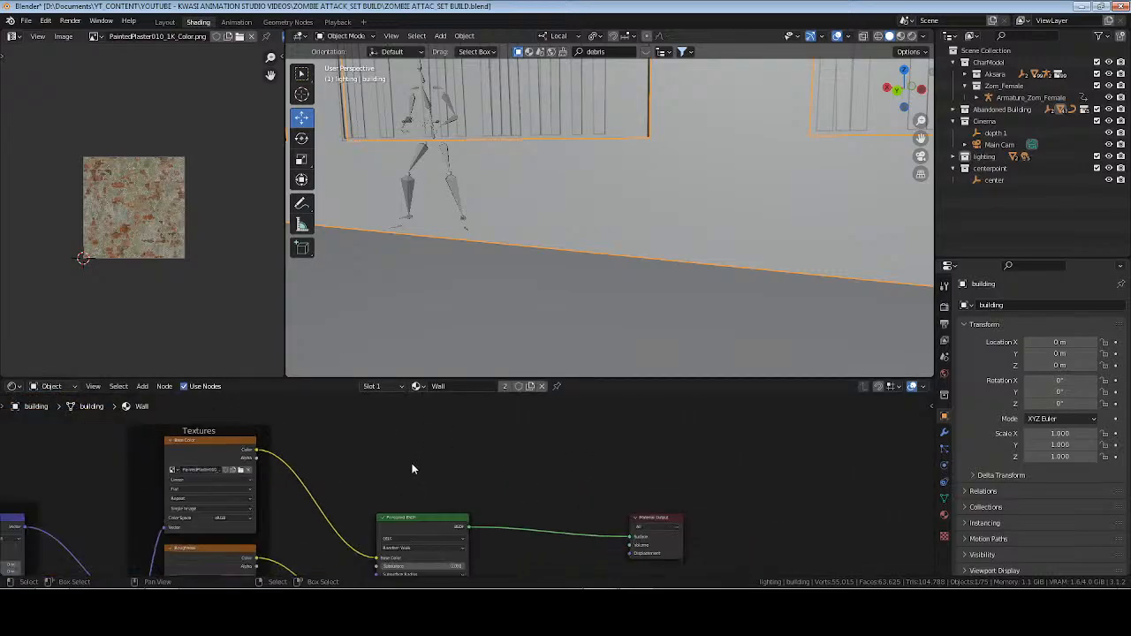
{"action": "left_click_drag", "start_coordinate": [404, 464], "coordinate": [669, 544]}
{"action": "key", "text": "g"}
{"action": "left_click", "coordinate": [758, 443]}
{"action": "left_click", "coordinate": [364, 432]}
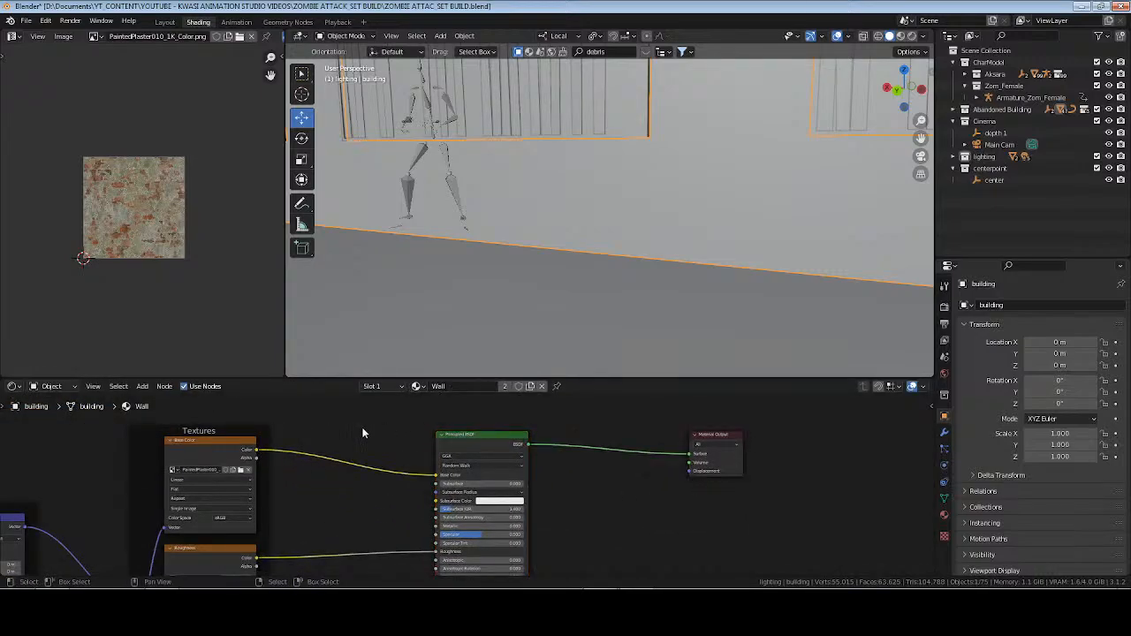
{"action": "middle_click_drag", "start_coordinate": [379, 404], "coordinate": [417, 471]}
{"action": "key", "text": "ctrl+s"}
{"action": "scroll", "coordinate": [461, 484], "scroll_direction": "up", "scroll_amount": 4}
{"action": "scroll", "coordinate": [495, 451], "scroll_direction": "up", "scroll_amount": 1}
{"action": "middle_click_drag", "start_coordinate": [524, 444], "coordinate": [477, 482]}
{"action": "scroll", "coordinate": [494, 451], "scroll_direction": "down", "scroll_amount": 2}
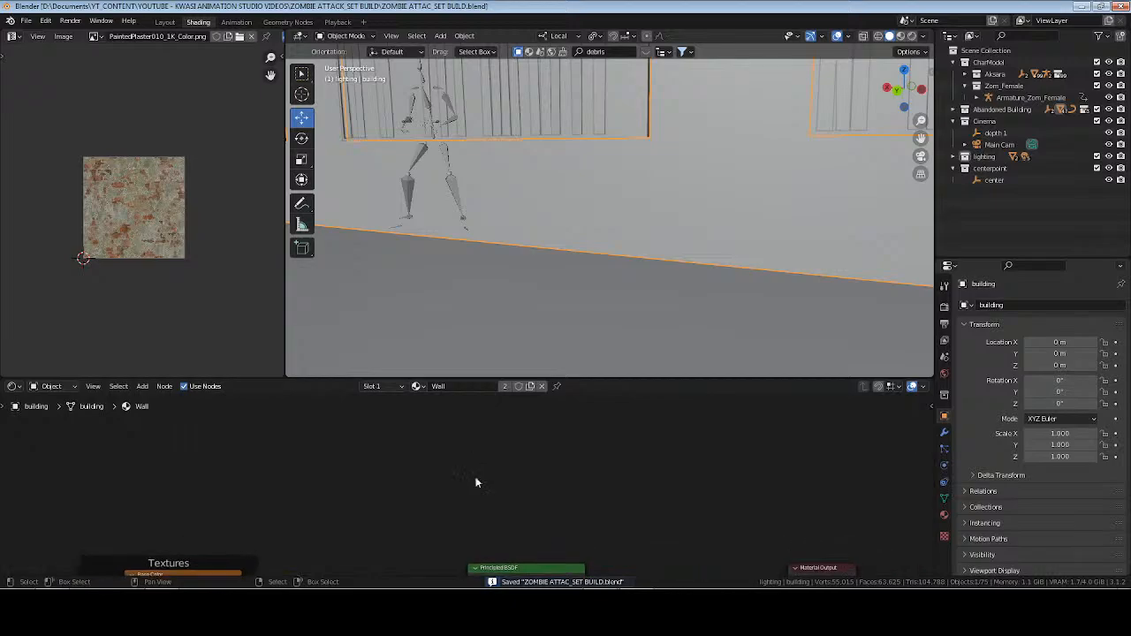
In Windows Explorer, extract Decal_Misc_slvsn3l_2K_atlas_ms.zip into its own folder within Props and open that folder.
{"action": "key", "text": "alt+Tab"}
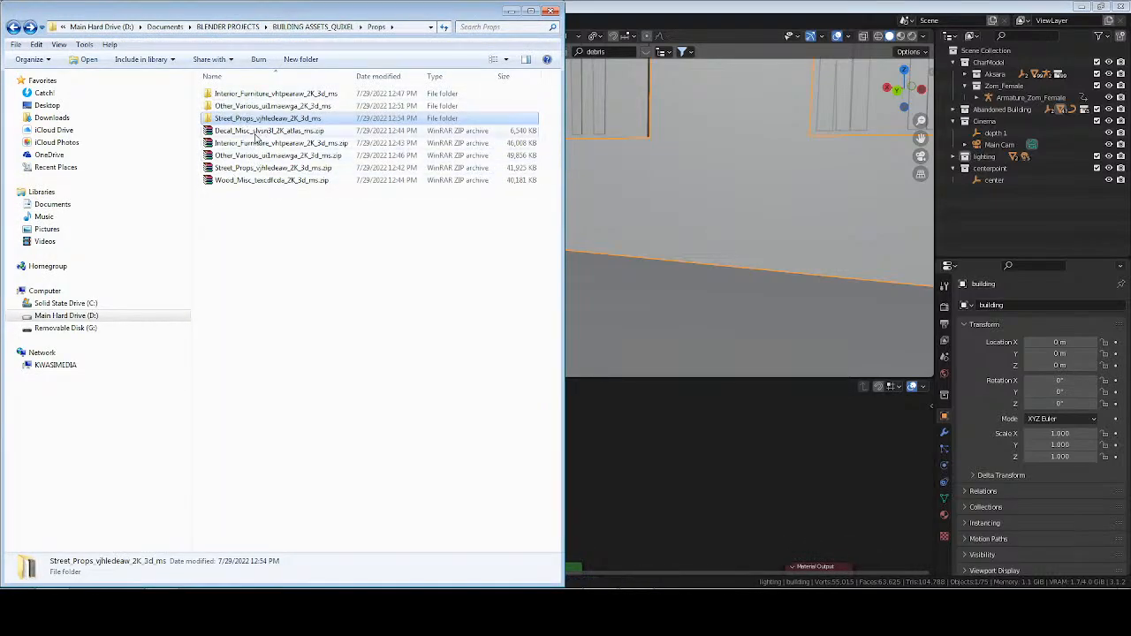
{"action": "left_click", "coordinate": [255, 134]}
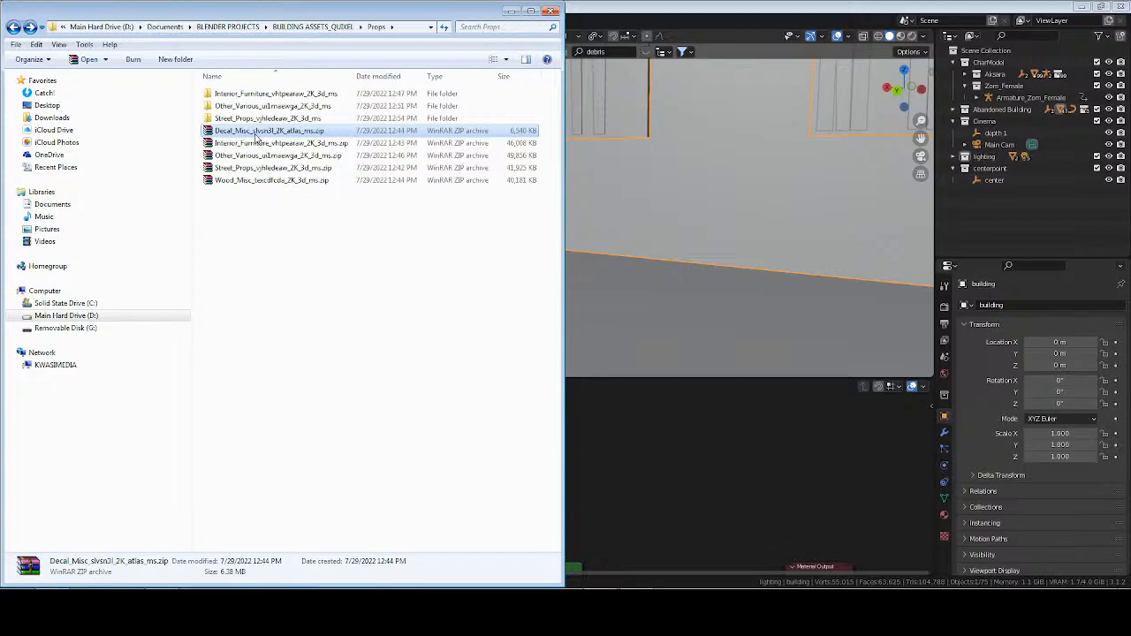
{"action": "right_click", "coordinate": [255, 137]}
{"action": "left_click", "coordinate": [301, 193]}
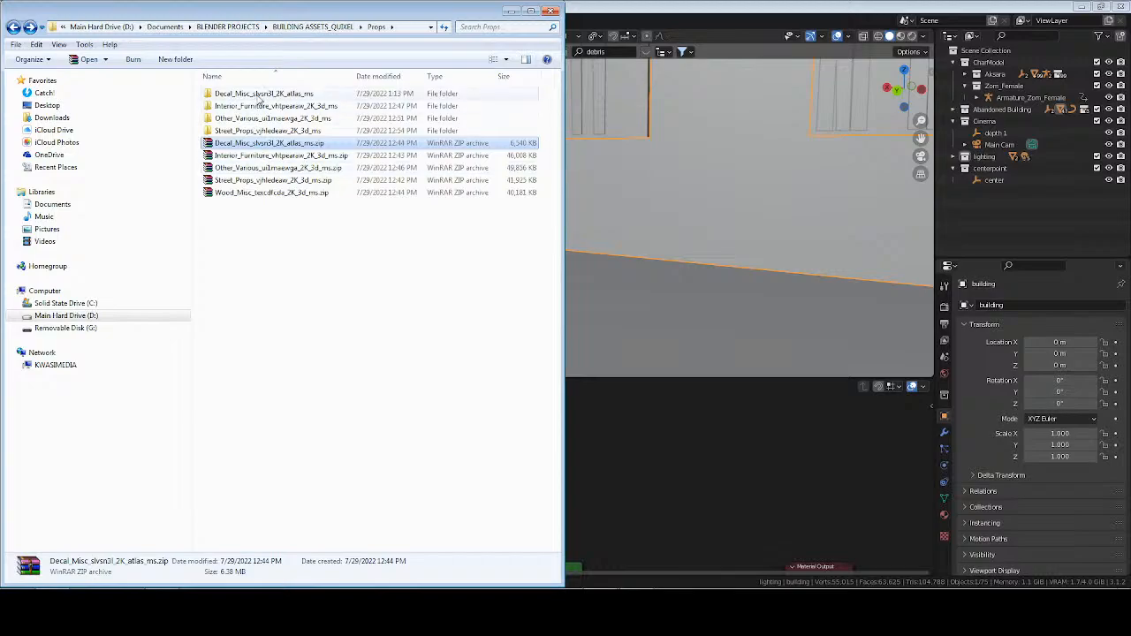
{"action": "left_click", "coordinate": [258, 94]}
{"action": "key", "text": "Return"}
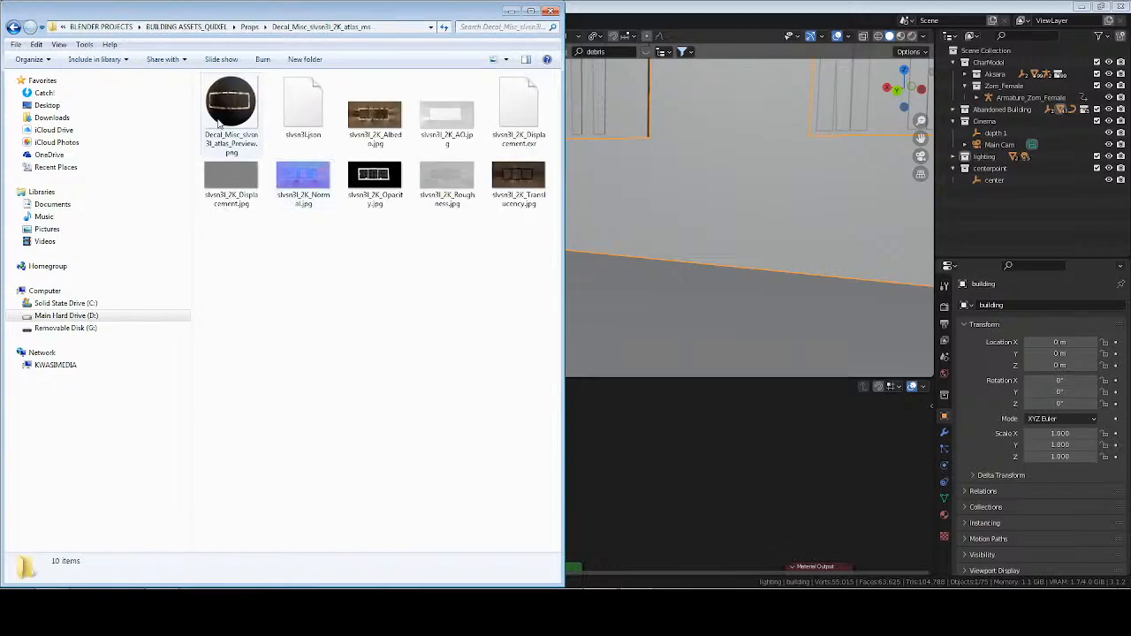
Leave the decal folder and browse to GENERAL_ASSETS inside Documents\YT_CONTENT.
{"action": "key", "text": "BackSpace"}
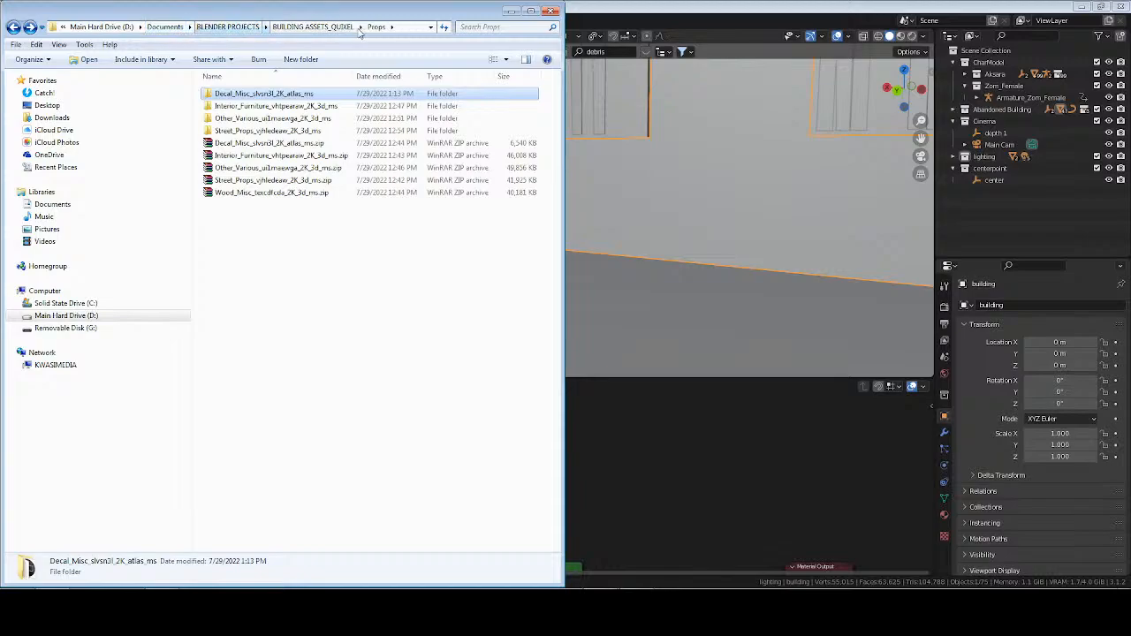
{"action": "left_click", "coordinate": [312, 27]}
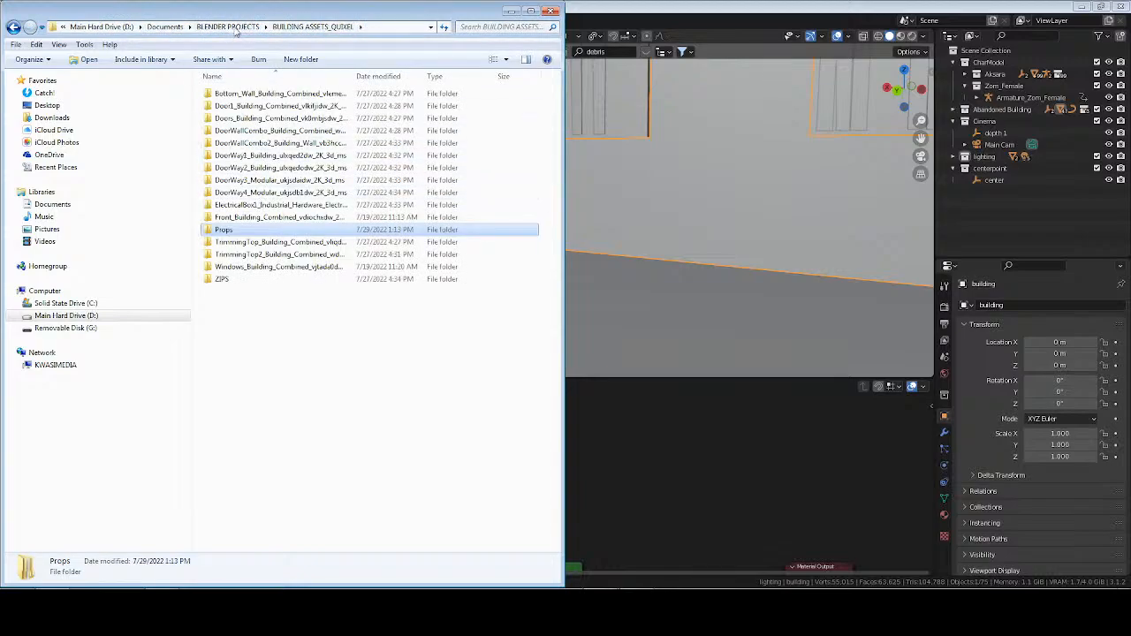
{"action": "left_click", "coordinate": [165, 26]}
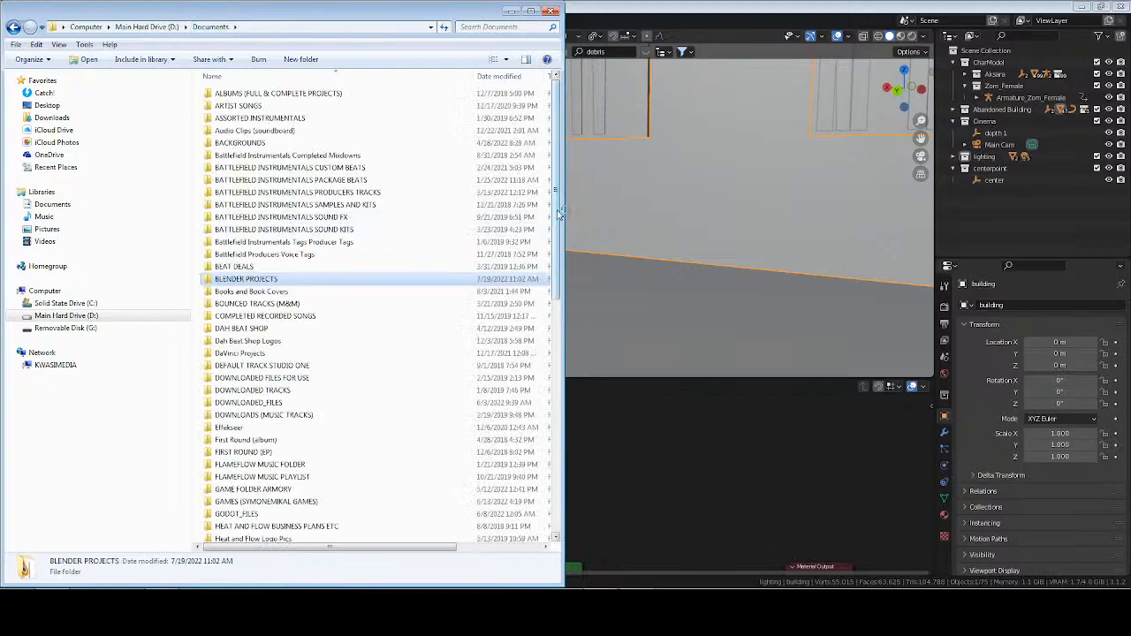
{"action": "scroll", "coordinate": [460, 221], "scroll_direction": "down", "scroll_amount": 10}
{"action": "double_click", "coordinate": [237, 522]}
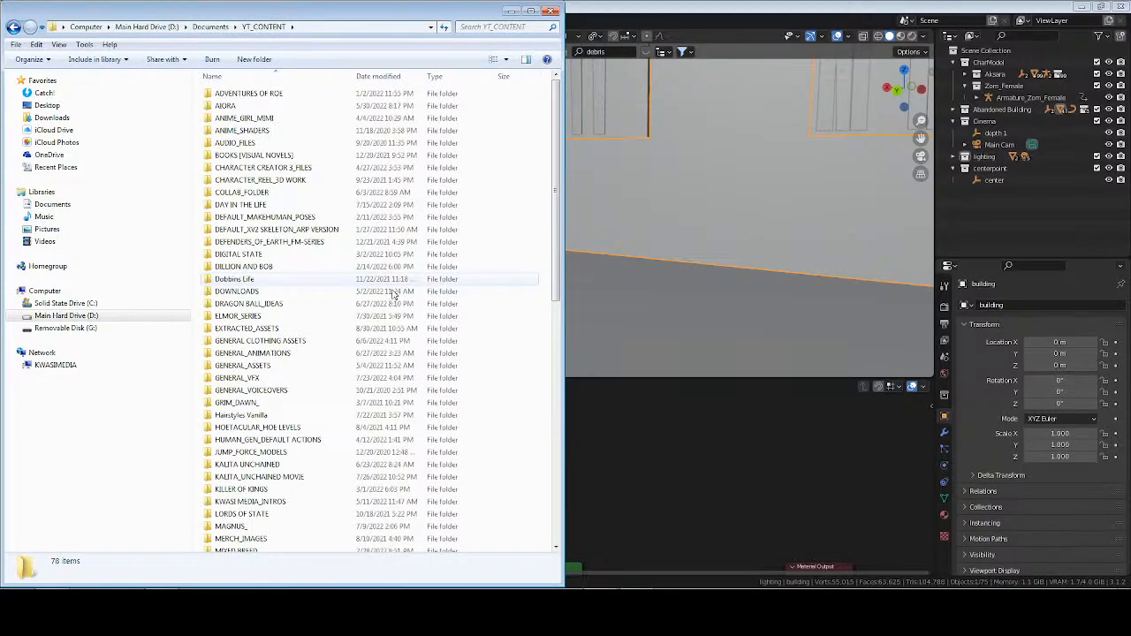
{"action": "double_click", "coordinate": [232, 365]}
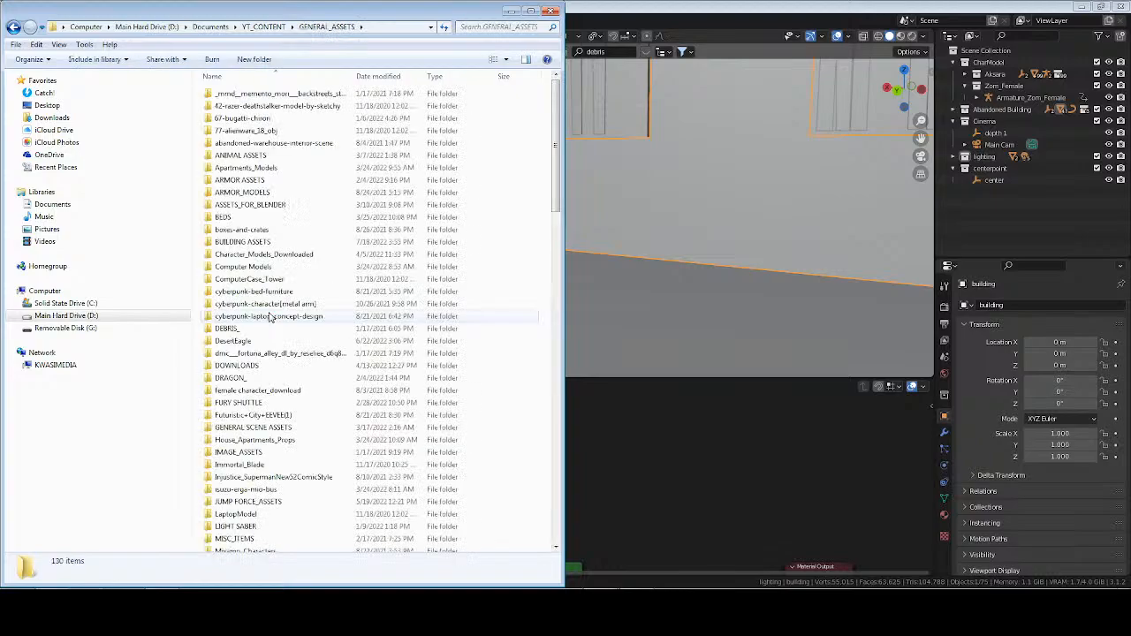
Look through the BUILDING ASSETS folder for usable files and return to GENERAL_ASSETS.
{"action": "scroll", "coordinate": [271, 318], "scroll_direction": "down", "scroll_amount": 3}
{"action": "scroll", "coordinate": [270, 318], "scroll_direction": "up", "scroll_amount": 5}
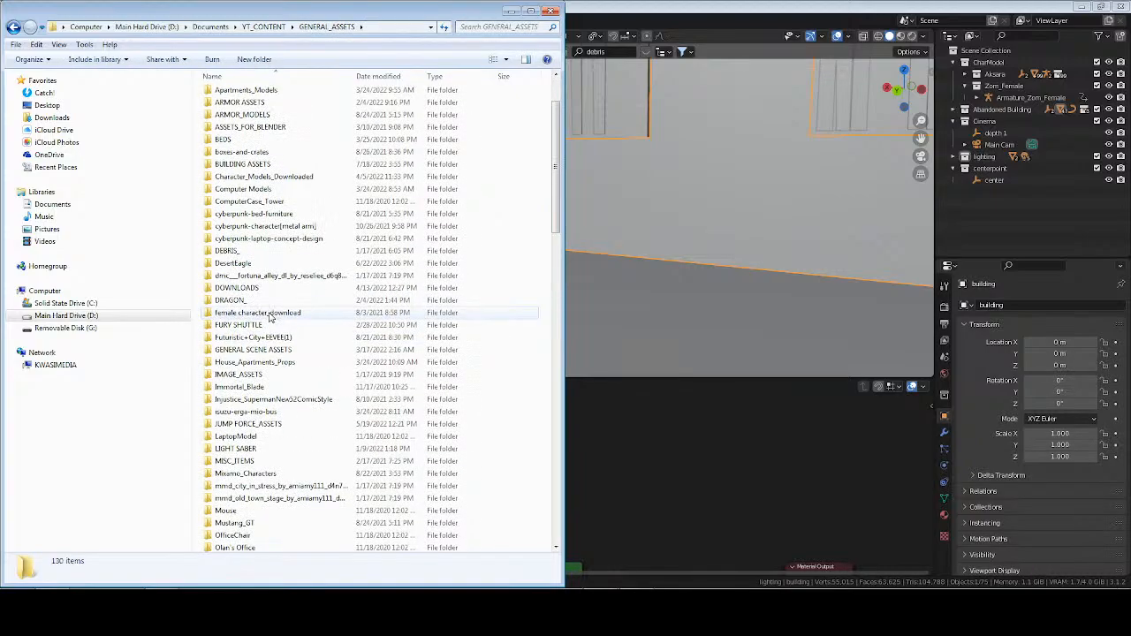
{"action": "double_click", "coordinate": [248, 245]}
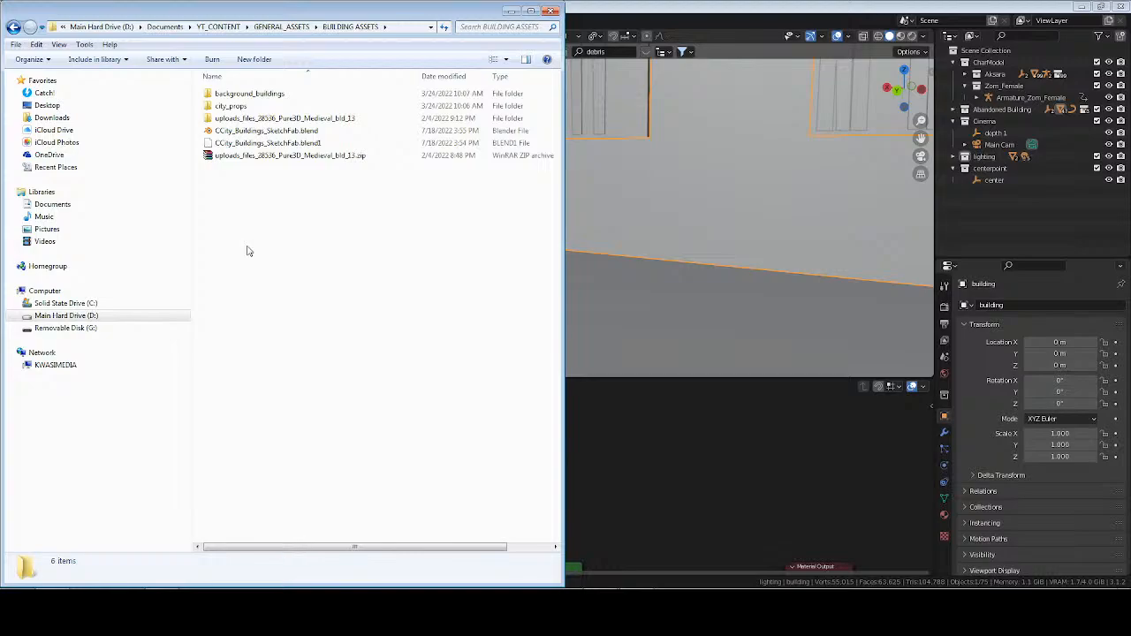
{"action": "key", "text": "alt+Left"}
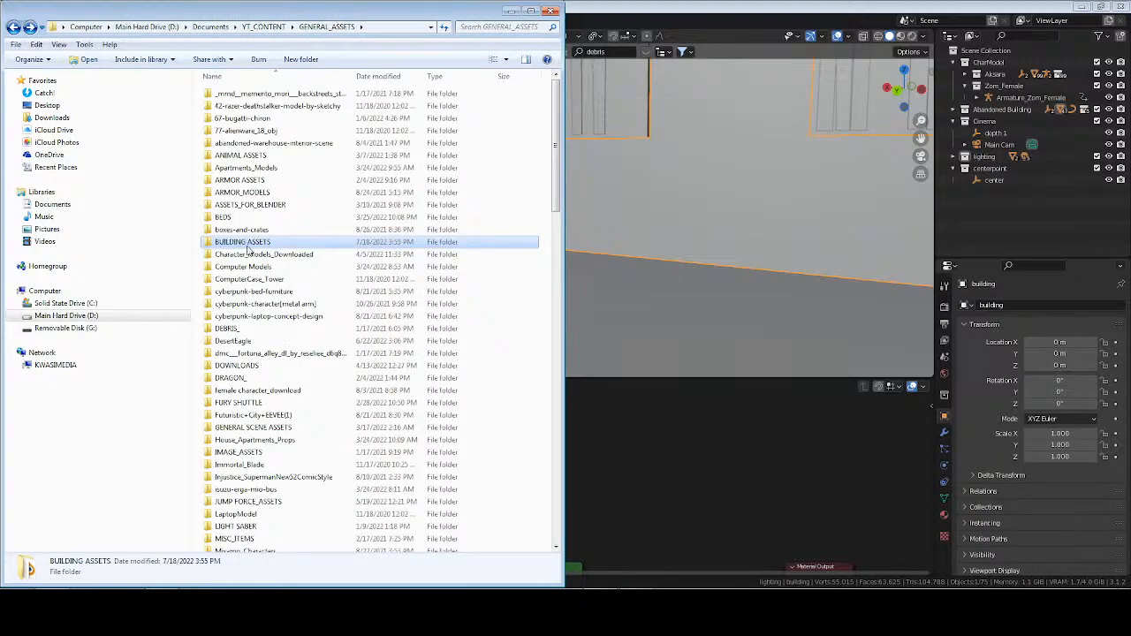
Check the GENERAL SCENE ASSETS folder for usable files, then look over the other folders in GENERAL_ASSETS.
{"action": "double_click", "coordinate": [253, 428]}
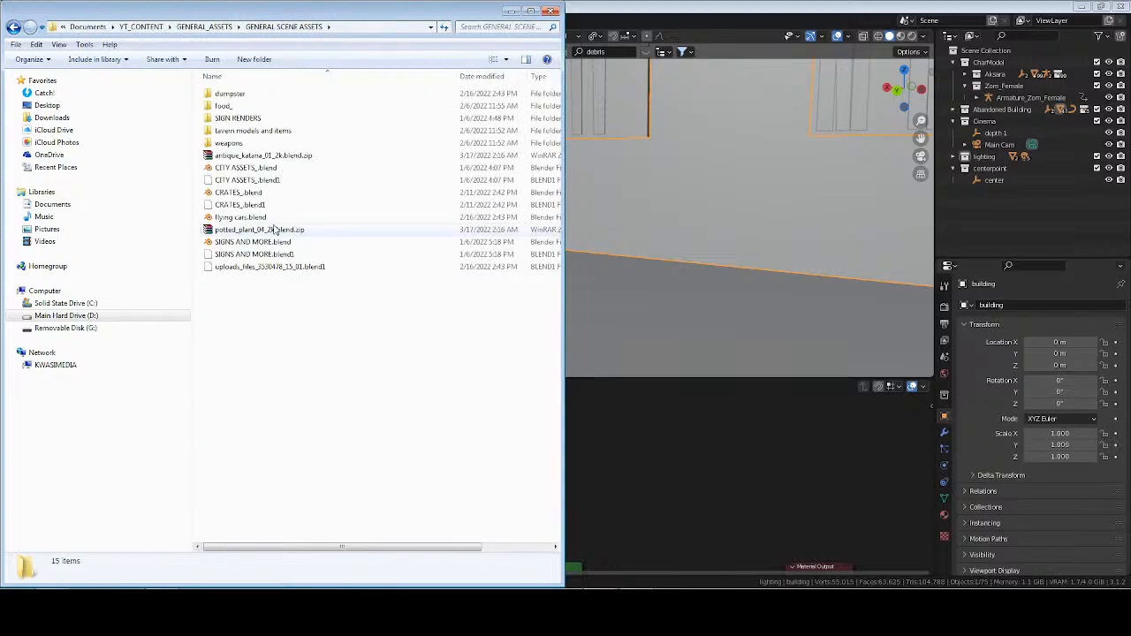
{"action": "key", "text": "BackSpace"}
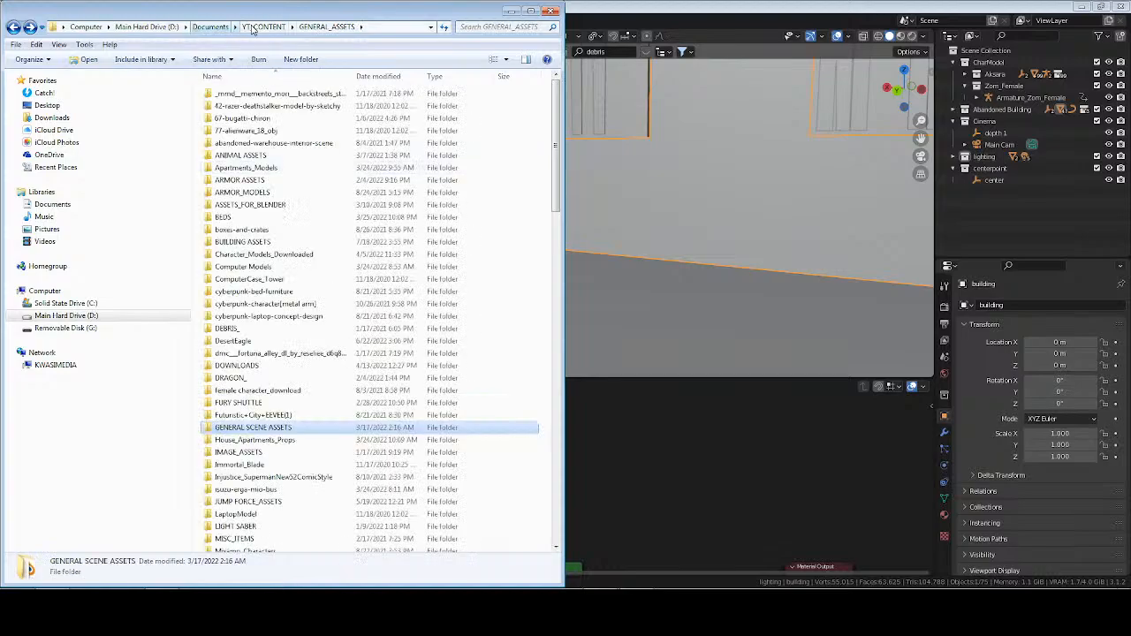
{"action": "scroll", "coordinate": [284, 378], "scroll_direction": "down", "scroll_amount": 8}
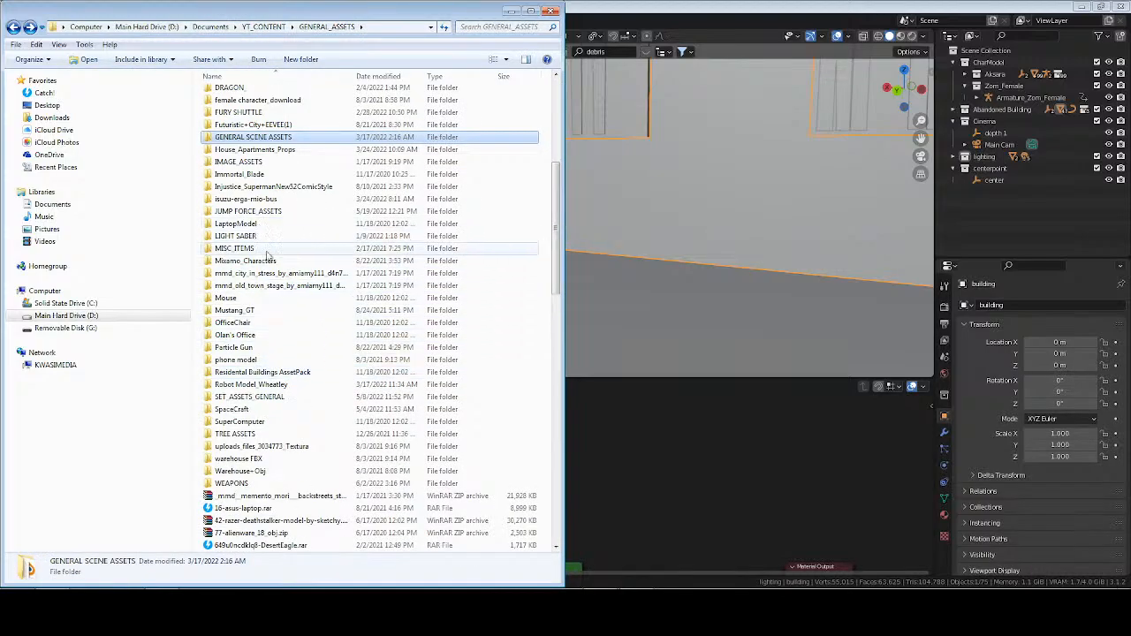
{"action": "scroll", "coordinate": [270, 273], "scroll_direction": "up", "scroll_amount": 4}
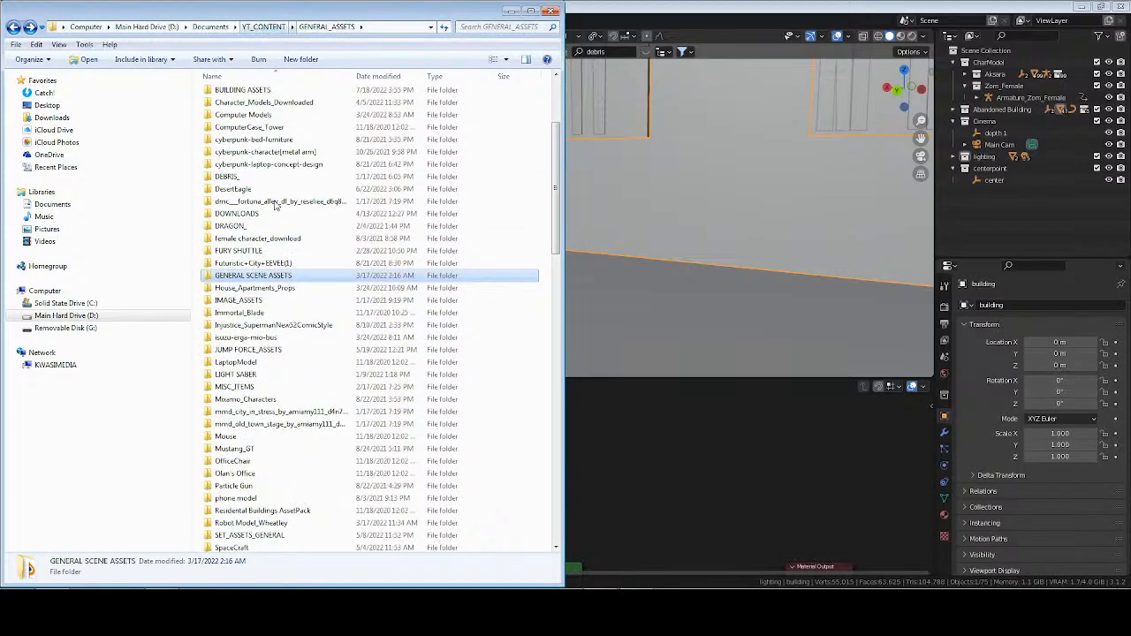
Go up to YT_CONTENT and browse into RANDOM PROJECTS\Castlevania [fiction]\_assets_\Valdera's House.
{"action": "left_click", "coordinate": [264, 27]}
{"action": "scroll", "coordinate": [274, 332], "scroll_direction": "down", "scroll_amount": 8}
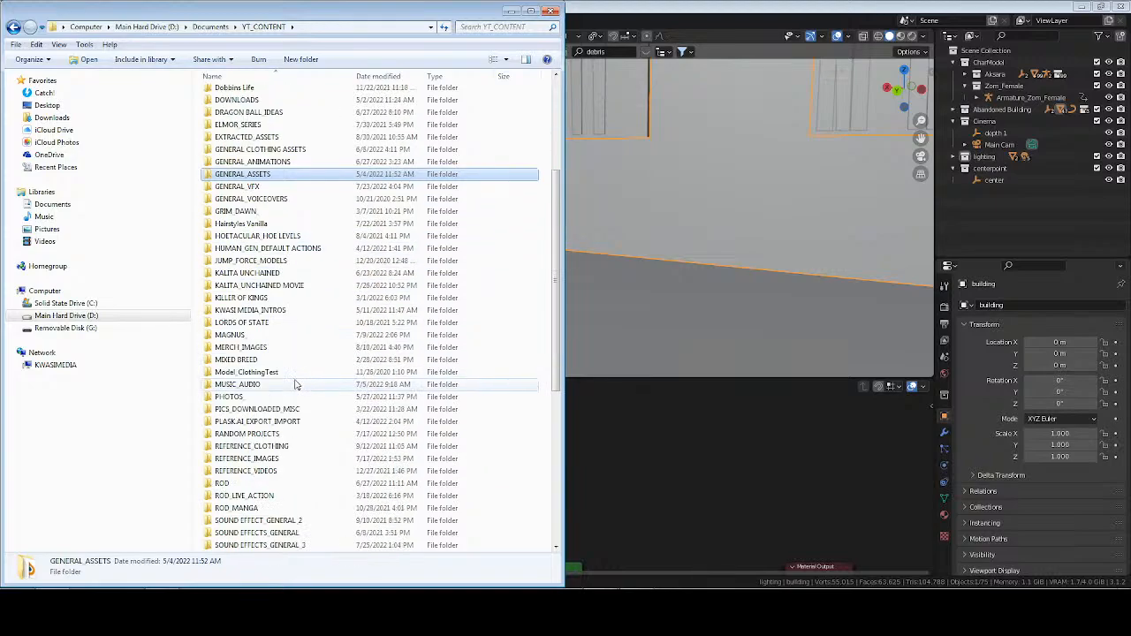
{"action": "scroll", "coordinate": [297, 380], "scroll_direction": "down", "scroll_amount": 3}
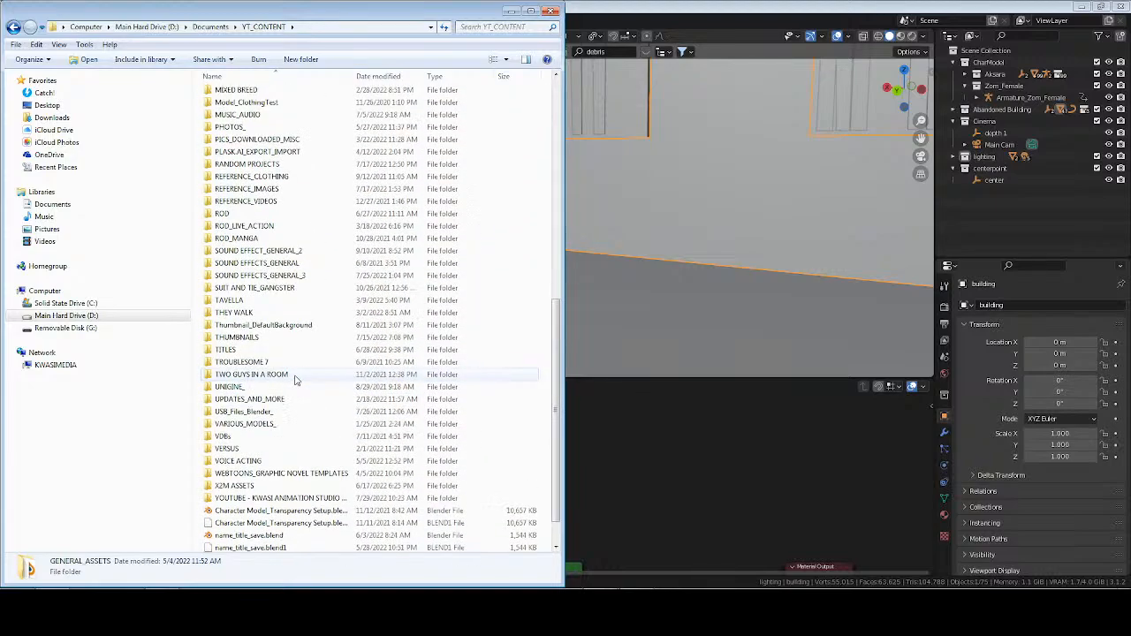
{"action": "scroll", "coordinate": [296, 380], "scroll_direction": "up", "scroll_amount": 4}
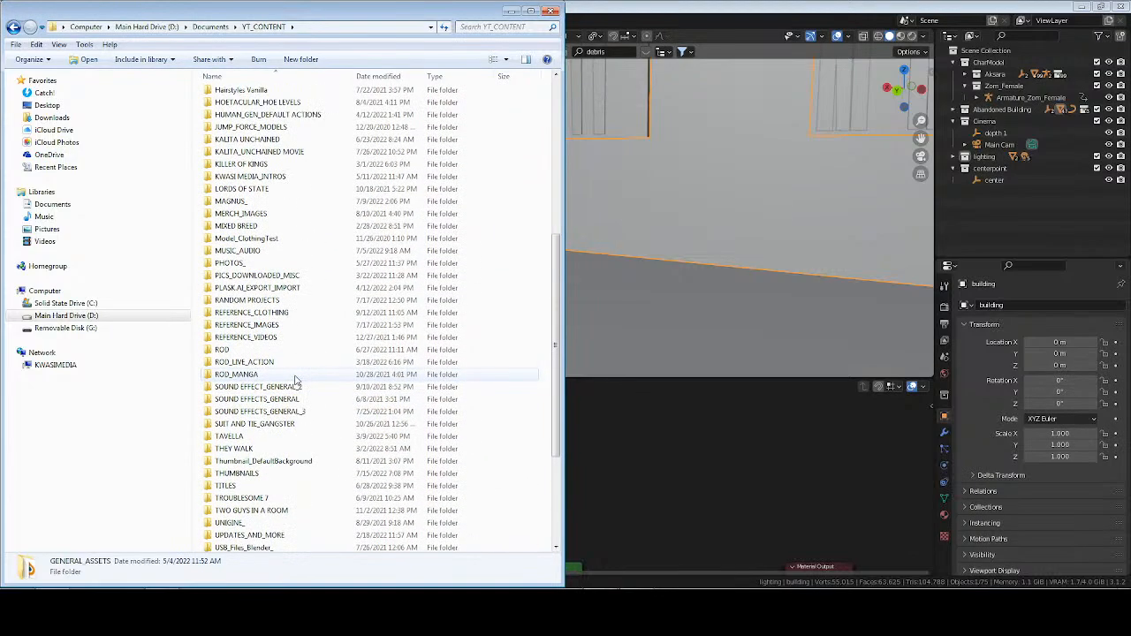
{"action": "left_click", "coordinate": [256, 312]}
{"action": "double_click", "coordinate": [261, 300]}
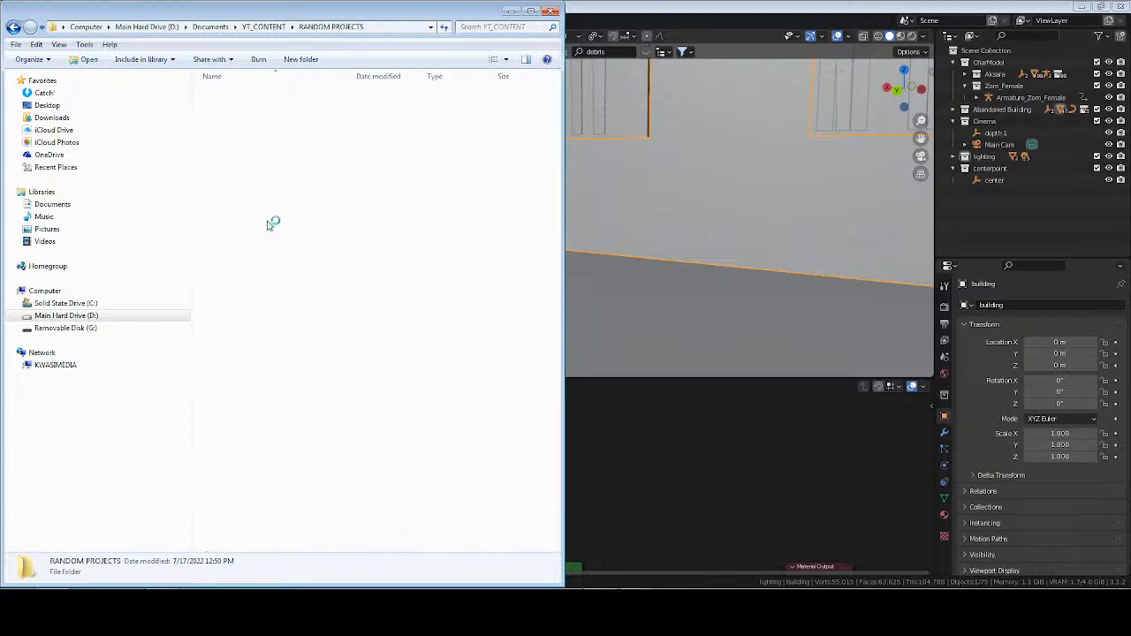
{"action": "double_click", "coordinate": [251, 217]}
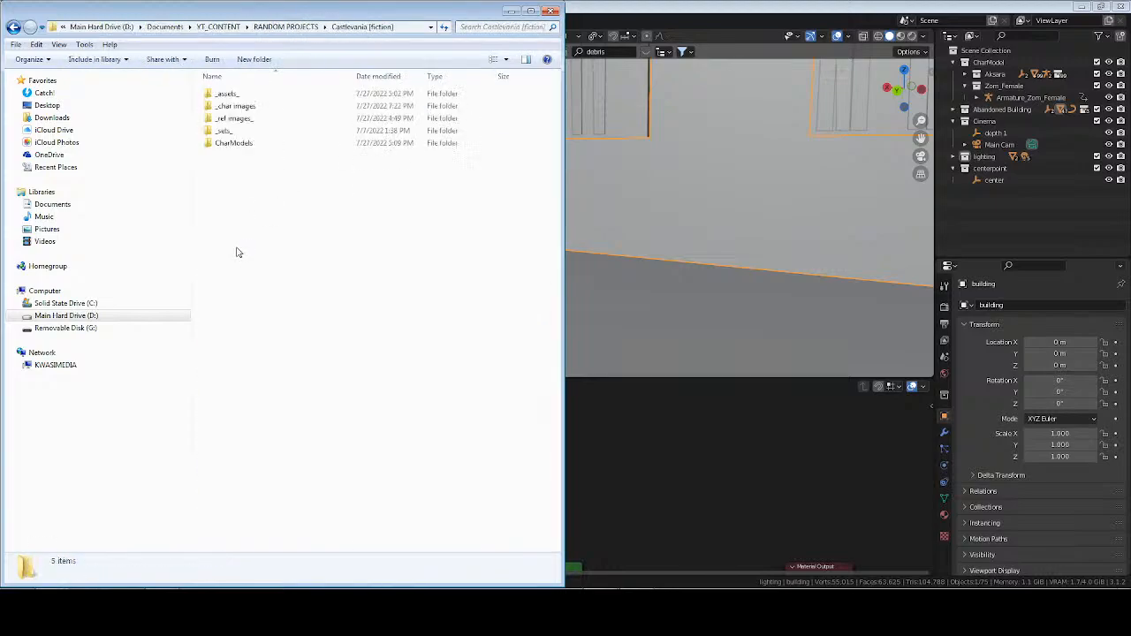
{"action": "left_click", "coordinate": [237, 95]}
{"action": "double_click", "coordinate": [237, 95]}
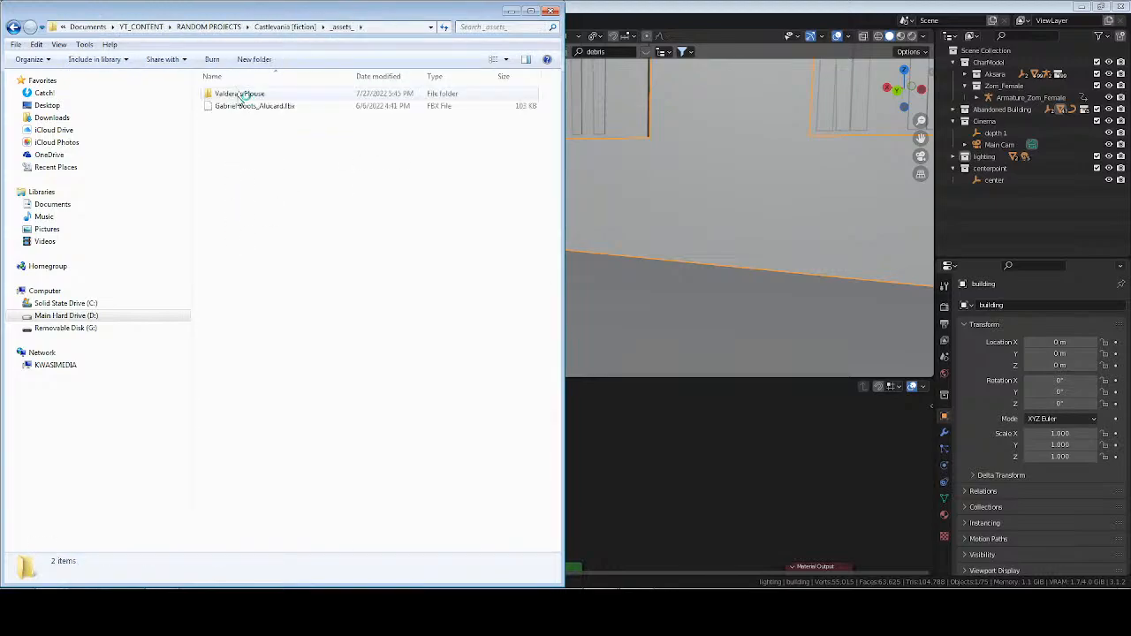
{"action": "double_click", "coordinate": [237, 95]}
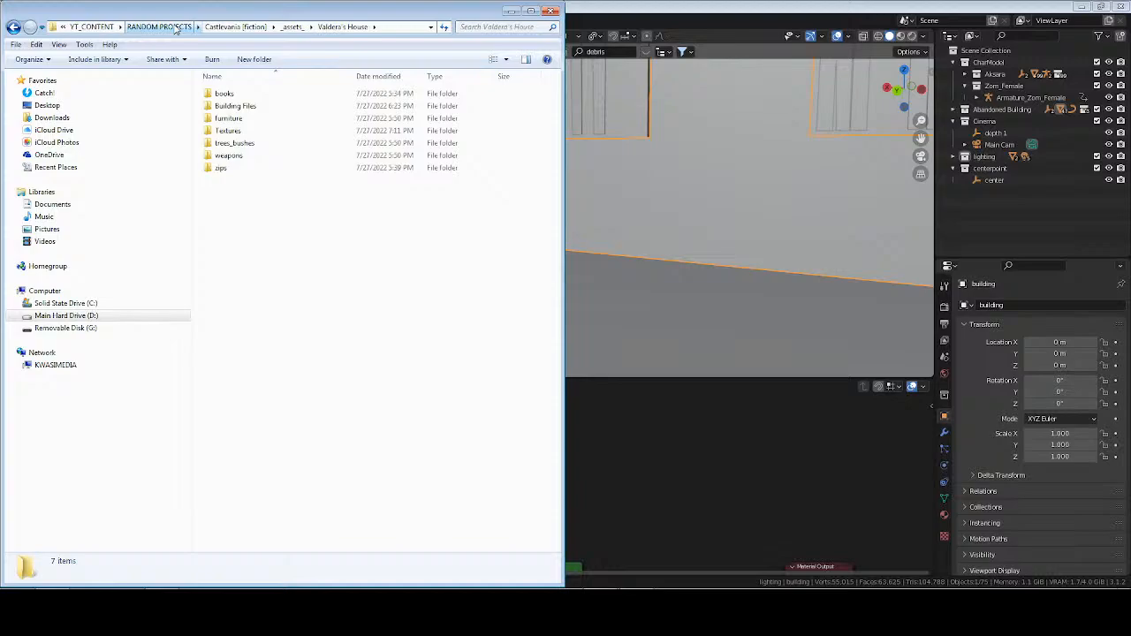
Return to YT_CONTENT\GENERAL_ASSETS and check its BUILDING ASSETS and DOWNLOADS folders for usable files.
{"action": "left_click", "coordinate": [104, 27]}
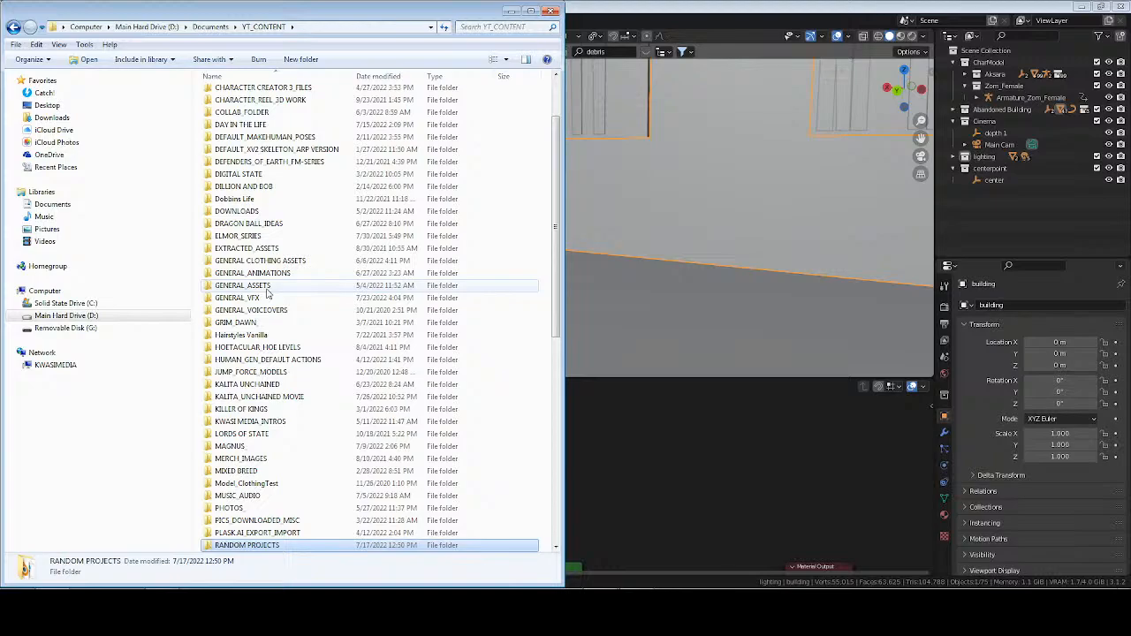
{"action": "double_click", "coordinate": [265, 289]}
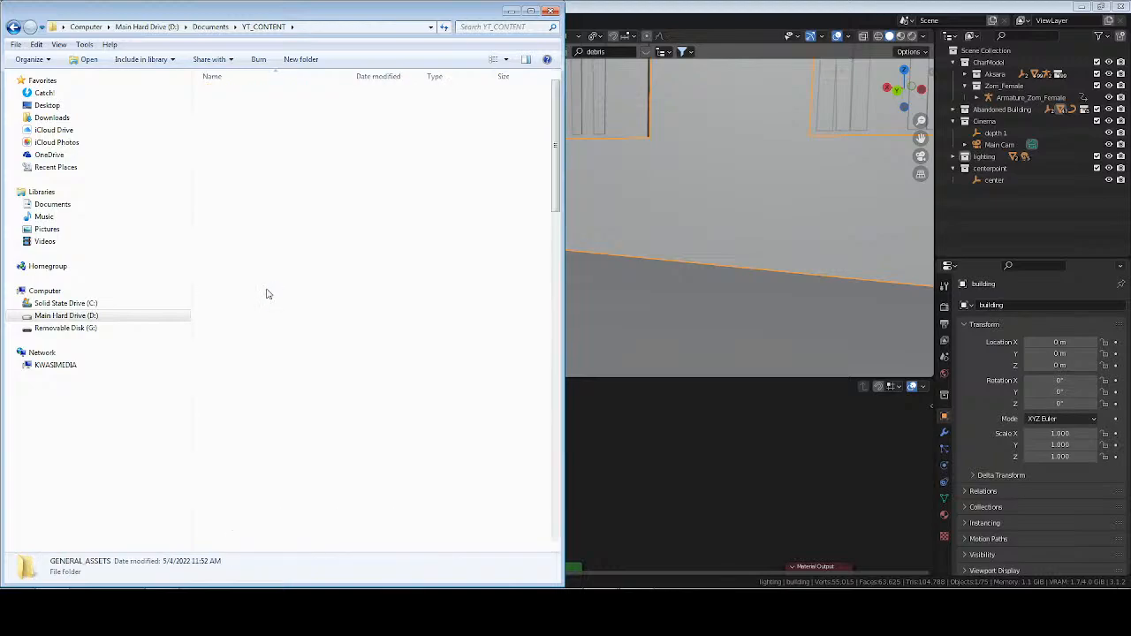
{"action": "double_click", "coordinate": [251, 242]}
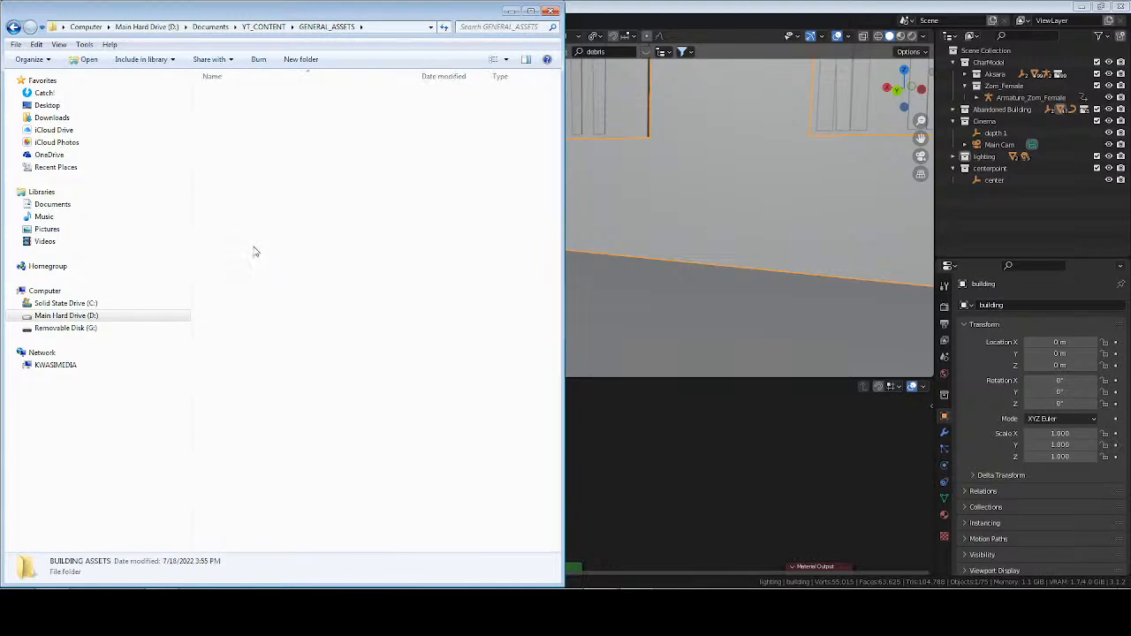
{"action": "key", "text": "BackSpace"}
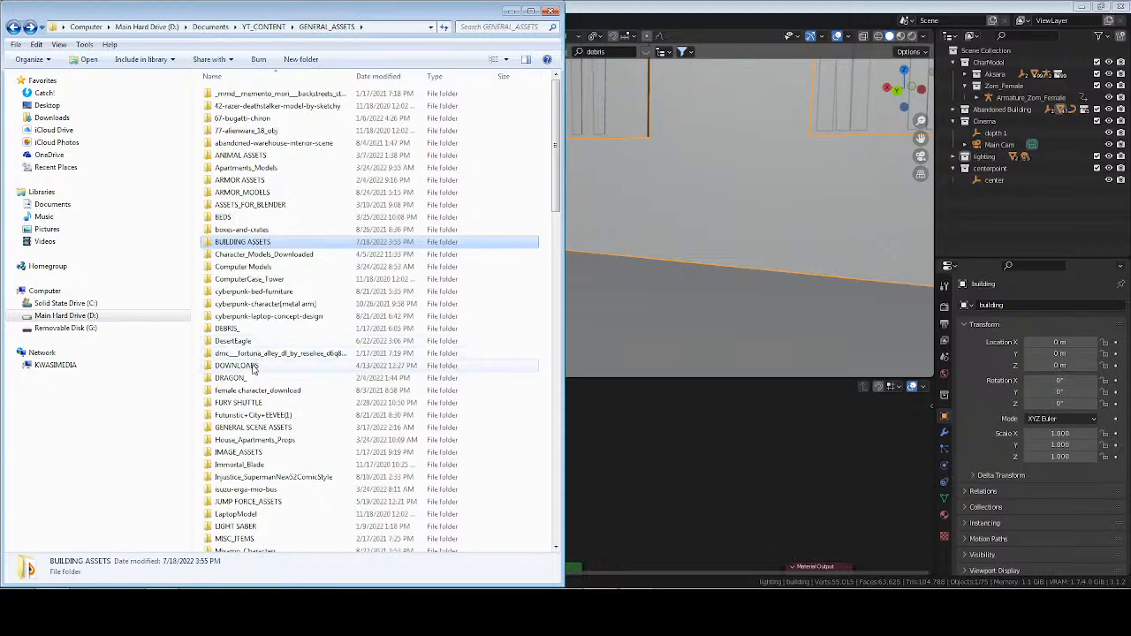
{"action": "double_click", "coordinate": [253, 366]}
{"action": "key", "text": "BackSpace"}
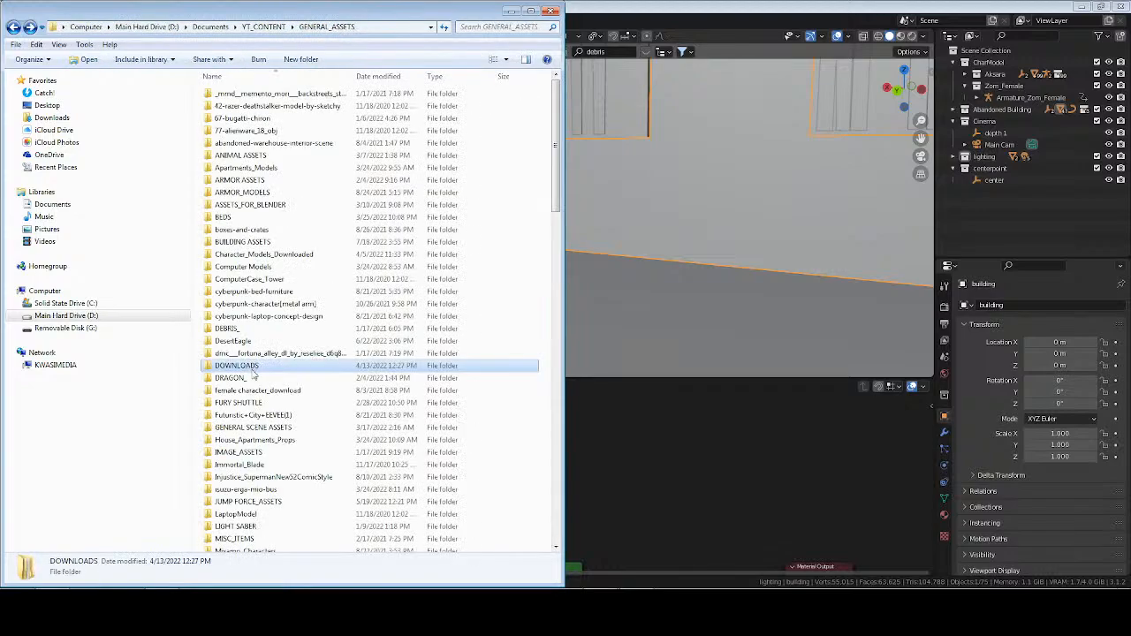
Scan the GENERAL_ASSETS list, checking the GENERAL SCENE ASSETS and ASSETS_FOR_BLENDER folders and returning to GENERAL_ASSETS.
{"action": "scroll", "coordinate": [256, 427], "scroll_direction": "down", "scroll_amount": 7}
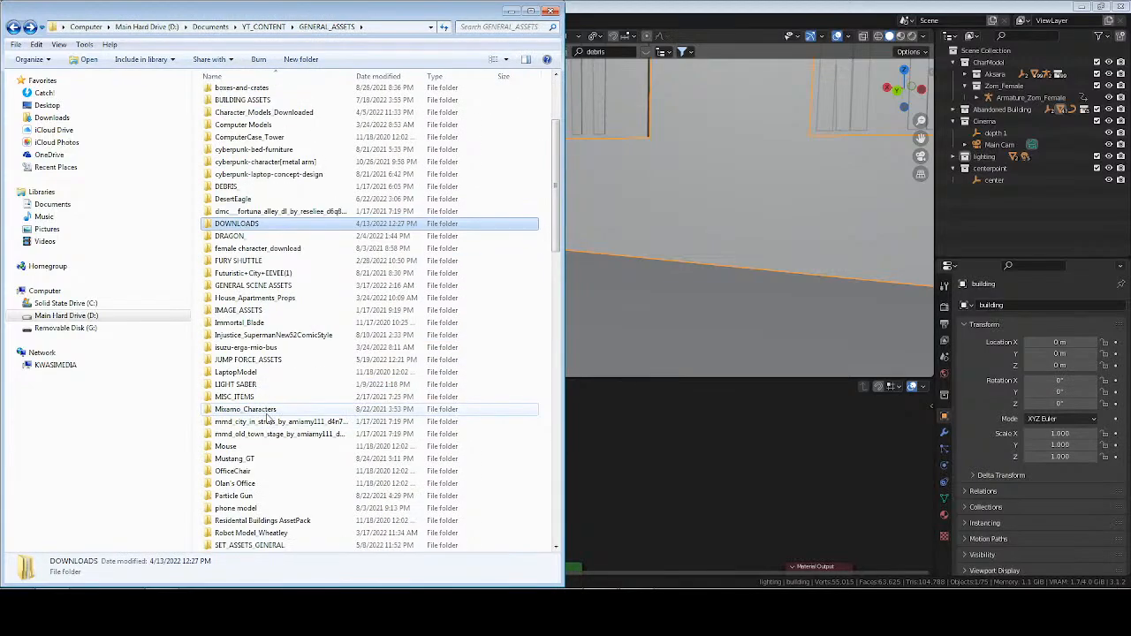
{"action": "scroll", "coordinate": [268, 419], "scroll_direction": "down", "scroll_amount": 1}
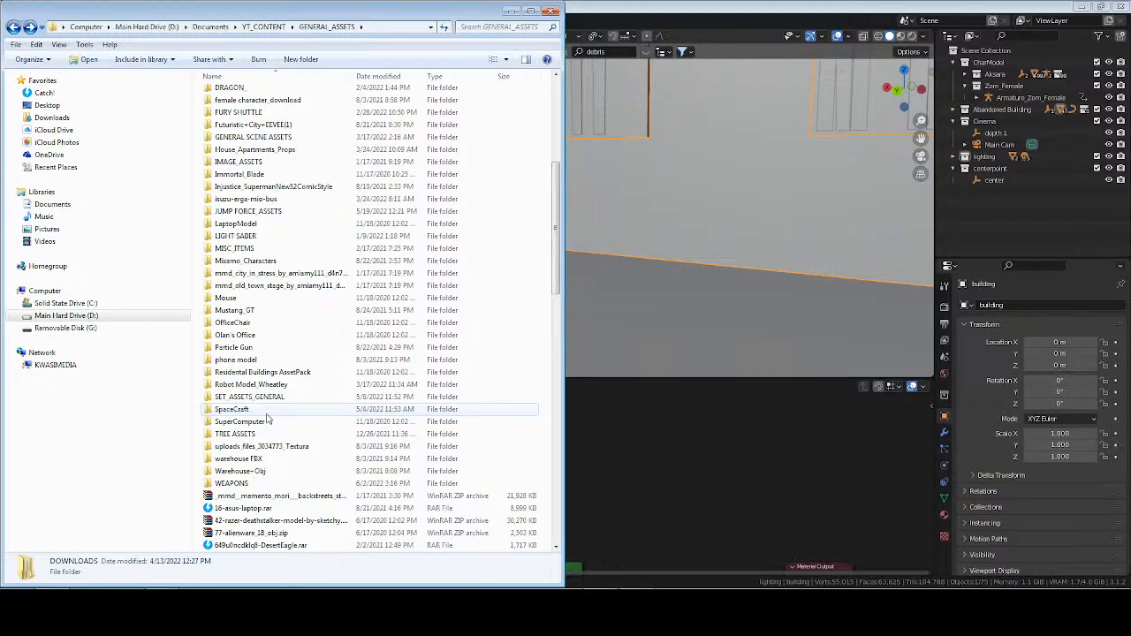
{"action": "scroll", "coordinate": [268, 419], "scroll_direction": "up", "scroll_amount": 4}
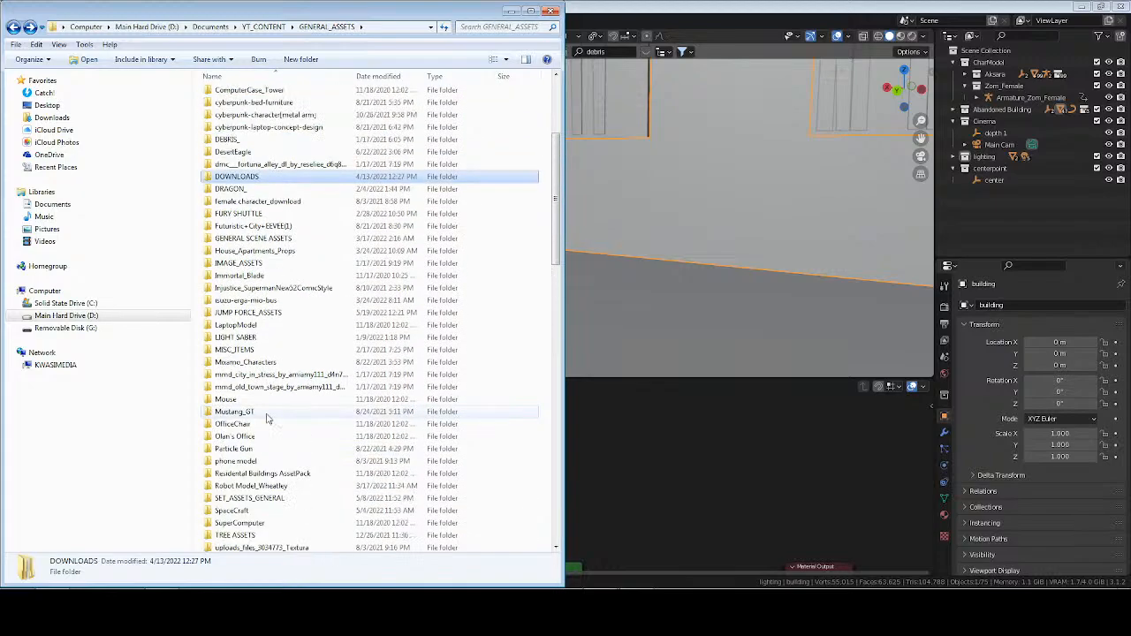
{"action": "scroll", "coordinate": [268, 419], "scroll_direction": "up", "scroll_amount": 1}
{"action": "double_click", "coordinate": [252, 313]}
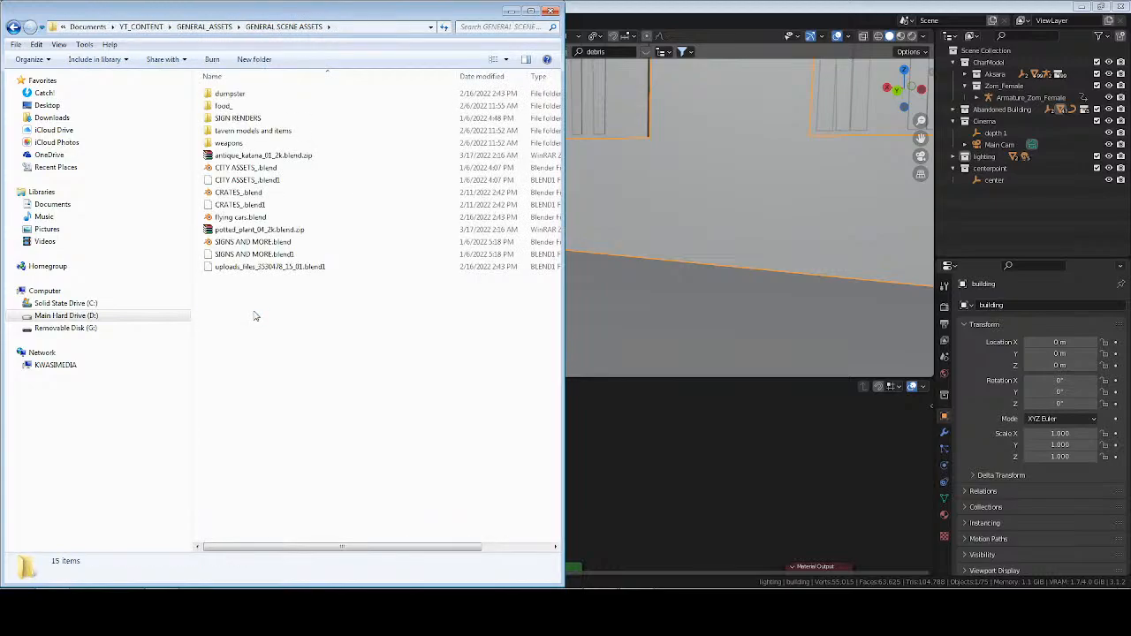
{"action": "key", "text": "BackSpace"}
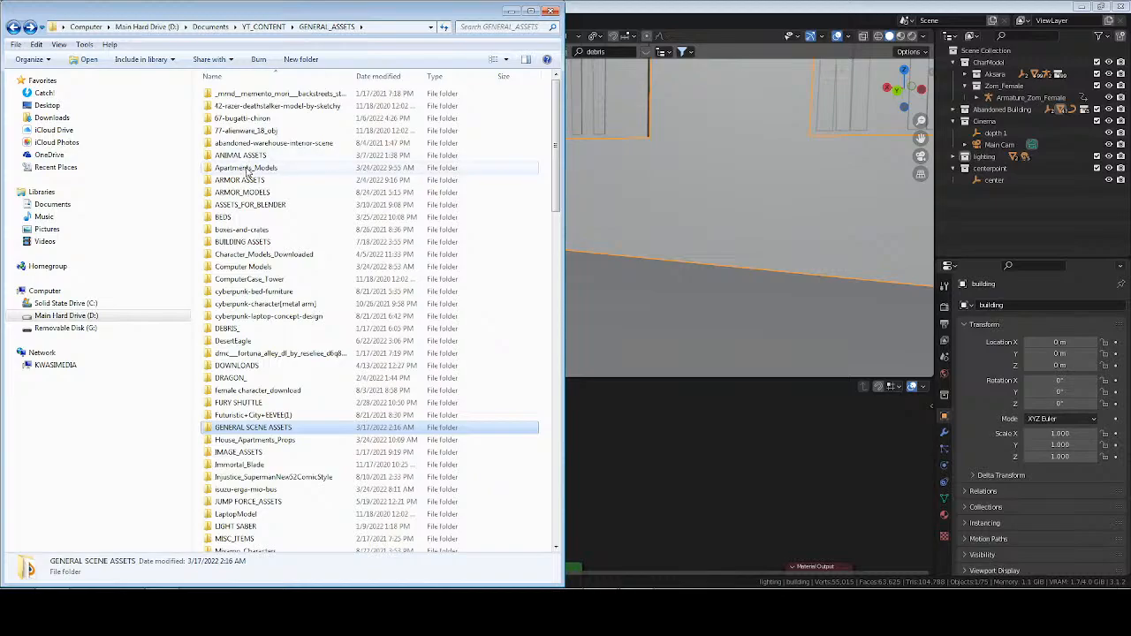
{"action": "double_click", "coordinate": [249, 204]}
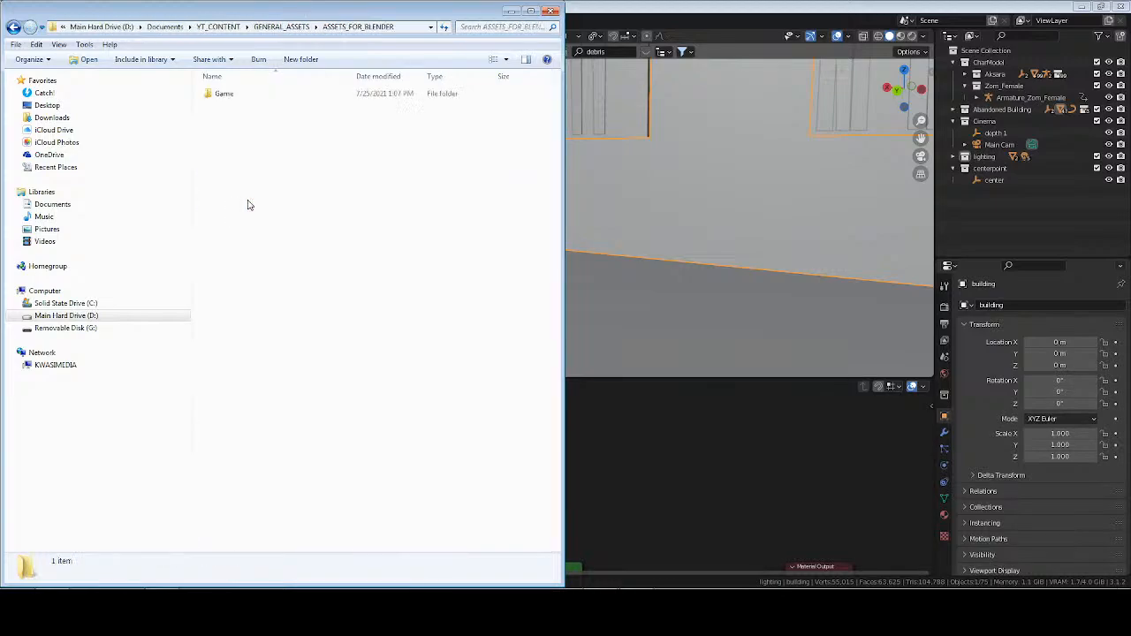
{"action": "left_click", "coordinate": [190, 27]}
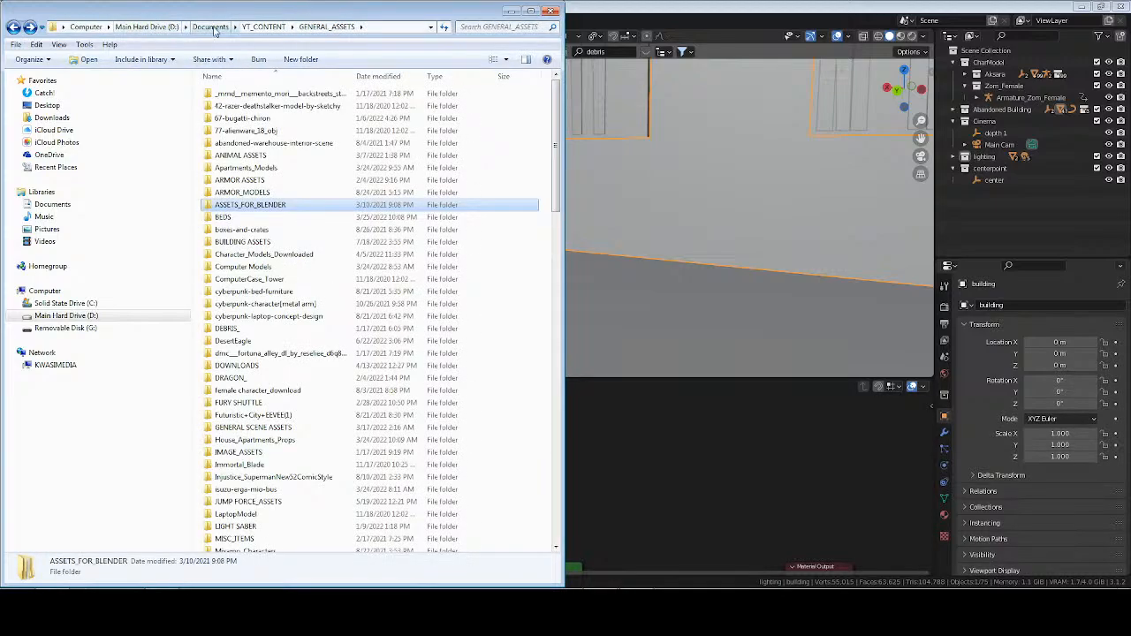
Go up to Documents and open BLENDER PROJECTS\BUILDING ASSETS_QUIXEL to examine its contents.
{"action": "left_click", "coordinate": [210, 27]}
{"action": "scroll", "coordinate": [258, 257], "scroll_direction": "up", "scroll_amount": 9}
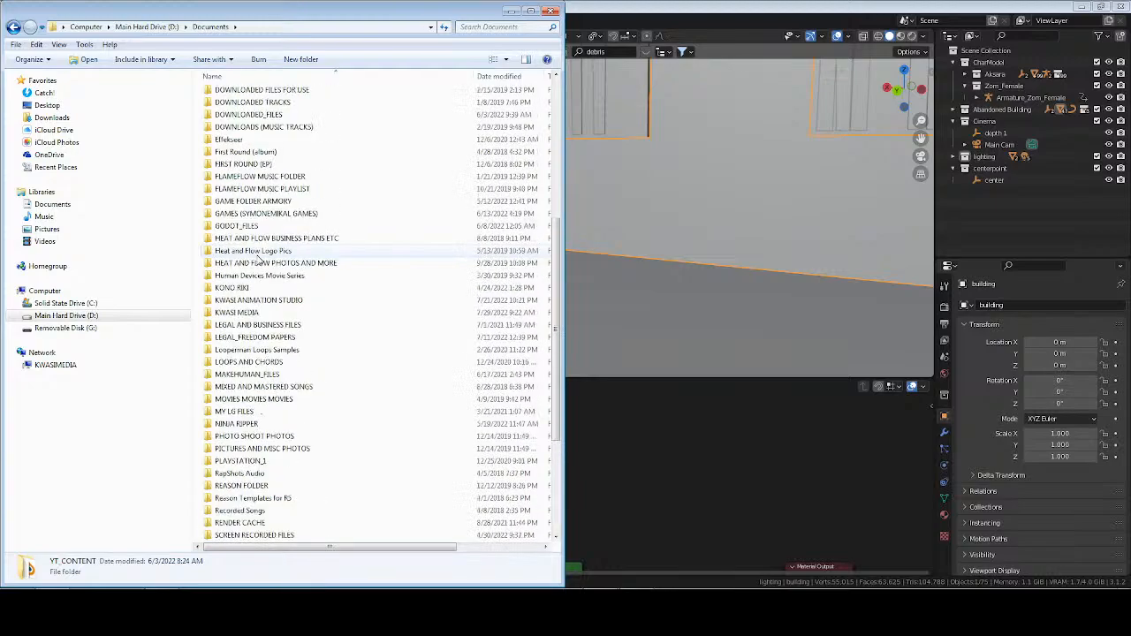
{"action": "double_click", "coordinate": [248, 140]}
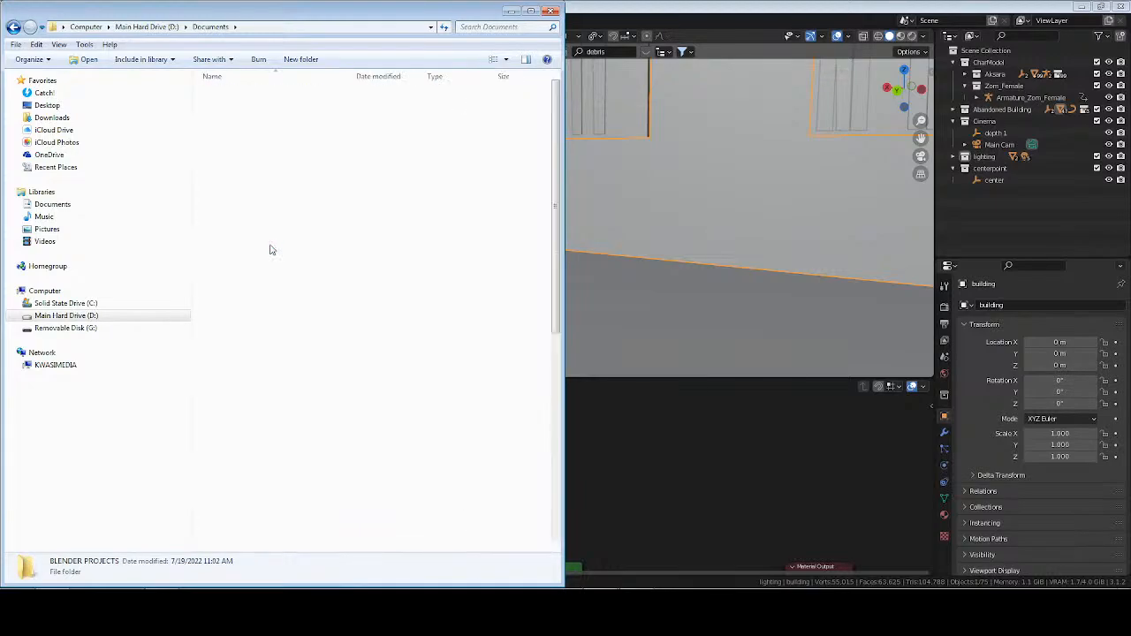
{"action": "scroll", "coordinate": [281, 369], "scroll_direction": "down", "scroll_amount": 2}
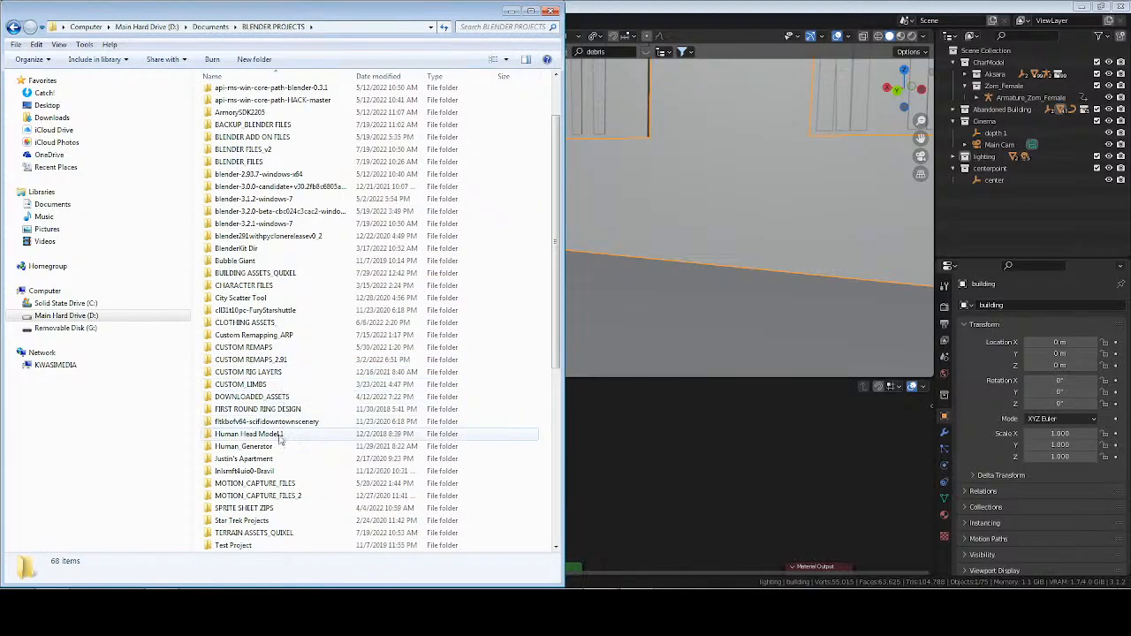
{"action": "double_click", "coordinate": [265, 274]}
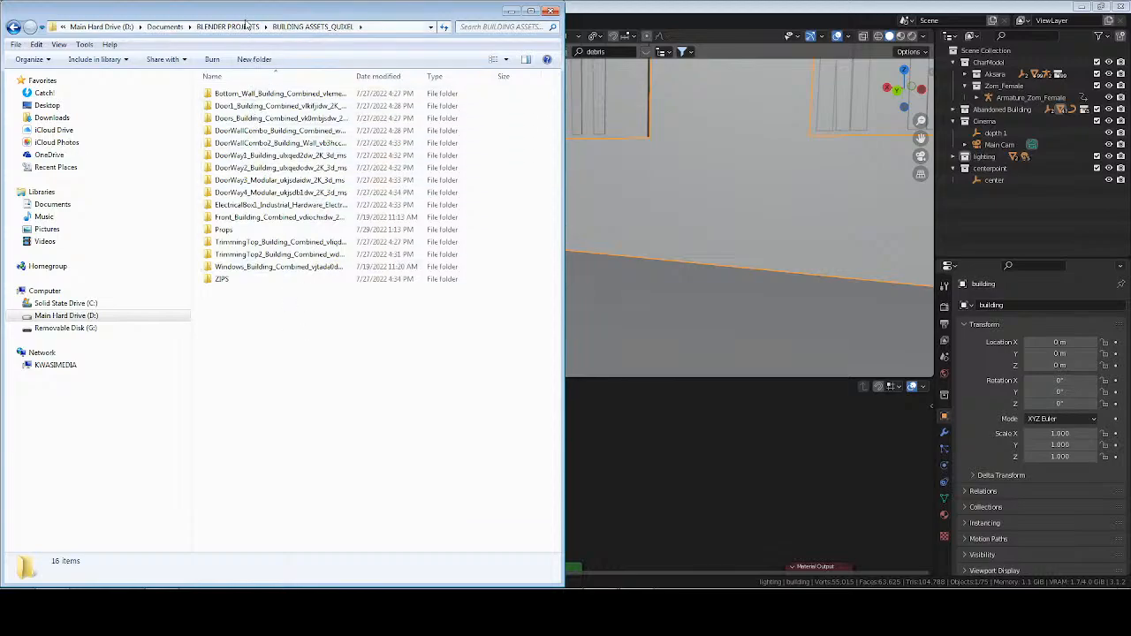
From Documents, browse to YT_CONTENT\KALITA_UNCHAINED MOVIE\_ASSETS, look into Movie Props and return to _ASSETS.
{"action": "left_click", "coordinate": [166, 26]}
{"action": "left_click_drag", "start_coordinate": [555, 238], "coordinate": [567, 471]}
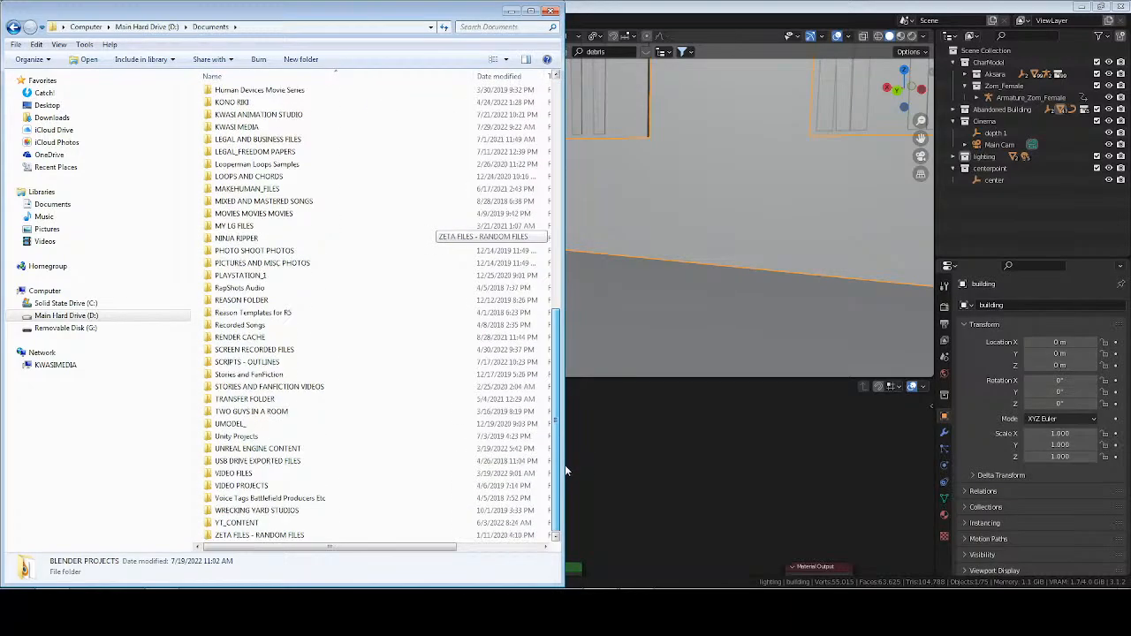
{"action": "double_click", "coordinate": [265, 522]}
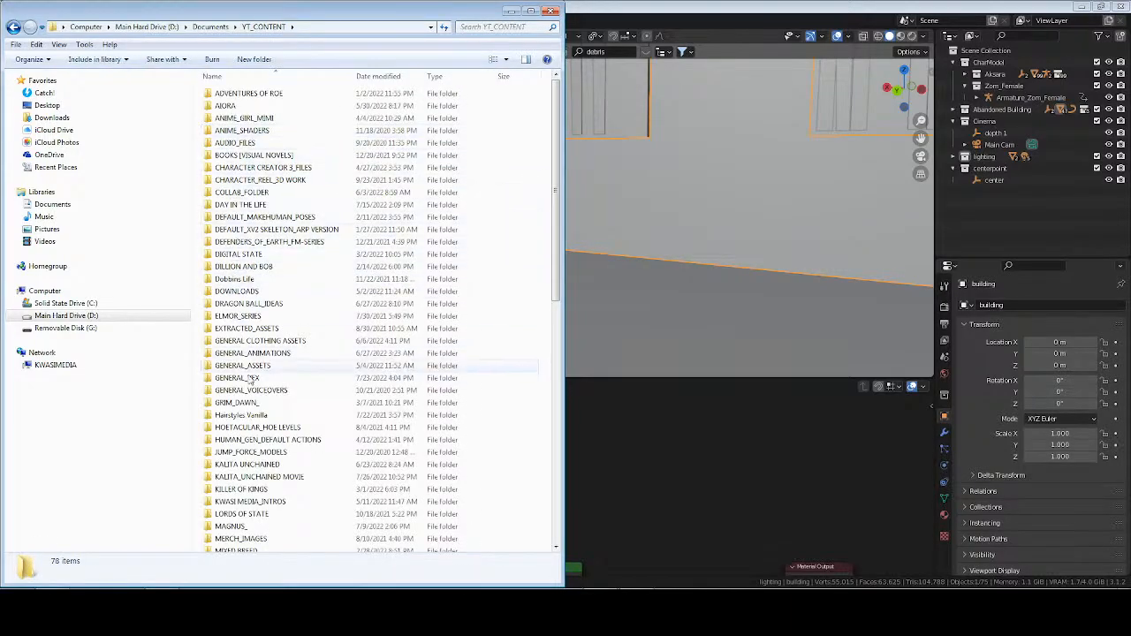
{"action": "double_click", "coordinate": [257, 477]}
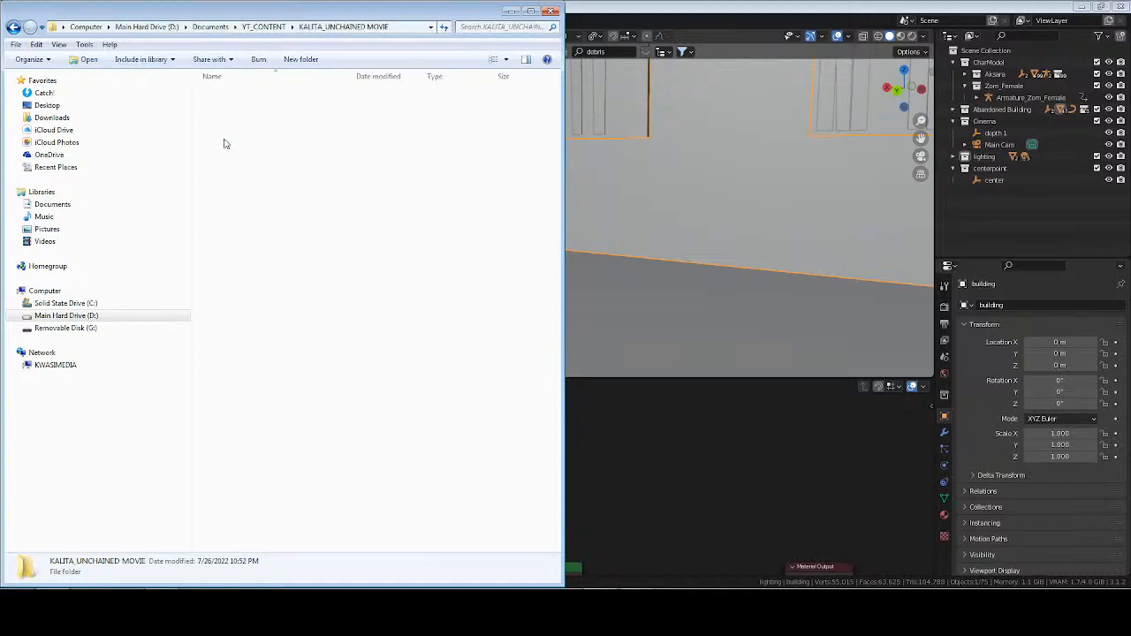
{"action": "double_click", "coordinate": [226, 95]}
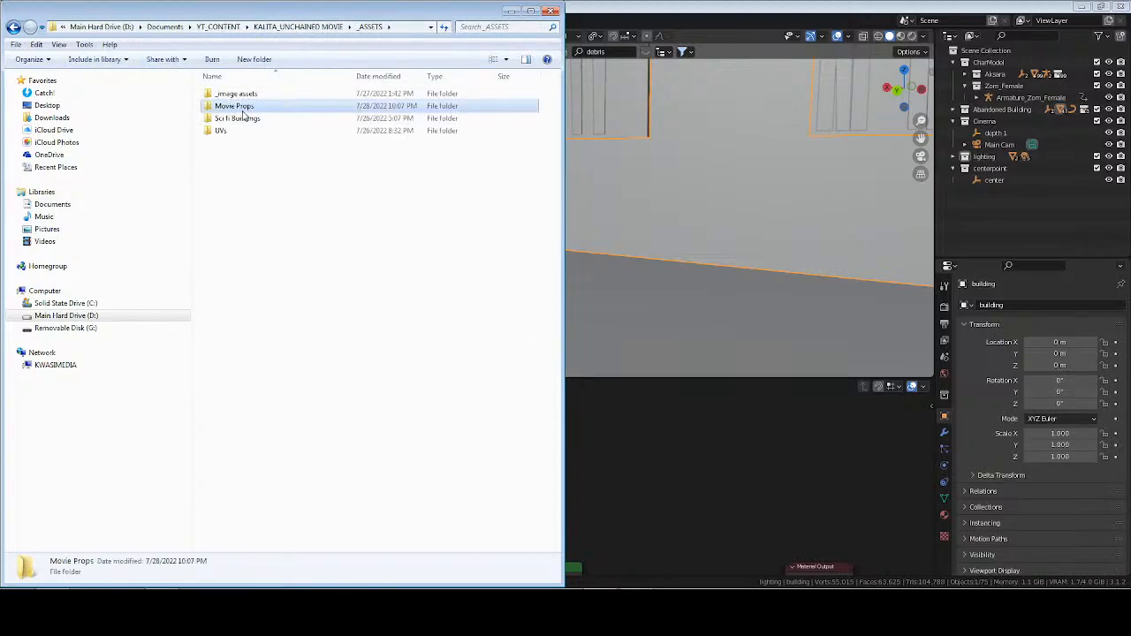
{"action": "double_click", "coordinate": [235, 106]}
{"action": "key", "text": "alt+Left"}
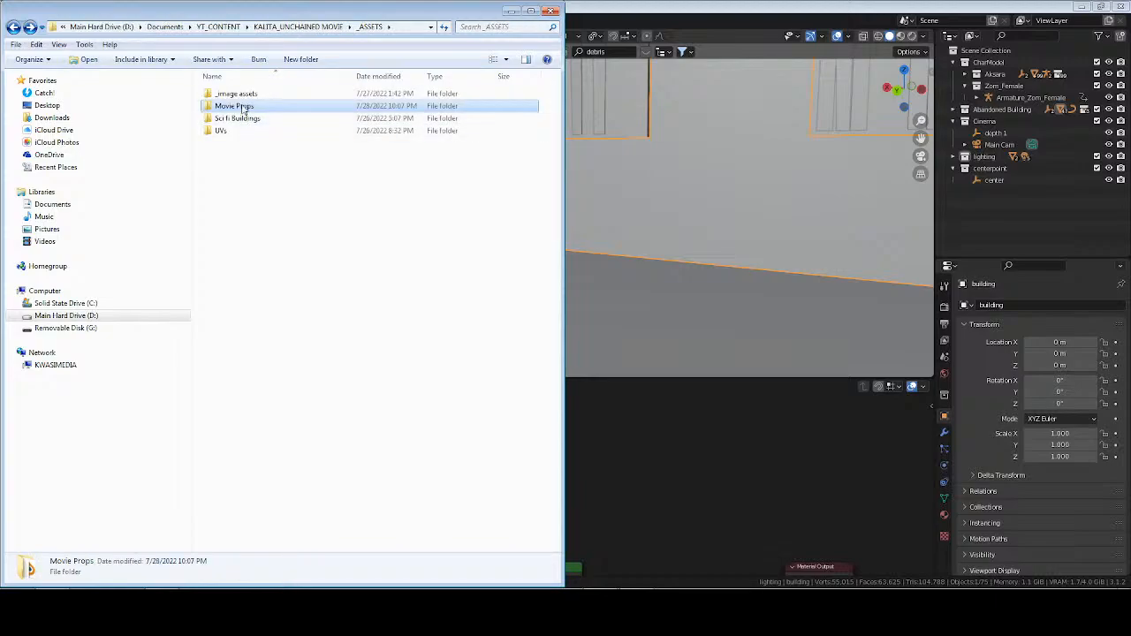
Go back to the KALITA_UNCHAINED MOVIE folder and open the assets folder inside _SETS.
{"action": "left_click", "coordinate": [299, 27]}
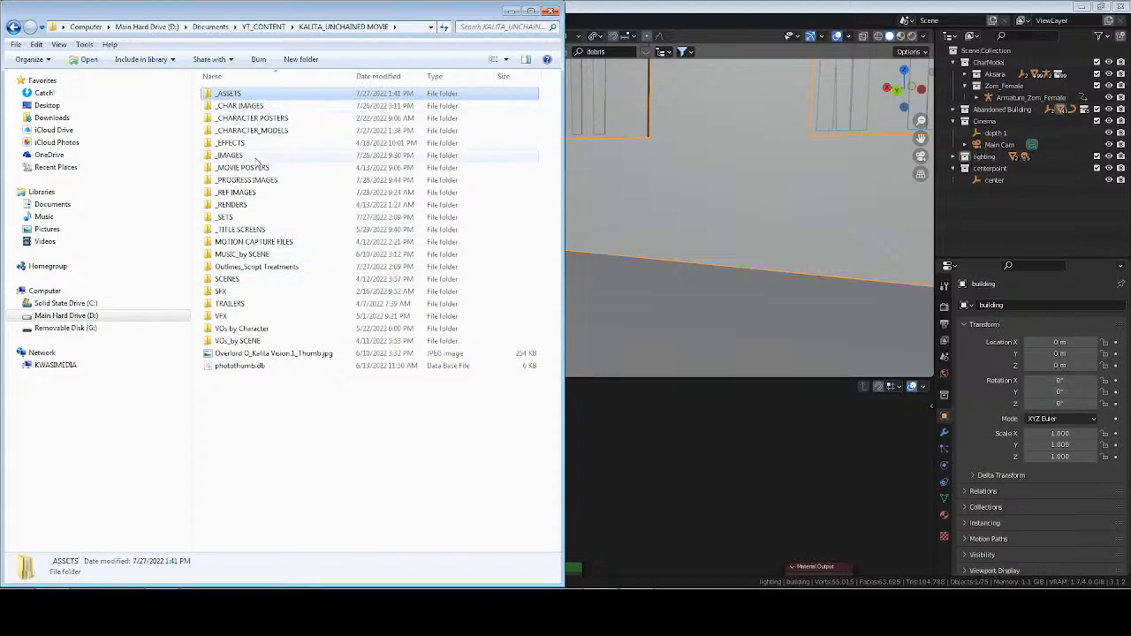
{"action": "double_click", "coordinate": [256, 216]}
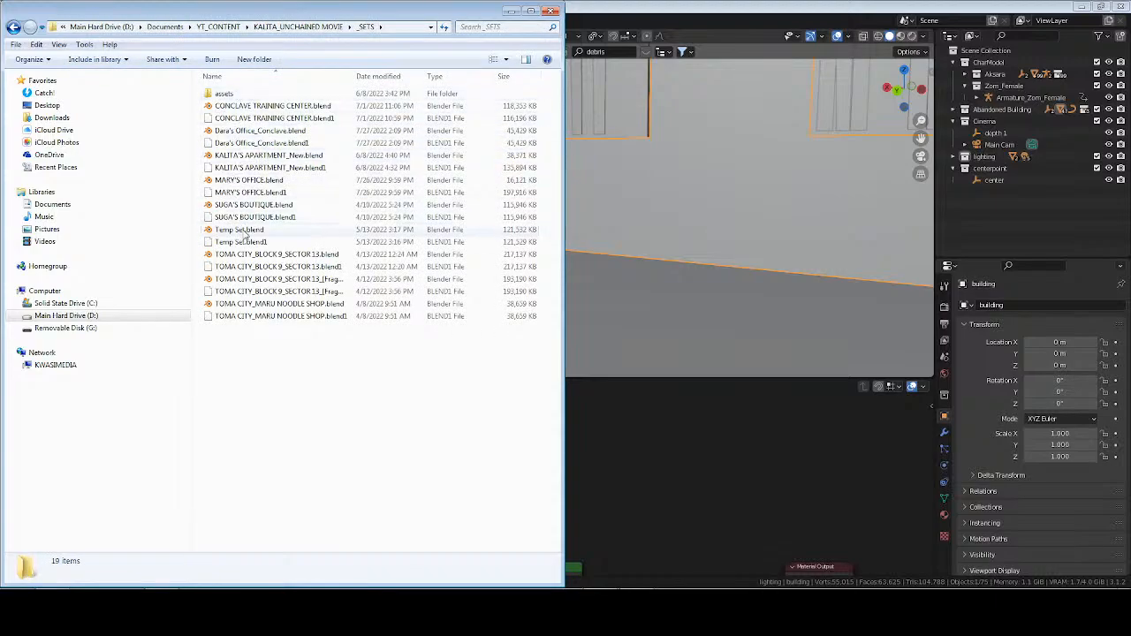
{"action": "double_click", "coordinate": [237, 96]}
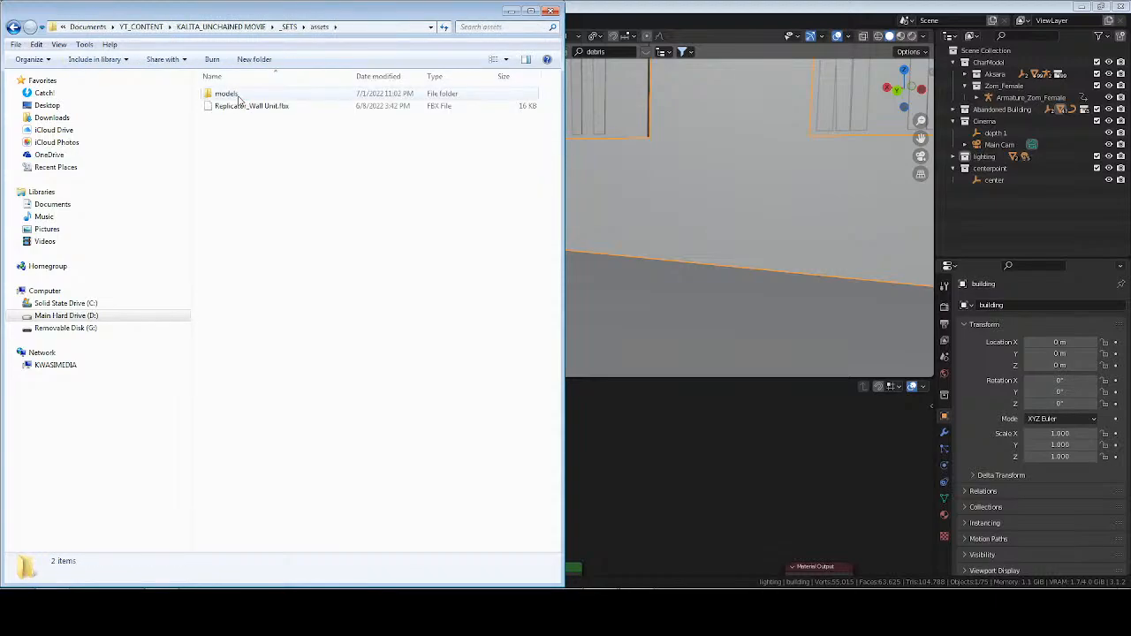
Return to the KALITA_UNCHAINED MOVIE folder and open _ASSETS to examine the contents of Movie Props.
{"action": "key", "text": "BackSpace"}
{"action": "key", "text": "BackSpace"}
{"action": "double_click", "coordinate": [237, 94]}
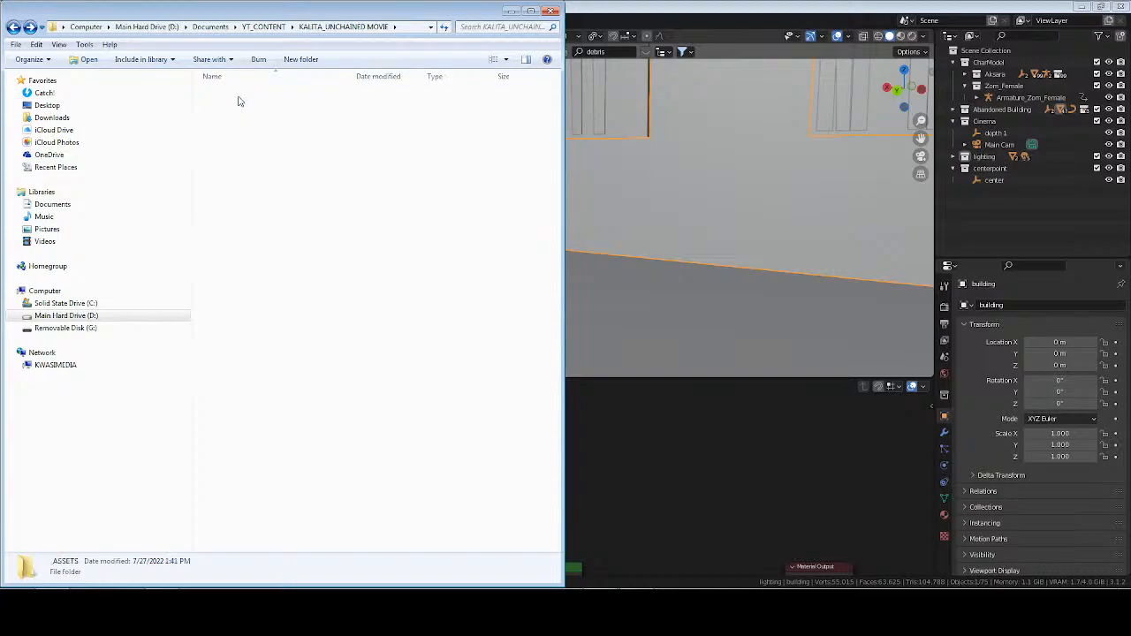
{"action": "double_click", "coordinate": [239, 105]}
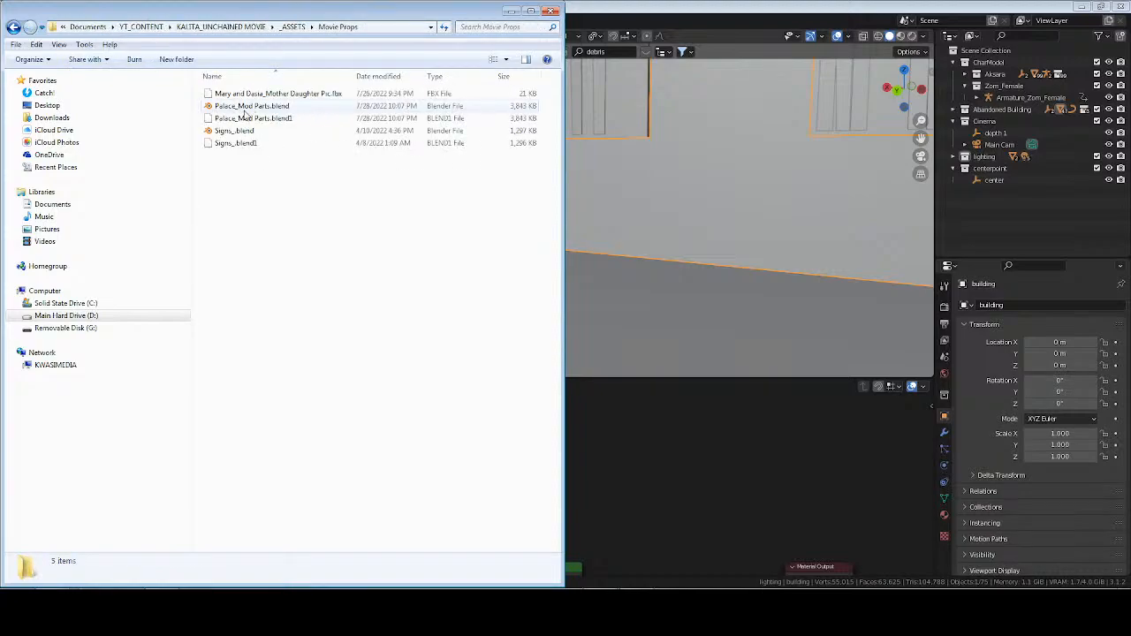
{"action": "key", "text": "BackSpace"}
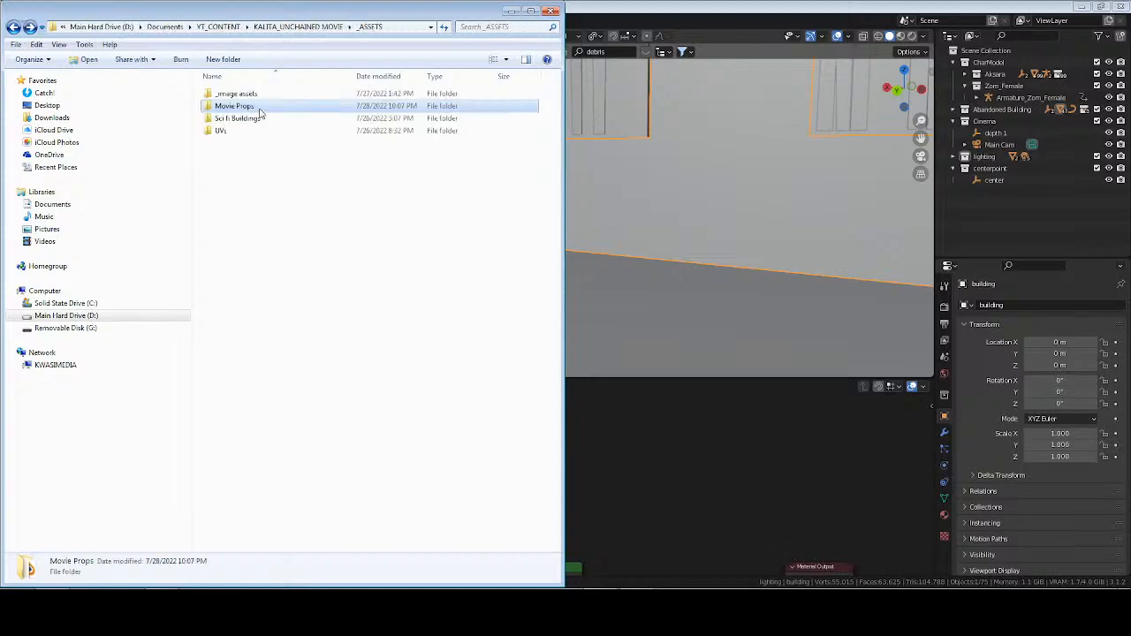
Check the UVs and _image assets folders inside _ASSETS, and return to the KALITA_UNCHAINED MOVIE folder.
{"action": "double_click", "coordinate": [235, 130]}
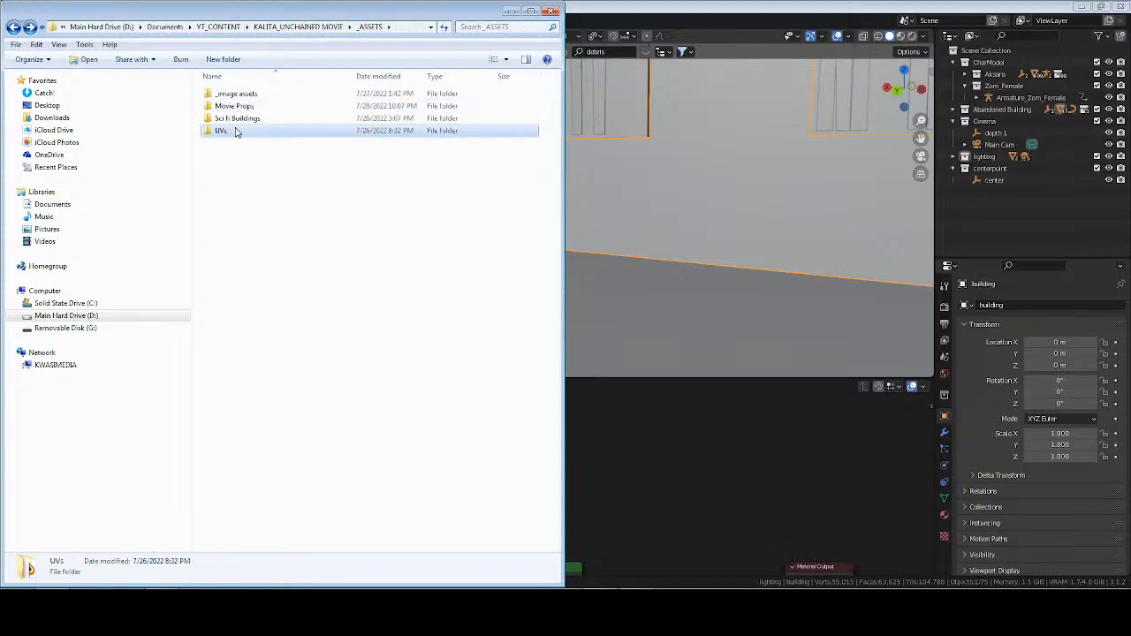
{"action": "key", "text": "BackSpace"}
{"action": "double_click", "coordinate": [243, 92]}
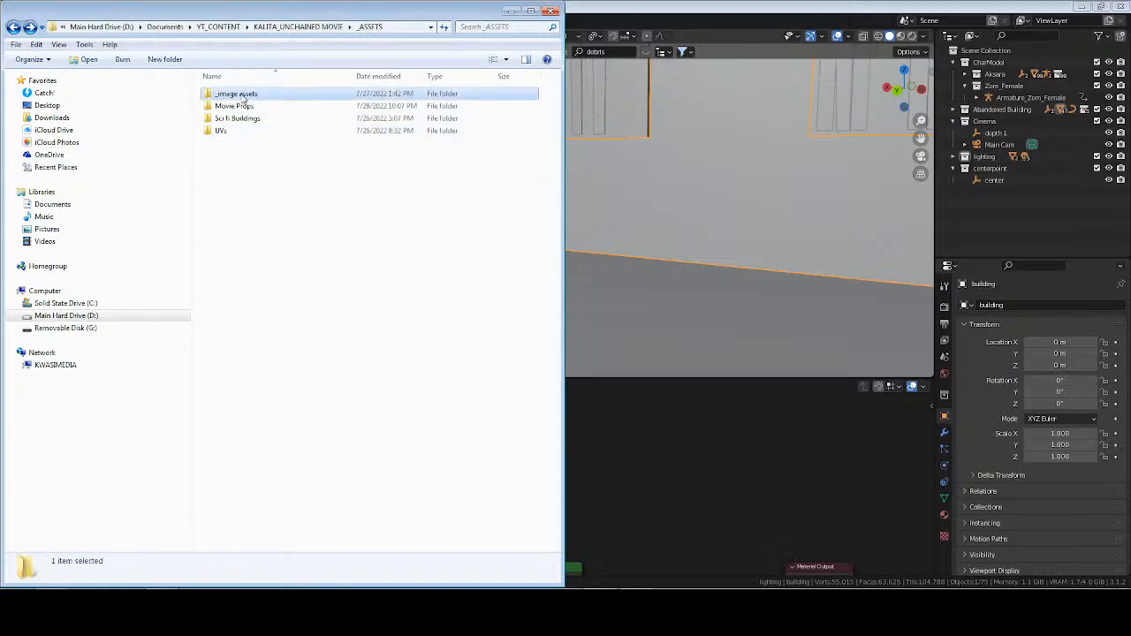
{"action": "key", "text": "BackSpace"}
{"action": "key", "text": "BackSpace"}
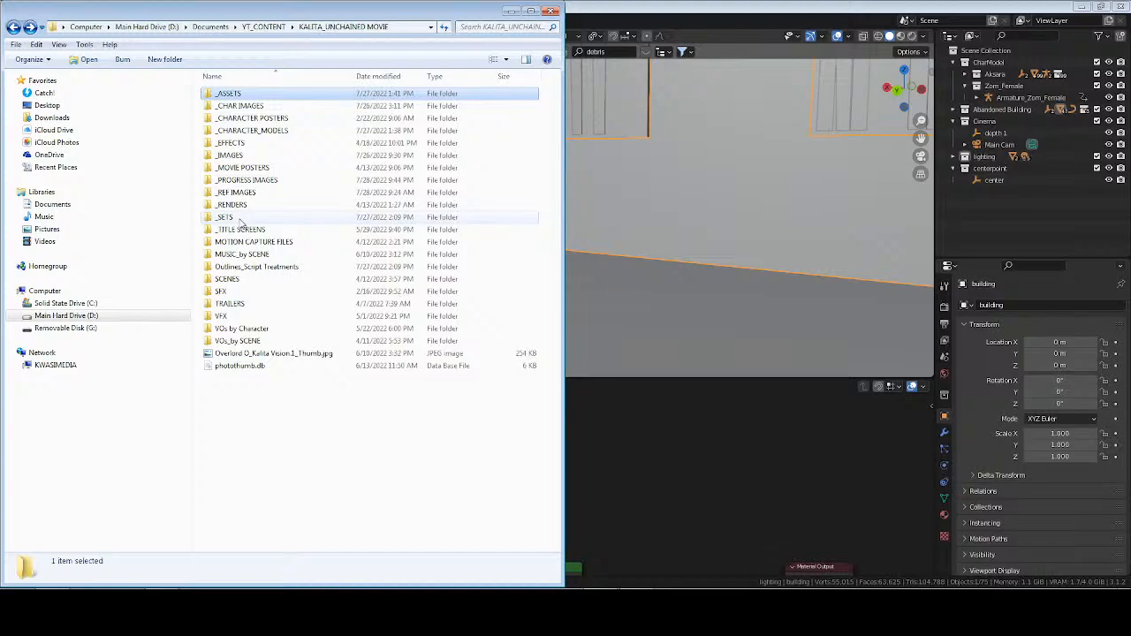
Recheck the _ASSETS folder, go up to YT_CONTENT and look into its DOWNLOADS folder.
{"action": "key", "text": "Return"}
{"action": "key", "text": "Down"}
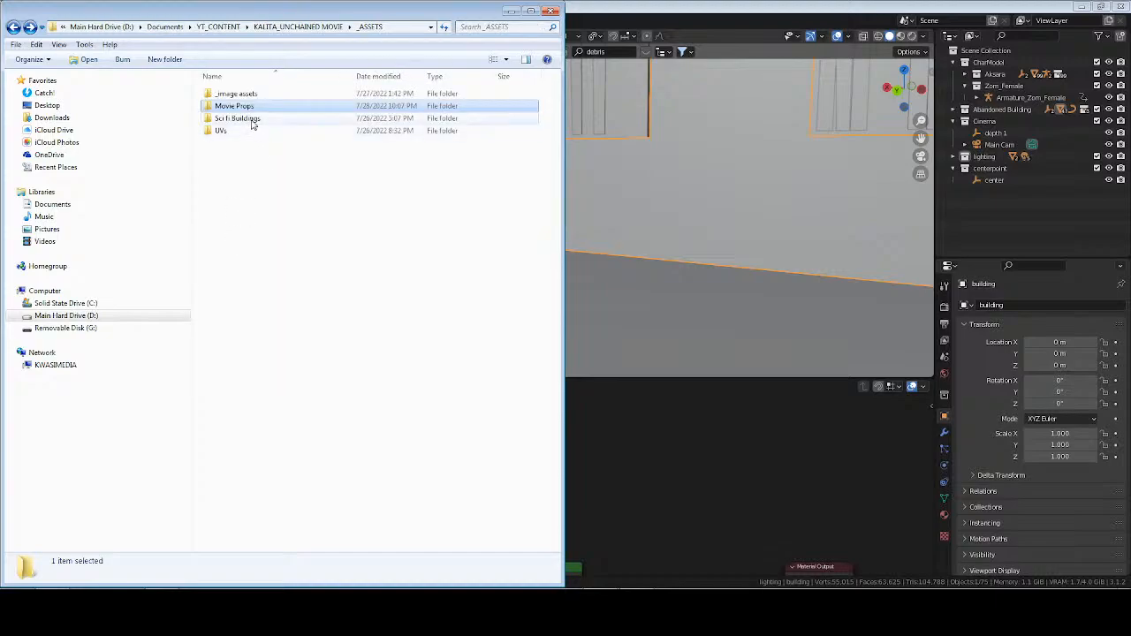
{"action": "left_click", "coordinate": [263, 27]}
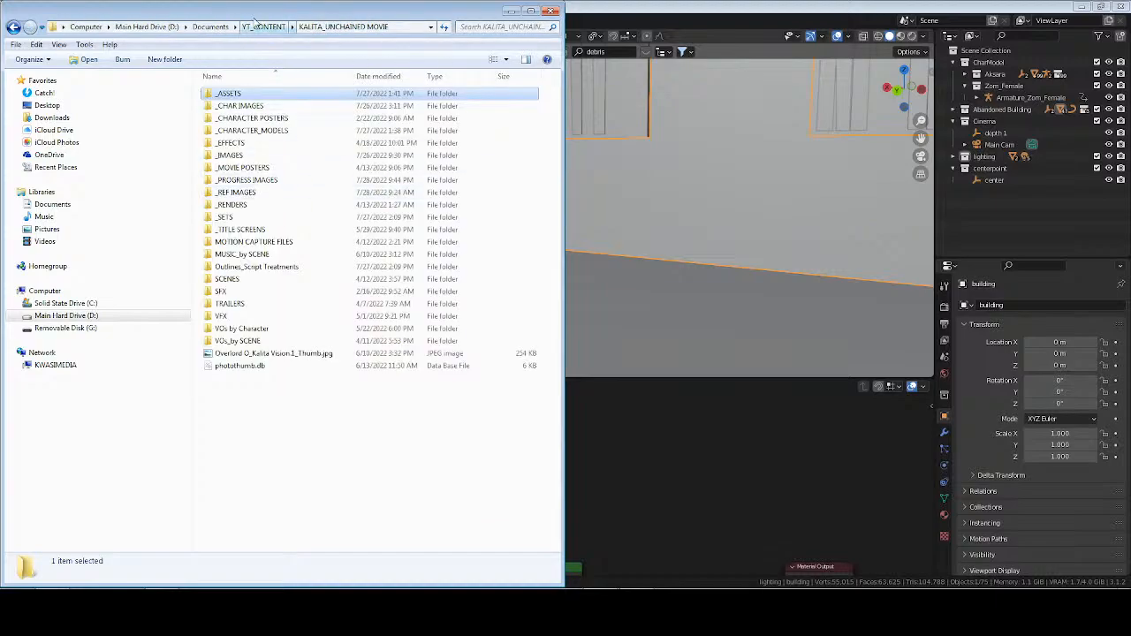
{"action": "left_click", "coordinate": [258, 24]}
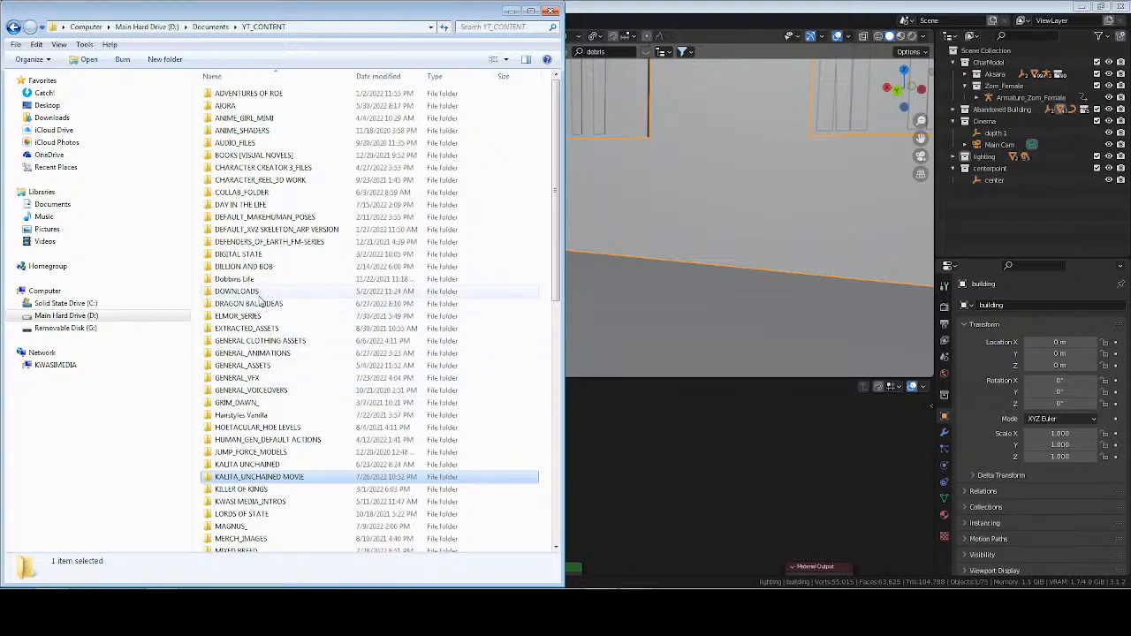
{"action": "double_click", "coordinate": [257, 303]}
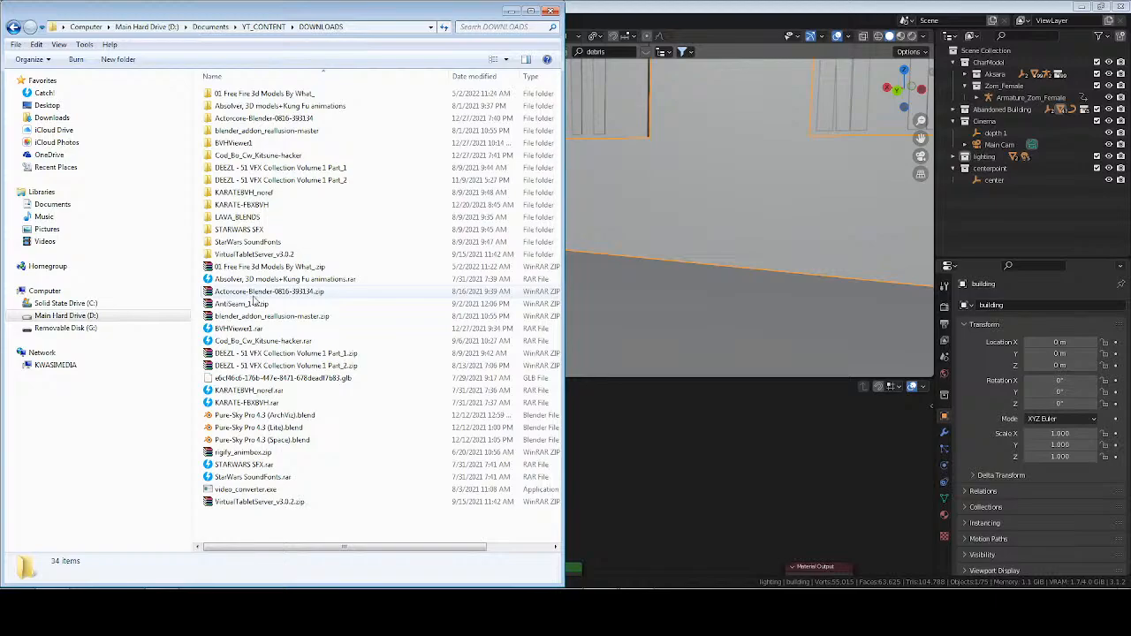
{"action": "key", "text": "BackSpace"}
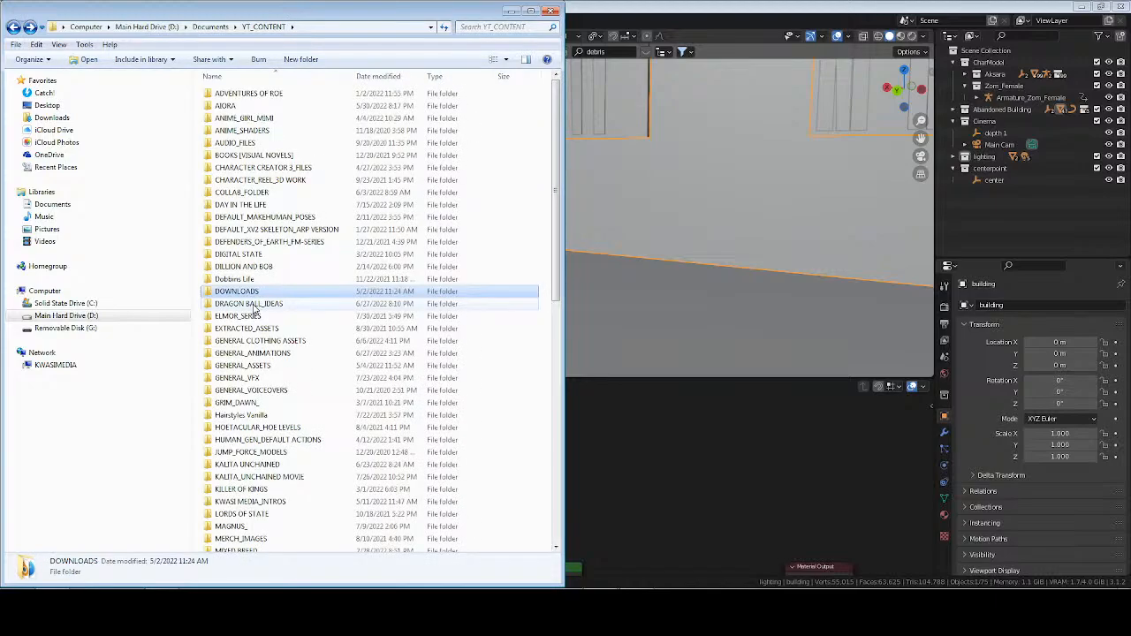
Scan the GENERAL_ASSETS folder in YT_CONTENT and examine its BUILDING ASSETS subfolder.
{"action": "double_click", "coordinate": [241, 366]}
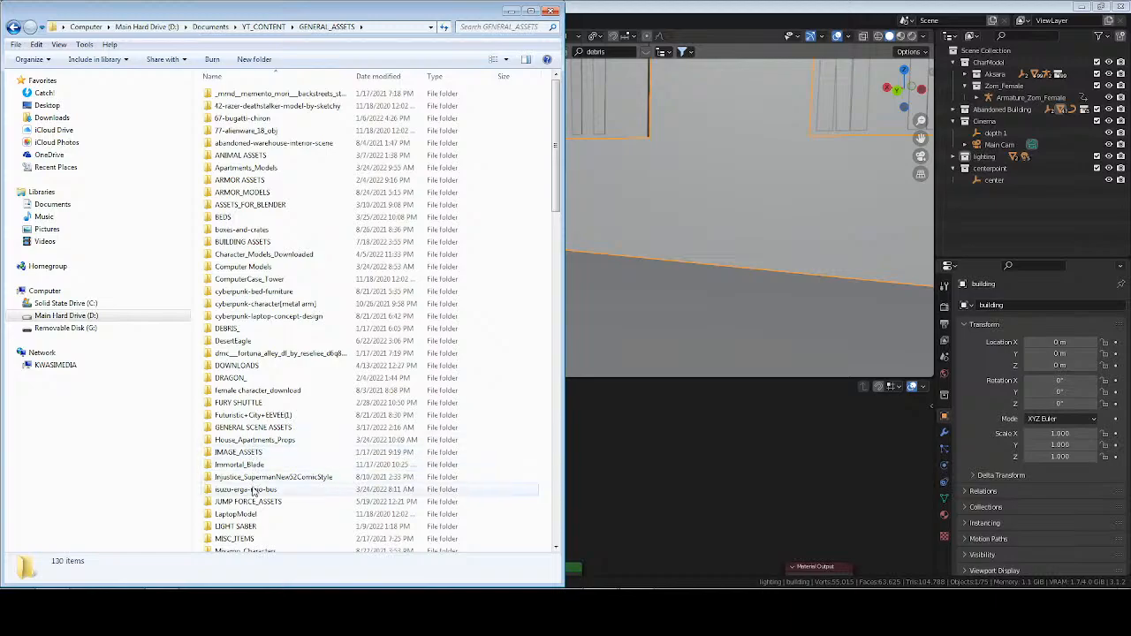
{"action": "scroll", "coordinate": [256, 504], "scroll_direction": "down", "scroll_amount": 2}
{"action": "scroll", "coordinate": [256, 509], "scroll_direction": "down", "scroll_amount": 3}
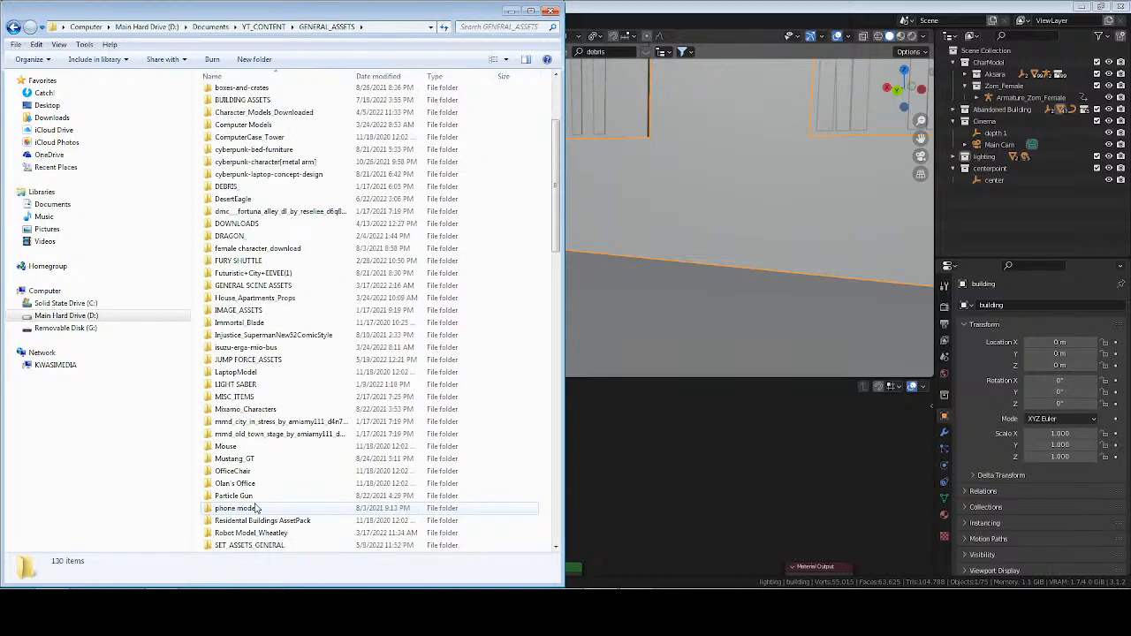
{"action": "scroll", "coordinate": [255, 495], "scroll_direction": "up", "scroll_amount": 5}
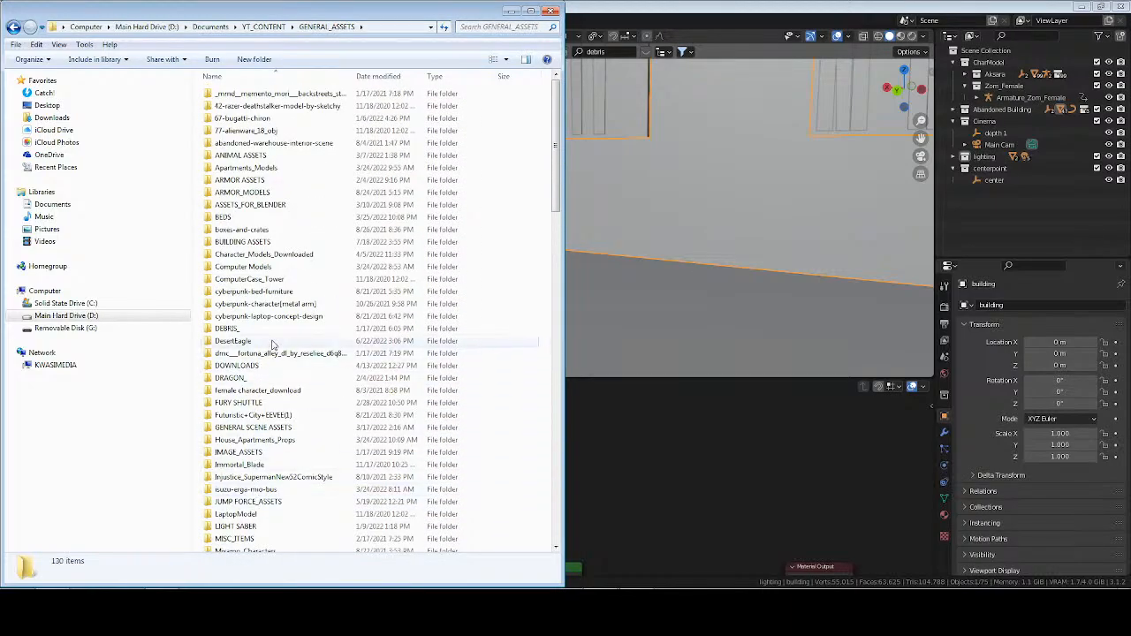
{"action": "double_click", "coordinate": [247, 242]}
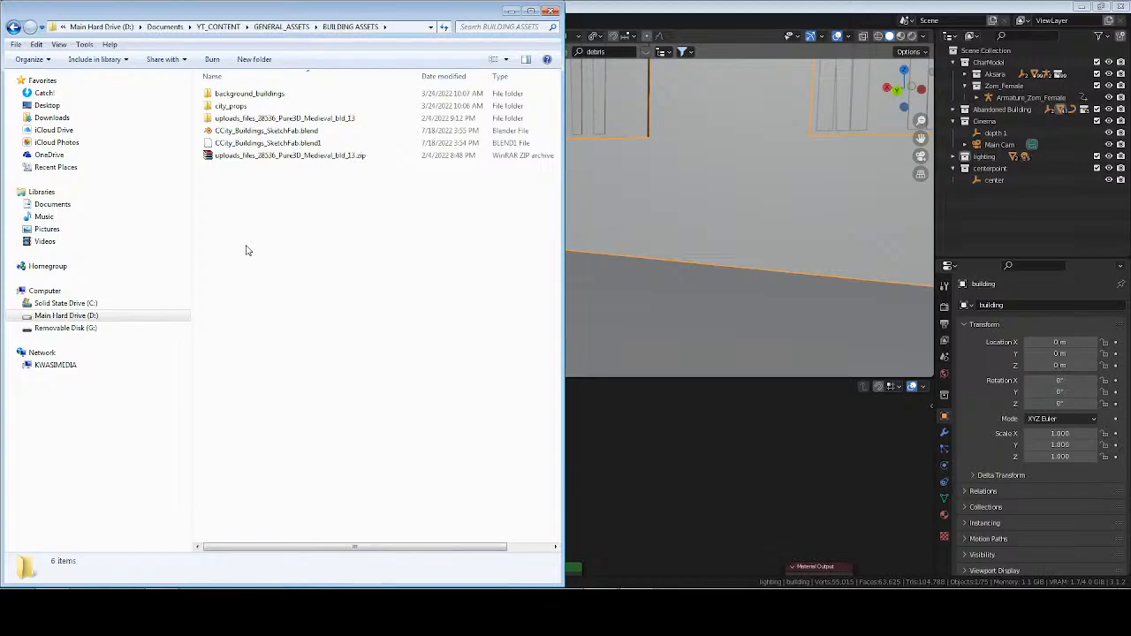
{"action": "key", "text": "BackSpace"}
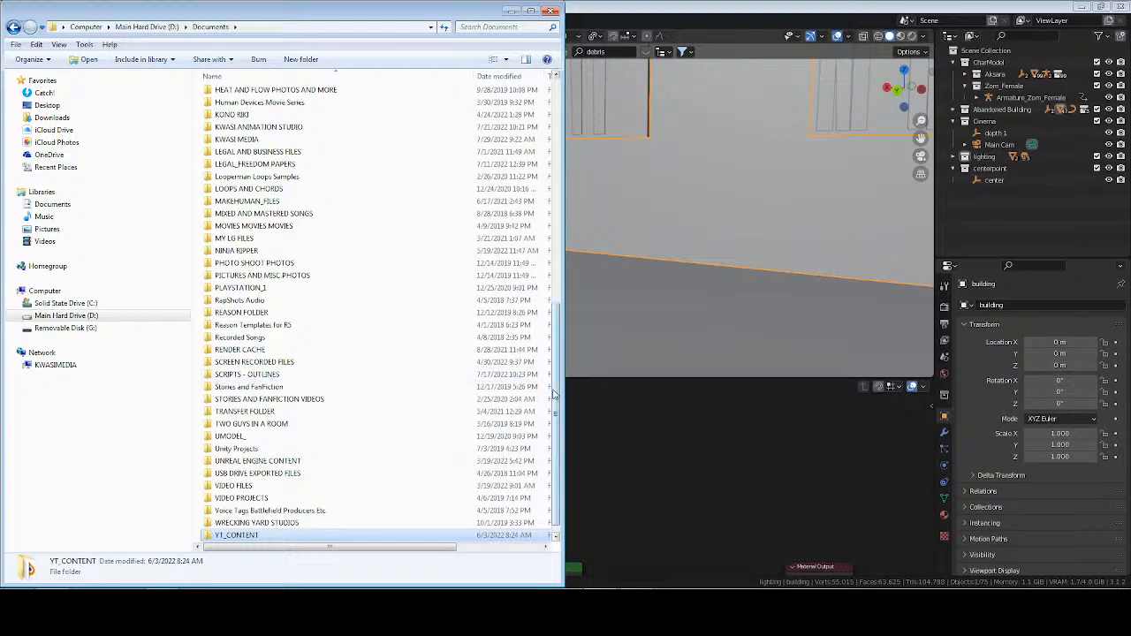
From Documents, scan the BLENDER PROJECTS folder, look into DOWNLOADED_ASSETS and return to the list.
{"action": "left_click_drag", "start_coordinate": [555, 396], "coordinate": [553, 284]}
{"action": "scroll", "coordinate": [376, 221], "scroll_direction": "up", "scroll_amount": 4}
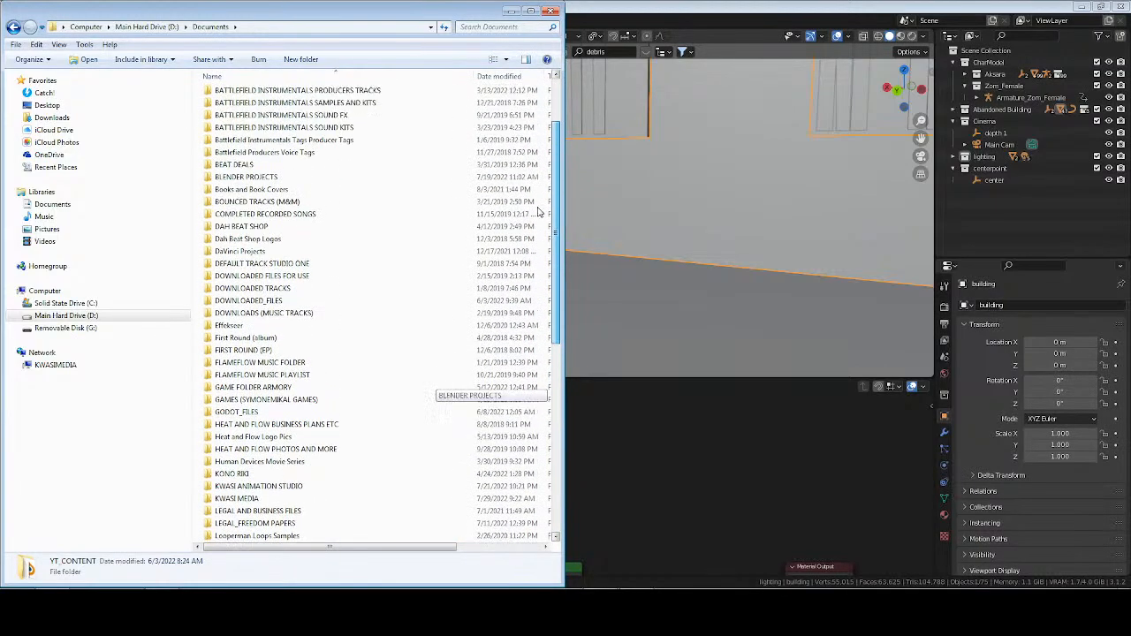
{"action": "double_click", "coordinate": [246, 196]}
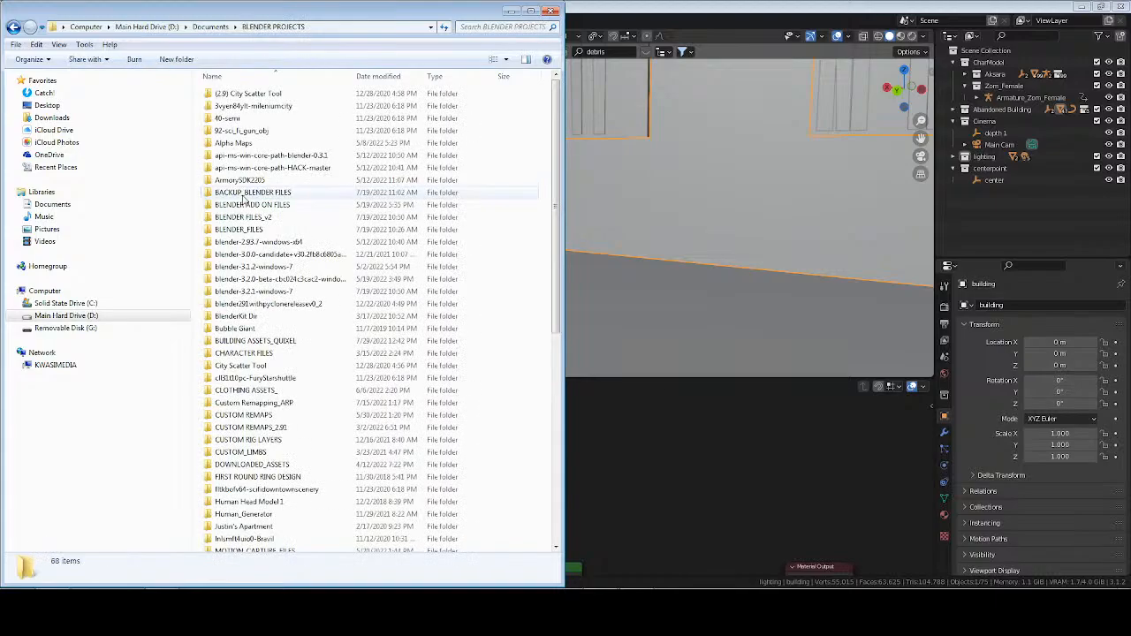
{"action": "scroll", "coordinate": [259, 292], "scroll_direction": "down", "scroll_amount": 6}
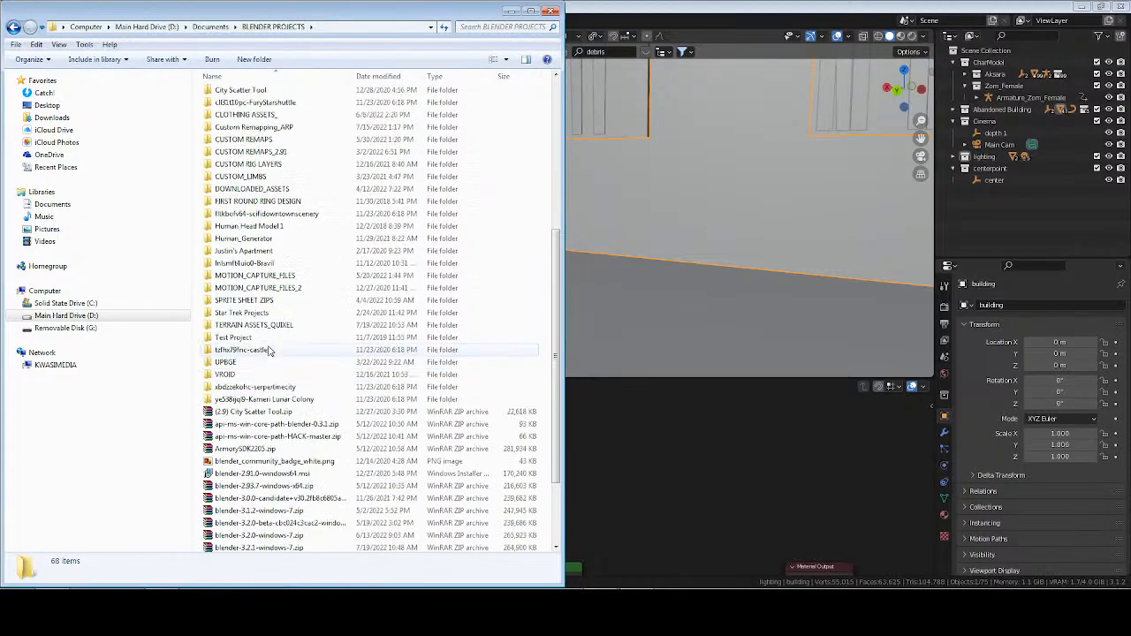
{"action": "scroll", "coordinate": [268, 336], "scroll_direction": "up", "scroll_amount": 1}
{"action": "double_click", "coordinate": [262, 264]}
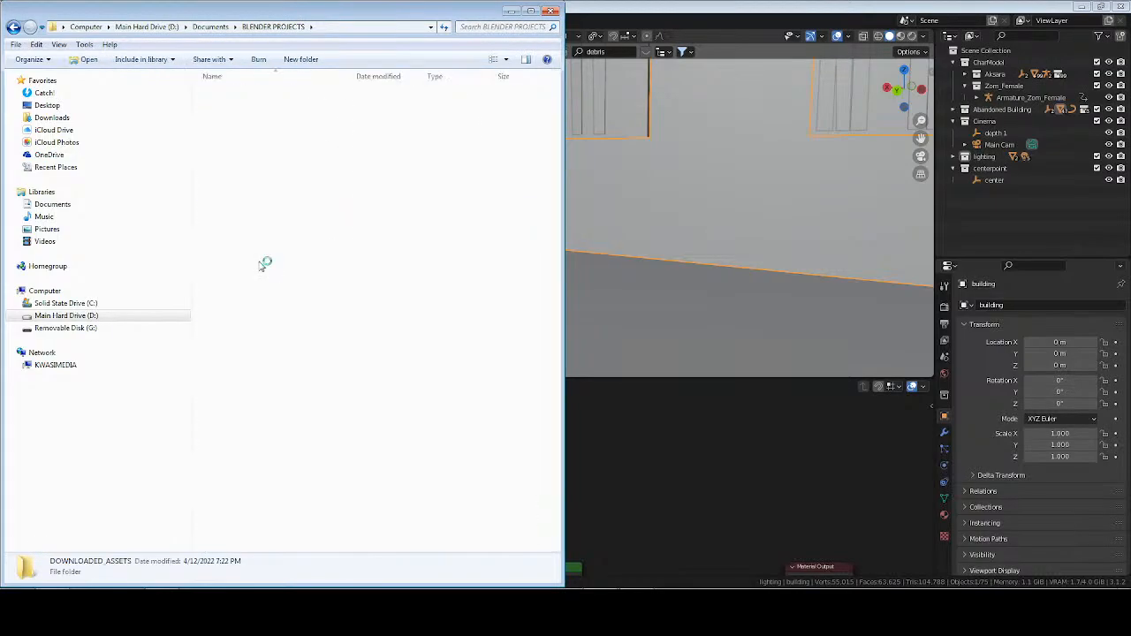
{"action": "key", "text": "alt+Left"}
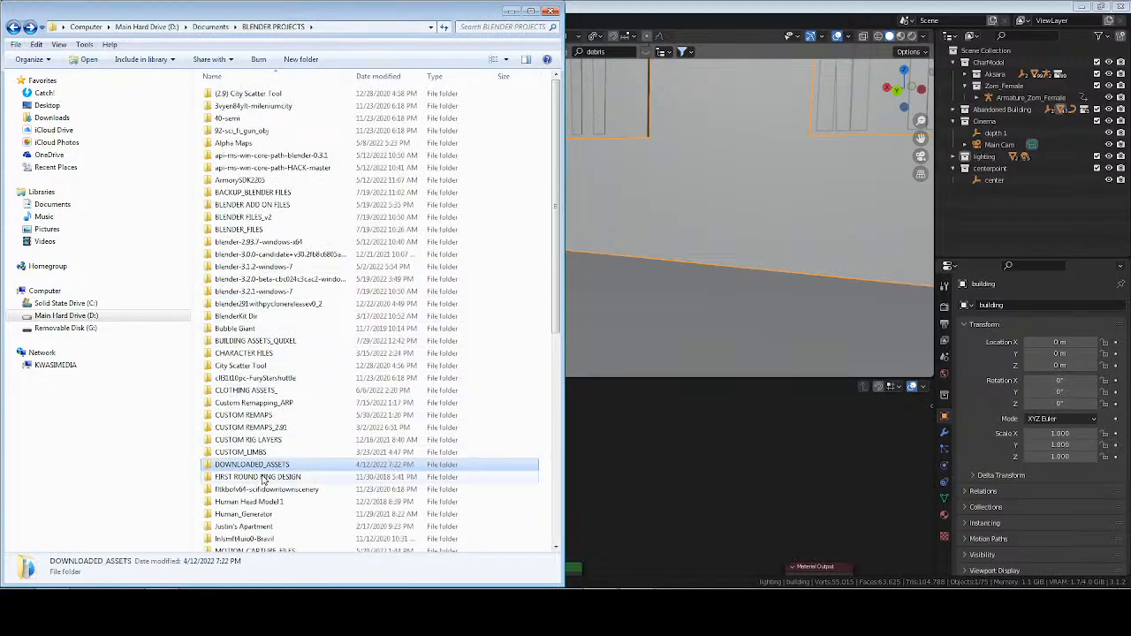
Open BUILDING ASSETS_QUIXEL, examine its Props subfolder and return to BUILDING ASSETS_QUIXEL.
{"action": "double_click", "coordinate": [266, 341]}
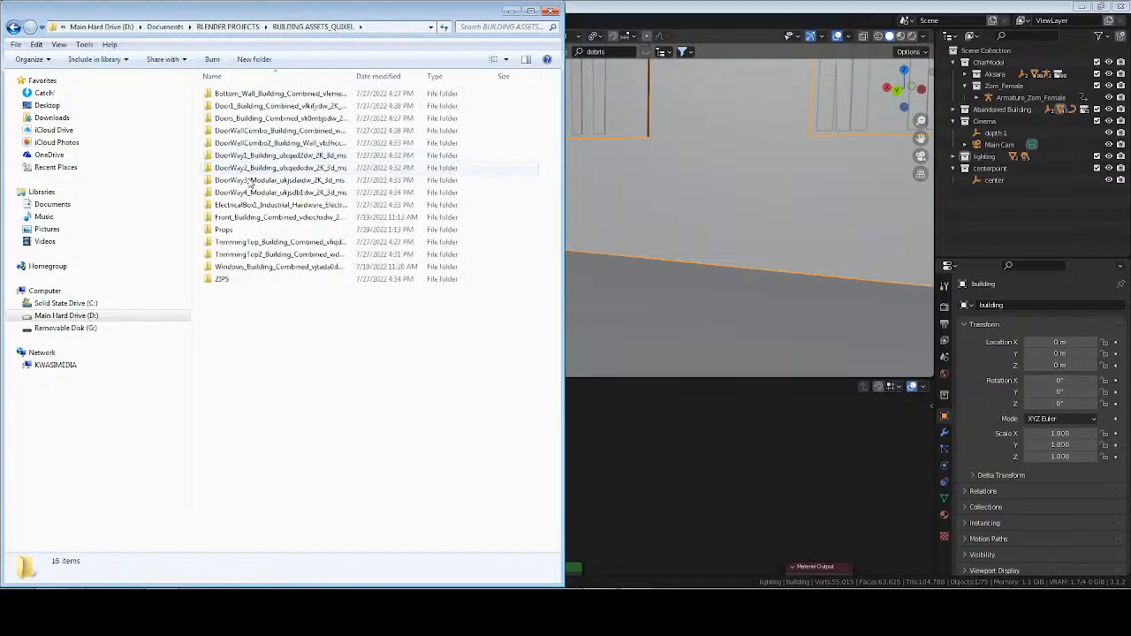
{"action": "double_click", "coordinate": [248, 233]}
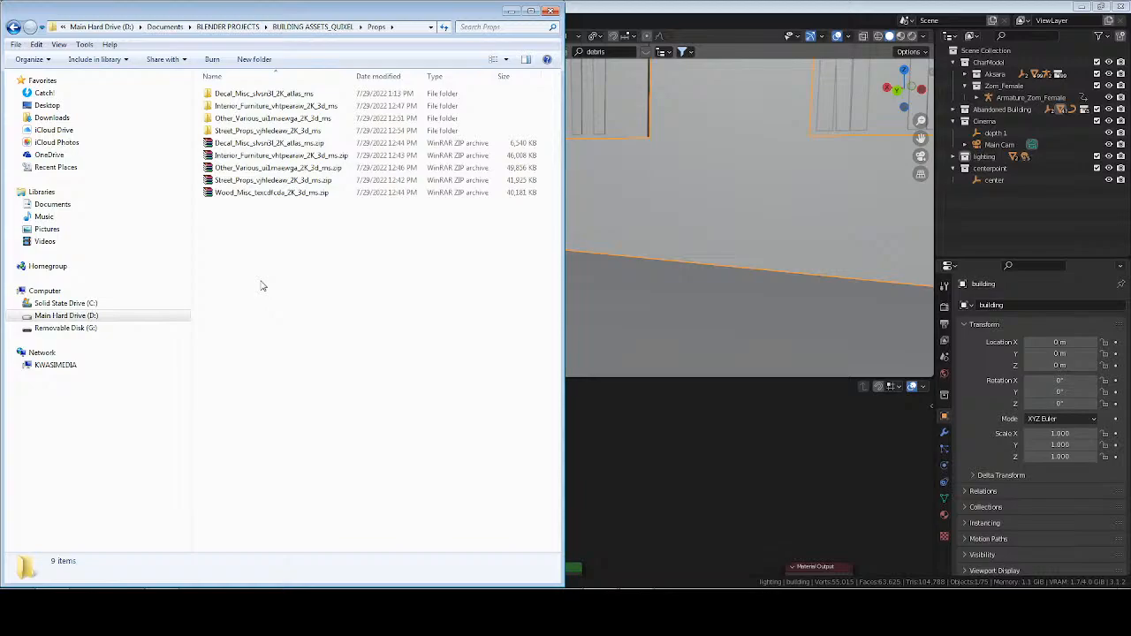
{"action": "key", "text": "alt+Left"}
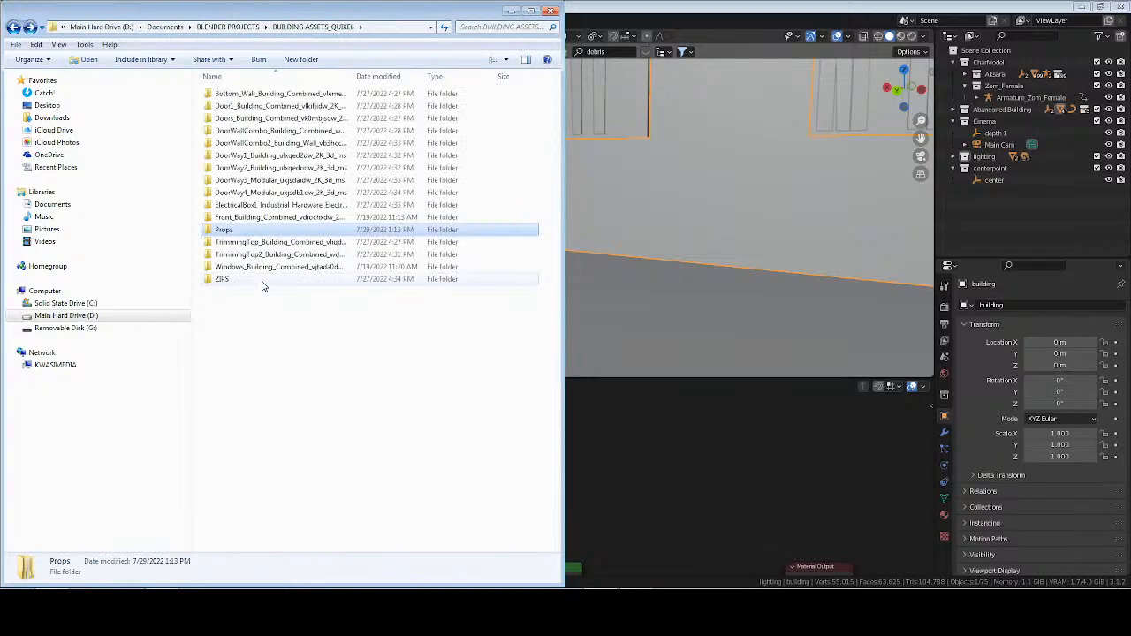
Go back to Documents, scan the YT_CONTENT folder list and check its DOWNLOADS folder again.
{"action": "left_click", "coordinate": [166, 28]}
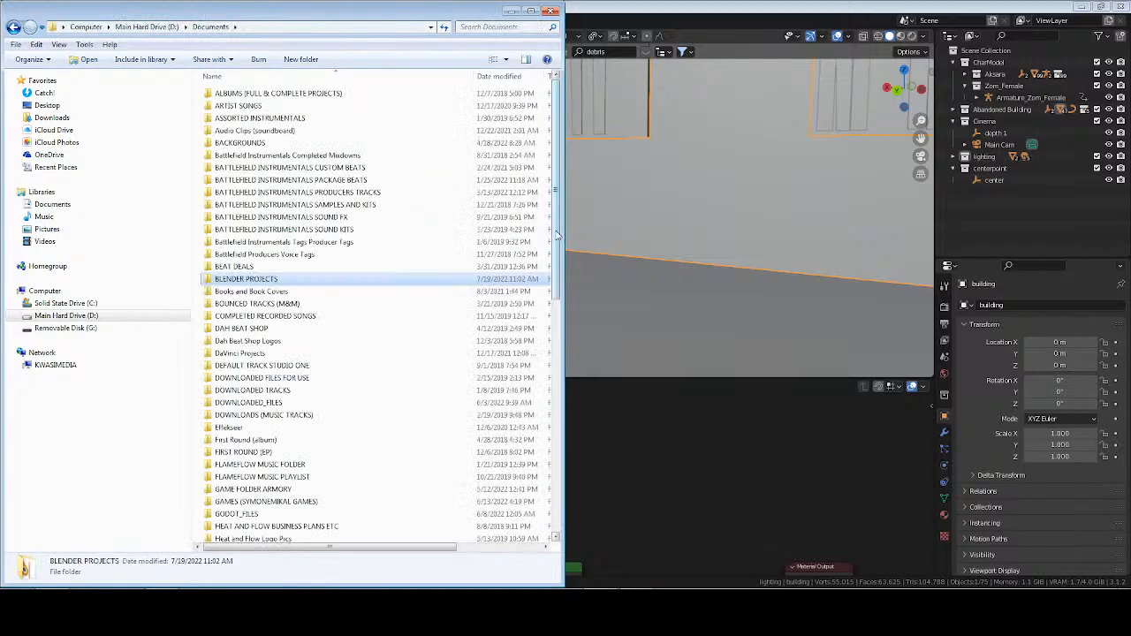
{"action": "scroll", "coordinate": [560, 424], "scroll_direction": "down", "scroll_amount": 10}
{"action": "left_click_drag", "start_coordinate": [560, 424], "coordinate": [559, 474]}
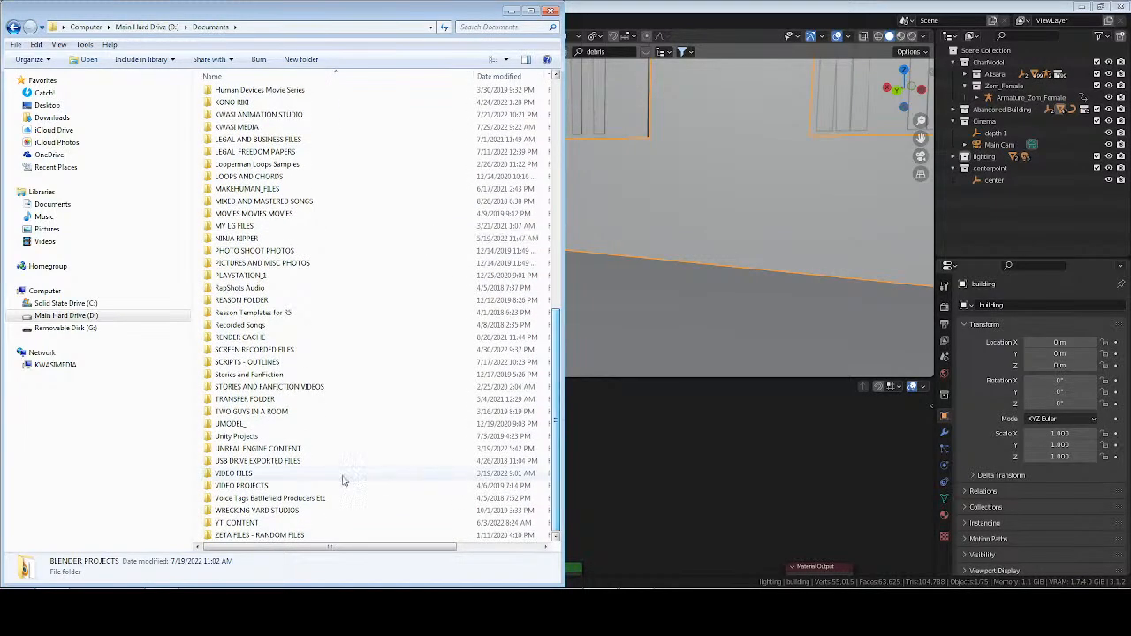
{"action": "double_click", "coordinate": [237, 523]}
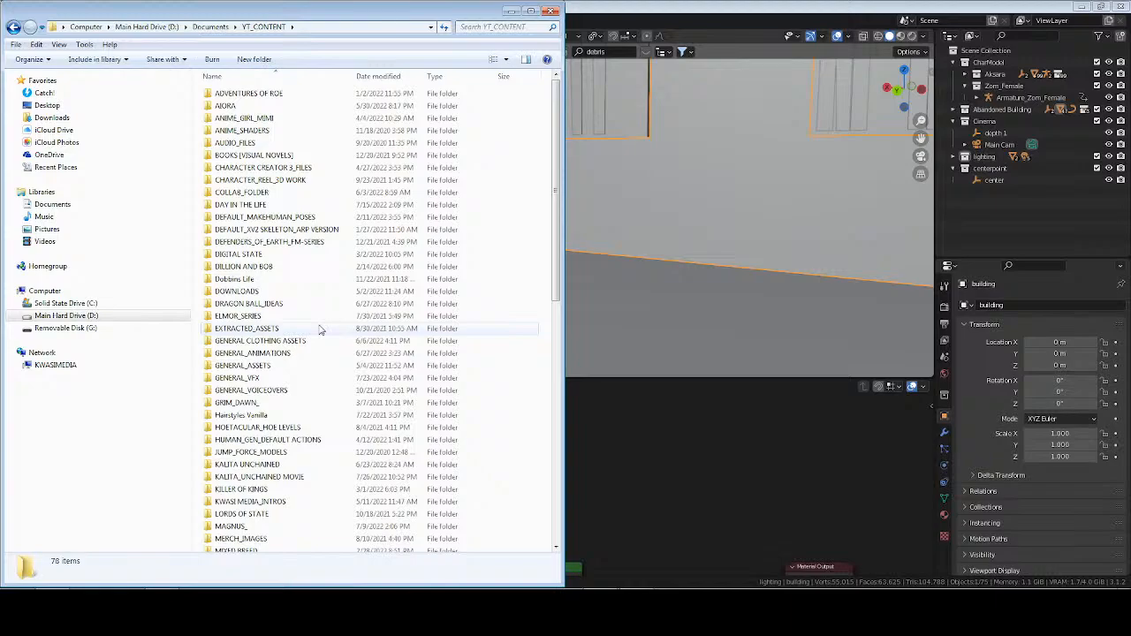
{"action": "scroll", "coordinate": [320, 330], "scroll_direction": "down", "scroll_amount": 8}
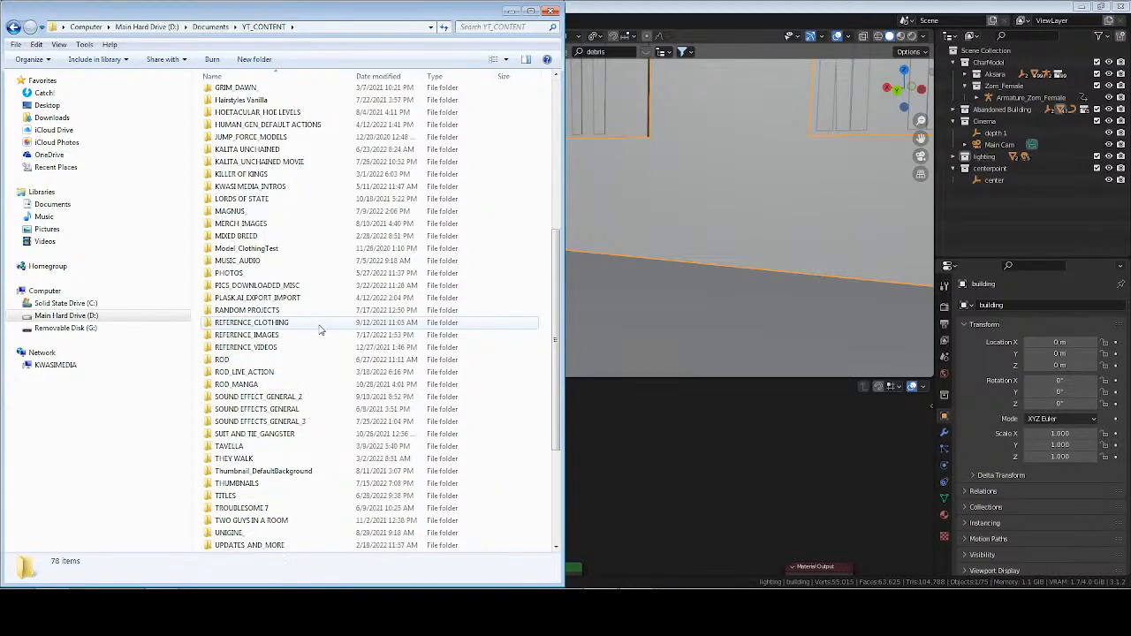
{"action": "scroll", "coordinate": [321, 330], "scroll_direction": "up", "scroll_amount": 4}
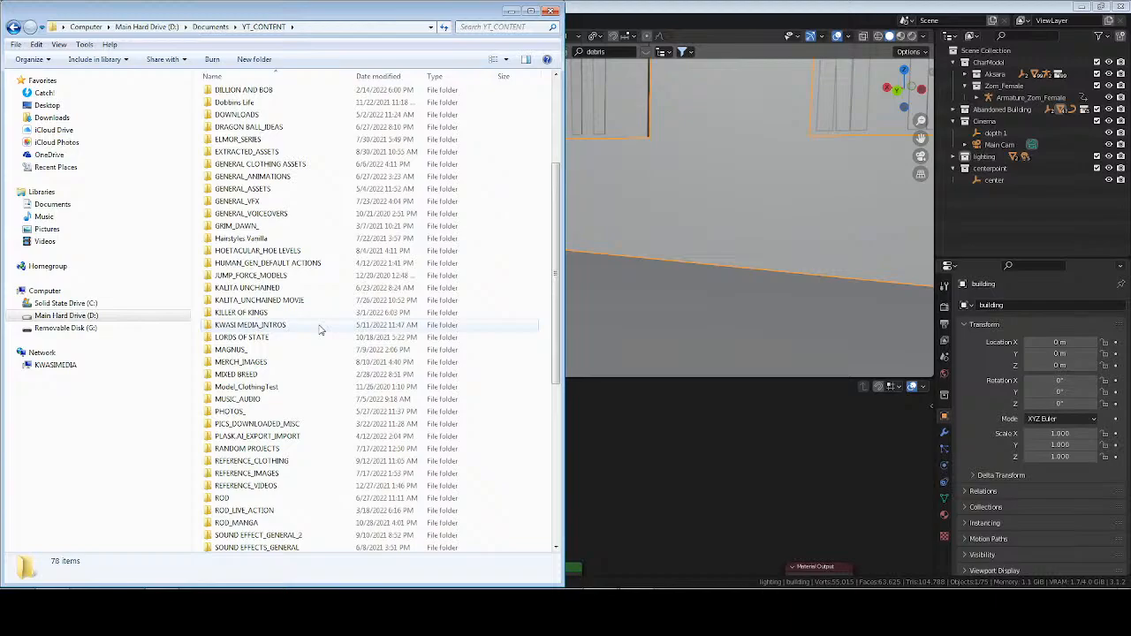
{"action": "scroll", "coordinate": [321, 330], "scroll_direction": "up", "scroll_amount": 1}
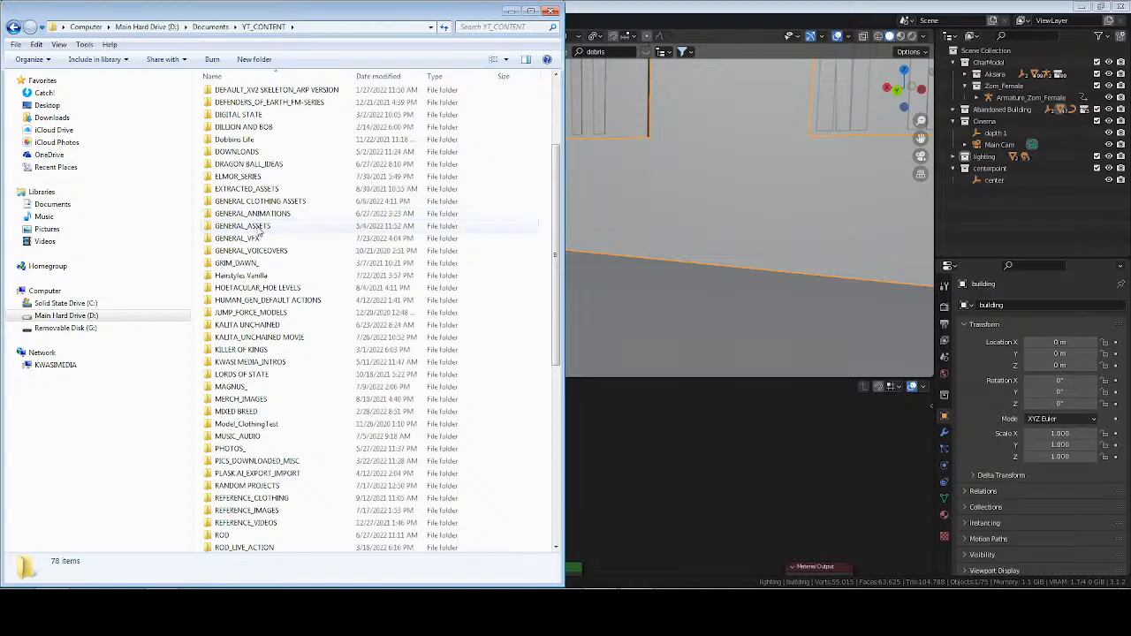
{"action": "double_click", "coordinate": [253, 151]}
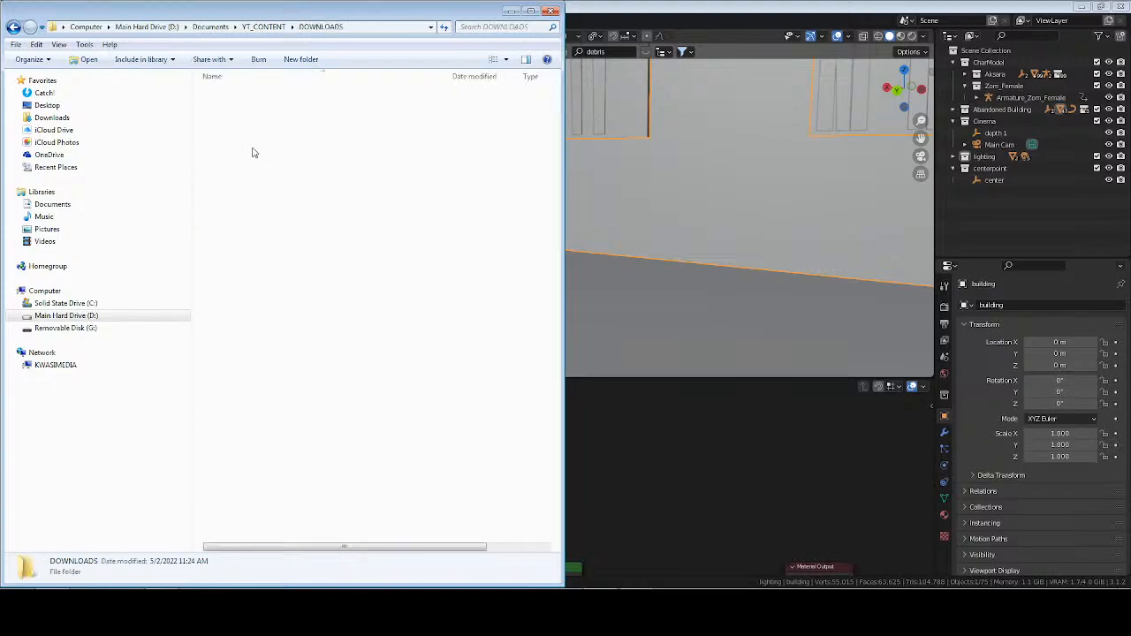
{"action": "key", "text": "BackSpace"}
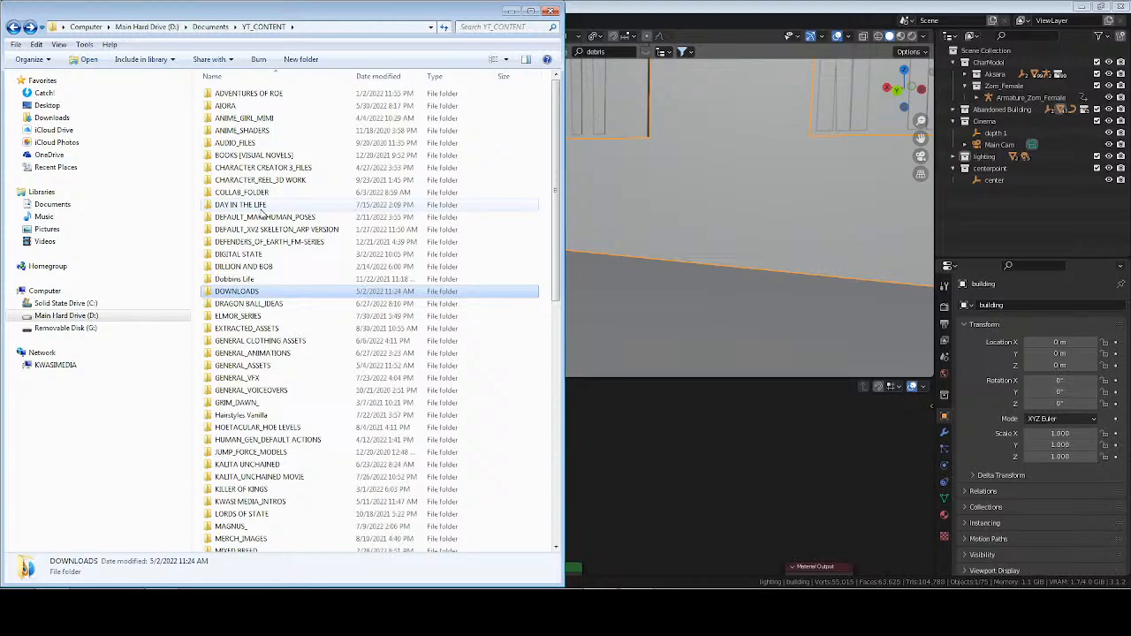
Switch to Blender, save the zombie attack set file and open the recent file Palace_Mod Parts.blend.
{"action": "left_click", "coordinate": [705, 9]}
{"action": "key", "text": "ctrl+s"}
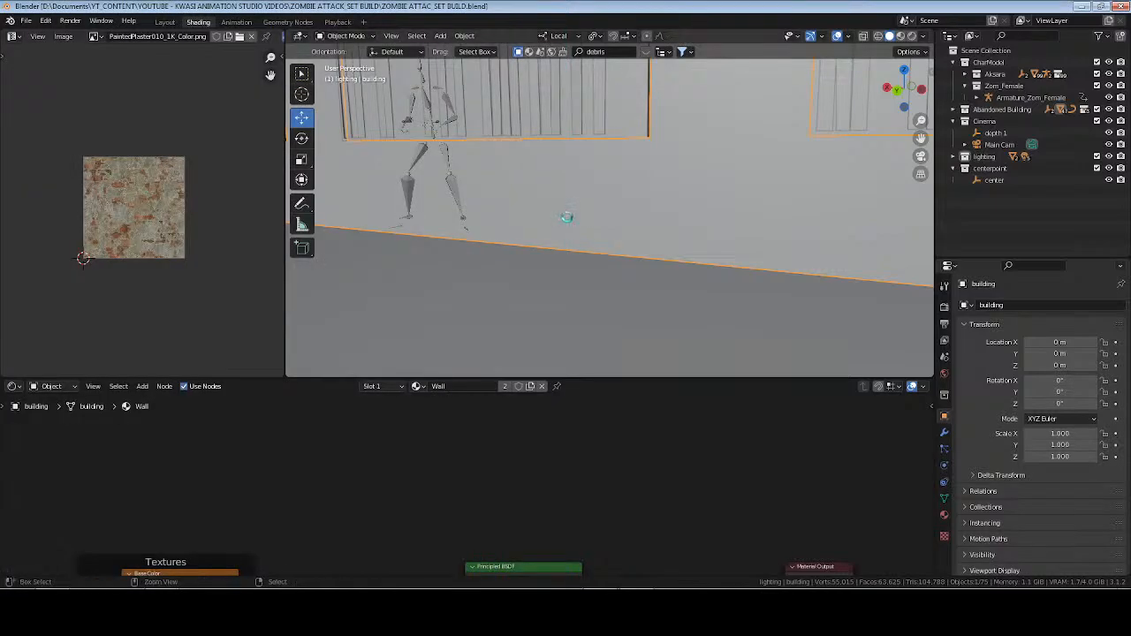
{"action": "left_click", "coordinate": [27, 21]}
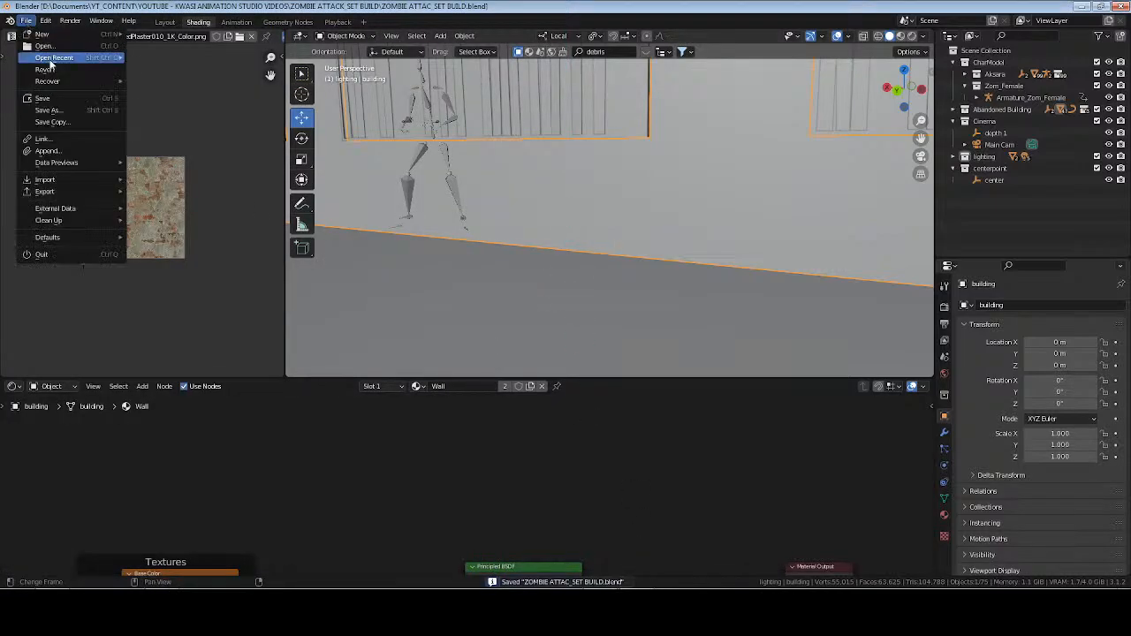
{"action": "mouse_move", "coordinate": [53, 57]}
{"action": "left_click", "coordinate": [195, 68]}
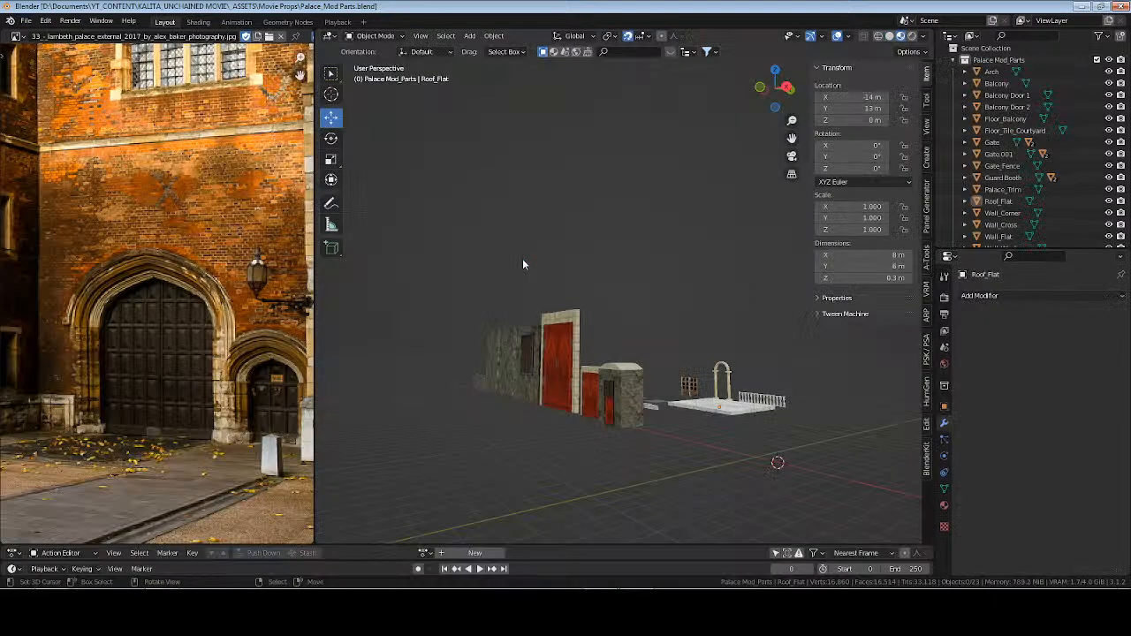
Select the Guard Booth, frame it and examine the stone wall and leakage stains around its door and window up close.
{"action": "left_click", "coordinate": [635, 397]}
{"action": "key", "text": "KP_Decimal"}
{"action": "middle_click_drag", "start_coordinate": [566, 246], "coordinate": [668, 254]}
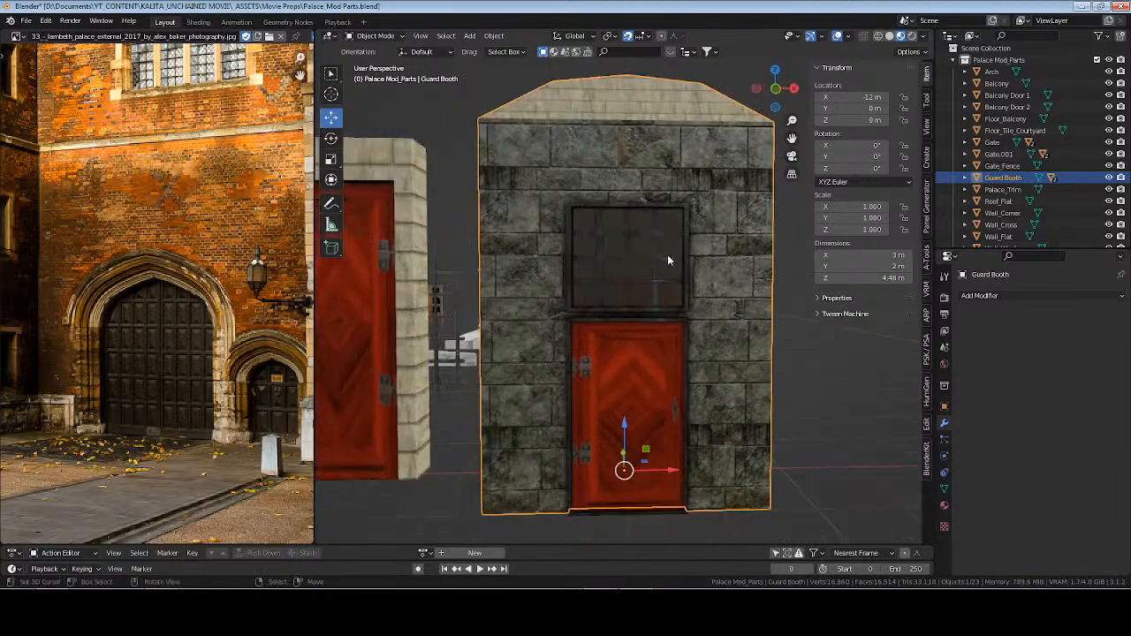
{"action": "scroll", "coordinate": [668, 255], "scroll_direction": "up", "scroll_amount": 6}
{"action": "middle_click_drag", "start_coordinate": [643, 338], "coordinate": [621, 339]}
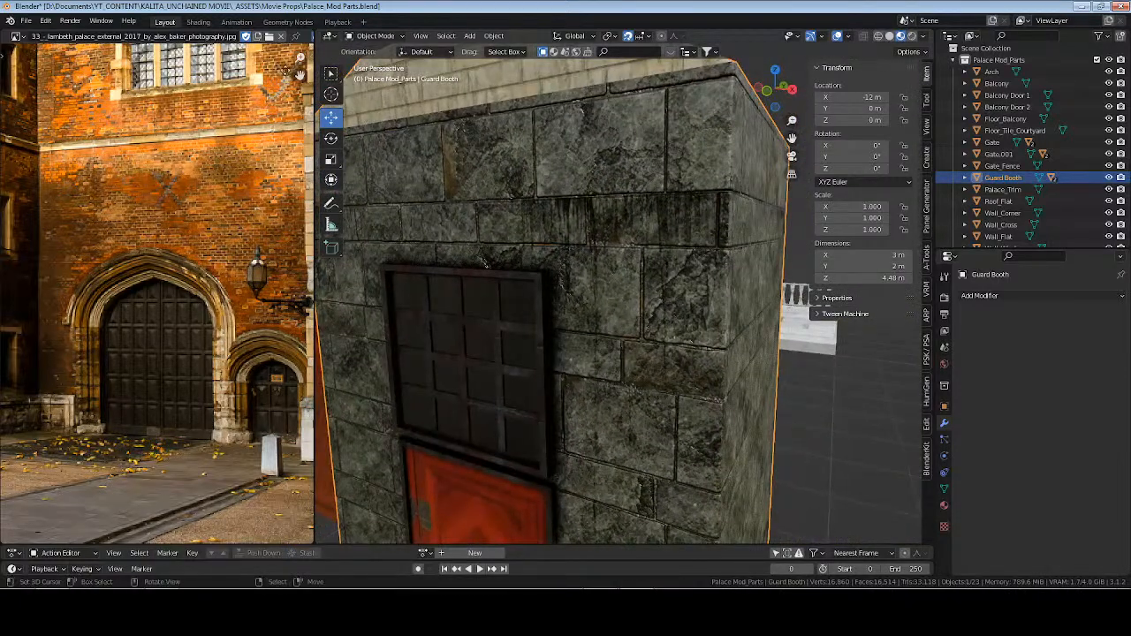
In the Shading workspace, inspect the Guard Booth's Door_Gate_Frame nodes and look up the folder path of the sl3acepc_2K_Roughness.jpg image.
{"action": "left_click", "coordinate": [198, 22]}
{"action": "middle_click_drag", "start_coordinate": [487, 456], "coordinate": [501, 532]}
{"action": "scroll", "coordinate": [502, 532], "scroll_direction": "down", "scroll_amount": 1}
{"action": "mouse_move", "coordinate": [474, 429]}
{"action": "middle_mouse_down"}
{"action": "mouse_move", "coordinate": [493, 532]}
{"action": "mouse_move", "coordinate": [437, 564]}
{"action": "middle_mouse_up"}
{"action": "scroll", "coordinate": [460, 470], "scroll_direction": "down", "scroll_amount": 5}
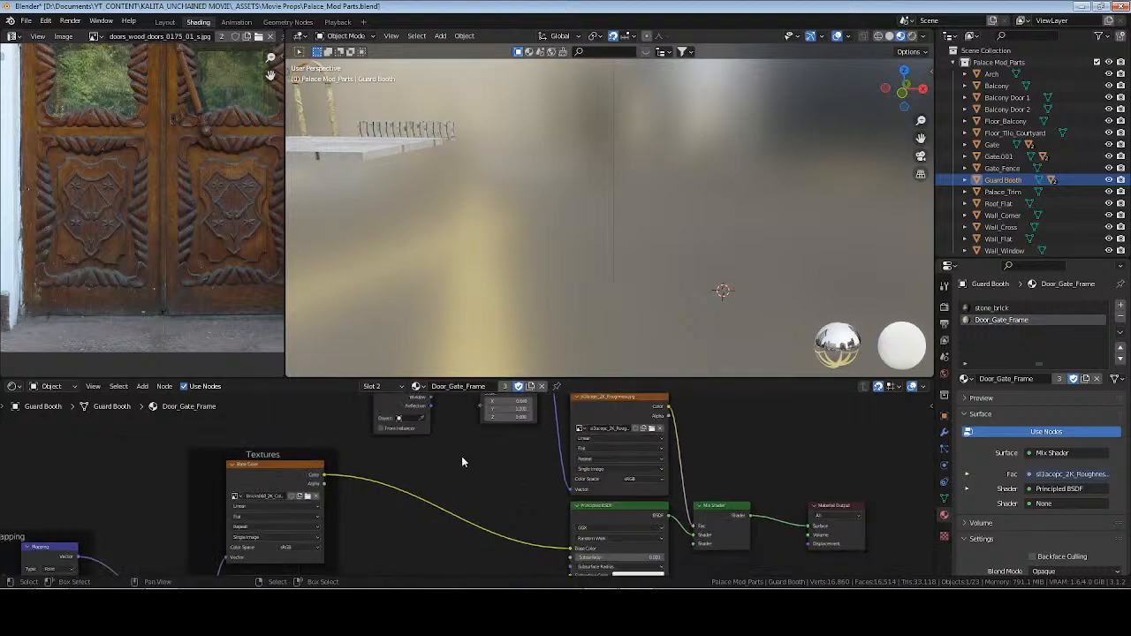
{"action": "middle_click_drag", "start_coordinate": [462, 456], "coordinate": [318, 522]}
{"action": "scroll", "coordinate": [397, 518], "scroll_direction": "up", "scroll_amount": 6}
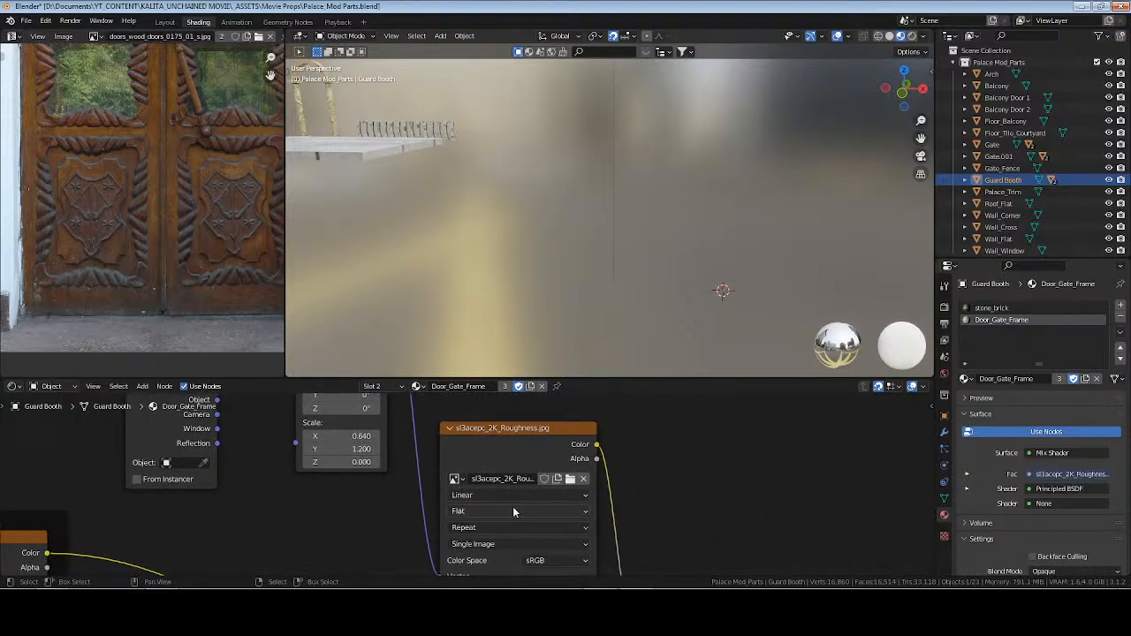
{"action": "left_click", "coordinate": [570, 478]}
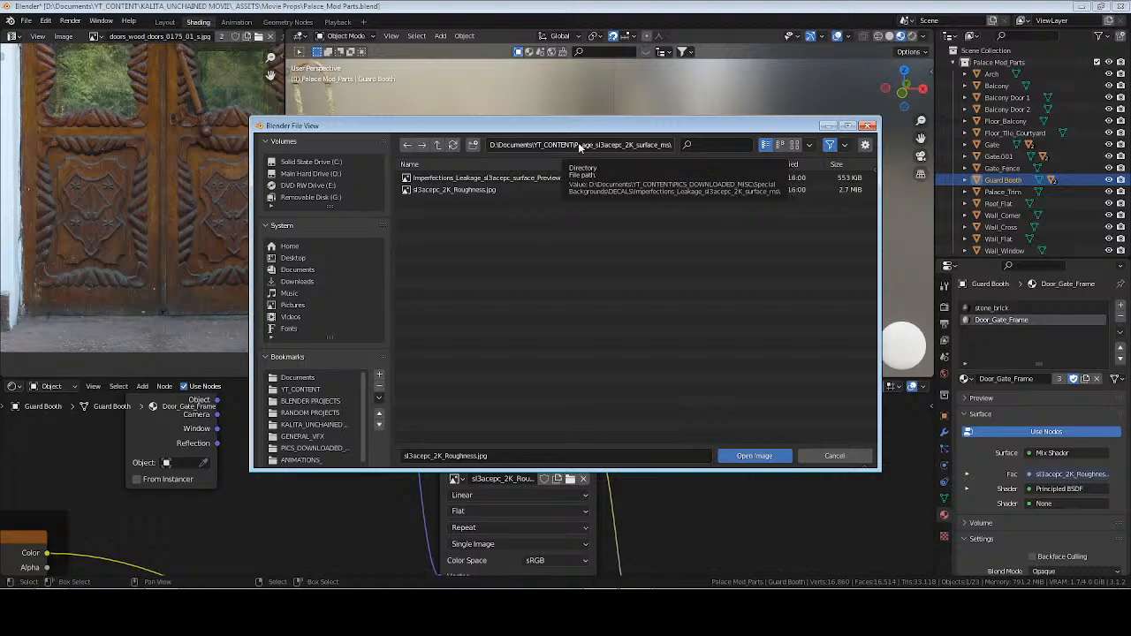
{"action": "key", "text": "Escape"}
Close Palace_Mod Parts.blend and reopen the recent file ZOMBIE ATTAC_SET BUILD.blend.
{"action": "left_click", "coordinate": [27, 21]}
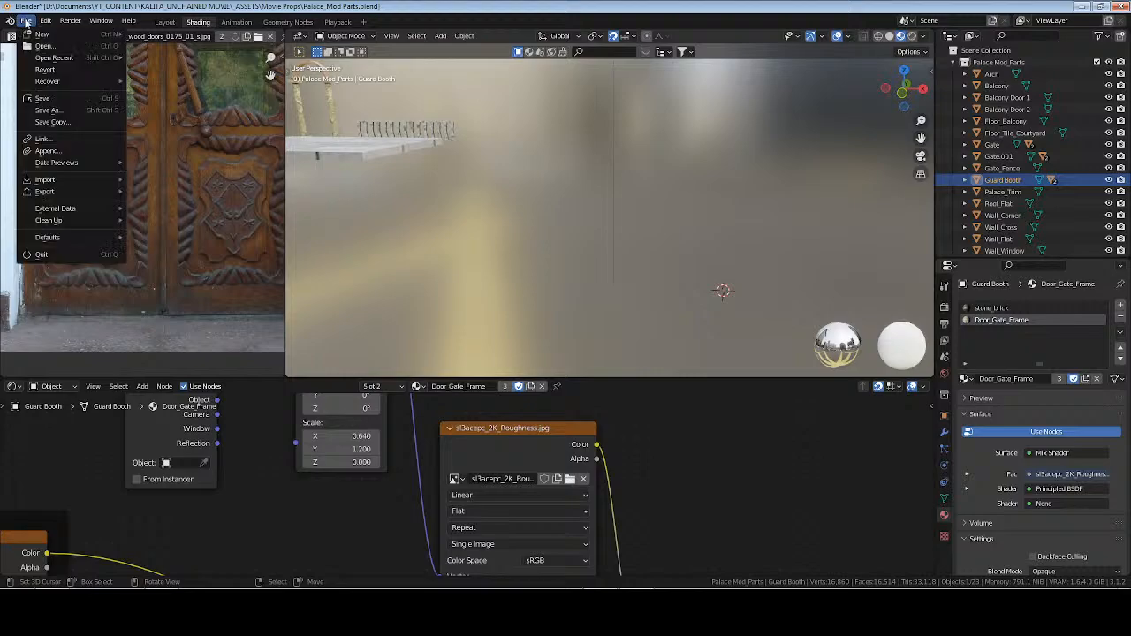
{"action": "mouse_move", "coordinate": [89, 65]}
{"action": "left_click", "coordinate": [194, 69]}
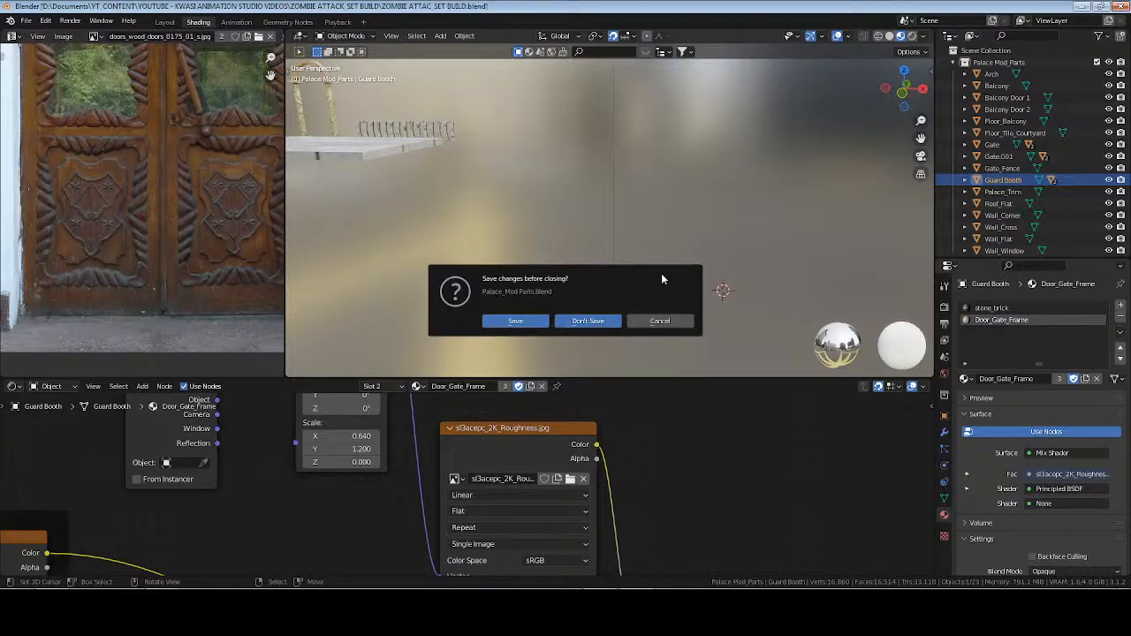
{"action": "key", "text": "Return"}
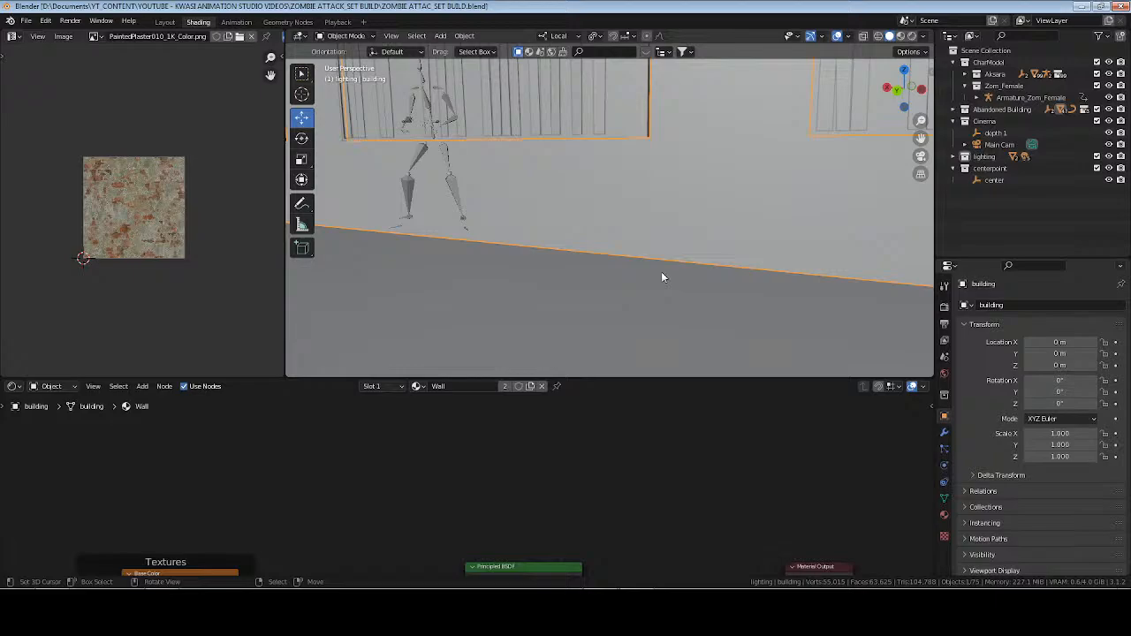
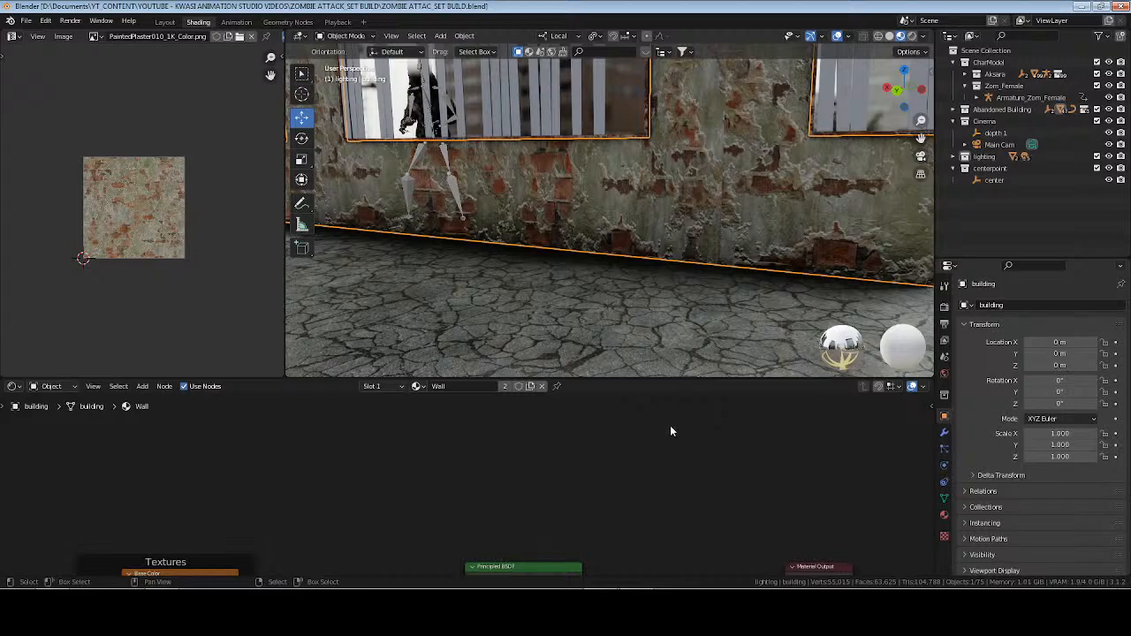
Save the scene, switch to the file explorer and open the Decal_Leakage_tc1fea3c_2K_atlas_ms folder in PICS_DOWNLOADED_MISC > Special Backgrounds > DECALS.
{"action": "key", "text": "ctrl+s"}
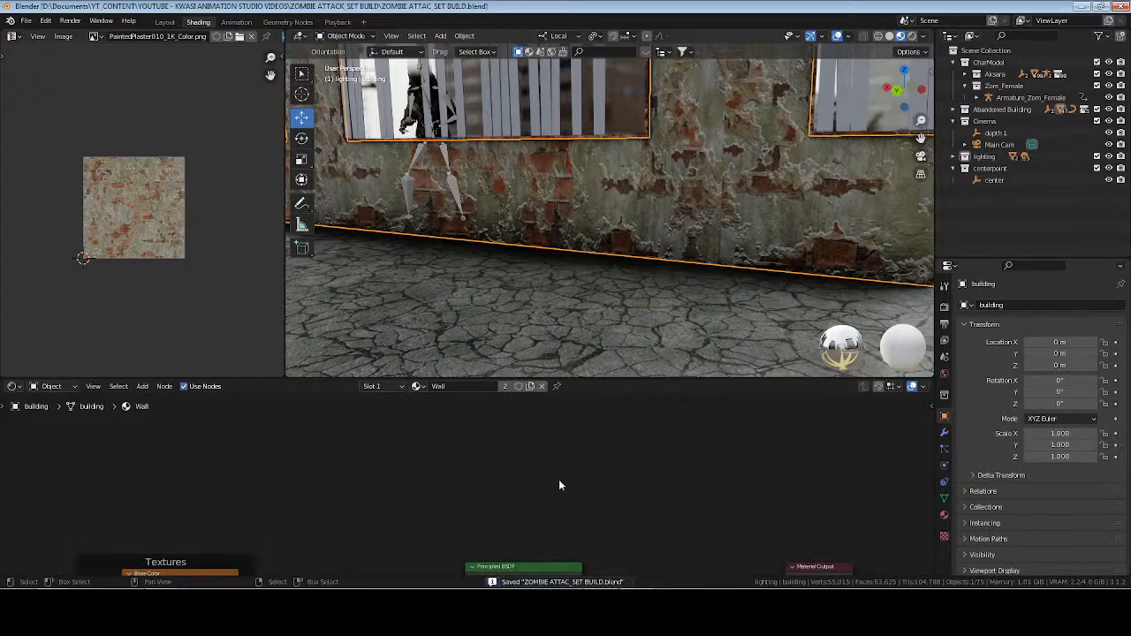
{"action": "key", "text": "alt+Tab"}
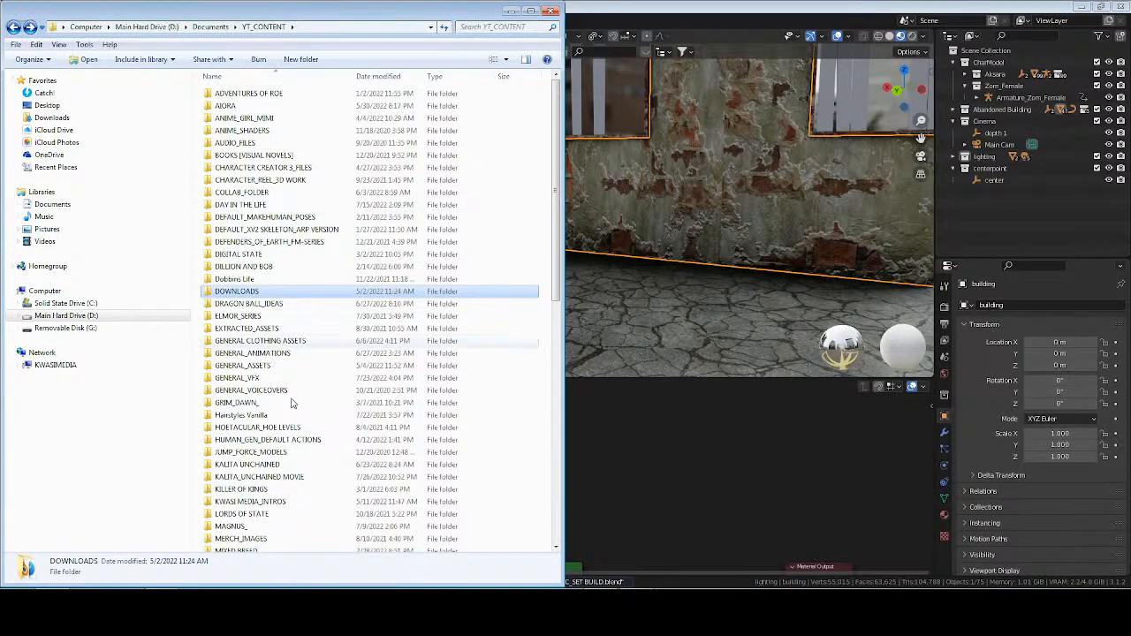
{"action": "scroll", "coordinate": [308, 404], "scroll_direction": "down", "scroll_amount": 9}
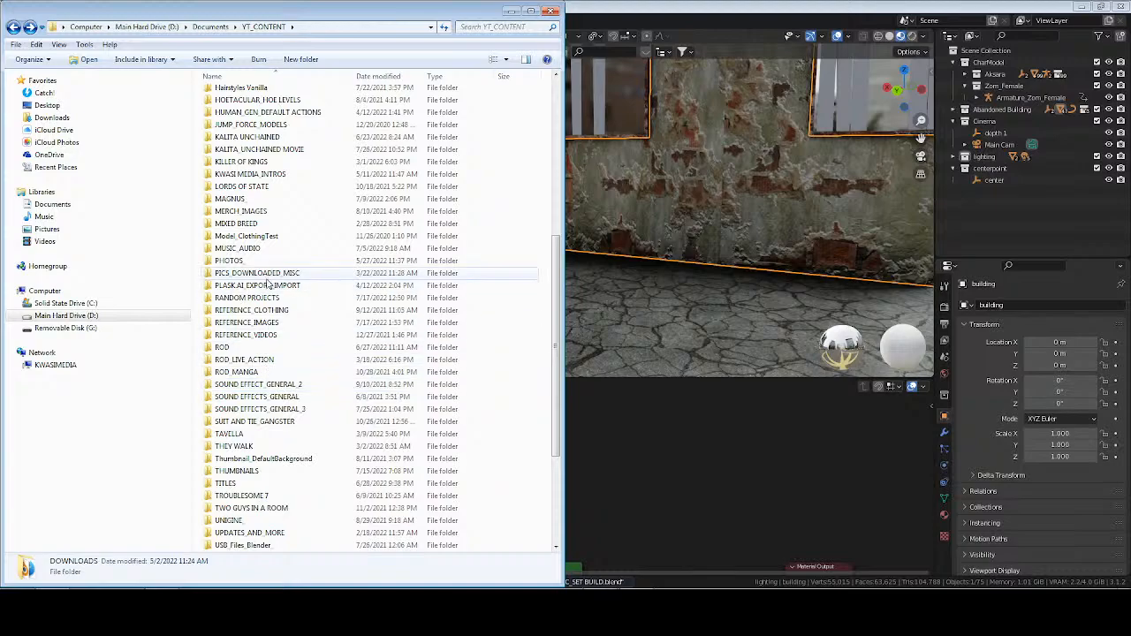
{"action": "double_click", "coordinate": [265, 274]}
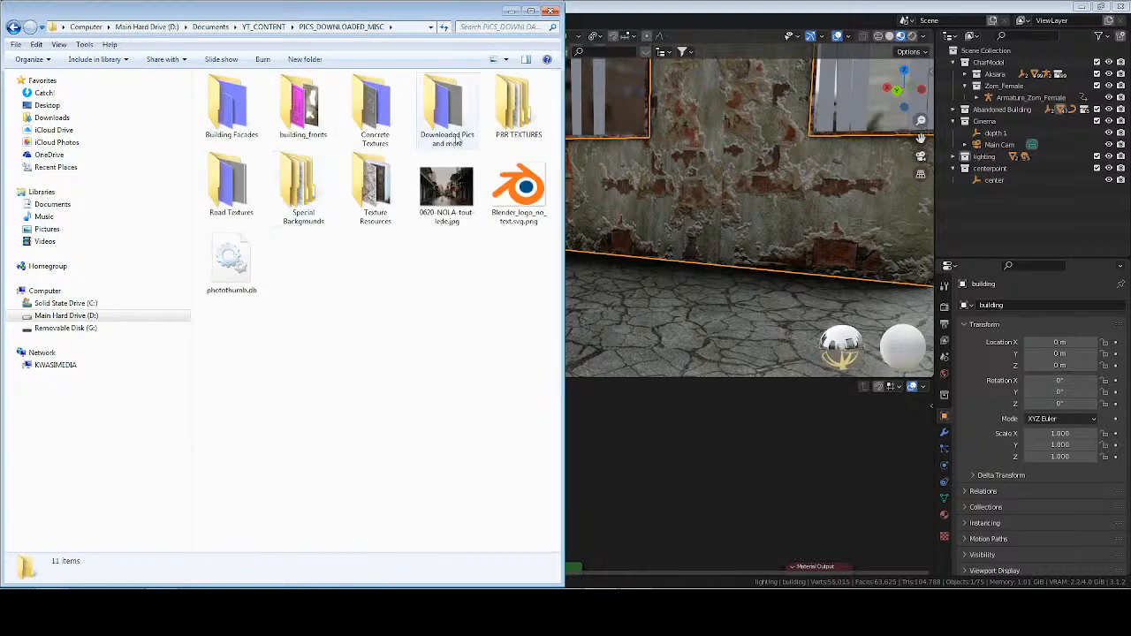
{"action": "double_click", "coordinate": [296, 187]}
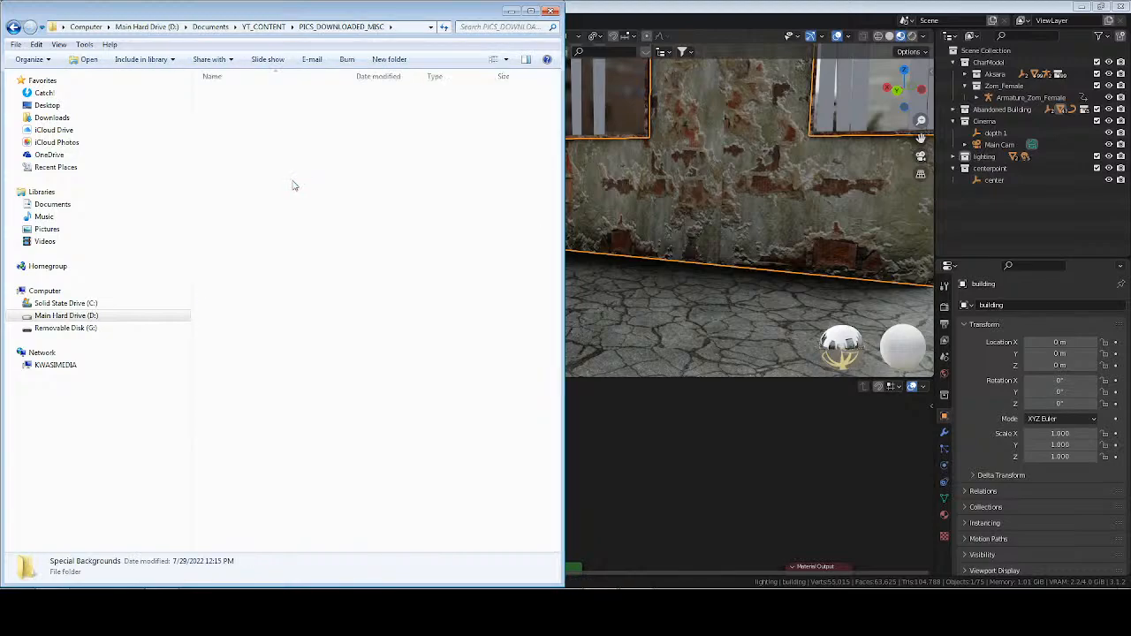
{"action": "left_click", "coordinate": [231, 99]}
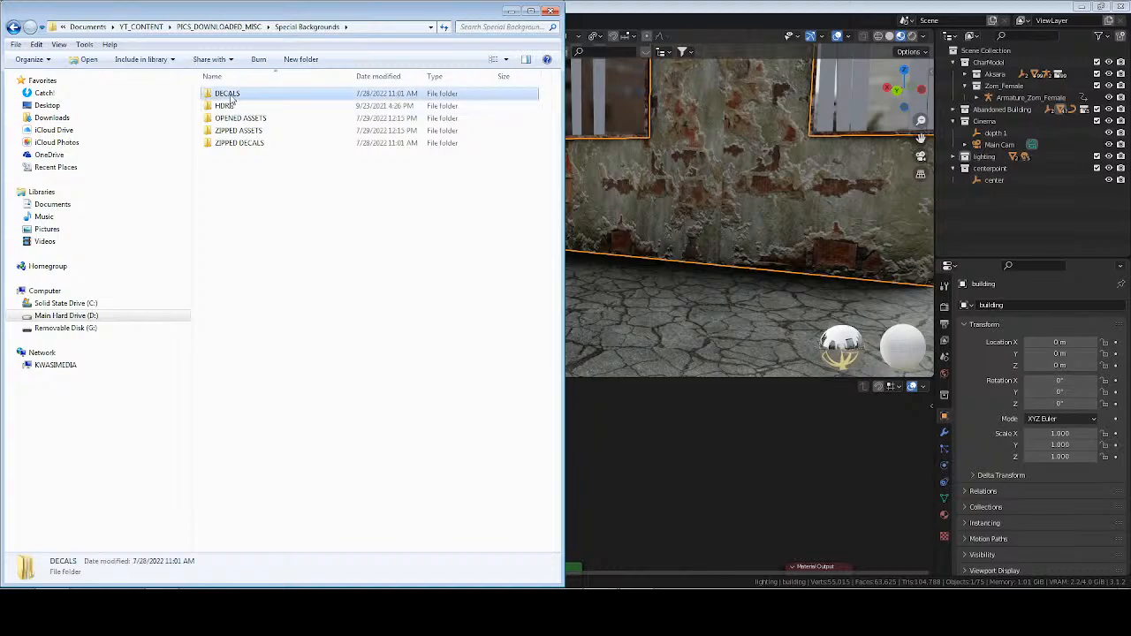
{"action": "double_click", "coordinate": [232, 97]}
{"action": "double_click", "coordinate": [265, 93]}
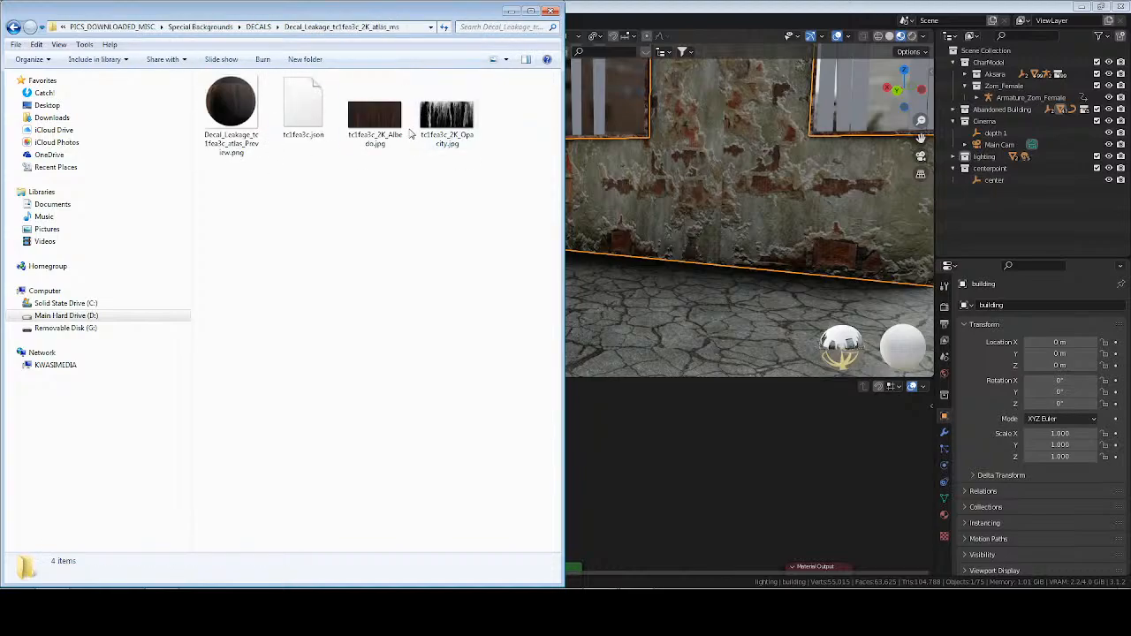
Bring tdfedjwc_2K_Opacity.jpg from the Decal_Leakage_tdfedjwc_2K_atlas_ms folder into the Wall material in Blender's shader editor as an image texture node.
{"action": "key", "text": "BackSpace"}
{"action": "double_click", "coordinate": [261, 103]}
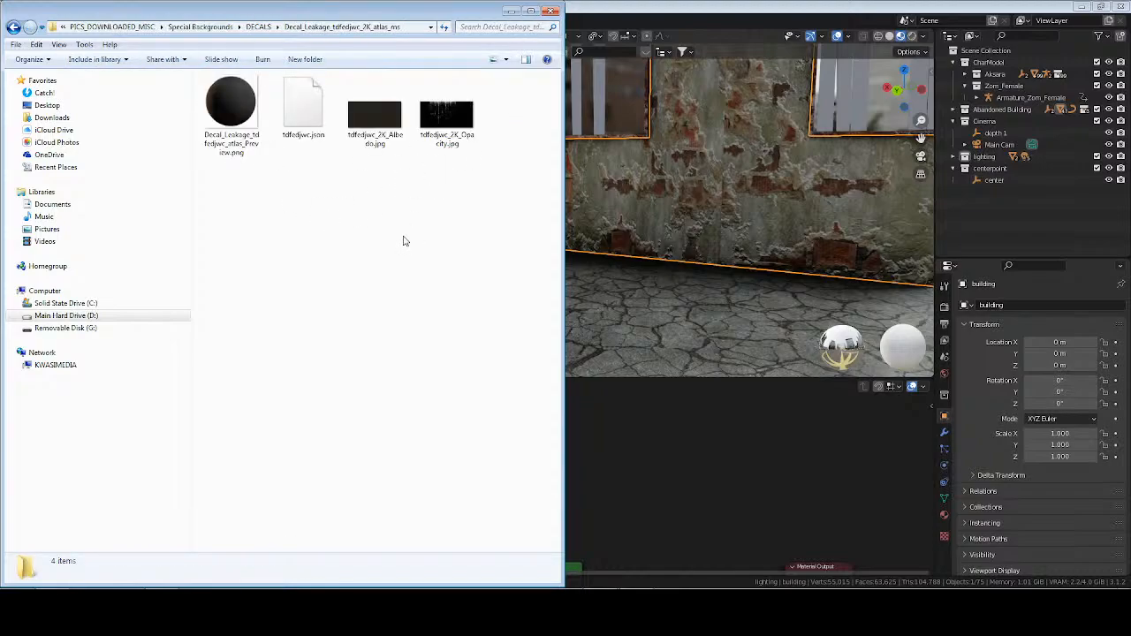
{"action": "left_click", "coordinate": [447, 117]}
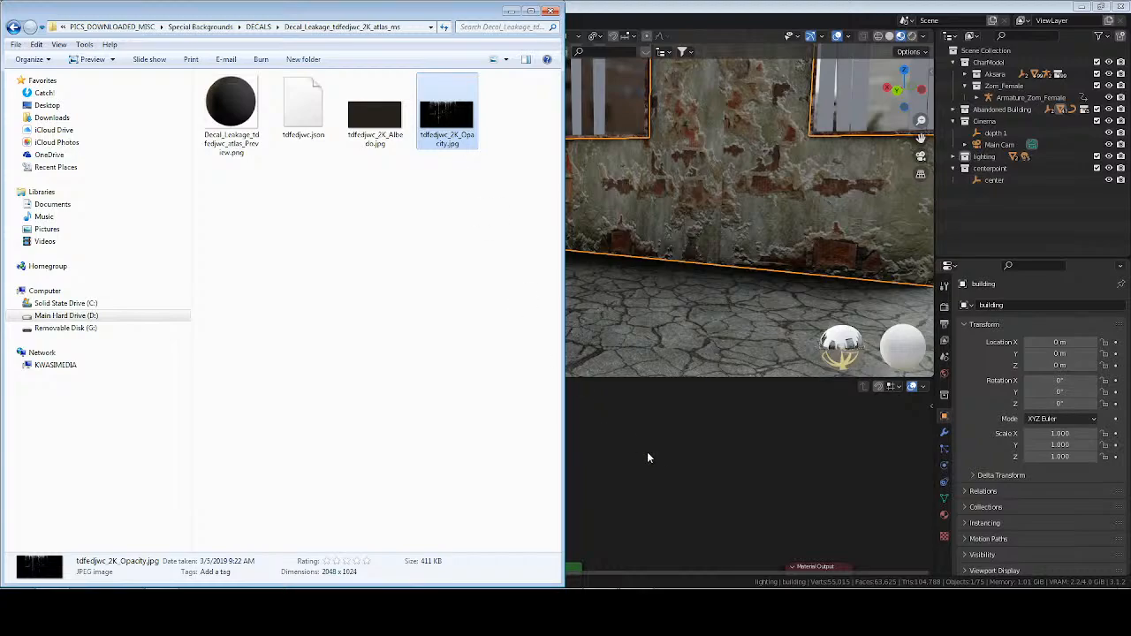
{"action": "left_click_drag", "start_coordinate": [647, 452], "coordinate": [635, 452]}
{"action": "left_click", "coordinate": [606, 479]}
{"action": "scroll", "coordinate": [591, 471], "scroll_direction": "down", "scroll_amount": 3}
{"action": "middle_click_drag", "start_coordinate": [580, 465], "coordinate": [588, 452]}
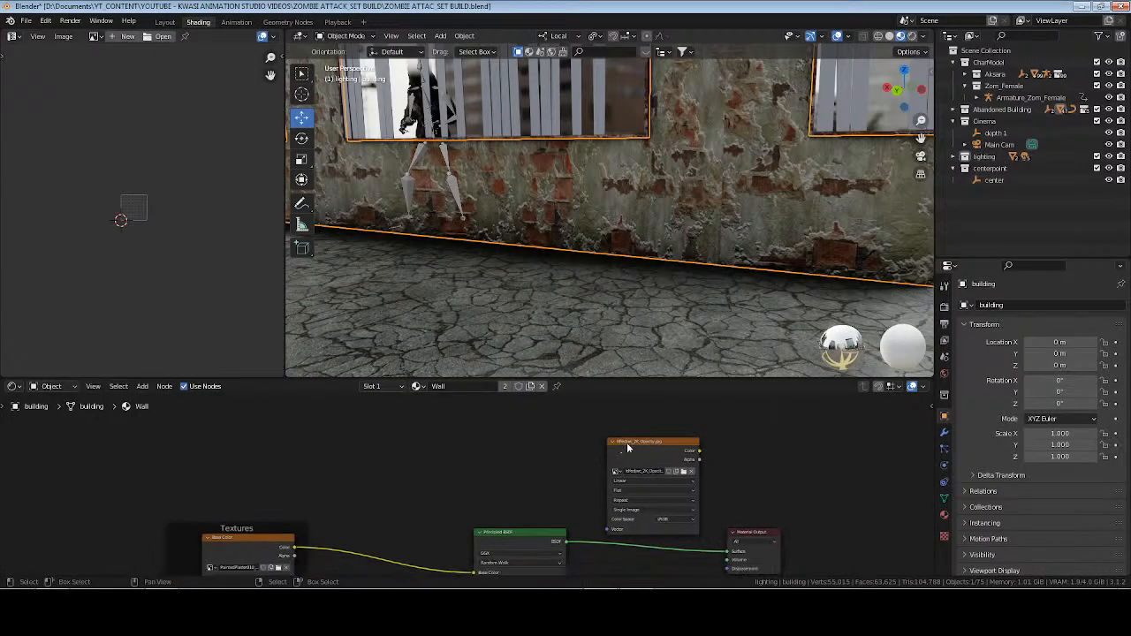
Place the opacity texture node above the Principled BSDF and attach Mapping and Texture Coordinate nodes to it.
{"action": "left_click_drag", "start_coordinate": [627, 448], "coordinate": [492, 426]}
{"action": "key", "text": "ctrl+t"}
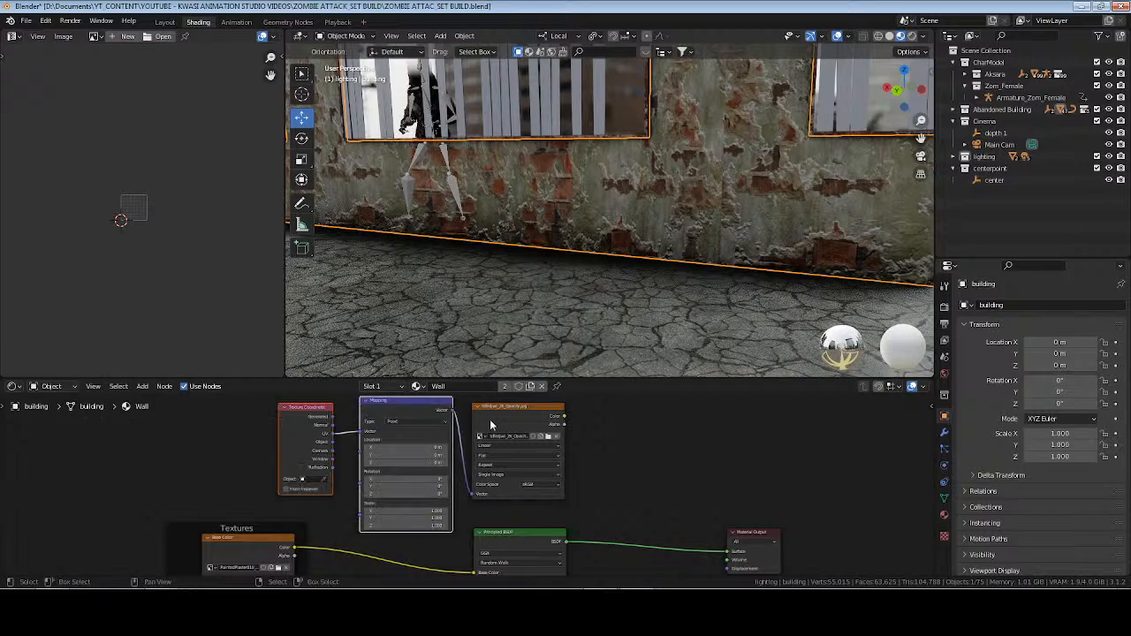
{"action": "left_click", "coordinate": [687, 459]}
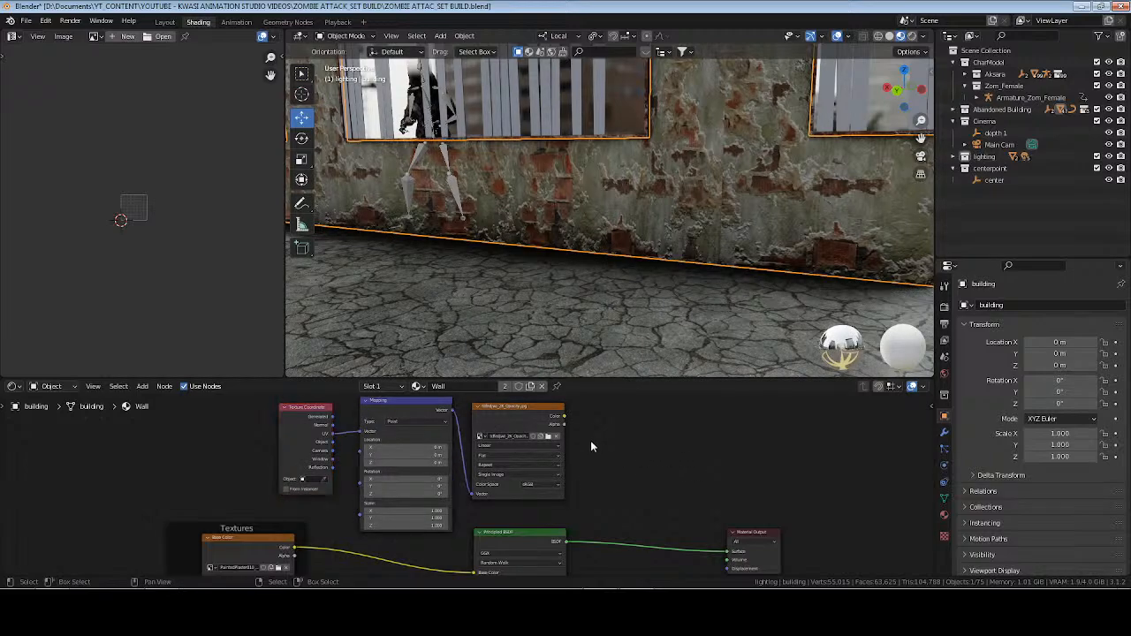
Add a Mix Shader with the opacity texture's Color as its Fac and insert it between the Principled BSDF and the Material Output.
{"action": "left_click_drag", "start_coordinate": [570, 419], "coordinate": [619, 453]}
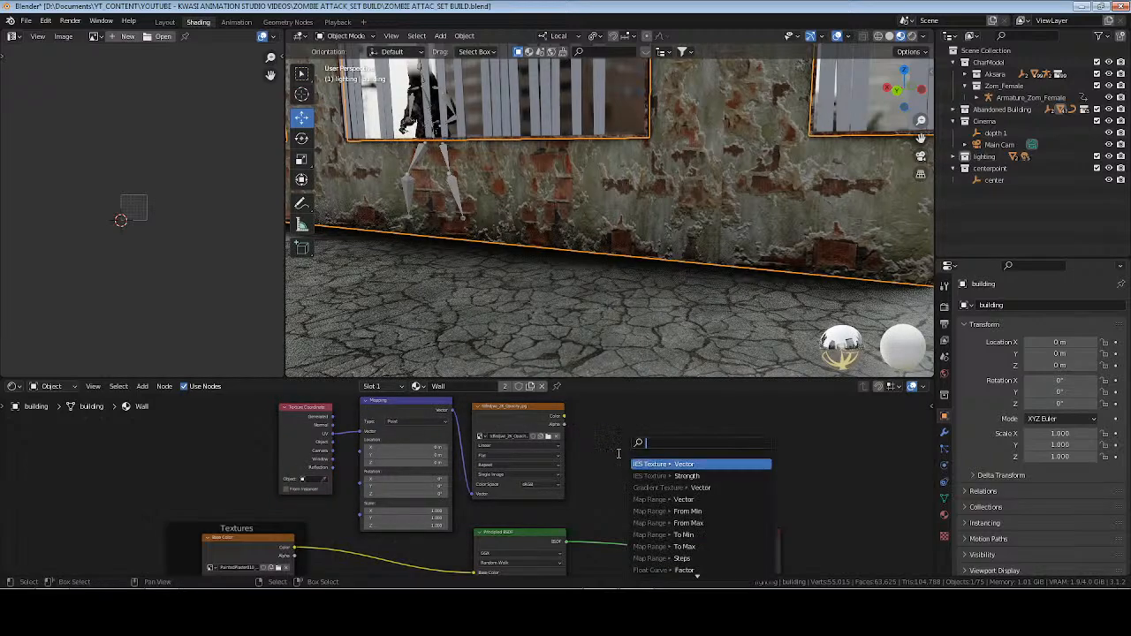
{"action": "type", "text": "mix shader"}
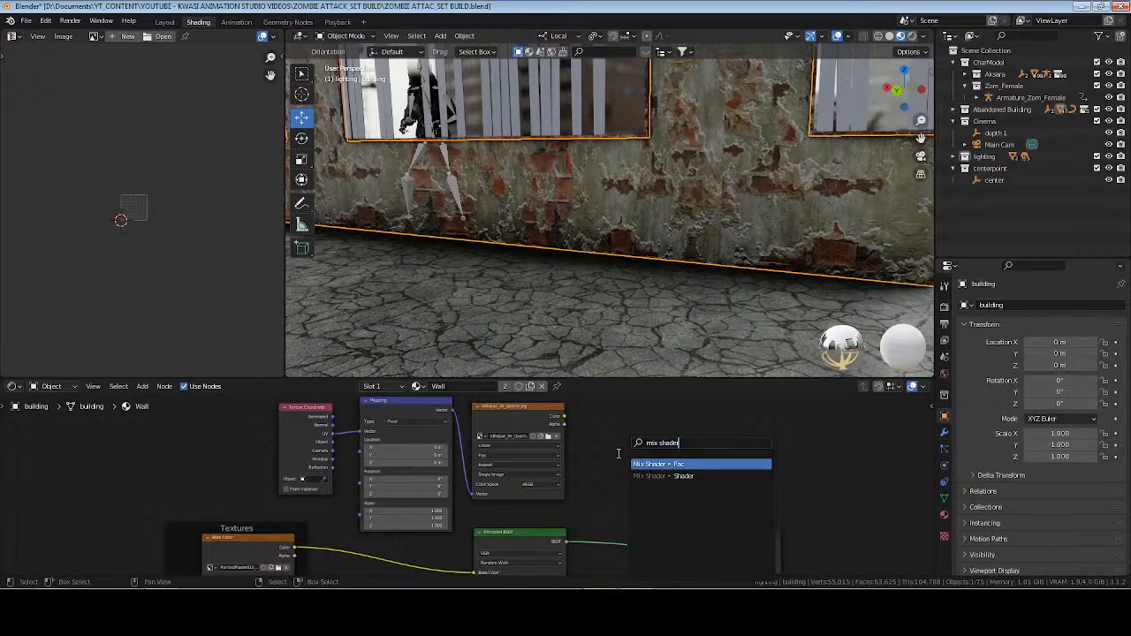
{"action": "key", "text": "Return"}
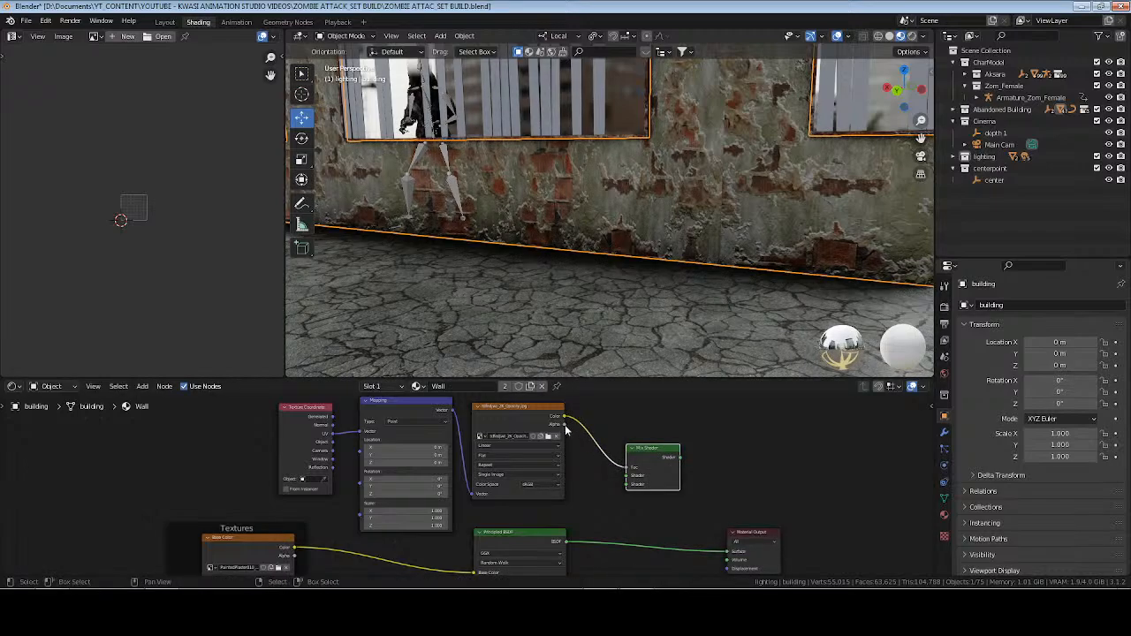
{"action": "middle_click_drag", "start_coordinate": [680, 477], "coordinate": [643, 434]}
{"action": "left_click_drag", "start_coordinate": [626, 426], "coordinate": [606, 477]}
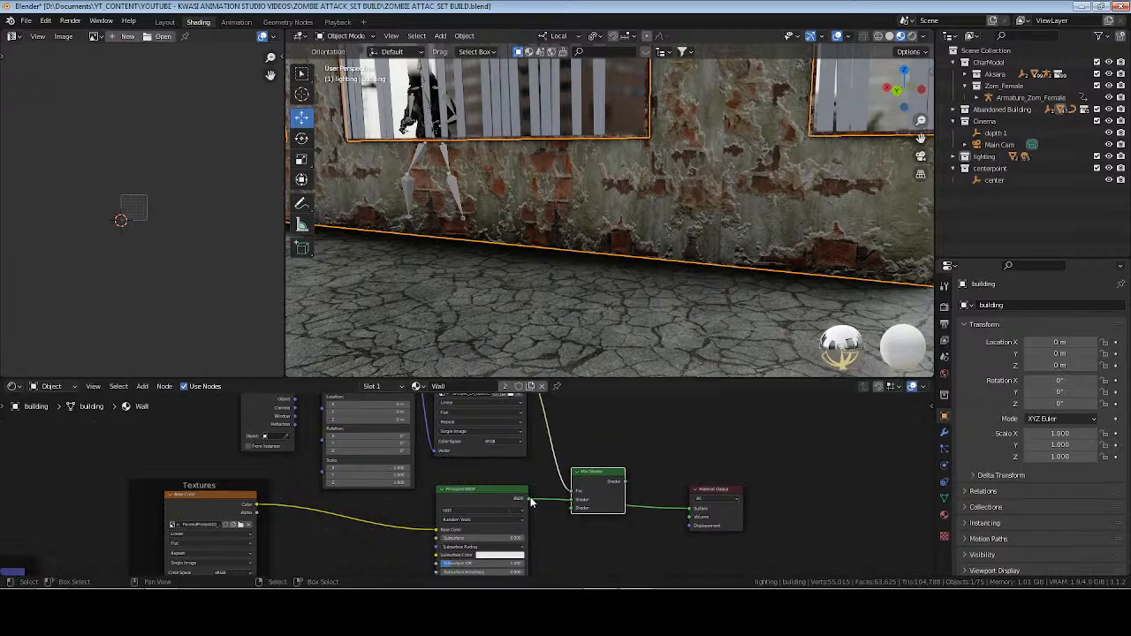
{"action": "left_click_drag", "start_coordinate": [530, 499], "coordinate": [572, 501]}
{"action": "left_click", "coordinate": [597, 485], "text": "ctrl+shift"}
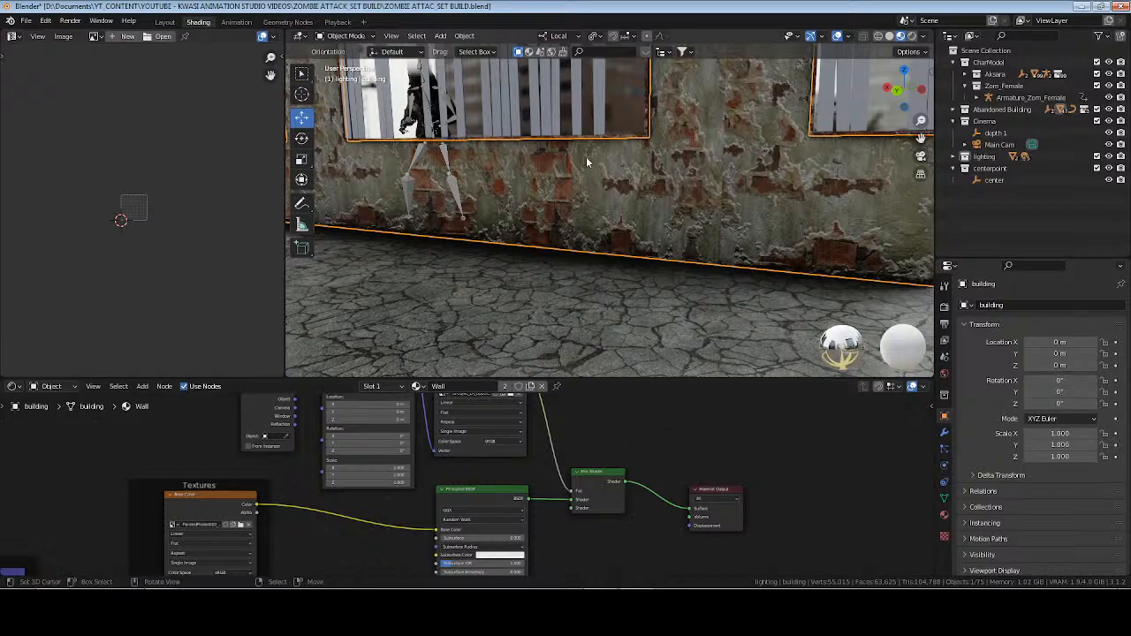
Set the Z rotation of the opacity texture's Mapping node to 180° and save the file.
{"action": "middle_click_drag", "start_coordinate": [586, 157], "coordinate": [656, 239]}
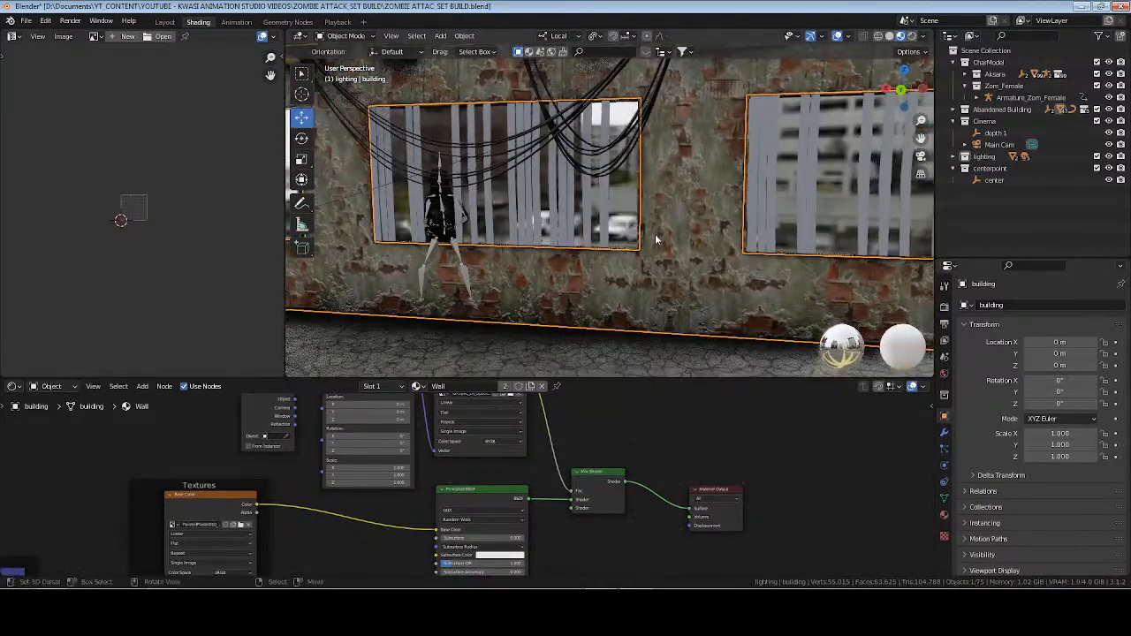
{"action": "key", "text": "Tab"}
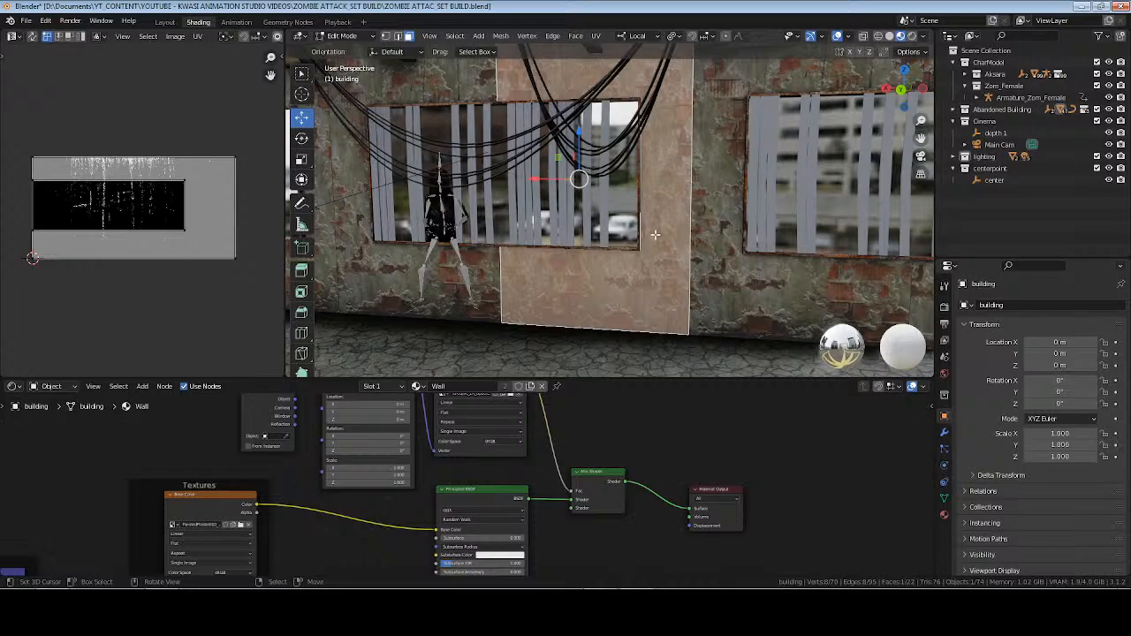
{"action": "key", "text": "Tab"}
{"action": "scroll", "coordinate": [423, 429], "scroll_direction": "up", "scroll_amount": 4}
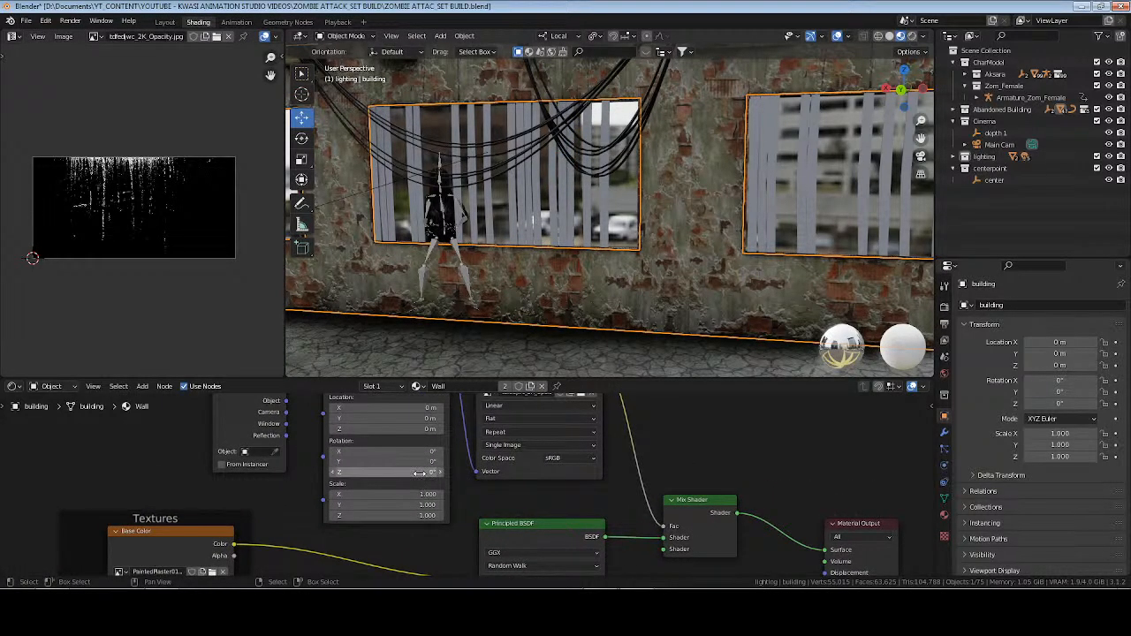
{"action": "mouse_move", "coordinate": [422, 472]}
{"action": "left_mouse_down"}
{"action": "mouse_move", "coordinate": [434, 472]}
{"action": "mouse_move", "coordinate": [419, 473]}
{"action": "left_mouse_up"}
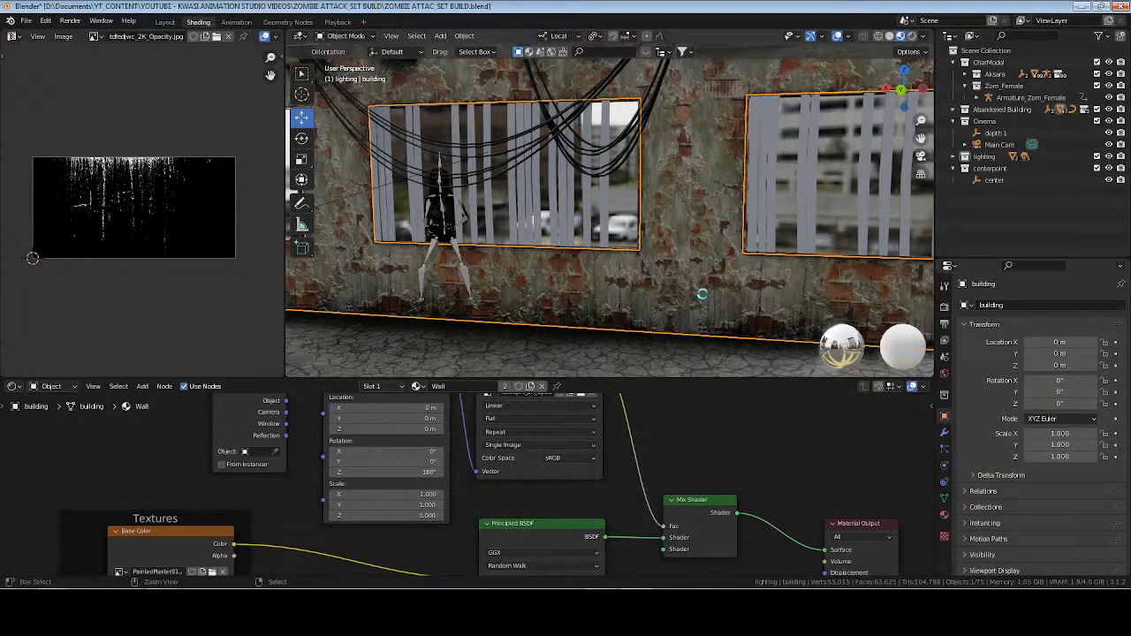
{"action": "key", "text": "ctrl+s"}
Examine the wall up close, save the file and check the camera view in the Layout workspace with rendered shading and a test render.
{"action": "middle_click_drag", "start_coordinate": [688, 294], "coordinate": [624, 254], "text": "shift"}
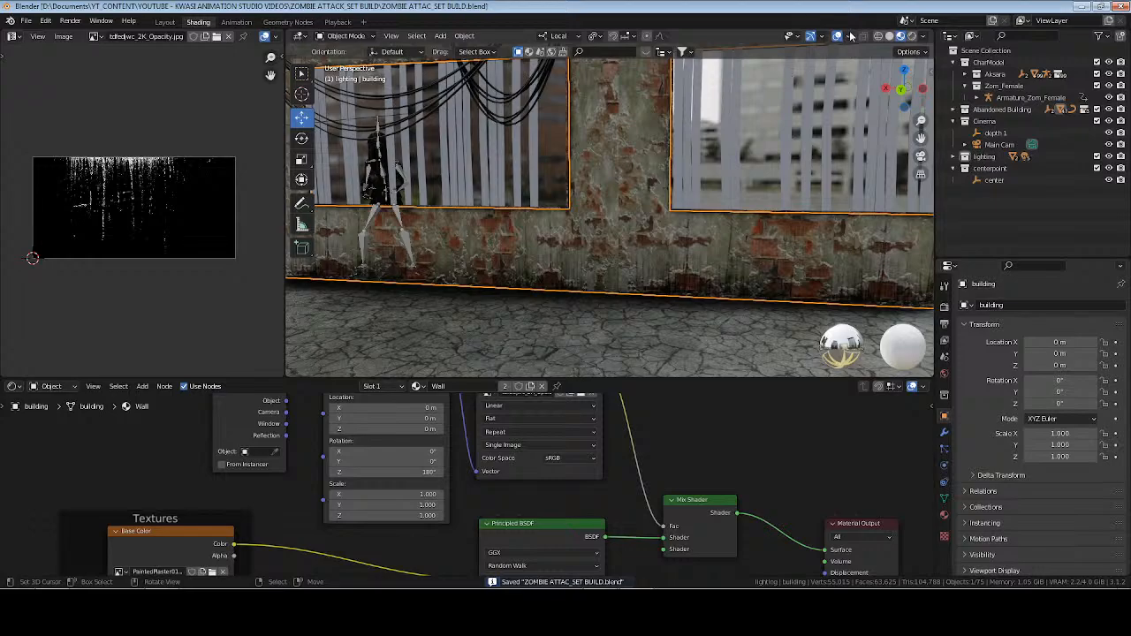
{"action": "middle_click_drag", "start_coordinate": [665, 251], "coordinate": [568, 271]}
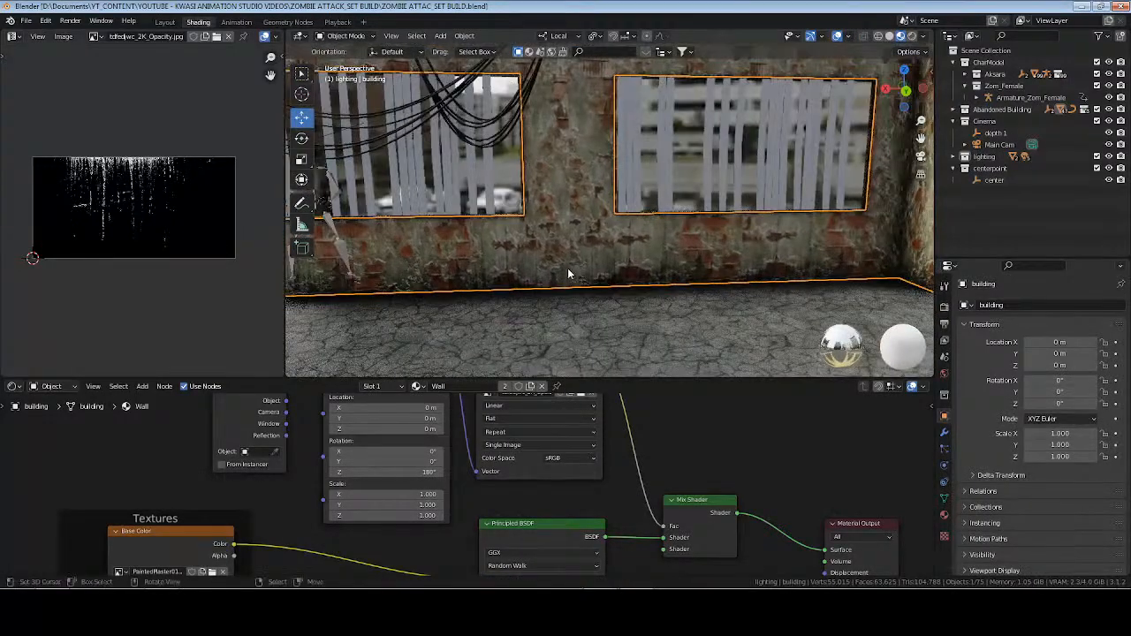
{"action": "key", "text": "ctrl+s"}
{"action": "key", "text": "ctrl+Page_Up"}
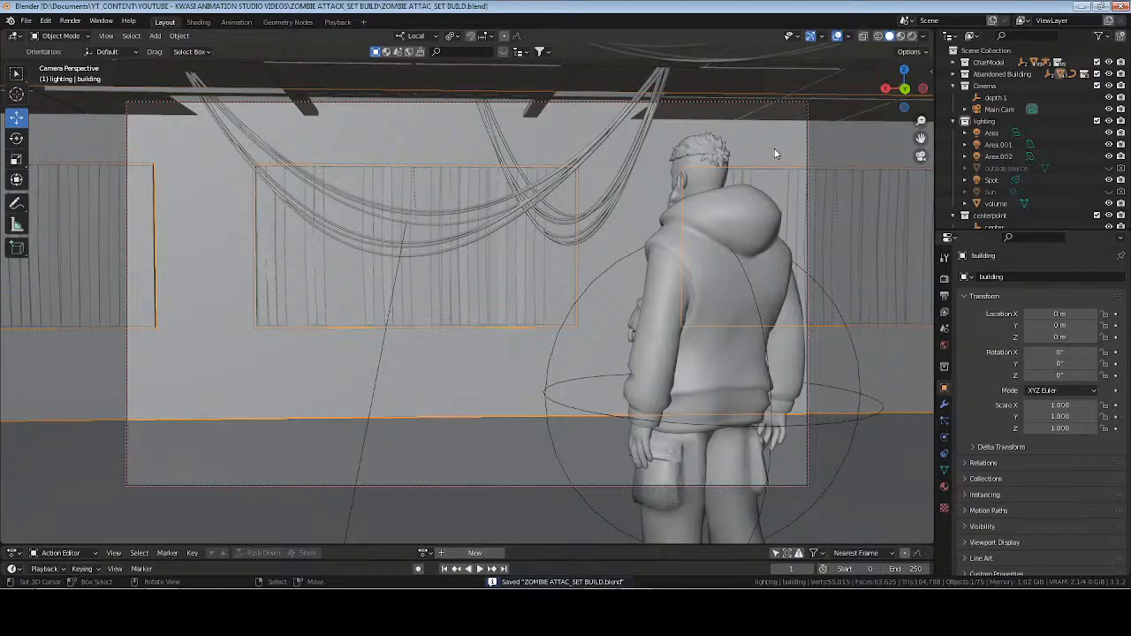
{"action": "left_click", "coordinate": [912, 36]}
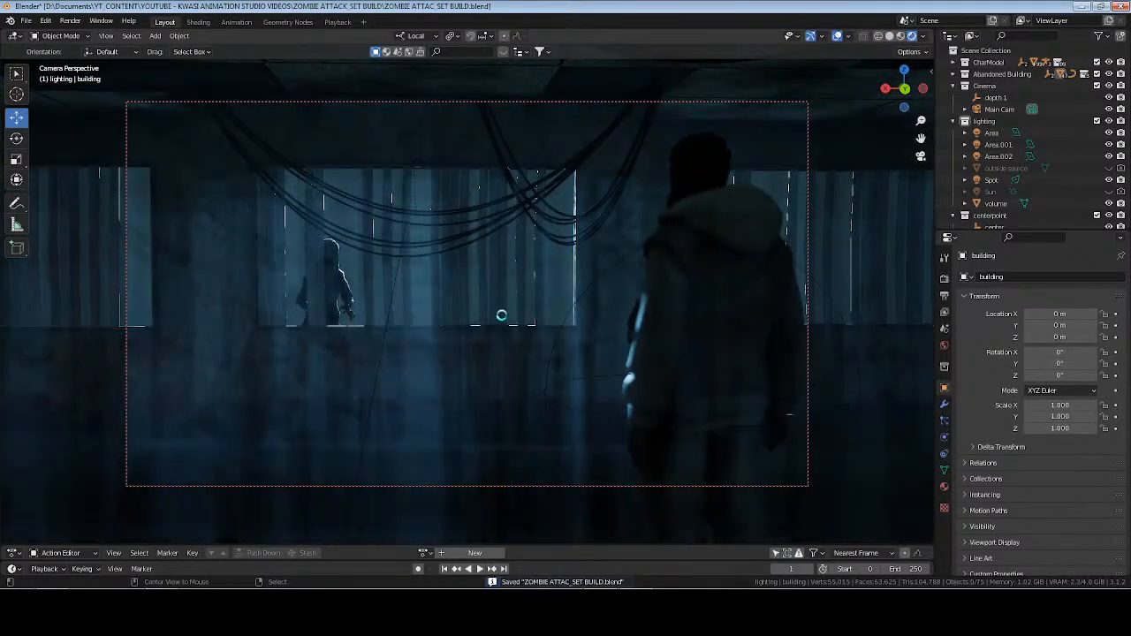
{"action": "key", "text": "F12"}
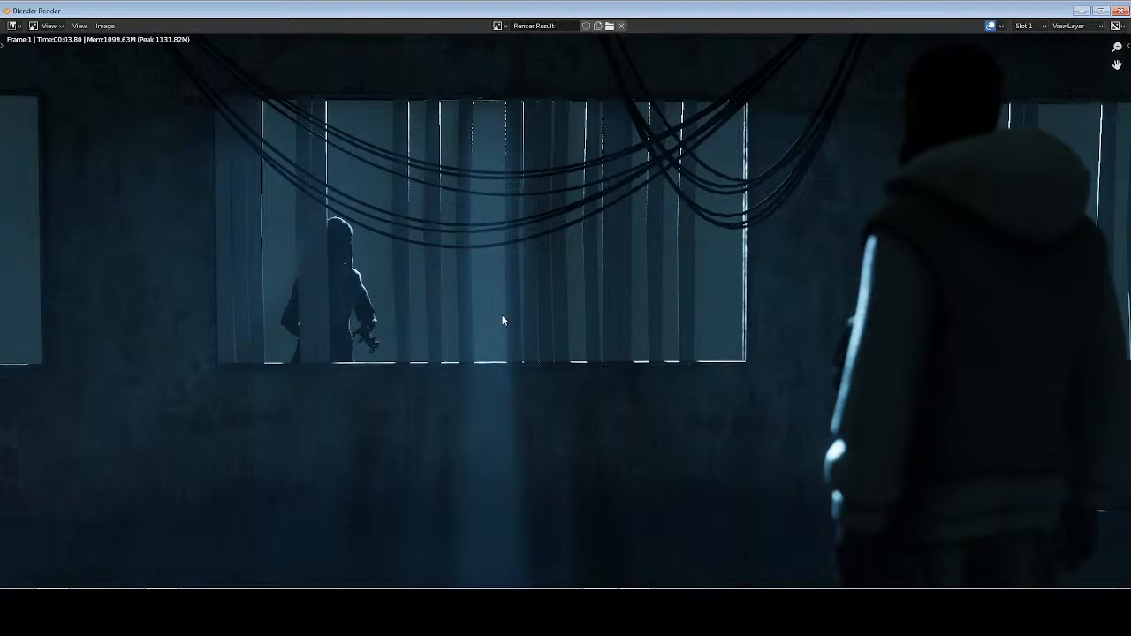
{"action": "key", "text": "Escape"}
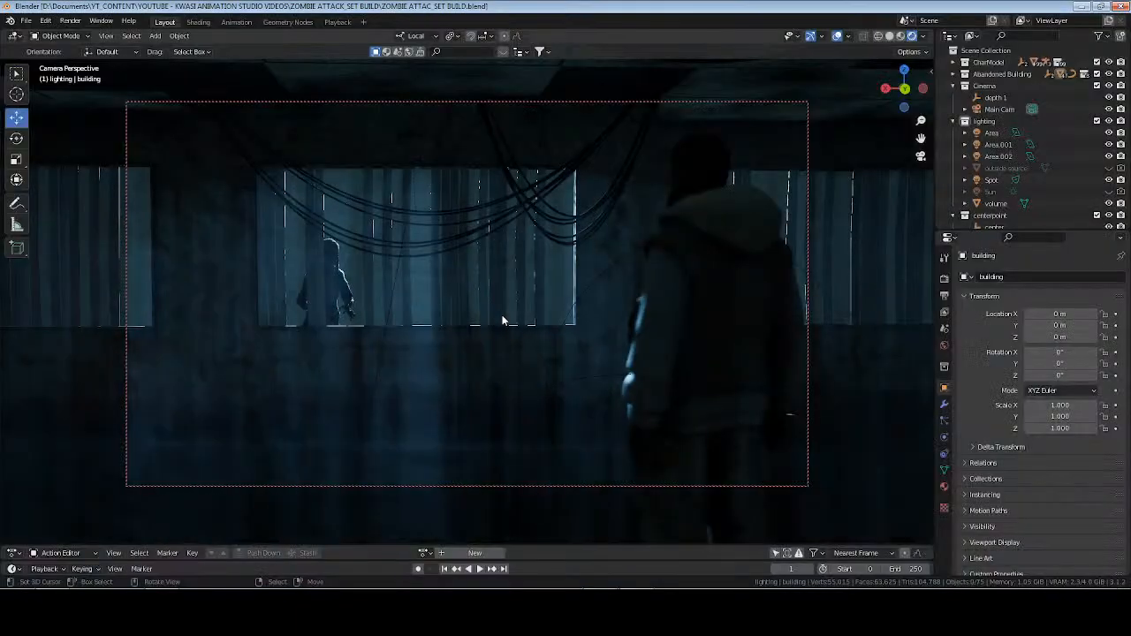
Return the viewport to solid shading and make the Abandoned Building collection active.
{"action": "left_click", "coordinate": [889, 36]}
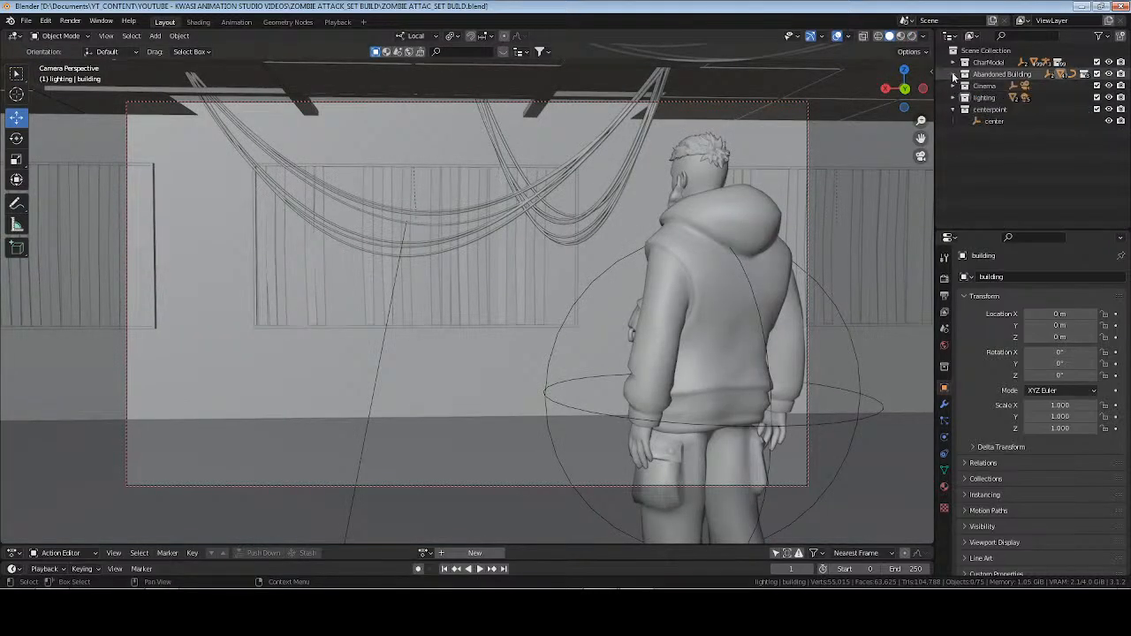
{"action": "left_click", "coordinate": [954, 74]}
{"action": "left_click", "coordinate": [1001, 75]}
Leave the camera view, add a mesh plane at the male character's feet and rotate it 90° about the X axis.
{"action": "key", "text": "KP_0"}
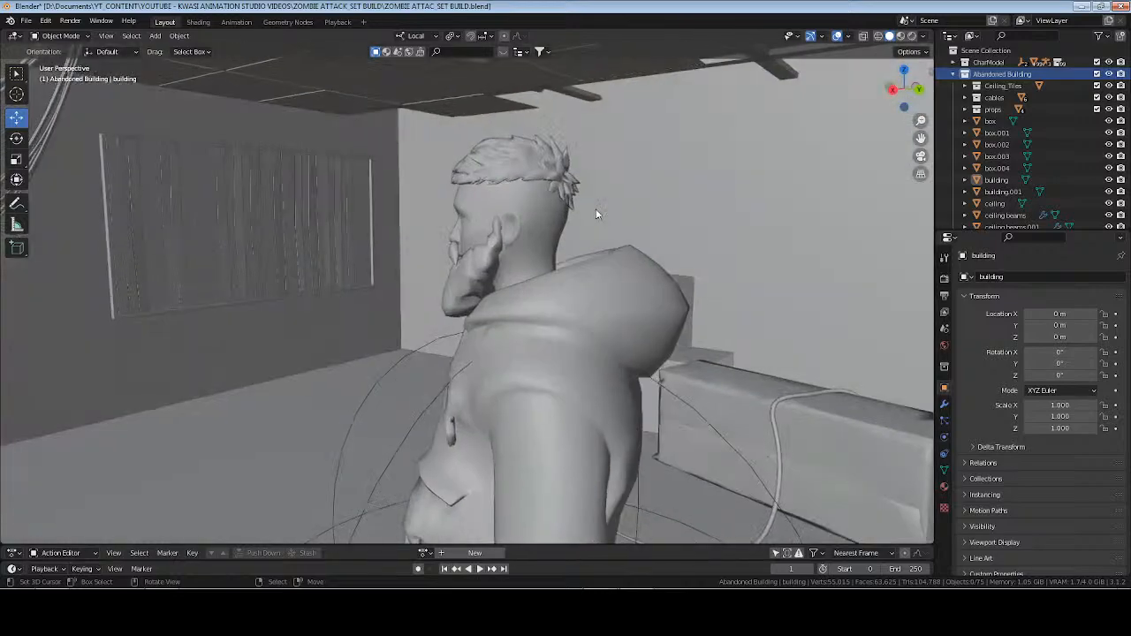
{"action": "scroll", "coordinate": [564, 218], "scroll_direction": "down", "scroll_amount": 6}
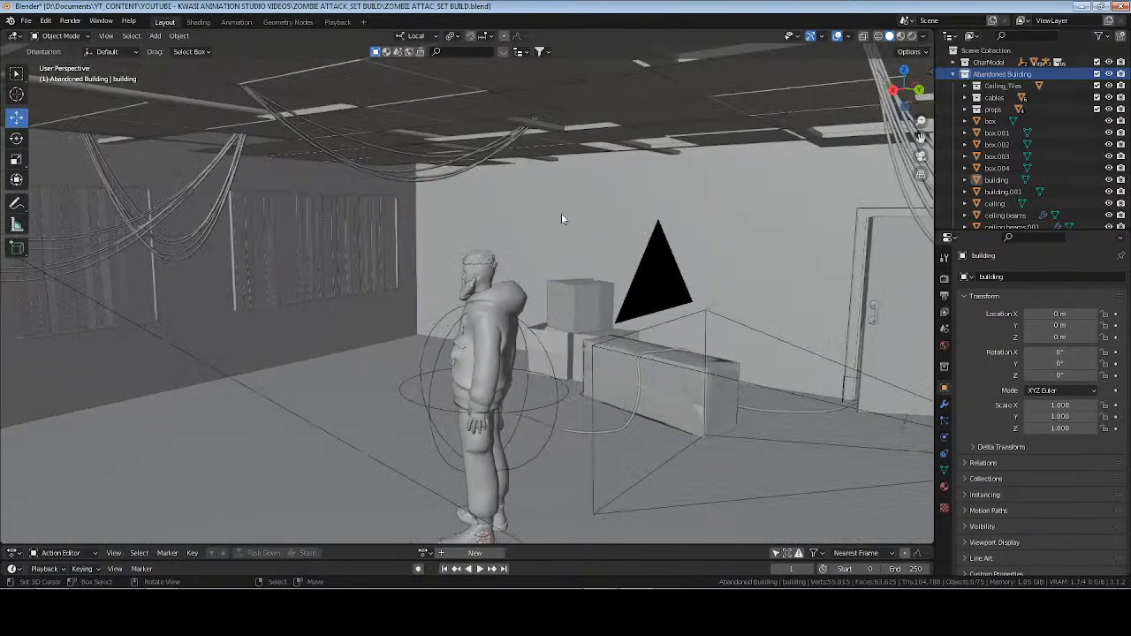
{"action": "middle_click_drag", "start_coordinate": [563, 217], "coordinate": [608, 225]}
{"action": "scroll", "coordinate": [583, 247], "scroll_direction": "down", "scroll_amount": 2}
{"action": "middle_click_drag", "start_coordinate": [537, 360], "coordinate": [579, 281], "text": "shift"}
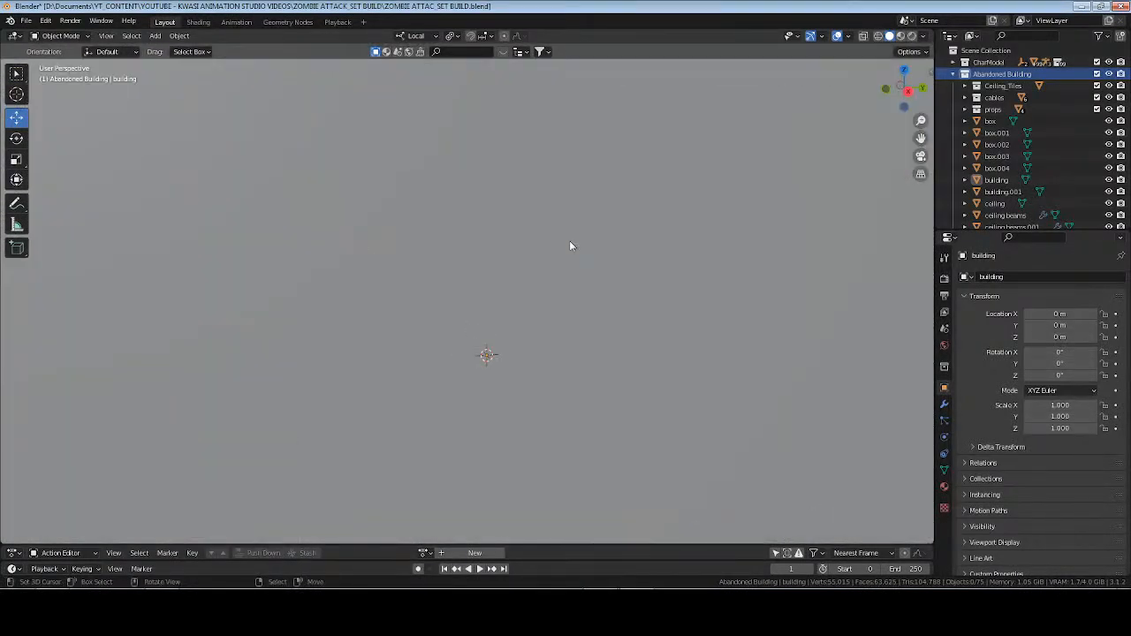
{"action": "key", "text": "shift+a"}
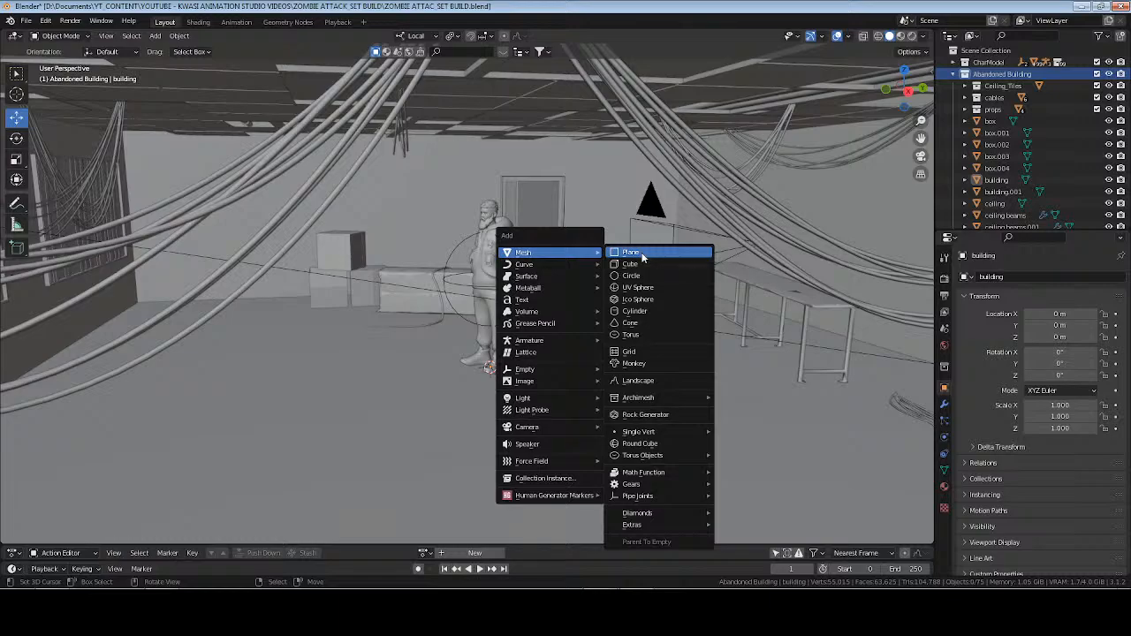
{"action": "left_click", "coordinate": [626, 253]}
{"action": "type", "text": "r"}
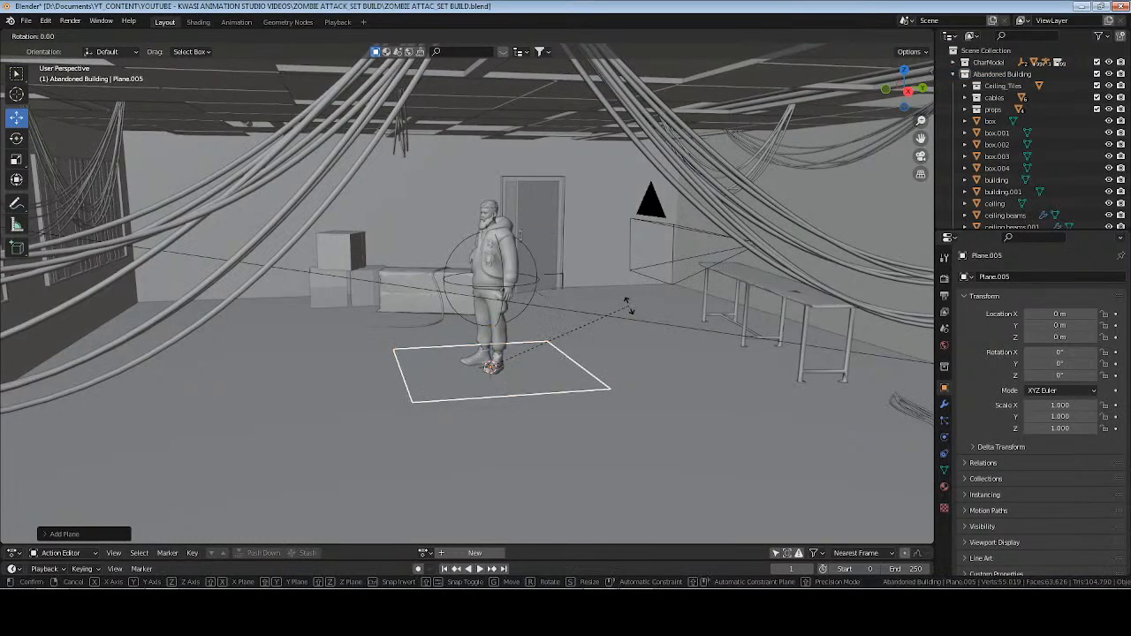
{"action": "type", "text": "x90"}
{"action": "key", "text": "Return"}
Try to move the upright plane by 1 m along its local Z axis.
{"action": "type", "text": "gz1"}
{"action": "key", "text": "Return"}
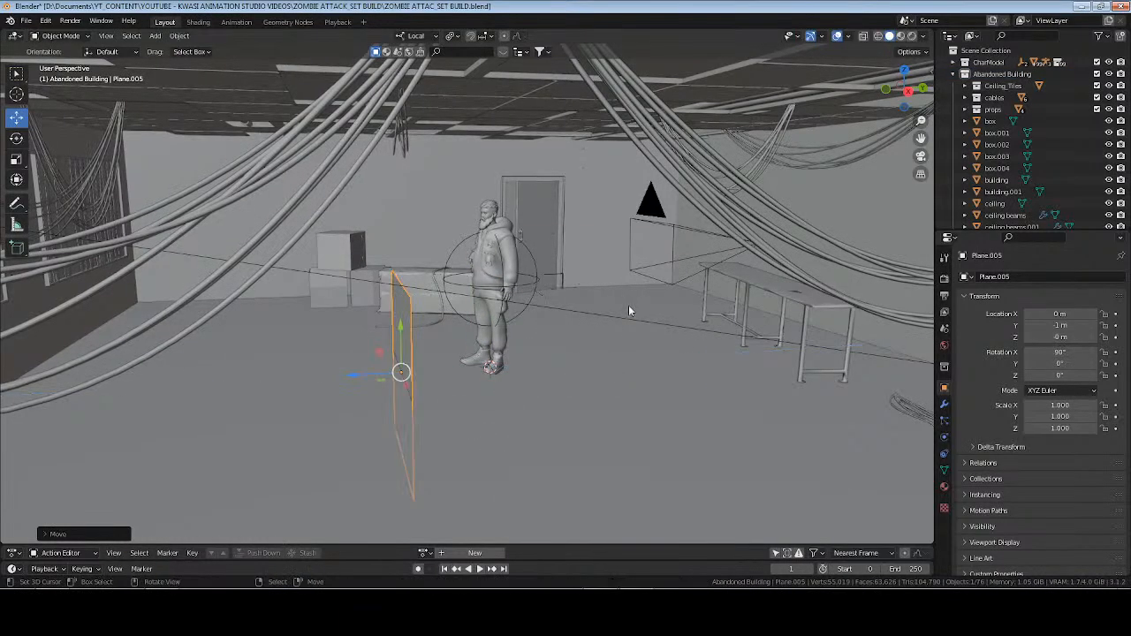
{"action": "key", "text": "ctrl+z"}
Set the pivot to Median Point and the transform orientation to Global, and move the upright plane up 1 m along Z.
{"action": "left_click", "coordinate": [453, 35]}
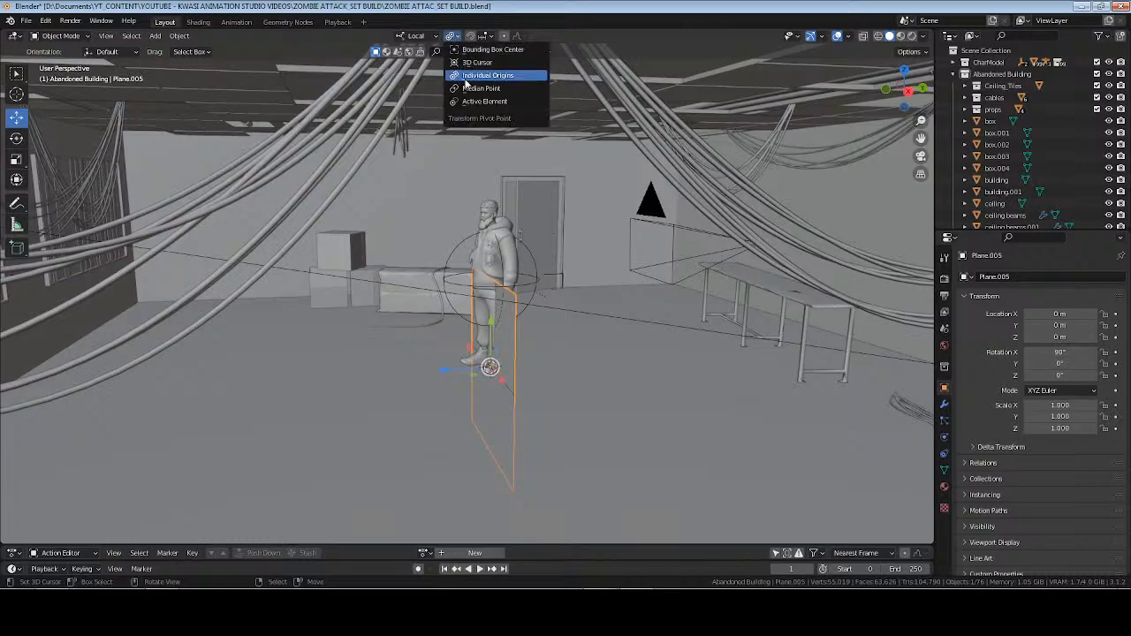
{"action": "left_click", "coordinate": [466, 88]}
{"action": "left_click", "coordinate": [415, 36]}
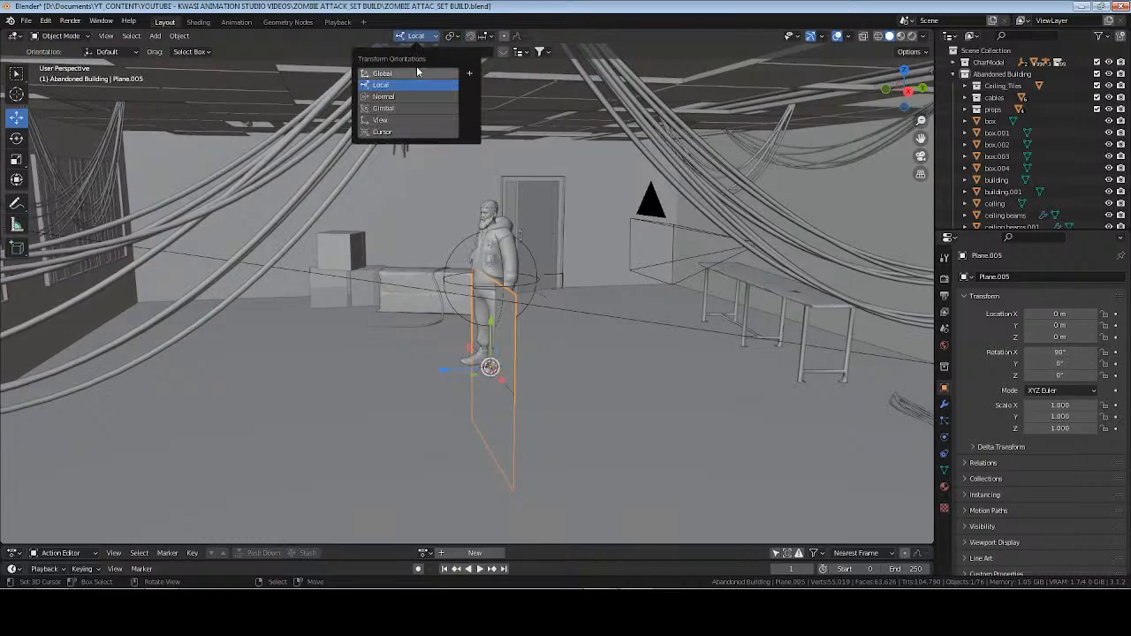
{"action": "left_click", "coordinate": [415, 72]}
{"action": "type", "text": "gz1"}
{"action": "key", "text": "Return"}
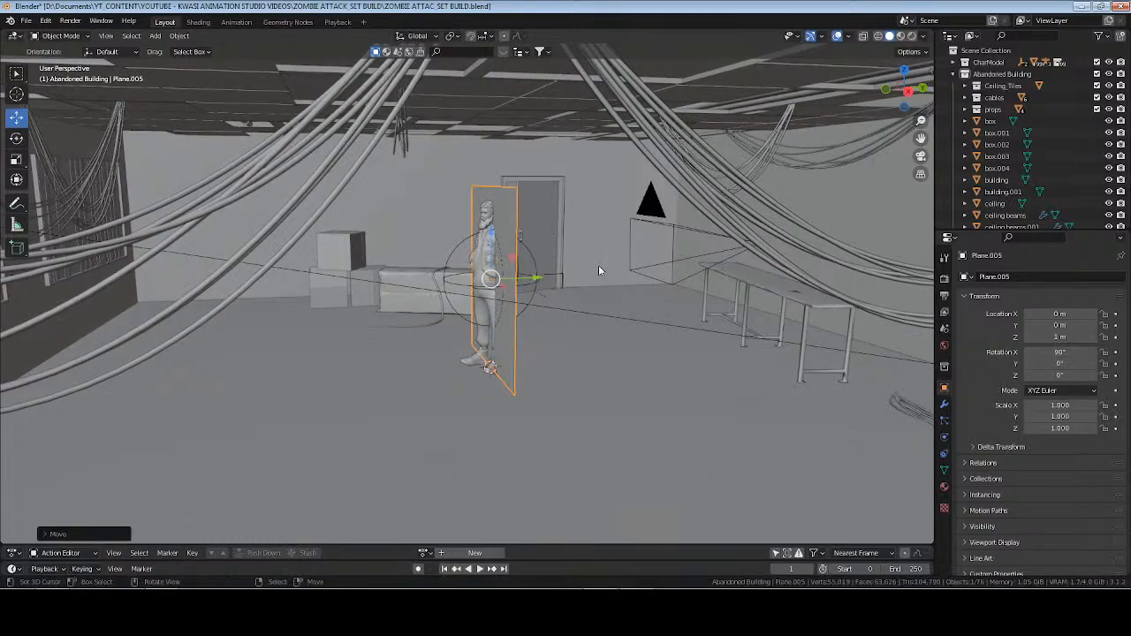
Apply all transforms to the raised plane so its origin sits at the male character's feet.
{"action": "key", "text": "ctrl+a"}
{"action": "key", "text": "Escape"}
{"action": "key", "text": "ctrl+a"}
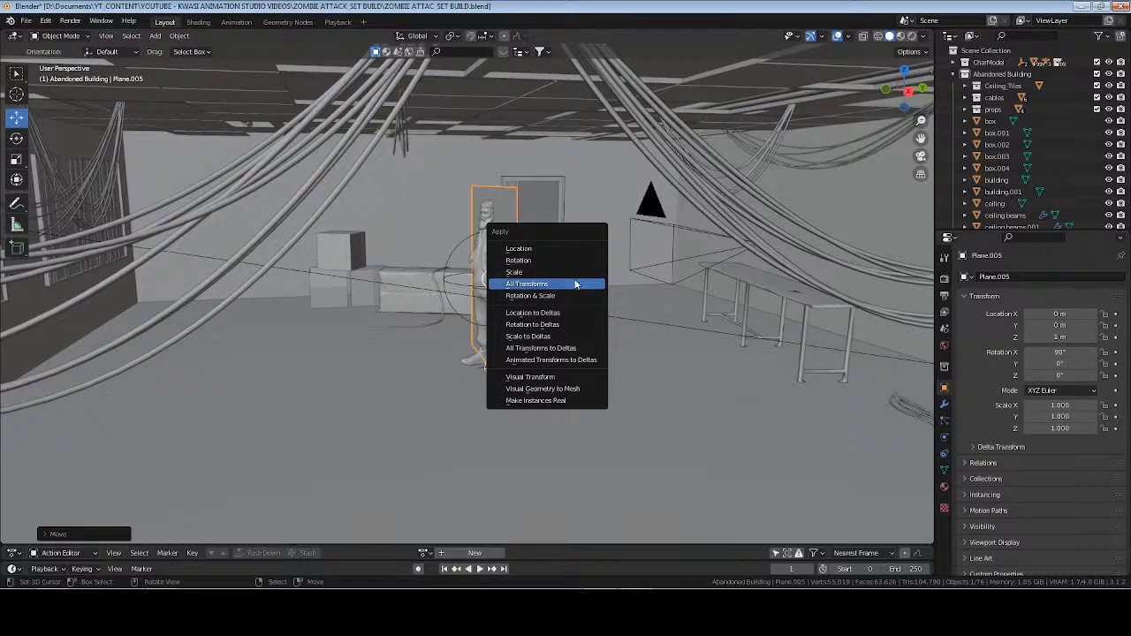
{"action": "left_click", "coordinate": [575, 285]}
{"action": "scroll", "coordinate": [490, 319], "scroll_direction": "up", "scroll_amount": 3}
{"action": "middle_click_drag", "start_coordinate": [491, 319], "coordinate": [634, 318]}
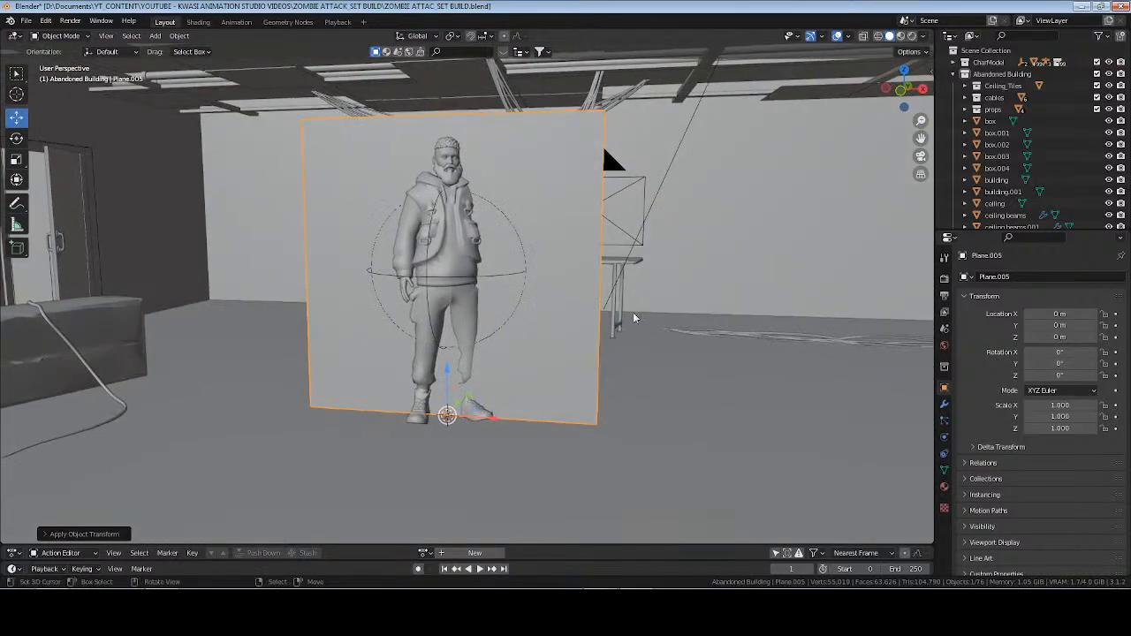
Display the plane's transform values and dimensions and examine its size against the male character.
{"action": "key", "text": "n"}
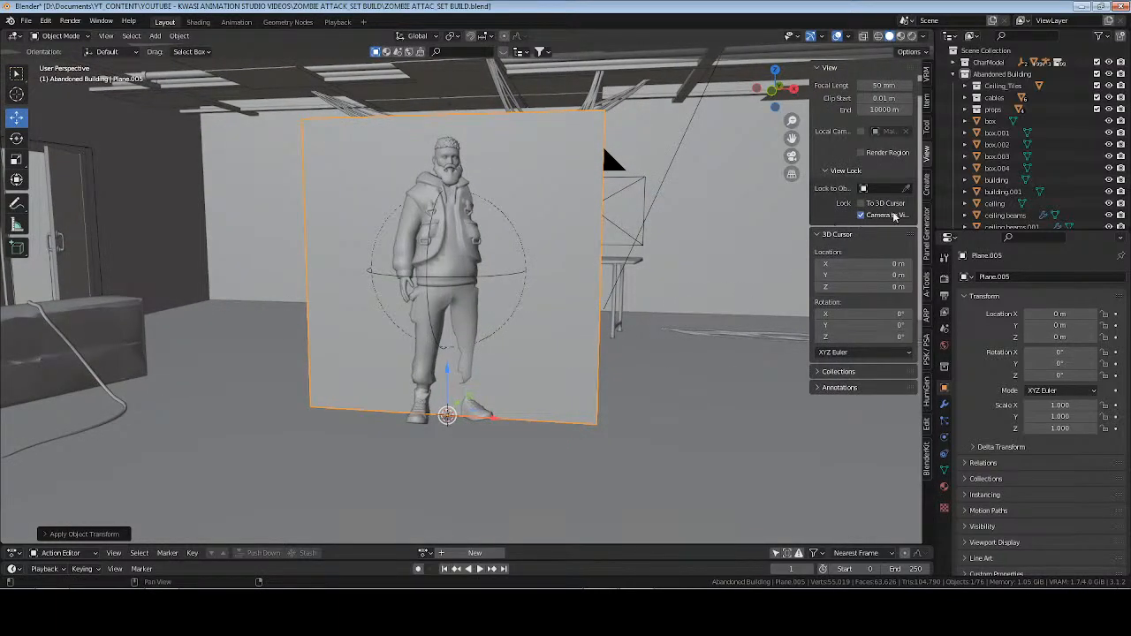
{"action": "middle_click_drag", "start_coordinate": [601, 310], "coordinate": [704, 239]}
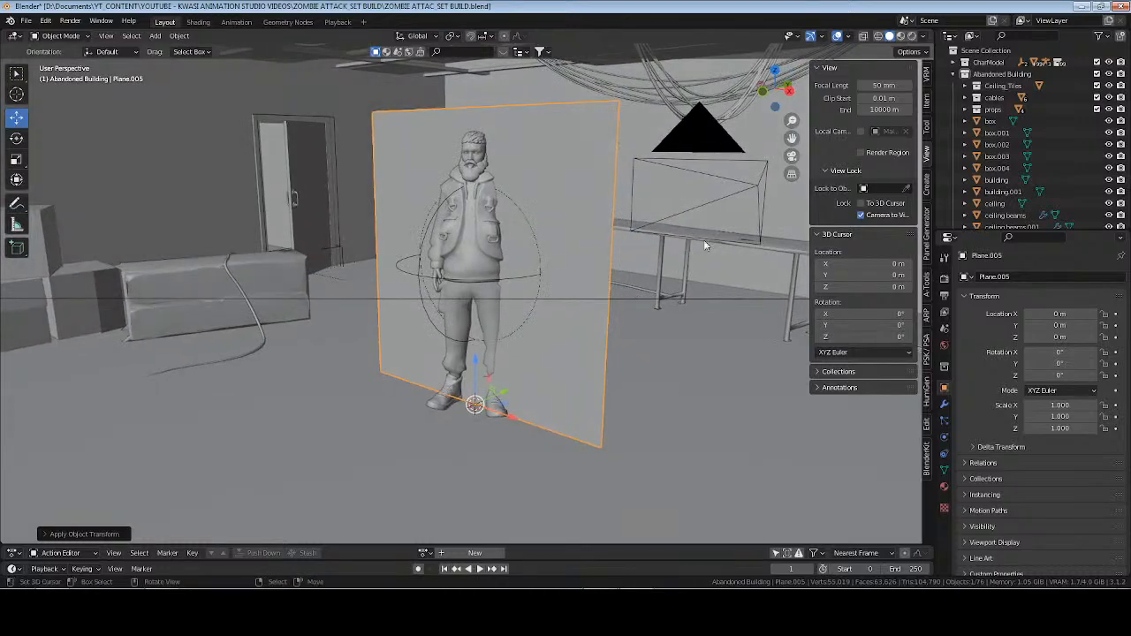
{"action": "left_click", "coordinate": [928, 94]}
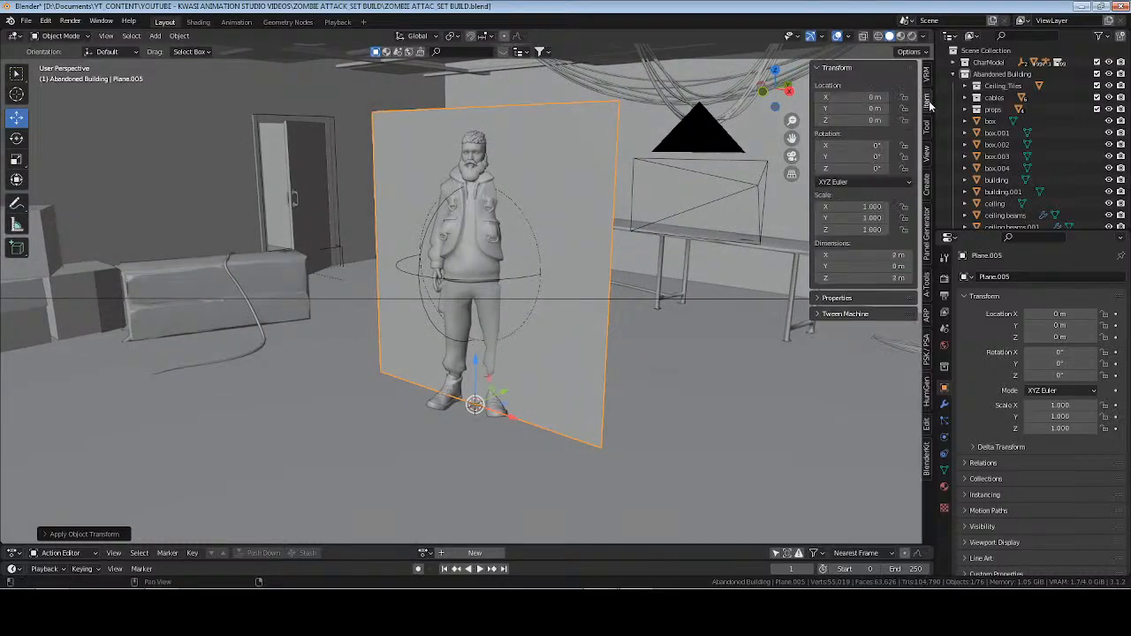
{"action": "middle_click_drag", "start_coordinate": [583, 240], "coordinate": [626, 277]}
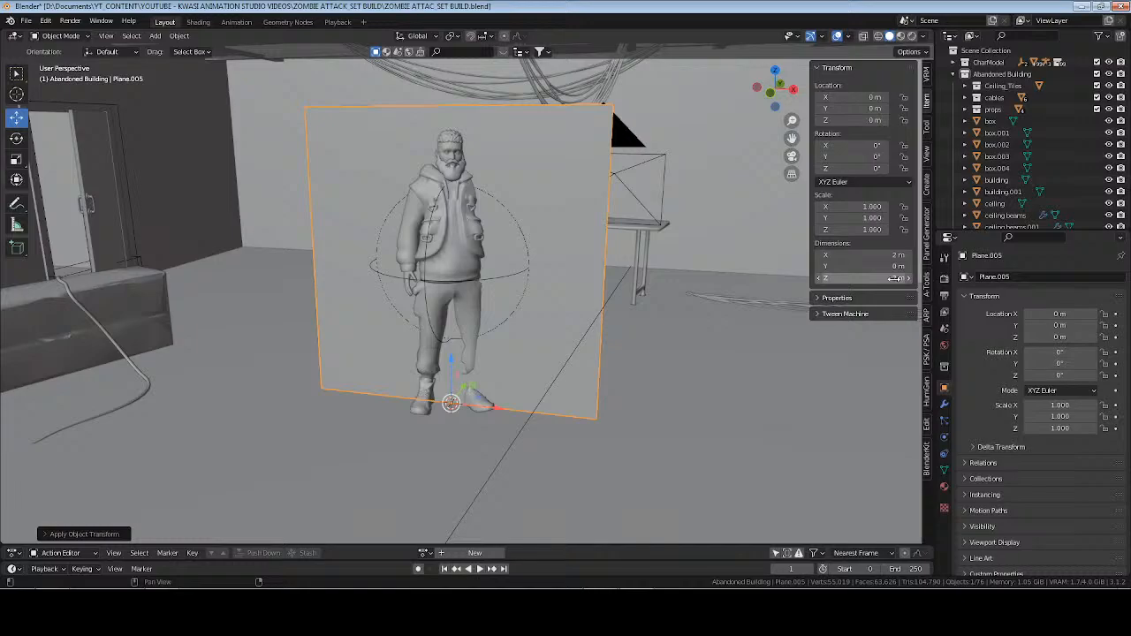
Add a Solidify modifier with 0.01 m thickness to the plane and apply the modifier.
{"action": "left_click", "coordinate": [944, 403]}
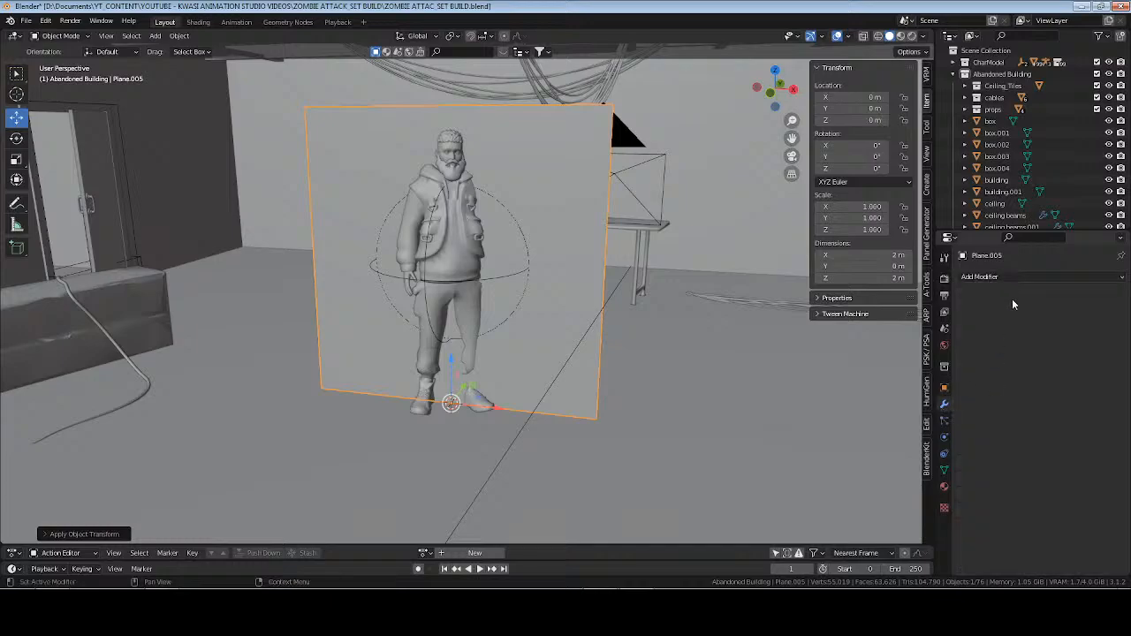
{"action": "left_click", "coordinate": [1008, 277]}
{"action": "left_click", "coordinate": [888, 478]}
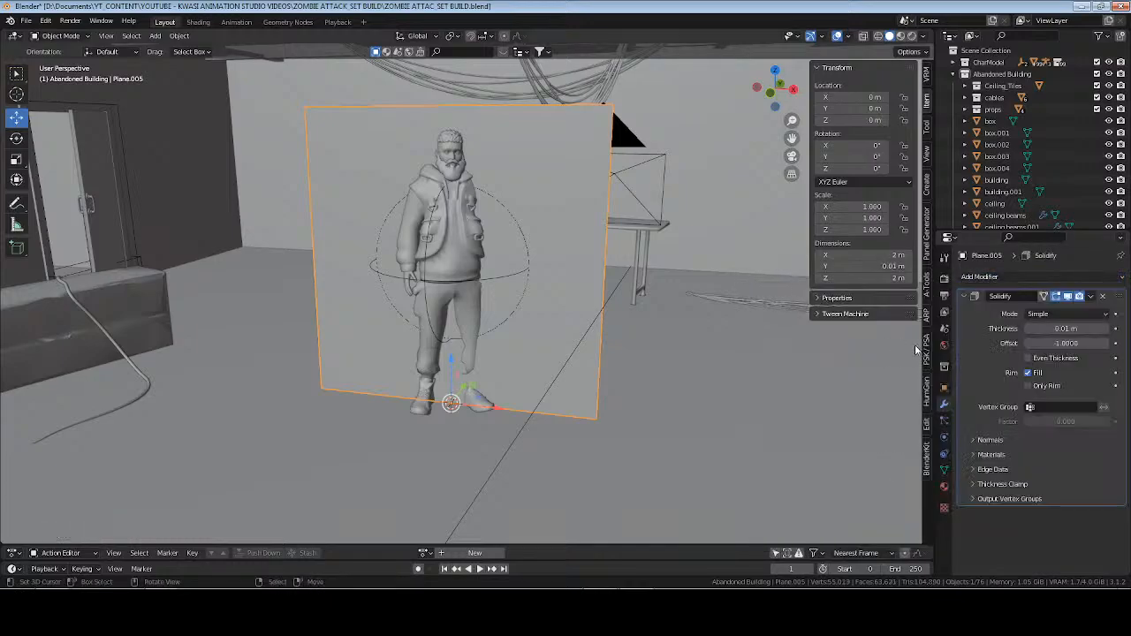
{"action": "middle_click_drag", "start_coordinate": [778, 362], "coordinate": [574, 362]}
{"action": "key", "text": "ctrl+a"}
{"action": "key", "text": "ctrl+a"}
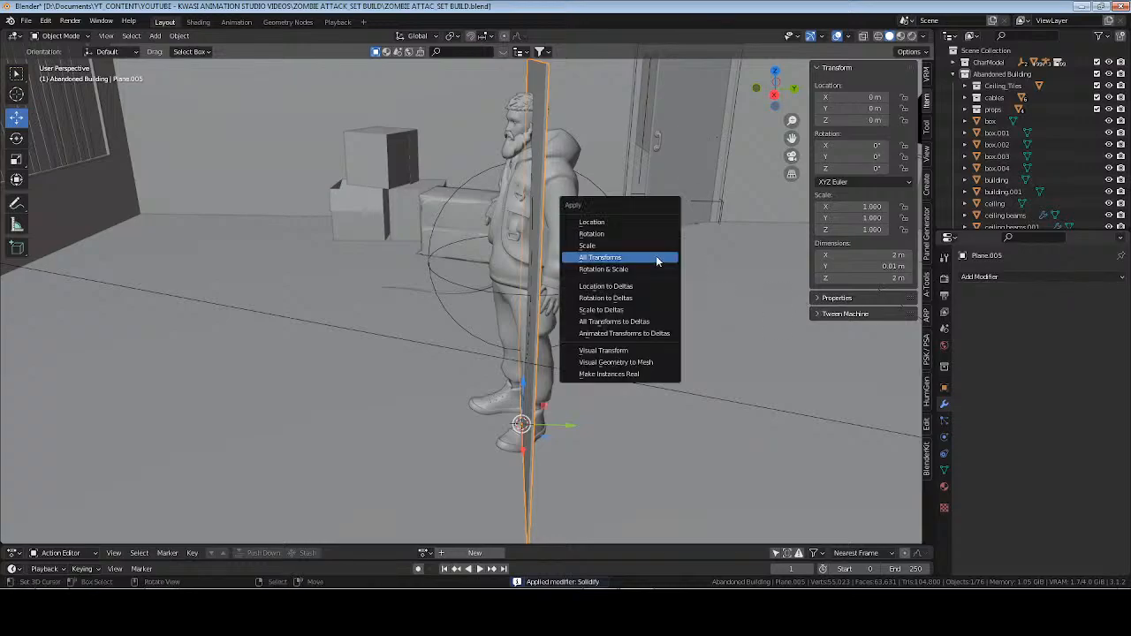
Apply the scale of the thickened plane and view it from the front.
{"action": "left_click", "coordinate": [655, 246]}
{"action": "middle_click_drag", "start_coordinate": [655, 250], "coordinate": [692, 355]}
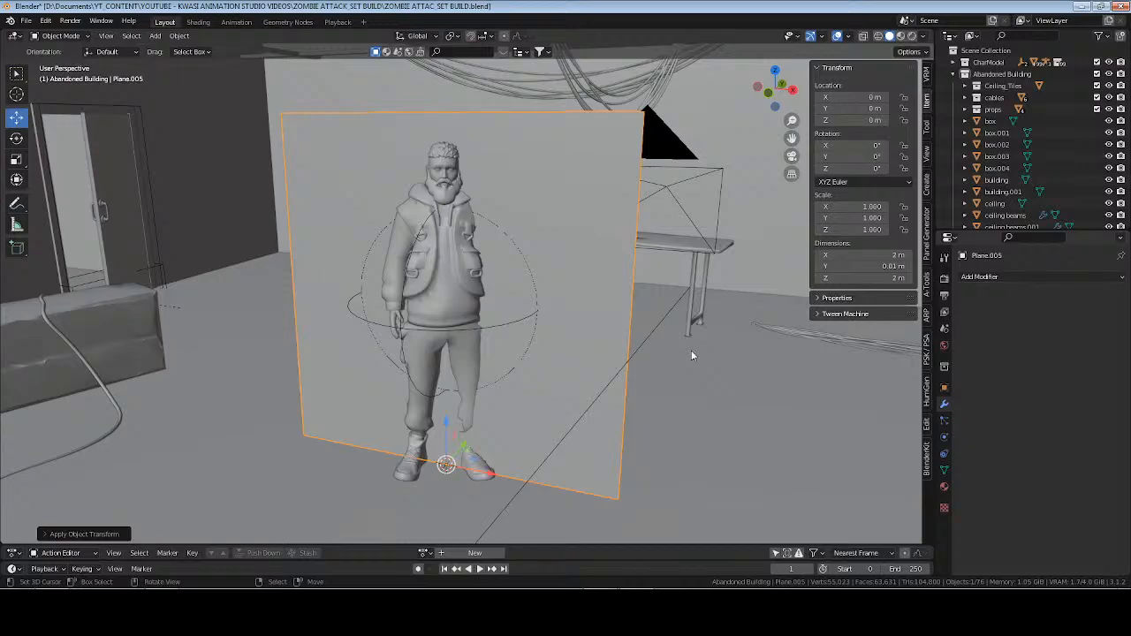
Save the file, check the live stream in Streamlabs Desktop and return to Blender.
{"action": "mouse_move", "coordinate": [611, 366]}
{"action": "middle_mouse_down"}
{"action": "mouse_move", "coordinate": [639, 363]}
{"action": "mouse_move", "coordinate": [601, 368]}
{"action": "middle_mouse_up"}
{"action": "key", "text": "ctrl+s"}
{"action": "key", "text": "alt+Tab"}
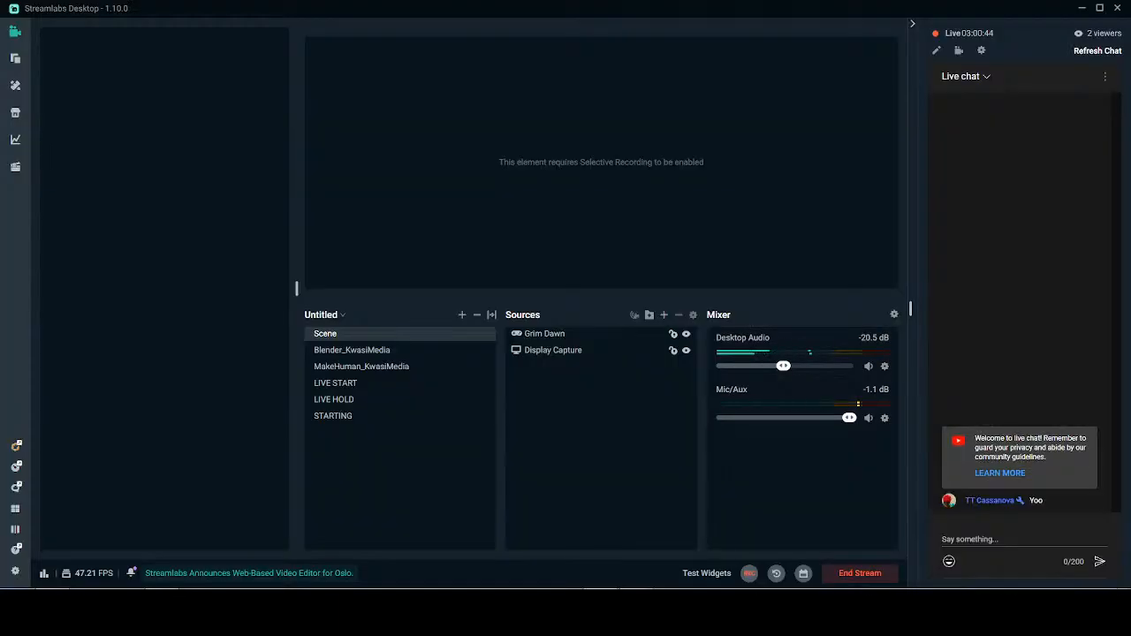
{"action": "key", "text": "alt+Tab"}
{"action": "middle_click_drag", "start_coordinate": [577, 390], "coordinate": [583, 354]}
Enter Edit Mode on the panel and add 20 evenly spaced vertical loop cuts without sliding them.
{"action": "key", "text": "Tab"}
{"action": "middle_click_drag", "start_coordinate": [557, 301], "coordinate": [545, 284]}
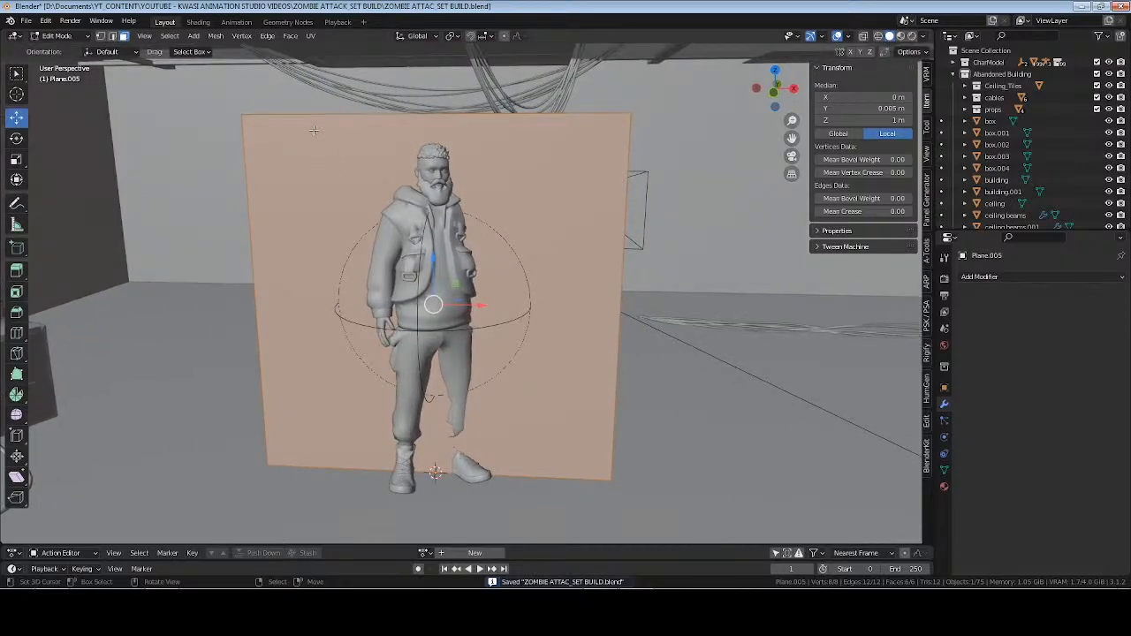
{"action": "key", "text": "ctrl+r"}
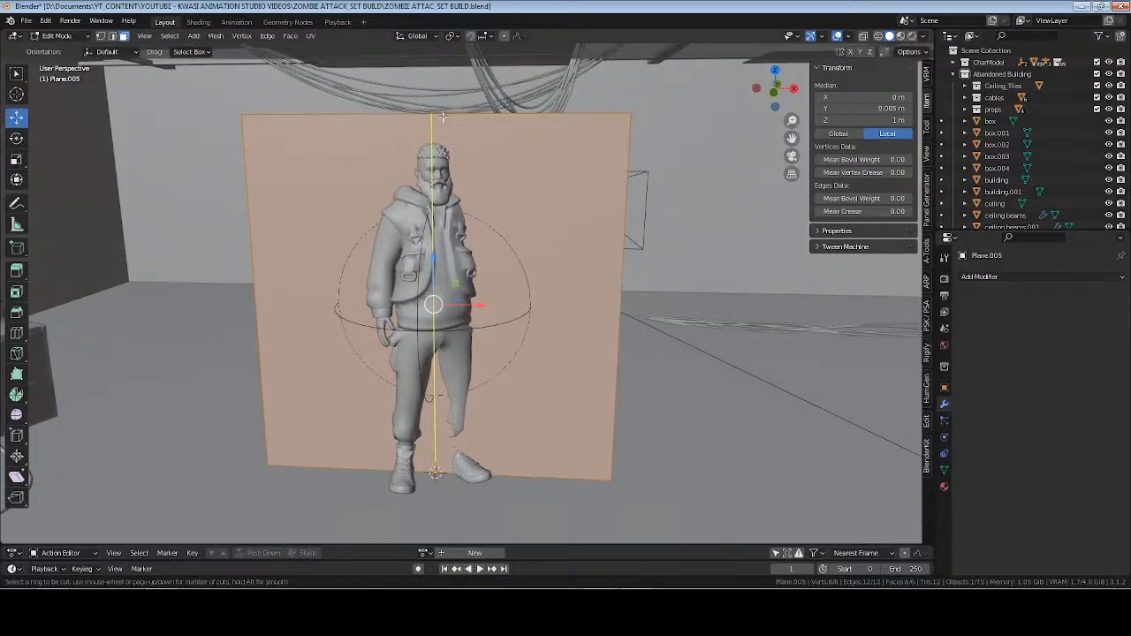
{"action": "scroll", "coordinate": [440, 132], "scroll_direction": "up", "scroll_amount": 19}
{"action": "left_click", "coordinate": [443, 130]}
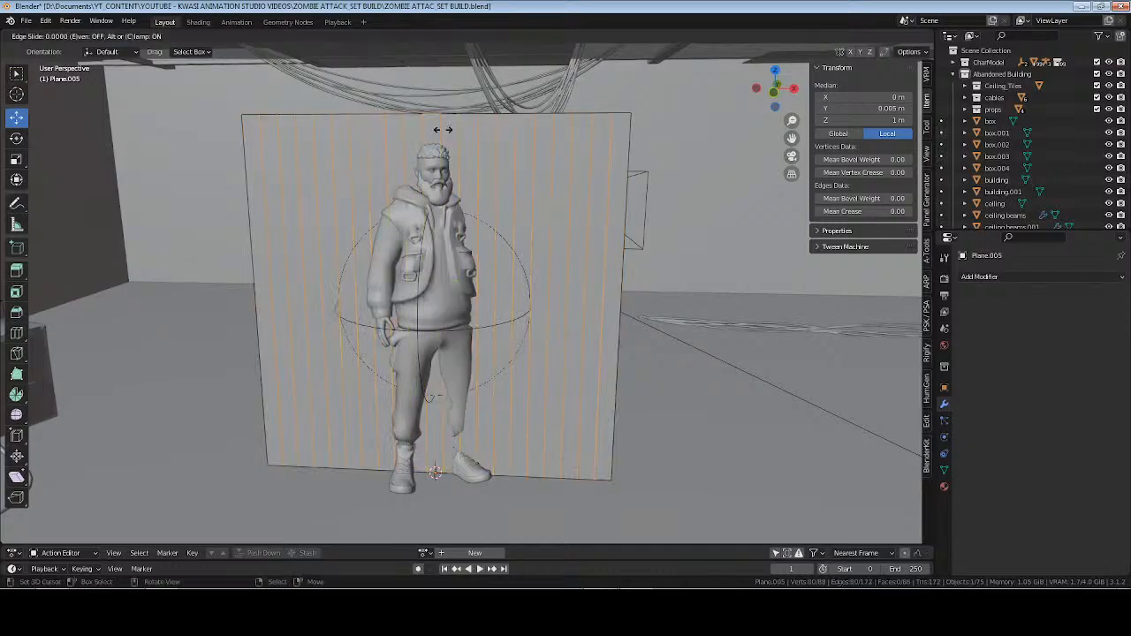
{"action": "right_click", "coordinate": [443, 130]}
Add 29 evenly spaced horizontal loop cuts across the panel without sliding them and return to Object Mode.
{"action": "key", "text": "ctrl+r"}
{"action": "scroll", "coordinate": [581, 277], "scroll_direction": "up", "scroll_amount": 18}
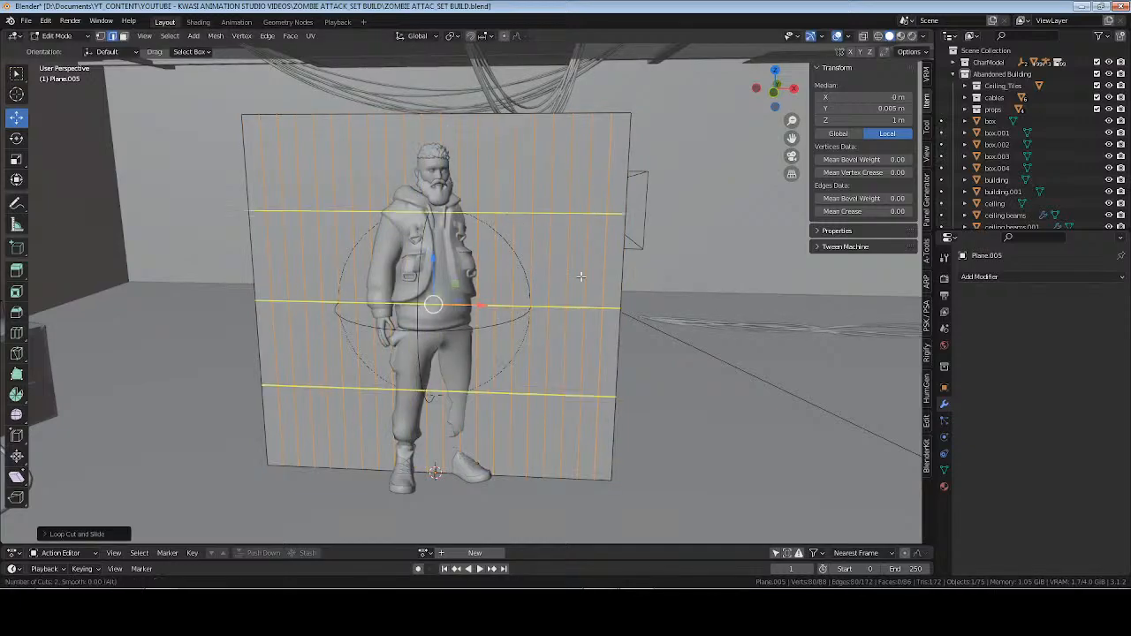
{"action": "scroll", "coordinate": [581, 276], "scroll_direction": "up", "scroll_amount": 18}
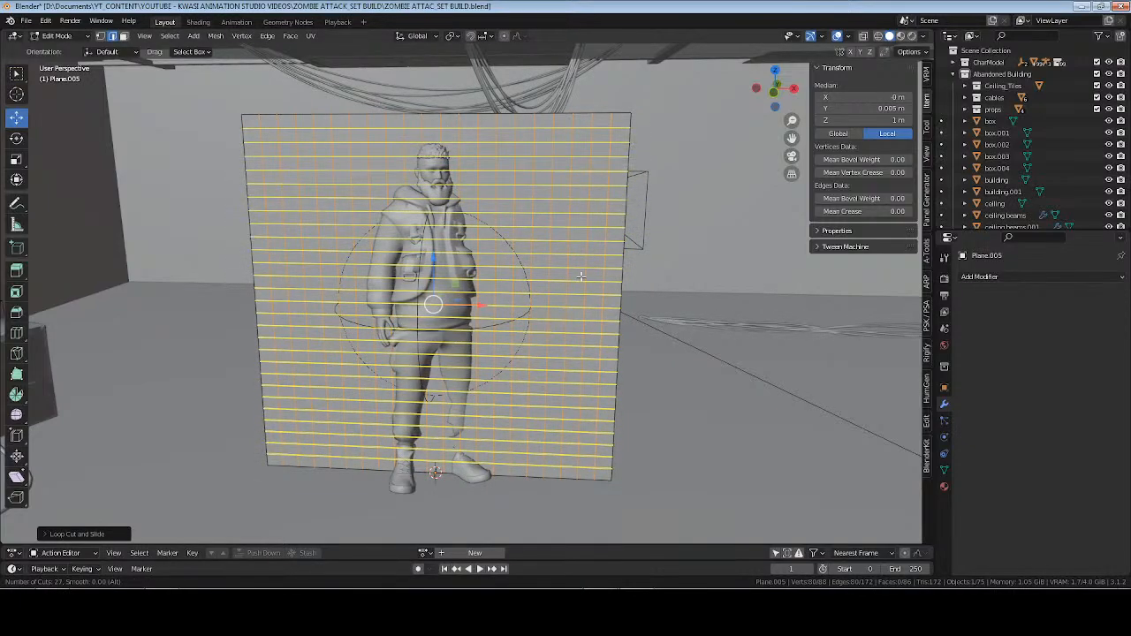
{"action": "left_click", "coordinate": [581, 277]}
{"action": "right_click", "coordinate": [581, 276]}
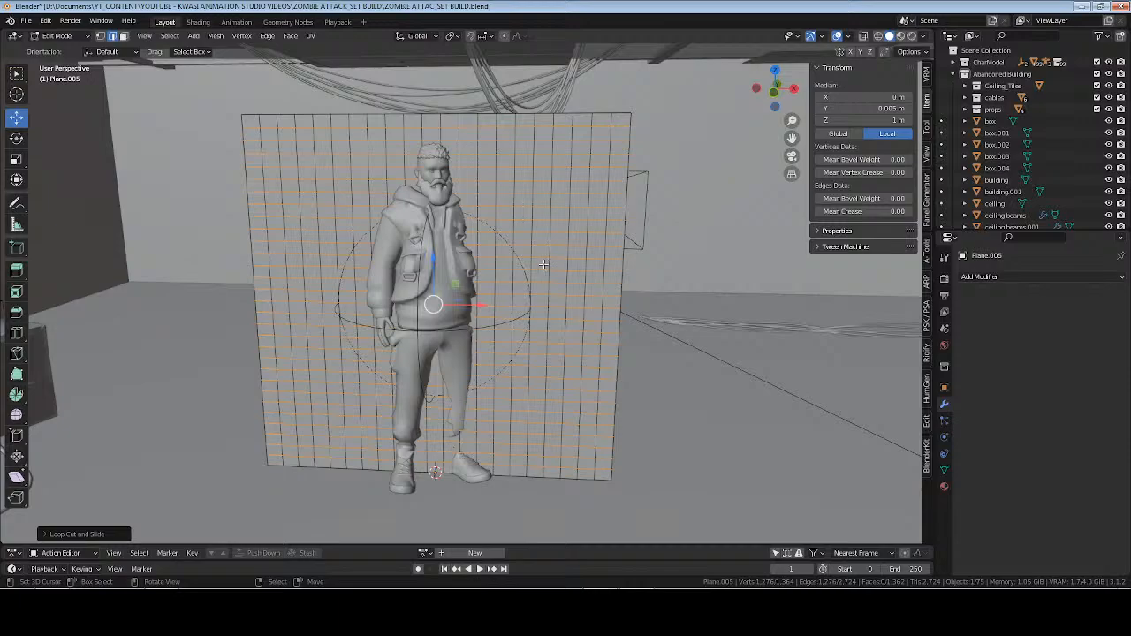
{"action": "middle_click_drag", "start_coordinate": [544, 264], "coordinate": [551, 251]}
{"action": "key", "text": "Tab"}
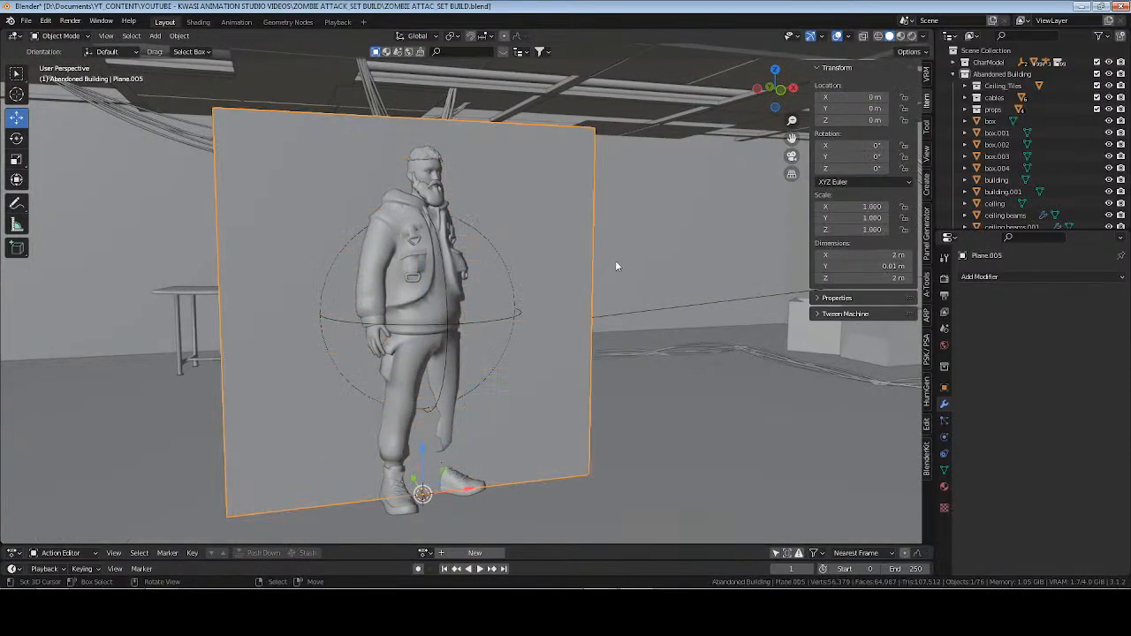
Save the file and add a Wireframe modifier to the subdivided panel to try a mesh grid.
{"action": "middle_click_drag", "start_coordinate": [613, 263], "coordinate": [645, 265]}
{"action": "key", "text": "ctrl+s"}
{"action": "left_click", "coordinate": [1012, 277]}
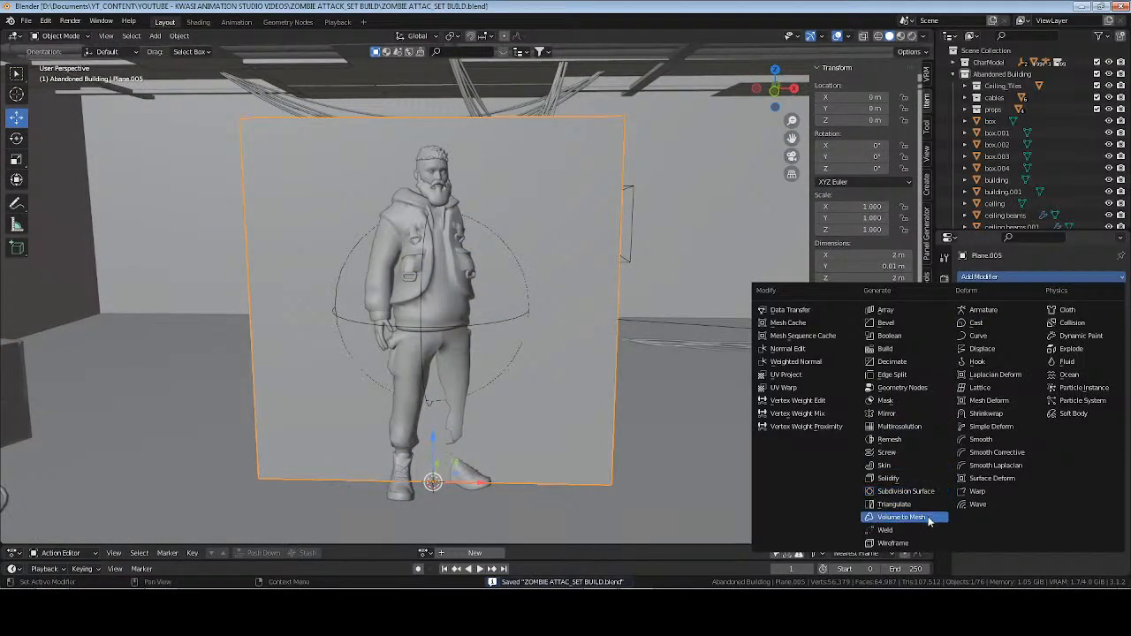
{"action": "left_click", "coordinate": [928, 543]}
{"action": "middle_click_drag", "start_coordinate": [709, 377], "coordinate": [684, 373]}
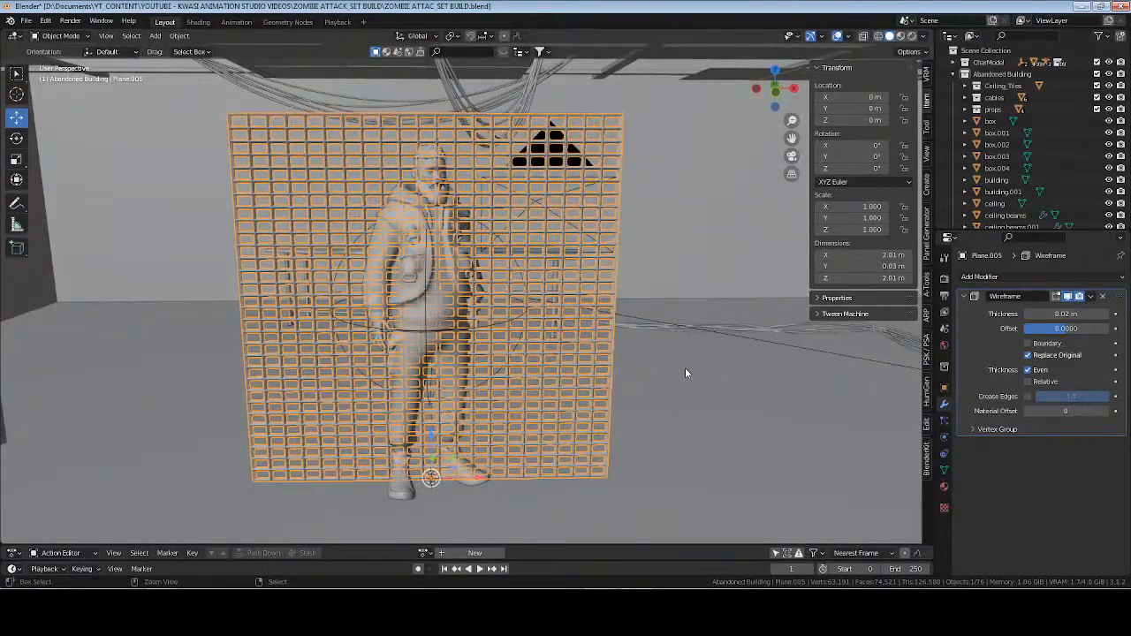
Undo the Wireframe modifier and all loop cuts on the panel.
{"action": "key", "text": "ctrl+z"}
{"action": "key", "text": "ctrl+z"}
{"action": "key", "text": "ctrl+z"}
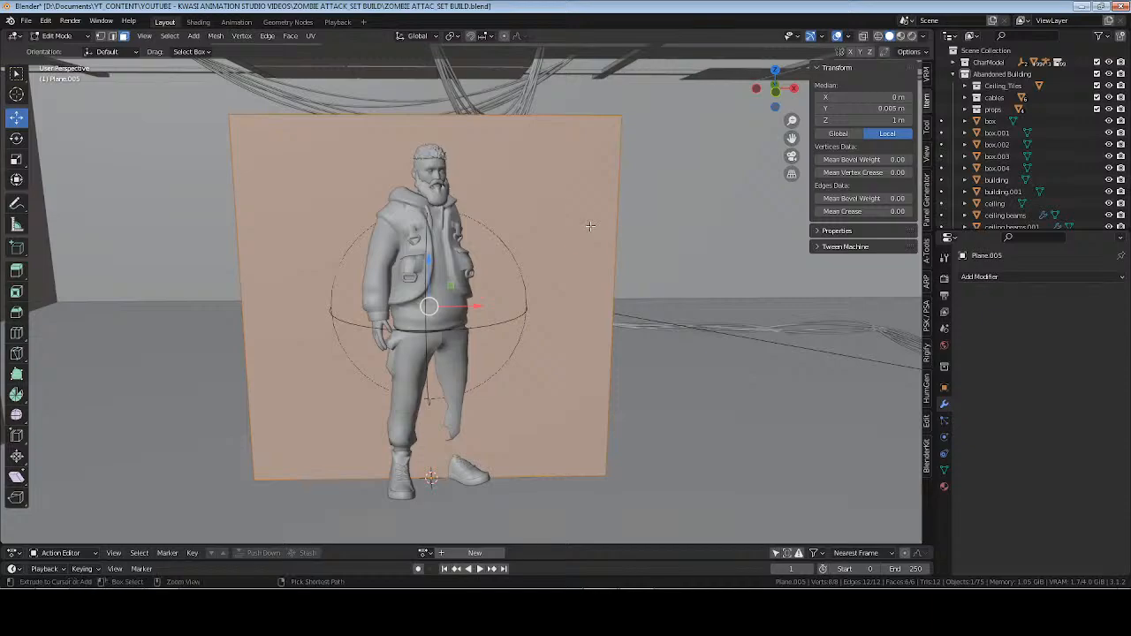
Move the panel about 0.82 m along negative Y, in front of the male character, and save the file.
{"action": "key", "text": "ctrl+s"}
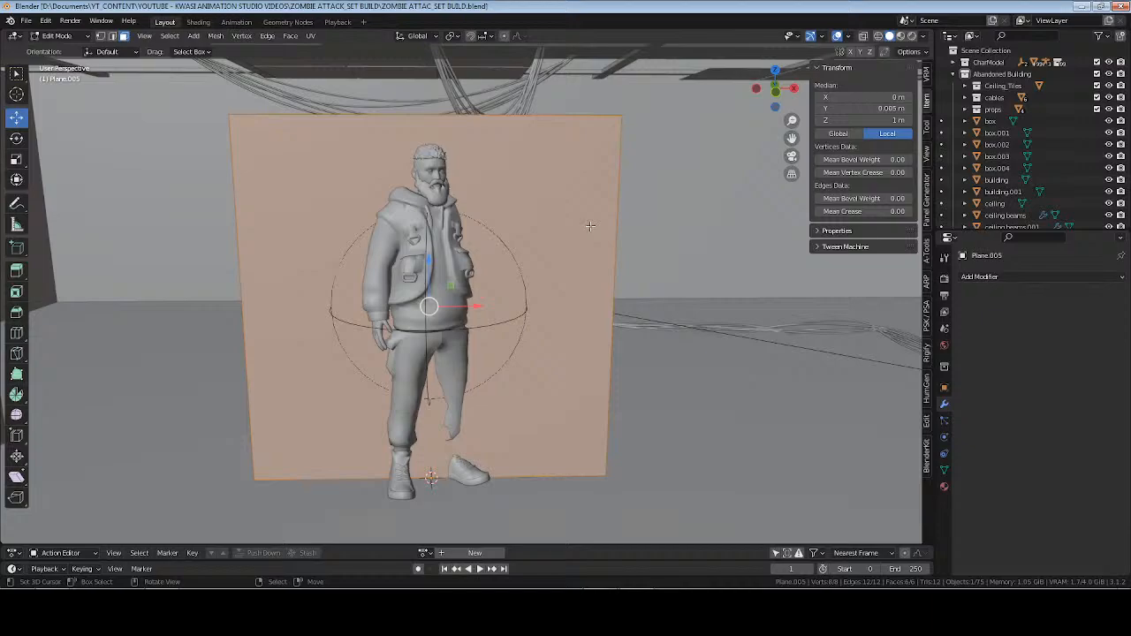
{"action": "key", "text": "Tab"}
{"action": "middle_click_drag", "start_coordinate": [568, 300], "coordinate": [515, 316]}
{"action": "key", "text": "g"}
{"action": "key", "text": "y"}
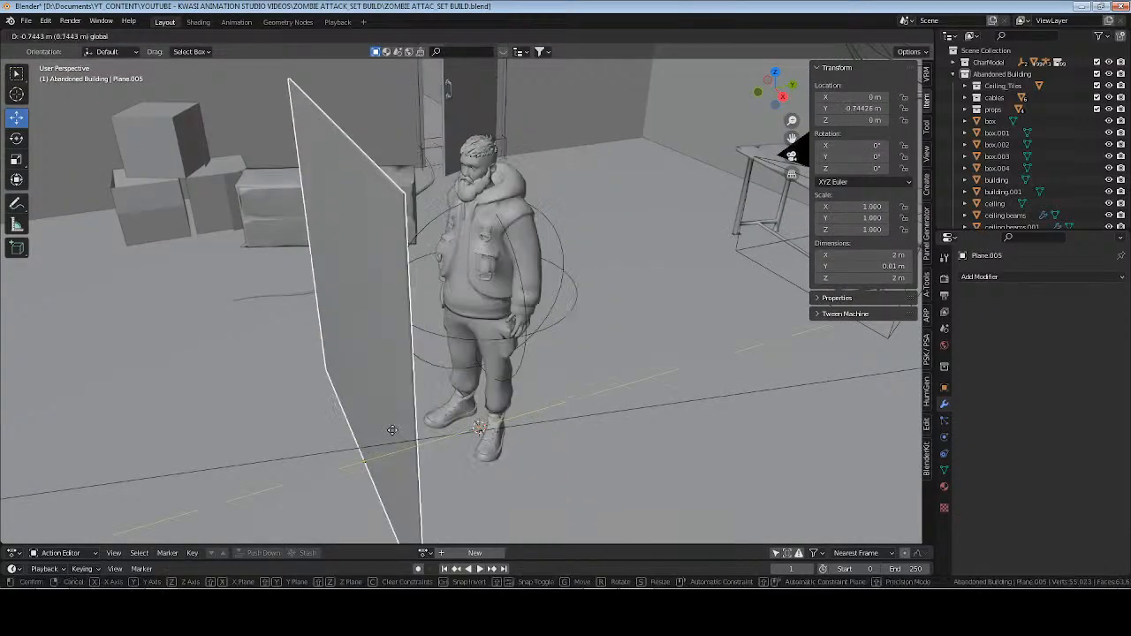
{"action": "left_click", "coordinate": [381, 439]}
{"action": "middle_click_drag", "start_coordinate": [384, 442], "coordinate": [549, 335]}
{"action": "key", "text": "ctrl+s"}
Try to inset the panel's front and back faces by about 0.017 m in Edit Mode.
{"action": "key", "text": "Tab"}
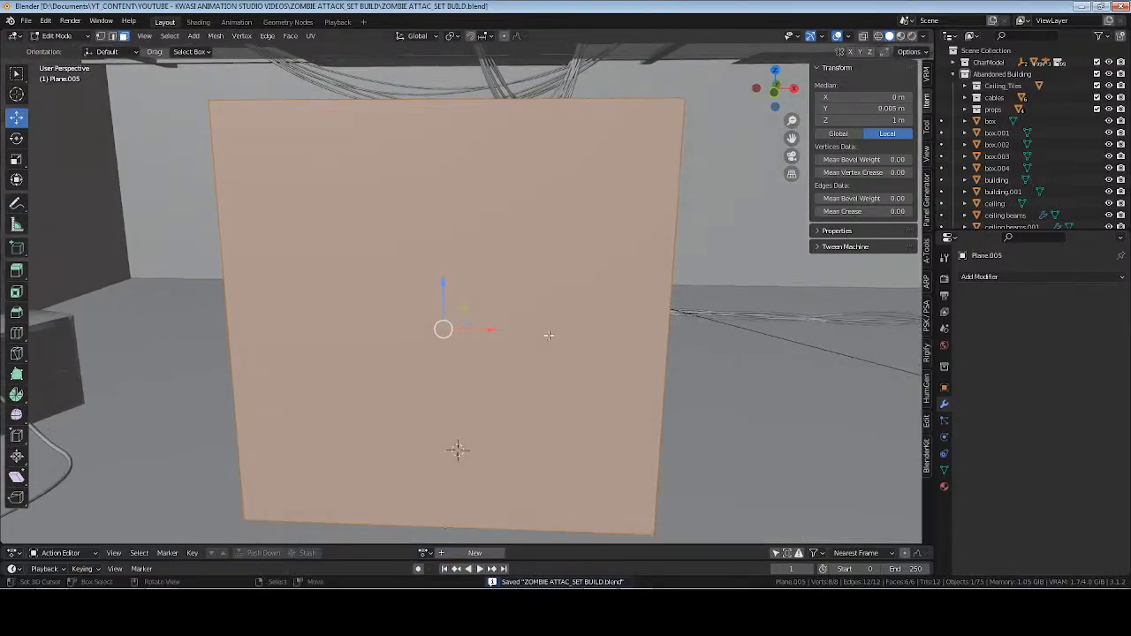
{"action": "key", "text": "Tab"}
{"action": "key", "text": "Tab"}
{"action": "left_click", "coordinate": [579, 283]}
{"action": "mouse_move", "coordinate": [629, 299]}
{"action": "middle_mouse_down"}
{"action": "mouse_move", "coordinate": [482, 310]}
{"action": "mouse_move", "coordinate": [614, 303]}
{"action": "middle_mouse_up"}
{"action": "key", "text": "a"}
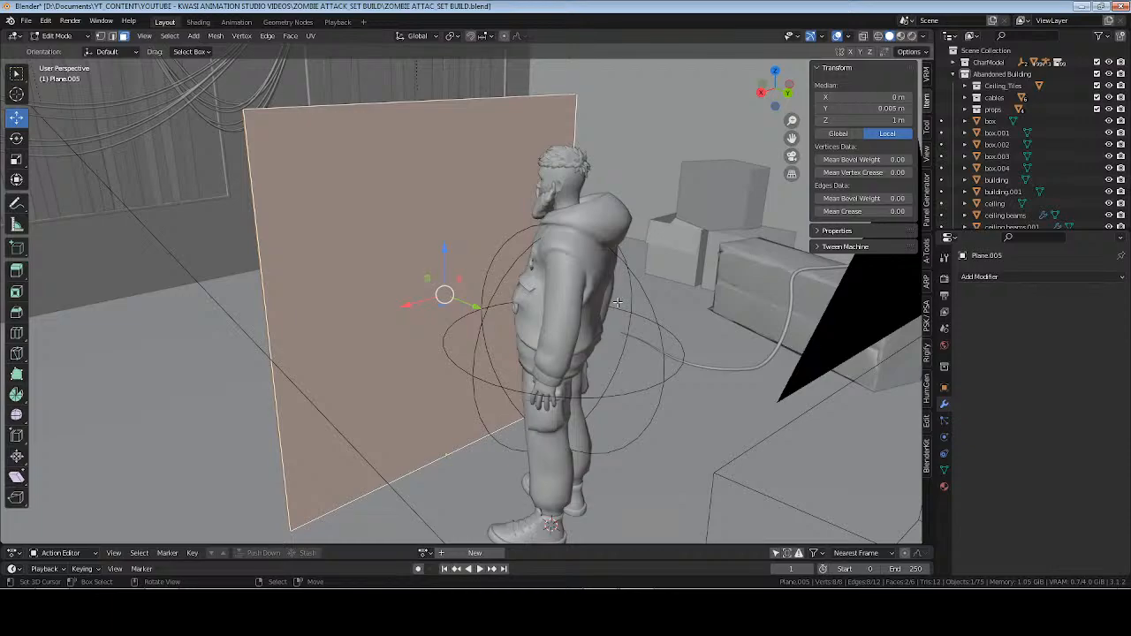
{"action": "key", "text": "i"}
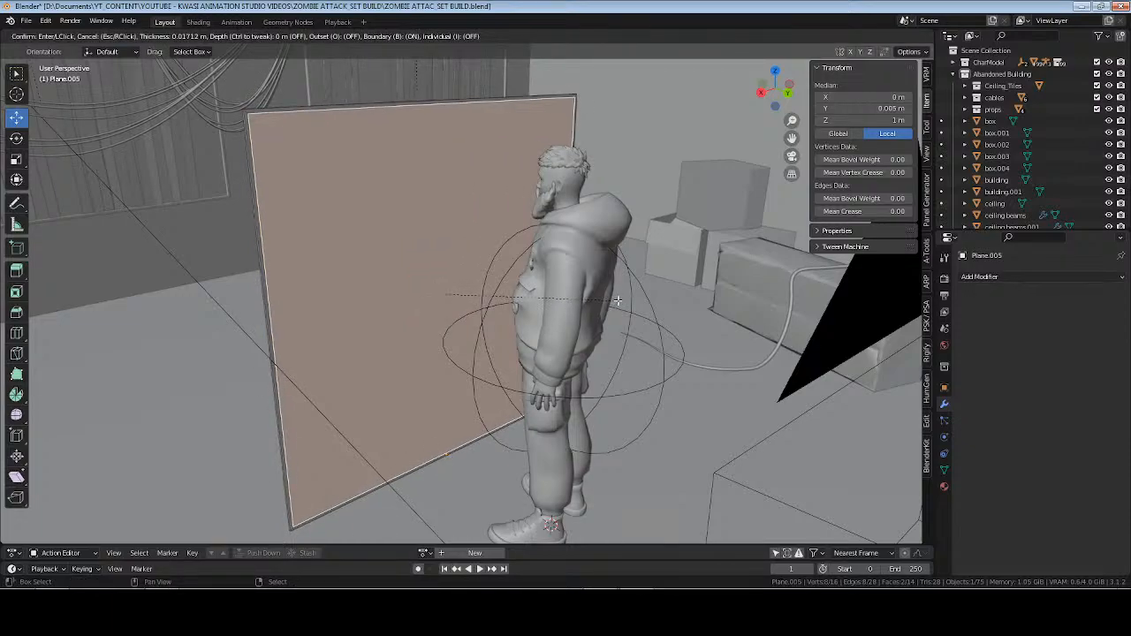
{"action": "left_click", "coordinate": [617, 300]}
{"action": "mouse_move", "coordinate": [617, 300]}
{"action": "middle_mouse_down"}
{"action": "mouse_move", "coordinate": [531, 305]}
{"action": "mouse_move", "coordinate": [618, 305]}
{"action": "mouse_move", "coordinate": [600, 307]}
{"action": "middle_mouse_up"}
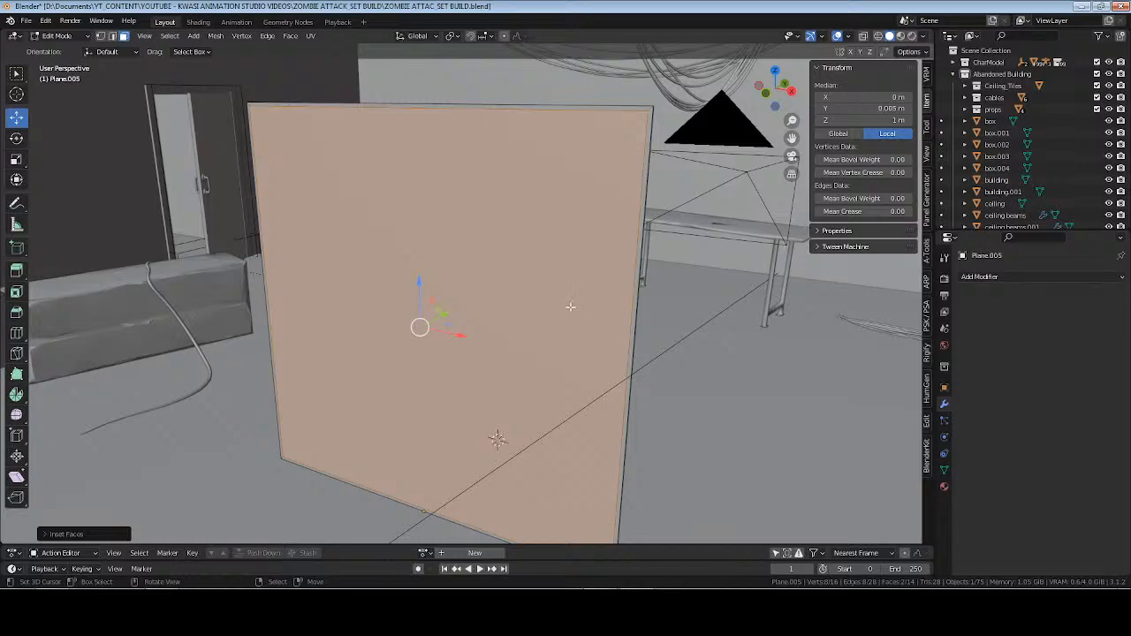
{"action": "key", "text": "ctrl+z"}
Duplicate the panel's entire geometry in place, separate the copy by selection into its own object and leave Edit Mode.
{"action": "key", "text": "a"}
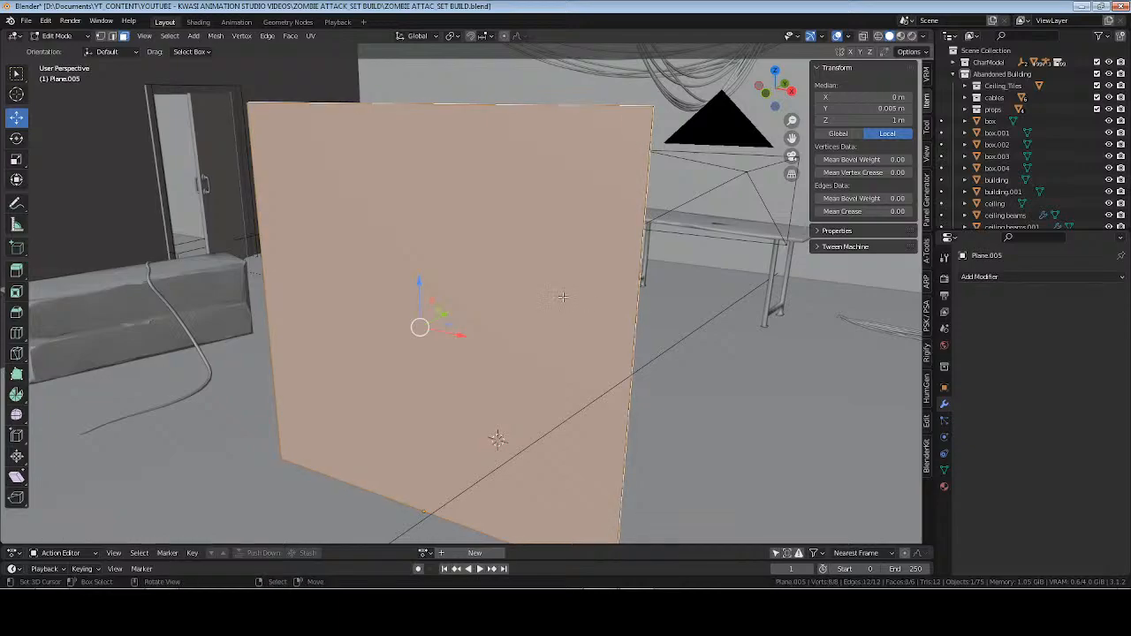
{"action": "key", "text": "shift+d"}
{"action": "right_click", "coordinate": [563, 297]}
{"action": "key", "text": "p"}
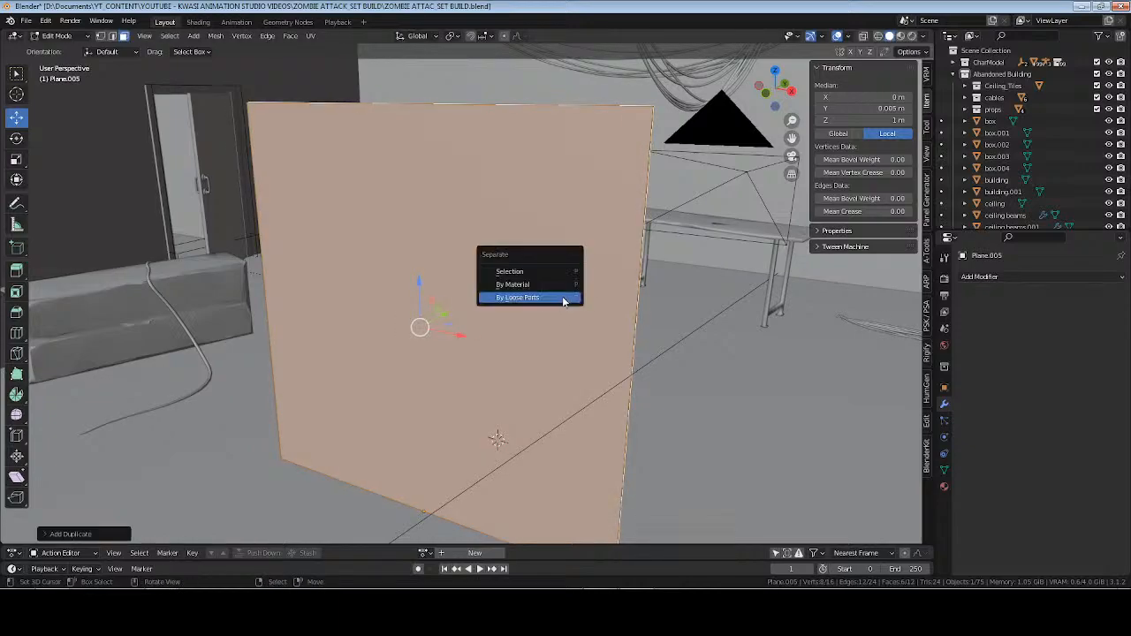
{"action": "left_click", "coordinate": [521, 271]}
{"action": "key", "text": "Tab"}
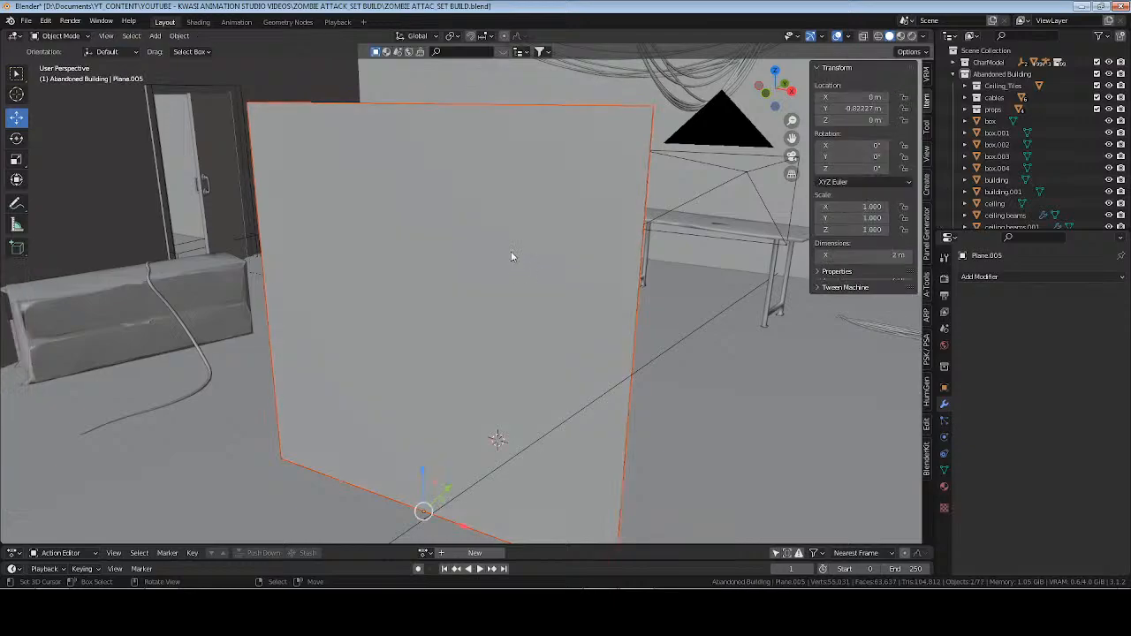
Select only the separated copy of the panel and find it in the object list.
{"action": "left_click", "coordinate": [531, 292]}
{"action": "scroll", "coordinate": [1019, 159], "scroll_direction": "down", "scroll_amount": 8}
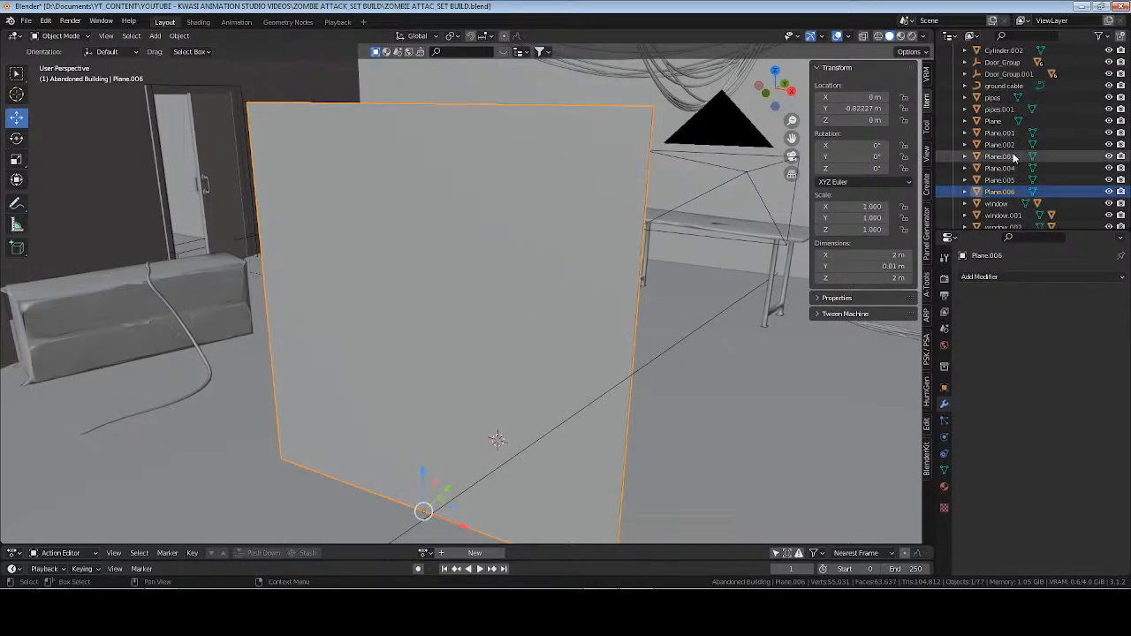
{"action": "scroll", "coordinate": [469, 257], "scroll_direction": "up", "scroll_amount": 5}
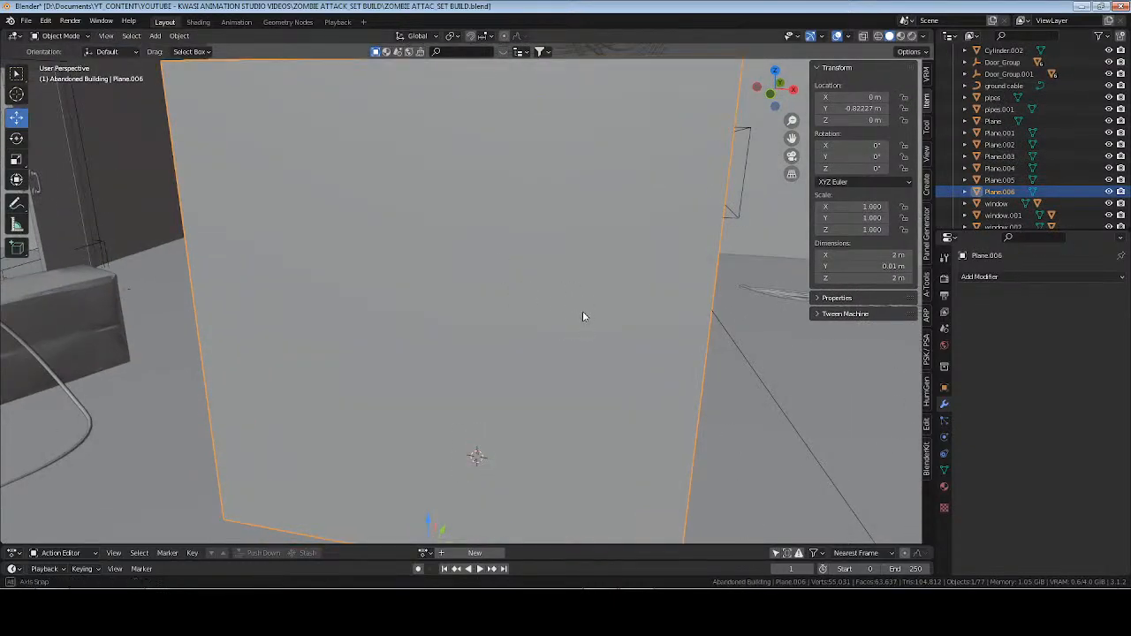
Scale the panel copy to about 0.995 and raise it about 0.0065 m along Z.
{"action": "scroll", "coordinate": [589, 309], "scroll_direction": "down", "scroll_amount": 6}
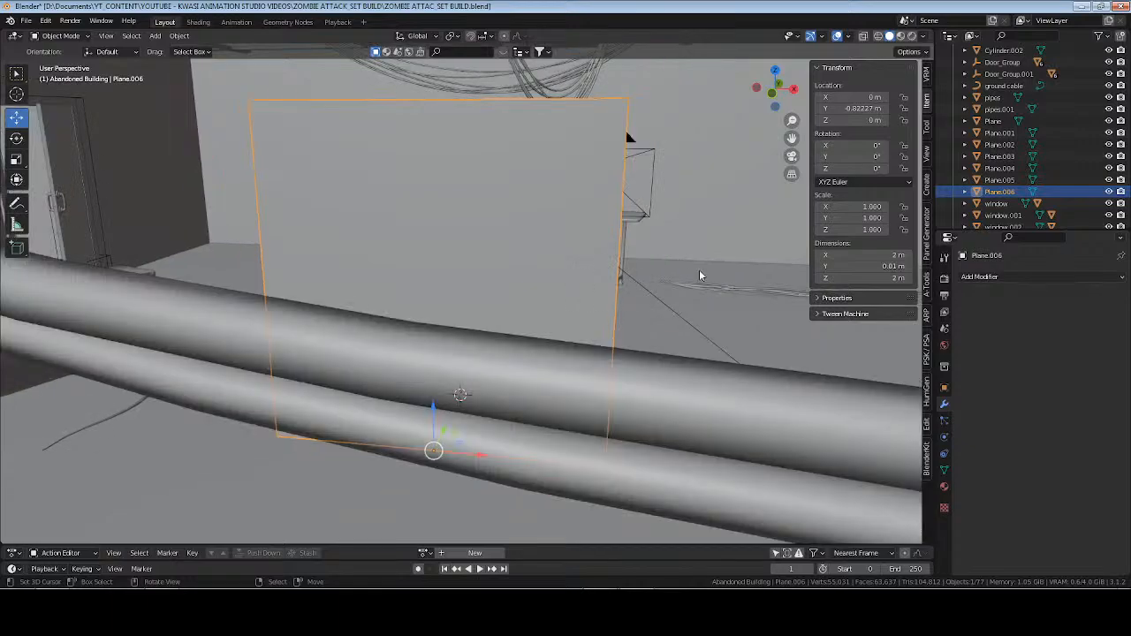
{"action": "key", "text": "s"}
{"action": "left_click", "coordinate": [697, 272]}
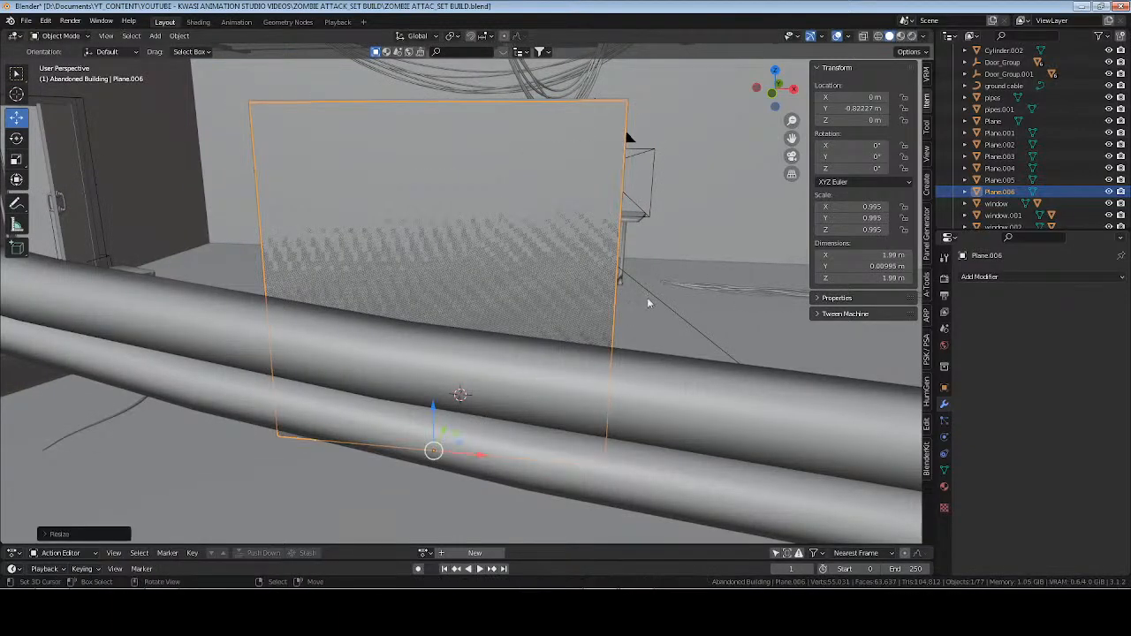
{"action": "middle_click_drag", "start_coordinate": [647, 297], "coordinate": [541, 315]}
{"action": "key", "text": "g"}
{"action": "key", "text": "z"}
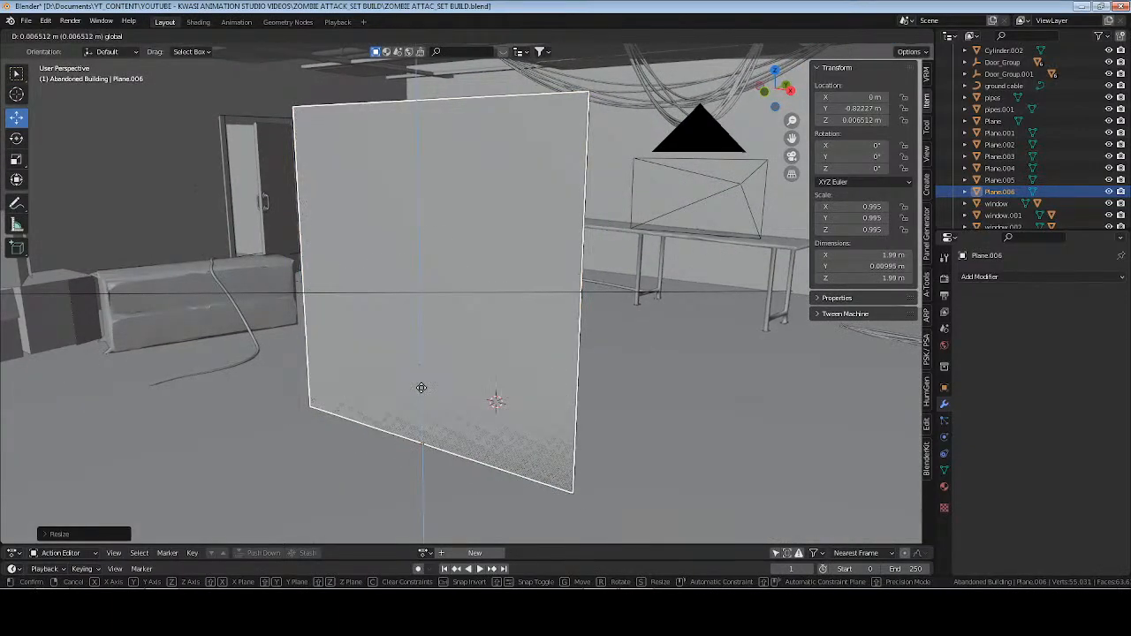
{"action": "left_click", "coordinate": [421, 387]}
{"action": "scroll", "coordinate": [469, 319], "scroll_direction": "up", "scroll_amount": 4}
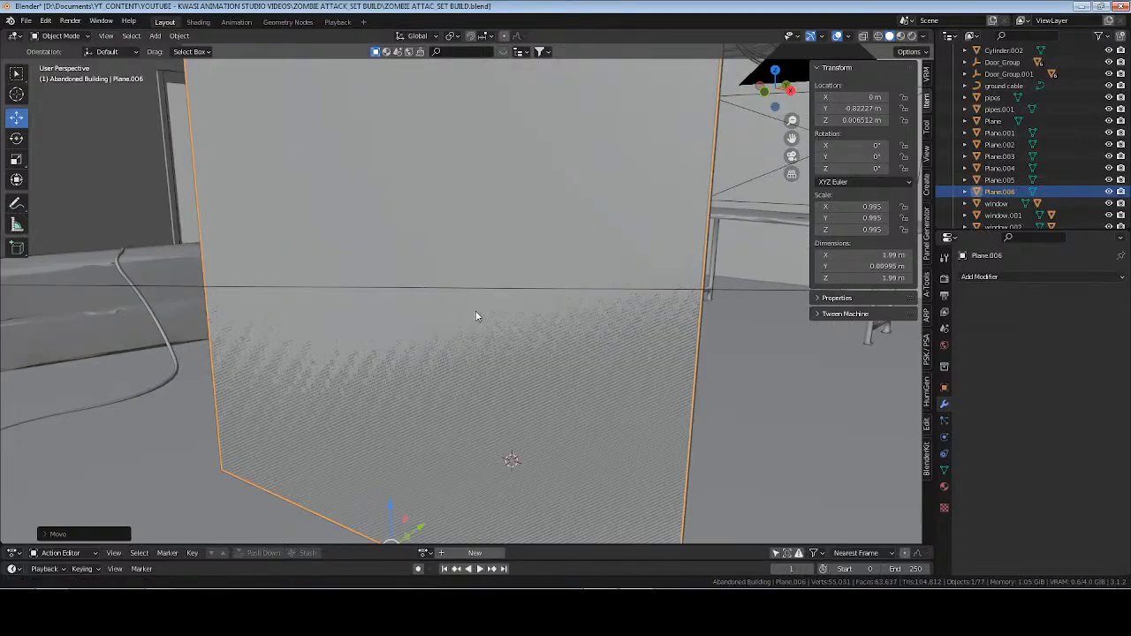
Scale the panel copy down to about 0.829 and raise it to about 0.18 m on Z, within the original panel's outline.
{"action": "middle_click_drag", "start_coordinate": [475, 318], "coordinate": [547, 384]}
{"action": "scroll", "coordinate": [501, 384], "scroll_direction": "down", "scroll_amount": 2}
{"action": "scroll", "coordinate": [525, 392], "scroll_direction": "up", "scroll_amount": 1}
{"action": "scroll", "coordinate": [547, 384], "scroll_direction": "down", "scroll_amount": 2}
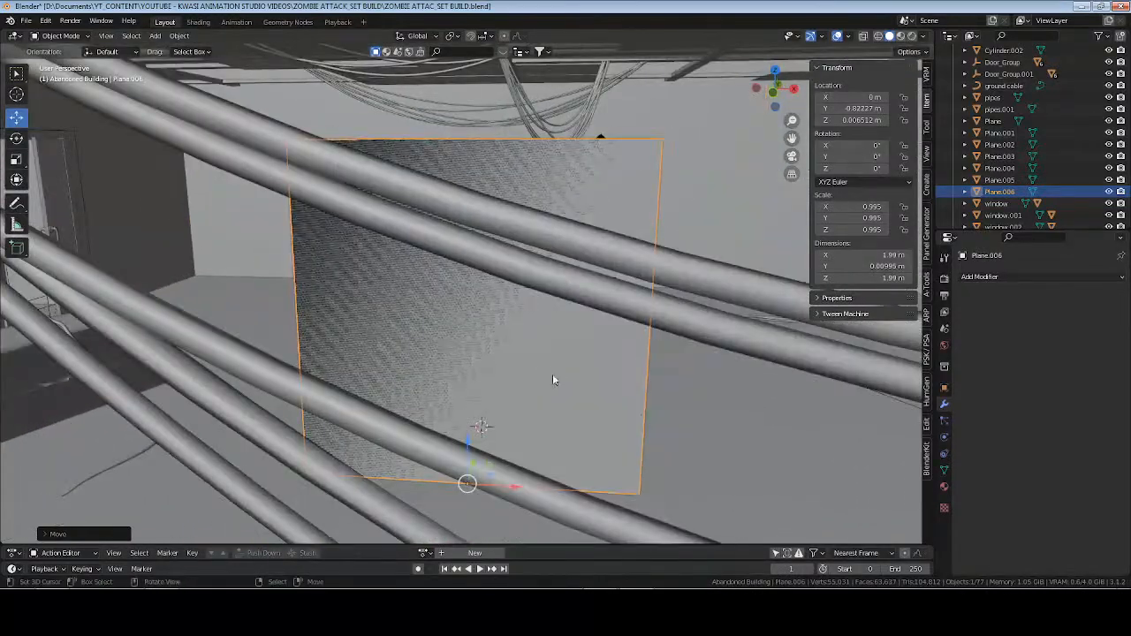
{"action": "key", "text": "s"}
{"action": "left_click", "coordinate": [468, 442]}
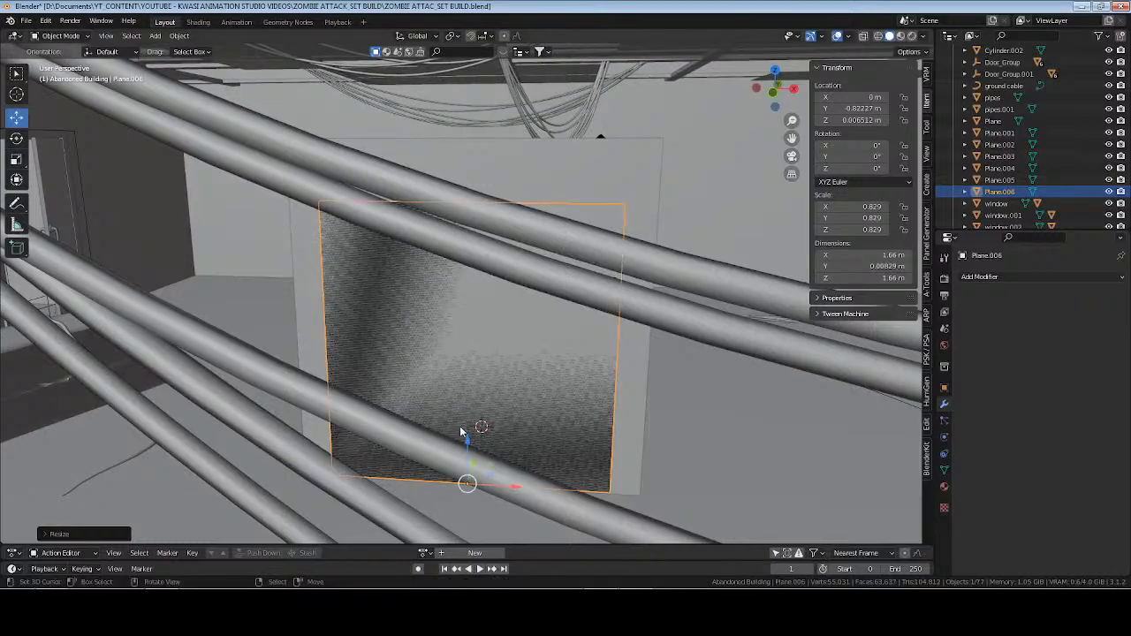
{"action": "left_click_drag", "start_coordinate": [469, 442], "coordinate": [469, 413]}
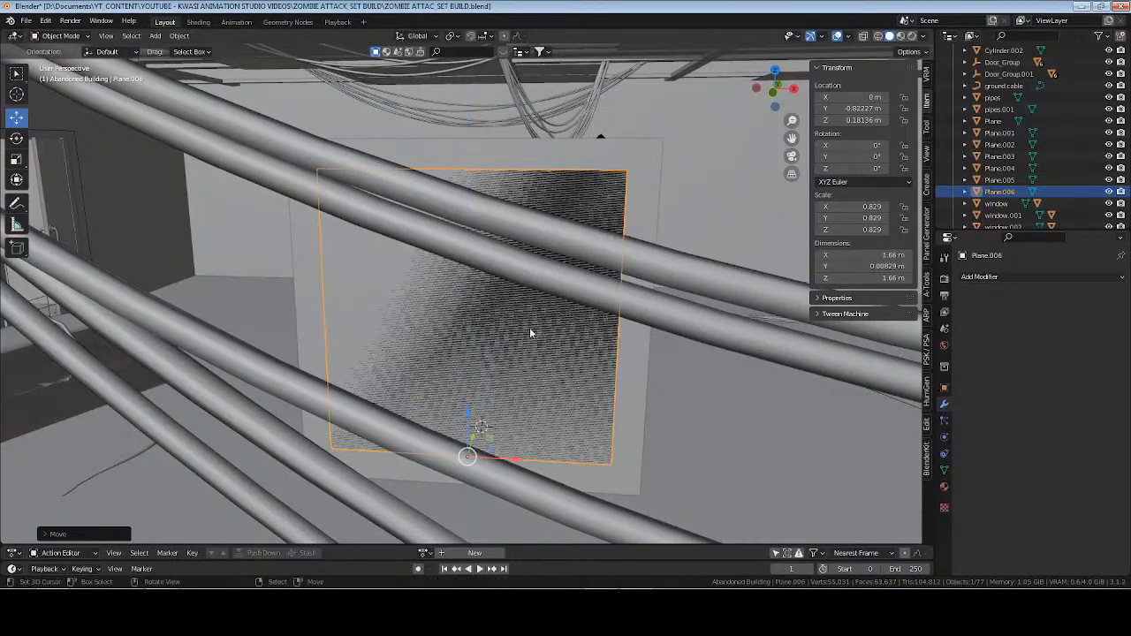
Isolate the panel copy in local view and add 14 evenly spaced vertical loop cuts in Edit Mode.
{"action": "scroll", "coordinate": [563, 353], "scroll_direction": "up", "scroll_amount": 4}
{"action": "key", "text": "KP_Divide"}
{"action": "middle_click_drag", "start_coordinate": [566, 341], "coordinate": [486, 422]}
{"action": "key", "text": "Tab"}
{"action": "key", "text": "ctrl+r"}
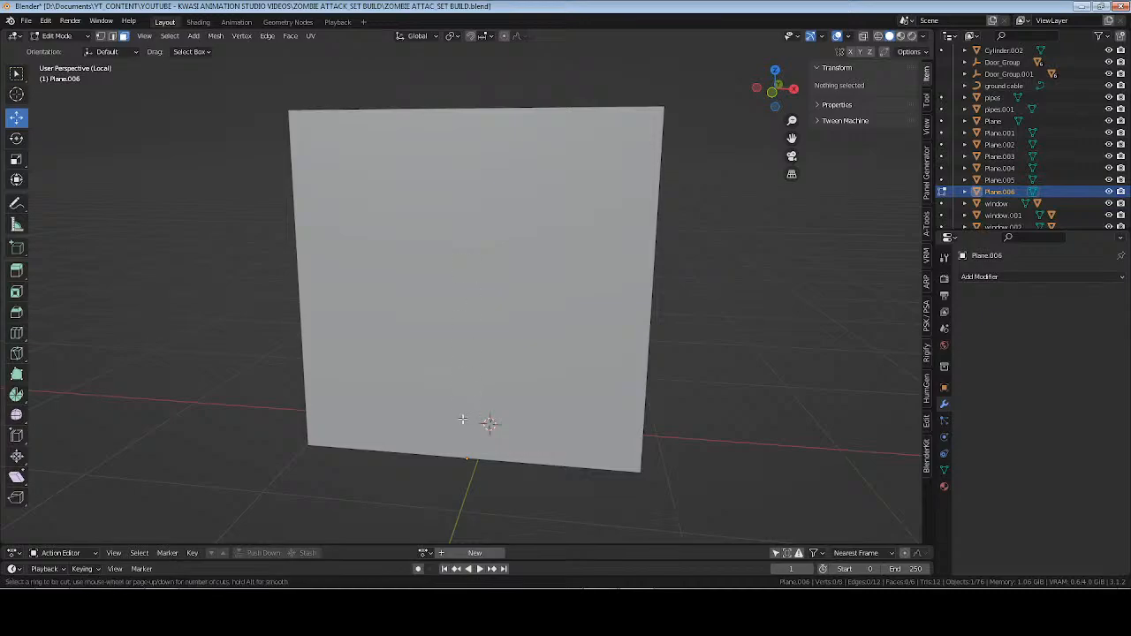
{"action": "scroll", "coordinate": [471, 458], "scroll_direction": "up", "scroll_amount": 20}
{"action": "left_click", "coordinate": [470, 458]}
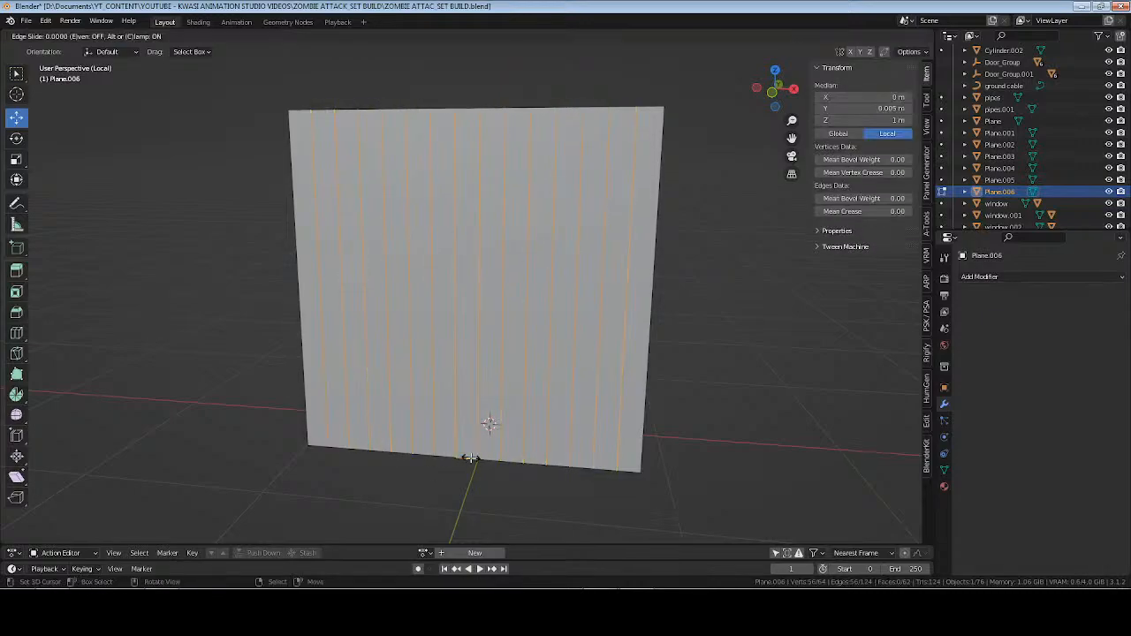
{"action": "right_click", "coordinate": [632, 289]}
{"action": "key", "text": "ctrl"}
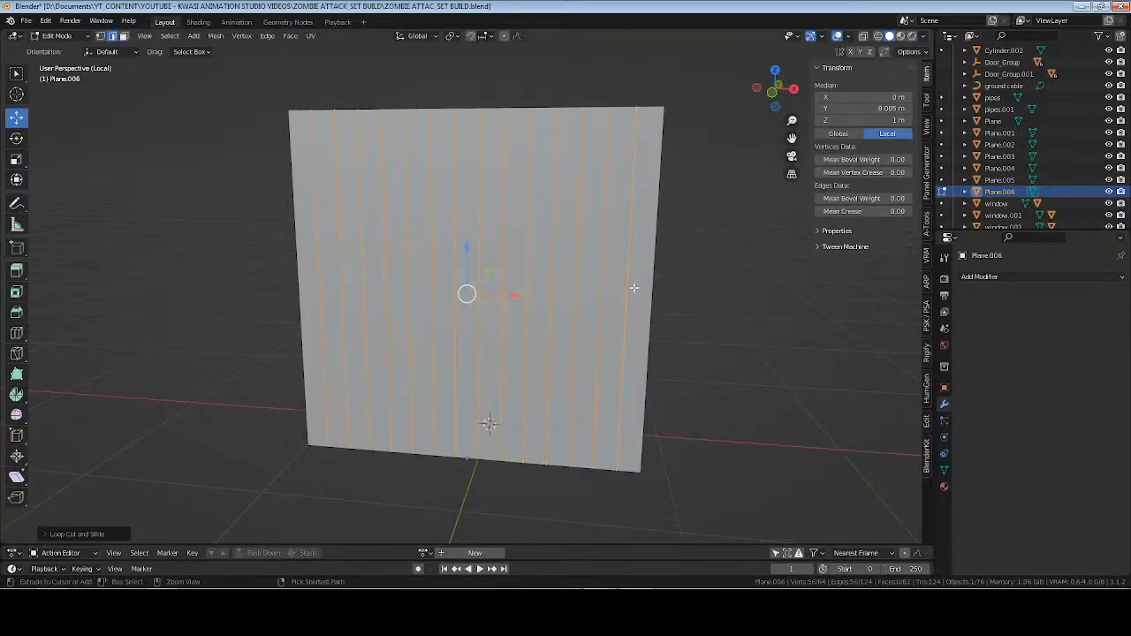
{"action": "key", "text": "ctrl+t"}
{"action": "key", "text": "ctrl+r"}
{"action": "scroll", "coordinate": [634, 288], "scroll_direction": "up", "scroll_amount": 4}
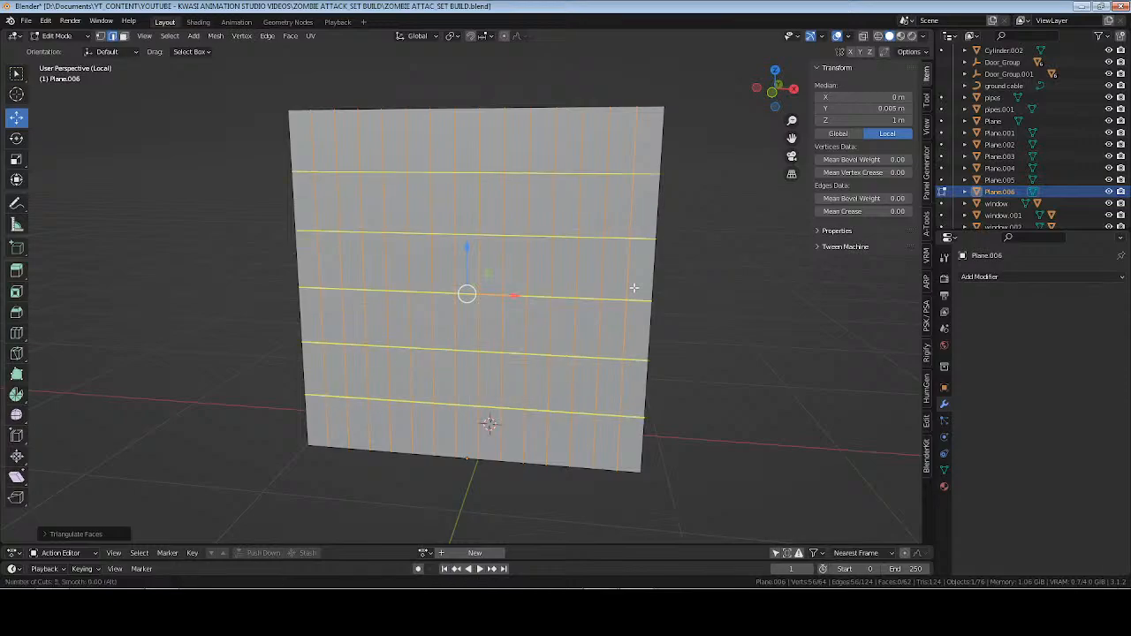
{"action": "scroll", "coordinate": [634, 288], "scroll_direction": "up", "scroll_amount": 11}
{"action": "key", "text": "Escape"}
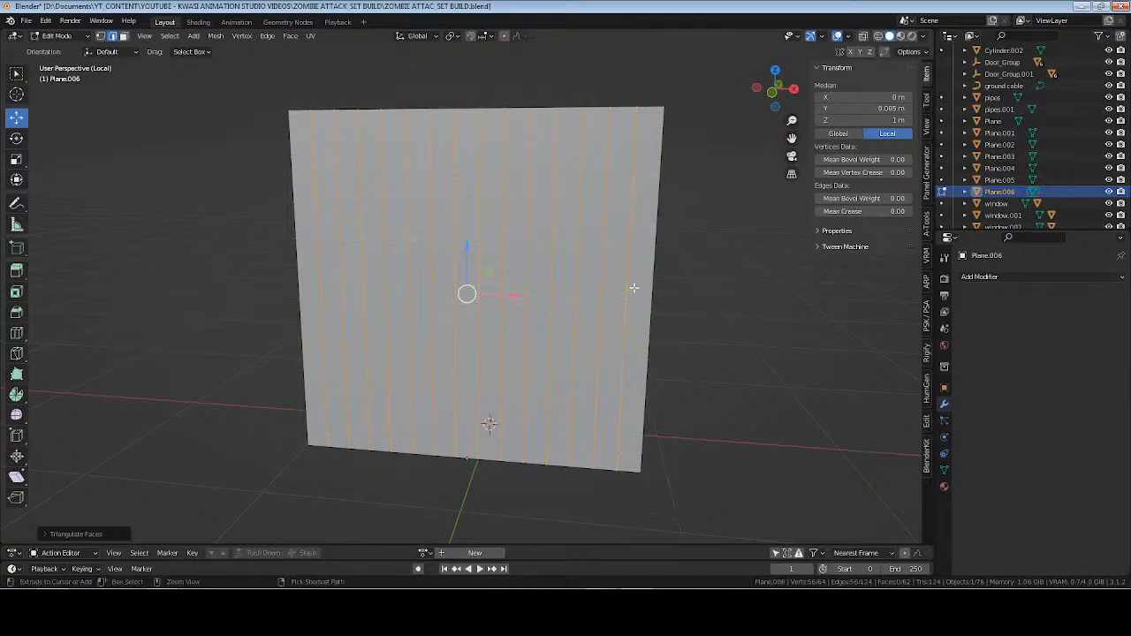
Add 18 evenly spaced horizontal loop cuts across the panel copy, without sliding them.
{"action": "key", "text": "ctrl+r"}
{"action": "scroll", "coordinate": [634, 285], "scroll_direction": "up", "scroll_amount": 15}
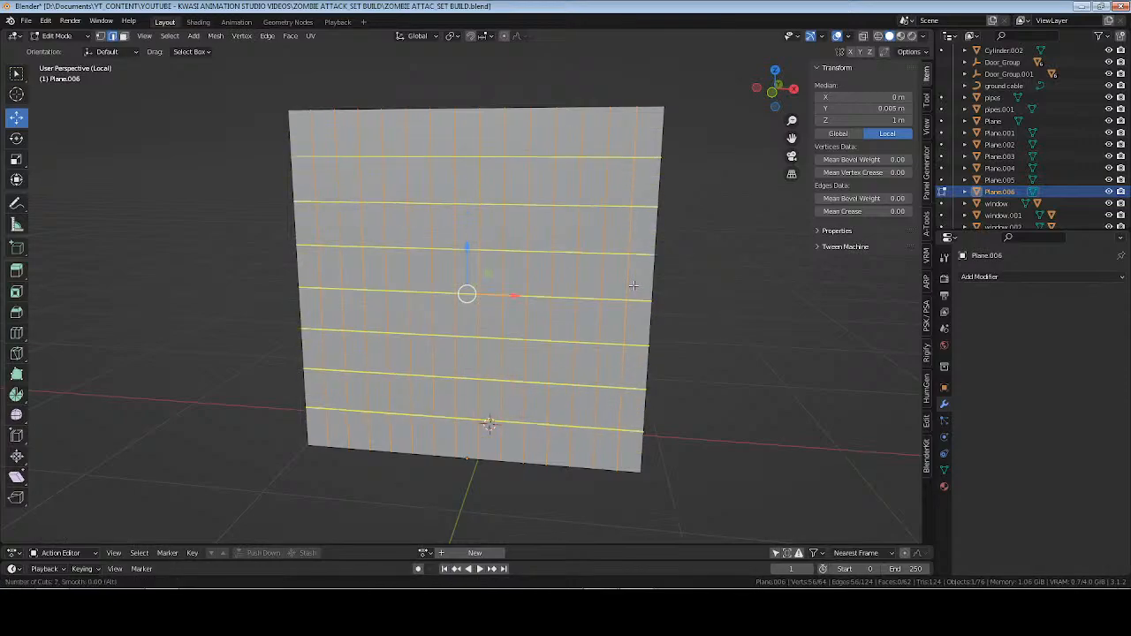
{"action": "left_click", "coordinate": [634, 286]}
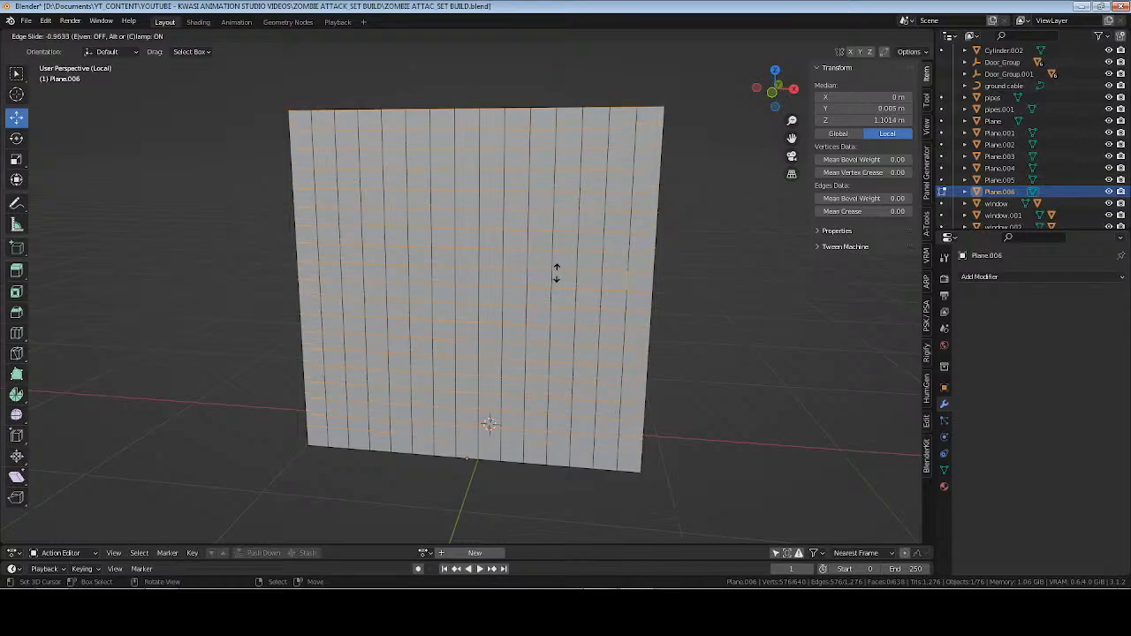
{"action": "right_click", "coordinate": [554, 272]}
Try triangulating all faces of the grid, look through the quad method options, and undo the triangulation.
{"action": "key", "text": "a"}
{"action": "key", "text": "ctrl+t"}
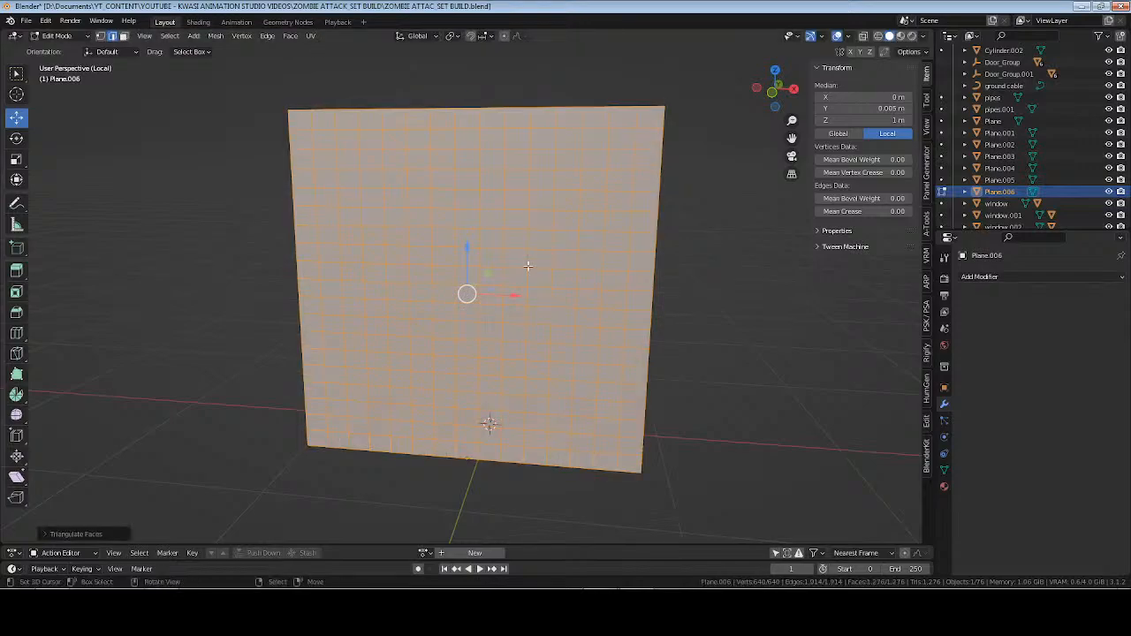
{"action": "left_click", "coordinate": [113, 537]}
{"action": "left_click", "coordinate": [138, 519]}
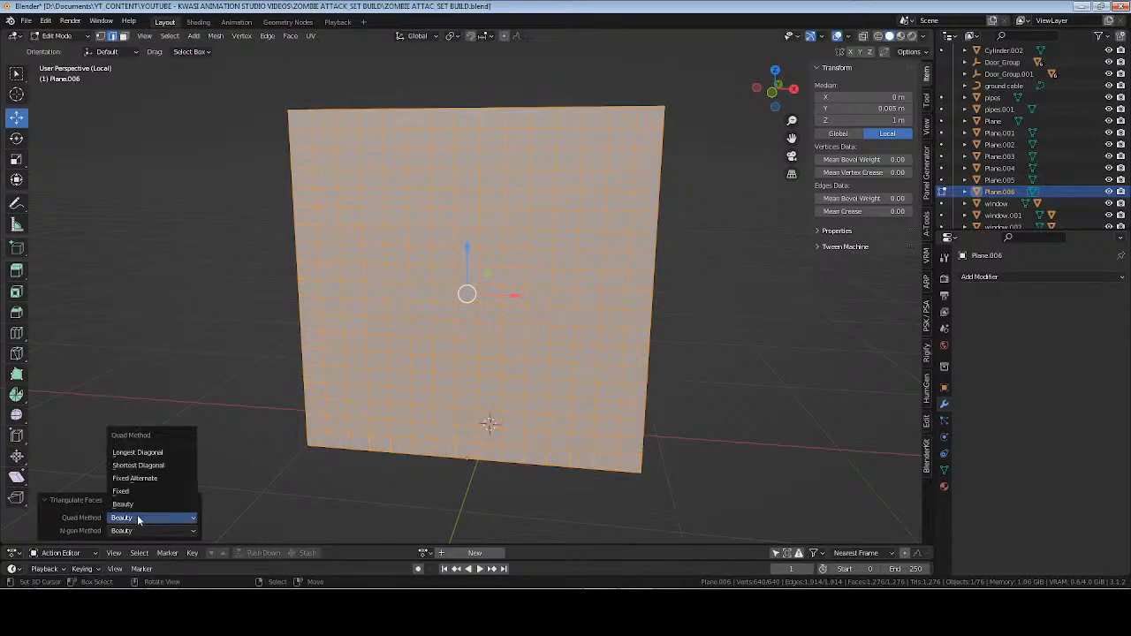
{"action": "left_click", "coordinate": [138, 519]}
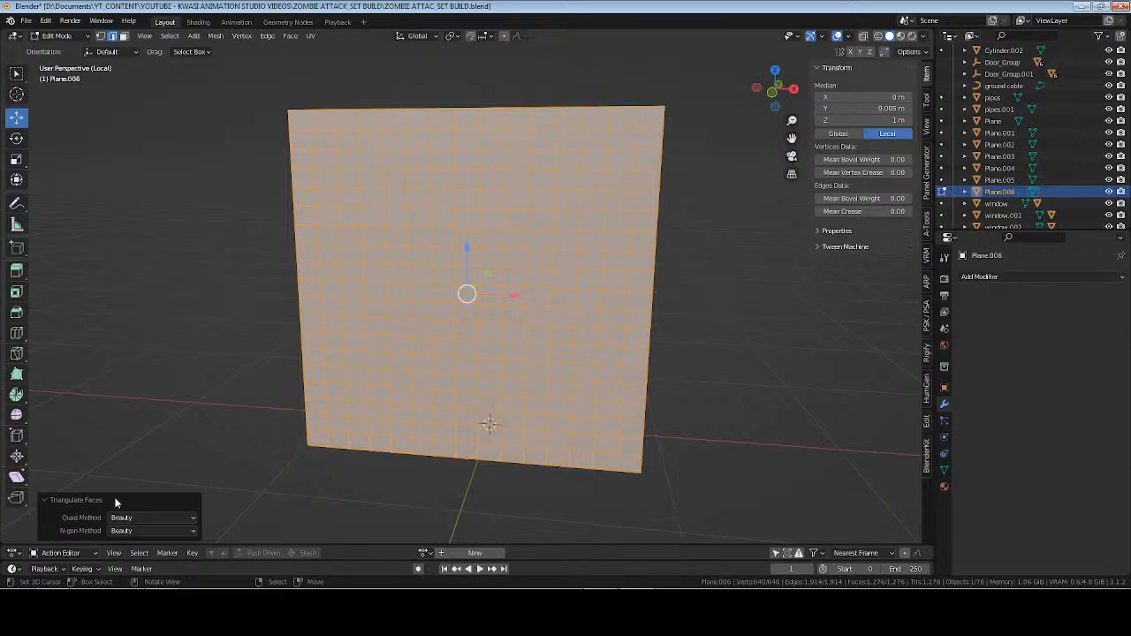
{"action": "key", "text": "ctrl+z"}
Try beveling all the grid's edges by about 0.0079 m and leave Edit Mode.
{"action": "mouse_move", "coordinate": [577, 341]}
{"action": "middle_mouse_down"}
{"action": "mouse_move", "coordinate": [586, 346]}
{"action": "mouse_move", "coordinate": [574, 341]}
{"action": "middle_mouse_up"}
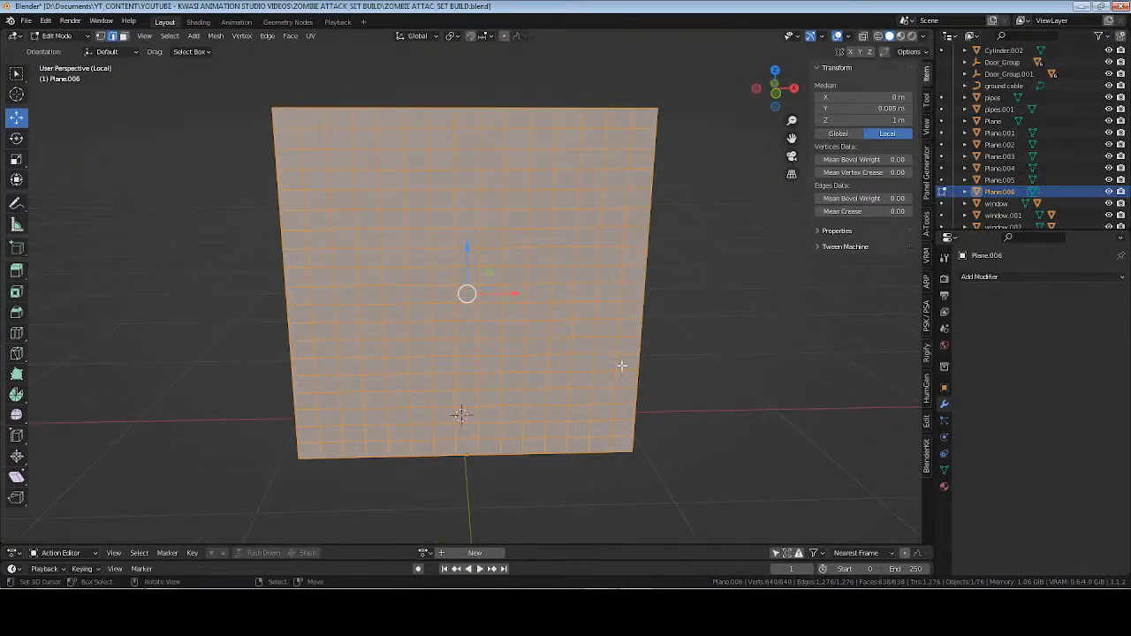
{"action": "key", "text": "ctrl+b"}
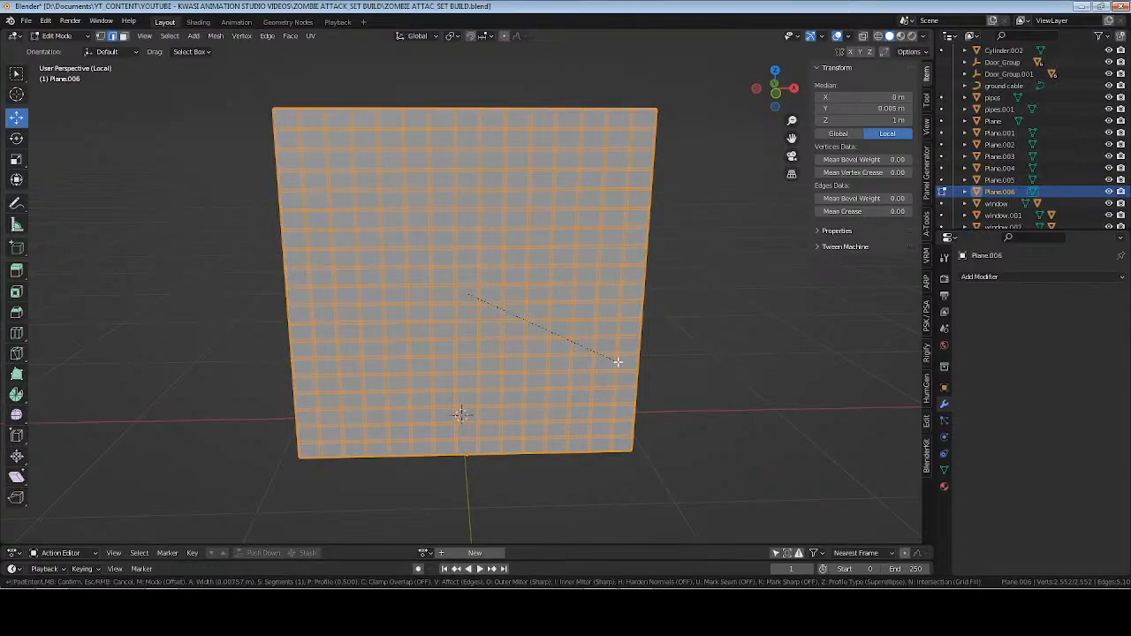
{"action": "left_click", "coordinate": [619, 362]}
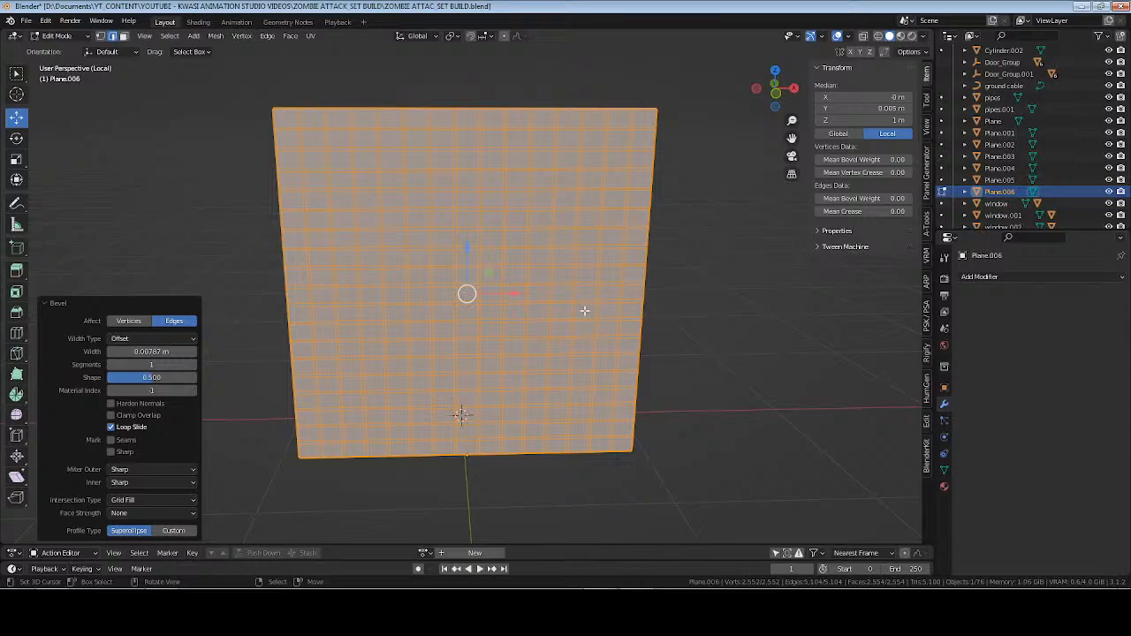
{"action": "key", "text": "Tab"}
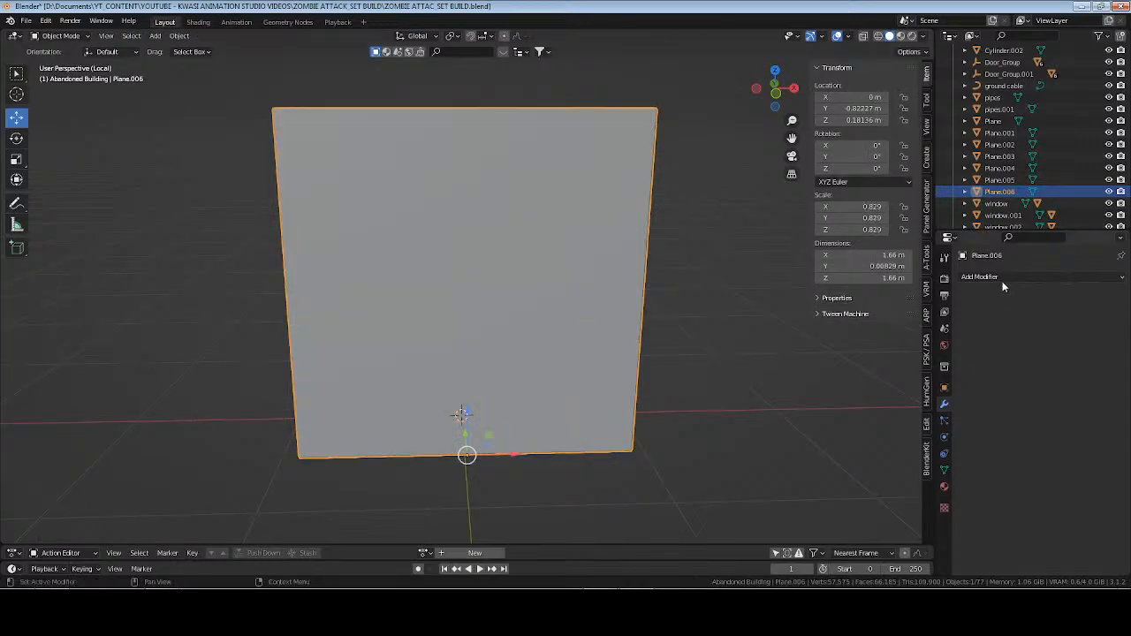
Try a Wireframe modifier on the beveled grid, and undo back to the grid before the bevel.
{"action": "left_click", "coordinate": [1002, 278]}
{"action": "left_click", "coordinate": [894, 541]}
{"action": "mouse_move", "coordinate": [625, 349]}
{"action": "middle_mouse_down"}
{"action": "mouse_move", "coordinate": [593, 328]}
{"action": "mouse_move", "coordinate": [559, 351]}
{"action": "mouse_move", "coordinate": [610, 348]}
{"action": "middle_mouse_up"}
{"action": "key", "text": "ctrl+z"}
{"action": "key", "text": "ctrl+z"}
{"action": "key", "text": "ctrl+z"}
Add a Wireframe modifier to the unbeveled grid and return to Object Mode.
{"action": "left_click", "coordinate": [1039, 283]}
{"action": "left_click", "coordinate": [899, 540]}
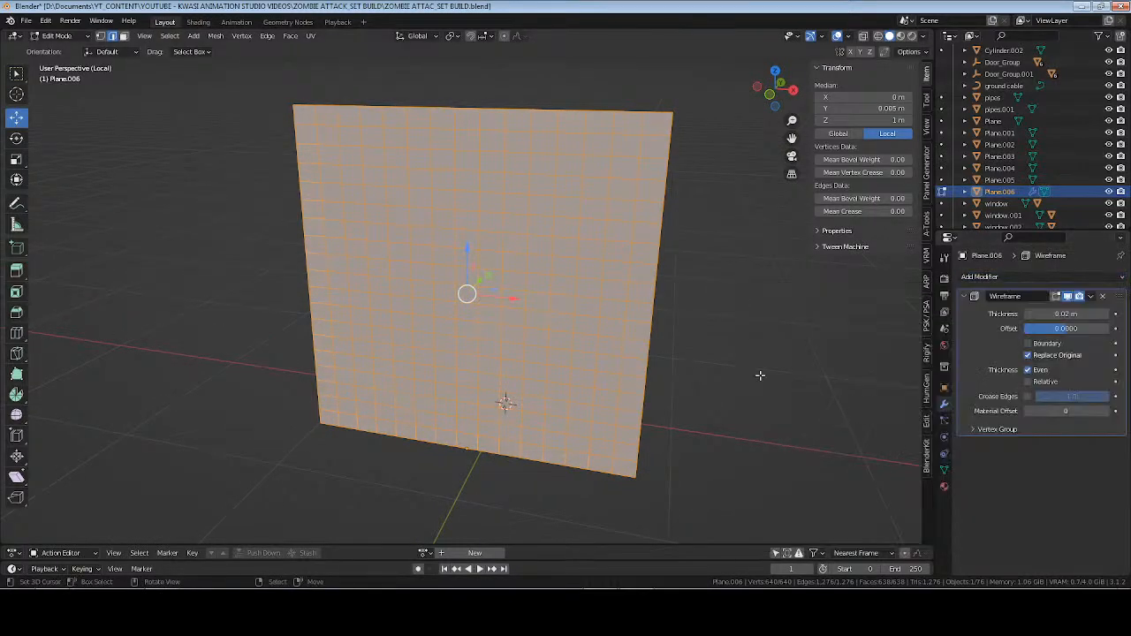
{"action": "key", "text": "Tab"}
{"action": "middle_click_drag", "start_coordinate": [714, 296], "coordinate": [622, 331]}
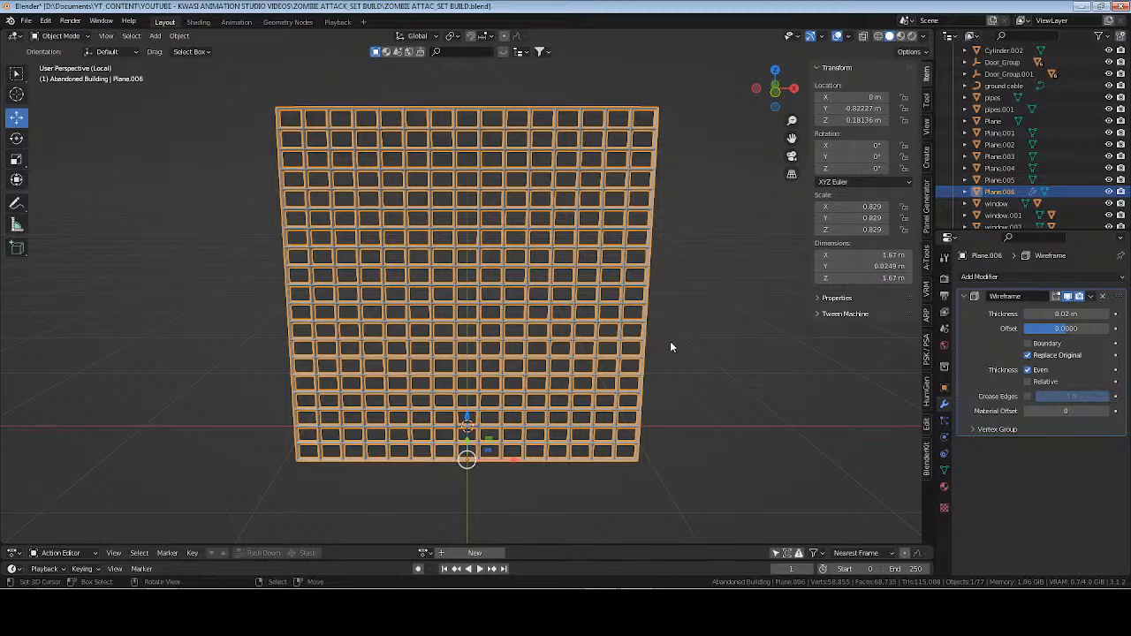
{"action": "key", "text": "r"}
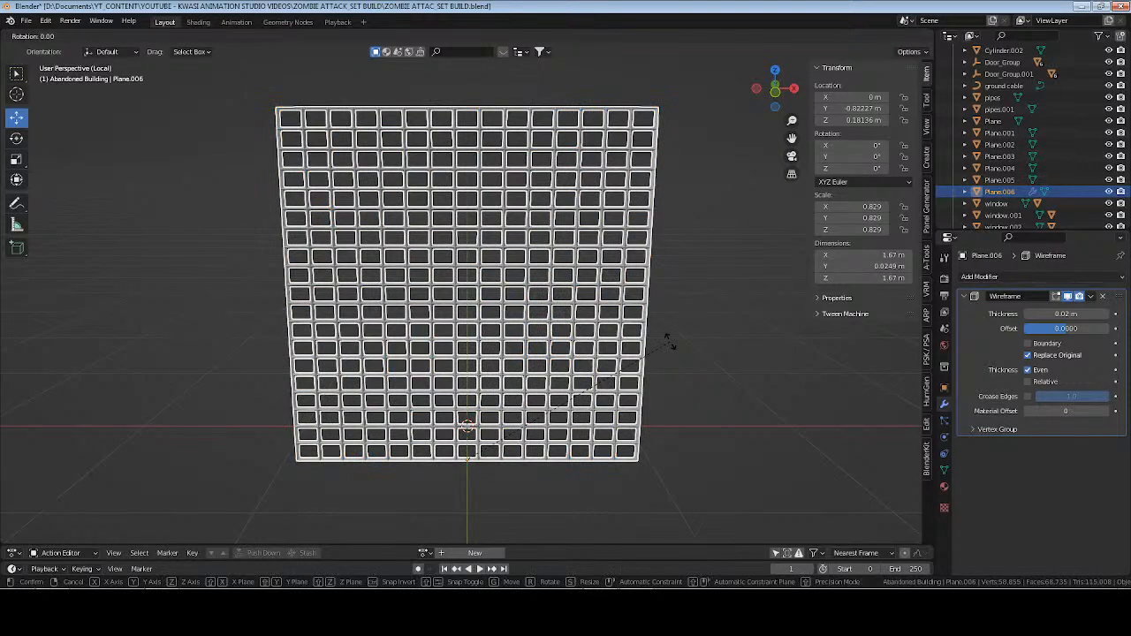
{"action": "key", "text": "x"}
{"action": "right_click", "coordinate": [670, 342]}
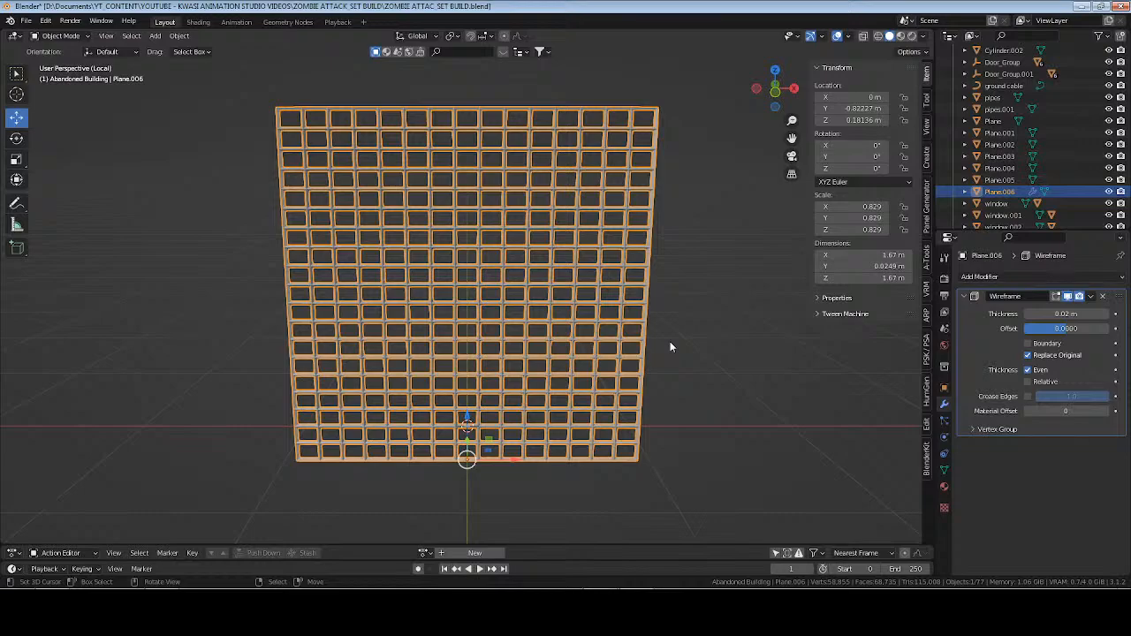
Set the wire grid's origin to its center of mass.
{"action": "left_click", "coordinate": [179, 36]}
{"action": "mouse_move", "coordinate": [214, 60]}
{"action": "left_click", "coordinate": [345, 99]}
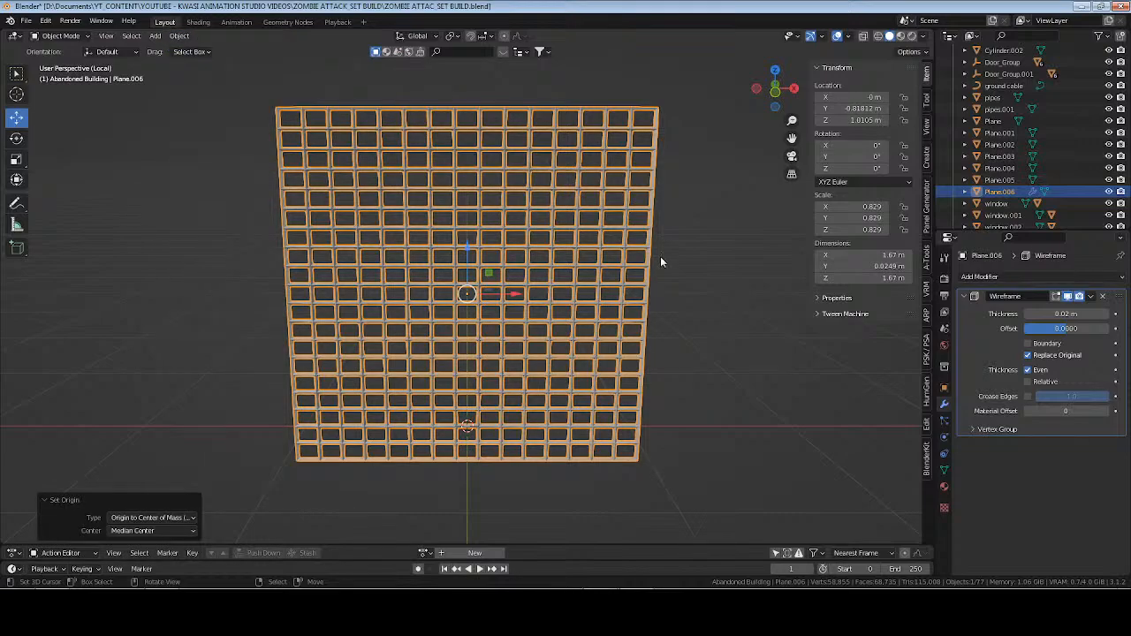
{"action": "key", "text": "g"}
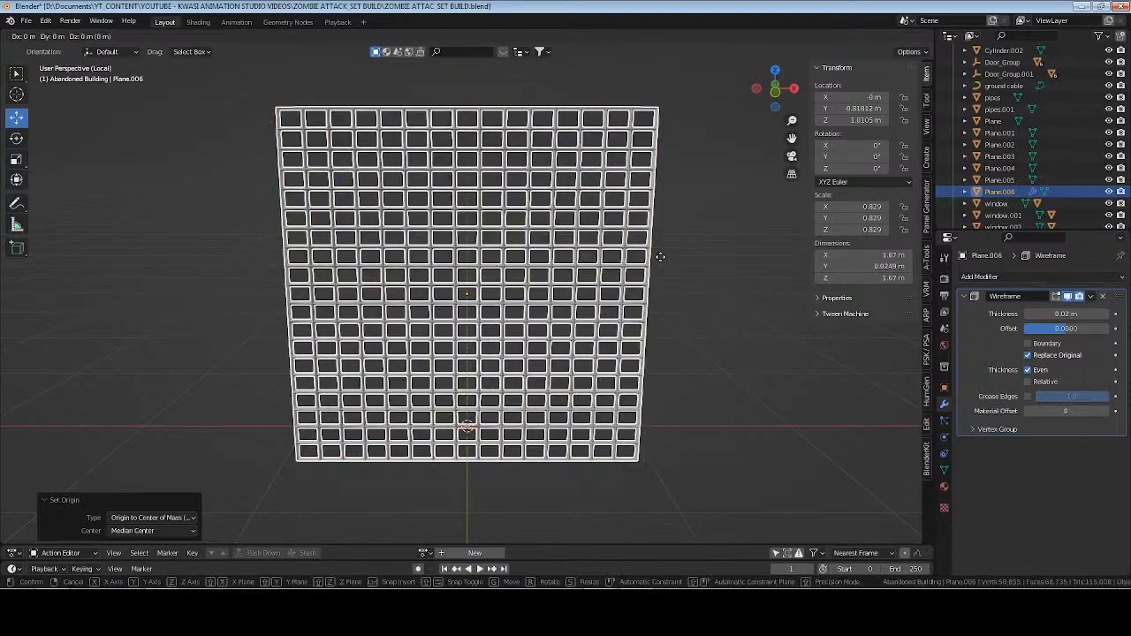
{"action": "key", "text": "9"}
{"action": "key", "text": "0"}
{"action": "right_click", "coordinate": [660, 256]}
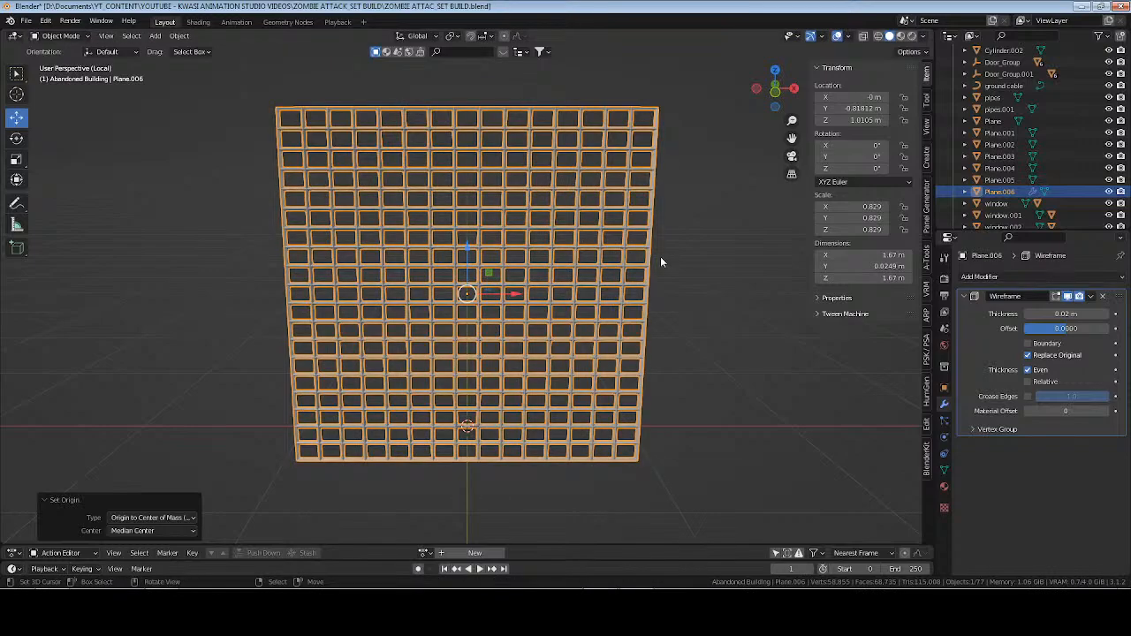
Try scaling the wire grid by 45 along Y, and undo the scaling.
{"action": "middle_click_drag", "start_coordinate": [660, 261], "coordinate": [559, 296]}
{"action": "scroll", "coordinate": [559, 296], "scroll_direction": "down", "scroll_amount": 4}
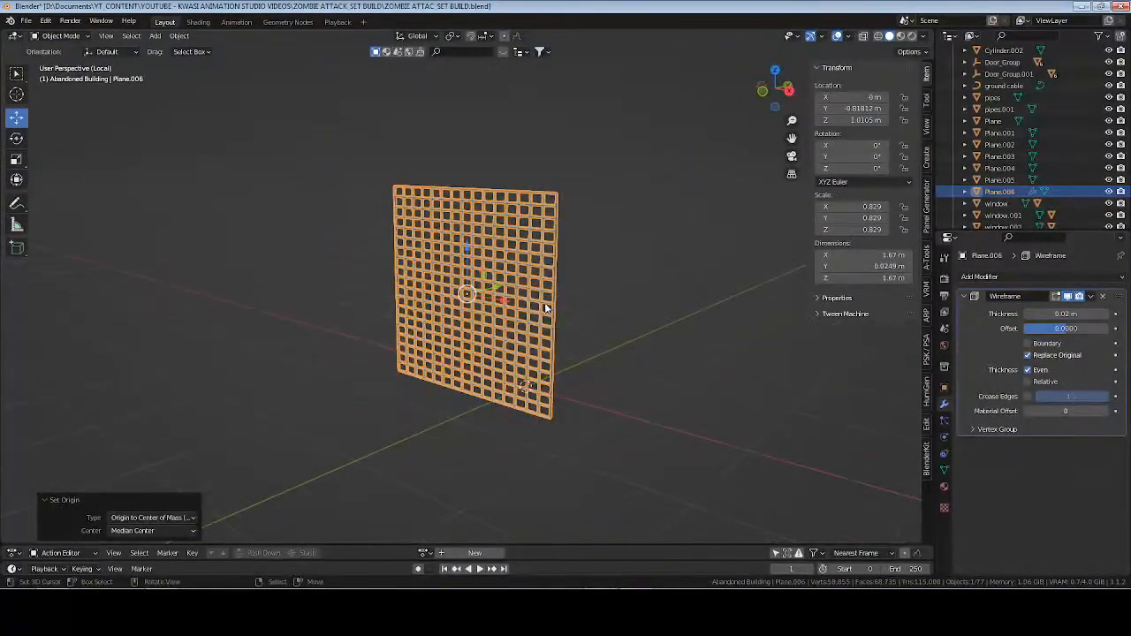
{"action": "scroll", "coordinate": [544, 303], "scroll_direction": "up", "scroll_amount": 1}
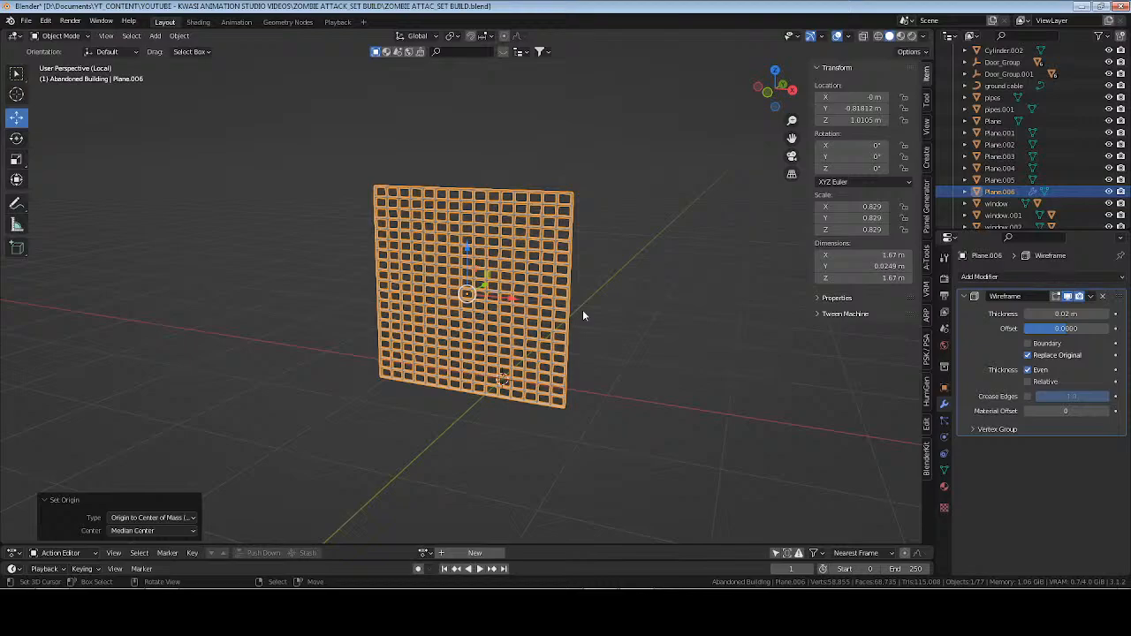
{"action": "key", "text": "s"}
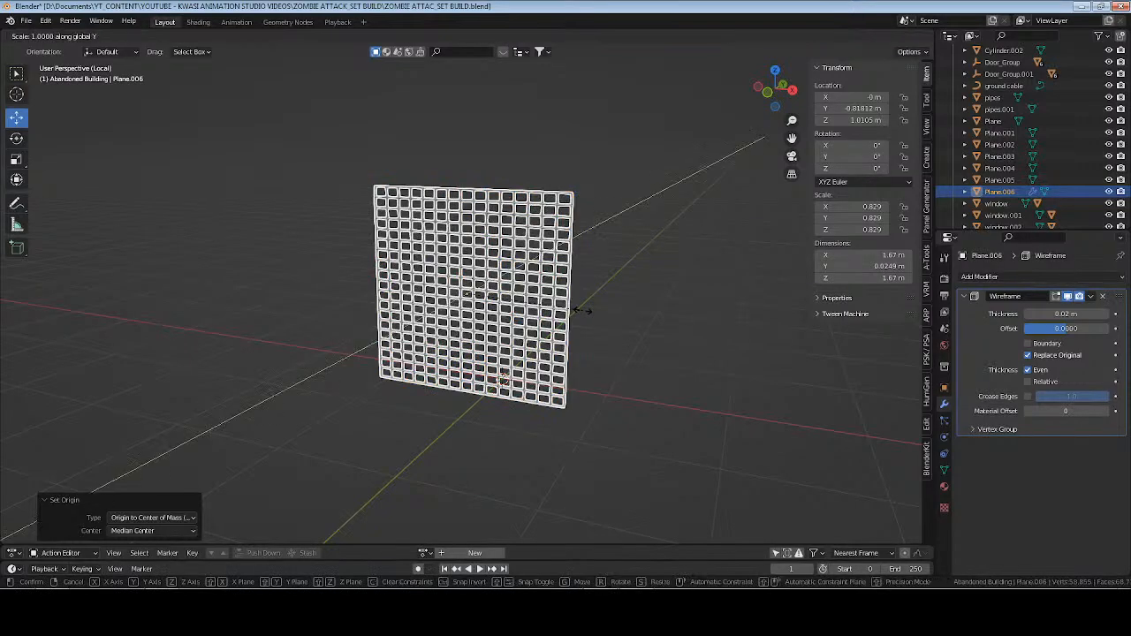
{"action": "key", "text": "y"}
{"action": "key", "text": "4"}
{"action": "key", "text": "5"}
{"action": "key", "text": "Return"}
{"action": "key", "text": "ctrl+z"}
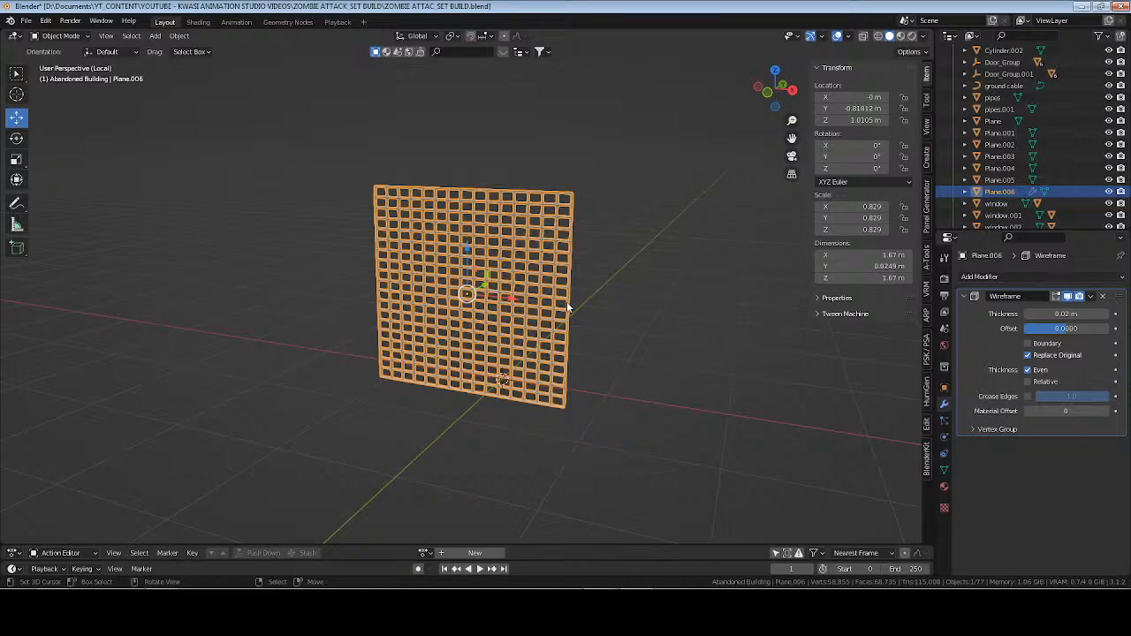
Rotate the wire grid 45° about the Y axis and leave local view to show the full scene.
{"action": "key", "text": "r"}
{"action": "key", "text": "y"}
{"action": "key", "text": "4"}
{"action": "key", "text": "5"}
{"action": "key", "text": "Return"}
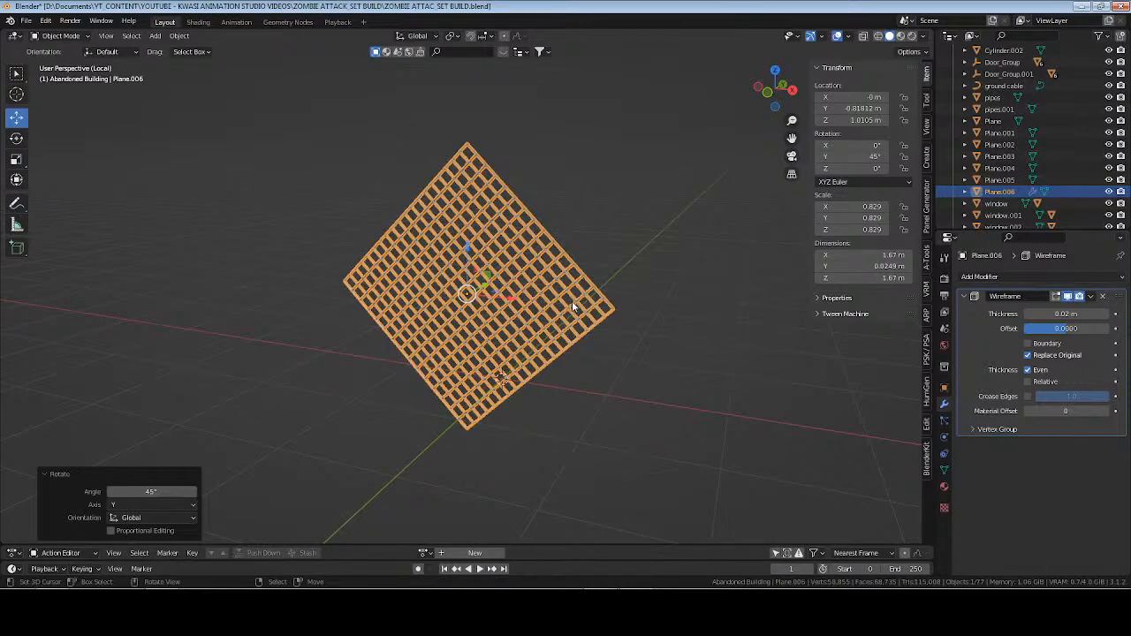
{"action": "mouse_move", "coordinate": [573, 307]}
{"action": "middle_mouse_down"}
{"action": "mouse_move", "coordinate": [618, 299]}
{"action": "mouse_move", "coordinate": [572, 324]}
{"action": "middle_mouse_up"}
{"action": "scroll", "coordinate": [614, 308], "scroll_direction": "up", "scroll_amount": 2}
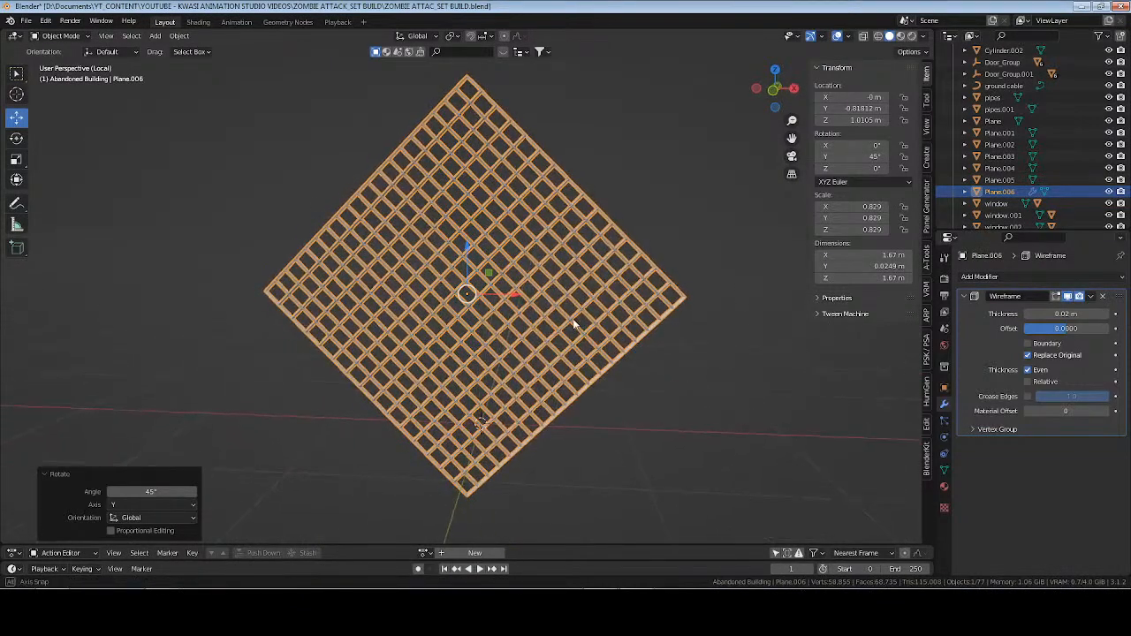
{"action": "key", "text": "KP_Divide"}
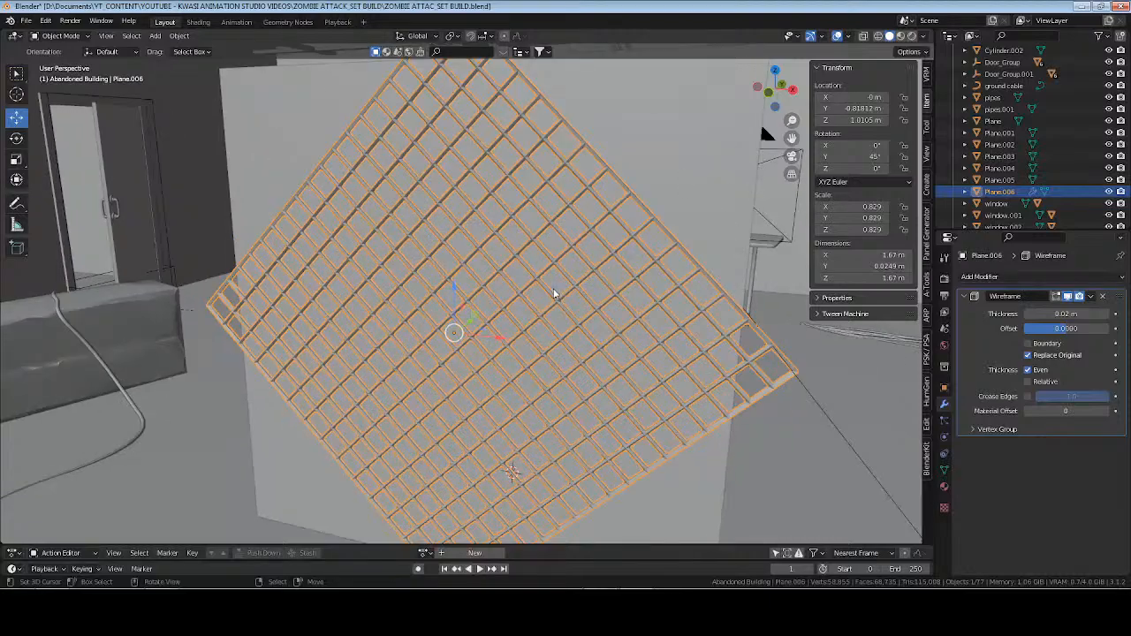
{"action": "scroll", "coordinate": [527, 301], "scroll_direction": "down", "scroll_amount": 1}
{"action": "scroll", "coordinate": [550, 290], "scroll_direction": "down", "scroll_amount": 3}
{"action": "middle_click_drag", "start_coordinate": [528, 301], "coordinate": [589, 323]}
{"action": "scroll", "coordinate": [552, 299], "scroll_direction": "up", "scroll_amount": 3}
{"action": "key", "text": "s"}
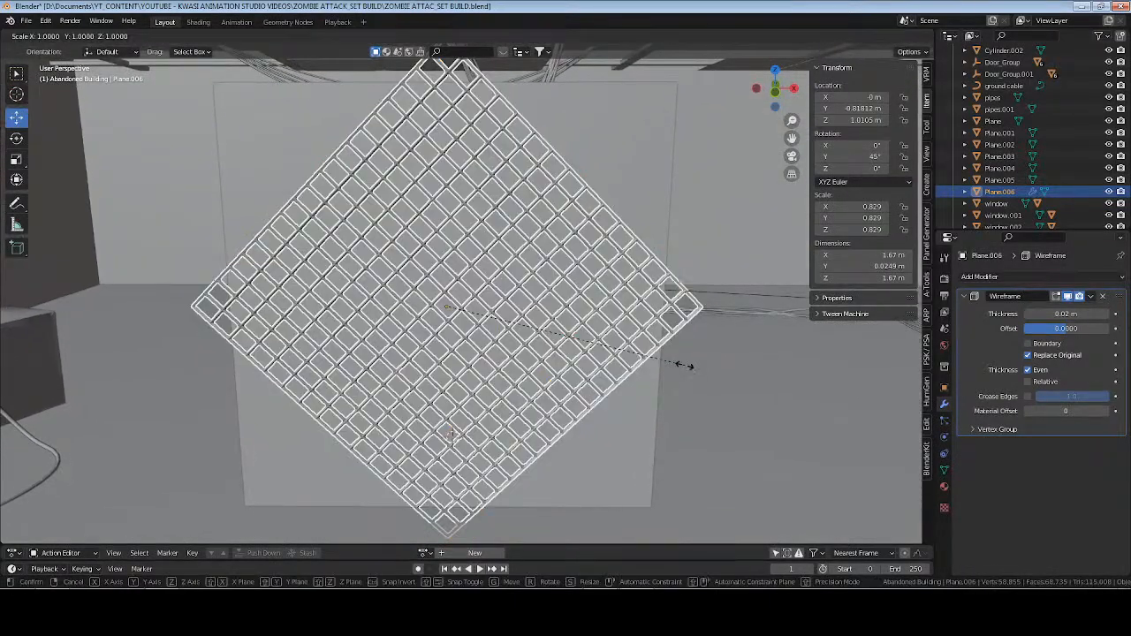
{"action": "key", "text": "x"}
{"action": "key", "text": "x"}
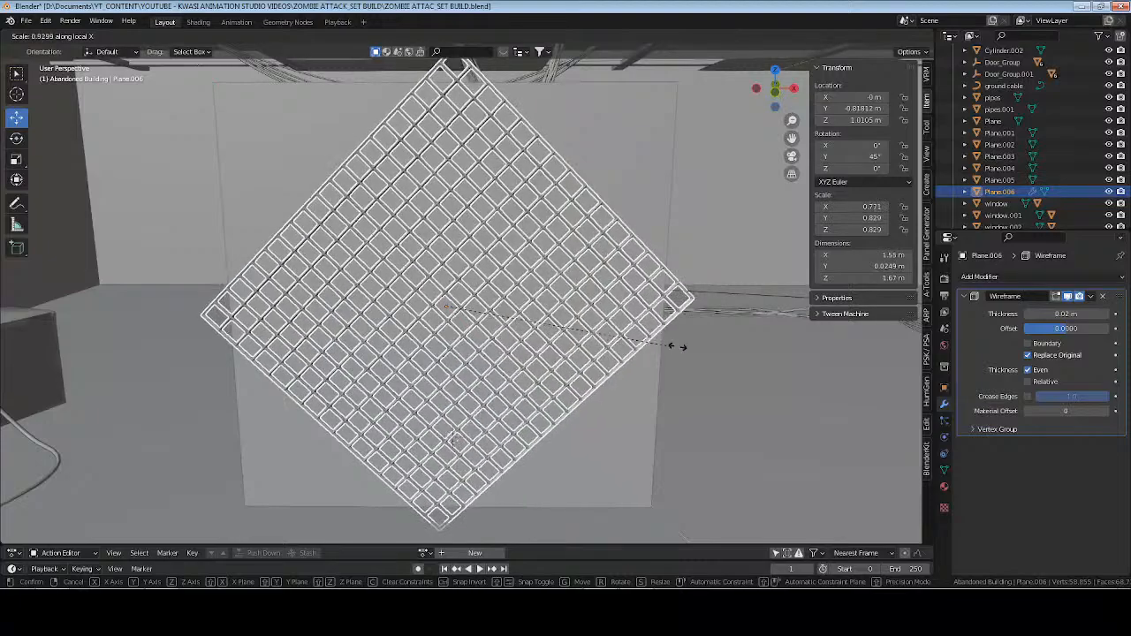
{"action": "key", "text": "Escape"}
{"action": "mouse_move", "coordinate": [669, 353]}
{"action": "middle_mouse_down"}
{"action": "mouse_move", "coordinate": [525, 359]}
{"action": "mouse_move", "coordinate": [663, 355]}
{"action": "middle_mouse_up"}
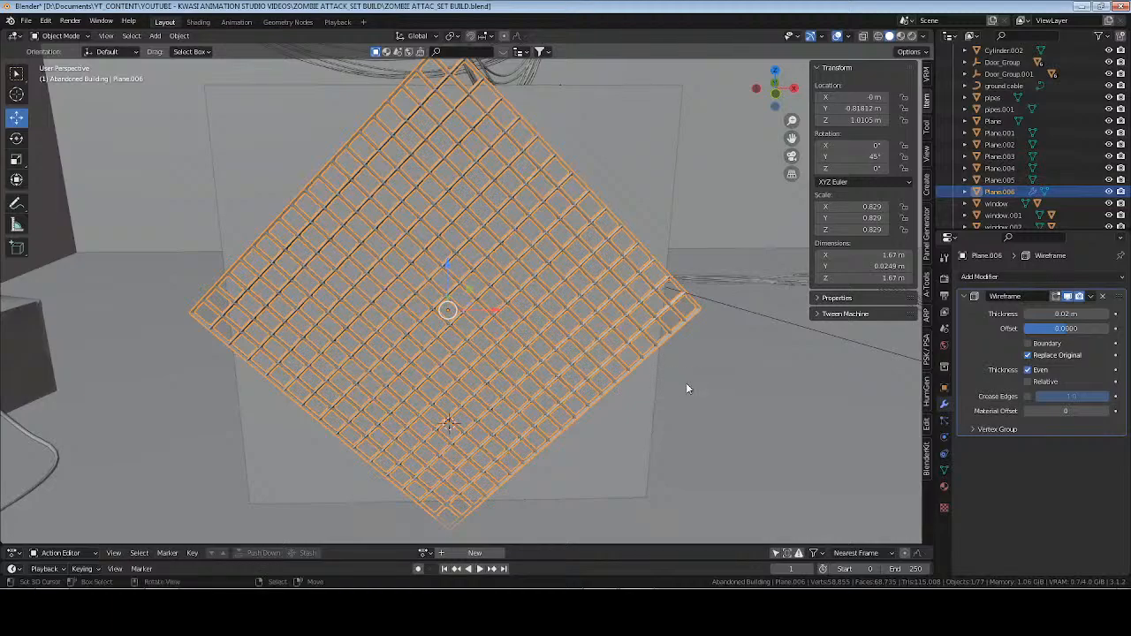
Scale the wire grid down uniformly to about 0.75 m wide and high.
{"action": "key", "text": "s"}
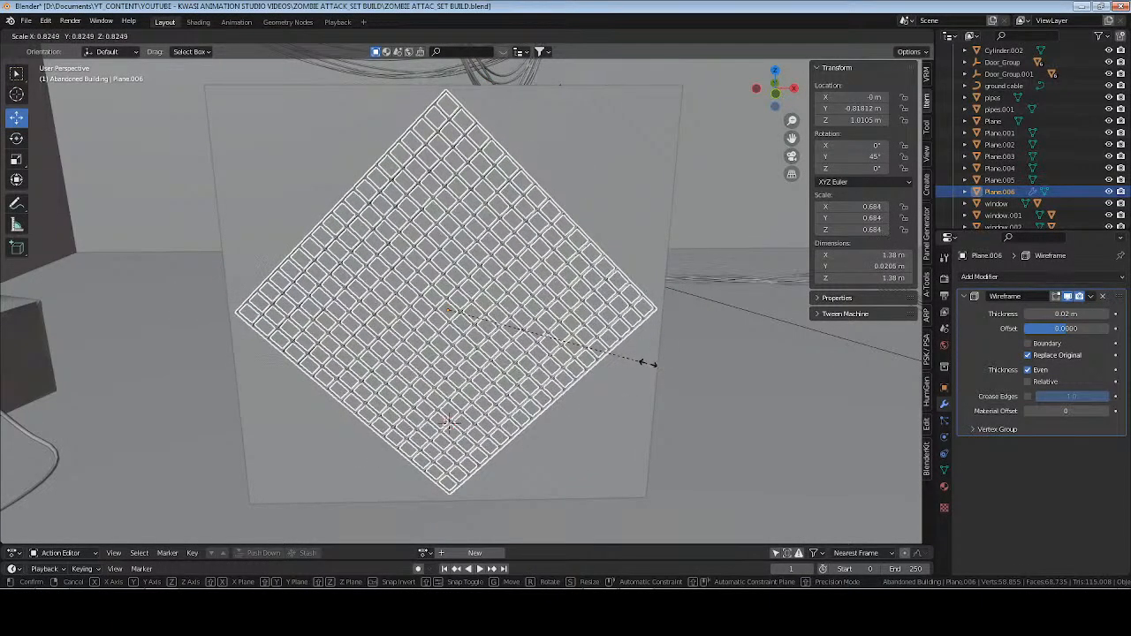
{"action": "left_click", "coordinate": [551, 336]}
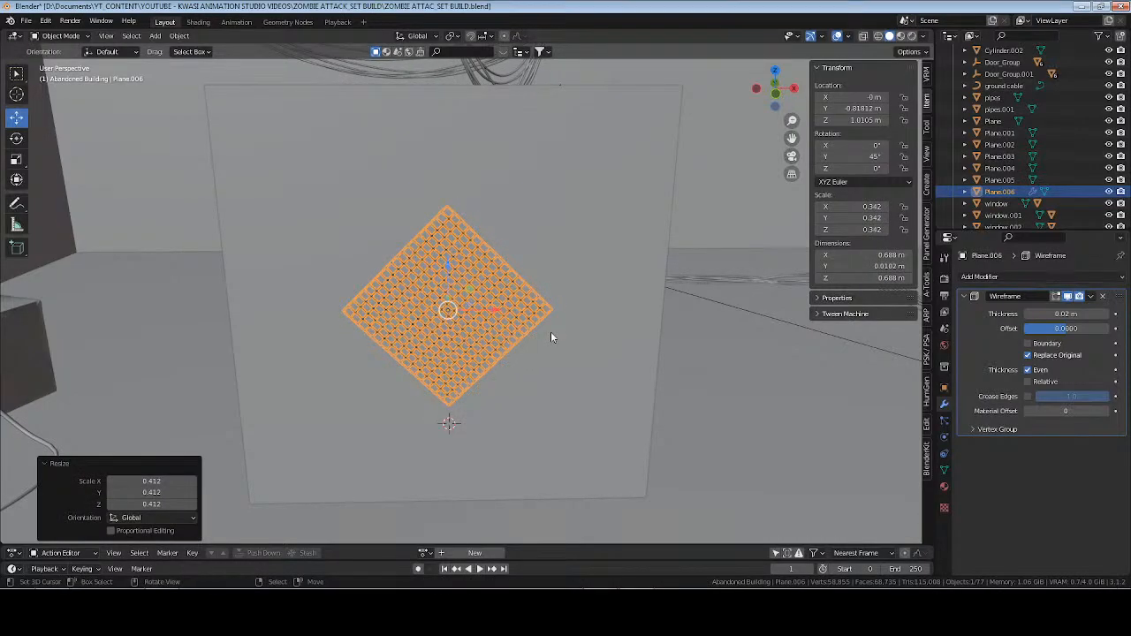
{"action": "key", "text": "s"}
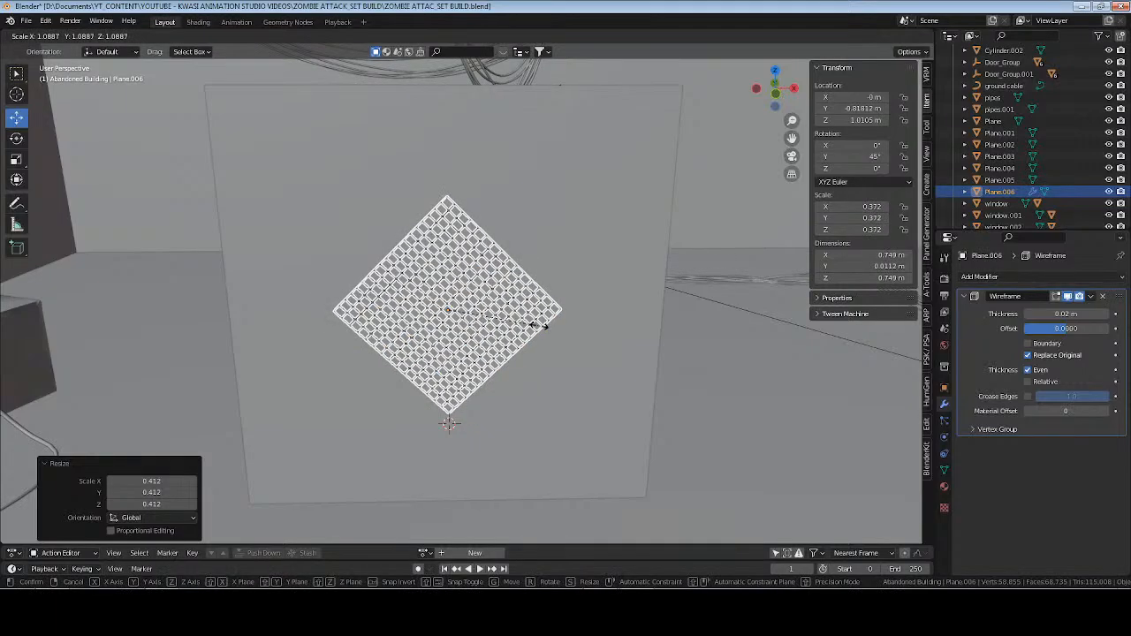
{"action": "left_click", "coordinate": [540, 327]}
Apply the wire grid's Wireframe modifier and its object scale.
{"action": "key", "text": "ctrl+a"}
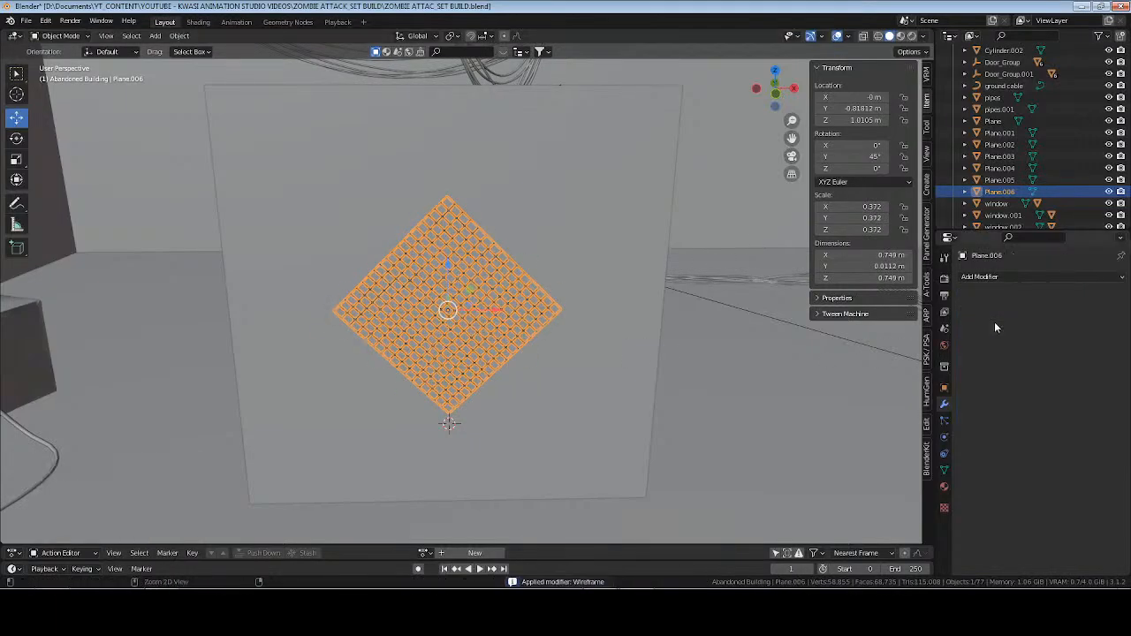
{"action": "key", "text": "ctrl+a"}
{"action": "left_click", "coordinate": [619, 262]}
Set the wire grid's Y dimension to 0.03 m and collapse the last operation's settings.
{"action": "middle_click_drag", "start_coordinate": [522, 341], "coordinate": [632, 341]}
{"action": "left_click_drag", "start_coordinate": [871, 266], "coordinate": [910, 266]}
{"action": "left_click", "coordinate": [884, 266]}
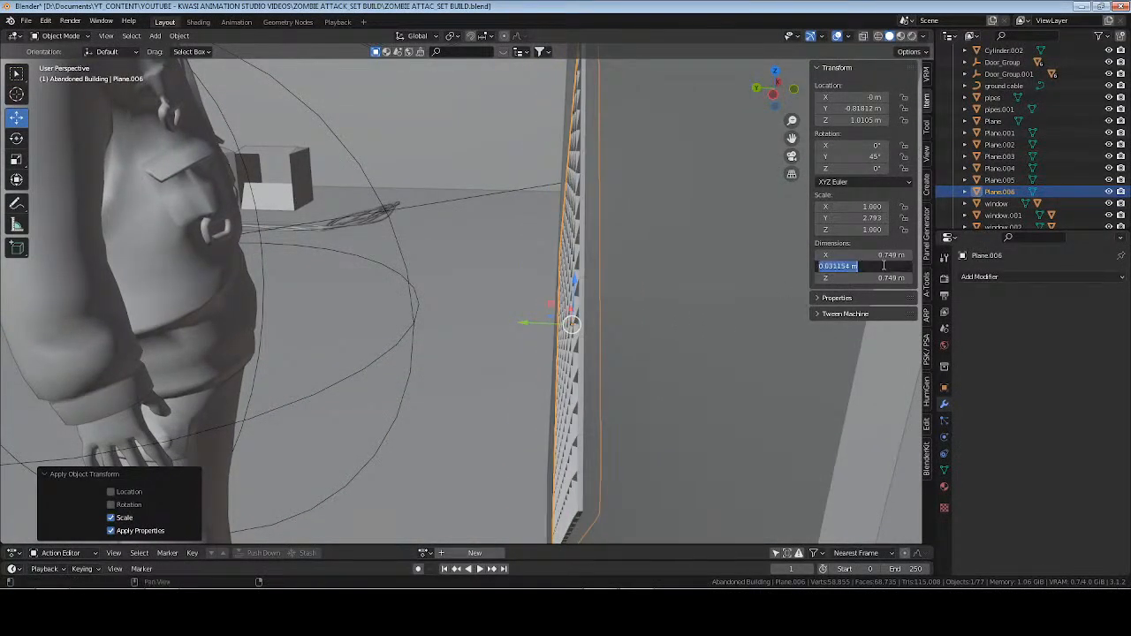
{"action": "type", "text": "0.1"}
{"action": "key", "text": "Return"}
{"action": "left_click", "coordinate": [884, 266]}
{"action": "type", "text": ".0"}
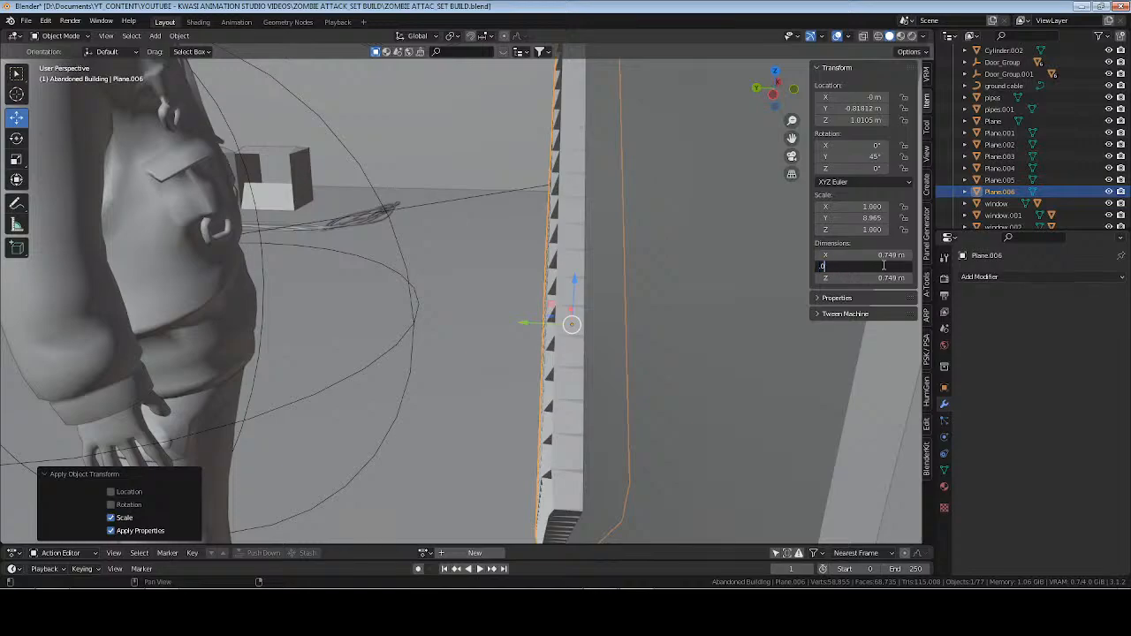
{"action": "type", "text": "3"}
{"action": "key", "text": "Return"}
{"action": "middle_click_drag", "start_coordinate": [581, 286], "coordinate": [545, 344]}
{"action": "left_click", "coordinate": [132, 474]}
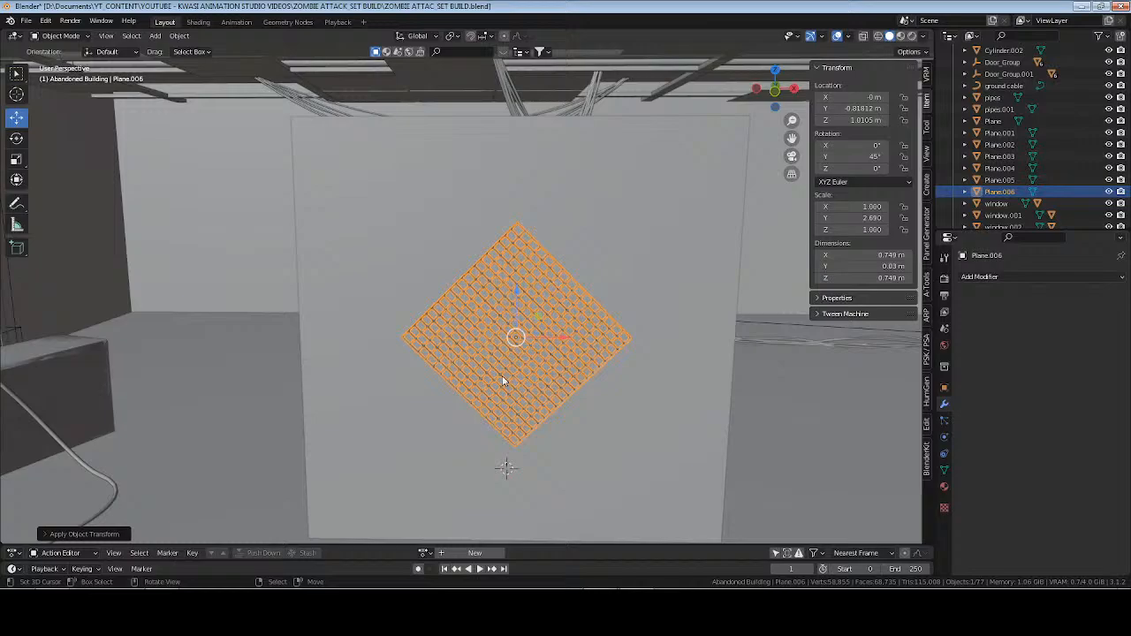
Turn on snapping and isolate the wire grid together with the upright panel in local view.
{"action": "left_click", "coordinate": [472, 36]}
{"action": "left_click", "coordinate": [685, 271], "text": "shift"}
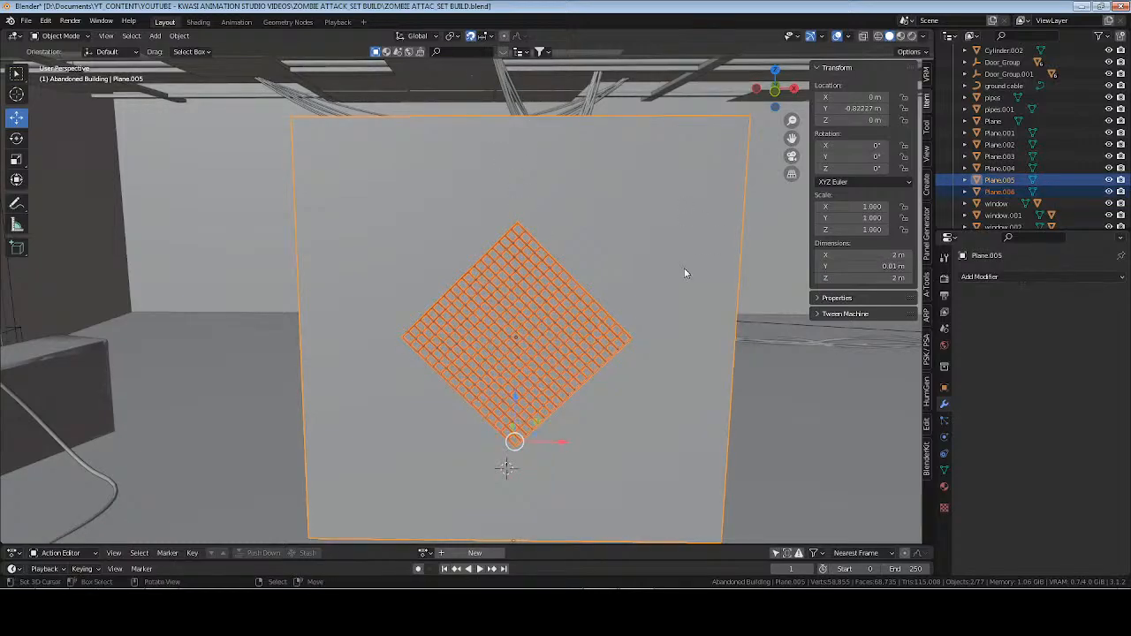
{"action": "key", "text": "KP_Divide"}
In front view, move the wire grid to X -0.4 m and Z 1.4 m on the panel.
{"action": "left_click", "coordinate": [518, 303]}
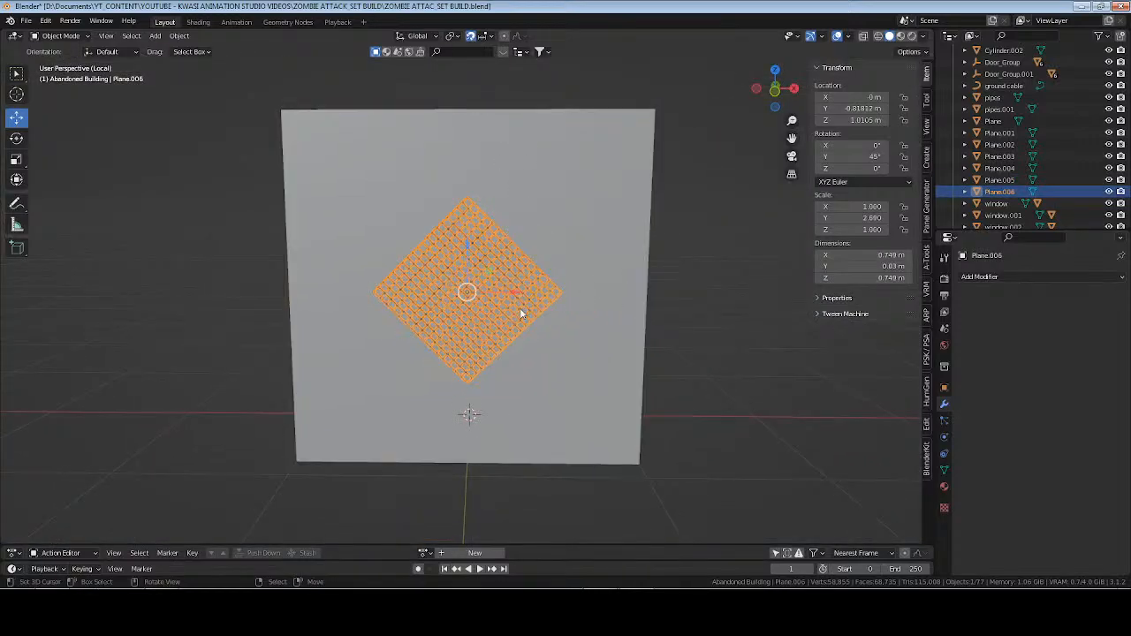
{"action": "key", "text": "KP_1"}
{"action": "scroll", "coordinate": [520, 314], "scroll_direction": "up", "scroll_amount": 1}
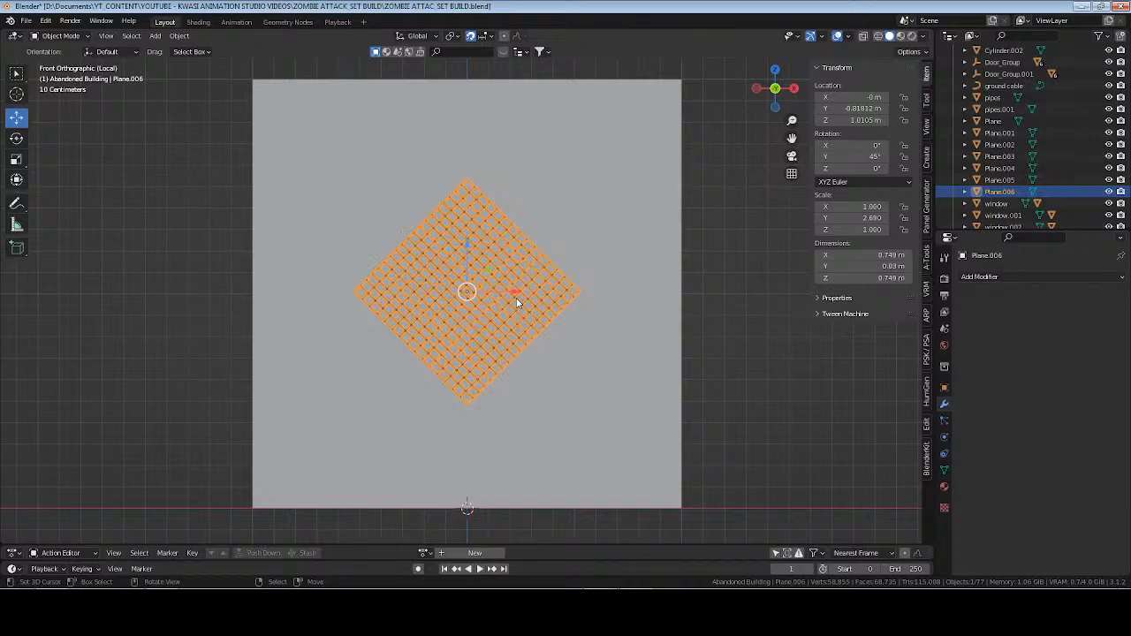
{"action": "left_click_drag", "start_coordinate": [518, 297], "coordinate": [412, 284]}
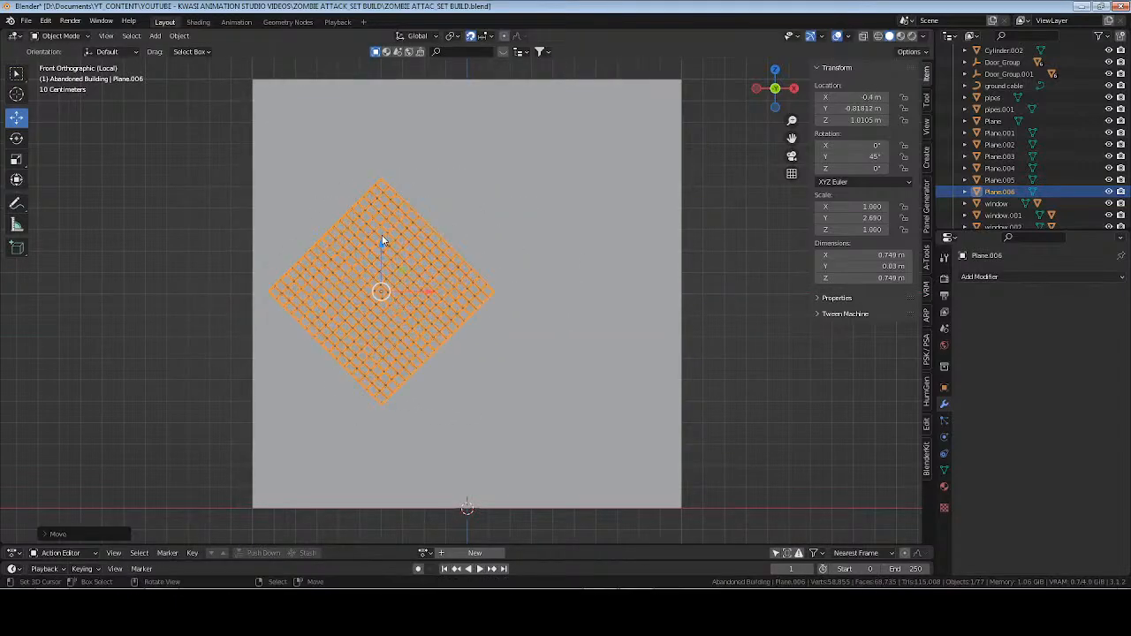
{"action": "left_click_drag", "start_coordinate": [382, 240], "coordinate": [378, 151]}
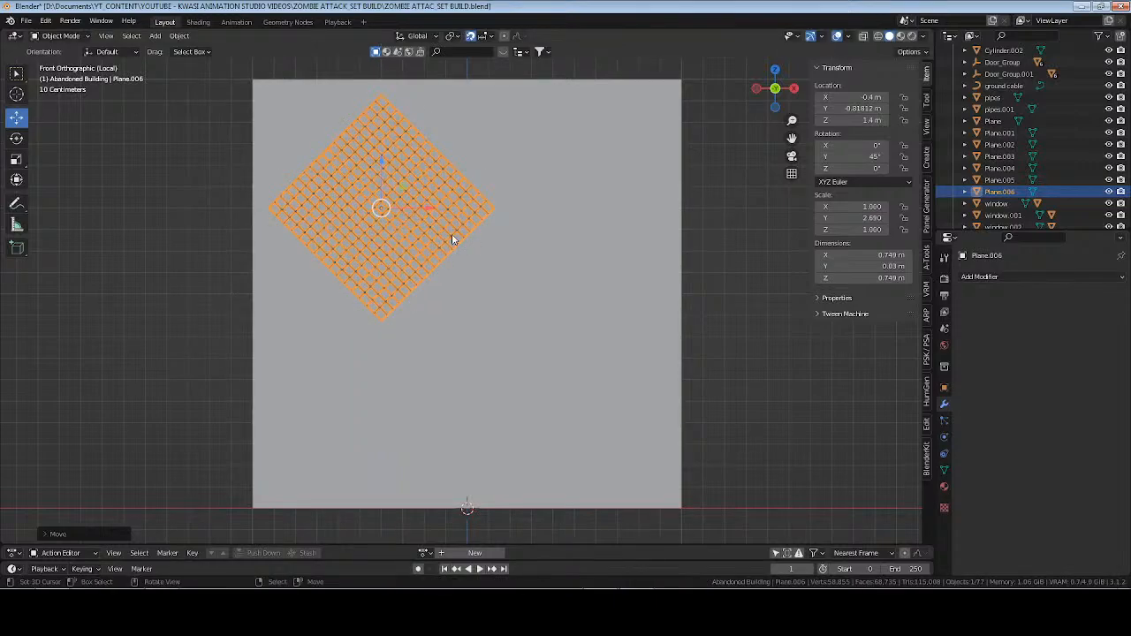
Duplicate the wire grid and place the copy diagonally below it at X 0.1 m and Z 0.9 m.
{"action": "key", "text": "shift+d"}
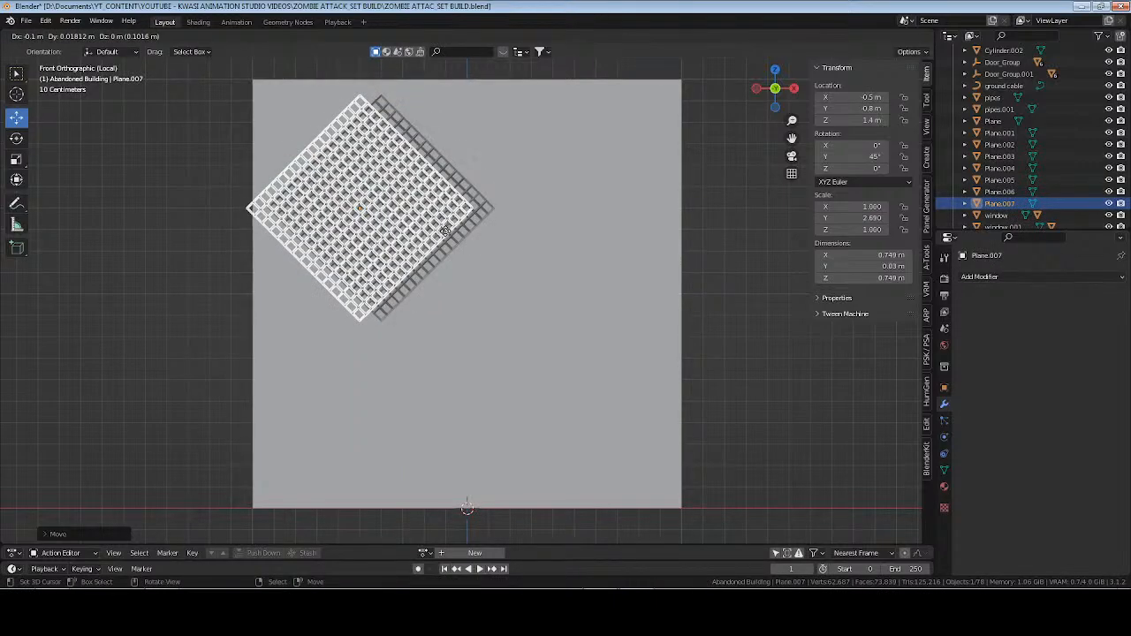
{"action": "right_click", "coordinate": [421, 224]}
{"action": "left_click_drag", "start_coordinate": [378, 166], "coordinate": [541, 336]}
{"action": "left_click_drag", "start_coordinate": [490, 306], "coordinate": [495, 285]}
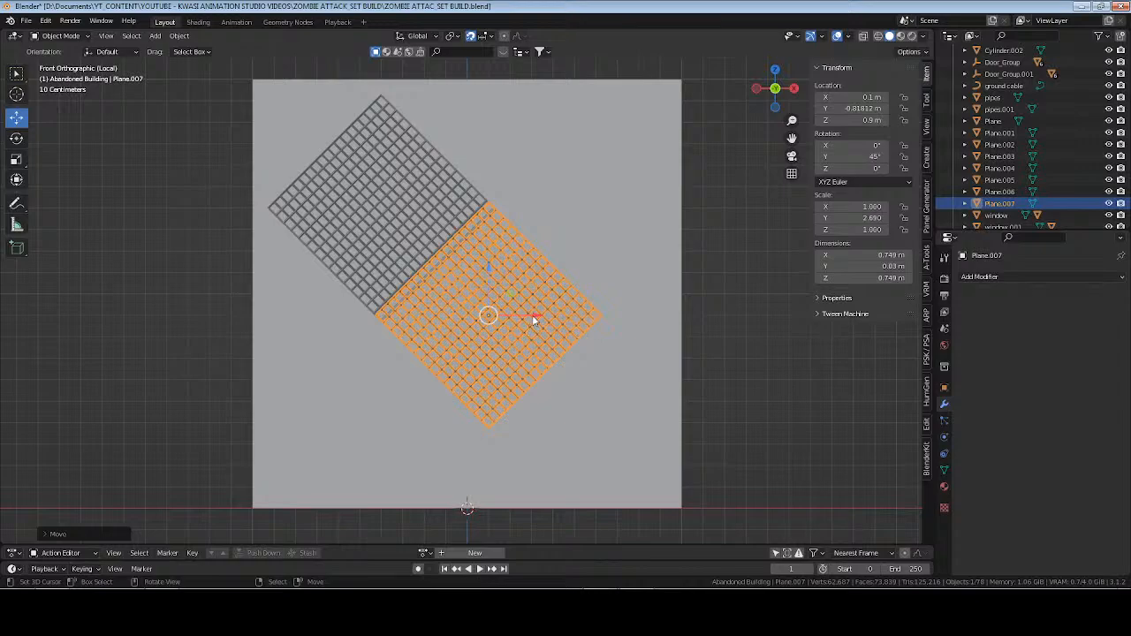
Shift both grids so the upper one sits at X -0.45 m, Z 1.45 m, and reposition the copy at X 0.1 m, Z 0.9 m.
{"action": "left_click", "coordinate": [411, 203], "text": "shift"}
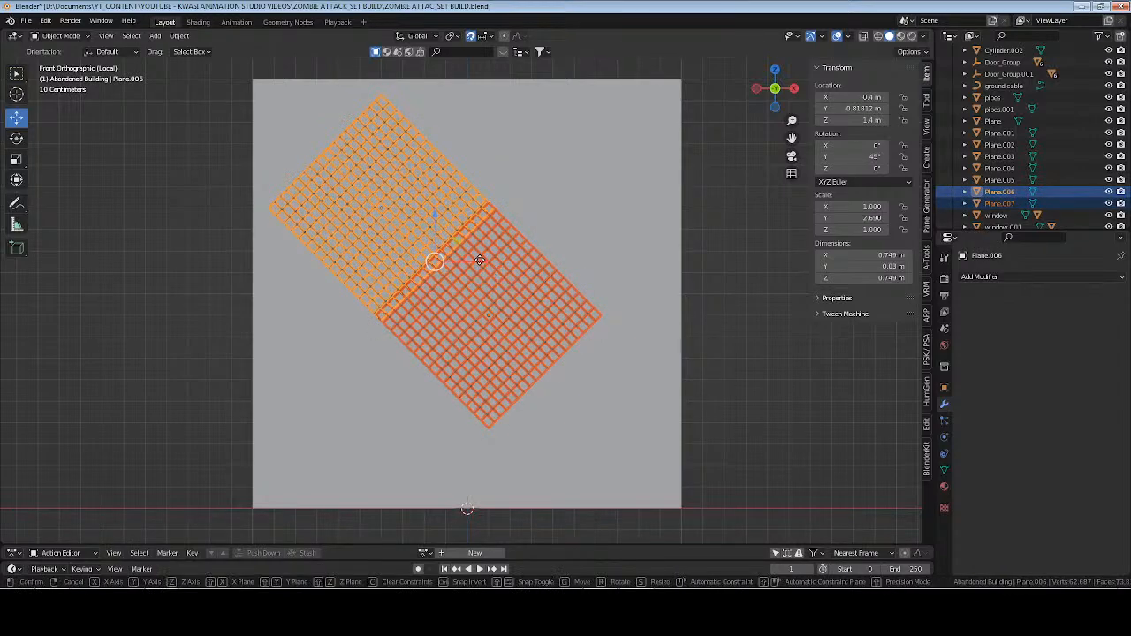
{"action": "left_click_drag", "start_coordinate": [481, 262], "coordinate": [419, 205]}
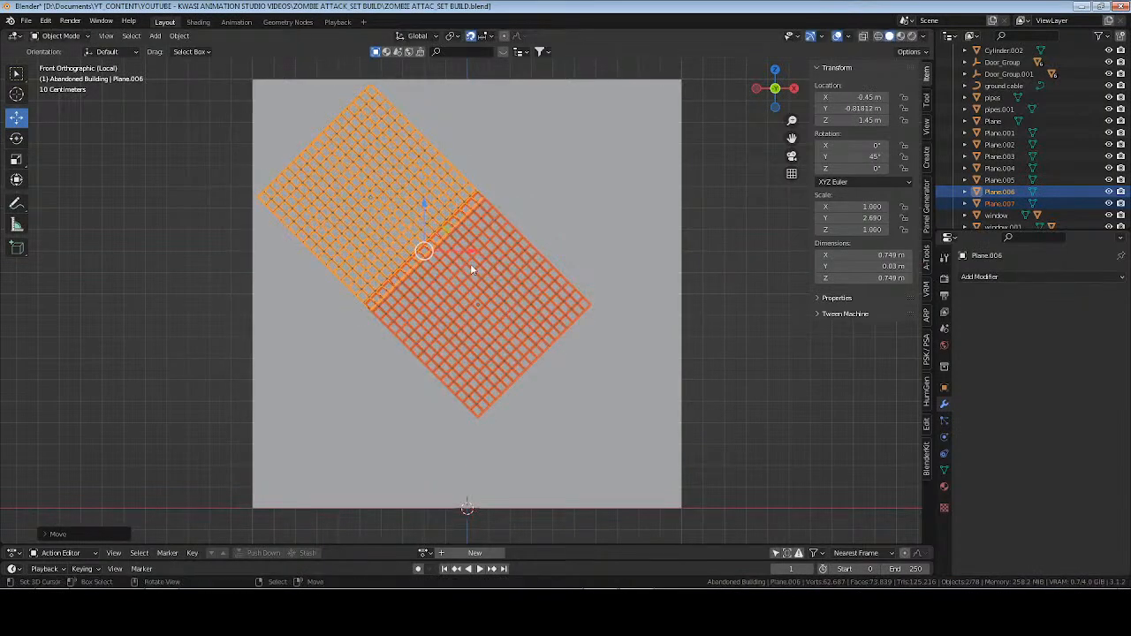
{"action": "left_click", "coordinate": [516, 302]}
{"action": "left_click_drag", "start_coordinate": [529, 305], "coordinate": [541, 303]}
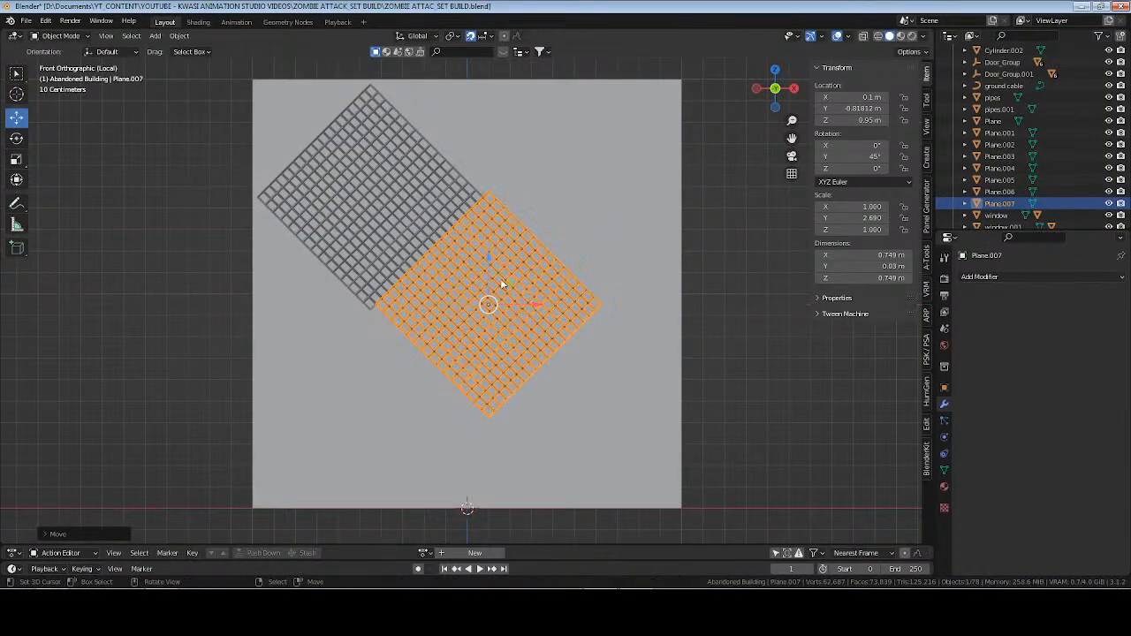
{"action": "left_click_drag", "start_coordinate": [487, 256], "coordinate": [476, 263]}
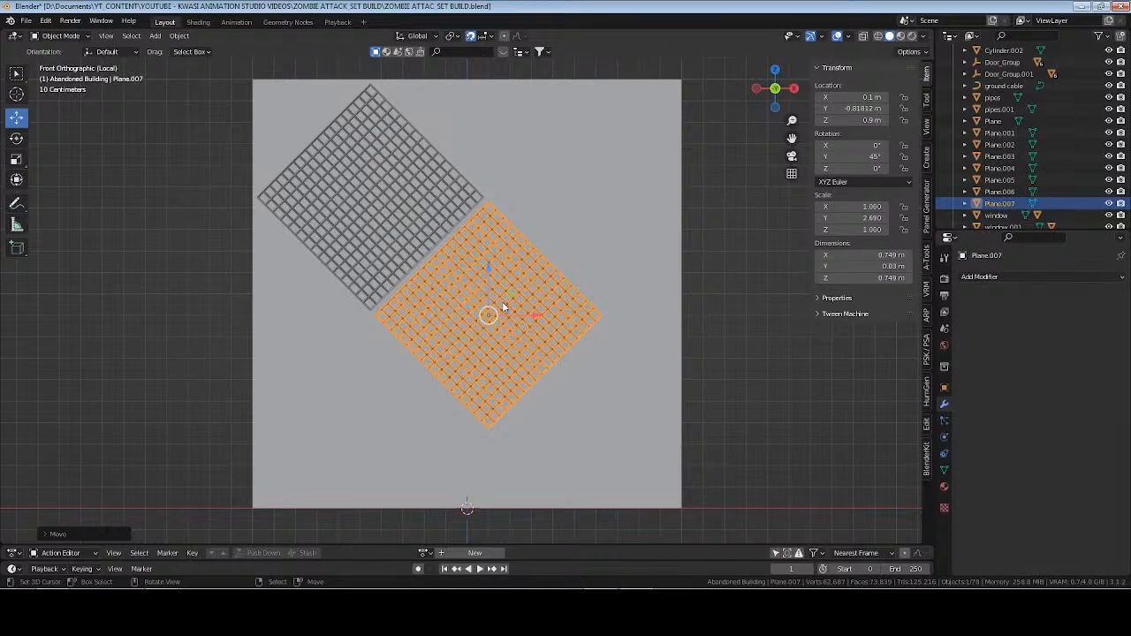
{"action": "mouse_move", "coordinate": [511, 291]}
{"action": "left_mouse_down"}
{"action": "mouse_move", "coordinate": [498, 279]}
{"action": "mouse_move", "coordinate": [508, 283]}
{"action": "left_mouse_up"}
Change the snapping target and move the grid copy against the upper grid, to about X 0.067 m and Z 0.925 m.
{"action": "left_click", "coordinate": [486, 38]}
{"action": "key", "text": "g"}
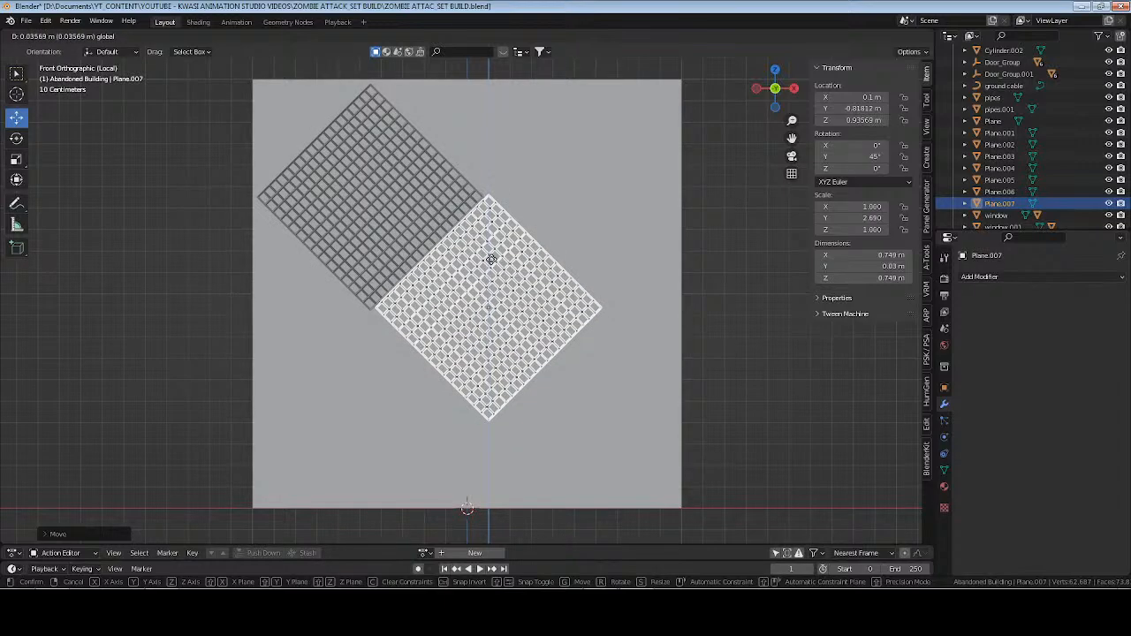
{"action": "left_click", "coordinate": [492, 259]}
{"action": "key", "text": "g"}
{"action": "key", "text": "x"}
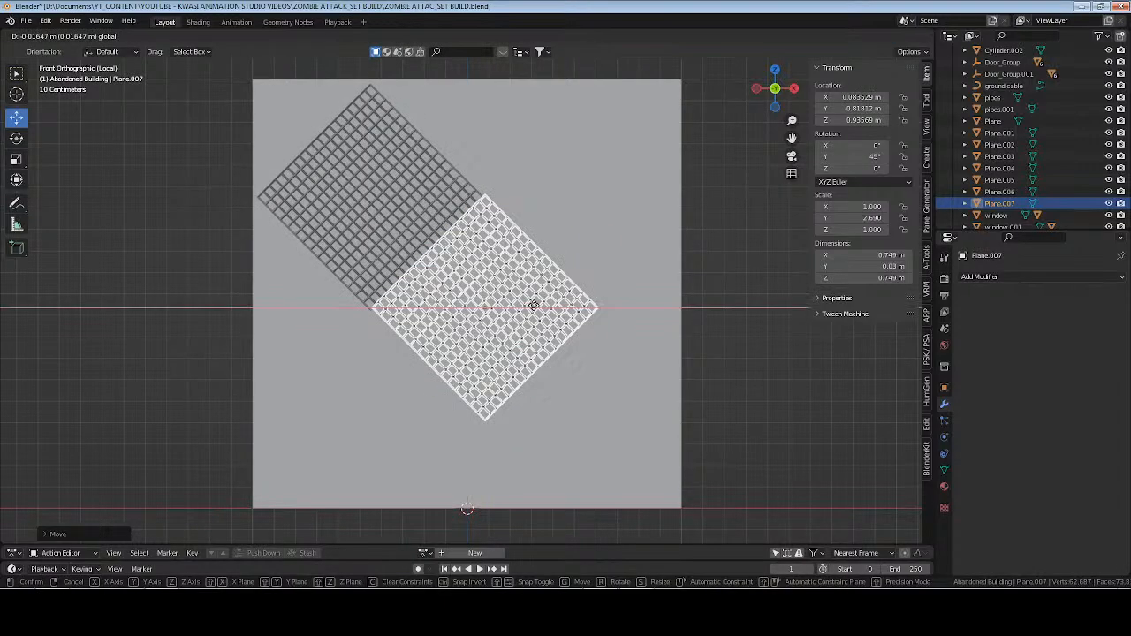
{"action": "left_click", "coordinate": [527, 307]}
{"action": "scroll", "coordinate": [521, 310], "scroll_direction": "up", "scroll_amount": 6}
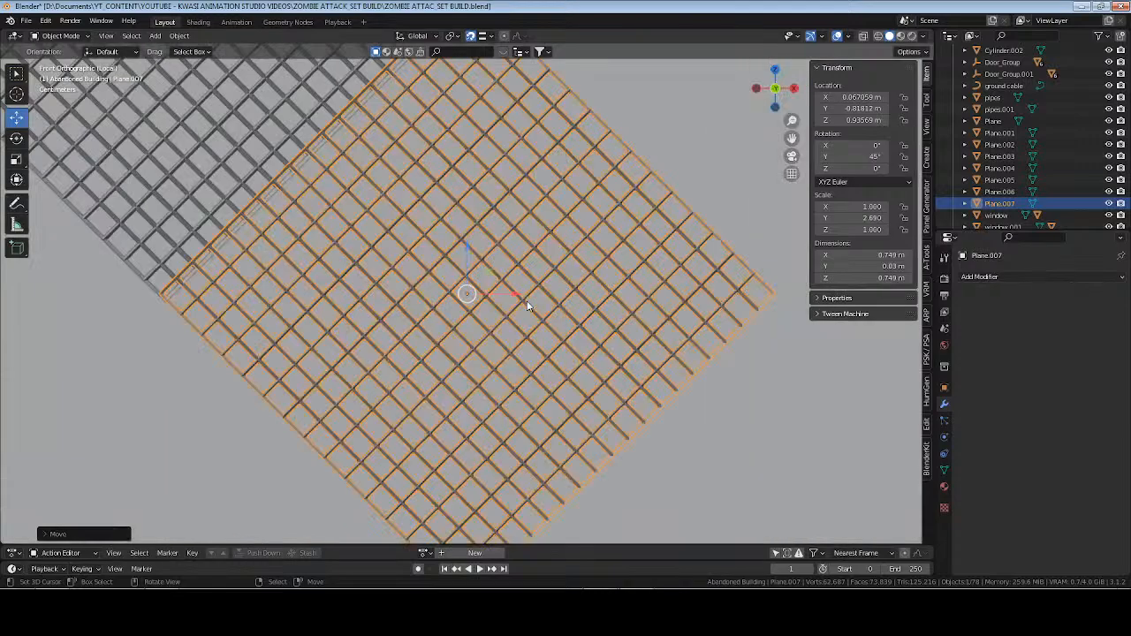
{"action": "left_click_drag", "start_coordinate": [513, 342], "coordinate": [514, 350]}
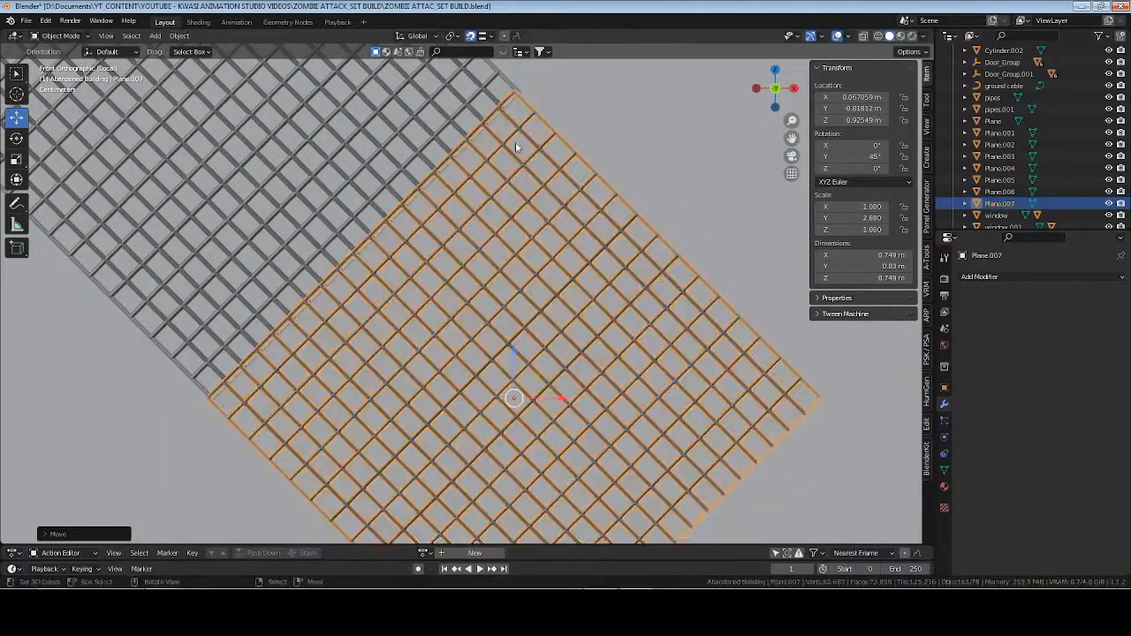
Turn off snapping and nudge the grid copy to about X 0.081 m and Z 0.920 m to align the shared edge.
{"action": "left_click", "coordinate": [483, 36]}
{"action": "left_click", "coordinate": [483, 74]}
{"action": "left_click_drag", "start_coordinate": [566, 399], "coordinate": [625, 409]}
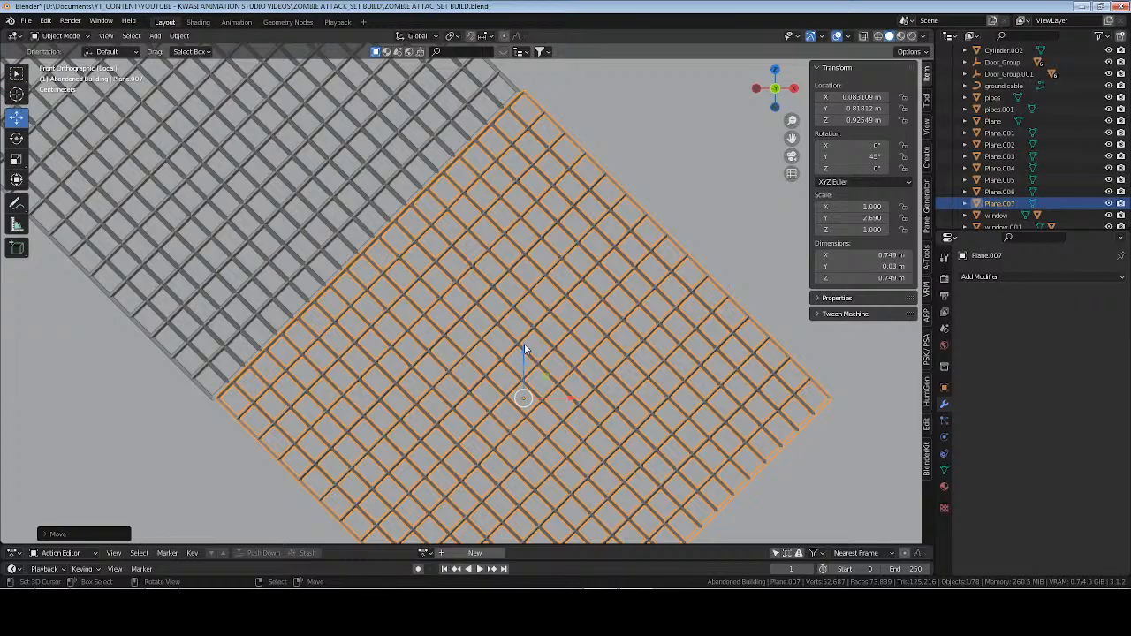
{"action": "left_click_drag", "start_coordinate": [524, 349], "coordinate": [524, 354]}
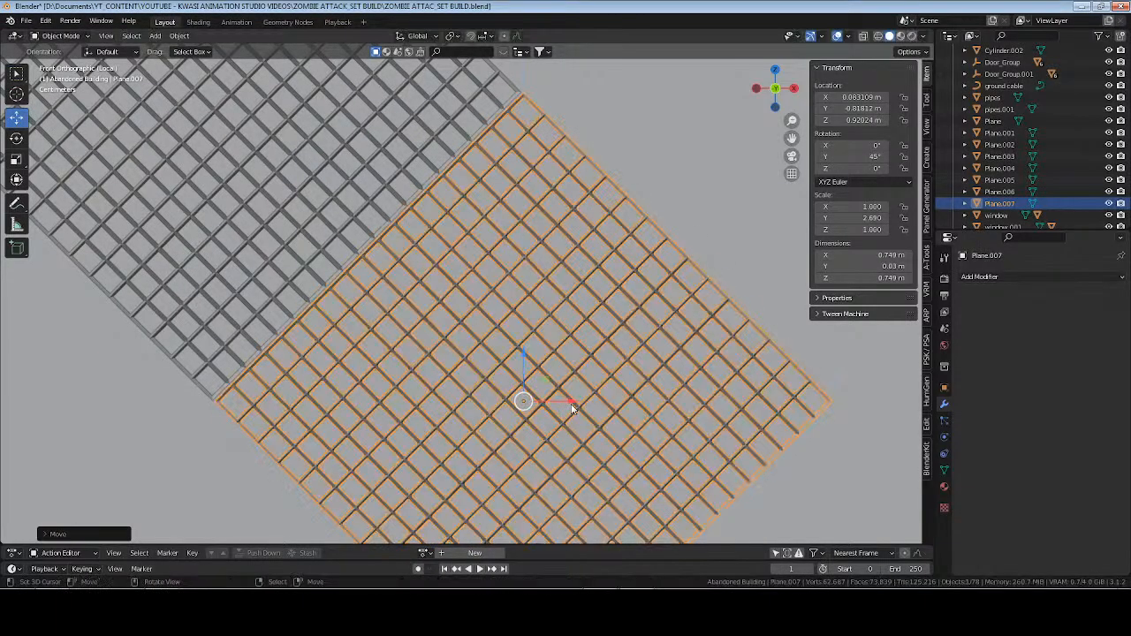
{"action": "mouse_move", "coordinate": [572, 408]}
{"action": "left_mouse_down"}
{"action": "mouse_move", "coordinate": [568, 395]}
{"action": "mouse_move", "coordinate": [554, 398]}
{"action": "left_mouse_up"}
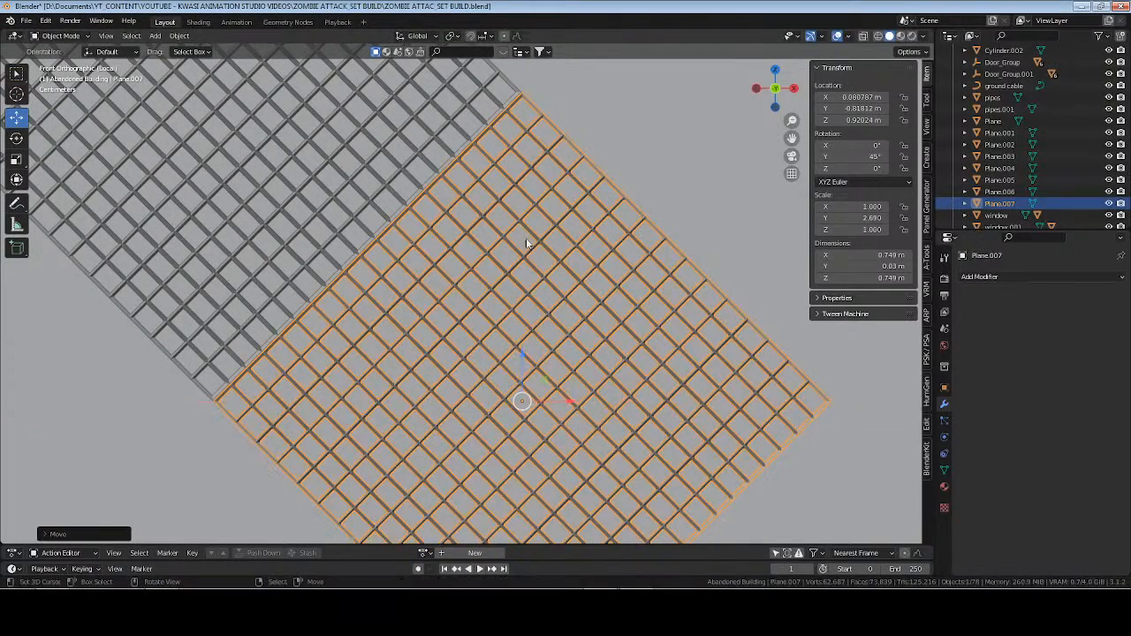
Select both wire grids without the upright panel and delete them.
{"action": "scroll", "coordinate": [526, 243], "scroll_direction": "down", "scroll_amount": 3}
{"action": "scroll", "coordinate": [526, 243], "scroll_direction": "up", "scroll_amount": 1}
{"action": "middle_click_drag", "start_coordinate": [526, 256], "coordinate": [409, 228]}
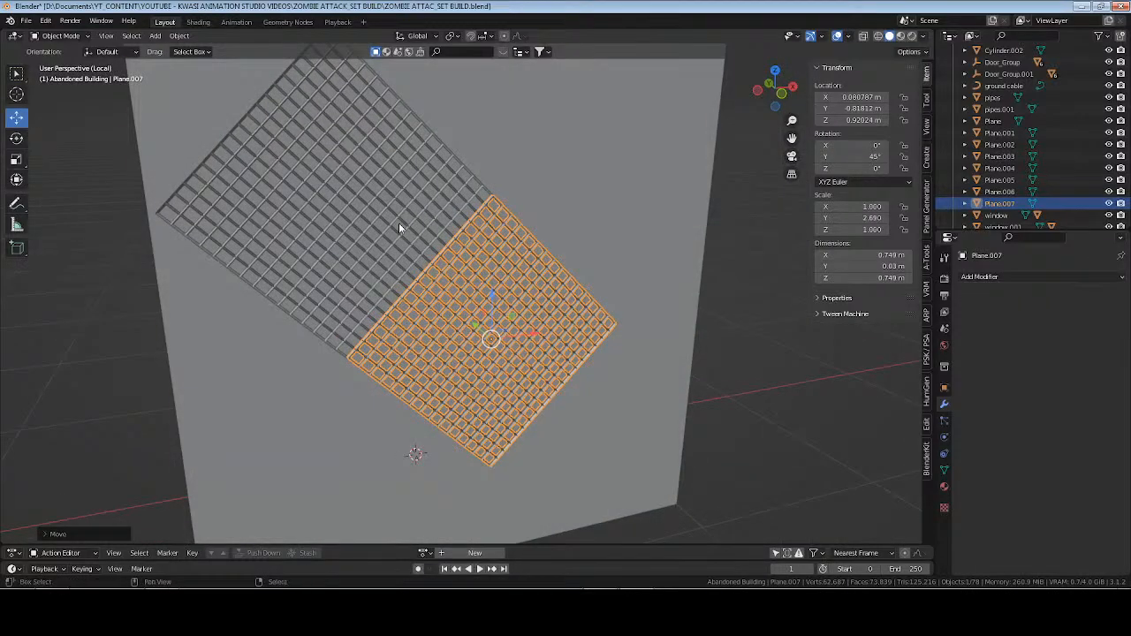
{"action": "left_click", "coordinate": [399, 223], "text": "shift"}
{"action": "left_click", "coordinate": [457, 236]}
{"action": "left_click", "coordinate": [482, 260], "text": "shift"}
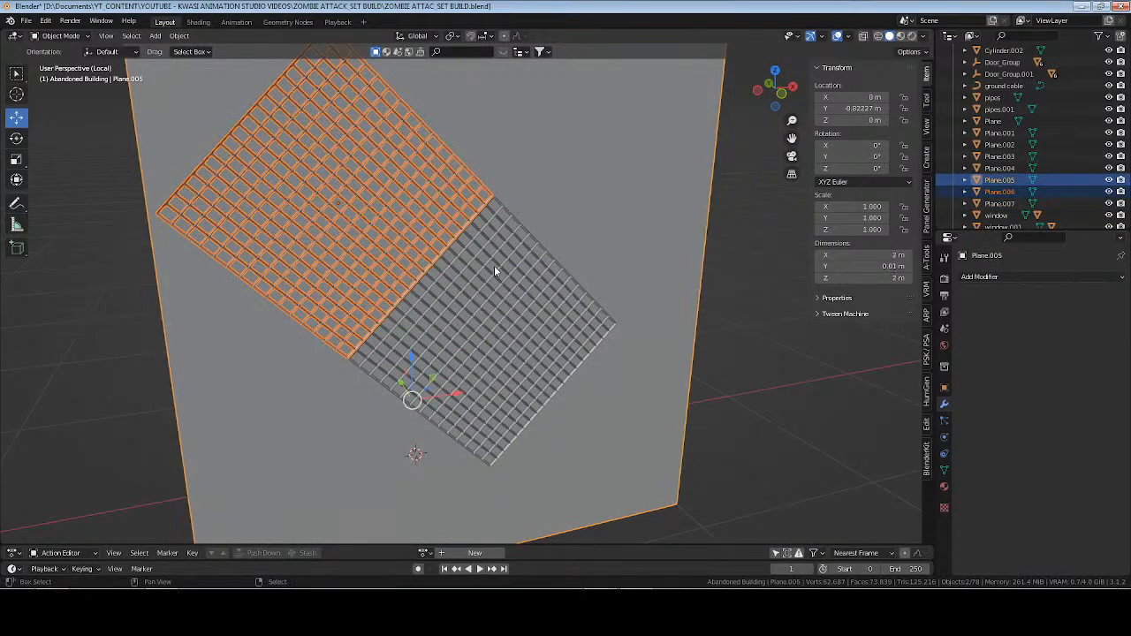
{"action": "left_click", "coordinate": [494, 265], "text": "shift"}
{"action": "left_click", "coordinate": [384, 228], "text": "shift"}
{"action": "left_click", "coordinate": [608, 359]}
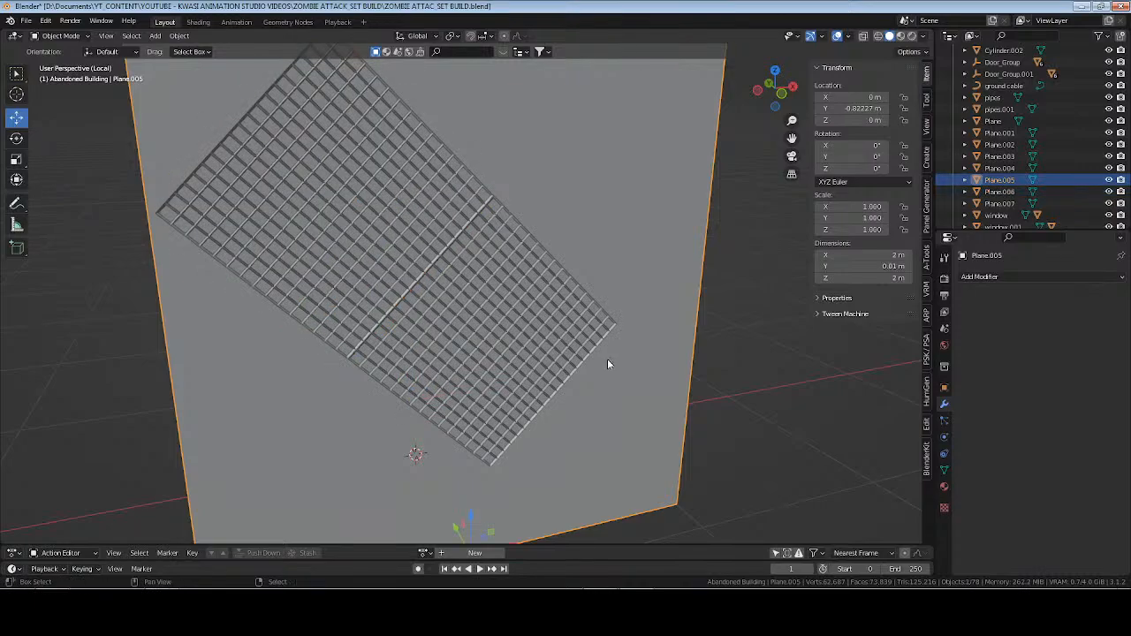
{"action": "left_click", "coordinate": [573, 372], "text": "shift"}
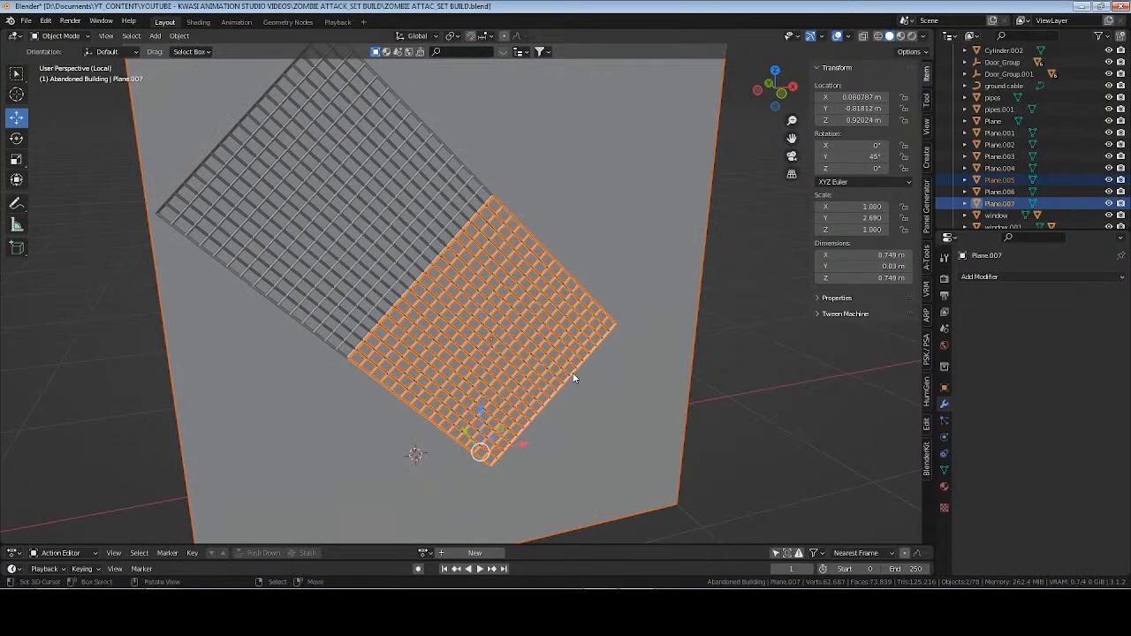
{"action": "left_click", "coordinate": [402, 235]}
{"action": "left_click", "coordinate": [449, 214]}
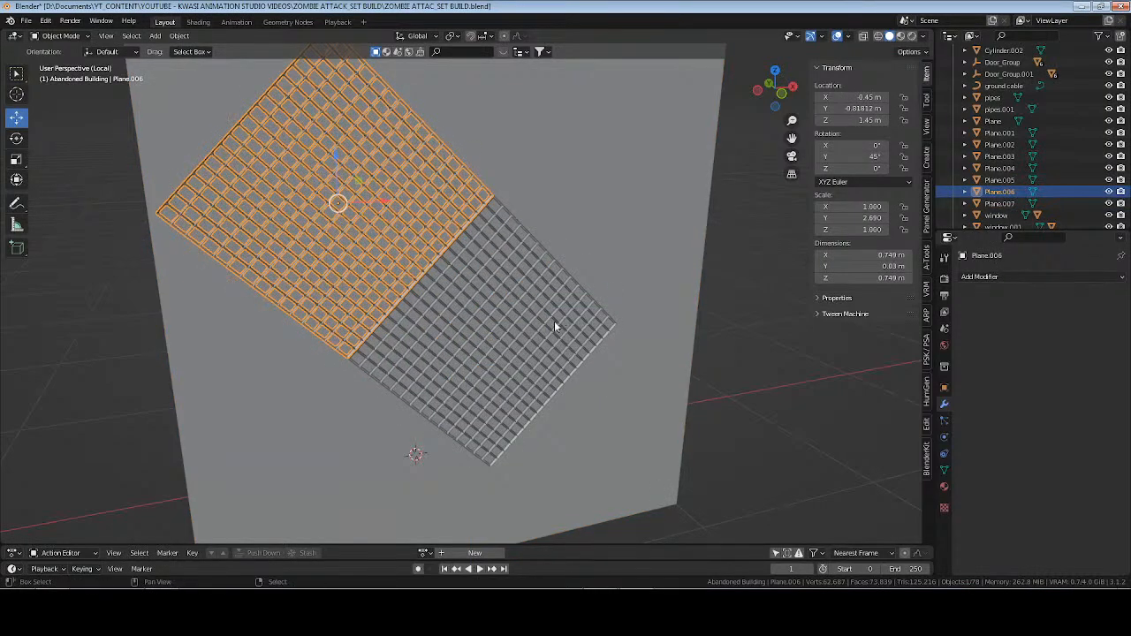
{"action": "left_click", "coordinate": [555, 321], "text": "shift"}
{"action": "key", "text": "x"}
{"action": "left_click", "coordinate": [555, 322]}
Select the remaining upright panel, save the file, and leave local view.
{"action": "left_click", "coordinate": [565, 222]}
{"action": "scroll", "coordinate": [562, 243], "scroll_direction": "down", "scroll_amount": 4}
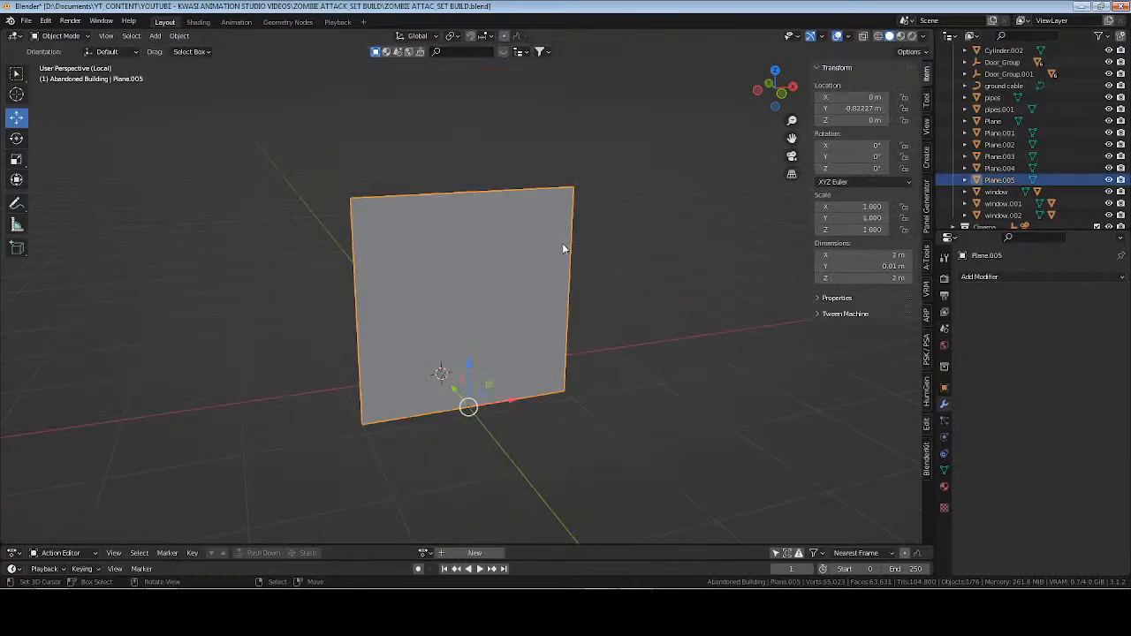
{"action": "scroll", "coordinate": [536, 311], "scroll_direction": "up", "scroll_amount": 2}
{"action": "key", "text": "ctrl+s"}
{"action": "key", "text": "KP_Divide"}
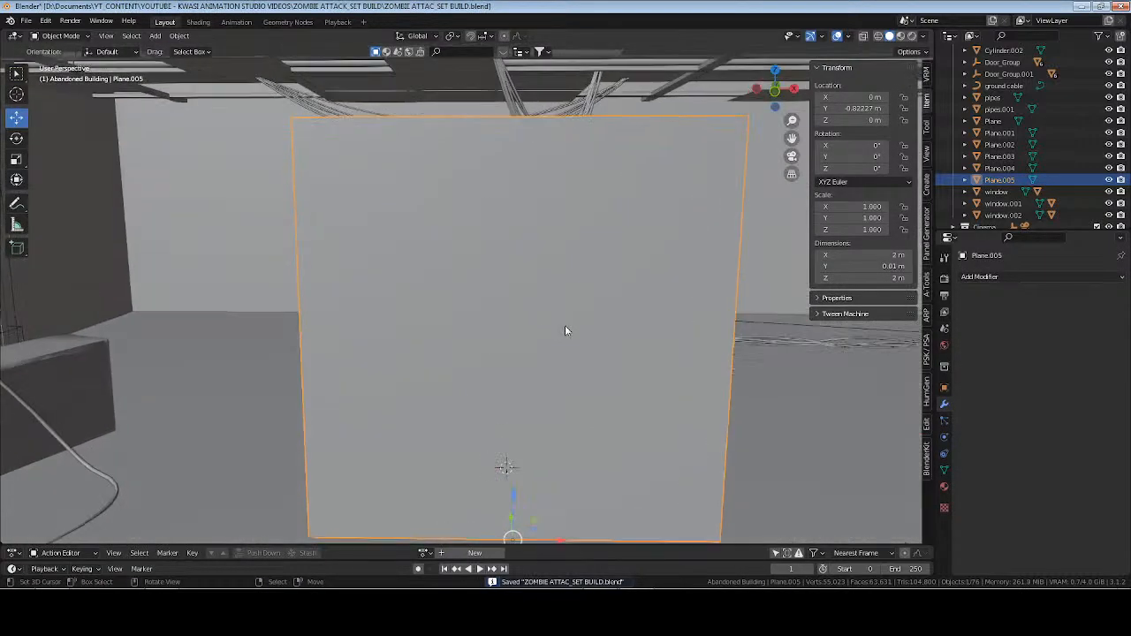
Duplicate the upright panel in place and isolate the copy in local view.
{"action": "scroll", "coordinate": [515, 291], "scroll_direction": "down", "scroll_amount": 3}
{"action": "scroll", "coordinate": [516, 291], "scroll_direction": "up", "scroll_amount": 3}
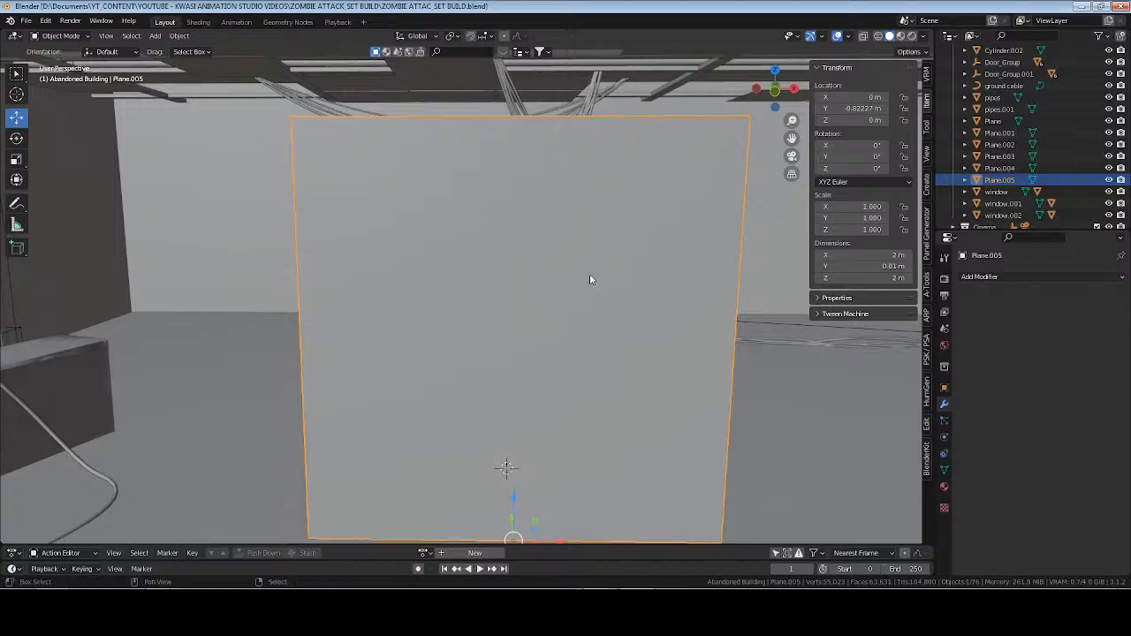
{"action": "middle_click_drag", "start_coordinate": [591, 278], "coordinate": [556, 239], "text": "shift"}
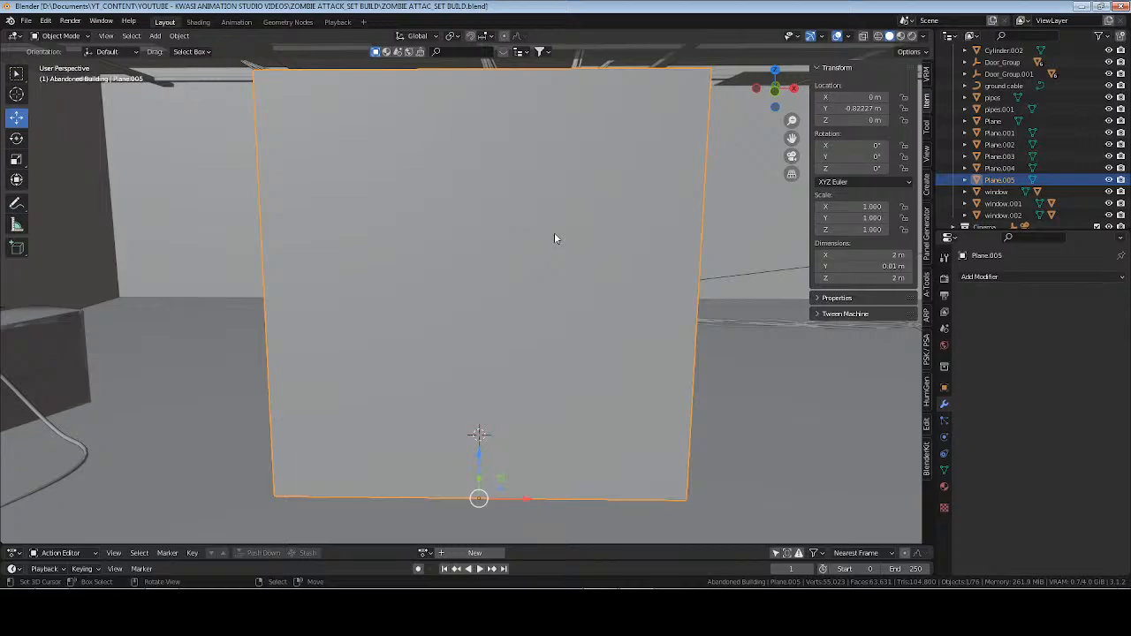
{"action": "scroll", "coordinate": [554, 238], "scroll_direction": "down", "scroll_amount": 1}
{"action": "key", "text": "shift+d"}
{"action": "right_click", "coordinate": [554, 233]}
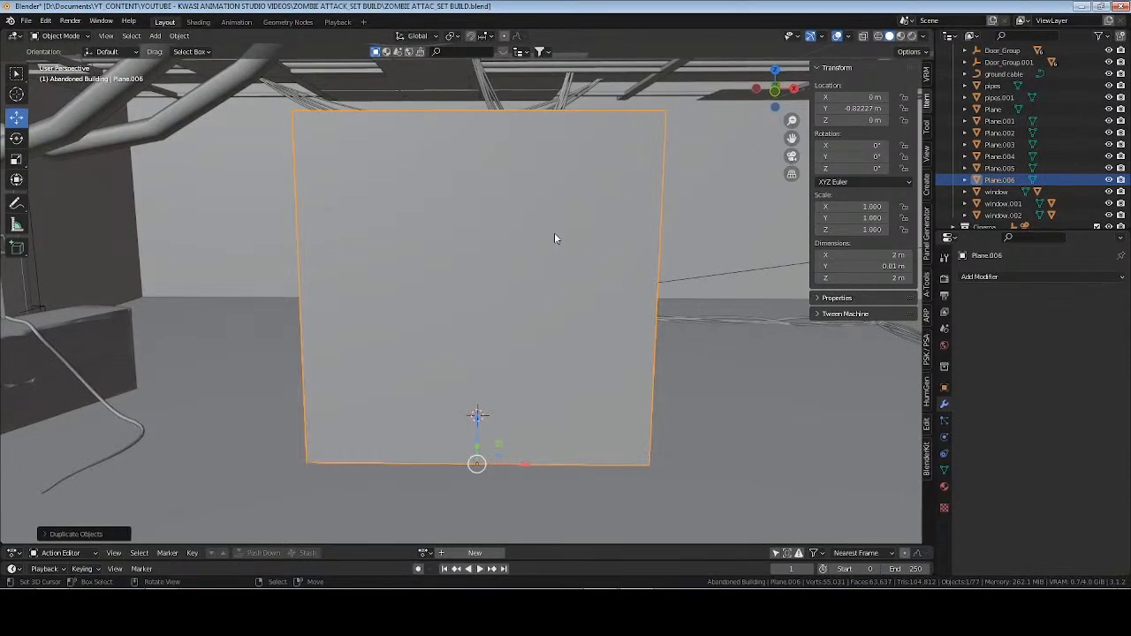
{"action": "key", "text": "KP_Divide"}
{"action": "scroll", "coordinate": [585, 282], "scroll_direction": "down", "scroll_amount": 4}
{"action": "middle_click_drag", "start_coordinate": [558, 293], "coordinate": [573, 314]}
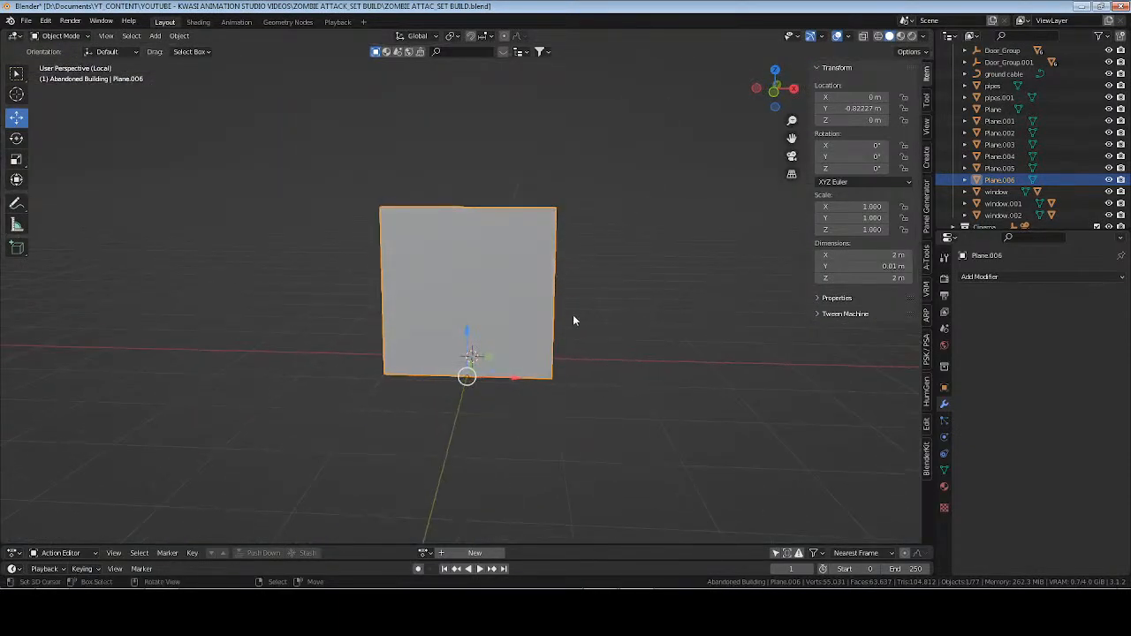
Set the panel copy's Z dimension to 1 m.
{"action": "scroll", "coordinate": [573, 315], "scroll_direction": "up", "scroll_amount": 1}
{"action": "left_click", "coordinate": [898, 279]}
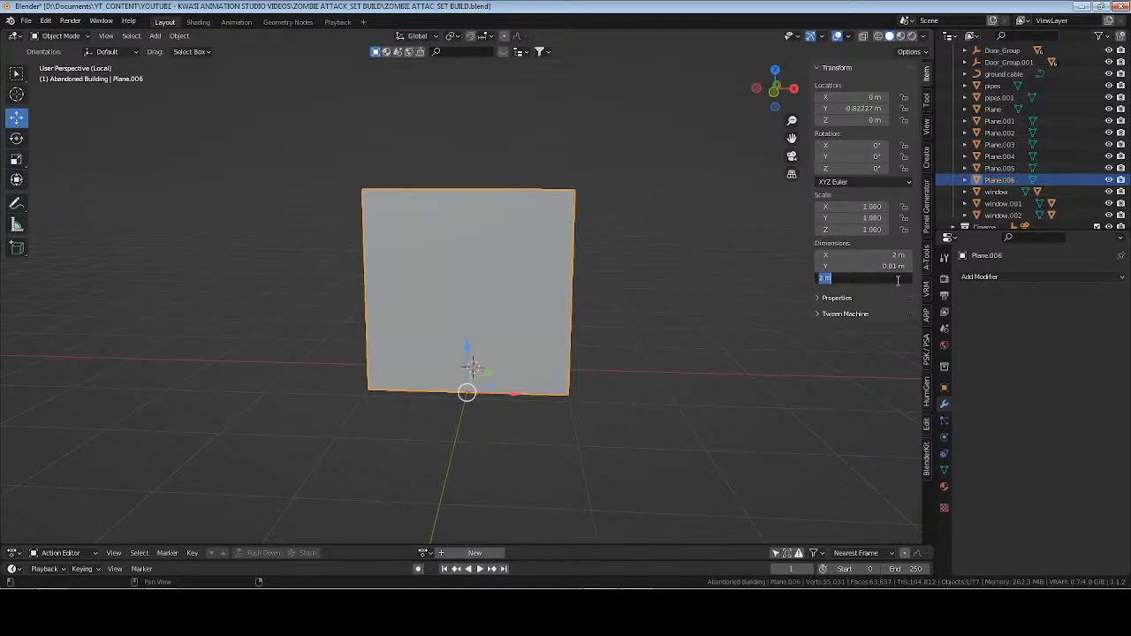
{"action": "type", "text": "1"}
{"action": "key", "text": "Return"}
{"action": "scroll", "coordinate": [500, 336], "scroll_direction": "up", "scroll_amount": 2}
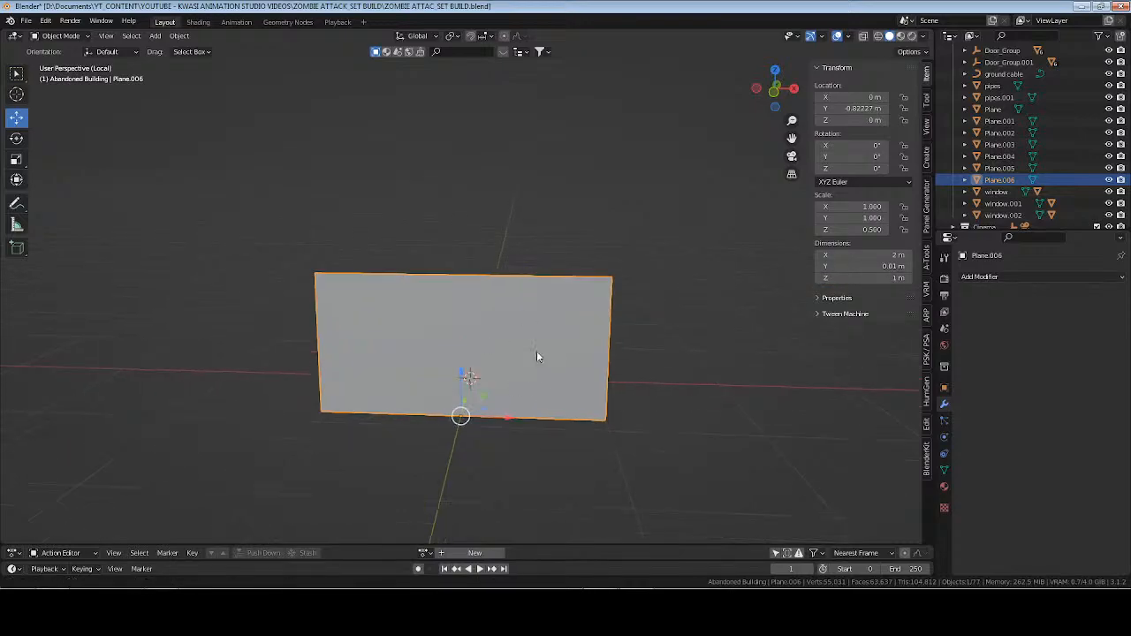
Apply the shortened panel's scale and open its mesh for editing in front view.
{"action": "key", "text": "ctrl+a"}
{"action": "left_click", "coordinate": [531, 340]}
{"action": "key", "text": "KP_1"}
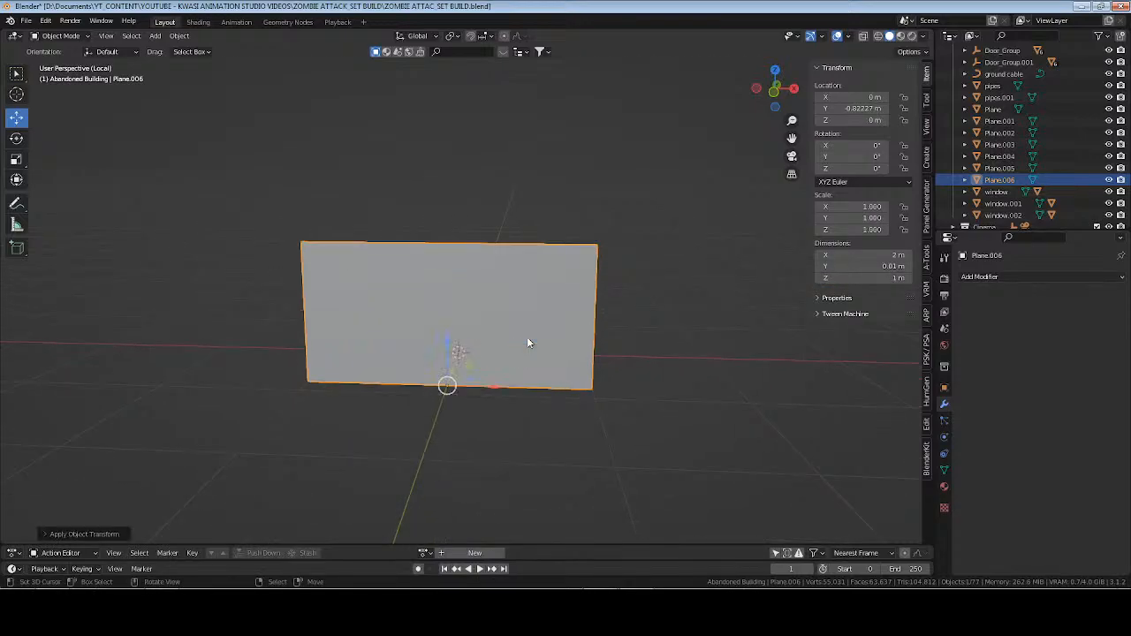
{"action": "key", "text": "Tab"}
{"action": "key", "text": "ctrl+r"}
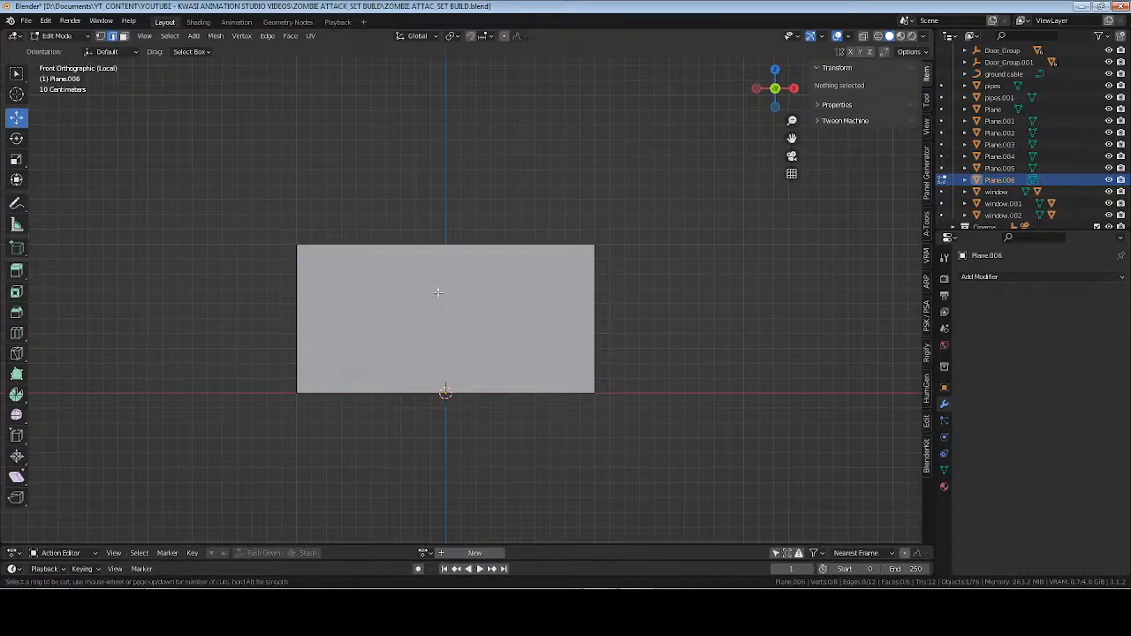
{"action": "scroll", "coordinate": [437, 291], "scroll_direction": "up", "scroll_amount": 5}
{"action": "scroll", "coordinate": [465, 386], "scroll_direction": "up", "scroll_amount": 2}
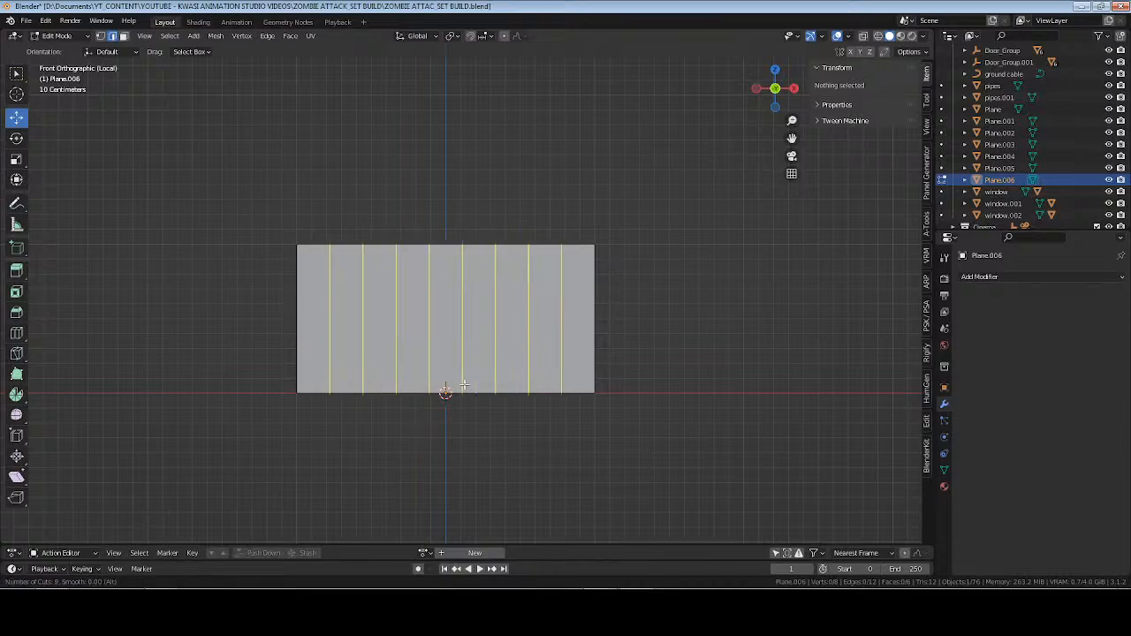
{"action": "left_click", "coordinate": [465, 385]}
{"action": "right_click", "coordinate": [465, 384]}
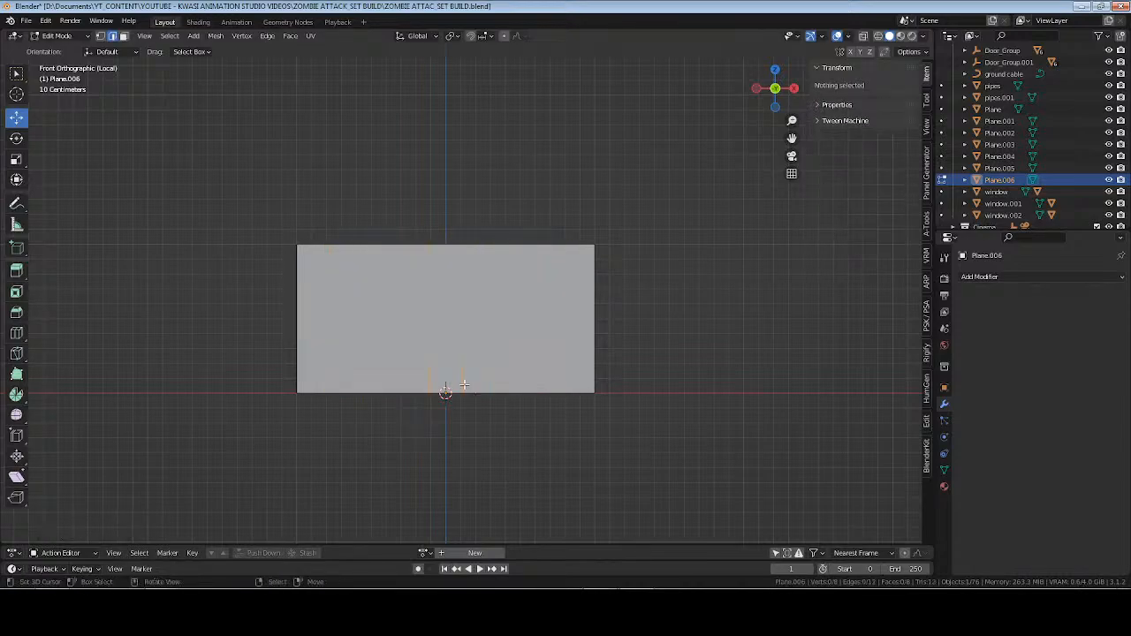
Add 11 evenly spaced vertical loop cuts across the panel without sliding them.
{"action": "key", "text": "ctrl+r"}
{"action": "scroll", "coordinate": [446, 386], "scroll_direction": "up", "scroll_amount": 20}
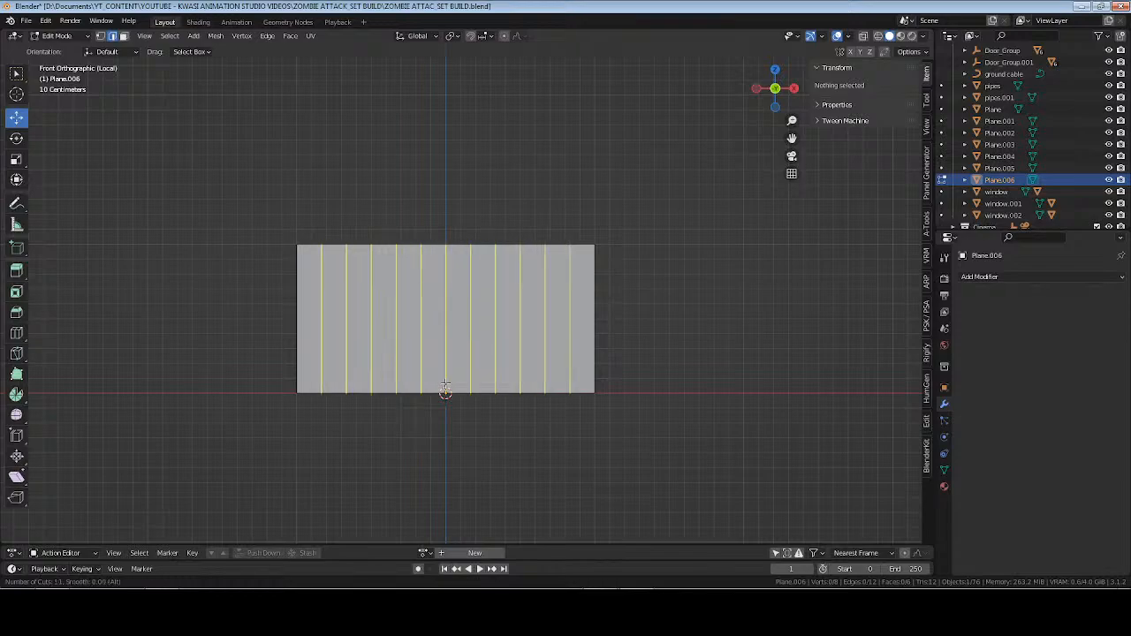
{"action": "left_click", "coordinate": [478, 369]}
{"action": "right_click", "coordinate": [477, 370]}
Add 10 evenly spaced horizontal loop cuts to the panel and return to object mode.
{"action": "key", "text": "ctrl+r"}
{"action": "scroll", "coordinate": [559, 330], "scroll_direction": "up", "scroll_amount": 7}
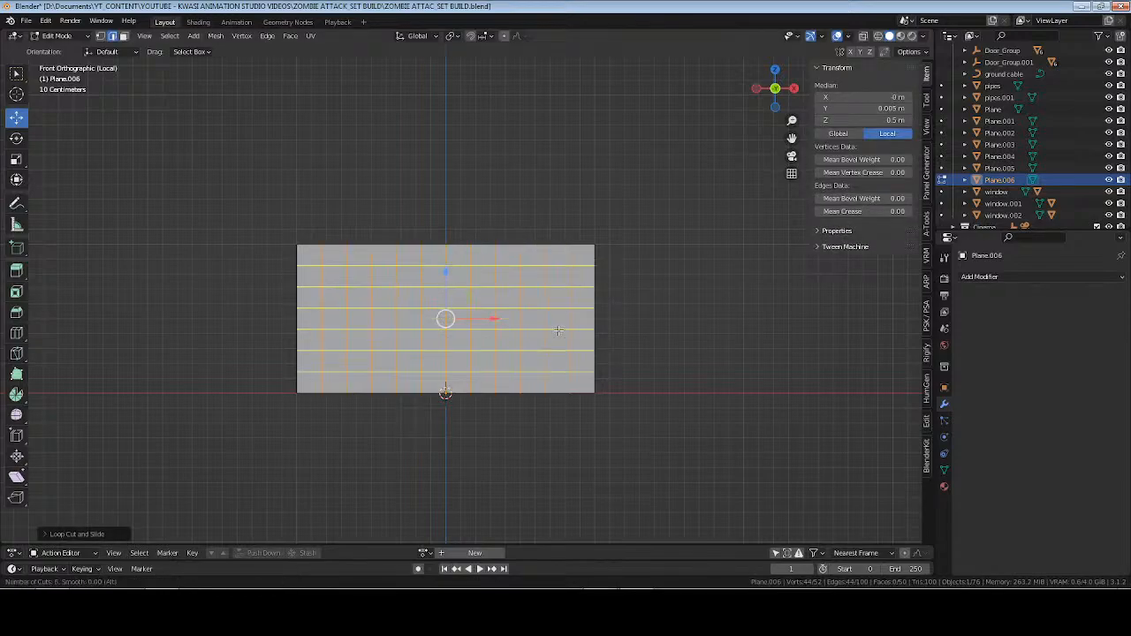
{"action": "scroll", "coordinate": [558, 331], "scroll_direction": "up", "scroll_amount": 2}
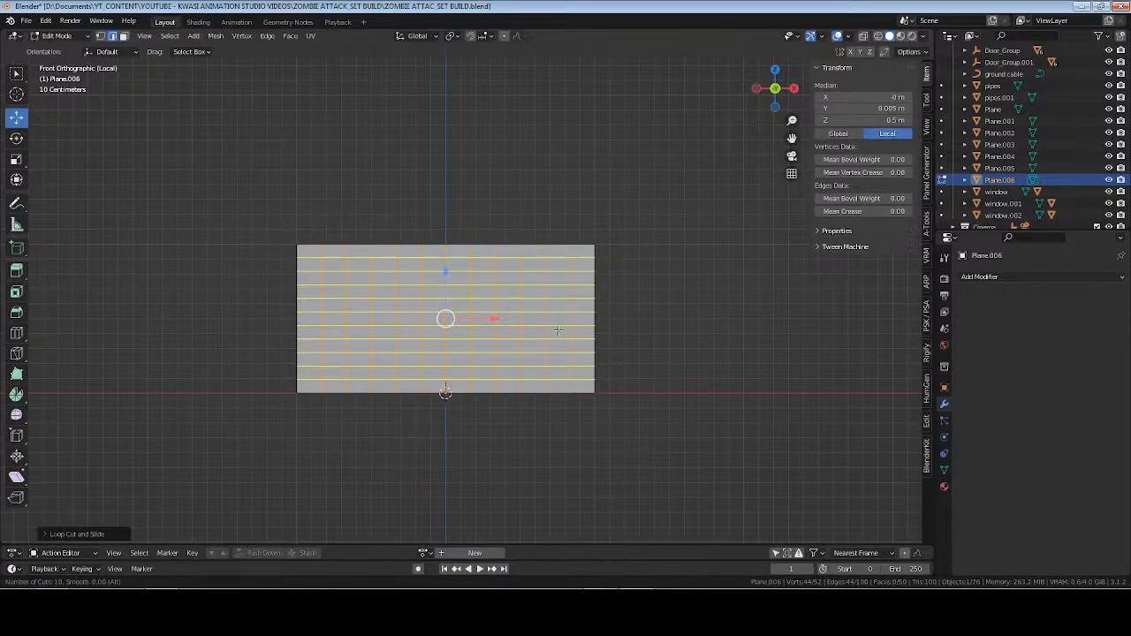
{"action": "right_click", "coordinate": [558, 330]}
{"action": "key", "text": "Tab"}
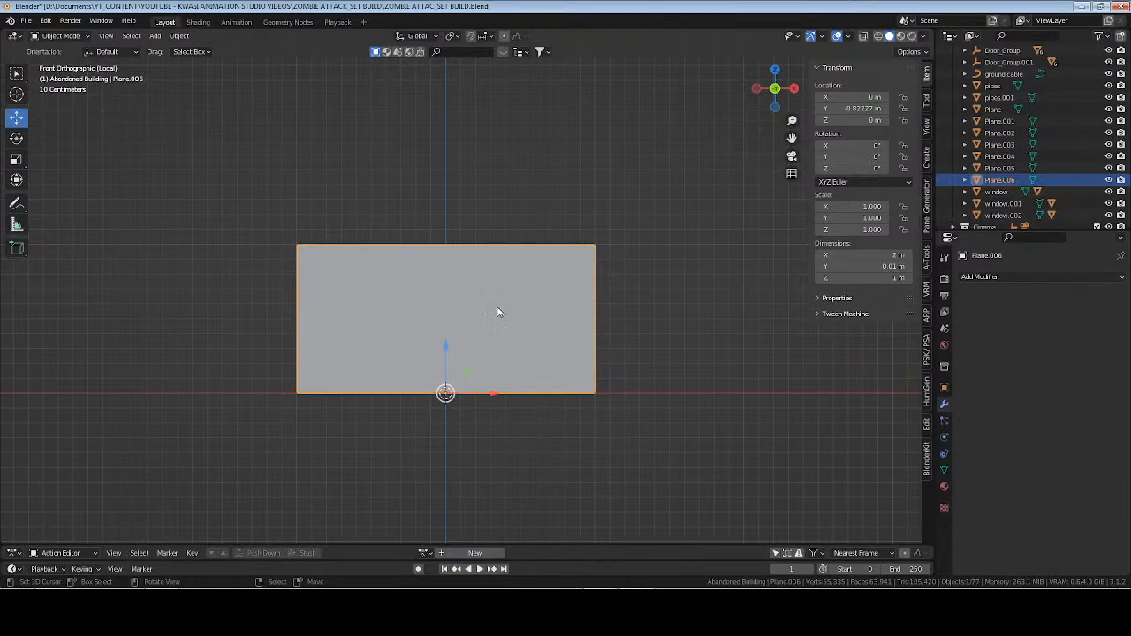
Add a Wireframe modifier to the subdivided panel and view the grid in perspective.
{"action": "left_click", "coordinate": [990, 276]}
{"action": "left_click", "coordinate": [895, 543]}
{"action": "key", "text": "KP_5"}
{"action": "middle_click_drag", "start_coordinate": [537, 311], "coordinate": [561, 338]}
{"action": "scroll", "coordinate": [534, 342], "scroll_direction": "up", "scroll_amount": 5}
{"action": "scroll", "coordinate": [564, 337], "scroll_direction": "down", "scroll_amount": 1}
{"action": "scroll", "coordinate": [563, 340], "scroll_direction": "down", "scroll_amount": 1}
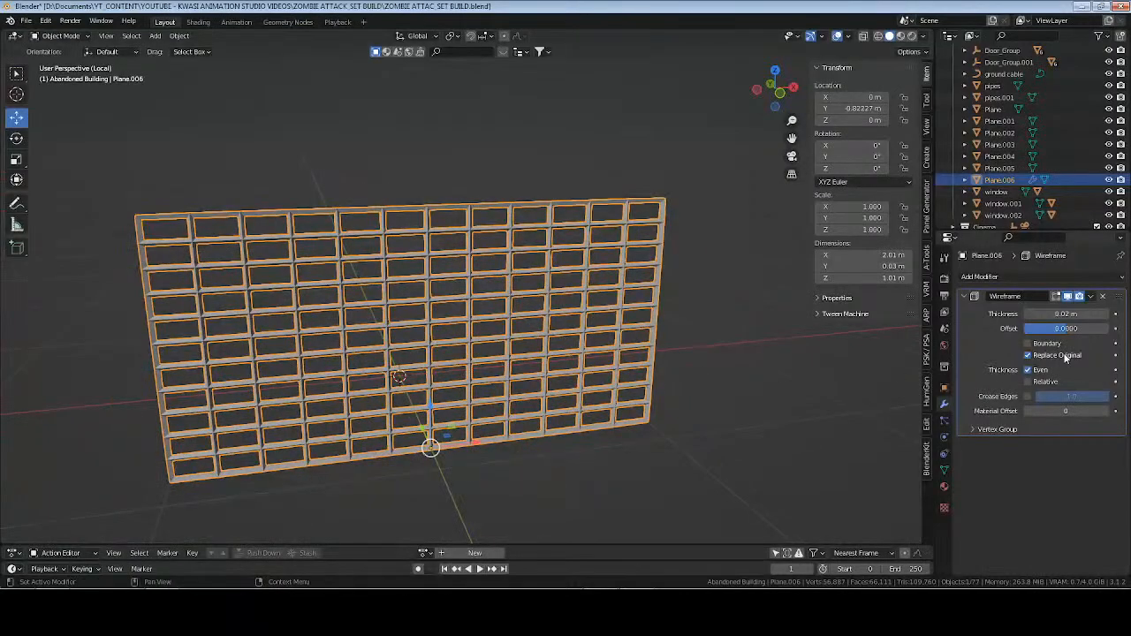
Enable Boundary on the Wireframe modifier, keep Even on and Relative off, and reduce the thickness to 0.0086 m.
{"action": "left_click", "coordinate": [1028, 343]}
{"action": "left_click", "coordinate": [1028, 382]}
{"action": "middle_click_drag", "start_coordinate": [642, 359], "coordinate": [591, 346]}
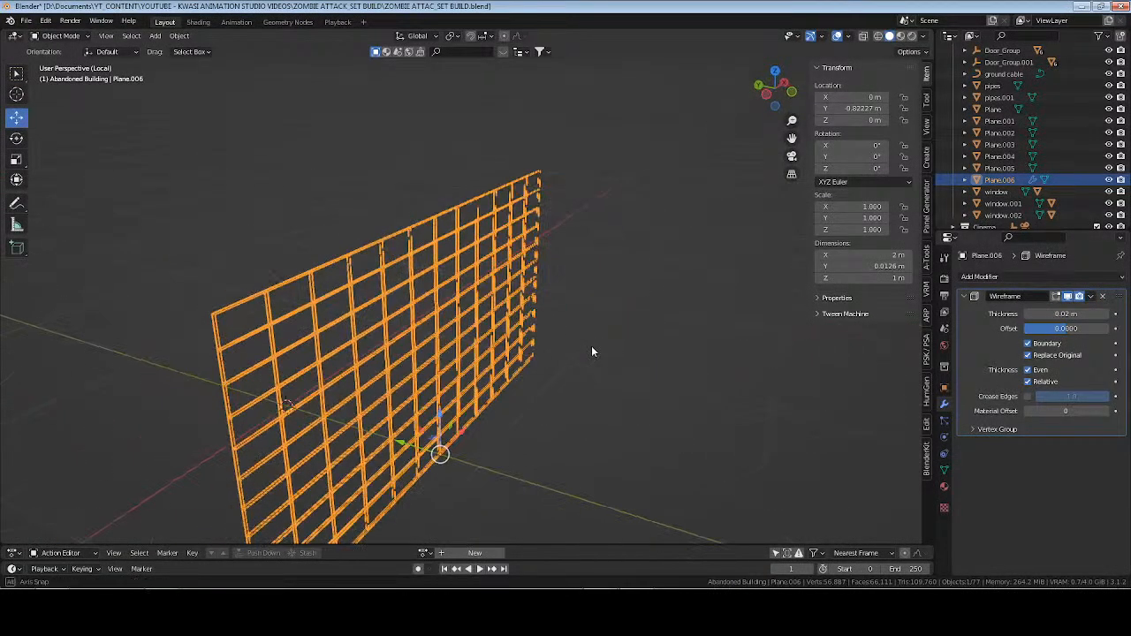
{"action": "left_click", "coordinate": [1029, 383]}
{"action": "left_click", "coordinate": [1030, 371]}
{"action": "left_click", "coordinate": [1030, 372]}
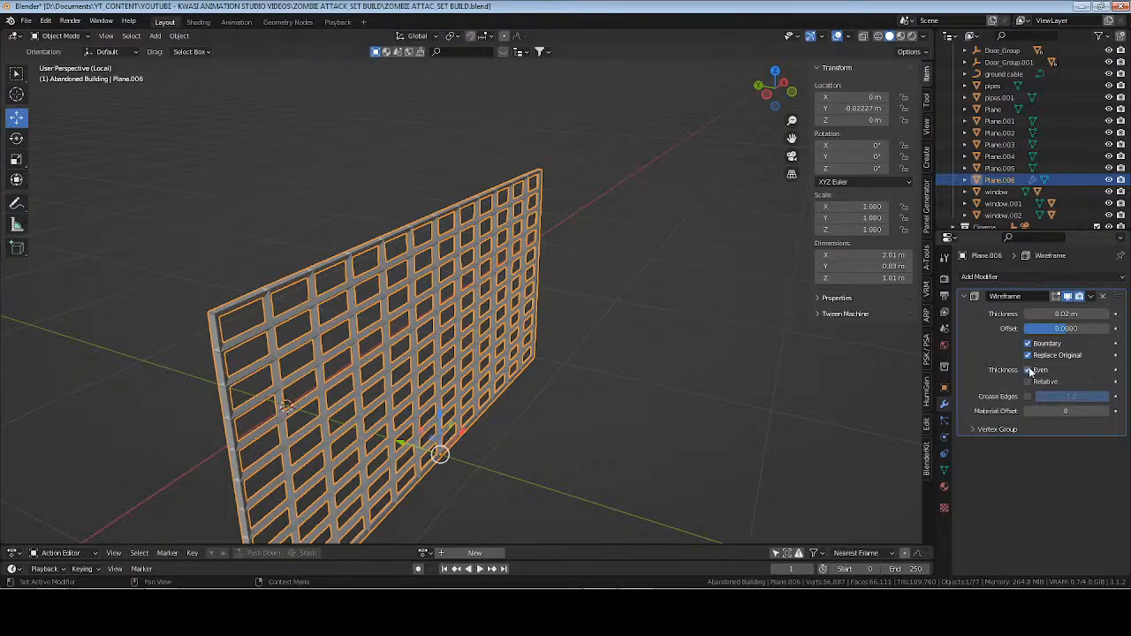
{"action": "left_click_drag", "start_coordinate": [1066, 314], "coordinate": [1030, 314]}
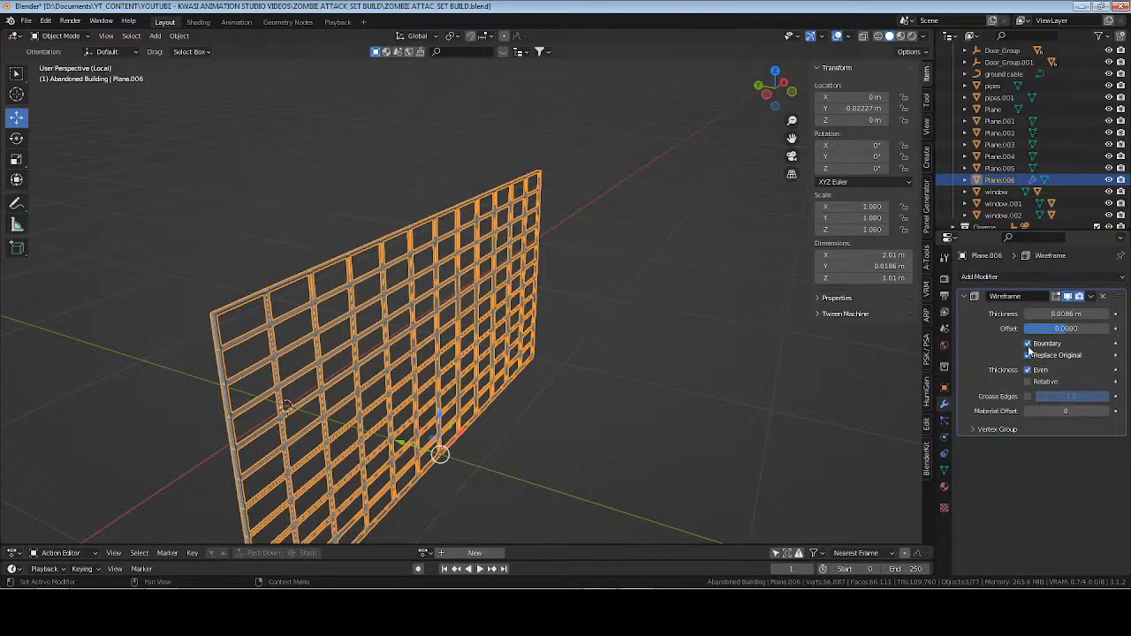
Compare the wireframe with the Even, Relative and Replace Original options switched on and off.
{"action": "left_click", "coordinate": [1030, 371]}
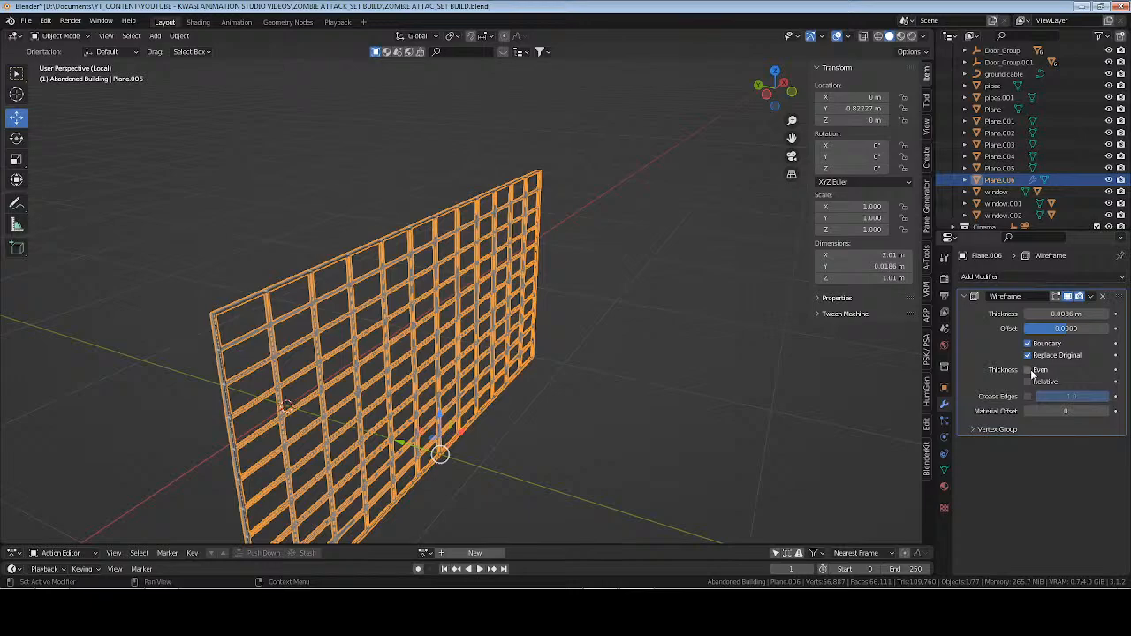
{"action": "left_click", "coordinate": [1029, 370]}
{"action": "left_click", "coordinate": [1030, 371]}
{"action": "left_click", "coordinate": [1030, 382]}
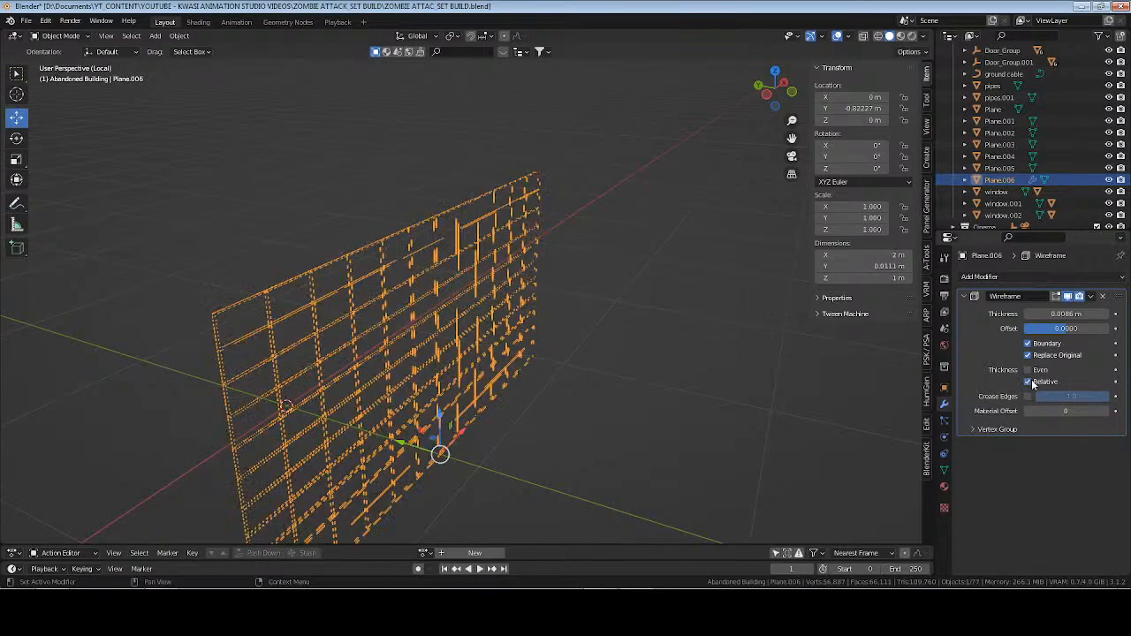
{"action": "left_click", "coordinate": [1031, 382]}
{"action": "left_click", "coordinate": [1029, 370]}
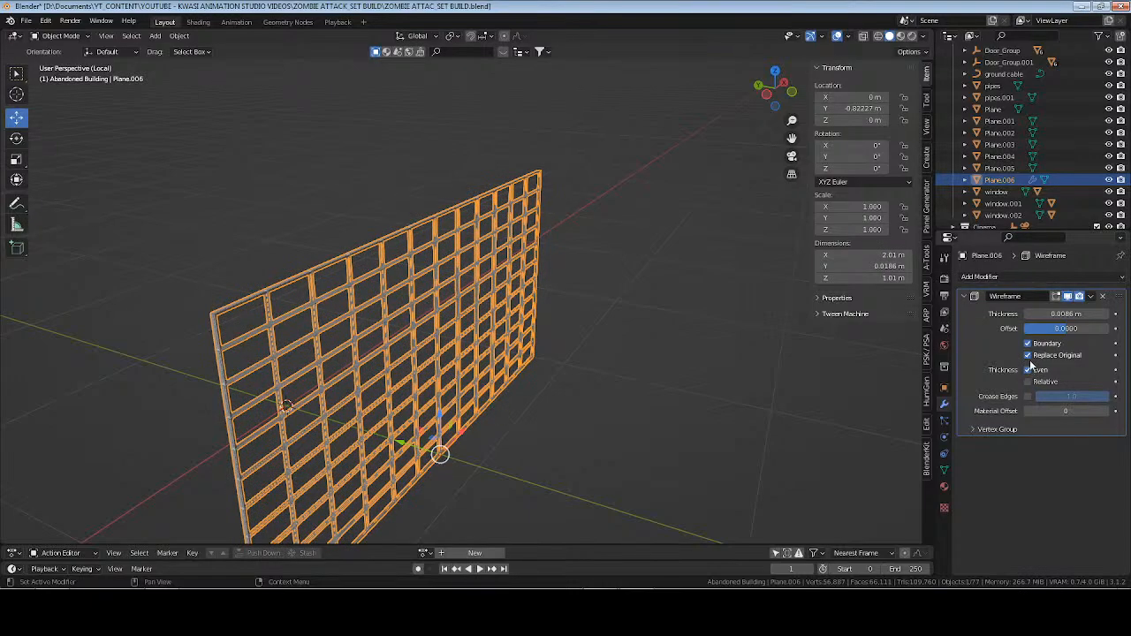
{"action": "left_click", "coordinate": [1029, 356]}
{"action": "left_click", "coordinate": [1029, 355]}
Apply the Wireframe modifier and scale the grid along X to about 0.545 for nearly square cells.
{"action": "key", "text": "ctrl+a"}
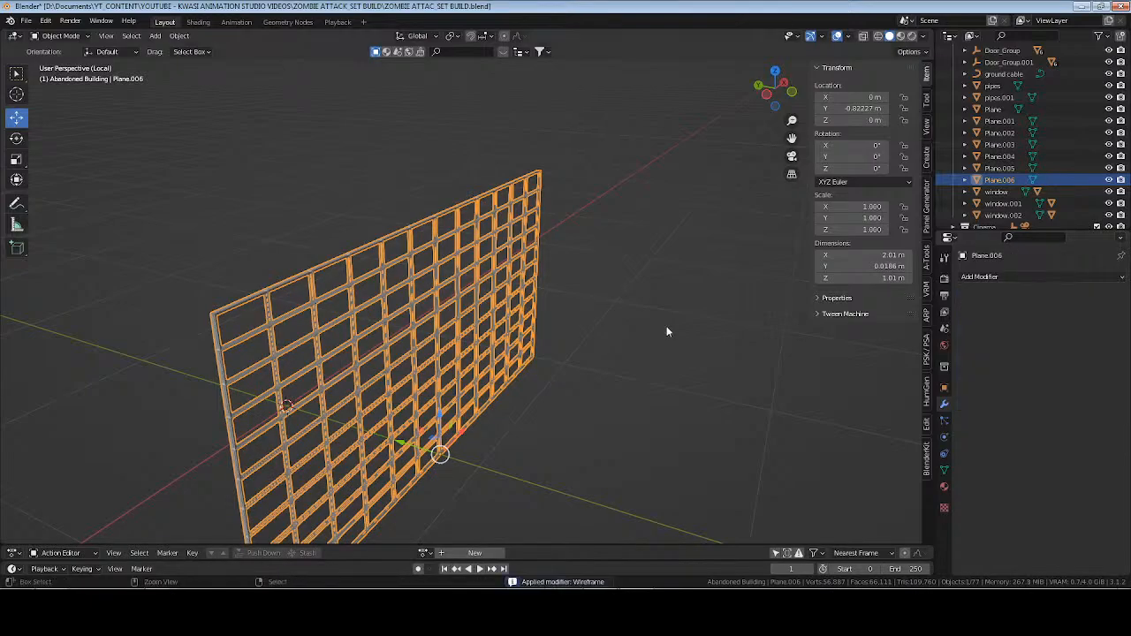
{"action": "middle_click_drag", "start_coordinate": [667, 327], "coordinate": [511, 572]}
{"action": "middle_click_drag", "start_coordinate": [333, 337], "coordinate": [394, 324]}
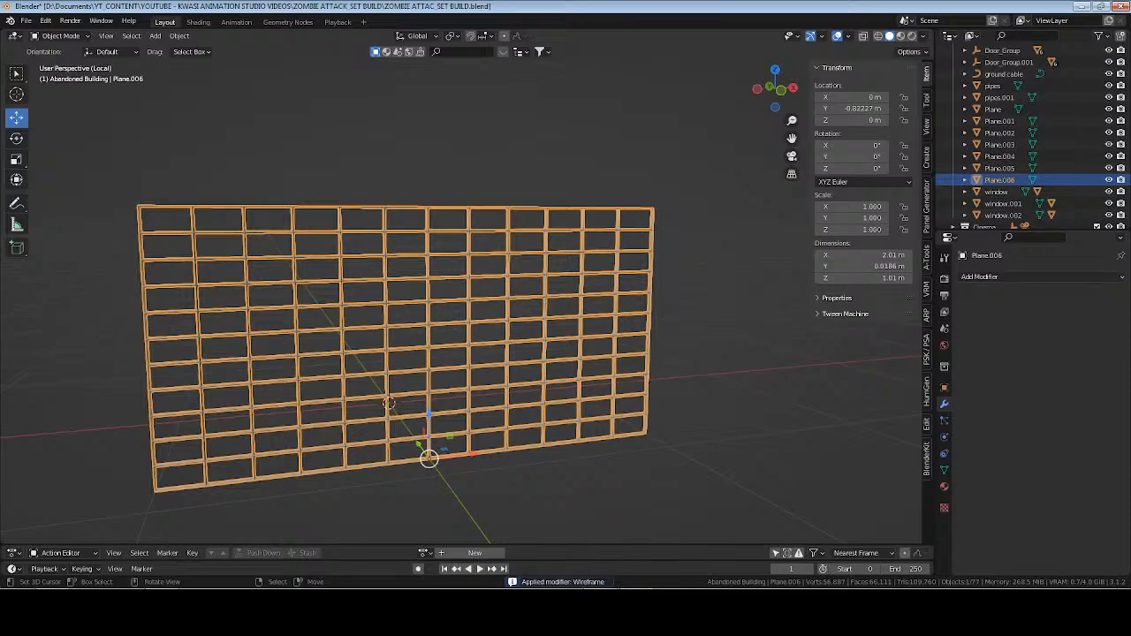
{"action": "key", "text": "s"}
{"action": "key", "text": "x"}
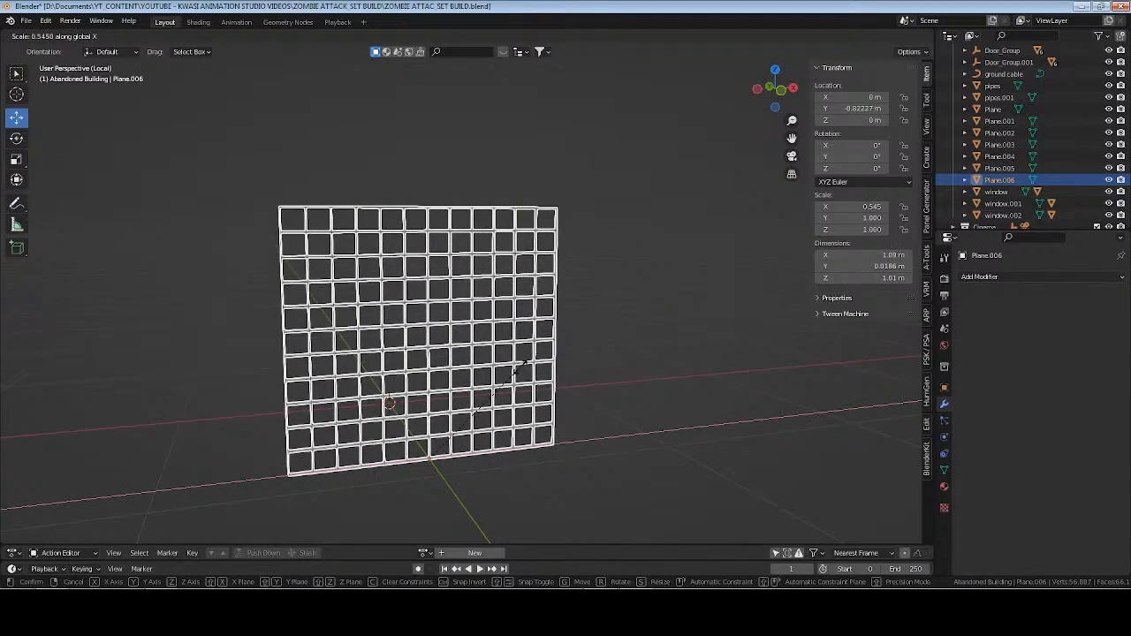
{"action": "left_click", "coordinate": [524, 364]}
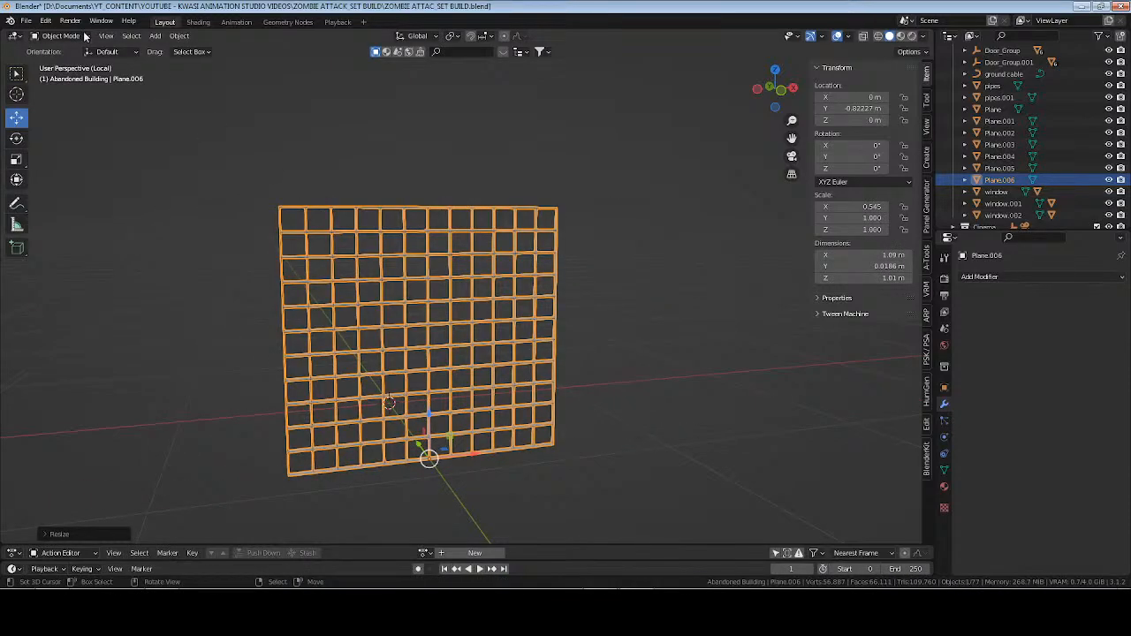
Set the wire grid's origin to its geometry and save the file.
{"action": "left_click", "coordinate": [180, 37]}
{"action": "mouse_move", "coordinate": [265, 61]}
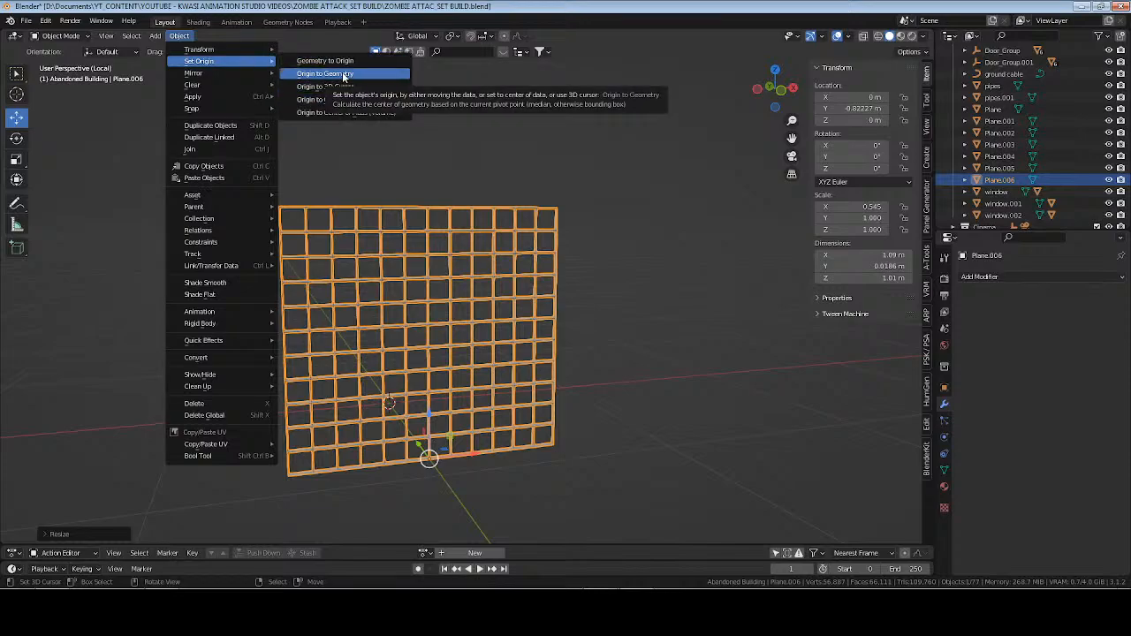
{"action": "left_click", "coordinate": [343, 76]}
{"action": "middle_click_drag", "start_coordinate": [443, 267], "coordinate": [475, 309]}
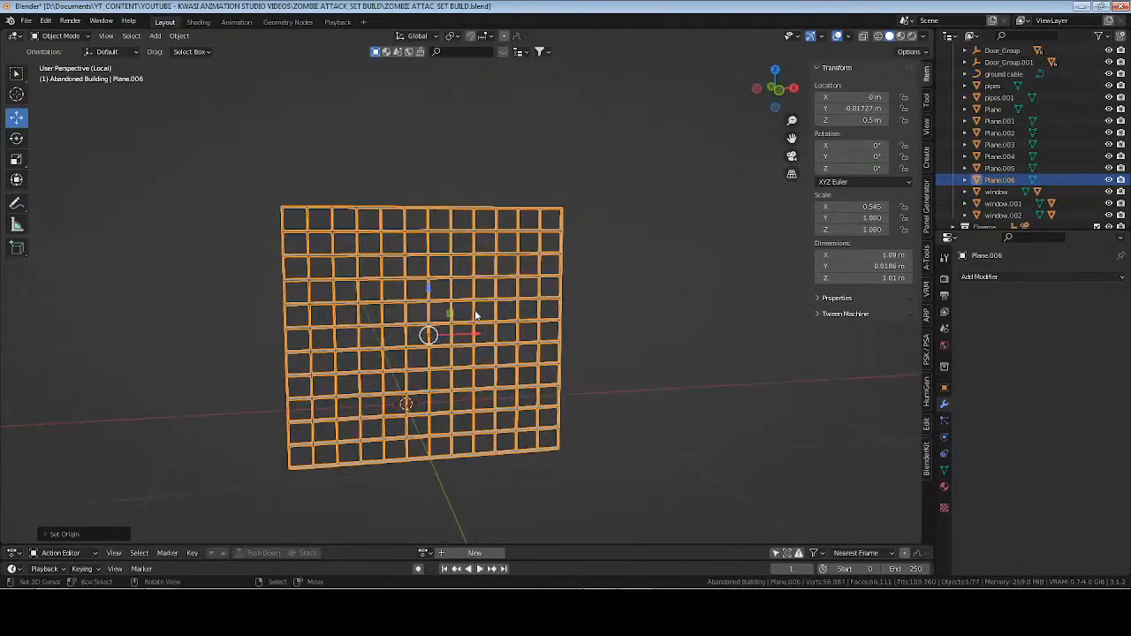
{"action": "key", "text": "ctrl+s"}
Leave local view, add the upright panel to the selection, and isolate it together with the wire grid.
{"action": "scroll", "coordinate": [574, 320], "scroll_direction": "down", "scroll_amount": 3}
{"action": "key", "text": "KP_Divide"}
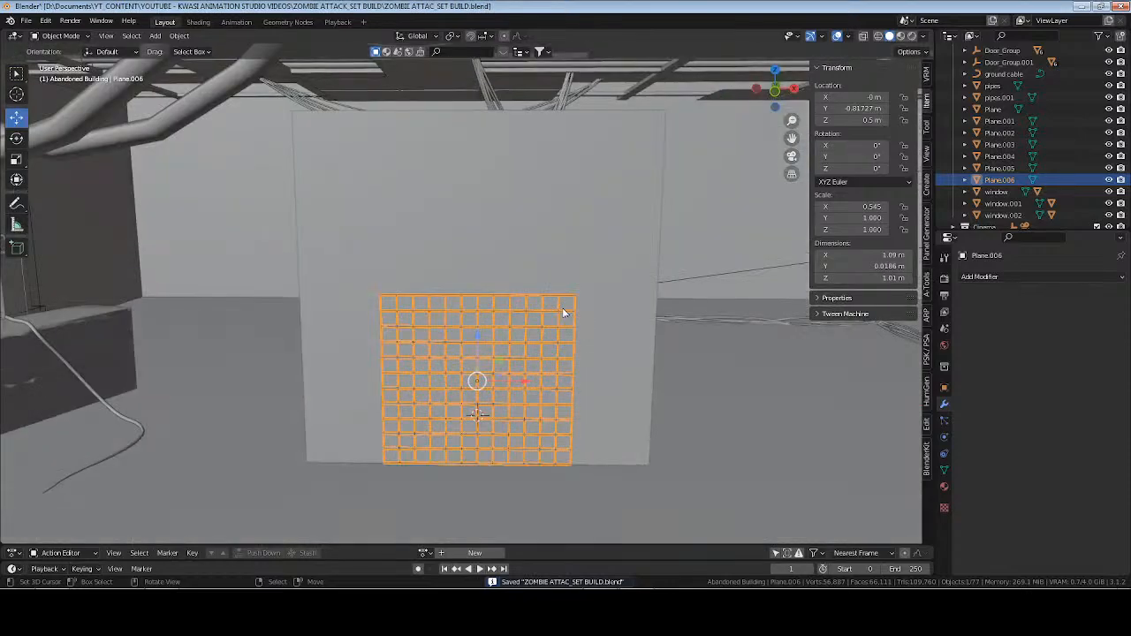
{"action": "left_click", "coordinate": [572, 216], "text": "shift"}
{"action": "key", "text": "KP_Divide"}
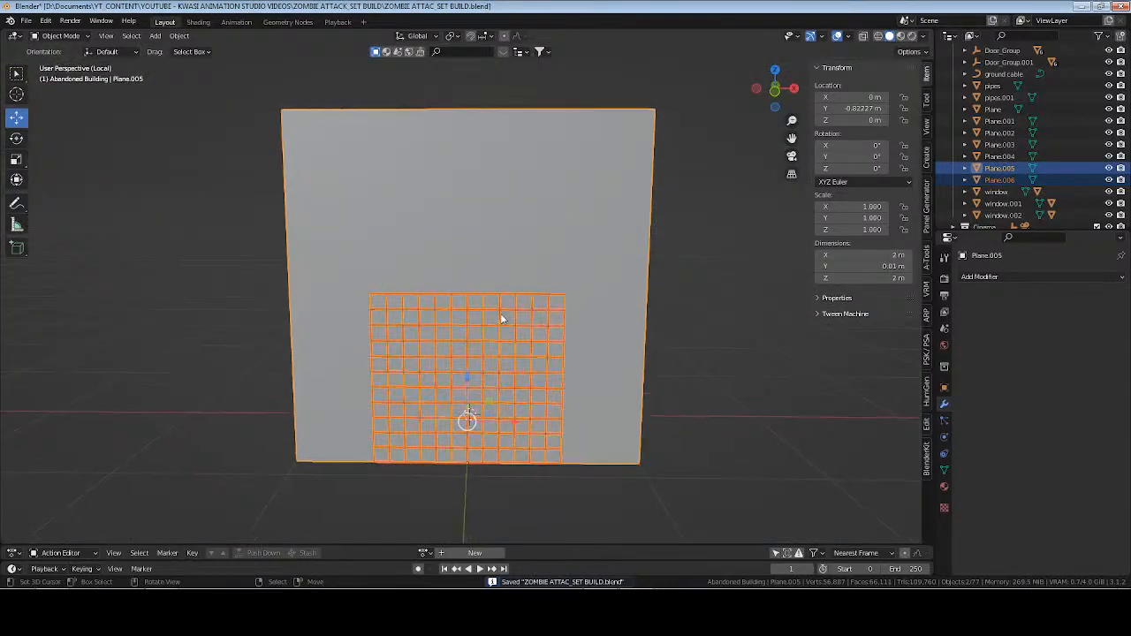
In front view, move only the wire grid to the panel's upper-left corner, at about X -0.450 m and Z 1.491 m.
{"action": "left_click", "coordinate": [511, 382]}
{"action": "key", "text": "KP_1"}
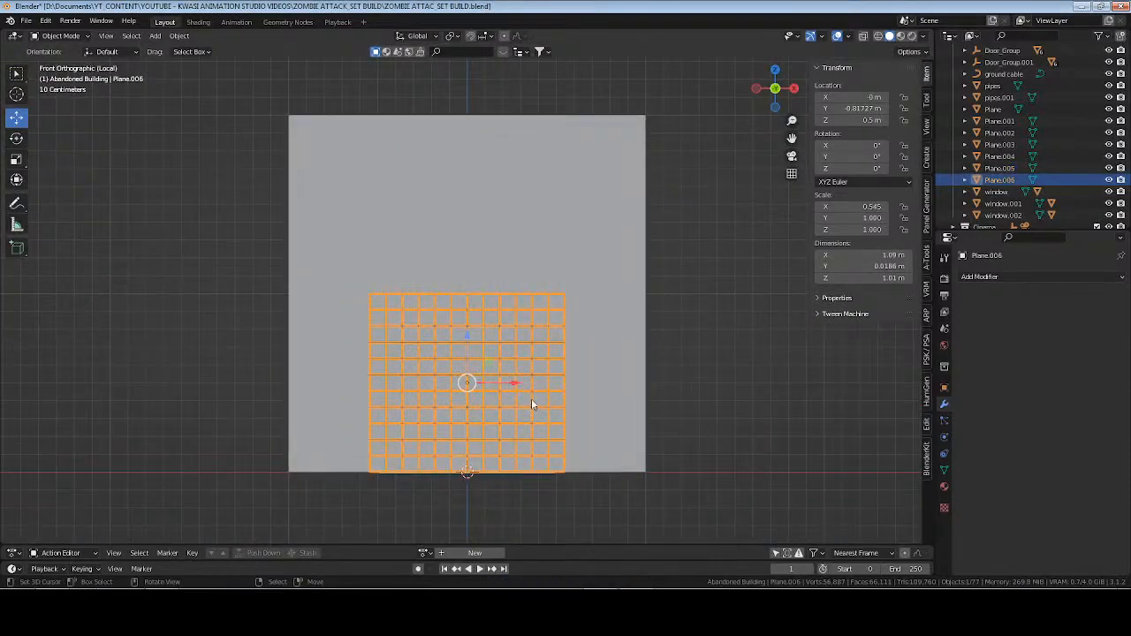
{"action": "key", "text": "g"}
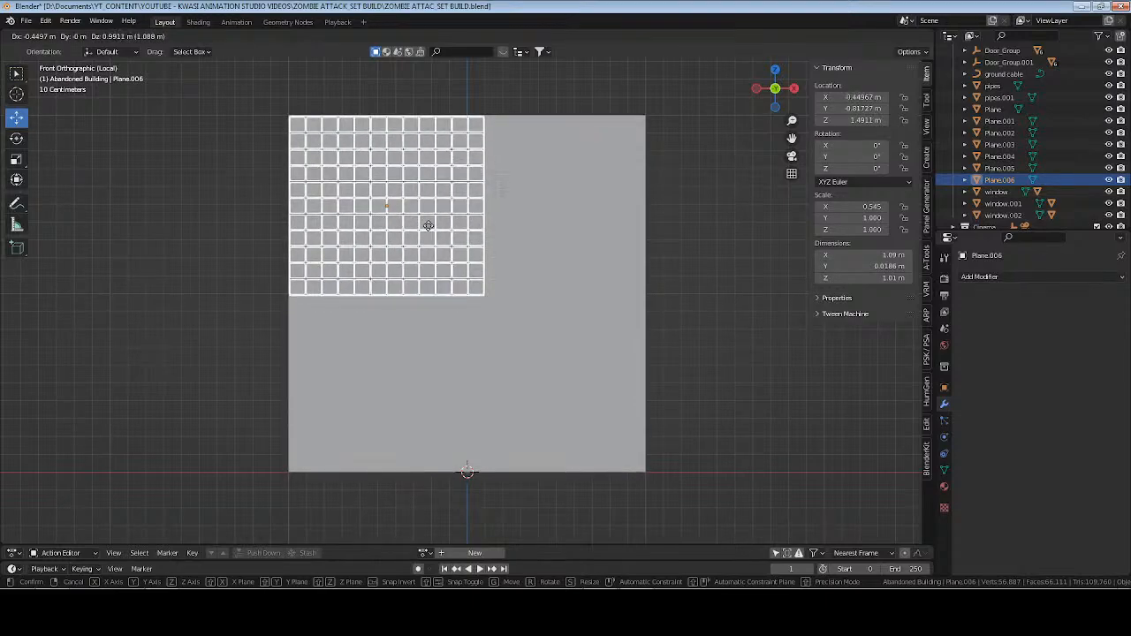
{"action": "left_click", "coordinate": [433, 229]}
Rotate the wire grid around the global Y axis and set its Y rotation to exactly 45°.
{"action": "key", "text": "r"}
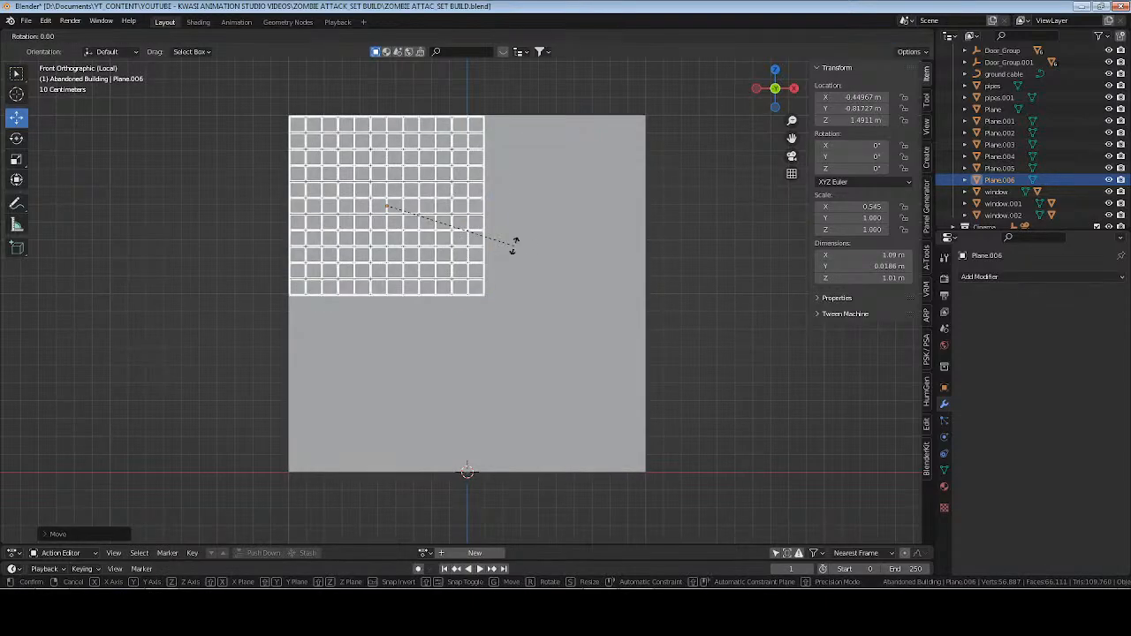
{"action": "key", "text": "y"}
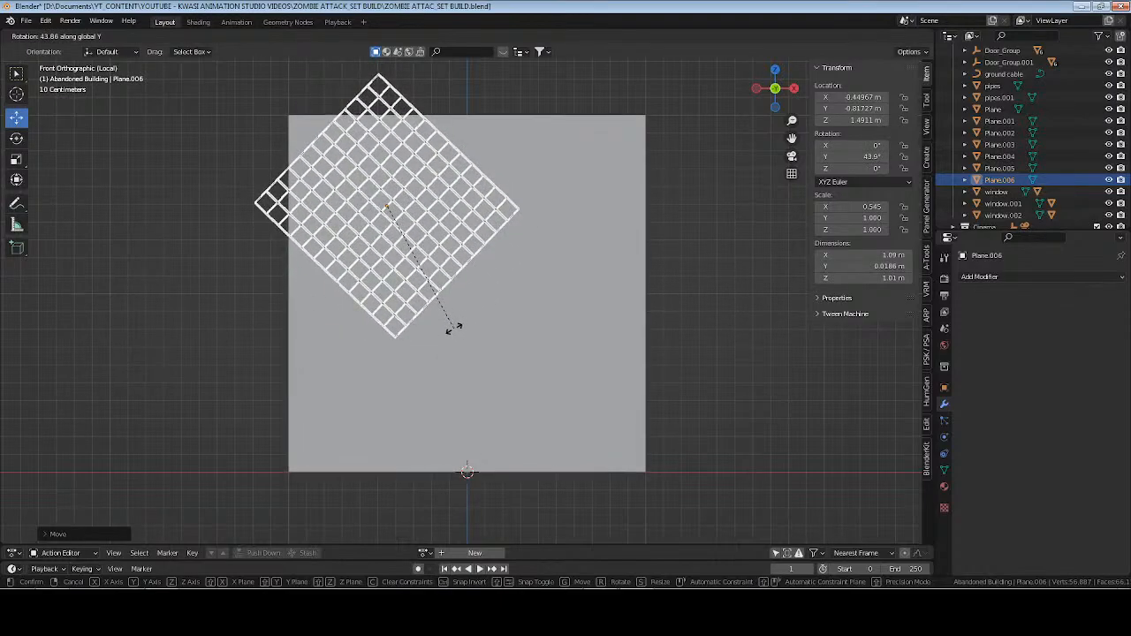
{"action": "left_click", "coordinate": [453, 329]}
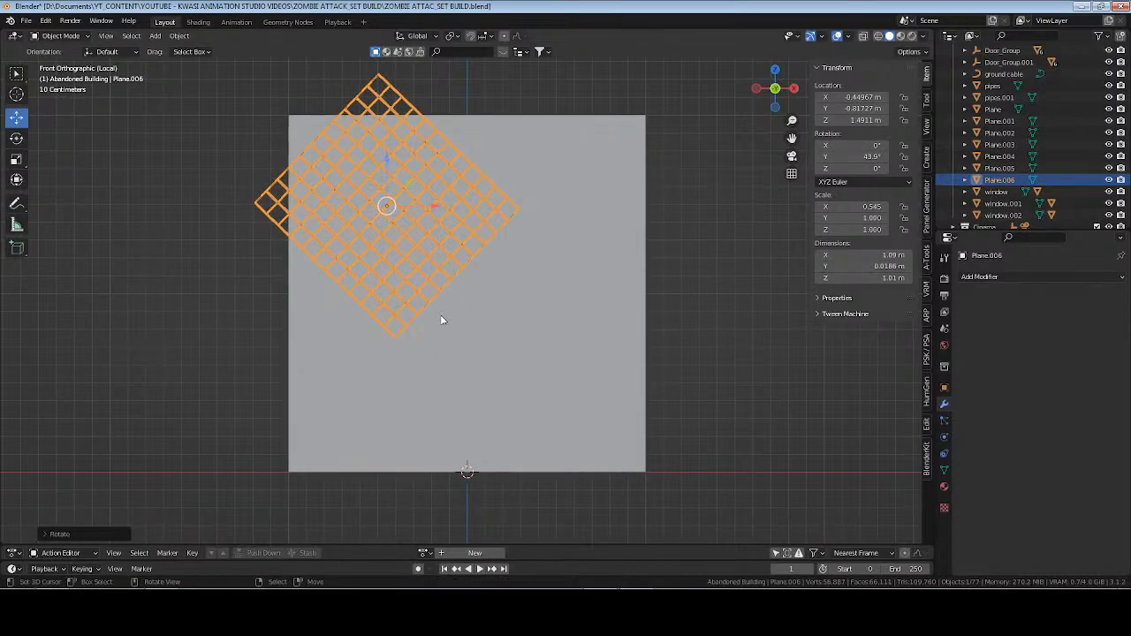
{"action": "left_click", "coordinate": [944, 387]}
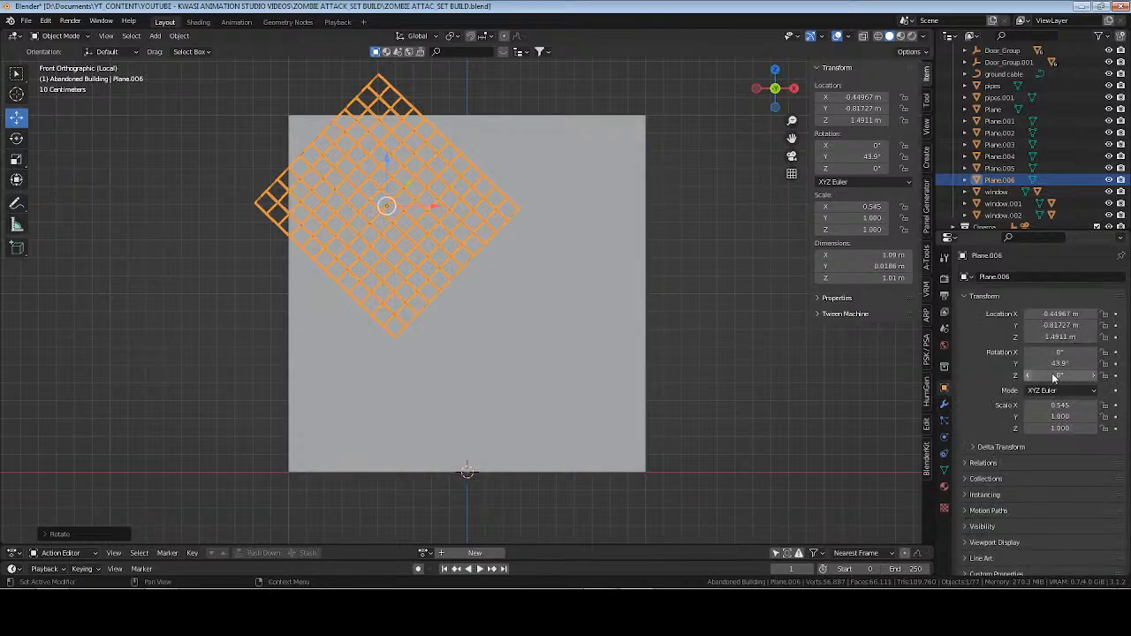
{"action": "left_click", "coordinate": [1067, 362]}
{"action": "type", "text": "45"}
{"action": "key", "text": "Return"}
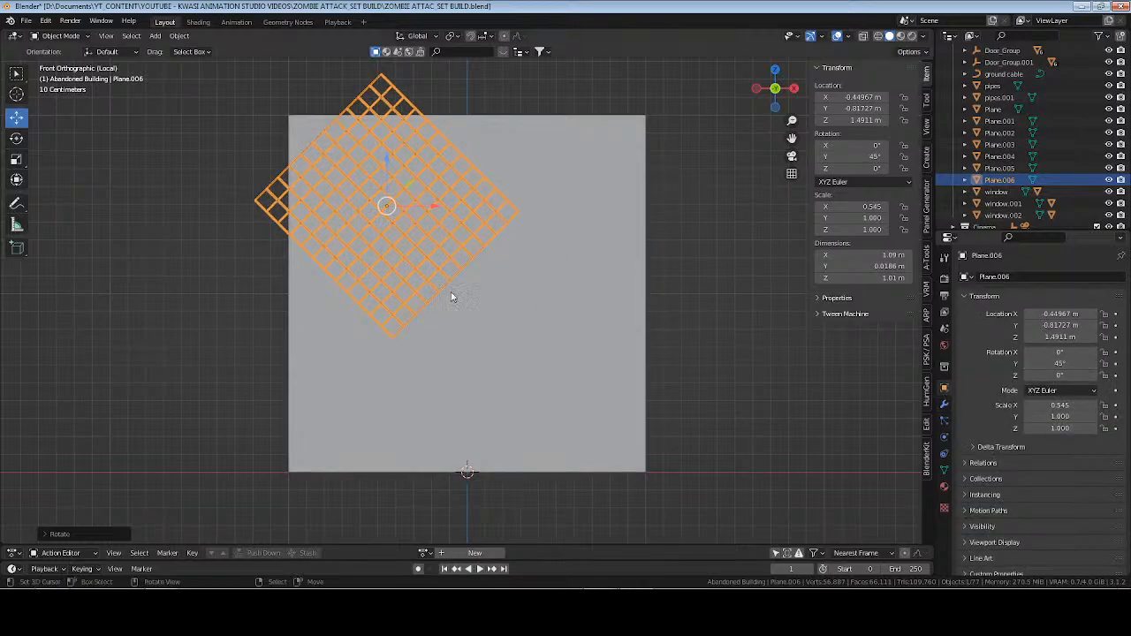
Centre the wire grid over the panel and enlarge it beyond the panel's edges, to a scale of about 1.530, 2.807, 2.807.
{"action": "key", "text": "s"}
{"action": "left_click", "coordinate": [591, 321]}
{"action": "key", "text": "g"}
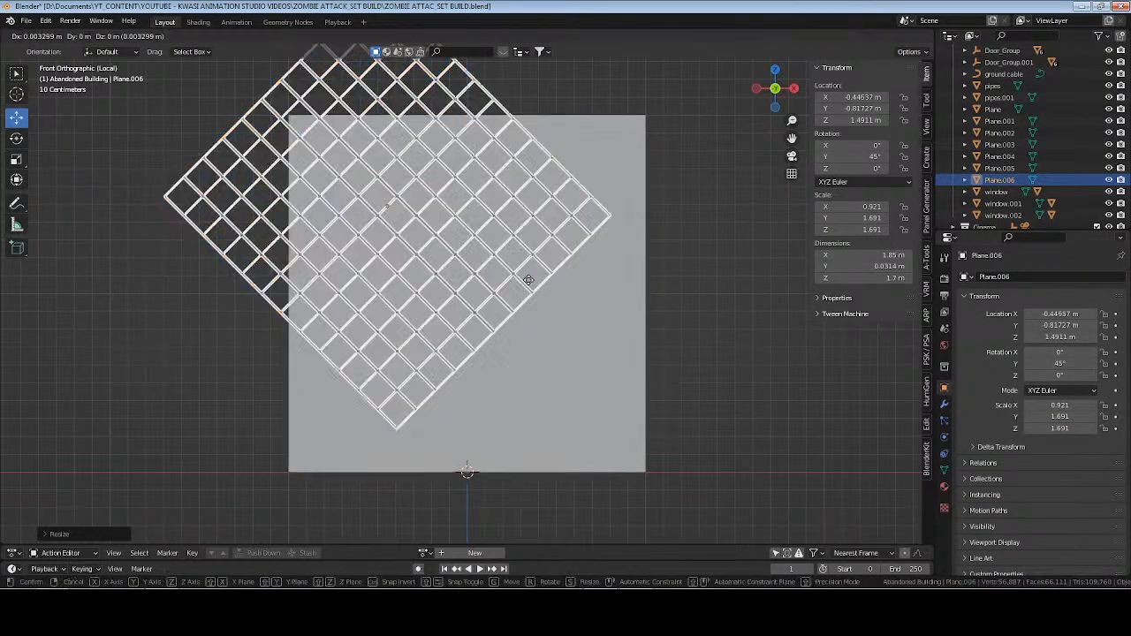
{"action": "left_click", "coordinate": [592, 336]}
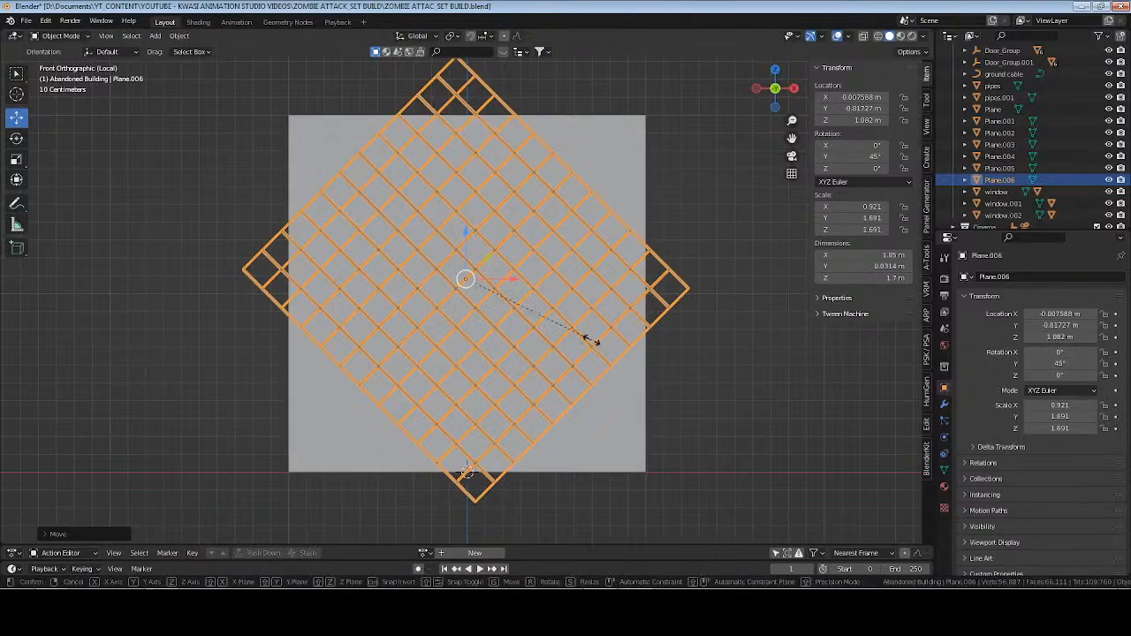
{"action": "key", "text": "s"}
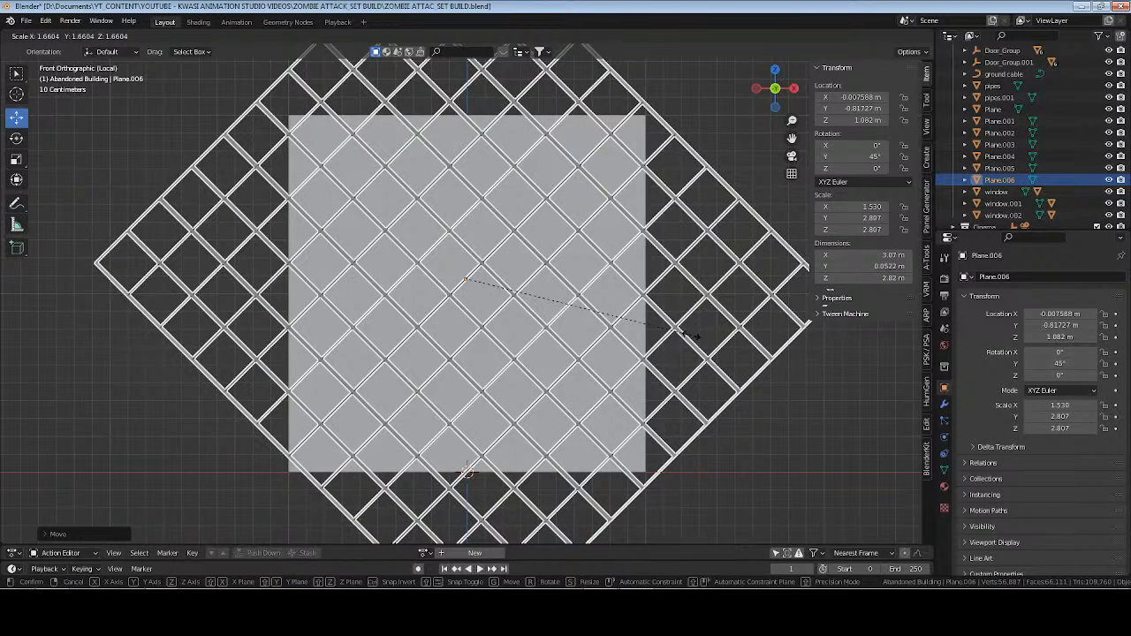
{"action": "left_click", "coordinate": [694, 336]}
Shift the enlarged wire grid along X and Z to align its diamonds with the panel, at about X 0.014 m and Z 1.008 m.
{"action": "scroll", "coordinate": [648, 325], "scroll_direction": "up", "scroll_amount": 1}
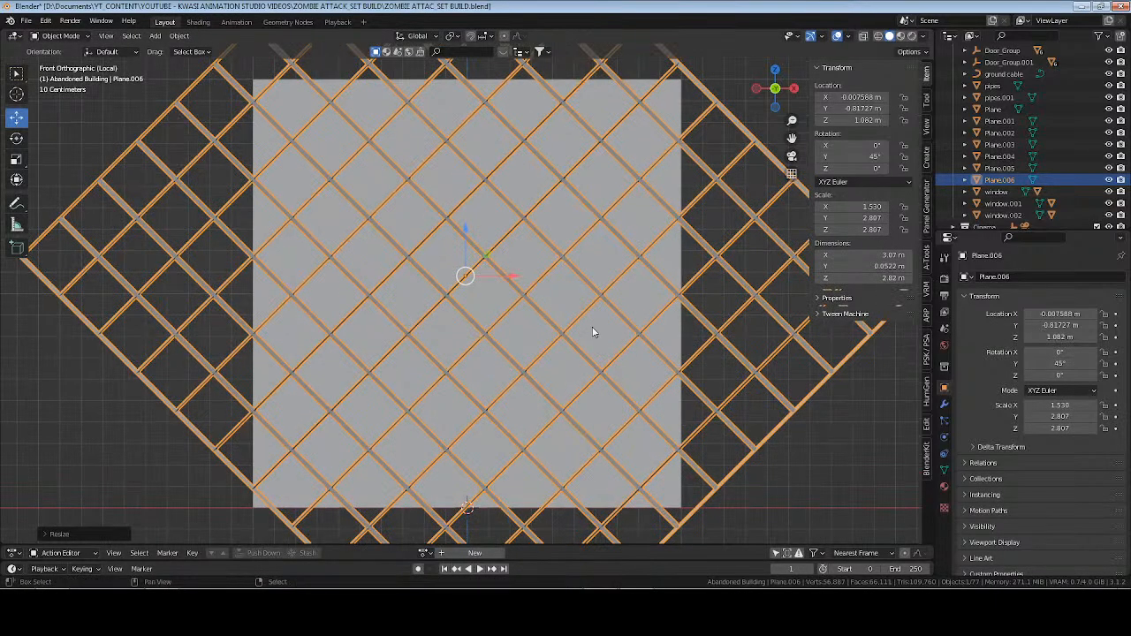
{"action": "scroll", "coordinate": [595, 270], "scroll_direction": "down", "scroll_amount": 1}
{"action": "key", "text": "g"}
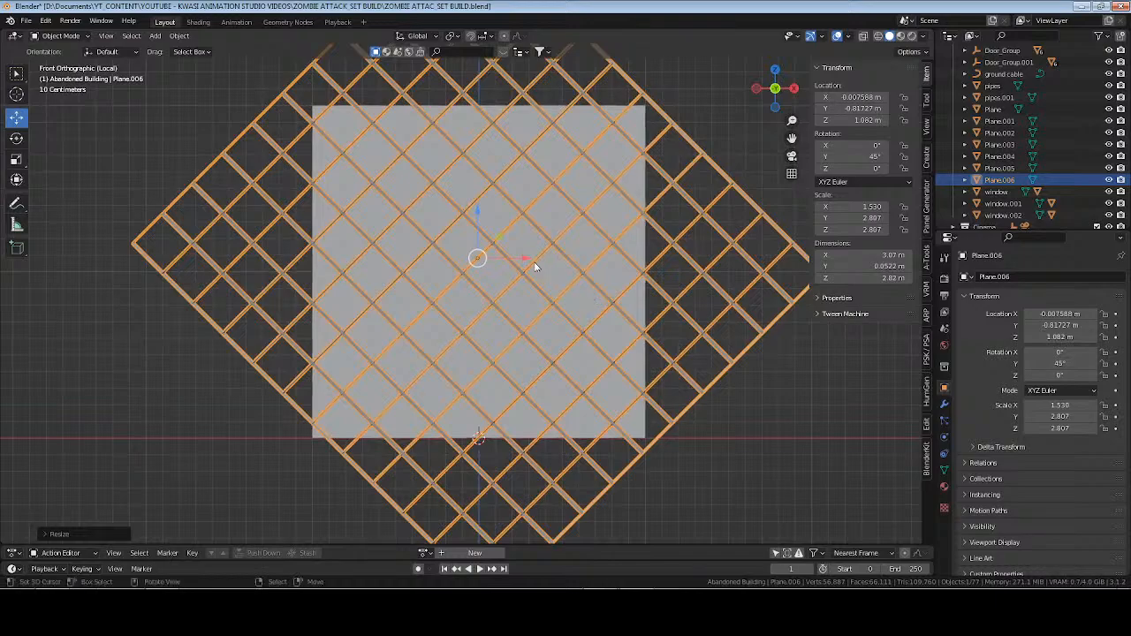
{"action": "key", "text": "x"}
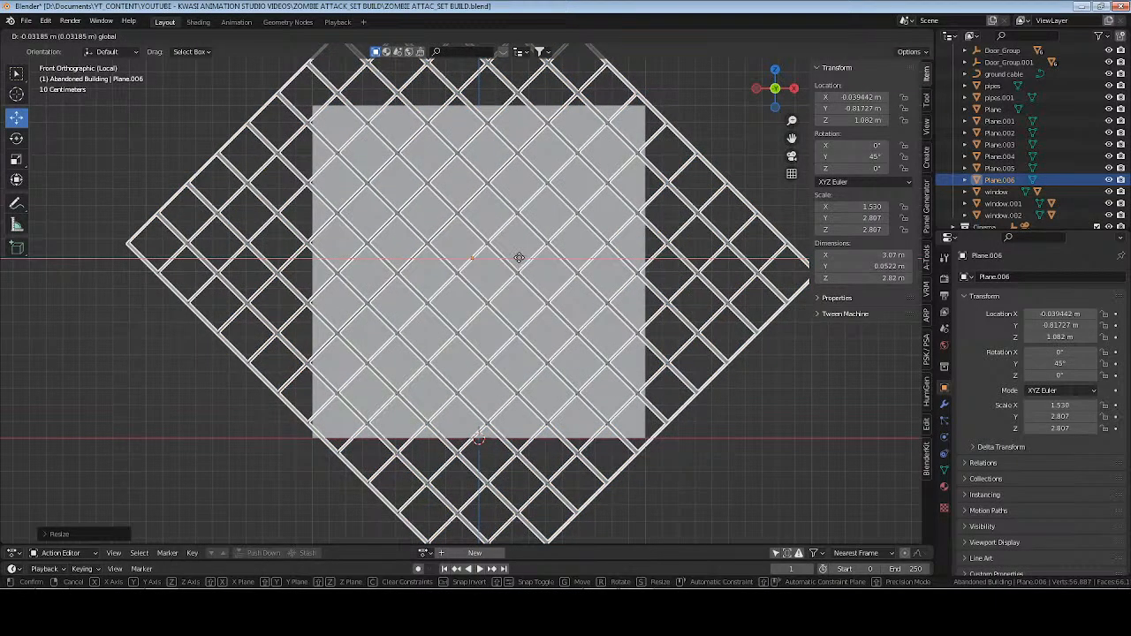
{"action": "left_click", "coordinate": [515, 257]}
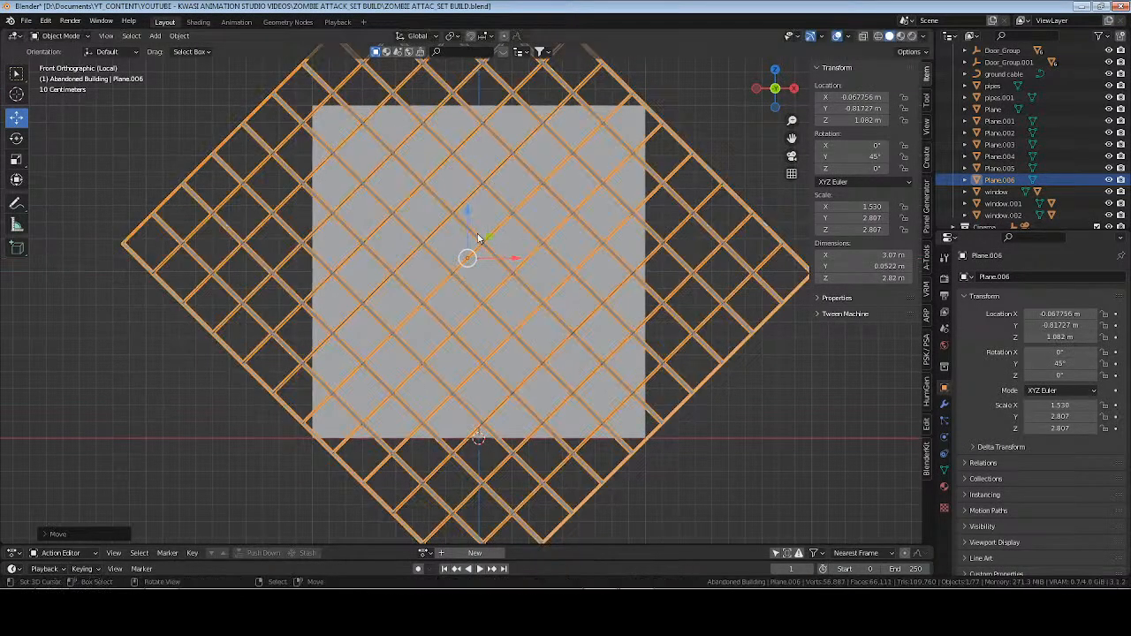
{"action": "left_click_drag", "start_coordinate": [467, 207], "coordinate": [467, 221]}
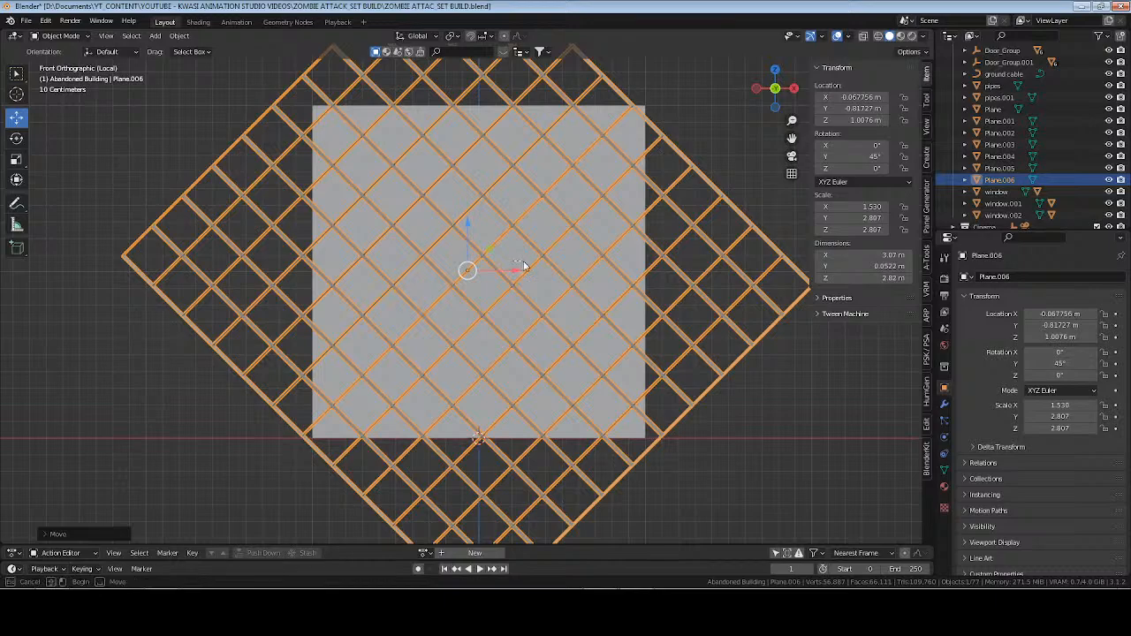
{"action": "left_click_drag", "start_coordinate": [518, 270], "coordinate": [531, 270]}
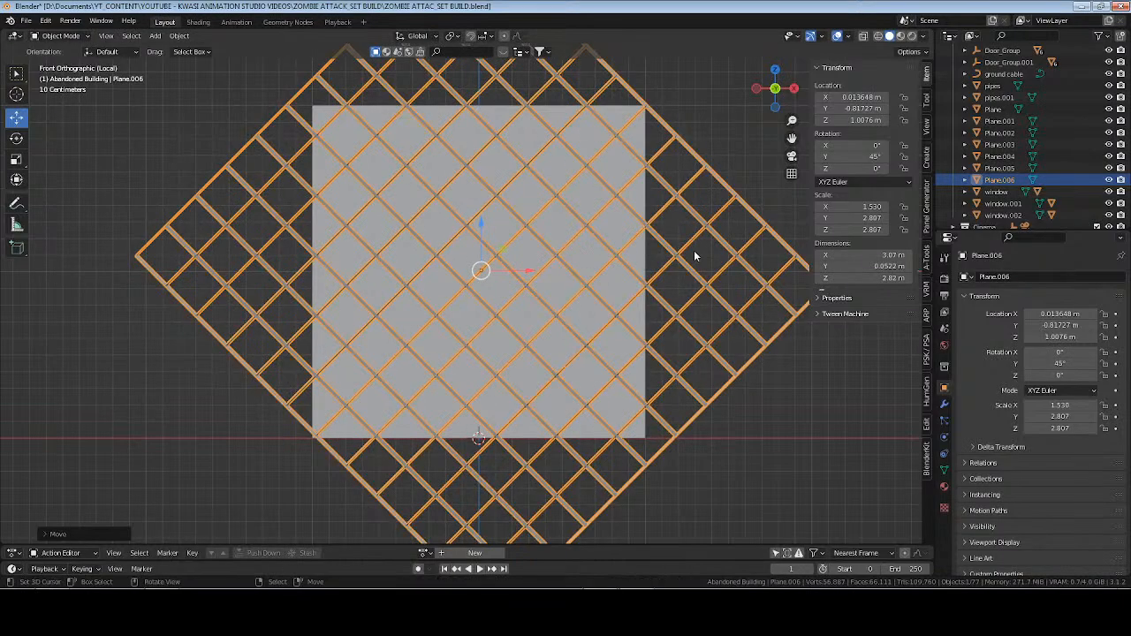
Reduce the wire grid's Y dimension to about 0.0322 m and save the file.
{"action": "middle_click_drag", "start_coordinate": [695, 253], "coordinate": [707, 291]}
{"action": "left_click", "coordinate": [557, 239]}
{"action": "left_click", "coordinate": [681, 213]}
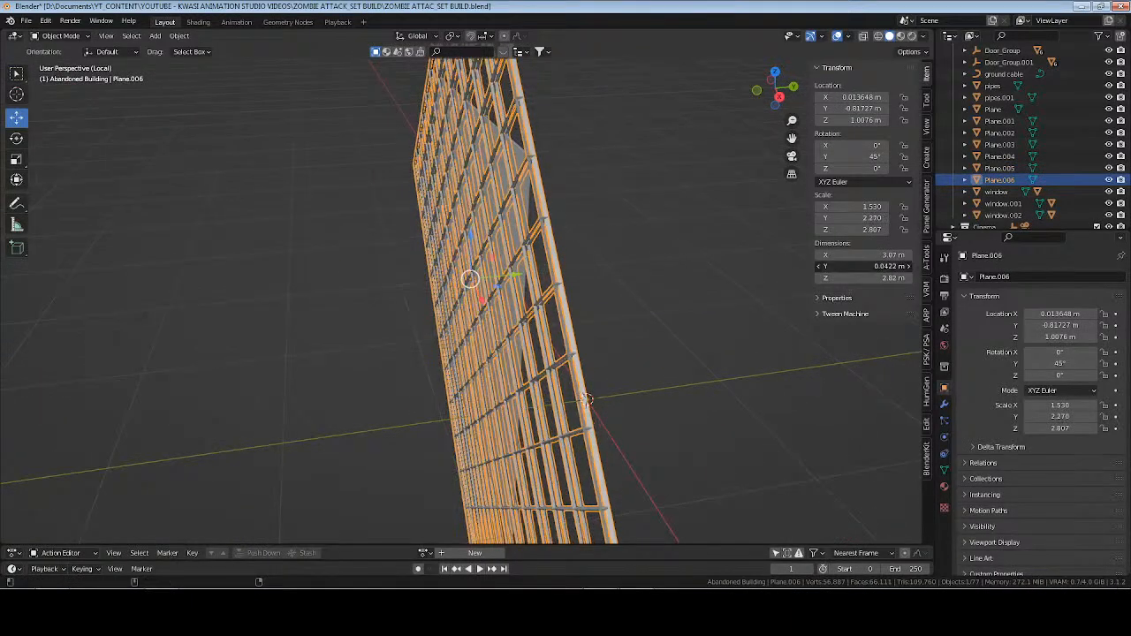
{"action": "mouse_move", "coordinate": [864, 266]}
{"action": "left_mouse_down"}
{"action": "mouse_move", "coordinate": [875, 266]}
{"action": "mouse_move", "coordinate": [863, 267]}
{"action": "left_mouse_up"}
{"action": "middle_click_drag", "start_coordinate": [468, 276], "coordinate": [598, 262]}
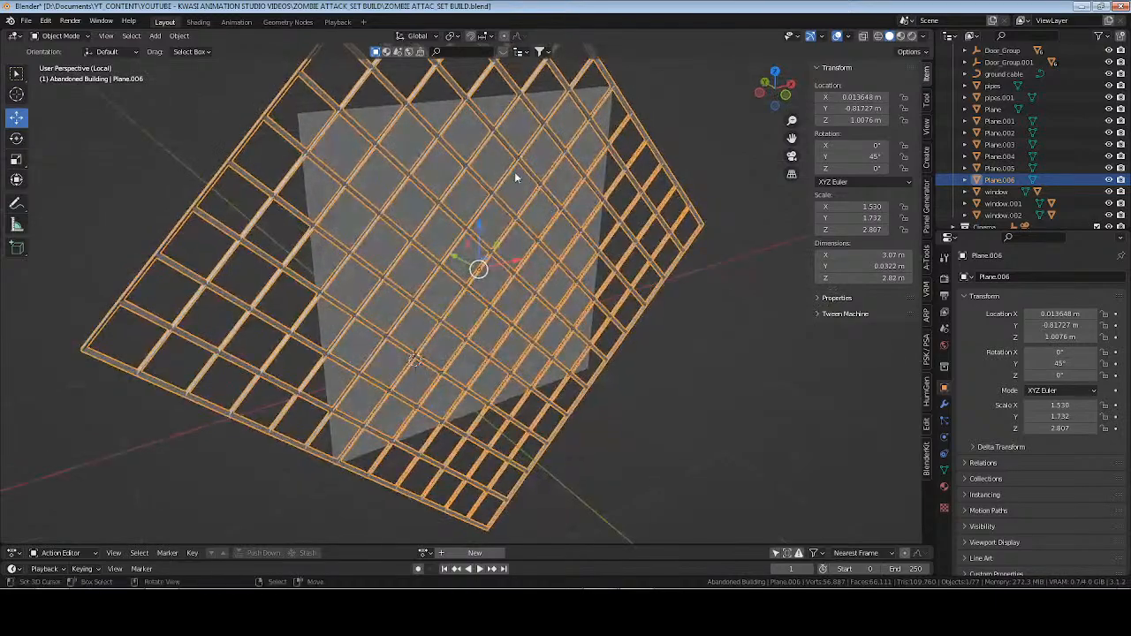
{"action": "left_click", "coordinate": [501, 166]}
{"action": "key", "text": "ctrl+s"}
{"action": "left_click", "coordinate": [664, 179]}
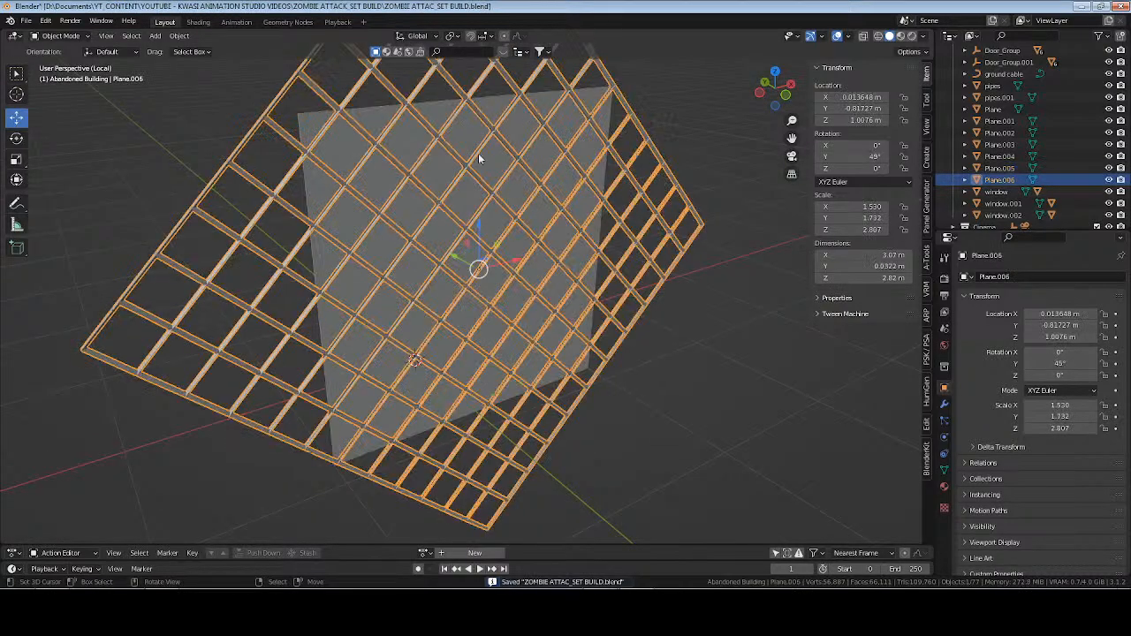
Add the panel to the selection as the active object and subtract the wire grid from it with a Bool Tool Difference.
{"action": "left_click", "coordinate": [439, 120], "text": "shift"}
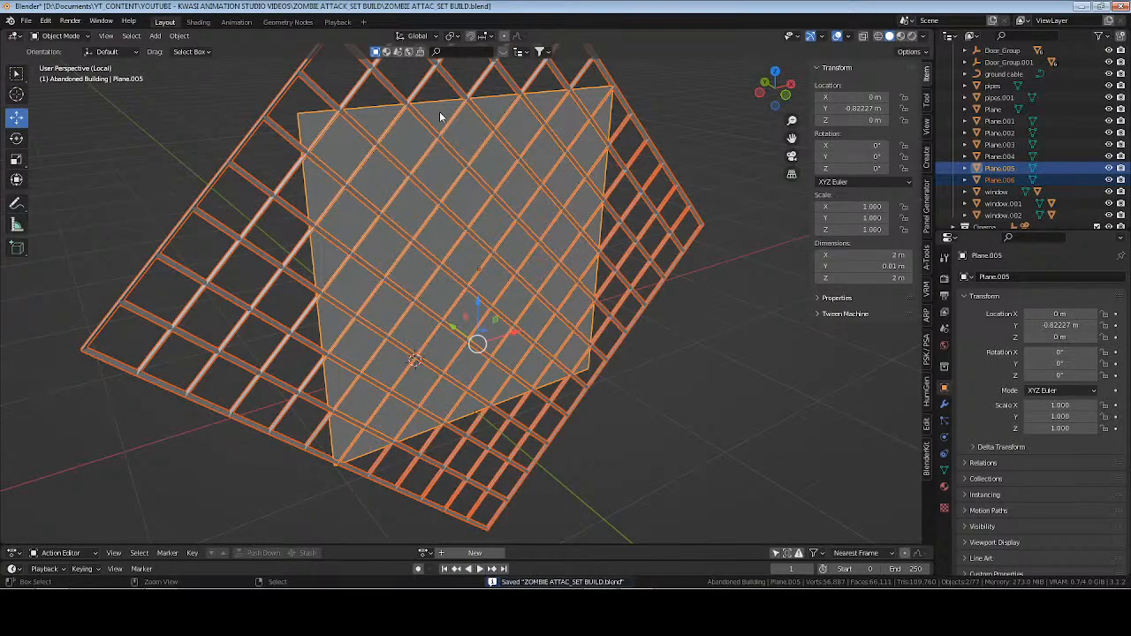
{"action": "key", "text": "ctrl+KP_Subtract"}
{"action": "middle_click_drag", "start_coordinate": [583, 248], "coordinate": [632, 250]}
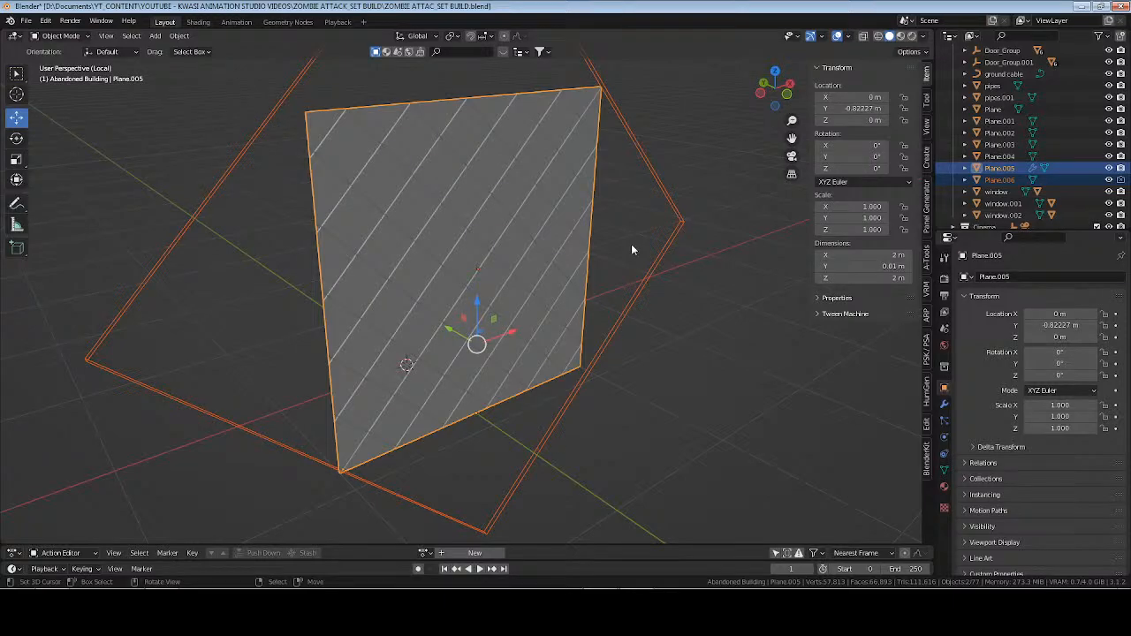
{"action": "middle_click_drag", "start_coordinate": [632, 248], "coordinate": [495, 285]}
{"action": "key", "text": "Tab"}
Select only the panel and apply its BTool_Plane.006 Boolean modifier.
{"action": "key", "text": "Tab"}
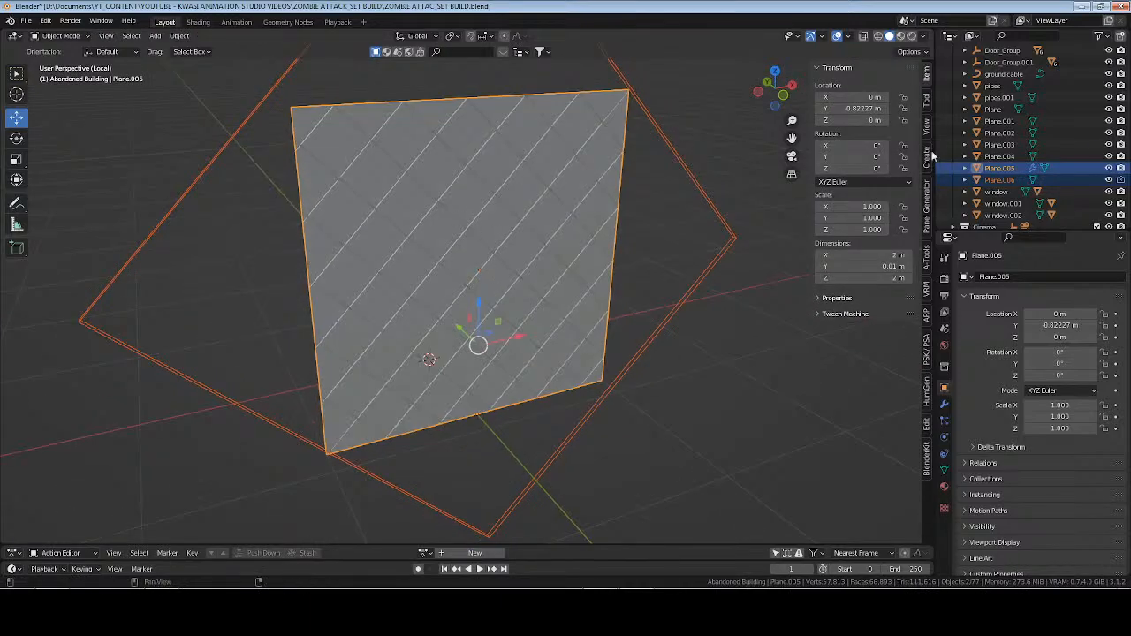
{"action": "left_click", "coordinate": [568, 228]}
{"action": "key", "text": "Tab"}
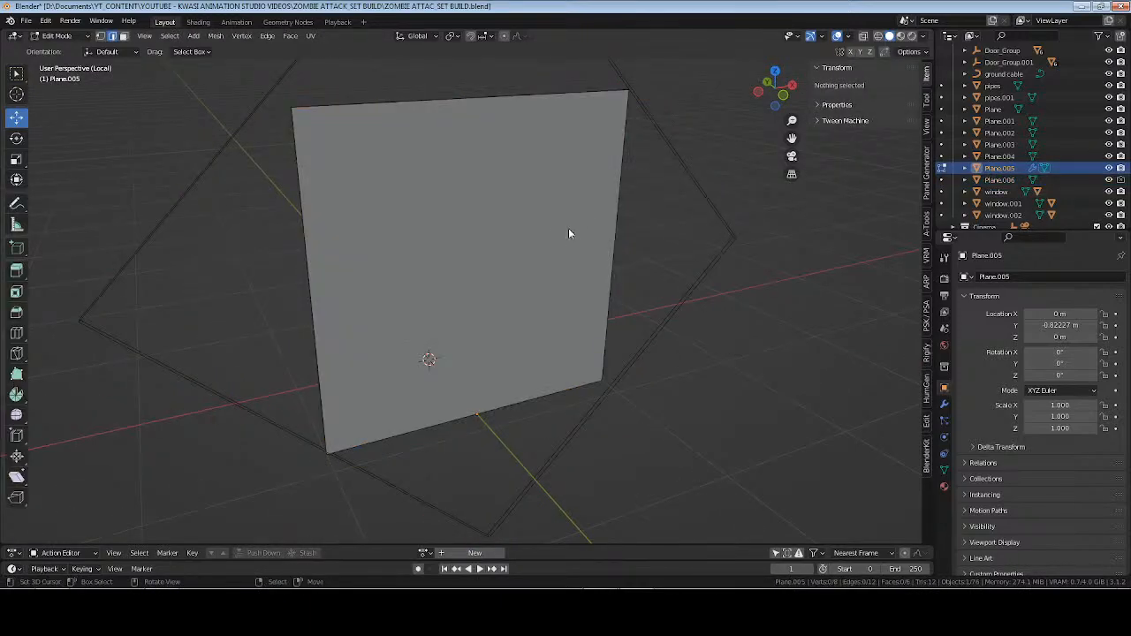
{"action": "key", "text": "Tab"}
{"action": "left_click", "coordinate": [944, 404]}
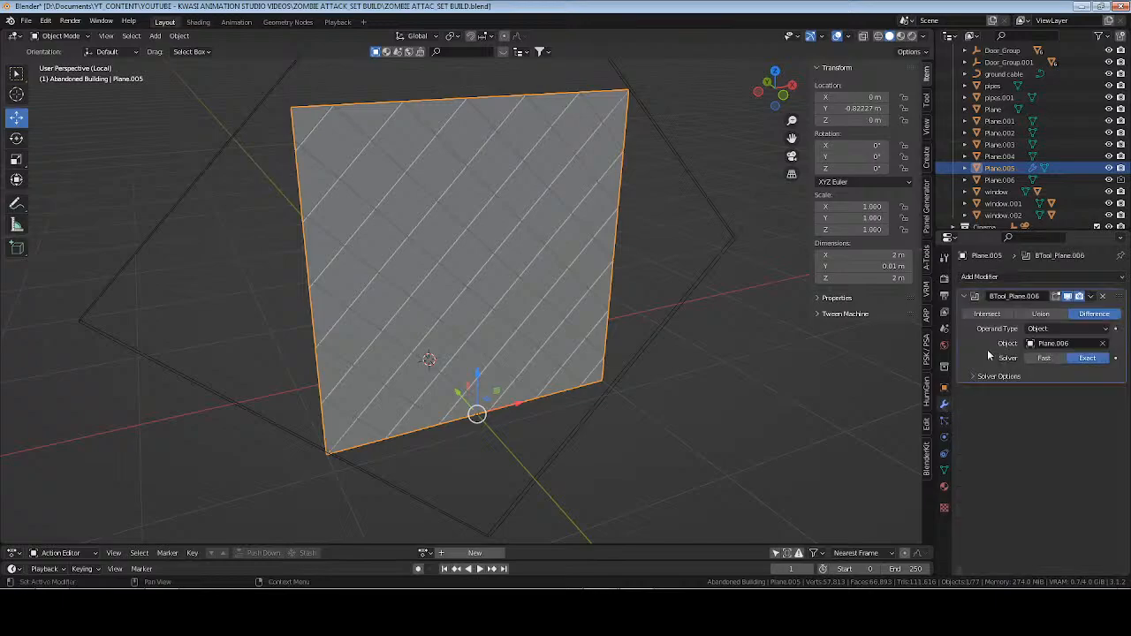
{"action": "key", "text": "ctrl+a"}
{"action": "middle_click_drag", "start_coordinate": [568, 228], "coordinate": [521, 230]}
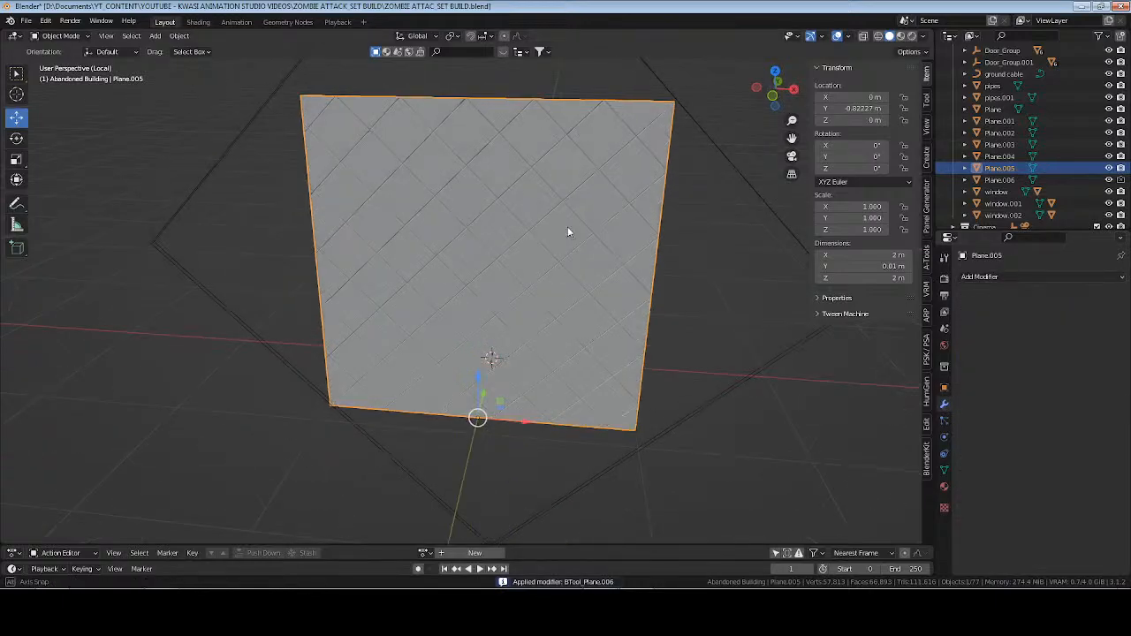
In the panel's mesh, select one full diamond face, extend the selection to all similar faces, and delete them.
{"action": "key", "text": "Tab"}
{"action": "mouse_move", "coordinate": [631, 245]}
{"action": "middle_mouse_down"}
{"action": "mouse_move", "coordinate": [566, 242]}
{"action": "mouse_move", "coordinate": [613, 250]}
{"action": "middle_mouse_up"}
{"action": "scroll", "coordinate": [608, 248], "scroll_direction": "up", "scroll_amount": 2}
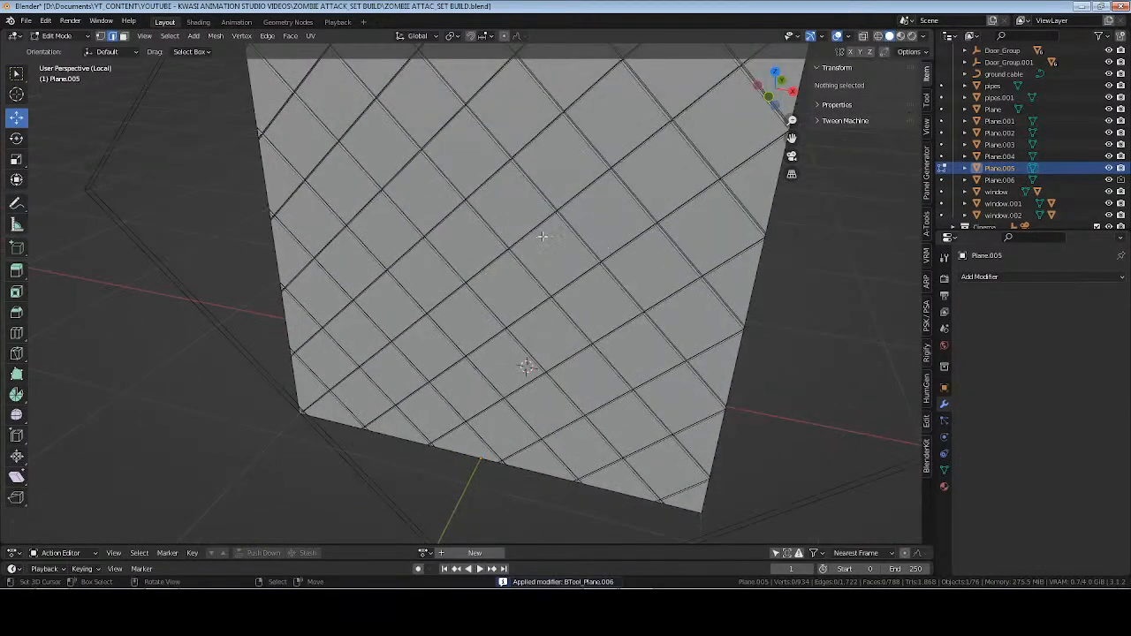
{"action": "middle_click_drag", "start_coordinate": [543, 236], "coordinate": [575, 228]}
{"action": "right_click", "coordinate": [569, 144]}
{"action": "key", "text": "3"}
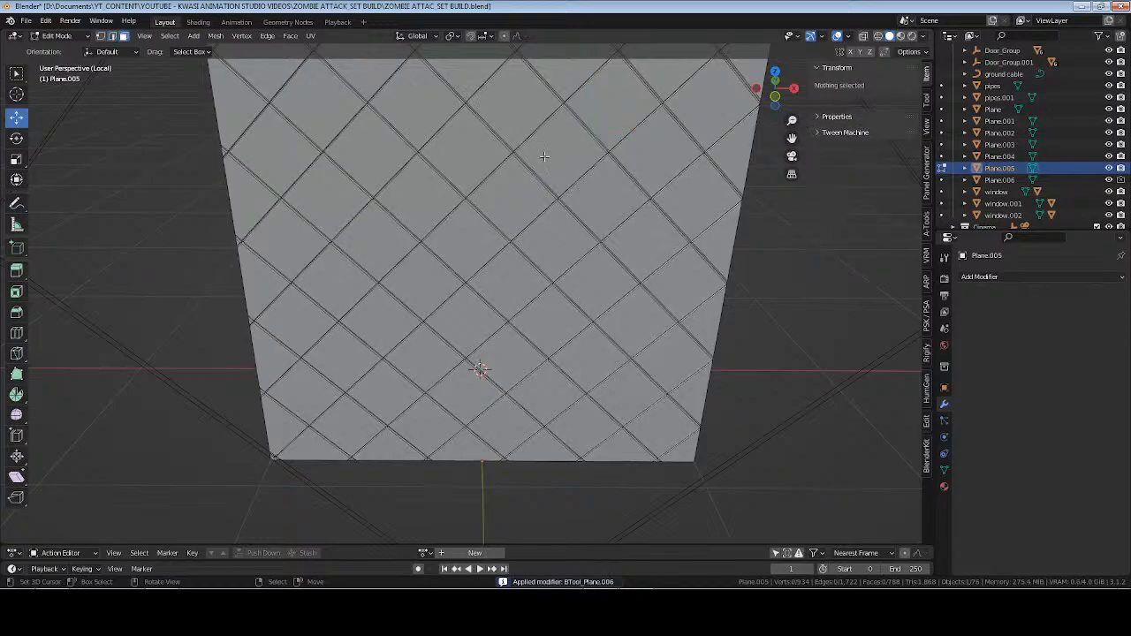
{"action": "right_click", "coordinate": [559, 181]}
{"action": "key", "text": "shift+g"}
{"action": "left_click", "coordinate": [561, 195]}
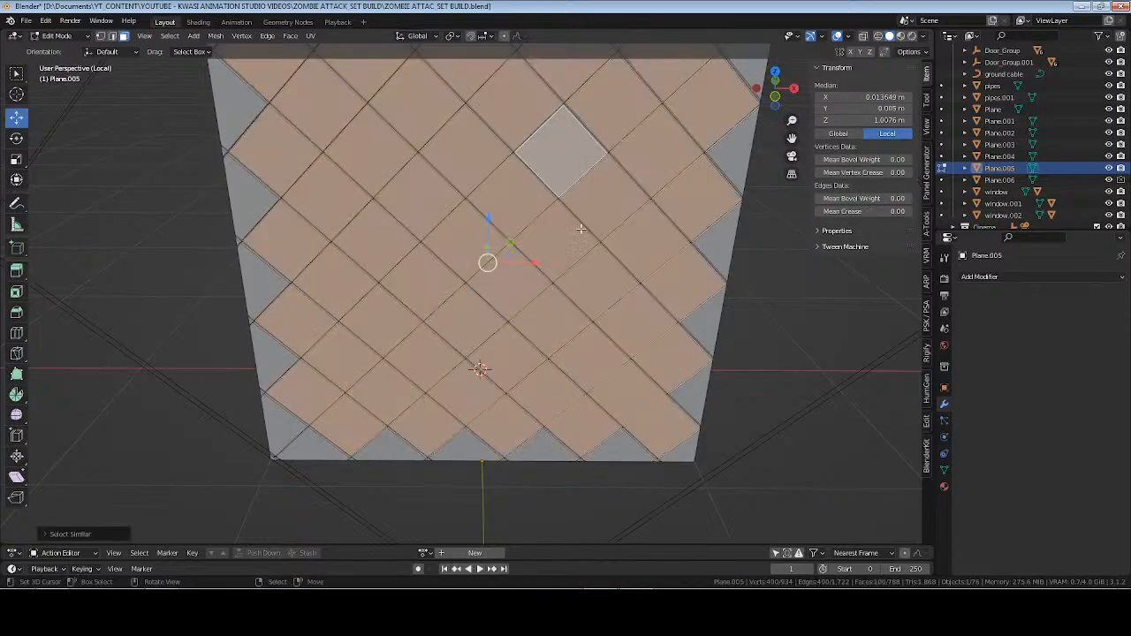
{"action": "middle_click_drag", "start_coordinate": [502, 265], "coordinate": [531, 251]}
{"action": "scroll", "coordinate": [524, 225], "scroll_direction": "up", "scroll_amount": 1}
{"action": "scroll", "coordinate": [523, 219], "scroll_direction": "down", "scroll_amount": 3}
{"action": "key", "text": "x"}
{"action": "left_click", "coordinate": [500, 245]}
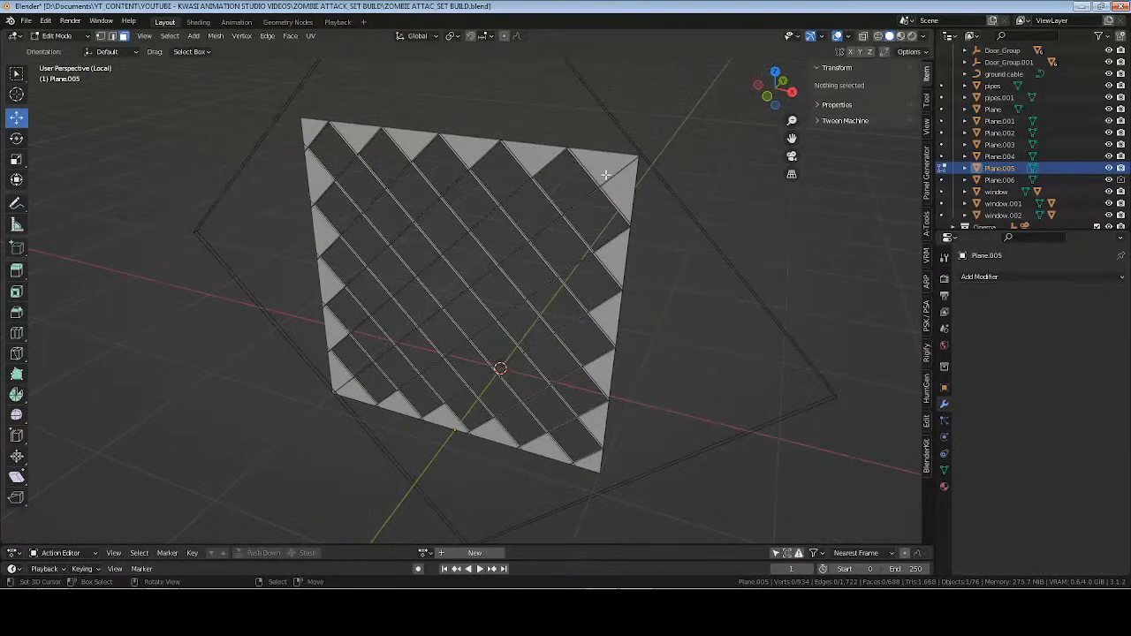
Select one of the triangular faces along the panel's border, extend the selection to similar faces, and delete them.
{"action": "left_click", "coordinate": [596, 162]}
{"action": "key", "text": "shift+g"}
{"action": "left_click", "coordinate": [594, 165]}
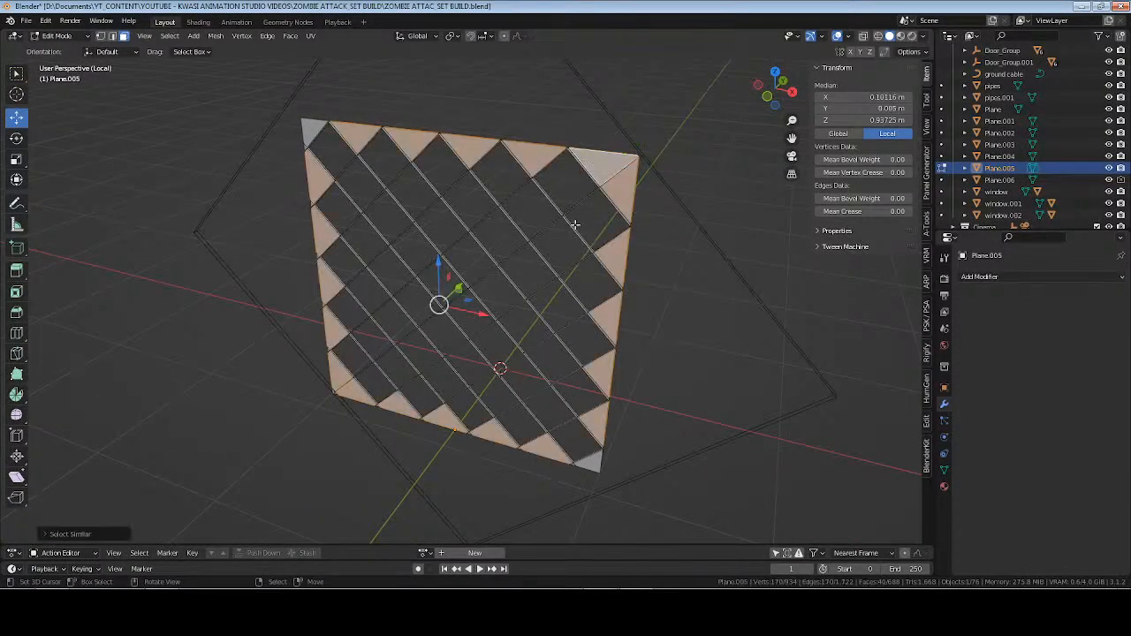
{"action": "key", "text": "x"}
{"action": "left_click", "coordinate": [576, 230]}
Delete the leftover corner faces on both the front and back of the mesh, and return to Object Mode.
{"action": "middle_click_drag", "start_coordinate": [497, 284], "coordinate": [537, 296]}
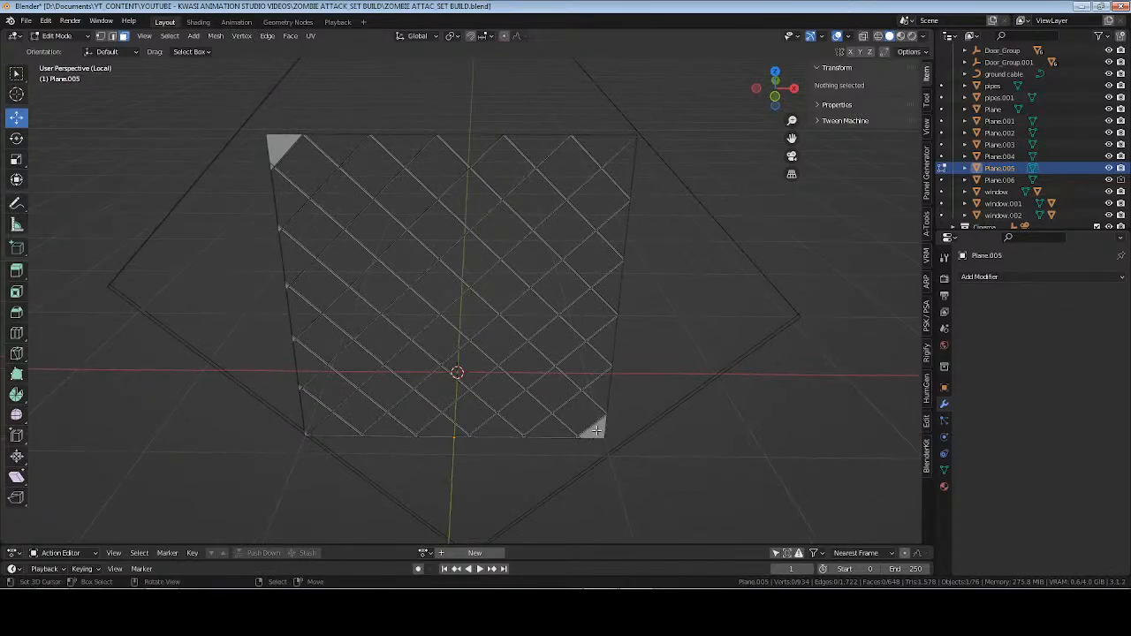
{"action": "left_click", "coordinate": [599, 431]}
{"action": "left_click", "coordinate": [281, 151], "text": "shift"}
{"action": "key", "text": "x"}
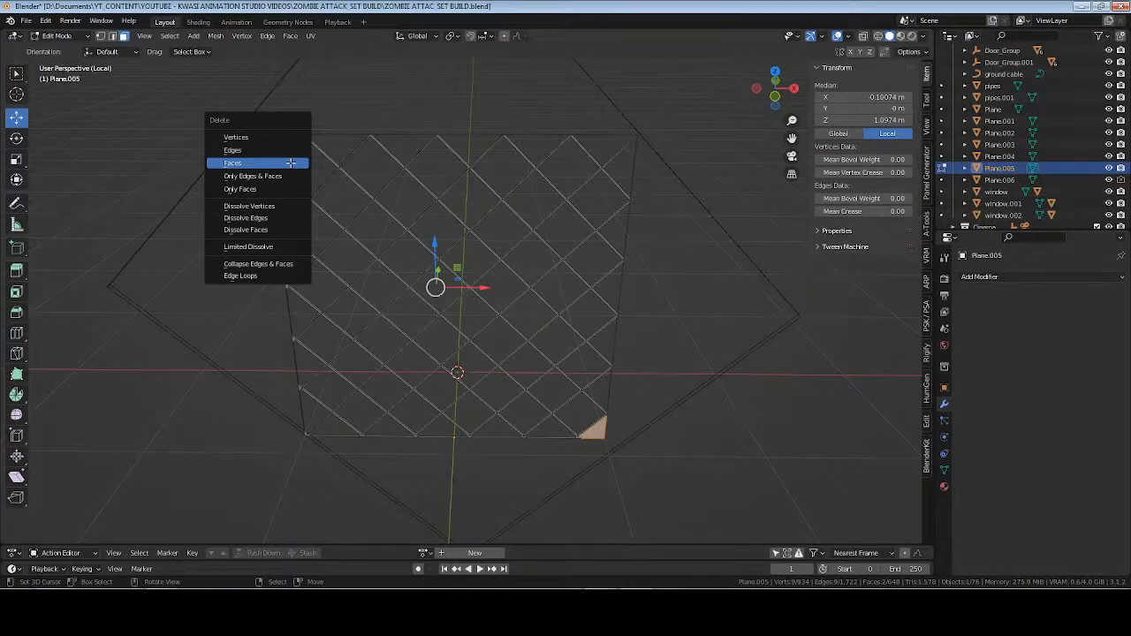
{"action": "left_click", "coordinate": [290, 163]}
{"action": "middle_click_drag", "start_coordinate": [341, 243], "coordinate": [393, 237]}
{"action": "left_click", "coordinate": [284, 160]}
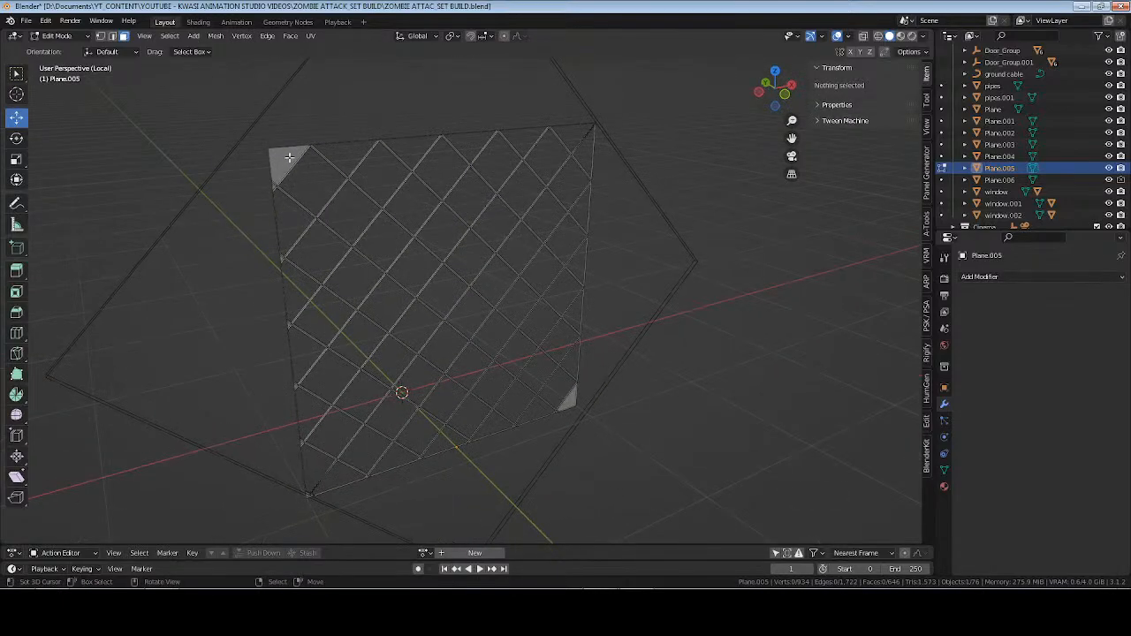
{"action": "key", "text": "x"}
{"action": "left_click", "coordinate": [576, 399]}
{"action": "middle_click_drag", "start_coordinate": [619, 351], "coordinate": [556, 336]}
{"action": "key", "text": "Tab"}
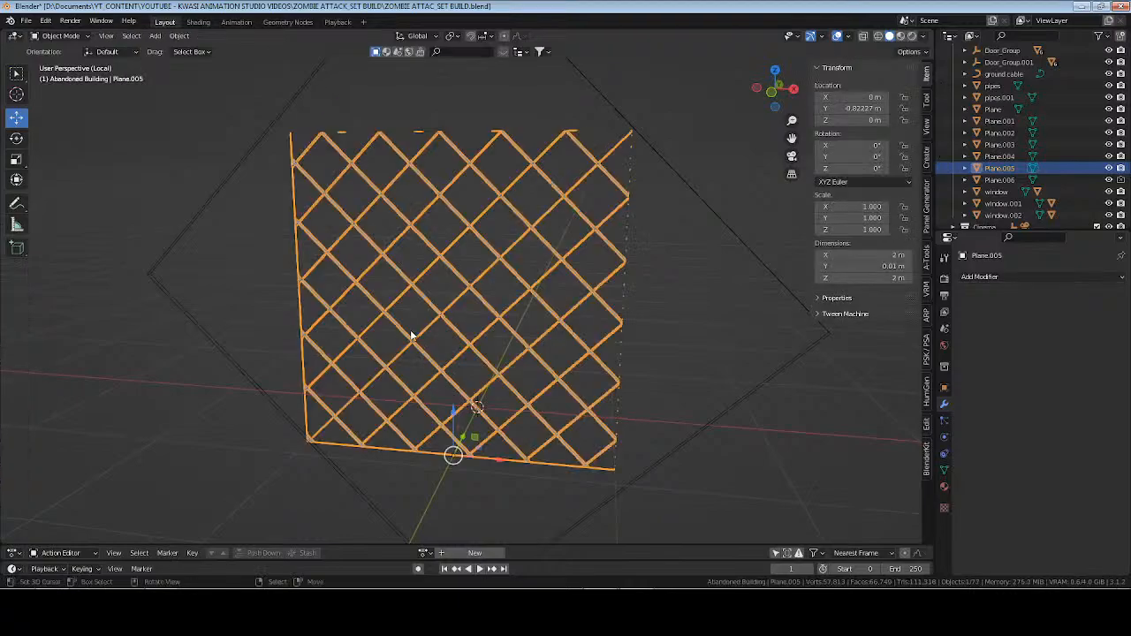
Inspect the cut mesh panel, and delete the large rotated cutter frame around it.
{"action": "middle_click_drag", "start_coordinate": [411, 336], "coordinate": [513, 361]}
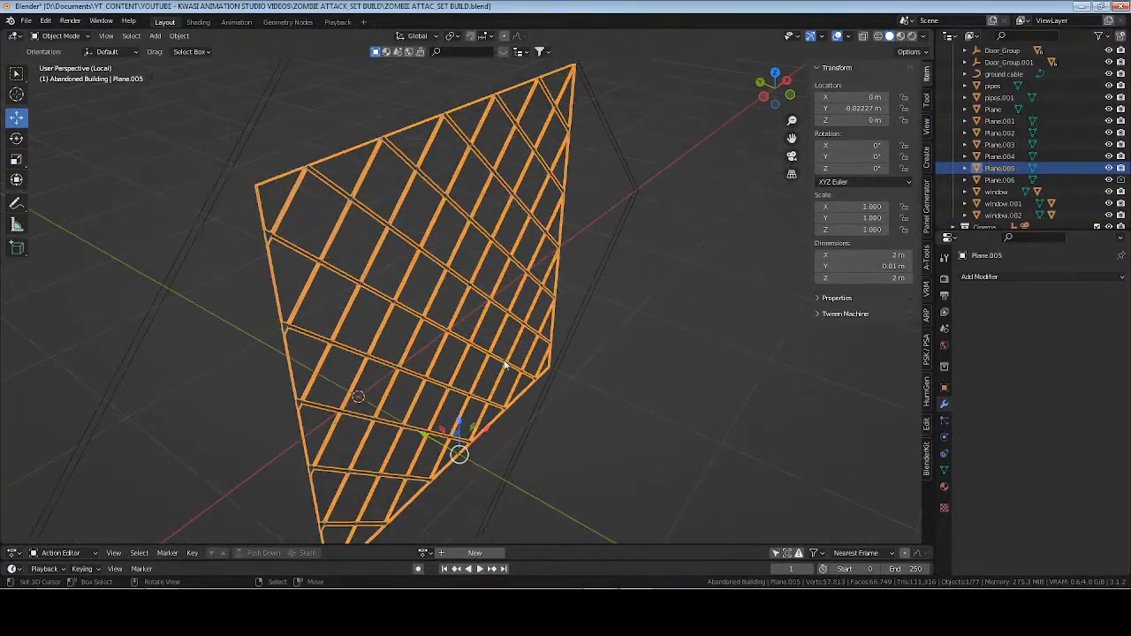
{"action": "scroll", "coordinate": [506, 365], "scroll_direction": "up", "scroll_amount": 4}
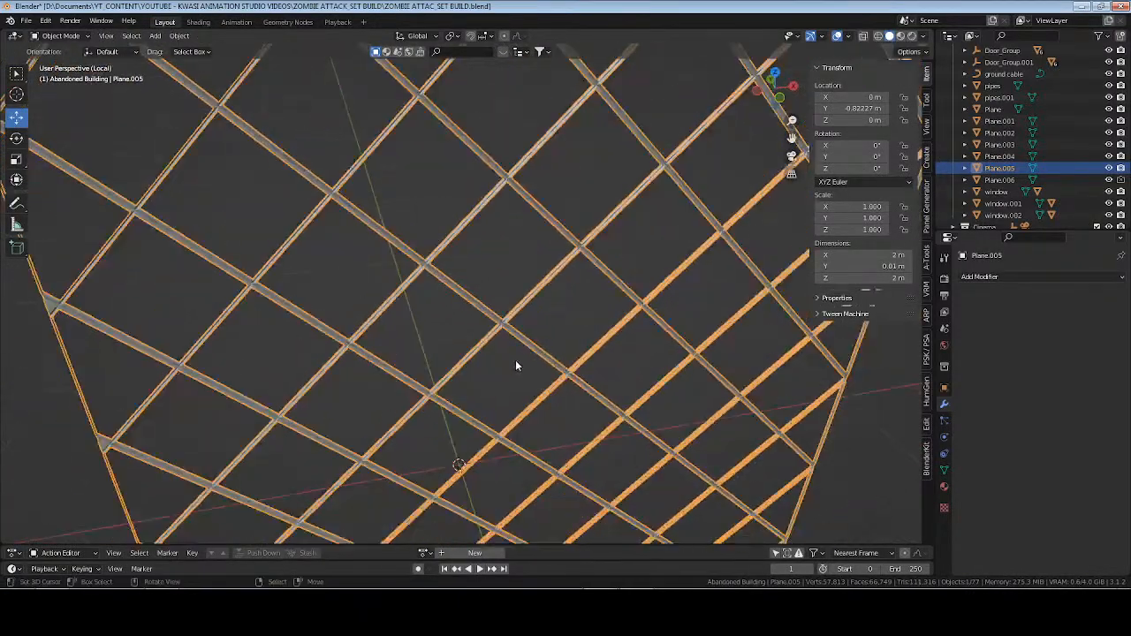
{"action": "scroll", "coordinate": [517, 365], "scroll_direction": "down", "scroll_amount": 5}
{"action": "middle_click_drag", "start_coordinate": [516, 365], "coordinate": [560, 285]}
{"action": "left_click", "coordinate": [573, 278]}
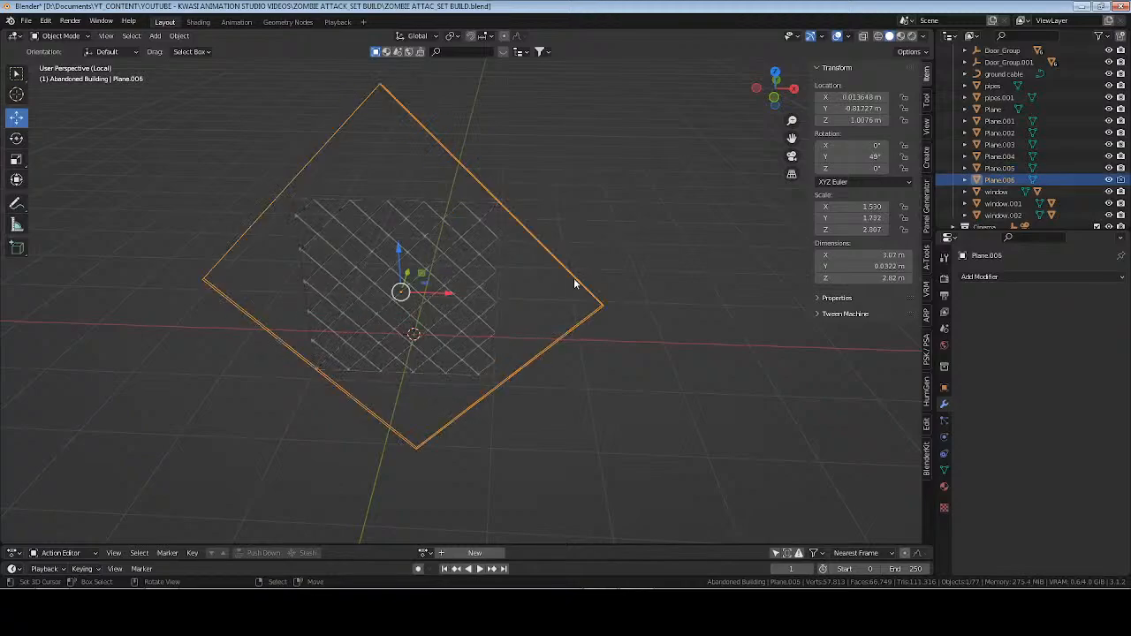
{"action": "key", "text": "x"}
{"action": "left_click", "coordinate": [607, 298]}
Select the mesh panel and leave local view to show the full scene.
{"action": "left_click", "coordinate": [465, 283]}
{"action": "middle_click_drag", "start_coordinate": [465, 283], "coordinate": [439, 318]}
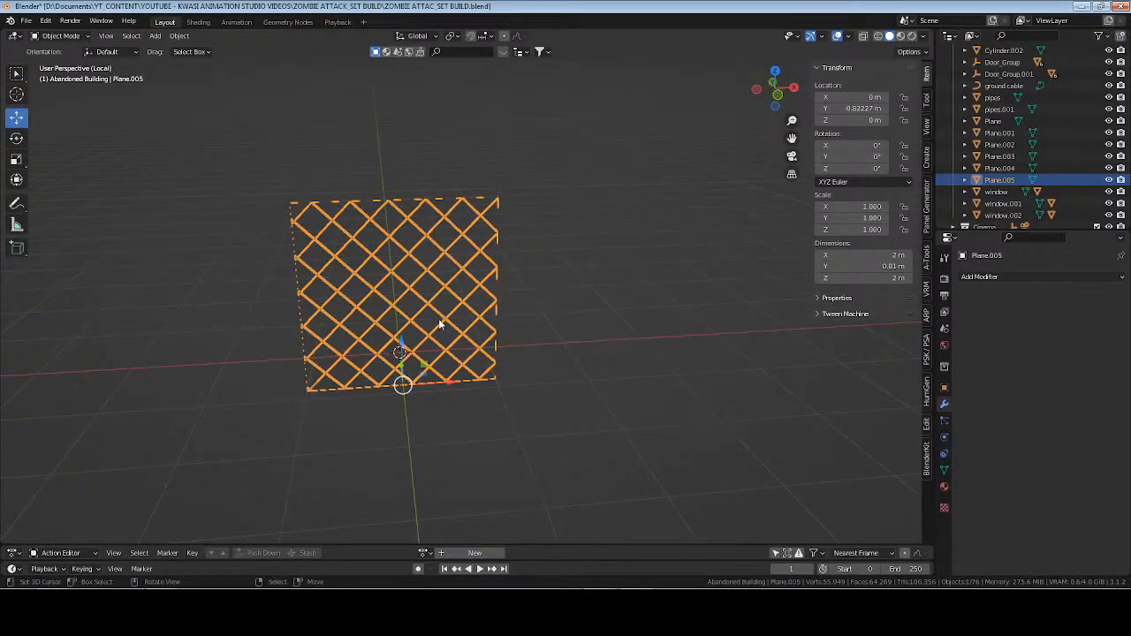
{"action": "key", "text": "KP_1"}
{"action": "key", "text": "KP_Divide"}
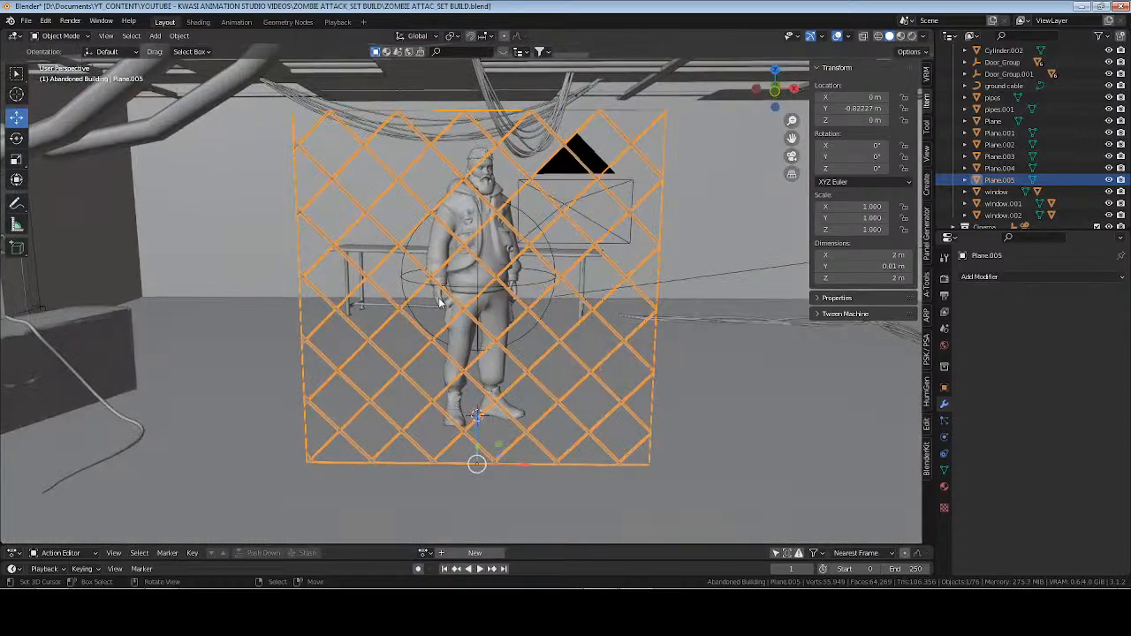
Move the mesh panel along Y out of the building, to about -9.99 m beyond the windowed wall.
{"action": "scroll", "coordinate": [459, 288], "scroll_direction": "down", "scroll_amount": 5}
{"action": "scroll", "coordinate": [530, 285], "scroll_direction": "up", "scroll_amount": 2}
{"action": "scroll", "coordinate": [546, 307], "scroll_direction": "down", "scroll_amount": 2}
{"action": "middle_click_drag", "start_coordinate": [594, 299], "coordinate": [529, 343]}
{"action": "scroll", "coordinate": [545, 308], "scroll_direction": "down", "scroll_amount": 2}
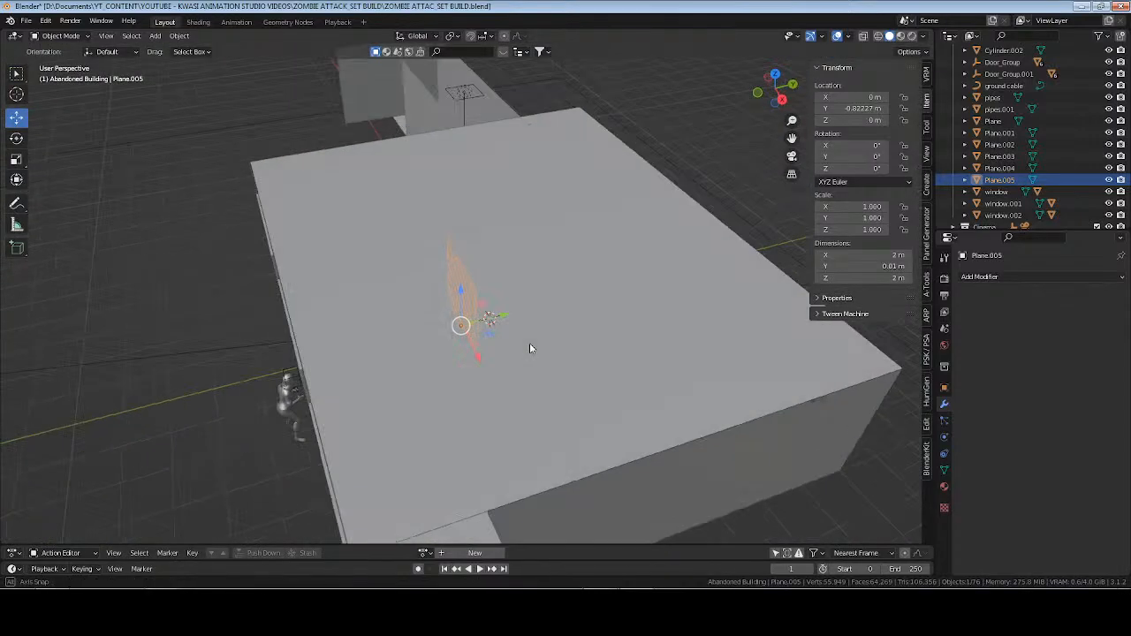
{"action": "left_click_drag", "start_coordinate": [507, 320], "coordinate": [184, 362]}
{"action": "middle_click_drag", "start_coordinate": [270, 389], "coordinate": [530, 312], "text": "shift"}
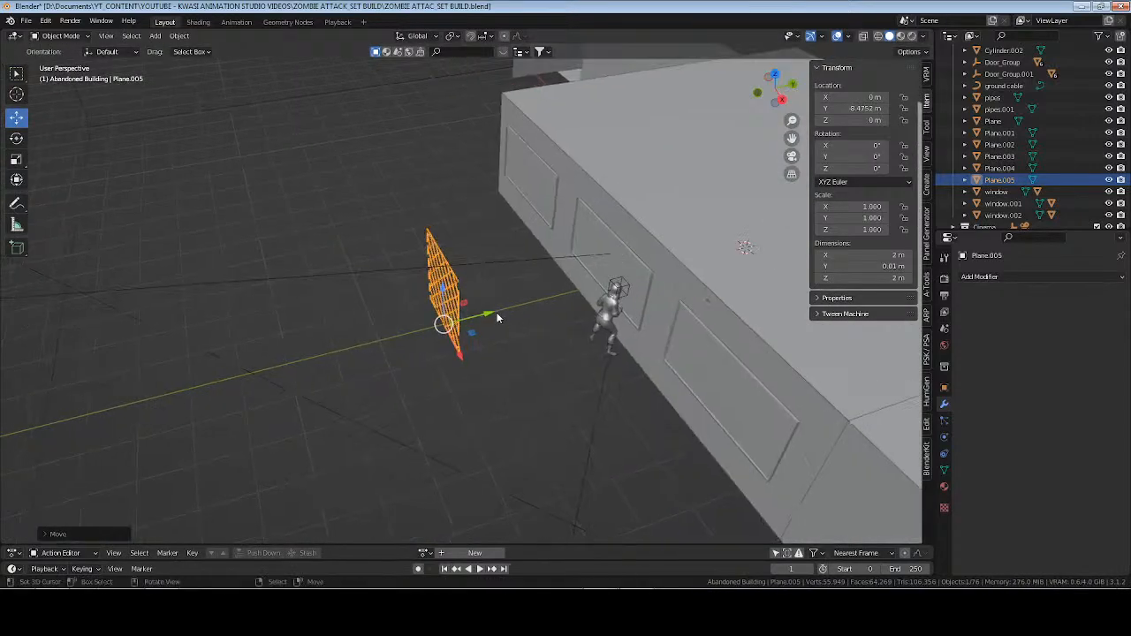
{"action": "key", "text": "g"}
{"action": "key", "text": "y"}
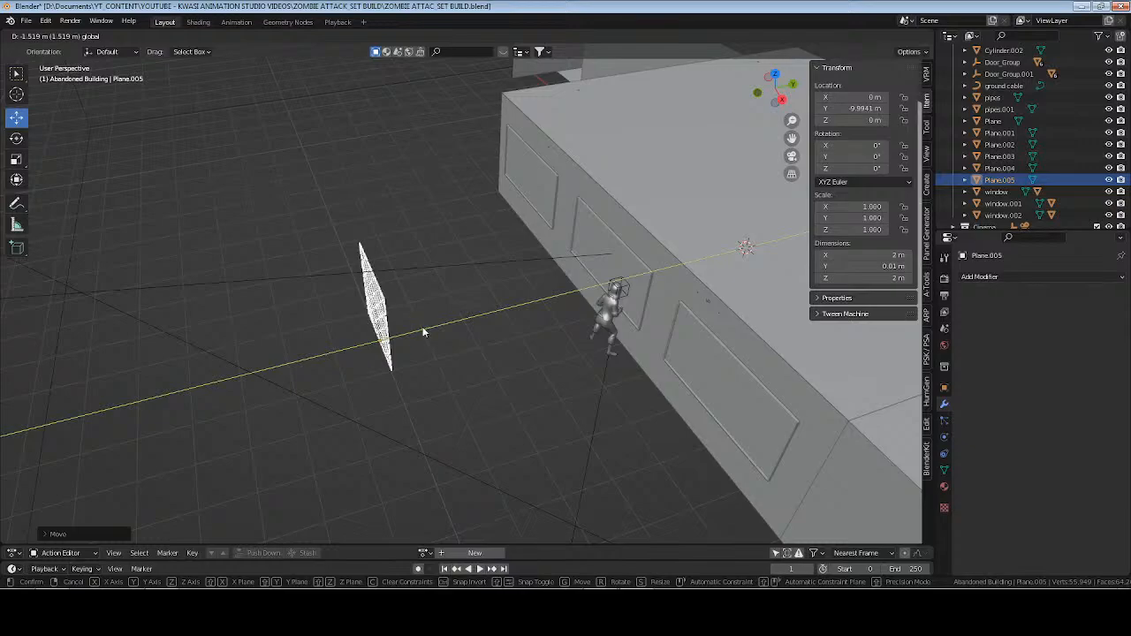
{"action": "left_click", "coordinate": [424, 328]}
Rename the mesh panel object as fence.
{"action": "key", "text": "KP_7"}
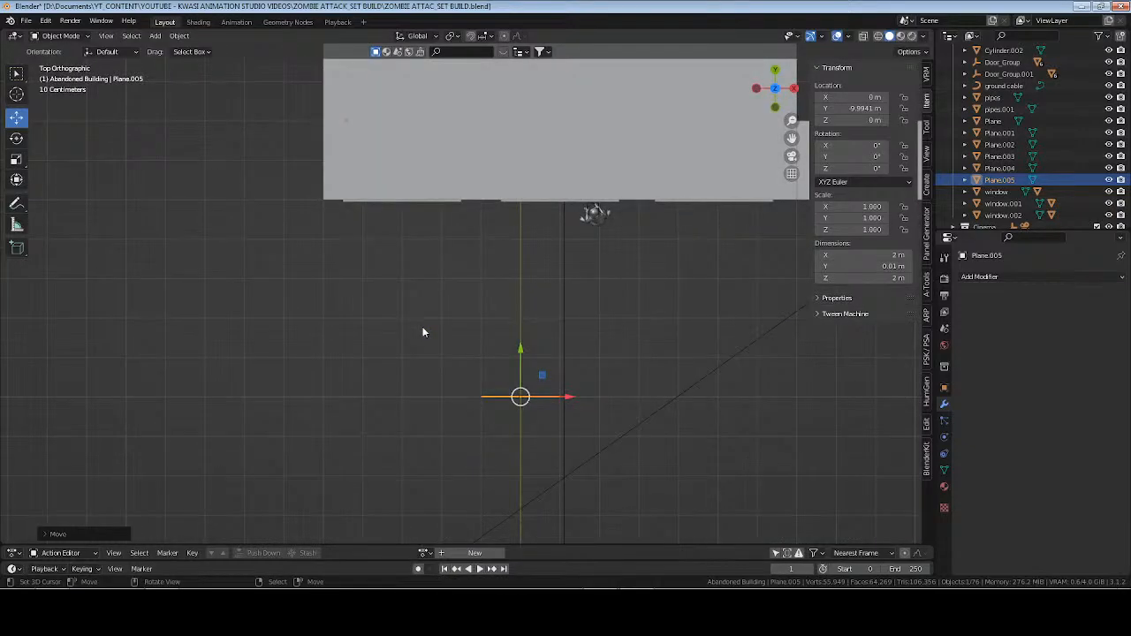
{"action": "key", "text": "KP_Decimal"}
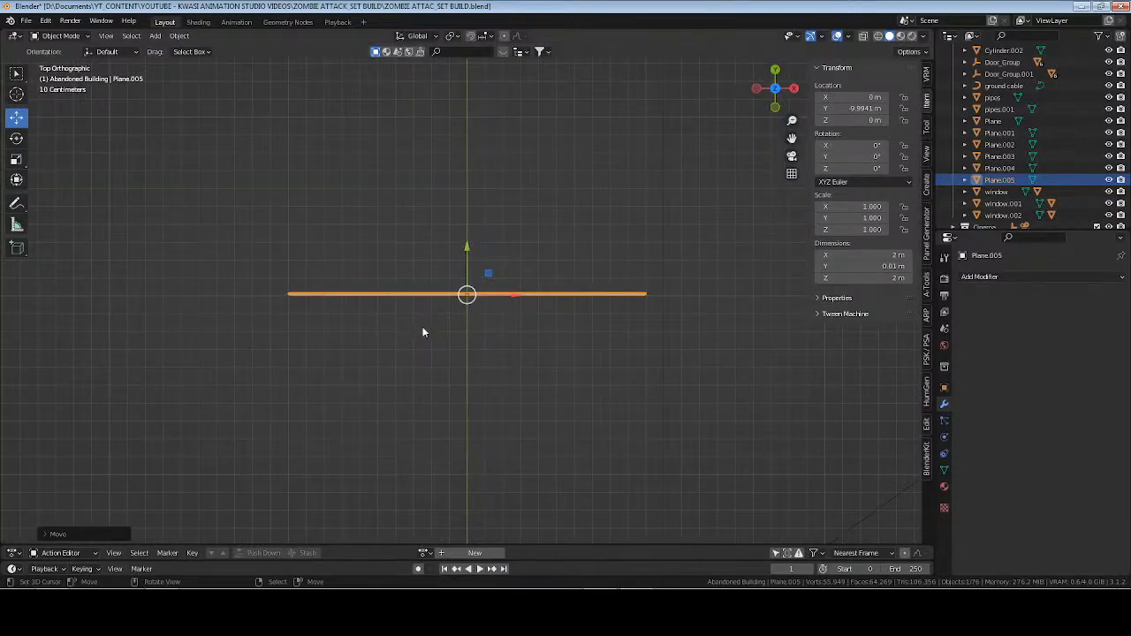
{"action": "scroll", "coordinate": [423, 333], "scroll_direction": "down", "scroll_amount": 5}
{"action": "mouse_move", "coordinate": [422, 332]}
{"action": "middle_mouse_down"}
{"action": "mouse_move", "coordinate": [480, 359]}
{"action": "mouse_move", "coordinate": [484, 291]}
{"action": "mouse_move", "coordinate": [422, 327]}
{"action": "middle_mouse_up"}
{"action": "scroll", "coordinate": [977, 208], "scroll_direction": "up", "scroll_amount": 4}
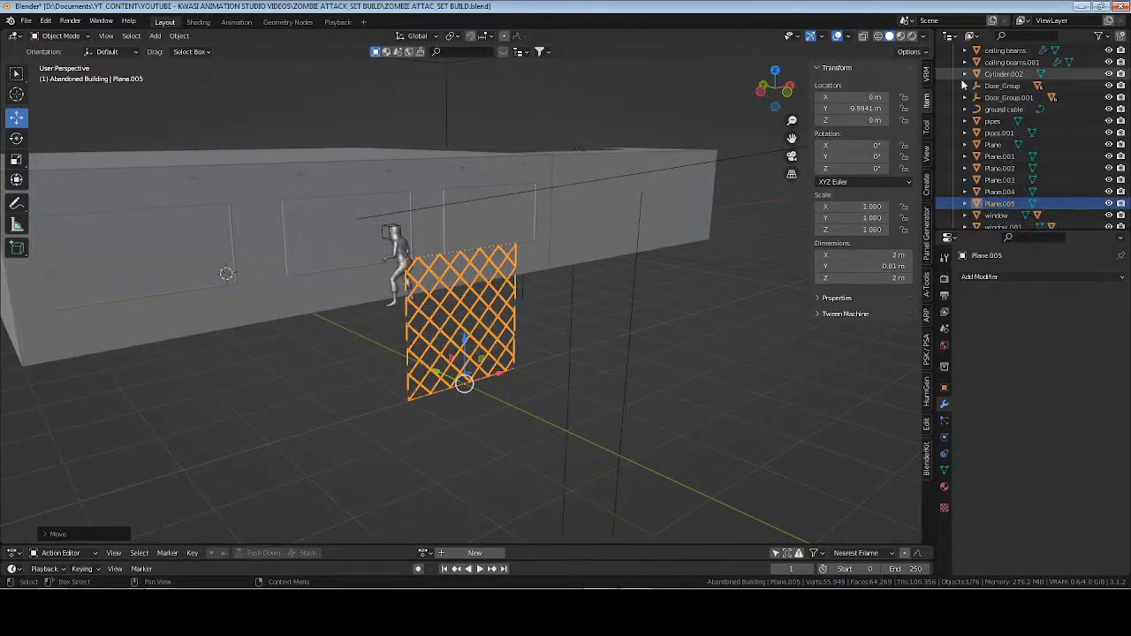
{"action": "key", "text": "F2"}
{"action": "type", "text": "fence"}
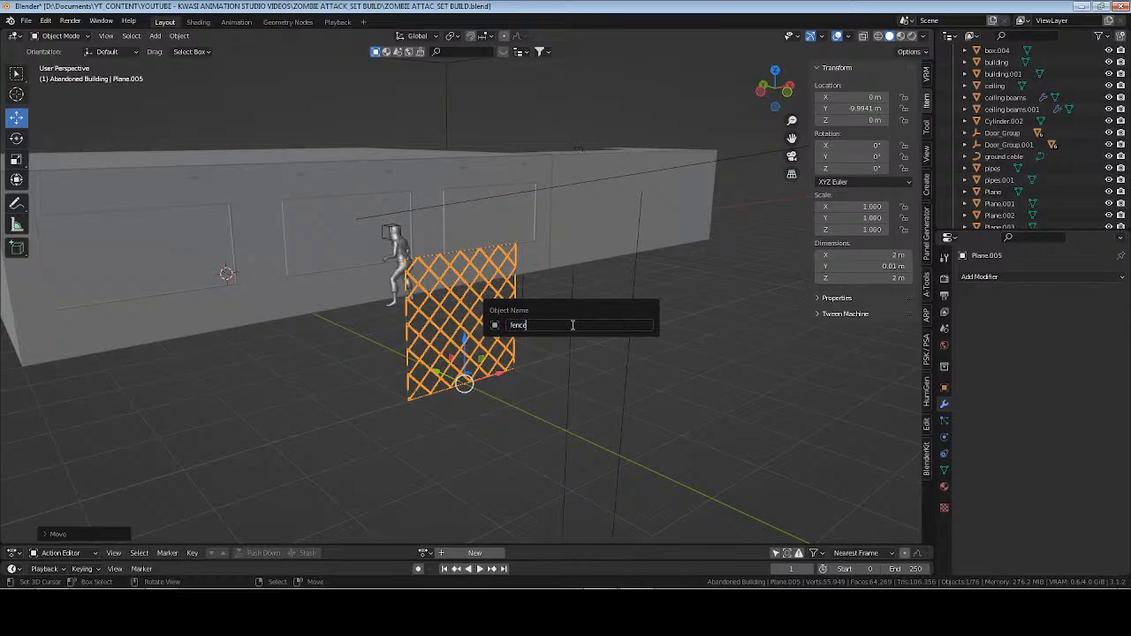
{"action": "key", "text": "Return"}
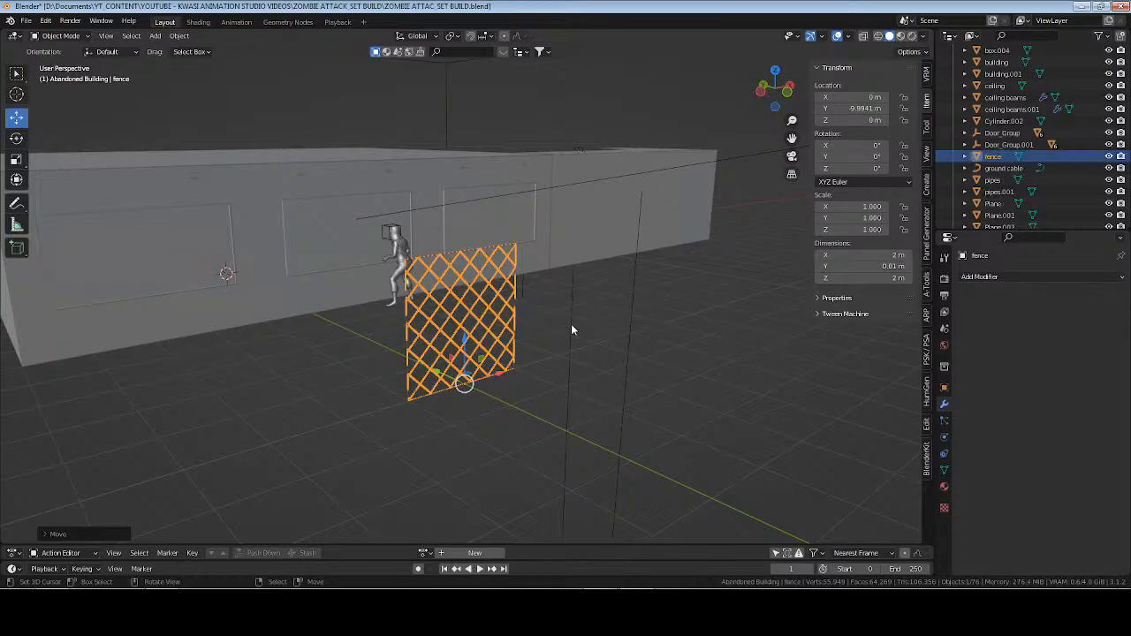
Rename the panel's mesh data as fence and save the file.
{"action": "left_click", "coordinate": [944, 470]}
{"action": "left_click", "coordinate": [1028, 279]}
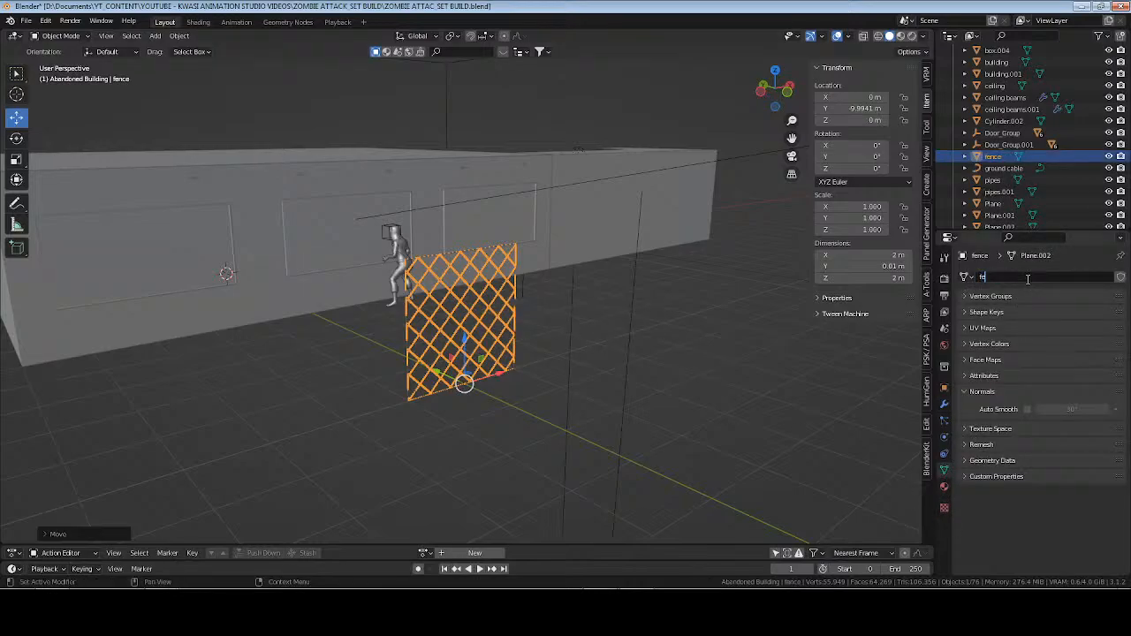
{"action": "key", "text": "Return"}
{"action": "key", "text": "ctrl+s"}
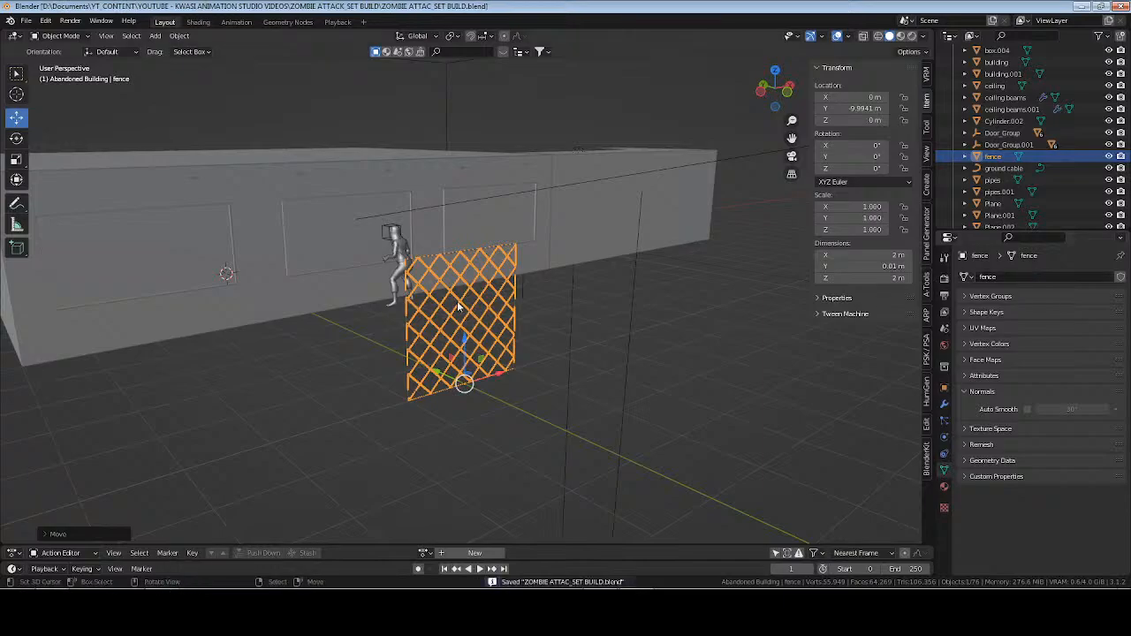
Frame the center empty, save the file, and view the room interior in rendered shading facing the windows.
{"action": "scroll", "coordinate": [984, 129], "scroll_direction": "up", "scroll_amount": 5}
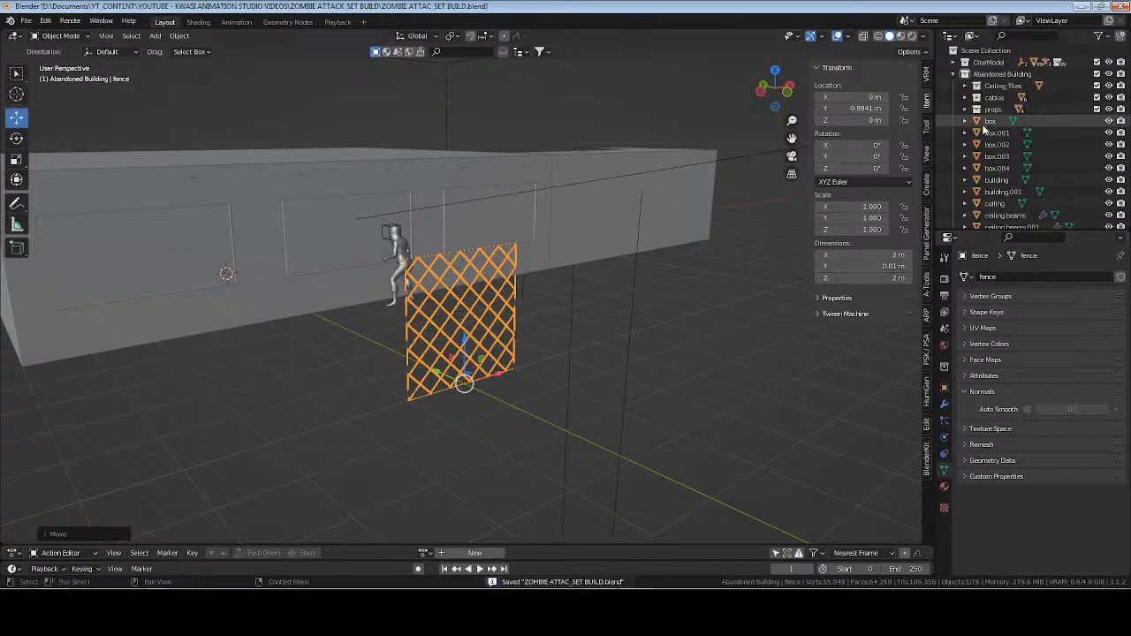
{"action": "left_click", "coordinate": [965, 74]}
{"action": "left_click", "coordinate": [995, 122]}
{"action": "key", "text": "KP_Decimal"}
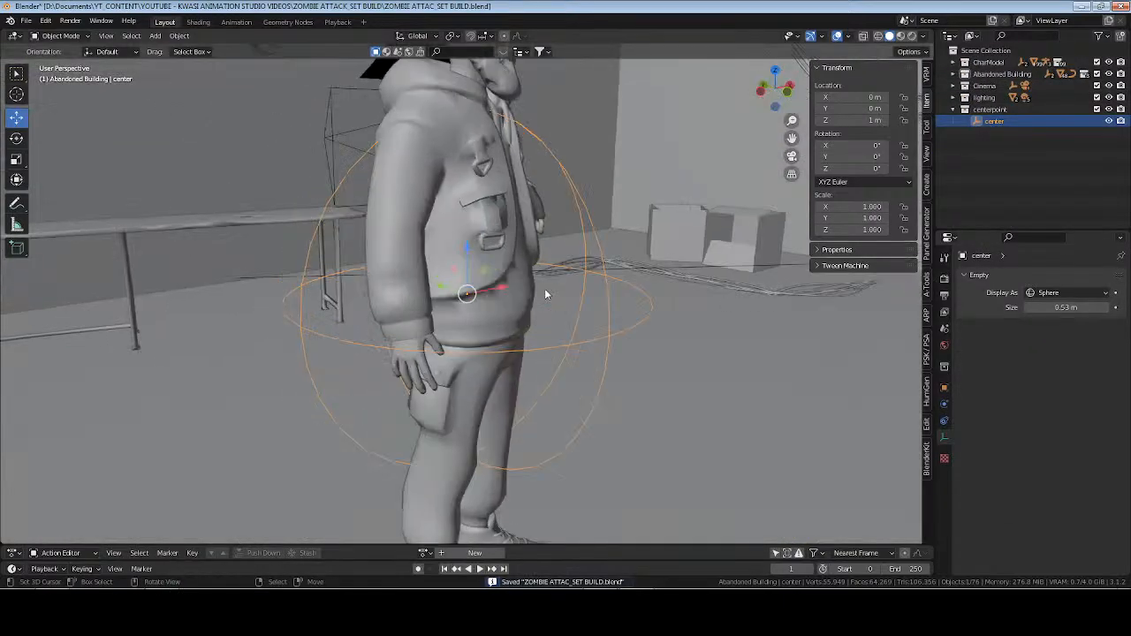
{"action": "middle_click_drag", "start_coordinate": [545, 288], "coordinate": [610, 335]}
{"action": "key", "text": "ctrl+s"}
{"action": "scroll", "coordinate": [442, 213], "scroll_direction": "down", "scroll_amount": 4}
{"action": "middle_click_drag", "start_coordinate": [481, 245], "coordinate": [509, 287], "text": "shift"}
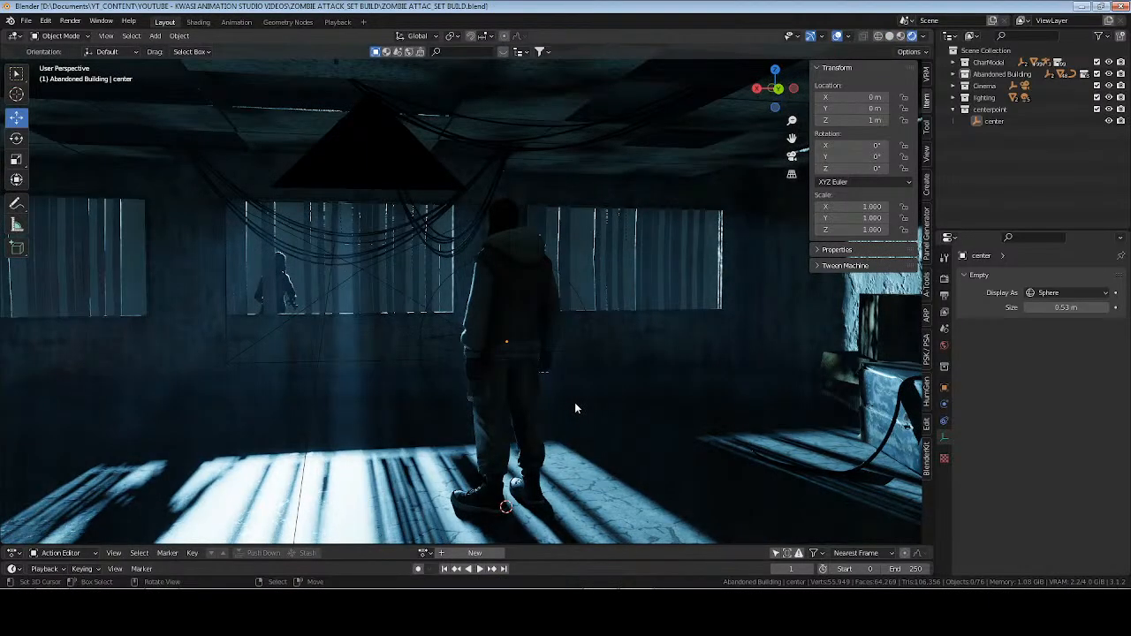
Select the fence in the Abandoned Building collection and assign the existing window_seal material to it.
{"action": "left_click", "coordinate": [965, 74]}
{"action": "scroll", "coordinate": [1001, 157], "scroll_direction": "down", "scroll_amount": 3}
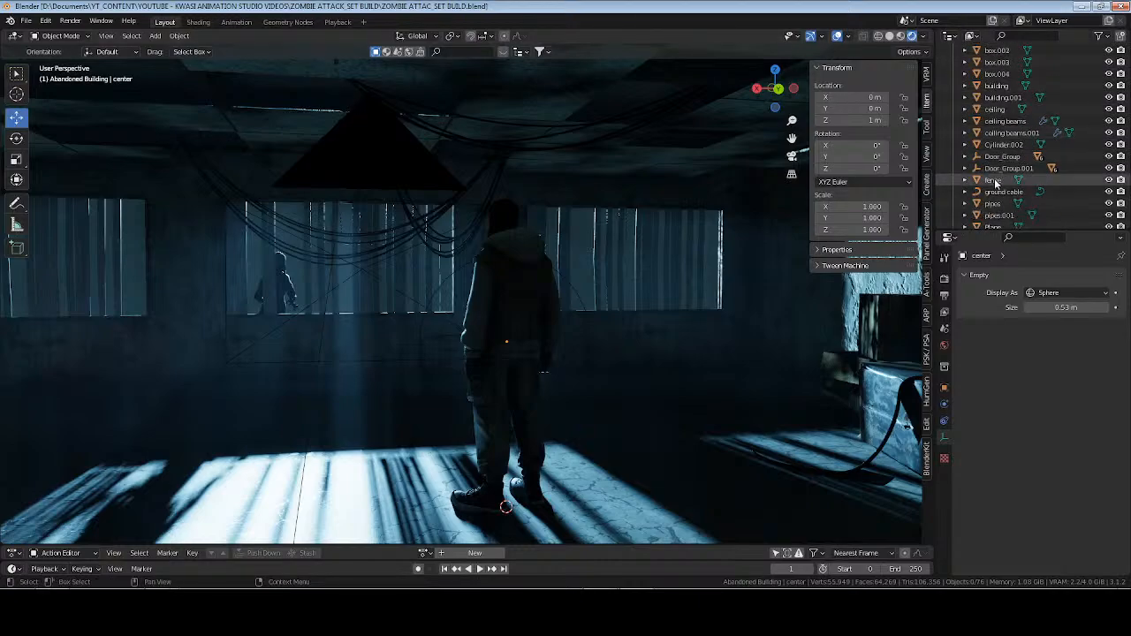
{"action": "left_click", "coordinate": [993, 180]}
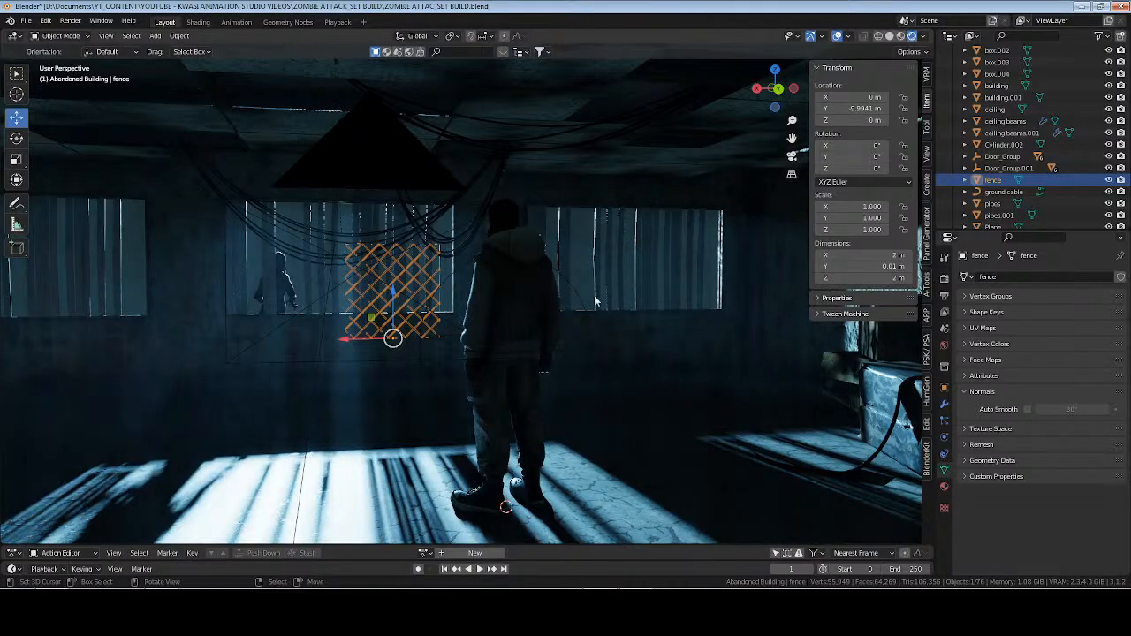
{"action": "left_click", "coordinate": [946, 489]}
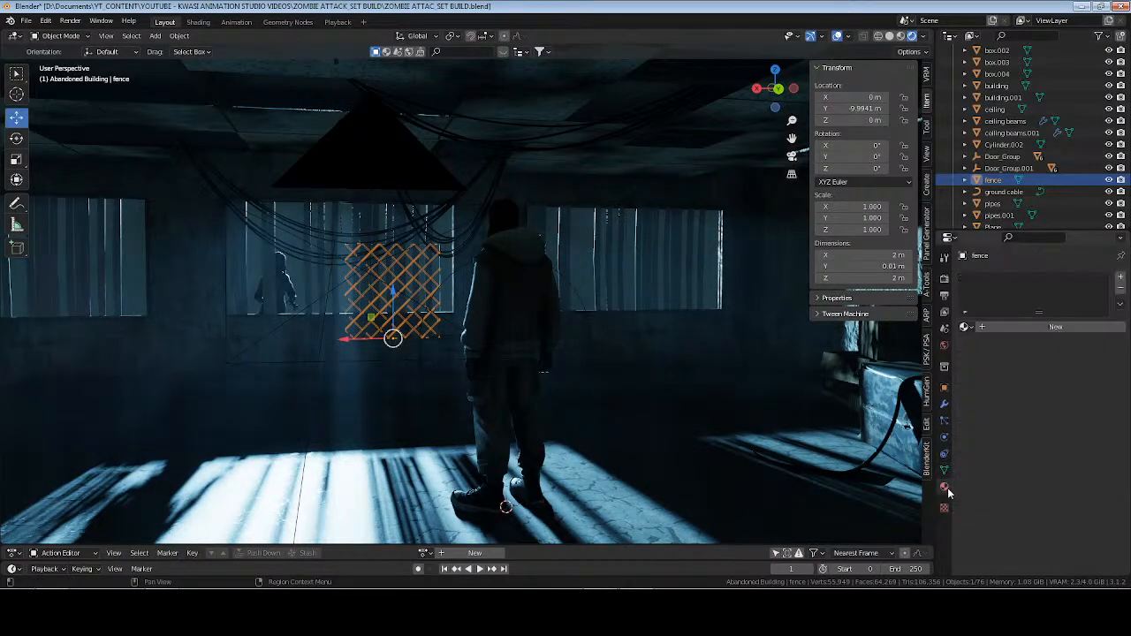
{"action": "left_click", "coordinate": [970, 328]}
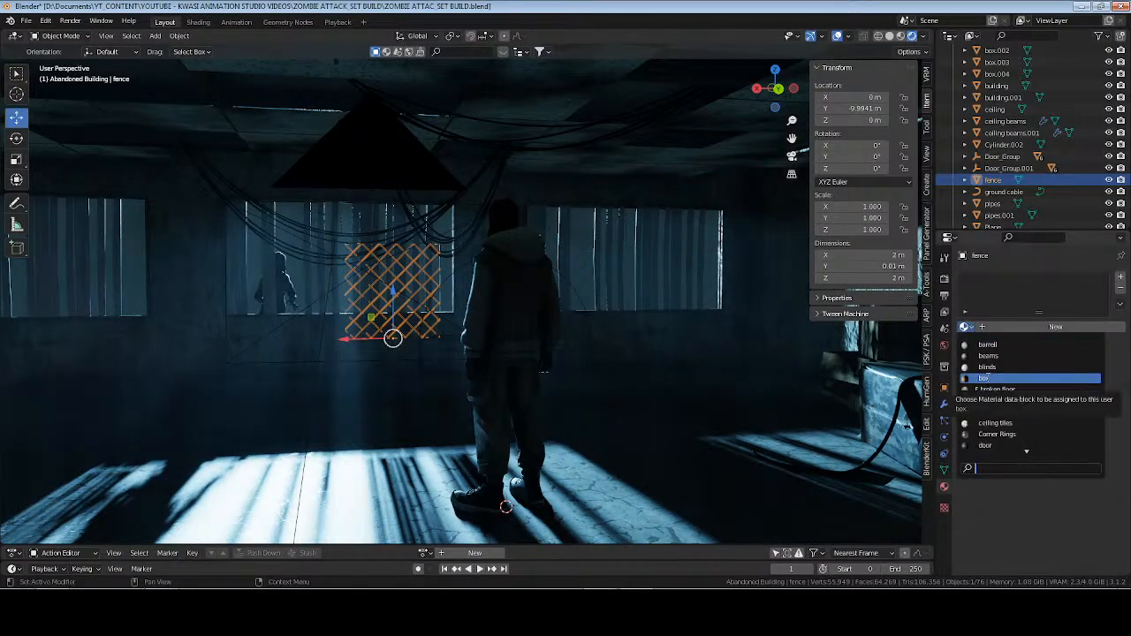
{"action": "type", "text": "win"}
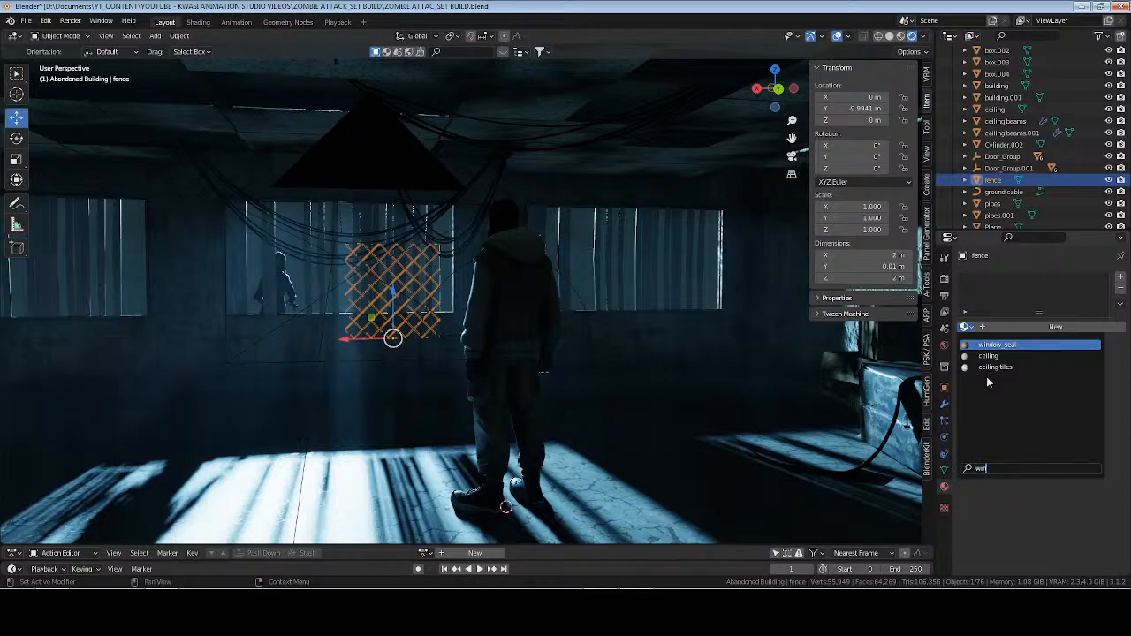
{"action": "key", "text": "Return"}
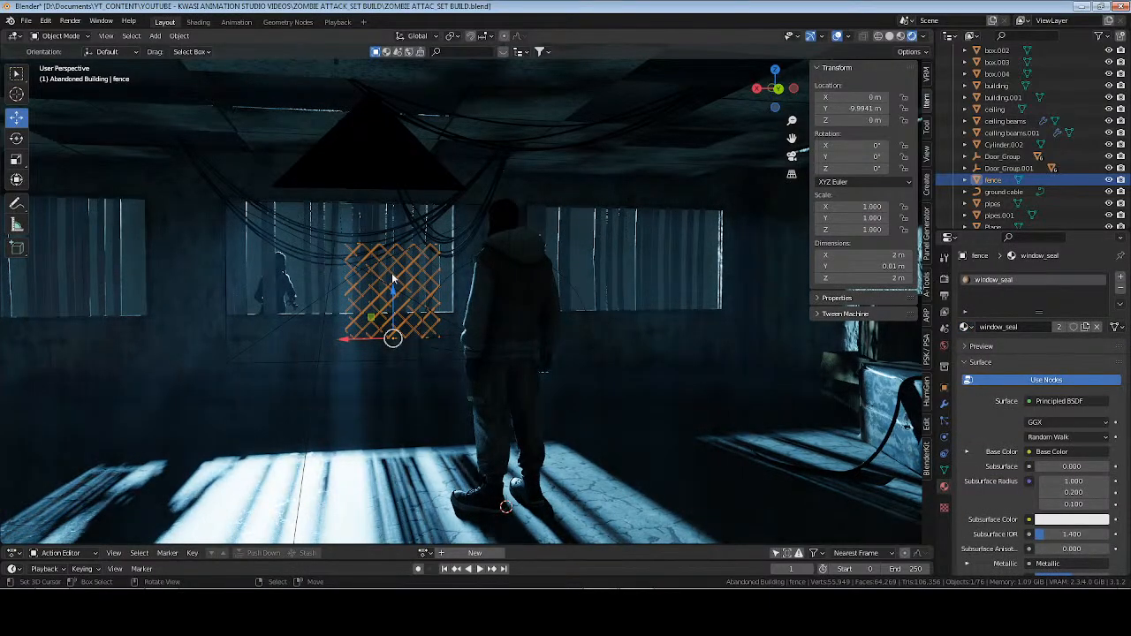
Isolate the fence, unwrap all its faces with Cube Projection, return to Object Mode, and save the file.
{"action": "key", "text": "KP_Divide"}
{"action": "middle_click_drag", "start_coordinate": [366, 298], "coordinate": [474, 336]}
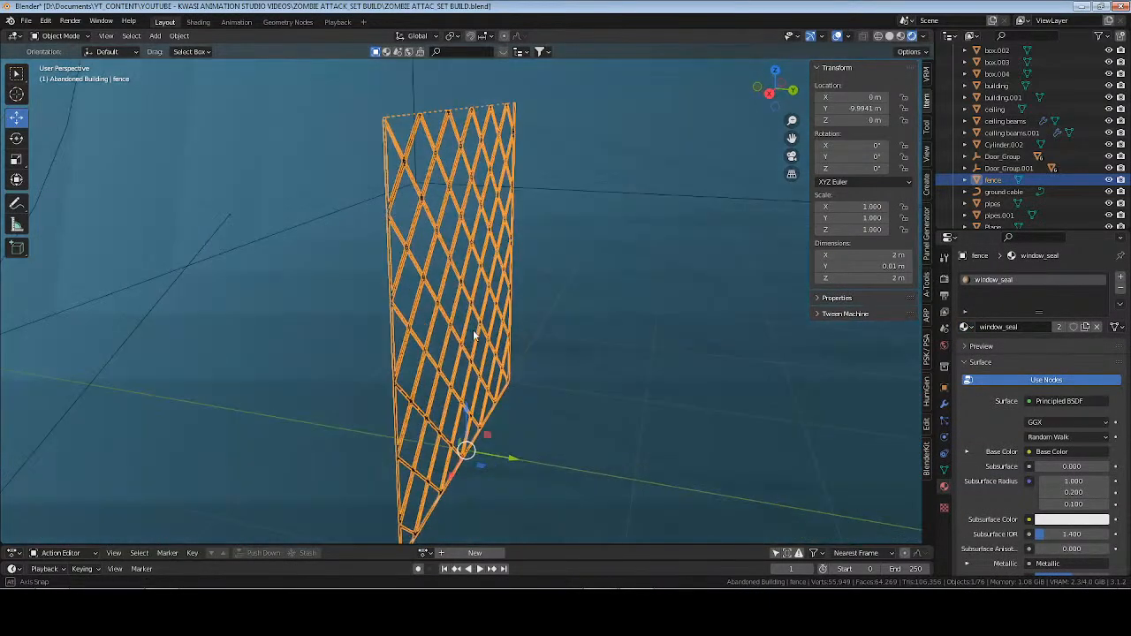
{"action": "key", "text": "Tab"}
{"action": "key", "text": "a"}
{"action": "key", "text": "u"}
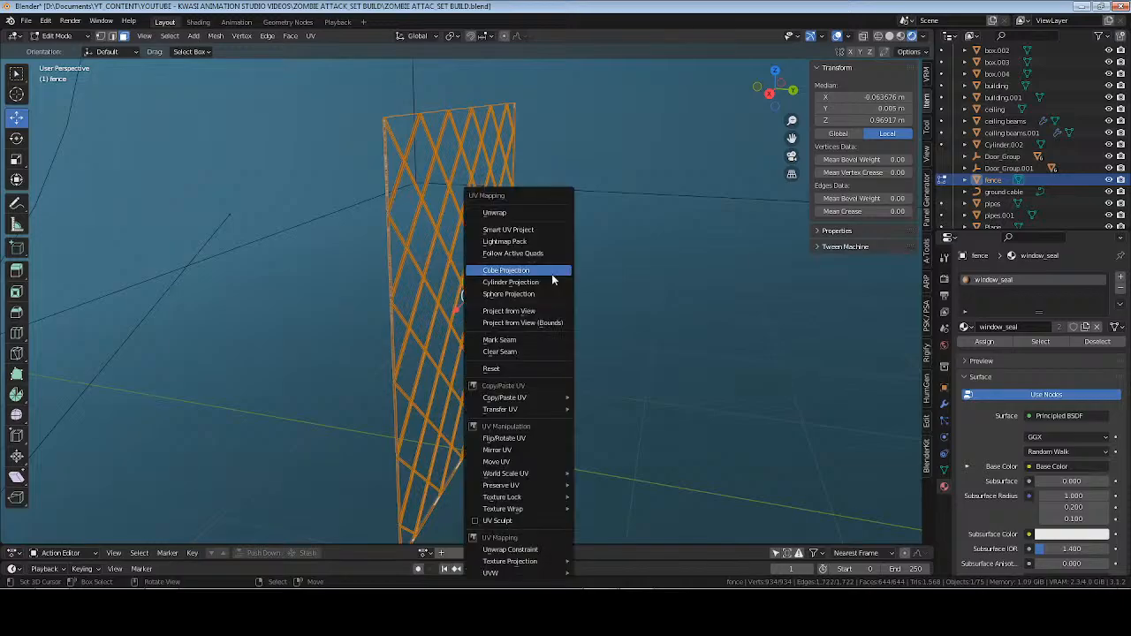
{"action": "left_click", "coordinate": [552, 274]}
{"action": "middle_click_drag", "start_coordinate": [551, 270], "coordinate": [524, 286]}
{"action": "key", "text": "Tab"}
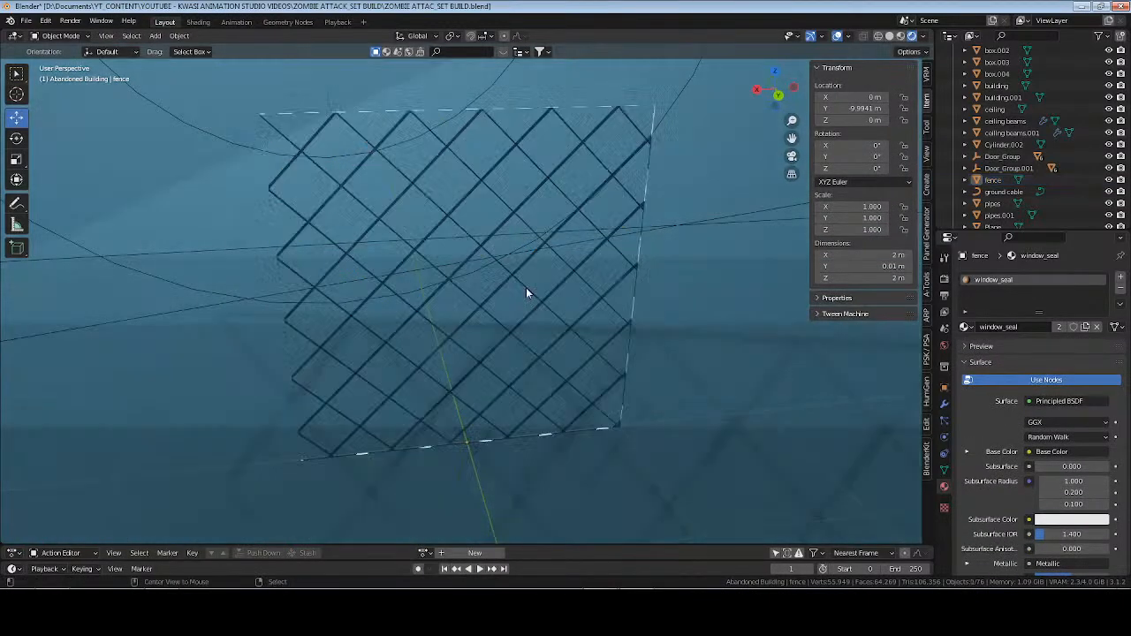
{"action": "key", "text": "ctrl+s"}
Switch the viewport to Material Preview and move the fence along X to 14 m with snapping on.
{"action": "middle_click_drag", "start_coordinate": [459, 306], "coordinate": [467, 260]}
{"action": "scroll", "coordinate": [462, 308], "scroll_direction": "down", "scroll_amount": 2}
{"action": "left_click", "coordinate": [564, 319]}
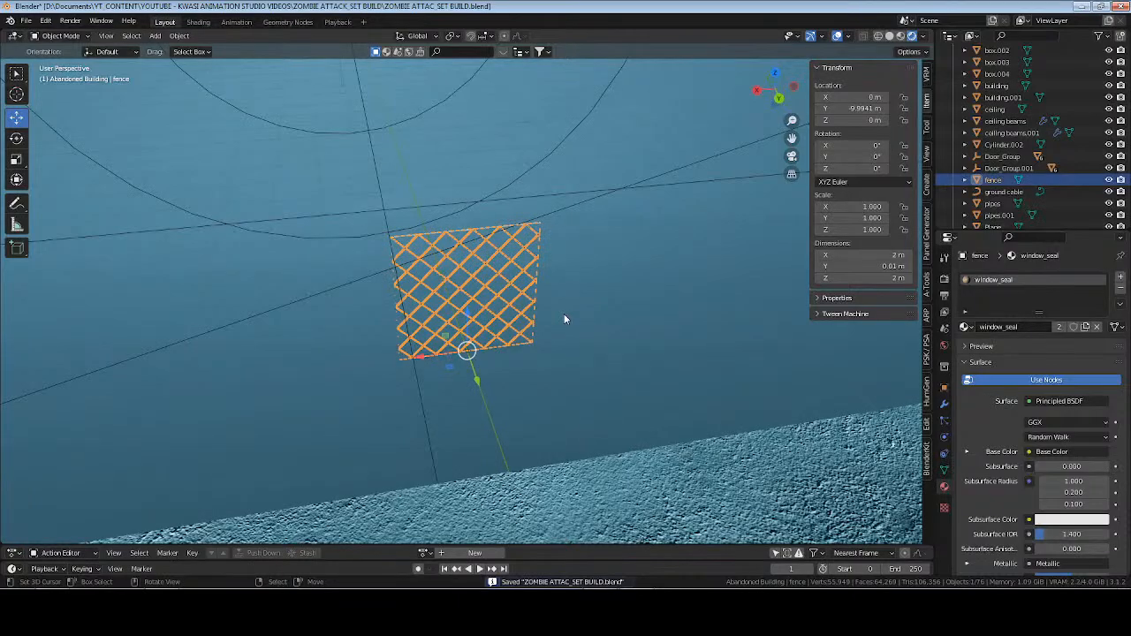
{"action": "left_click", "coordinate": [902, 35]}
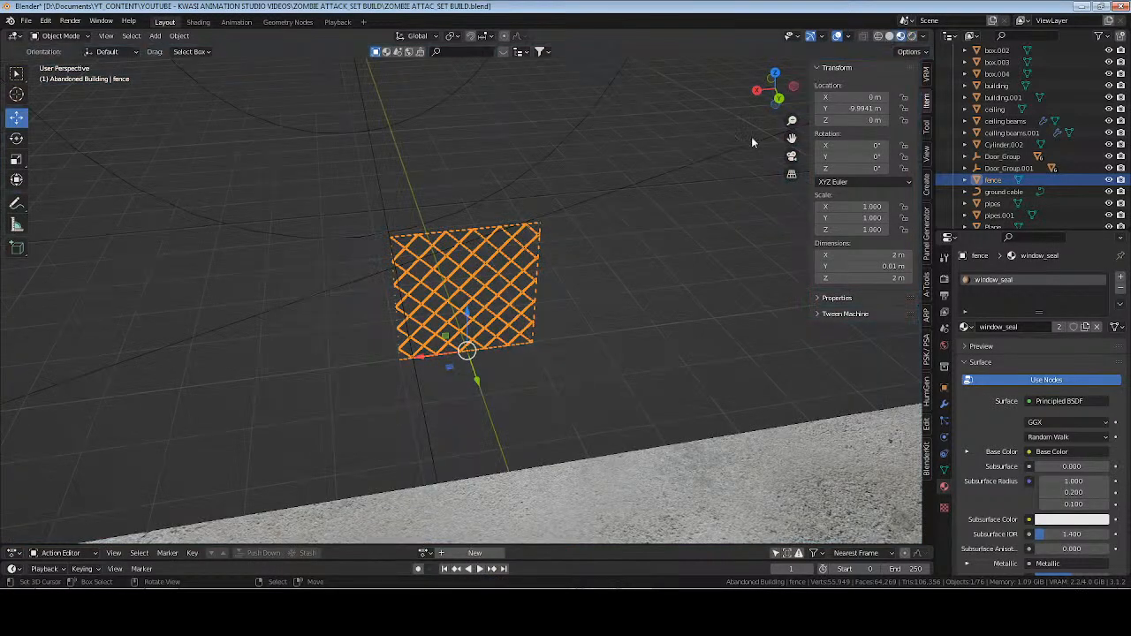
{"action": "scroll", "coordinate": [550, 189], "scroll_direction": "down", "scroll_amount": 6}
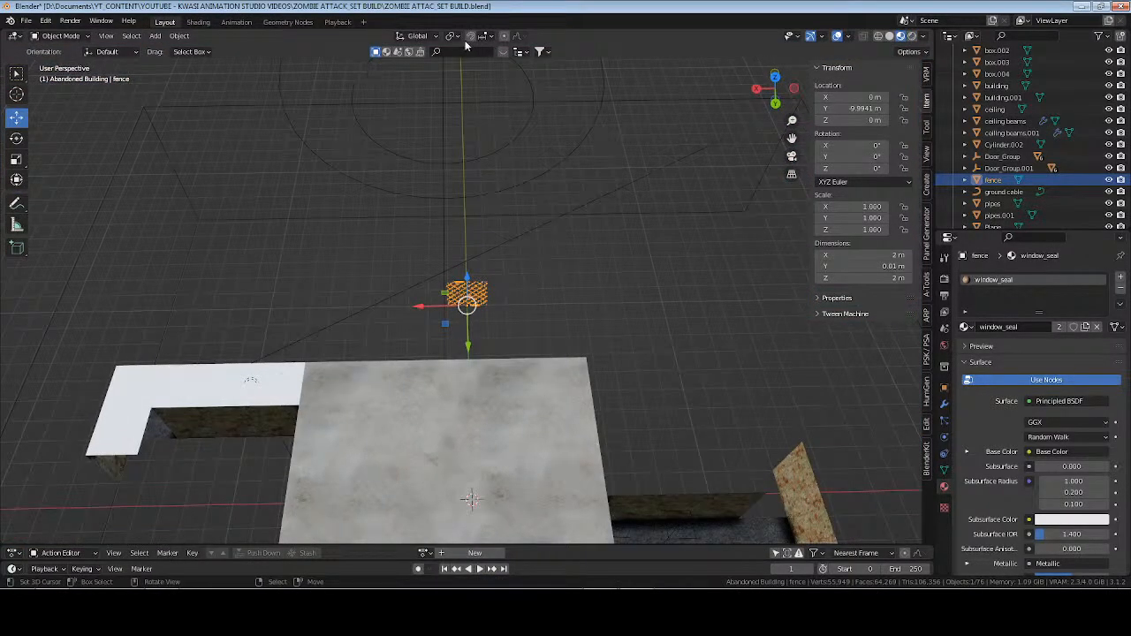
{"action": "left_click_drag", "start_coordinate": [423, 314], "coordinate": [149, 306]}
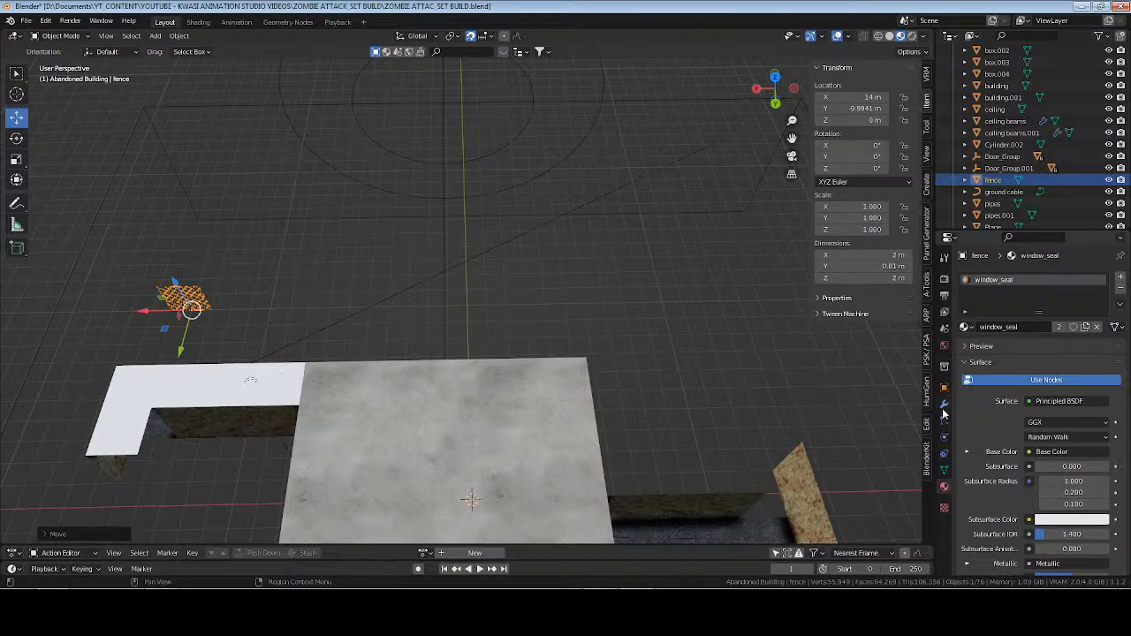
Add an Array modifier to the fence and move the fence along X to -9 m.
{"action": "left_click", "coordinate": [944, 405]}
{"action": "left_click", "coordinate": [948, 280]}
{"action": "left_click", "coordinate": [902, 307]}
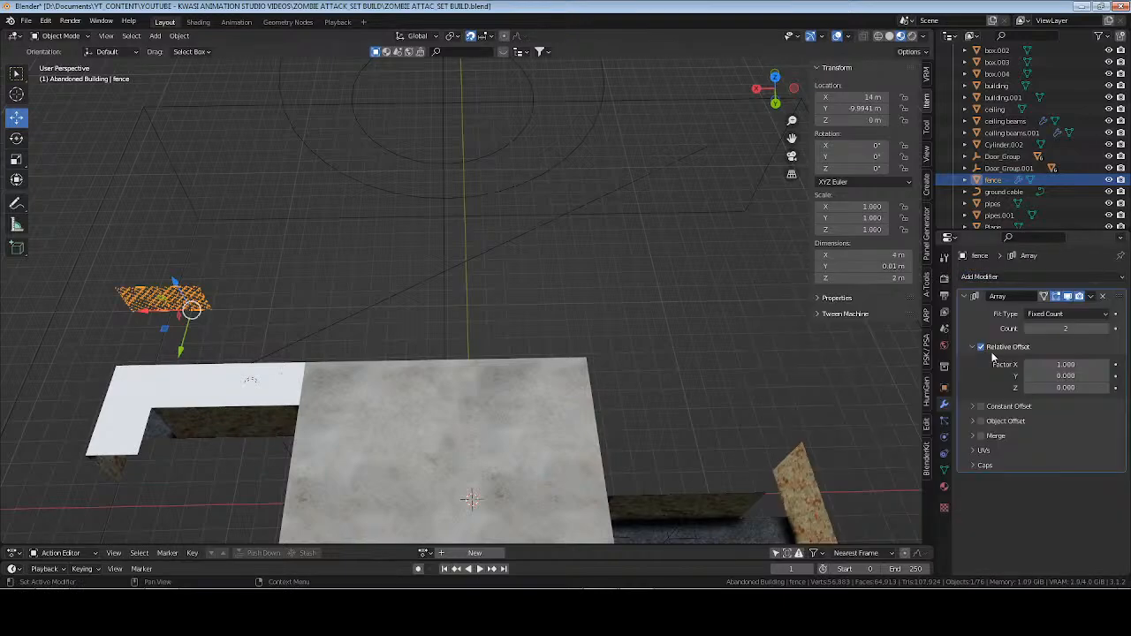
{"action": "left_click_drag", "start_coordinate": [144, 315], "coordinate": [640, 332]}
Try an Array count of 10 for the fence, and raise it to 12.
{"action": "left_click", "coordinate": [1058, 328]}
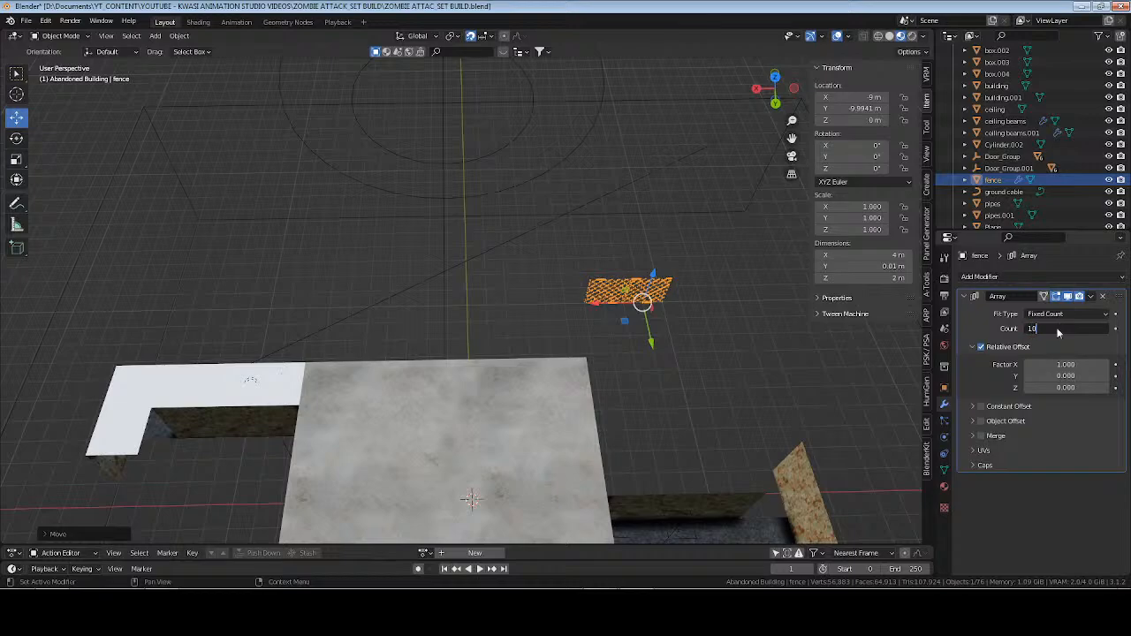
{"action": "key", "text": "Return"}
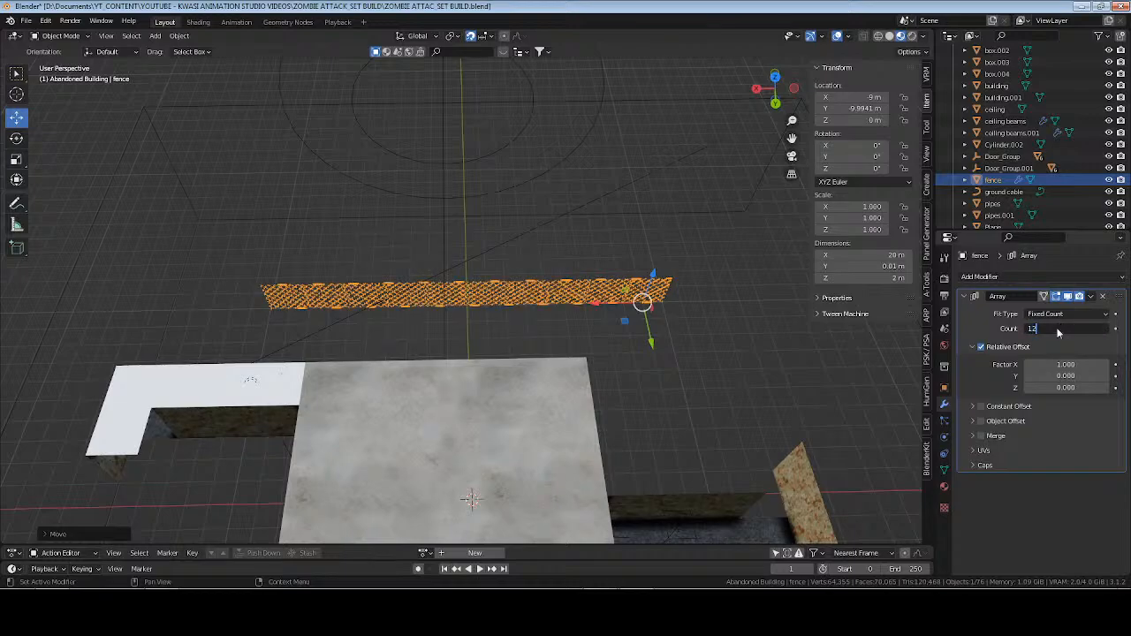
{"action": "key", "text": "Return"}
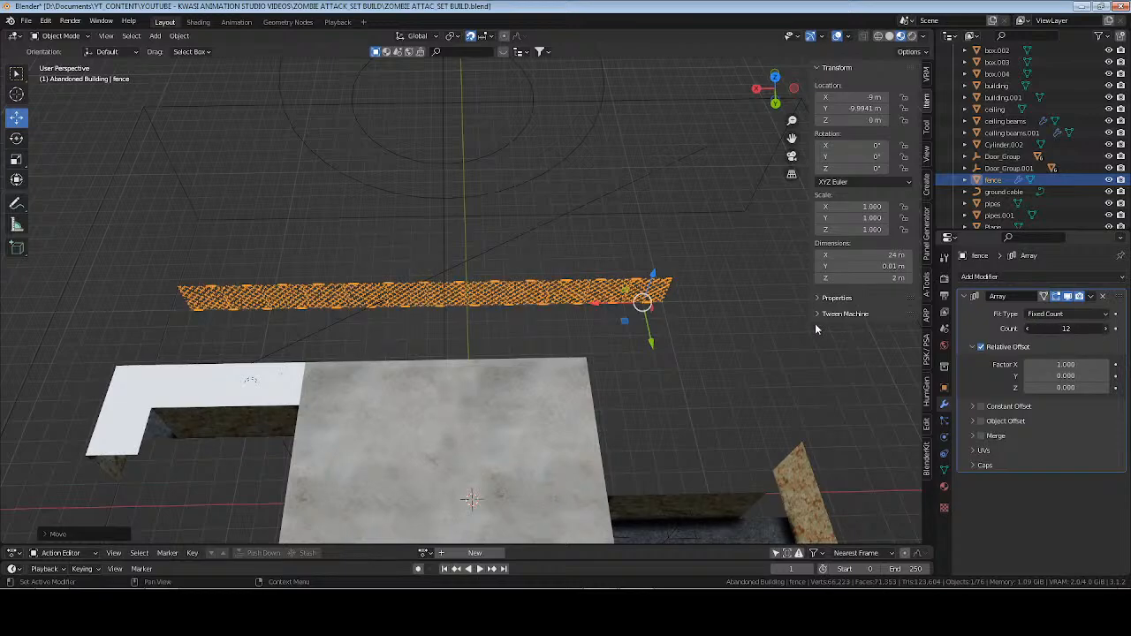
Set the fence's Array count to 13, move the fence along X to -10 m, deselect it, and save the file.
{"action": "left_click", "coordinate": [1105, 328]}
{"action": "middle_click_drag", "start_coordinate": [623, 349], "coordinate": [626, 329]}
{"action": "left_click_drag", "start_coordinate": [597, 302], "coordinate": [616, 299]}
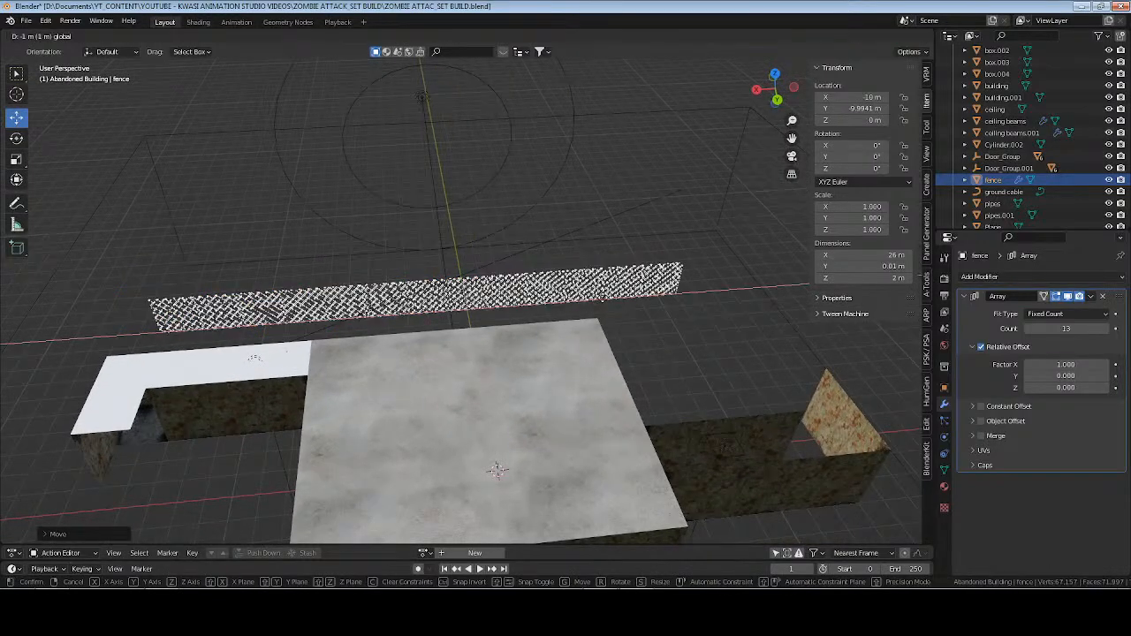
{"action": "left_click", "coordinate": [604, 302]}
{"action": "key", "text": "h"}
{"action": "key", "text": "ctrl+s"}
Collapse the Abandoned Building collection, frame the view on the center empty in the centerpoint collection, deselect it, and save the file.
{"action": "middle_click_drag", "start_coordinate": [331, 321], "coordinate": [464, 285]}
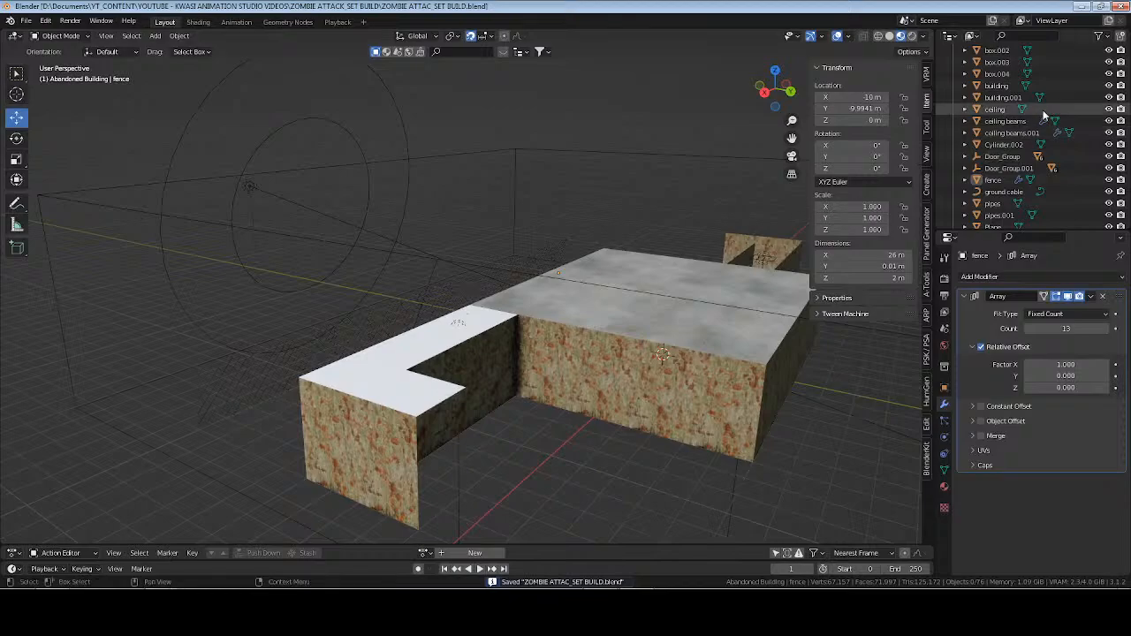
{"action": "middle_click_drag", "start_coordinate": [566, 317], "coordinate": [515, 344]}
{"action": "scroll", "coordinate": [1034, 141], "scroll_direction": "up", "scroll_amount": 5}
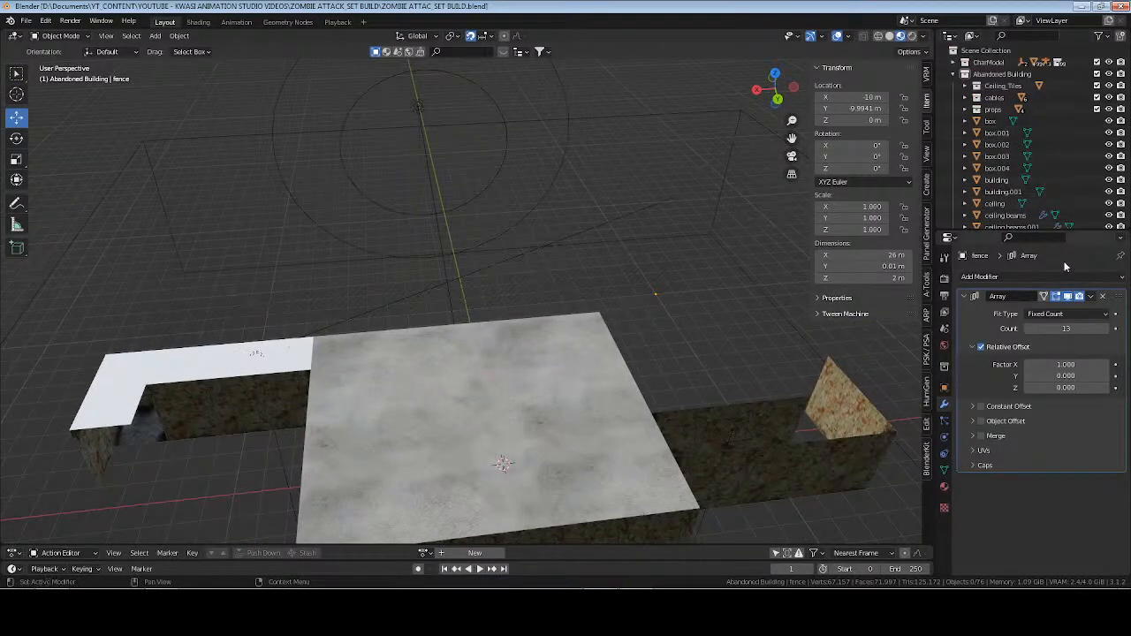
{"action": "left_click_drag", "start_coordinate": [1089, 232], "coordinate": [1089, 259]}
{"action": "left_click", "coordinate": [965, 73]}
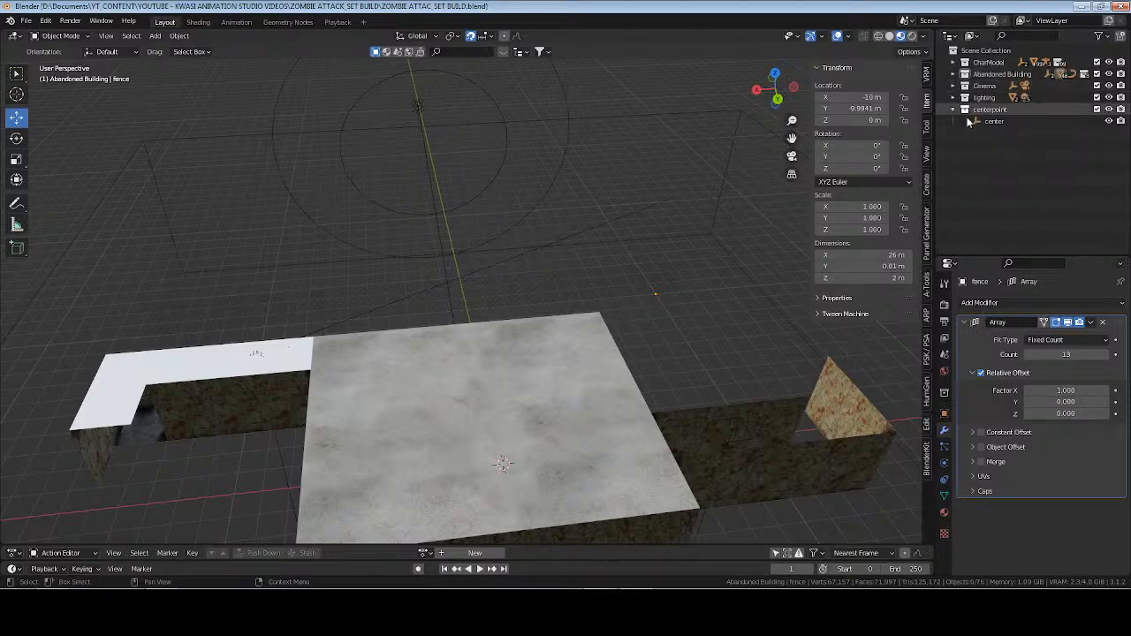
{"action": "left_click", "coordinate": [972, 121]}
{"action": "key", "text": "KP_Decimal"}
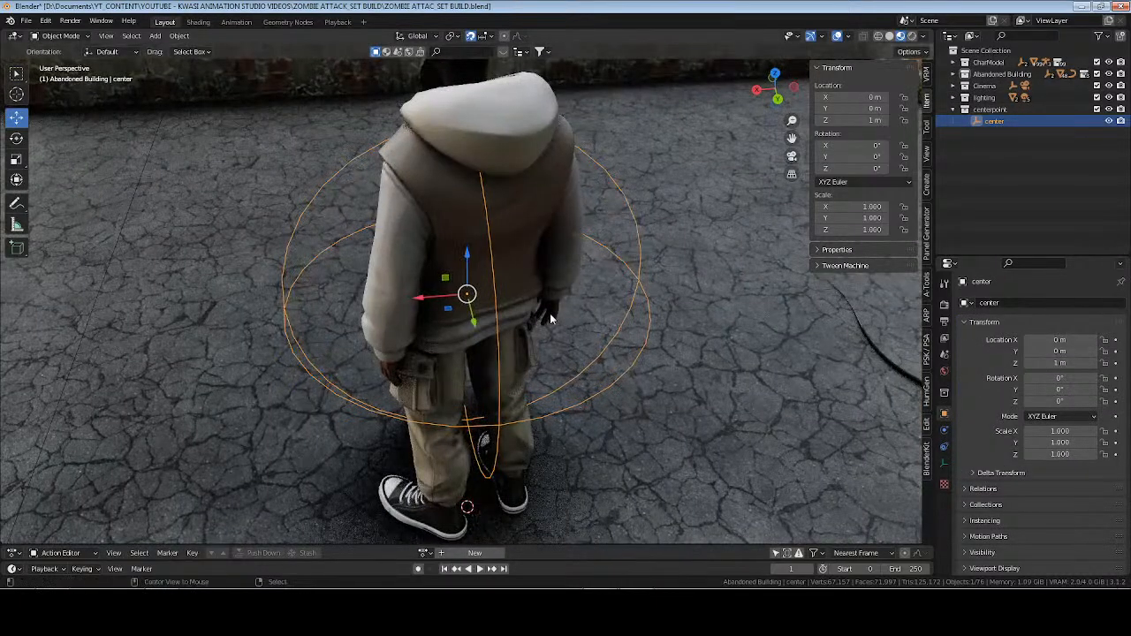
{"action": "key", "text": "alt+a"}
{"action": "key", "text": "ctrl+s"}
Show the building interior through the scene camera in Rendered shading, and save the file.
{"action": "middle_click_drag", "start_coordinate": [546, 265], "coordinate": [570, 214]}
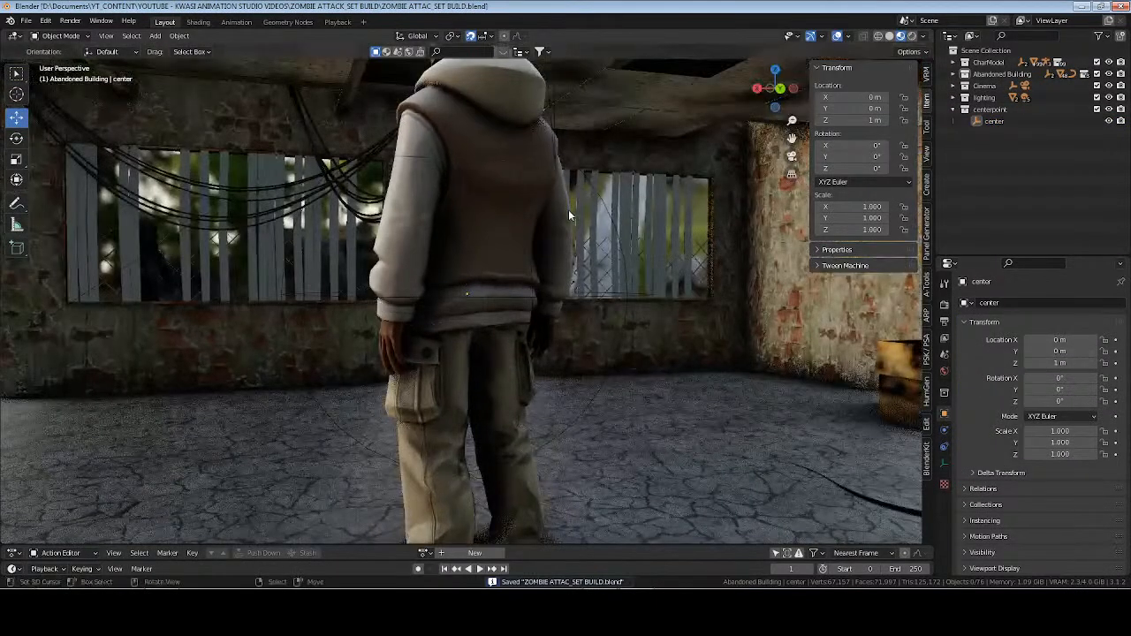
{"action": "scroll", "coordinate": [569, 215], "scroll_direction": "down", "scroll_amount": 5}
{"action": "middle_click_drag", "start_coordinate": [528, 270], "coordinate": [533, 286]}
{"action": "scroll", "coordinate": [533, 286], "scroll_direction": "up", "scroll_amount": 3}
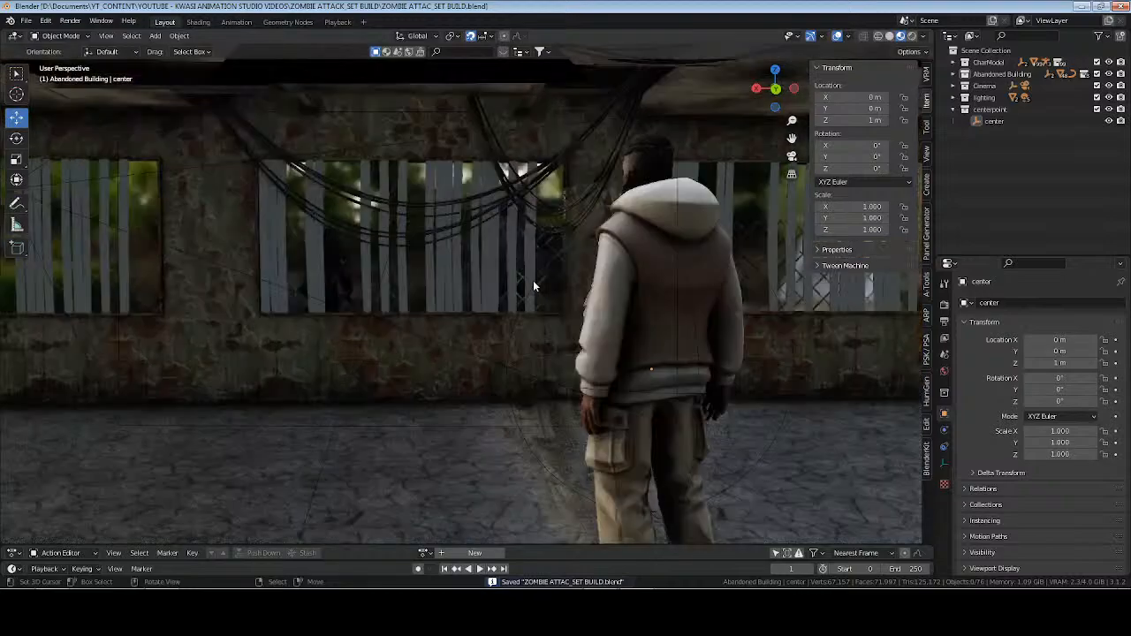
{"action": "key", "text": "KP_0"}
{"action": "left_click", "coordinate": [913, 36]}
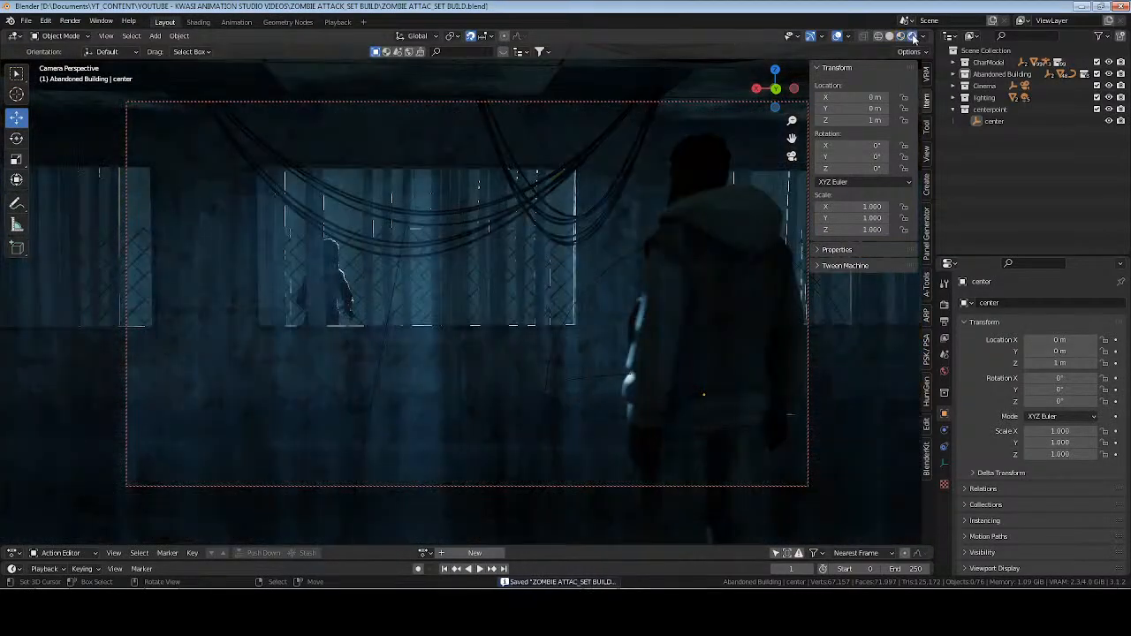
{"action": "key", "text": "ctrl+s"}
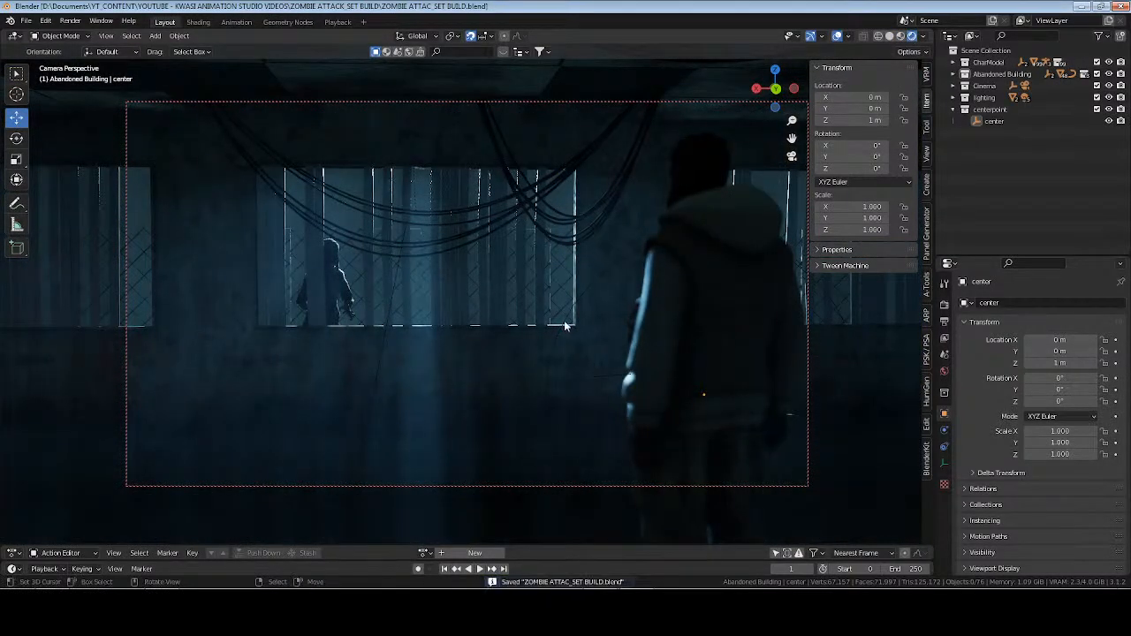
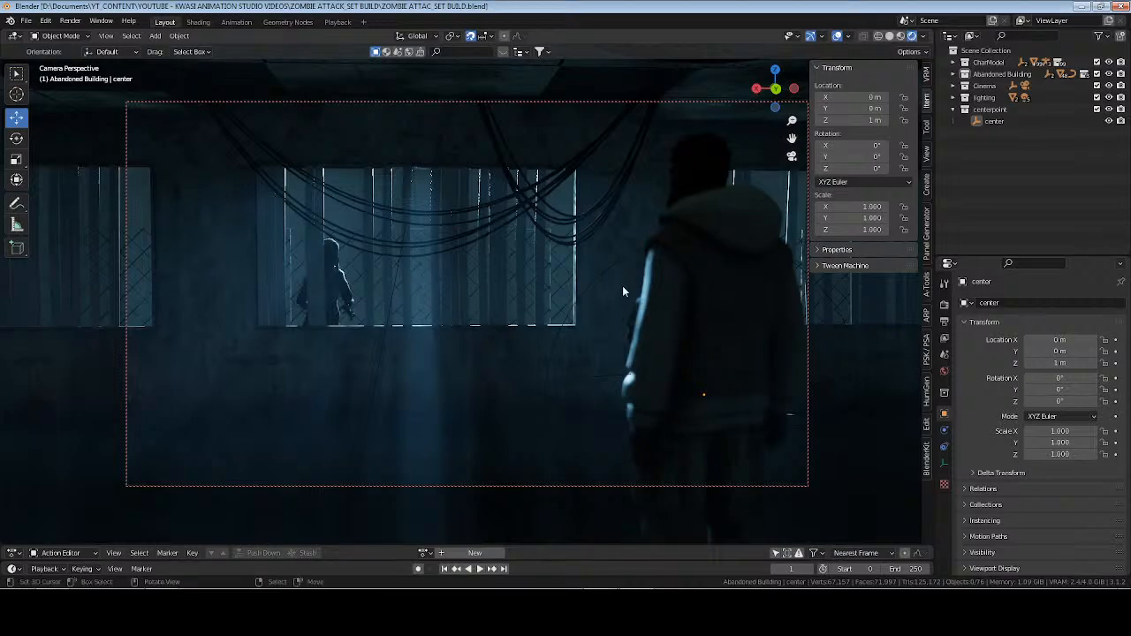
Render the current frame through the scene camera, close the render, and leave the camera view.
{"action": "key", "text": "F12"}
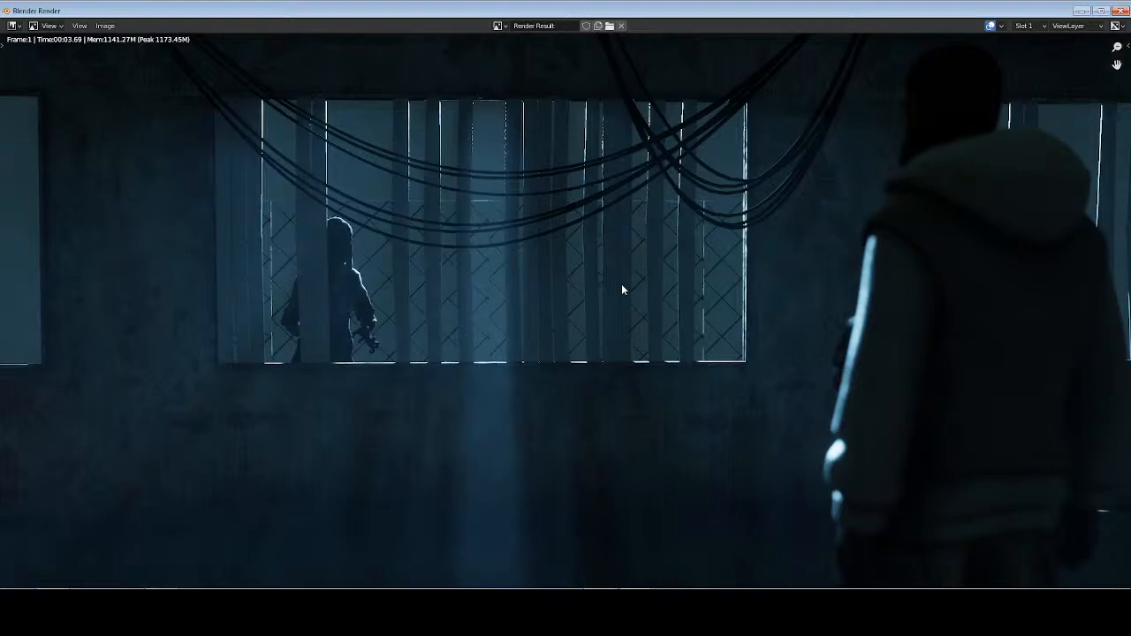
{"action": "key", "text": "Escape"}
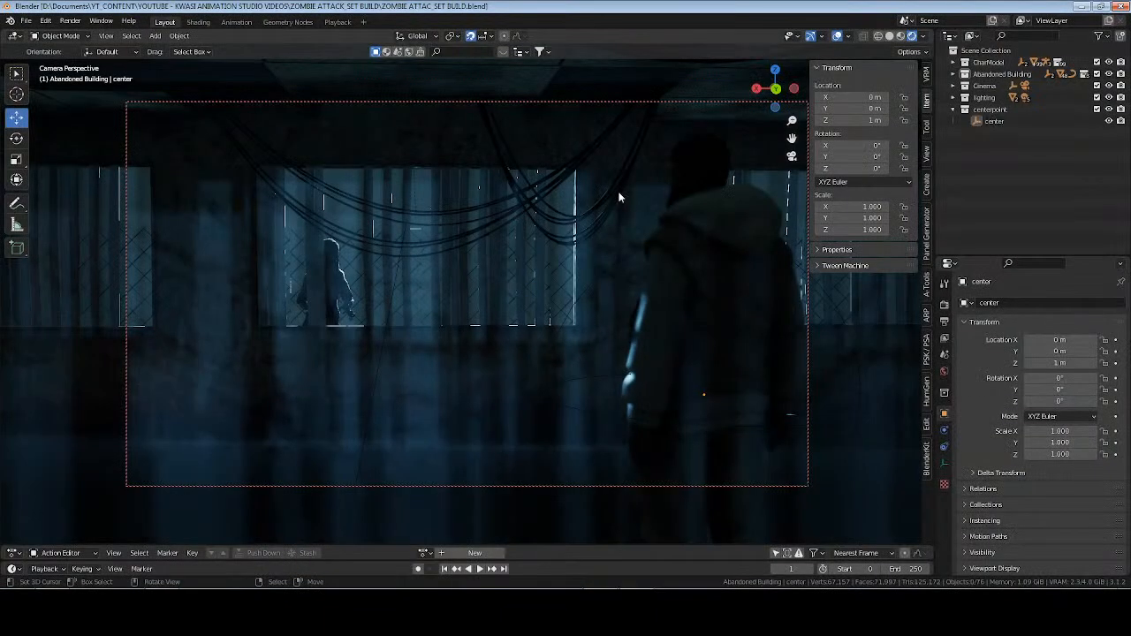
{"action": "key", "text": "KP_0"}
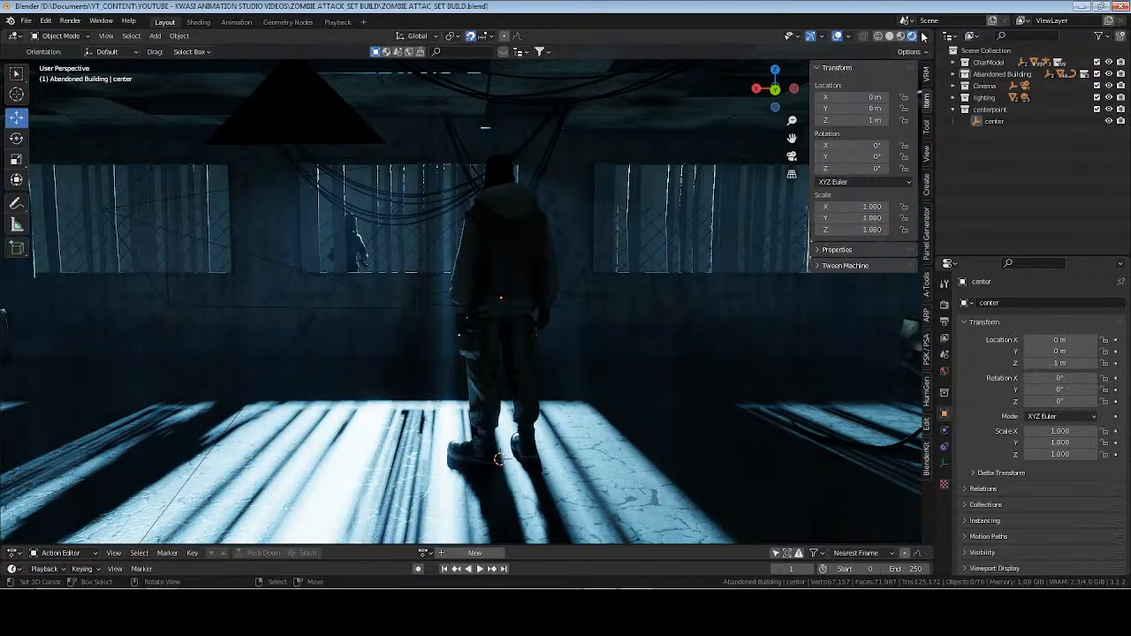
Switch to Solid shading and delete the arrayed wire mesh fence outside the building.
{"action": "left_click", "coordinate": [890, 36]}
{"action": "scroll", "coordinate": [323, 230], "scroll_direction": "up", "scroll_amount": 1}
{"action": "scroll", "coordinate": [322, 230], "scroll_direction": "down", "scroll_amount": 11}
{"action": "middle_click_drag", "start_coordinate": [318, 233], "coordinate": [411, 310]}
{"action": "left_click", "coordinate": [282, 390]}
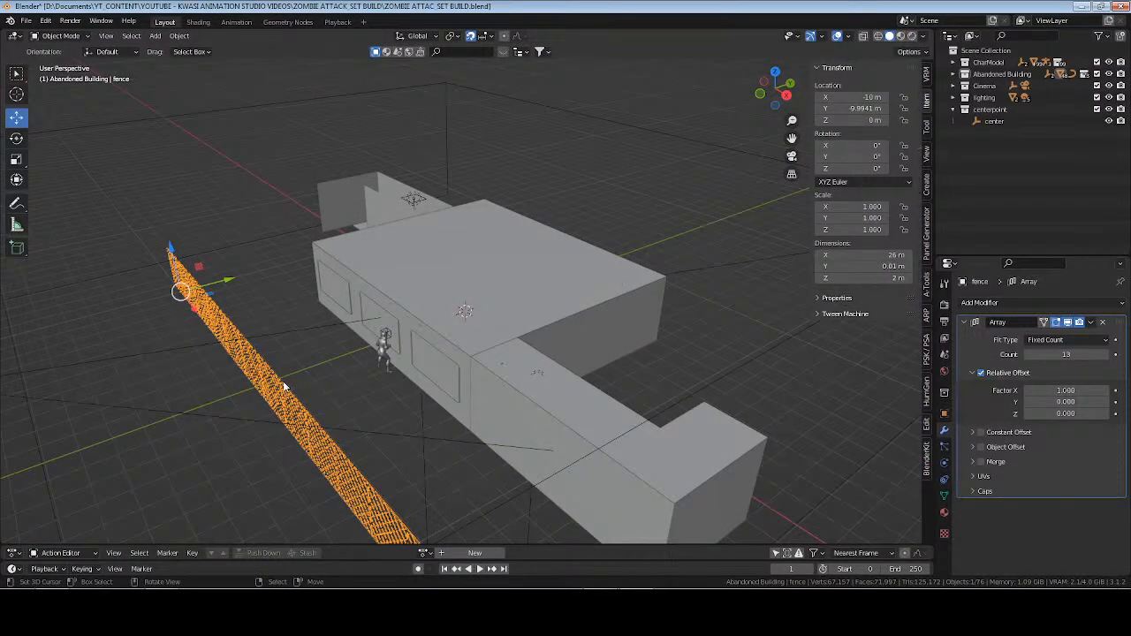
{"action": "key", "text": "x"}
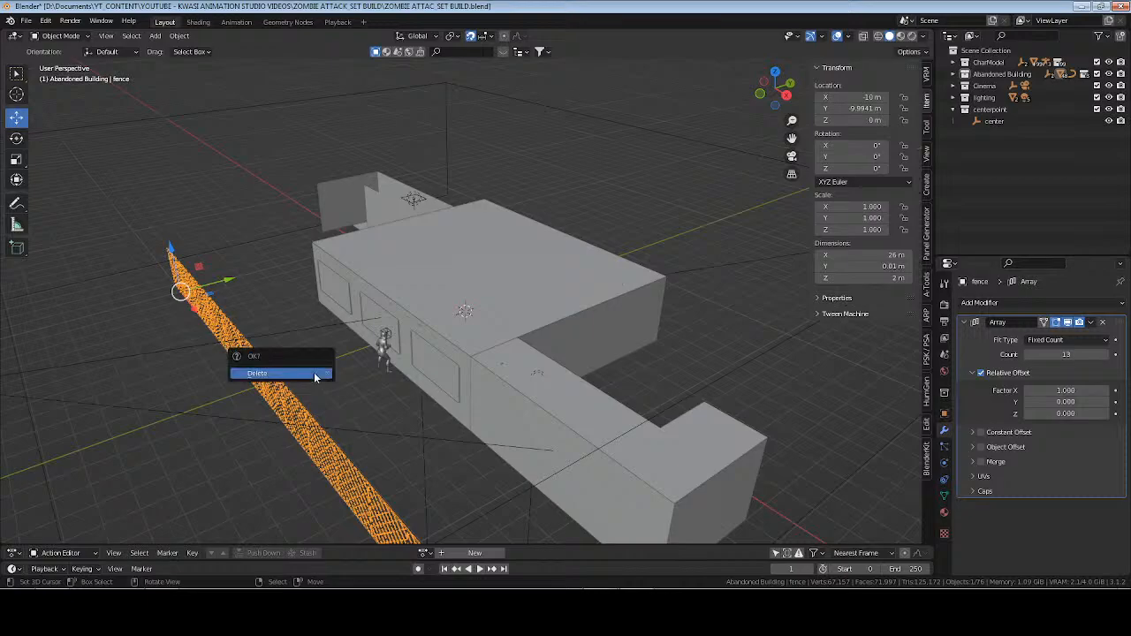
{"action": "left_click", "coordinate": [309, 374]}
Purge the unused data-blocks from the file.
{"action": "left_click", "coordinate": [26, 20]}
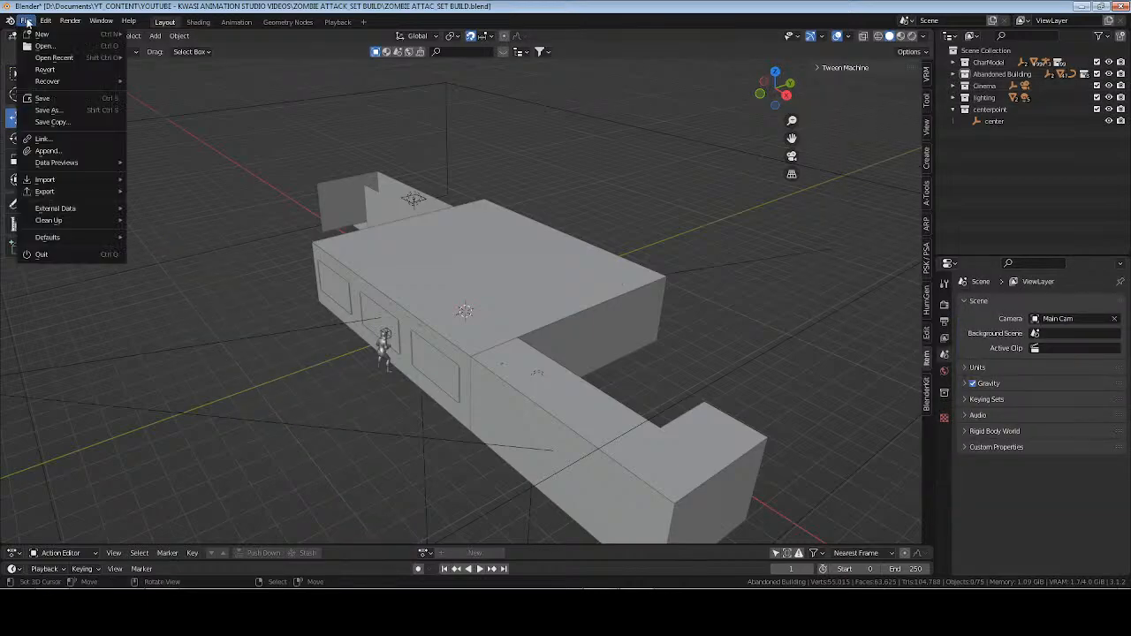
{"action": "mouse_move", "coordinate": [80, 220]}
{"action": "left_click", "coordinate": [175, 233]}
{"action": "left_click", "coordinate": [176, 232]}
Expand the Abandoned Building collection and add a mesh plane to it at the world center.
{"action": "middle_click_drag", "start_coordinate": [619, 278], "coordinate": [570, 282]}
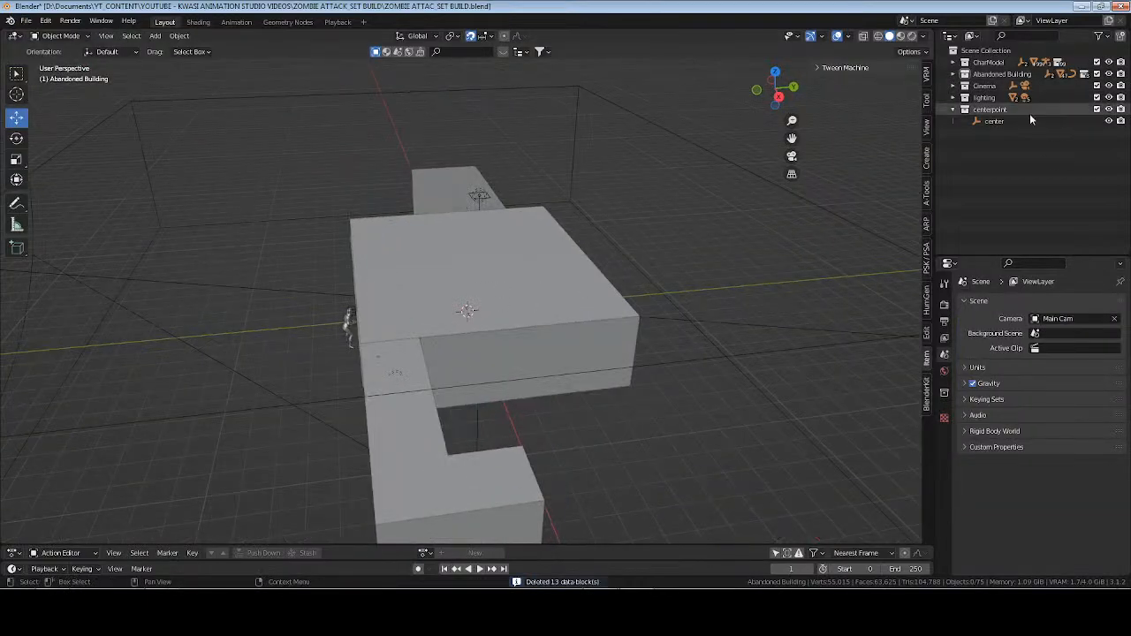
{"action": "left_click", "coordinate": [954, 74]}
{"action": "key", "text": "shift+a"}
{"action": "mouse_move", "coordinate": [601, 171]}
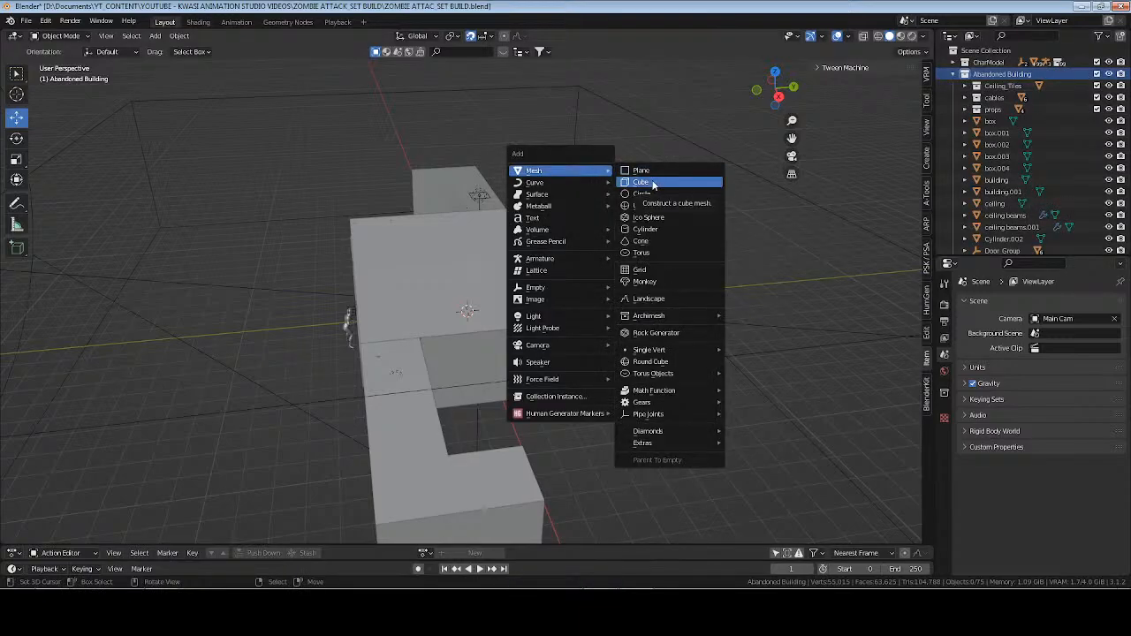
{"action": "left_click", "coordinate": [643, 169]}
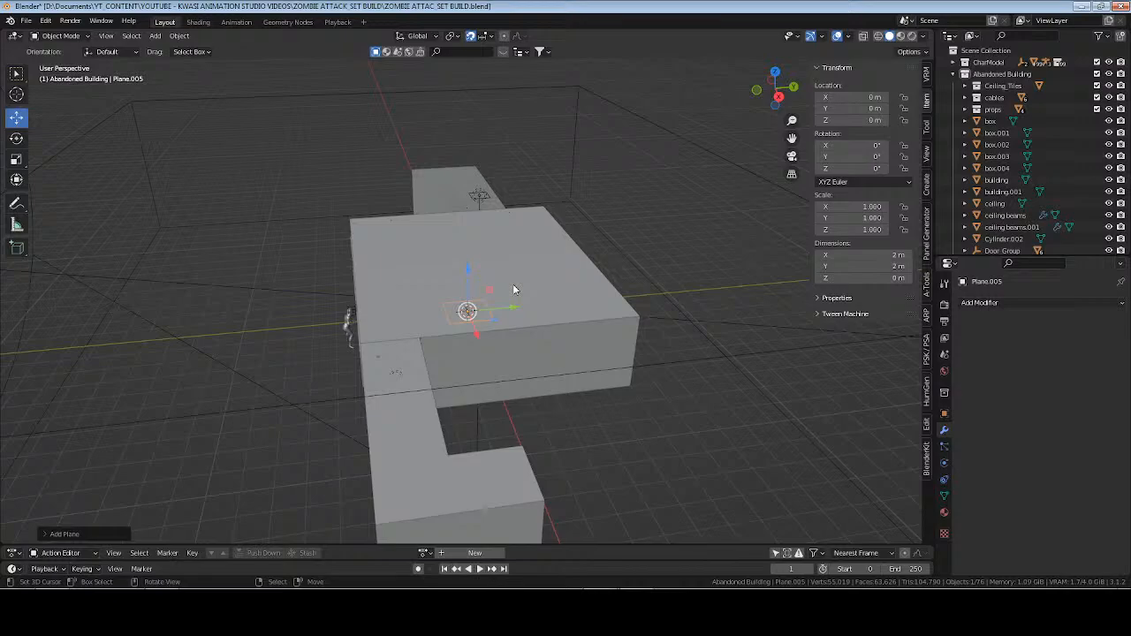
Rotate the plane 90° about X and 180° about Z, raise it 1 m along Z, and apply all its transforms.
{"action": "type", "text": "rx90"}
{"action": "key", "text": "Return"}
{"action": "type", "text": "rz180"}
{"action": "key", "text": "Return"}
{"action": "type", "text": "gz1"}
{"action": "key", "text": "Return"}
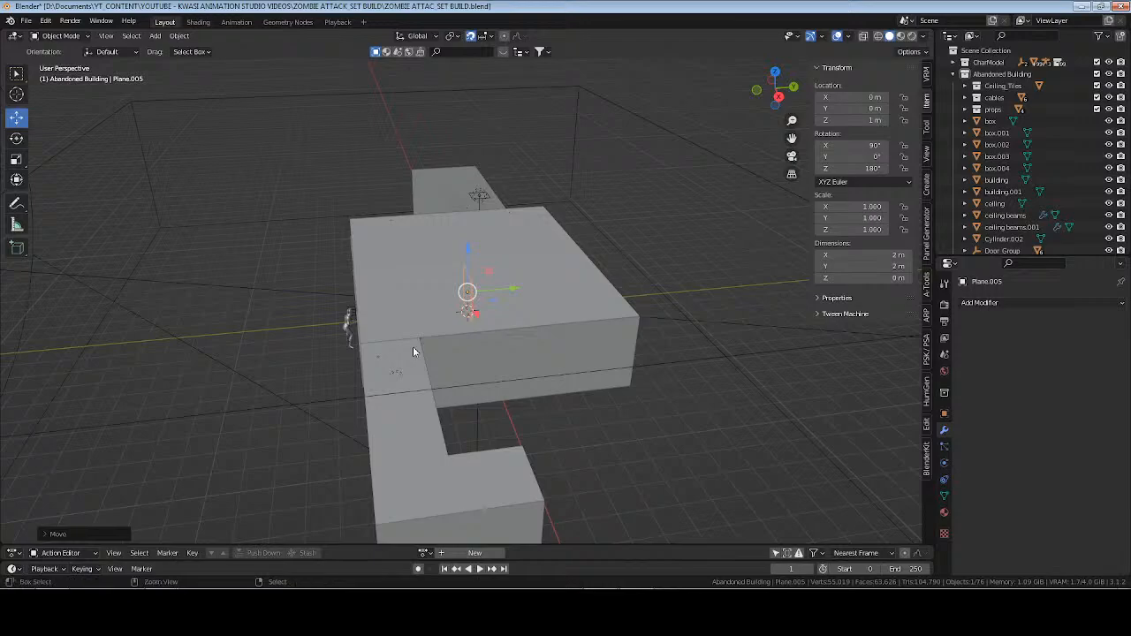
{"action": "key", "text": "ctrl+a"}
{"action": "left_click", "coordinate": [404, 357]}
Move the upright plane along Y to -12 m, outside the building, and frame the view on it.
{"action": "key", "text": "g"}
{"action": "key", "text": "y"}
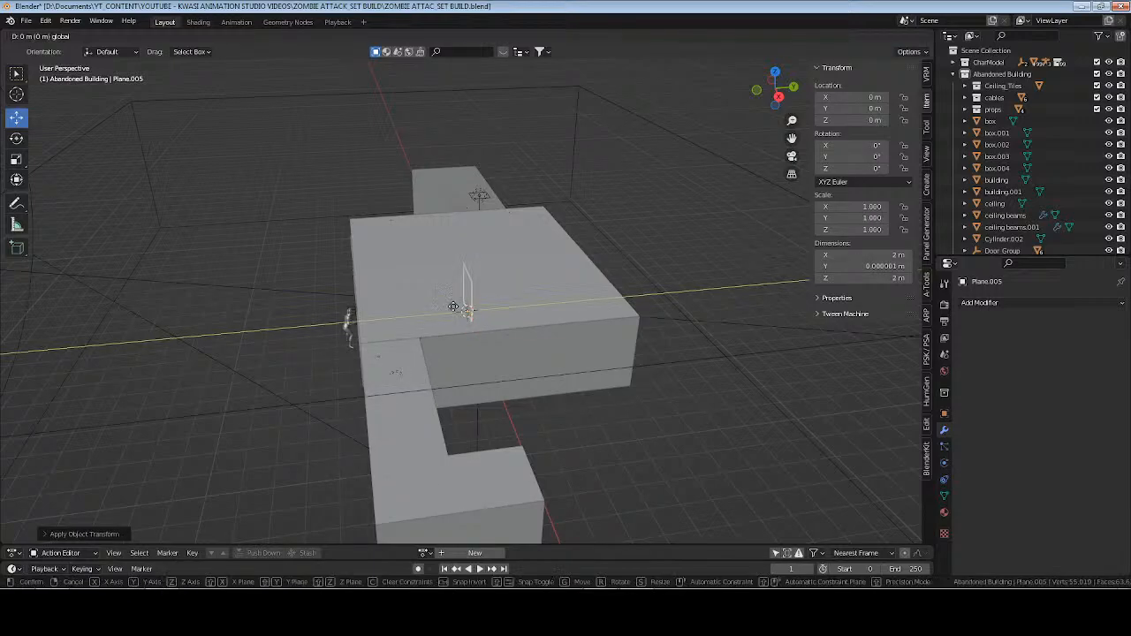
{"action": "left_click", "coordinate": [254, 324]}
{"action": "key", "text": "KP_Decimal"}
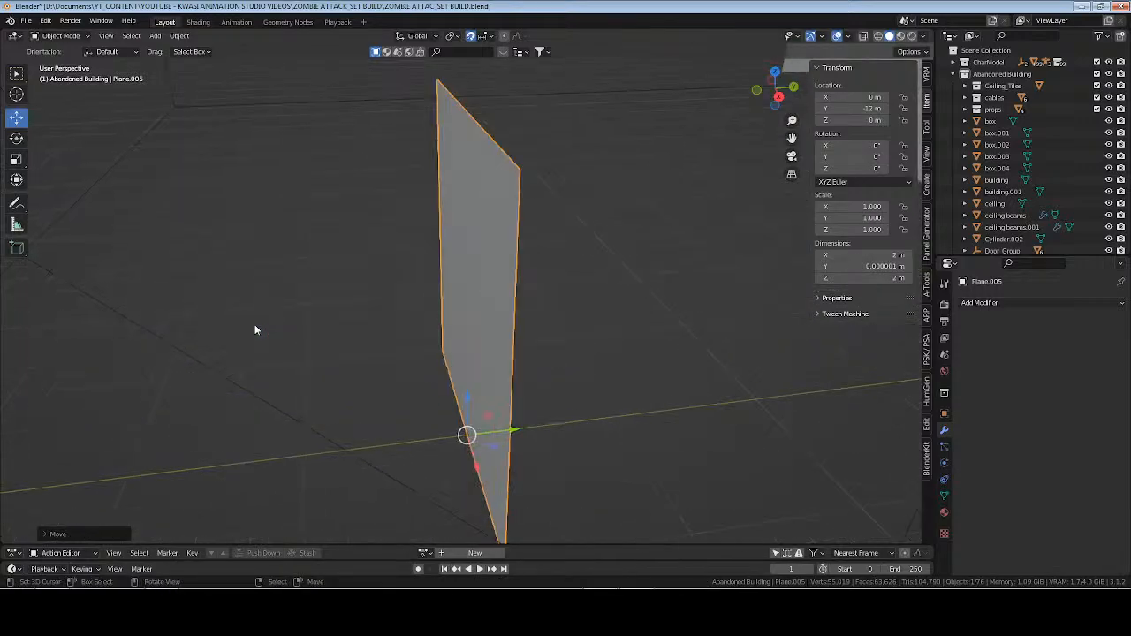
In Edit Mode, move the plane's negative-X vertical edge outward along X to -15 m.
{"action": "middle_click_drag", "start_coordinate": [593, 361], "coordinate": [483, 326]}
{"action": "scroll", "coordinate": [450, 341], "scroll_direction": "down", "scroll_amount": 3}
{"action": "scroll", "coordinate": [495, 310], "scroll_direction": "up", "scroll_amount": 1}
{"action": "scroll", "coordinate": [480, 311], "scroll_direction": "down", "scroll_amount": 7}
{"action": "scroll", "coordinate": [477, 343], "scroll_direction": "down", "scroll_amount": 4}
{"action": "scroll", "coordinate": [473, 341], "scroll_direction": "up", "scroll_amount": 4}
{"action": "scroll", "coordinate": [471, 328], "scroll_direction": "down", "scroll_amount": 1}
{"action": "scroll", "coordinate": [482, 358], "scroll_direction": "down", "scroll_amount": 2}
{"action": "key", "text": "Tab"}
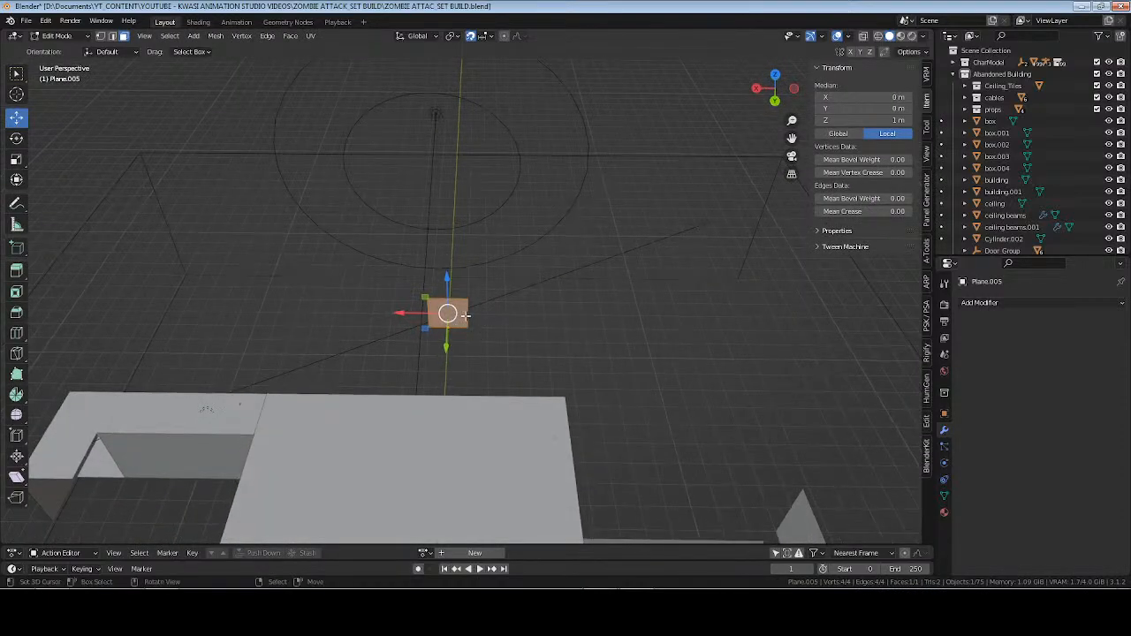
{"action": "key", "text": "2"}
{"action": "left_click", "coordinate": [468, 316]}
{"action": "key", "text": "g"}
{"action": "key", "text": "x"}
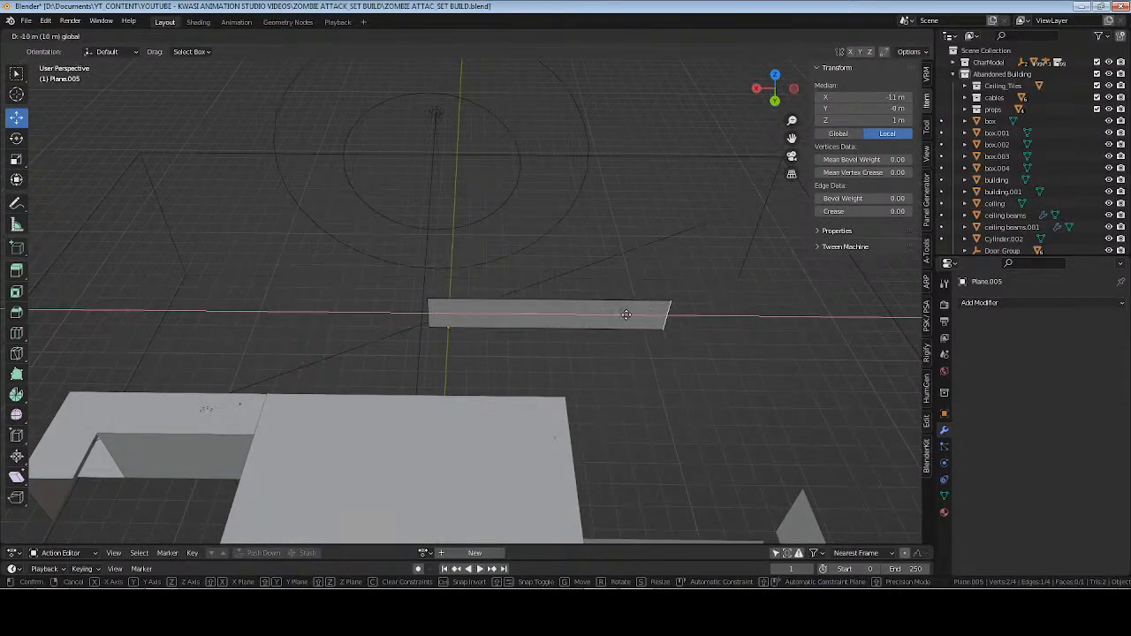
{"action": "left_click", "coordinate": [692, 314]}
Move the plane's opposite vertical edge along X to 15 m and return to Object Mode.
{"action": "left_click", "coordinate": [428, 314]}
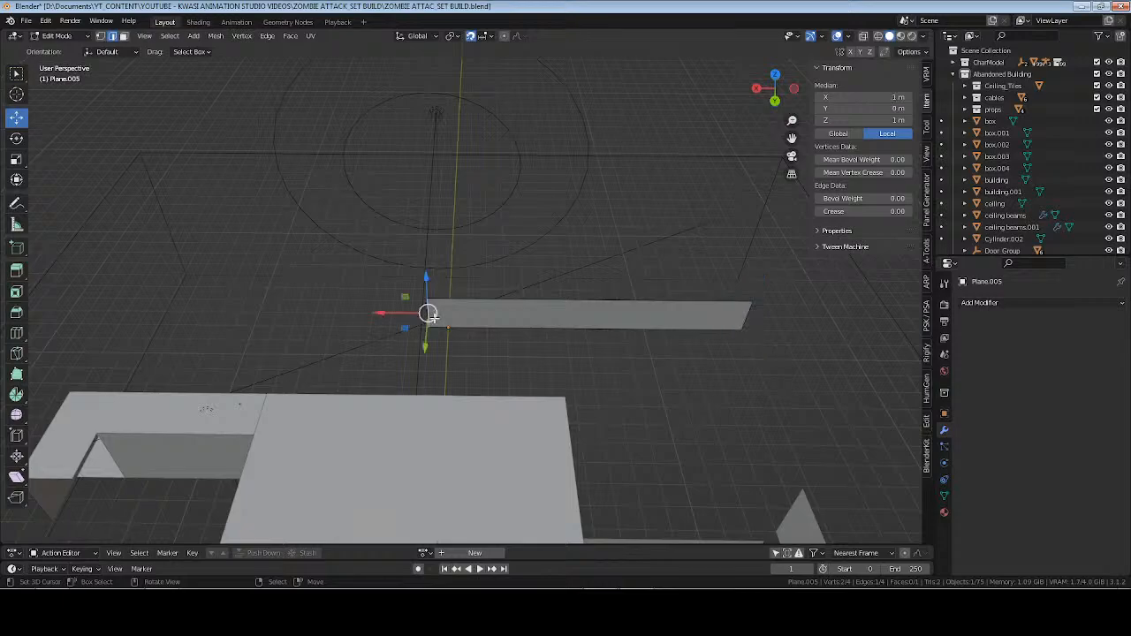
{"action": "key", "text": "g"}
{"action": "key", "text": "x"}
{"action": "left_click", "coordinate": [145, 313]}
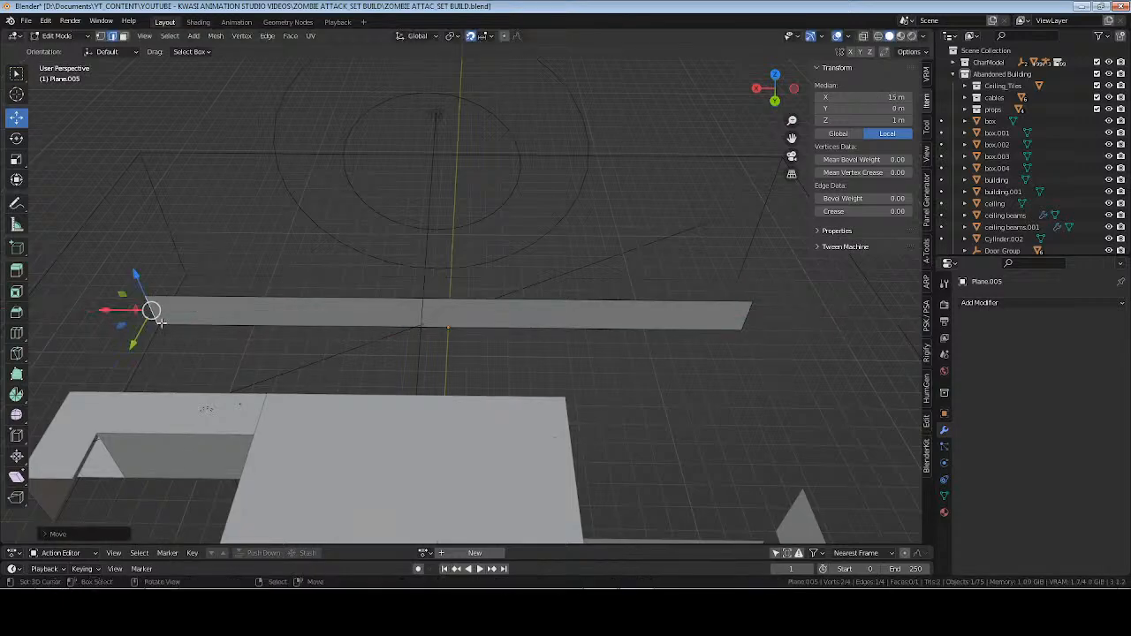
{"action": "scroll", "coordinate": [550, 331], "scroll_direction": "up", "scroll_amount": 1}
{"action": "key", "text": "Tab"}
{"action": "middle_click_drag", "start_coordinate": [536, 347], "coordinate": [606, 356]}
Add five evenly spaced horizontal loop cuts along the length of the plane.
{"action": "key", "text": "Tab"}
{"action": "key", "text": "ctrl+r"}
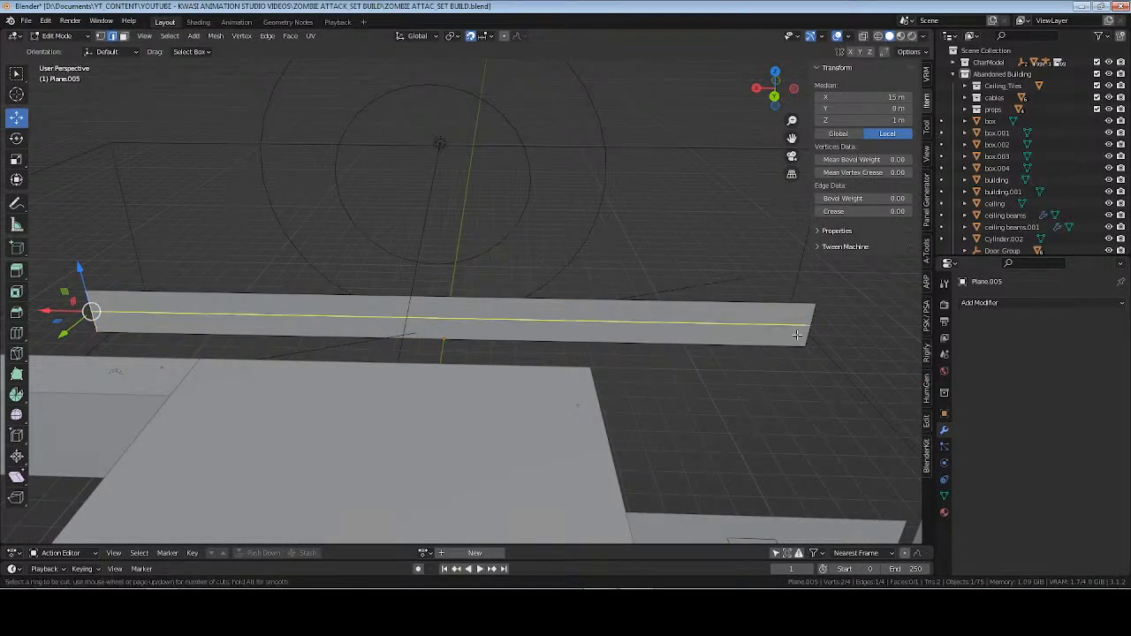
{"action": "scroll", "coordinate": [811, 333], "scroll_direction": "up", "scroll_amount": 4}
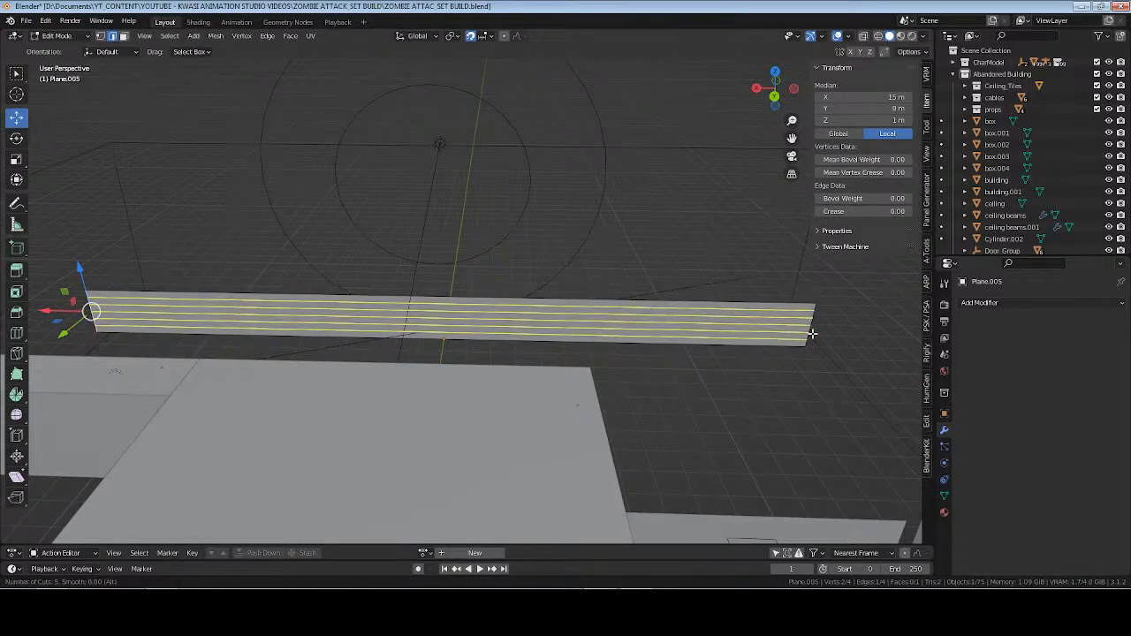
{"action": "left_click", "coordinate": [739, 316]}
{"action": "right_click", "coordinate": [739, 316]}
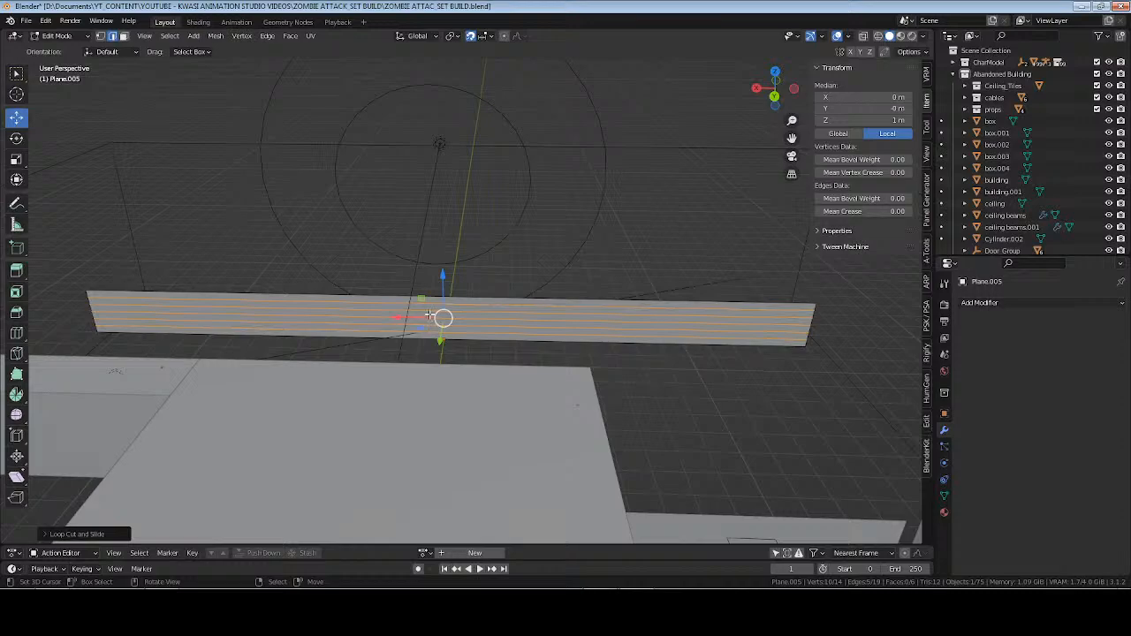
Add 35 evenly spaced vertical loop cuts across the plane, return to Object Mode, and save the file.
{"action": "key", "text": "ctrl+r"}
{"action": "scroll", "coordinate": [430, 316], "scroll_direction": "up", "scroll_amount": 12}
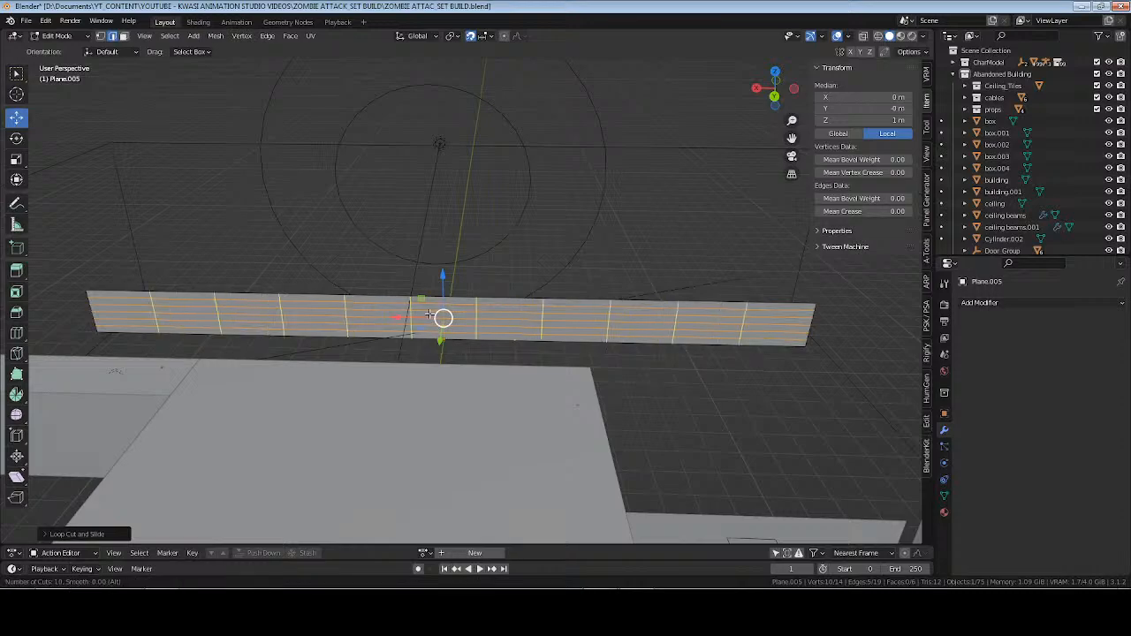
{"action": "scroll", "coordinate": [430, 316], "scroll_direction": "up", "scroll_amount": 20}
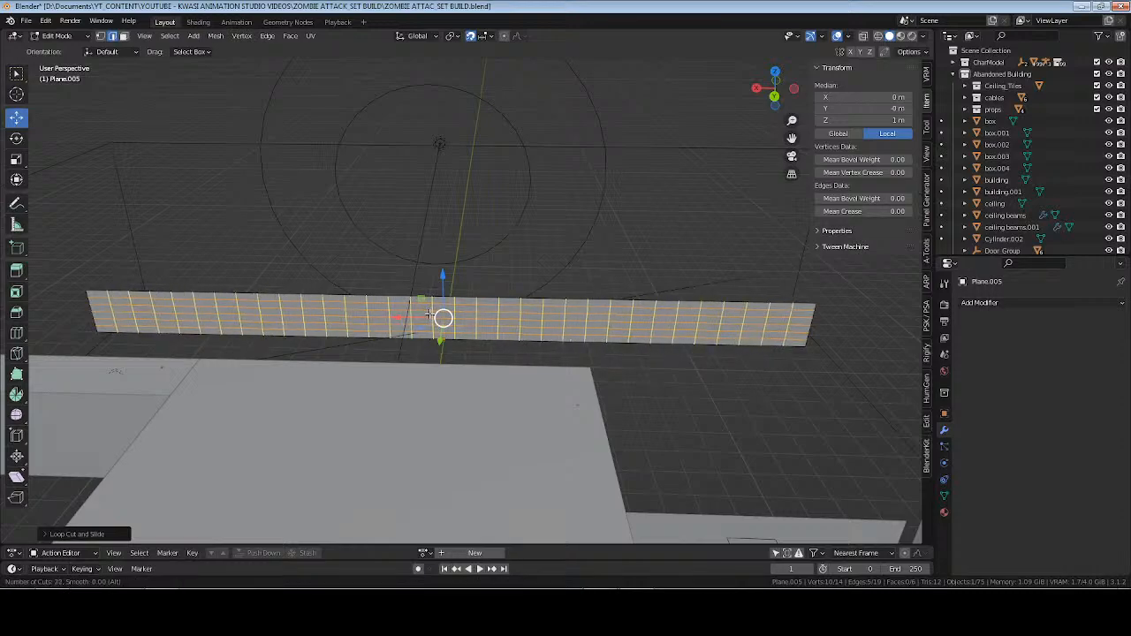
{"action": "left_click", "coordinate": [429, 315]}
{"action": "right_click", "coordinate": [430, 315]}
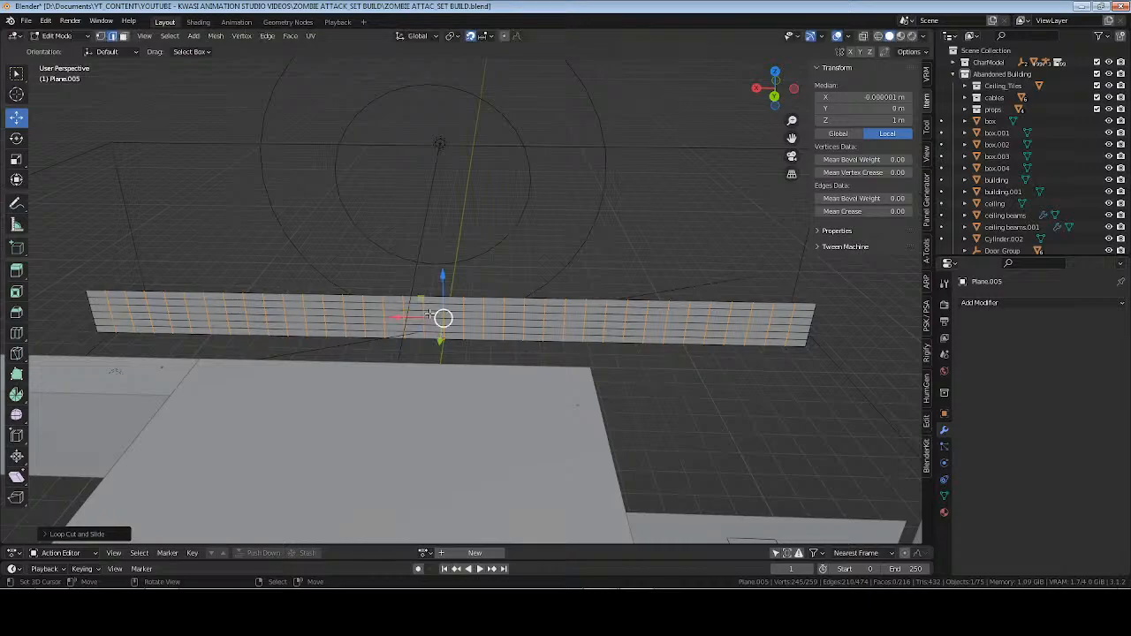
{"action": "mouse_move", "coordinate": [430, 315]}
{"action": "middle_mouse_down"}
{"action": "mouse_move", "coordinate": [444, 327]}
{"action": "mouse_move", "coordinate": [414, 325]}
{"action": "middle_mouse_up"}
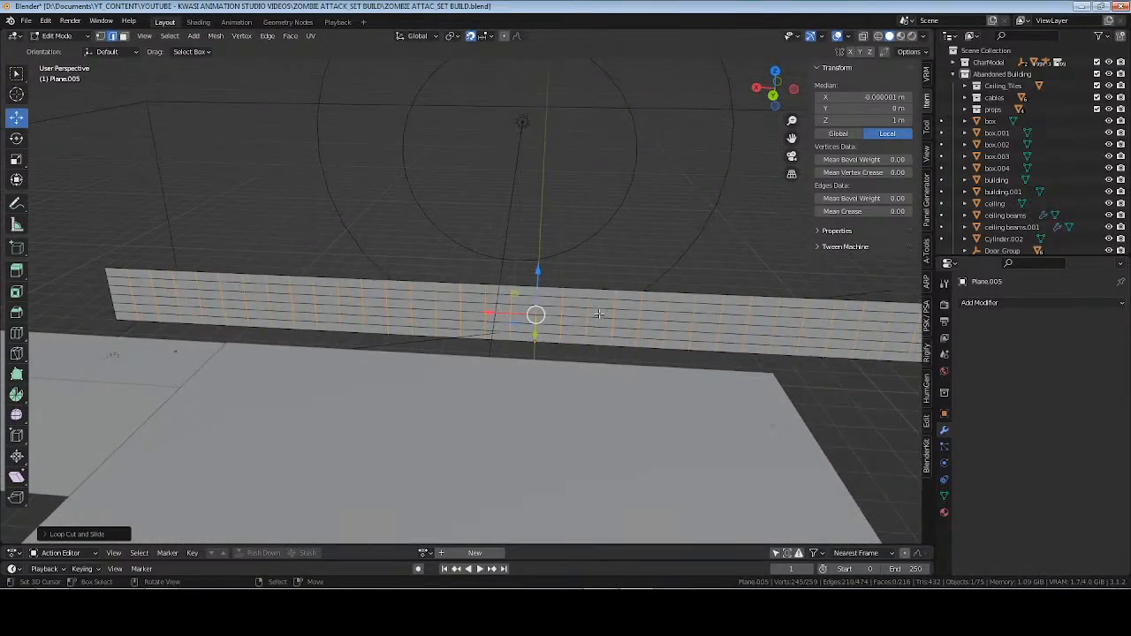
{"action": "key", "text": "Tab"}
{"action": "middle_click_drag", "start_coordinate": [660, 312], "coordinate": [703, 352], "text": "shift"}
{"action": "key", "text": "ctrl+s"}
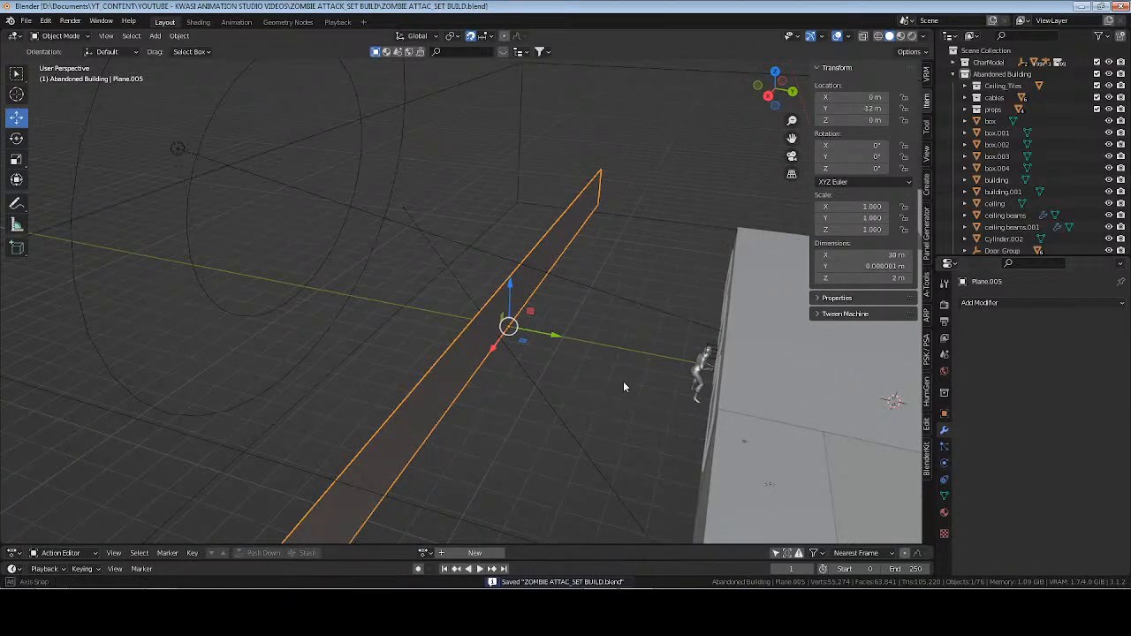
Add a Wireframe modifier to the subdivided plane and set its thickness to 0.03 m.
{"action": "middle_click_drag", "start_coordinate": [624, 381], "coordinate": [634, 365]}
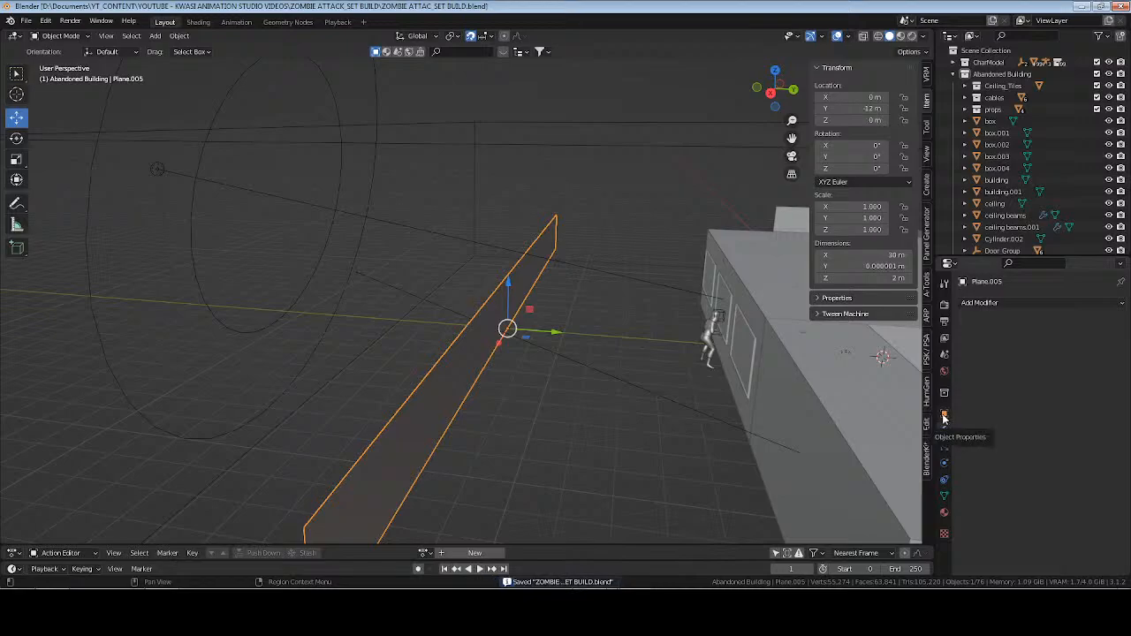
{"action": "left_click", "coordinate": [986, 306]}
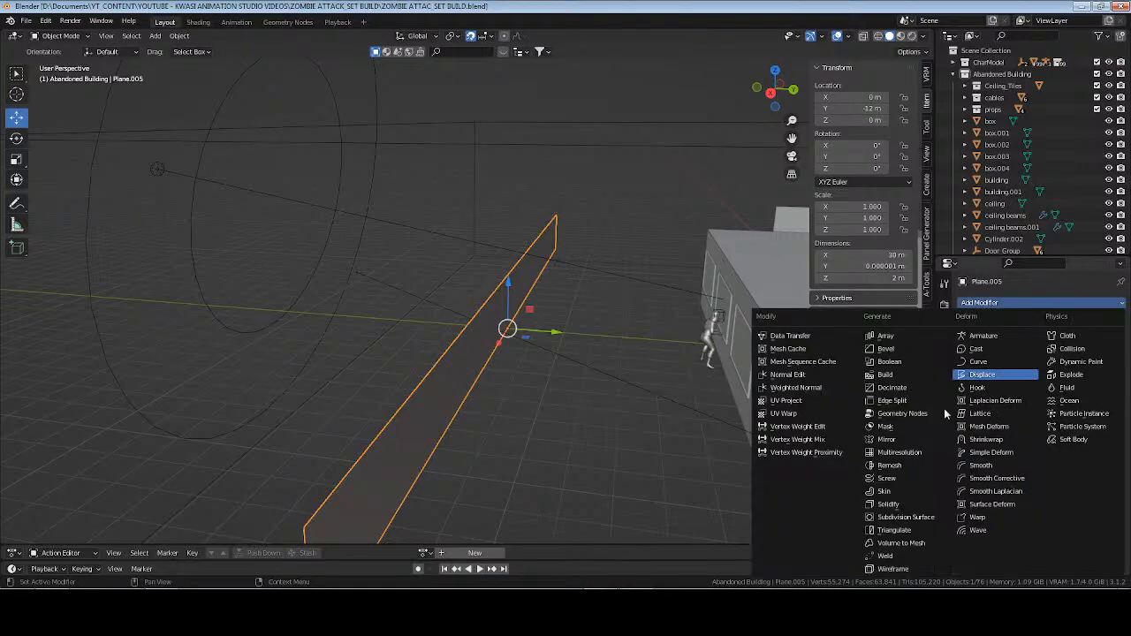
{"action": "left_click", "coordinate": [906, 571]}
{"action": "middle_click_drag", "start_coordinate": [574, 391], "coordinate": [548, 380]}
{"action": "left_click", "coordinate": [1031, 369]}
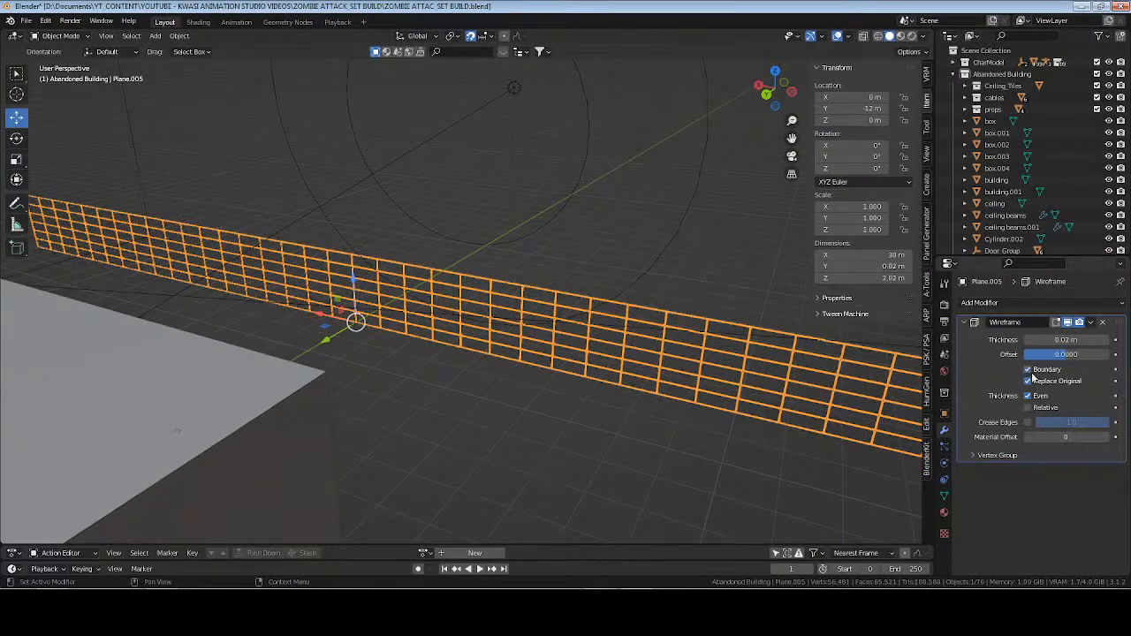
{"action": "left_click", "coordinate": [1064, 340]}
{"action": "type", "text": "0.03"}
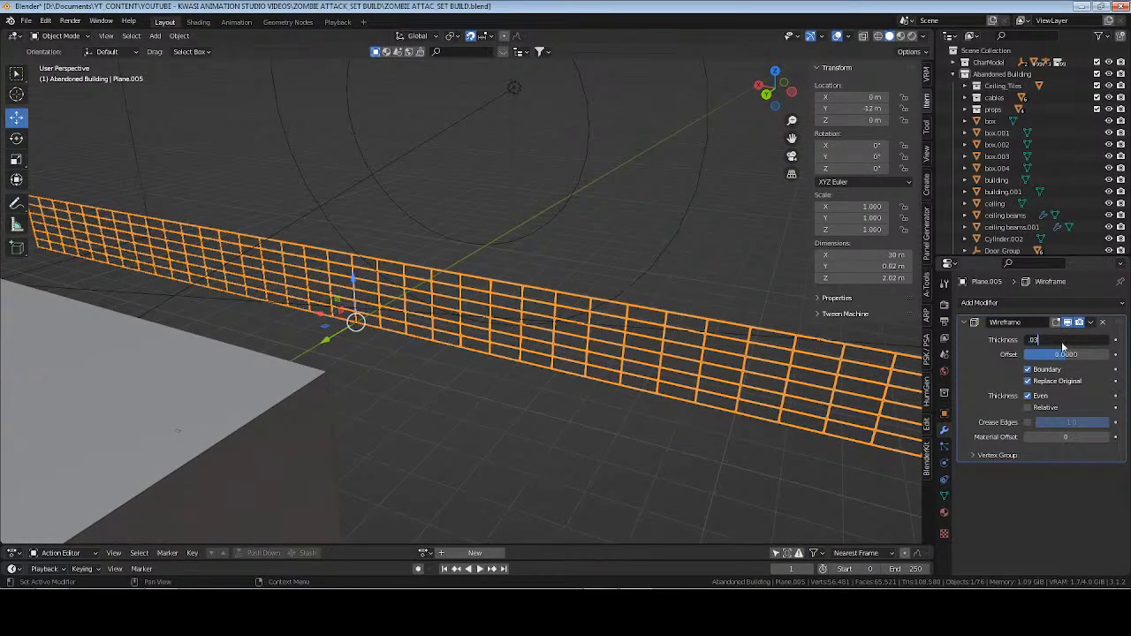
{"action": "key", "text": "Return"}
Apply the Wireframe modifier, inspect the resulting mesh in Edit Mode, save the file, and hide the transform sidebar.
{"action": "middle_click_drag", "start_coordinate": [610, 363], "coordinate": [474, 336]}
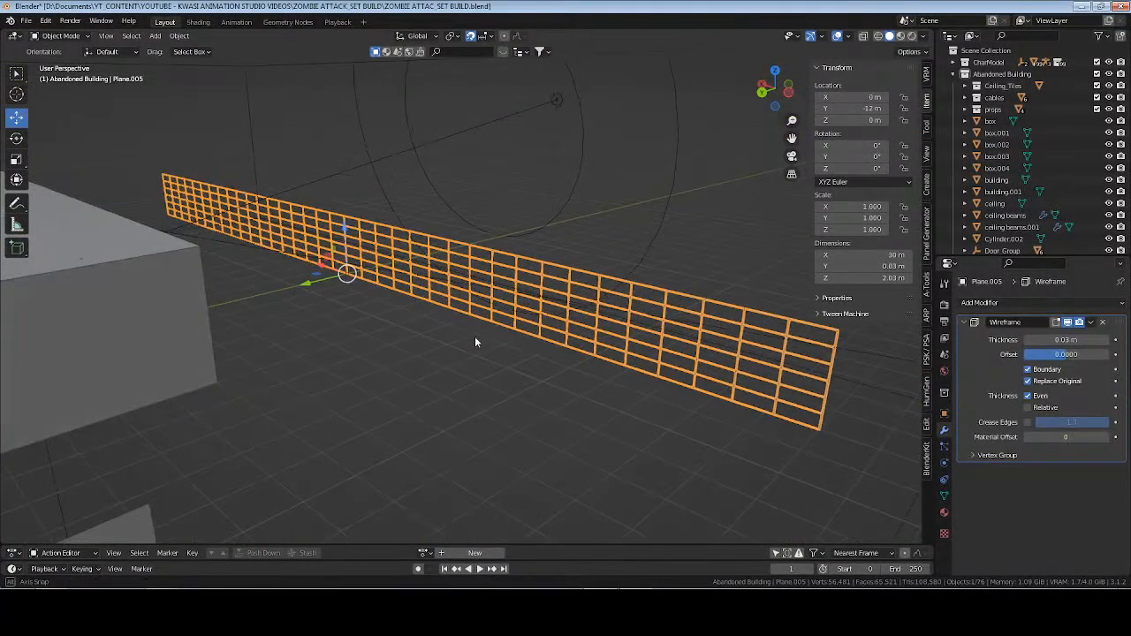
{"action": "key", "text": "ctrl+a"}
{"action": "middle_click_drag", "start_coordinate": [642, 340], "coordinate": [477, 300]}
{"action": "key", "text": "Tab"}
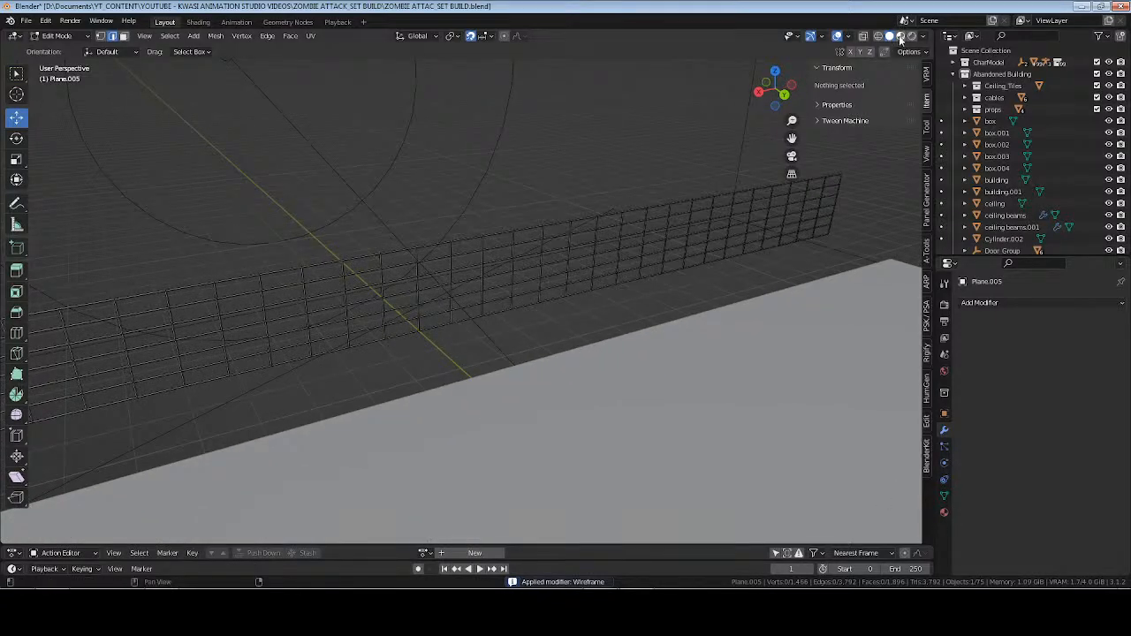
{"action": "key", "text": "Tab"}
{"action": "key", "text": "Tab"}
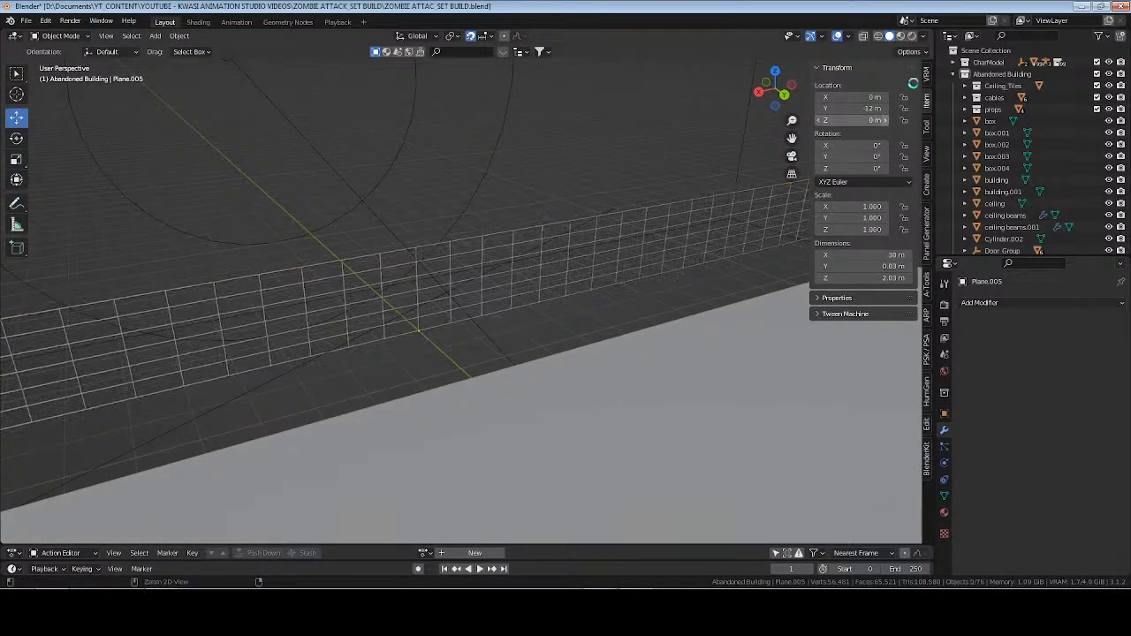
{"action": "key", "text": "ctrl+s"}
{"action": "key", "text": "Tab"}
{"action": "key", "text": "n"}
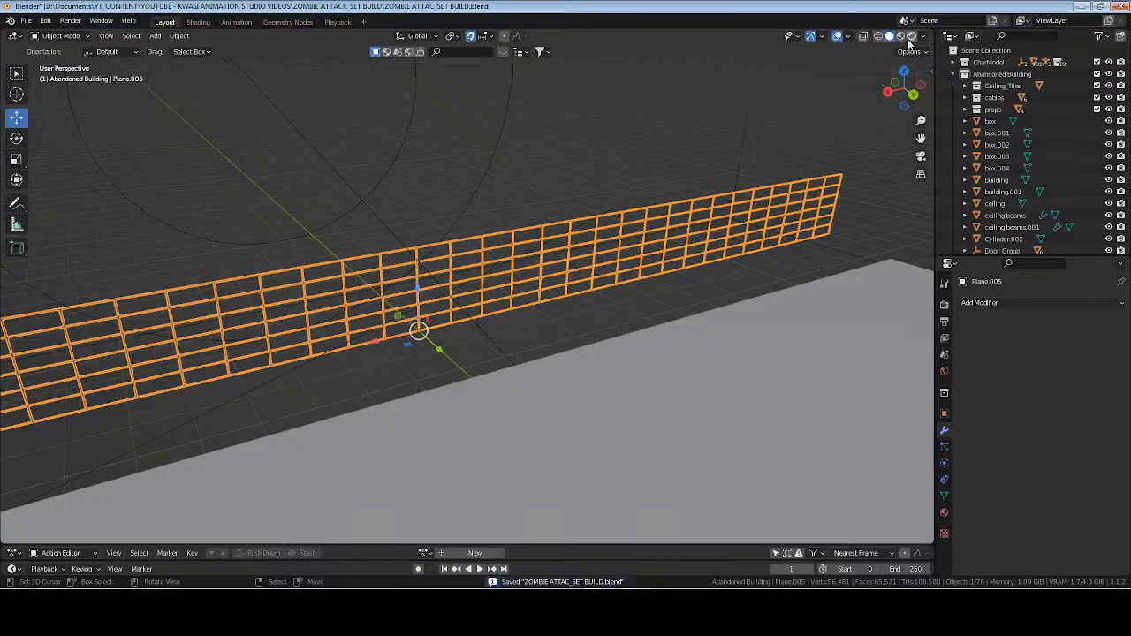
Preview the scene with materials and assign the existing window_seal material to the wireframe fence.
{"action": "left_click", "coordinate": [913, 36]}
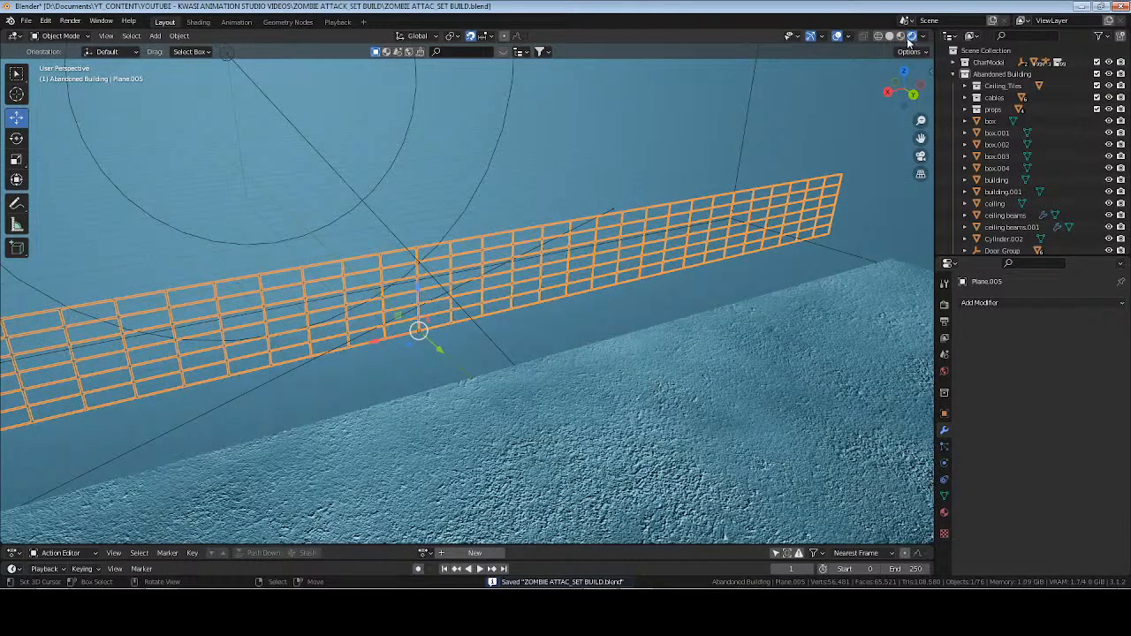
{"action": "left_click", "coordinate": [900, 37]}
{"action": "left_click", "coordinate": [944, 512]}
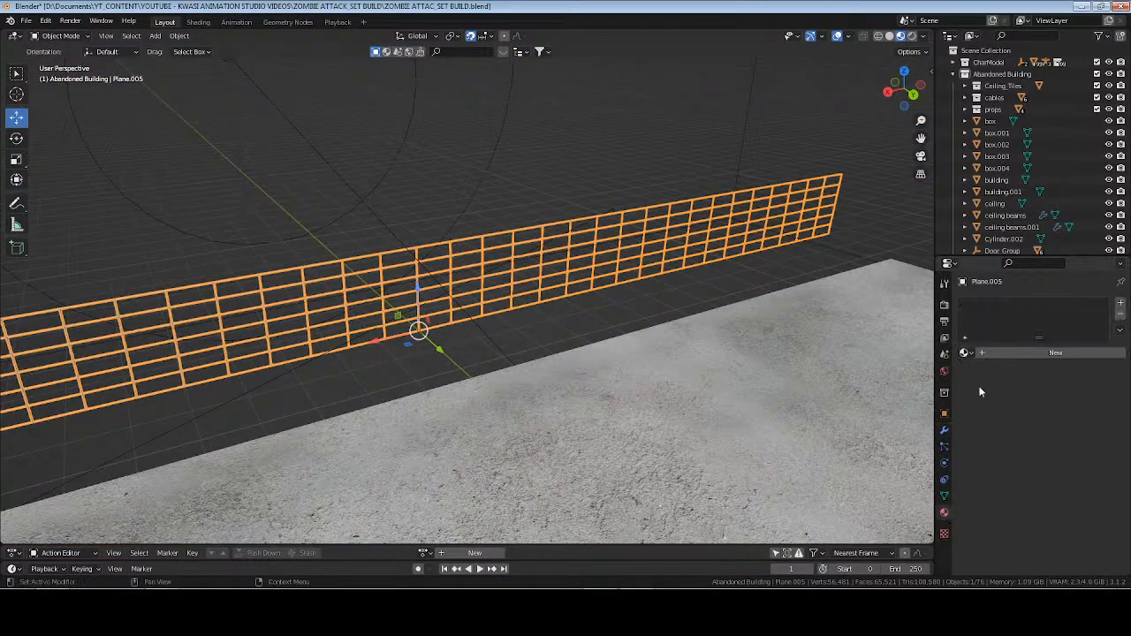
{"action": "left_click", "coordinate": [967, 353]}
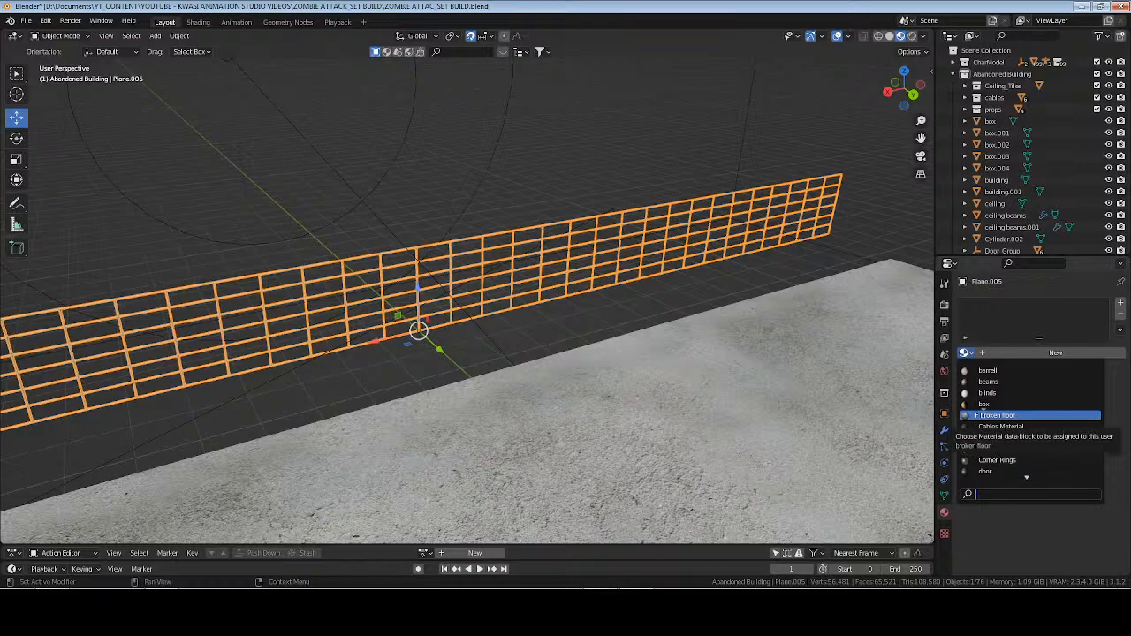
{"action": "type", "text": "win"}
{"action": "key", "text": "Return"}
UV-unwrap the fence's entire mesh in Edit Mode, return to Object Mode, and save the file.
{"action": "key", "text": "Tab"}
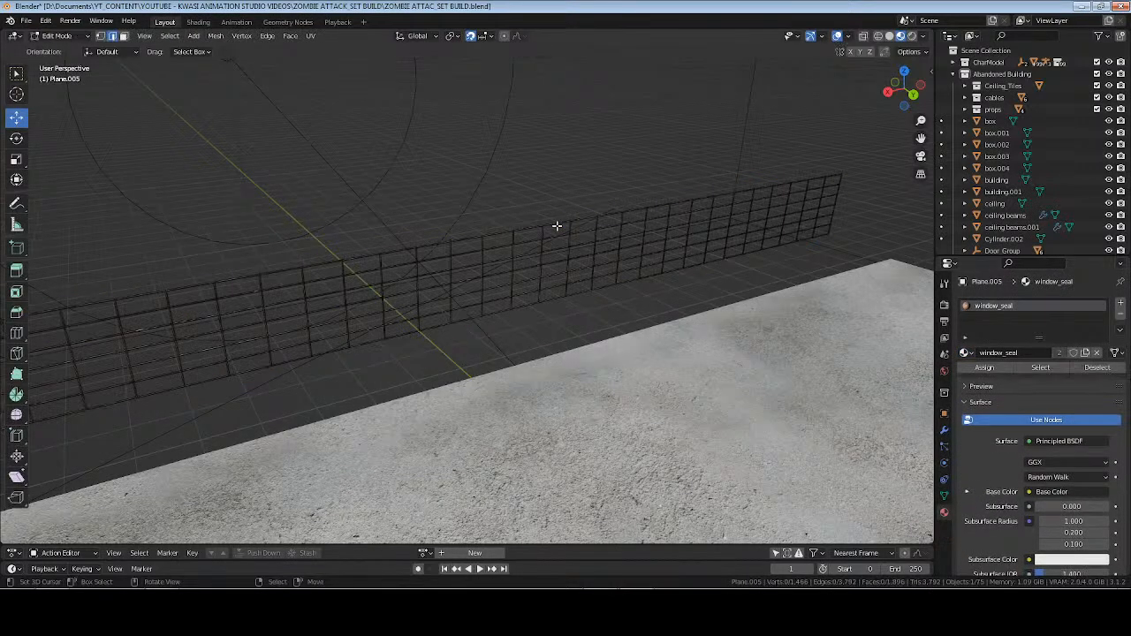
{"action": "key", "text": "a"}
{"action": "key", "text": "u"}
{"action": "left_click", "coordinate": [558, 229]}
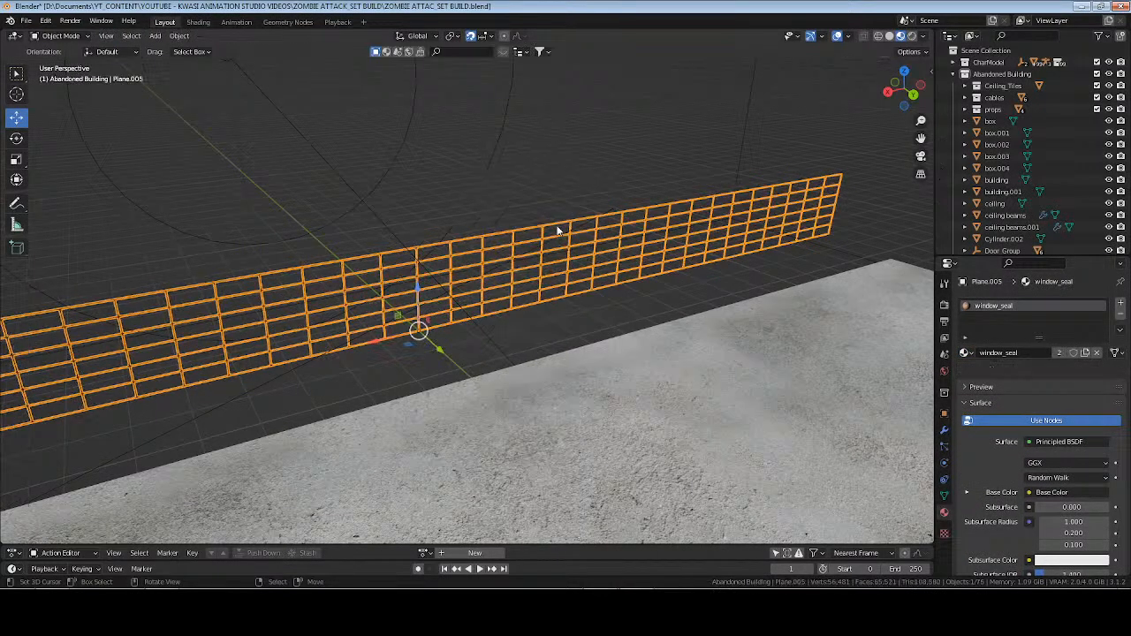
{"action": "key", "text": "Tab"}
{"action": "key", "text": "ctrl+s"}
Collapse the Abandoned Building collection, frame the center empty to inspect the room and its windows, and save the file.
{"action": "left_click", "coordinate": [953, 75]}
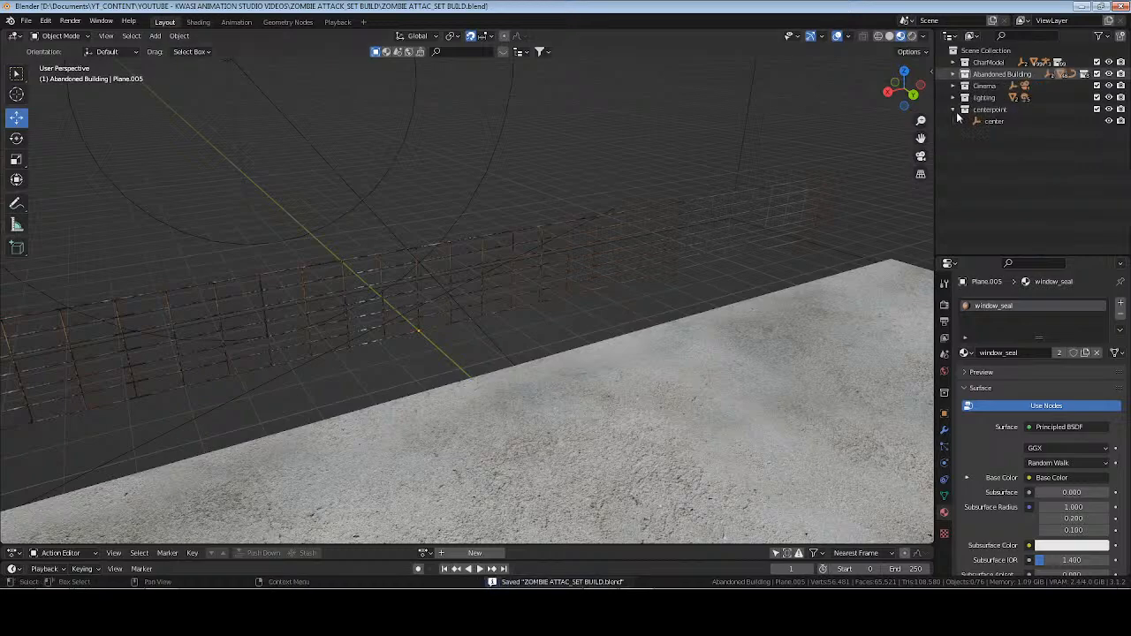
{"action": "left_click", "coordinate": [999, 125]}
{"action": "key", "text": "KP_Decimal"}
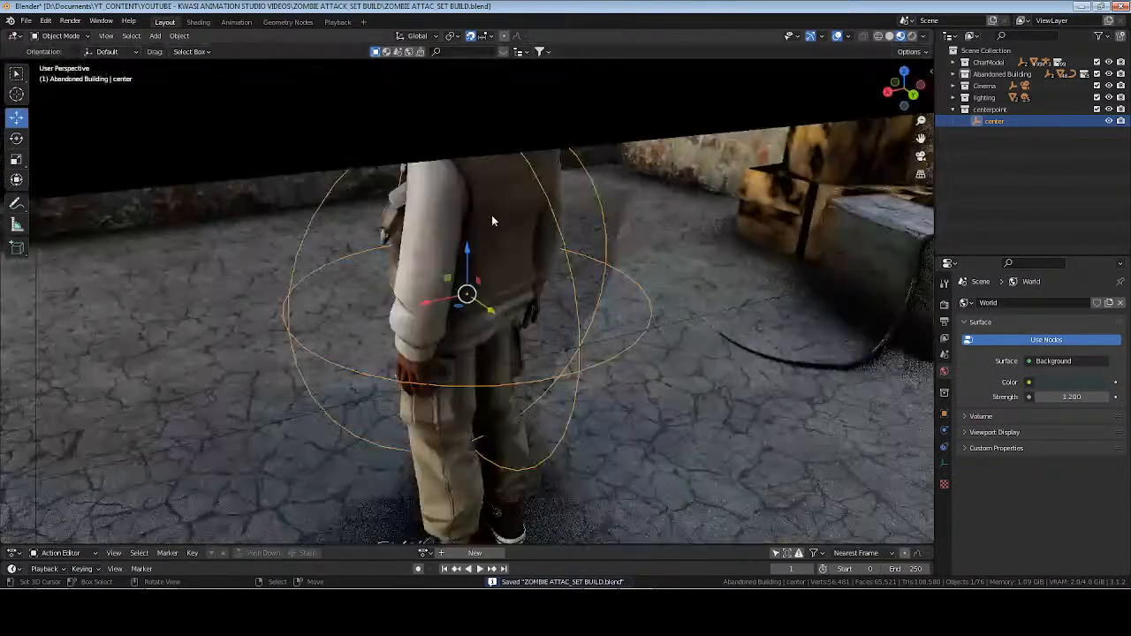
{"action": "middle_click_drag", "start_coordinate": [520, 230], "coordinate": [512, 232]}
{"action": "key", "text": "alt+a"}
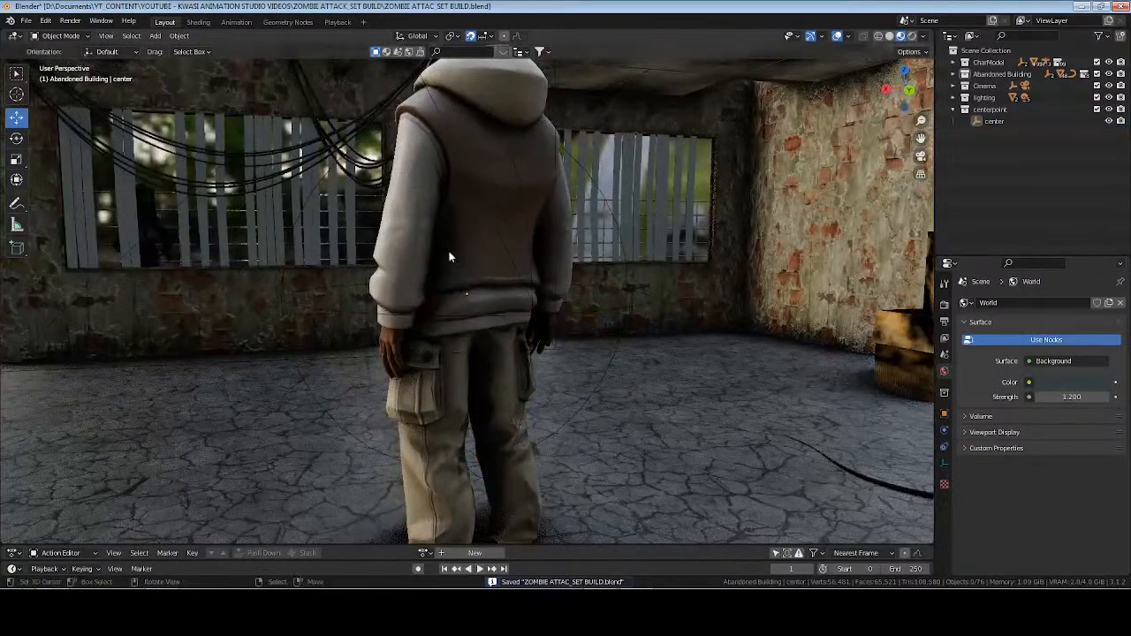
{"action": "middle_click_drag", "start_coordinate": [450, 256], "coordinate": [554, 296], "text": "shift"}
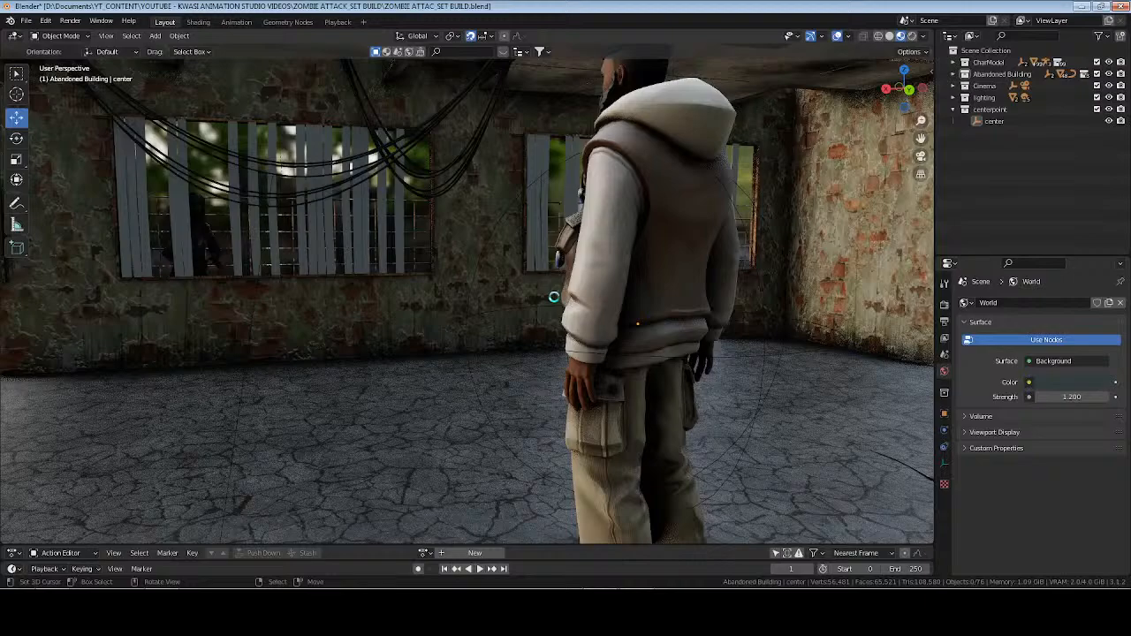
{"action": "key", "text": "ctrl+s"}
Switch to the camera view in rendered shading, render the current frame to check the fence, and close the render.
{"action": "key", "text": "KP_0"}
{"action": "left_click", "coordinate": [913, 36]}
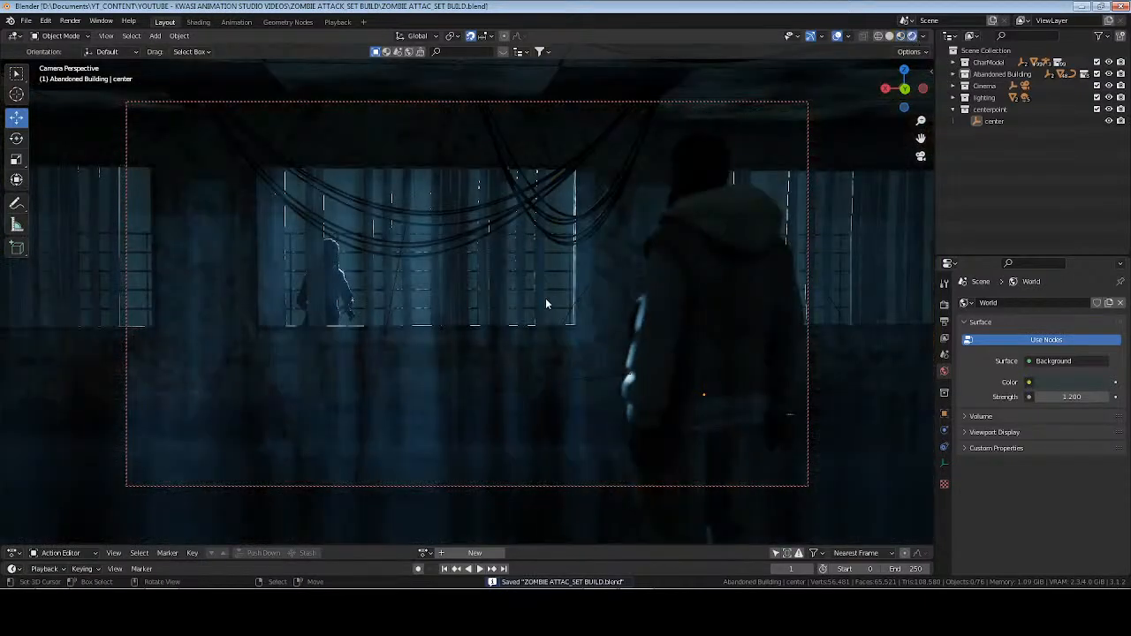
{"action": "key", "text": "F12"}
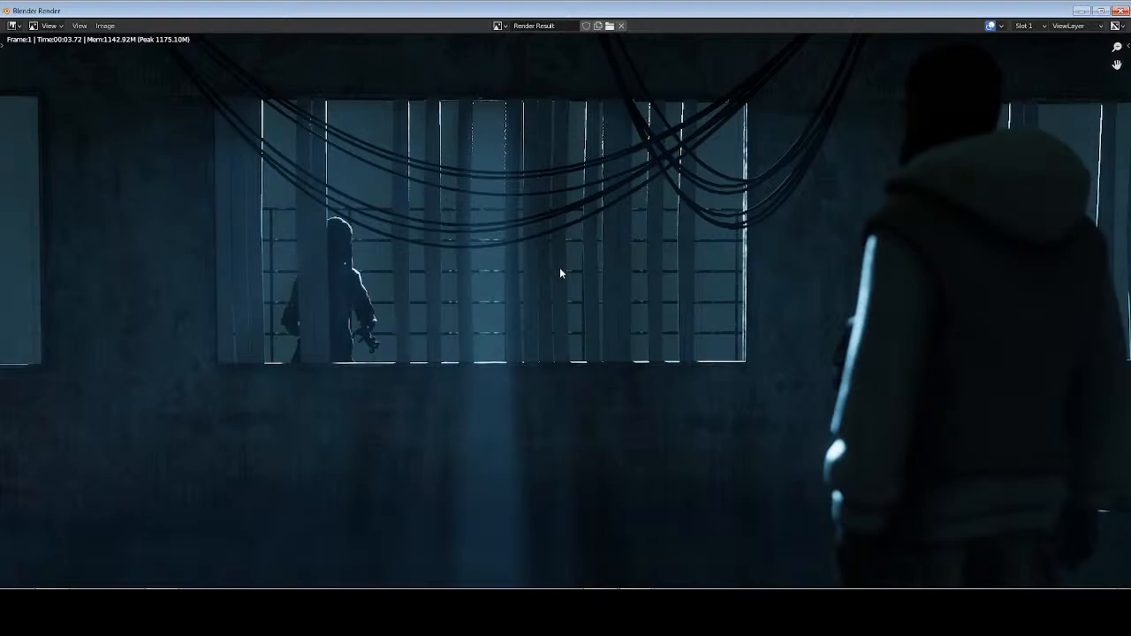
{"action": "key", "text": "Escape"}
View the building from outside and turn on the bones overlay.
{"action": "middle_click_drag", "start_coordinate": [463, 288], "coordinate": [381, 355]}
{"action": "scroll", "coordinate": [434, 357], "scroll_direction": "up", "scroll_amount": 4}
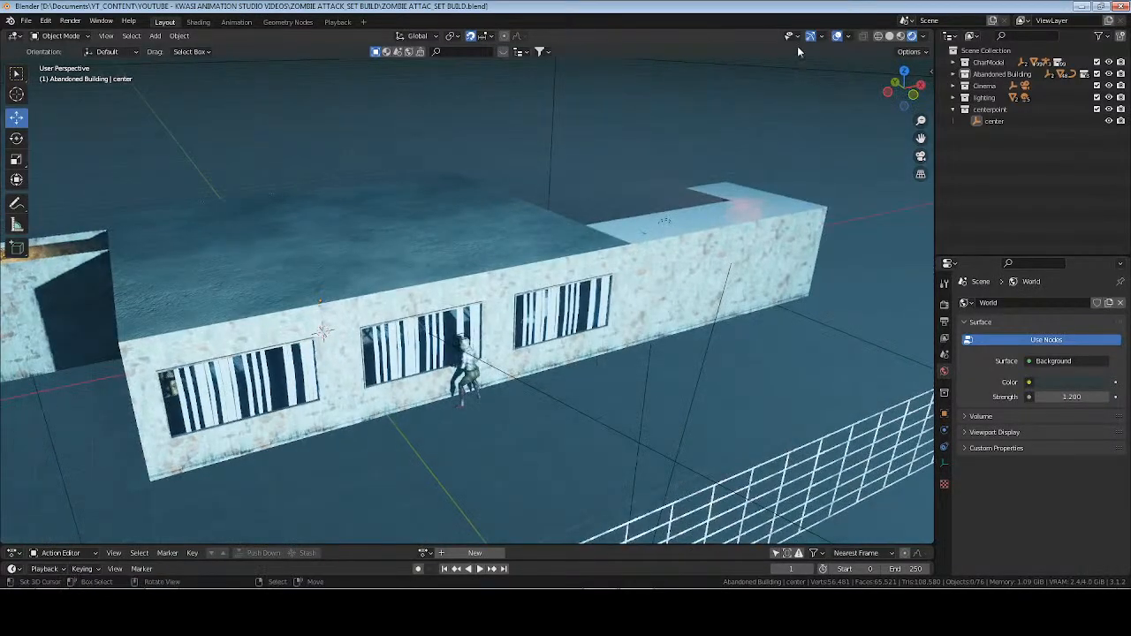
{"action": "left_click", "coordinate": [850, 37]}
{"action": "left_click", "coordinate": [865, 168]}
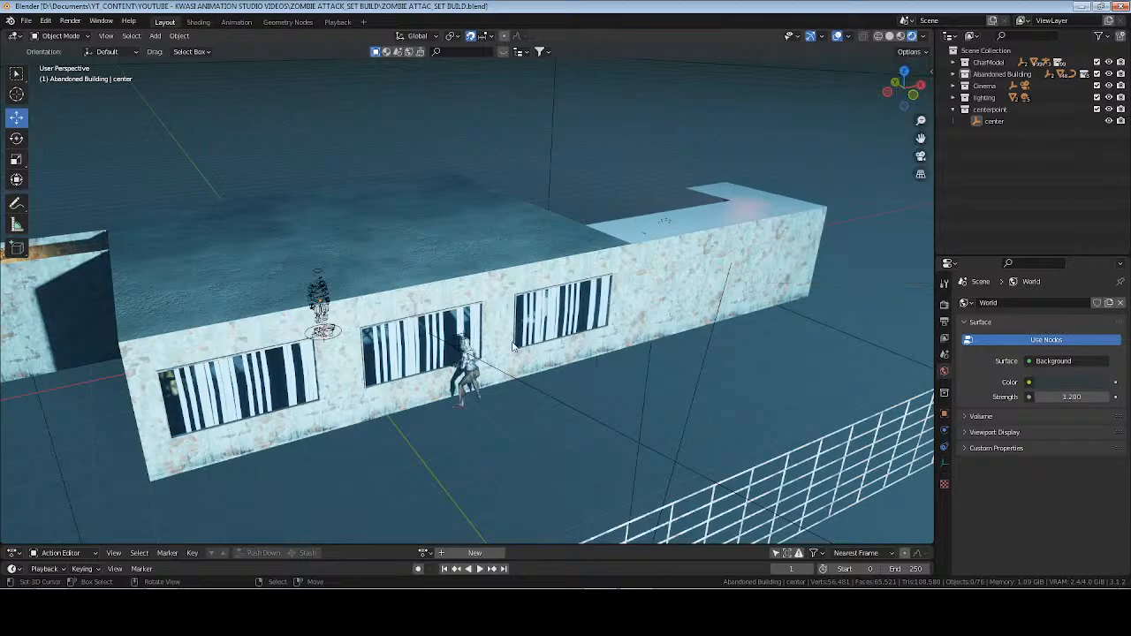
Turn off snapping and move the female zombie armature from outside the windows into the corridor, to about X 7.58 m, Y -4.32 m.
{"action": "left_click", "coordinate": [469, 378]}
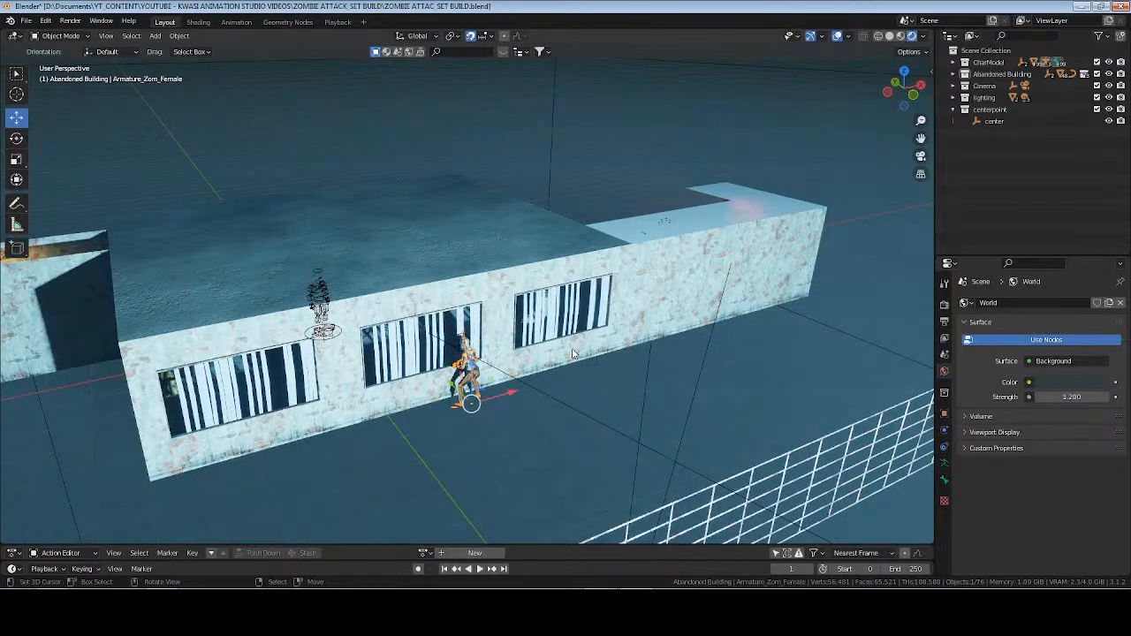
{"action": "key", "text": "KP_7"}
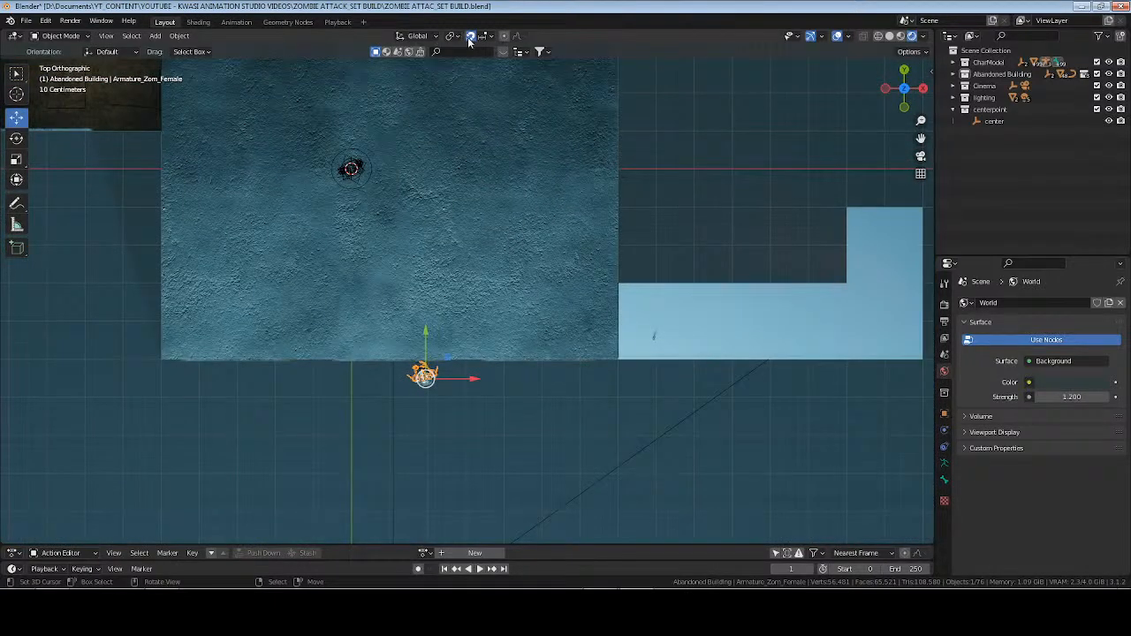
{"action": "key", "text": "g"}
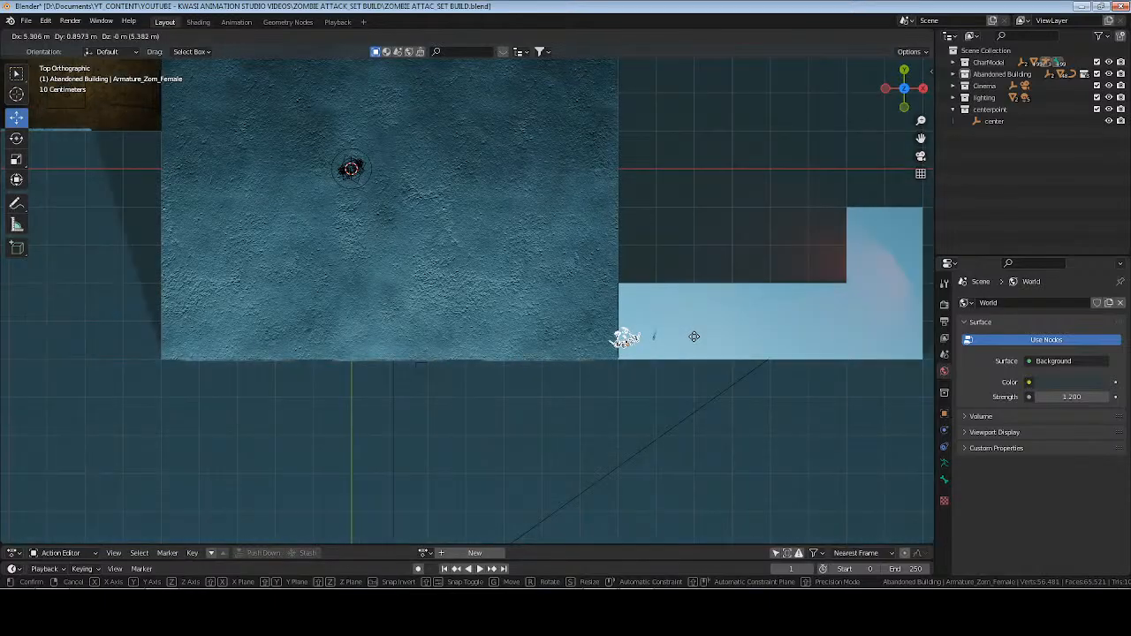
{"action": "left_click", "coordinate": [688, 333]}
{"action": "key", "text": "KP_Decimal"}
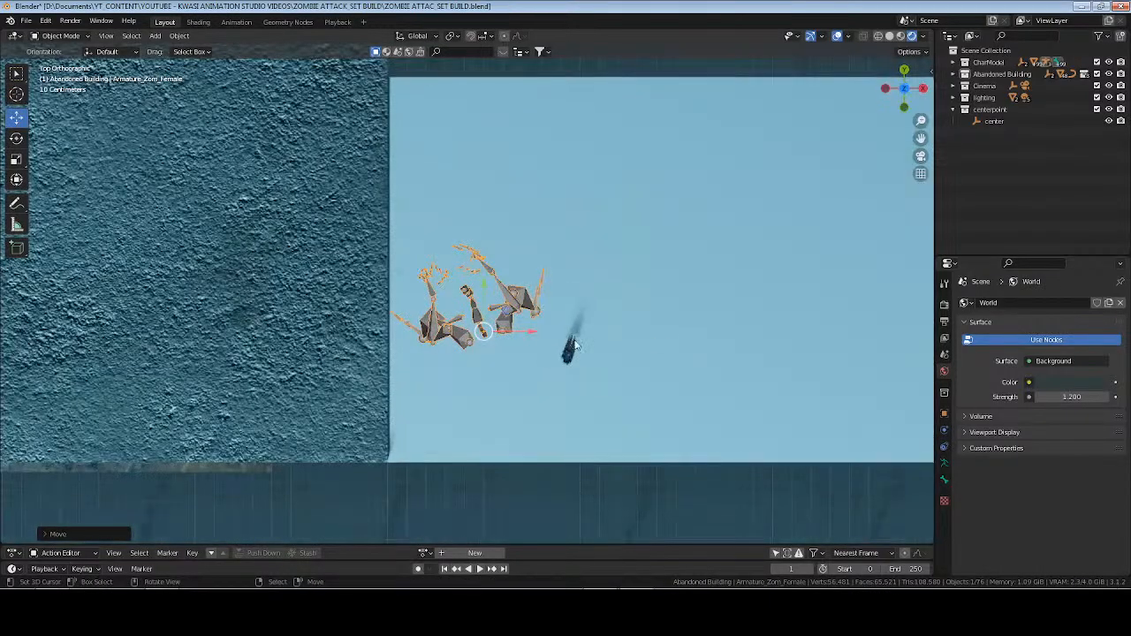
{"action": "middle_click_drag", "start_coordinate": [557, 358], "coordinate": [447, 254]}
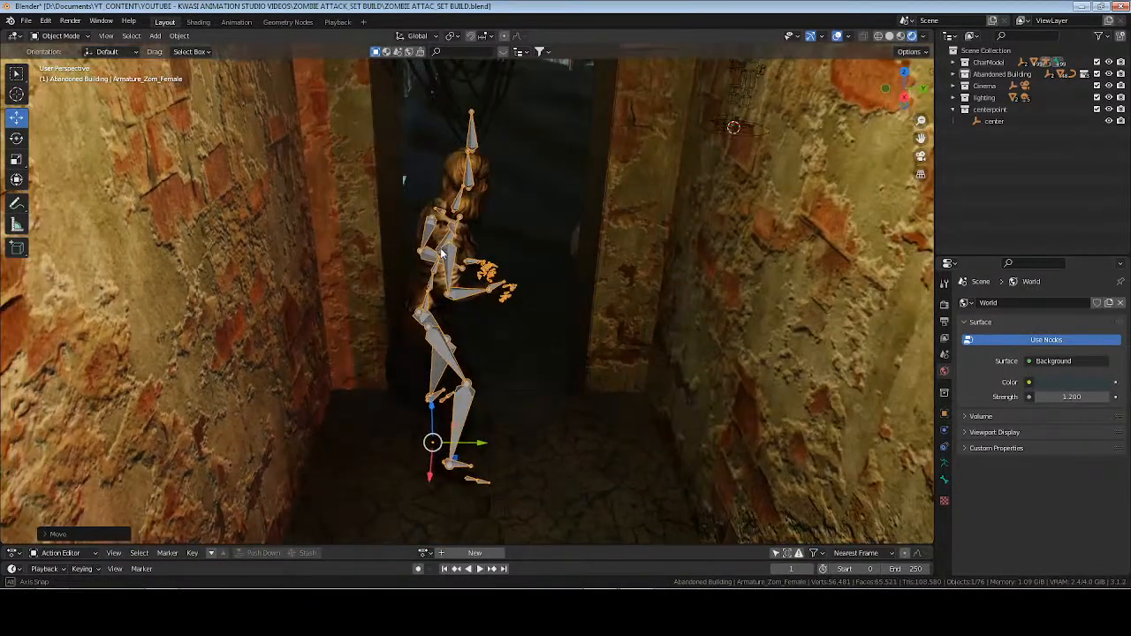
Turn the female zombie armature to a Z rotation of -110° so it faces the doorway, working in solid shading.
{"action": "left_click", "coordinate": [944, 413]}
{"action": "left_click_drag", "start_coordinate": [1050, 400], "coordinate": [971, 400]}
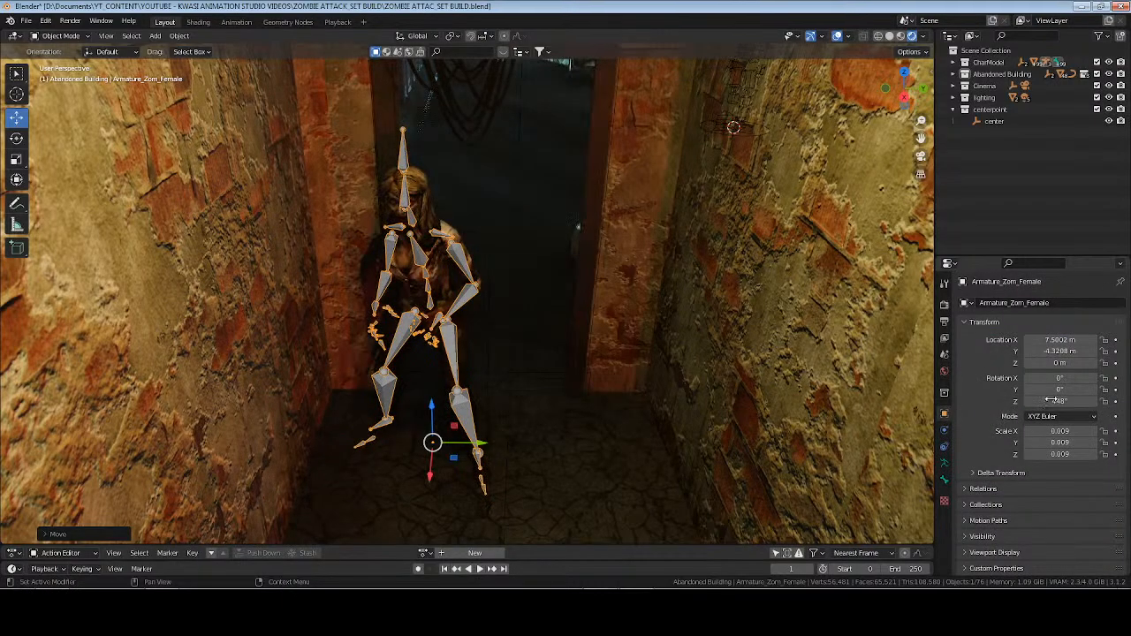
{"action": "left_click", "coordinate": [1050, 401]}
{"action": "type", "text": "0"}
{"action": "key", "text": "Return"}
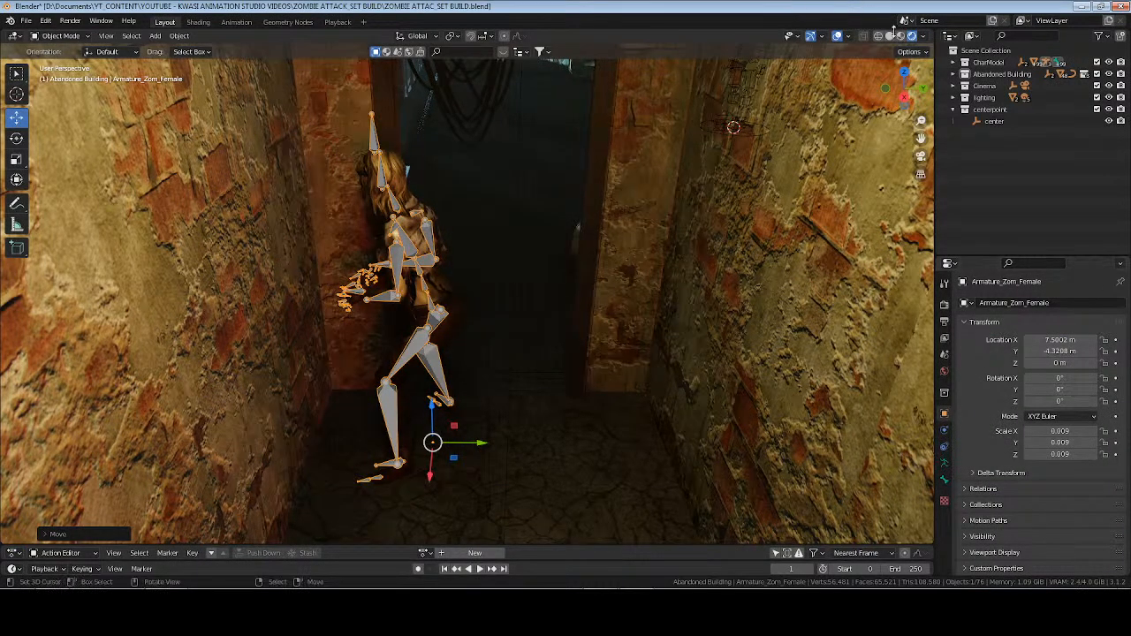
{"action": "left_click", "coordinate": [889, 37]}
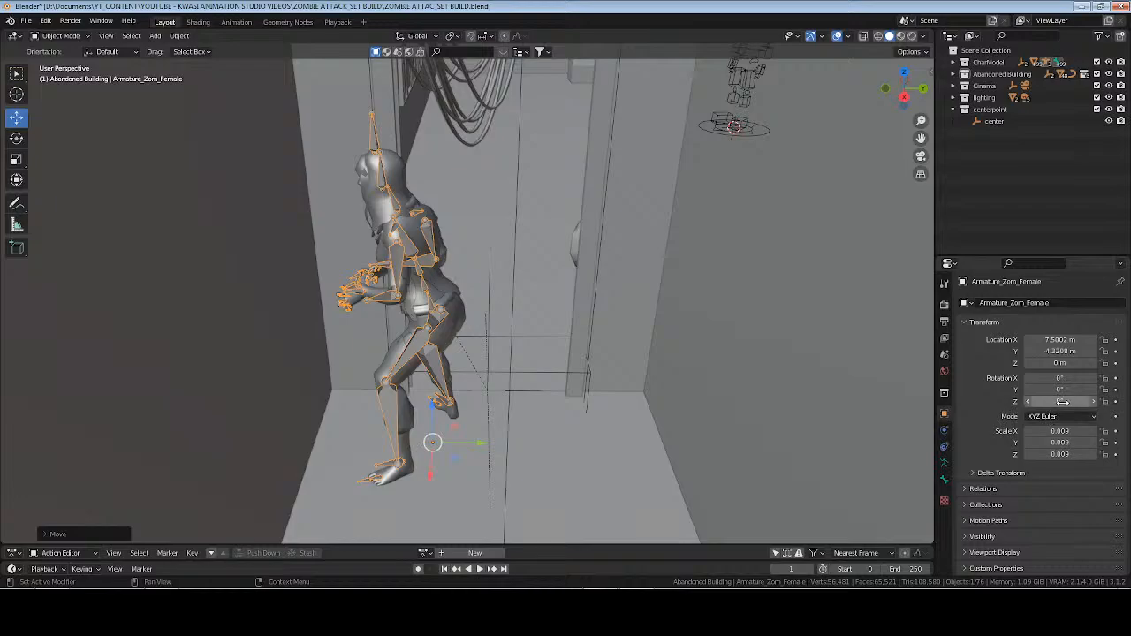
{"action": "mouse_move", "coordinate": [1057, 401]}
{"action": "left_mouse_down"}
{"action": "mouse_move", "coordinate": [999, 402]}
{"action": "mouse_move", "coordinate": [1021, 401]}
{"action": "left_mouse_up"}
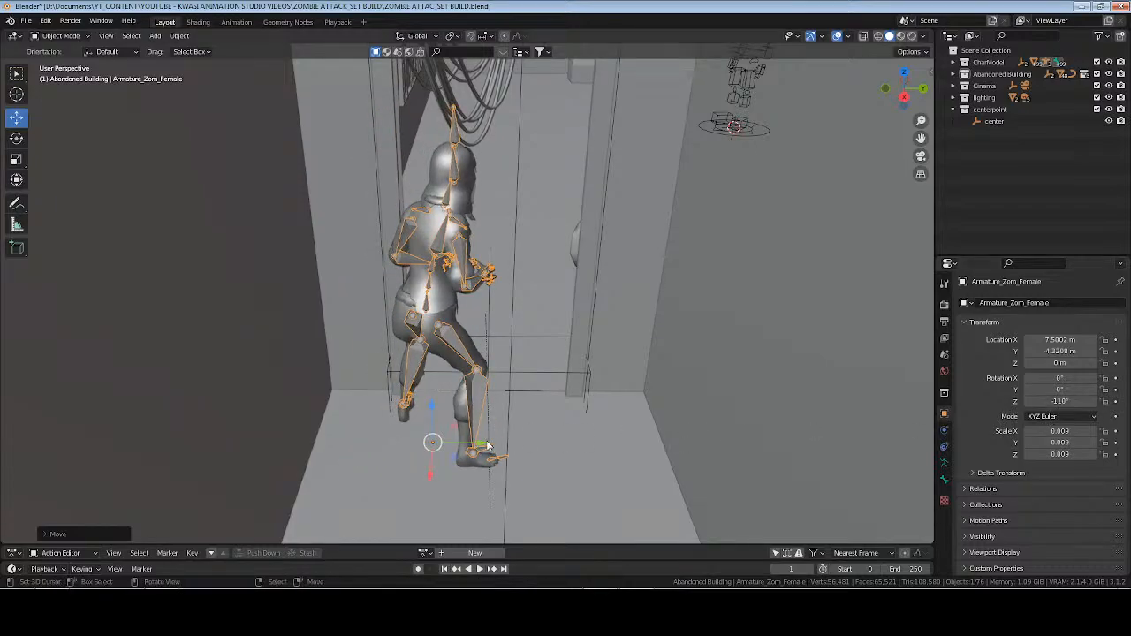
Shift the zombie armature along Y to about -4.17 m and raise it slightly to about 0.005 m so its feet meet the floor.
{"action": "left_click_drag", "start_coordinate": [478, 445], "coordinate": [510, 443]}
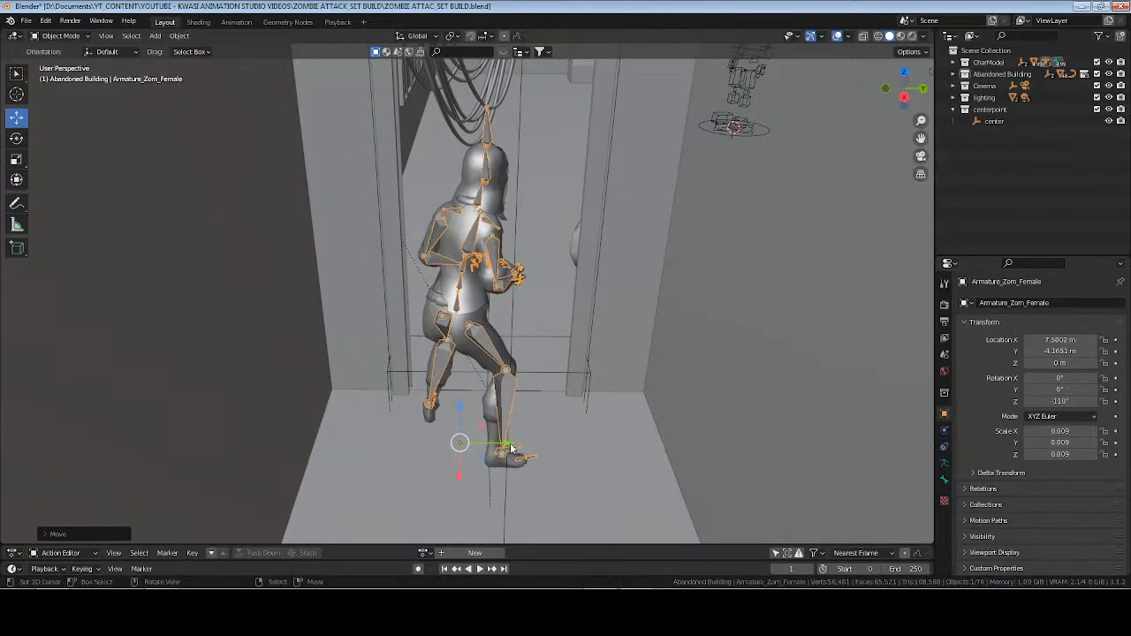
{"action": "middle_click_drag", "start_coordinate": [517, 438], "coordinate": [532, 359]}
{"action": "scroll", "coordinate": [522, 316], "scroll_direction": "up", "scroll_amount": 4}
{"action": "middle_click_drag", "start_coordinate": [541, 409], "coordinate": [558, 280], "text": "shift"}
{"action": "left_click_drag", "start_coordinate": [421, 428], "coordinate": [422, 424]}
{"action": "scroll", "coordinate": [572, 181], "scroll_direction": "down", "scroll_amount": 3}
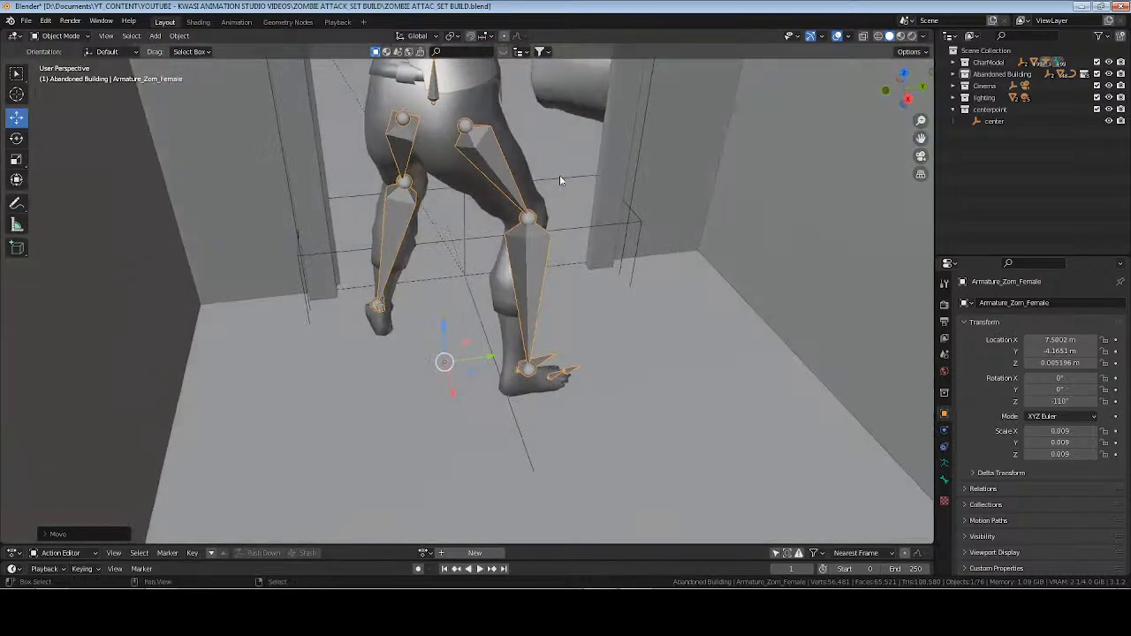
{"action": "scroll", "coordinate": [452, 407], "scroll_direction": "up", "scroll_amount": 2}
{"action": "left_click_drag", "start_coordinate": [458, 477], "coordinate": [460, 490]}
Adjust the zombie's Z rotation to -109°, move it along Y to about -4.22 m in the doorway, and save the file.
{"action": "left_click_drag", "start_coordinate": [1060, 402], "coordinate": [1086, 401]}
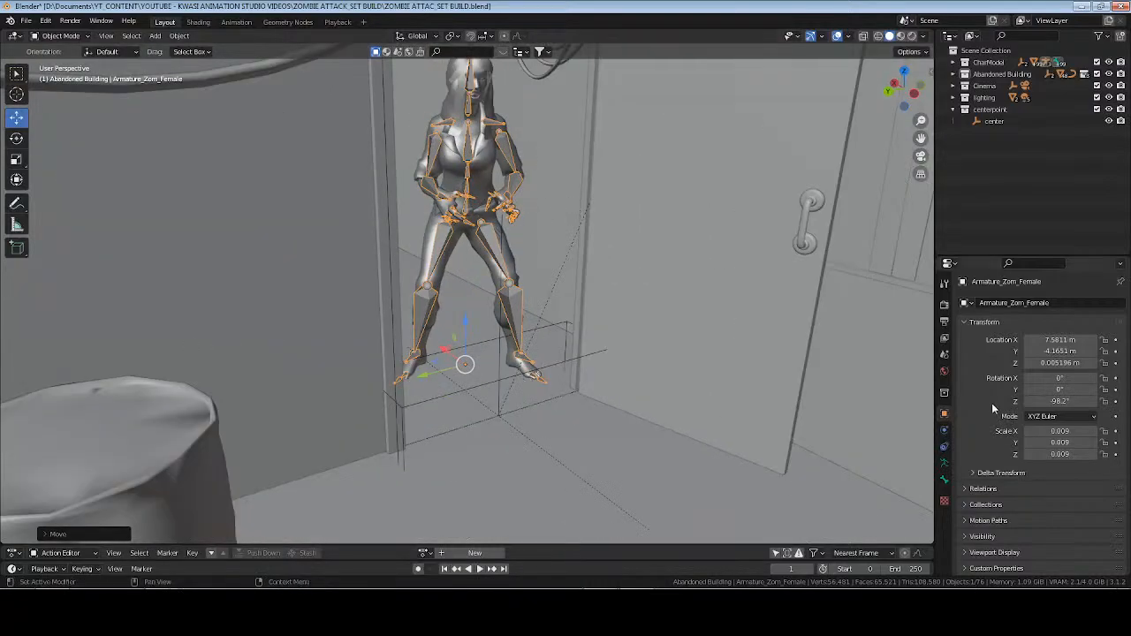
{"action": "left_click_drag", "start_coordinate": [1060, 401], "coordinate": [1037, 401]}
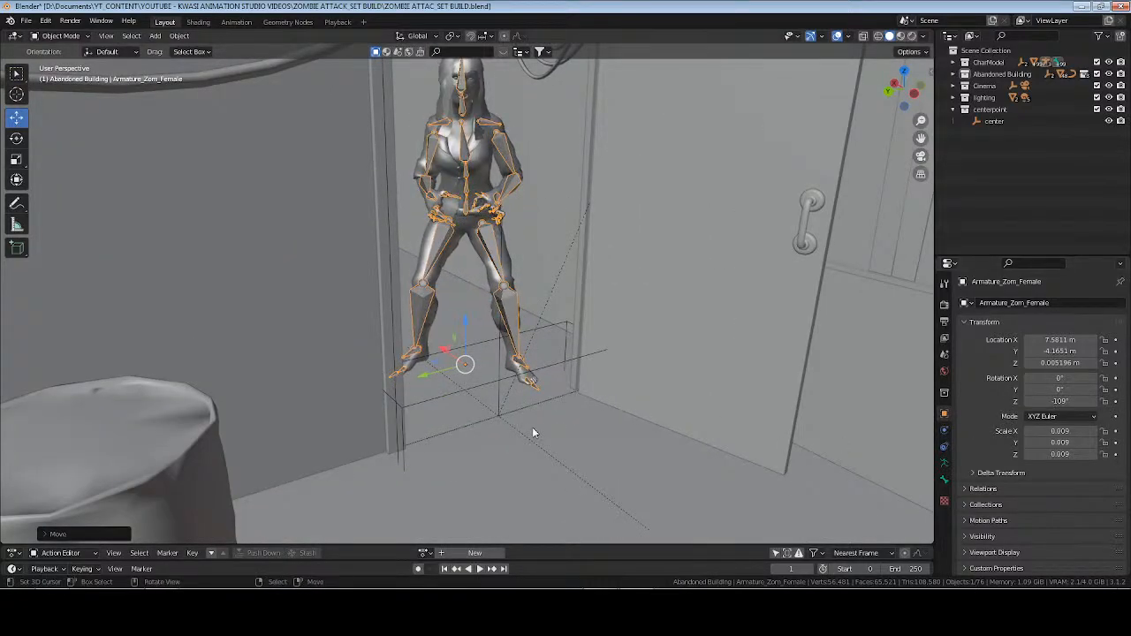
{"action": "key", "text": "g"}
{"action": "key", "text": "y"}
{"action": "left_click", "coordinate": [433, 375]}
{"action": "key", "text": "ctrl+s"}
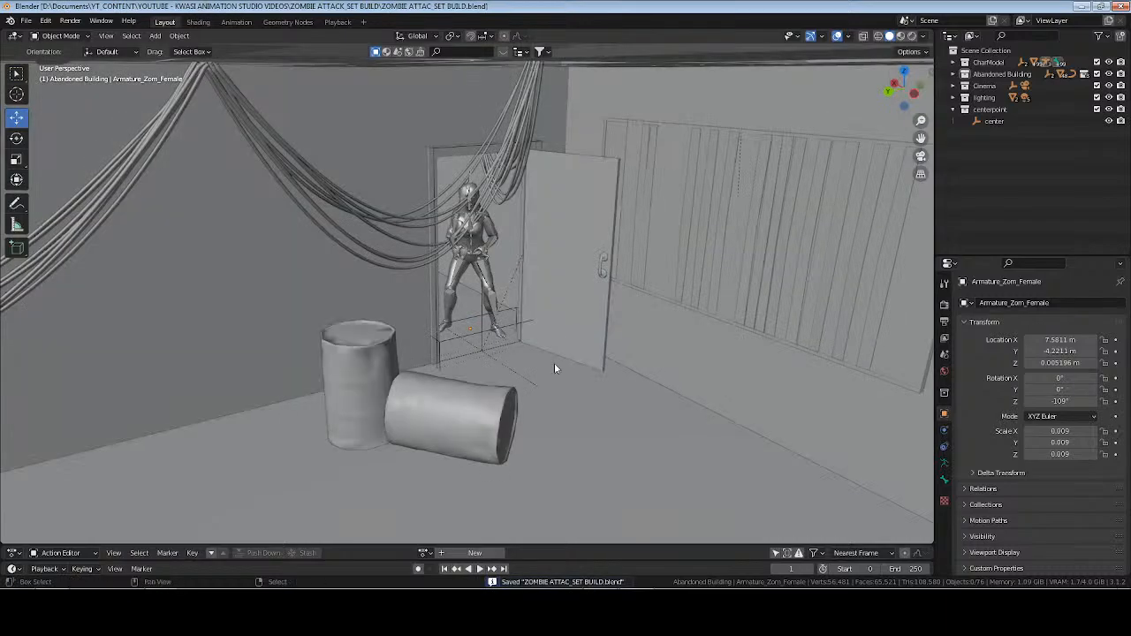
Hide the bones overlay, save the file, and view the scene in rendered shading through the camera.
{"action": "middle_click_drag", "start_coordinate": [555, 367], "coordinate": [769, 151]}
{"action": "scroll", "coordinate": [619, 357], "scroll_direction": "down", "scroll_amount": 4}
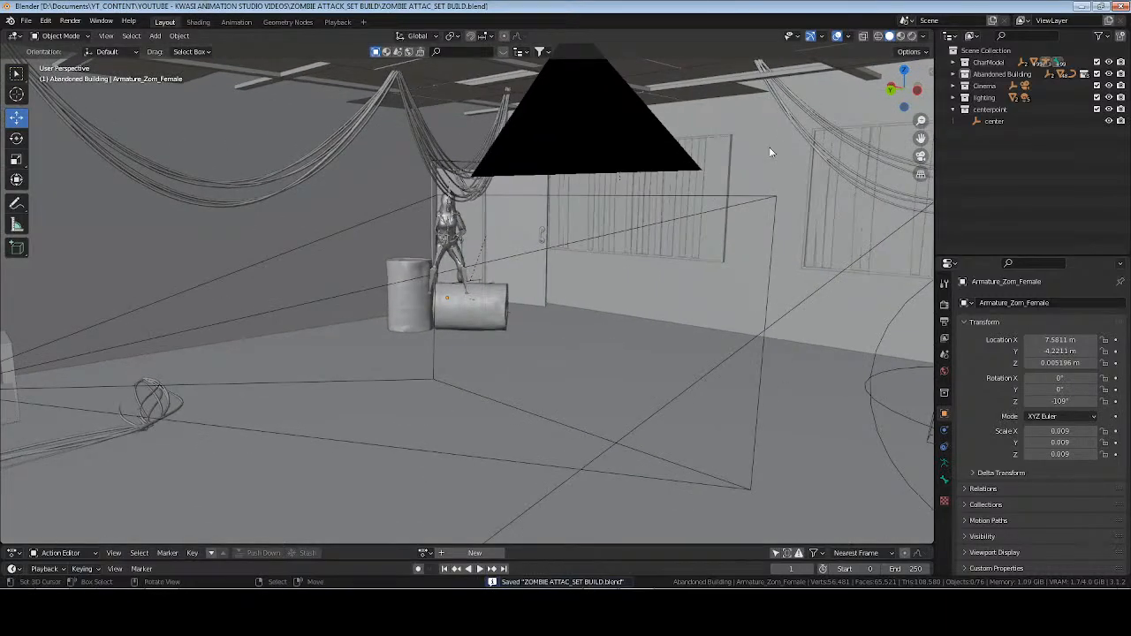
{"action": "left_click", "coordinate": [849, 36]}
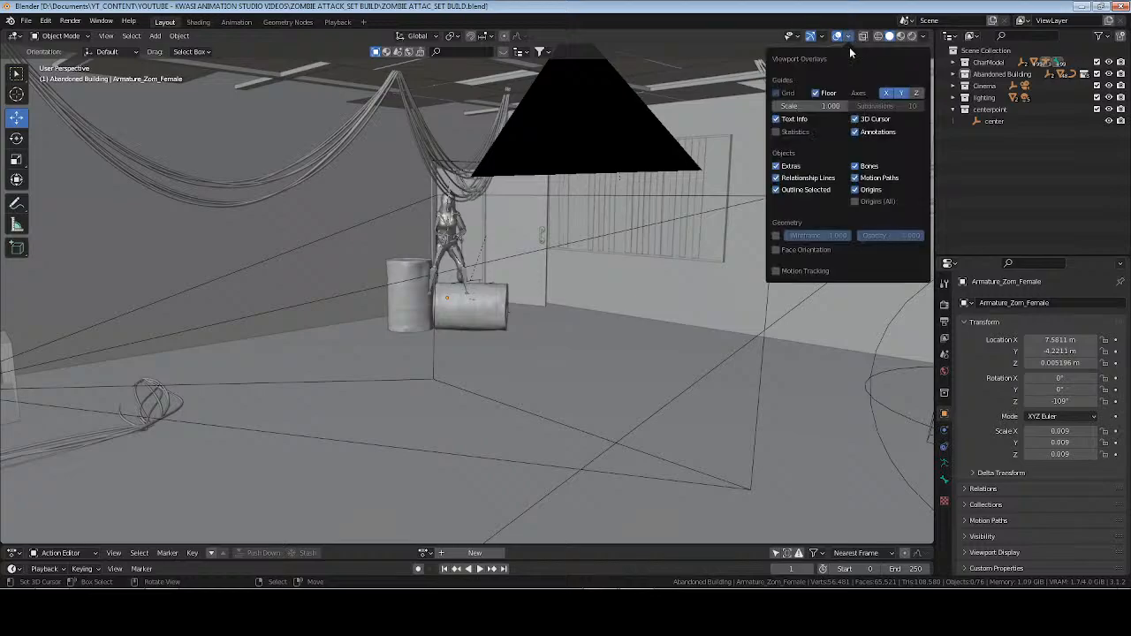
{"action": "key", "text": "ctrl+s"}
{"action": "left_click", "coordinate": [911, 36]}
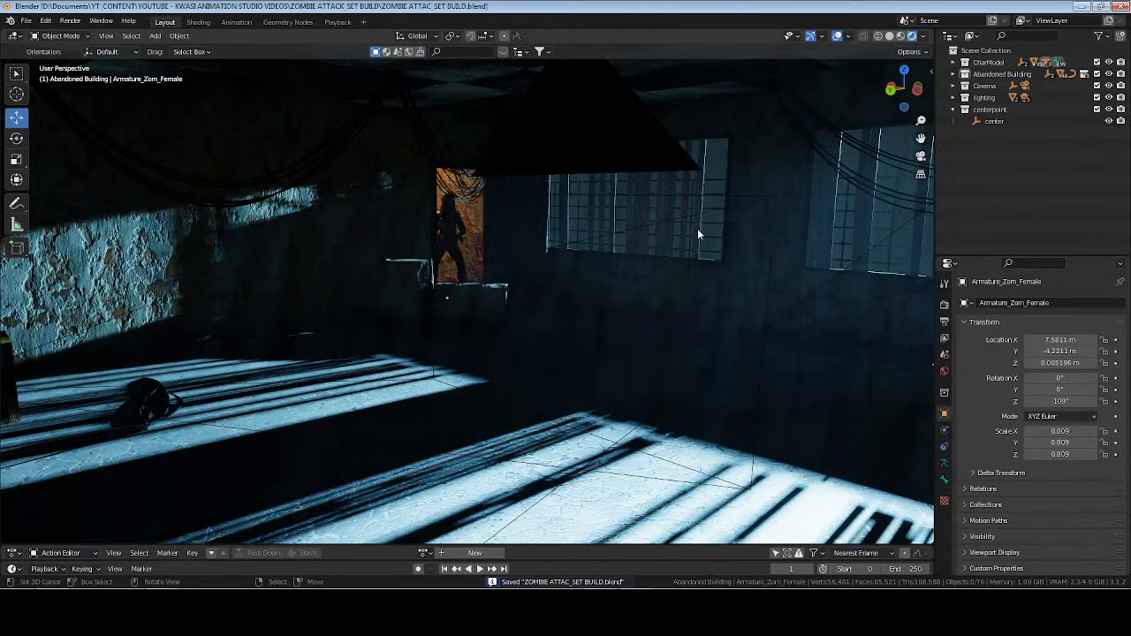
{"action": "key", "text": "KP_0"}
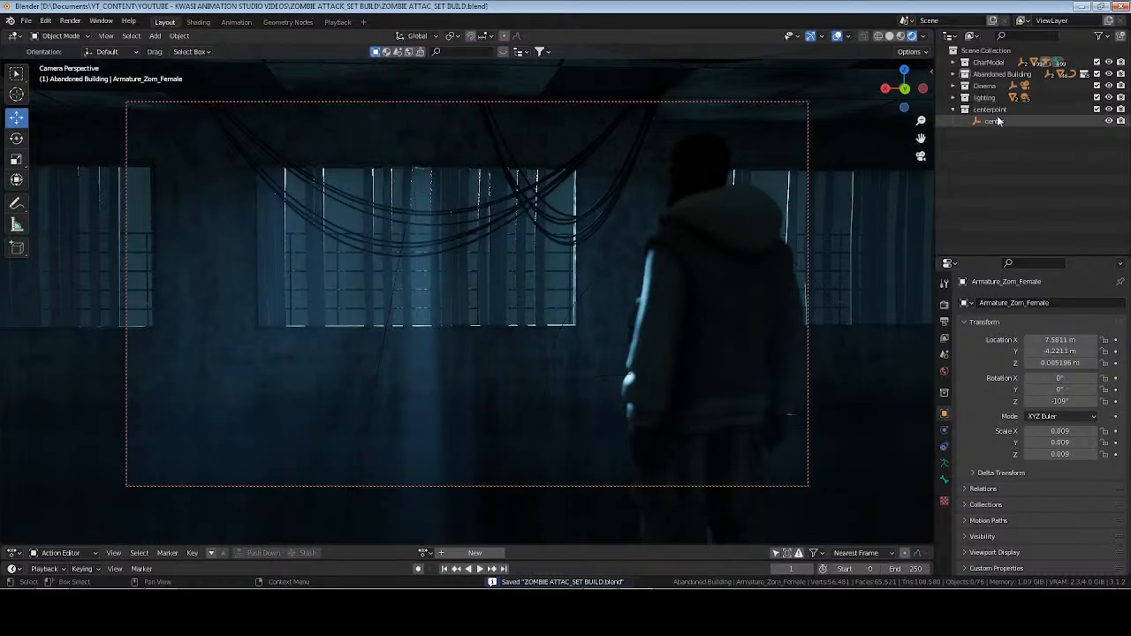
Frame the center empty, return to the camera view, and move the lighting collection above the Cinema collection in the Outliner.
{"action": "left_click", "coordinate": [995, 121]}
{"action": "key", "text": "KP_0"}
{"action": "key", "text": "KP_Decimal"}
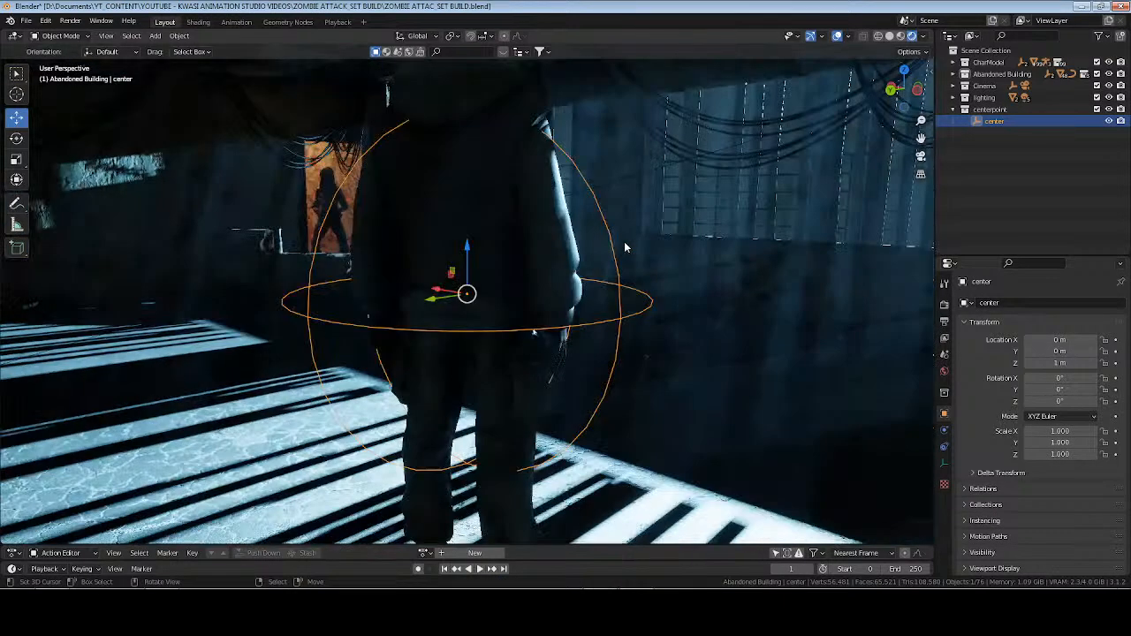
{"action": "key", "text": "KP_0"}
{"action": "left_click", "coordinate": [953, 86]}
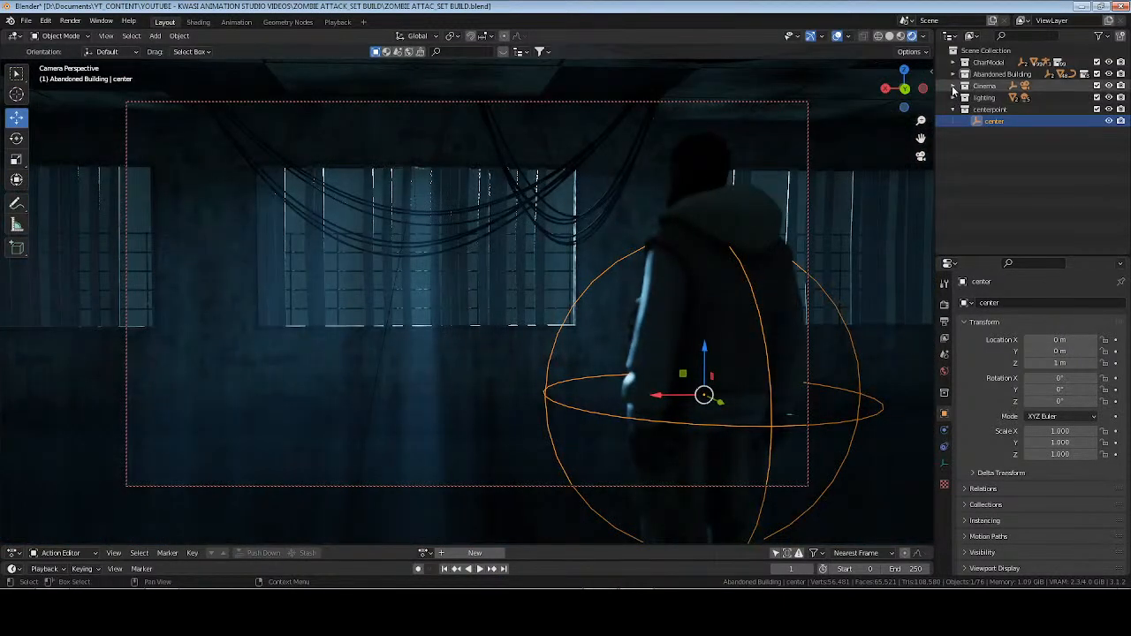
{"action": "left_click", "coordinate": [953, 85]}
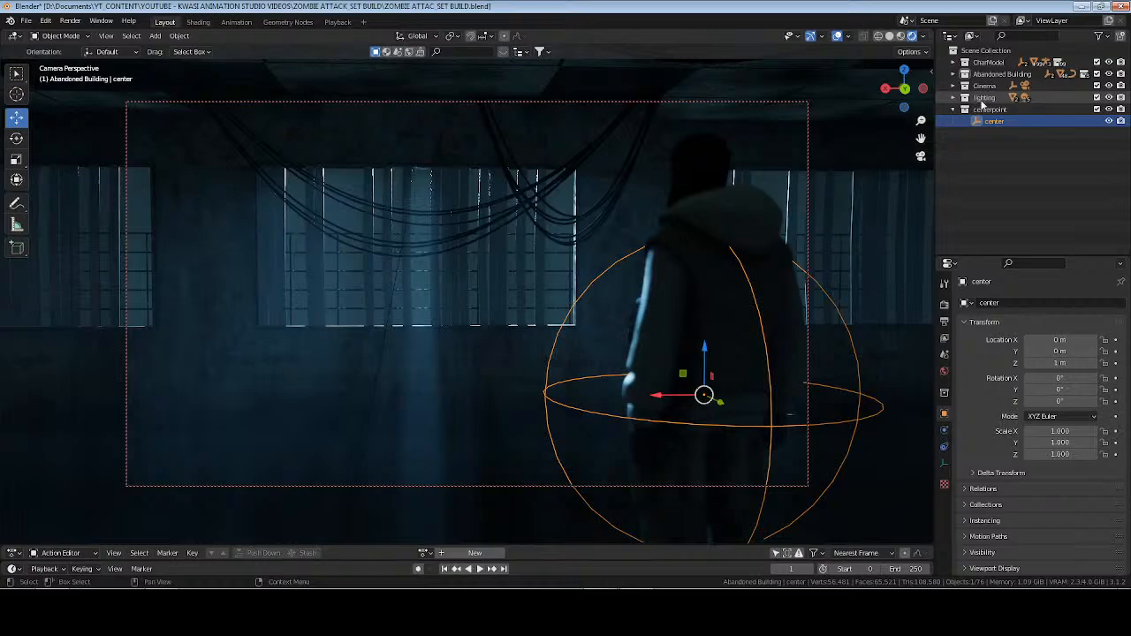
{"action": "left_click_drag", "start_coordinate": [982, 99], "coordinate": [972, 81]}
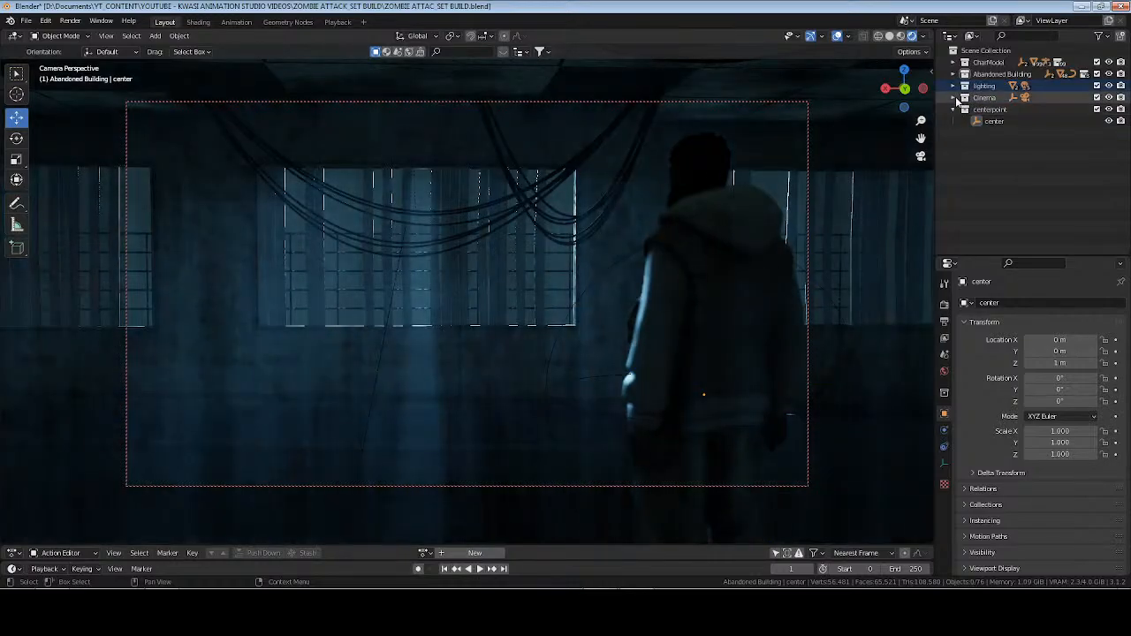
Select Main Cam in the Cinema collection and reframe it past the man's back toward the zombie in the doorway, with about -142° Z rotation.
{"action": "left_click", "coordinate": [953, 97]}
{"action": "left_click", "coordinate": [998, 122]}
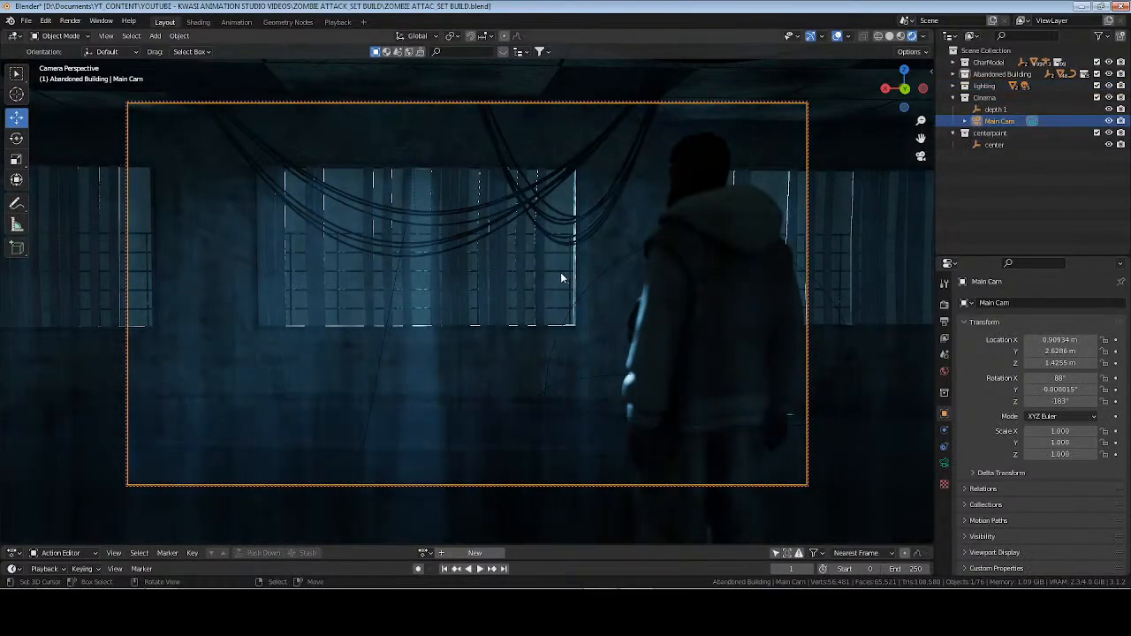
{"action": "middle_click_drag", "start_coordinate": [561, 277], "coordinate": [523, 280]}
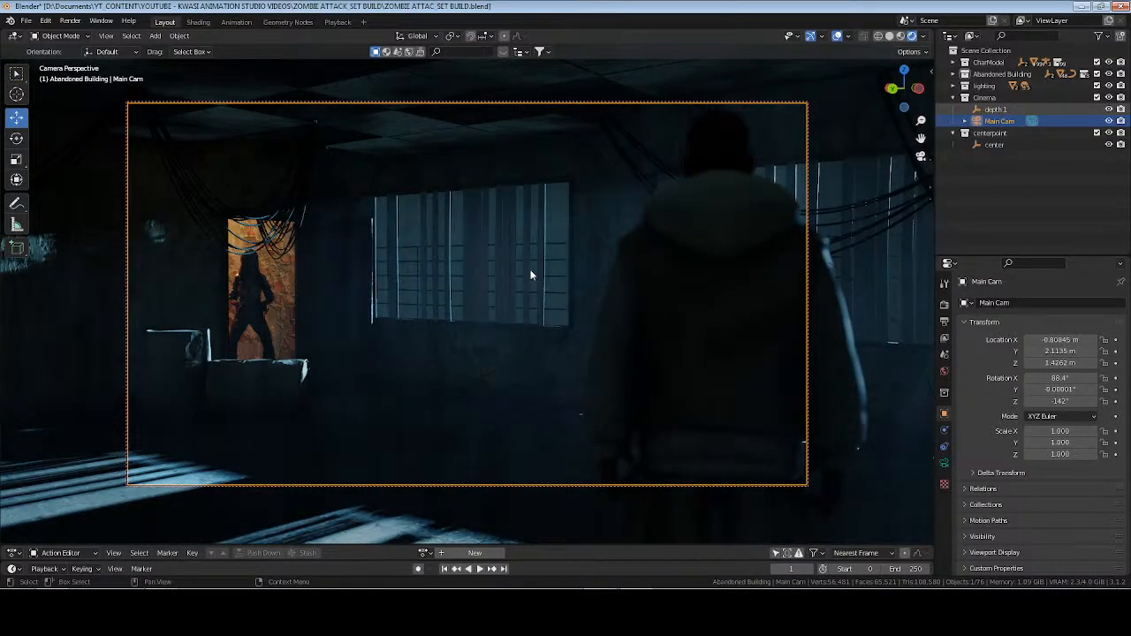
Move the depth 1 empty in solid top view to the corridor doorway beside the zombie, at about -4.04 m in Y.
{"action": "left_click", "coordinate": [996, 109]}
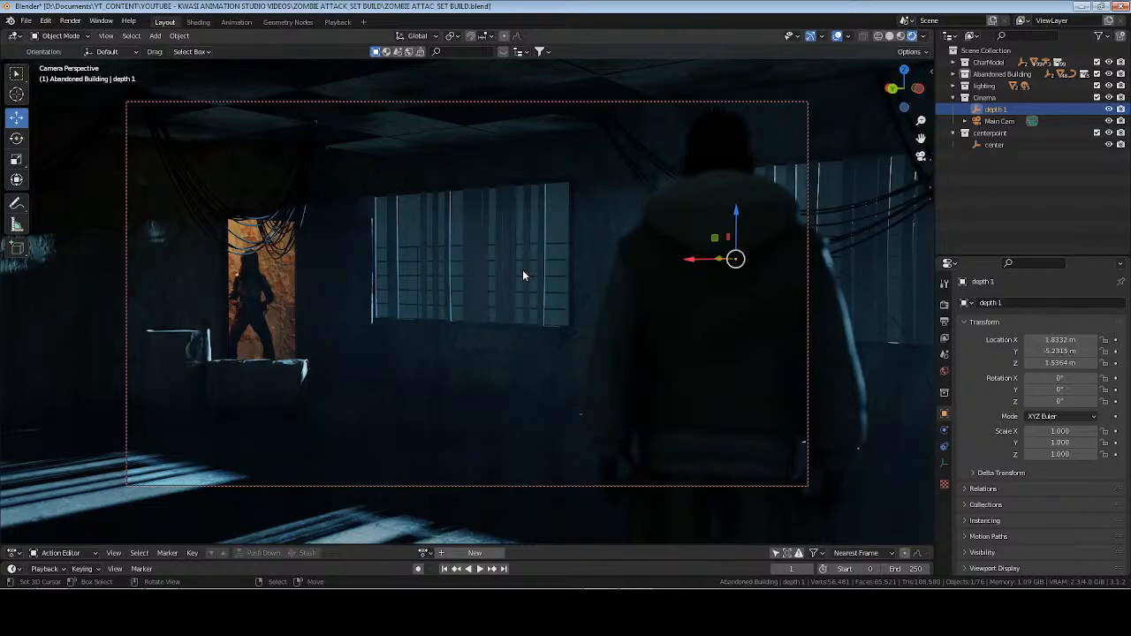
{"action": "left_click", "coordinate": [890, 36]}
{"action": "key", "text": "KP_7"}
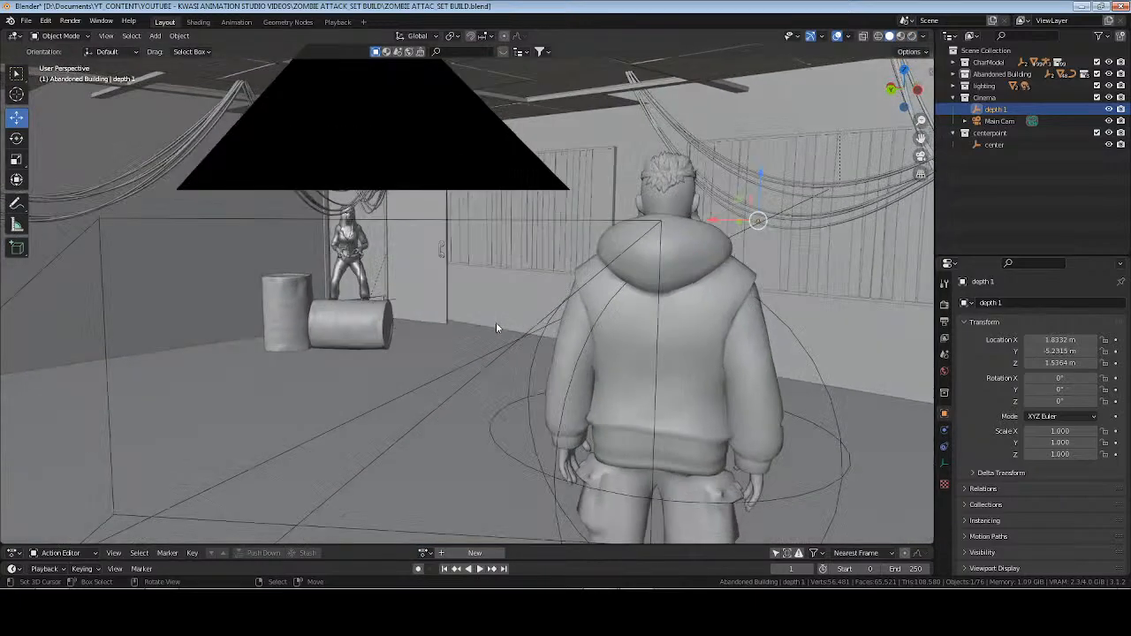
{"action": "scroll", "coordinate": [457, 301], "scroll_direction": "down", "scroll_amount": 6}
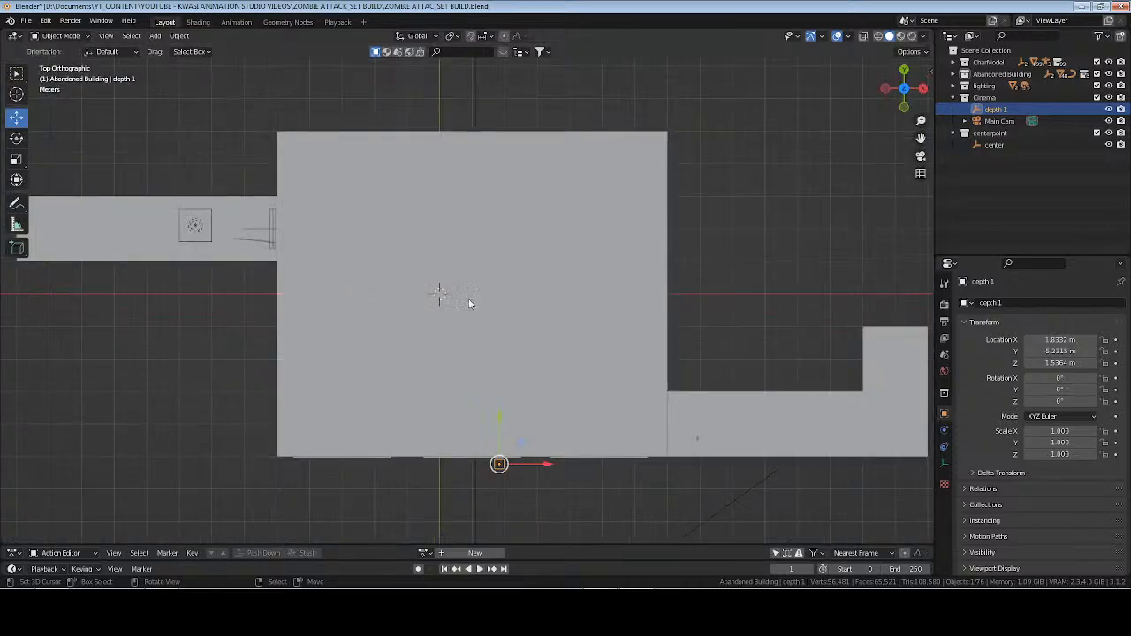
{"action": "key", "text": "g"}
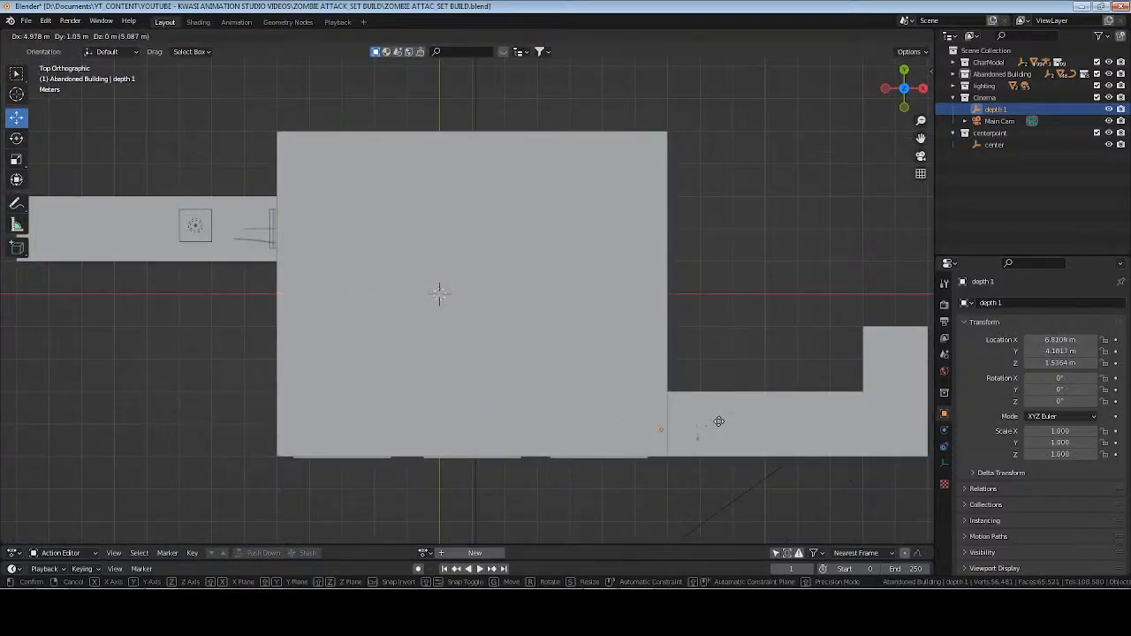
{"action": "left_click", "coordinate": [723, 427]}
Shift the depth 1 empty along X to about 7.26 m so it lies close to the zombie's face.
{"action": "key", "text": "KP_Decimal"}
{"action": "middle_click_drag", "start_coordinate": [723, 427], "coordinate": [392, 316]}
{"action": "key", "text": "g"}
{"action": "key", "text": "x"}
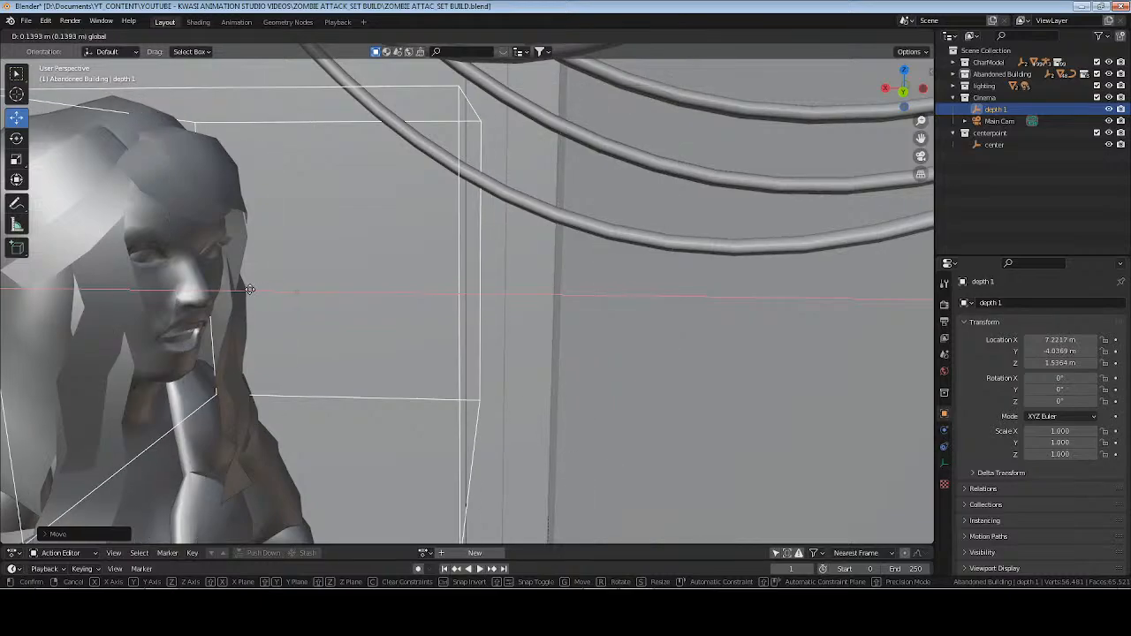
{"action": "left_click", "coordinate": [303, 274]}
{"action": "left_click", "coordinate": [284, 259]}
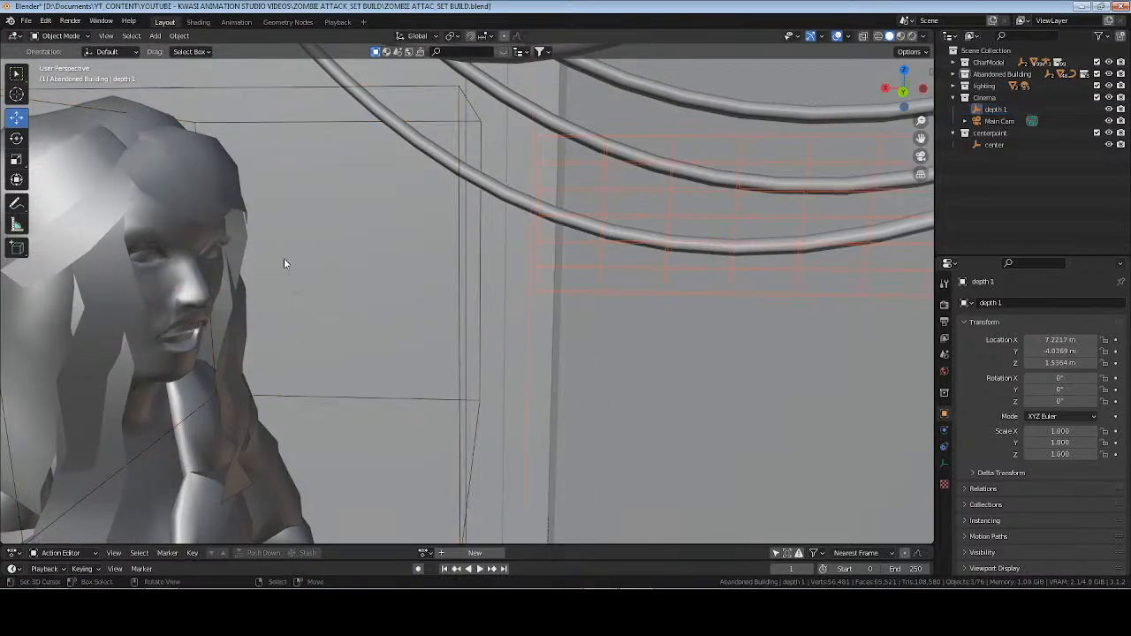
{"action": "left_click", "coordinate": [996, 109]}
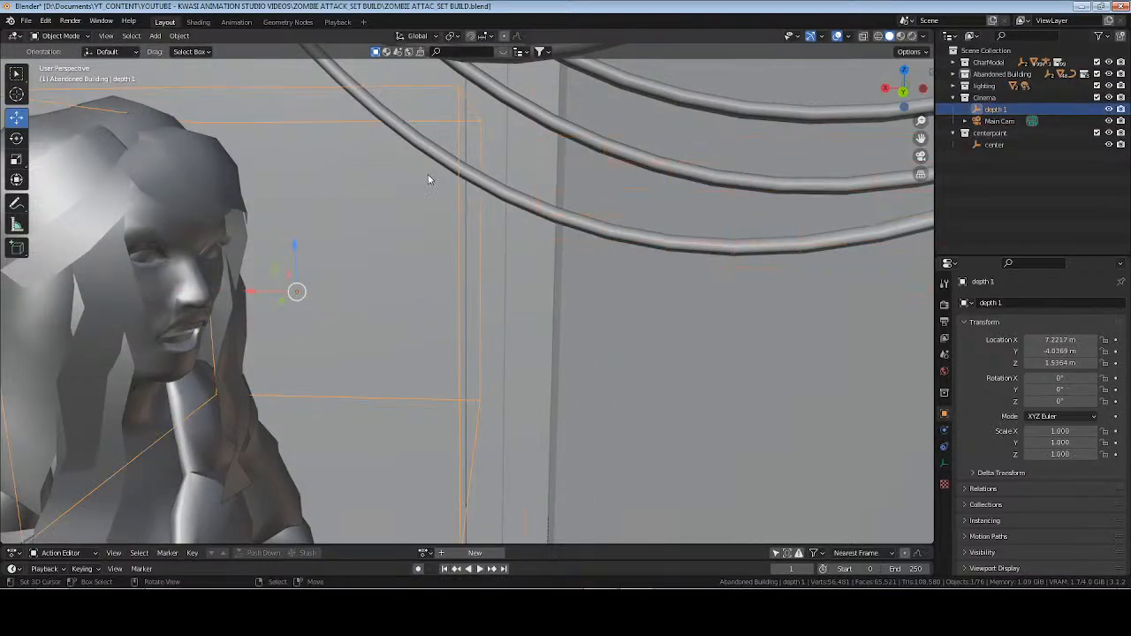
{"action": "middle_click_drag", "start_coordinate": [243, 284], "coordinate": [366, 291]}
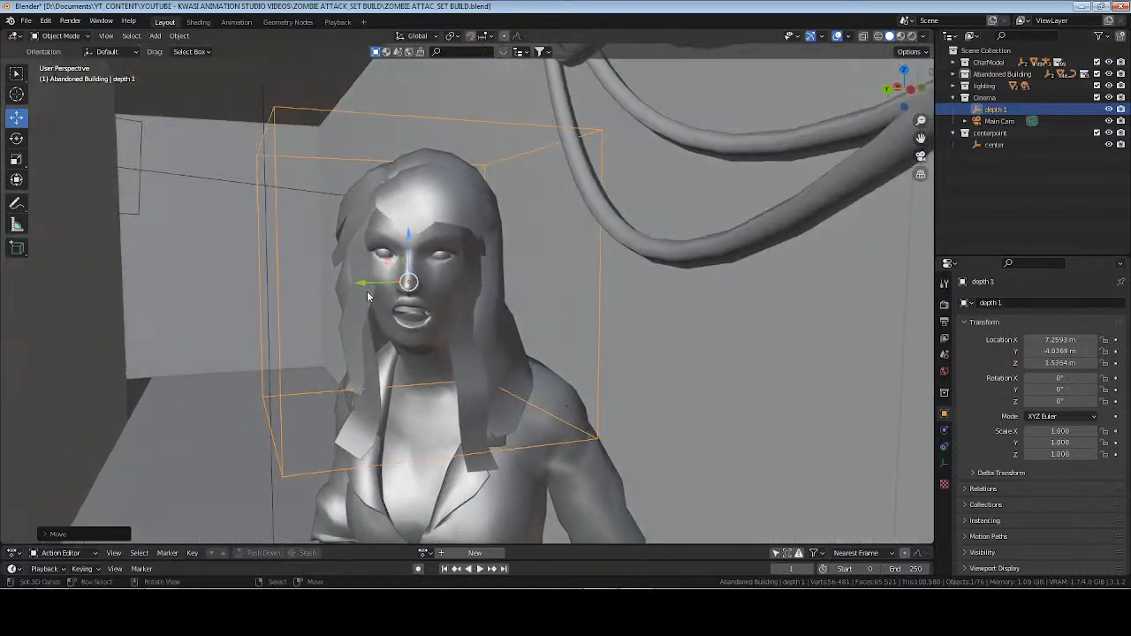
Fine-tune the depth 1 empty at the zombie's face to about X 7.28 m, Y -4.036 m and Z 1.529 m, and save the file.
{"action": "key", "text": "g"}
{"action": "key", "text": "y"}
{"action": "left_click_drag", "start_coordinate": [360, 282], "coordinate": [358, 282]}
{"action": "left_click_drag", "start_coordinate": [405, 236], "coordinate": [396, 247]}
{"action": "middle_click_drag", "start_coordinate": [310, 310], "coordinate": [399, 324]}
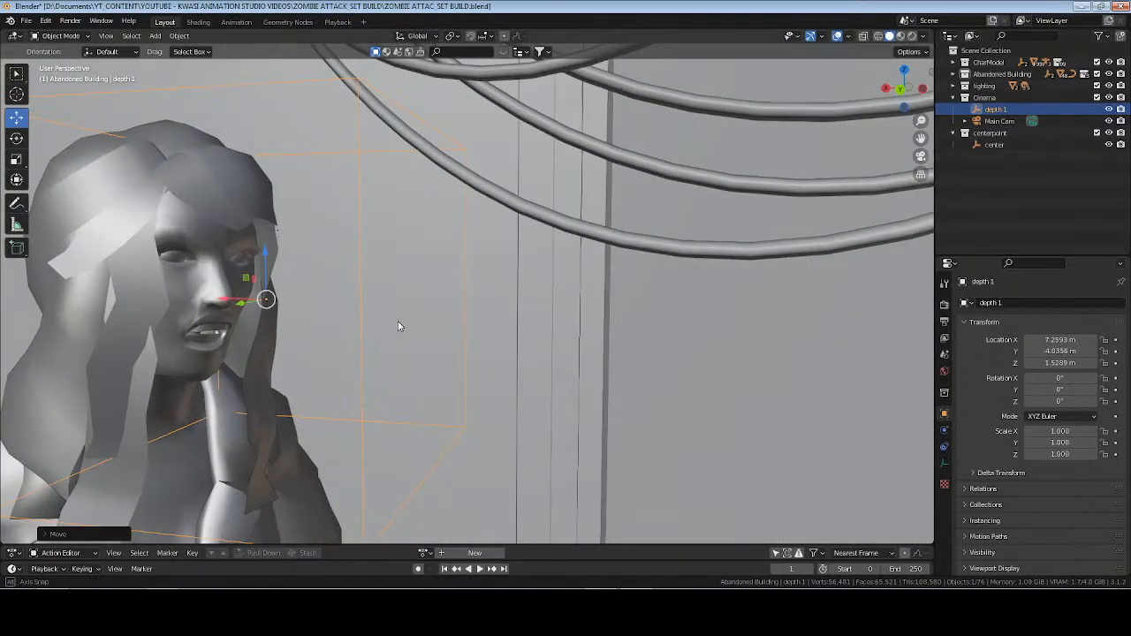
{"action": "middle_click_drag", "start_coordinate": [219, 299], "coordinate": [313, 332]}
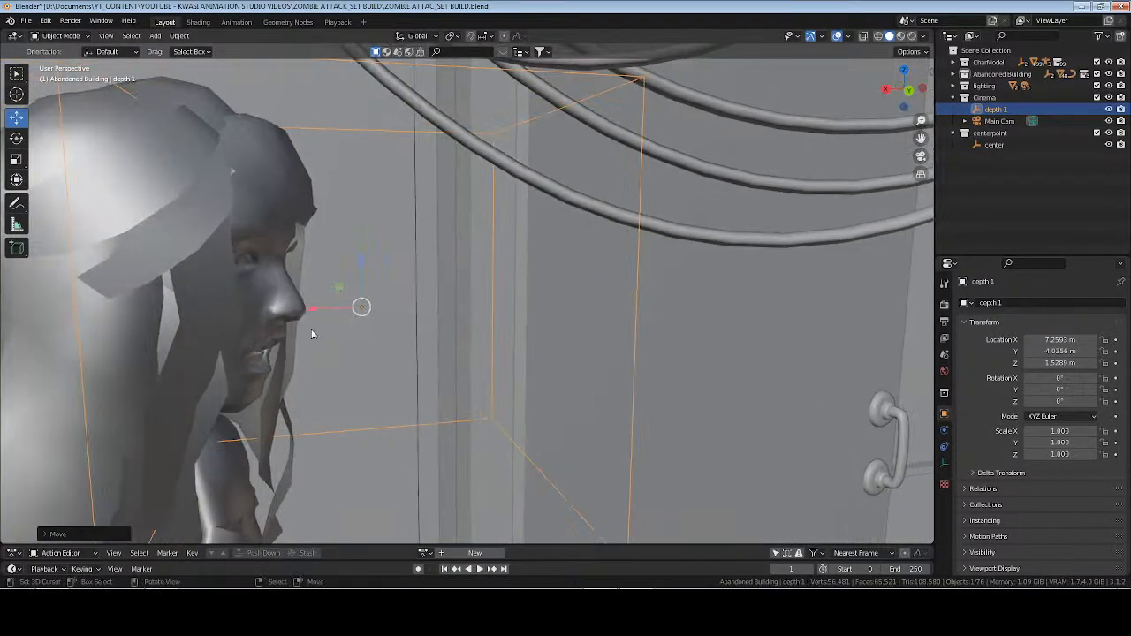
{"action": "mouse_move", "coordinate": [314, 308]}
{"action": "left_mouse_down"}
{"action": "mouse_move", "coordinate": [303, 309]}
{"action": "mouse_move", "coordinate": [321, 309]}
{"action": "left_mouse_up"}
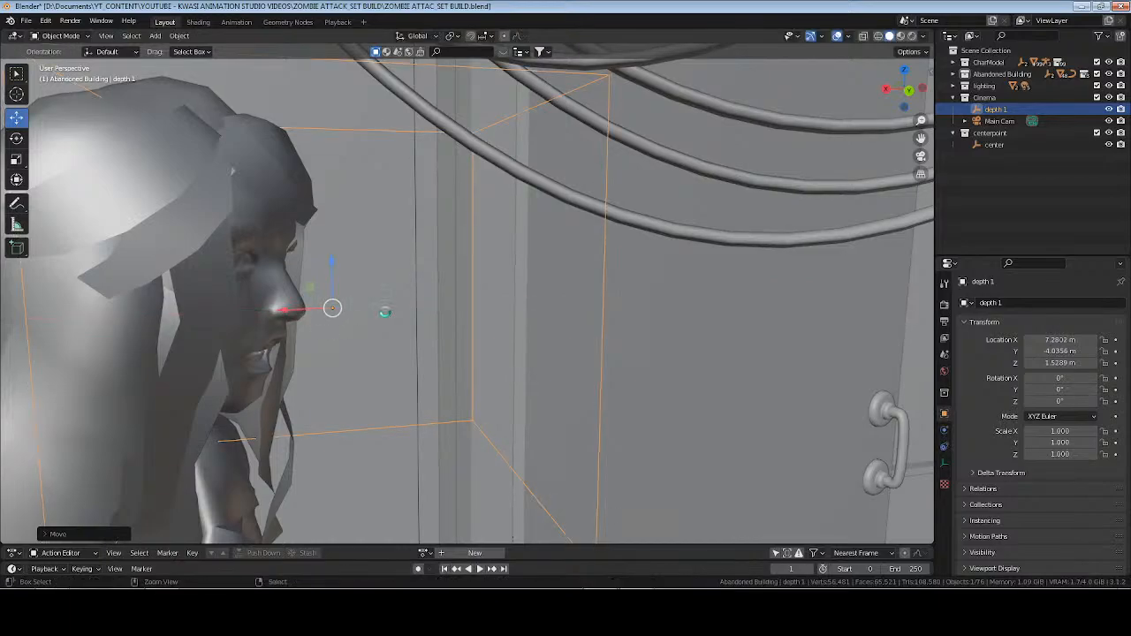
{"action": "key", "text": "ctrl+s"}
Reframe Main Cam in the rendered camera view to about 89.6° X and -137° Z rotation, and save the file.
{"action": "left_click", "coordinate": [1016, 144]}
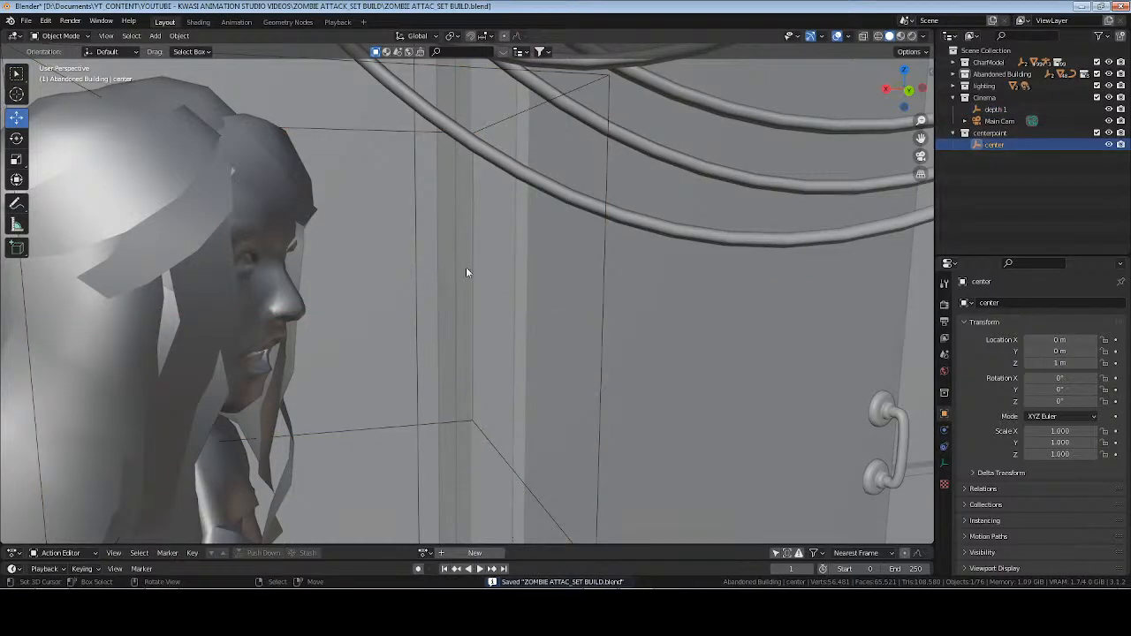
{"action": "key", "text": "KP_Decimal"}
{"action": "key", "text": "KP_0"}
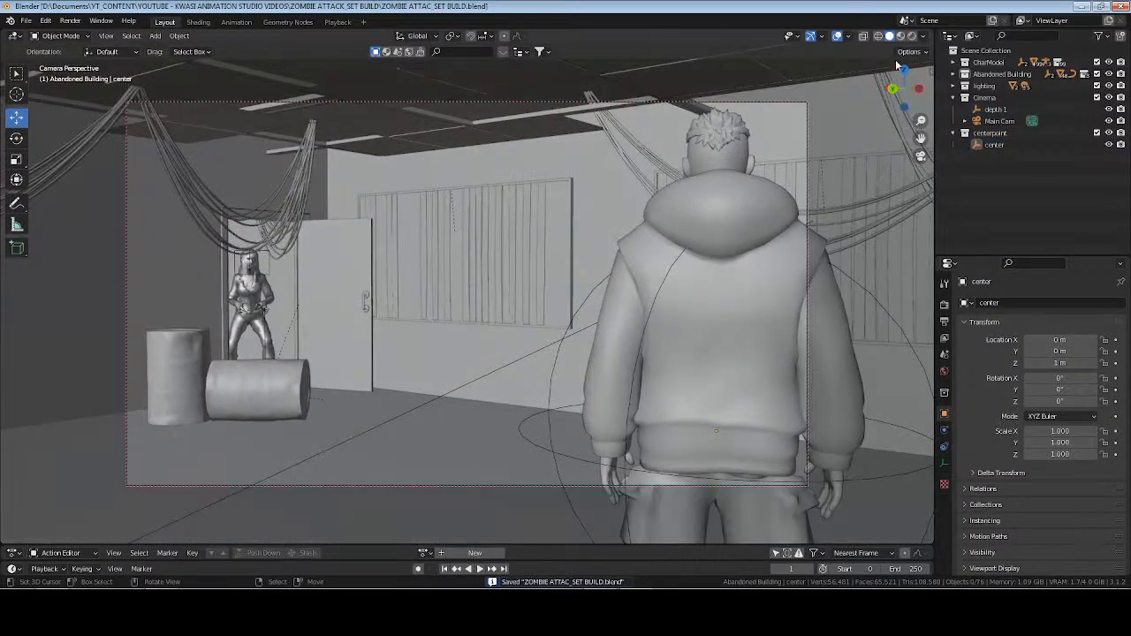
{"action": "left_click", "coordinate": [913, 36]}
{"action": "left_click", "coordinate": [1000, 121]}
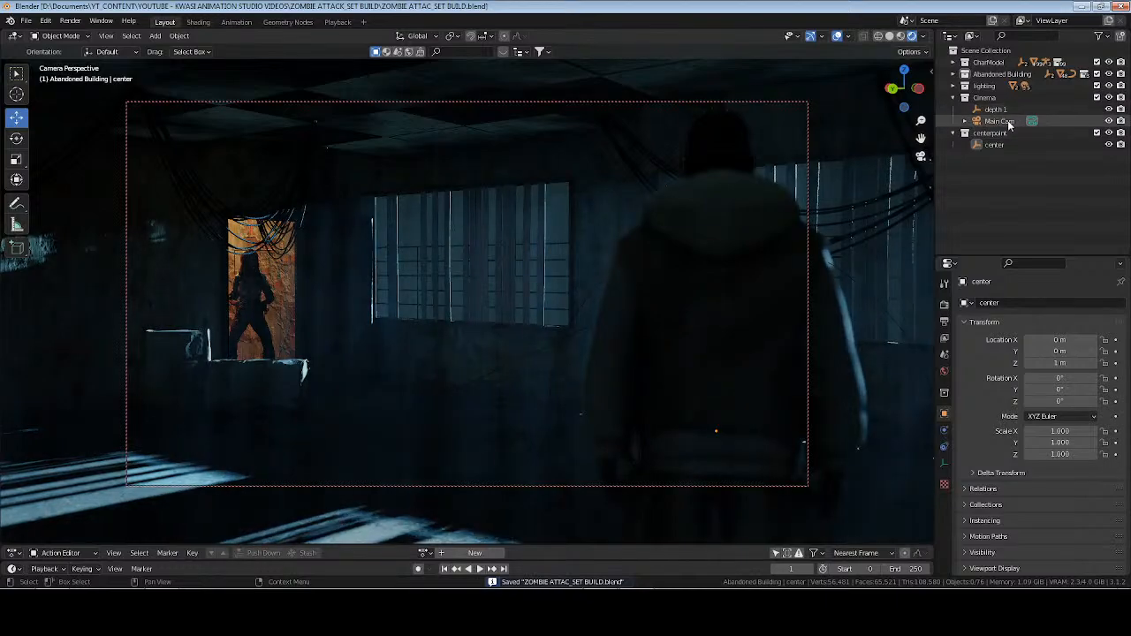
{"action": "middle_click_drag", "start_coordinate": [604, 230], "coordinate": [581, 265]}
{"action": "key", "text": "ctrl+s"}
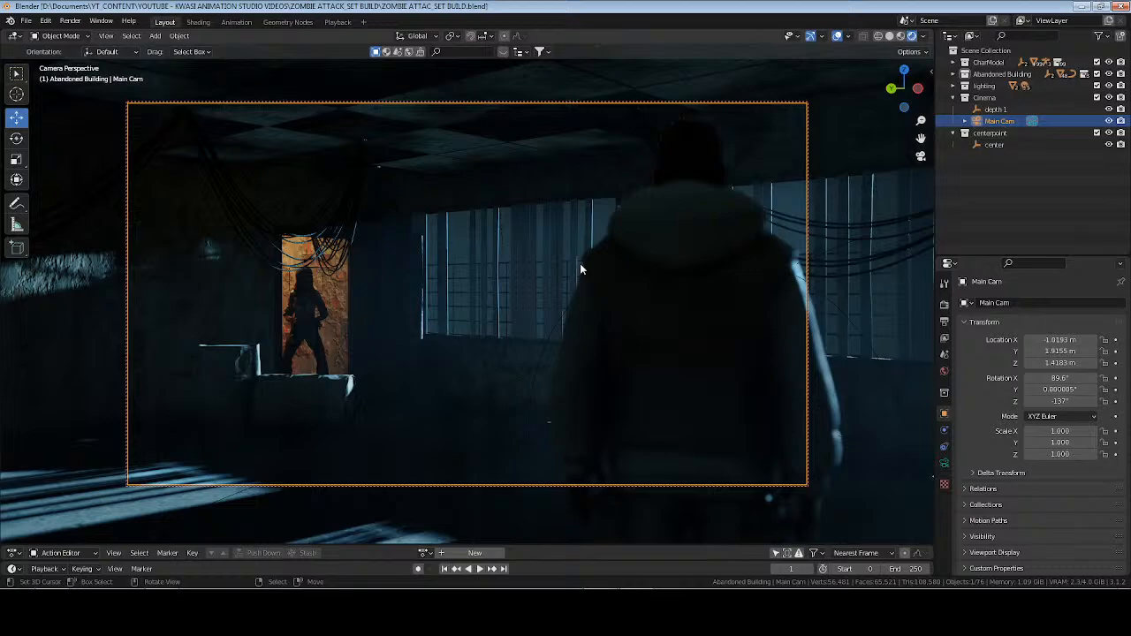
Rotate the Aksara_Rig character to 58.1° around Z while viewing the scene in material preview.
{"action": "left_click", "coordinate": [954, 63]}
{"action": "left_click", "coordinate": [1046, 76]}
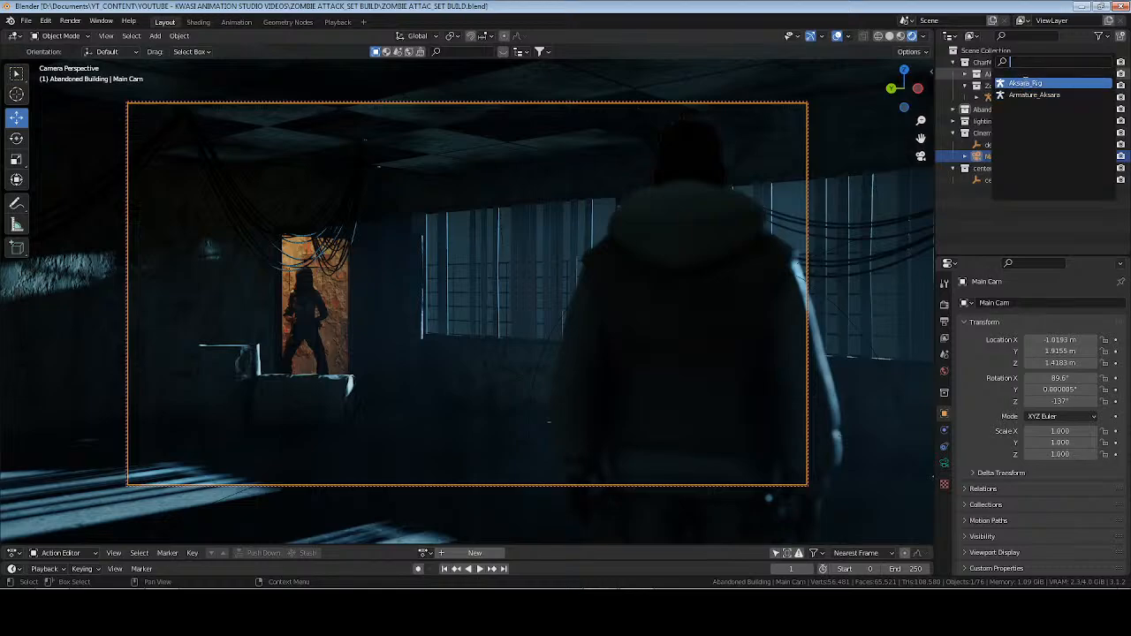
{"action": "left_click", "coordinate": [1025, 82]}
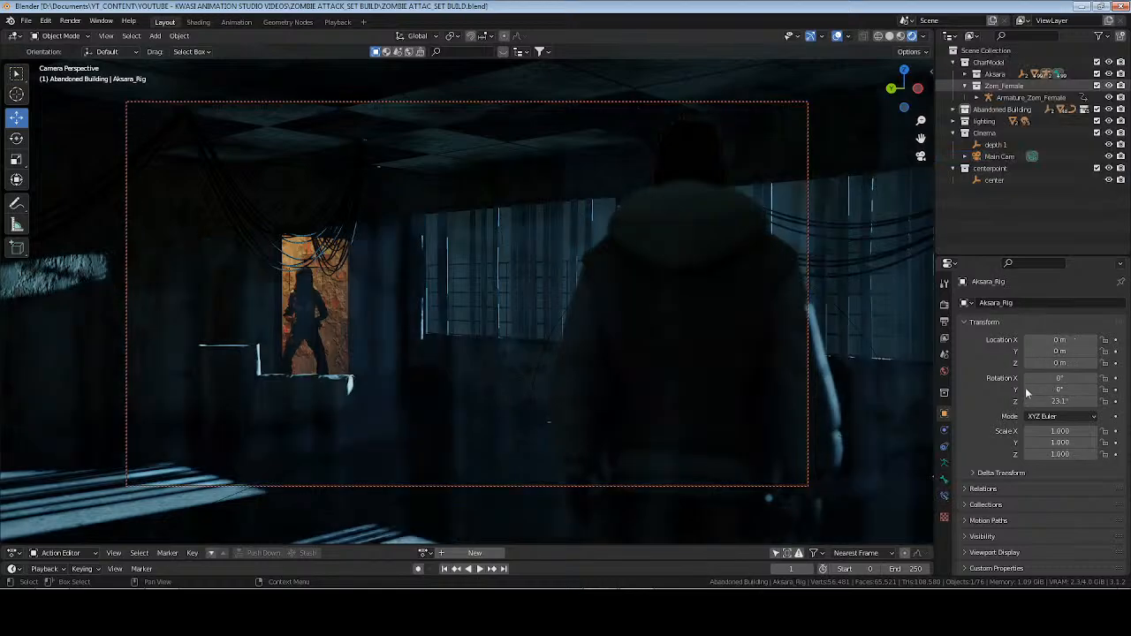
{"action": "left_click", "coordinate": [900, 36]}
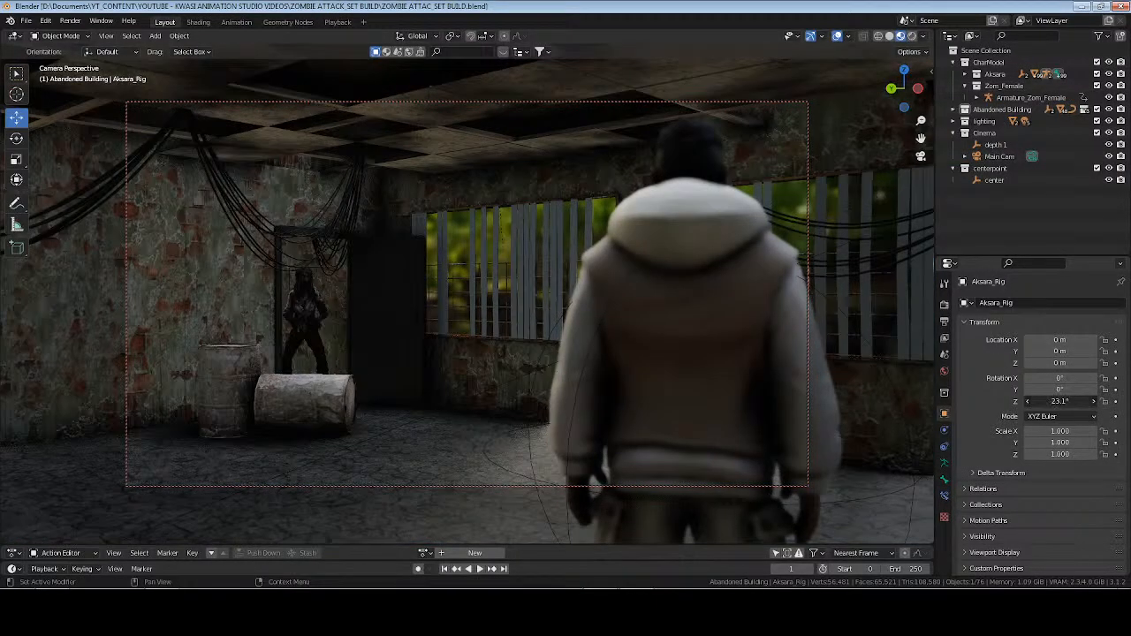
{"action": "left_click_drag", "start_coordinate": [1060, 402], "coordinate": [1085, 401]}
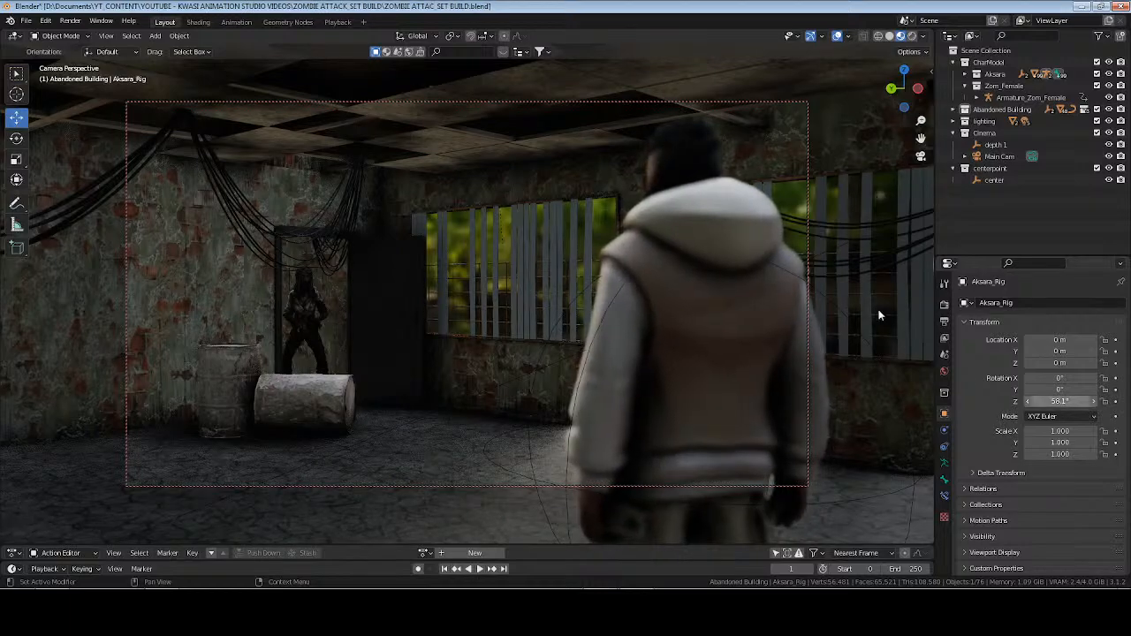
Return to rendered shading, deselect the character rig, and render the current frame to check the shot.
{"action": "left_click", "coordinate": [912, 37]}
{"action": "left_click", "coordinate": [994, 180]}
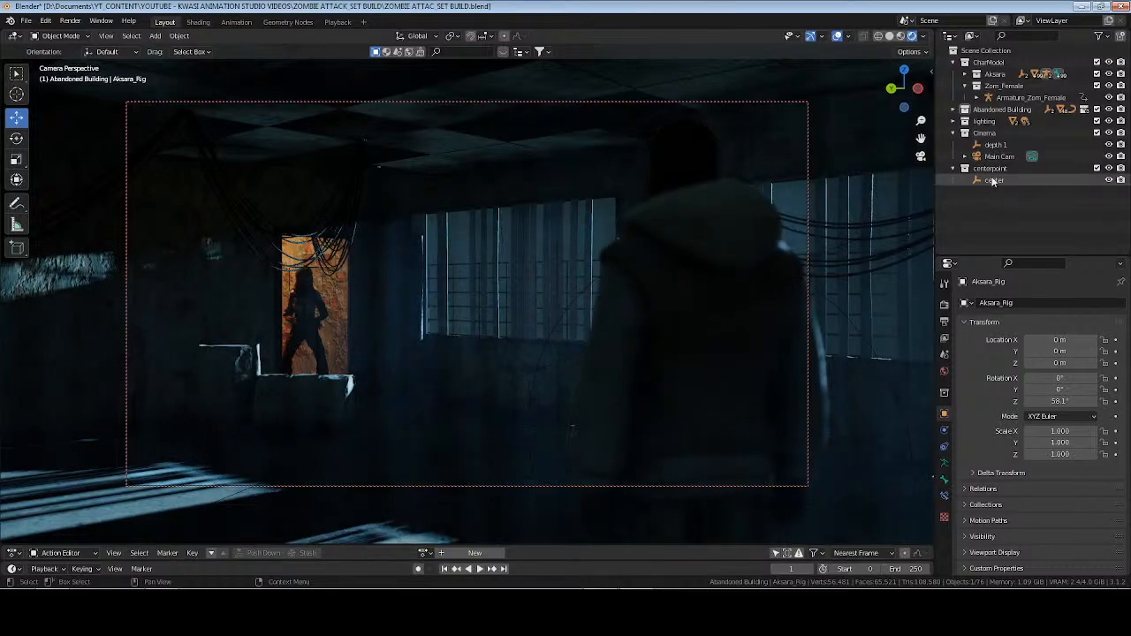
{"action": "left_click", "coordinate": [658, 228]}
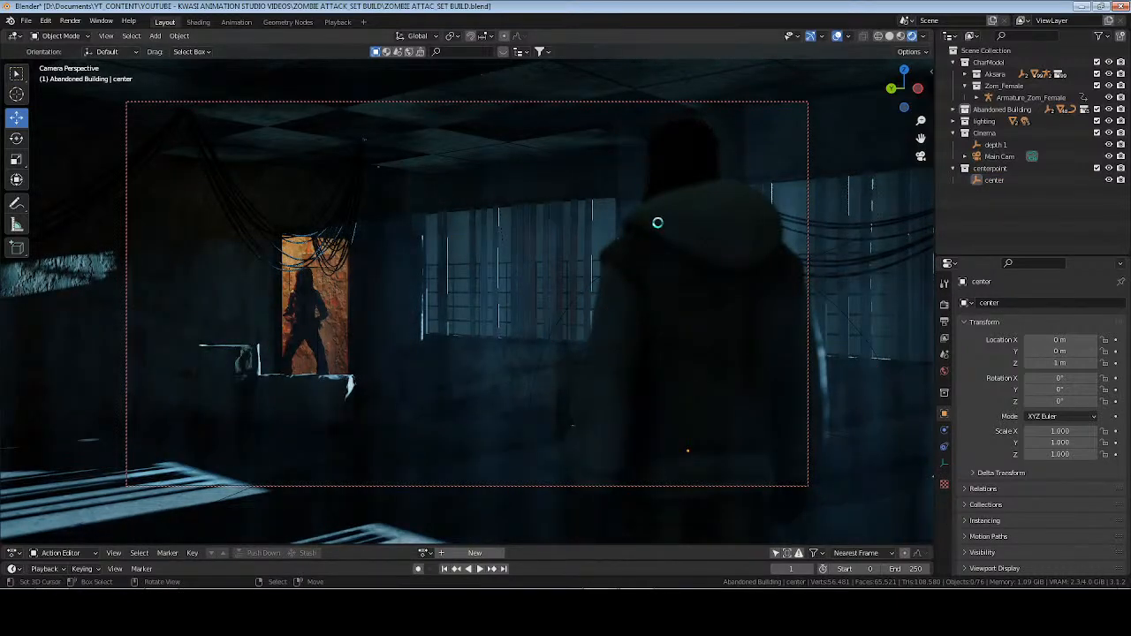
{"action": "key", "text": "F12"}
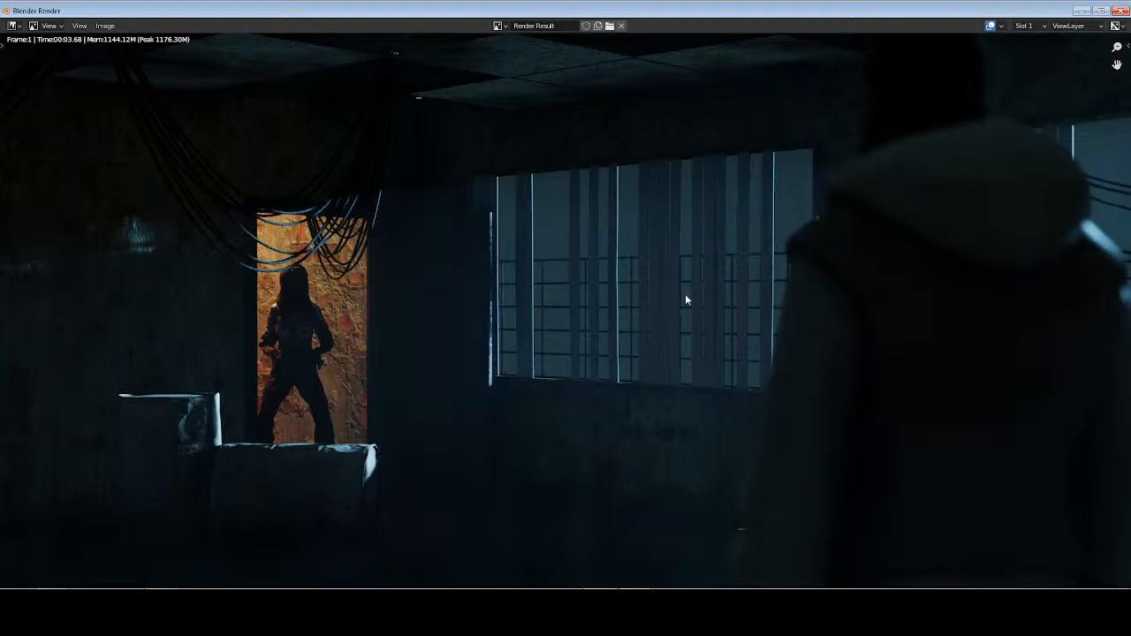
{"action": "key", "text": "Escape"}
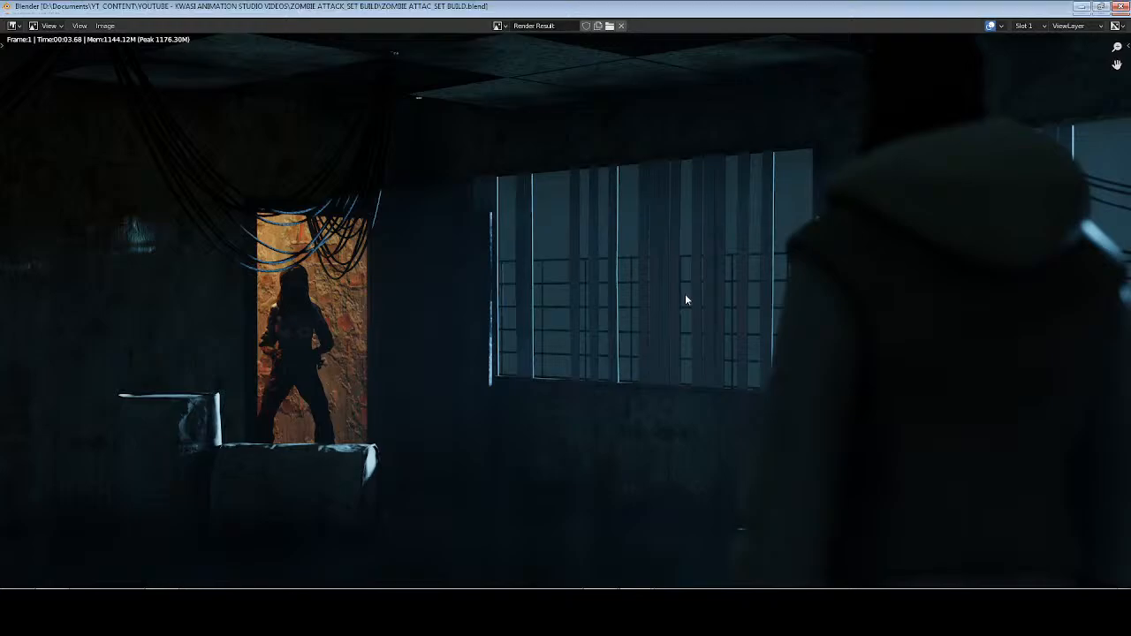
Make Abandoned Building the active collection and add a cube to it in solid shading.
{"action": "left_click", "coordinate": [890, 36]}
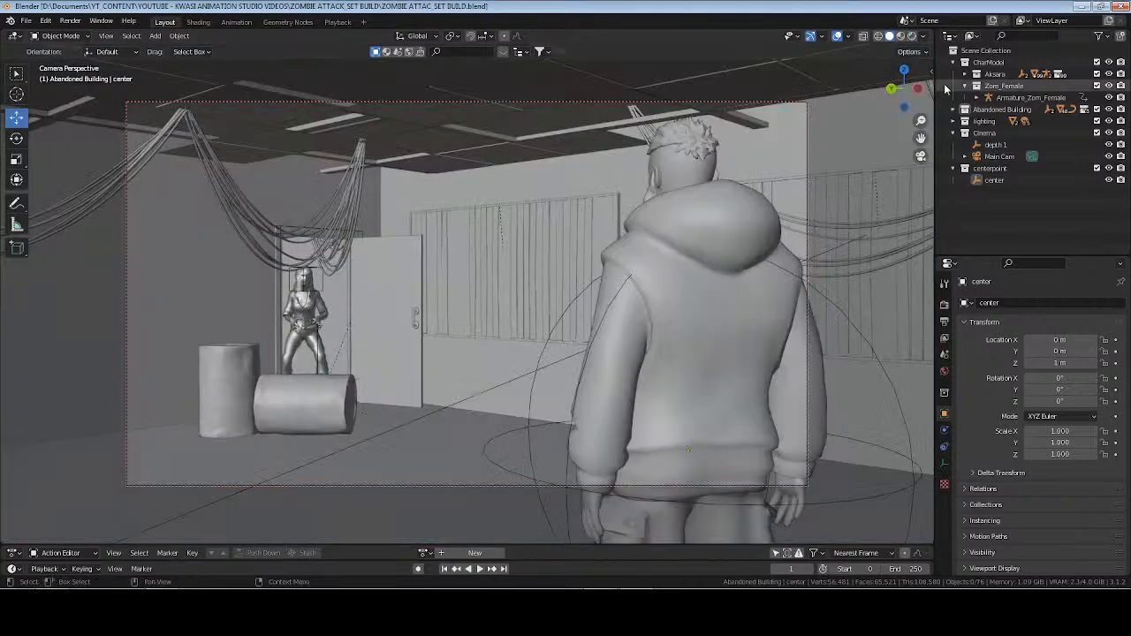
{"action": "left_click", "coordinate": [953, 74]}
{"action": "left_click", "coordinate": [953, 63]}
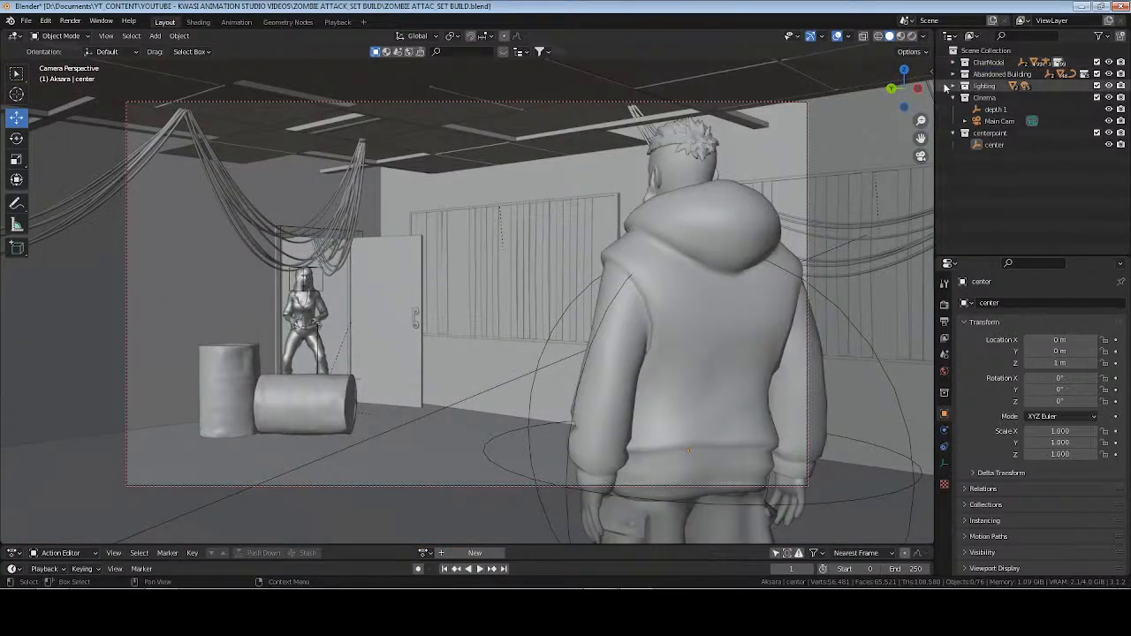
{"action": "left_click", "coordinate": [953, 74]}
{"action": "left_click", "coordinate": [1002, 74]}
{"action": "middle_click_drag", "start_coordinate": [712, 148], "coordinate": [608, 206]}
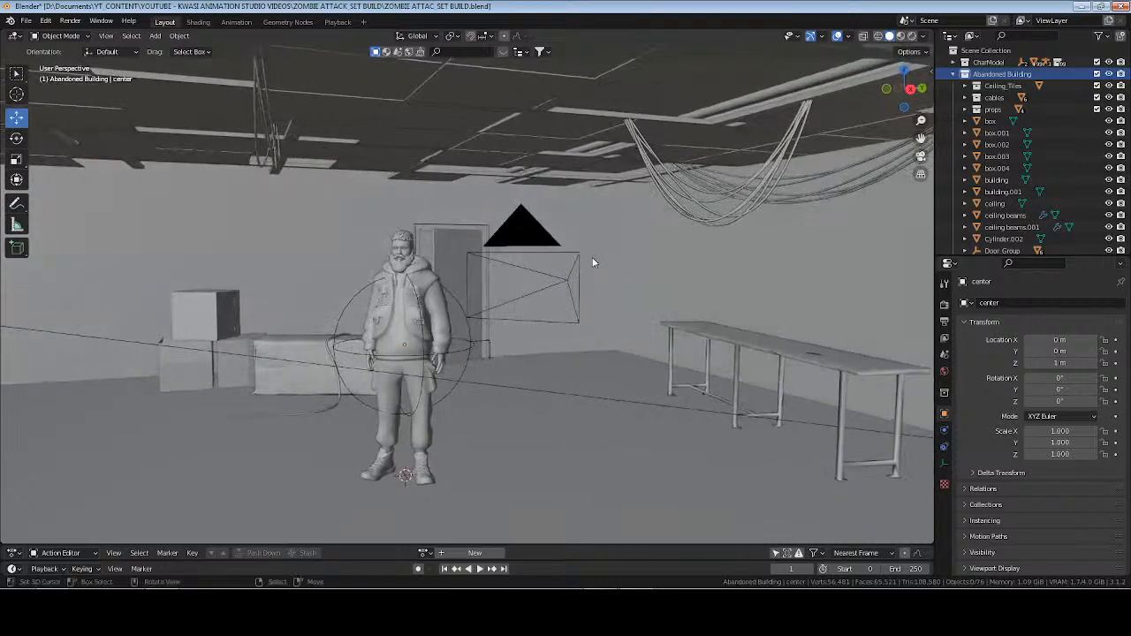
{"action": "key", "text": "shift+a"}
{"action": "mouse_move", "coordinate": [594, 263]}
{"action": "left_click", "coordinate": [642, 270]}
Raise the cube 1 m along Z and apply its location so the origin sits at its base.
{"action": "key", "text": "g"}
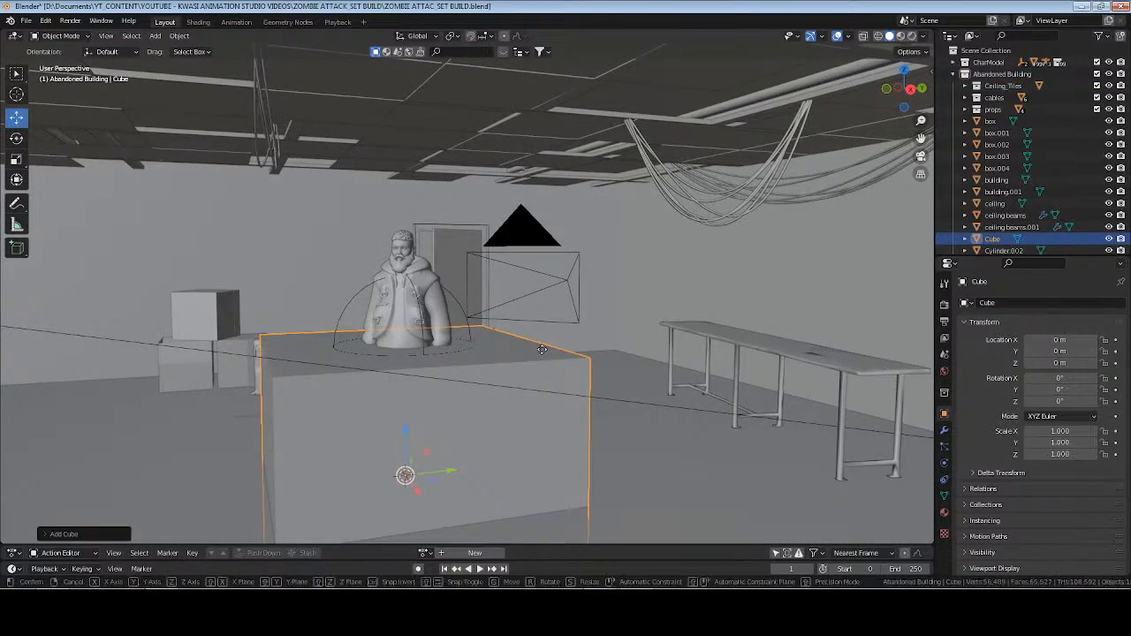
{"action": "key", "text": "z"}
{"action": "key", "text": "1"}
{"action": "key", "text": "Return"}
{"action": "key", "text": "ctrl+a"}
{"action": "left_click", "coordinate": [542, 350]}
{"action": "scroll", "coordinate": [438, 257], "scroll_direction": "down", "scroll_amount": 10}
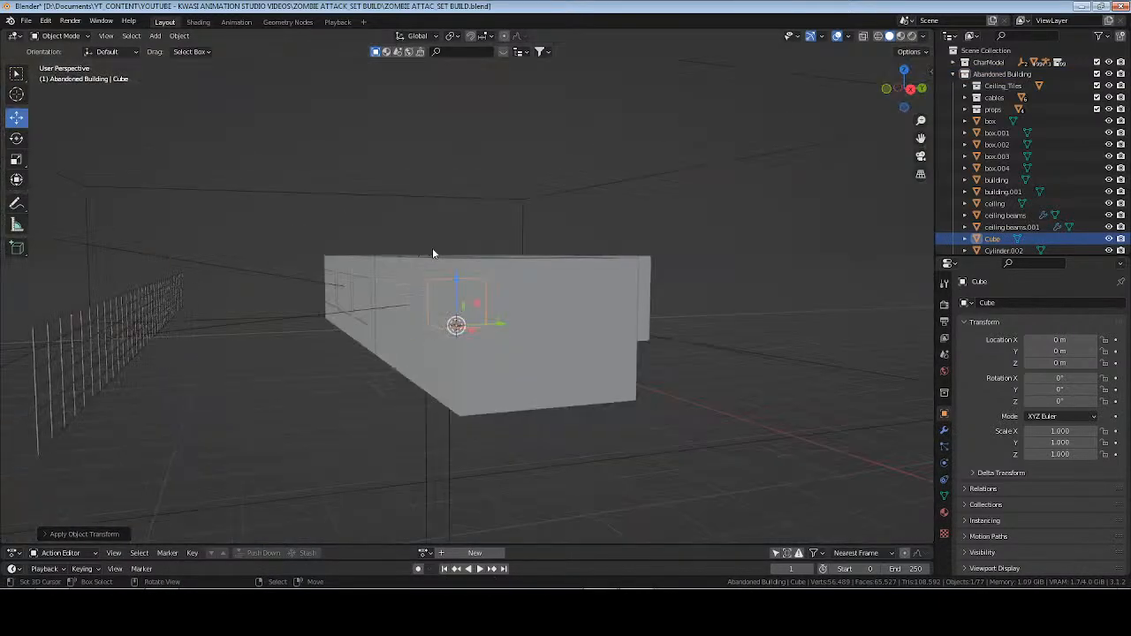
Reset the cube's first placement and move it with snapping outside the building to X 8 m and Y -14 m, checking the camera view.
{"action": "middle_click_drag", "start_coordinate": [433, 251], "coordinate": [516, 320]}
{"action": "left_click_drag", "start_coordinate": [492, 314], "coordinate": [267, 331]}
{"action": "middle_click_drag", "start_coordinate": [358, 370], "coordinate": [628, 378], "text": "shift"}
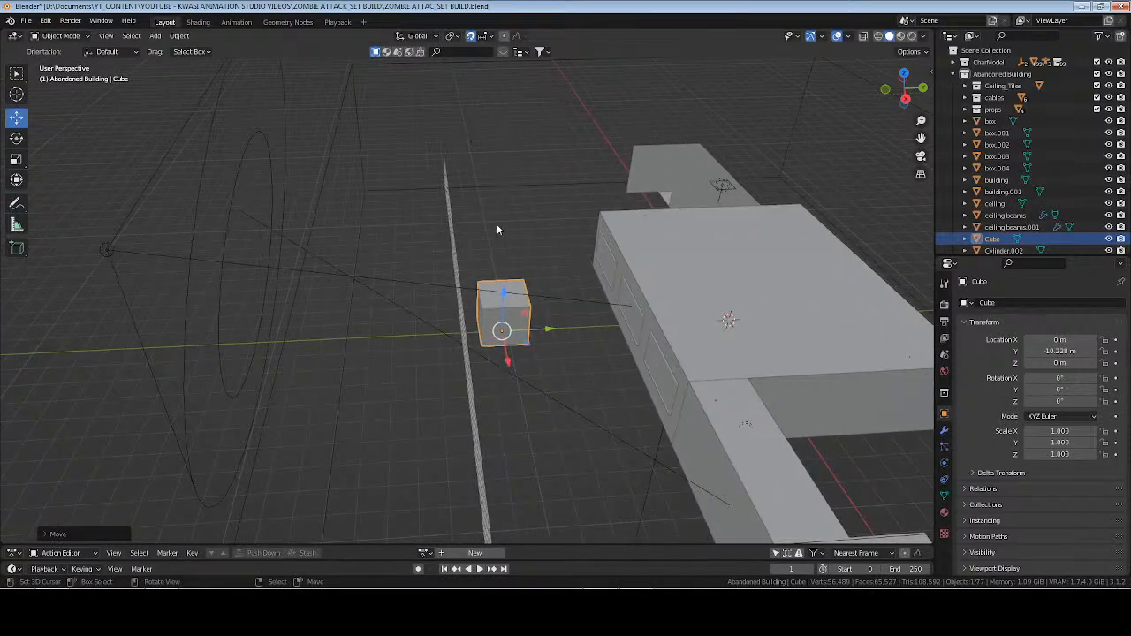
{"action": "key", "text": "alt+g"}
{"action": "left_click_drag", "start_coordinate": [784, 326], "coordinate": [469, 351]}
{"action": "middle_click_drag", "start_coordinate": [630, 313], "coordinate": [484, 333]}
{"action": "scroll", "coordinate": [501, 310], "scroll_direction": "up", "scroll_amount": 8}
{"action": "scroll", "coordinate": [496, 315], "scroll_direction": "down", "scroll_amount": 8}
{"action": "left_click_drag", "start_coordinate": [484, 332], "coordinate": [294, 353]}
{"action": "key", "text": "KP_0"}
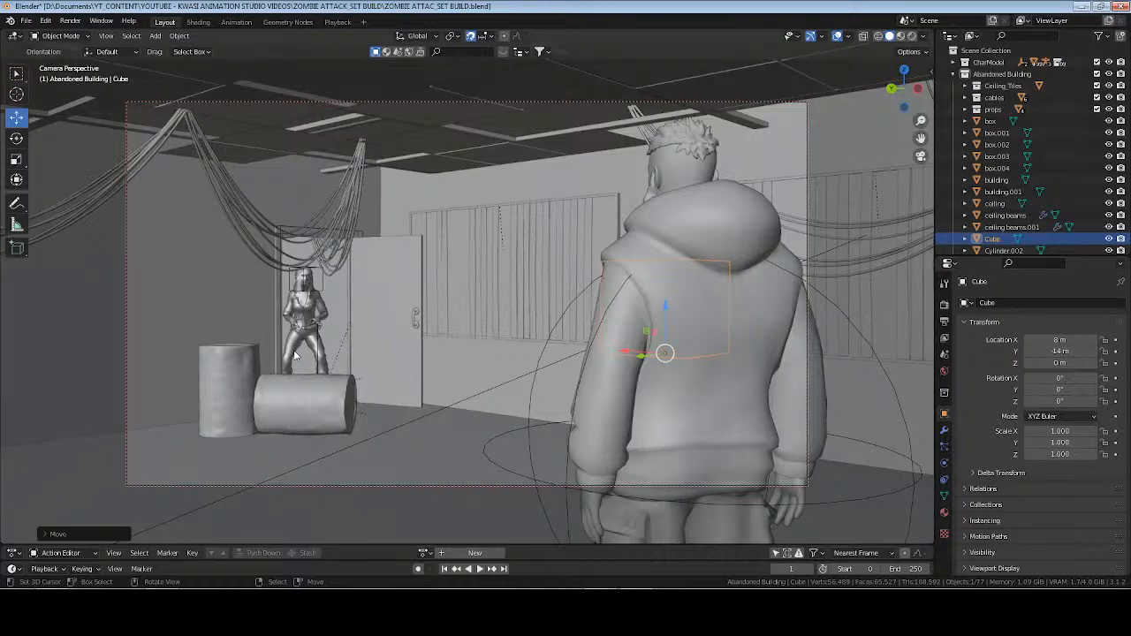
Move the cube to X 13 m and Y -15 m, next to the end of the wireframe fence.
{"action": "left_click_drag", "start_coordinate": [621, 354], "coordinate": [475, 316]}
{"action": "key", "text": "KP_Decimal"}
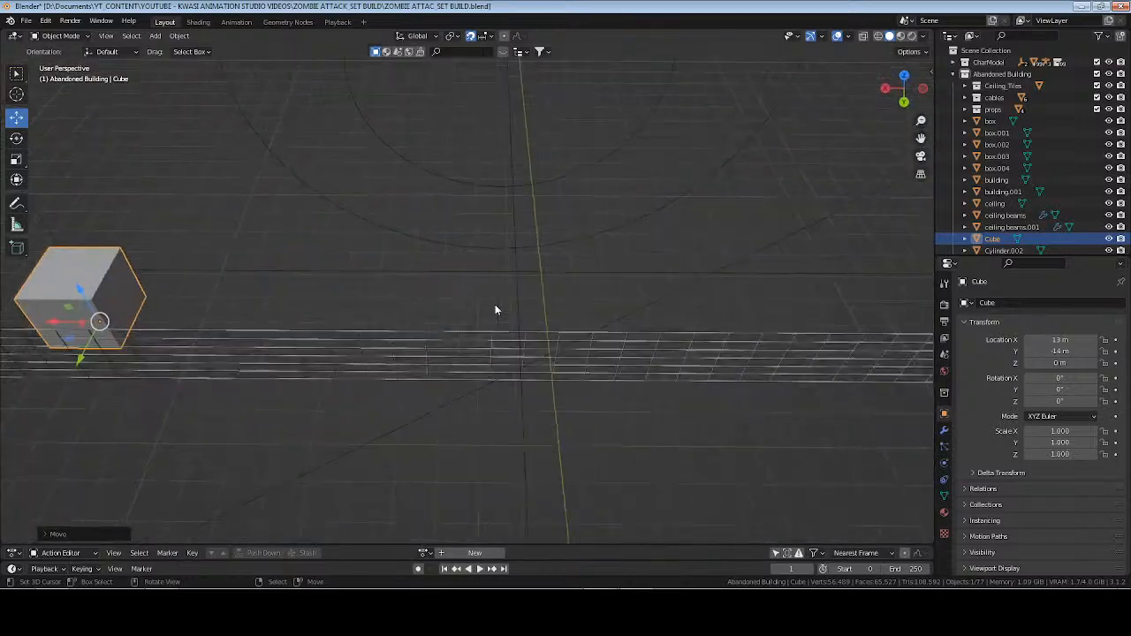
{"action": "scroll", "coordinate": [498, 185], "scroll_direction": "down", "scroll_amount": 5}
{"action": "scroll", "coordinate": [514, 186], "scroll_direction": "down", "scroll_amount": 4}
{"action": "middle_click_drag", "start_coordinate": [514, 187], "coordinate": [531, 316]}
{"action": "left_click_drag", "start_coordinate": [432, 318], "coordinate": [463, 315]}
{"action": "middle_click_drag", "start_coordinate": [433, 332], "coordinate": [532, 343]}
{"action": "scroll", "coordinate": [532, 343], "scroll_direction": "up", "scroll_amount": 2}
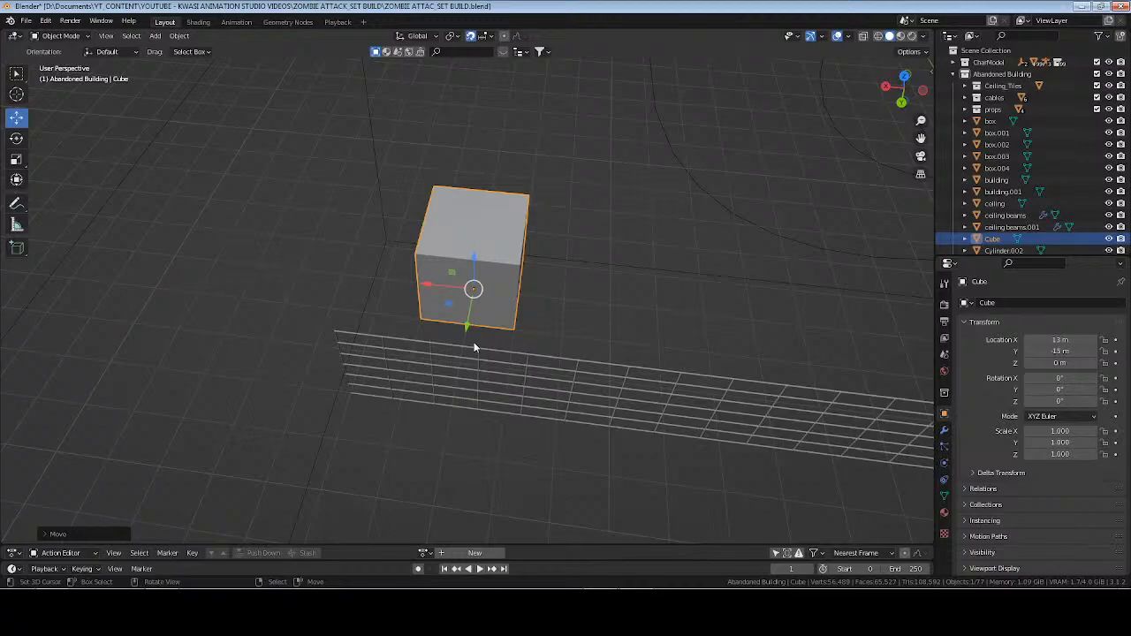
Set the cube's dimensions to 3 m in X, 3 m in Y and 3.048 m in Z.
{"action": "key", "text": "n"}
{"action": "left_click_drag", "start_coordinate": [878, 255], "coordinate": [887, 257]}
{"action": "left_click", "coordinate": [887, 256]}
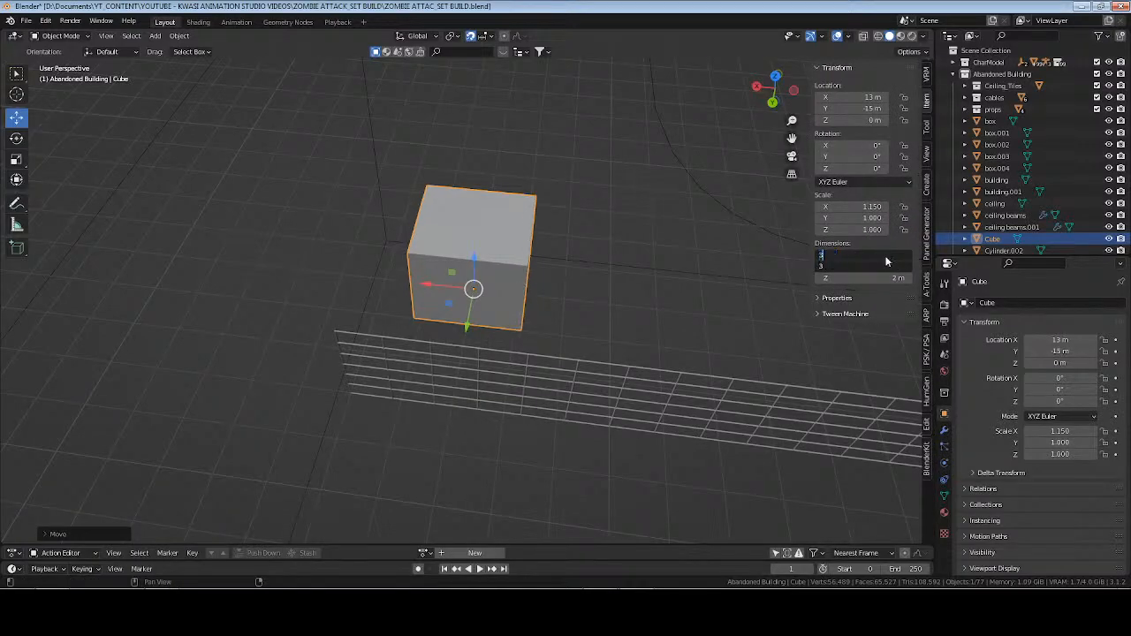
{"action": "type", "text": "3"}
{"action": "key", "text": "Return"}
{"action": "middle_click_drag", "start_coordinate": [429, 270], "coordinate": [523, 261]}
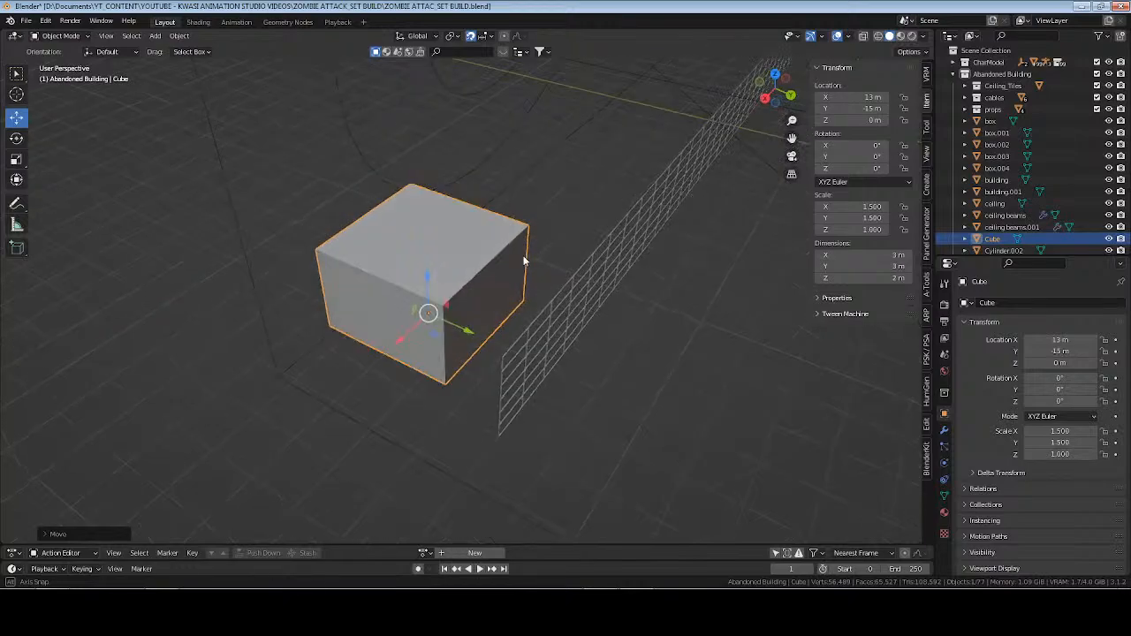
{"action": "left_click", "coordinate": [884, 279]}
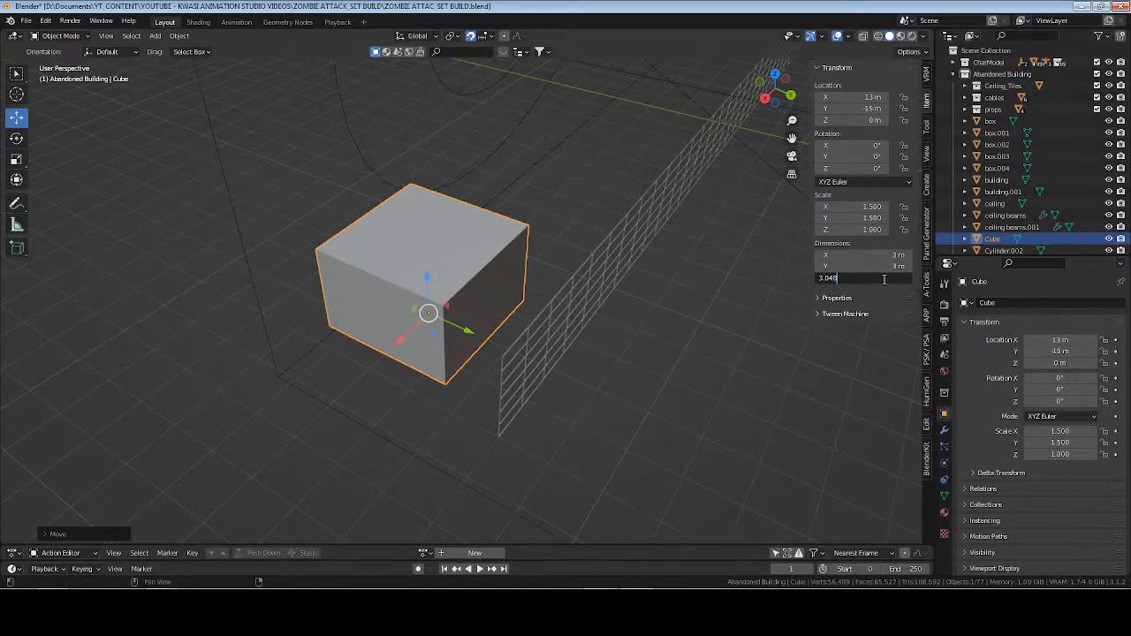
{"action": "key", "text": "Return"}
{"action": "middle_click_drag", "start_coordinate": [677, 255], "coordinate": [480, 216]}
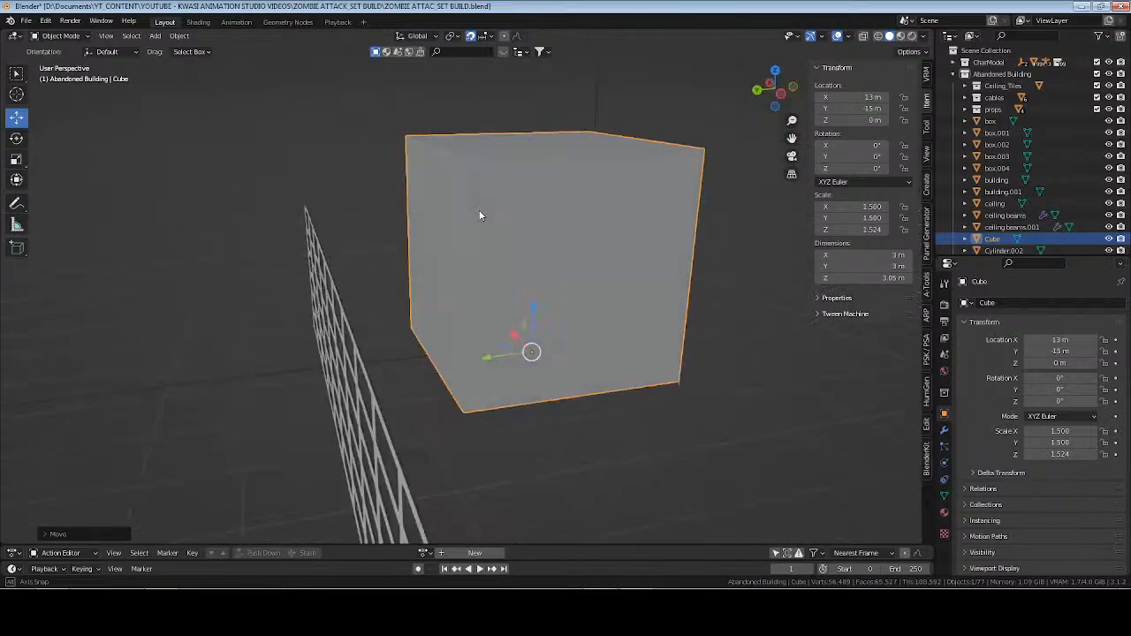
Save the file, apply the resized cube's scale and start editing its mesh.
{"action": "middle_click_drag", "start_coordinate": [557, 218], "coordinate": [500, 179]}
{"action": "key", "text": "ctrl+s"}
{"action": "key", "text": "ctrl+a"}
{"action": "left_click", "coordinate": [594, 217]}
{"action": "key", "text": "Tab"}
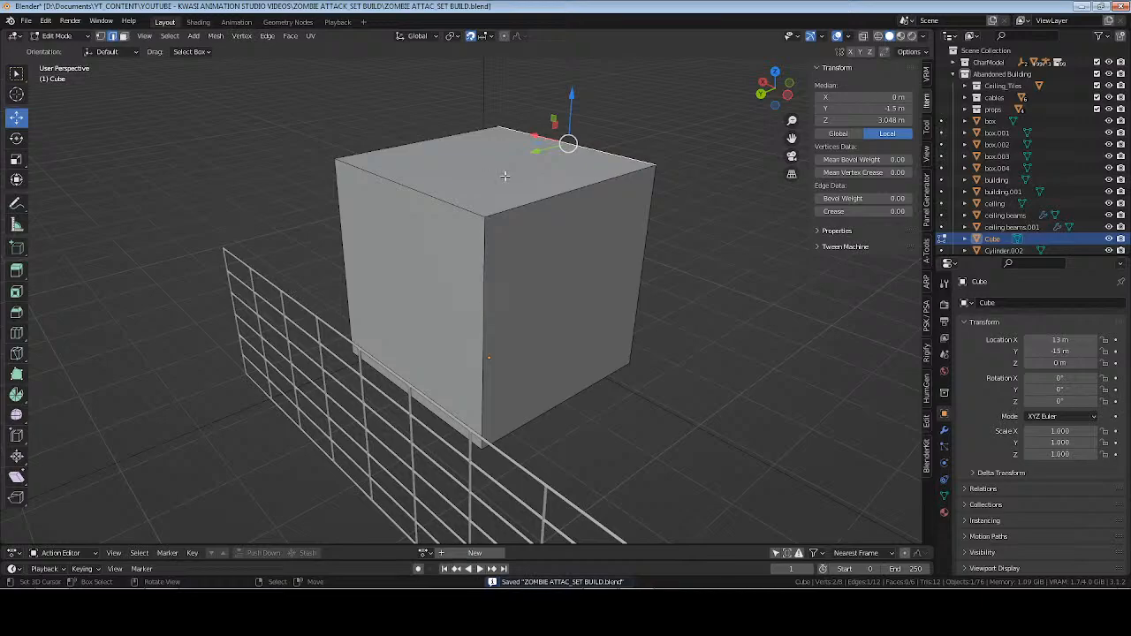
Duplicate the cube's top face in place and raise the copy to a local Z of 3.3 m.
{"action": "left_click", "coordinate": [505, 176]}
{"action": "key", "text": "shift+d"}
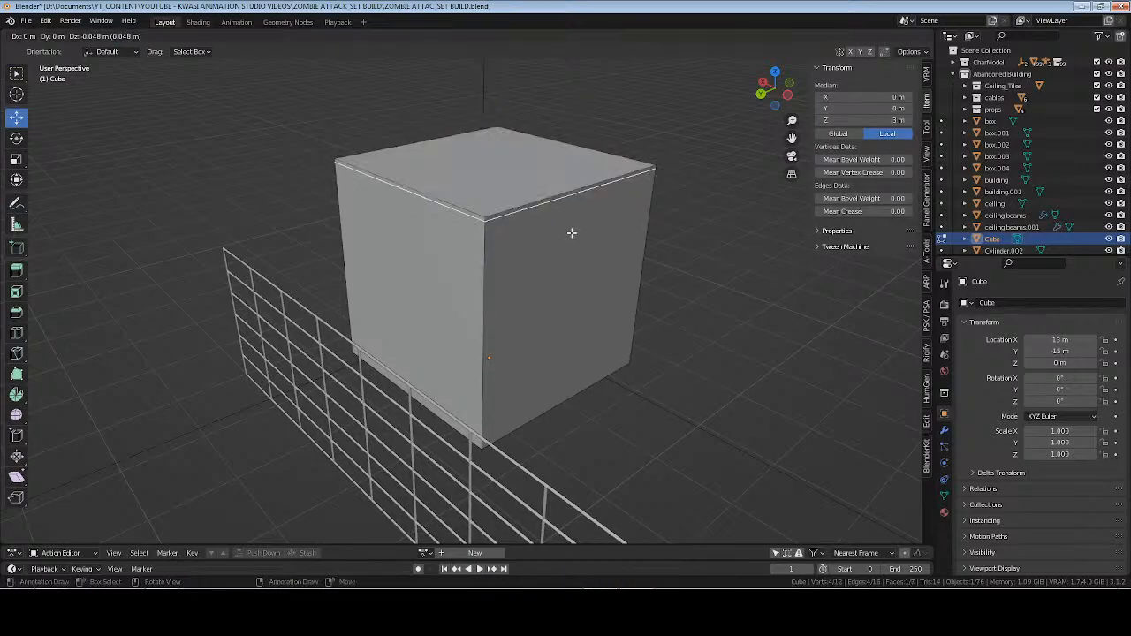
{"action": "right_click", "coordinate": [506, 164]}
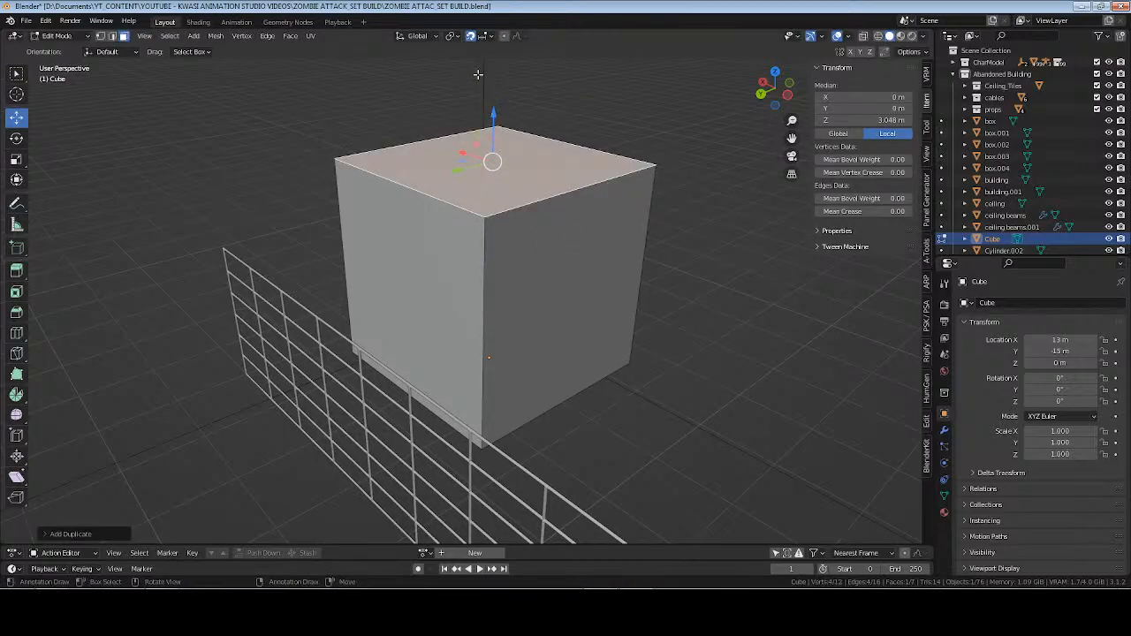
{"action": "key", "text": "KP_1"}
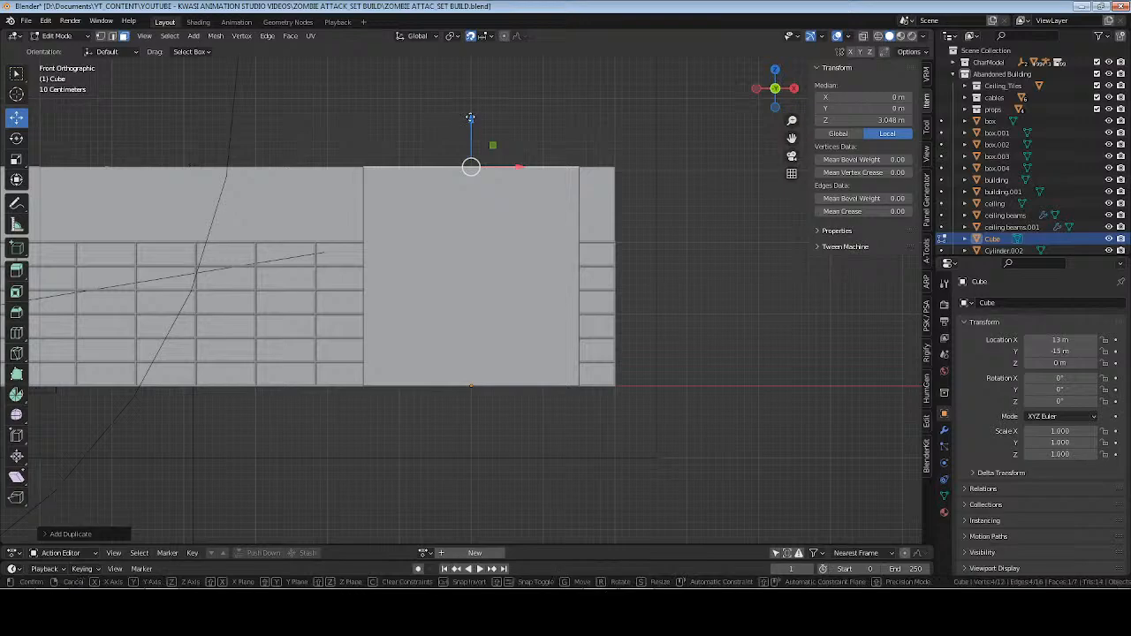
{"action": "left_click_drag", "start_coordinate": [471, 113], "coordinate": [471, 96]}
{"action": "scroll", "coordinate": [489, 106], "scroll_direction": "down", "scroll_amount": 1}
{"action": "middle_click_drag", "start_coordinate": [475, 128], "coordinate": [493, 198]}
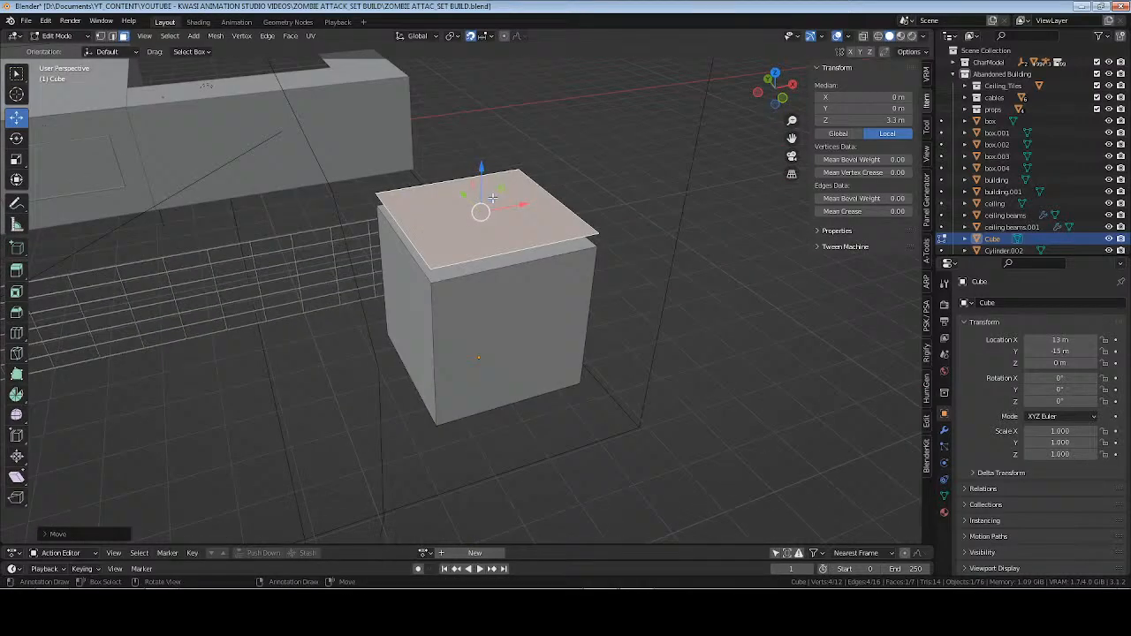
Poke the duplicated face and raise its centre vertex to a local Z of 4.1 m to form a pyramid roof.
{"action": "key", "text": "F3"}
{"action": "type", "text": "poke"}
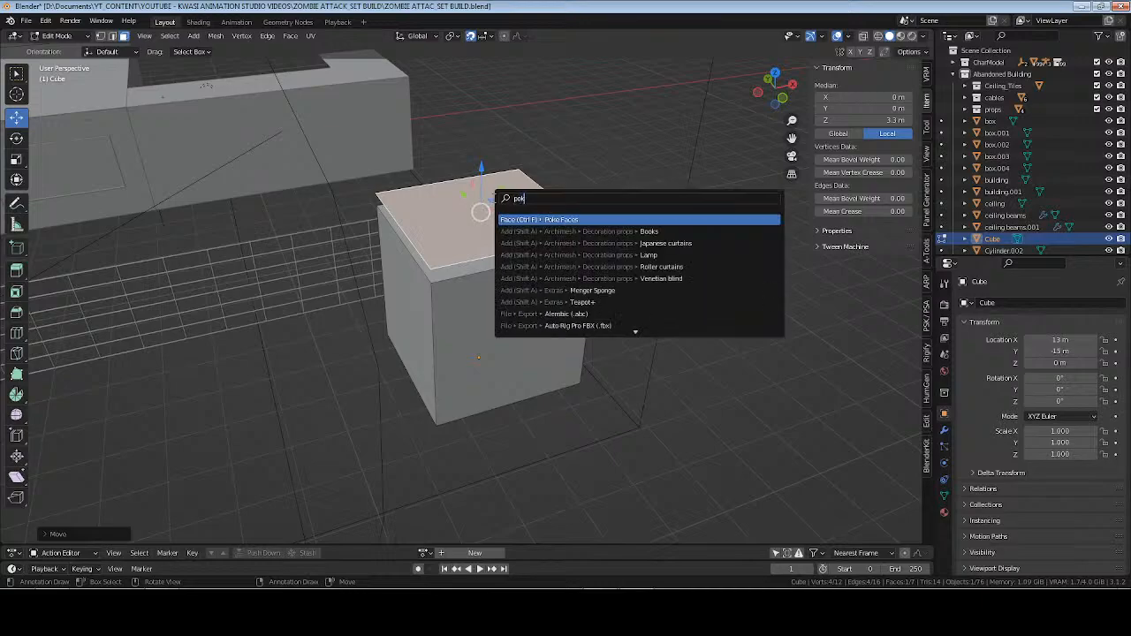
{"action": "key", "text": "Return"}
{"action": "key", "text": "1"}
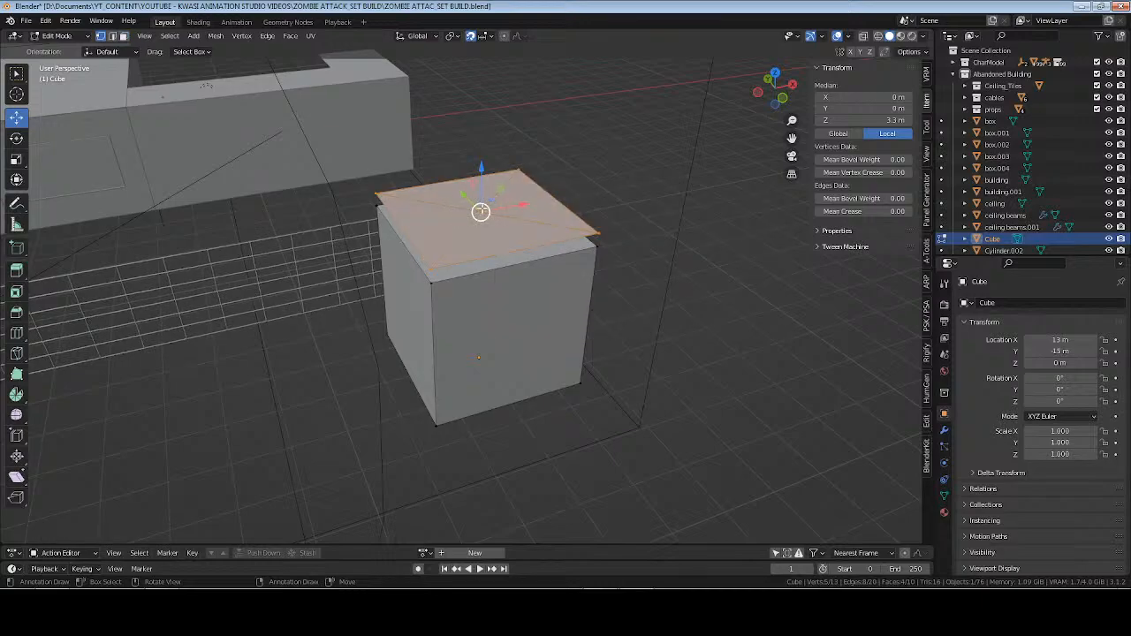
{"action": "left_click_drag", "start_coordinate": [480, 211], "coordinate": [482, 218]}
{"action": "middle_click_drag", "start_coordinate": [478, 241], "coordinate": [493, 207]}
{"action": "left_click_drag", "start_coordinate": [488, 141], "coordinate": [468, 99]}
{"action": "key", "text": "KP_1"}
{"action": "middle_click_drag", "start_coordinate": [468, 99], "coordinate": [422, 207]}
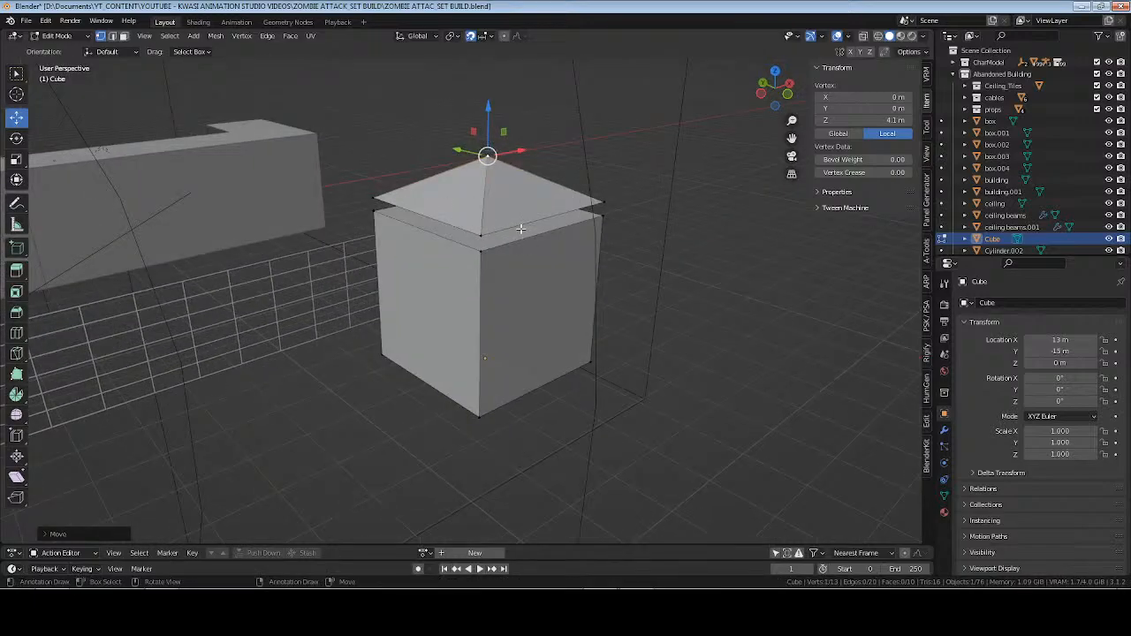
Select the edge loop around the base of the pyramid roof and view it from above.
{"action": "key", "text": "alt+a"}
{"action": "left_click", "coordinate": [519, 229], "text": "alt"}
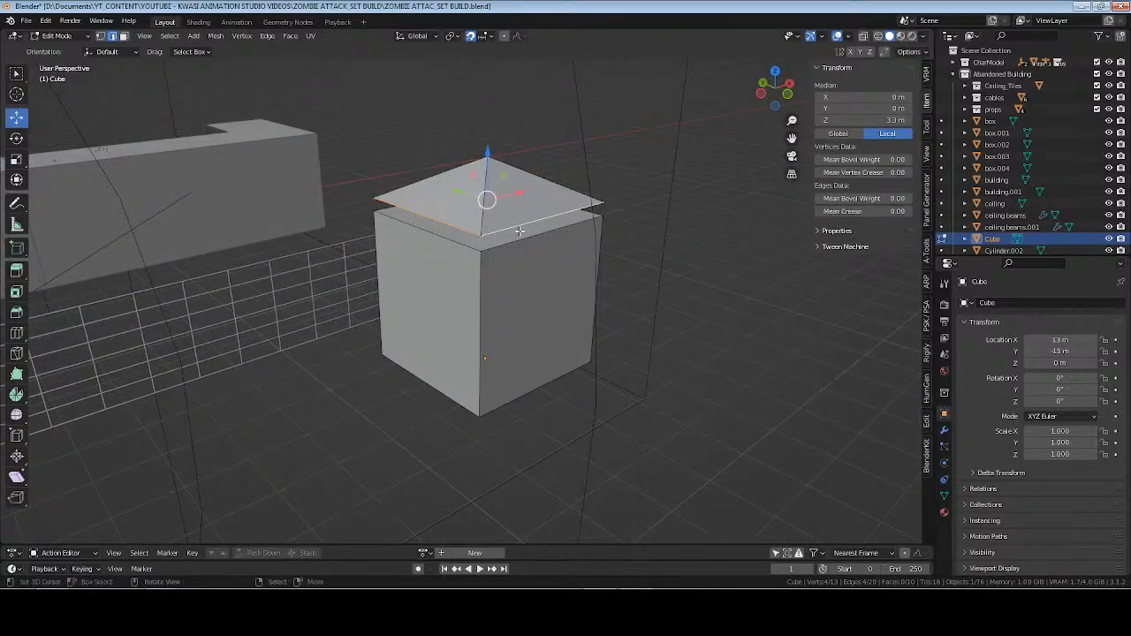
{"action": "middle_click_drag", "start_coordinate": [518, 230], "coordinate": [549, 247]}
{"action": "key", "text": "KP_7"}
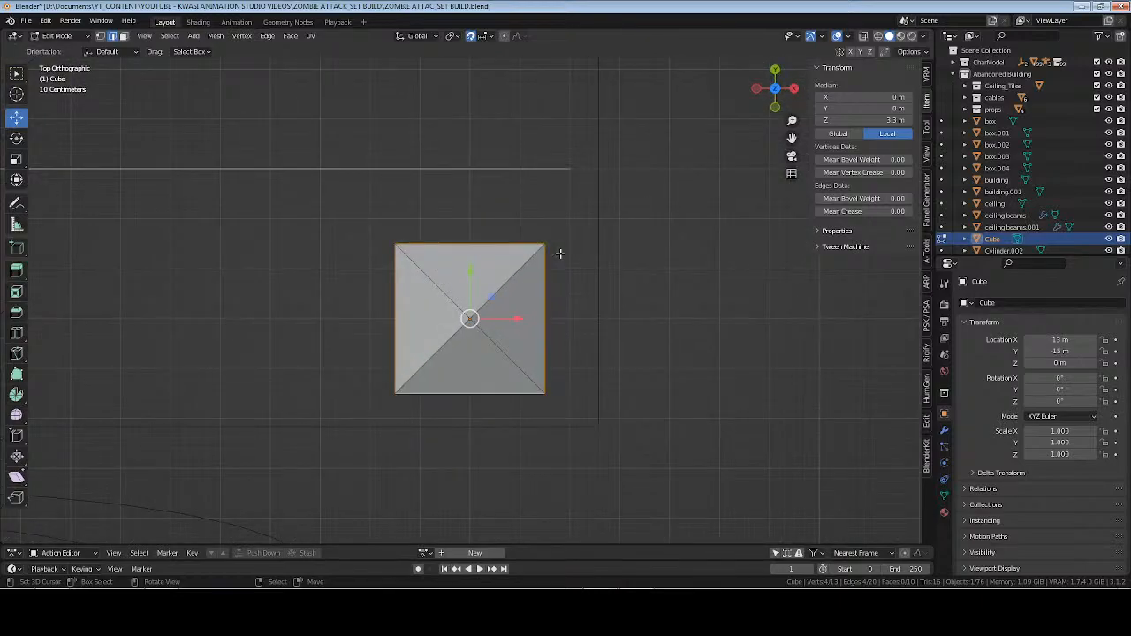
{"action": "key", "text": "s"}
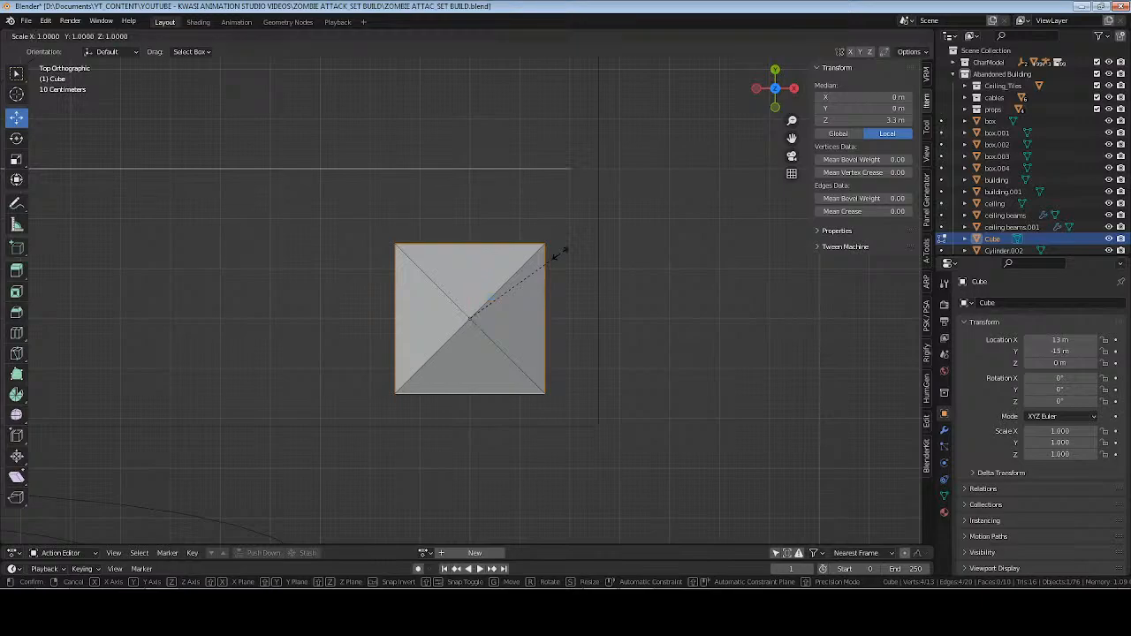
{"action": "key", "text": "shift+z"}
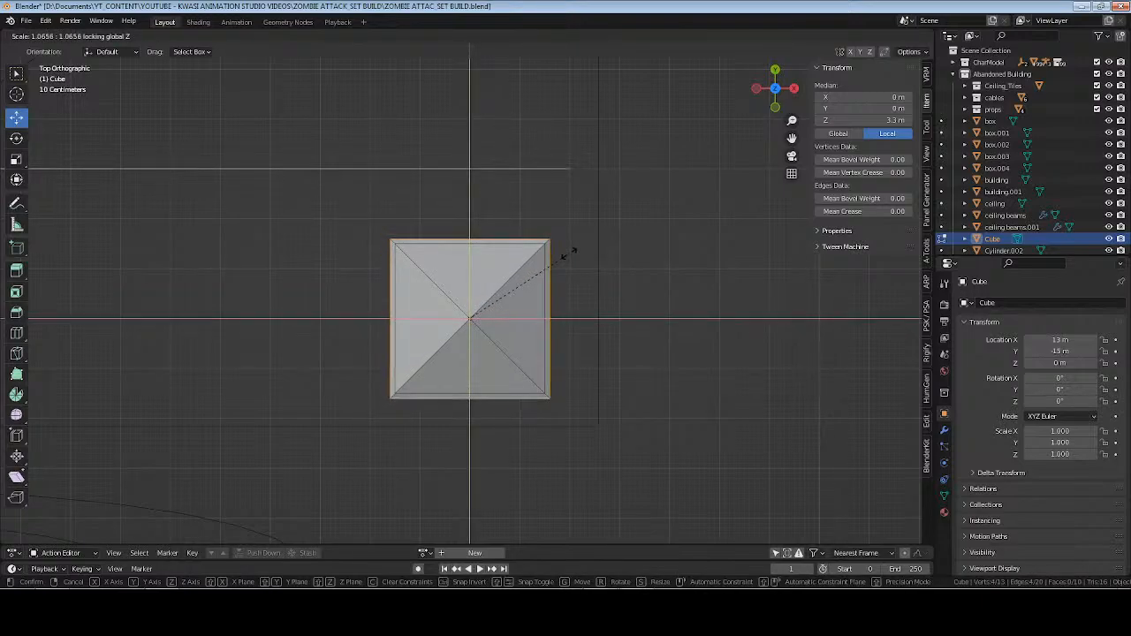
{"action": "right_click", "coordinate": [569, 254]}
{"action": "key", "text": "s"}
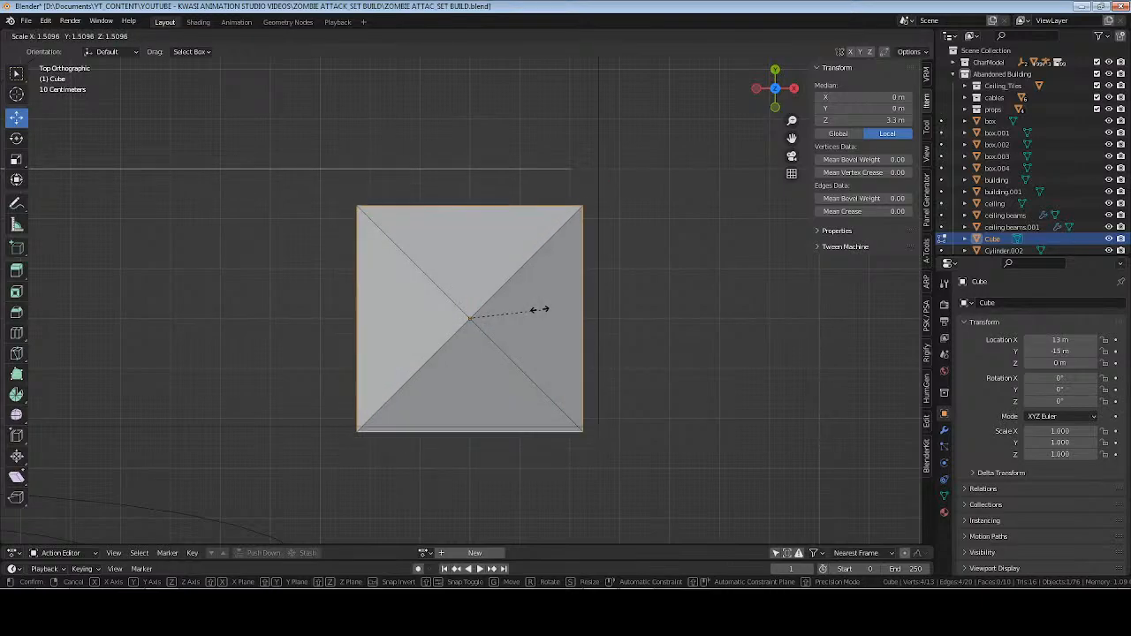
{"action": "right_click", "coordinate": [535, 287]}
Extrude the roof's base edges, scale them outward horizontally by about 1.4, and lower them to a local Z of about 3.13 m.
{"action": "key", "text": "e"}
{"action": "right_click", "coordinate": [535, 287]}
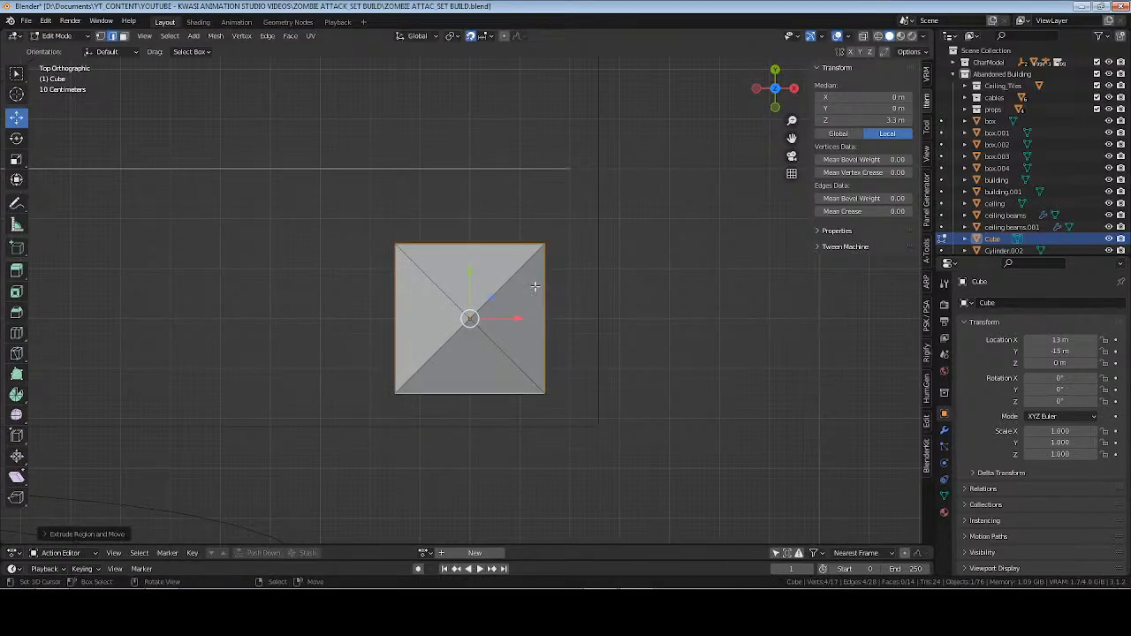
{"action": "key", "text": "s"}
{"action": "key", "text": "shift+z"}
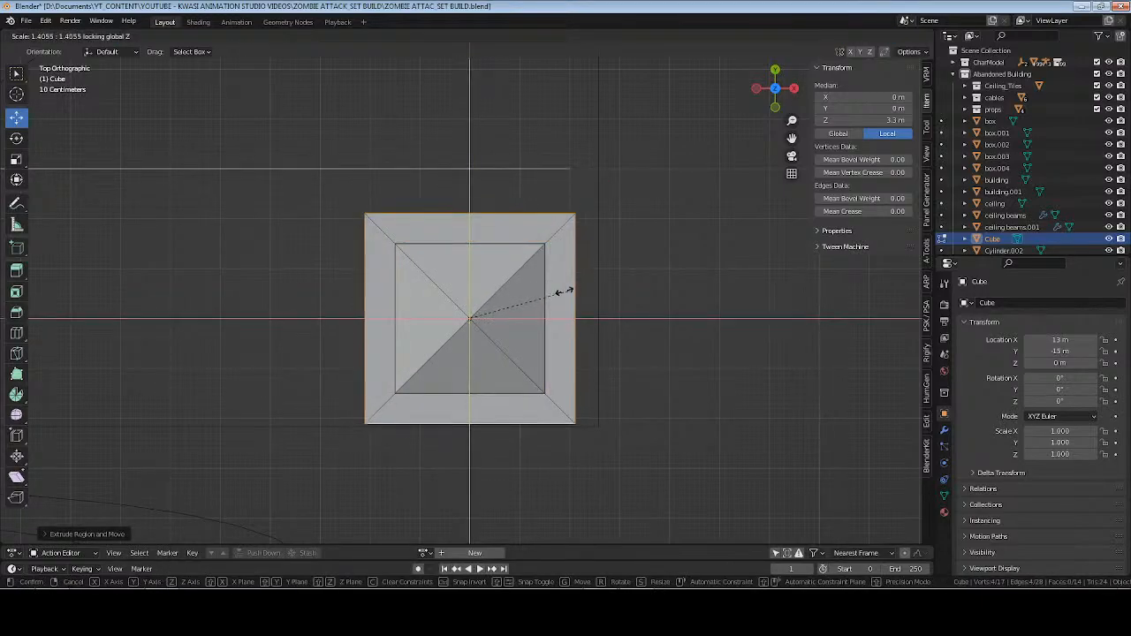
{"action": "left_click", "coordinate": [558, 291]}
{"action": "middle_click_drag", "start_coordinate": [442, 363], "coordinate": [464, 234]}
{"action": "mouse_move", "coordinate": [481, 145]}
{"action": "left_mouse_down"}
{"action": "mouse_move", "coordinate": [483, 175]}
{"action": "mouse_move", "coordinate": [474, 159]}
{"action": "left_mouse_up"}
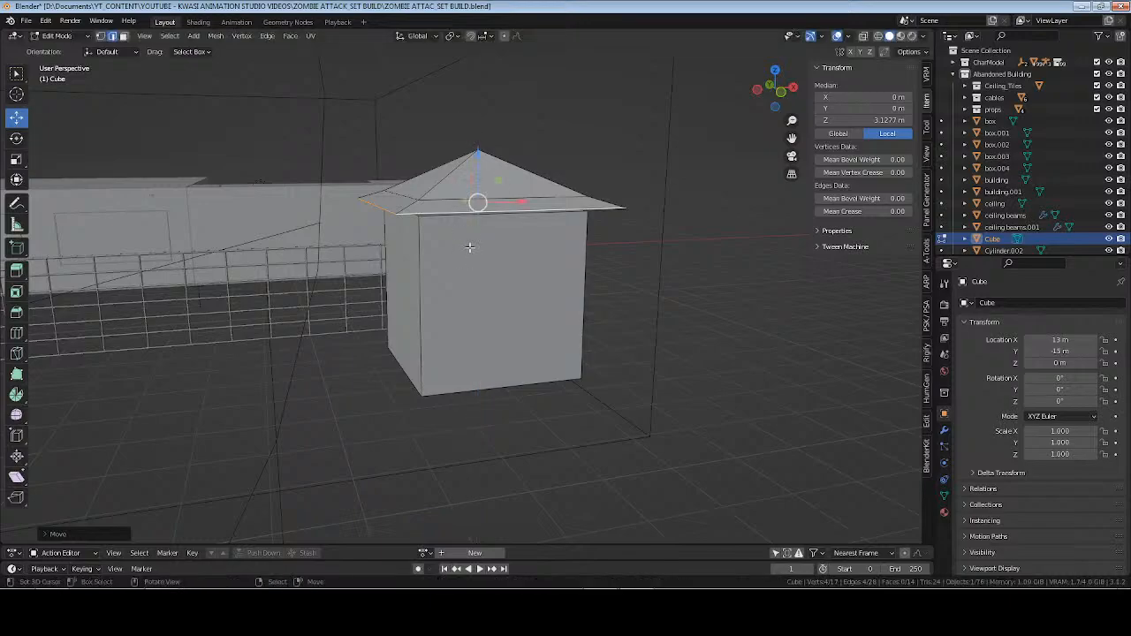
Select the whole linked roof mesh and lower it onto the block to a local Z of about 3.2 m.
{"action": "middle_click_drag", "start_coordinate": [469, 247], "coordinate": [560, 110]}
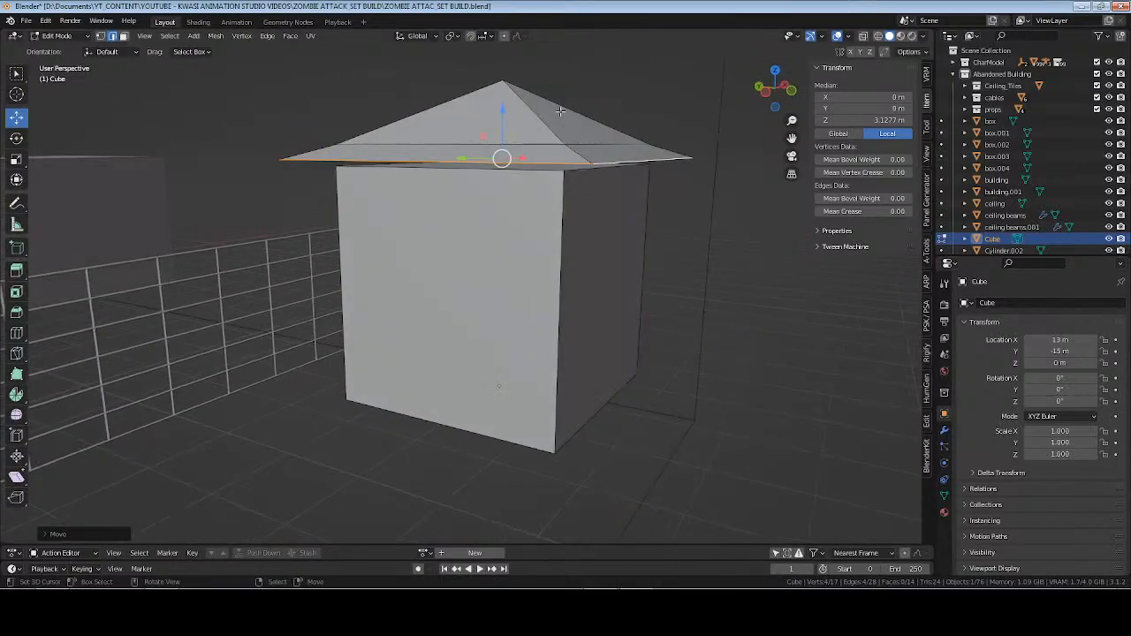
{"action": "key", "text": "ctrl+l"}
{"action": "key", "text": "KP_1"}
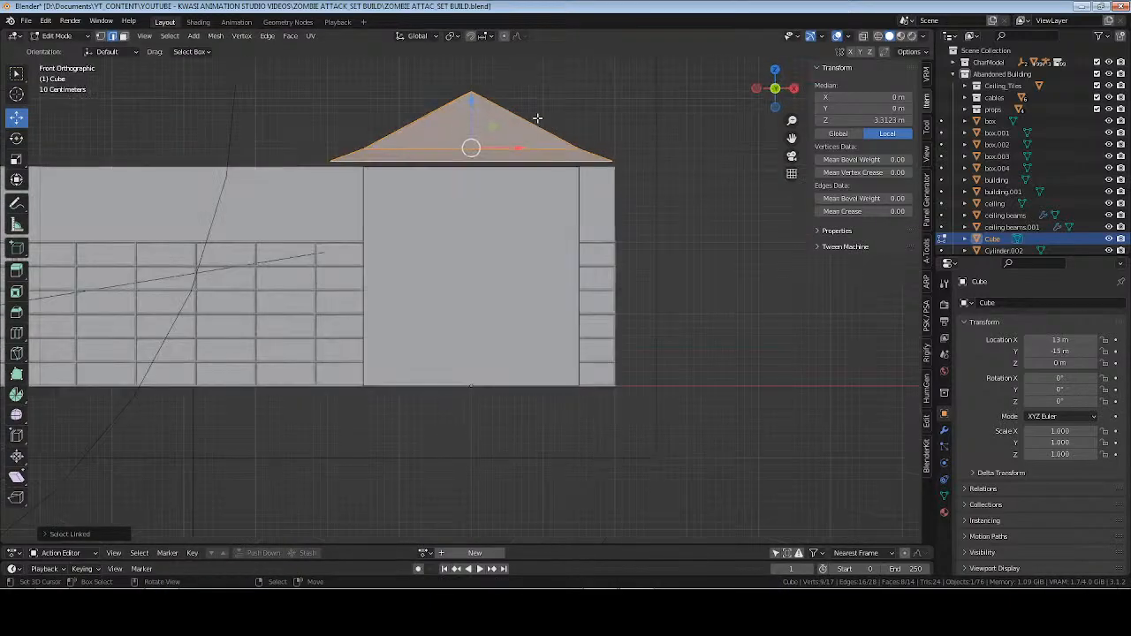
{"action": "left_click_drag", "start_coordinate": [472, 100], "coordinate": [476, 182]}
{"action": "middle_click_drag", "start_coordinate": [475, 182], "coordinate": [480, 211]}
Hide the roof mesh and snap the 3D cursor to the centre of the block's top face.
{"action": "left_click", "coordinate": [512, 176]}
{"action": "key", "text": "ctrl+l"}
{"action": "key", "text": "h"}
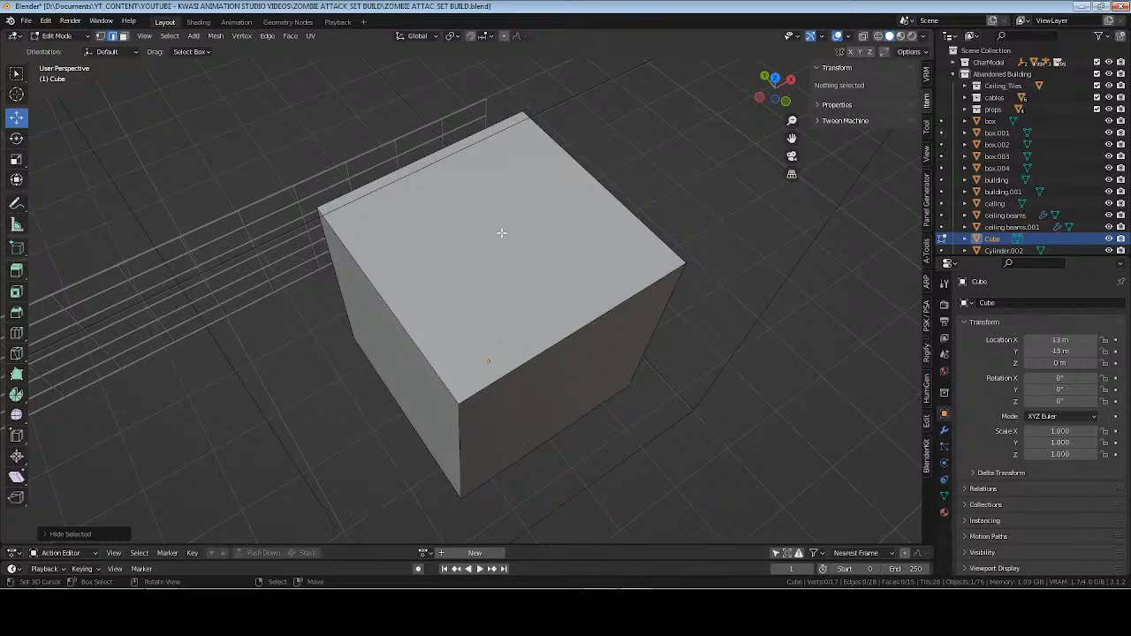
{"action": "key", "text": "3"}
{"action": "left_click", "coordinate": [502, 233]}
{"action": "key", "text": "shift+s"}
{"action": "left_click", "coordinate": [500, 256]}
{"action": "middle_click_drag", "start_coordinate": [497, 252], "coordinate": [534, 220]}
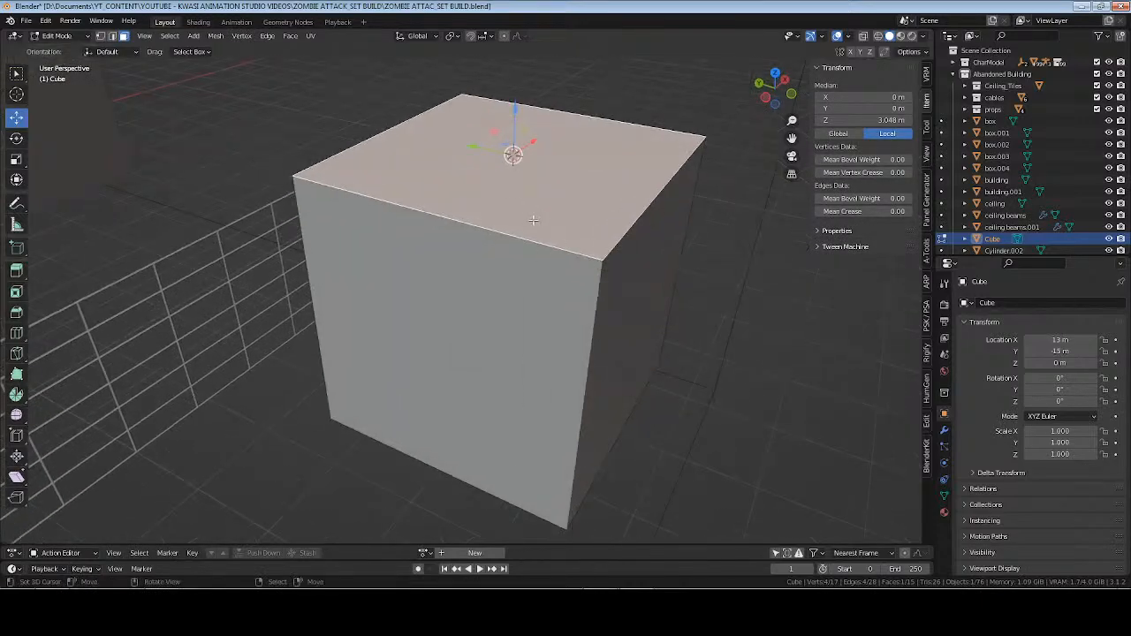
Reveal the roof, try snapping the current selection with the 3D cursor options, and undo the snap.
{"action": "key", "text": "alt+h"}
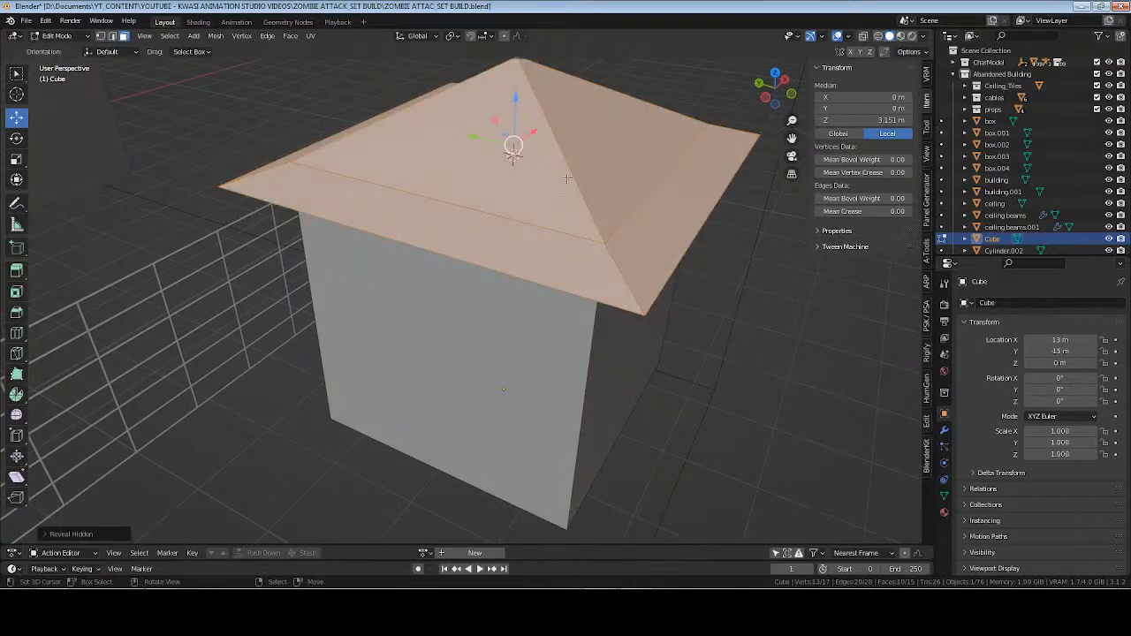
{"action": "middle_click_drag", "start_coordinate": [562, 177], "coordinate": [547, 109]}
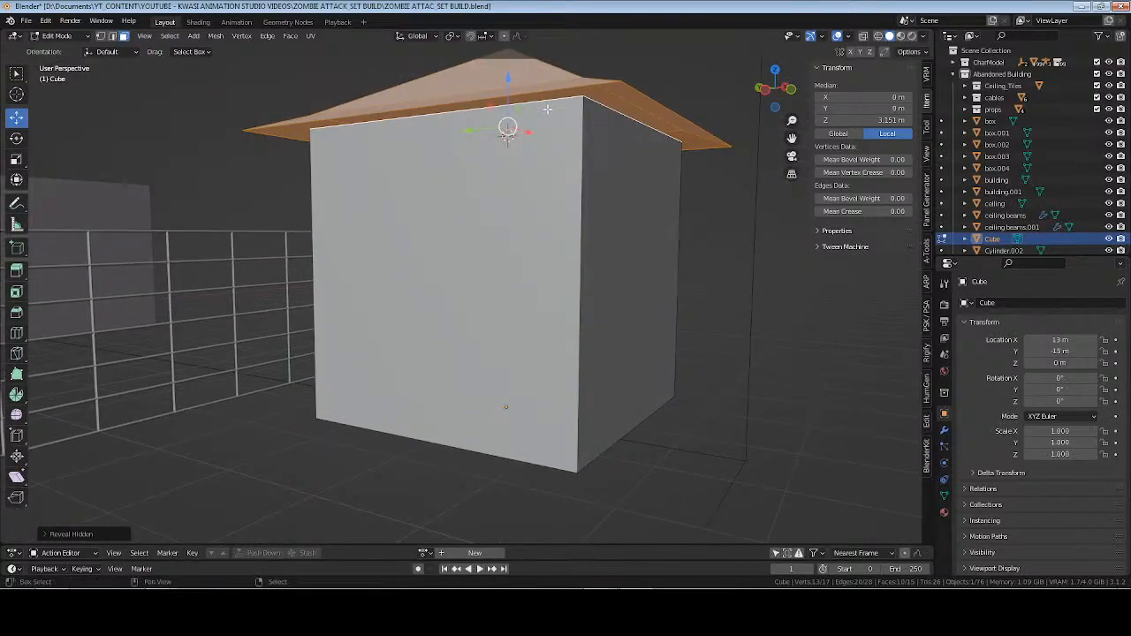
{"action": "key", "text": "shift+s"}
{"action": "left_click", "coordinate": [547, 103]}
{"action": "key", "text": "ctrl+z"}
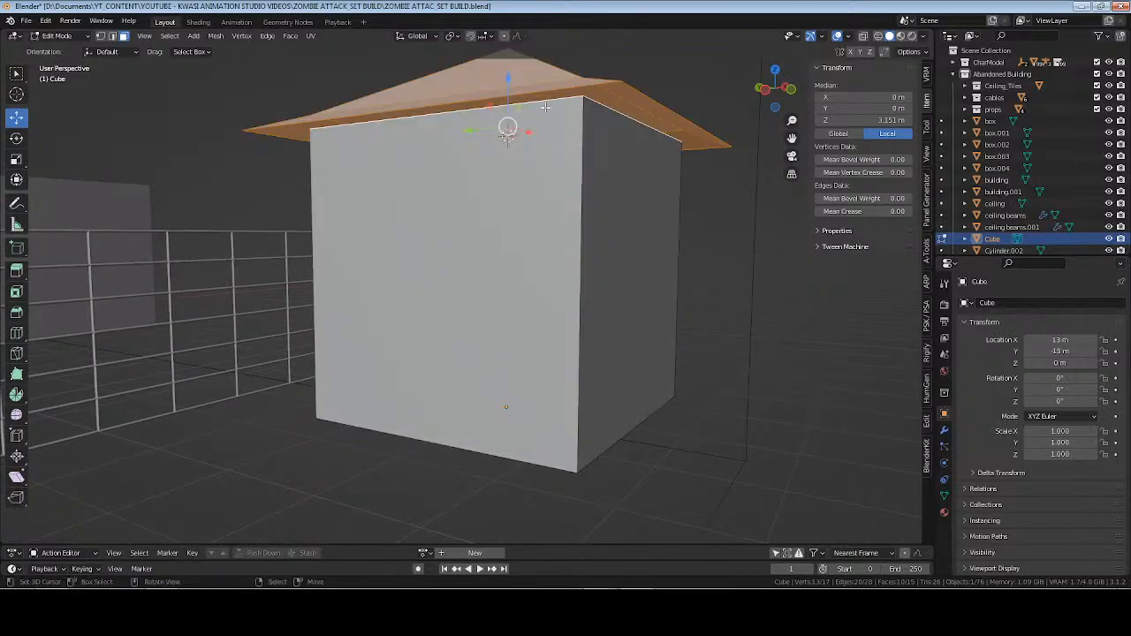
Select only the linked roof mesh, try snapping it to the 3D cursor, and undo the snap.
{"action": "middle_click_drag", "start_coordinate": [507, 85], "coordinate": [532, 118]}
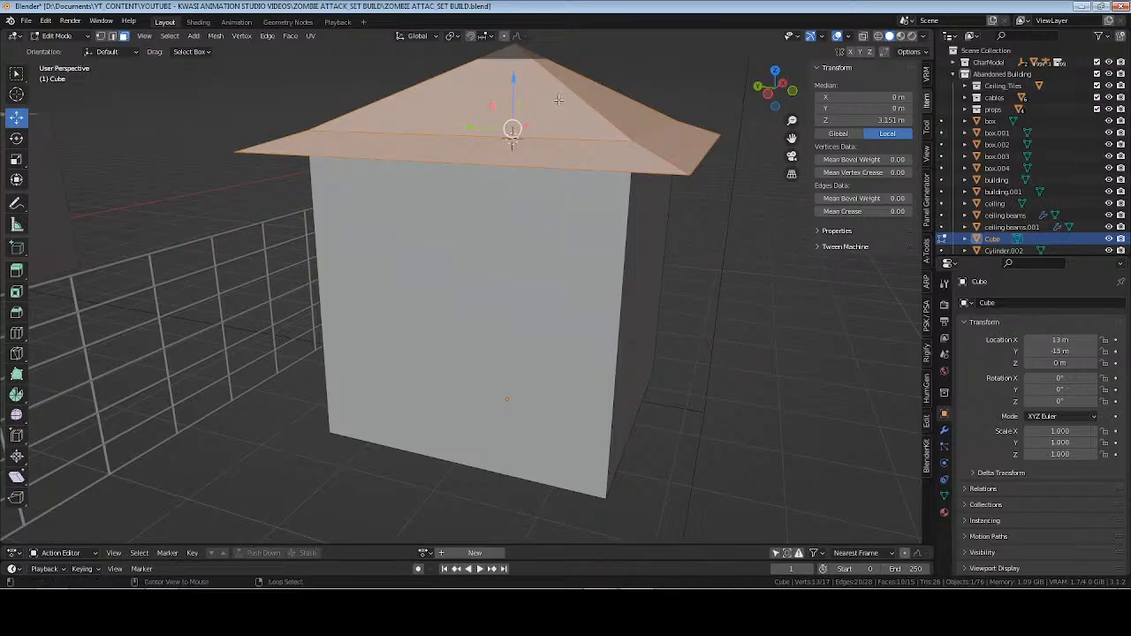
{"action": "key", "text": "alt+a"}
{"action": "key", "text": "l"}
{"action": "key", "text": "shift+s"}
{"action": "key", "text": "8"}
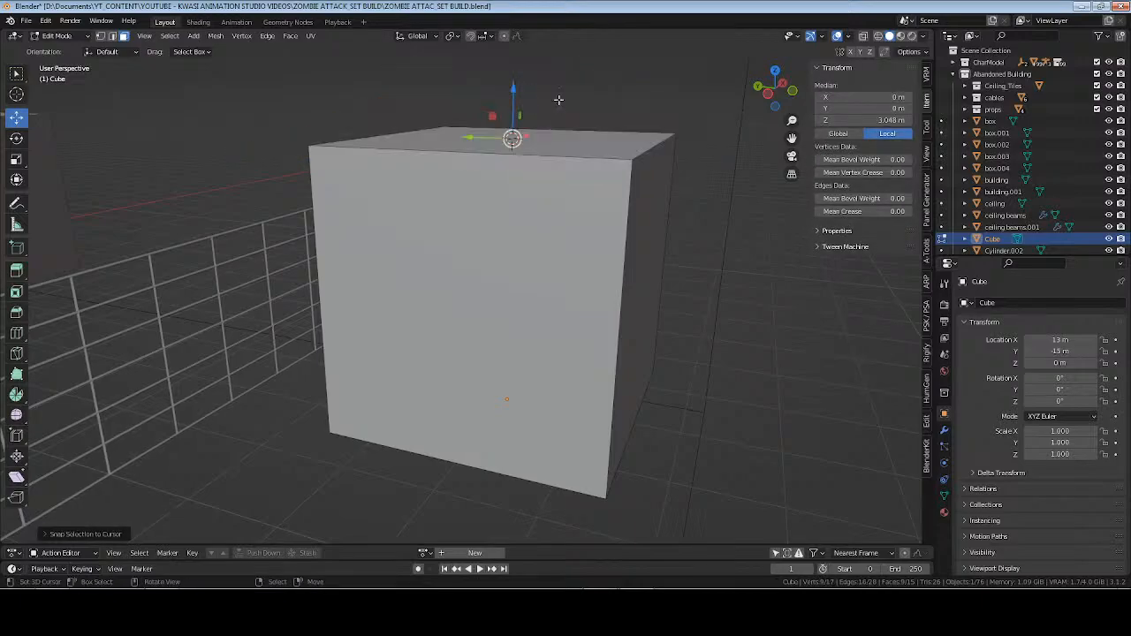
{"action": "key", "text": "ctrl+z"}
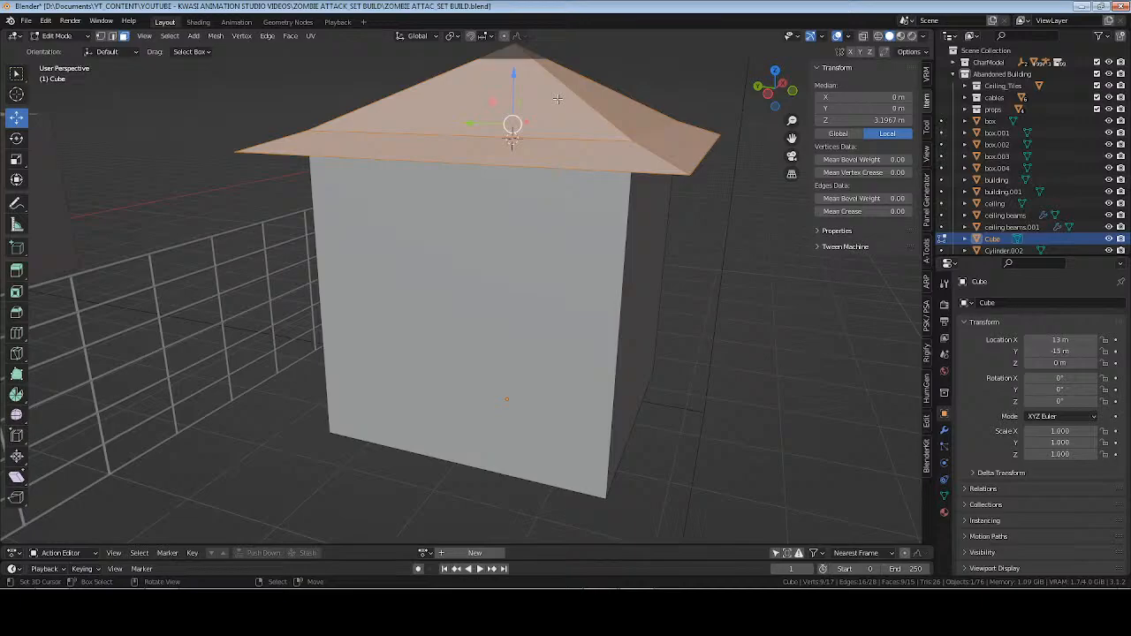
Lower the roof to a local Z of about 3.07 m over the block's top edges, using see-through wireframe from the front.
{"action": "middle_click_drag", "start_coordinate": [557, 99], "coordinate": [507, 95]}
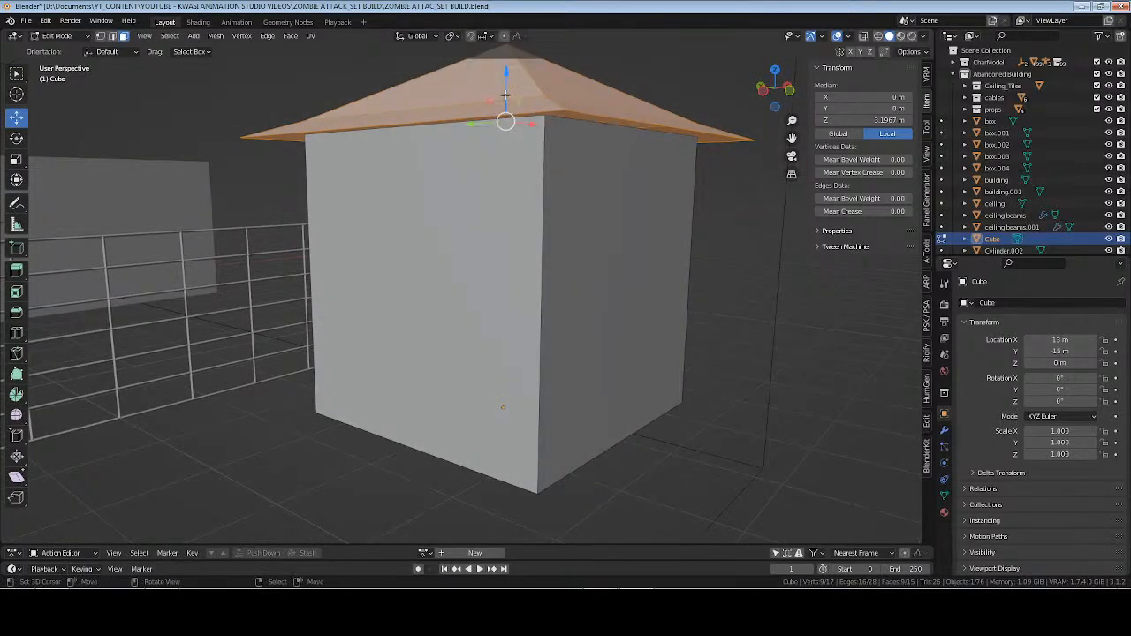
{"action": "key", "text": "KP_1"}
{"action": "key", "text": "alt+z"}
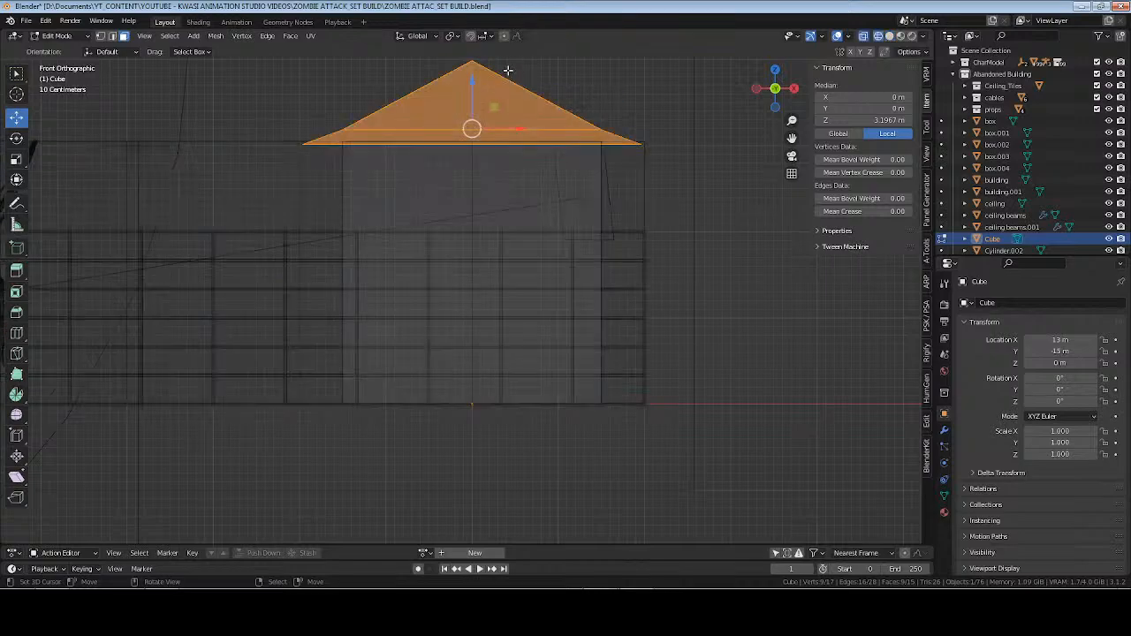
{"action": "left_click_drag", "start_coordinate": [474, 85], "coordinate": [457, 186], "text": "shift"}
{"action": "middle_click_drag", "start_coordinate": [456, 187], "coordinate": [361, 182]}
Scale the roof slightly in X and Y only and return to solid shading.
{"action": "key", "text": "s"}
{"action": "key", "text": "shift+z"}
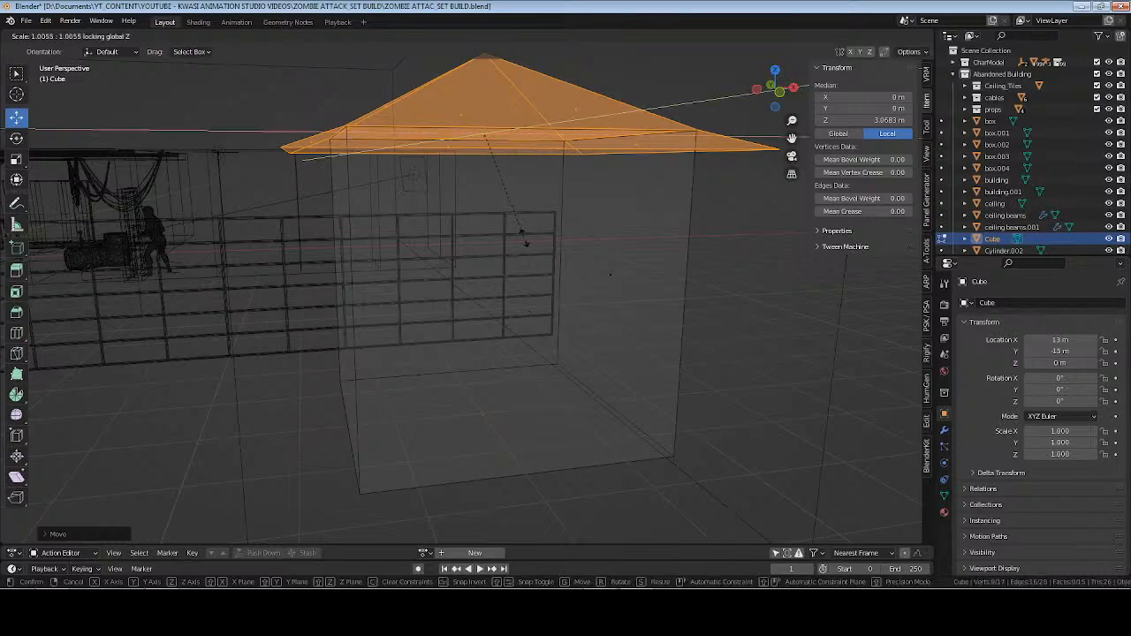
{"action": "left_click", "coordinate": [527, 242]}
{"action": "key", "text": "z"}
{"action": "left_click", "coordinate": [594, 236]}
Check the roofed block from several angles, deselect all its geometry and save the file.
{"action": "scroll", "coordinate": [495, 226], "scroll_direction": "down", "scroll_amount": 4}
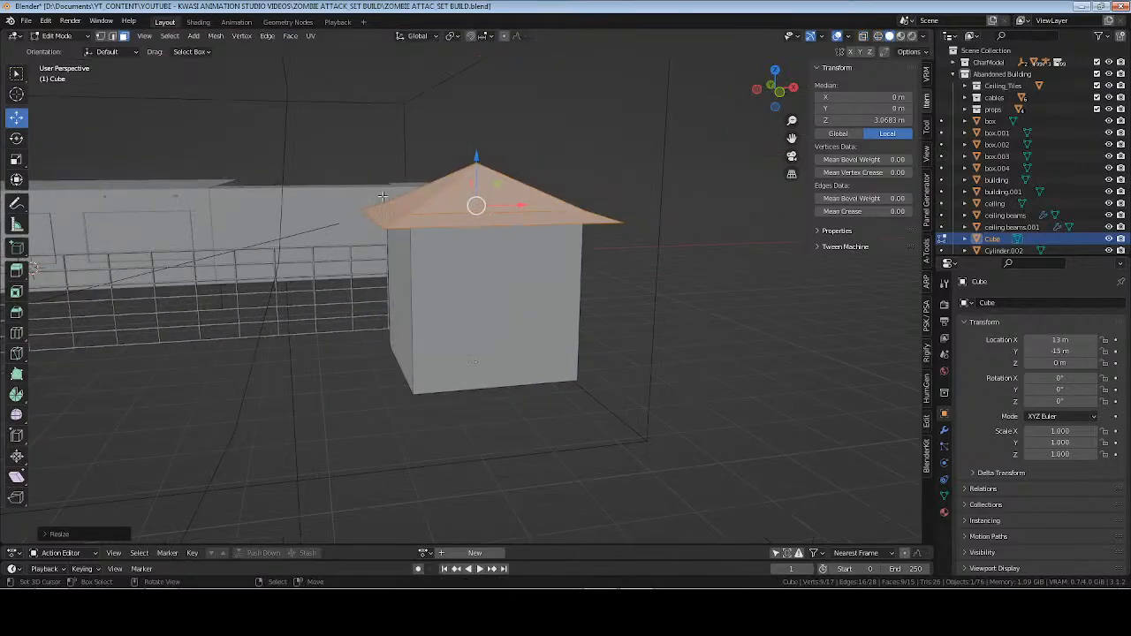
{"action": "mouse_move", "coordinate": [398, 216]}
{"action": "middle_mouse_down"}
{"action": "mouse_move", "coordinate": [479, 255]}
{"action": "mouse_move", "coordinate": [479, 217]}
{"action": "mouse_move", "coordinate": [596, 224]}
{"action": "mouse_move", "coordinate": [488, 178]}
{"action": "mouse_move", "coordinate": [543, 108]}
{"action": "mouse_move", "coordinate": [557, 132]}
{"action": "middle_mouse_up"}
{"action": "key", "text": "alt+a"}
{"action": "key", "text": "ctrl+s"}
{"action": "scroll", "coordinate": [479, 253], "scroll_direction": "up", "scroll_amount": 3}
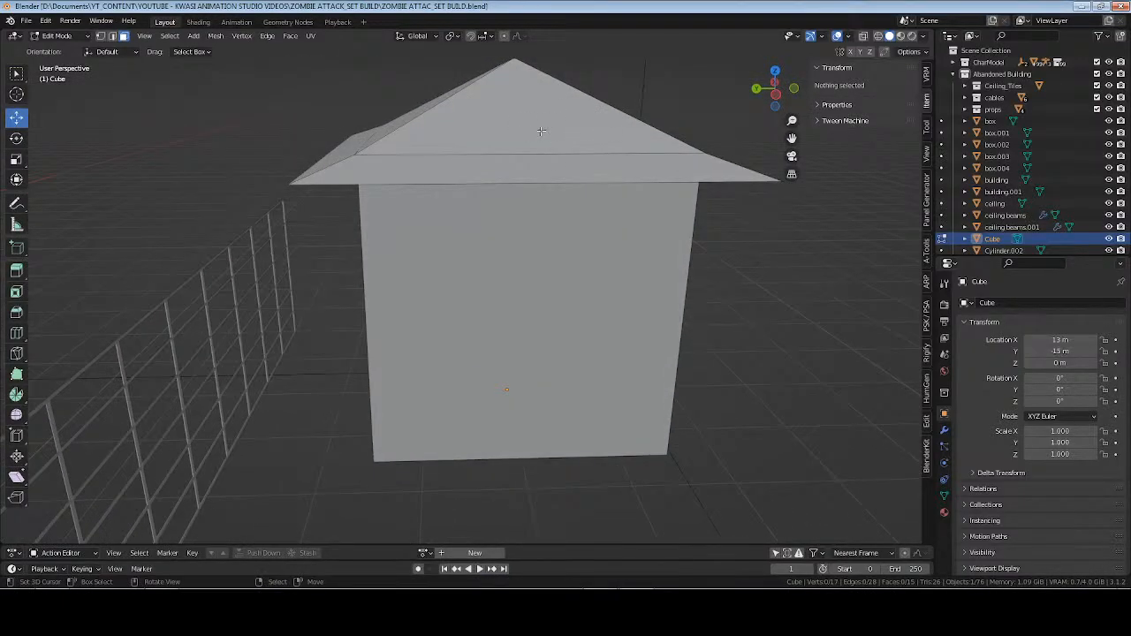
Separate the linked roof mesh from the hut body into its own object and rename it "shed roof".
{"action": "key", "text": "l"}
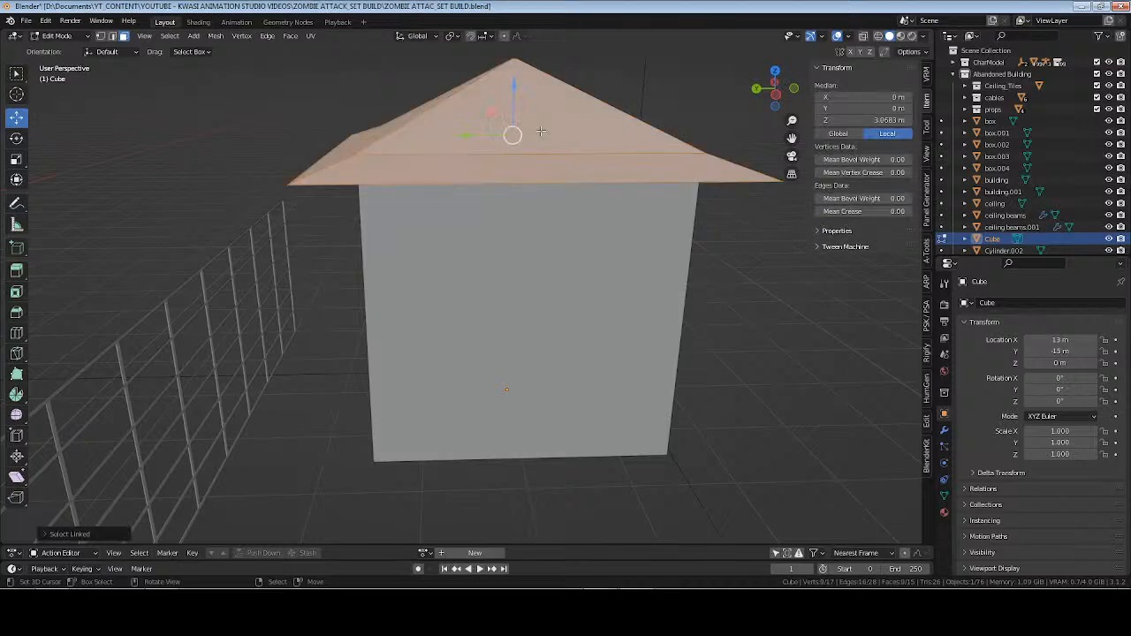
{"action": "key", "text": "p"}
{"action": "left_click", "coordinate": [541, 131]}
{"action": "key", "text": "Tab"}
{"action": "left_click", "coordinate": [540, 121]}
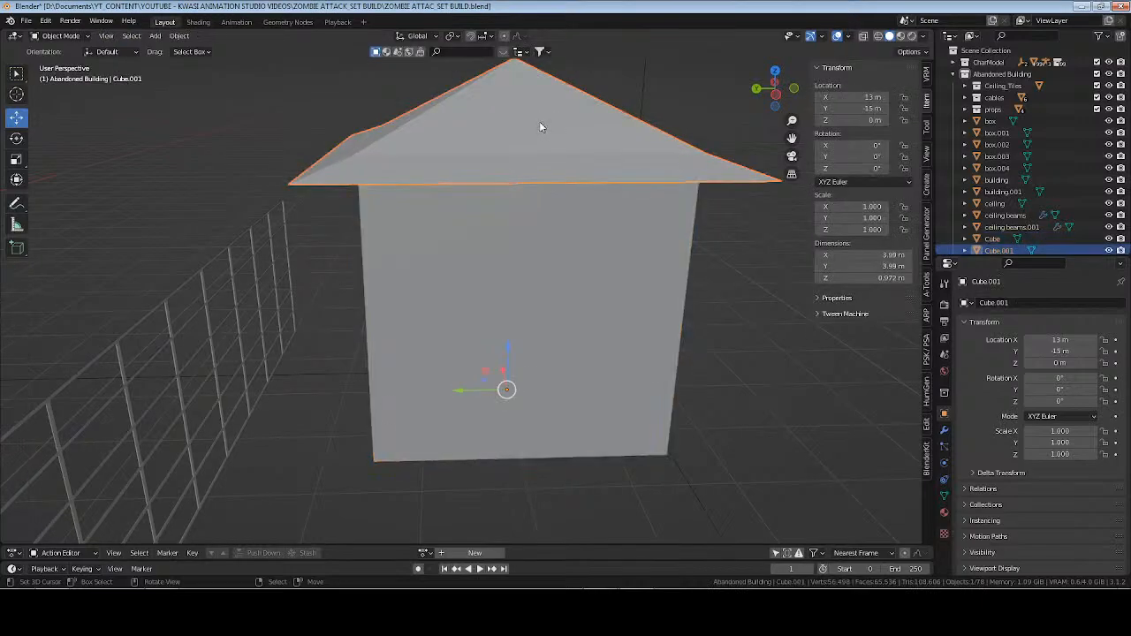
{"action": "key", "text": "F2"}
{"action": "type", "text": "r"}
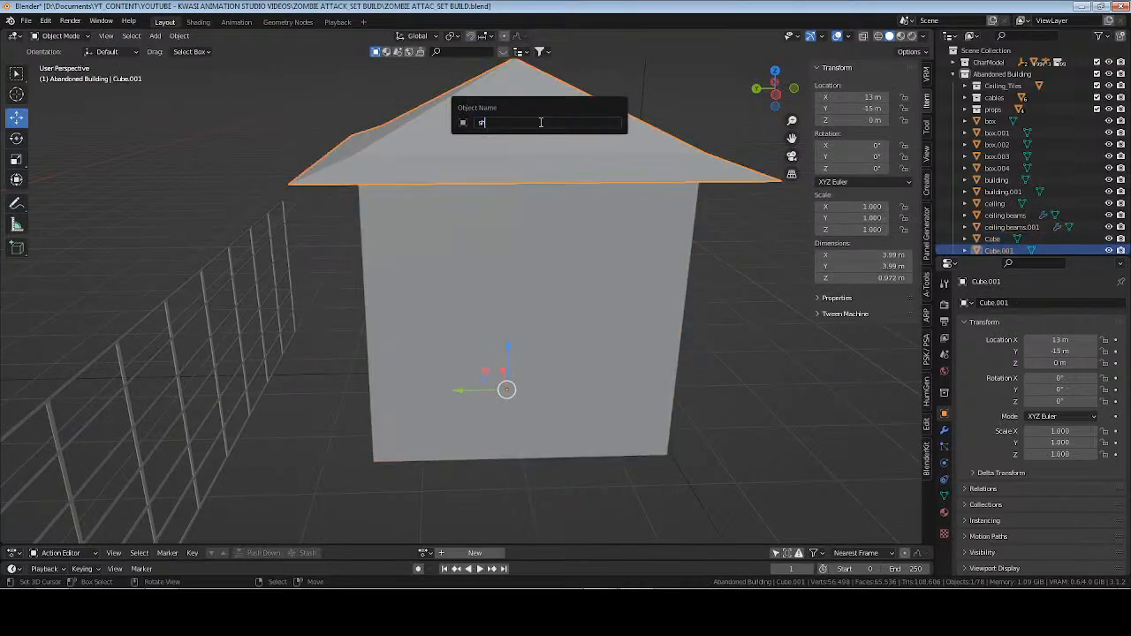
{"action": "type", "text": "hed roof"}
{"action": "key", "text": "Return"}
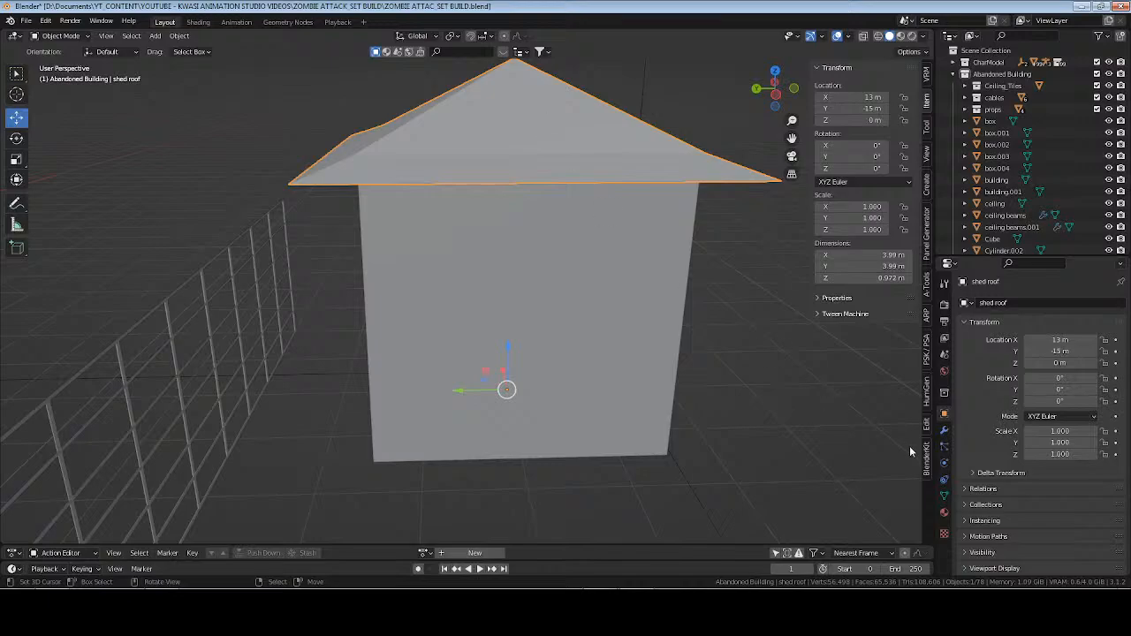
Rename the roof's mesh data to "shed roof" and save the file.
{"action": "left_click", "coordinate": [944, 496]}
{"action": "left_click", "coordinate": [1016, 302]}
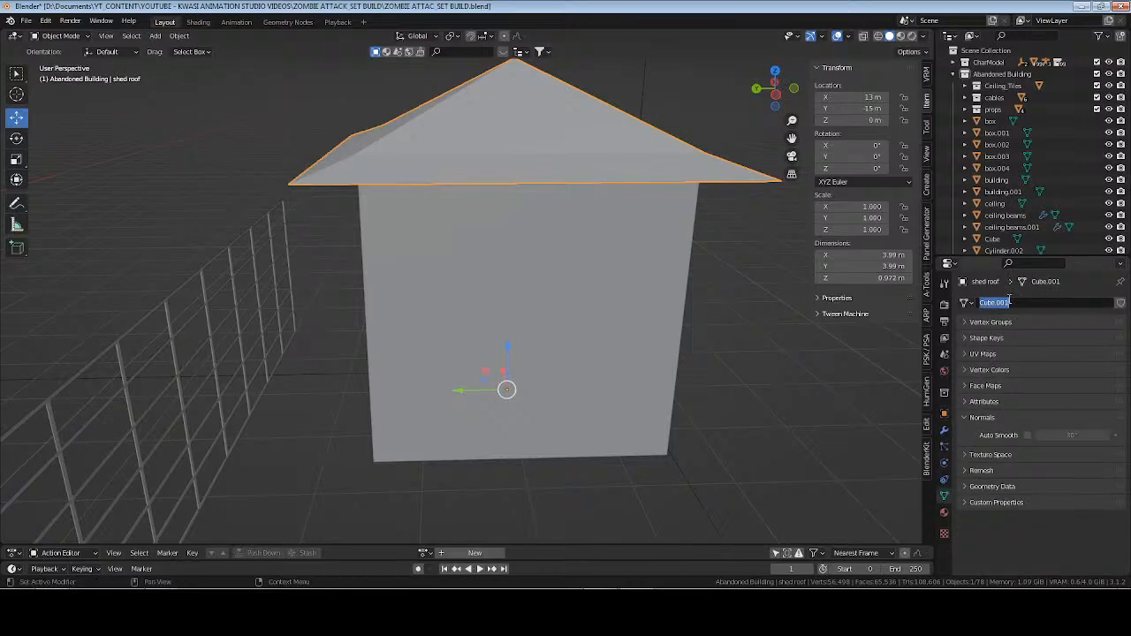
{"action": "type", "text": "shed roof"}
{"action": "key", "text": "Return"}
{"action": "key", "text": "ctrl+s"}
Isolate the roof in local view, delete its bottom face, return to the full scene and save the file.
{"action": "middle_click_drag", "start_coordinate": [466, 195], "coordinate": [491, 163]}
{"action": "key", "text": "KP_Divide"}
{"action": "key", "text": "Tab"}
{"action": "right_click", "coordinate": [486, 292]}
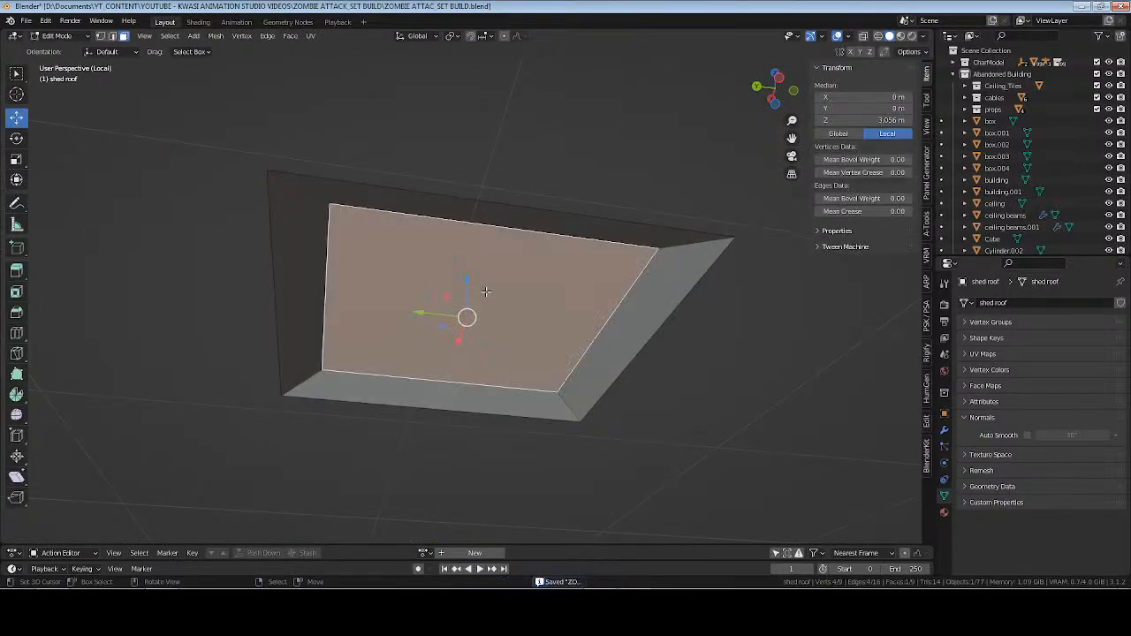
{"action": "key", "text": "x"}
{"action": "left_click", "coordinate": [487, 294]}
{"action": "key", "text": "Tab"}
{"action": "middle_click_drag", "start_coordinate": [485, 205], "coordinate": [554, 268]}
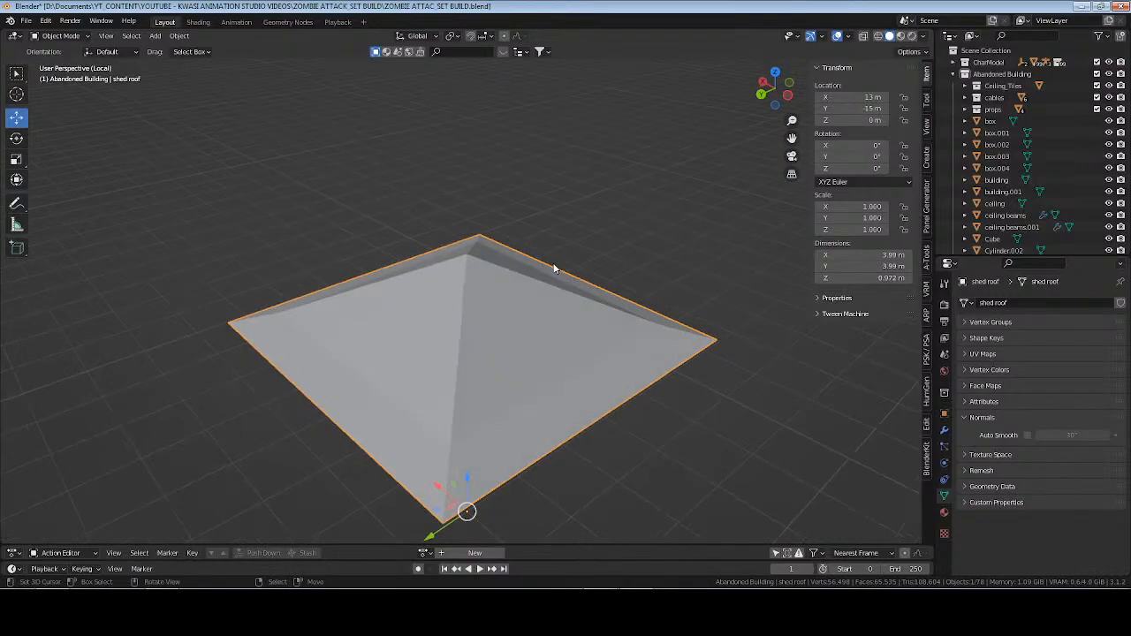
{"action": "key", "text": "KP_Divide"}
{"action": "key", "text": "ctrl+s"}
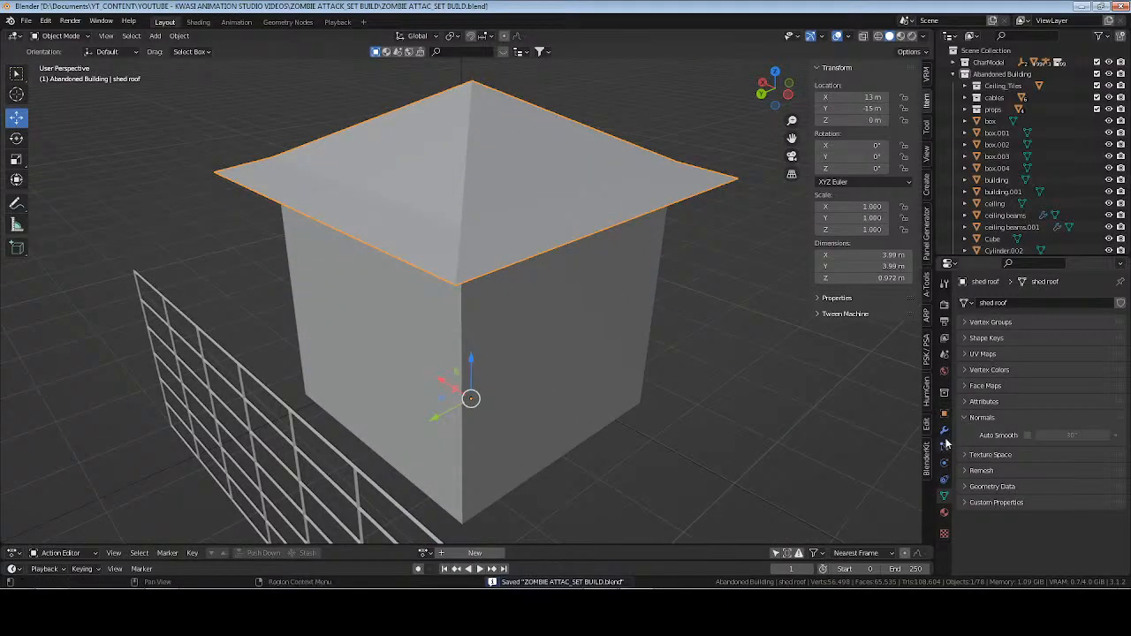
Save the file and add a Solidify modifier to the shed roof.
{"action": "left_click", "coordinate": [944, 432]}
{"action": "left_click", "coordinate": [1011, 302]}
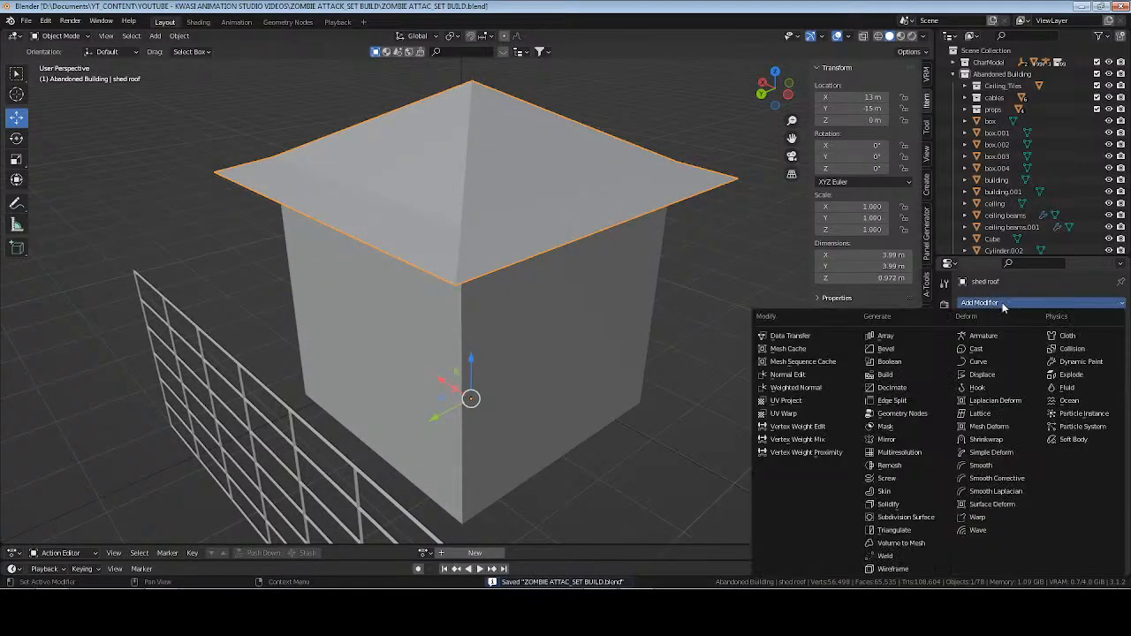
{"action": "left_click", "coordinate": [552, 158]}
{"action": "left_click", "coordinate": [524, 124]}
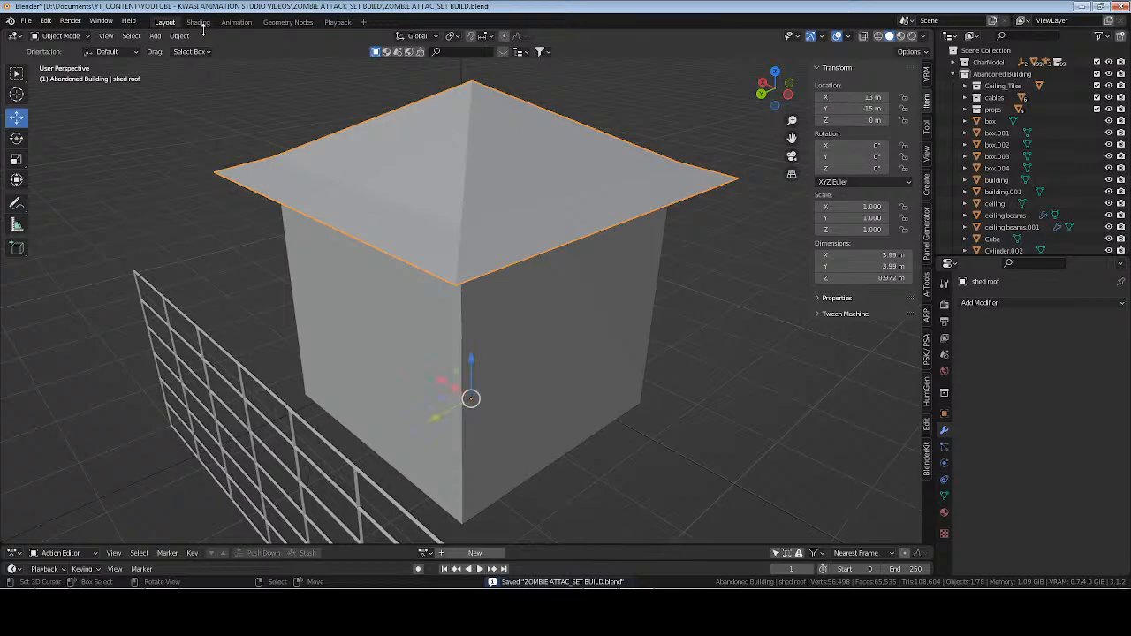
{"action": "key", "text": "ctrl+s"}
{"action": "left_click", "coordinate": [980, 304]}
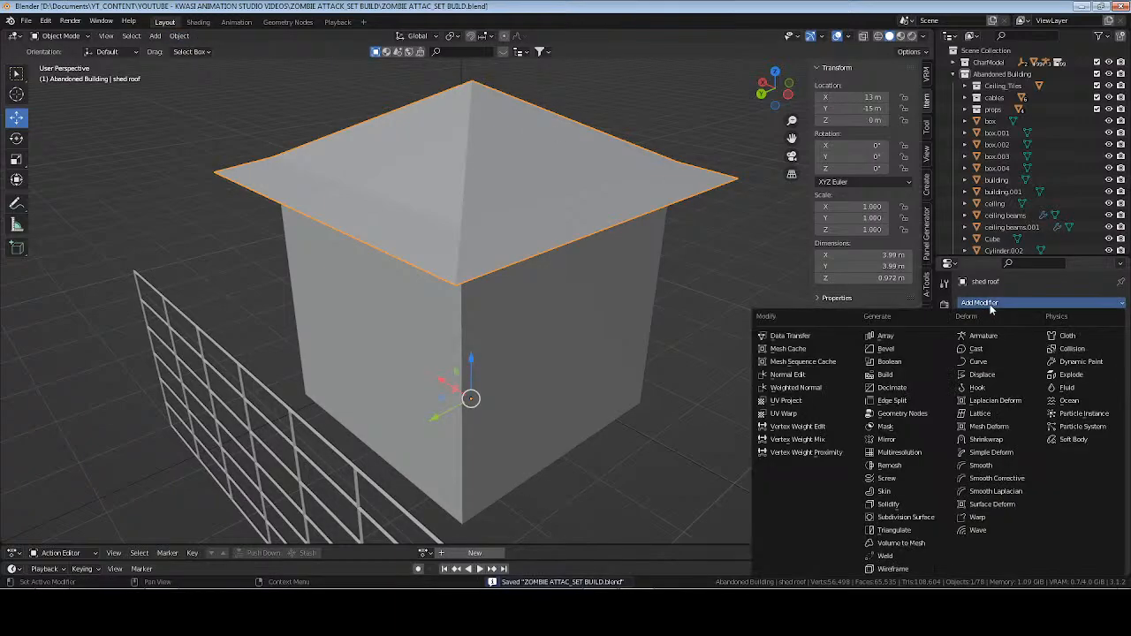
{"action": "left_click", "coordinate": [888, 504]}
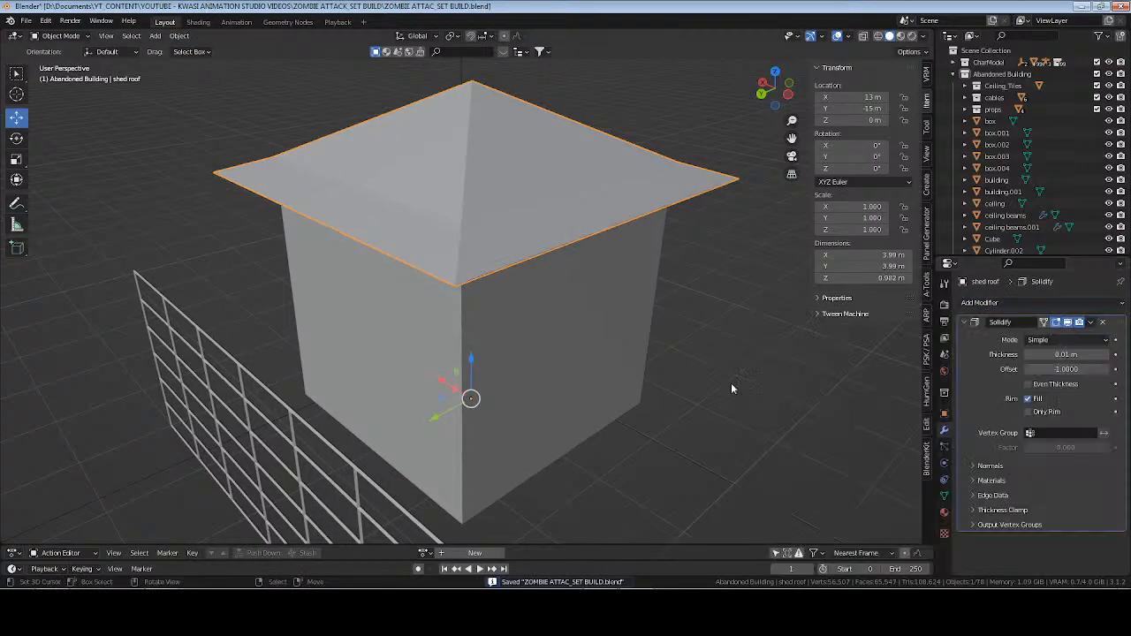
Set the roof's Solidify thickness to 0.03 m, apply the modifier and save the file.
{"action": "middle_click_drag", "start_coordinate": [731, 386], "coordinate": [544, 292]}
{"action": "left_click", "coordinate": [1066, 355]}
{"action": "type", "text": ".03"}
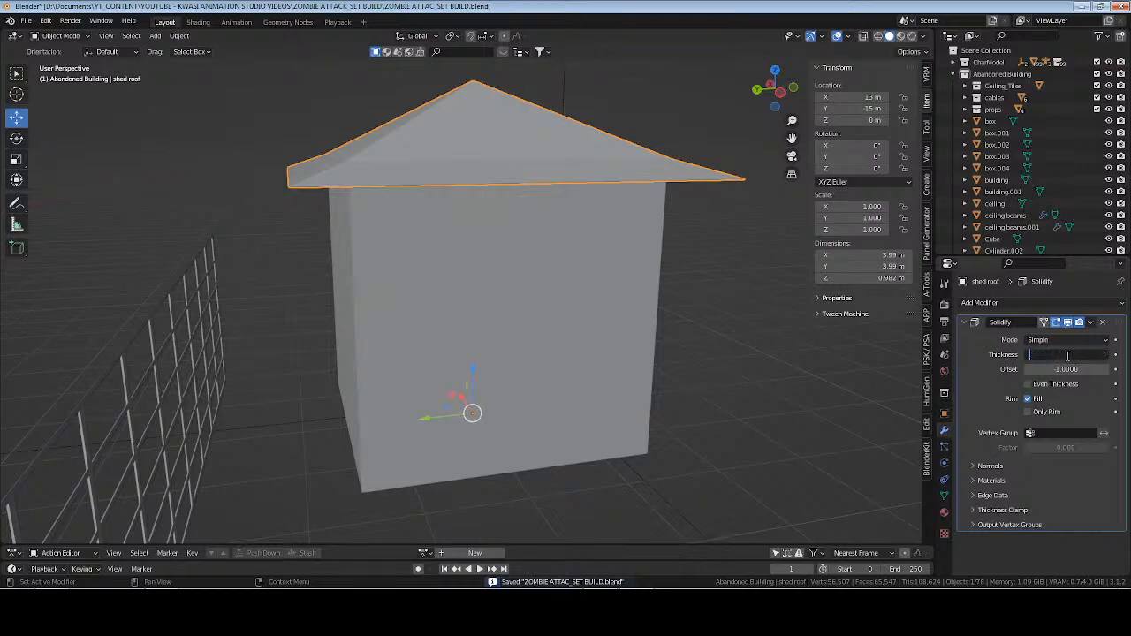
{"action": "key", "text": "Return"}
{"action": "key", "text": "ctrl+a"}
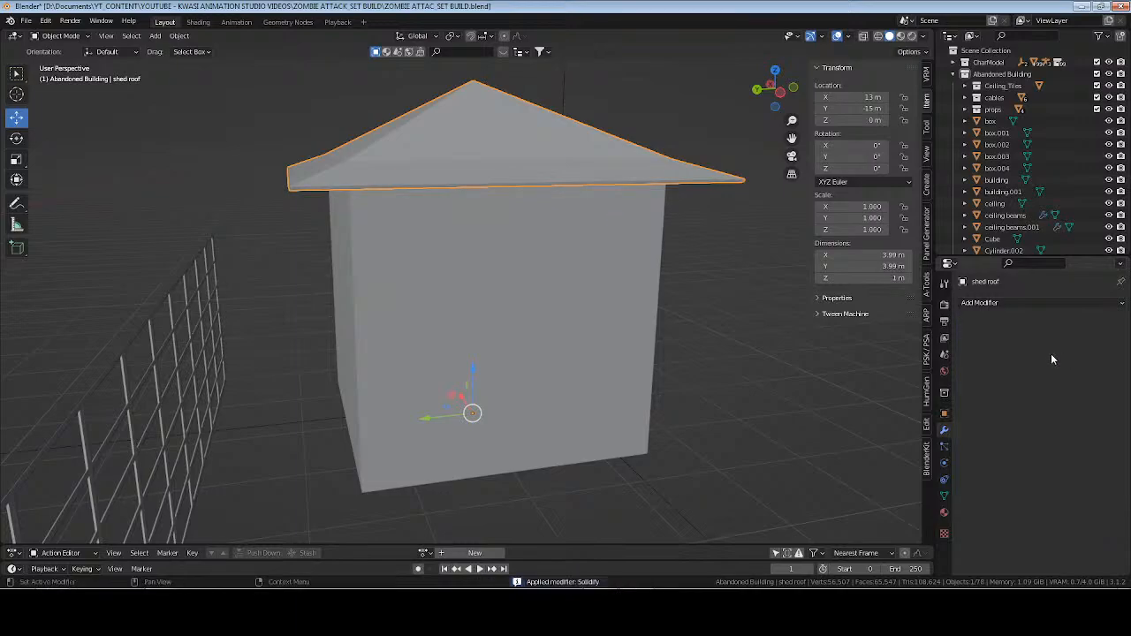
{"action": "middle_click_drag", "start_coordinate": [471, 215], "coordinate": [512, 213]}
{"action": "scroll", "coordinate": [512, 212], "scroll_direction": "up", "scroll_amount": 3}
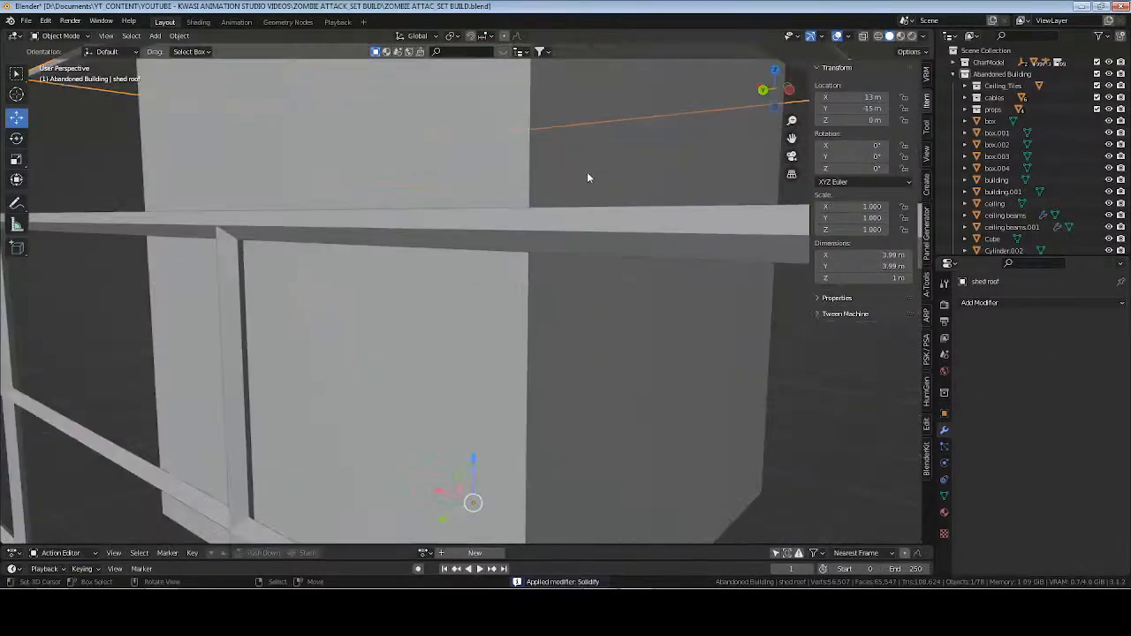
{"action": "middle_click_drag", "start_coordinate": [588, 177], "coordinate": [554, 303], "text": "shift"}
{"action": "scroll", "coordinate": [520, 259], "scroll_direction": "down", "scroll_amount": 1}
{"action": "scroll", "coordinate": [520, 258], "scroll_direction": "down", "scroll_amount": 3}
{"action": "key", "text": "ctrl+s"}
Add two evenly spaced vertical cuts through the wall face of the hut body on its negative X side.
{"action": "left_click", "coordinate": [485, 308]}
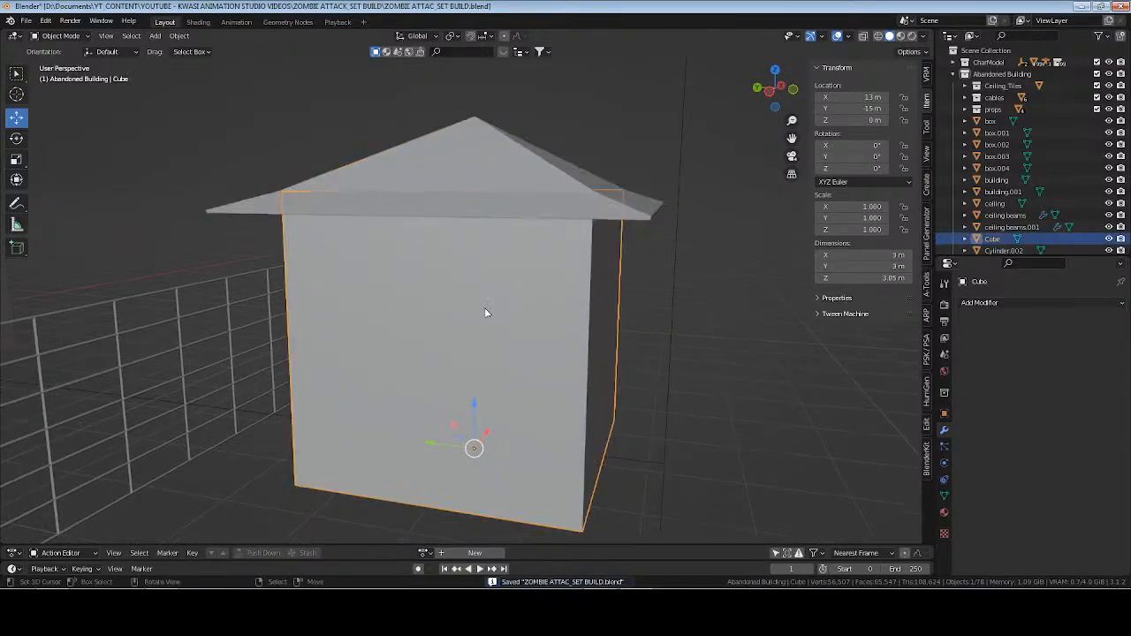
{"action": "key", "text": "Tab"}
{"action": "middle_click_drag", "start_coordinate": [484, 308], "coordinate": [504, 404]}
{"action": "key", "text": "a"}
{"action": "left_click", "coordinate": [503, 412]}
{"action": "left_click", "coordinate": [510, 435]}
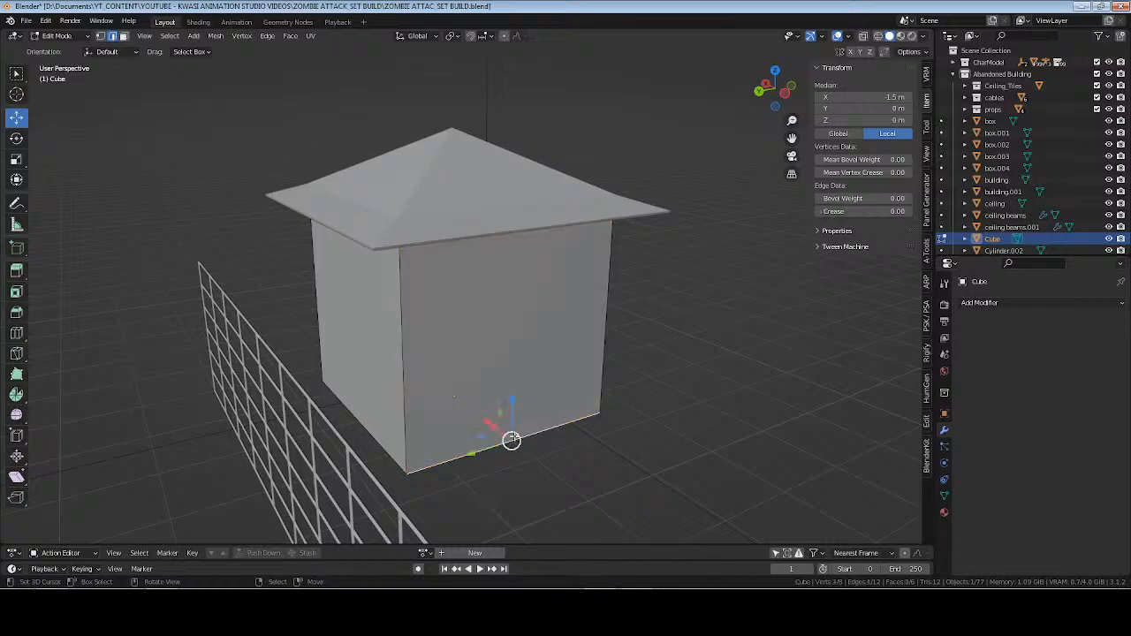
{"action": "key", "text": "3"}
{"action": "left_click", "coordinate": [513, 363]}
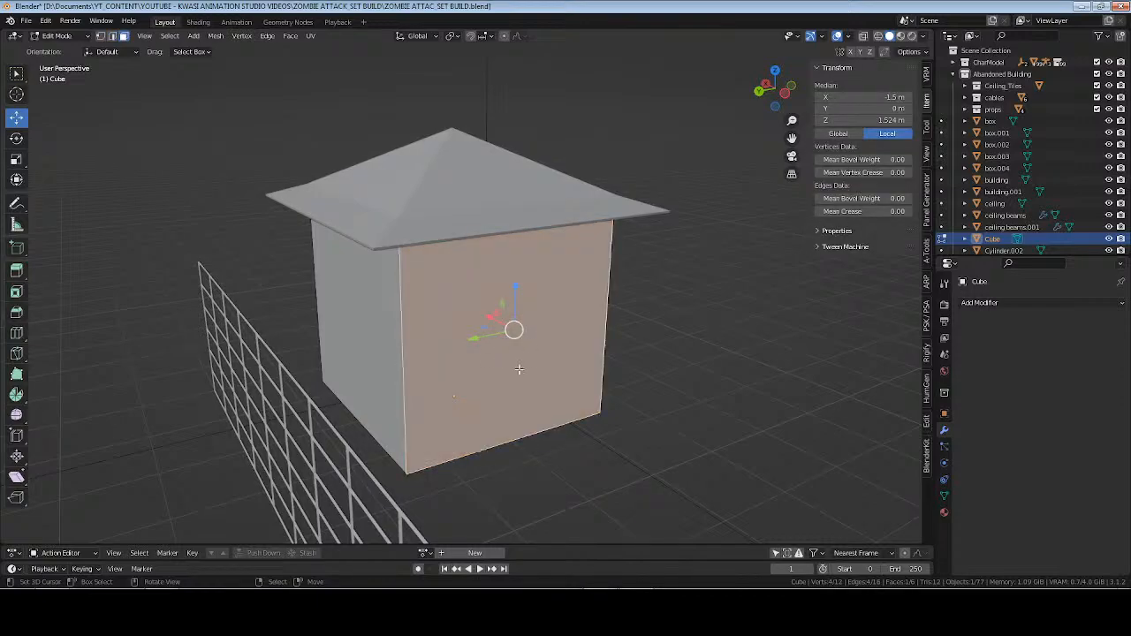
{"action": "key", "text": "ctrl+r"}
{"action": "scroll", "coordinate": [517, 433], "scroll_direction": "up", "scroll_amount": 1}
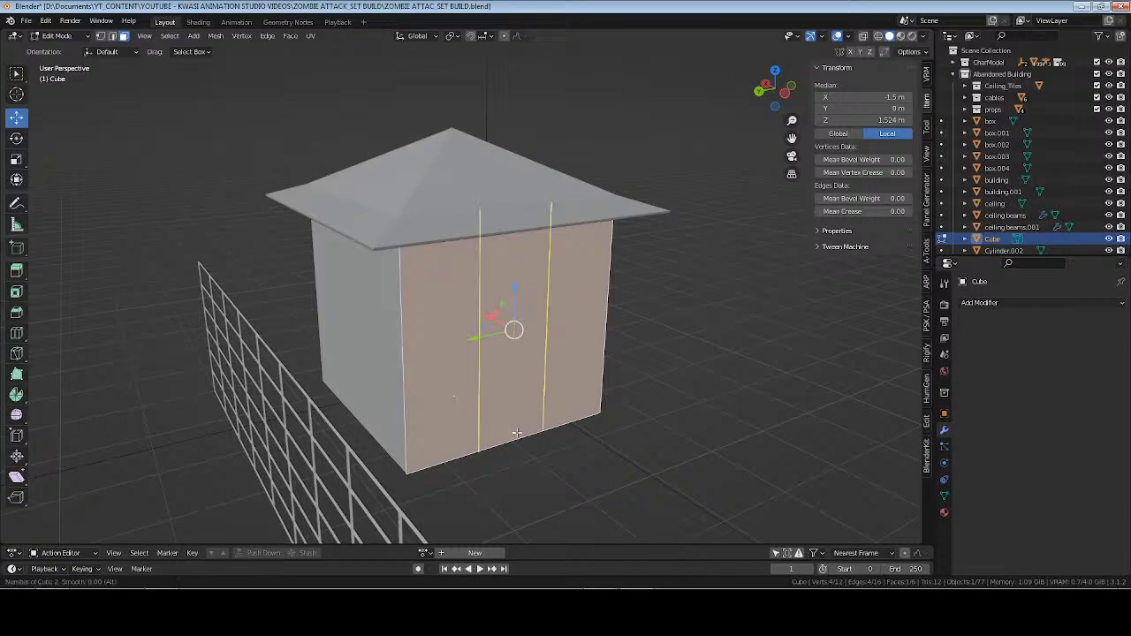
{"action": "left_click", "coordinate": [564, 404]}
{"action": "right_click", "coordinate": [565, 404]}
Scale the two vertical cuts slightly apart along Y to widen the wall's middle strip.
{"action": "middle_click_drag", "start_coordinate": [566, 404], "coordinate": [519, 386]}
{"action": "scroll", "coordinate": [520, 397], "scroll_direction": "up", "scroll_amount": 2}
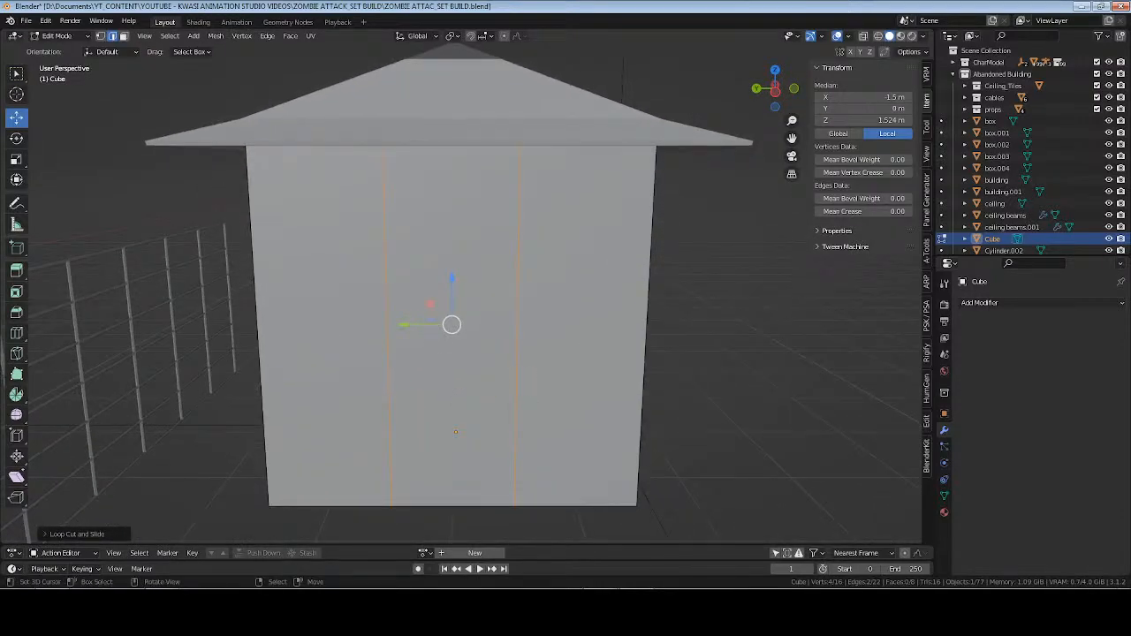
{"action": "key", "text": "s"}
{"action": "key", "text": "y"}
{"action": "left_click", "coordinate": [533, 384]}
Add a horizontal cut across the wall and set its local Z to 2.1 m for the door height.
{"action": "key", "text": "ctrl+r"}
{"action": "left_click", "coordinate": [636, 334]}
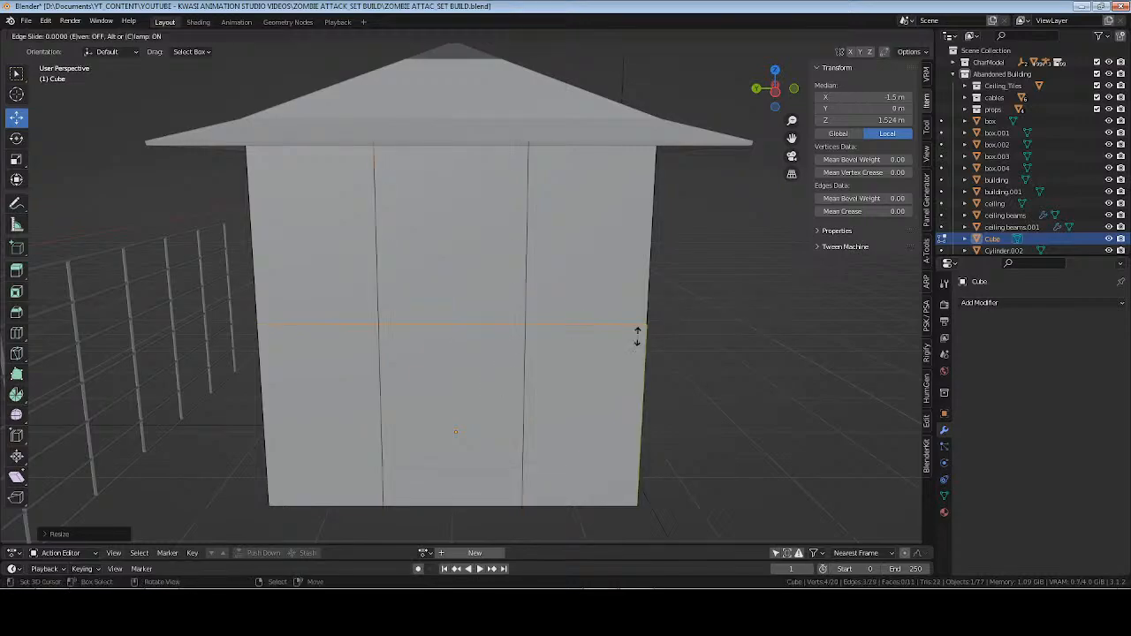
{"action": "right_click", "coordinate": [637, 334]}
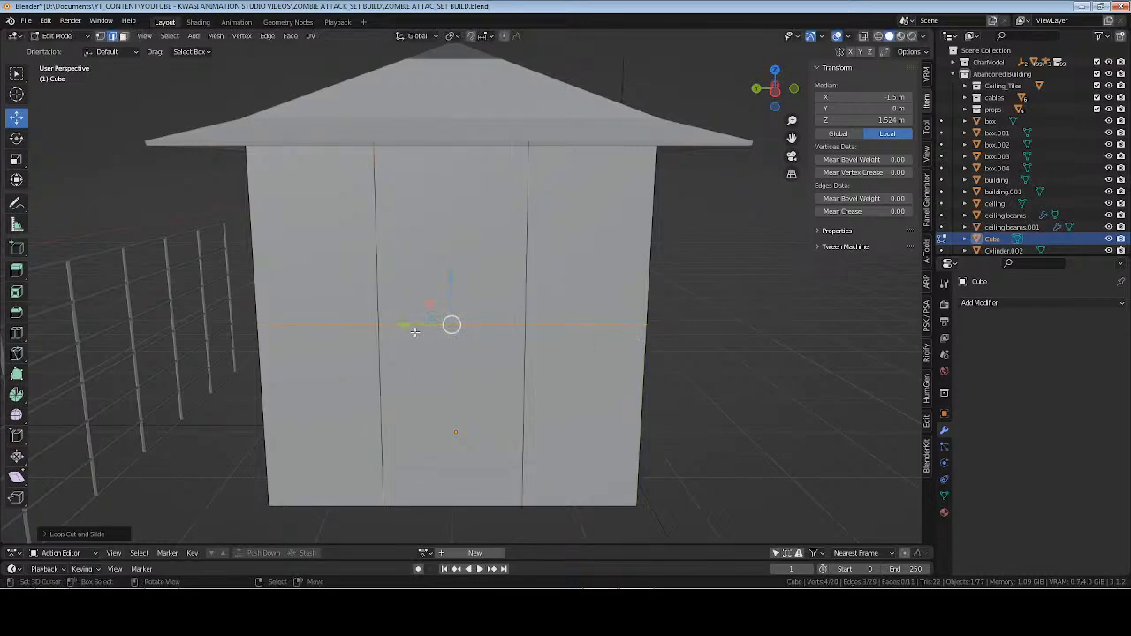
{"action": "left_click", "coordinate": [884, 121]}
{"action": "type", "text": "2.1"}
{"action": "key", "text": "Return"}
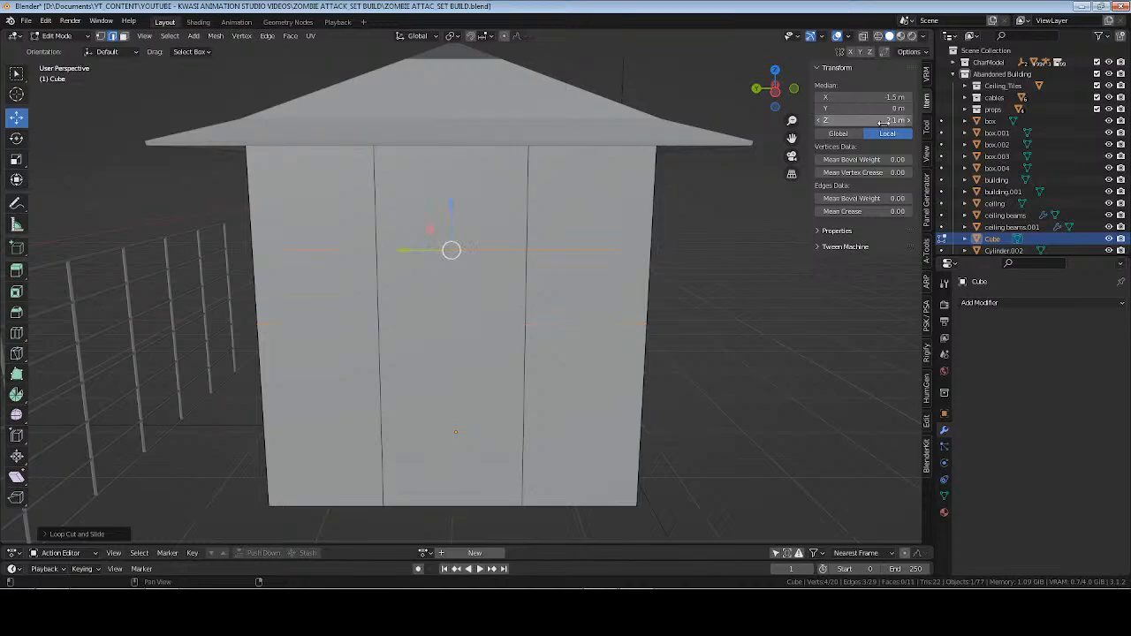
Extrude the lower middle wall face inward about 0.16 m and delete it to open the doorway.
{"action": "middle_click_drag", "start_coordinate": [455, 337], "coordinate": [591, 392]}
{"action": "key", "text": "3"}
{"action": "left_click", "coordinate": [523, 368]}
{"action": "middle_click_drag", "start_coordinate": [690, 401], "coordinate": [717, 425], "text": "shift"}
{"action": "key", "text": "e"}
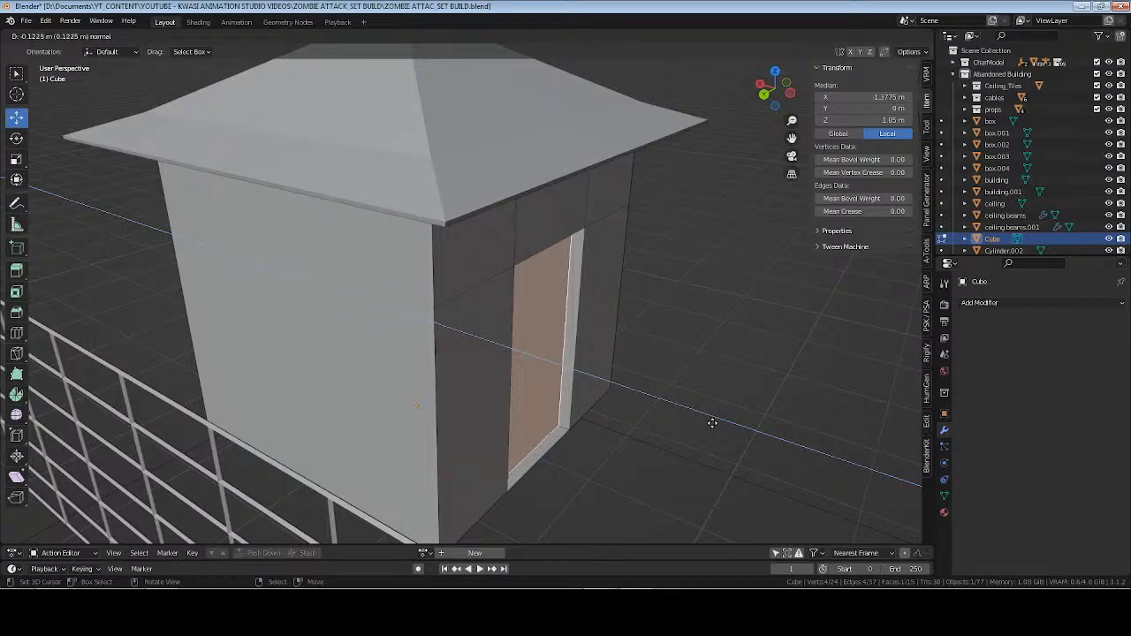
{"action": "left_click", "coordinate": [708, 422]}
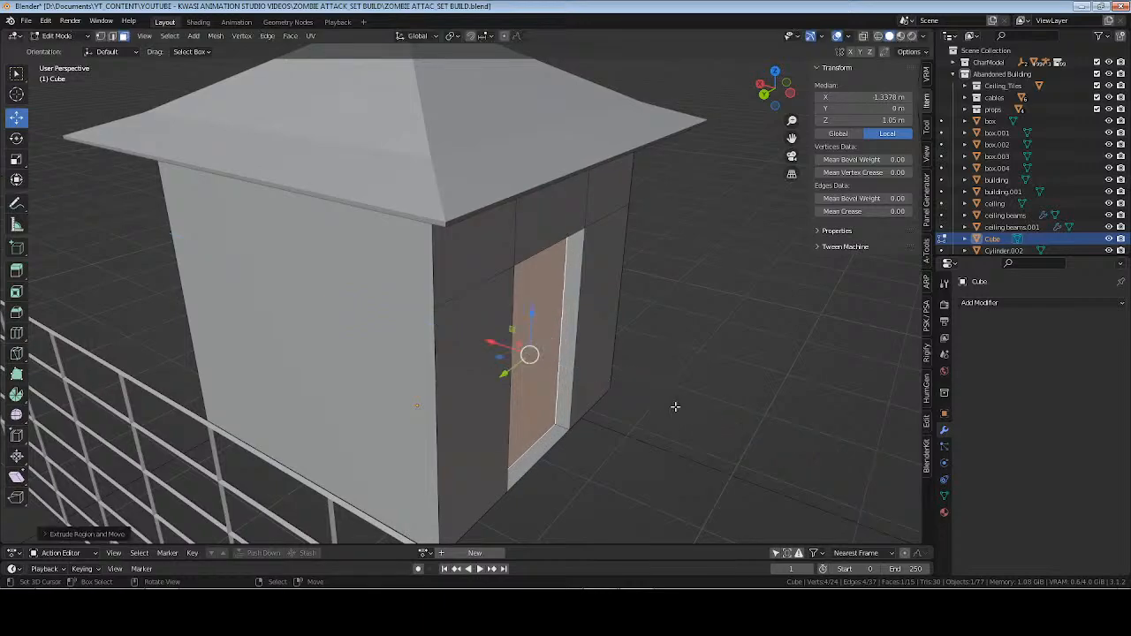
{"action": "key", "text": "x"}
{"action": "left_click", "coordinate": [641, 407]}
Try deleting the narrow threshold face at the base of the doorway.
{"action": "middle_click_drag", "start_coordinate": [676, 412], "coordinate": [522, 452]}
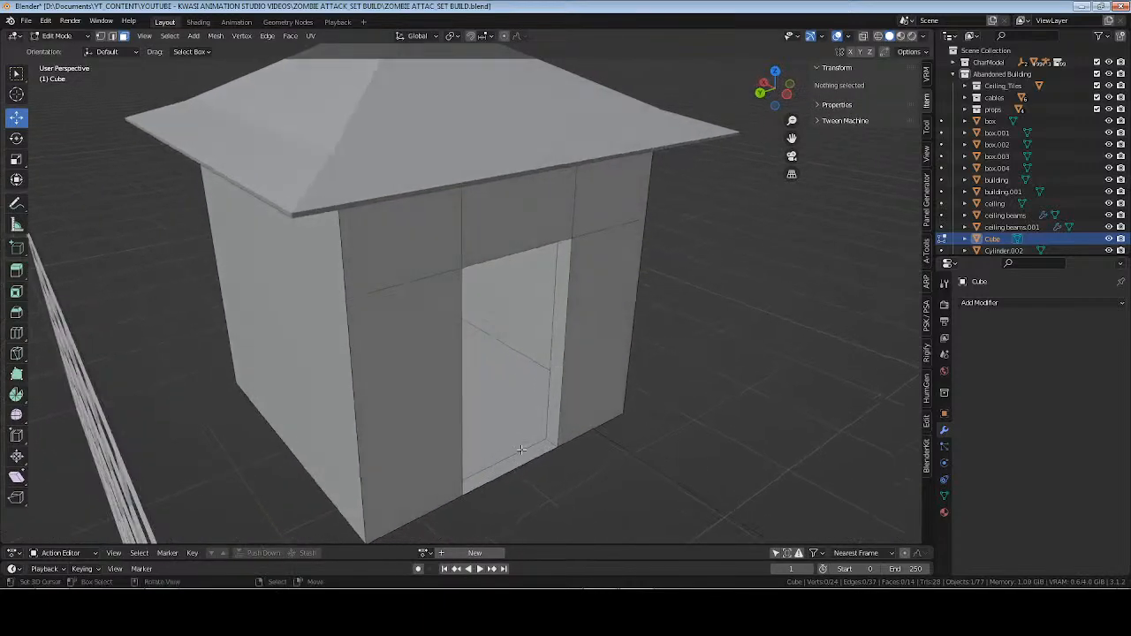
{"action": "left_click", "coordinate": [522, 452]}
{"action": "key", "text": "x"}
{"action": "key", "text": "Escape"}
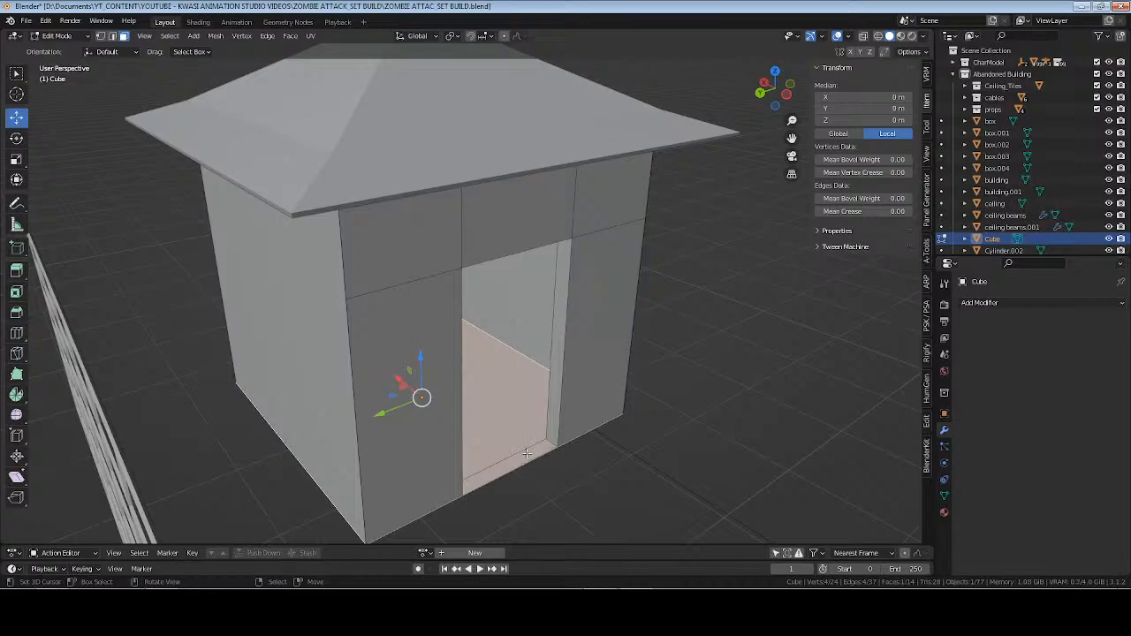
{"action": "left_click", "coordinate": [550, 424]}
{"action": "left_click", "coordinate": [524, 455]}
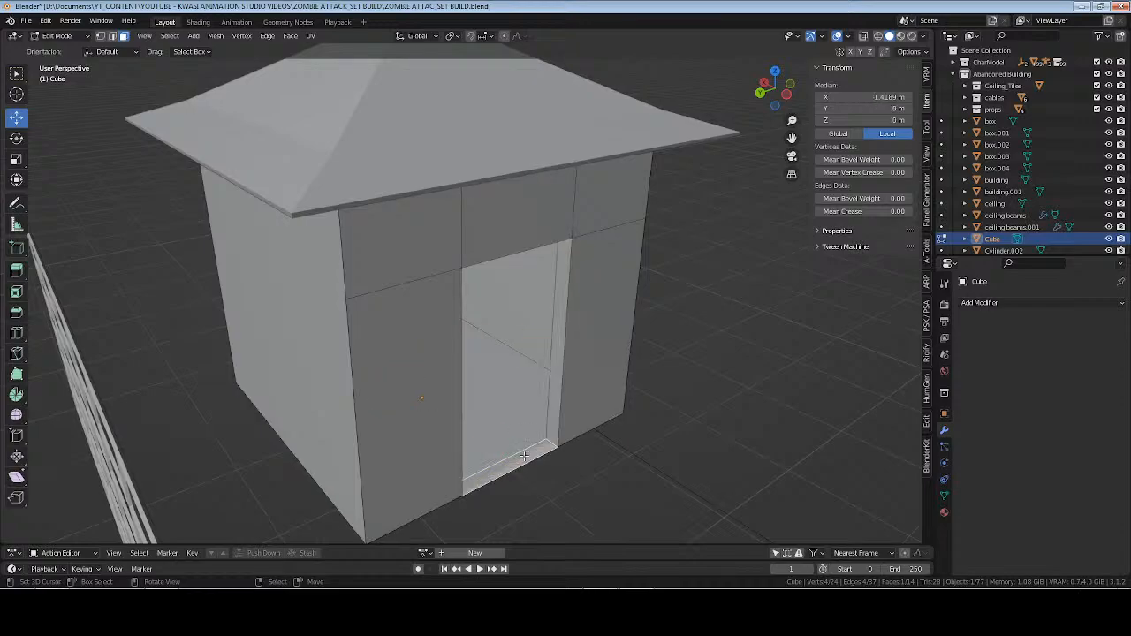
{"action": "key", "text": "x"}
{"action": "left_click", "coordinate": [525, 456]}
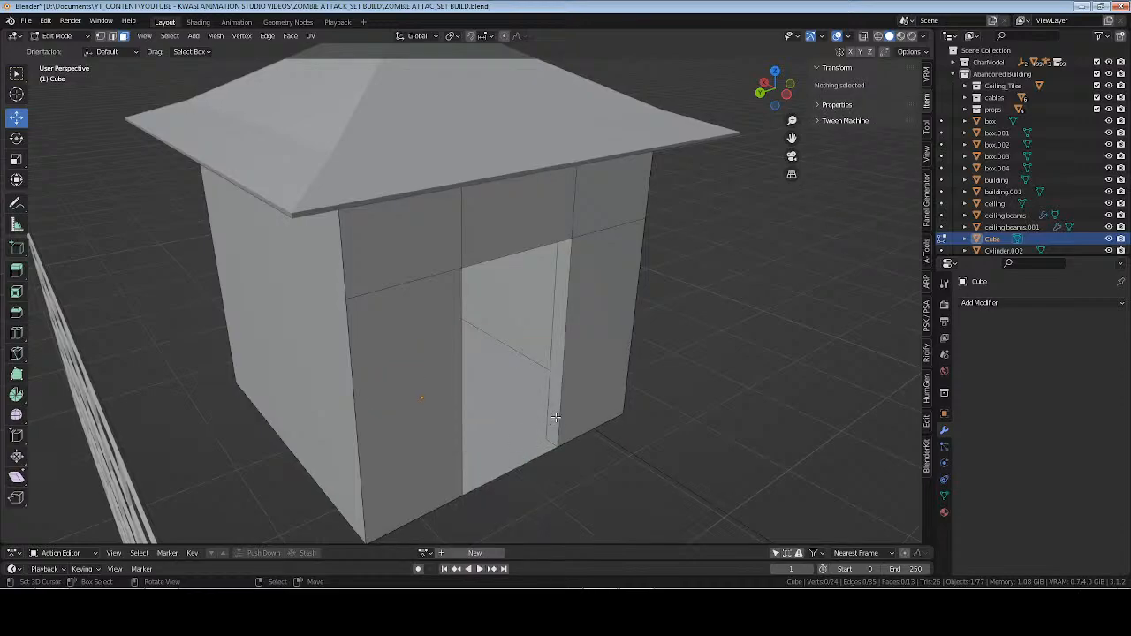
{"action": "middle_click_drag", "start_coordinate": [602, 416], "coordinate": [513, 425]}
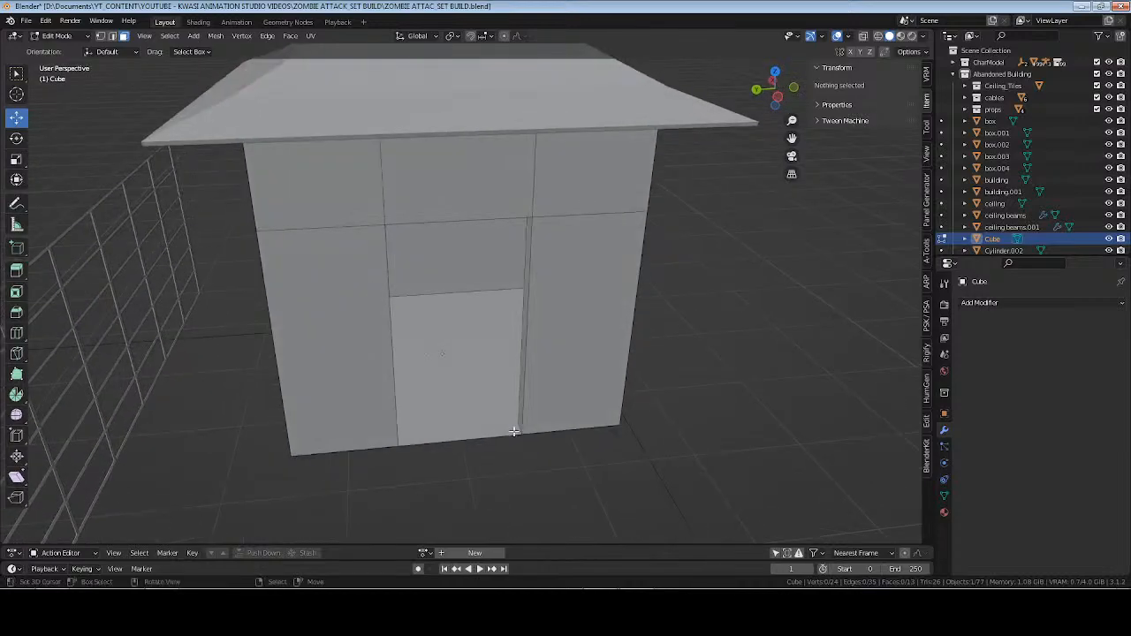
Split the narrow threshold face off the surrounding doorway geometry, reselect it and save the file.
{"action": "left_click", "coordinate": [459, 435]}
{"action": "key", "text": "KP_Decimal"}
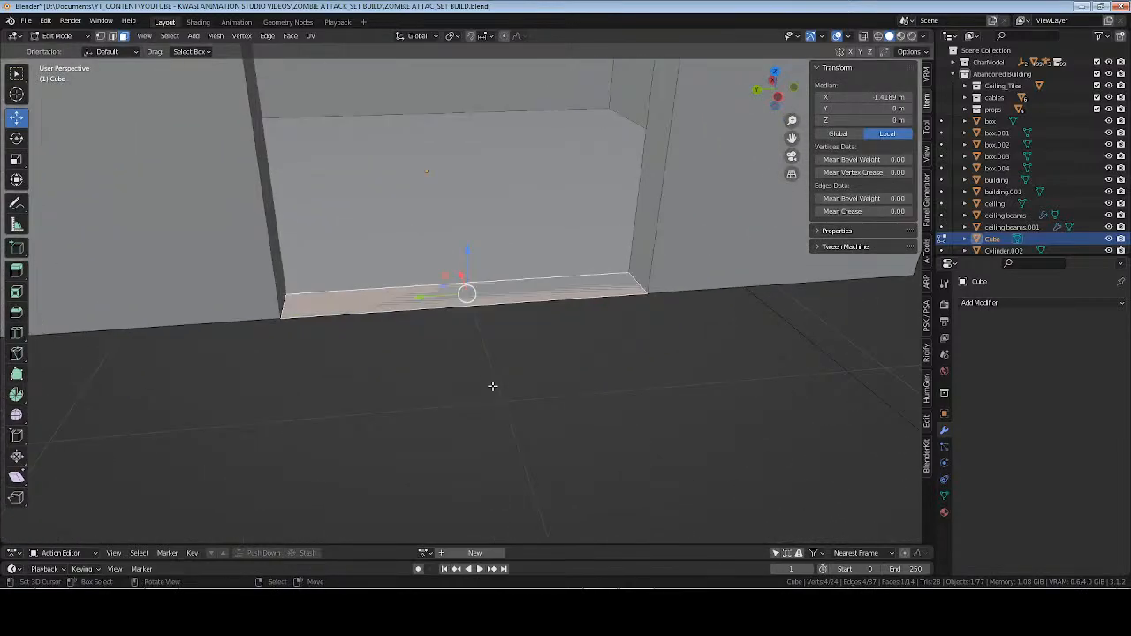
{"action": "key", "text": "e"}
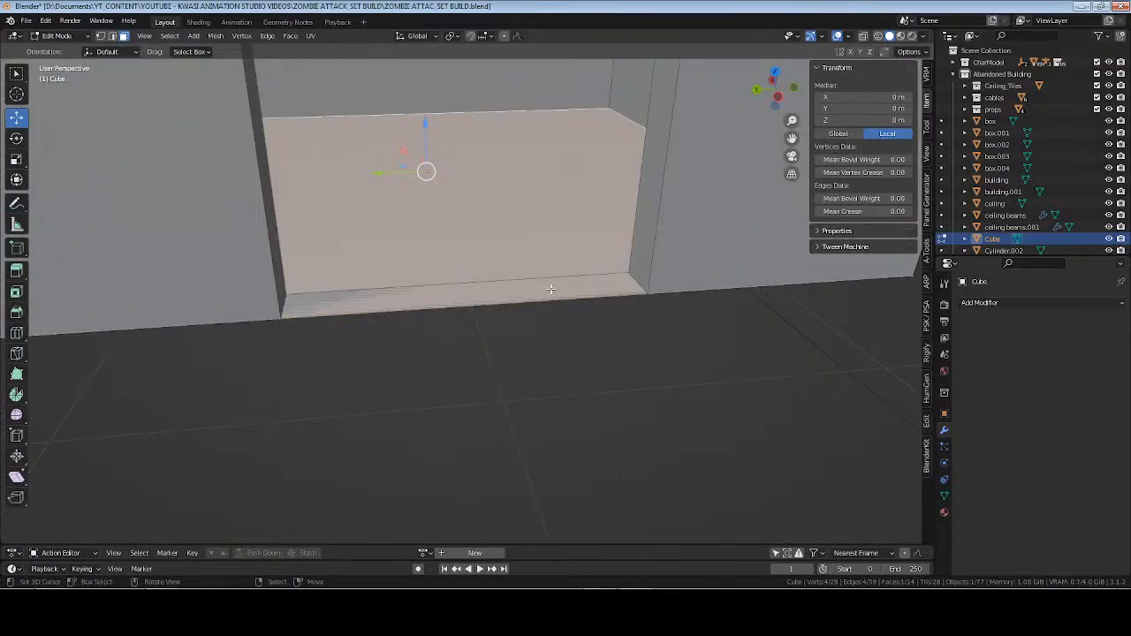
{"action": "left_click", "coordinate": [435, 288]}
{"action": "middle_click_drag", "start_coordinate": [461, 340], "coordinate": [515, 331]}
{"action": "key", "text": "ctrl+s"}
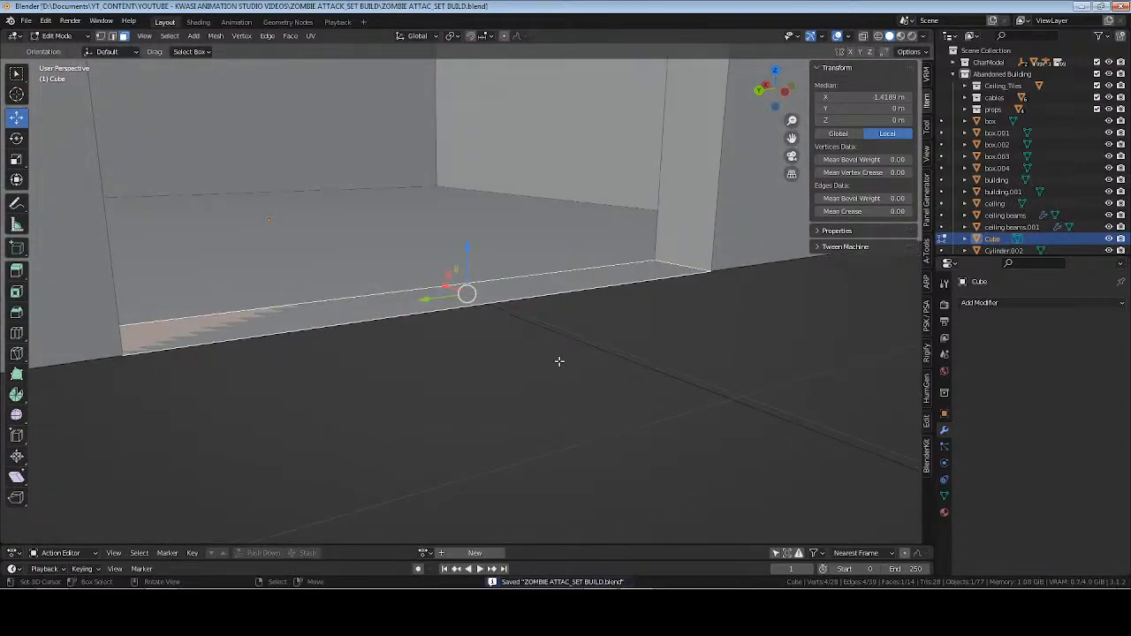
Extrude the threshold face upward about 0.01 m, shift its front side along X and save the file.
{"action": "key", "text": "e"}
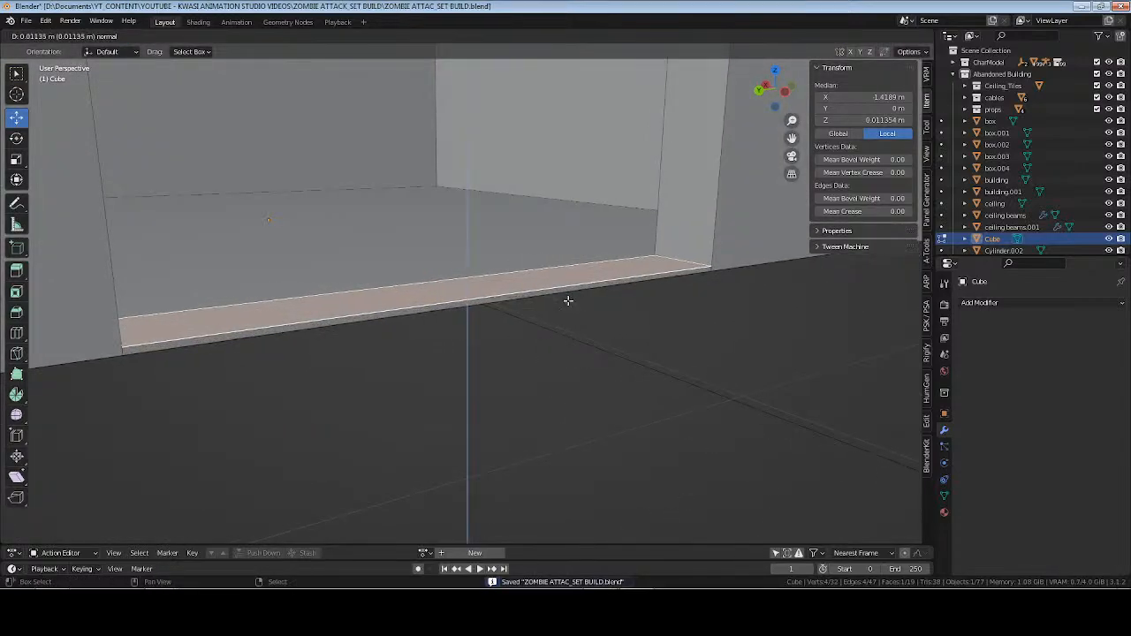
{"action": "left_click", "coordinate": [556, 300]}
{"action": "left_click", "coordinate": [492, 295]}
{"action": "middle_click_drag", "start_coordinate": [489, 296], "coordinate": [487, 352]}
{"action": "key", "text": "g"}
{"action": "key", "text": "x"}
{"action": "left_click", "coordinate": [451, 285]}
{"action": "key", "text": "Tab"}
{"action": "key", "text": "ctrl+s"}
Select the doorway frame's inner edges on both sides and the threshold, move them about 0.04 m outward along X and save the file.
{"action": "key", "text": "Tab"}
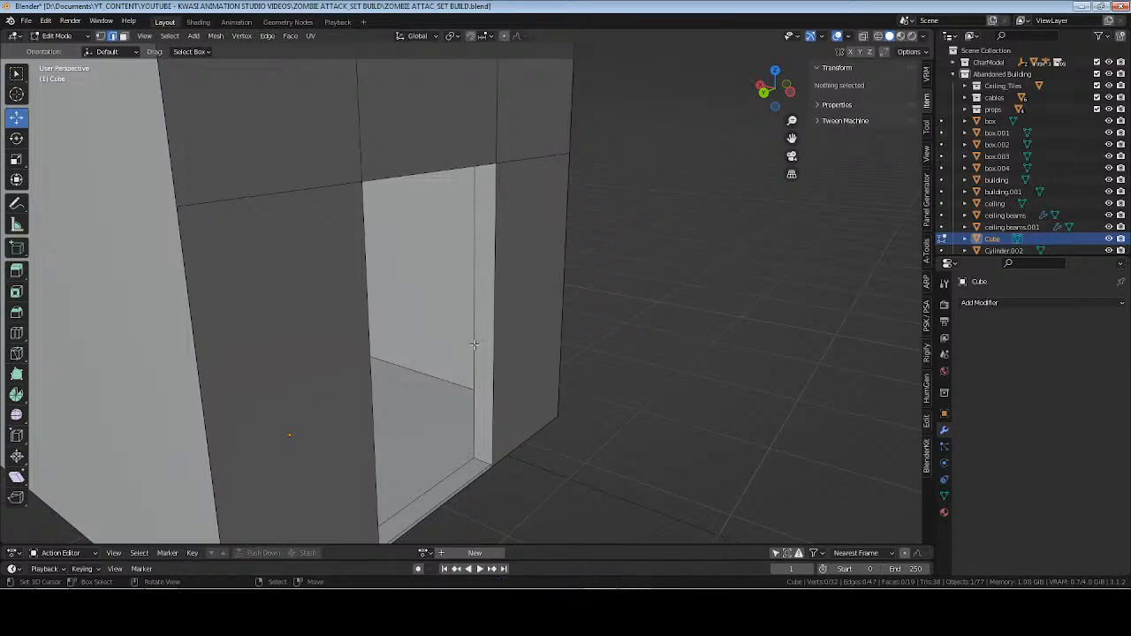
{"action": "left_click", "coordinate": [476, 345], "text": "alt"}
{"action": "middle_click_drag", "start_coordinate": [410, 344], "coordinate": [397, 349]}
{"action": "left_click_drag", "start_coordinate": [388, 338], "coordinate": [391, 333]}
{"action": "right_click", "coordinate": [392, 334]}
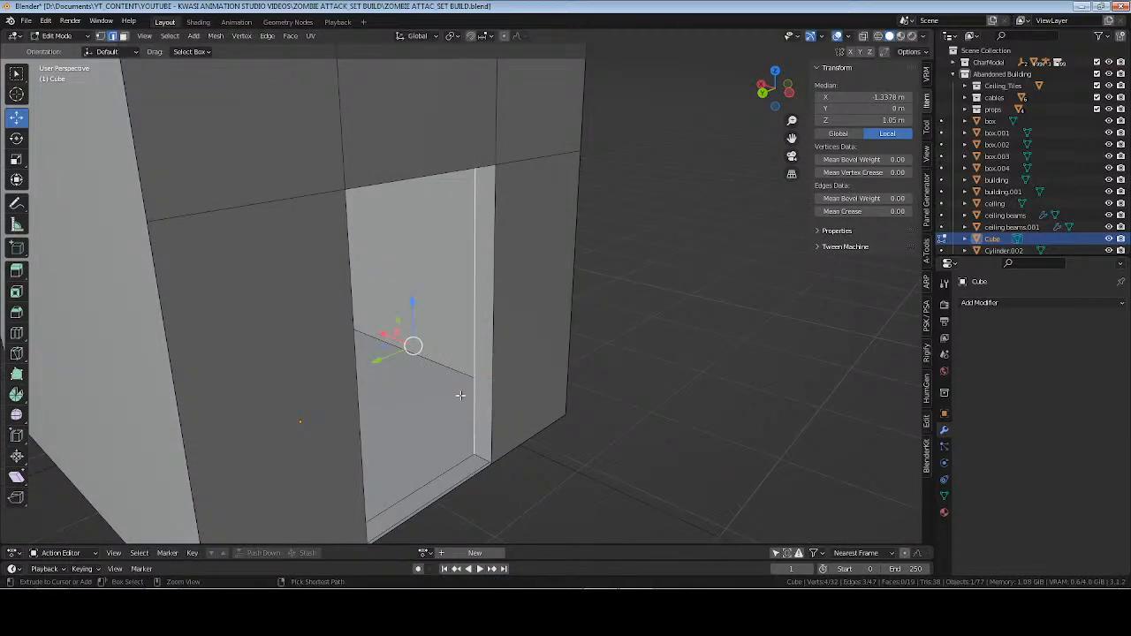
{"action": "left_click", "coordinate": [445, 473], "text": "shift"}
{"action": "middle_click_drag", "start_coordinate": [445, 474], "coordinate": [619, 391]}
{"action": "scroll", "coordinate": [533, 369], "scroll_direction": "up", "scroll_amount": 4}
{"action": "left_click", "coordinate": [470, 503], "text": "shift"}
{"action": "middle_click_drag", "start_coordinate": [619, 390], "coordinate": [633, 345], "text": "shift"}
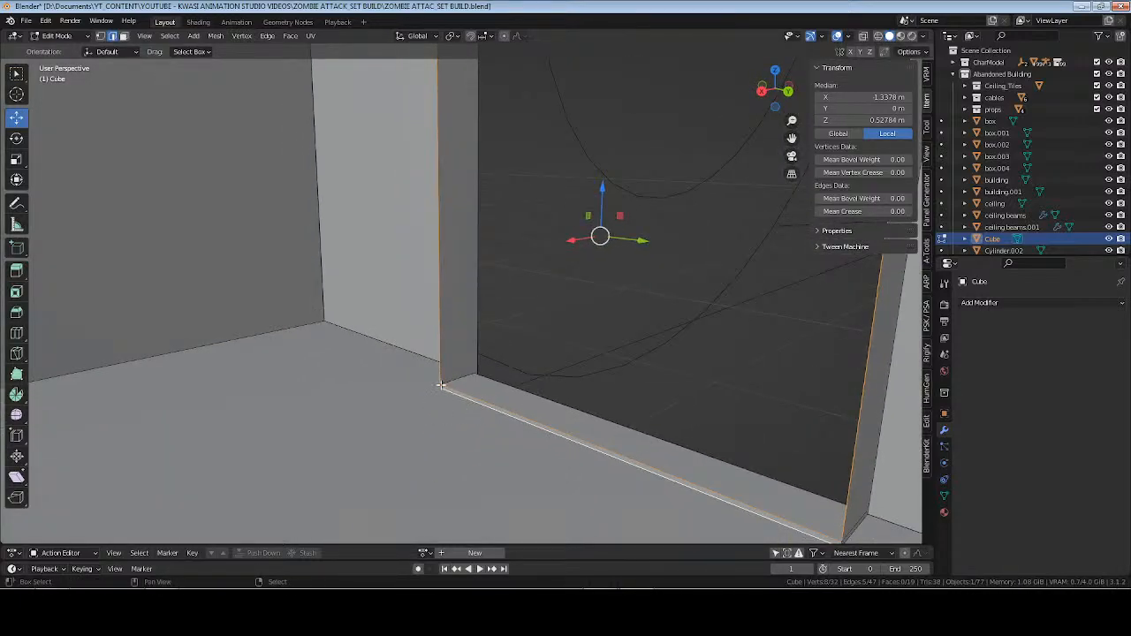
{"action": "left_click", "coordinate": [441, 403], "text": "shift"}
{"action": "middle_click_drag", "start_coordinate": [724, 490], "coordinate": [633, 426], "text": "shift"}
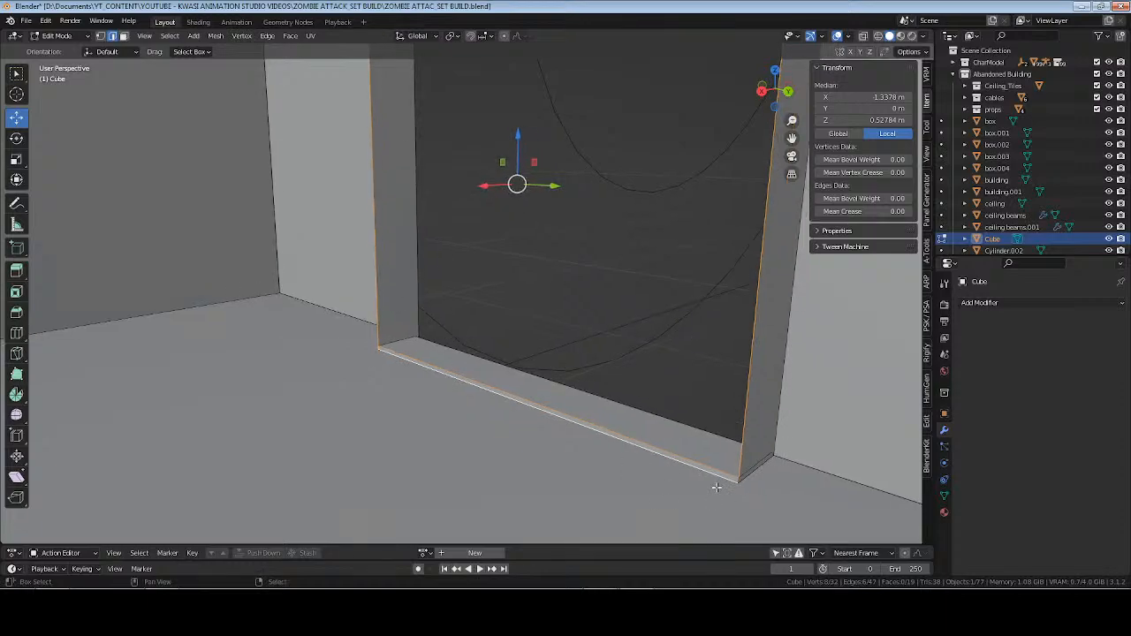
{"action": "left_click", "coordinate": [728, 476], "text": "shift"}
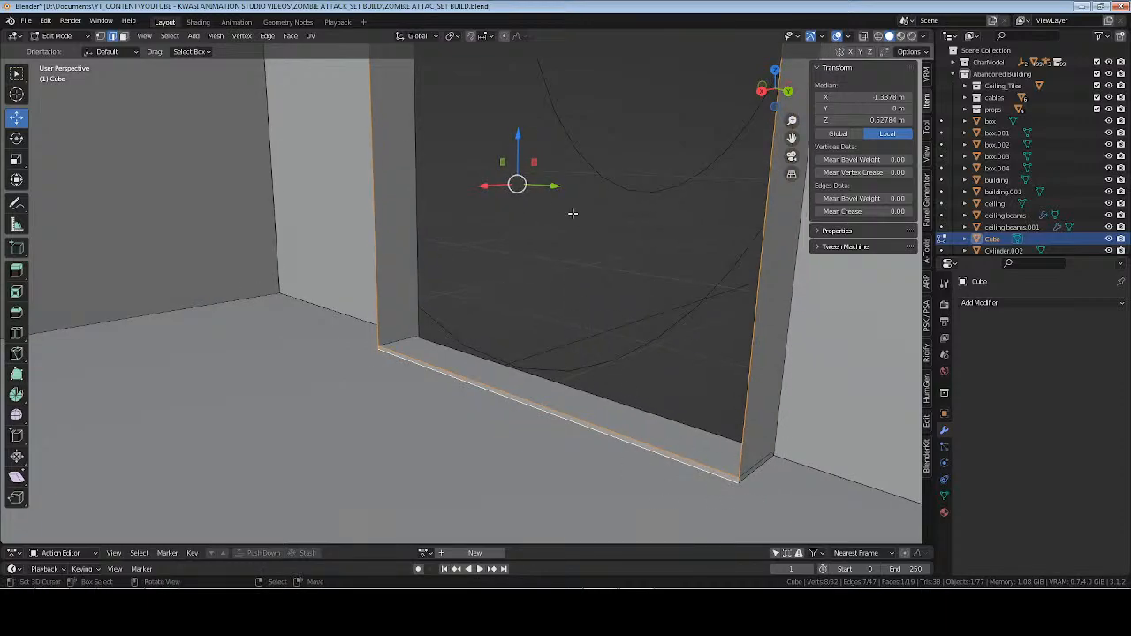
{"action": "left_click_drag", "start_coordinate": [492, 186], "coordinate": [497, 187]}
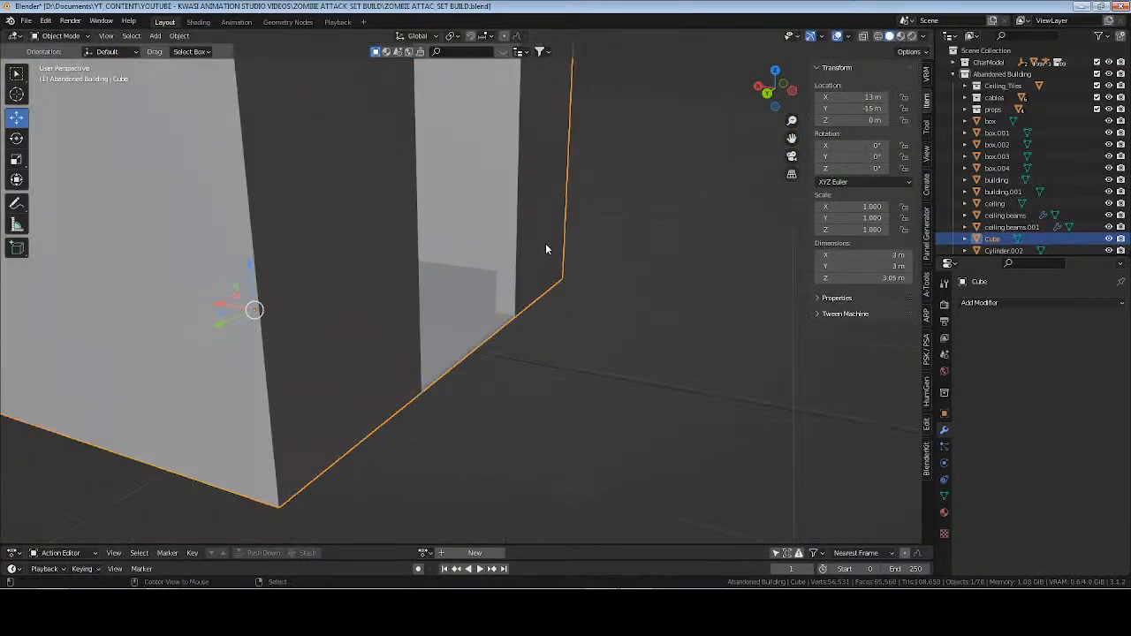
{"action": "left_click", "coordinate": [545, 243]}
{"action": "key", "text": "ctrl+s"}
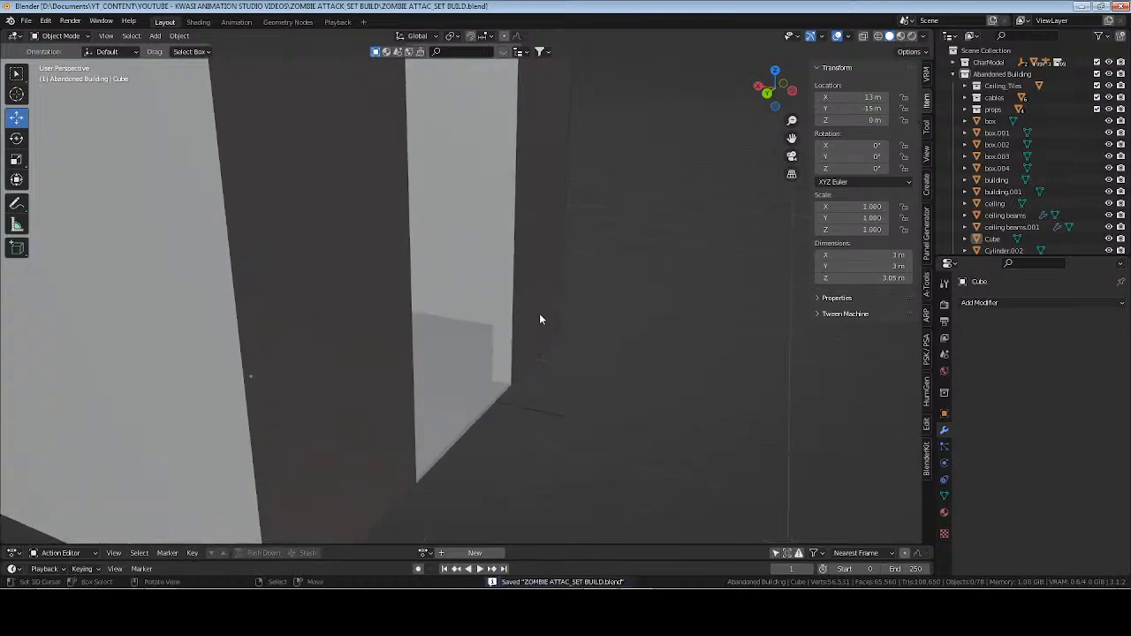
Rename the Cube object as shed.
{"action": "scroll", "coordinate": [541, 319], "scroll_direction": "down", "scroll_amount": 5}
{"action": "left_click", "coordinate": [535, 214]}
{"action": "key", "text": "F2"}
{"action": "type", "text": "s"}
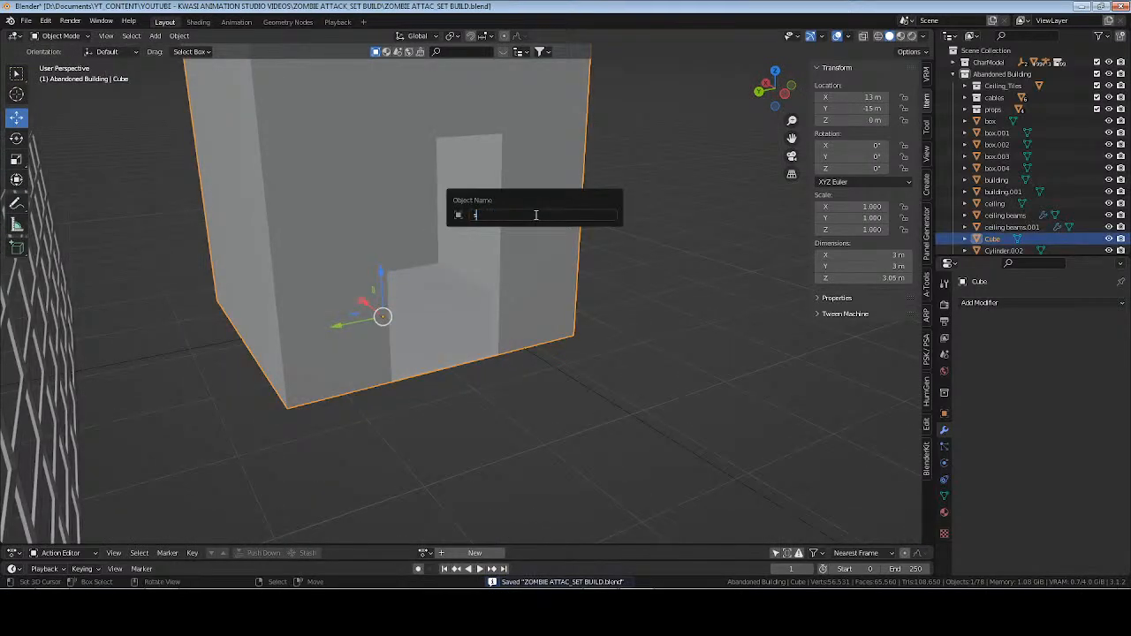
{"action": "type", "text": "hed"}
{"action": "key", "text": "Return"}
{"action": "scroll", "coordinate": [480, 272], "scroll_direction": "up", "scroll_amount": 3}
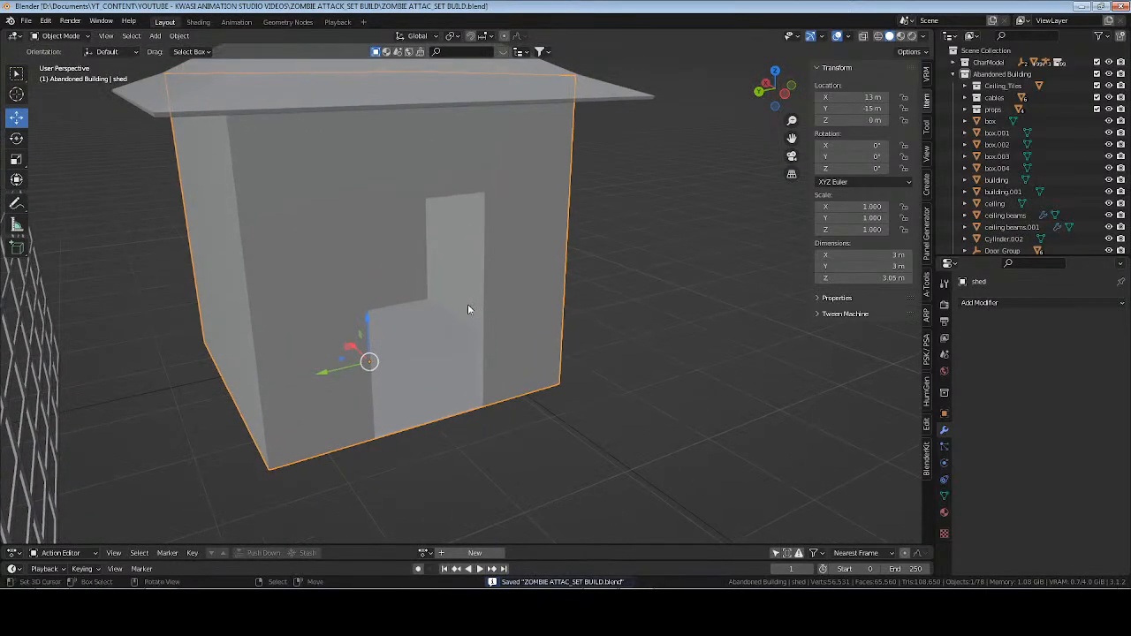
Snap the 3D cursor to the top front edge of the shed's doorway.
{"action": "middle_click_drag", "start_coordinate": [468, 309], "coordinate": [490, 189]}
{"action": "key", "text": "Tab"}
{"action": "left_click", "coordinate": [429, 212]}
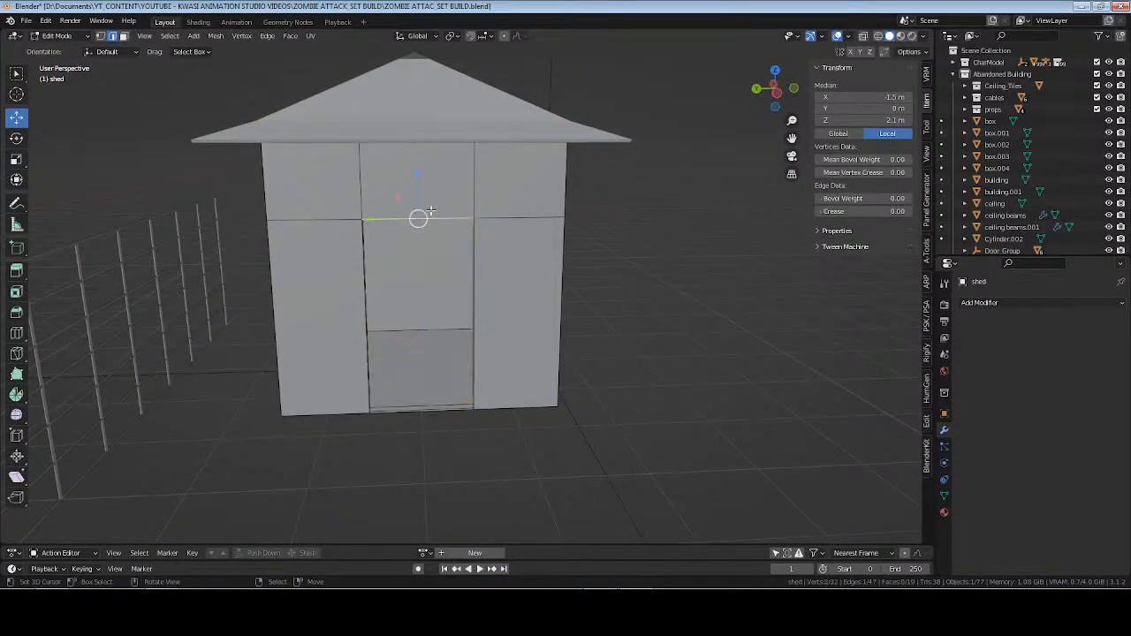
{"action": "key", "text": "shift+s"}
{"action": "left_click", "coordinate": [430, 224]}
{"action": "key", "text": "Tab"}
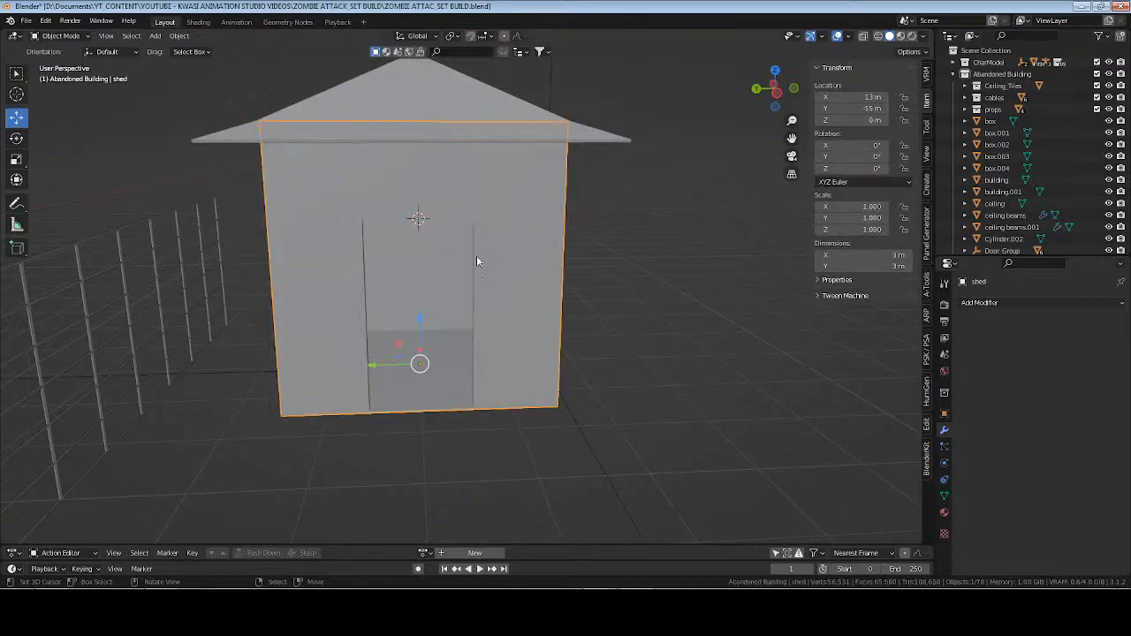
{"action": "middle_click_drag", "start_coordinate": [533, 273], "coordinate": [552, 276]}
{"action": "scroll", "coordinate": [552, 275], "scroll_direction": "up", "scroll_amount": 3}
{"action": "key", "text": "shift+a"}
{"action": "mouse_move", "coordinate": [571, 235]}
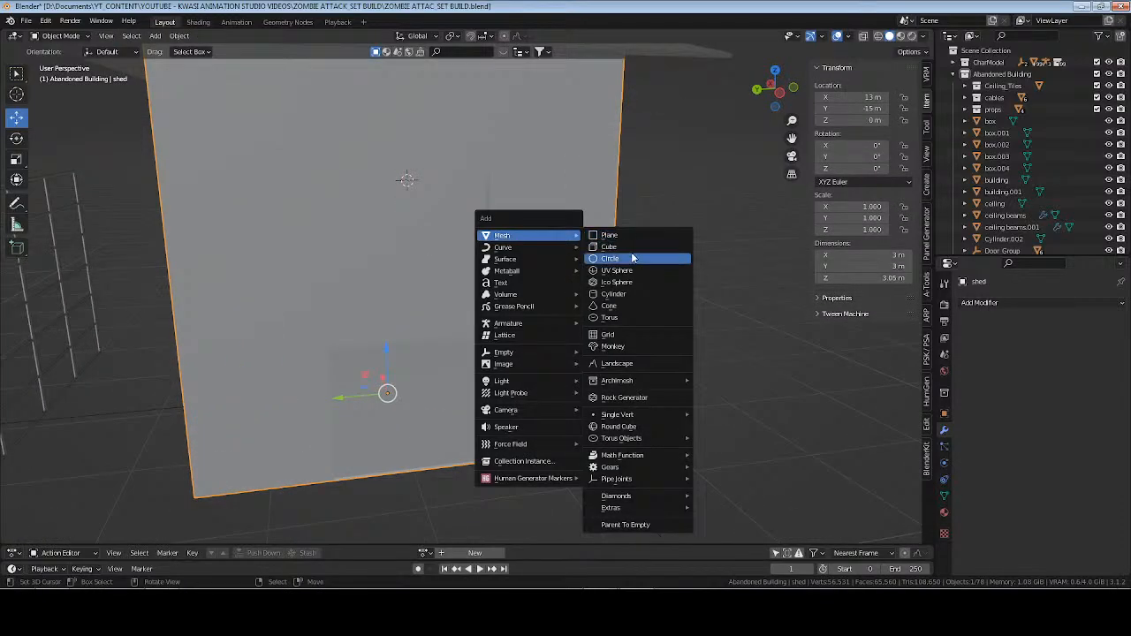
Duplicate the wall face directly above the doorway and separate the copy into its own object.
{"action": "key", "text": "Tab"}
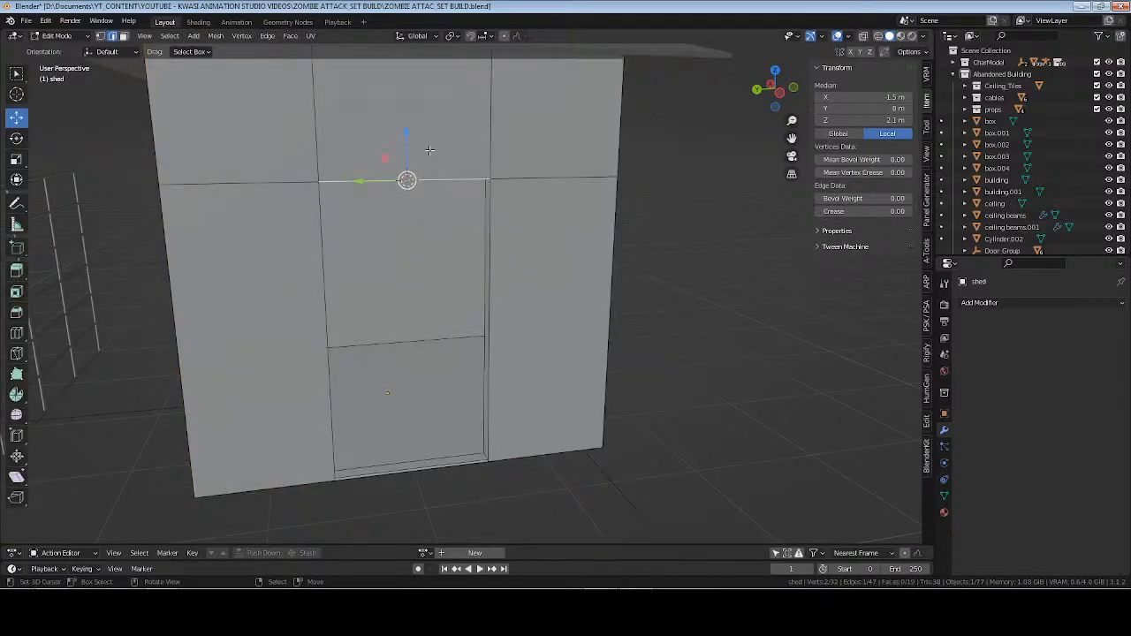
{"action": "key", "text": "3"}
{"action": "left_click", "coordinate": [429, 150]}
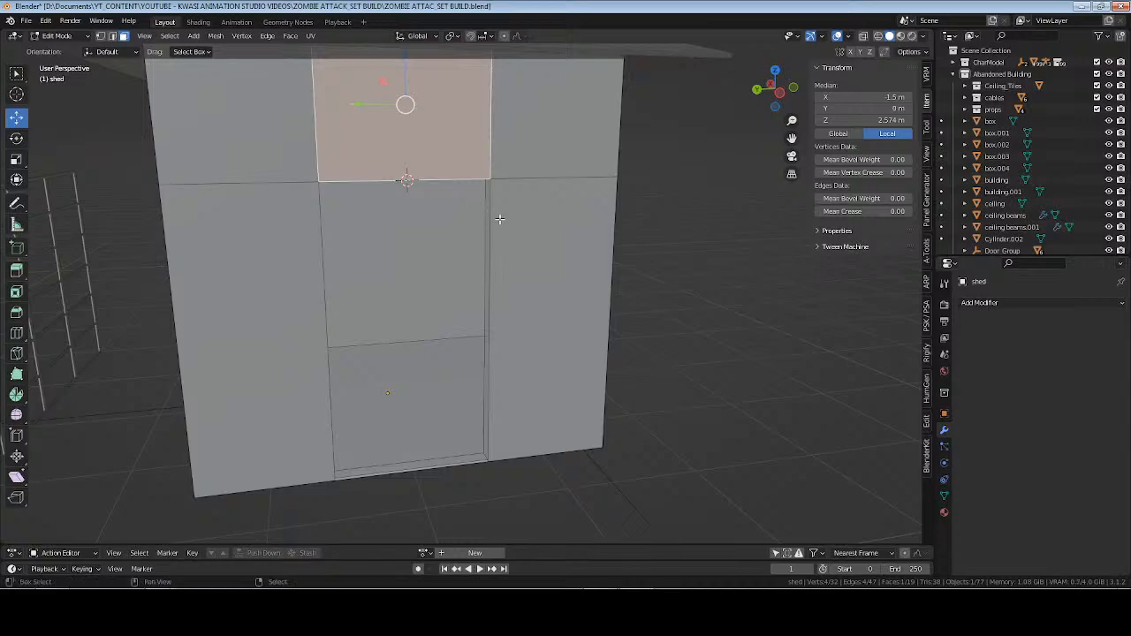
{"action": "key", "text": "shift+d"}
{"action": "key", "text": "p"}
{"action": "left_click", "coordinate": [517, 220]}
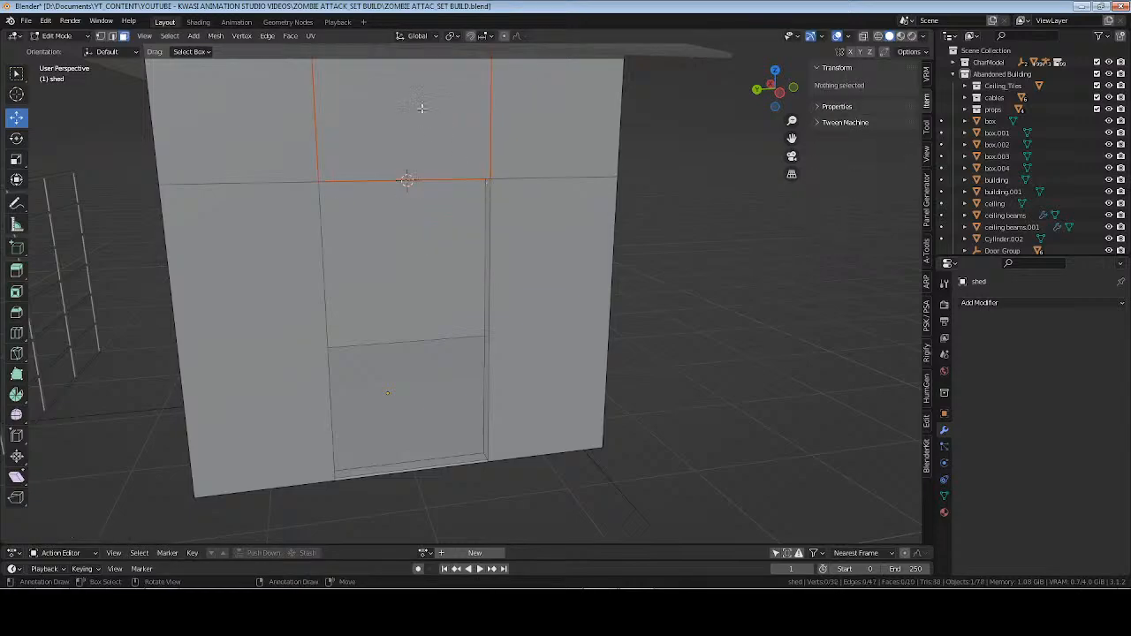
Set the origin of the separated wall face to its geometry.
{"action": "key", "text": "Tab"}
{"action": "left_click", "coordinate": [457, 168]}
{"action": "middle_click_drag", "start_coordinate": [457, 221], "coordinate": [514, 230]}
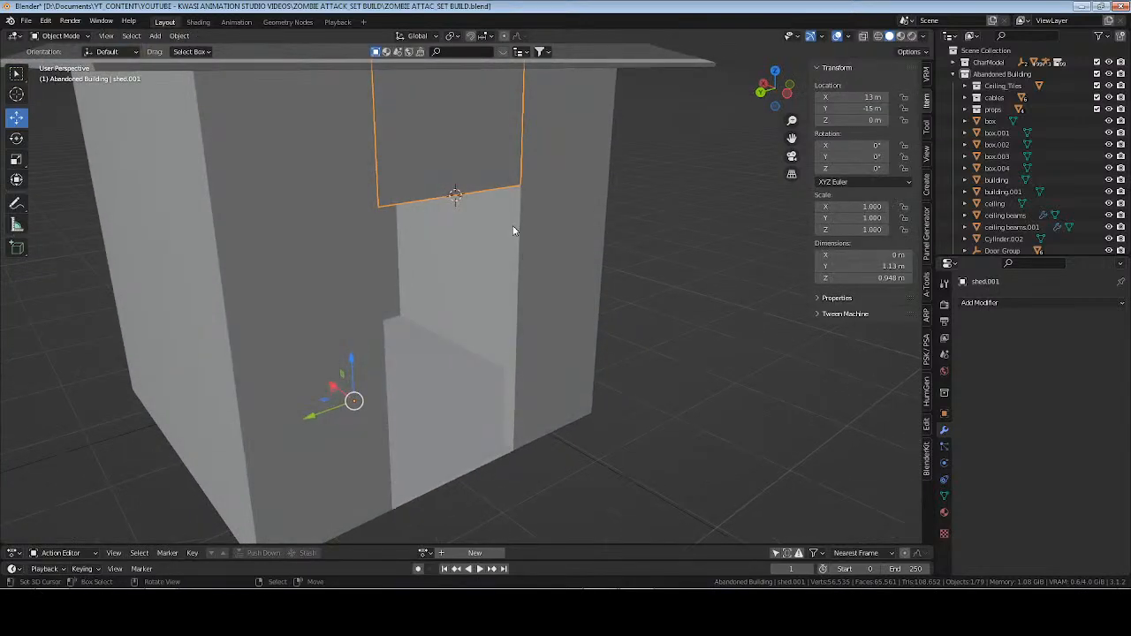
{"action": "left_click", "coordinate": [179, 37]}
{"action": "mouse_move", "coordinate": [221, 68]}
{"action": "left_click", "coordinate": [291, 71]}
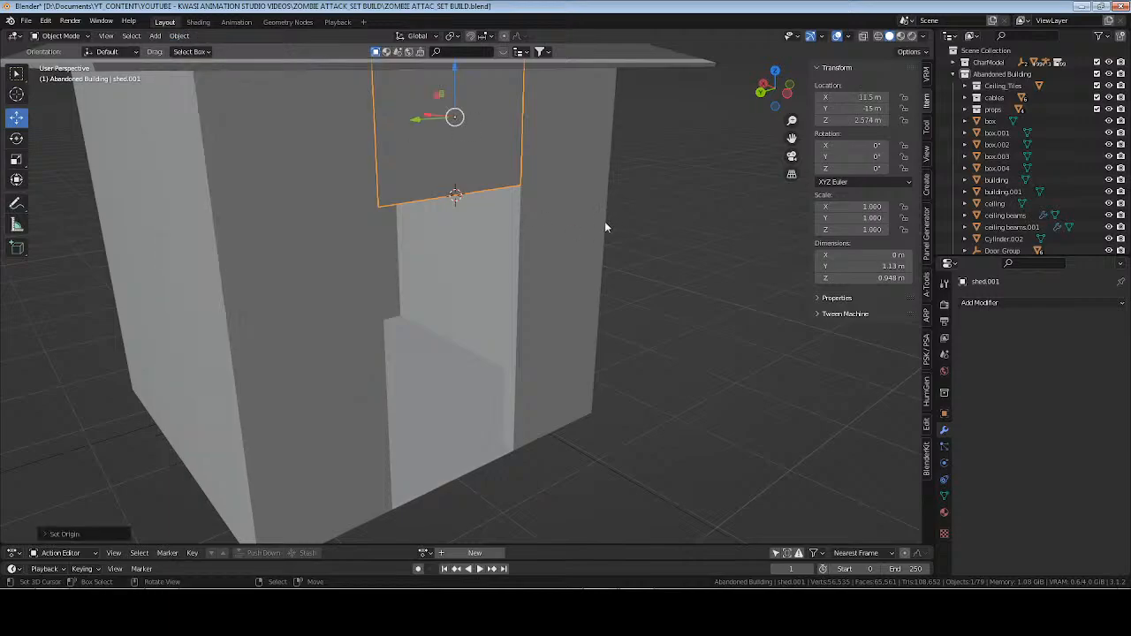
Scale the separated face along Z to about 0.086 and lower it to just above the doorway, at about Z 2.18 m.
{"action": "middle_click_drag", "start_coordinate": [604, 227], "coordinate": [602, 253]}
{"action": "key", "text": "s"}
{"action": "key", "text": "z"}
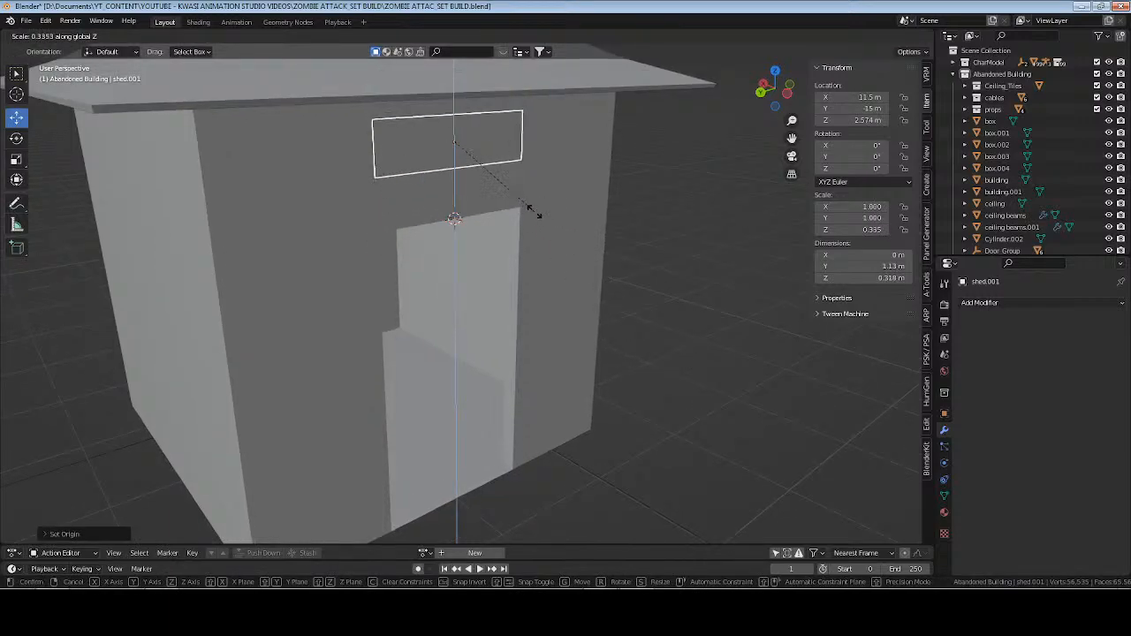
{"action": "left_click", "coordinate": [480, 144]}
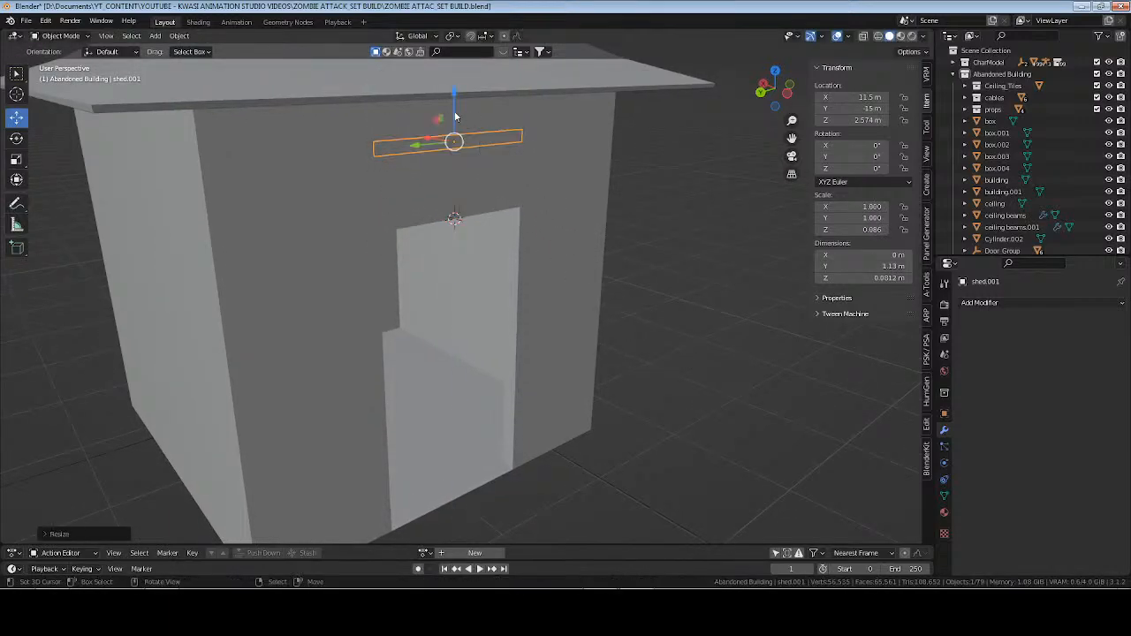
{"action": "left_click_drag", "start_coordinate": [453, 97], "coordinate": [467, 164]}
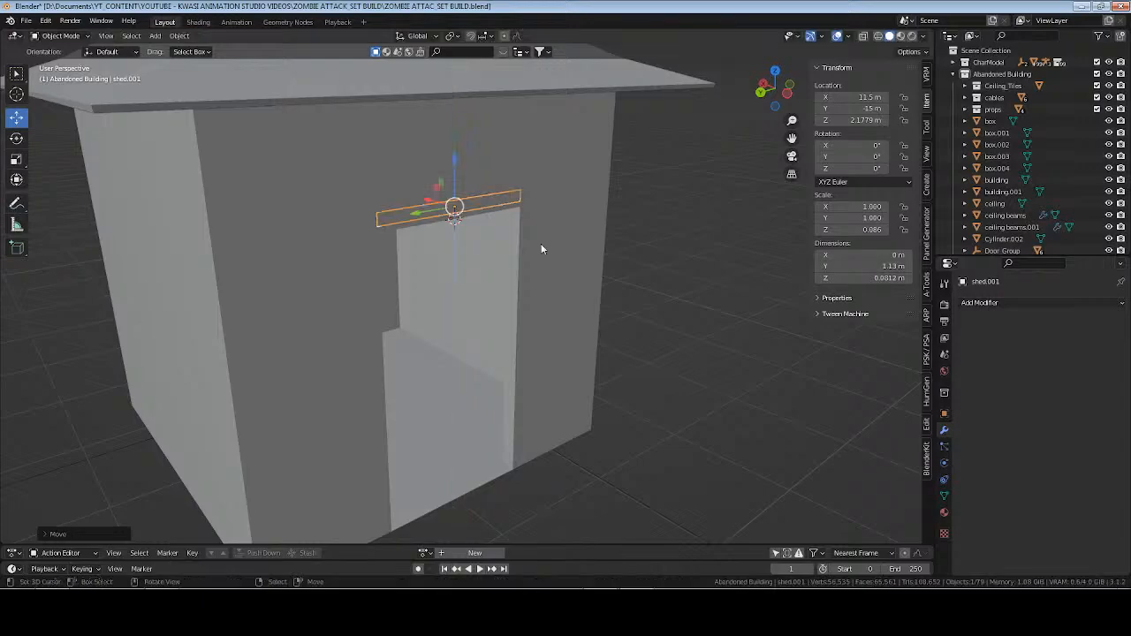
Extrude the strip above the doorway outward about 0.23 m to form a small canopy.
{"action": "scroll", "coordinate": [549, 260], "scroll_direction": "up", "scroll_amount": 3}
{"action": "key", "text": "Tab"}
{"action": "middle_click_drag", "start_coordinate": [552, 268], "coordinate": [518, 223]}
{"action": "key", "text": "a"}
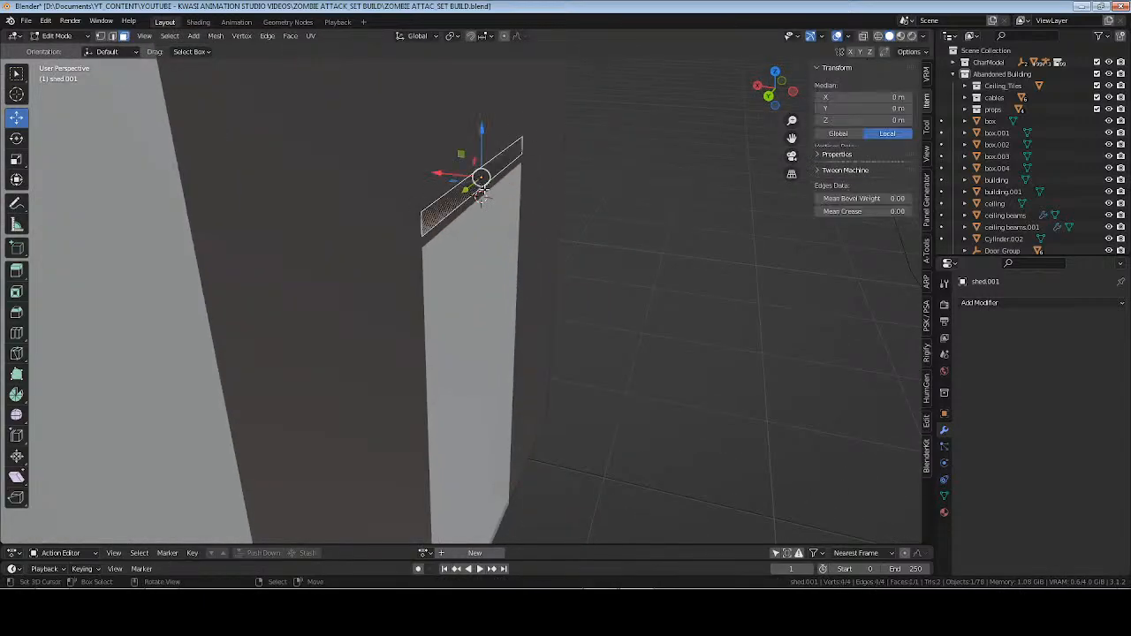
{"action": "key", "text": "e"}
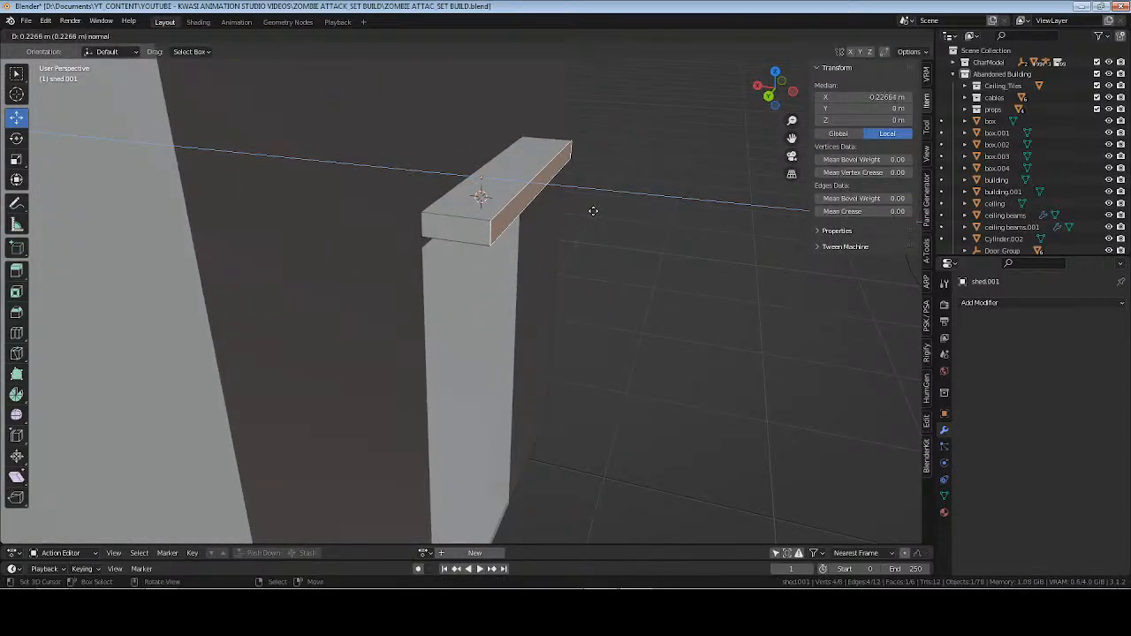
{"action": "left_click", "coordinate": [594, 210]}
Flatten the whole canopy mesh along Z into a slab about 0.02 m thick.
{"action": "key", "text": "a"}
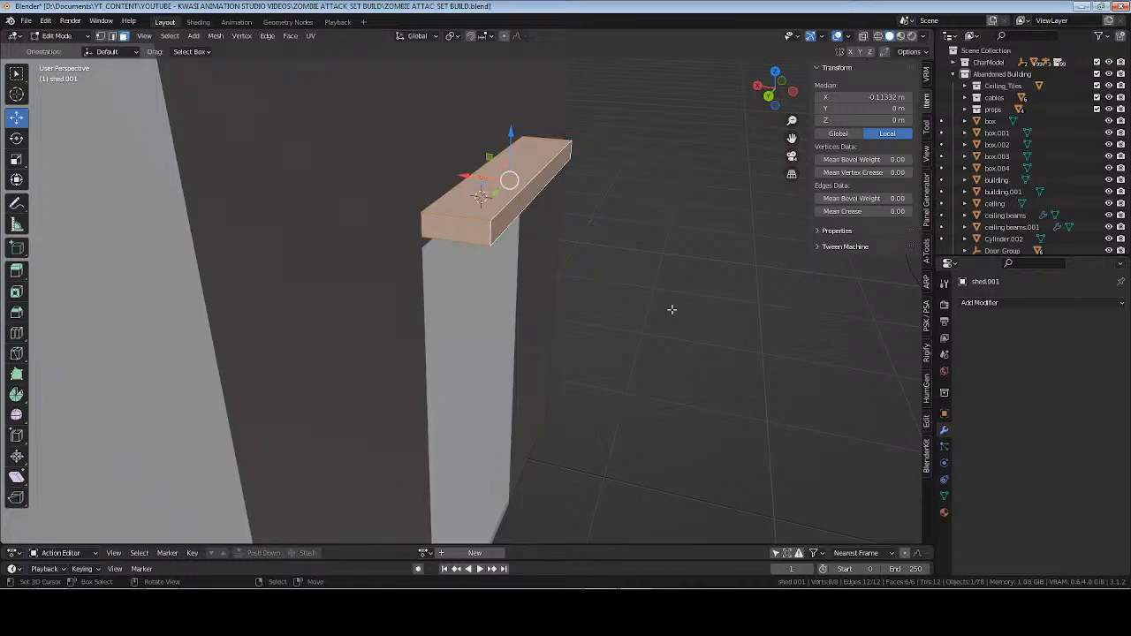
{"action": "key", "text": "s"}
{"action": "key", "text": "z"}
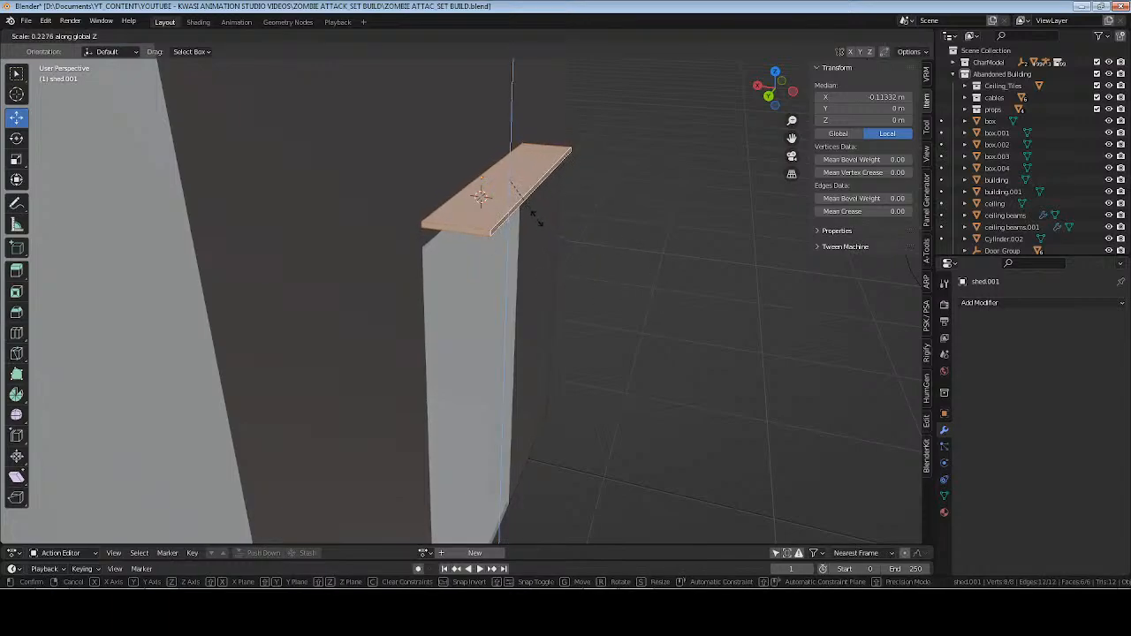
{"action": "left_click", "coordinate": [536, 219]}
Lower the canopy about 0.035 m along Z toward the top edge of the doorway.
{"action": "key", "text": "Tab"}
{"action": "middle_click_drag", "start_coordinate": [560, 220], "coordinate": [445, 251]}
{"action": "key", "text": "g"}
{"action": "key", "text": "z"}
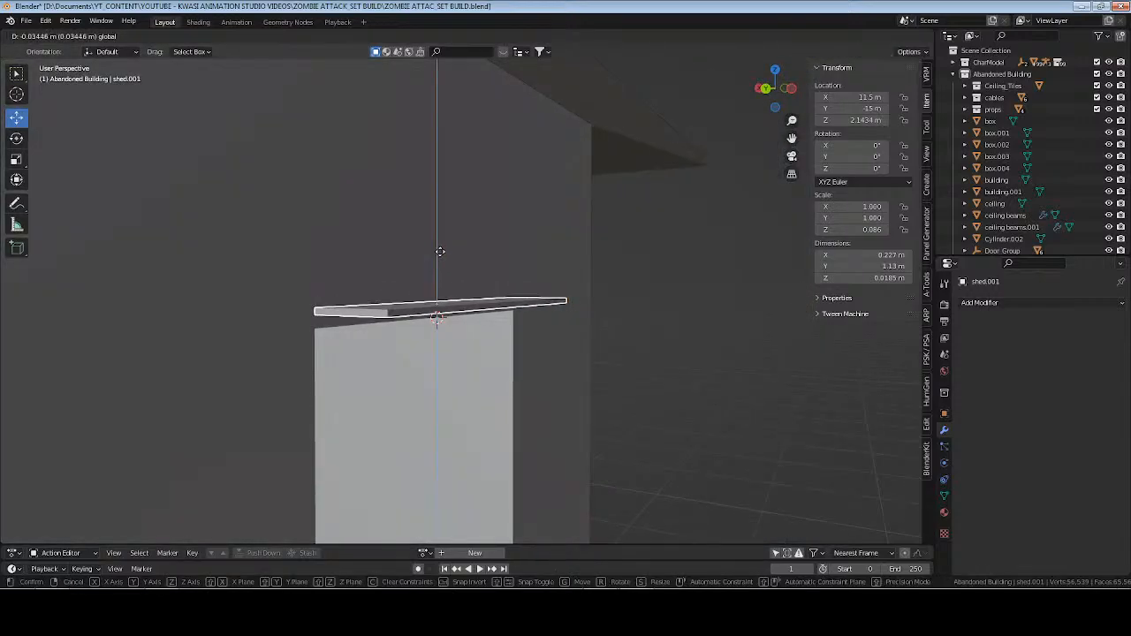
{"action": "left_click", "coordinate": [440, 252]}
{"action": "scroll", "coordinate": [458, 208], "scroll_direction": "down", "scroll_amount": 4}
{"action": "key", "text": "Tab"}
{"action": "middle_click_drag", "start_coordinate": [571, 326], "coordinate": [489, 273]}
{"action": "key", "text": "Tab"}
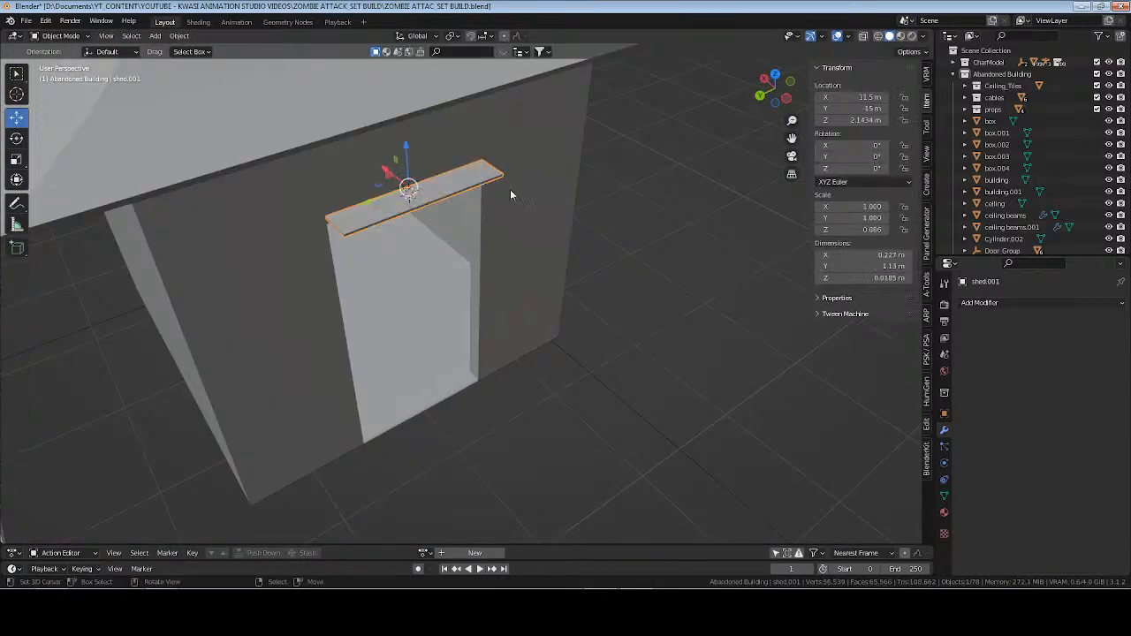
Add a vertical loop cut to the shed's front wall beside the doorway, away from the fence, and slide it close to the opening.
{"action": "right_click", "coordinate": [534, 252]}
{"action": "key", "text": "Tab"}
{"action": "middle_click_drag", "start_coordinate": [543, 298], "coordinate": [507, 283]}
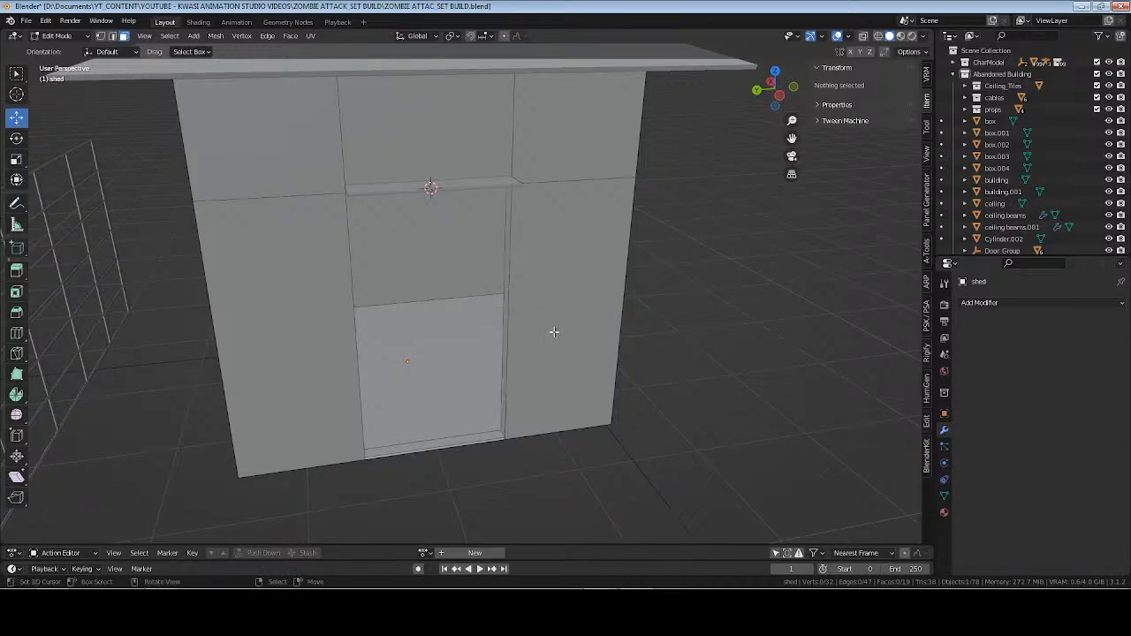
{"action": "key", "text": "ctrl+r"}
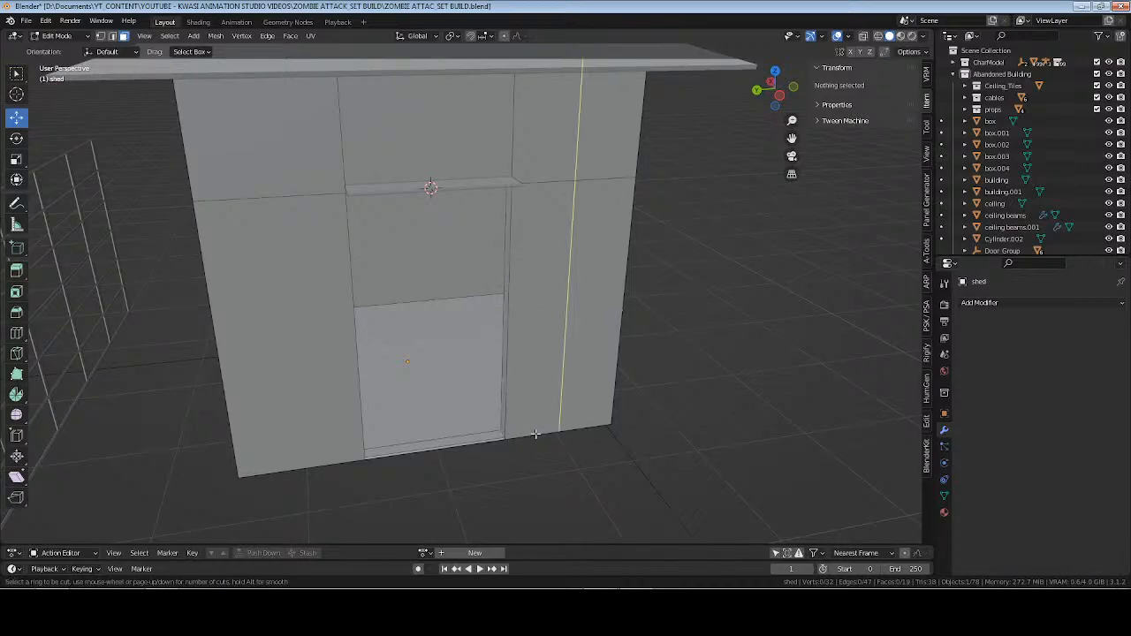
{"action": "left_click", "coordinate": [535, 434]}
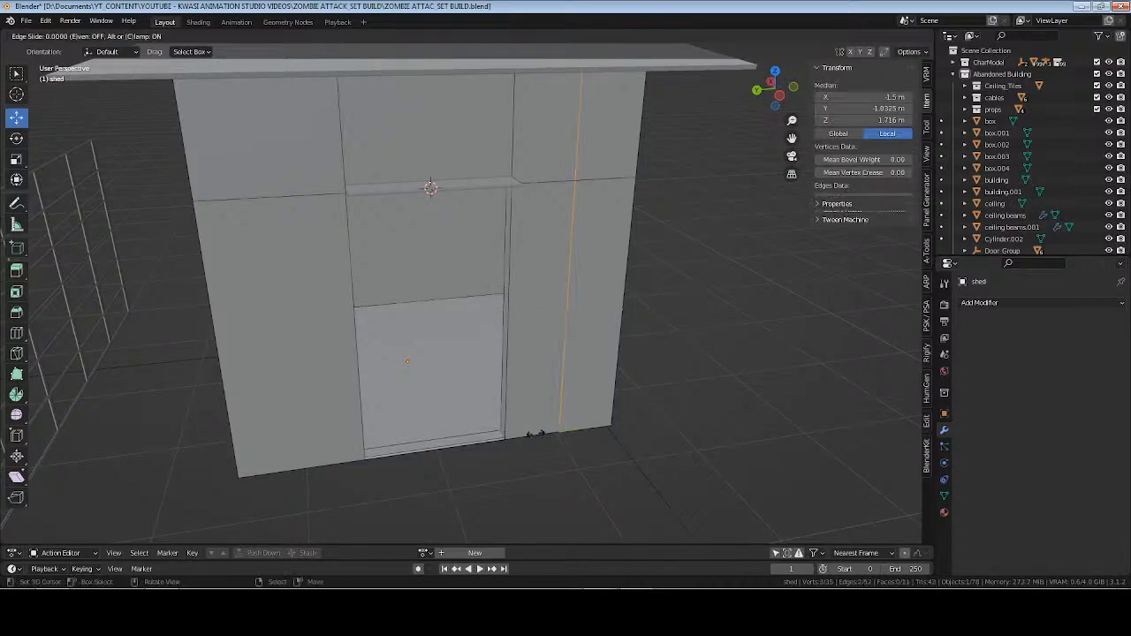
{"action": "left_click", "coordinate": [488, 434]}
Add a matching vertical loop cut on the fence side of the doorway, slid about 0.85 toward the opening, and clear the selection.
{"action": "middle_click_drag", "start_coordinate": [488, 434], "coordinate": [345, 384]}
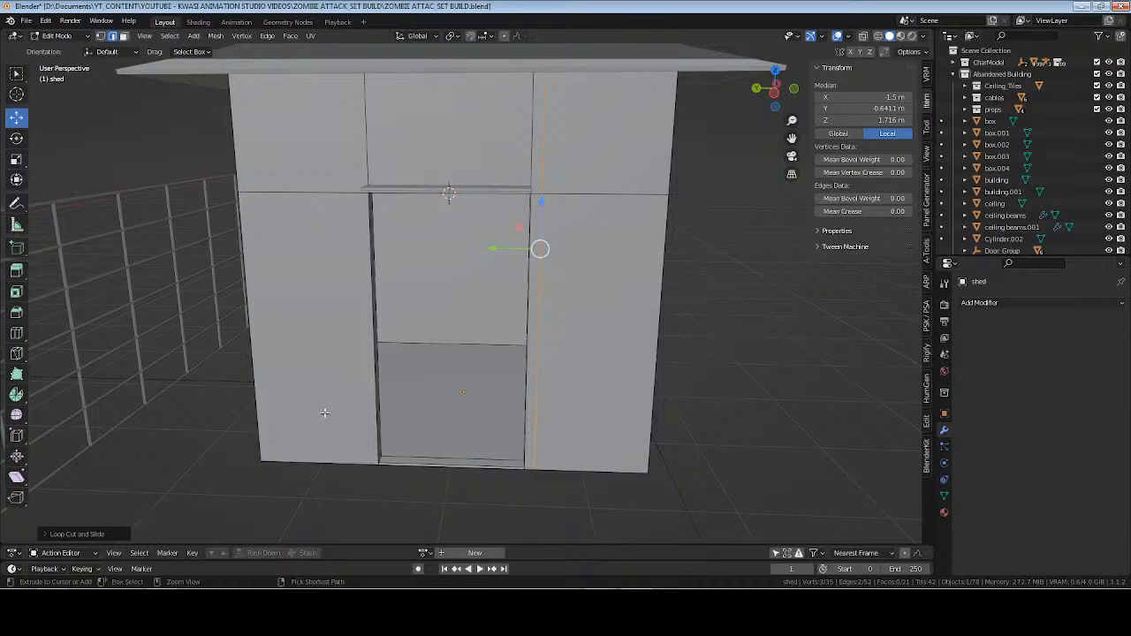
{"action": "key", "text": "ctrl+r"}
{"action": "left_click", "coordinate": [343, 458]}
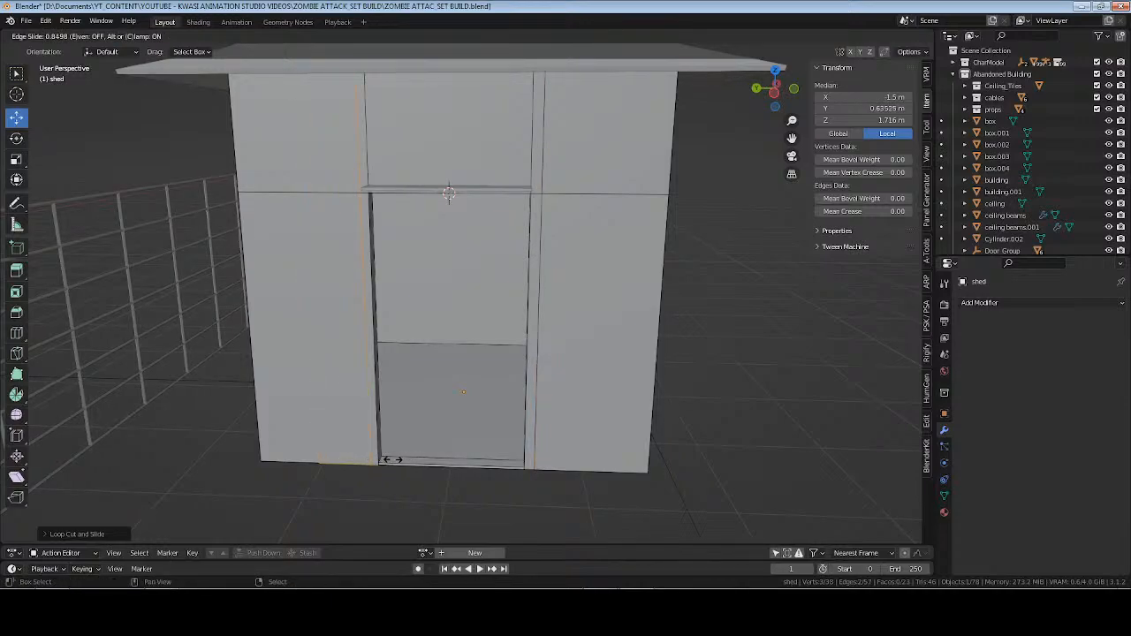
{"action": "left_click", "coordinate": [392, 459]}
{"action": "key", "text": "alt+a"}
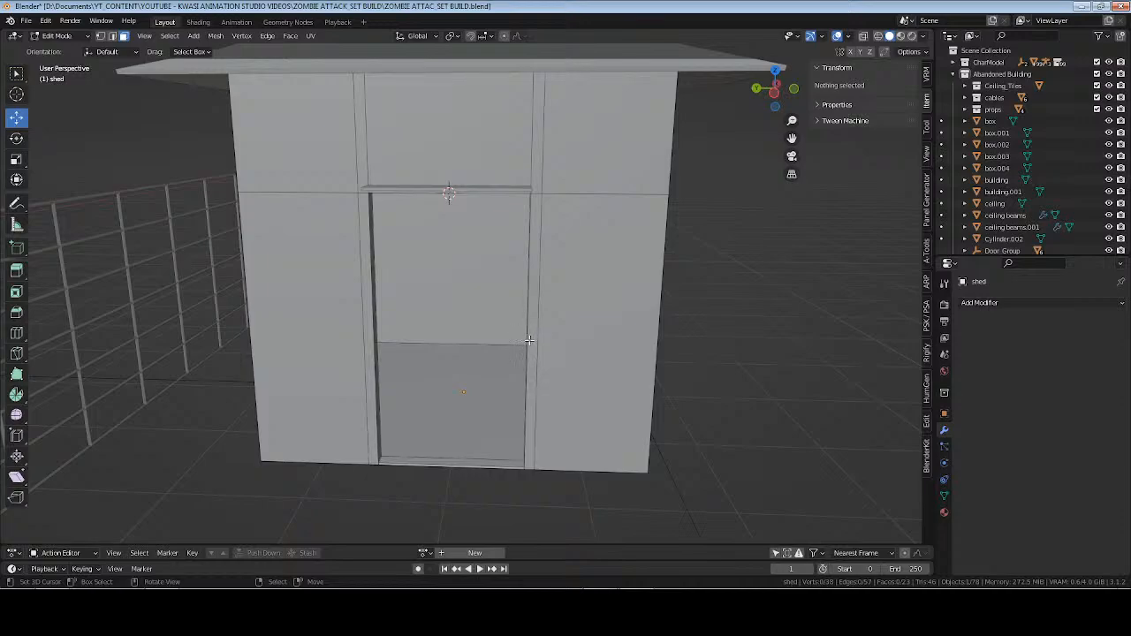
Extrude the two narrow wall strips flanking the doorway outward about 0.05 m as door trim.
{"action": "left_click", "coordinate": [527, 339]}
{"action": "left_click", "coordinate": [373, 330], "text": "shift"}
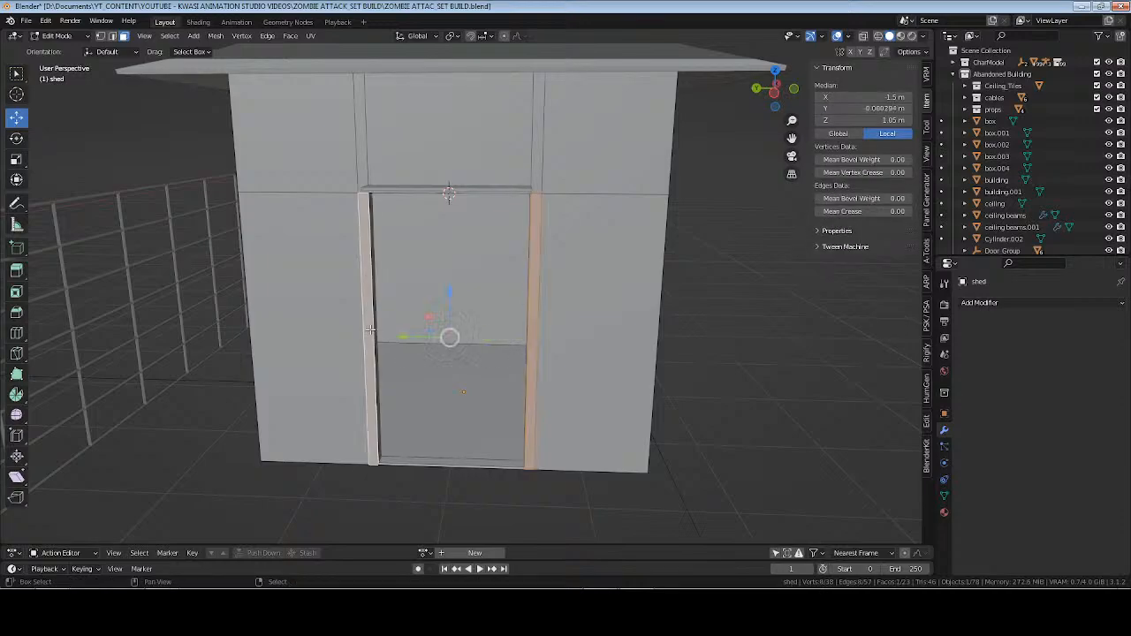
{"action": "middle_click_drag", "start_coordinate": [373, 329], "coordinate": [444, 360]}
{"action": "key", "text": "g"}
{"action": "key", "text": "x"}
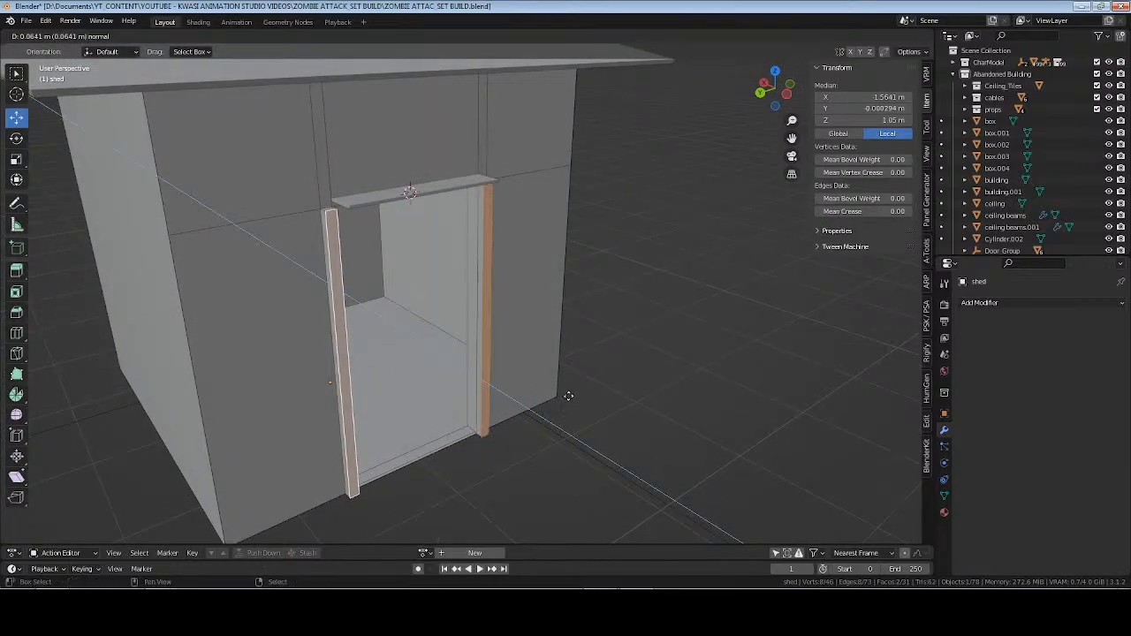
{"action": "left_click", "coordinate": [554, 393]}
{"action": "key", "text": "Tab"}
{"action": "middle_click_drag", "start_coordinate": [559, 384], "coordinate": [516, 351]}
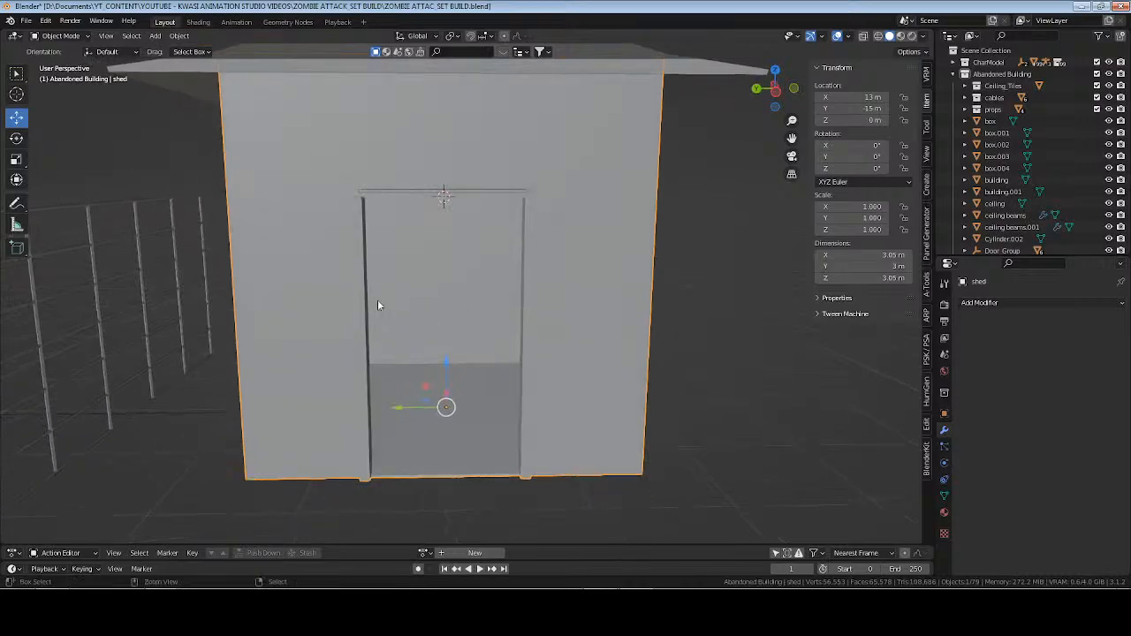
Save the file and add a horizontal loop cut around the shed's front wall, slid close above the doorway's top edge.
{"action": "key", "text": "ctrl+s"}
{"action": "middle_click_drag", "start_coordinate": [402, 308], "coordinate": [446, 309]}
{"action": "key", "text": "Tab"}
{"action": "middle_click_drag", "start_coordinate": [530, 216], "coordinate": [519, 192]}
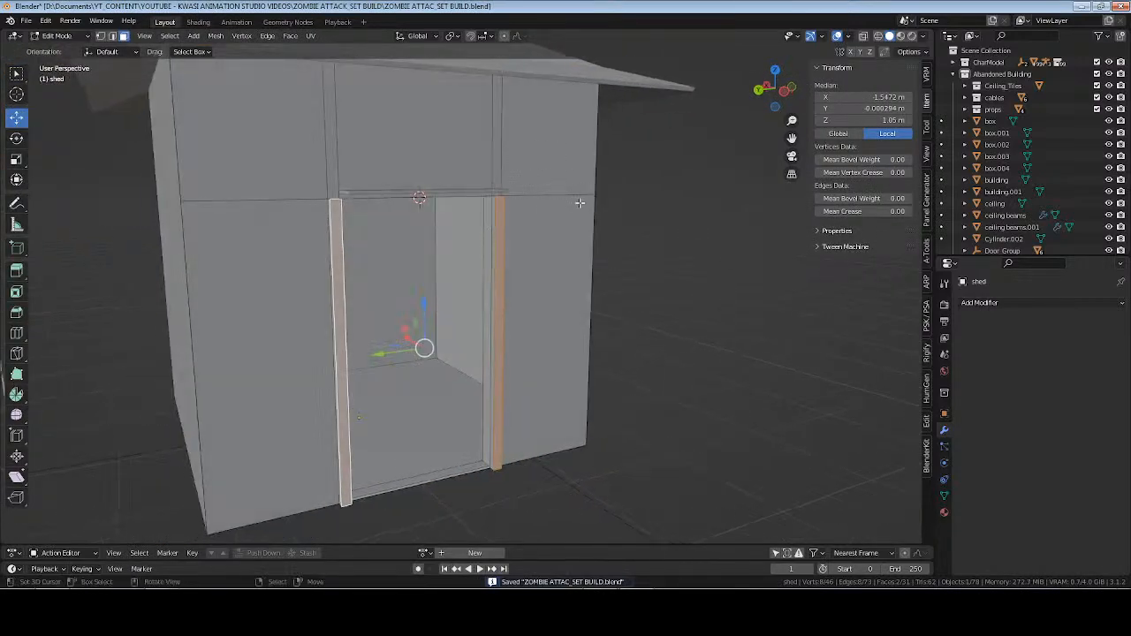
{"action": "key", "text": "ctrl+r"}
{"action": "left_click", "coordinate": [585, 177]}
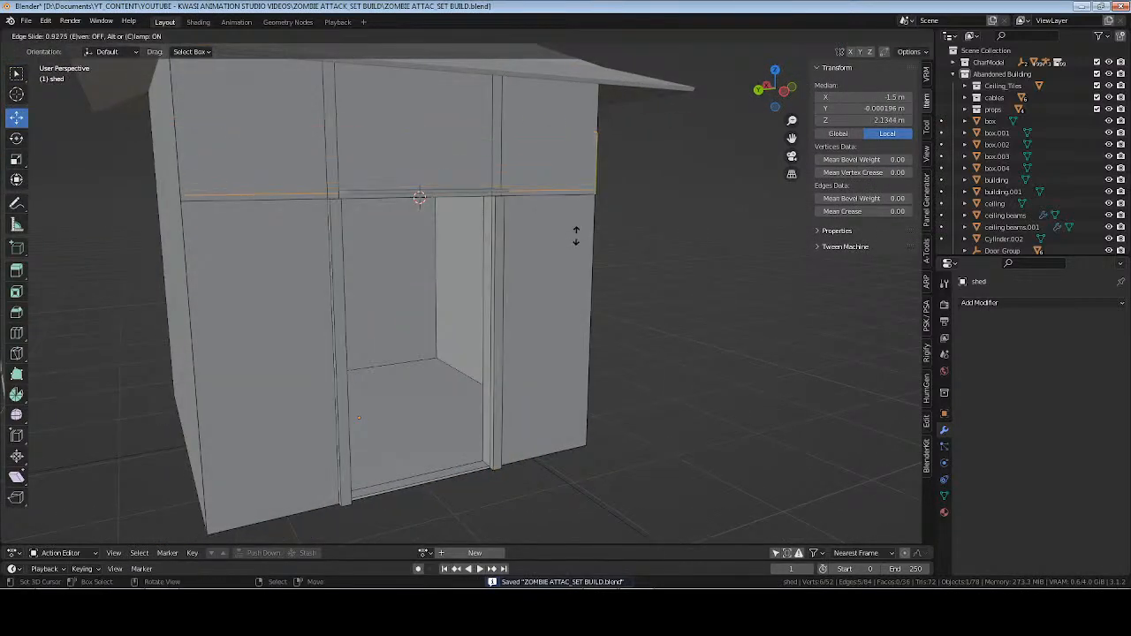
{"action": "left_click", "coordinate": [584, 205]}
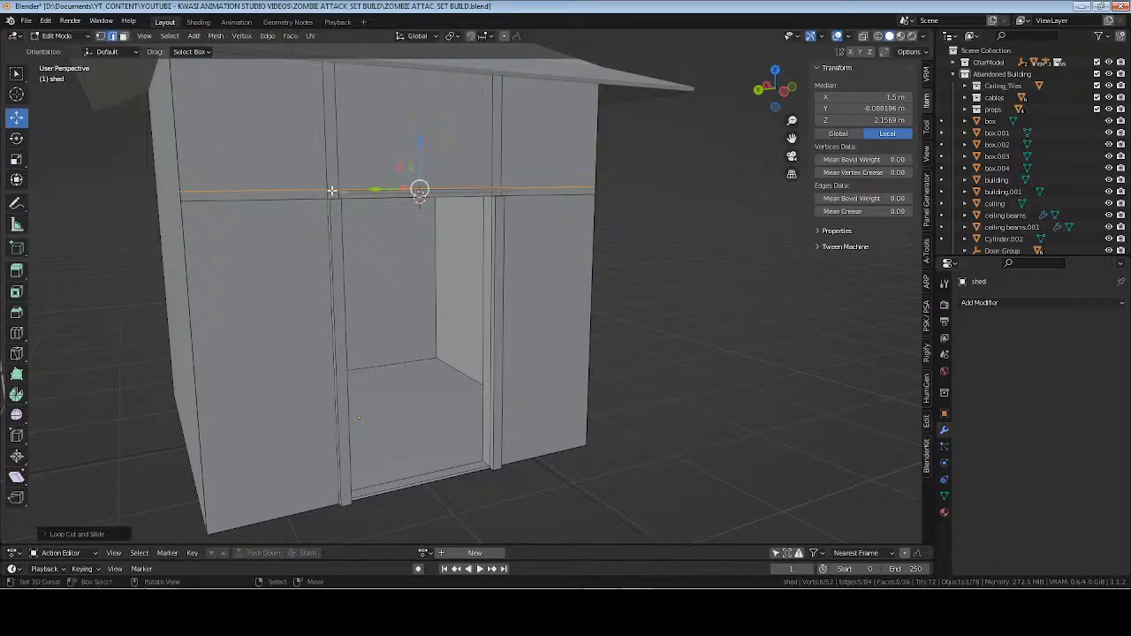
Extrude the narrow horizontal wall strip above the doorway outward about 0.04 m as trim.
{"action": "key", "text": "3"}
{"action": "left_click", "coordinate": [327, 193], "text": "alt"}
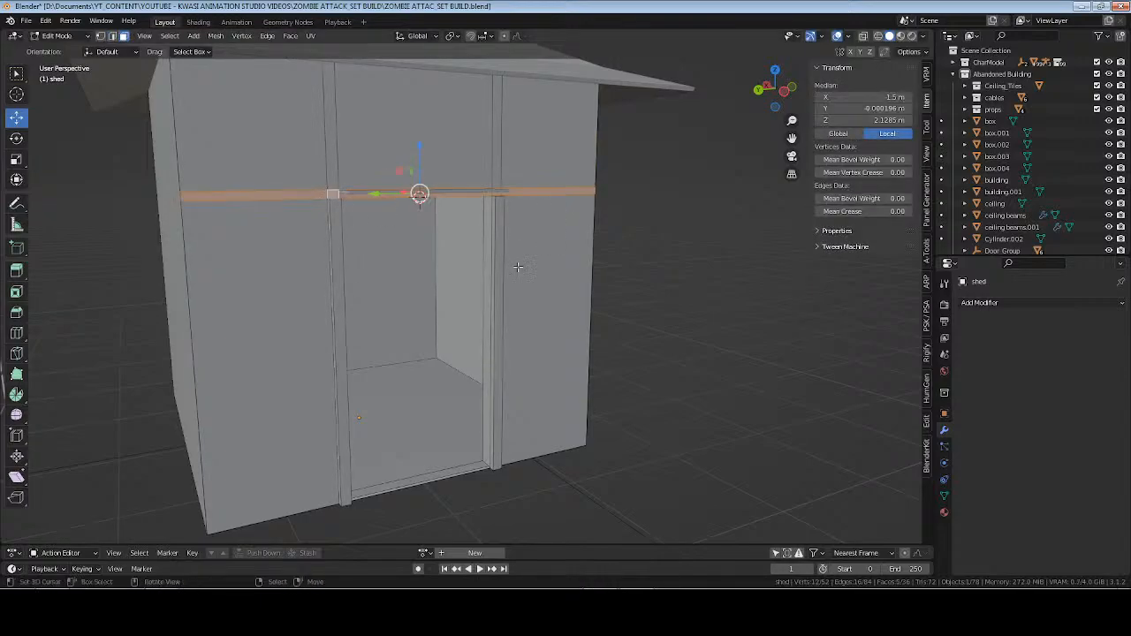
{"action": "middle_click_drag", "start_coordinate": [328, 193], "coordinate": [533, 313]}
{"action": "key", "text": "e"}
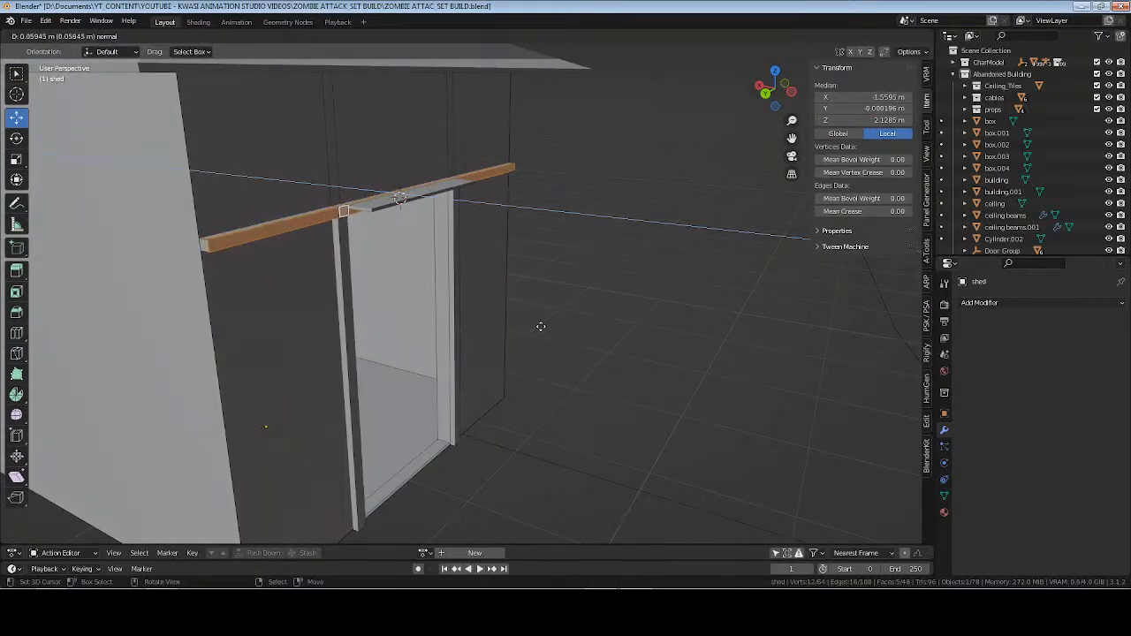
{"action": "left_click", "coordinate": [528, 323]}
{"action": "scroll", "coordinate": [528, 324], "scroll_direction": "up", "scroll_amount": 3}
{"action": "middle_click_drag", "start_coordinate": [528, 323], "coordinate": [553, 396]}
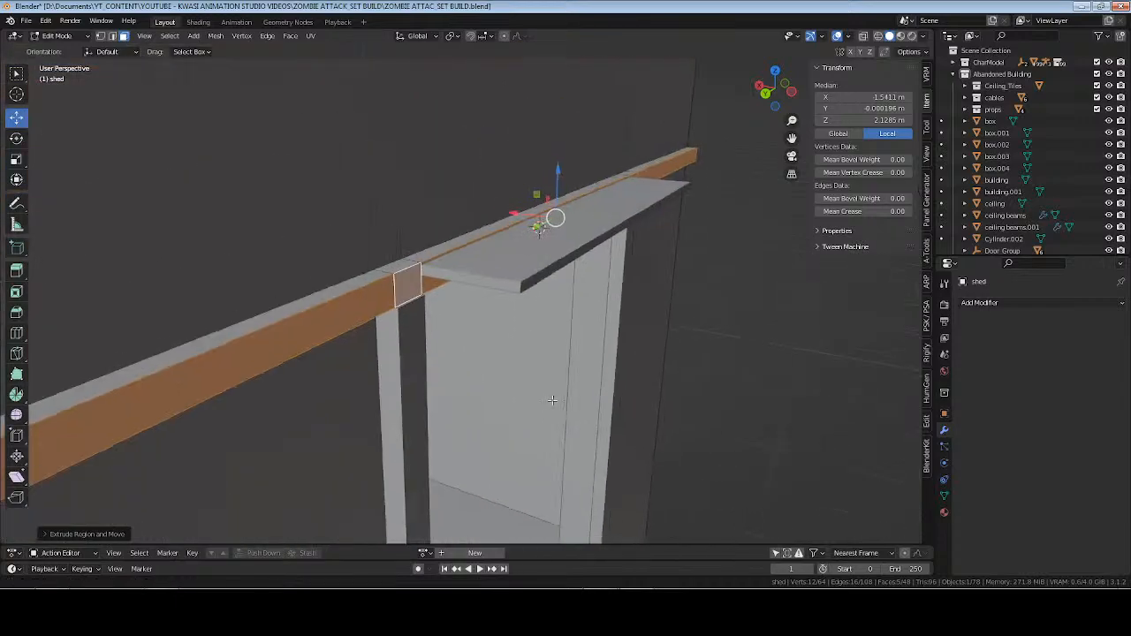
{"action": "scroll", "coordinate": [538, 391], "scroll_direction": "up", "scroll_amount": 1}
{"action": "left_click_drag", "start_coordinate": [536, 201], "coordinate": [556, 209]}
{"action": "key", "text": "Tab"}
Move the canopy above the doorway outward to X 11.46 m and lower it slightly to Z 2.1414 m.
{"action": "scroll", "coordinate": [554, 227], "scroll_direction": "down", "scroll_amount": 3}
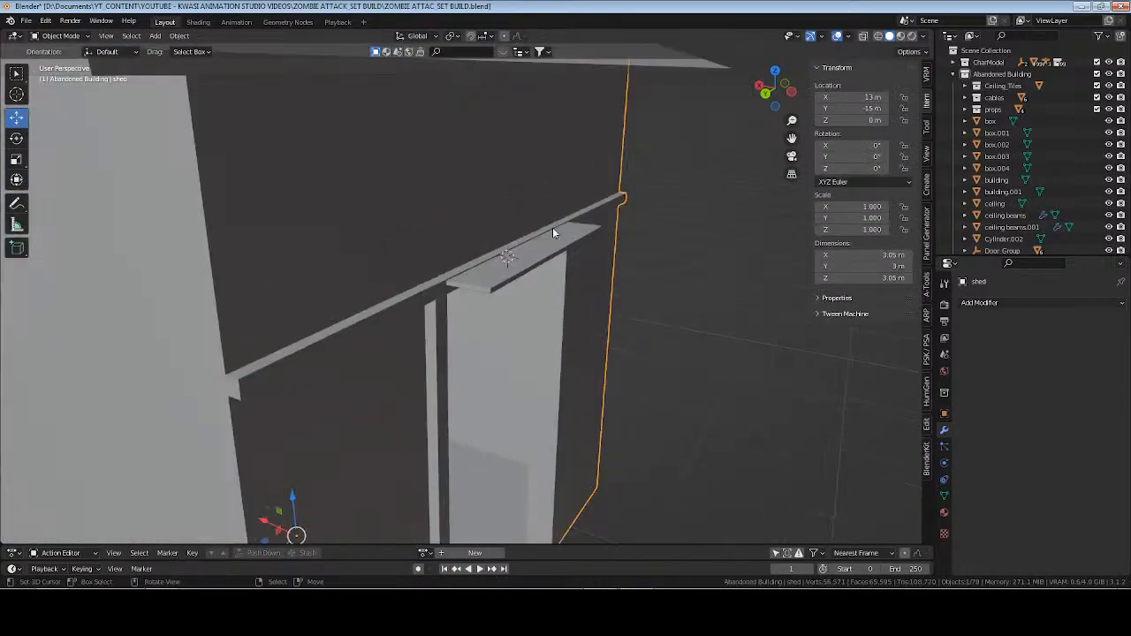
{"action": "middle_click_drag", "start_coordinate": [554, 227], "coordinate": [533, 276]}
{"action": "left_click", "coordinate": [551, 249]}
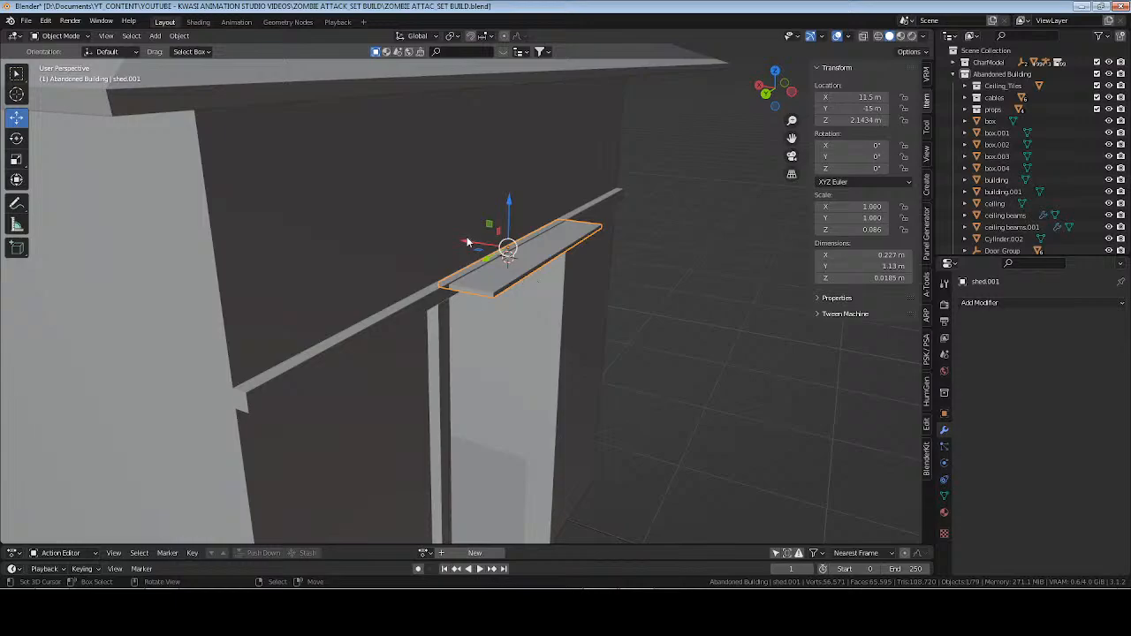
{"action": "left_click_drag", "start_coordinate": [468, 242], "coordinate": [451, 235]}
{"action": "middle_click_drag", "start_coordinate": [452, 235], "coordinate": [576, 254]}
{"action": "left_click_drag", "start_coordinate": [466, 230], "coordinate": [462, 230]}
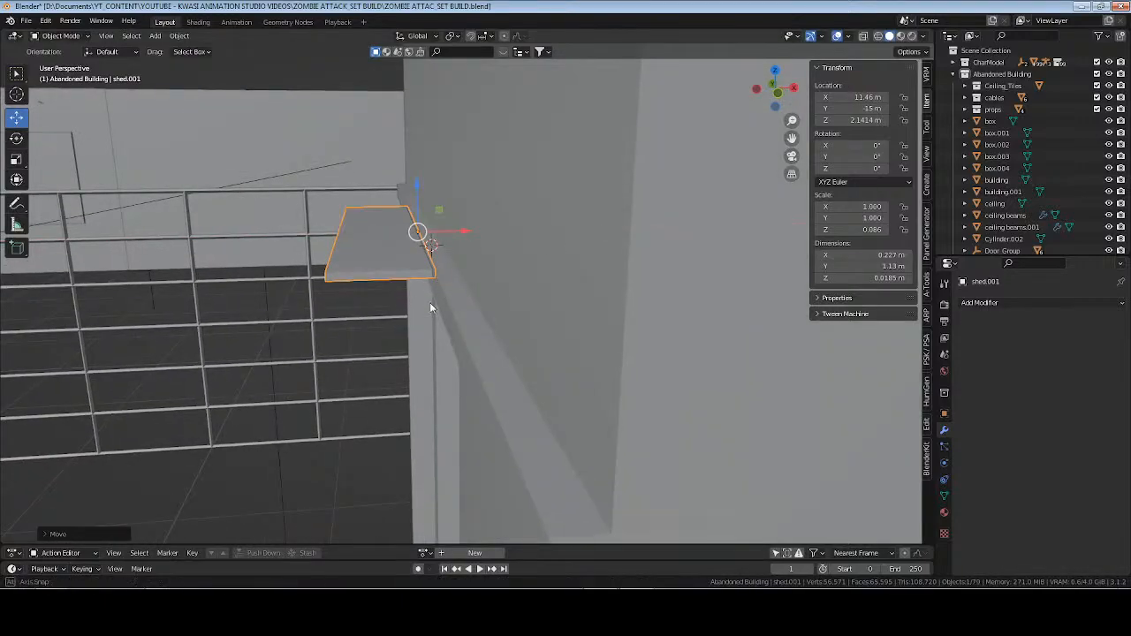
Rename the canopy object as shed light fixture and save the file.
{"action": "middle_click_drag", "start_coordinate": [430, 302], "coordinate": [497, 297]}
{"action": "key", "text": "F2"}
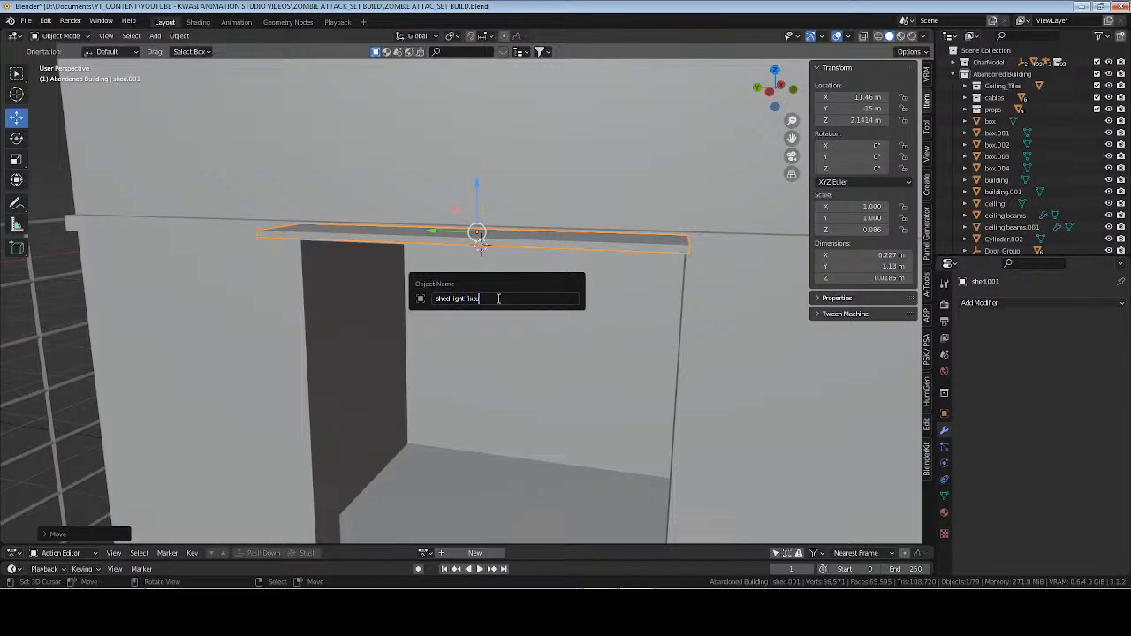
{"action": "key", "text": "Return"}
{"action": "key", "text": "ctrl+s"}
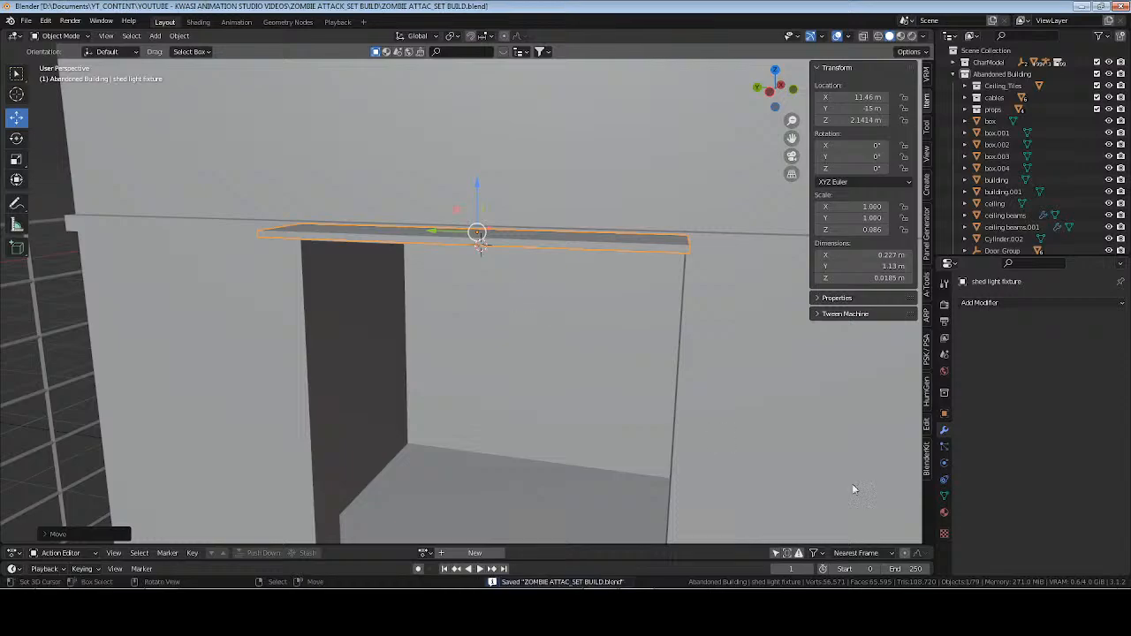
Name the canopy's mesh data shed light fixture and the shed's mesh data shed, and save the file.
{"action": "left_click", "coordinate": [944, 496]}
{"action": "double_click", "coordinate": [995, 302]}
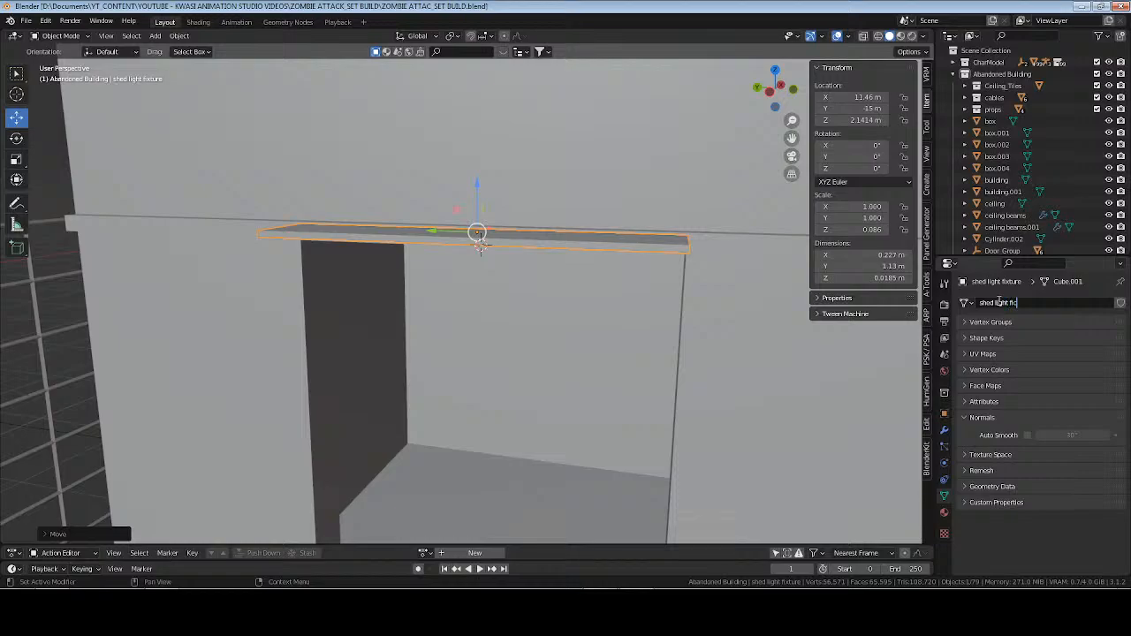
{"action": "type", "text": "fixture"}
{"action": "key", "text": "Return"}
{"action": "left_click", "coordinate": [780, 216]}
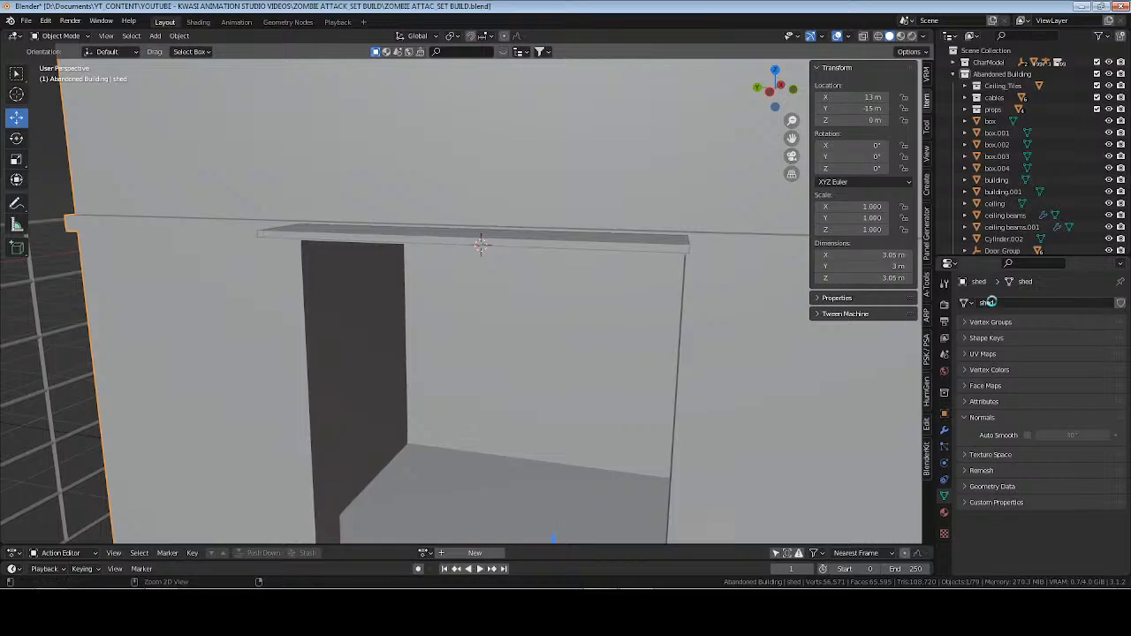
{"action": "key", "text": "ctrl+s"}
Apply the scale of the shed light fixture.
{"action": "middle_click_drag", "start_coordinate": [437, 305], "coordinate": [617, 220]}
{"action": "left_click", "coordinate": [584, 230]}
{"action": "key", "text": "Tab"}
{"action": "left_click", "coordinate": [618, 224]}
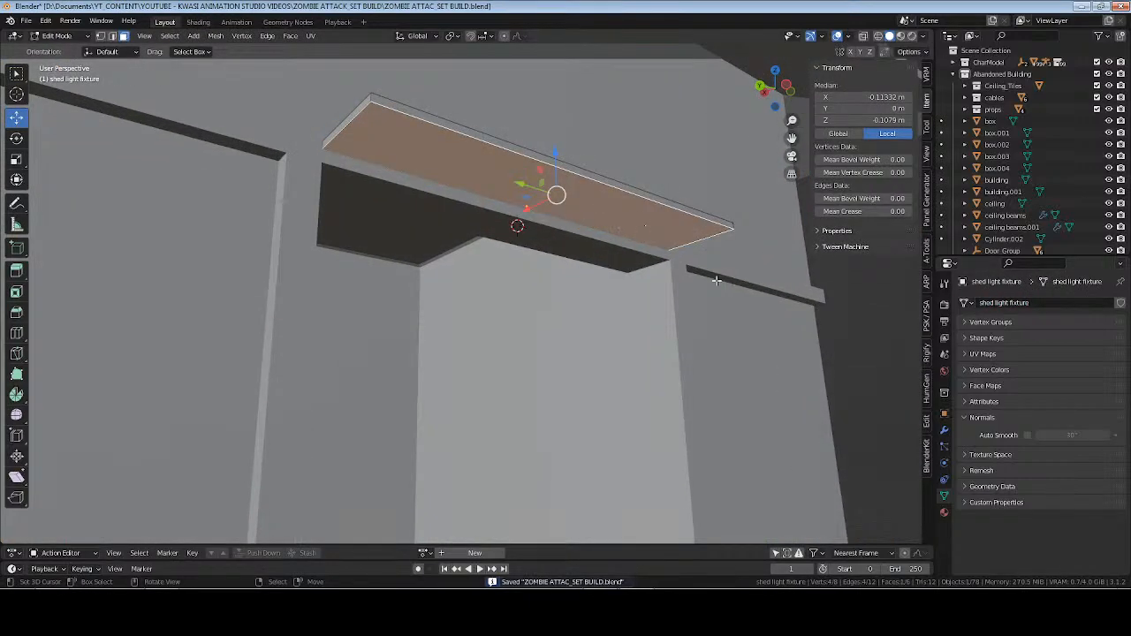
{"action": "key", "text": "Tab"}
{"action": "key", "text": "ctrl+a"}
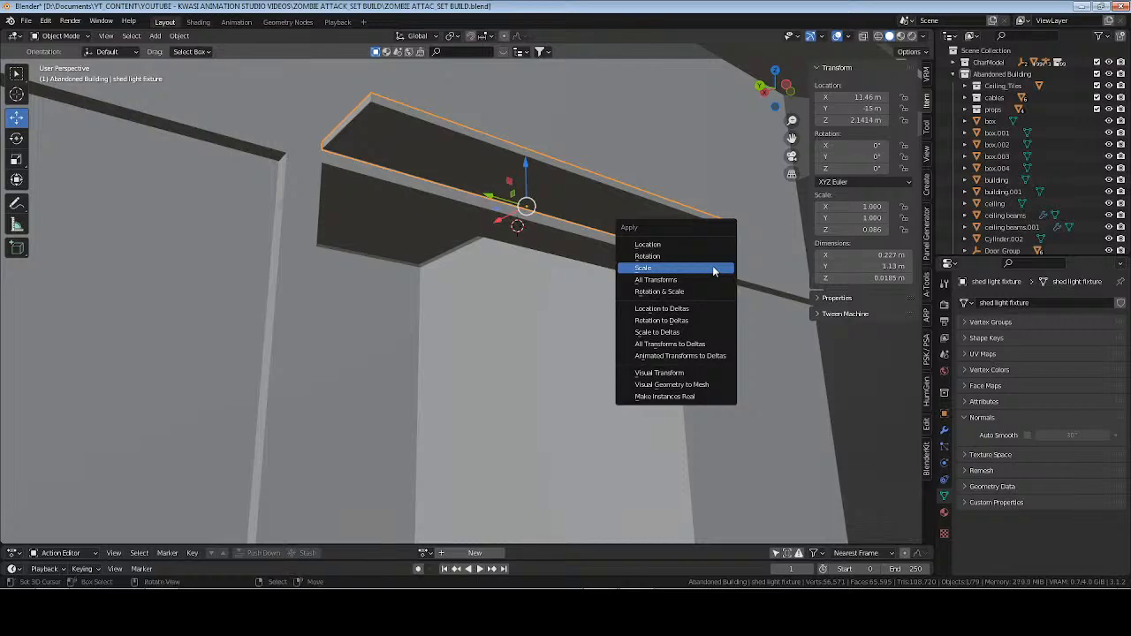
{"action": "left_click", "coordinate": [715, 268]}
Inset the underside face of the light fixture, extrude it slightly inward as a recess, and save the file.
{"action": "key", "text": "Tab"}
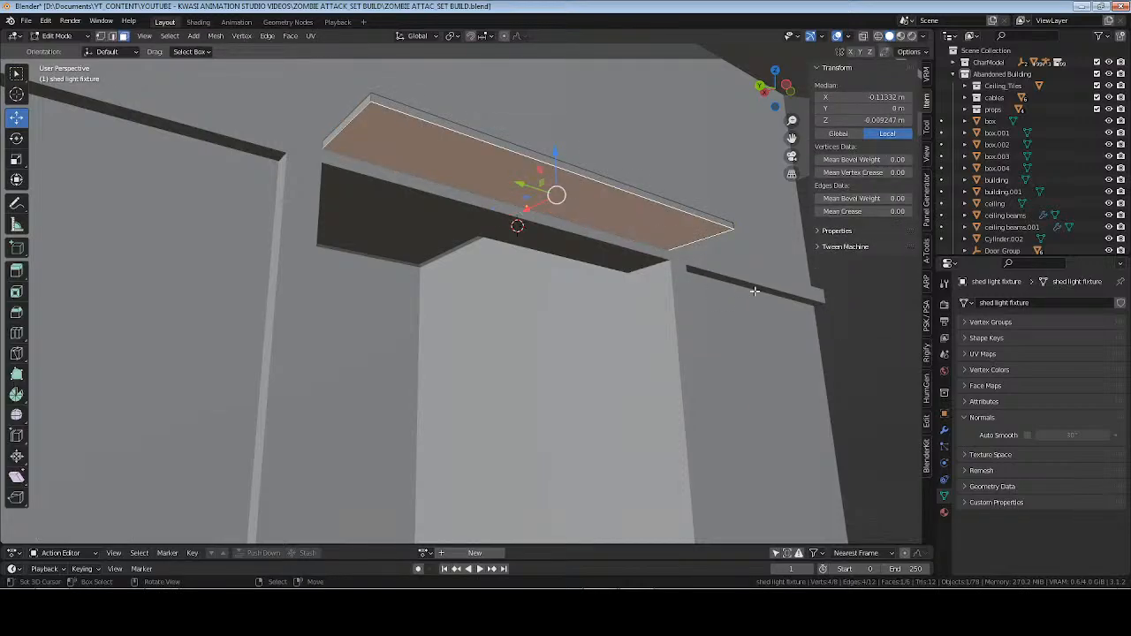
{"action": "key", "text": "i"}
{"action": "key", "text": "e"}
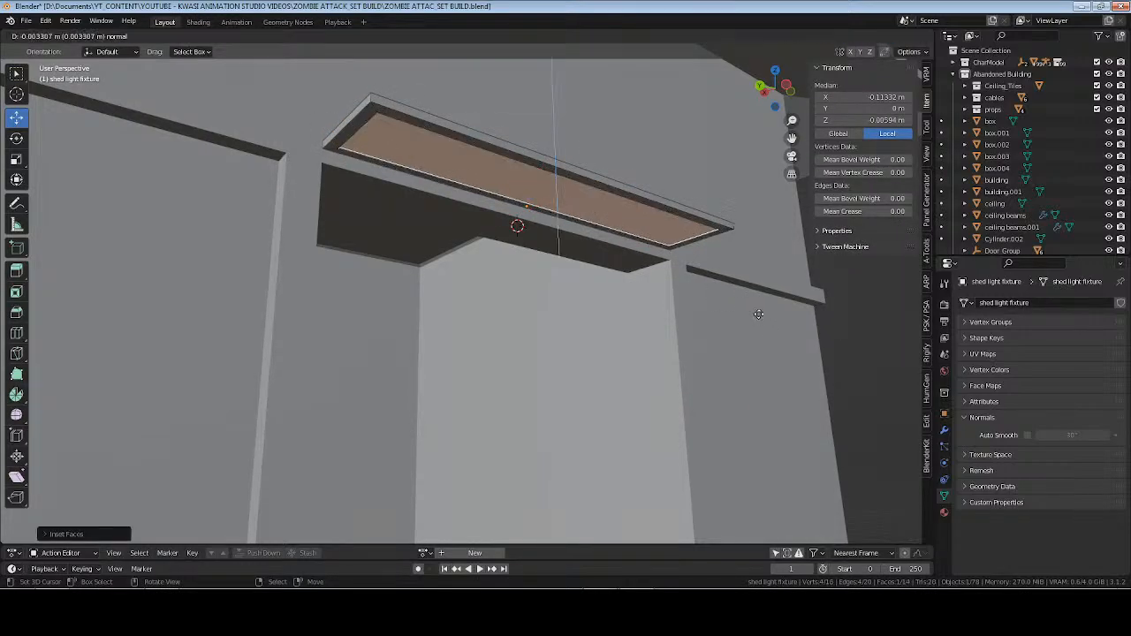
{"action": "left_click", "coordinate": [758, 303]}
{"action": "key", "text": "Tab"}
{"action": "scroll", "coordinate": [655, 246], "scroll_direction": "down", "scroll_amount": 8}
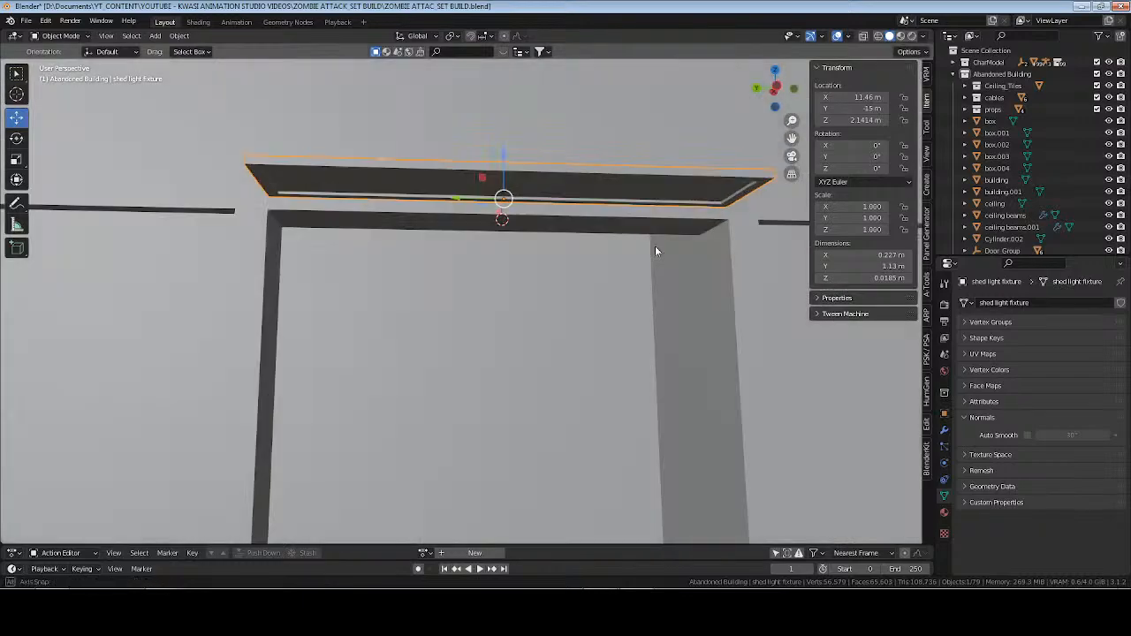
{"action": "key", "text": "ctrl+s"}
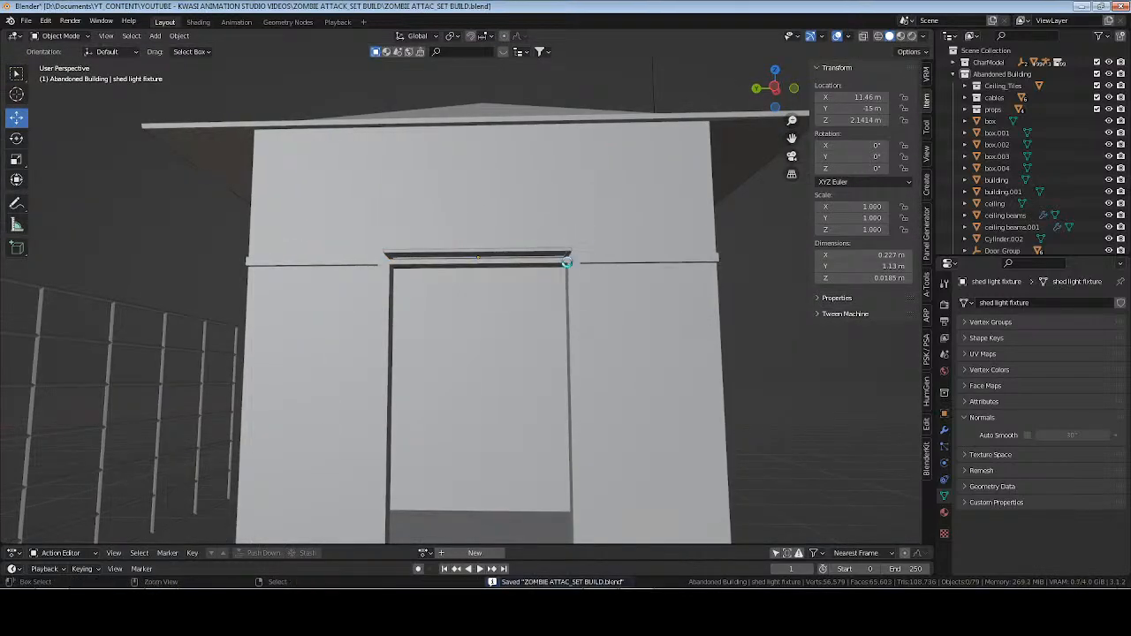
Snap the 3D cursor to the centre of the shed's floor face.
{"action": "middle_click_drag", "start_coordinate": [566, 265], "coordinate": [557, 329]}
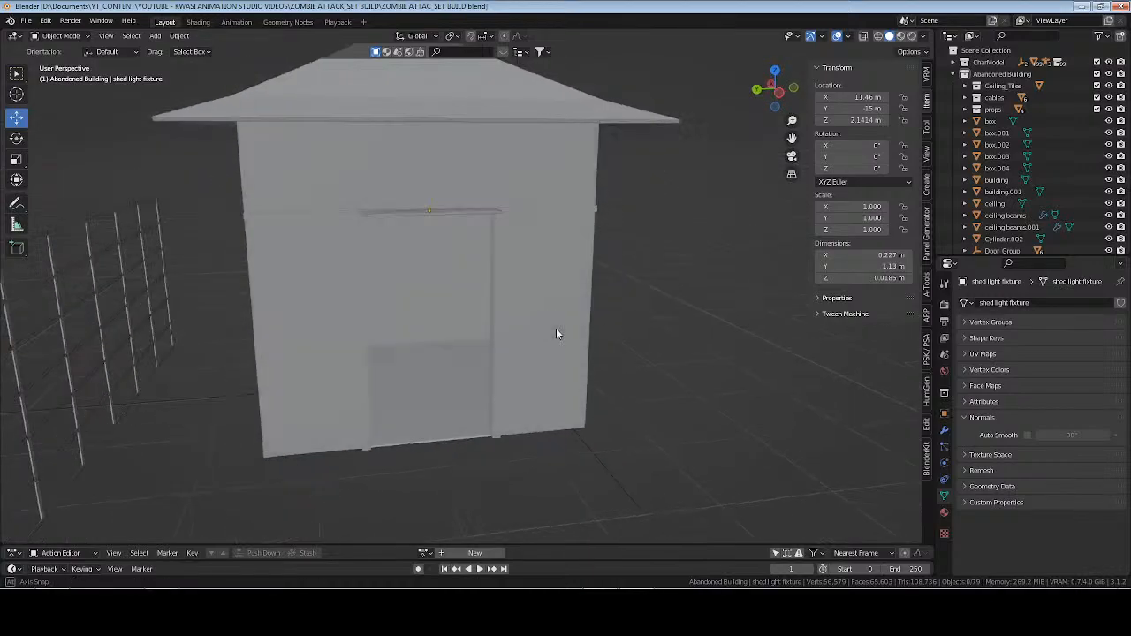
{"action": "left_click", "coordinate": [427, 383]}
{"action": "key", "text": "Tab"}
{"action": "left_click", "coordinate": [427, 387]}
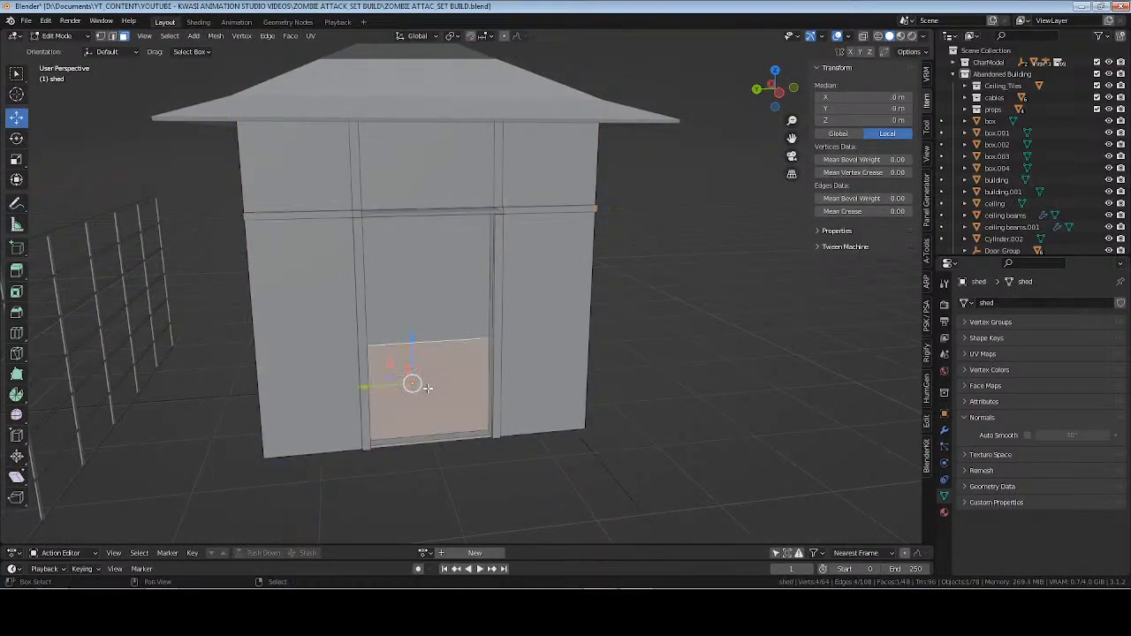
{"action": "key", "text": "shift+s"}
{"action": "key", "text": "2"}
{"action": "key", "text": "Tab"}
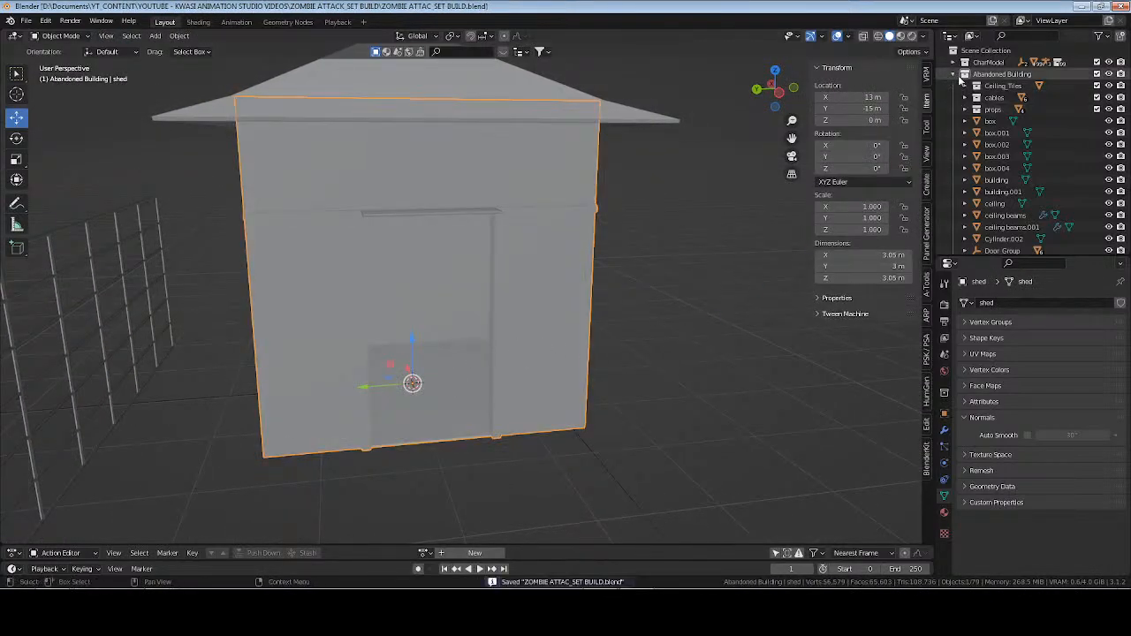
Add an area light to the lighting collection at the 3D cursor and raise it about 2.76 m along Z inside the shed.
{"action": "left_click", "coordinate": [952, 75]}
{"action": "left_click", "coordinate": [953, 86]}
{"action": "left_click", "coordinate": [983, 85]}
{"action": "key", "text": "shift+a"}
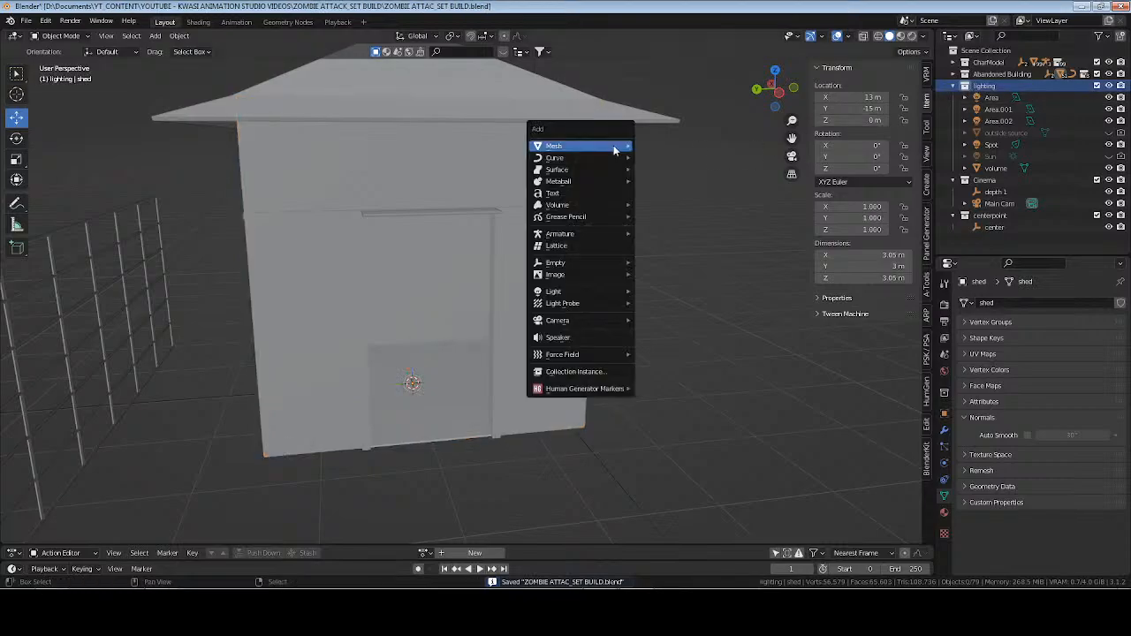
{"action": "mouse_move", "coordinate": [584, 291]}
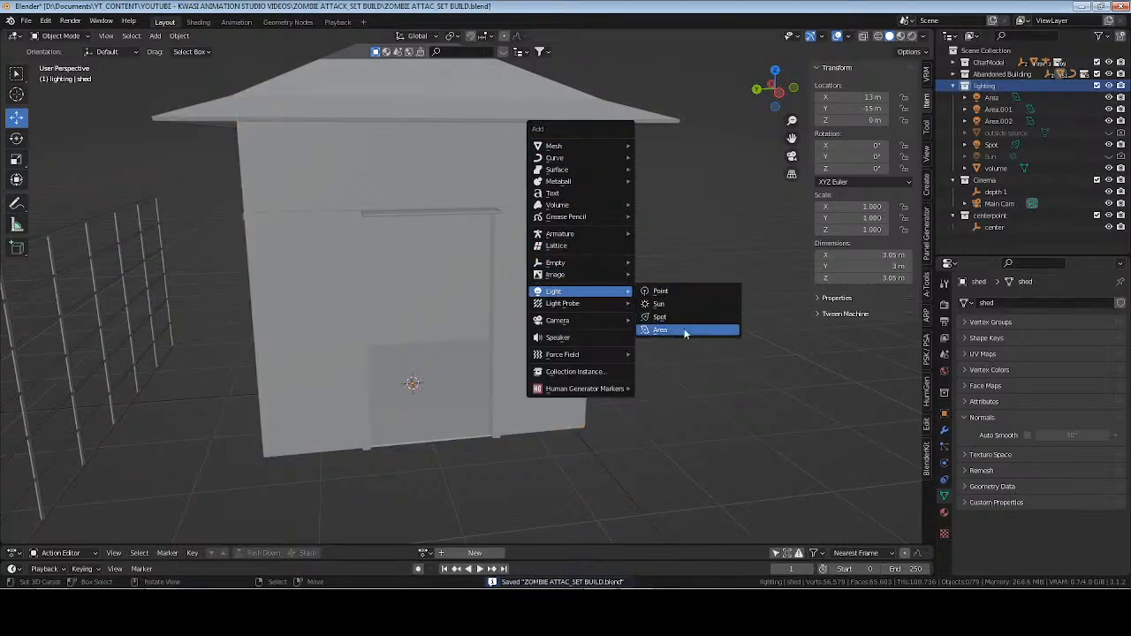
{"action": "left_click", "coordinate": [685, 330]}
{"action": "key", "text": "g"}
{"action": "key", "text": "z"}
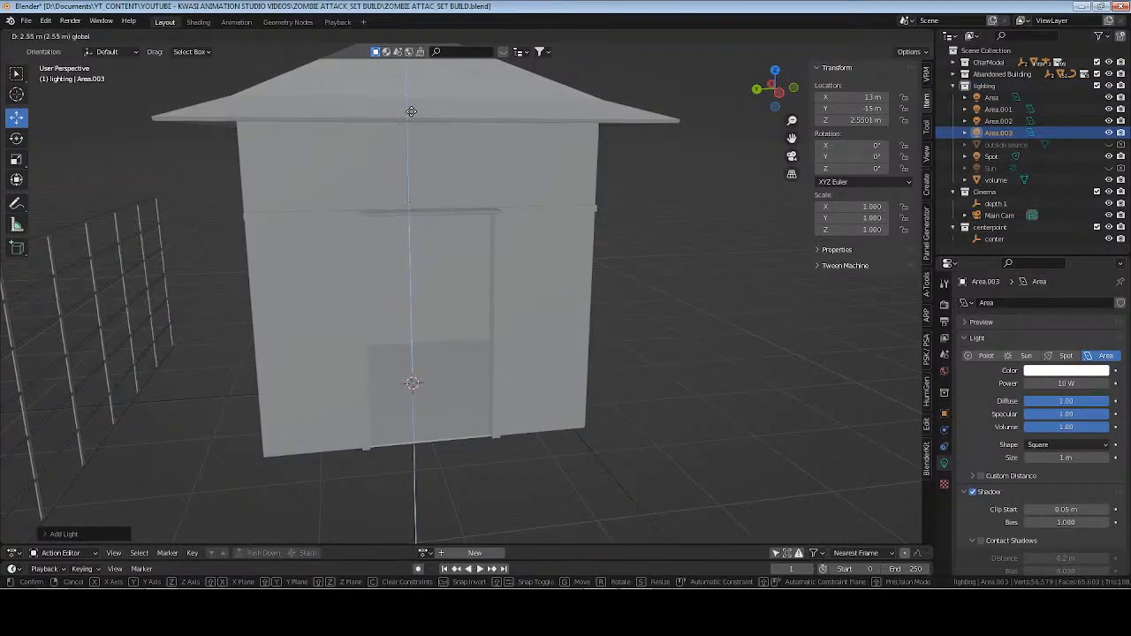
{"action": "left_click", "coordinate": [411, 91]}
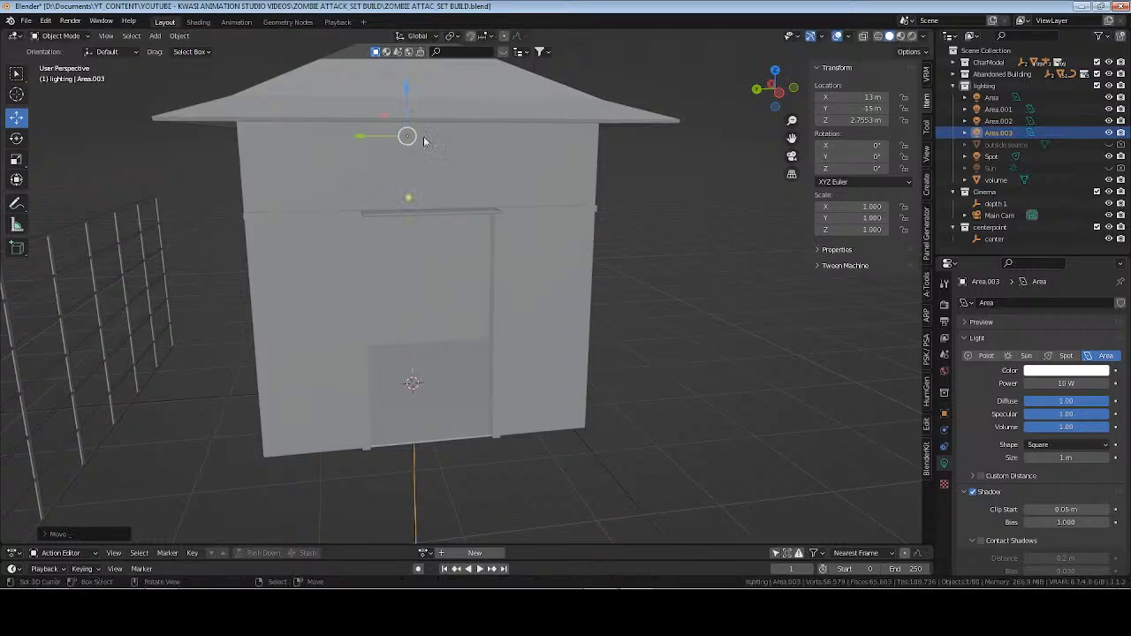
Rename the new area light as shedArea.
{"action": "key", "text": "F2"}
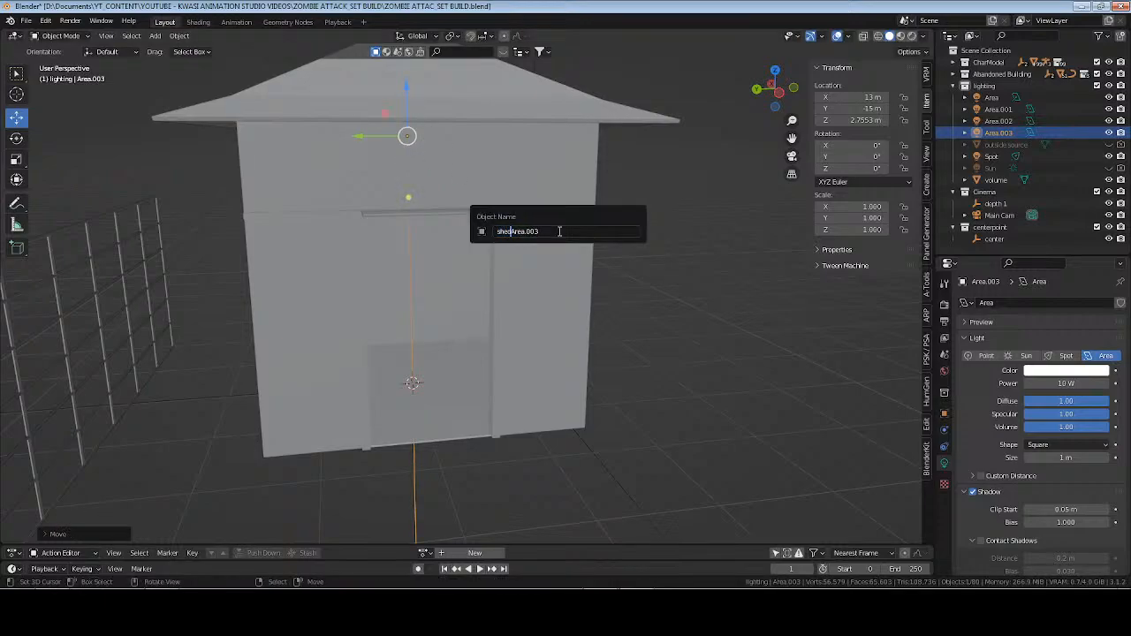
{"action": "type", "text": "shedArea"}
{"action": "key", "text": "Return"}
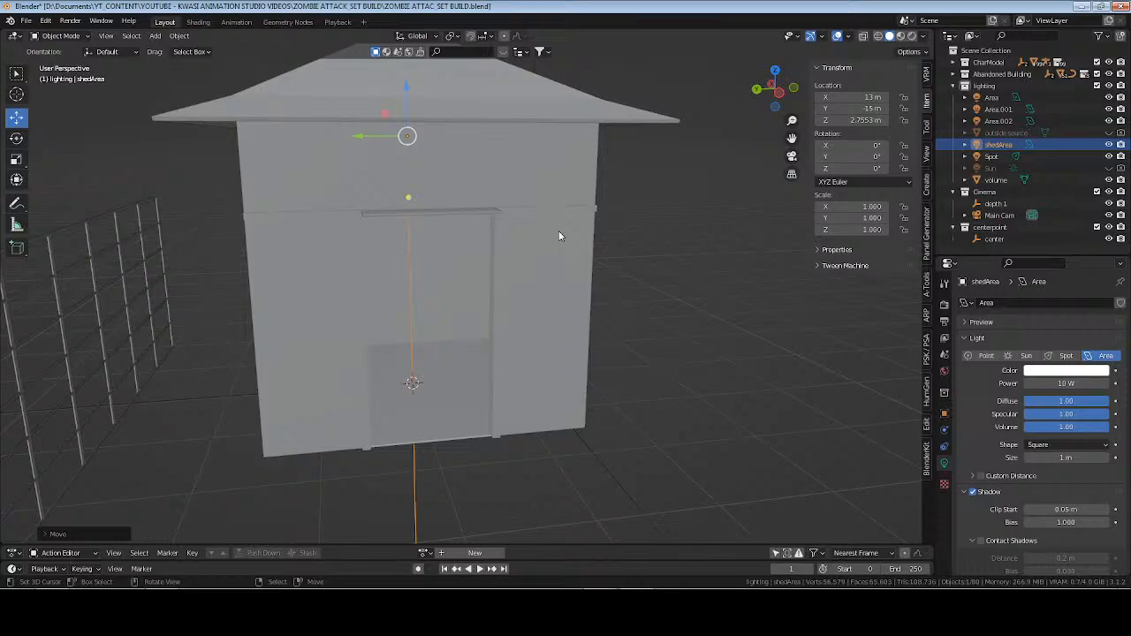
Set the shedArea light's power to 75 W and its colour to a warm yellow.
{"action": "left_click", "coordinate": [1054, 385]}
{"action": "type", "text": "7"}
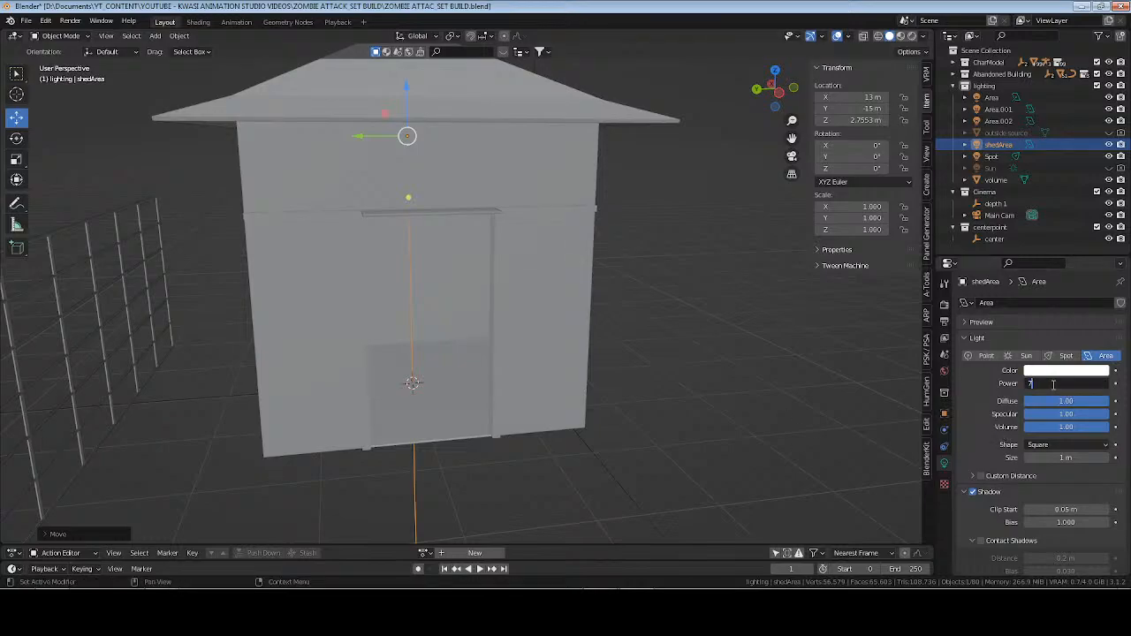
{"action": "type", "text": "5"}
{"action": "key", "text": "Return"}
{"action": "left_click", "coordinate": [1068, 371]}
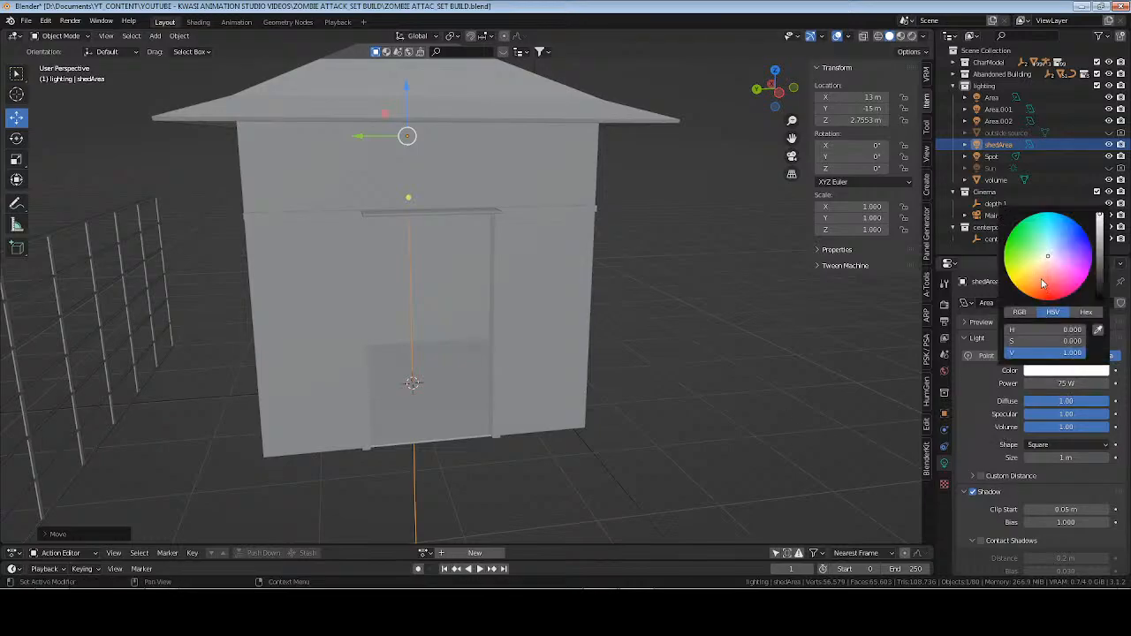
{"action": "left_click", "coordinate": [1032, 277]}
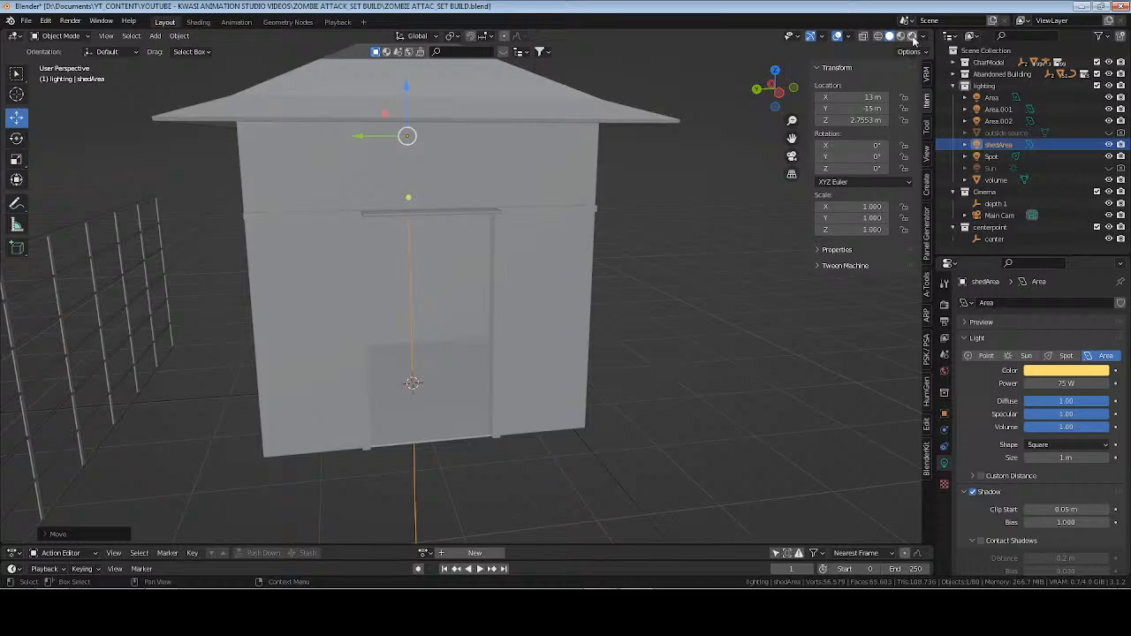
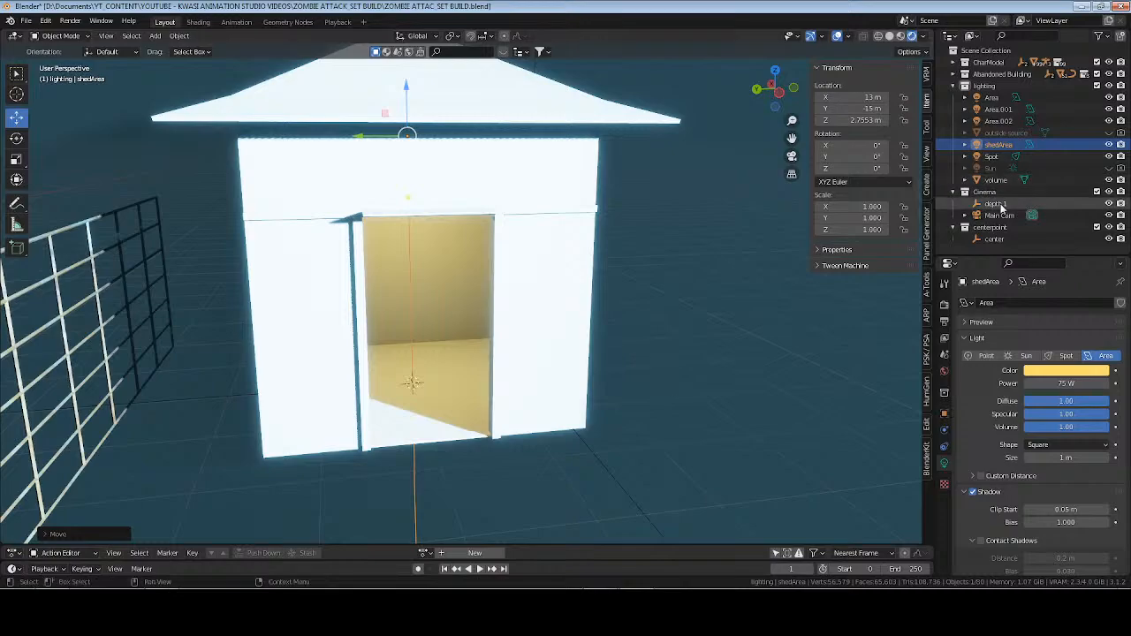
Hide the volume object in the viewport and switch the shed view to Material Preview shading.
{"action": "left_click", "coordinate": [1109, 181]}
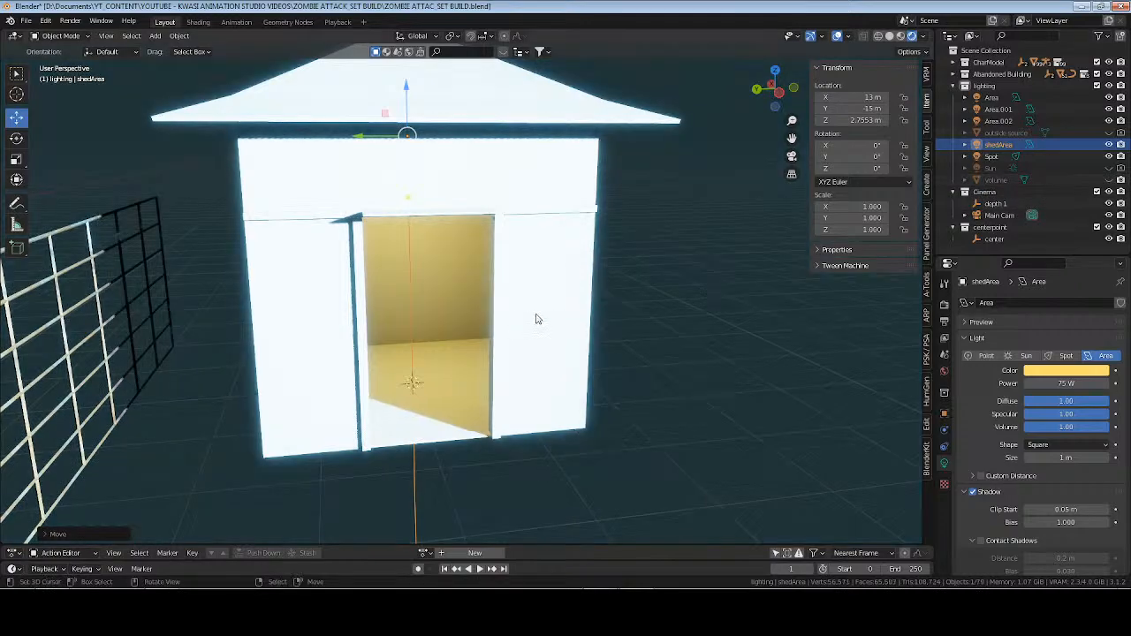
{"action": "scroll", "coordinate": [548, 316], "scroll_direction": "up", "scroll_amount": 3}
{"action": "mouse_move", "coordinate": [524, 321]}
{"action": "middle_mouse_down"}
{"action": "mouse_move", "coordinate": [650, 327]}
{"action": "mouse_move", "coordinate": [519, 319]}
{"action": "mouse_move", "coordinate": [497, 349]}
{"action": "mouse_move", "coordinate": [540, 328]}
{"action": "mouse_move", "coordinate": [581, 332]}
{"action": "mouse_move", "coordinate": [611, 291]}
{"action": "mouse_move", "coordinate": [589, 280]}
{"action": "mouse_move", "coordinate": [535, 292]}
{"action": "middle_mouse_up"}
{"action": "scroll", "coordinate": [488, 343], "scroll_direction": "up", "scroll_amount": 2}
{"action": "scroll", "coordinate": [499, 347], "scroll_direction": "down", "scroll_amount": 1}
{"action": "scroll", "coordinate": [586, 281], "scroll_direction": "down", "scroll_amount": 2}
{"action": "left_click", "coordinate": [901, 38]}
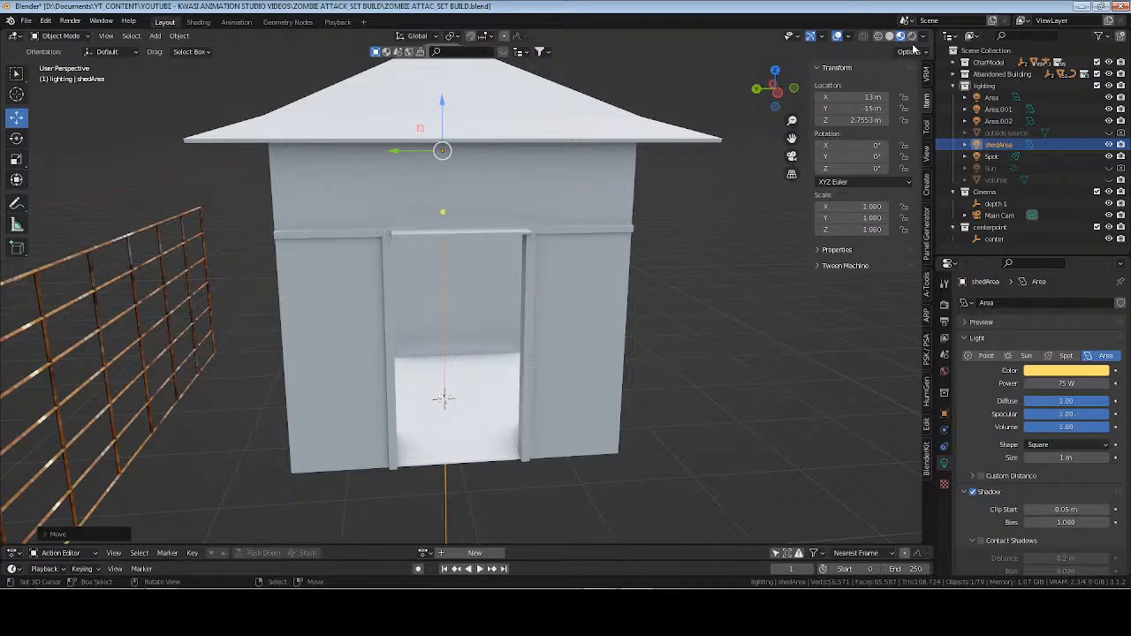
{"action": "left_click", "coordinate": [913, 36]}
{"action": "left_click", "coordinate": [902, 37]}
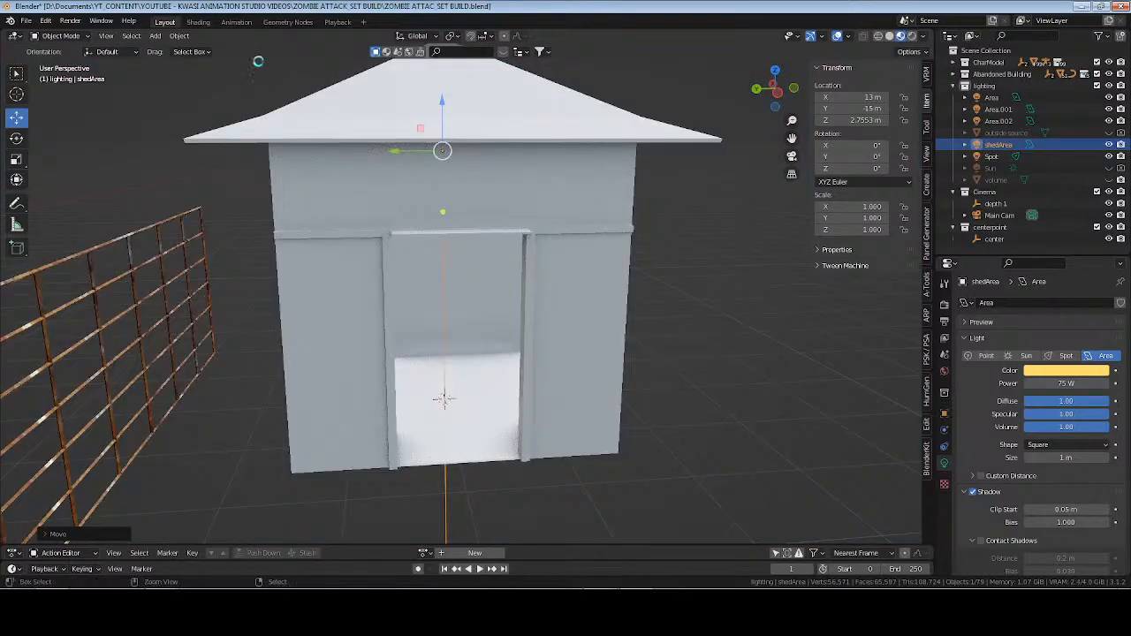
Switch to the Shading workspace and frame the shed's doorway side in the 3D view.
{"action": "left_click", "coordinate": [198, 21]}
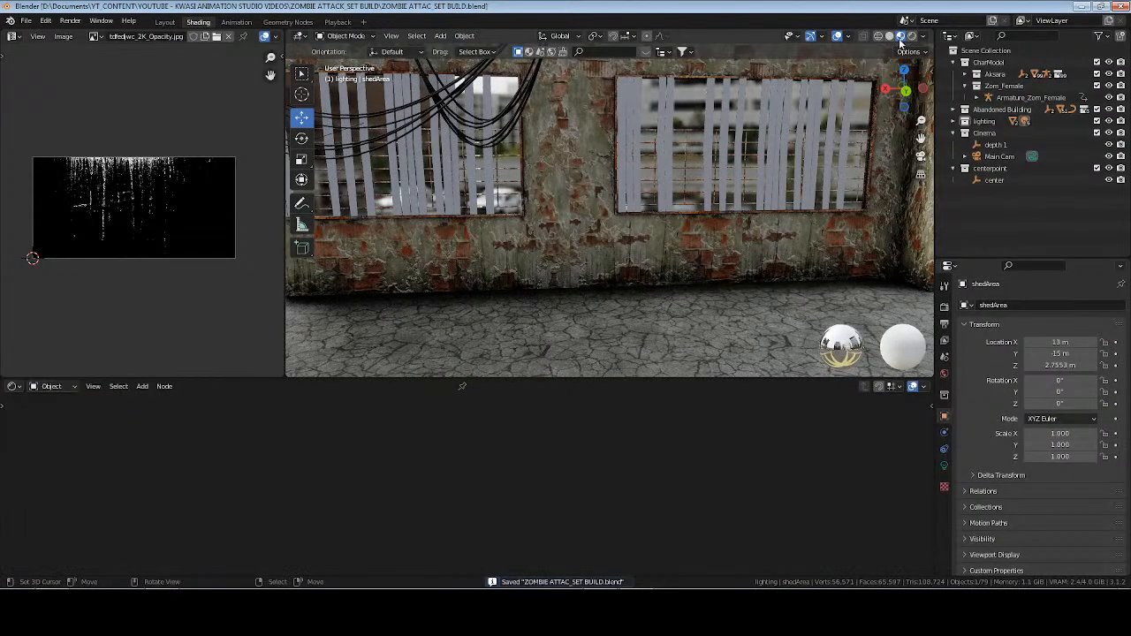
{"action": "key", "text": "KP_Decimal"}
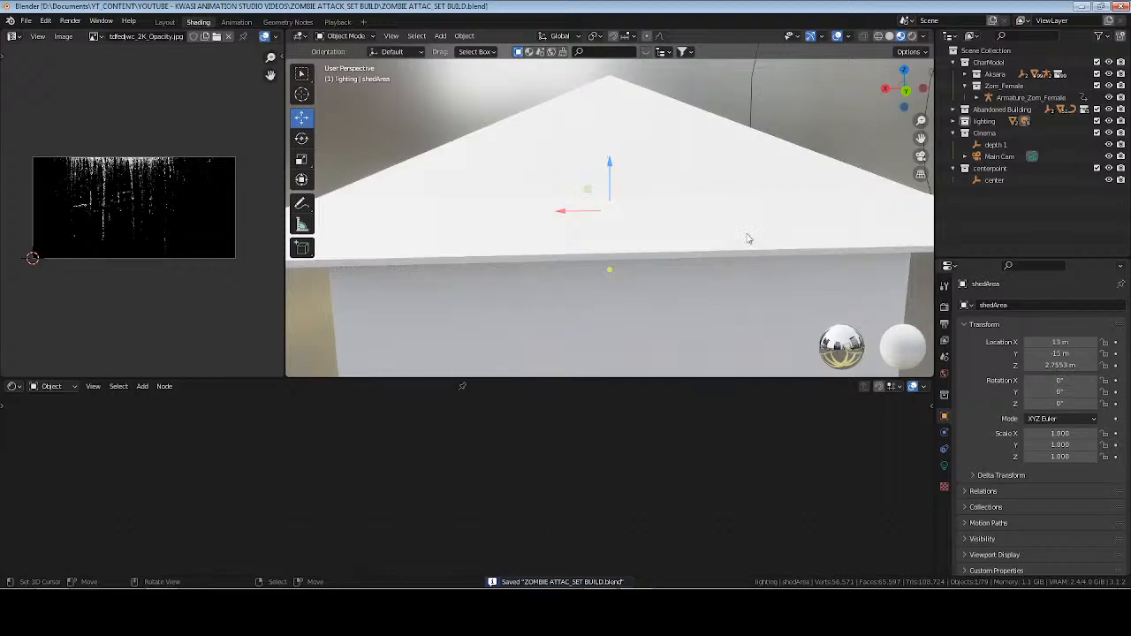
{"action": "scroll", "coordinate": [747, 234], "scroll_direction": "down", "scroll_amount": 3}
{"action": "middle_click_drag", "start_coordinate": [746, 234], "coordinate": [598, 202]}
{"action": "scroll", "coordinate": [696, 233], "scroll_direction": "up", "scroll_amount": 3}
{"action": "middle_click_drag", "start_coordinate": [750, 210], "coordinate": [725, 200], "text": "shift"}
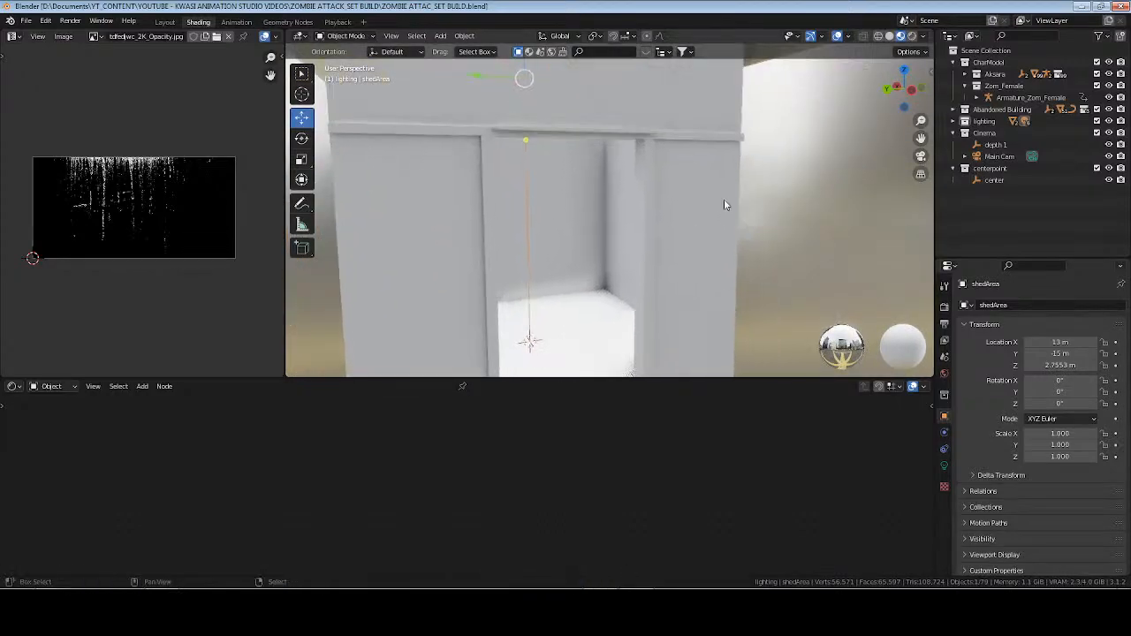
Add a new material to the shed, name it shed, and make room beside its shader nodes.
{"action": "left_click", "coordinate": [698, 203]}
{"action": "double_click", "coordinate": [478, 387]}
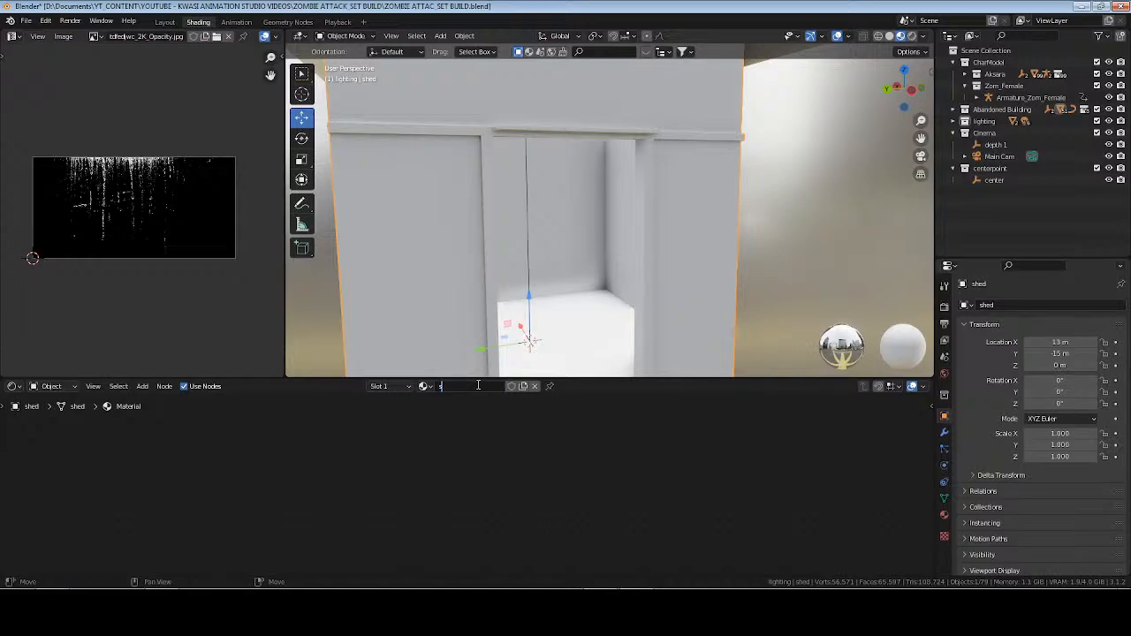
{"action": "key", "text": "KP_Decimal"}
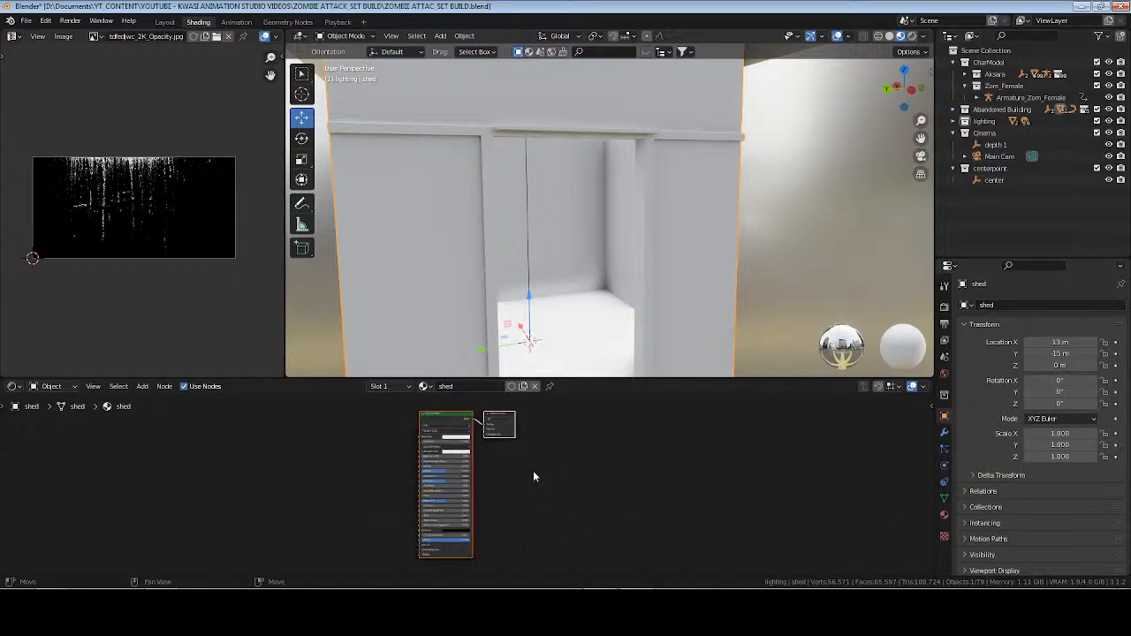
{"action": "left_click", "coordinate": [537, 485]}
{"action": "middle_click_drag", "start_coordinate": [372, 468], "coordinate": [604, 463]}
{"action": "scroll", "coordinate": [657, 477], "scroll_direction": "up", "scroll_amount": 3}
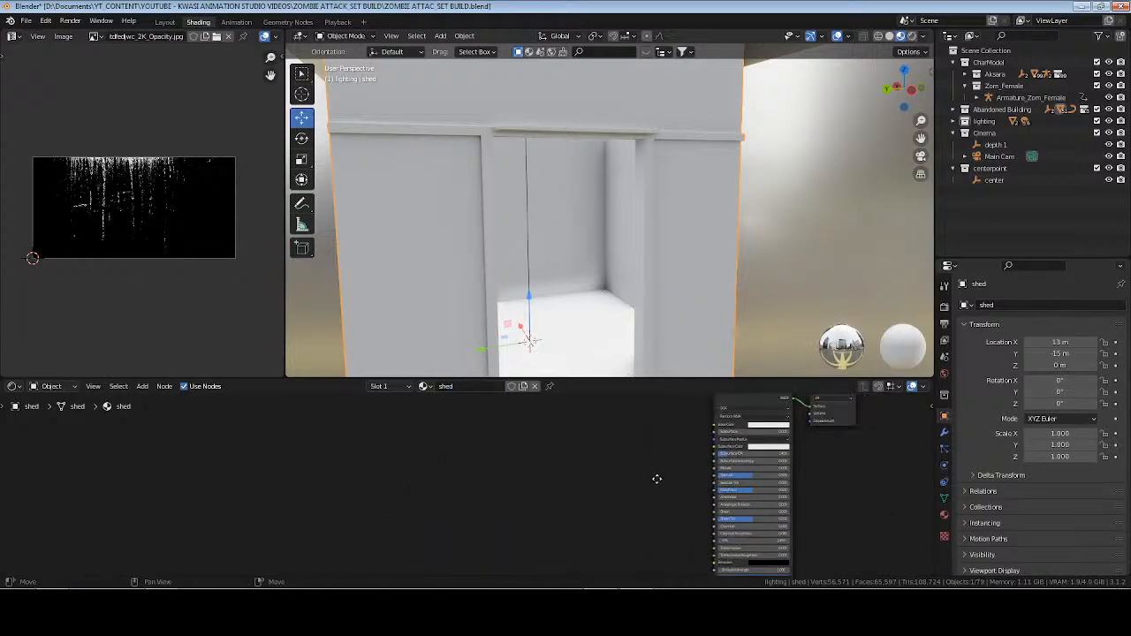
Switch to ambientCG in the browser and search its assets for wood.
{"action": "key", "text": "alt+Tab"}
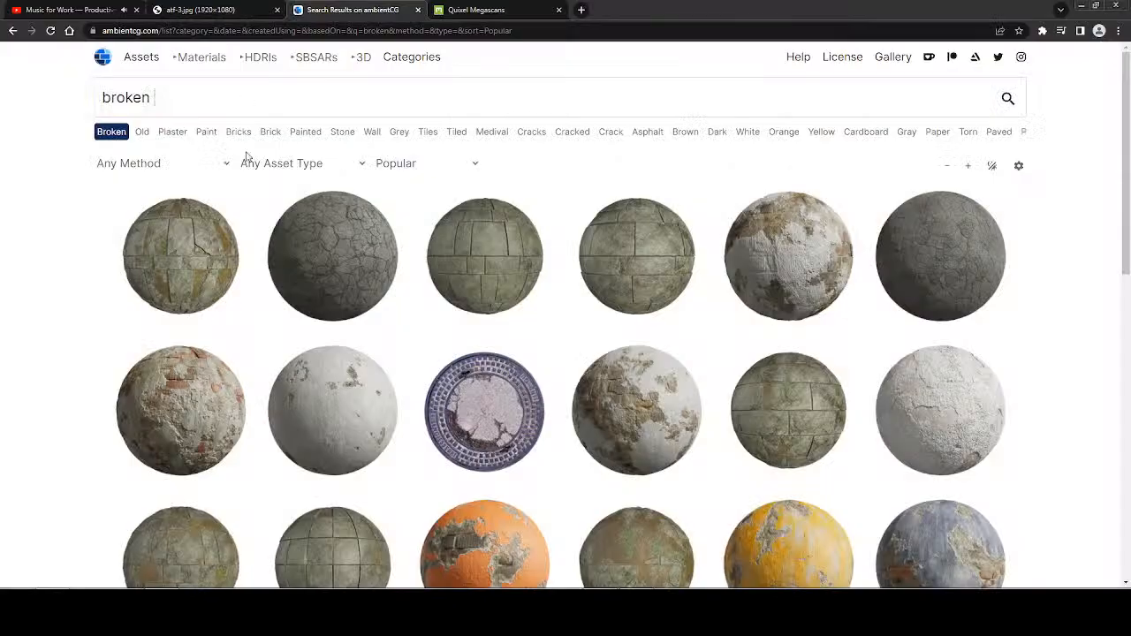
{"action": "double_click", "coordinate": [118, 111]}
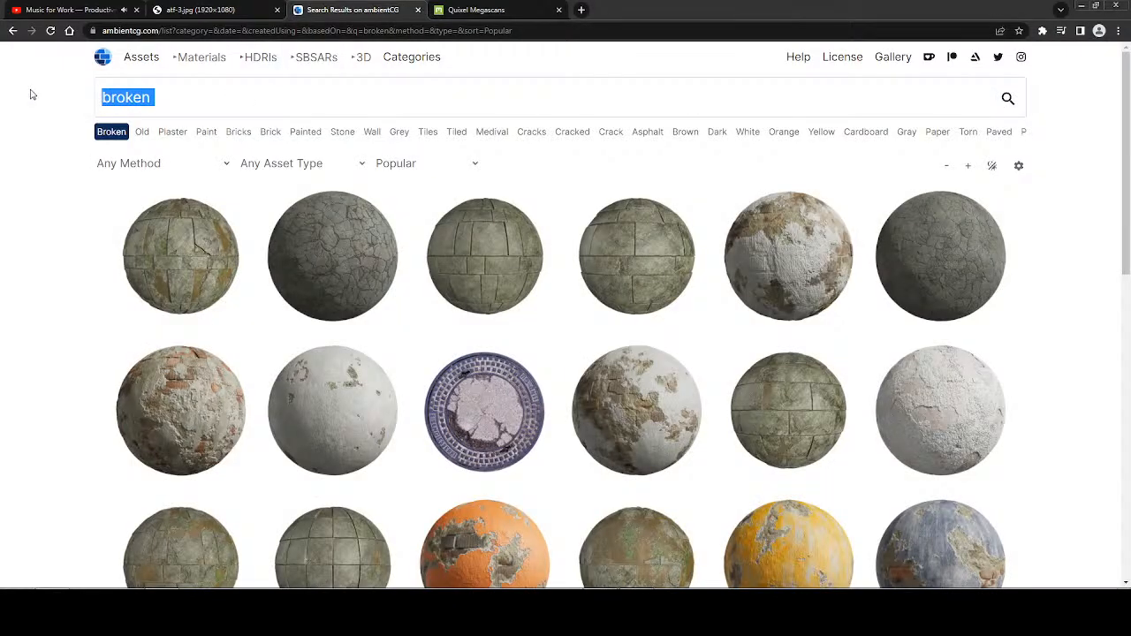
{"action": "type", "text": "wood"}
{"action": "key", "text": "Return"}
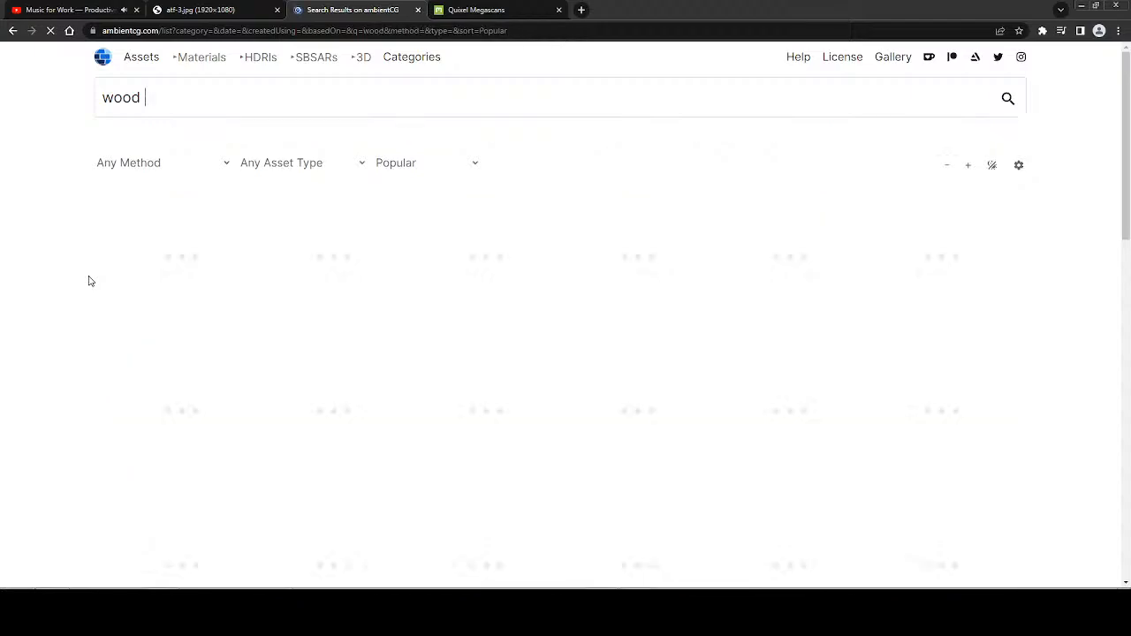
Open the Wood Siding 013 material from the wood results and check its texture preview.
{"action": "scroll", "coordinate": [88, 281], "scroll_direction": "down", "scroll_amount": 6}
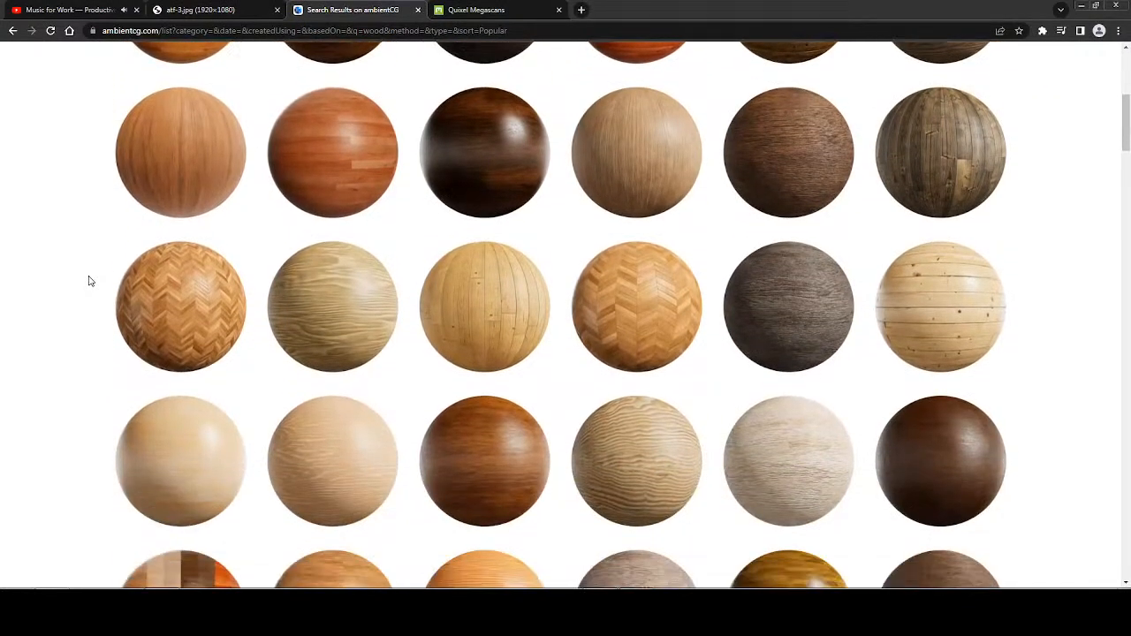
{"action": "scroll", "coordinate": [88, 281], "scroll_direction": "down", "scroll_amount": 5}
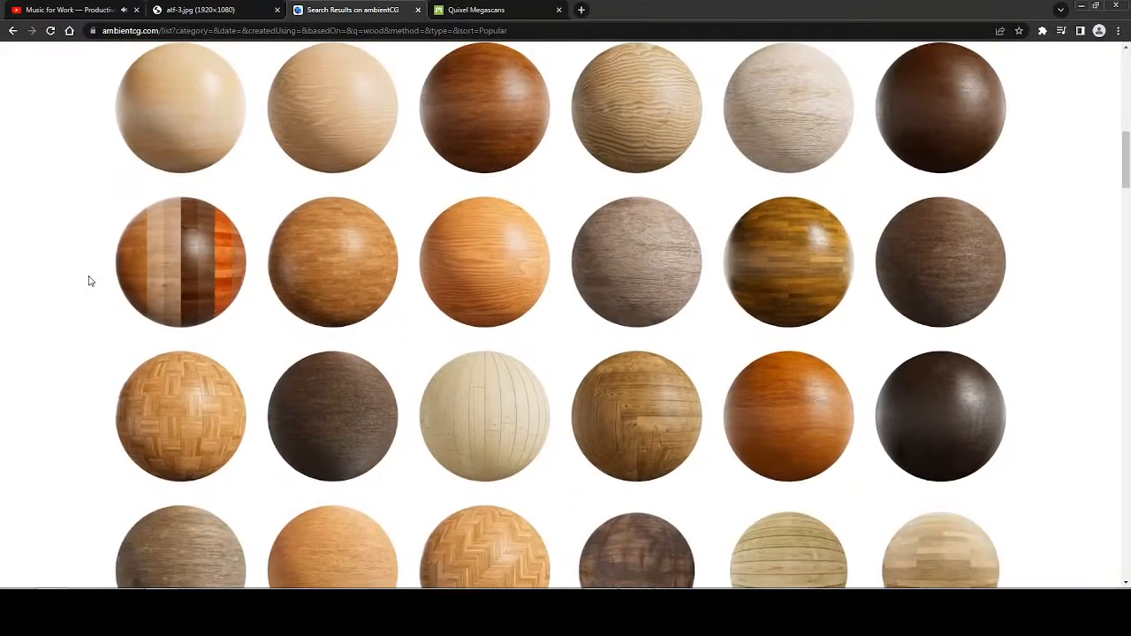
{"action": "scroll", "coordinate": [89, 281], "scroll_direction": "down", "scroll_amount": 6}
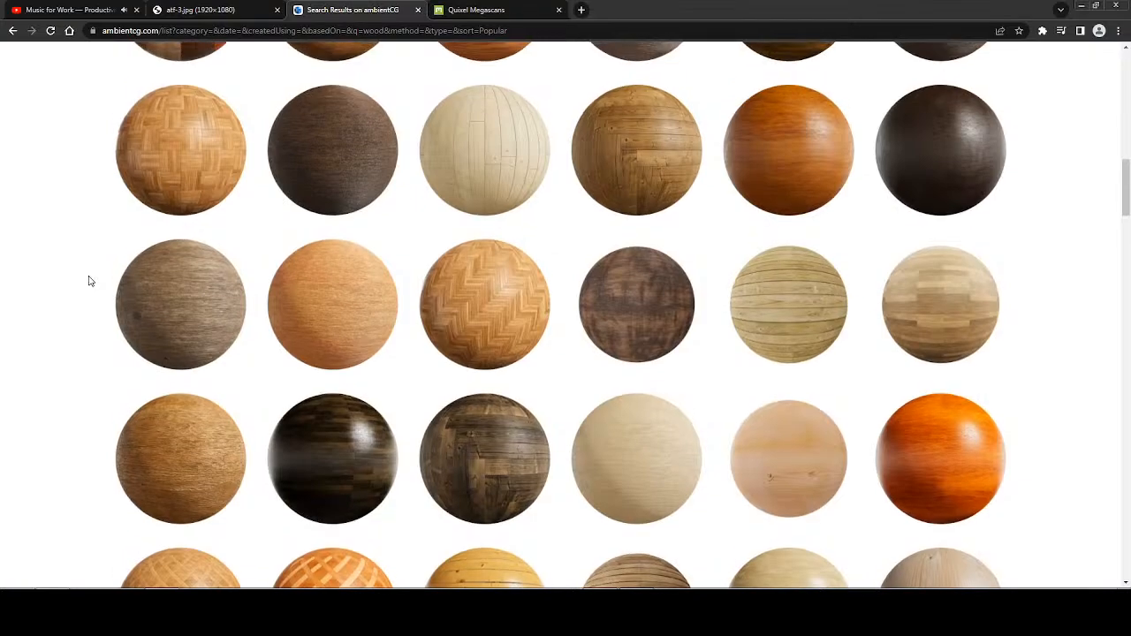
{"action": "scroll", "coordinate": [89, 281], "scroll_direction": "down", "scroll_amount": 5}
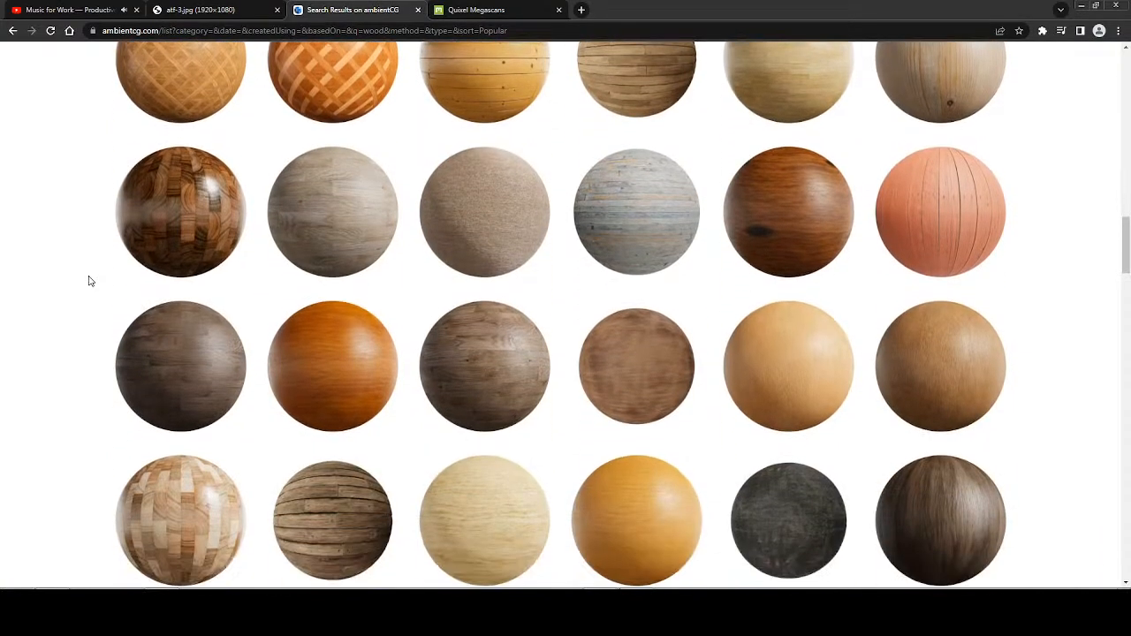
{"action": "scroll", "coordinate": [88, 281], "scroll_direction": "down", "scroll_amount": 4}
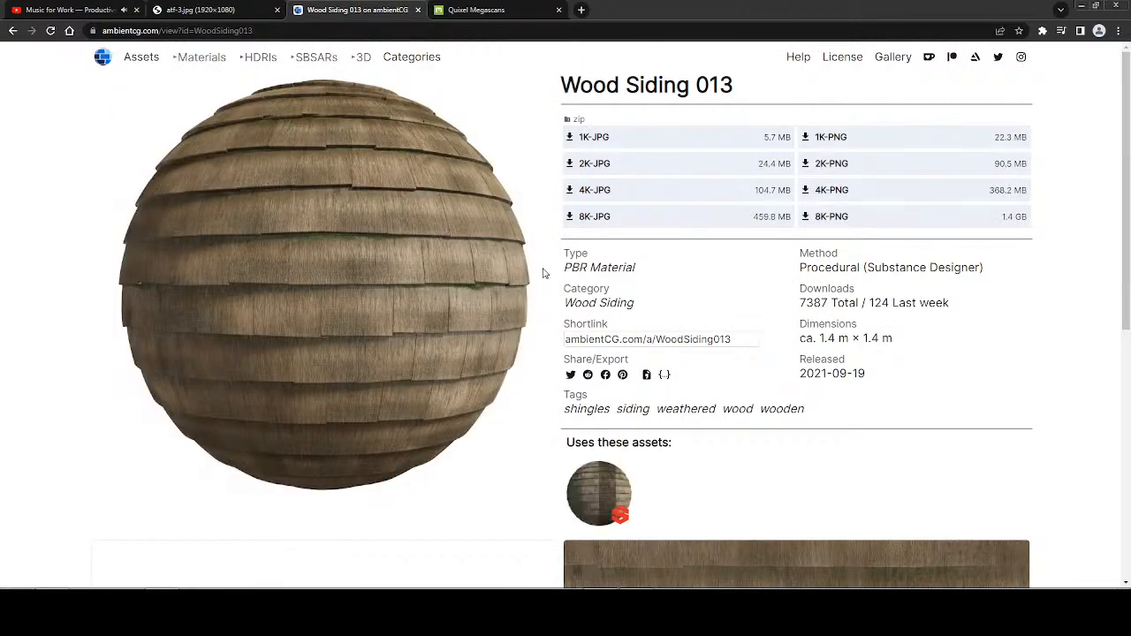
{"action": "scroll", "coordinate": [553, 275], "scroll_direction": "down", "scroll_amount": 4}
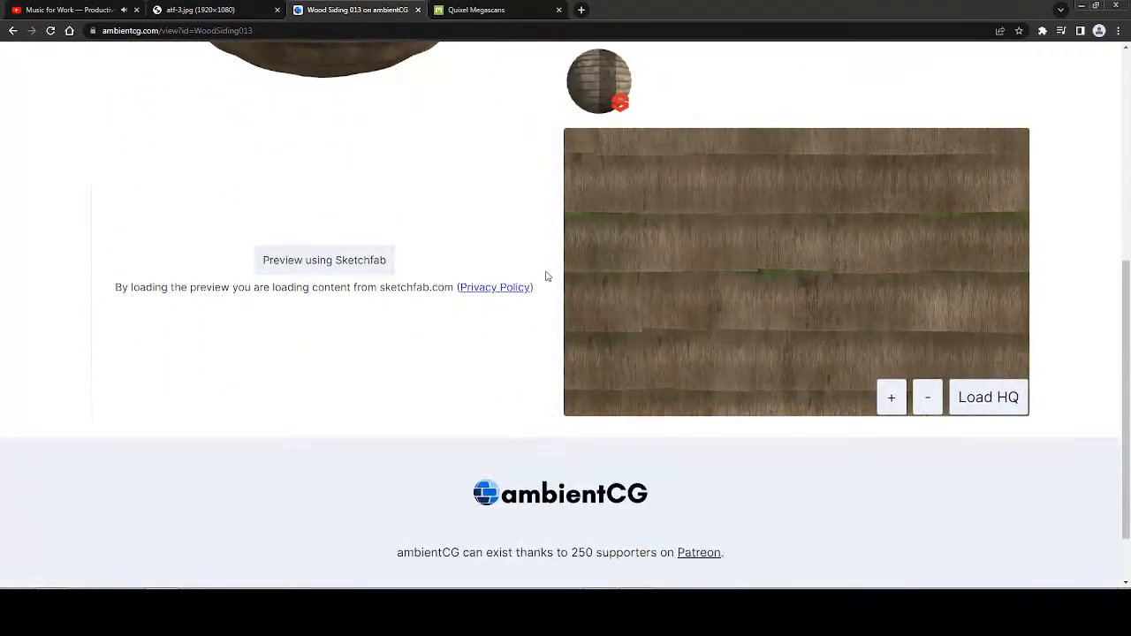
{"action": "scroll", "coordinate": [546, 276], "scroll_direction": "up", "scroll_amount": 4}
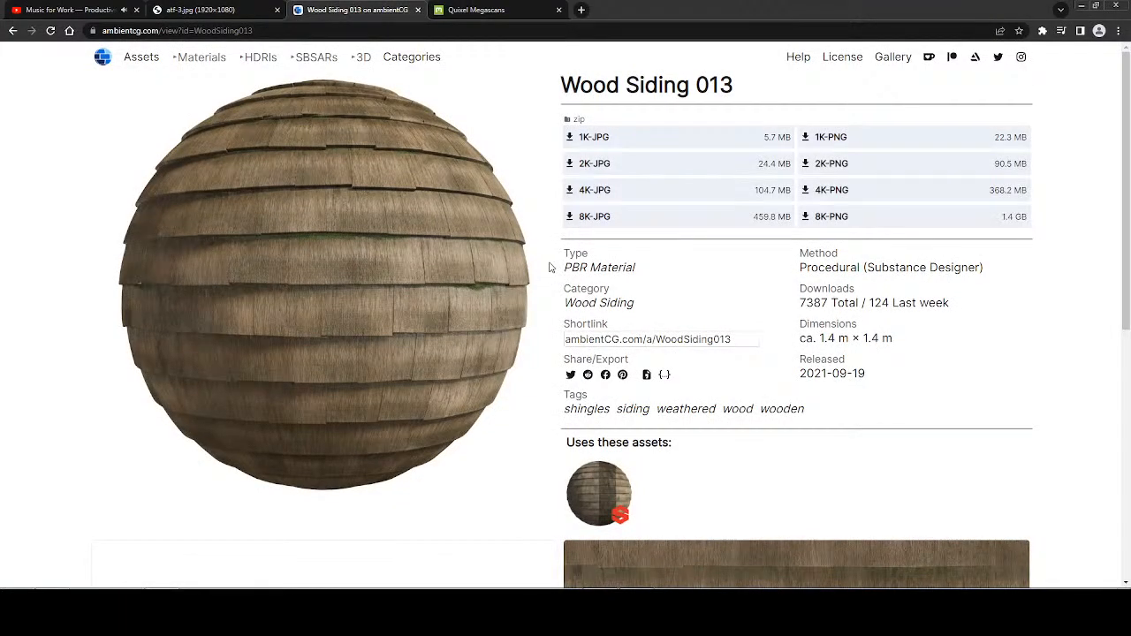
Download the 2K-JPG version of Wood Siding 013 into the Special Backgrounds folder under YT_CONTENT, PICS_DOWNLOADED_MISC.
{"action": "left_click", "coordinate": [569, 166]}
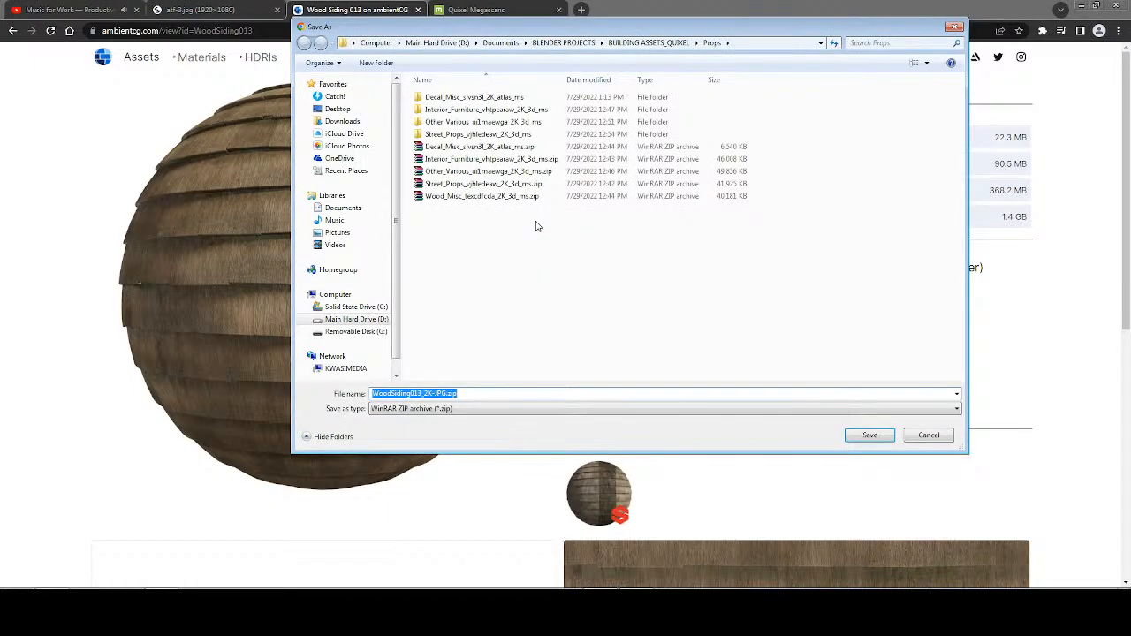
{"action": "left_click", "coordinate": [500, 43]}
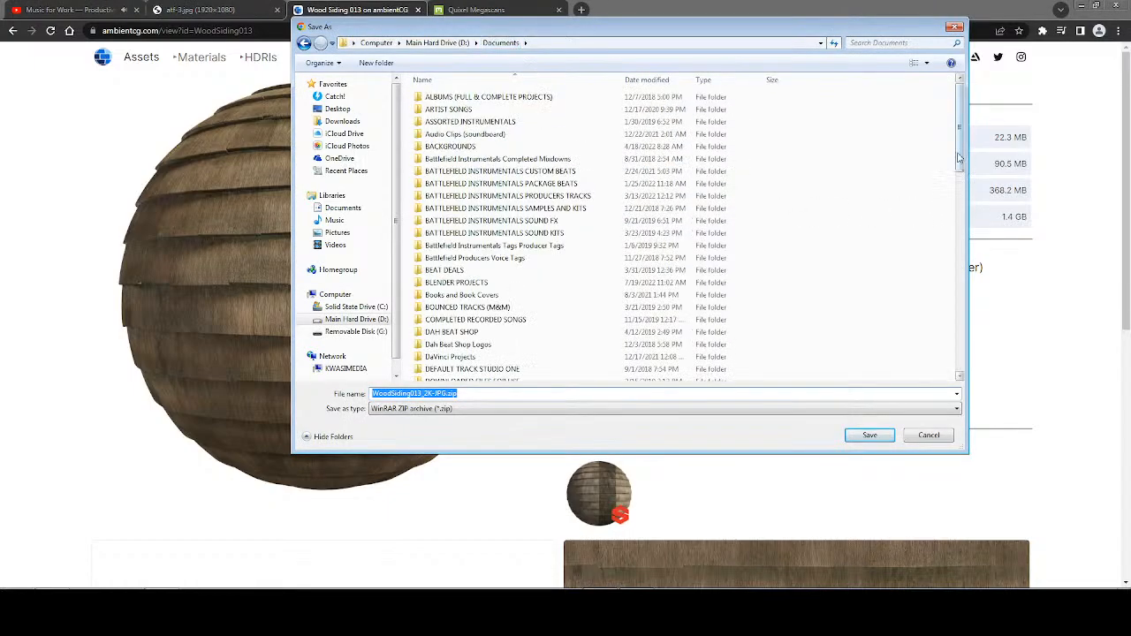
{"action": "left_click_drag", "start_coordinate": [959, 162], "coordinate": [957, 347]}
{"action": "scroll", "coordinate": [854, 353], "scroll_direction": "down", "scroll_amount": 3}
{"action": "double_click", "coordinate": [456, 363]}
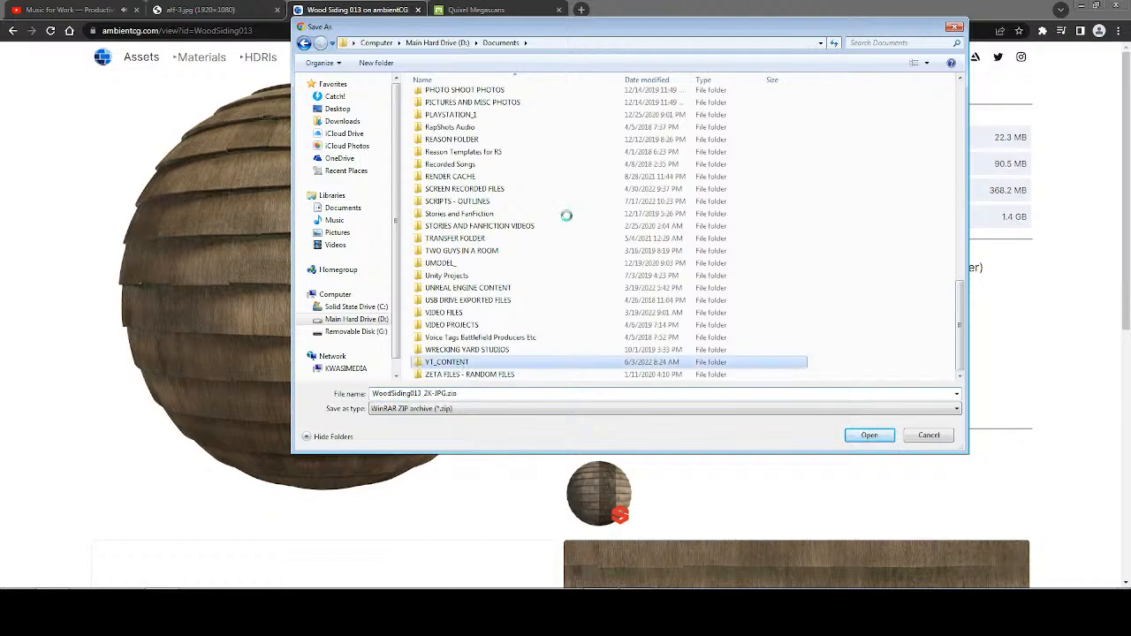
{"action": "left_click_drag", "start_coordinate": [954, 159], "coordinate": [949, 238]}
{"action": "double_click", "coordinate": [482, 324]}
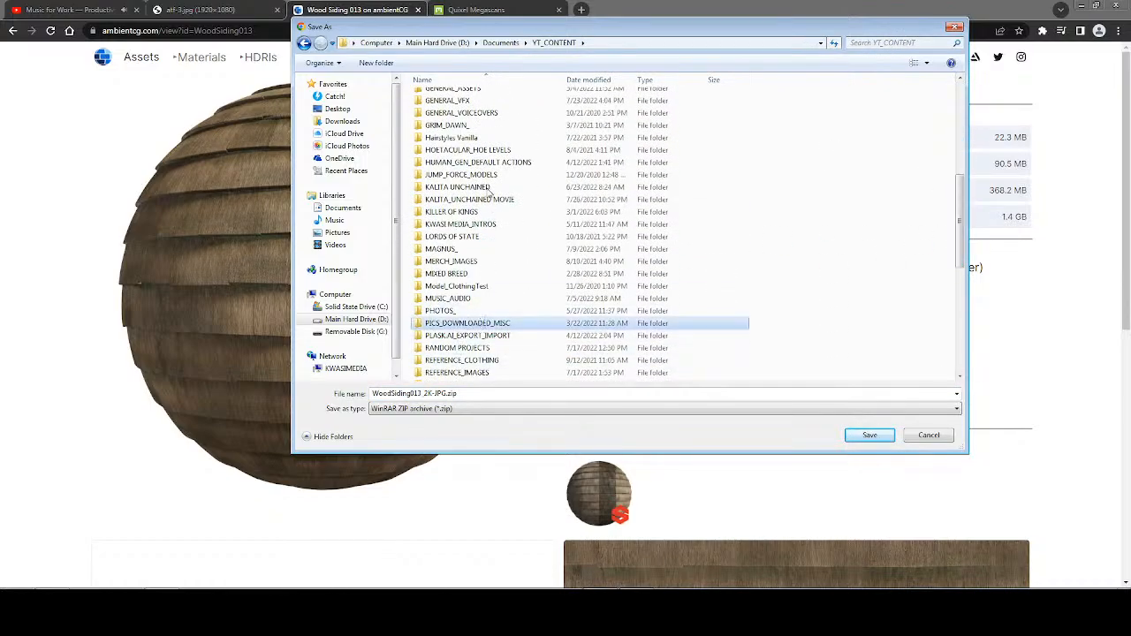
{"action": "double_click", "coordinate": [856, 117]}
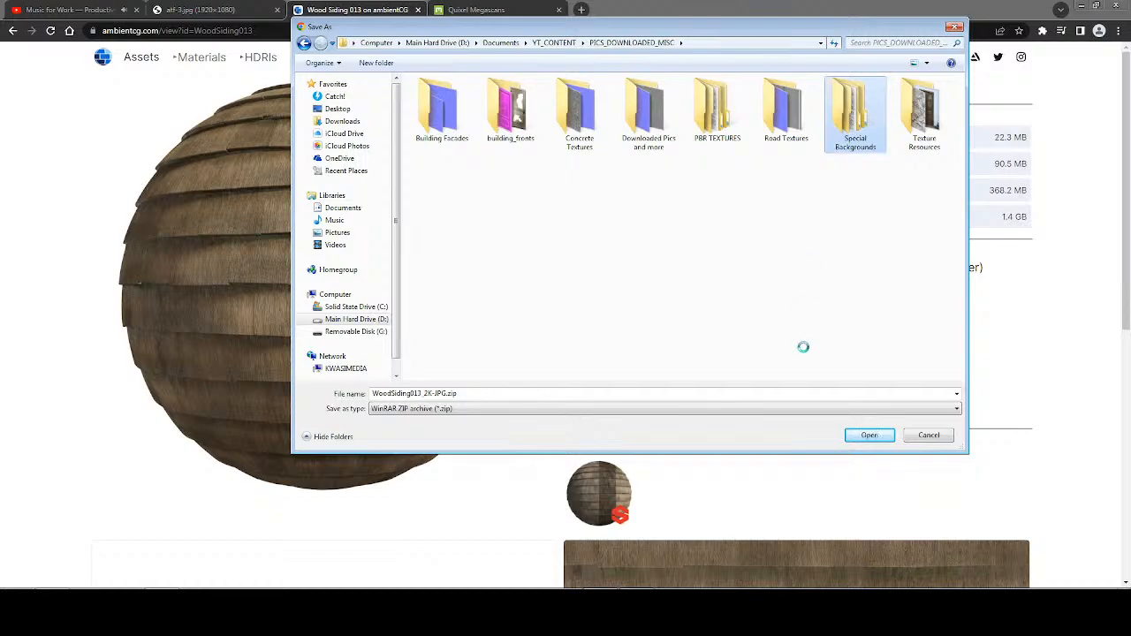
{"action": "left_click", "coordinate": [869, 436]}
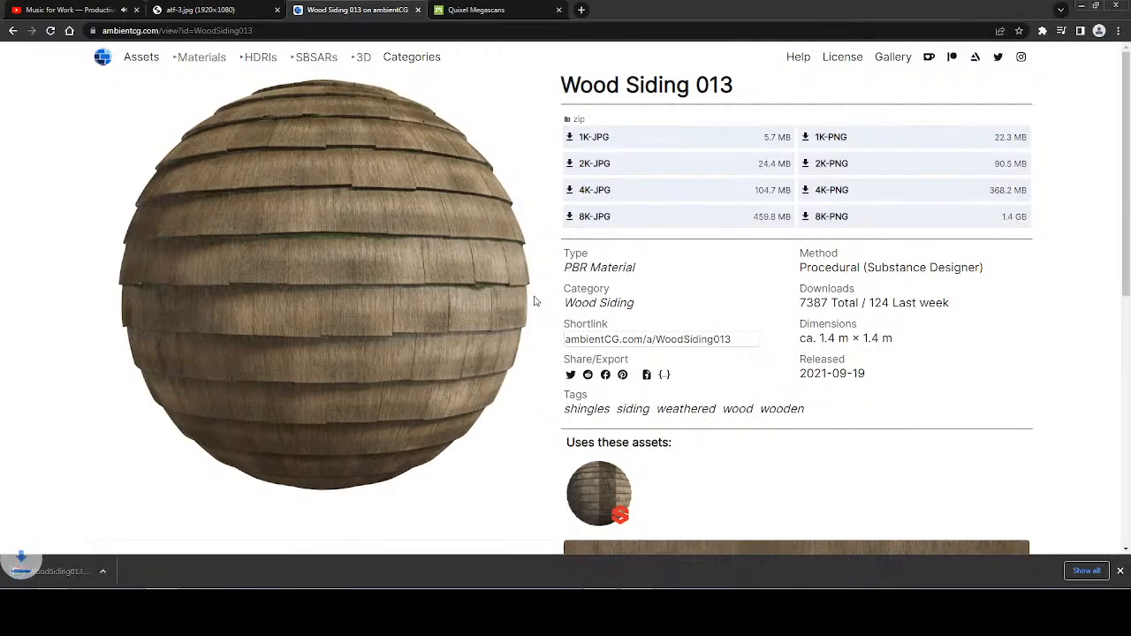
{"action": "left_click", "coordinate": [1122, 571]}
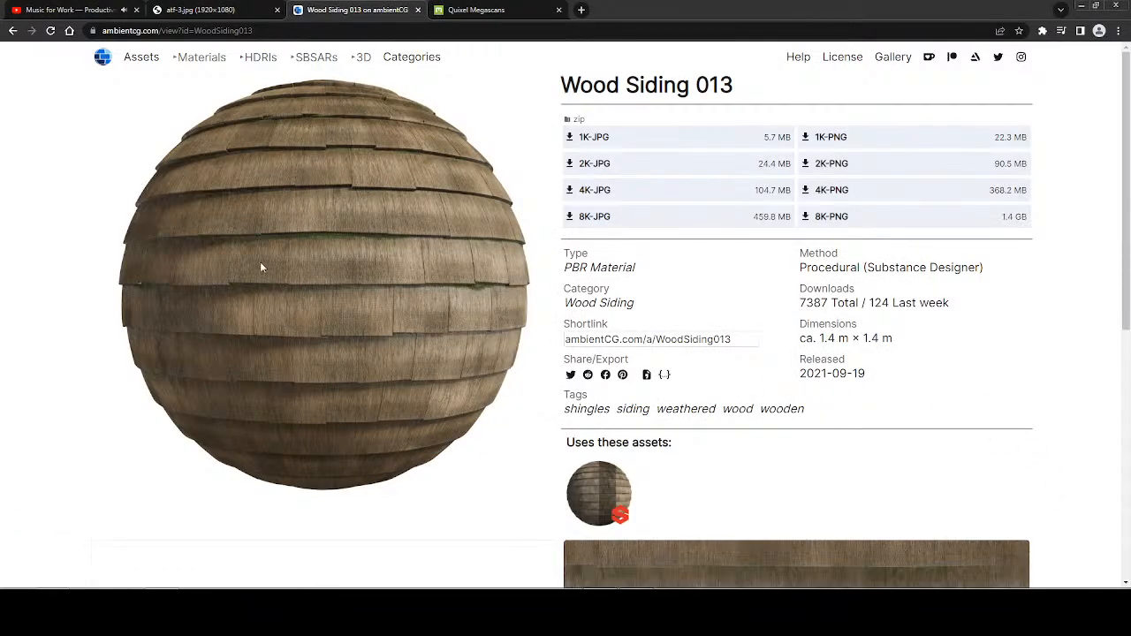
Return to the wood search results and search ambientCG for roof instead.
{"action": "key", "text": "alt+Left"}
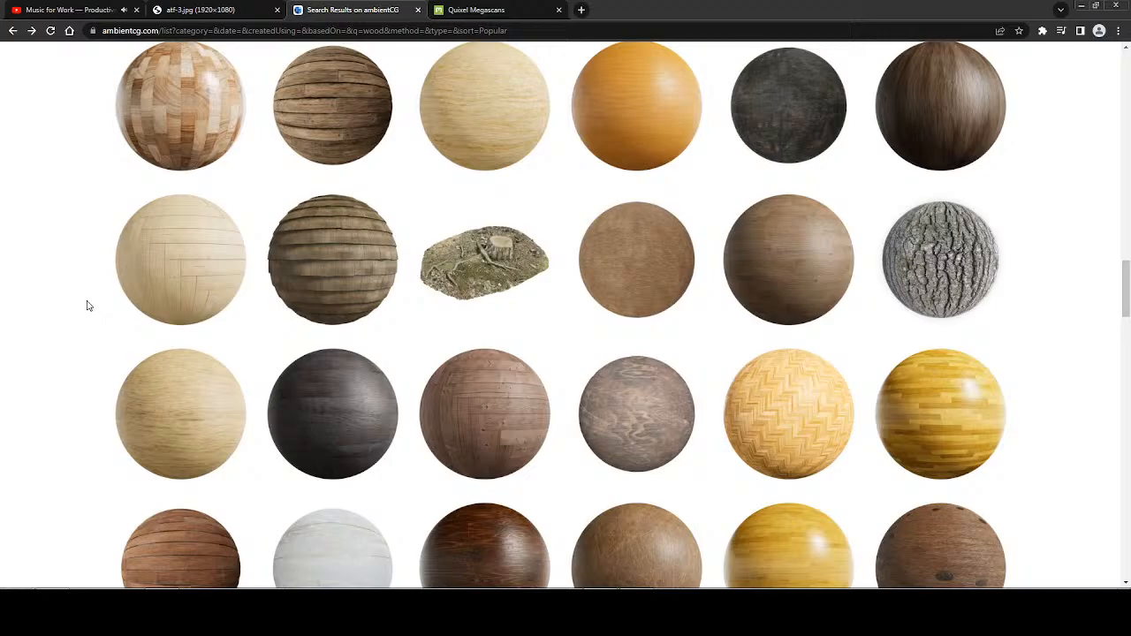
{"action": "scroll", "coordinate": [88, 306], "scroll_direction": "up", "scroll_amount": 20}
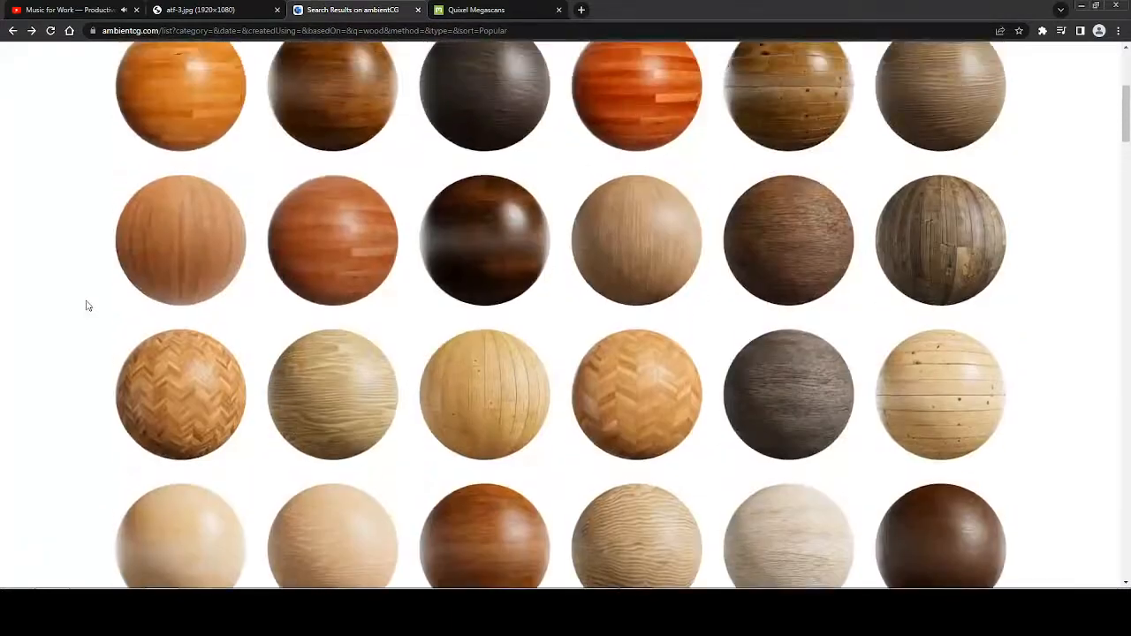
{"action": "scroll", "coordinate": [87, 306], "scroll_direction": "up", "scroll_amount": 5}
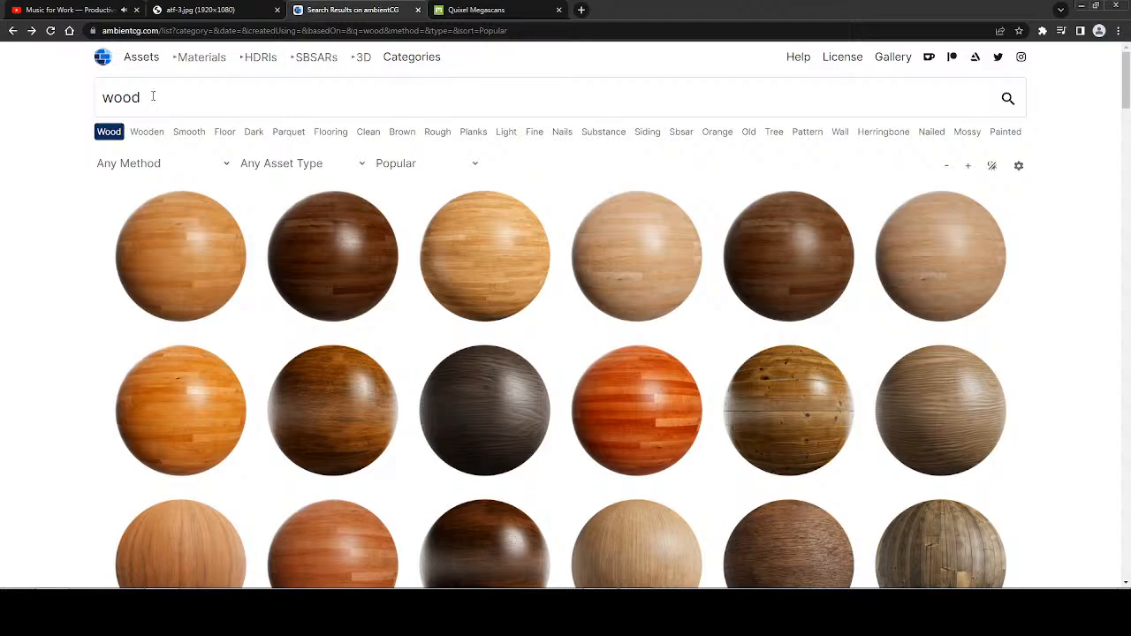
{"action": "left_click_drag", "start_coordinate": [153, 96], "coordinate": [9, 107]}
{"action": "type", "text": "roof"}
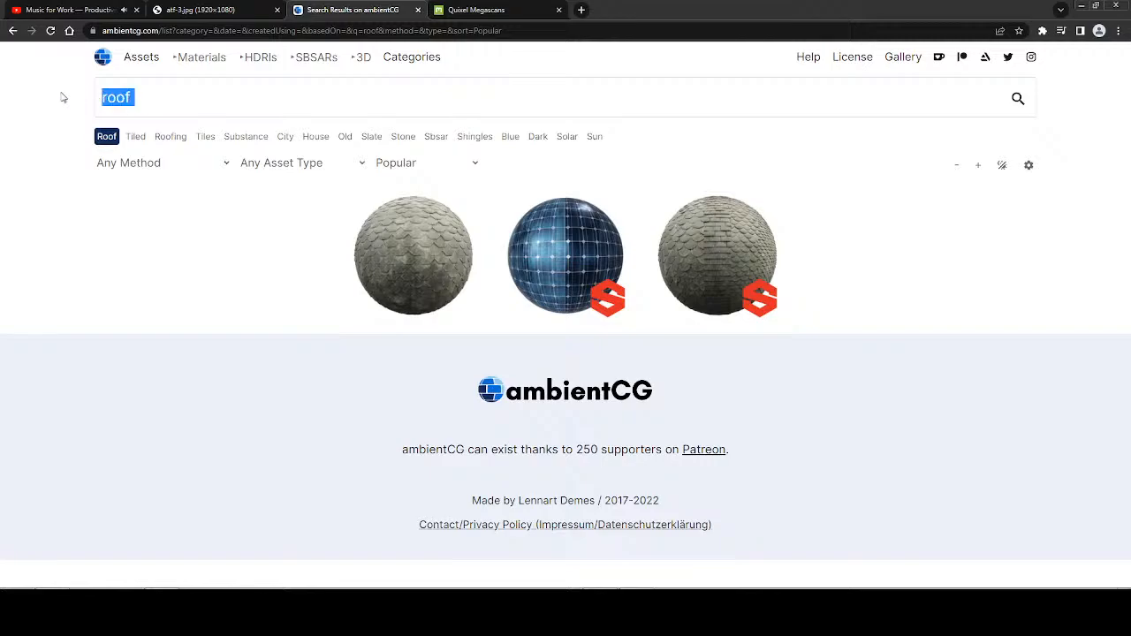
{"action": "type", "text": "tiling"}
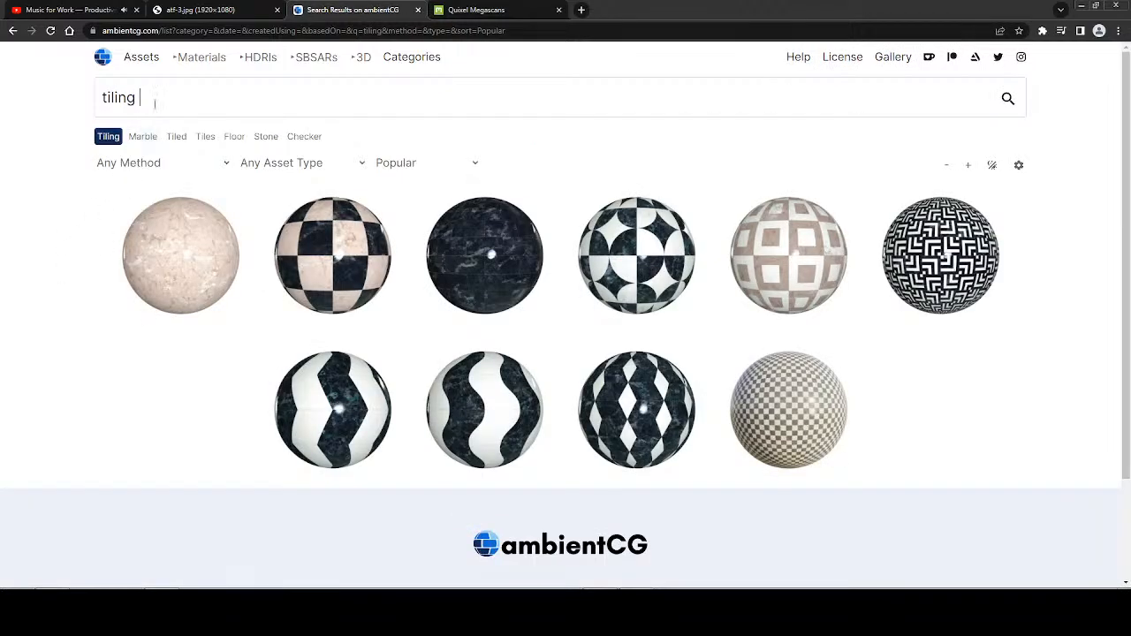
{"action": "type", "text": "til"}
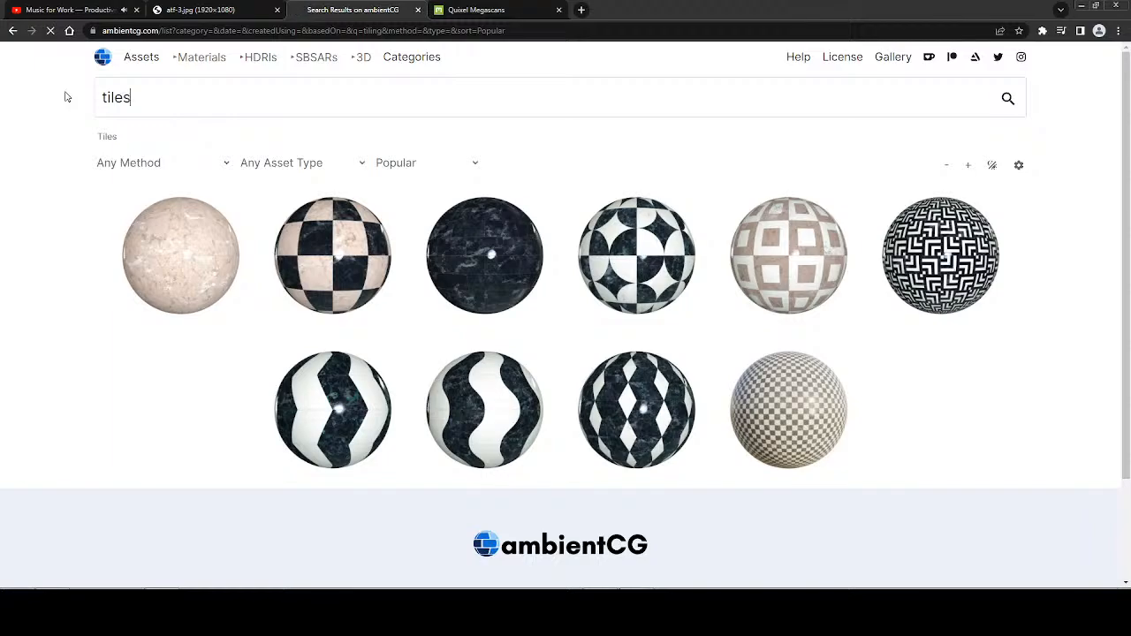
{"action": "type", "text": "es"}
Search ambientCG for tiling and for tiles, and look through the tile materials for a roof texture.
{"action": "scroll", "coordinate": [74, 235], "scroll_direction": "down", "scroll_amount": 3}
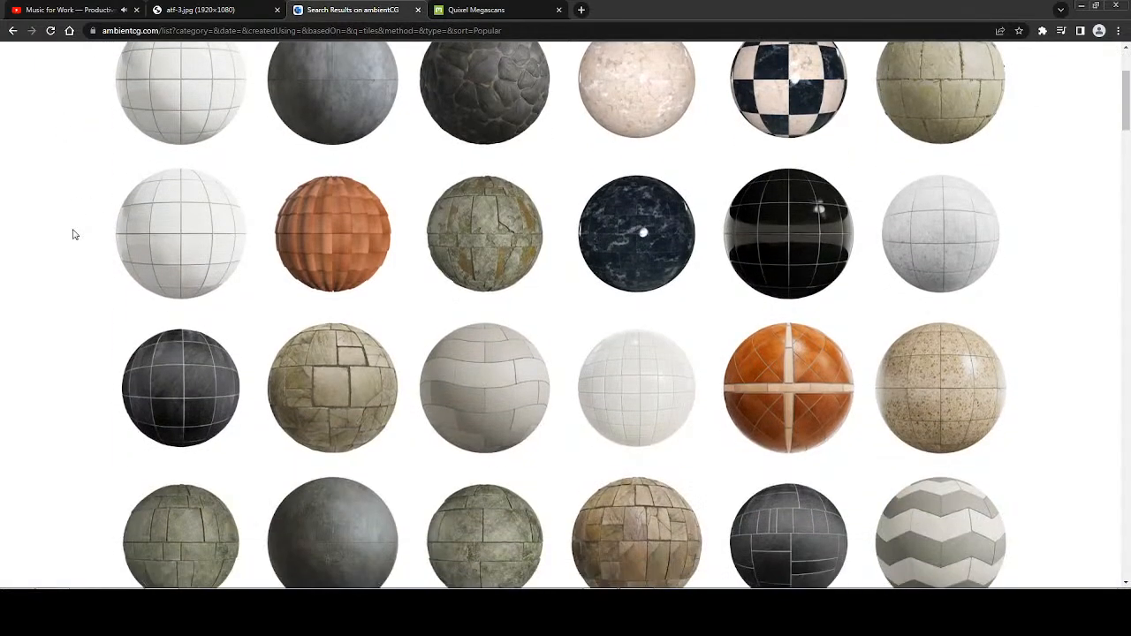
{"action": "scroll", "coordinate": [74, 234], "scroll_direction": "down", "scroll_amount": 3}
{"action": "scroll", "coordinate": [72, 232], "scroll_direction": "up", "scroll_amount": 5}
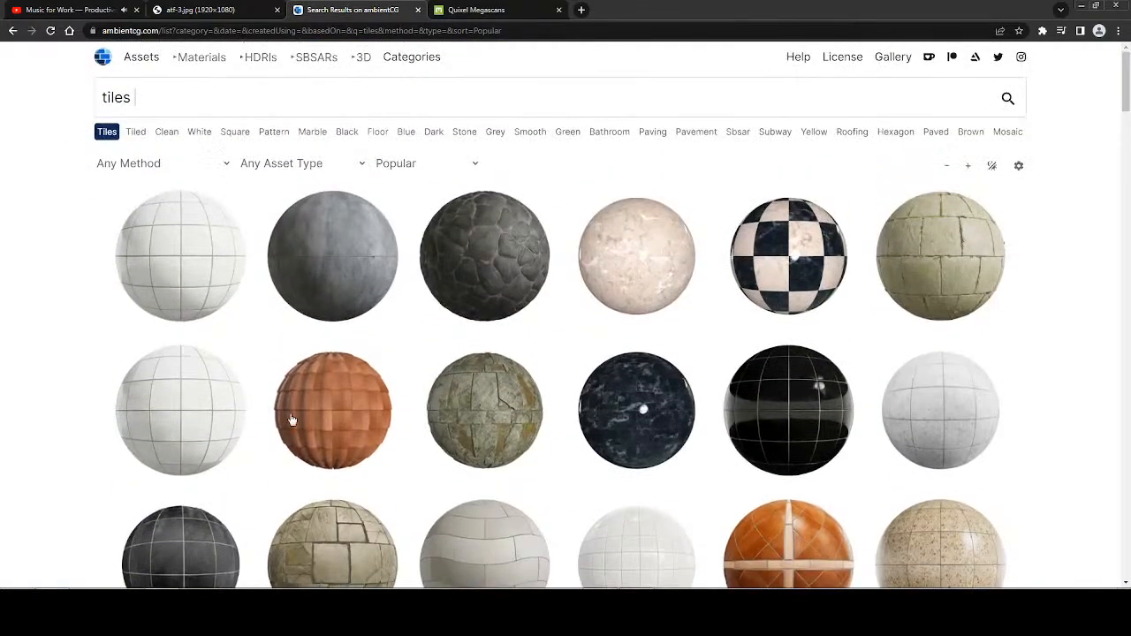
{"action": "scroll", "coordinate": [71, 351], "scroll_direction": "down", "scroll_amount": 7}
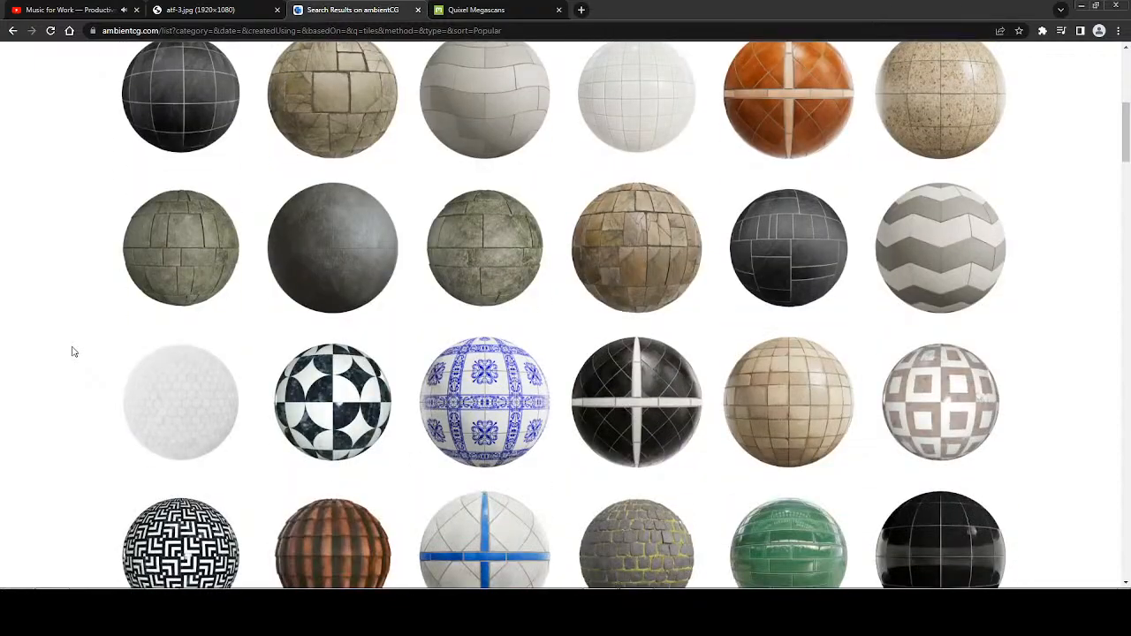
{"action": "scroll", "coordinate": [86, 351], "scroll_direction": "down", "scroll_amount": 5}
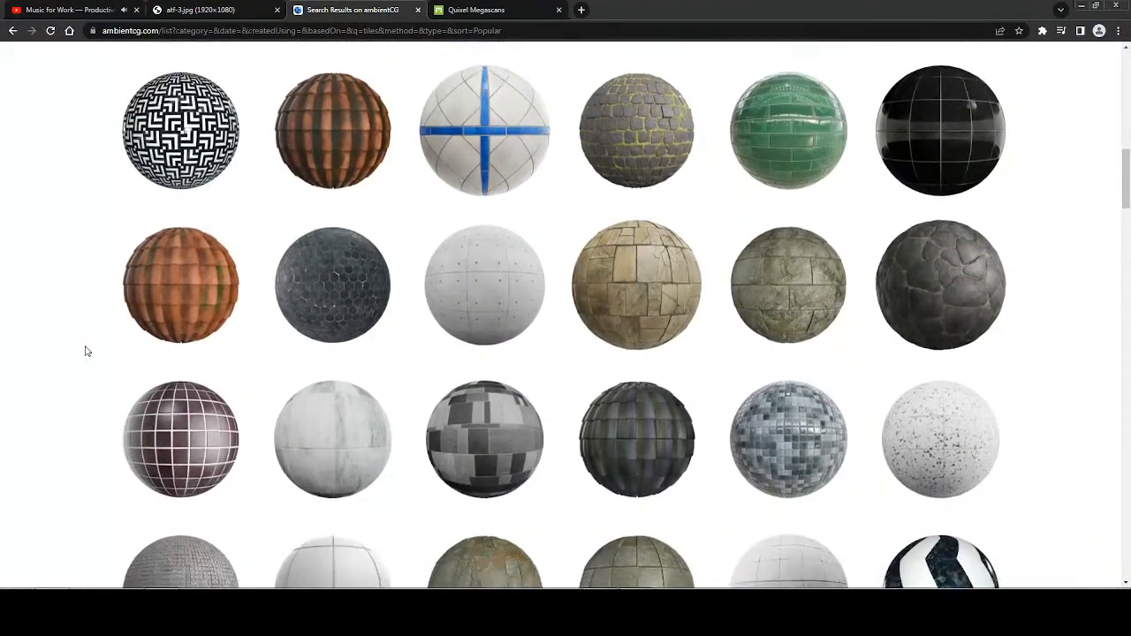
{"action": "scroll", "coordinate": [85, 351], "scroll_direction": "up", "scroll_amount": 12}
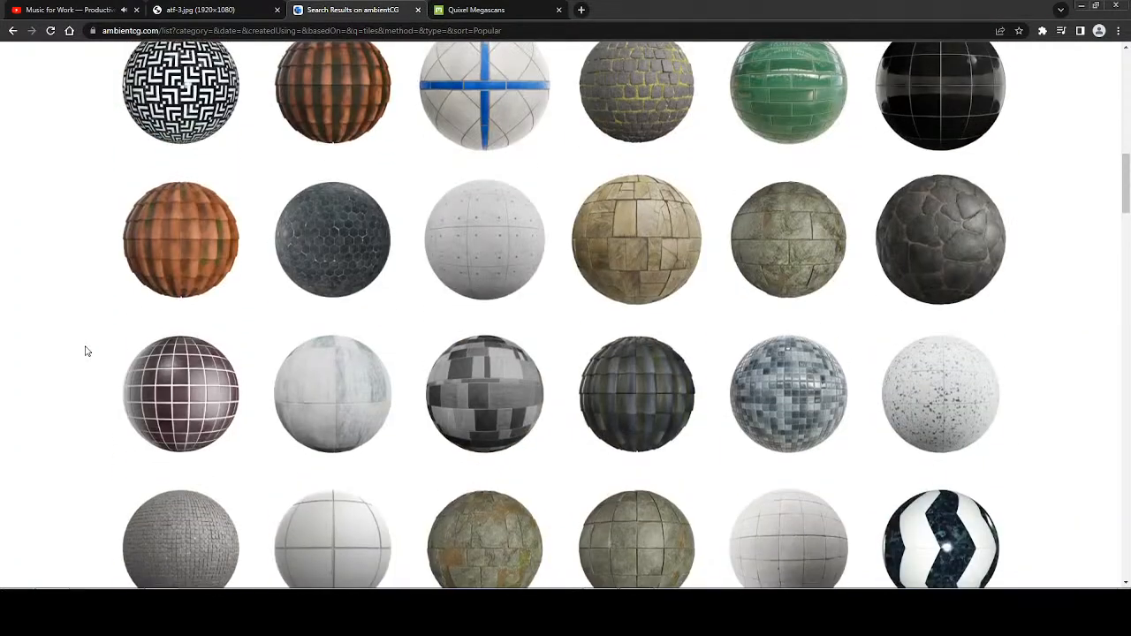
{"action": "scroll", "coordinate": [86, 351], "scroll_direction": "up", "scroll_amount": 1}
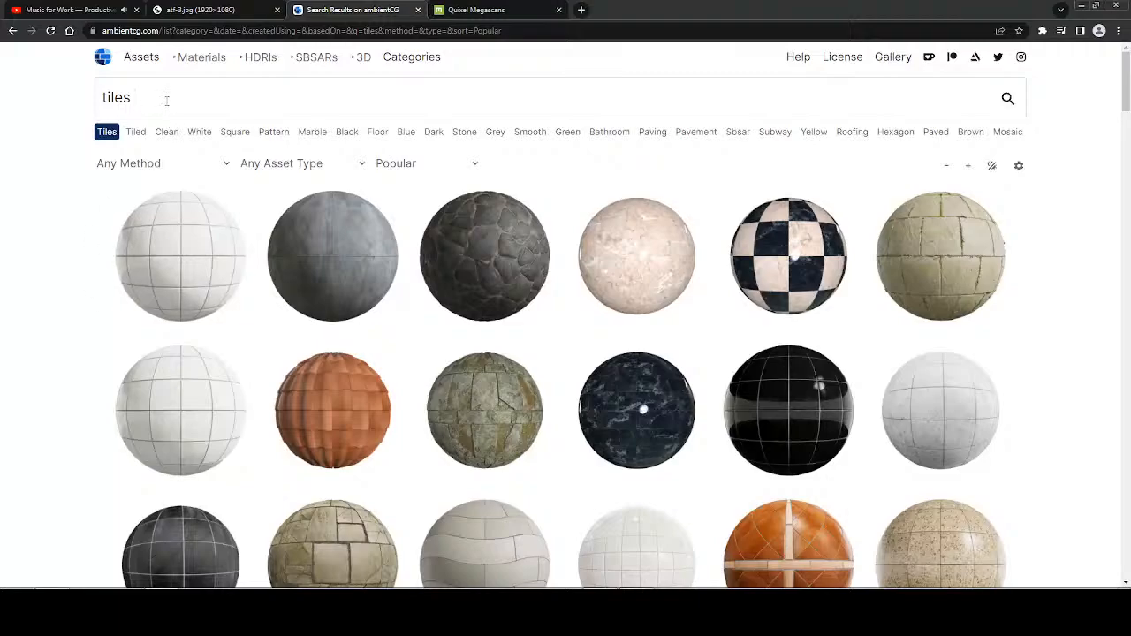
Search ambientCG for wood again and look through the results for a material that suits the shed roof.
{"action": "type", "text": "wood"}
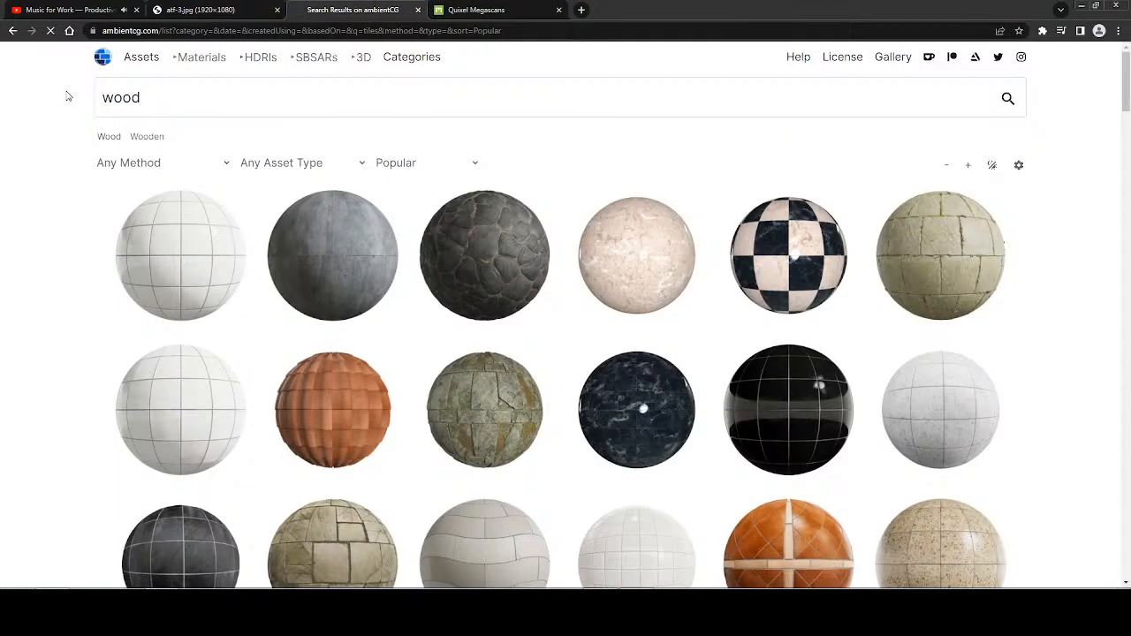
{"action": "key", "text": "Return"}
{"action": "scroll", "coordinate": [59, 334], "scroll_direction": "down", "scroll_amount": 10}
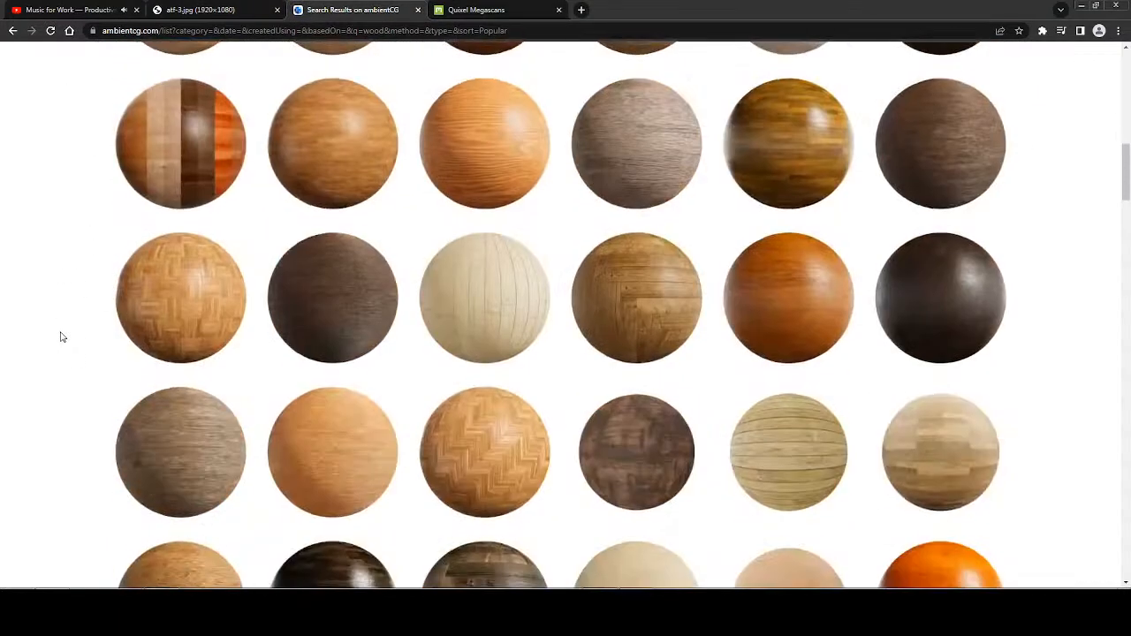
{"action": "scroll", "coordinate": [65, 337], "scroll_direction": "down", "scroll_amount": 5}
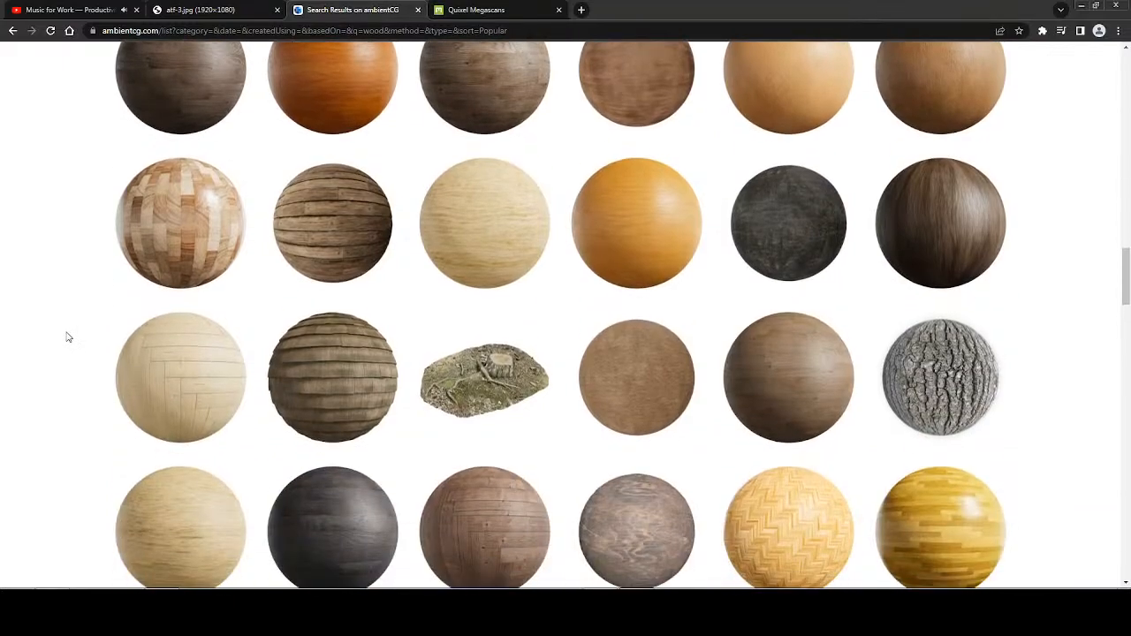
{"action": "scroll", "coordinate": [67, 337], "scroll_direction": "down", "scroll_amount": 4}
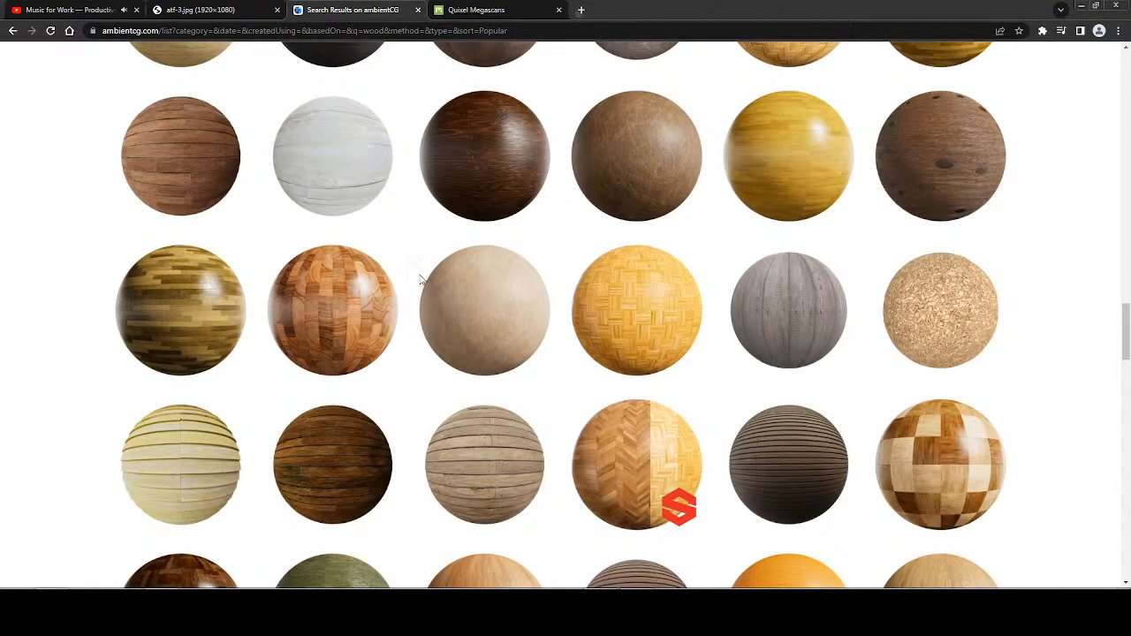
Search Google Images for old shed in a new browser tab.
{"action": "key", "text": "ctrl+t"}
{"action": "left_click", "coordinate": [499, 248]}
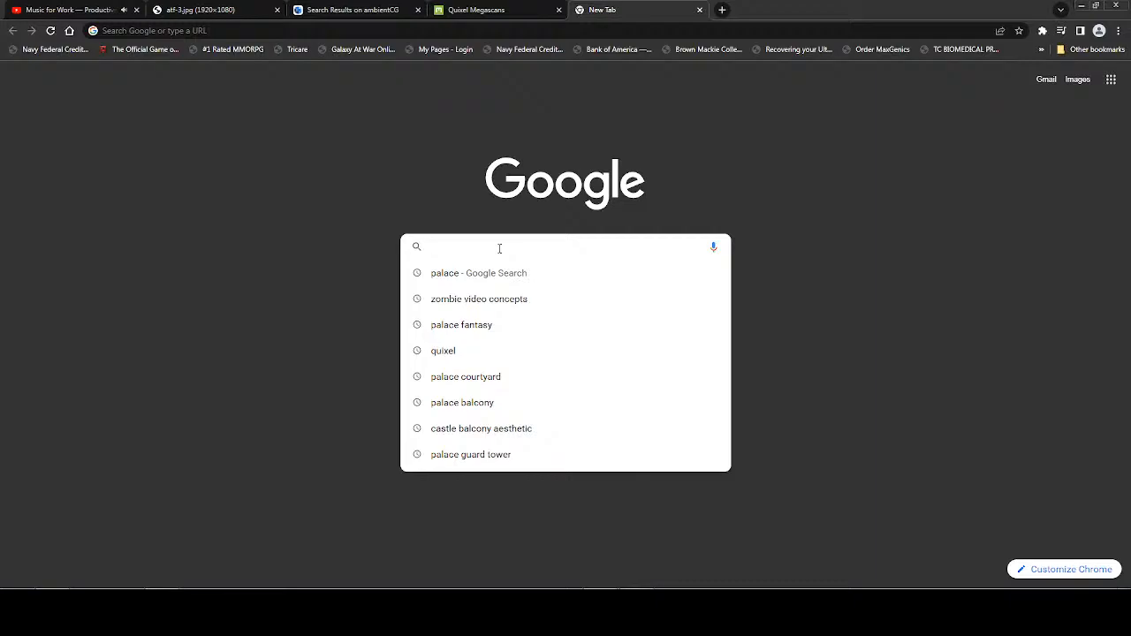
{"action": "type", "text": "old shed"}
{"action": "key", "text": "Return"}
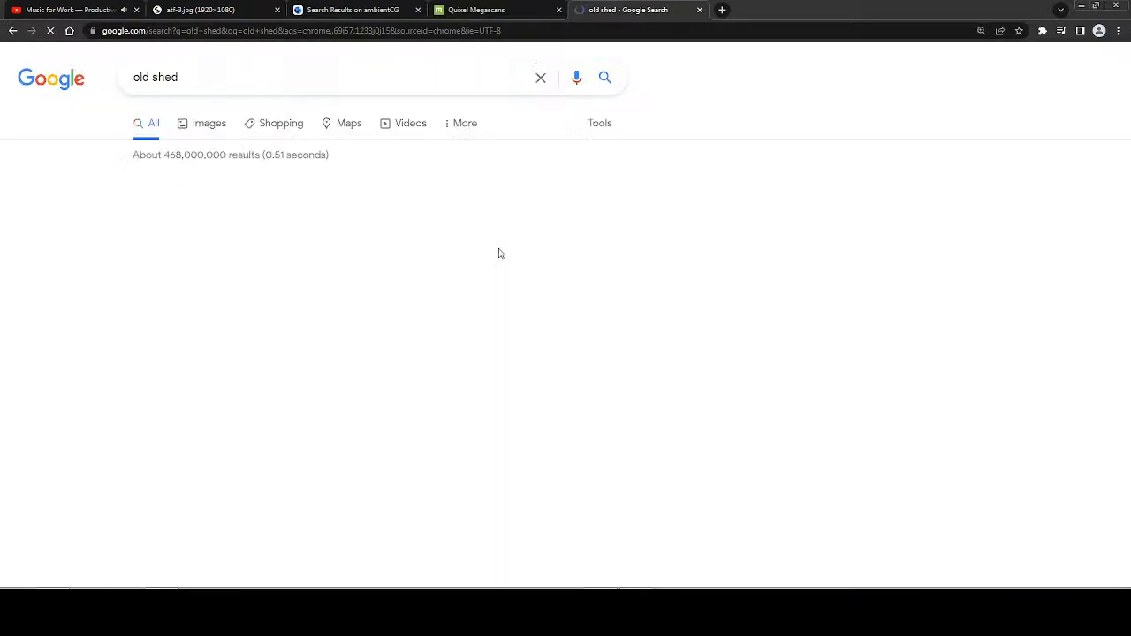
{"action": "left_click", "coordinate": [211, 125]}
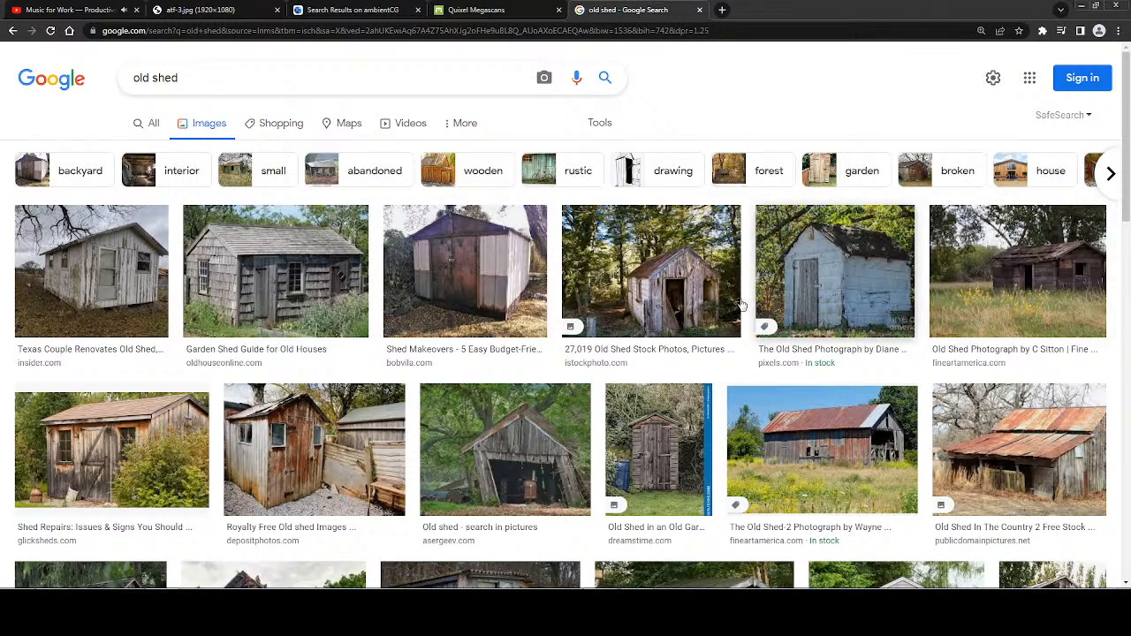
Preview several old shed photos, including the Depositphotos and iStock ones, as reference for the roof material.
{"action": "left_click", "coordinate": [329, 453]}
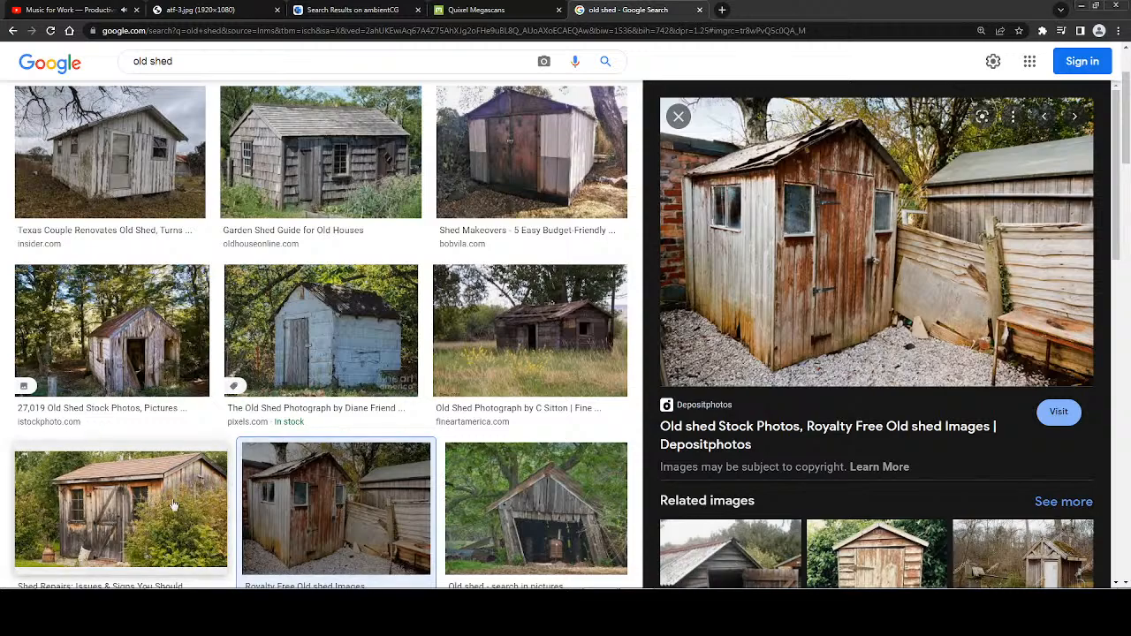
{"action": "left_click", "coordinate": [148, 363]}
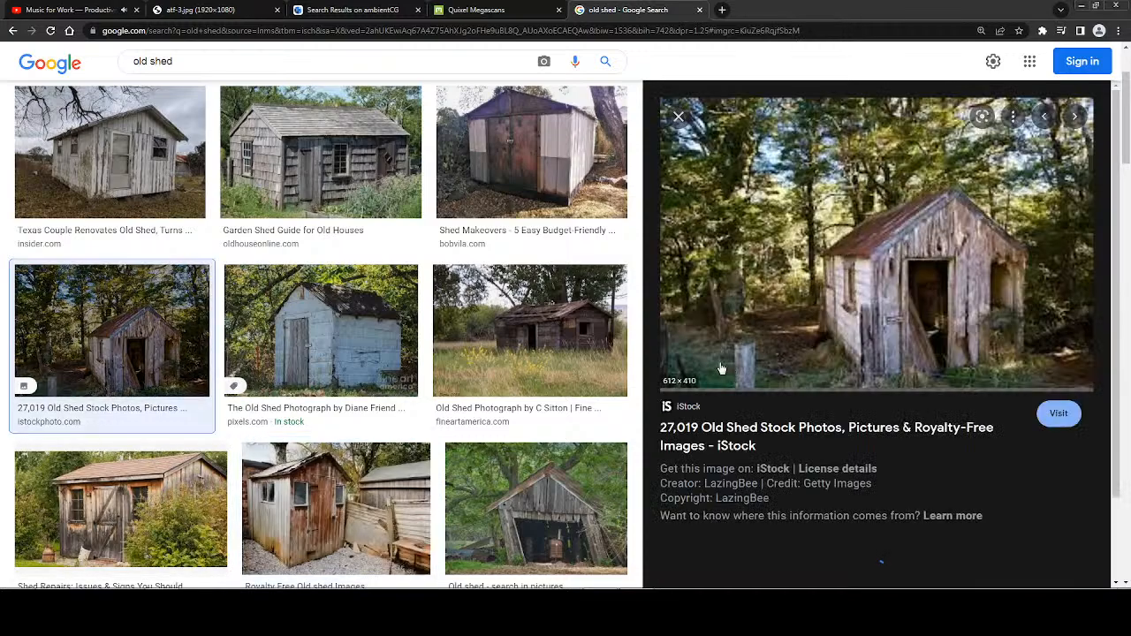
{"action": "left_click", "coordinate": [360, 335]}
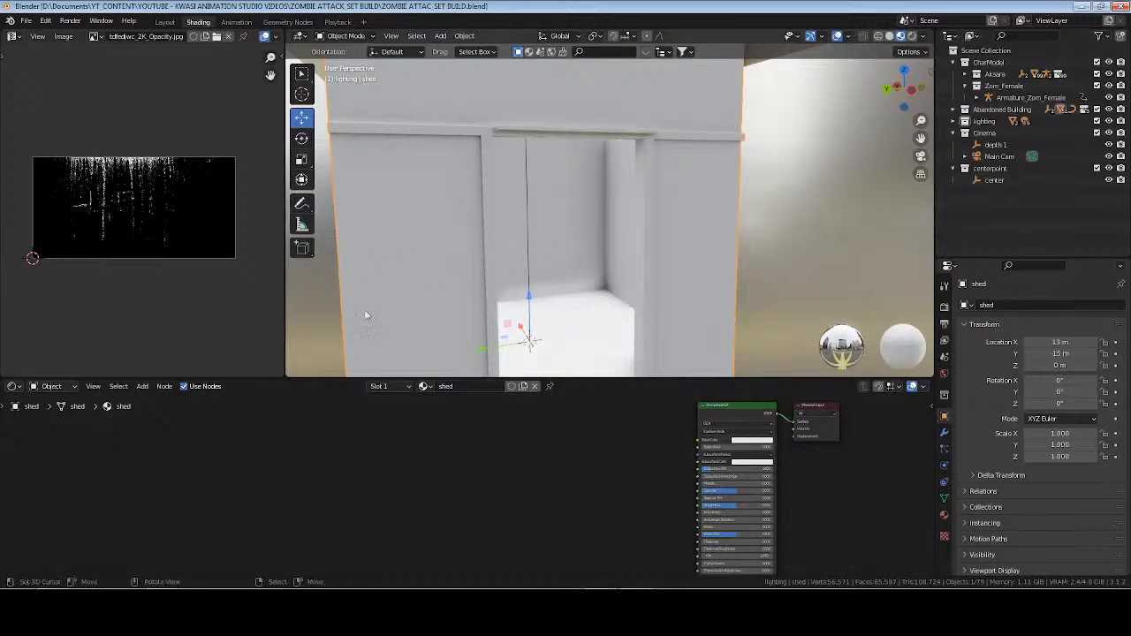
Return to the ambientCG search page in the browser and search its assets for metal.
{"action": "key", "text": "alt+Tab"}
{"action": "left_click", "coordinate": [352, 10]}
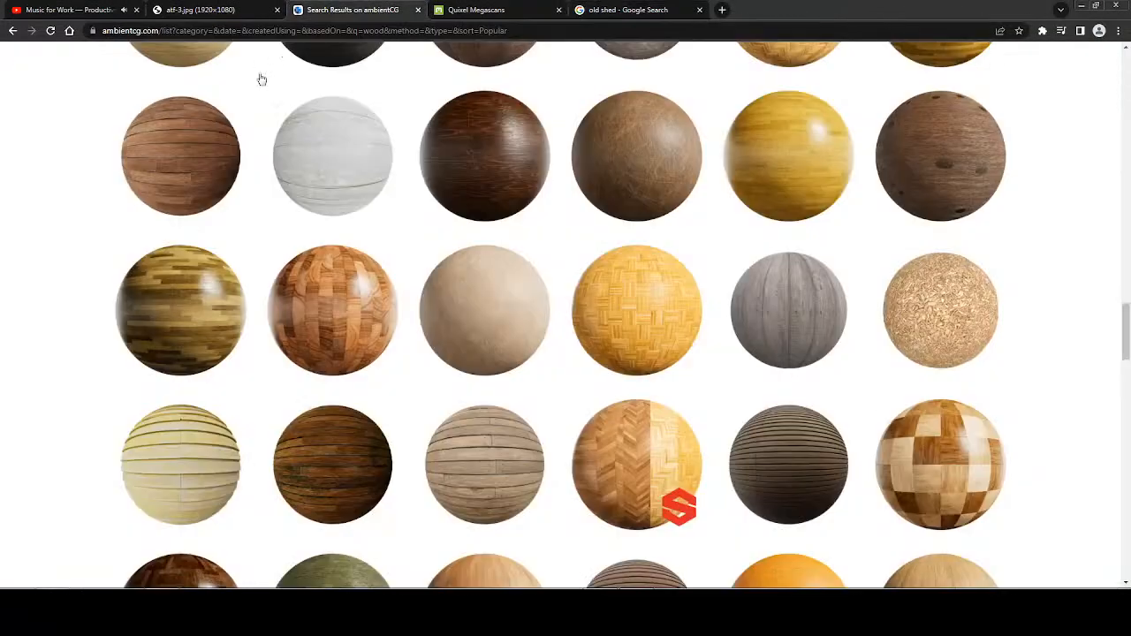
{"action": "left_click_drag", "start_coordinate": [1124, 353], "coordinate": [1127, 88]}
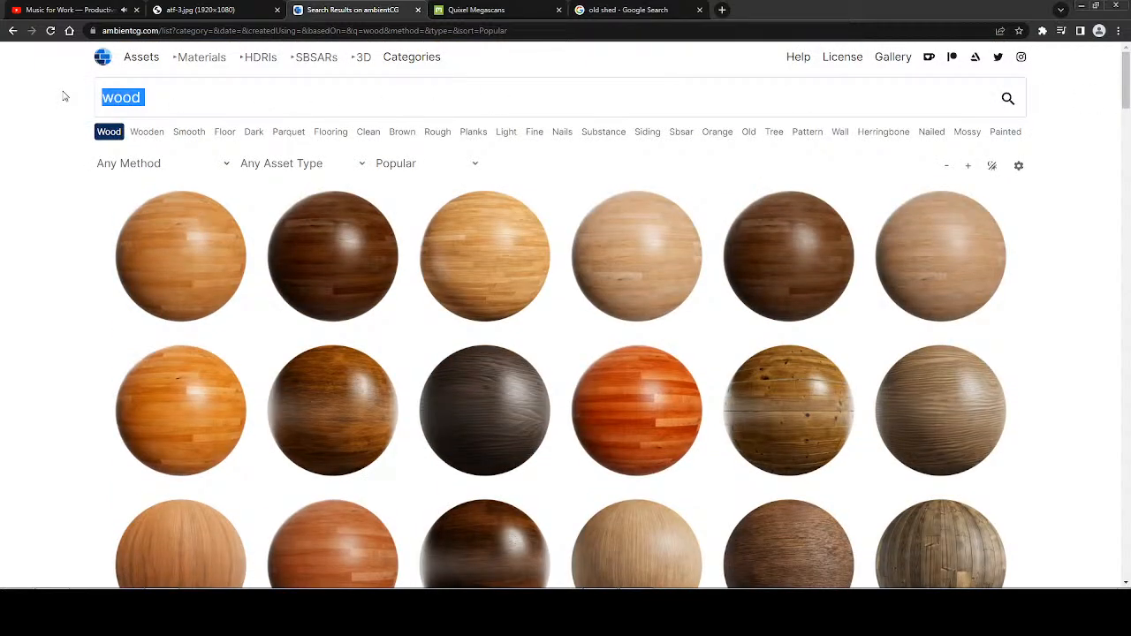
{"action": "type", "text": "metal"}
{"action": "key", "text": "Return"}
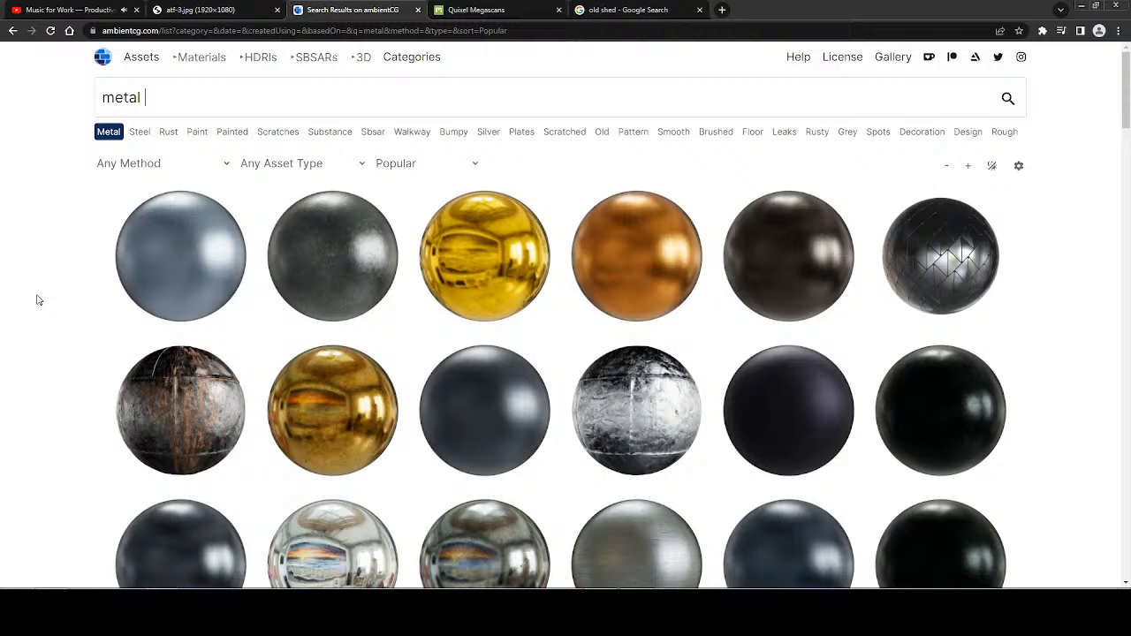
Examine the metal search results for a corrugated sheet material that suits the shed roof.
{"action": "scroll", "coordinate": [53, 309], "scroll_direction": "down", "scroll_amount": 8}
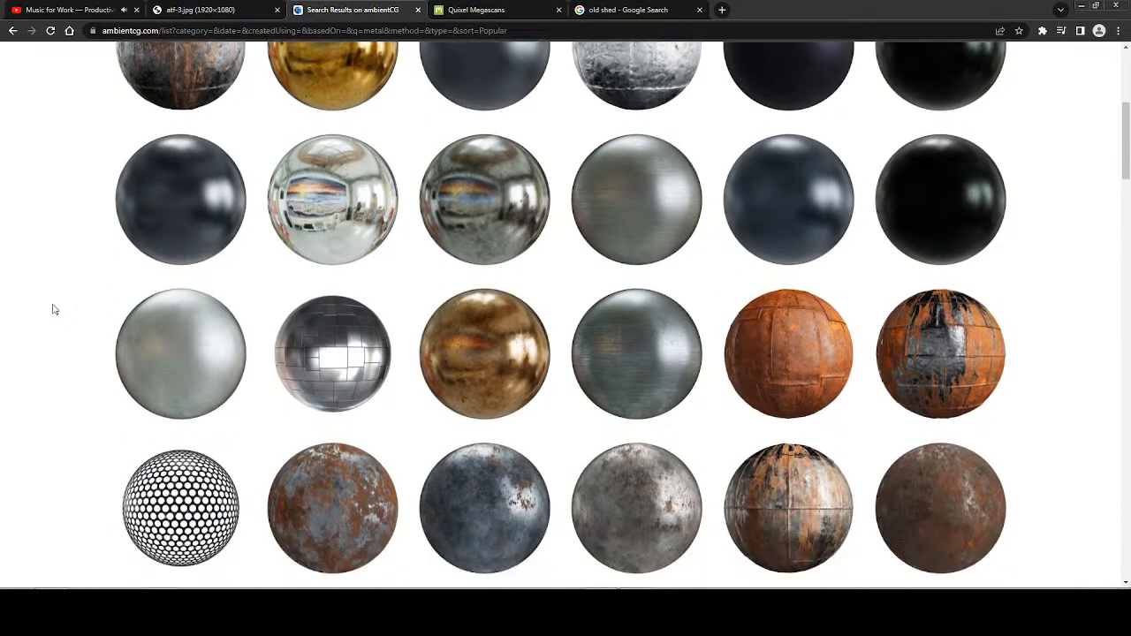
{"action": "scroll", "coordinate": [53, 309], "scroll_direction": "down", "scroll_amount": 2}
{"action": "scroll", "coordinate": [53, 310], "scroll_direction": "up", "scroll_amount": 3}
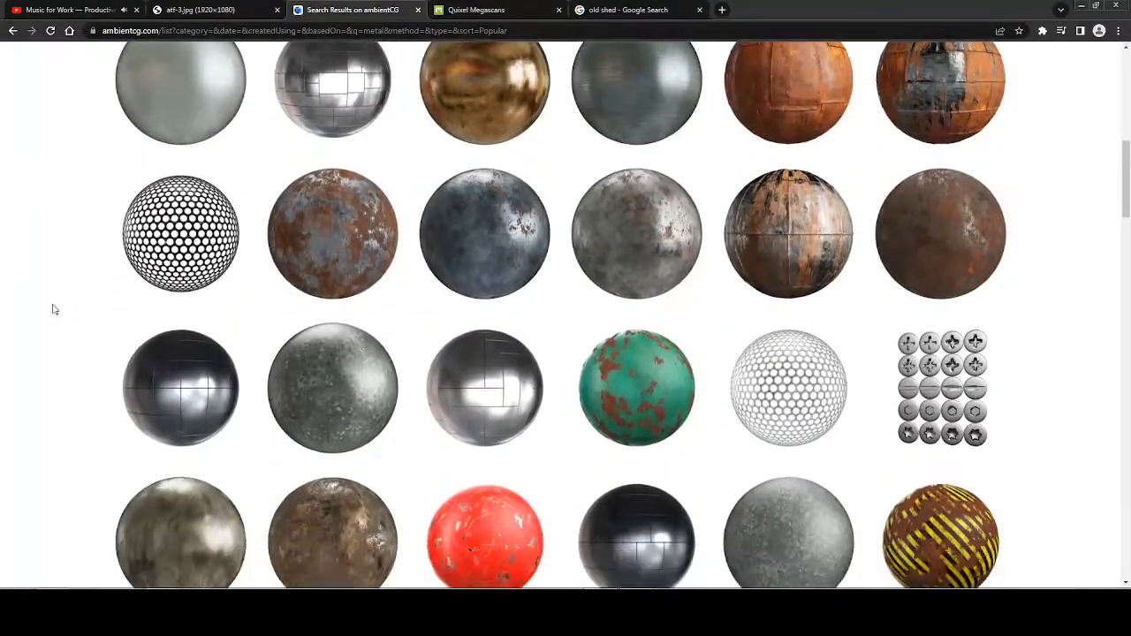
{"action": "scroll", "coordinate": [53, 309], "scroll_direction": "down", "scroll_amount": 6}
{"action": "scroll", "coordinate": [53, 310], "scroll_direction": "down", "scroll_amount": 6}
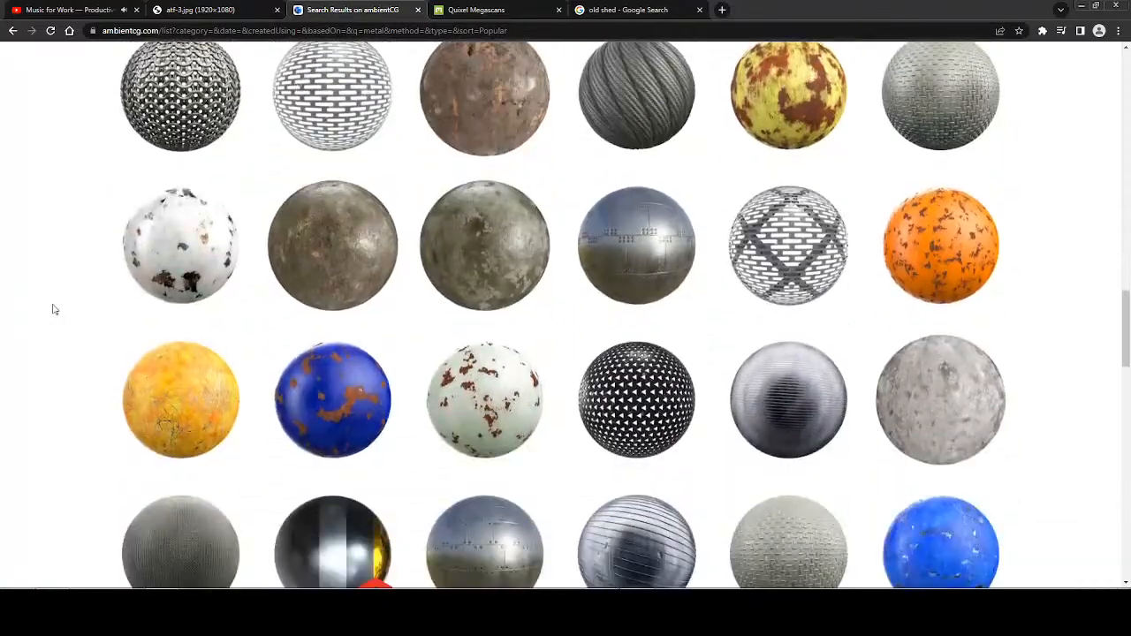
{"action": "scroll", "coordinate": [53, 309], "scroll_direction": "down", "scroll_amount": 13}
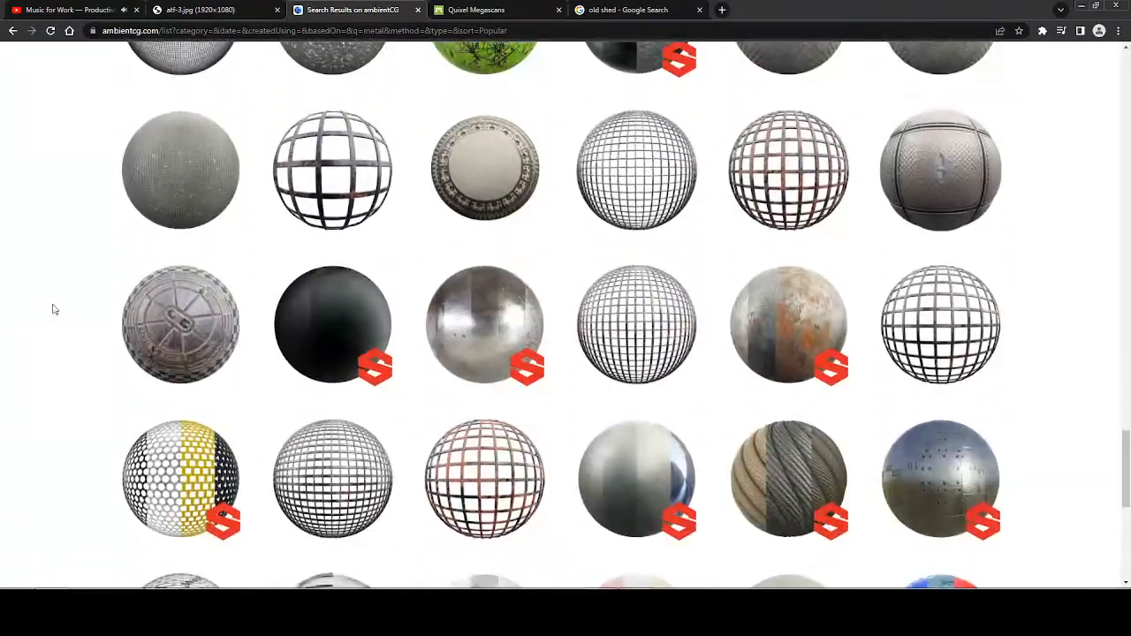
{"action": "scroll", "coordinate": [53, 310], "scroll_direction": "down", "scroll_amount": 2}
{"action": "scroll", "coordinate": [53, 309], "scroll_direction": "up", "scroll_amount": 8}
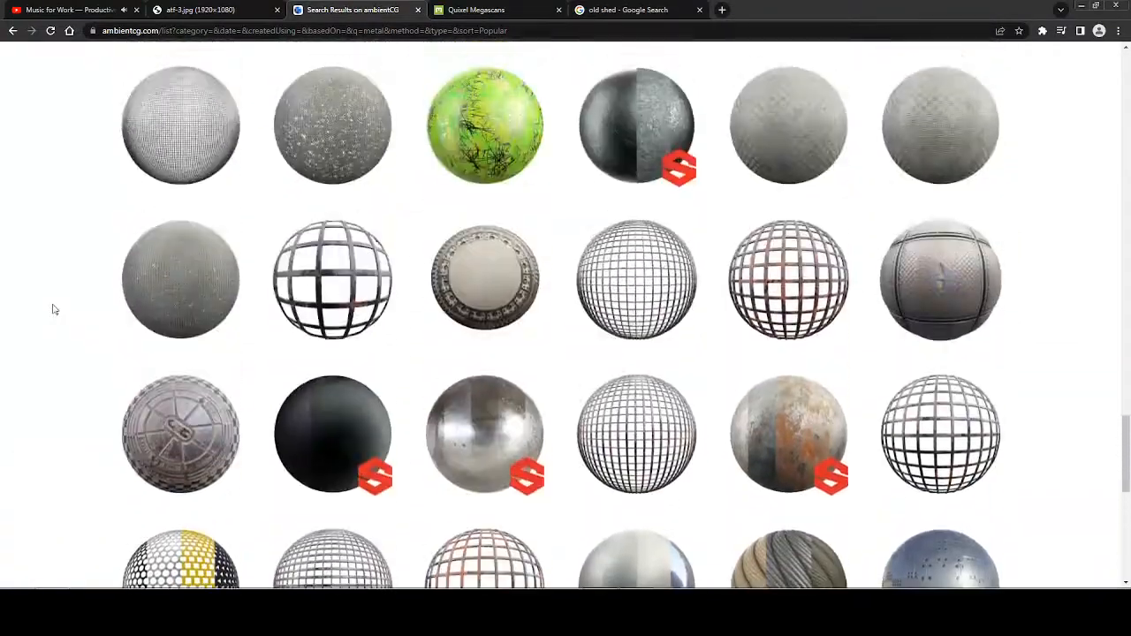
{"action": "scroll", "coordinate": [53, 310], "scroll_direction": "up", "scroll_amount": 6}
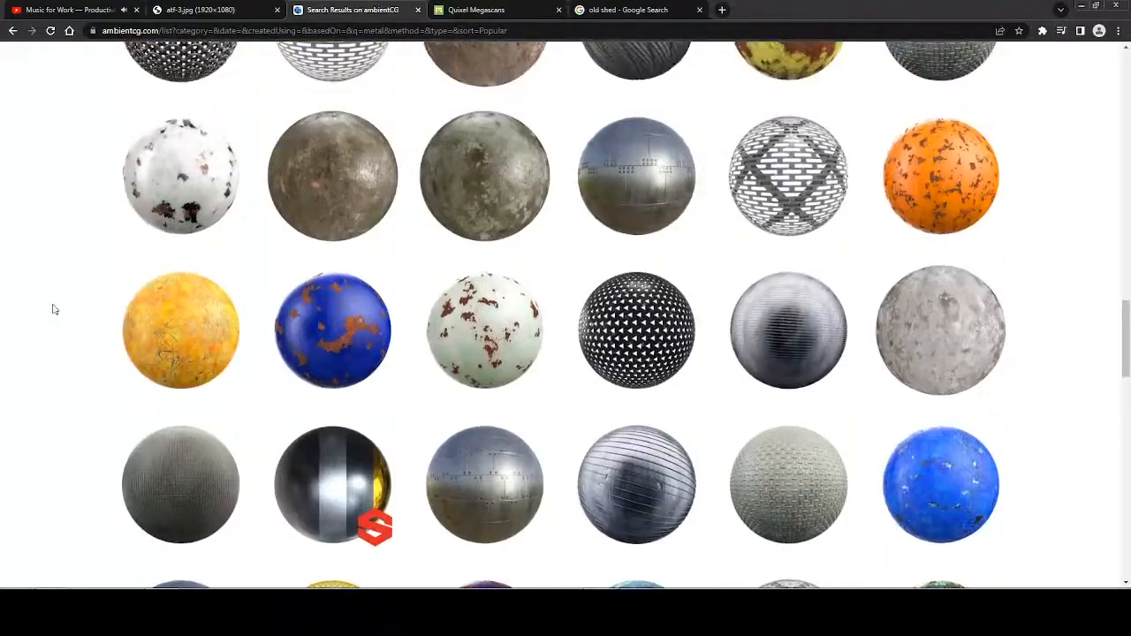
{"action": "scroll", "coordinate": [53, 309], "scroll_direction": "down", "scroll_amount": 1}
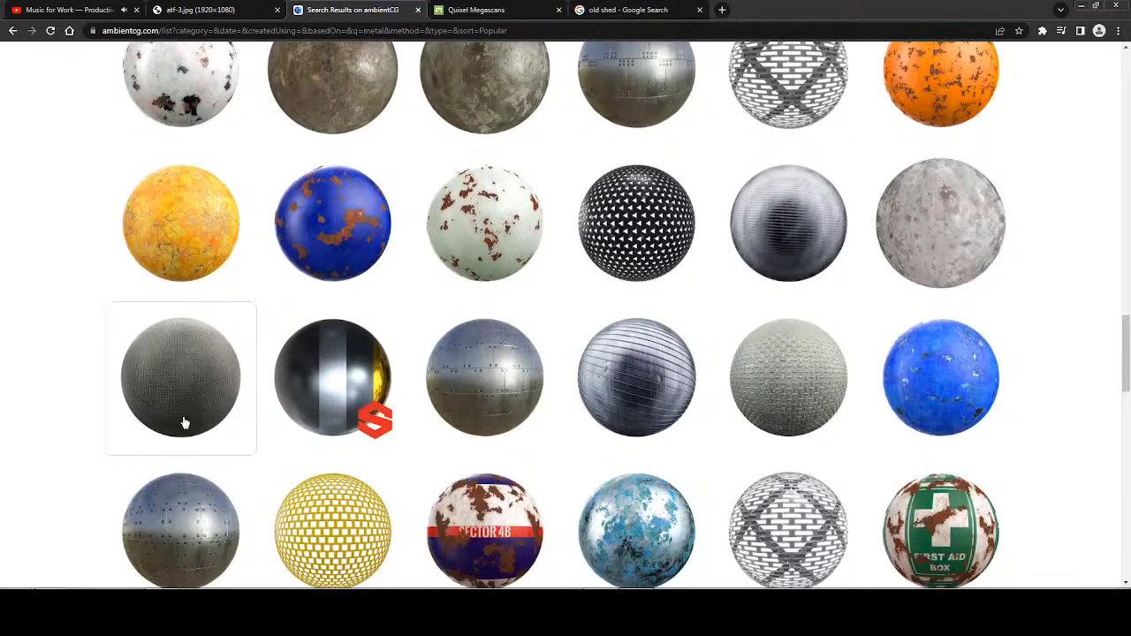
{"action": "scroll", "coordinate": [76, 301], "scroll_direction": "up", "scroll_amount": 4}
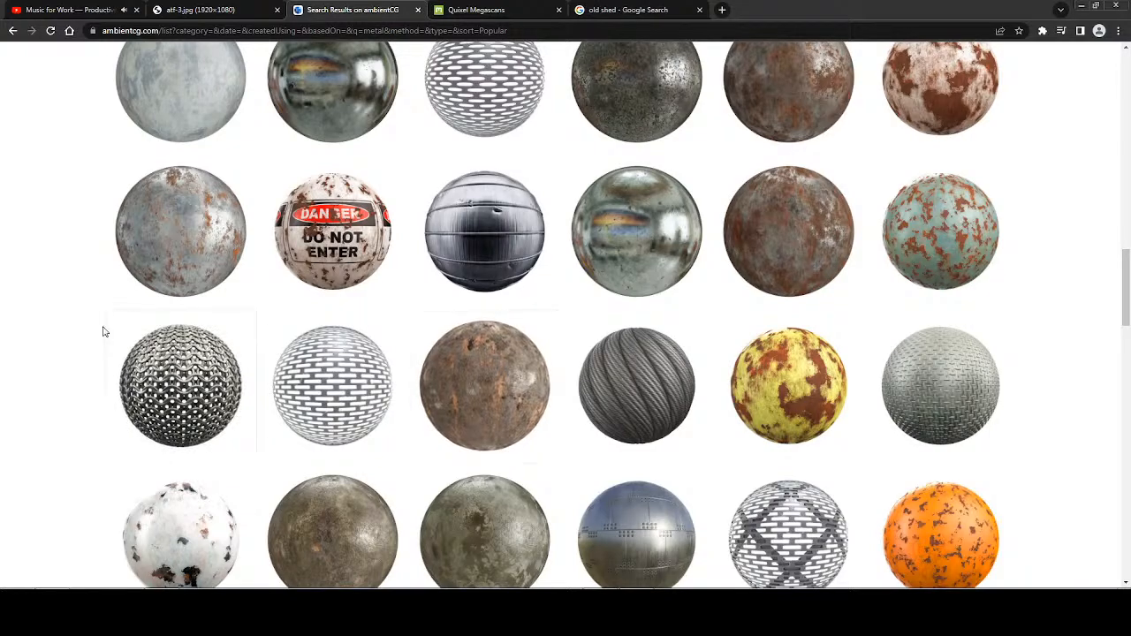
{"action": "scroll", "coordinate": [93, 328], "scroll_direction": "up", "scroll_amount": 3}
{"action": "scroll", "coordinate": [88, 330], "scroll_direction": "up", "scroll_amount": 1}
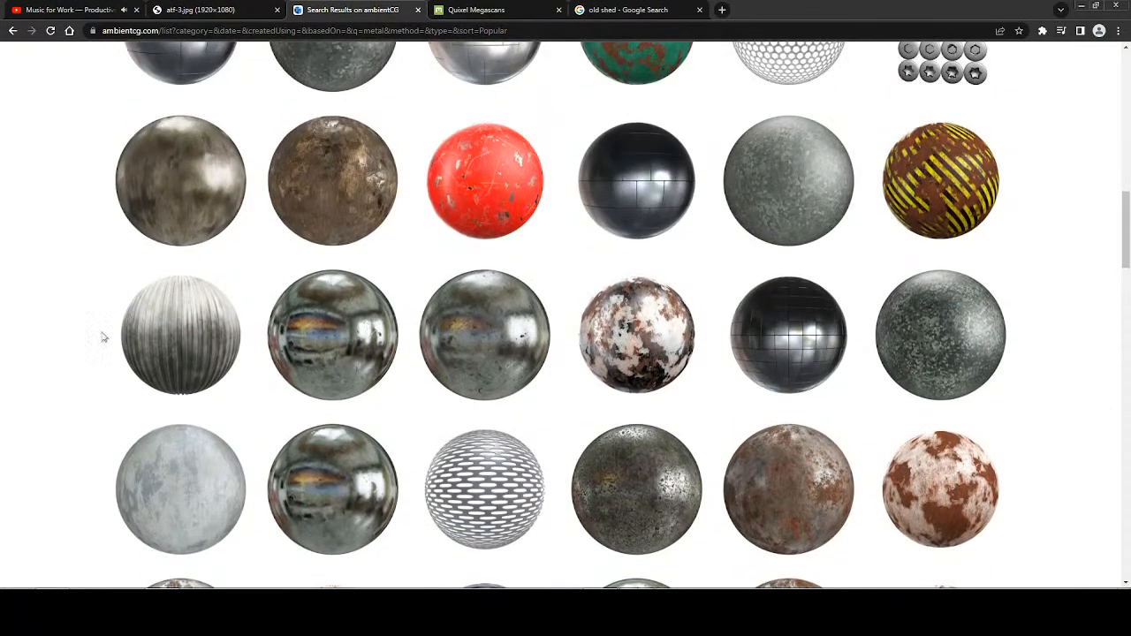
Download CorrugatedSteel005_2K-JPG.zip from the Corrugated Steel 005 page into the Special Backgrounds folder and return to the metal search results.
{"action": "left_click", "coordinate": [180, 344]}
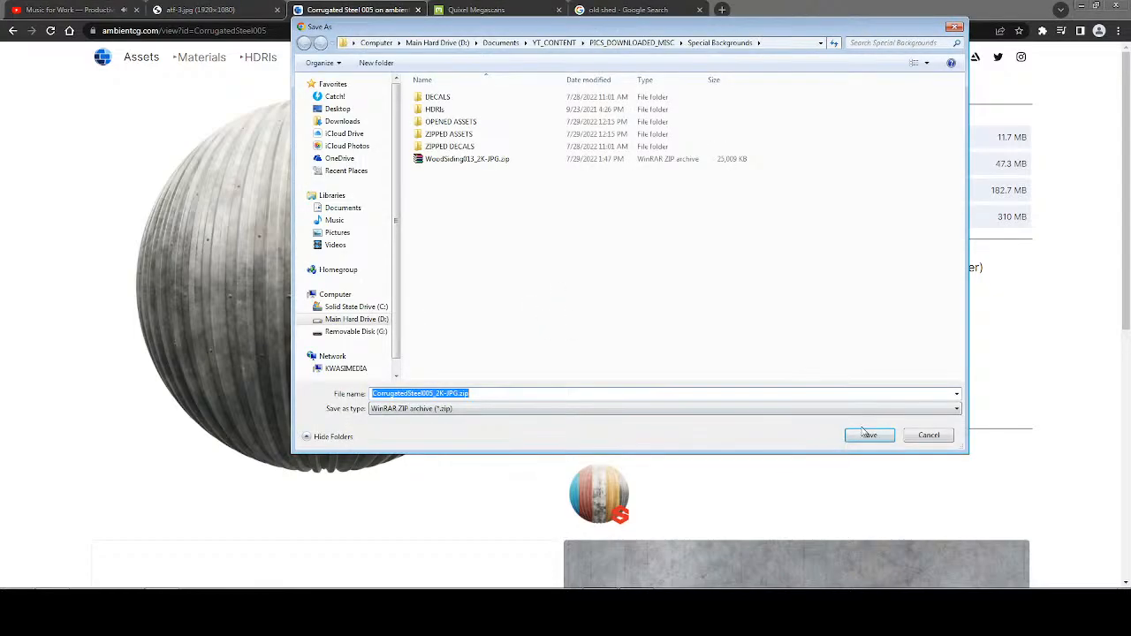
{"action": "left_click", "coordinate": [869, 437]}
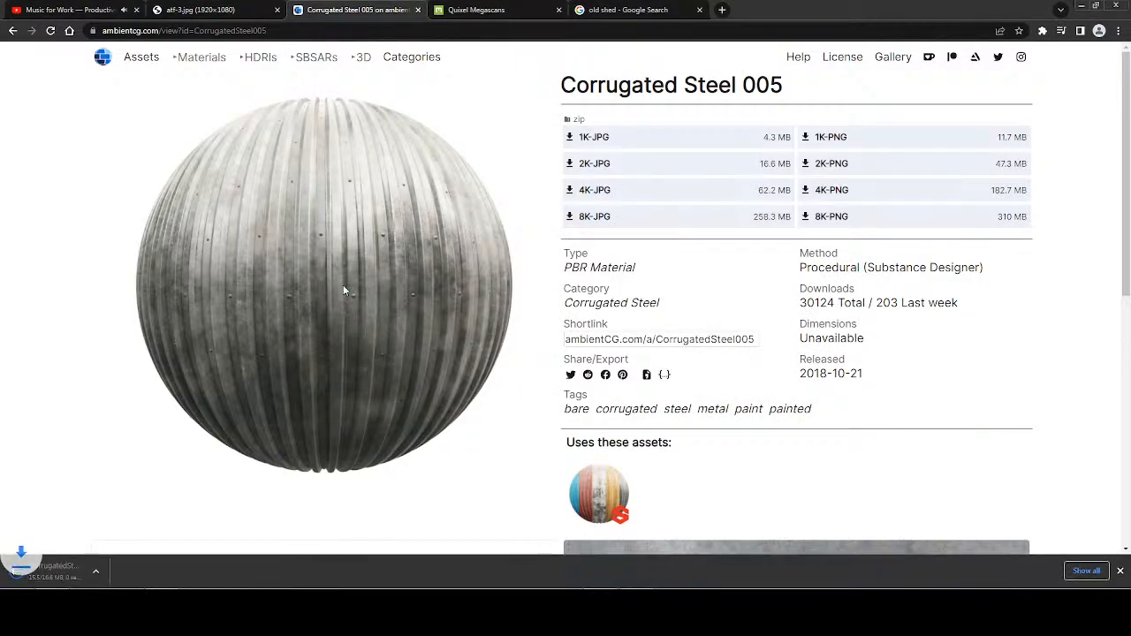
{"action": "key", "text": "alt+Left"}
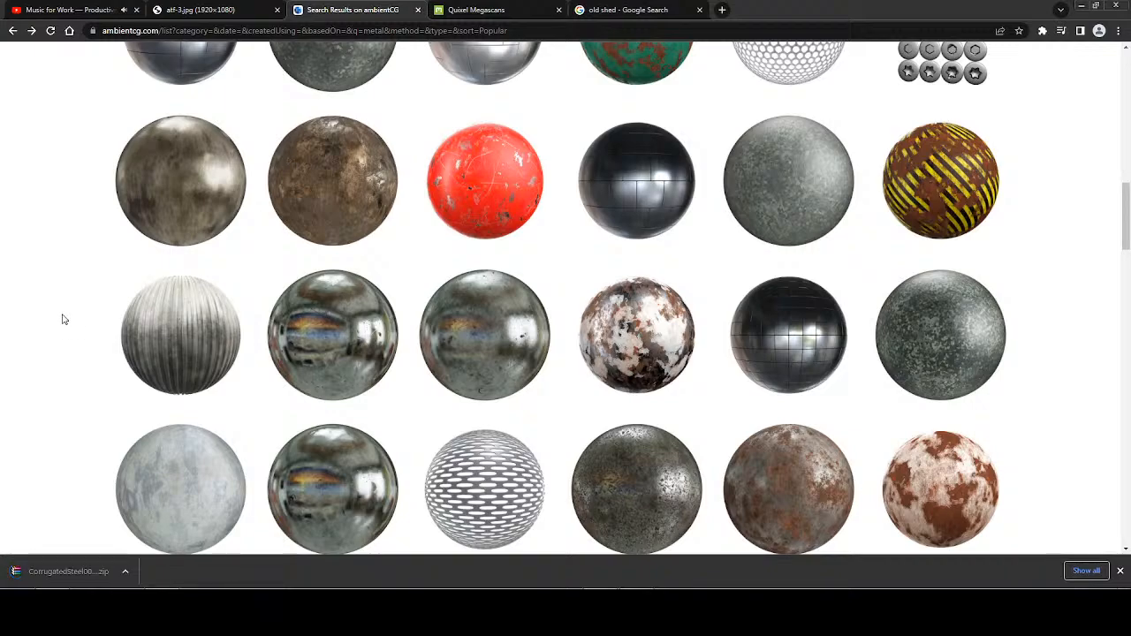
{"action": "scroll", "coordinate": [64, 321], "scroll_direction": "up", "scroll_amount": 3}
{"action": "scroll", "coordinate": [80, 321], "scroll_direction": "up", "scroll_amount": 8}
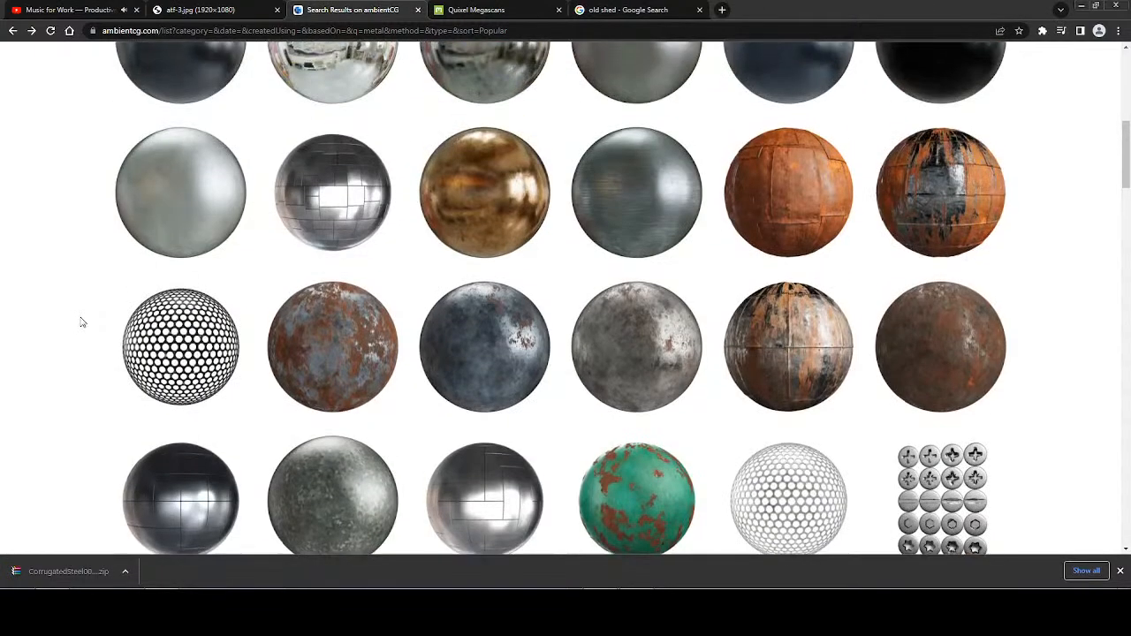
{"action": "scroll", "coordinate": [81, 322], "scroll_direction": "up", "scroll_amount": 2}
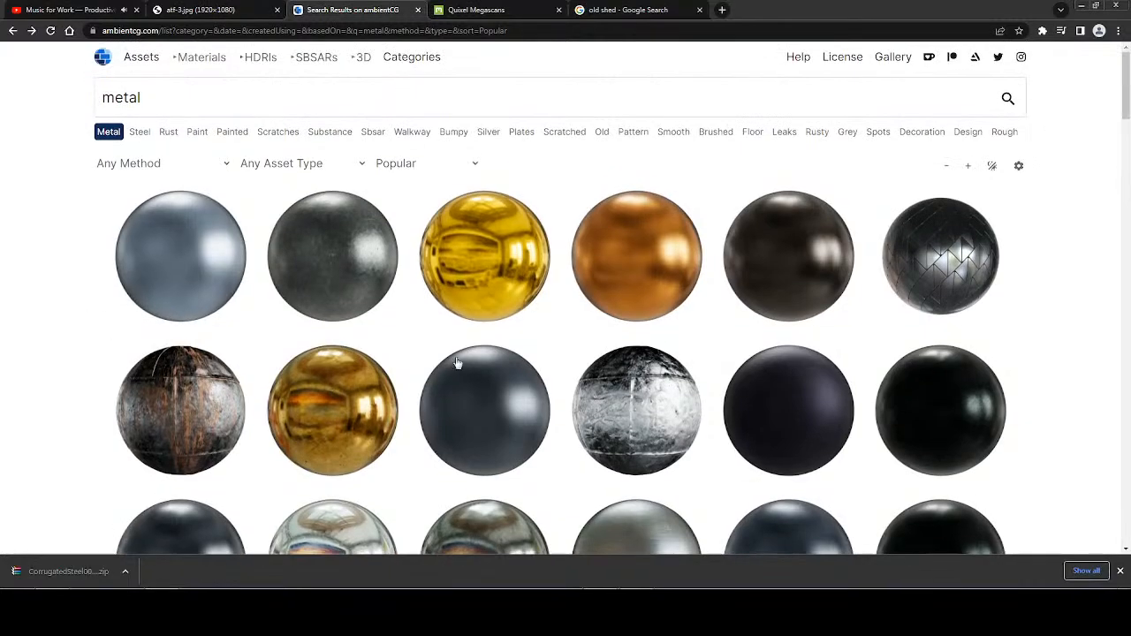
Extract CorrugatedSteel005_2K-JPG.zip in the Special Backgrounds folder, filing the archive in ZIPPED ASSETS and its extracted folder in OPENED ASSETS.
{"action": "left_click", "coordinate": [1120, 573]}
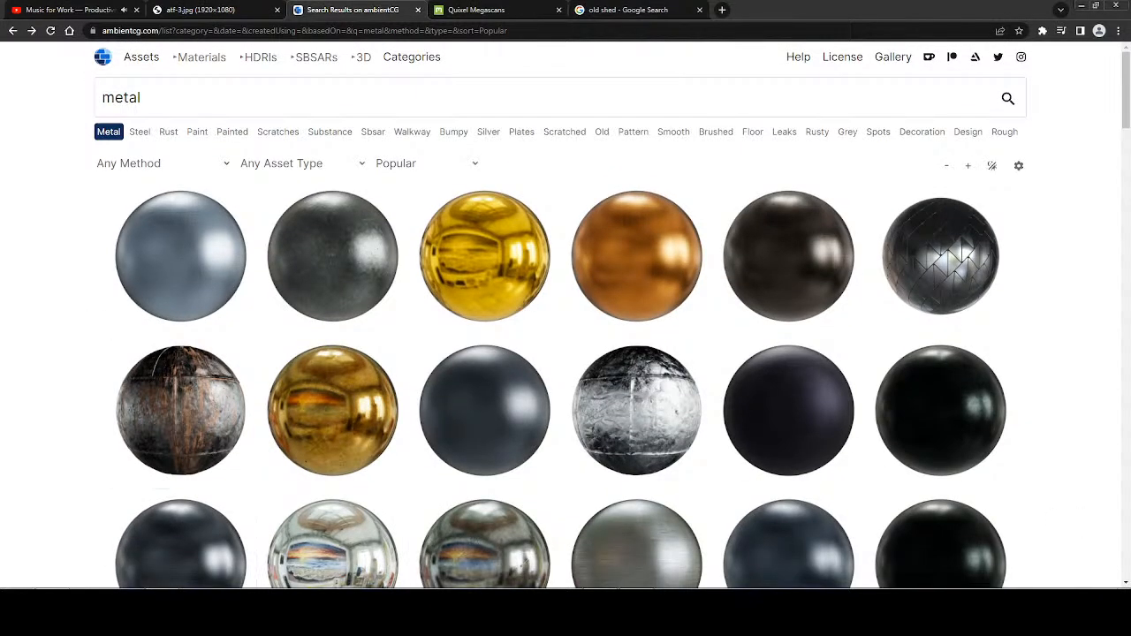
{"action": "key", "text": "alt+Tab"}
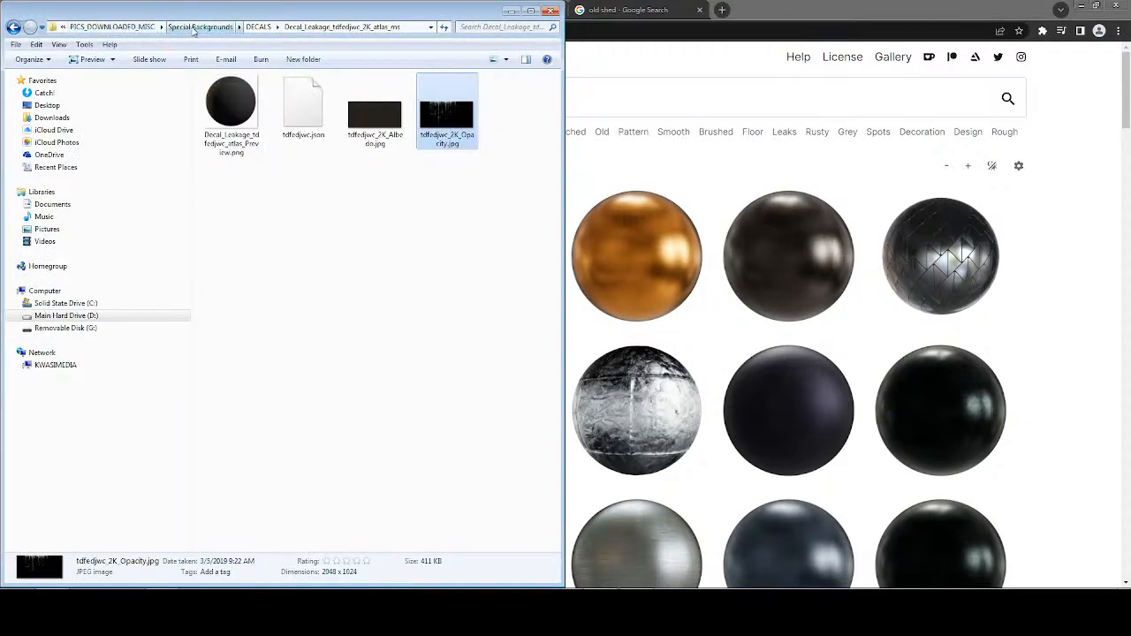
{"action": "left_click", "coordinate": [195, 29]}
{"action": "left_click", "coordinate": [250, 157]}
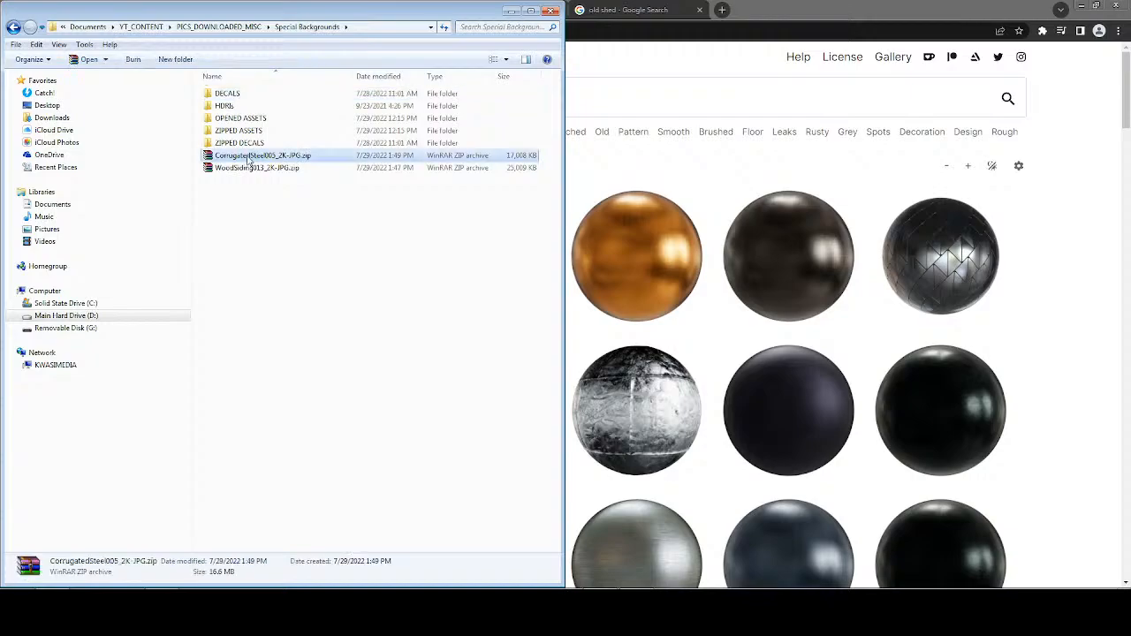
{"action": "right_click", "coordinate": [248, 157]}
{"action": "left_click", "coordinate": [307, 216]}
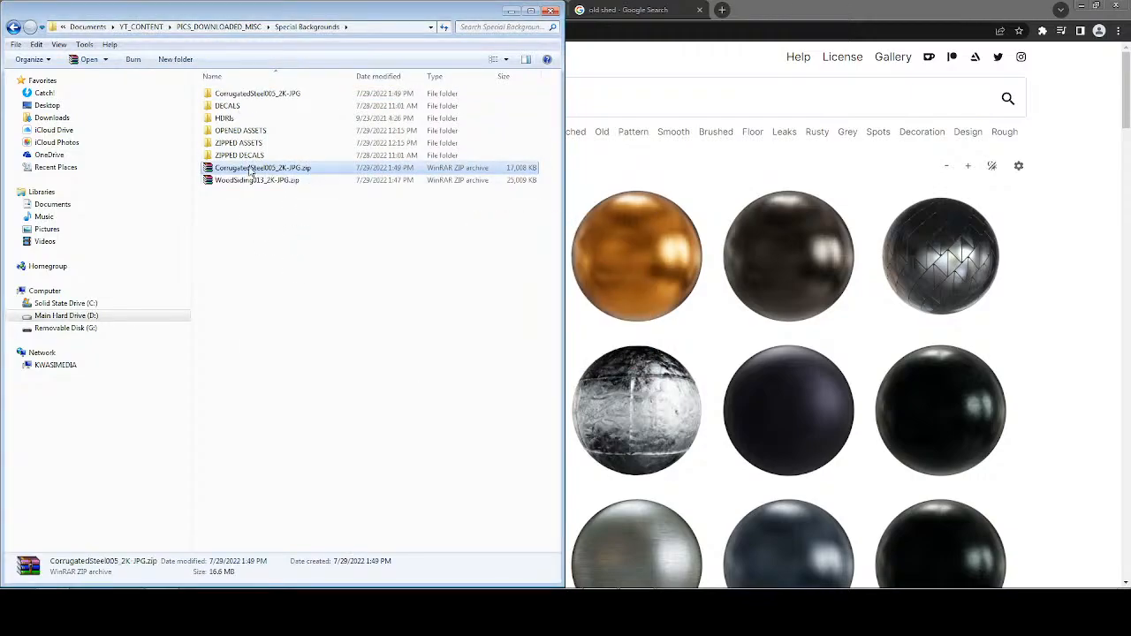
{"action": "key", "text": "Delete"}
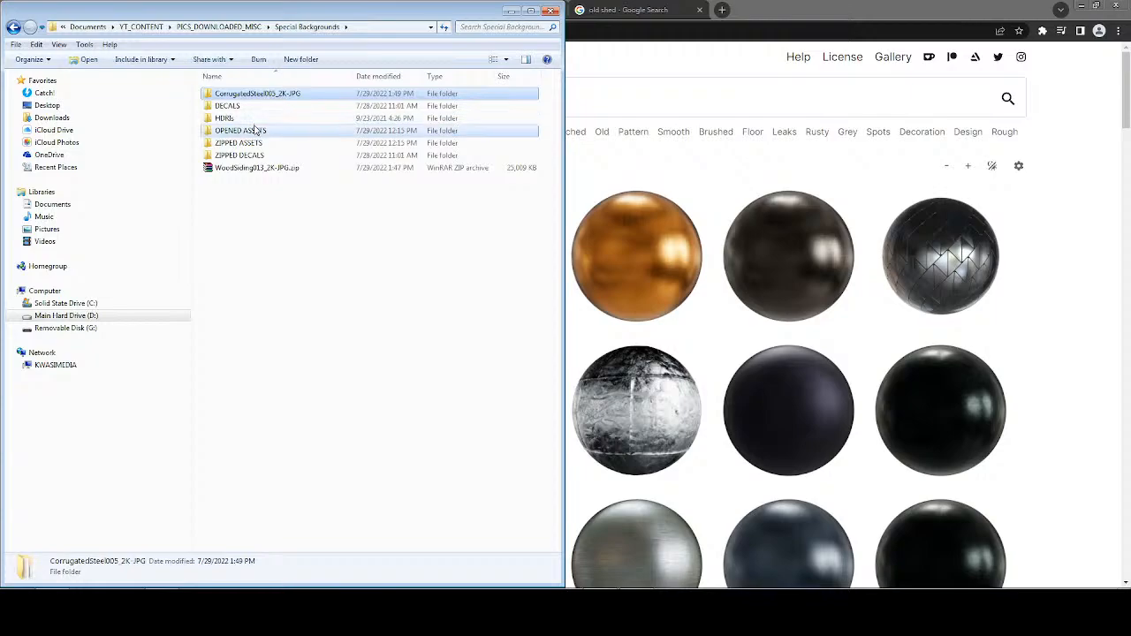
{"action": "left_click_drag", "start_coordinate": [256, 130], "coordinate": [256, 131]}
Extract WoodSiding013_2K-JPG.zip, filing the extracted folder in OPENED ASSETS and the archive in ZIPPED ASSETS.
{"action": "left_click", "coordinate": [249, 155]}
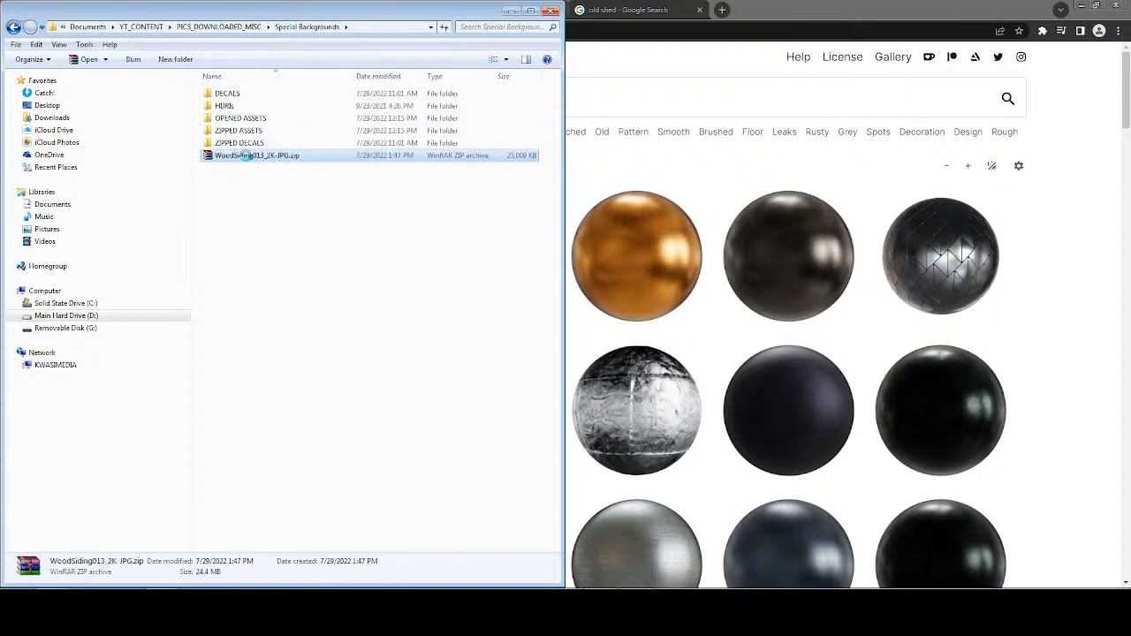
{"action": "right_click", "coordinate": [249, 157]}
{"action": "left_click", "coordinate": [305, 216]}
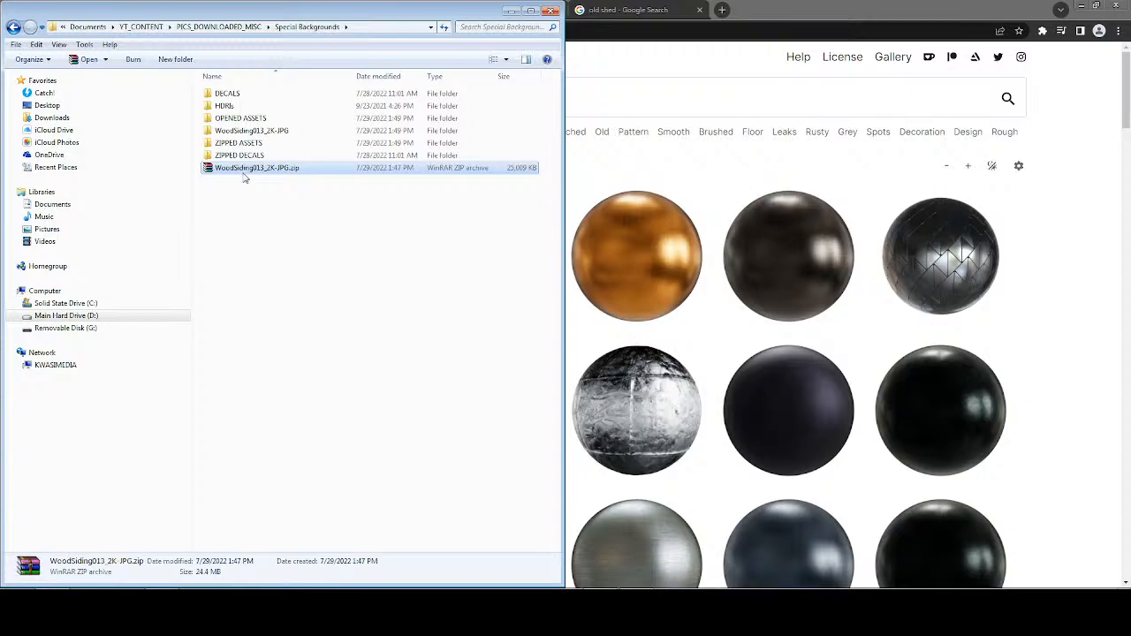
{"action": "left_click_drag", "start_coordinate": [244, 174], "coordinate": [251, 122]}
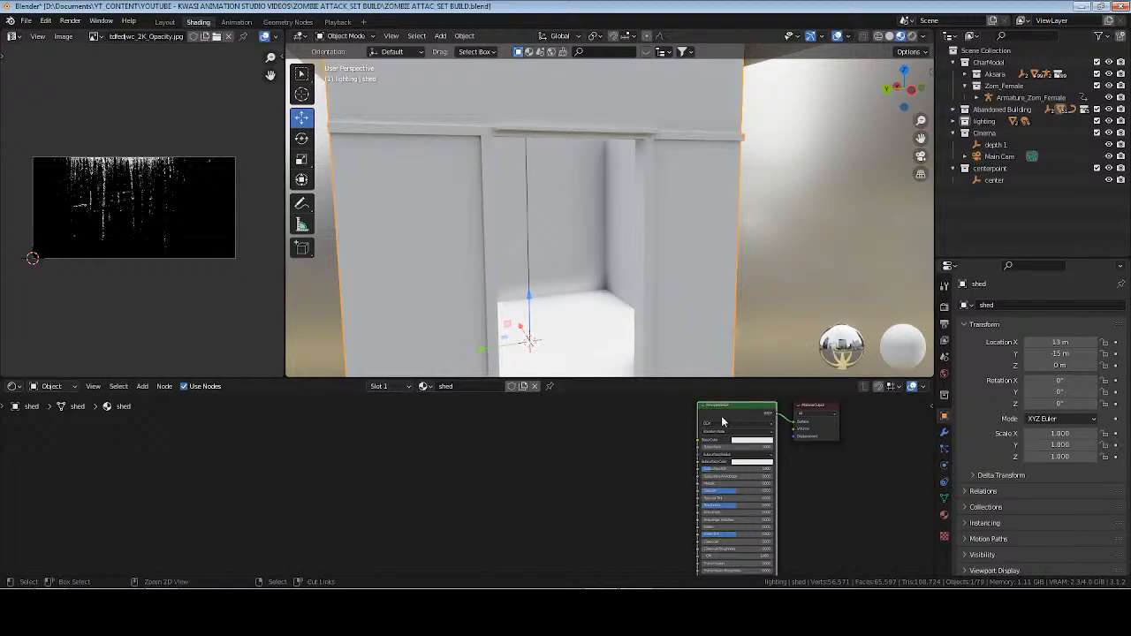
Switch to Blender, save the file, and load the WoodSiding013_2K Color, NormalGL and Roughness maps into the shed material with Principled Texture Setup.
{"action": "key", "text": "ctrl+s"}
{"action": "key", "text": "ctrl+shift+t"}
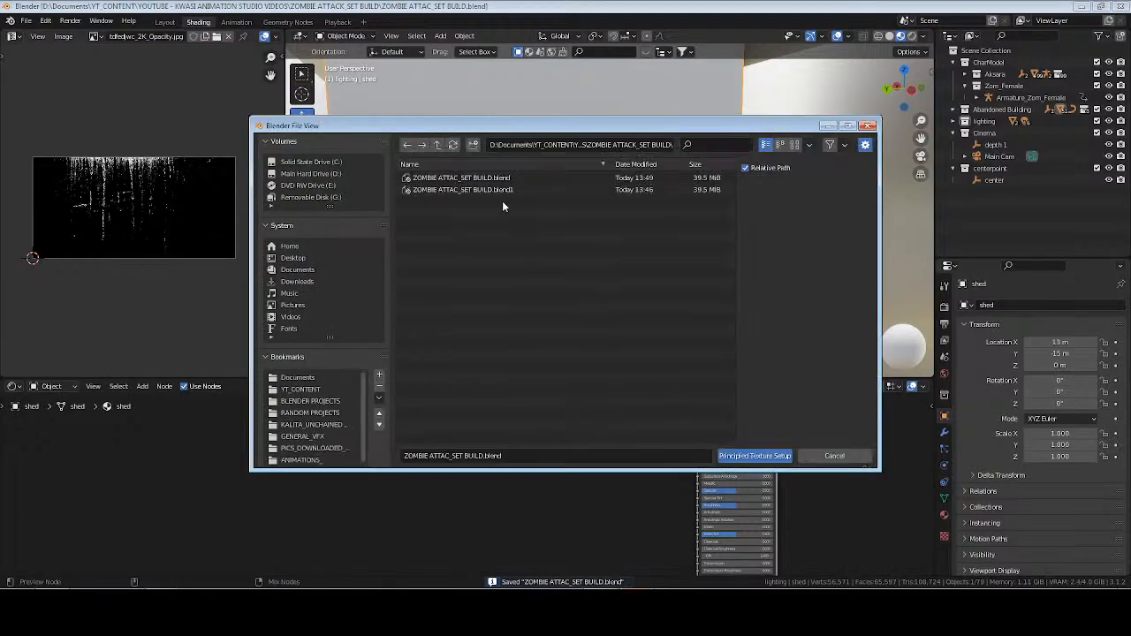
{"action": "left_click", "coordinate": [328, 449]}
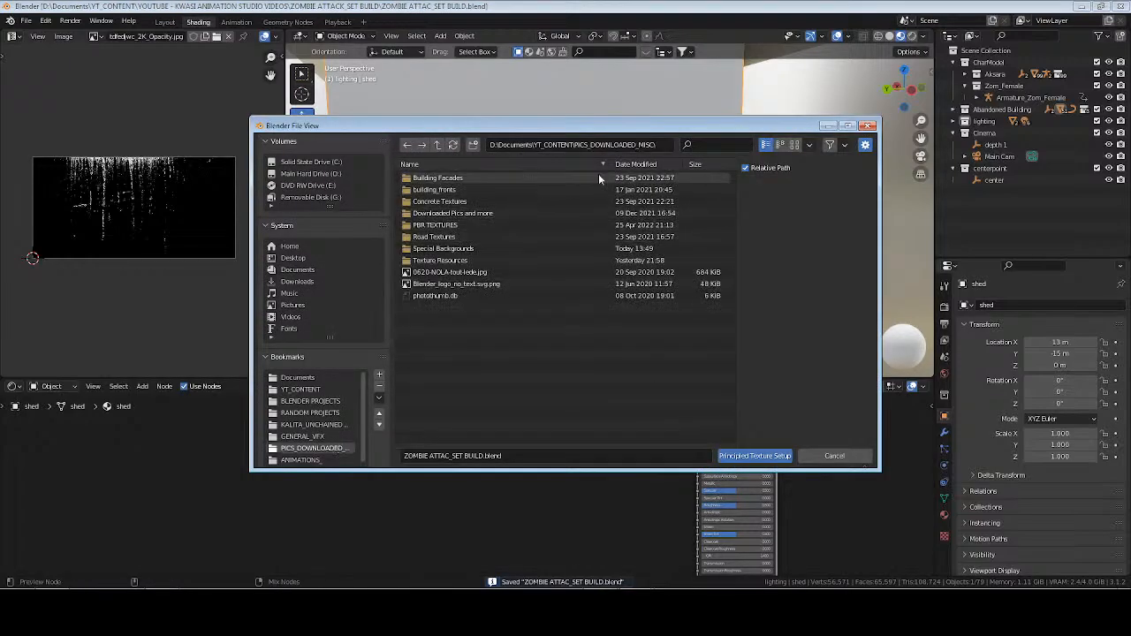
{"action": "double_click", "coordinate": [443, 249]}
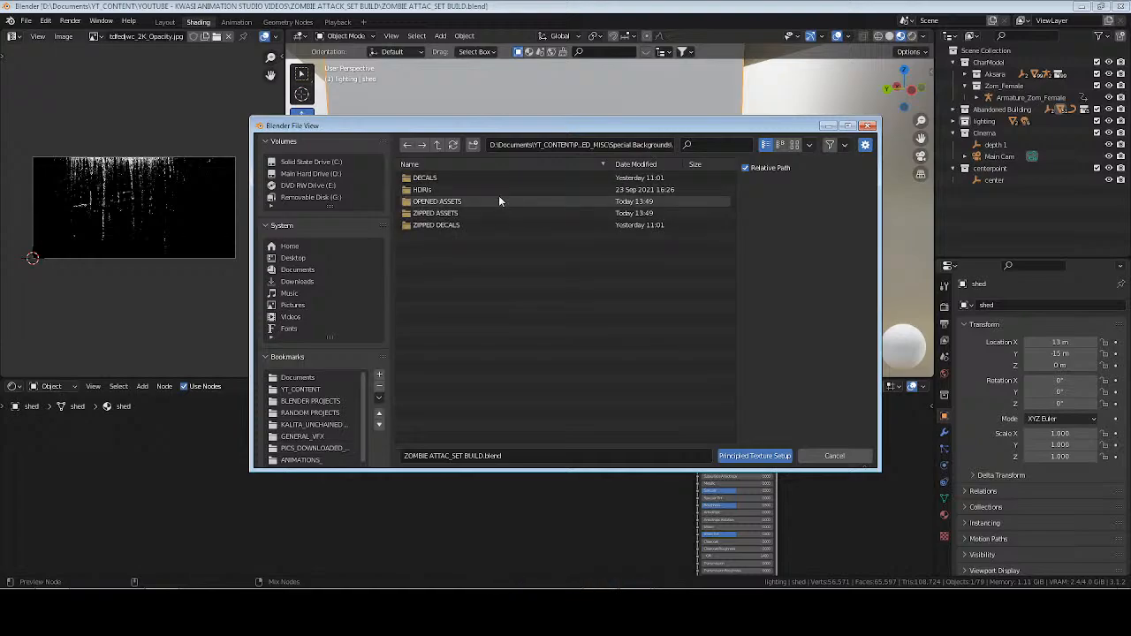
{"action": "double_click", "coordinate": [438, 202]}
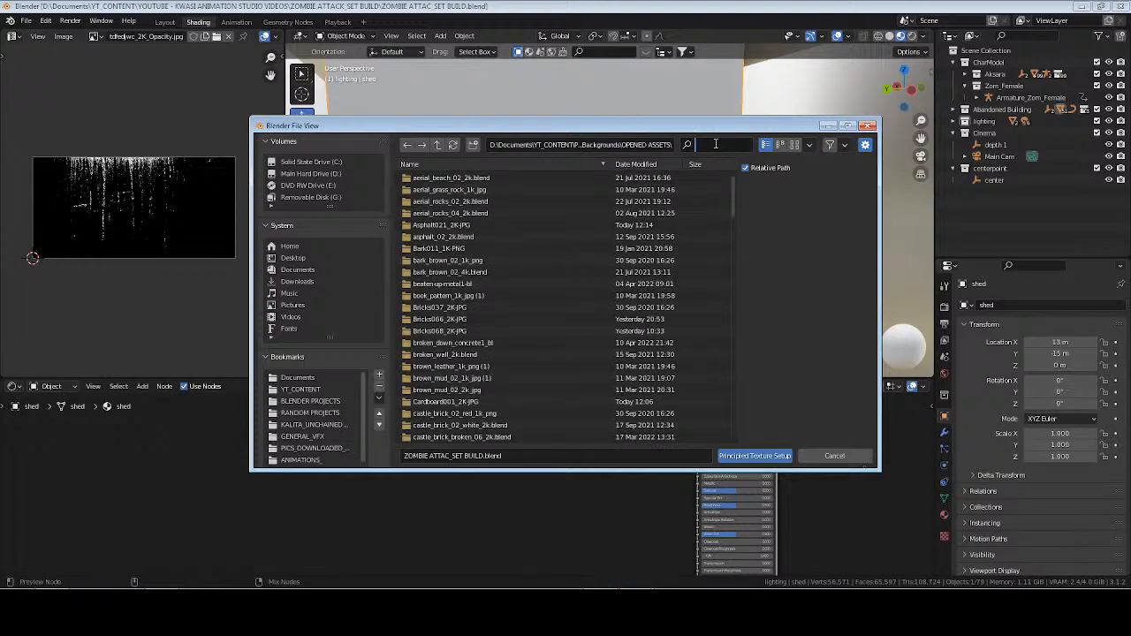
{"action": "type", "text": "siding"}
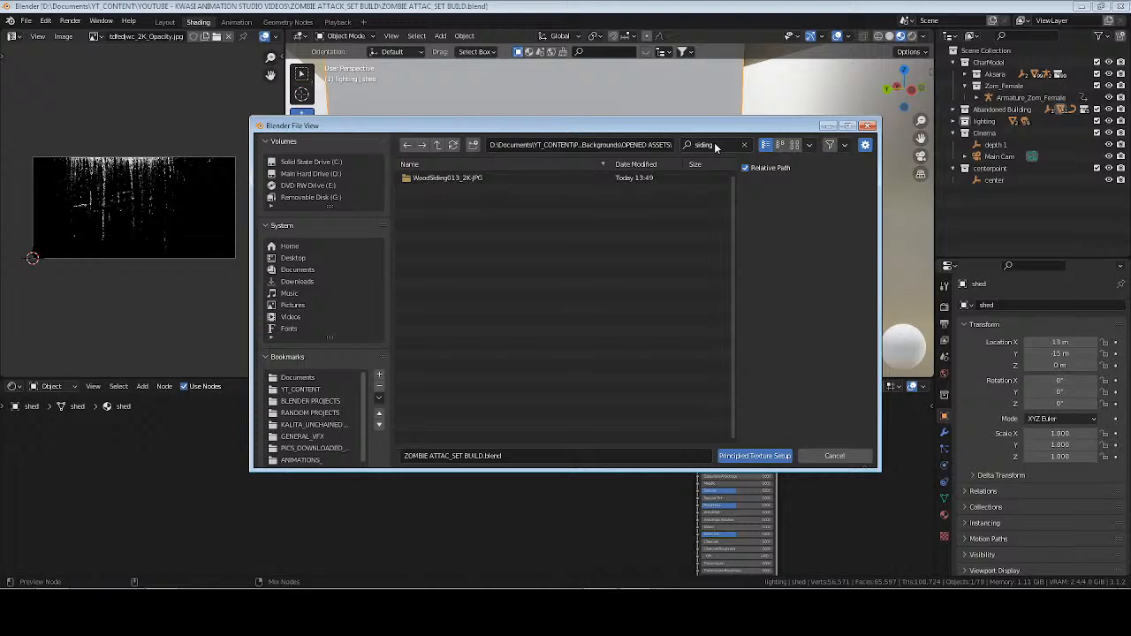
{"action": "double_click", "coordinate": [451, 178]}
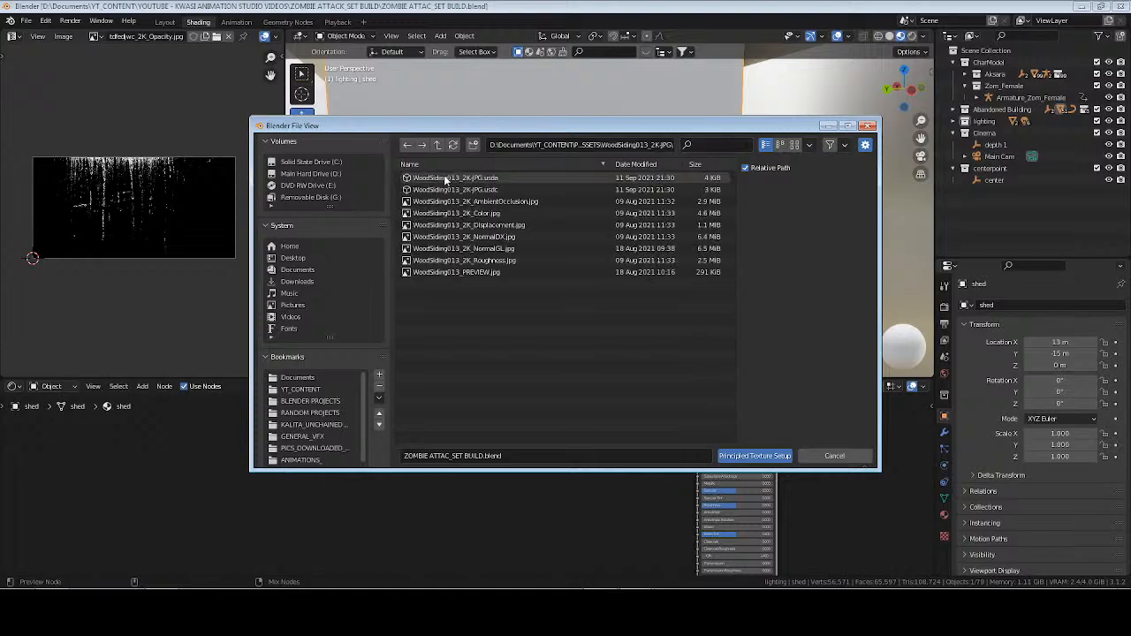
{"action": "left_click", "coordinate": [484, 213]}
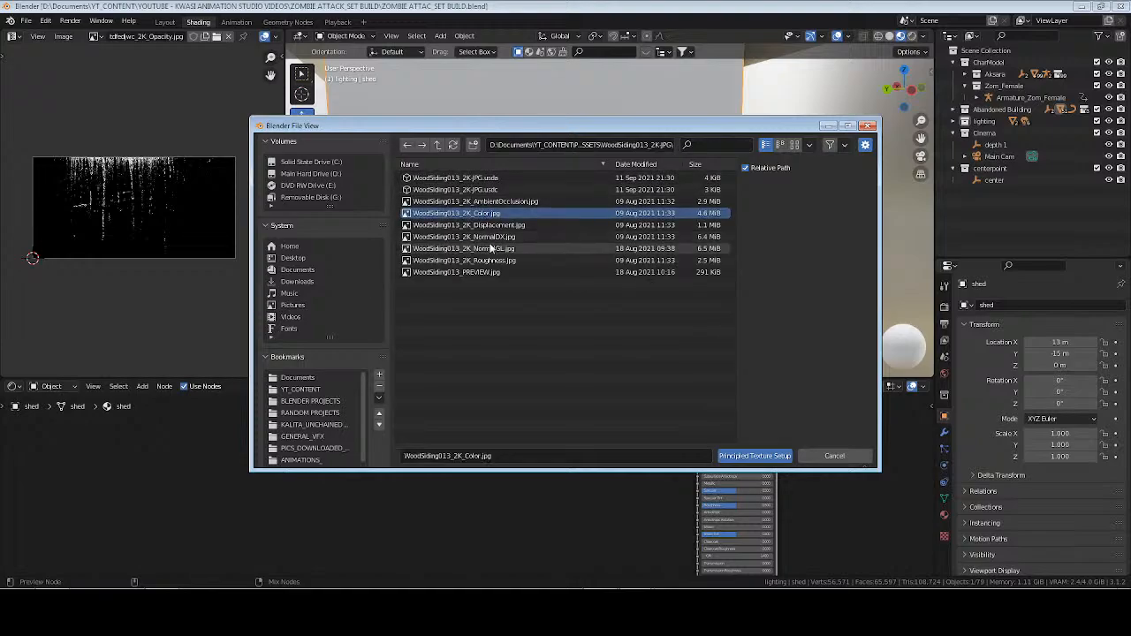
{"action": "left_click", "coordinate": [482, 248], "text": "ctrl"}
{"action": "left_click", "coordinate": [482, 260], "text": "ctrl"}
{"action": "left_click", "coordinate": [784, 458]}
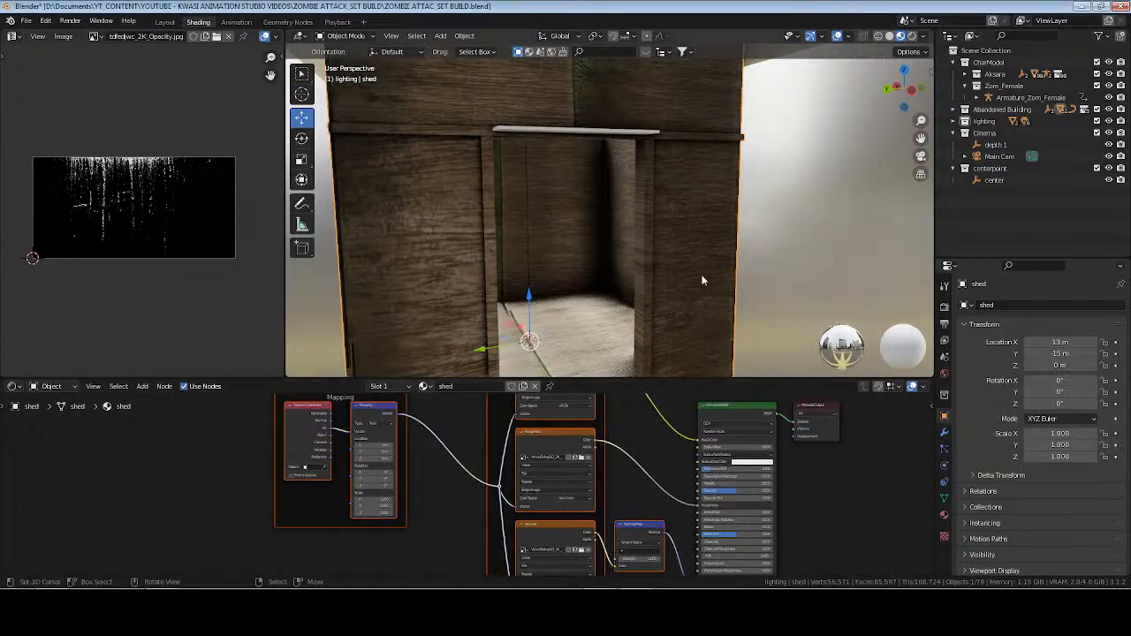
Unwrap the shed's front wall panel beside the doorway with Cube Projection.
{"action": "middle_click_drag", "start_coordinate": [704, 277], "coordinate": [652, 258]}
{"action": "key", "text": "Tab"}
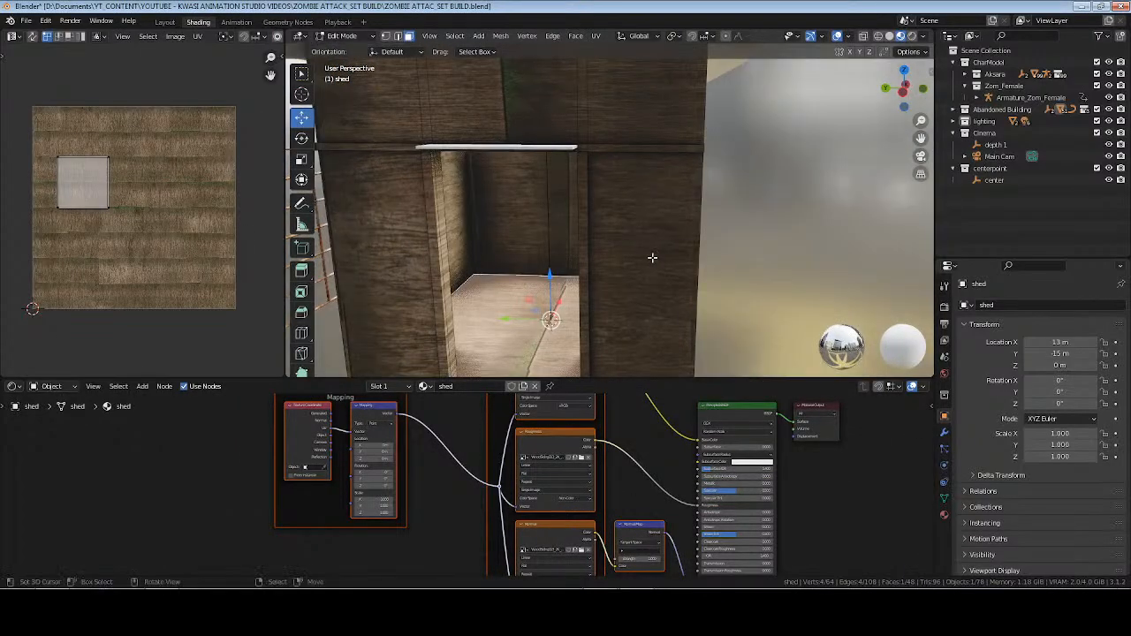
{"action": "right_click", "coordinate": [649, 243]}
{"action": "key", "text": "u"}
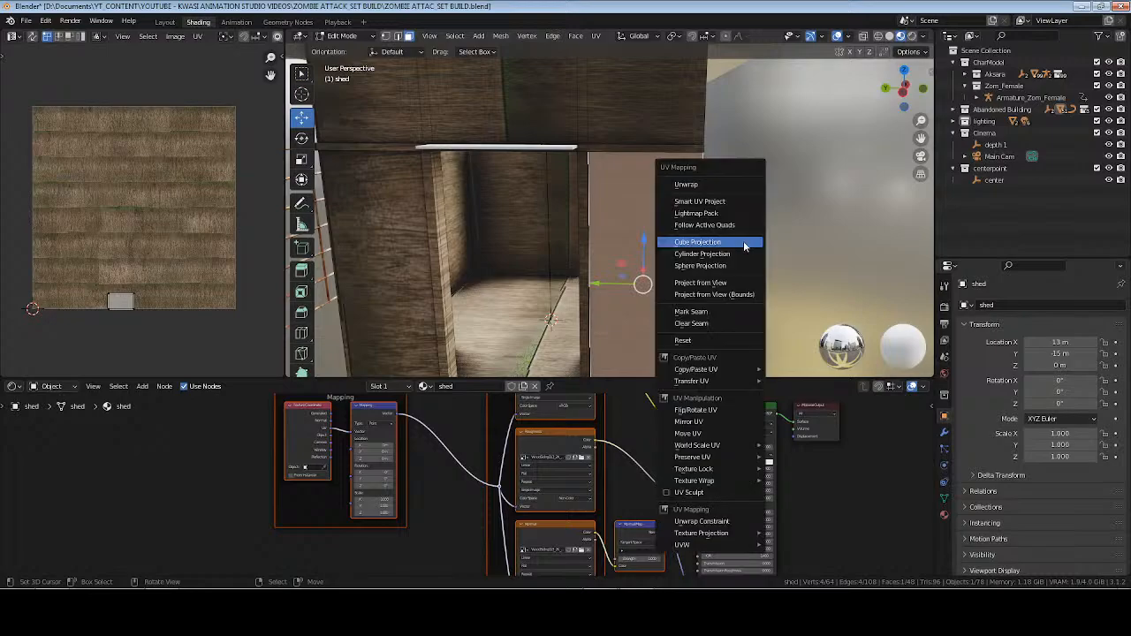
{"action": "left_click", "coordinate": [741, 242]}
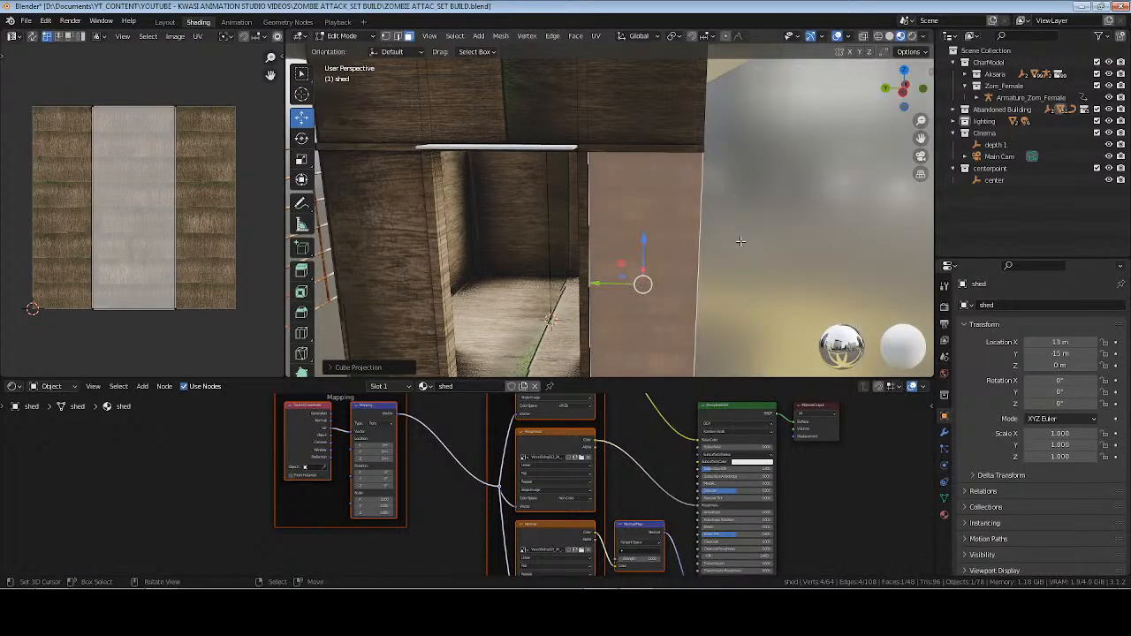
Show the shed's material settings and unwrap all of the shed's faces with Cube Projection.
{"action": "left_click", "coordinate": [944, 514]}
{"action": "left_click", "coordinate": [857, 486]}
{"action": "key", "text": "a"}
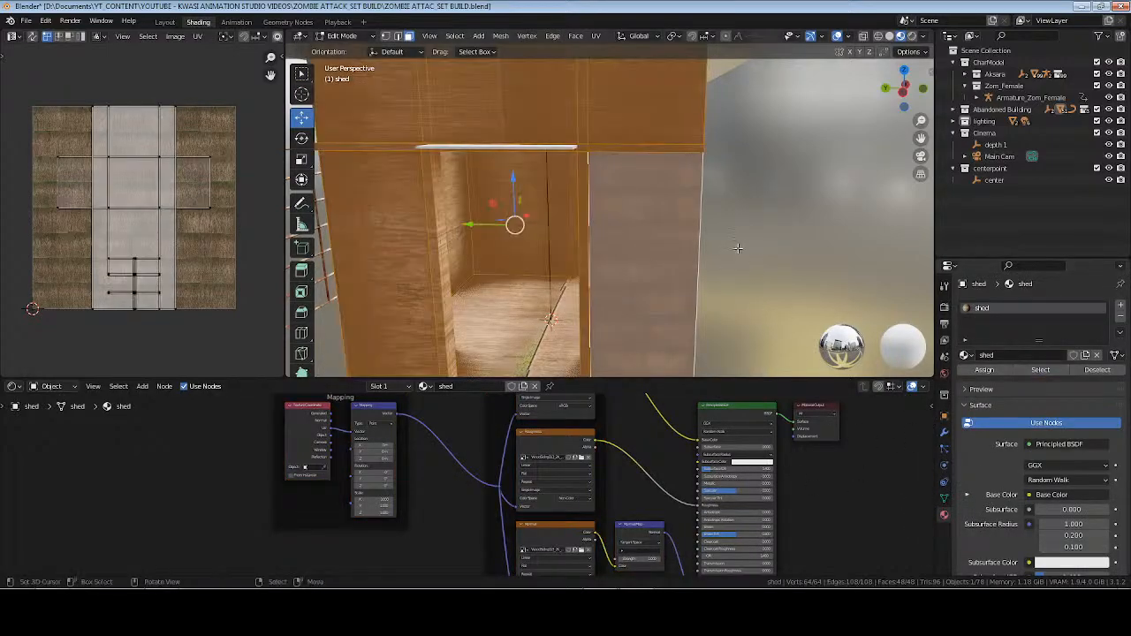
{"action": "key", "text": "u"}
{"action": "left_click", "coordinate": [741, 246]}
{"action": "key", "text": "Tab"}
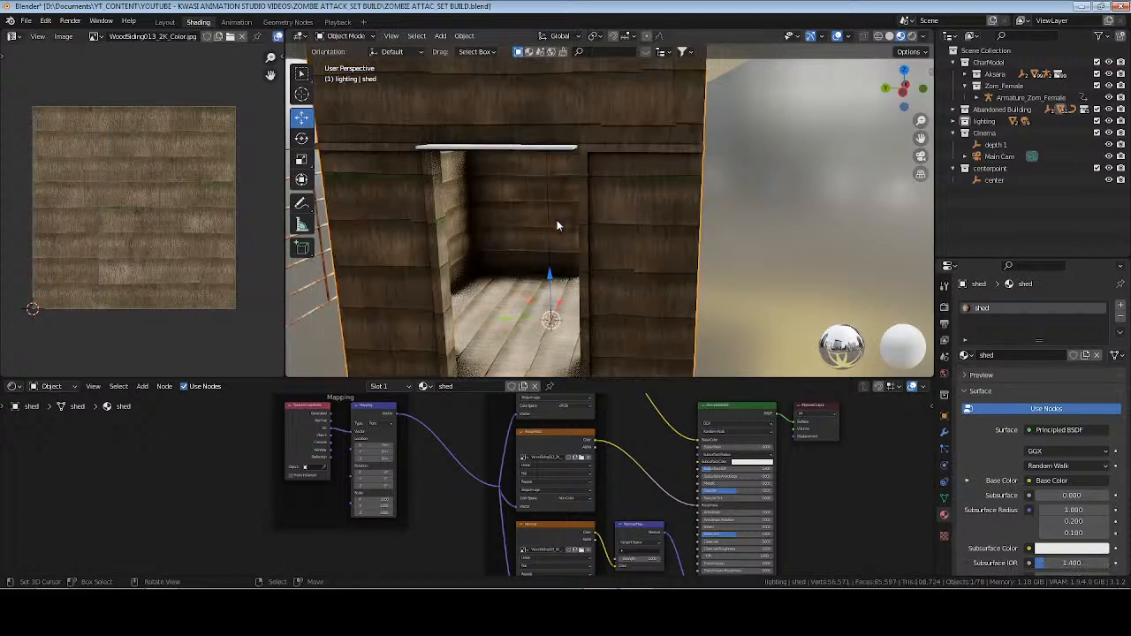
Try unwrapping the shed's faces with Follow Active Quads using the Even edge length mode.
{"action": "scroll", "coordinate": [558, 225], "scroll_direction": "down", "scroll_amount": 4}
{"action": "middle_click_drag", "start_coordinate": [558, 225], "coordinate": [674, 251]}
{"action": "scroll", "coordinate": [601, 225], "scroll_direction": "up", "scroll_amount": 4}
{"action": "key", "text": "Tab"}
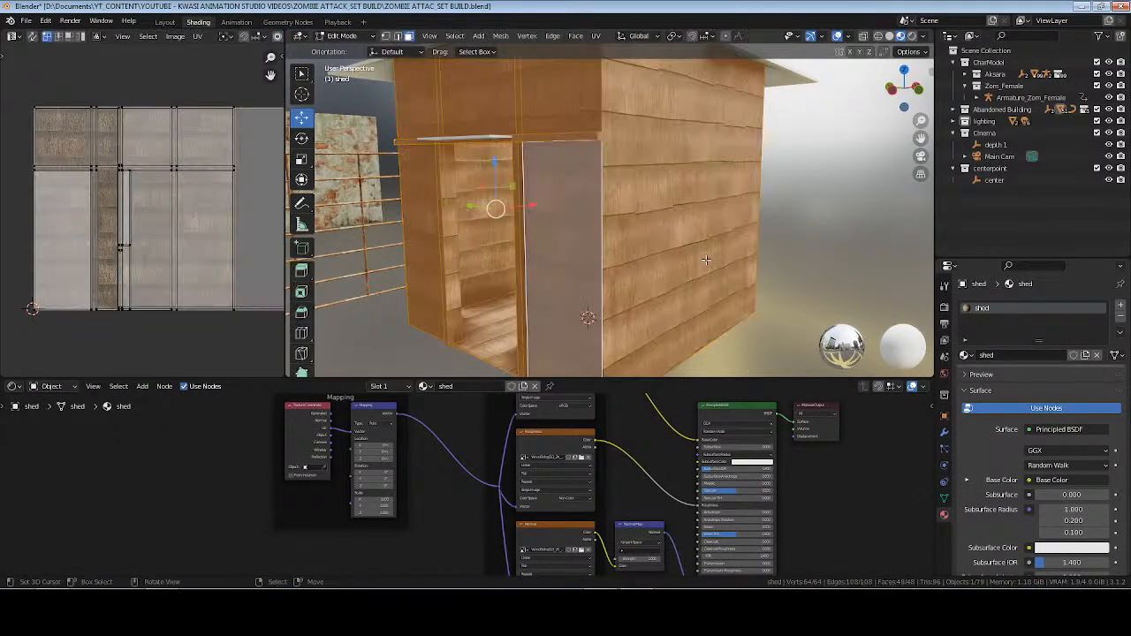
{"action": "key", "text": "u"}
{"action": "left_click", "coordinate": [714, 243]}
{"action": "left_click", "coordinate": [734, 264]}
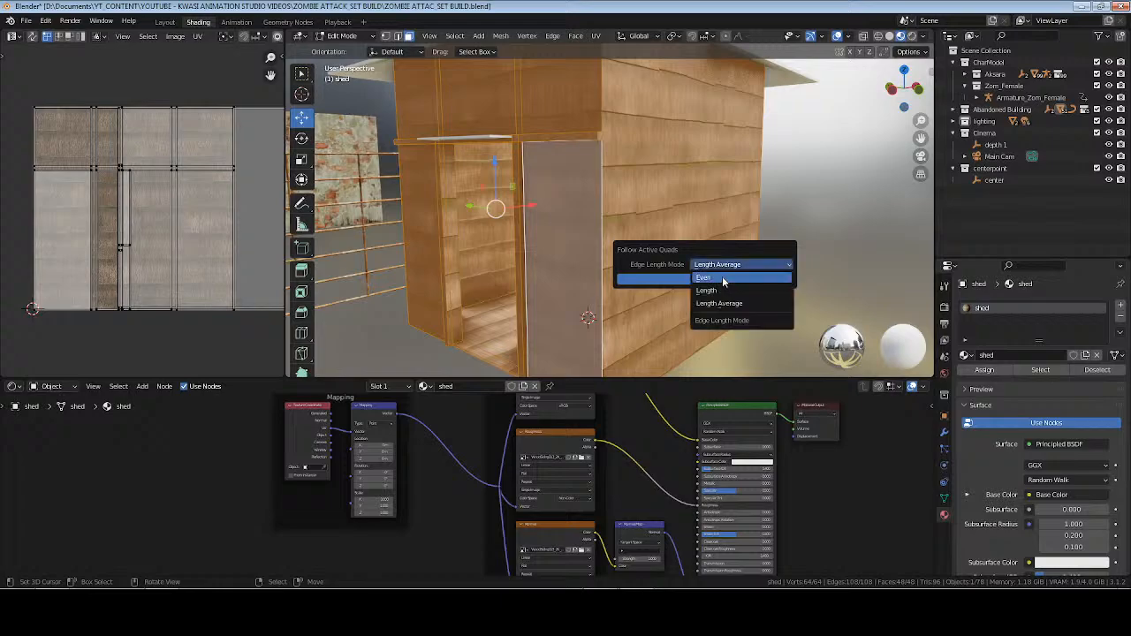
{"action": "left_click", "coordinate": [685, 282]}
{"action": "left_click", "coordinate": [680, 281]}
{"action": "key", "text": "Tab"}
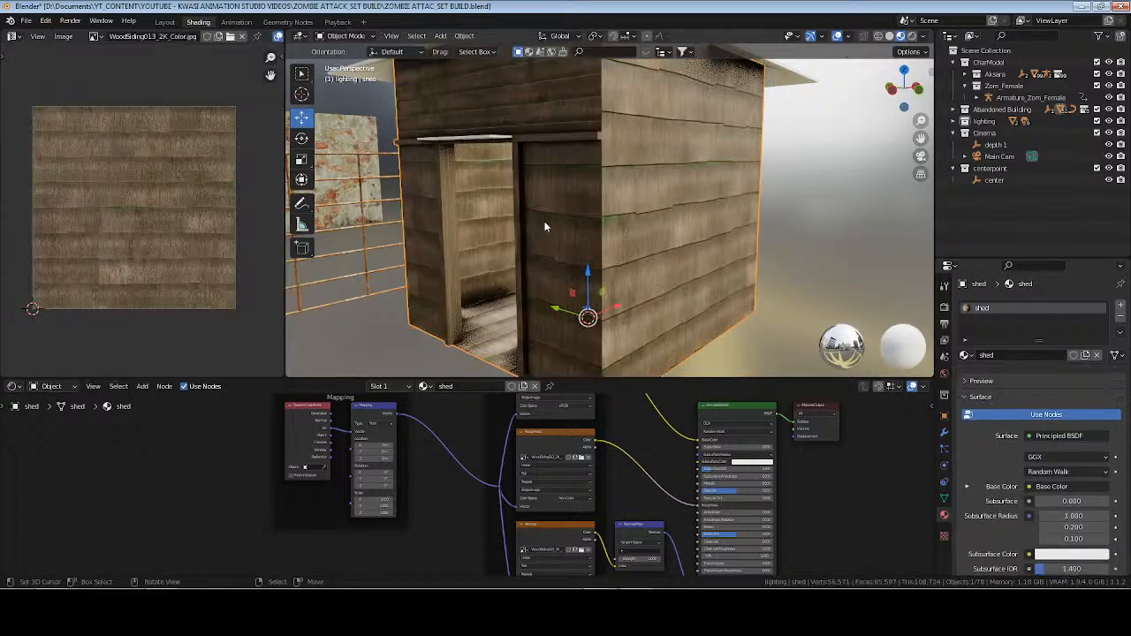
Reapply Cube Projection to all of the shed's faces in place of the Follow Active Quads unwrap.
{"action": "scroll", "coordinate": [545, 221], "scroll_direction": "up", "scroll_amount": 6}
{"action": "middle_click_drag", "start_coordinate": [647, 221], "coordinate": [692, 185]}
{"action": "middle_click_drag", "start_coordinate": [814, 252], "coordinate": [781, 237]}
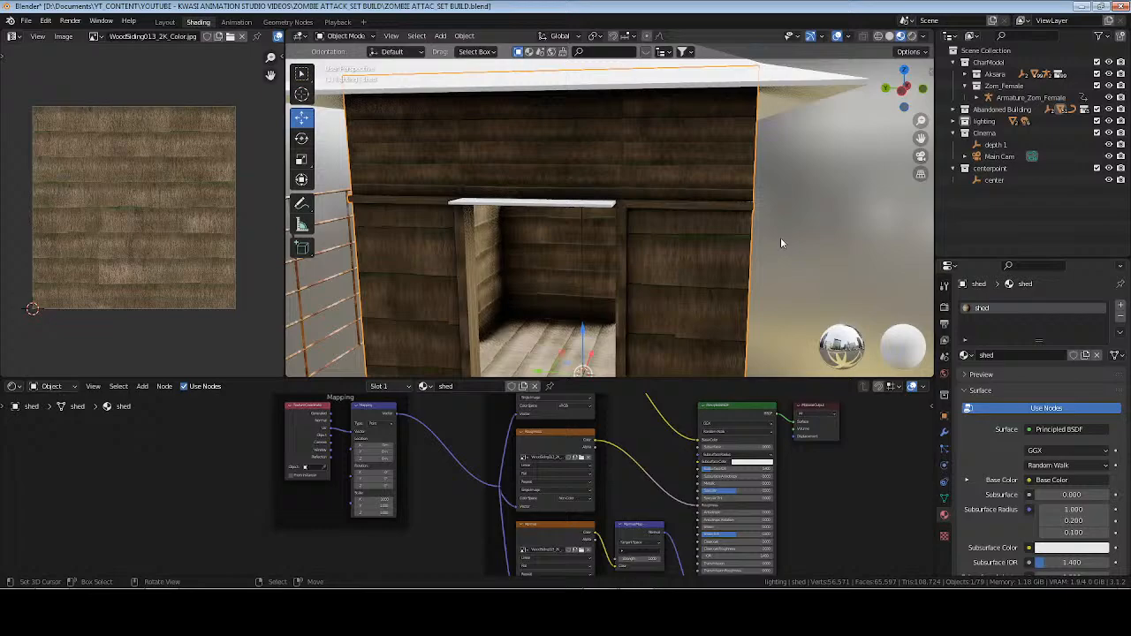
{"action": "key", "text": "Tab"}
{"action": "key", "text": "u"}
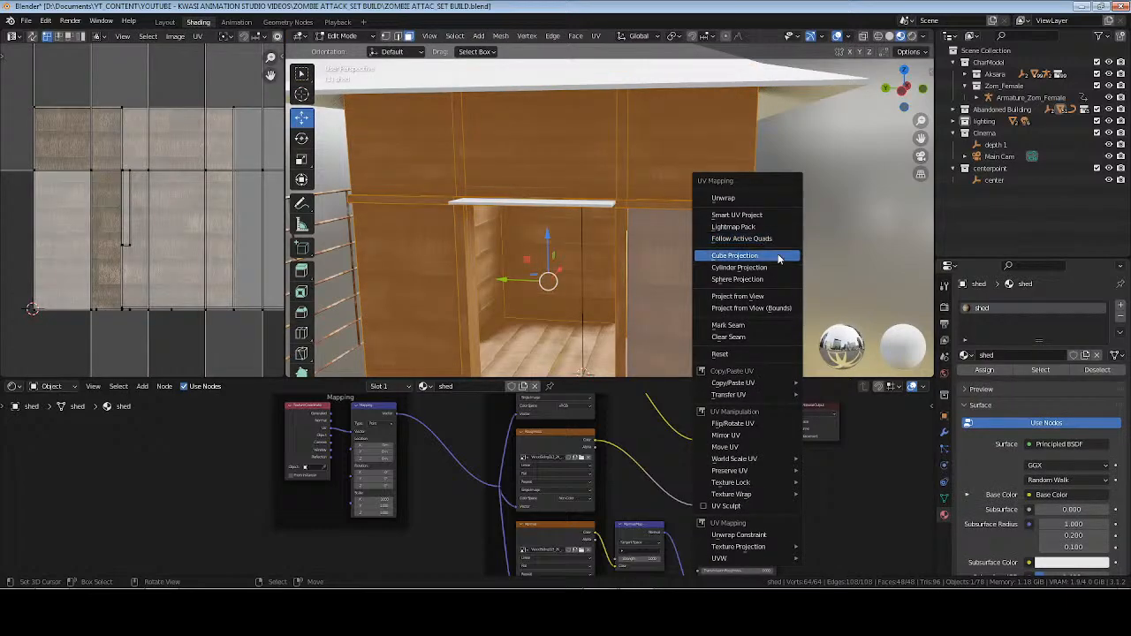
{"action": "left_click", "coordinate": [776, 256]}
{"action": "key", "text": "Tab"}
{"action": "scroll", "coordinate": [617, 237], "scroll_direction": "down", "scroll_amount": 3}
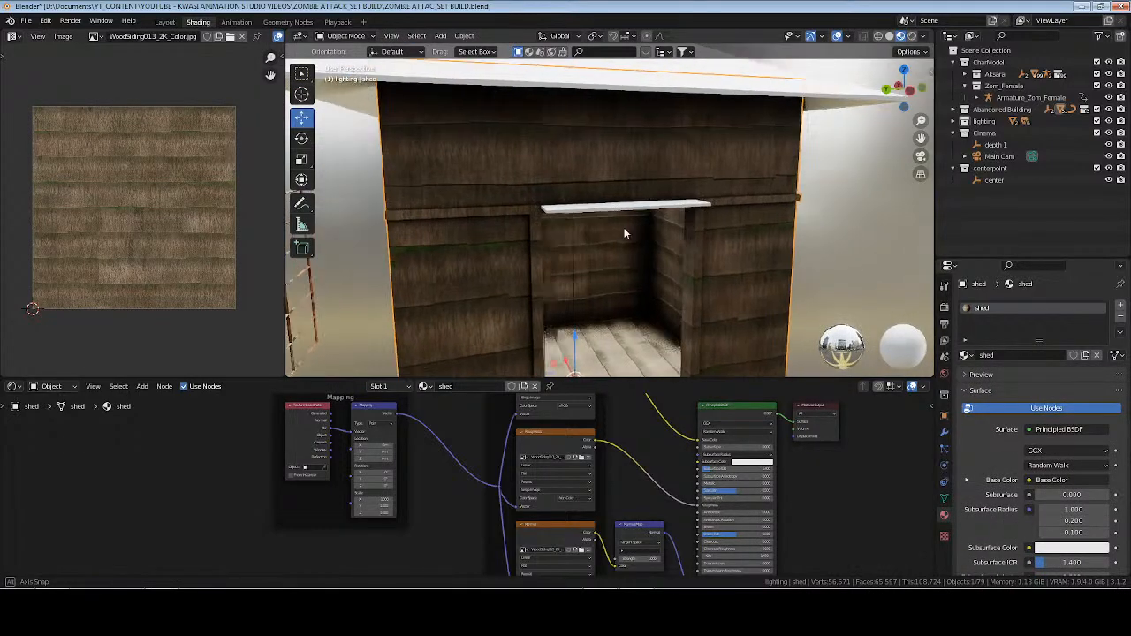
Scale all of the shed's UVs up about 1.7 times for smaller wood siding boards, and save the file.
{"action": "key", "text": "Tab"}
{"action": "key", "text": "a"}
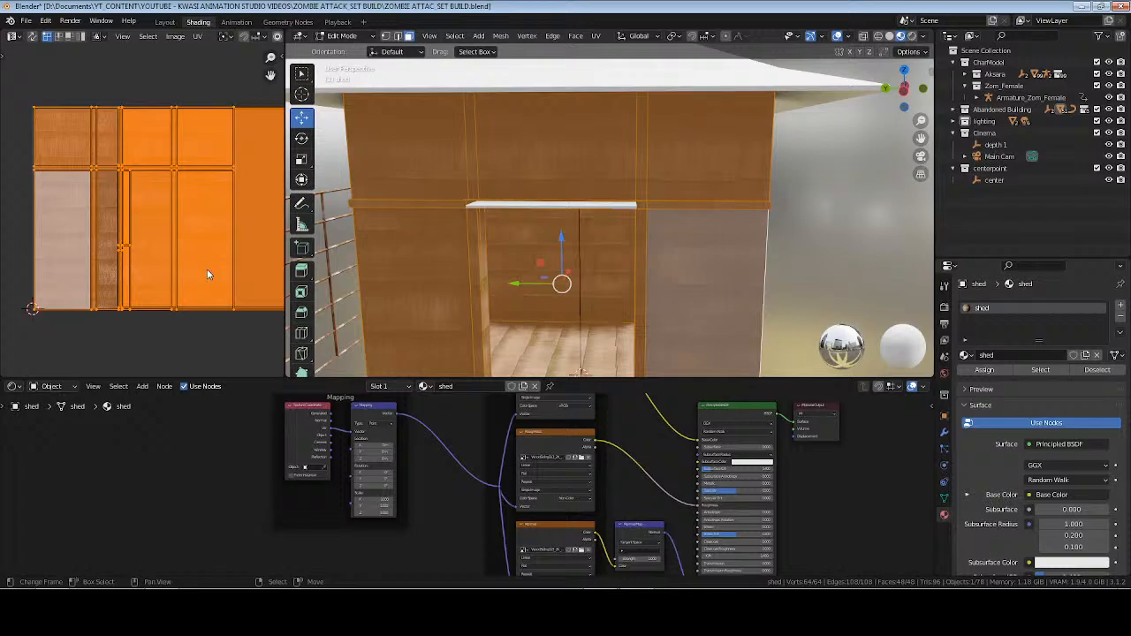
{"action": "key", "text": "s"}
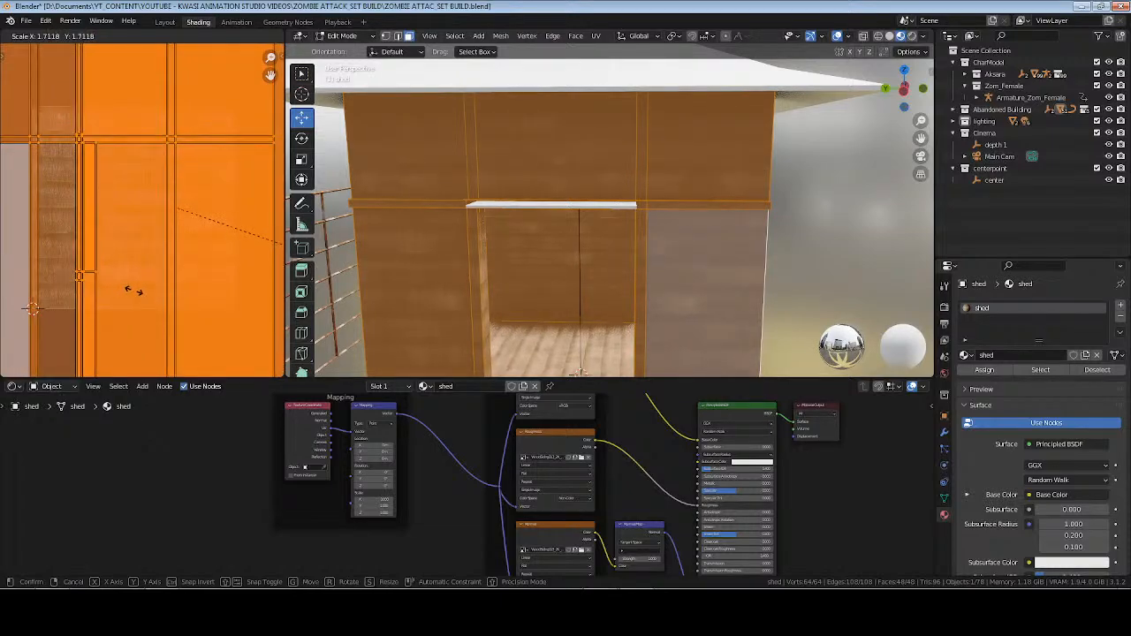
{"action": "left_click", "coordinate": [122, 290]}
{"action": "key", "text": "Tab"}
{"action": "scroll", "coordinate": [668, 239], "scroll_direction": "down", "scroll_amount": 5}
{"action": "middle_click_drag", "start_coordinate": [667, 239], "coordinate": [681, 242]}
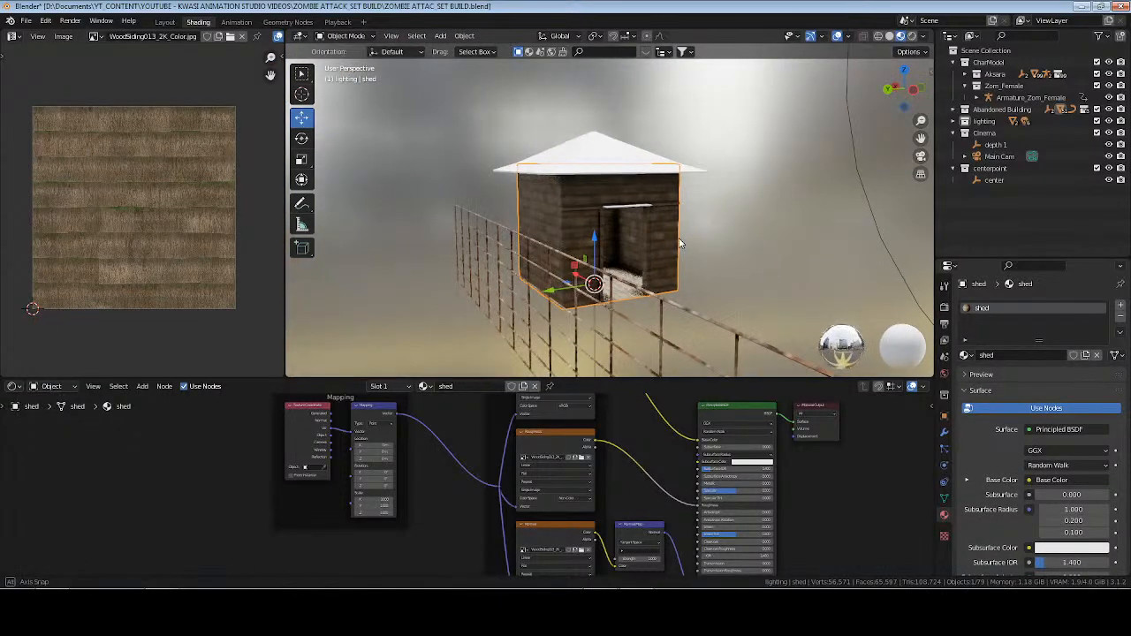
{"action": "scroll", "coordinate": [685, 240], "scroll_direction": "up", "scroll_amount": 6}
{"action": "key", "text": "ctrl+s"}
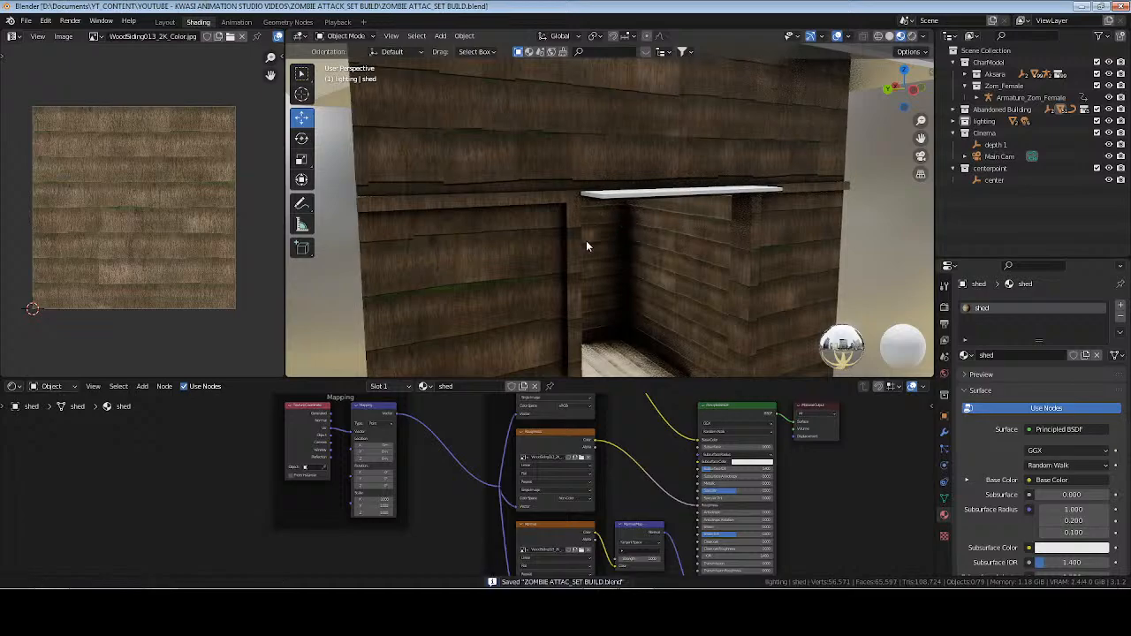
Add a second material slot to the shed and assign it to the floor face.
{"action": "middle_click_drag", "start_coordinate": [589, 245], "coordinate": [641, 243]}
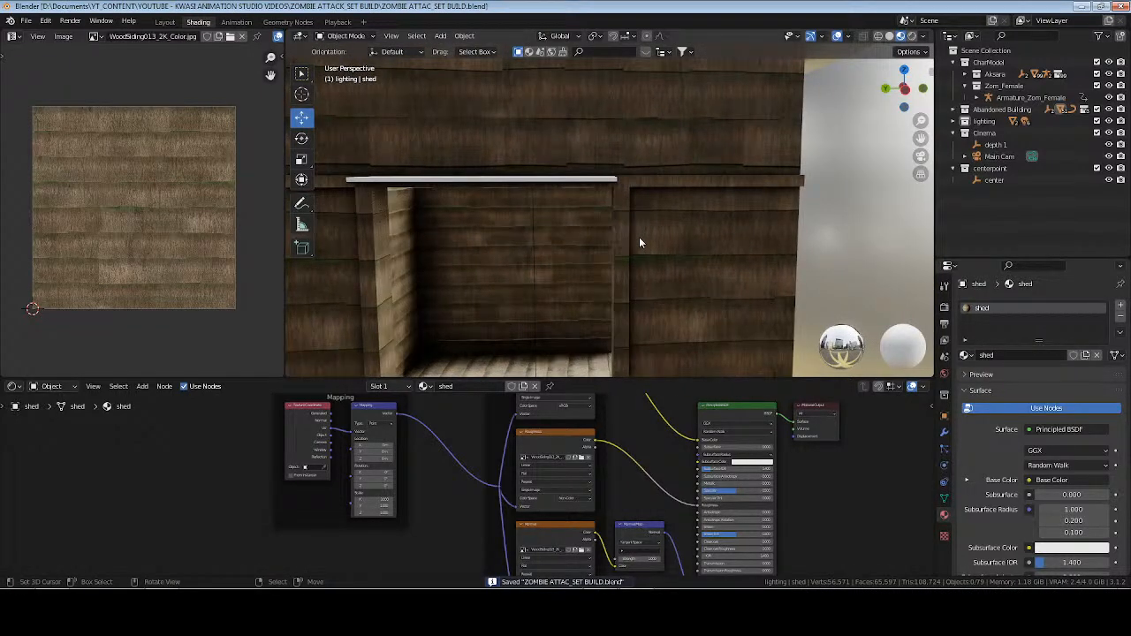
{"action": "scroll", "coordinate": [594, 244], "scroll_direction": "down", "scroll_amount": 4}
{"action": "middle_click_drag", "start_coordinate": [592, 244], "coordinate": [575, 225]}
{"action": "scroll", "coordinate": [575, 226], "scroll_direction": "up", "scroll_amount": 5}
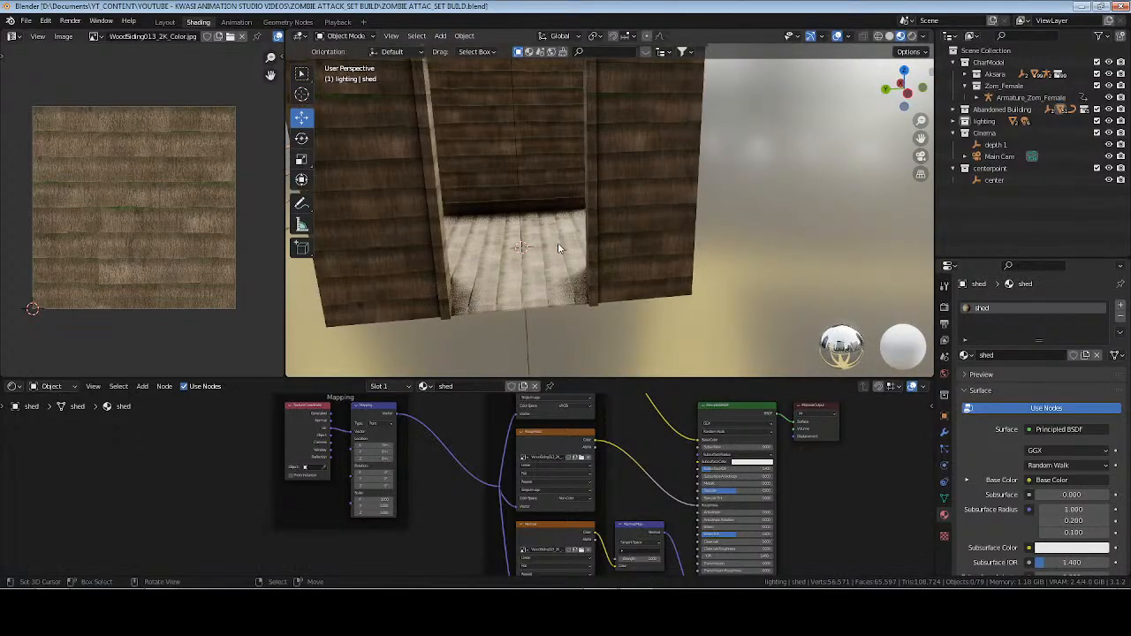
{"action": "key", "text": "Tab"}
{"action": "scroll", "coordinate": [633, 320], "scroll_direction": "down", "scroll_amount": 4}
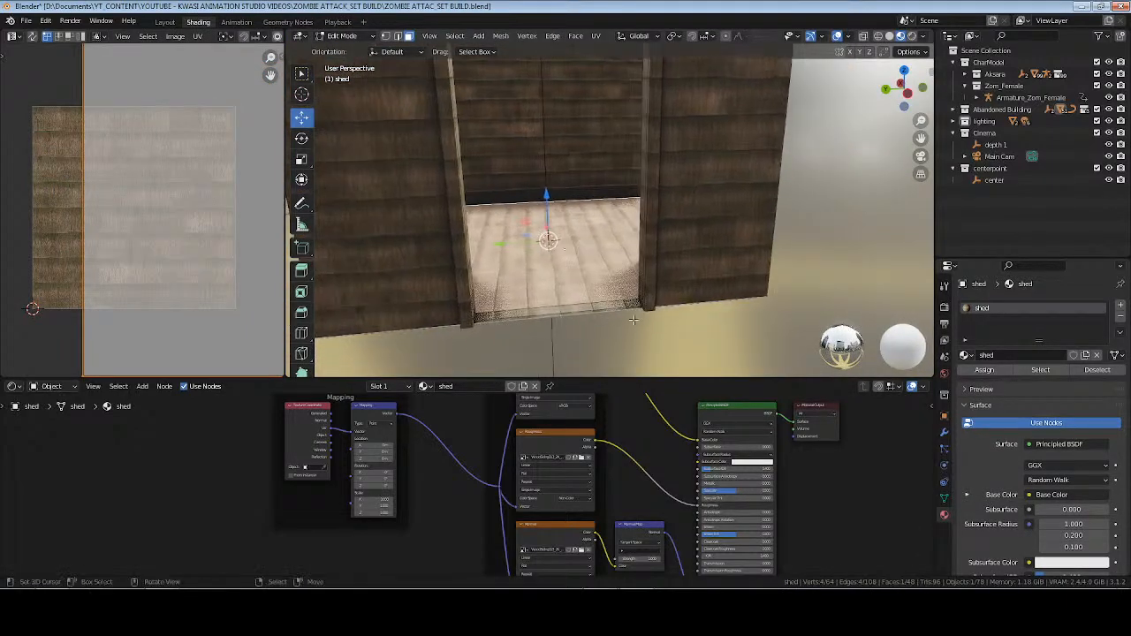
{"action": "left_click", "coordinate": [1121, 305]}
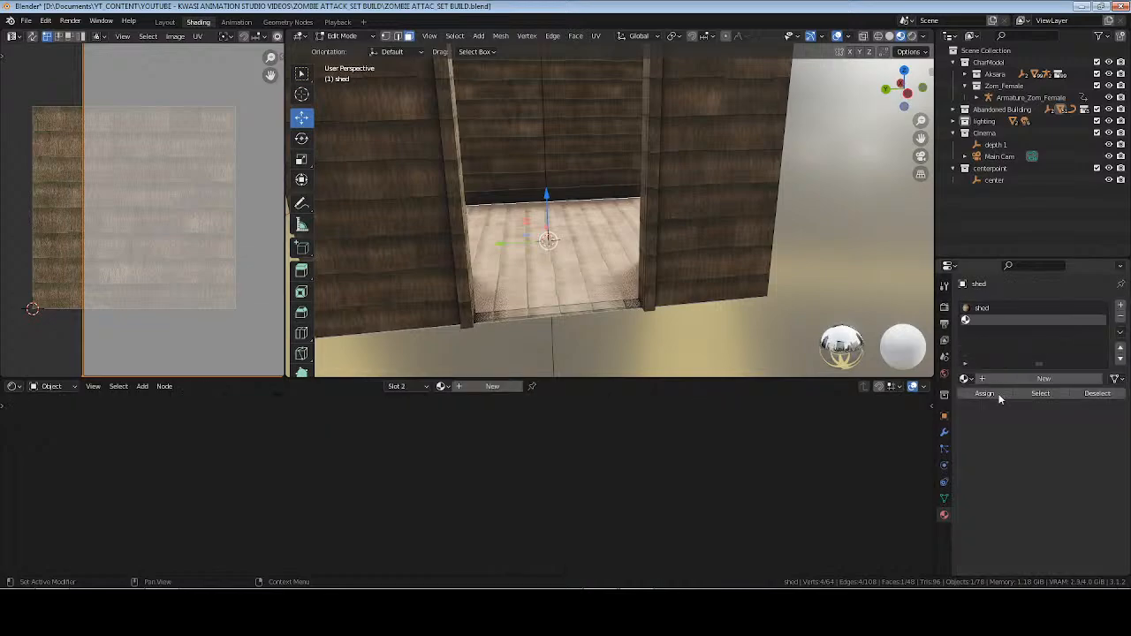
{"action": "left_click", "coordinate": [983, 393]}
Create a material named "wood floor" in the shed's second slot and save the file.
{"action": "left_click", "coordinate": [986, 379]}
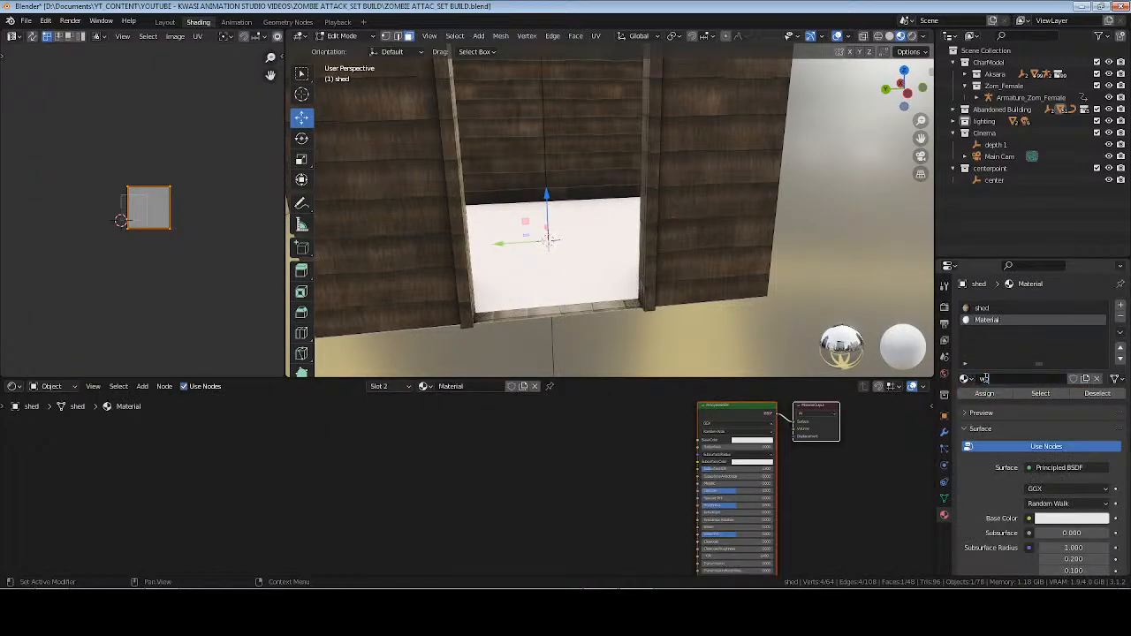
{"action": "left_click", "coordinate": [984, 379]}
{"action": "type", "text": "wood floor"}
{"action": "key", "text": "Return"}
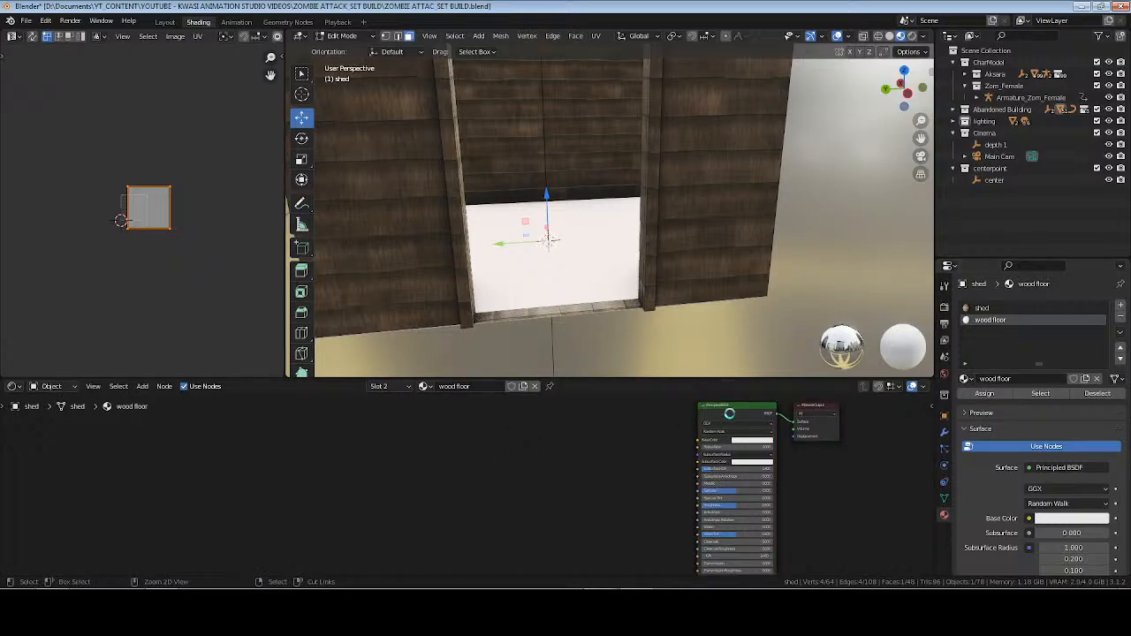
{"action": "key", "text": "ctrl+s"}
Start the Principled texture setup for the wood floor material and search the OPENED ASSETS folder for "wood".
{"action": "key", "text": "ctrl+shift+t"}
{"action": "left_click", "coordinate": [438, 145]}
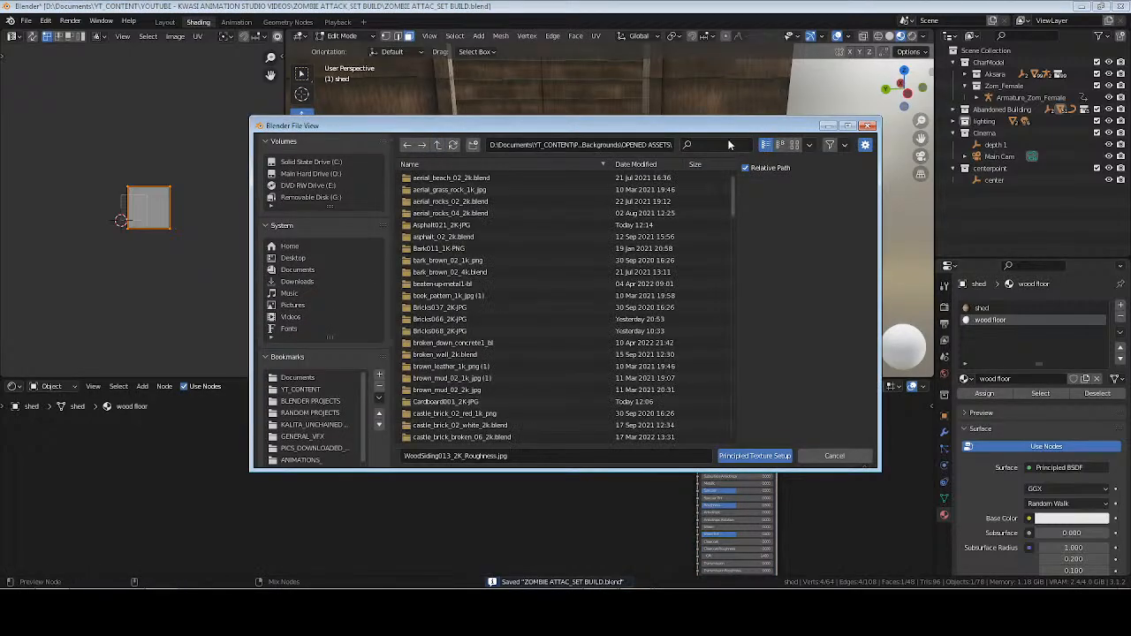
{"action": "type", "text": "wood"}
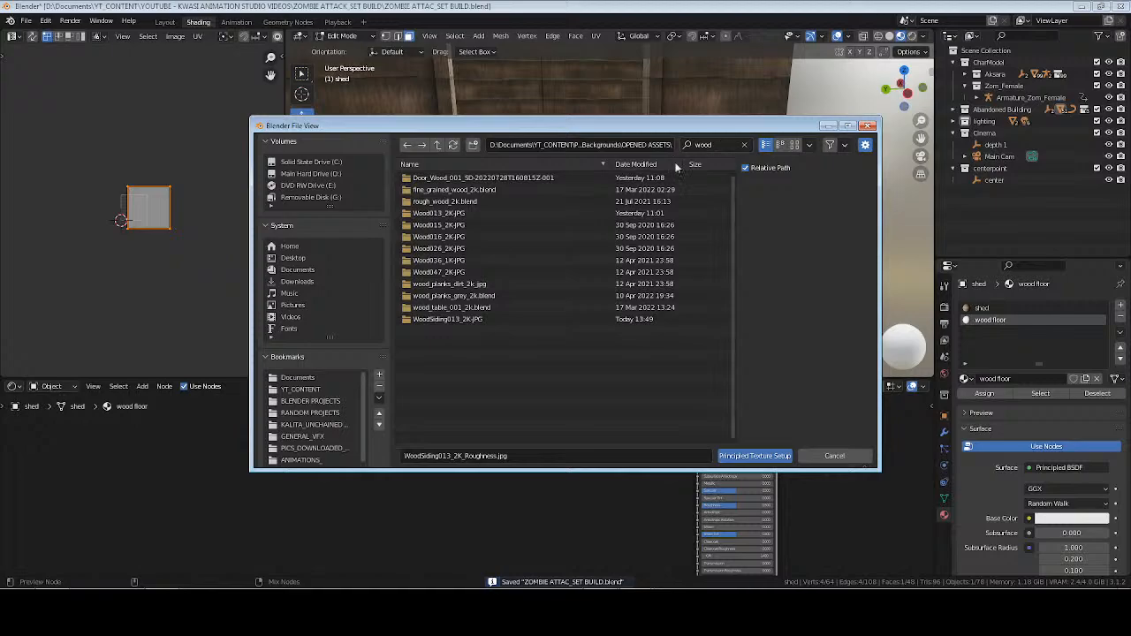
{"action": "left_click", "coordinate": [442, 214]}
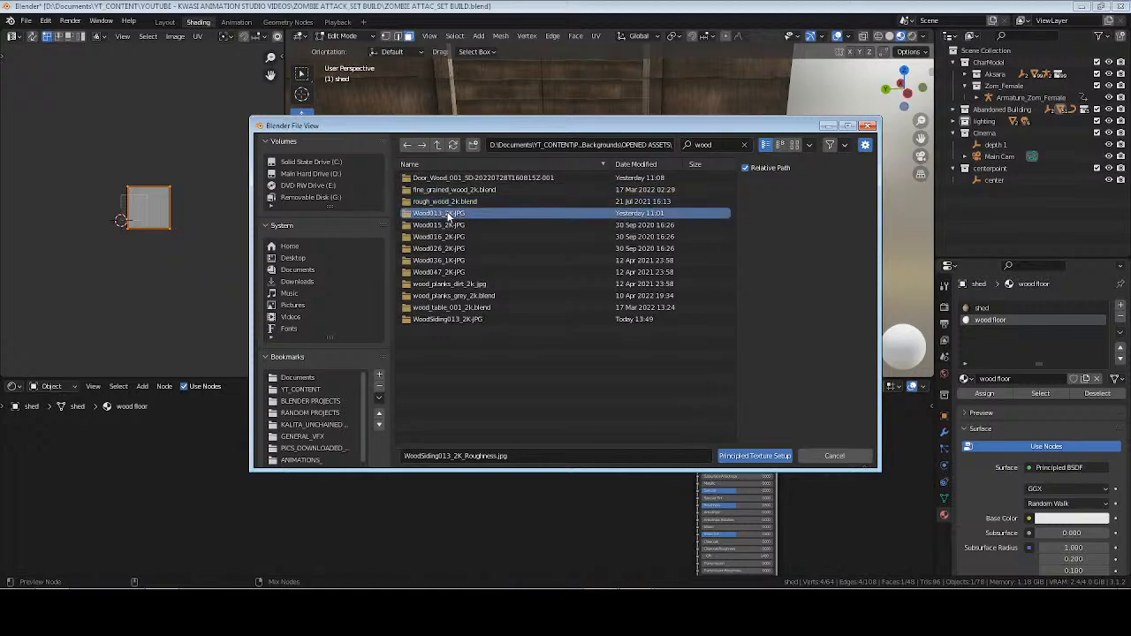
{"action": "double_click", "coordinate": [449, 215]}
{"action": "left_click", "coordinate": [451, 202]}
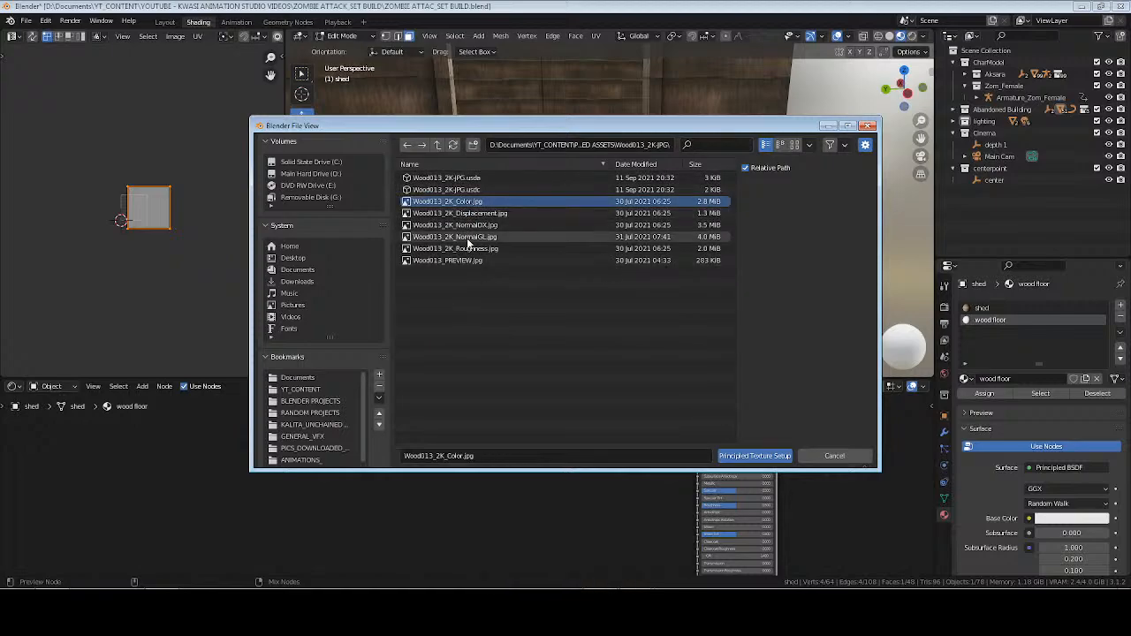
{"action": "left_click", "coordinate": [455, 237], "text": "ctrl"}
{"action": "left_click", "coordinate": [455, 248], "text": "ctrl"}
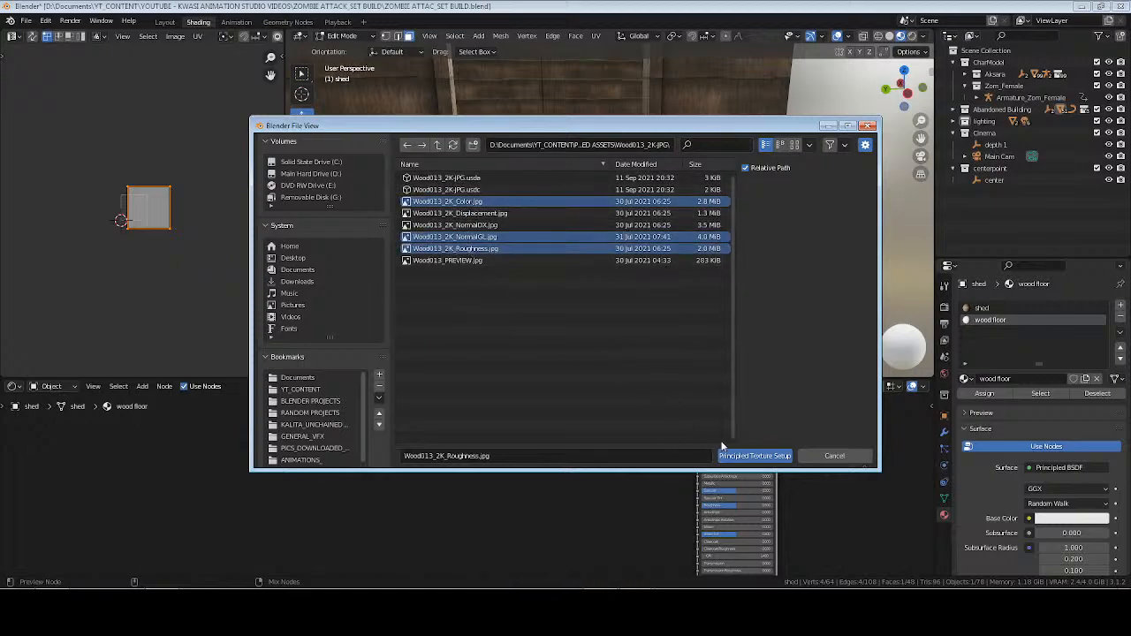
Display the texture files as thumbnails and load the Wood015_2K Color, Normal and Roughness maps into the wood floor material.
{"action": "left_click", "coordinate": [795, 144]}
{"action": "key", "text": "BackSpace"}
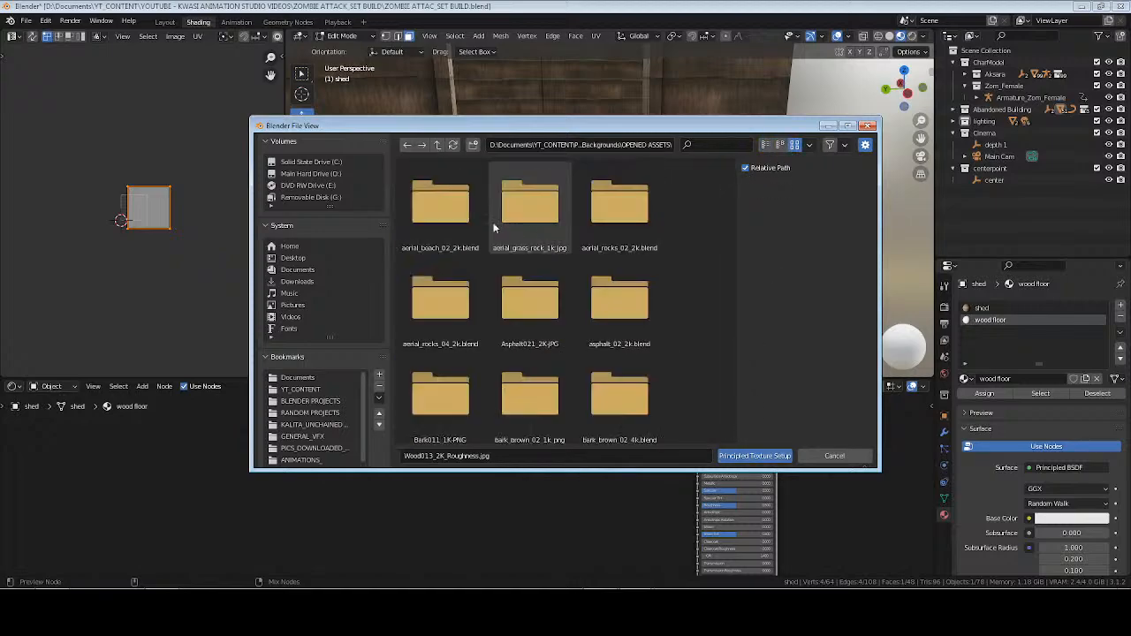
{"action": "type", "text": "wood"}
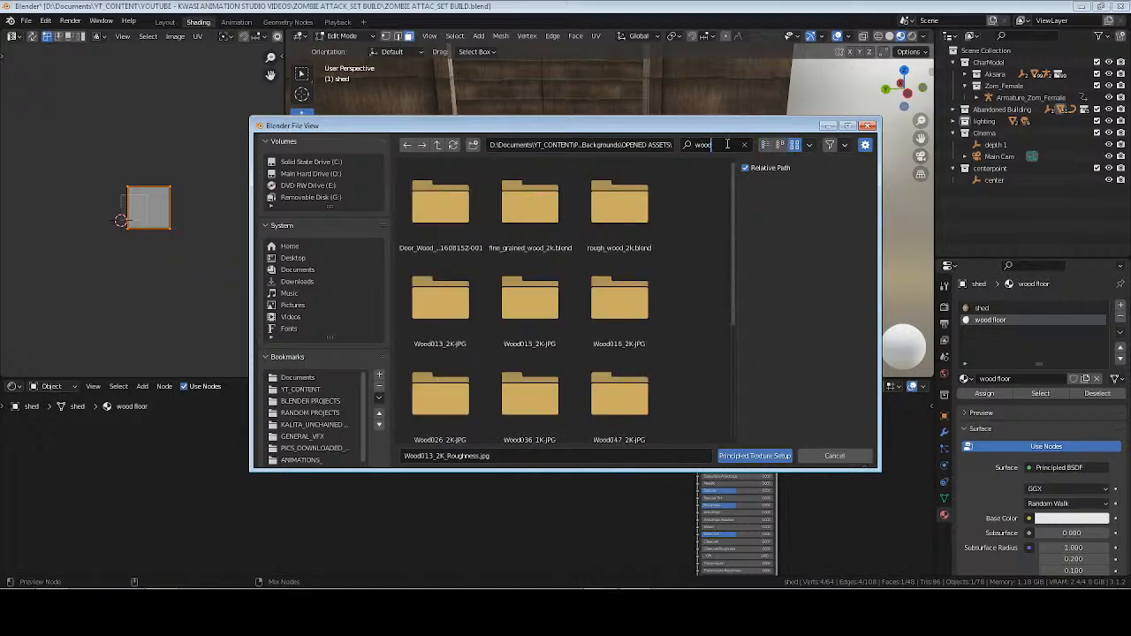
{"action": "double_click", "coordinate": [522, 311]}
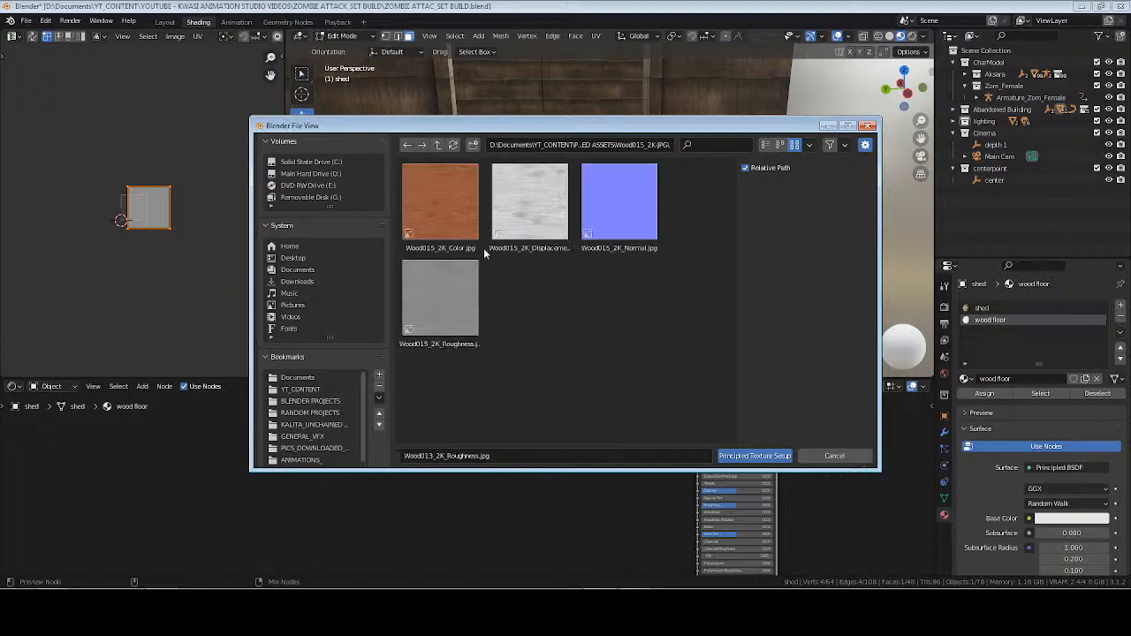
{"action": "left_click", "coordinate": [455, 221]}
{"action": "left_click", "coordinate": [630, 221], "text": "ctrl"}
{"action": "left_click", "coordinate": [441, 300], "text": "ctrl"}
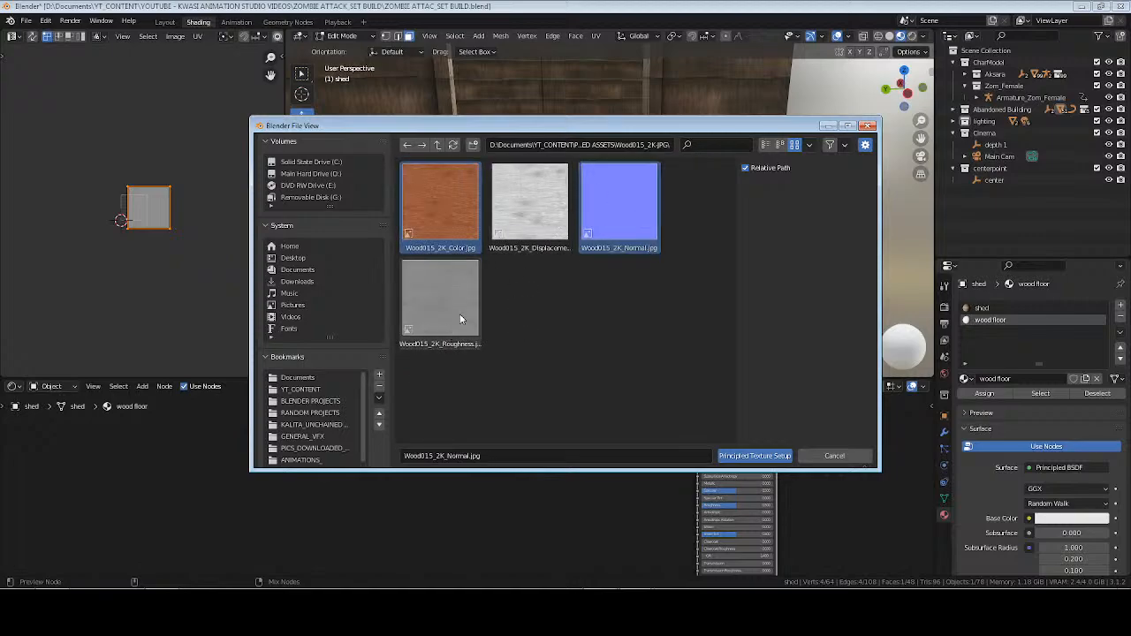
{"action": "left_click", "coordinate": [755, 455]}
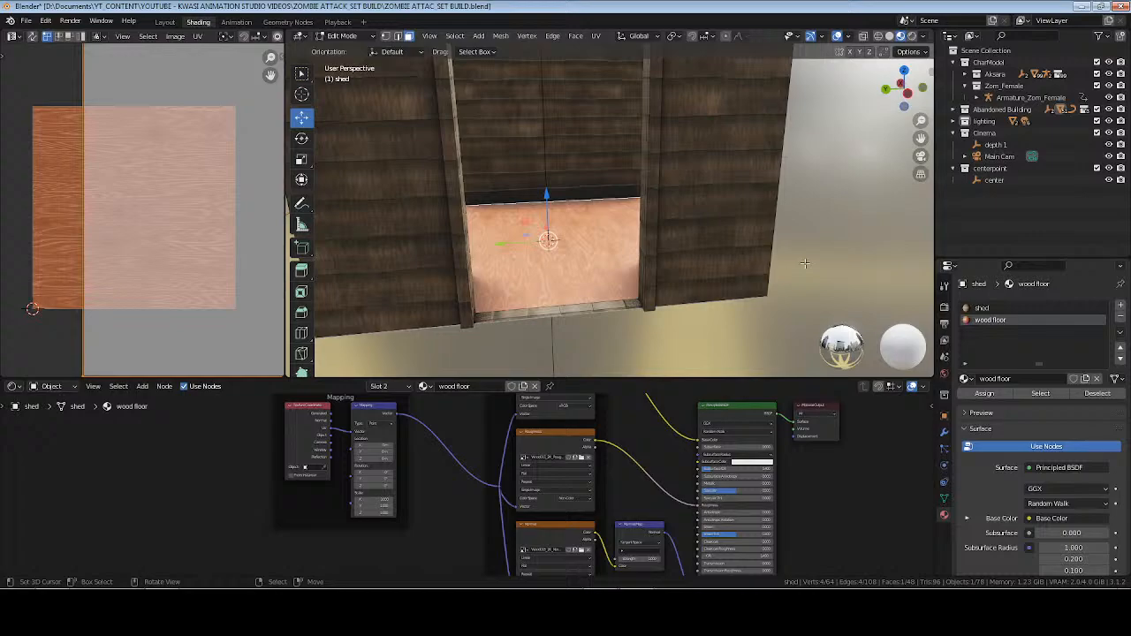
Unwrap the shed's floor face, return to Object Mode and save the file.
{"action": "key", "text": "u"}
{"action": "left_click", "coordinate": [805, 265]}
{"action": "key", "text": "Tab"}
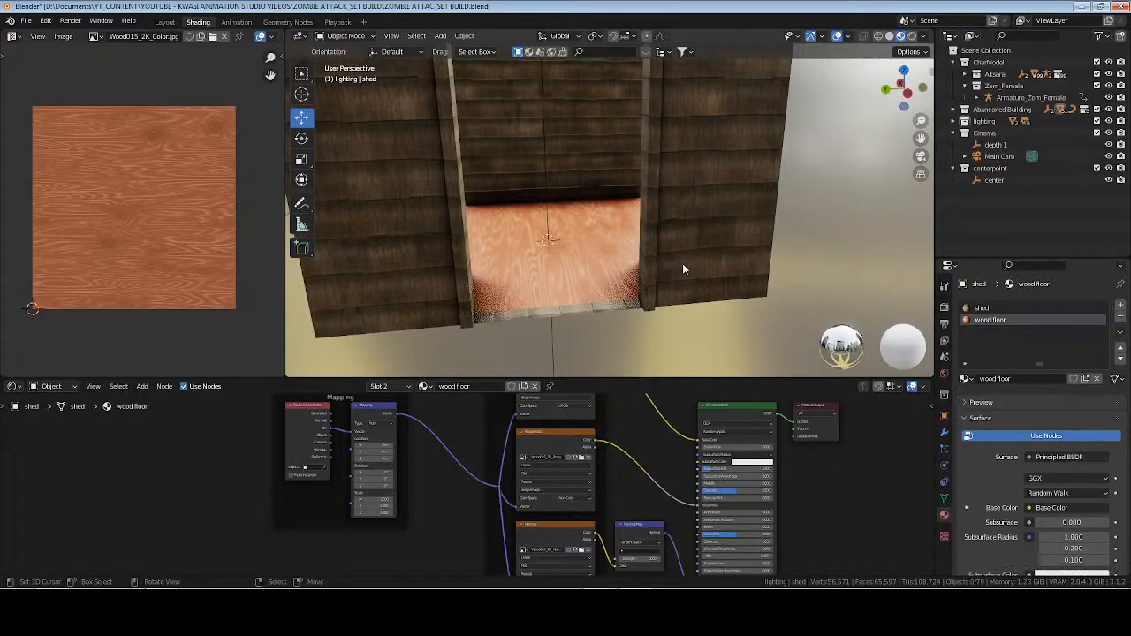
{"action": "key", "text": "alt+a"}
{"action": "scroll", "coordinate": [637, 239], "scroll_direction": "down", "scroll_amount": 5}
{"action": "key", "text": "ctrl+s"}
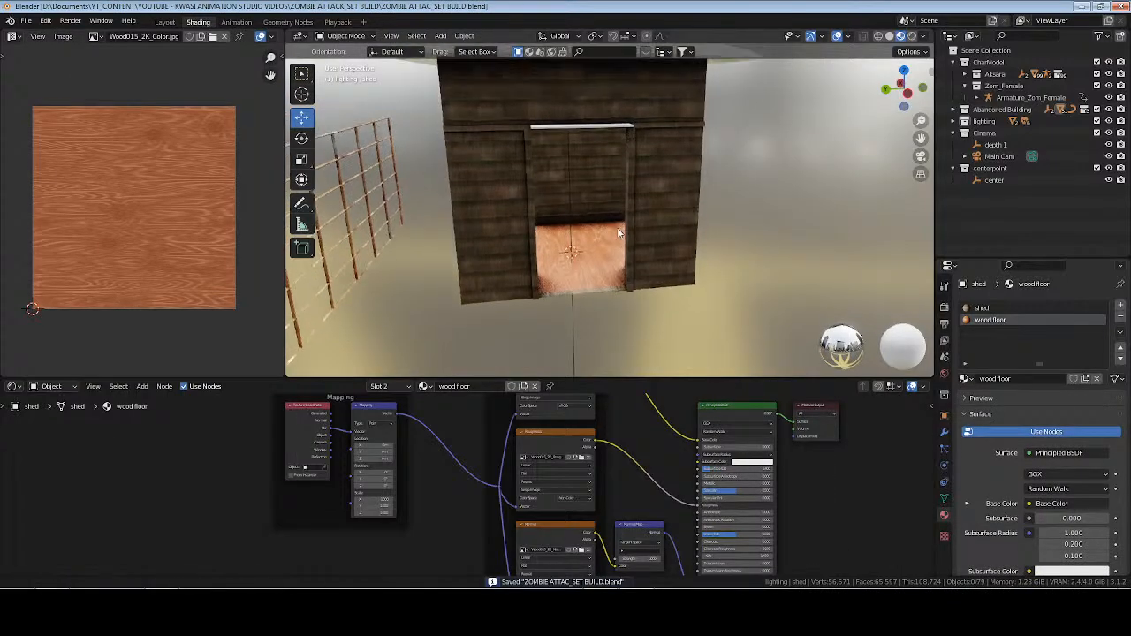
Assign the wood floor material to the threshold faces along the bottom of the shed's doorway.
{"action": "scroll", "coordinate": [582, 165], "scroll_direction": "up", "scroll_amount": 7}
{"action": "middle_click_drag", "start_coordinate": [510, 250], "coordinate": [607, 248]}
{"action": "left_click", "coordinate": [607, 246]}
{"action": "key", "text": "Tab"}
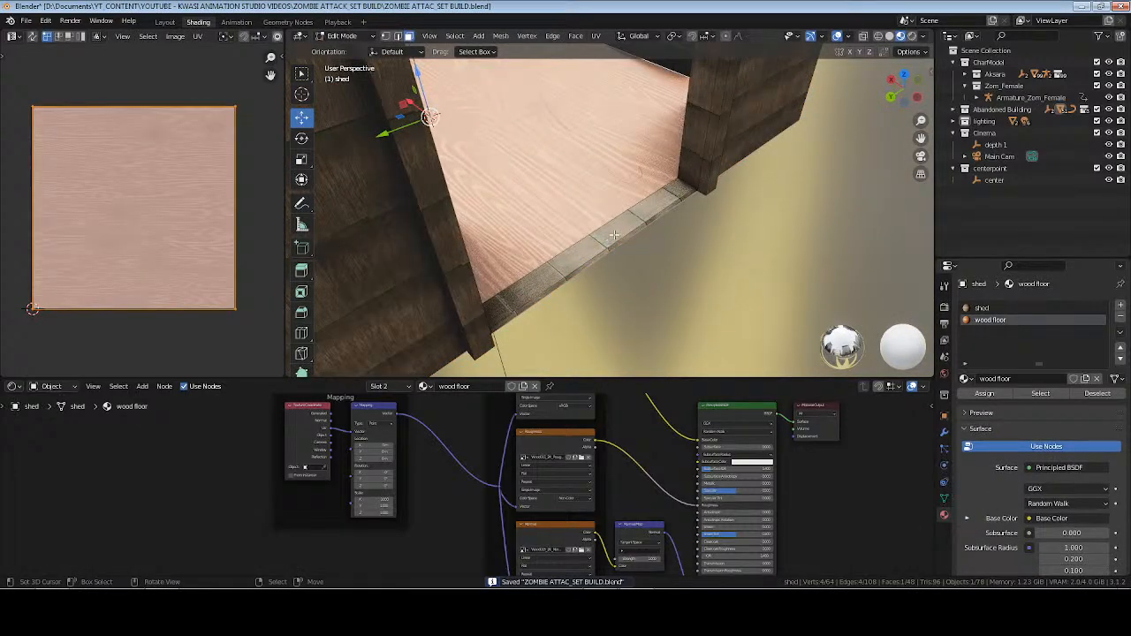
{"action": "left_click", "coordinate": [616, 234]}
{"action": "key", "text": "ctrl+KP_Add"}
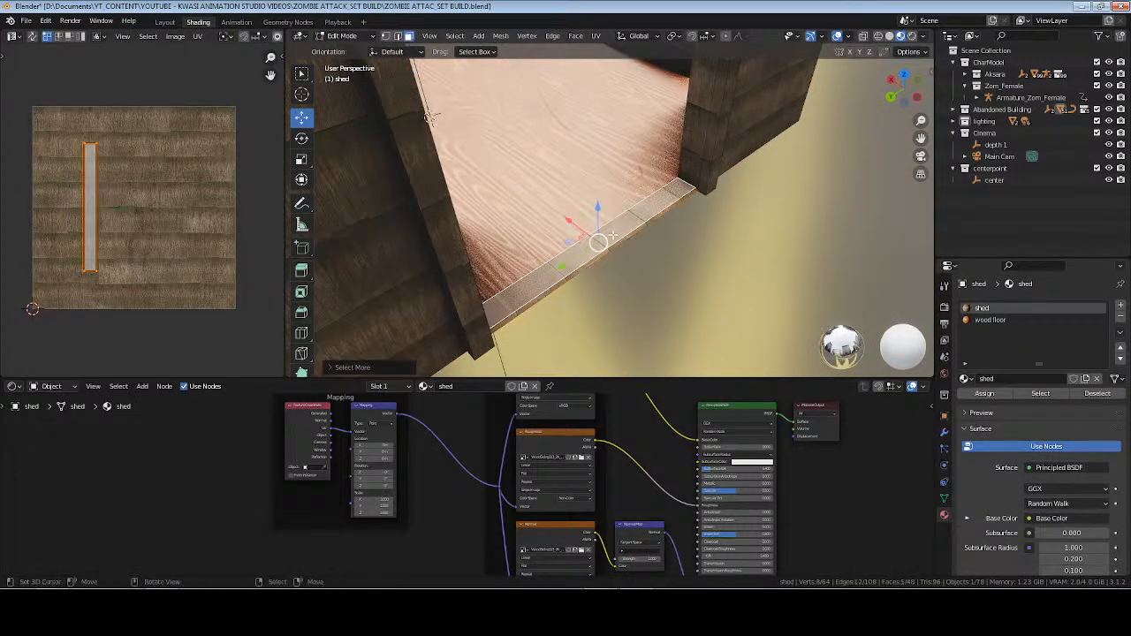
{"action": "mouse_move", "coordinate": [612, 234]}
{"action": "middle_mouse_down"}
{"action": "mouse_move", "coordinate": [598, 222]}
{"action": "mouse_move", "coordinate": [639, 186]}
{"action": "mouse_move", "coordinate": [630, 223]}
{"action": "mouse_move", "coordinate": [619, 217]}
{"action": "middle_mouse_up"}
{"action": "left_click", "coordinate": [990, 320]}
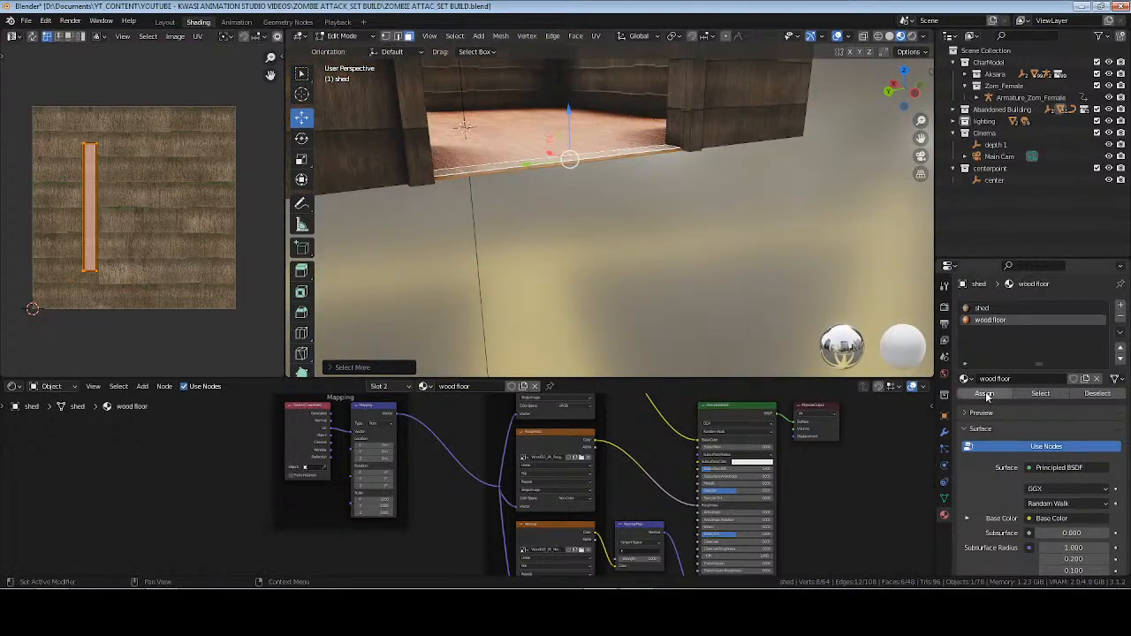
{"action": "middle_click_drag", "start_coordinate": [716, 196], "coordinate": [661, 264]}
{"action": "key", "text": "Tab"}
{"action": "scroll", "coordinate": [653, 196], "scroll_direction": "down", "scroll_amount": 3}
{"action": "scroll", "coordinate": [676, 200], "scroll_direction": "down", "scroll_amount": 3}
Give the shed roof object a new material named "shed roof".
{"action": "right_click", "coordinate": [666, 114]}
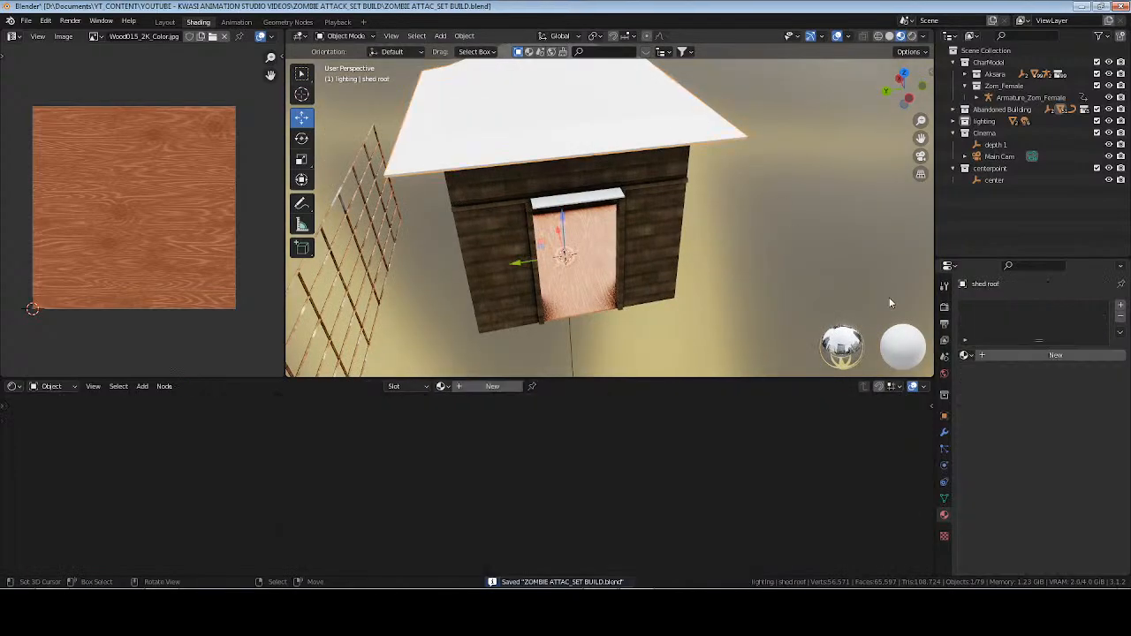
{"action": "left_click", "coordinate": [1120, 309]}
{"action": "left_click", "coordinate": [1001, 354]}
{"action": "double_click", "coordinate": [990, 355]}
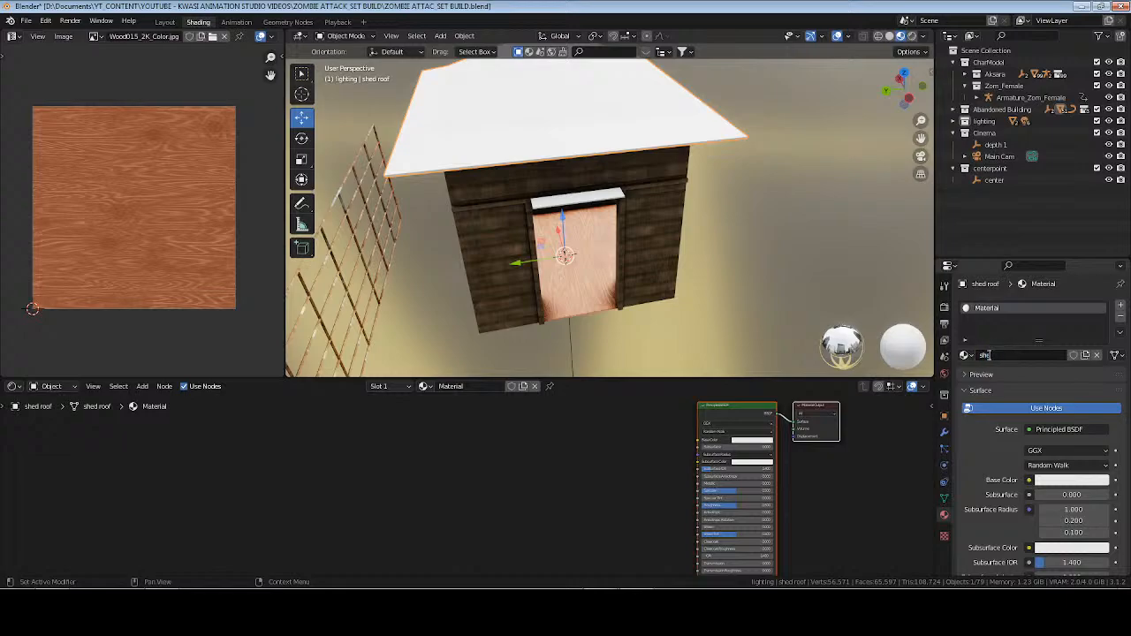
{"action": "key", "text": "Return"}
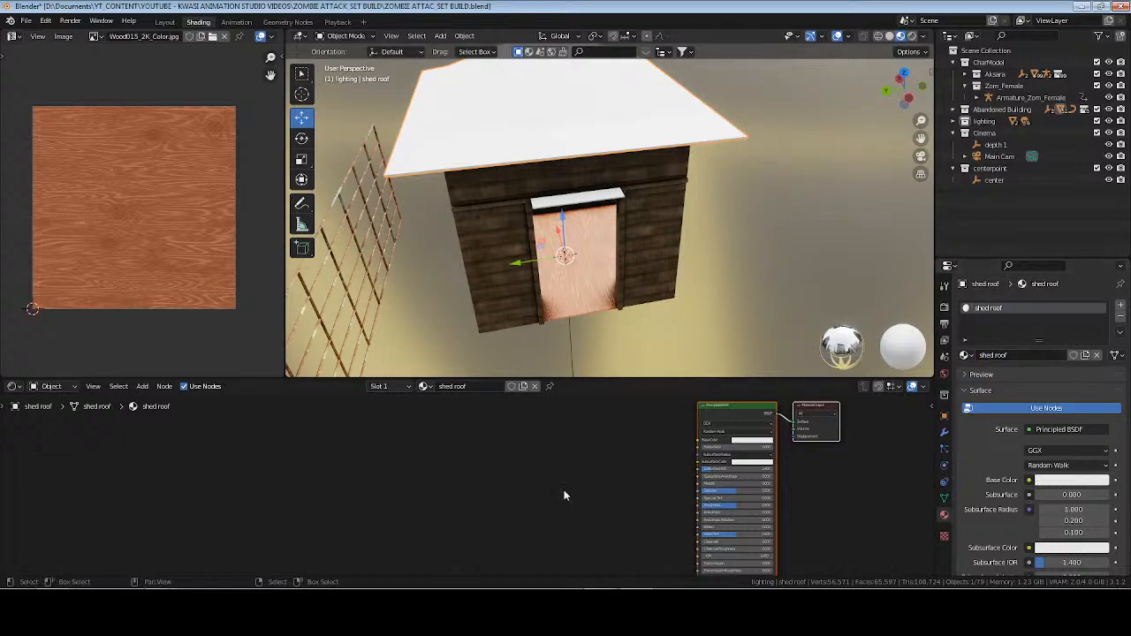
{"action": "left_click", "coordinate": [619, 465]}
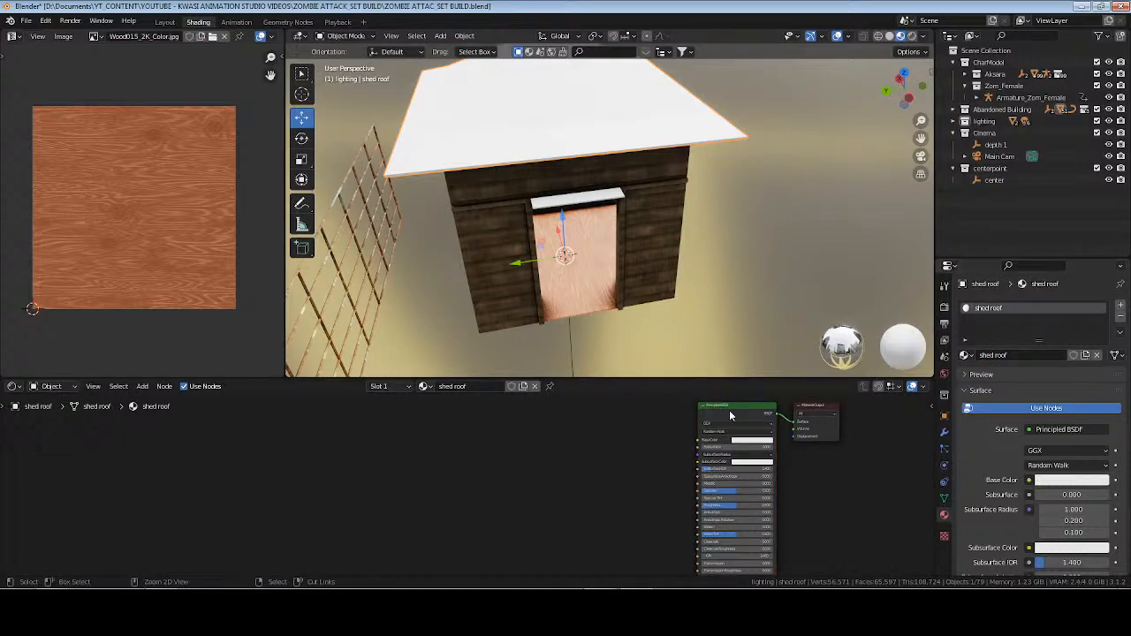
Save the file and find the CorrugatedSteel005_2K-JPG texture folder for the shed roof's Principled texture setup.
{"action": "left_click", "coordinate": [729, 410]}
{"action": "key", "text": "ctrl+s"}
{"action": "key", "text": "ctrl+shift+t"}
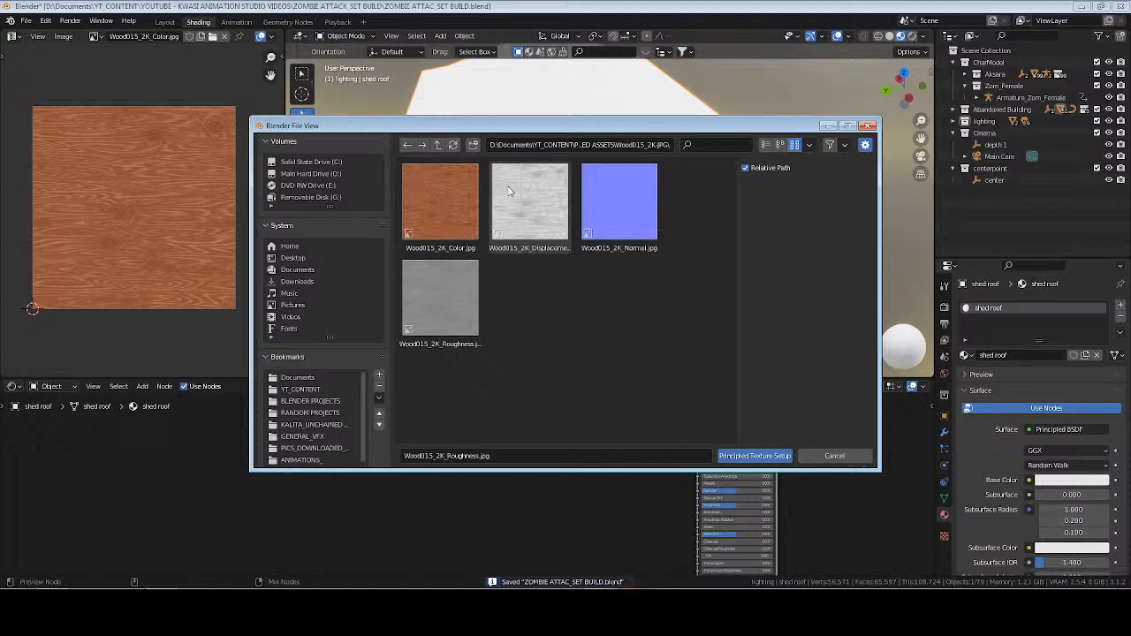
{"action": "left_click", "coordinate": [438, 145]}
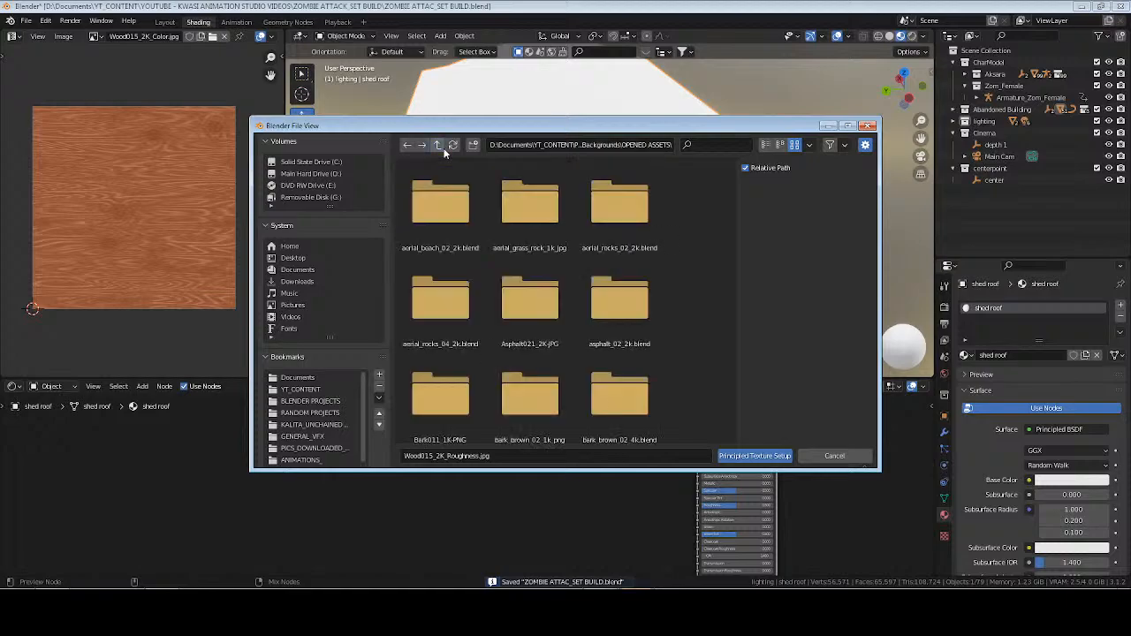
{"action": "left_click", "coordinate": [697, 146]}
{"action": "type", "text": "cor"}
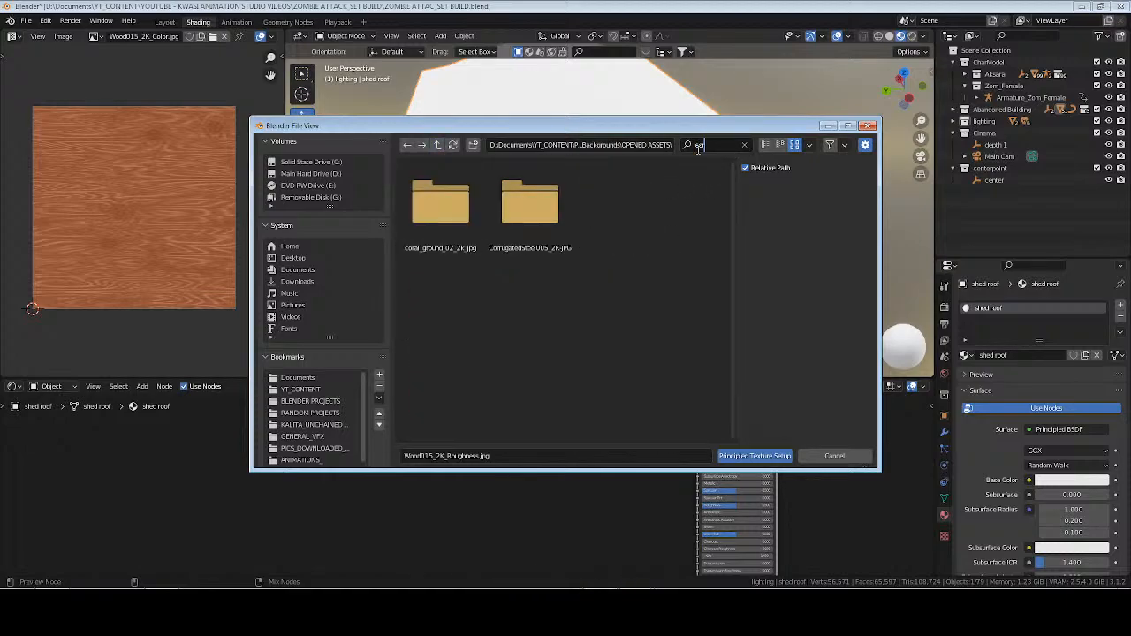
{"action": "double_click", "coordinate": [519, 210]}
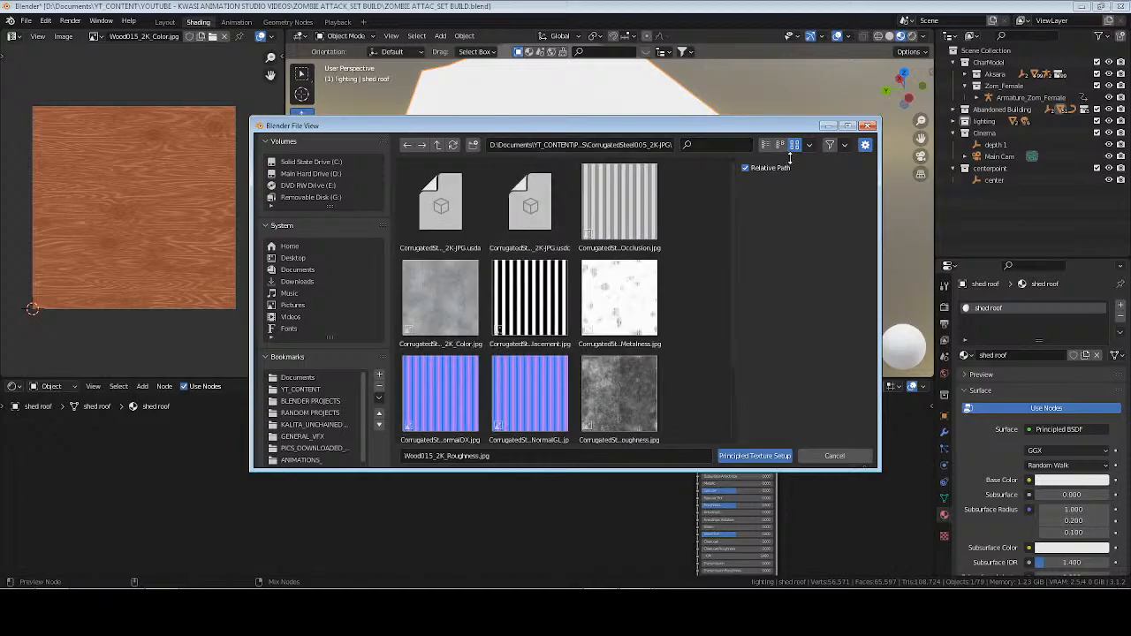
Load the CorrugatedSteel005_2K Color, Metalness, NormalDX and Roughness maps into the shed roof material.
{"action": "left_click", "coordinate": [766, 144]}
{"action": "left_click", "coordinate": [494, 215]}
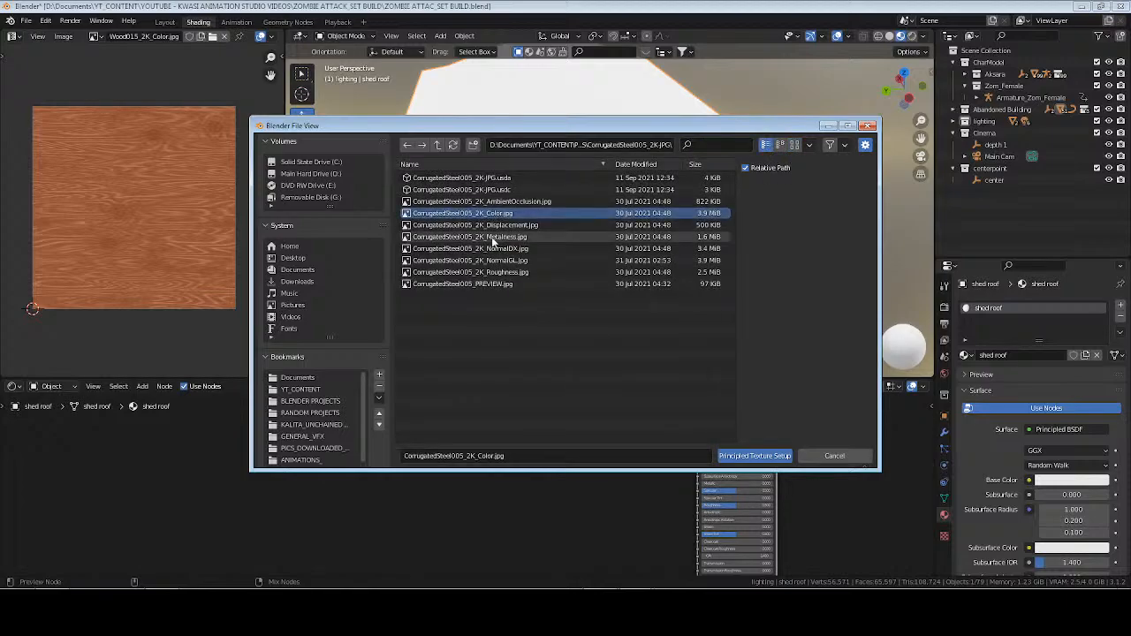
{"action": "left_click", "coordinate": [493, 236], "text": "ctrl"}
{"action": "left_click", "coordinate": [494, 263], "text": "ctrl"}
{"action": "left_click", "coordinate": [496, 271], "text": "ctrl"}
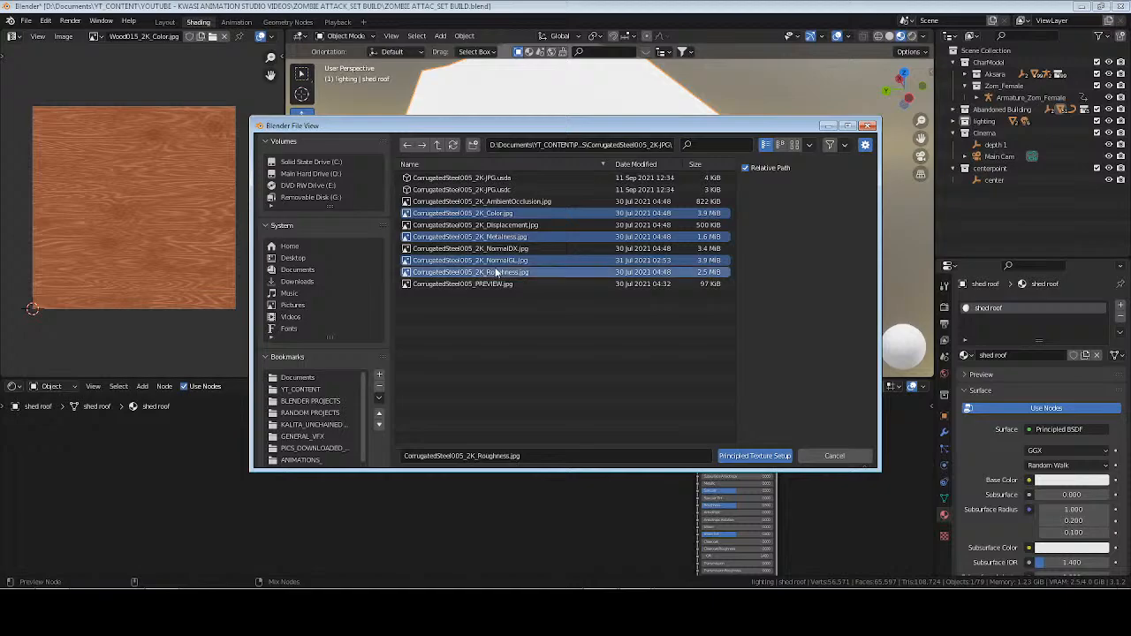
{"action": "left_click", "coordinate": [497, 261], "text": "ctrl"}
{"action": "left_click", "coordinate": [498, 251], "text": "ctrl"}
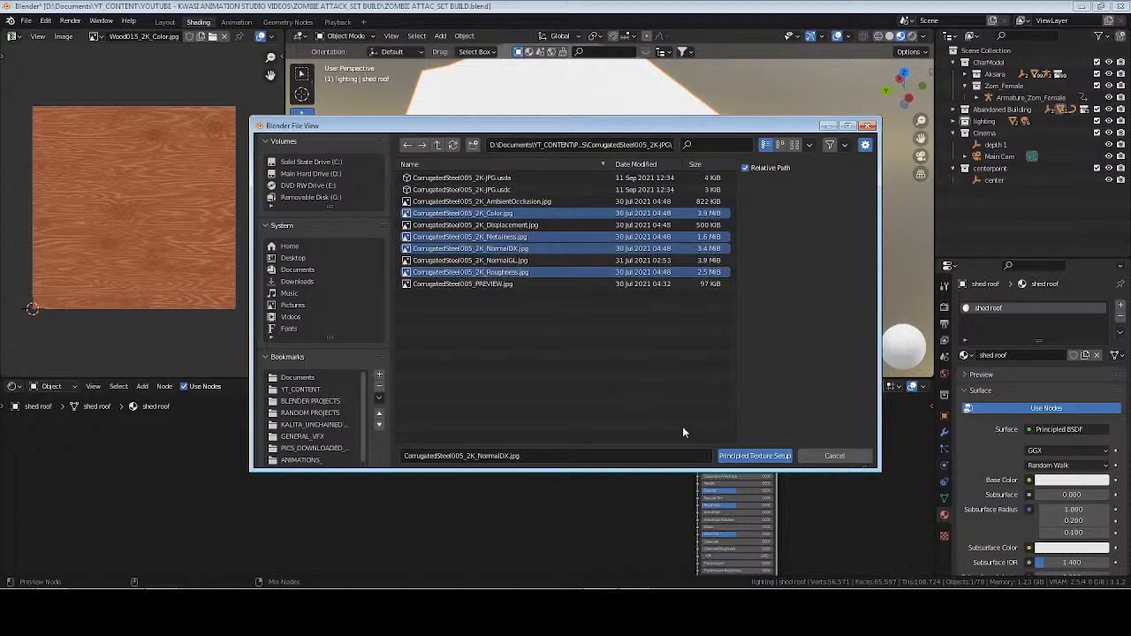
{"action": "left_click", "coordinate": [756, 456]}
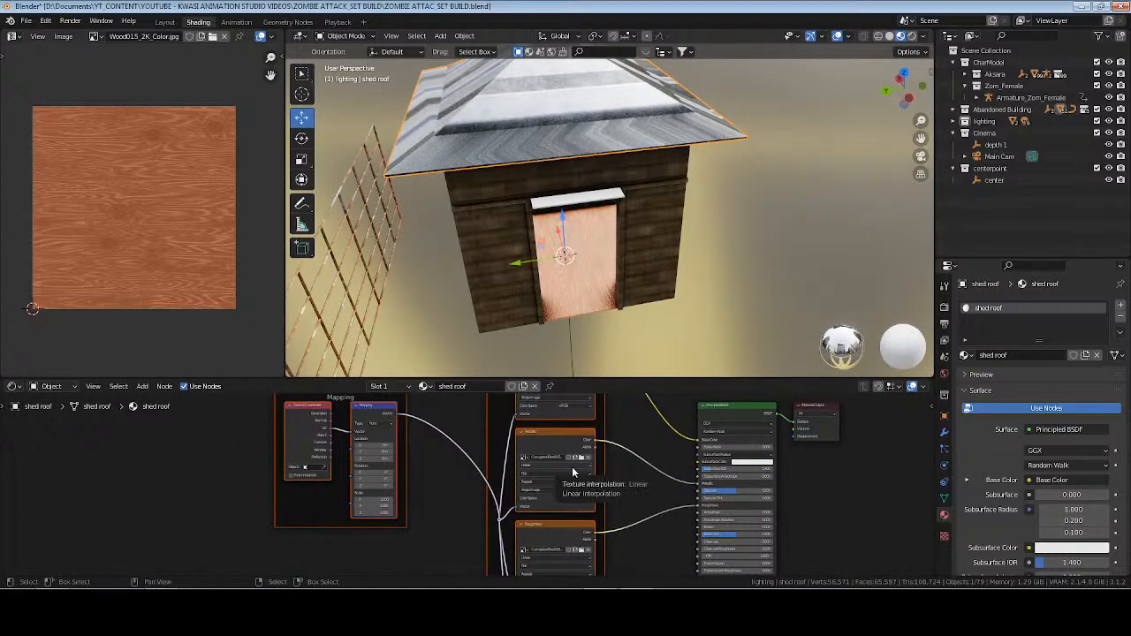
Unwrap all faces of the shed roof with Cube Projection.
{"action": "left_click", "coordinate": [642, 453]}
{"action": "key", "text": "Tab"}
{"action": "middle_click_drag", "start_coordinate": [582, 103], "coordinate": [587, 169], "text": "shift"}
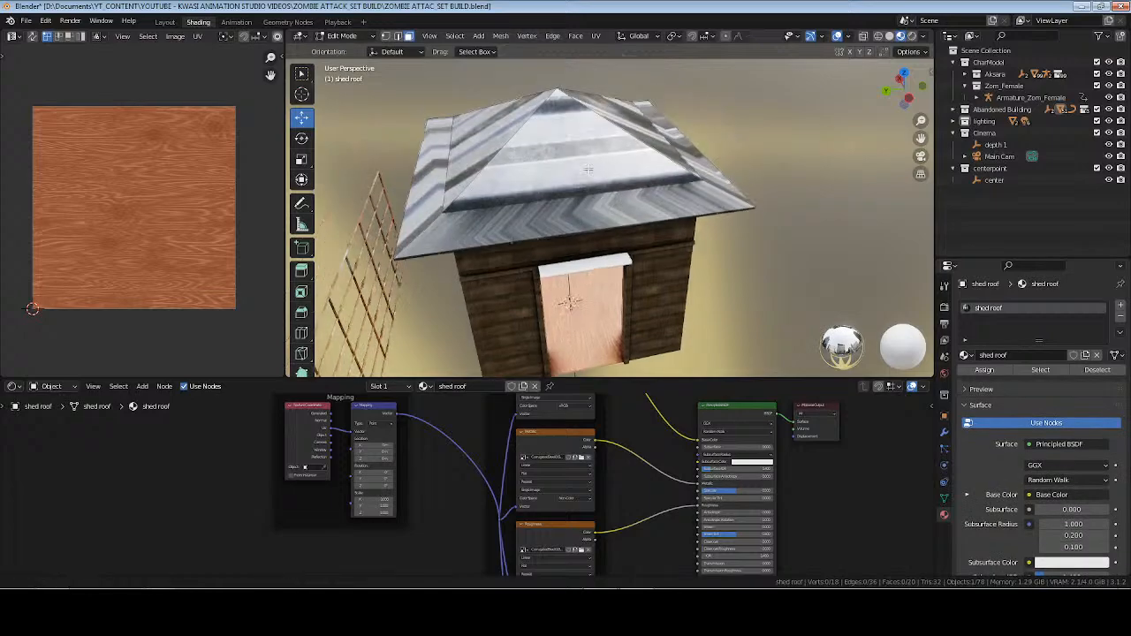
{"action": "key", "text": "a"}
{"action": "key", "text": "u"}
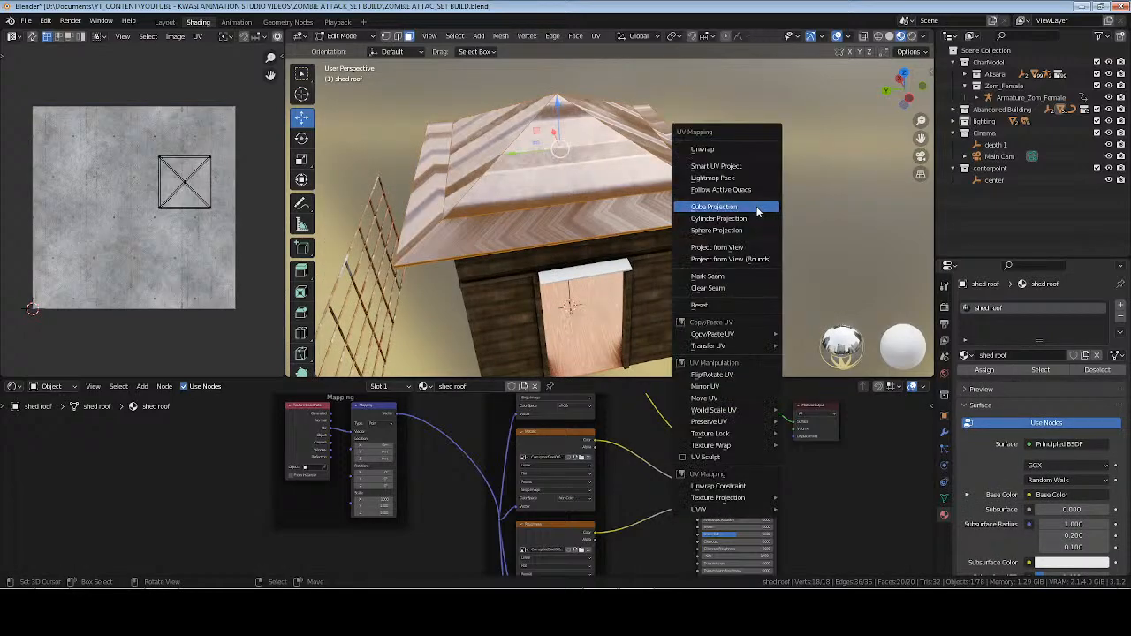
{"action": "left_click", "coordinate": [727, 208]}
{"action": "key", "text": "Tab"}
{"action": "middle_click_drag", "start_coordinate": [650, 205], "coordinate": [610, 219]}
Try Cube Projection on only the triangular roof face above the doorway.
{"action": "key", "text": "Tab"}
{"action": "left_click", "coordinate": [635, 212]}
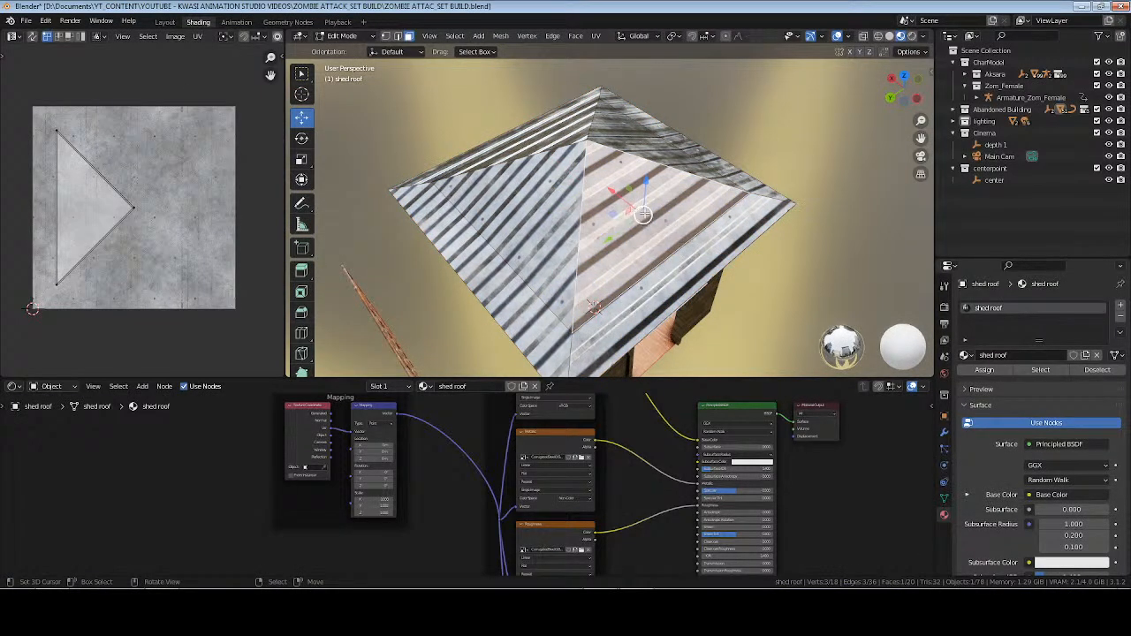
{"action": "key", "text": "u"}
{"action": "left_click", "coordinate": [718, 232]}
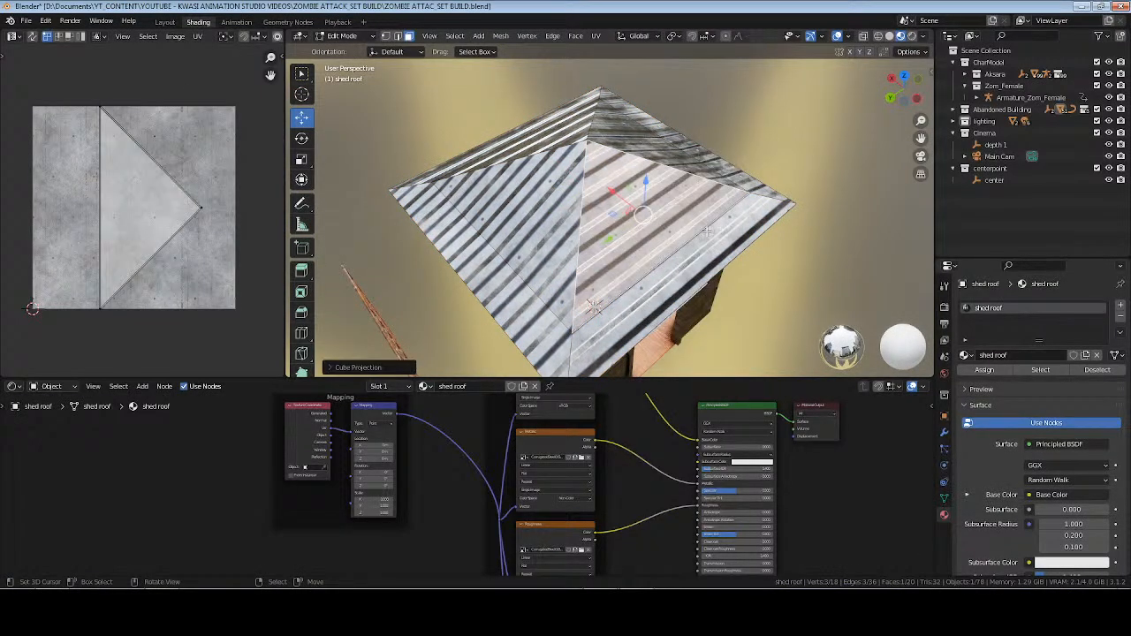
{"action": "key", "text": "Tab"}
{"action": "middle_click_drag", "start_coordinate": [651, 232], "coordinate": [588, 236]}
Reapply Cube Projection to the whole roof, including the door-side triangle that was projected separately.
{"action": "key", "text": "Tab"}
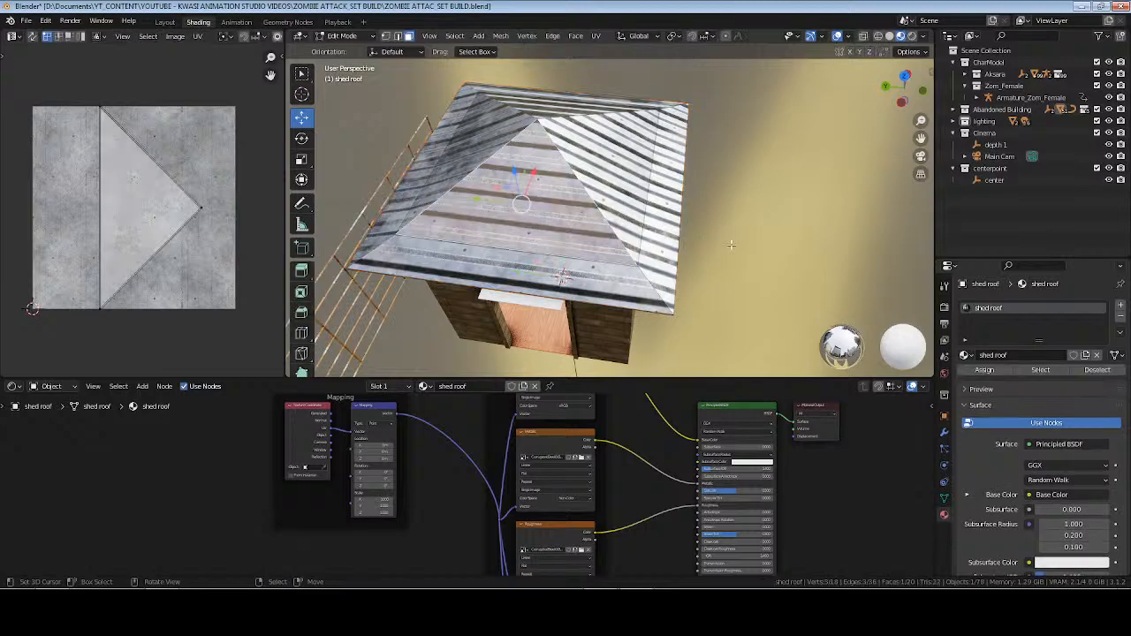
{"action": "key", "text": "a"}
{"action": "key", "text": "u"}
{"action": "left_click", "coordinate": [731, 245]}
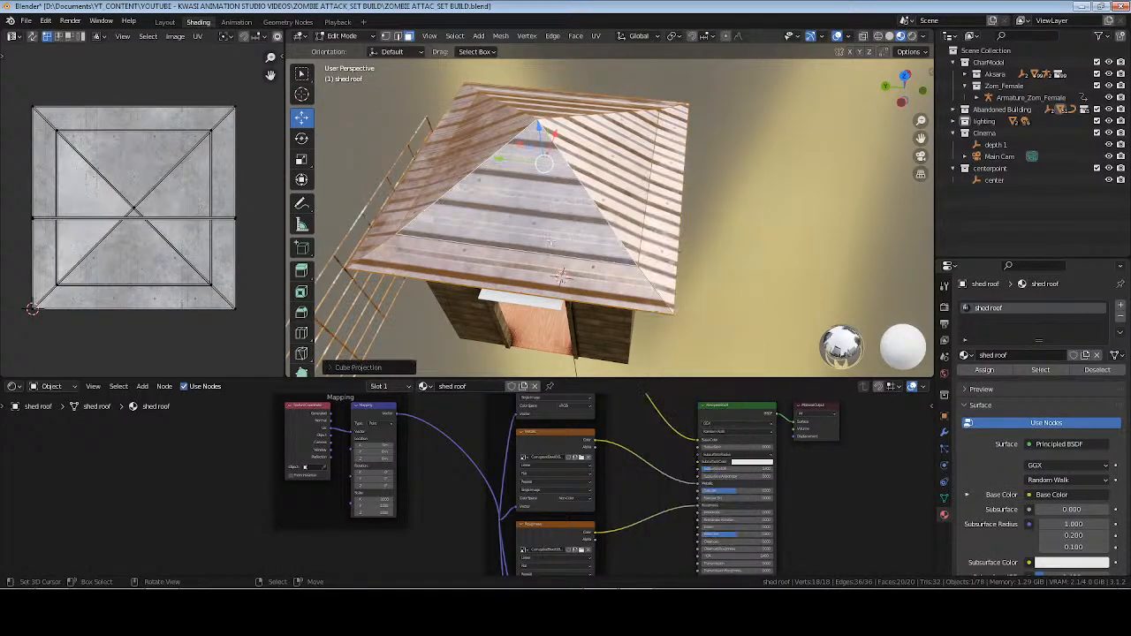
{"action": "key", "text": "Tab"}
{"action": "middle_click_drag", "start_coordinate": [512, 233], "coordinate": [658, 237]}
Try projecting the door-side triangular roof face separately with Cube Projection and rotating its UVs by 90°.
{"action": "key", "text": "Tab"}
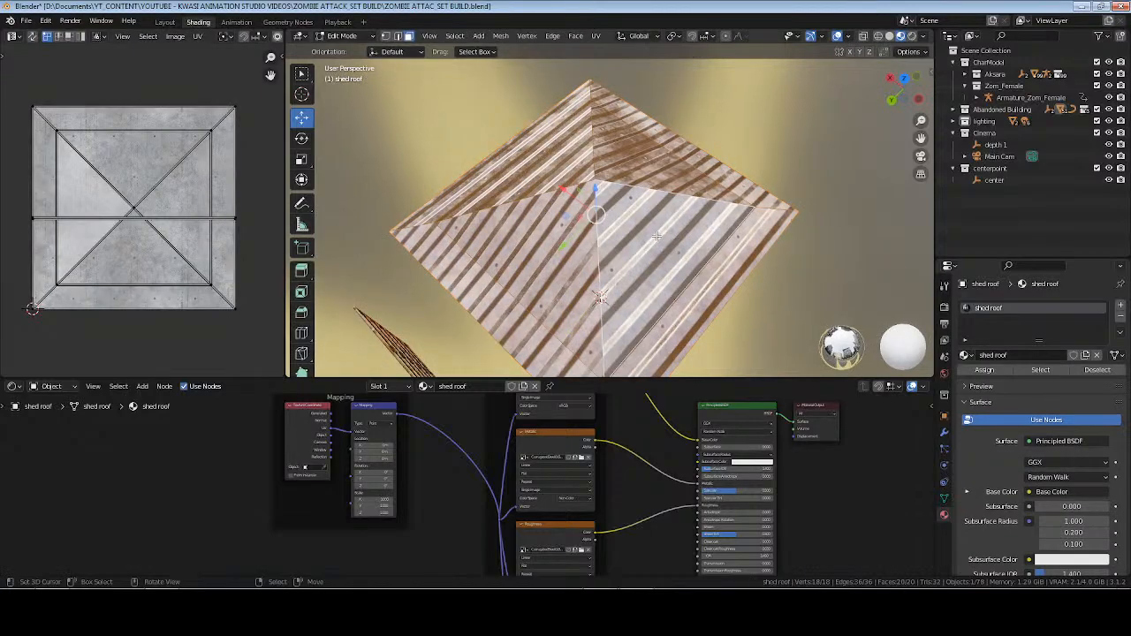
{"action": "left_click", "coordinate": [658, 237]}
{"action": "key", "text": "u"}
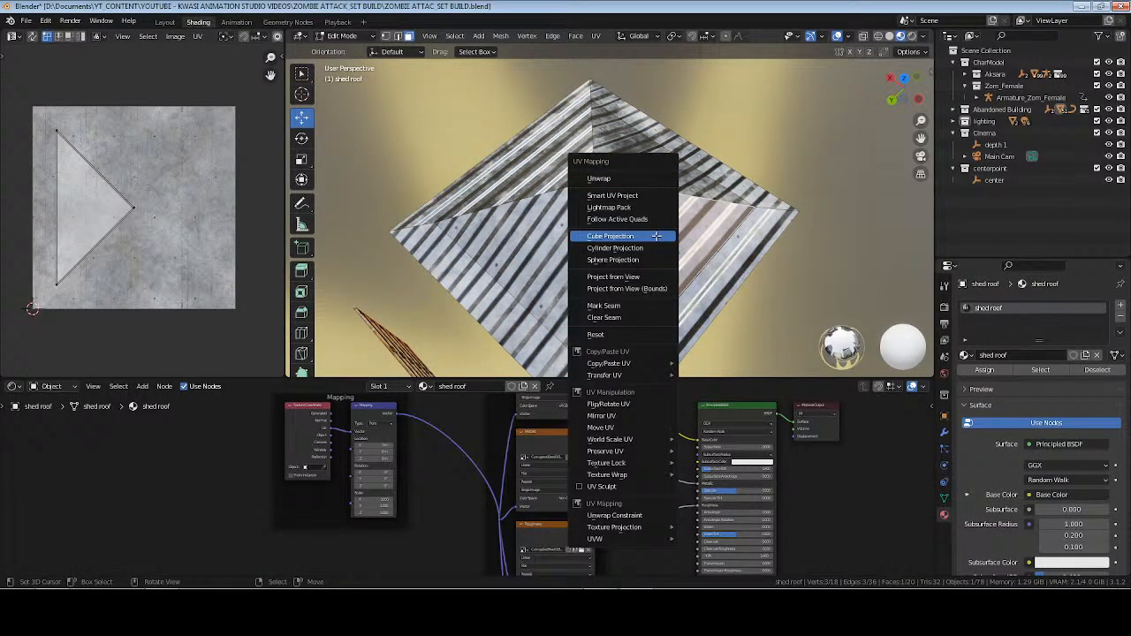
{"action": "left_click", "coordinate": [657, 236]}
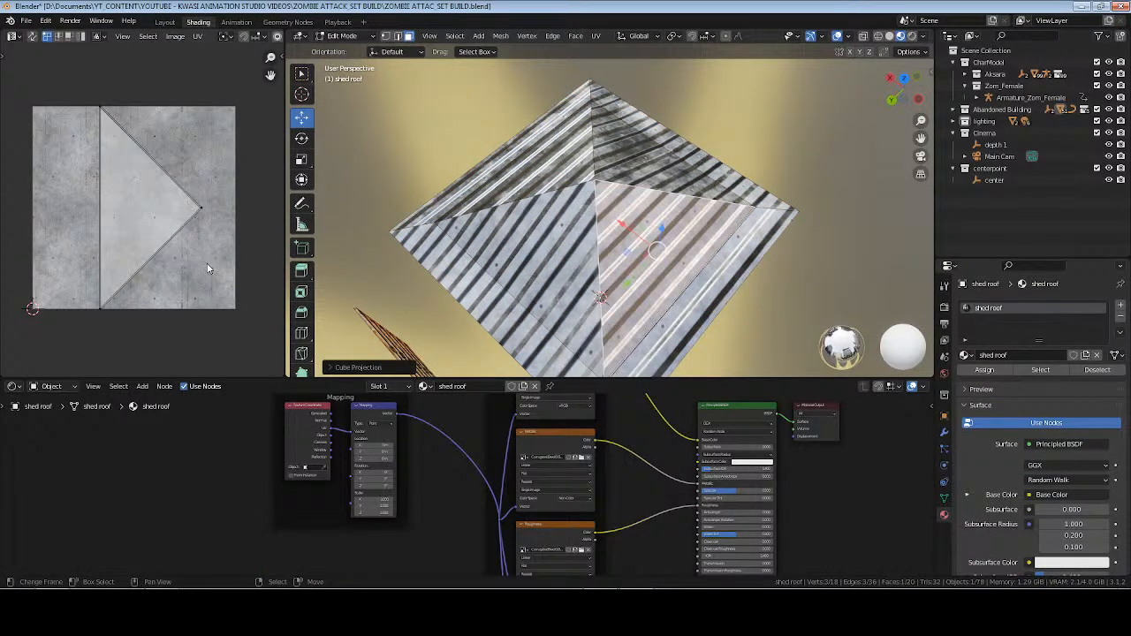
{"action": "type", "text": "ar90"}
{"action": "key", "text": "Return"}
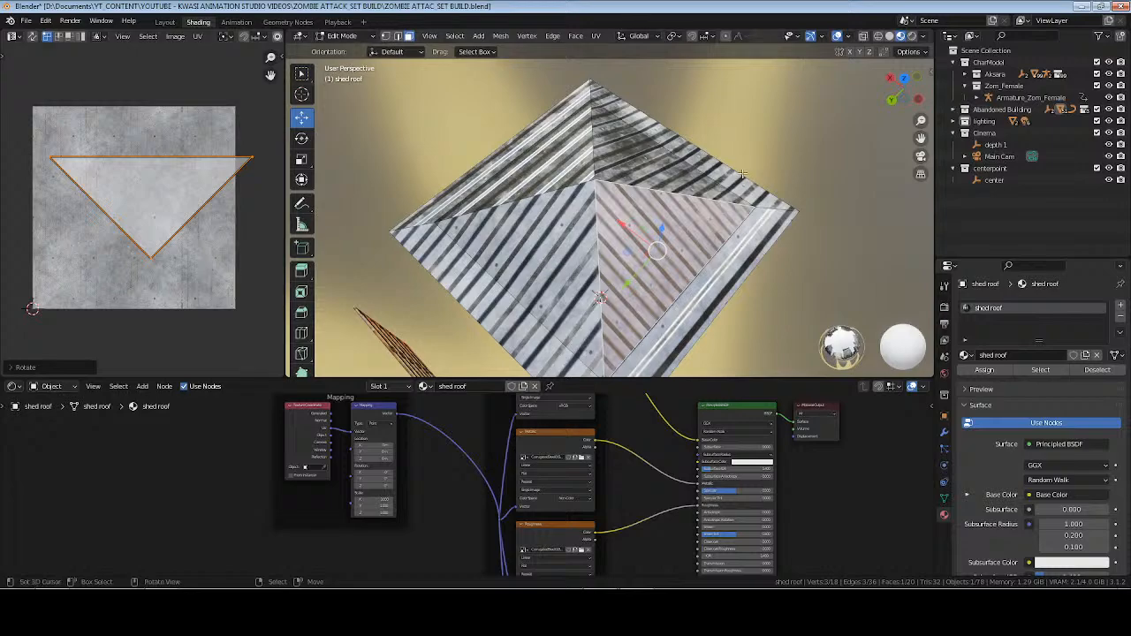
Replace the door-side triangle's rotated UVs by cube-projecting all roof faces together.
{"action": "key", "text": "a"}
{"action": "key", "text": "u"}
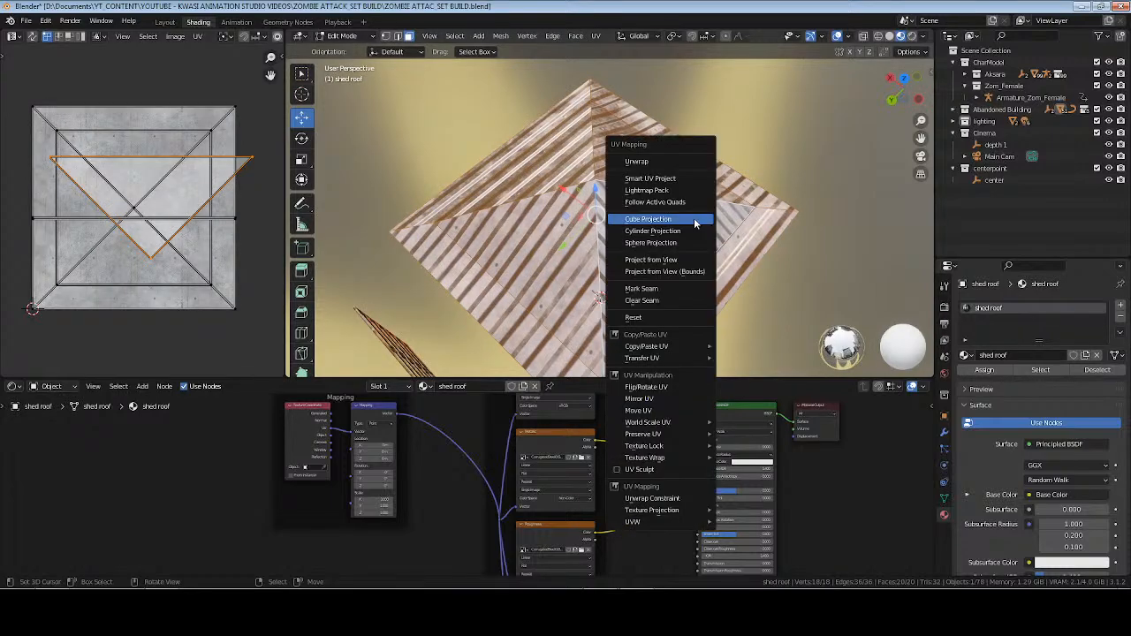
{"action": "left_click", "coordinate": [694, 219]}
{"action": "left_click", "coordinate": [668, 231]}
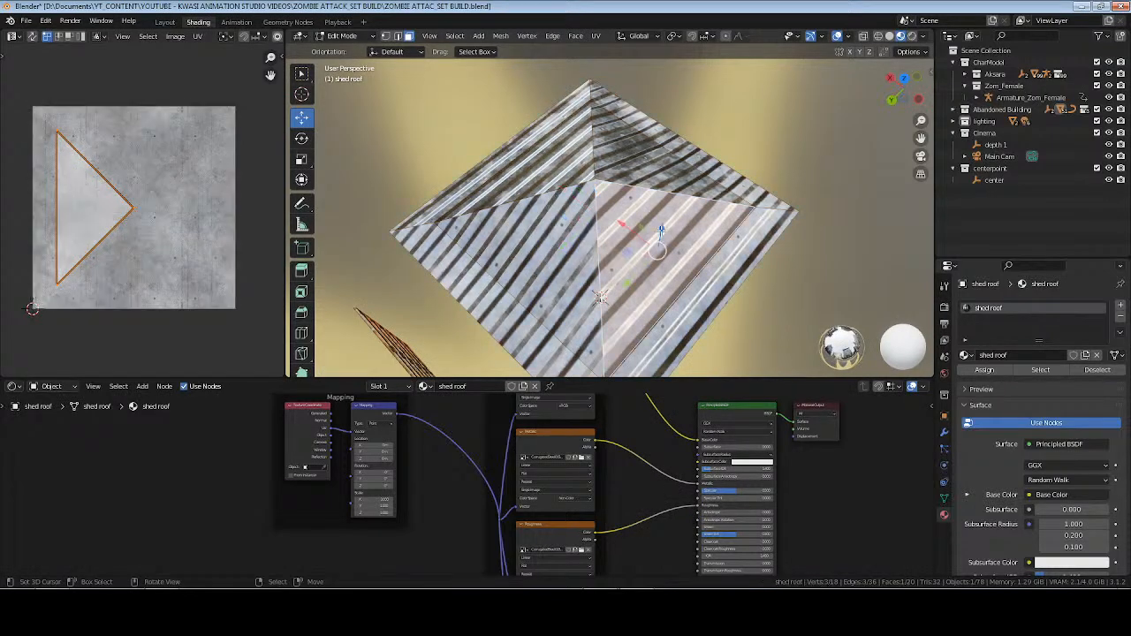
Try unwrapping all roof faces with Follow Active Quads.
{"action": "key", "text": "a"}
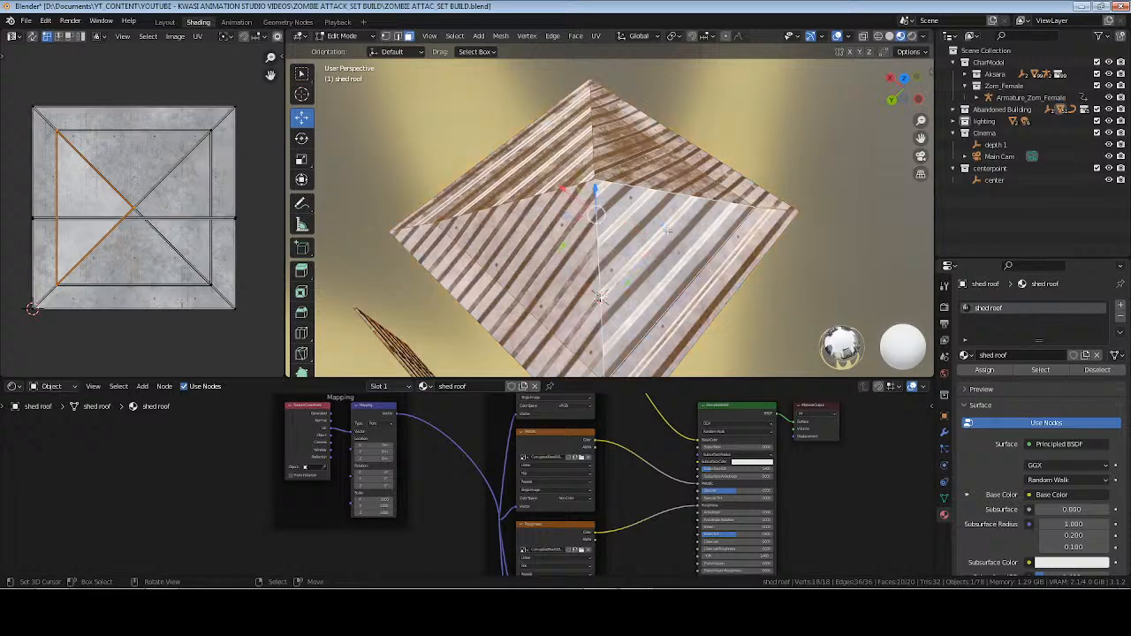
{"action": "key", "text": "u"}
{"action": "left_click", "coordinate": [659, 221]}
{"action": "left_click", "coordinate": [668, 248]}
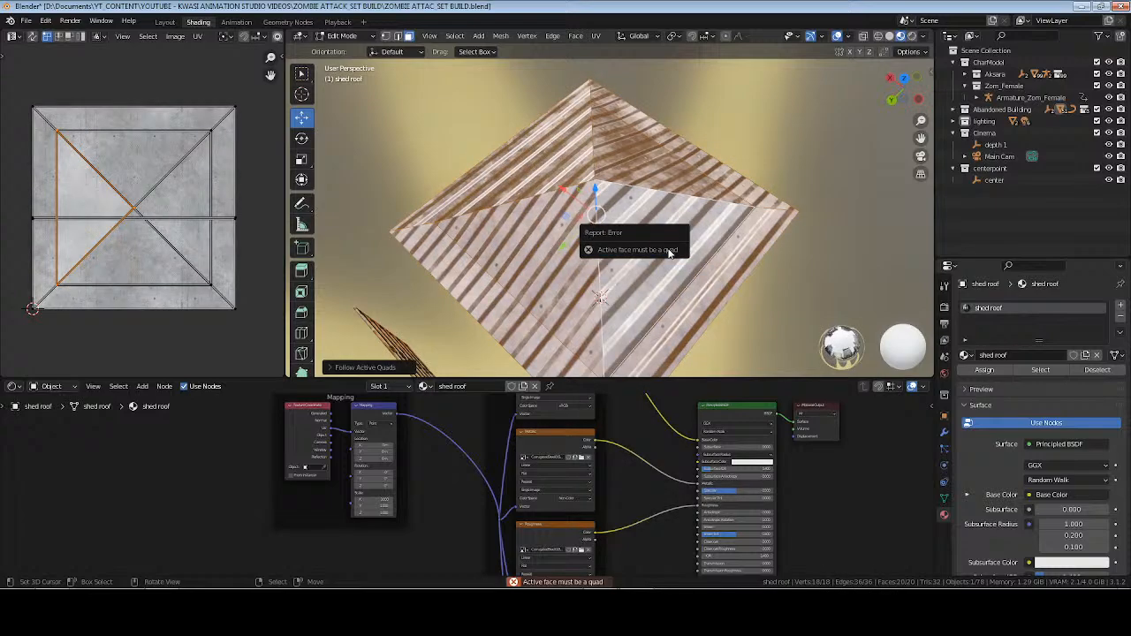
Try Smart UV Project on all roof faces with its default settings.
{"action": "key", "text": "u"}
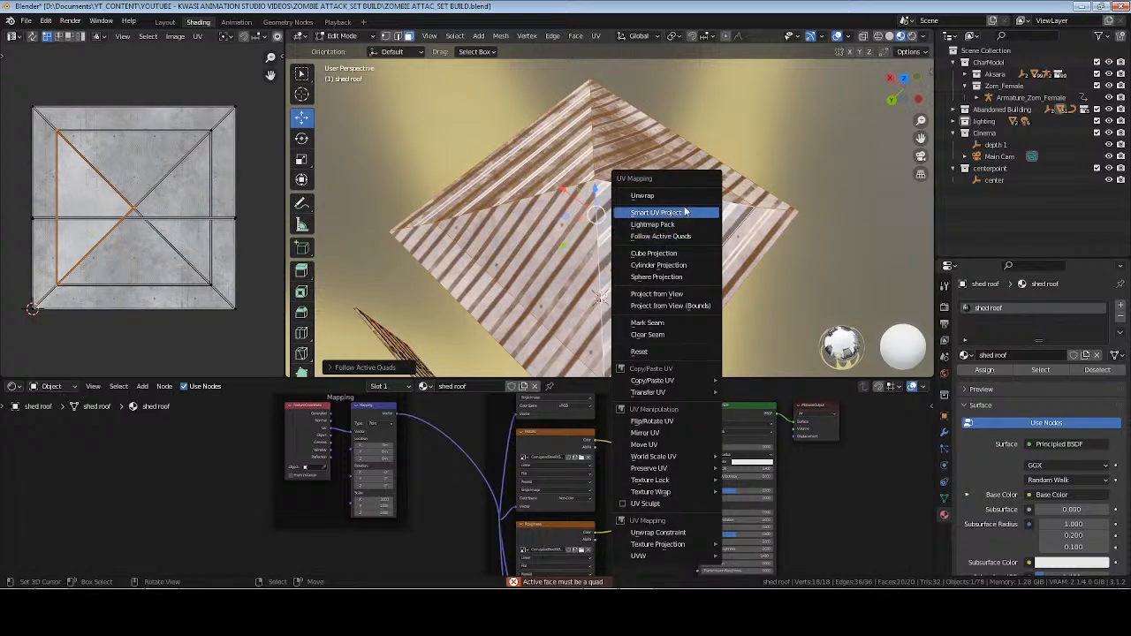
{"action": "left_click", "coordinate": [688, 213]}
{"action": "left_click", "coordinate": [768, 248]}
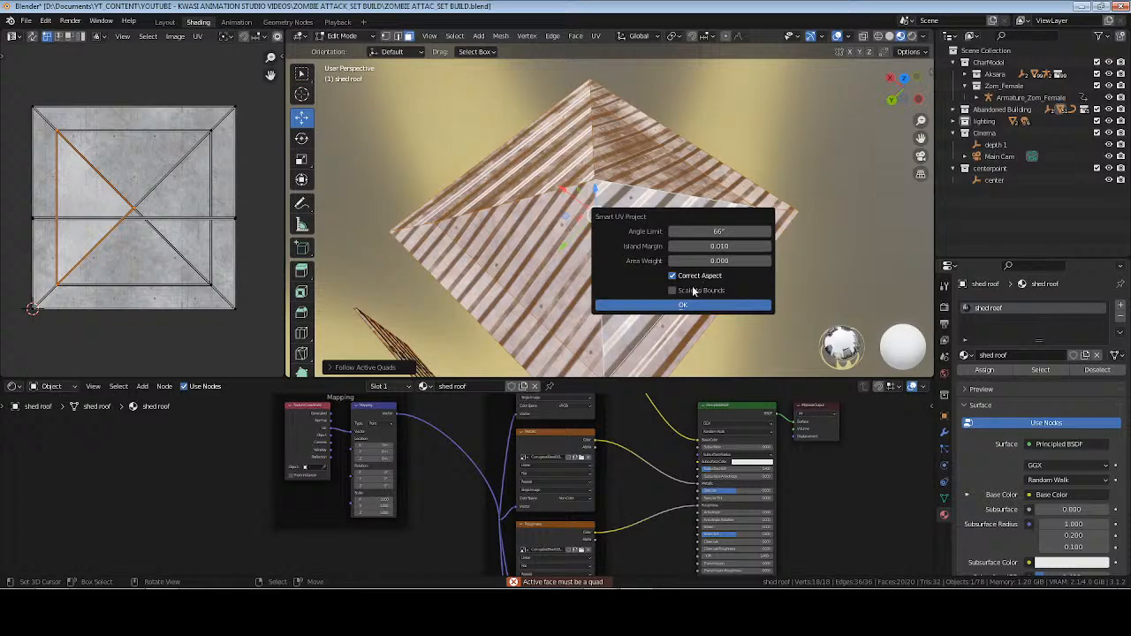
{"action": "left_click", "coordinate": [672, 305]}
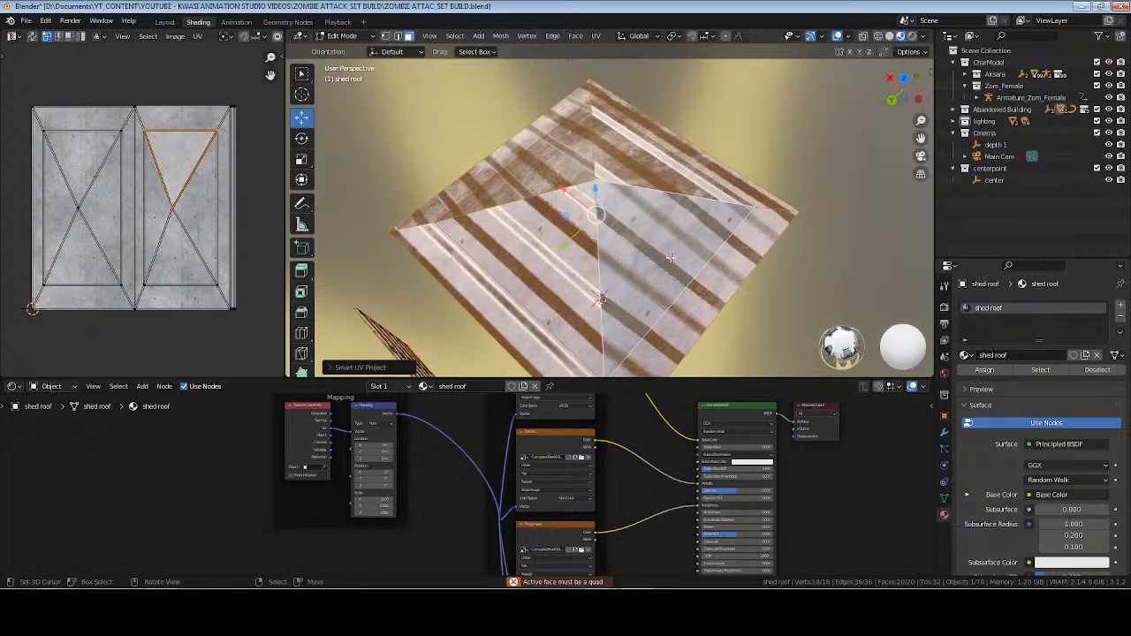
{"action": "key", "text": "Tab"}
{"action": "middle_click_drag", "start_coordinate": [670, 261], "coordinate": [663, 214]}
Replace the roof's Smart UV Project layout with a Cube Projection of all faces.
{"action": "key", "text": "Tab"}
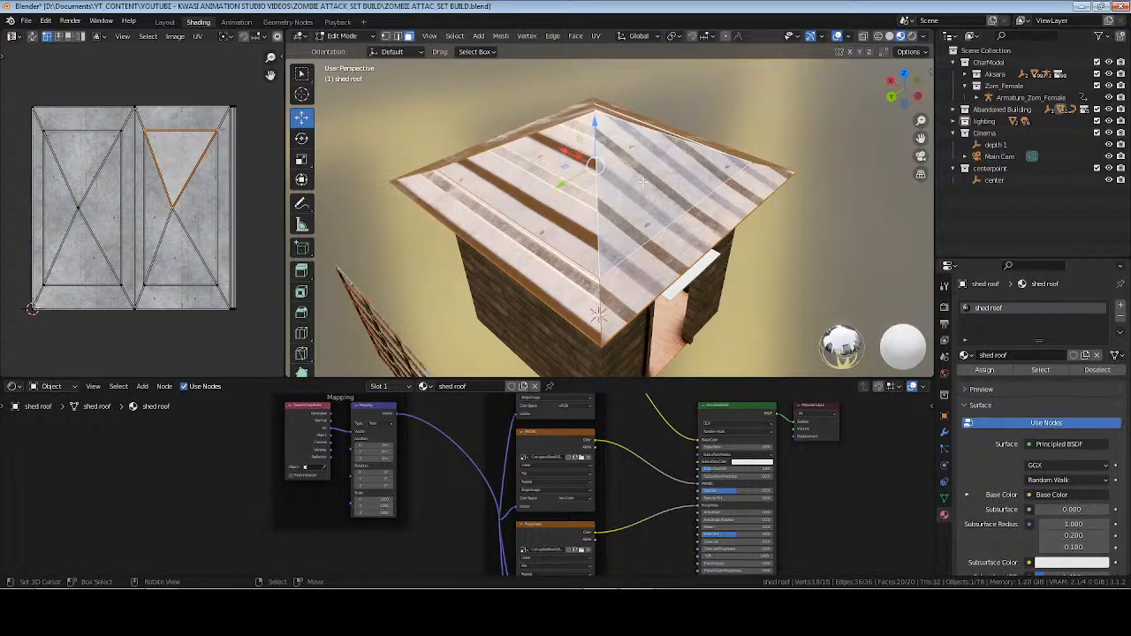
{"action": "key", "text": "u"}
{"action": "key", "text": "a"}
{"action": "key", "text": "u"}
{"action": "left_click", "coordinate": [622, 237]}
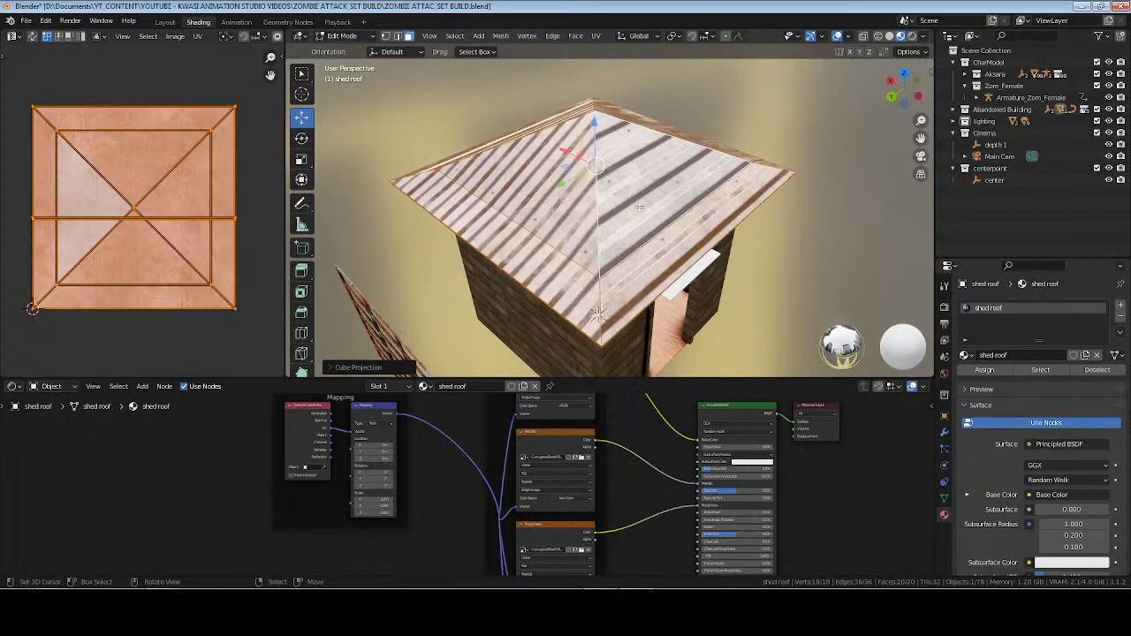
Rotate the UVs of the triangular roof face above the doorway by 90° so the corrugations run down the slope.
{"action": "left_click", "coordinate": [656, 174]}
{"action": "type", "text": "r90"}
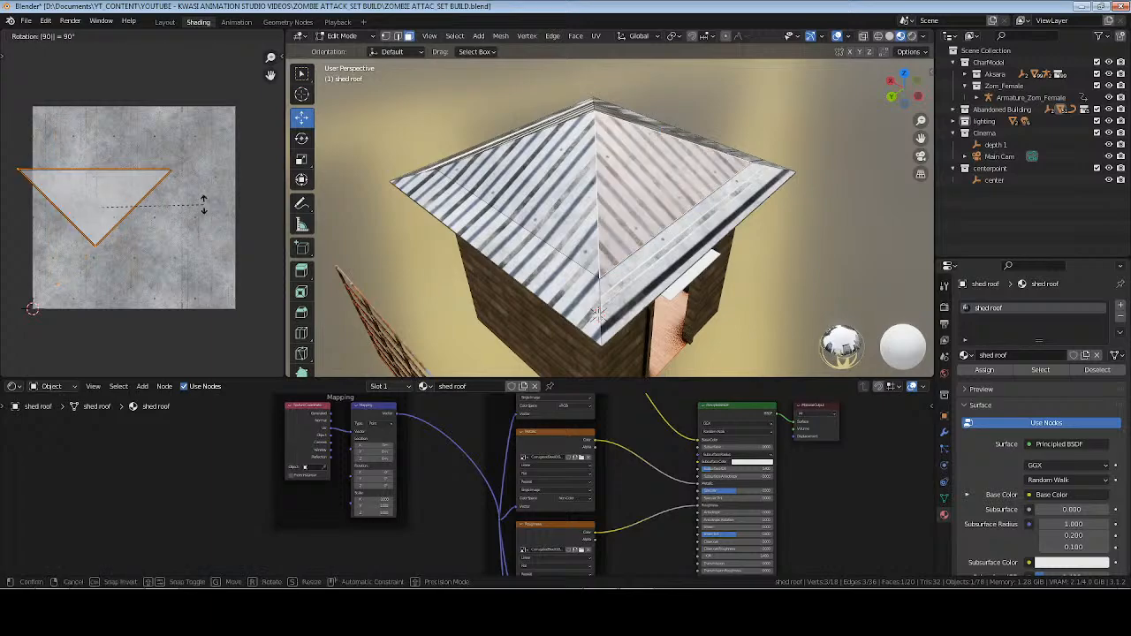
{"action": "key", "text": "Return"}
{"action": "key", "text": "Tab"}
{"action": "middle_click_drag", "start_coordinate": [720, 196], "coordinate": [582, 287]}
Rotate the UVs of the door-side eave strip by 90° to match the triangular face above it.
{"action": "key", "text": "Tab"}
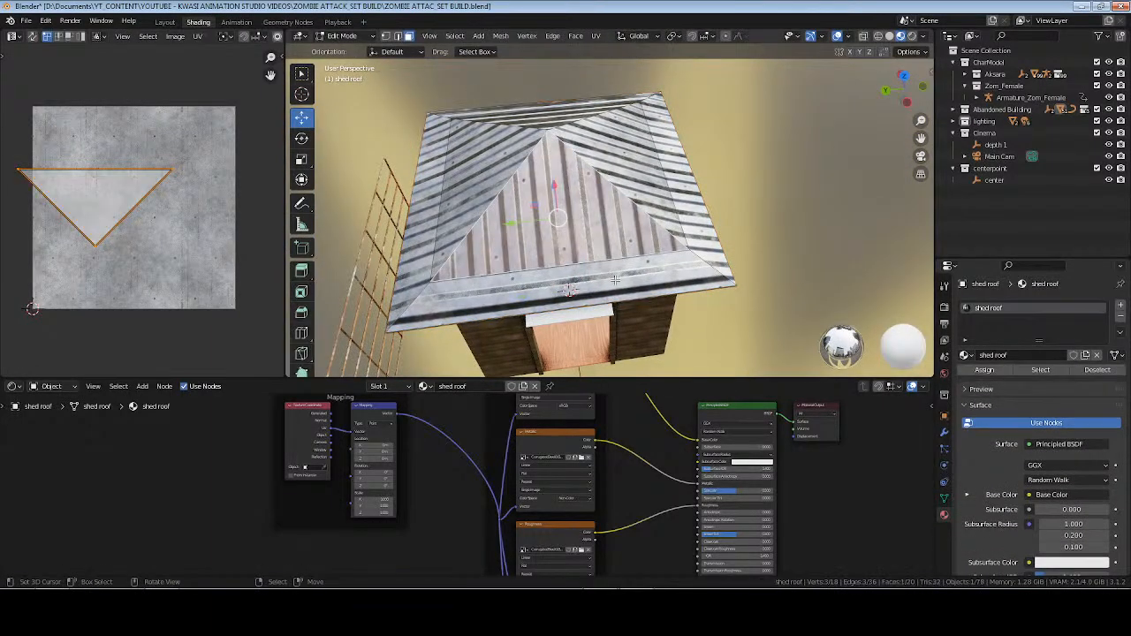
{"action": "left_click", "coordinate": [616, 279]}
{"action": "type", "text": "r90"}
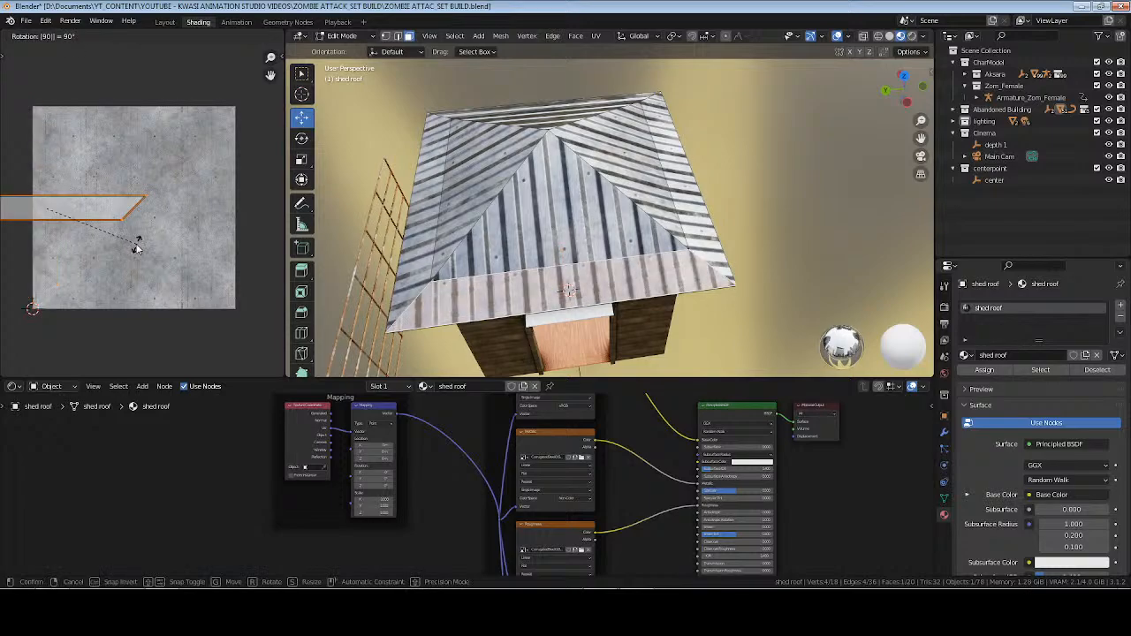
{"action": "key", "text": "Return"}
{"action": "key", "text": "Tab"}
Rotate the UVs of the triangular roof face on the back of the shed by 90°.
{"action": "middle_click_drag", "start_coordinate": [484, 216], "coordinate": [681, 193]}
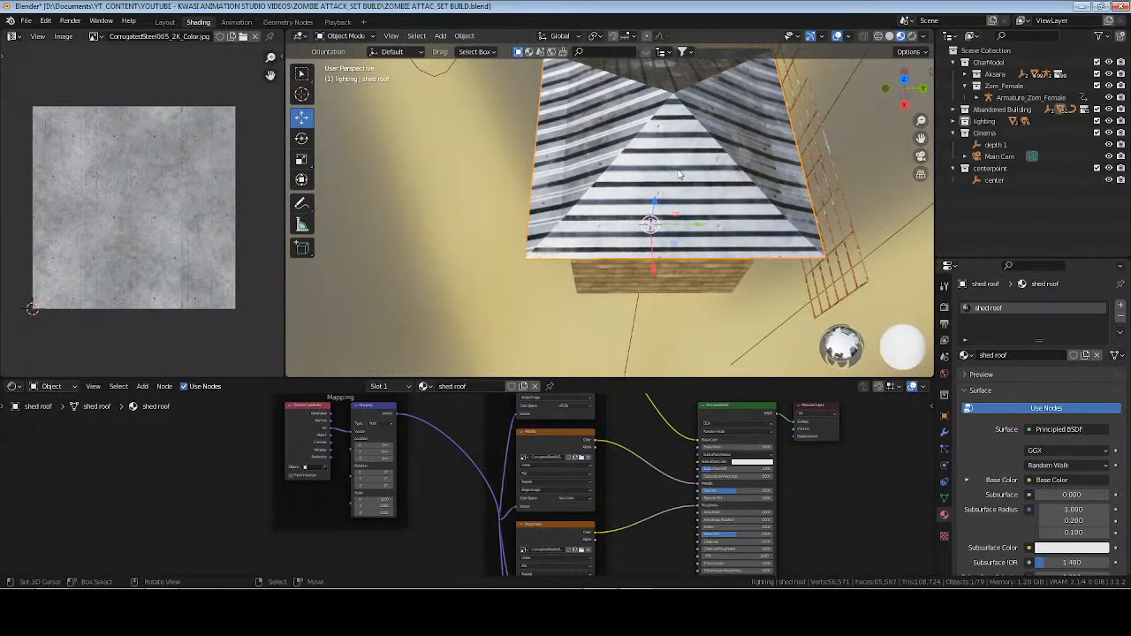
{"action": "key", "text": "Tab"}
{"action": "left_click", "coordinate": [616, 192]}
{"action": "type", "text": "r"}
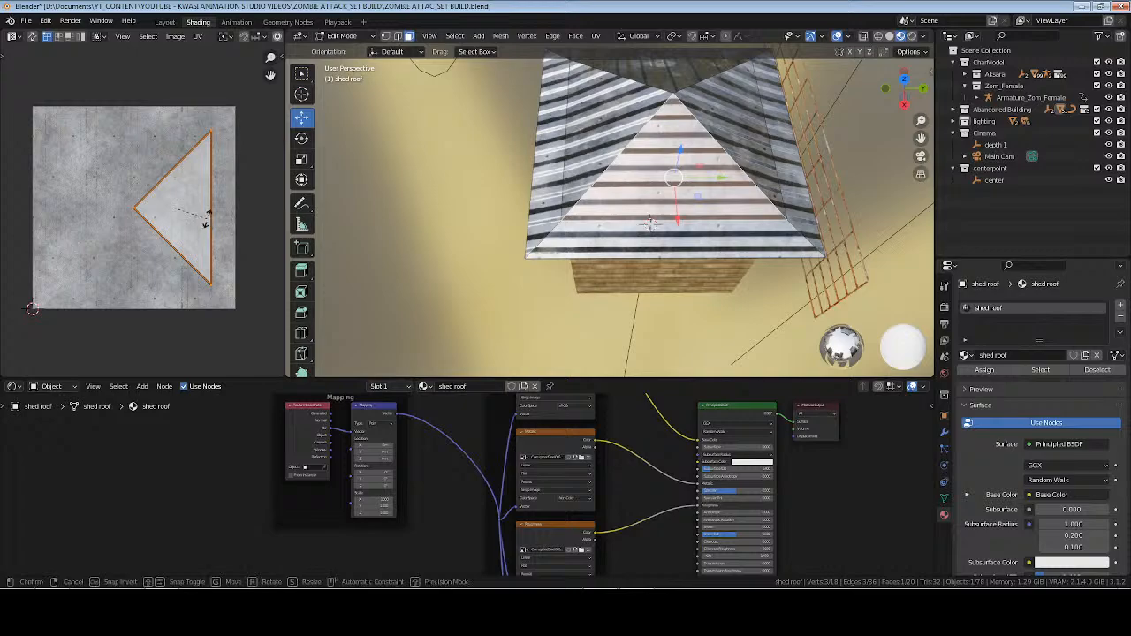
{"action": "type", "text": "90"}
{"action": "key", "text": "Return"}
Rotate the UVs of the eave strip below the back triangular roof face by 90°.
{"action": "left_click", "coordinate": [655, 239]}
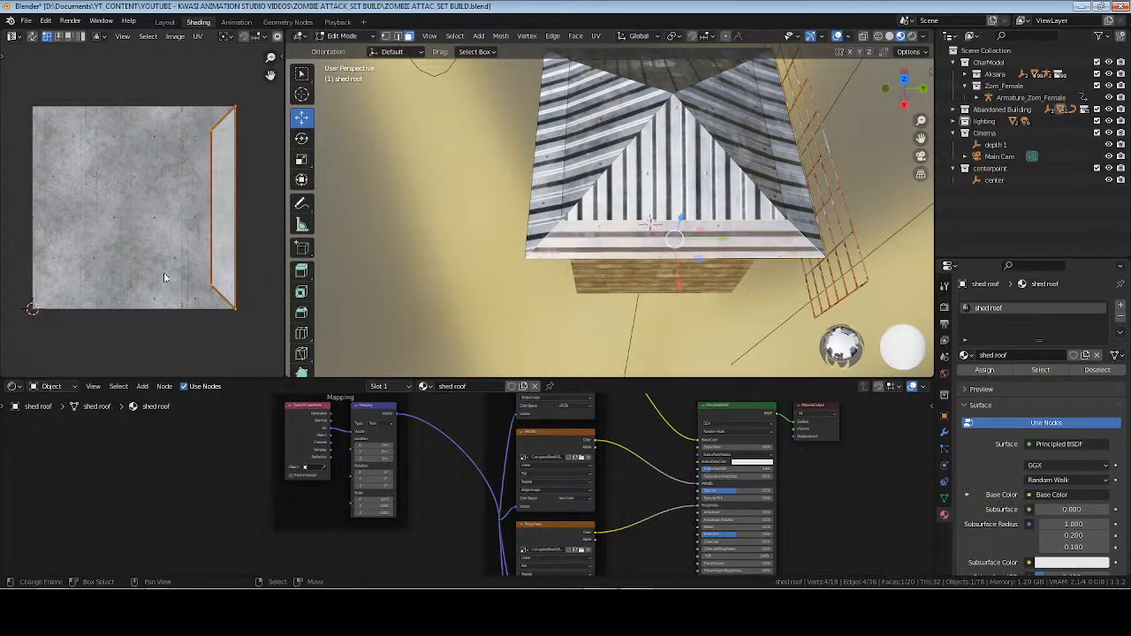
{"action": "type", "text": "r90"}
{"action": "key", "text": "Return"}
{"action": "key", "text": "Tab"}
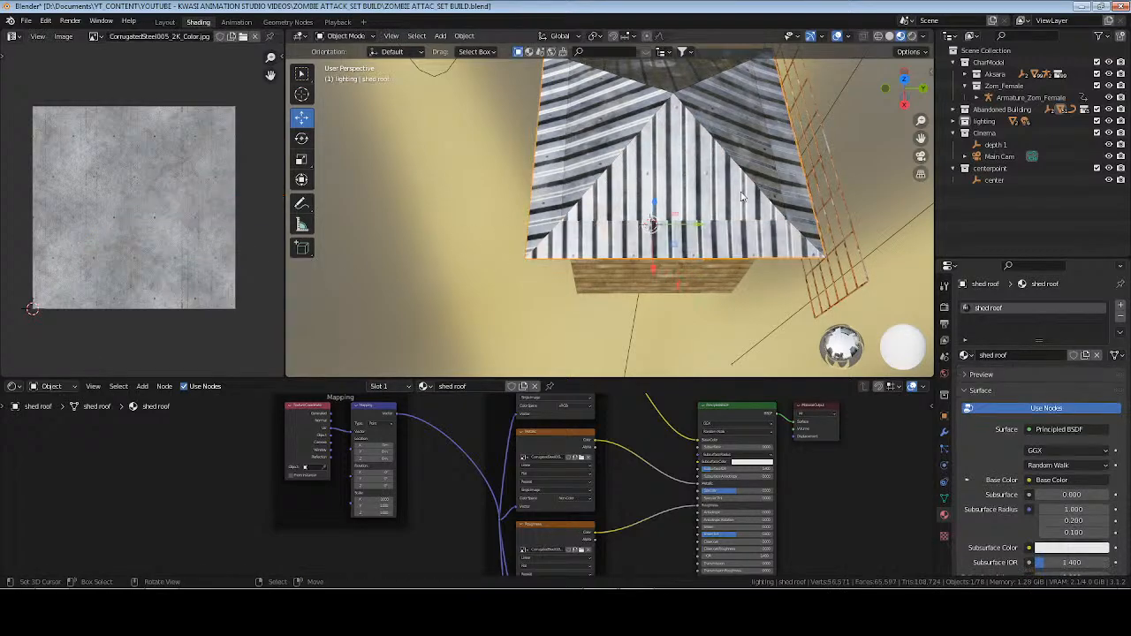
{"action": "middle_click_drag", "start_coordinate": [742, 197], "coordinate": [679, 165]}
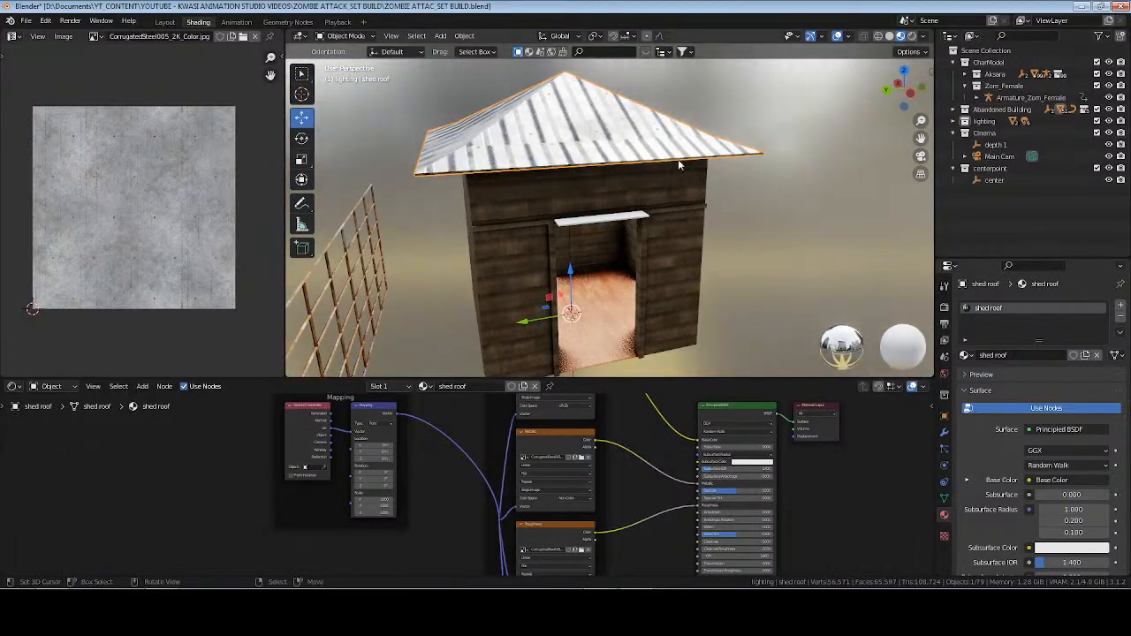
Scale the UVs of all roof faces up by about 2 for finer corrugations, and save the file.
{"action": "key", "text": "Tab"}
{"action": "key", "text": "a"}
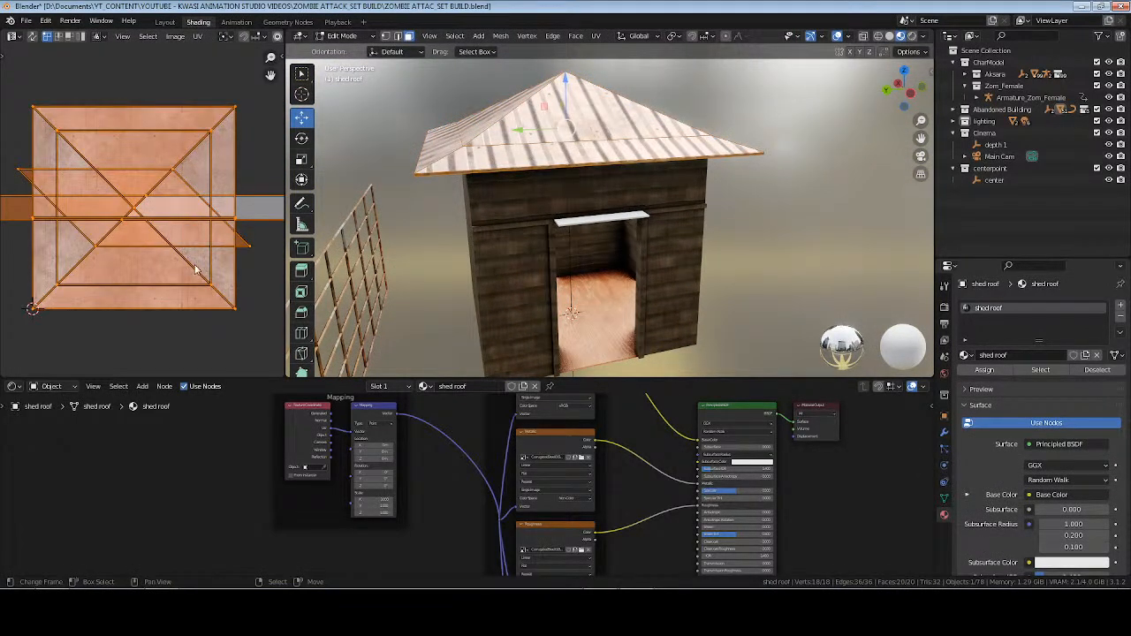
{"action": "key", "text": "s"}
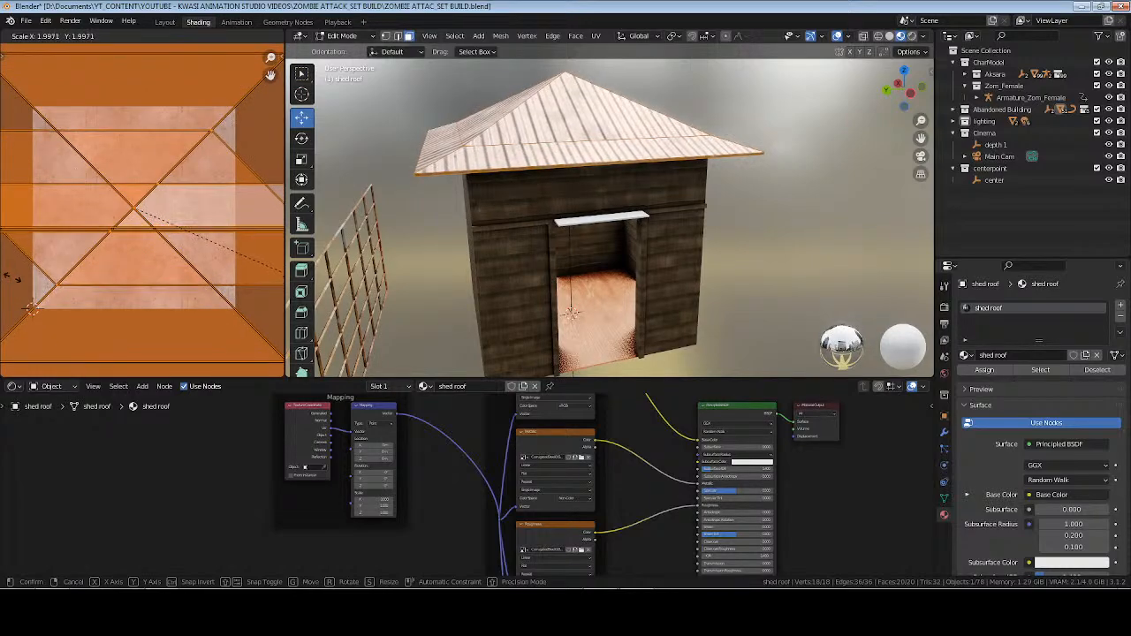
{"action": "left_click", "coordinate": [14, 281]}
{"action": "key", "text": "Tab"}
{"action": "scroll", "coordinate": [471, 231], "scroll_direction": "down", "scroll_amount": 3}
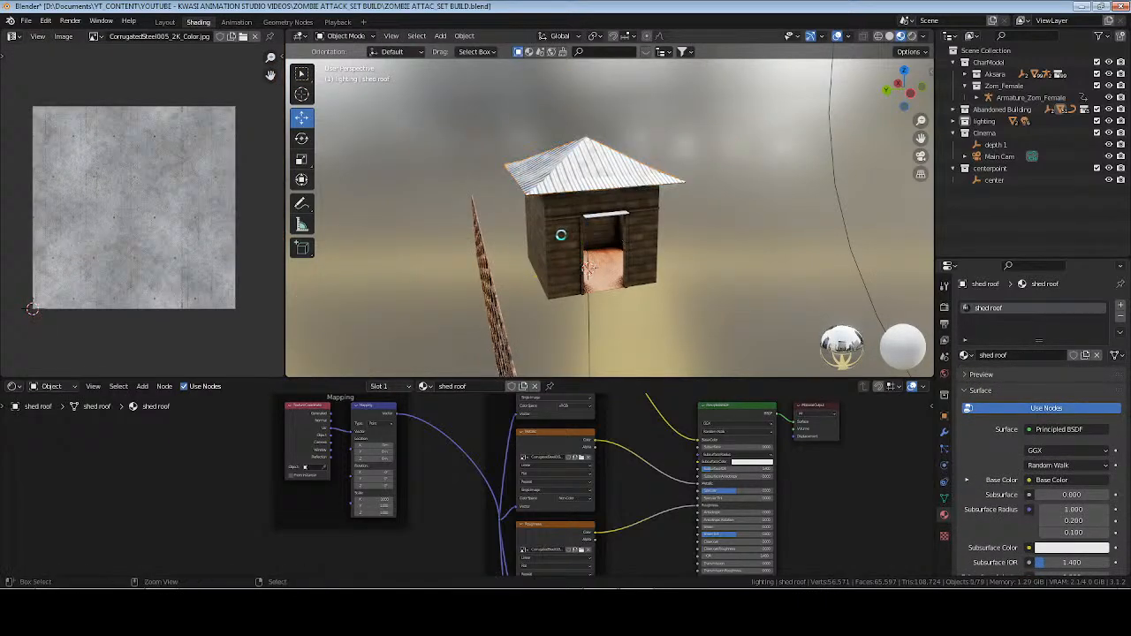
{"action": "key", "text": "ctrl+s"}
{"action": "middle_click_drag", "start_coordinate": [541, 245], "coordinate": [593, 250]}
{"action": "scroll", "coordinate": [593, 250], "scroll_direction": "up", "scroll_amount": 1}
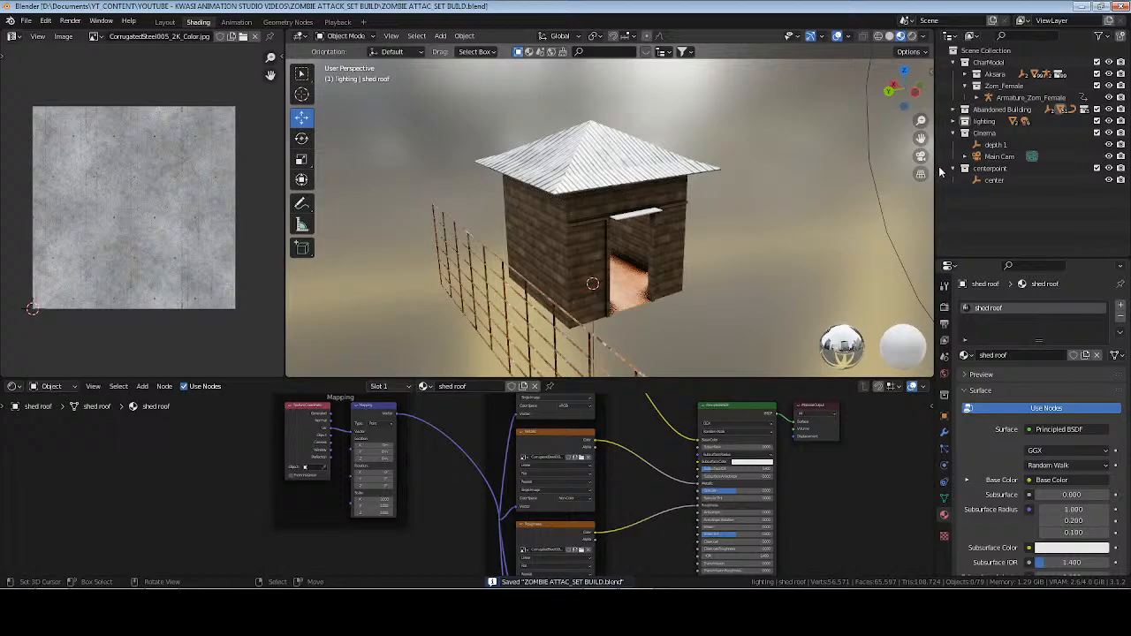
Switch to the Layout workspace, frame the center empty in the 3D view, and hide the sidebar.
{"action": "left_click", "coordinate": [992, 182]}
{"action": "key", "text": "KP_Decimal"}
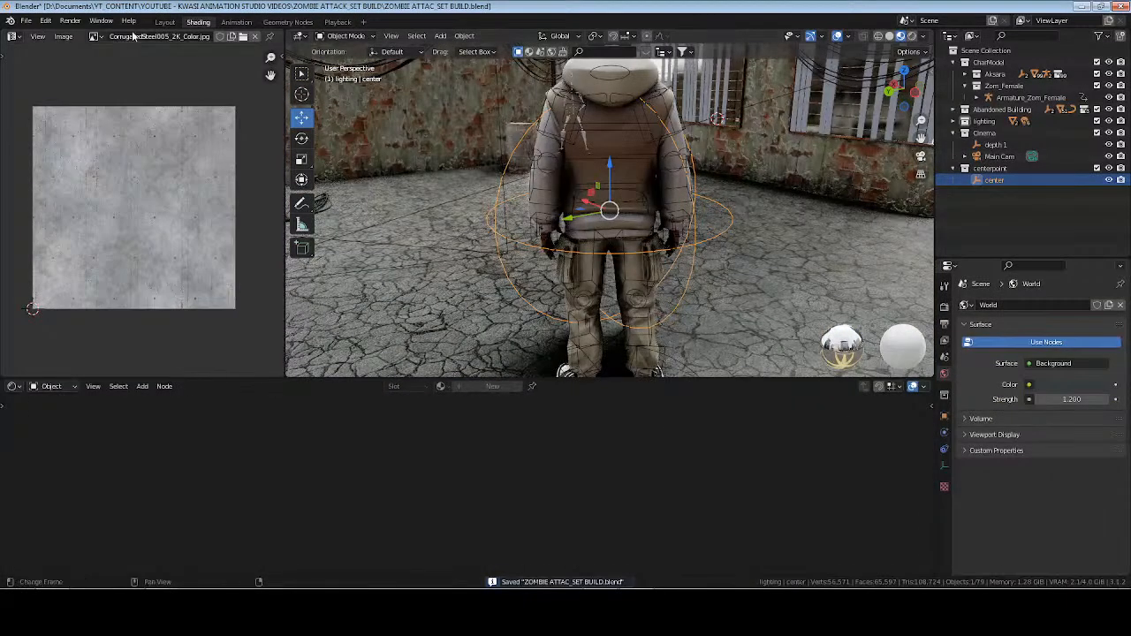
{"action": "left_click", "coordinate": [164, 21]}
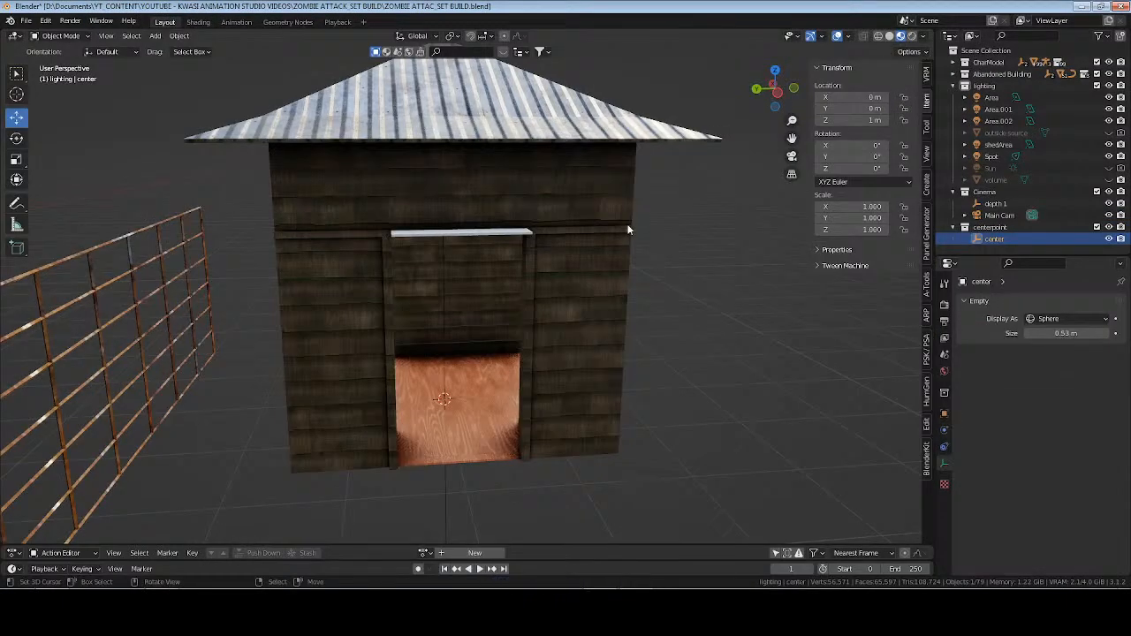
{"action": "key", "text": "KP_Decimal"}
{"action": "middle_click_drag", "start_coordinate": [605, 308], "coordinate": [633, 311]}
{"action": "scroll", "coordinate": [634, 311], "scroll_direction": "up", "scroll_amount": 1}
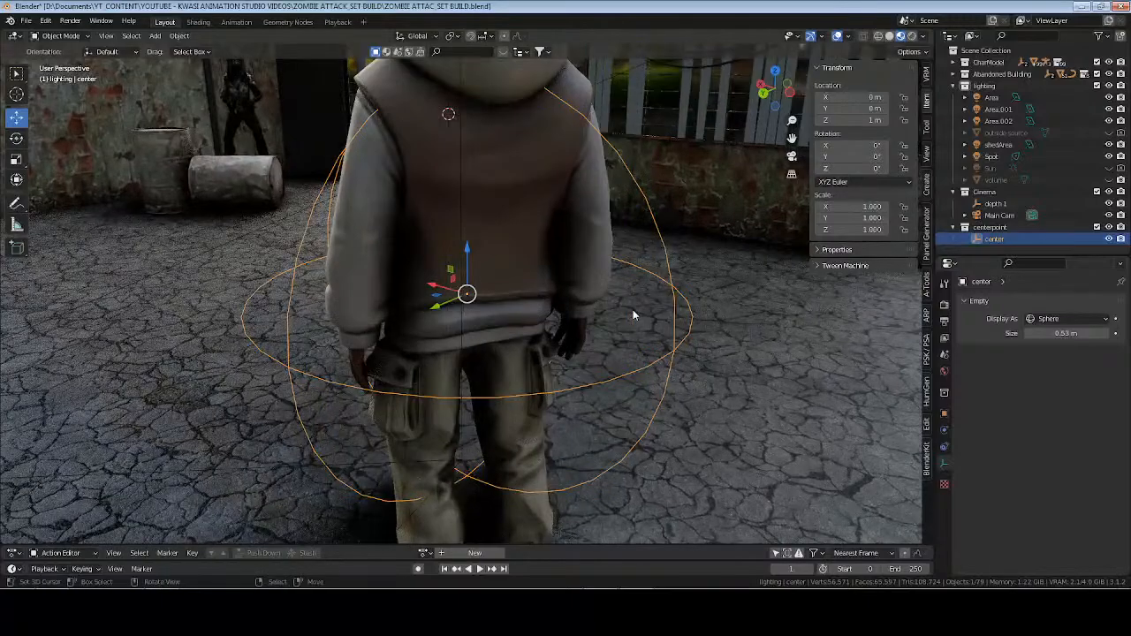
{"action": "key", "text": "n"}
{"action": "middle_click_drag", "start_coordinate": [714, 282], "coordinate": [751, 318], "text": "shift"}
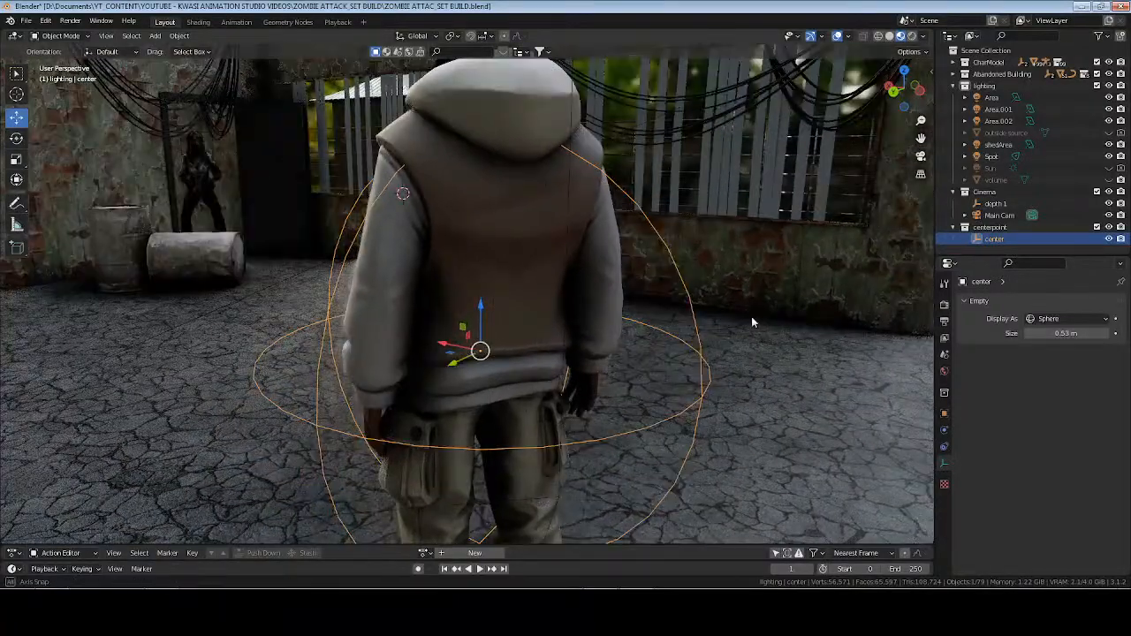
View the set through the Main Cam in rendered shading, and save the file.
{"action": "left_click", "coordinate": [952, 86]}
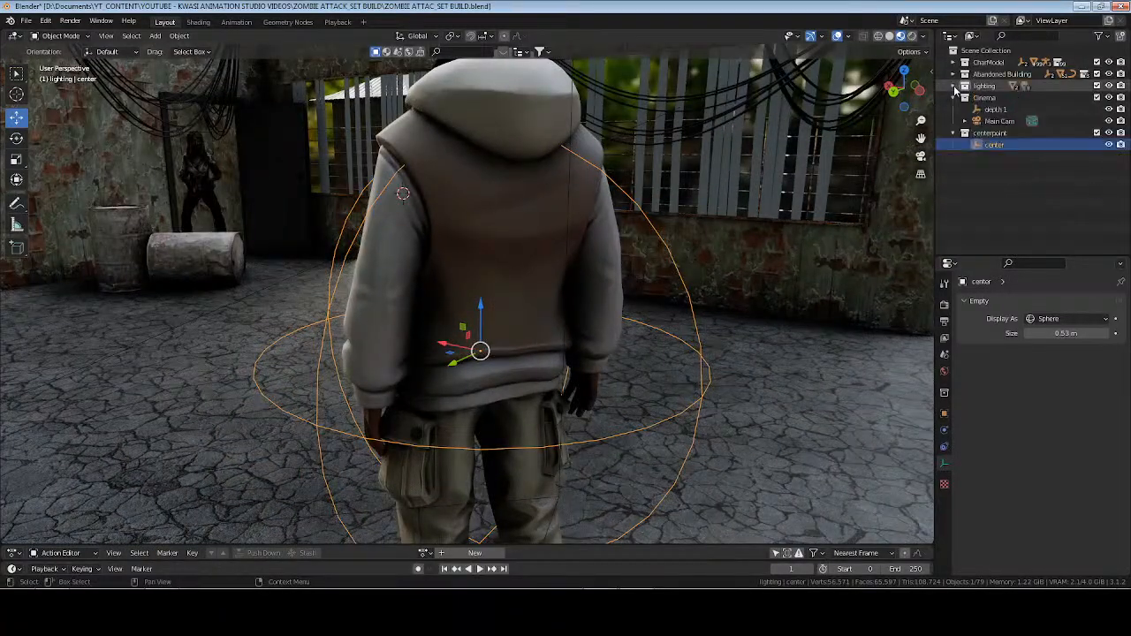
{"action": "left_click", "coordinate": [997, 122]}
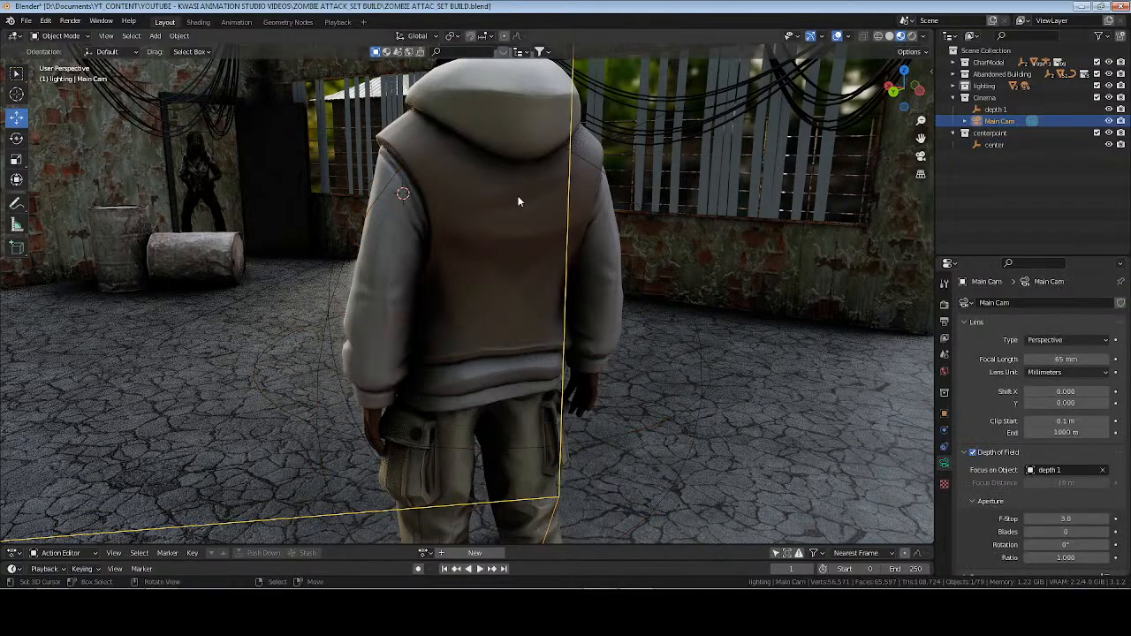
{"action": "key", "text": "KP_0"}
{"action": "key", "text": "ctrl+s"}
{"action": "left_click", "coordinate": [912, 36]}
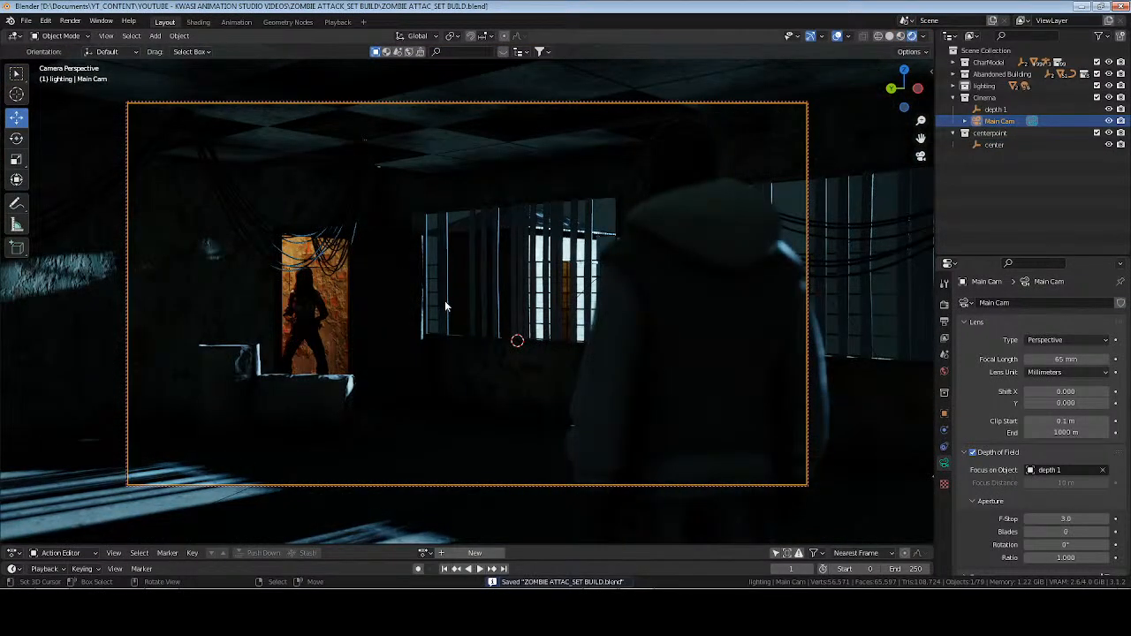
Show the volume object in the lighting collection and render a test image of the camera shot.
{"action": "left_click", "coordinate": [965, 86]}
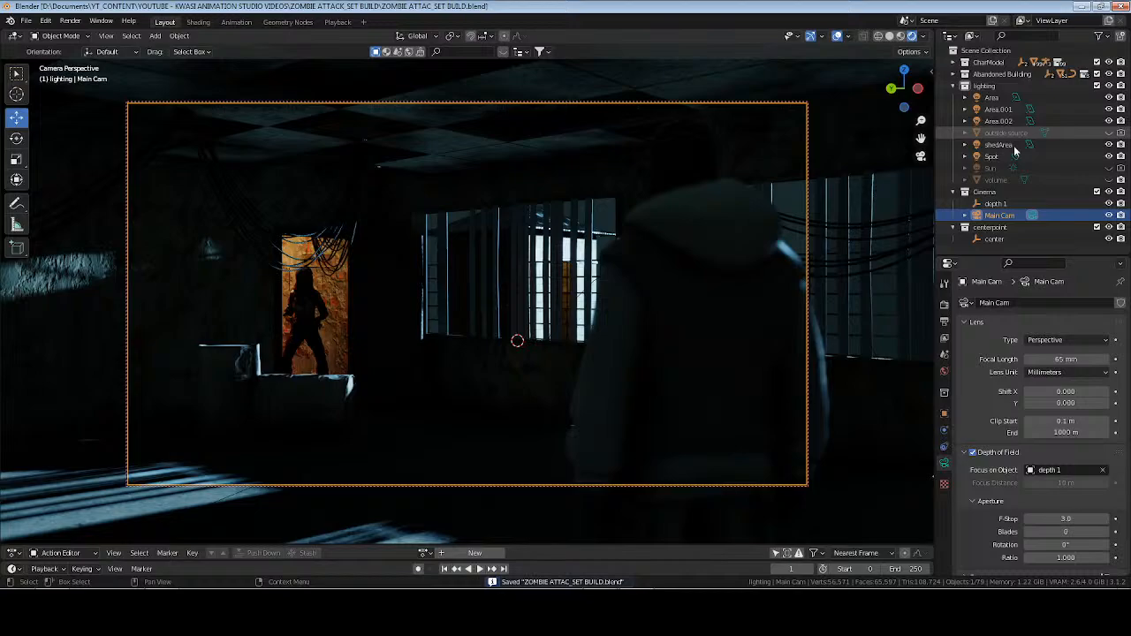
{"action": "left_click", "coordinate": [1110, 179]}
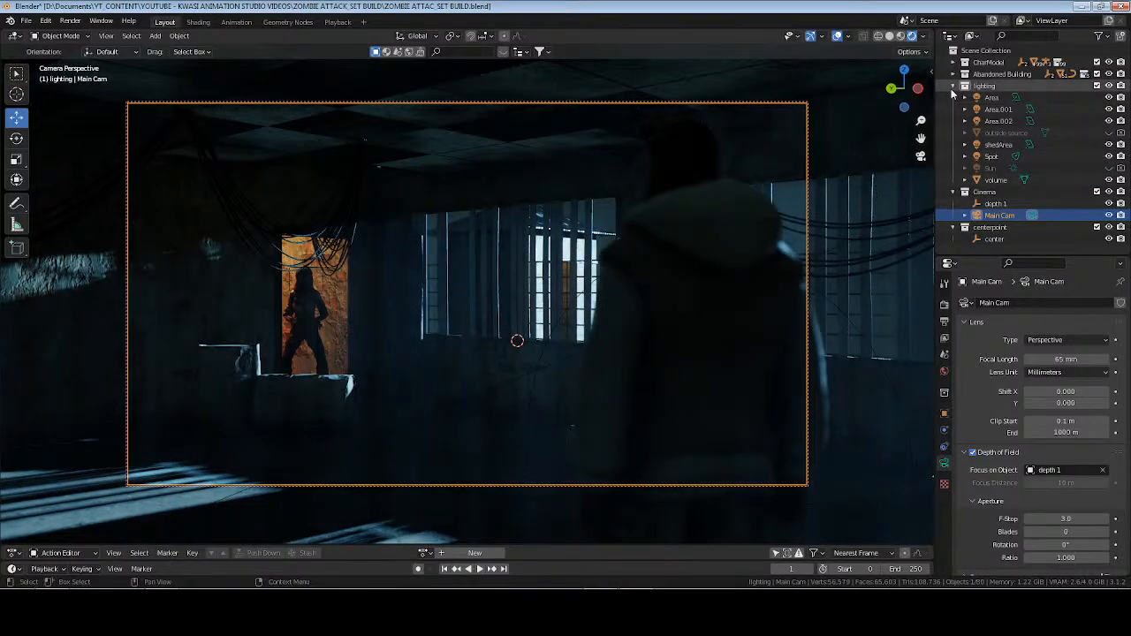
{"action": "left_click", "coordinate": [964, 85]}
{"action": "key", "text": "F12"}
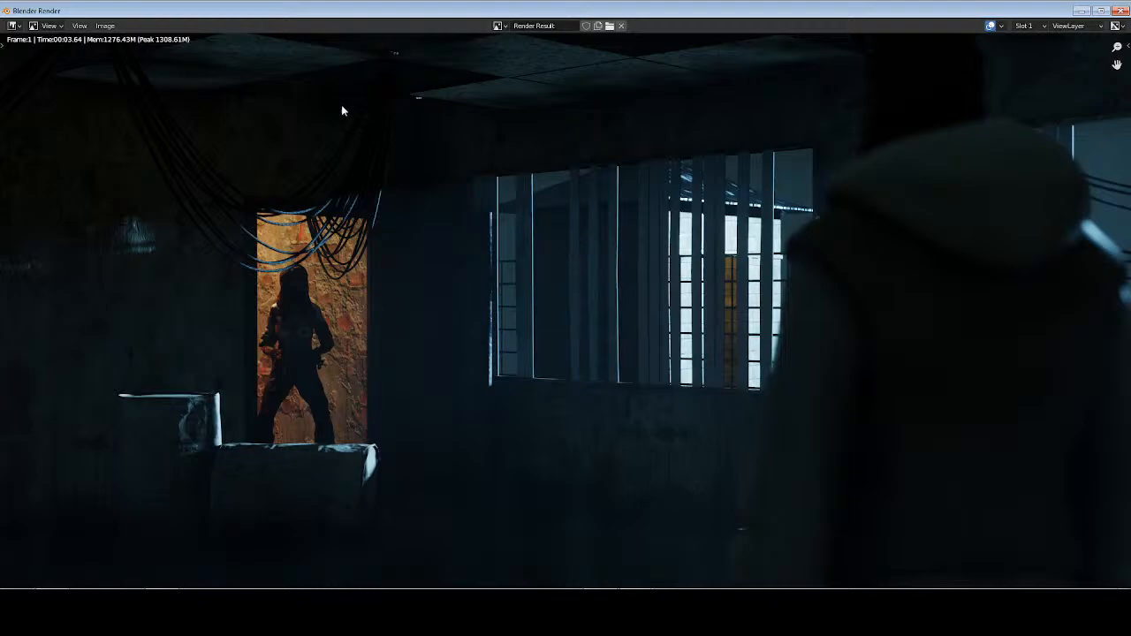
{"action": "key", "text": "Escape"}
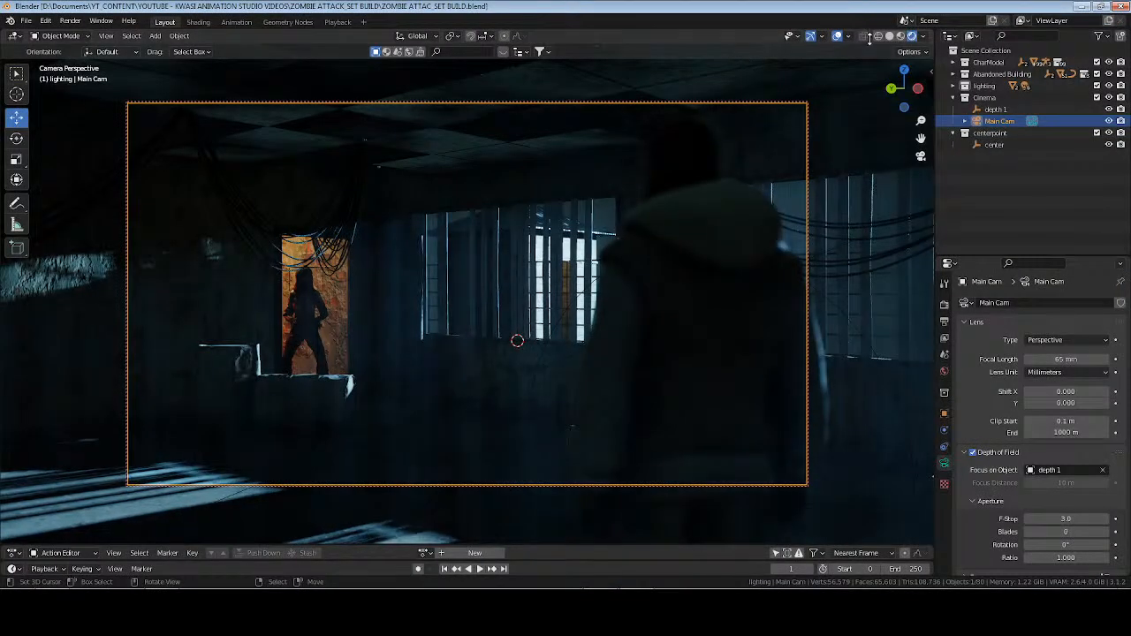
Switch to solid shading, leave the camera view, and frame the front of the shed.
{"action": "left_click", "coordinate": [891, 37]}
{"action": "key", "text": "KP_0"}
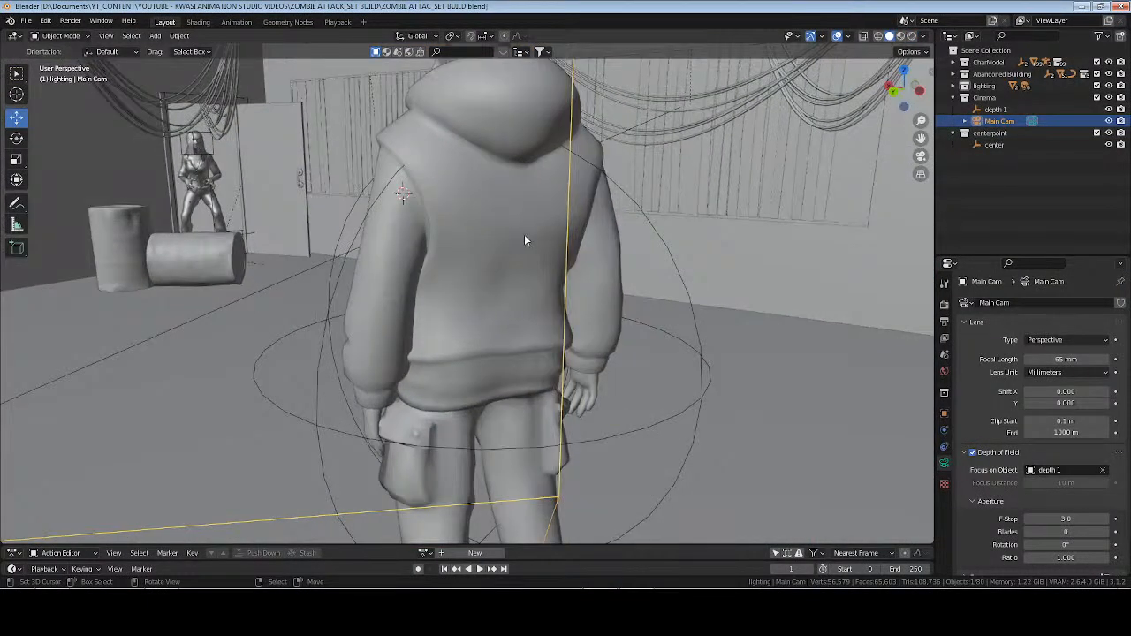
{"action": "scroll", "coordinate": [530, 233], "scroll_direction": "down", "scroll_amount": 5}
{"action": "middle_click_drag", "start_coordinate": [594, 218], "coordinate": [614, 323]}
{"action": "left_click", "coordinate": [624, 206]}
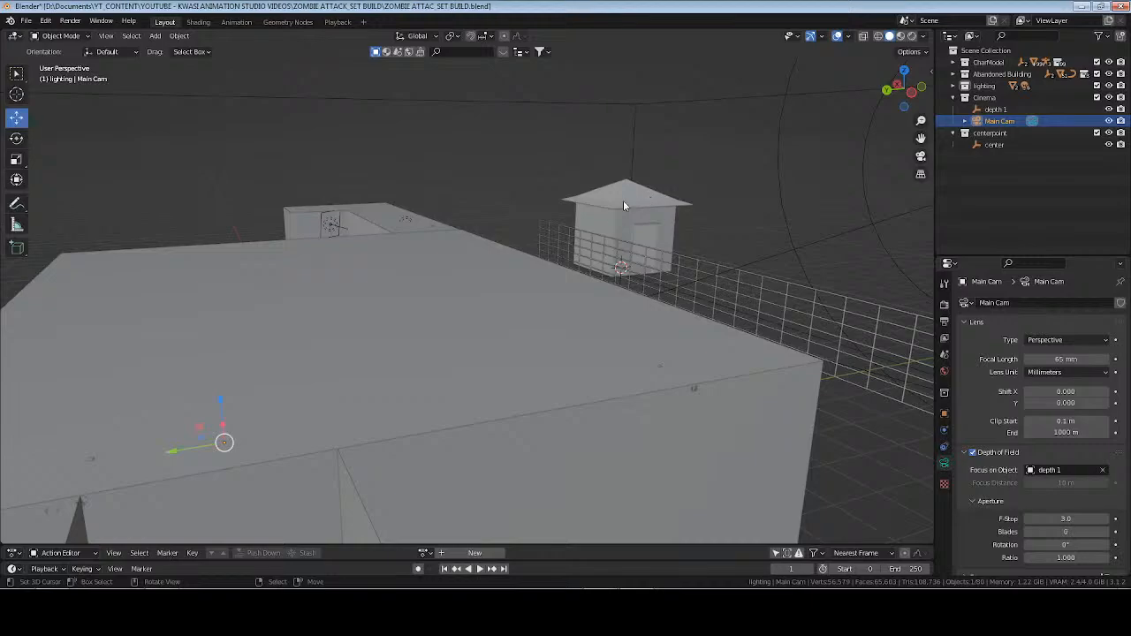
{"action": "key", "text": "KP_Decimal"}
{"action": "middle_click_drag", "start_coordinate": [795, 502], "coordinate": [565, 369], "text": "shift"}
{"action": "left_click", "coordinate": [567, 345], "text": "shift"}
{"action": "left_click", "coordinate": [495, 250], "text": "shift"}
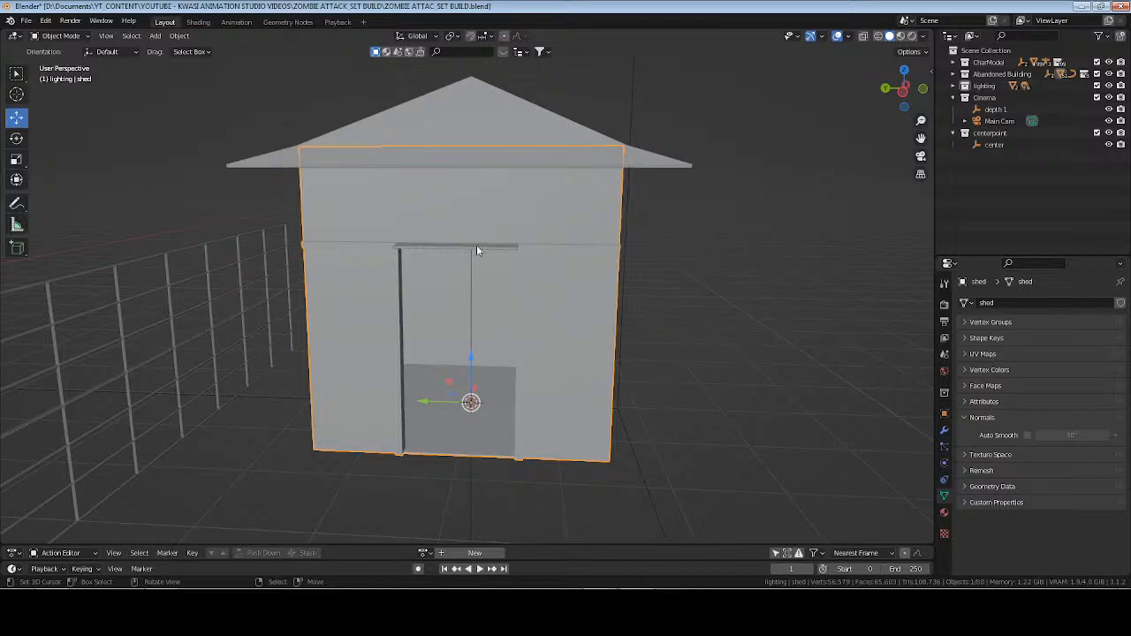
Snap the 3D cursor to the shed light fixture above the doorway.
{"action": "left_click", "coordinate": [477, 245]}
{"action": "key", "text": "KP_Decimal"}
{"action": "scroll", "coordinate": [450, 288], "scroll_direction": "down", "scroll_amount": 1}
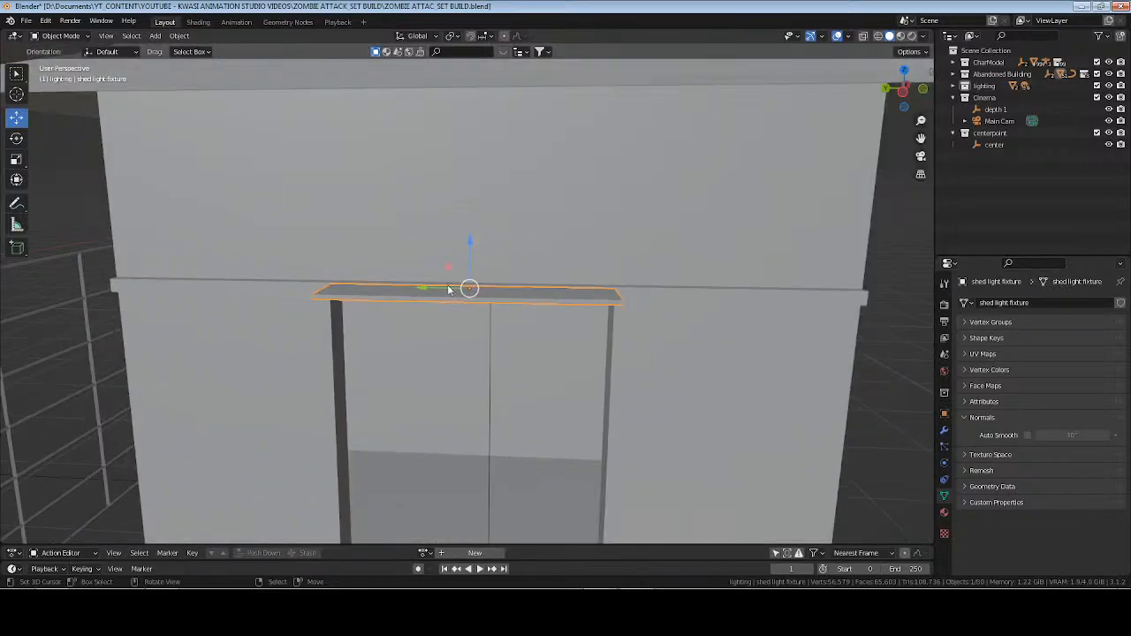
{"action": "middle_click_drag", "start_coordinate": [450, 288], "coordinate": [532, 249]}
{"action": "scroll", "coordinate": [536, 290], "scroll_direction": "down", "scroll_amount": 3}
{"action": "scroll", "coordinate": [500, 247], "scroll_direction": "up", "scroll_amount": 4}
{"action": "middle_click_drag", "start_coordinate": [532, 249], "coordinate": [552, 278], "text": "shift"}
{"action": "key", "text": "shift+s"}
{"action": "left_click", "coordinate": [585, 283]}
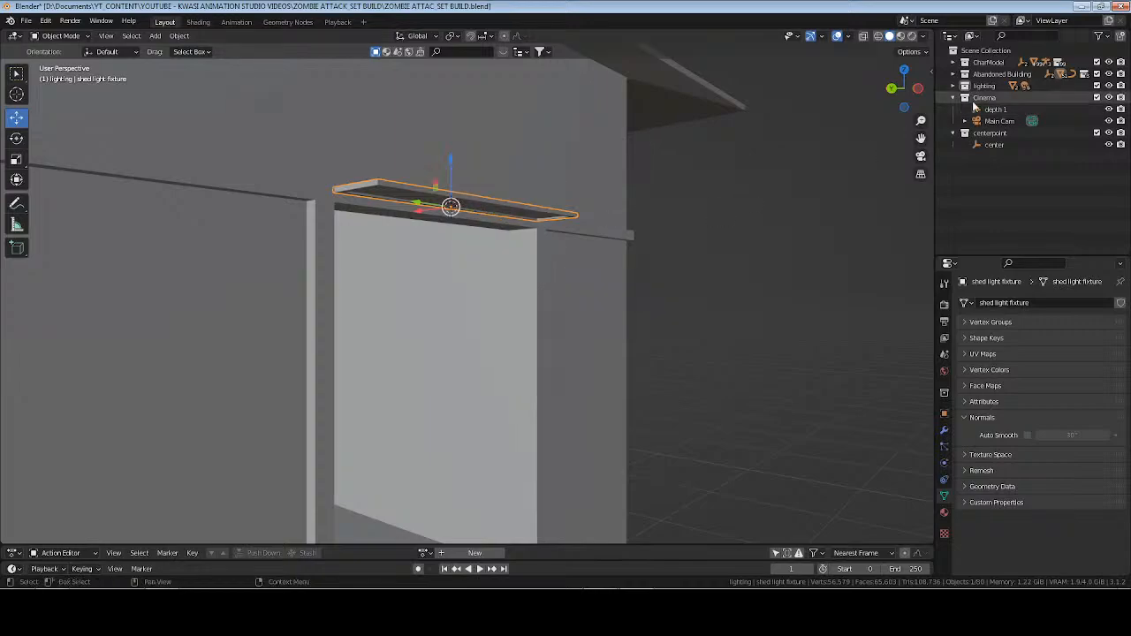
Duplicate the shedArea light and snap the copy to the 3D cursor at the fixture.
{"action": "left_click", "coordinate": [953, 86]}
{"action": "left_click", "coordinate": [999, 144]}
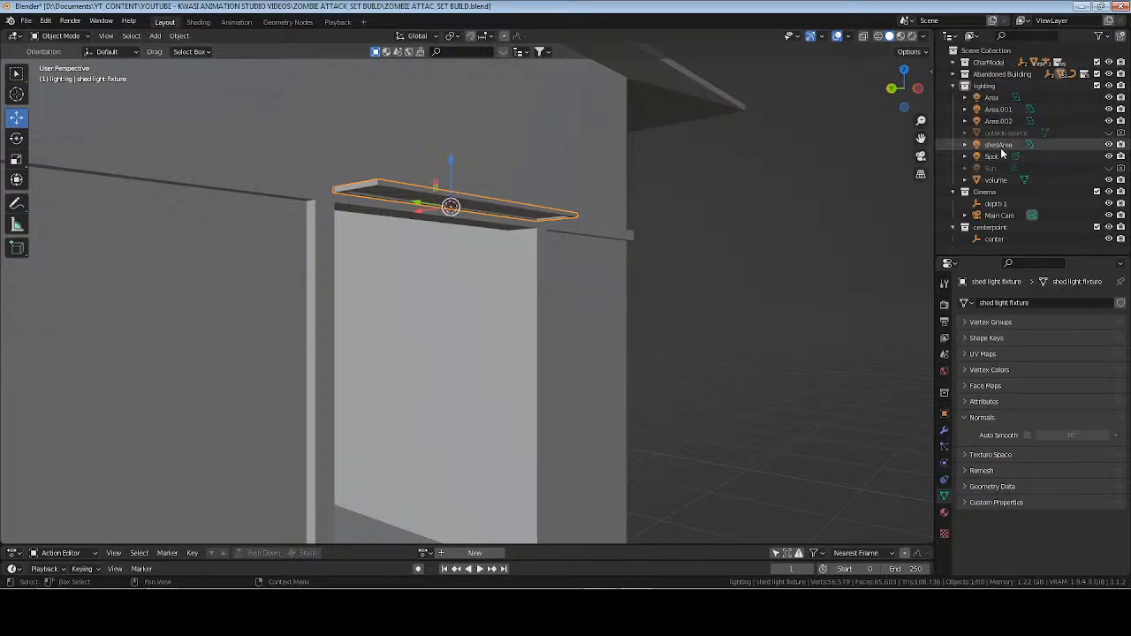
{"action": "key", "text": "shift+d"}
{"action": "left_click", "coordinate": [555, 227]}
{"action": "key", "text": "shift+s"}
{"action": "key", "text": "8"}
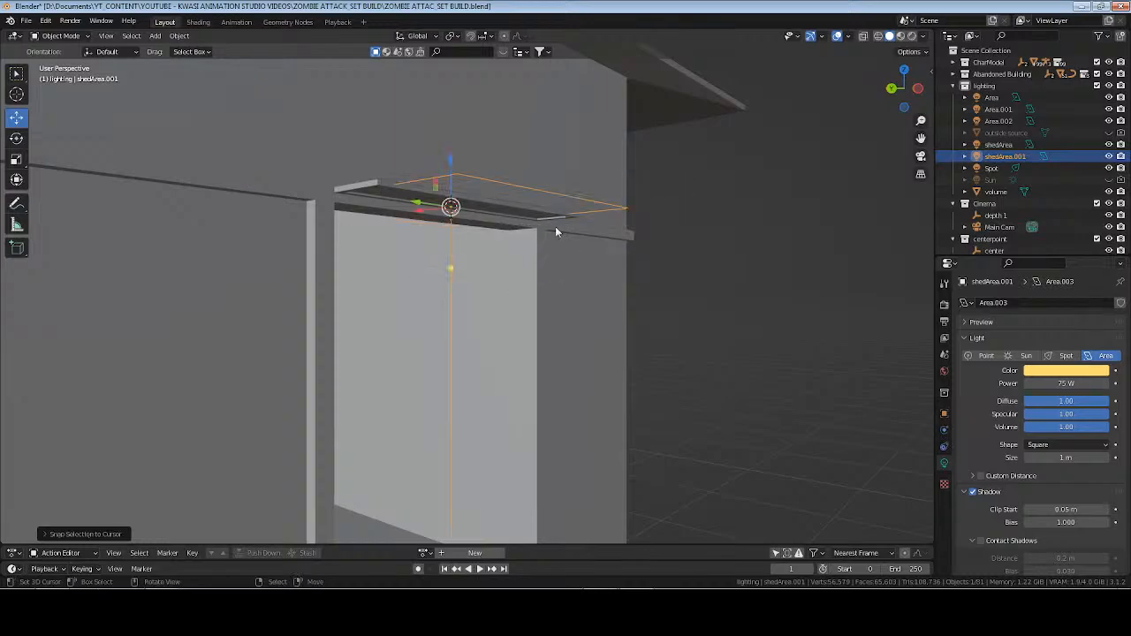
Reduce the duplicated light's size to 0.59 m, lower it slightly, and set its shape to Rectangle.
{"action": "left_click_drag", "start_coordinate": [1068, 459], "coordinate": [1034, 459]}
{"action": "left_click_drag", "start_coordinate": [444, 153], "coordinate": [463, 164]}
{"action": "left_click", "coordinate": [1067, 445]}
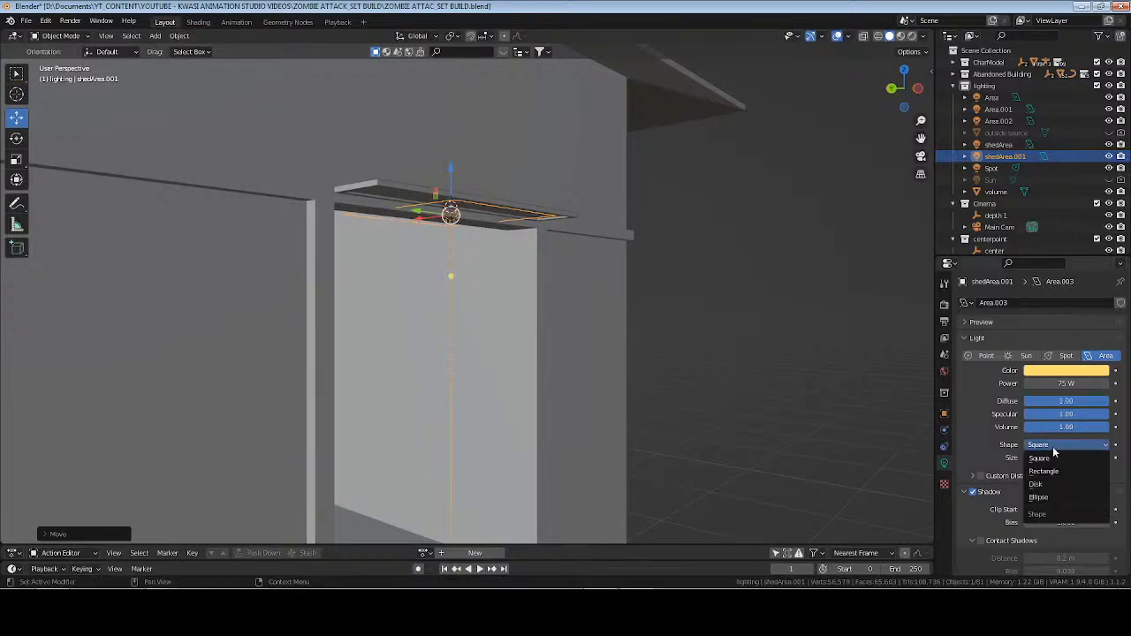
{"action": "left_click", "coordinate": [1048, 473]}
{"action": "middle_click_drag", "start_coordinate": [876, 417], "coordinate": [613, 336]}
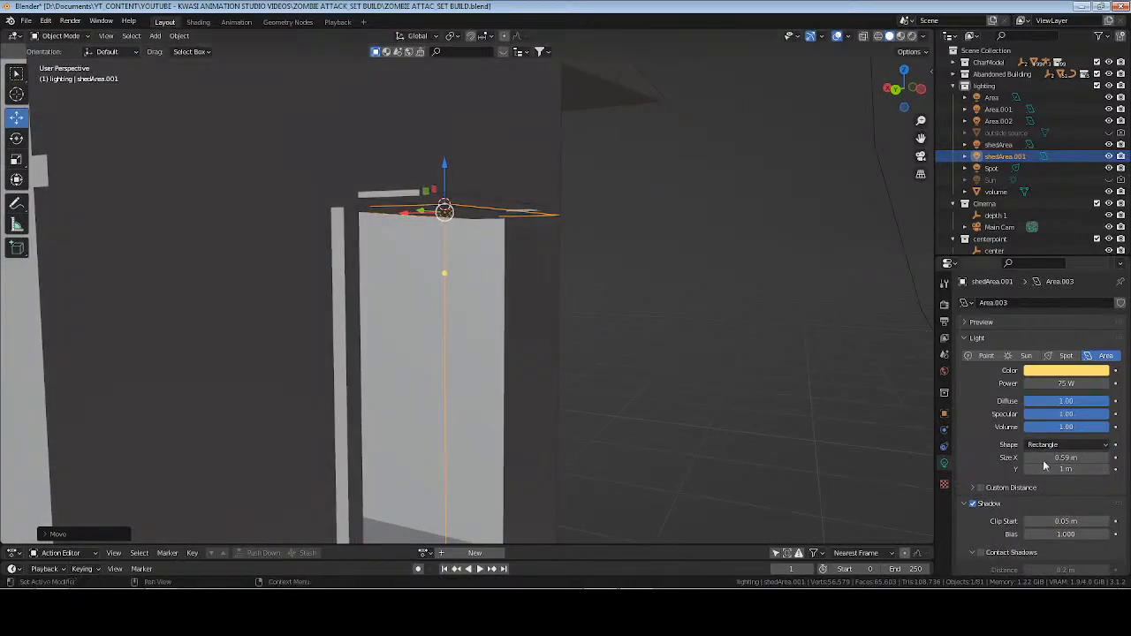
{"action": "left_click_drag", "start_coordinate": [1046, 459], "coordinate": [1016, 459]}
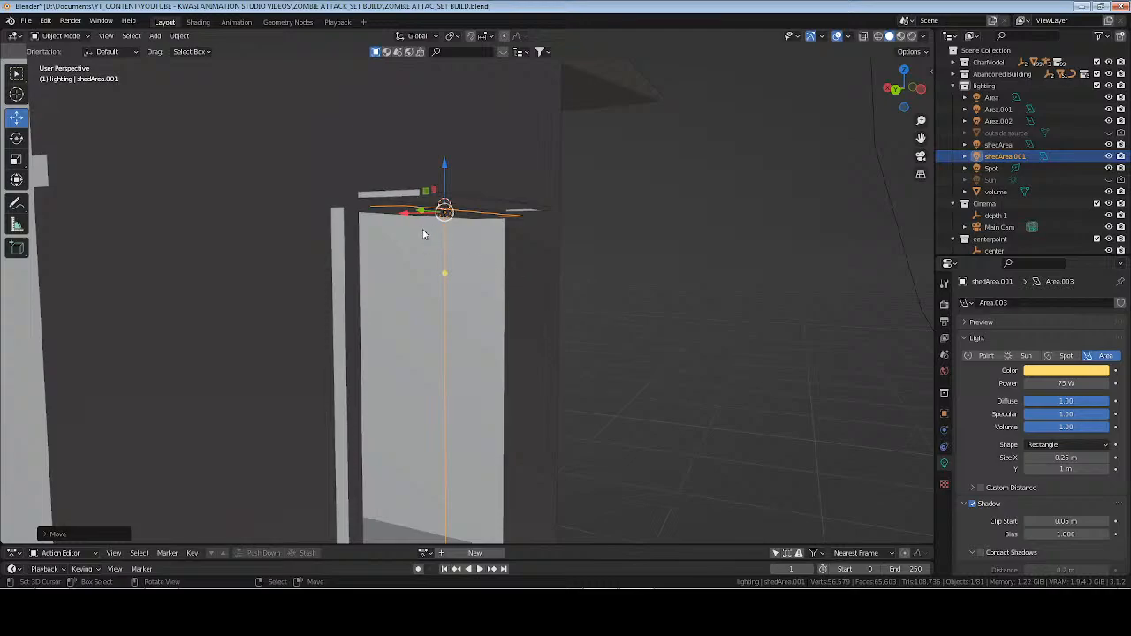
{"action": "left_click_drag", "start_coordinate": [416, 215], "coordinate": [425, 221]}
{"action": "key", "text": "ctrl+z"}
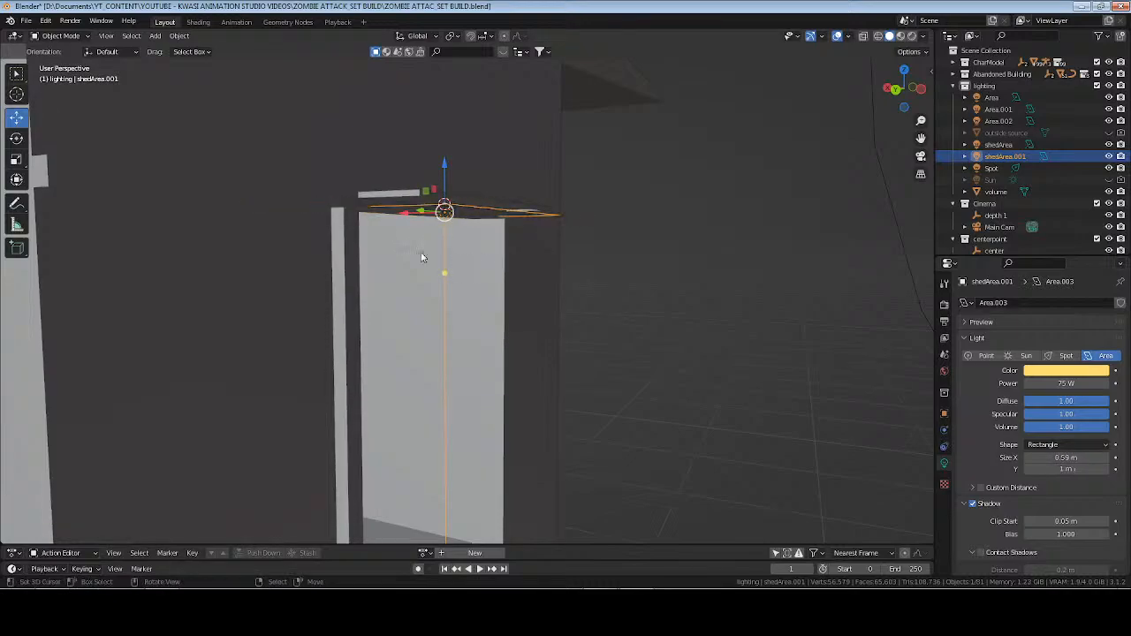
Set the duplicated light's X size to 0.14 m and shift it along the X axis to sit under the fixture.
{"action": "middle_click_drag", "start_coordinate": [421, 257], "coordinate": [446, 279]}
{"action": "key", "text": "g"}
{"action": "key", "text": "x"}
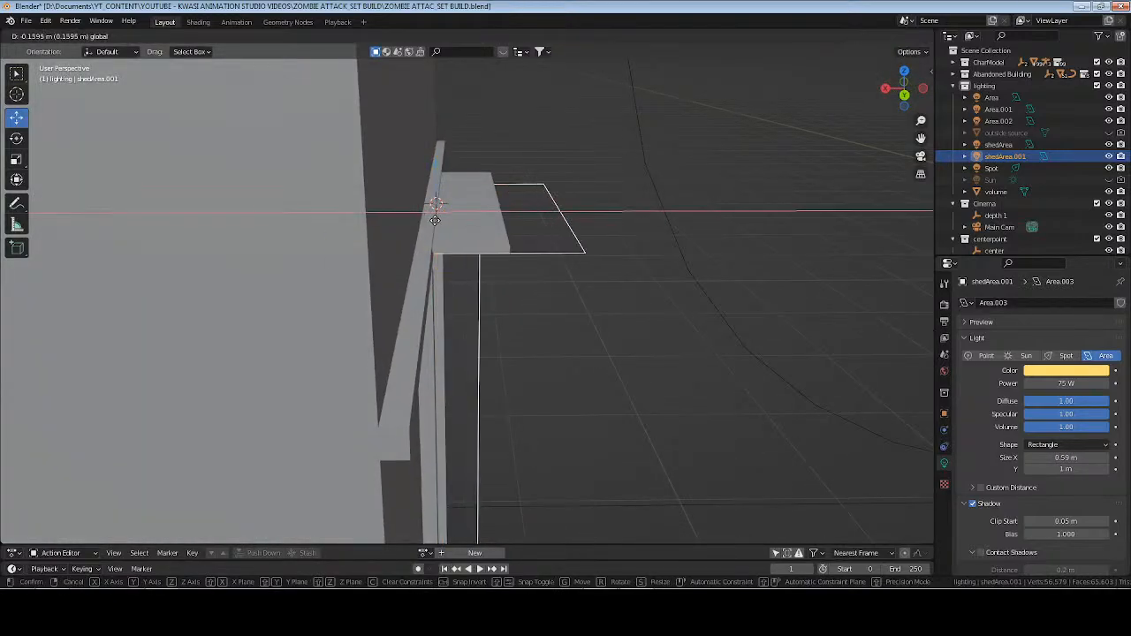
{"action": "left_click", "coordinate": [803, 398]}
{"action": "left_click_drag", "start_coordinate": [1076, 458], "coordinate": [1036, 458]}
{"action": "left_click_drag", "start_coordinate": [531, 215], "coordinate": [422, 217]}
{"action": "left_click", "coordinate": [422, 216]}
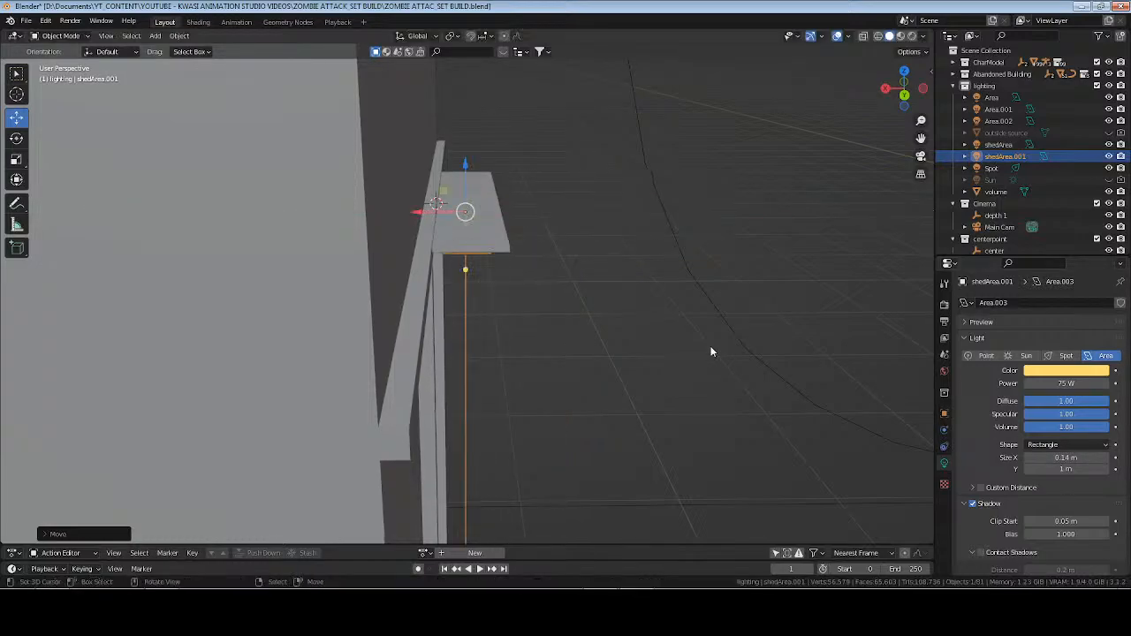
Change the duplicated light's rotation so that it tilts outward, away from the shed's doorway.
{"action": "middle_click_drag", "start_coordinate": [709, 351], "coordinate": [793, 395]}
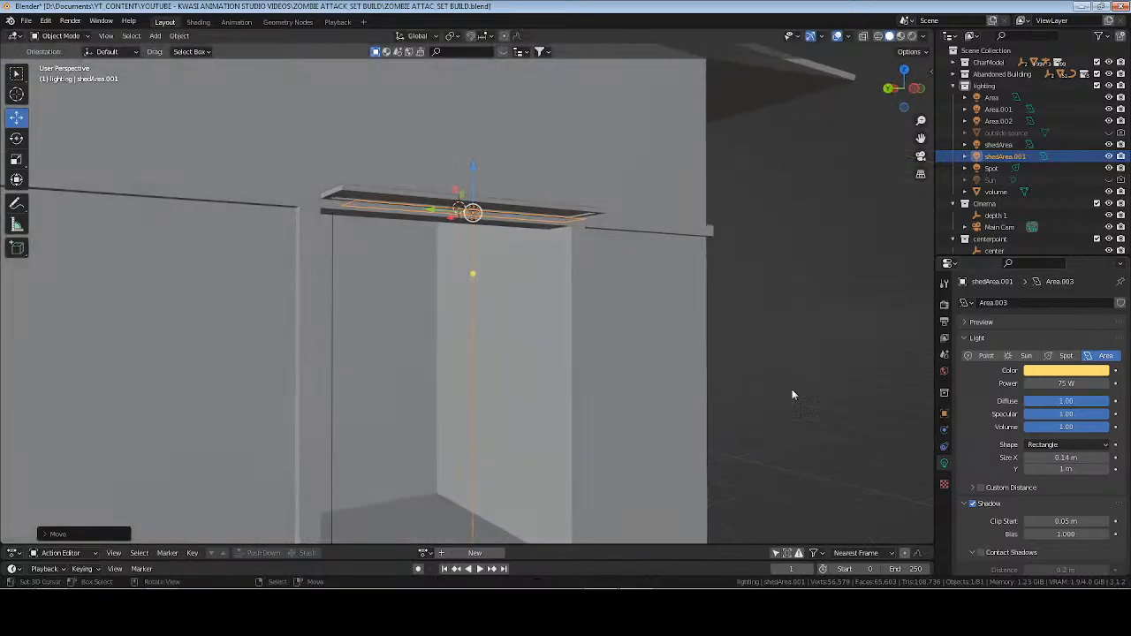
{"action": "left_click", "coordinate": [945, 414]}
{"action": "mouse_move", "coordinate": [1061, 378]}
{"action": "left_mouse_down"}
{"action": "mouse_move", "coordinate": [1047, 377]}
{"action": "mouse_move", "coordinate": [1123, 389]}
{"action": "mouse_move", "coordinate": [1052, 390]}
{"action": "mouse_move", "coordinate": [1071, 393]}
{"action": "left_mouse_up"}
{"action": "type", "text": "0"}
{"action": "key", "text": "Return"}
{"action": "key", "text": "Return"}
Change the duplicated light's color to a deeper orange.
{"action": "left_click", "coordinate": [945, 464]}
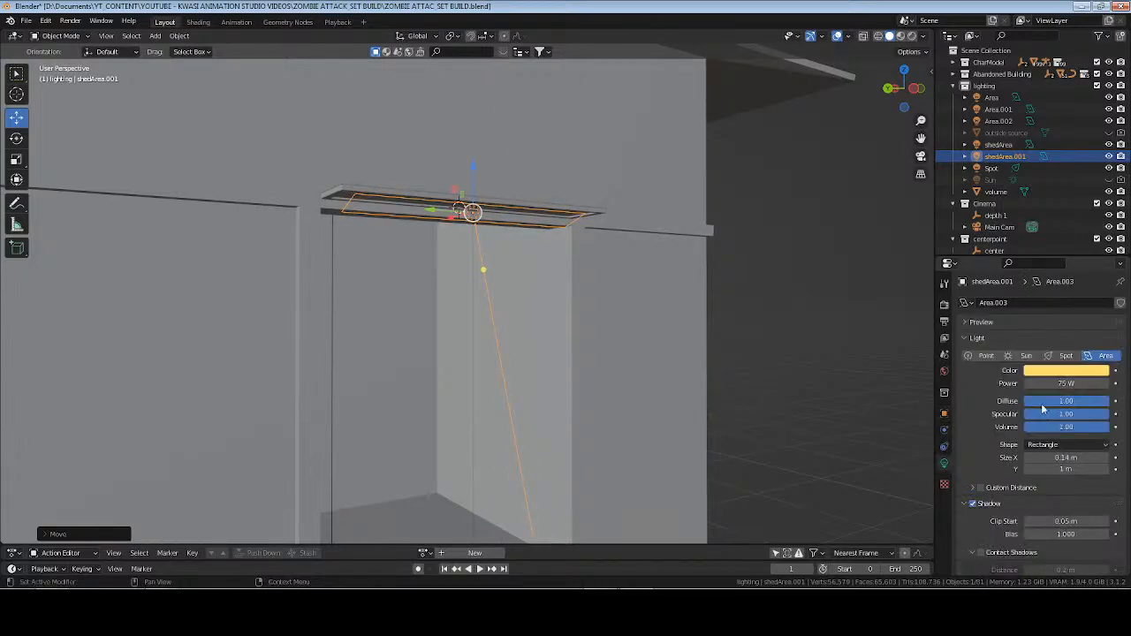
{"action": "left_click", "coordinate": [1067, 373]}
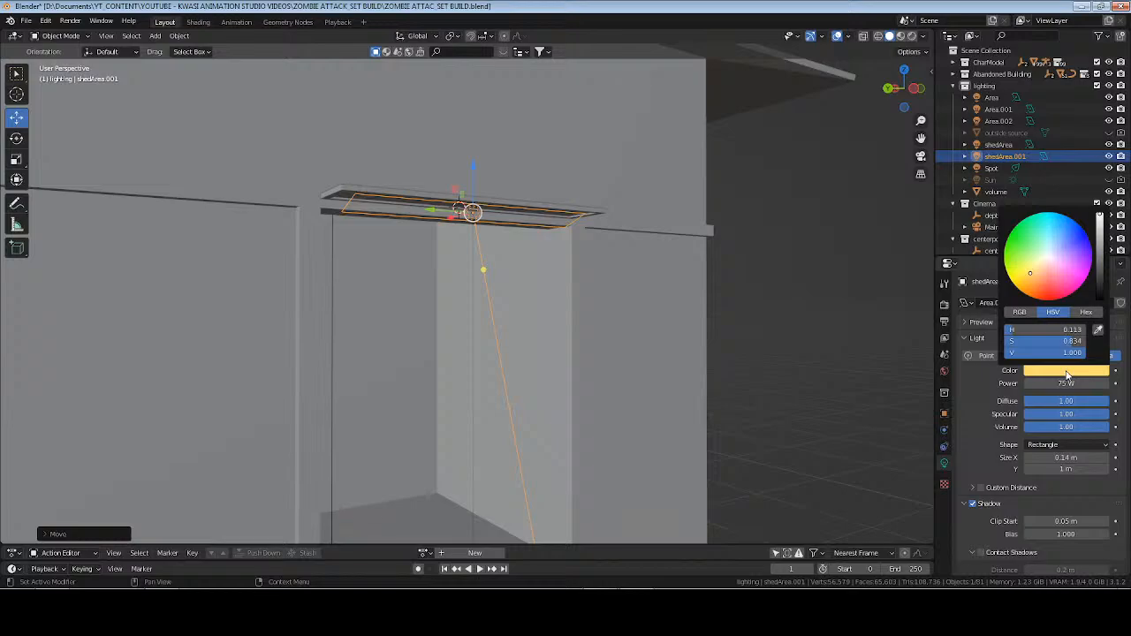
{"action": "left_click", "coordinate": [1036, 287]}
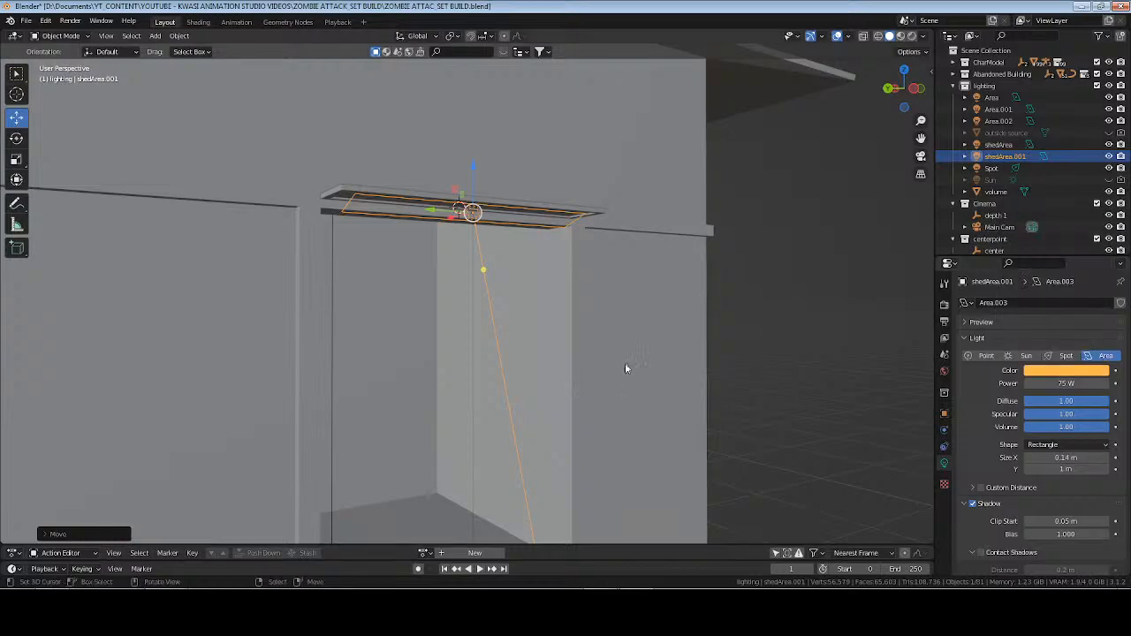
Deselect everything, save the file, and check the new door light in rendered shading and through the camera.
{"action": "key", "text": "alt+a"}
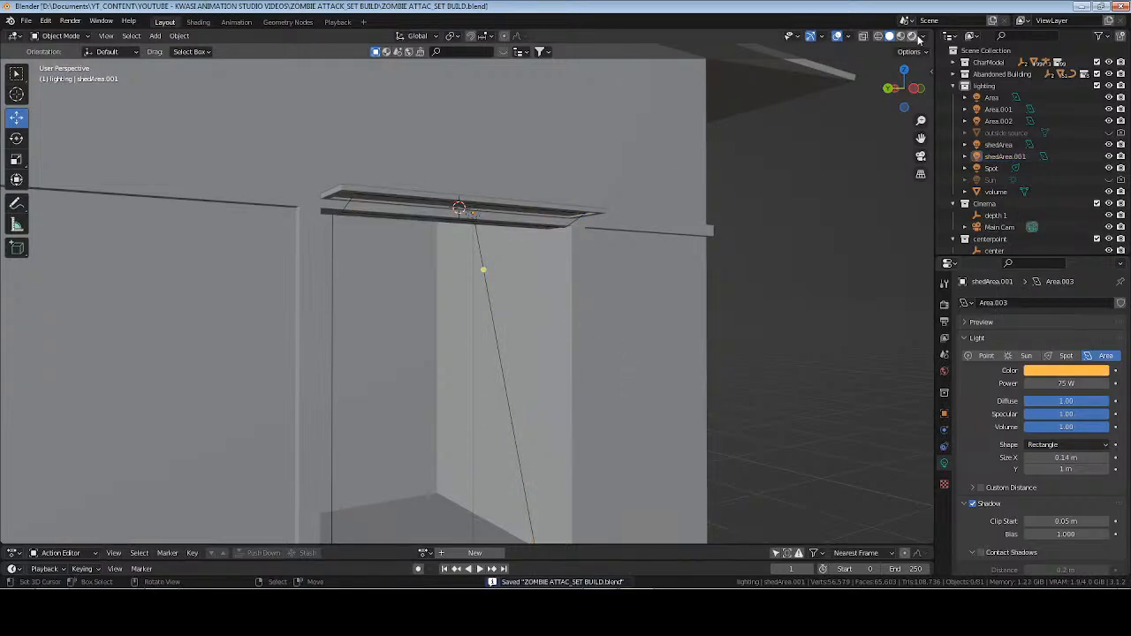
{"action": "left_click", "coordinate": [912, 37]}
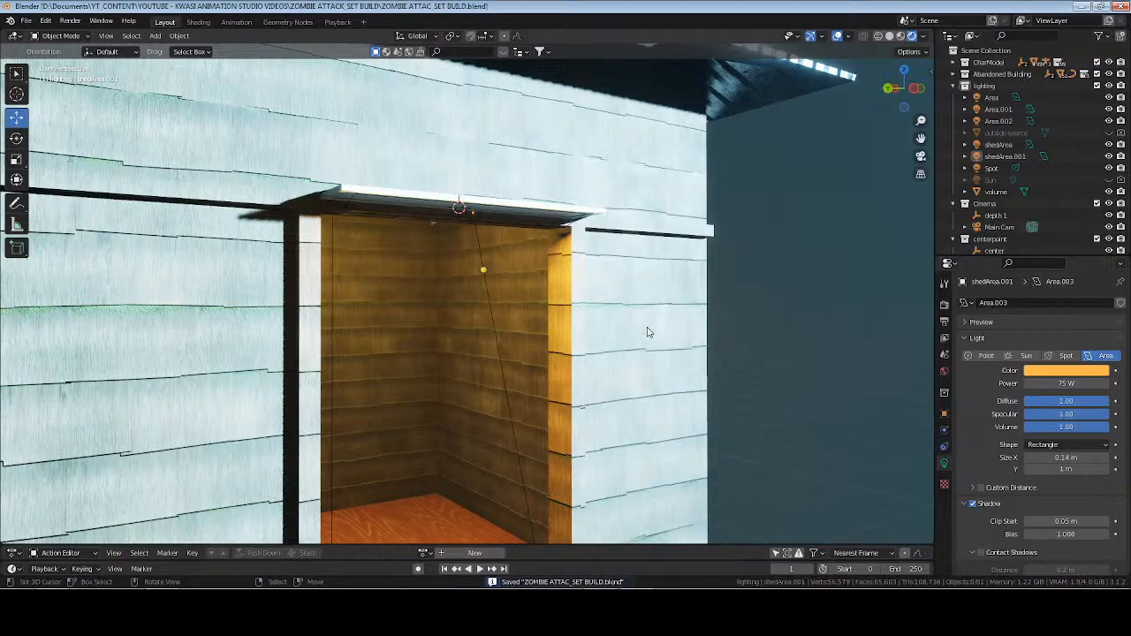
{"action": "middle_click_drag", "start_coordinate": [647, 332], "coordinate": [613, 309]}
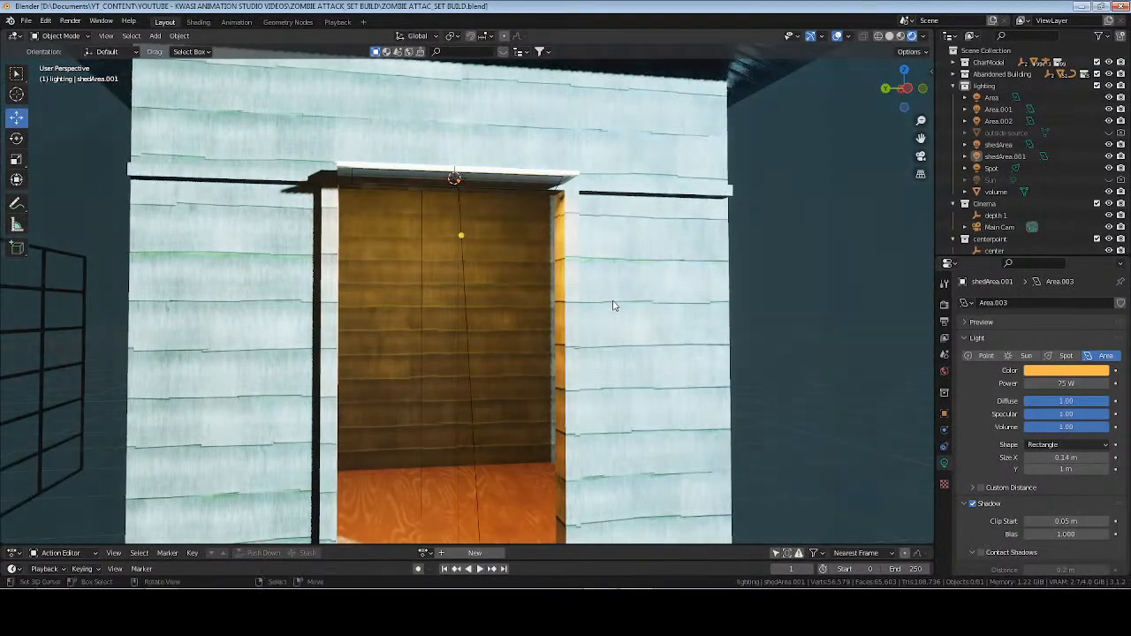
{"action": "key", "text": "KP_0"}
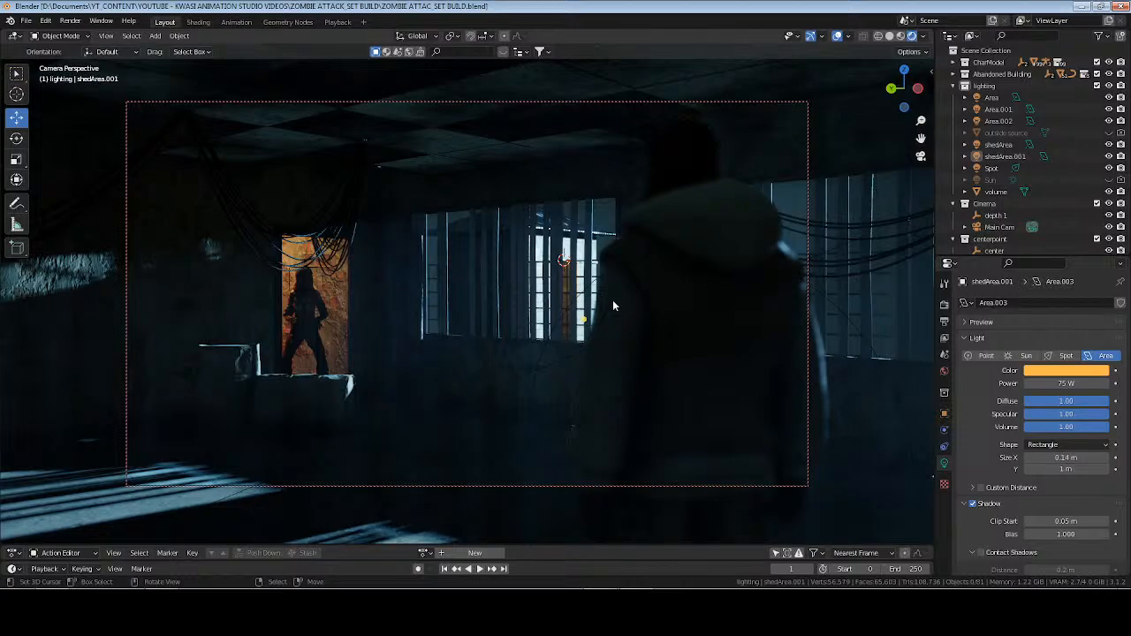
{"action": "key", "text": "KP_0"}
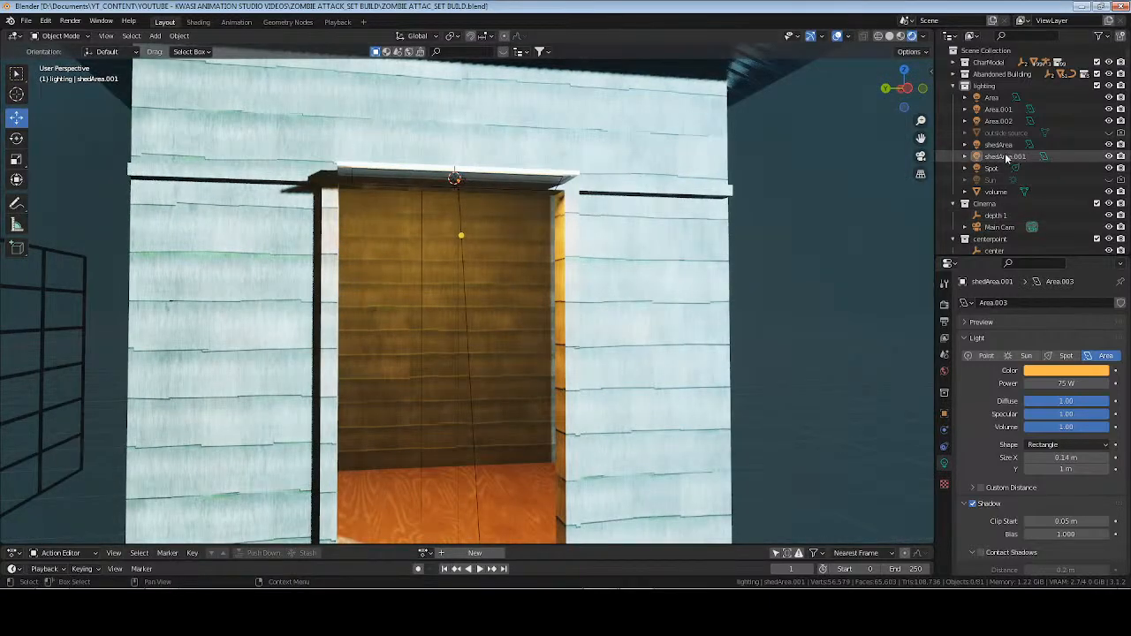
Set the shedArea light's power to 40 W, check it through the camera, and save the file.
{"action": "left_click", "coordinate": [999, 144]}
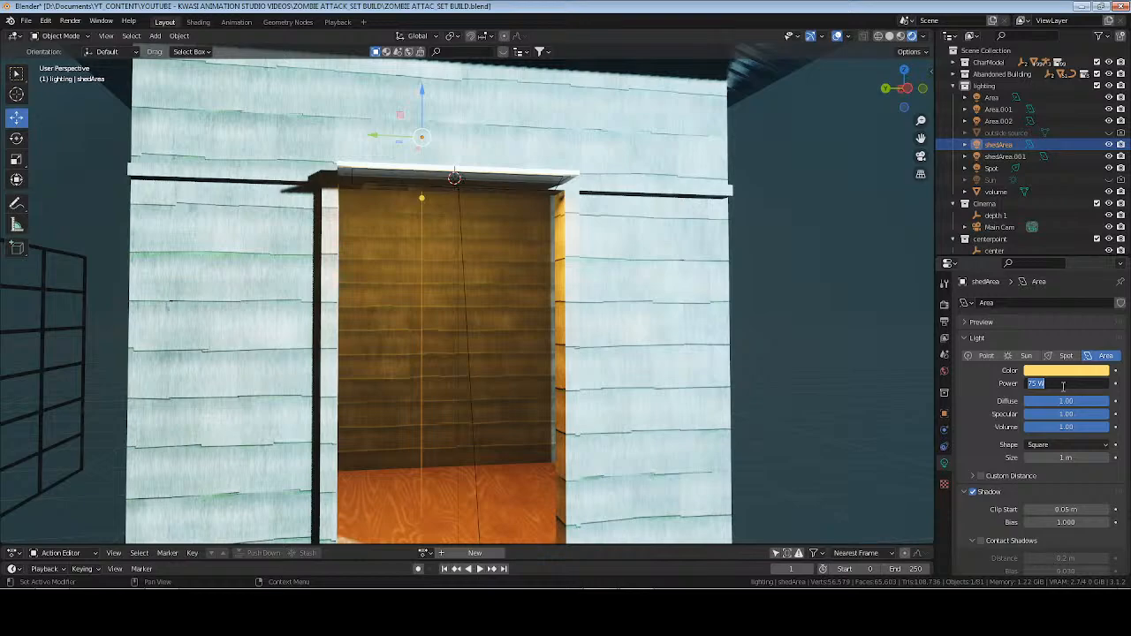
{"action": "key", "text": "Return"}
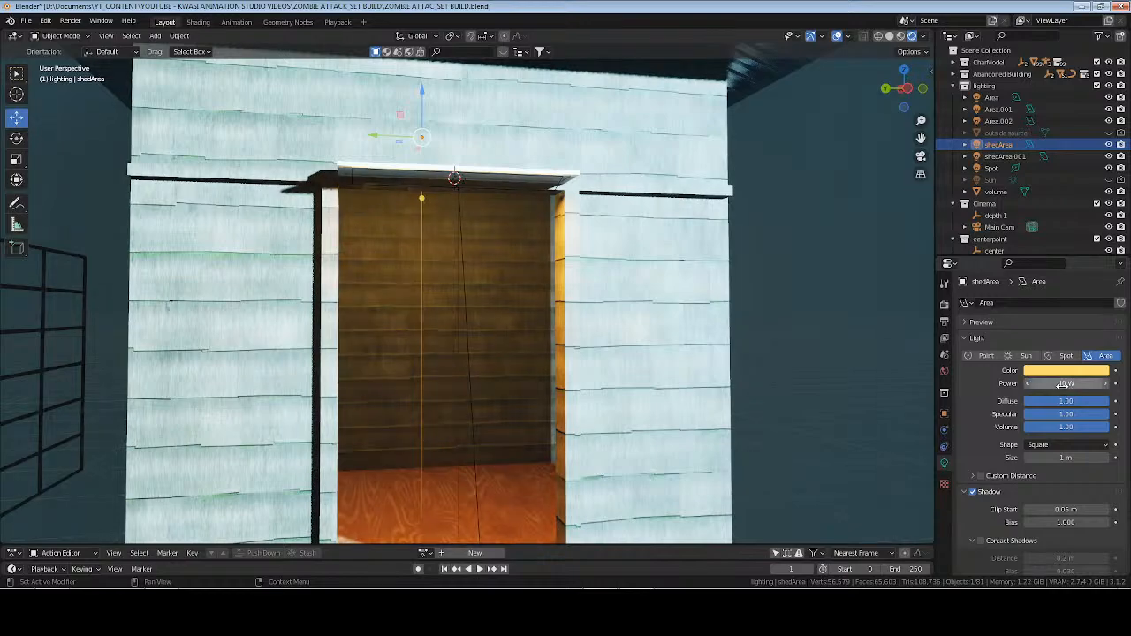
{"action": "key", "text": "KP_0"}
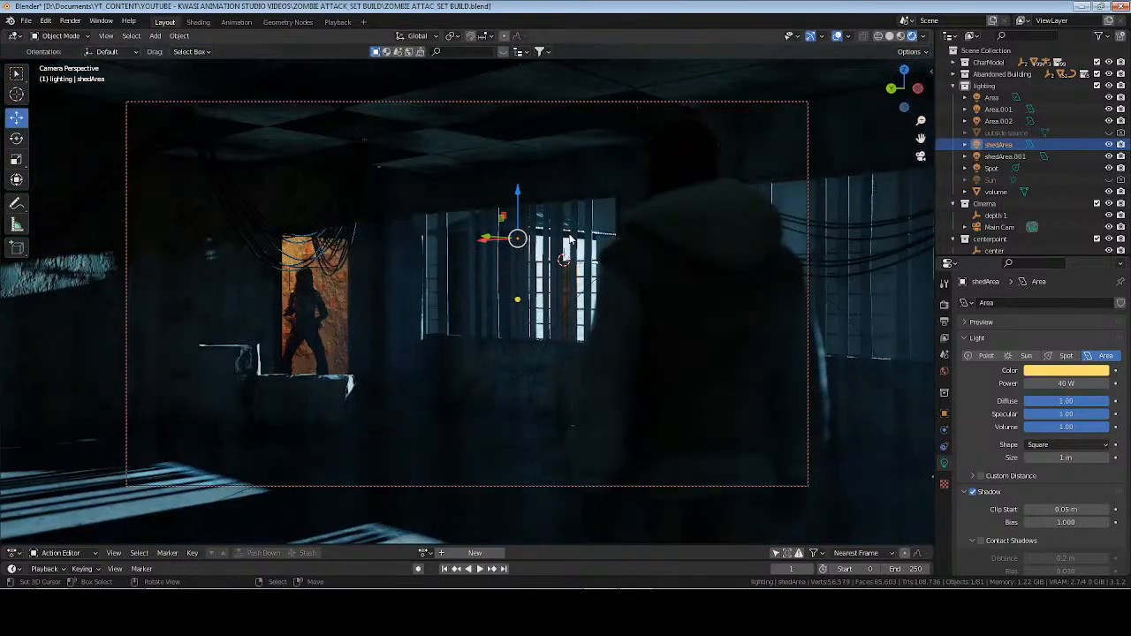
{"action": "key", "text": "KP_0"}
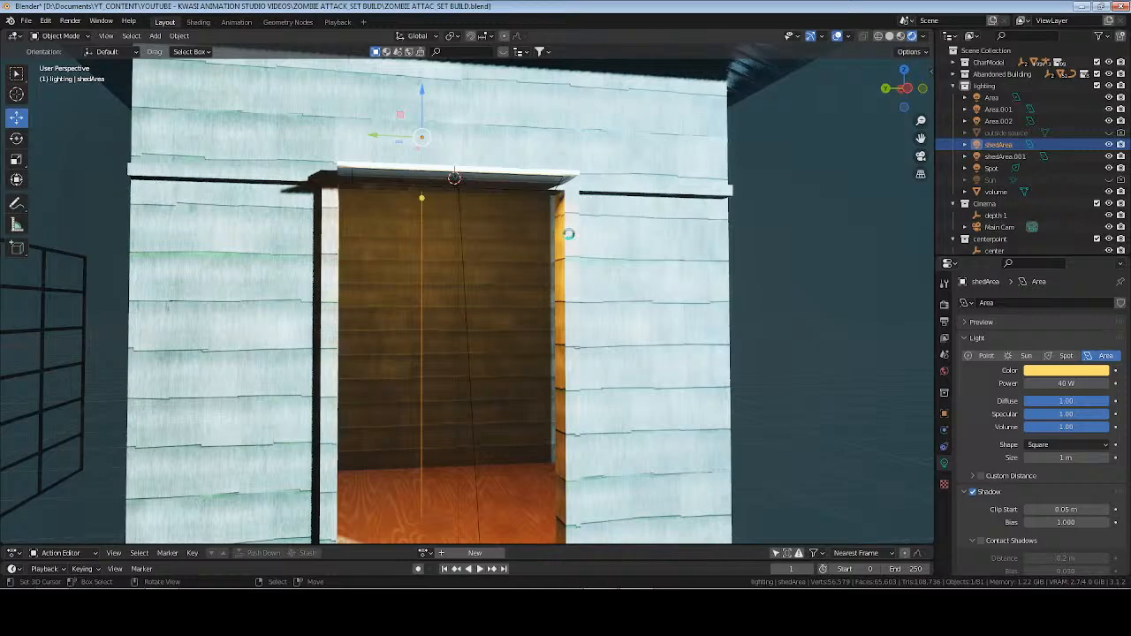
{"action": "key", "text": "ctrl+s"}
Select the shed together with its doorway parts and both shed lights in solid shading, and move them along the X axis, farther from the fence.
{"action": "scroll", "coordinate": [466, 300], "scroll_direction": "down", "scroll_amount": 5}
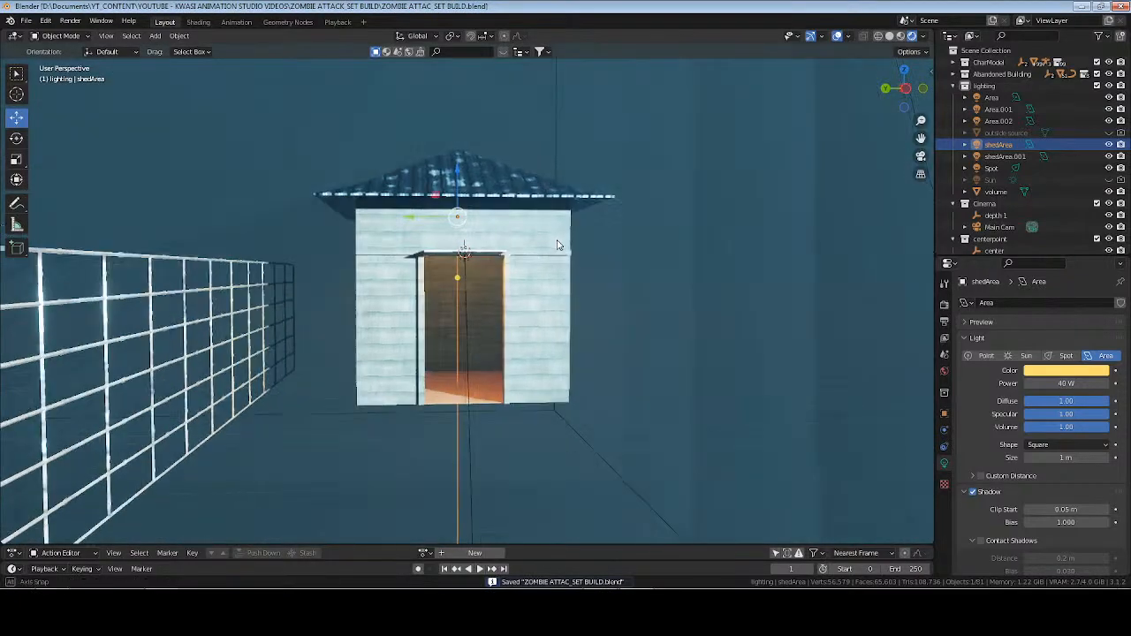
{"action": "left_click", "coordinate": [889, 36]}
{"action": "left_click_drag", "start_coordinate": [302, 125], "coordinate": [625, 469]}
{"action": "middle_click_drag", "start_coordinate": [515, 299], "coordinate": [354, 322]}
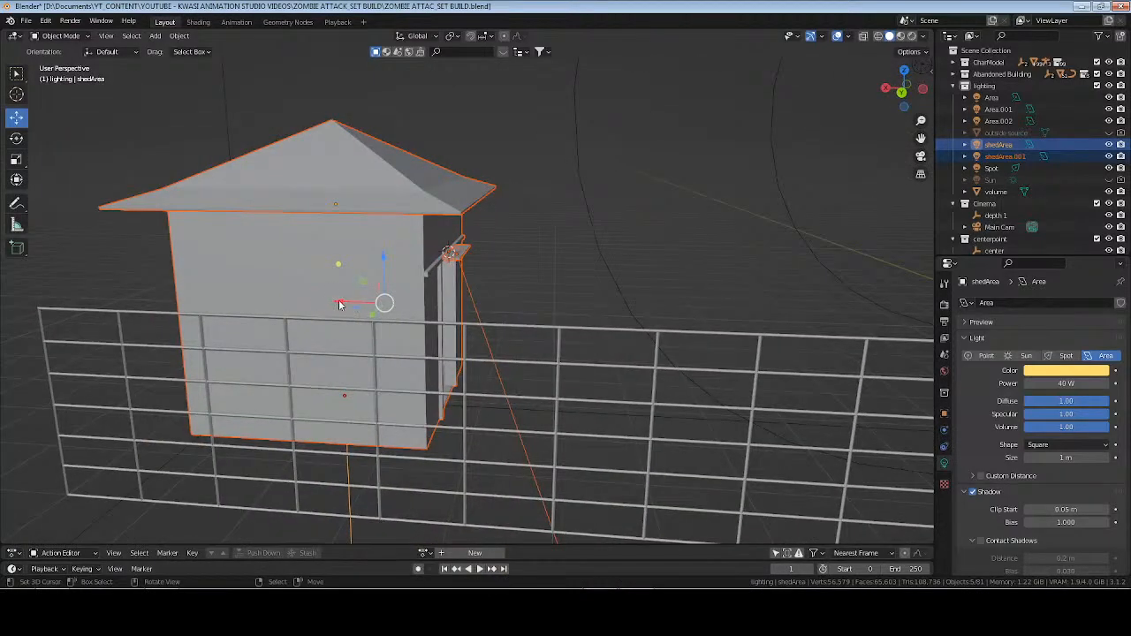
{"action": "left_click_drag", "start_coordinate": [339, 304], "coordinate": [253, 305]}
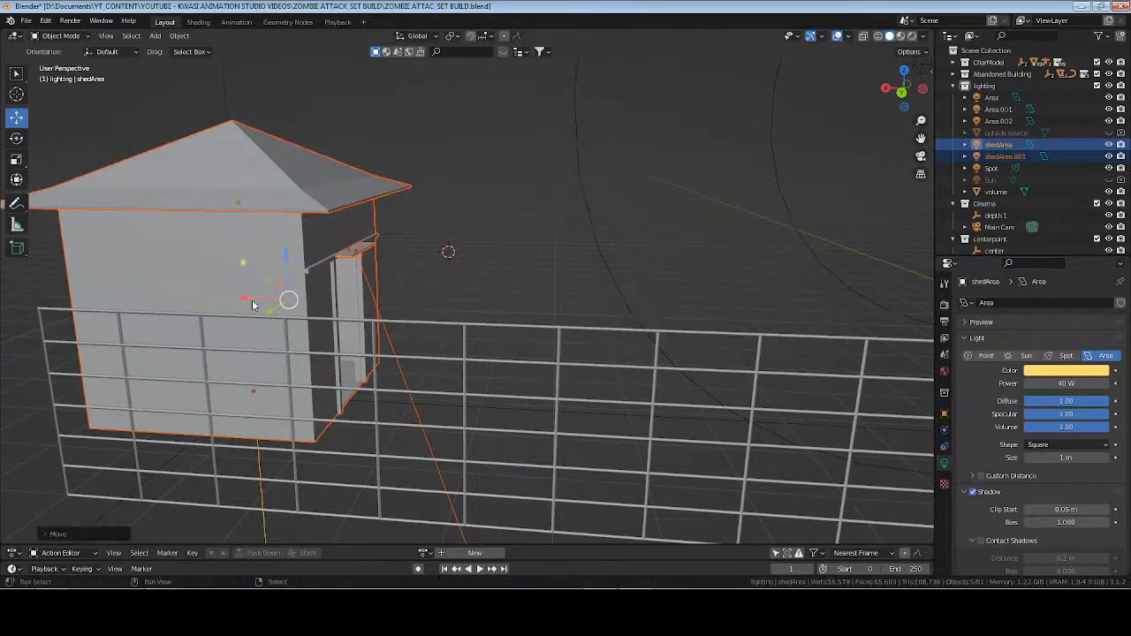
{"action": "key", "text": "shift+s"}
{"action": "key", "text": "2"}
Check the shed's new position through the Main Cam in rendered shading and render the frame.
{"action": "key", "text": "KP_0"}
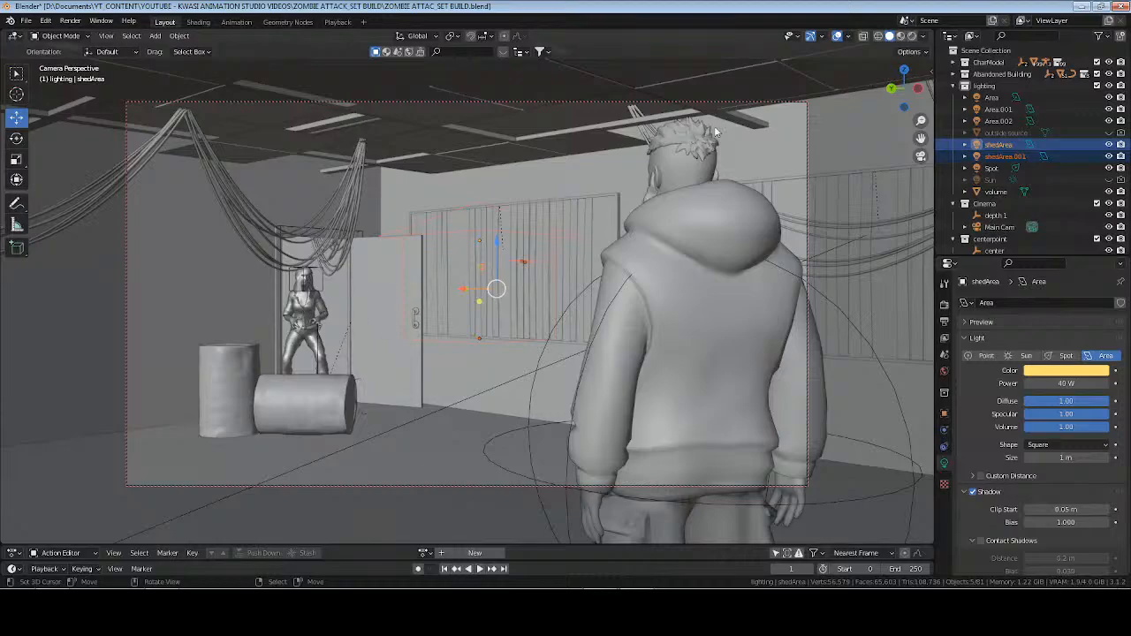
{"action": "left_click", "coordinate": [913, 37]}
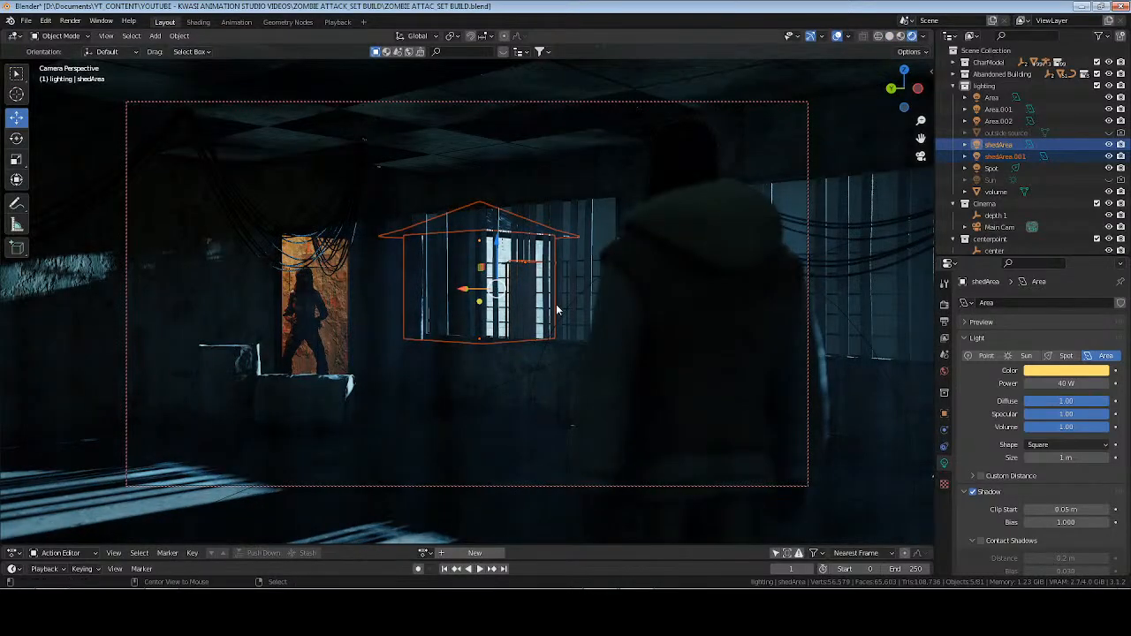
{"action": "key", "text": "F12"}
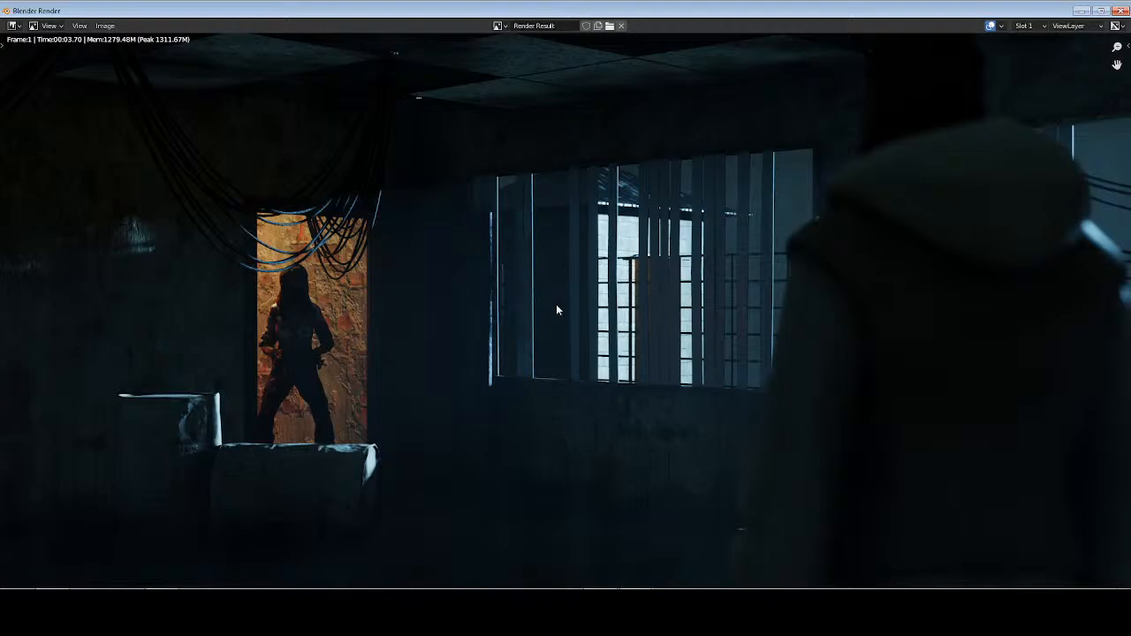
{"action": "key", "text": "Escape"}
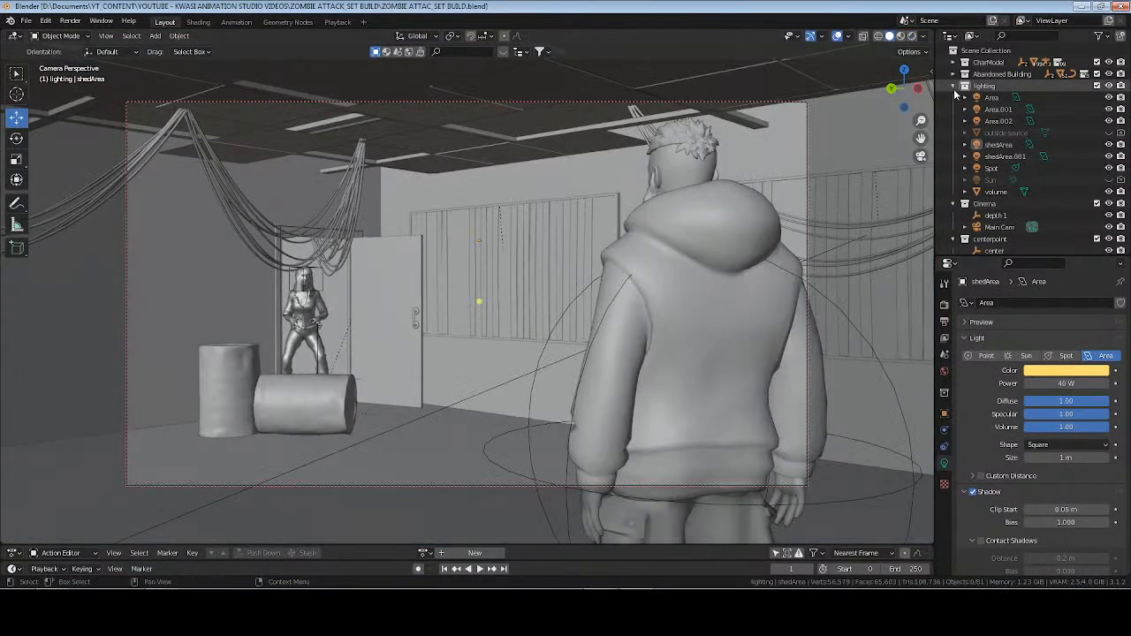
Collapse the lighting collection, select the center empty, and frame it to view the room's hanging cables.
{"action": "left_click", "coordinate": [954, 85]}
{"action": "key", "text": "KP_0"}
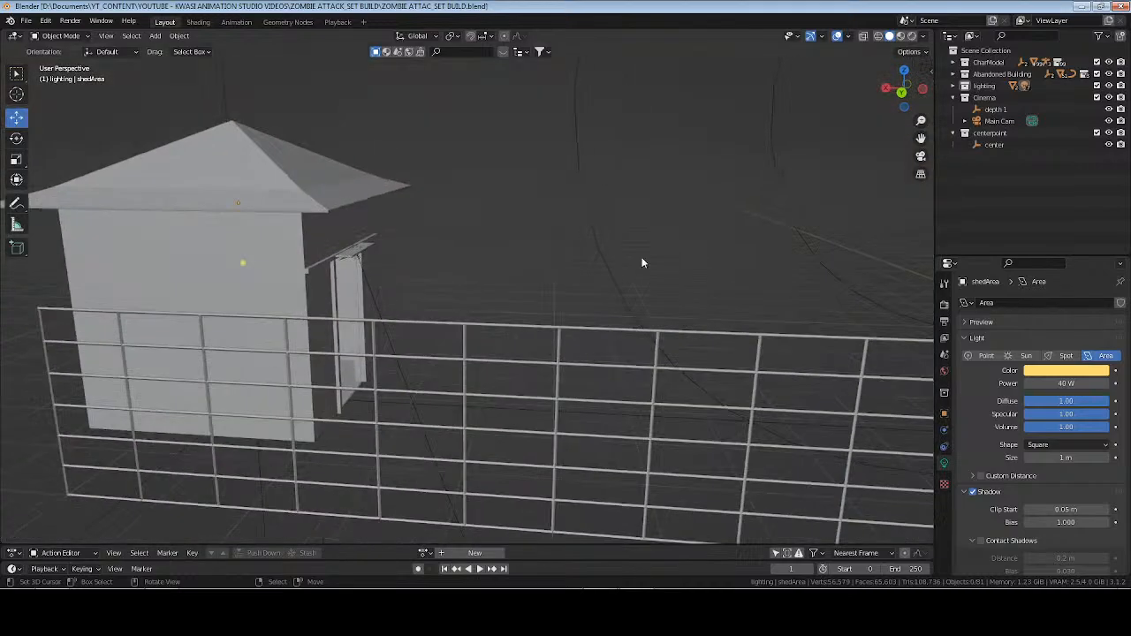
{"action": "middle_click_drag", "start_coordinate": [486, 288], "coordinate": [454, 257]}
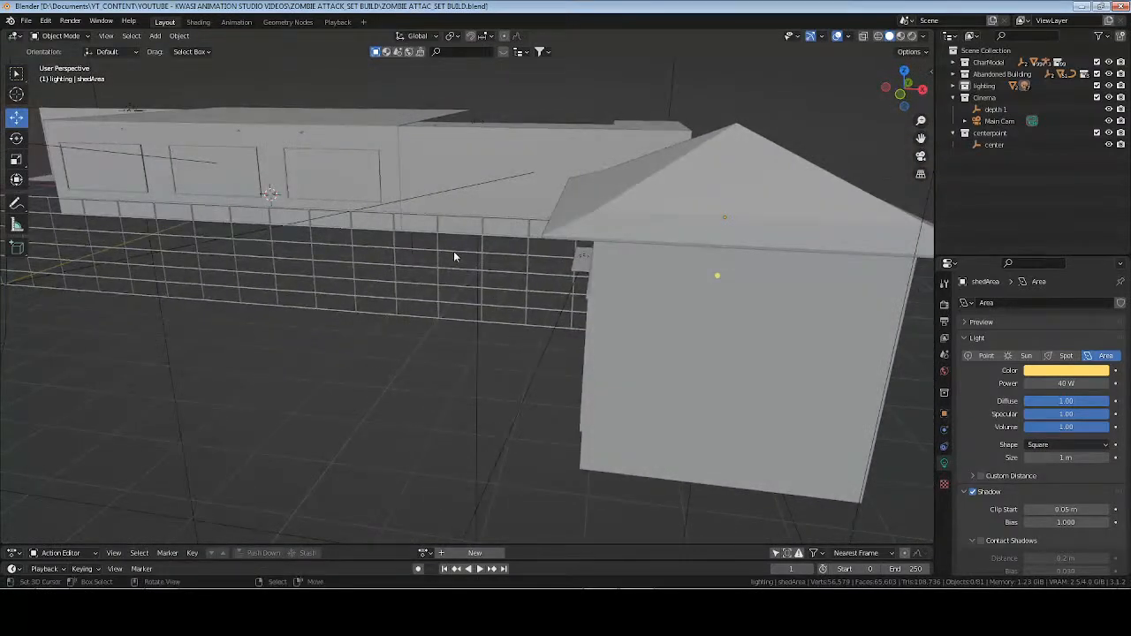
{"action": "left_click", "coordinate": [995, 146]}
{"action": "key", "text": "KP_Decimal"}
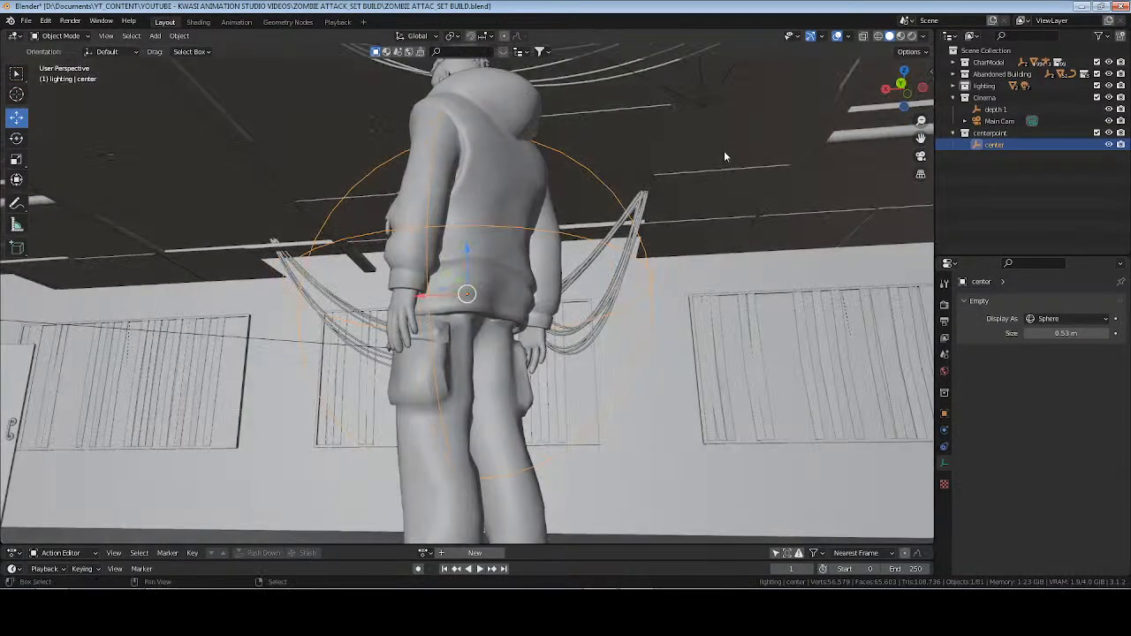
{"action": "middle_click_drag", "start_coordinate": [724, 156], "coordinate": [510, 344]}
Edit cable.002 and subdivide the edge between its two ceiling hanging points nearest the doorway.
{"action": "left_click", "coordinate": [520, 179]}
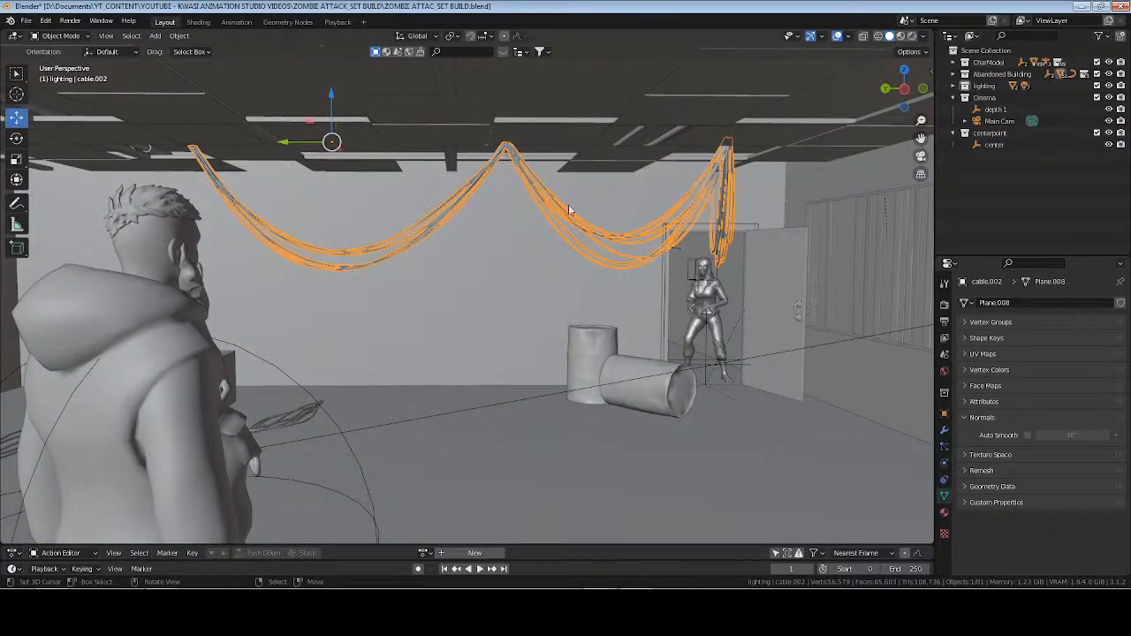
{"action": "key", "text": "Tab"}
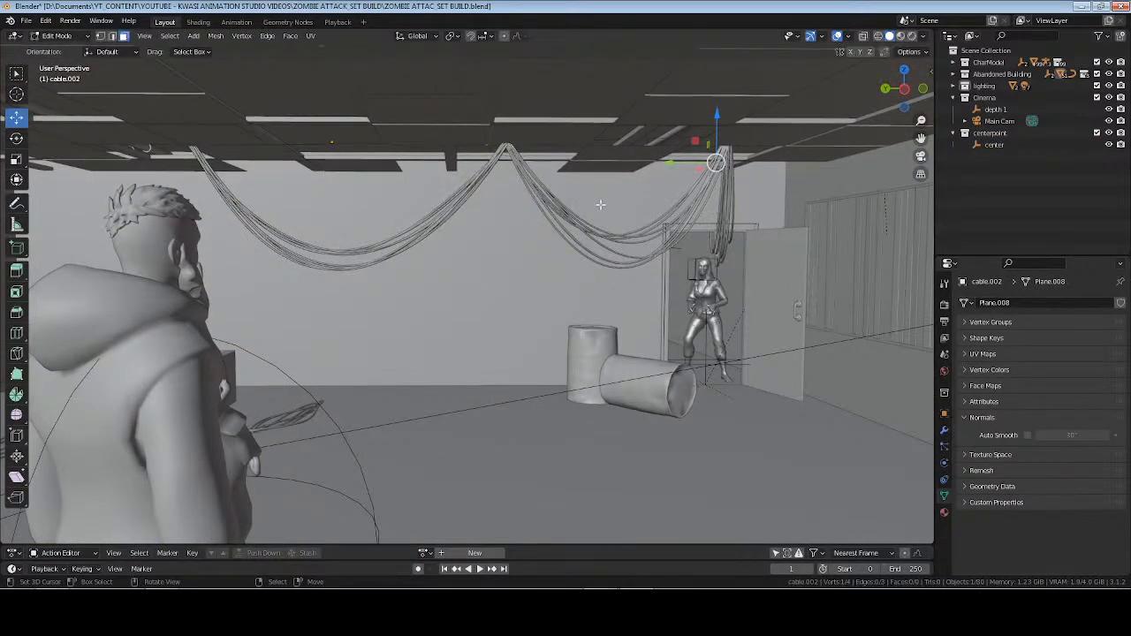
{"action": "key", "text": "alt+a"}
{"action": "left_click_drag", "start_coordinate": [487, 115], "coordinate": [670, 165]}
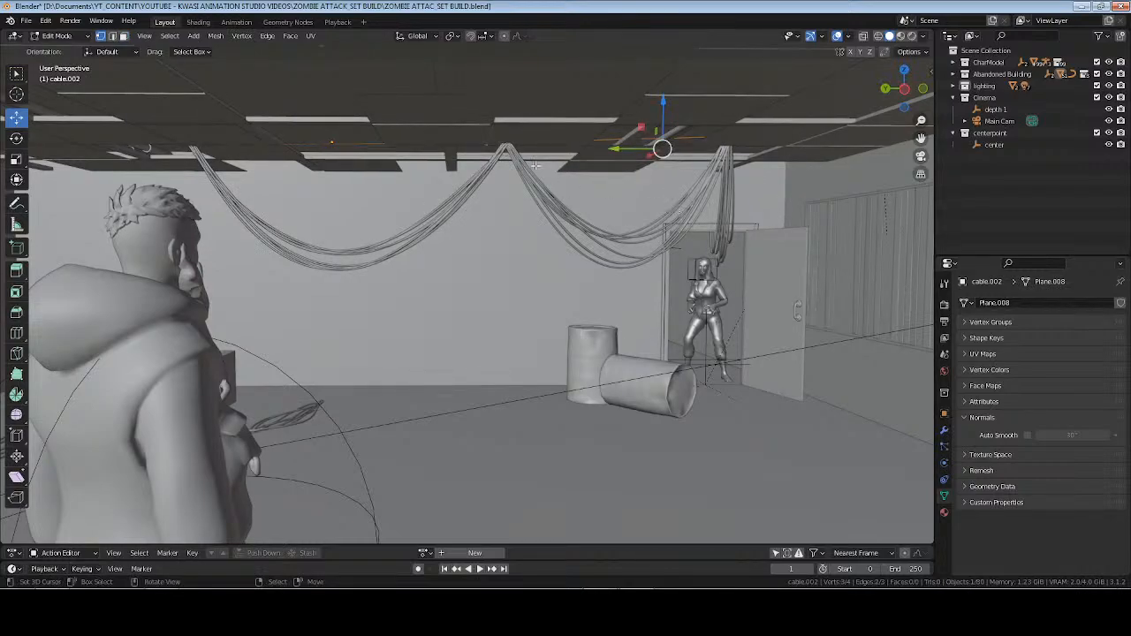
{"action": "left_click", "coordinate": [510, 143]}
{"action": "left_click", "coordinate": [725, 138], "text": "shift"}
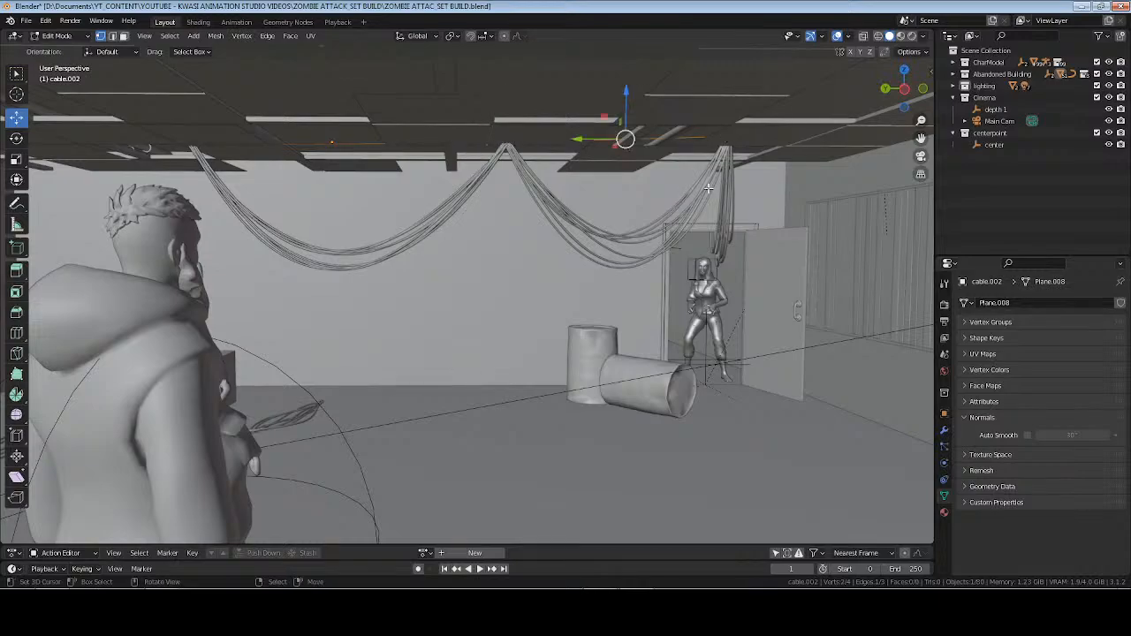
{"action": "middle_click_drag", "start_coordinate": [725, 138], "coordinate": [728, 274]}
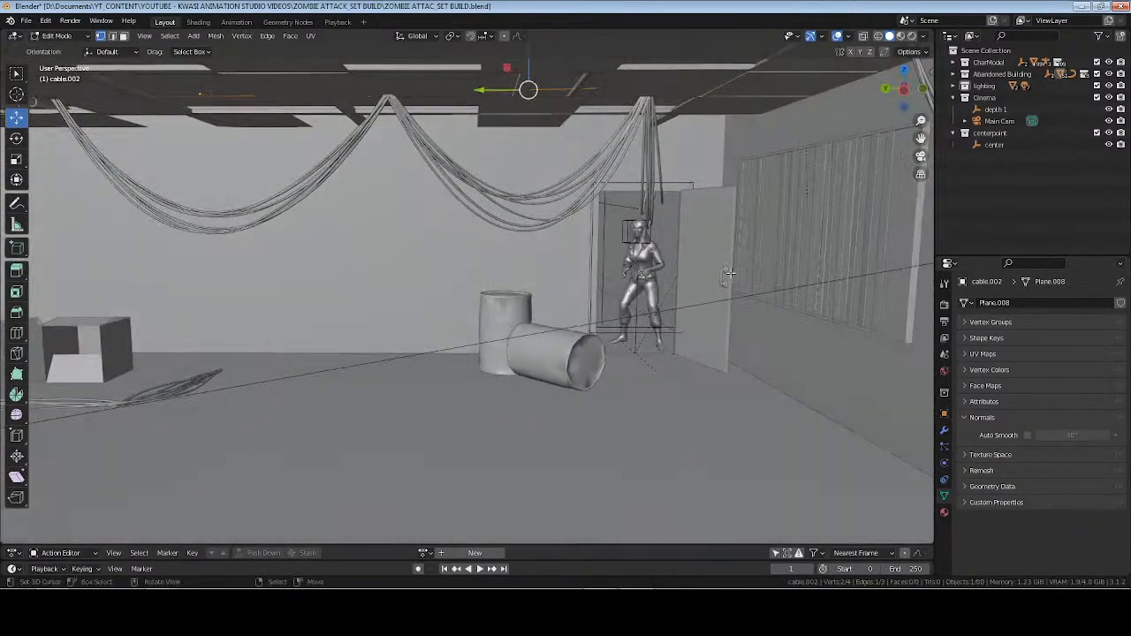
{"action": "right_click", "coordinate": [657, 246]}
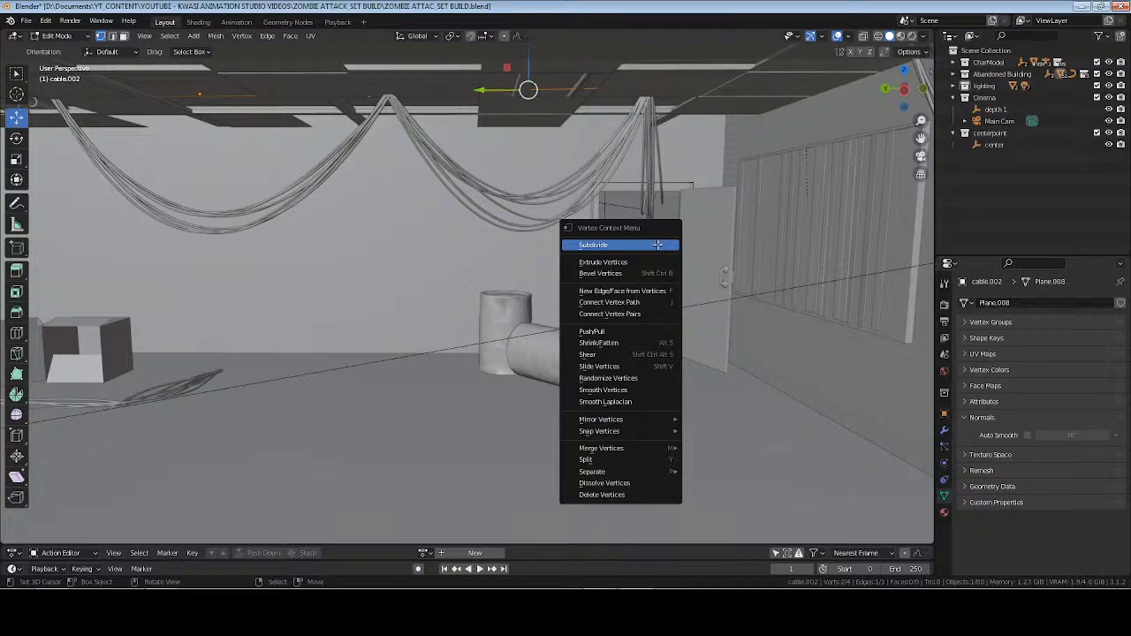
{"action": "left_click", "coordinate": [658, 244]}
Lower the subdivided edge's middle vertex toward the barrels and shift it sideways over the toppled barrel.
{"action": "left_click_drag", "start_coordinate": [530, 54], "coordinate": [534, 356]}
{"action": "key", "text": "ctrl+shift+b"}
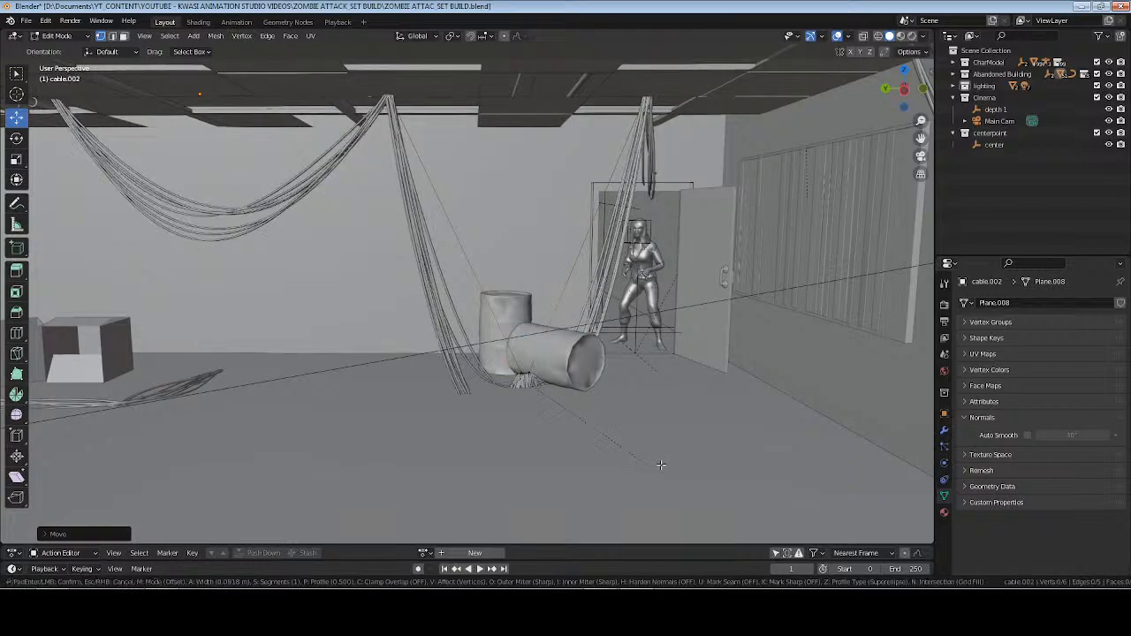
{"action": "key", "text": "Escape"}
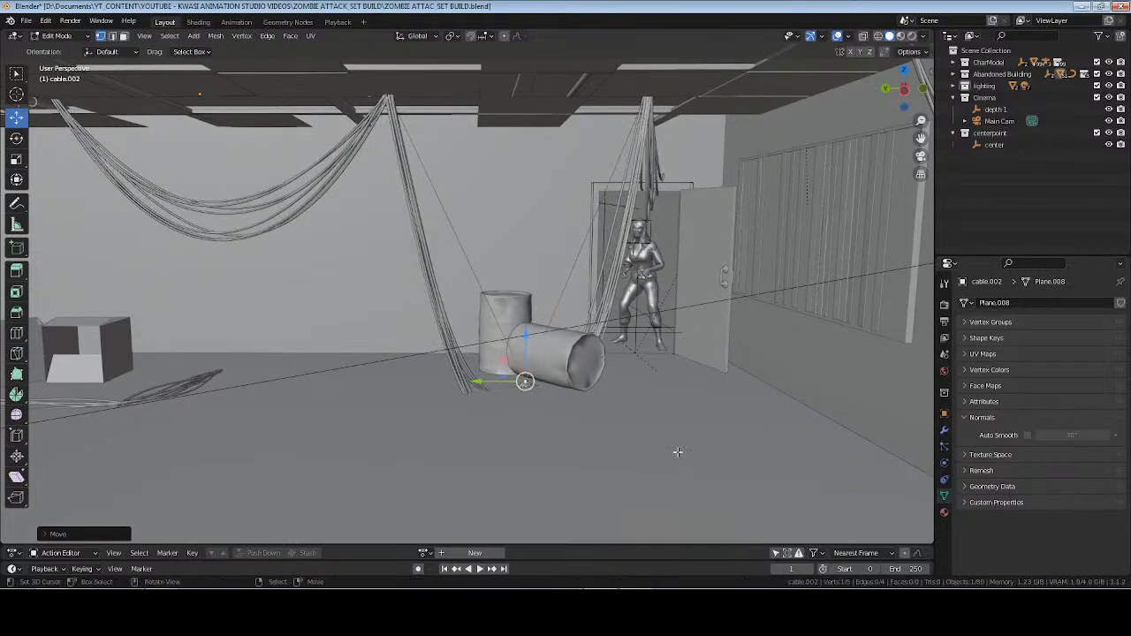
{"action": "left_click_drag", "start_coordinate": [482, 378], "coordinate": [507, 379]}
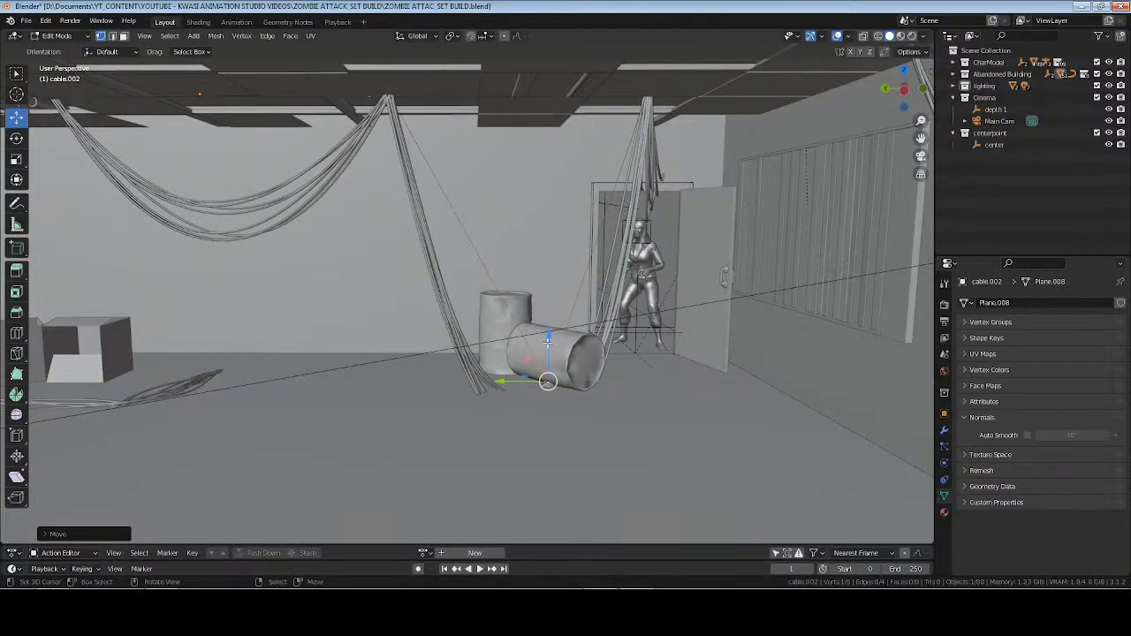
{"action": "left_click_drag", "start_coordinate": [549, 335], "coordinate": [560, 252]}
Adjust the middle vertex's position above the toppled barrel and offset it slightly with Shrink/Fatten.
{"action": "middle_click_drag", "start_coordinate": [596, 345], "coordinate": [559, 372]}
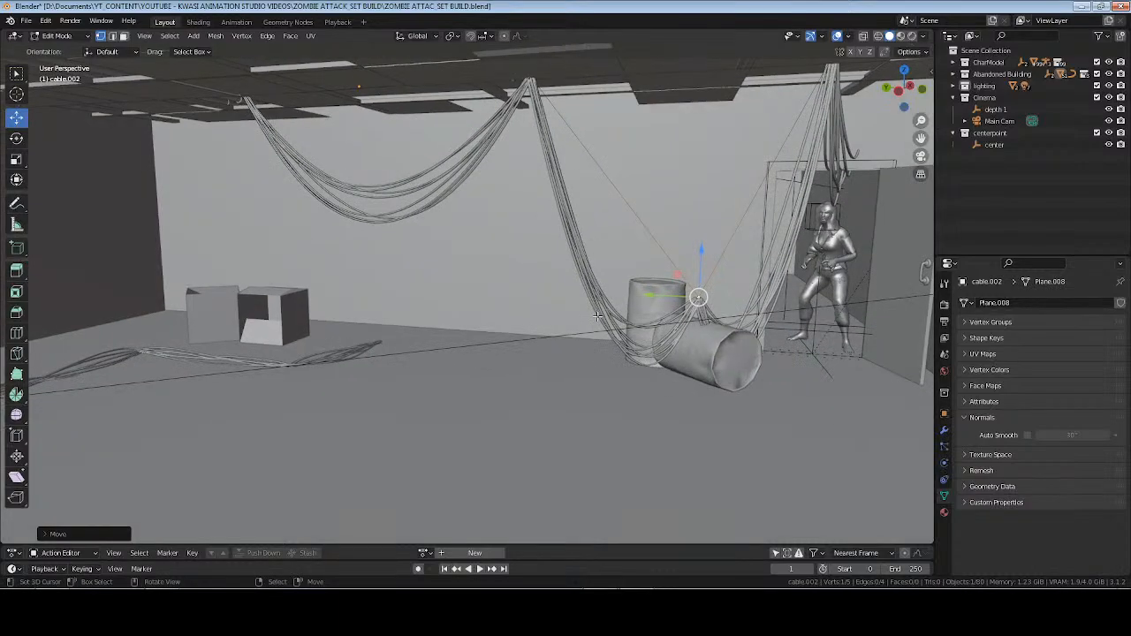
{"action": "key", "text": "KP_Decimal"}
{"action": "scroll", "coordinate": [556, 379], "scroll_direction": "down", "scroll_amount": 10}
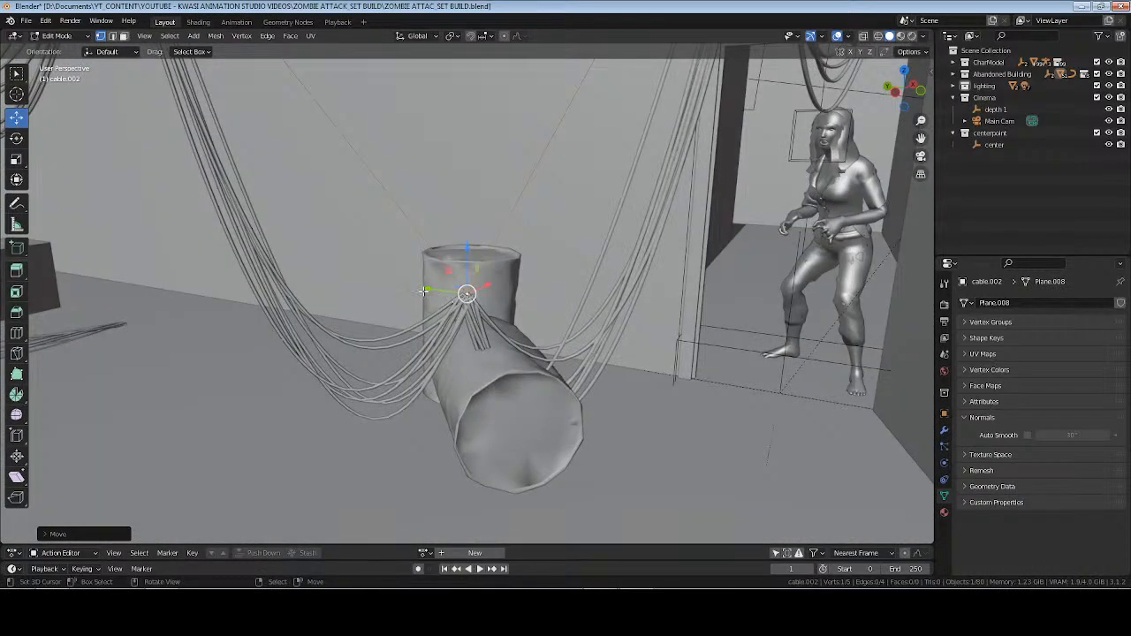
{"action": "middle_click_drag", "start_coordinate": [423, 291], "coordinate": [489, 320]}
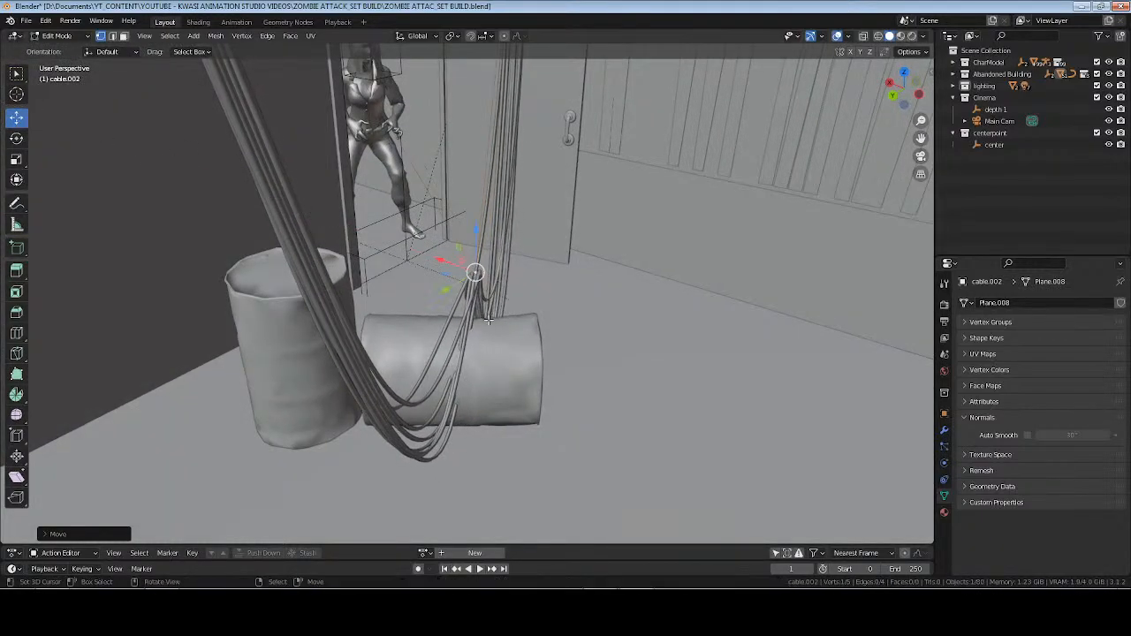
{"action": "key", "text": "alt+s"}
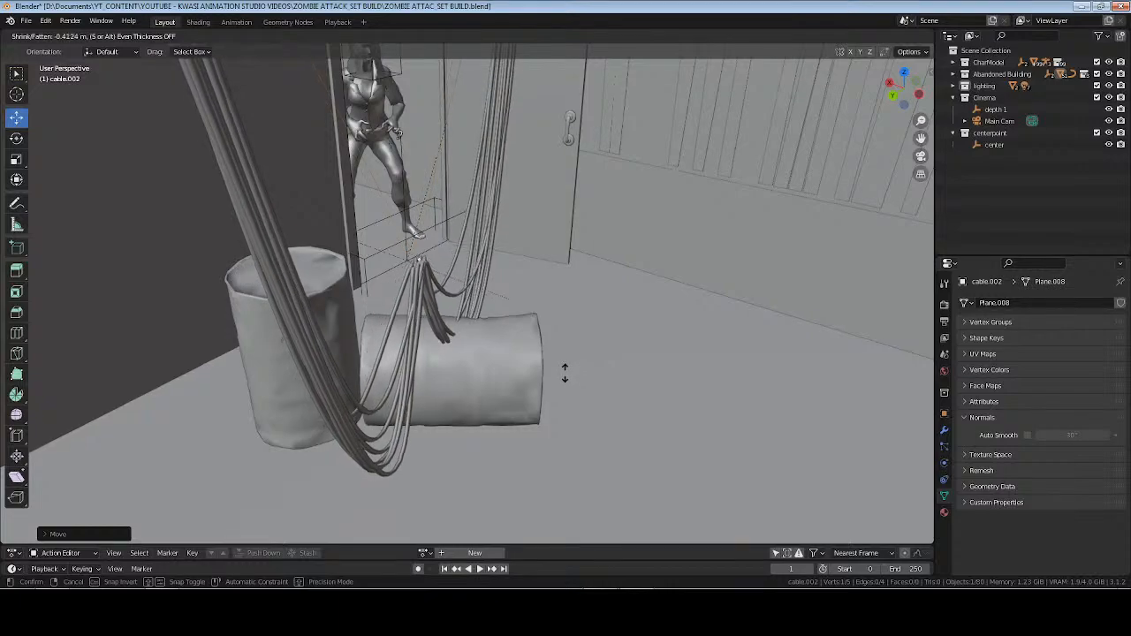
{"action": "left_click", "coordinate": [568, 360]}
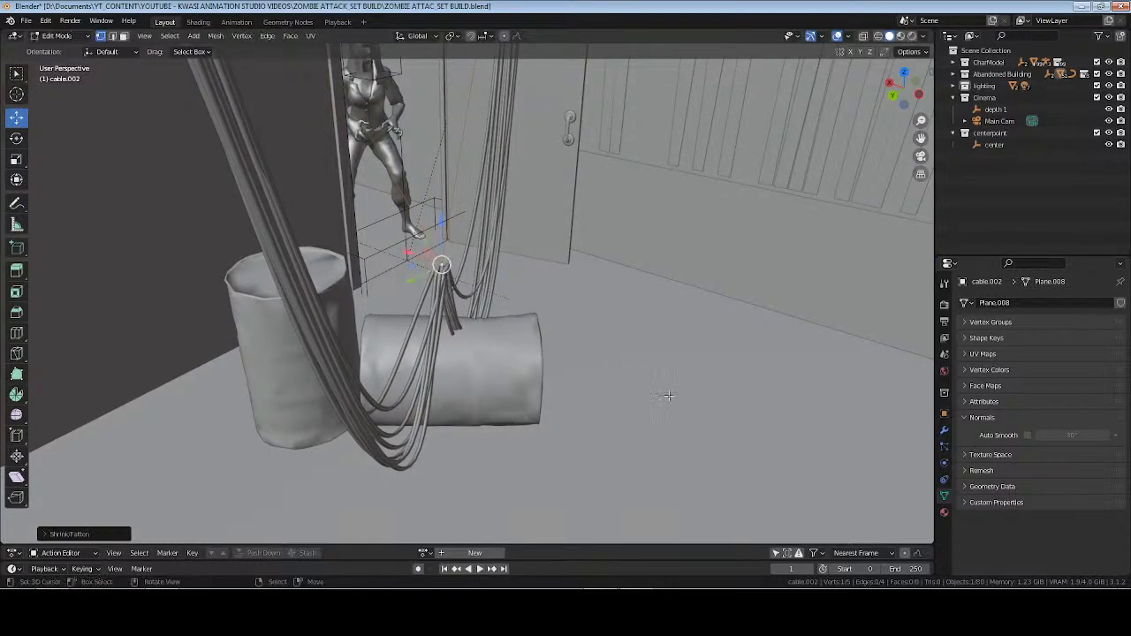
{"action": "mouse_move", "coordinate": [569, 359]}
{"action": "middle_mouse_down"}
{"action": "mouse_move", "coordinate": [530, 349]}
{"action": "mouse_move", "coordinate": [575, 320]}
{"action": "mouse_move", "coordinate": [570, 347]}
{"action": "middle_mouse_up"}
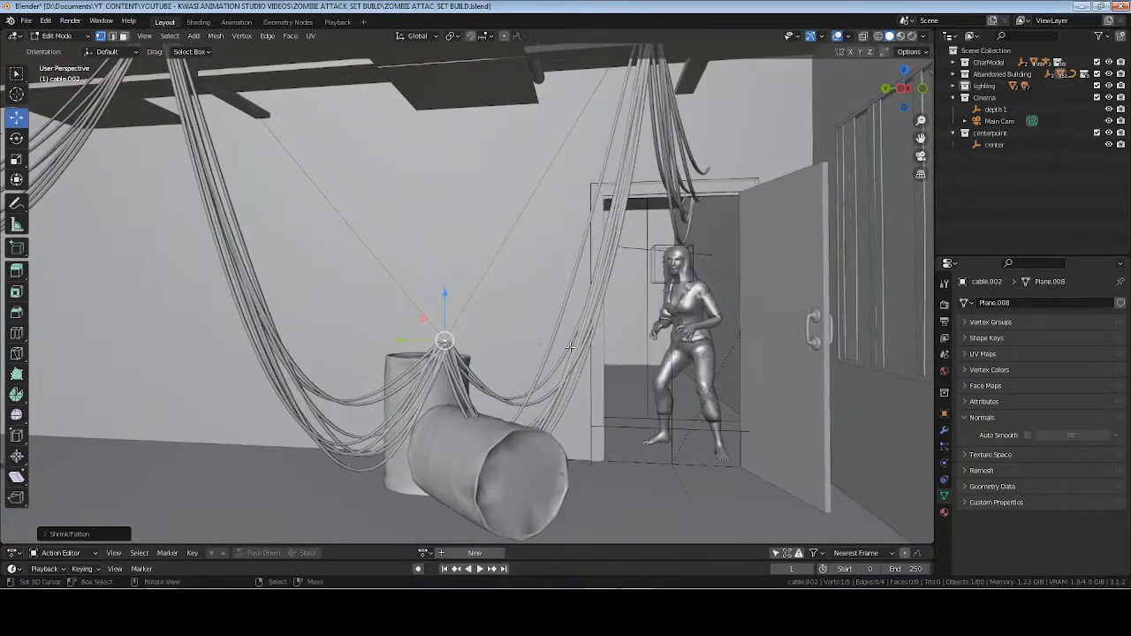
Move the cable's end vertex beyond the doorway along the X axis and lower it to the hallway ceiling.
{"action": "middle_click_drag", "start_coordinate": [657, 182], "coordinate": [566, 272], "text": "shift"}
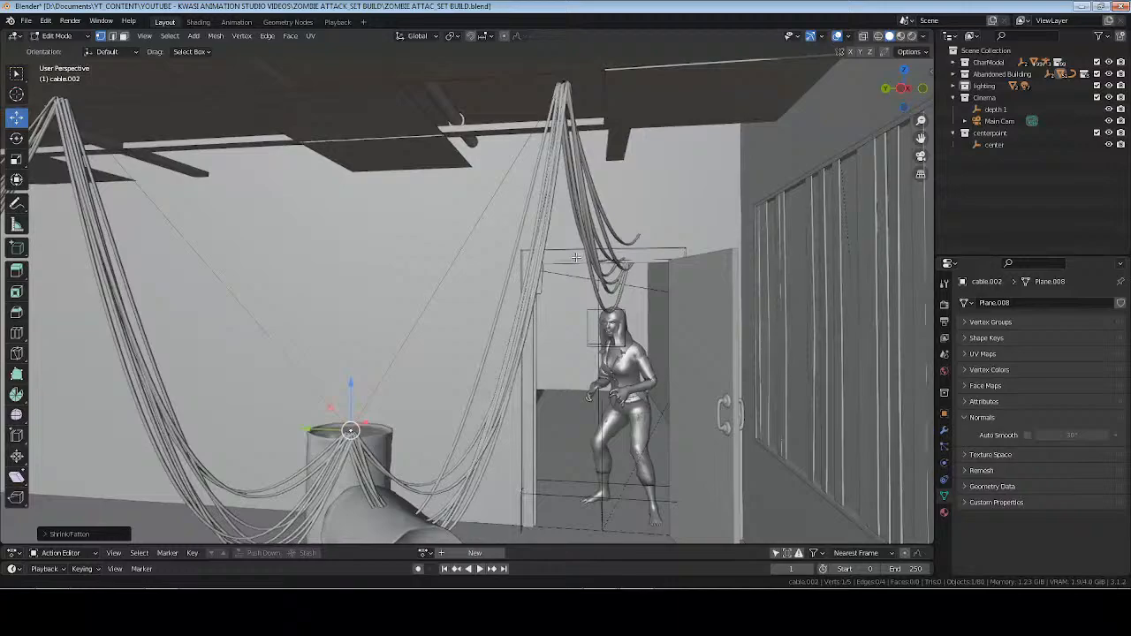
{"action": "right_click", "coordinate": [566, 84]}
{"action": "middle_click_drag", "start_coordinate": [587, 104], "coordinate": [584, 135], "text": "shift"}
{"action": "middle_click_drag", "start_coordinate": [550, 277], "coordinate": [592, 324]}
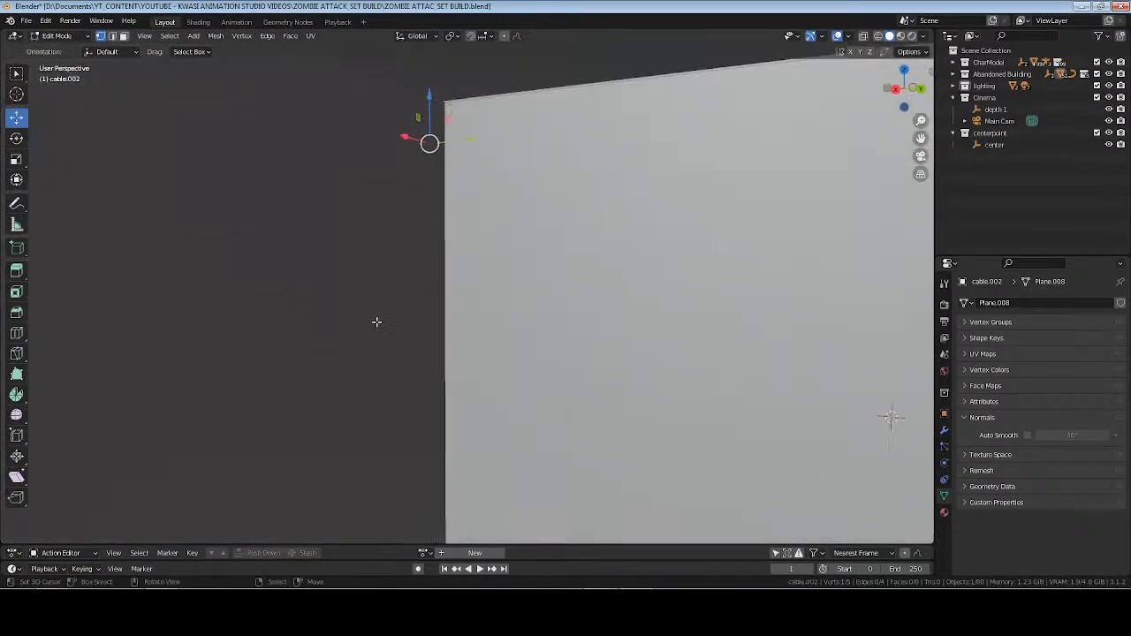
{"action": "middle_click_drag", "start_coordinate": [377, 323], "coordinate": [557, 338], "text": "shift"}
{"action": "scroll", "coordinate": [532, 326], "scroll_direction": "up", "scroll_amount": 2}
{"action": "scroll", "coordinate": [541, 329], "scroll_direction": "down", "scroll_amount": 2}
{"action": "middle_click_drag", "start_coordinate": [499, 158], "coordinate": [448, 154]}
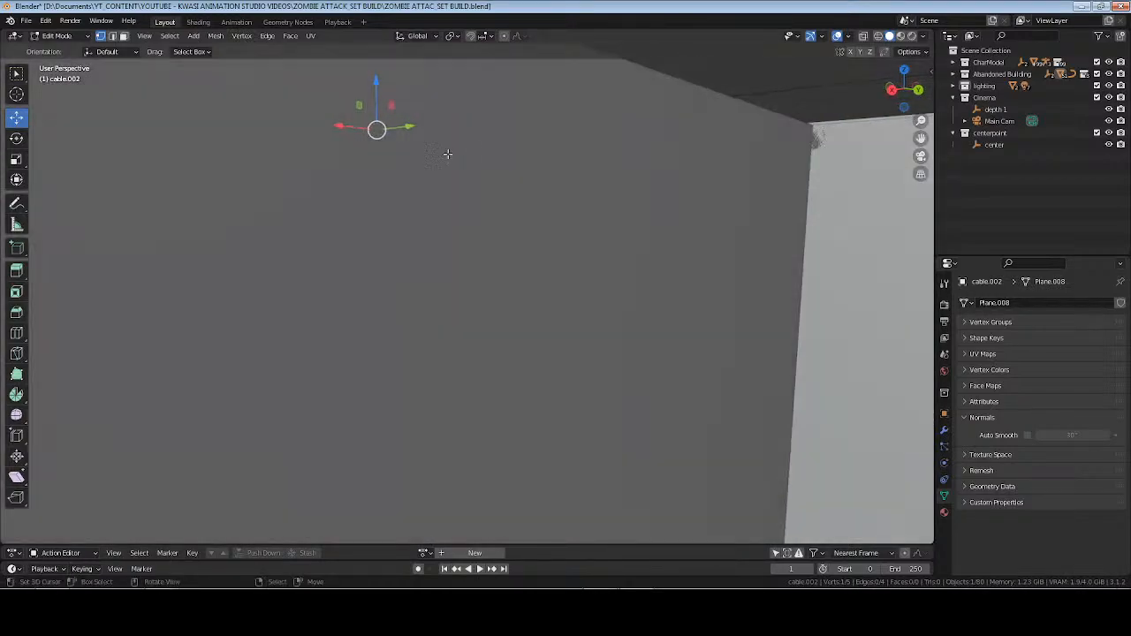
{"action": "left_click_drag", "start_coordinate": [350, 126], "coordinate": [235, 114]}
{"action": "middle_click_drag", "start_coordinate": [339, 296], "coordinate": [442, 281]}
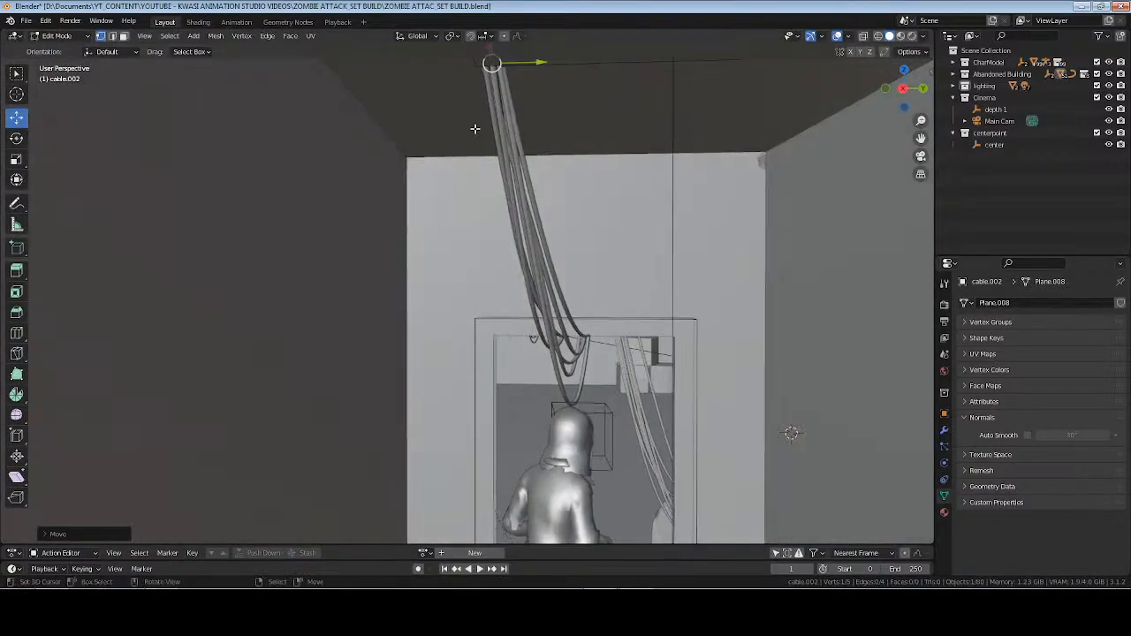
{"action": "middle_click_drag", "start_coordinate": [490, 115], "coordinate": [493, 165], "text": "shift"}
{"action": "mouse_move", "coordinate": [500, 93]}
{"action": "left_mouse_down"}
{"action": "mouse_move", "coordinate": [506, 108]}
{"action": "mouse_move", "coordinate": [513, 87]}
{"action": "mouse_move", "coordinate": [500, 109]}
{"action": "left_mouse_up"}
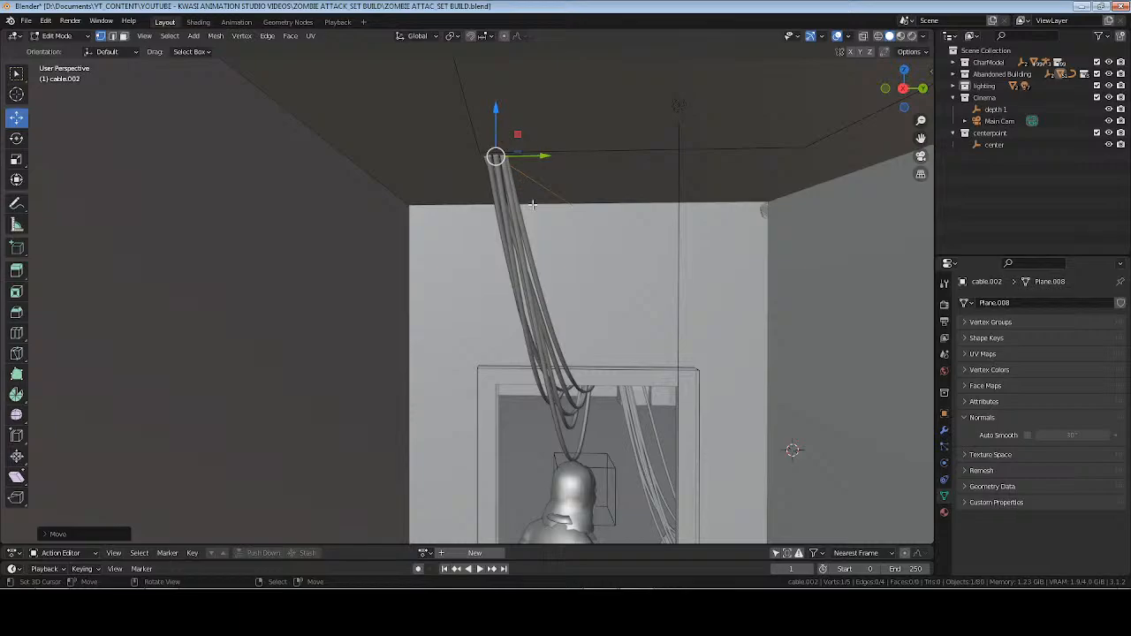
Extrude another cable segment from the hallway end vertex and move its new end along the X axis.
{"action": "key", "text": "g"}
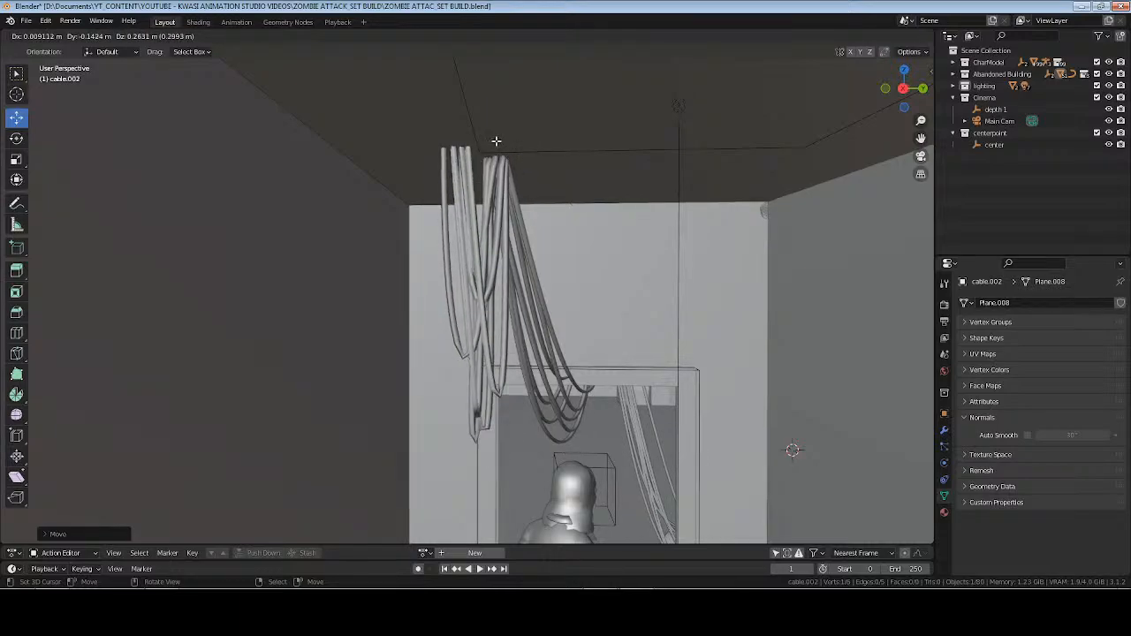
{"action": "left_click", "coordinate": [496, 142]}
{"action": "middle_click_drag", "start_coordinate": [550, 161], "coordinate": [518, 163]}
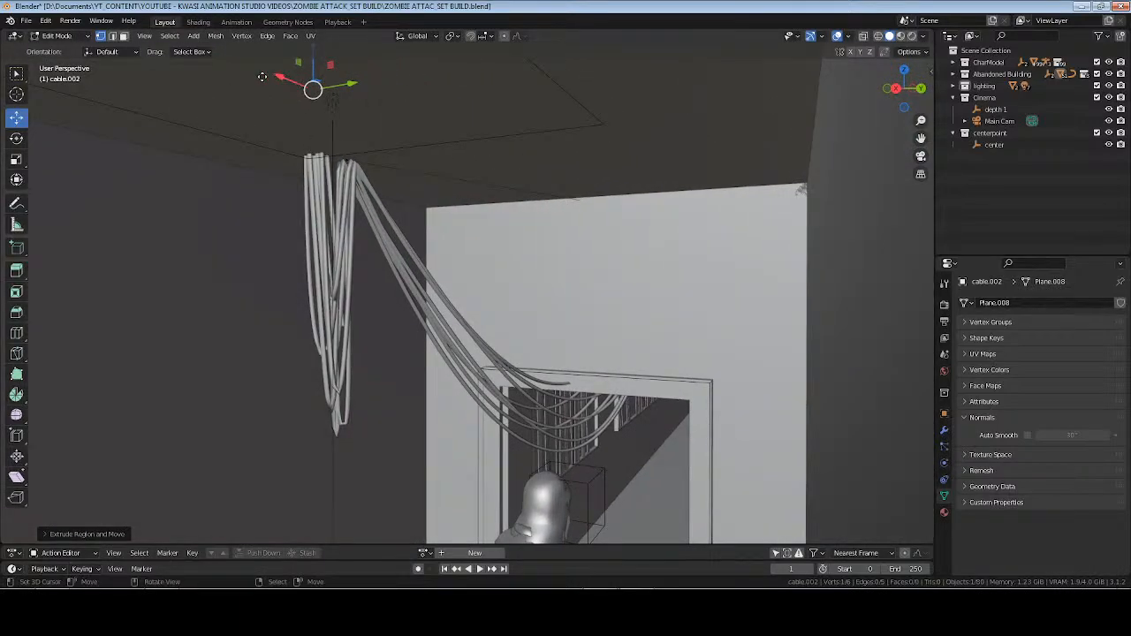
{"action": "left_click_drag", "start_coordinate": [262, 76], "coordinate": [174, 100]}
Move the extruded cable end along the hallway, lower it along Z, and shift it farther along the X axis.
{"action": "key", "text": "g"}
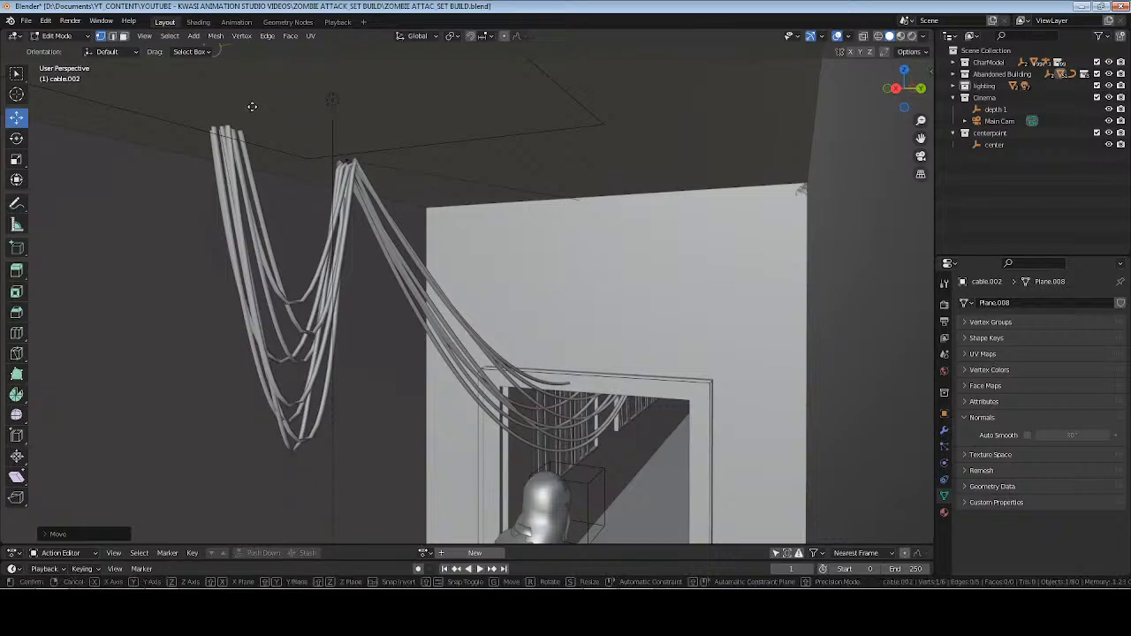
{"action": "key", "text": "z"}
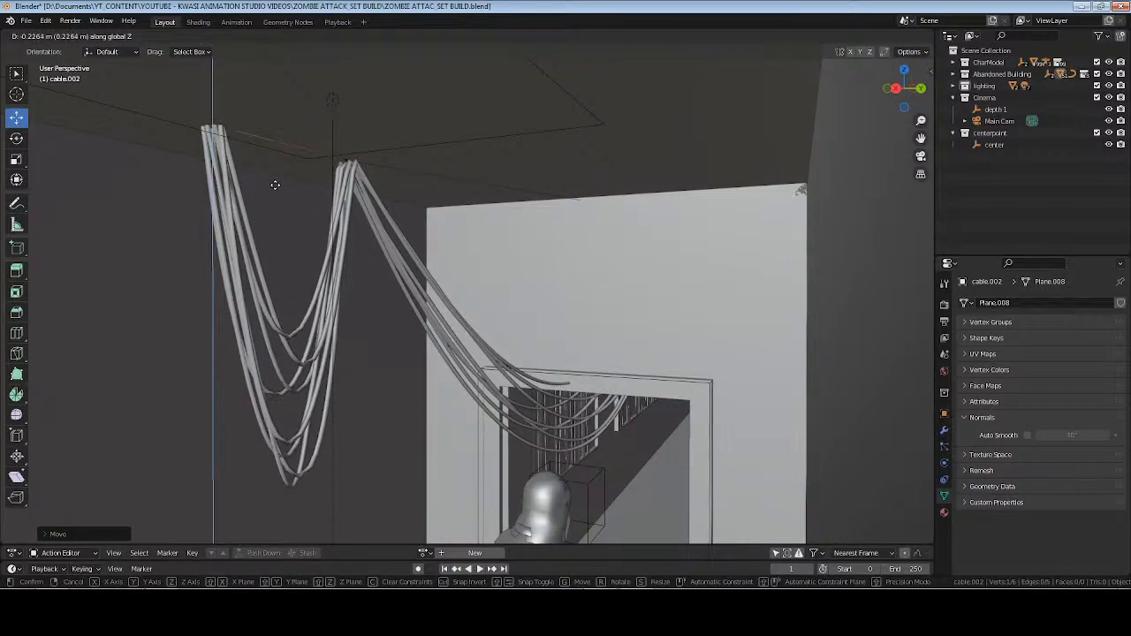
{"action": "left_click", "coordinate": [274, 184]}
{"action": "middle_click_drag", "start_coordinate": [298, 217], "coordinate": [296, 170]}
{"action": "left_click_drag", "start_coordinate": [291, 114], "coordinate": [98, 109]}
{"action": "scroll", "coordinate": [281, 202], "scroll_direction": "down", "scroll_amount": 3}
{"action": "middle_click_drag", "start_coordinate": [281, 202], "coordinate": [367, 190], "text": "shift"}
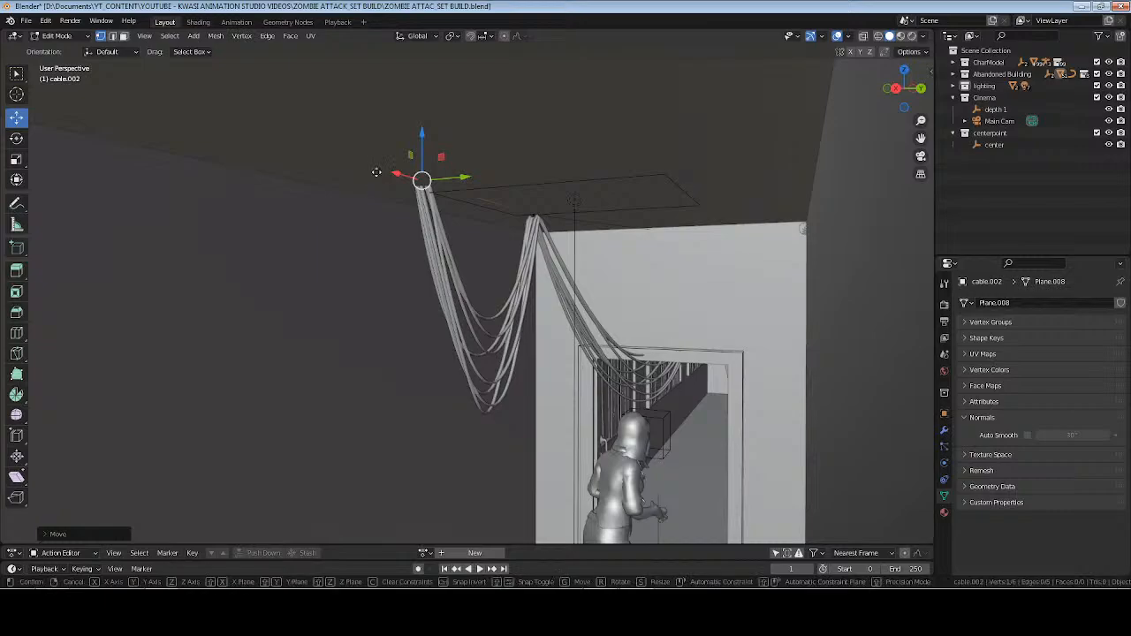
{"action": "left_click_drag", "start_coordinate": [397, 175], "coordinate": [270, 170]}
Finish editing the cable, select the toppled metal barrel, and show it from the top in wireframe shading.
{"action": "middle_click_drag", "start_coordinate": [646, 299], "coordinate": [497, 339]}
{"action": "scroll", "coordinate": [503, 350], "scroll_direction": "down", "scroll_amount": 4}
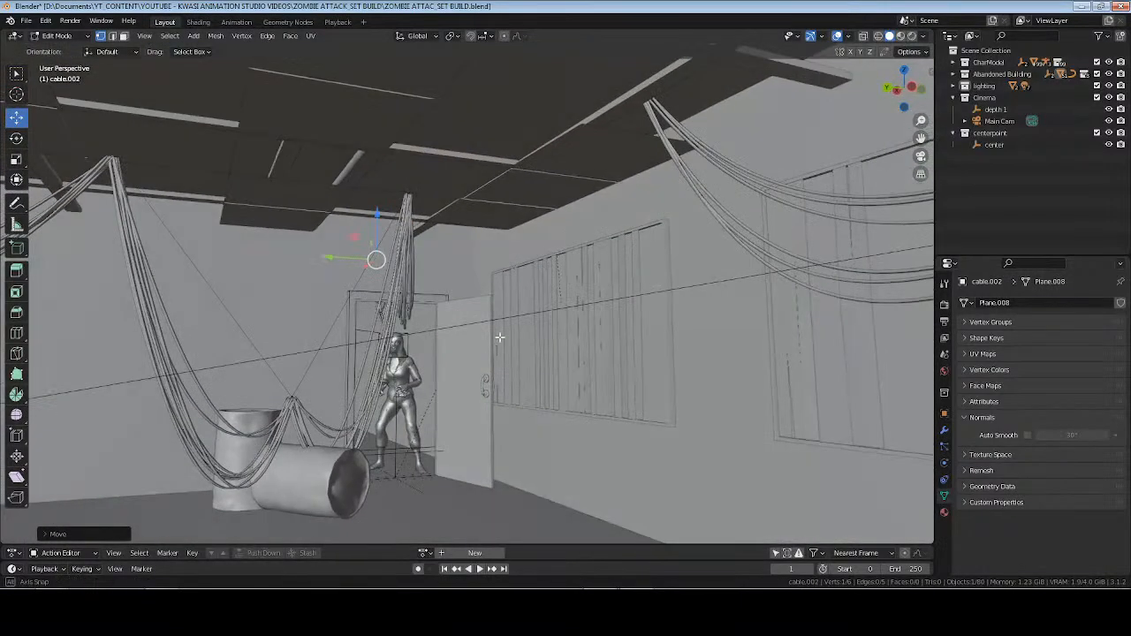
{"action": "middle_click_drag", "start_coordinate": [439, 425], "coordinate": [511, 349], "text": "shift"}
{"action": "scroll", "coordinate": [511, 349], "scroll_direction": "up", "scroll_amount": 3}
{"action": "right_click", "coordinate": [470, 414]}
{"action": "key", "text": "Tab"}
{"action": "left_click", "coordinate": [460, 425]}
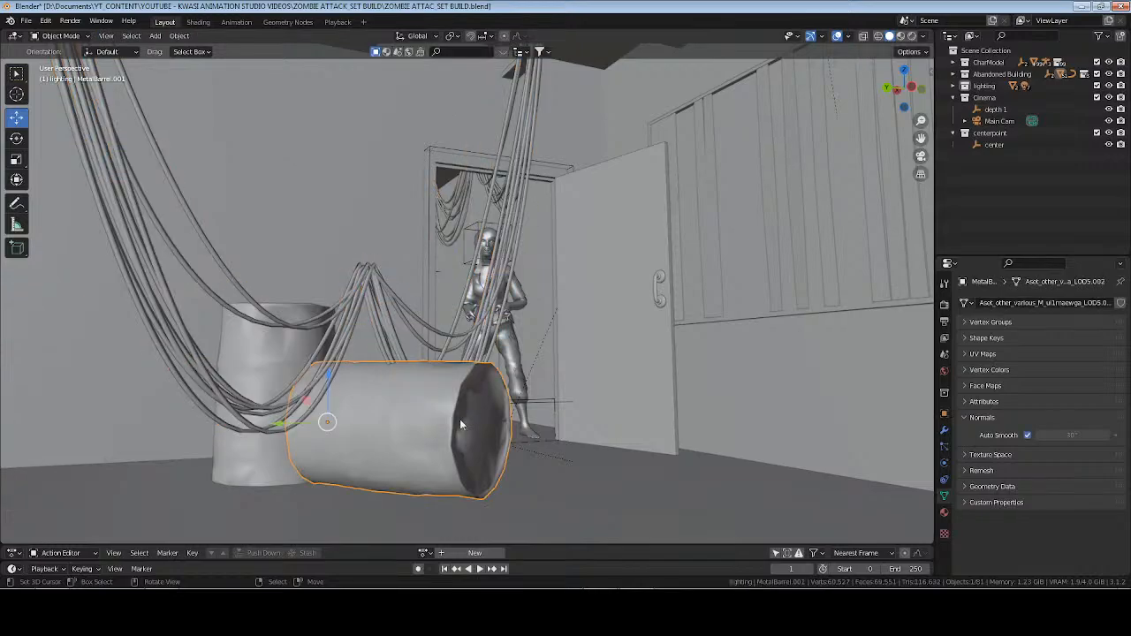
{"action": "middle_click_drag", "start_coordinate": [521, 411], "coordinate": [488, 424]}
{"action": "middle_click_drag", "start_coordinate": [385, 380], "coordinate": [419, 363]}
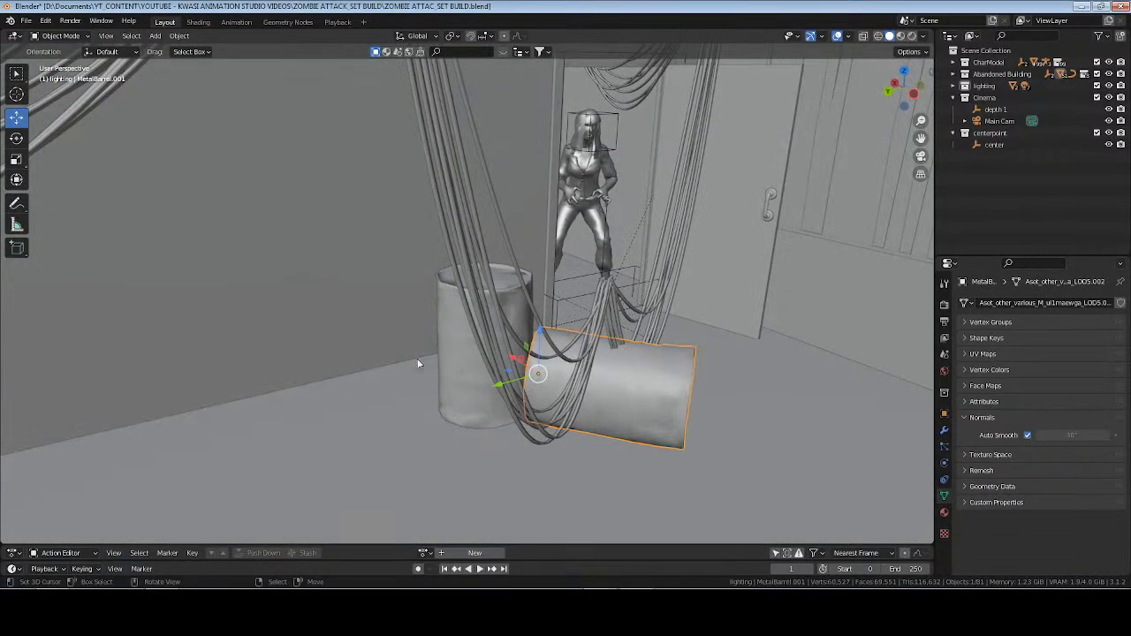
{"action": "key", "text": "KP_7"}
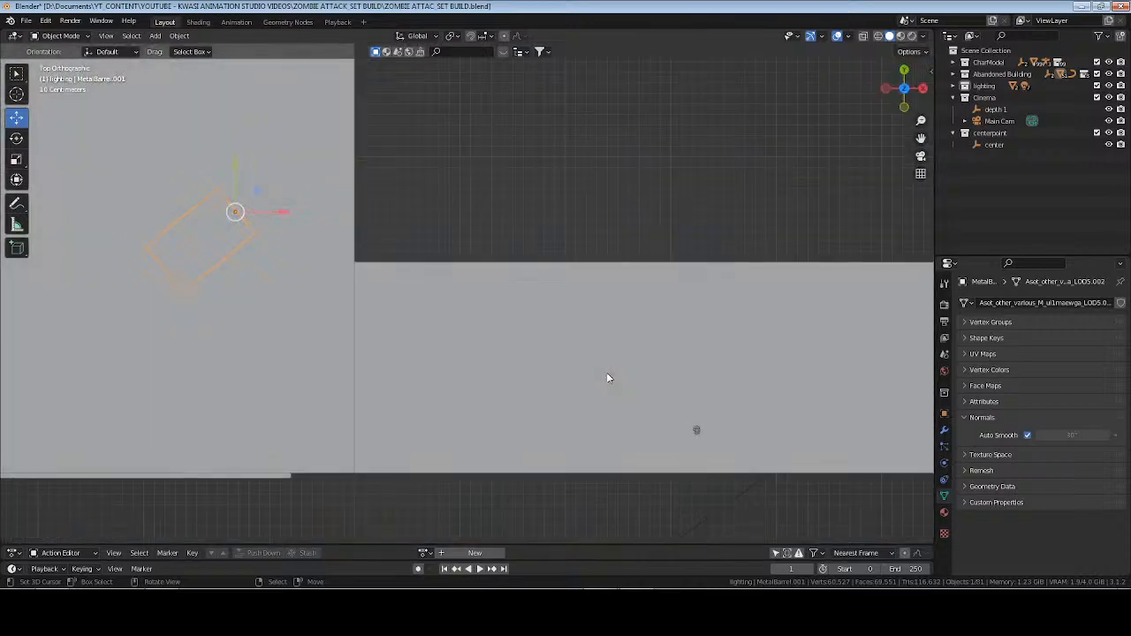
{"action": "key", "text": "z"}
{"action": "left_click", "coordinate": [565, 367]}
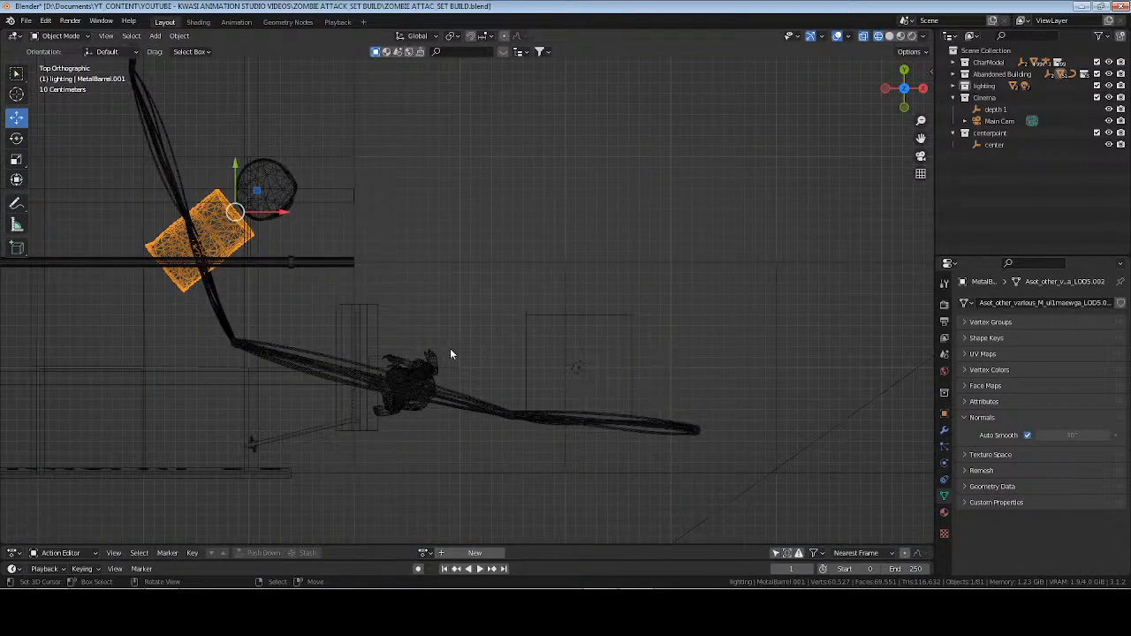
Move the toppled barrel slightly and rotate it beside the standing barrel in the top view.
{"action": "key", "text": "KP_Decimal"}
{"action": "key", "text": "g"}
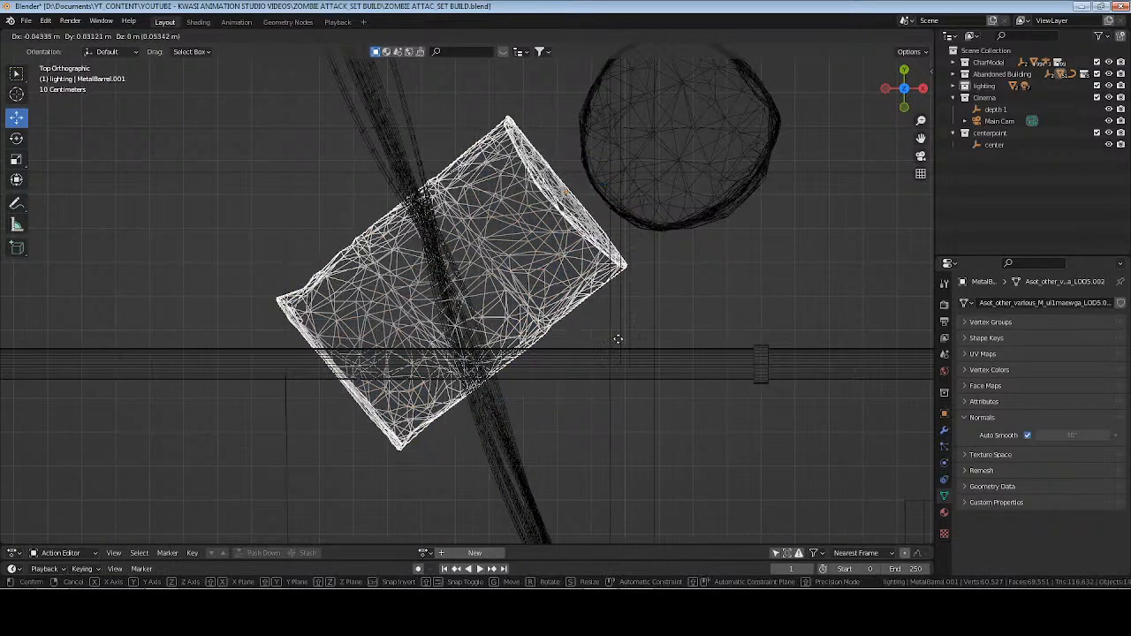
{"action": "left_click", "coordinate": [621, 322]}
{"action": "key", "text": "r"}
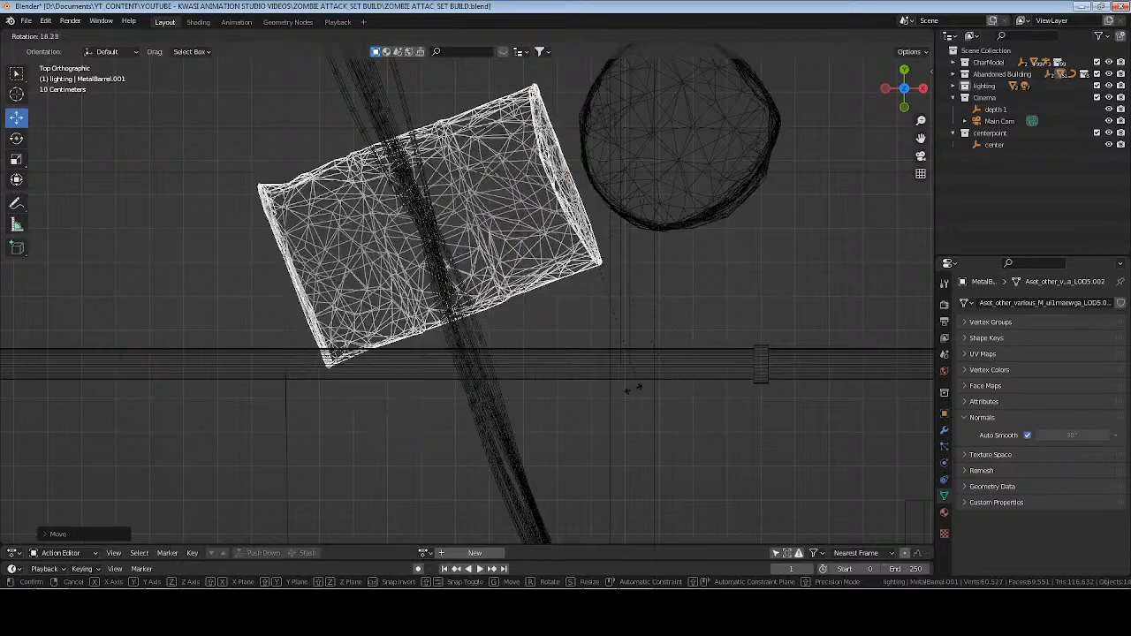
{"action": "left_click", "coordinate": [548, 394]}
Return the viewport to solid shading in Object Mode and save the file.
{"action": "mouse_move", "coordinate": [454, 399]}
{"action": "middle_mouse_down"}
{"action": "mouse_move", "coordinate": [601, 293]}
{"action": "mouse_move", "coordinate": [564, 300]}
{"action": "mouse_move", "coordinate": [616, 290]}
{"action": "middle_mouse_up"}
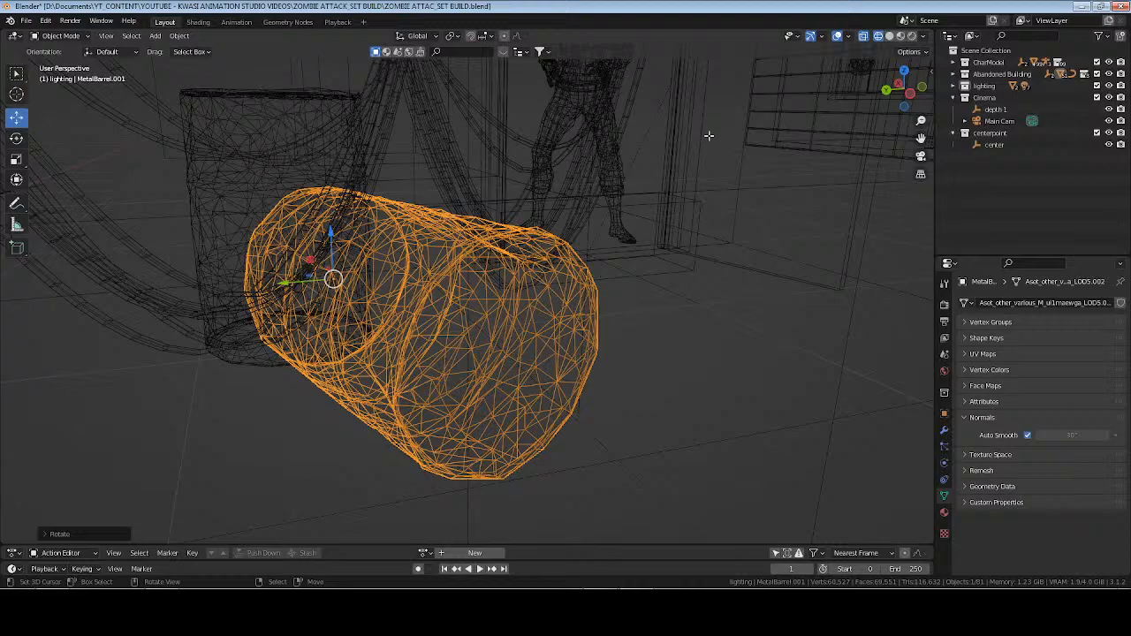
{"action": "key", "text": "Tab"}
{"action": "key", "text": "z"}
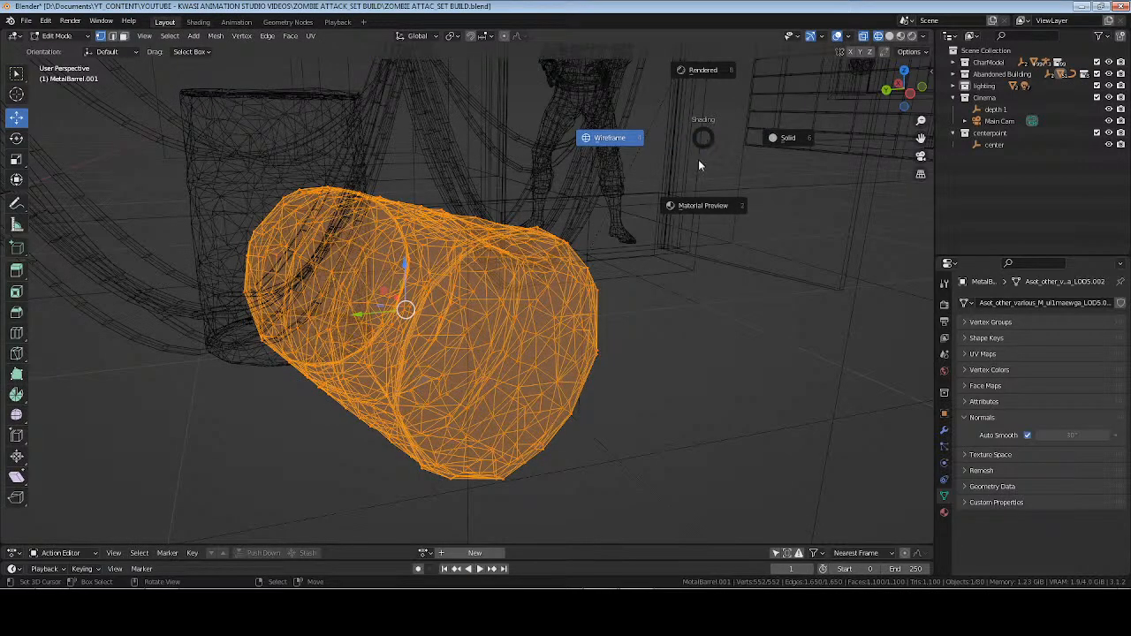
{"action": "left_click", "coordinate": [743, 143]}
{"action": "key", "text": "Tab"}
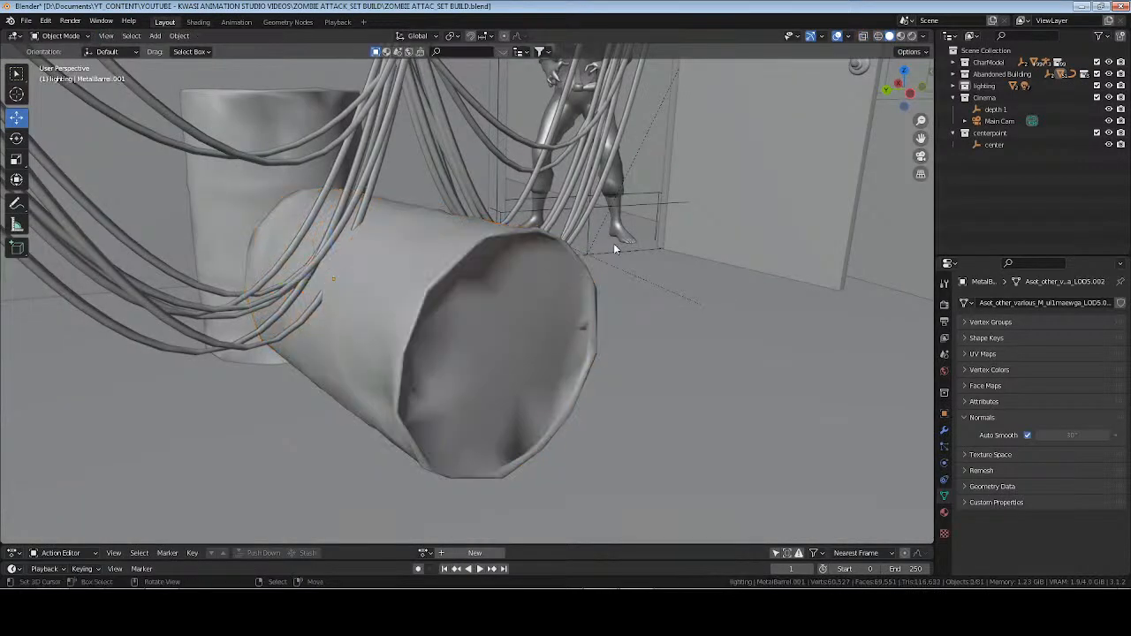
{"action": "key", "text": "ctrl+s"}
Lower the hanging cable's middle vertex toward the top of the toppled barrel.
{"action": "left_click", "coordinate": [470, 241]}
{"action": "middle_click_drag", "start_coordinate": [471, 241], "coordinate": [430, 214]}
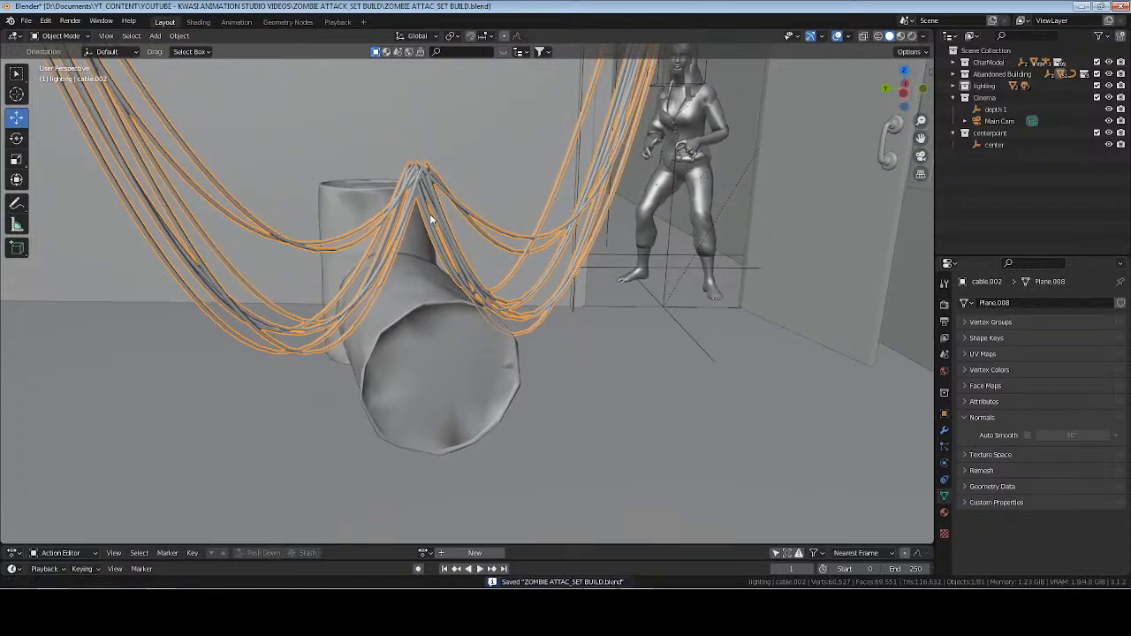
{"action": "key", "text": "Tab"}
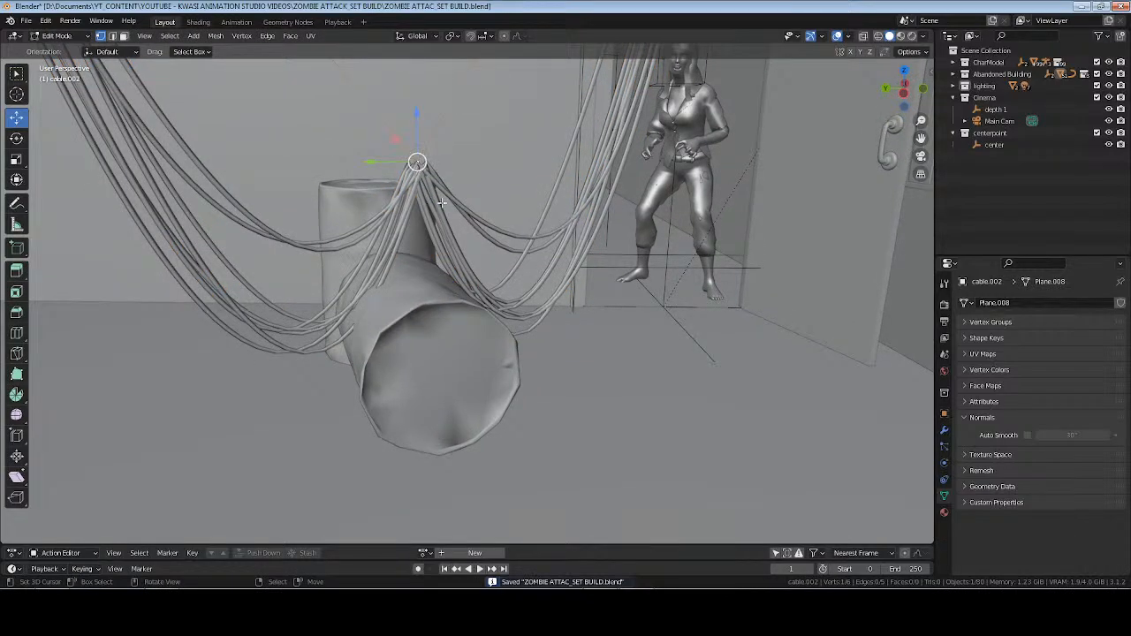
{"action": "key", "text": "g"}
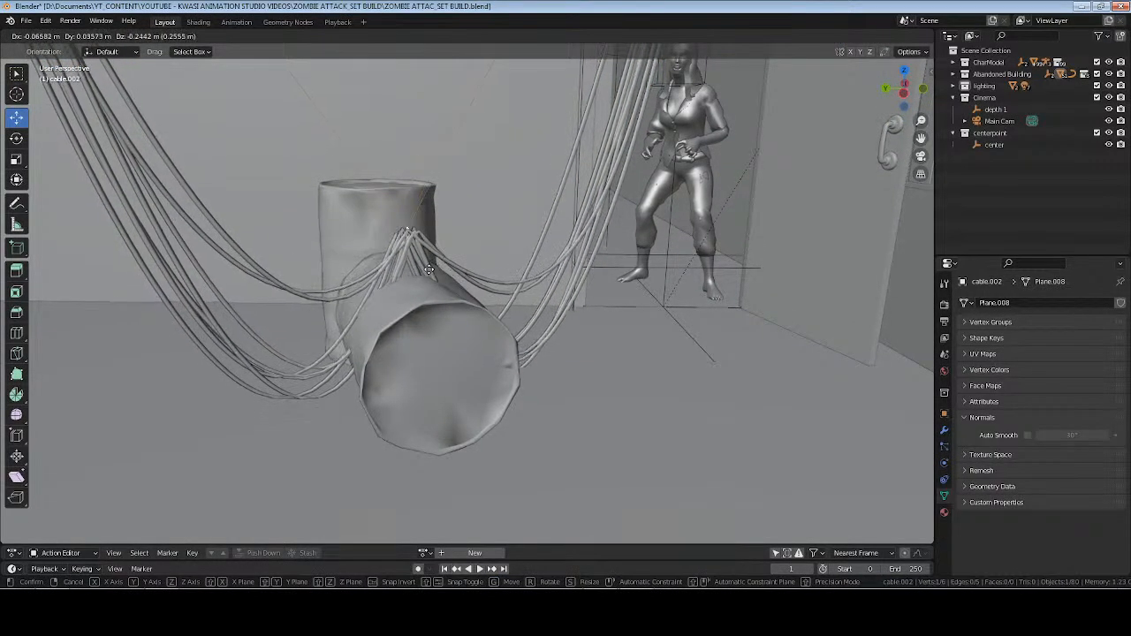
{"action": "left_click", "coordinate": [430, 269]}
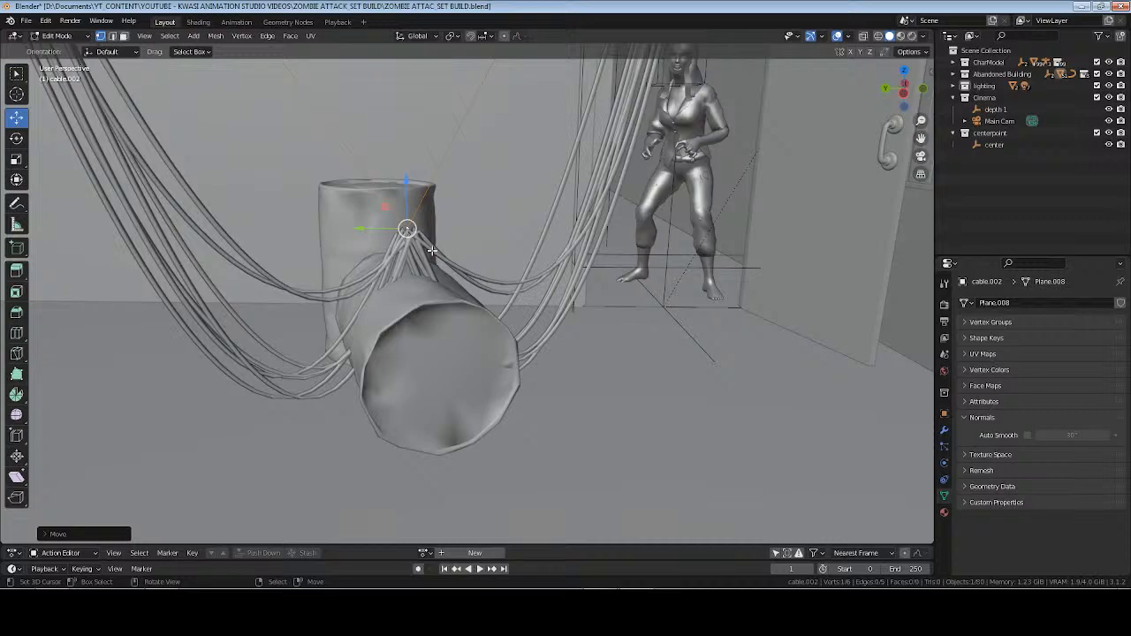
Dissolve the cable's middle vertex above the toppled barrel and save the file.
{"action": "key", "text": "x"}
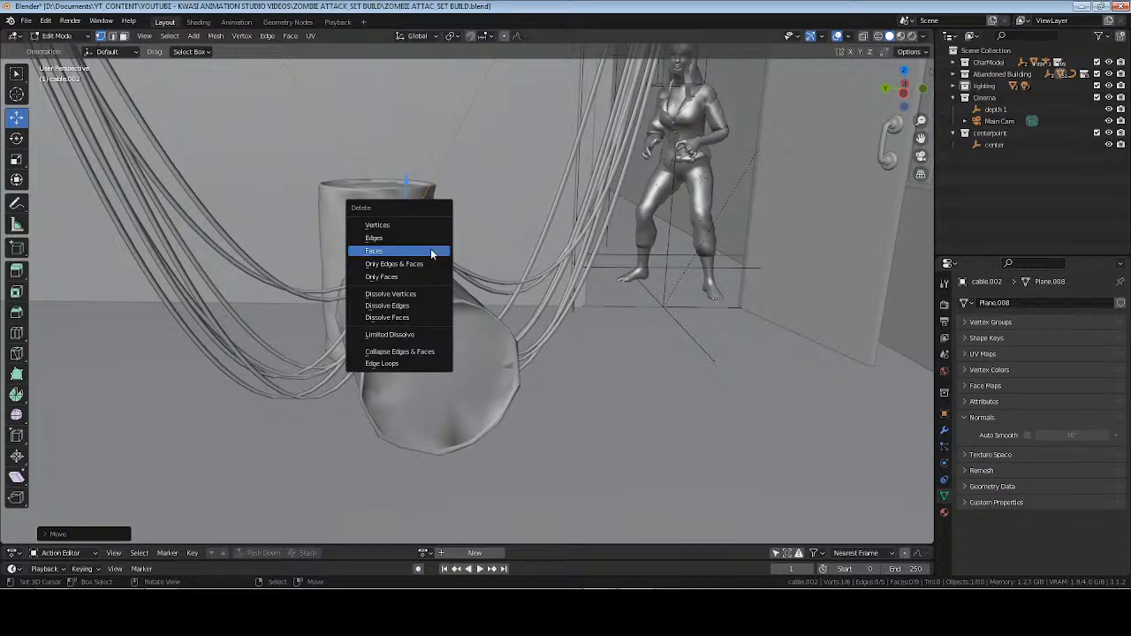
{"action": "left_click", "coordinate": [428, 297]}
{"action": "scroll", "coordinate": [445, 252], "scroll_direction": "down", "scroll_amount": 4}
{"action": "middle_click_drag", "start_coordinate": [451, 232], "coordinate": [516, 320]}
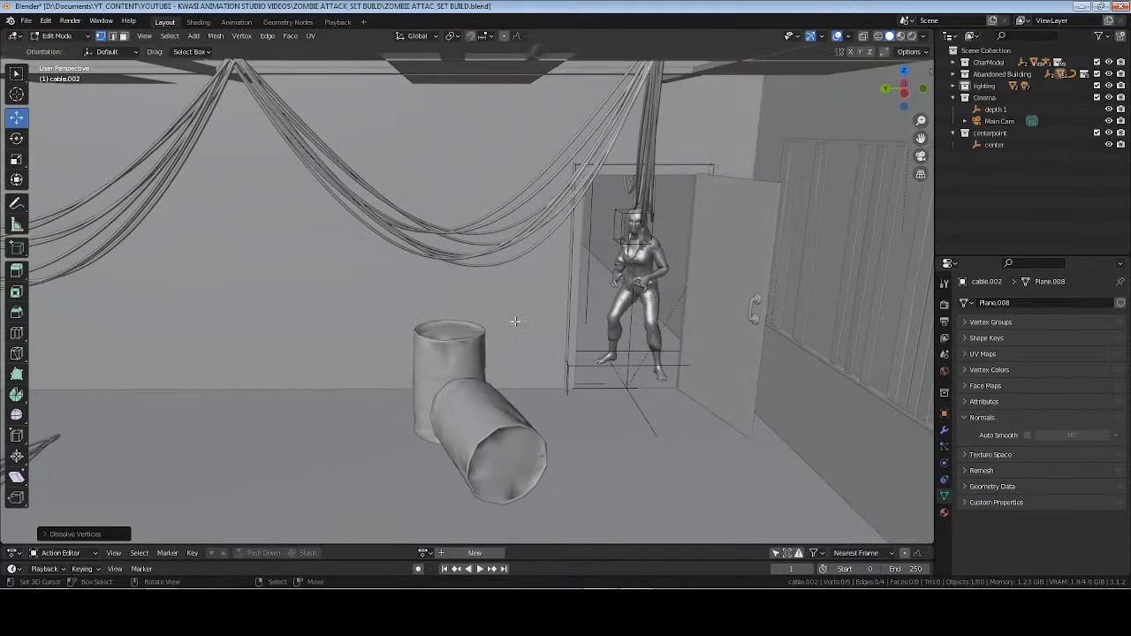
{"action": "key", "text": "Tab"}
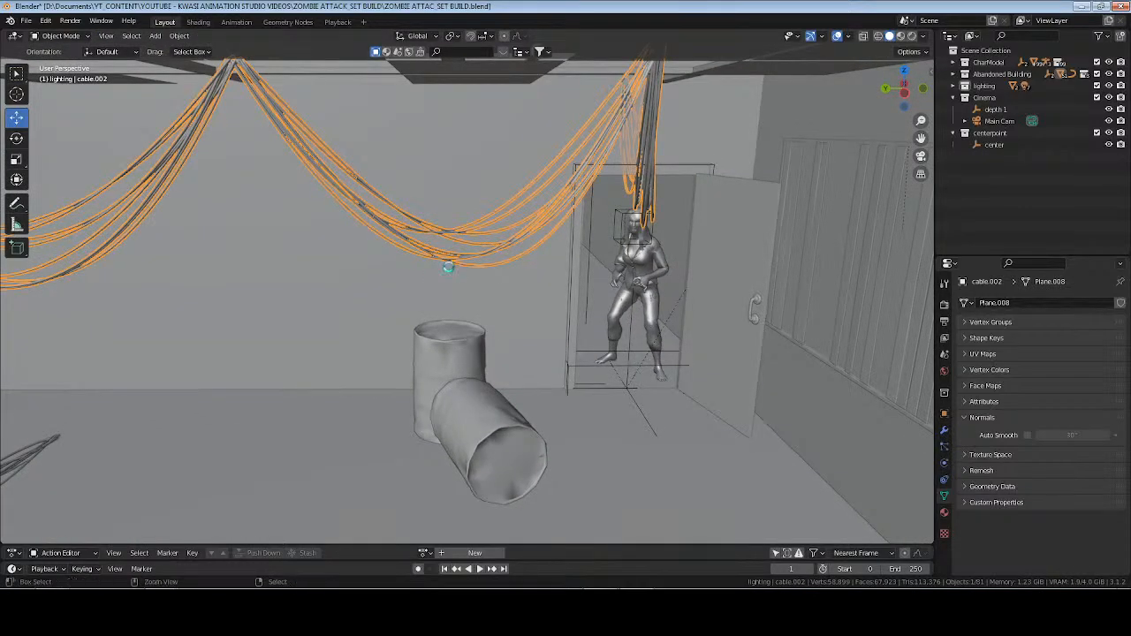
{"action": "key", "text": "ctrl+s"}
Select the cable's end vertex near the ceiling on the boxes' side of the room and reposition it.
{"action": "middle_click_drag", "start_coordinate": [449, 267], "coordinate": [493, 290]}
{"action": "middle_click_drag", "start_coordinate": [566, 303], "coordinate": [585, 335]}
{"action": "middle_click_drag", "start_coordinate": [511, 354], "coordinate": [623, 455]}
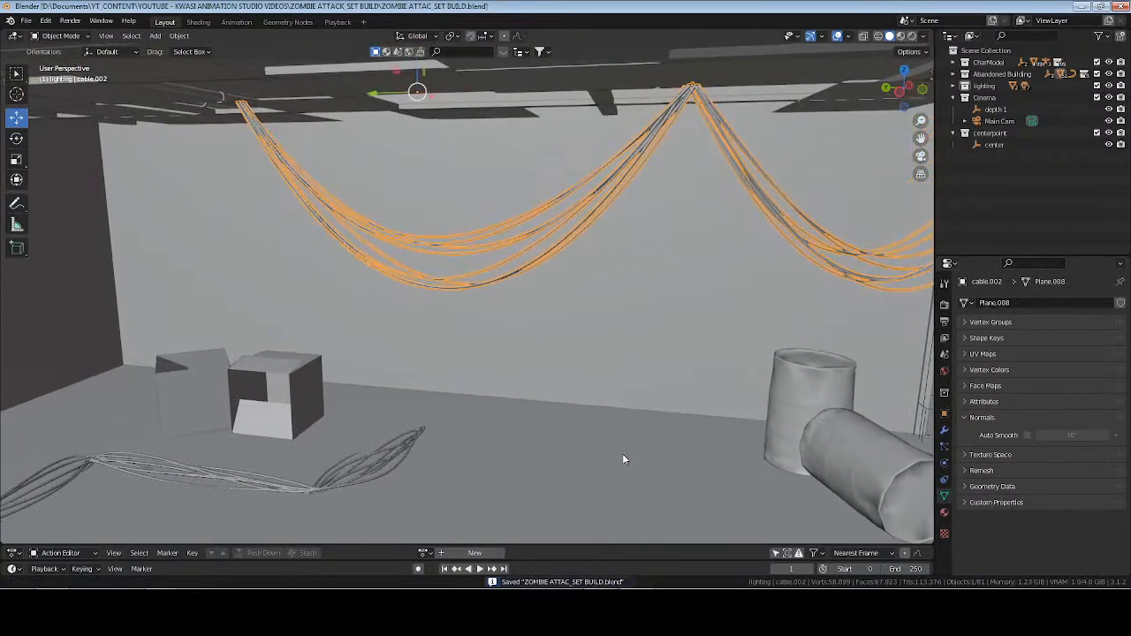
{"action": "key", "text": "Tab"}
{"action": "left_click", "coordinate": [242, 104]}
{"action": "key", "text": "KP_Decimal"}
{"action": "middle_click_drag", "start_coordinate": [371, 217], "coordinate": [417, 177]}
{"action": "scroll", "coordinate": [365, 190], "scroll_direction": "up", "scroll_amount": 6}
{"action": "middle_click_drag", "start_coordinate": [453, 222], "coordinate": [515, 254]}
{"action": "left_click_drag", "start_coordinate": [497, 84], "coordinate": [562, 102]}
{"action": "middle_click_drag", "start_coordinate": [552, 169], "coordinate": [343, 118]}
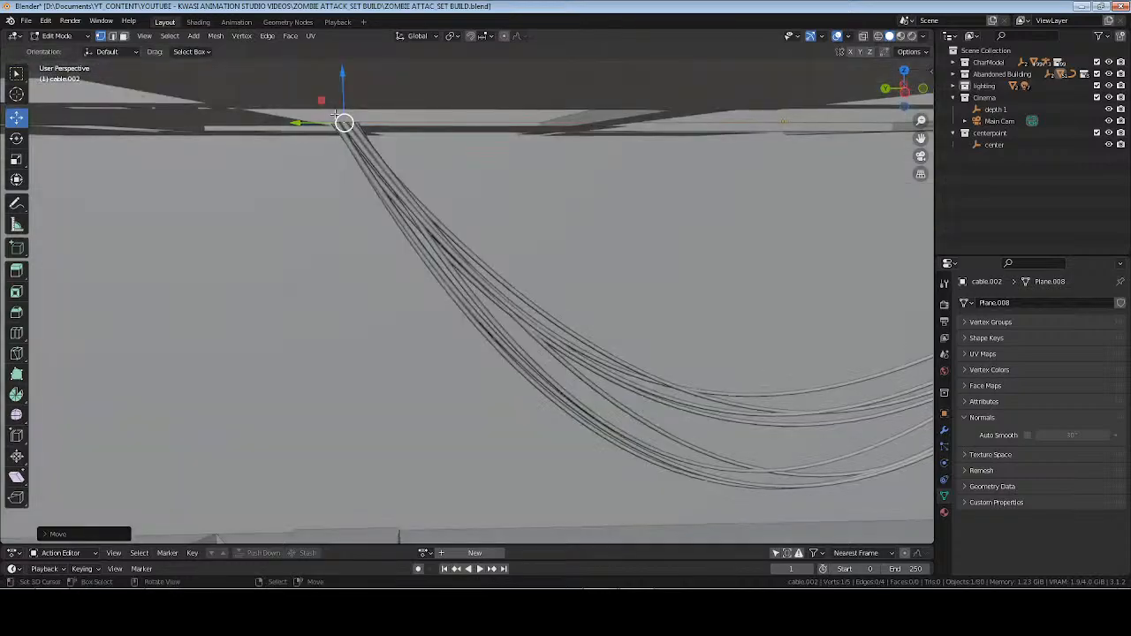
Adjust the cable's end vertex along the Y and Z axes at the ceiling, and save the file.
{"action": "left_click_drag", "start_coordinate": [301, 120], "coordinate": [332, 122]}
{"action": "left_click_drag", "start_coordinate": [370, 81], "coordinate": [381, 55]}
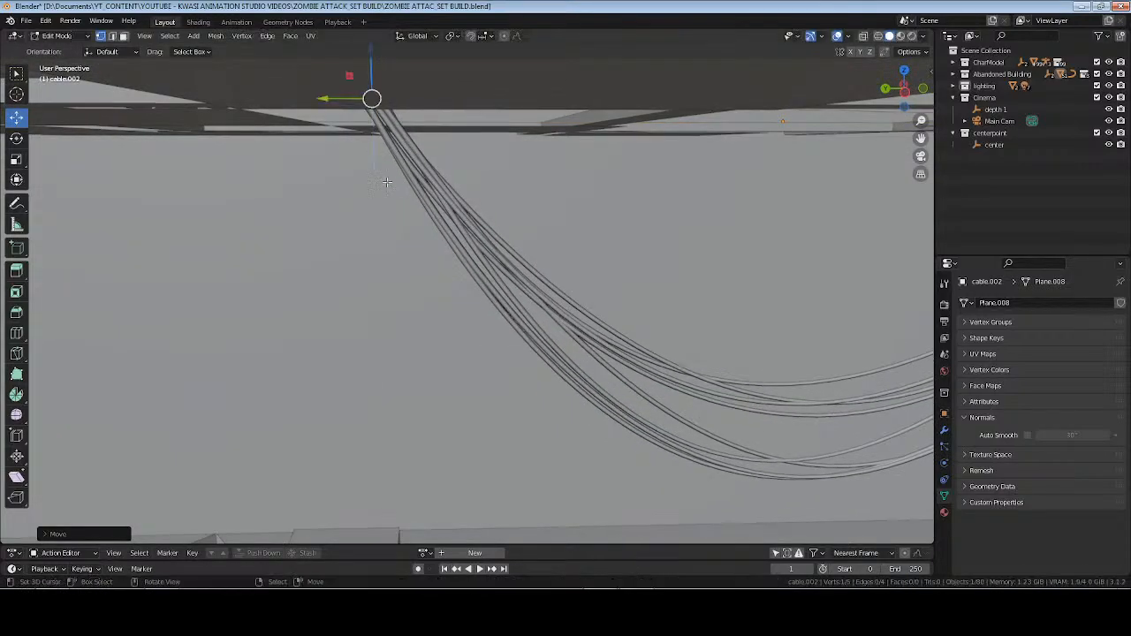
{"action": "middle_click_drag", "start_coordinate": [392, 152], "coordinate": [317, 138]}
{"action": "left_click_drag", "start_coordinate": [325, 78], "coordinate": [338, 535]}
{"action": "key", "text": "Tab"}
{"action": "scroll", "coordinate": [493, 347], "scroll_direction": "down", "scroll_amount": 3}
{"action": "key", "text": "alt+a"}
{"action": "key", "text": "ctrl+s"}
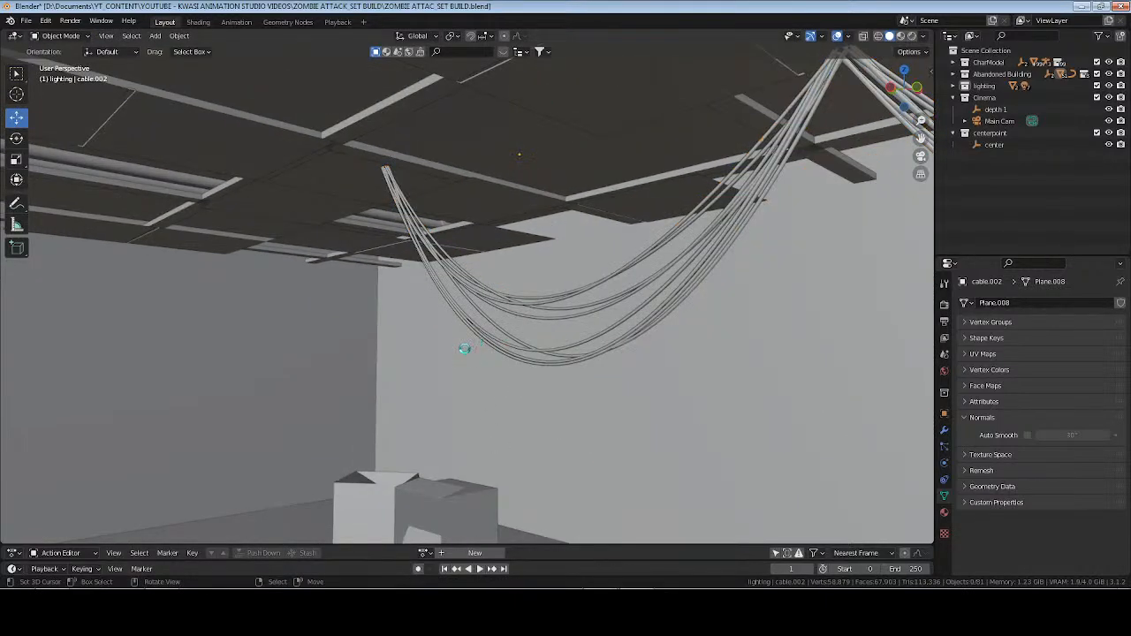
View the set through the Main Cam in rendered shading and render the image.
{"action": "middle_click_drag", "start_coordinate": [462, 346], "coordinate": [420, 353]}
{"action": "key", "text": "KP_0"}
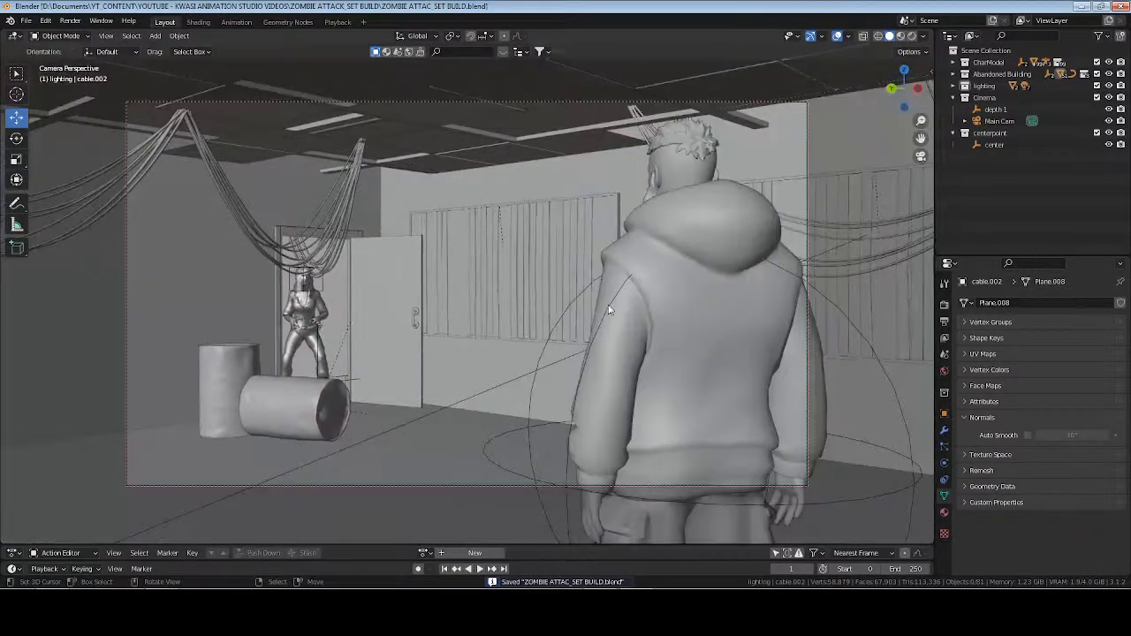
{"action": "left_click", "coordinate": [911, 36]}
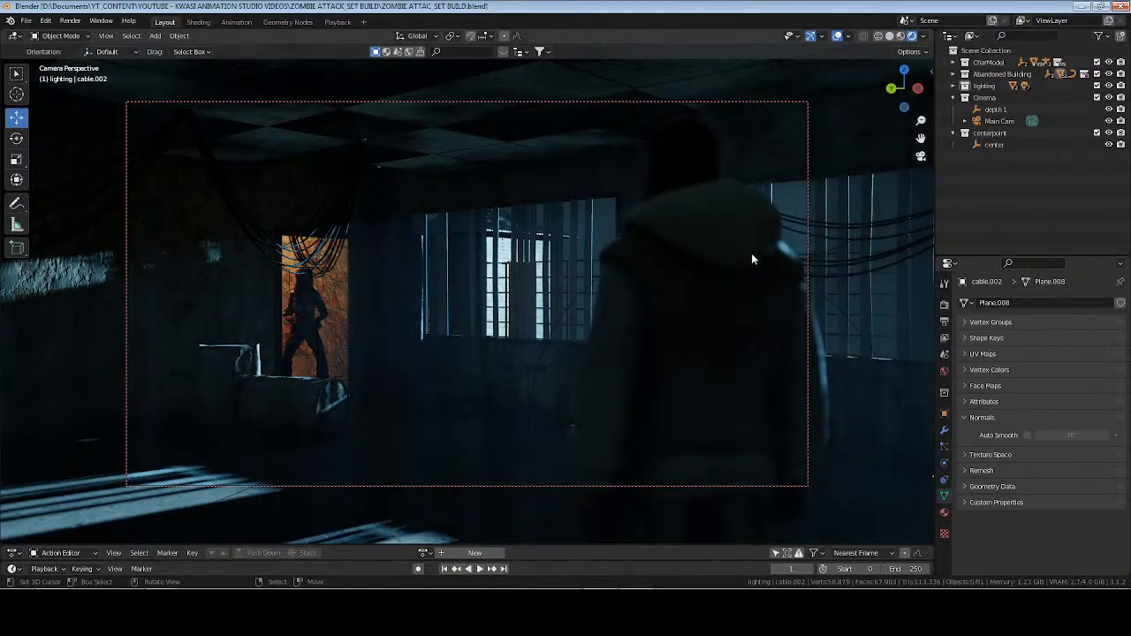
{"action": "key", "text": "F12"}
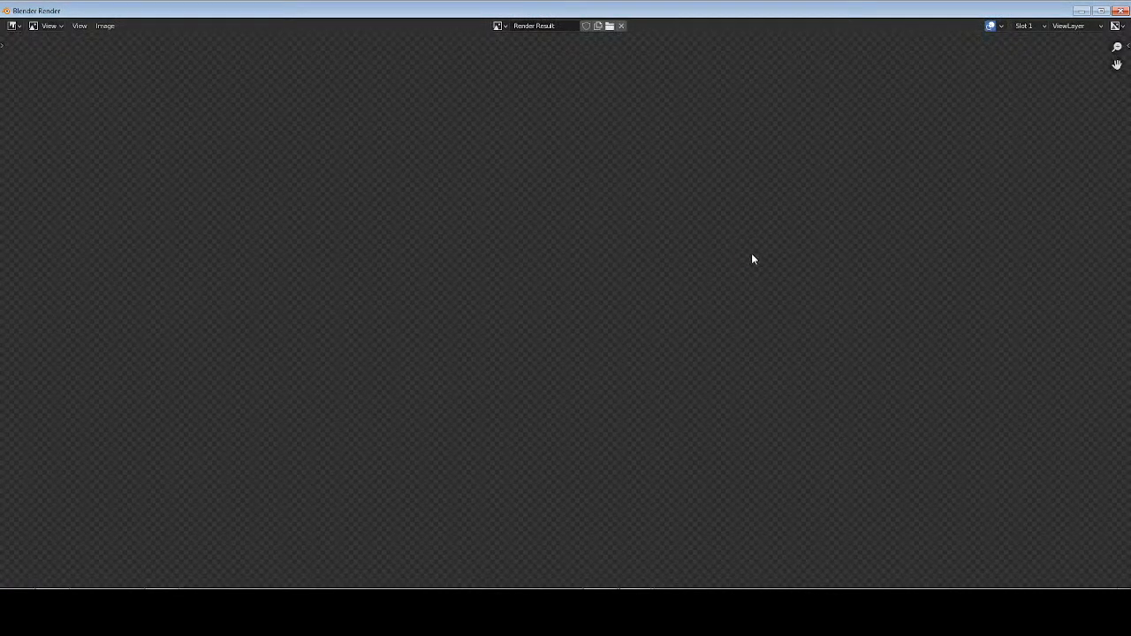
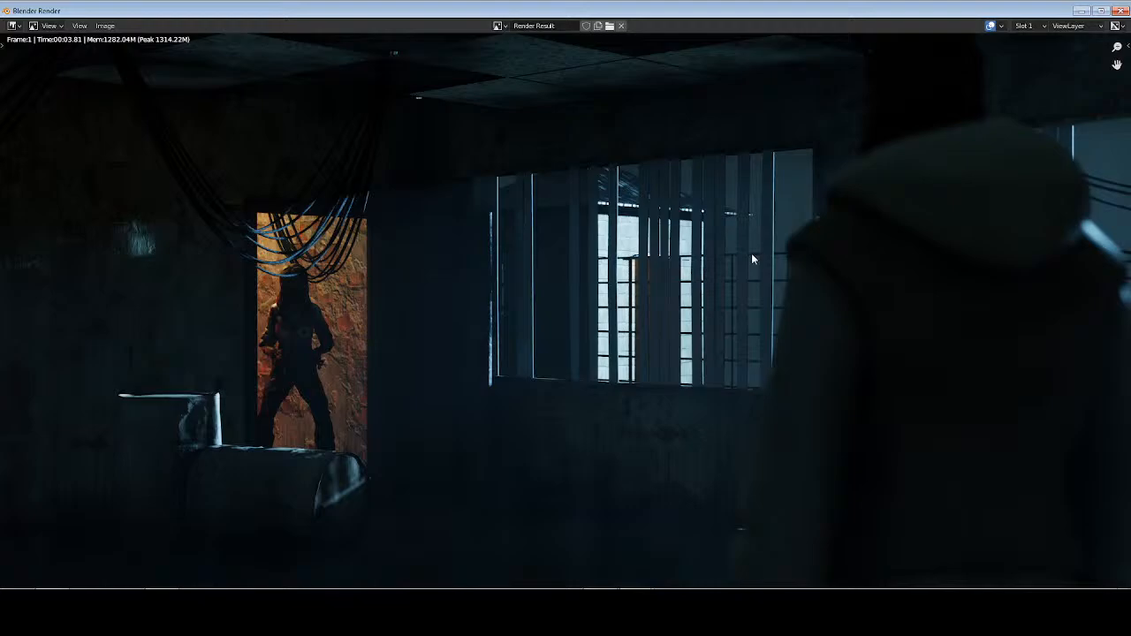
Reframe Main Cam so the hooded man stands left of the lit doorway with the windows beyond, and test-render the frame.
{"action": "key", "text": "Escape"}
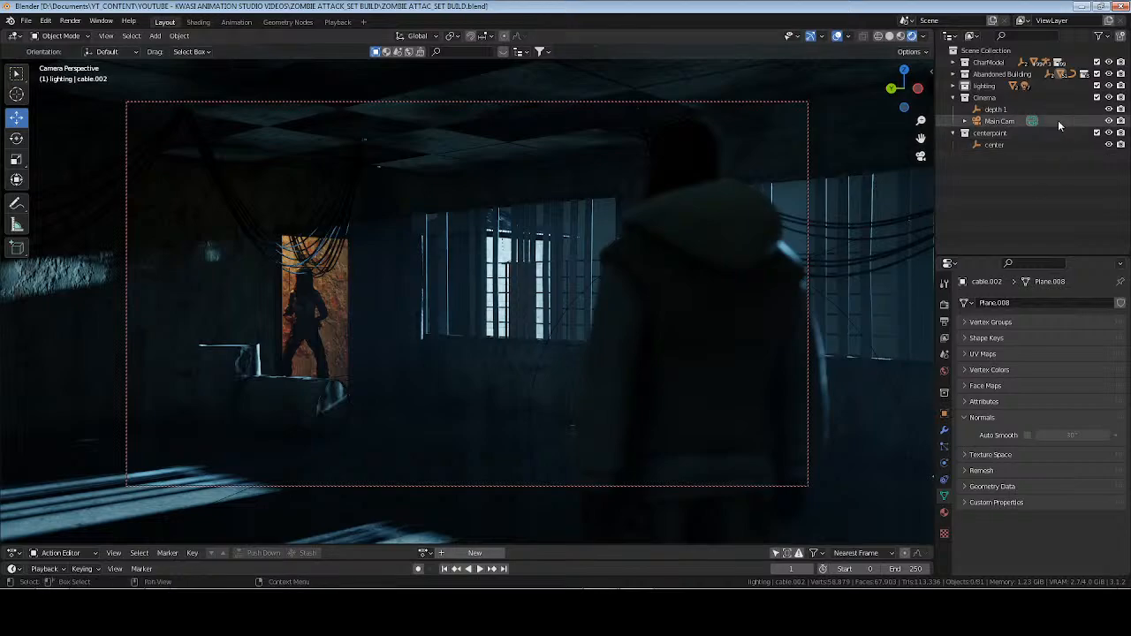
{"action": "left_click", "coordinate": [999, 121]}
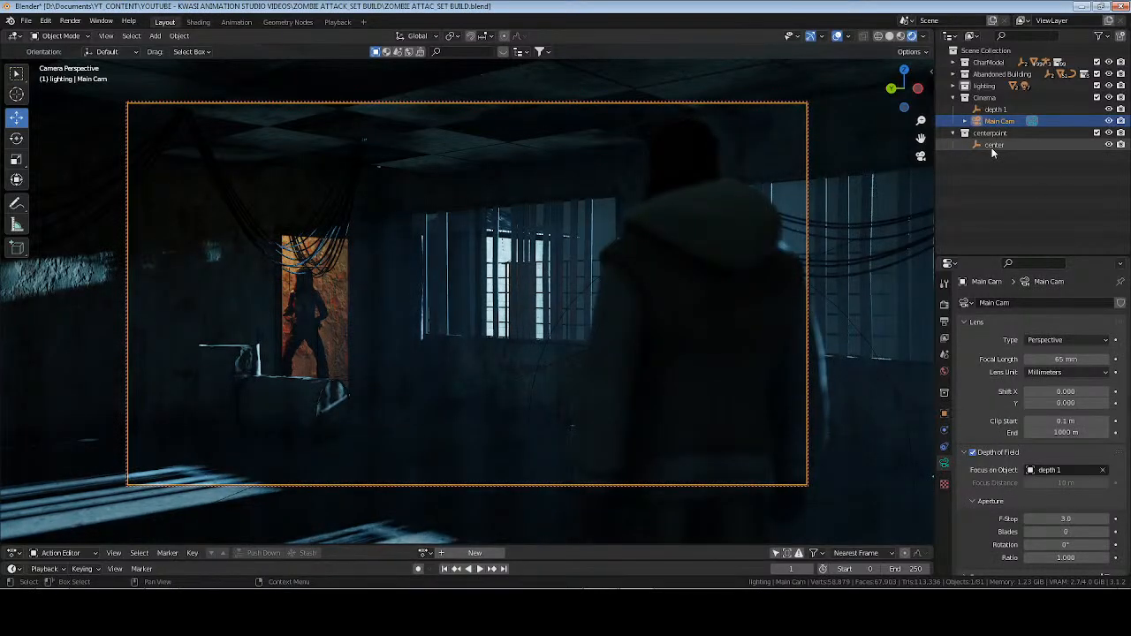
{"action": "left_click", "coordinate": [995, 144]}
{"action": "key", "text": "KP_Decimal"}
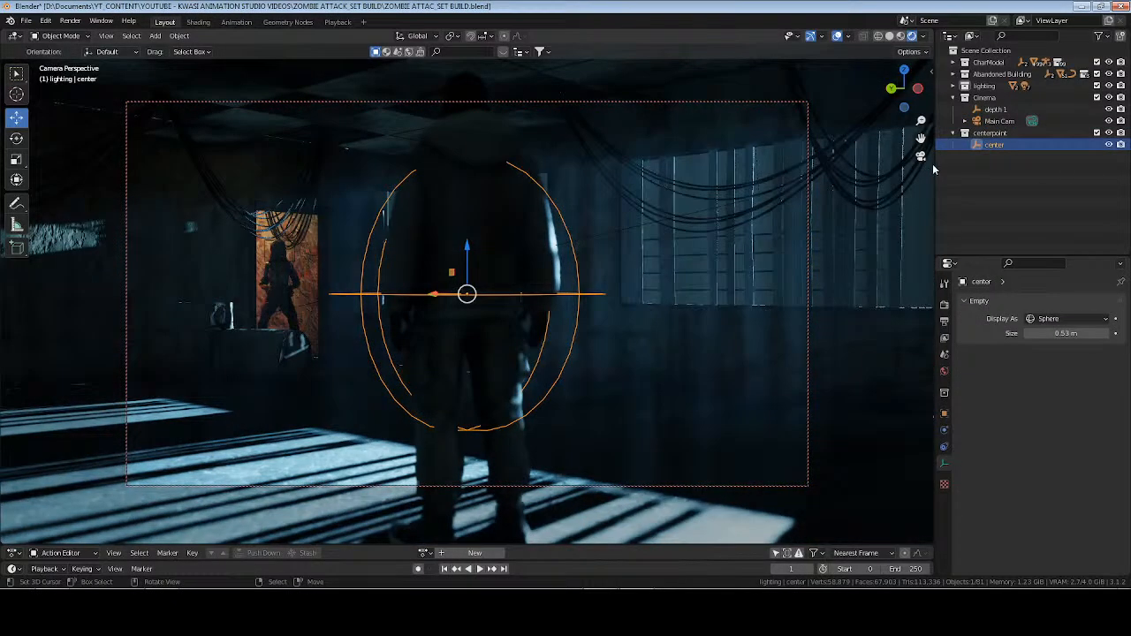
{"action": "left_click", "coordinate": [1003, 121]}
{"action": "middle_click_drag", "start_coordinate": [528, 251], "coordinate": [462, 241], "text": "shift"}
{"action": "scroll", "coordinate": [462, 258], "scroll_direction": "down", "scroll_amount": 2}
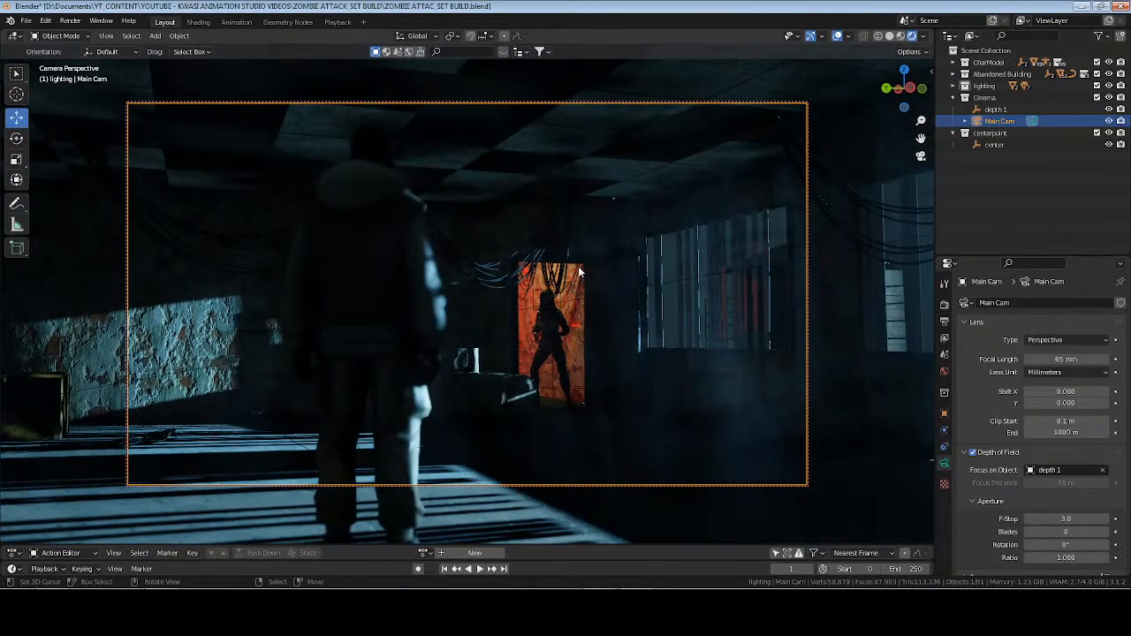
{"action": "middle_click_drag", "start_coordinate": [578, 266], "coordinate": [546, 302], "text": "shift"}
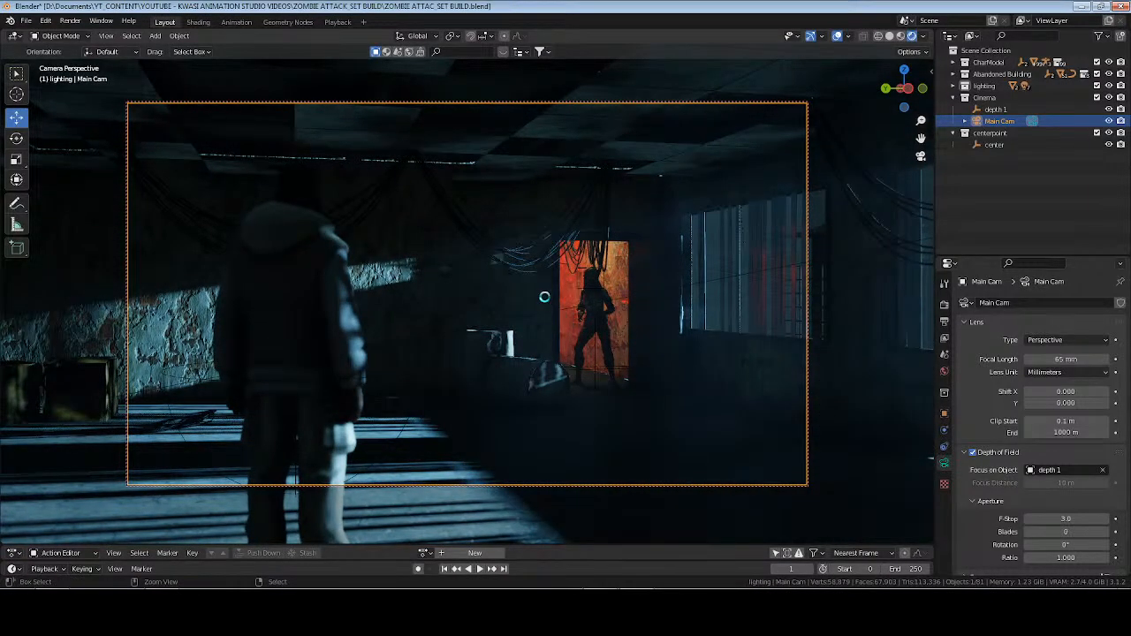
{"action": "key", "text": "F12"}
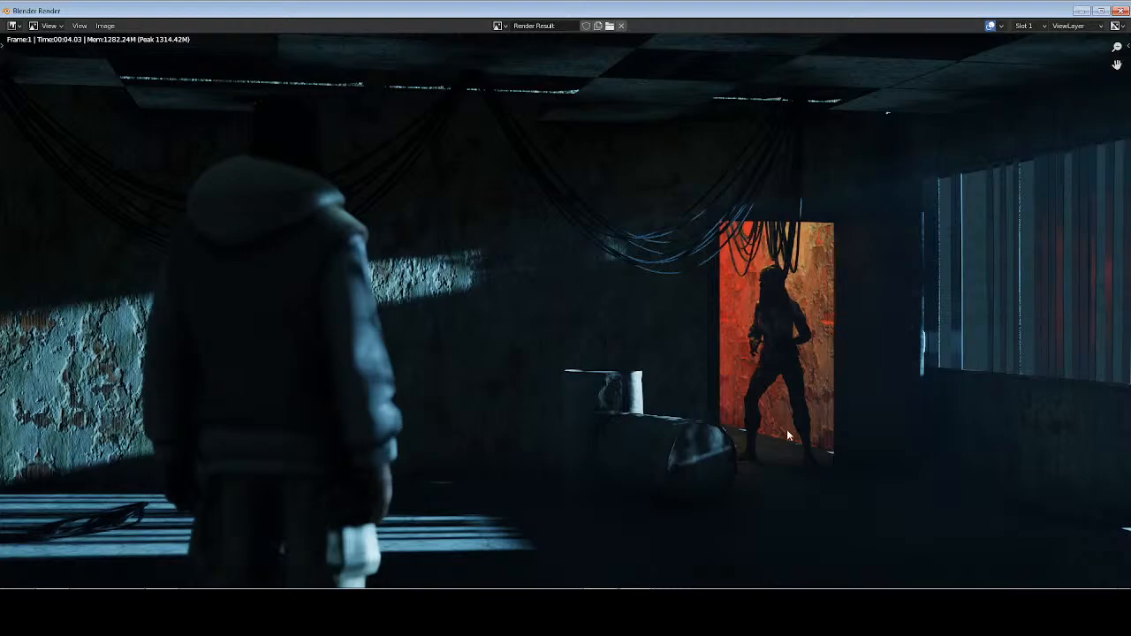
{"action": "key", "text": "Escape"}
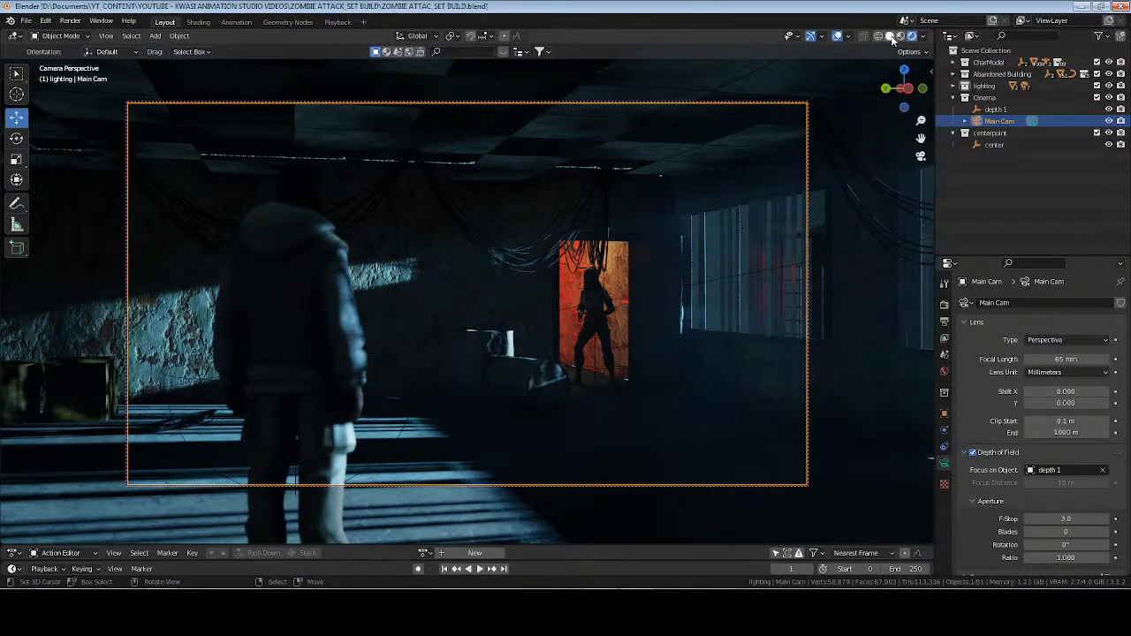
Switch to solid shading and open the corridor wall plane behind the doorway for mesh editing.
{"action": "left_click", "coordinate": [890, 36]}
{"action": "mouse_move", "coordinate": [583, 230]}
{"action": "middle_mouse_down"}
{"action": "mouse_move", "coordinate": [602, 234]}
{"action": "mouse_move", "coordinate": [521, 302]}
{"action": "mouse_move", "coordinate": [480, 283]}
{"action": "middle_mouse_up"}
{"action": "scroll", "coordinate": [610, 235], "scroll_direction": "down", "scroll_amount": 8}
{"action": "scroll", "coordinate": [578, 251], "scroll_direction": "up", "scroll_amount": 4}
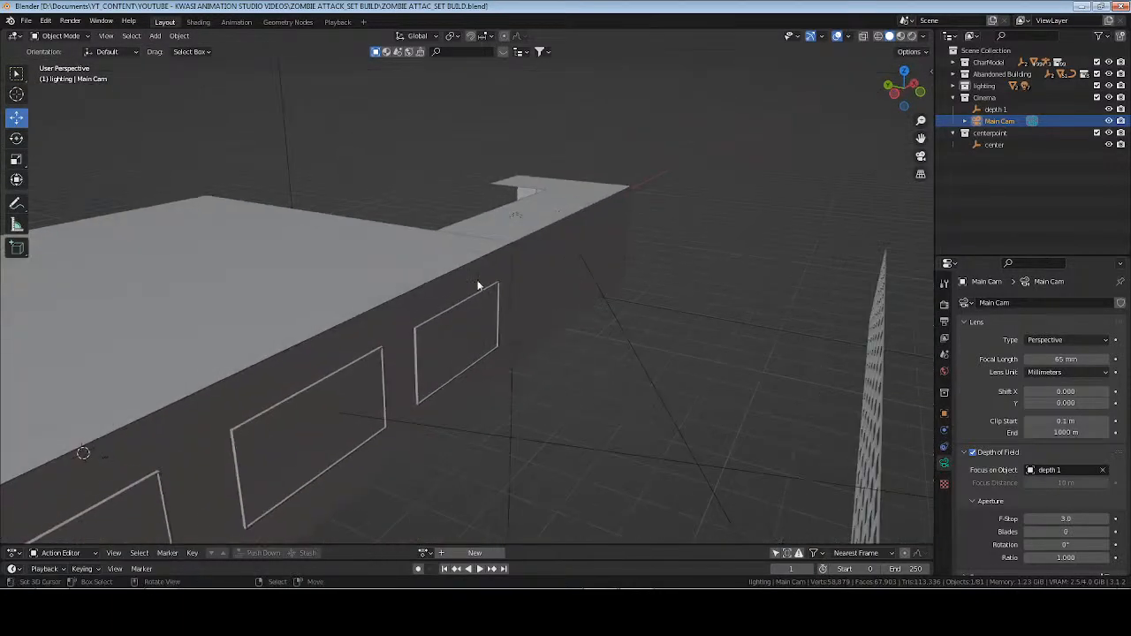
{"action": "left_click", "coordinate": [553, 286]}
{"action": "key", "text": "g"}
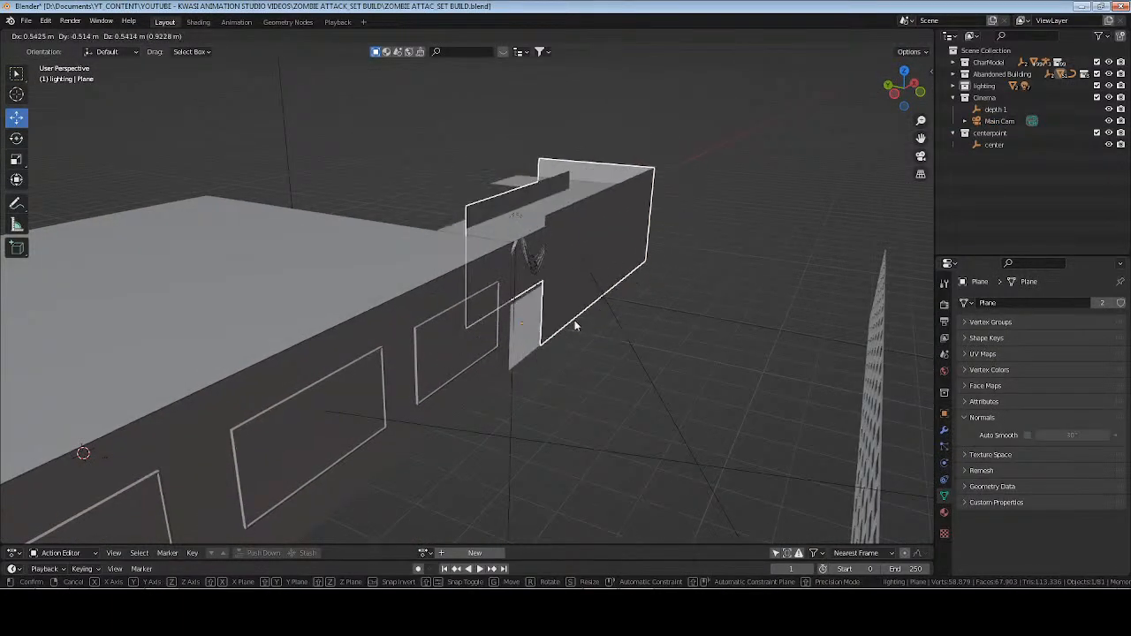
{"action": "left_click", "coordinate": [576, 321]}
{"action": "middle_click_drag", "start_coordinate": [574, 320], "coordinate": [620, 351]}
{"action": "key", "text": "Tab"}
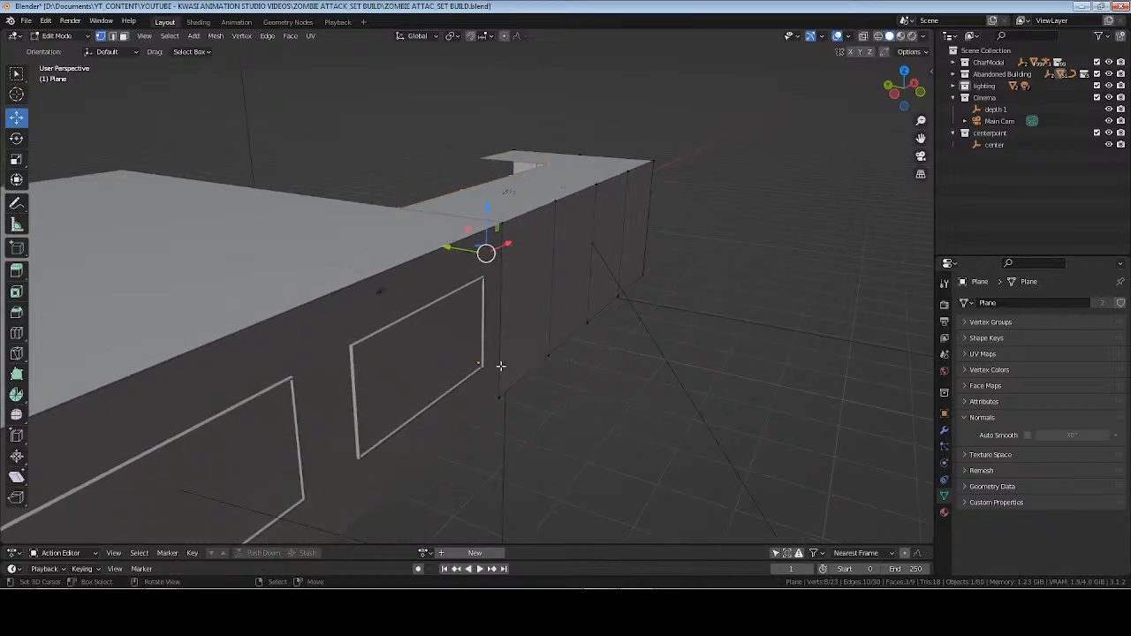
Select the bottom and top edge runs of the corridor's long outer wall in edge mode.
{"action": "left_click_drag", "start_coordinate": [486, 348], "coordinate": [592, 432]}
{"action": "key", "text": "KP_Decimal"}
{"action": "middle_click_drag", "start_coordinate": [695, 376], "coordinate": [516, 399]}
{"action": "scroll", "coordinate": [672, 262], "scroll_direction": "down", "scroll_amount": 4}
{"action": "key", "text": "2"}
{"action": "left_click", "coordinate": [451, 368]}
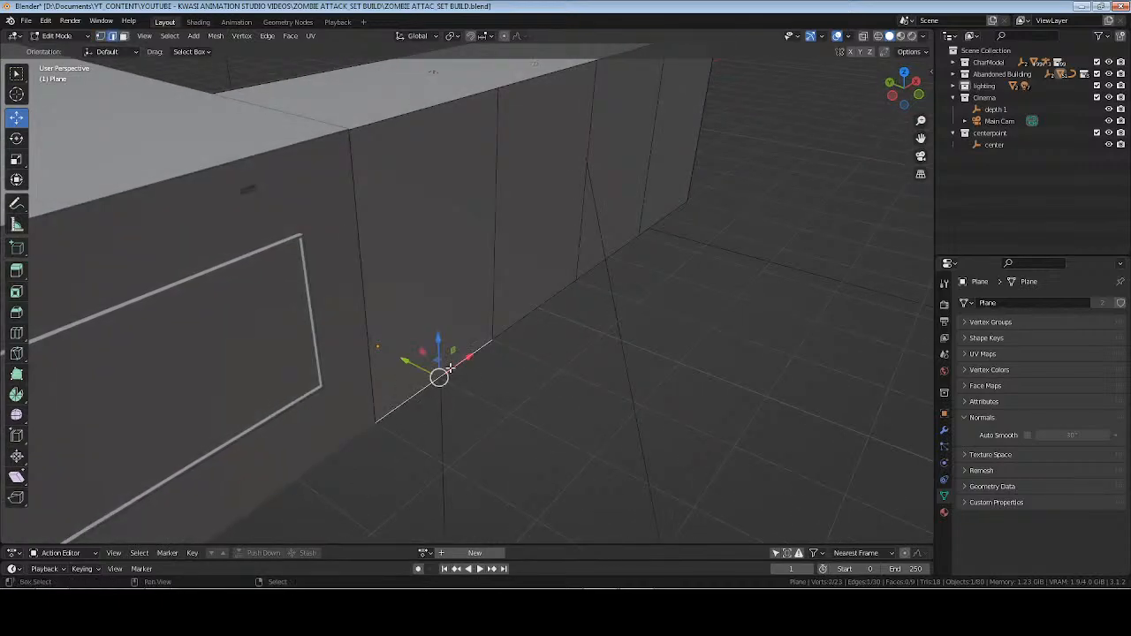
{"action": "left_click", "coordinate": [449, 369], "text": "alt"}
{"action": "middle_click_drag", "start_coordinate": [449, 369], "coordinate": [581, 374]}
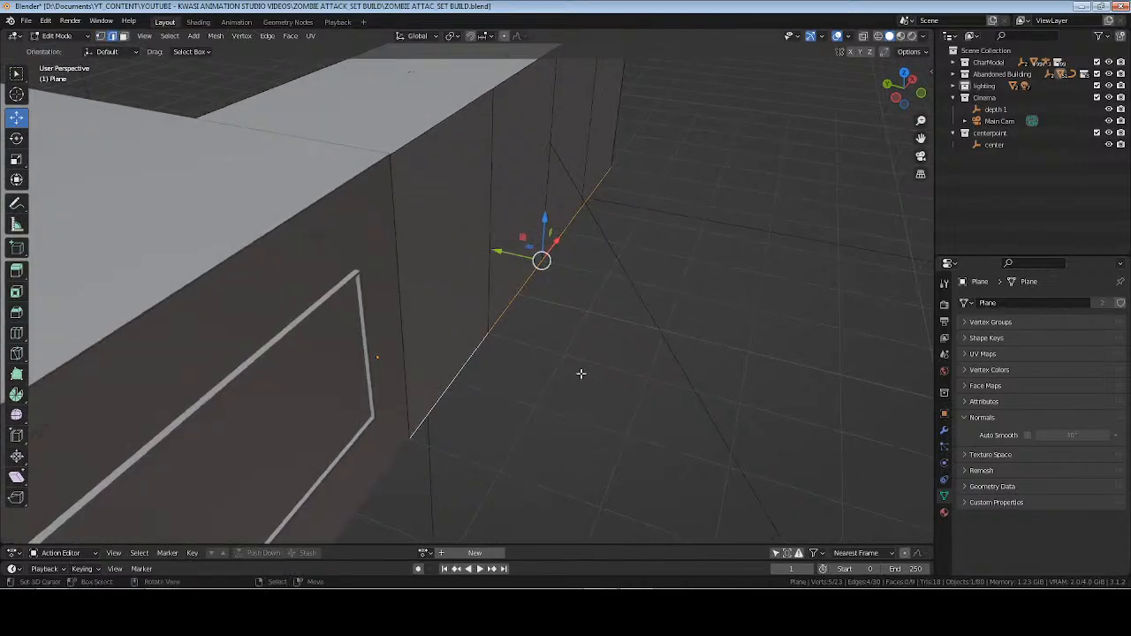
{"action": "left_click", "coordinate": [423, 136], "text": "alt+shift"}
{"action": "middle_click_drag", "start_coordinate": [424, 136], "coordinate": [579, 179]}
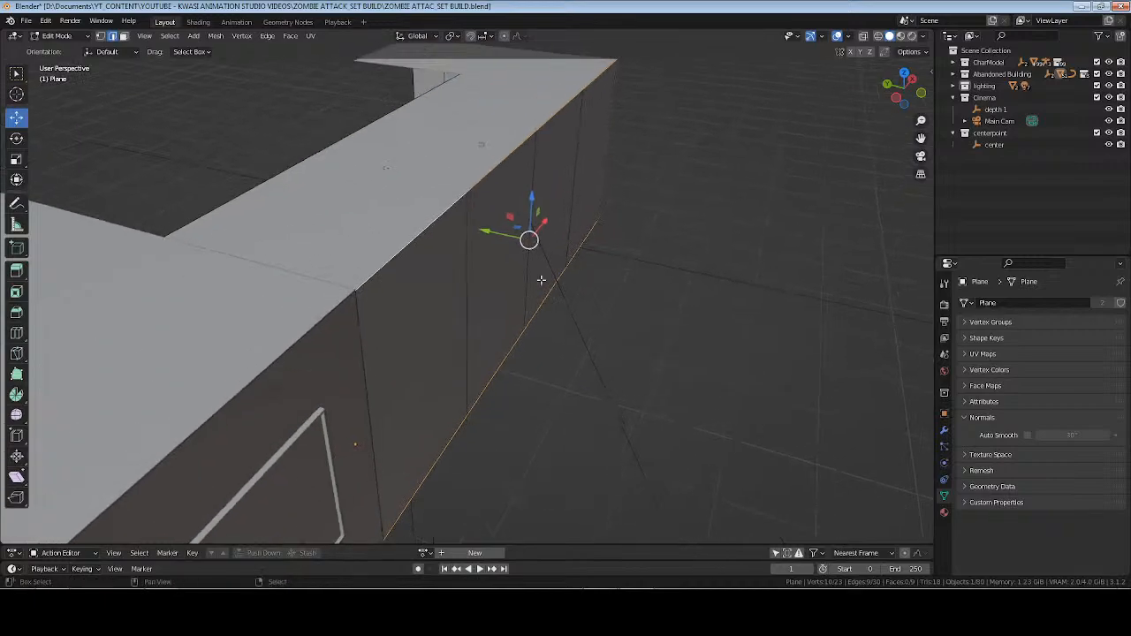
{"action": "middle_click_drag", "start_coordinate": [624, 147], "coordinate": [602, 265]}
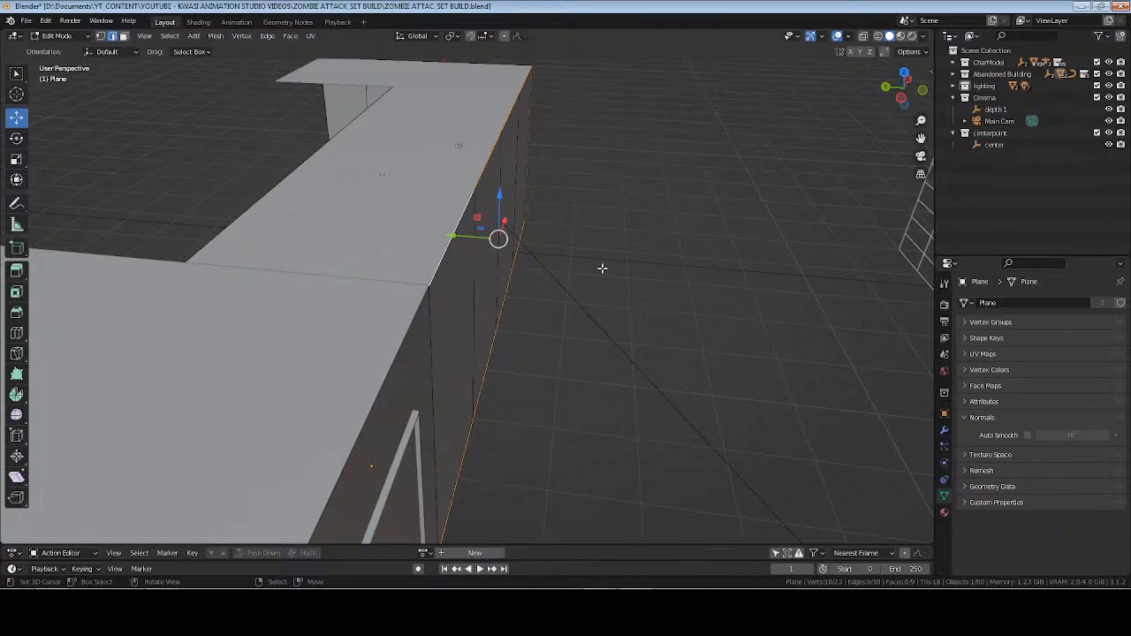
{"action": "key", "text": "e"}
{"action": "right_click", "coordinate": [601, 267]}
{"action": "left_click_drag", "start_coordinate": [447, 235], "coordinate": [462, 237]}
{"action": "middle_click_drag", "start_coordinate": [472, 338], "coordinate": [362, 334]}
{"action": "left_click", "coordinate": [399, 462], "text": "alt"}
{"action": "middle_click_drag", "start_coordinate": [399, 463], "coordinate": [560, 353]}
{"action": "key", "text": "ctrl+z"}
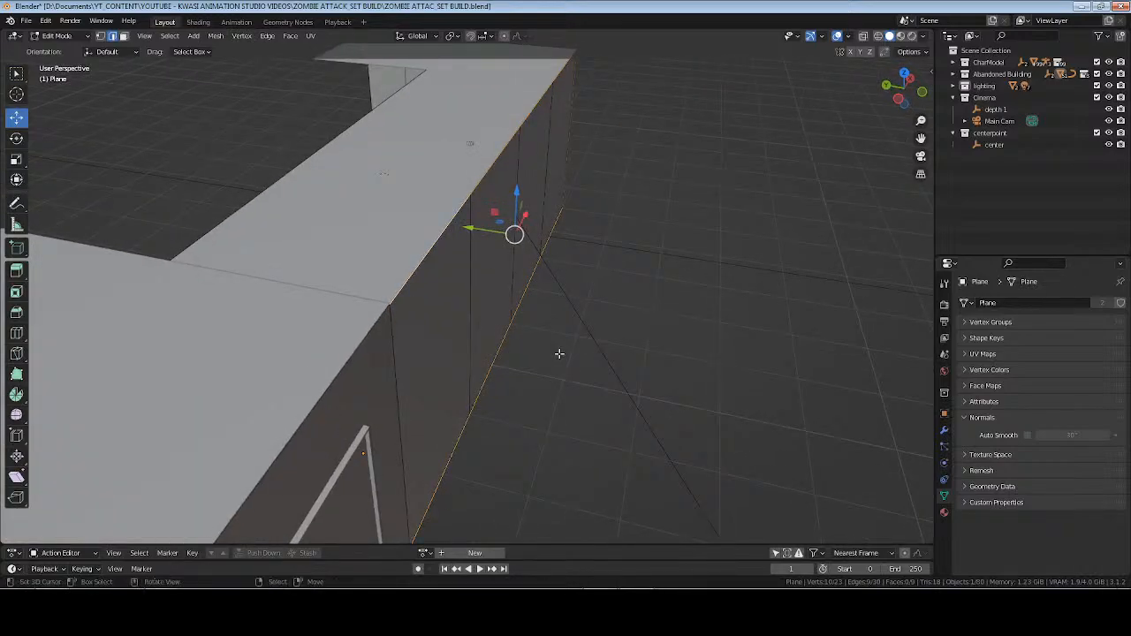
Extend the edge selection to the full perimeter of the corridor's long outer wall and save the file.
{"action": "left_click", "coordinate": [450, 455], "text": "alt+shift"}
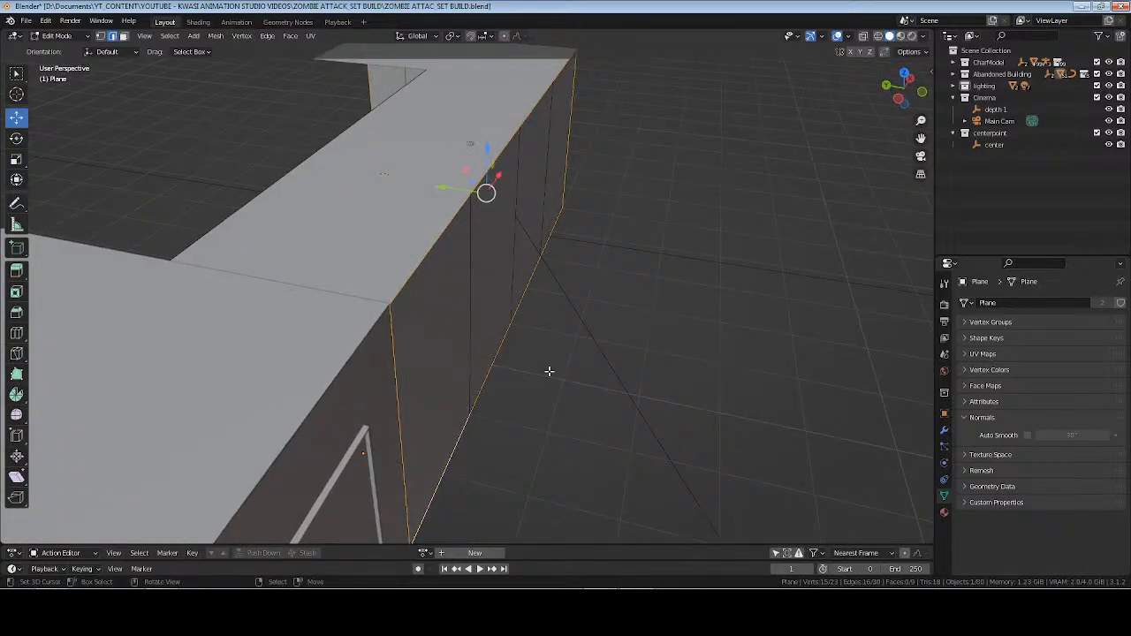
{"action": "middle_click_drag", "start_coordinate": [517, 224], "coordinate": [566, 213]}
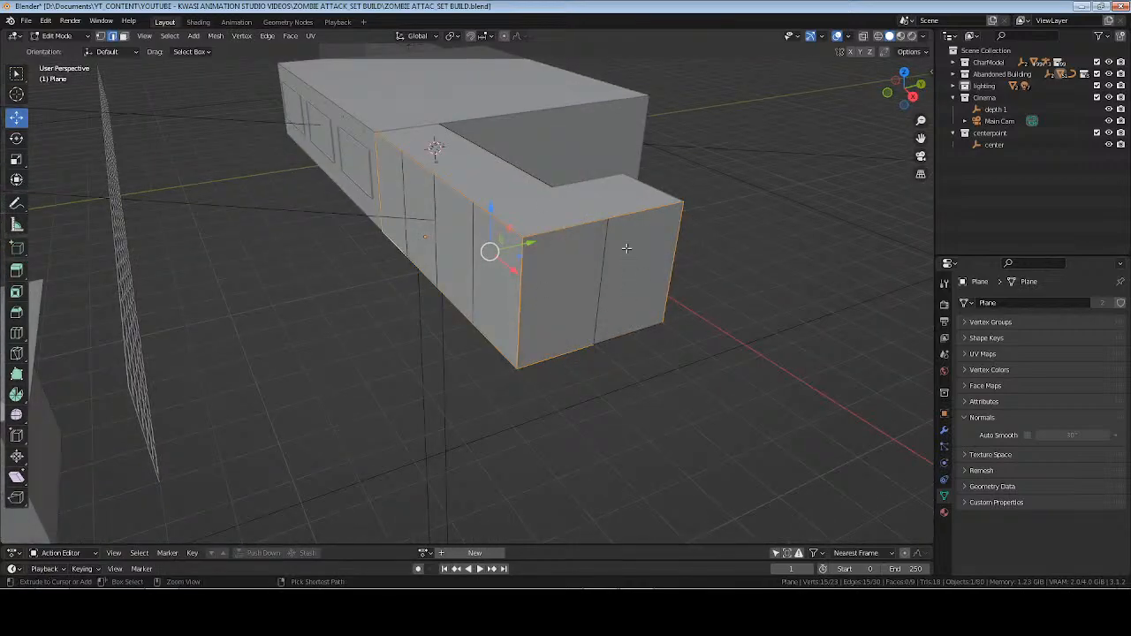
{"action": "left_click_drag", "start_coordinate": [607, 194], "coordinate": [717, 276], "text": "ctrl"}
{"action": "left_click_drag", "start_coordinate": [577, 214], "coordinate": [569, 410], "text": "ctrl"}
{"action": "left_click_drag", "start_coordinate": [641, 253], "coordinate": [771, 282], "text": "ctrl"}
{"action": "key", "text": "ctrl+s"}
Extrude the outer wall's perimeter edges outward about 0.154 m along the Y axis and finish mesh editing.
{"action": "middle_click_drag", "start_coordinate": [318, 354], "coordinate": [561, 404]}
{"action": "key", "text": "e"}
{"action": "right_click", "coordinate": [528, 386]}
{"action": "key", "text": "g"}
{"action": "key", "text": "y"}
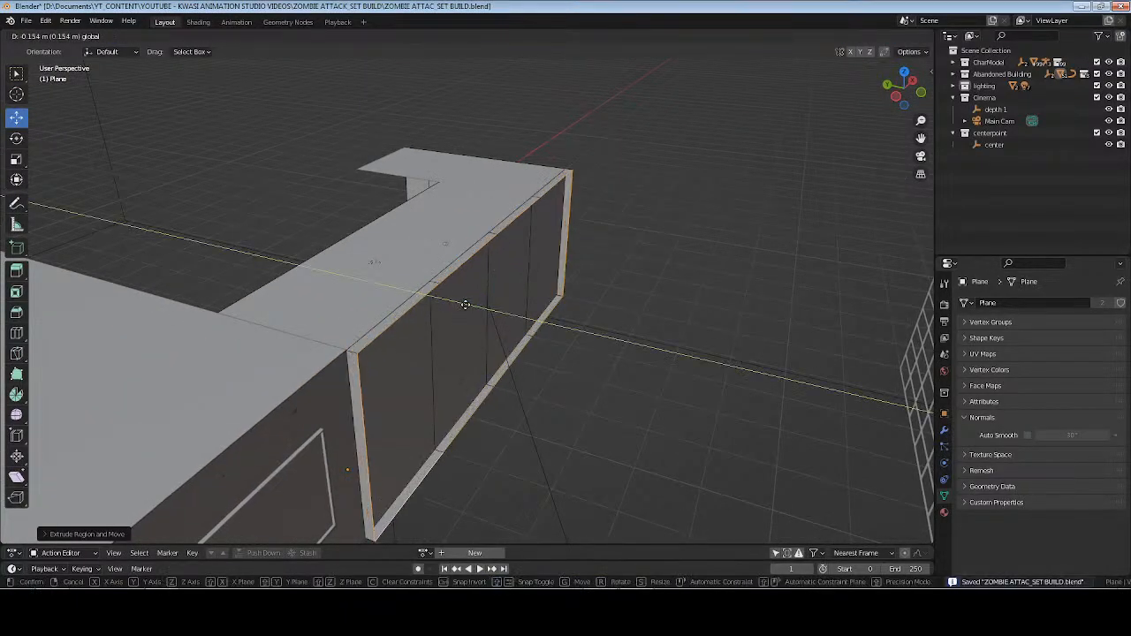
{"action": "left_click", "coordinate": [465, 305]}
{"action": "key", "text": "Tab"}
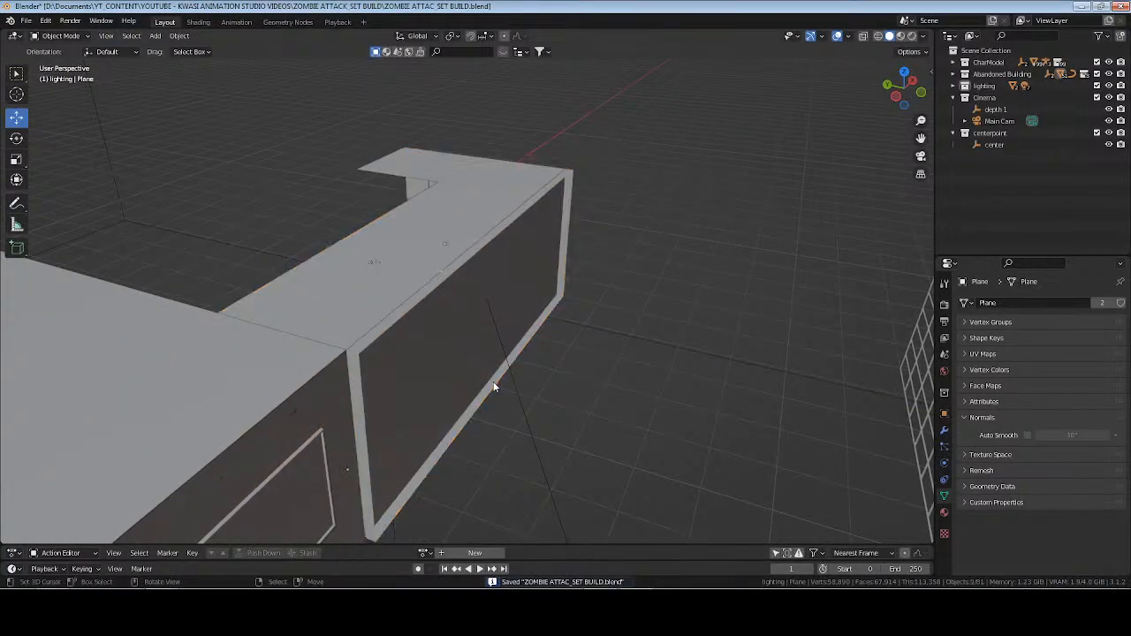
Check the light around the doorway through the scene camera in rendered shading.
{"action": "middle_click_drag", "start_coordinate": [389, 405], "coordinate": [644, 329]}
{"action": "key", "text": "KP_0"}
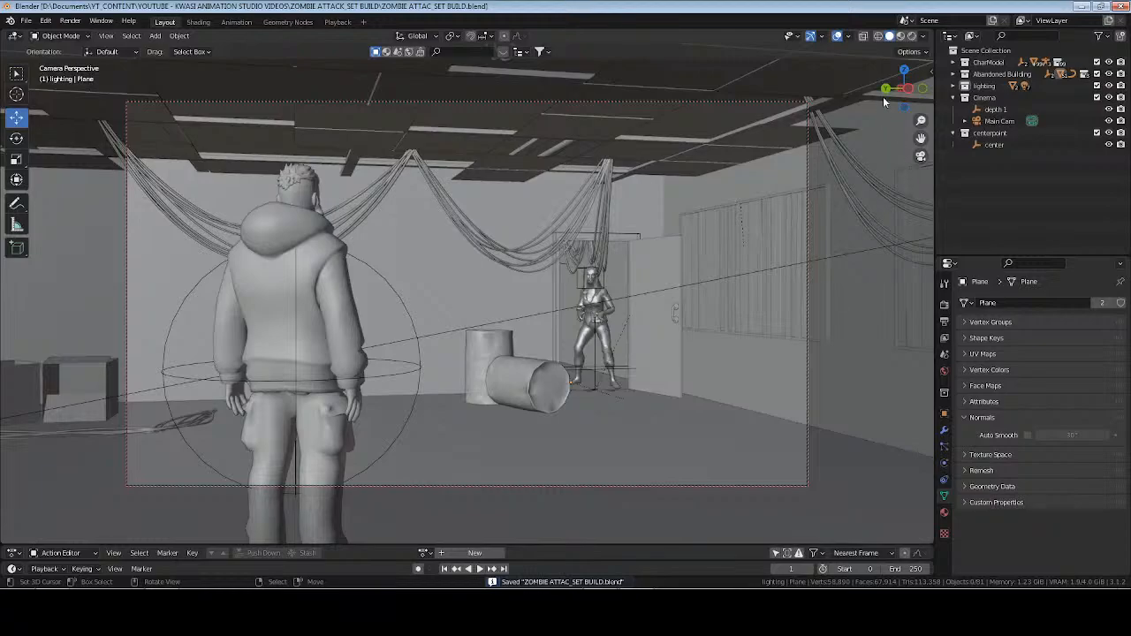
{"action": "key", "text": "z"}
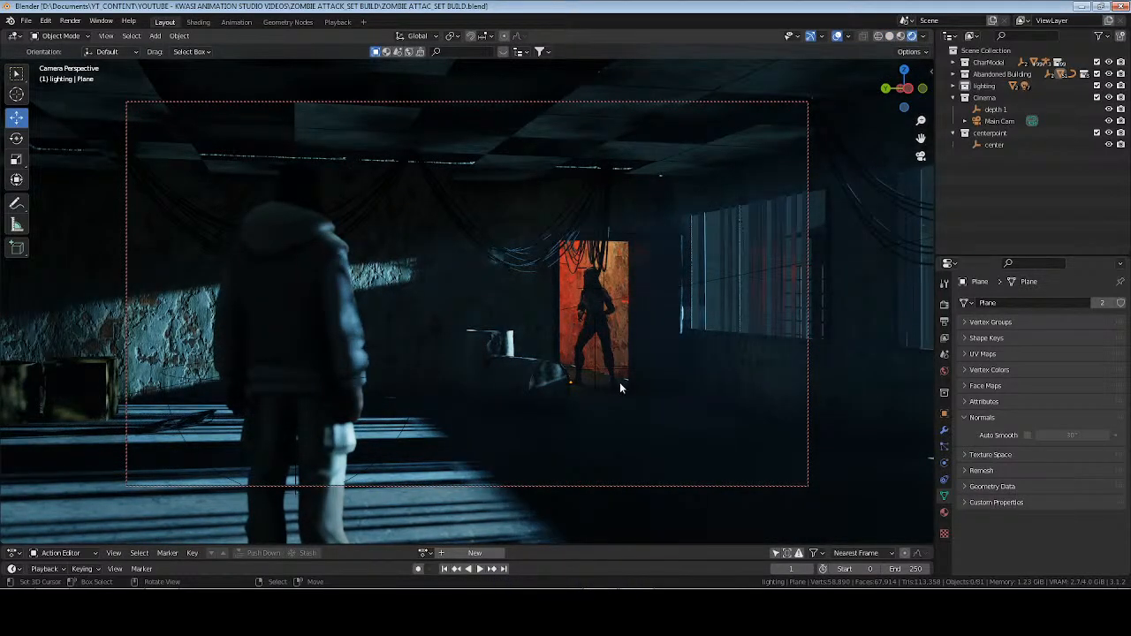
{"action": "left_click", "coordinate": [619, 290]}
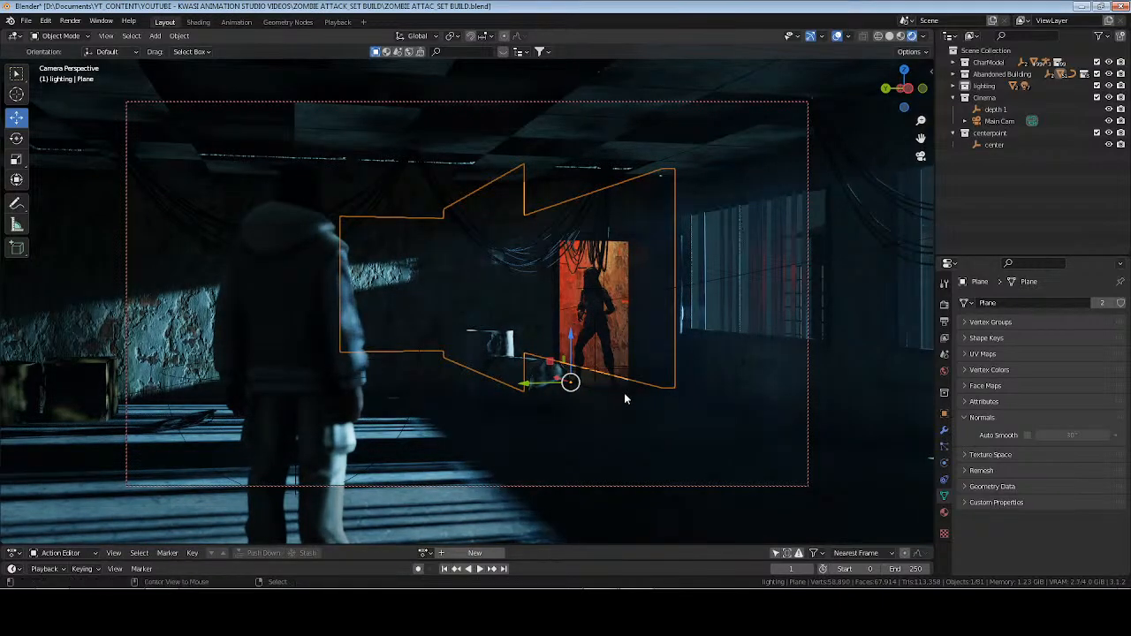
{"action": "key", "text": "alt+a"}
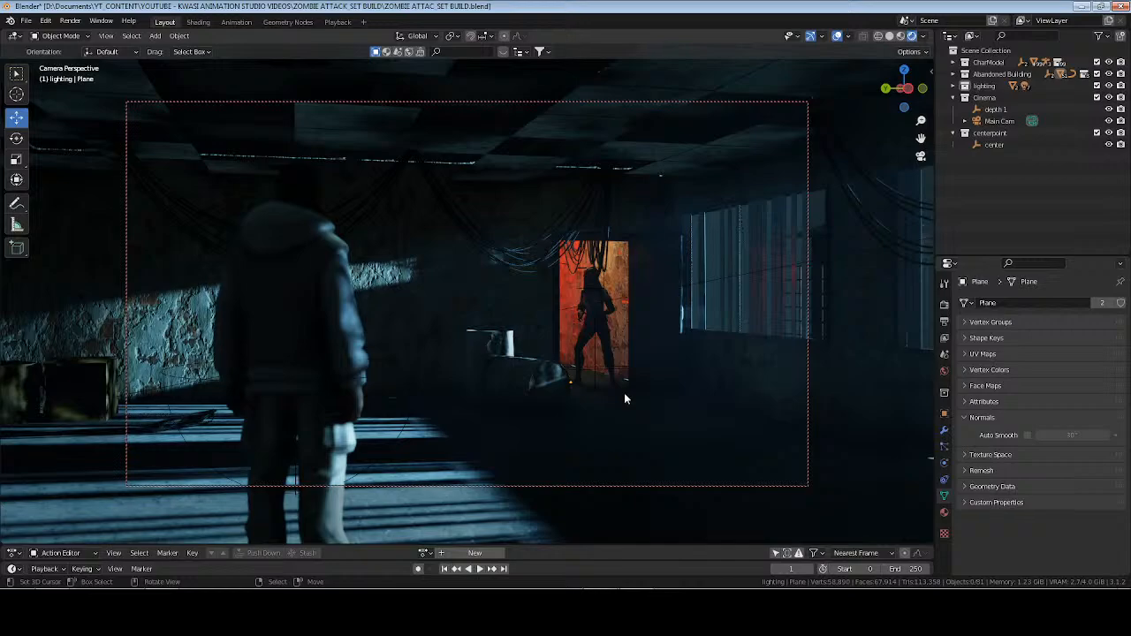
Move the extruded border edges of the corridor wall farther outward along Y and return to the rendered camera view.
{"action": "key", "text": "KP_0"}
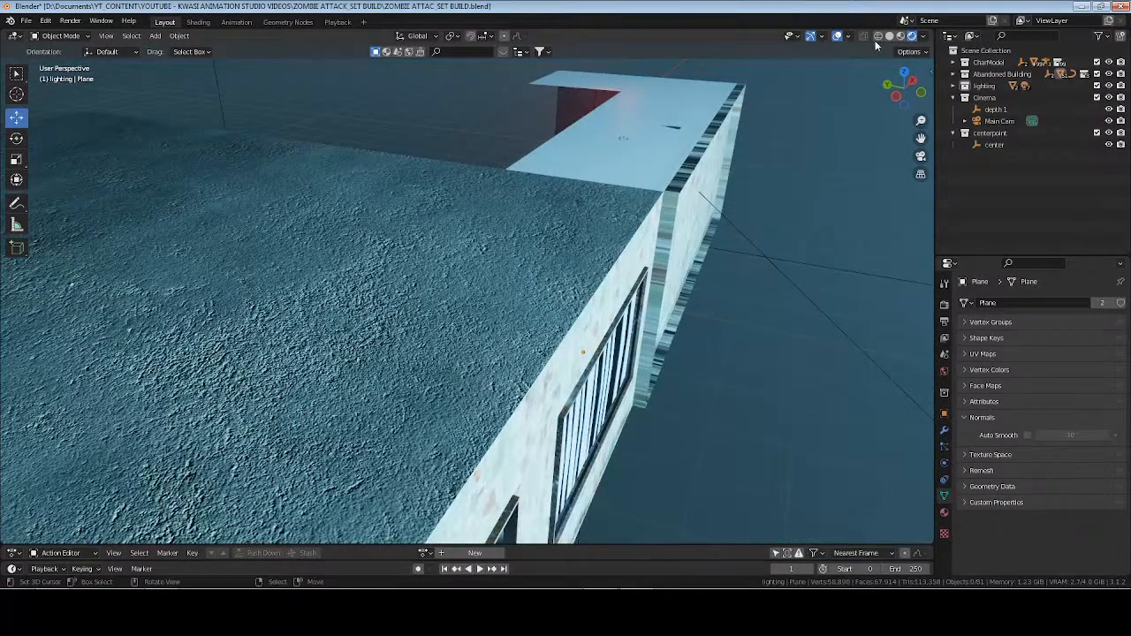
{"action": "left_click", "coordinate": [890, 36]}
{"action": "key", "text": "Tab"}
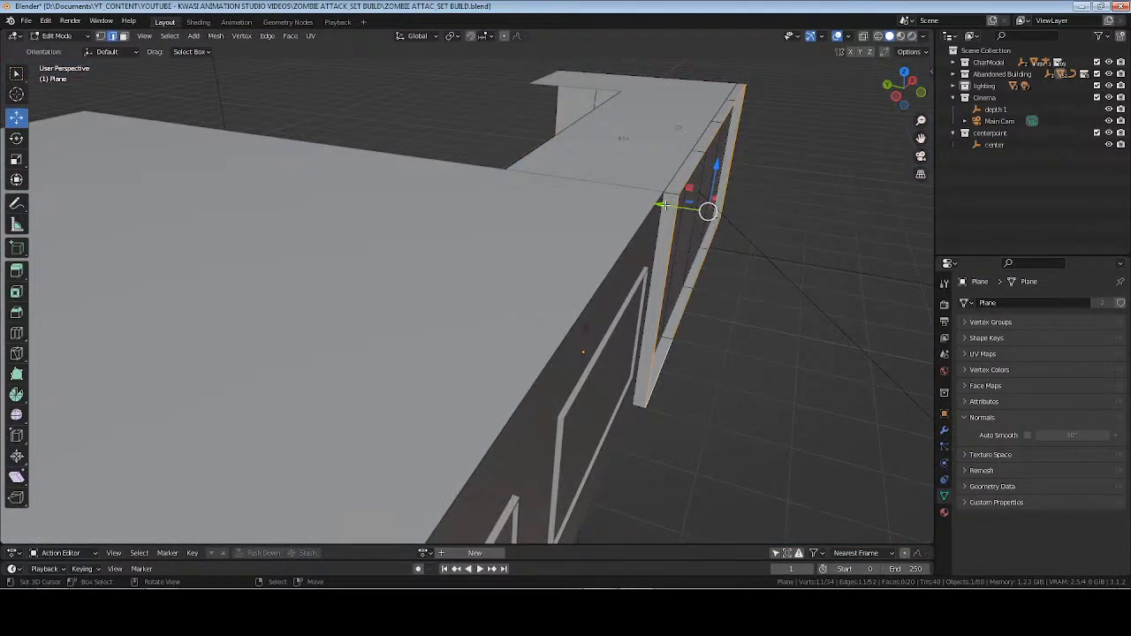
{"action": "left_click_drag", "start_coordinate": [663, 205], "coordinate": [680, 214]}
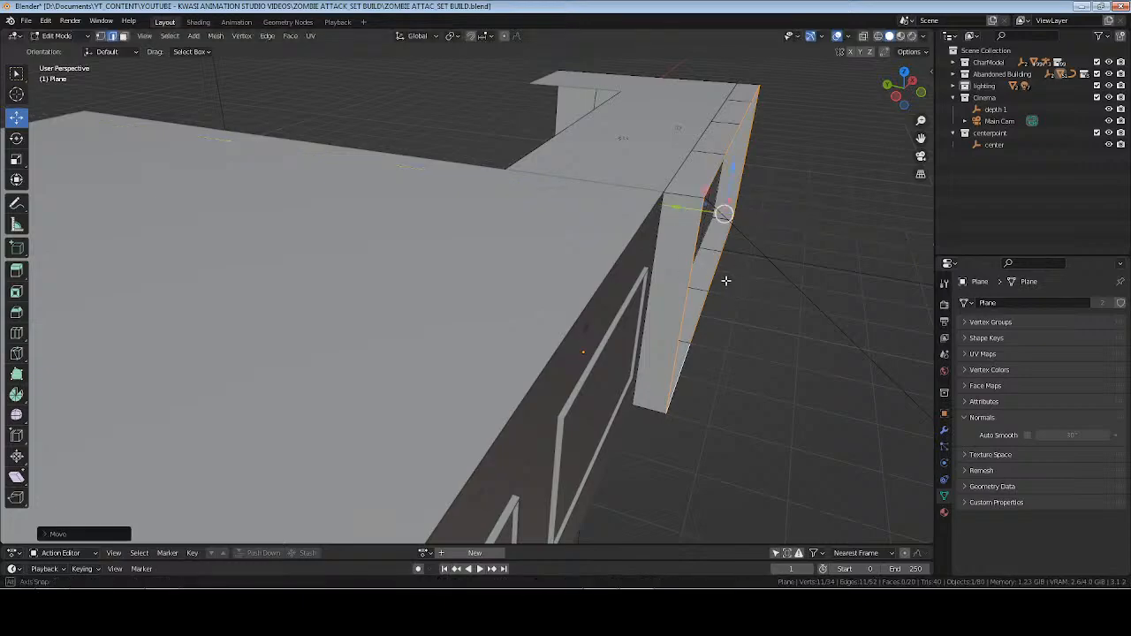
{"action": "middle_click_drag", "start_coordinate": [726, 280], "coordinate": [308, 272]}
{"action": "key", "text": "KP_0"}
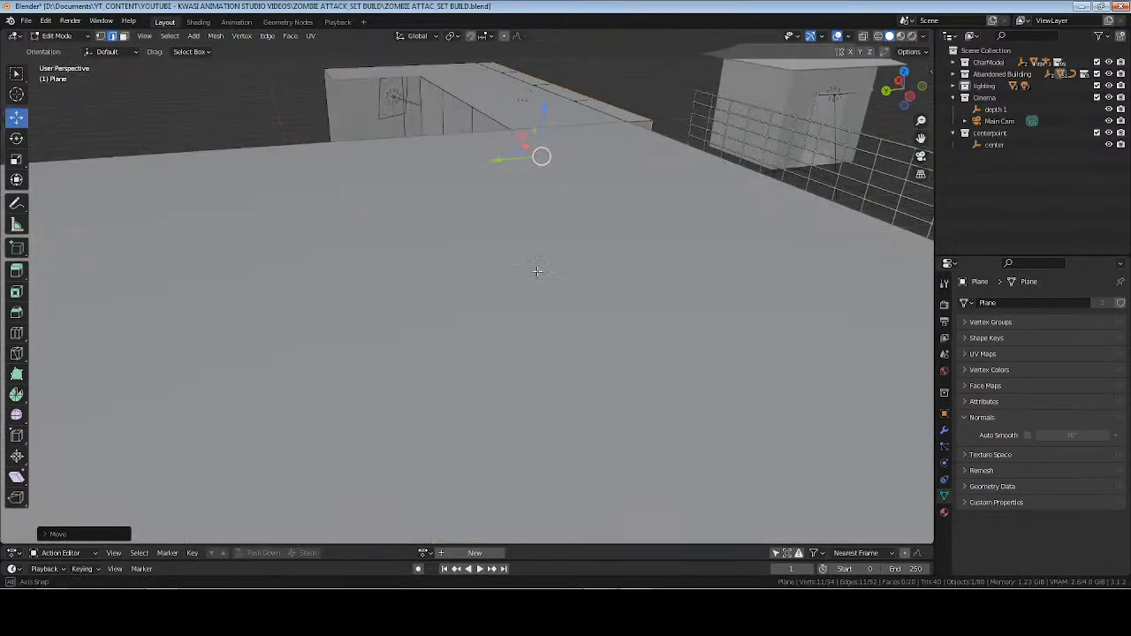
{"action": "key", "text": "Tab"}
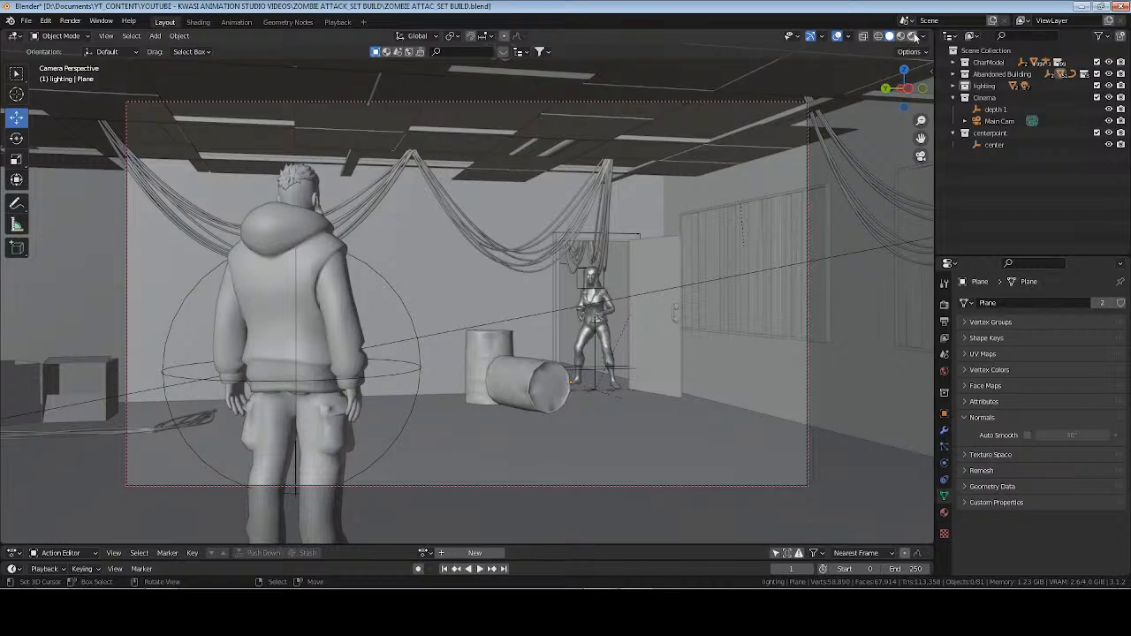
{"action": "left_click", "coordinate": [913, 36]}
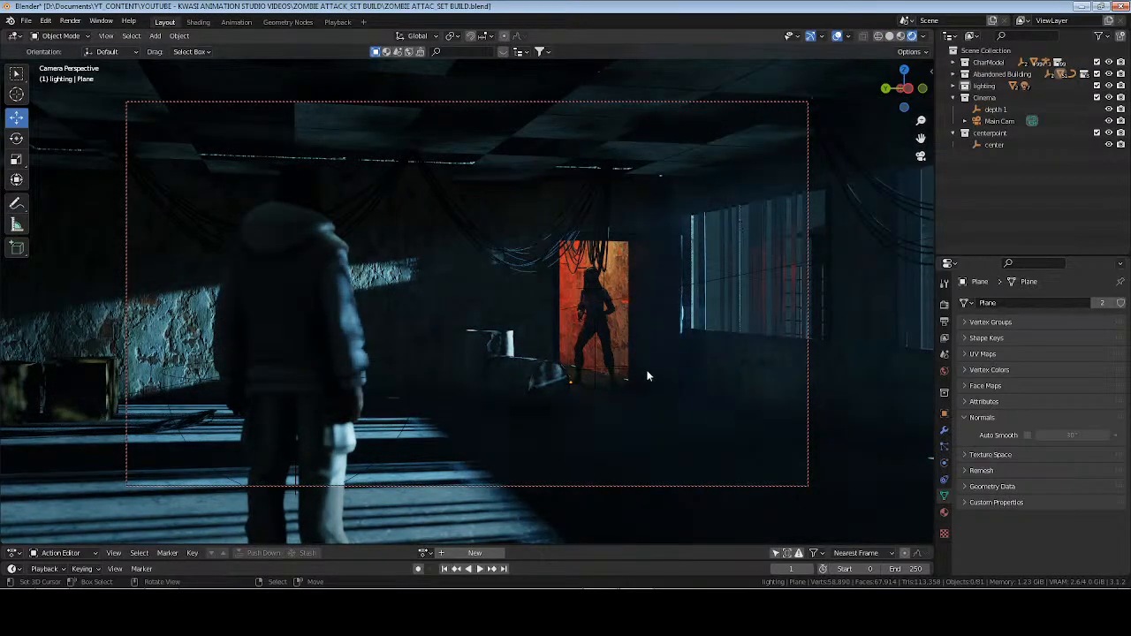
Review the Eevee shadow settings of the scene and save the file.
{"action": "left_click", "coordinate": [944, 304]}
{"action": "left_click", "coordinate": [1009, 371]}
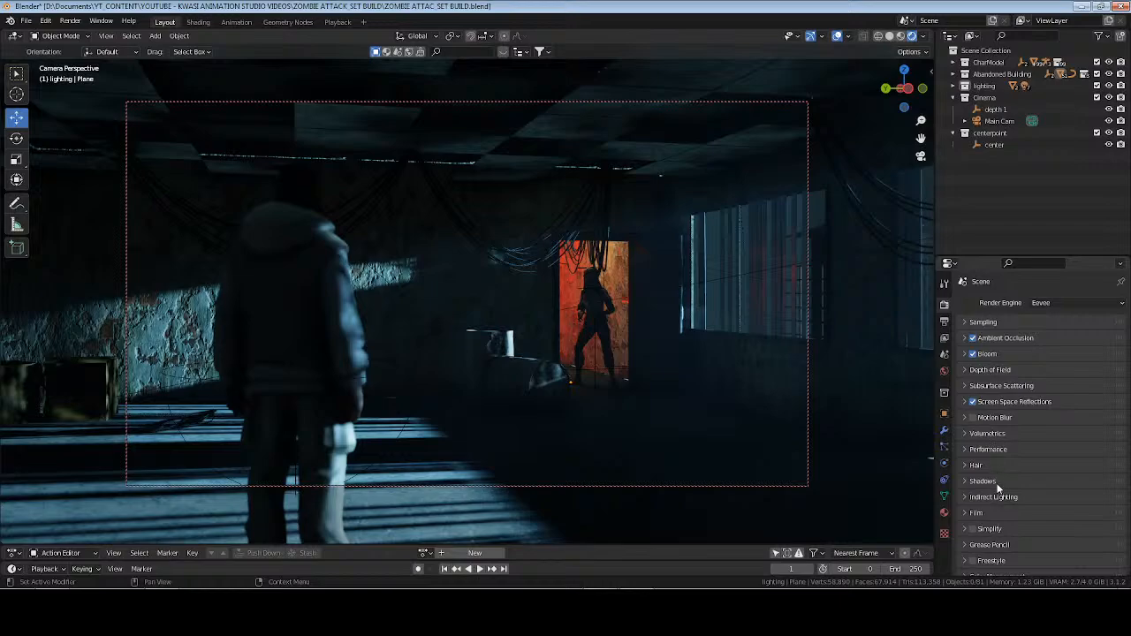
{"action": "left_click", "coordinate": [998, 483]}
{"action": "scroll", "coordinate": [998, 486], "scroll_direction": "down", "scroll_amount": 2}
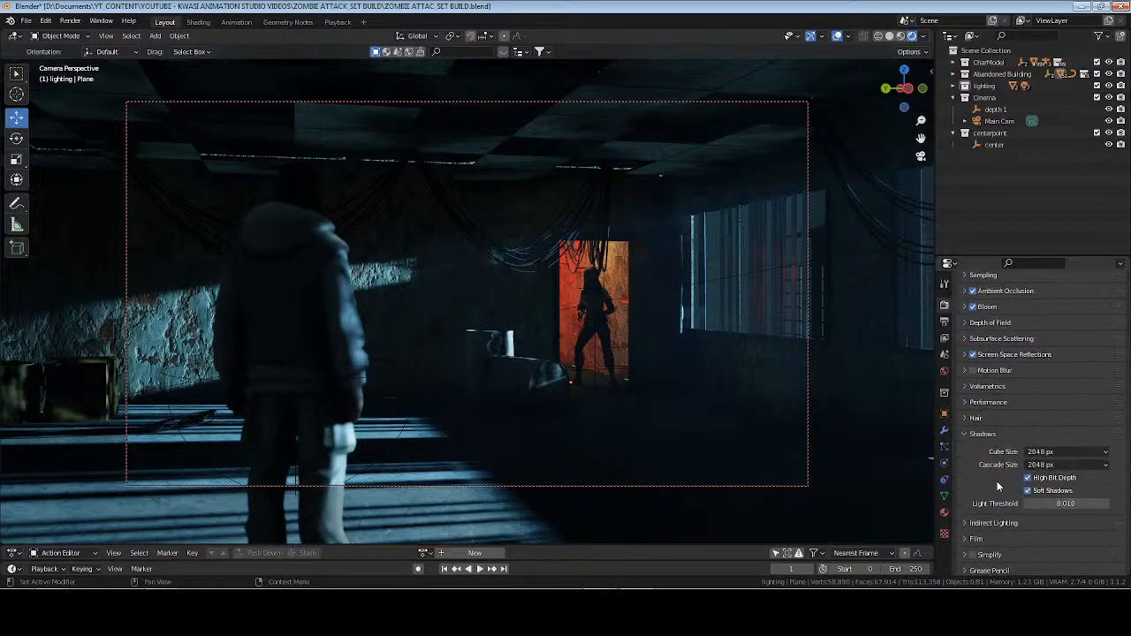
{"action": "left_click", "coordinate": [985, 435]}
{"action": "key", "text": "ctrl+s"}
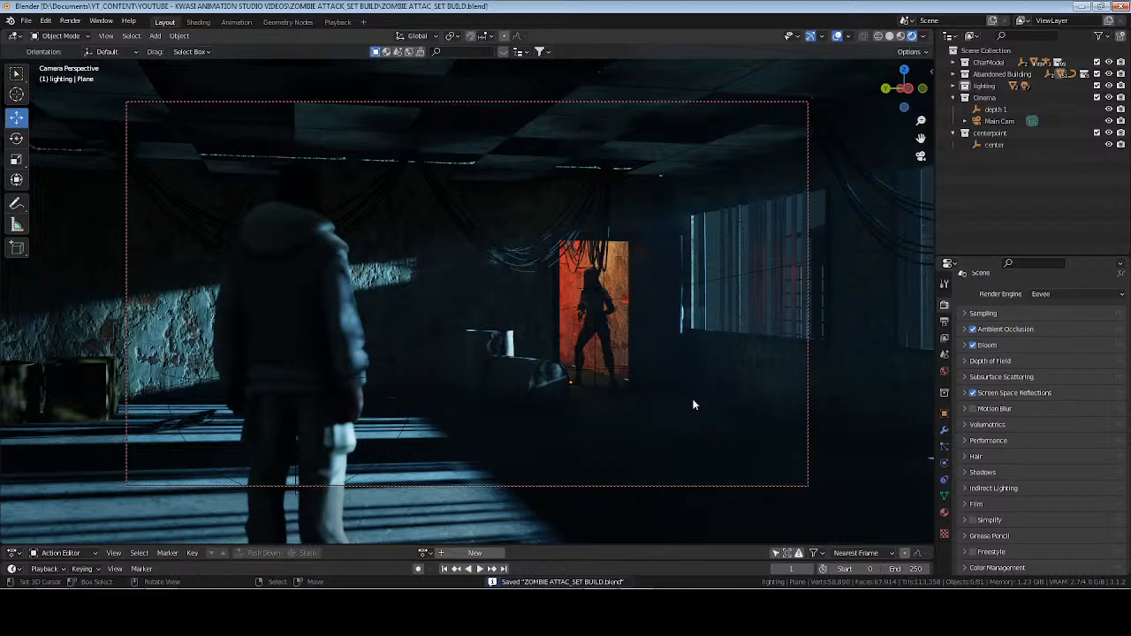
Select the corridor wall plane around the doorway and examine its Wall material's surface, blend mode and shadow mode settings.
{"action": "left_click", "coordinate": [622, 283]}
{"action": "left_click", "coordinate": [944, 512]}
{"action": "scroll", "coordinate": [992, 472], "scroll_direction": "down", "scroll_amount": 4}
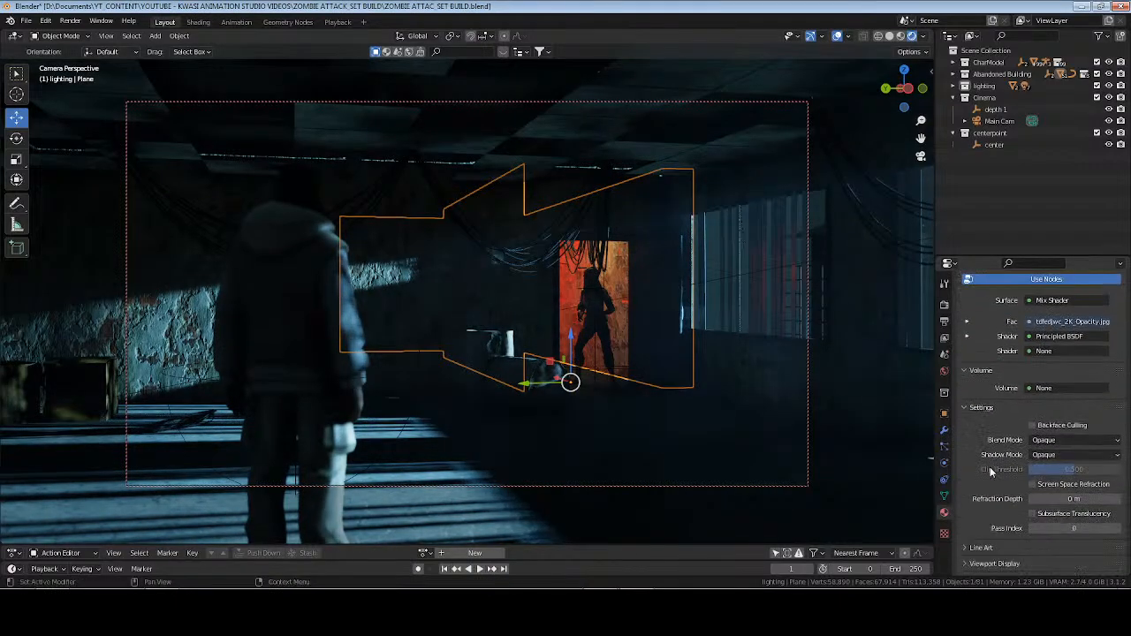
{"action": "scroll", "coordinate": [992, 468], "scroll_direction": "up", "scroll_amount": 1}
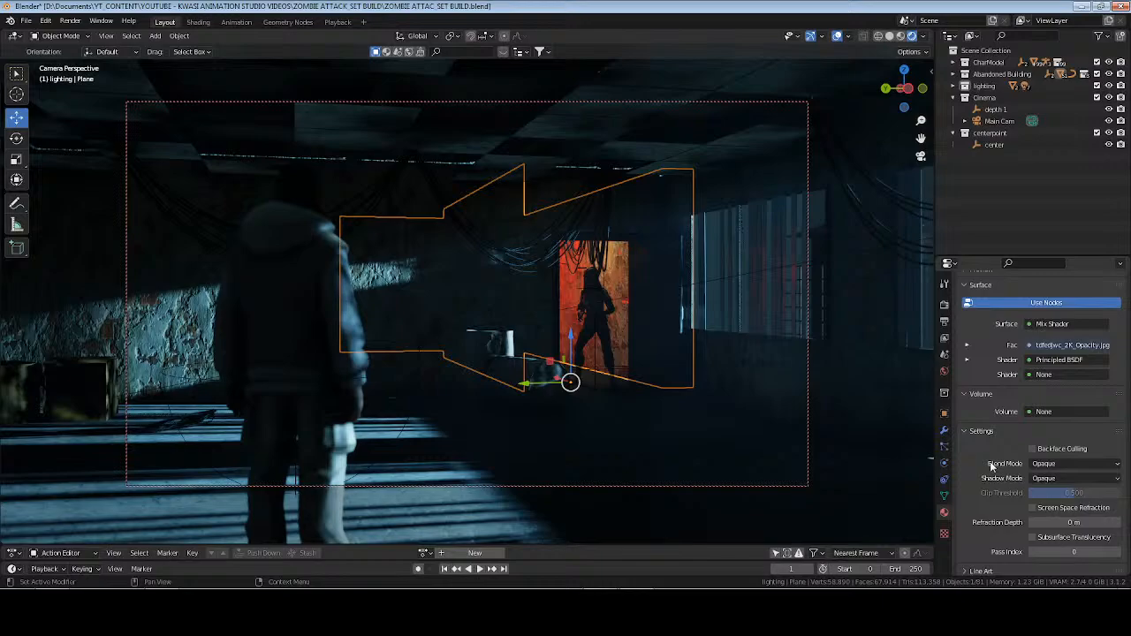
{"action": "scroll", "coordinate": [992, 466], "scroll_direction": "down", "scroll_amount": 1}
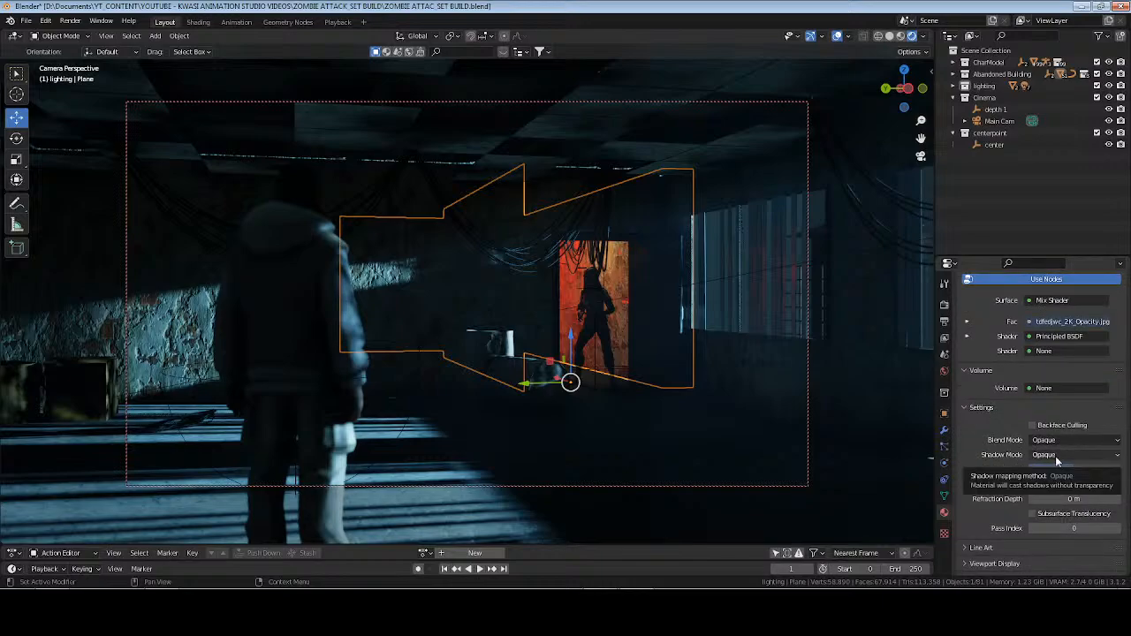
{"action": "scroll", "coordinate": [1000, 418], "scroll_direction": "up", "scroll_amount": 5}
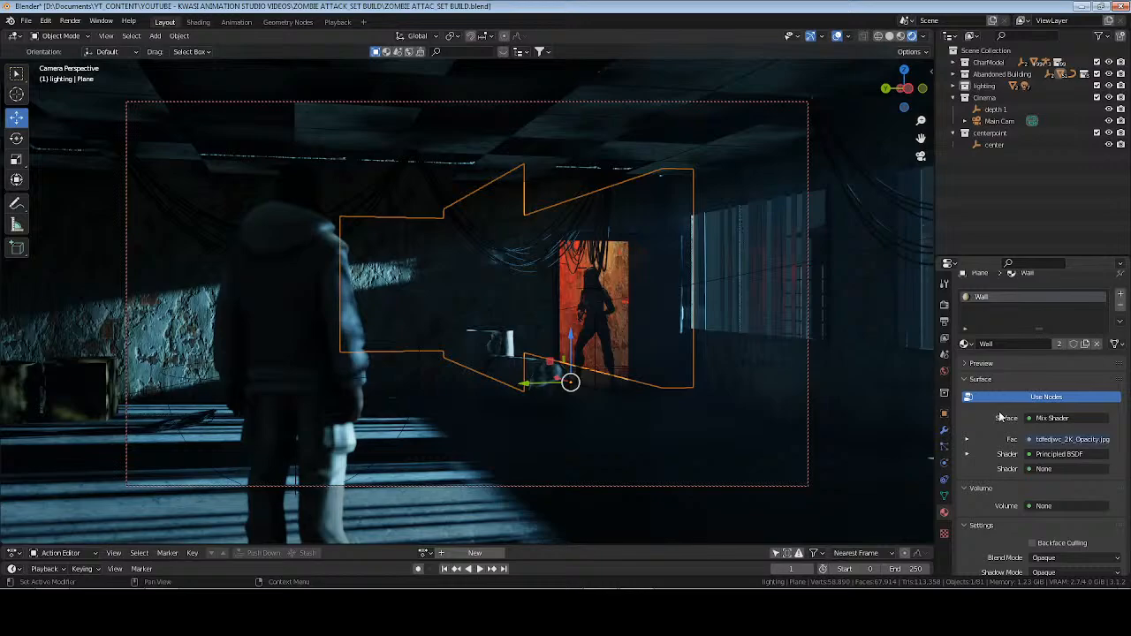
{"action": "scroll", "coordinate": [1000, 418], "scroll_direction": "down", "scroll_amount": 4}
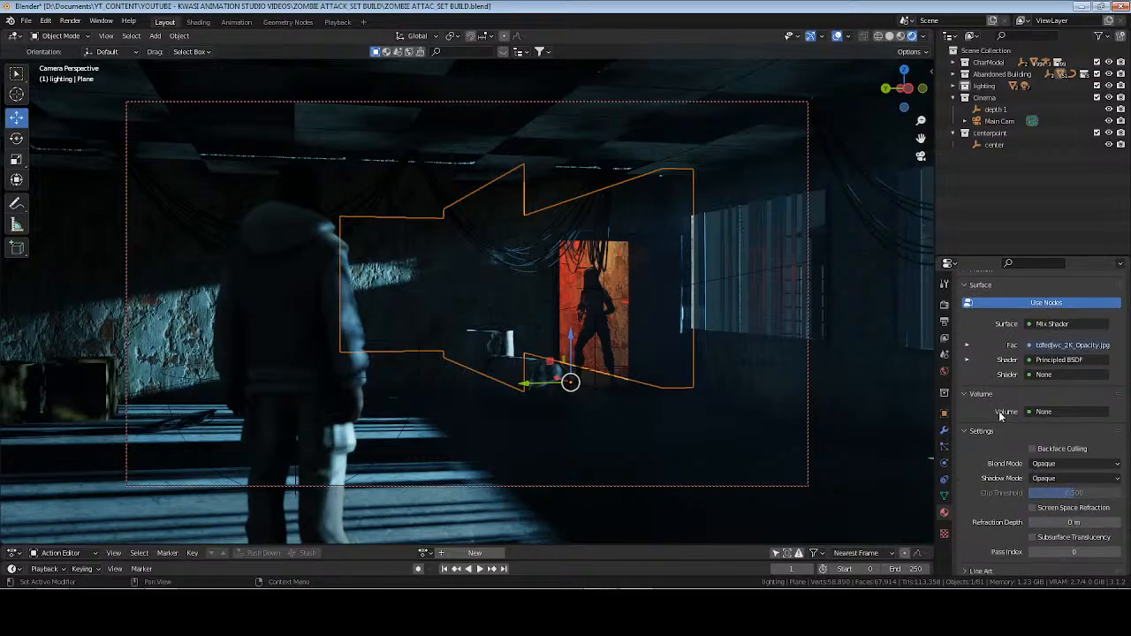
{"action": "scroll", "coordinate": [1005, 426], "scroll_direction": "up", "scroll_amount": 1}
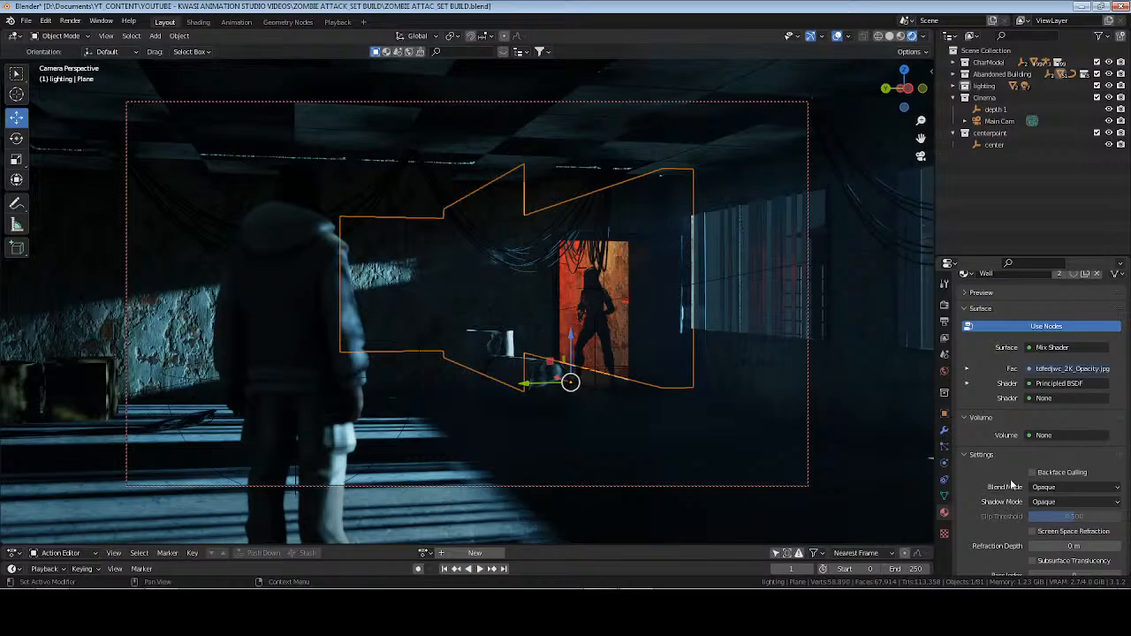
Try the None and Alpha Hashed shadow modes on the Wall material and set it back to Opaque.
{"action": "left_click", "coordinate": [1048, 502]}
{"action": "left_click", "coordinate": [1052, 520]}
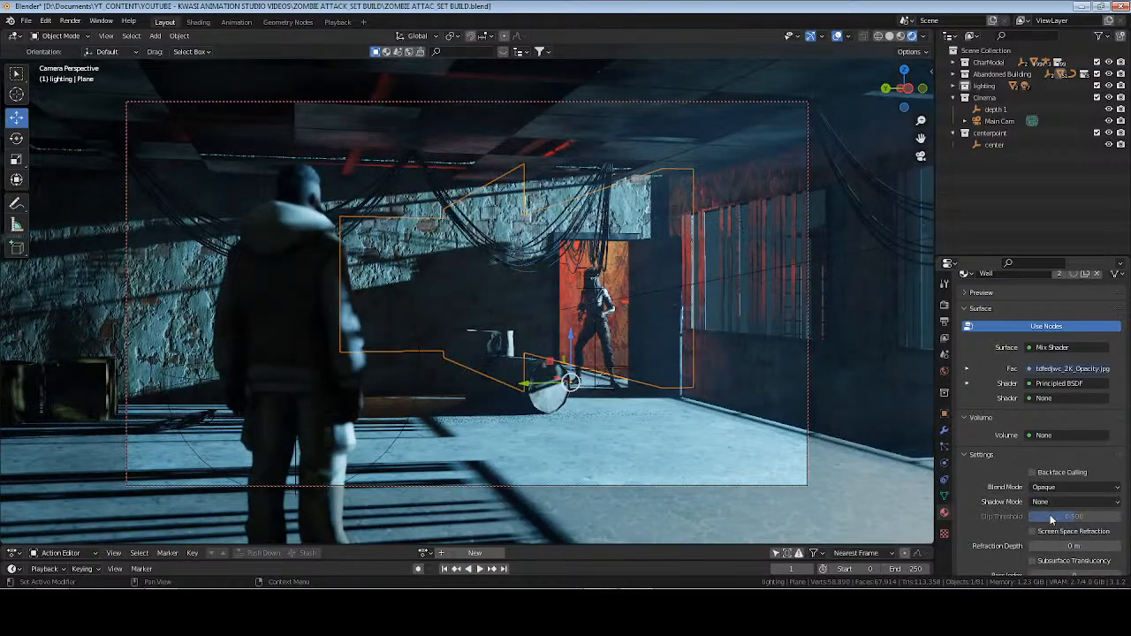
{"action": "left_click", "coordinate": [1047, 503]}
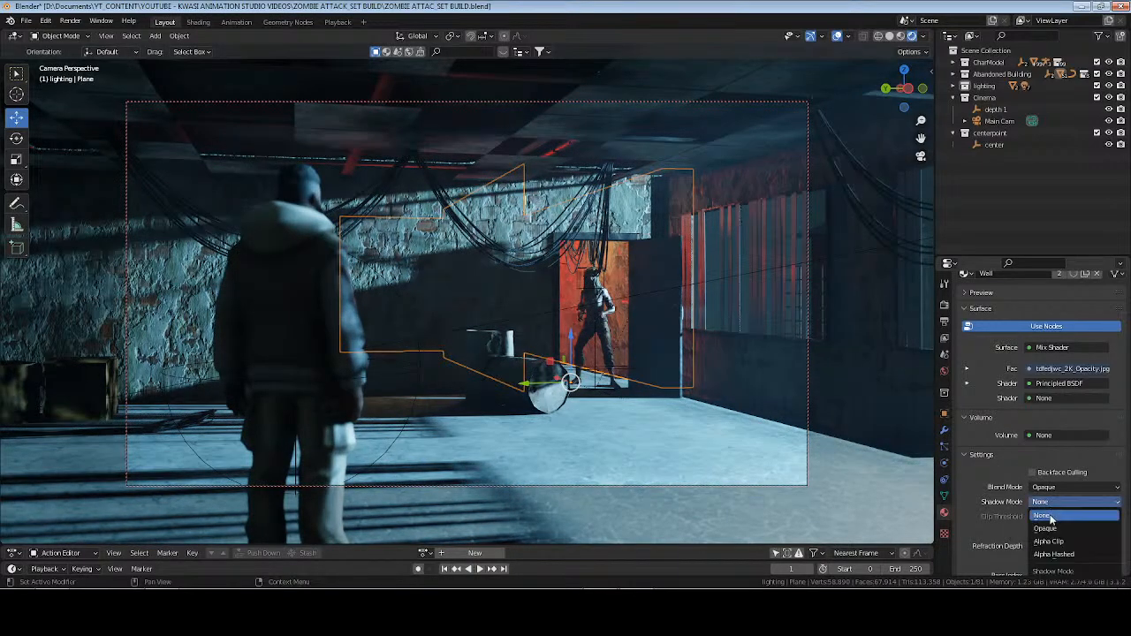
{"action": "left_click", "coordinate": [1055, 555]}
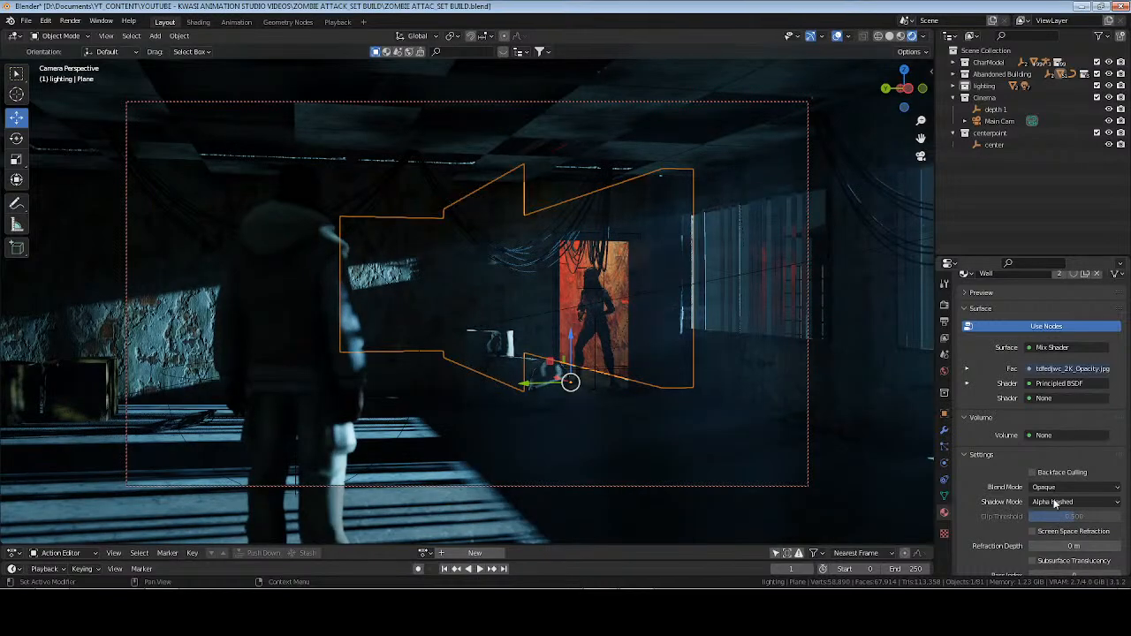
{"action": "left_click", "coordinate": [1055, 503]}
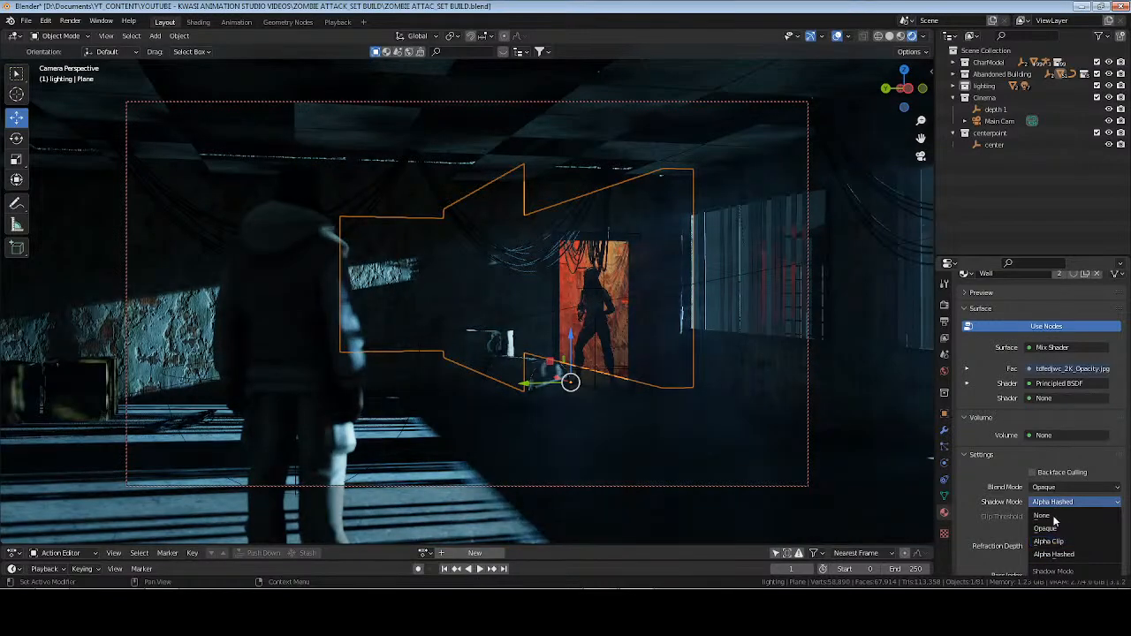
{"action": "left_click", "coordinate": [1046, 529]}
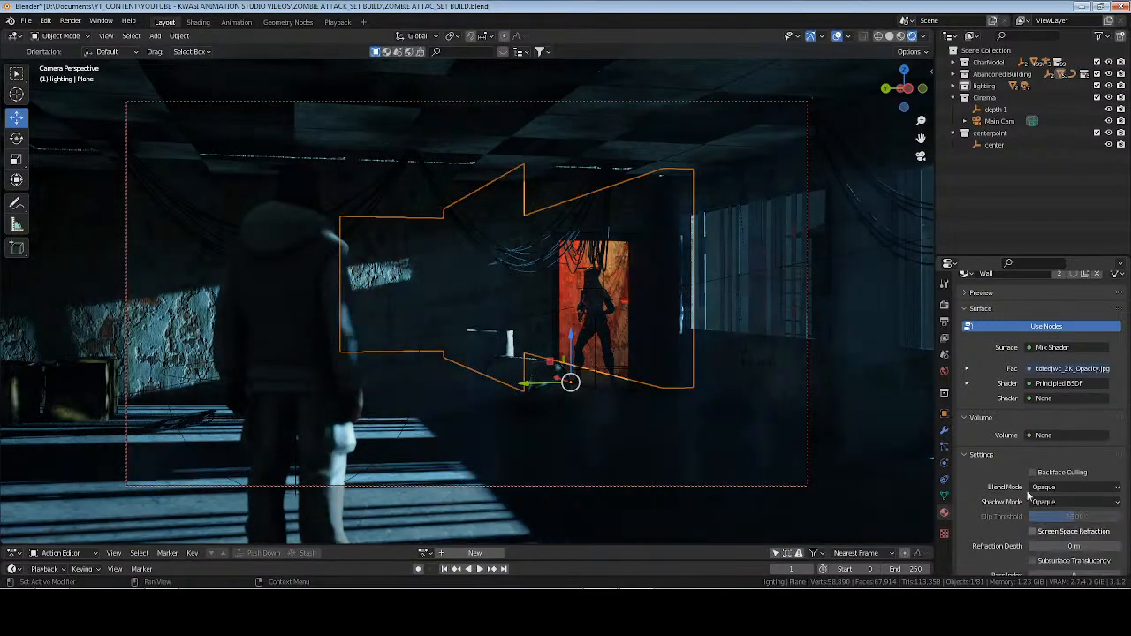
Collapse the material's Settings section, deselect the wall and save the file.
{"action": "left_click", "coordinate": [980, 455]}
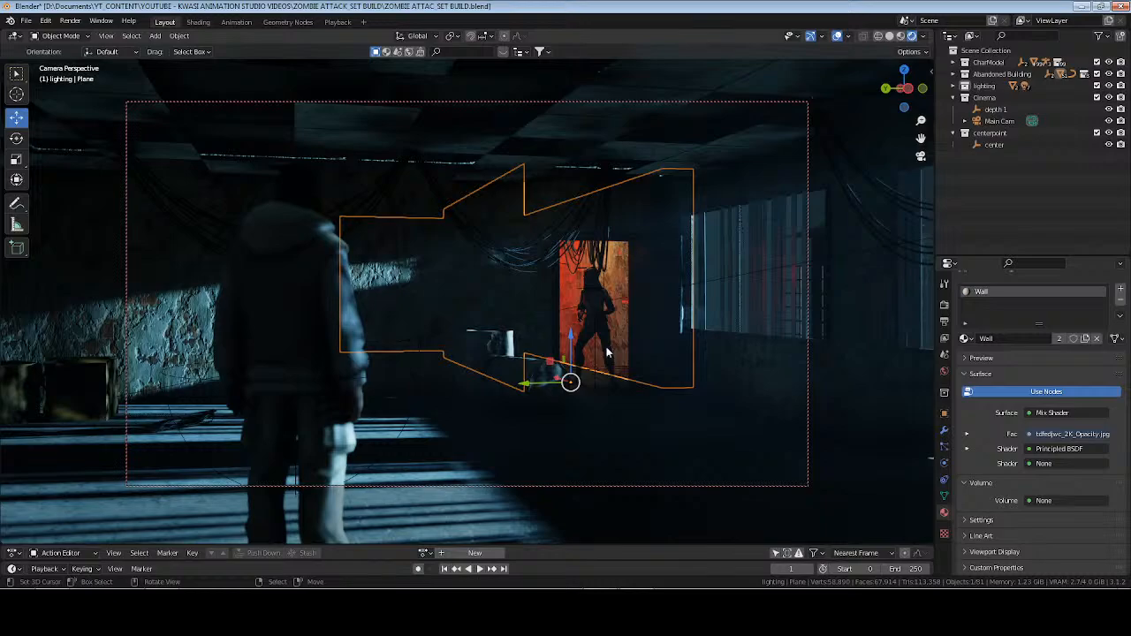
{"action": "key", "text": "alt+a"}
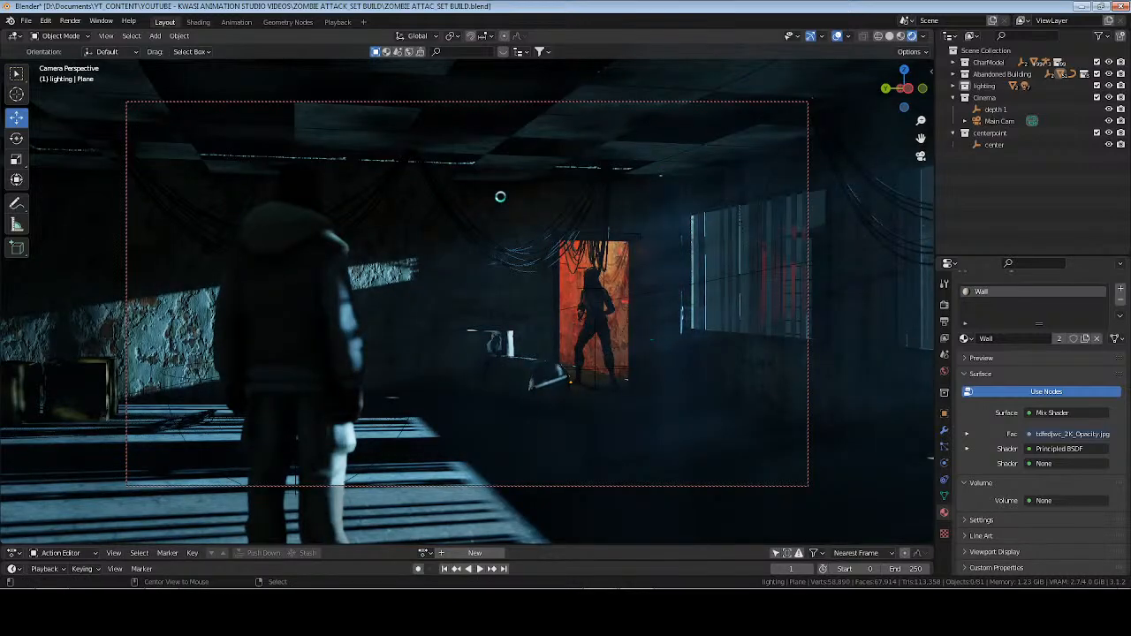
{"action": "key", "text": "ctrl+s"}
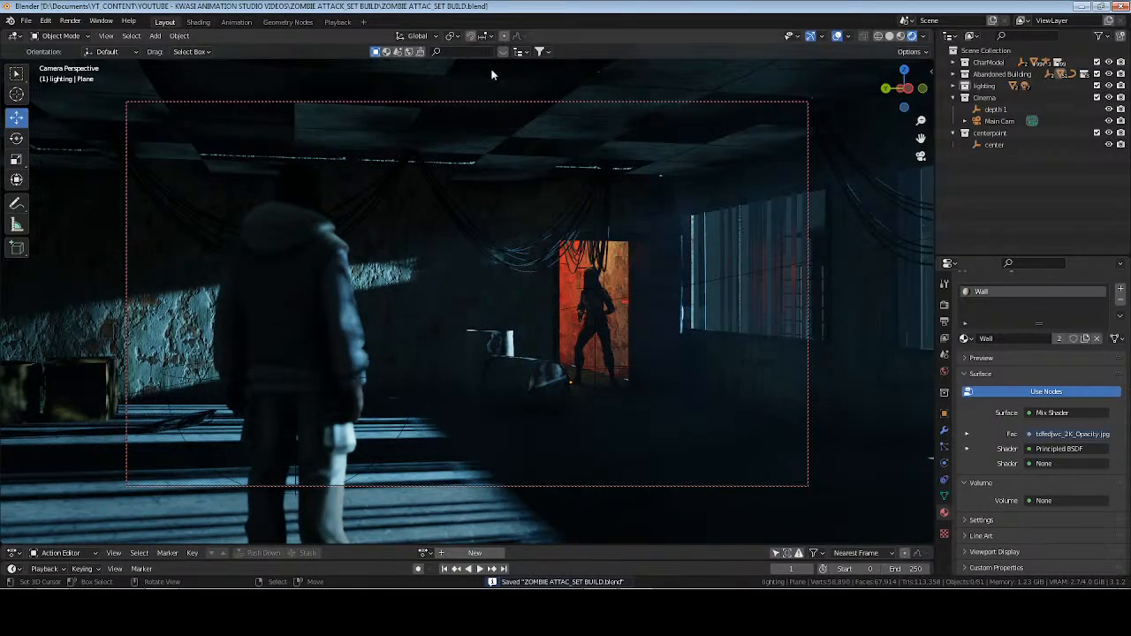
View the corridor wall's extruded border from outside in solid shading with its mesh open for editing.
{"action": "left_click", "coordinate": [890, 36]}
{"action": "key", "text": "KP_0"}
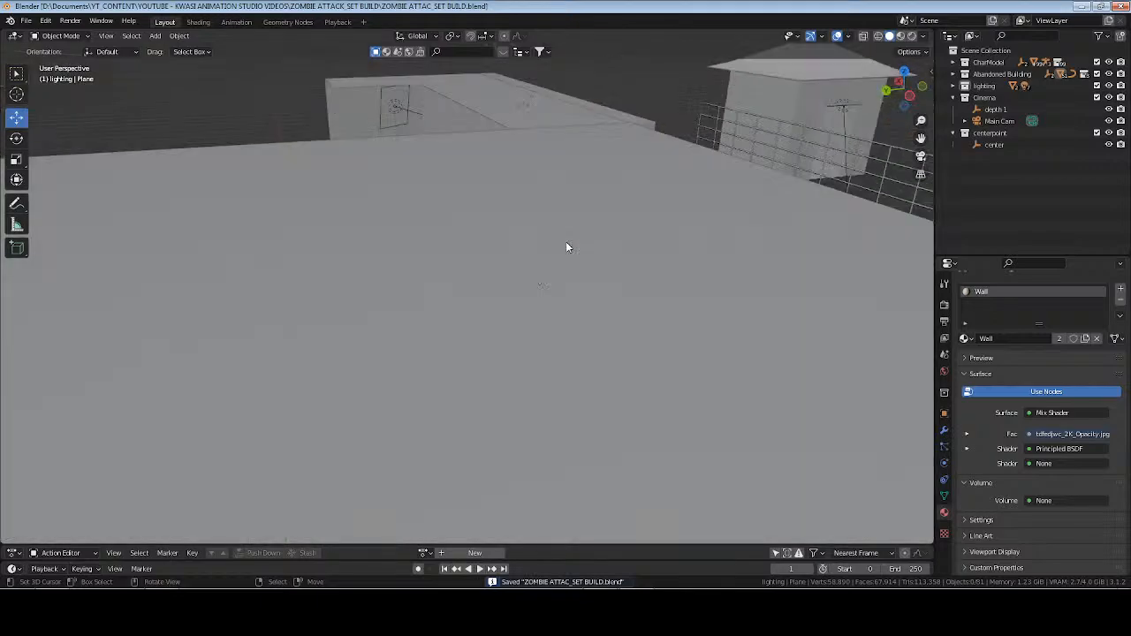
{"action": "middle_click_drag", "start_coordinate": [701, 234], "coordinate": [630, 232]}
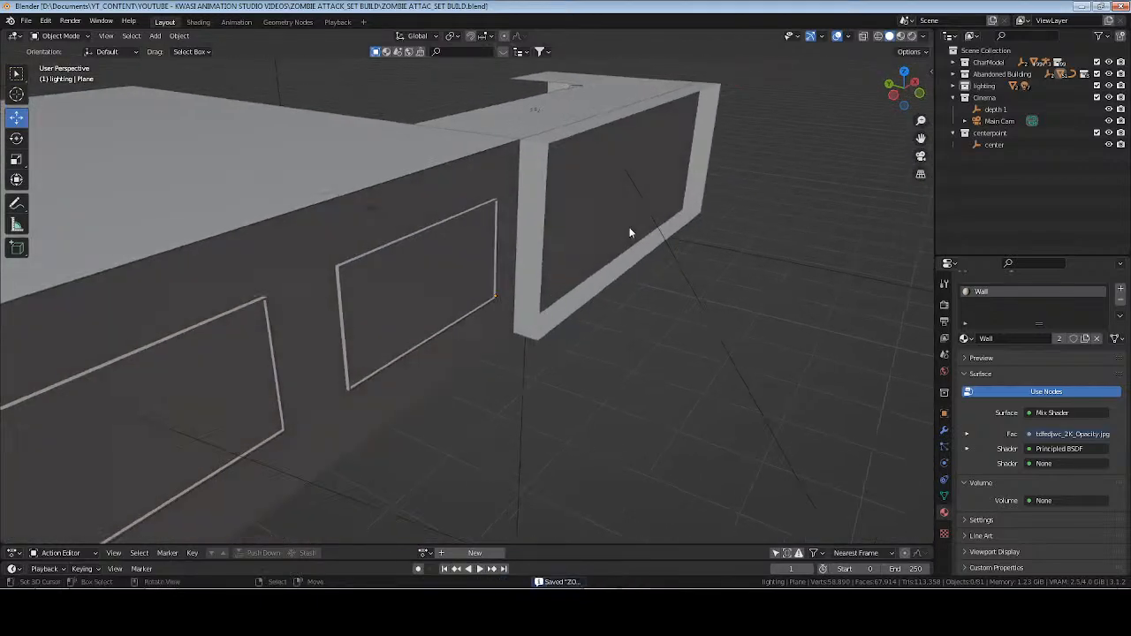
Try to pick out the bottom edges of the corridor wall's extruded border using edge loop selection.
{"action": "left_click", "coordinate": [597, 273], "text": "alt"}
{"action": "left_click", "coordinate": [605, 279], "text": "alt"}
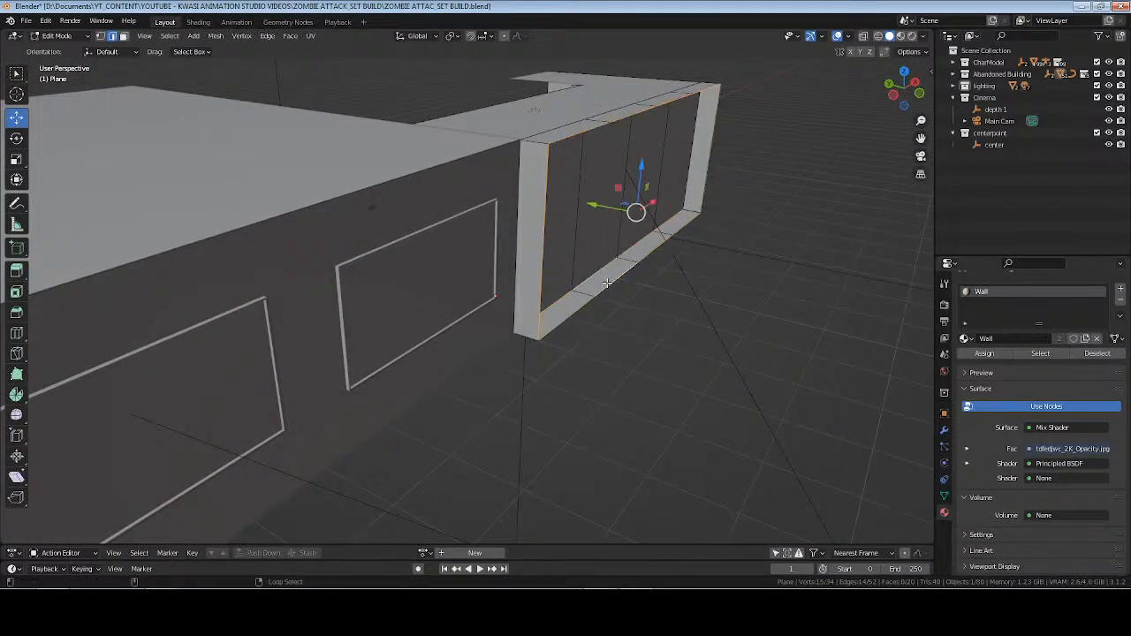
{"action": "left_click", "coordinate": [595, 272], "text": "alt"}
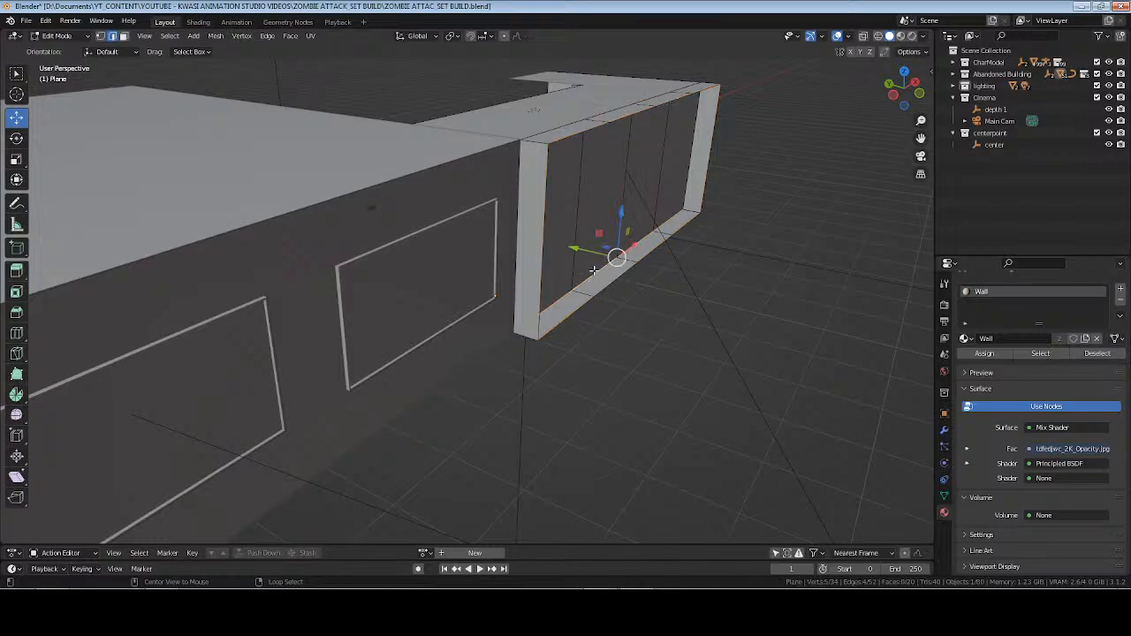
{"action": "left_click", "coordinate": [611, 283], "text": "alt"}
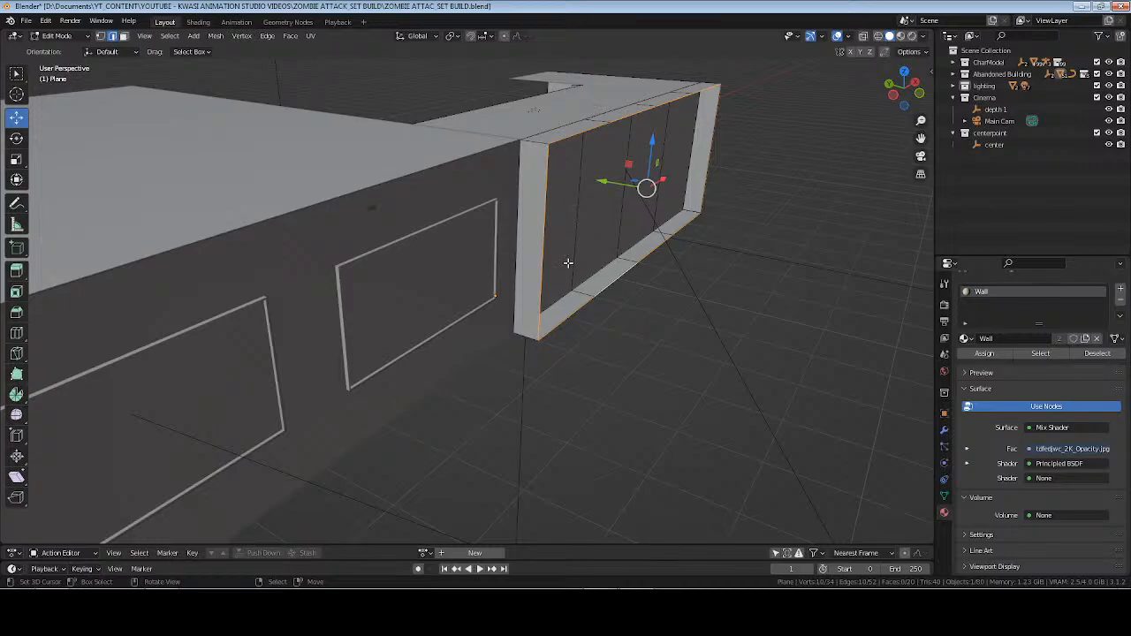
{"action": "left_click", "coordinate": [579, 302]}
Circle-select the border's bottom edges, try lowering them slightly along Z and undo the move.
{"action": "key", "text": "c"}
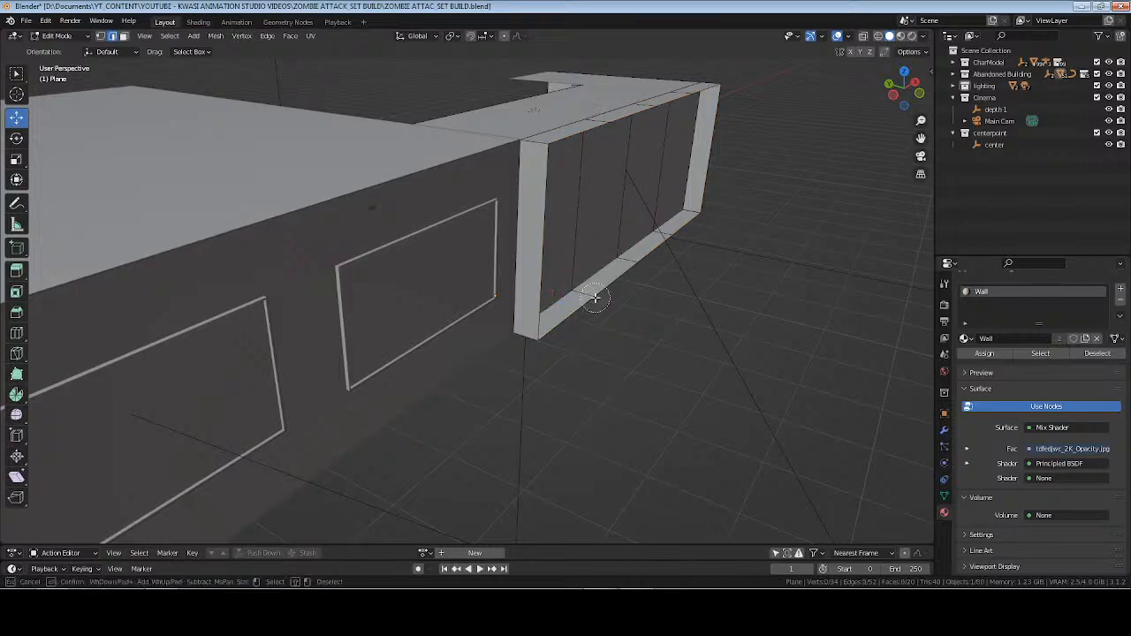
{"action": "left_click_drag", "start_coordinate": [596, 298], "coordinate": [685, 236]}
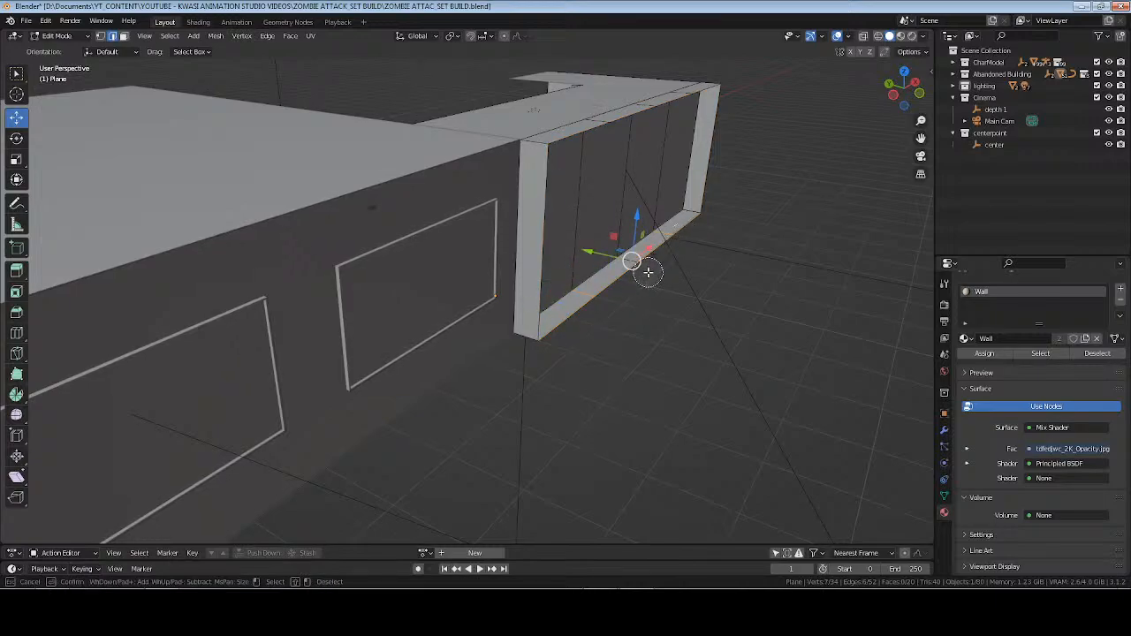
{"action": "left_click", "coordinate": [635, 268]}
{"action": "right_click", "coordinate": [628, 268]}
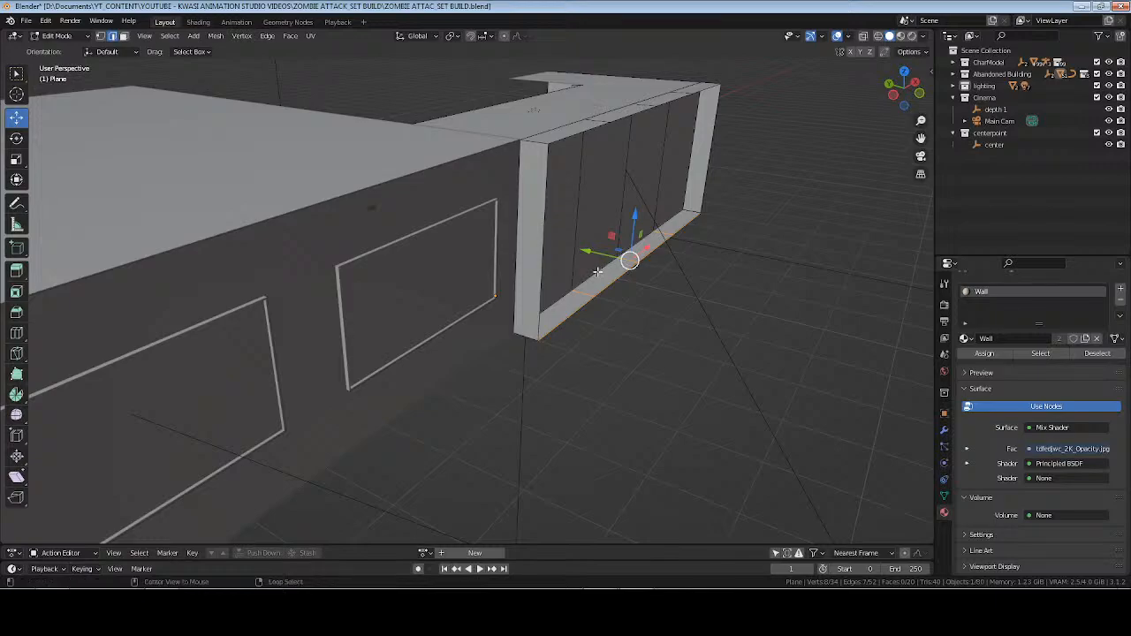
{"action": "left_click", "coordinate": [597, 271], "text": "alt"}
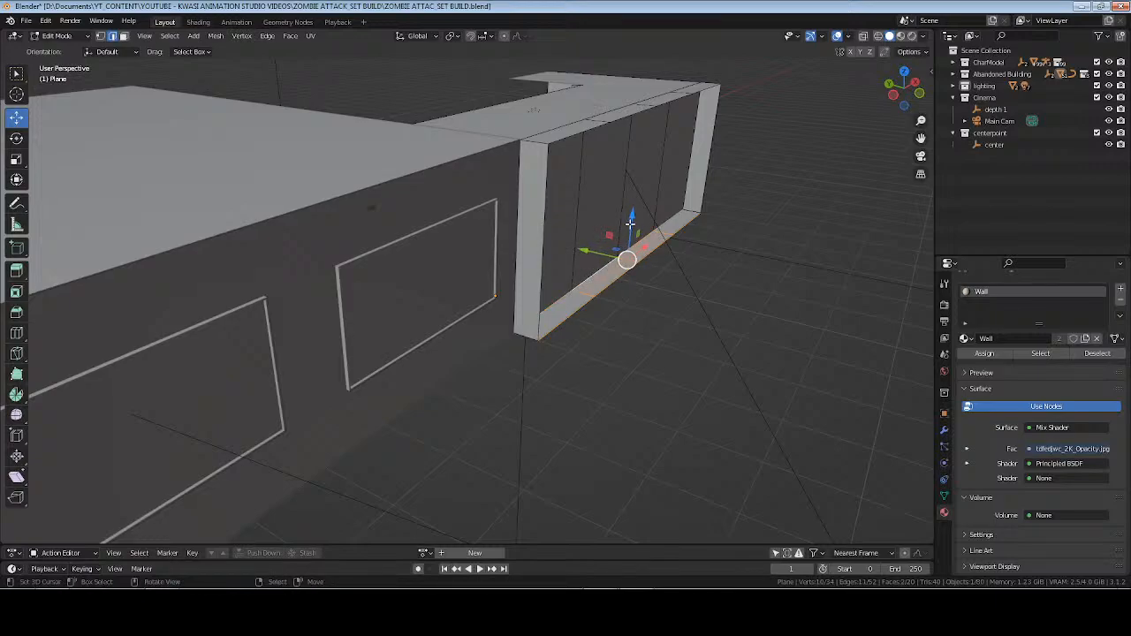
{"action": "left_click_drag", "start_coordinate": [629, 226], "coordinate": [632, 239]}
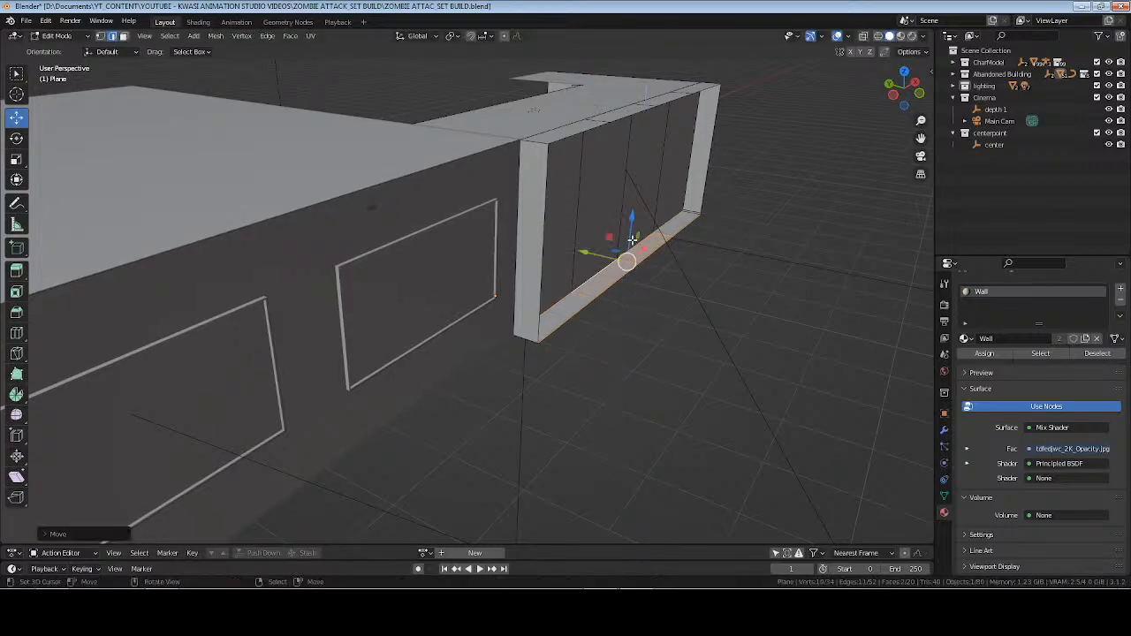
{"action": "key", "text": "ctrl+z"}
Select the four bottom faces of the corridor wall's border in face mode and move them down along Z.
{"action": "scroll", "coordinate": [633, 239], "scroll_direction": "up", "scroll_amount": 3}
{"action": "middle_click_drag", "start_coordinate": [689, 270], "coordinate": [607, 311]}
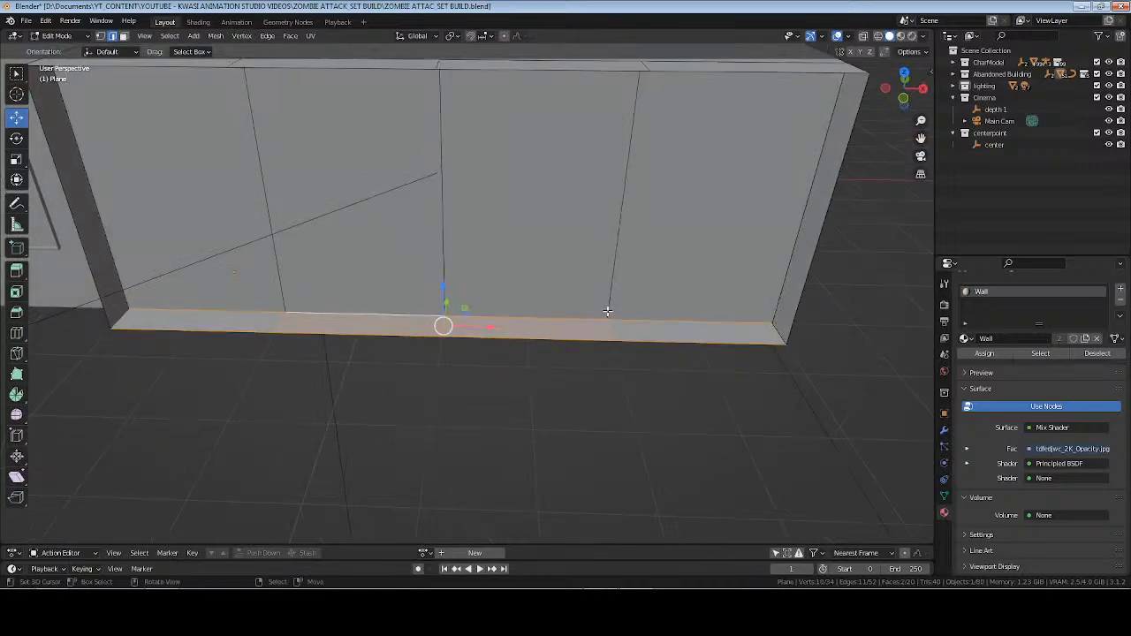
{"action": "key", "text": "alt+a"}
{"action": "key", "text": "3"}
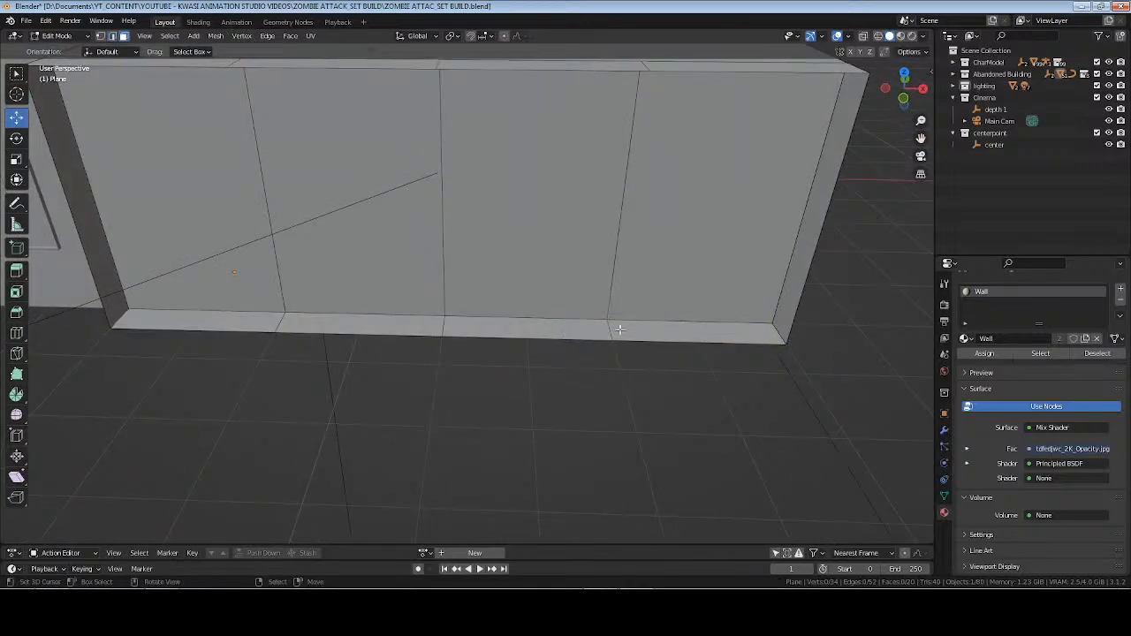
{"action": "key", "text": "c"}
{"action": "left_click_drag", "start_coordinate": [626, 338], "coordinate": [235, 328]}
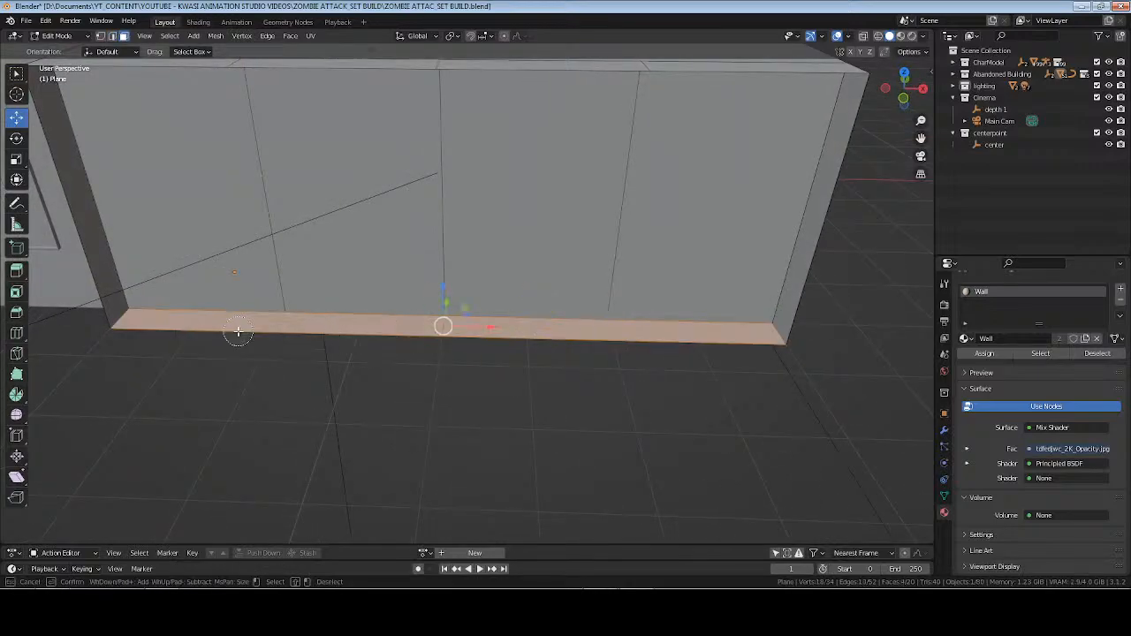
{"action": "key", "text": "Escape"}
{"action": "key", "text": "g"}
{"action": "key", "text": "z"}
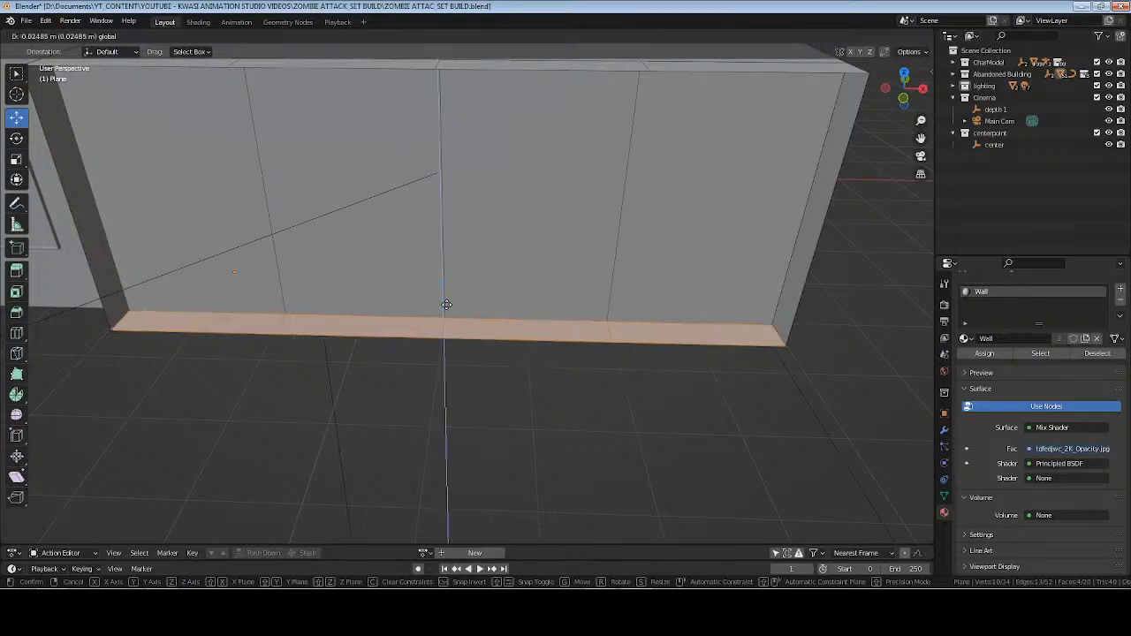
{"action": "left_click", "coordinate": [447, 331]}
Finish mesh editing and inspect the doorway from inside the room in material preview shading.
{"action": "middle_click_drag", "start_coordinate": [448, 331], "coordinate": [563, 323]}
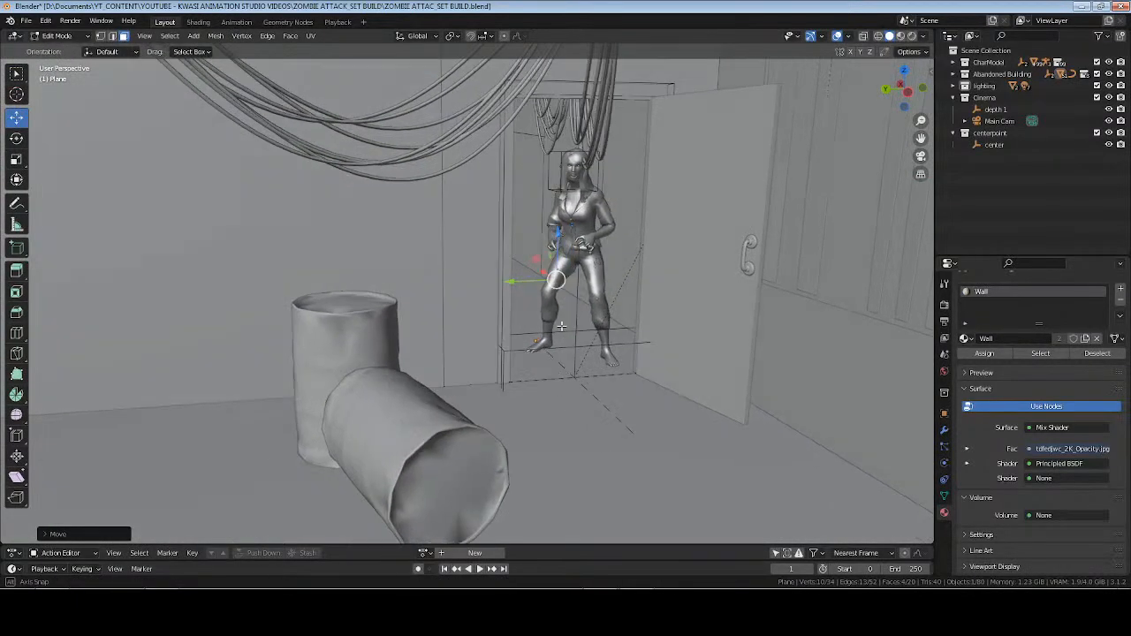
{"action": "key", "text": "z"}
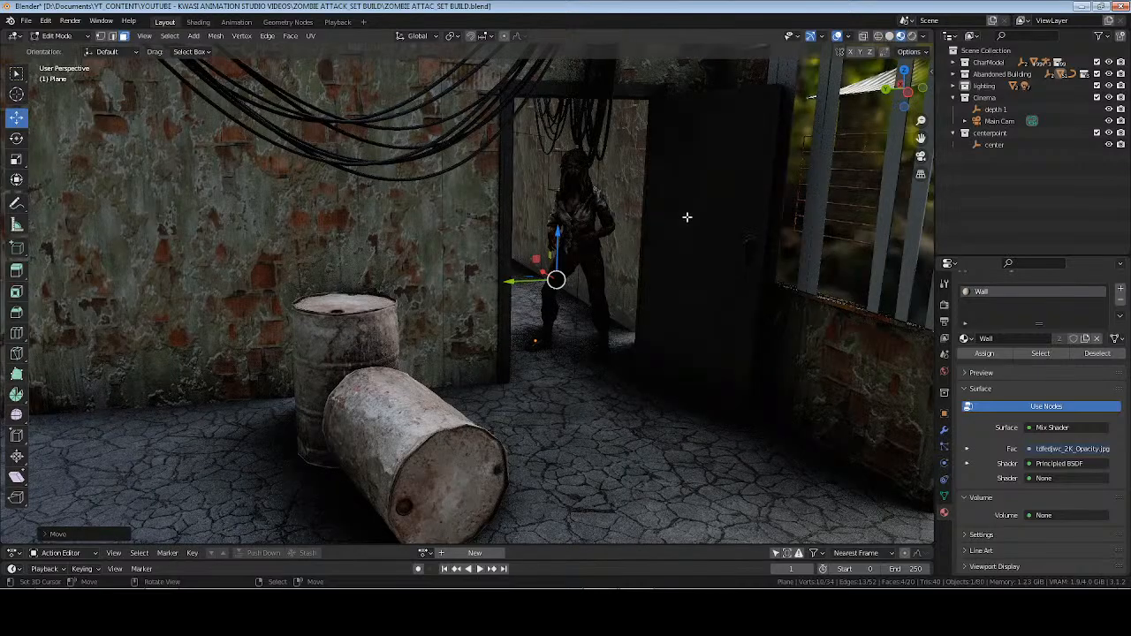
{"action": "key", "text": "Tab"}
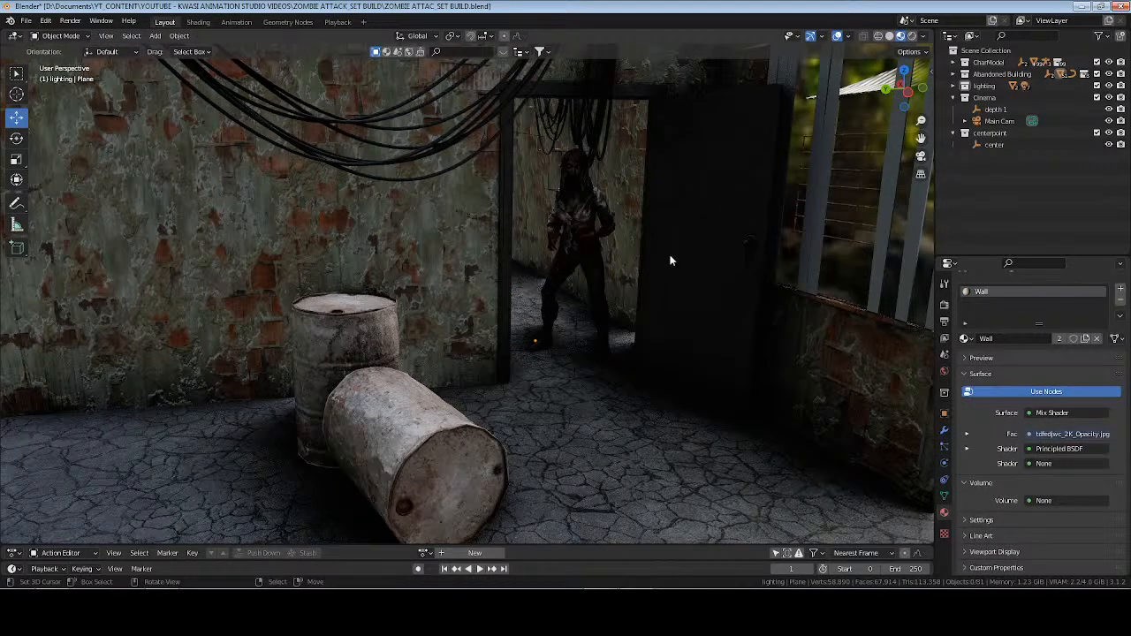
{"action": "middle_click_drag", "start_coordinate": [670, 260], "coordinate": [670, 265]}
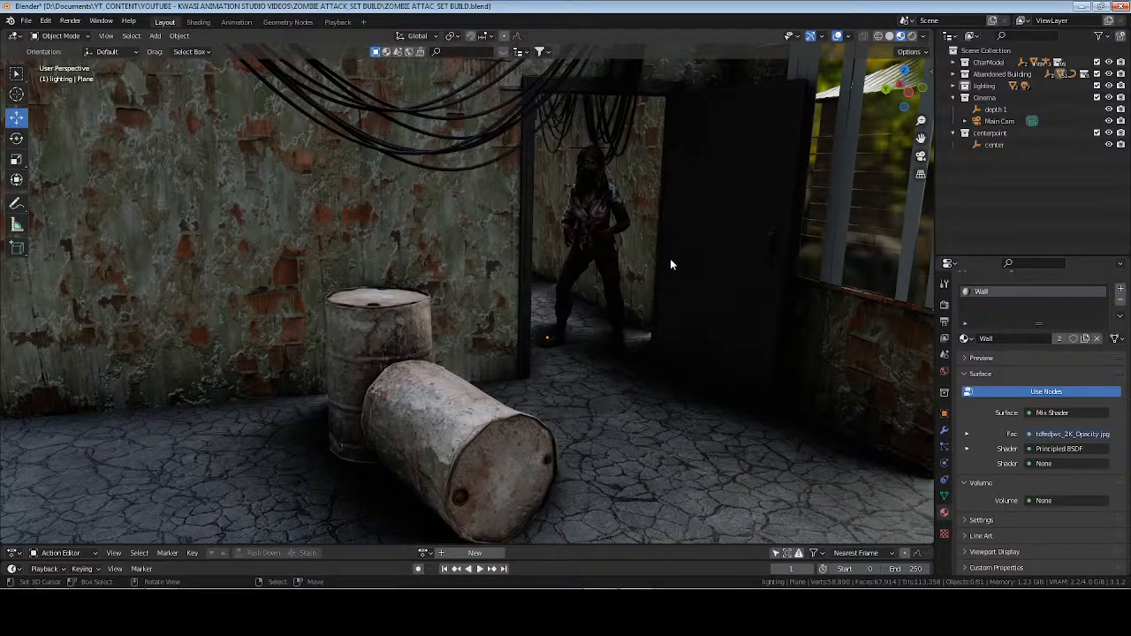
Return to the scene camera in rendered shading and save the file.
{"action": "key", "text": "KP_0"}
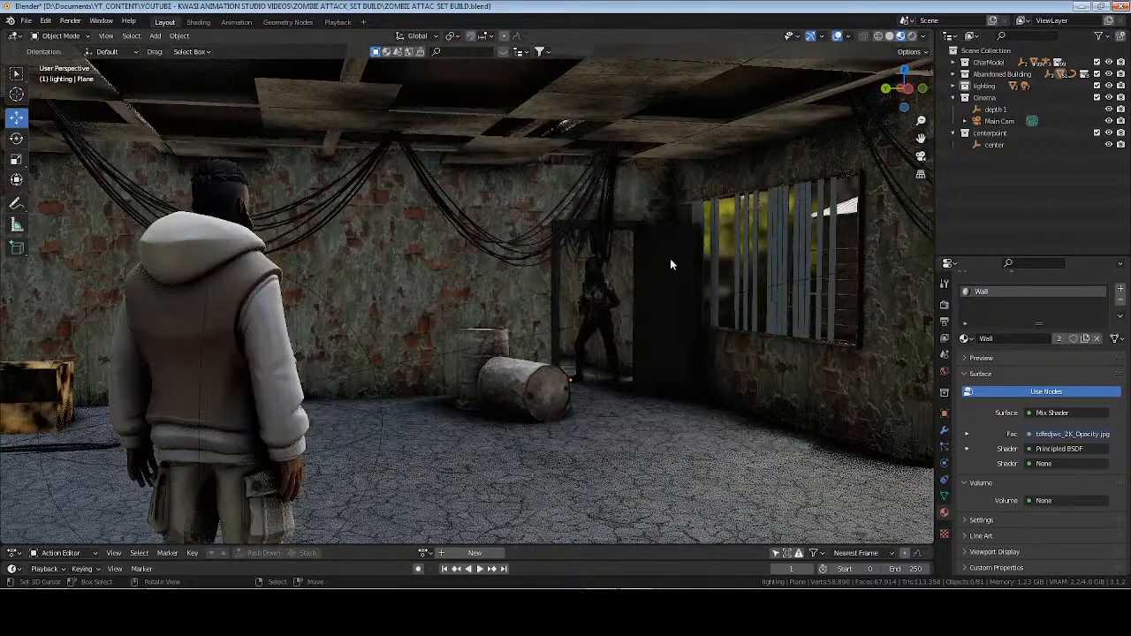
{"action": "key", "text": "ctrl+s"}
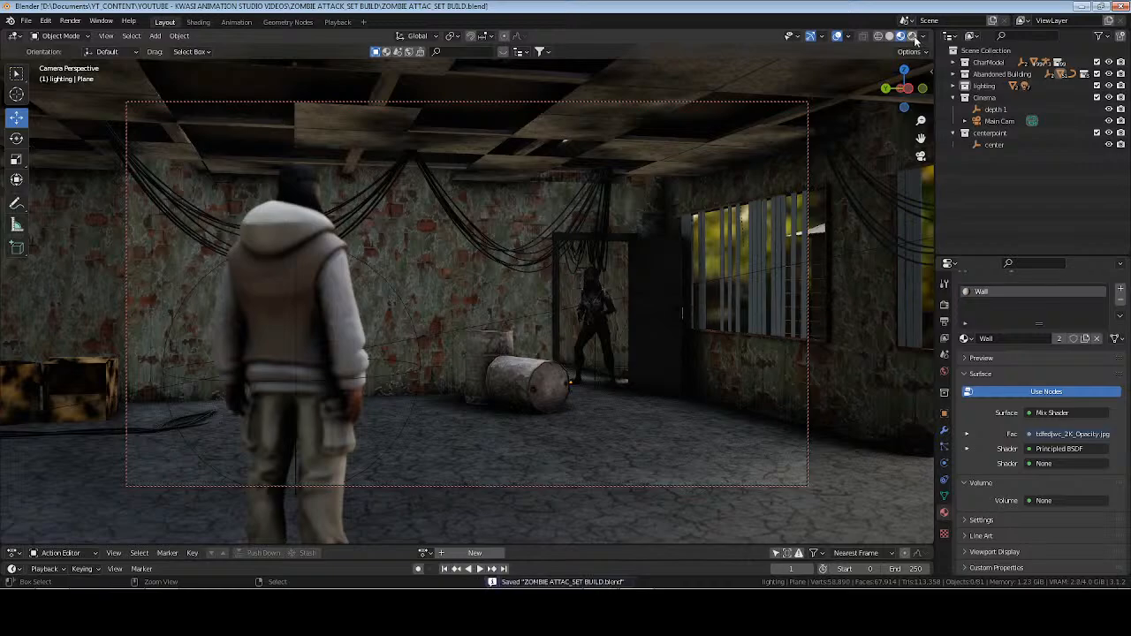
{"action": "left_click", "coordinate": [913, 37]}
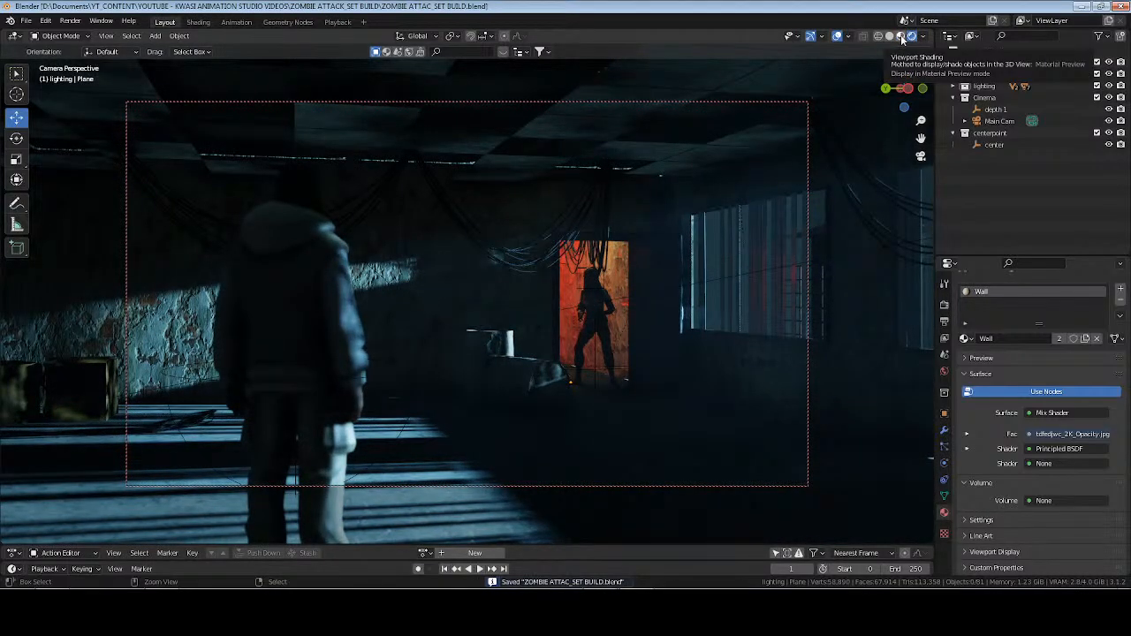
In solid shading, select the corridor floor plane under the zombie in the doorway and isolate it in local view for mesh editing.
{"action": "left_click", "coordinate": [902, 38]}
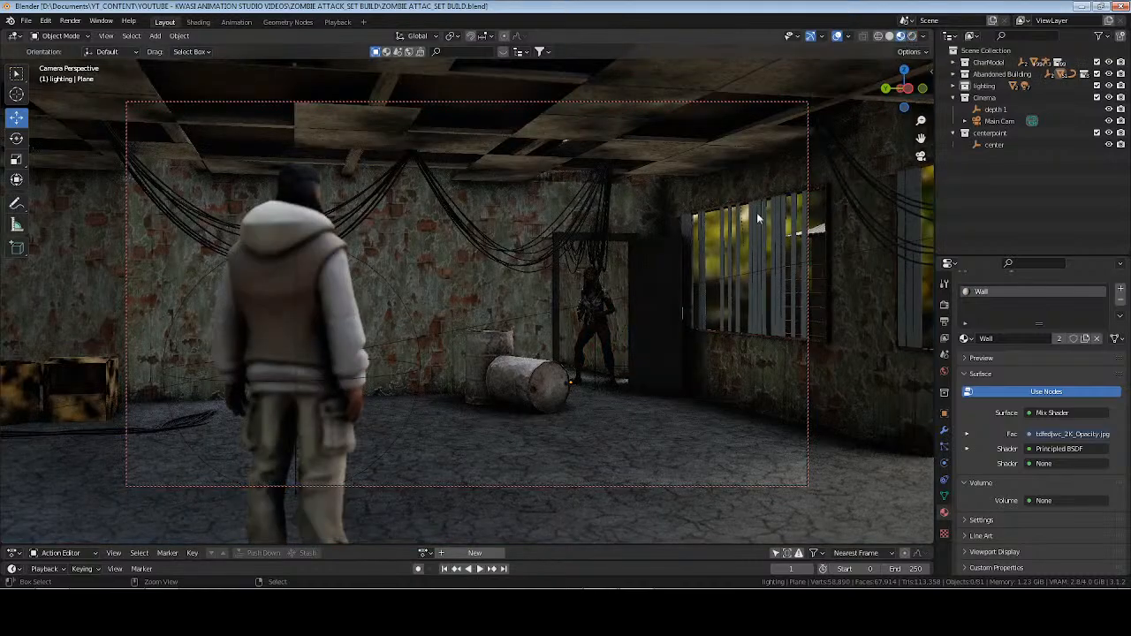
{"action": "left_click", "coordinate": [890, 37]}
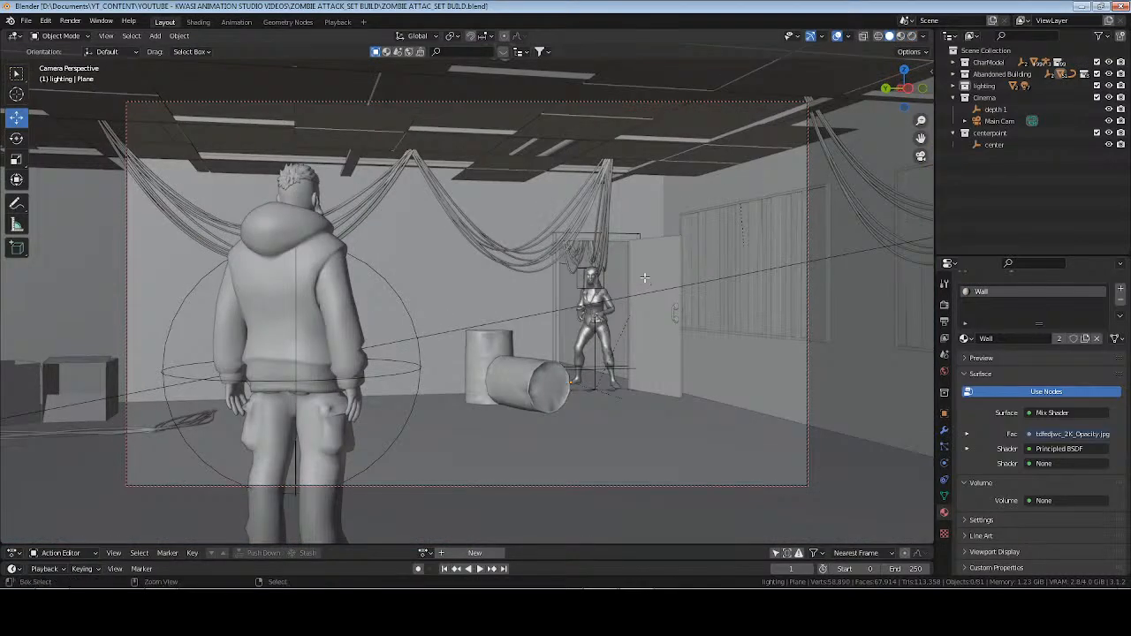
{"action": "key", "text": "Tab"}
{"action": "key", "text": "Tab"}
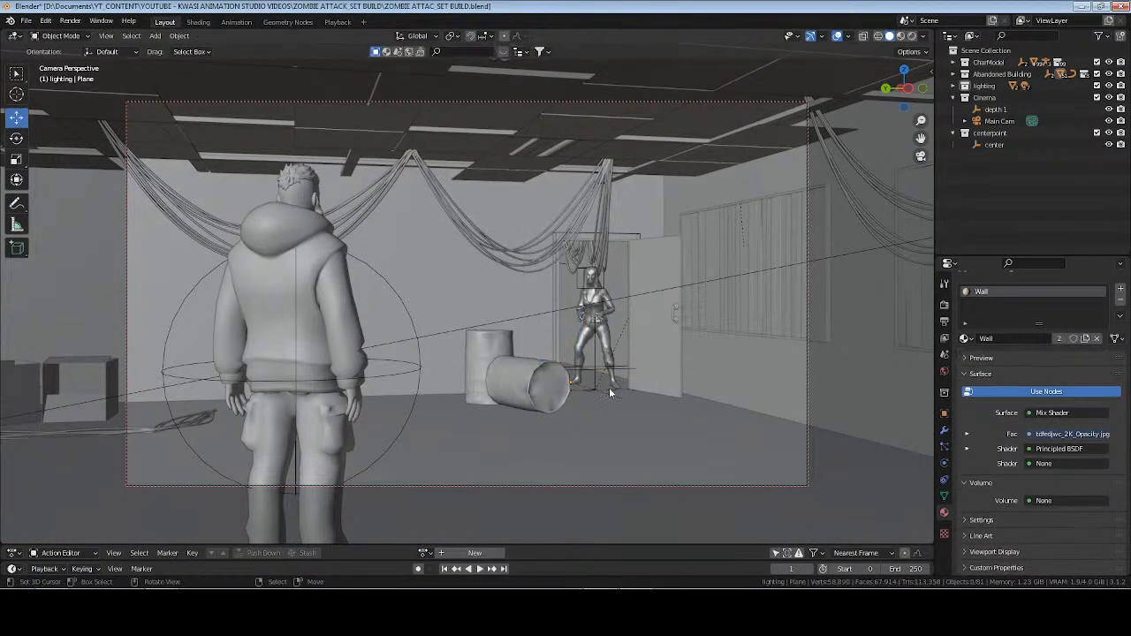
{"action": "left_click", "coordinate": [601, 382]}
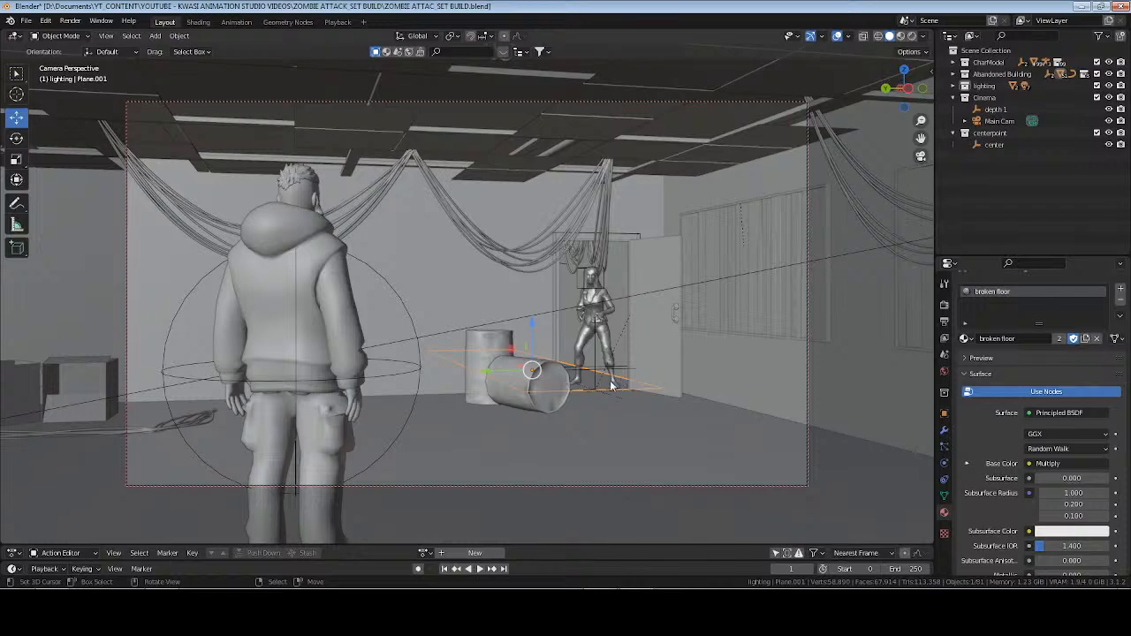
{"action": "key", "text": "KP_Decimal"}
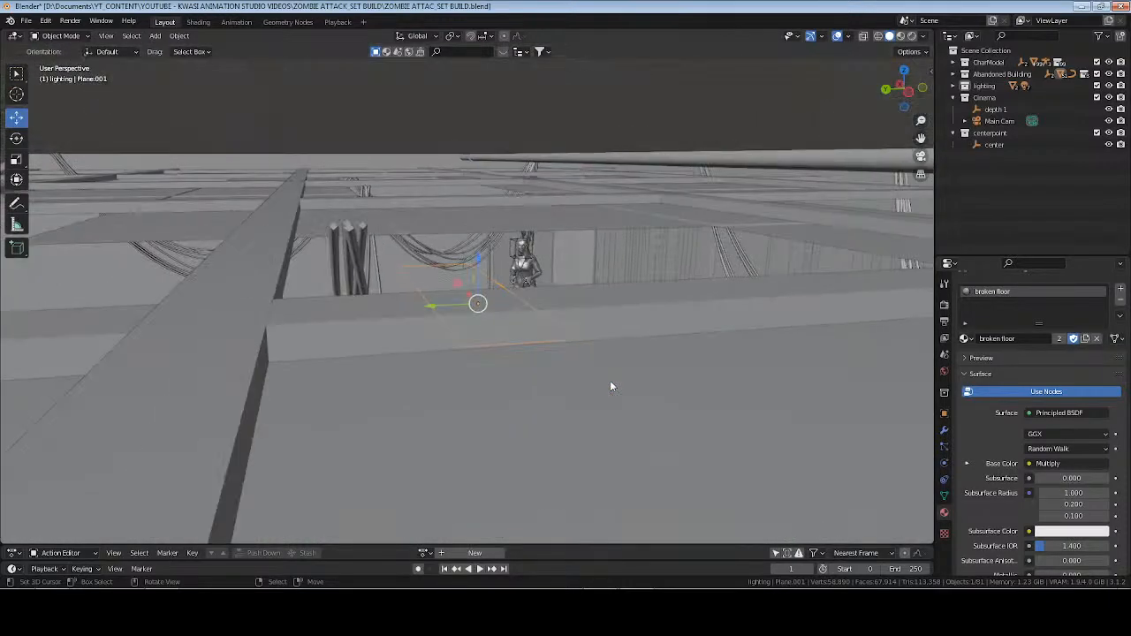
{"action": "middle_click_drag", "start_coordinate": [615, 380], "coordinate": [493, 393]}
{"action": "scroll", "coordinate": [546, 385], "scroll_direction": "up", "scroll_amount": 1}
{"action": "key", "text": "Tab"}
{"action": "key", "text": "KP_Divide"}
{"action": "scroll", "coordinate": [492, 394], "scroll_direction": "up", "scroll_amount": 3}
{"action": "scroll", "coordinate": [492, 394], "scroll_direction": "down", "scroll_amount": 1}
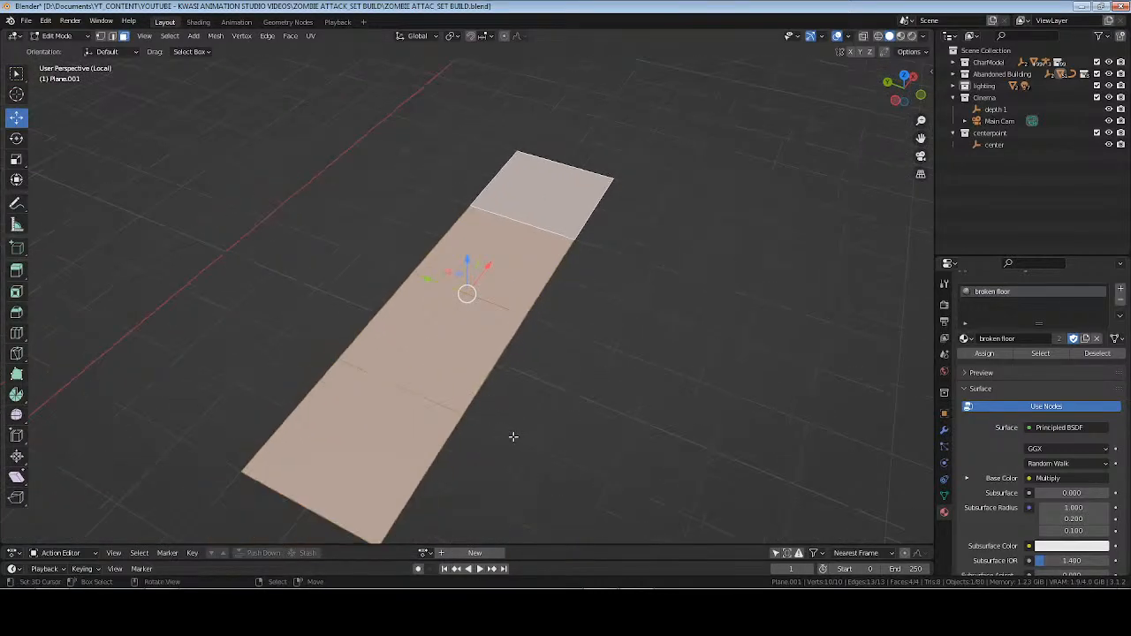
Select the floor plane's long outer edge in edge mode and extrude it outward along Y to widen the corridor floor.
{"action": "middle_click_drag", "start_coordinate": [525, 454], "coordinate": [555, 398]}
{"action": "key", "text": "alt+a"}
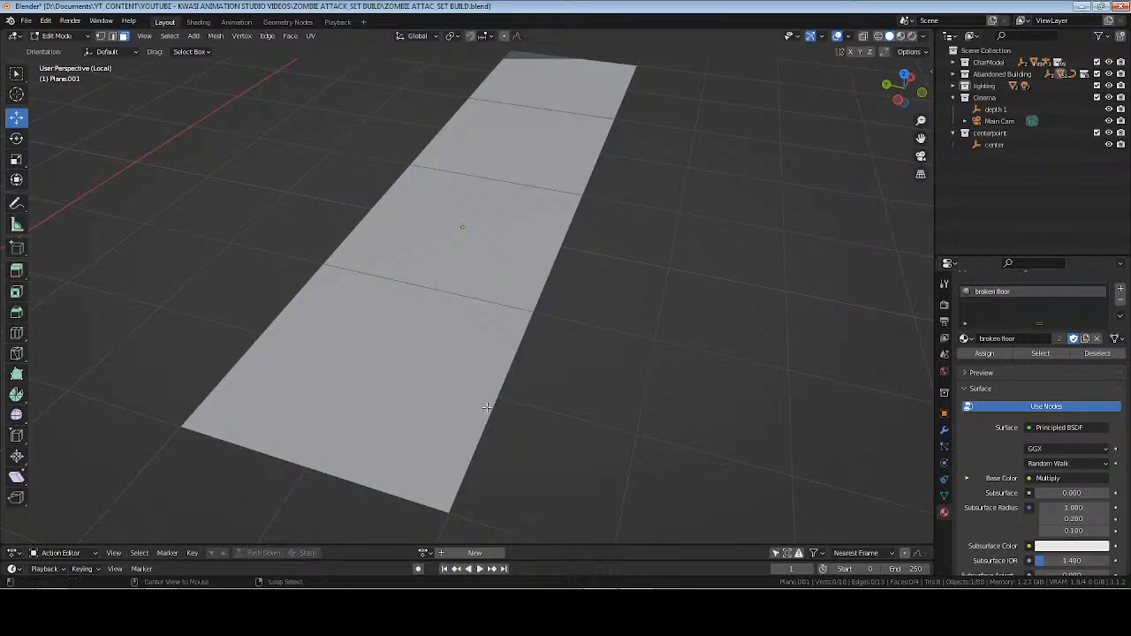
{"action": "key", "text": "2"}
{"action": "right_click", "coordinate": [492, 407], "text": "alt"}
{"action": "scroll", "coordinate": [529, 373], "scroll_direction": "down", "scroll_amount": 4}
{"action": "middle_click_drag", "start_coordinate": [531, 372], "coordinate": [549, 385]}
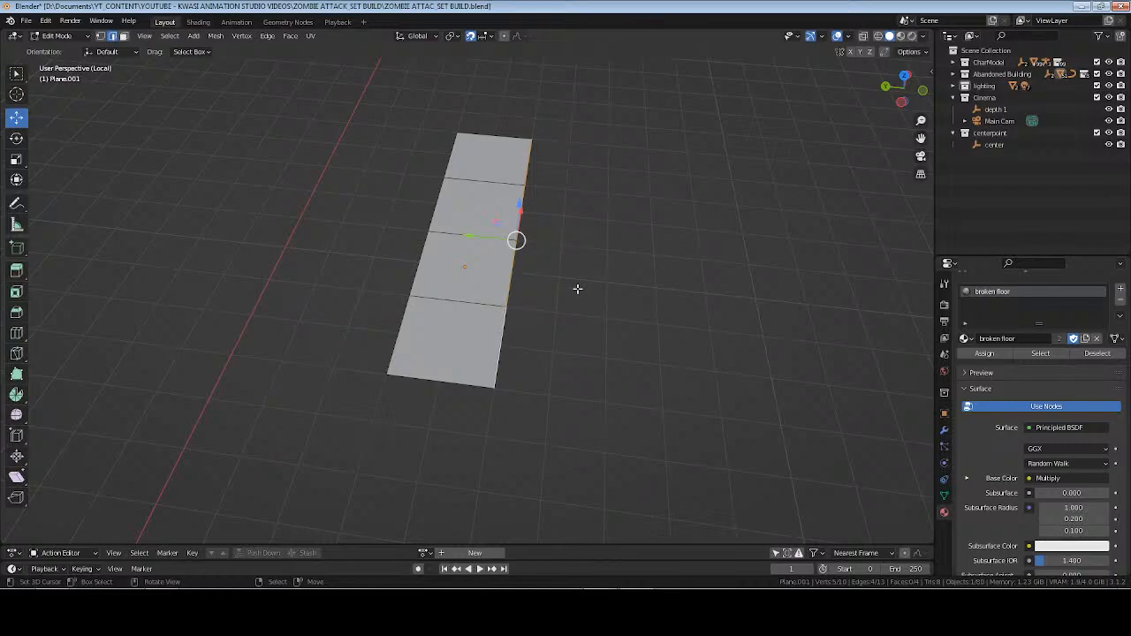
{"action": "key", "text": "e"}
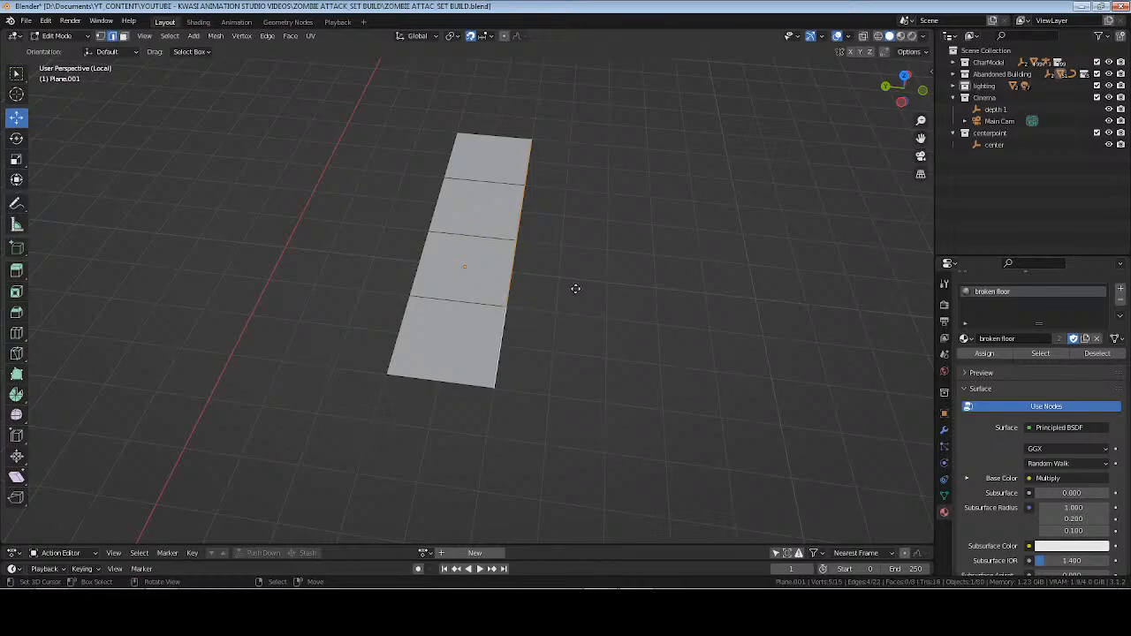
{"action": "right_click", "coordinate": [575, 285]}
{"action": "left_click_drag", "start_coordinate": [469, 239], "coordinate": [508, 239]}
{"action": "key", "text": "Tab"}
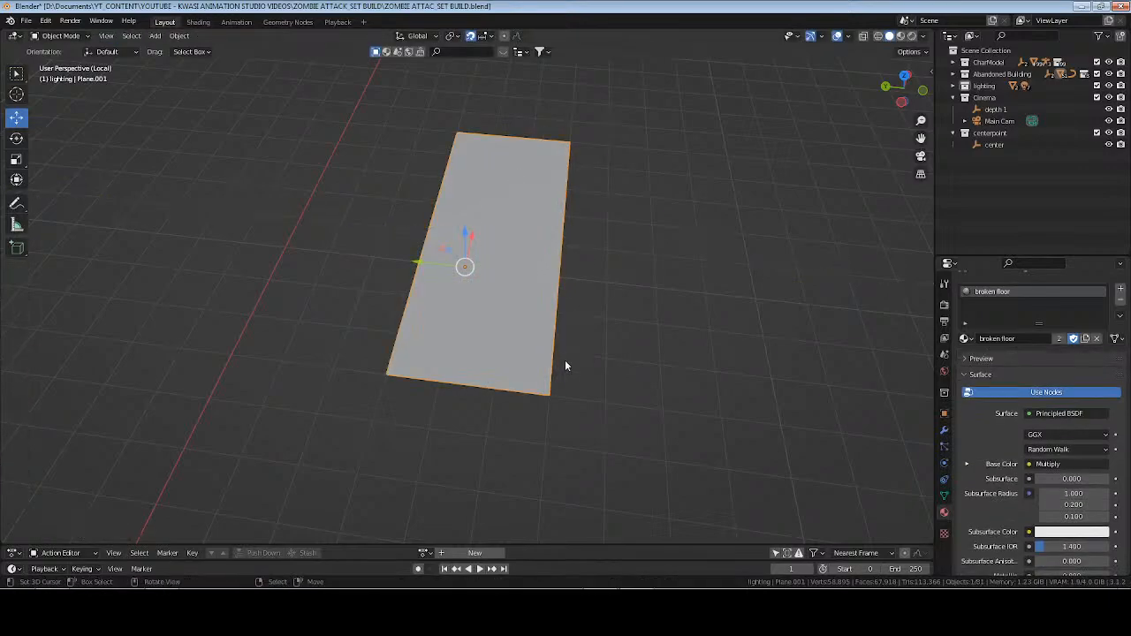
In material preview shading, select the four newly extruded faces in face mode and unwrap them with Cube Projection.
{"action": "middle_click_drag", "start_coordinate": [565, 361], "coordinate": [591, 306]}
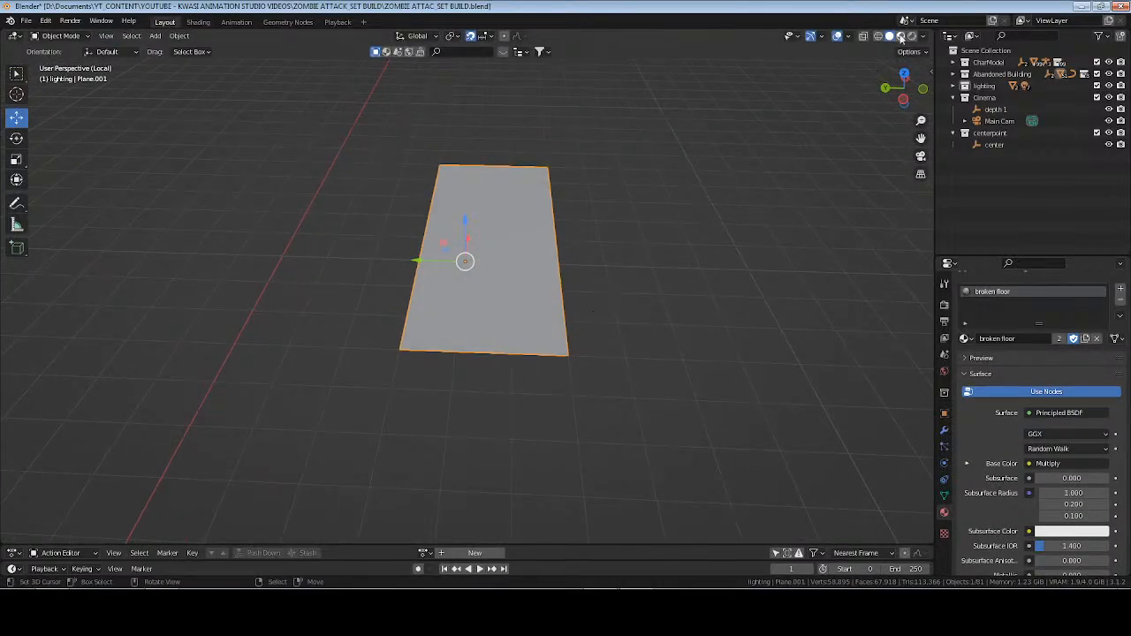
{"action": "key", "text": "z"}
{"action": "scroll", "coordinate": [582, 274], "scroll_direction": "up", "scroll_amount": 3}
{"action": "key", "text": "Tab"}
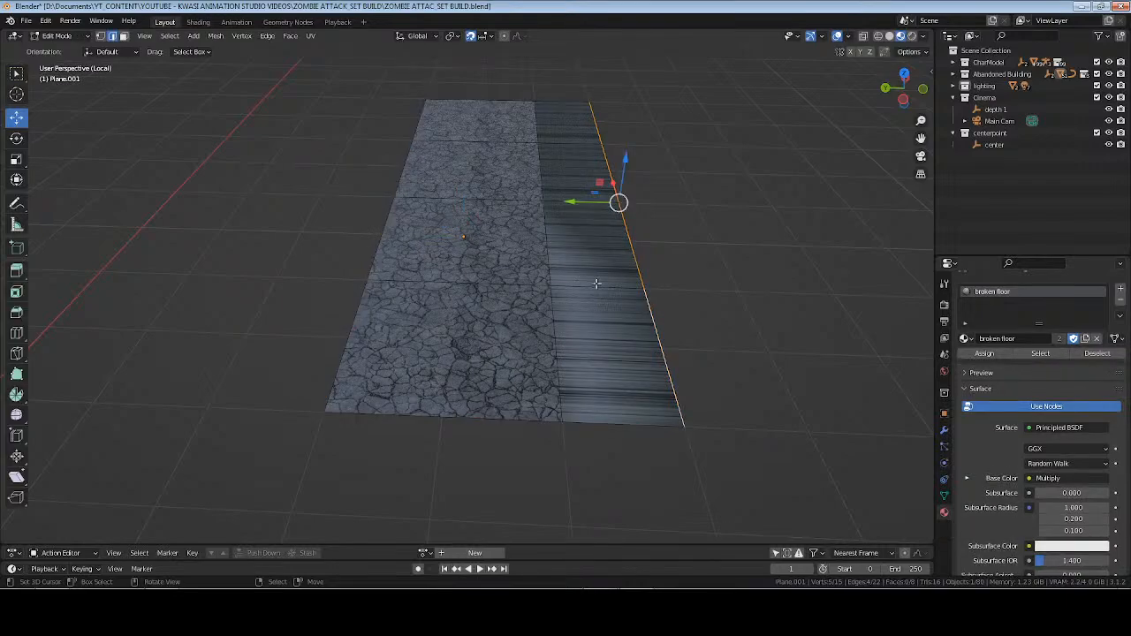
{"action": "key", "text": "3"}
{"action": "left_click", "coordinate": [608, 345]}
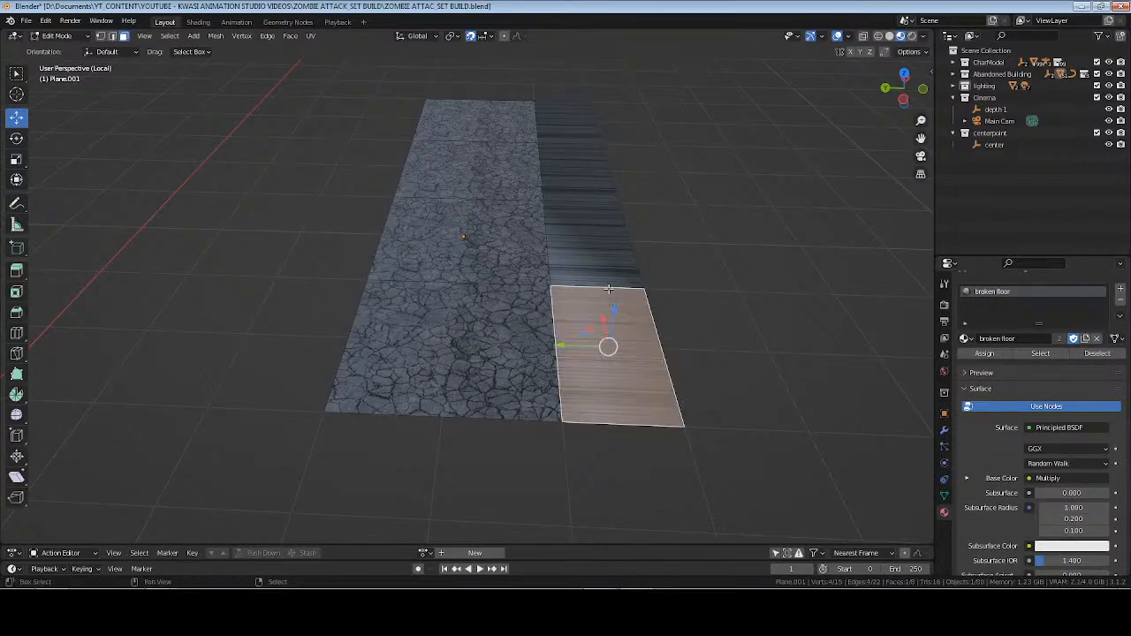
{"action": "left_click", "coordinate": [598, 265], "text": "shift"}
{"action": "left_click", "coordinate": [582, 172], "text": "shift"}
{"action": "left_click", "coordinate": [588, 119], "text": "shift"}
{"action": "key", "text": "u"}
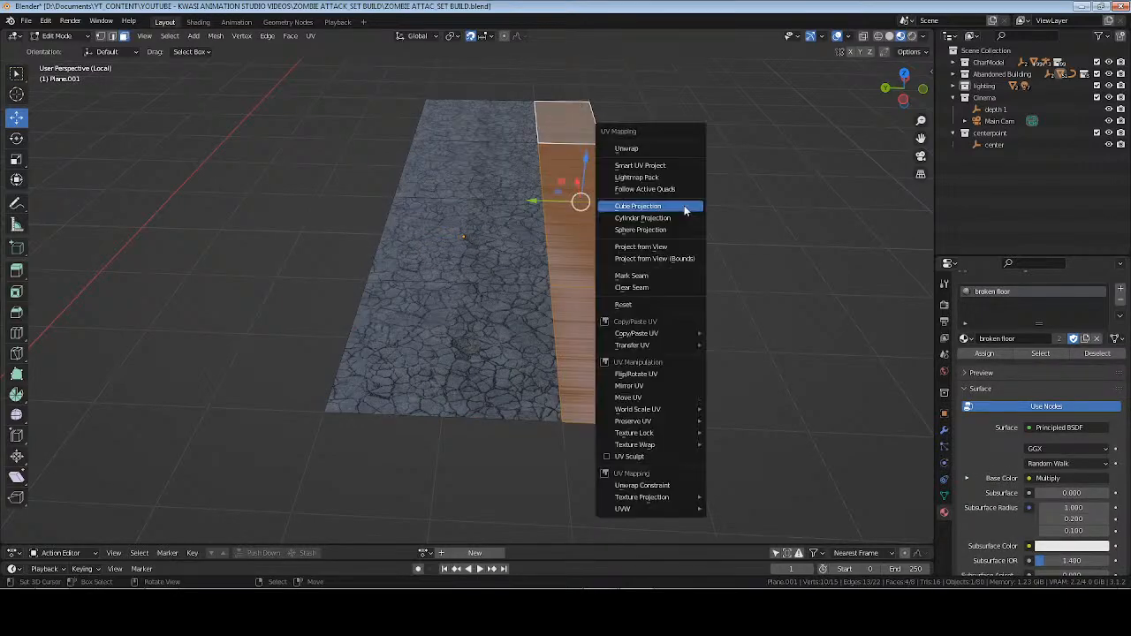
{"action": "left_click", "coordinate": [683, 207]}
{"action": "key", "text": "Tab"}
{"action": "key", "text": "Tab"}
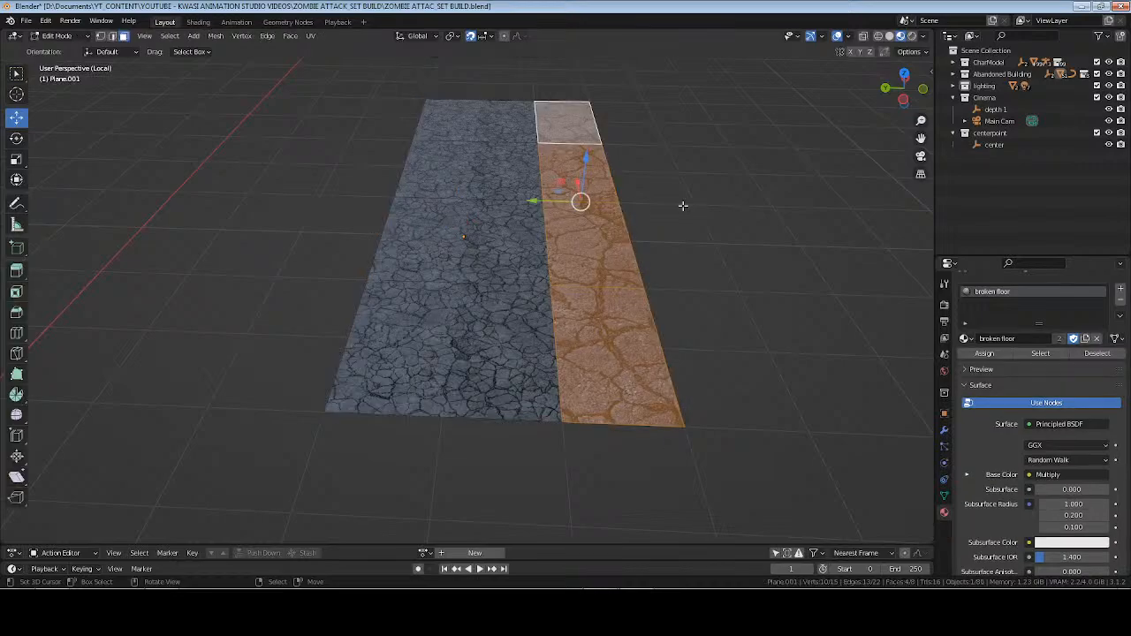
Try unwrapping only the nearest of the four new floor faces with Smart UV Project.
{"action": "left_click", "coordinate": [608, 353]}
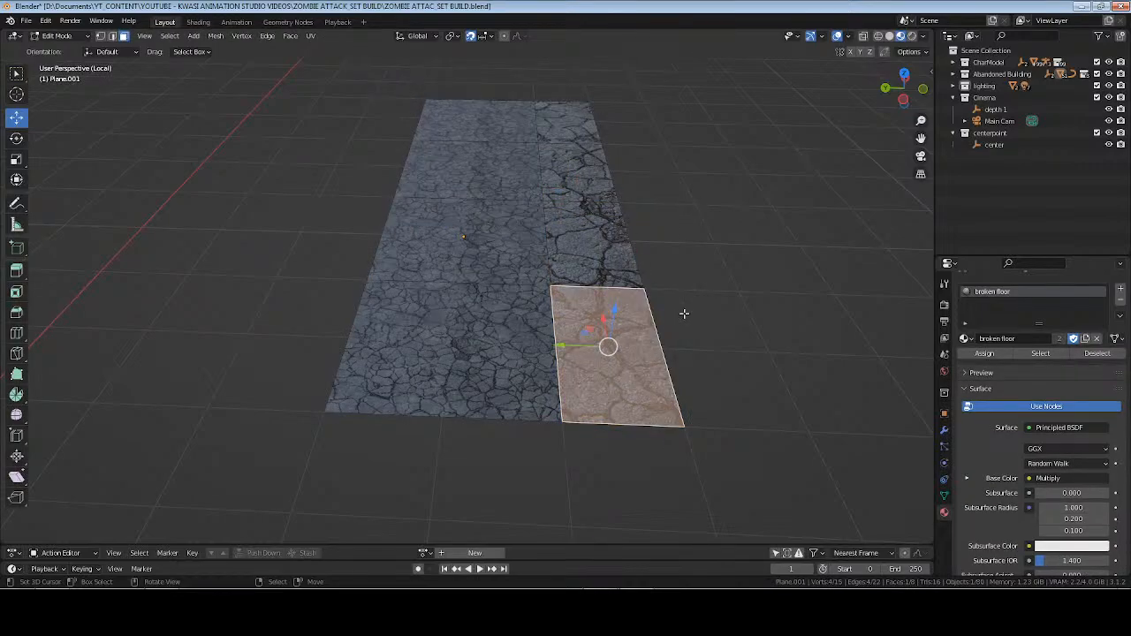
{"action": "key", "text": "u"}
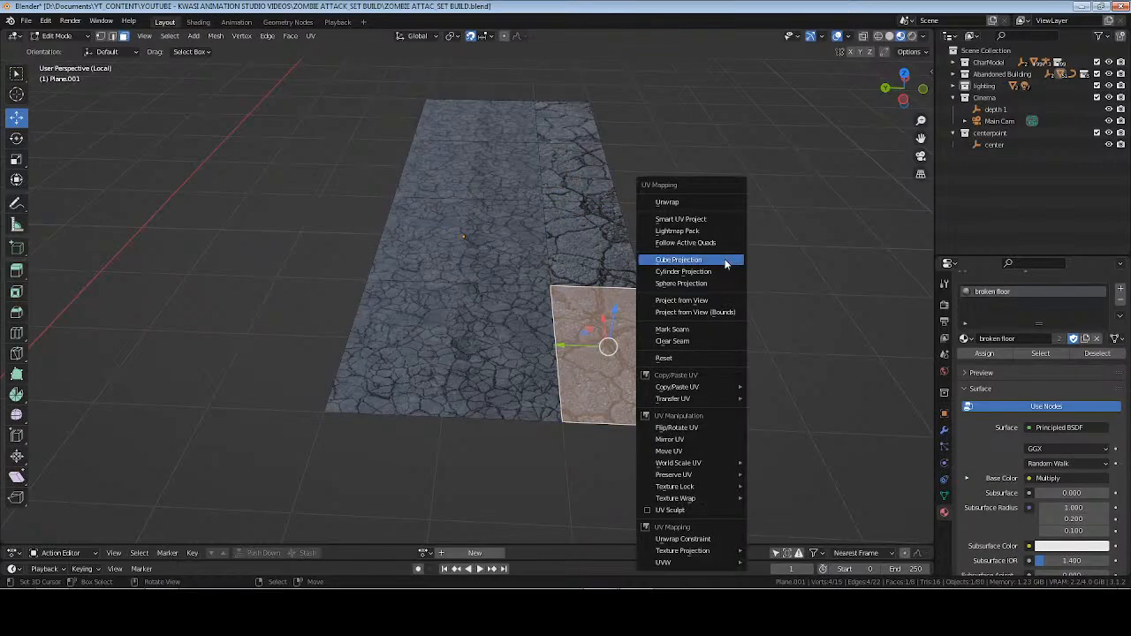
{"action": "left_click", "coordinate": [727, 225]}
{"action": "left_click", "coordinate": [725, 319]}
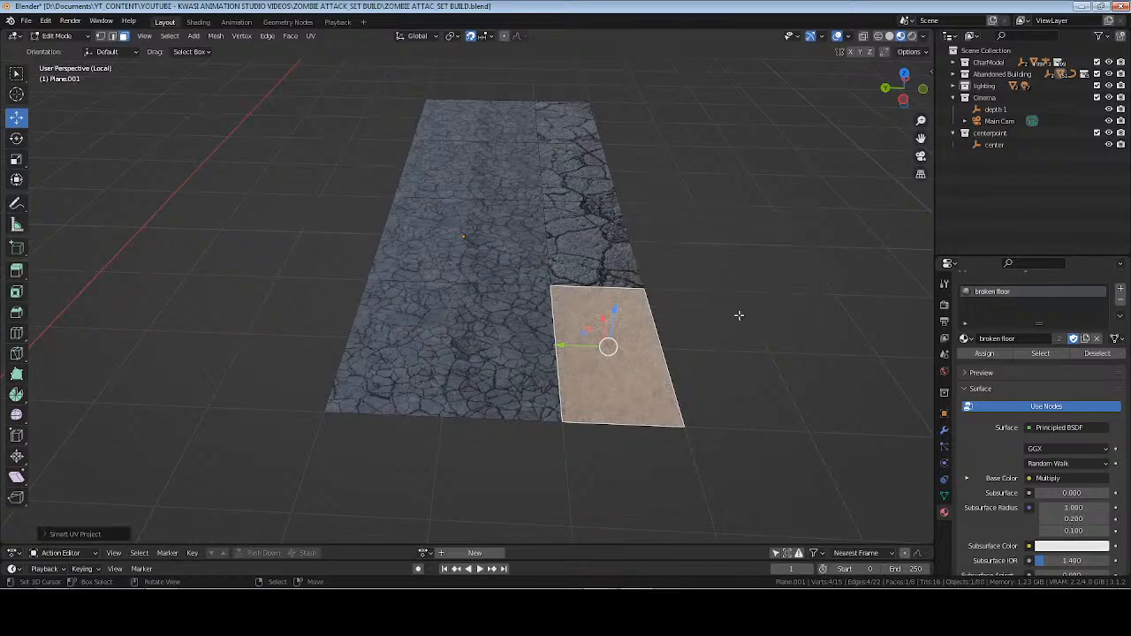
Try Follow Active Quads with Even edge length on the four new faces, keeping the nearest face active.
{"action": "left_click", "coordinate": [606, 258], "text": "shift"}
{"action": "left_click", "coordinate": [591, 180], "text": "shift"}
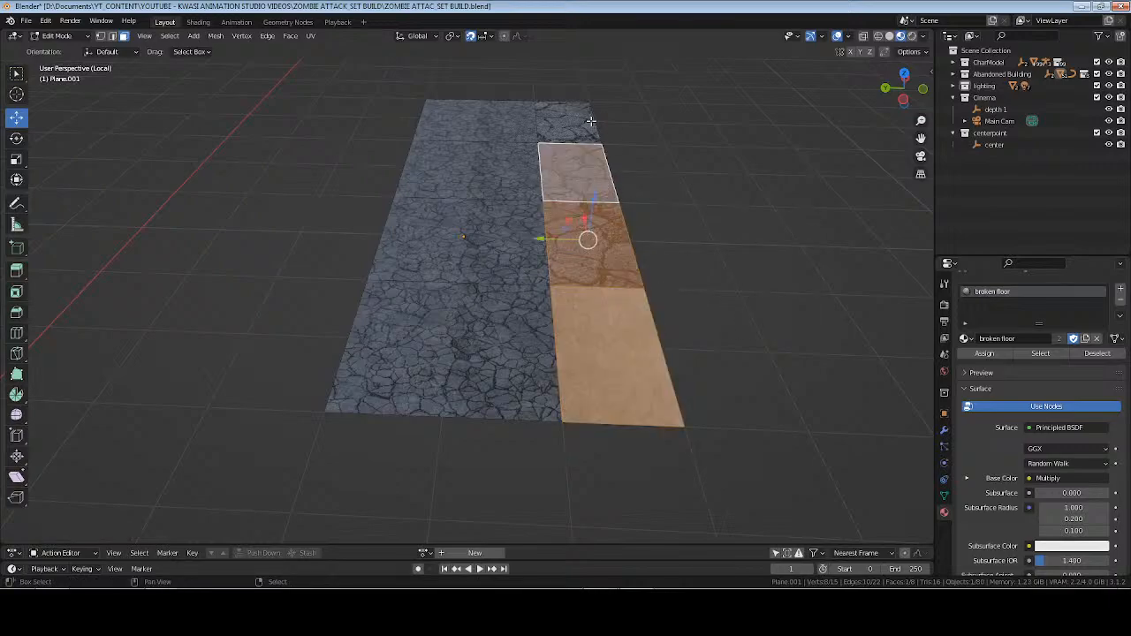
{"action": "left_click", "coordinate": [576, 129], "text": "shift"}
{"action": "double_click", "coordinate": [599, 357], "text": "shift"}
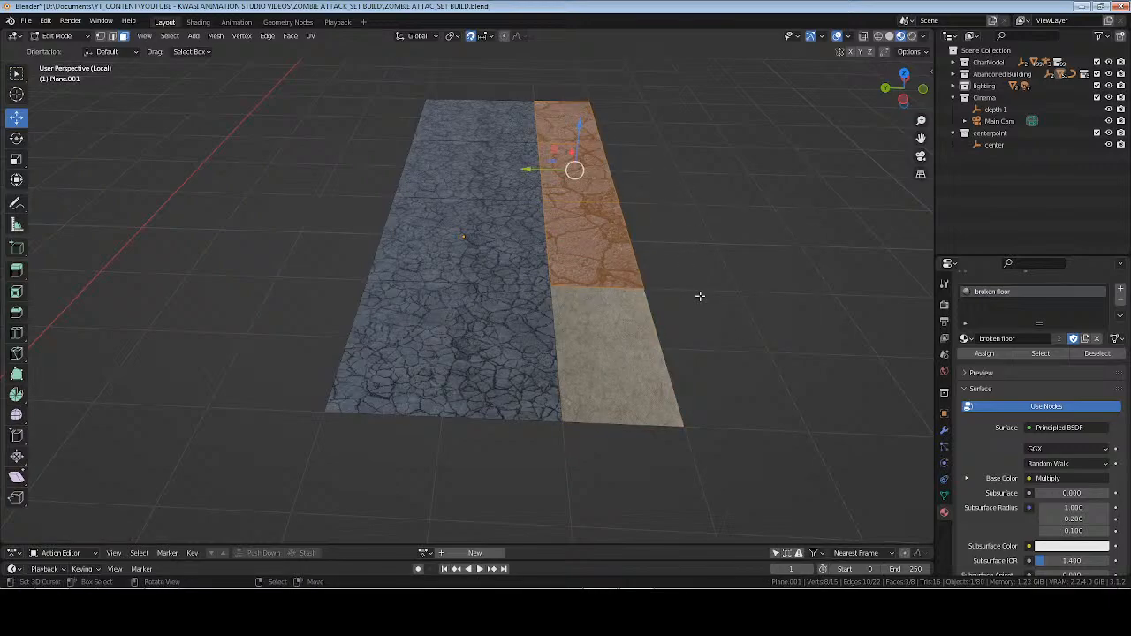
{"action": "left_click", "coordinate": [605, 350], "text": "shift"}
{"action": "left_click", "coordinate": [607, 350], "text": "shift"}
{"action": "left_click", "coordinate": [608, 350], "text": "shift"}
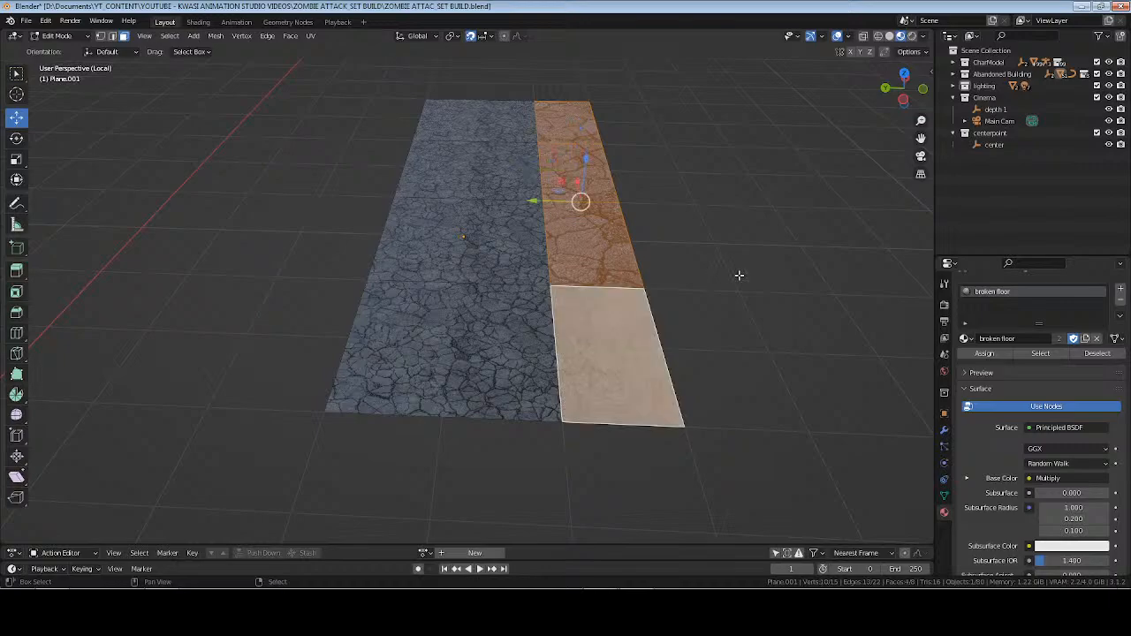
{"action": "key", "text": "u"}
{"action": "left_click", "coordinate": [719, 256]}
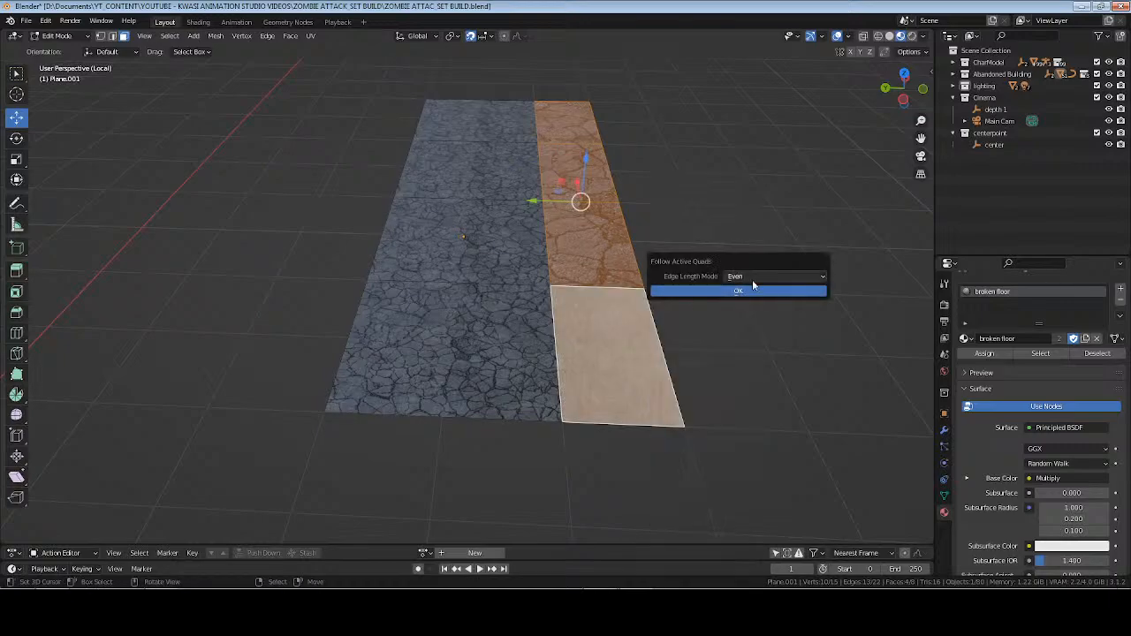
{"action": "left_click", "coordinate": [751, 293]}
{"action": "key", "text": "Tab"}
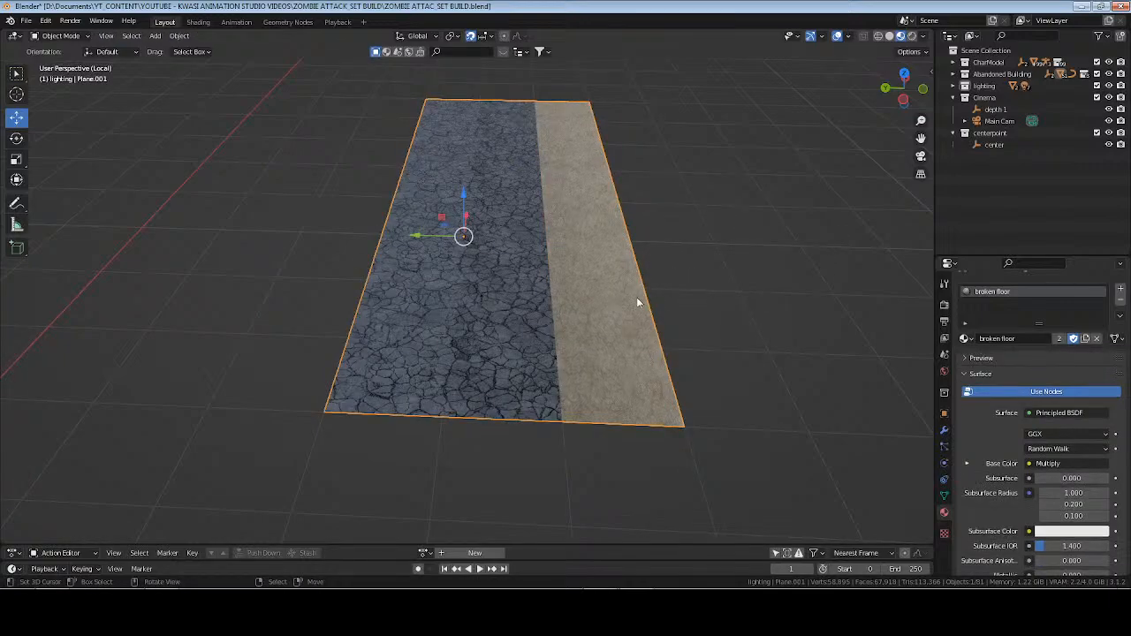
{"action": "mouse_move", "coordinate": [637, 297]}
{"action": "middle_mouse_down"}
{"action": "mouse_move", "coordinate": [593, 311]}
{"action": "mouse_move", "coordinate": [580, 343]}
{"action": "mouse_move", "coordinate": [631, 314]}
{"action": "mouse_move", "coordinate": [630, 295]}
{"action": "middle_mouse_up"}
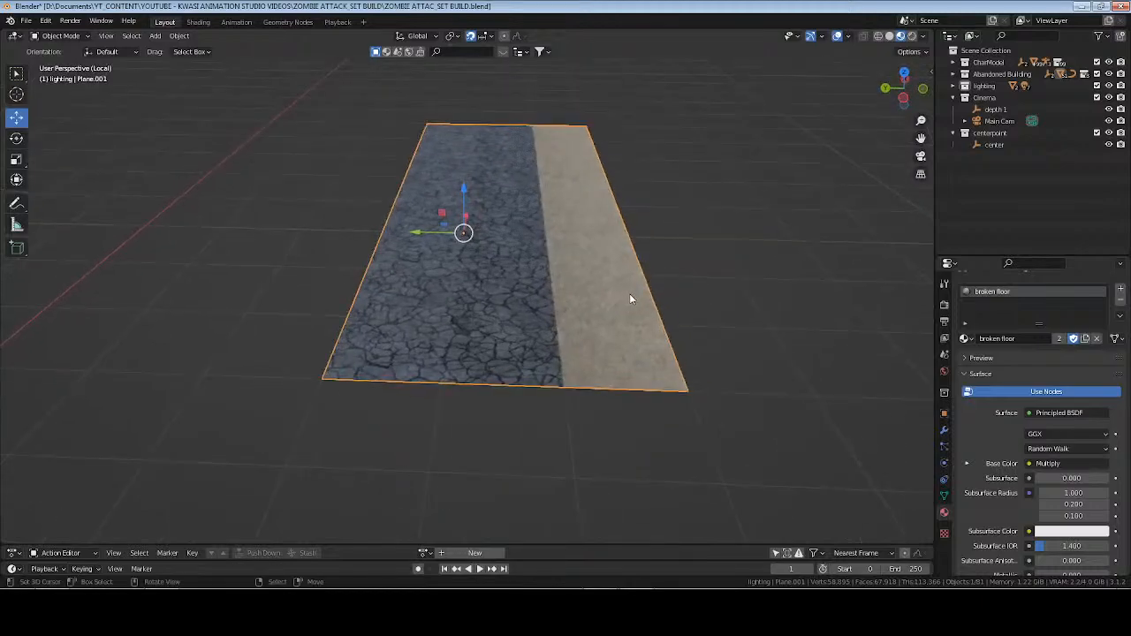
Try Follow Active Quads again with Even edge length, making the farthest of the four new faces active.
{"action": "scroll", "coordinate": [650, 331], "scroll_direction": "up", "scroll_amount": 2}
{"action": "key", "text": "Tab"}
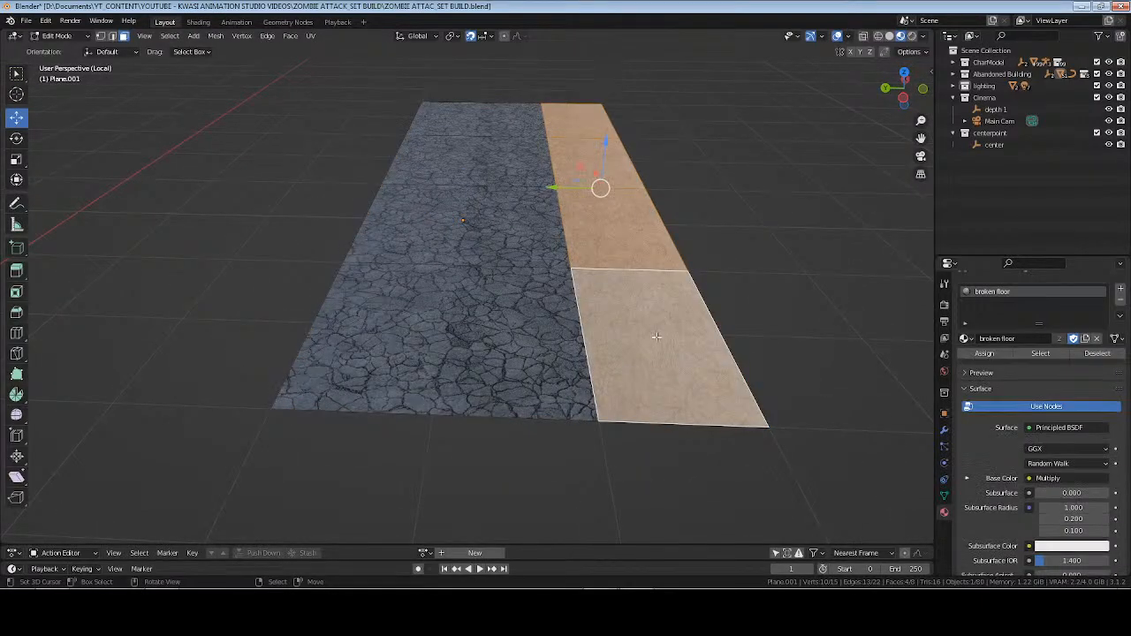
{"action": "left_click", "coordinate": [652, 333]}
{"action": "left_click", "coordinate": [621, 228], "text": "shift"}
{"action": "left_click", "coordinate": [603, 164], "text": "shift"}
{"action": "left_click", "coordinate": [583, 120], "text": "shift"}
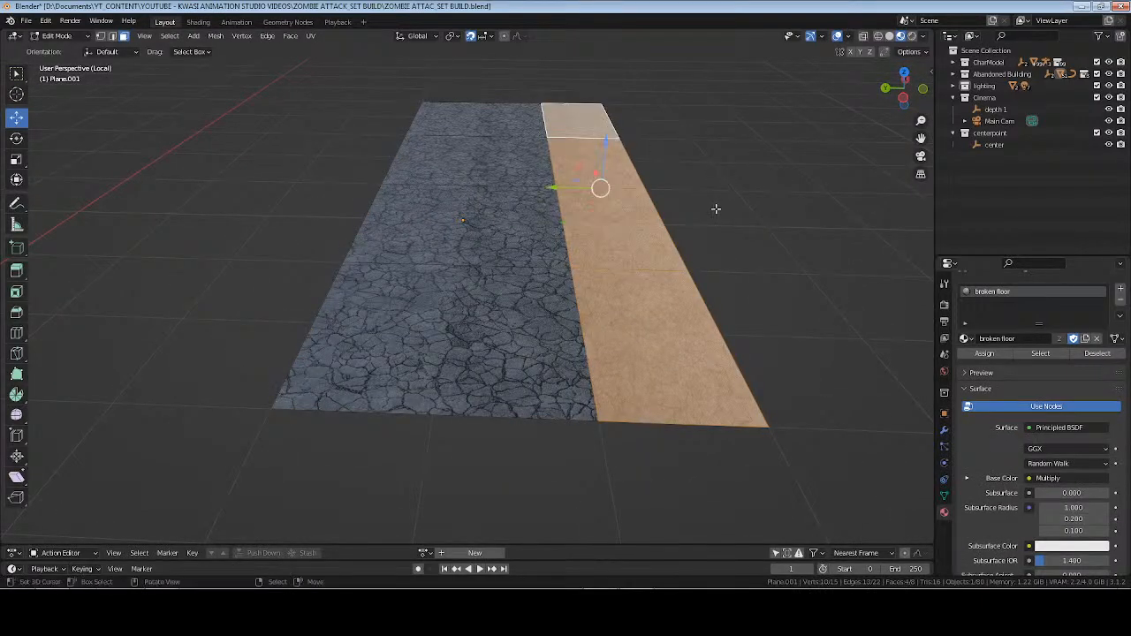
{"action": "key", "text": "u"}
{"action": "left_click", "coordinate": [717, 209]}
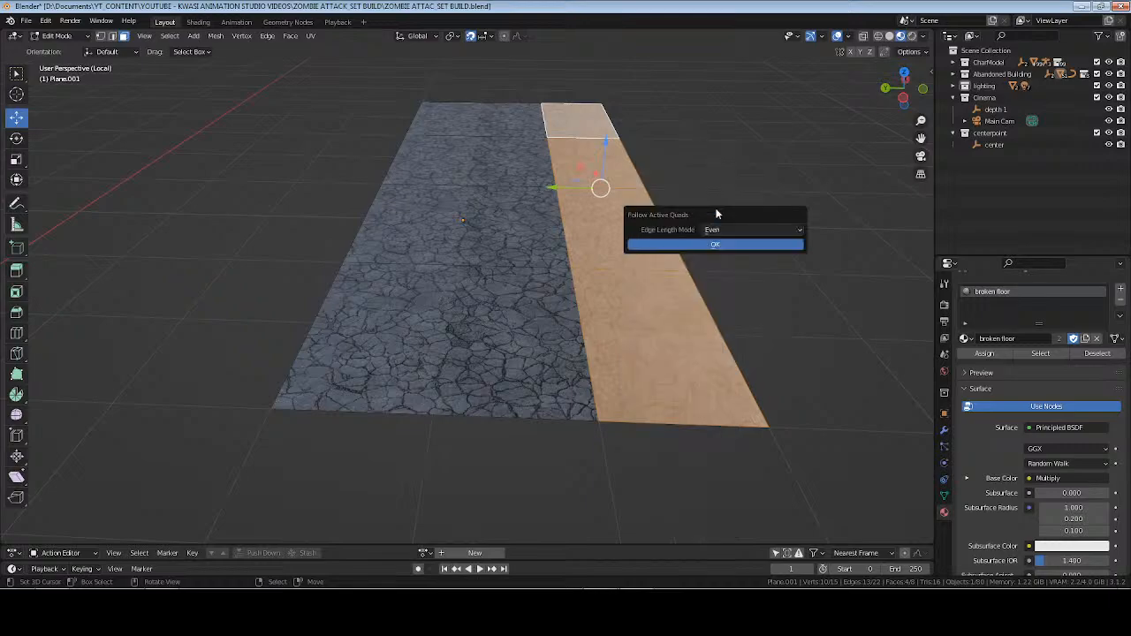
{"action": "left_click", "coordinate": [725, 245]}
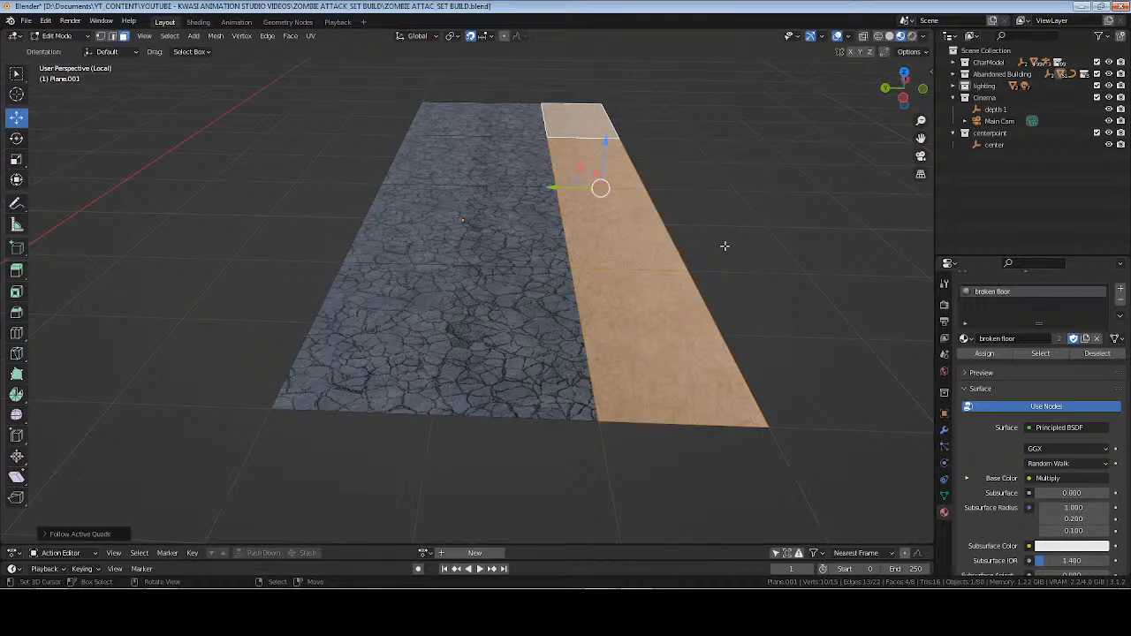
Reapply Cube Projection to the four new floor faces and return to object mode.
{"action": "key", "text": "Tab"}
{"action": "key", "text": "Tab"}
{"action": "key", "text": "u"}
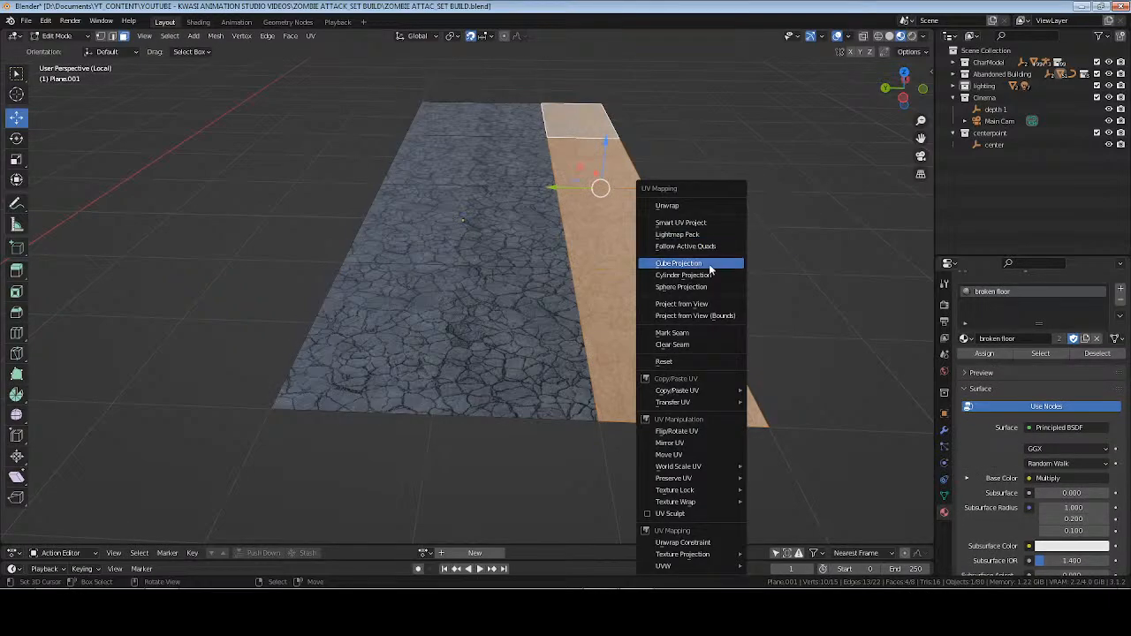
{"action": "left_click", "coordinate": [707, 264]}
{"action": "key", "text": "Tab"}
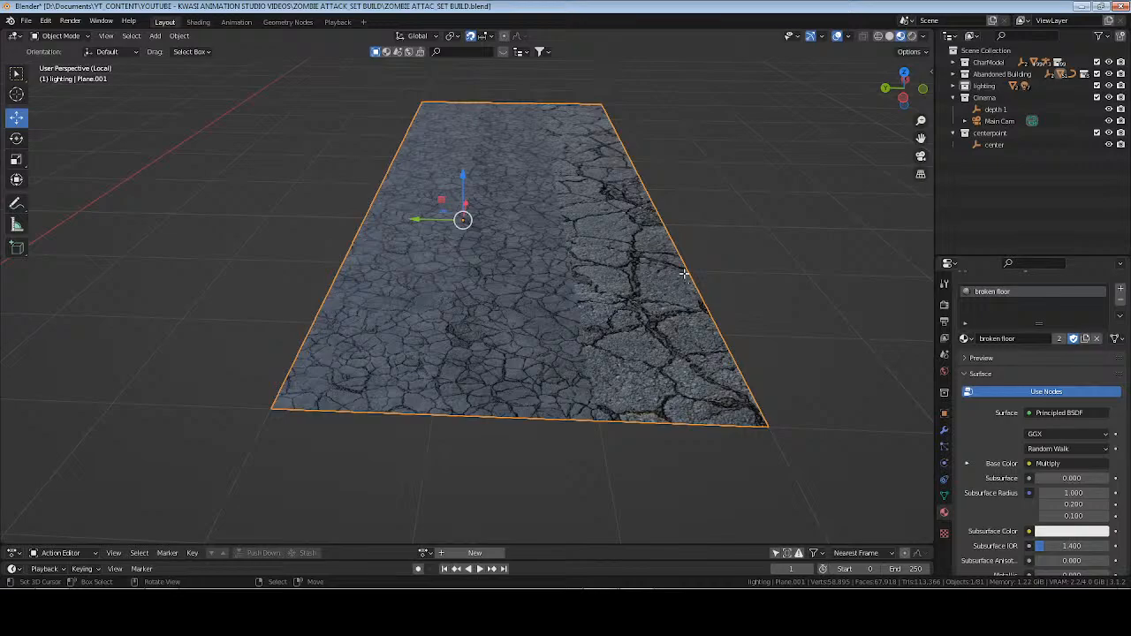
{"action": "key", "text": "Tab"}
{"action": "left_click", "coordinate": [654, 328]}
{"action": "left_click", "coordinate": [627, 220], "text": "shift"}
{"action": "left_click", "coordinate": [603, 166], "text": "shift"}
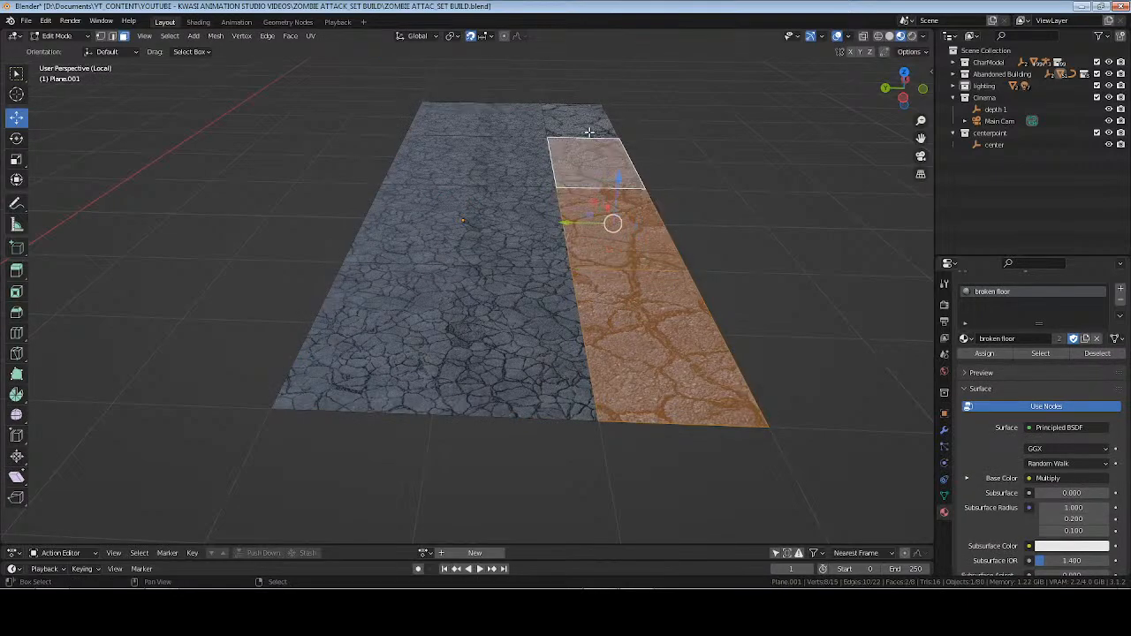
{"action": "left_click", "coordinate": [589, 124], "text": "shift"}
{"action": "key", "text": "Tab"}
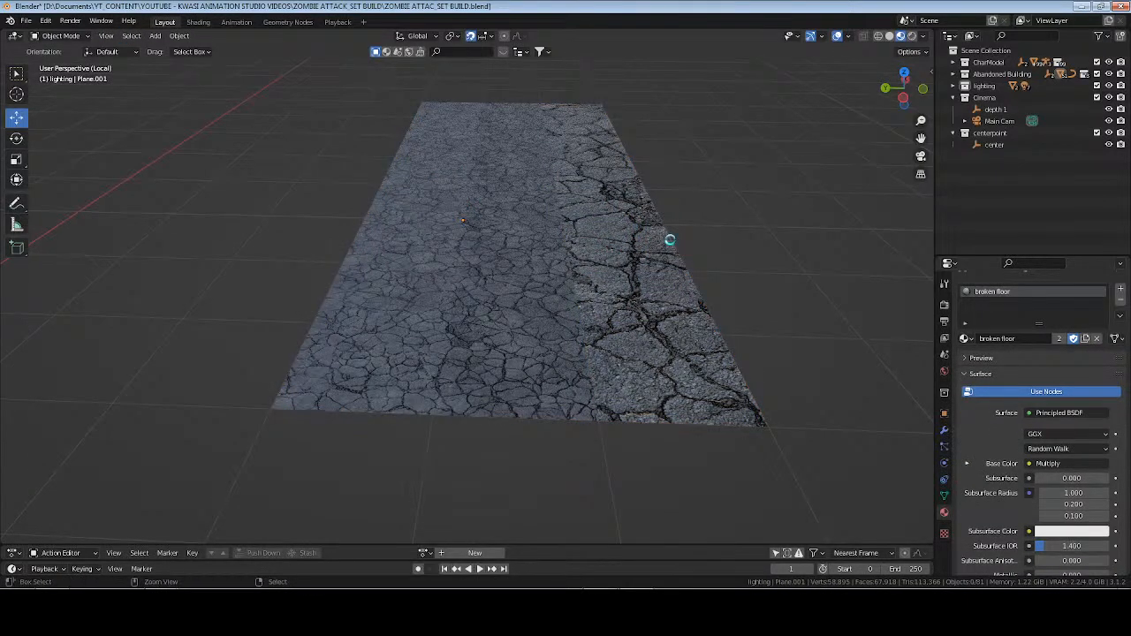
Save the file, then exit local view to check the doorway and corridor floor from inside the room in rendered shading.
{"action": "key", "text": "ctrl+s"}
{"action": "key", "text": "KP_Divide"}
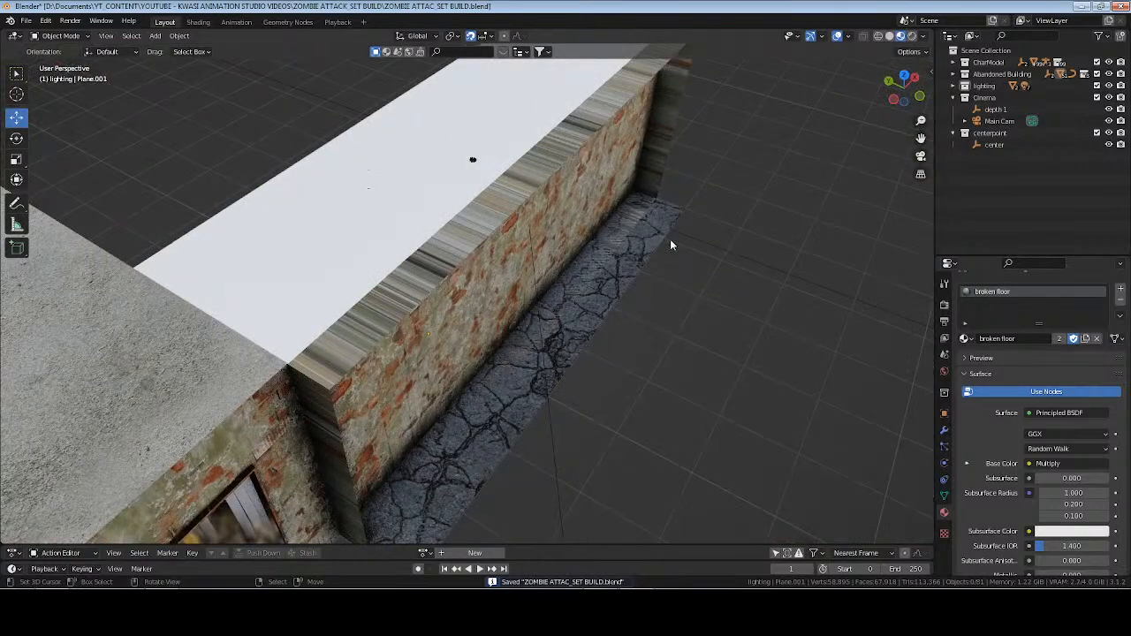
{"action": "middle_click_drag", "start_coordinate": [670, 239], "coordinate": [532, 316]}
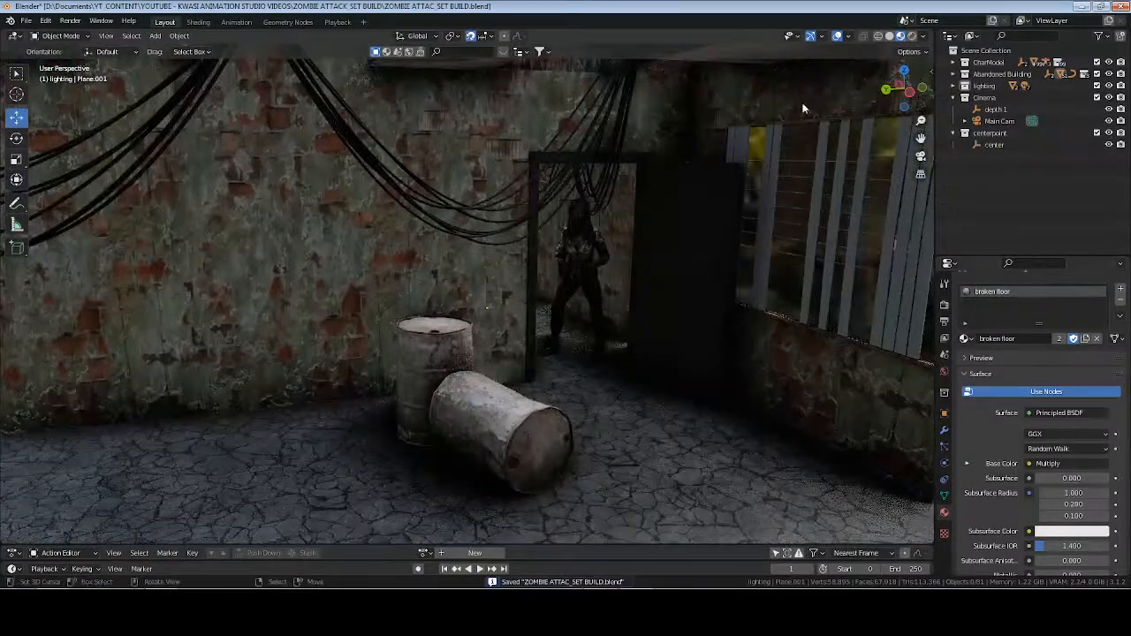
{"action": "left_click", "coordinate": [912, 36]}
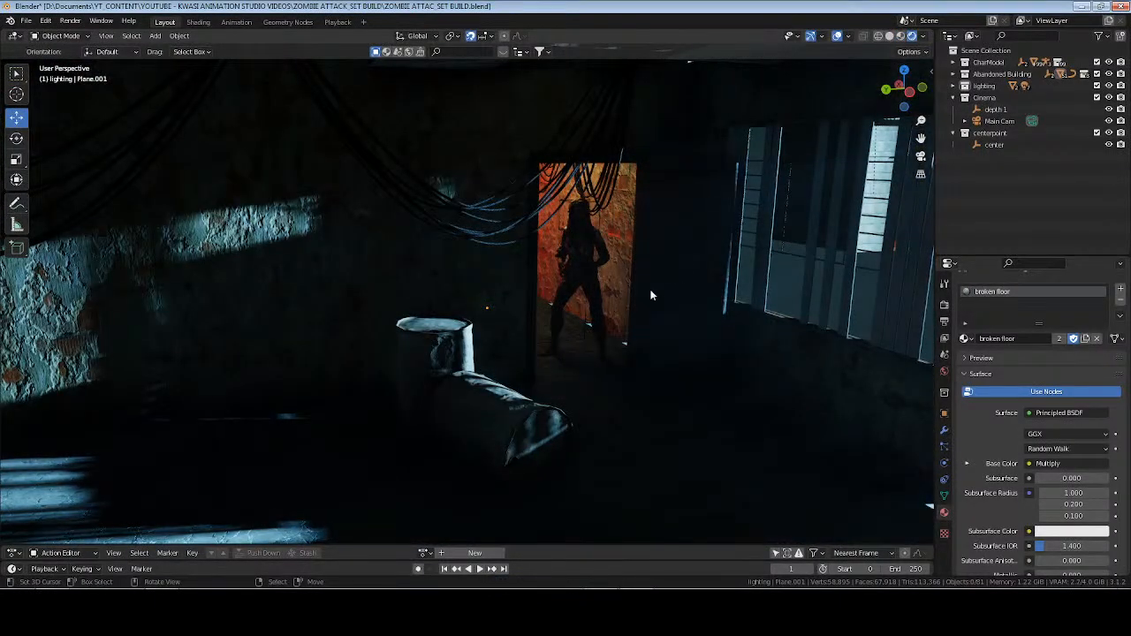
Inspect where the corridor wall meets the floor behind the character and check the wall's face orientation.
{"action": "middle_click_drag", "start_coordinate": [652, 295], "coordinate": [675, 289]}
{"action": "scroll", "coordinate": [676, 289], "scroll_direction": "up", "scroll_amount": 4}
{"action": "middle_click_drag", "start_coordinate": [758, 315], "coordinate": [607, 282], "text": "shift"}
{"action": "scroll", "coordinate": [600, 350], "scroll_direction": "down", "scroll_amount": 4}
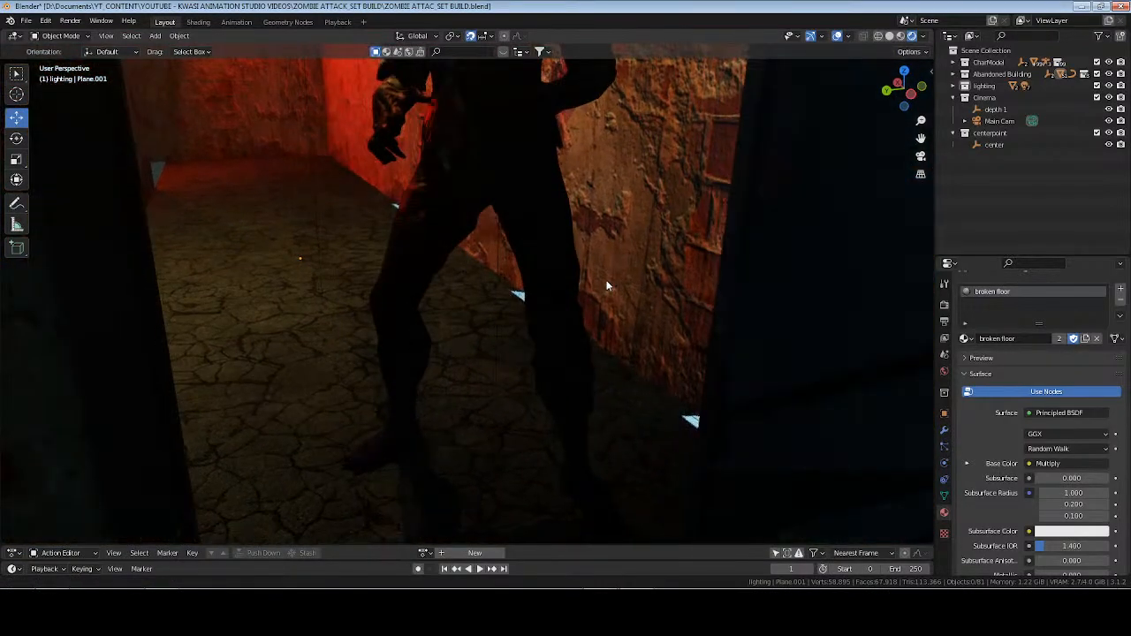
{"action": "left_click", "coordinate": [690, 310]}
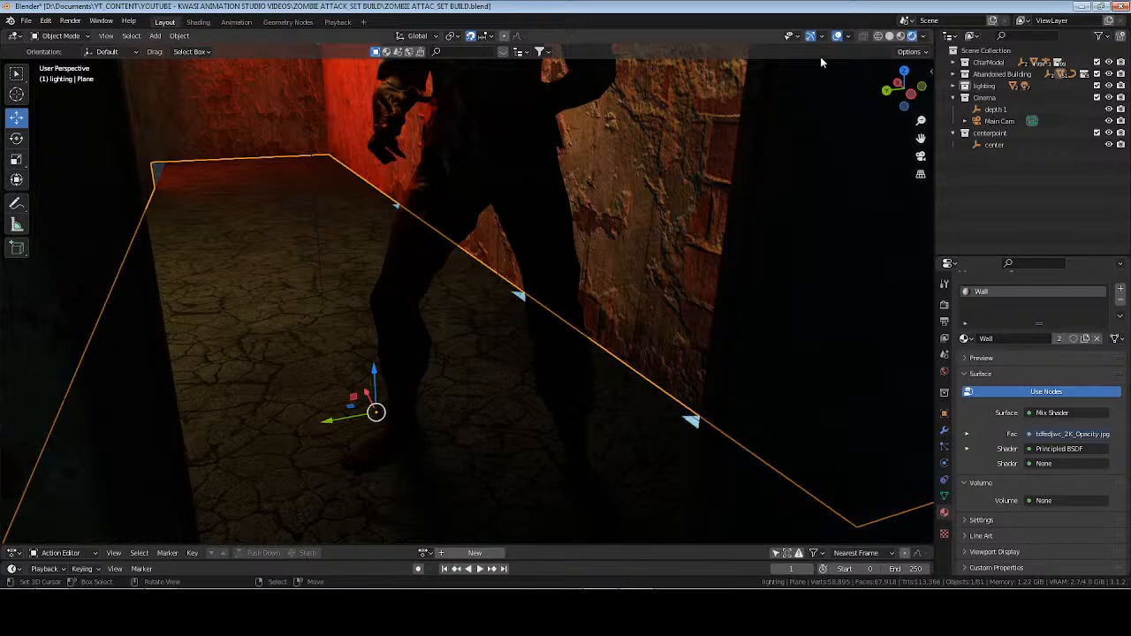
{"action": "left_click", "coordinate": [849, 36]}
{"action": "left_click", "coordinate": [777, 250]}
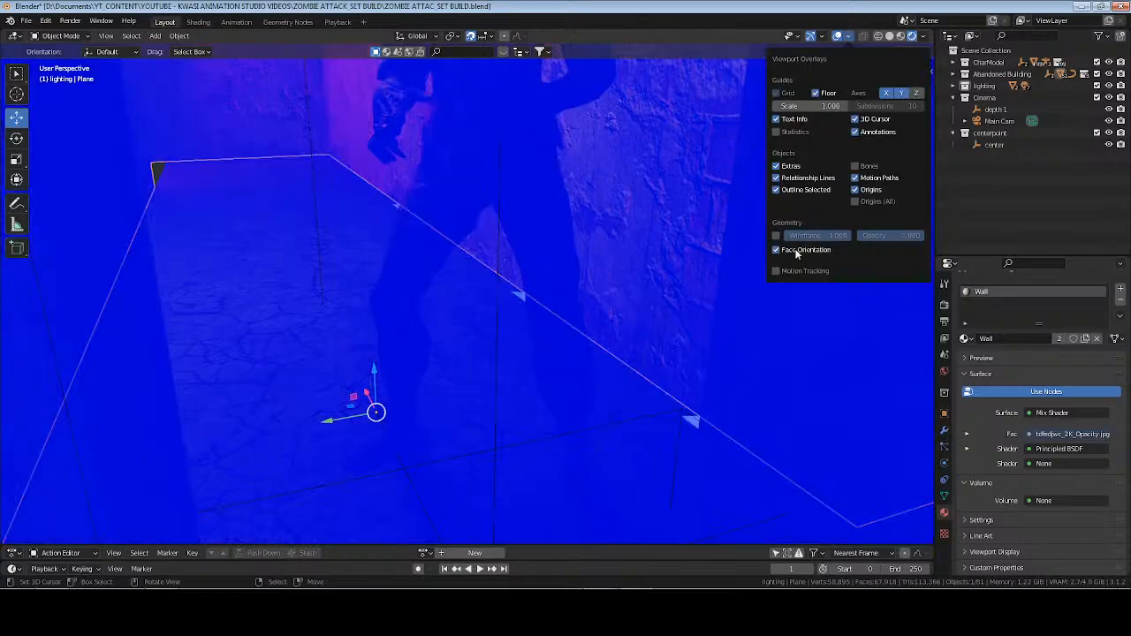
{"action": "left_click", "coordinate": [796, 251]}
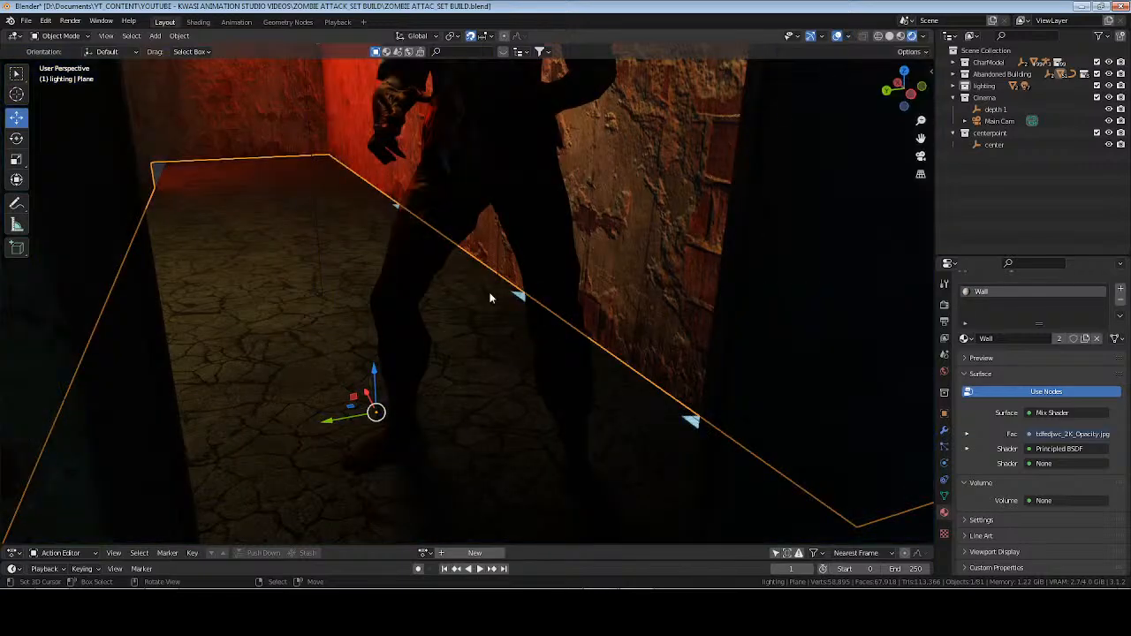
Add a Solidify modifier to the corridor's cracked floor plane, deselect it and save the file.
{"action": "left_click", "coordinate": [253, 335]}
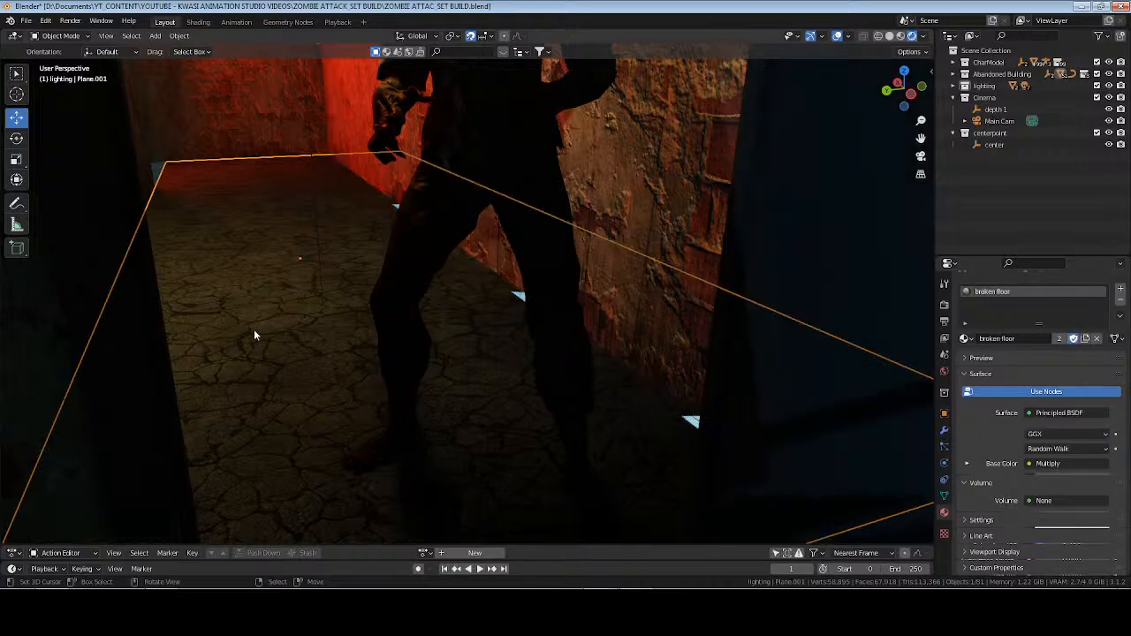
{"action": "left_click", "coordinate": [944, 430]}
{"action": "left_click", "coordinate": [981, 303]}
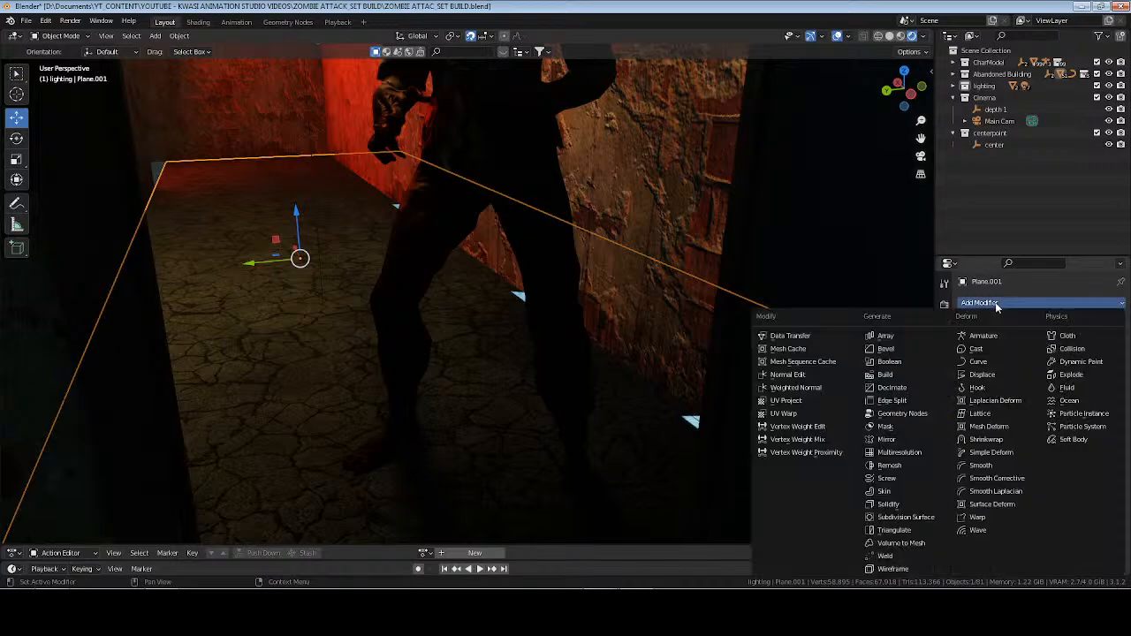
{"action": "left_click", "coordinate": [891, 505]}
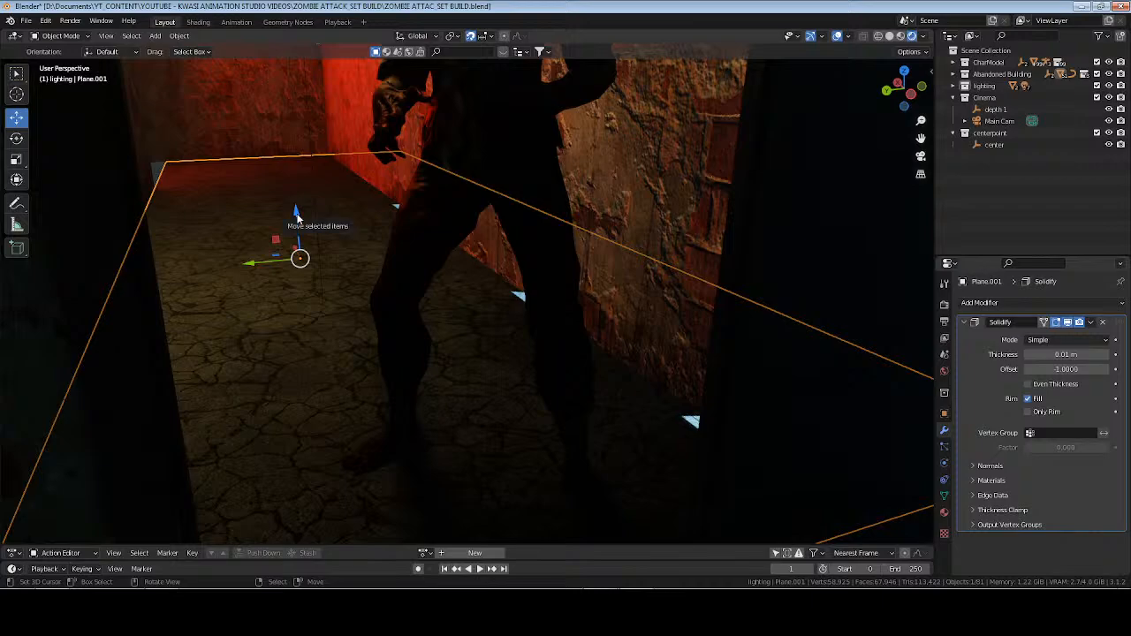
{"action": "scroll", "coordinate": [452, 245], "scroll_direction": "down", "scroll_amount": 3}
{"action": "middle_click_drag", "start_coordinate": [397, 305], "coordinate": [425, 304]}
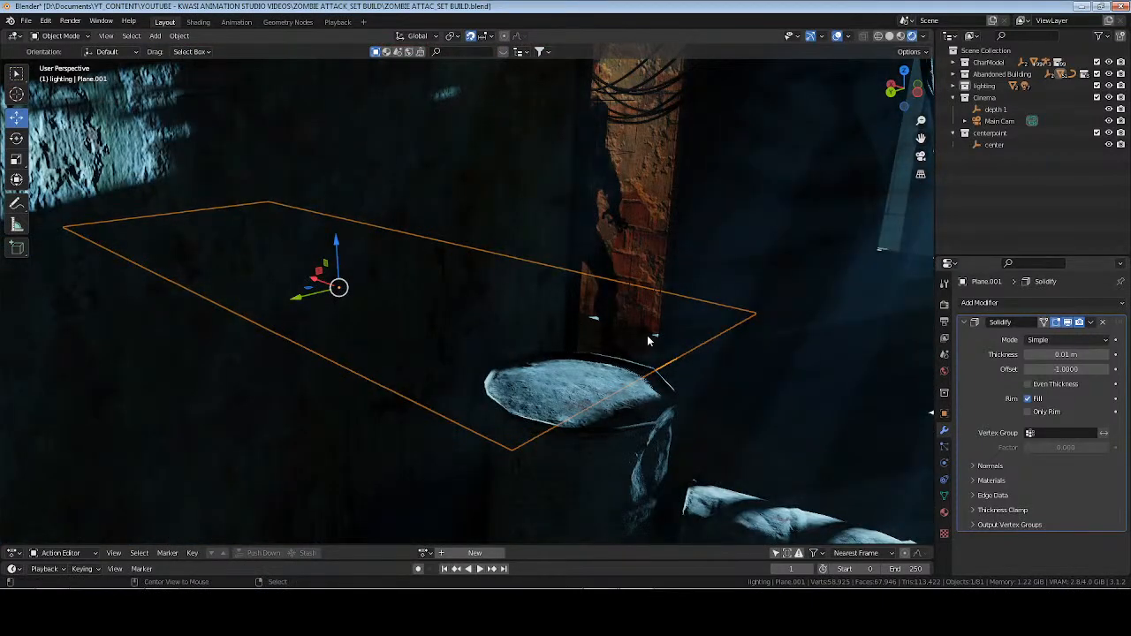
{"action": "key", "text": "alt+a"}
{"action": "middle_click_drag", "start_coordinate": [617, 340], "coordinate": [521, 340]}
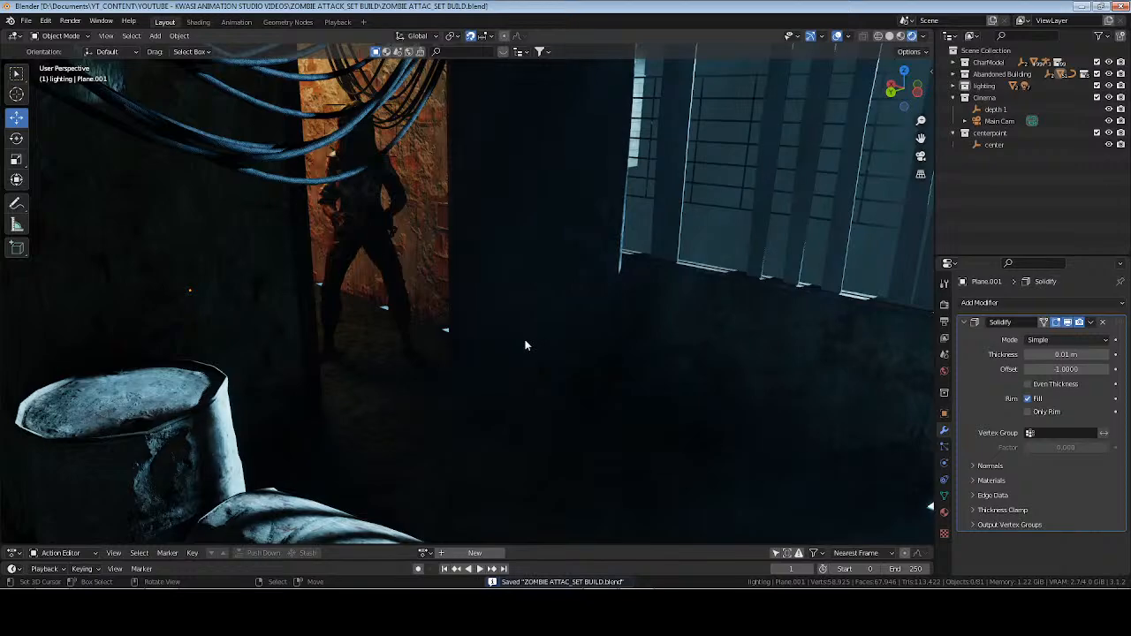
Delete the four floor-level faces running along the corridor wall's outer base, working in solid shading.
{"action": "left_click", "coordinate": [430, 249]}
{"action": "middle_click_drag", "start_coordinate": [661, 316], "coordinate": [577, 329]}
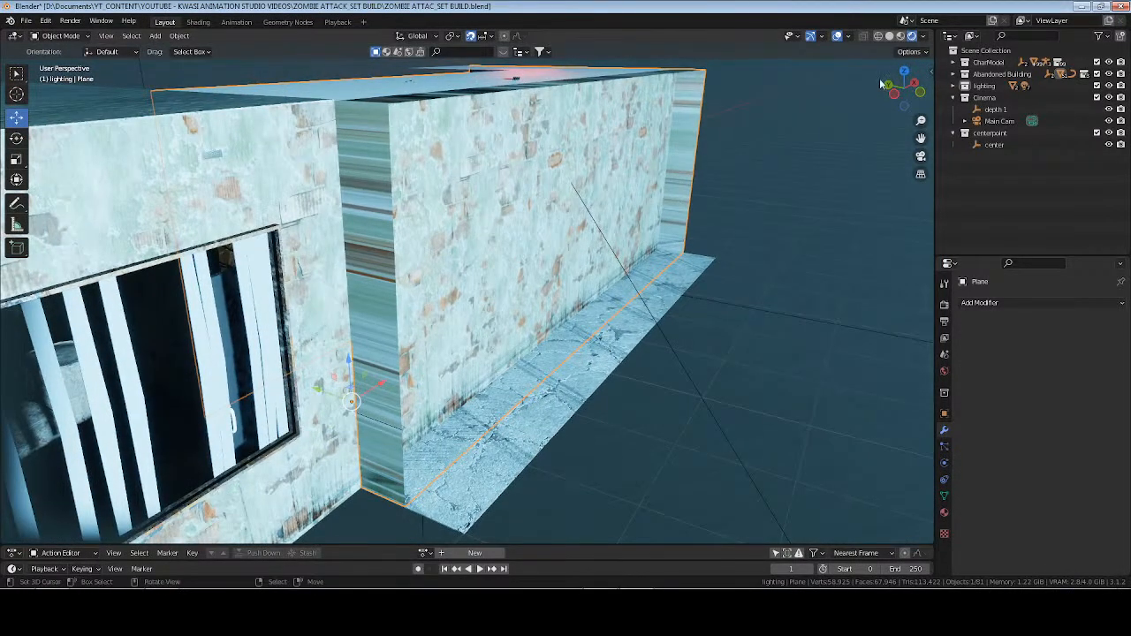
{"action": "left_click", "coordinate": [890, 35]}
{"action": "key", "text": "Tab"}
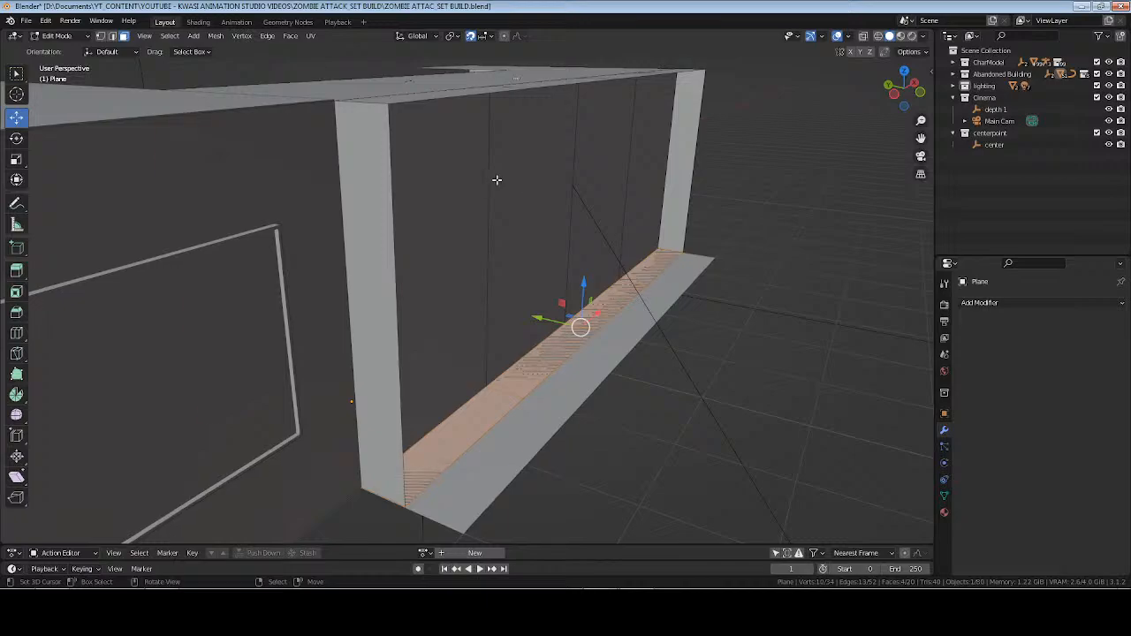
{"action": "key", "text": "Tab"}
{"action": "key", "text": "Tab"}
{"action": "middle_click_drag", "start_coordinate": [468, 174], "coordinate": [475, 305]}
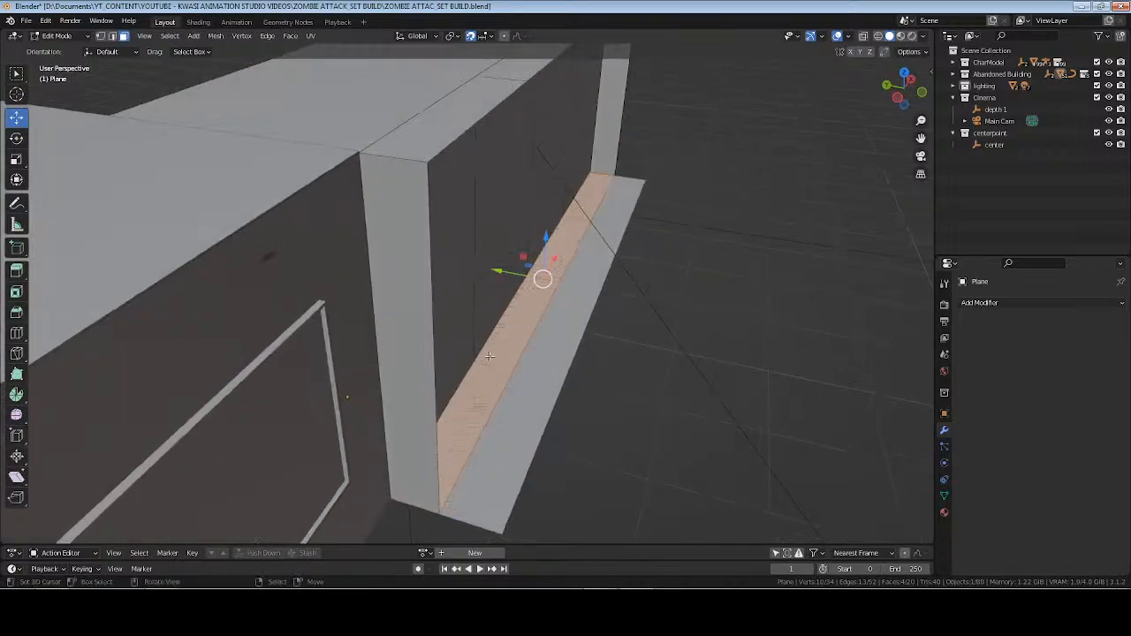
{"action": "key", "text": "x"}
{"action": "left_click", "coordinate": [497, 322]}
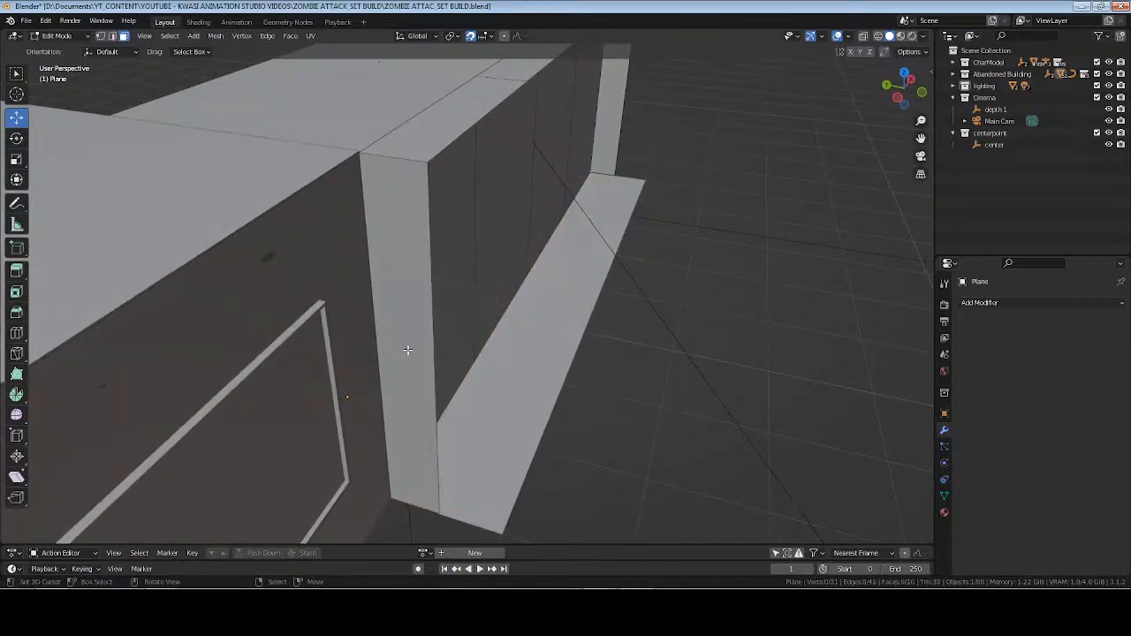
Delete the corridor wall's near end face and the narrow faces along its outer top edge.
{"action": "left_click", "coordinate": [410, 179], "text": "alt"}
{"action": "key", "text": "x"}
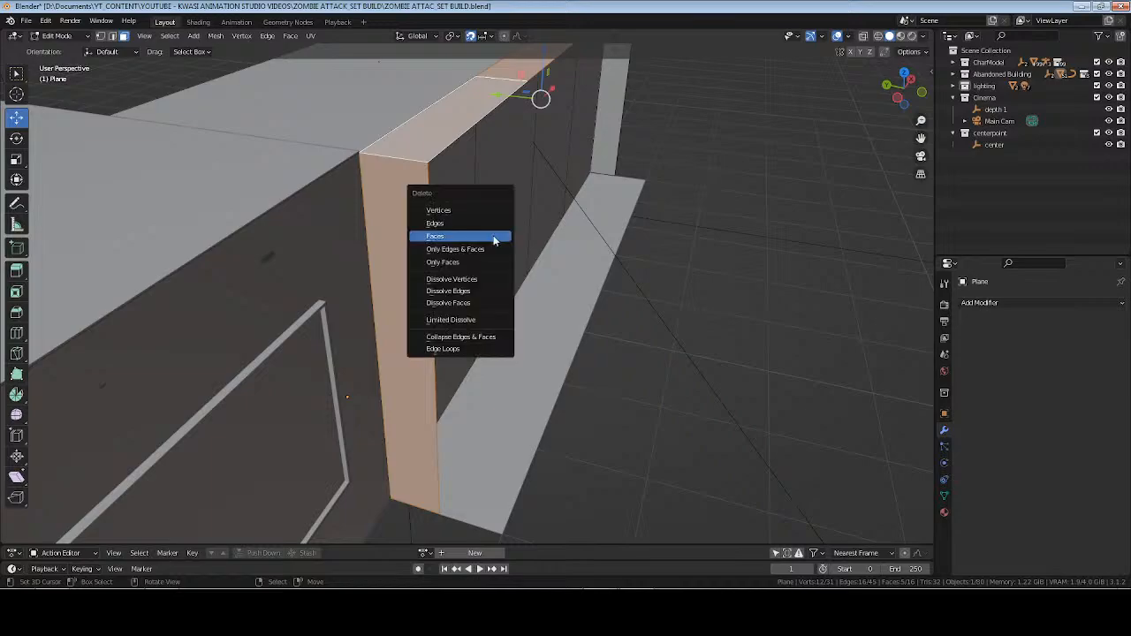
{"action": "left_click", "coordinate": [498, 235]}
{"action": "scroll", "coordinate": [524, 202], "scroll_direction": "down", "scroll_amount": 1}
{"action": "middle_click_drag", "start_coordinate": [523, 202], "coordinate": [496, 273], "text": "shift"}
{"action": "right_click", "coordinate": [567, 135], "text": "alt"}
{"action": "key", "text": "x"}
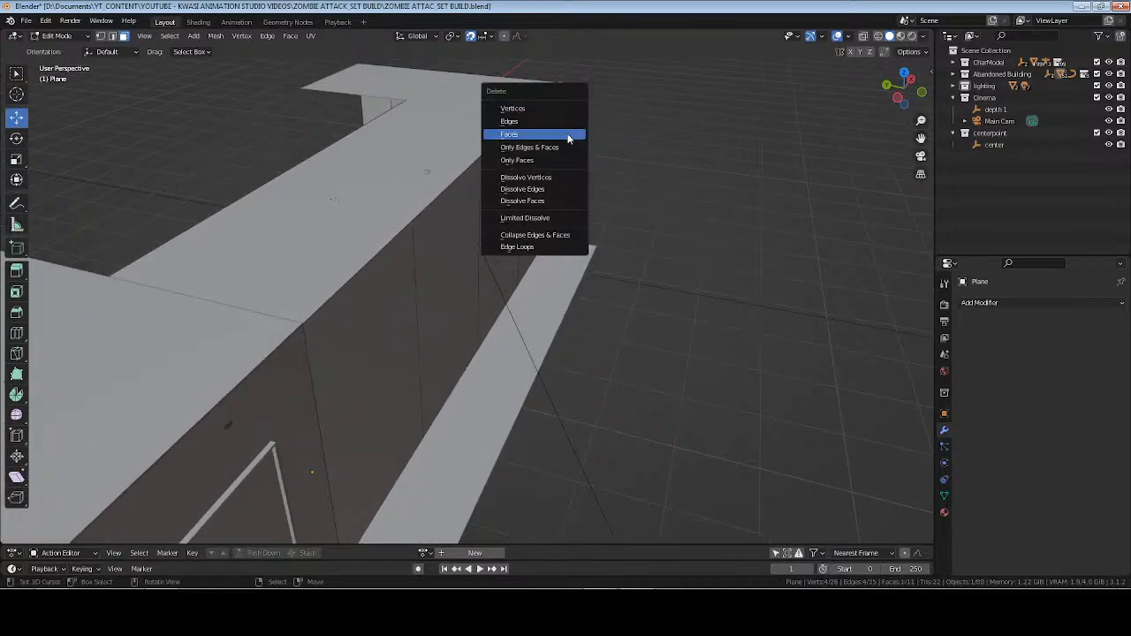
{"action": "left_click", "coordinate": [568, 136]}
Delete the remaining narrow vertical face at the corridor wall's far end and save the file.
{"action": "middle_click_drag", "start_coordinate": [568, 150], "coordinate": [574, 261]}
{"action": "left_click", "coordinate": [786, 161]}
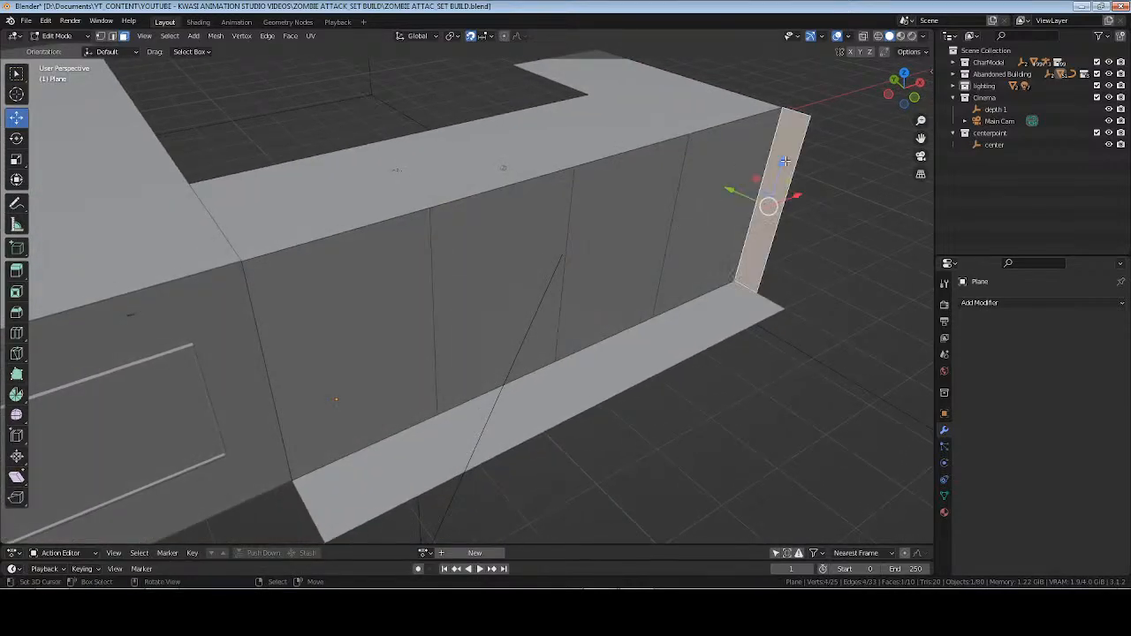
{"action": "left_click", "coordinate": [787, 161]}
{"action": "key", "text": "x"}
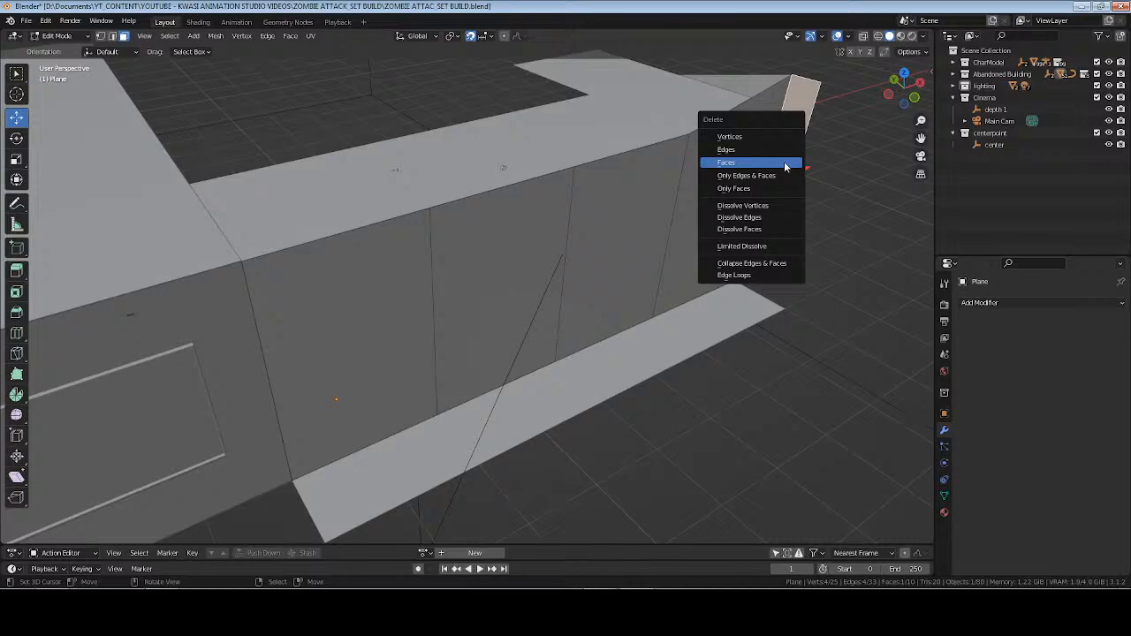
{"action": "left_click", "coordinate": [784, 161]}
{"action": "key", "text": "ctrl+z"}
{"action": "key", "text": "ctrl+z"}
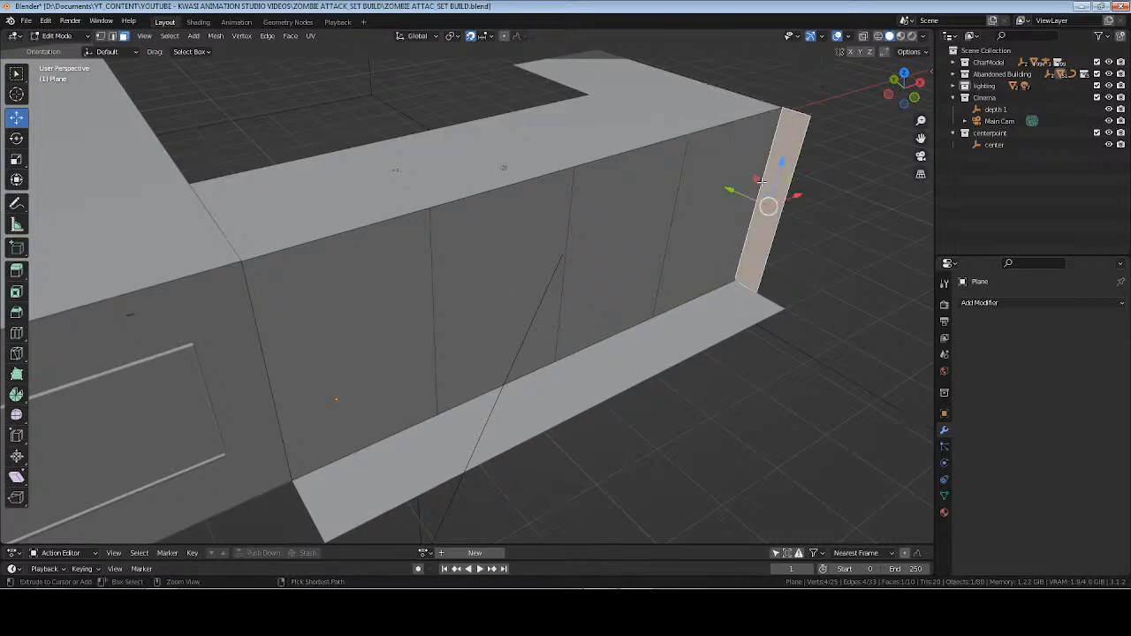
{"action": "key", "text": "x"}
{"action": "left_click", "coordinate": [778, 192]}
{"action": "key", "text": "ctrl+s"}
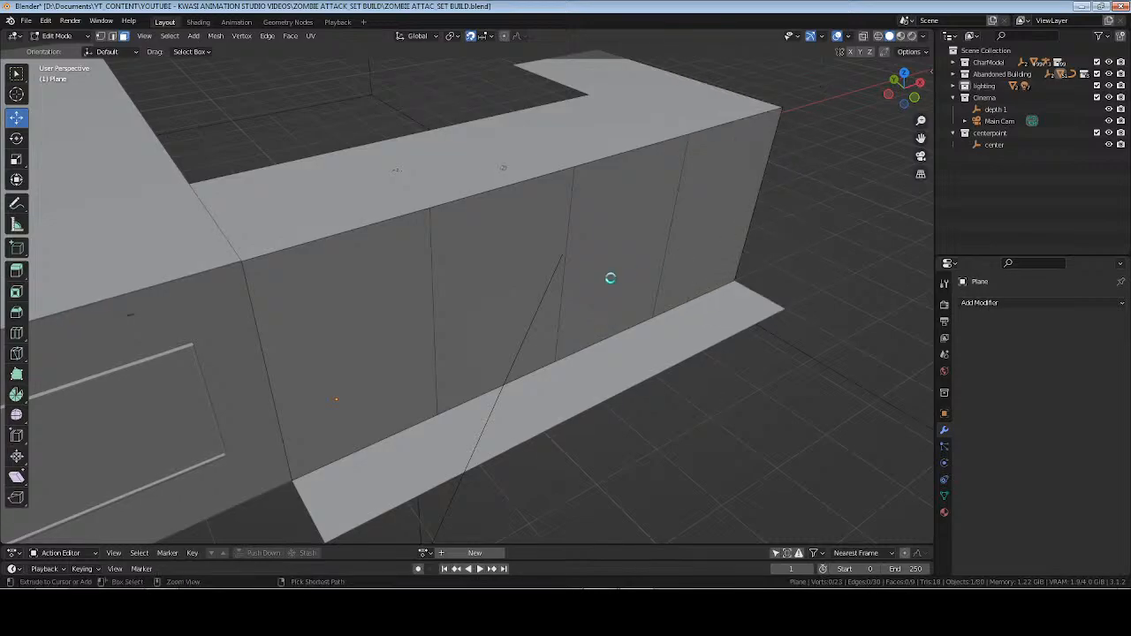
Isolate the corridor wall and extrude the outer wall's base edges and near vertical edge outward along the Y axis.
{"action": "middle_click_drag", "start_coordinate": [609, 278], "coordinate": [636, 273]}
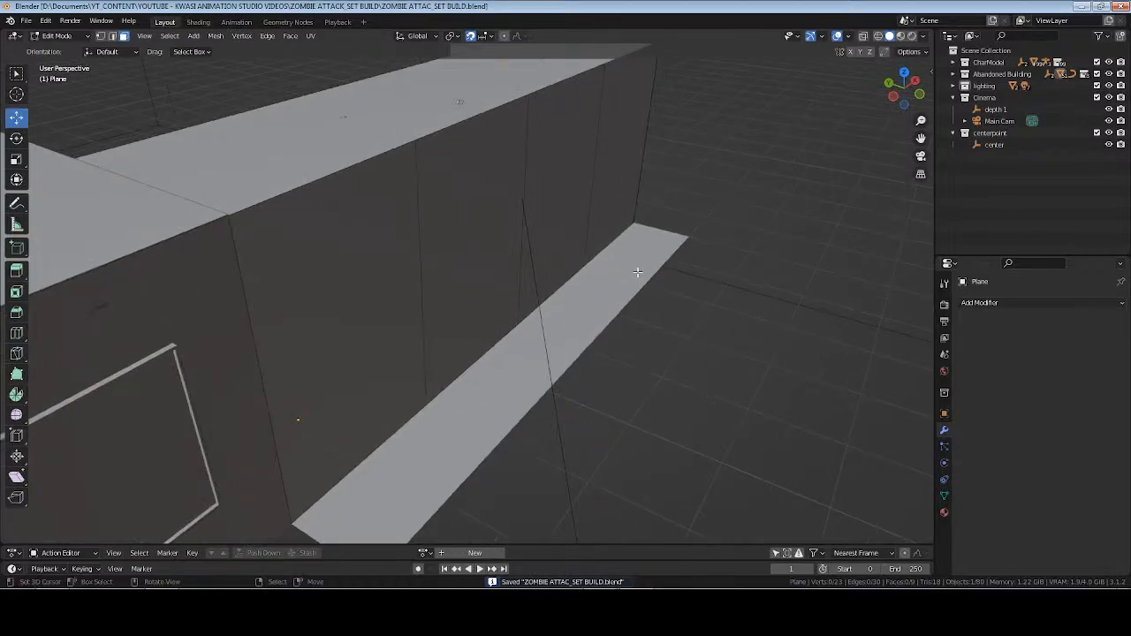
{"action": "key", "text": "KP_Divide"}
{"action": "key", "text": "Tab"}
{"action": "middle_click_drag", "start_coordinate": [599, 361], "coordinate": [497, 327]}
{"action": "scroll", "coordinate": [500, 295], "scroll_direction": "up", "scroll_amount": 2}
{"action": "key", "text": "Tab"}
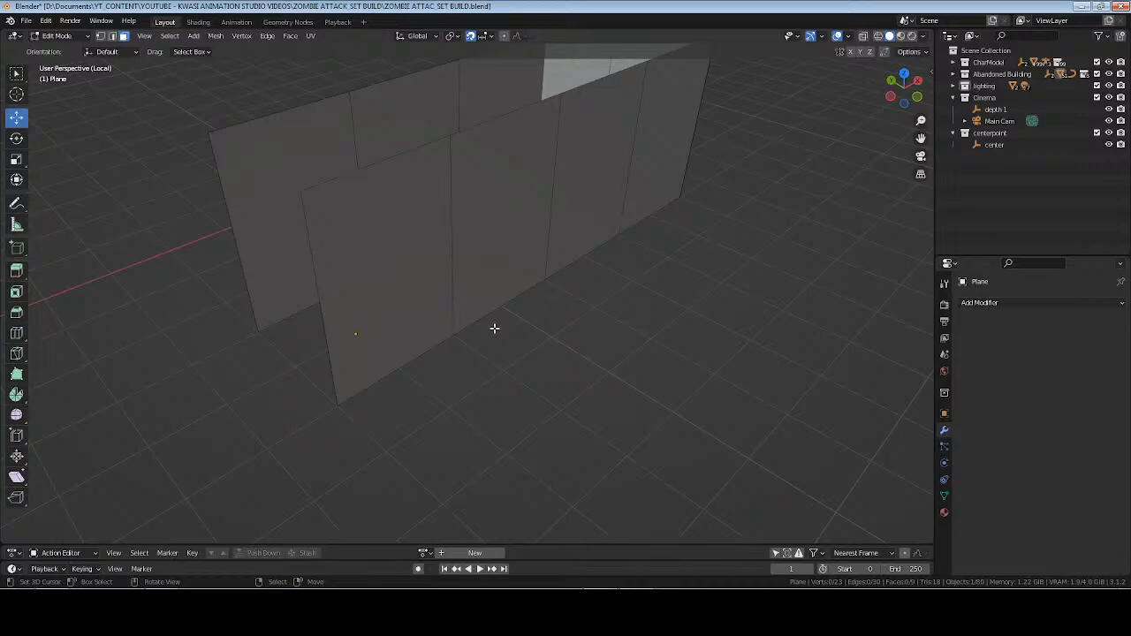
{"action": "key", "text": "2"}
{"action": "left_click", "coordinate": [416, 351]}
{"action": "middle_click_drag", "start_coordinate": [417, 351], "coordinate": [520, 312]}
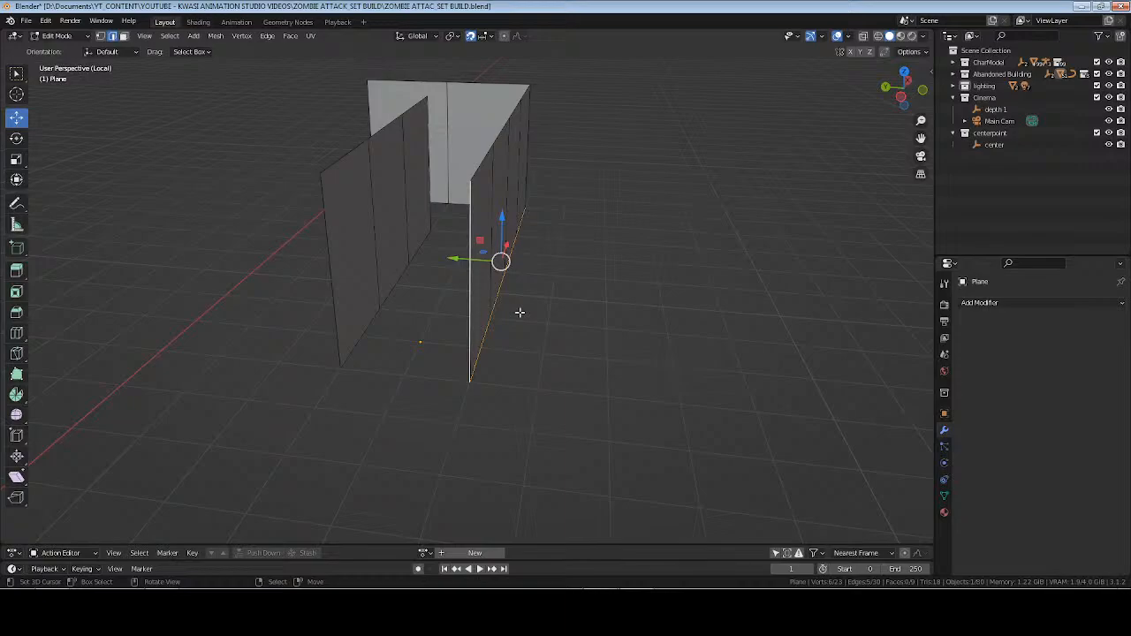
{"action": "key", "text": "e"}
{"action": "right_click", "coordinate": [519, 313]}
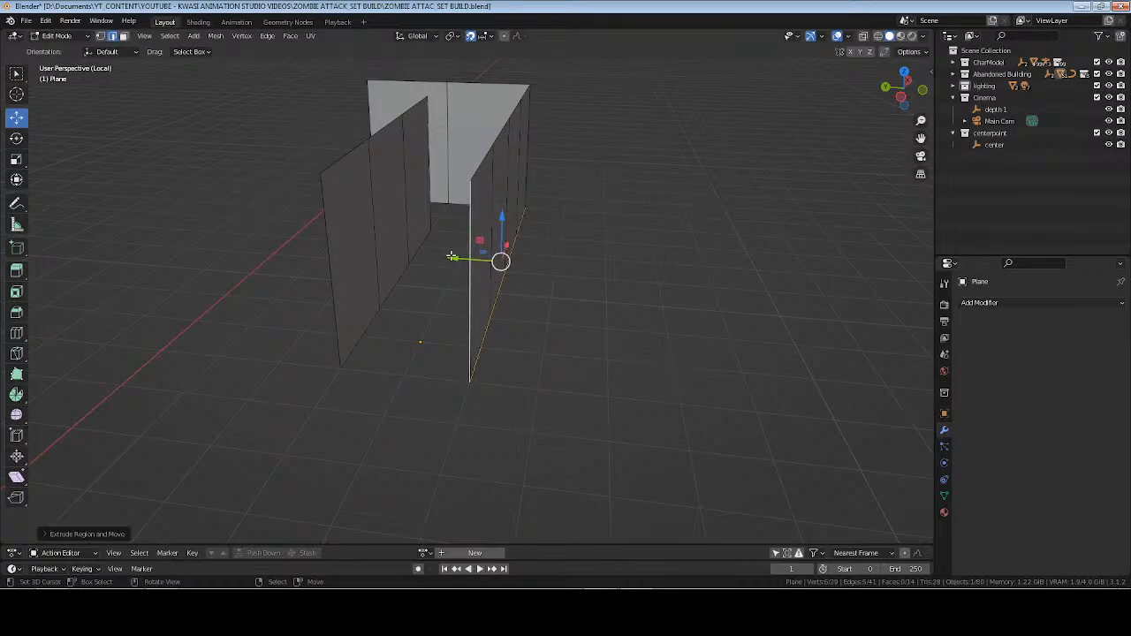
{"action": "left_click_drag", "start_coordinate": [473, 260], "coordinate": [507, 264]}
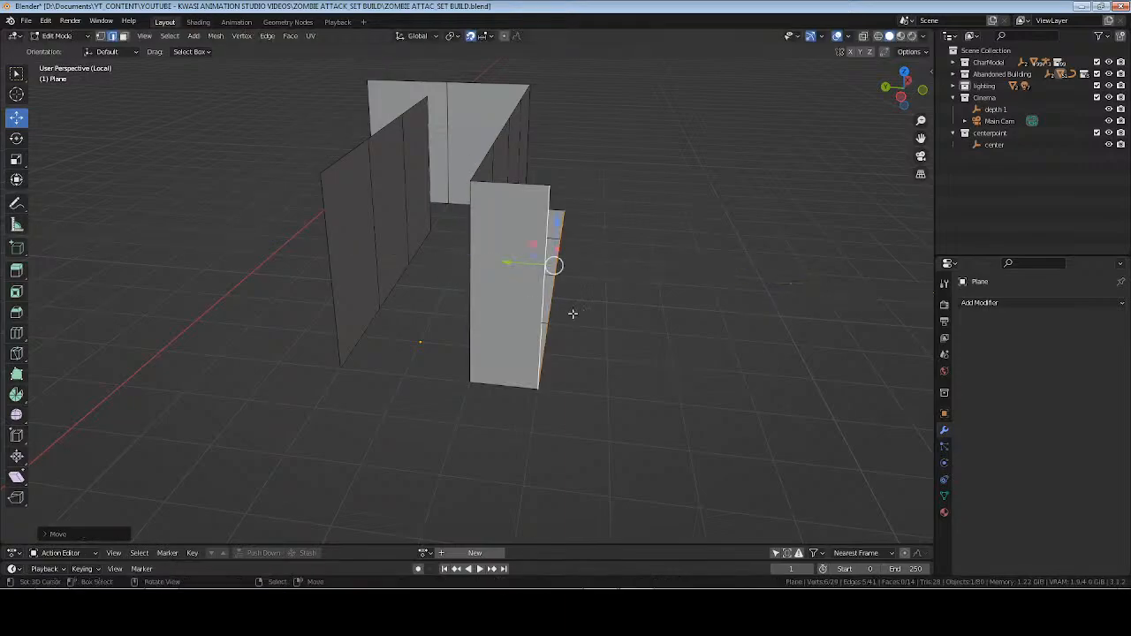
{"action": "key", "text": "Tab"}
Exit local view, check the doorway from inside the room in rendered shading and save the file.
{"action": "middle_click_drag", "start_coordinate": [663, 364], "coordinate": [553, 321]}
{"action": "key", "text": "slash"}
{"action": "middle_click_drag", "start_coordinate": [593, 429], "coordinate": [665, 256], "text": "shift"}
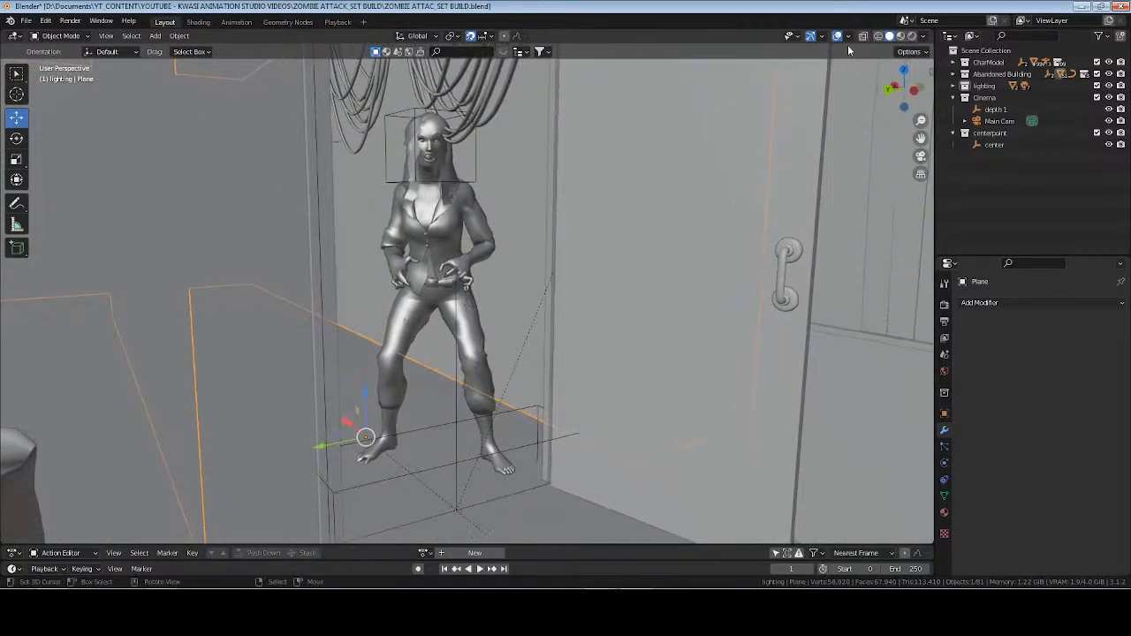
{"action": "left_click", "coordinate": [913, 37]}
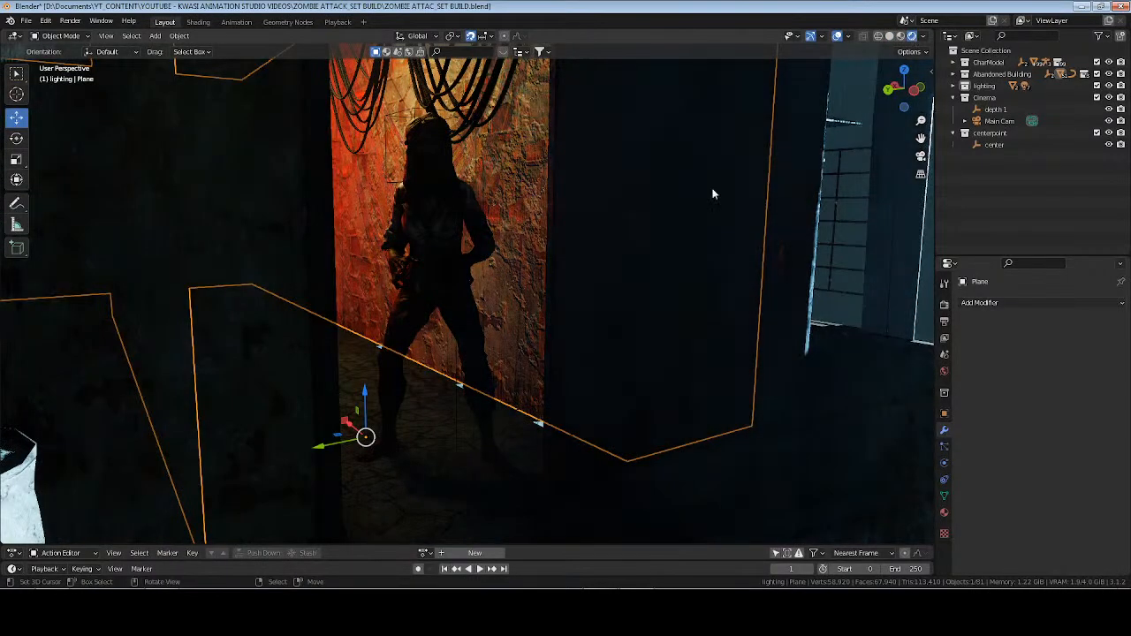
{"action": "key", "text": "alt+a"}
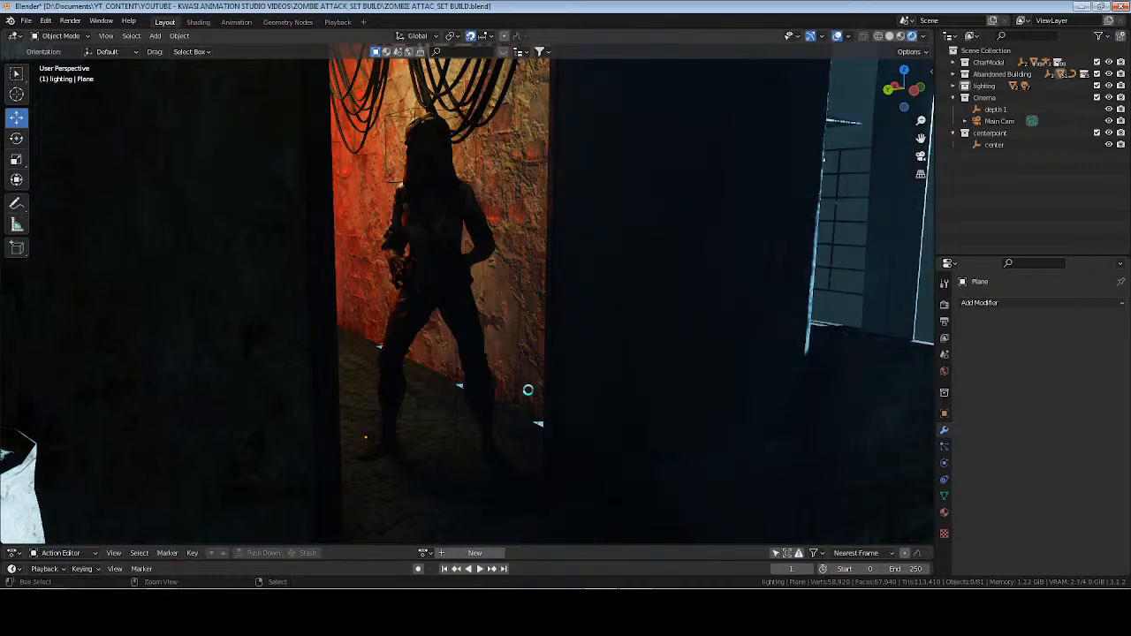
{"action": "key", "text": "ctrl+s"}
{"action": "middle_click_drag", "start_coordinate": [504, 399], "coordinate": [519, 360]}
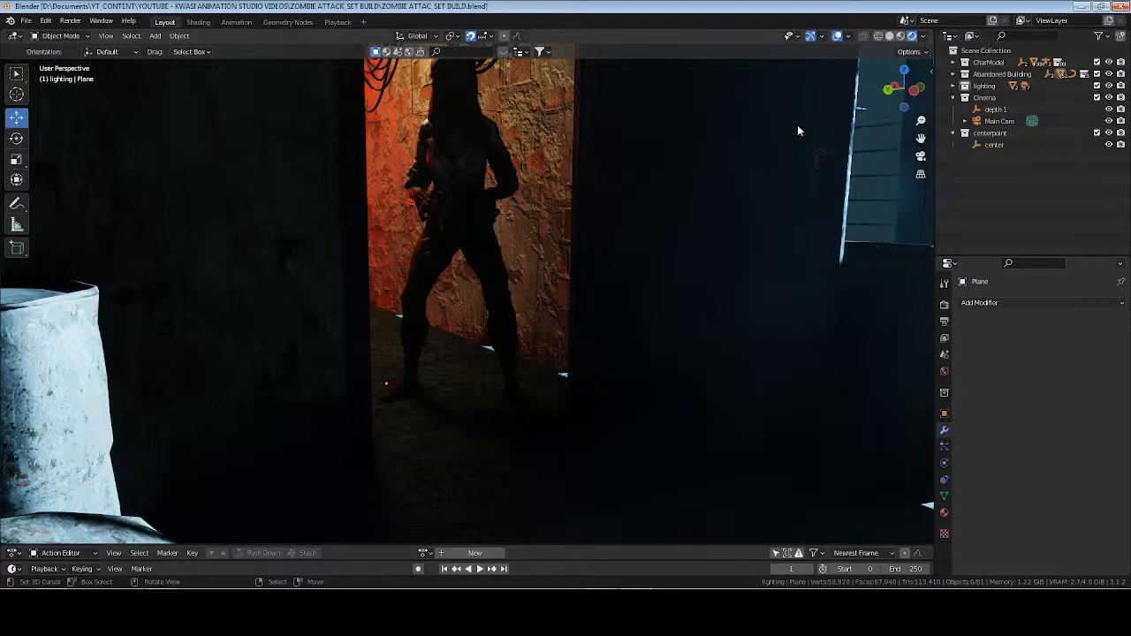
Compare the doorway and corridor floor in material preview and rendered shading.
{"action": "left_click", "coordinate": [901, 36]}
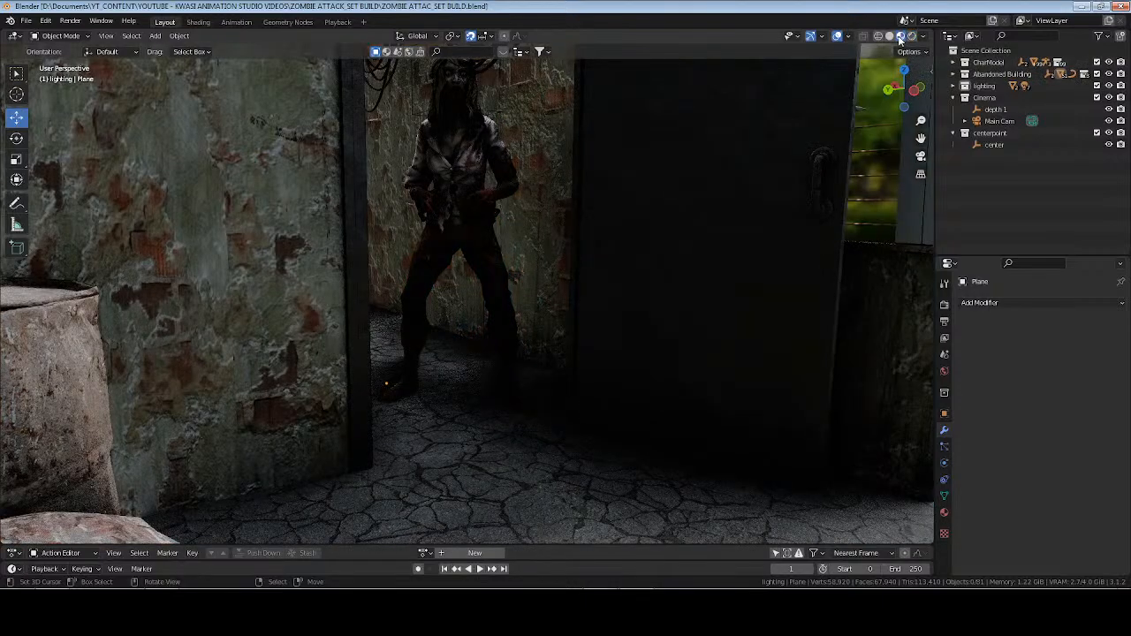
{"action": "mouse_move", "coordinate": [651, 245]}
{"action": "middle_mouse_down"}
{"action": "mouse_move", "coordinate": [439, 266]}
{"action": "mouse_move", "coordinate": [304, 252]}
{"action": "mouse_move", "coordinate": [538, 252]}
{"action": "mouse_move", "coordinate": [536, 212]}
{"action": "mouse_move", "coordinate": [579, 293]}
{"action": "mouse_move", "coordinate": [556, 338]}
{"action": "mouse_move", "coordinate": [532, 319]}
{"action": "mouse_move", "coordinate": [647, 290]}
{"action": "mouse_move", "coordinate": [550, 323]}
{"action": "mouse_move", "coordinate": [566, 297]}
{"action": "mouse_move", "coordinate": [530, 336]}
{"action": "mouse_move", "coordinate": [553, 298]}
{"action": "mouse_move", "coordinate": [621, 251]}
{"action": "middle_mouse_up"}
{"action": "left_click", "coordinate": [911, 36]}
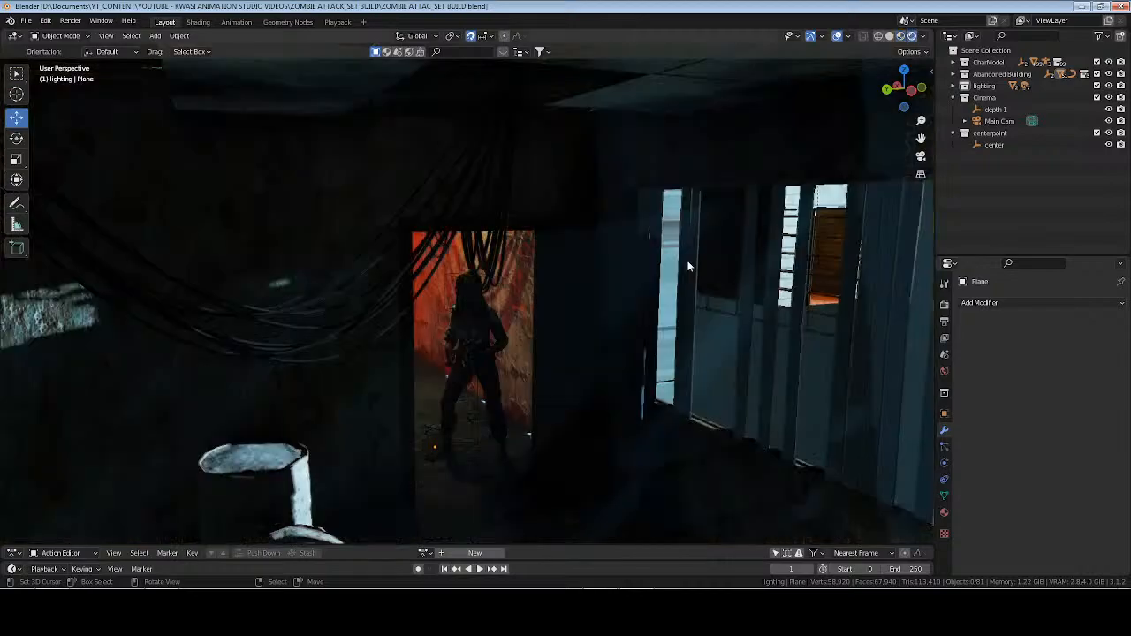
{"action": "middle_click_drag", "start_coordinate": [561, 404], "coordinate": [574, 344]}
Return to the camera view of the over-the-shoulder shot and save the file.
{"action": "key", "text": "KP_0"}
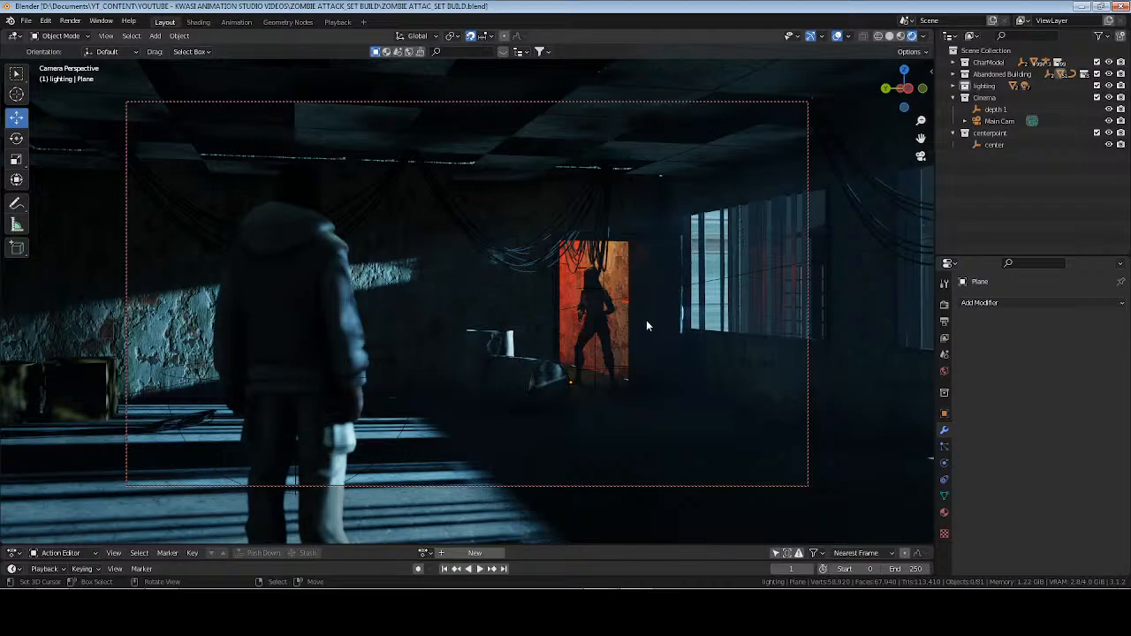
{"action": "key", "text": "ctrl+s"}
{"action": "left_click", "coordinate": [603, 610]}
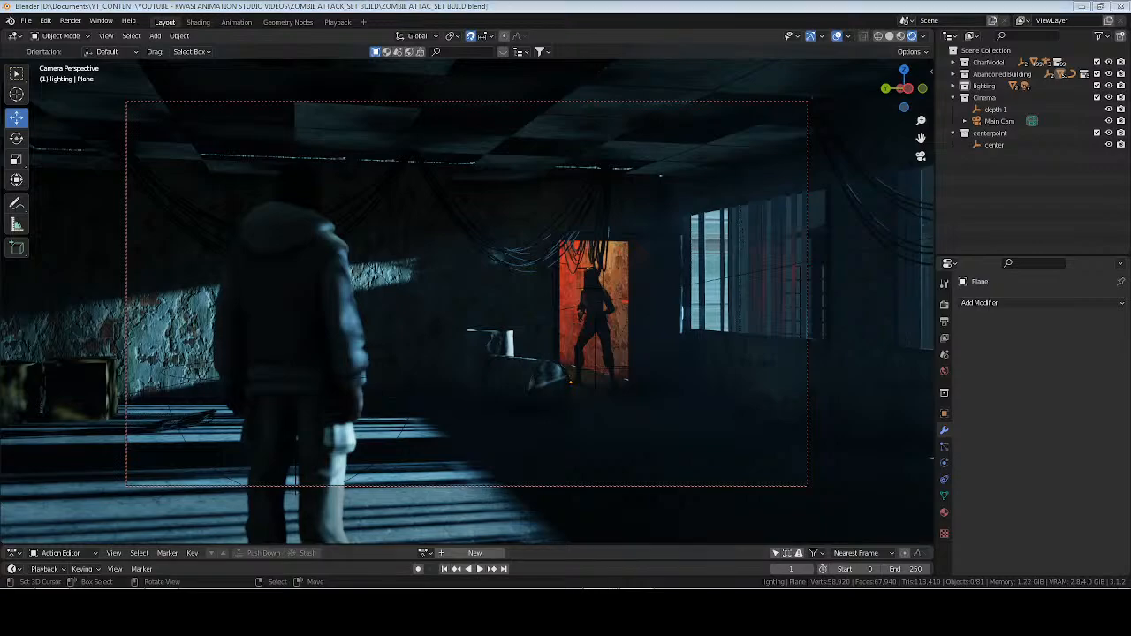
{"action": "left_click", "coordinate": [334, 383]}
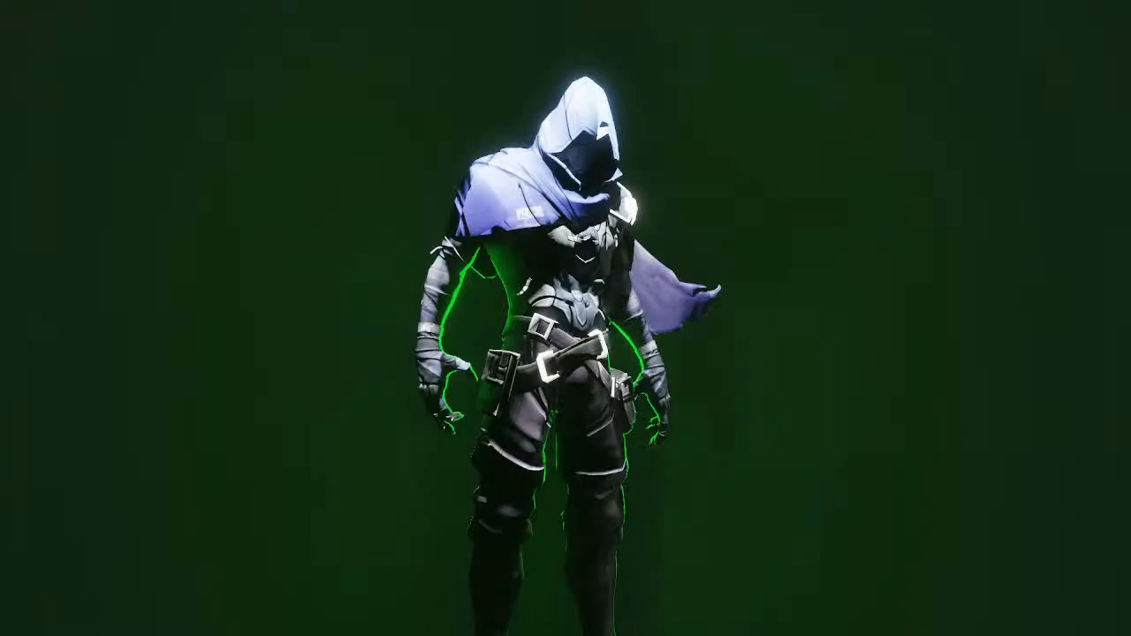